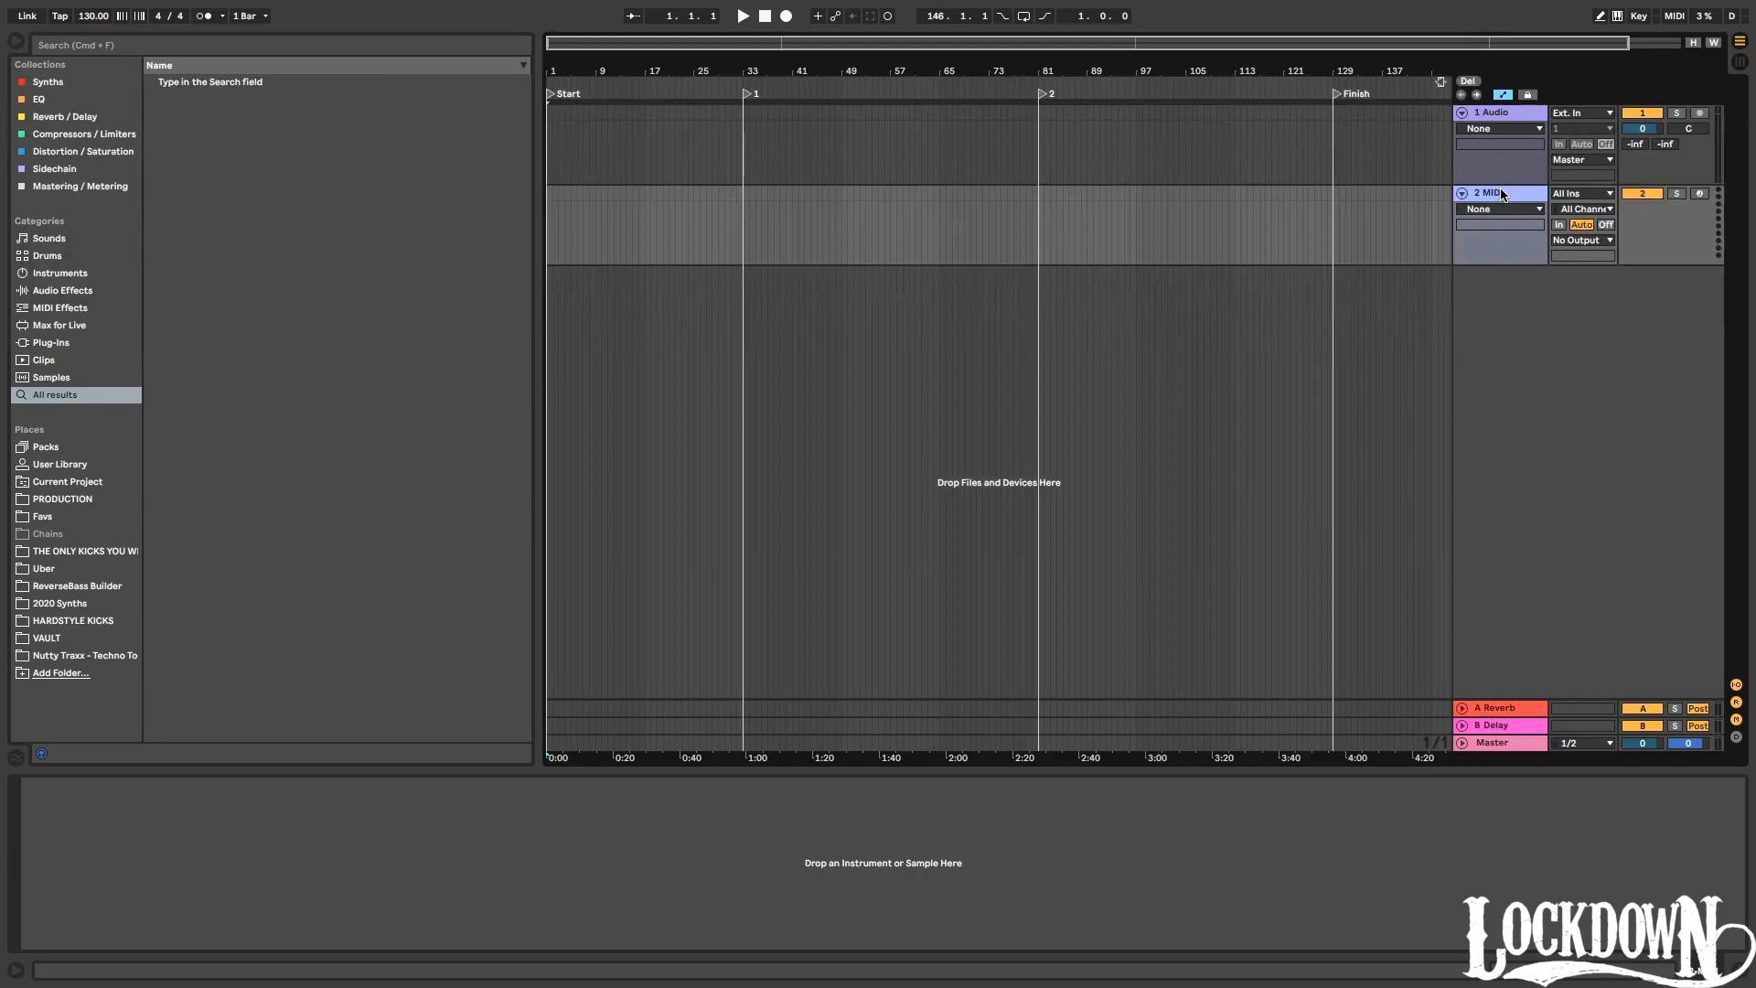
# Insert an empty 16-bar clip at bar 33 on the MIDI track.
pyautogui.scroll(5, 795, 220)
pyautogui.moveTo(706, 254); pyautogui.dragTo(705, 197)
pyautogui.press('super+shift+m')
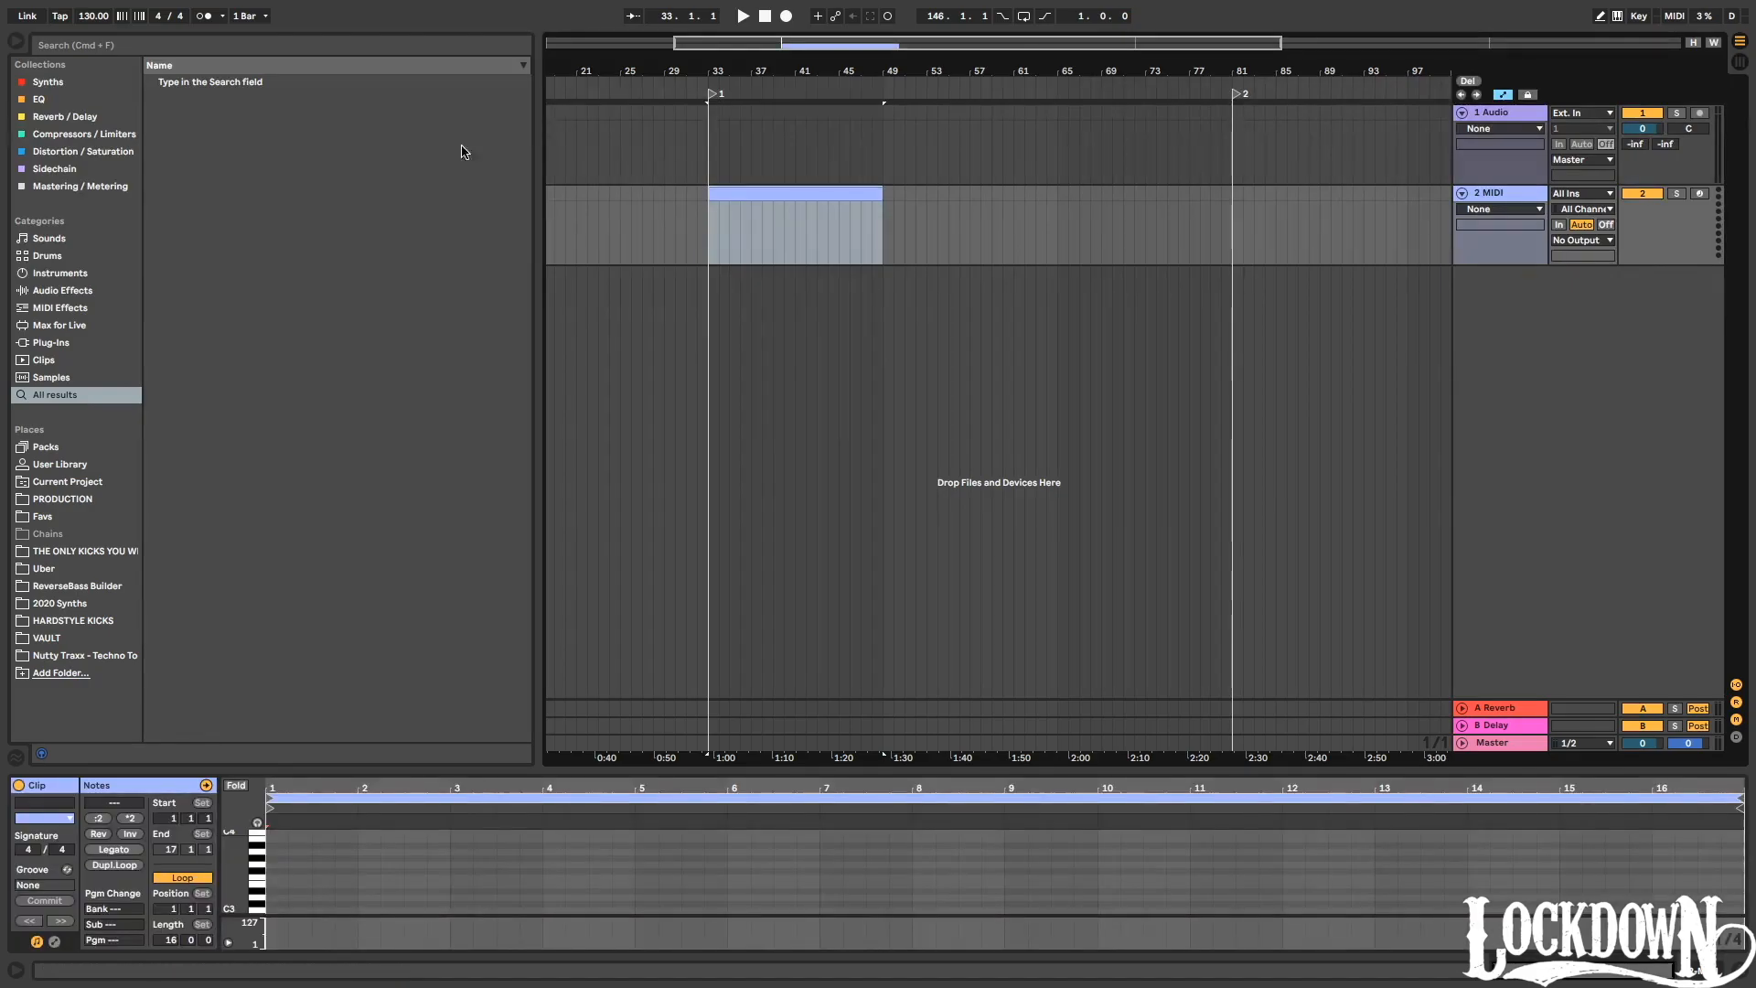
# Load the Spire synth onto the MIDI track and arm the track for recording.
pyautogui.click(48, 84)
pyautogui.moveTo(187, 238); pyautogui.dragTo(867, 211)
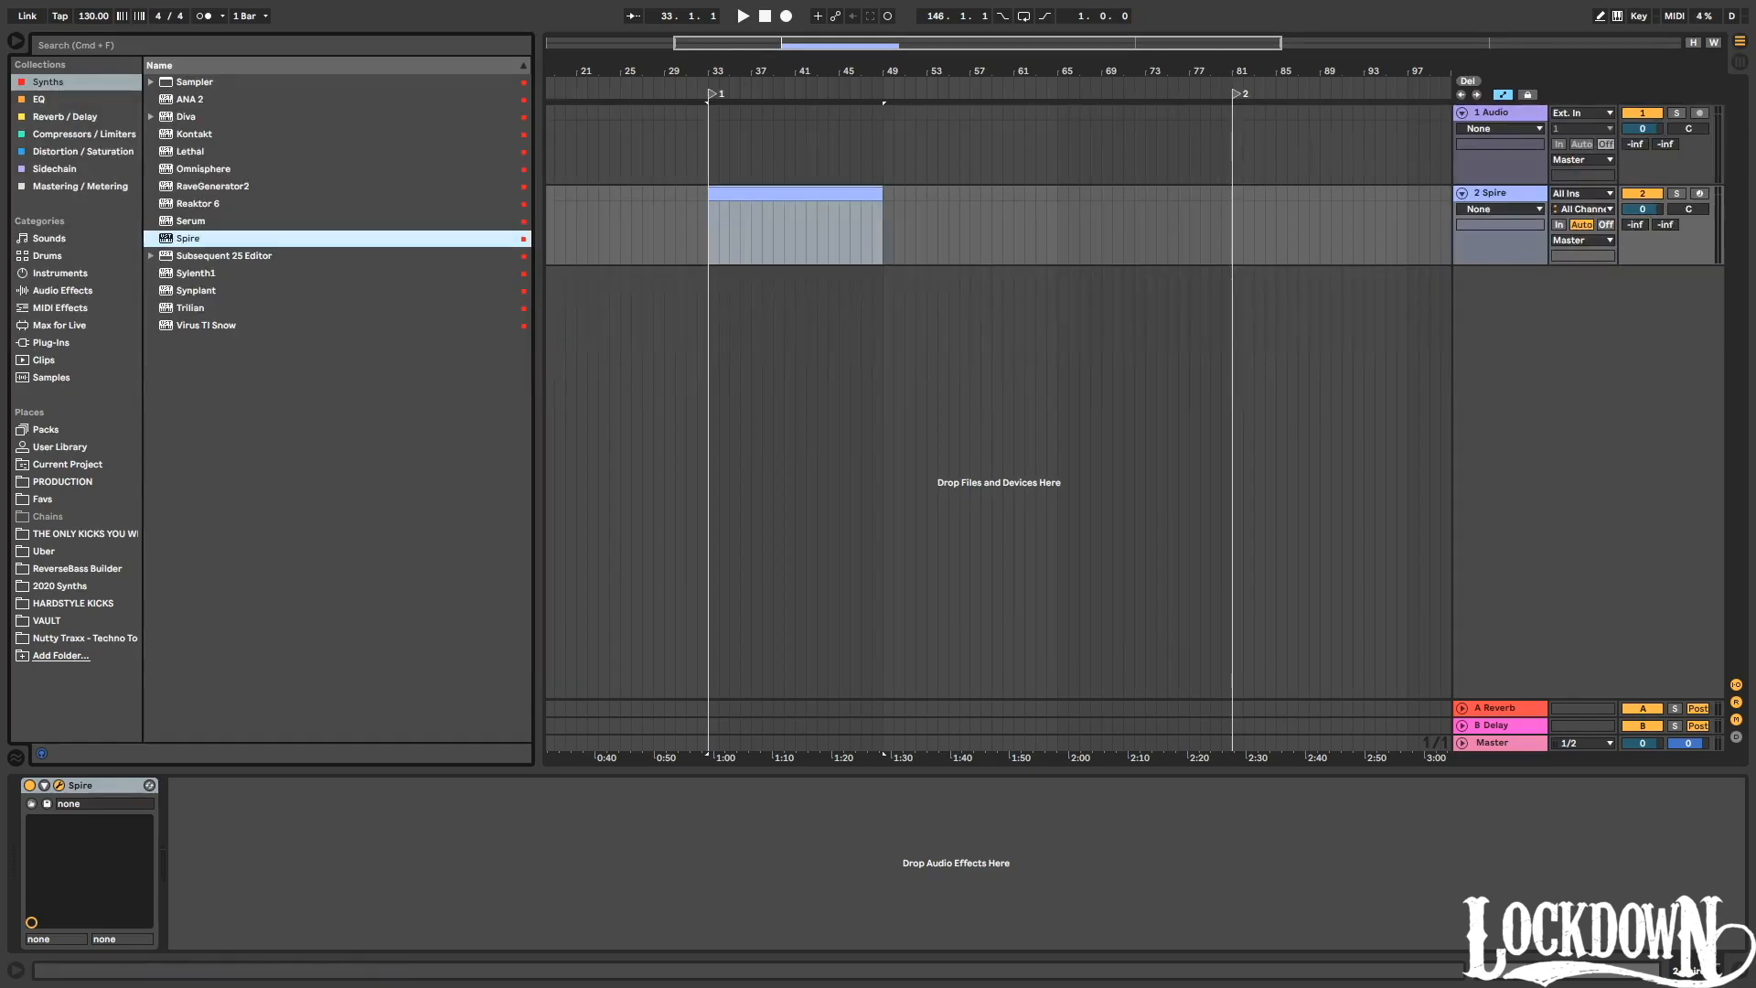
pyautogui.click(1699, 194)
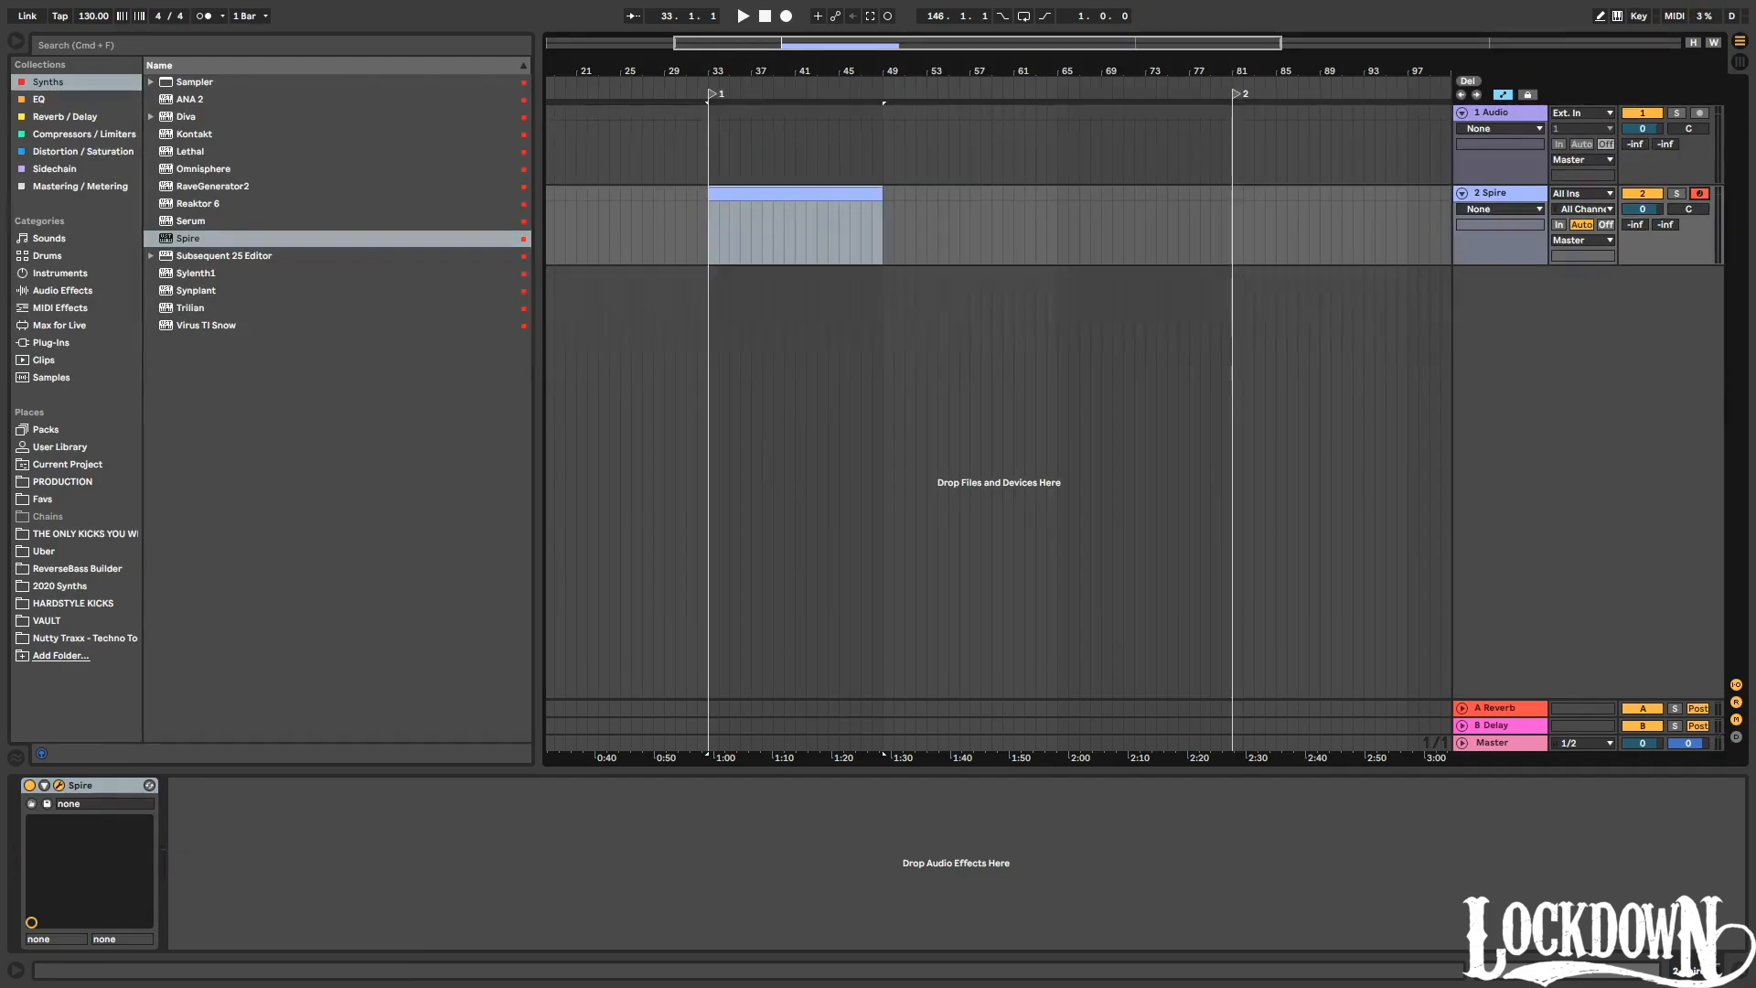
# Open Spire's interface and load the sound bank Pressure Samples - Essential EDM Vol.2.
pyautogui.click(58, 786)
pyautogui.click(776, 280)
pyautogui.moveTo(810, 300)
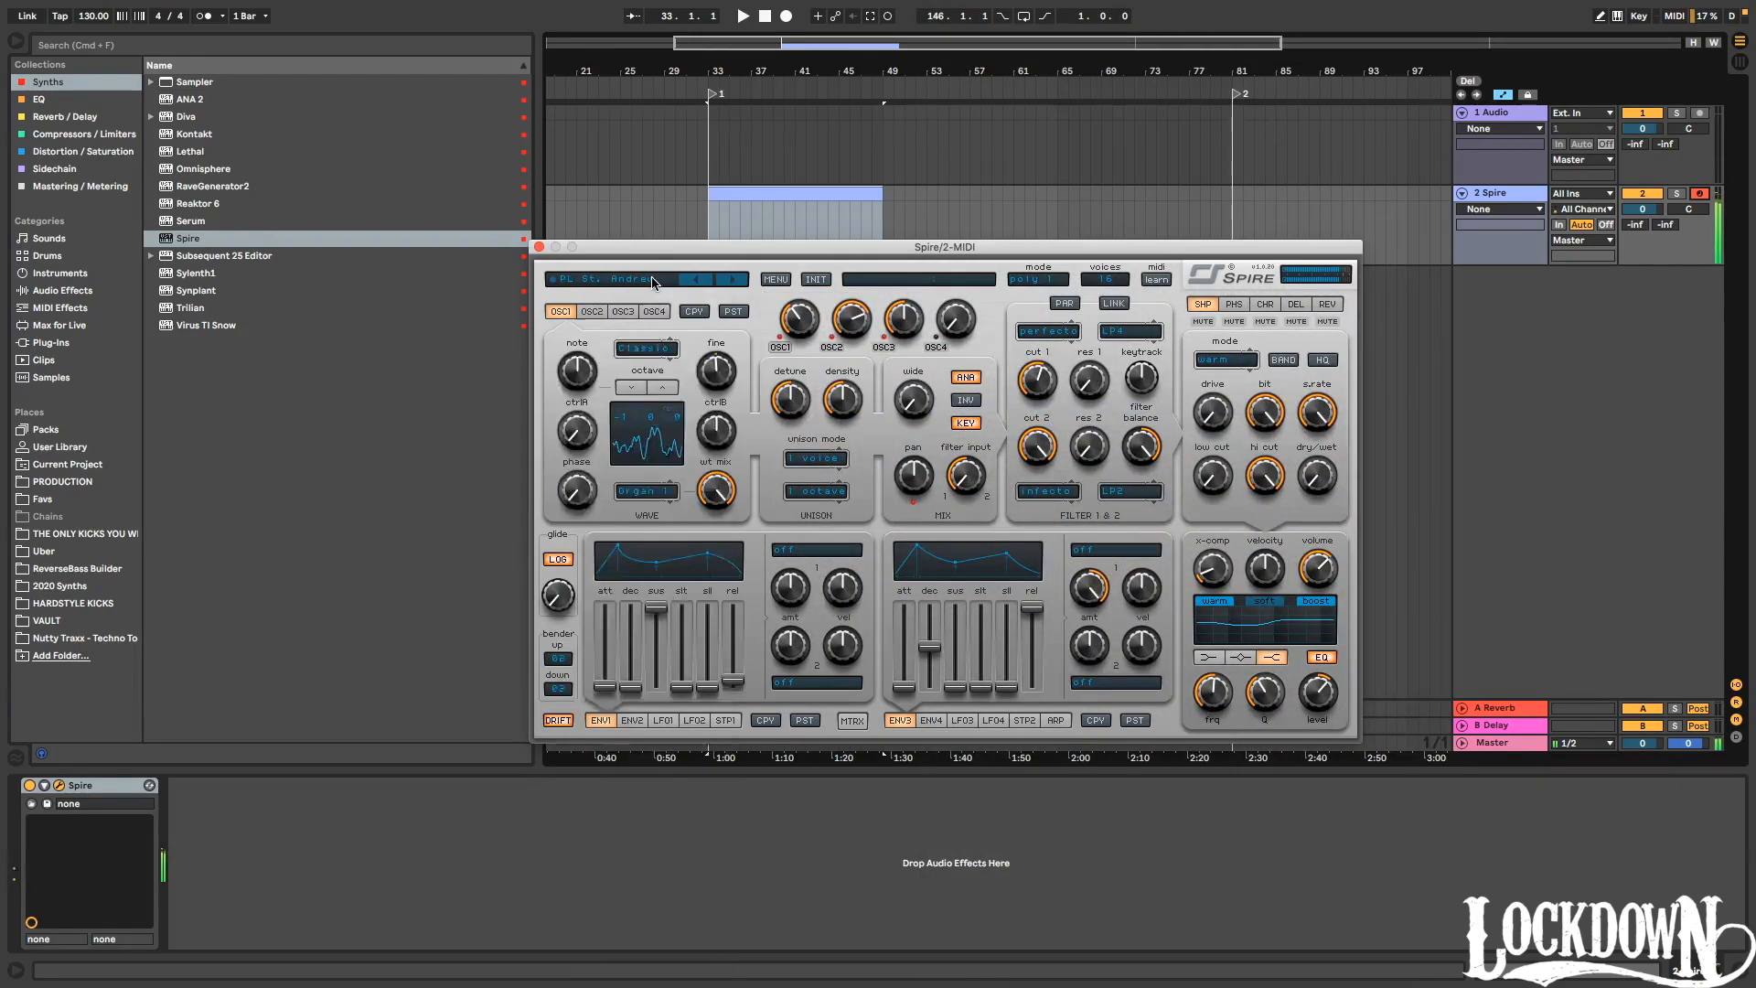
pyautogui.click(660, 279)
pyautogui.click(777, 280)
pyautogui.moveTo(814, 300)
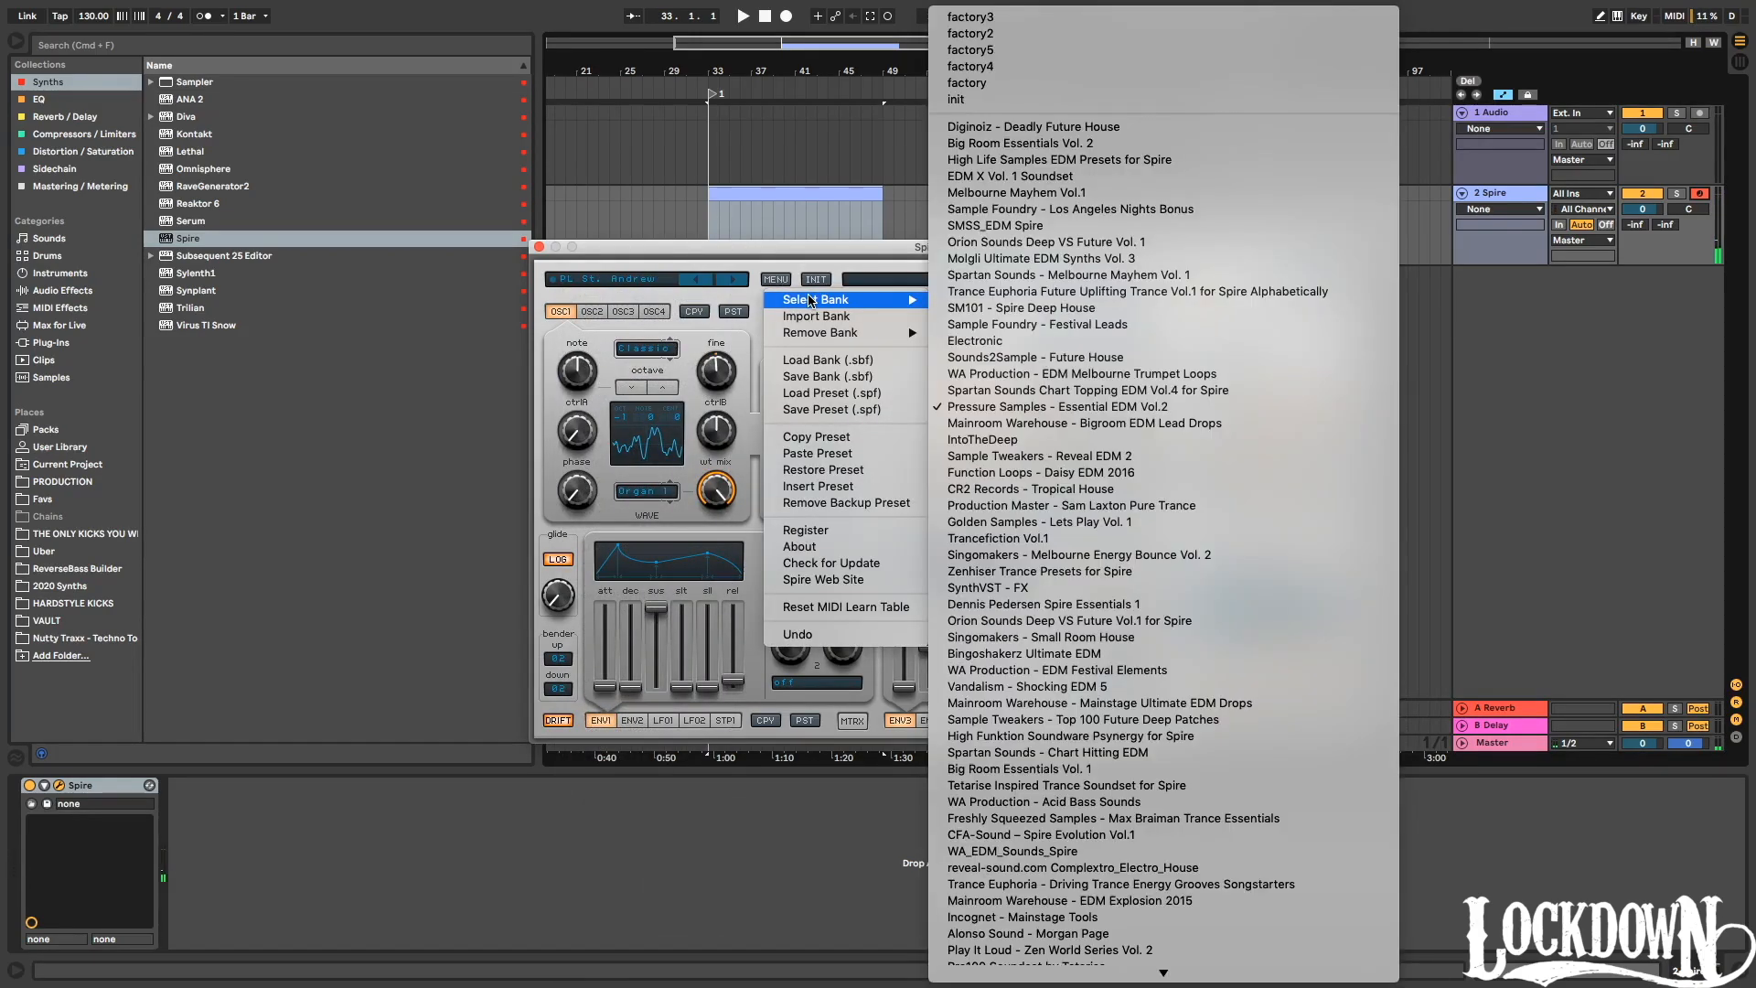
pyautogui.click(993, 408)
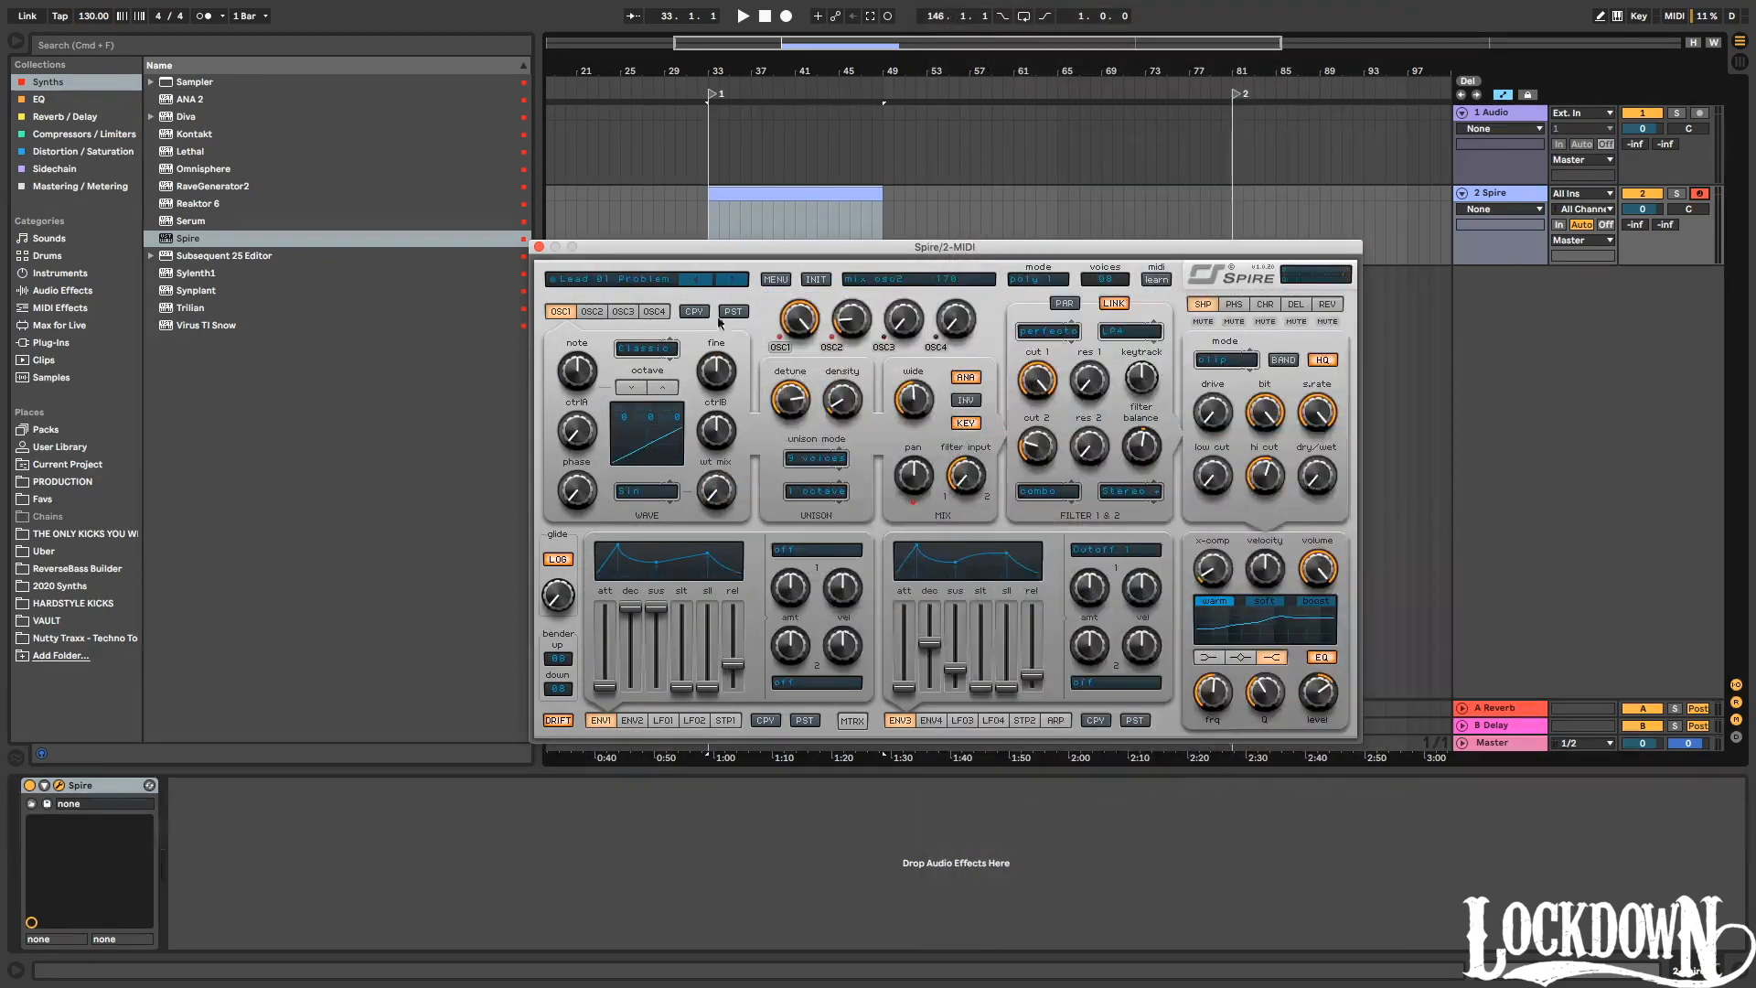
# Reposition the Spire window slightly and load the preset Lead 06 RaveRage.
pyautogui.moveTo(717, 250); pyautogui.dragTo(675, 254)
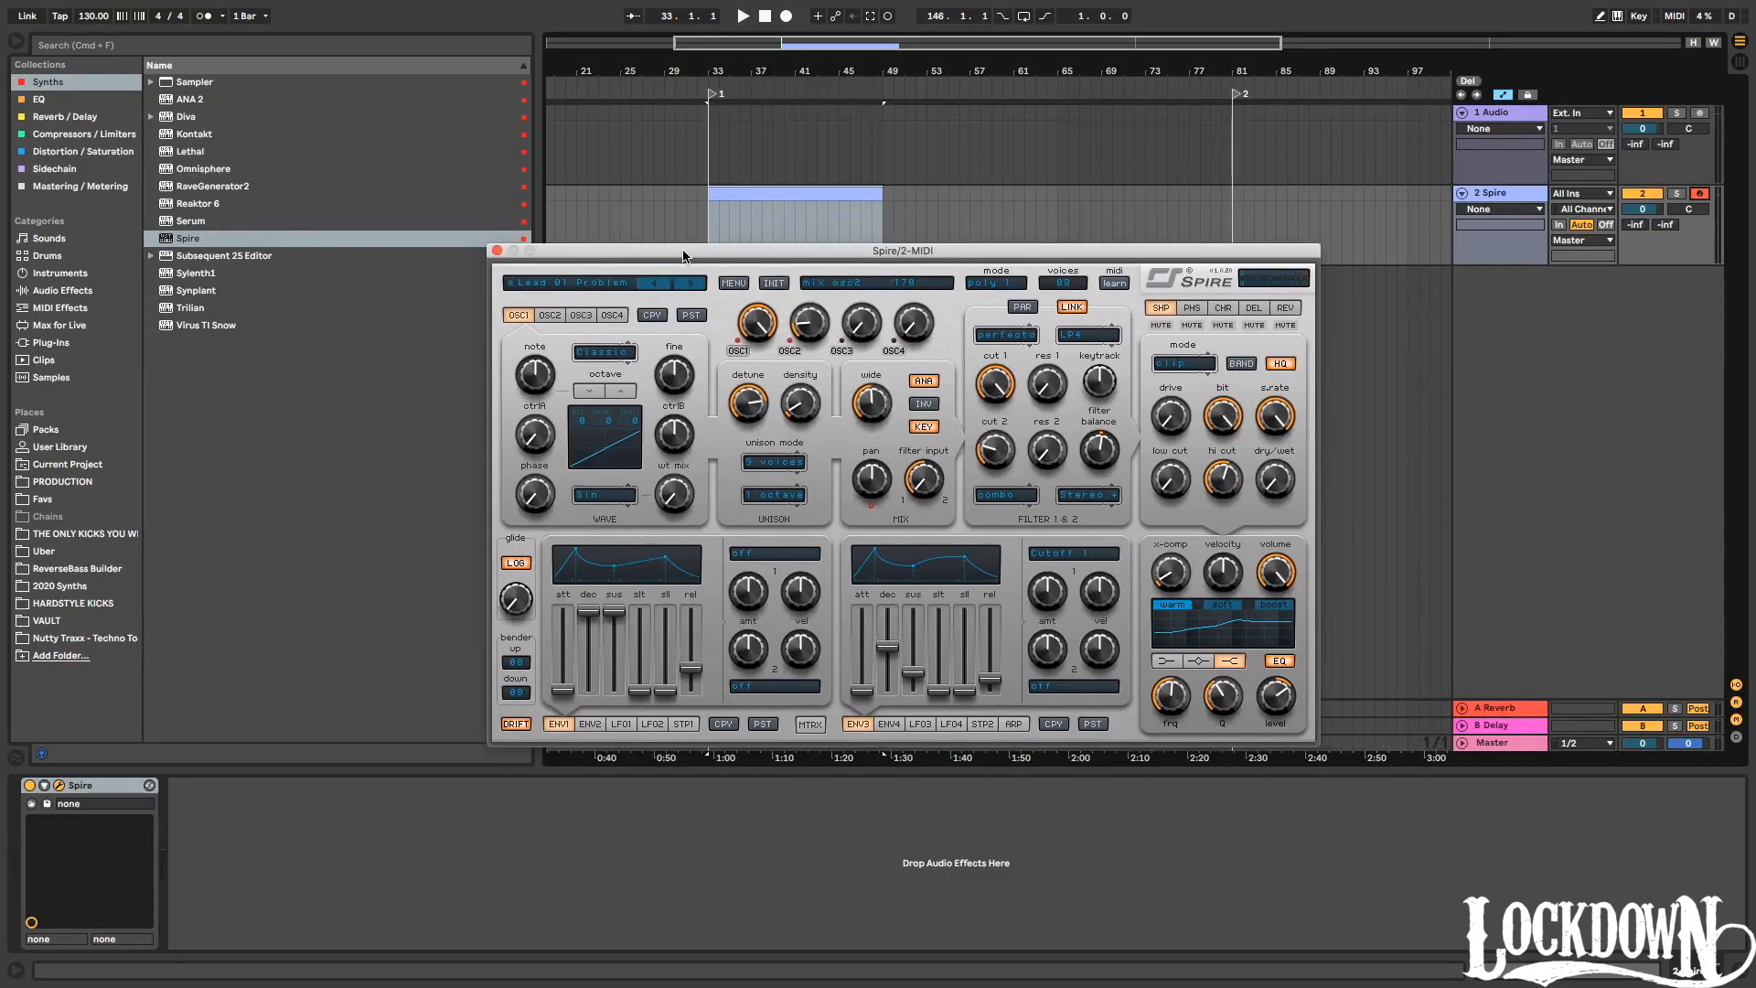
pyautogui.click(619, 286)
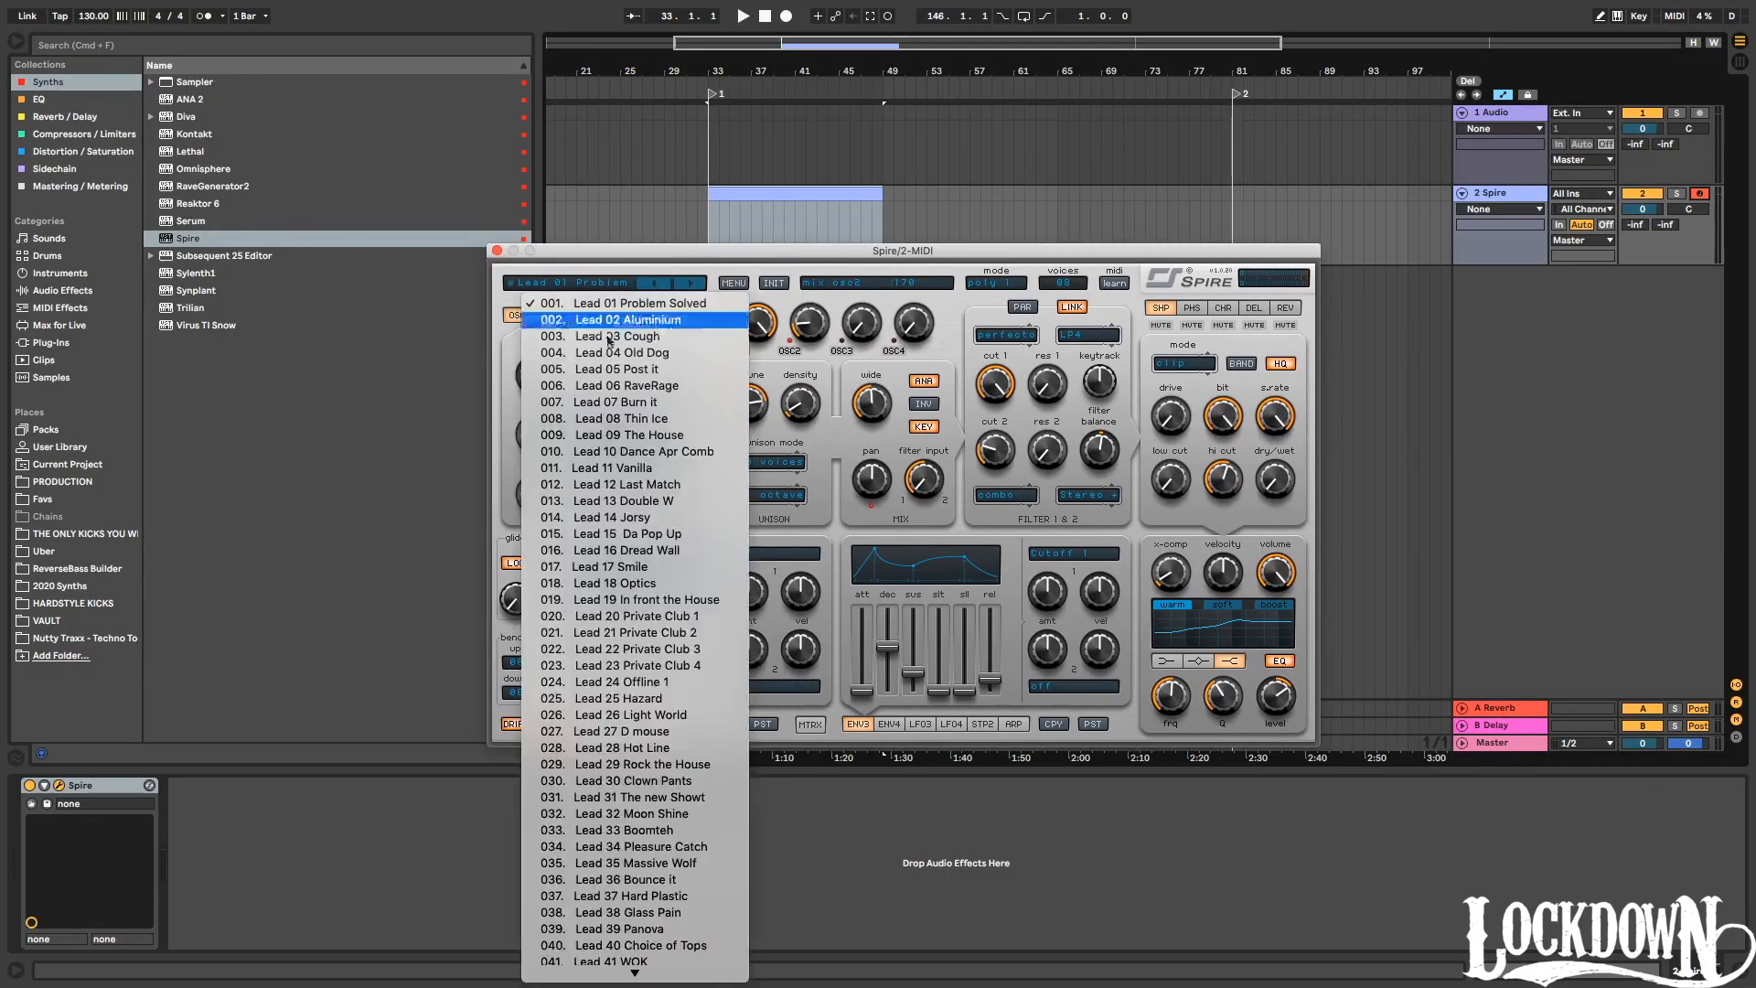
pyautogui.click(640, 385)
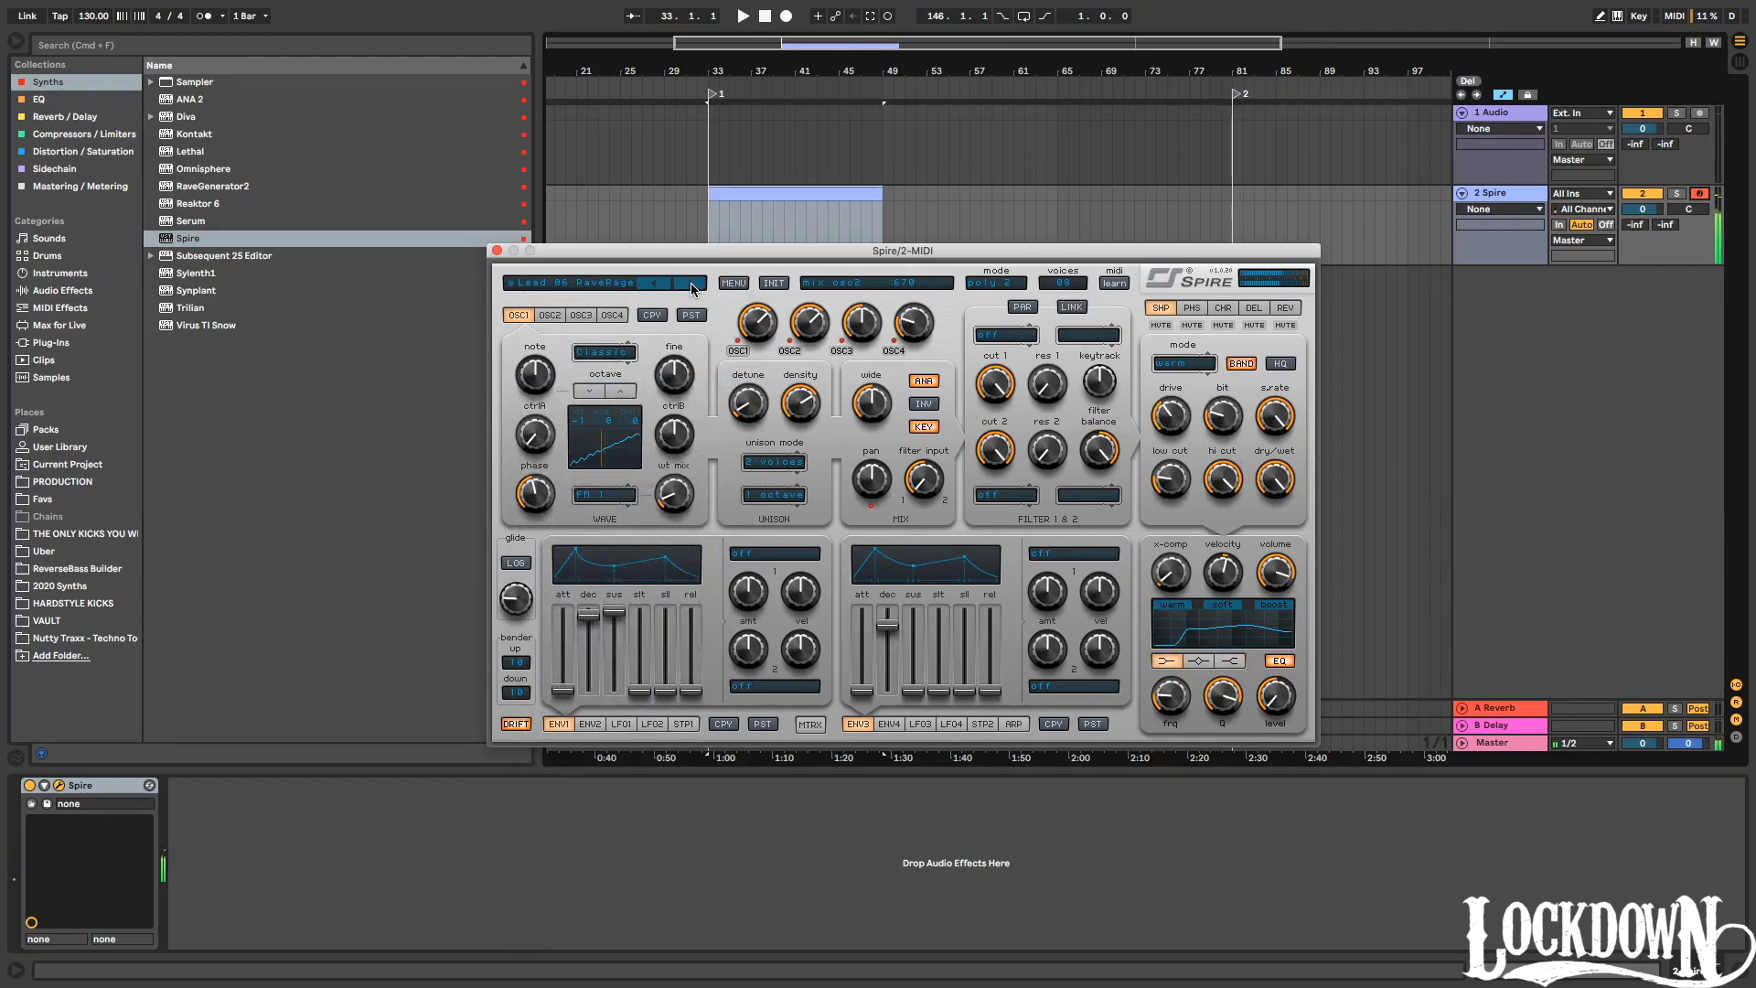
# Audition the following lead presets one by one up to Lead 19 In front the House, and close the Spire window.
pyautogui.click(693, 285)
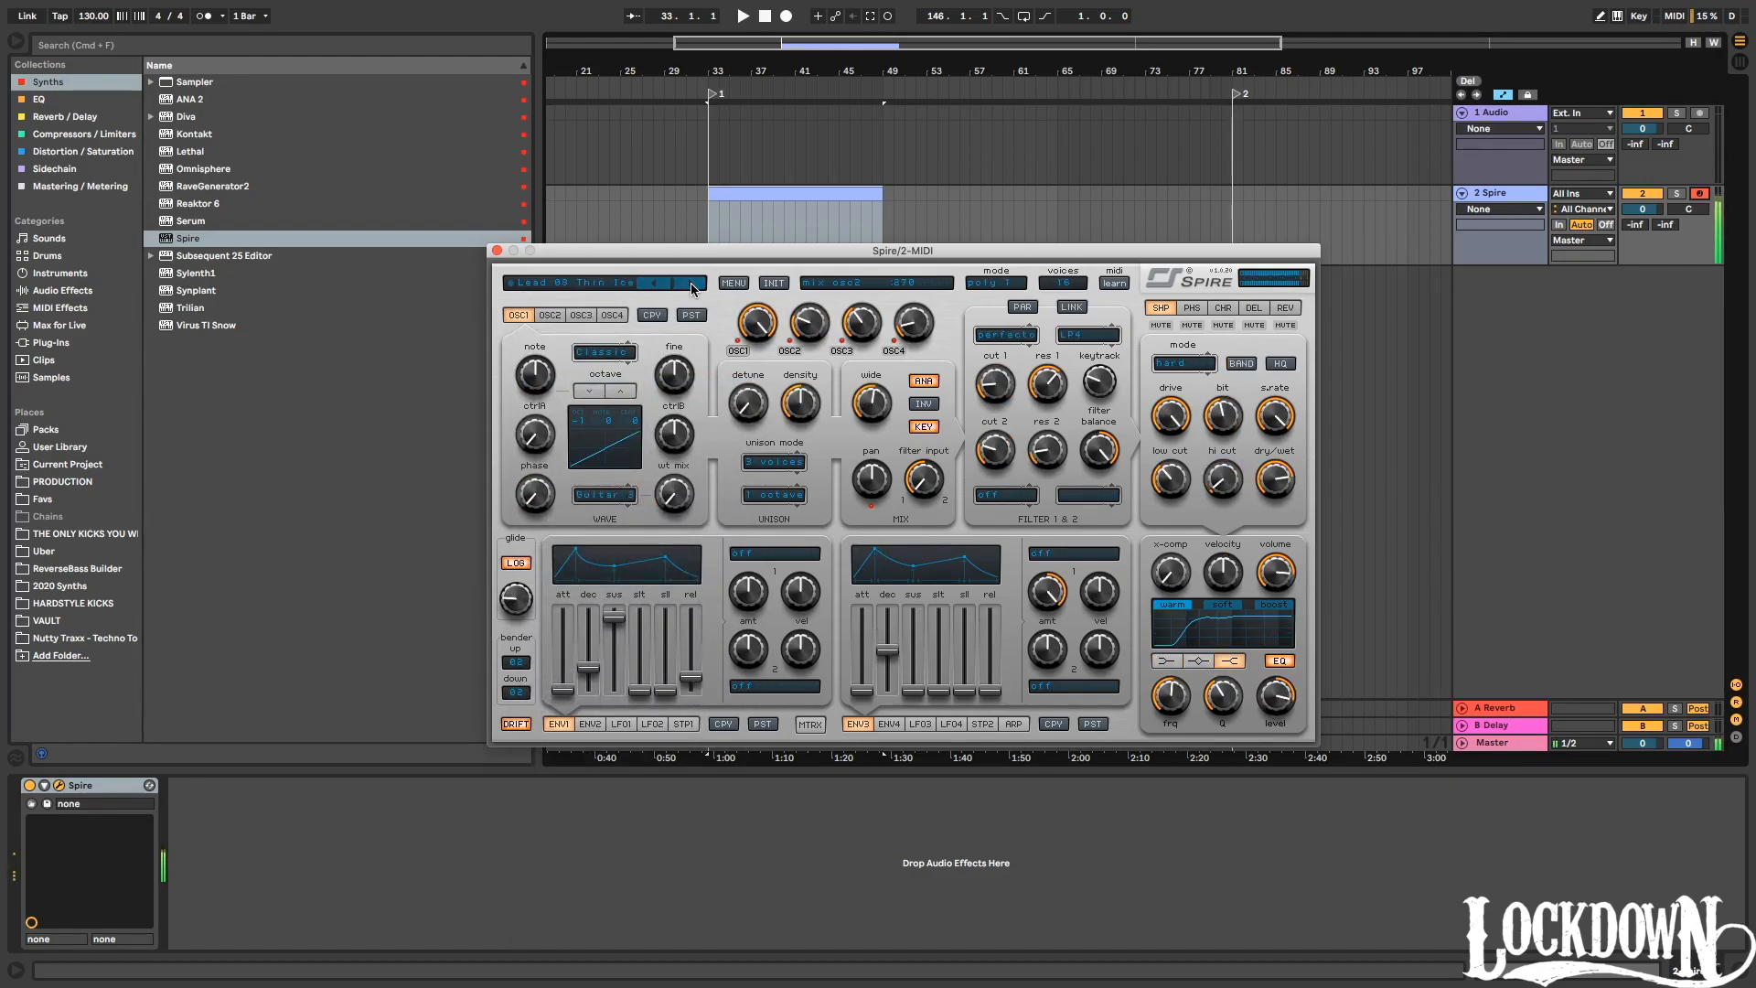
pyautogui.click(694, 285)
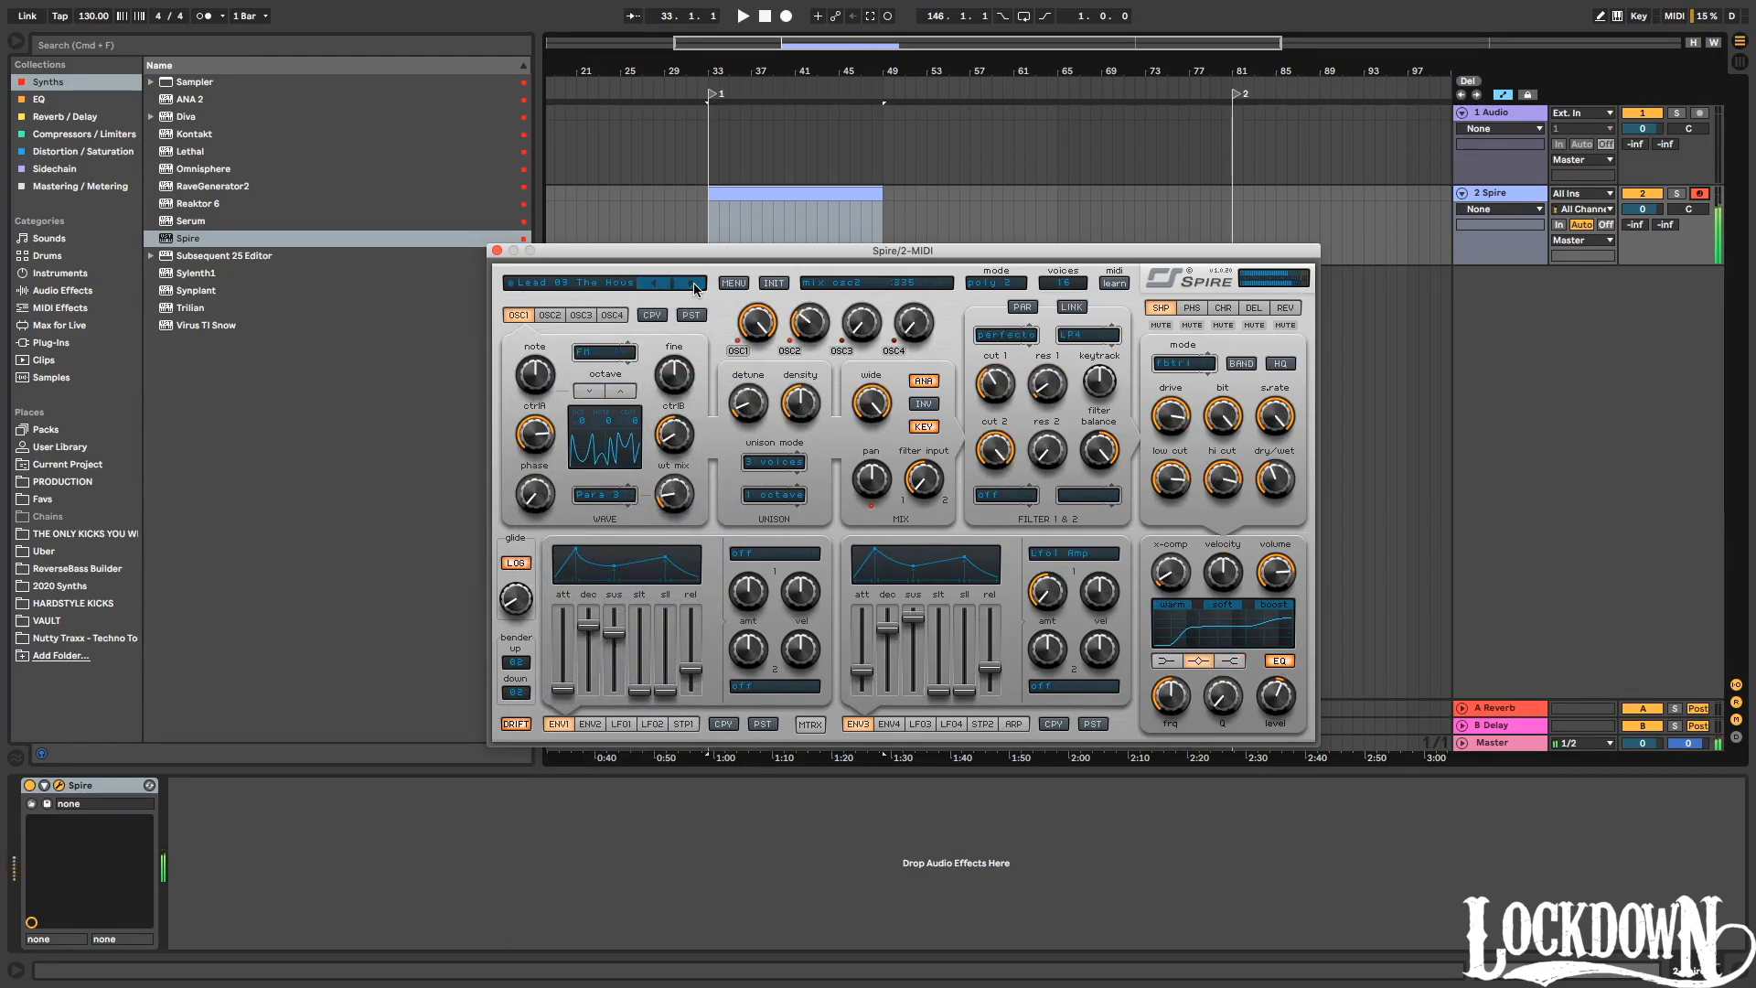
pyautogui.click(694, 285)
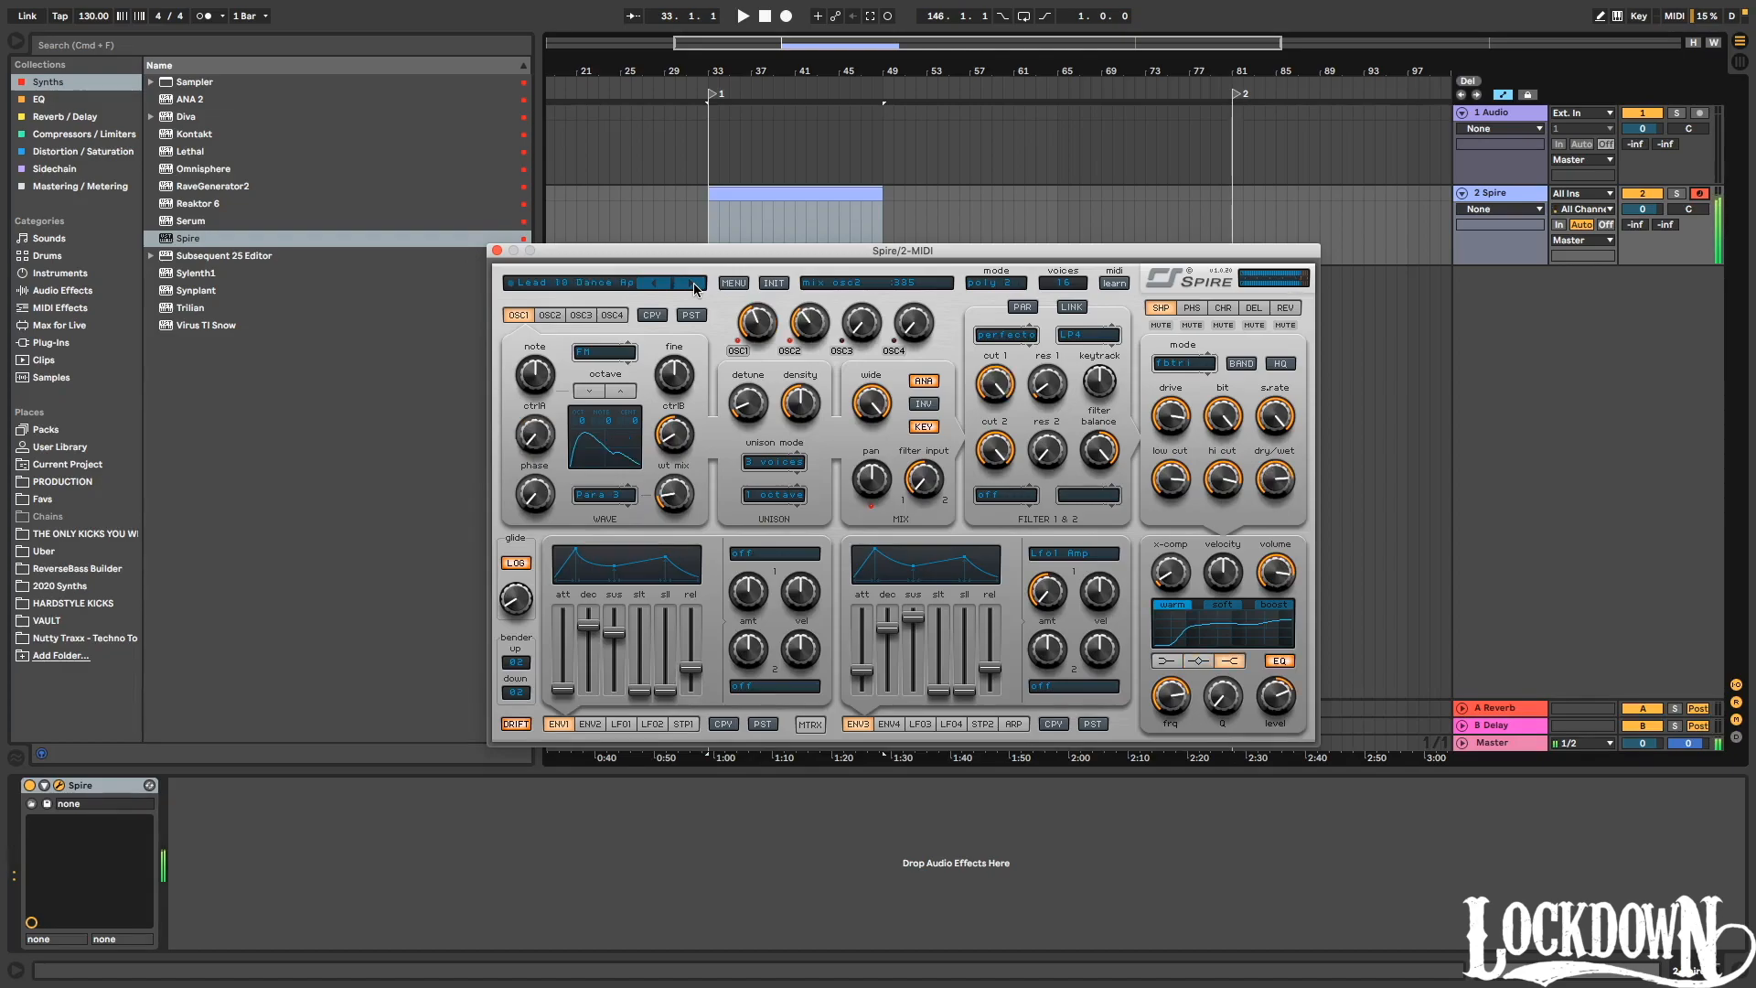
pyautogui.click(694, 286)
pyautogui.click(693, 286)
pyautogui.click(694, 286)
pyautogui.click(692, 286)
pyautogui.click(692, 286)
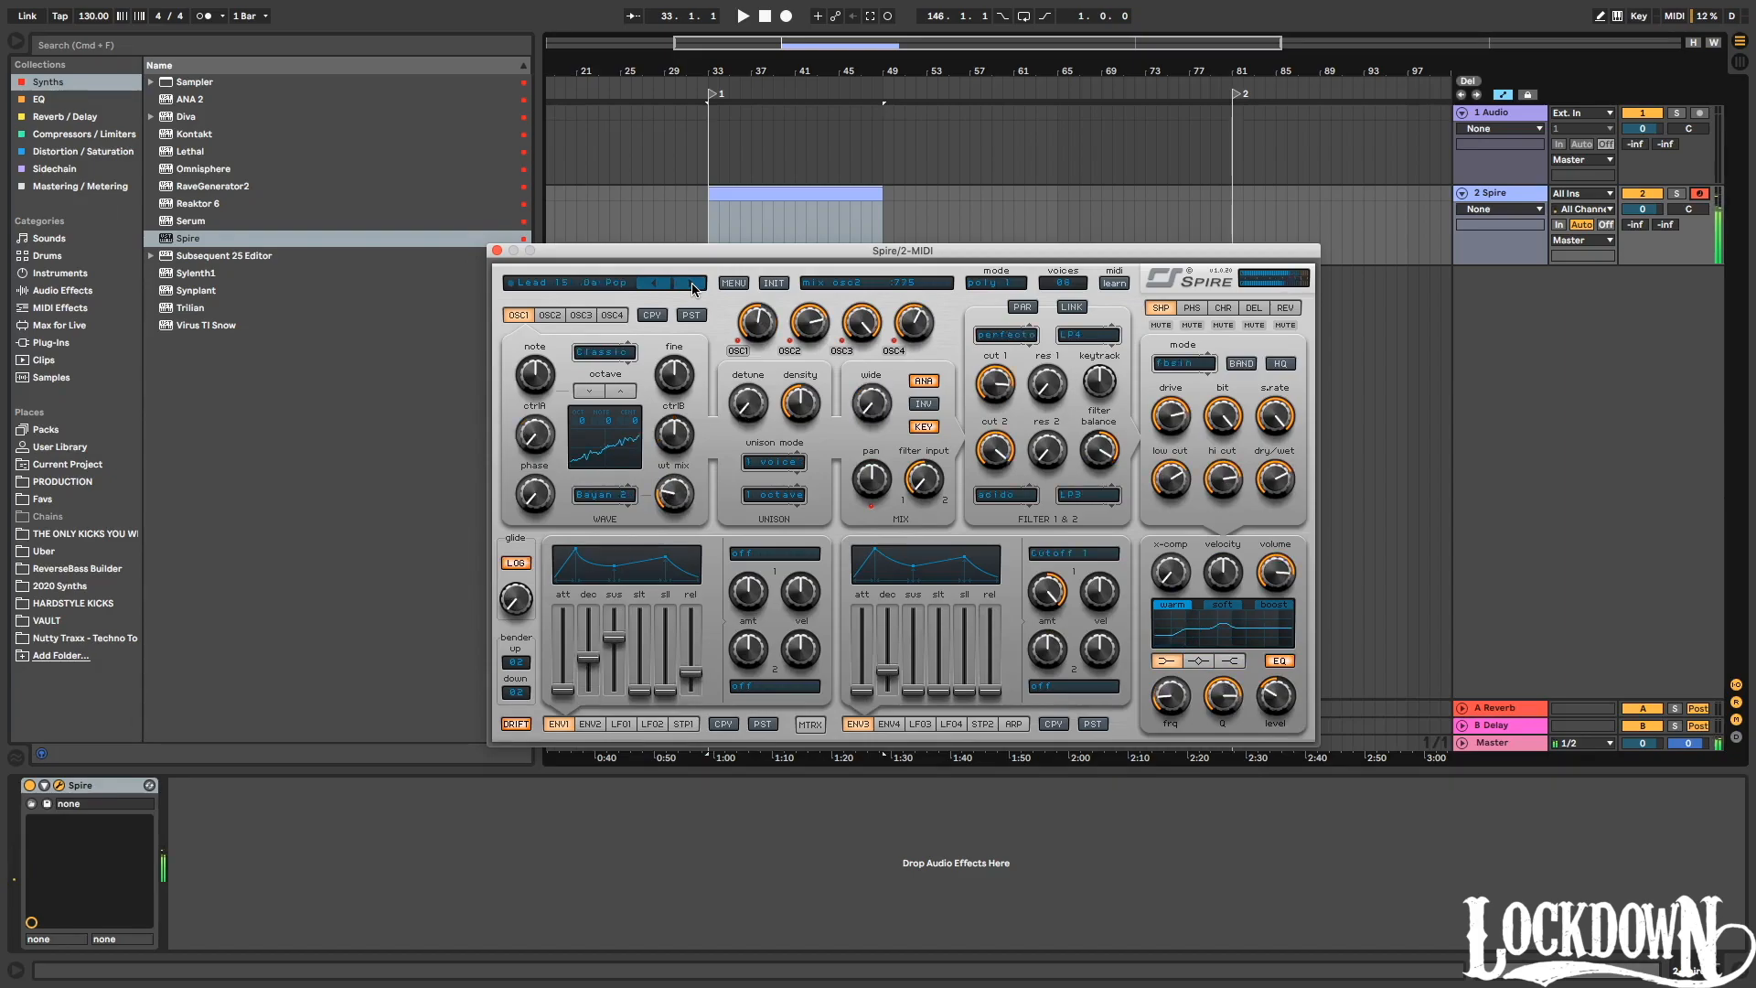
pyautogui.click(693, 287)
pyautogui.click(692, 286)
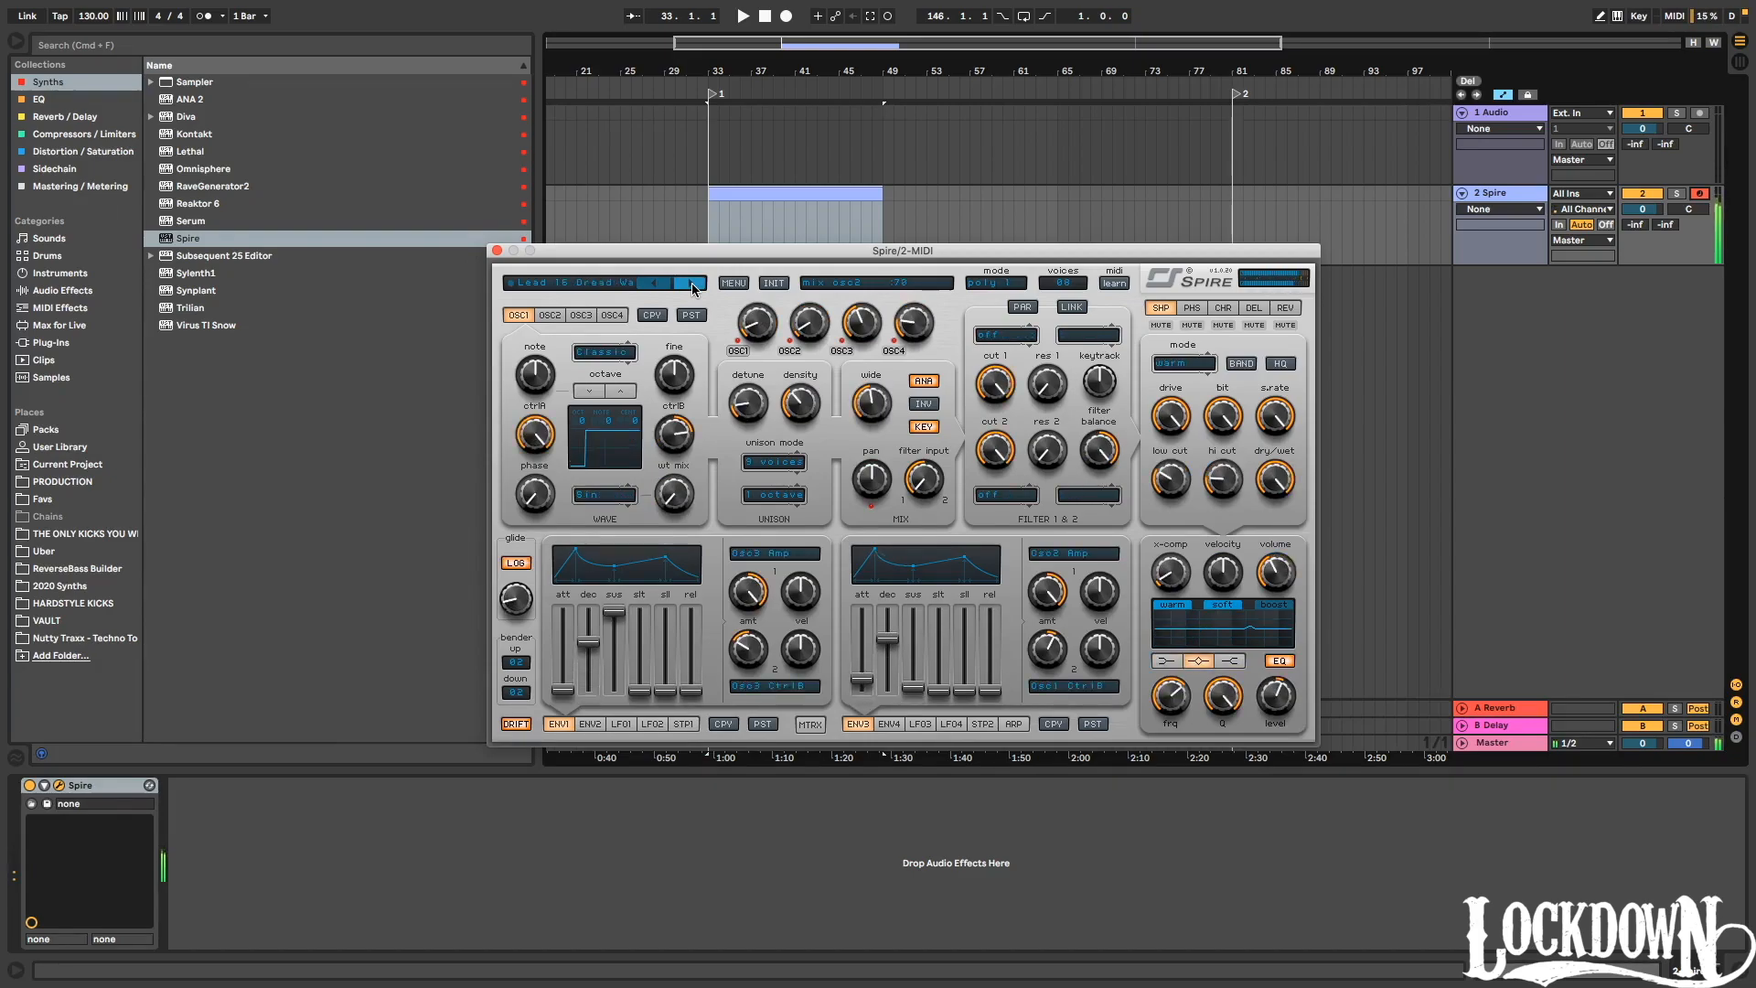
pyautogui.click(693, 286)
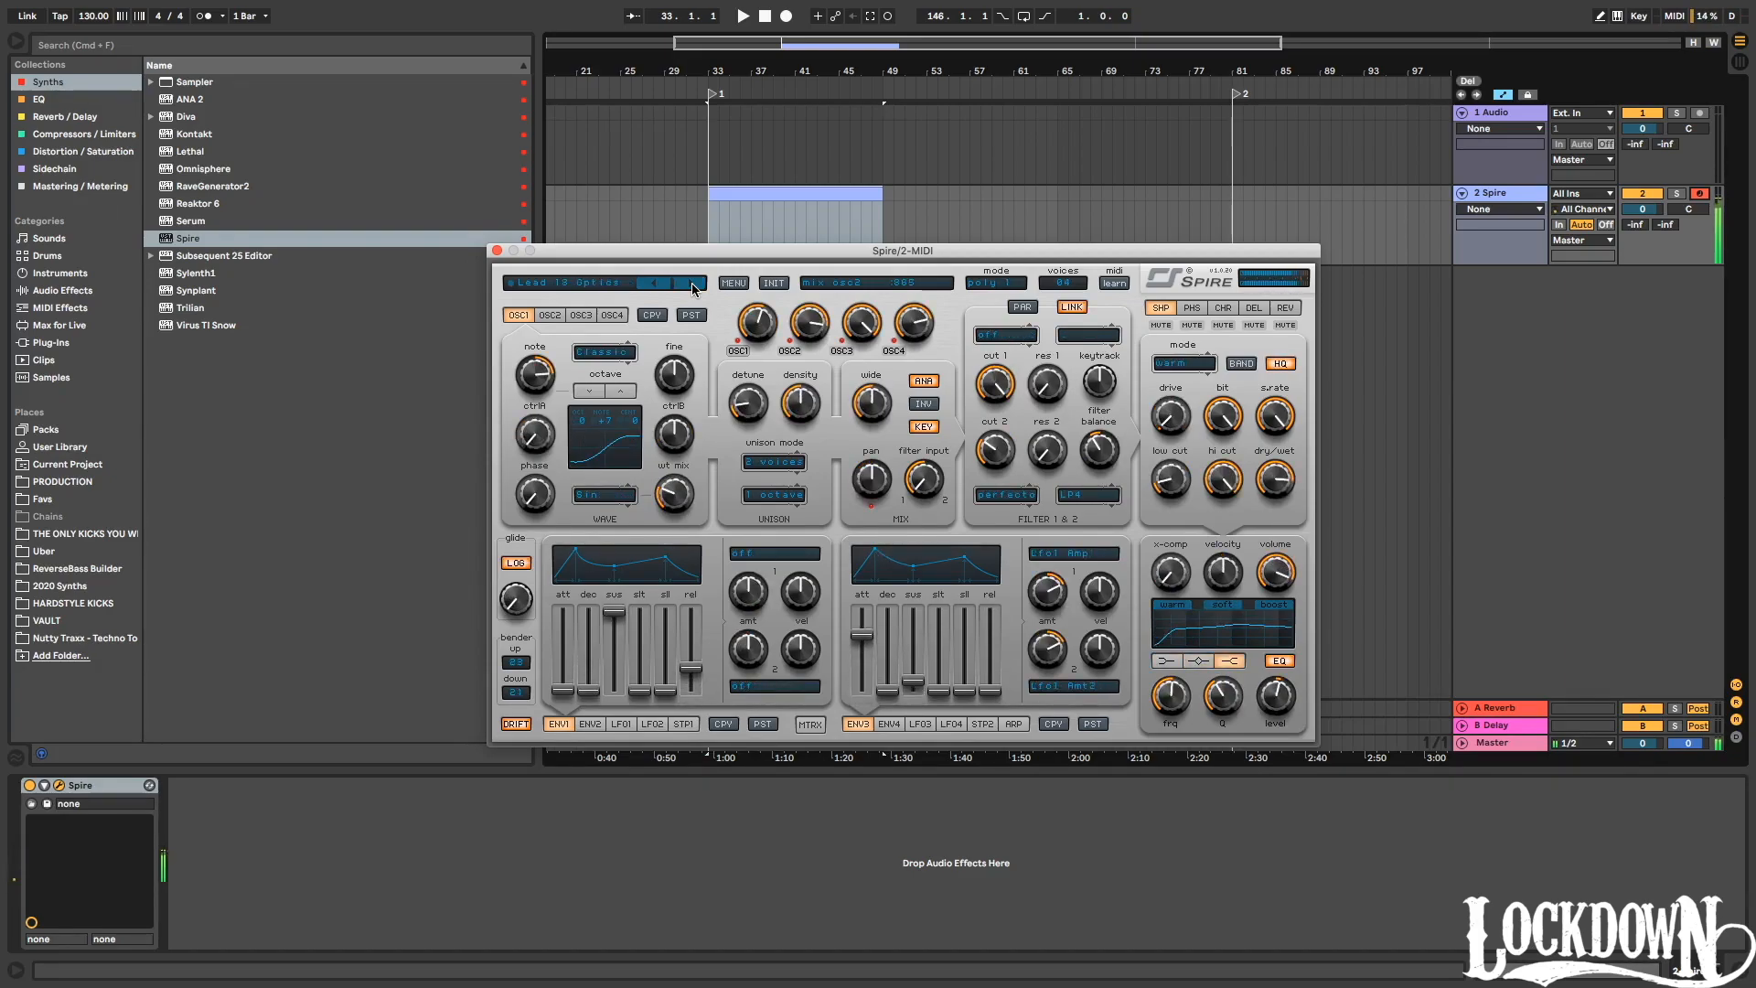
pyautogui.click(693, 287)
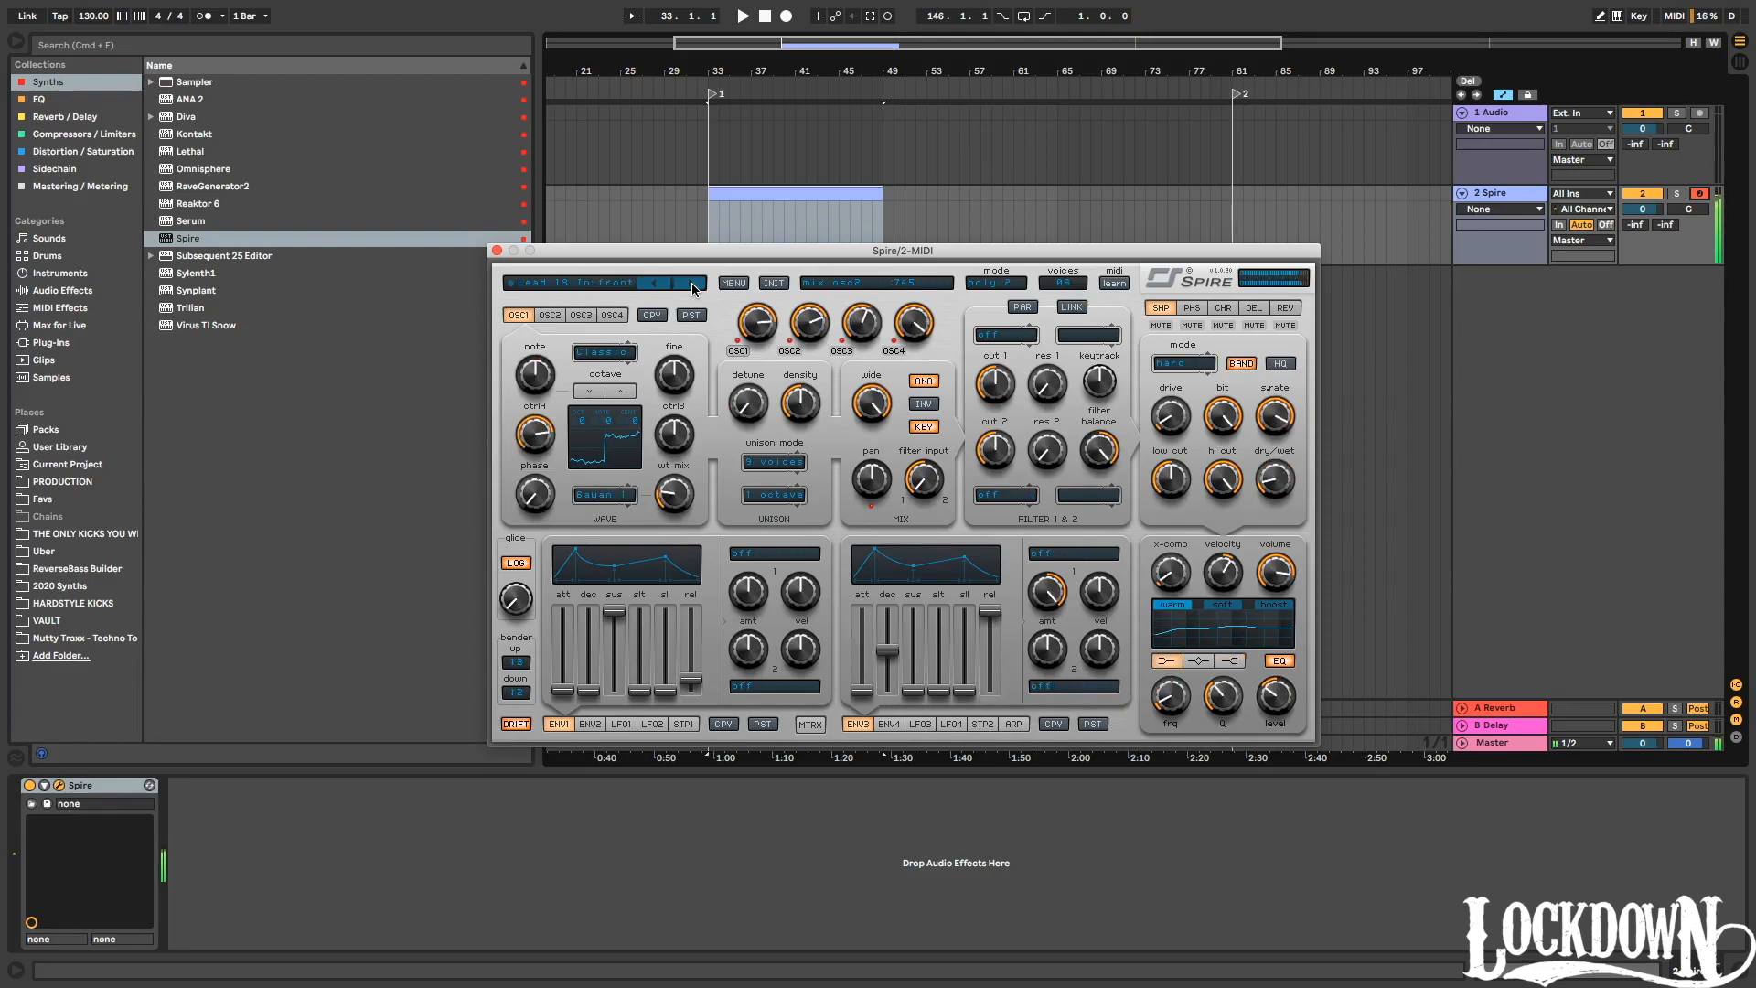
pyautogui.click(497, 250)
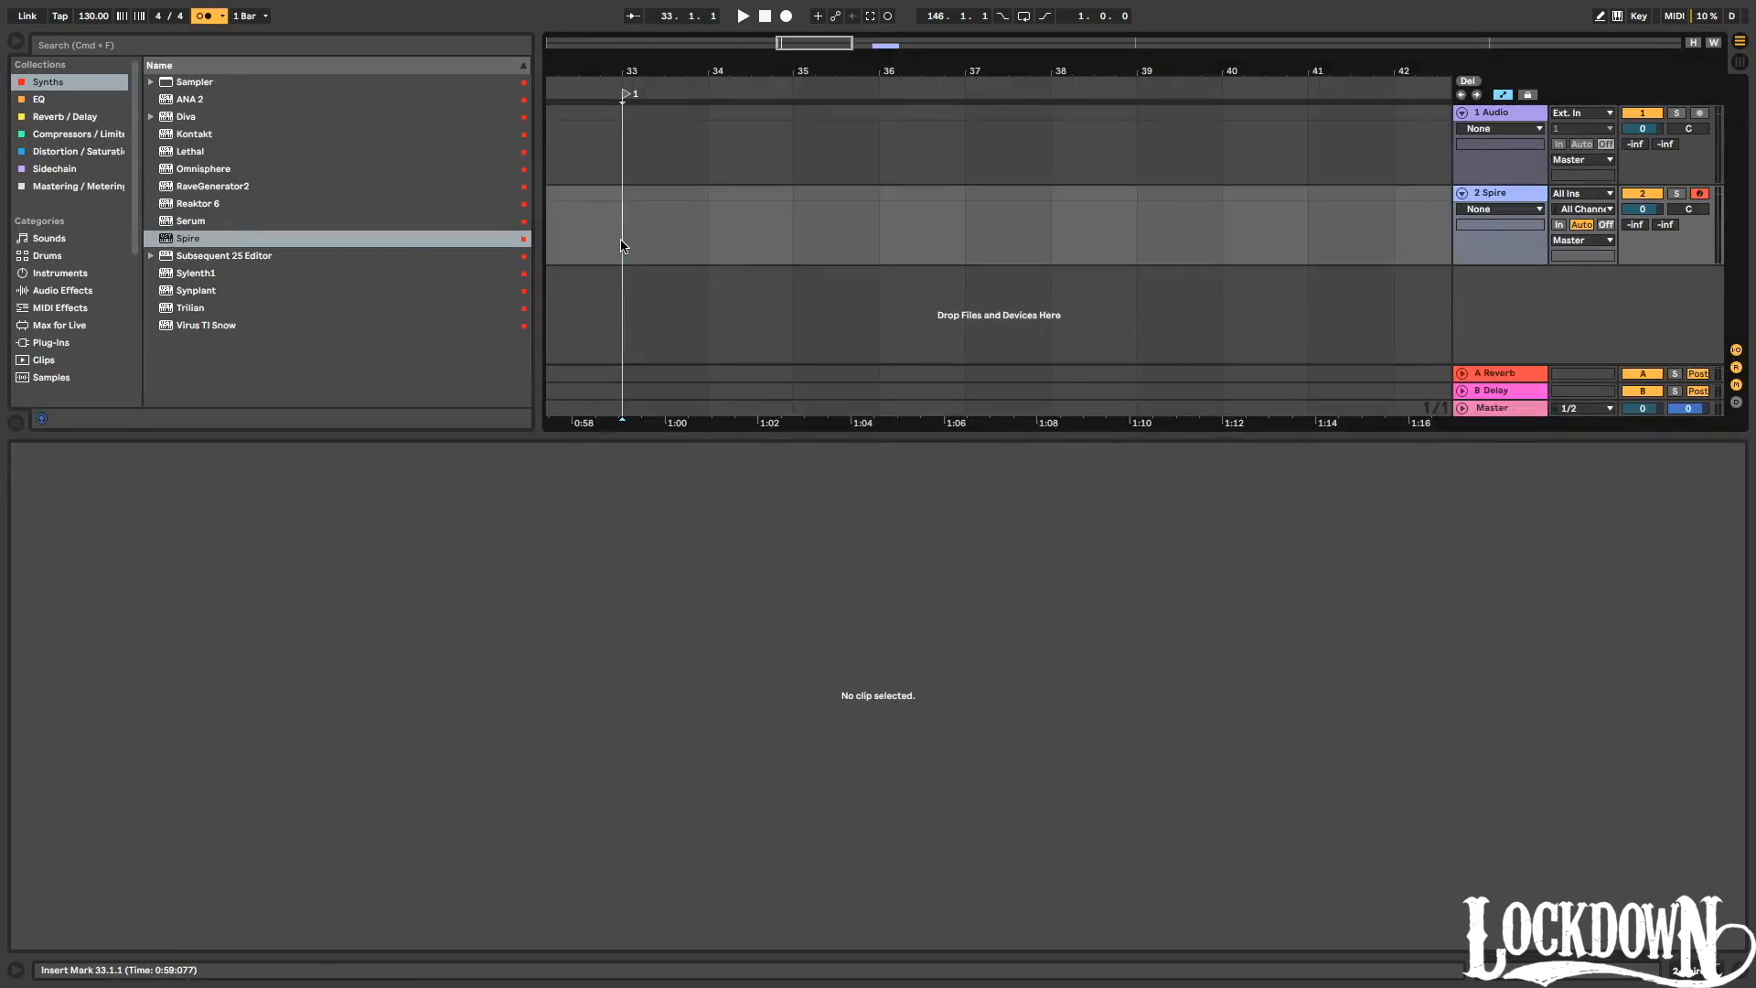
# Record a lead melody of about eight bars on the Spire track from bar 33 and play it back.
pyautogui.click(786, 17)
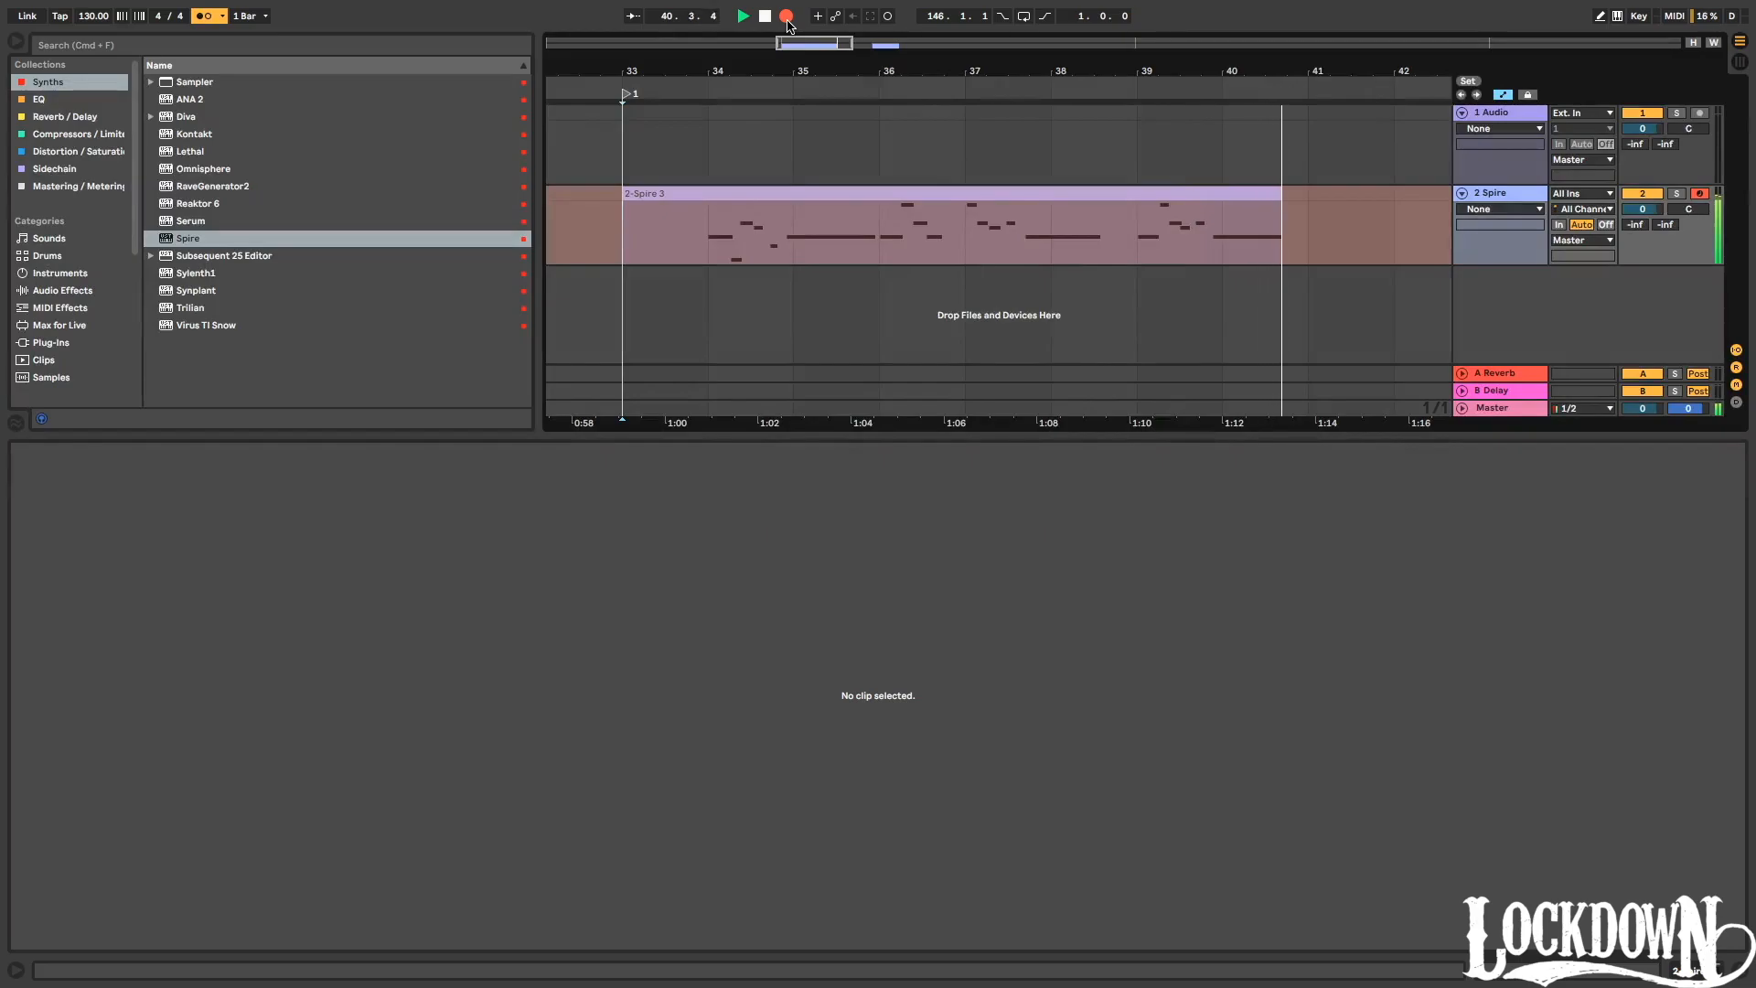
pyautogui.press('space')
pyautogui.press('space')
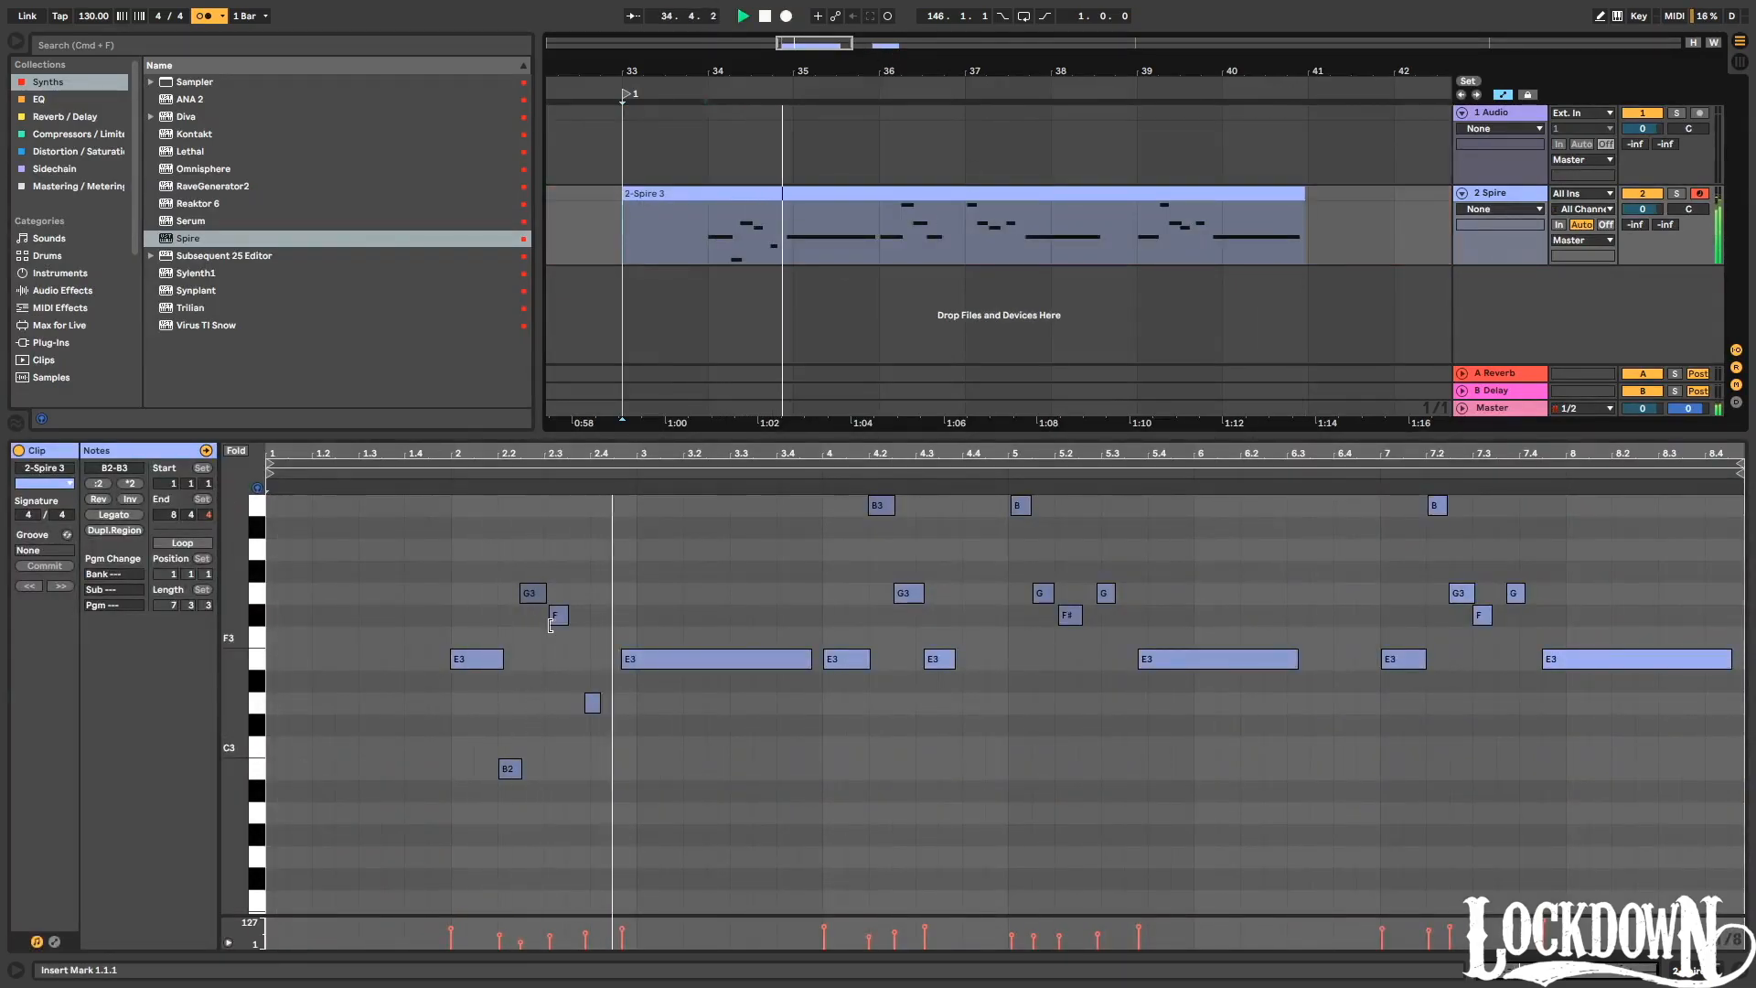
# Select all notes of the recorded clip's first phrase and quantize them to the grid.
pyautogui.press('space')
pyautogui.click(442, 800)
pyautogui.moveTo(482, 768); pyautogui.dragTo(780, 579)
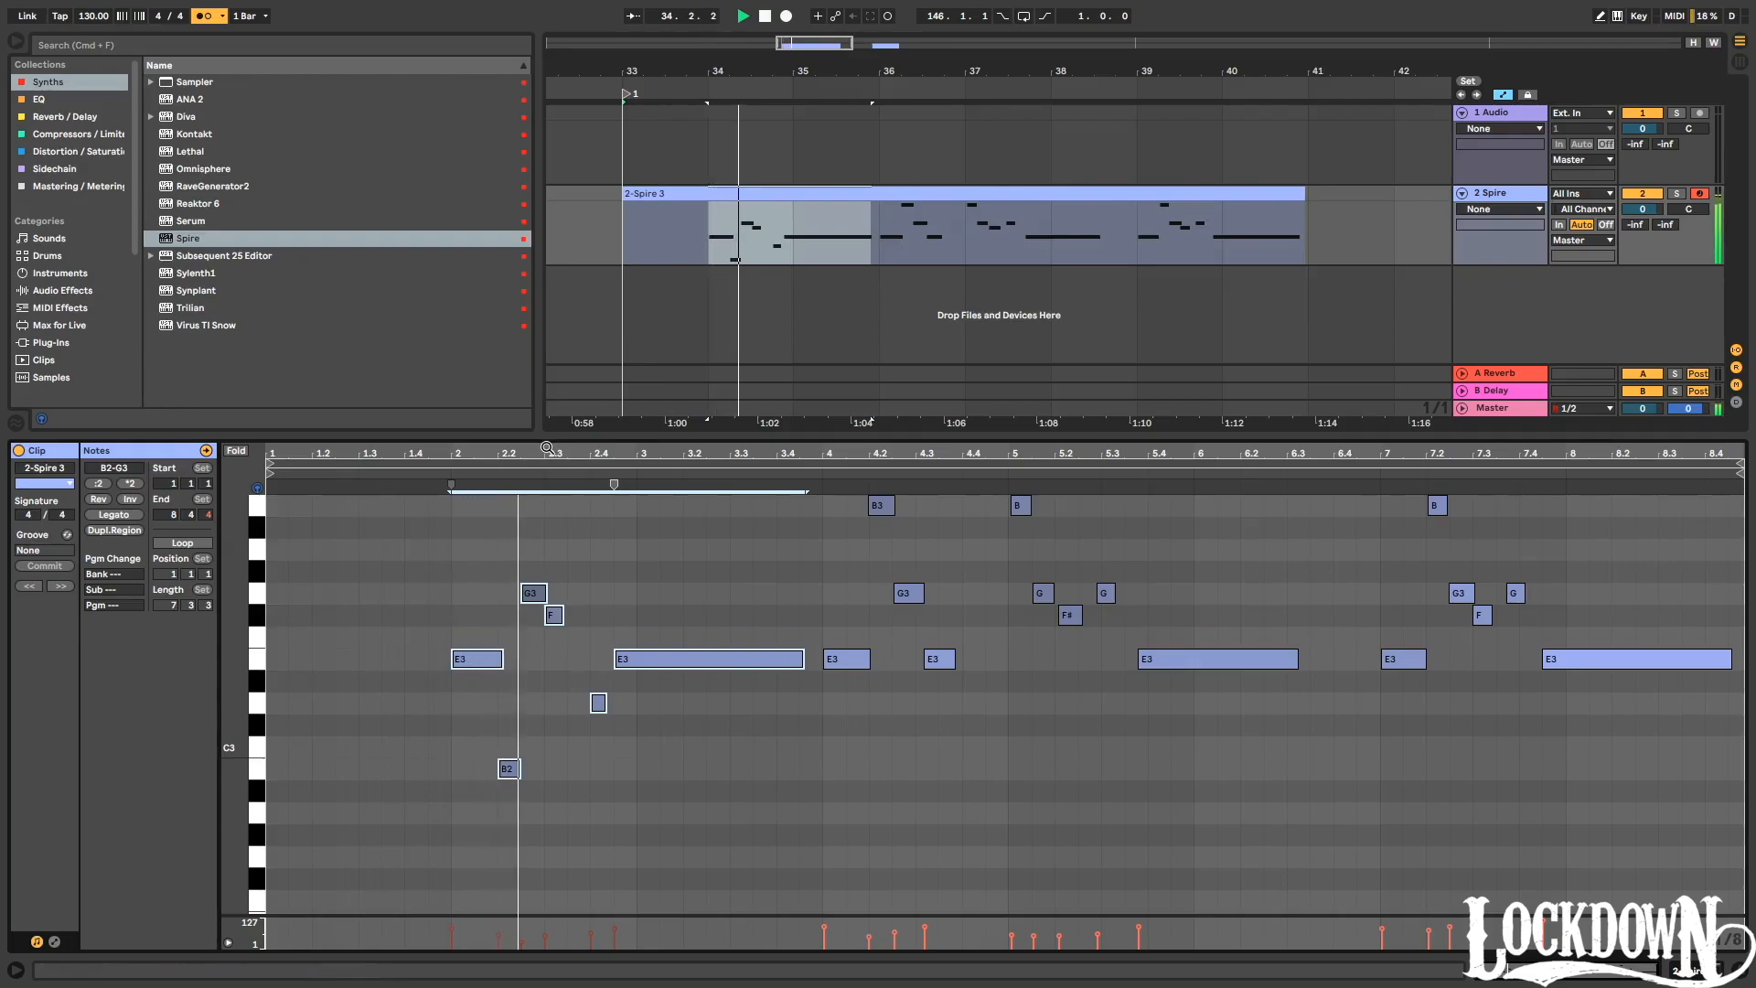
# Nudge the first phrase's D3 note and long E3 note slightly earlier, and play the clip to check the timing.
pyautogui.moveTo(604, 453); pyautogui.dragTo(607, 526)
pyautogui.press('space')
pyautogui.moveTo(560, 645); pyautogui.dragTo(676, 764)
pyautogui.press('Left')
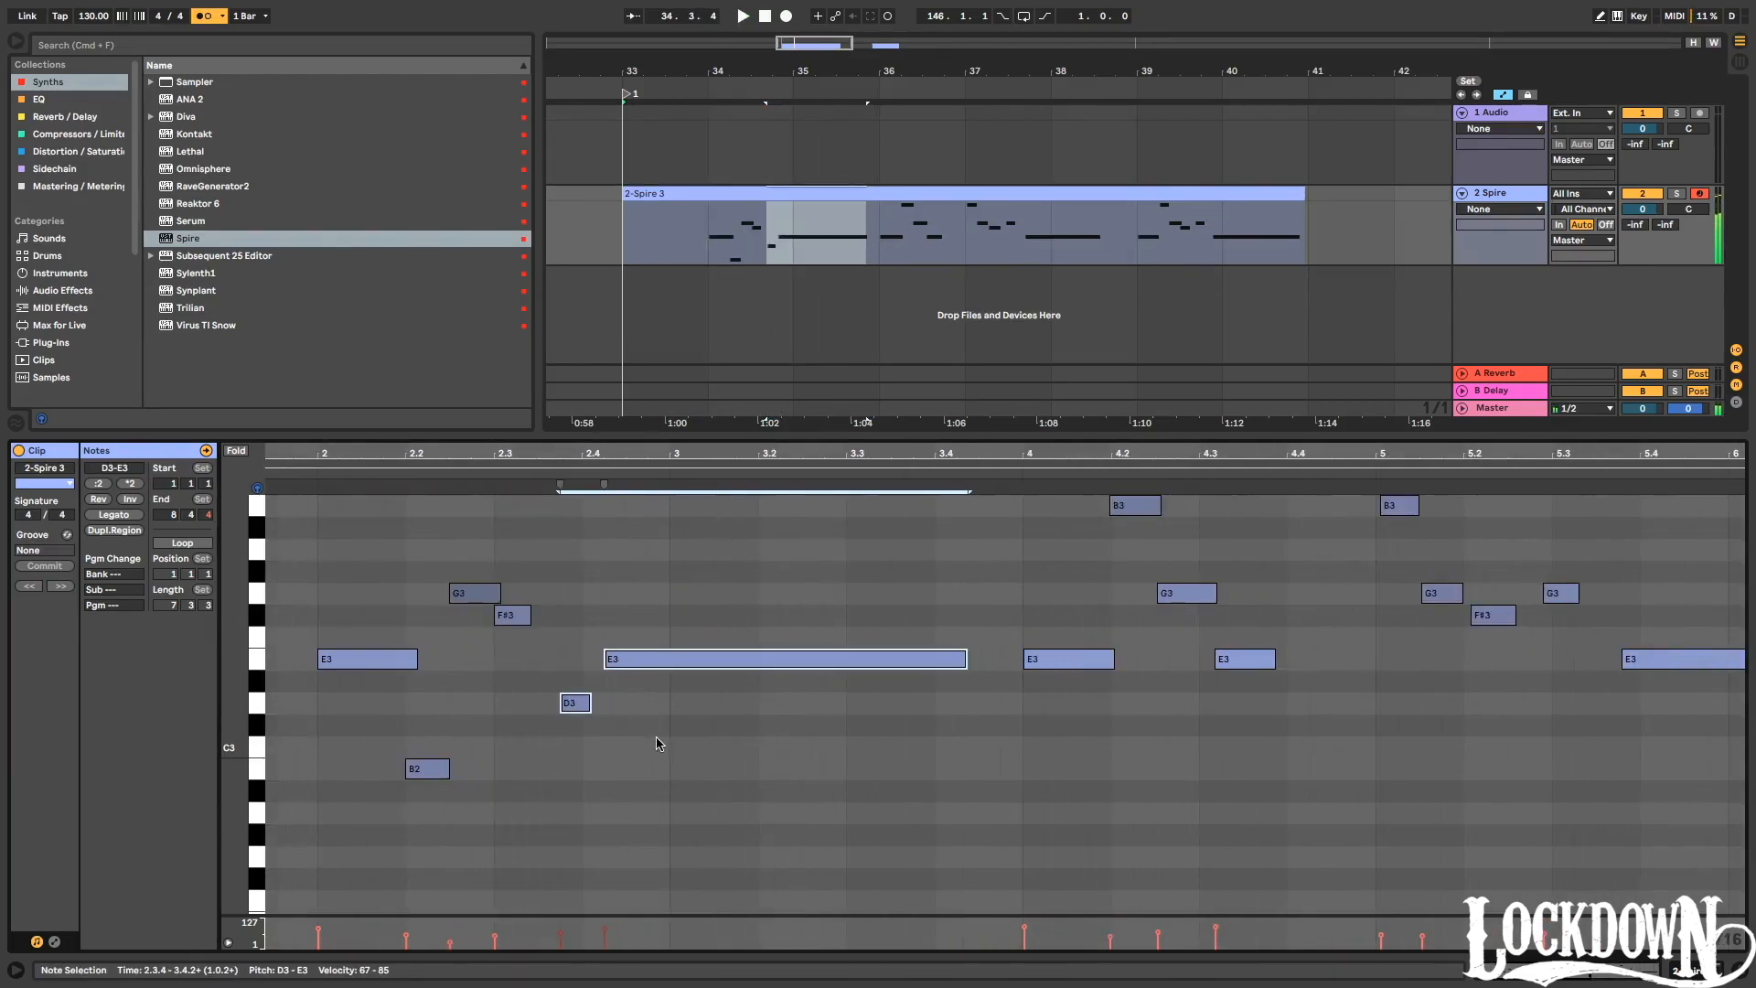
pyautogui.press('space')
# Nudge the first phrase's long E3 note later to start at 2.4.3 and trim its end to 3.4.3.
pyautogui.click(628, 659)
pyautogui.press('Right')
pyautogui.press('space')
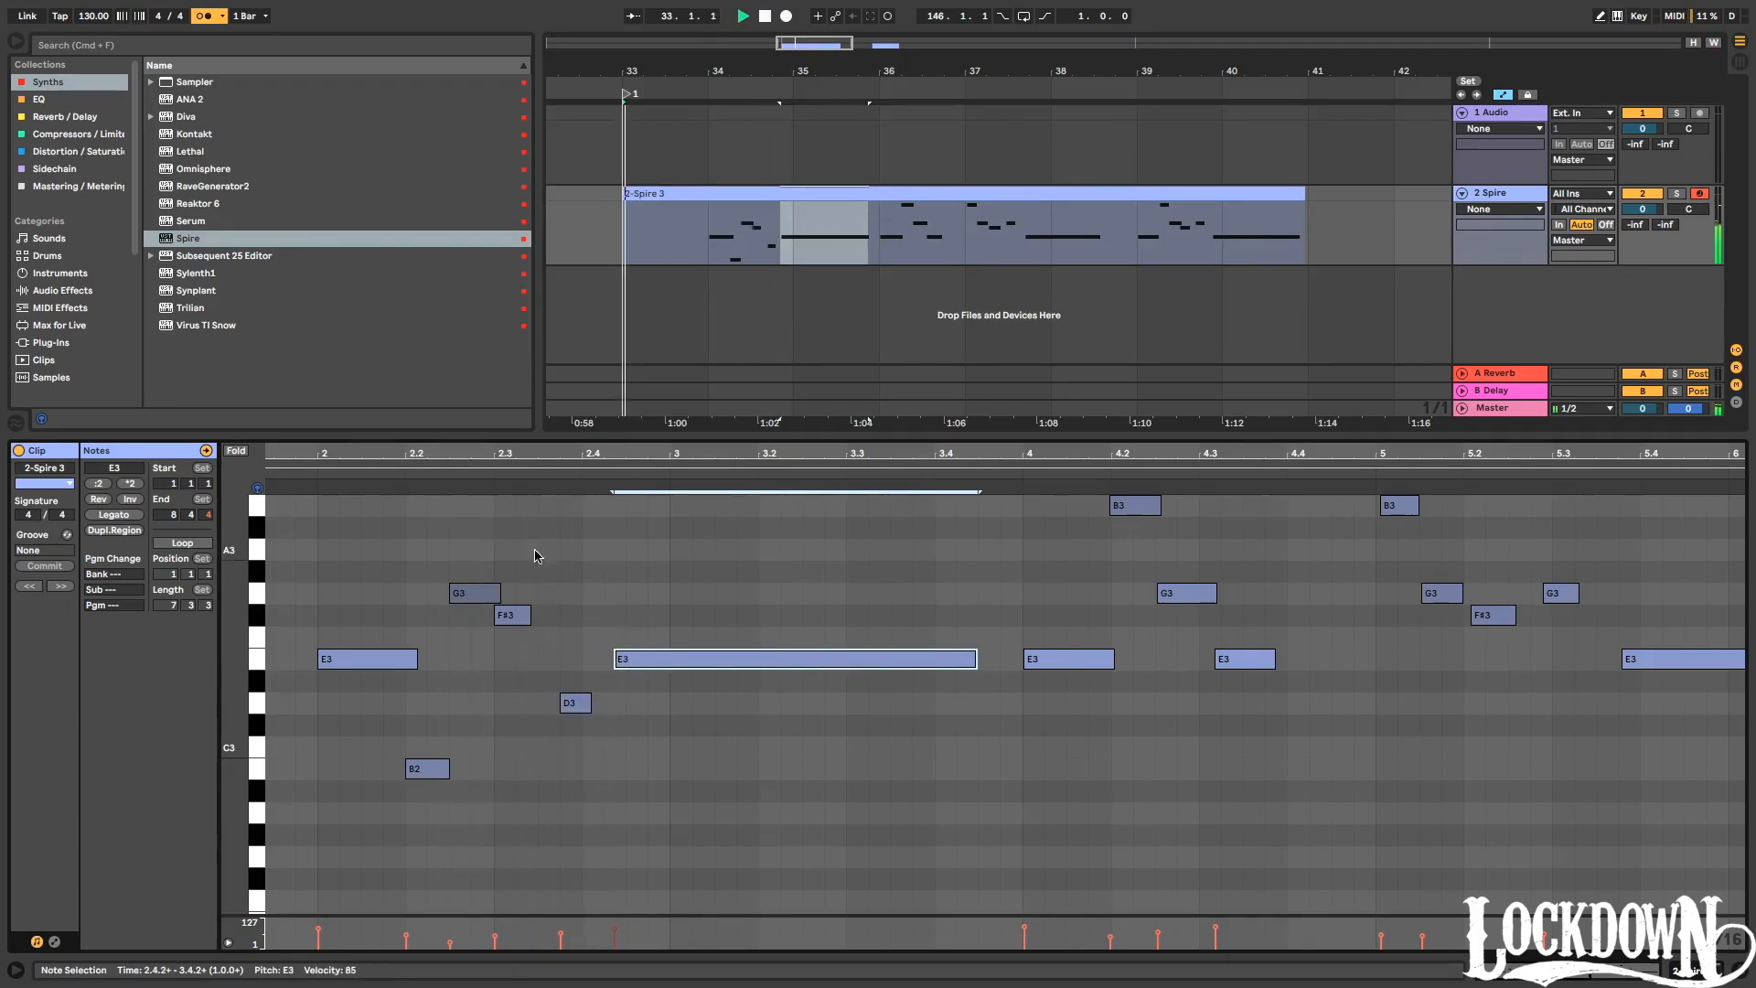
pyautogui.press('Right')
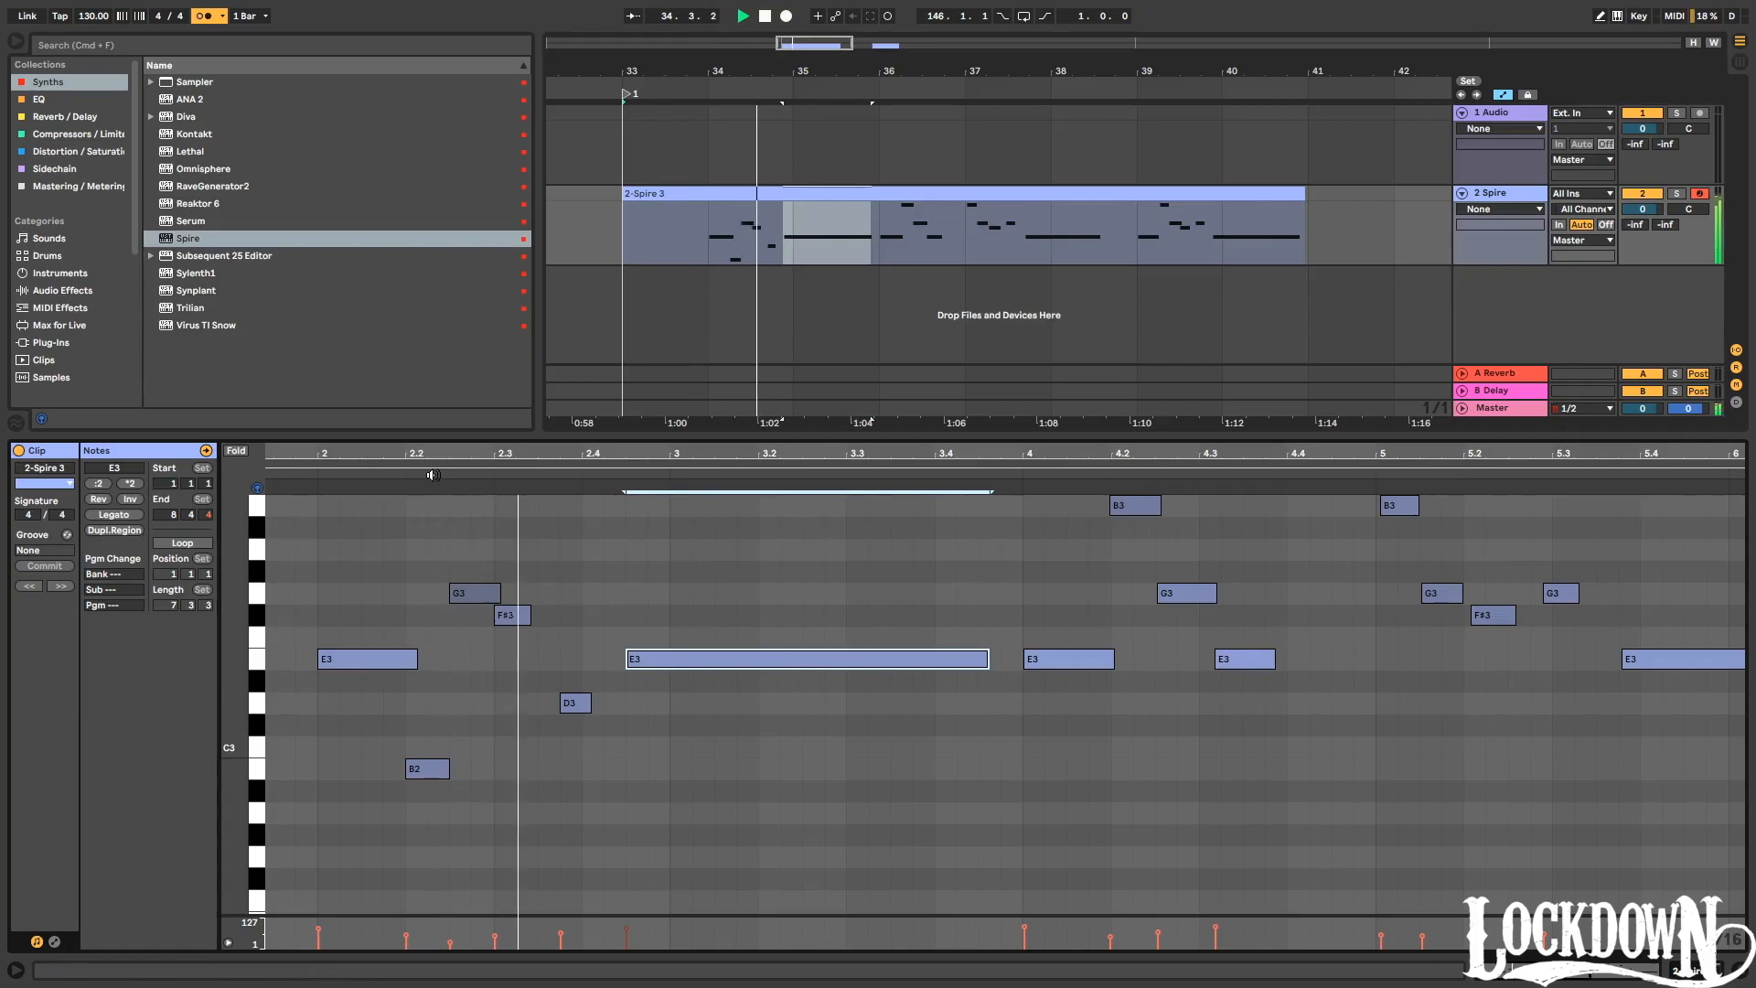
pyautogui.moveTo(988, 660); pyautogui.dragTo(976, 663)
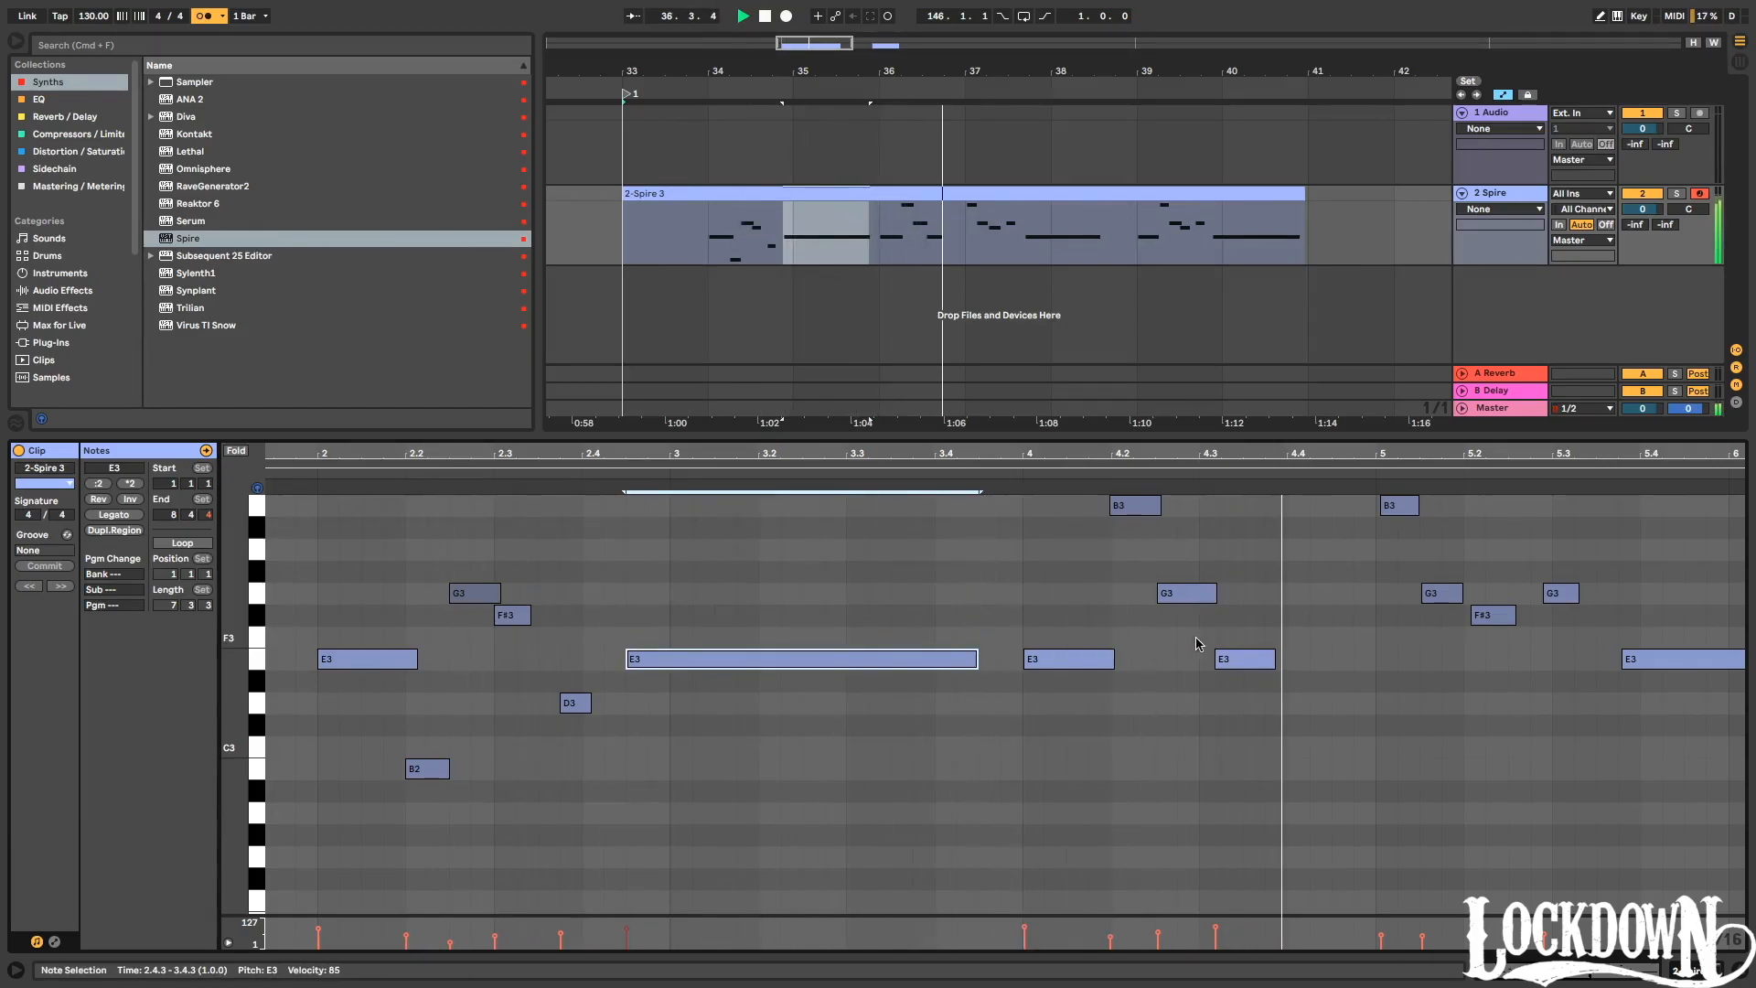
# Delete the middle phrase's notes between bar 4 and bar 7 of the clip.
pyautogui.press('-')
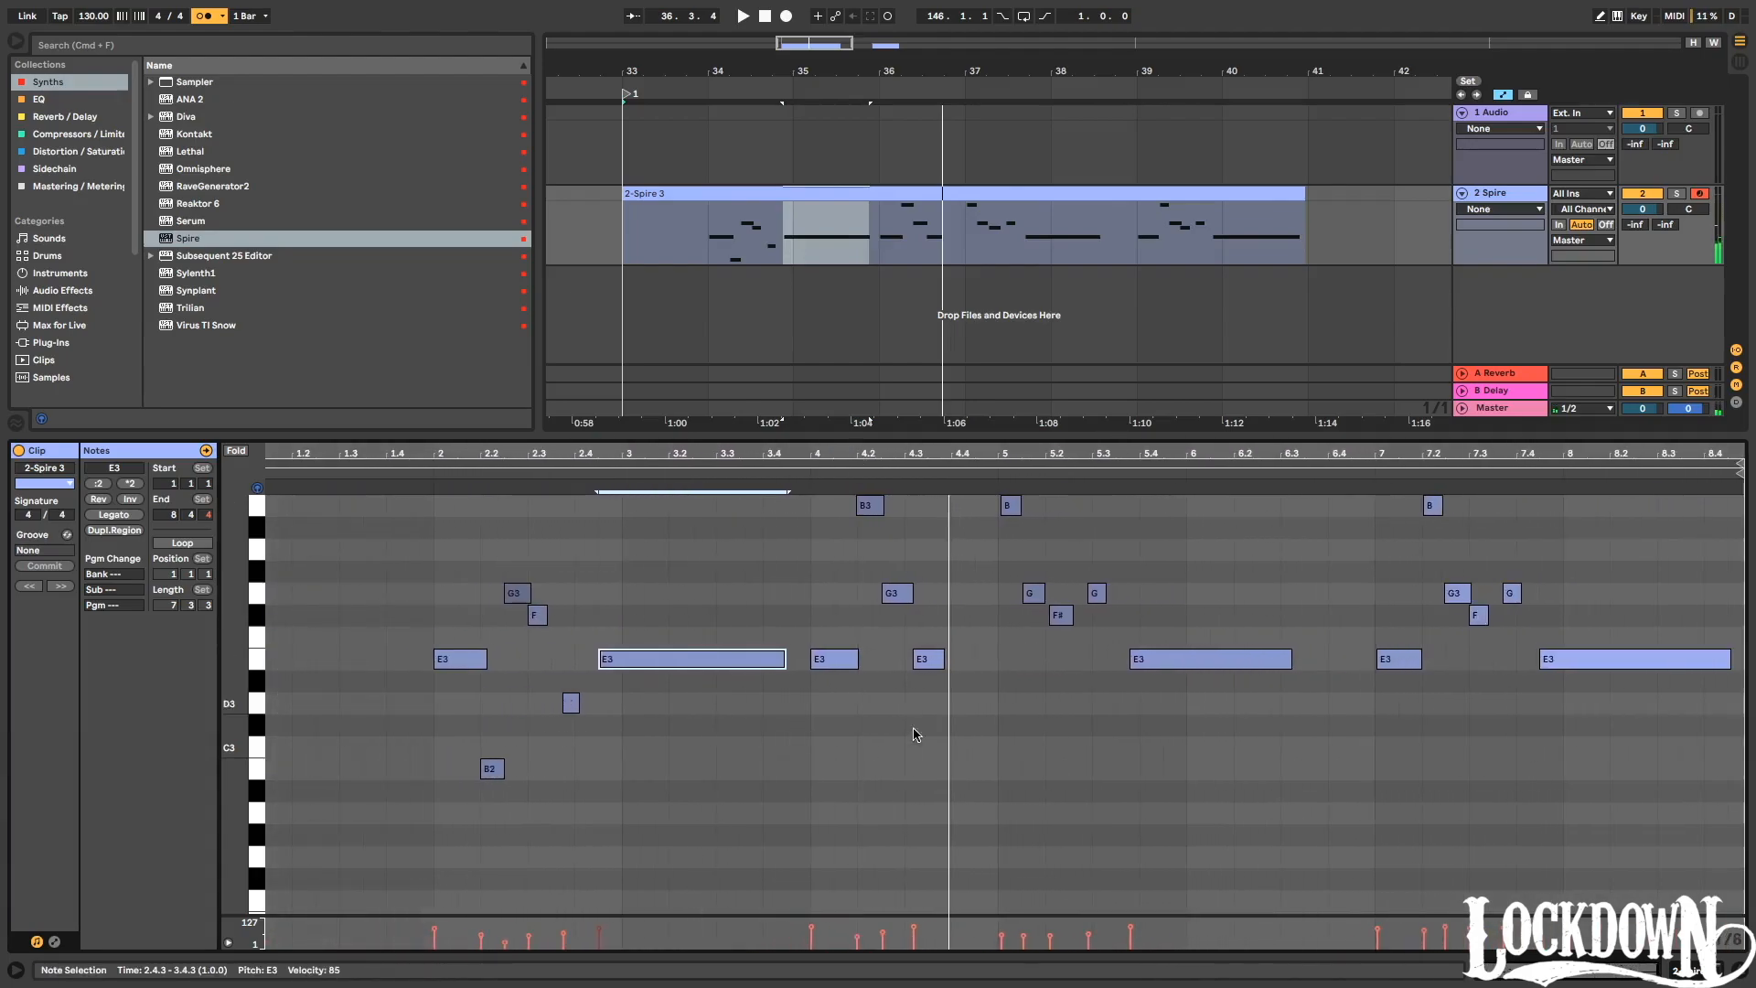
pyautogui.moveTo(836, 792); pyautogui.dragTo(810, 482)
pyautogui.press('Delete')
pyautogui.press('Delete')
# Move all notes of the last phrase from bar 7 to start at bar 4.
pyautogui.click(1328, 822)
pyautogui.moveTo(1337, 822); pyautogui.dragTo(1742, 487)
pyautogui.moveTo(1413, 660); pyautogui.dragTo(834, 664)
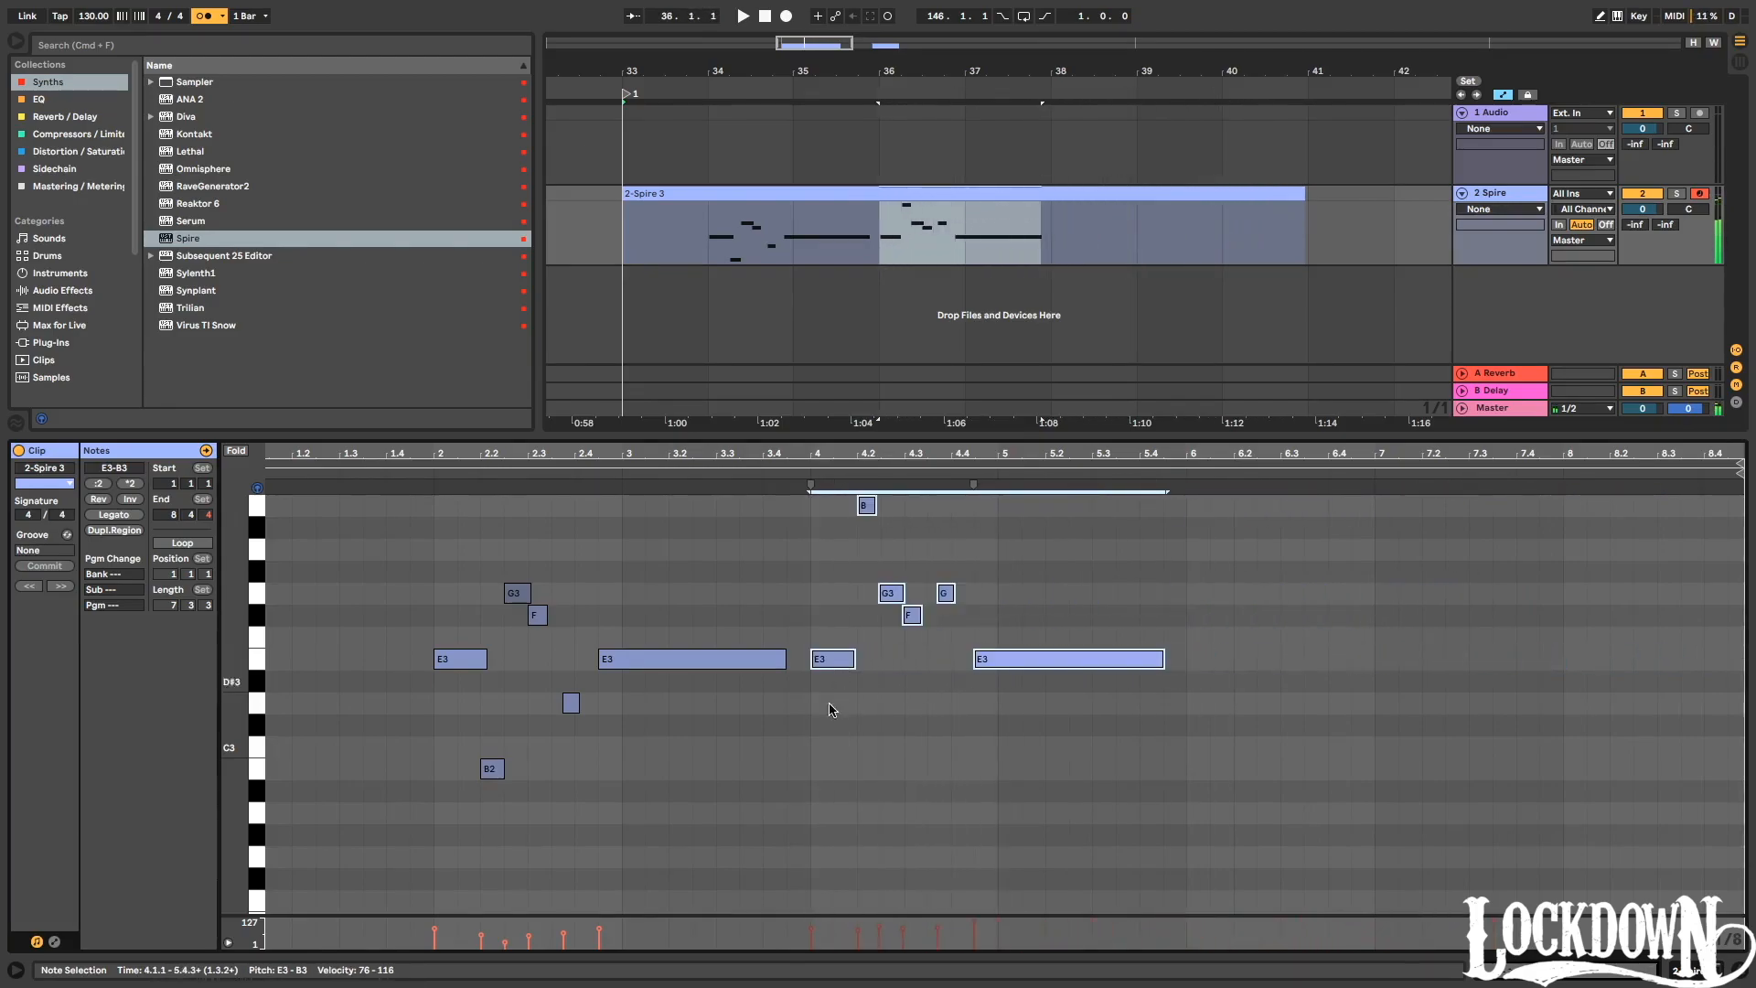
# Quantize the notes of the phrase starting at bar 4 and play the clip to check it.
pyautogui.moveTo(1391, 495); pyautogui.dragTo(835, 811)
pyautogui.press('space')
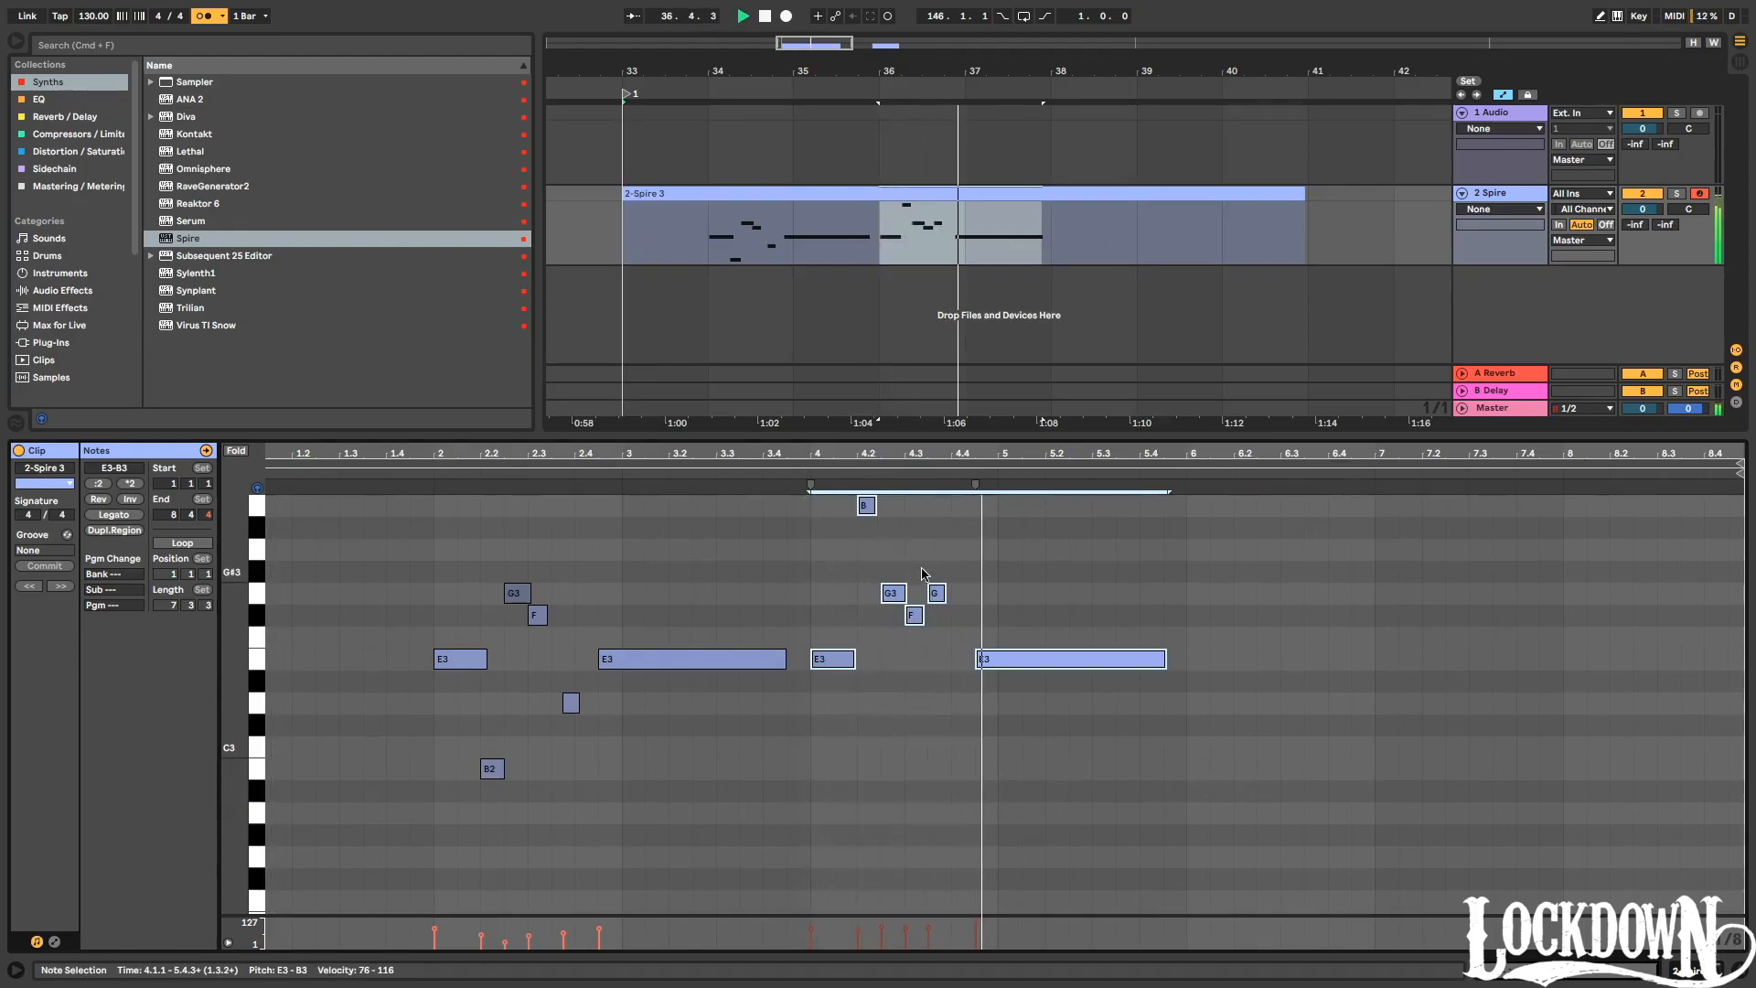
pyautogui.press('space')
# Move the second phrase's last G3 note later to 4.3.4 and listen to the adjusted melody.
pyautogui.moveTo(958, 458); pyautogui.dragTo(958, 496)
pyautogui.click(713, 479)
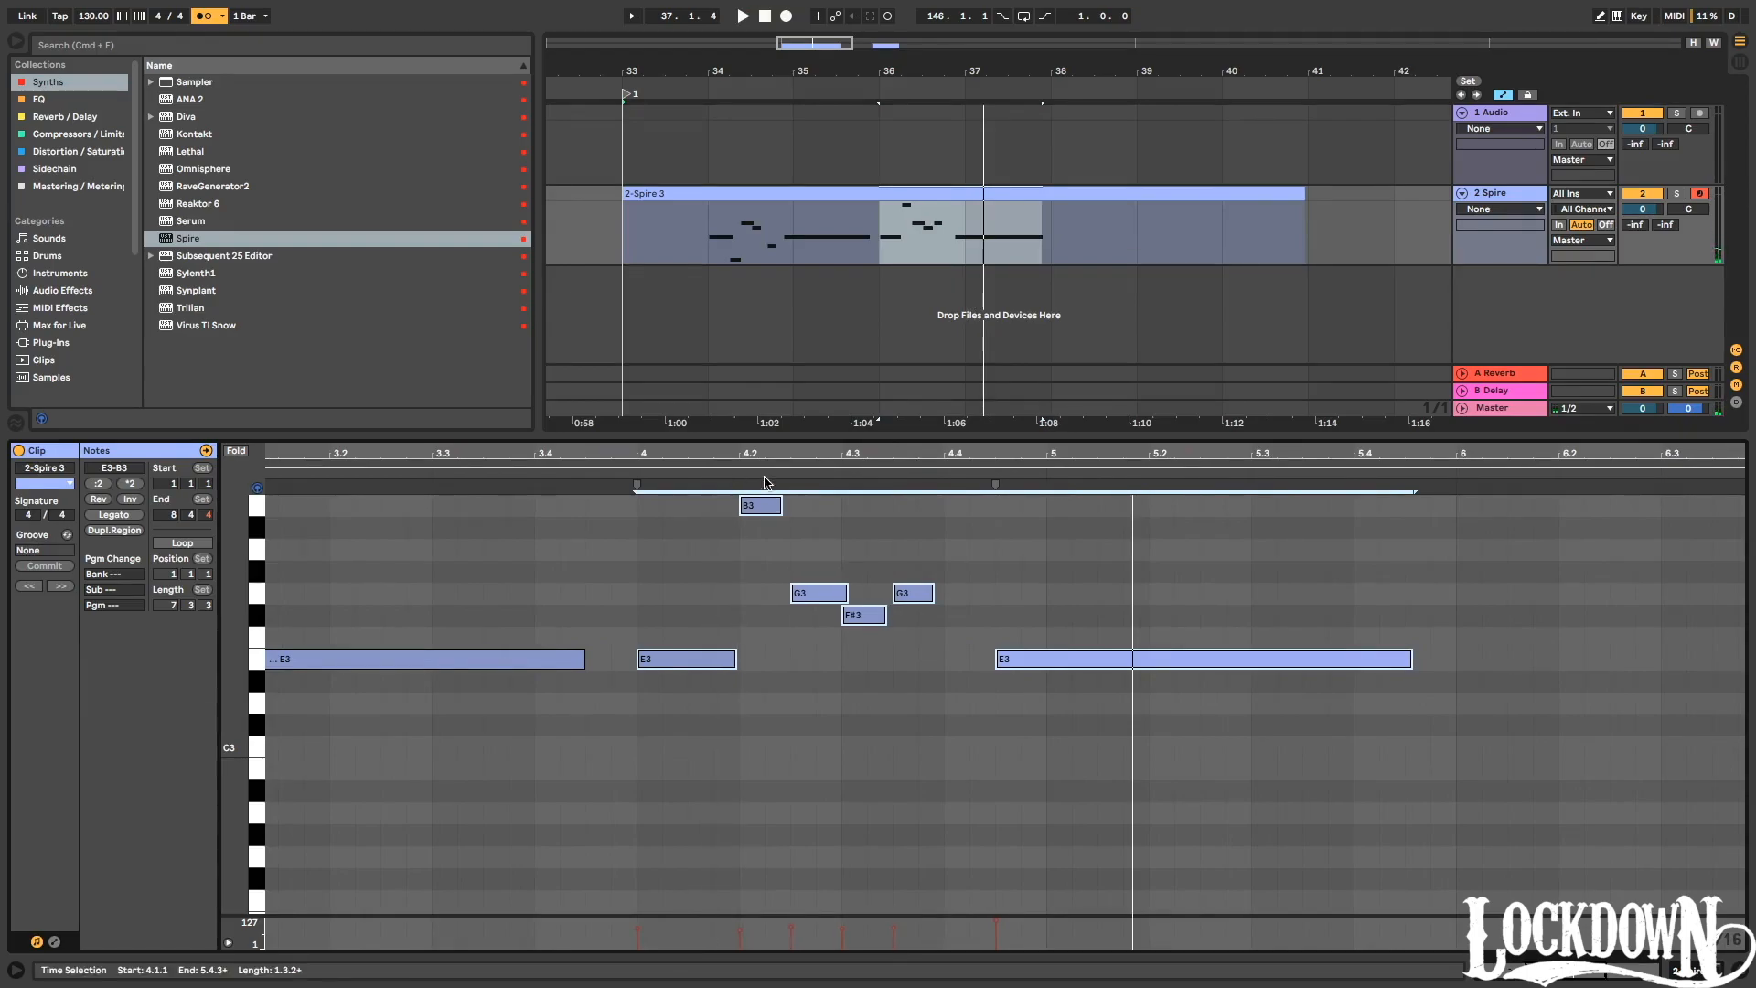
pyautogui.press('space')
pyautogui.press('space')
pyautogui.moveTo(917, 592); pyautogui.dragTo(969, 593)
pyautogui.click(730, 470)
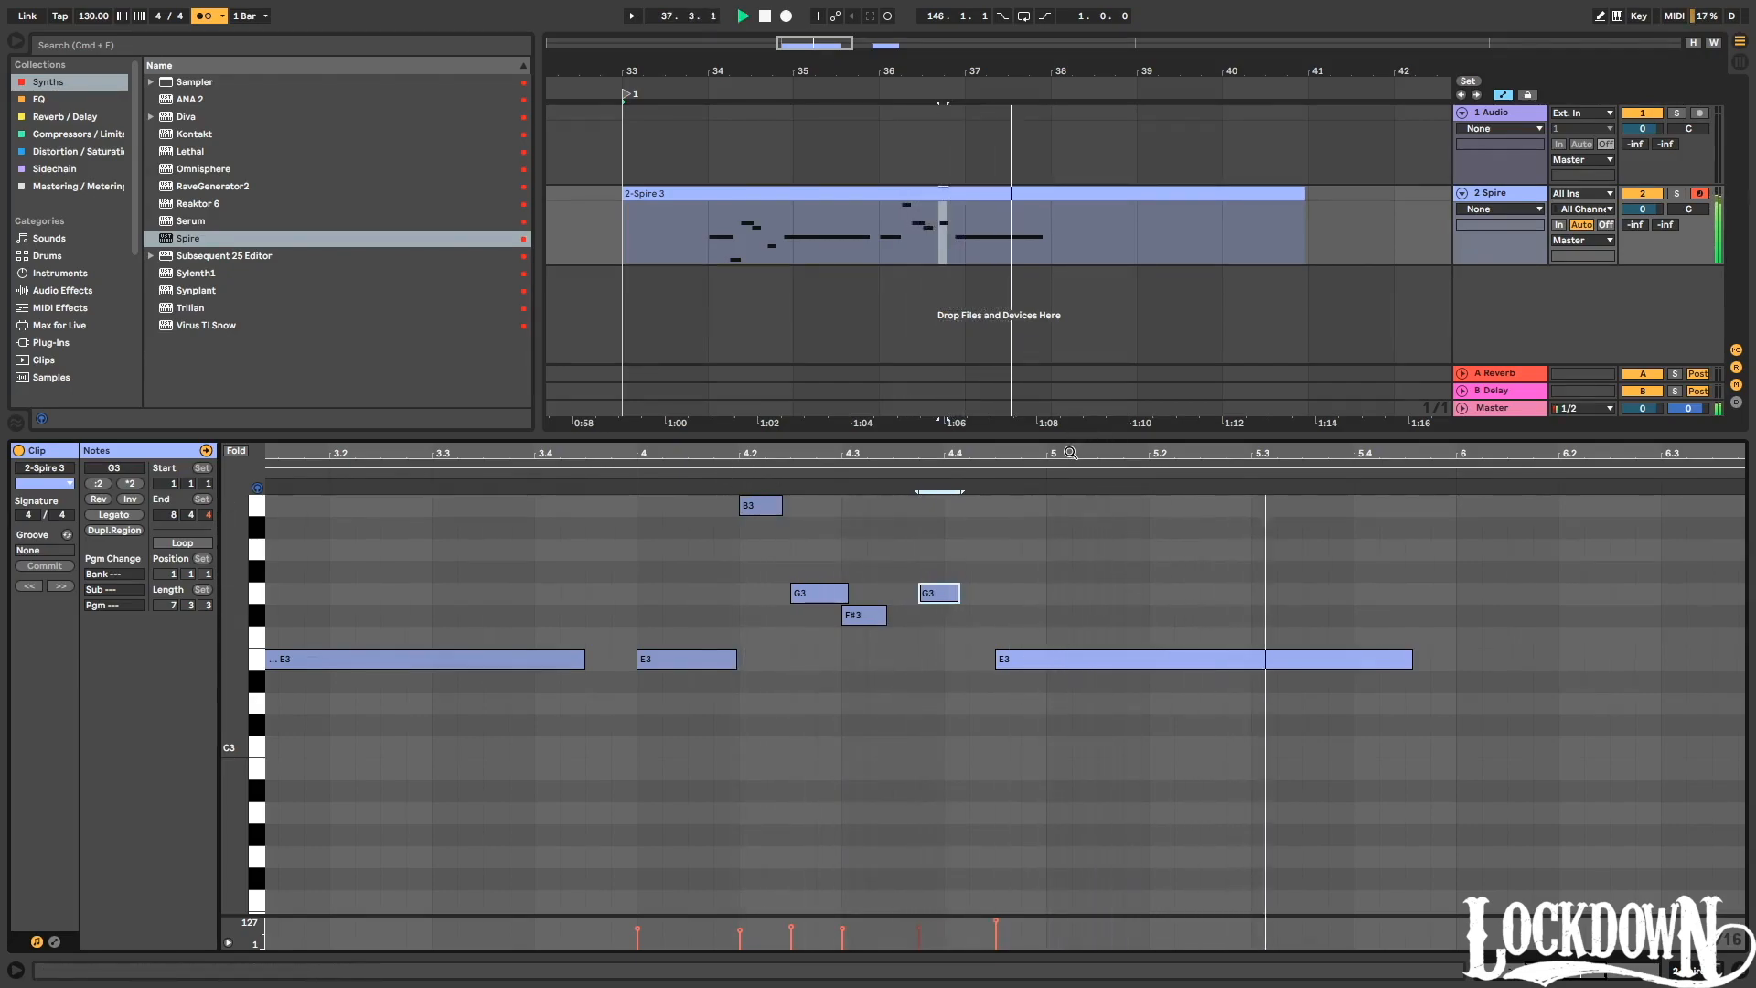
pyautogui.press('-')
pyautogui.press('-')
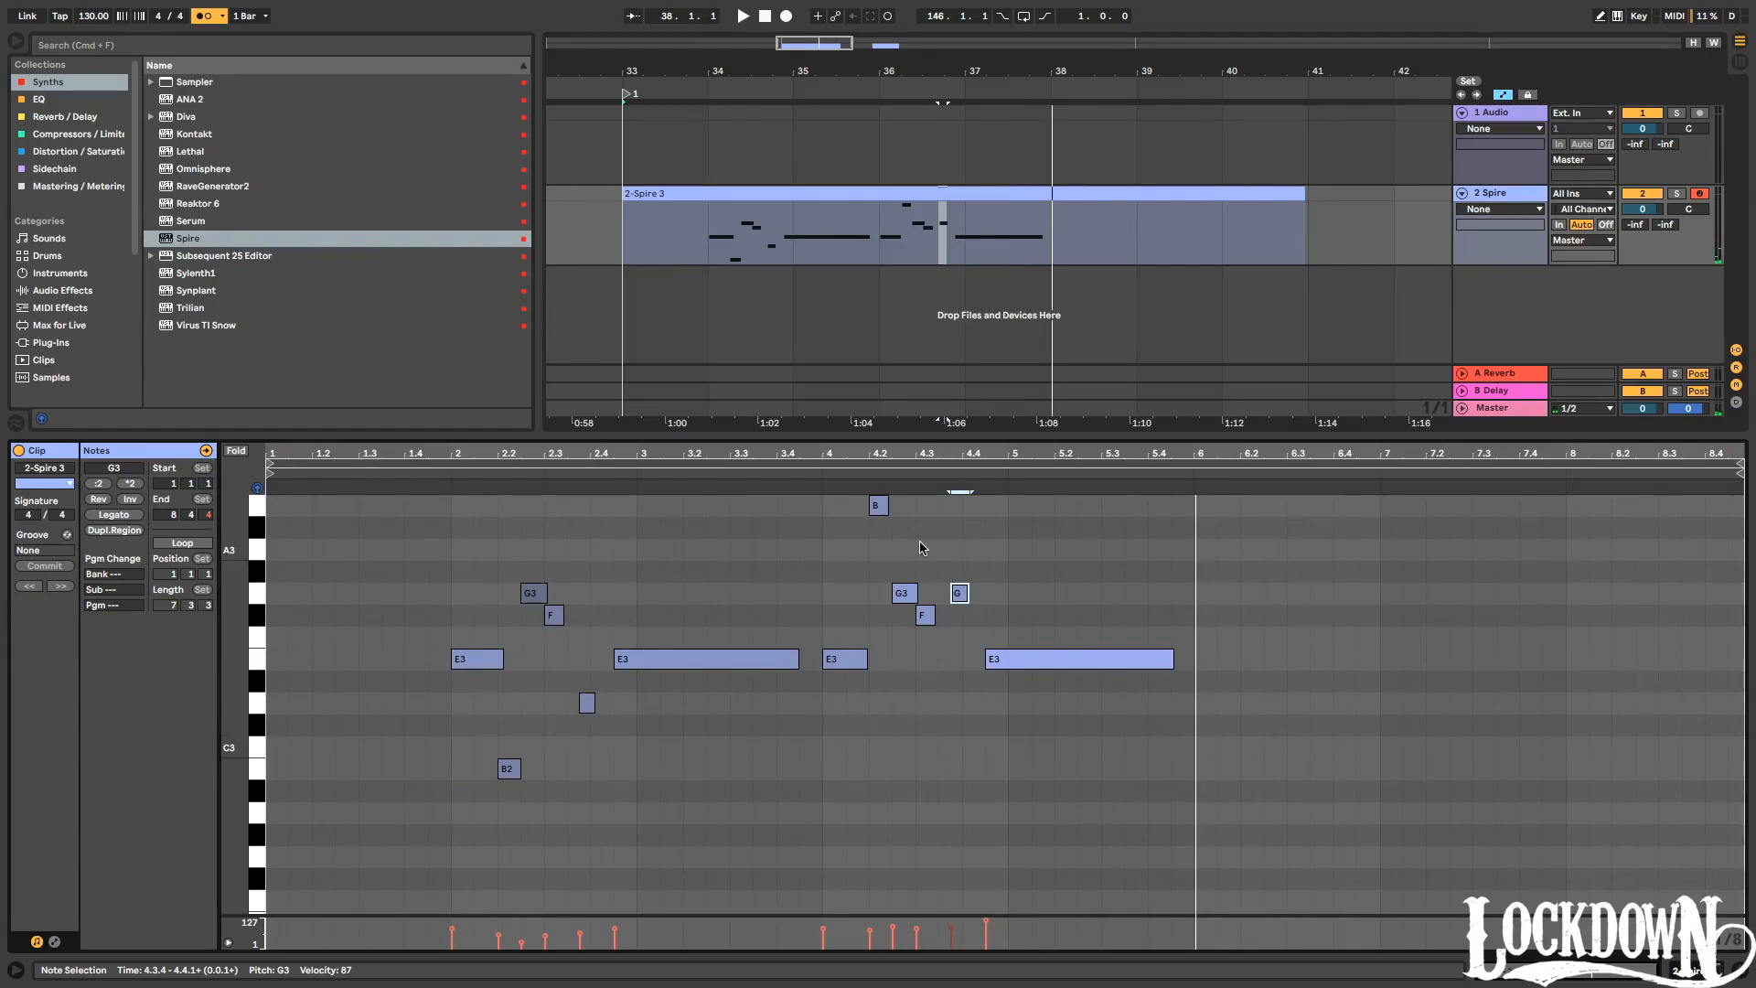
# Enlarge the note editor, try quantizing all notes of both phrases together, and undo the quantization.
pyautogui.moveTo(950, 434); pyautogui.dragTo(951, 322)
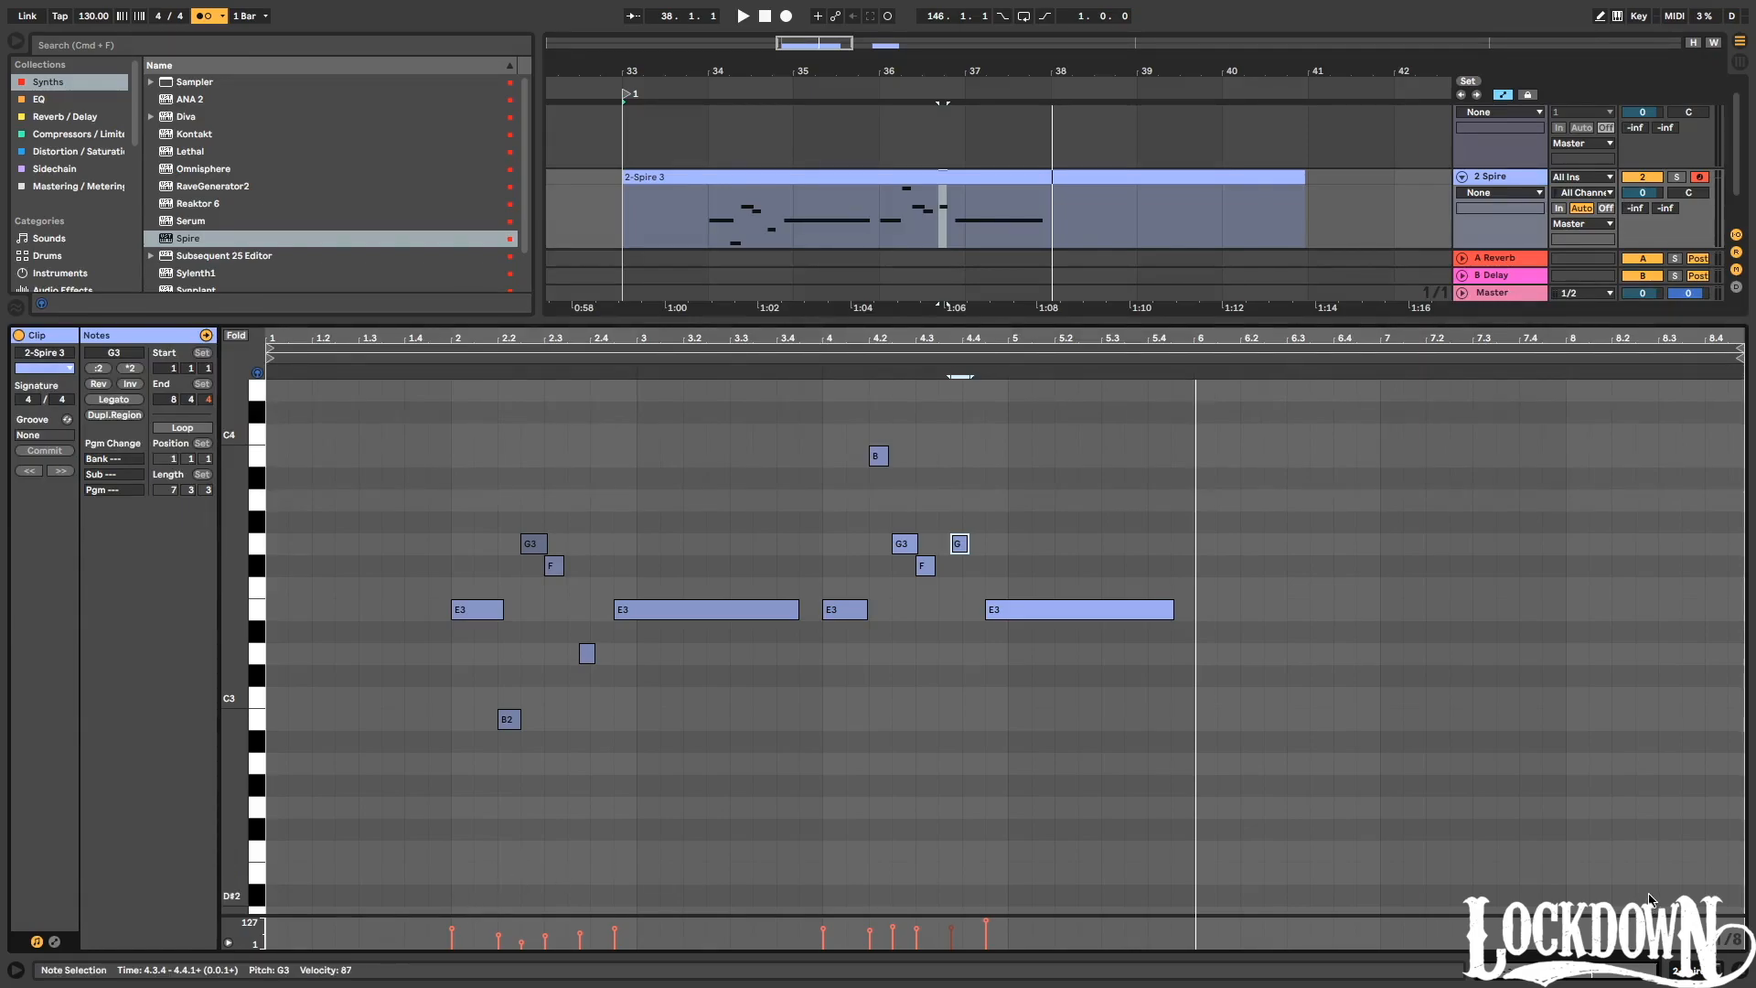
pyautogui.moveTo(1219, 836); pyautogui.dragTo(472, 385)
pyautogui.press('super+u')
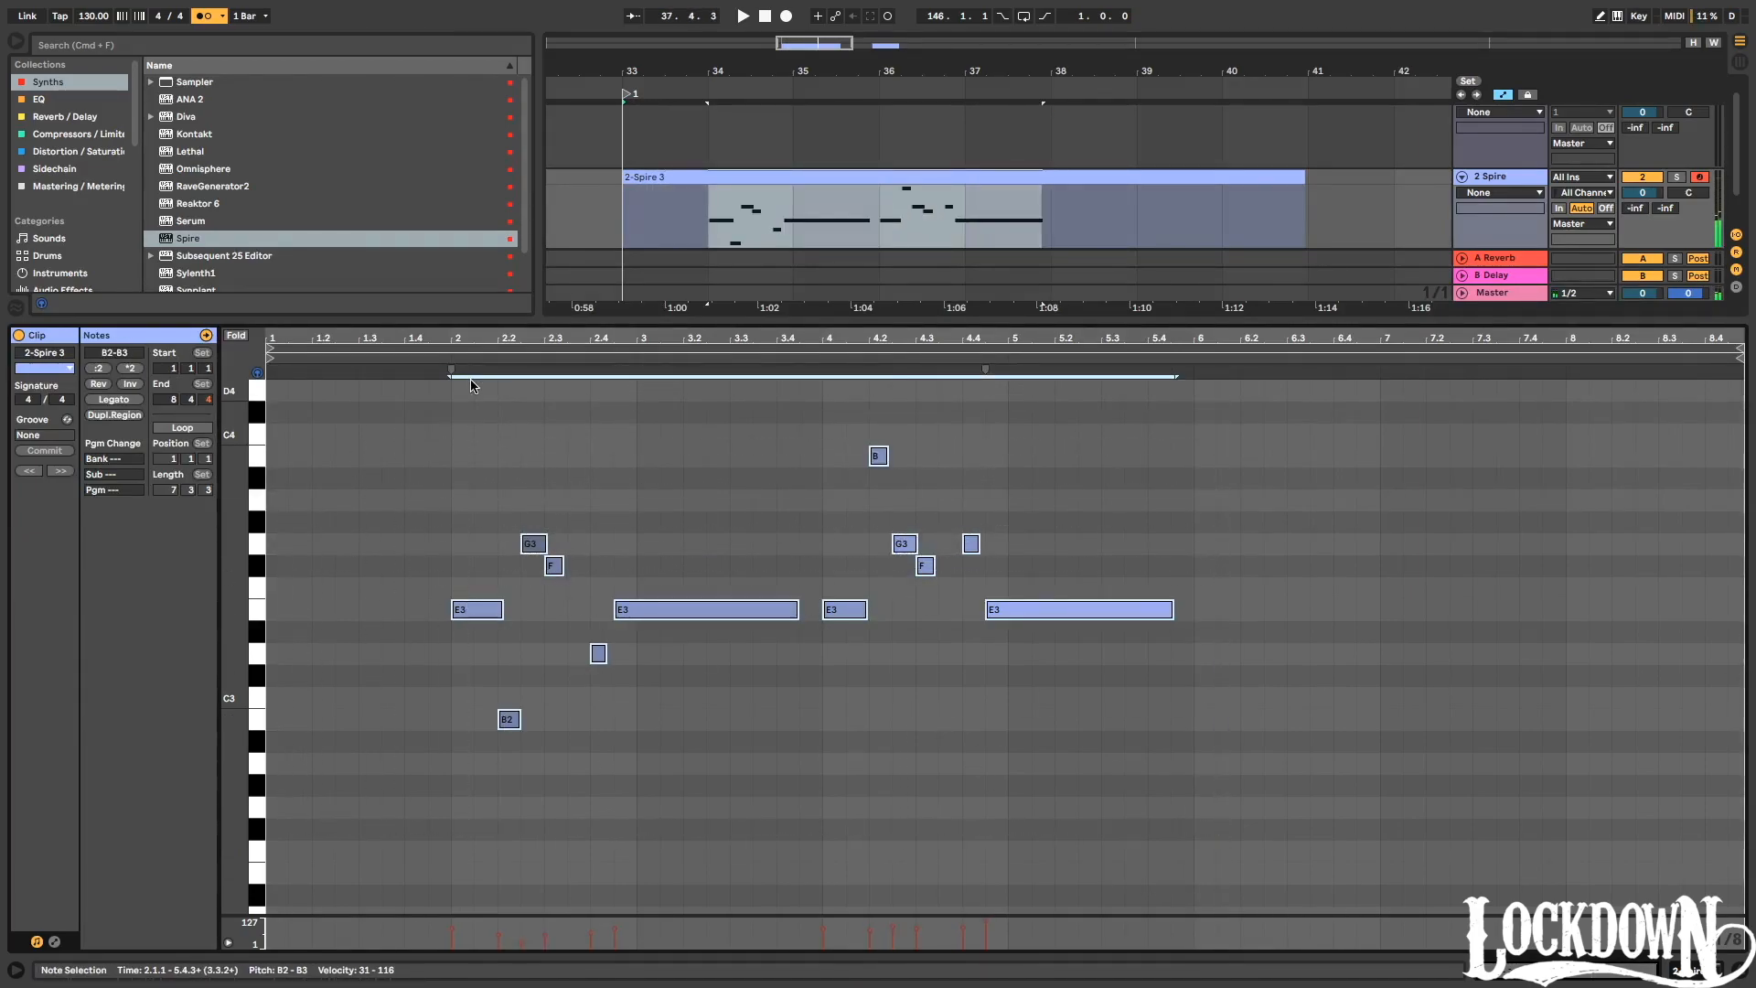
pyautogui.press('super+z')
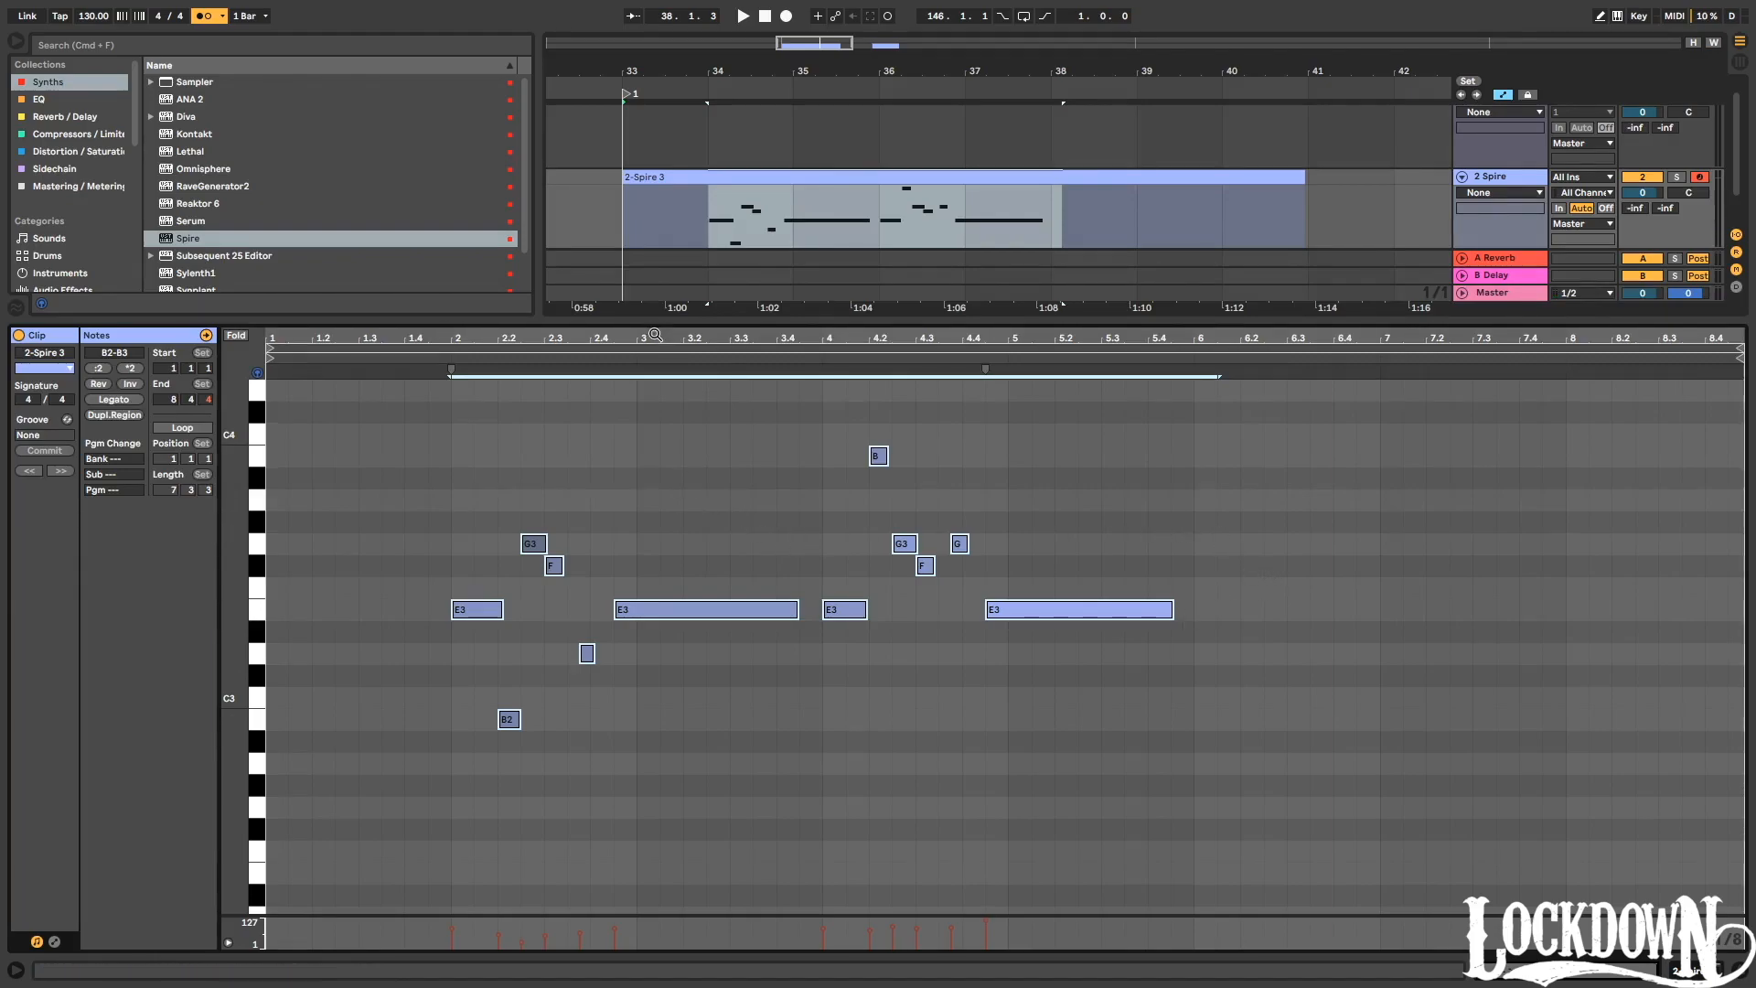
# Trim the clip's empty first bar so the melody starts at bar 33, and duplicate the four-bar melody to fill eight bars.
pyautogui.moveTo(628, 176); pyautogui.dragTo(688, 316)
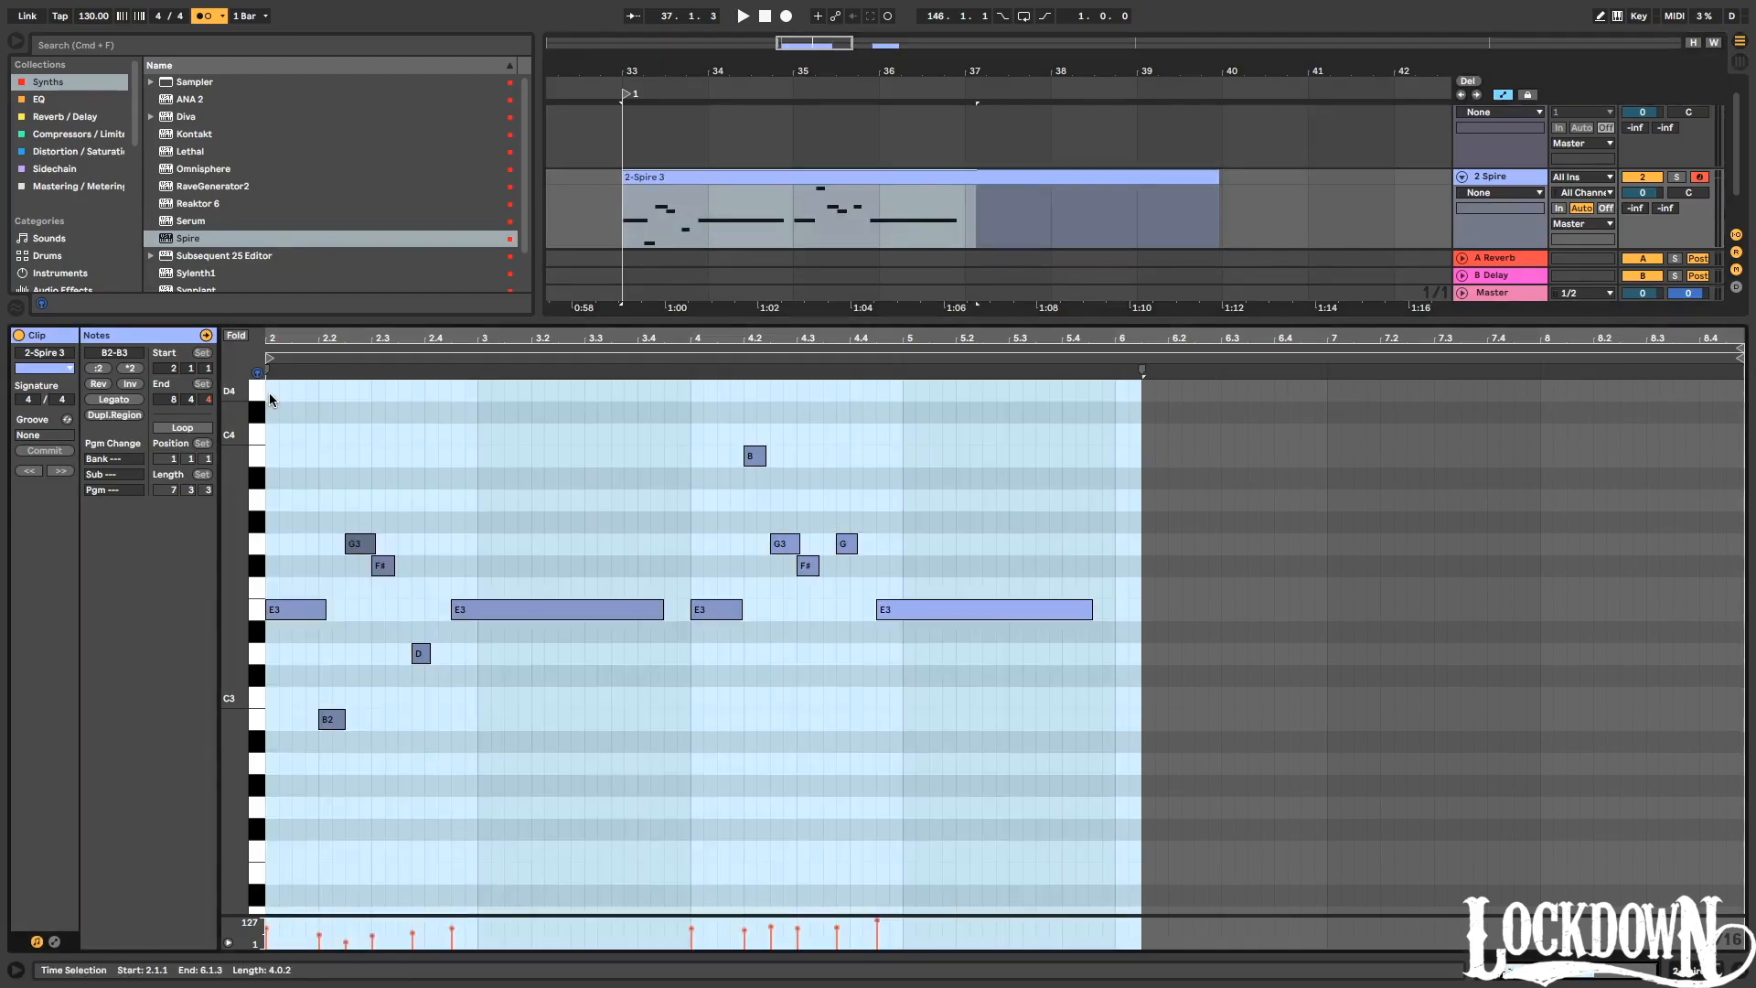
pyautogui.moveTo(271, 395); pyautogui.dragTo(1112, 898)
pyautogui.hotkey('ctrl', 'd')
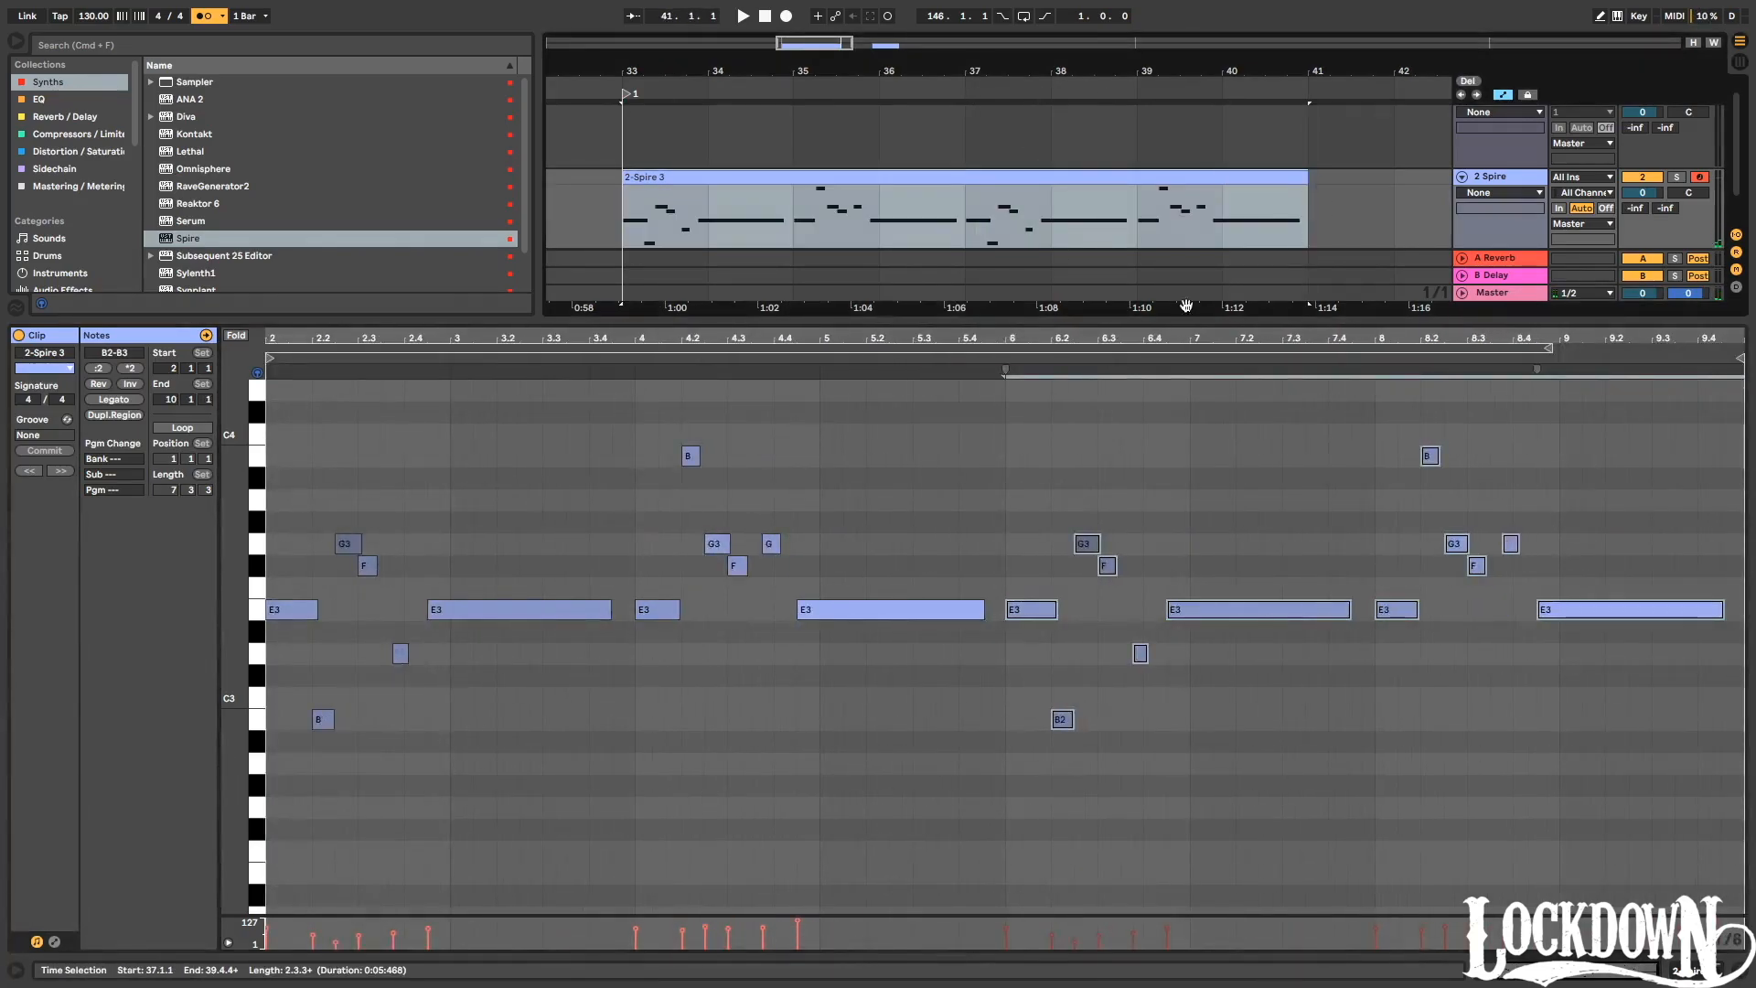
# Play the melody, raise the F#3 at 6.3.1 to A3, and add a duplicate of that note lowered to G3 at 6.3.3.
pyautogui.press('space')
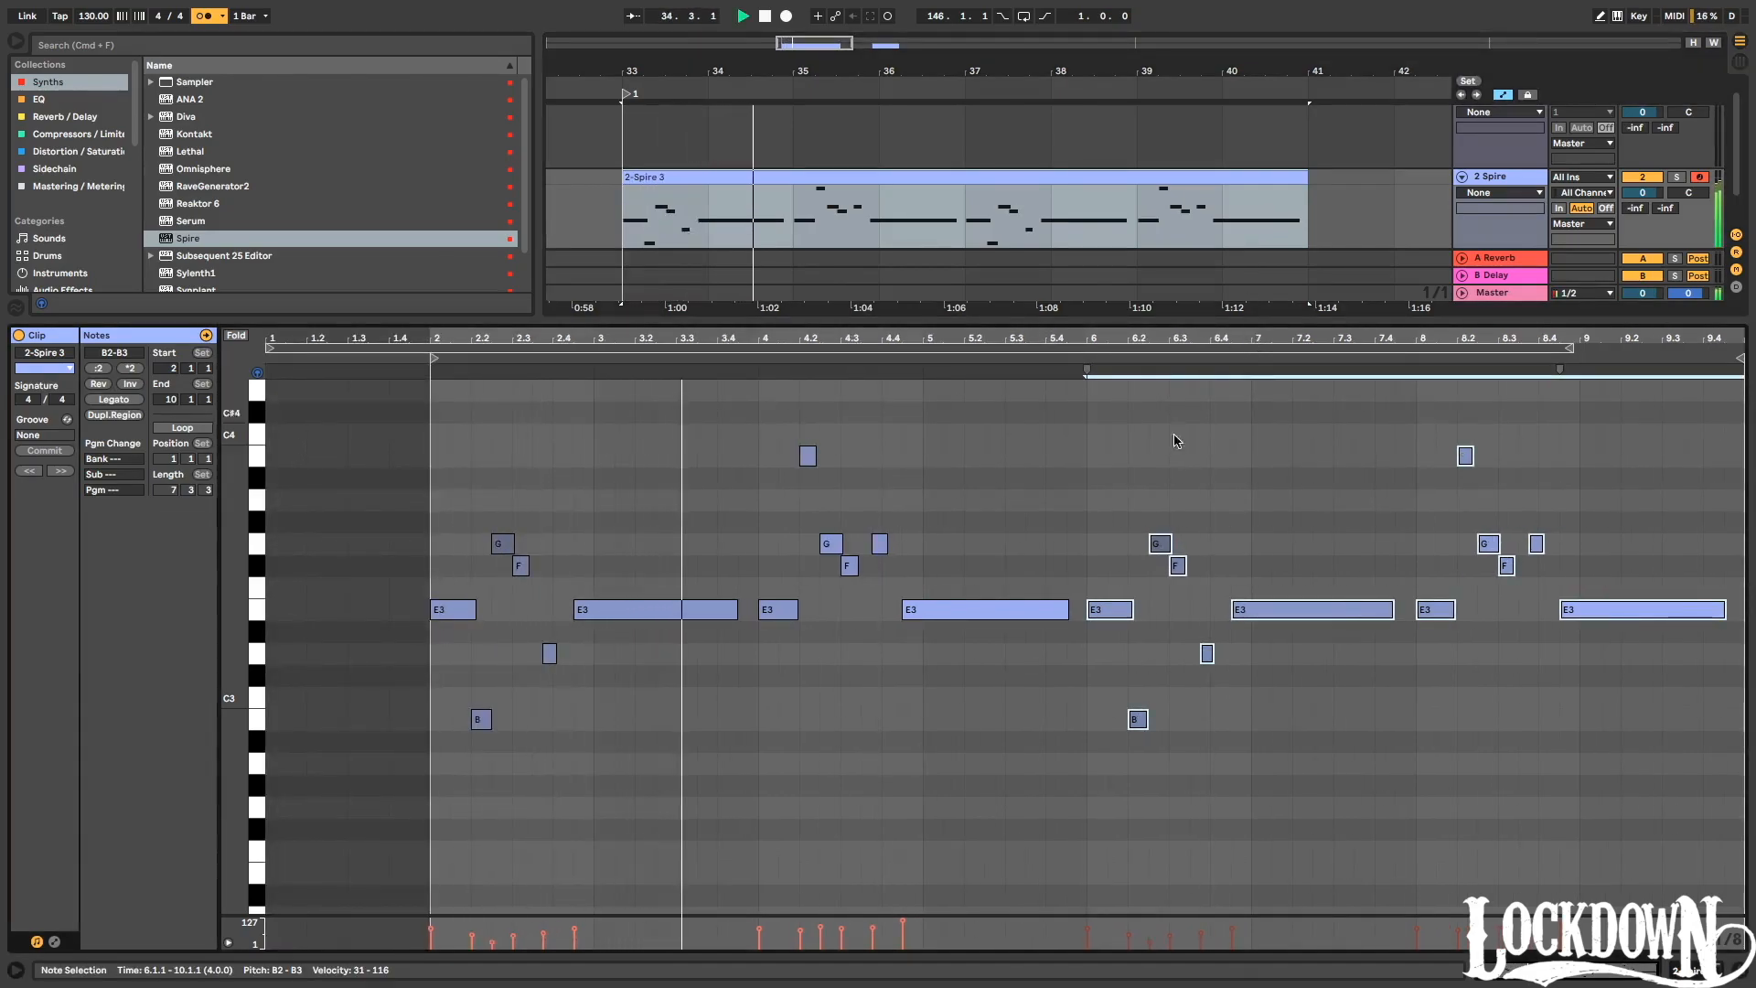
pyautogui.click(1192, 619)
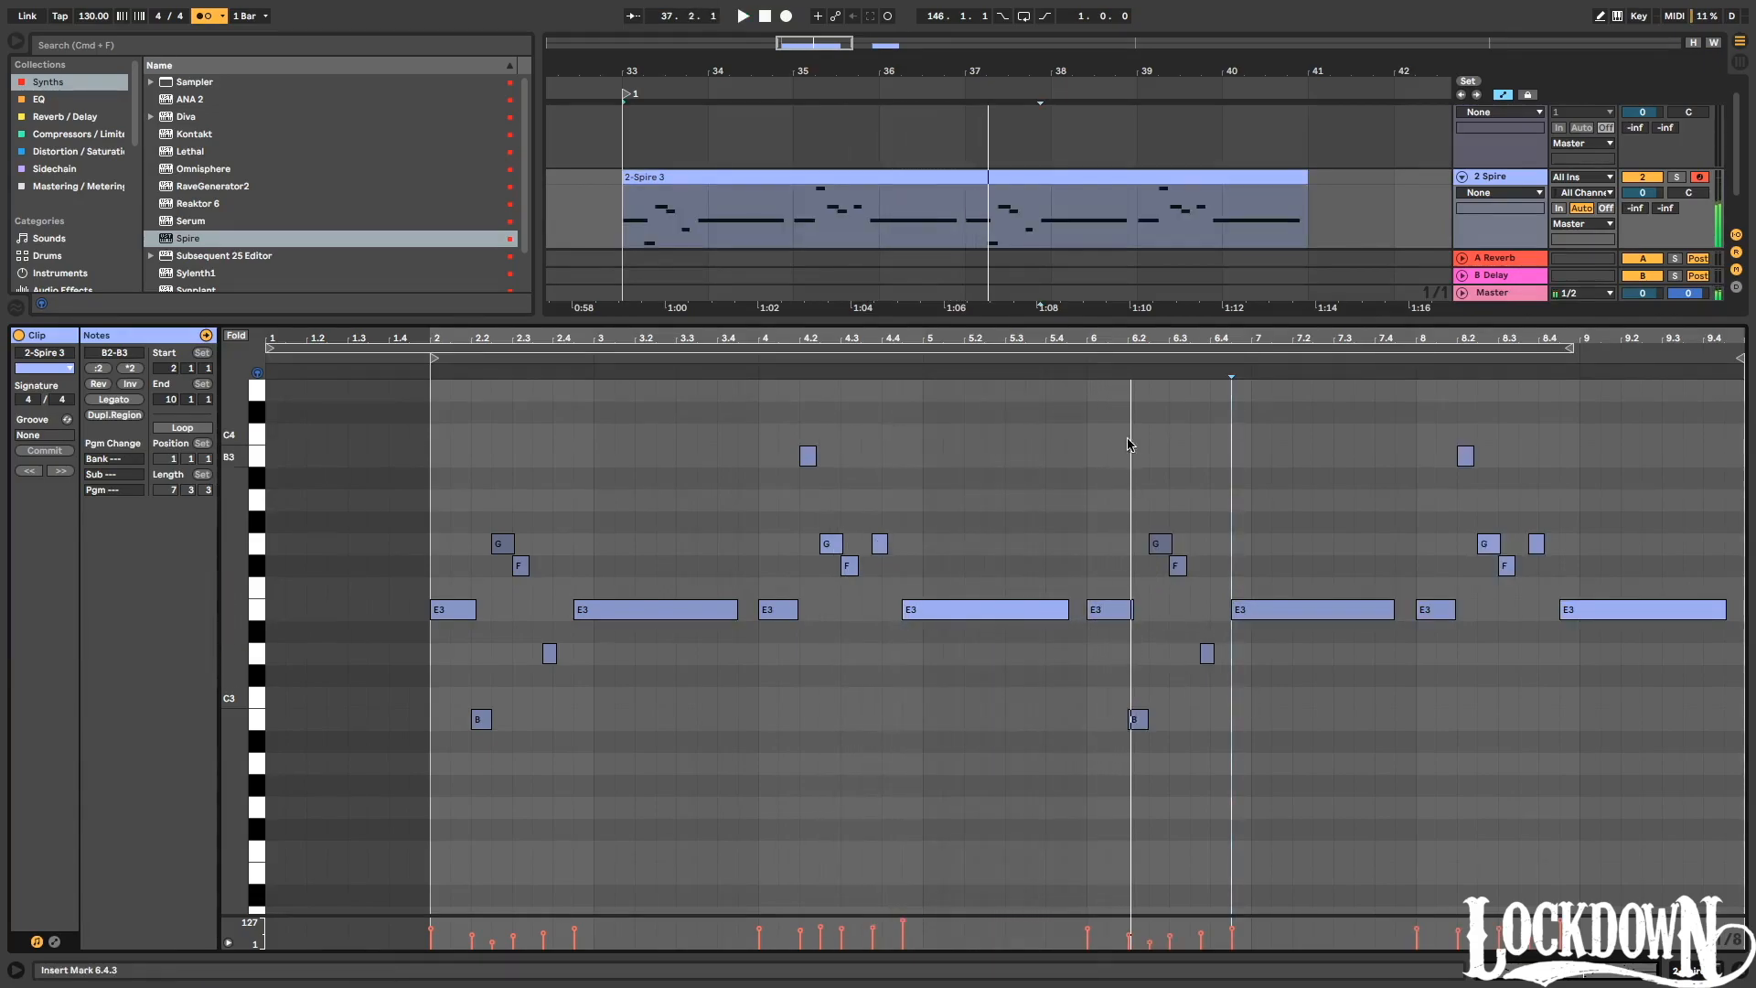
pyautogui.click(1180, 565)
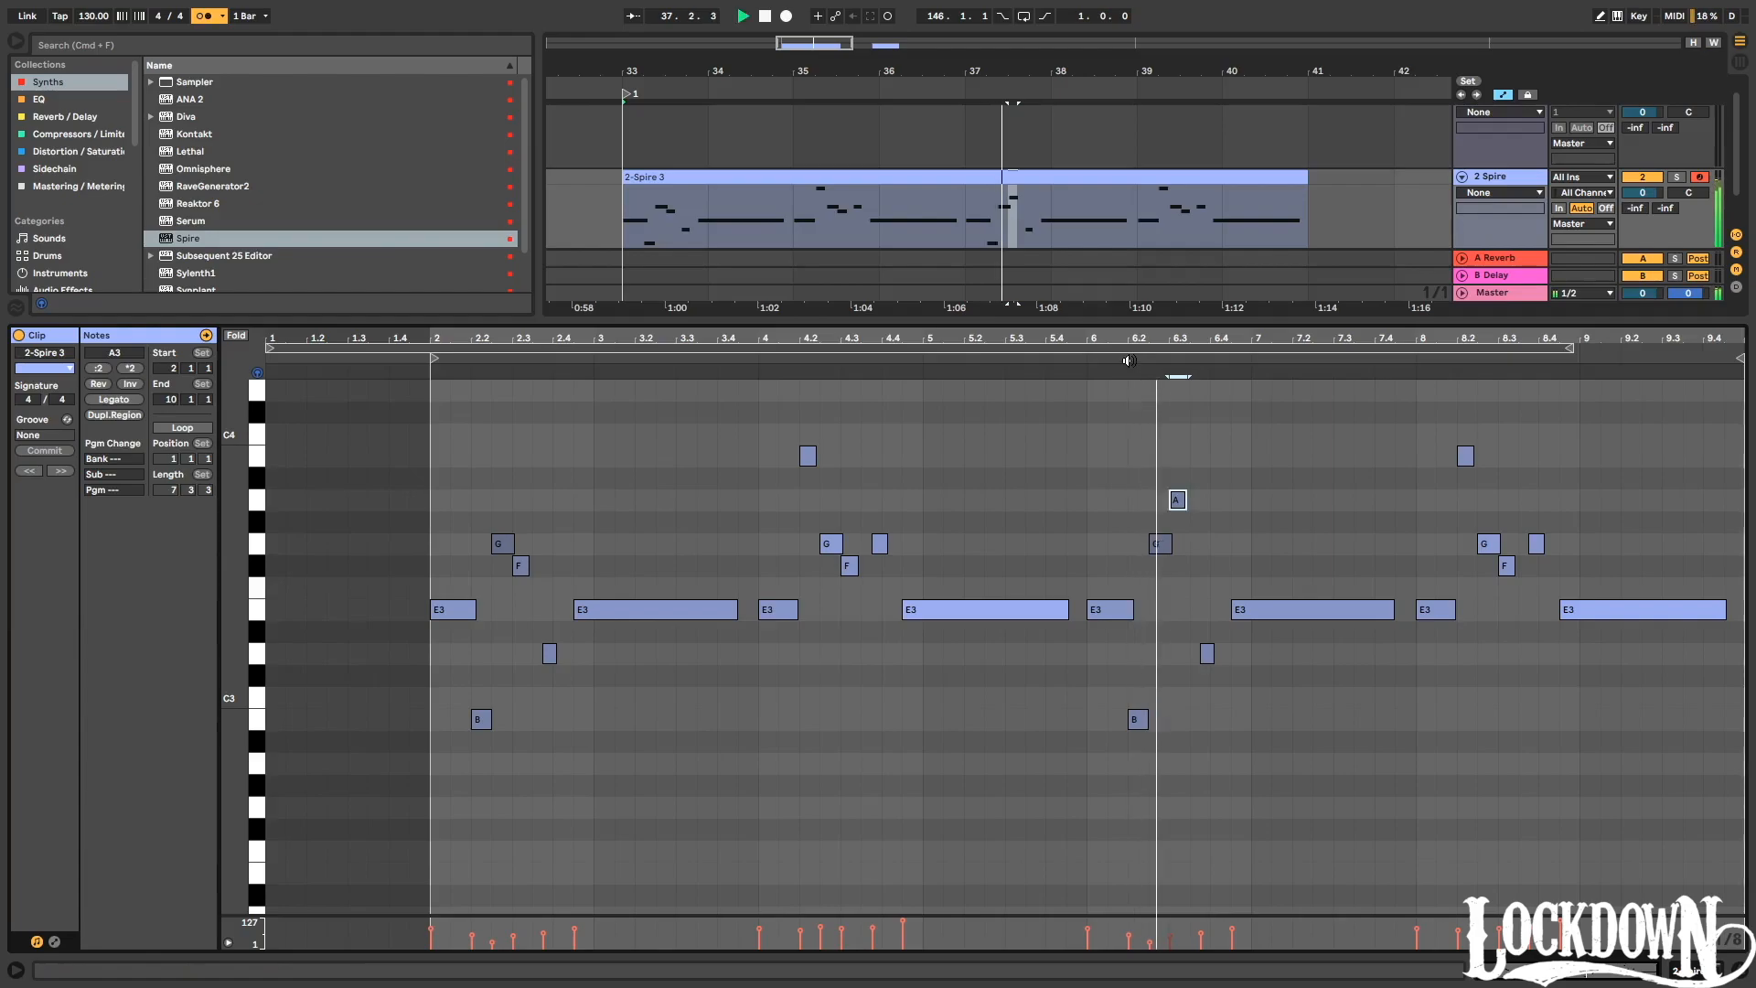
pyautogui.moveTo(1168, 338); pyautogui.dragTo(1181, 499)
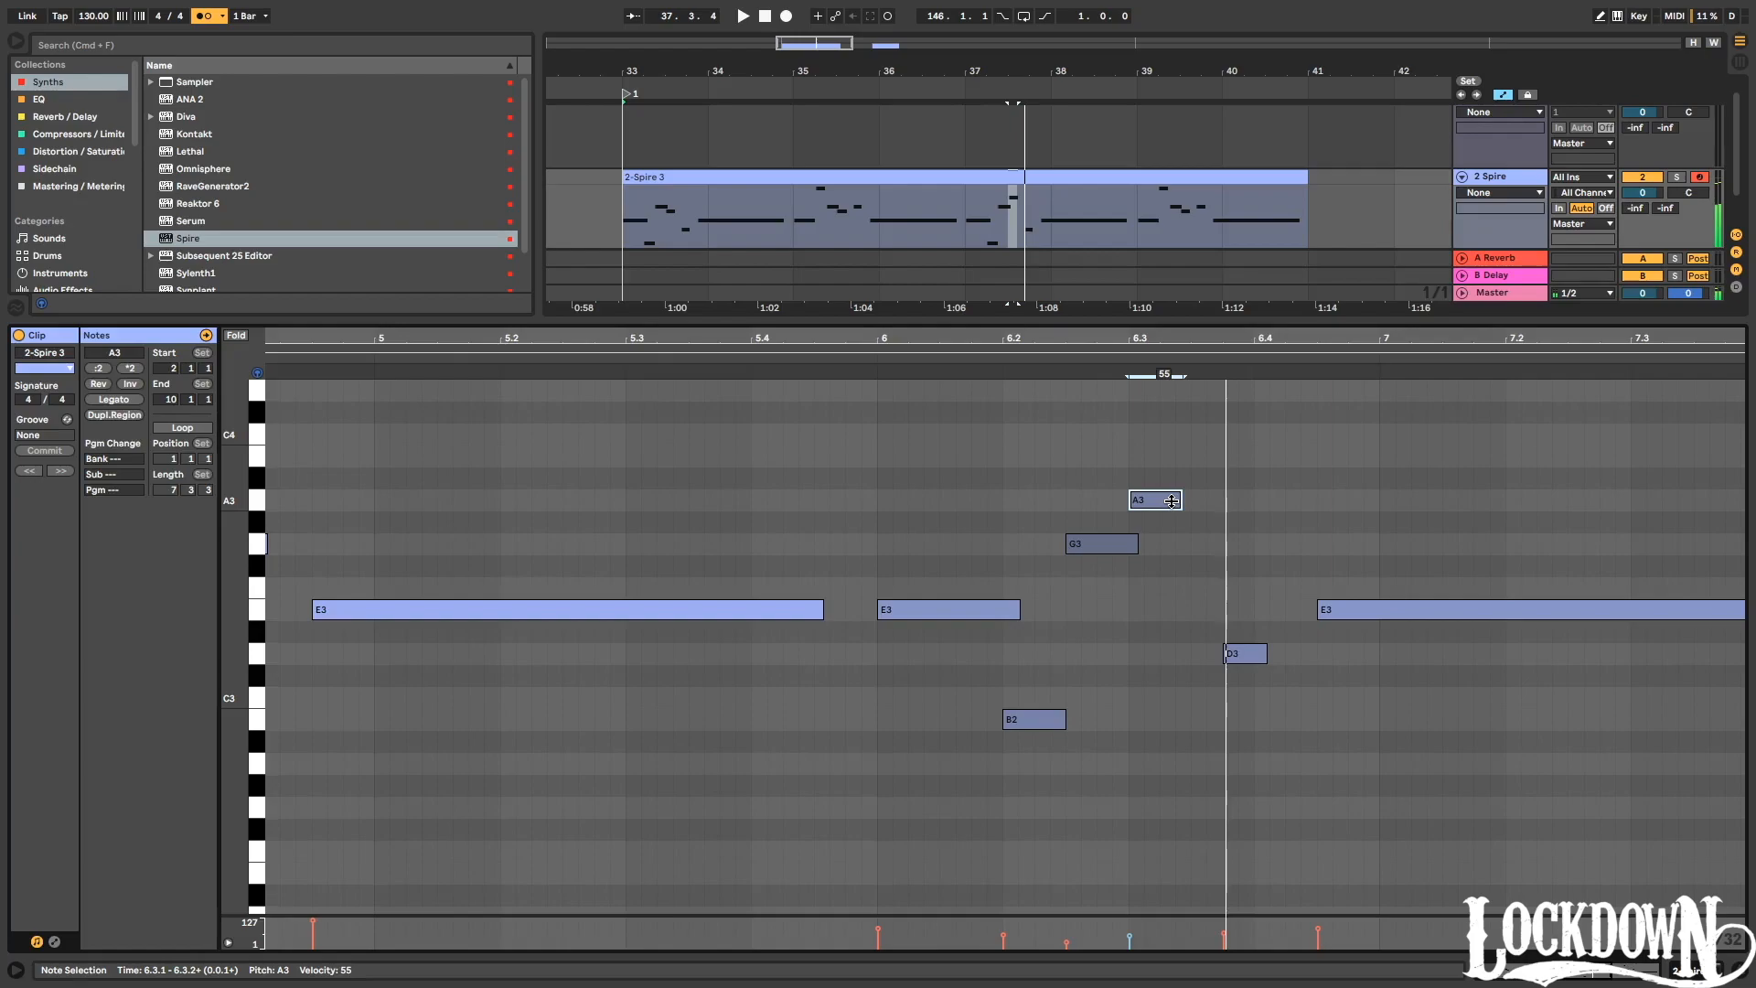
pyautogui.press('super+d')
pyautogui.press('Down')
pyautogui.press('Down')
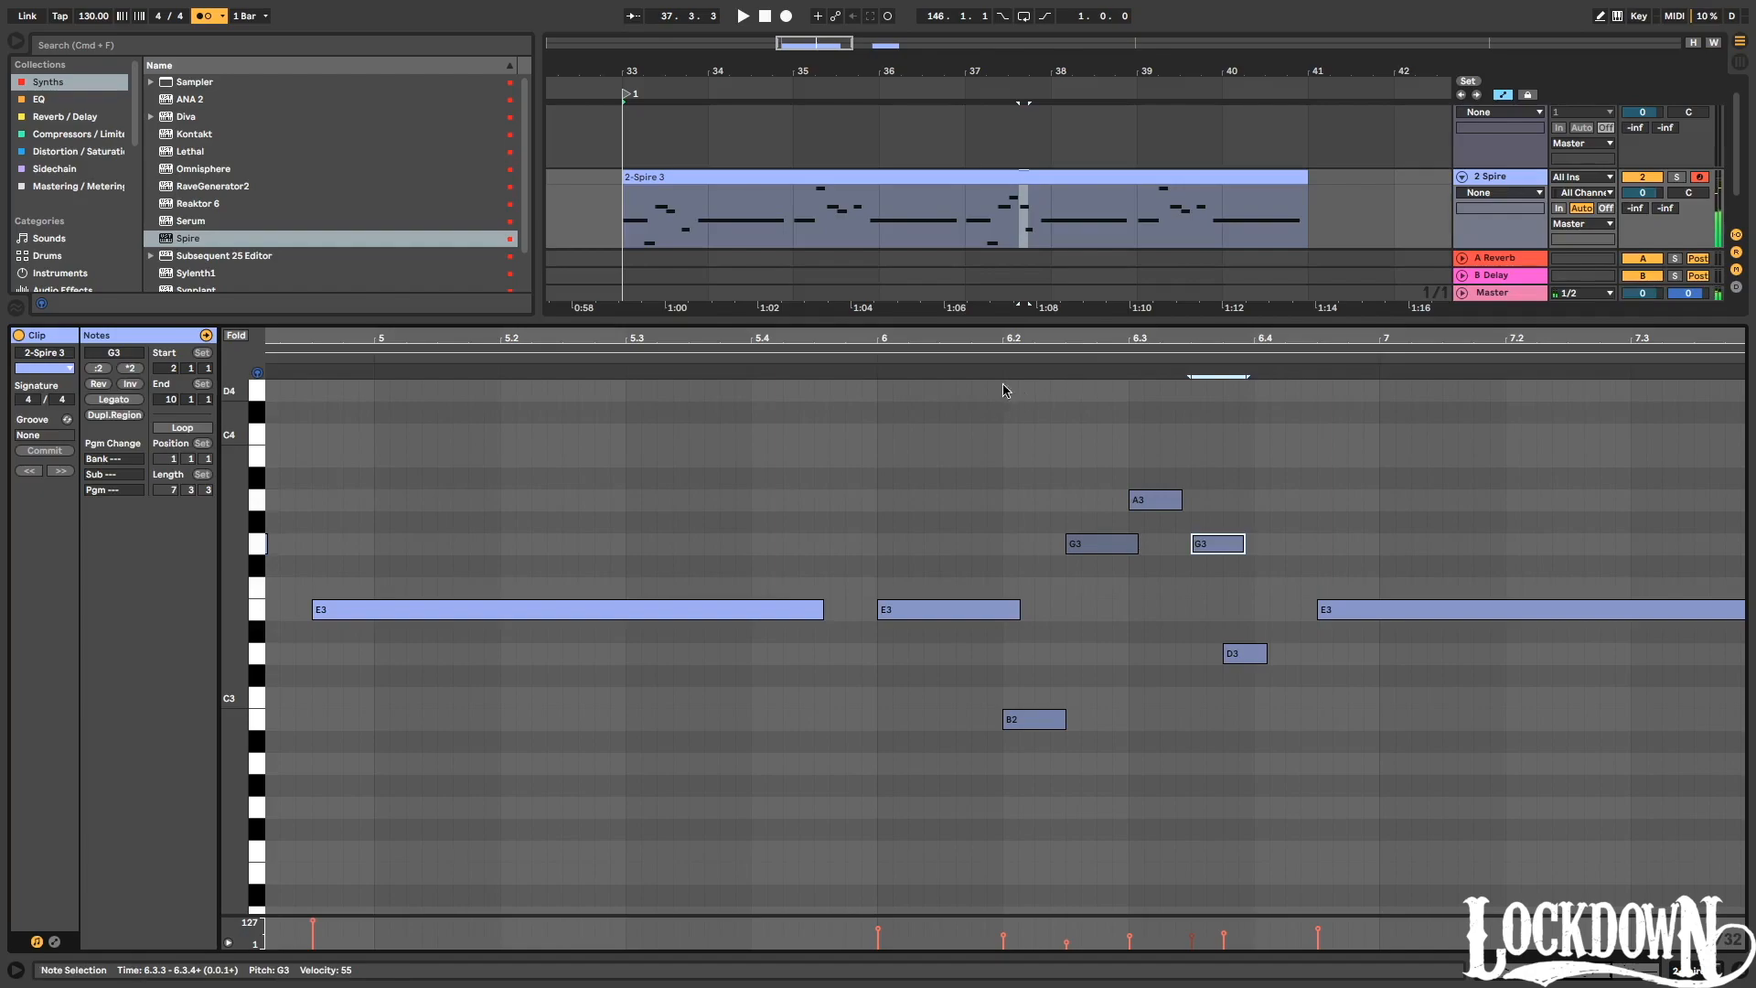
# Audition other pitches for the D3 note at the end of bar 6's phrase and set it to F#3.
pyautogui.click(1242, 656)
pyautogui.press('Up')
pyautogui.press('Up')
pyautogui.click(958, 369)
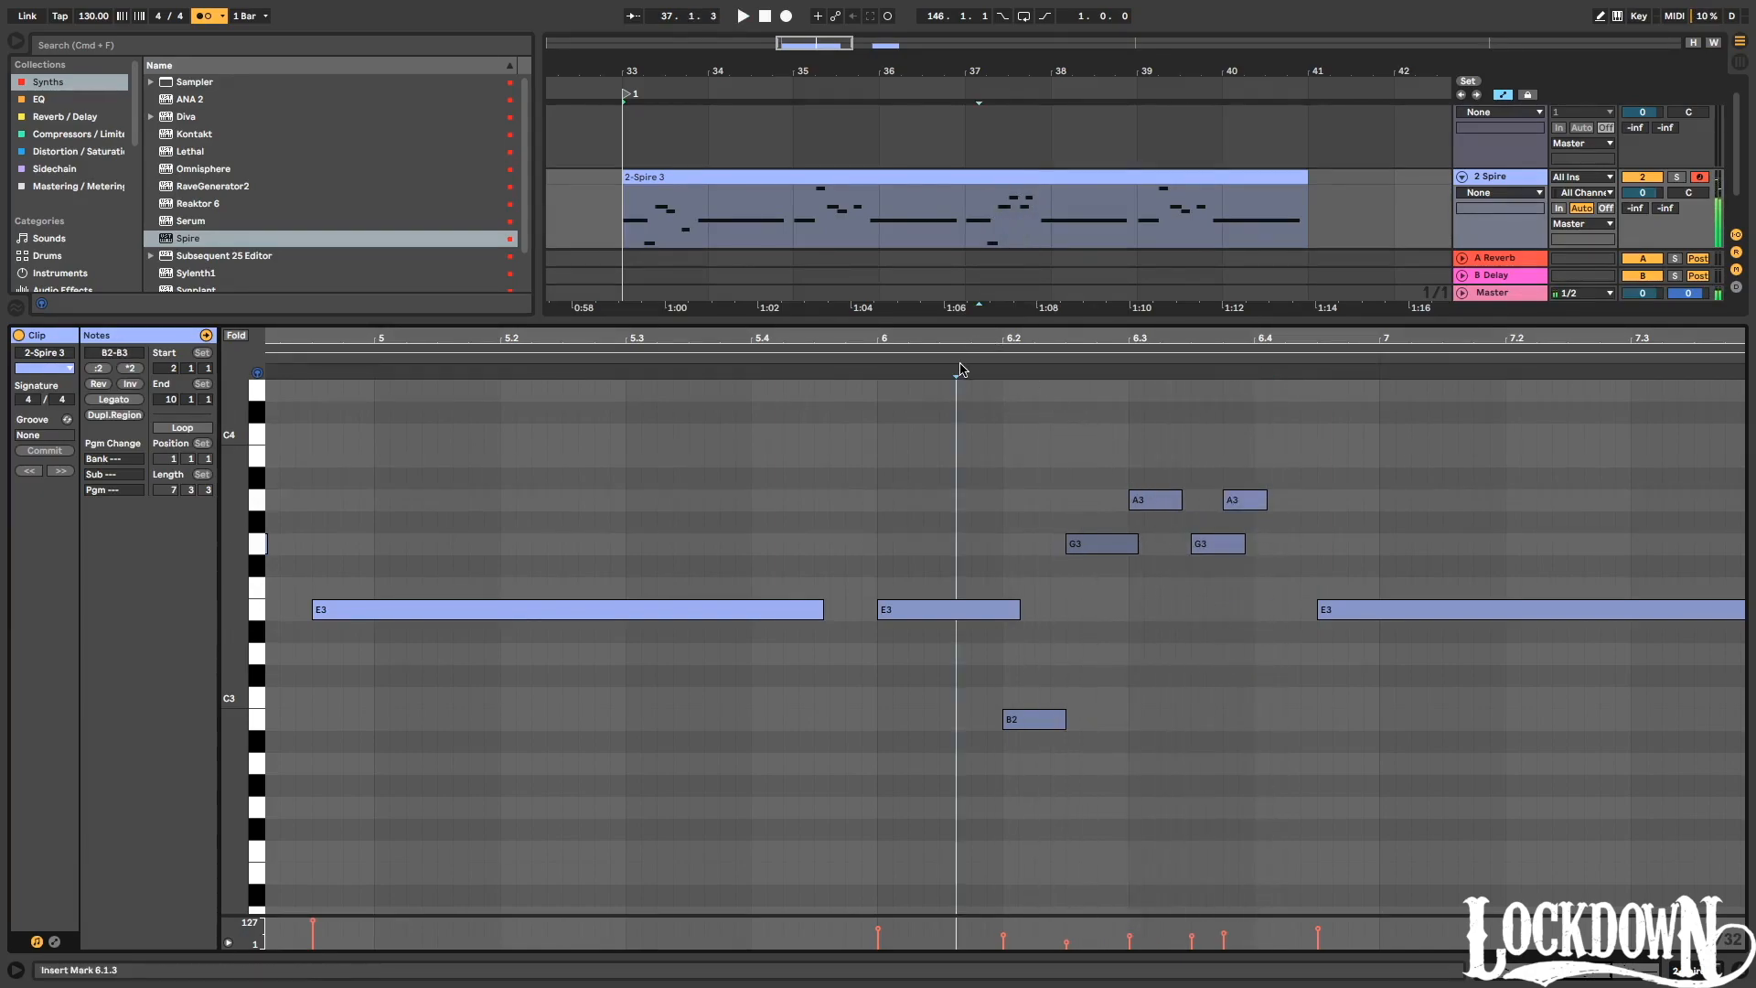
pyautogui.click(1253, 501)
pyautogui.press('space')
pyautogui.press('Down')
pyautogui.press('Down')
pyautogui.press('Down')
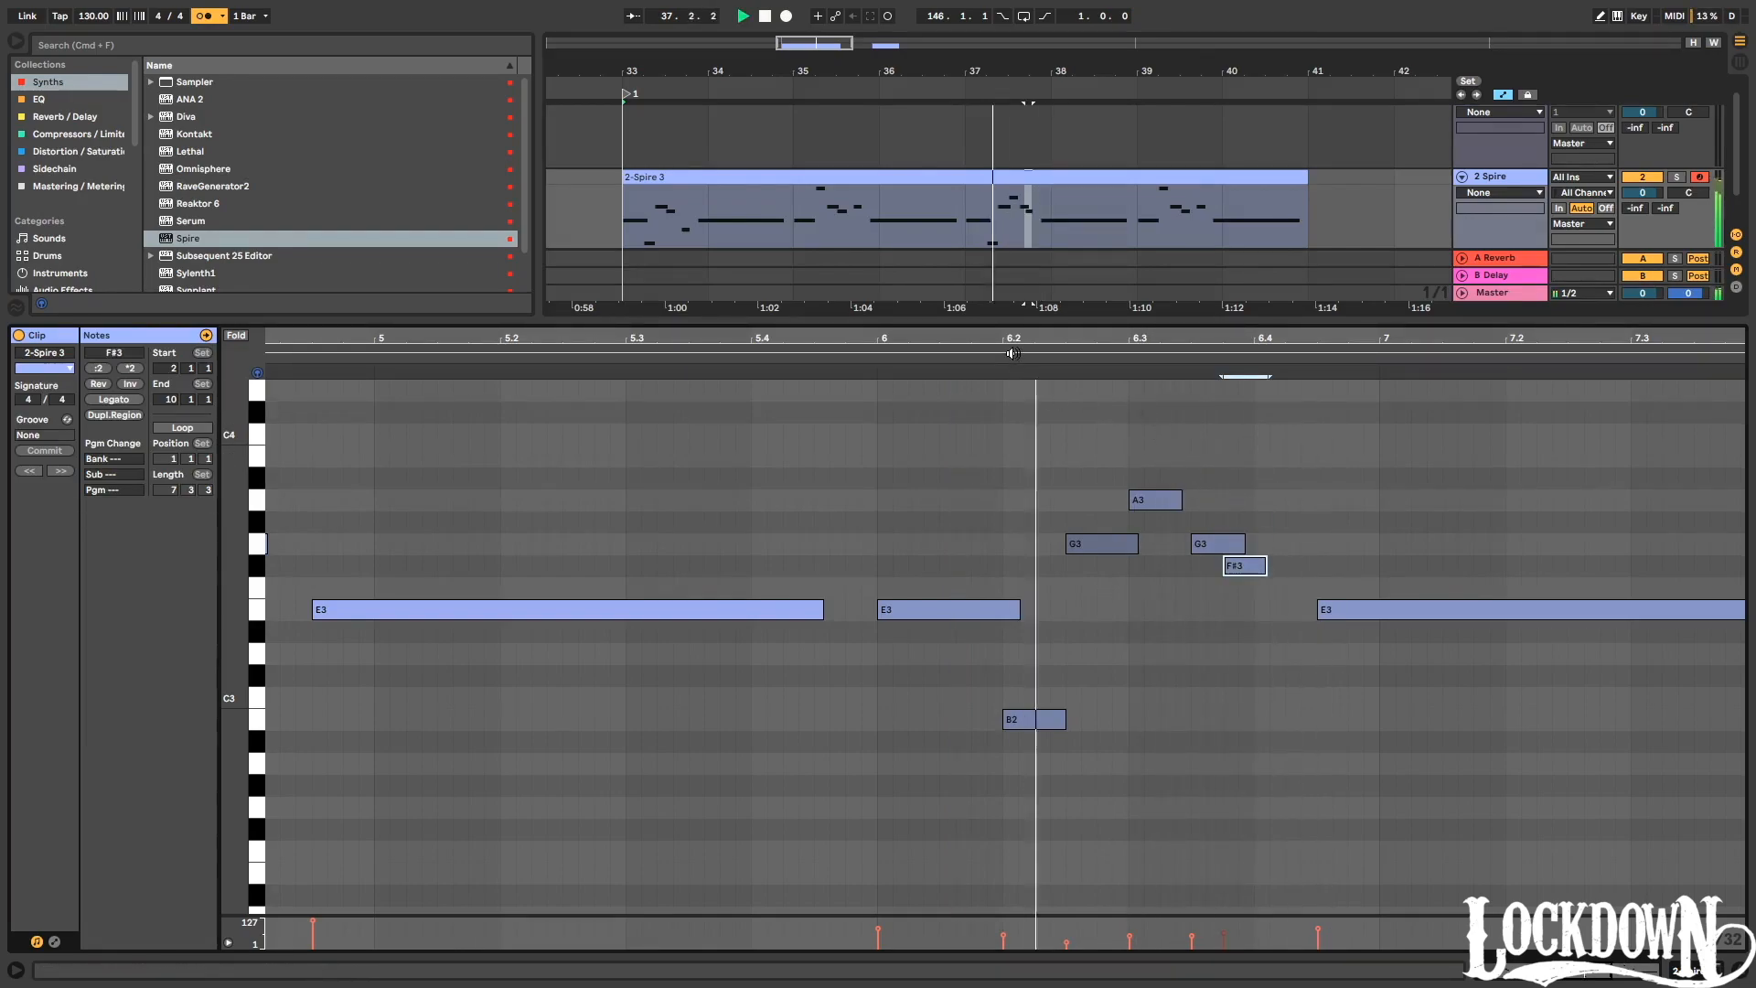
# Raise the long E3 note starting at 6.4.3 to G3 and listen to the changed phrase.
pyautogui.click(1424, 609)
pyautogui.press('Up')
pyautogui.press('space')
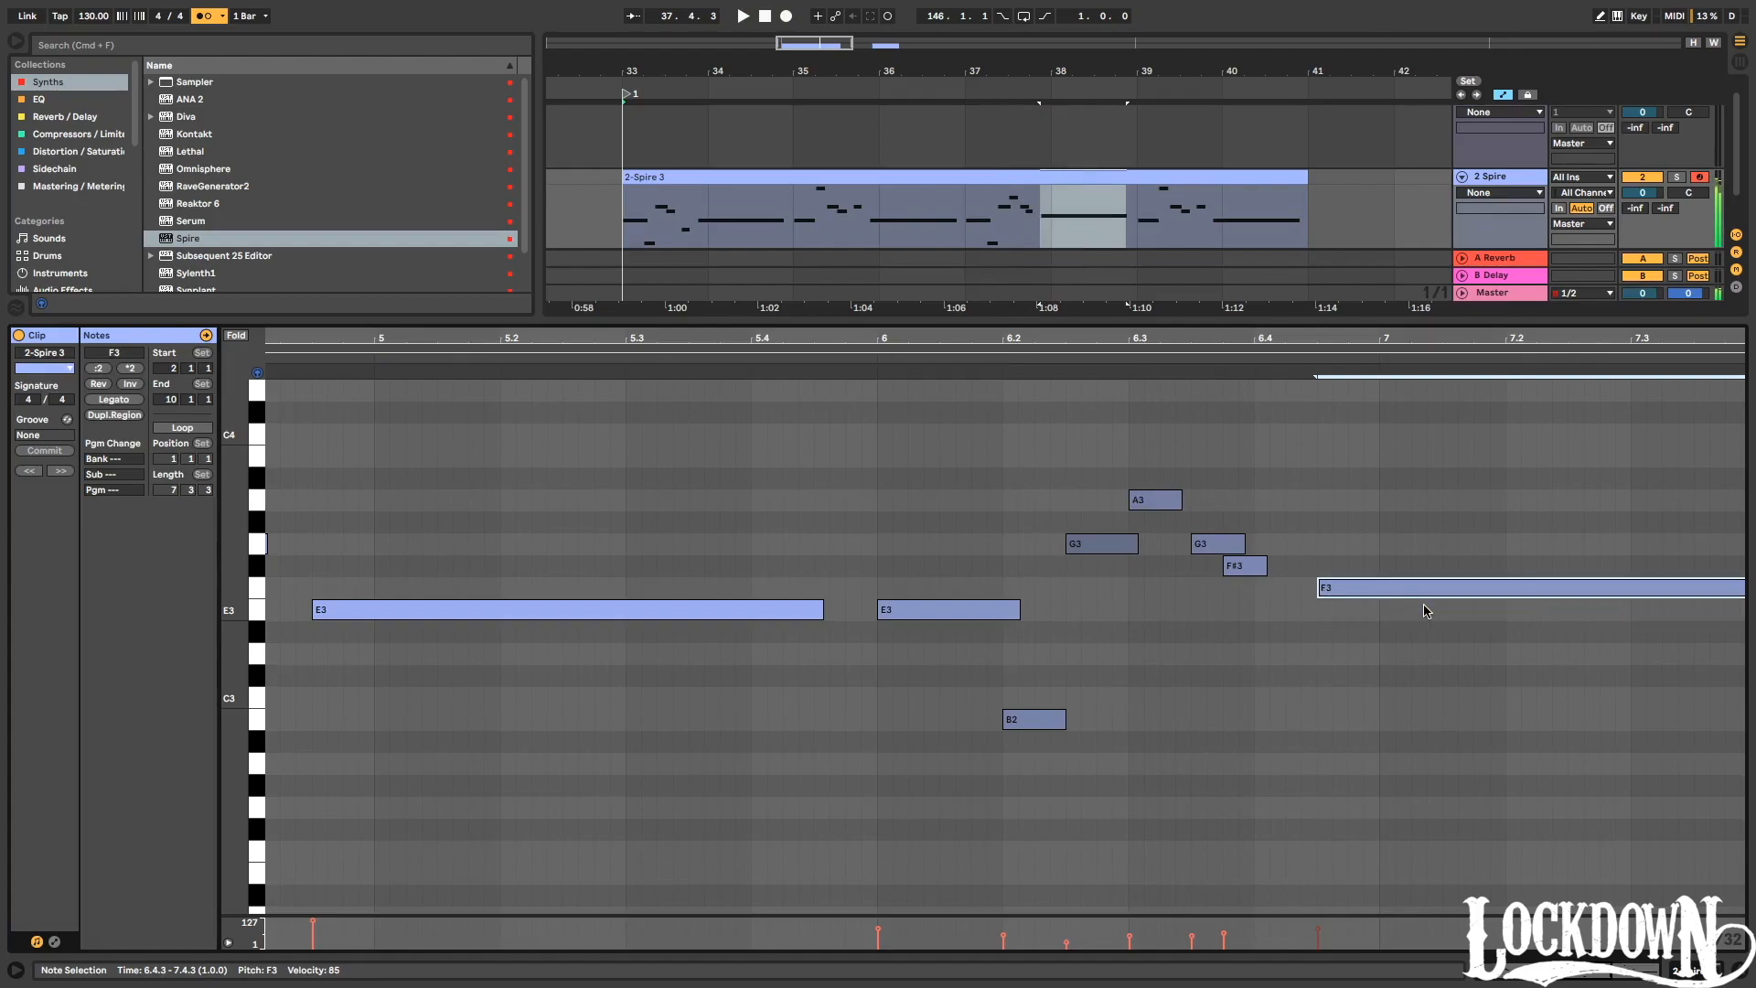
pyautogui.press('Up')
pyautogui.press('Up')
pyautogui.click(1001, 354)
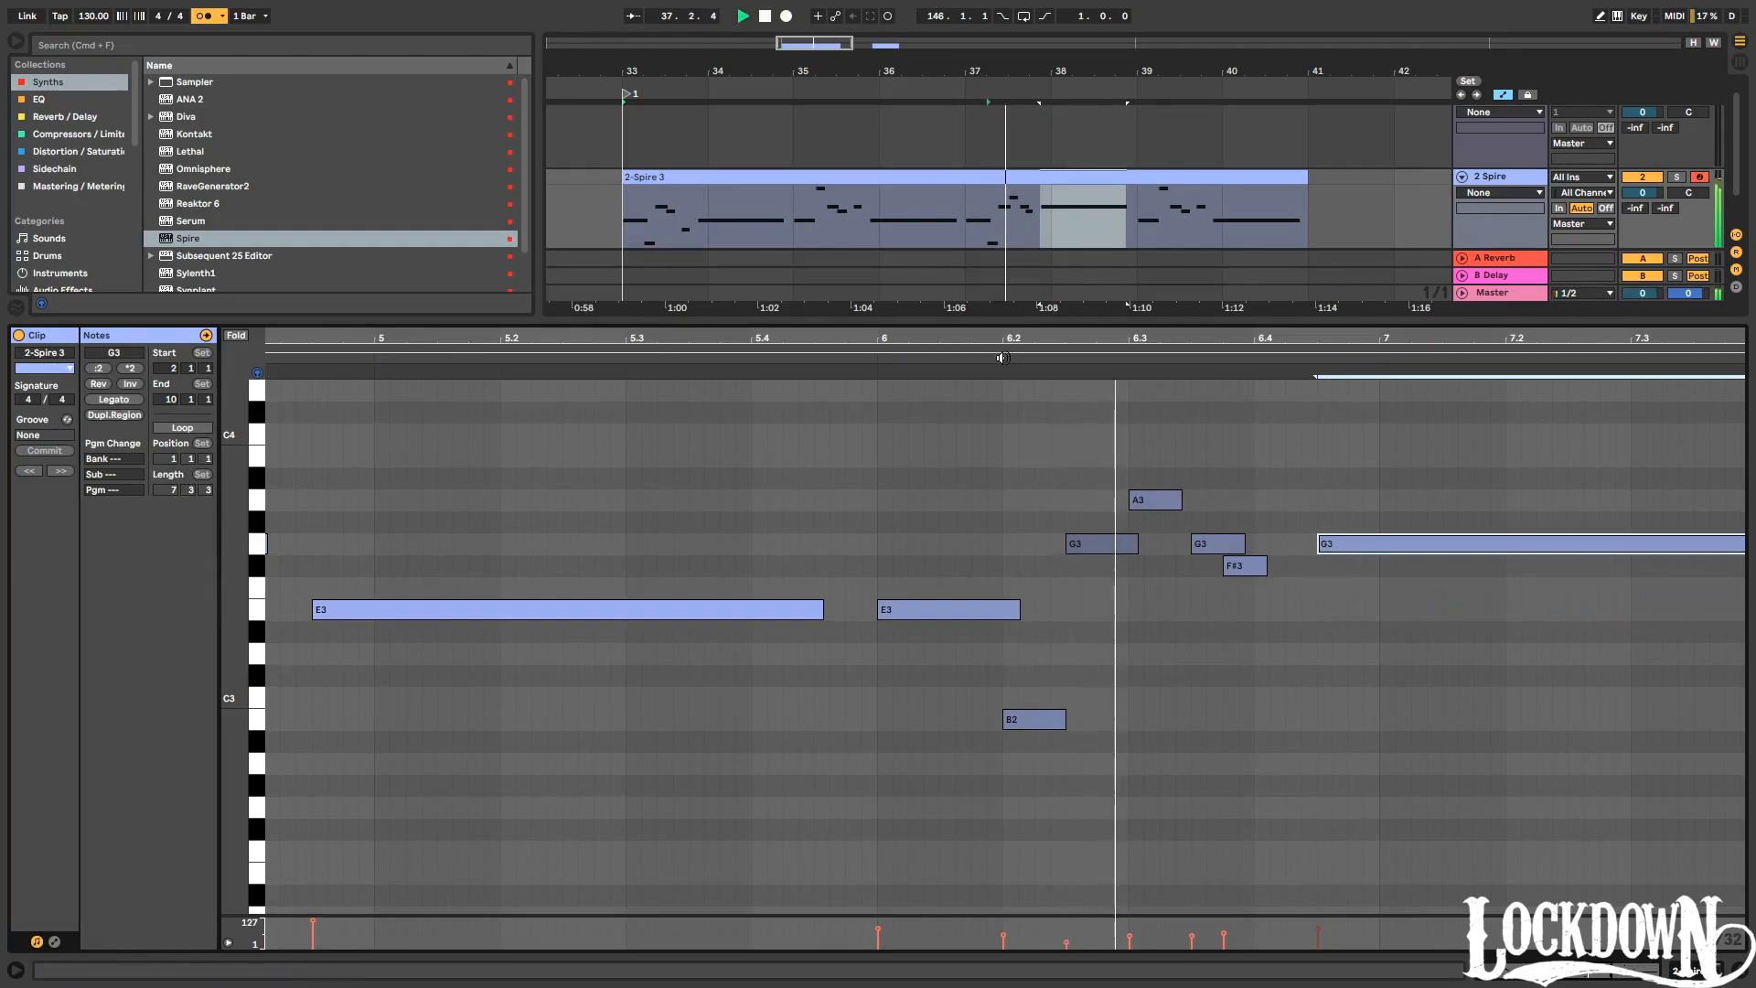
pyautogui.moveTo(1276, 337); pyautogui.dragTo(1276, 229)
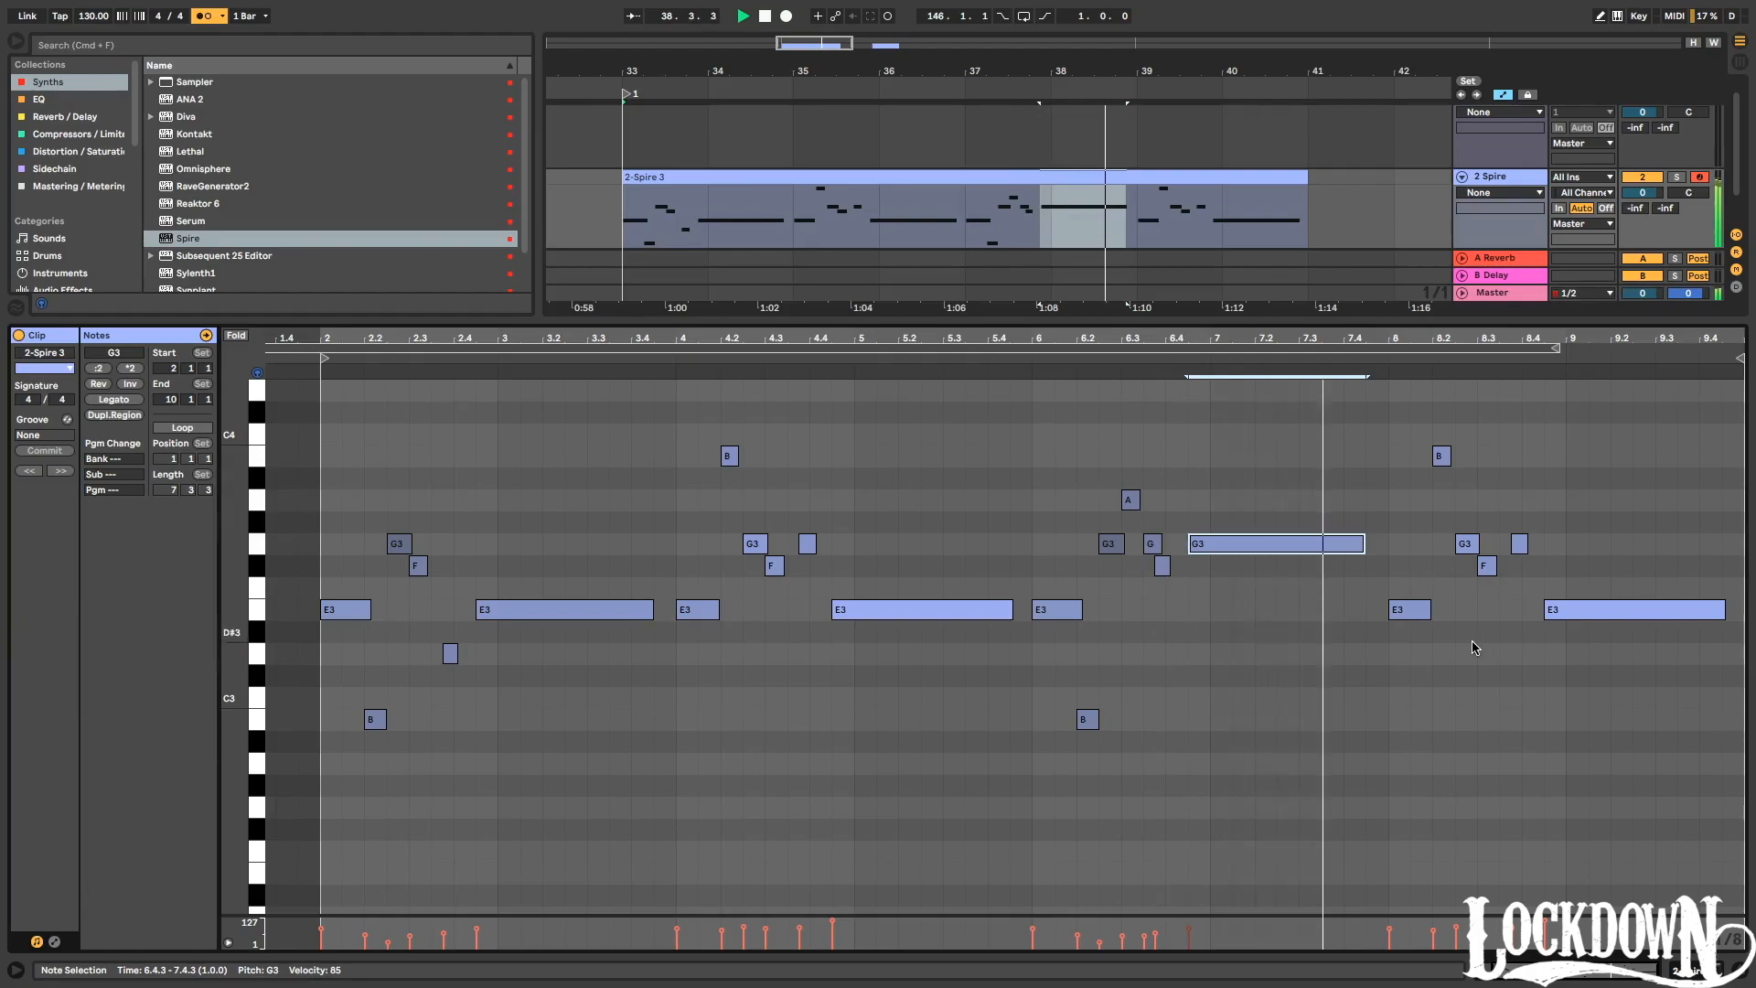
pyautogui.press('space')
# Raise the first E3 note of bar 8 to B3 and play from 7.2.3 to check it.
pyautogui.click(1410, 609)
pyautogui.press('Up')
pyautogui.press('Up')
pyautogui.press('Up')
pyautogui.press('Up')
pyautogui.press('Up')
pyautogui.press('Up')
pyautogui.press('Up')
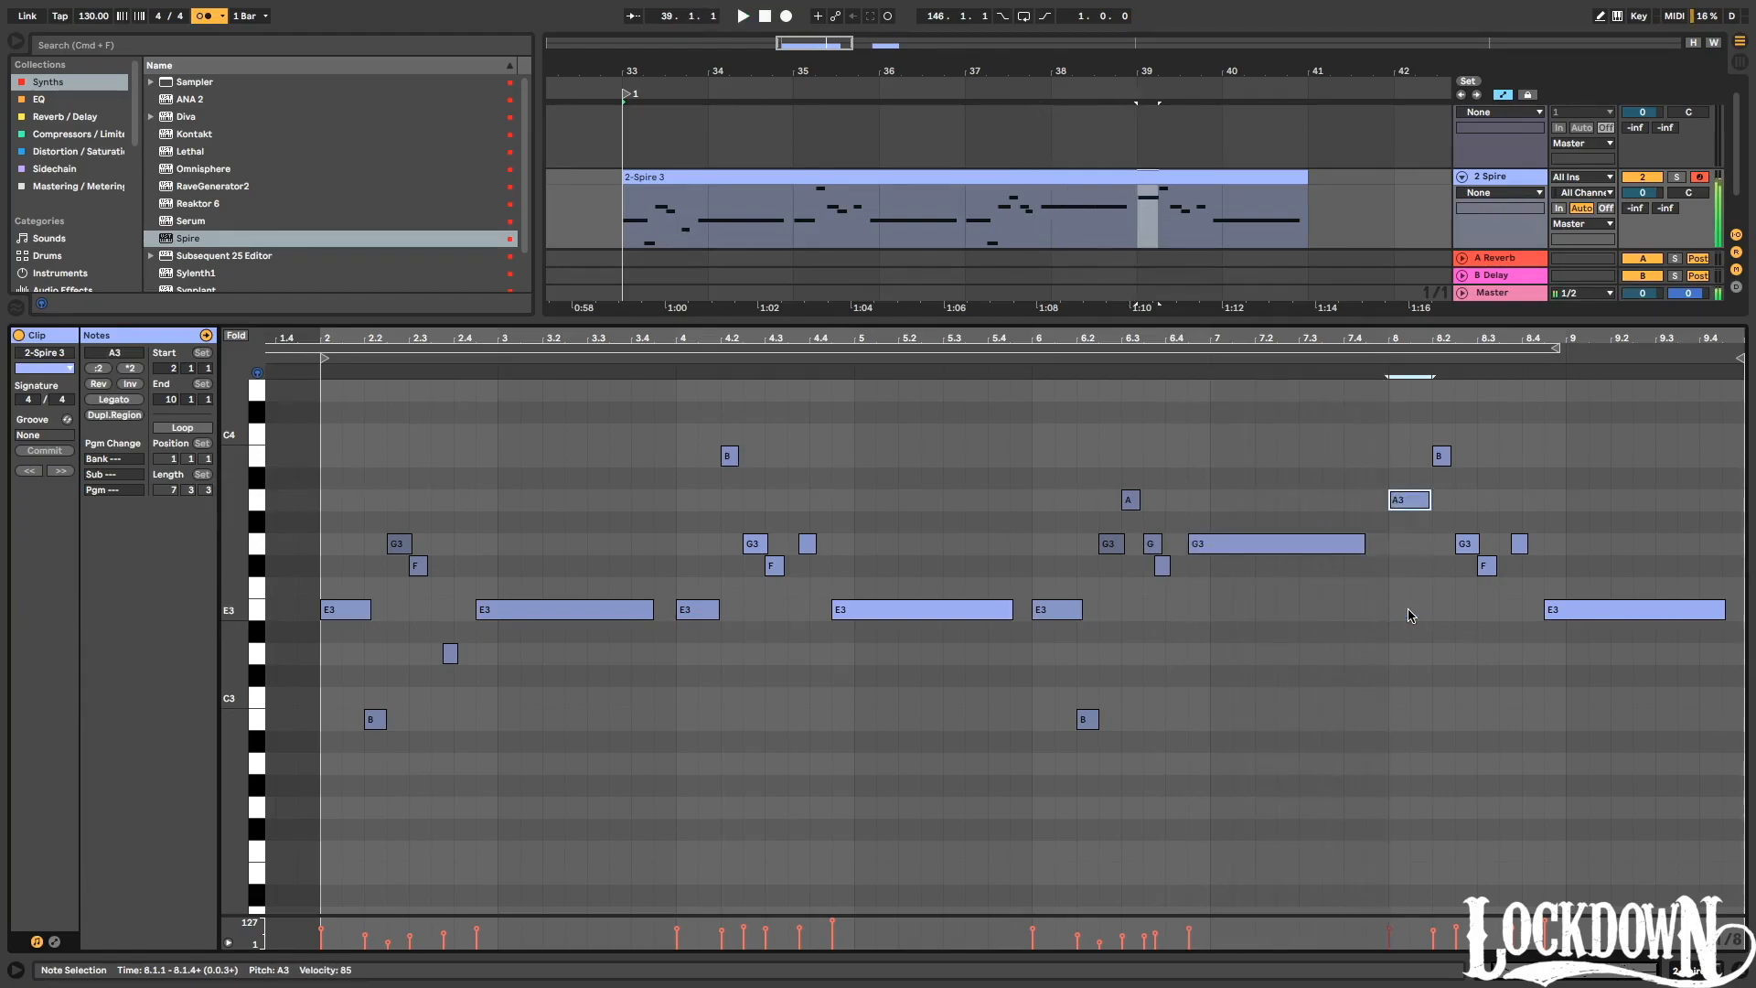
pyautogui.click(1277, 369)
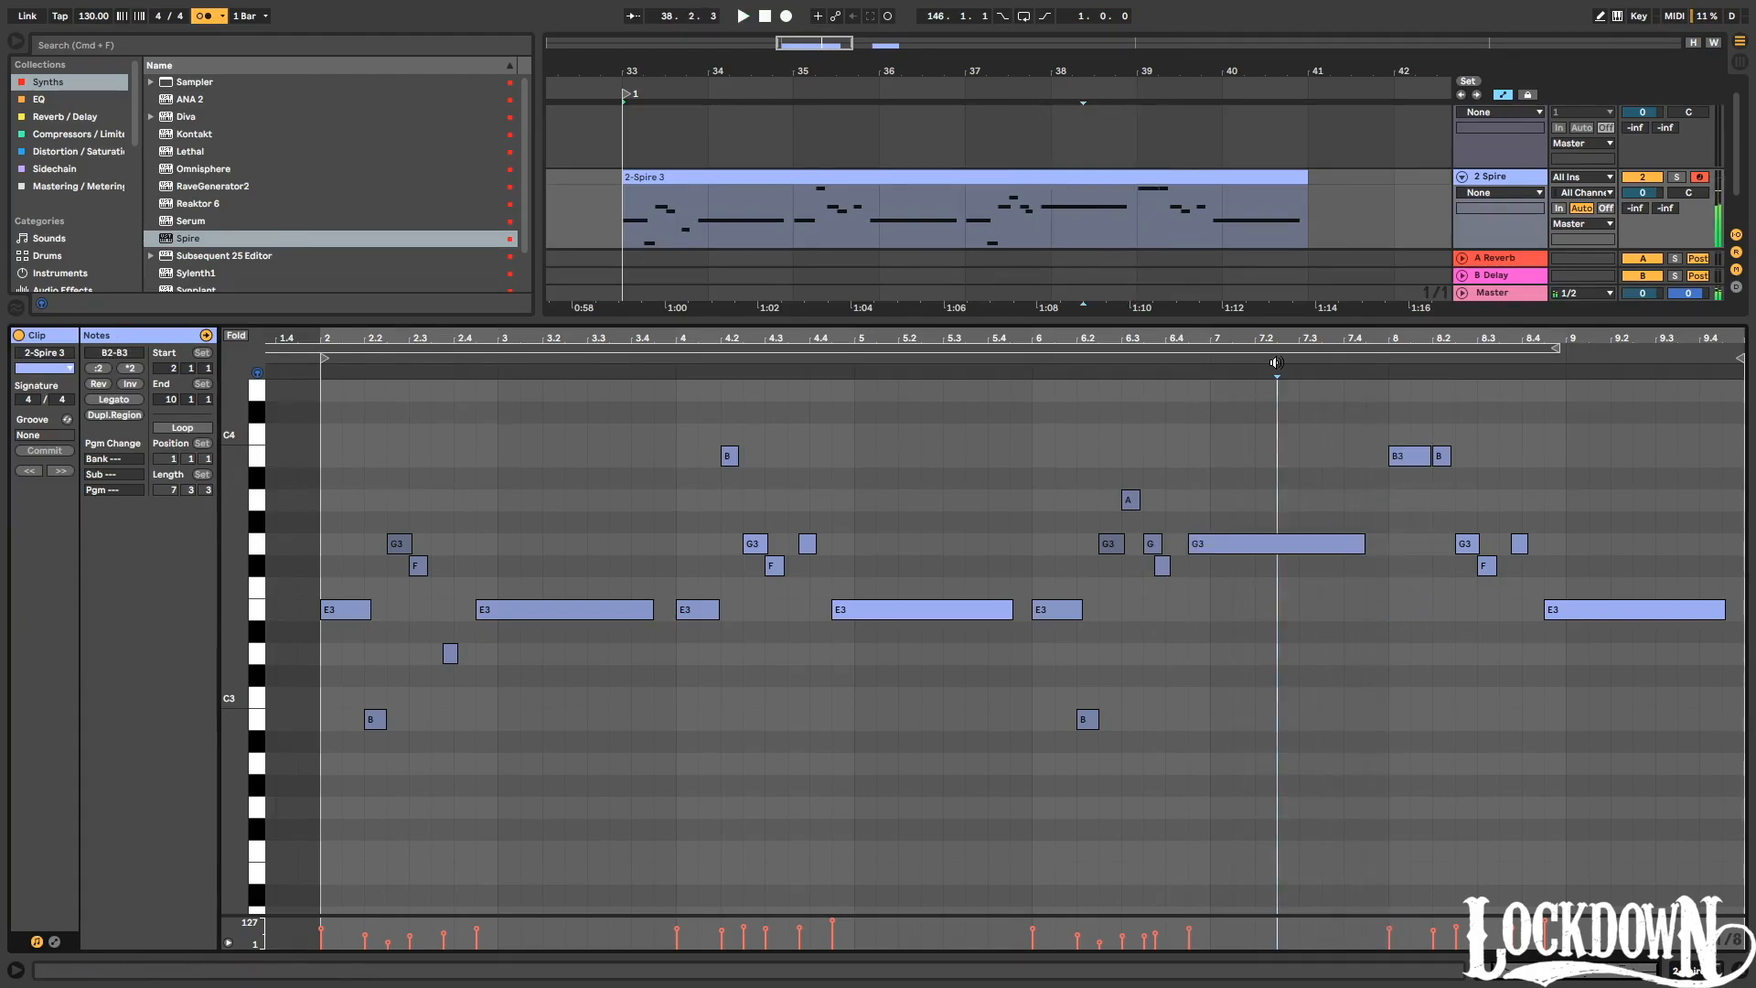
# Lower the B3 note at 8.2.1 to G3, raise the following G3 note to A3, and play the ending.
pyautogui.click(1442, 457)
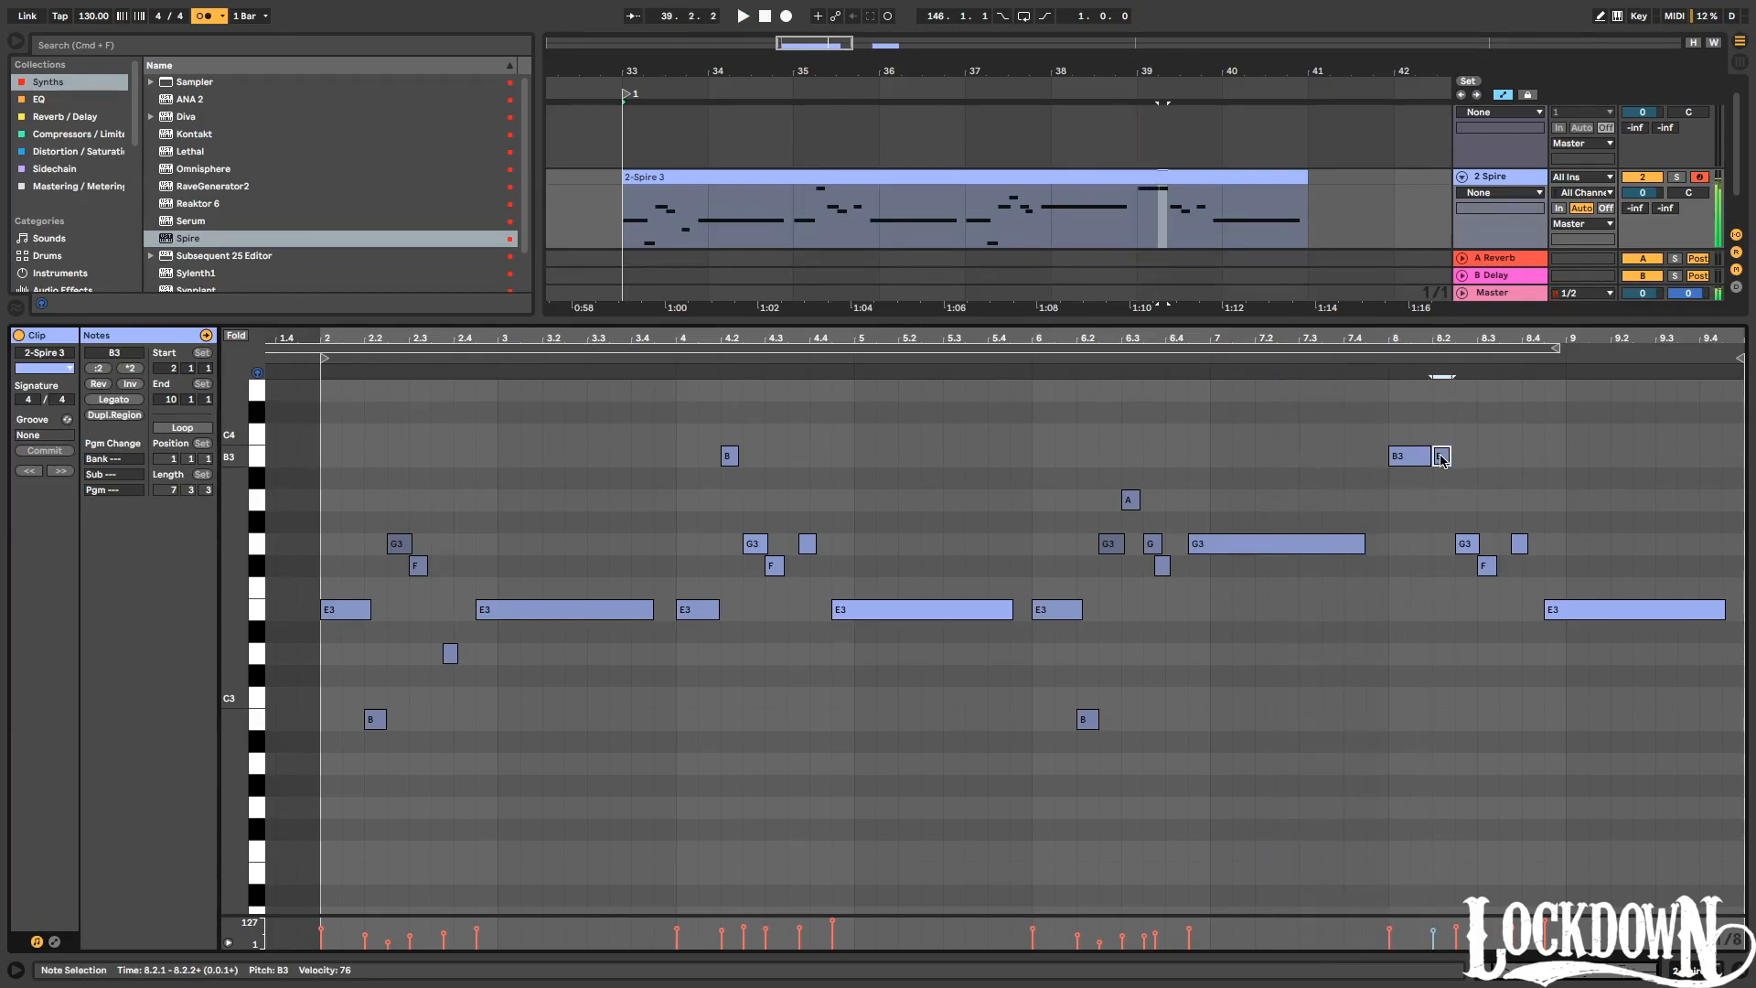
pyautogui.click(1468, 543)
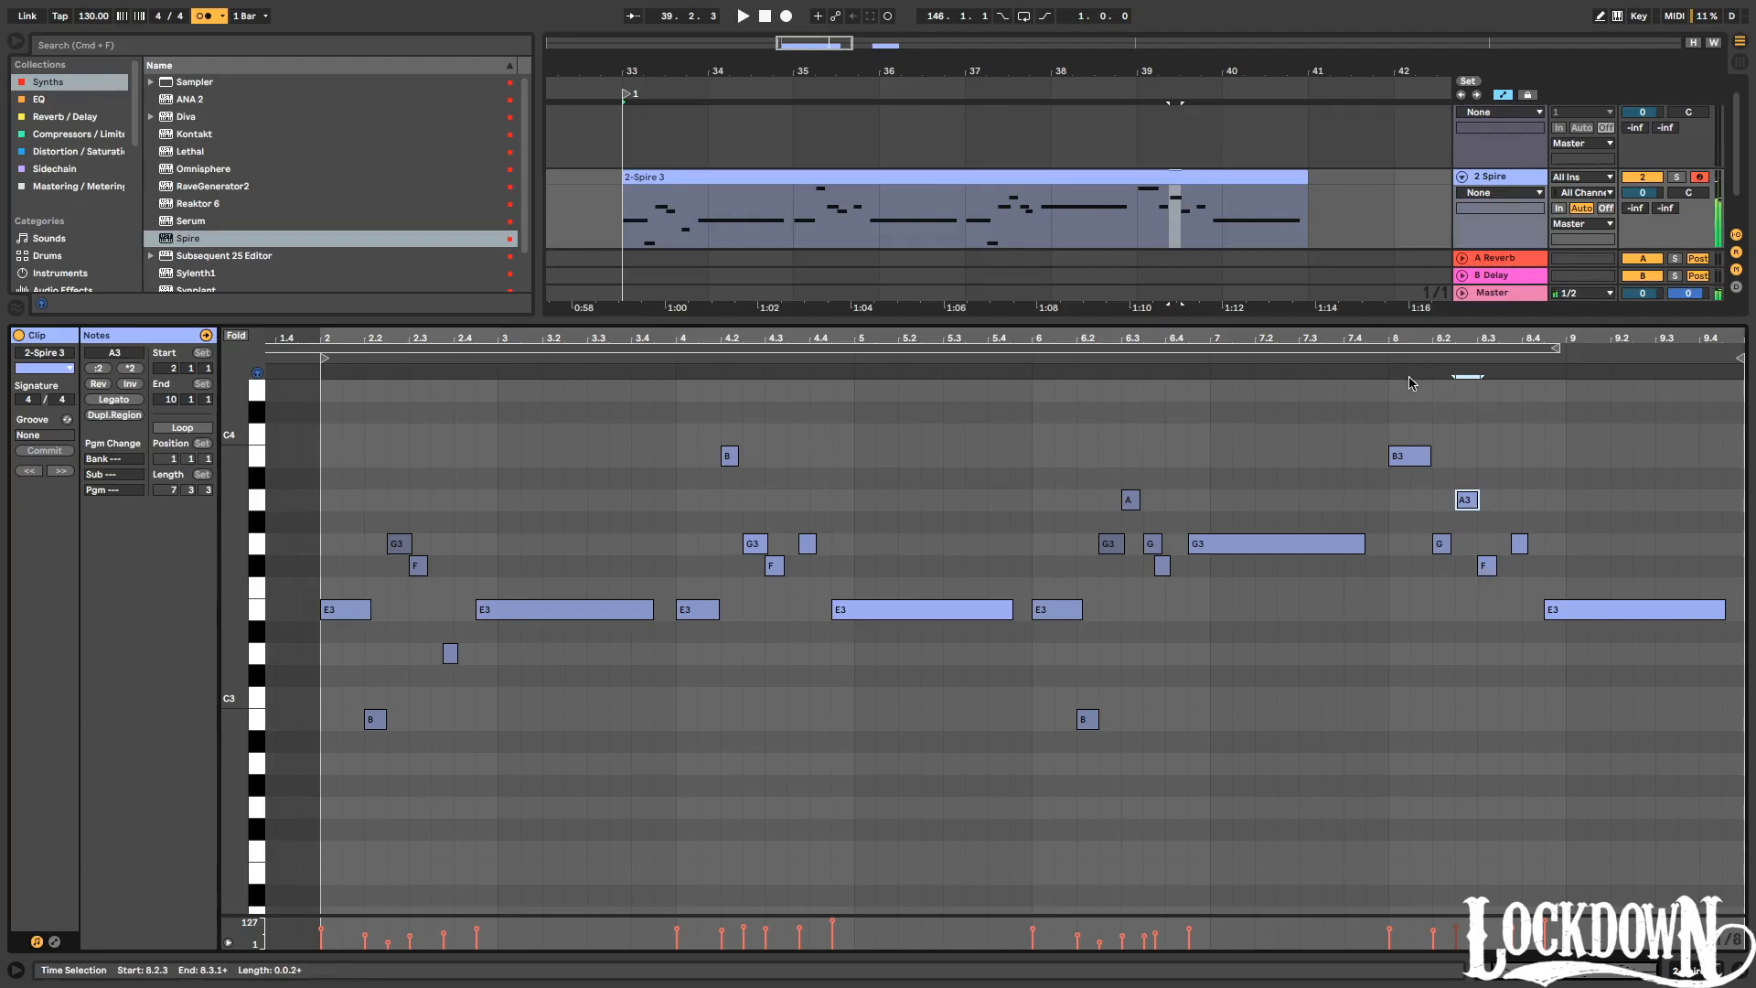
pyautogui.click(1340, 351)
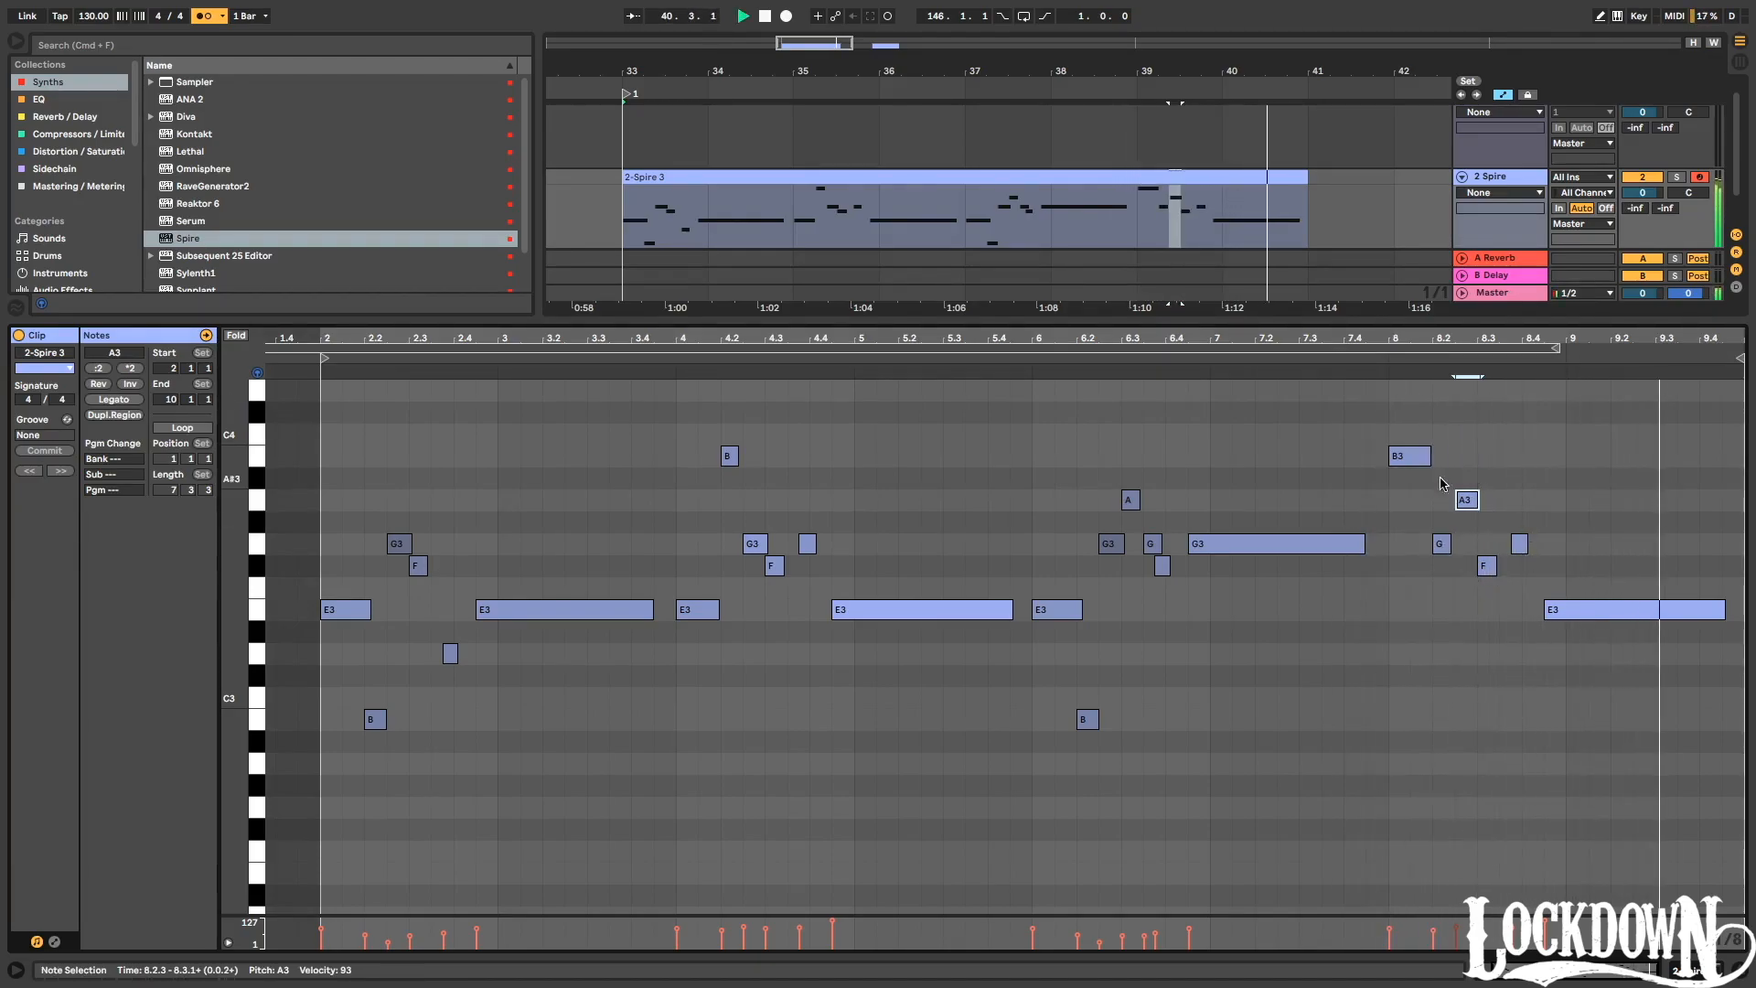
# Shrink the note editor and delete the leftover clip that follows the melody clip in the arrangement.
pyautogui.moveTo(1318, 327); pyautogui.dragTo(1240, 729)
pyautogui.moveTo(1024, 67); pyautogui.dragTo(1006, 36)
pyautogui.click(1090, 196)
pyautogui.press('Delete')
pyautogui.moveTo(1203, 216); pyautogui.dragTo(1039, 195)
pyautogui.click(1036, 195)
pyautogui.click(988, 193)
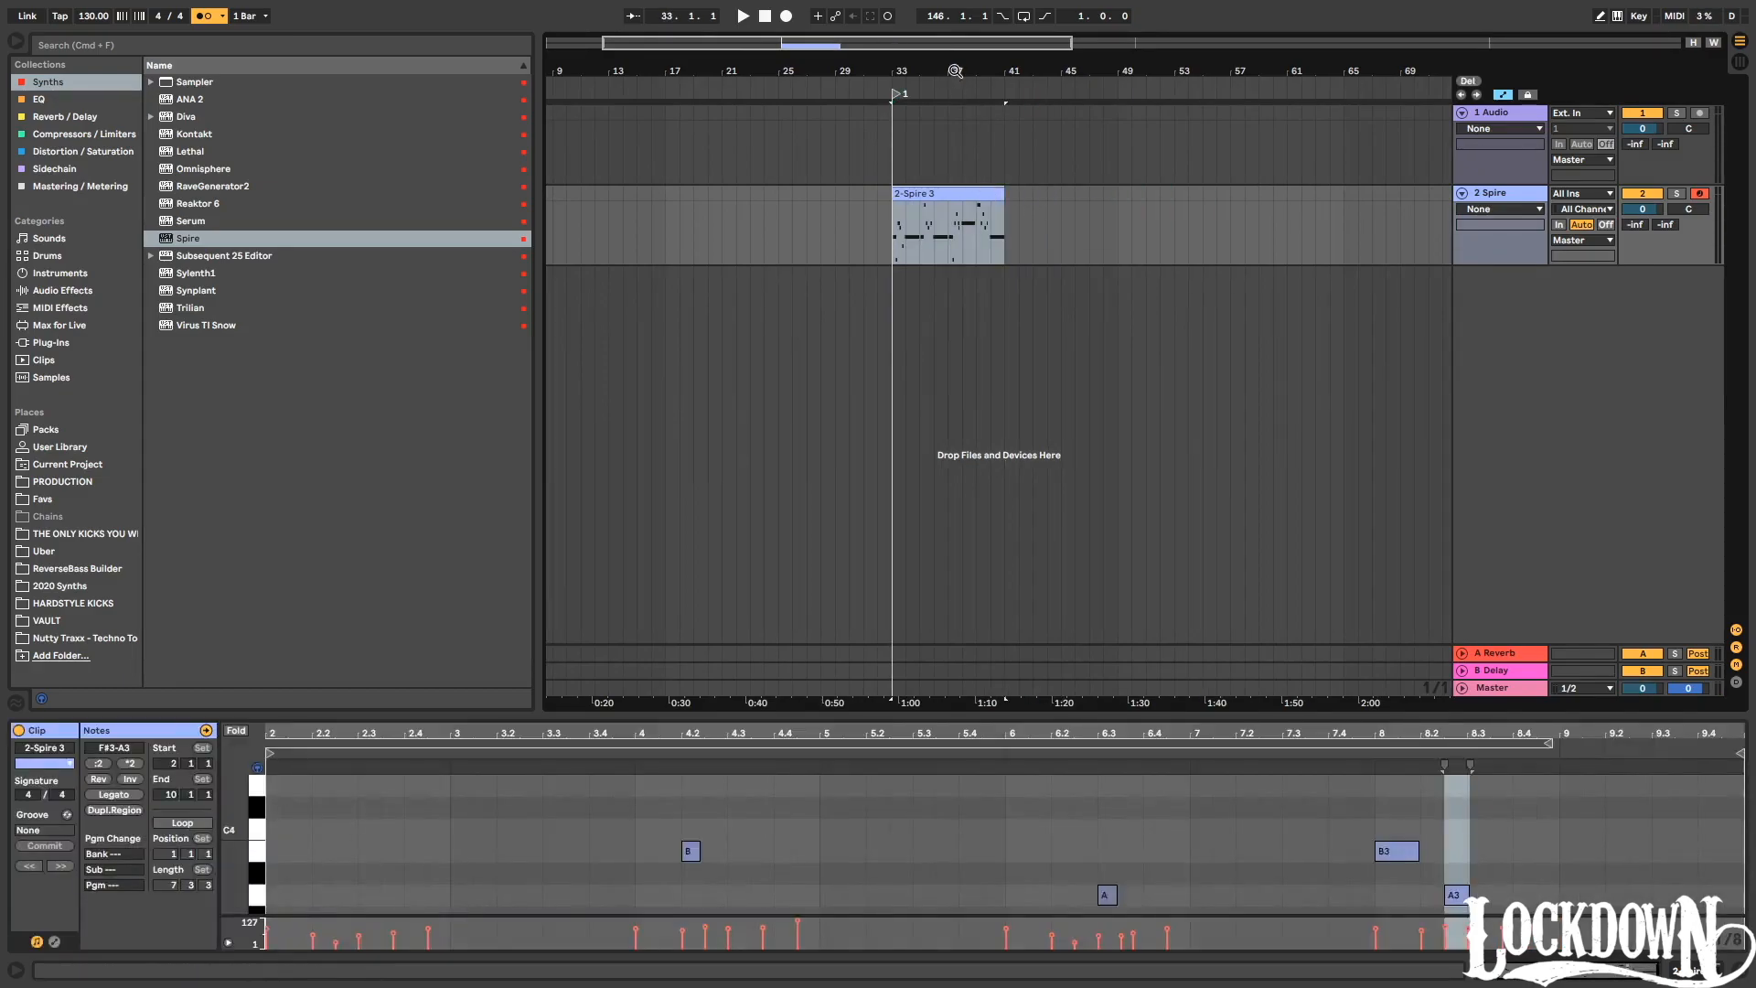
# Delete the empty audio track above the Spire track.
pyautogui.moveTo(955, 70); pyautogui.dragTo(955, 105)
pyautogui.click(1497, 142)
pyautogui.press('Delete')
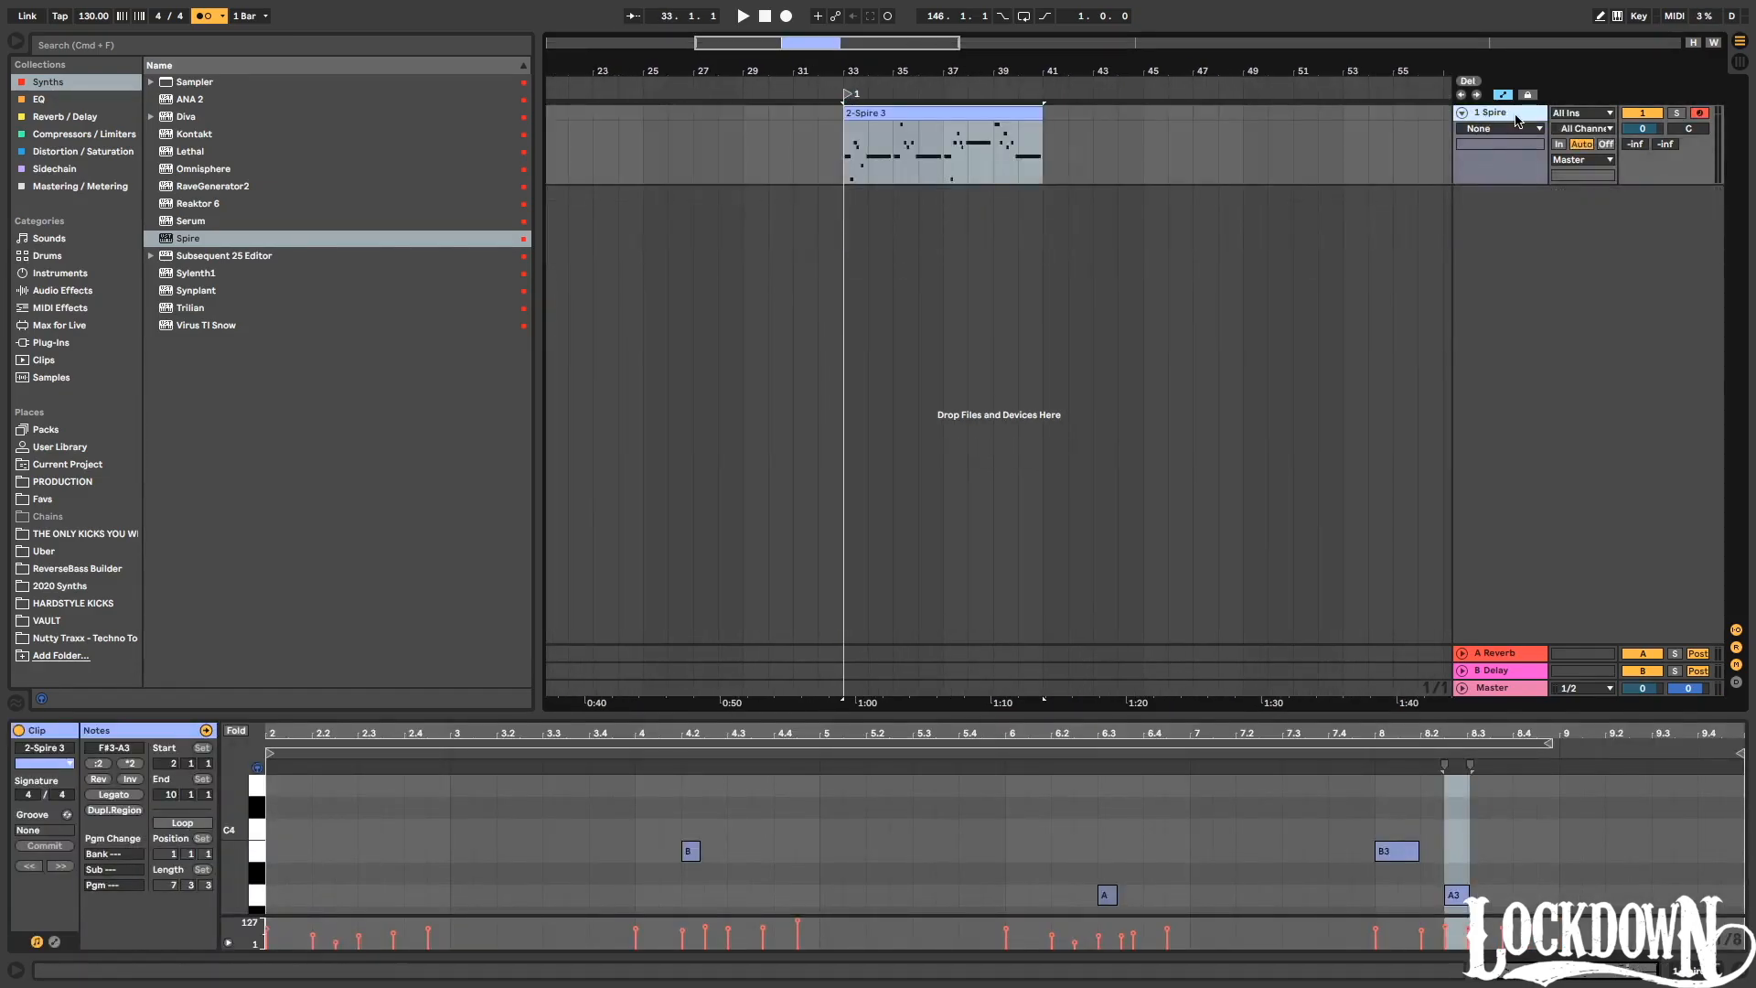
# Move the melody clip to bar 71 and set the insert marker at bar 33.
pyautogui.moveTo(889, 73); pyautogui.dragTo(886, 40)
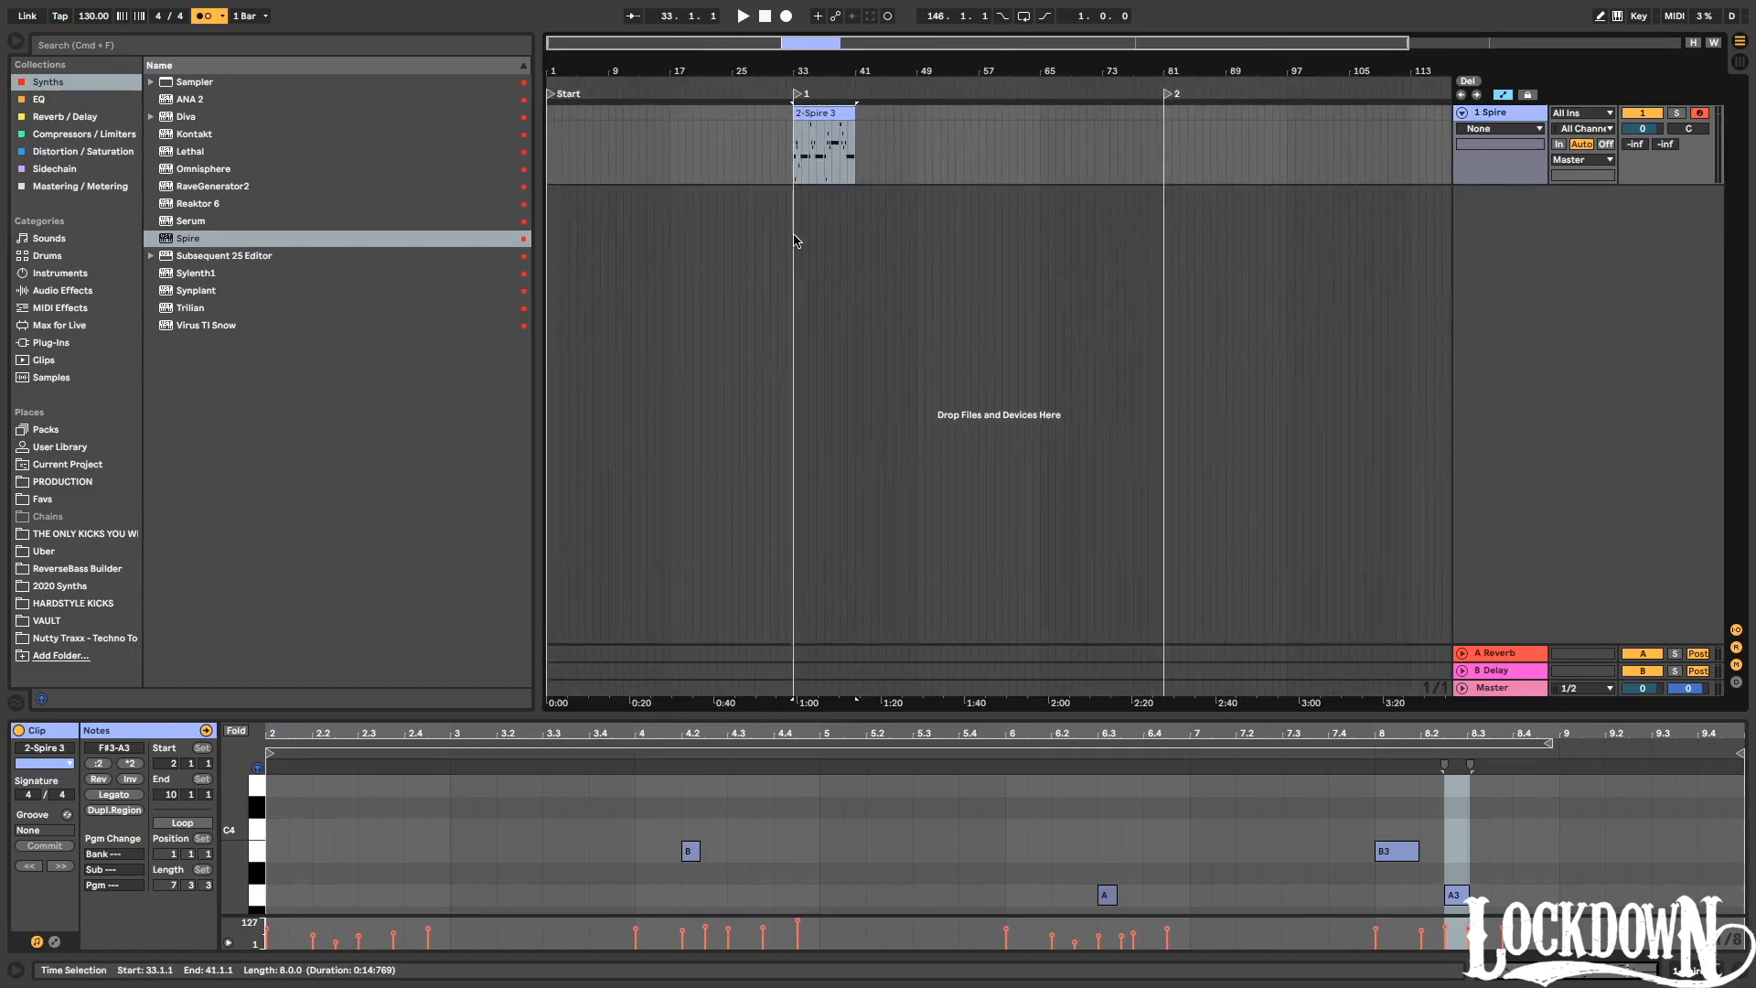
pyautogui.moveTo(814, 127); pyautogui.dragTo(1115, 138)
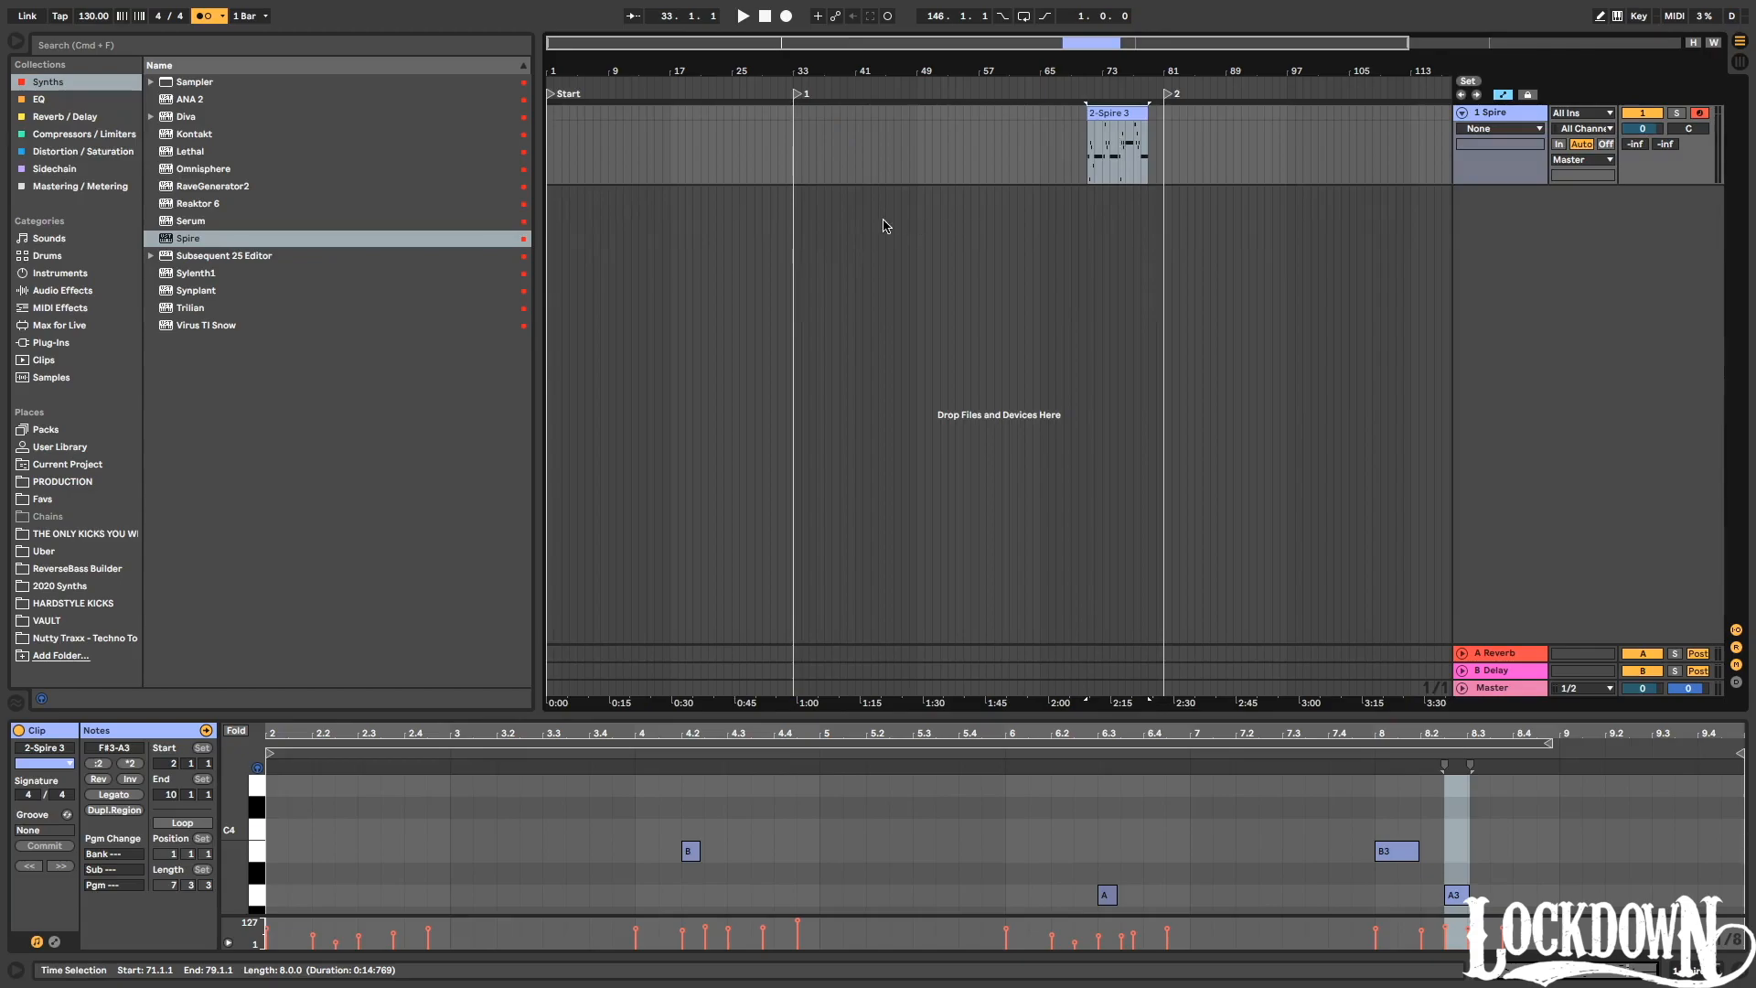
pyautogui.moveTo(794, 174); pyautogui.dragTo(547, 160)
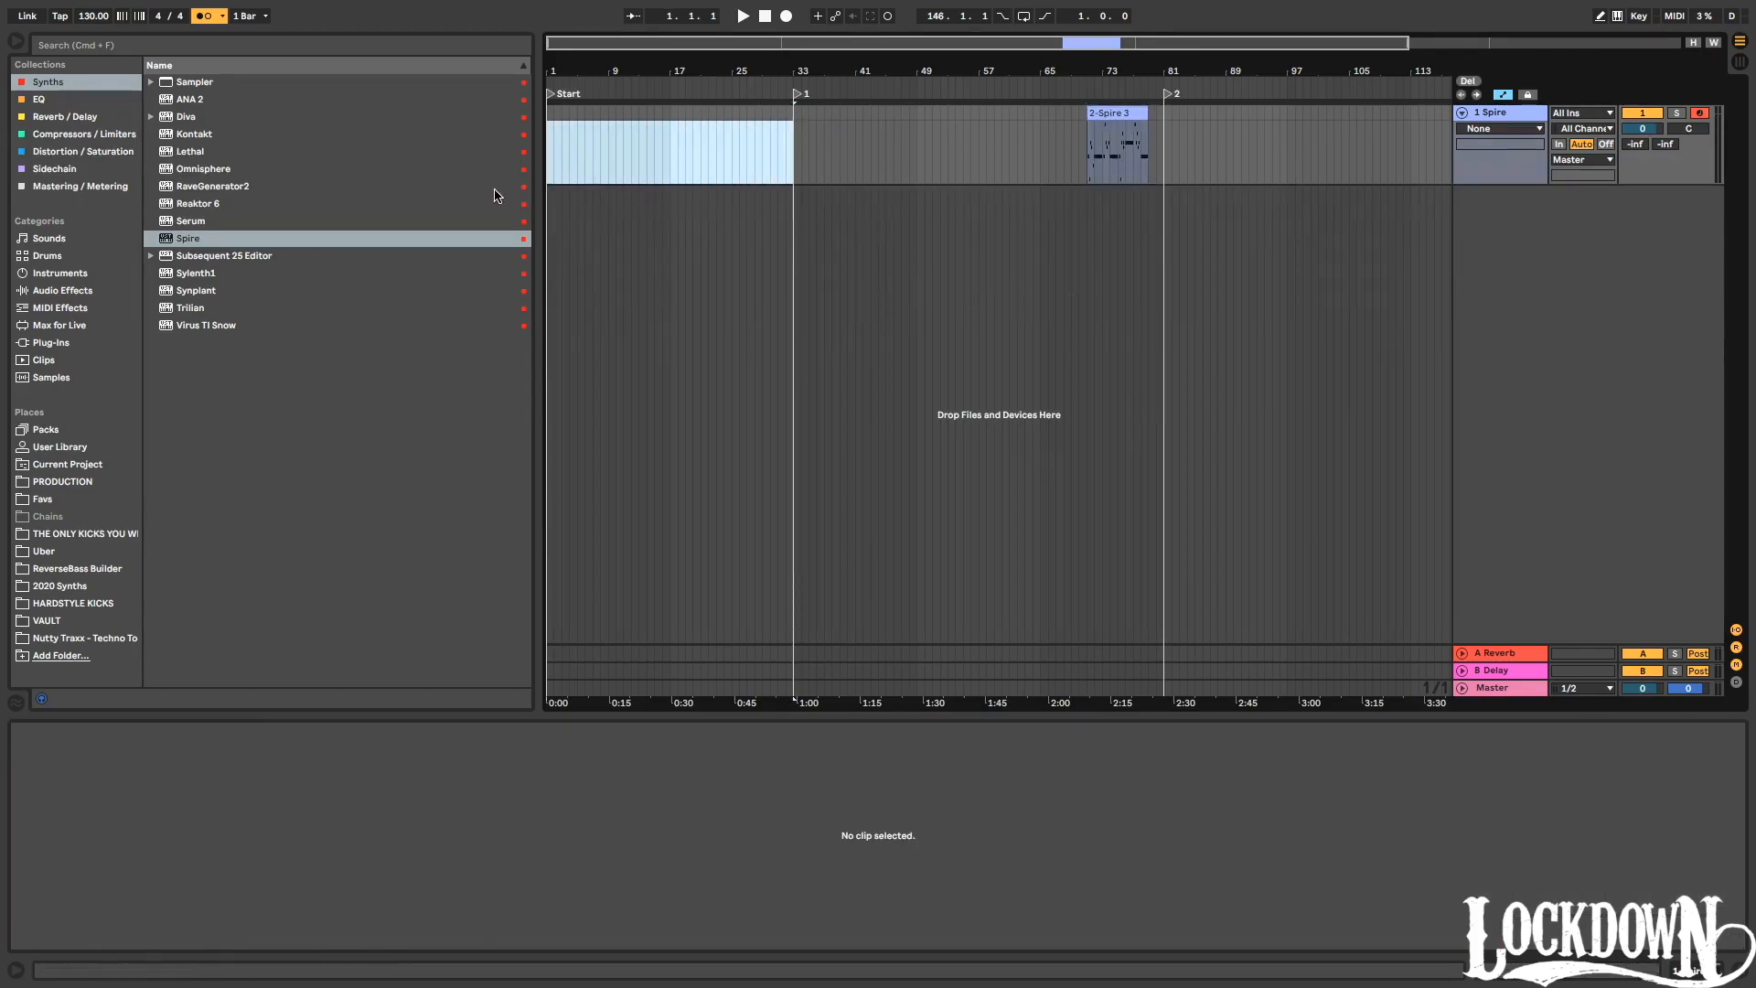
pyautogui.click(796, 211)
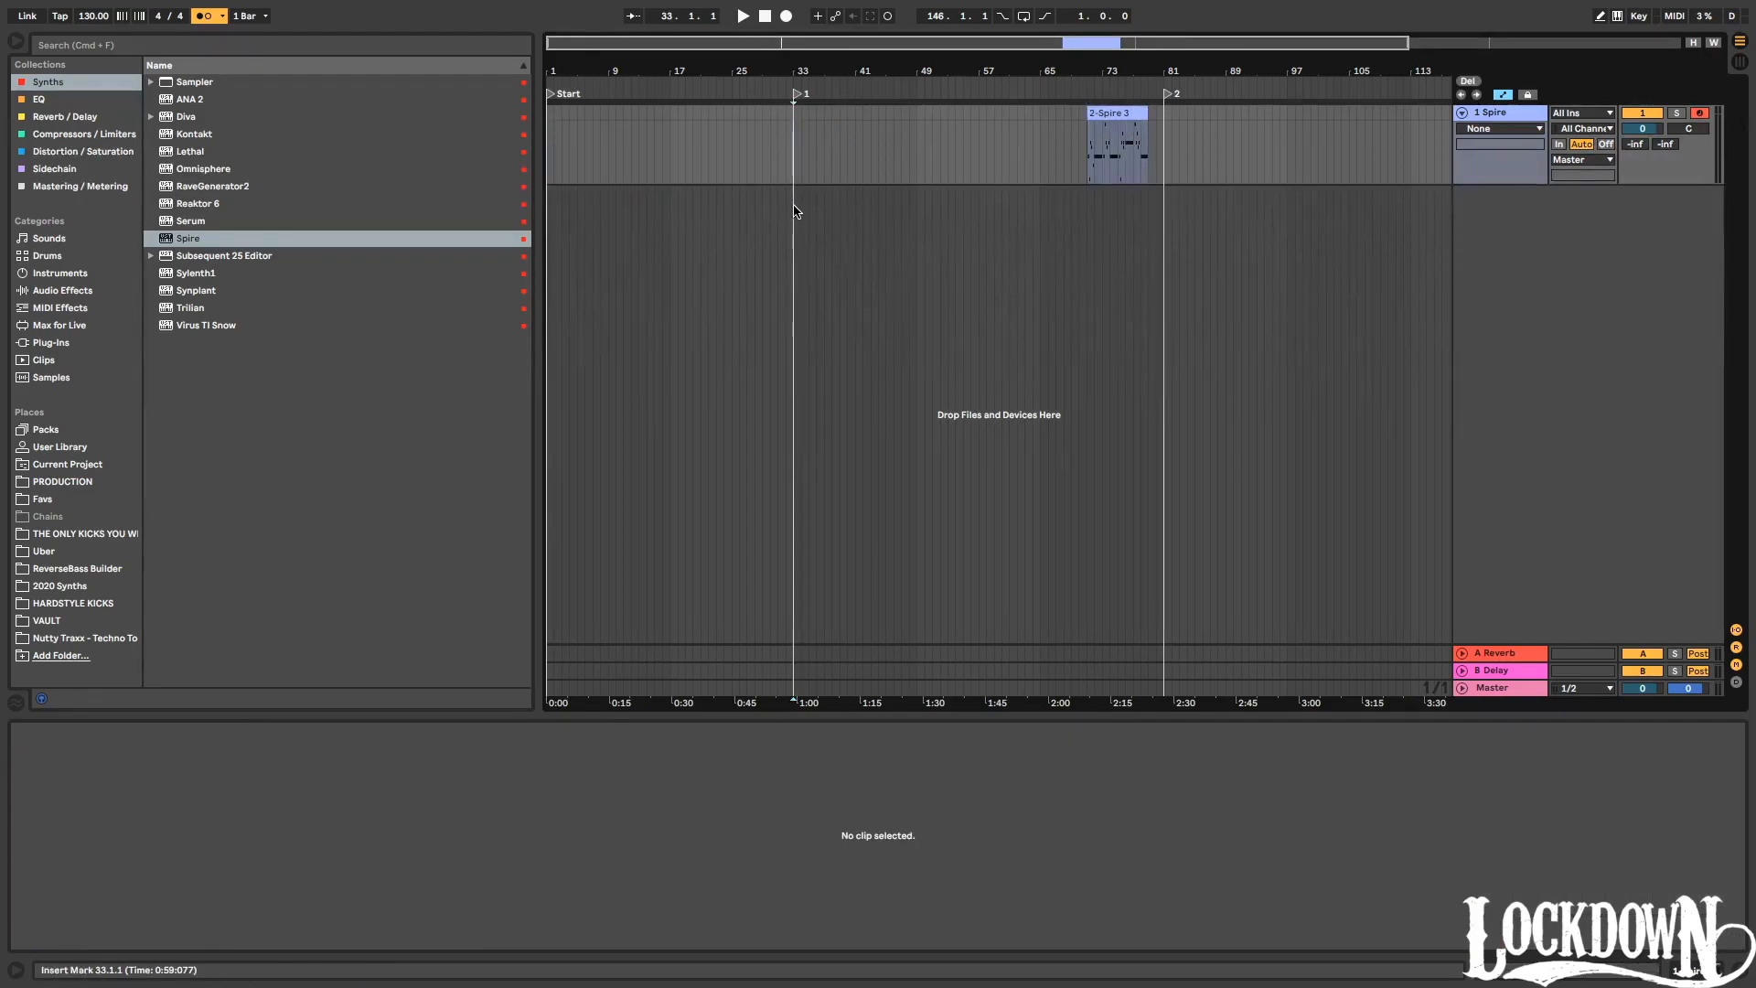
# Add an audio track below the Spire track and search the whole sample library for "impact".
pyautogui.moveTo(824, 70); pyautogui.dragTo(827, 151)
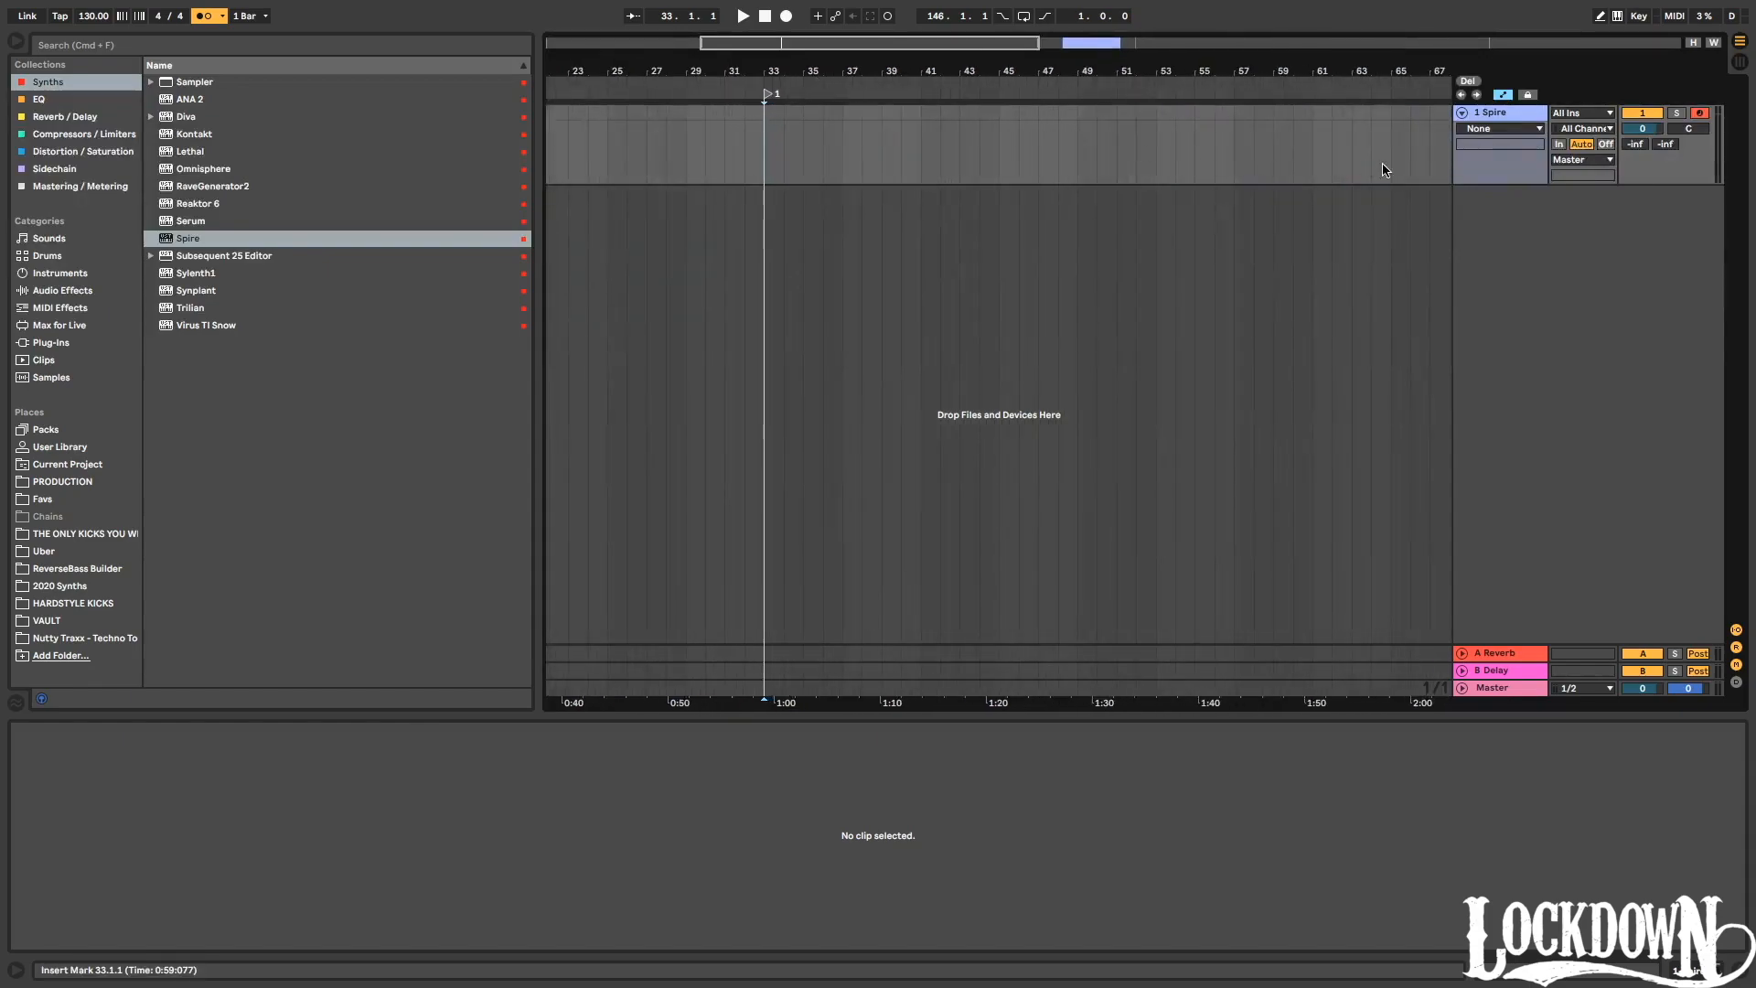
pyautogui.press('super+t')
pyautogui.press('super+f')
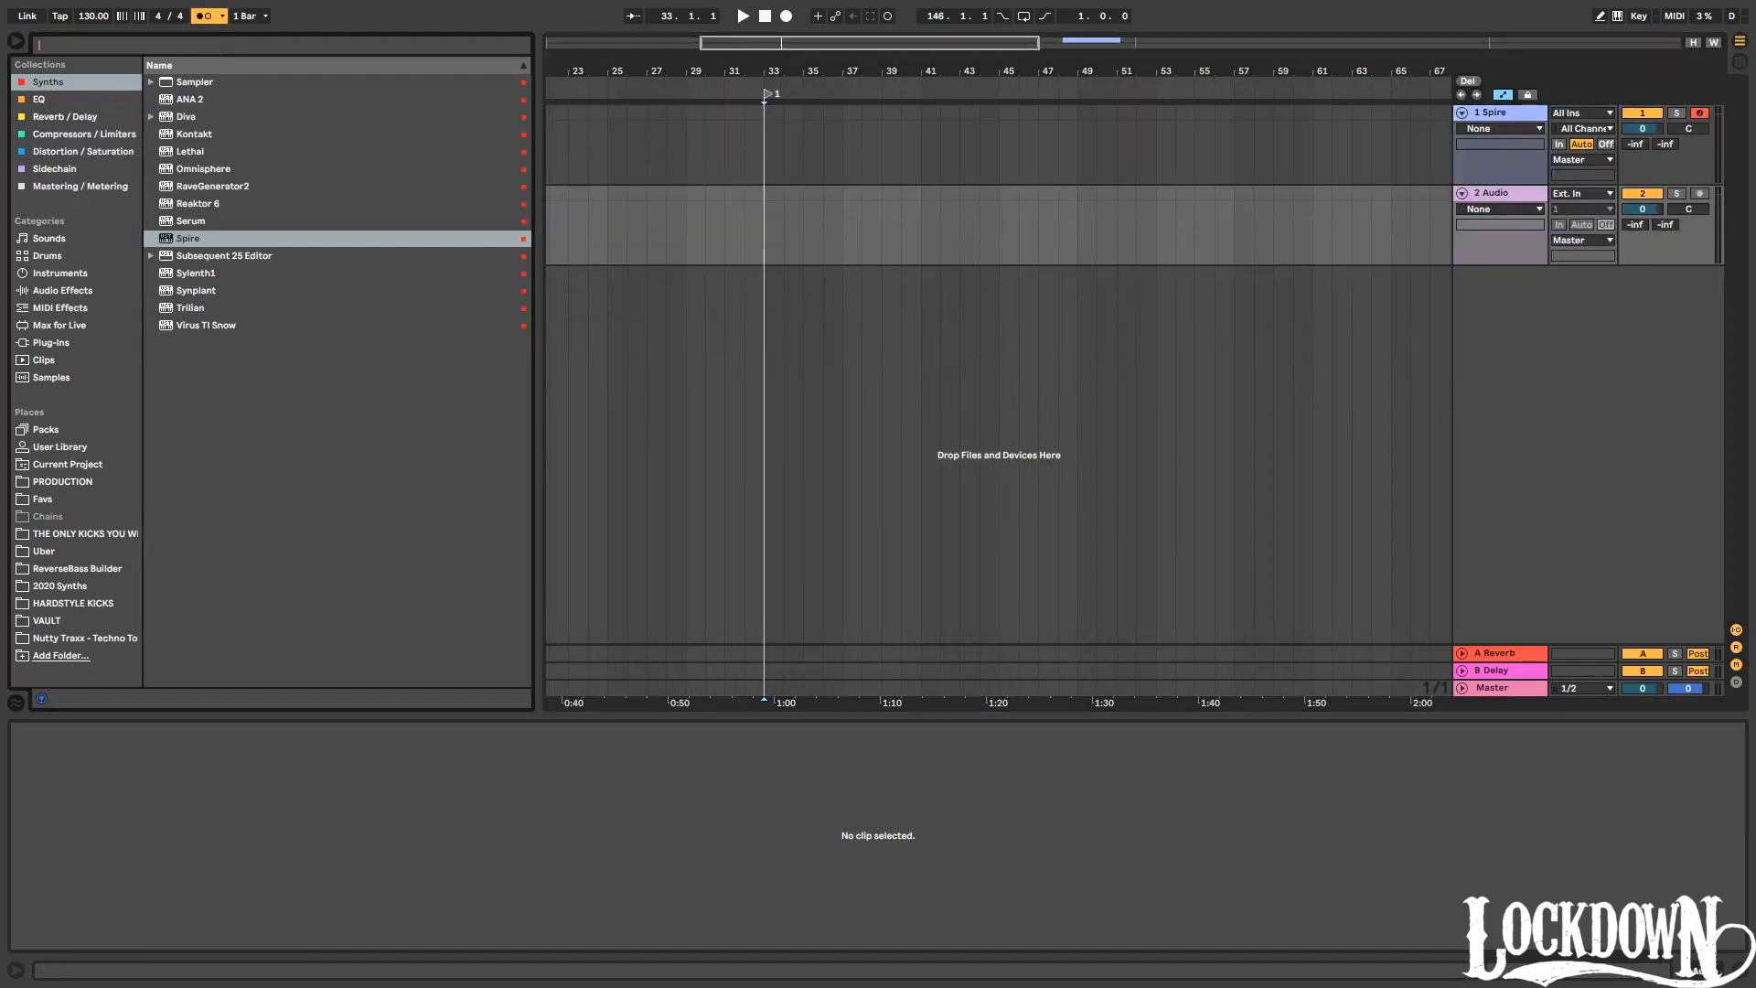
pyautogui.write('impact')
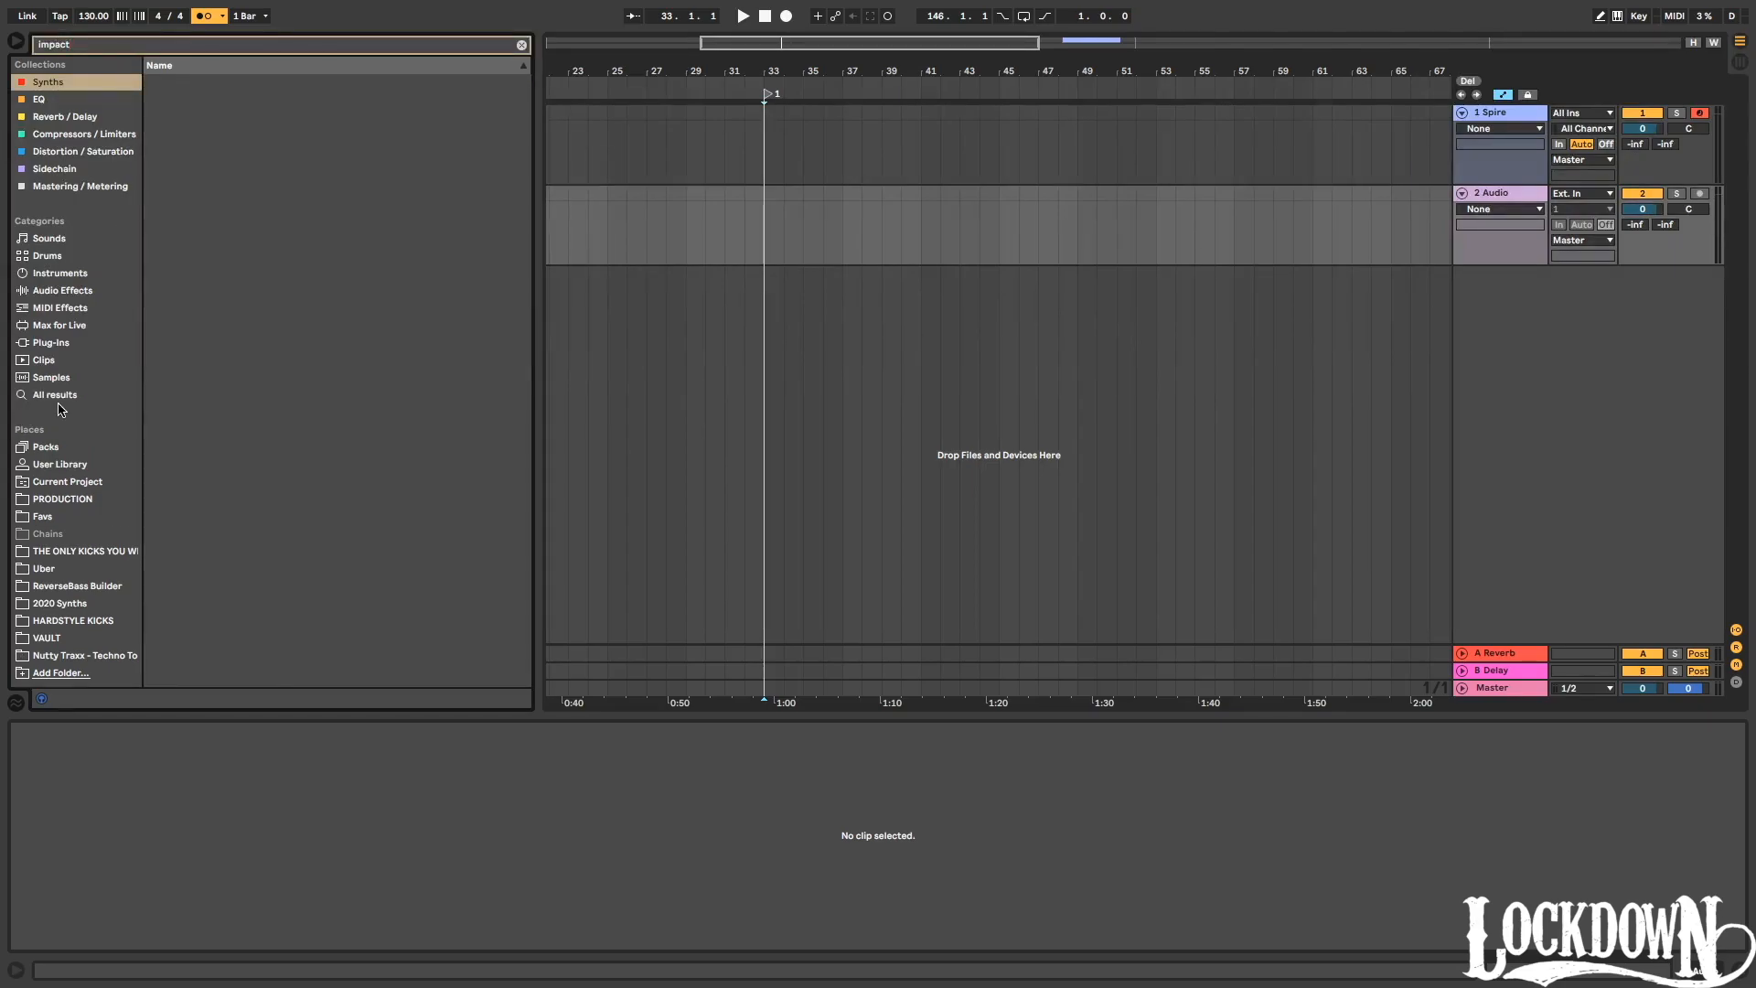
pyautogui.click(58, 397)
# Browse the impact samples in the search results and preview one of them.
pyautogui.scroll(-3, 245, 321)
pyautogui.scroll(-15, 245, 321)
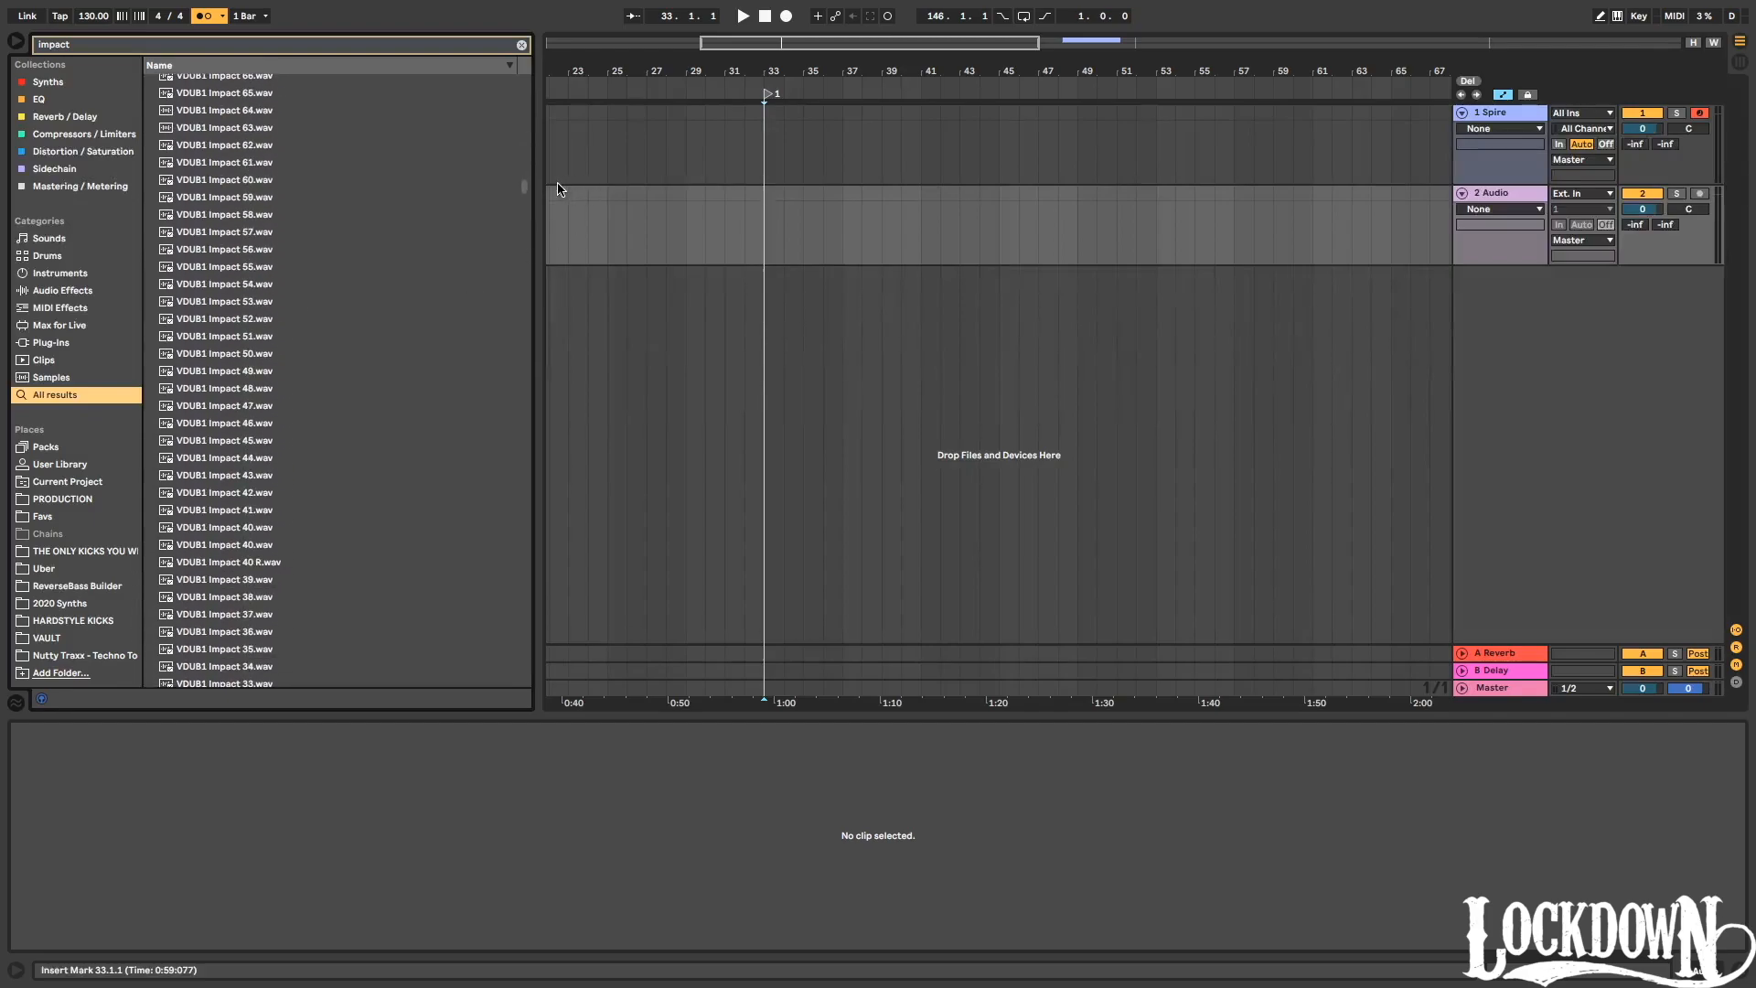
pyautogui.moveTo(526, 194); pyautogui.dragTo(515, 325)
pyautogui.scroll(-10, 403, 392)
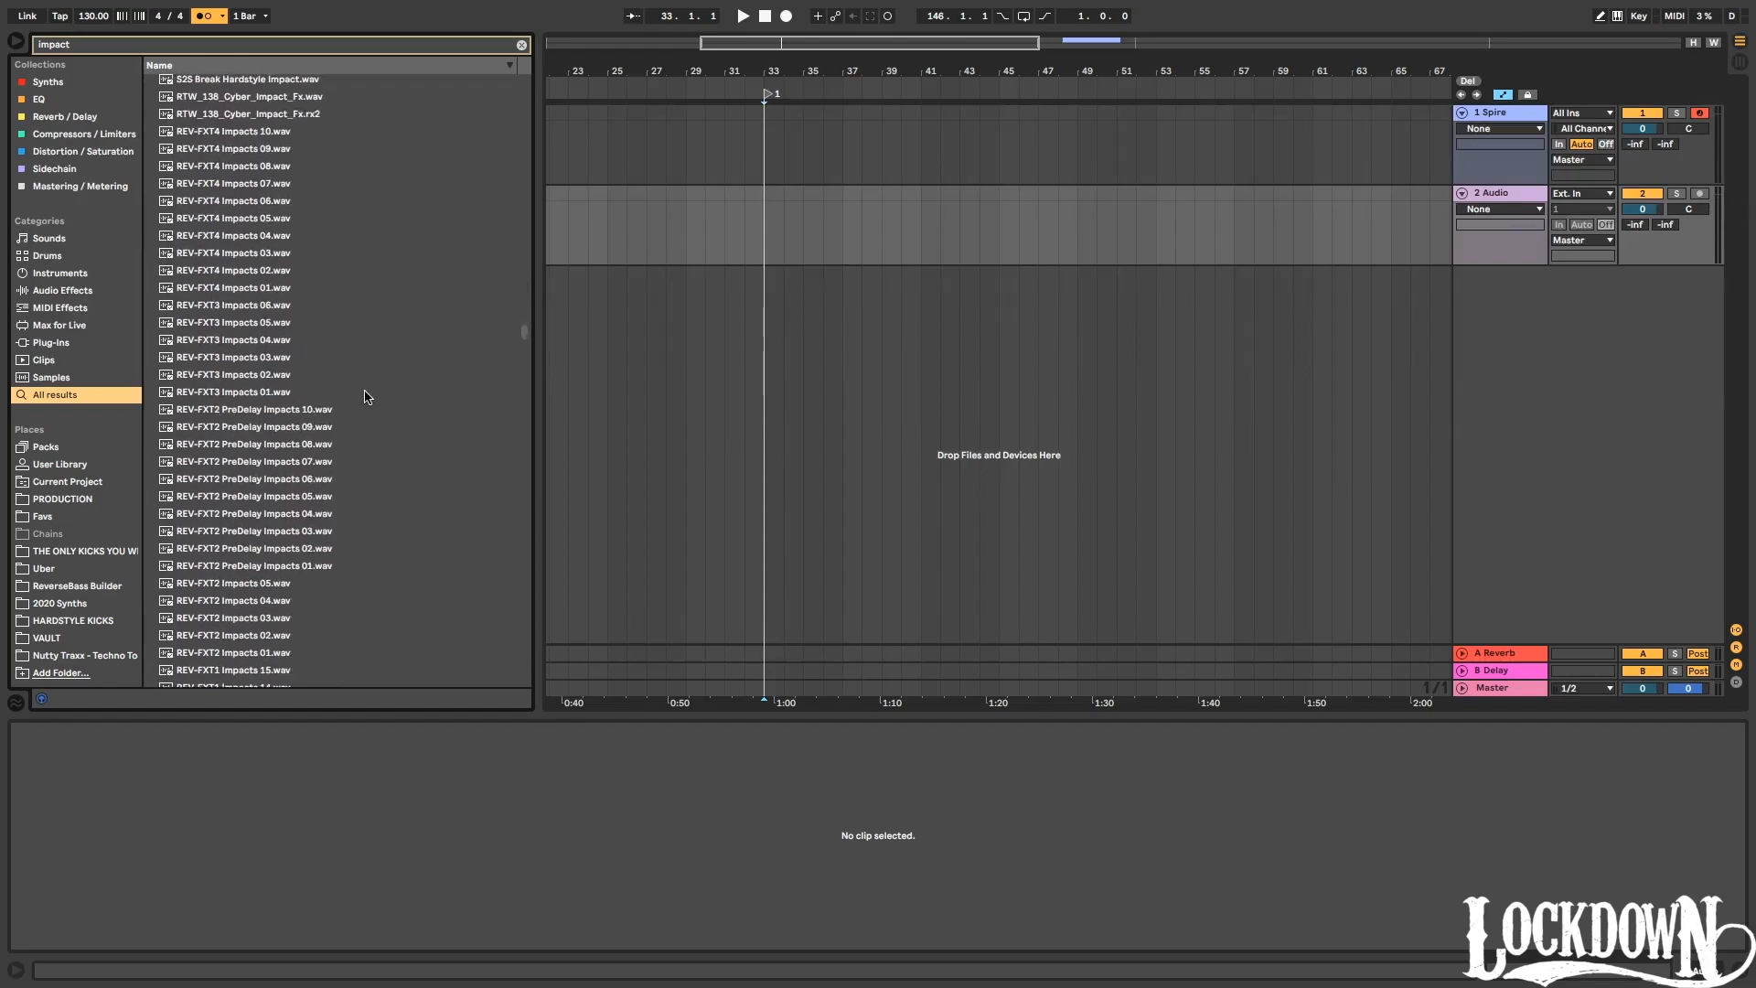
pyautogui.click(244, 350)
pyautogui.scroll(-10, 275, 421)
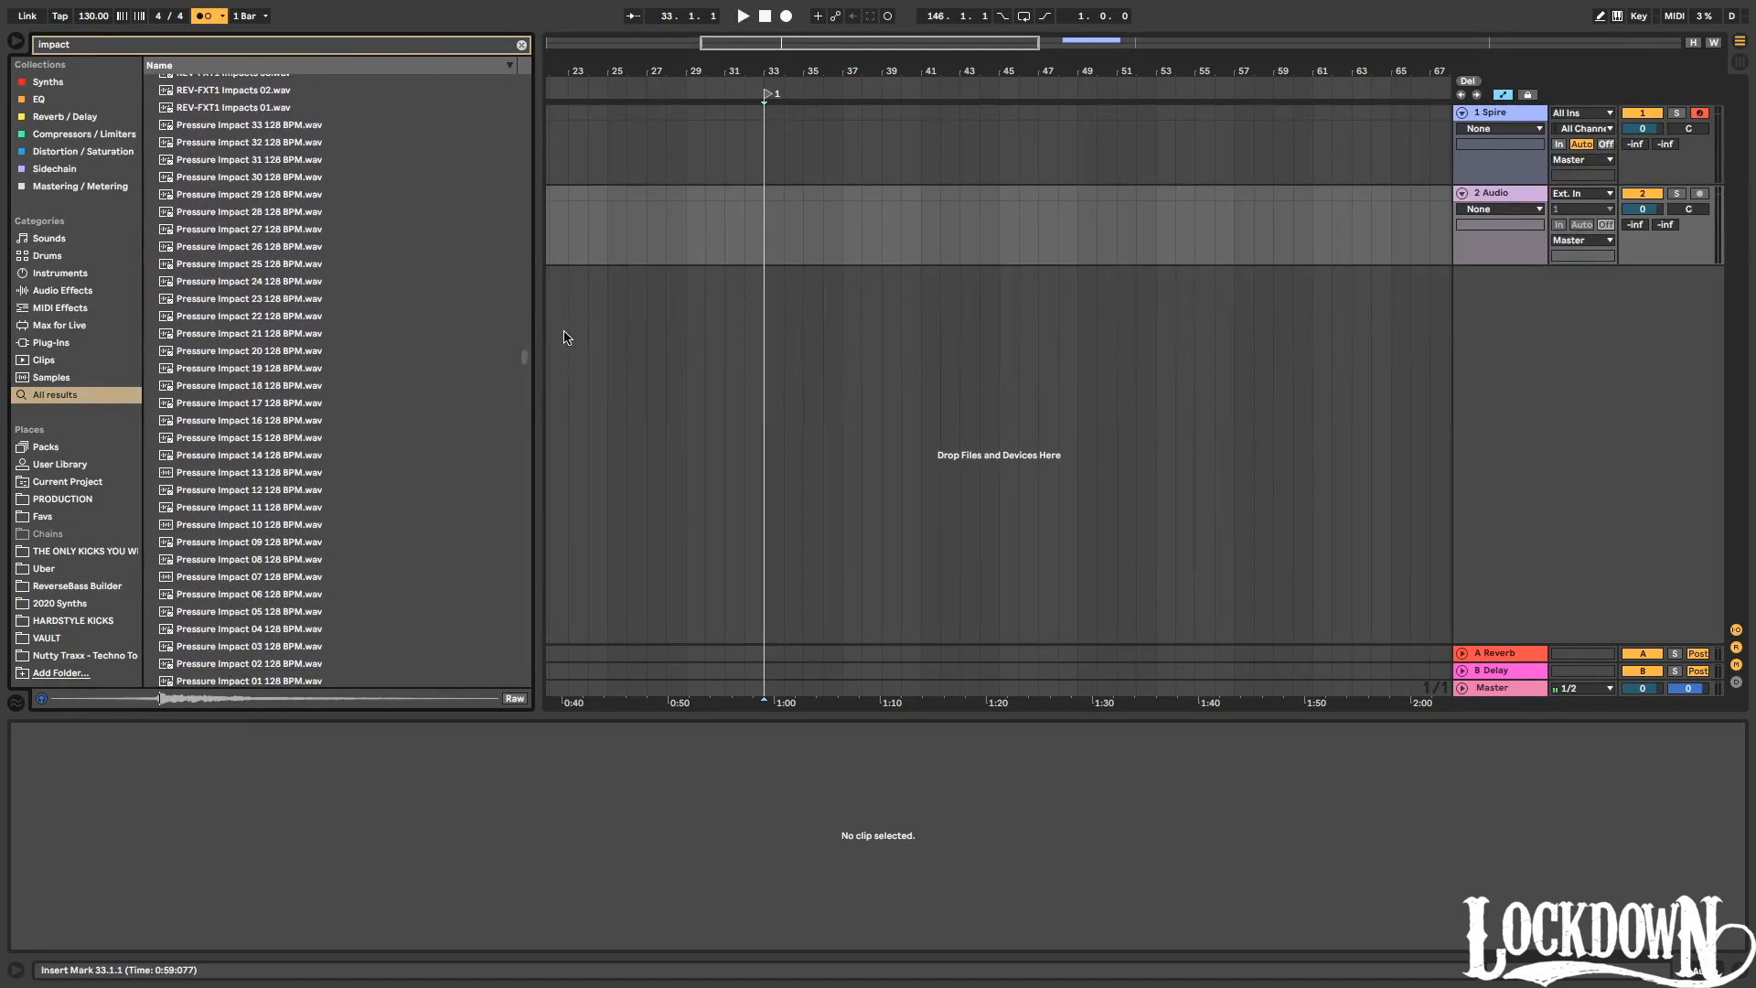
pyautogui.moveTo(526, 359); pyautogui.dragTo(496, 642)
# Search for "kshmr imp", preview the sweep impacts, and place KSHMR_Impact_with_Sweep_09.wav at bar 33 on the audio track.
pyautogui.write('kshmr imp')
pyautogui.click(306, 255)
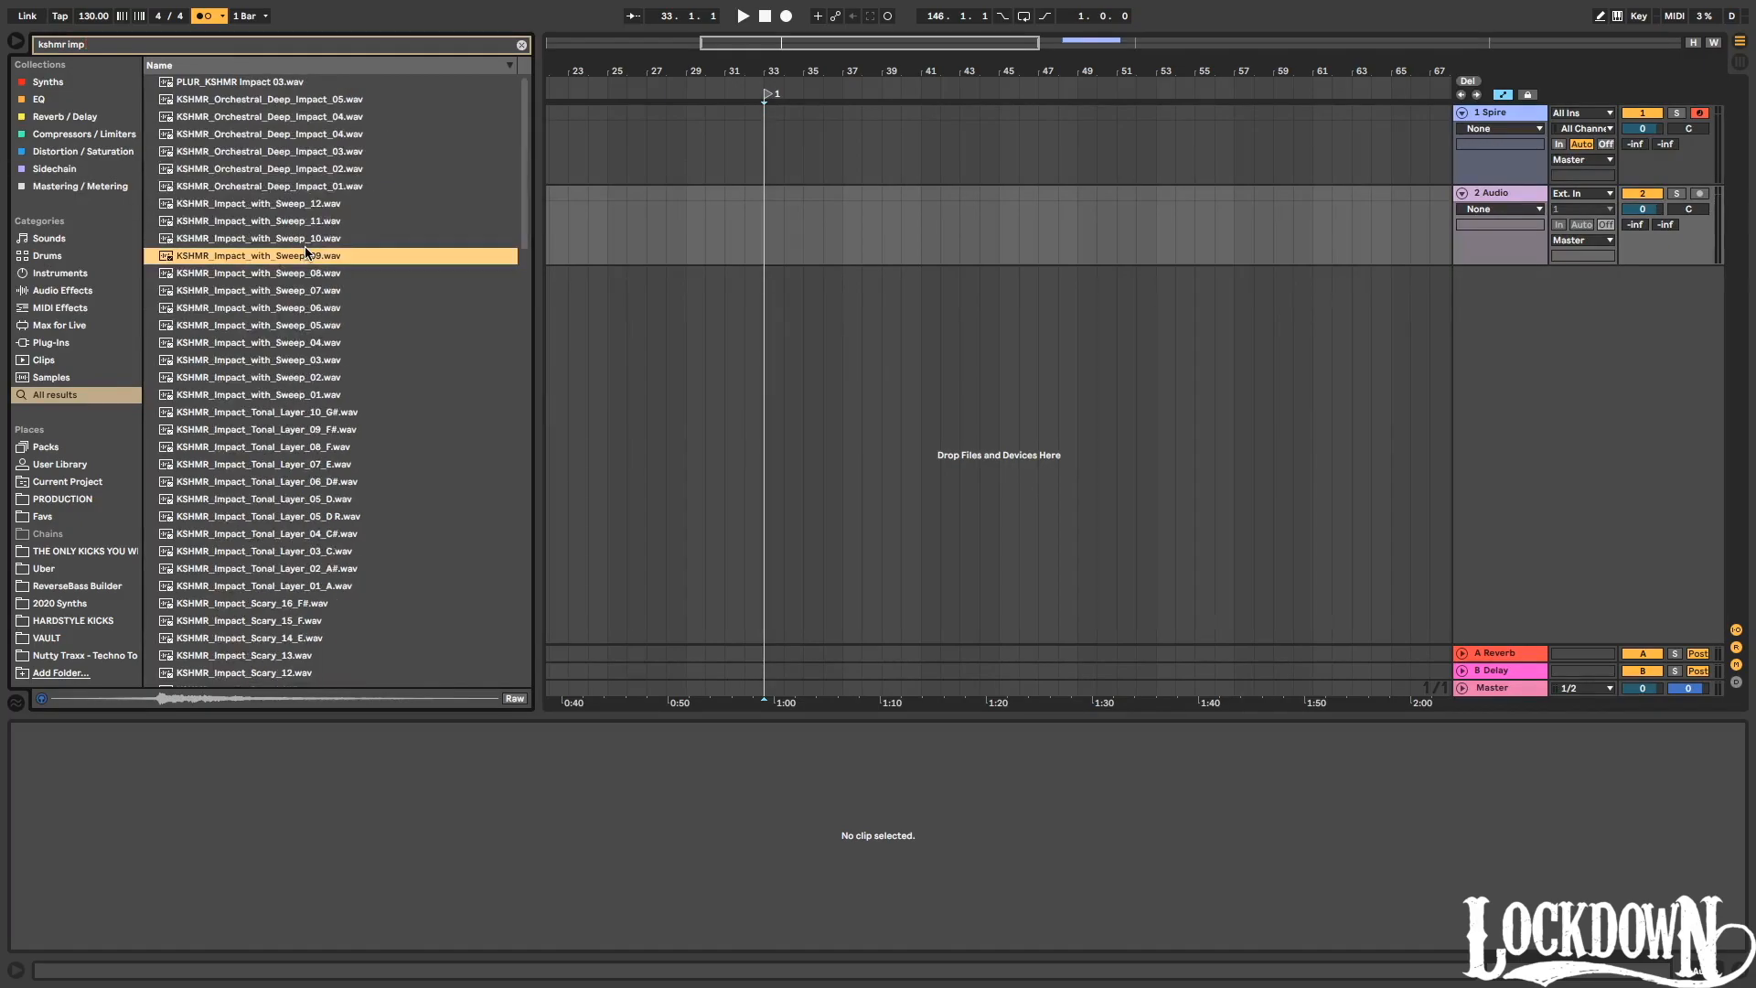
pyautogui.click(270, 243)
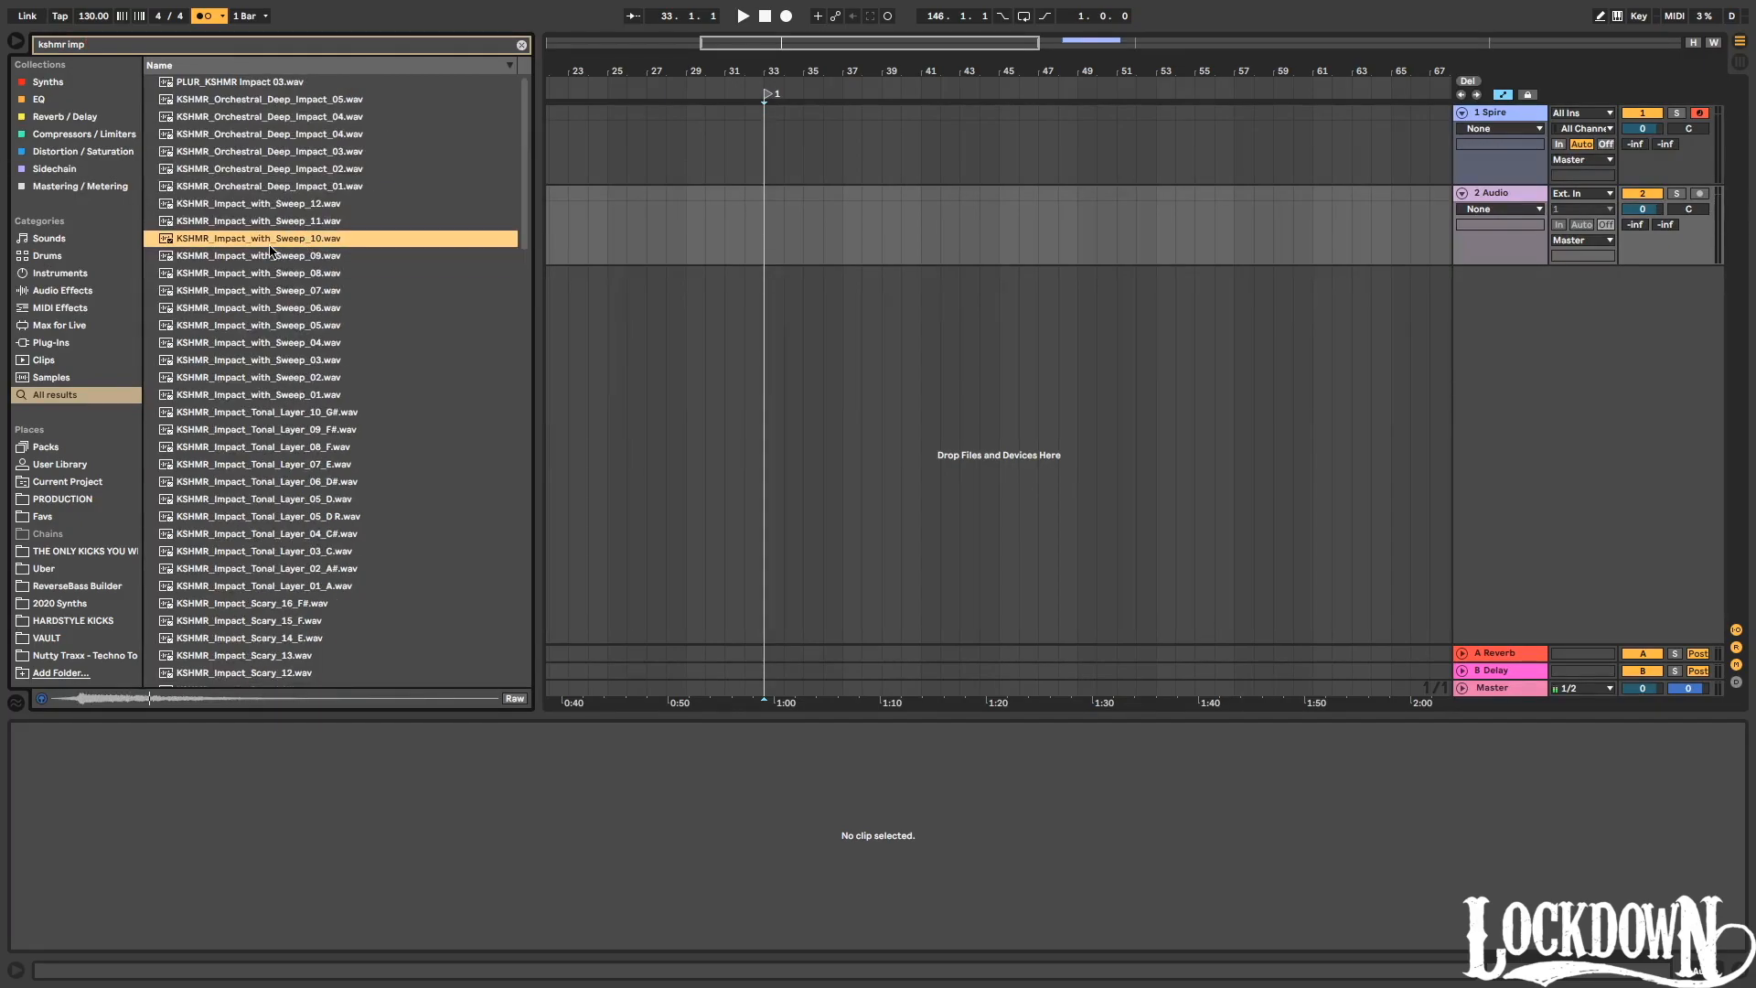
pyautogui.click(251, 262)
pyautogui.moveTo(247, 259); pyautogui.dragTo(767, 239)
# Turn the arrangement grid off, move the impact clip earlier so its peak hits bar 33, and play it.
pyautogui.scroll(10, 769, 228)
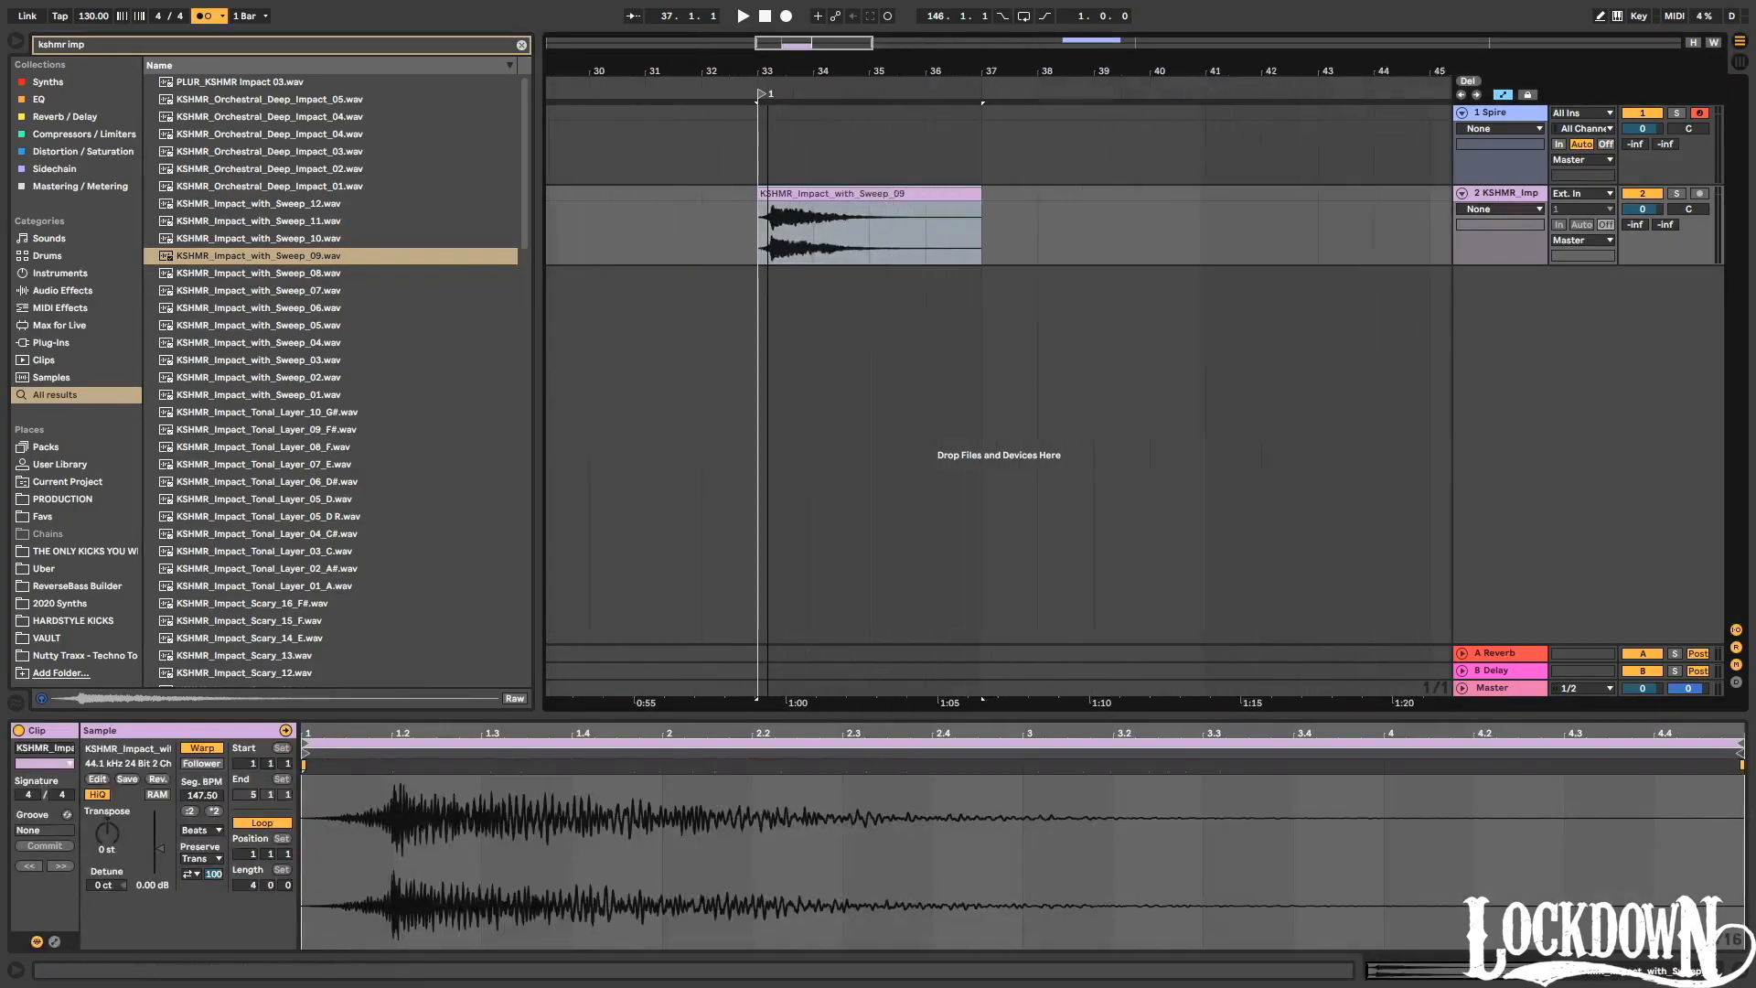
pyautogui.rightClick(759, 375)
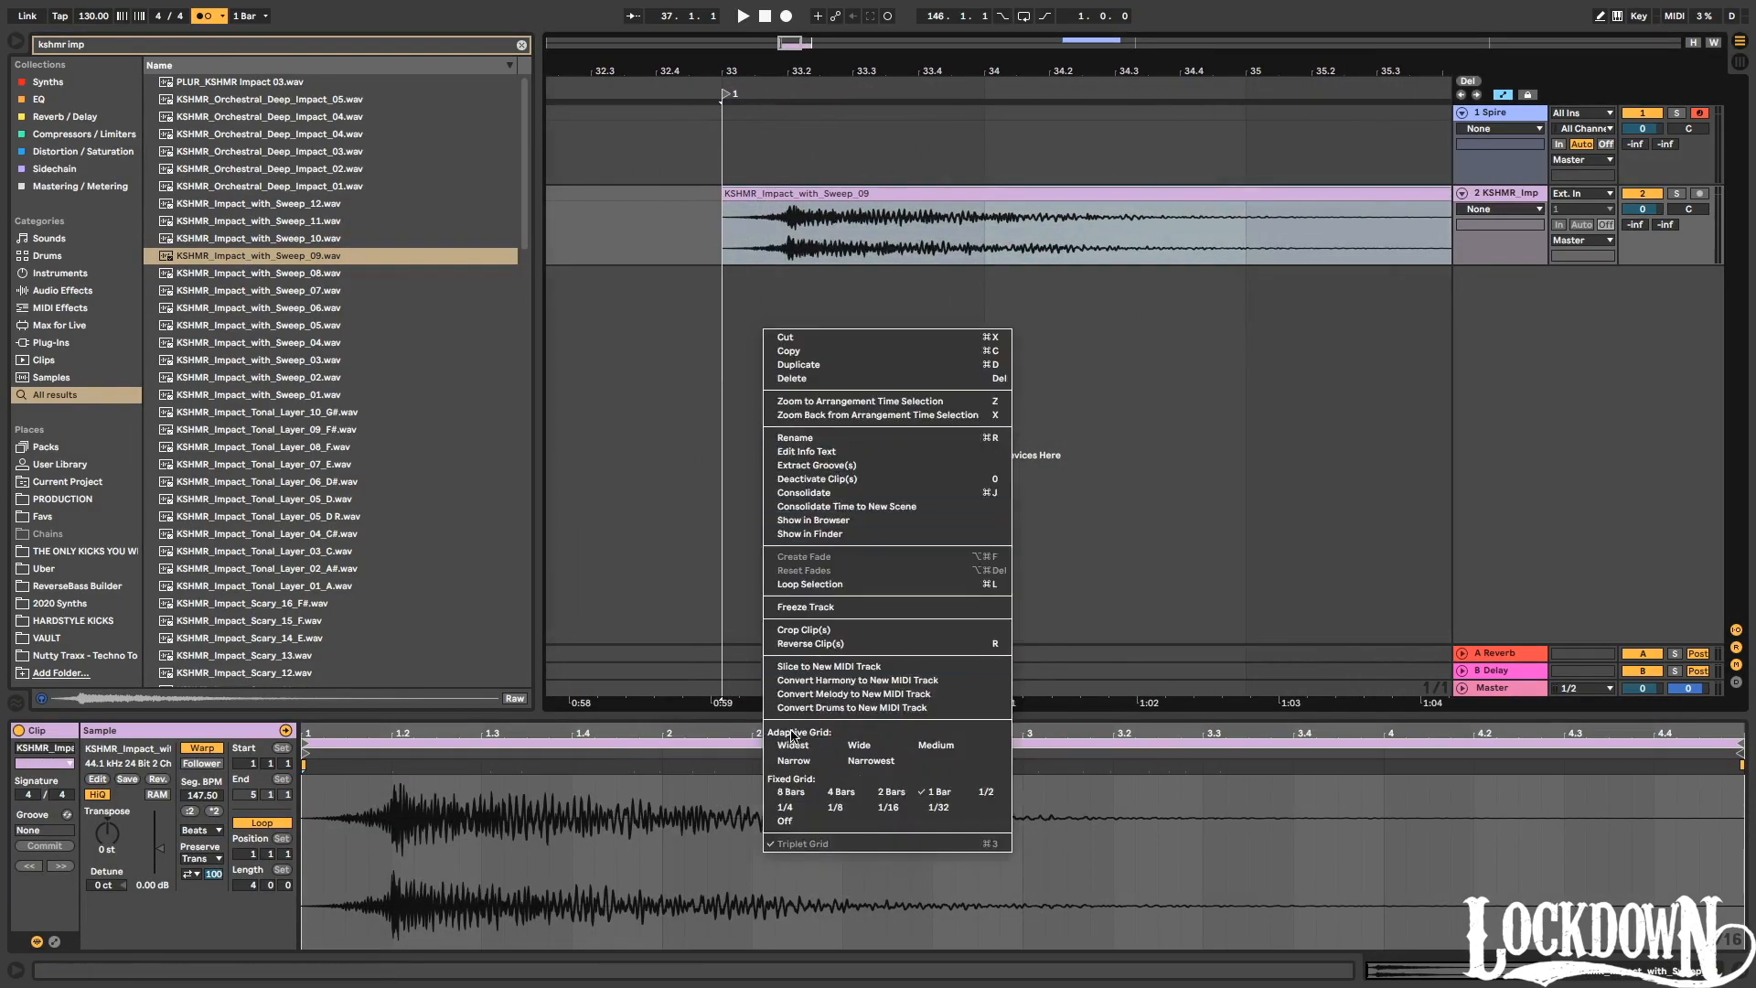
pyautogui.click(785, 820)
pyautogui.moveTo(838, 193); pyautogui.dragTo(771, 193)
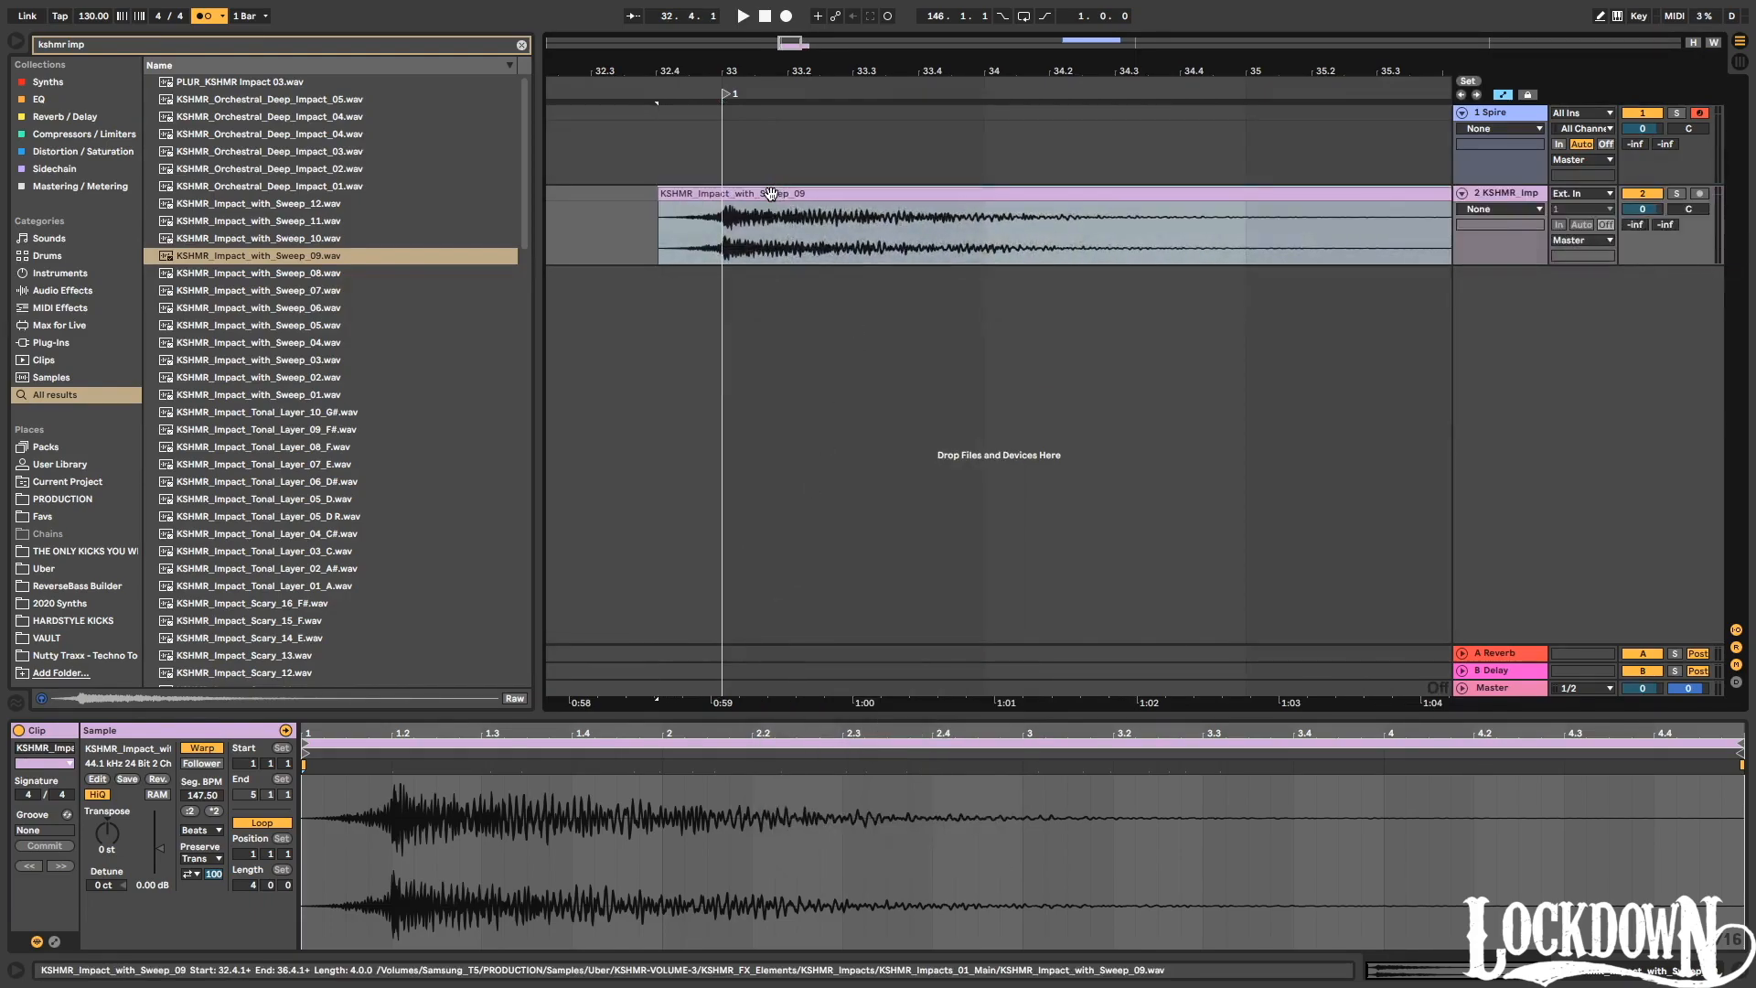
pyautogui.moveTo(763, 77); pyautogui.dragTo(765, 62)
pyautogui.press('space')
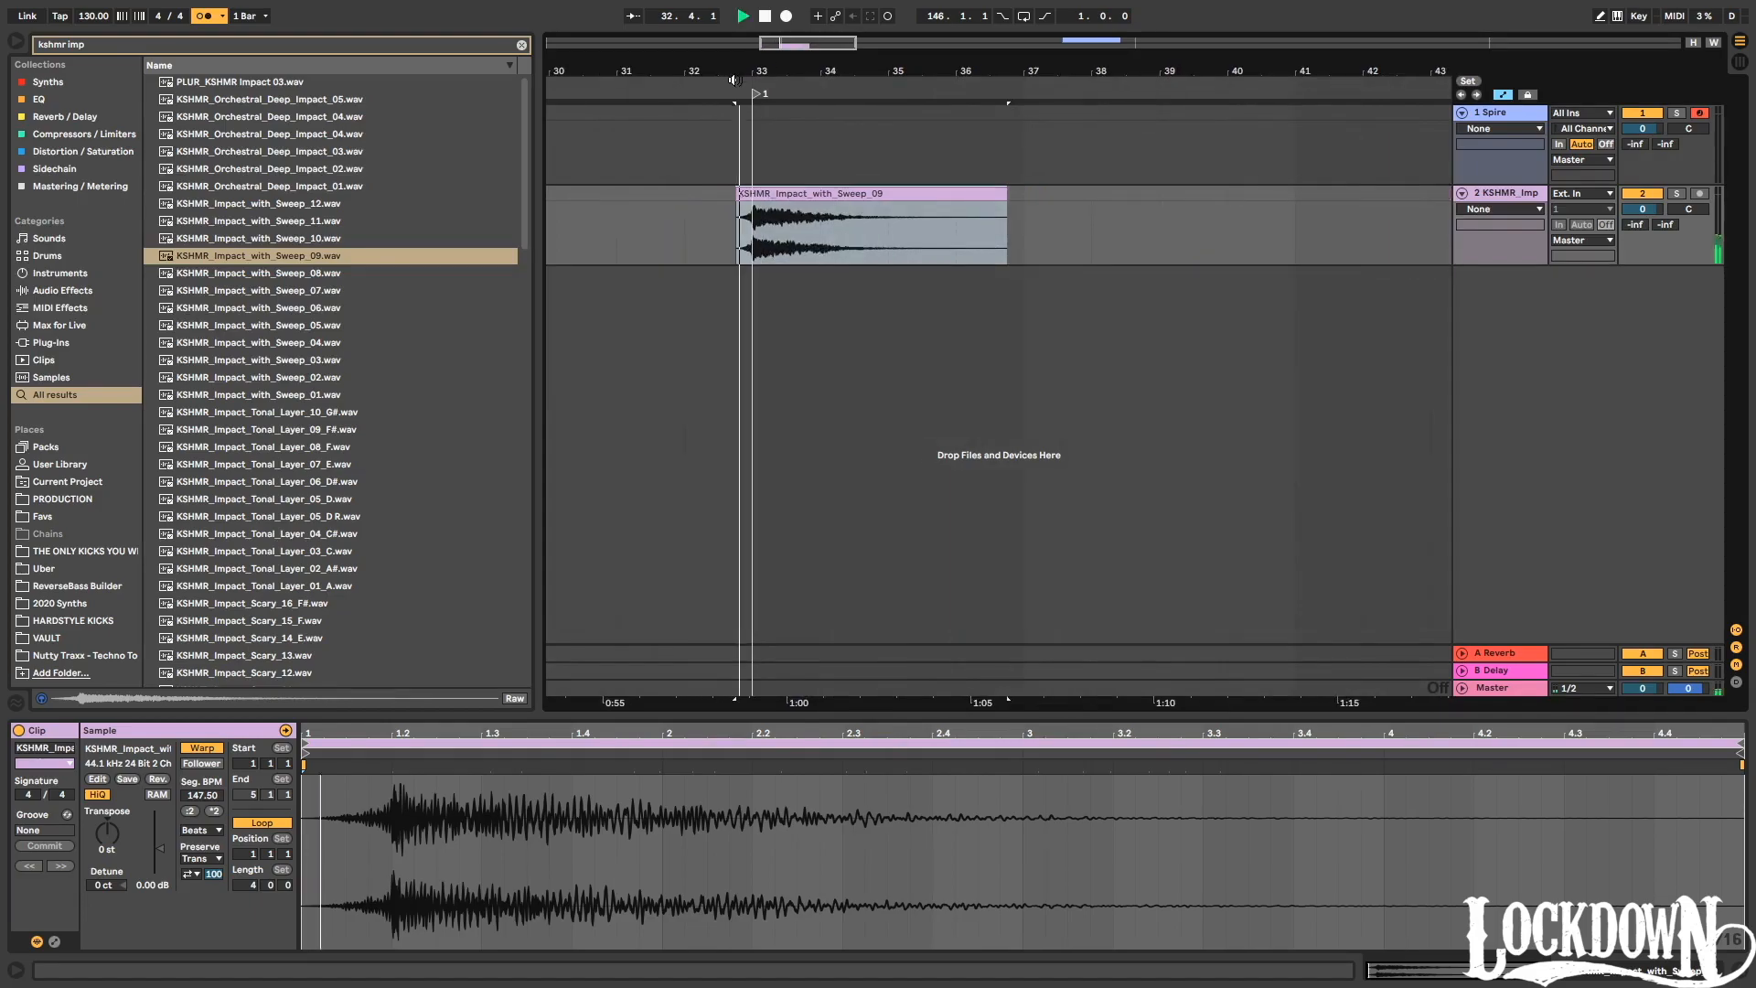
# Add an audio track below the impact track, search the library for "exhaust", and preview several of the samples.
pyautogui.click(1519, 198)
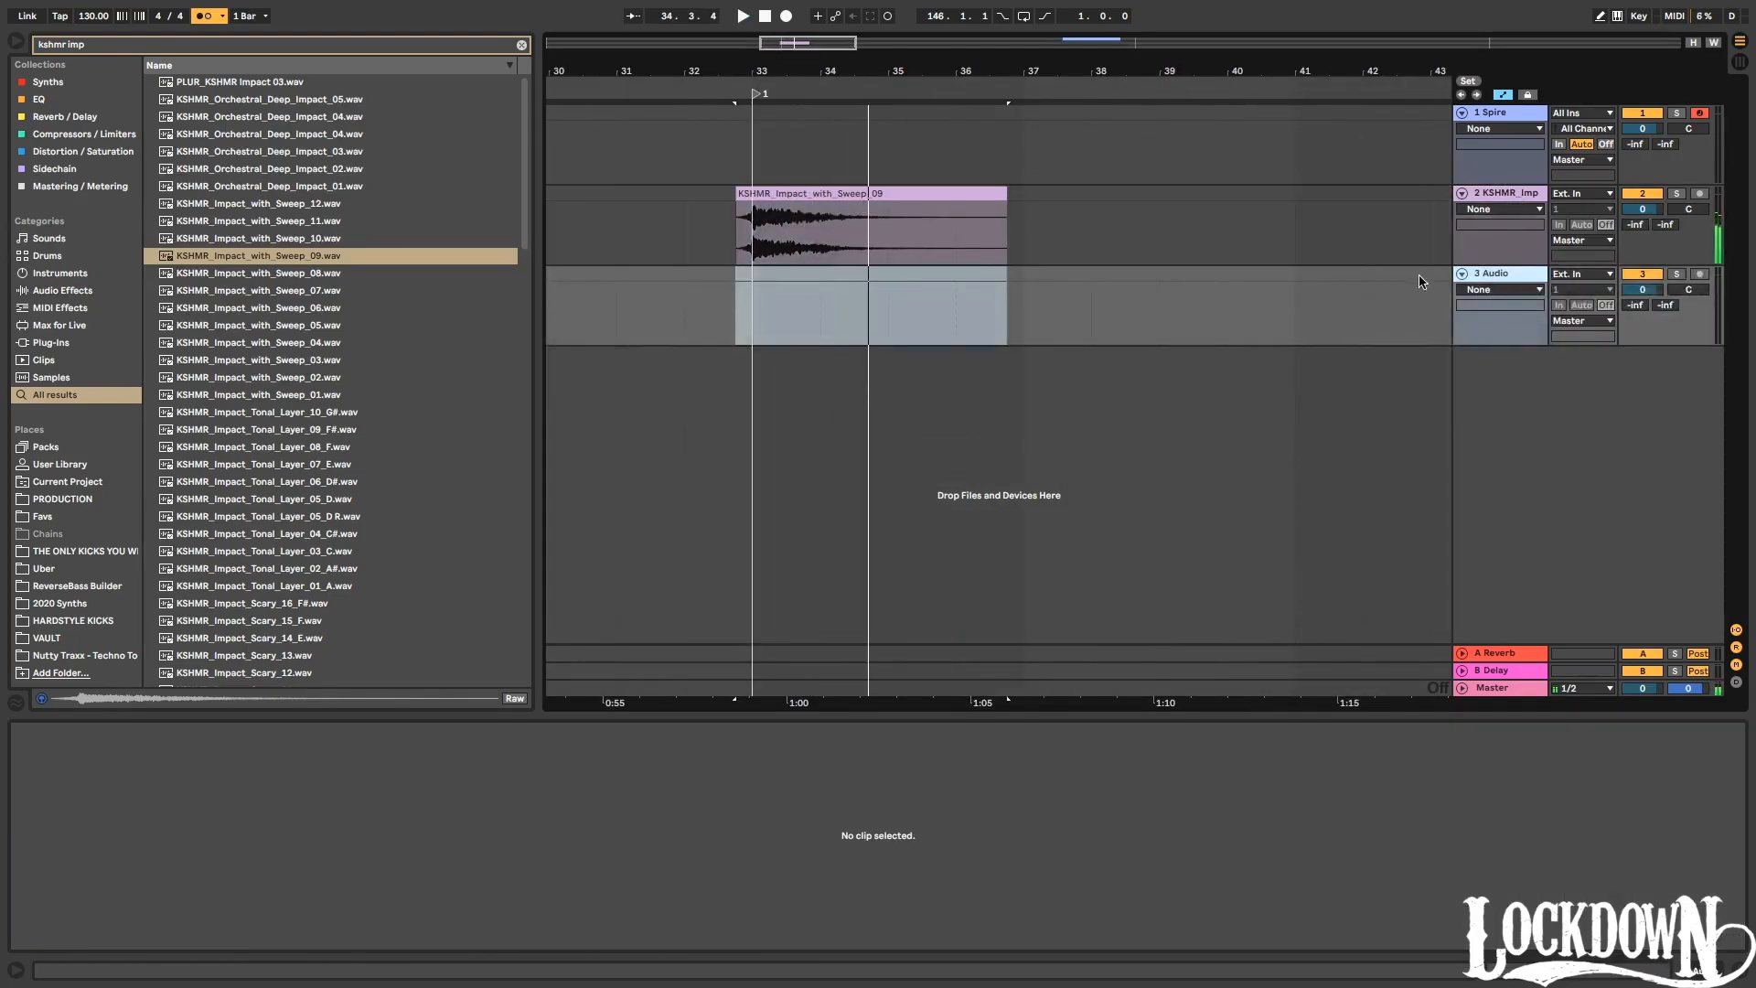
pyautogui.click(151, 46)
pyautogui.write('exhaust')
pyautogui.click(306, 205)
pyautogui.click(300, 234)
pyautogui.click(277, 324)
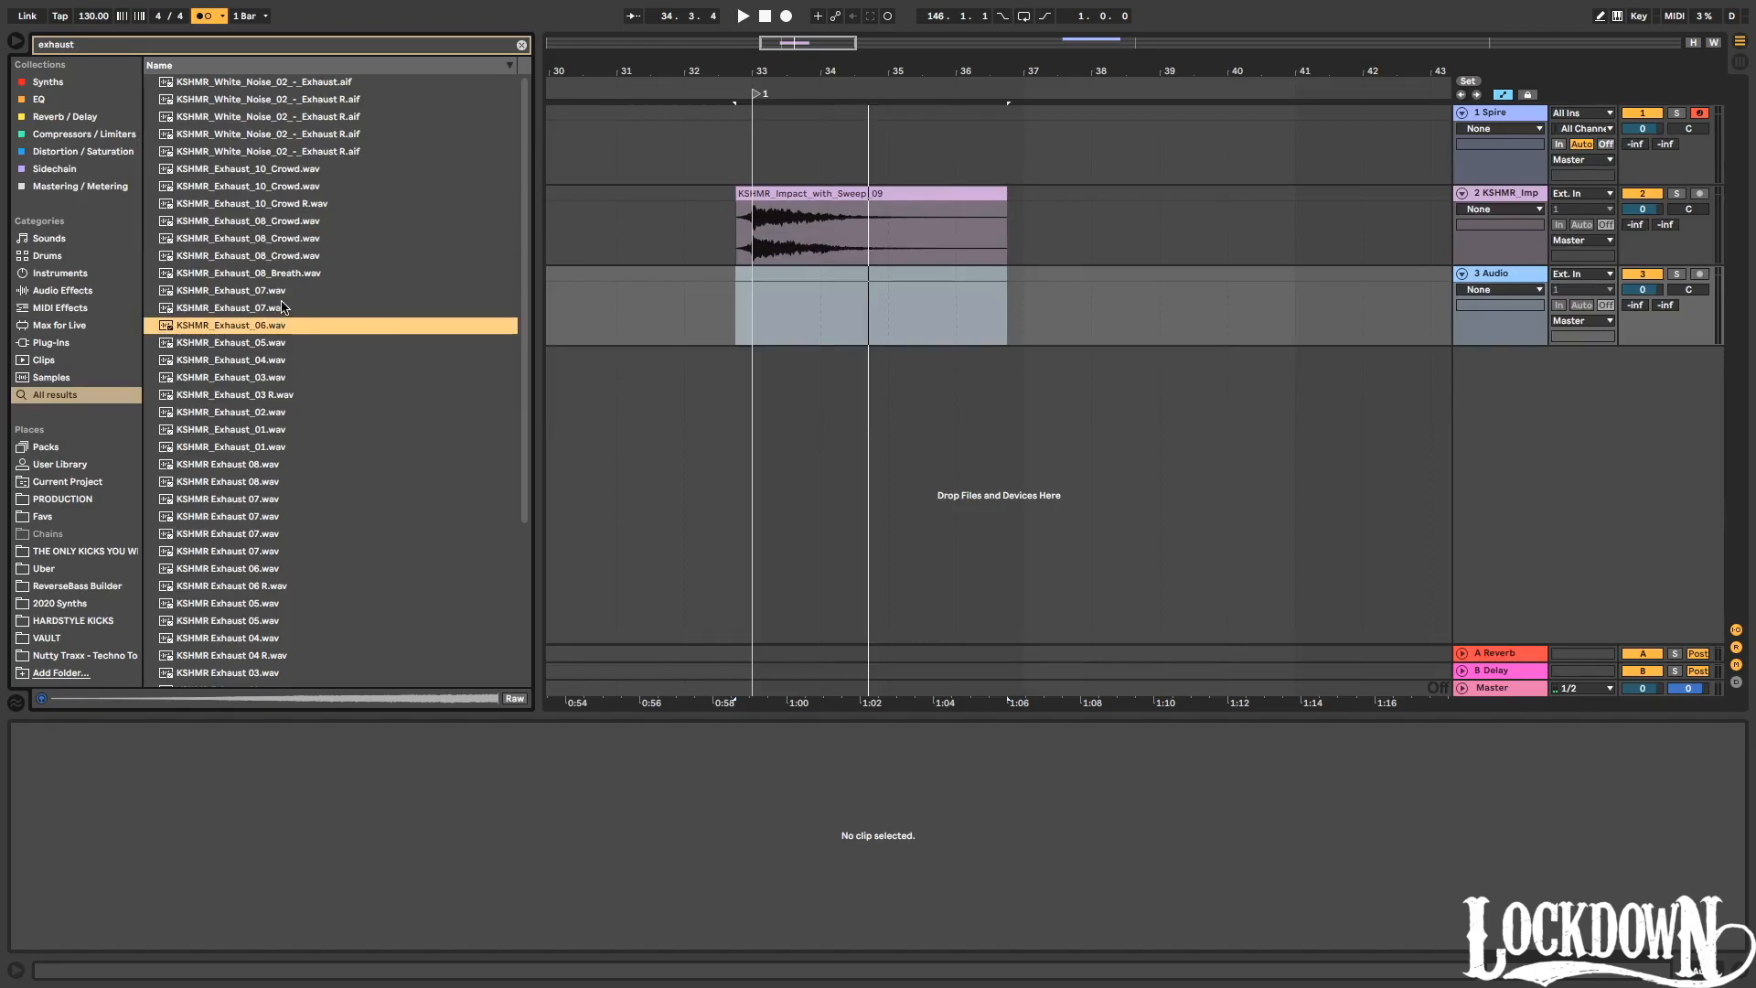
# Place KSHMR_Exhaust_01.wav on the new audio track and align its start to bar 33.
pyautogui.click(264, 428)
pyautogui.moveTo(254, 434); pyautogui.dragTo(743, 322)
pyautogui.rightClick(759, 320)
pyautogui.press('Escape')
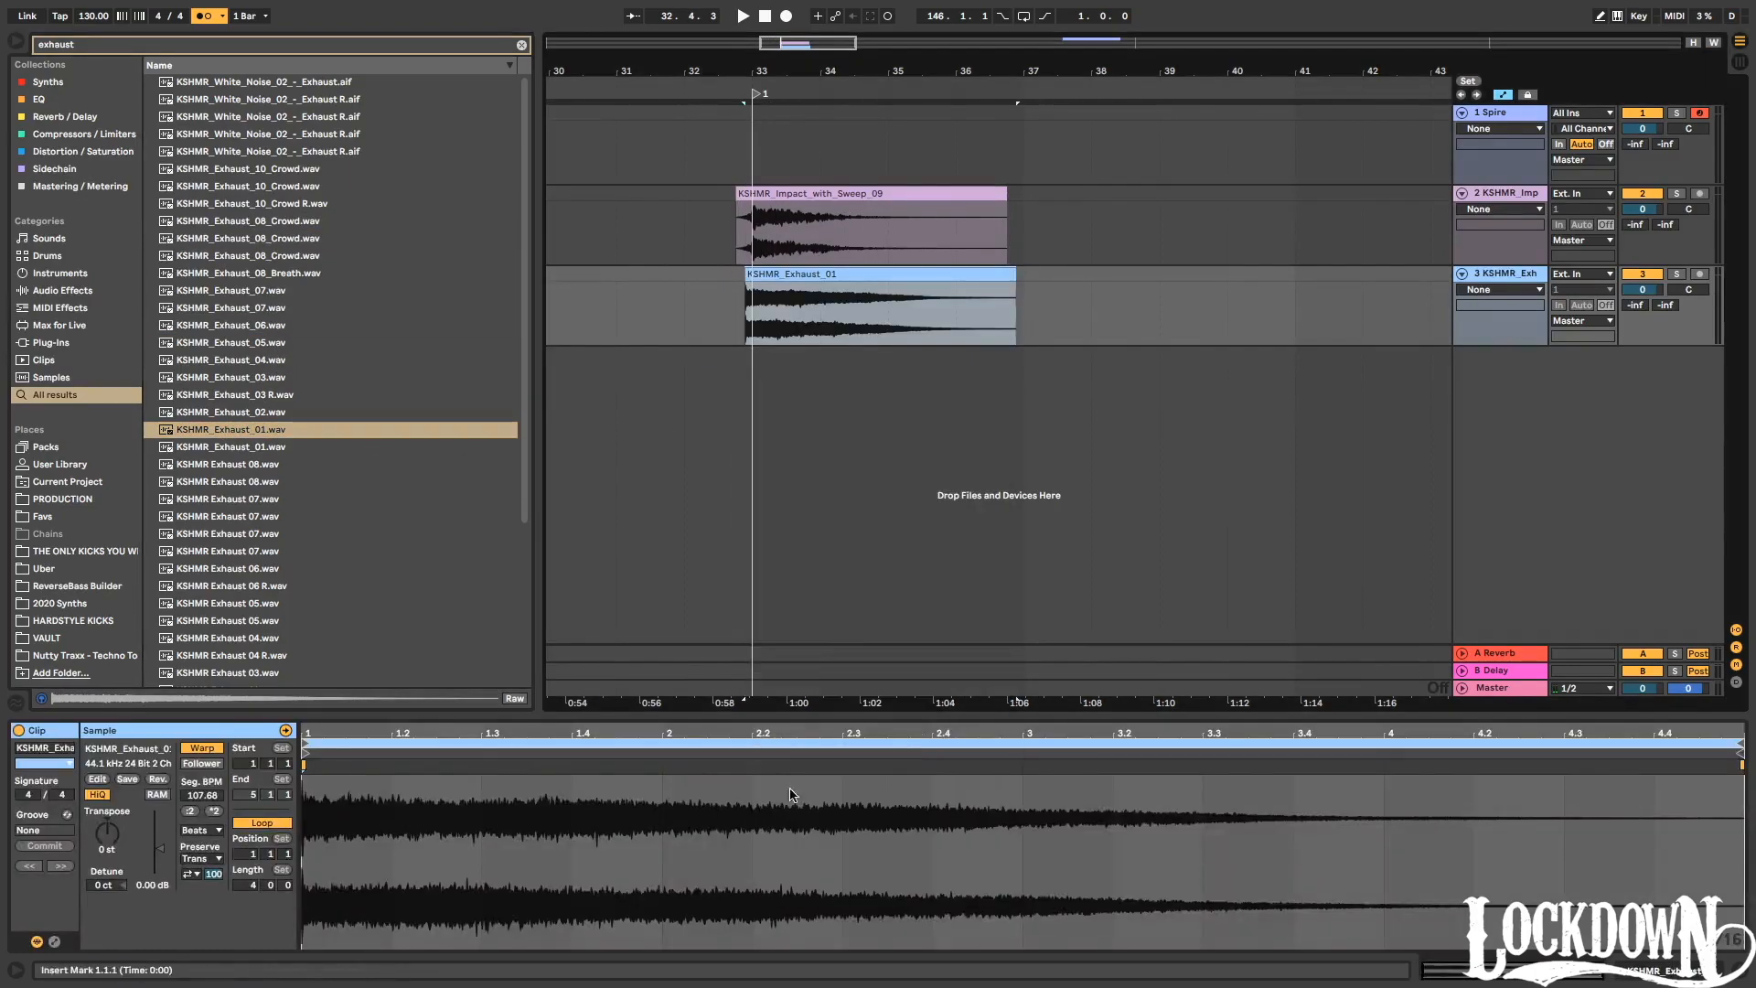
pyautogui.moveTo(796, 286); pyautogui.dragTo(805, 284)
# Set the arrangement's fixed grid to 1 Bar and play the impact and exhaust clips together from just before bar 33.
pyautogui.rightClick(670, 352)
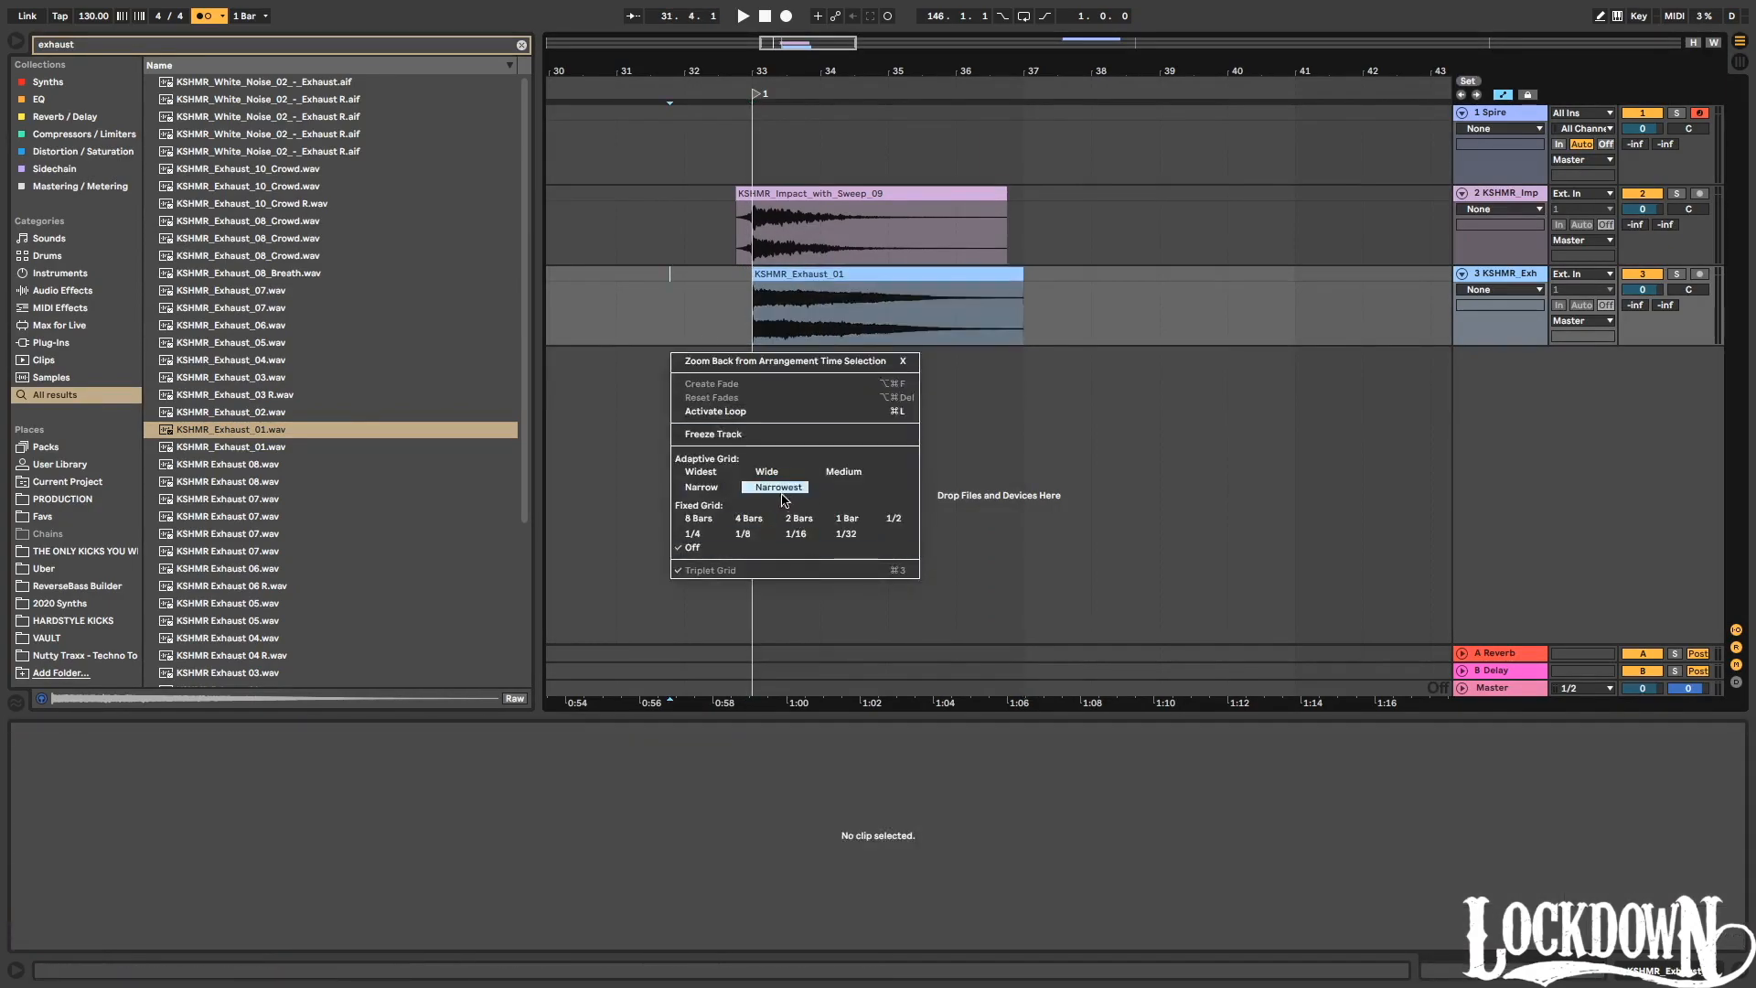
pyautogui.click(835, 519)
pyautogui.click(819, 280)
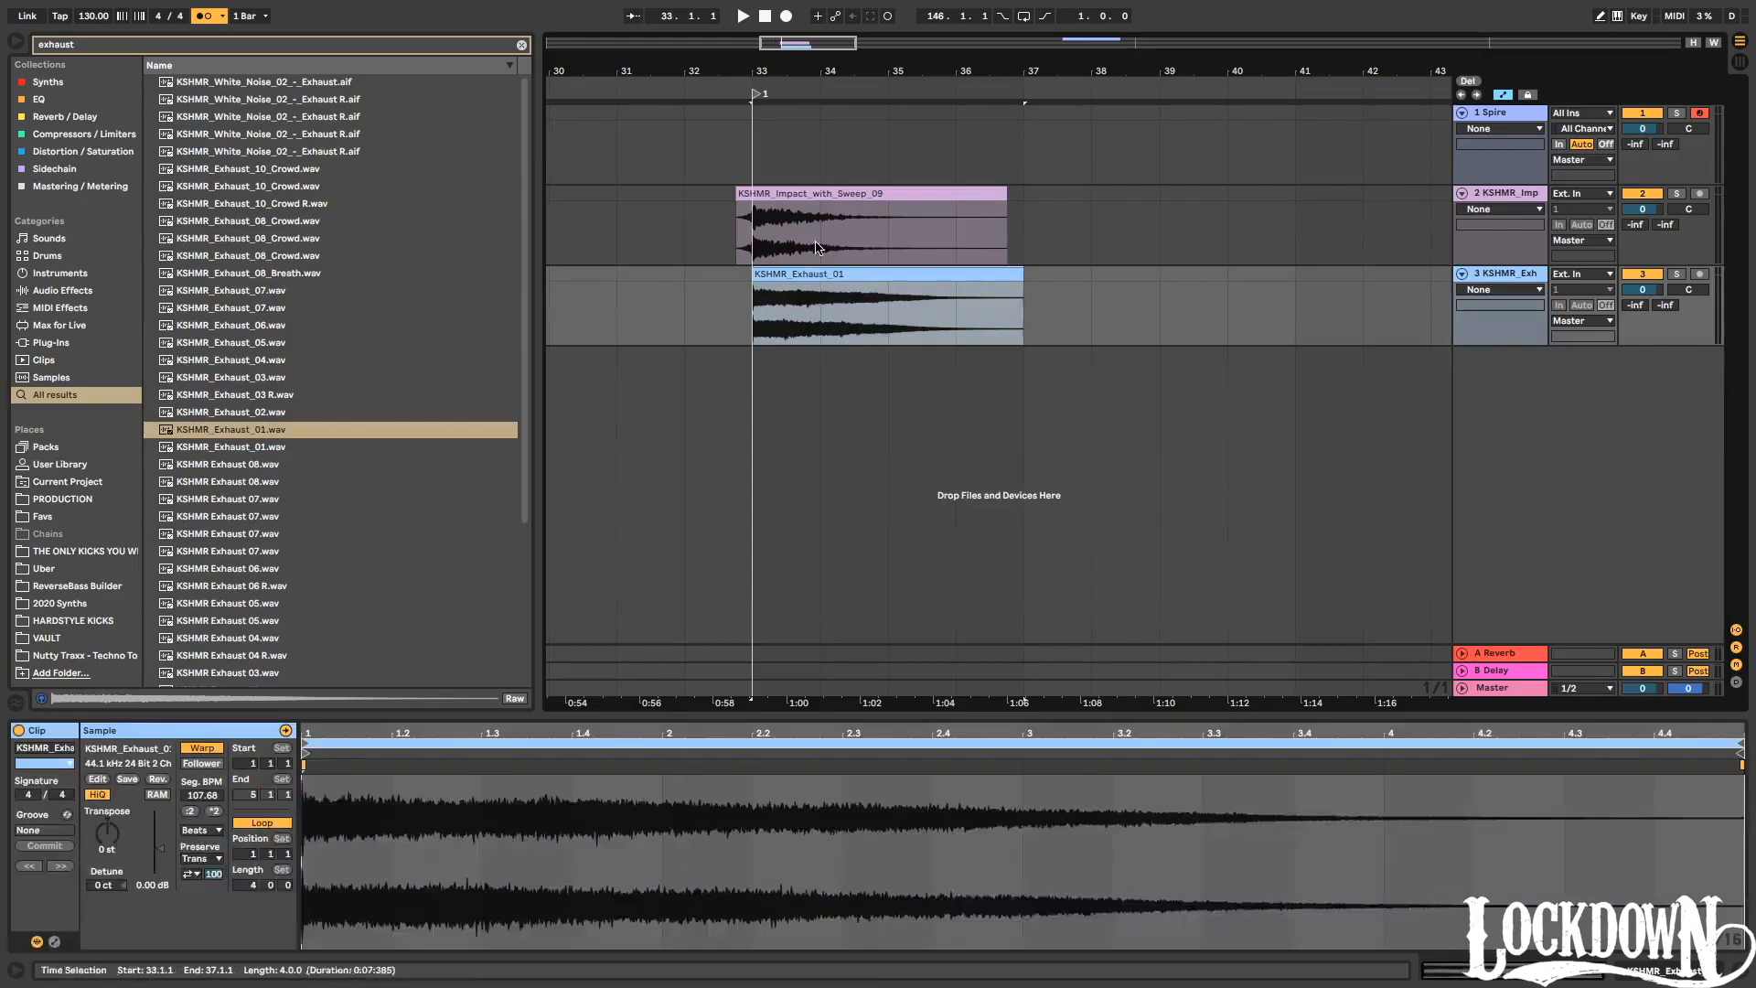
pyautogui.click(730, 84)
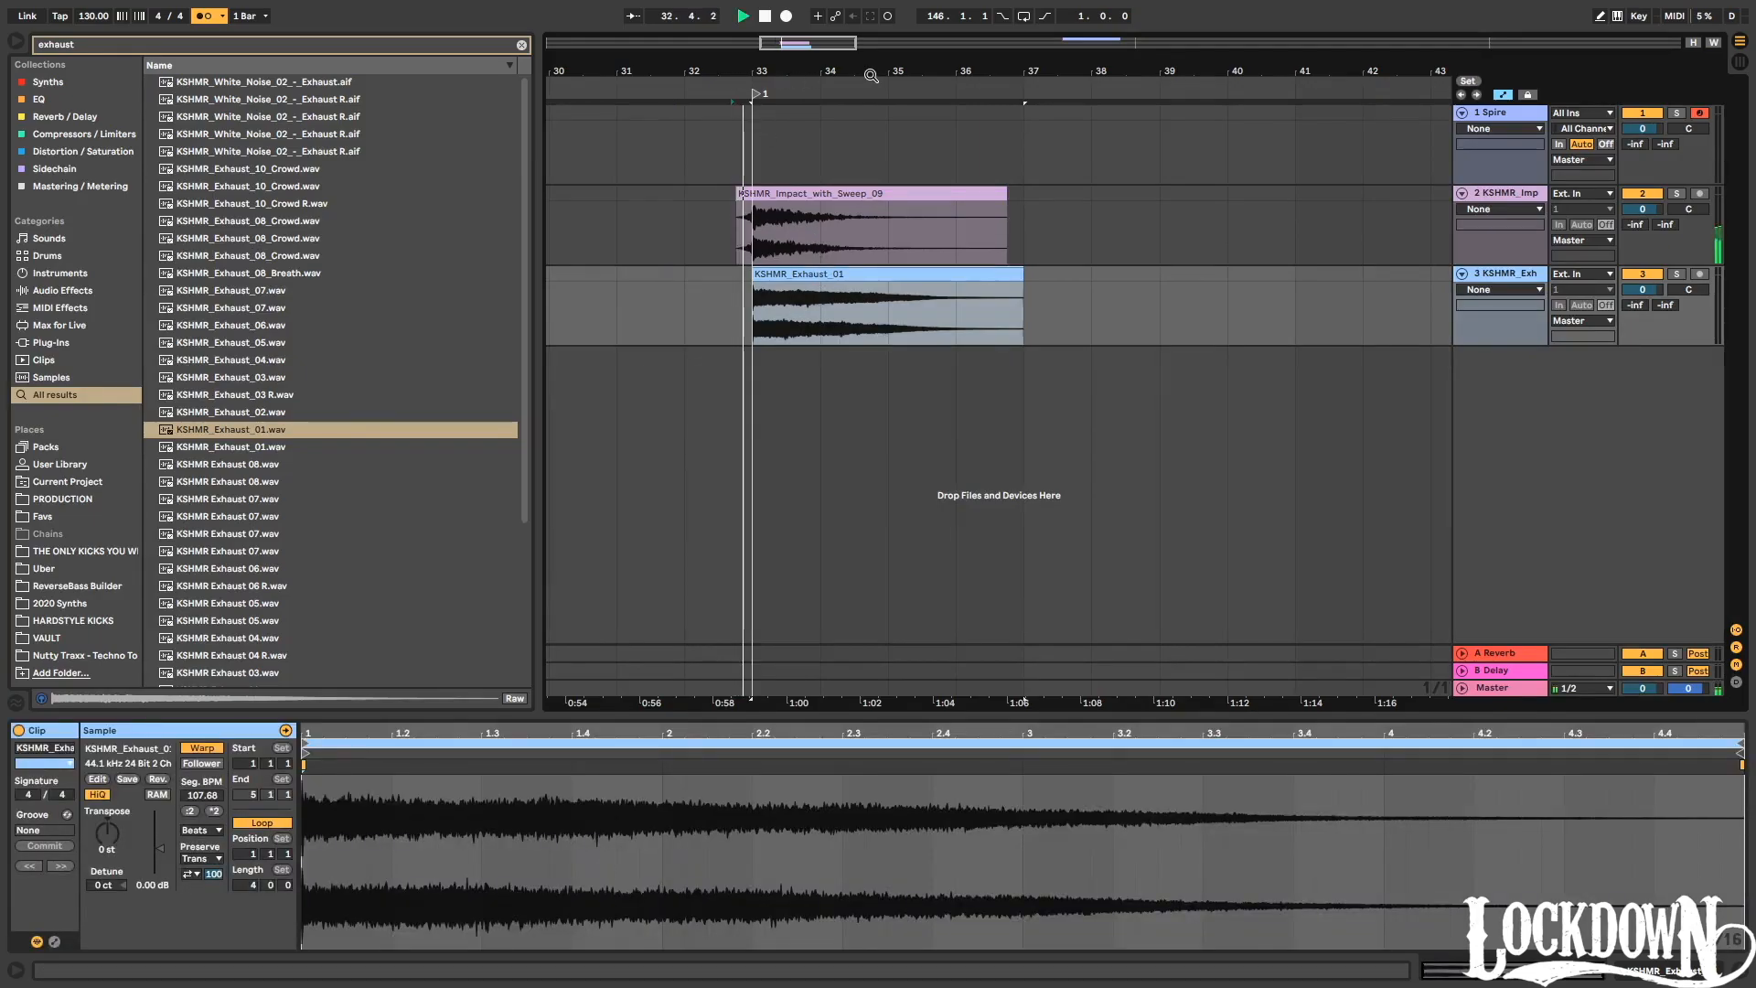
# Fade out the end of the exhaust clip from about bar 35 and lower its track volume to -11.0 dB during playback.
pyautogui.click(1019, 280)
pyautogui.moveTo(1019, 280); pyautogui.dragTo(917, 275)
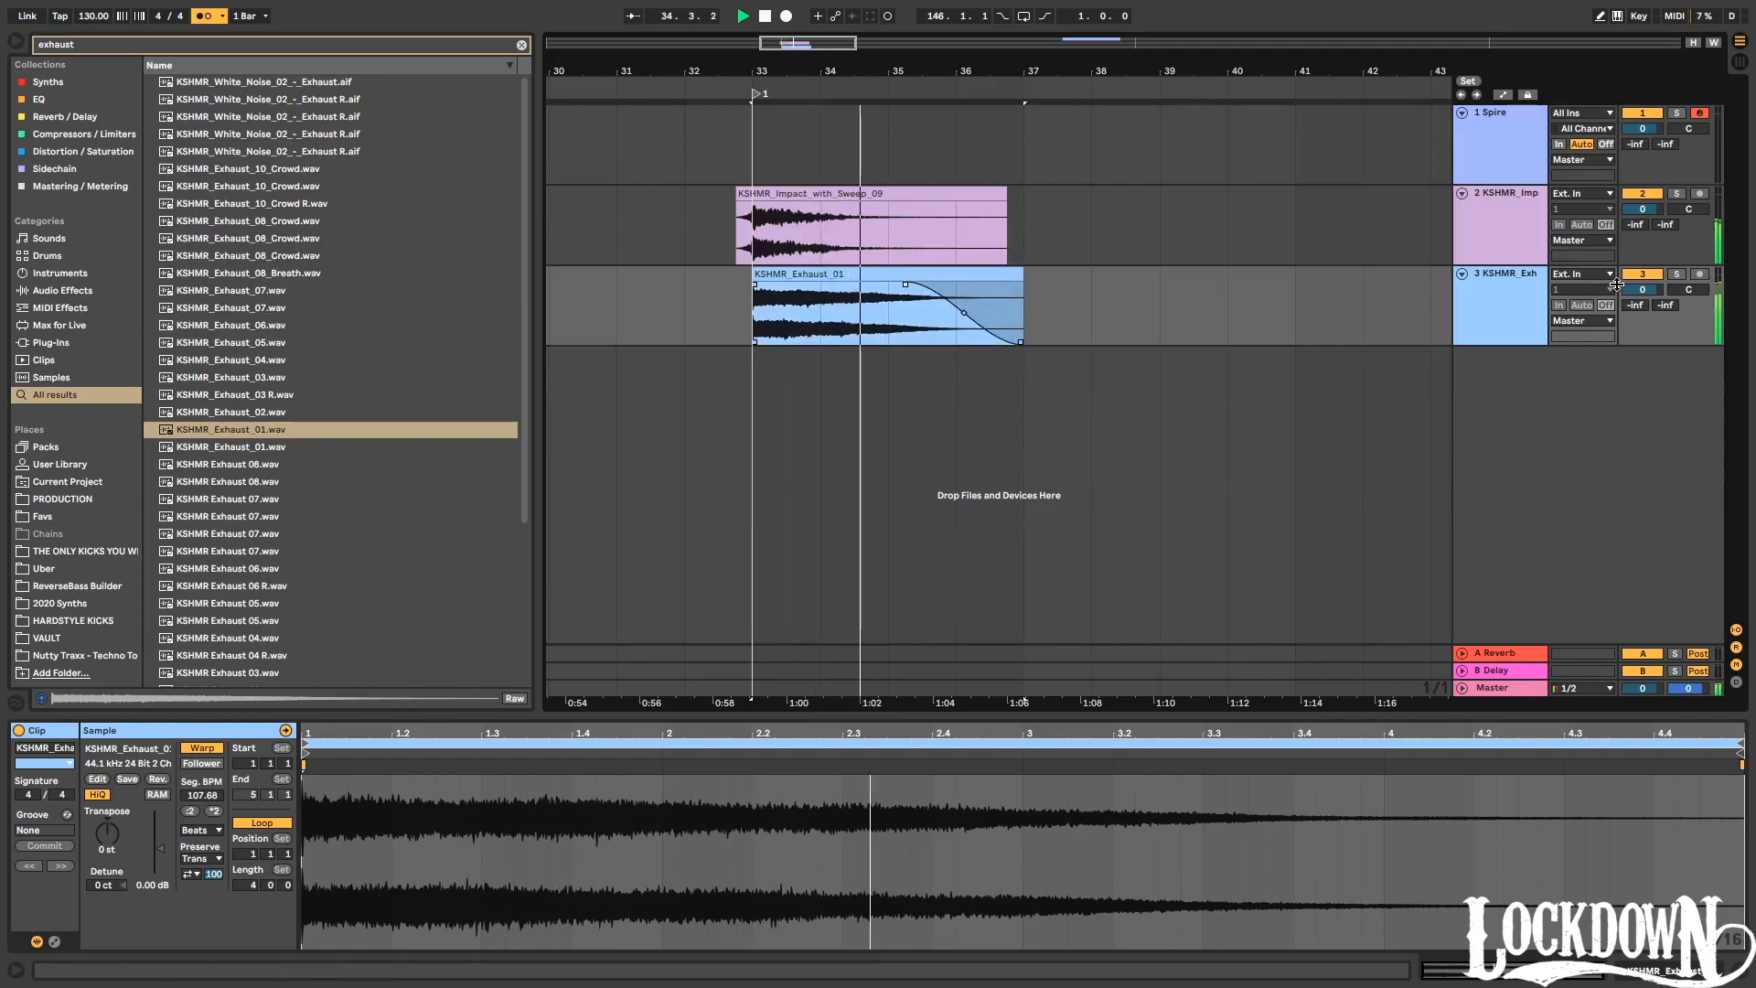
pyautogui.moveTo(1643, 289); pyautogui.dragTo(1643, 304)
pyautogui.press('space')
pyautogui.moveTo(1652, 296); pyautogui.dragTo(1652, 311)
pyautogui.press('space')
# Search for "delay.adg" and add the Delay.adg rack to the exhaust track.
pyautogui.hotkey('ctrl', 'f')
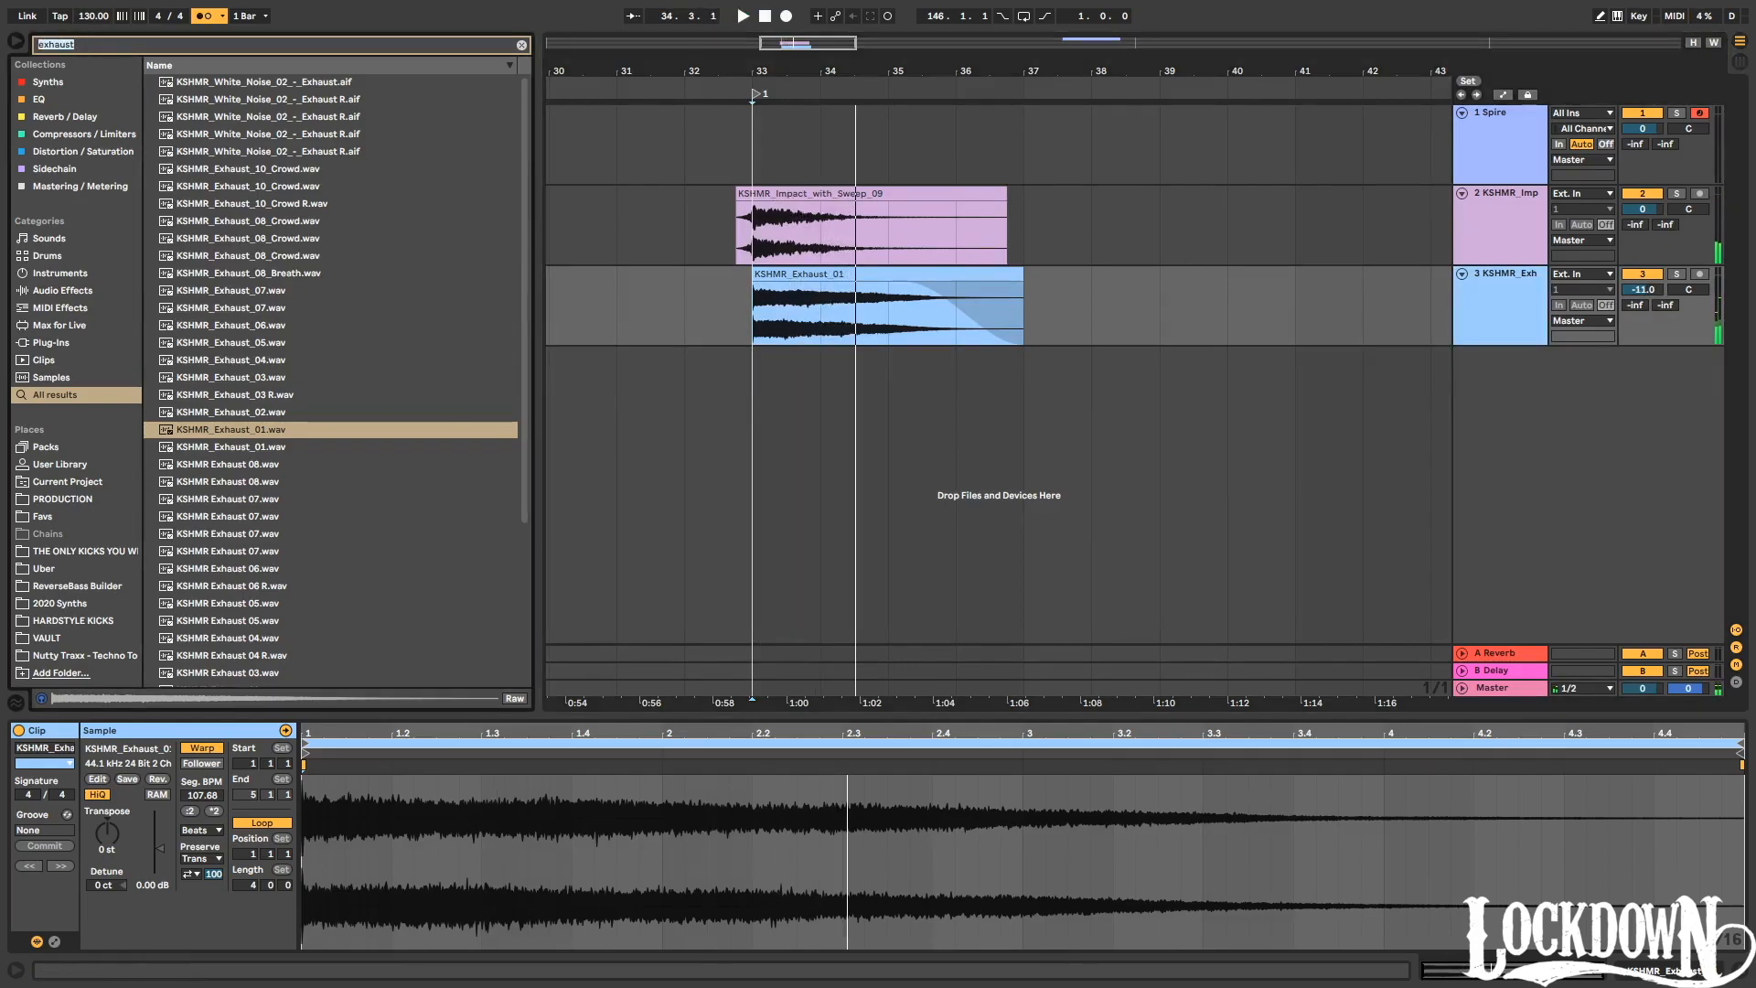
pyautogui.write('delay.adg')
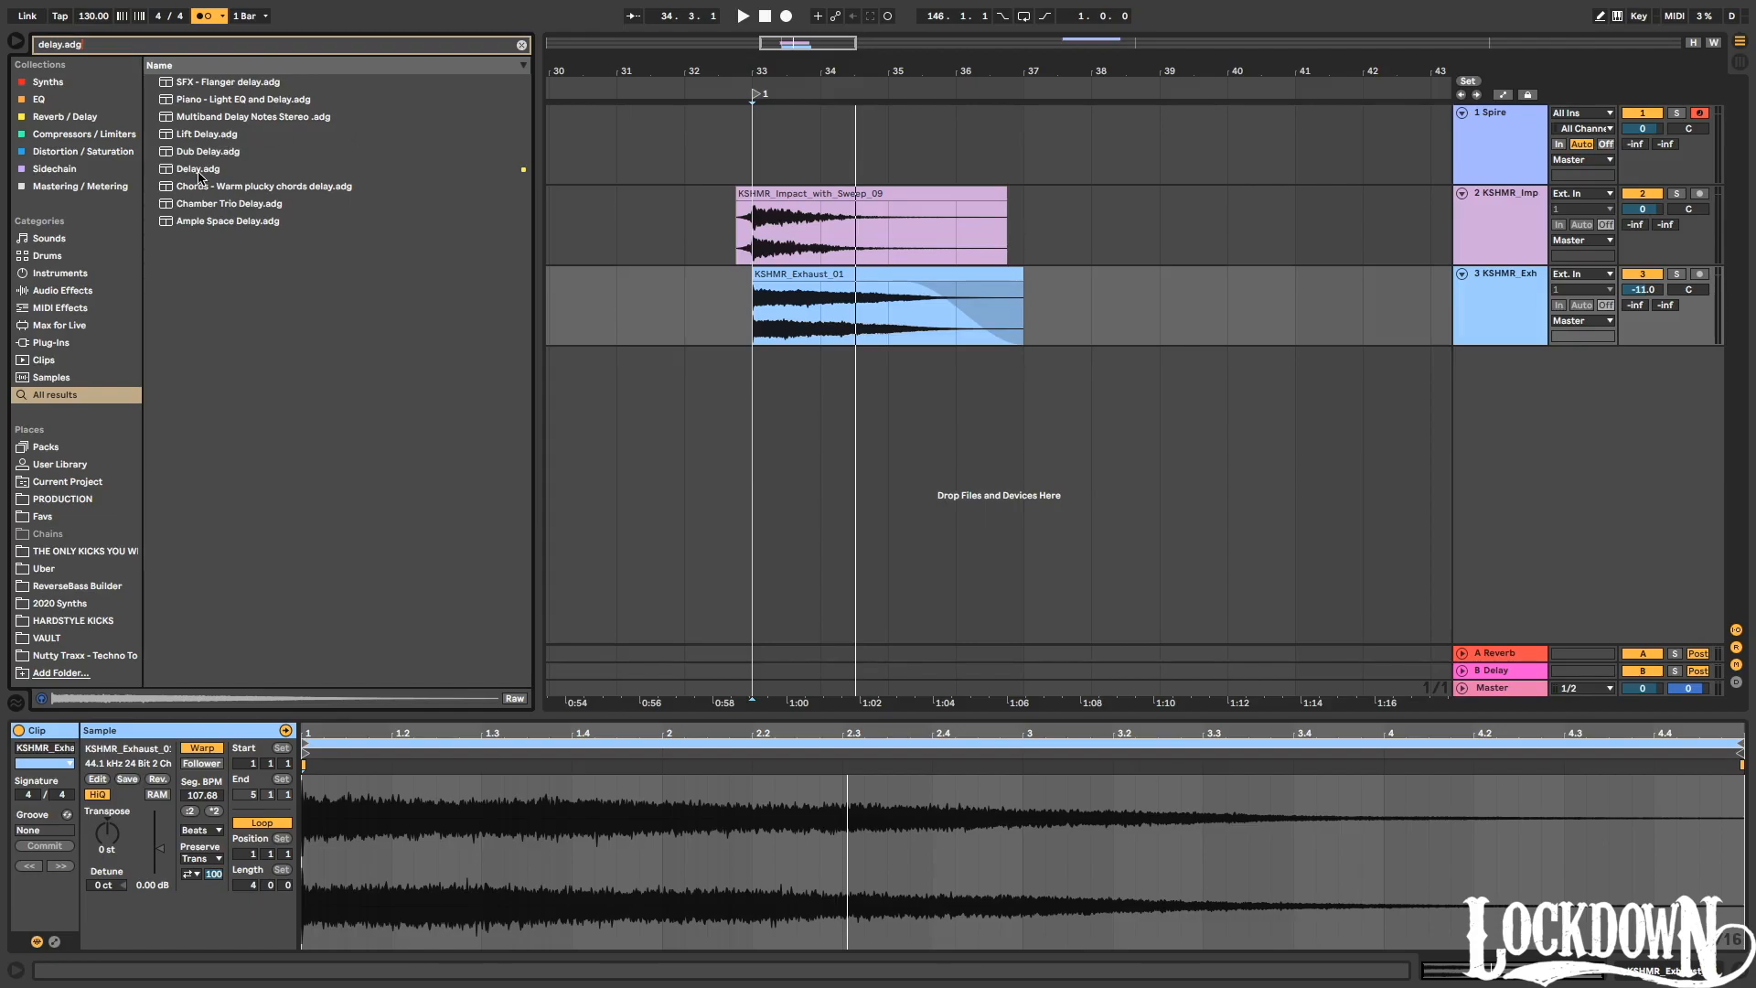
pyautogui.moveTo(199, 175); pyautogui.dragTo(849, 309)
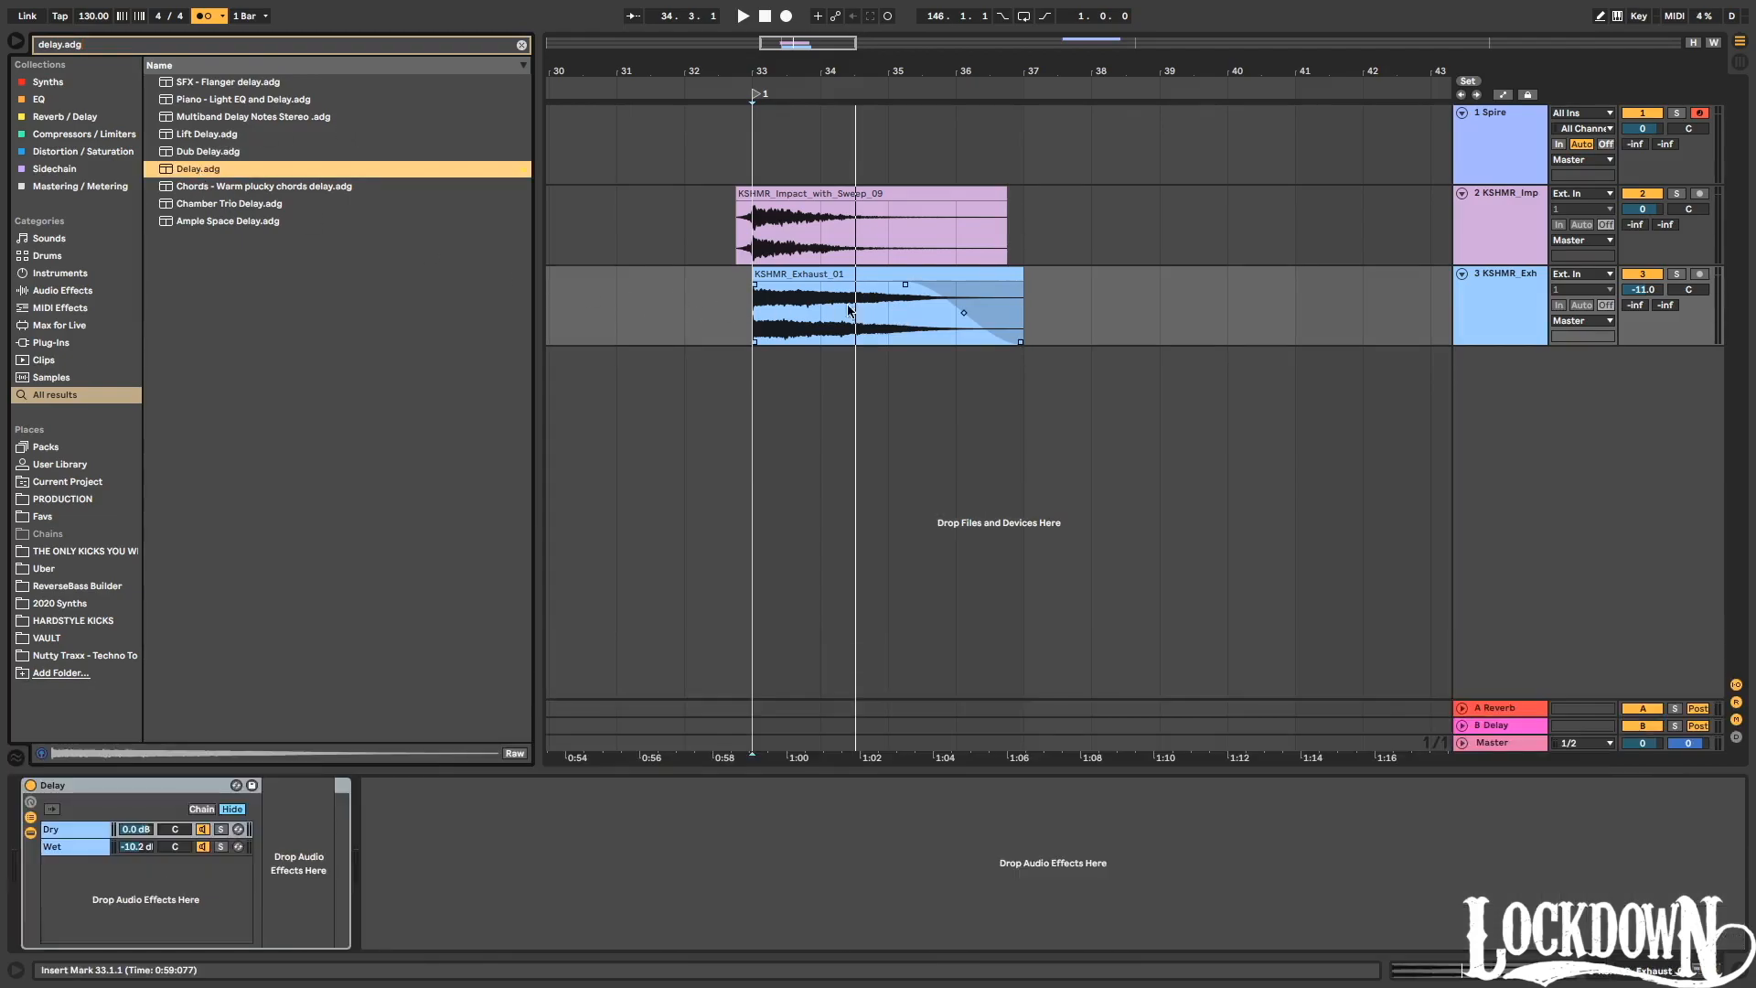
# Raise the Delay rack's Wet chain to -4.0 dB while playing the exhaust from bar 33.
pyautogui.click(737, 85)
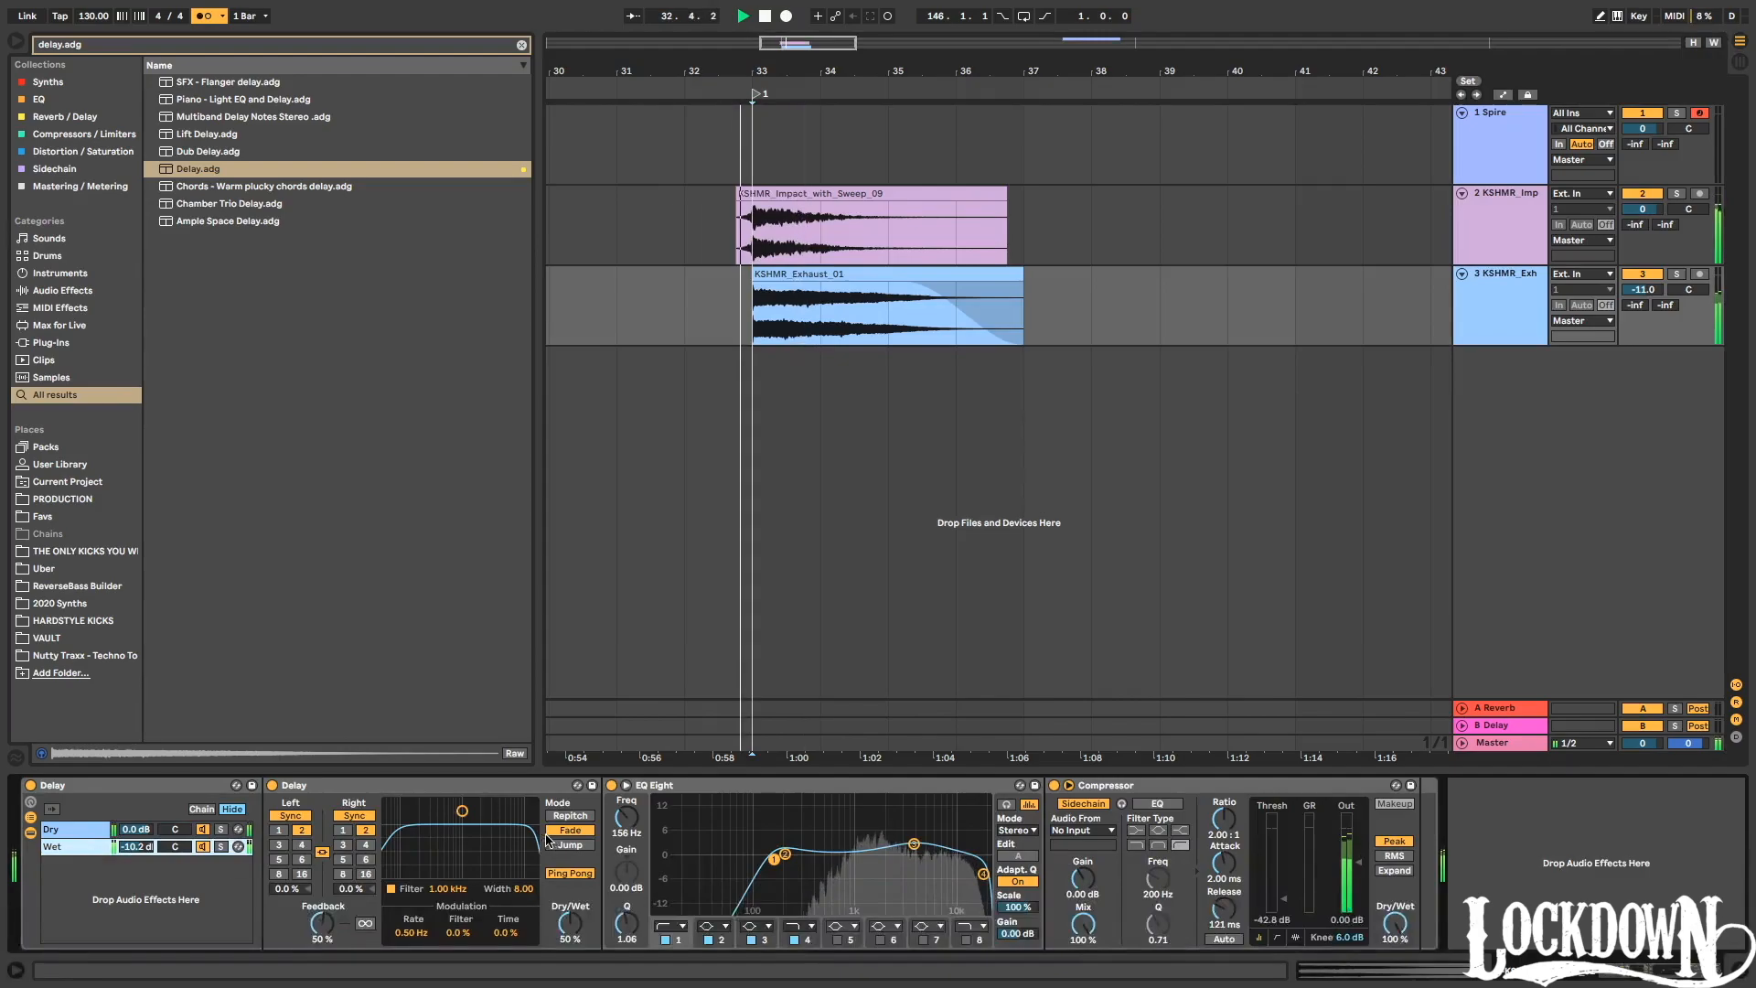
pyautogui.moveTo(148, 858); pyautogui.dragTo(148, 838)
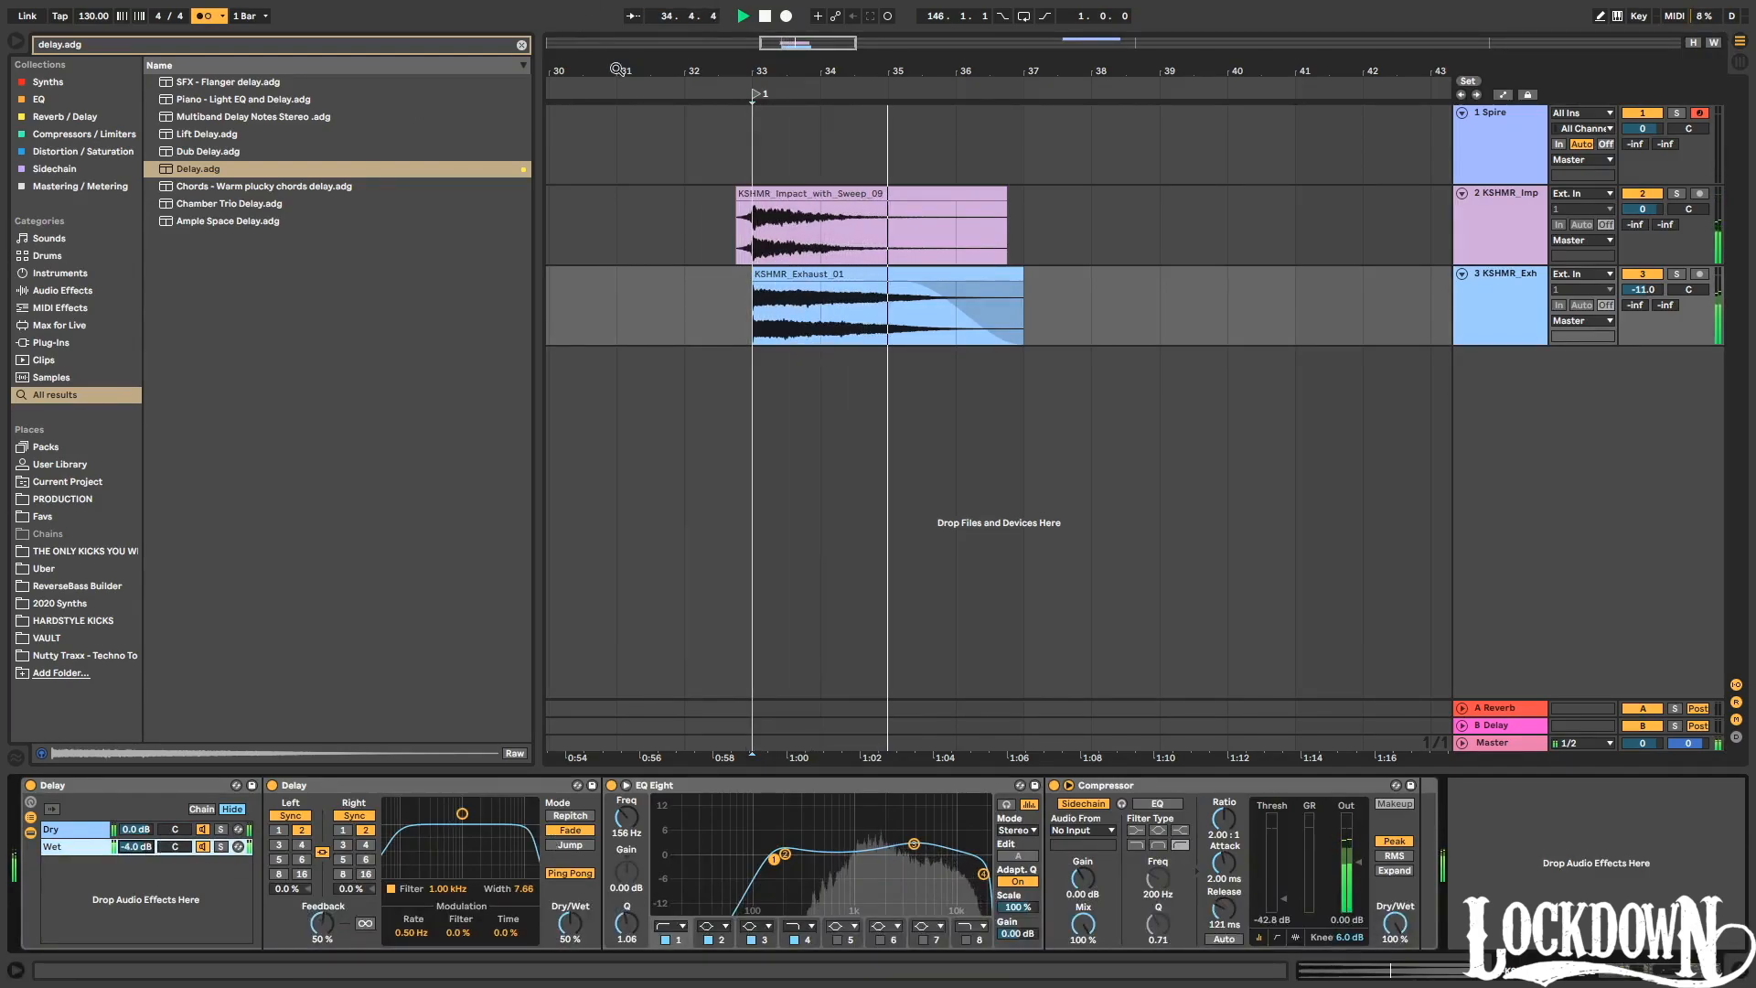
pyautogui.press('space')
pyautogui.press('space')
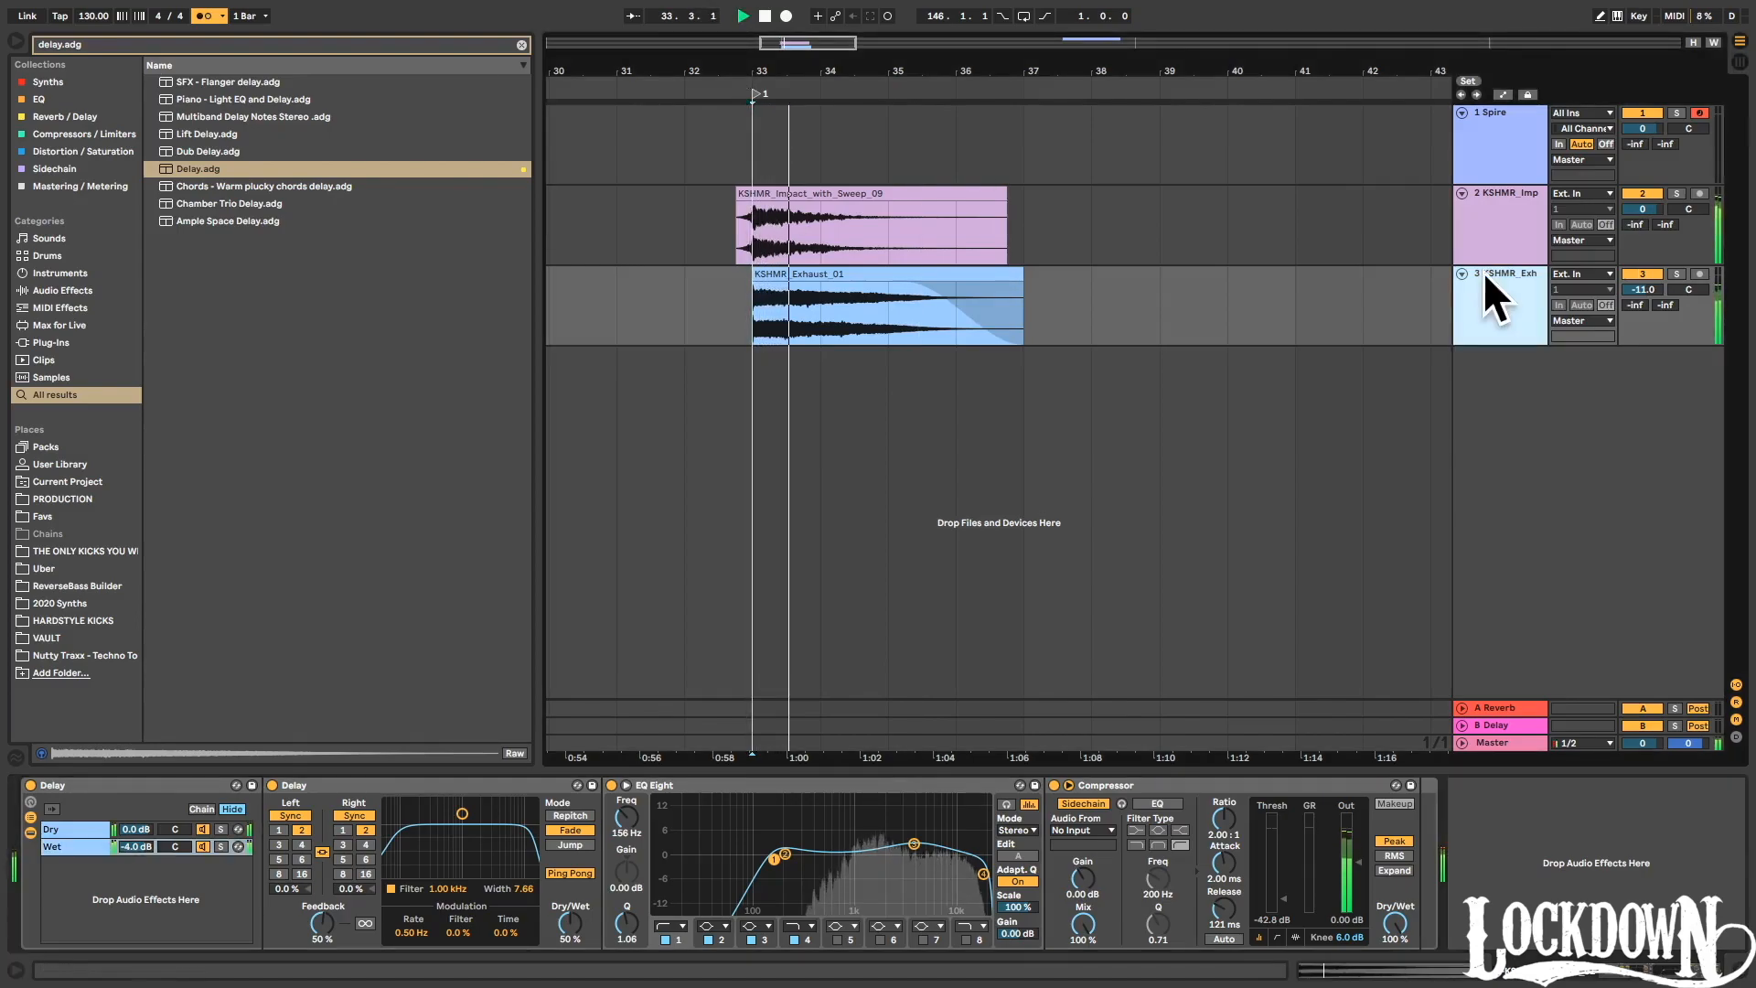
# Add an EQ Eight after the exhaust track's Delay rack and cut the lows with band 1 at about 391 Hz.
pyautogui.click(1500, 224)
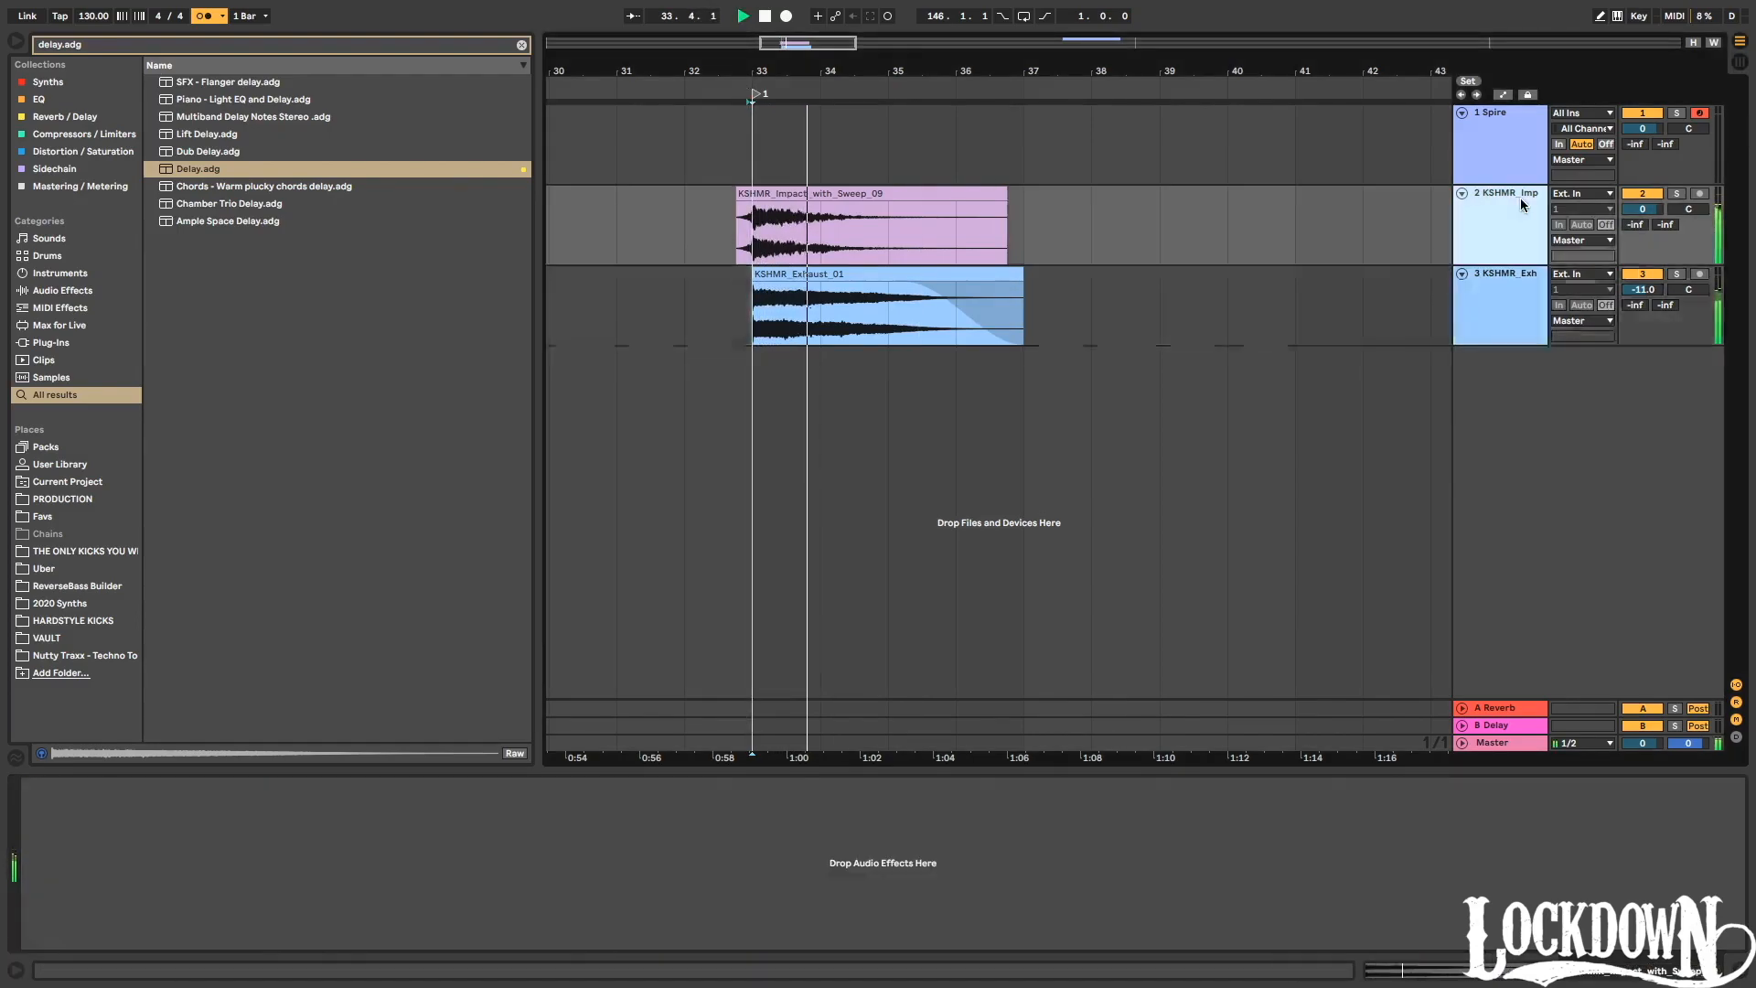
pyautogui.click(884, 277)
pyautogui.click(38, 99)
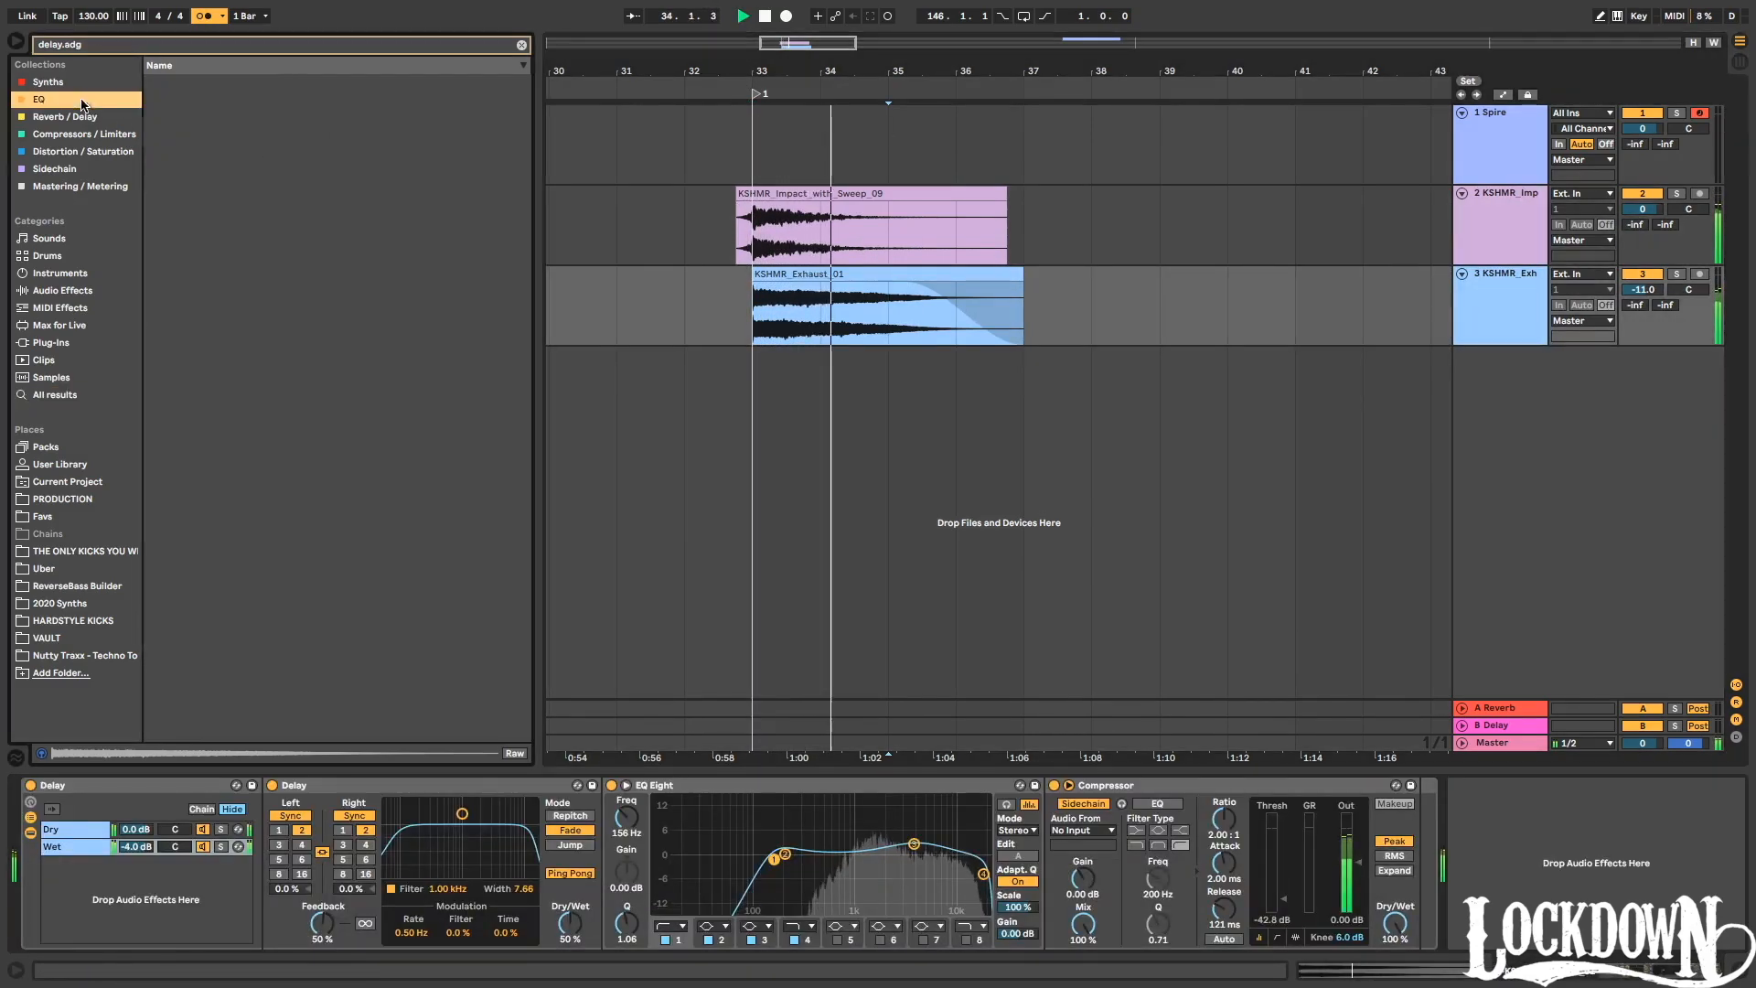
pyautogui.click(521, 44)
pyautogui.press('Return')
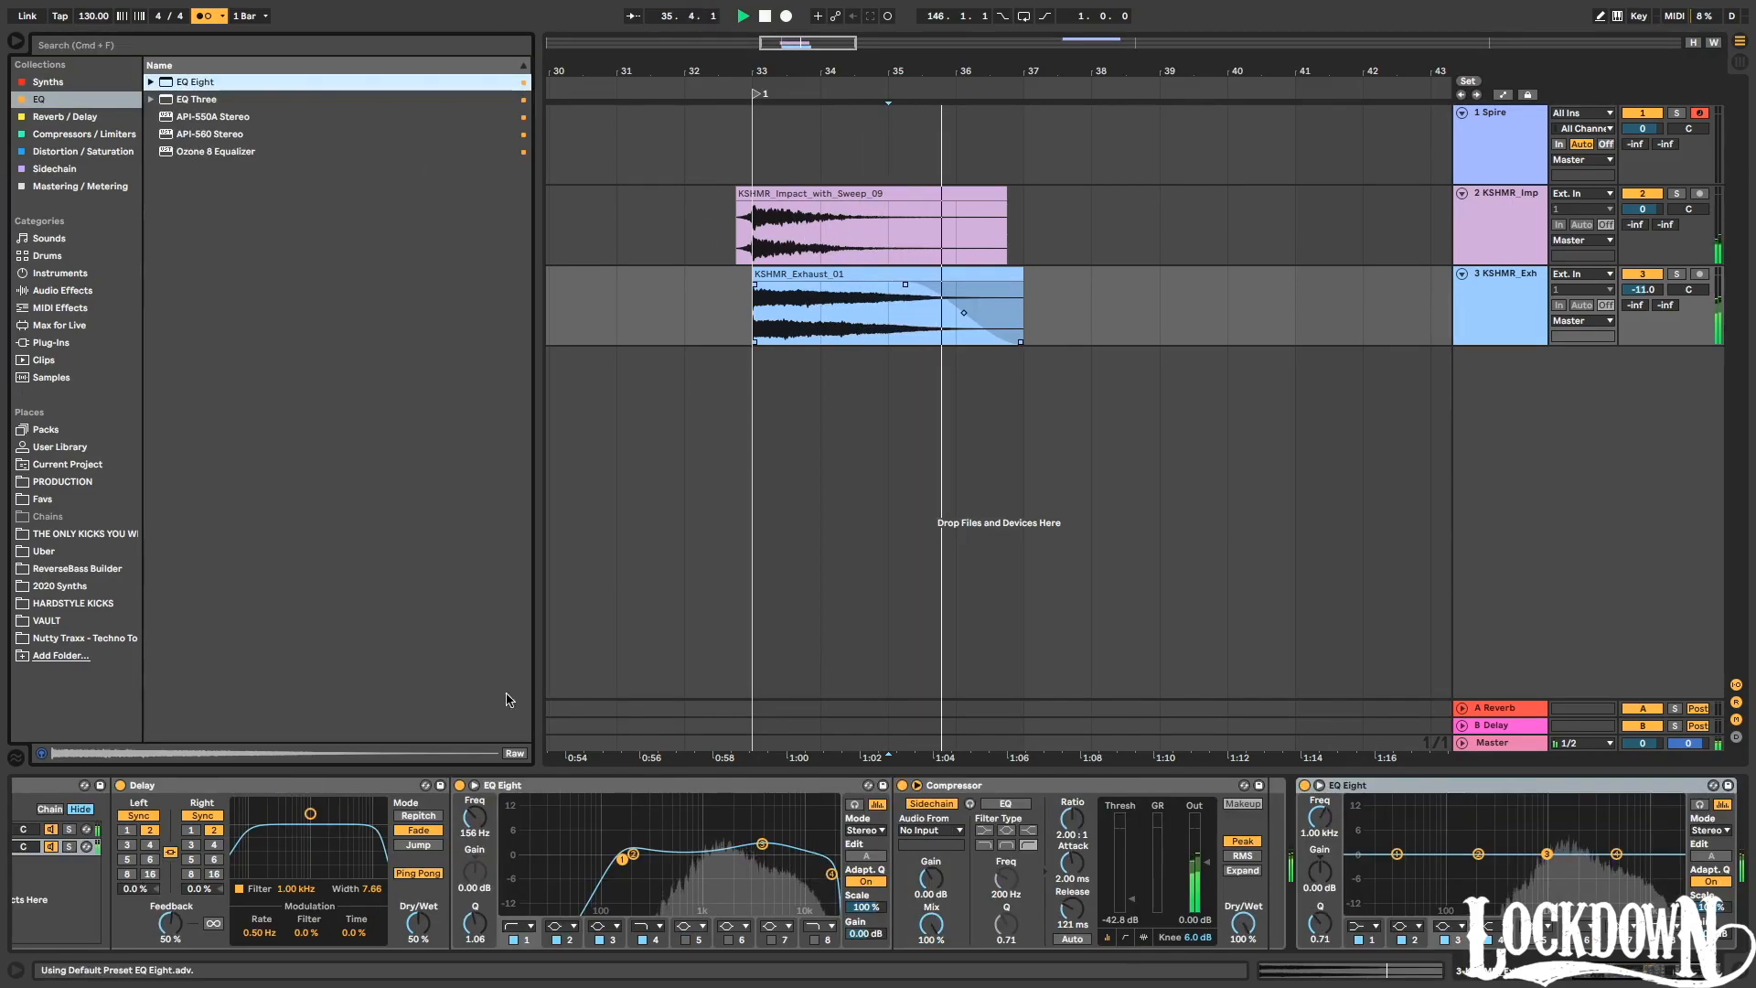
pyautogui.doubleClick(1399, 856)
pyautogui.moveTo(1402, 876); pyautogui.dragTo(1509, 869)
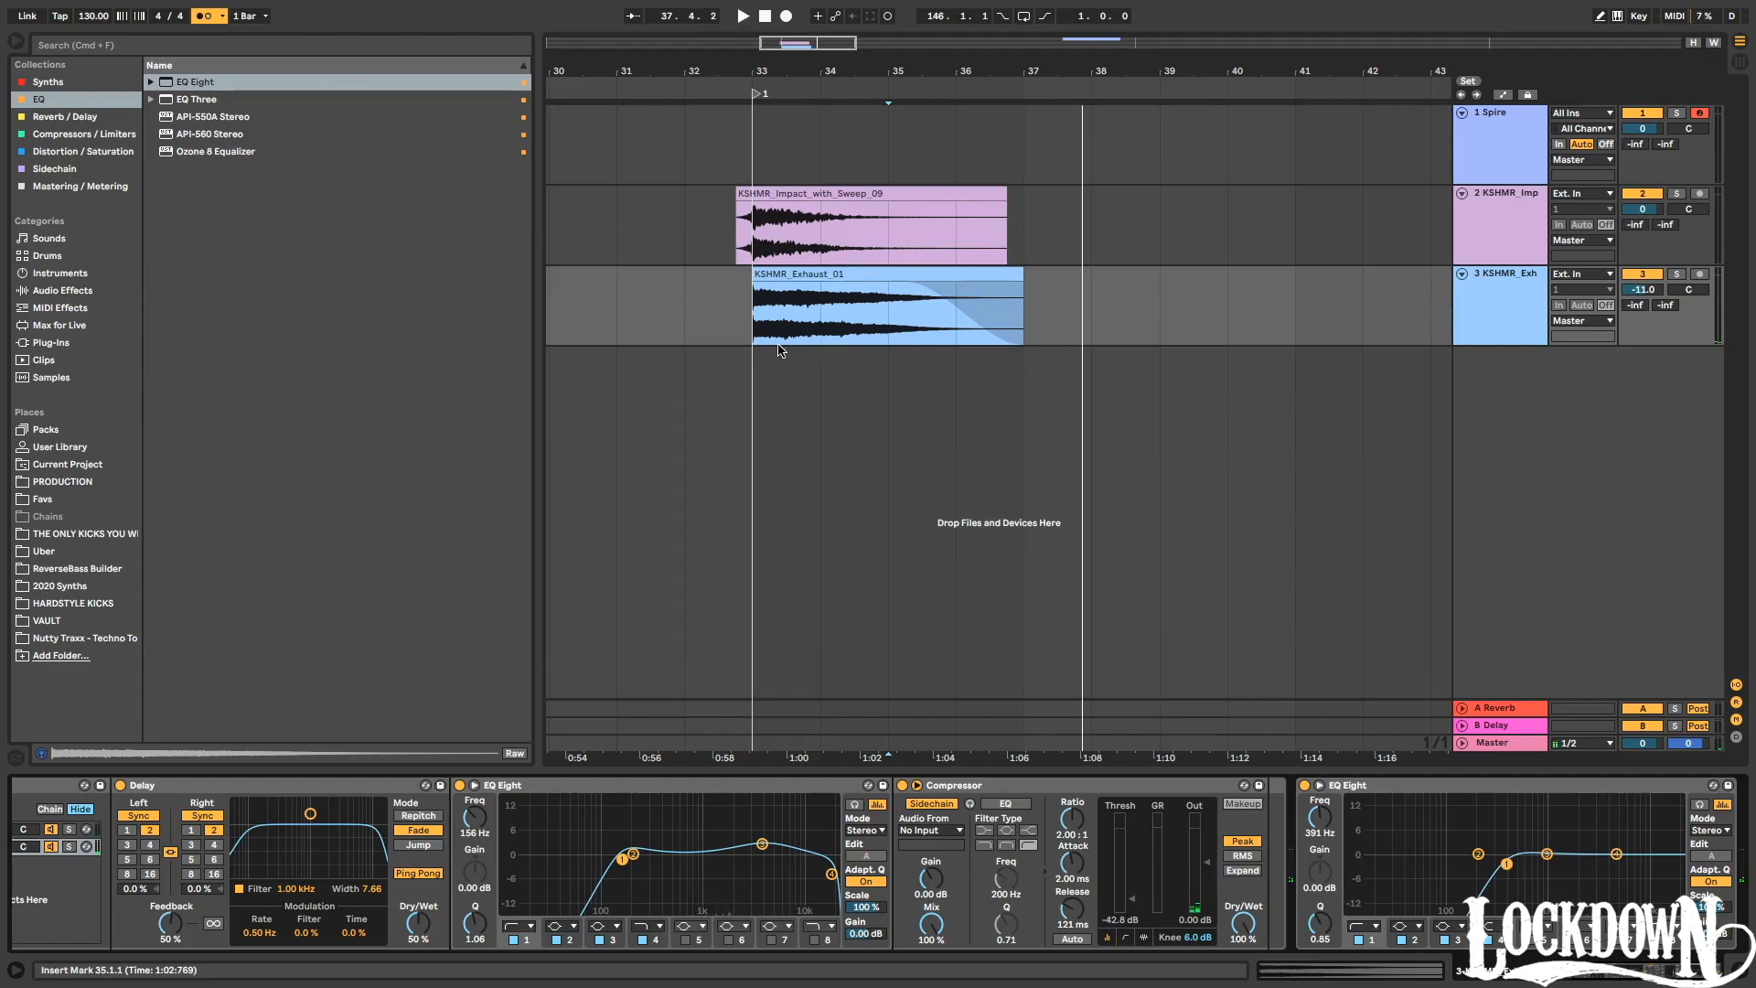
# Lower the exhaust track to -14.0 dB and the impact track to -2.0 dB, checking the balance in playback.
pyautogui.press('space')
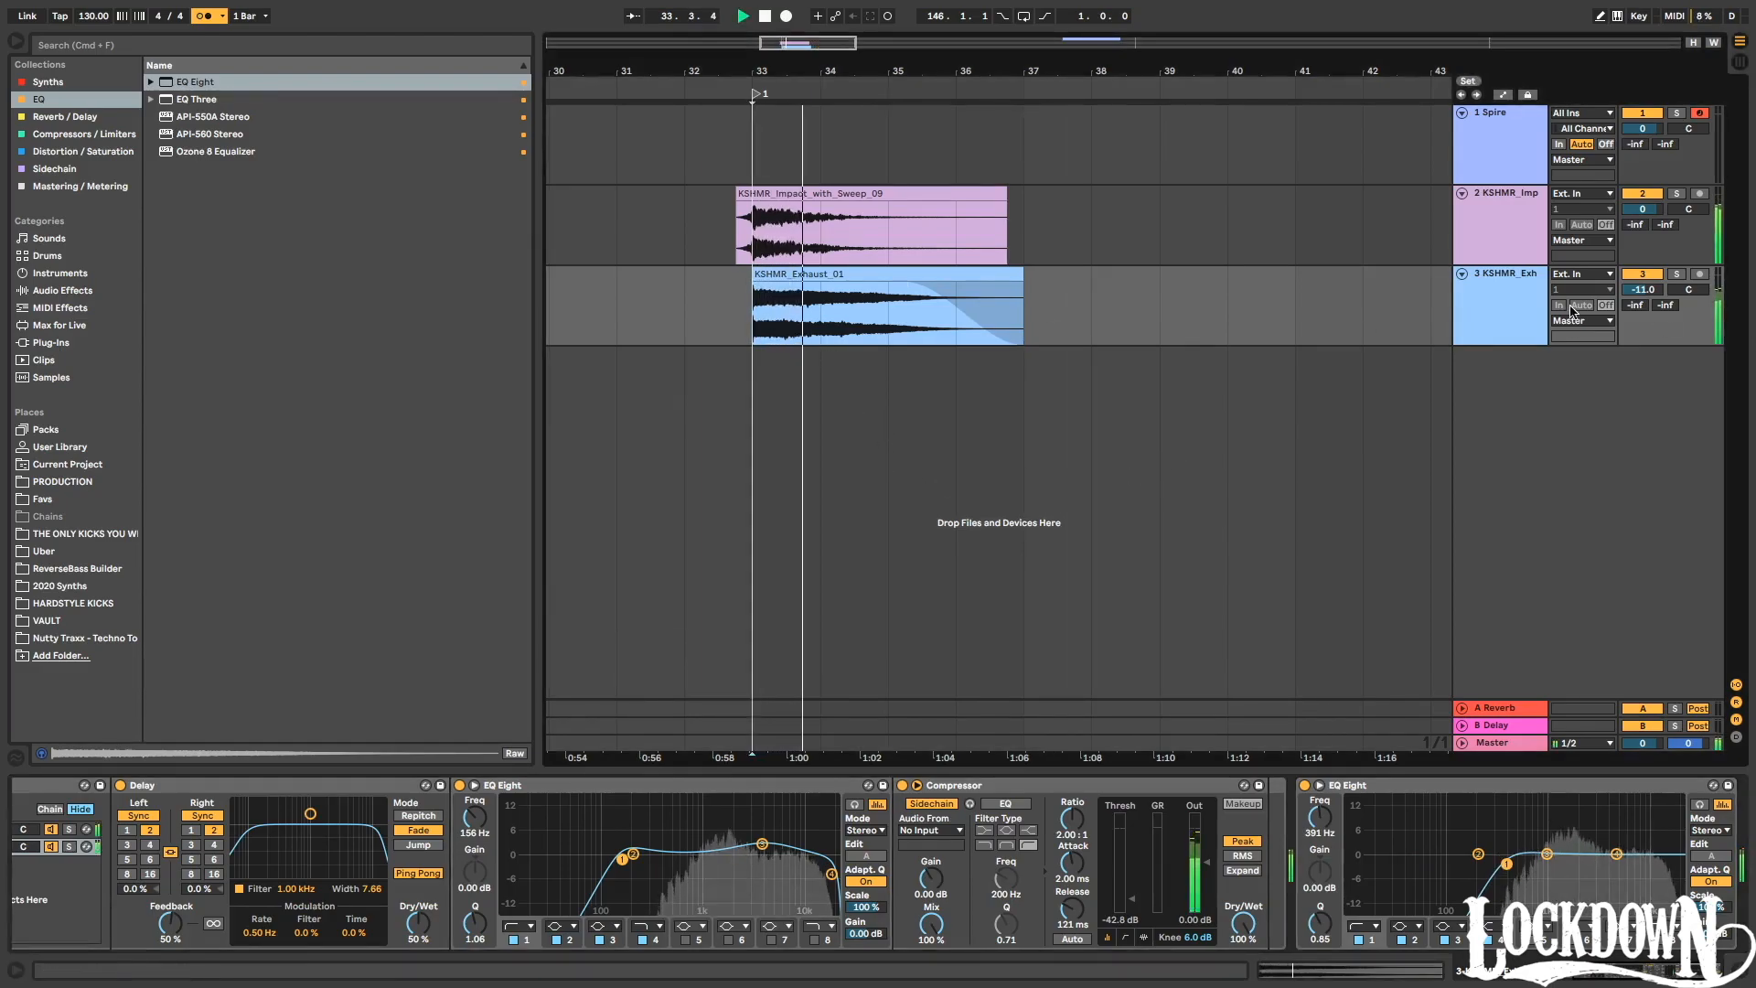
pyautogui.press('space')
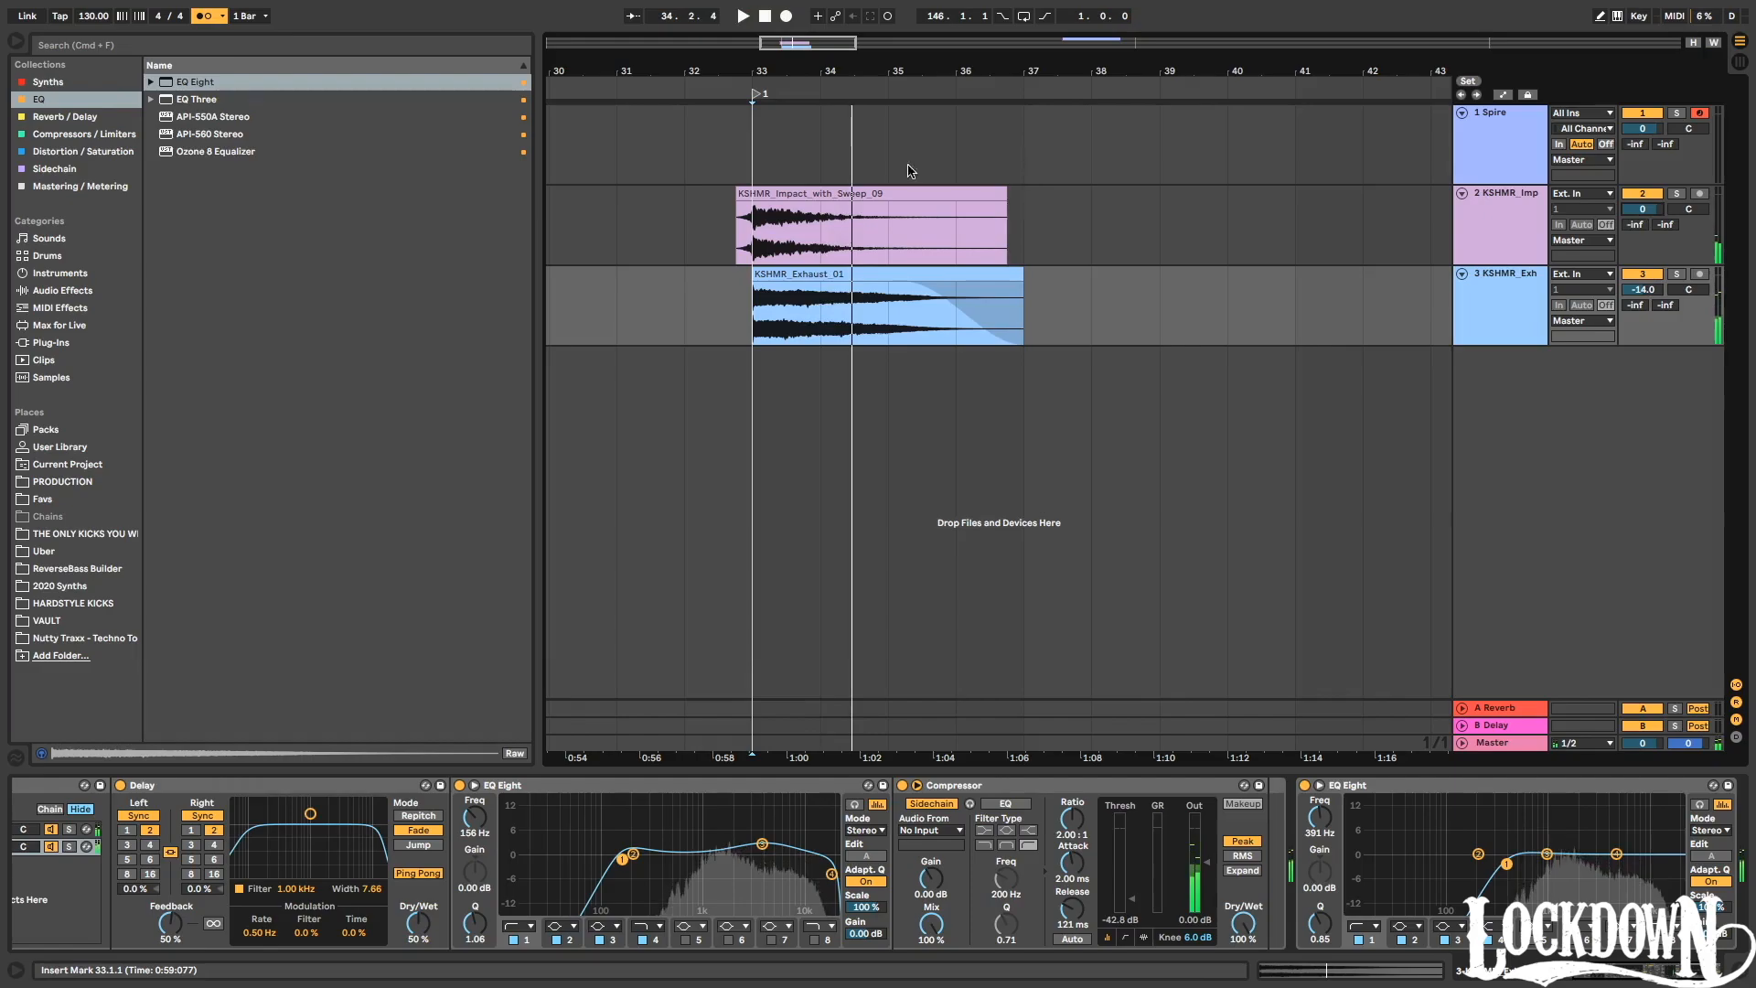
pyautogui.moveTo(1643, 208); pyautogui.dragTo(1643, 217)
pyautogui.press('space')
pyautogui.press('space')
pyautogui.press('space')
# Add a MIDI track below the exhaust track and create an empty clip on it from bar 33 to bar 41.
pyautogui.click(1511, 285)
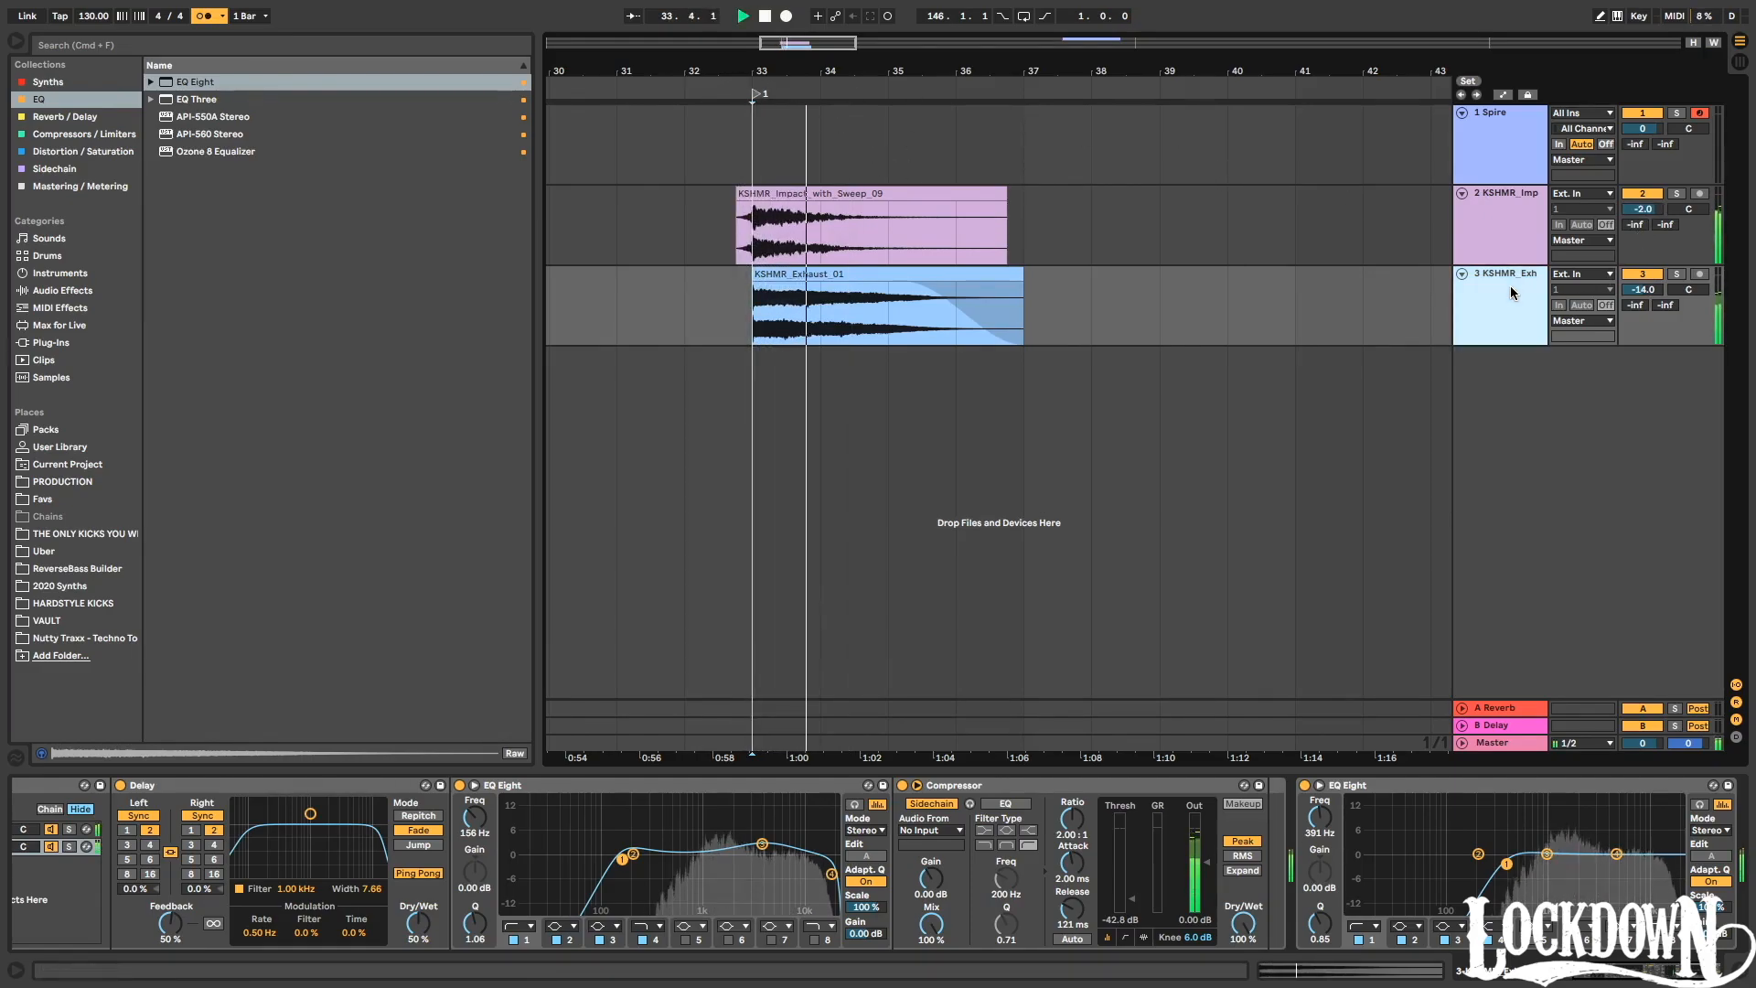
pyautogui.press('super+shift+t')
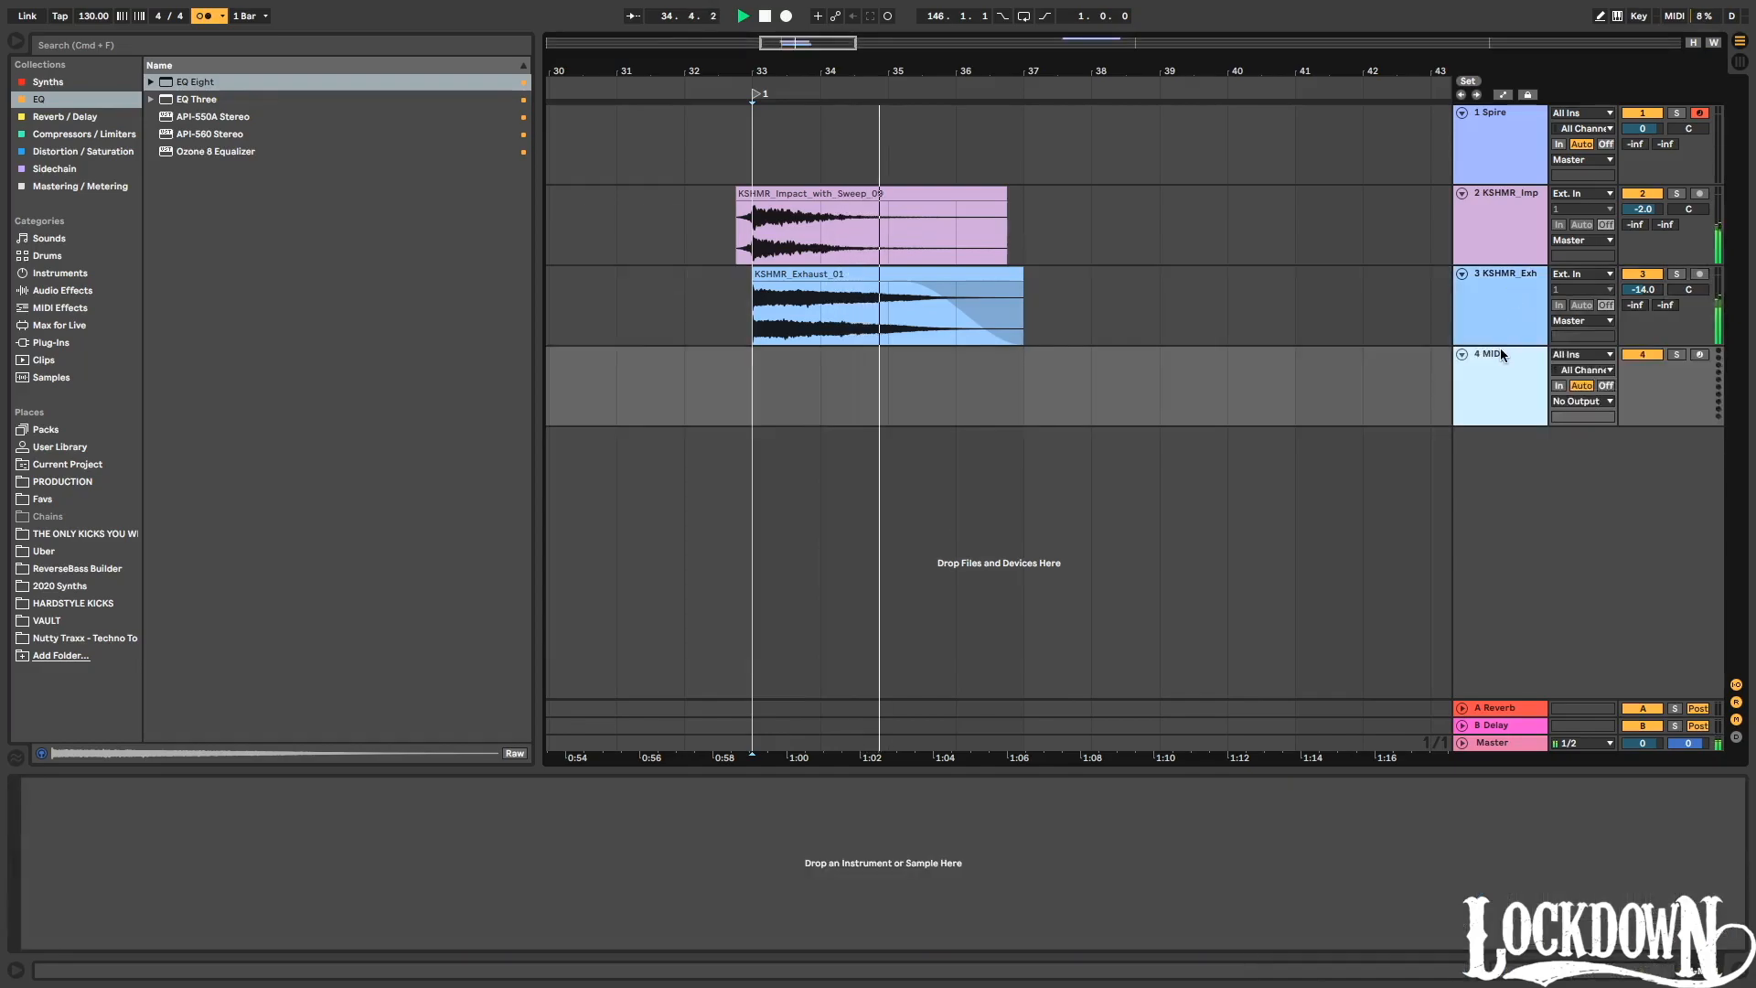
pyautogui.moveTo(804, 380); pyautogui.dragTo(1338, 400)
pyautogui.press('space')
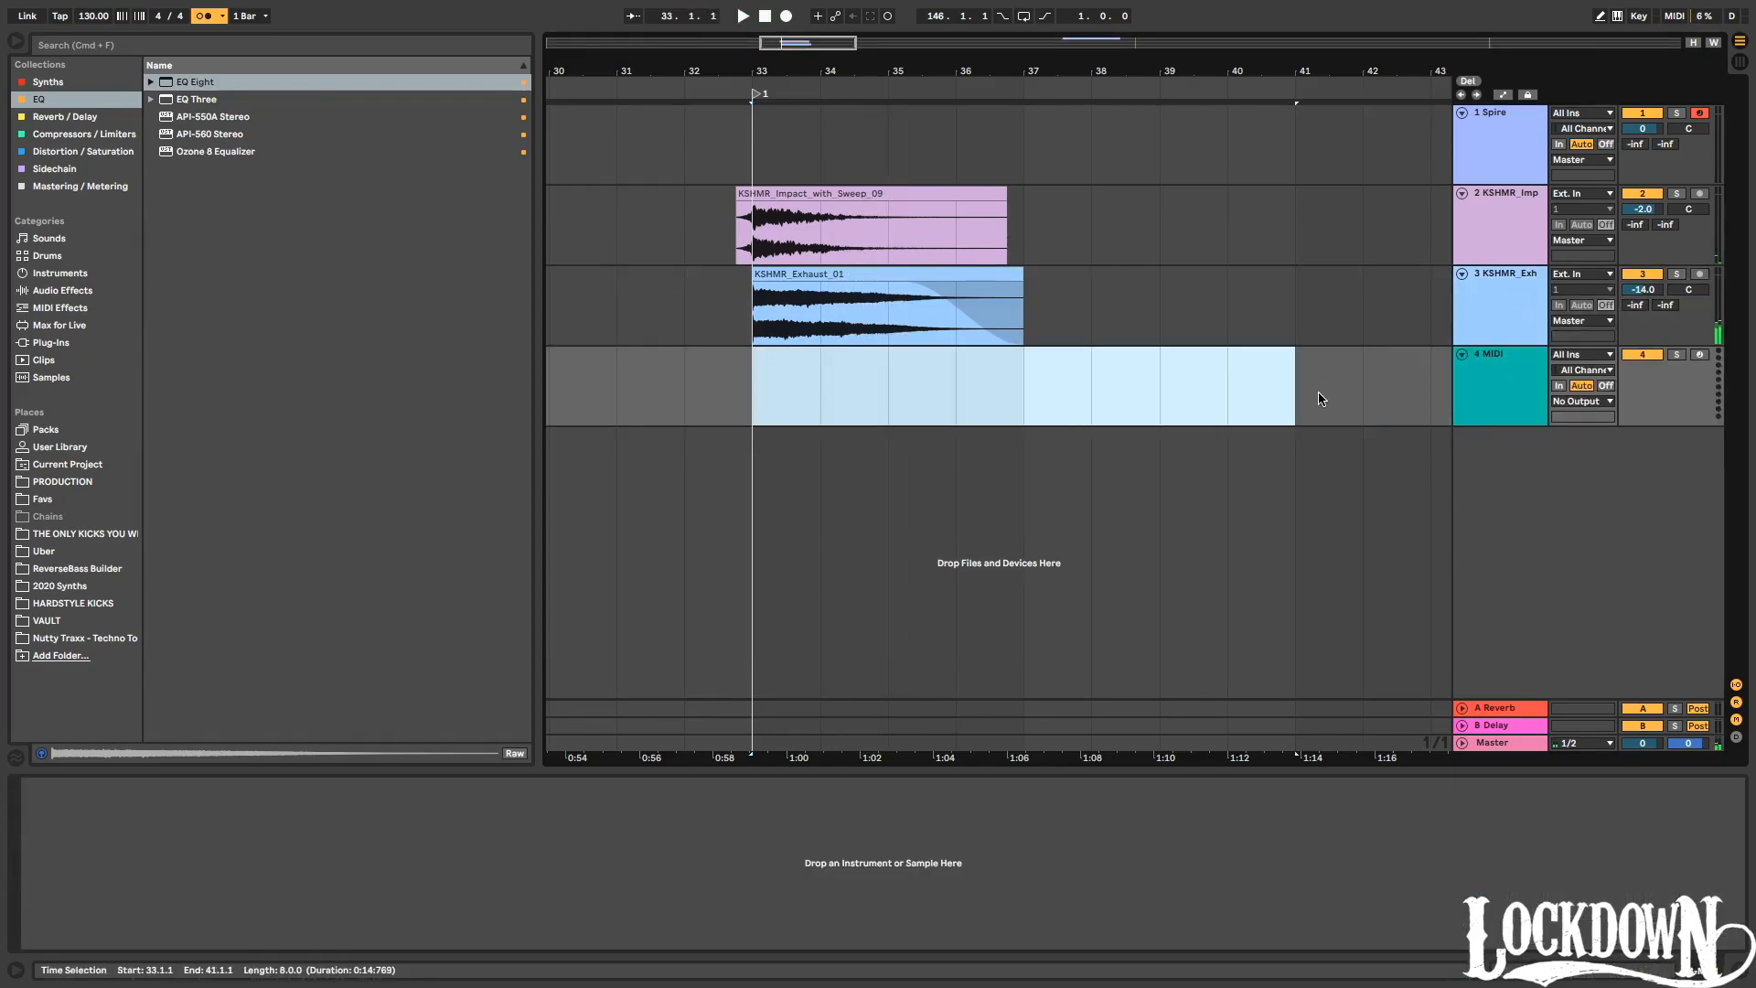
pyautogui.press('super+shift+m')
# Load Spire onto the new MIDI track with the PLUCK - Big Room Solo preset from the Big Room Essentials Vol. 2 bank.
pyautogui.click(53, 81)
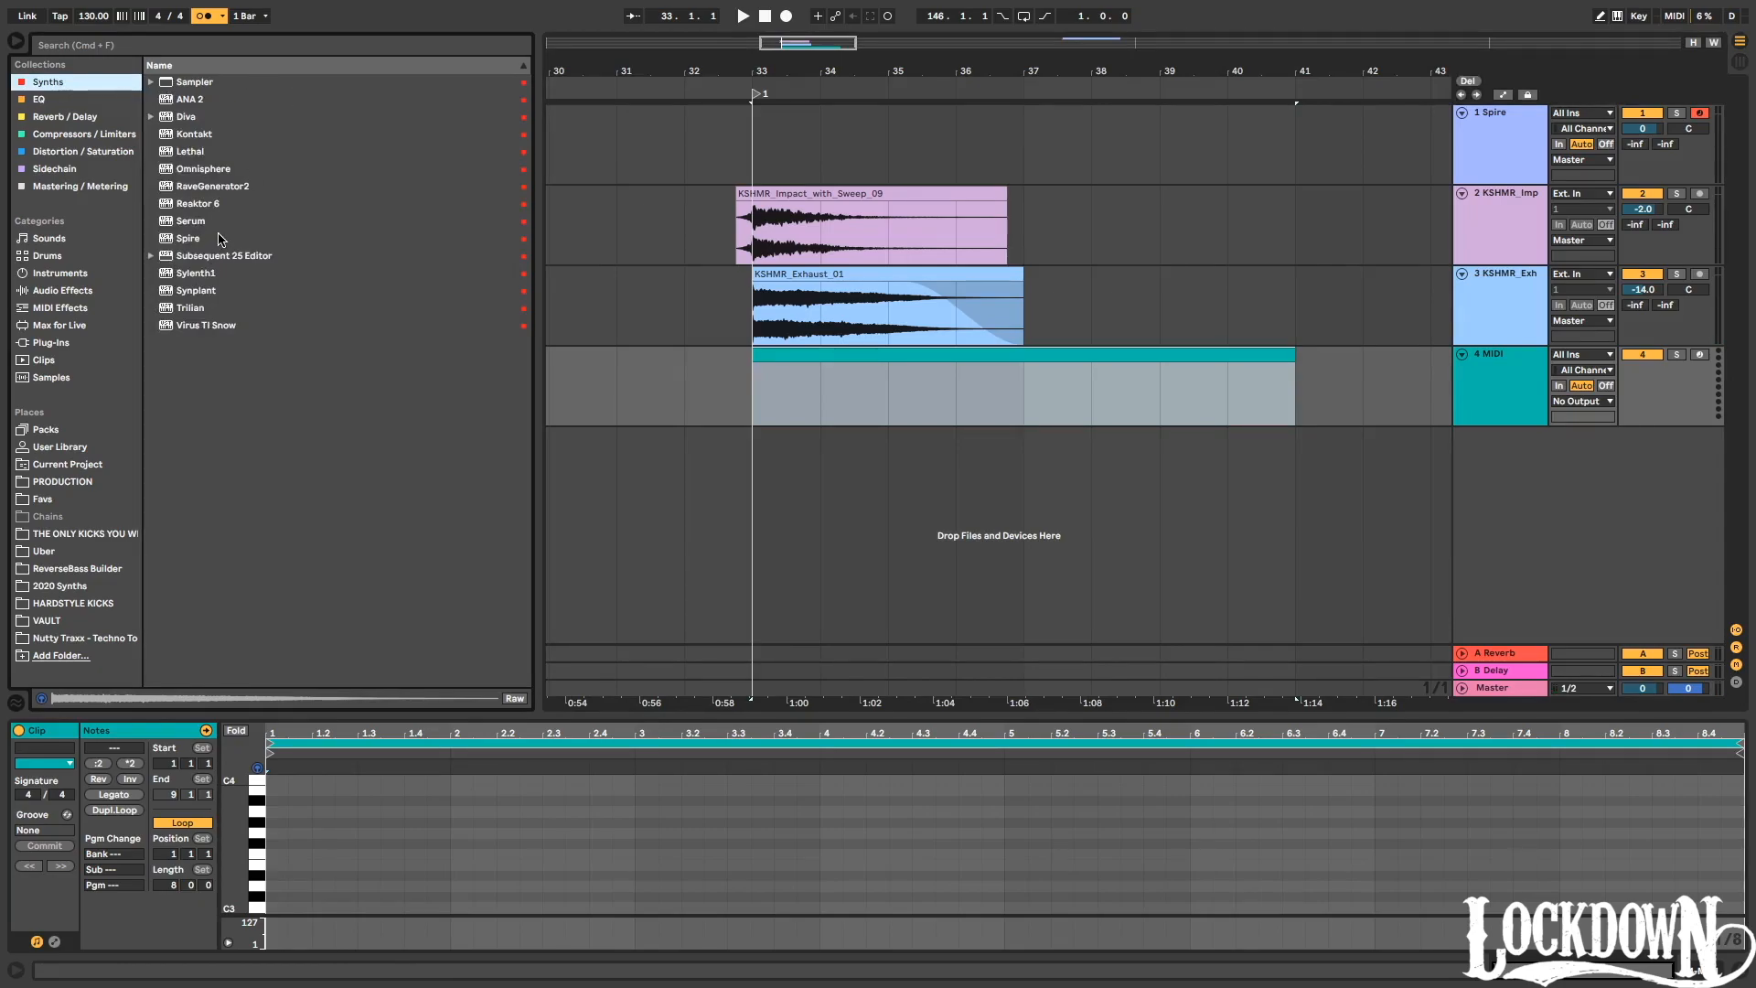
pyautogui.moveTo(186, 242); pyautogui.dragTo(983, 400)
pyautogui.click(741, 293)
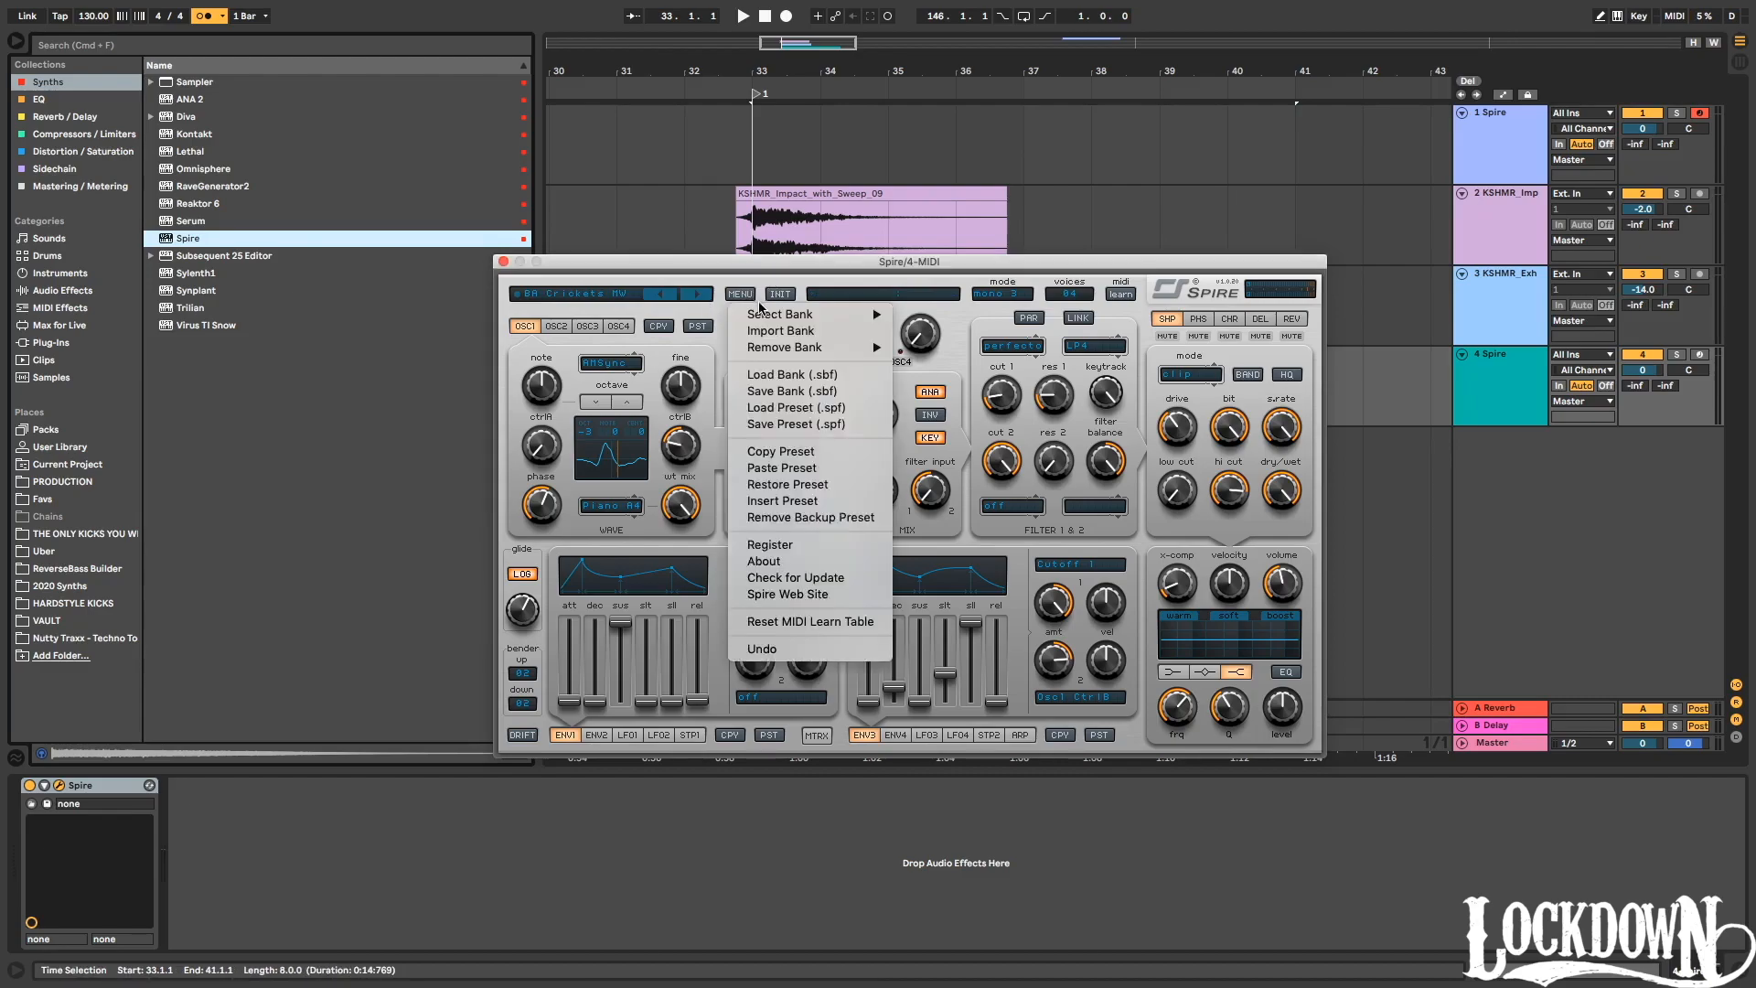
pyautogui.moveTo(768, 314)
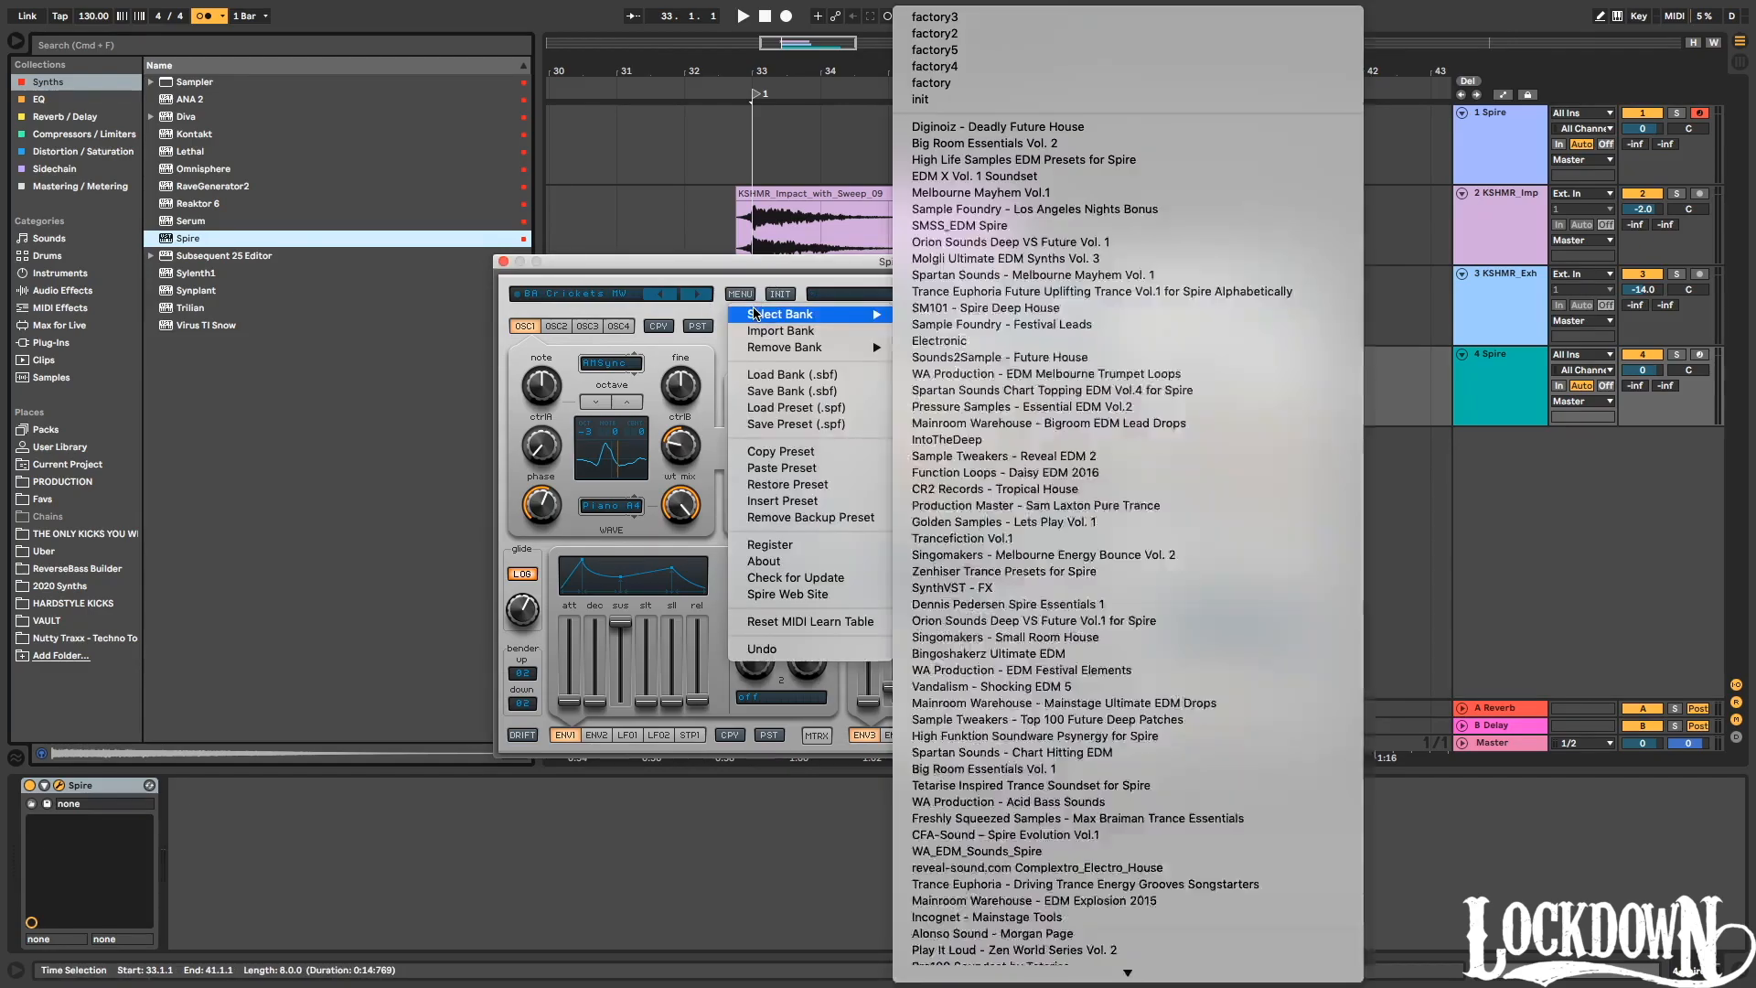
pyautogui.click(945, 142)
pyautogui.click(622, 295)
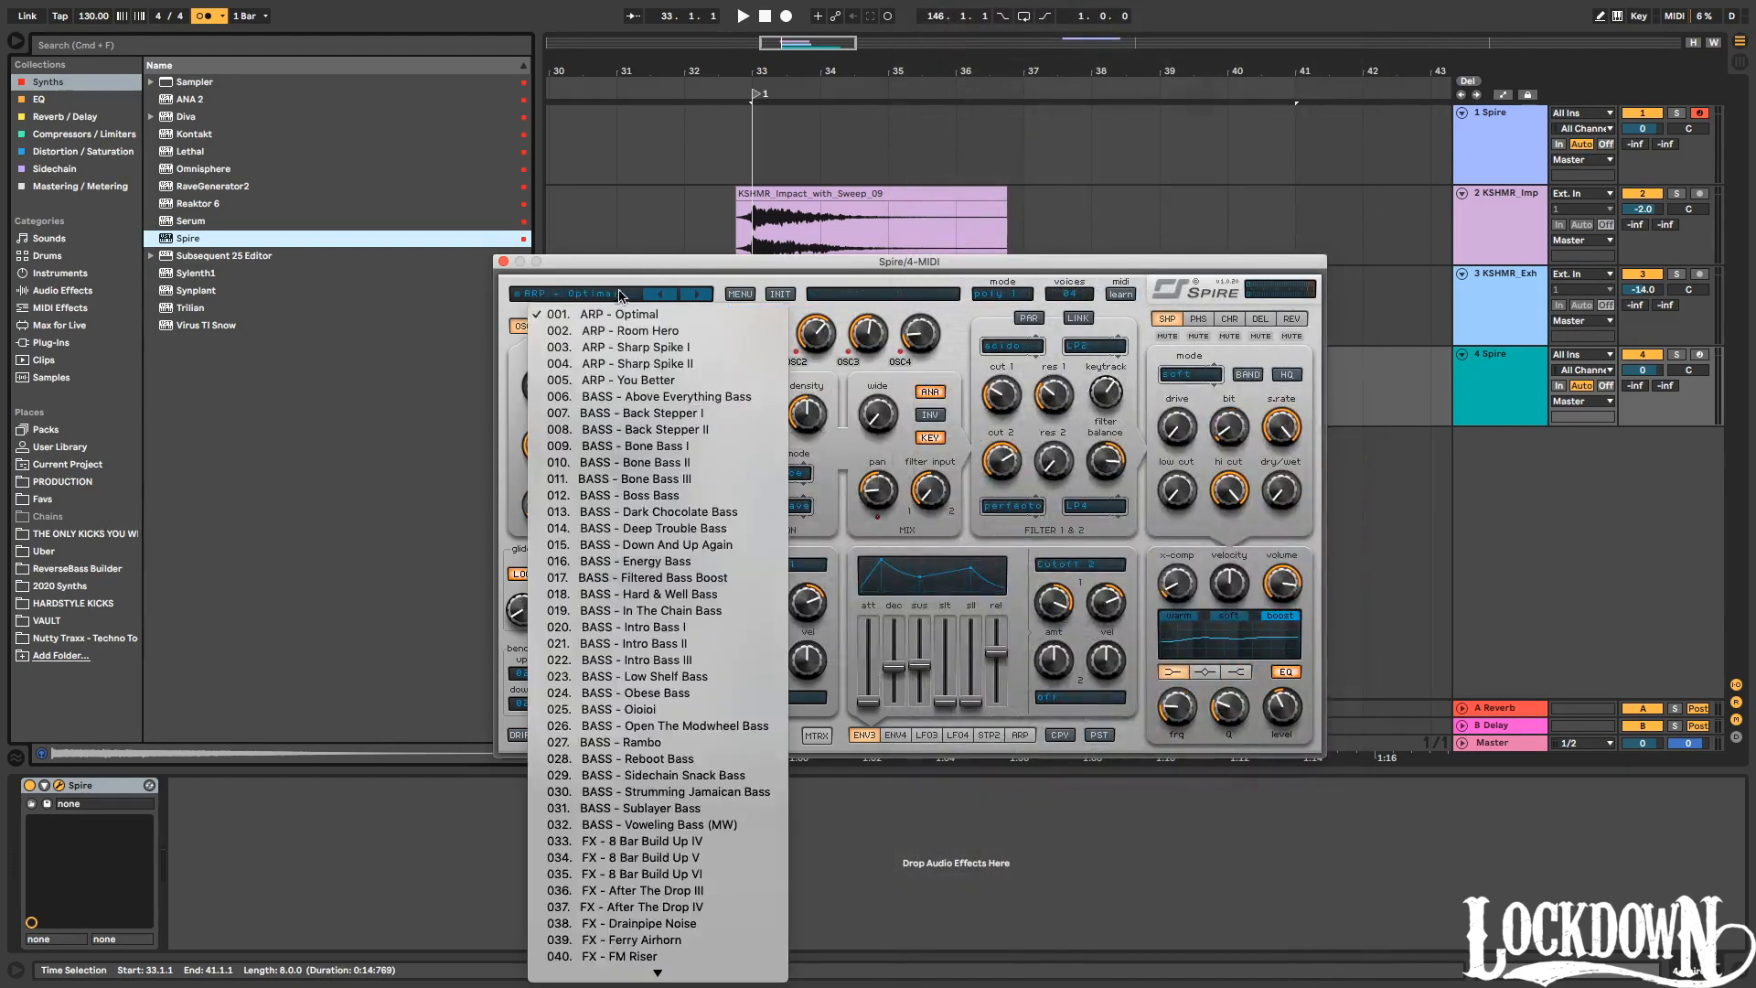
pyautogui.scroll(-20, 637, 603)
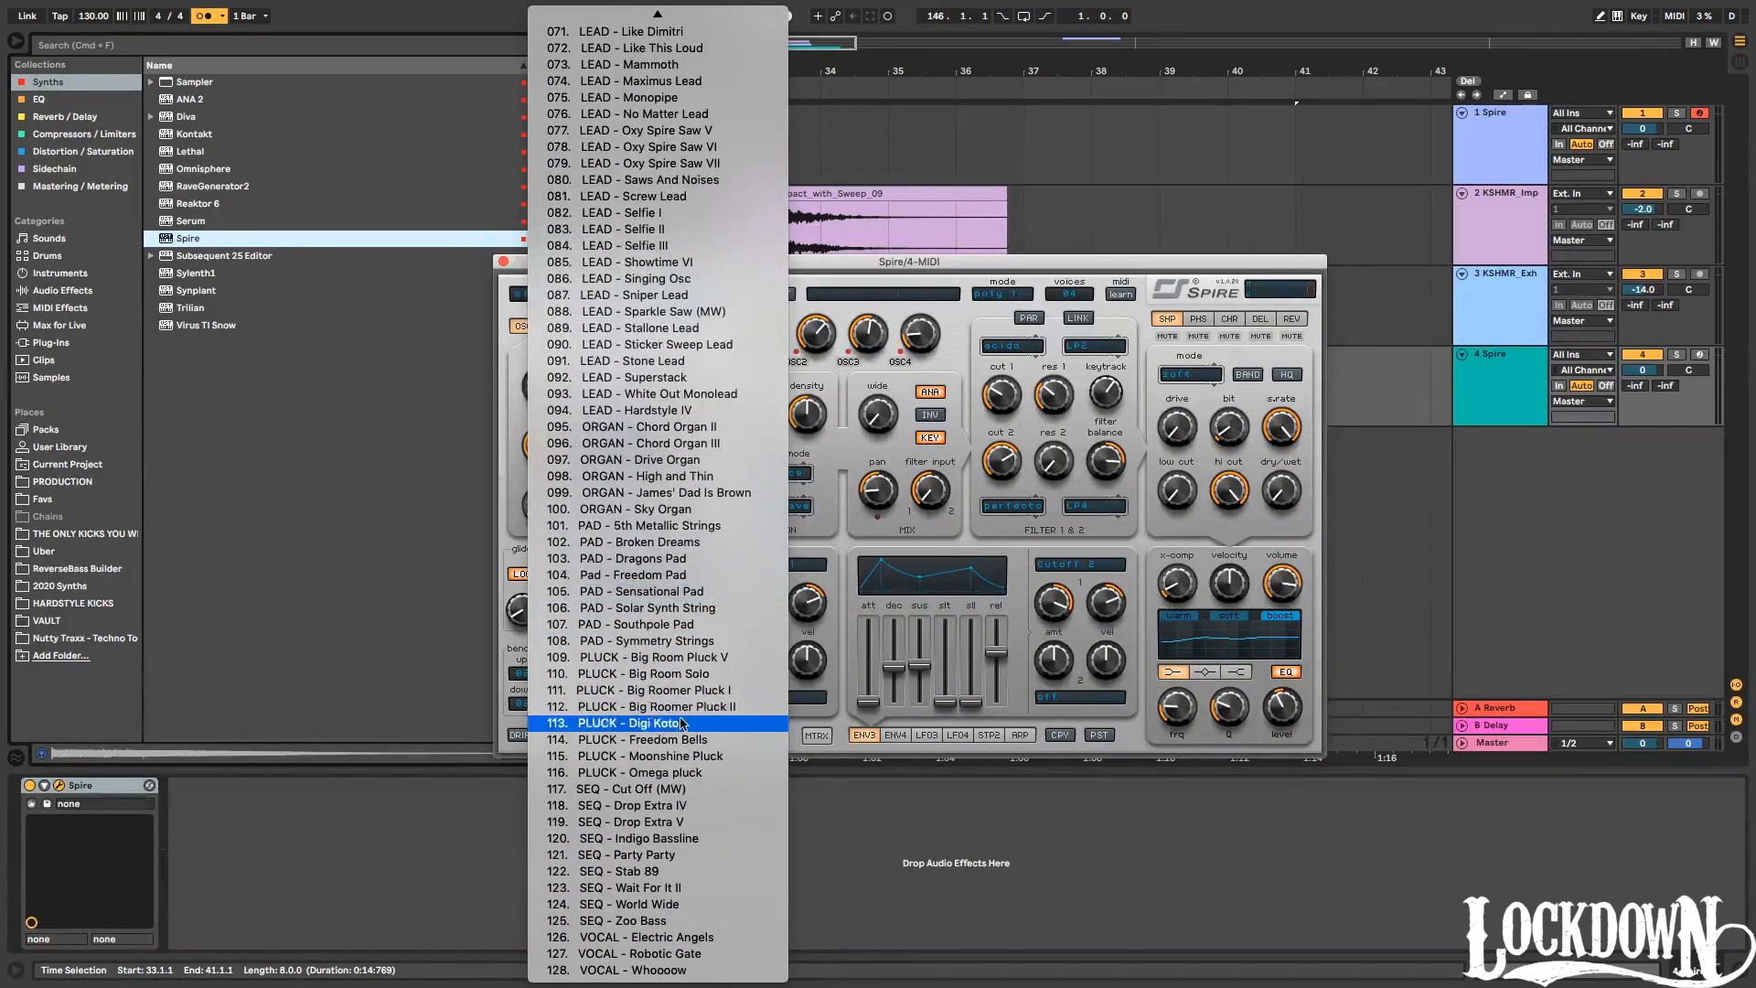
pyautogui.click(661, 674)
pyautogui.click(504, 262)
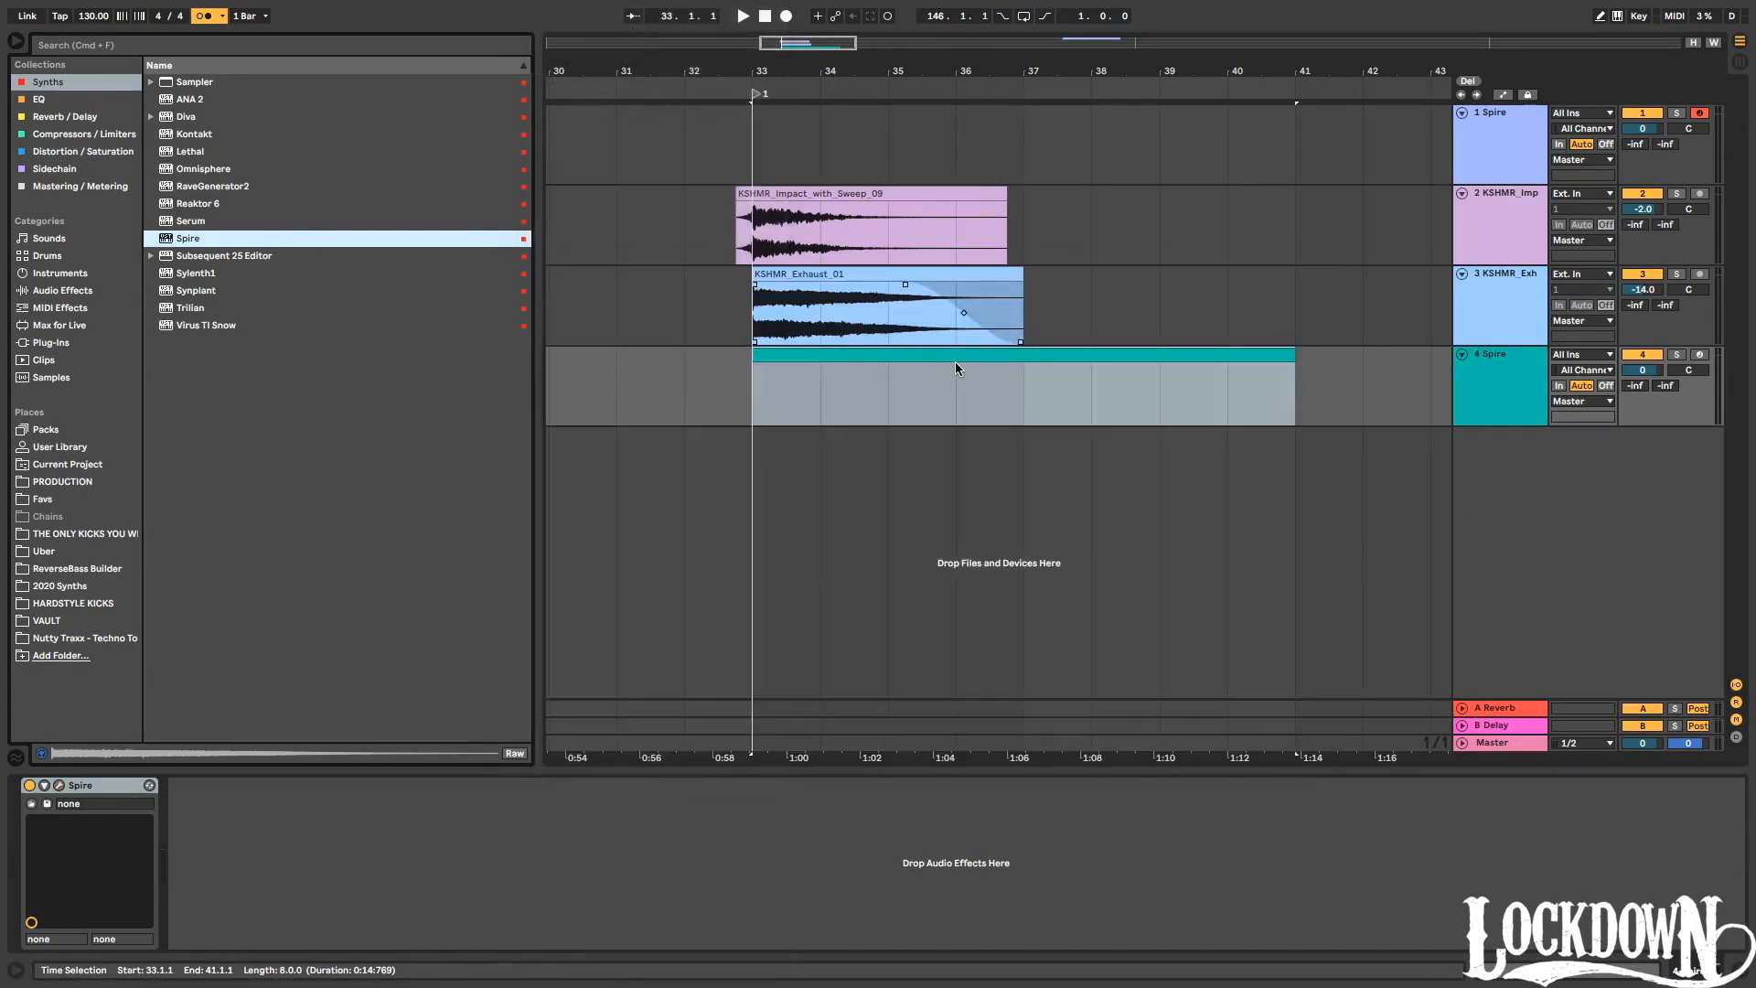
# Arm the new Spire track for recording and switch its synth to the following pluck preset.
pyautogui.doubleClick(955, 361)
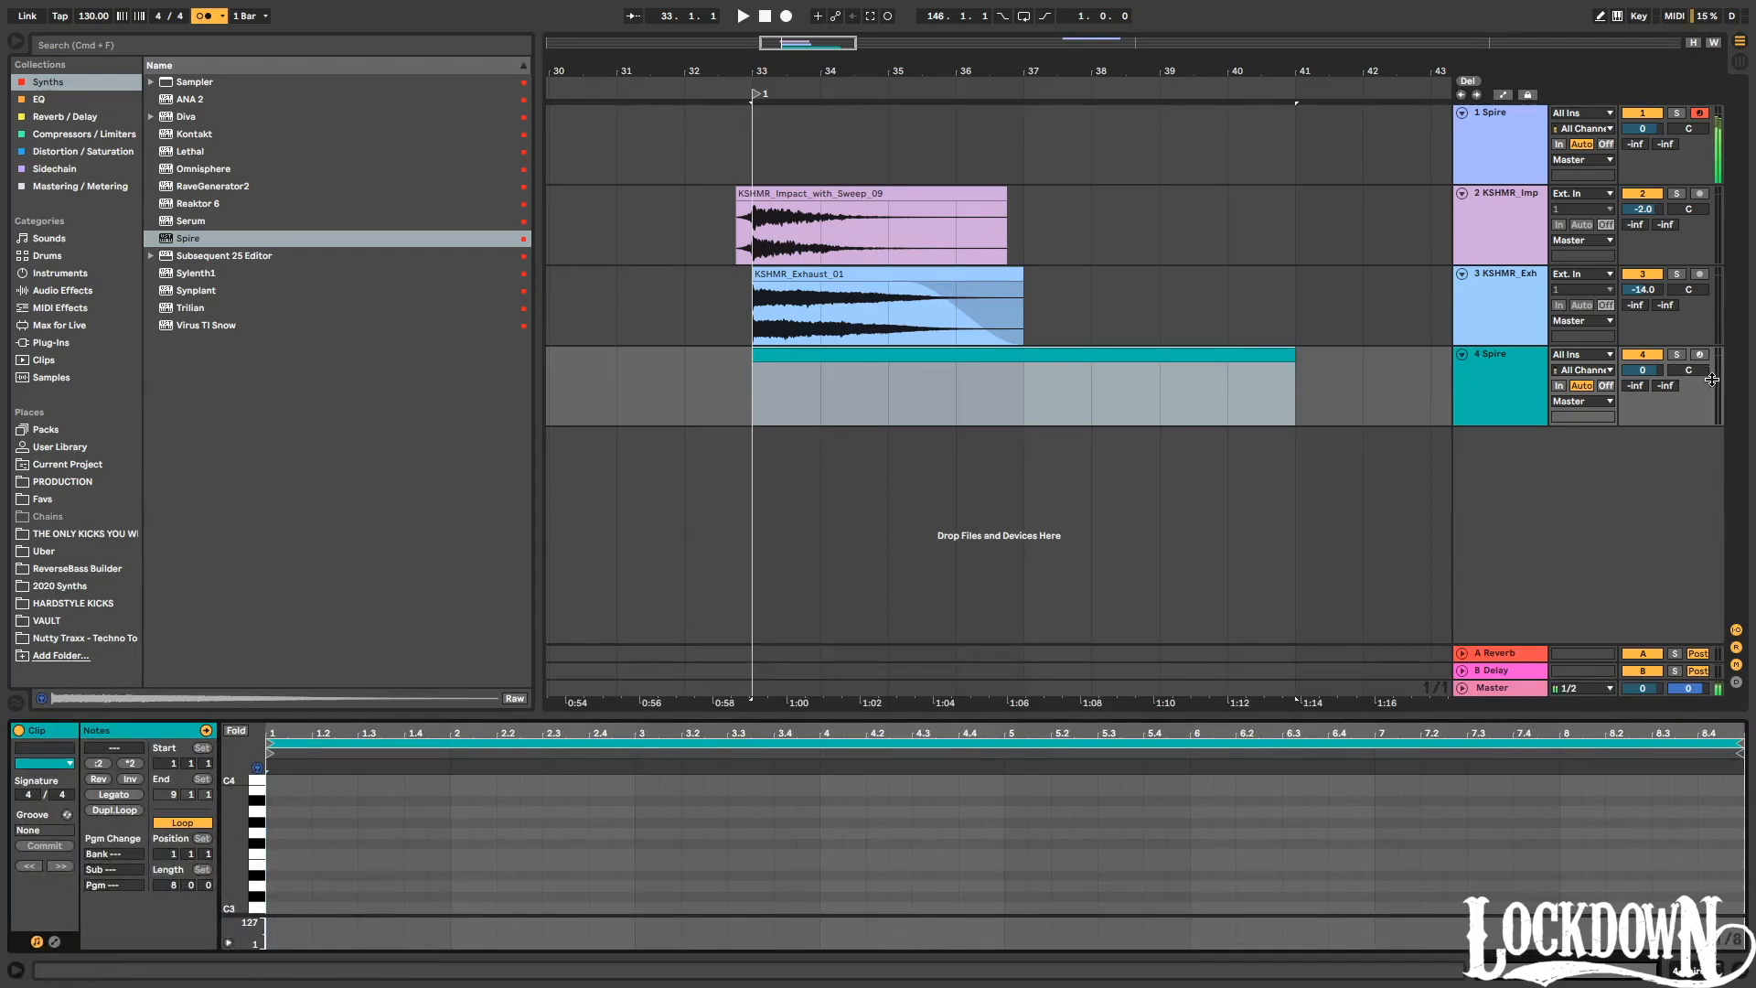
pyautogui.click(1701, 355)
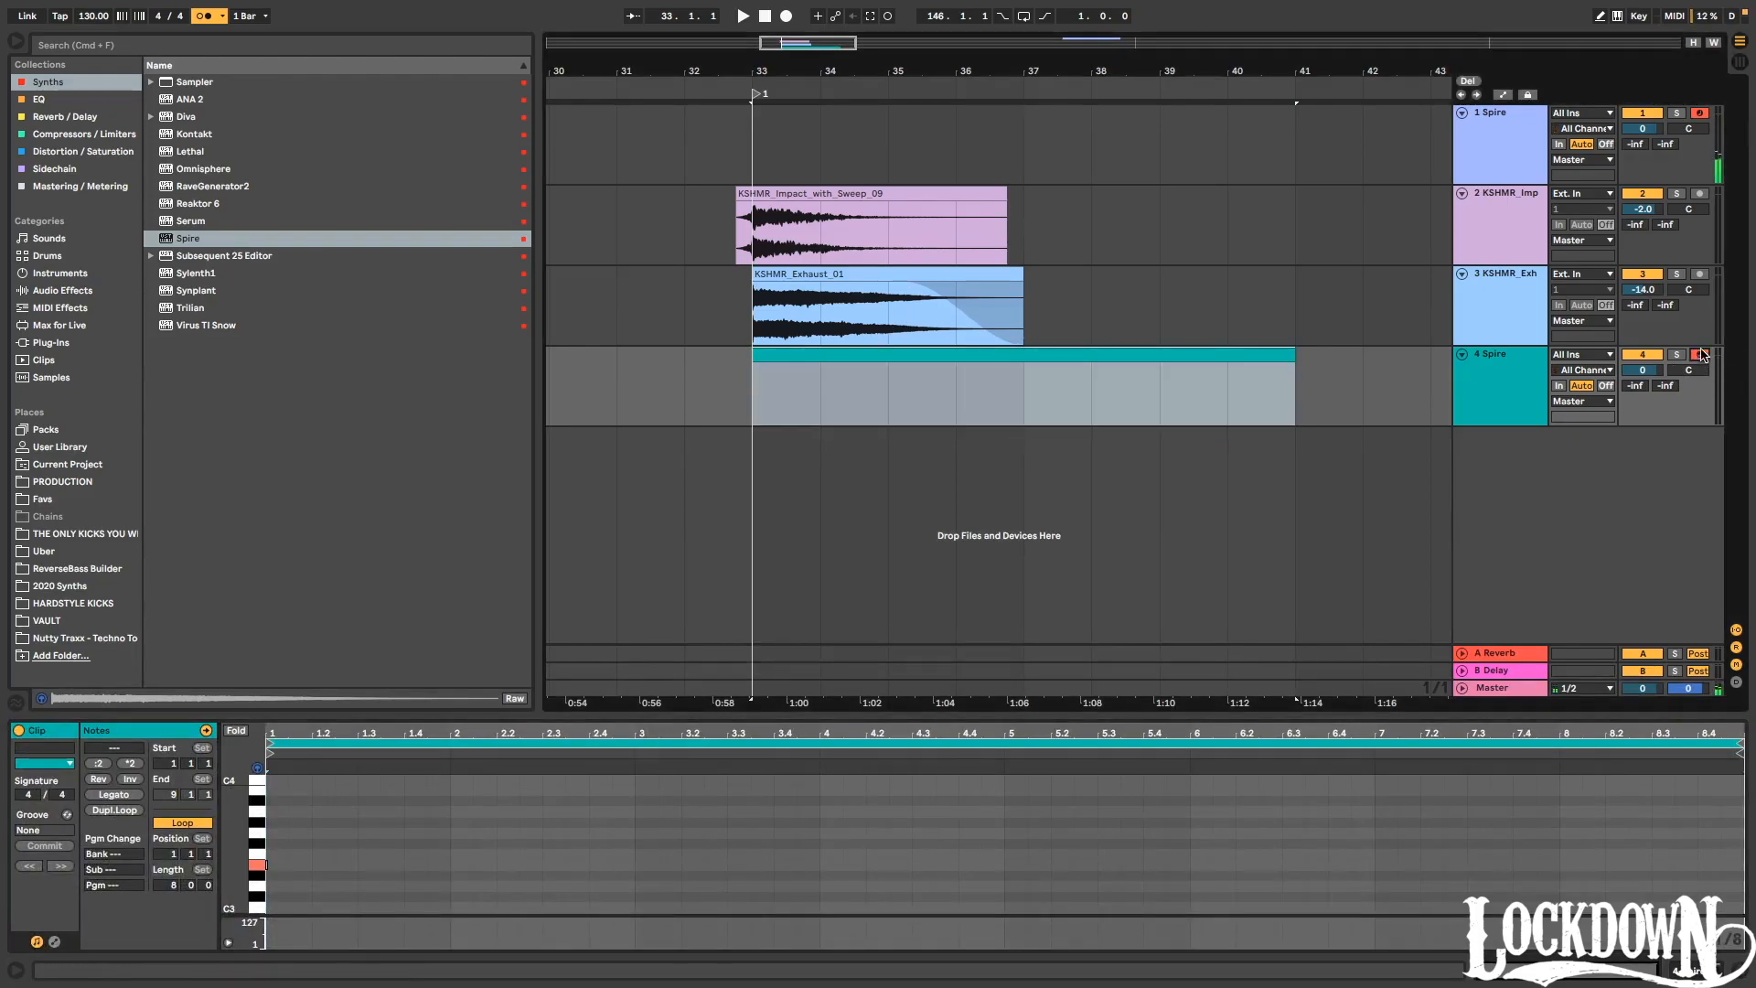
pyautogui.click(1546, 363)
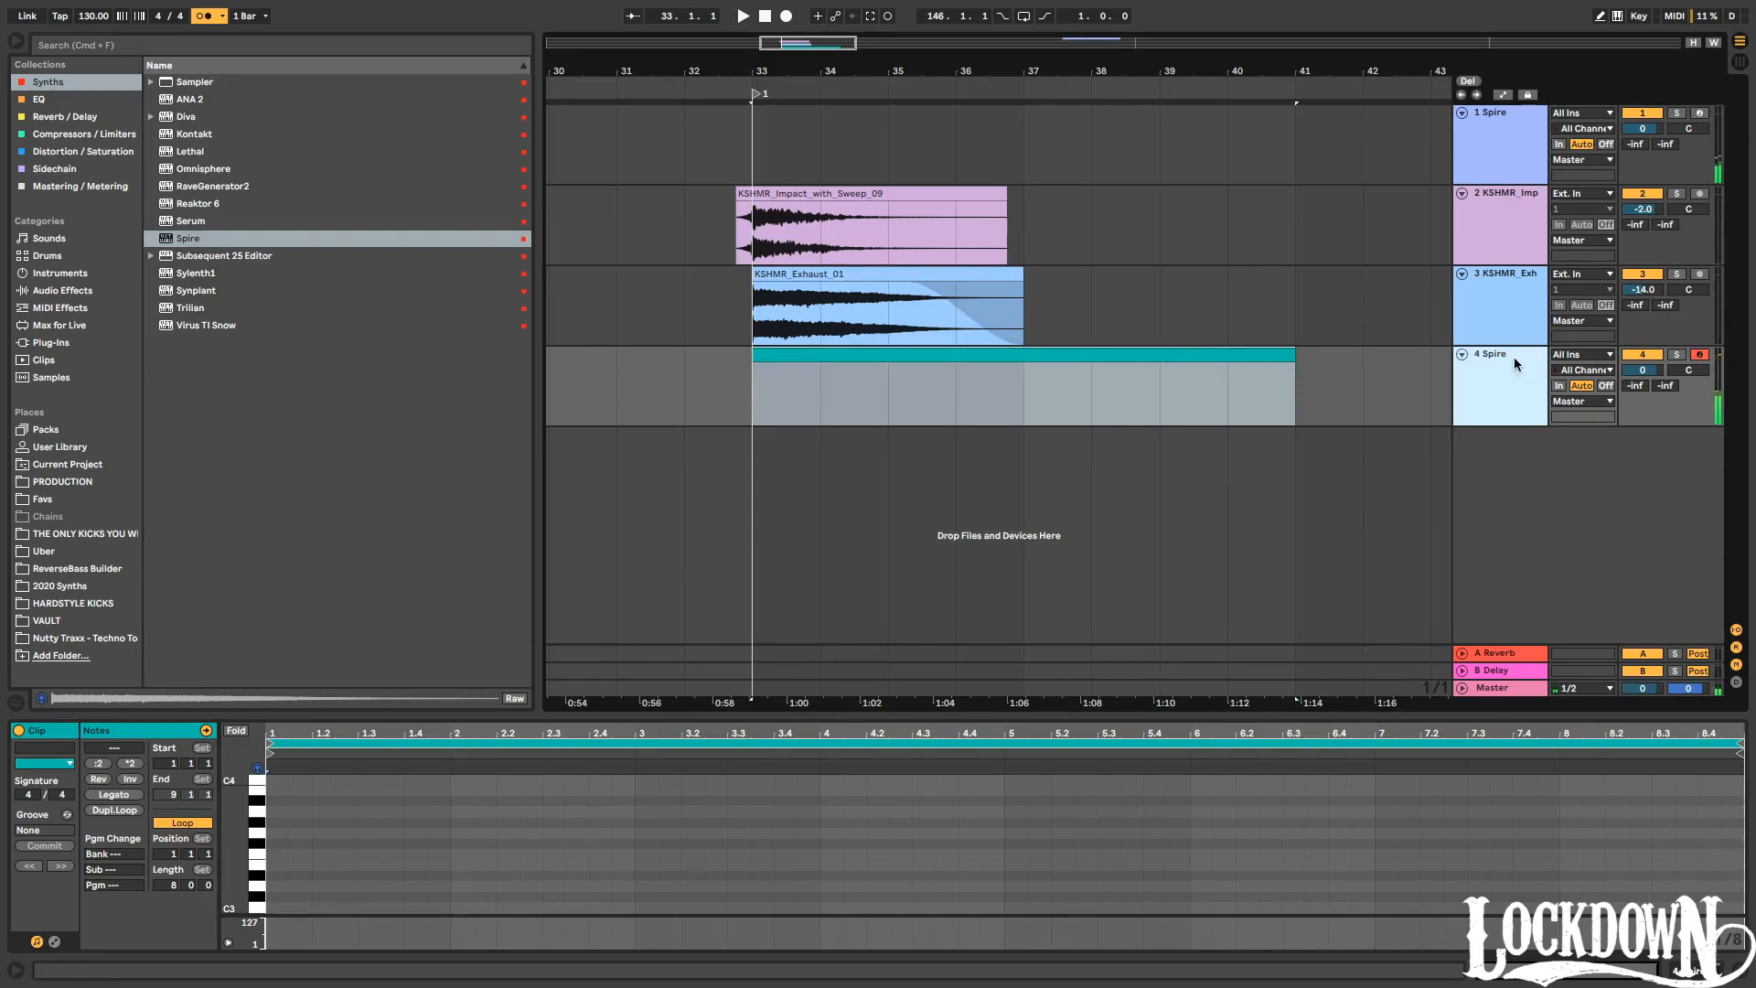
pyautogui.click(57, 786)
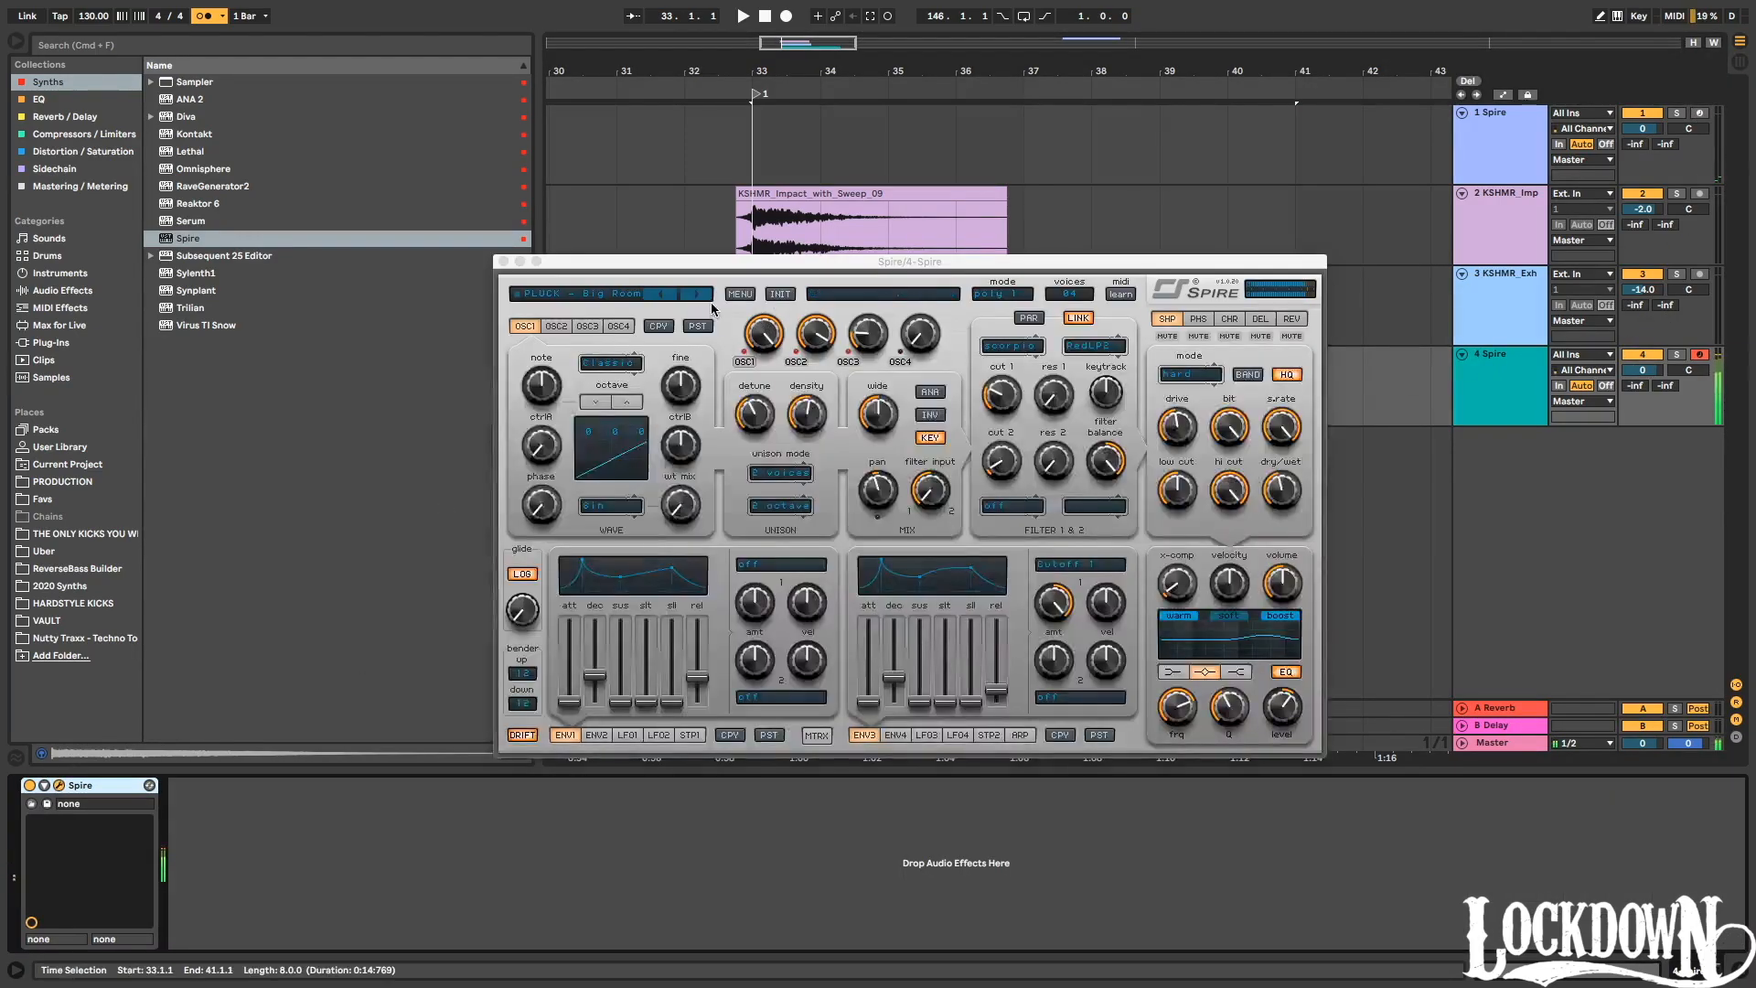
pyautogui.click(699, 297)
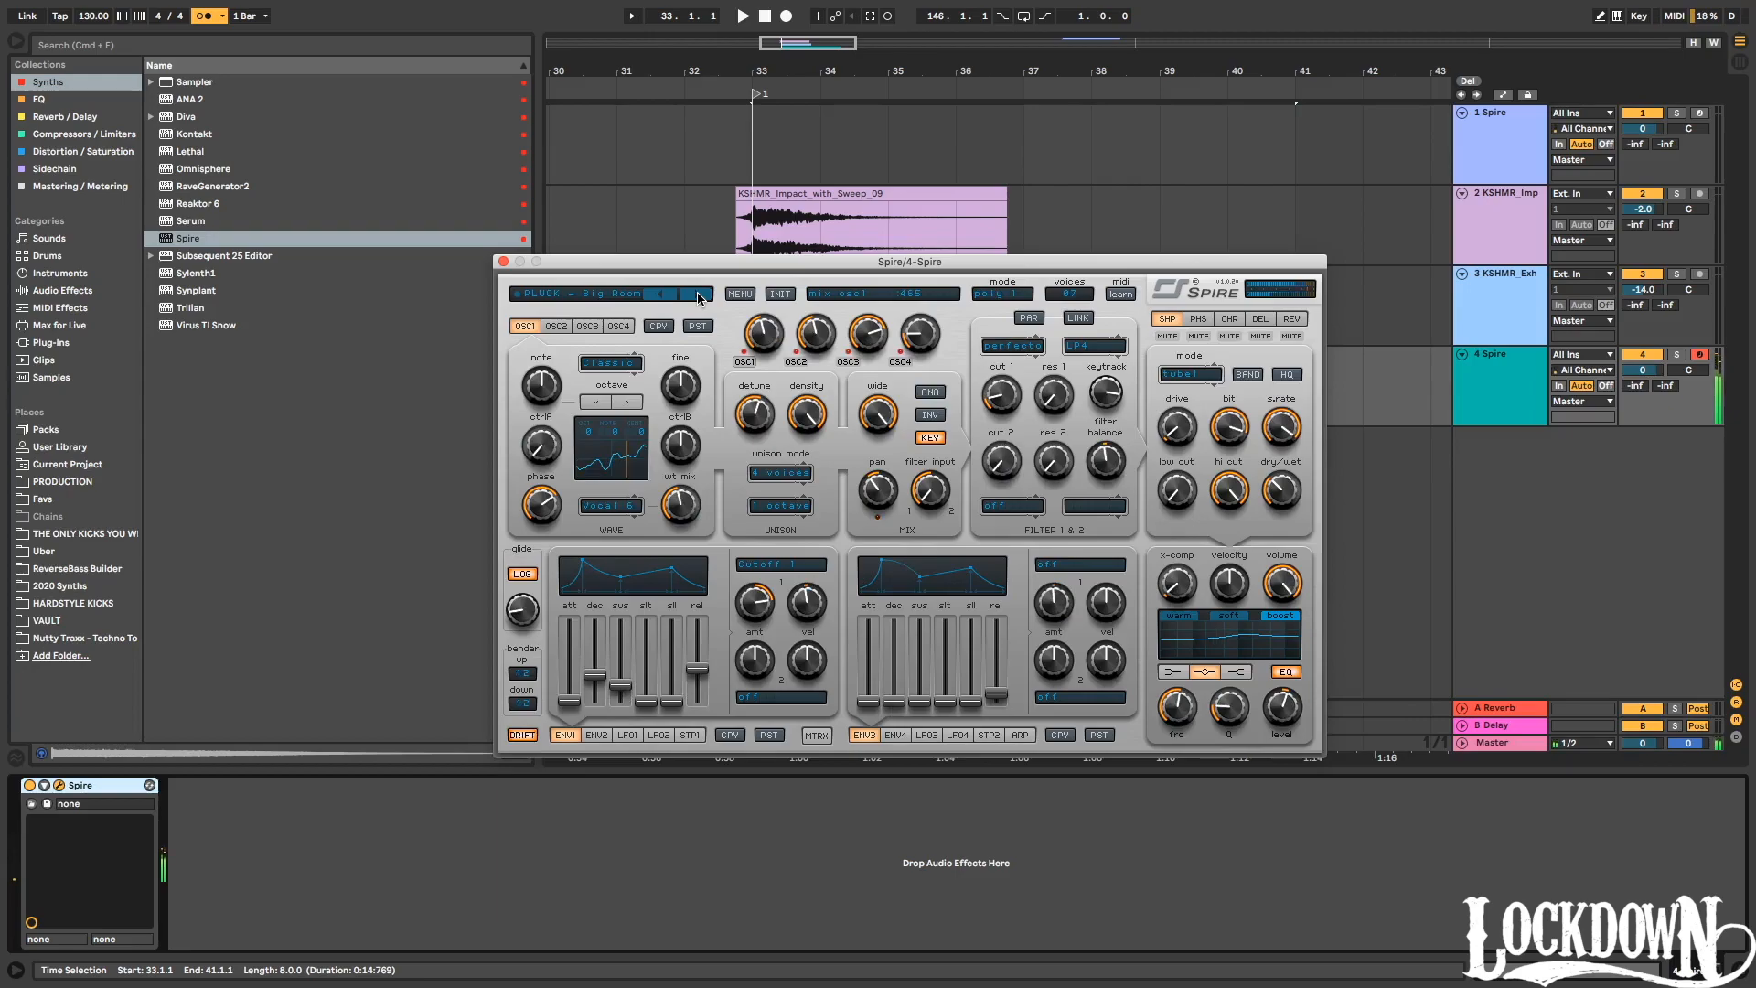
# Mute the delay effect in Spire and open the empty MIDI clip for note editing.
pyautogui.click(1292, 319)
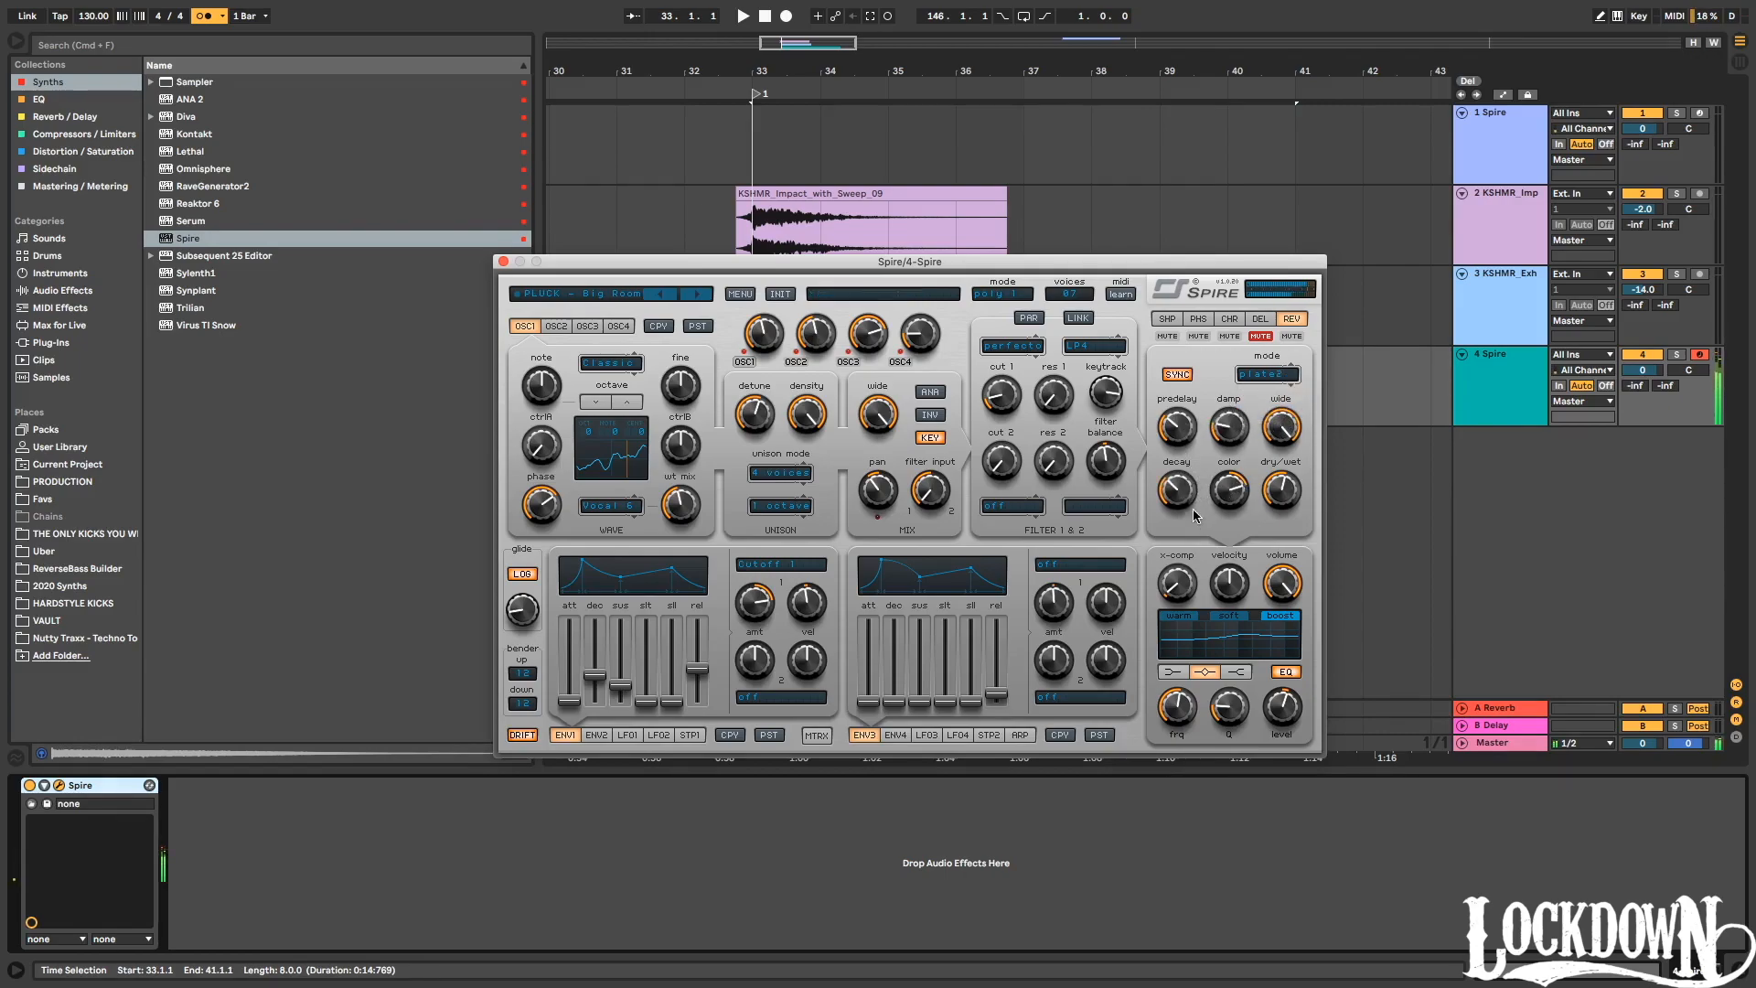
pyautogui.click(503, 263)
pyautogui.doubleClick(882, 358)
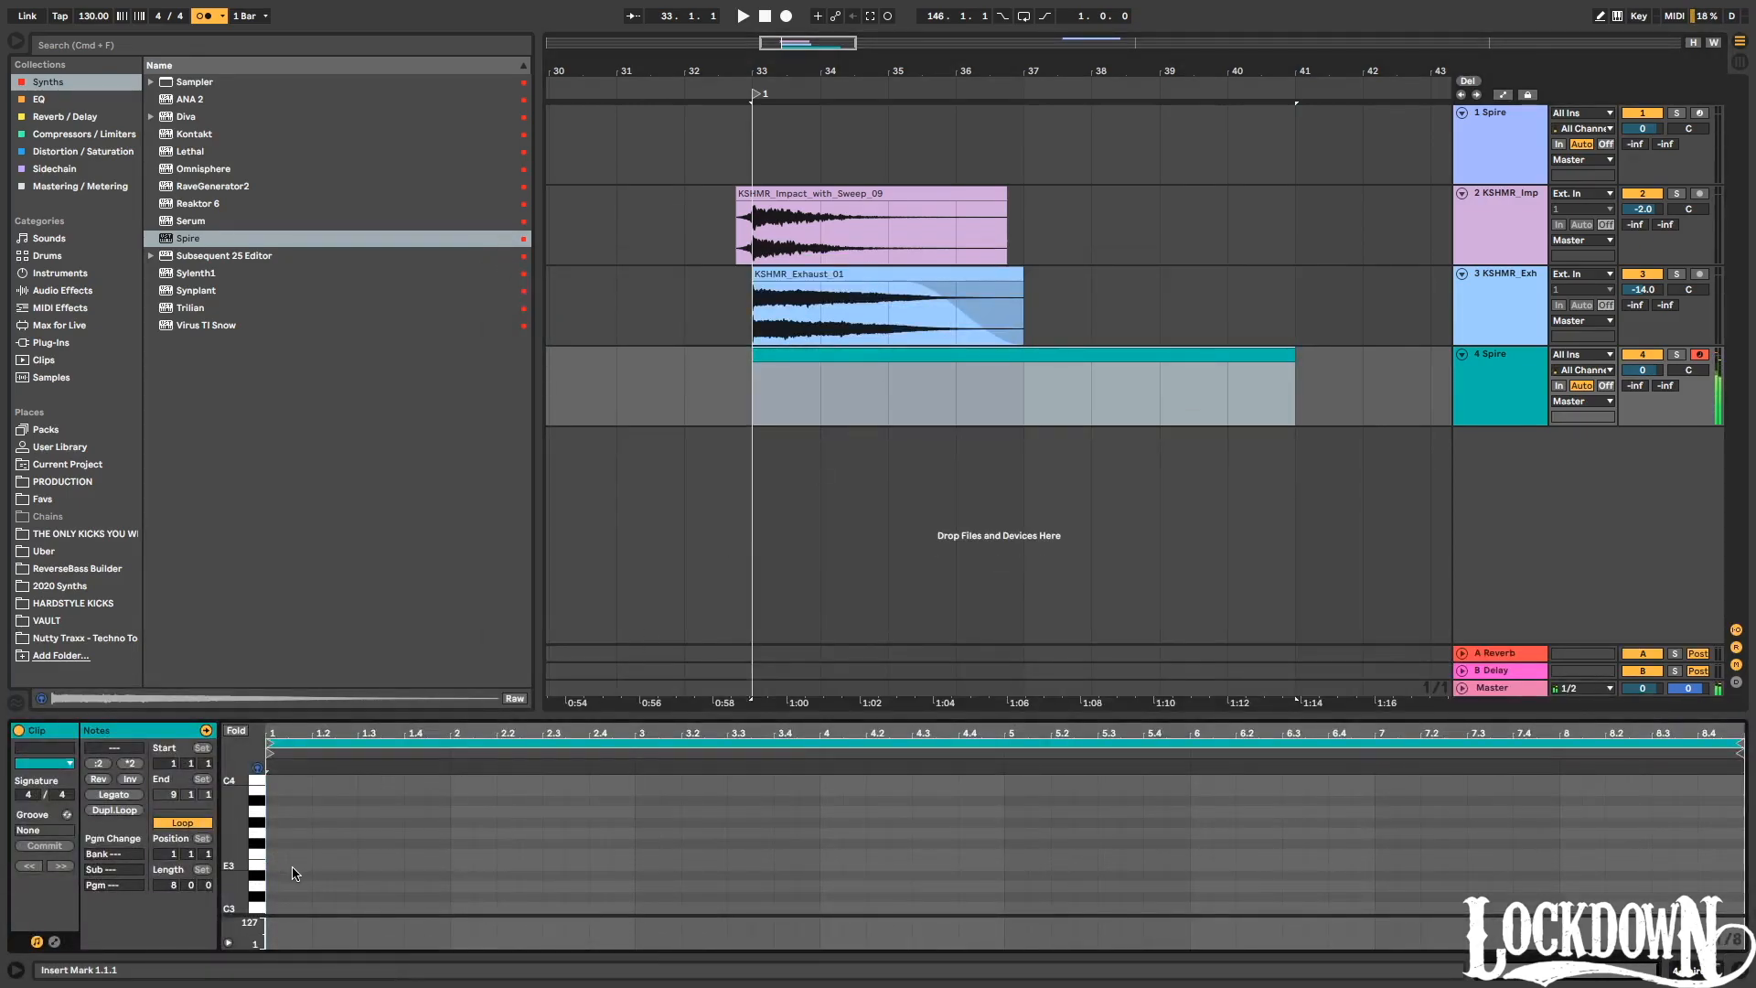
# Add a short E3 note at 1.2 in the pluck clip and repeat it every half bar through the first four bars.
pyautogui.doubleClick(319, 867)
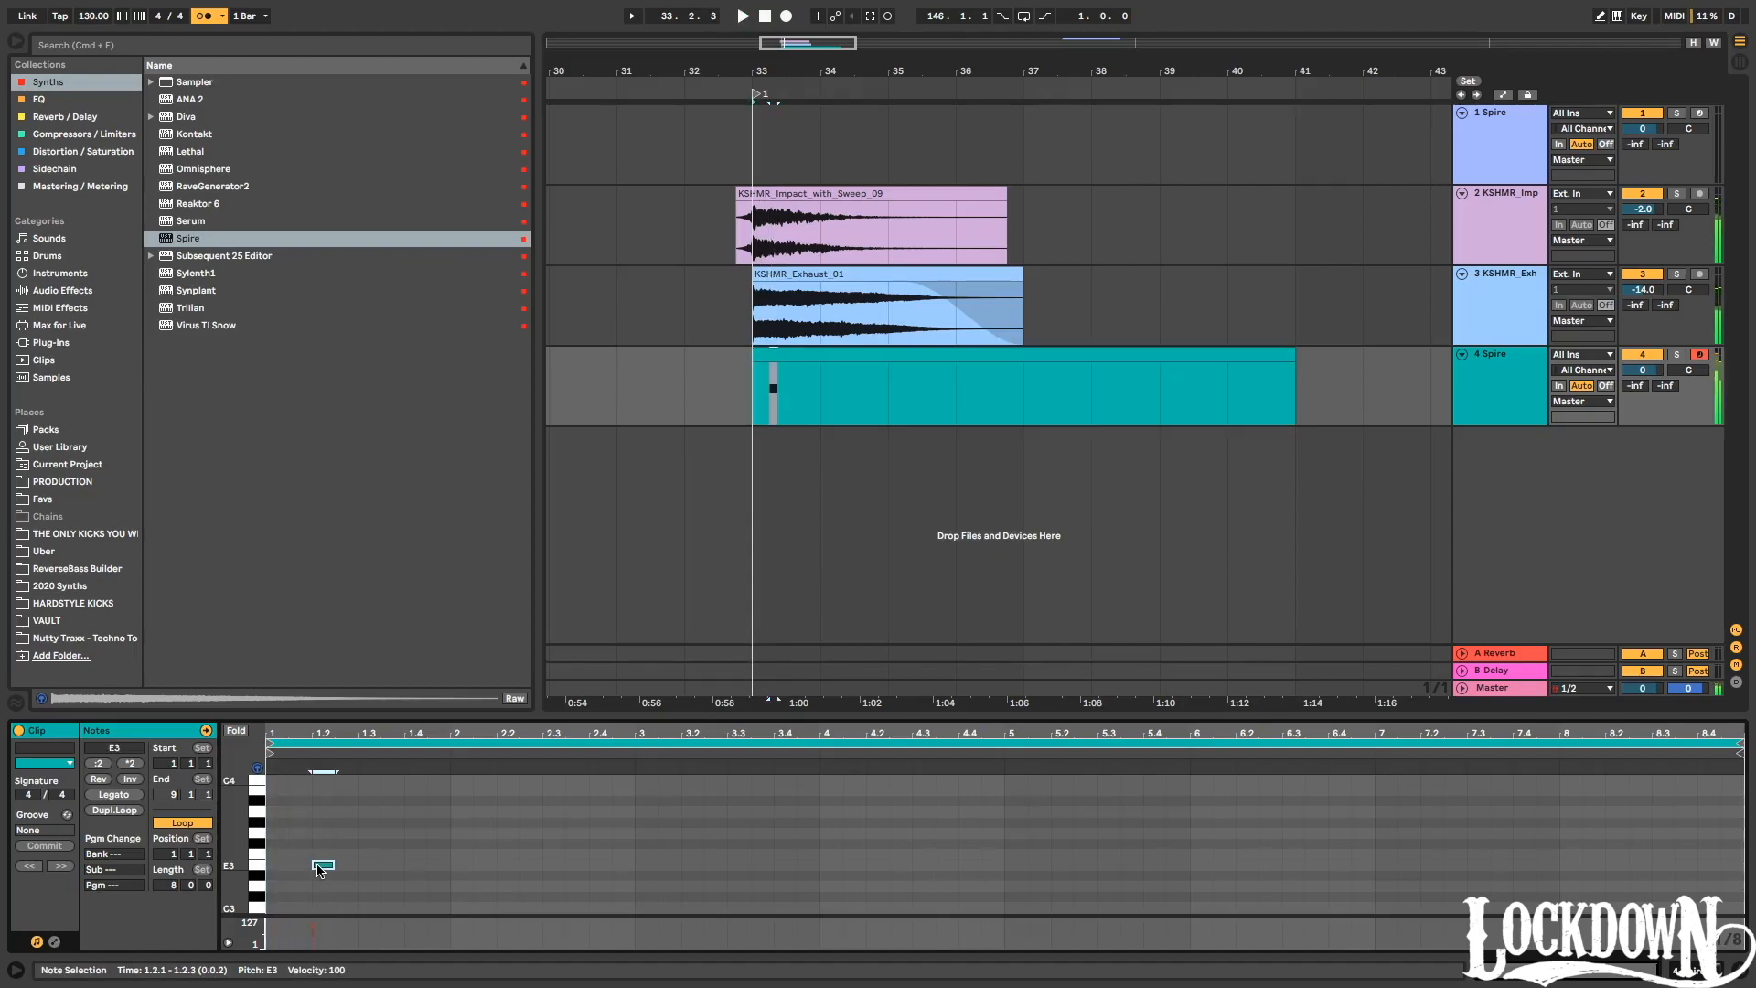
pyautogui.press('space')
pyautogui.moveTo(359, 864); pyautogui.dragTo(273, 866)
pyautogui.press('super+d')
pyautogui.press('super+d')
pyautogui.press('super+d')
pyautogui.press('super+d')
pyautogui.press('super+d')
pyautogui.press('super+d')
pyautogui.press('super+d')
pyautogui.press('space')
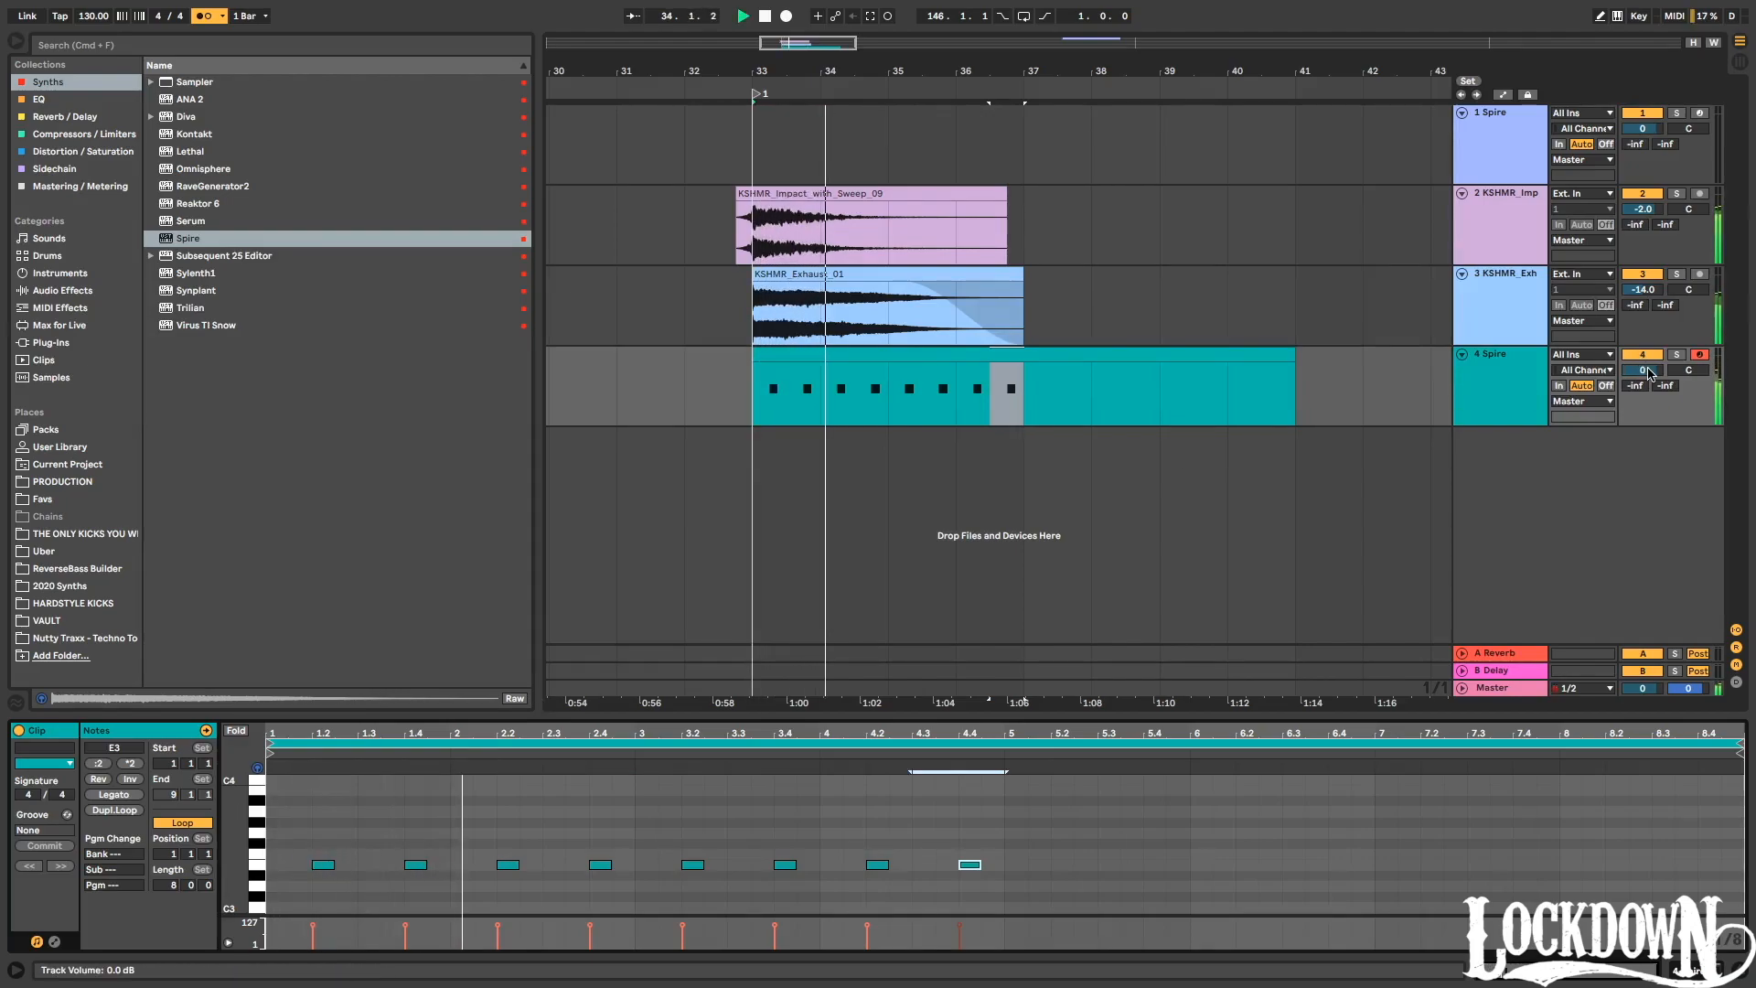
# Set the pluck track's volume to -2 dB and duplicate its first four bars of notes to fill bars 37 to 41.
pyautogui.hotkey('shift', 'Tab')
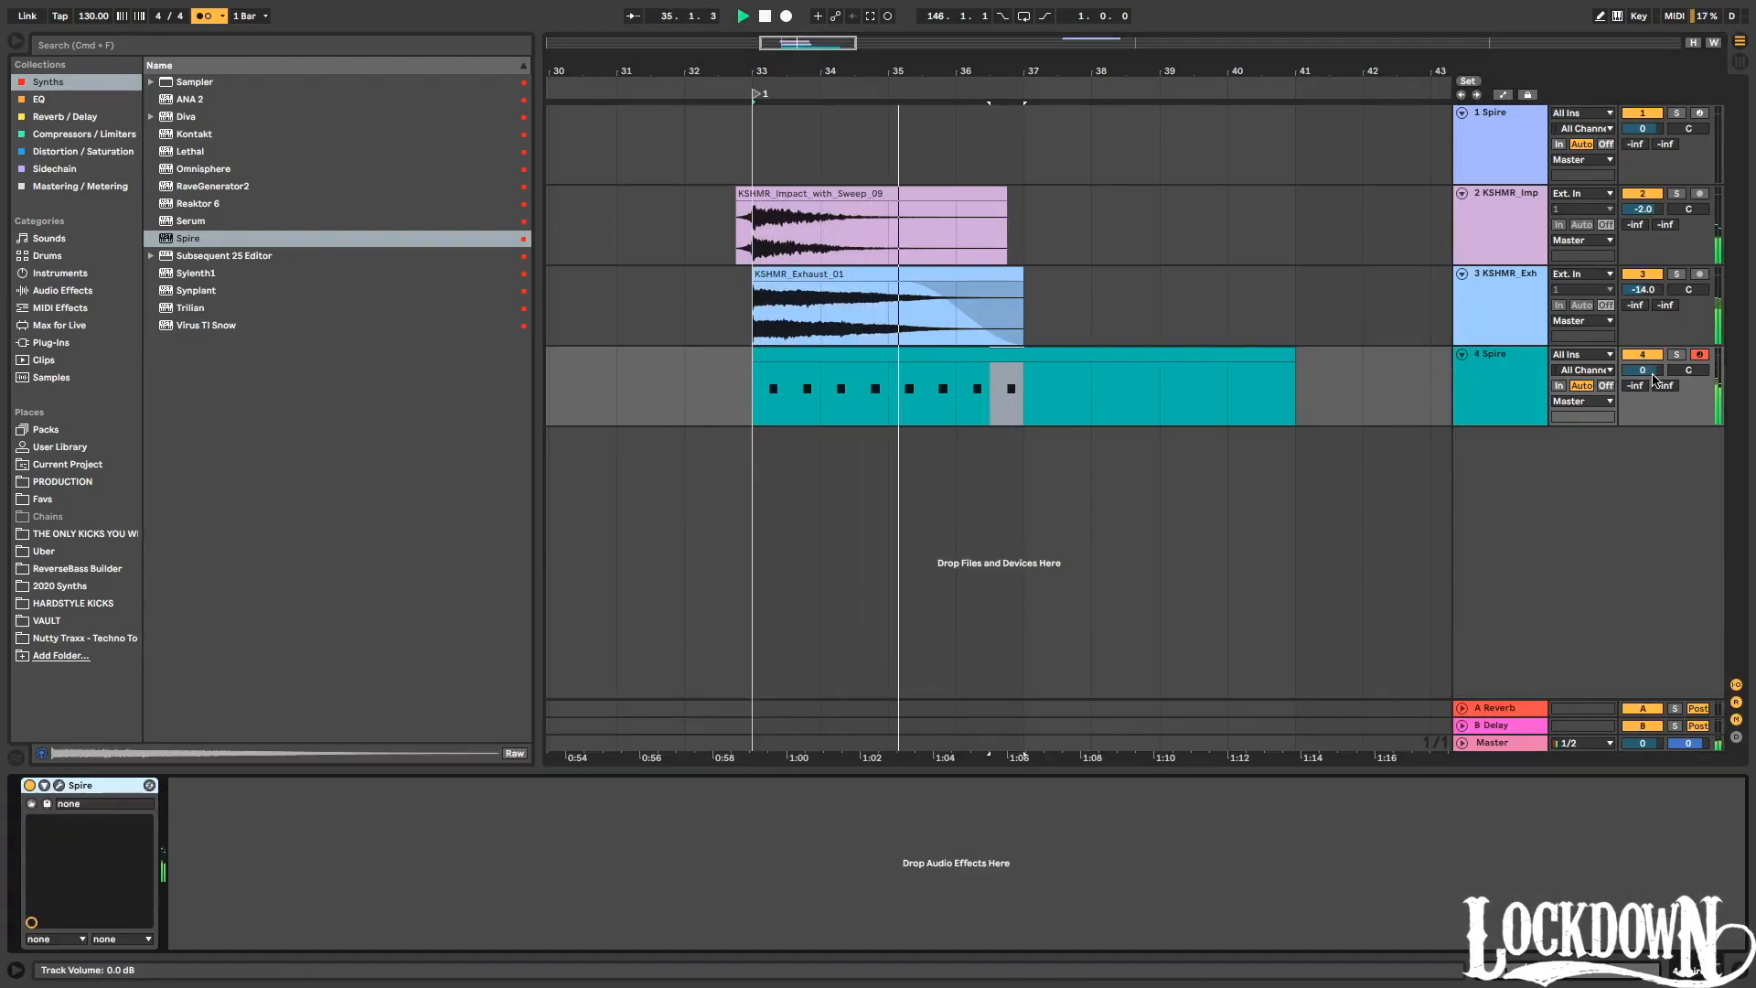
pyautogui.moveTo(1651, 375); pyautogui.dragTo(1652, 384)
pyautogui.moveTo(1031, 398); pyautogui.dragTo(765, 354)
pyautogui.press('super+d')
pyautogui.press('space')
# Add a MIDI track below the pluck track and paste the eight-bar melody clip from the first Spire track onto it at bar 37.
pyautogui.click(1513, 368)
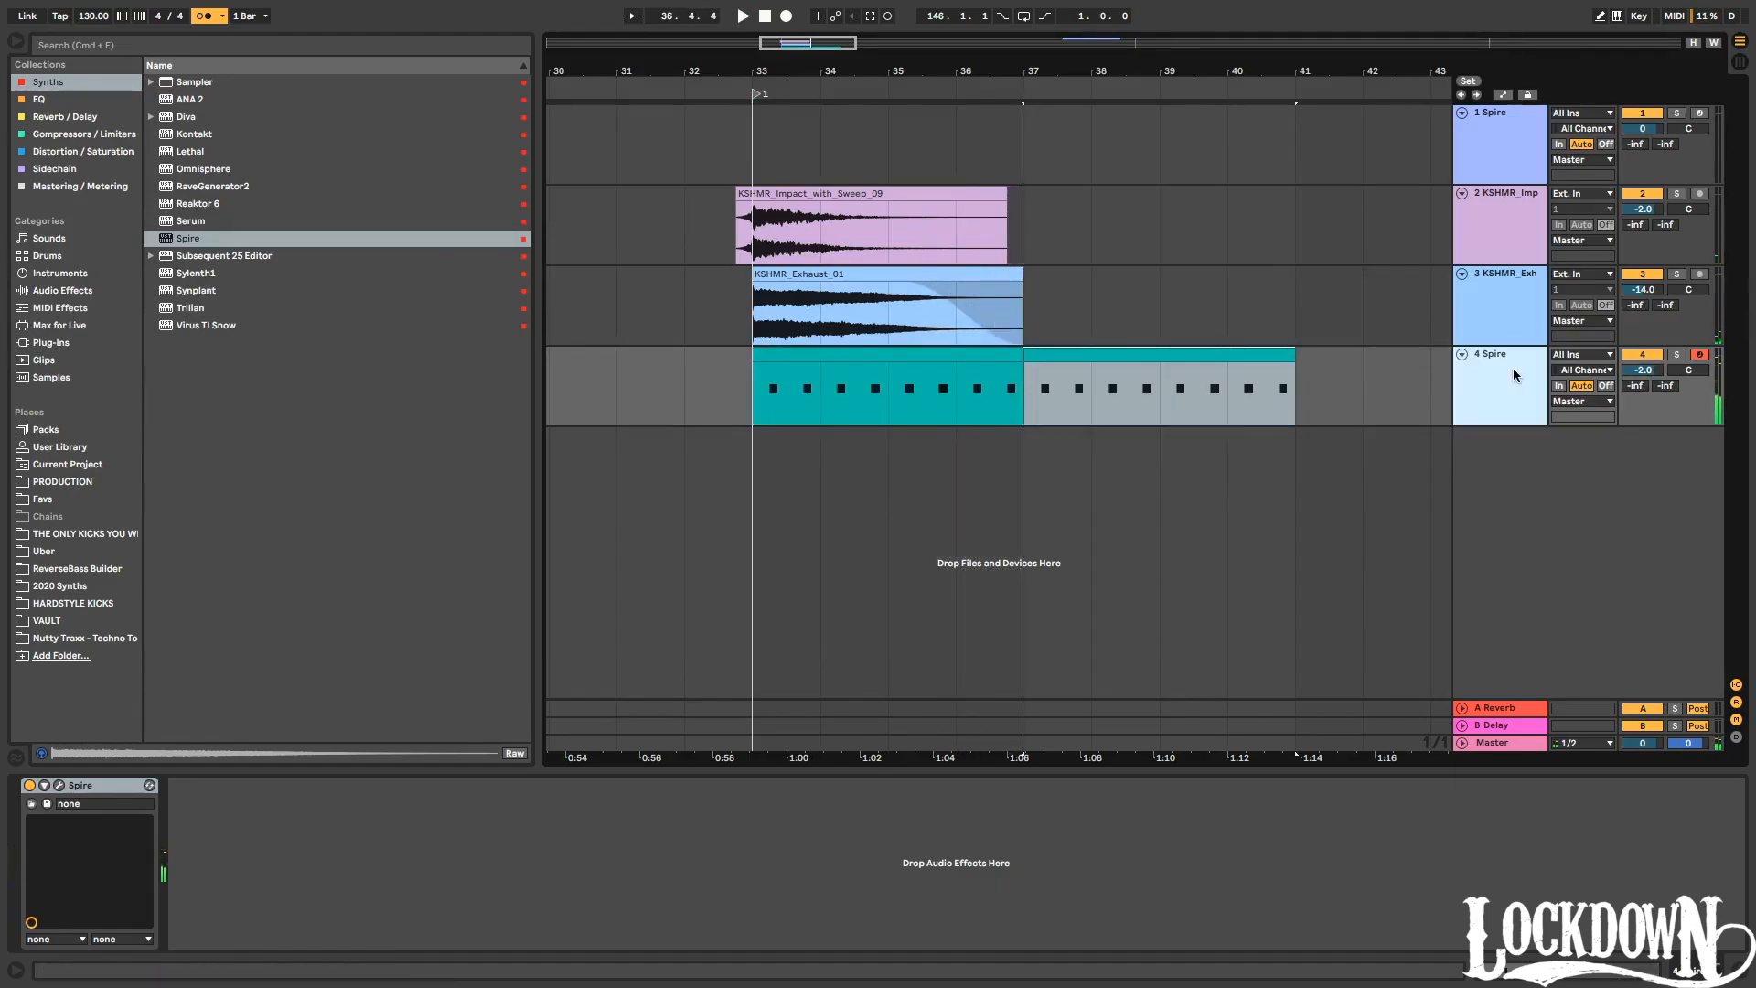
pyautogui.press('super+shift+t')
pyautogui.moveTo(1181, 77); pyautogui.dragTo(780, 77)
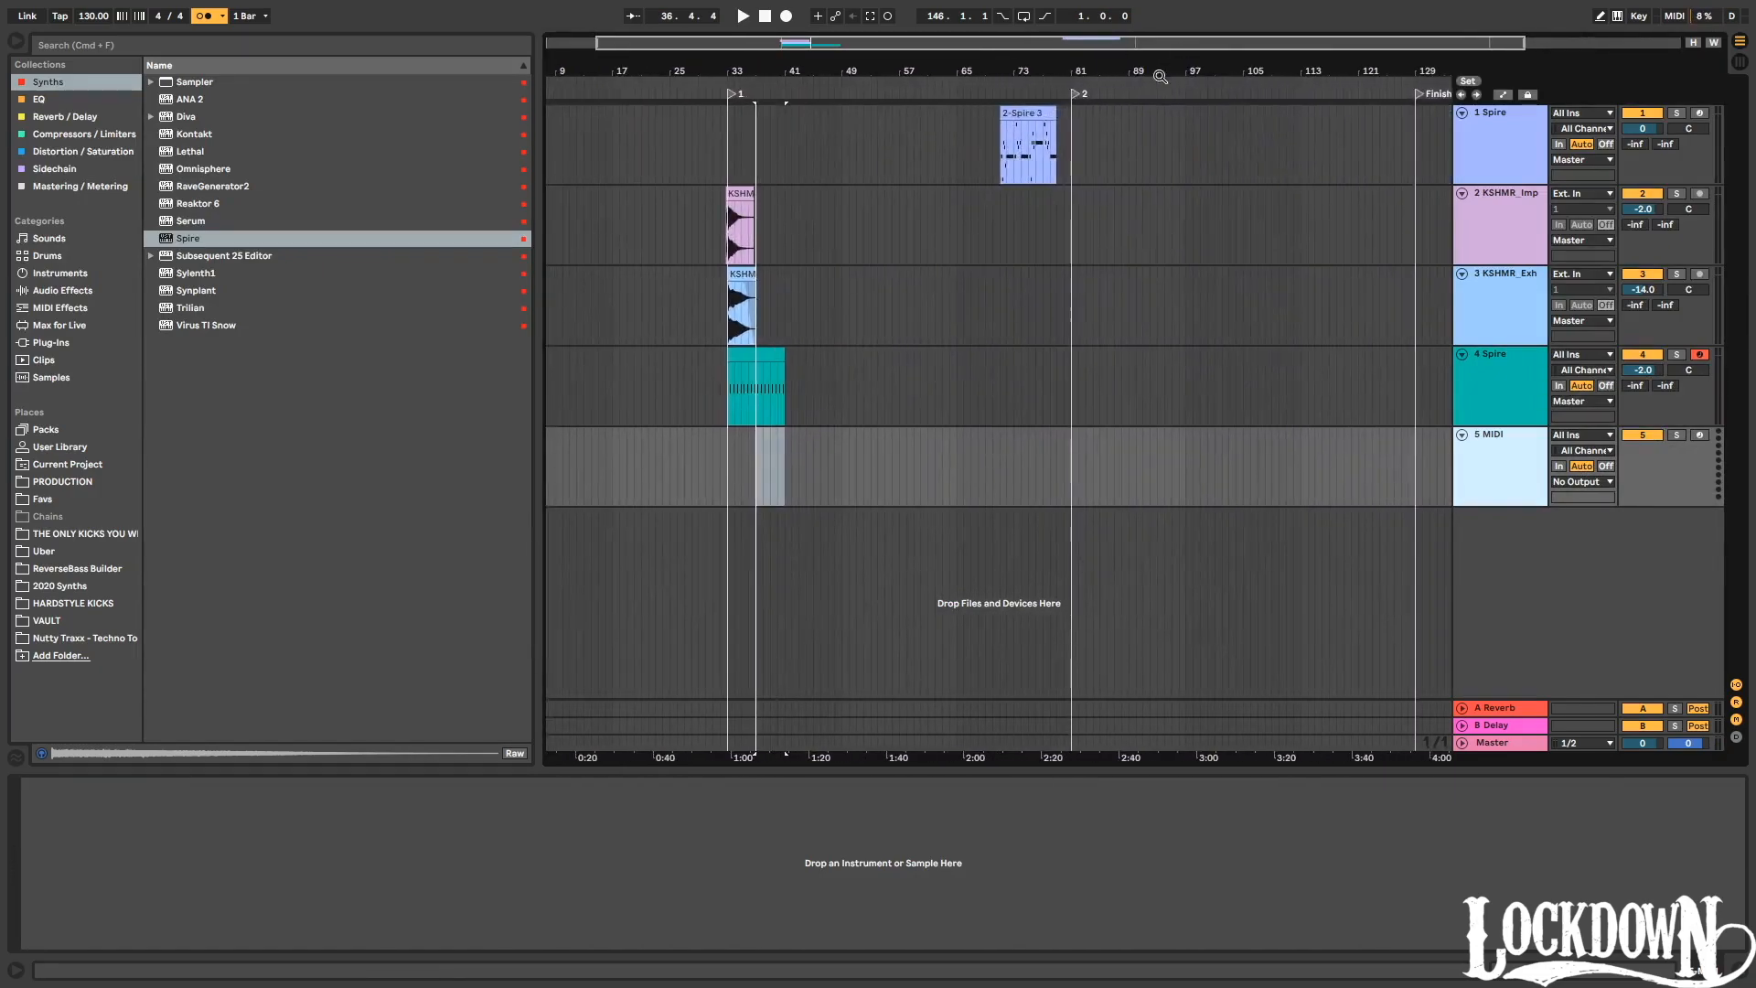
pyautogui.click(1034, 108)
pyautogui.moveTo(768, 69); pyautogui.dragTo(892, 494)
pyautogui.click(841, 477)
pyautogui.press('super+v')
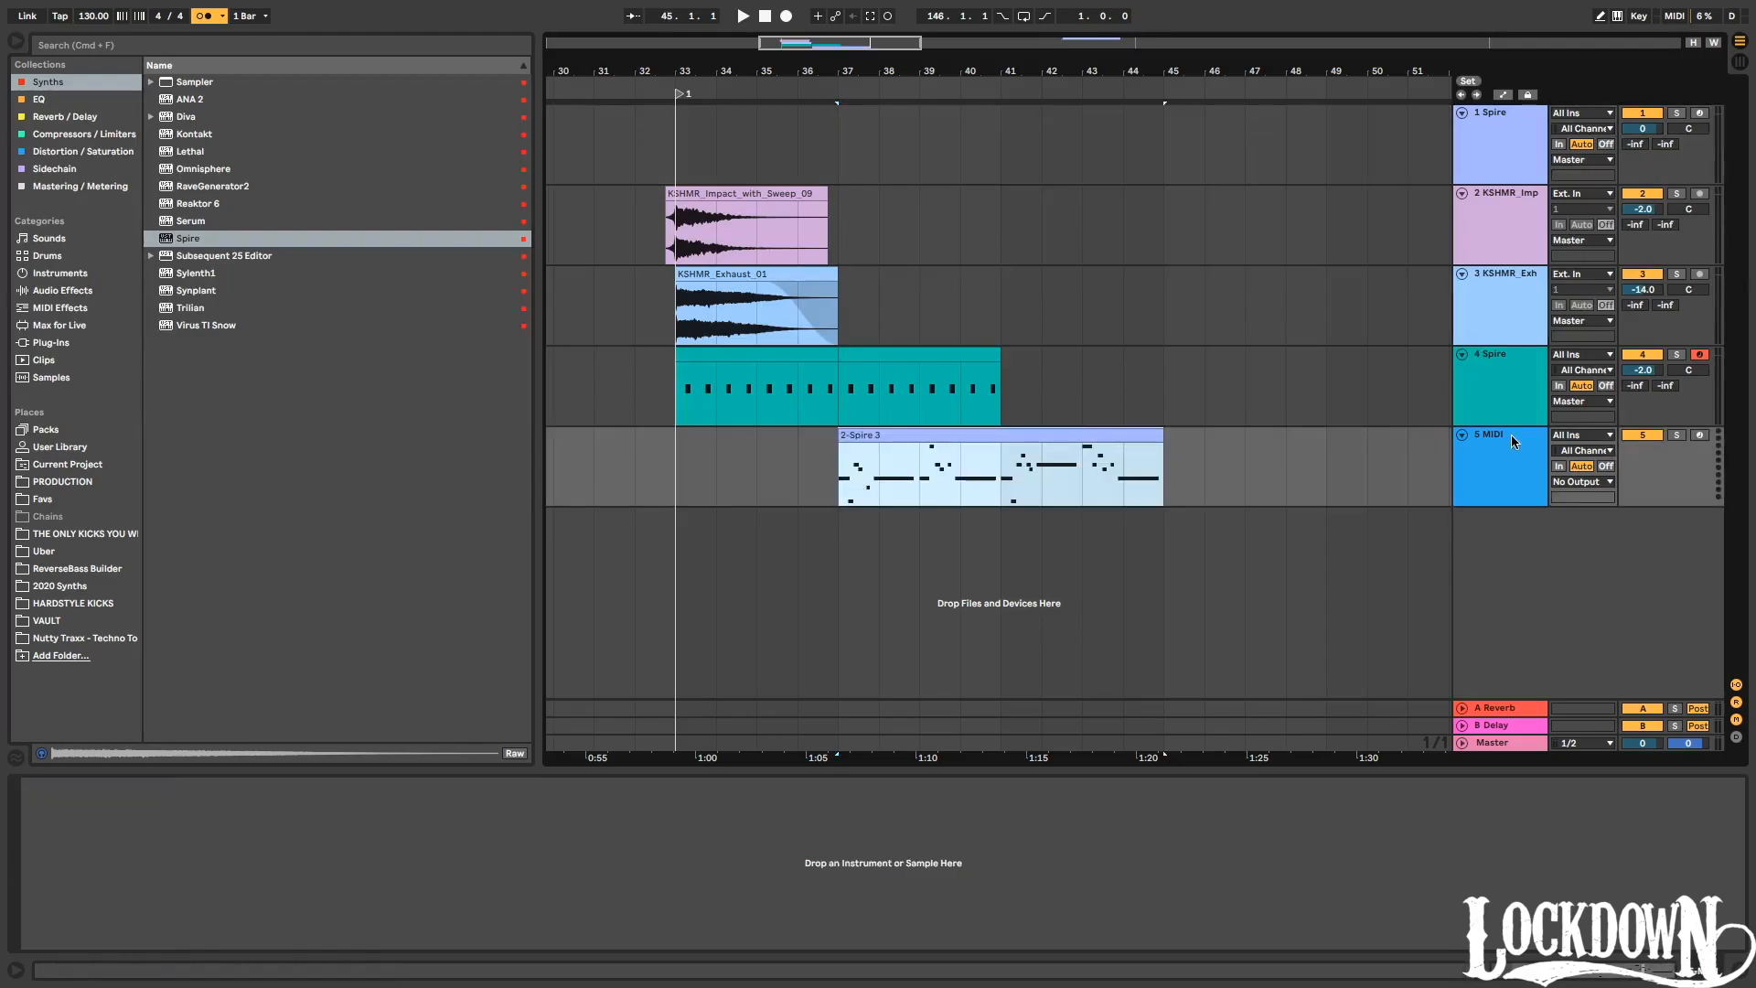
# Find Kontakt among the synths and load it onto the new melody track.
pyautogui.click(1511, 441)
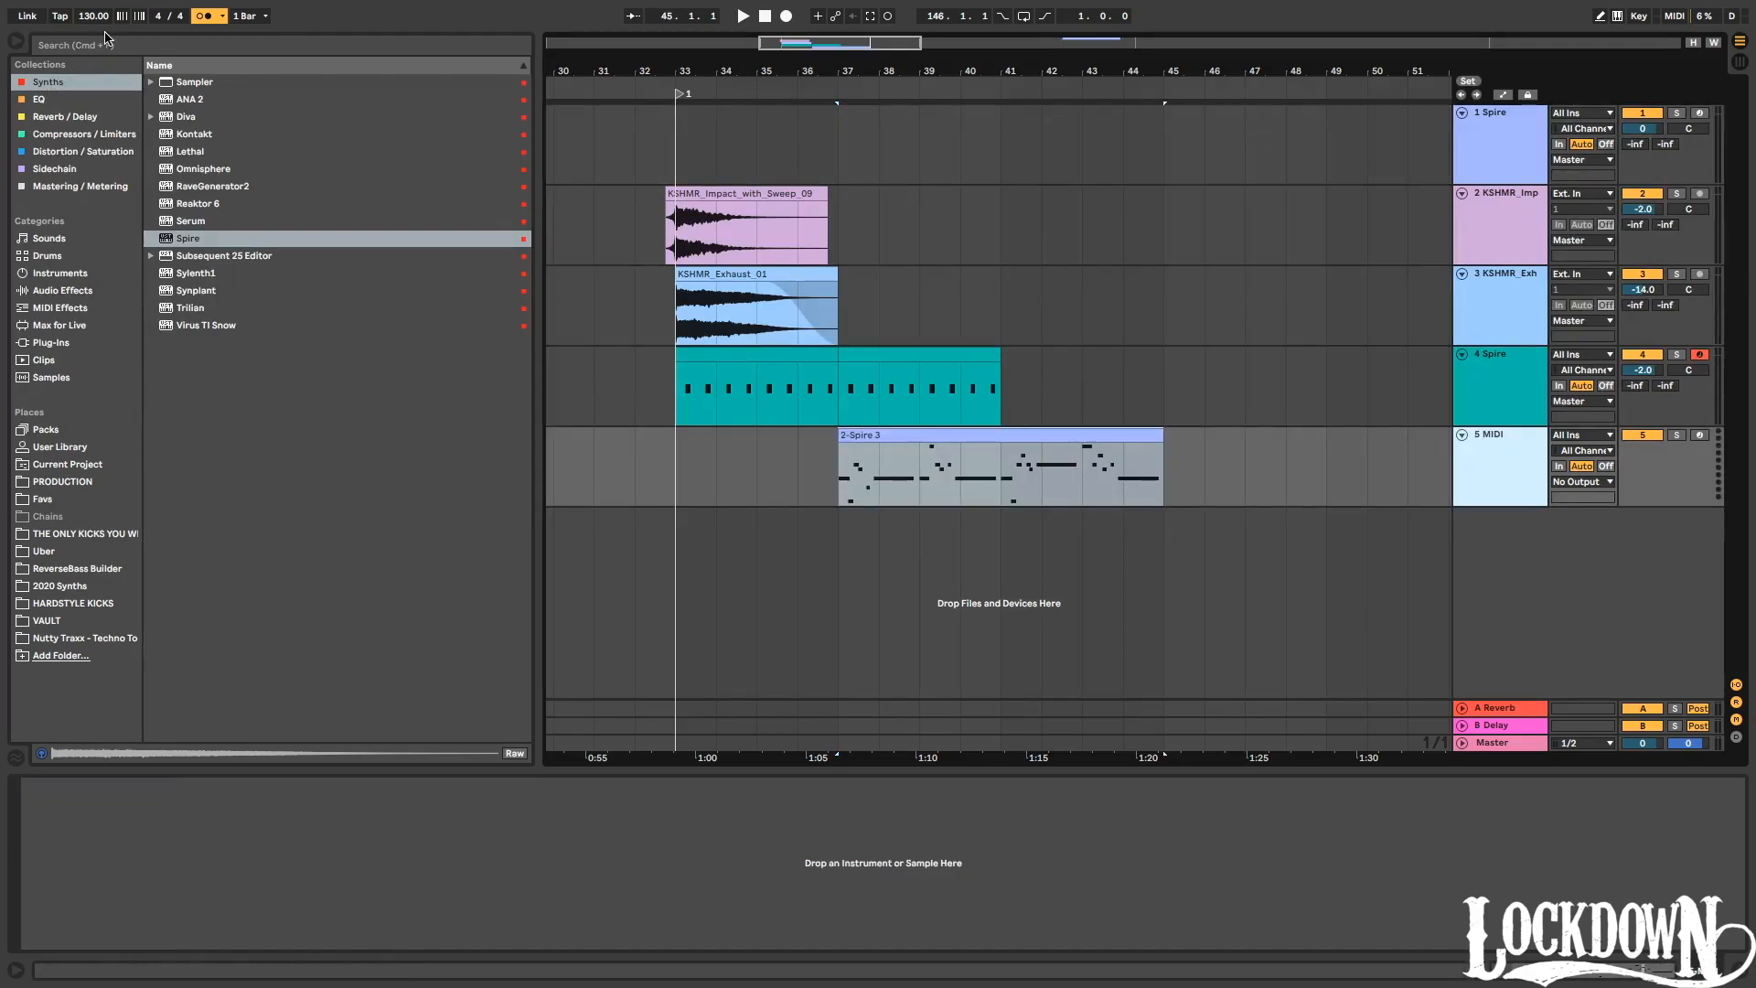
pyautogui.click(100, 46)
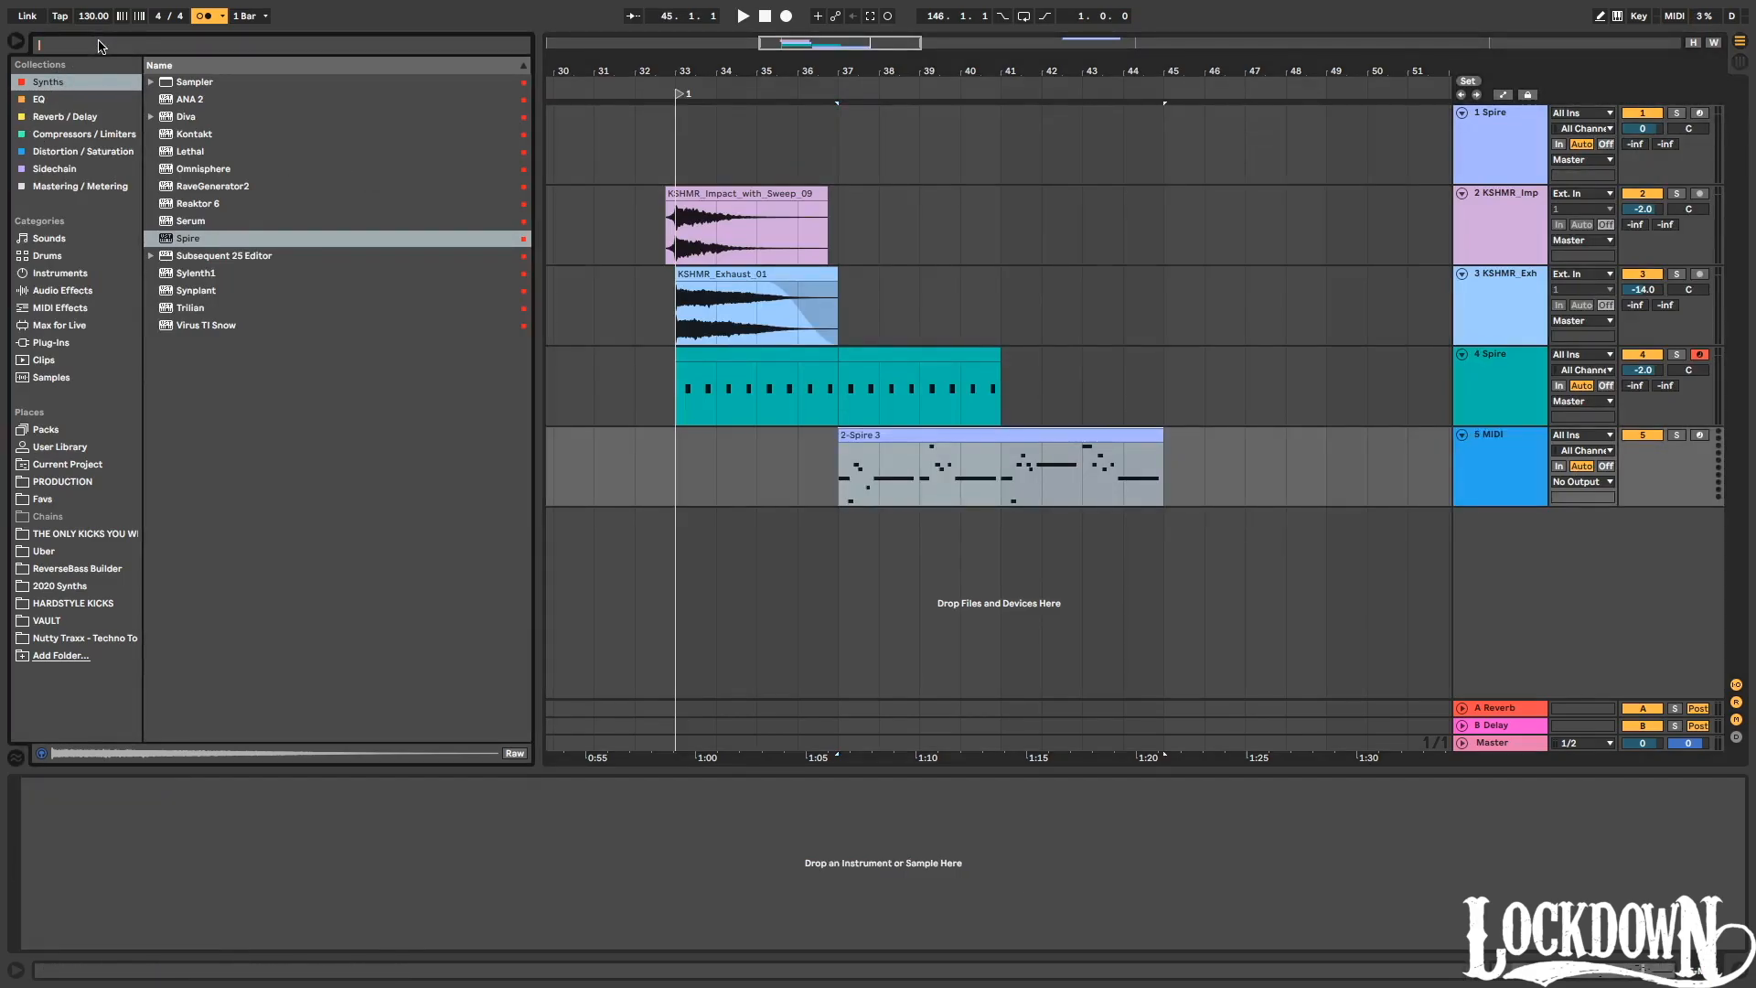
pyautogui.write('kon')
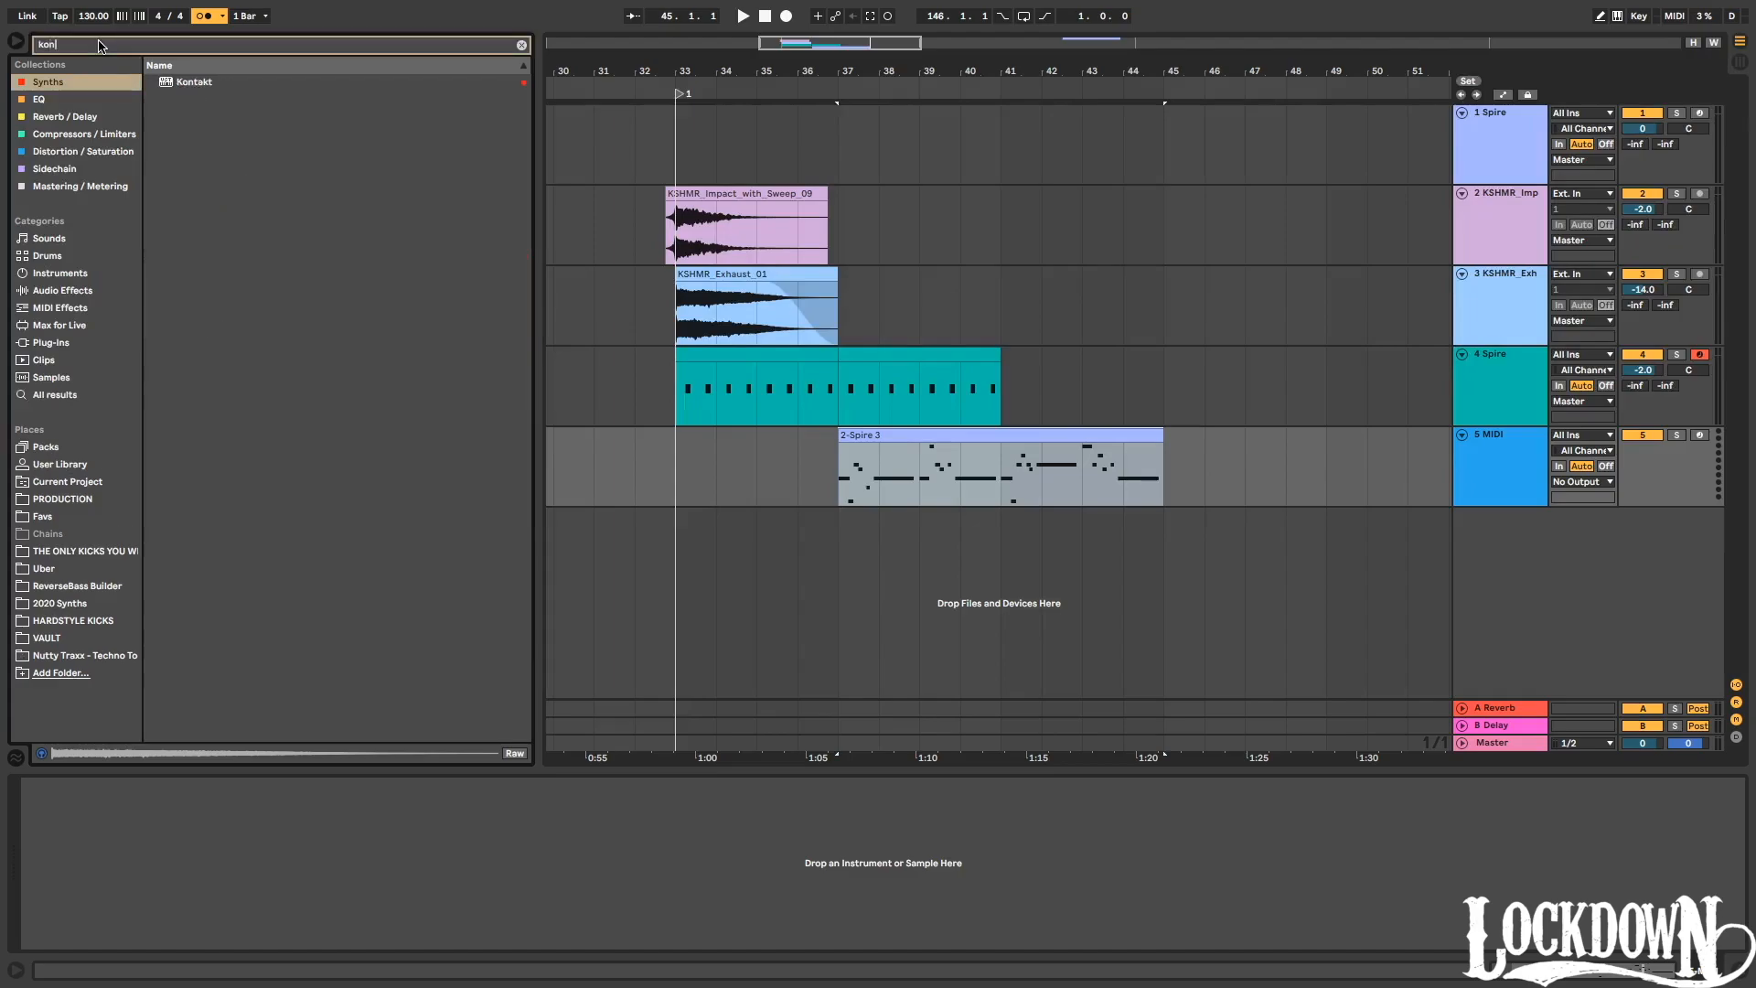
pyautogui.click(194, 86)
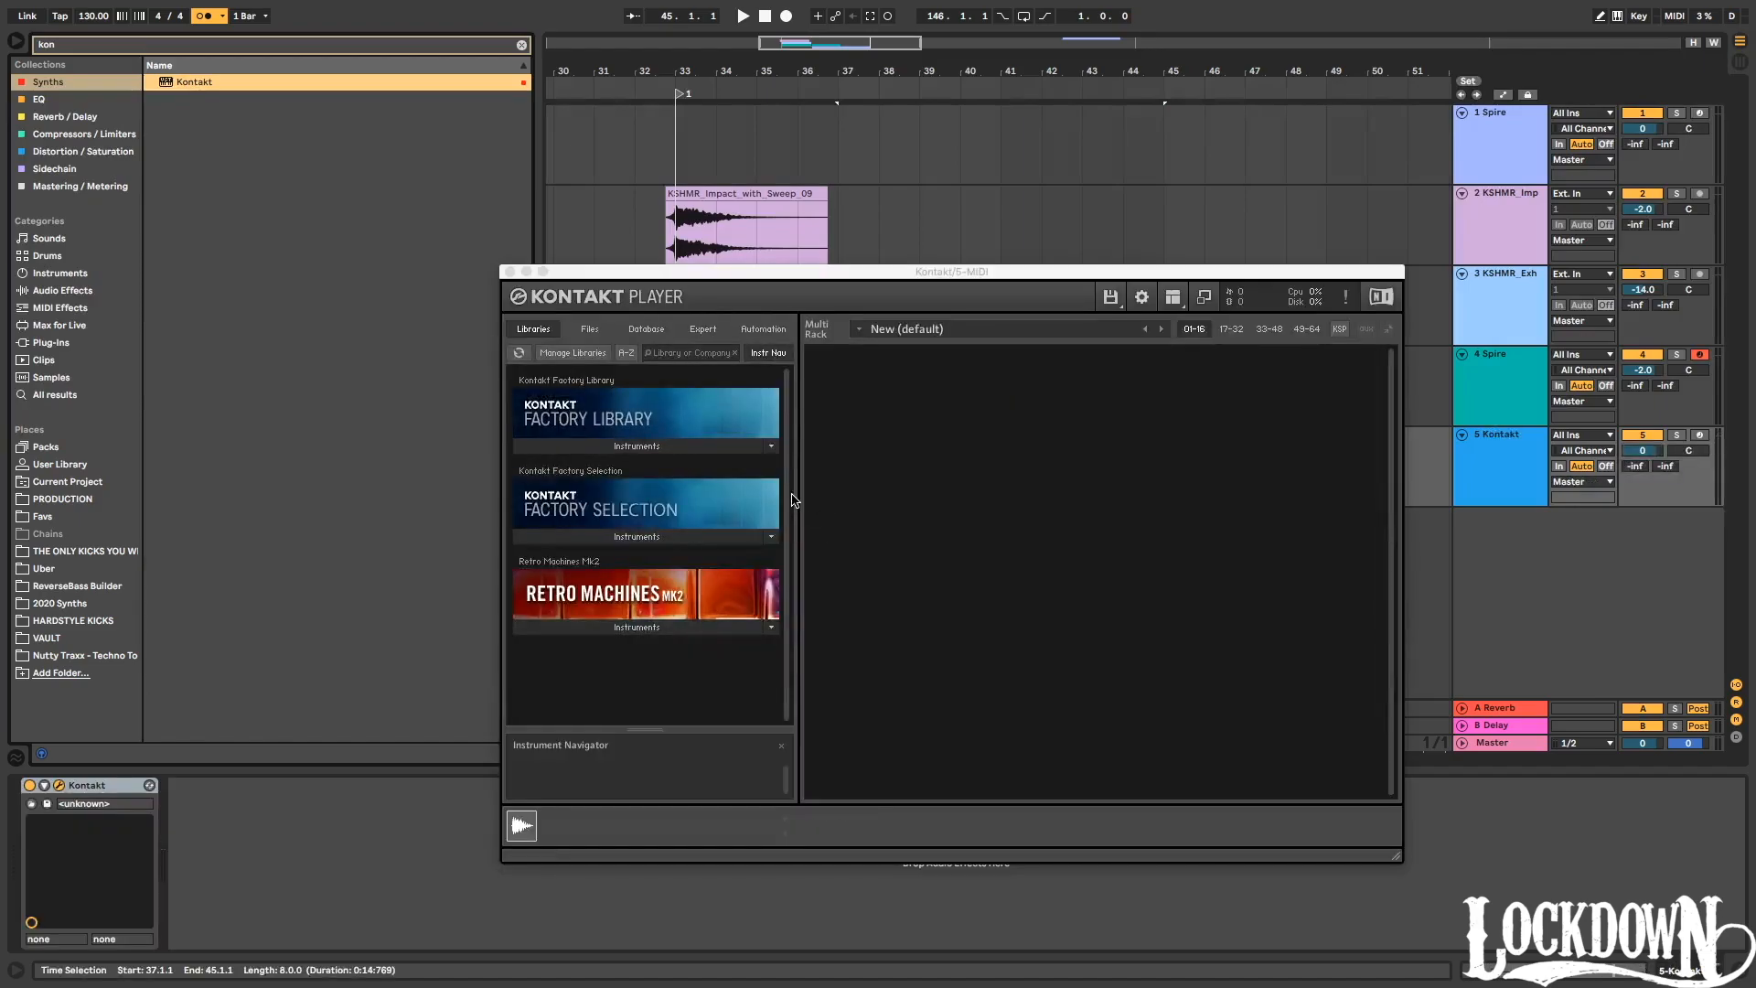
# Load the Nylon Guitar from the Kontakt Factory Library's Guitar folder and play the melody from bar 37.
pyautogui.click(700, 446)
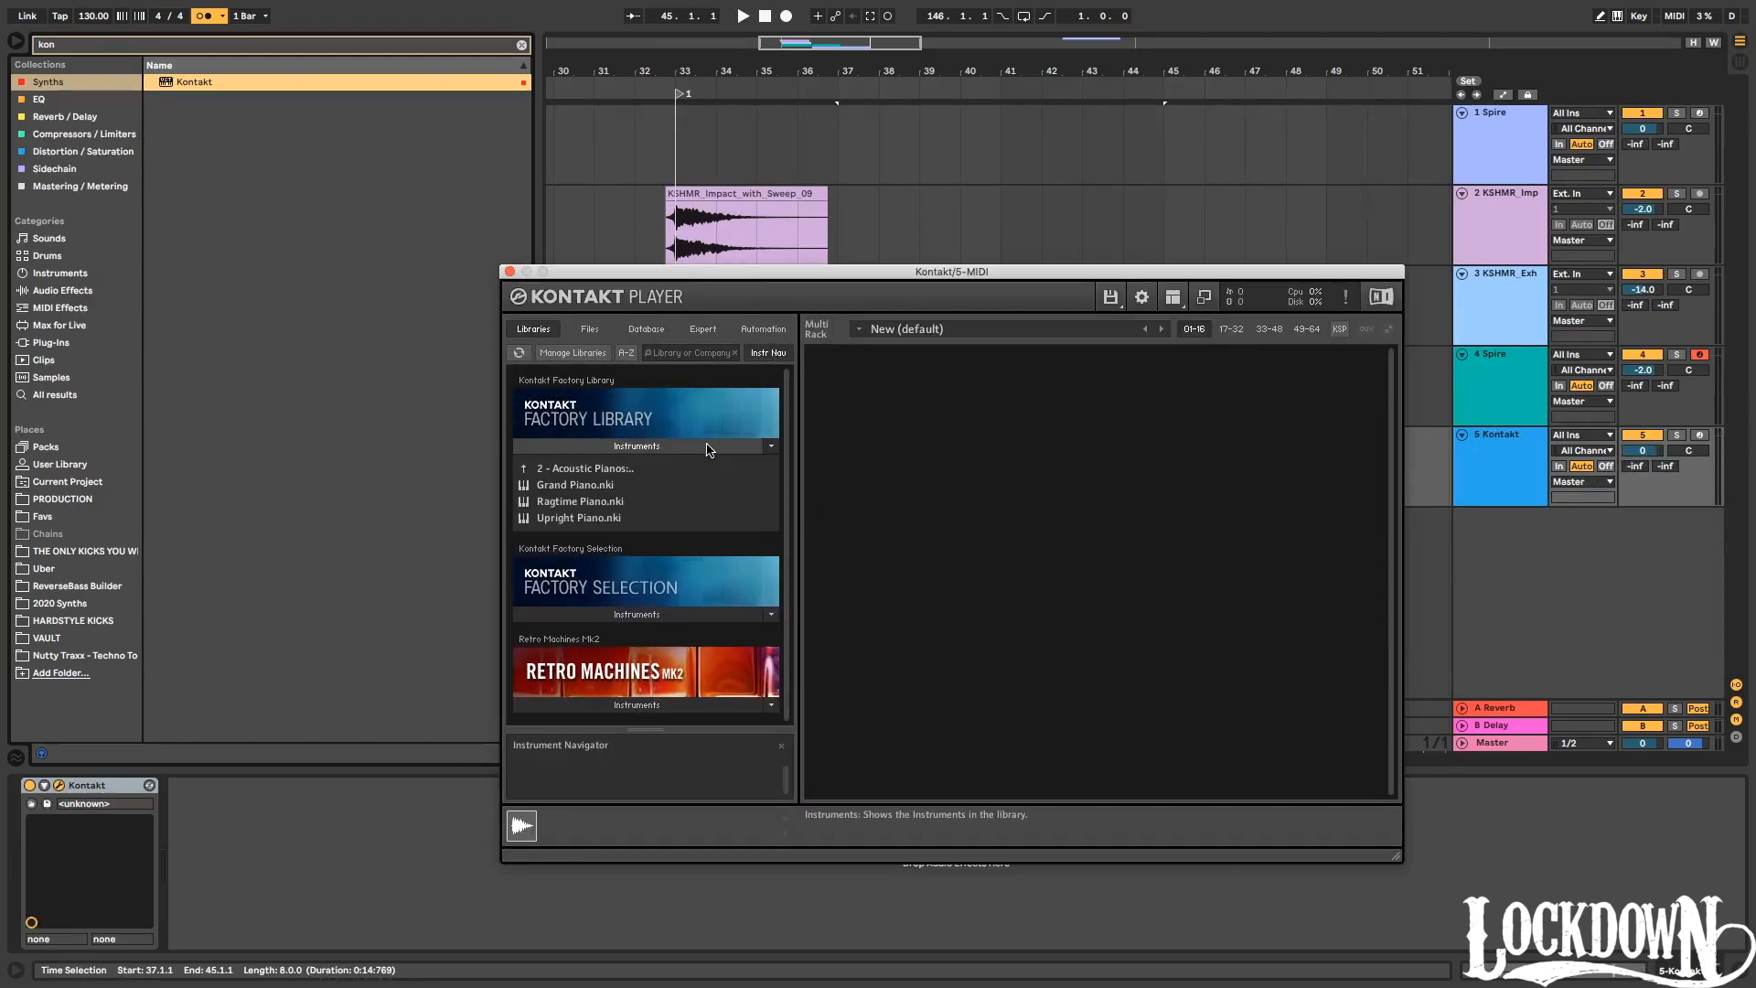
pyautogui.click(590, 470)
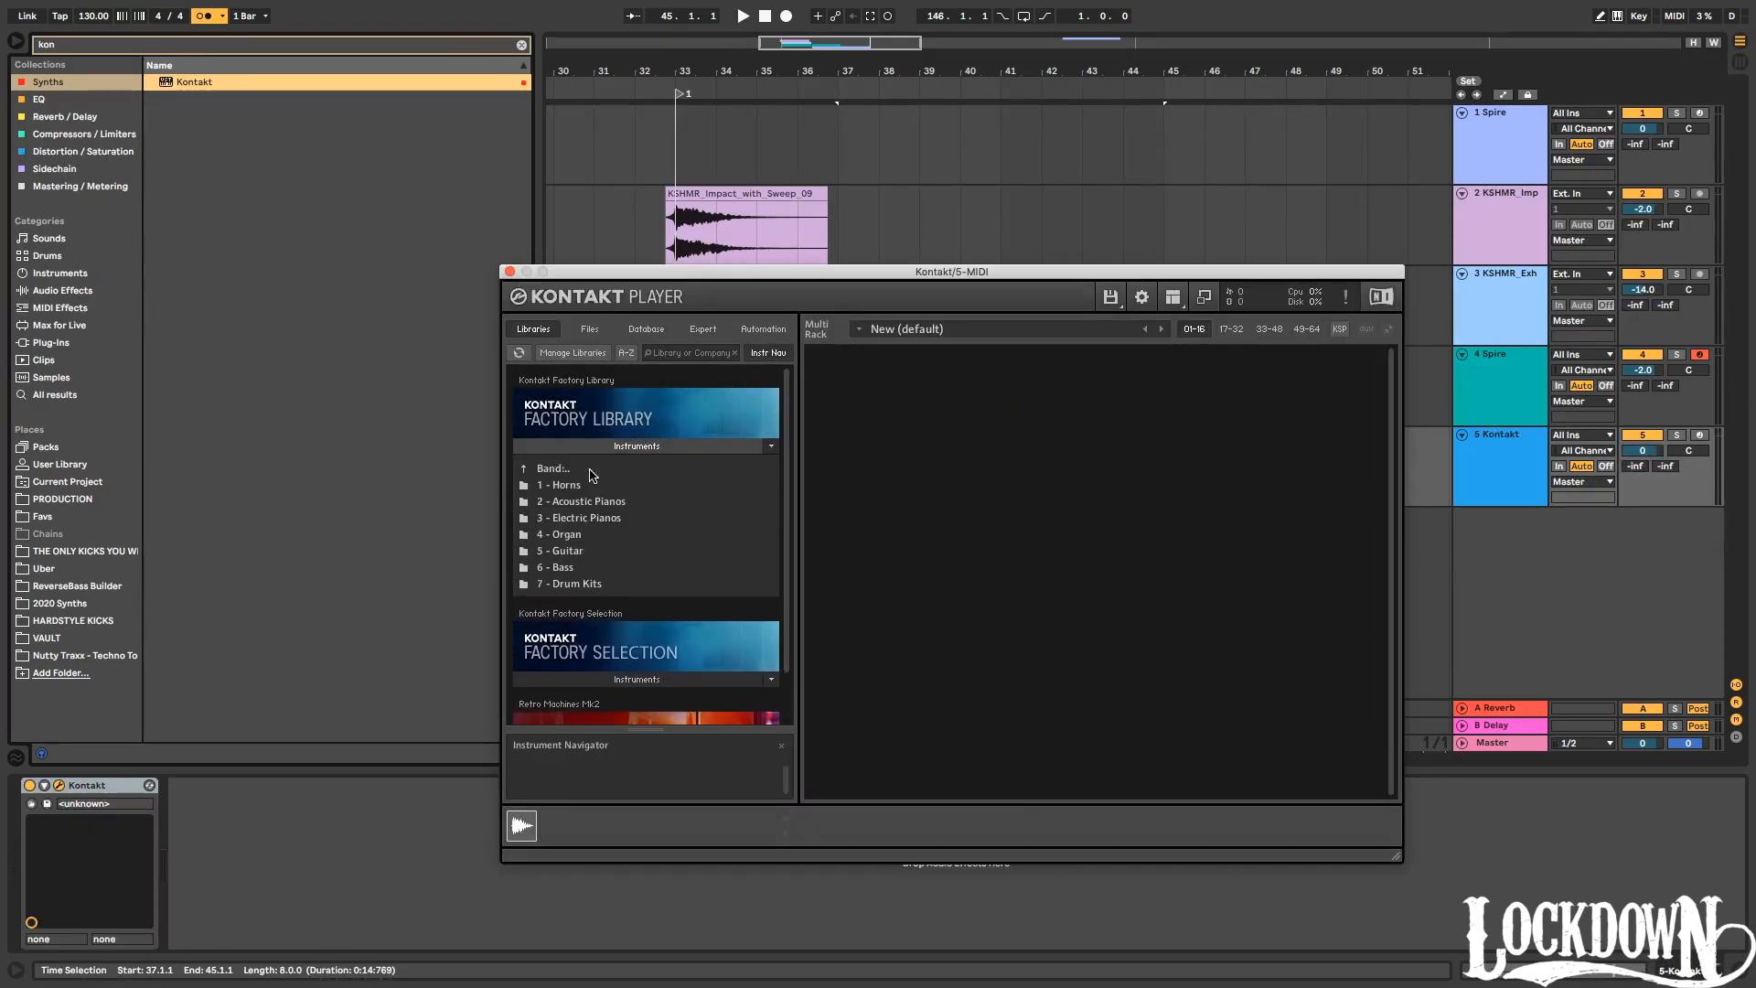
pyautogui.doubleClick(561, 551)
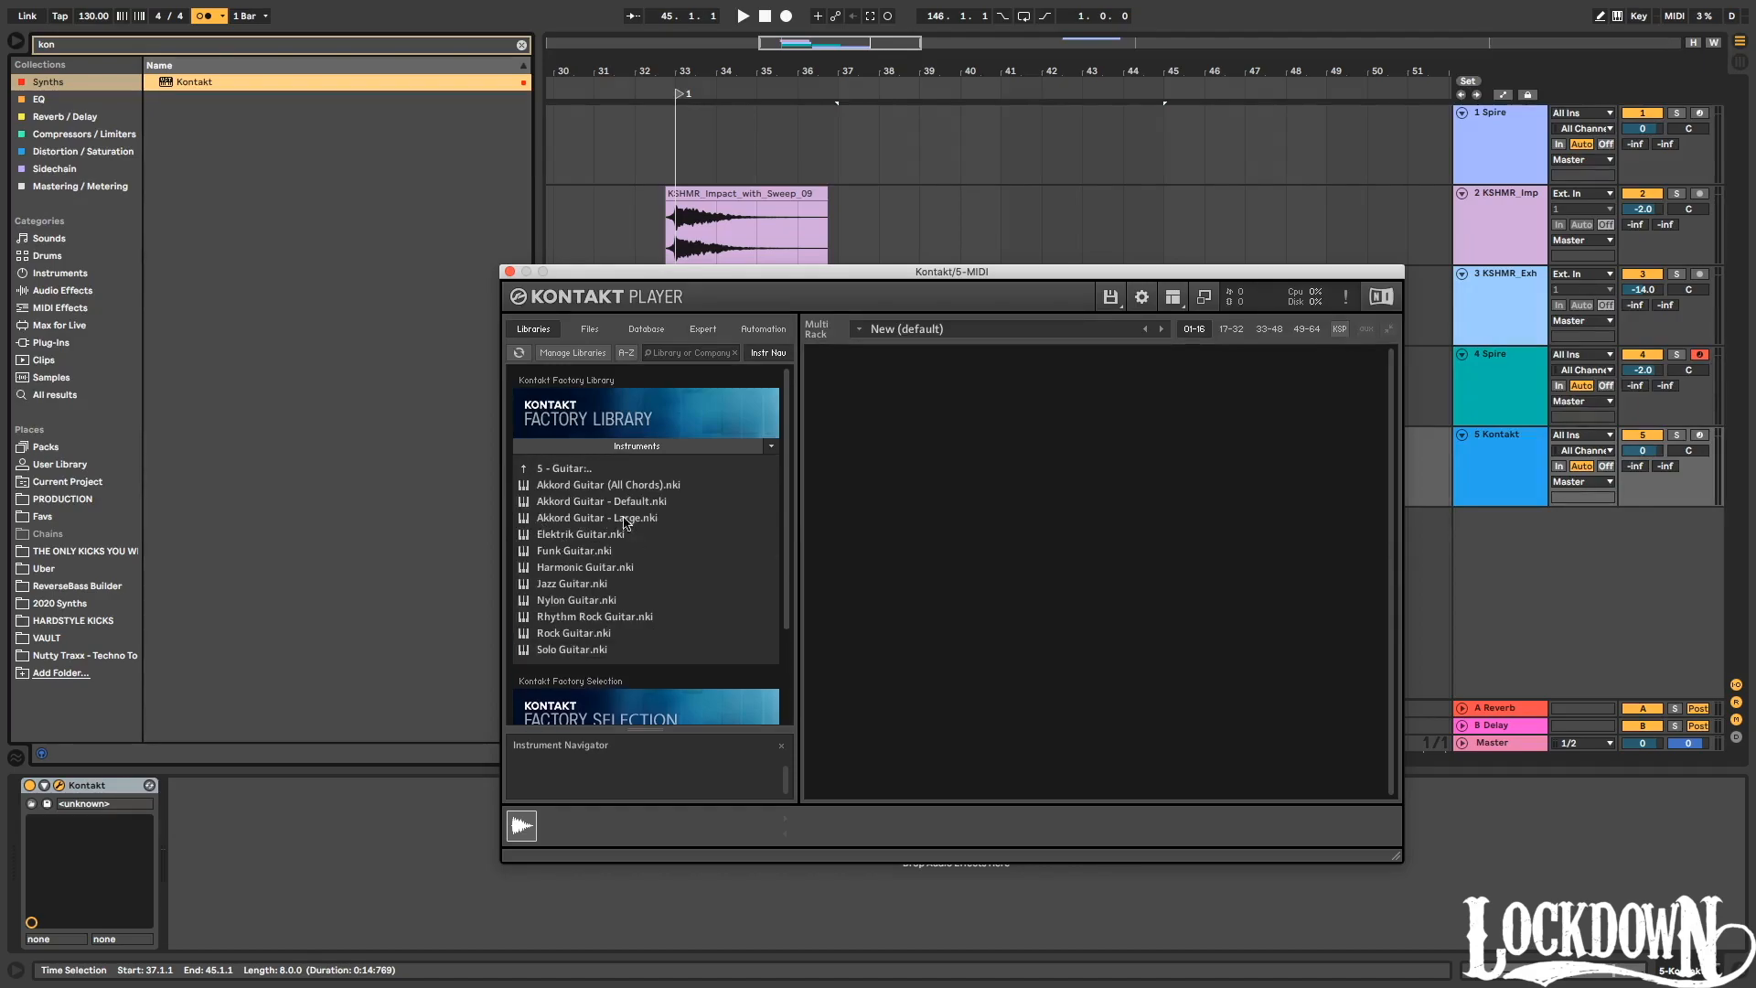
pyautogui.doubleClick(580, 600)
pyautogui.click(509, 272)
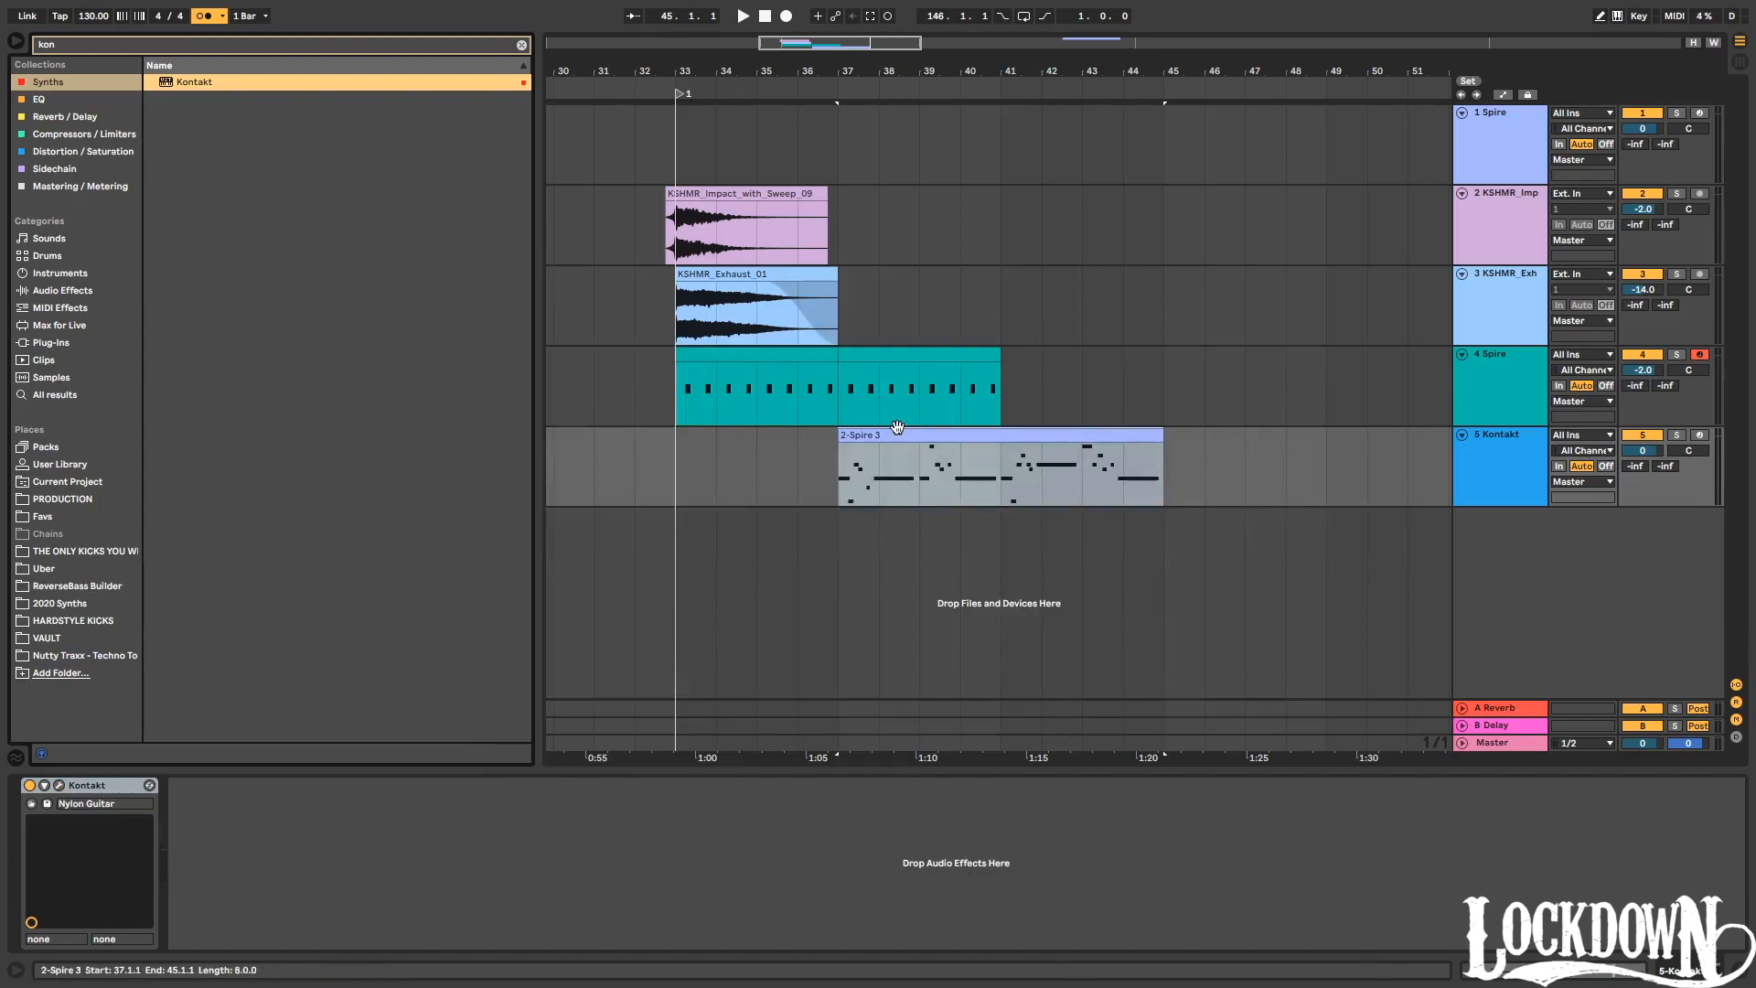
pyautogui.click(840, 485)
pyautogui.press('space')
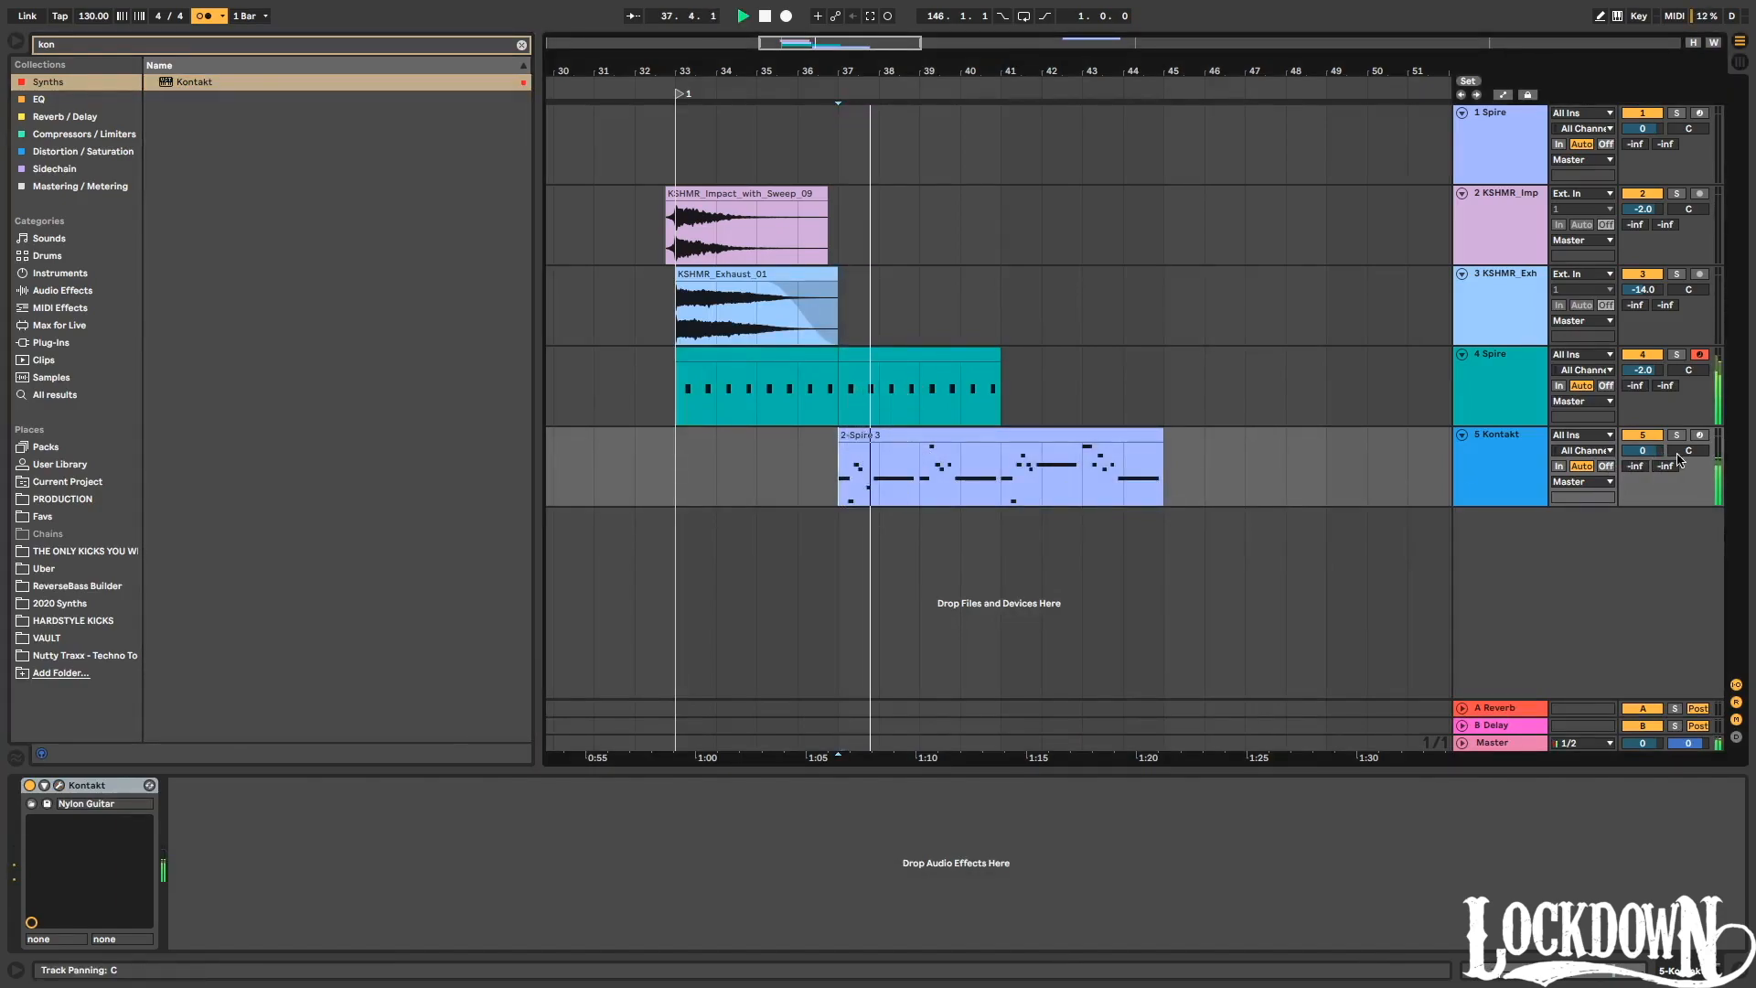
# Add an Auto Filter audio effect after Spire on the pluck track.
pyautogui.click(1437, 352)
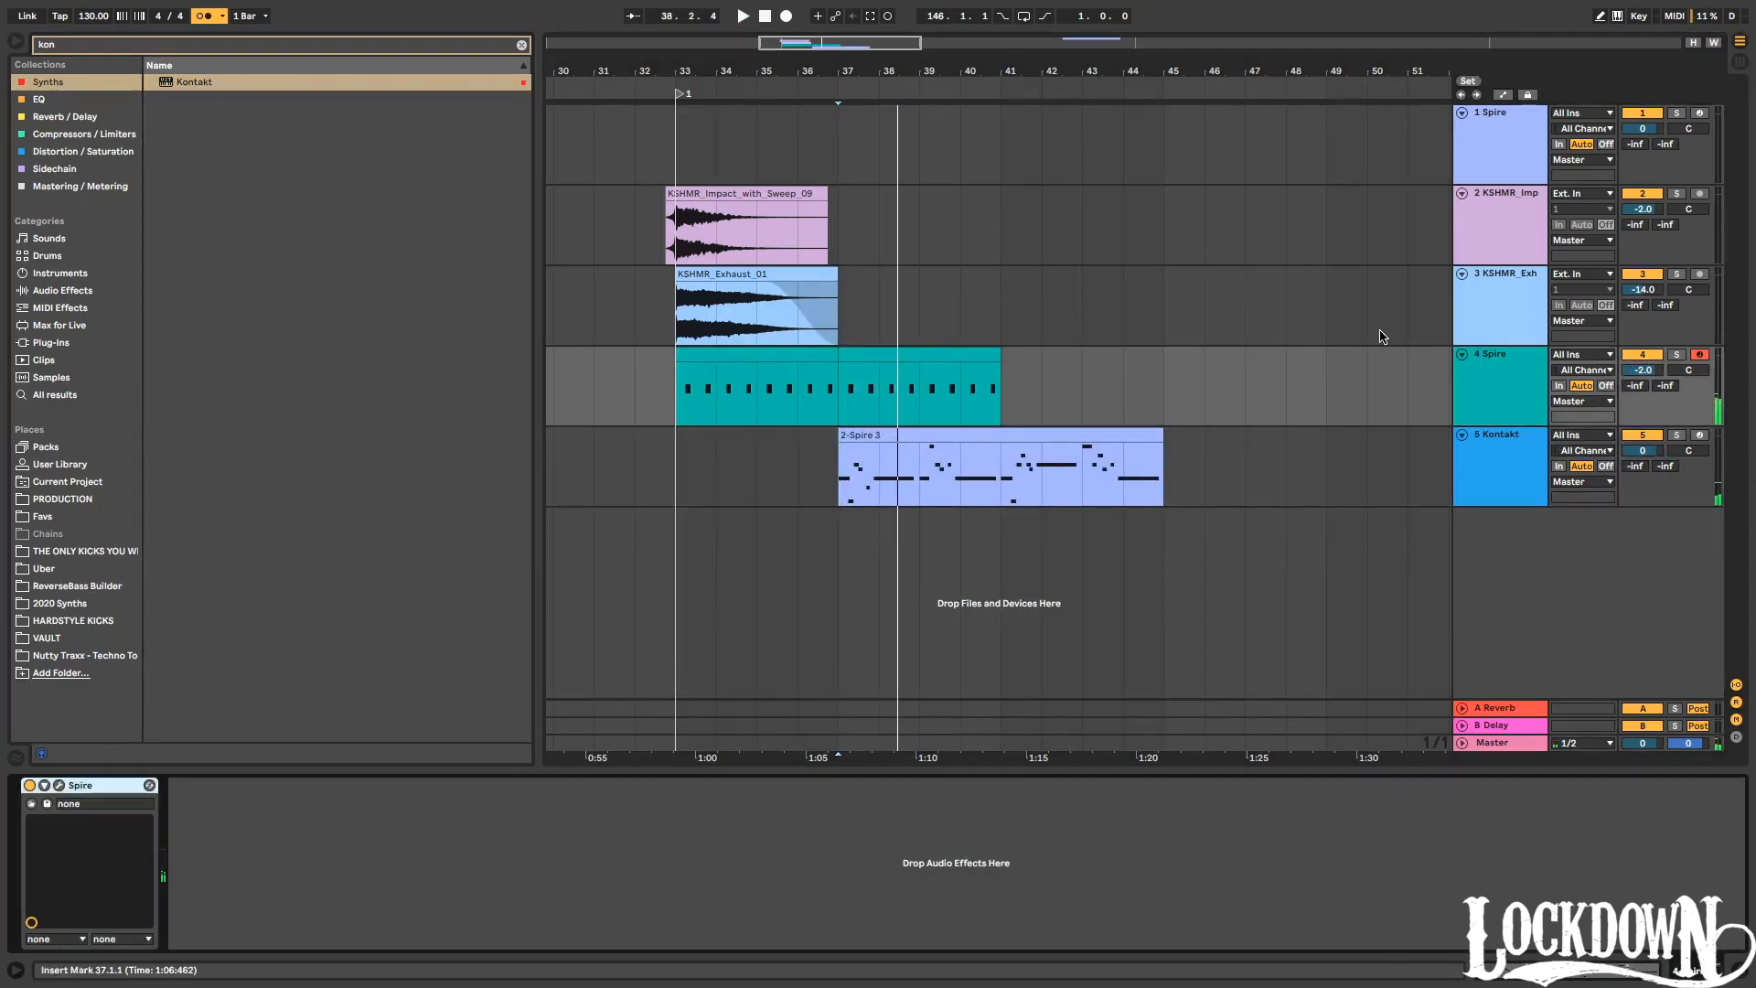
pyautogui.hotkey('ctrl', 'f')
pyautogui.write('auto filter')
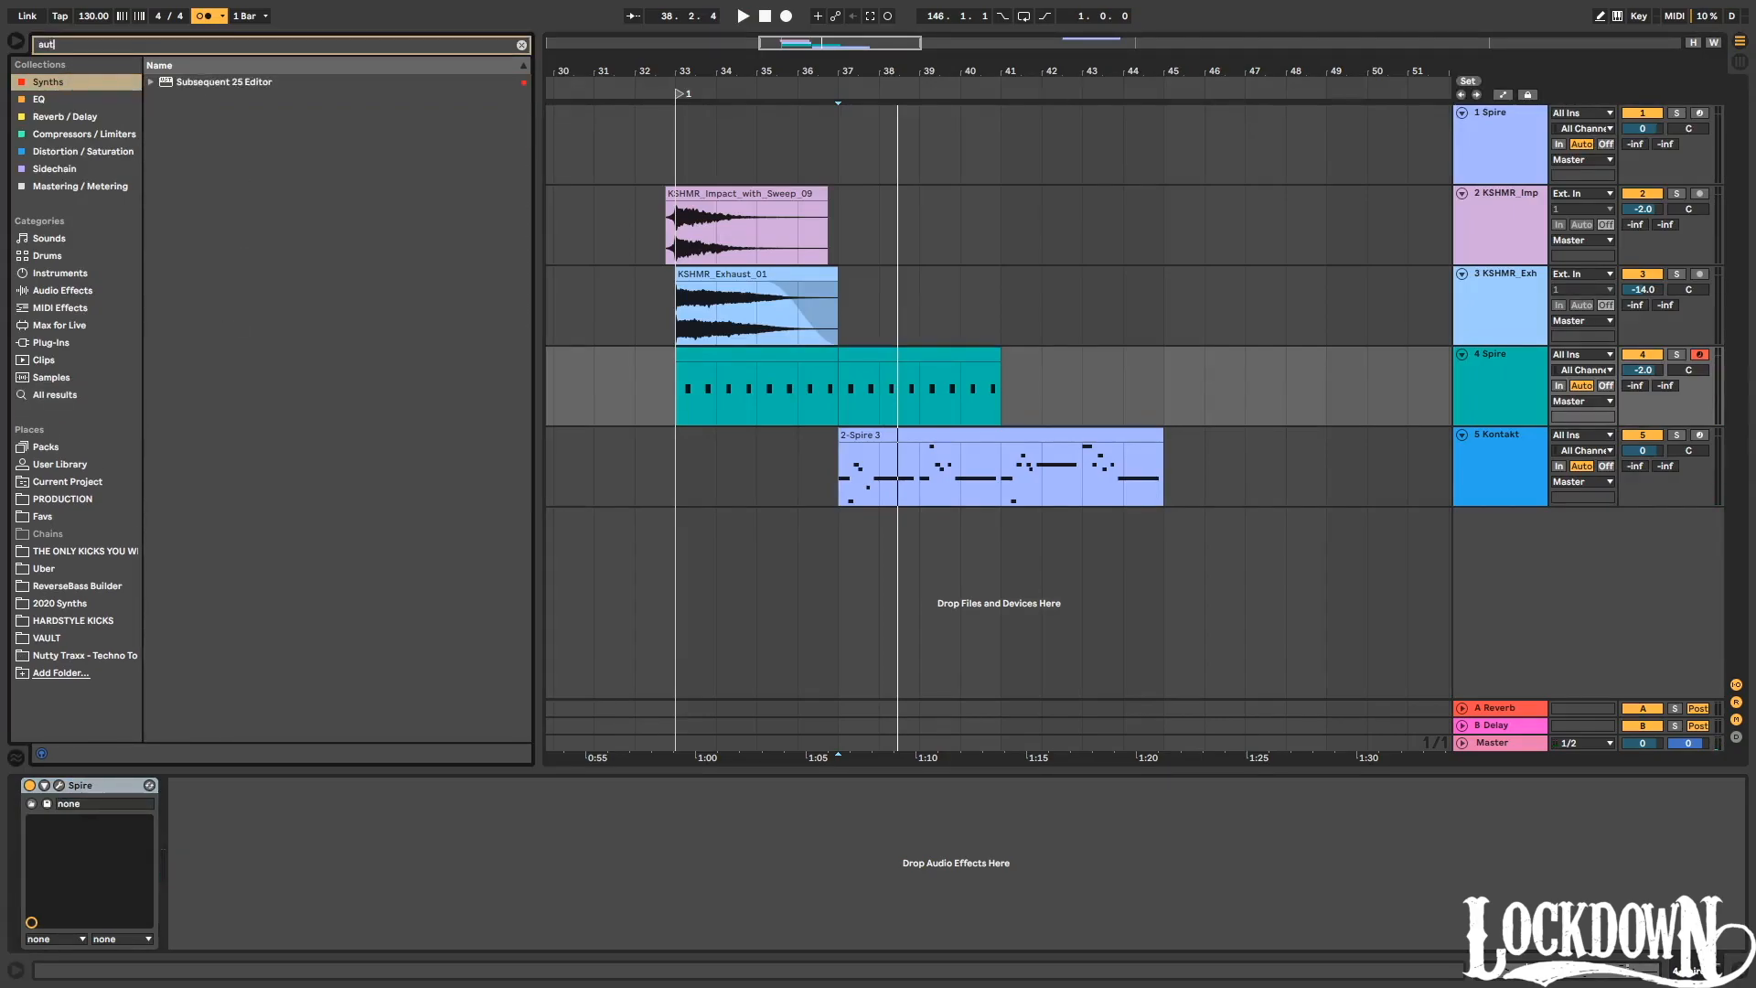
pyautogui.click(48, 291)
pyautogui.moveTo(199, 81); pyautogui.dragTo(646, 259)
pyautogui.moveTo(881, 398); pyautogui.dragTo(882, 399)
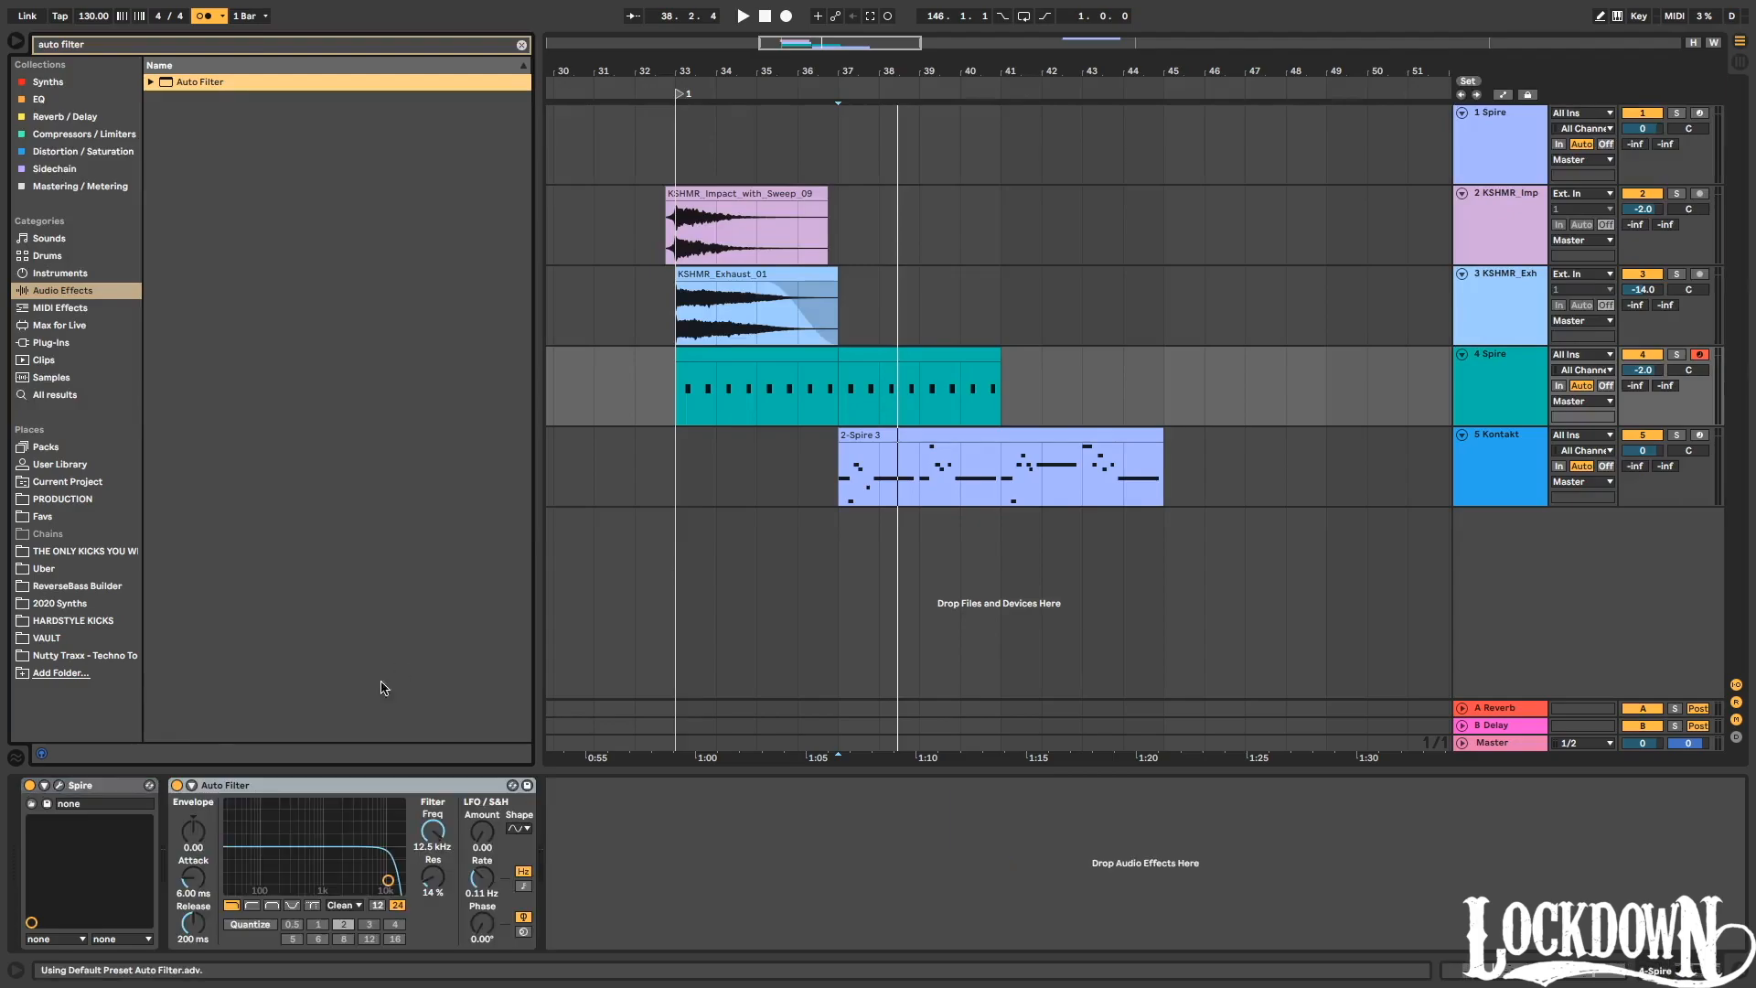
# Automate the Auto Filter frequency to fall gradually from about 19.9 kHz at bar 33 to bar 41, and play it back.
pyautogui.rightClick(433, 839)
pyautogui.click(457, 846)
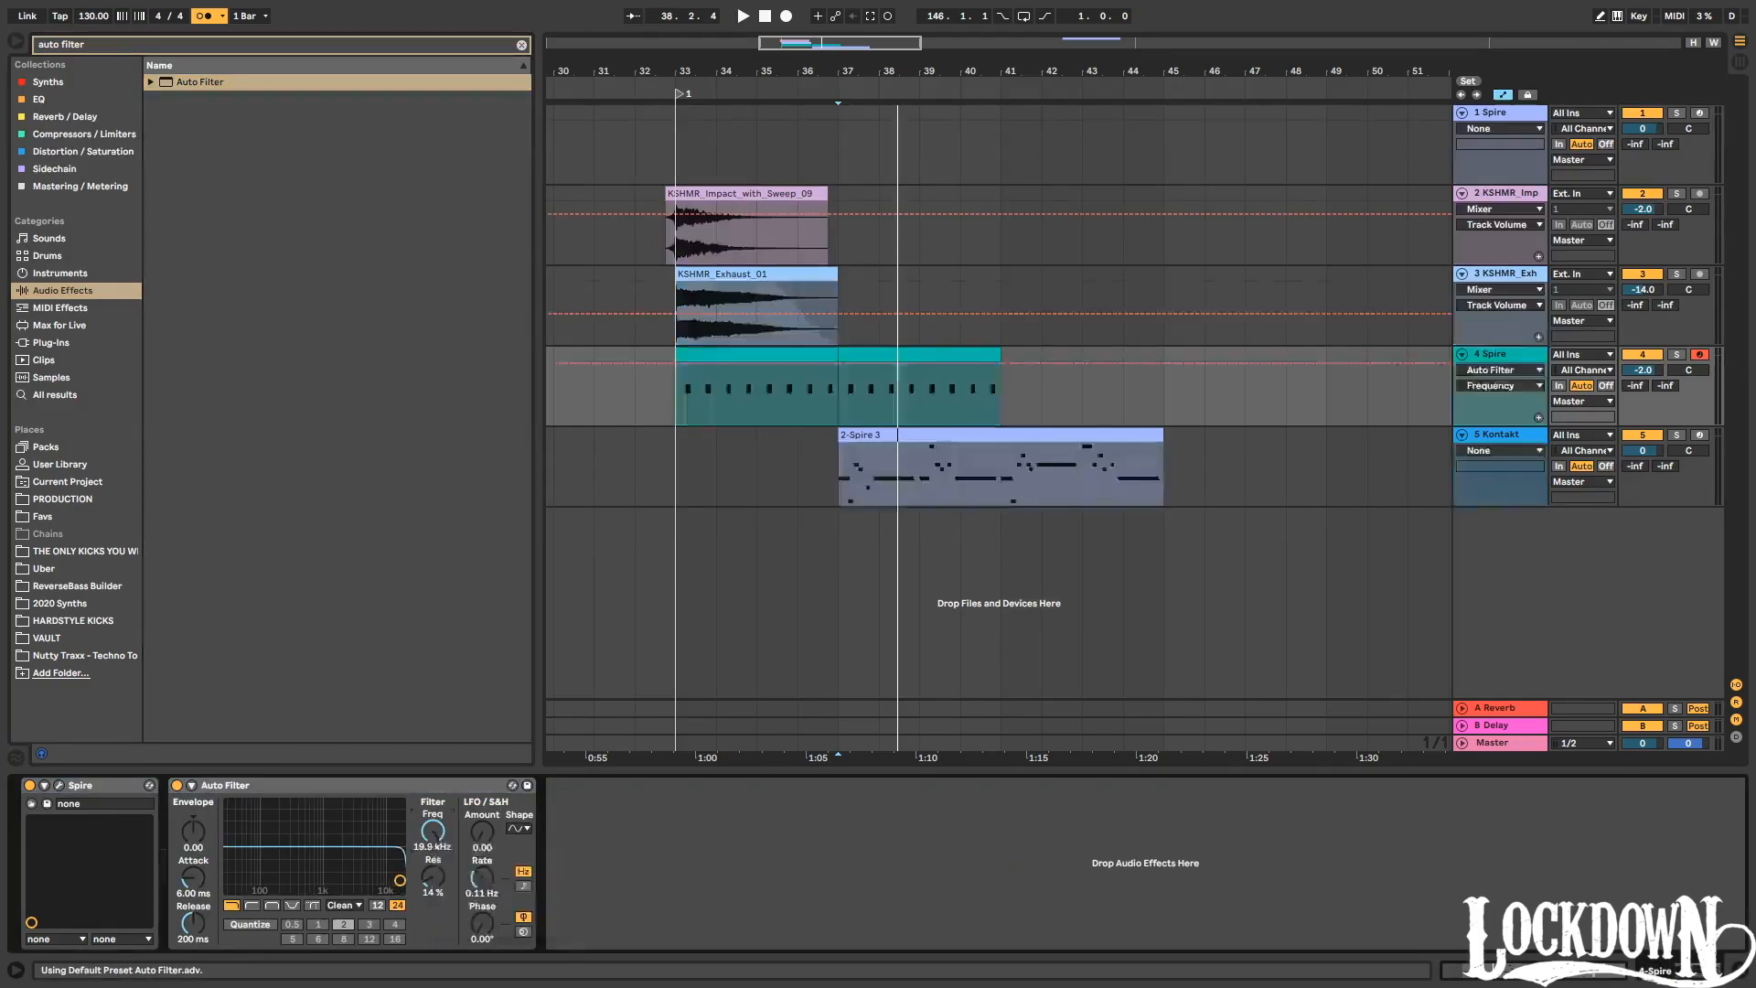
pyautogui.click(678, 363)
pyautogui.moveTo(1003, 365); pyautogui.dragTo(1000, 404)
pyautogui.press('space')
# Add ValhallaRoom after the Auto Filter on the pluck track with decay at 6.69 s and high cut at 9990 Hz.
pyautogui.click(202, 45)
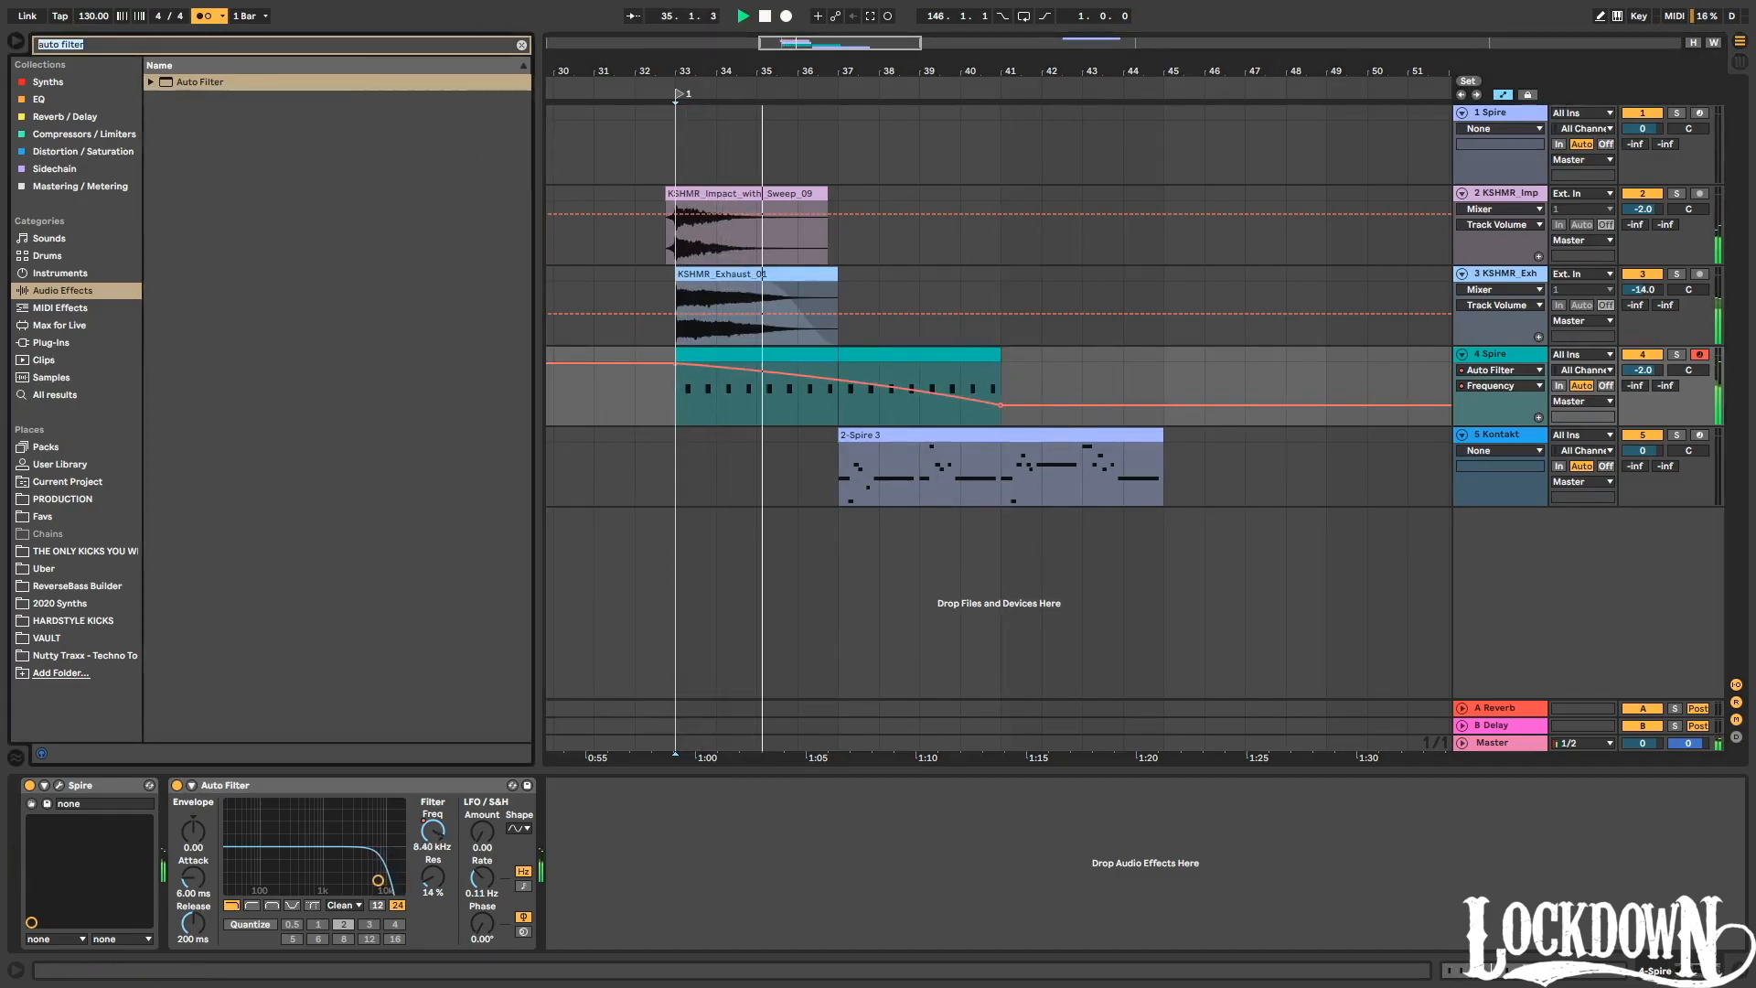
pyautogui.write('val')
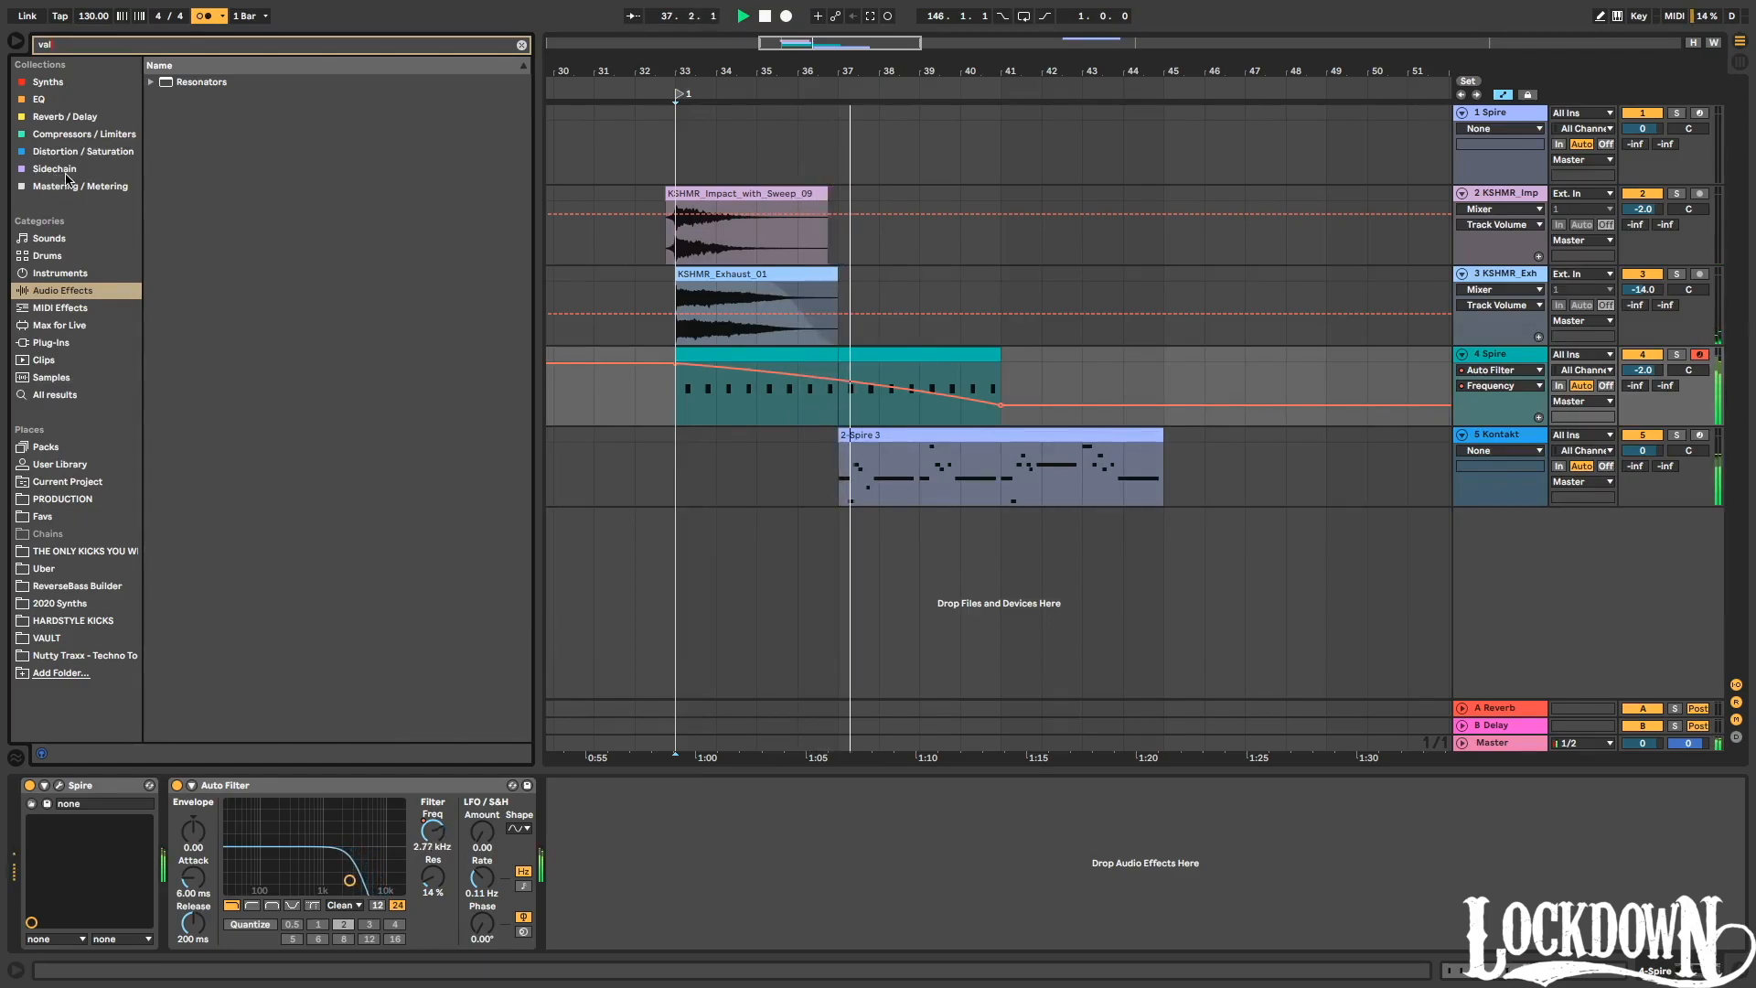
pyautogui.click(71, 117)
pyautogui.moveTo(225, 84); pyautogui.dragTo(933, 407)
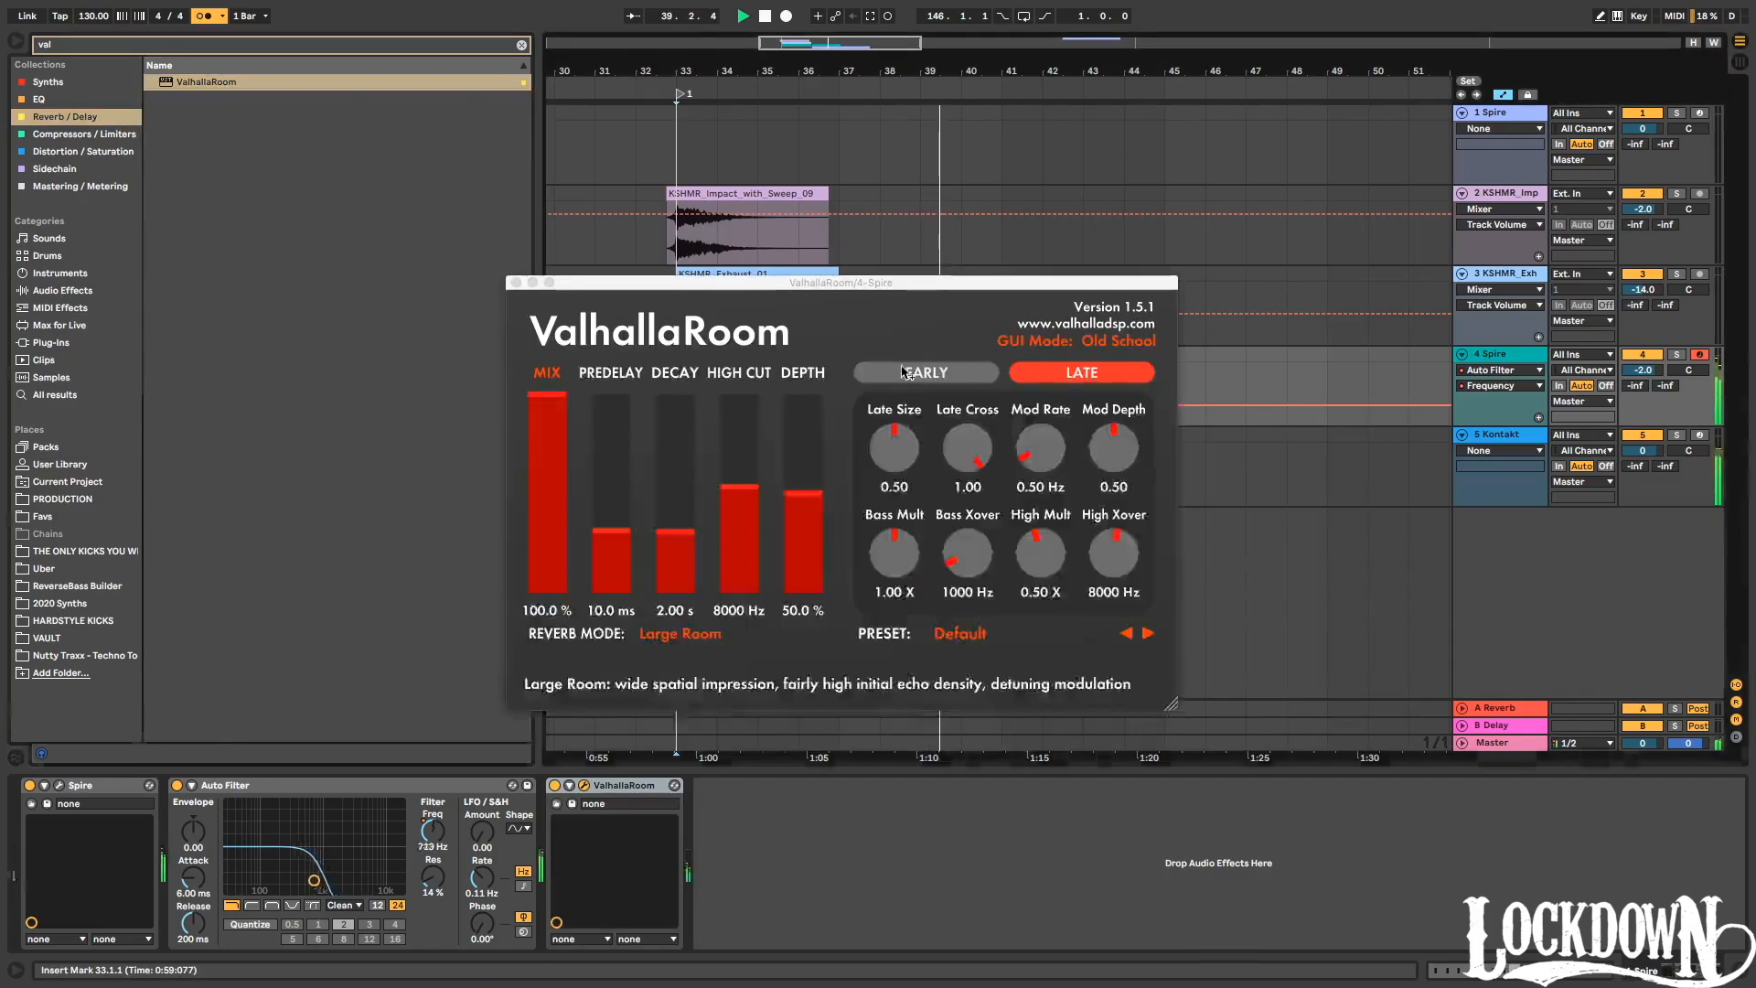
pyautogui.moveTo(686, 516); pyautogui.dragTo(739, 460)
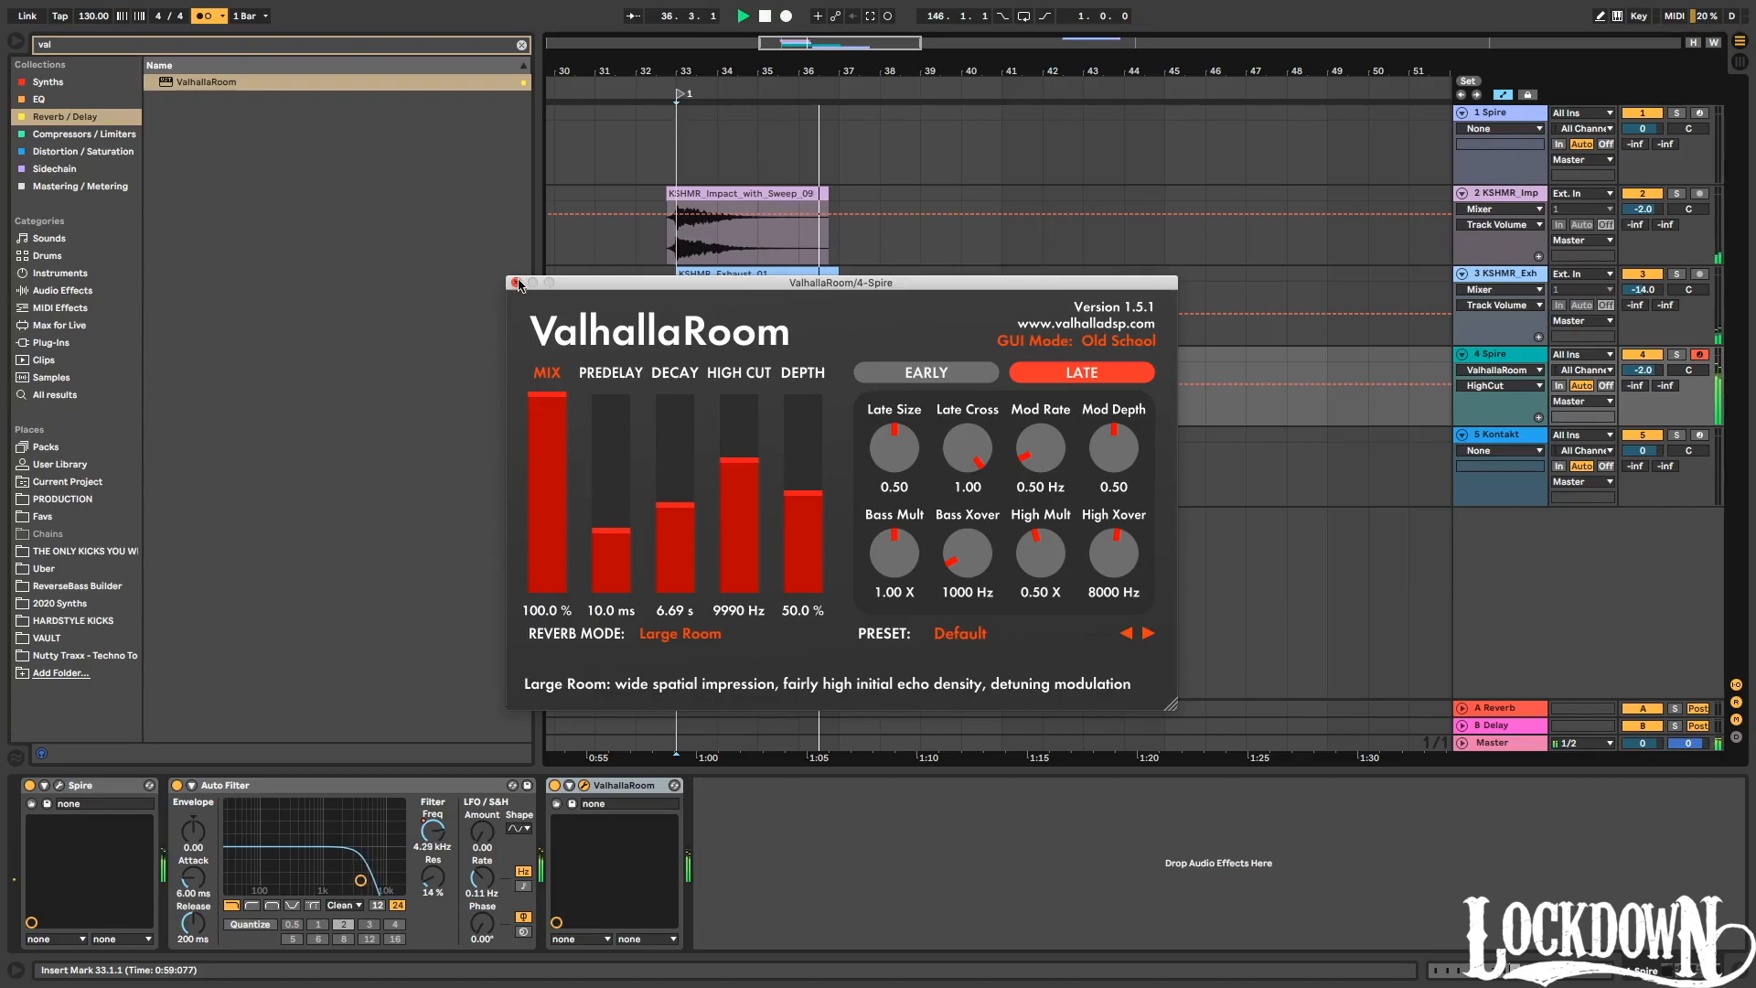
pyautogui.click(516, 284)
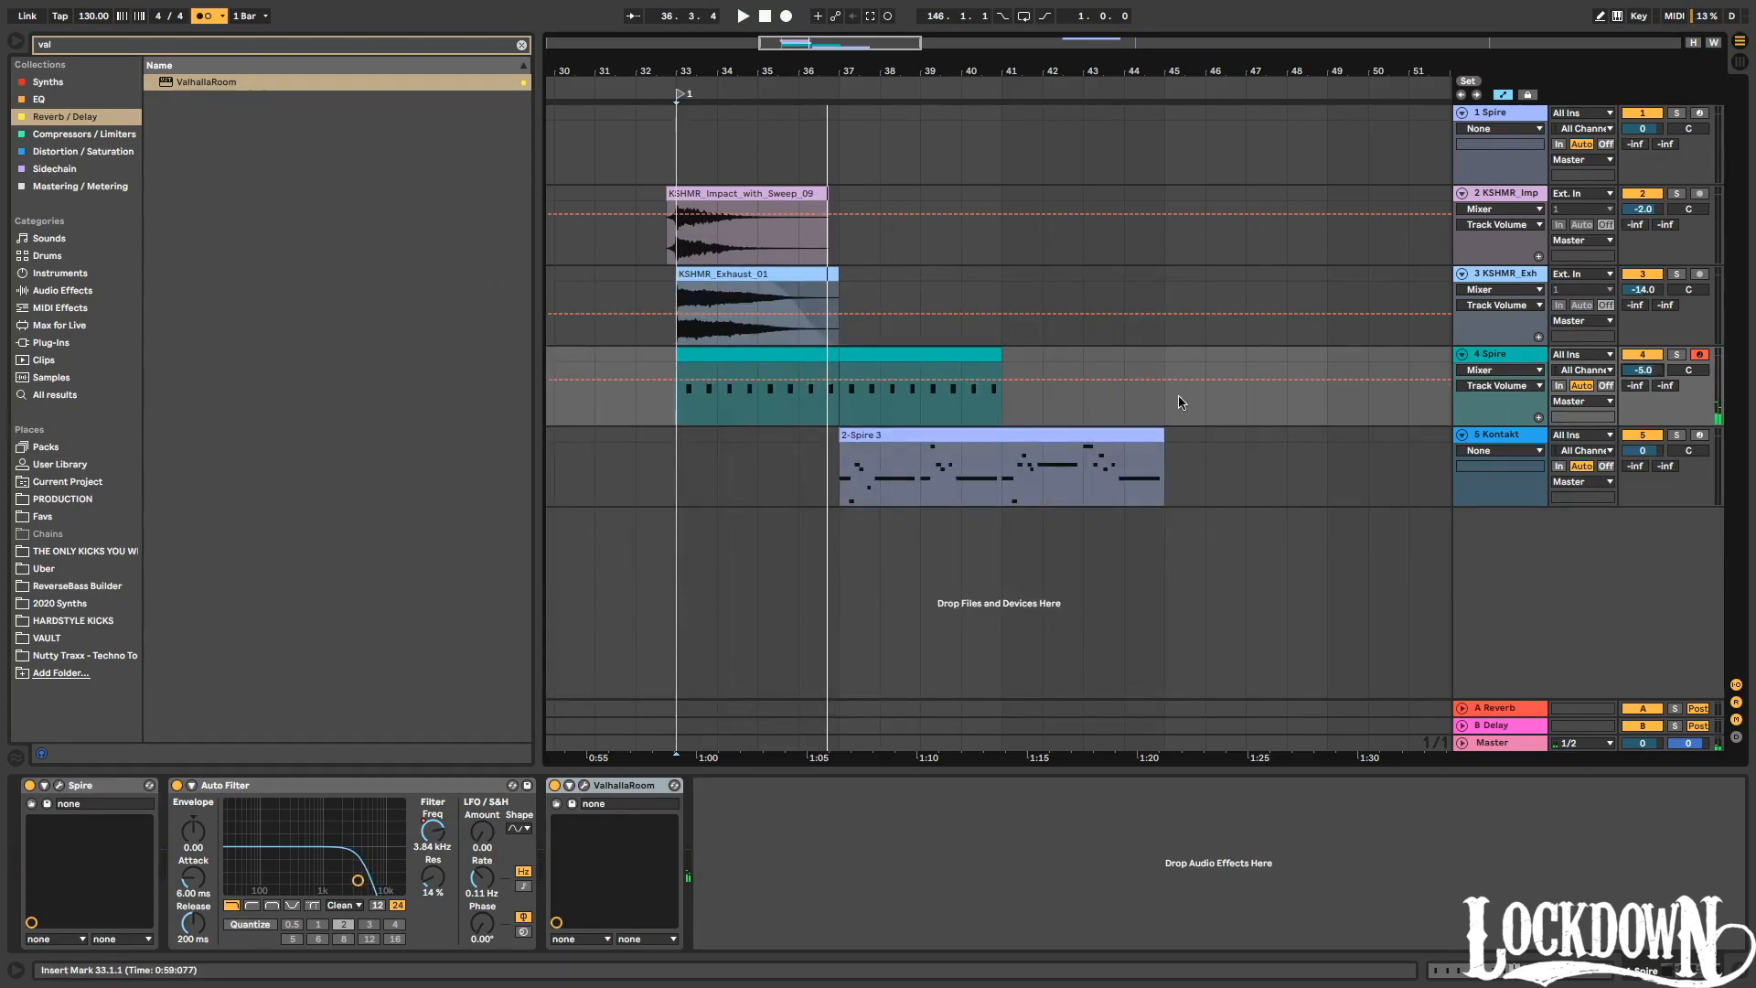
# Play the arrangement from bar 33 and lower the pluck track's volume to -7 dB.
pyautogui.press('space')
pyautogui.click(678, 409)
pyautogui.press('space')
pyautogui.press('space')
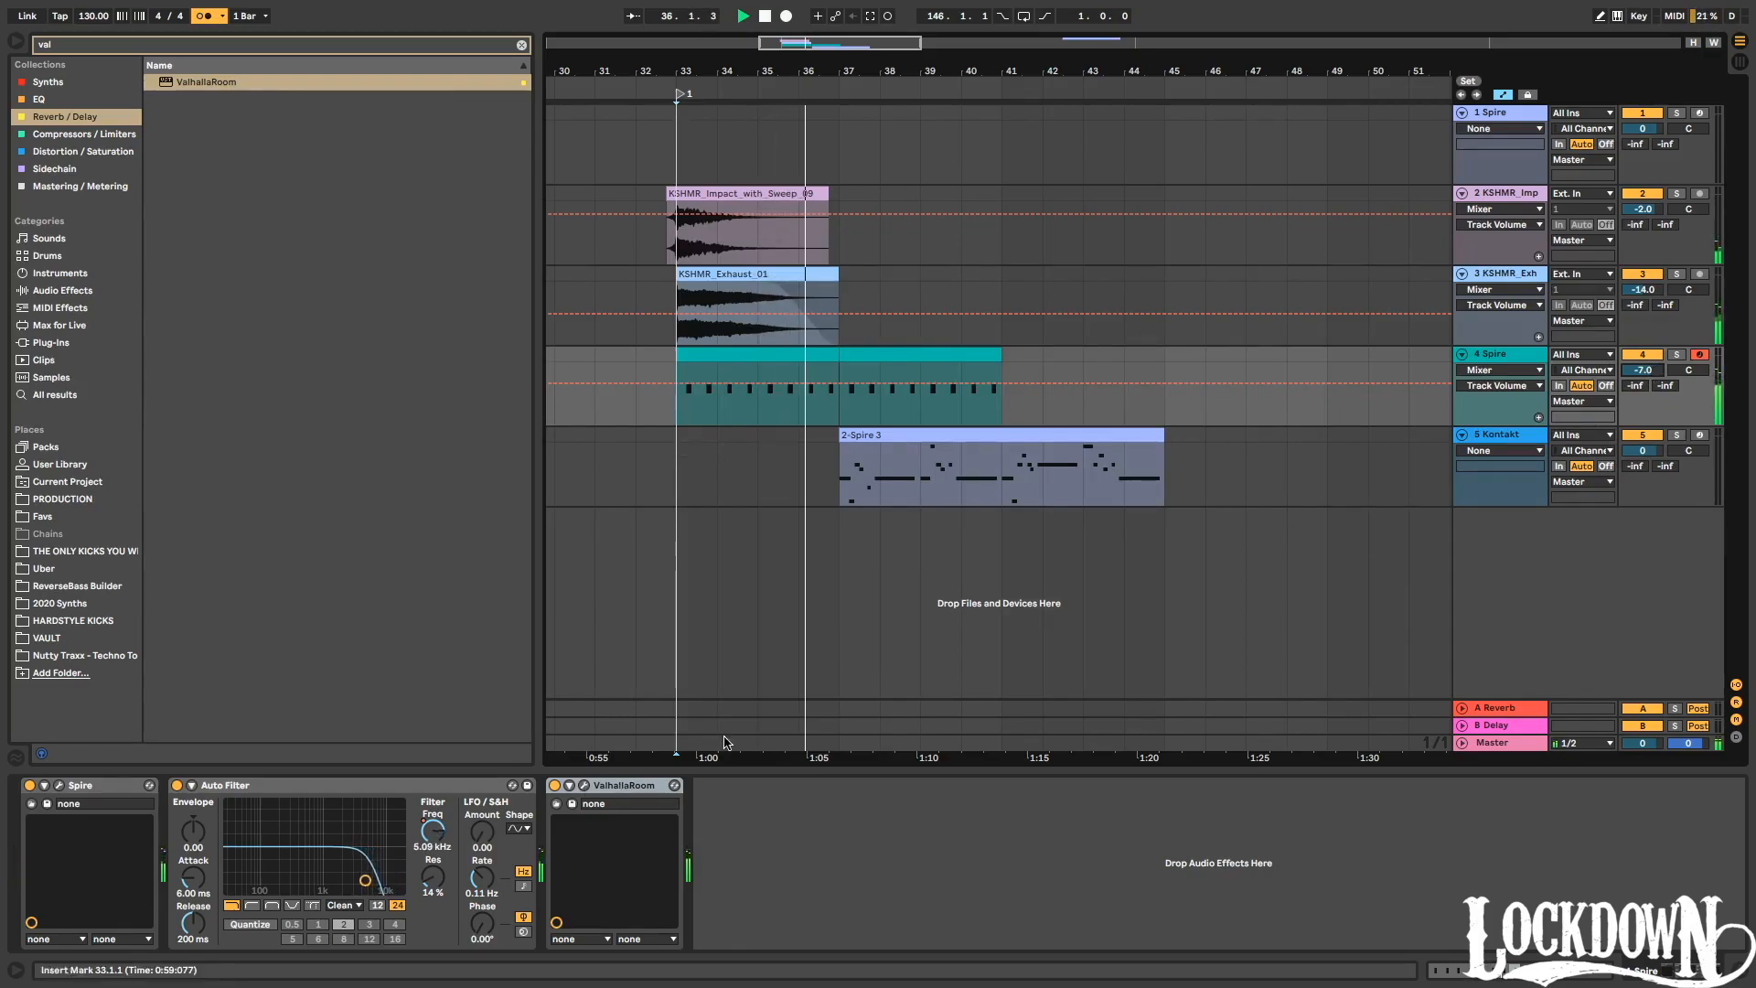
# Display the pluck's Auto Filter frequency automation and lower its end point at bar 41 slightly.
pyautogui.rightClick(436, 840)
pyautogui.click(462, 849)
pyautogui.moveTo(1002, 405); pyautogui.dragTo(1006, 410)
# Replace Kontakt with Omnisphere as the instrument on the melody track.
pyautogui.doubleClick(1075, 436)
pyautogui.press('space')
pyautogui.doubleClick(1527, 435)
pyautogui.press('Delete')
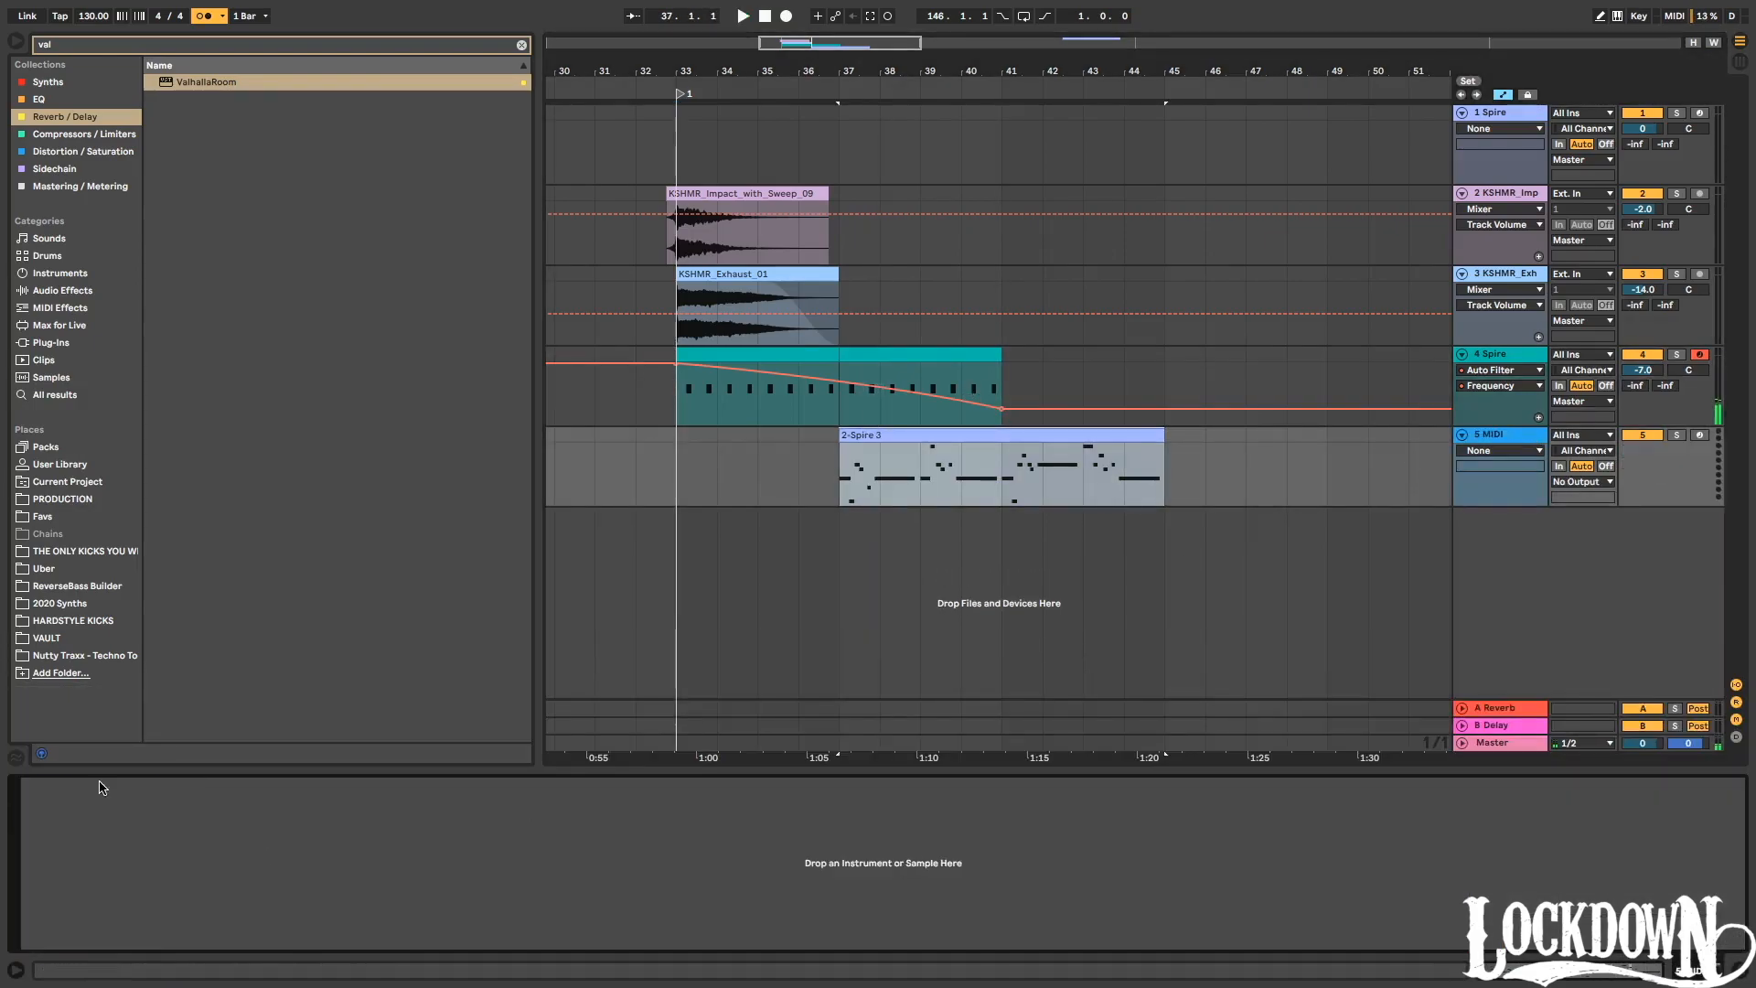
pyautogui.click(47, 39)
pyautogui.write('o')
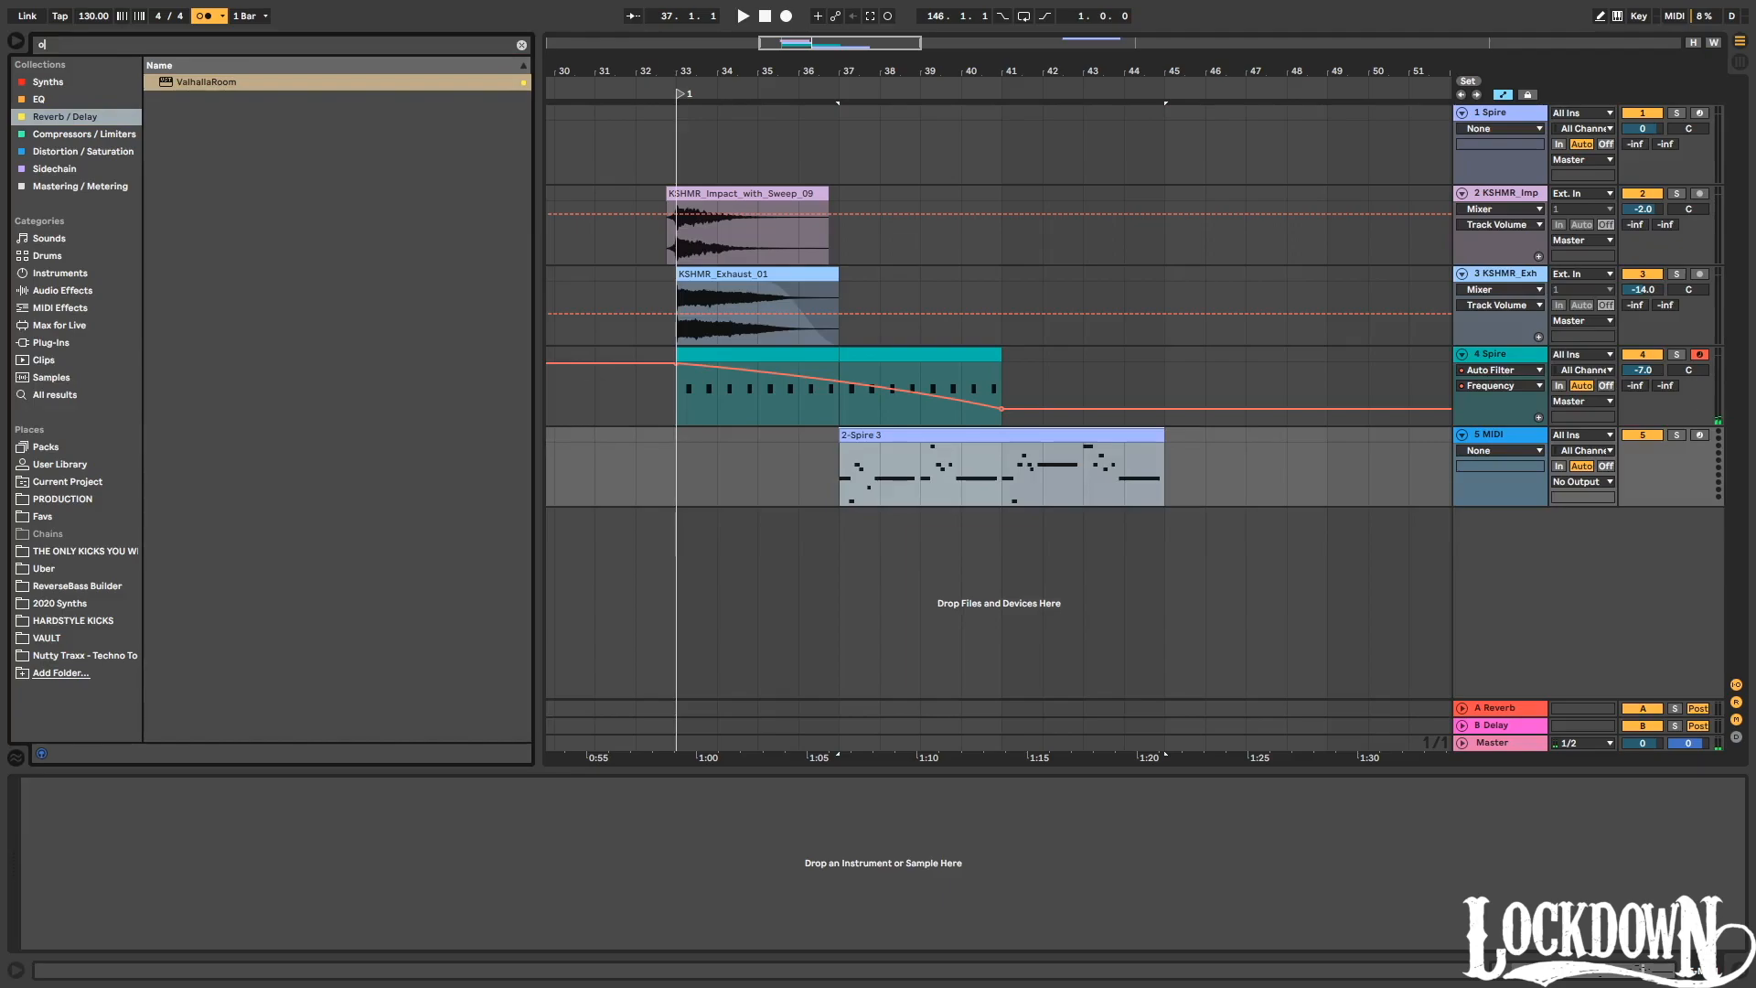
pyautogui.write('mnispher')
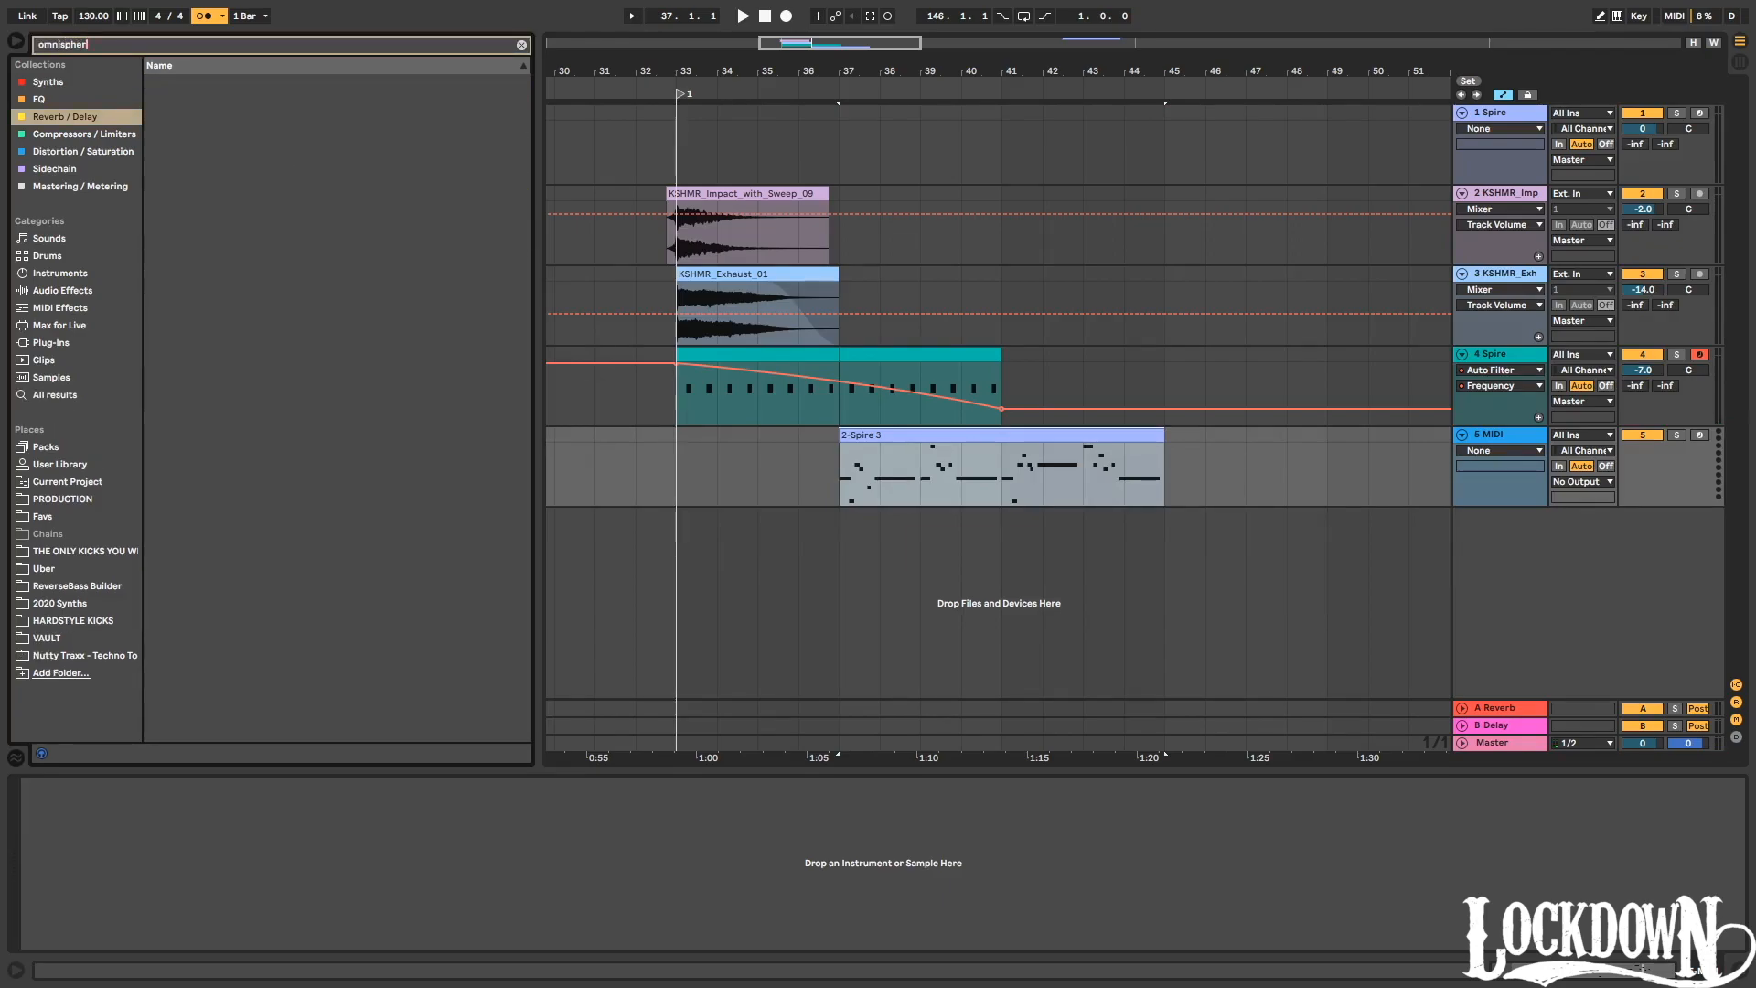
pyautogui.moveTo(166, 90); pyautogui.dragTo(859, 477)
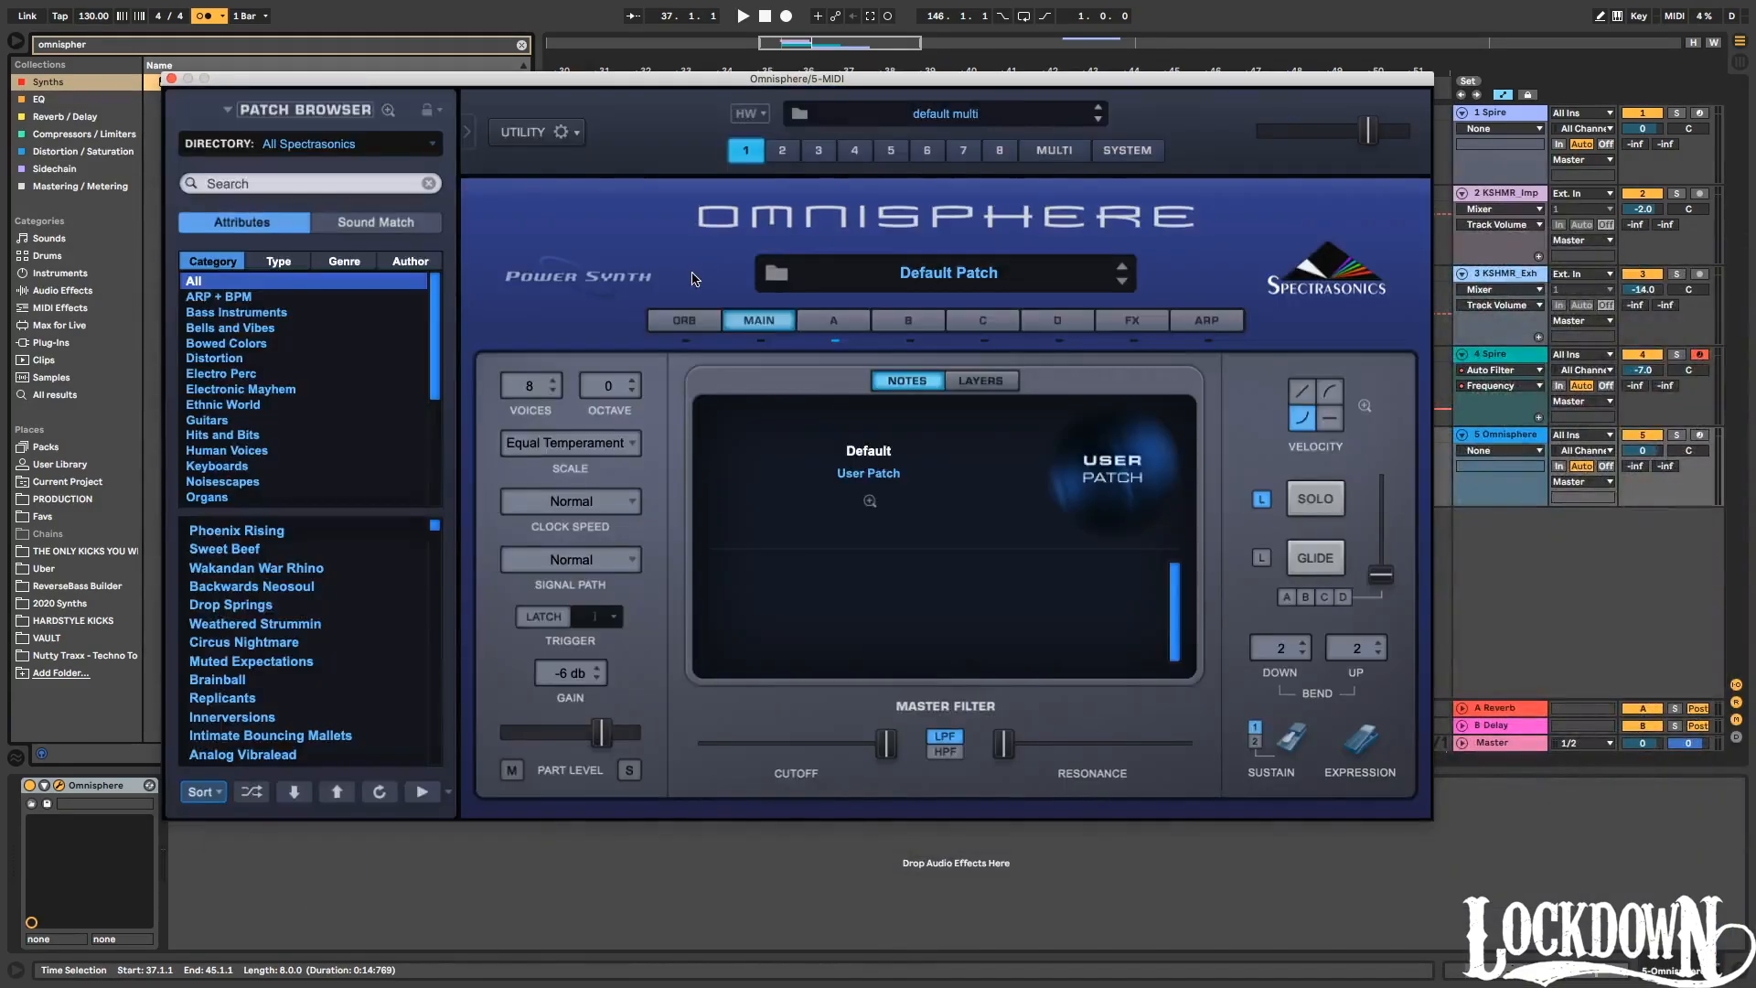
# Search Omnisphere's patches for "guitar", load LA Synth Guitar, and play the melody from bar 37.
pyautogui.click(250, 176)
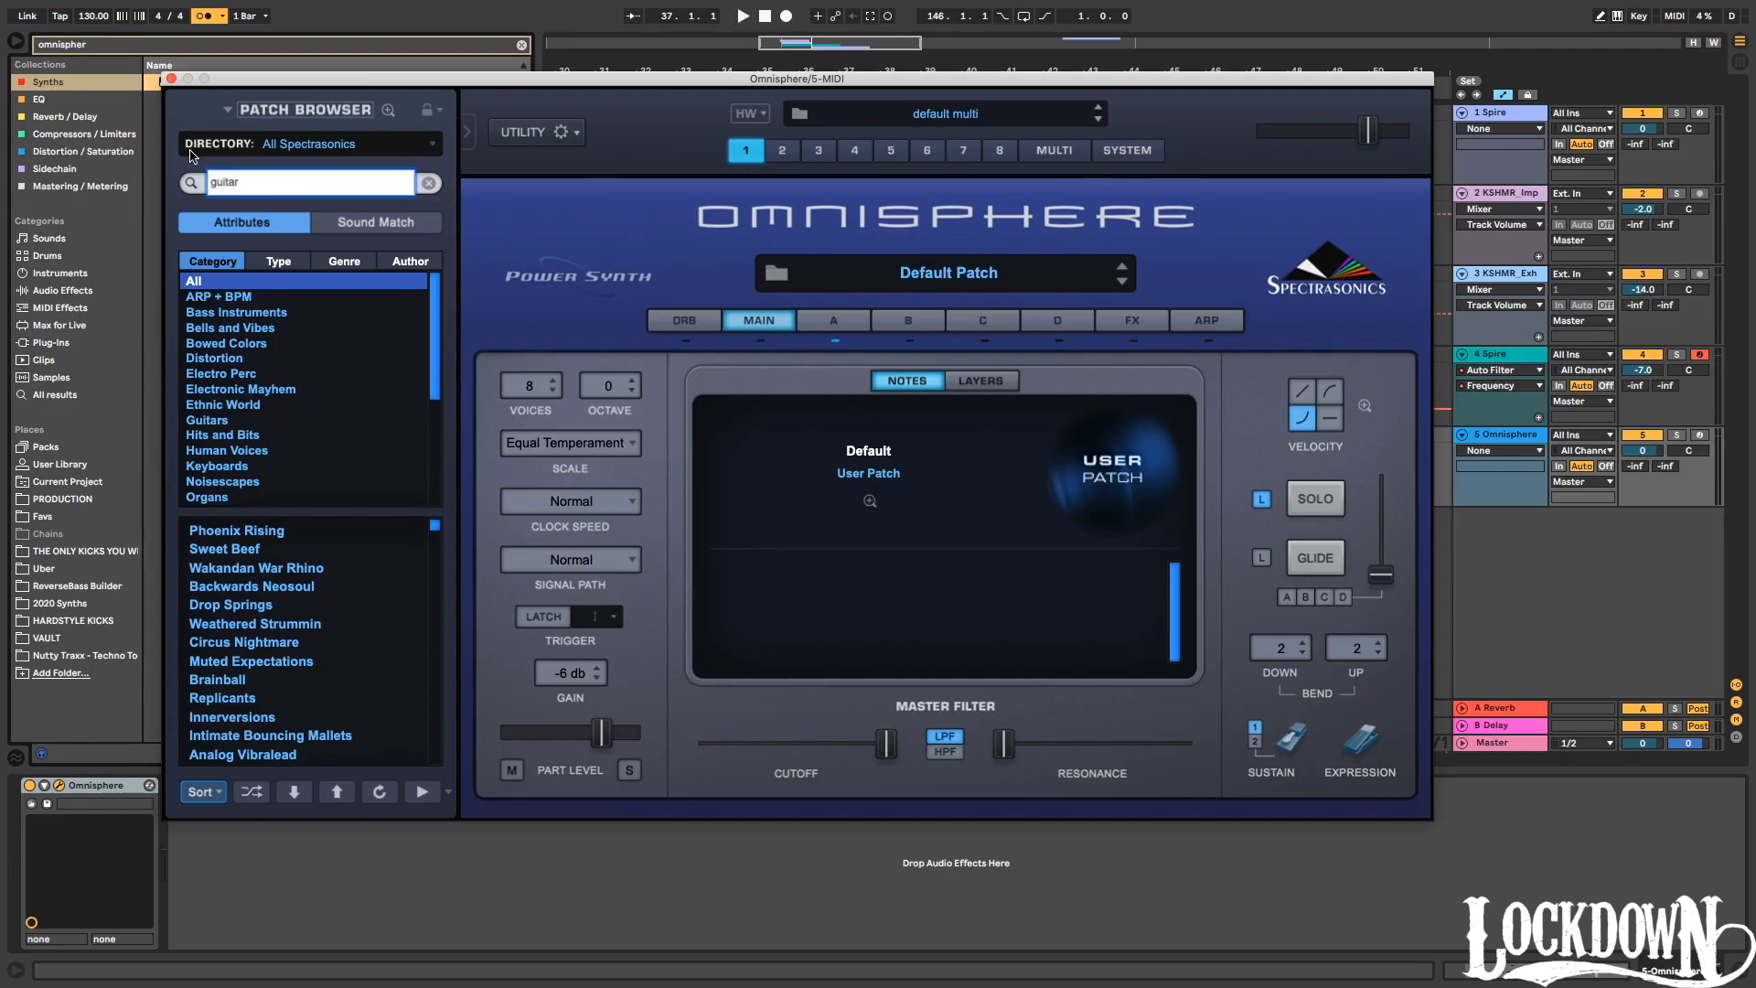
pyautogui.press('Return')
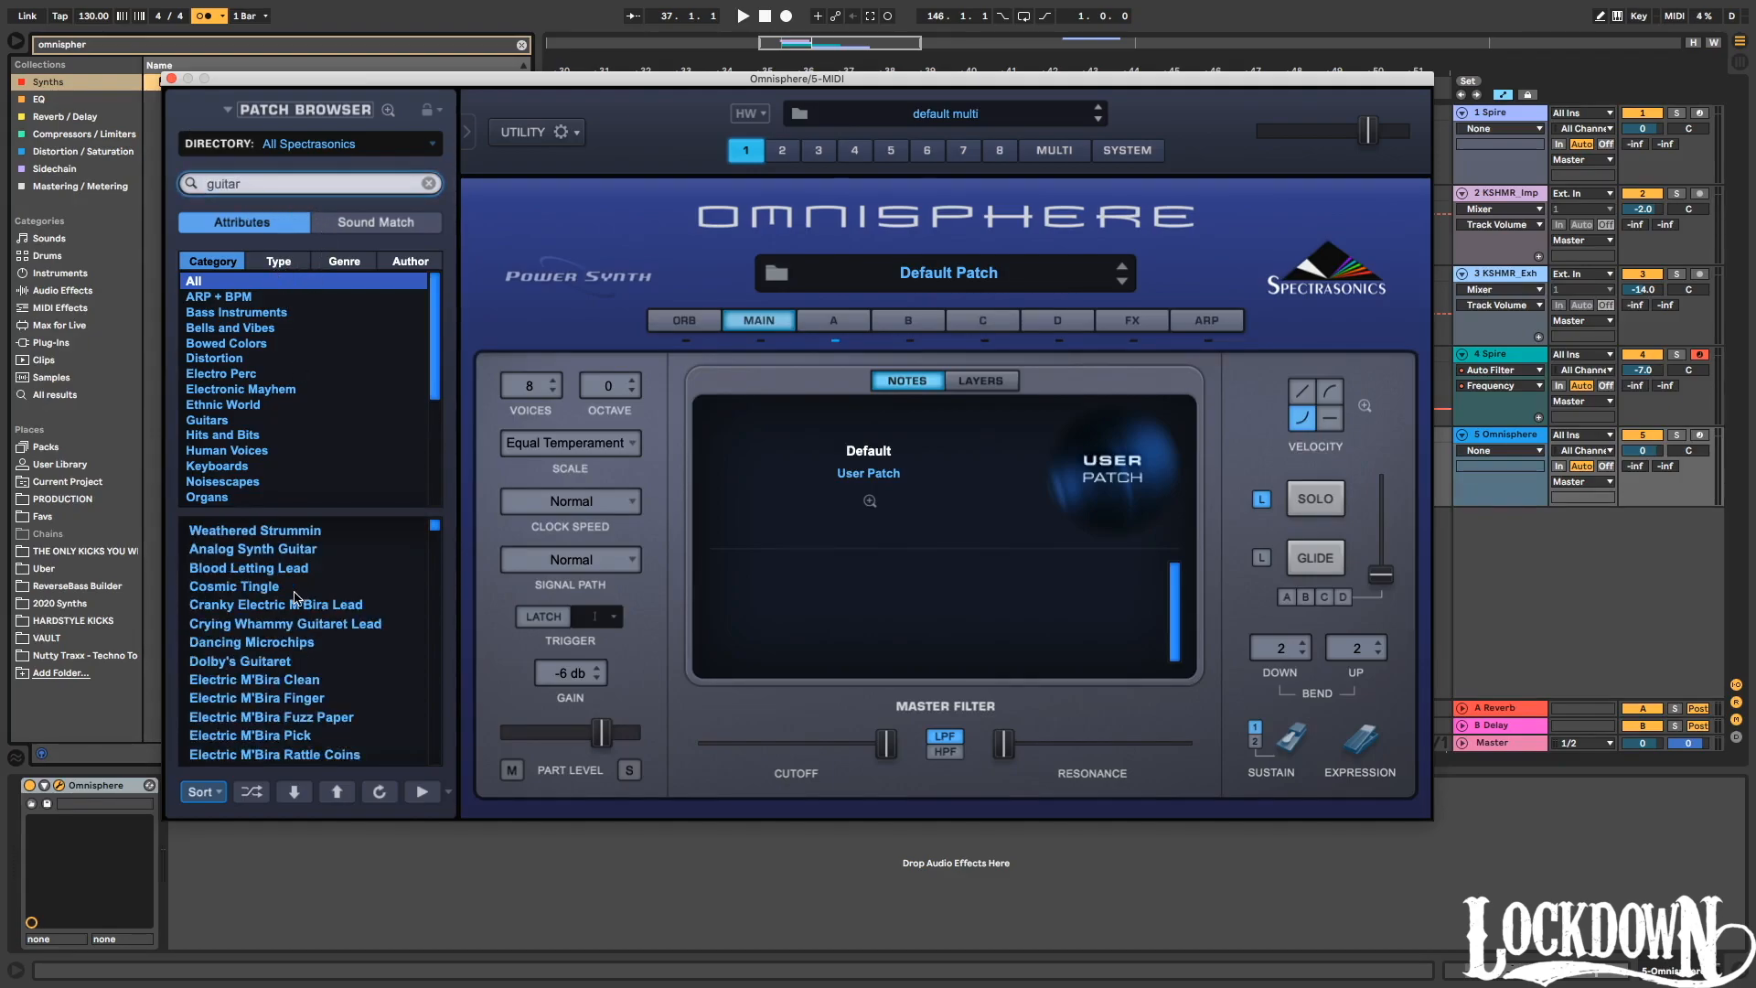
pyautogui.scroll(-10, 295, 598)
pyautogui.scroll(-15, 302, 603)
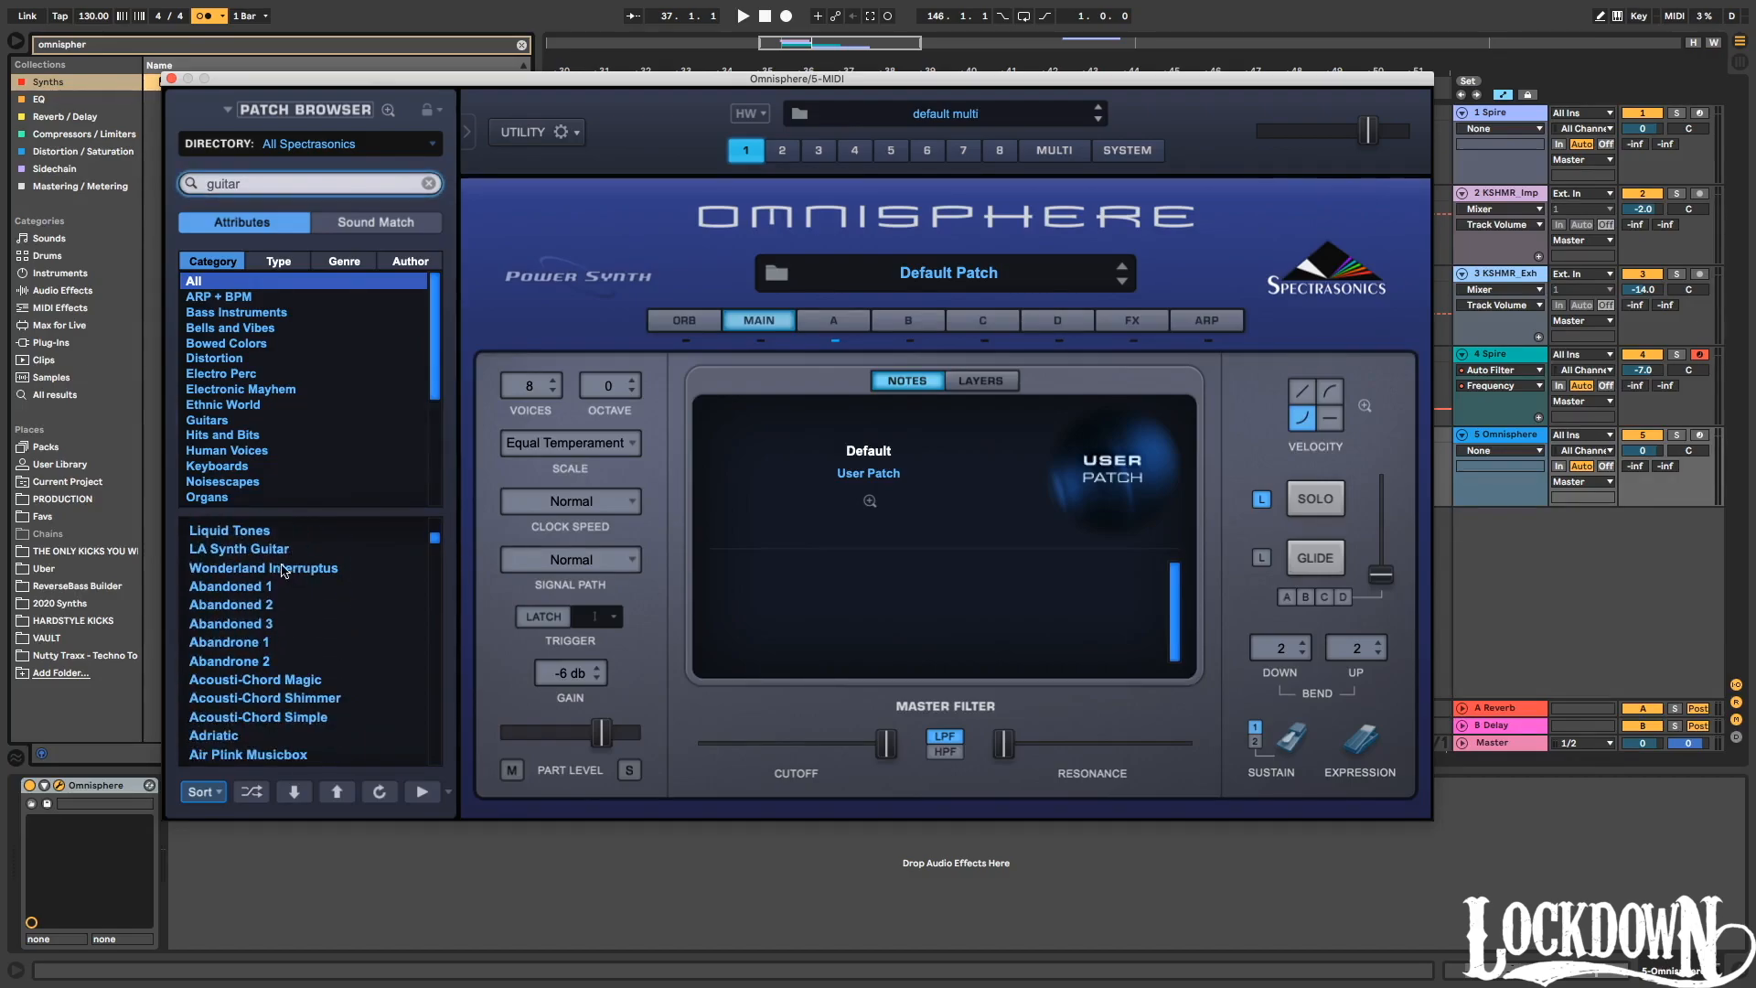
pyautogui.click(277, 551)
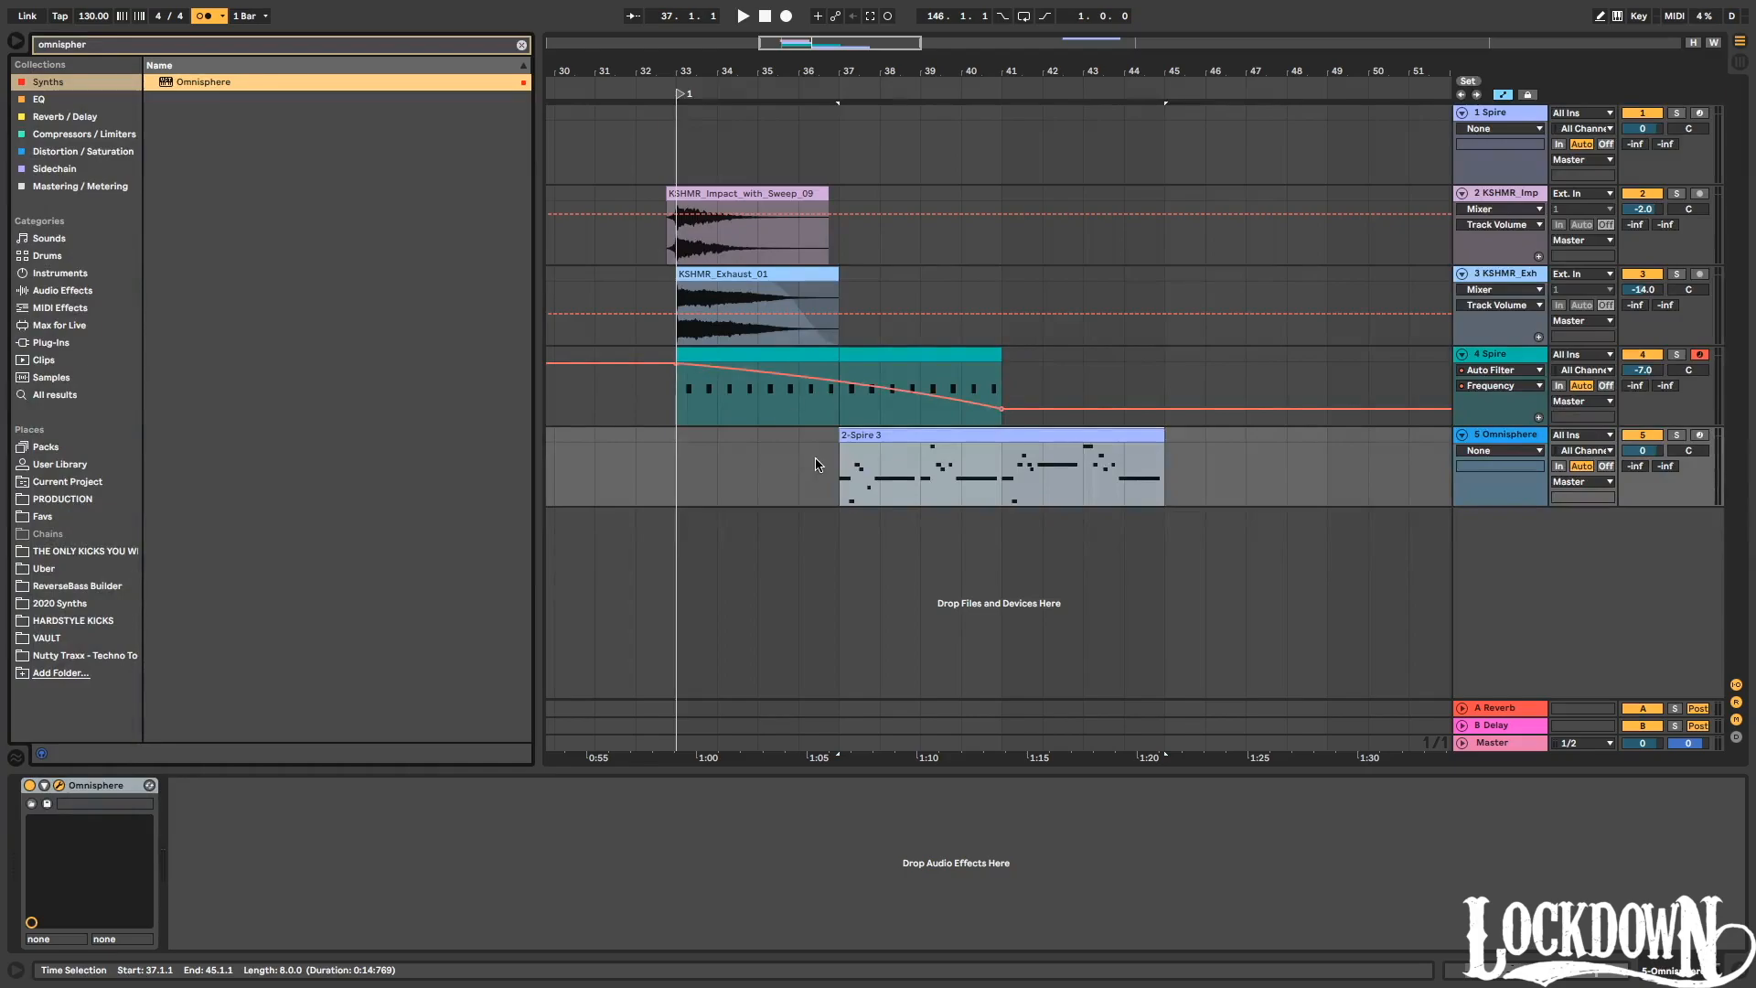
pyautogui.click(837, 466)
pyautogui.press('space')
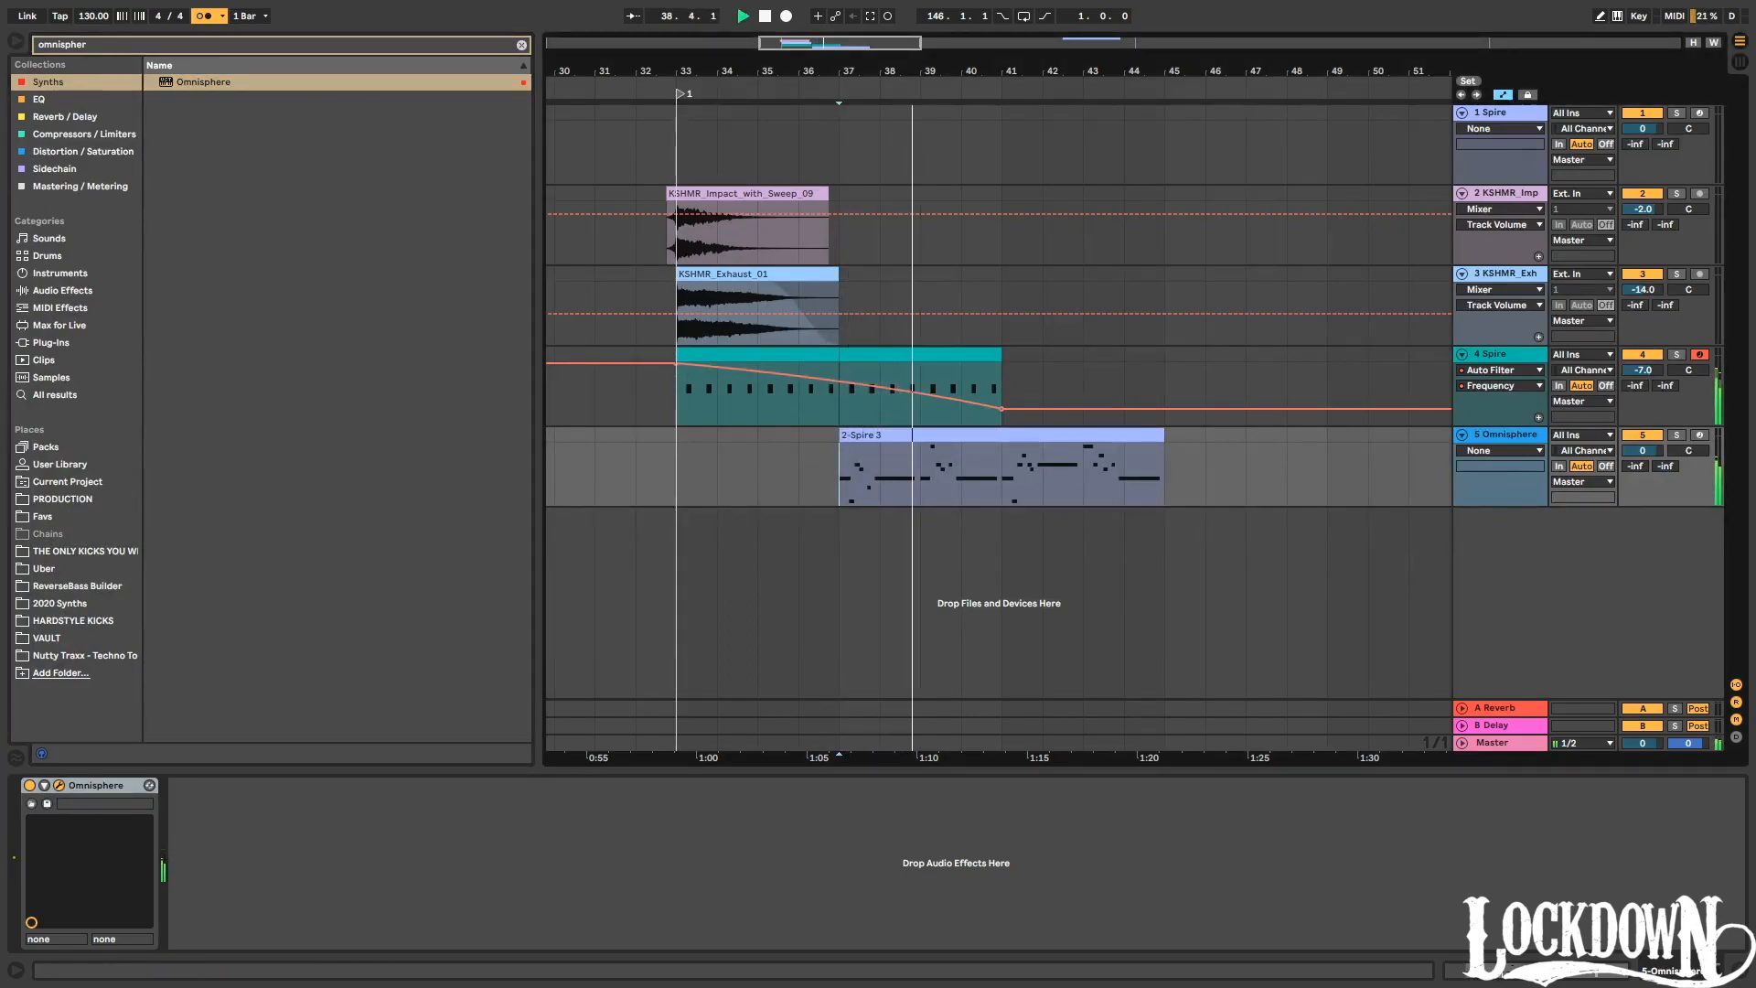
pyautogui.press('space')
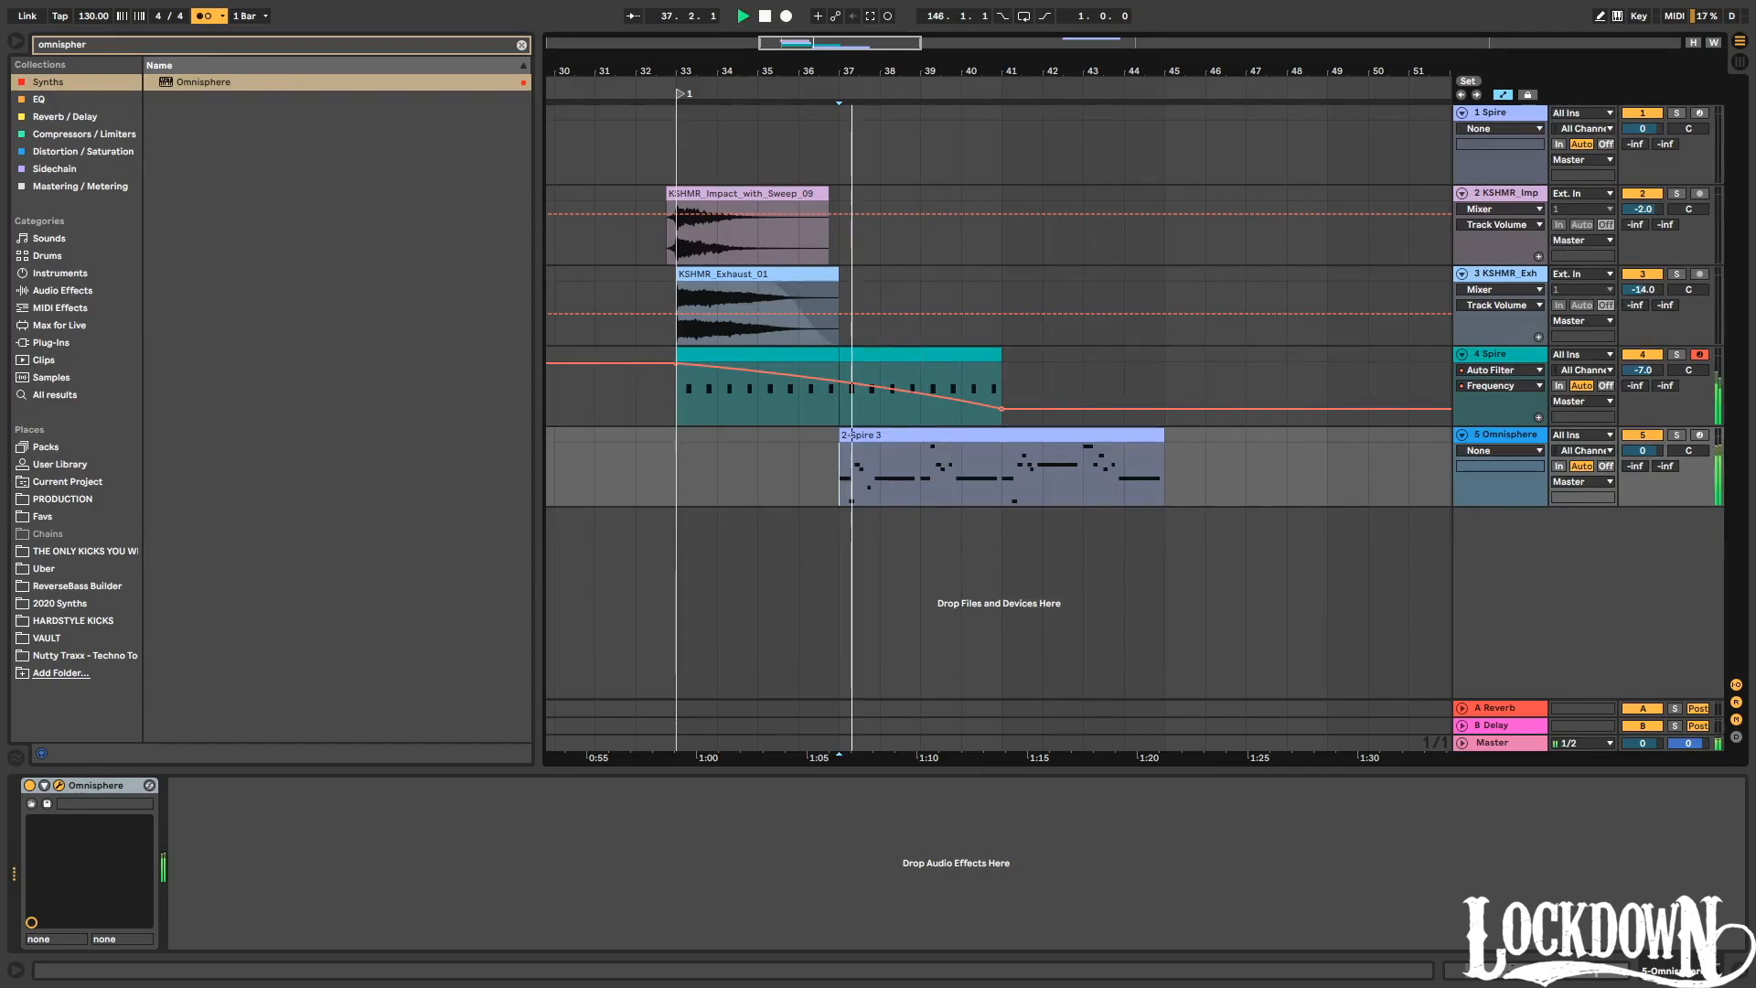
# Audition the Omnisphere guitar melody against the pluck several times from bar 37.
pyautogui.press('space')
pyautogui.press('space')
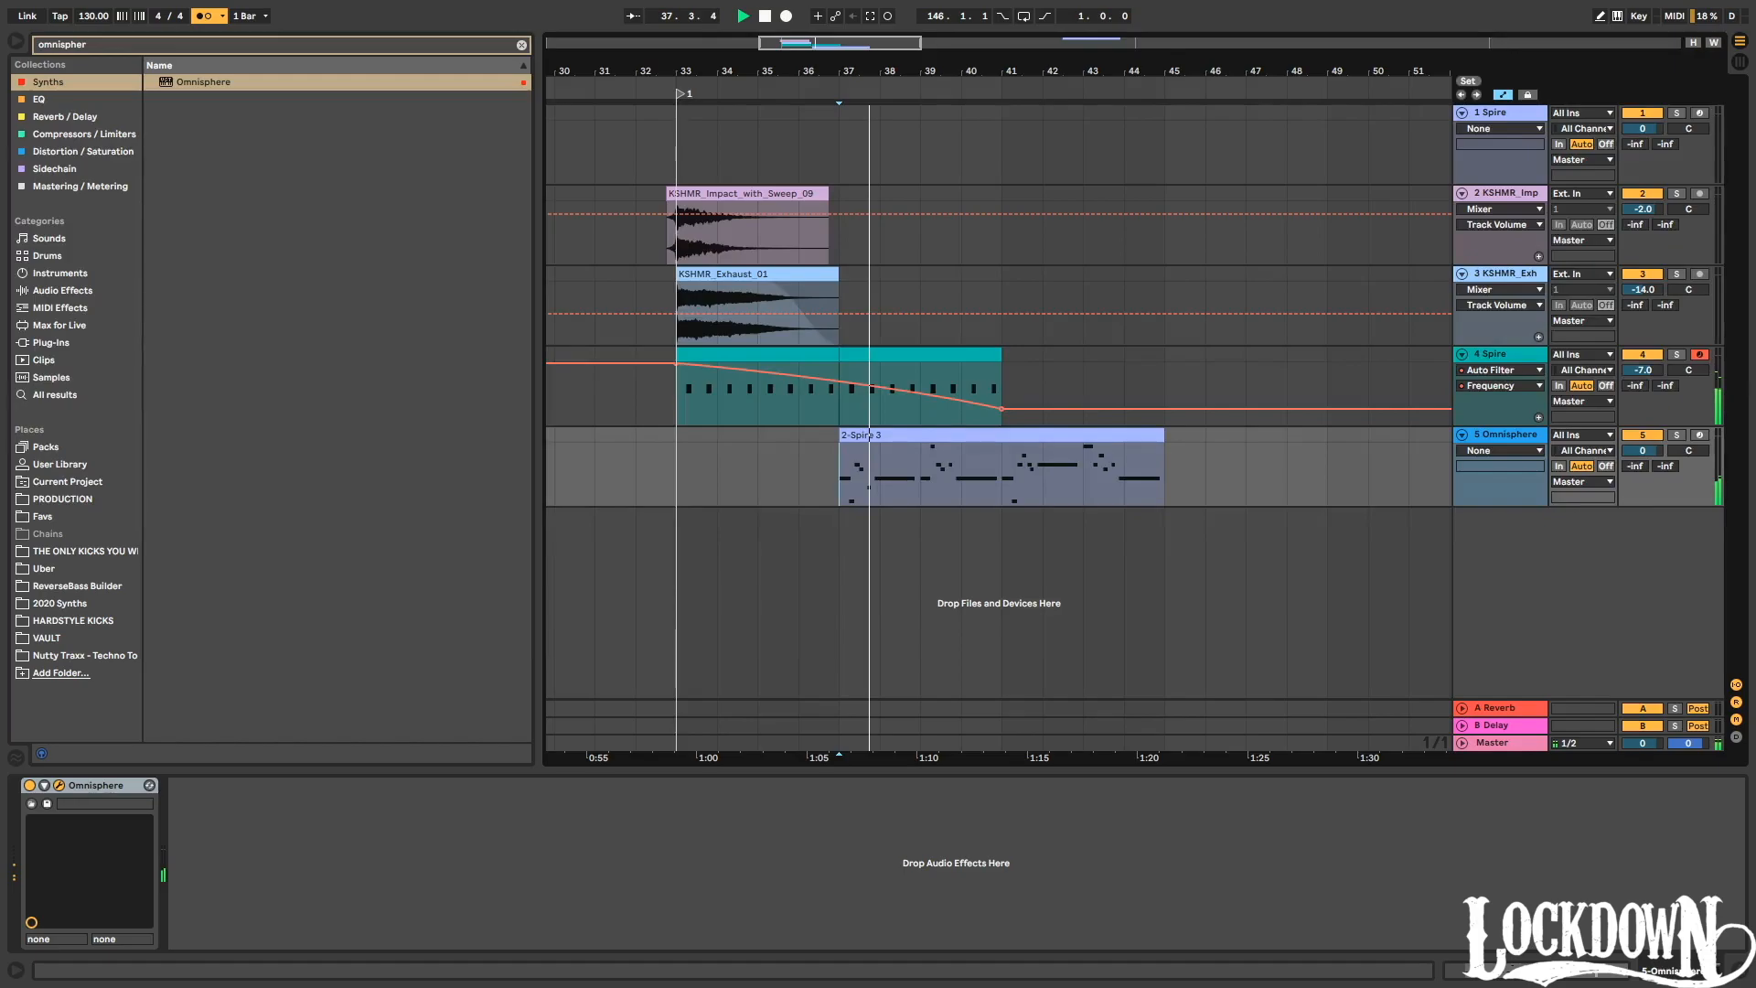
pyautogui.press('space')
pyautogui.press('space')
pyautogui.press('space')
pyautogui.press('space')
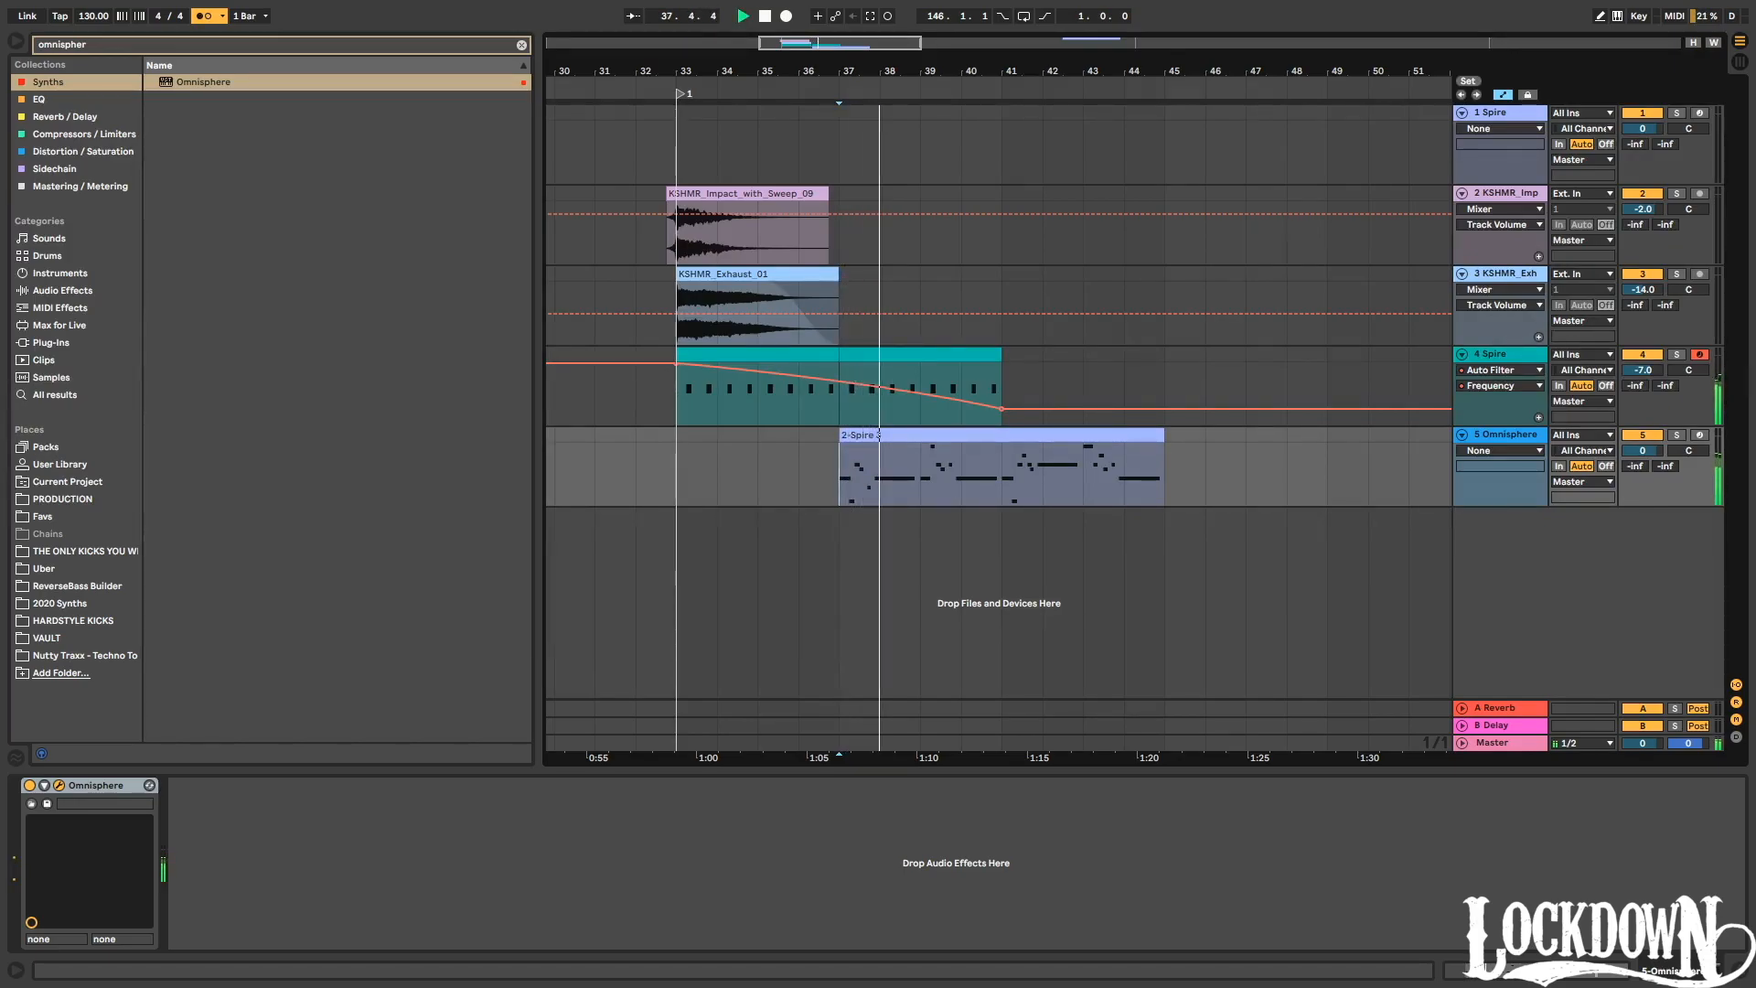
pyautogui.press('space')
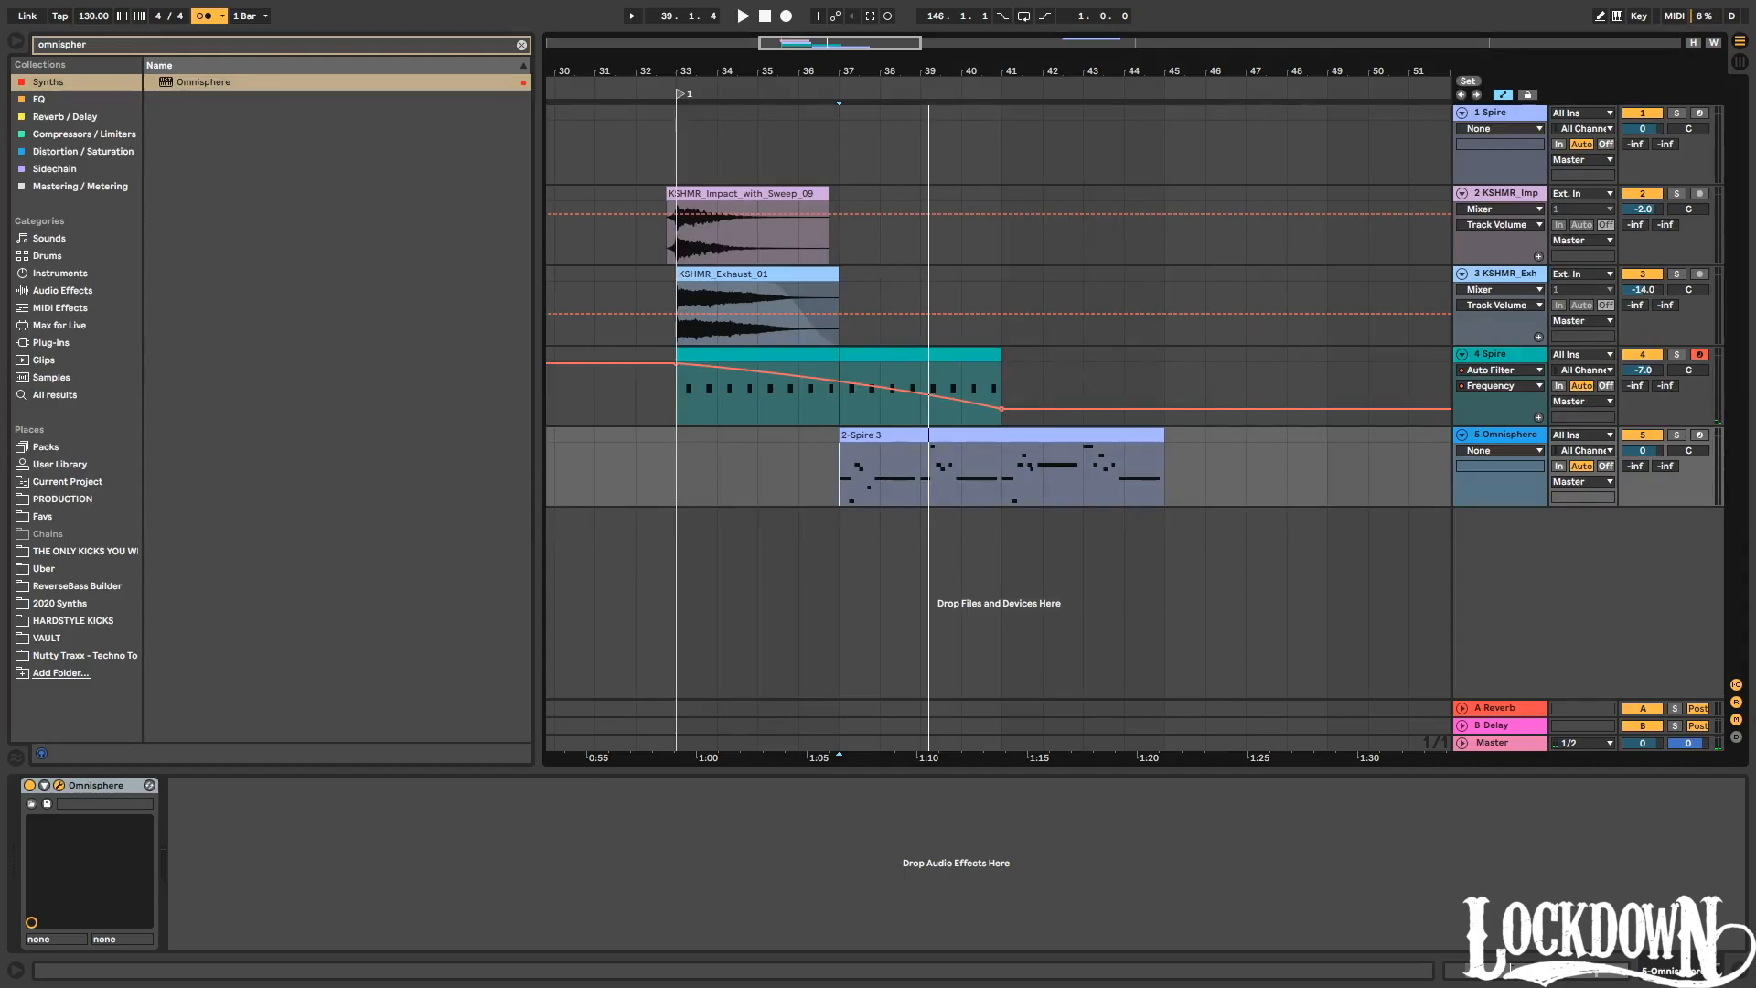
pyautogui.press('space')
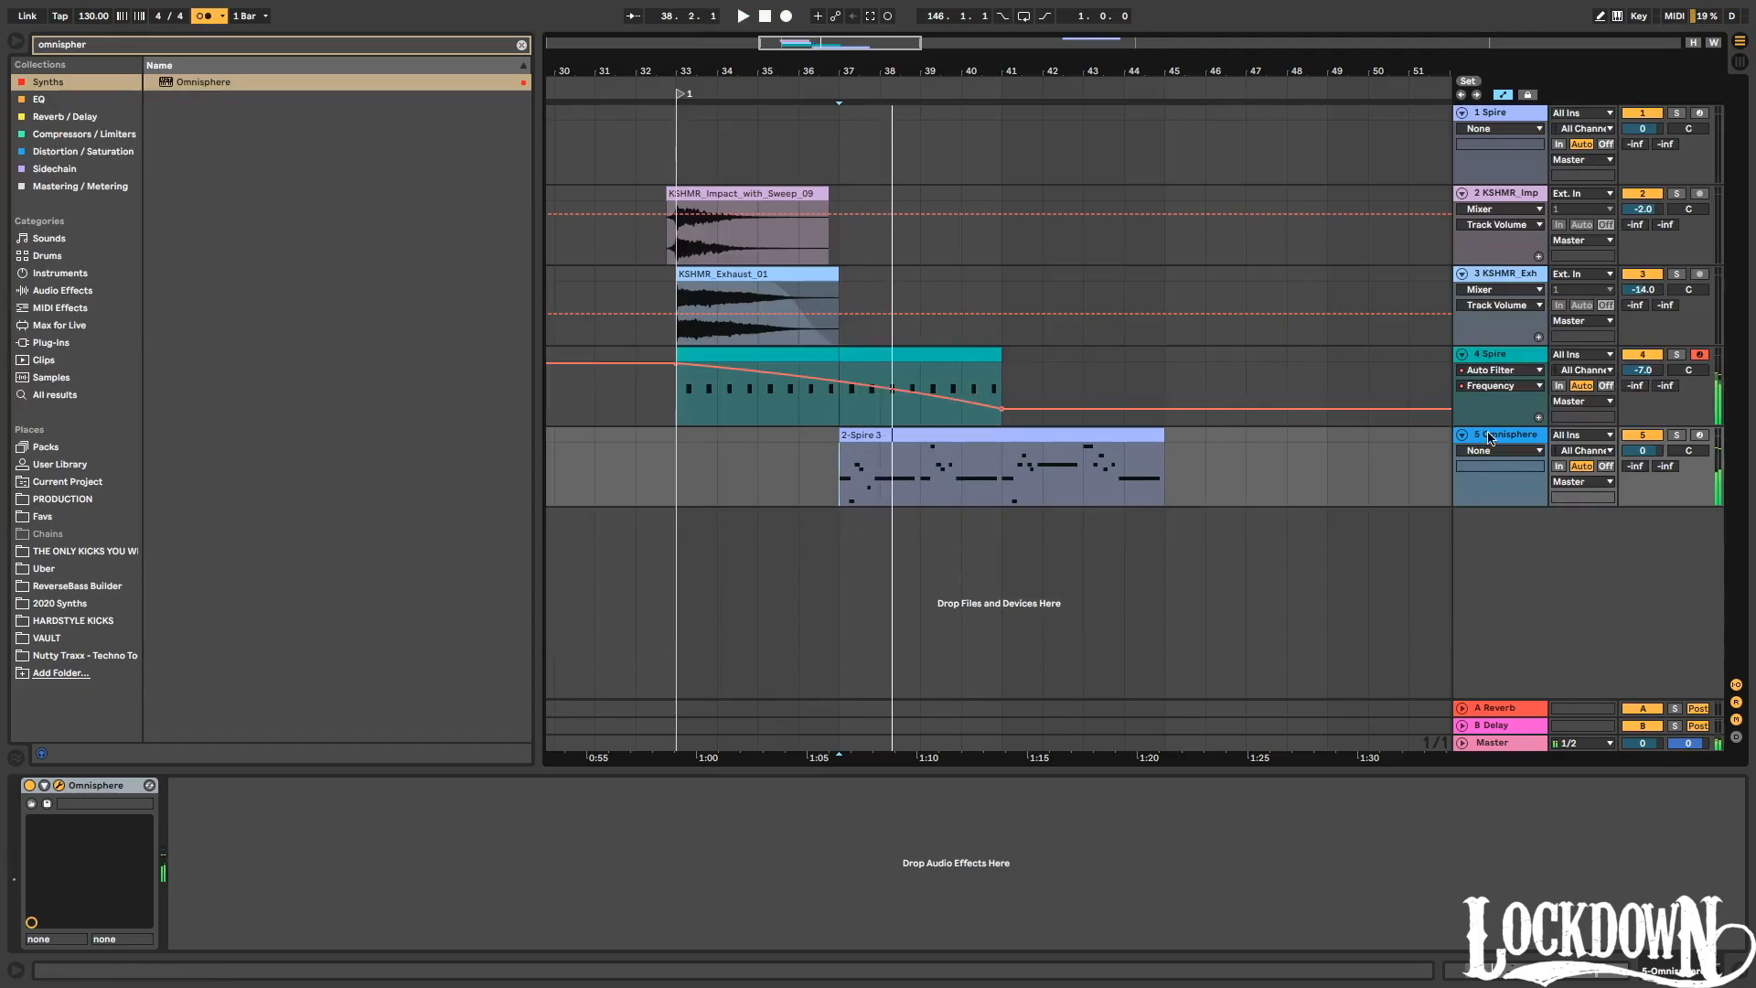
# Find the Multiband Compression preset among the compressors and add it to the Omnisphere melody track.
pyautogui.click(92, 45)
pyautogui.write('multiband')
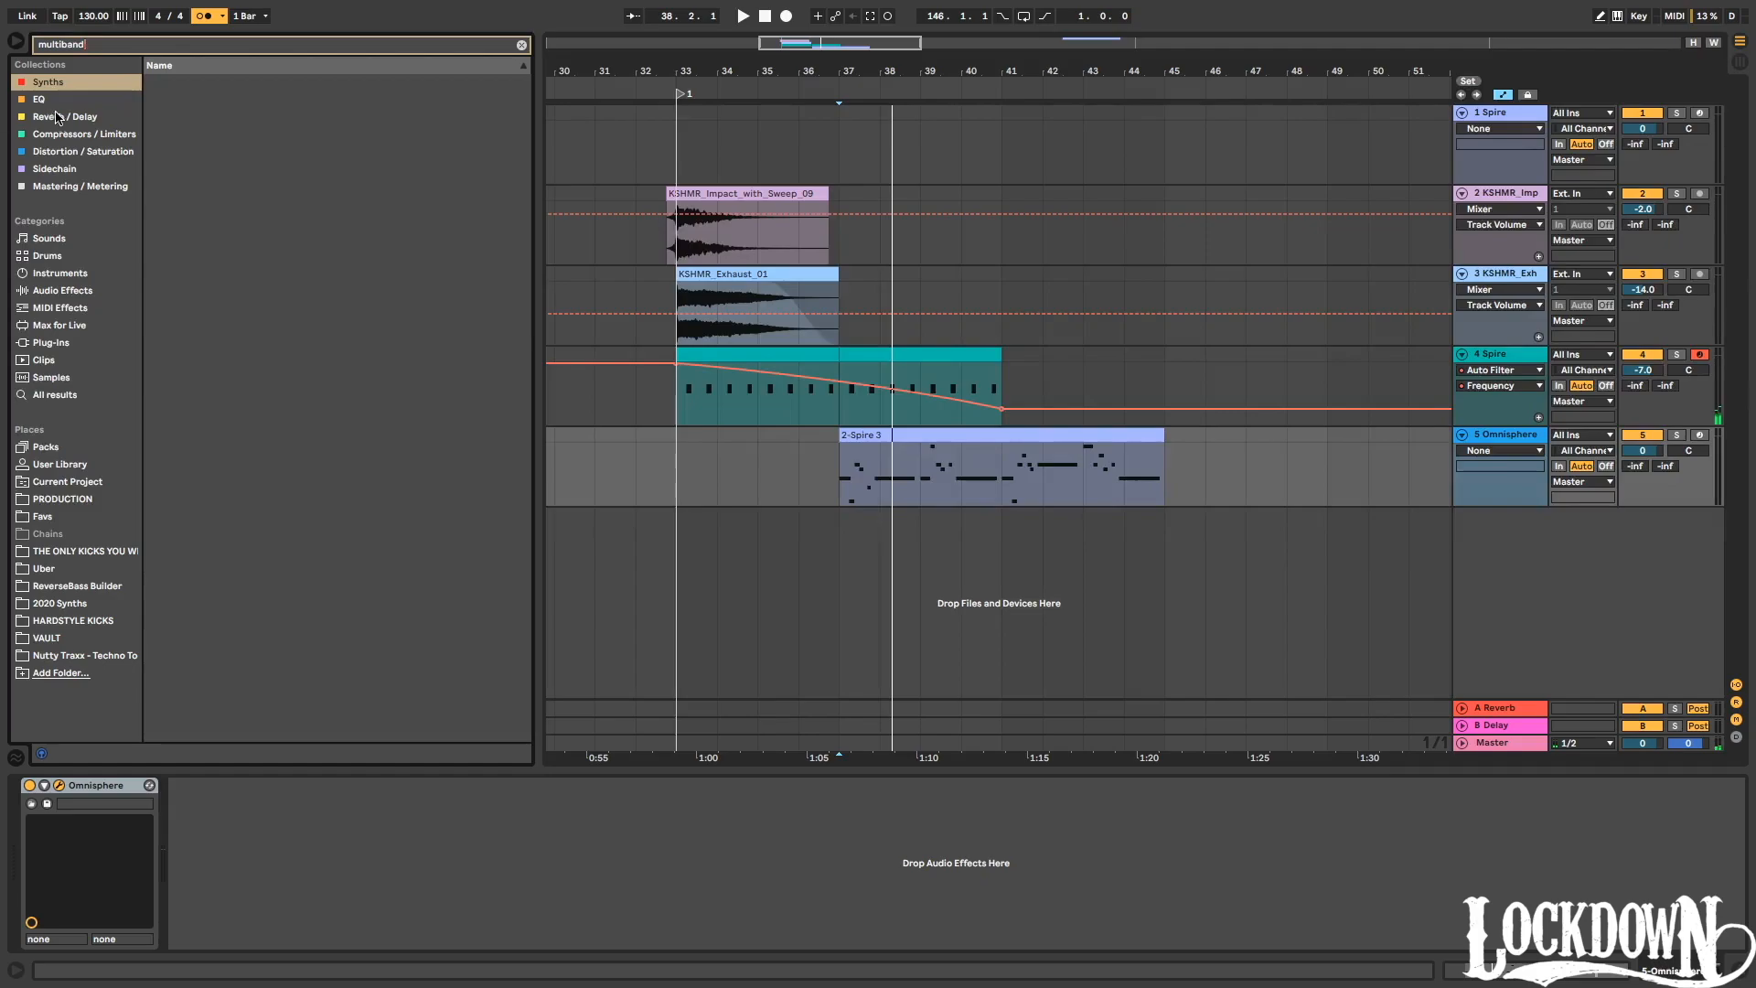
pyautogui.click(80, 135)
pyautogui.click(244, 84)
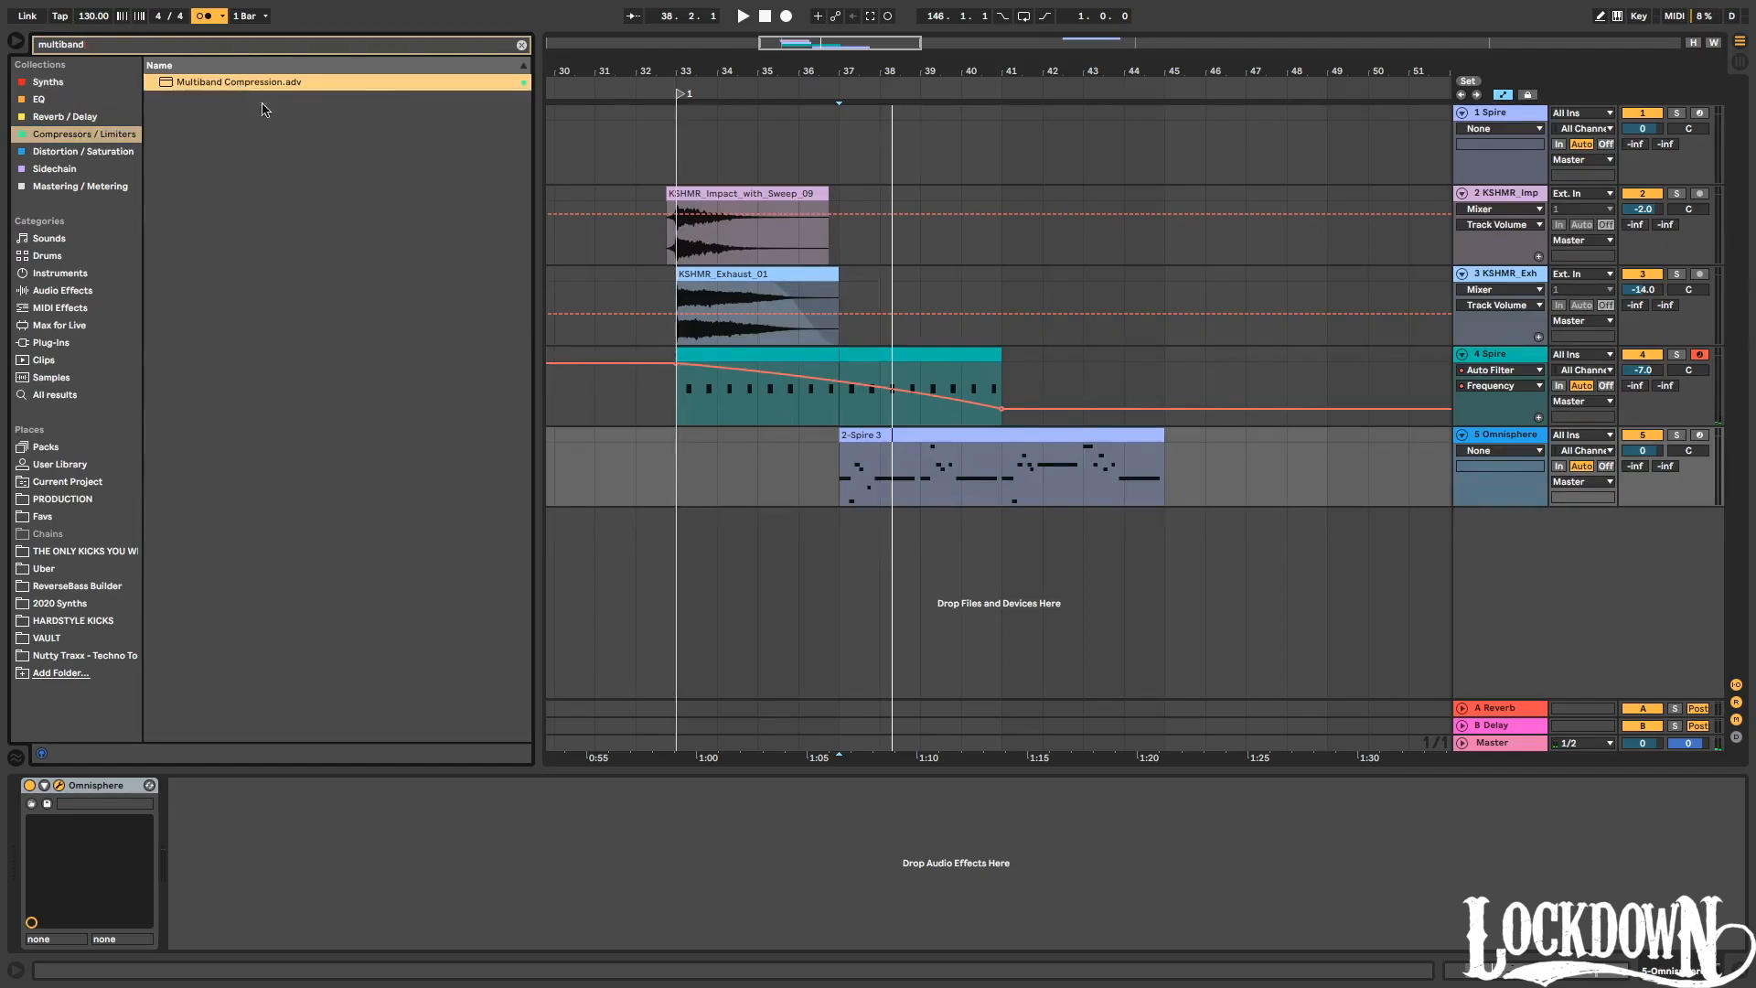
pyautogui.moveTo(951, 448); pyautogui.dragTo(952, 450)
# Insert EQ Eight ahead of the Multiband Compression with a low cut at 153 Hz, and raise the compressor's master output to 2 dB.
pyautogui.click(55, 98)
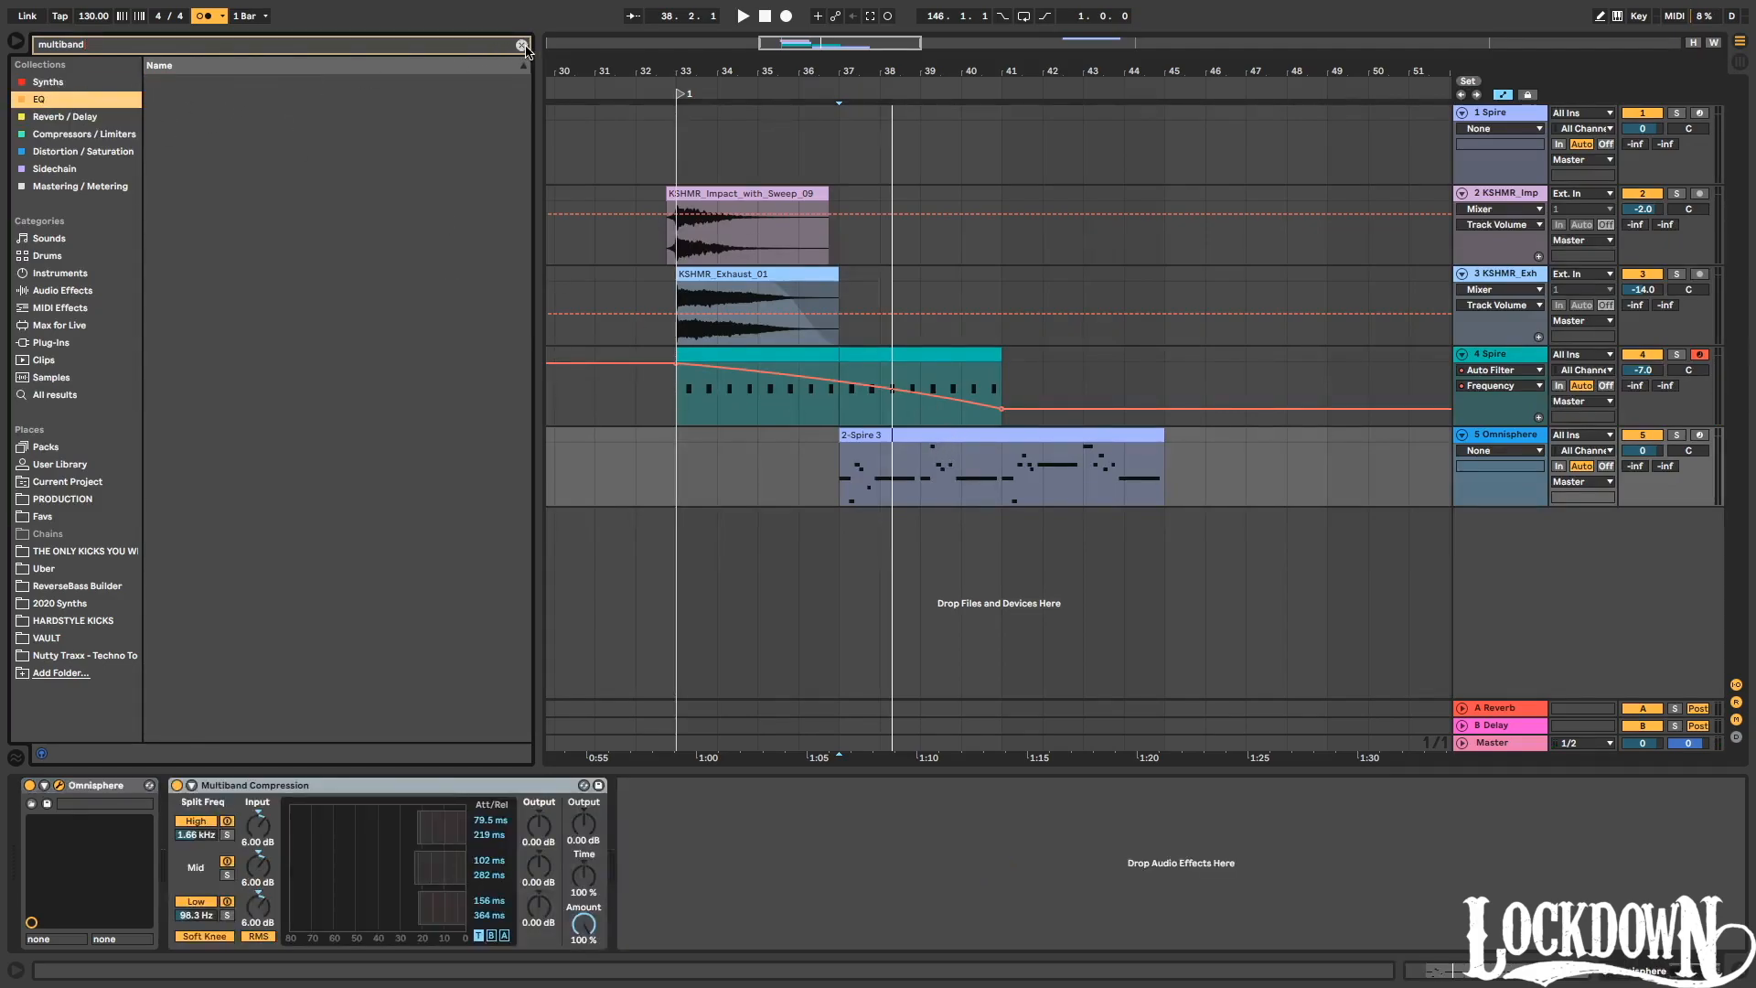
pyautogui.click(522, 45)
pyautogui.moveTo(182, 85); pyautogui.dragTo(245, 885)
pyautogui.click(251, 930)
pyautogui.click(235, 843)
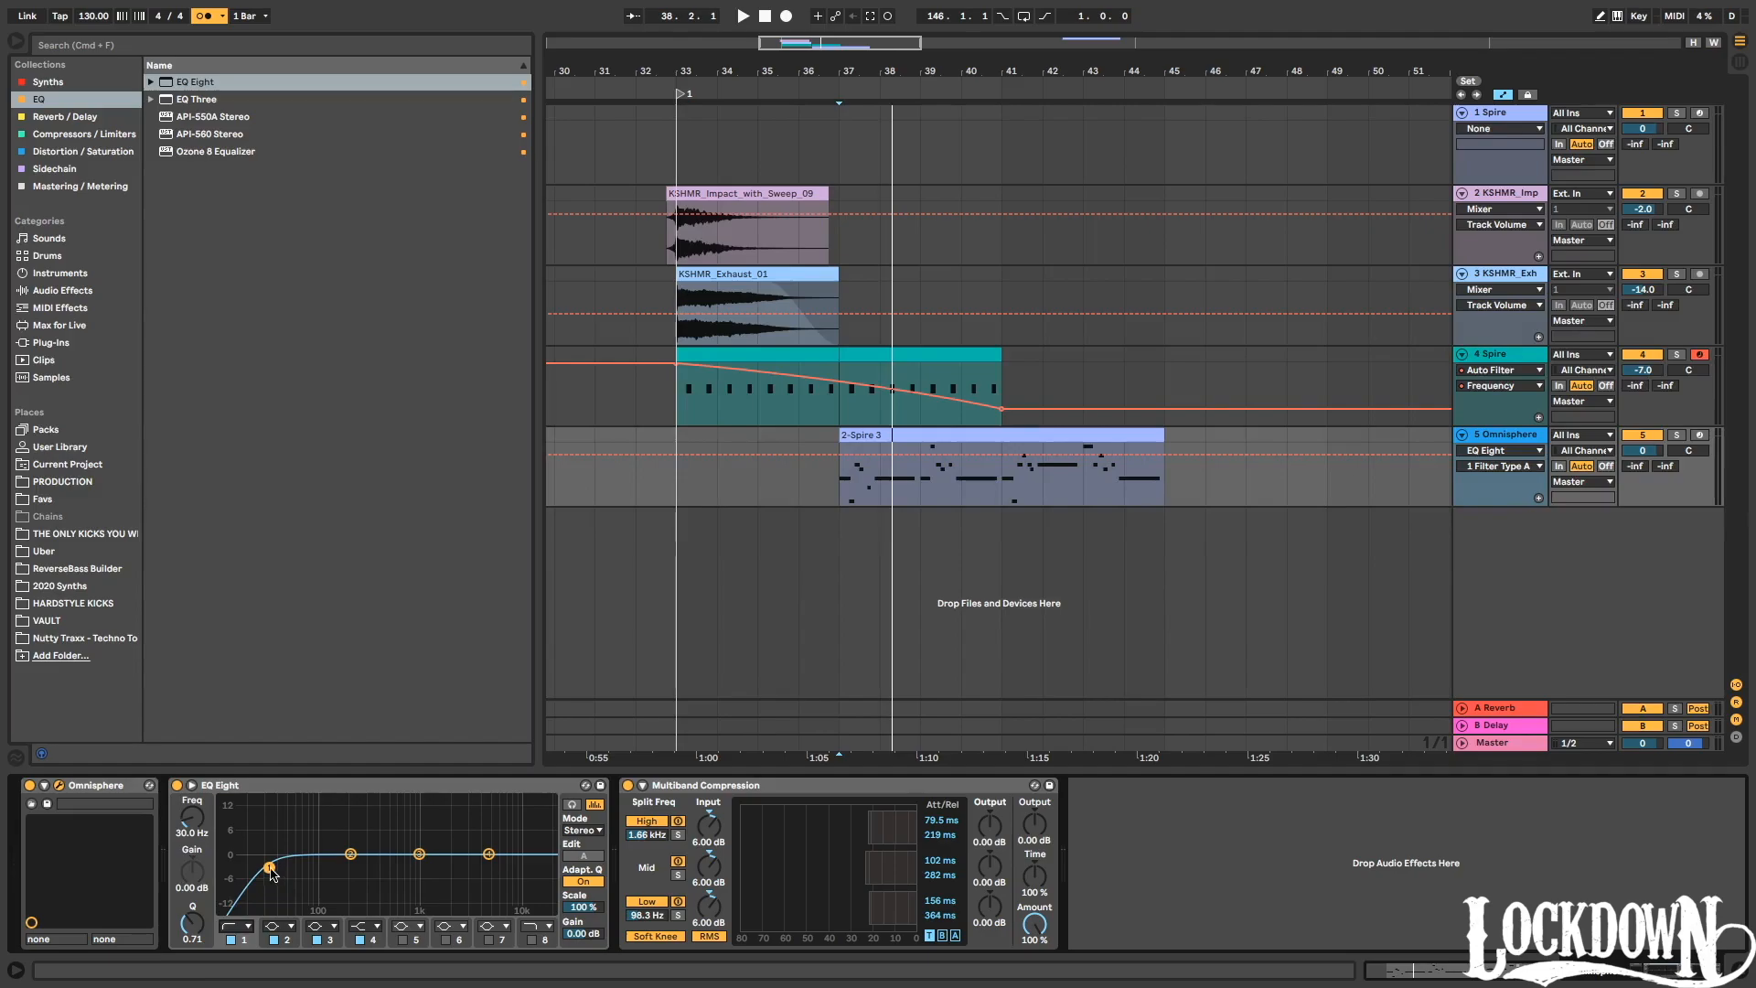
pyautogui.moveTo(269, 868); pyautogui.dragTo(338, 865)
pyautogui.press('space')
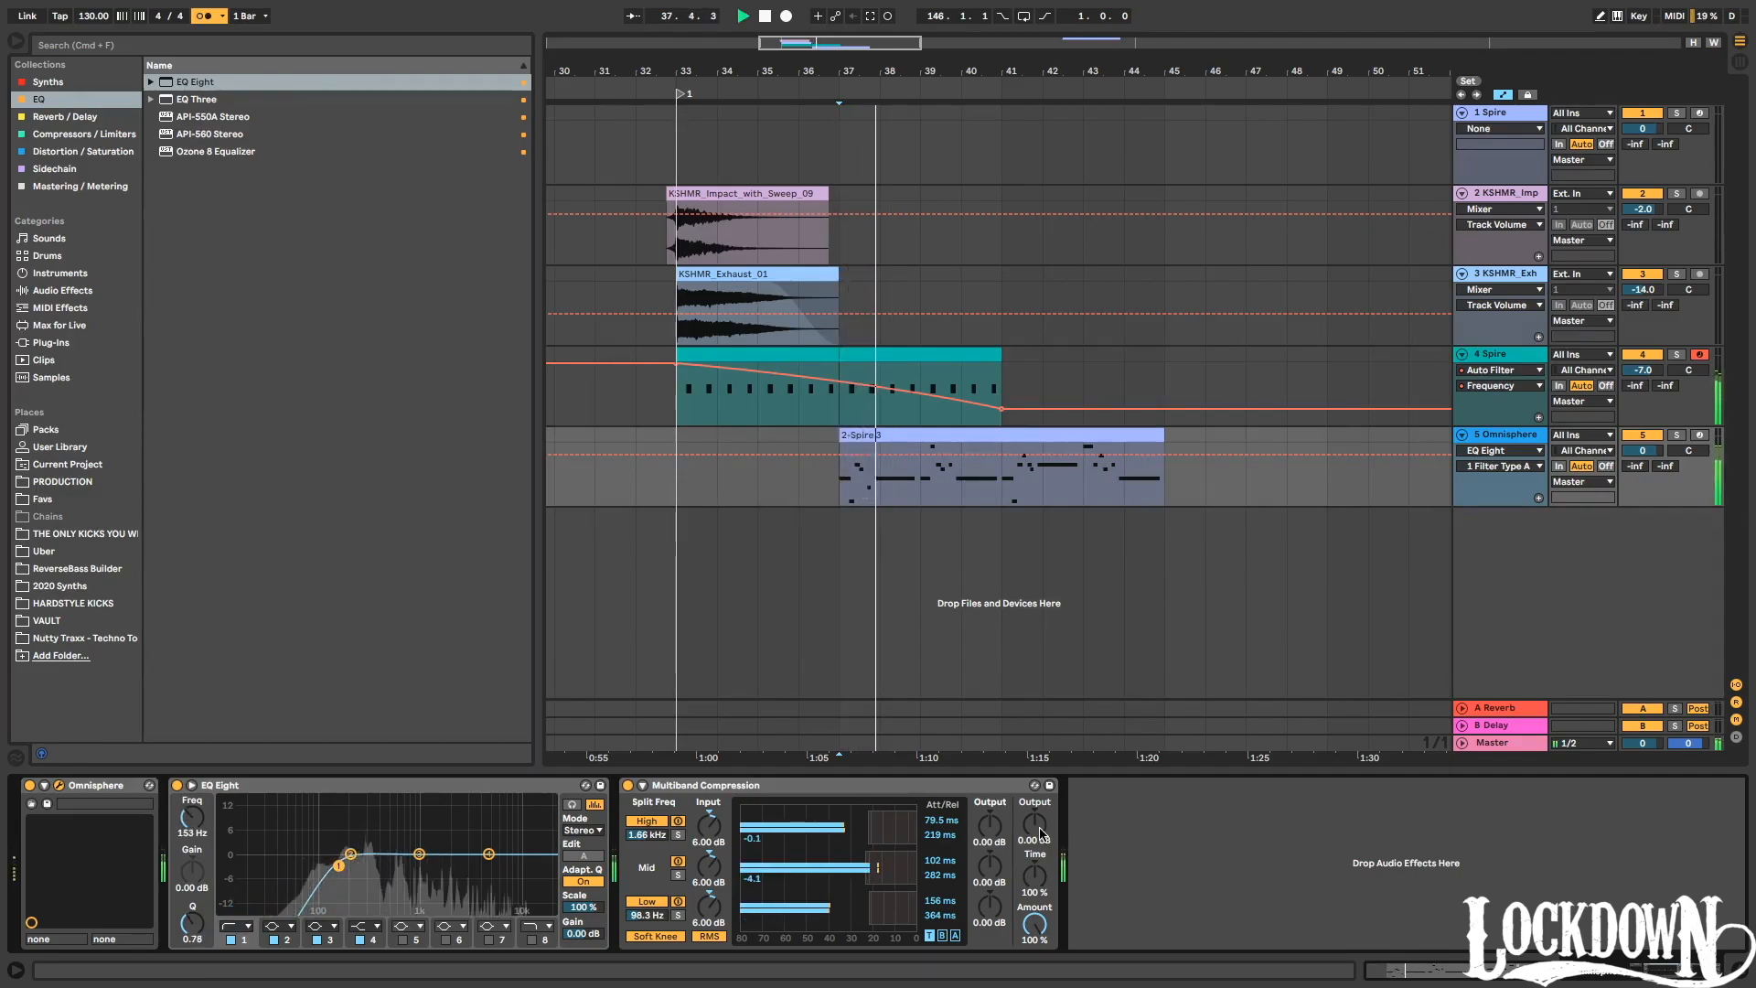
pyautogui.moveTo(1040, 835); pyautogui.dragTo(1040, 819)
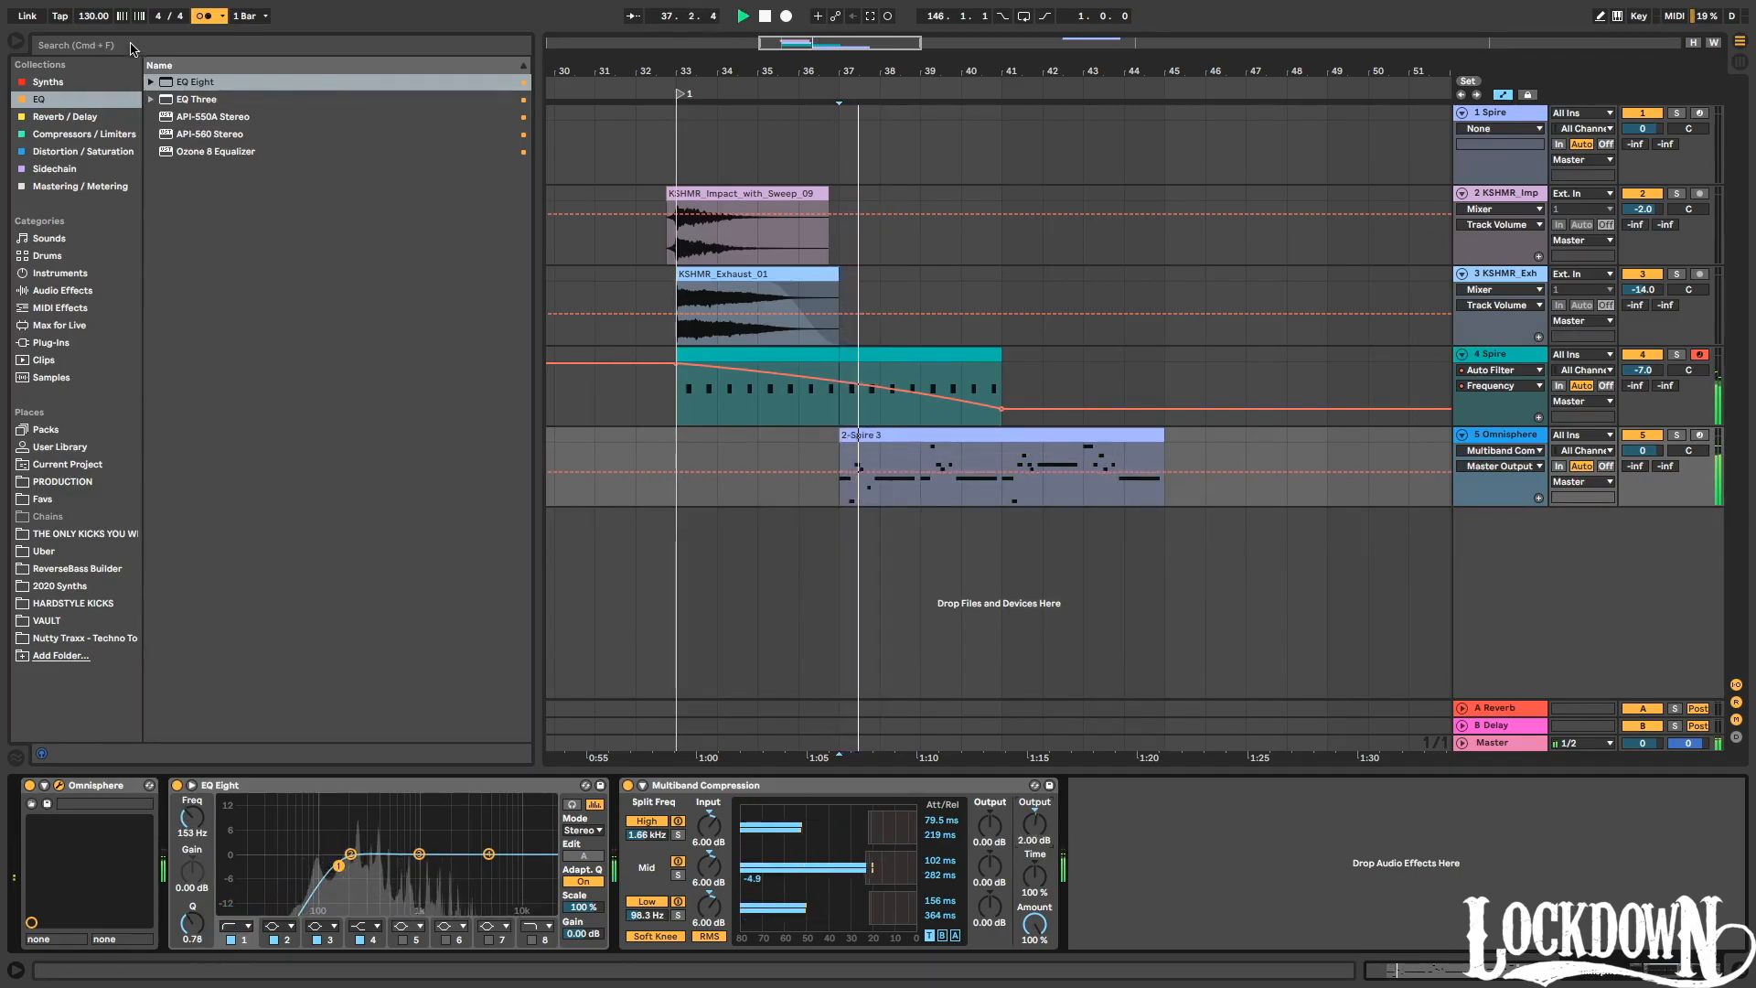
# Search all results for "clean plate" and add CLEAN PLATE REVERB.adg at the end of the melody track's effect chain.
pyautogui.click(98, 44)
pyautogui.write('clean pla')
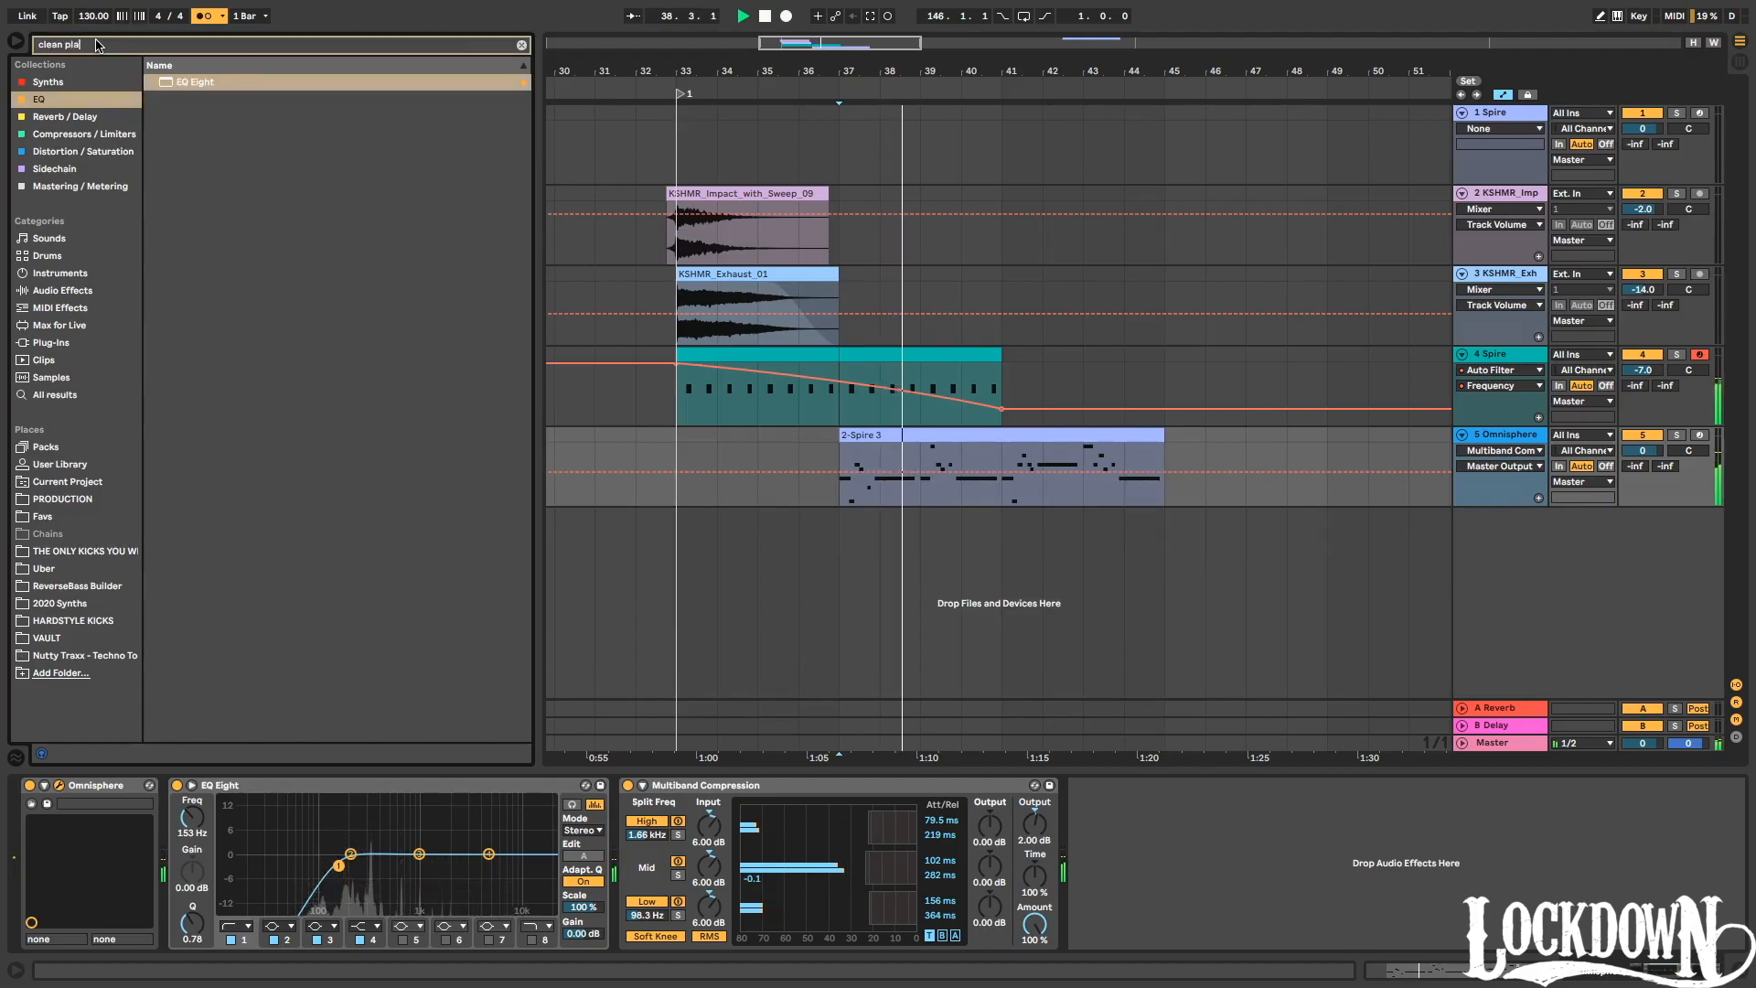
pyautogui.write('te')
pyautogui.click(43, 395)
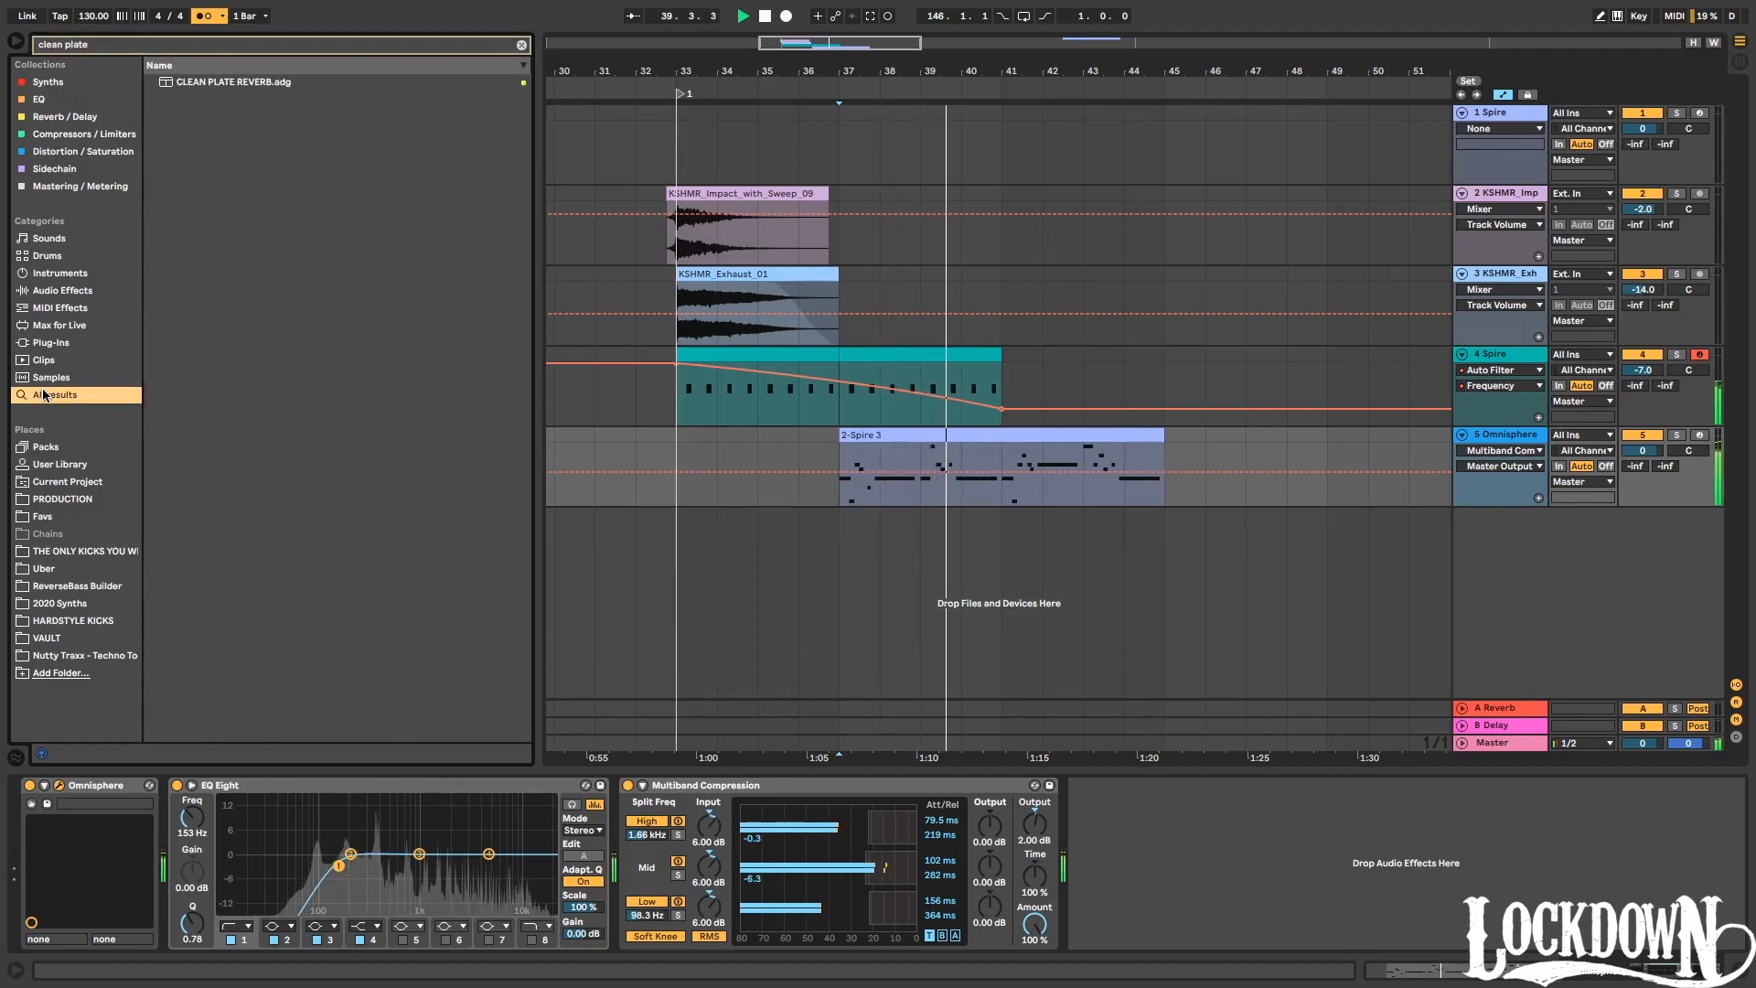
pyautogui.moveTo(229, 82); pyautogui.dragTo(1188, 864)
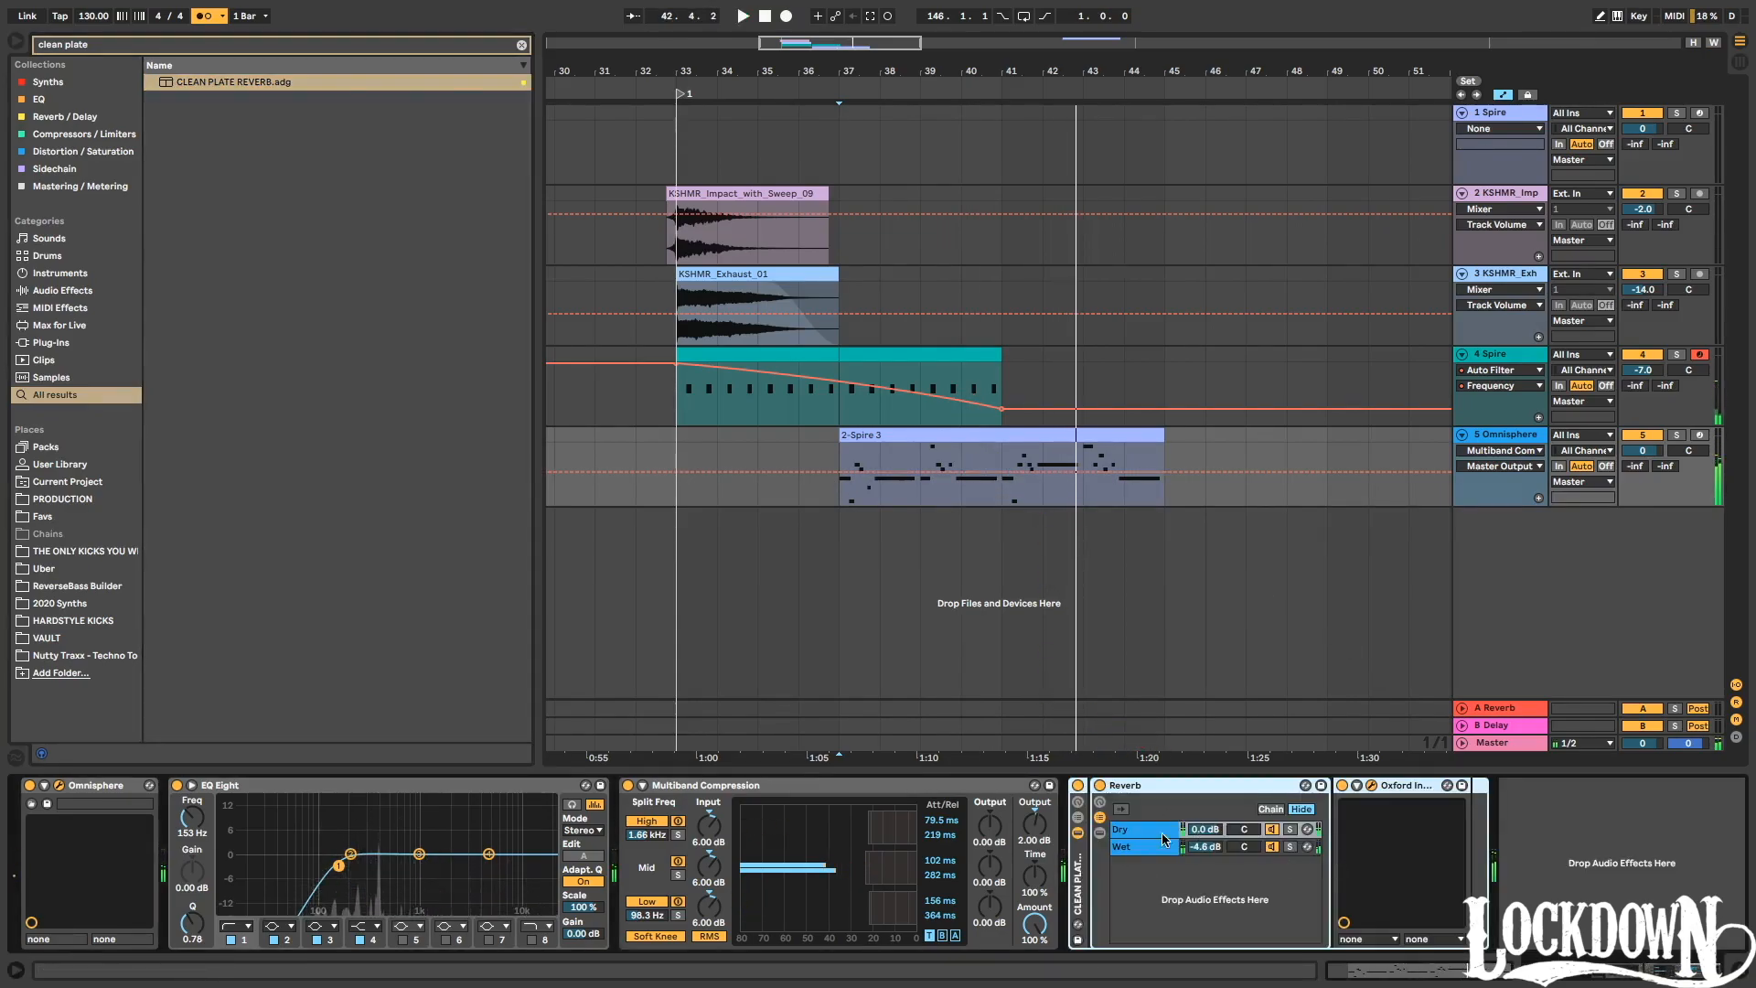
# Sidechain the reverb's compressor from 5-Omnisphere with a -37.3 dB threshold, and lower the Wet chain volume to -6.6 dB.
pyautogui.scroll(-5, 1132, 869)
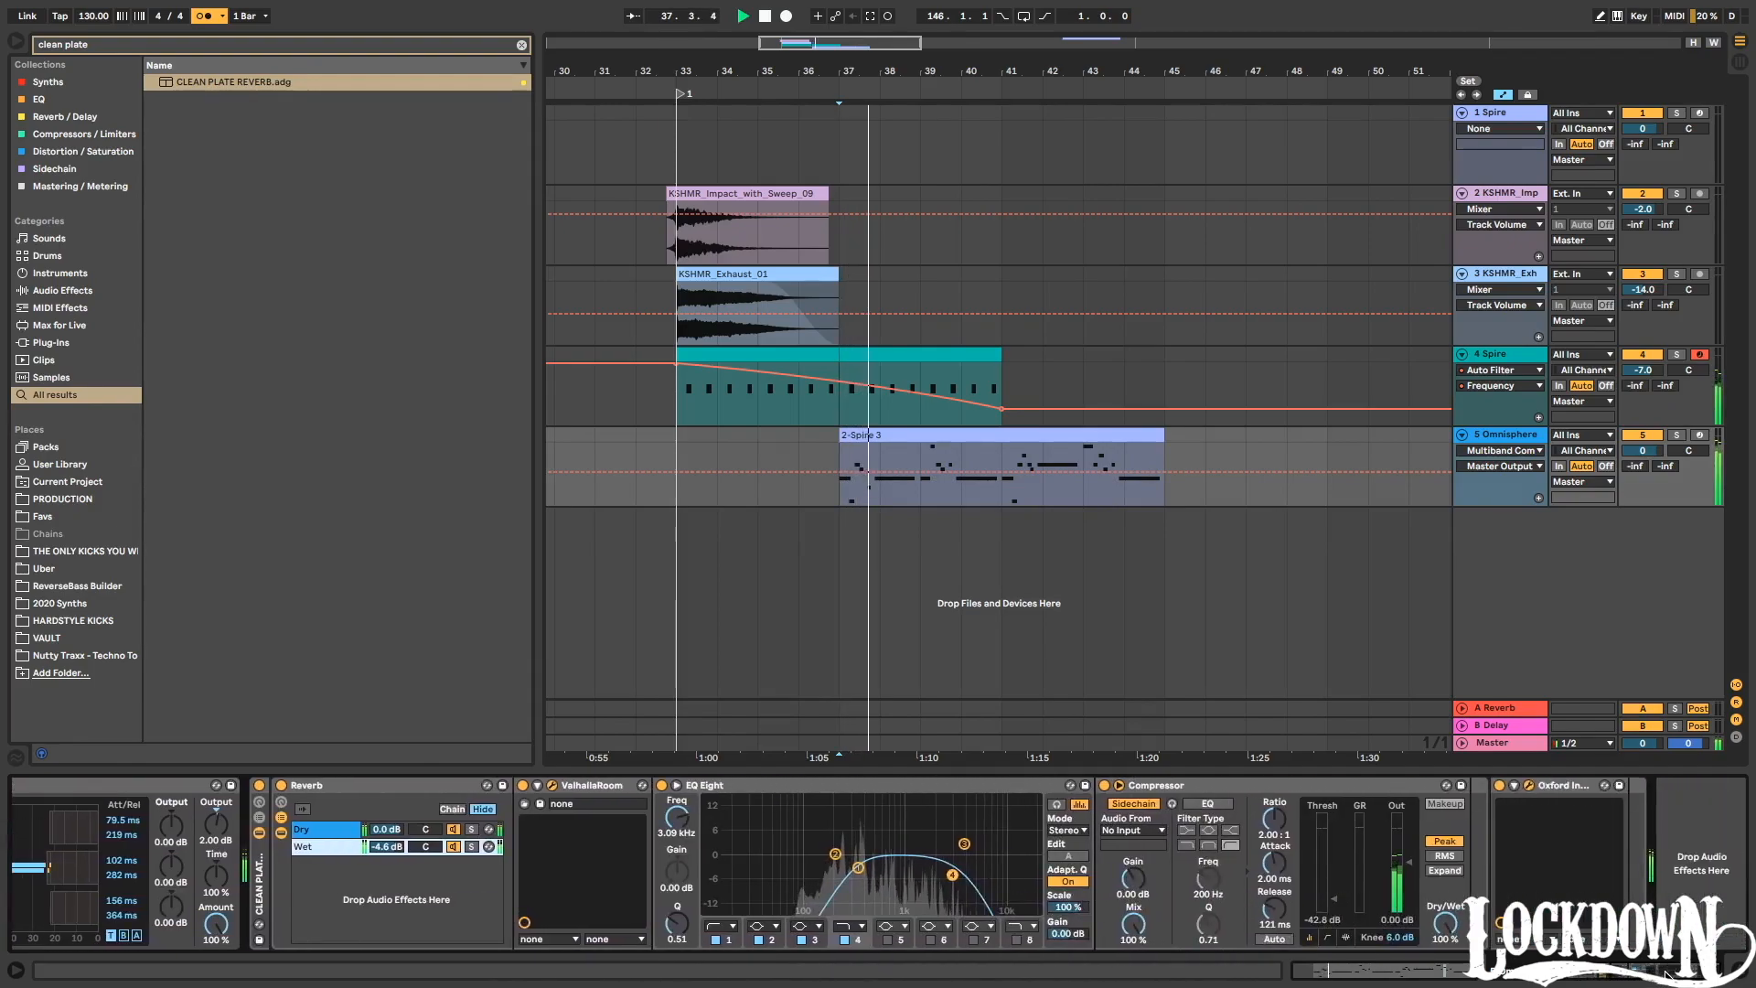
pyautogui.click(1131, 833)
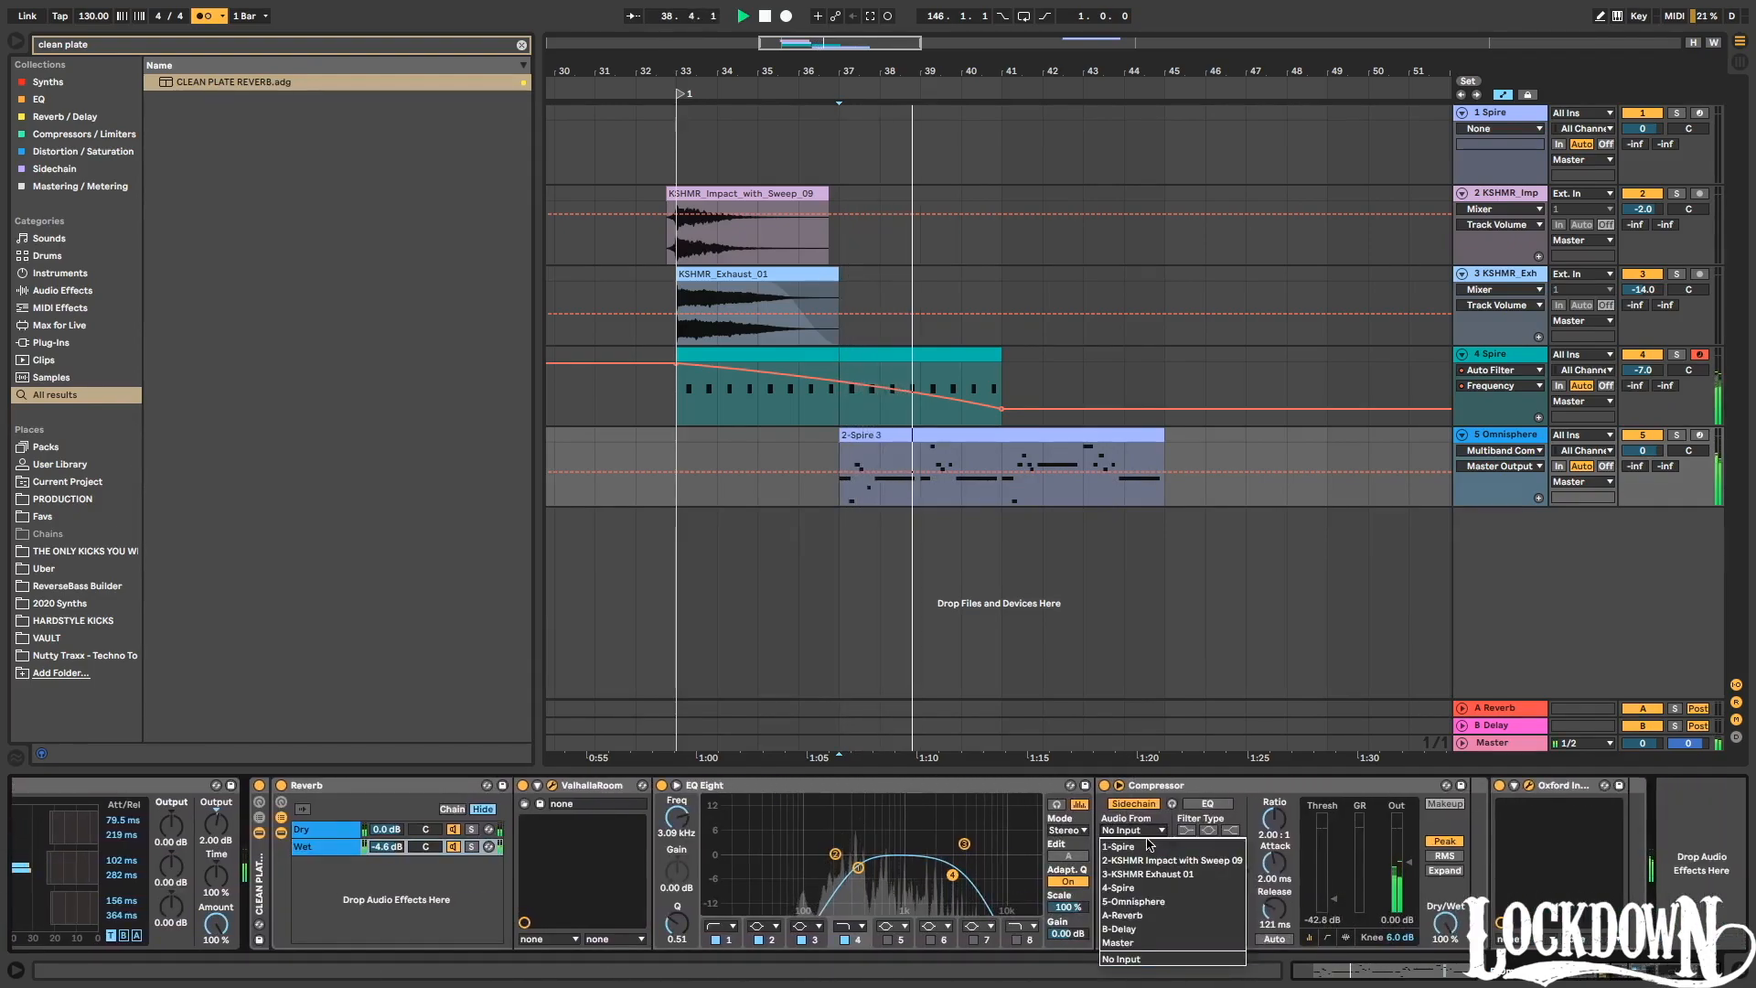
pyautogui.click(1138, 901)
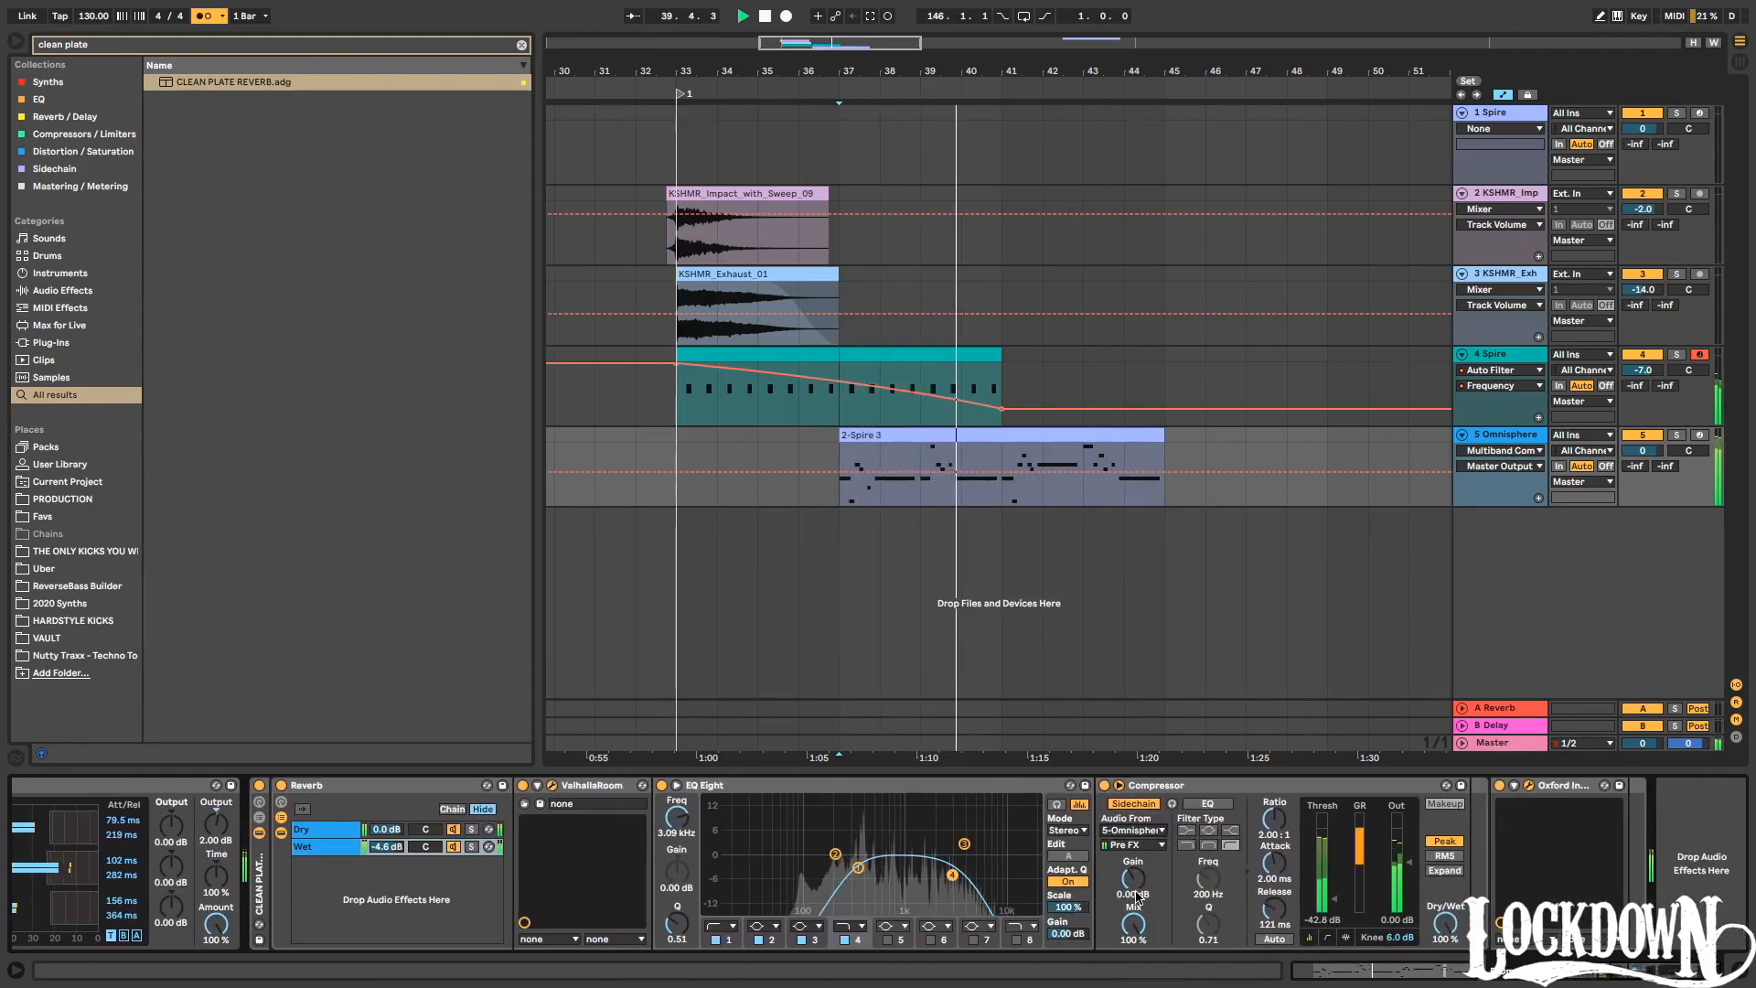
pyautogui.click(1323, 919)
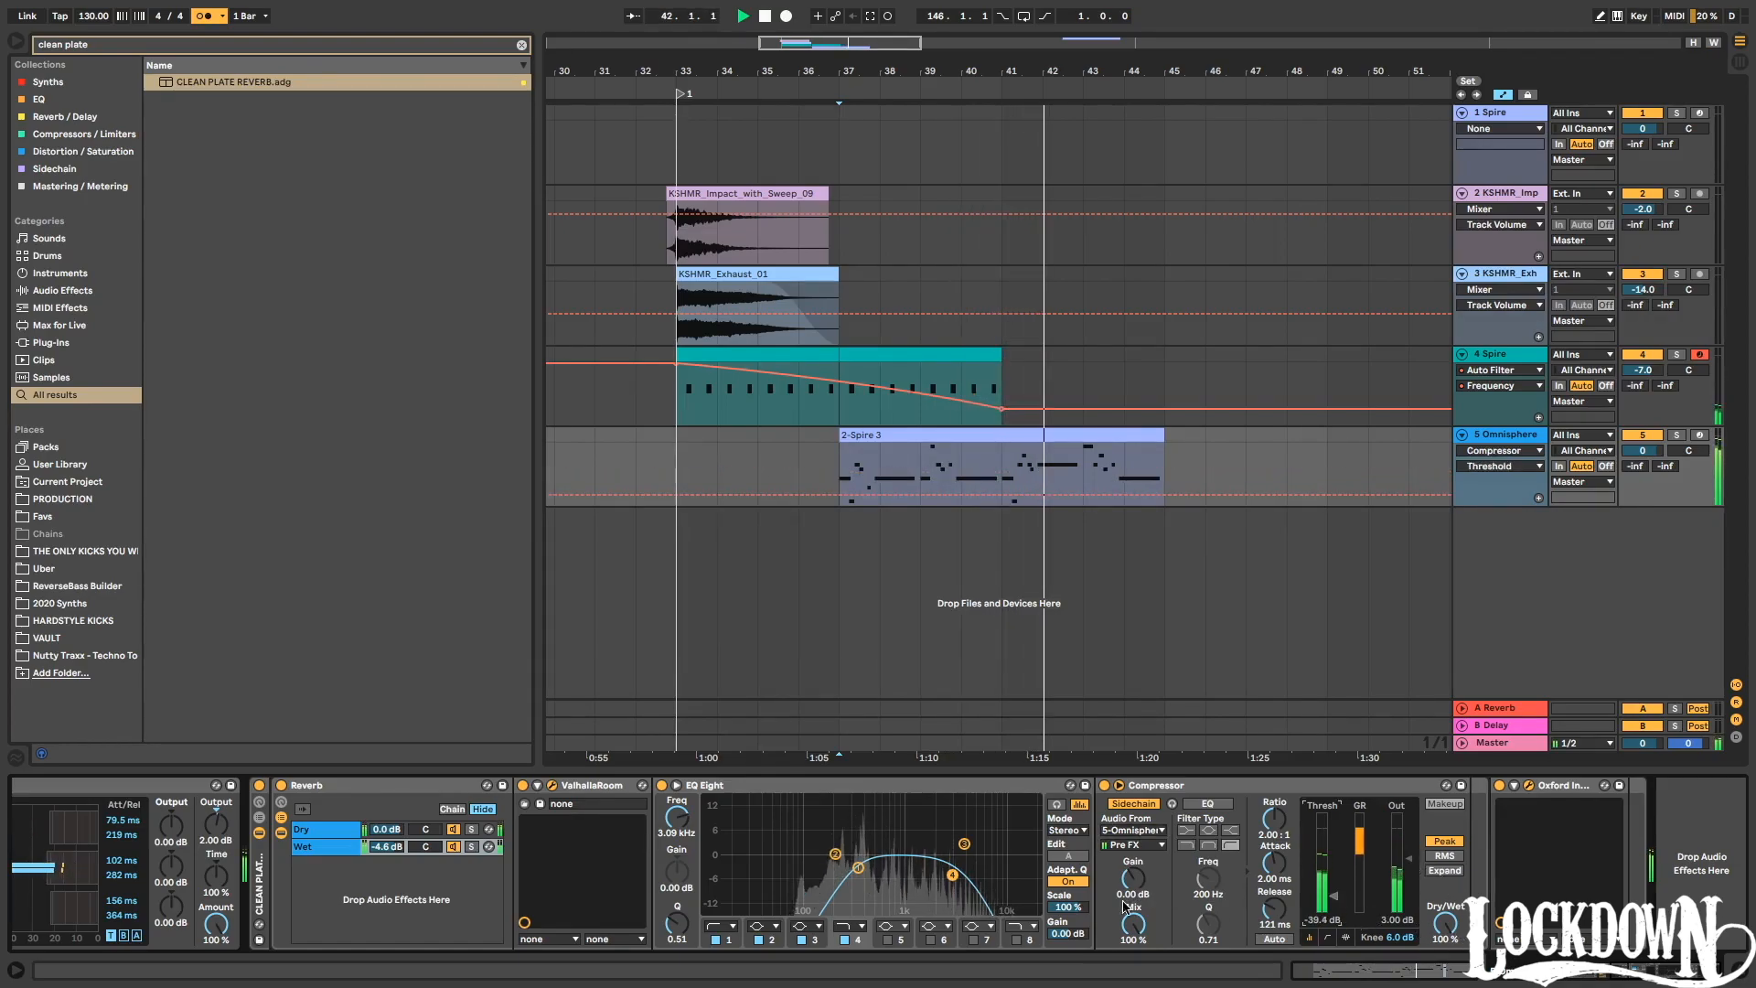
pyautogui.moveTo(387, 846); pyautogui.dragTo(388, 858)
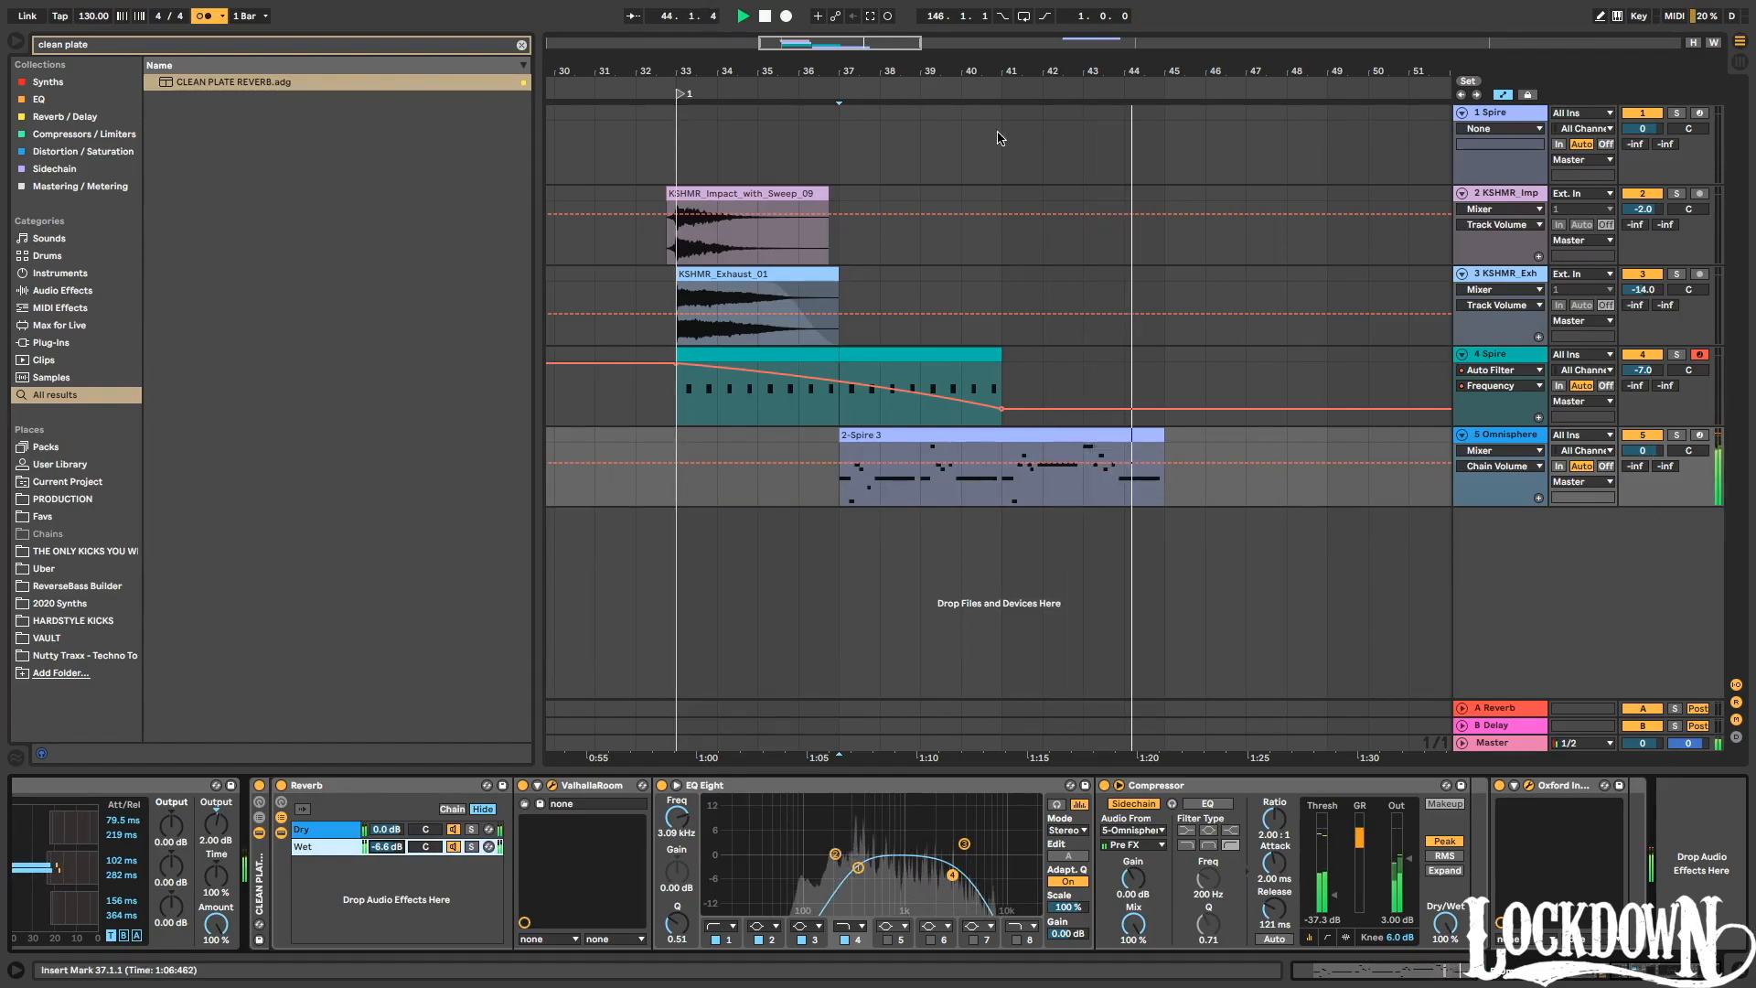
# Duplicate the eight-bar melody clip so the copy starts at bar 45.
pyautogui.press('-')
pyautogui.click(1066, 424)
pyautogui.click(1061, 436)
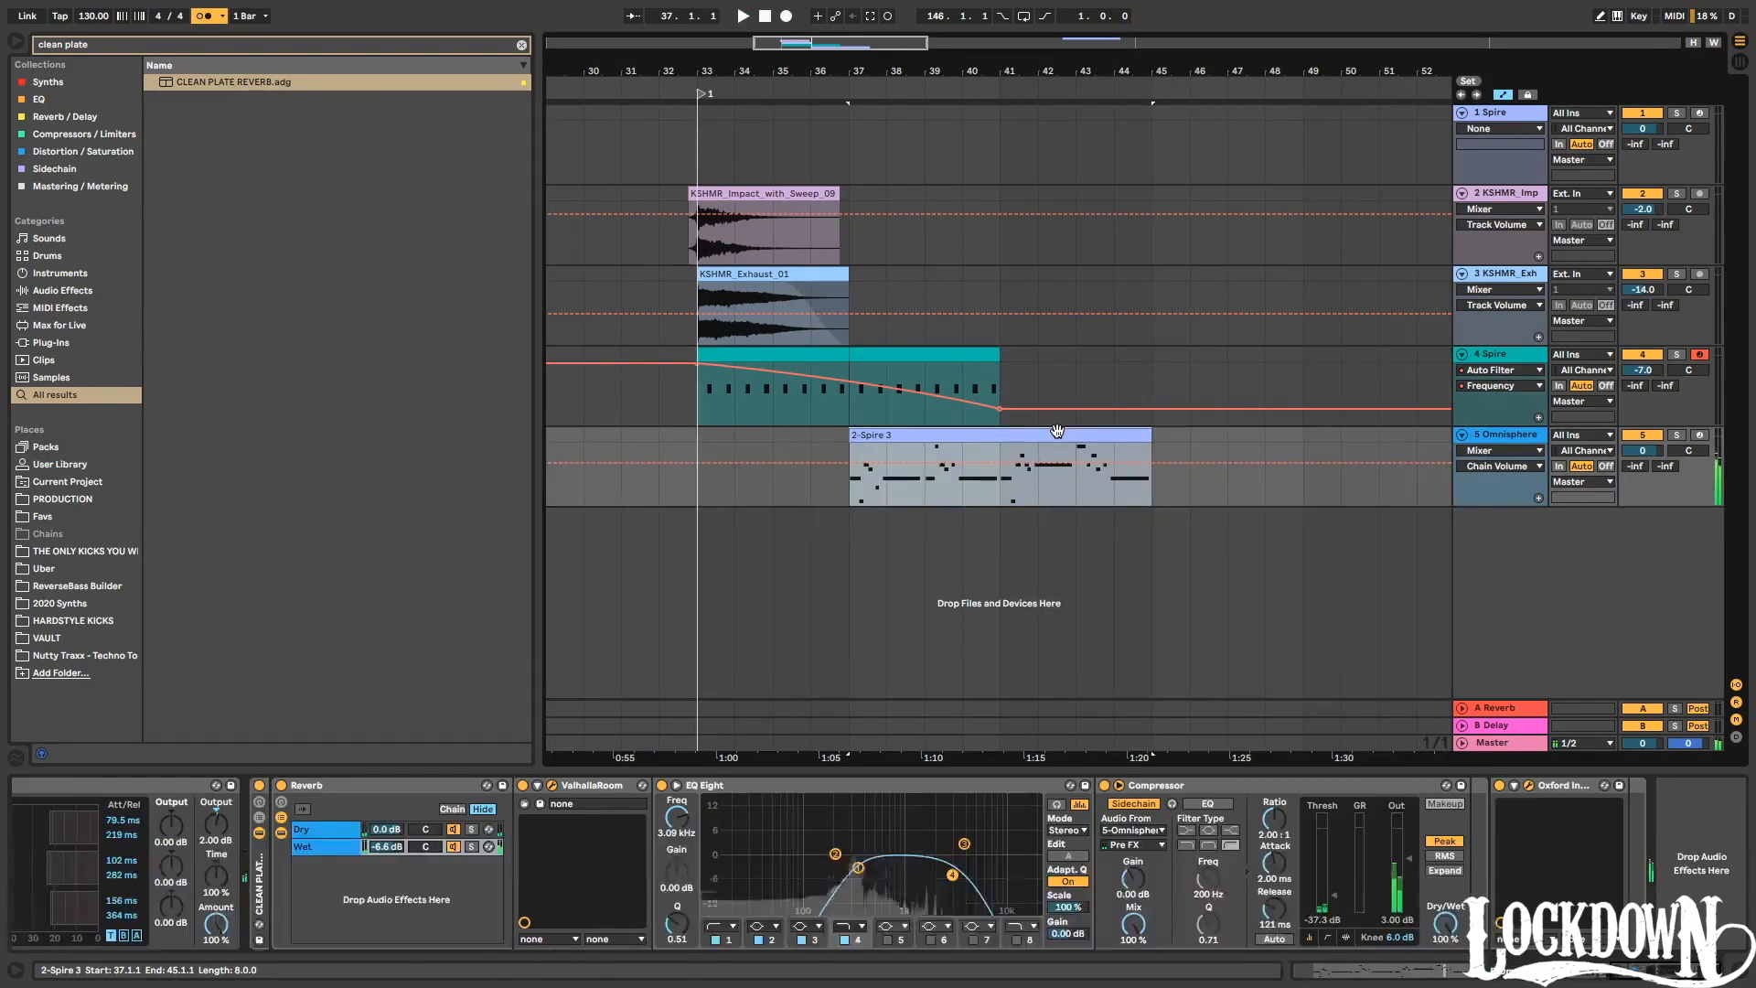
pyautogui.hotkey('ctrl', 'd')
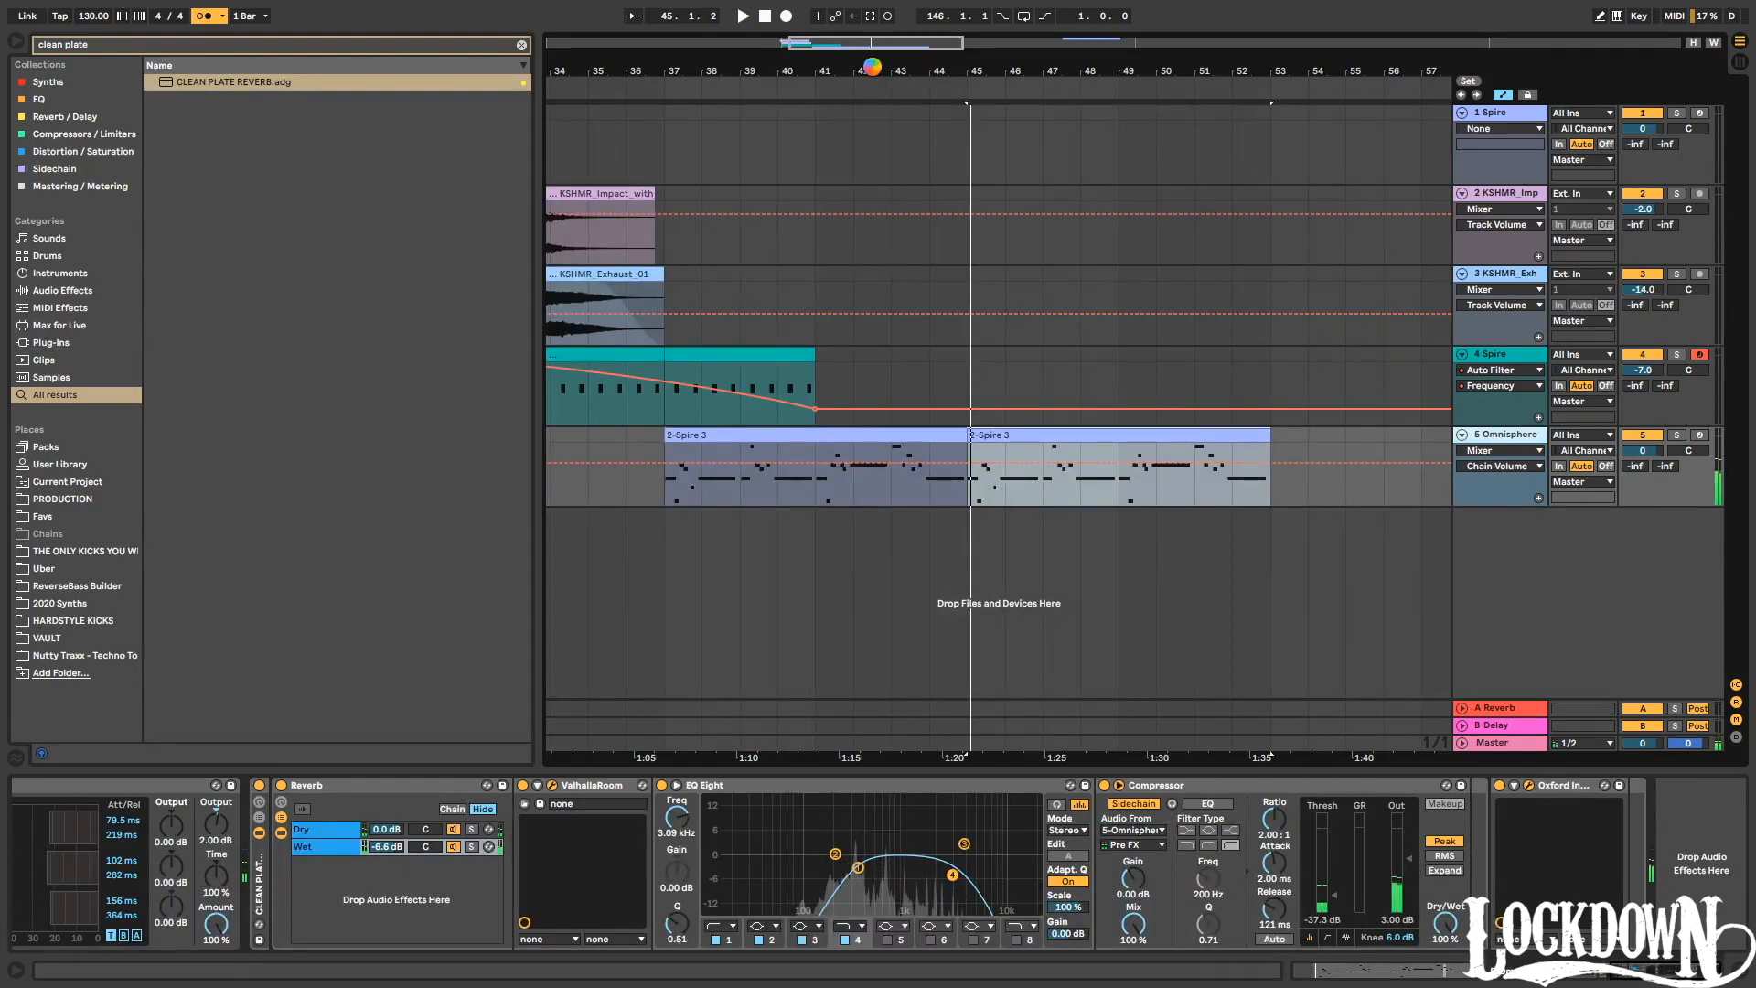
# Duplicate the Omnisphere melody track and replace the instrument on the copy with Spire, keeping its effects.
pyautogui.moveTo(873, 67); pyautogui.dragTo(1152, 28)
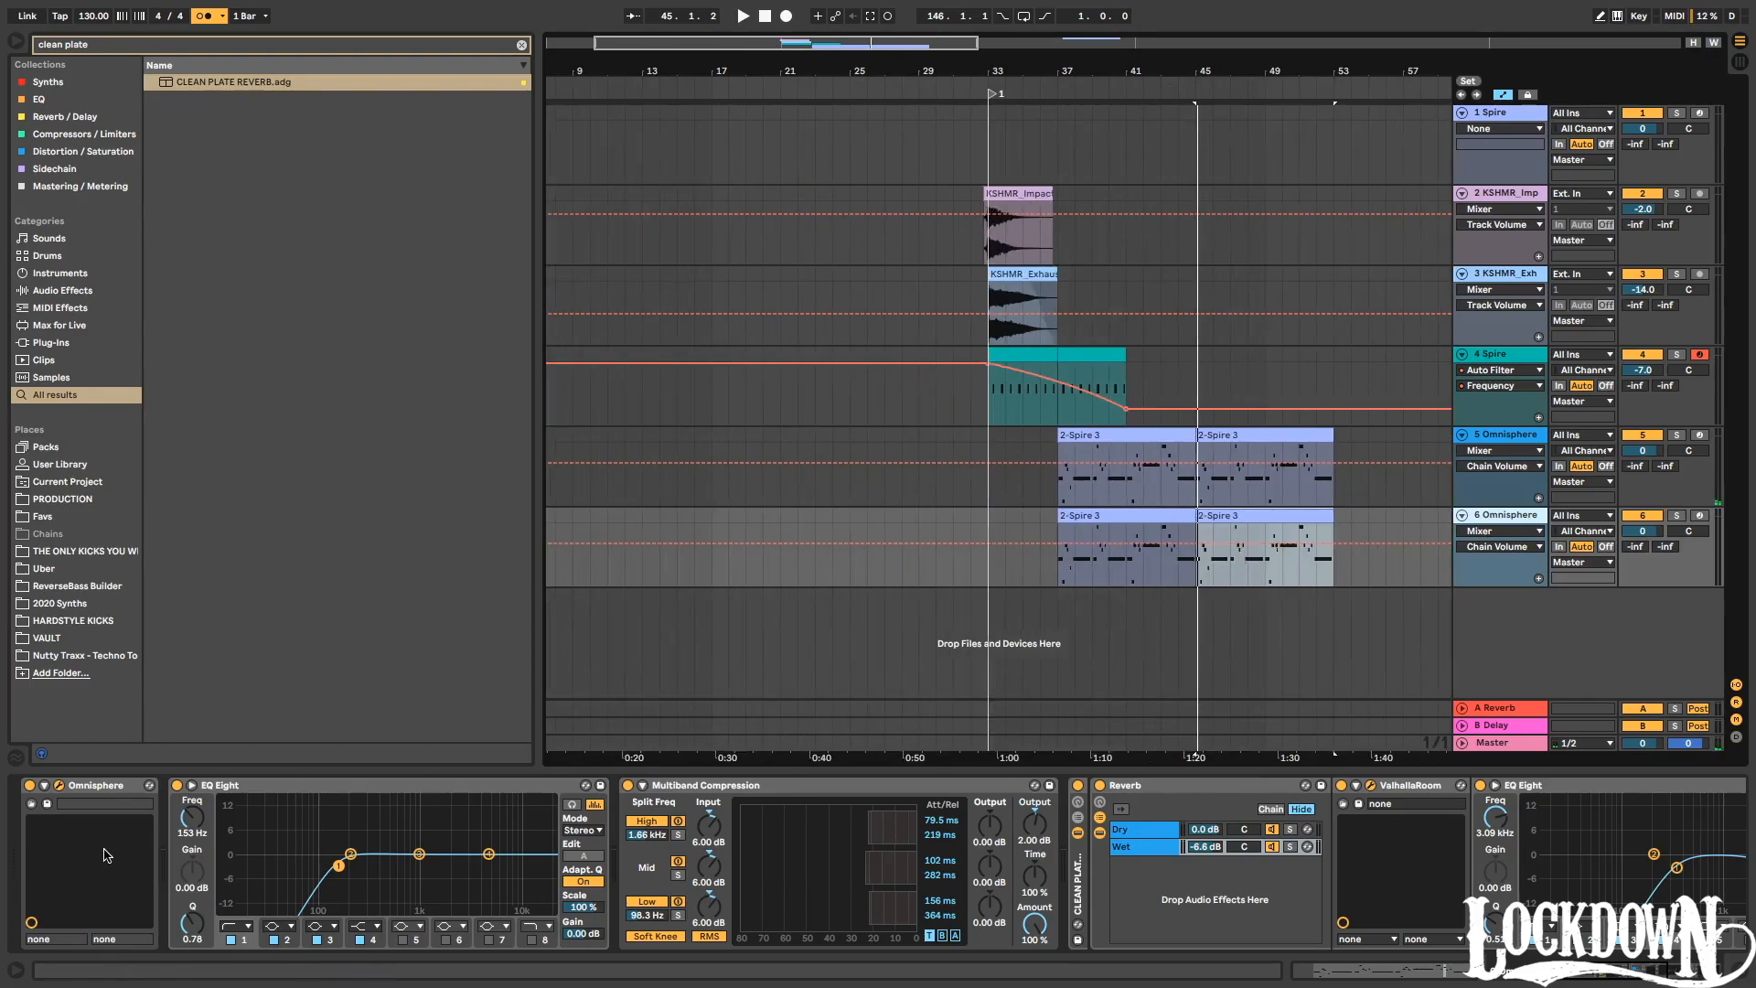
pyautogui.click(107, 788)
pyautogui.press('Delete')
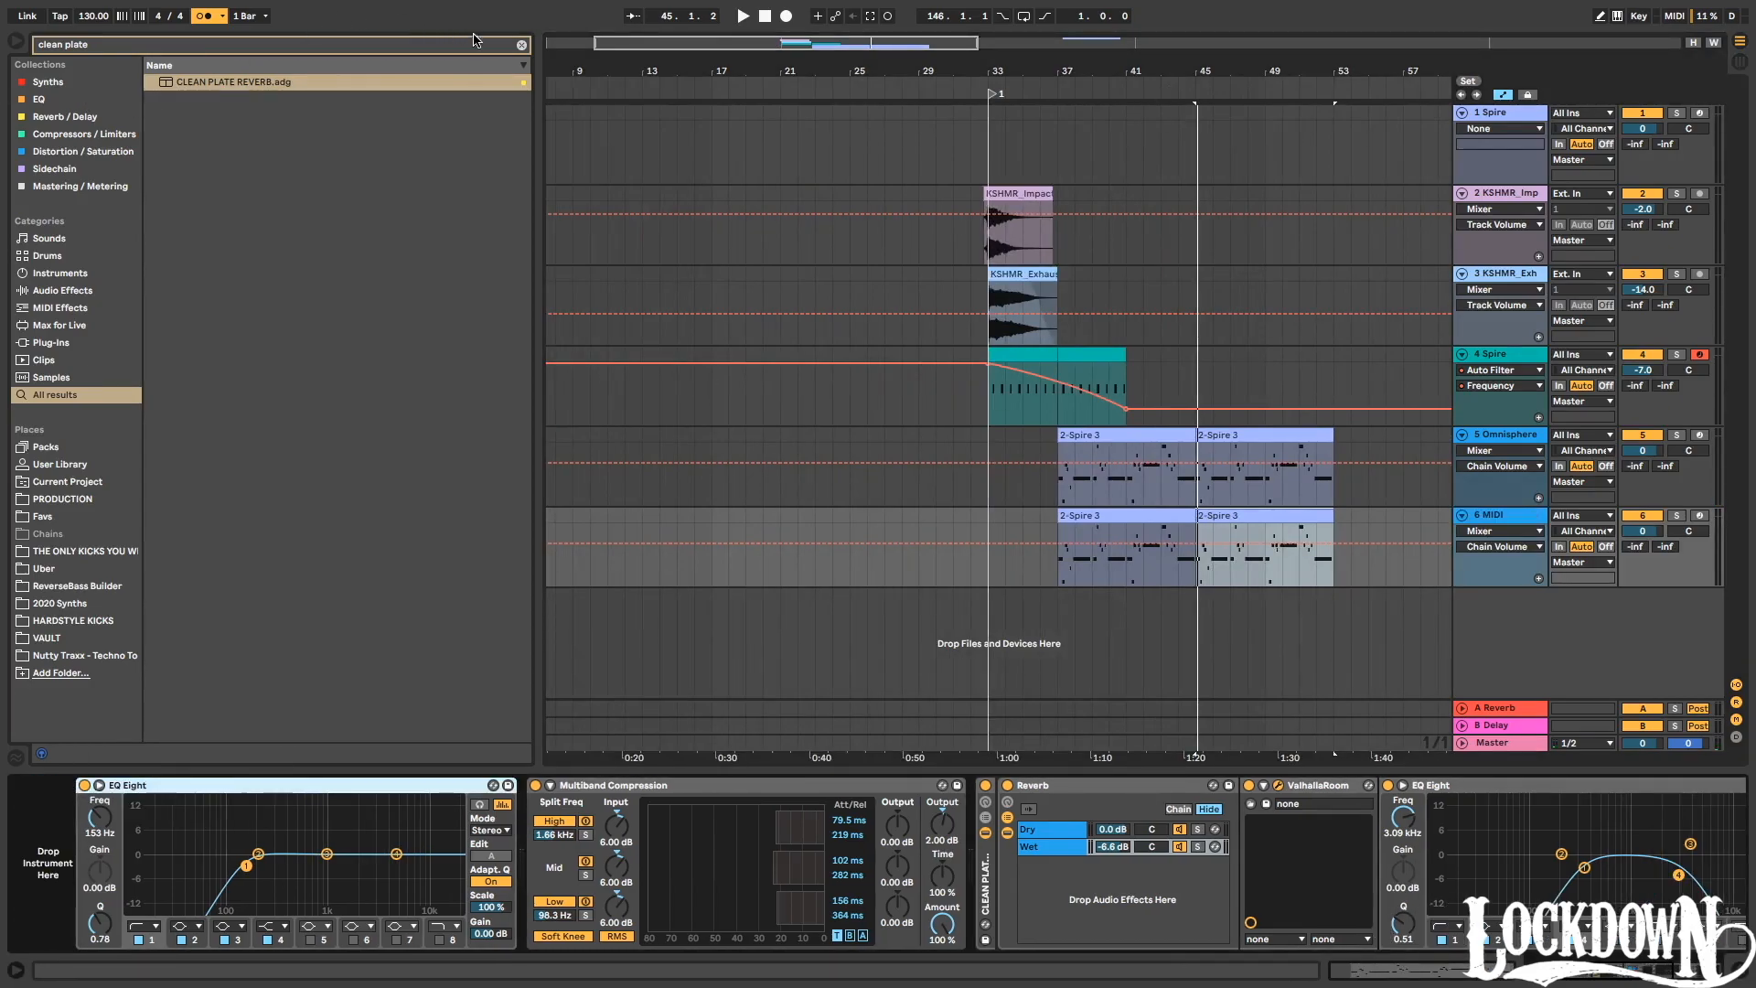
pyautogui.click(521, 44)
pyautogui.click(50, 82)
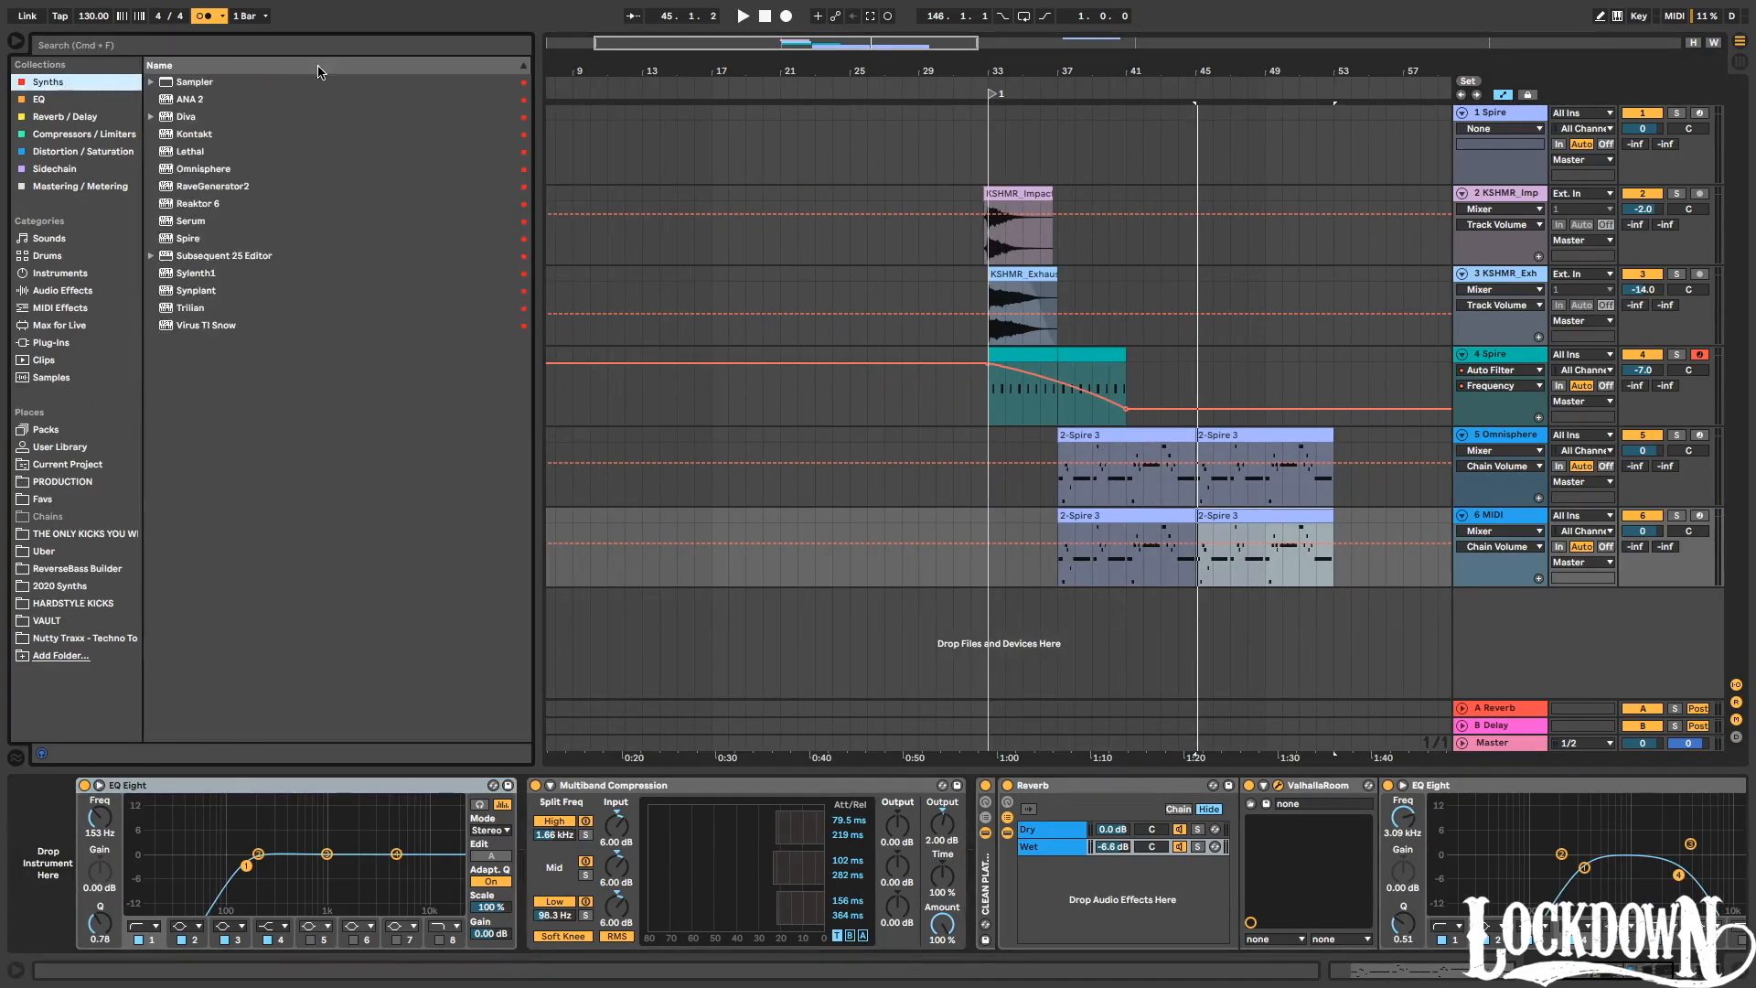
pyautogui.moveTo(187, 238); pyautogui.dragTo(66, 896)
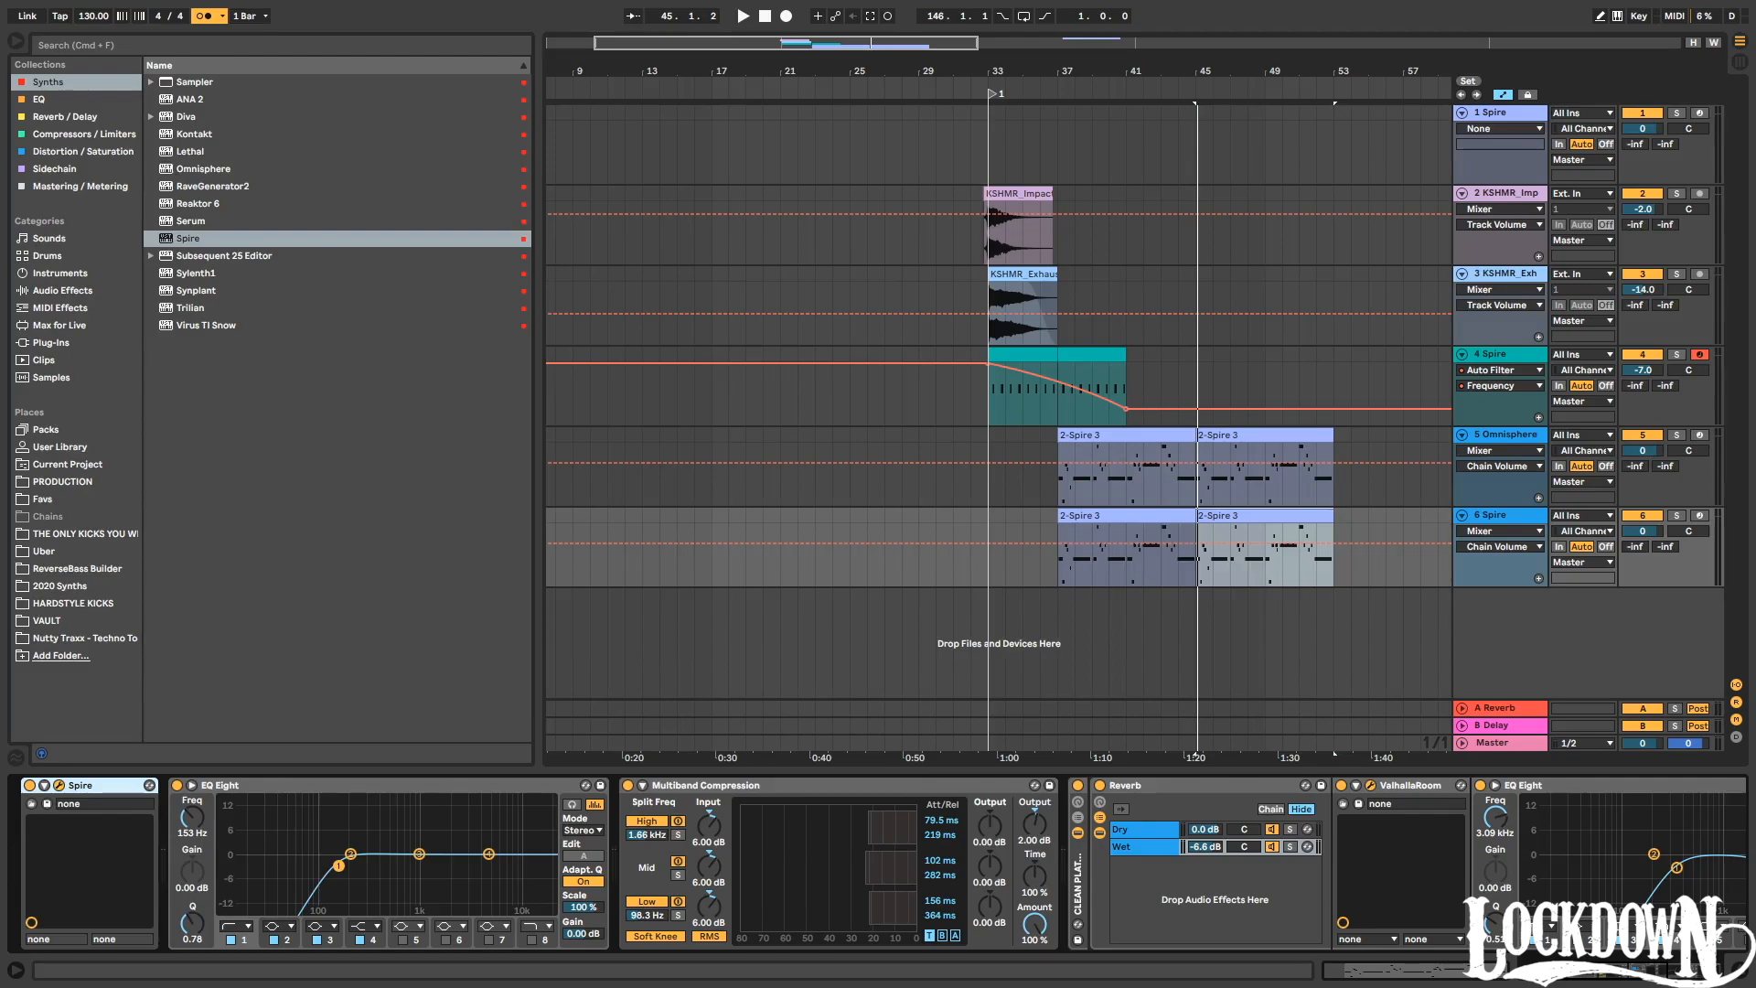
# Audition the new Spire layer with the Omnisphere melody from bar 45 and adjust Spire's delay rate.
pyautogui.press('space')
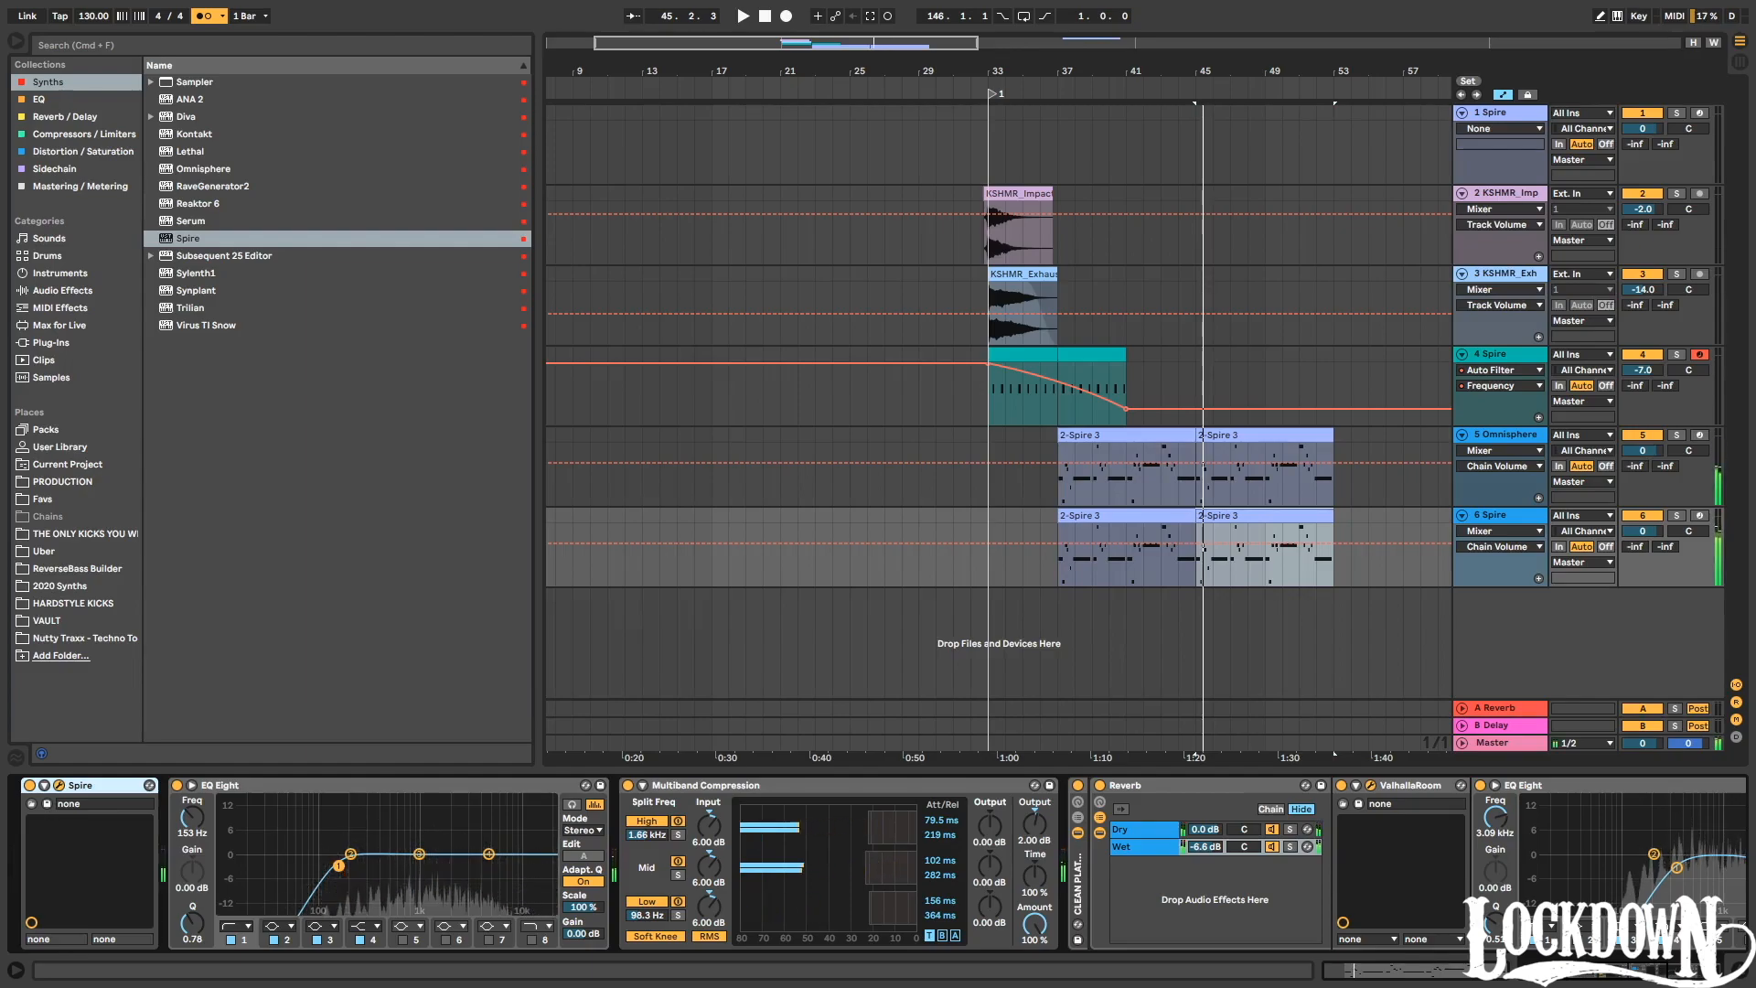
pyautogui.press('space')
pyautogui.press('space')
pyautogui.press('space')
pyautogui.press('space')
pyautogui.press('space')
pyautogui.press('space')
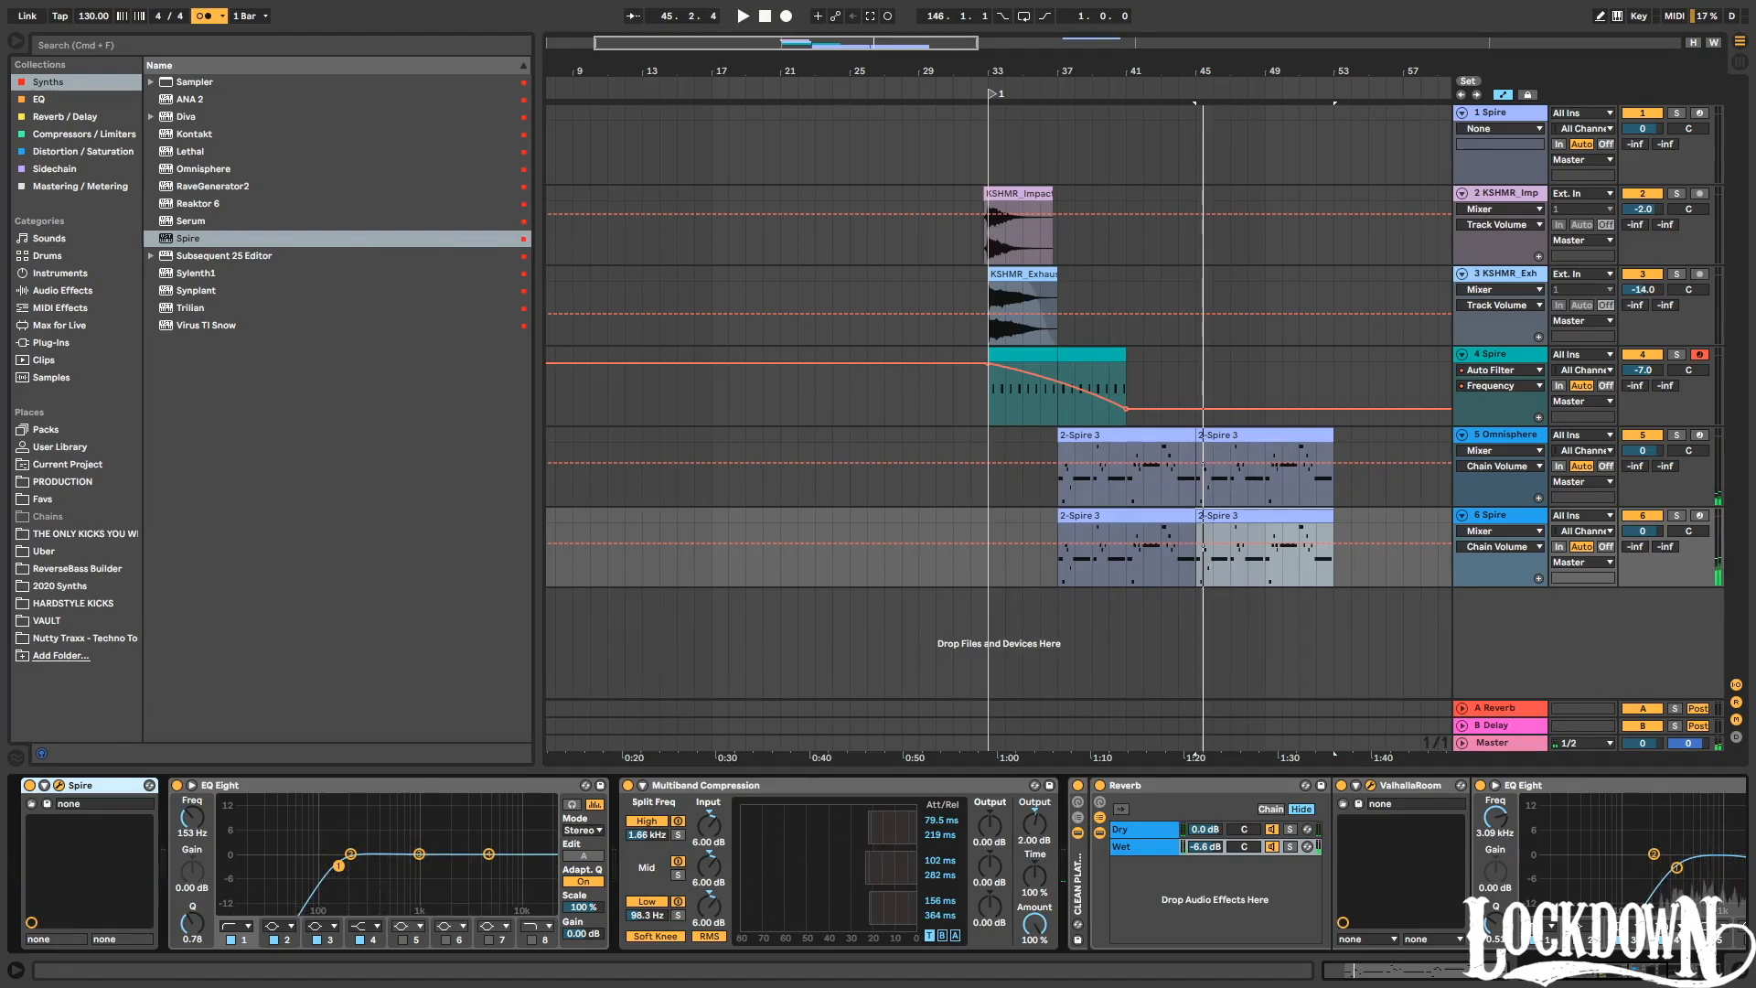
pyautogui.press('space')
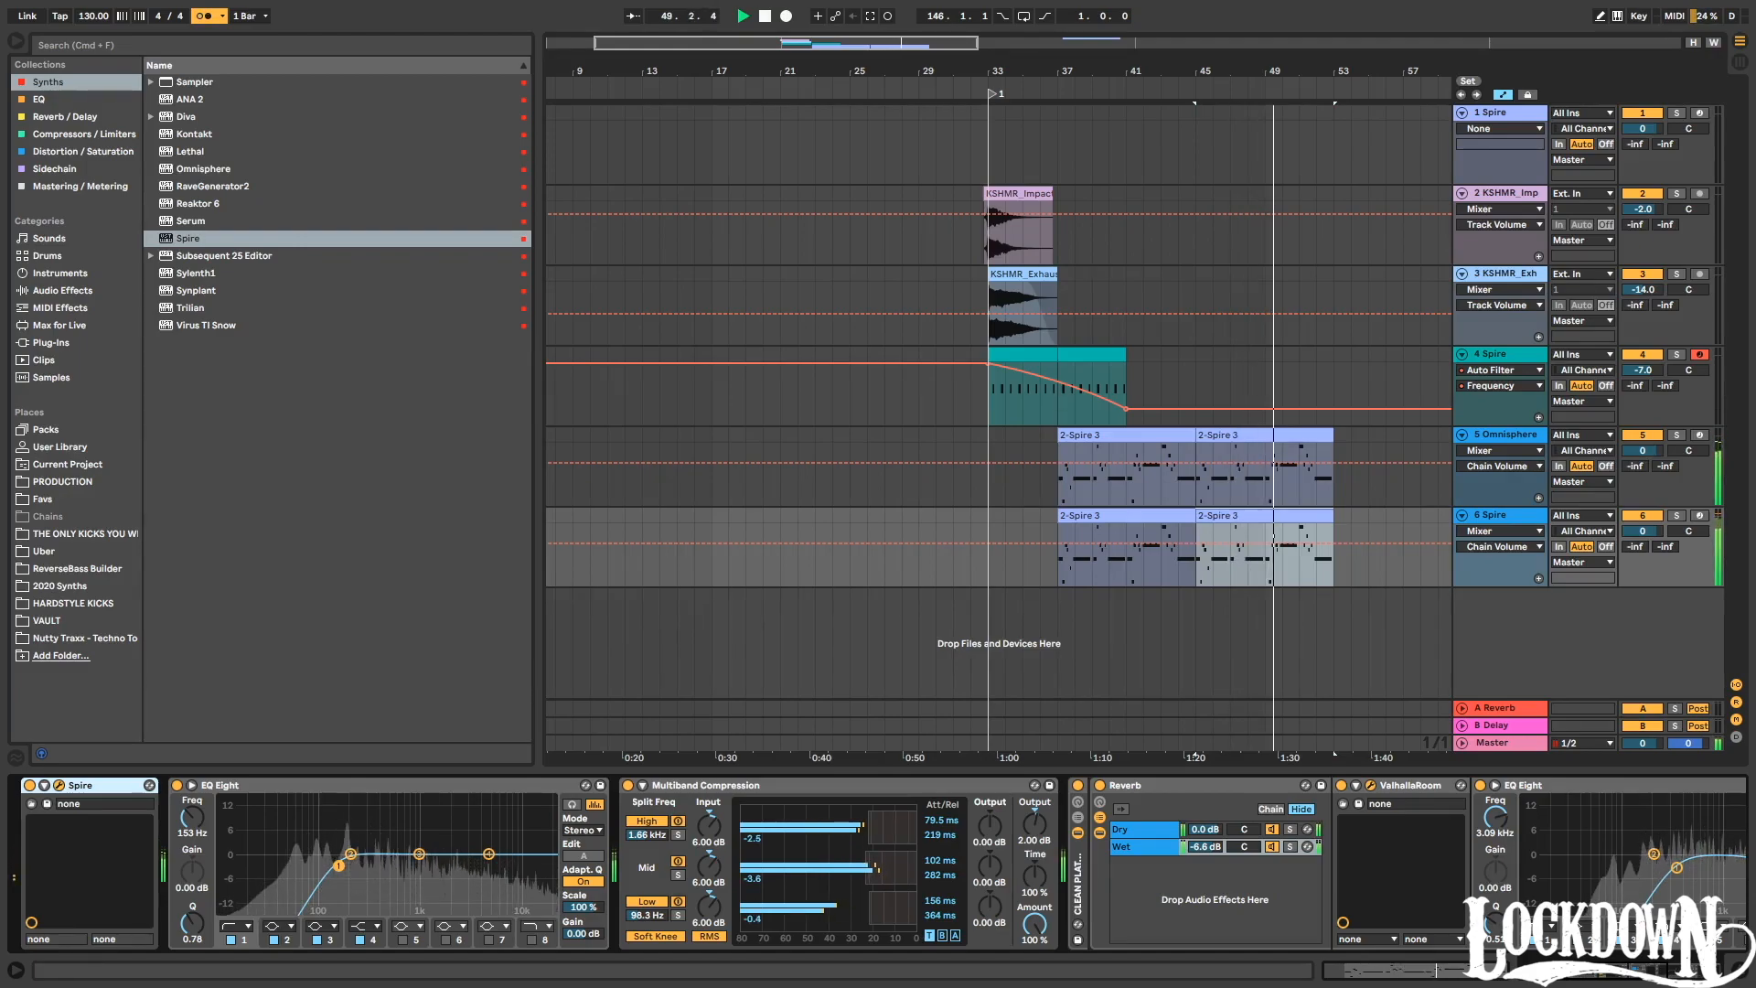
pyautogui.press('space')
pyautogui.press('space')
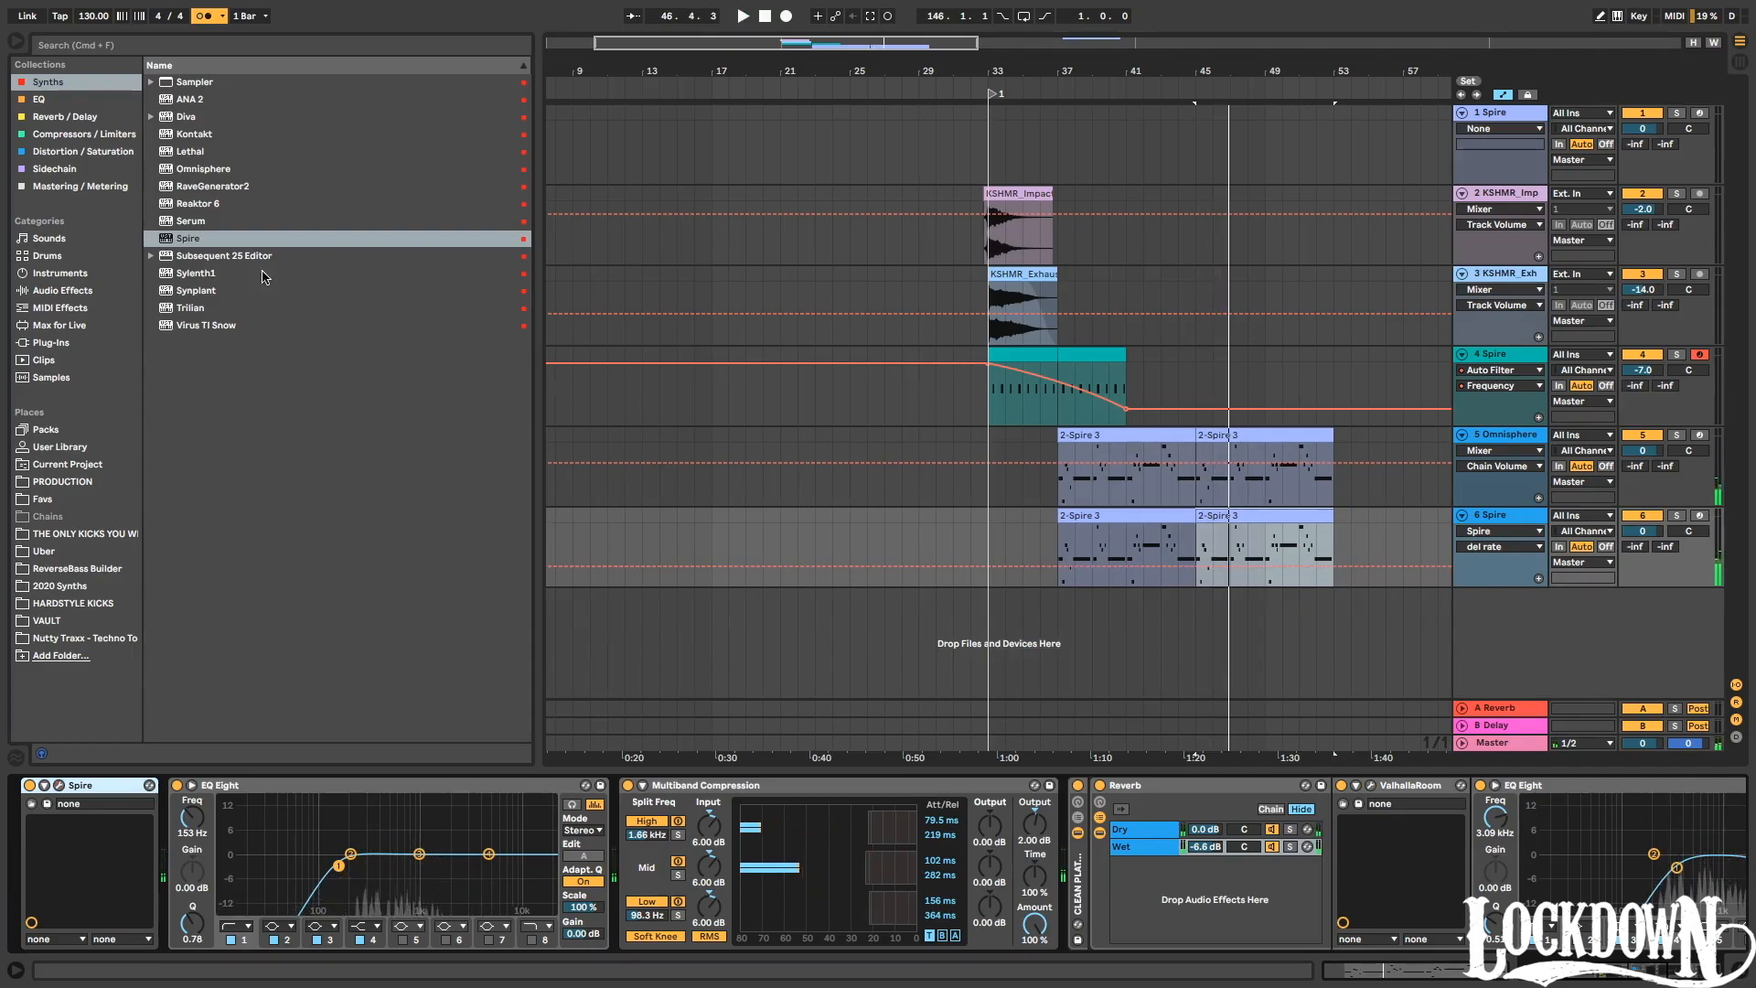
# Lower the Omnisphere track's volume to -3.2 dB and play both melody layers from bar 37.
pyautogui.hscroll(1, 1069, 511)
pyautogui.moveTo(1643, 454); pyautogui.dragTo(1644, 456)
pyautogui.click(1057, 529)
pyautogui.press('space')
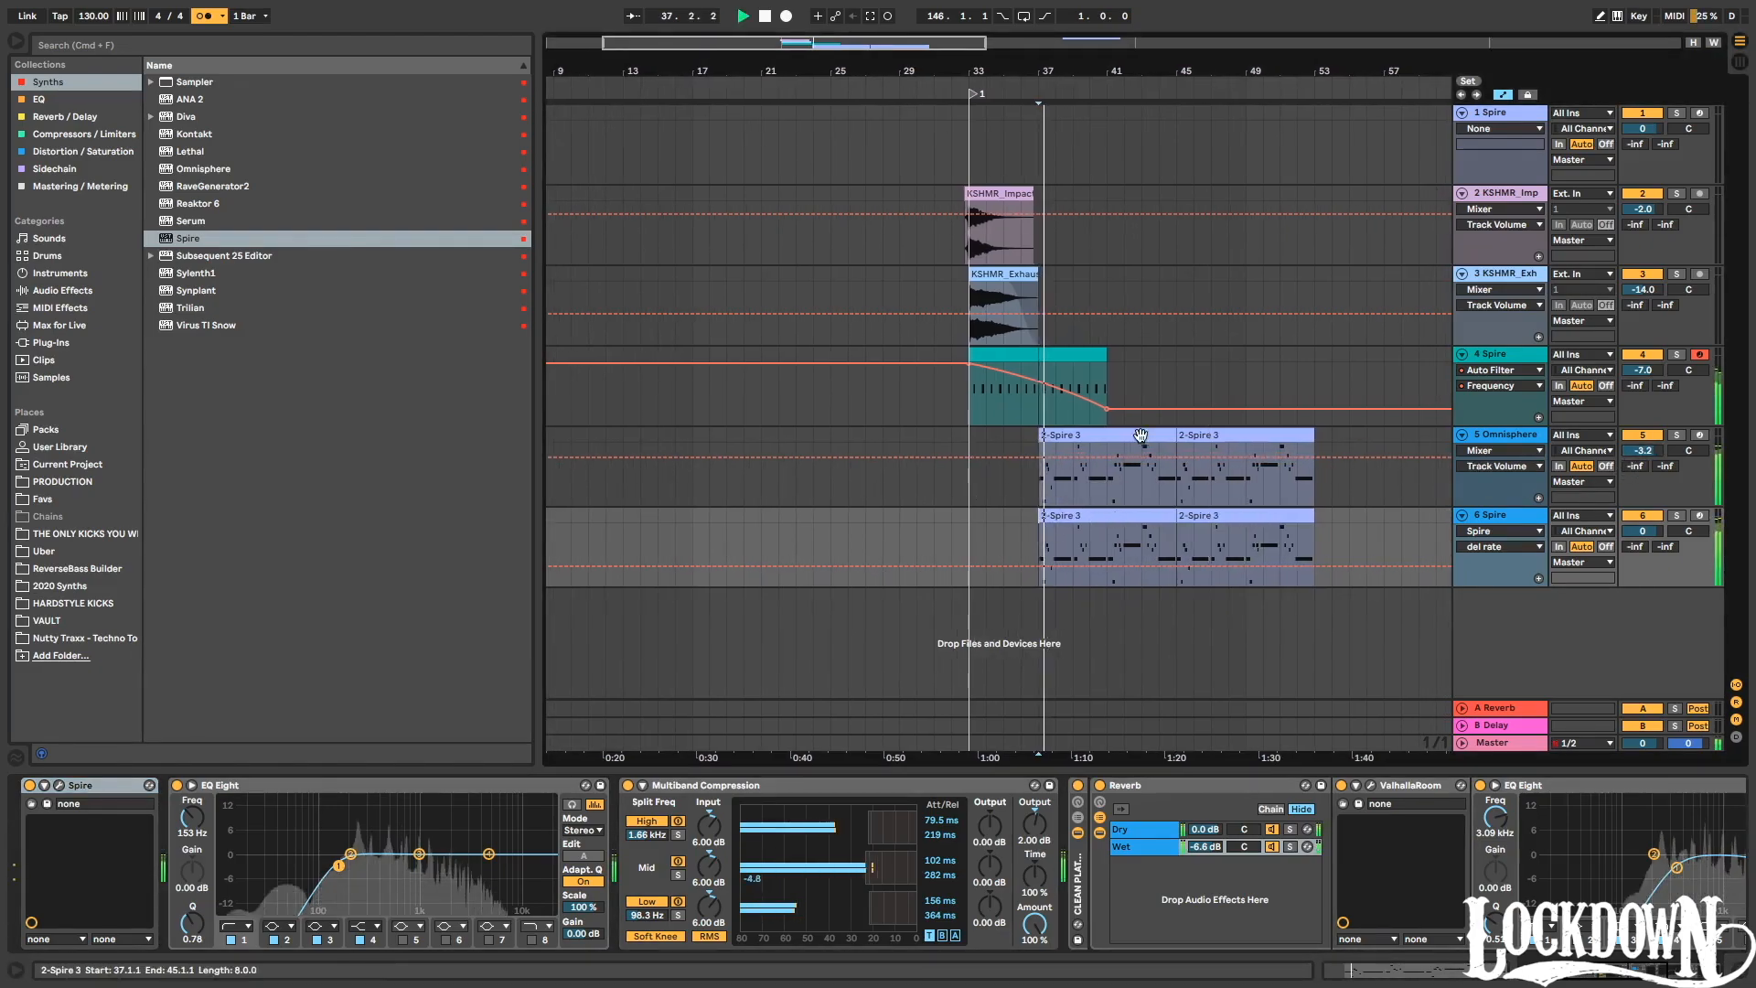
pyautogui.click(968, 82)
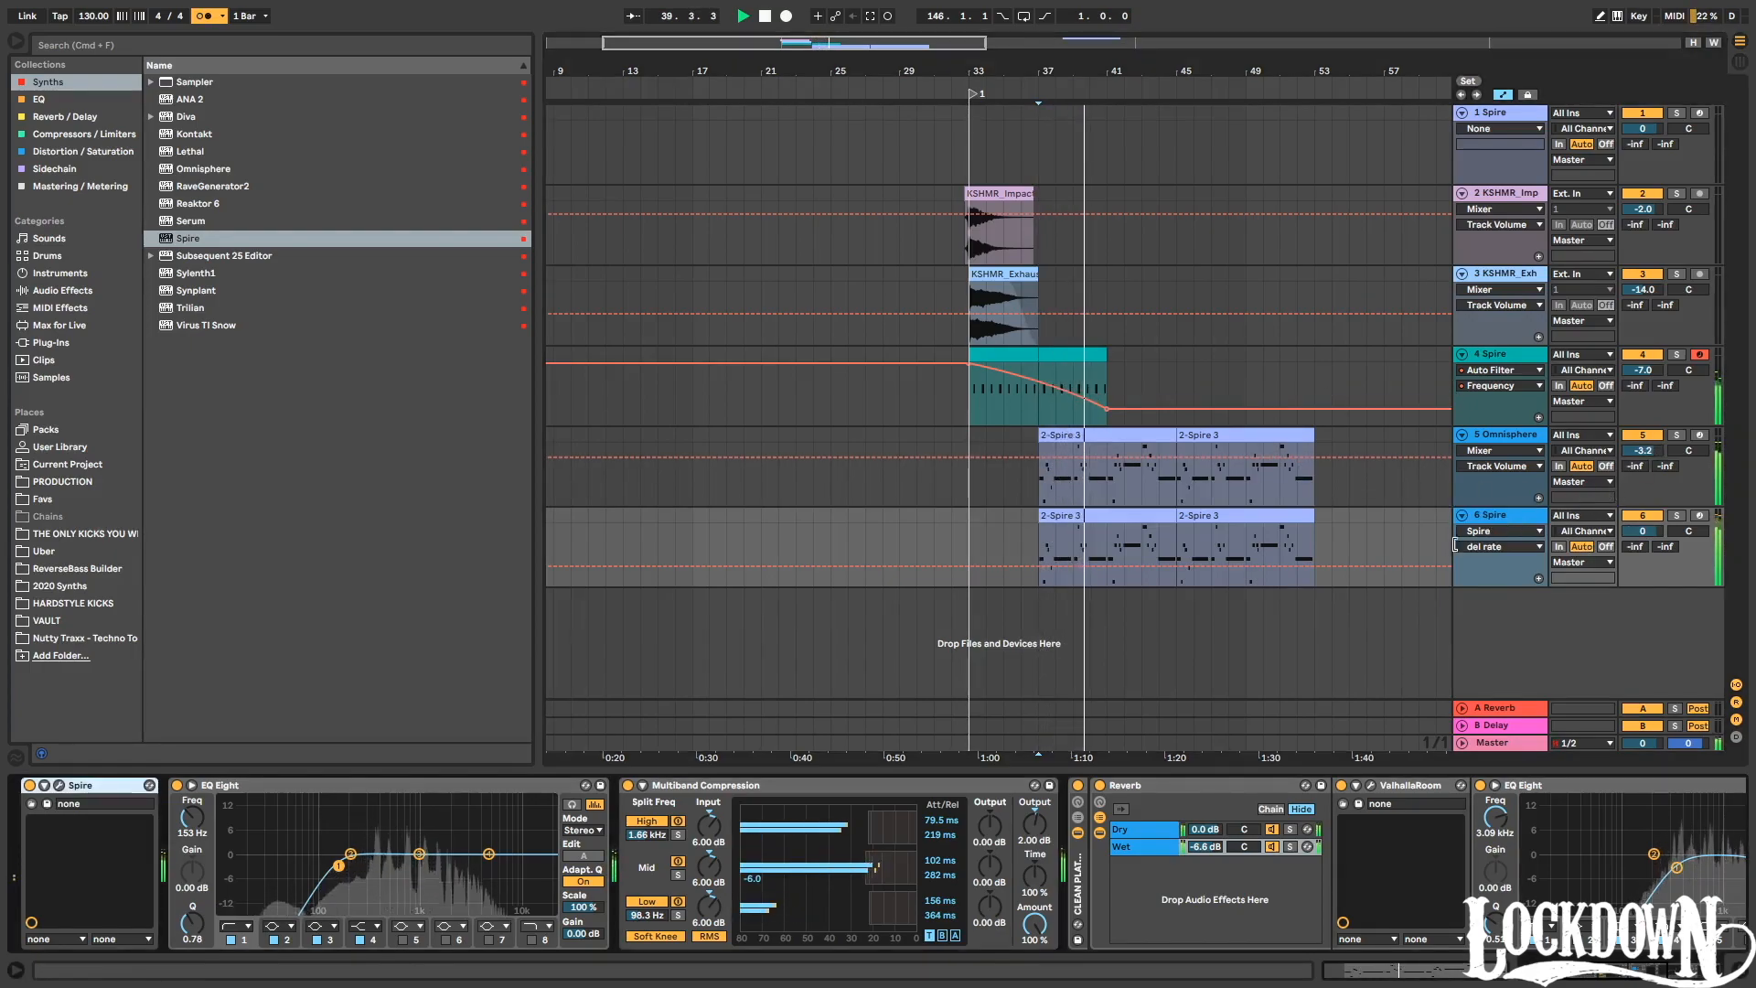
# Find Auto Filter in the browser and add it at the end of the Spire layer's effect chain.
pyautogui.click(1079, 833)
pyautogui.click(274, 44)
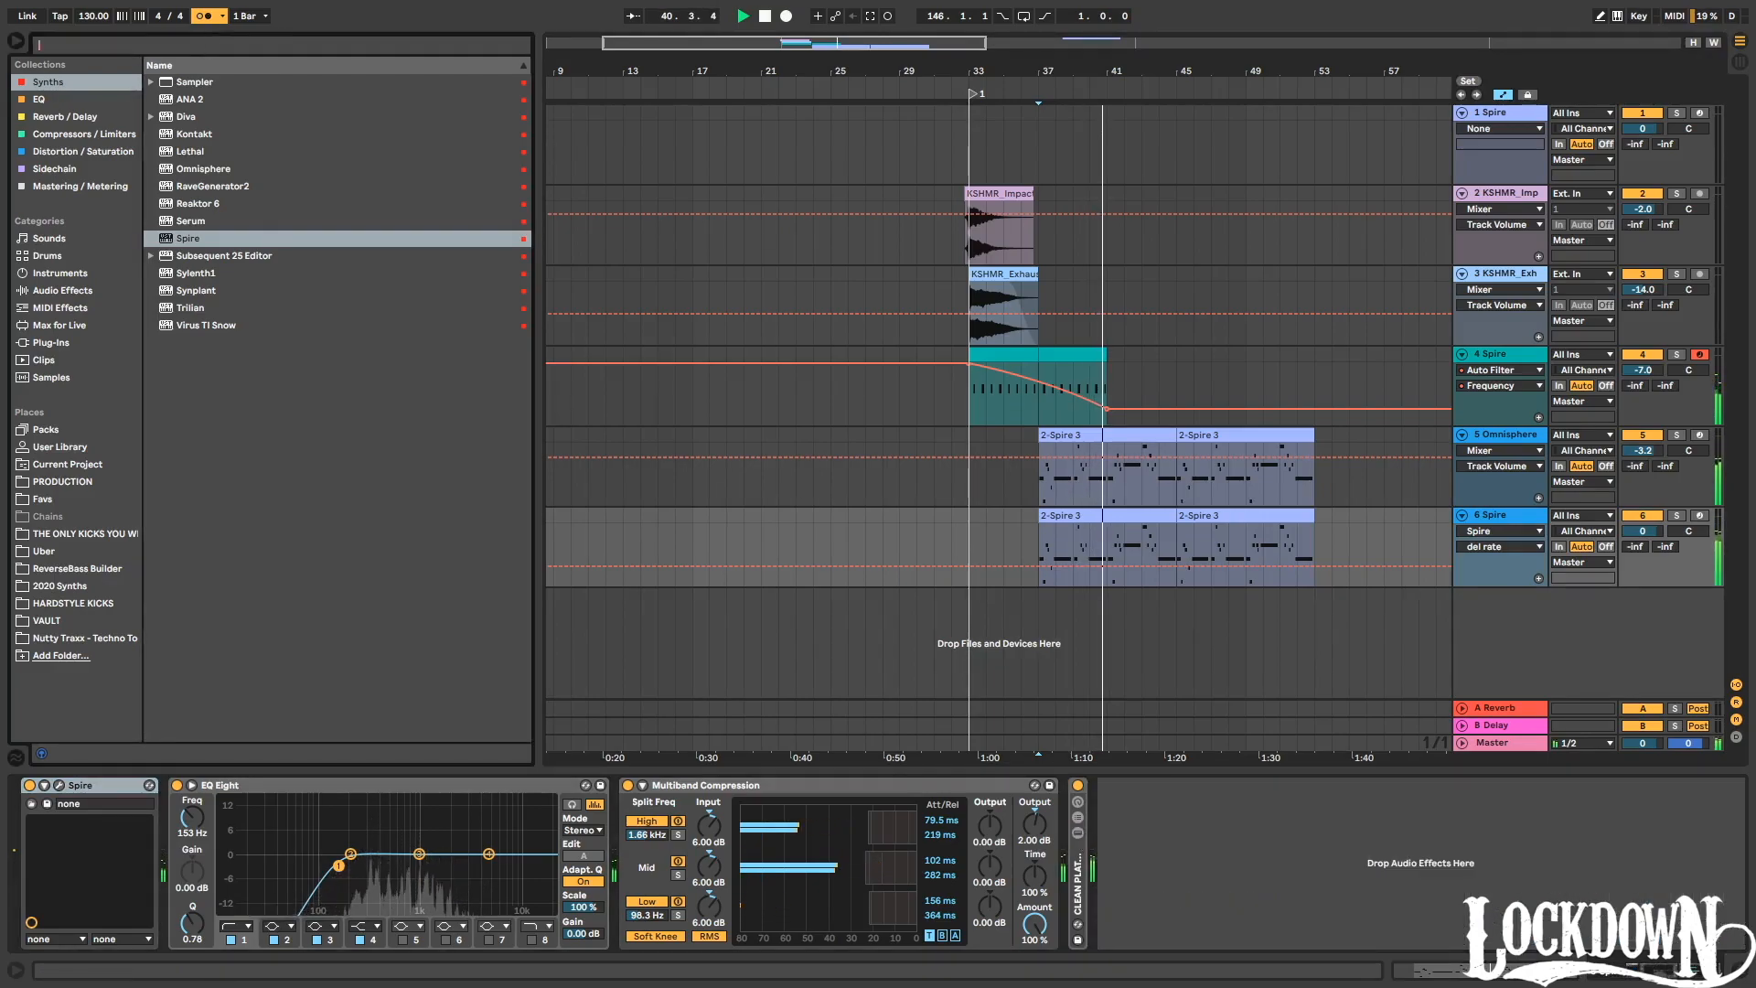
pyautogui.write('auto')
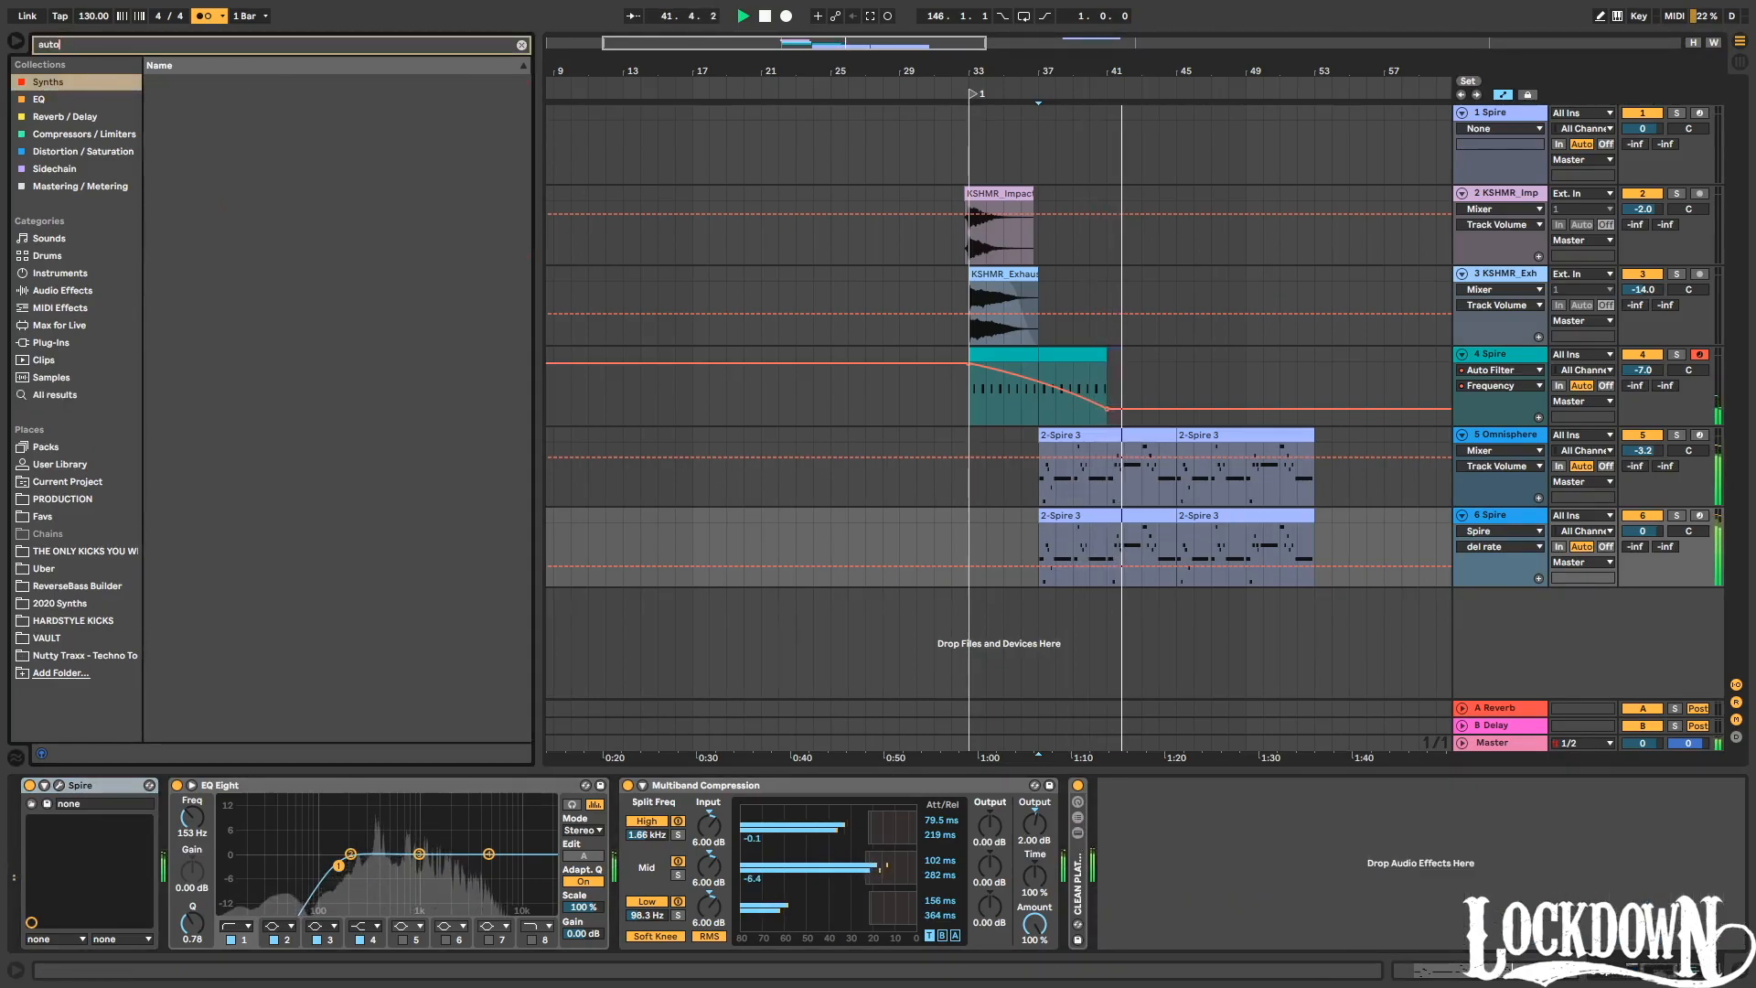
pyautogui.write('filter')
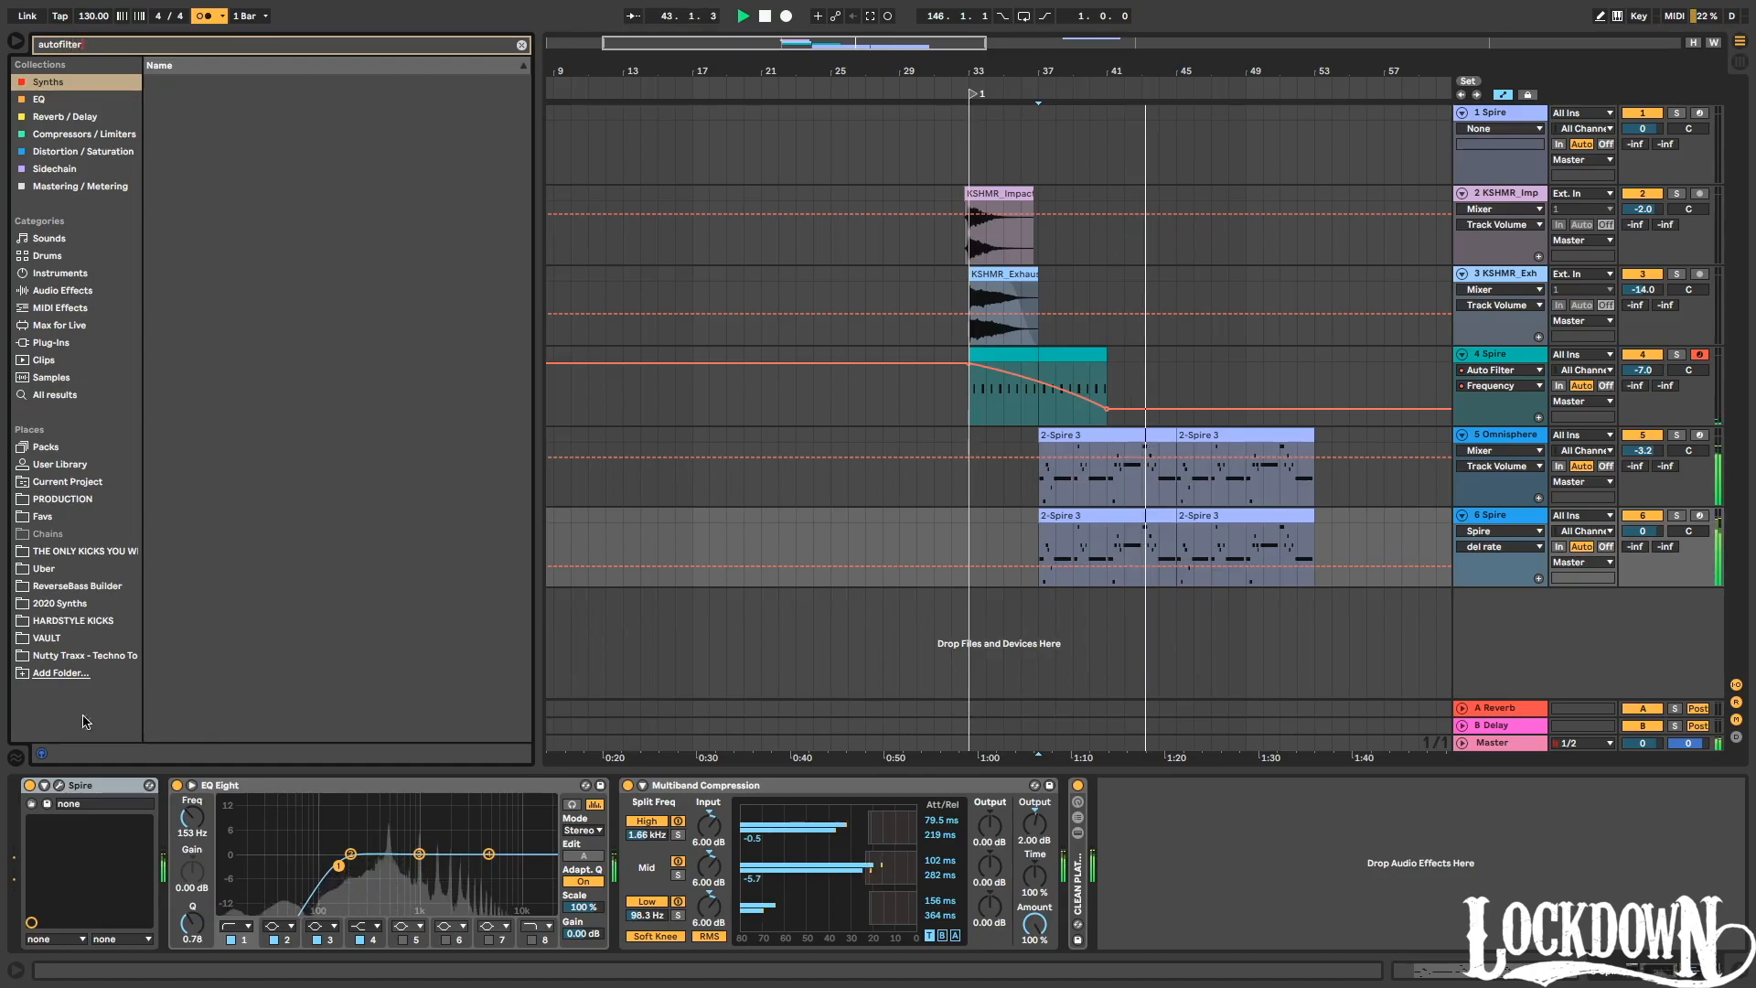
pyautogui.click(63, 396)
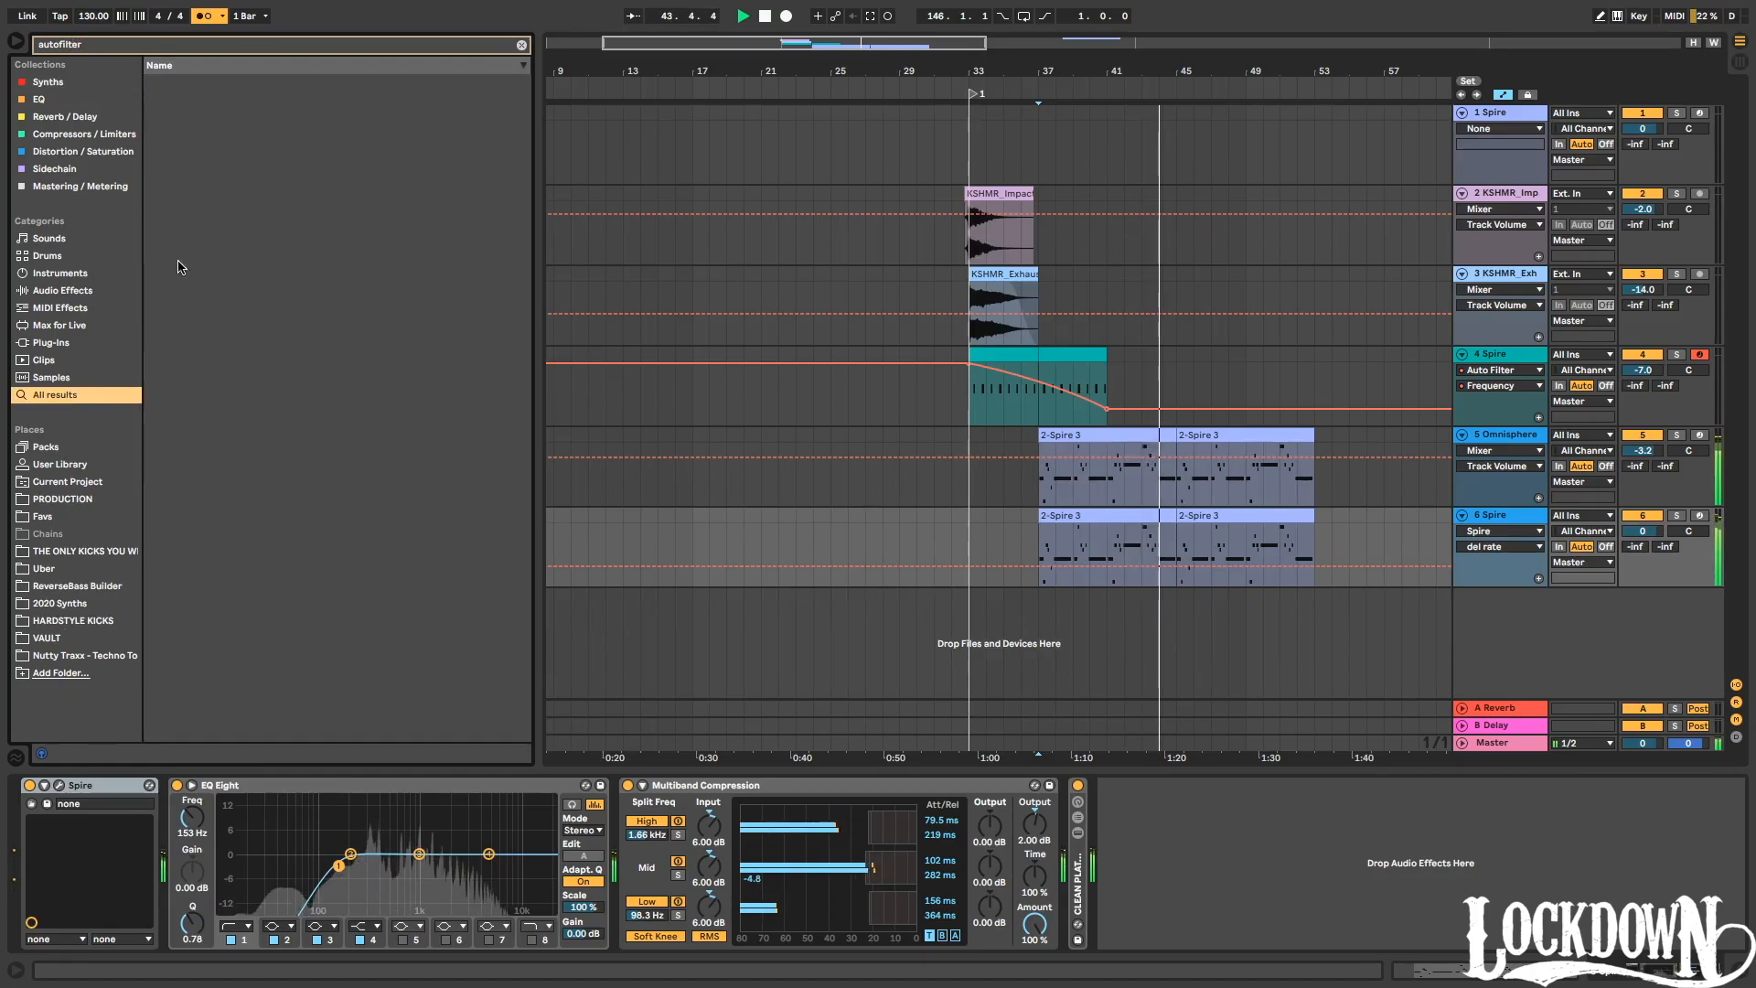
pyautogui.click(59, 44)
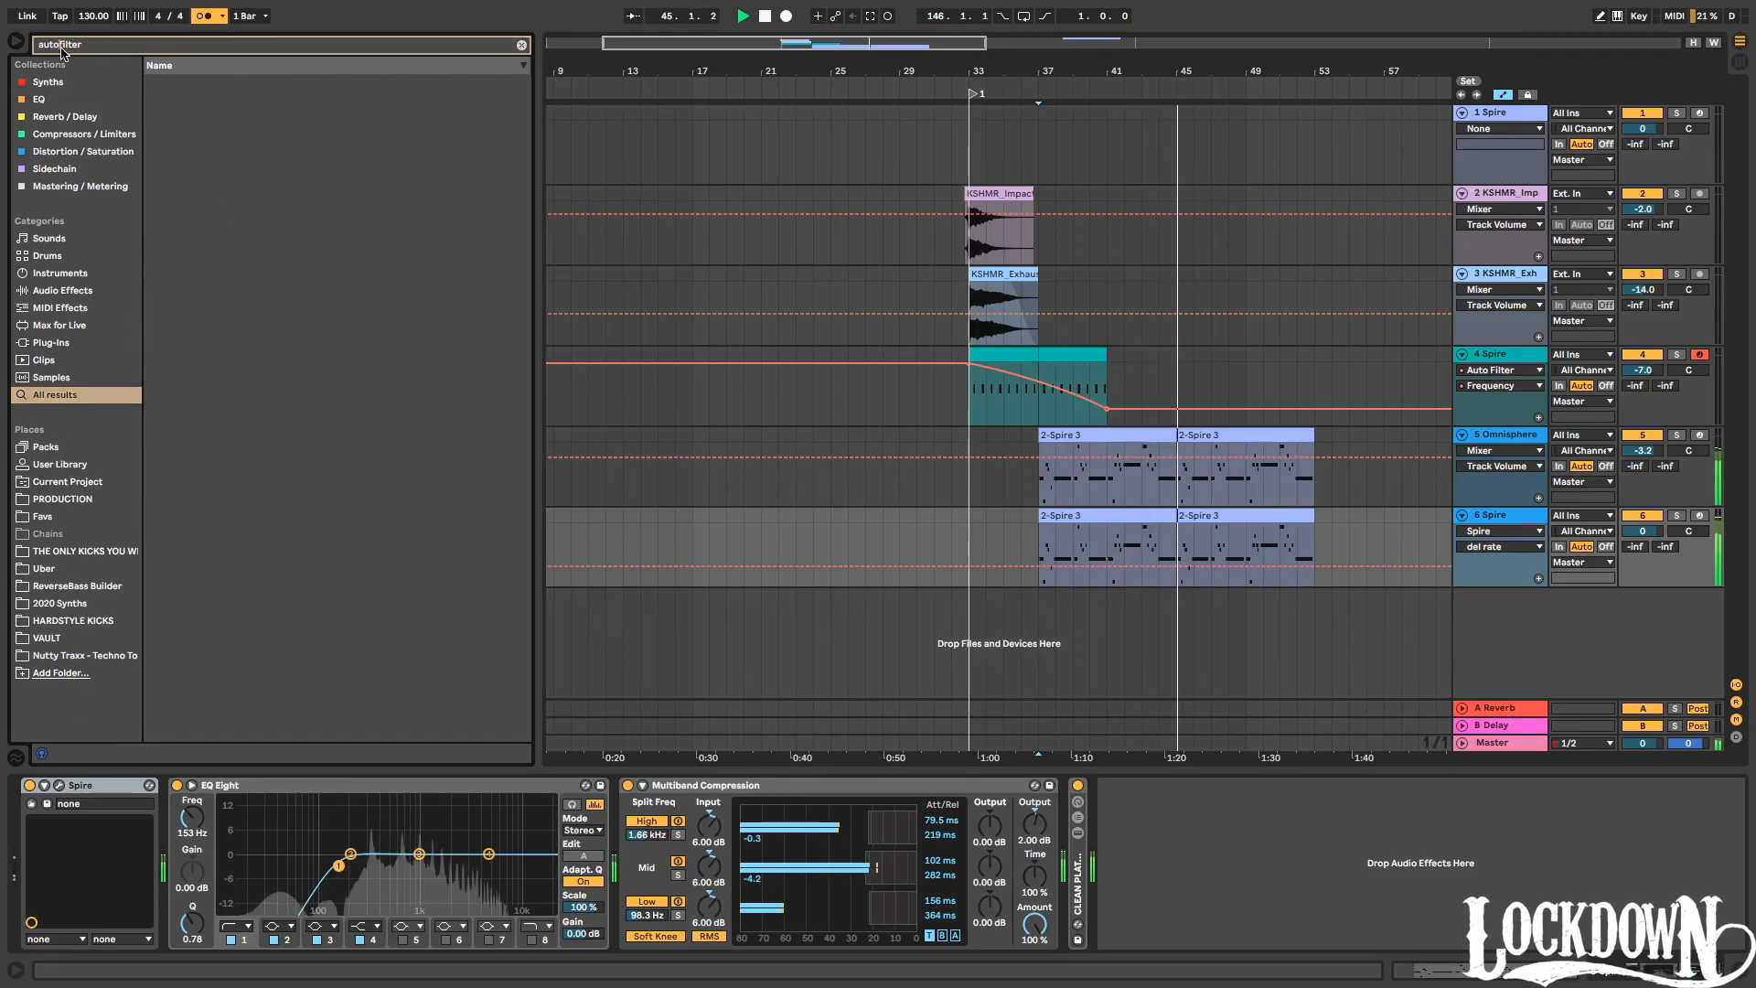
pyautogui.doubleClick(196, 82)
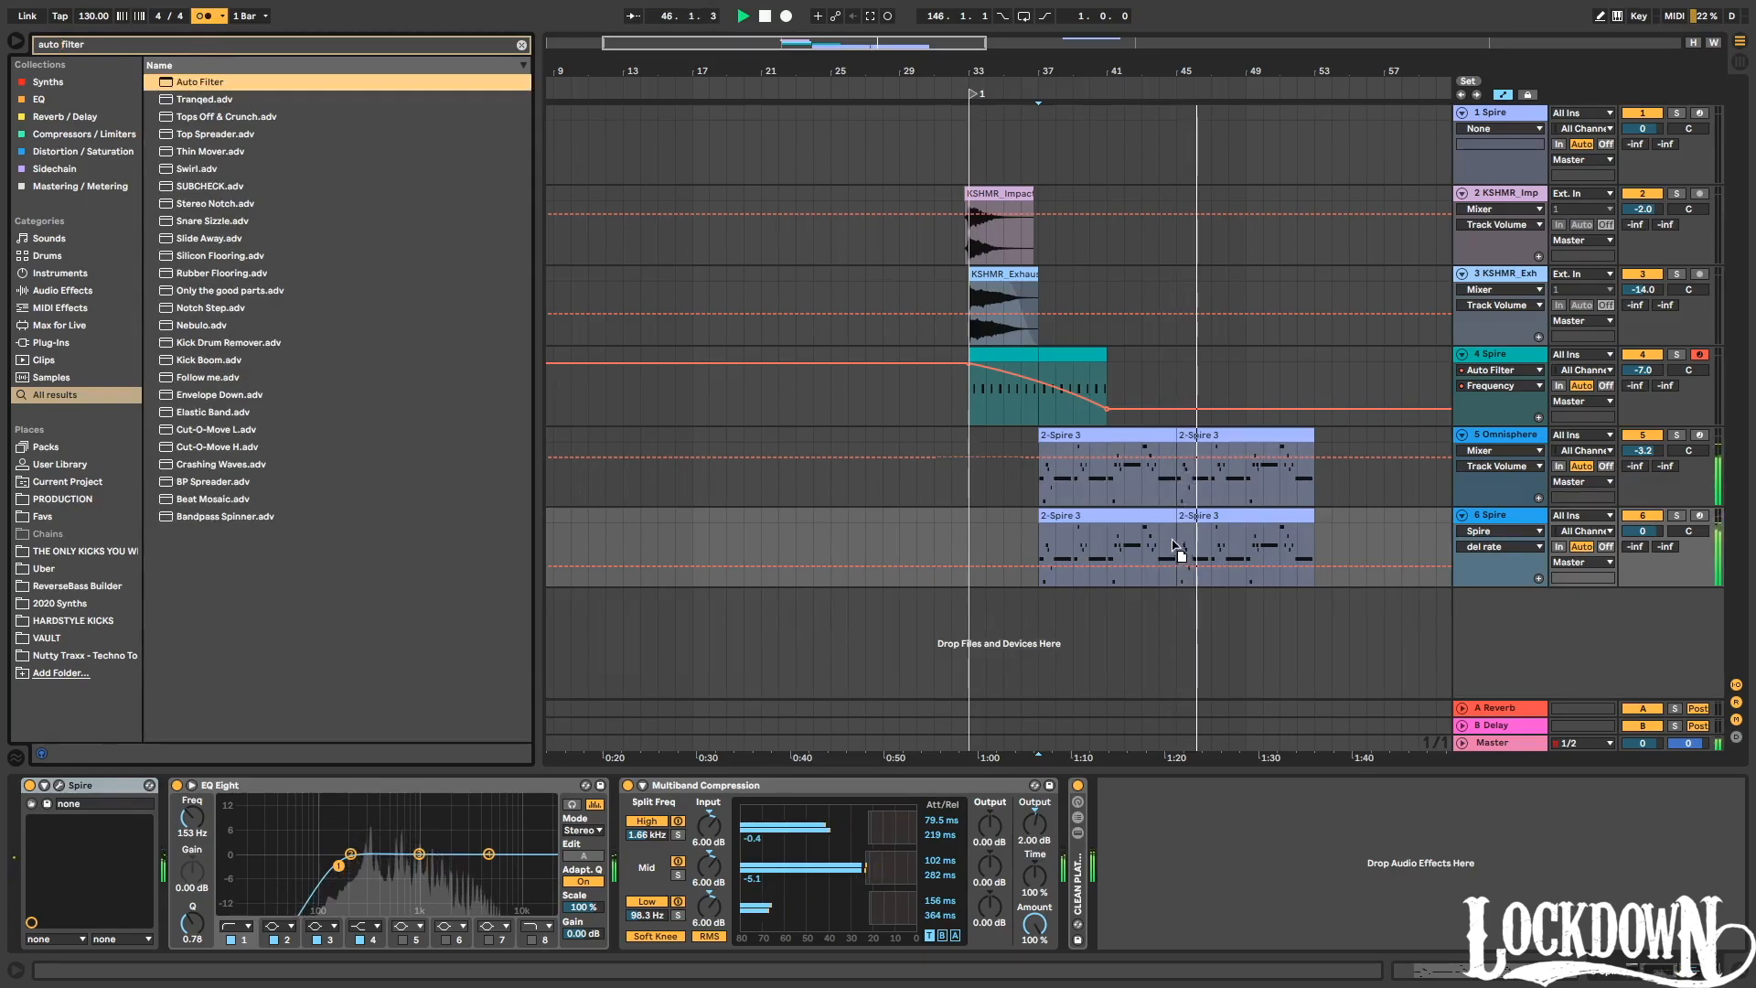
# Automate the Spire layer's Auto Filter frequency, rising from 264 Hz at bar 37 through about 4.83 kHz at bar 45 and on up to bar 53.
pyautogui.moveTo(1362, 830); pyautogui.dragTo(1362, 821)
pyautogui.rightClick(1363, 828)
pyautogui.click(1383, 837)
pyautogui.click(1177, 528)
pyautogui.moveTo(1038, 528); pyautogui.dragTo(1043, 564)
pyautogui.press('space')
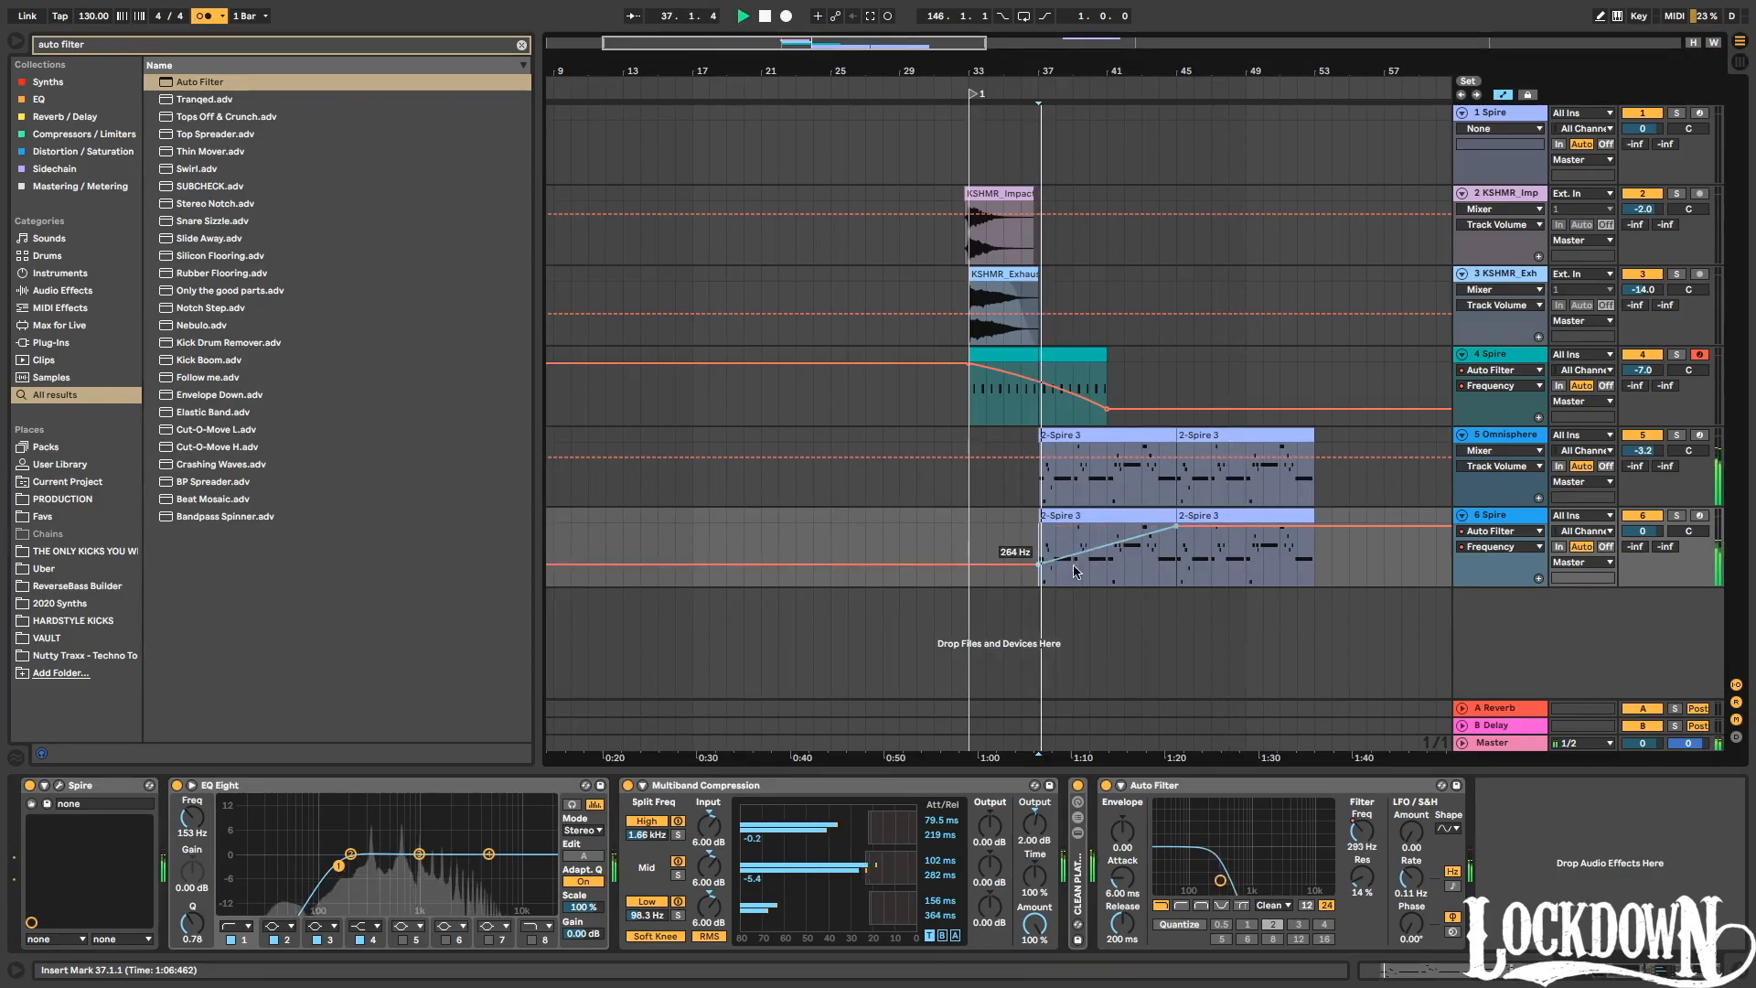
pyautogui.moveTo(1279, 528); pyautogui.dragTo(1315, 526)
pyautogui.click(1177, 539)
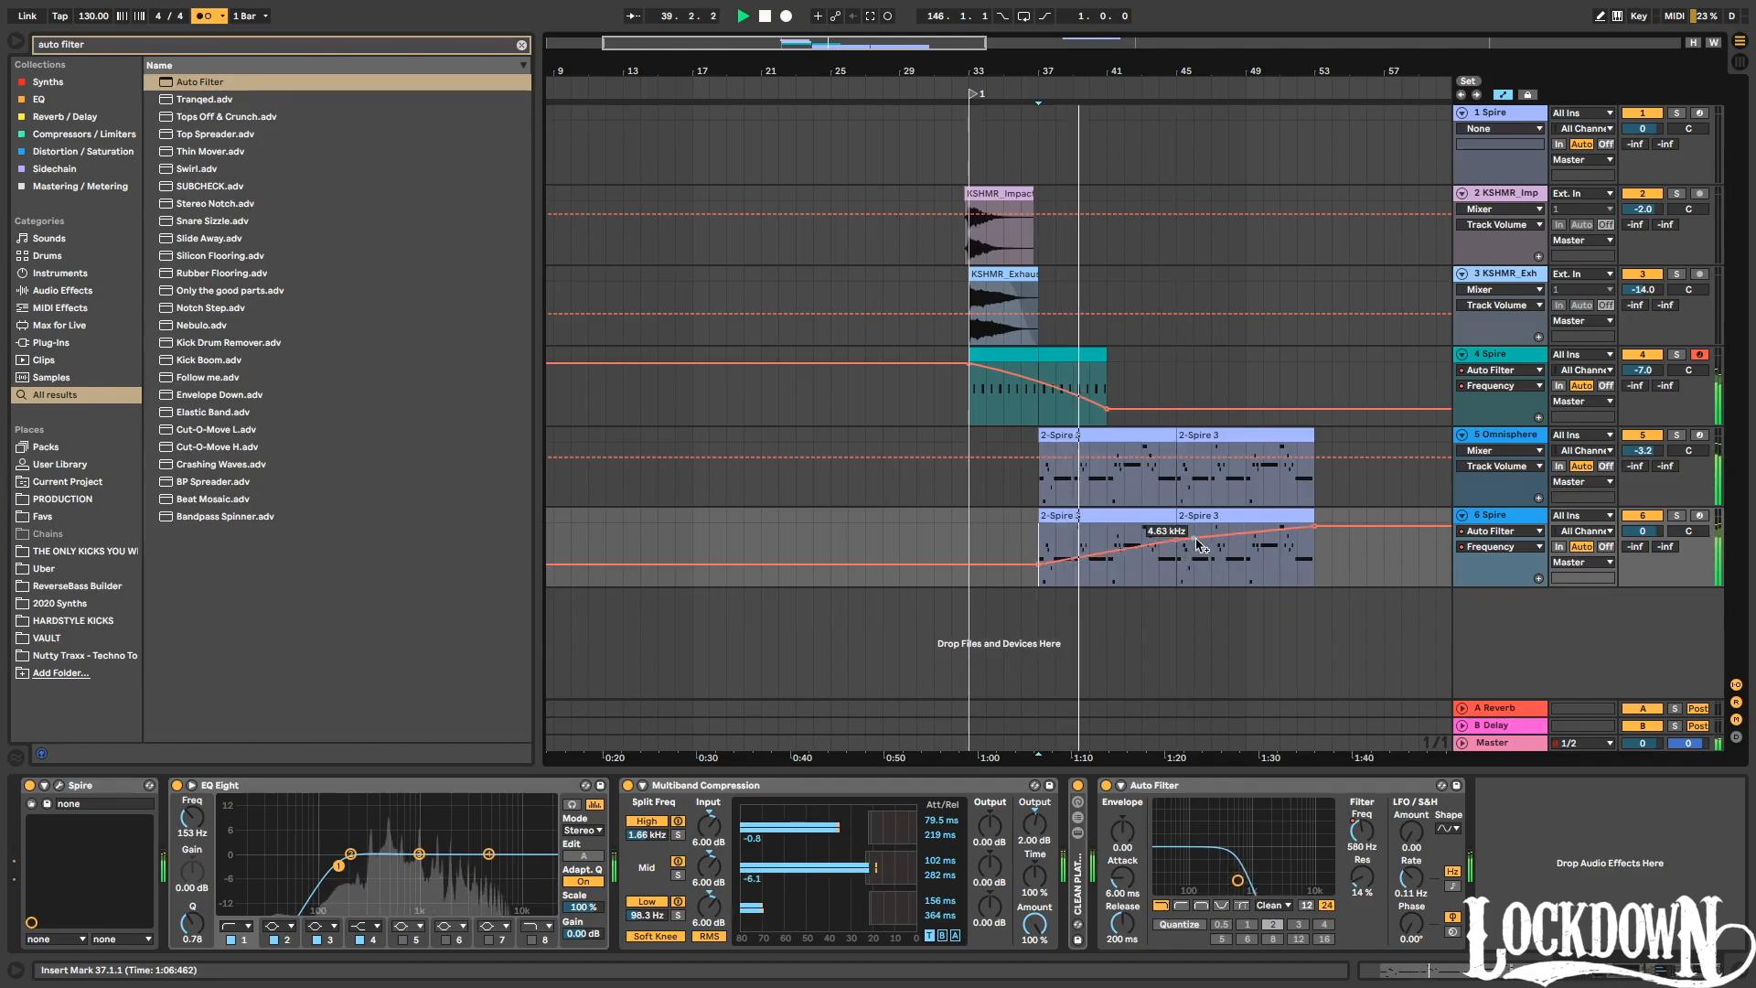
# Lower the Spire layer's track volume to -5.0 dB while both melody layers play.
pyautogui.moveTo(1646, 537); pyautogui.dragTo(1647, 542)
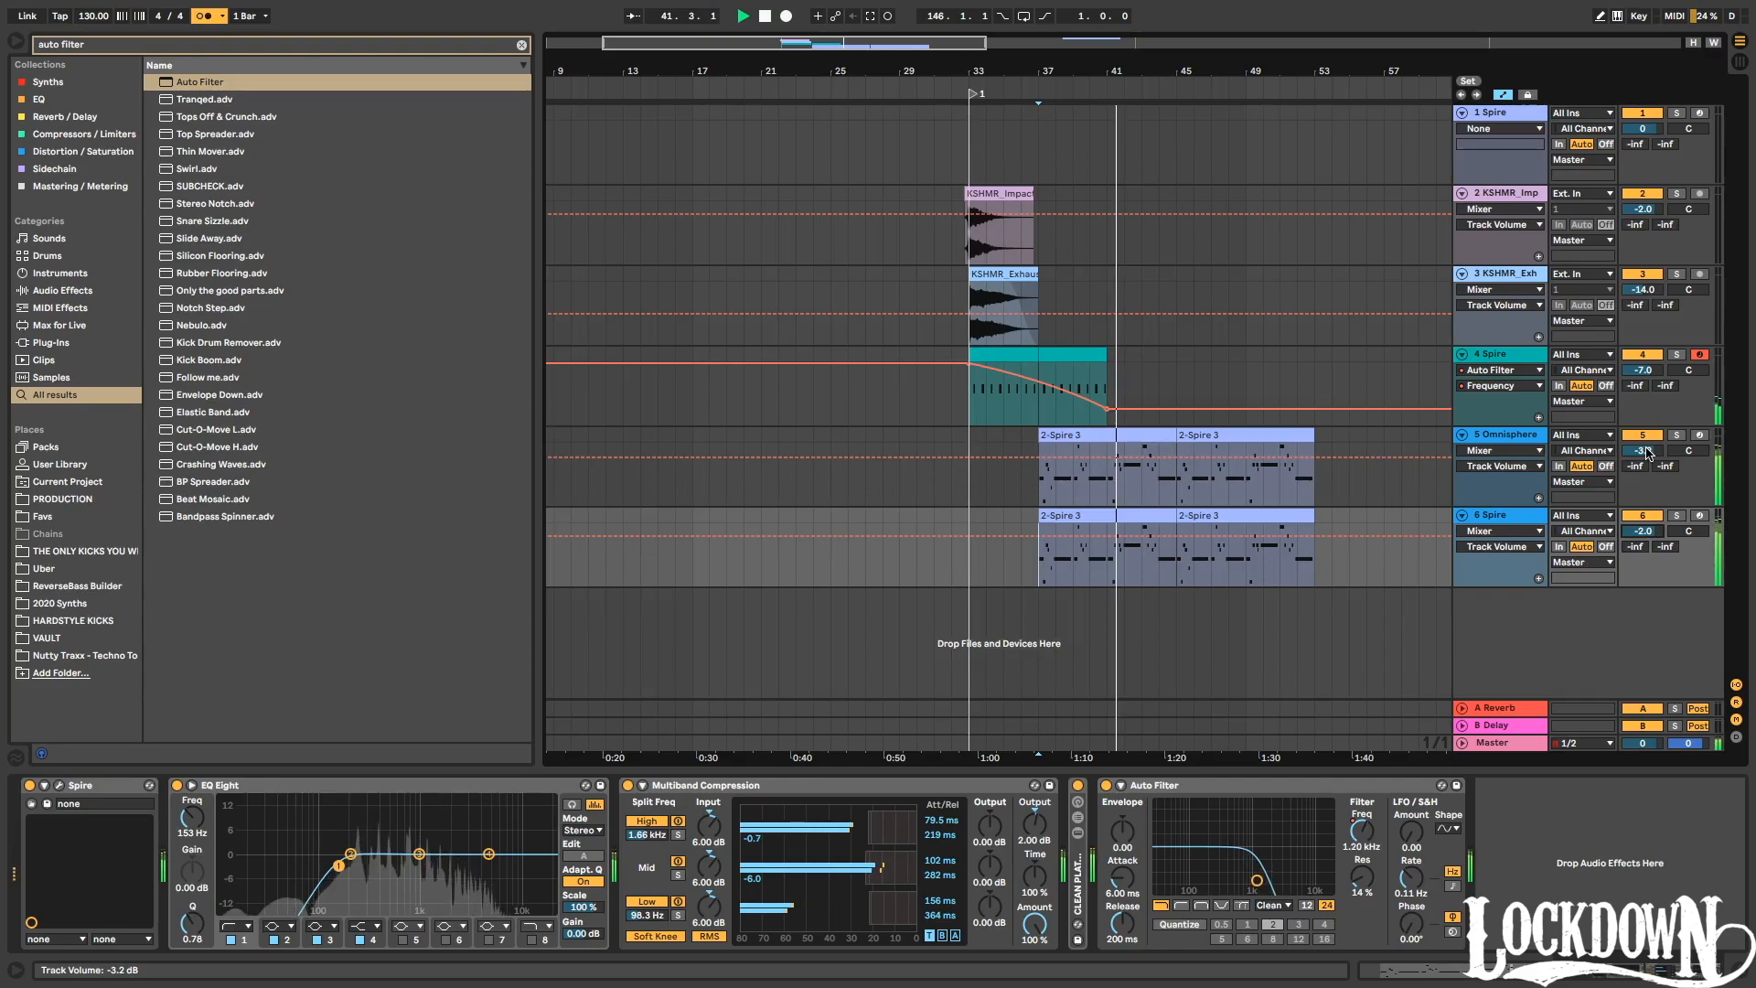
pyautogui.moveTo(1627, 523); pyautogui.dragTo(1626, 533)
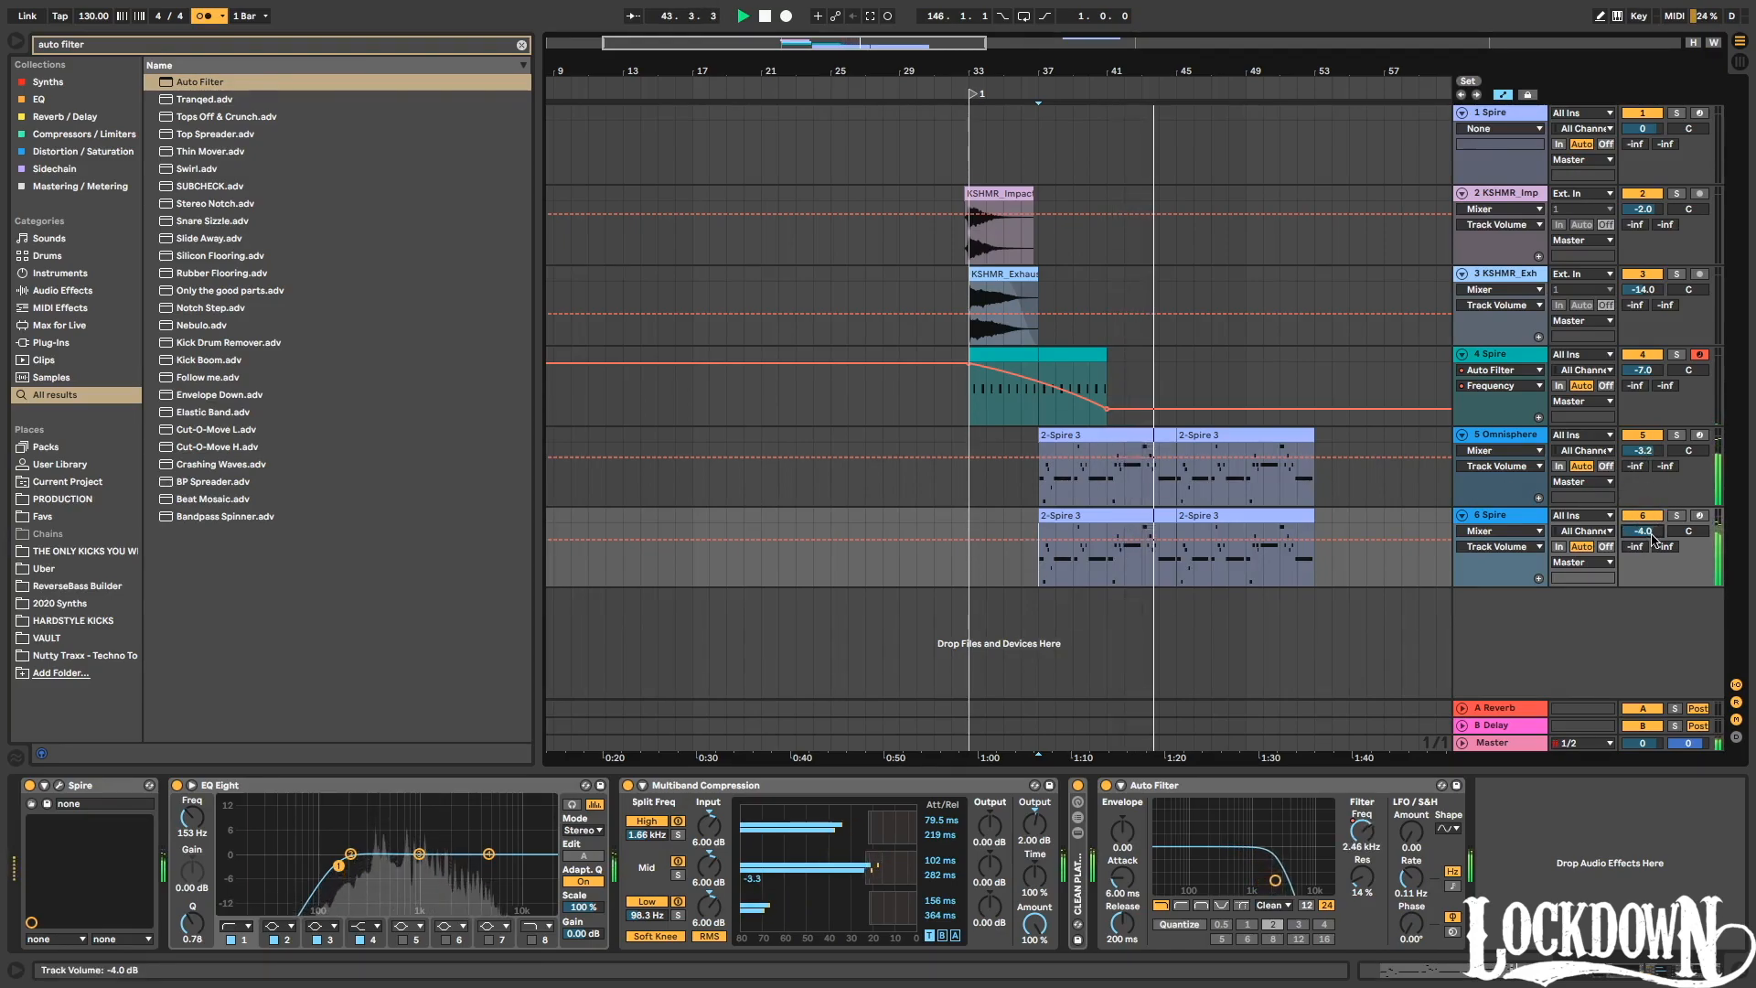
pyautogui.moveTo(1346, 540); pyautogui.dragTo(1346, 543)
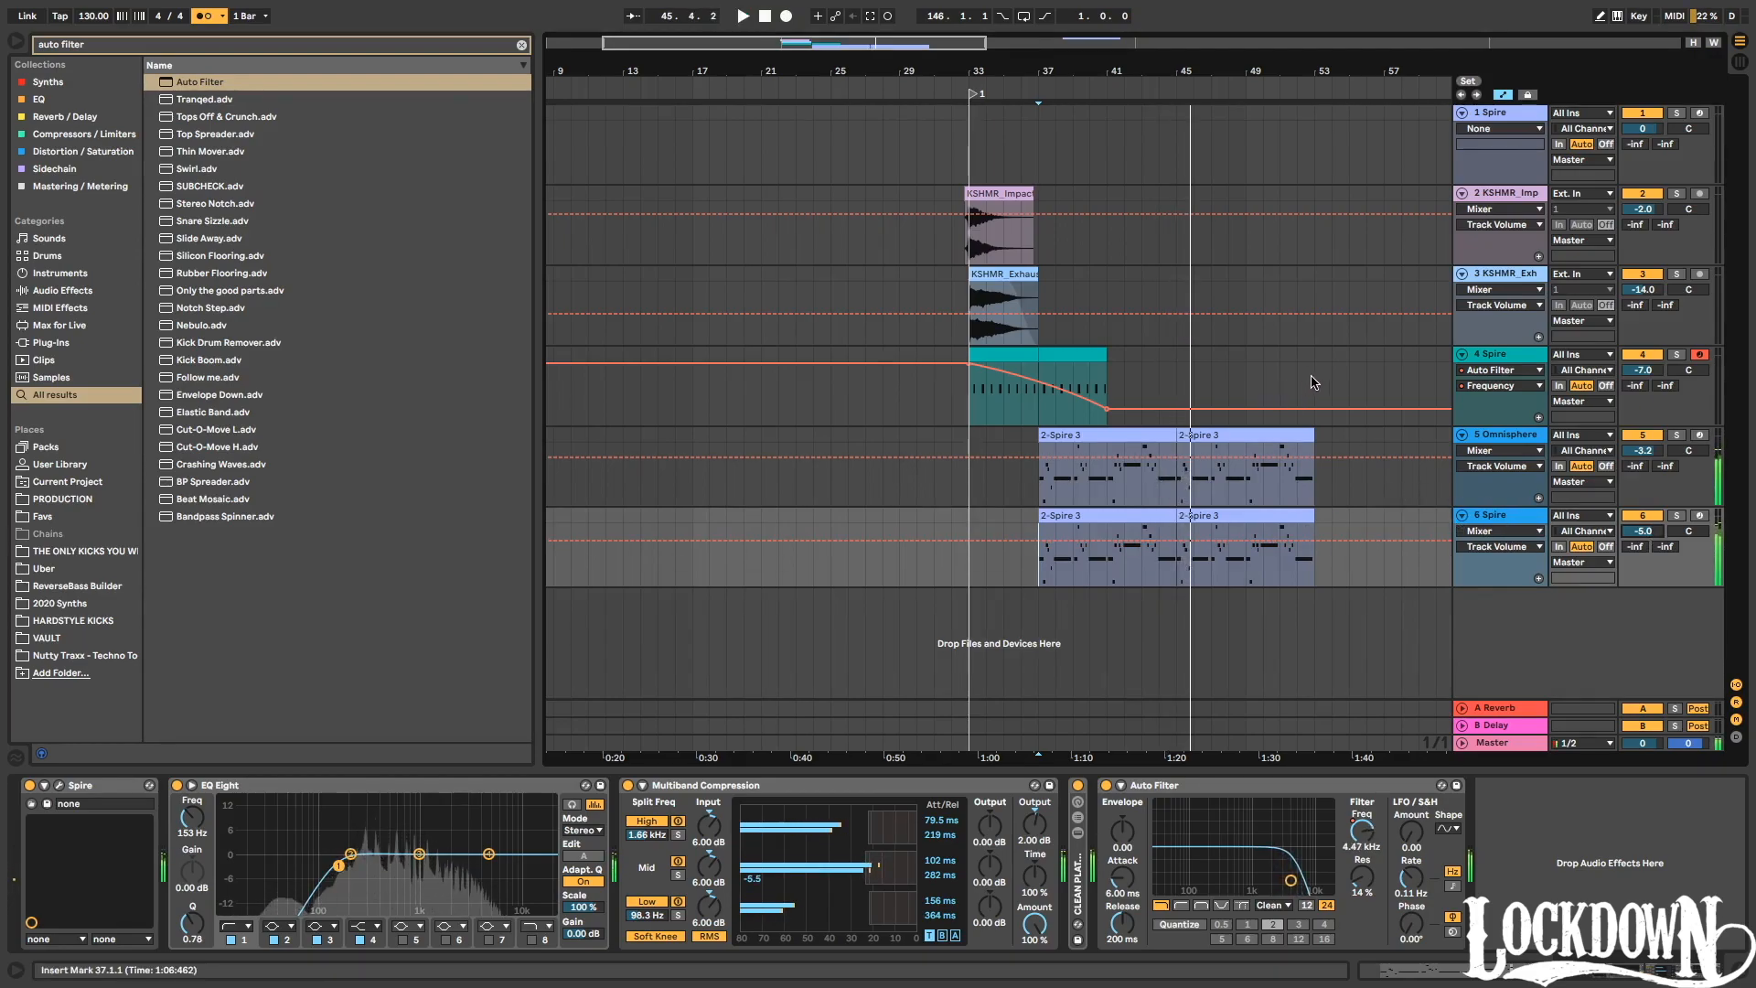
# Insert a new audio track below the Spire layer and arm it with input monitoring set to In.
pyautogui.click(1519, 521)
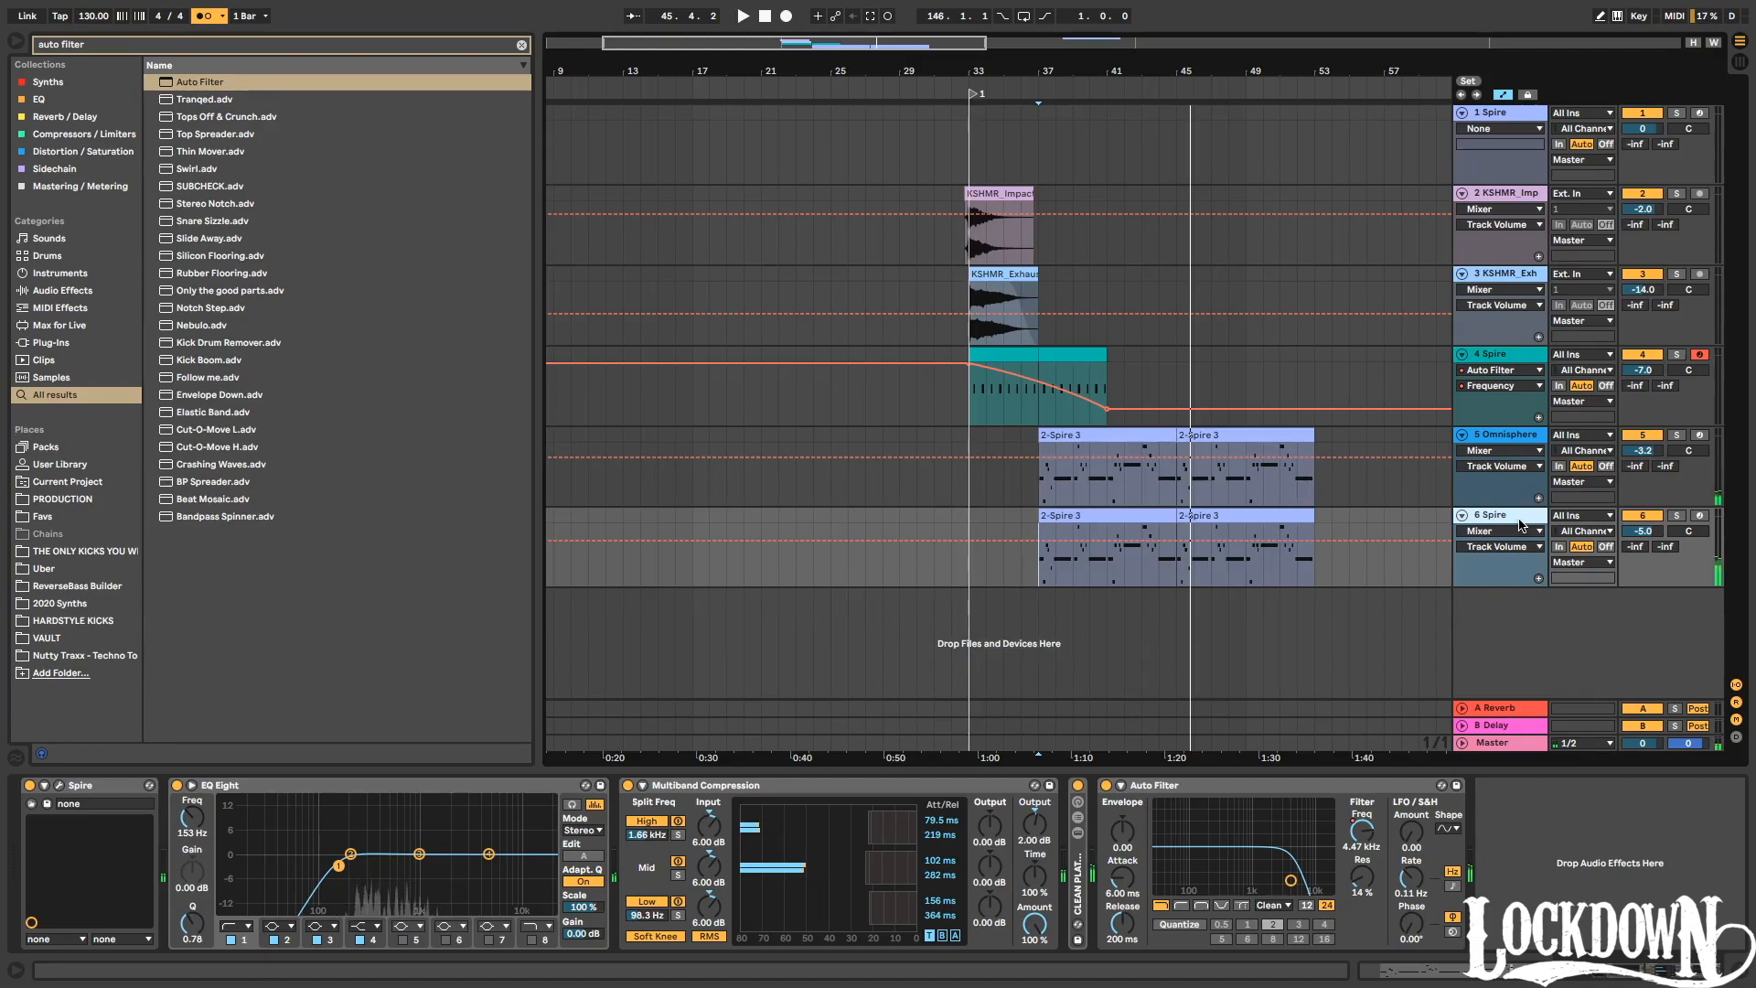
pyautogui.hotkey('ctrl', 't')
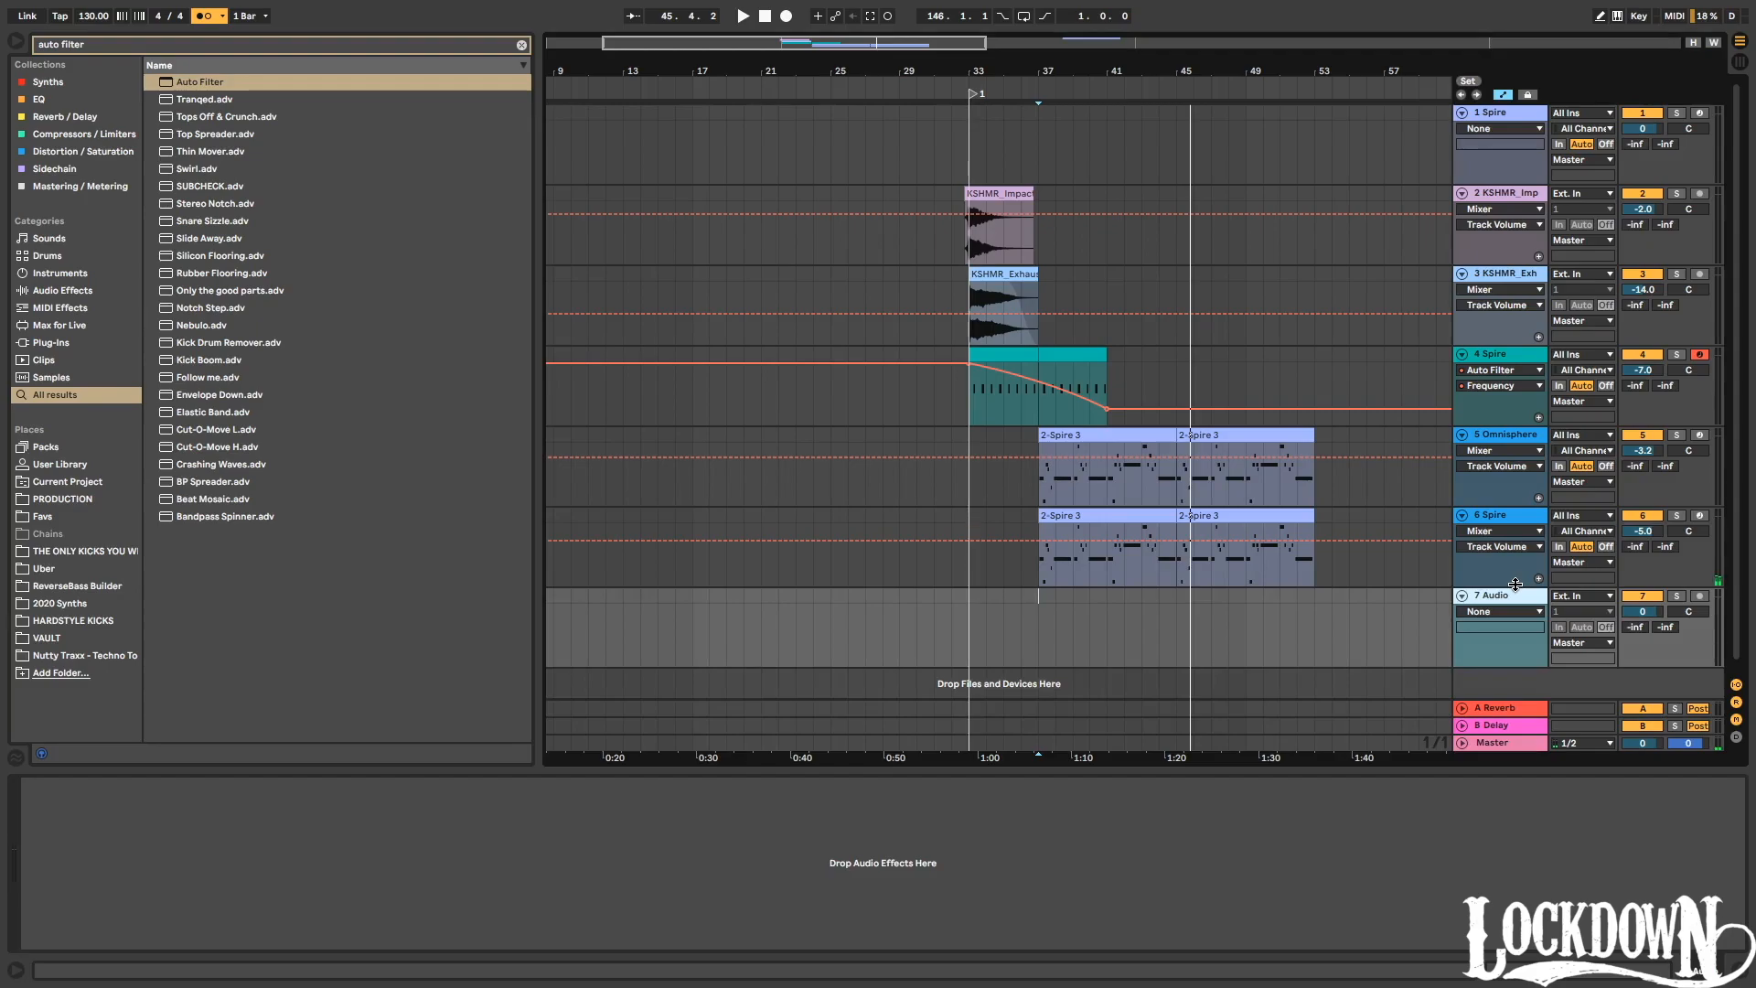
pyautogui.click(1529, 599)
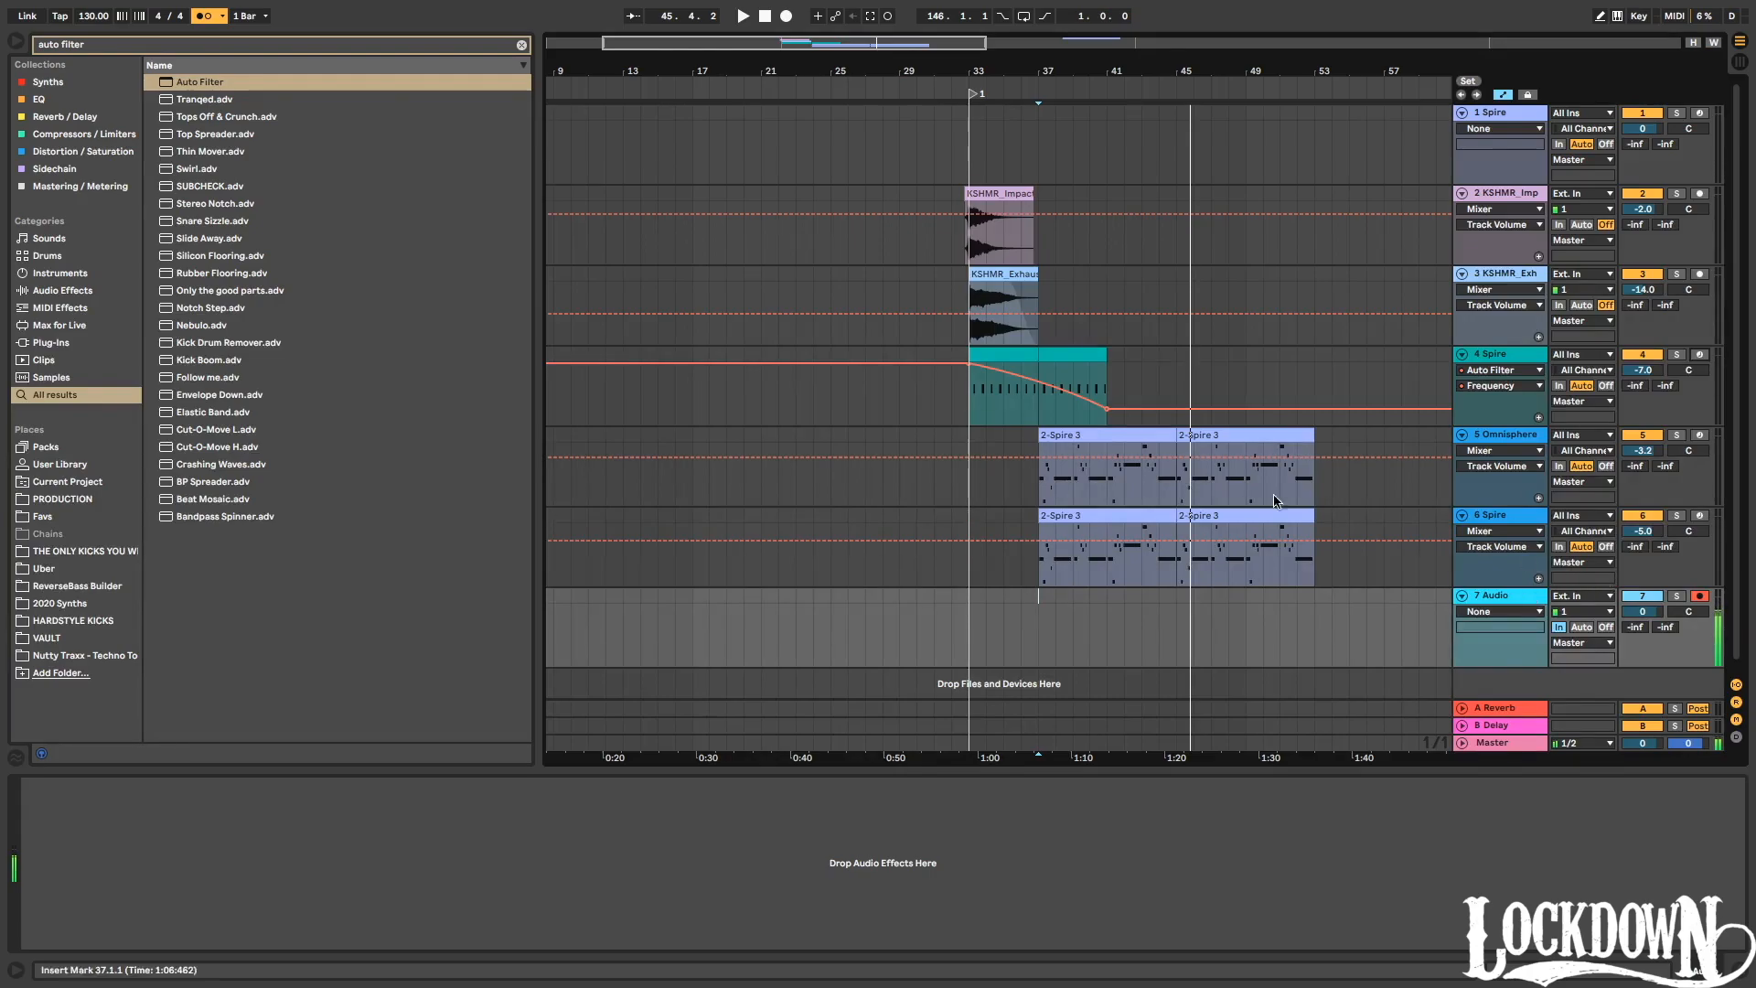
# Search the browser for Spectrum and load the analyzer on the new audio track.
pyautogui.click(134, 45)
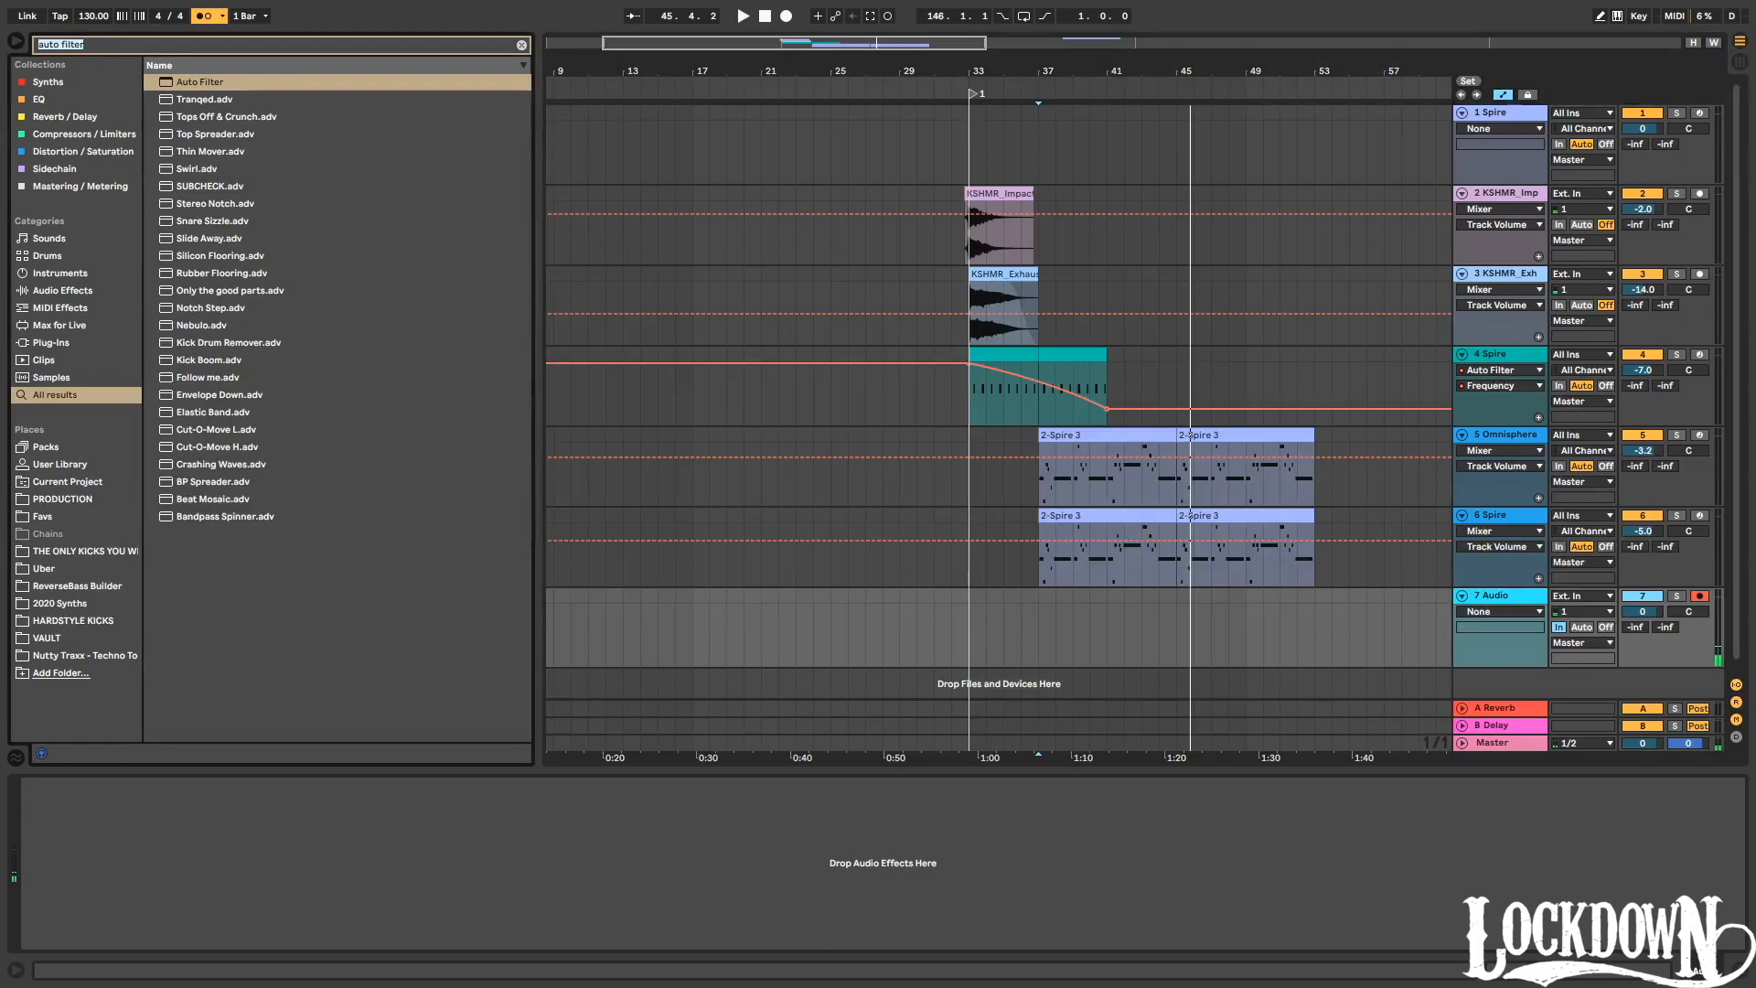
pyautogui.write('spectrum')
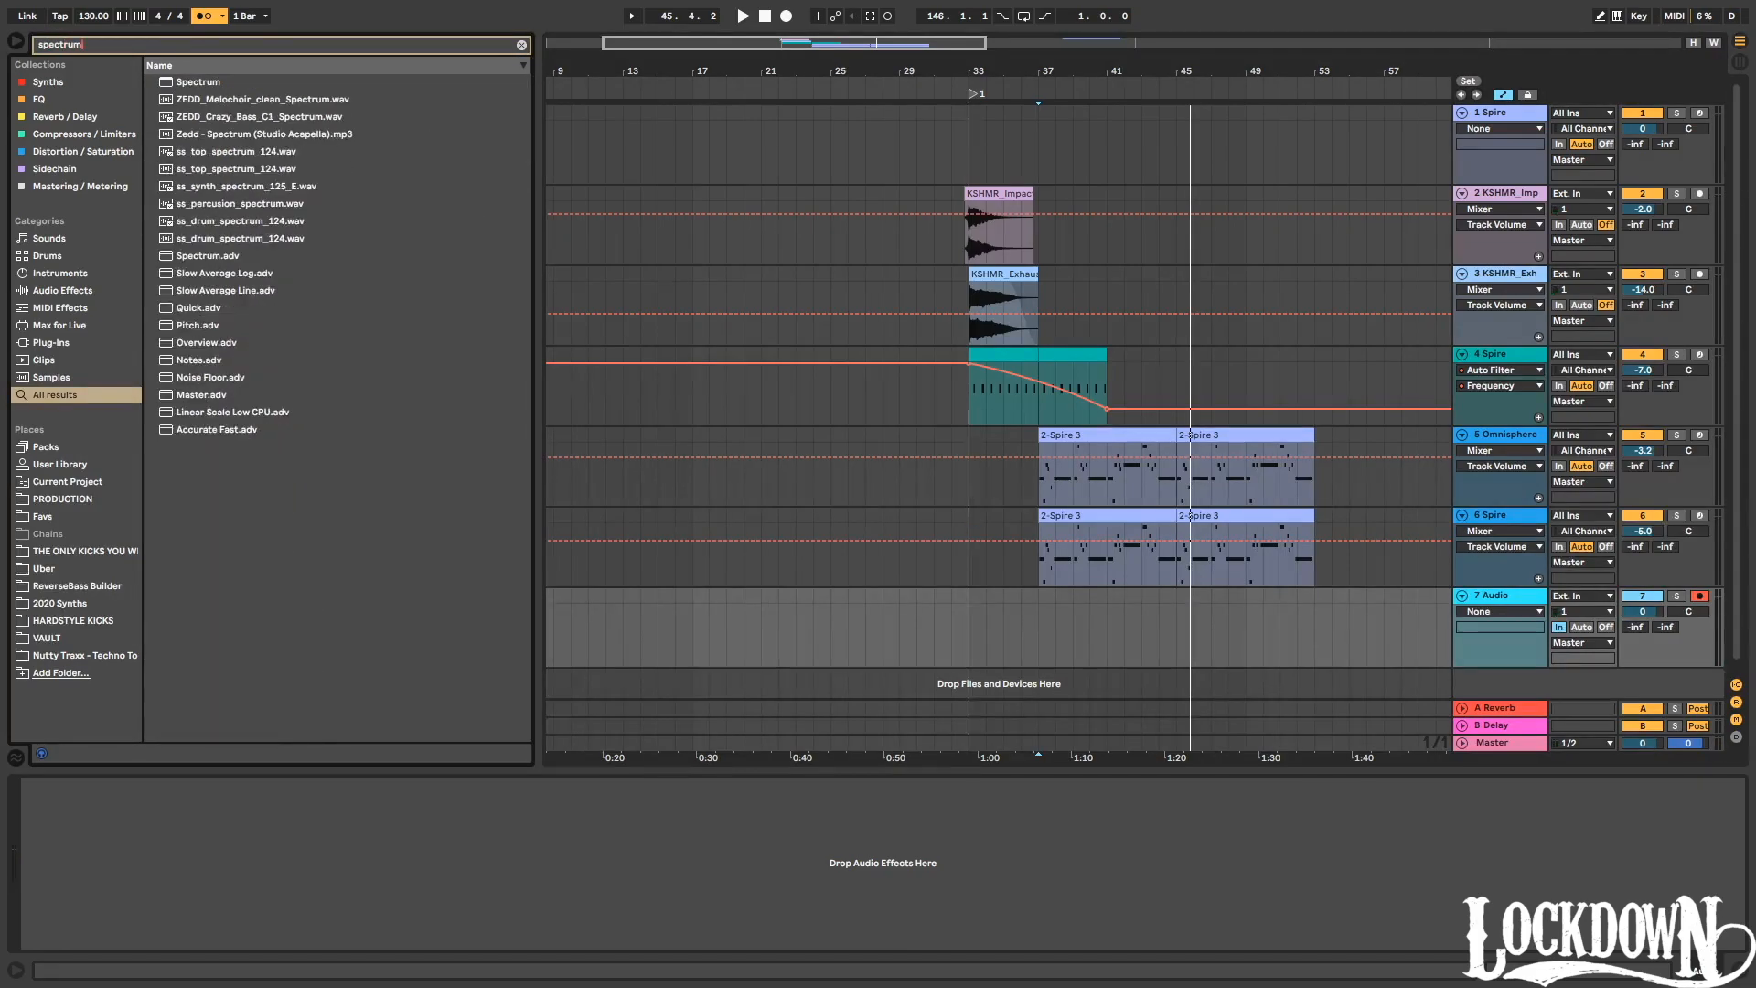
pyautogui.moveTo(192, 83); pyautogui.dragTo(1078, 666)
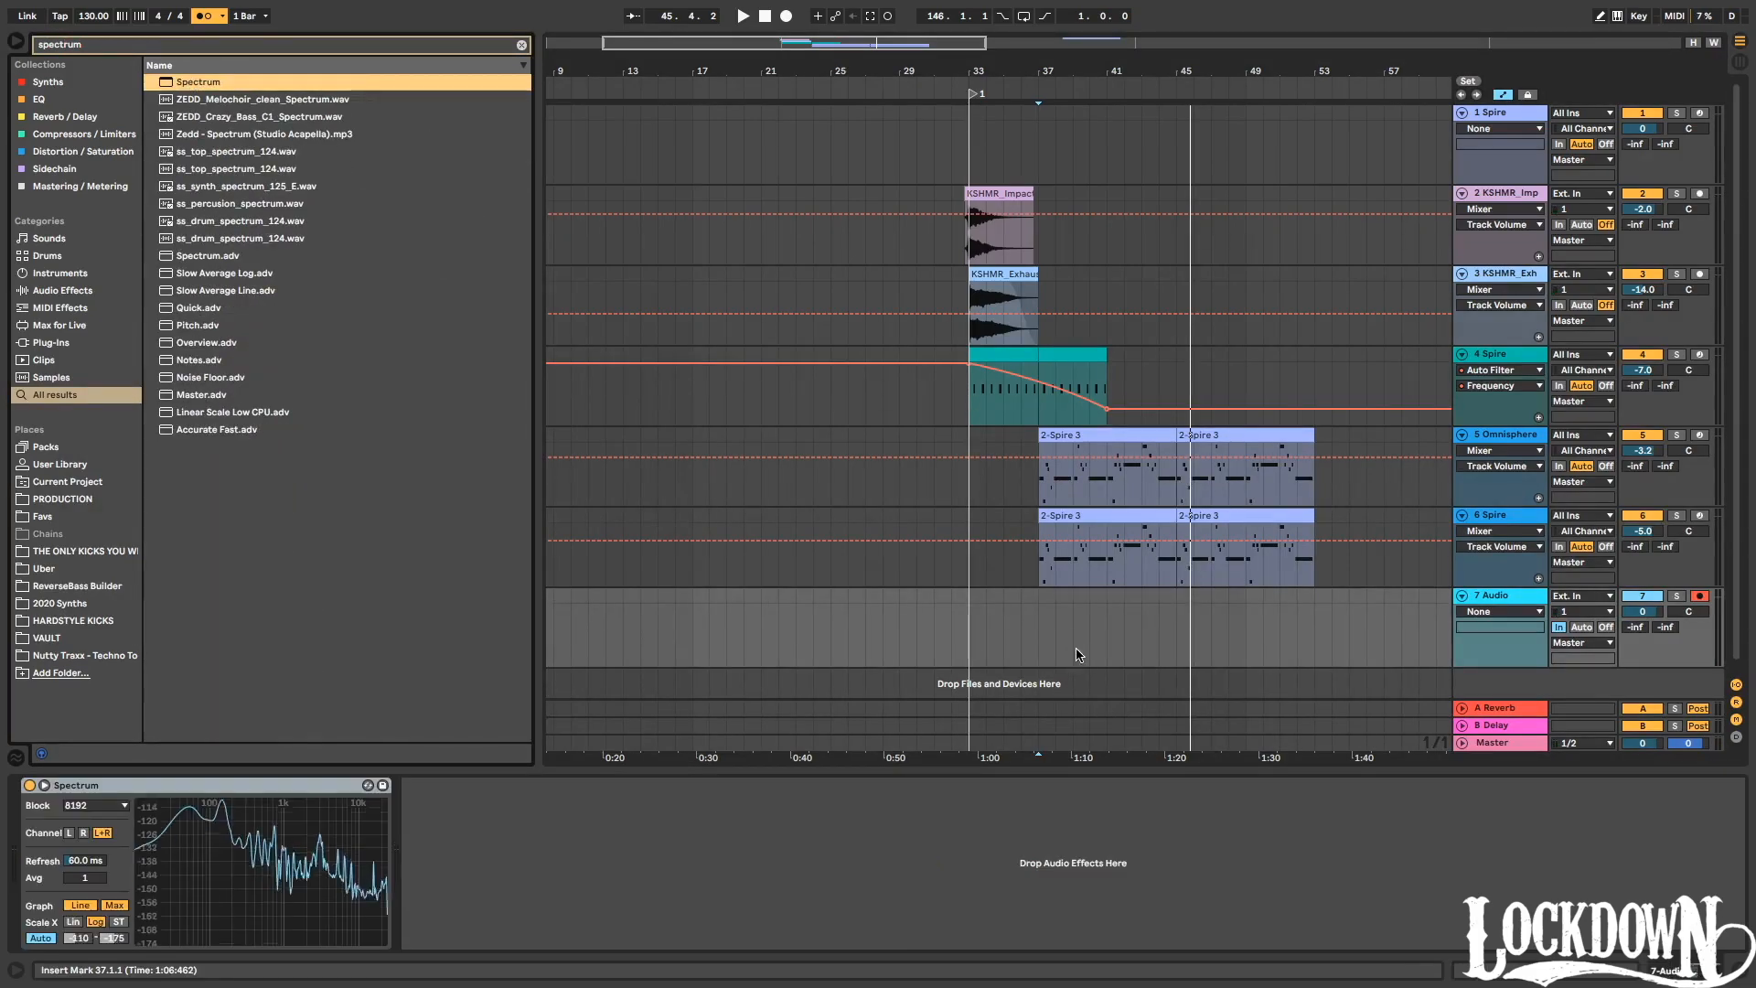
# Enlarge the Spectrum display to examine the incoming bass signal's frequencies, then restore the arrangement view.
pyautogui.click(367, 785)
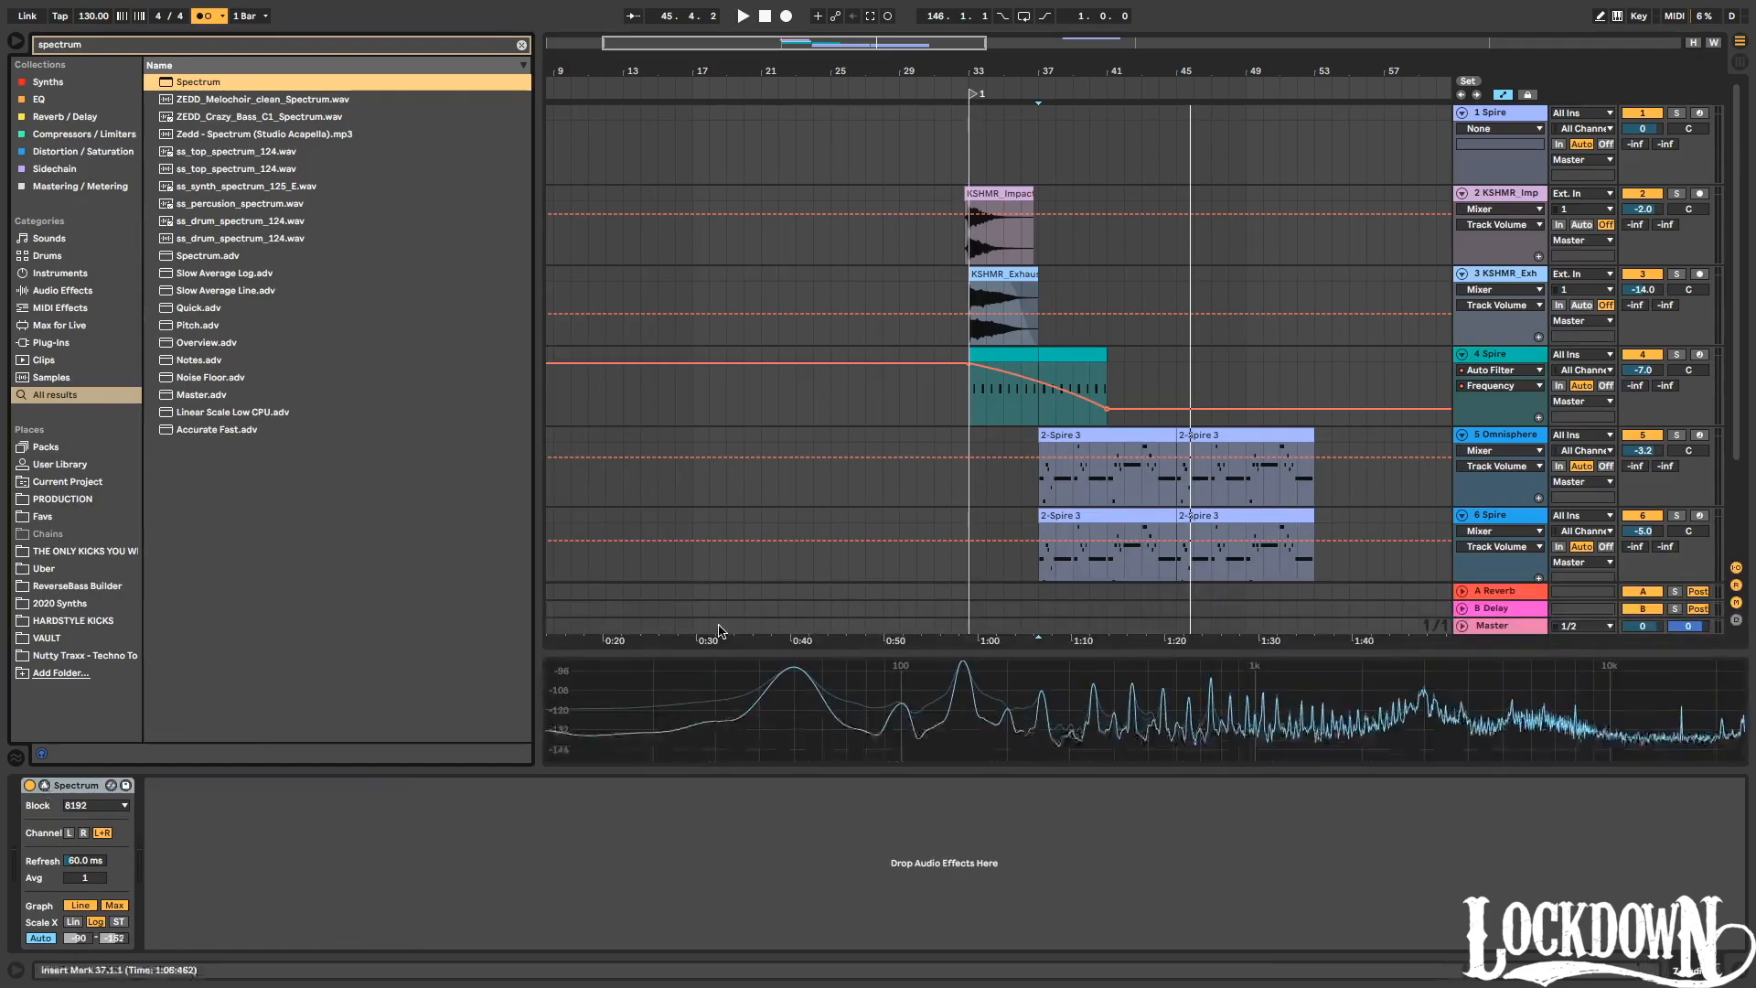
pyautogui.moveTo(755, 636); pyautogui.dragTo(759, 220)
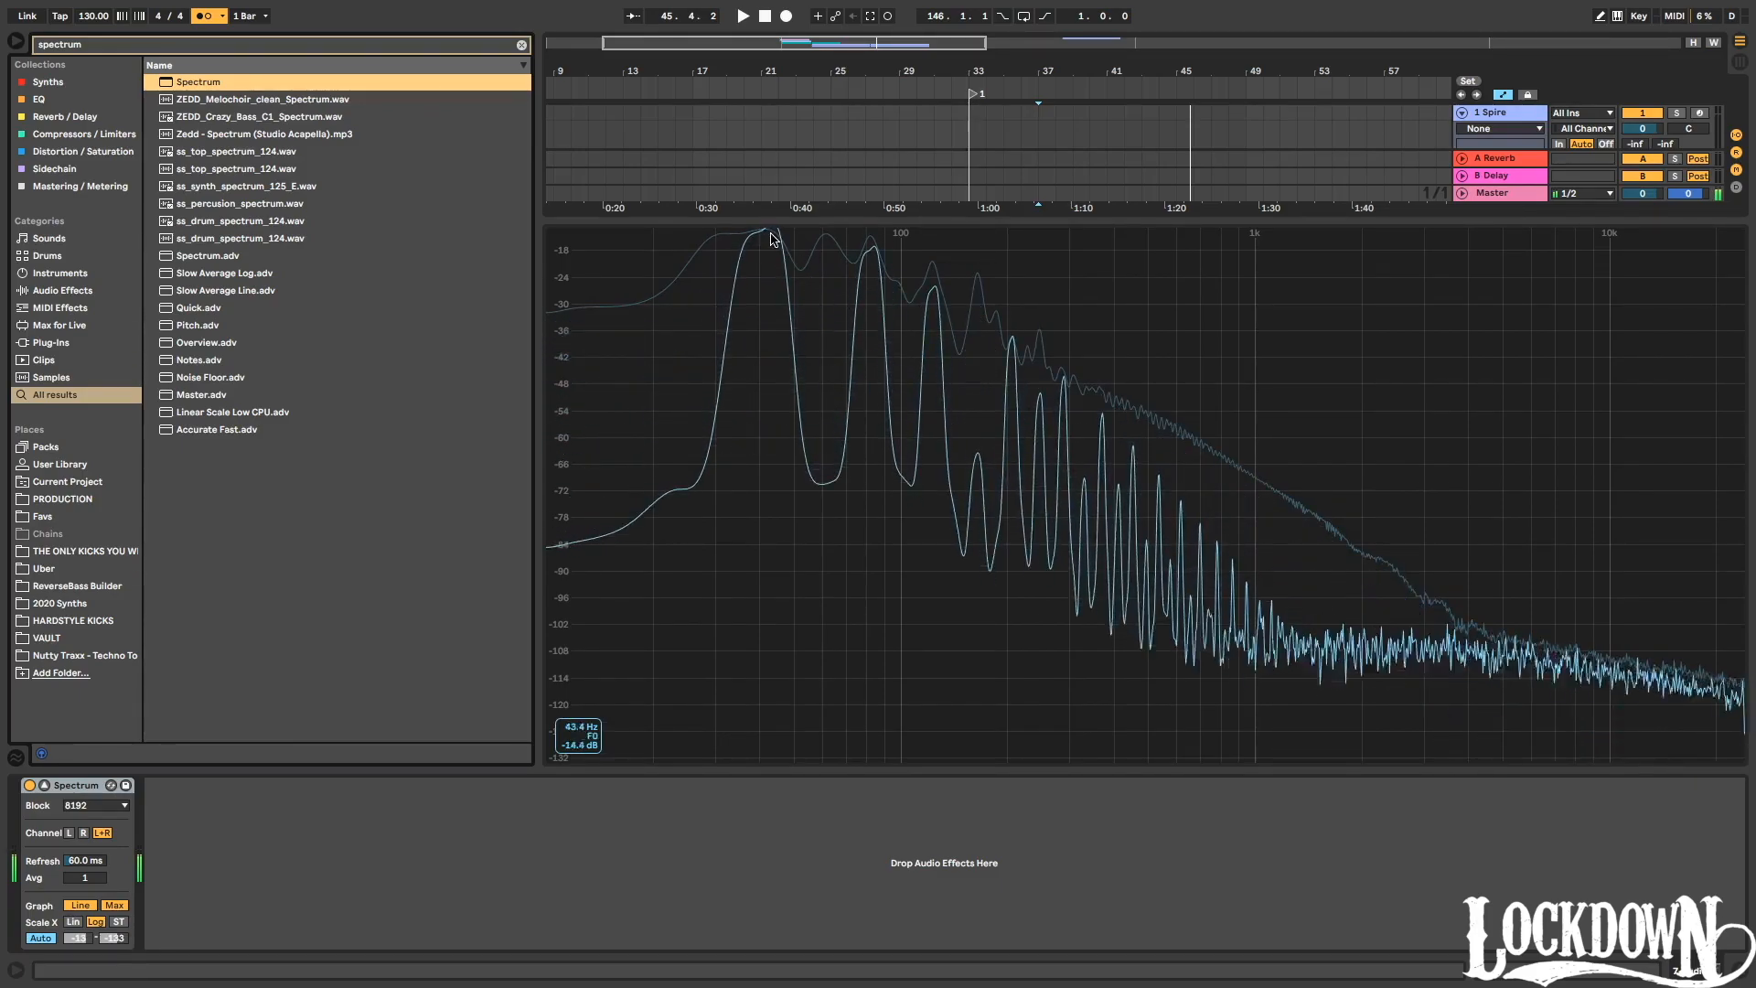
pyautogui.press('super+alt+i')
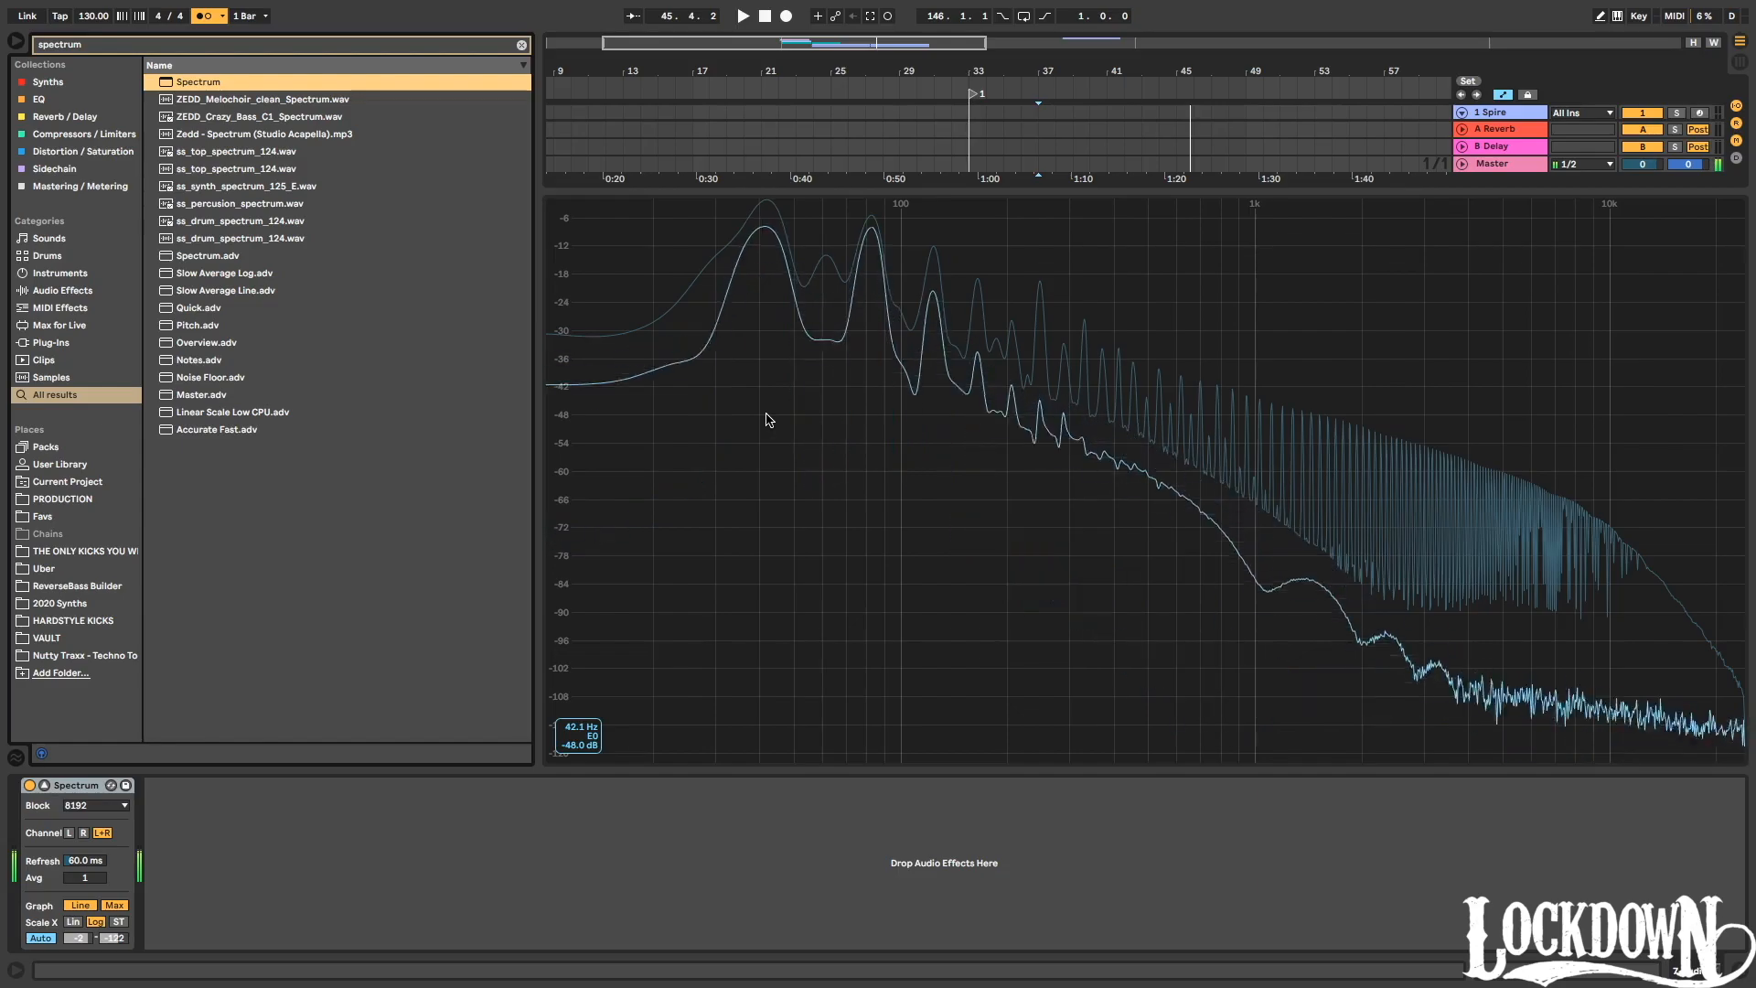
pyautogui.moveTo(1018, 191); pyautogui.dragTo(1010, 713)
# Record the external bass input onto the armed audio track from bar 36 to bar 45.
pyautogui.click(1043, 605)
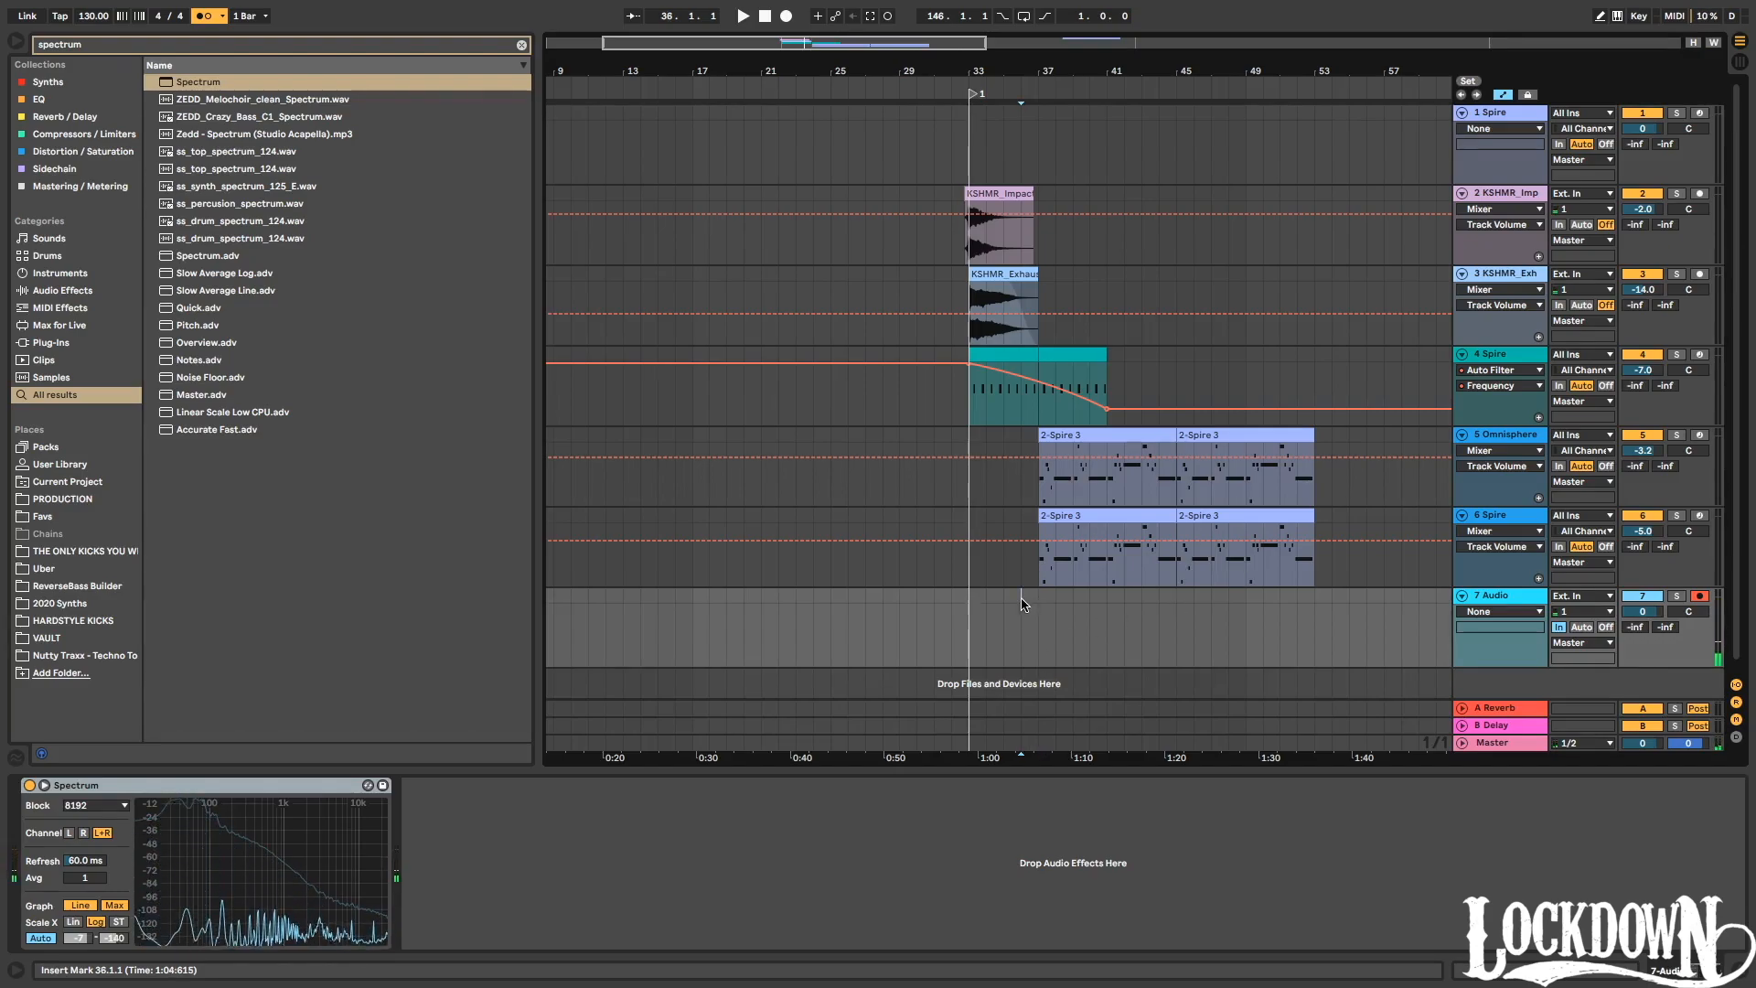
pyautogui.scroll(-1, 924, 330)
pyautogui.click(787, 17)
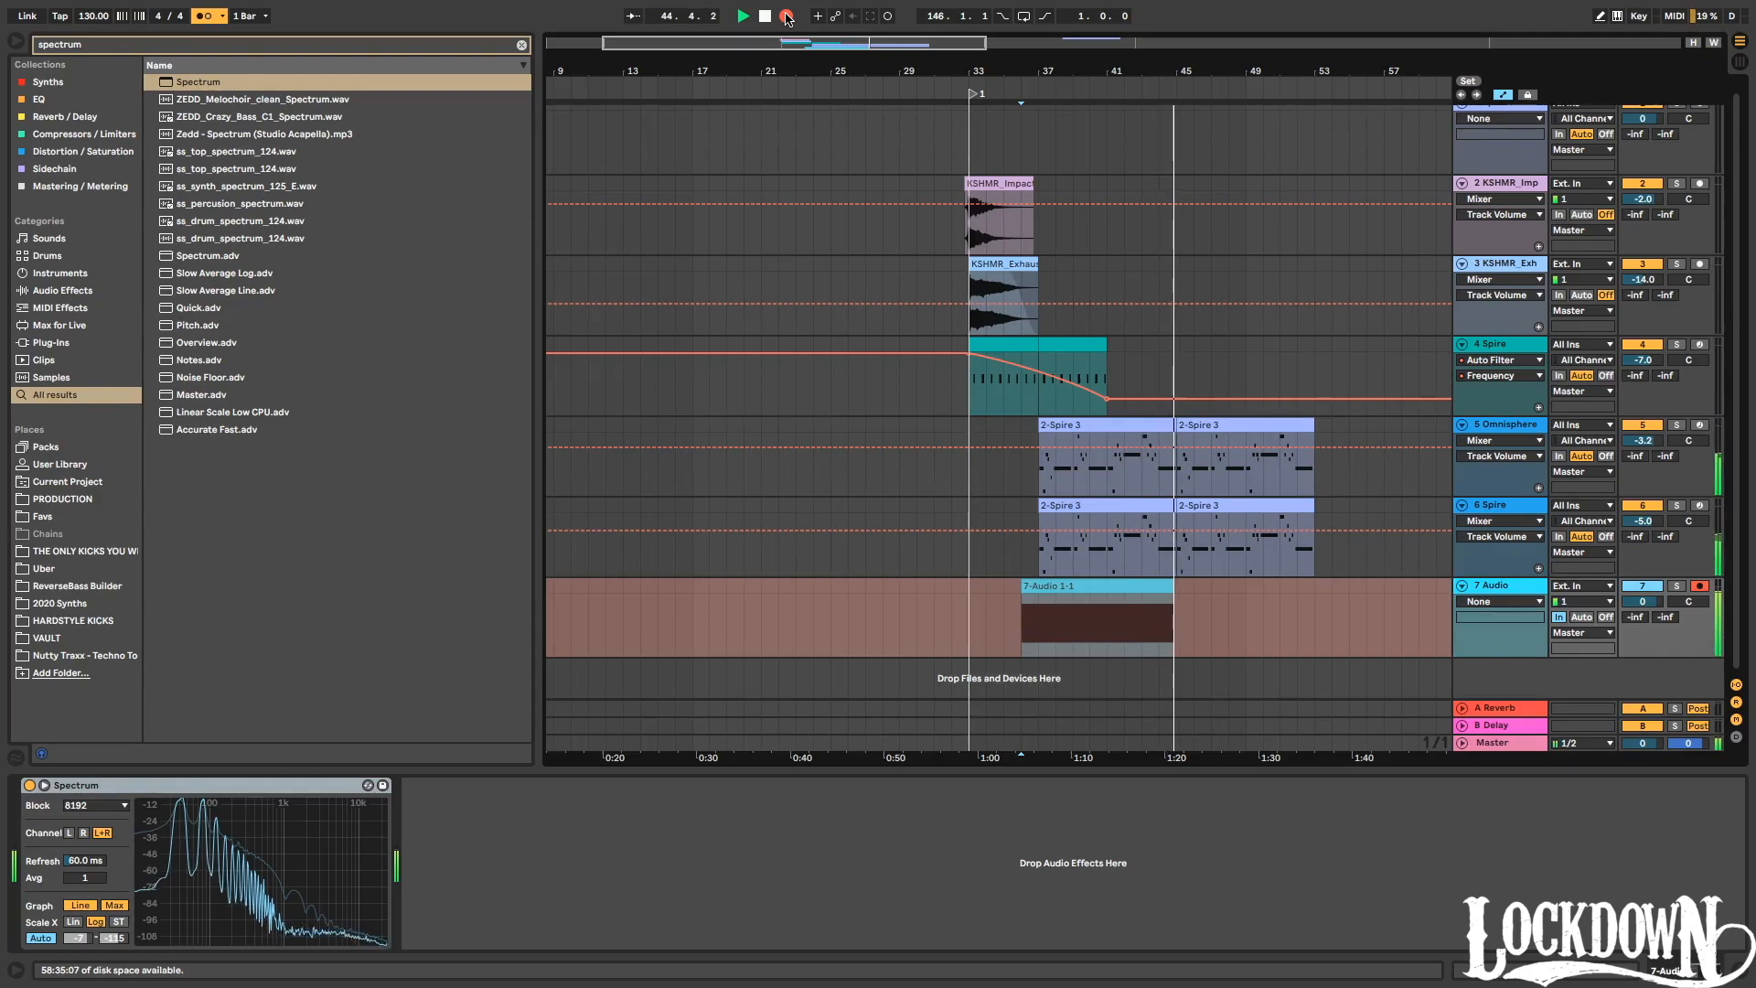
pyautogui.click(786, 19)
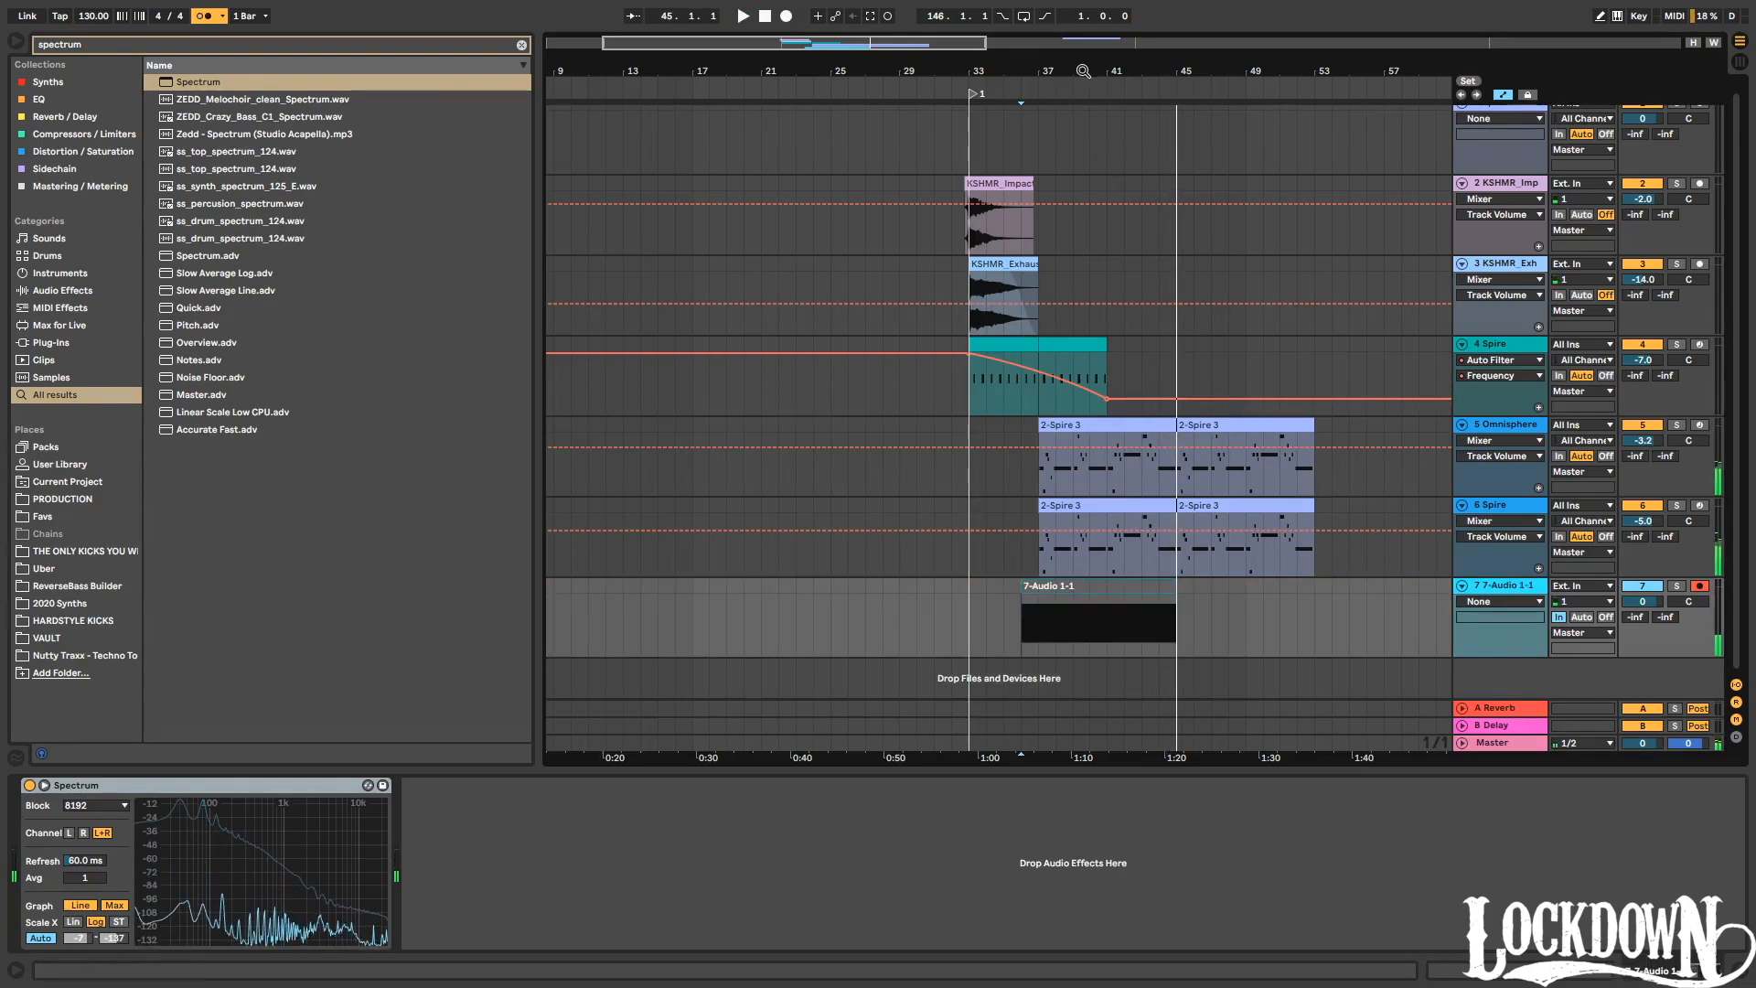
# Trim the first bass recording to start at bar 37 and move the takes from bars 45 to 53 onto its track.
pyautogui.moveTo(1083, 70); pyautogui.dragTo(1083, 92)
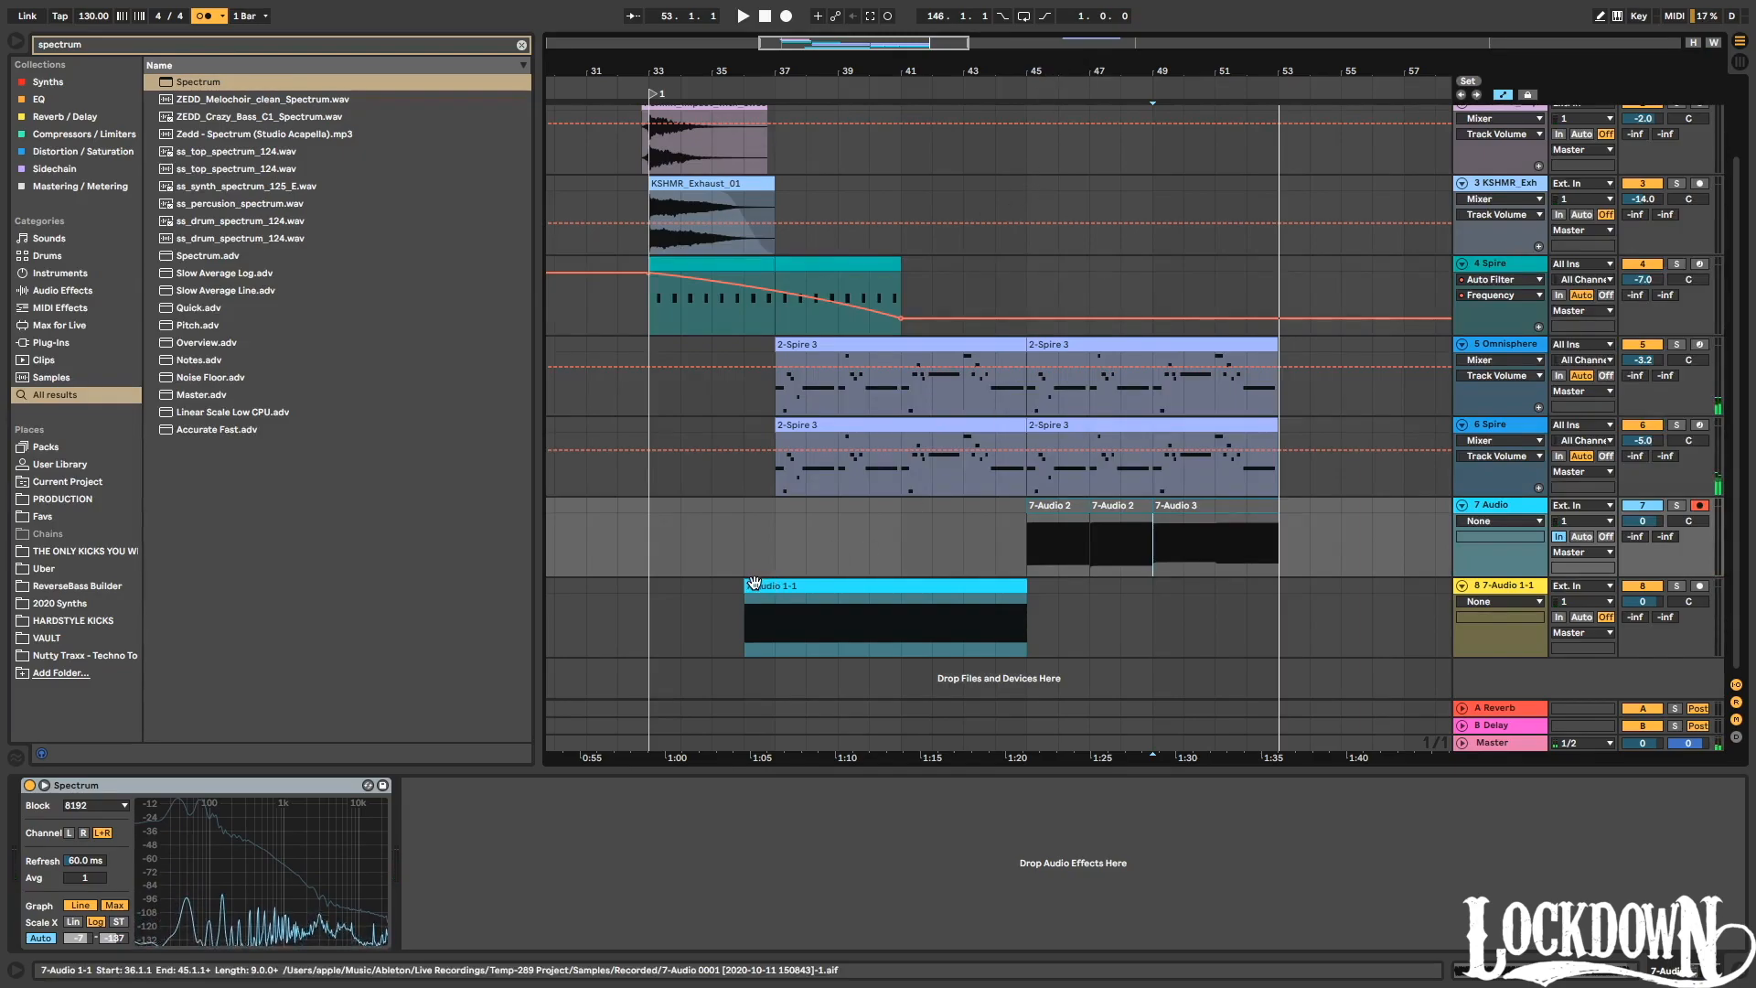
pyautogui.moveTo(747, 585); pyautogui.dragTo(777, 586)
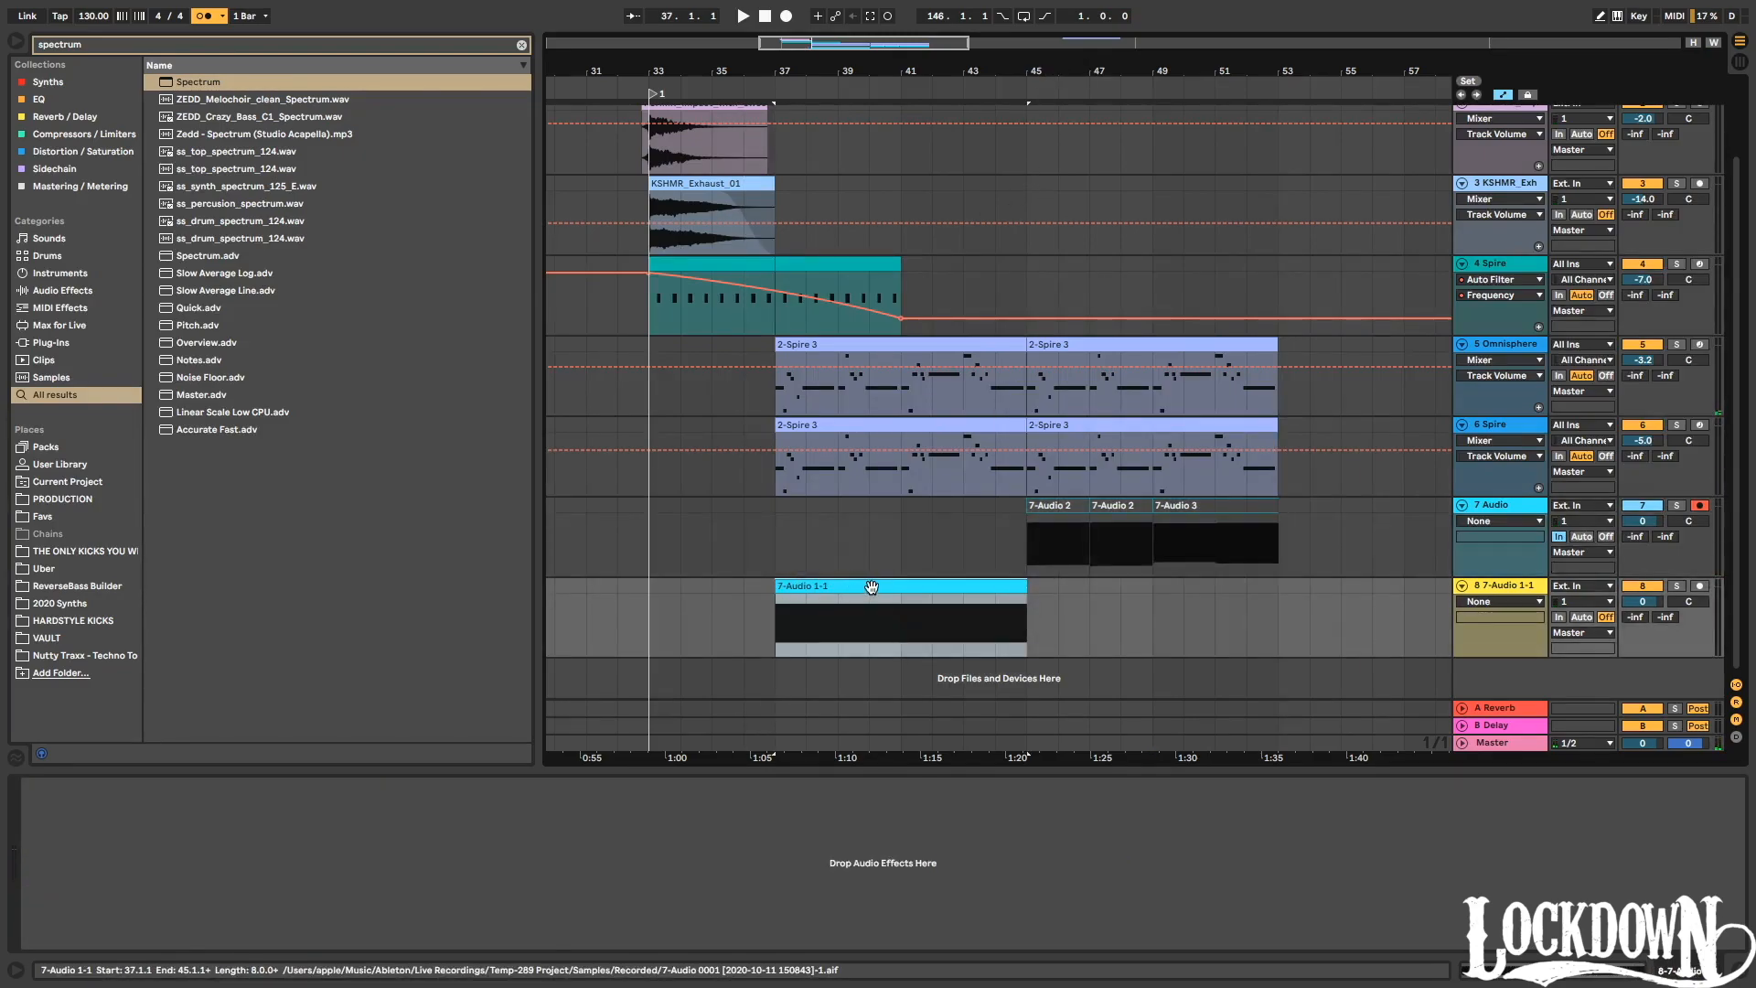
pyautogui.moveTo(1327, 520); pyautogui.dragTo(1052, 589)
# Increase the height of the track holding the combined bass recordings.
pyautogui.moveTo(1035, 73); pyautogui.dragTo(969, 73)
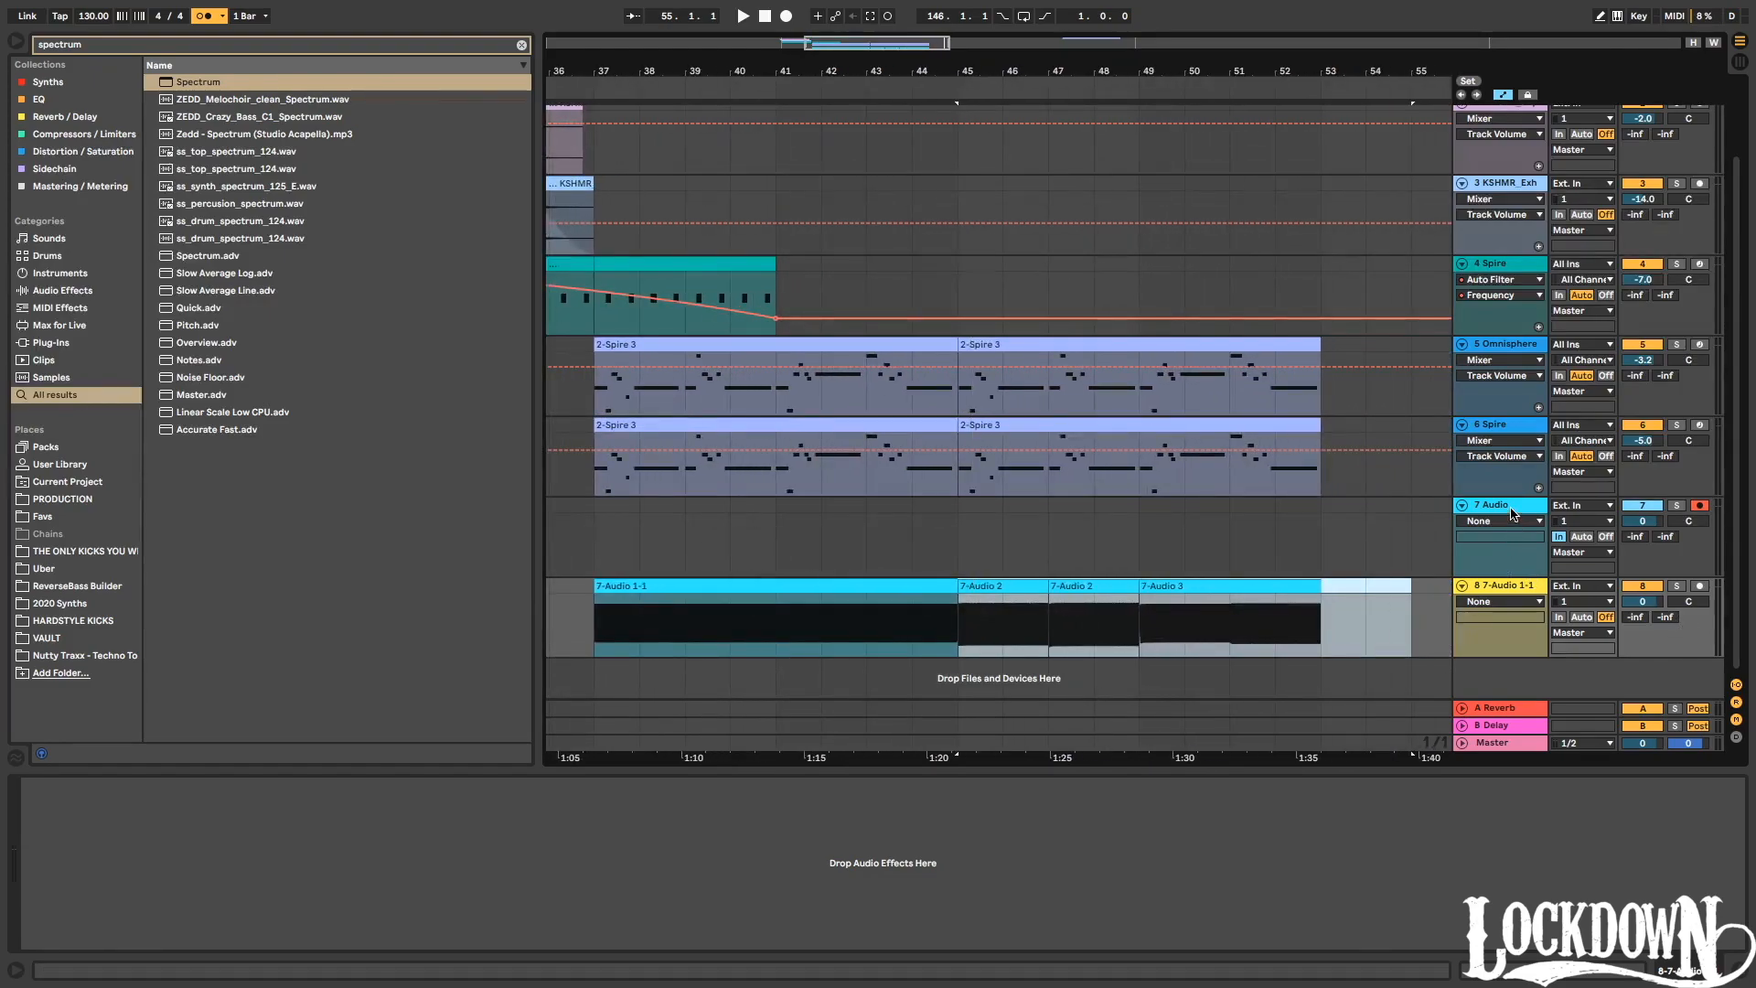
pyautogui.click(1507, 651)
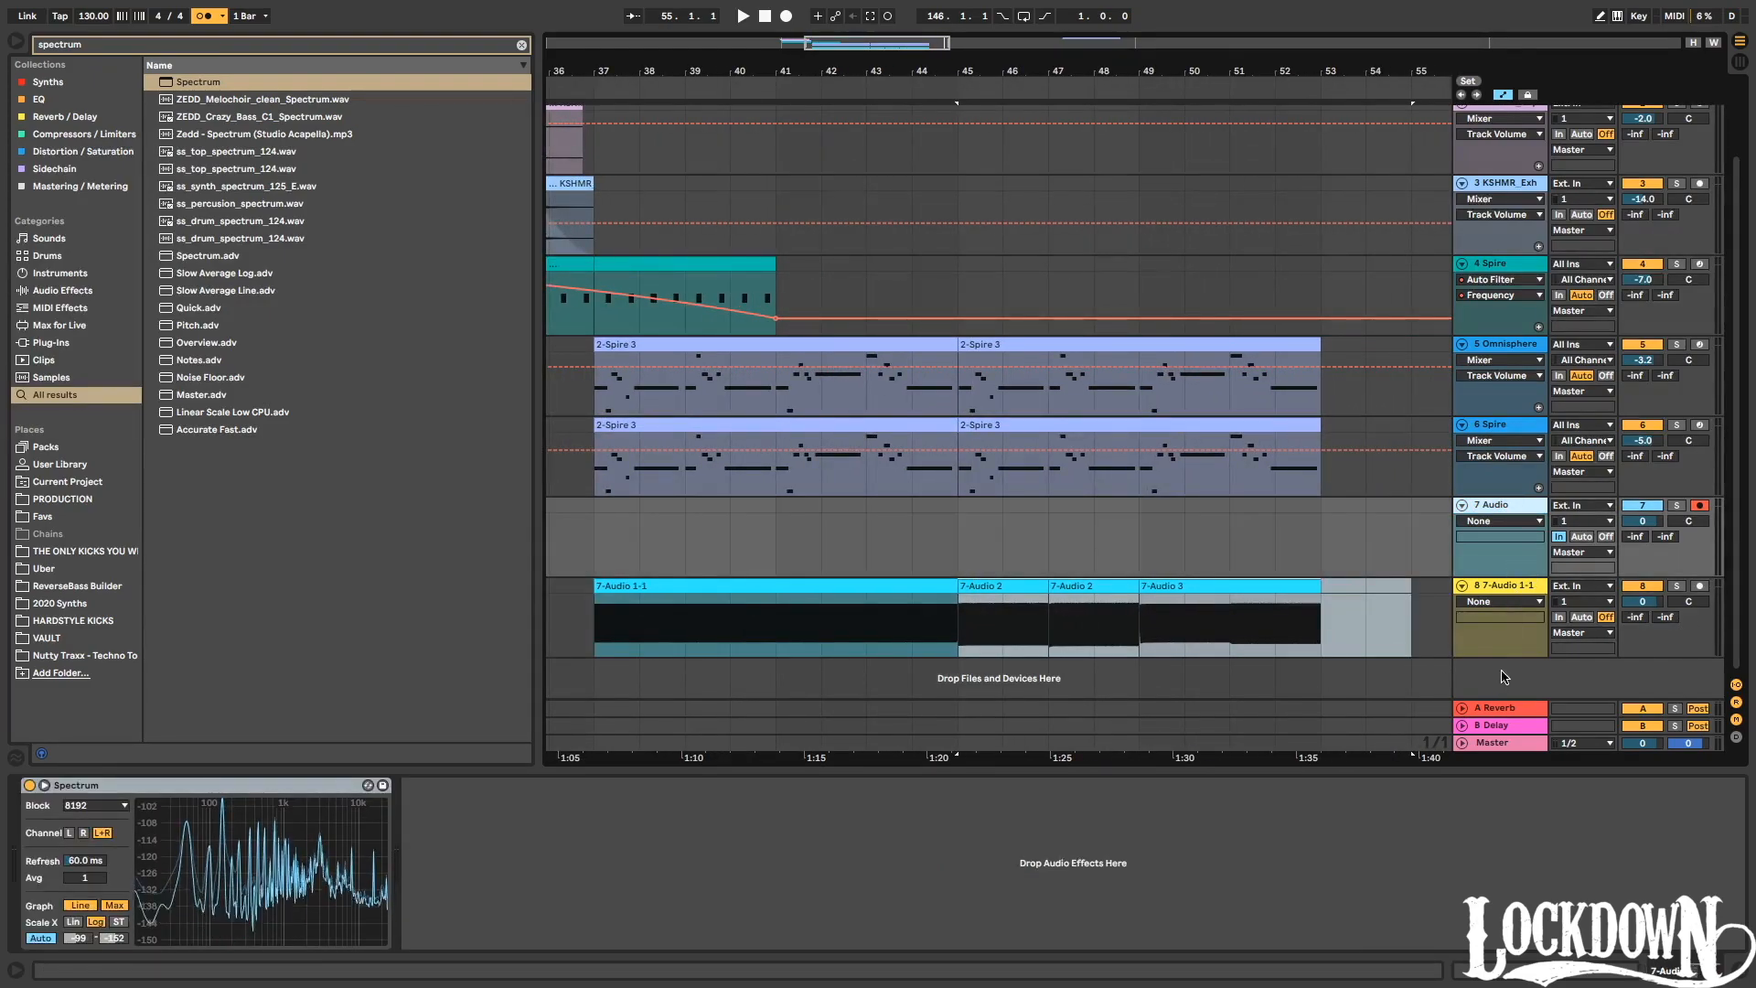
pyautogui.moveTo(1507, 655); pyautogui.dragTo(1504, 747)
pyautogui.scroll(-3, 1290, 475)
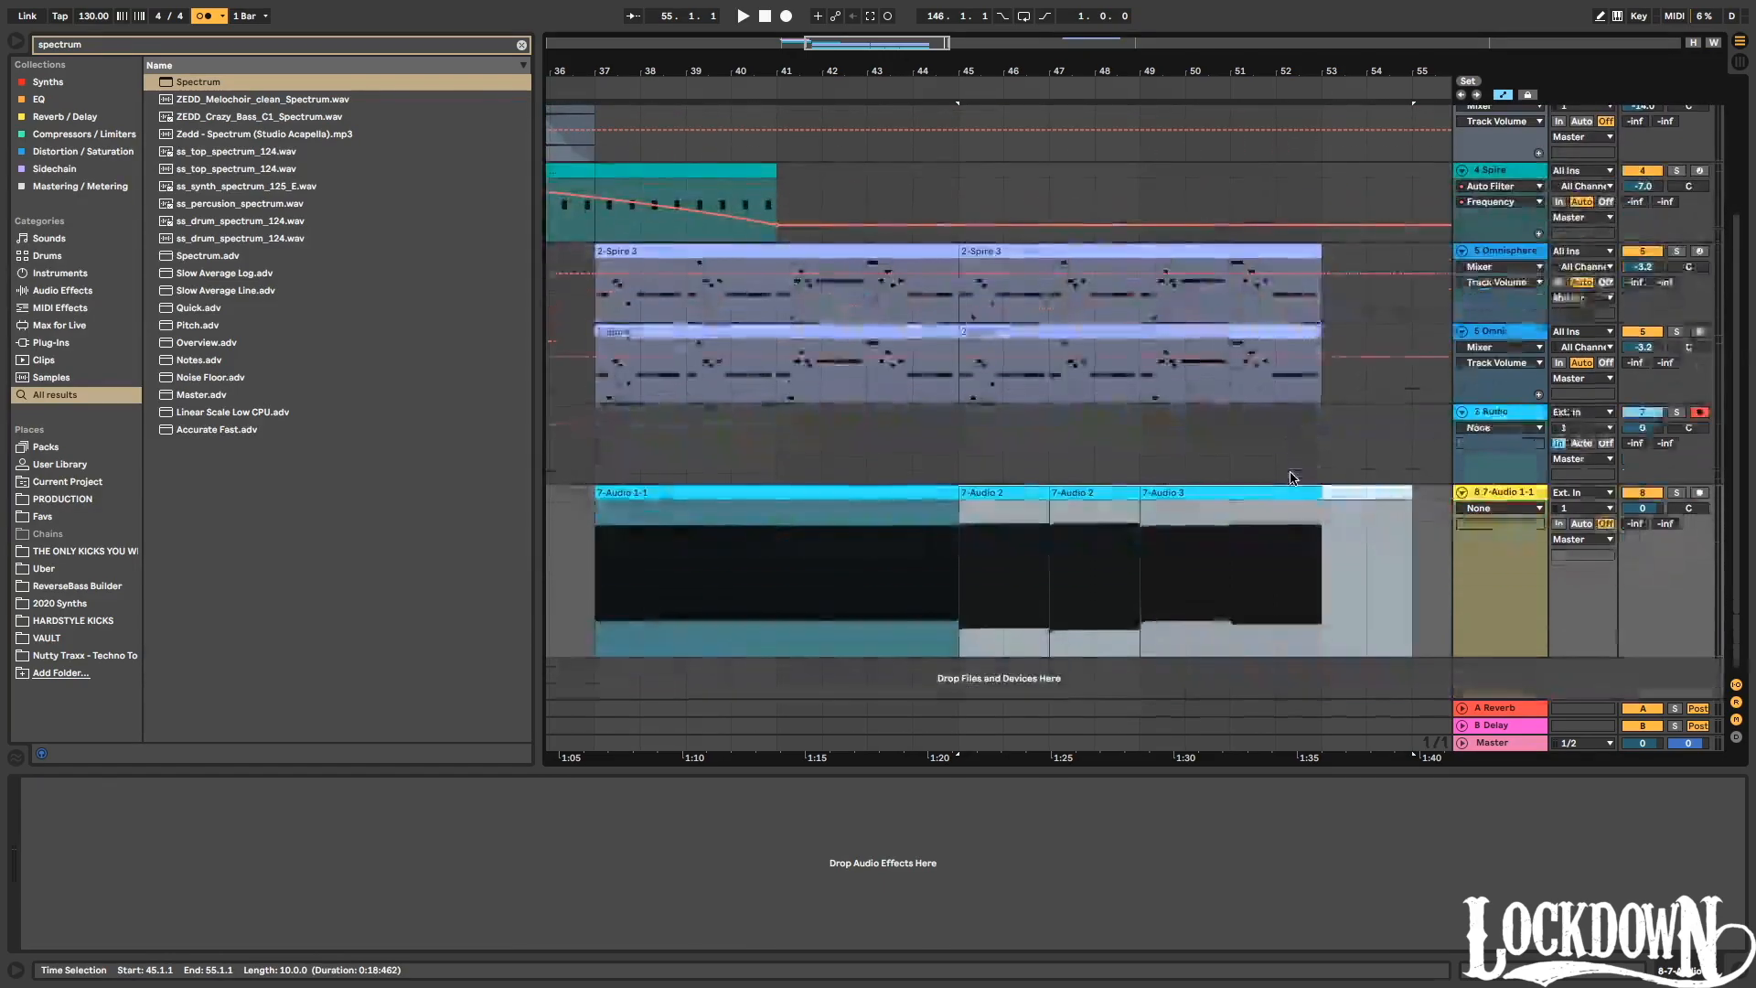
# With the grid off, trim the start of the bass clip at bar 47 and crossfade it with the preceding clip.
pyautogui.moveTo(991, 70)
pyautogui.mouseDown()
pyautogui.moveTo(988, 114)
pyautogui.moveTo(987, 88)
pyautogui.mouseUp()
pyautogui.moveTo(1265, 70); pyautogui.dragTo(1114, 478)
pyautogui.click(1146, 444)
pyautogui.rightClick(1146, 443)
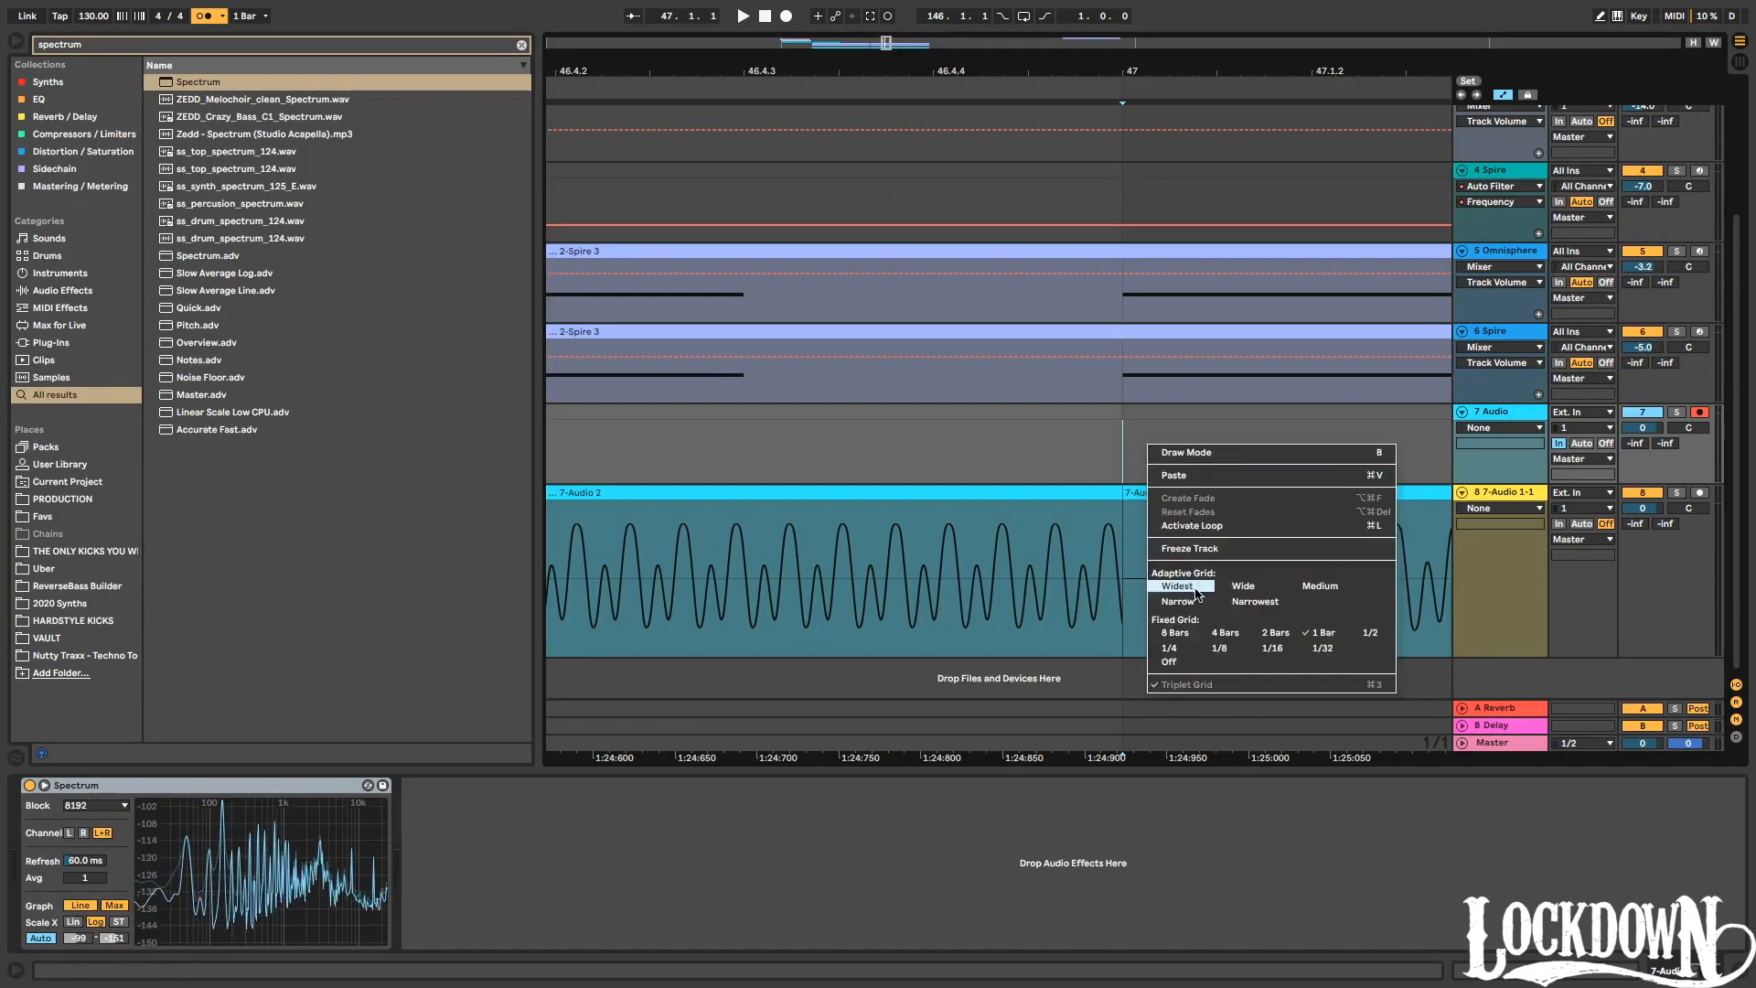
pyautogui.click(1167, 659)
pyautogui.moveTo(1133, 485)
pyautogui.mouseDown()
pyautogui.moveTo(1156, 493)
pyautogui.moveTo(1139, 494)
pyautogui.mouseUp()
pyautogui.moveTo(1125, 72); pyautogui.dragTo(1125, 228)
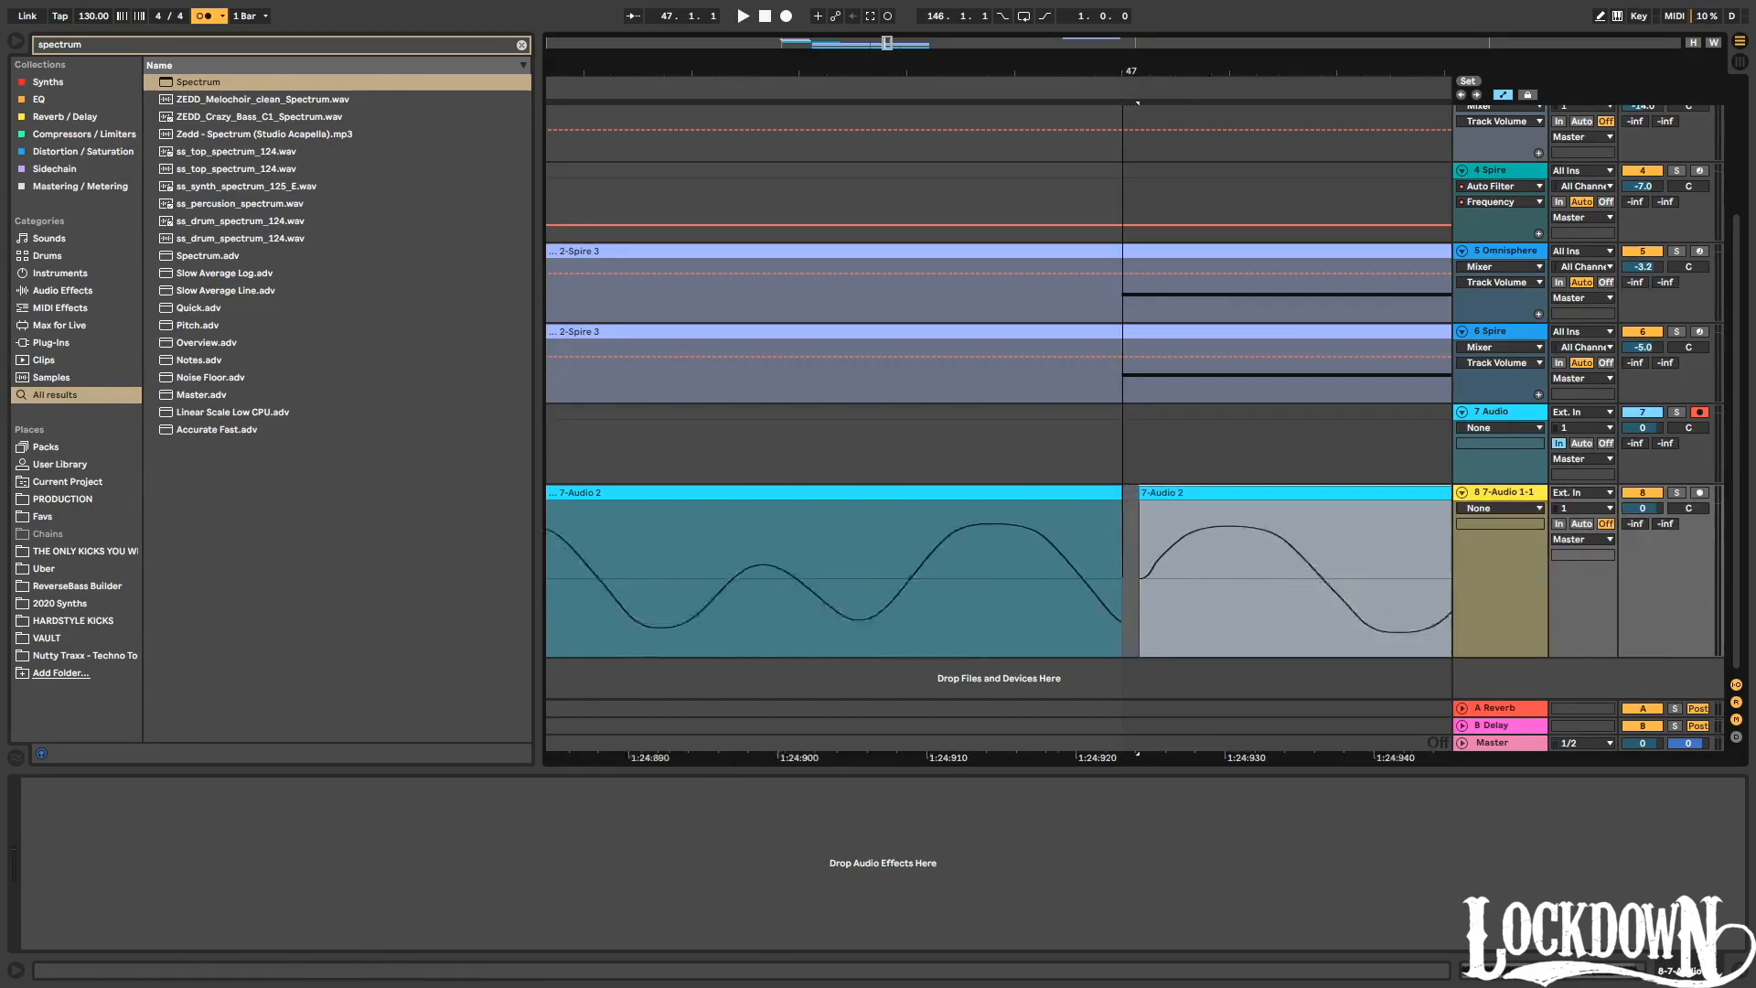
pyautogui.moveTo(1186, 496)
pyautogui.mouseDown()
pyautogui.moveTo(1124, 507)
pyautogui.moveTo(1186, 504)
pyautogui.mouseUp()
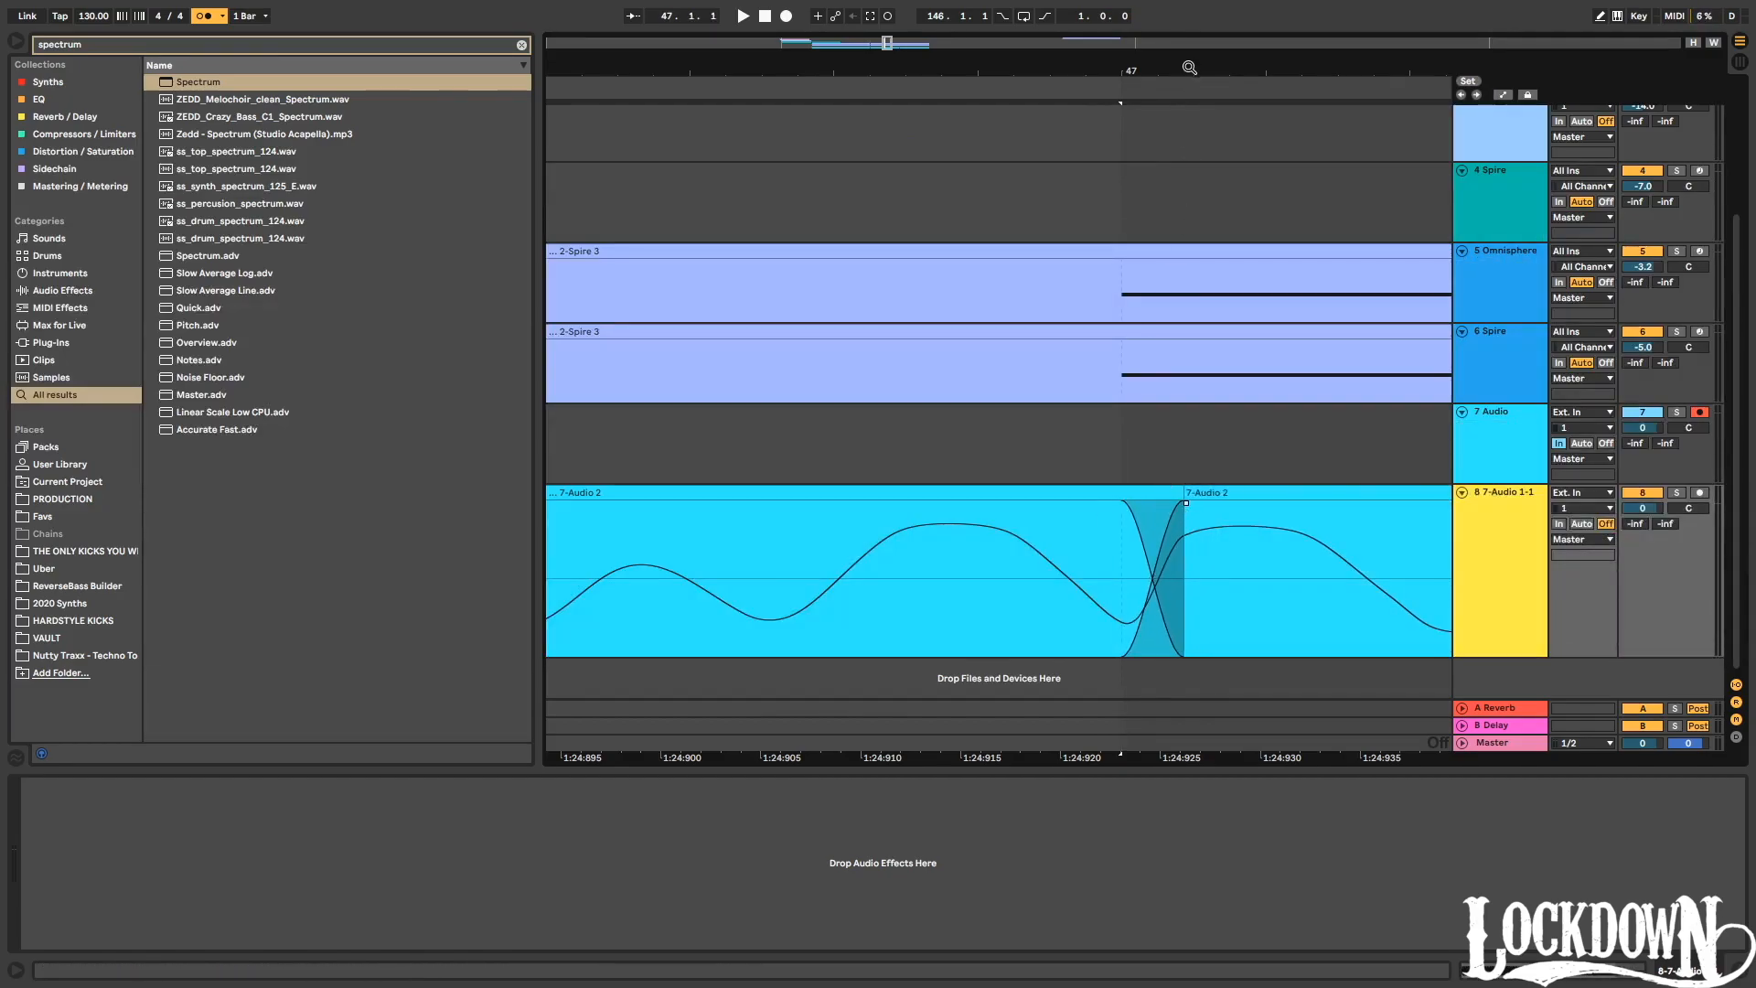
# Turn the grid back on and duplicate a short 0.0.1-long section of the bass clip just before bar 49.
pyautogui.moveTo(1189, 67); pyautogui.dragTo(758, 20)
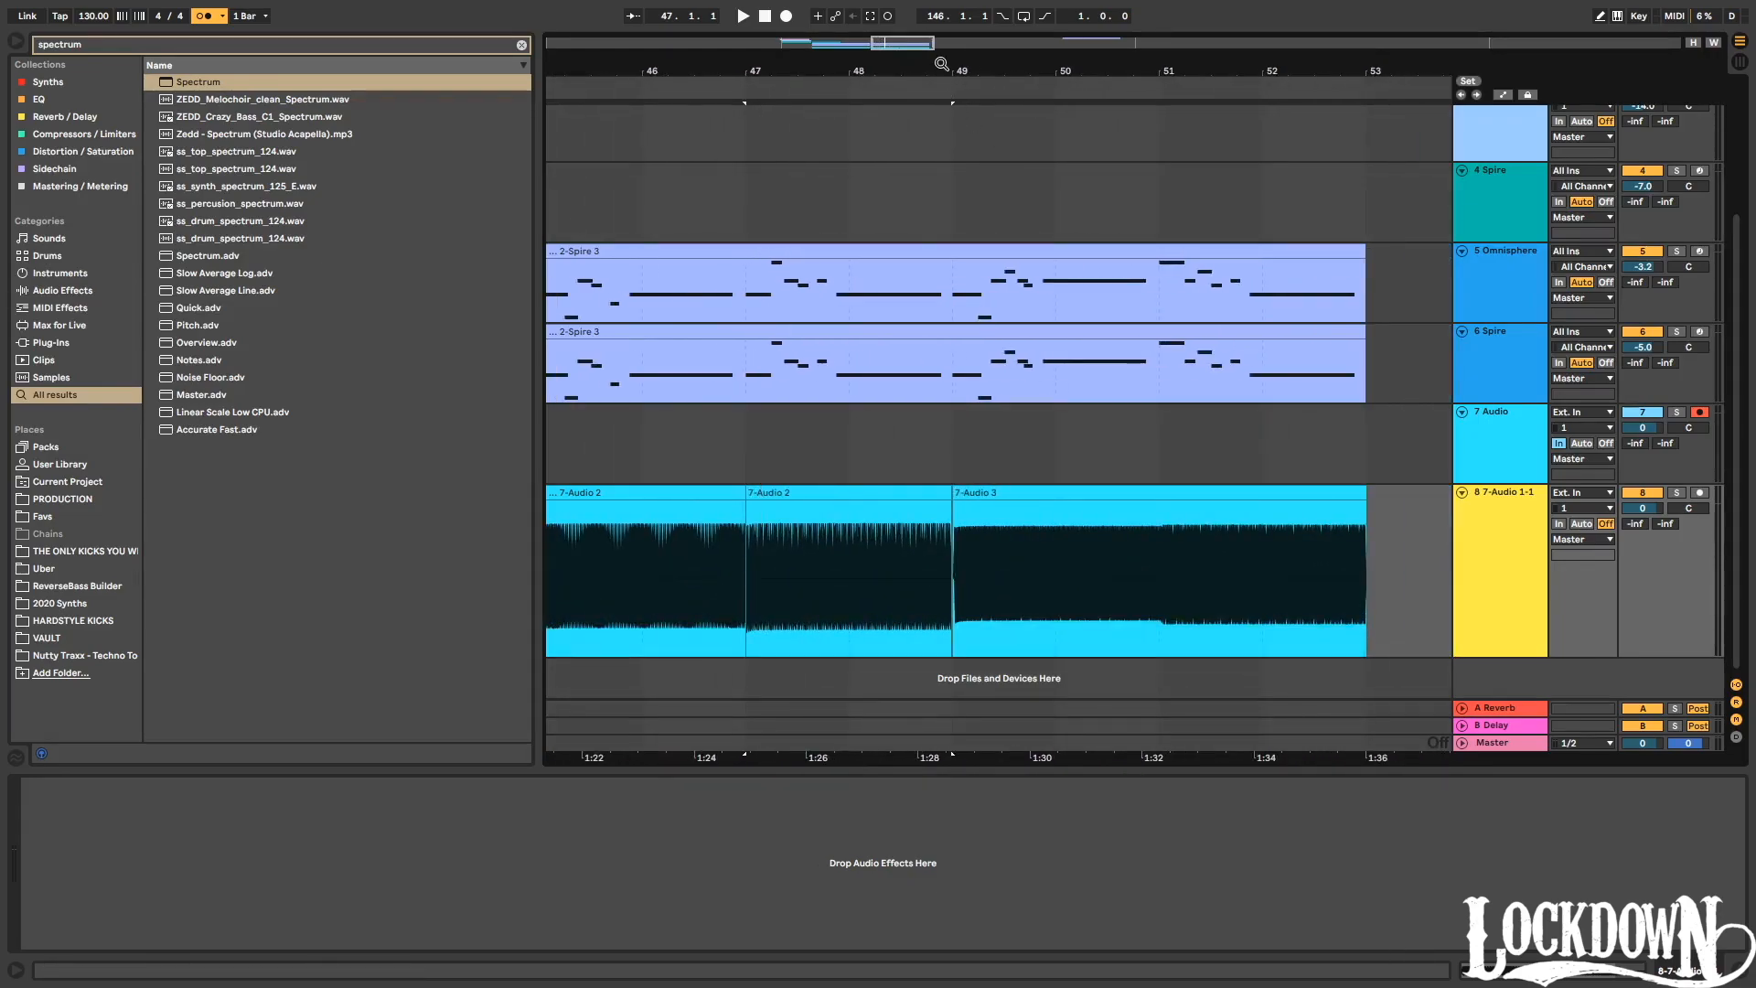
pyautogui.moveTo(941, 64); pyautogui.dragTo(941, 181)
pyautogui.rightClick(750, 611)
pyautogui.click(792, 515)
pyautogui.moveTo(737, 572); pyautogui.dragTo(899, 567)
pyautogui.press('super+d')
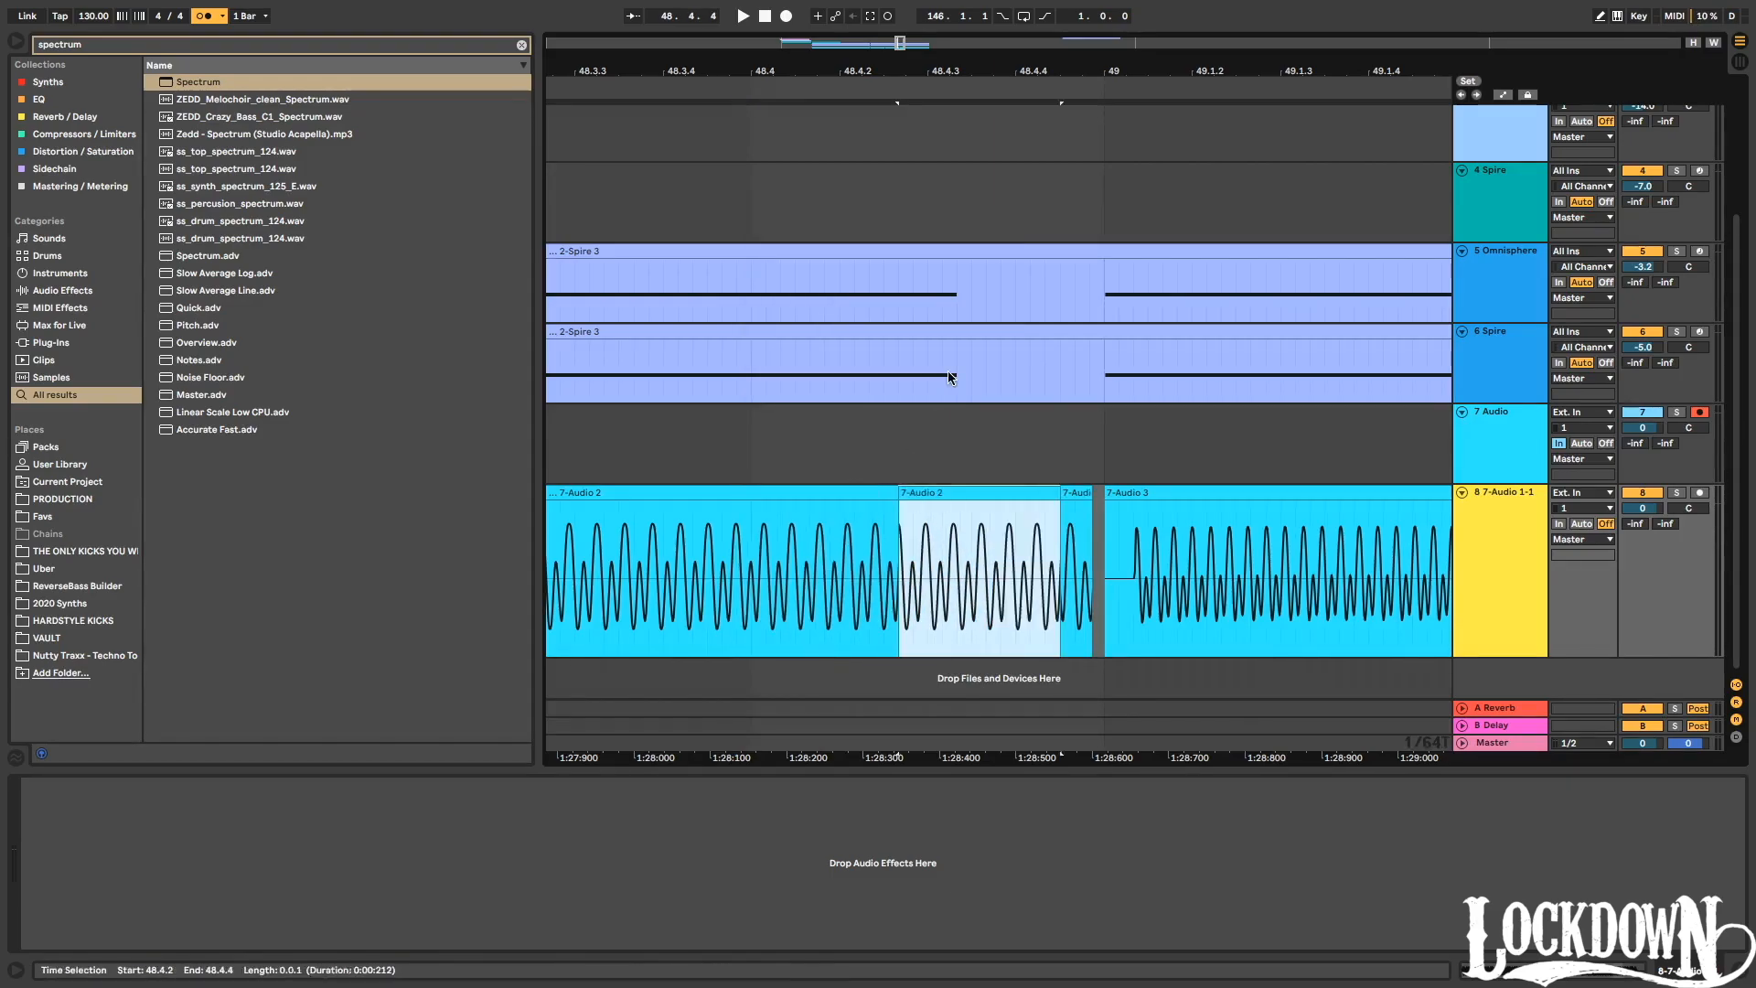
# Shift the short bass section to start at 48.4.3 and trim the start of the following clip to just after bar 49.
pyautogui.moveTo(920, 495); pyautogui.dragTo(1095, 497)
pyautogui.click(909, 494)
pyautogui.moveTo(1102, 495); pyautogui.dragTo(986, 503)
pyautogui.press('space')
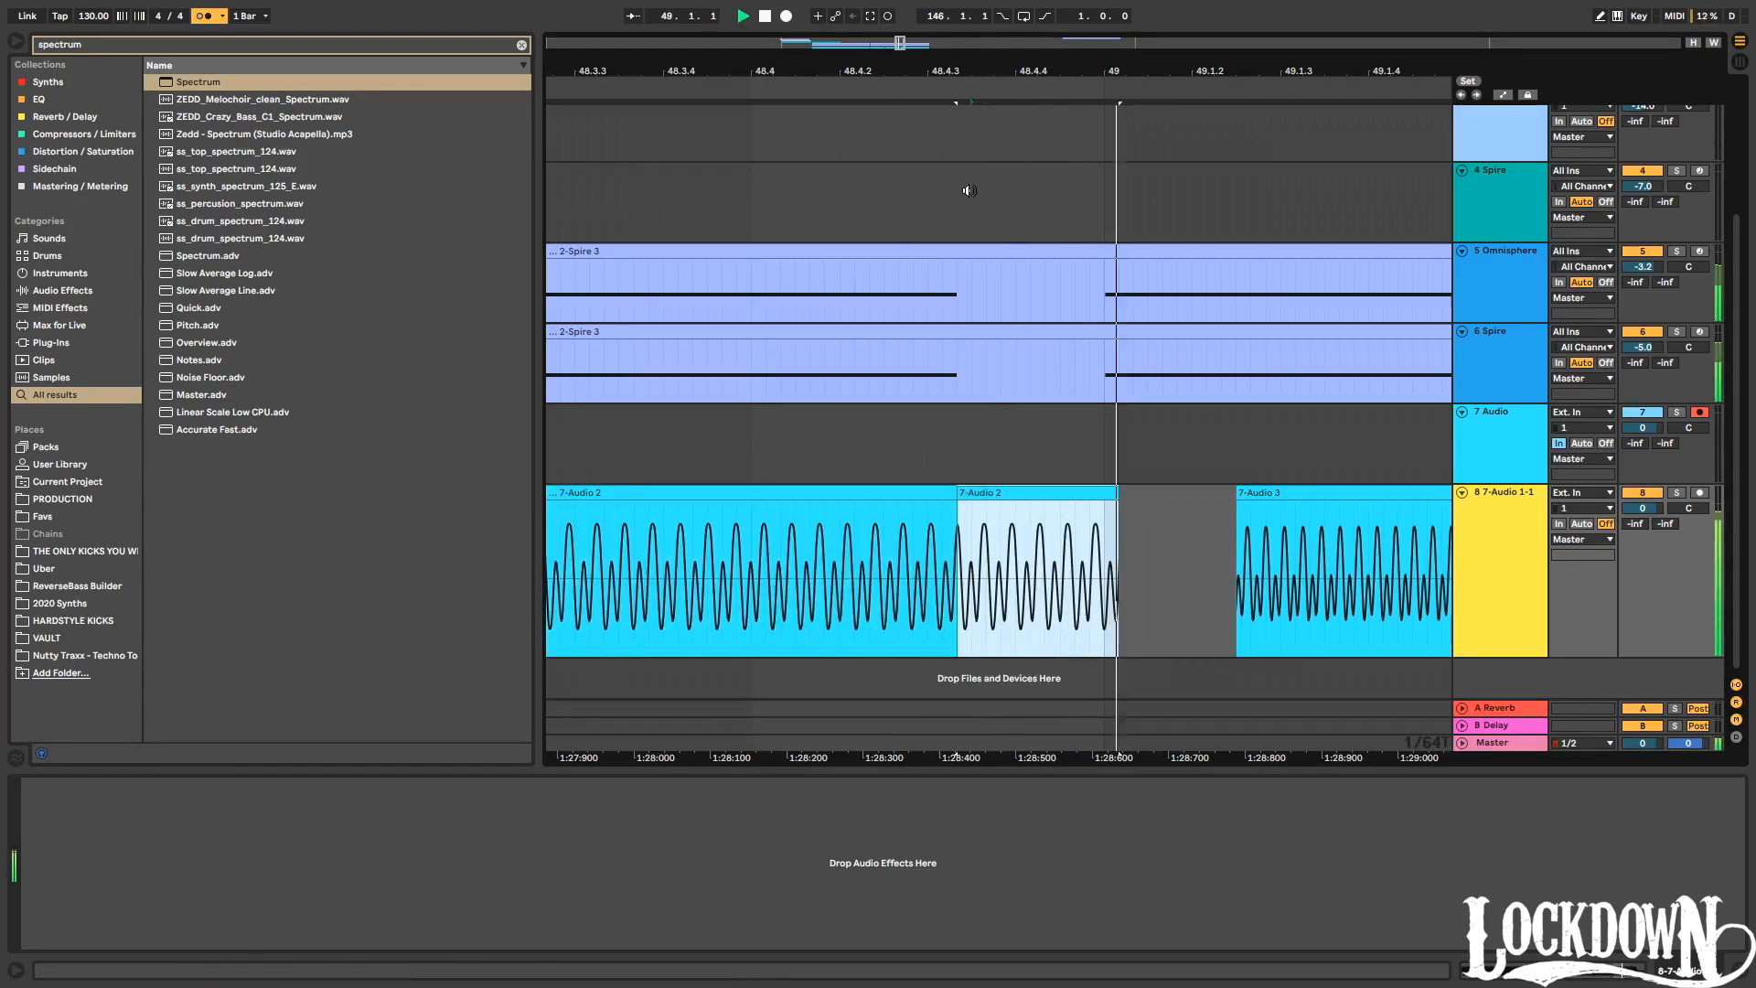
# Crossfade the bass joint at 48.4.3 and trim the end of the short section to bar 49.
pyautogui.press('+')
pyautogui.press('+')
pyautogui.press('+')
pyautogui.press('+')
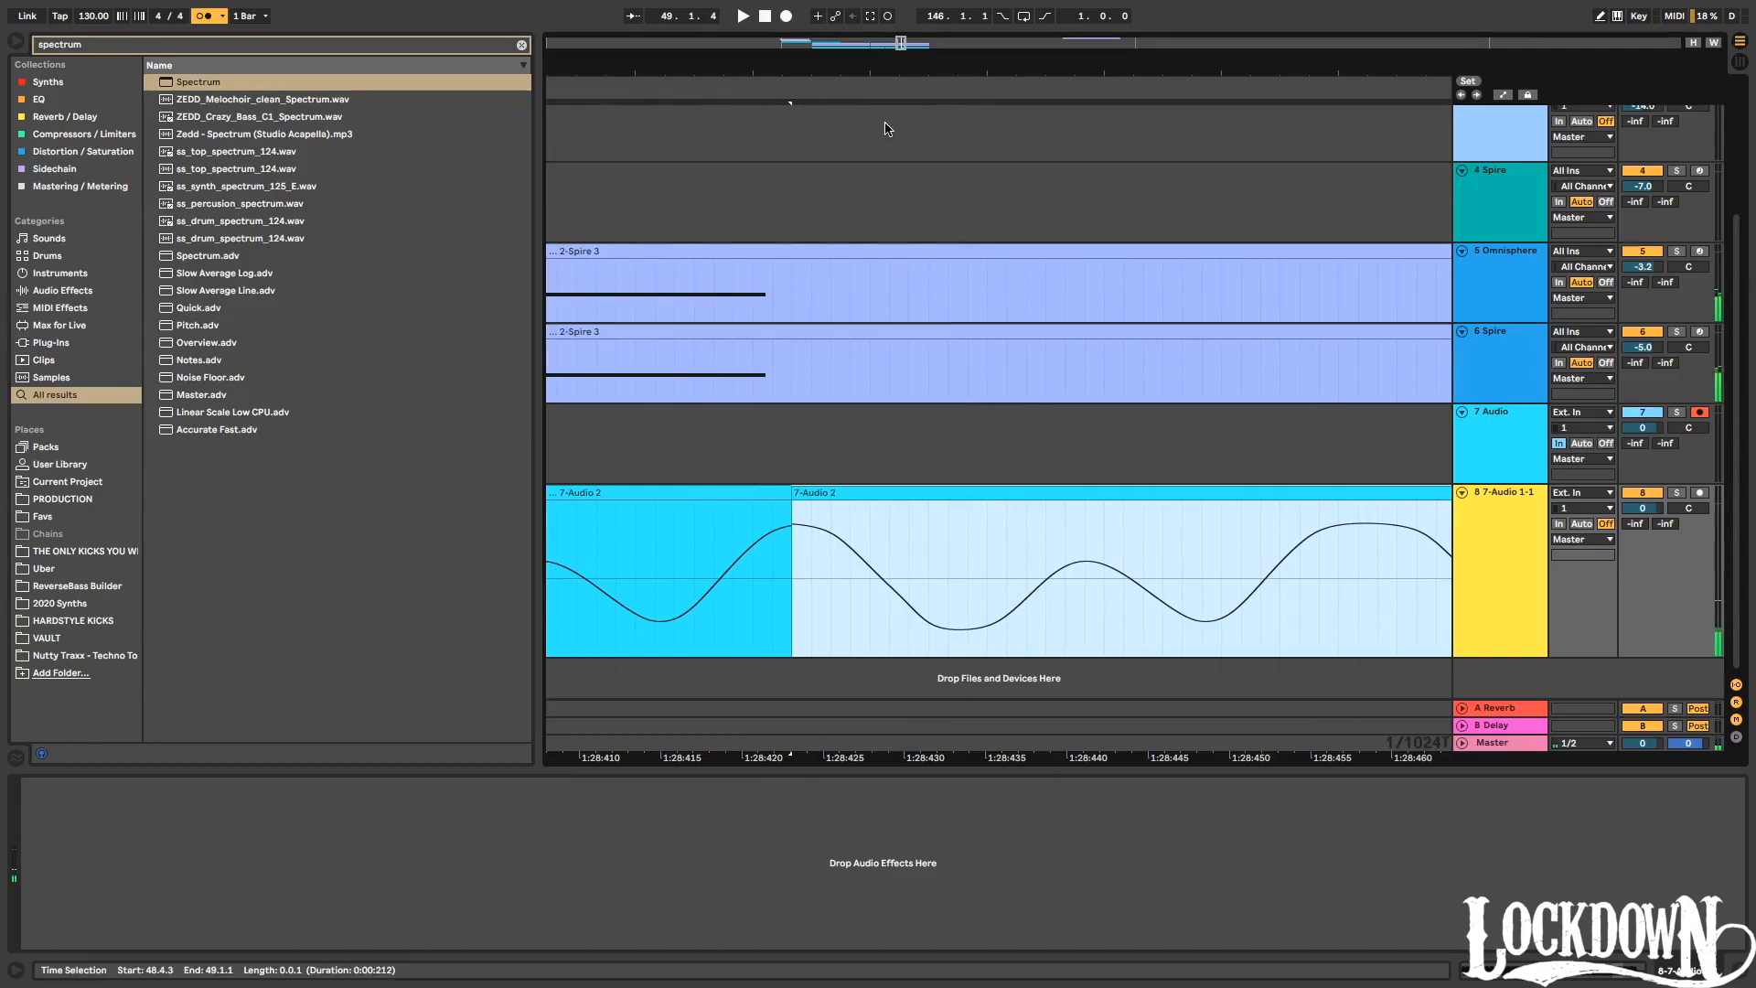
pyautogui.moveTo(786, 73); pyautogui.dragTo(805, 183)
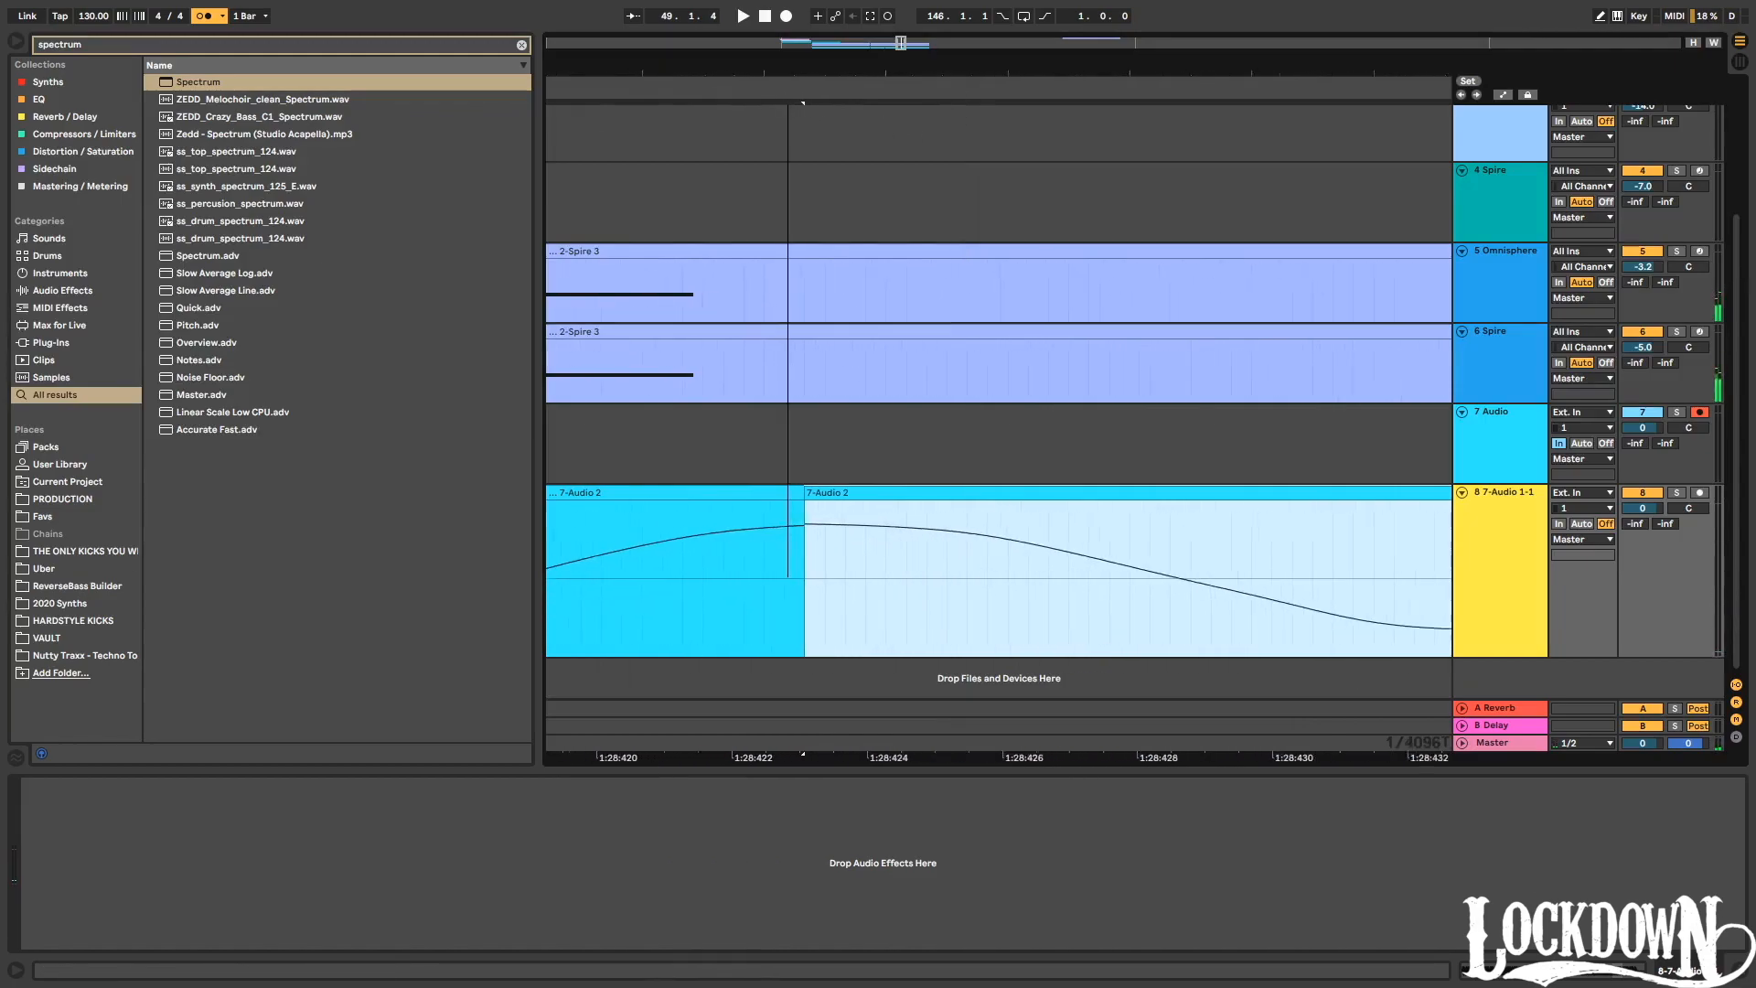
pyautogui.click(842, 497)
pyautogui.moveTo(809, 503); pyautogui.dragTo(623, 481)
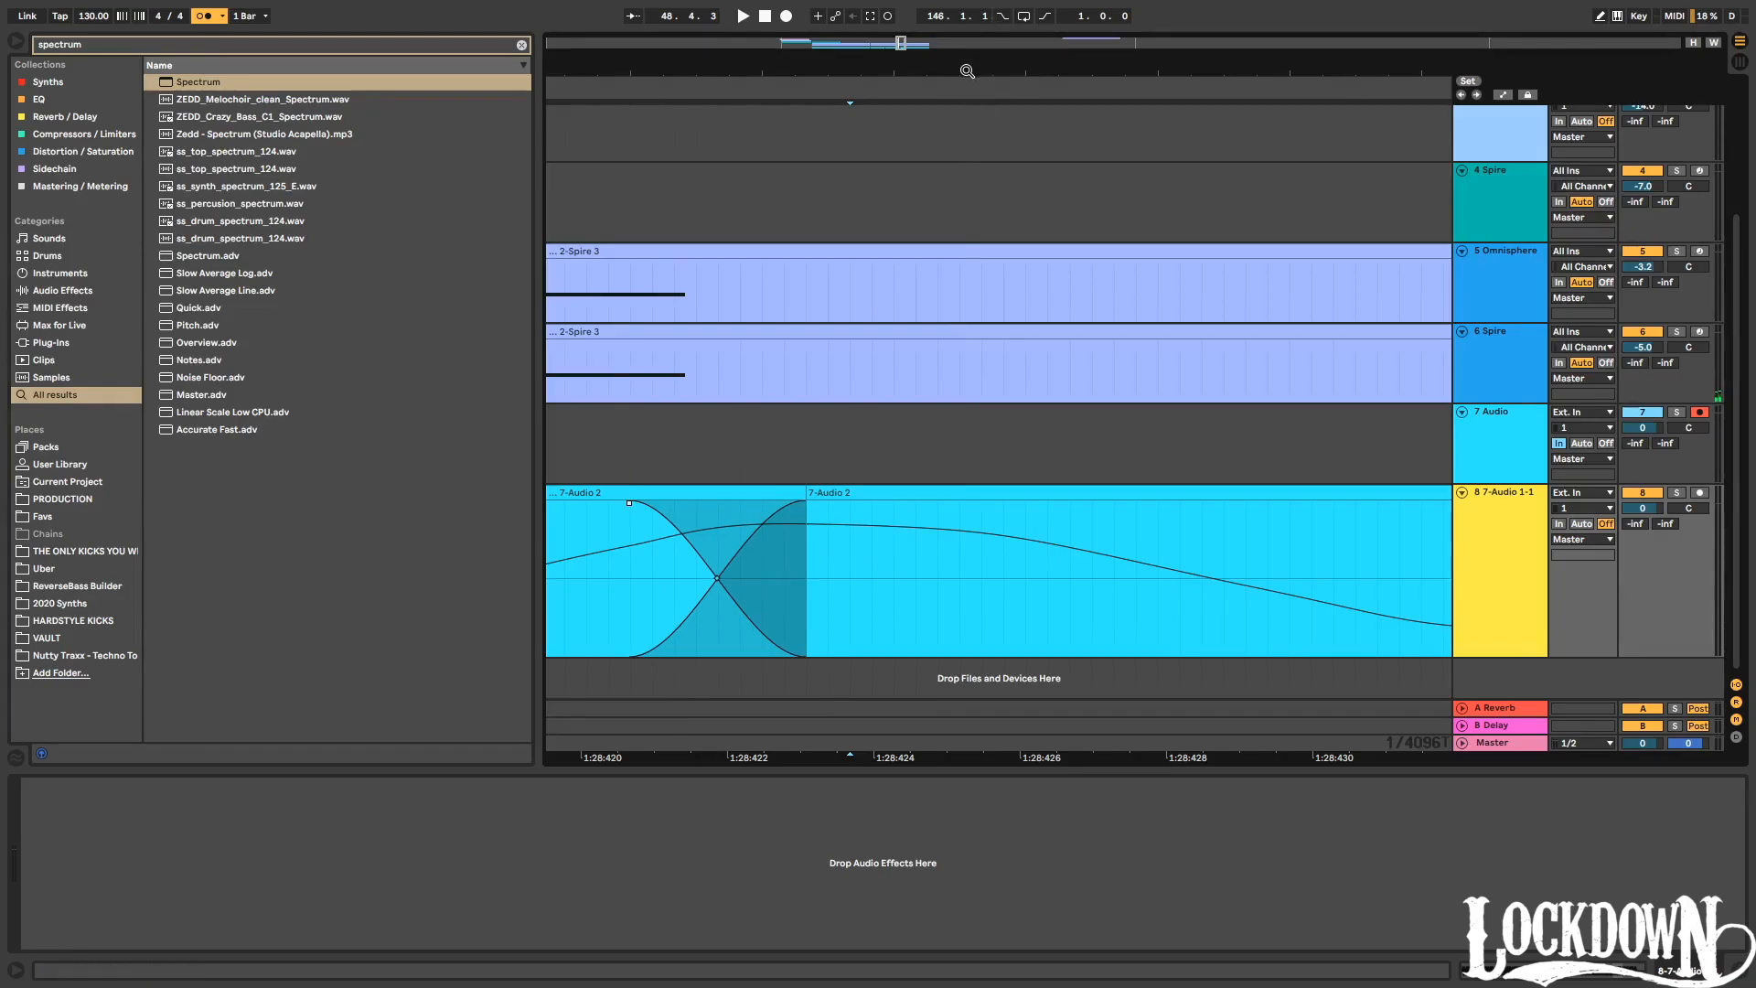
pyautogui.scroll(-6, 962, 72)
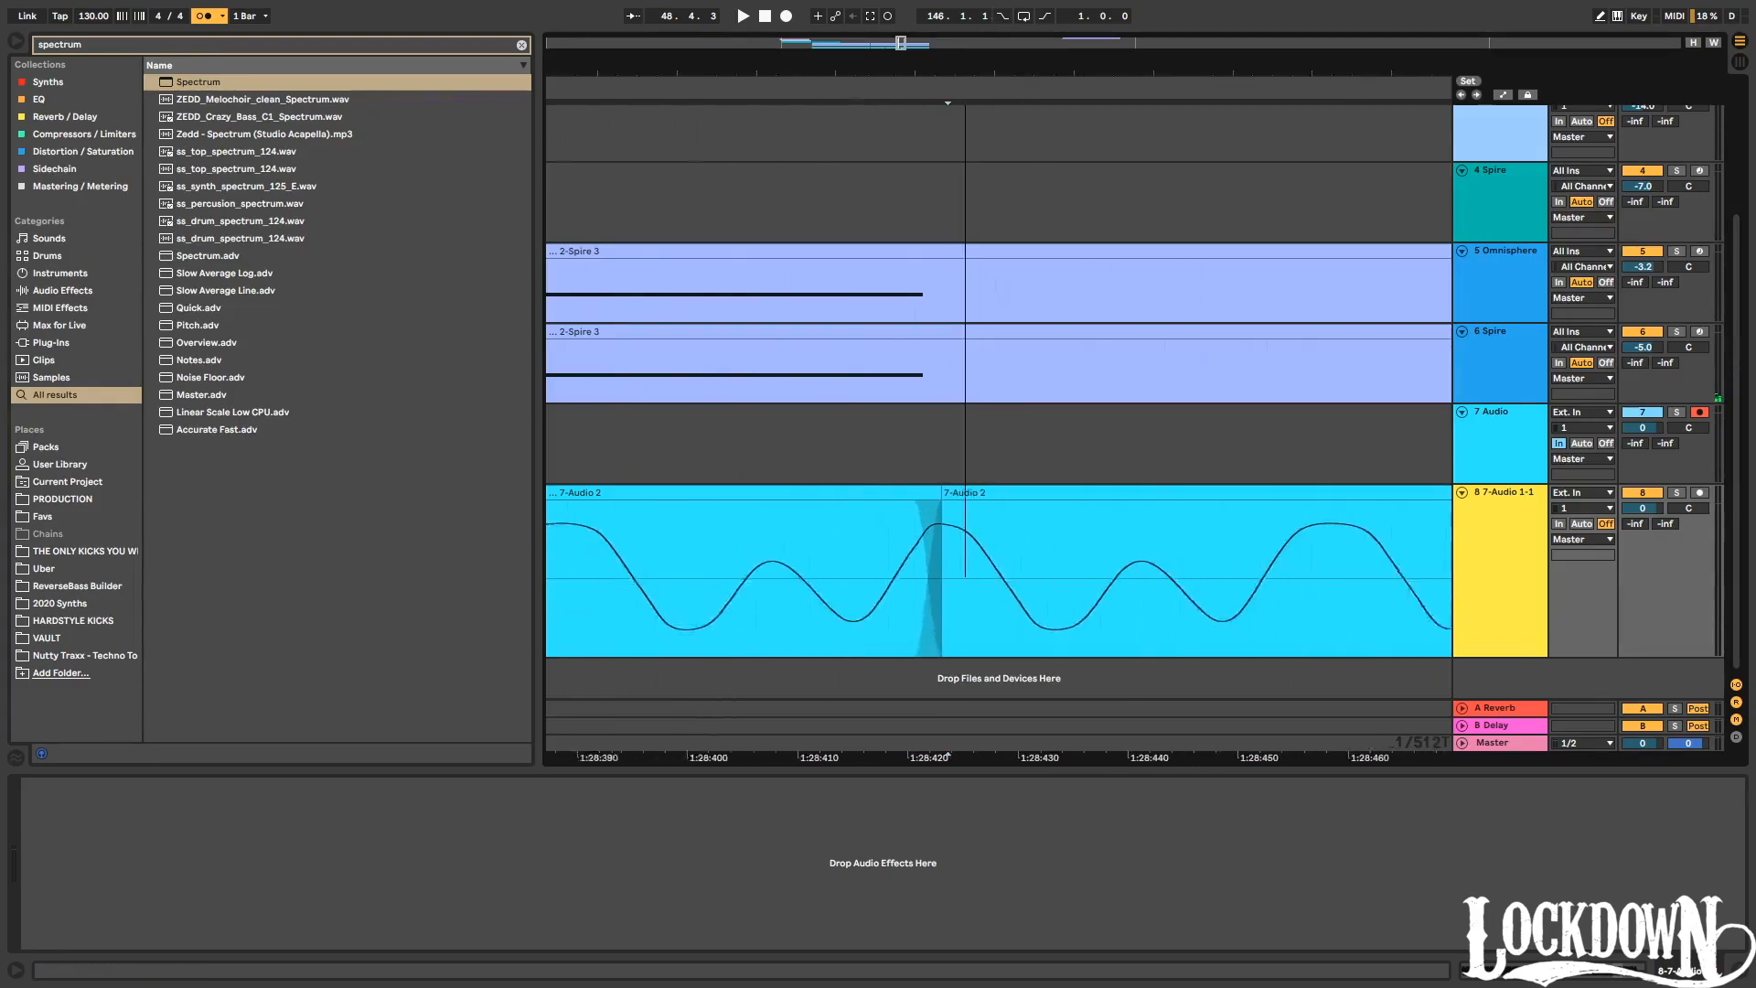
pyautogui.moveTo(1191, 506); pyautogui.dragTo(1171, 506)
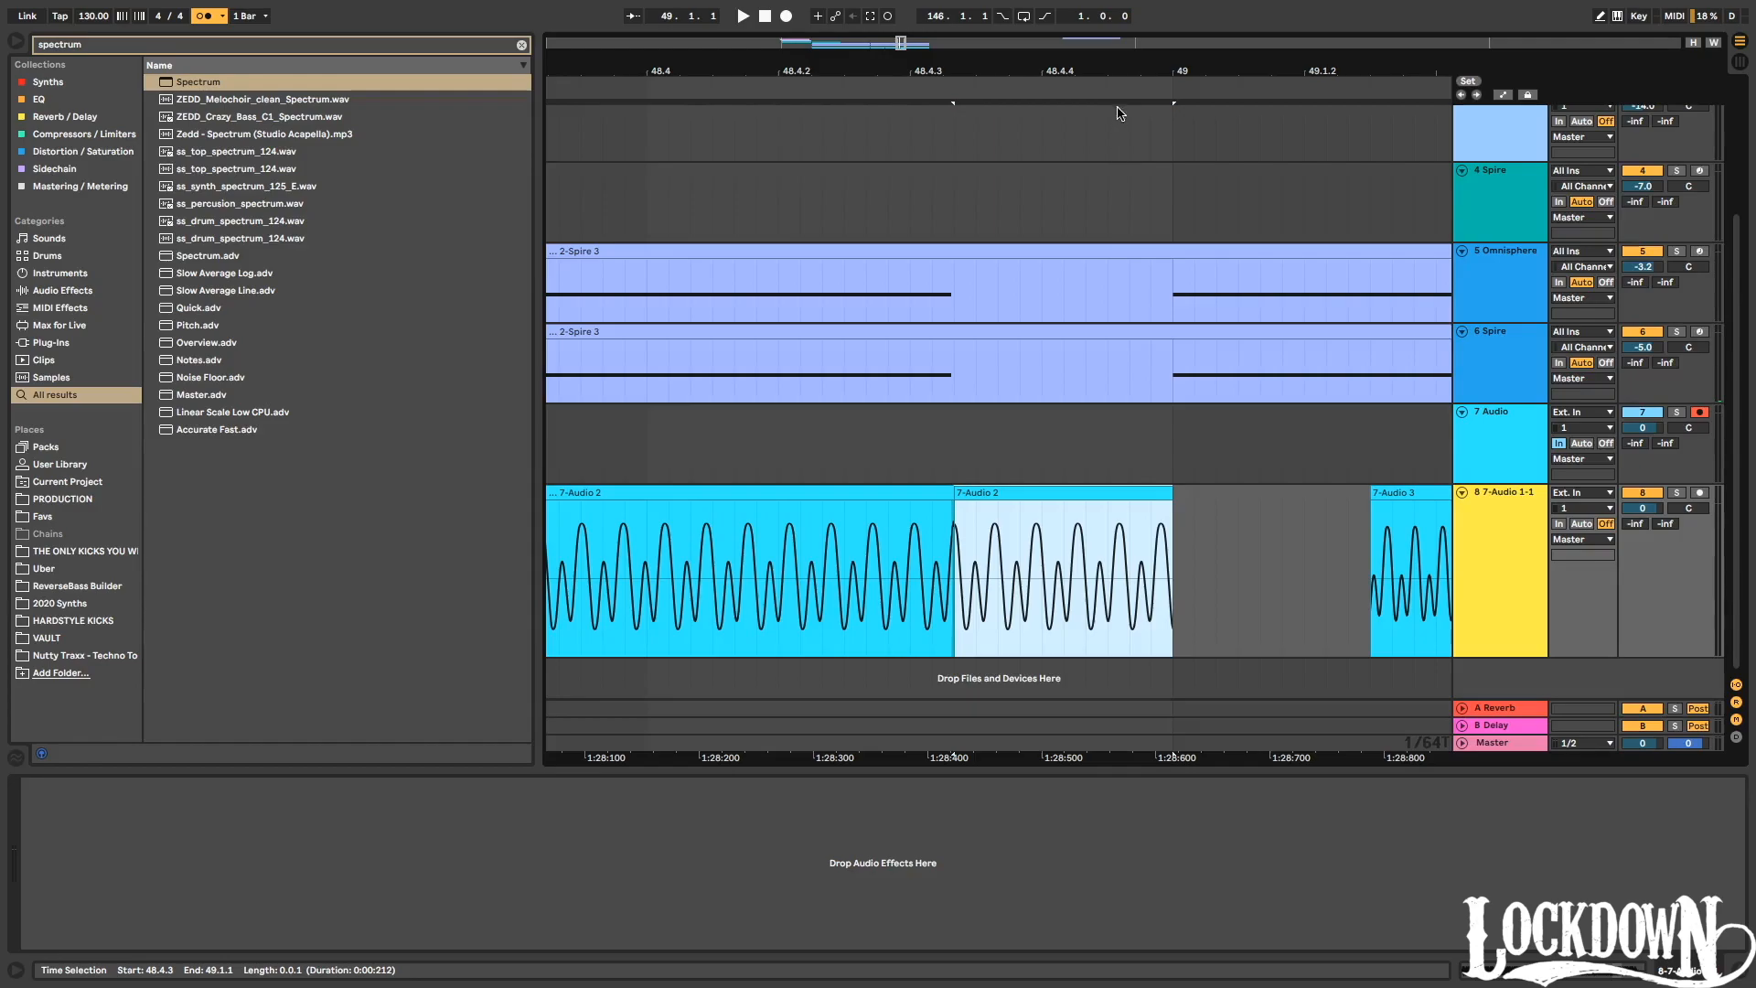
# Place a short copy of the next bass clip in the gap after bar 49 and crossfade their joint near 49.1.2.
pyautogui.scroll(-5, 1118, 113)
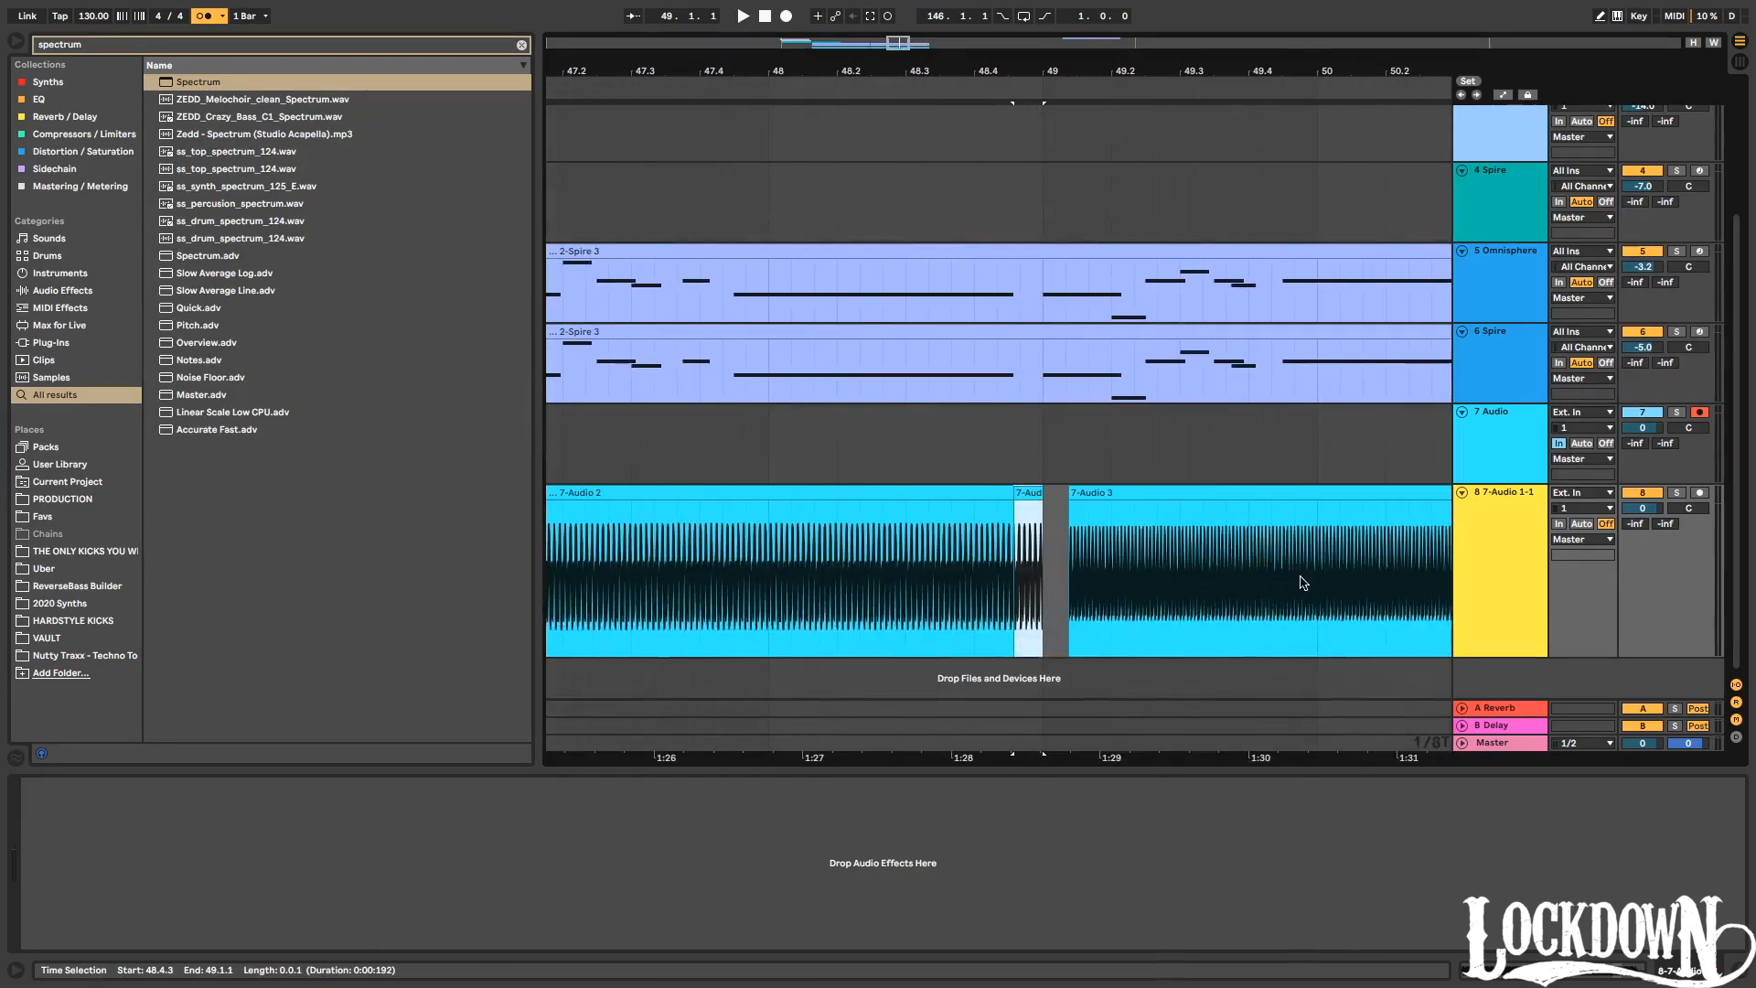
pyautogui.moveTo(1127, 499); pyautogui.dragTo(1123, 496)
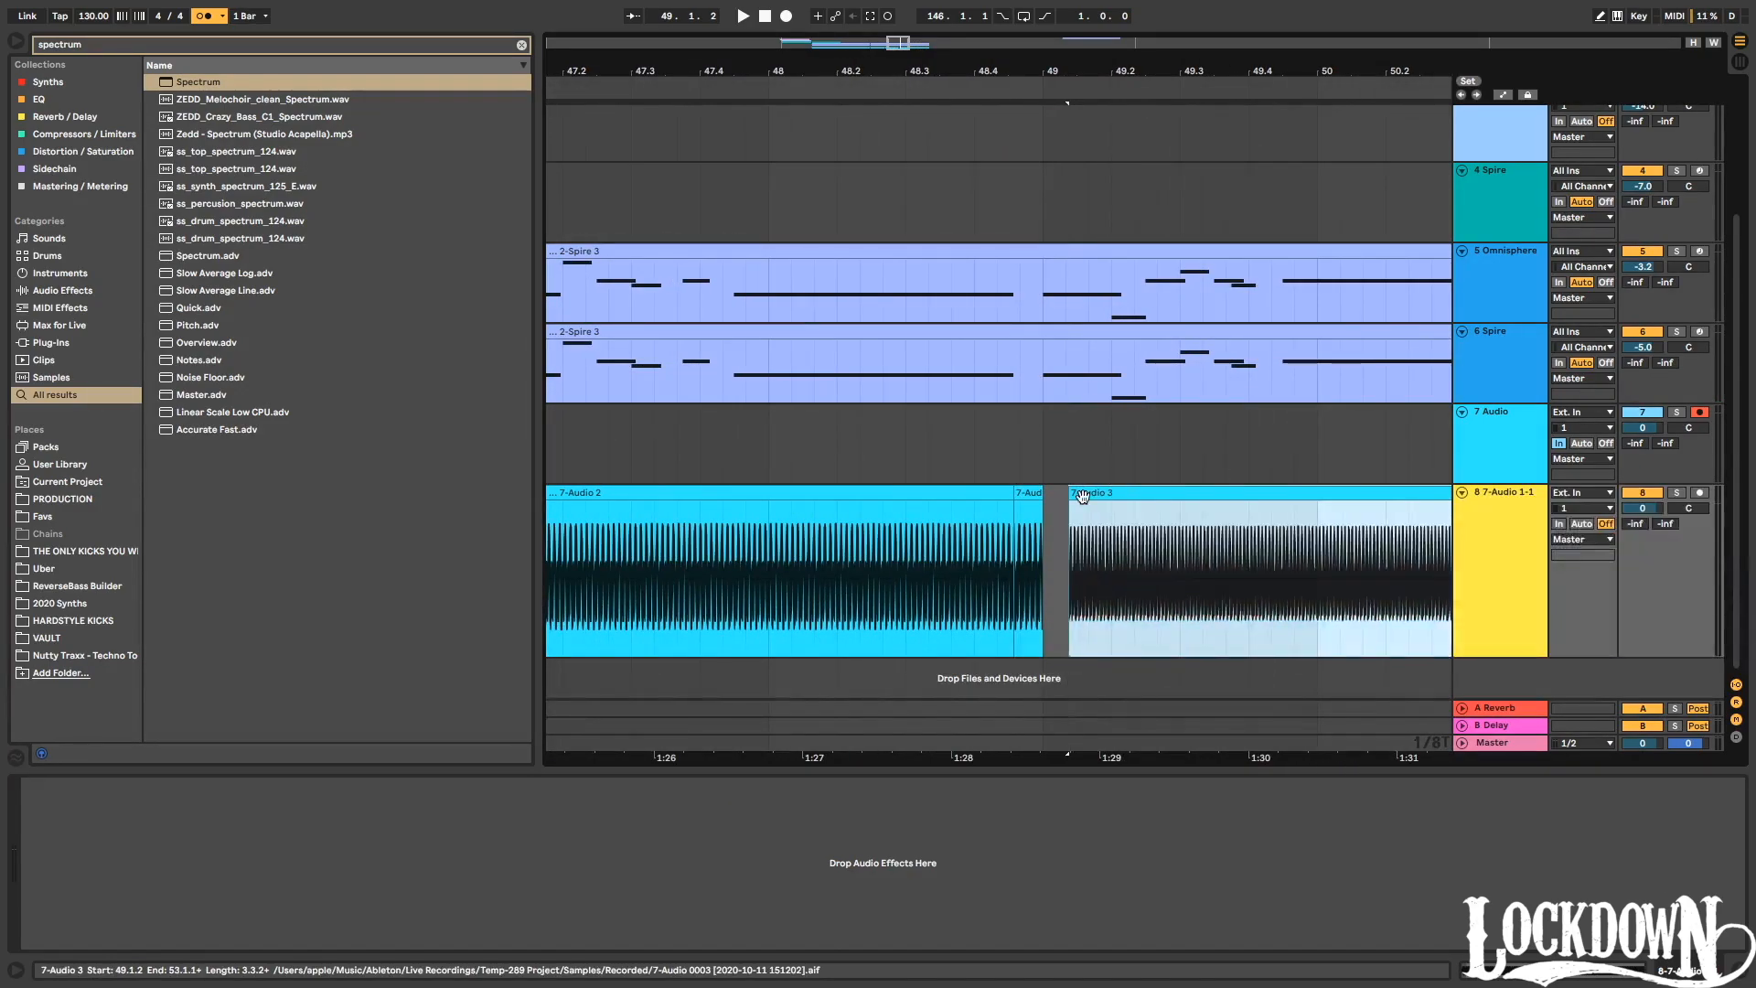
pyautogui.moveTo(1064, 503)
pyautogui.mouseDown()
pyautogui.moveTo(1088, 504)
pyautogui.moveTo(1066, 490)
pyautogui.mouseUp()
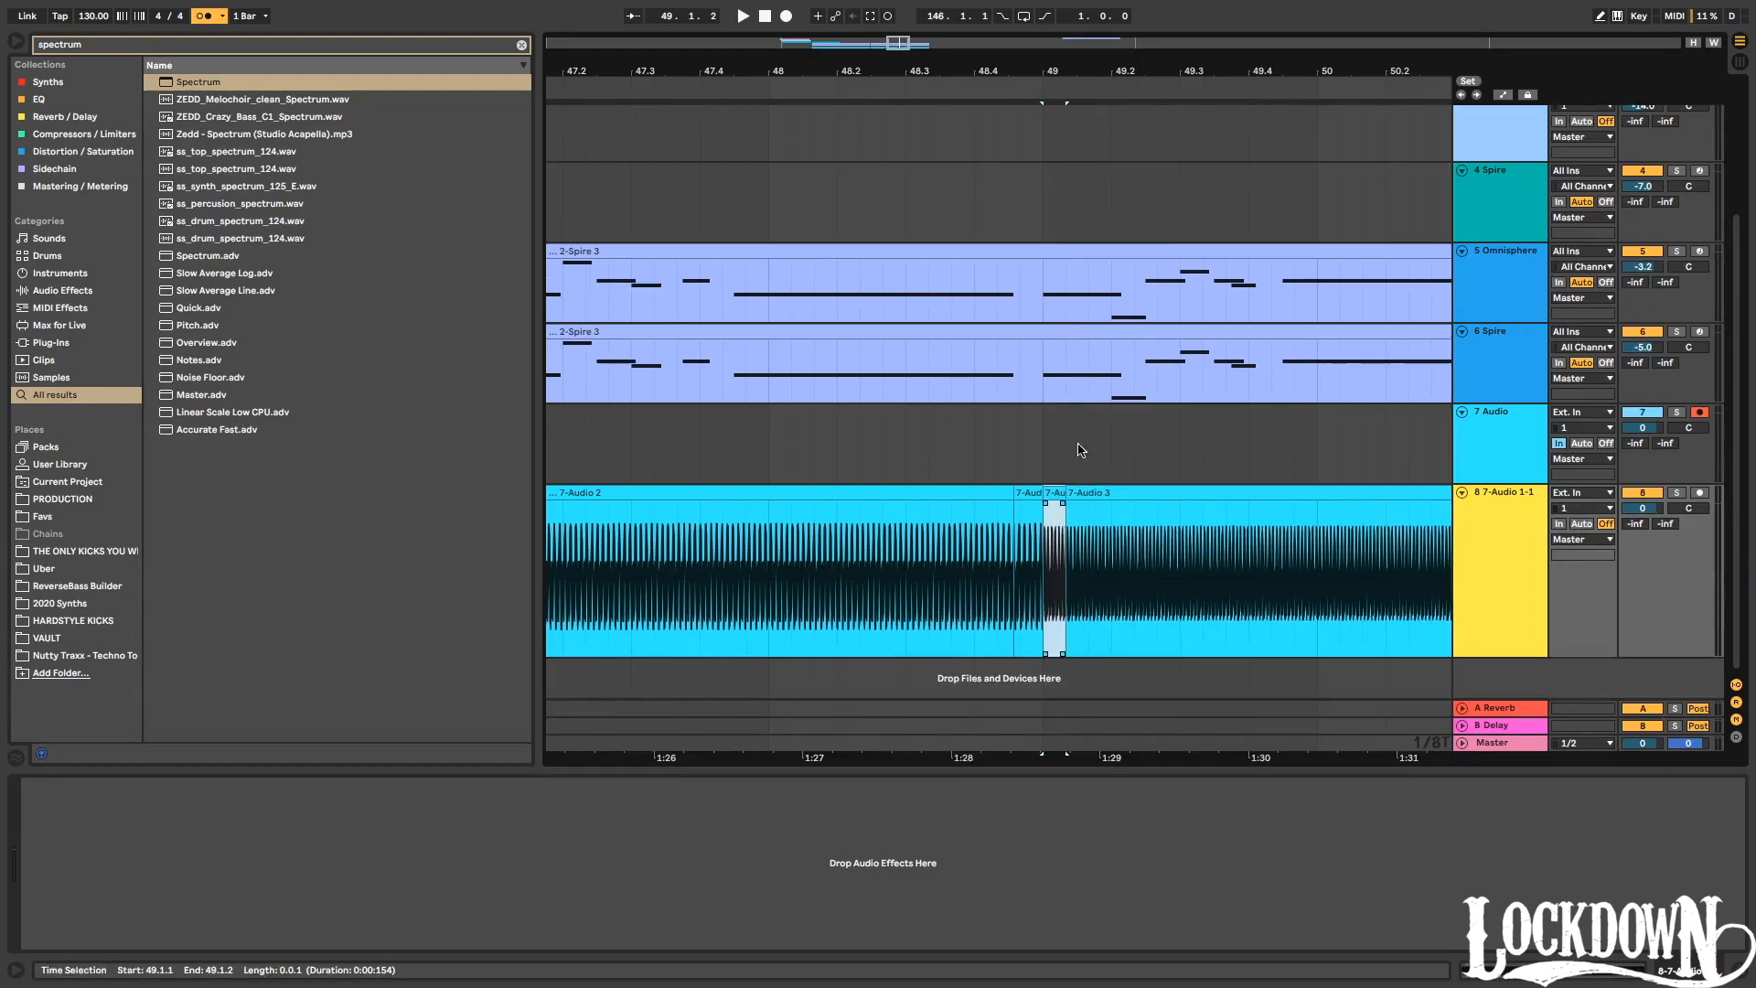
pyautogui.moveTo(1072, 36); pyautogui.dragTo(969, 396)
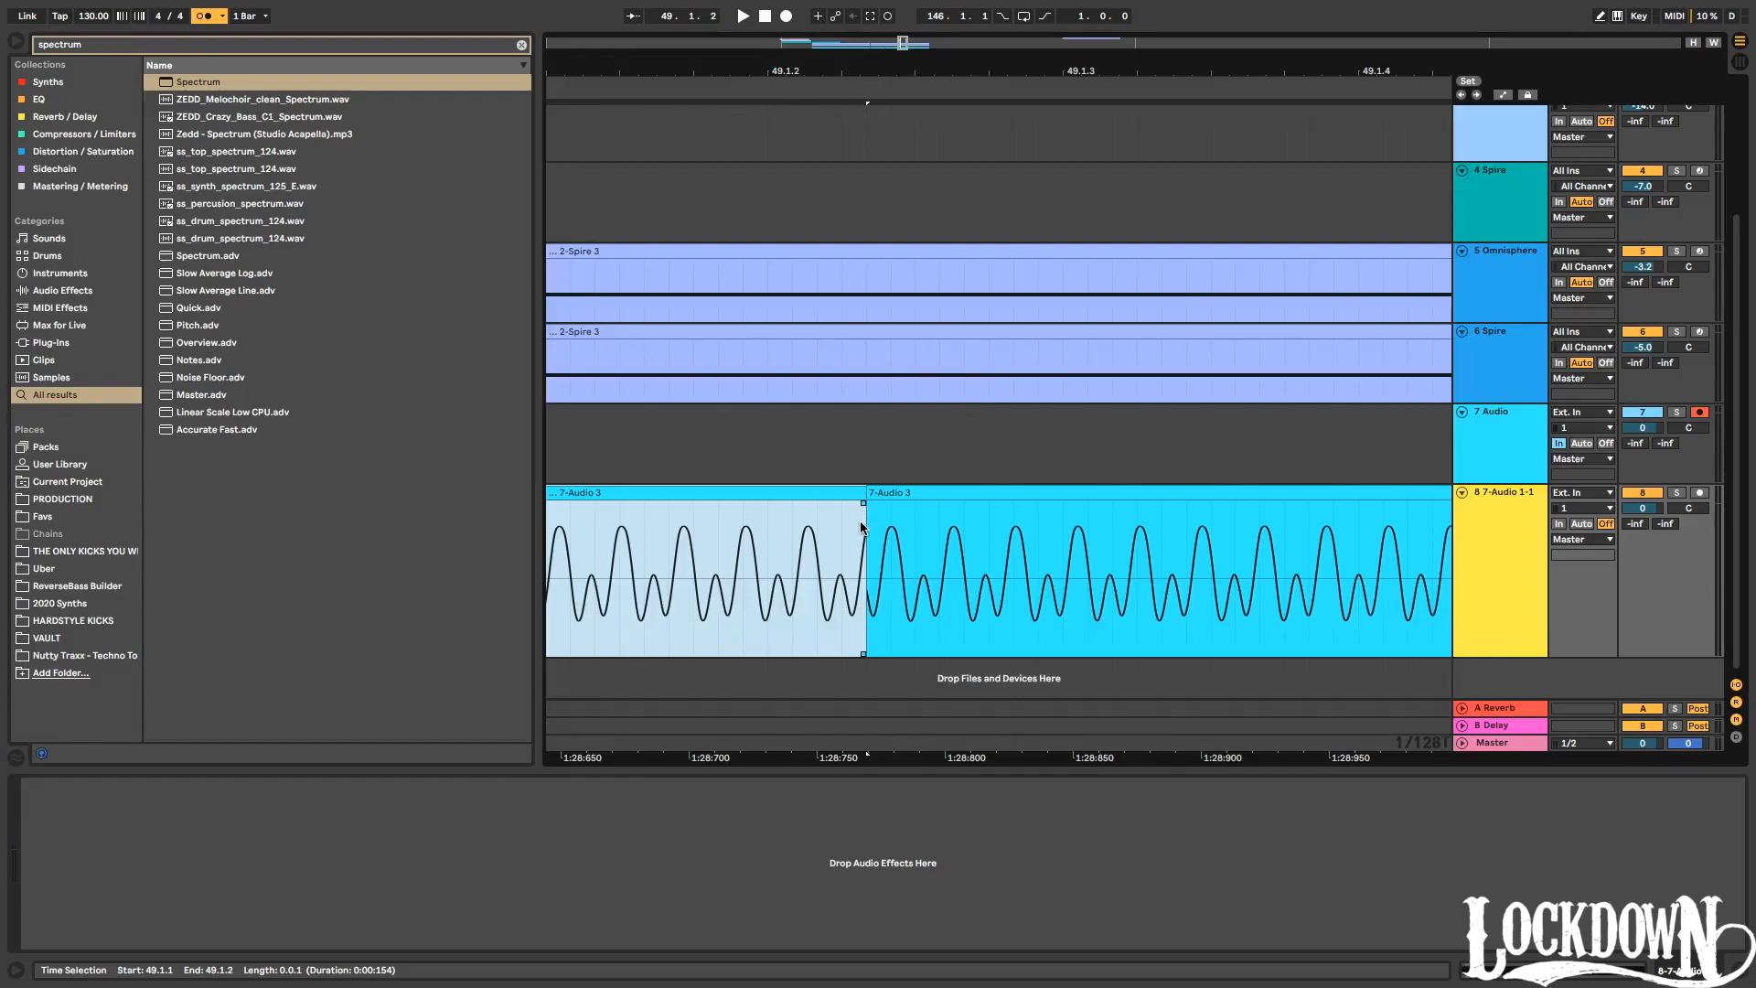
pyautogui.moveTo(862, 503)
pyautogui.mouseDown()
pyautogui.moveTo(883, 527)
pyautogui.moveTo(868, 502)
pyautogui.mouseUp()
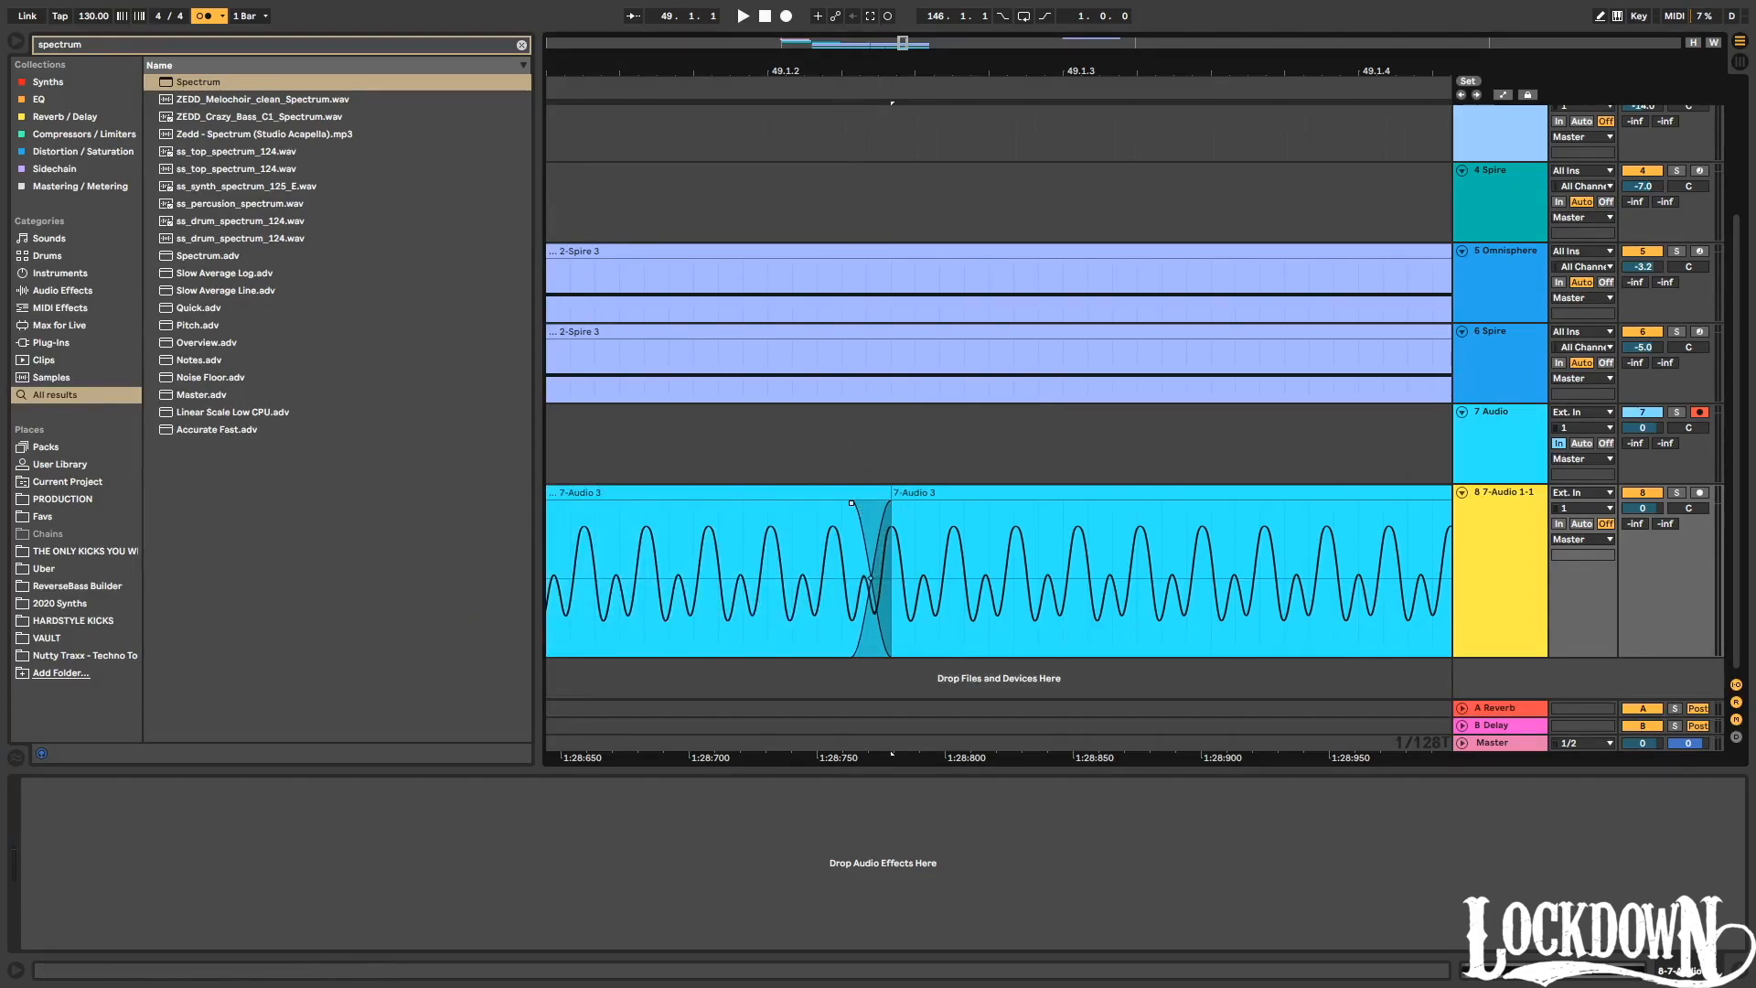
pyautogui.press('-')
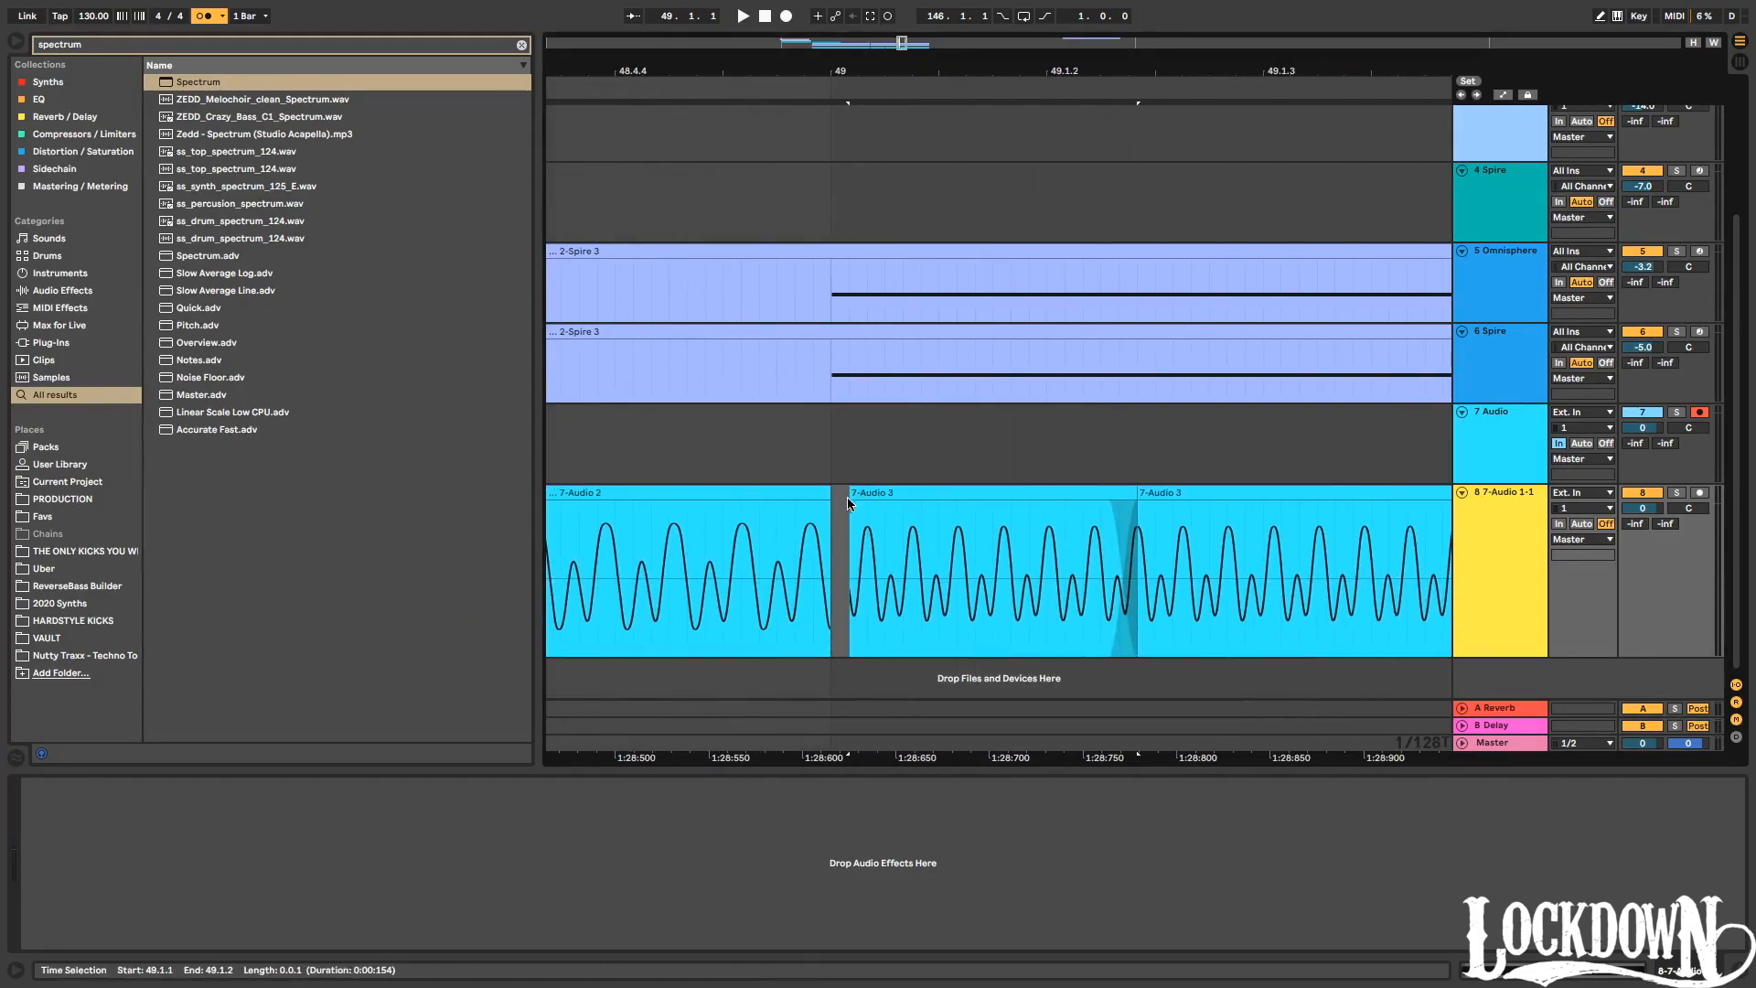
# Extend the start of the short copied clip to bar 49 and crossfade it with the preceding bass clip.
pyautogui.moveTo(847, 499); pyautogui.dragTo(838, 513)
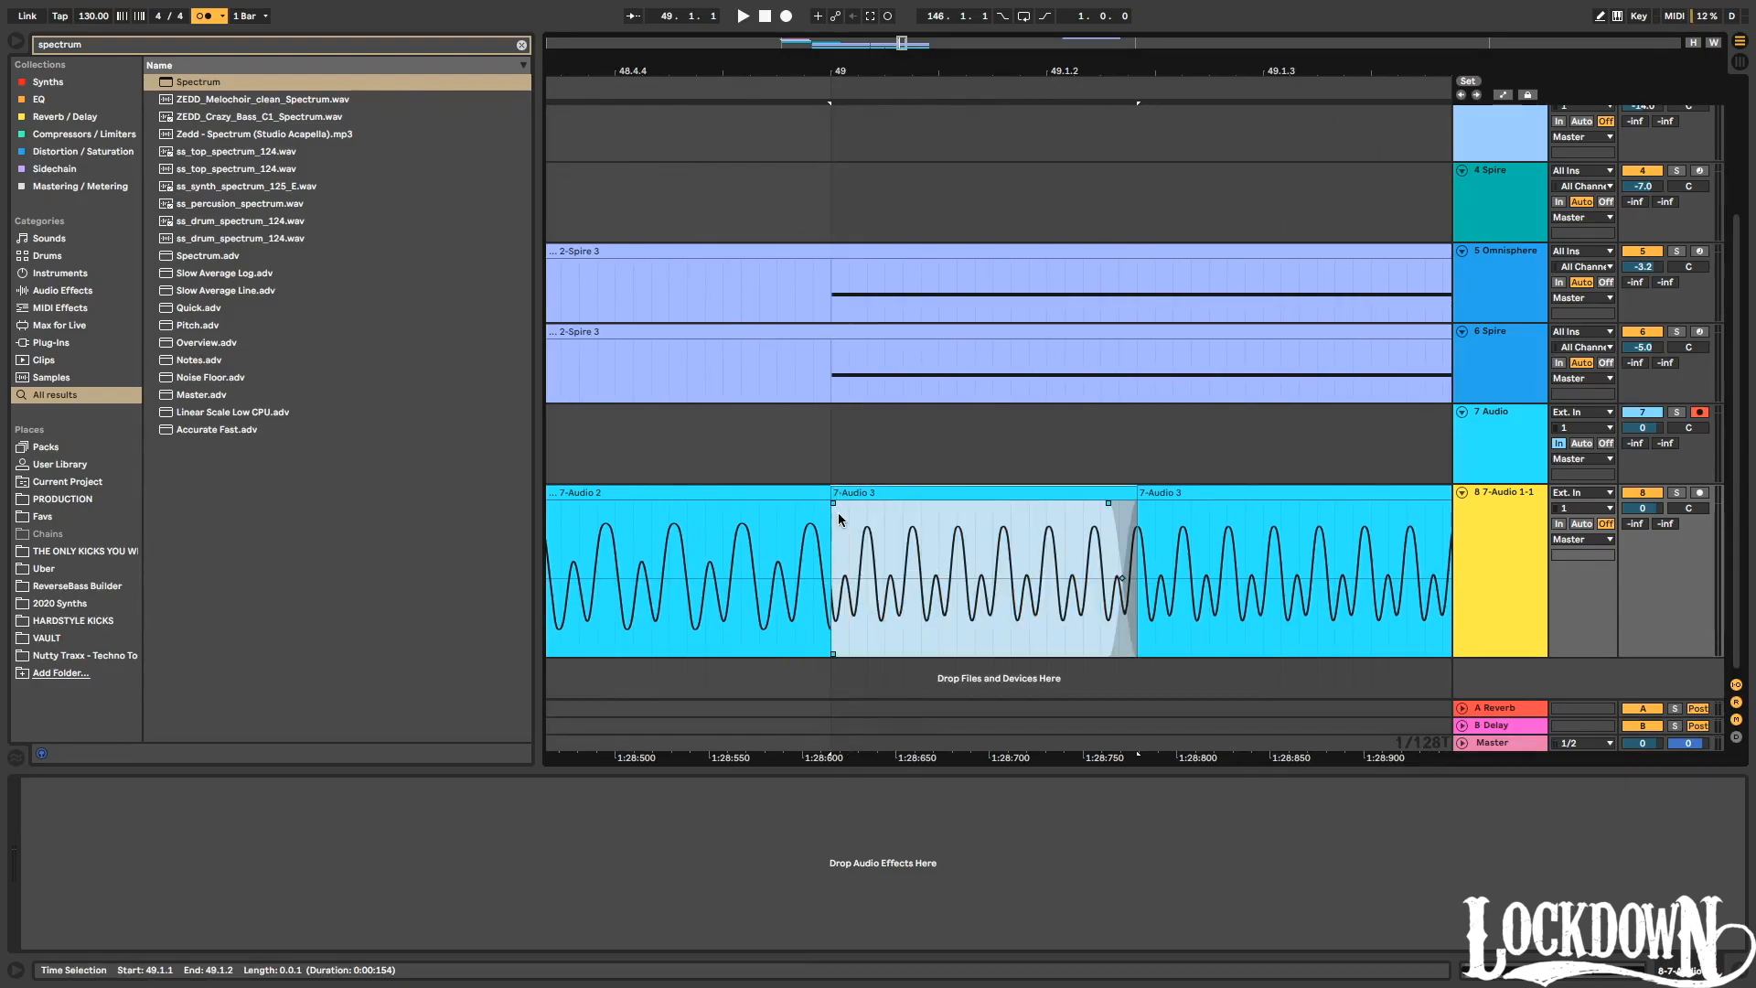
pyautogui.click(834, 509)
pyautogui.moveTo(832, 504); pyautogui.dragTo(857, 509)
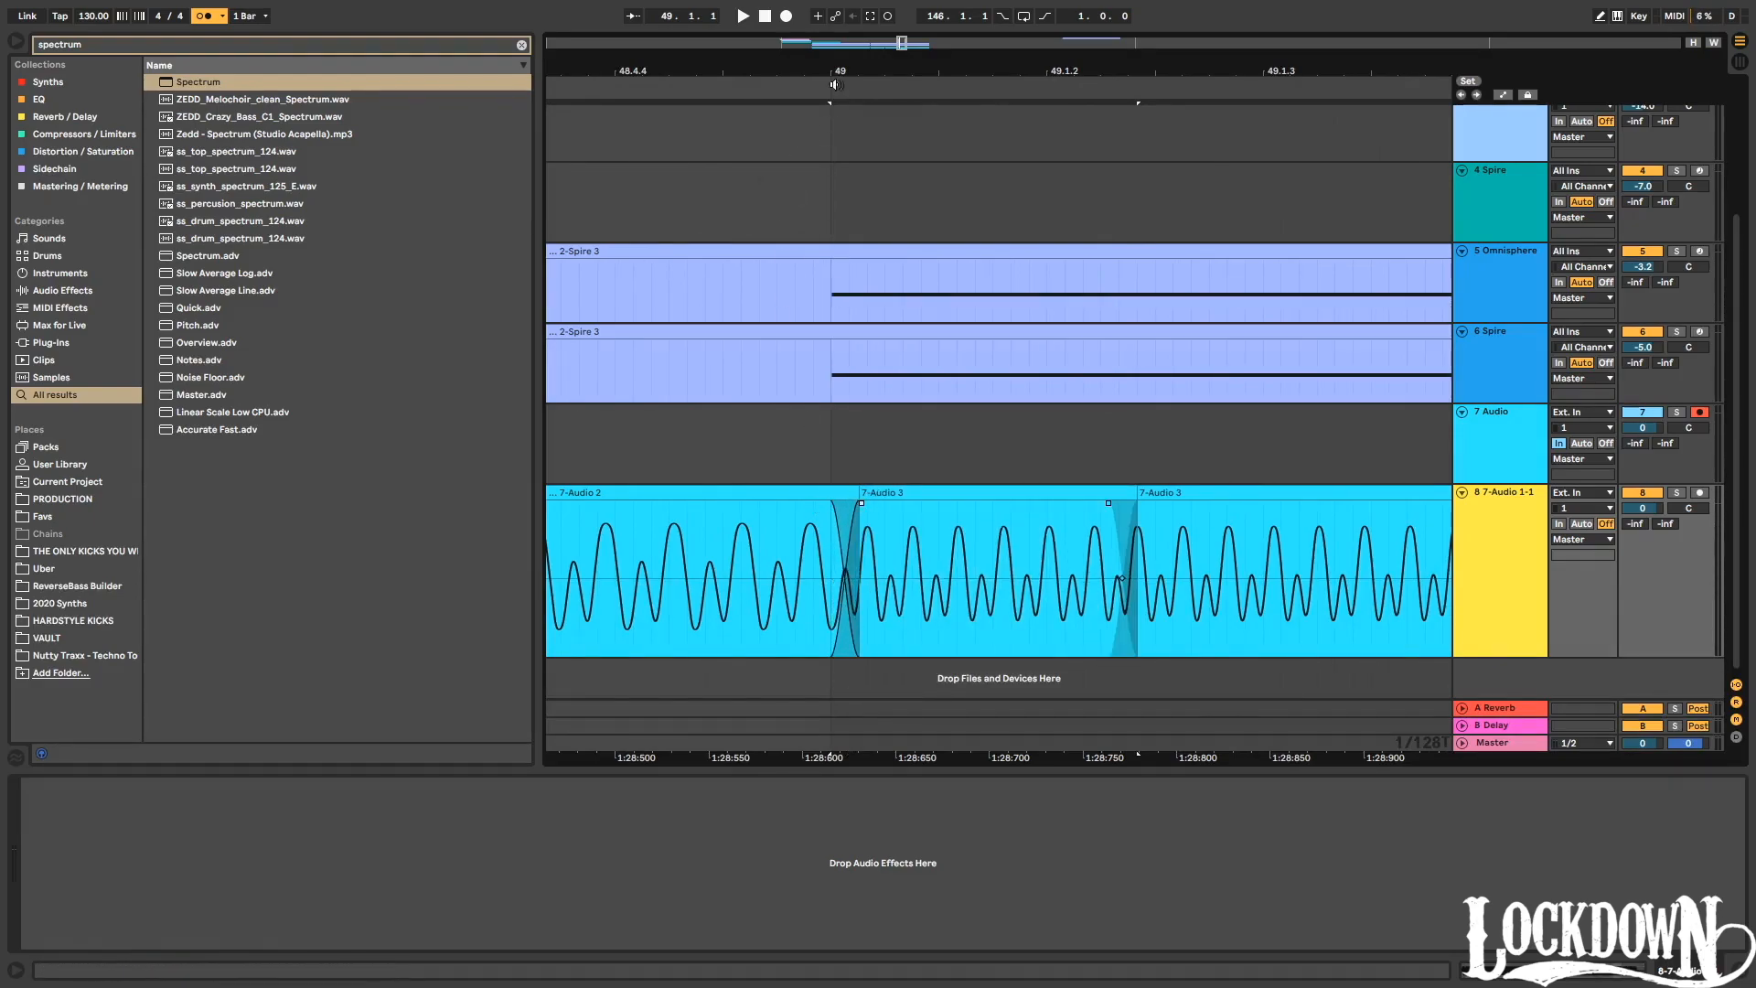
# Play the joined bass from bar 45 and display the master track's effects.
pyautogui.moveTo(845, 72); pyautogui.dragTo(985, 61)
pyautogui.click(846, 84)
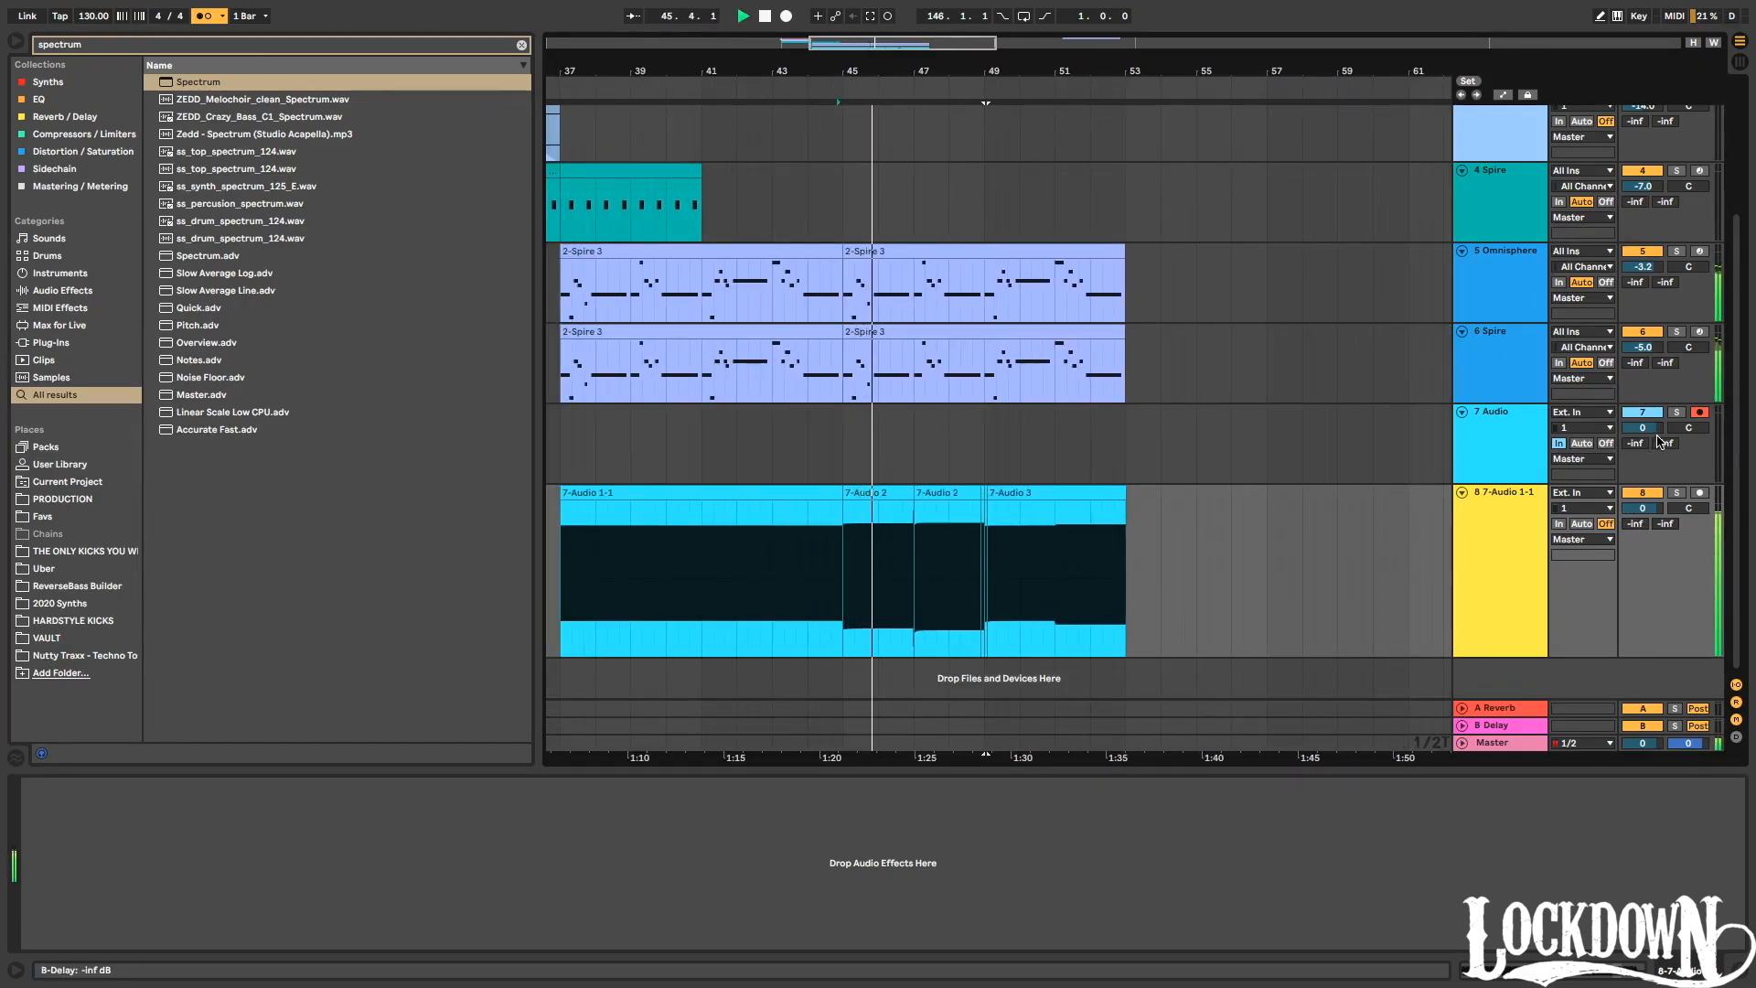
pyautogui.click(1529, 747)
pyautogui.press('space')
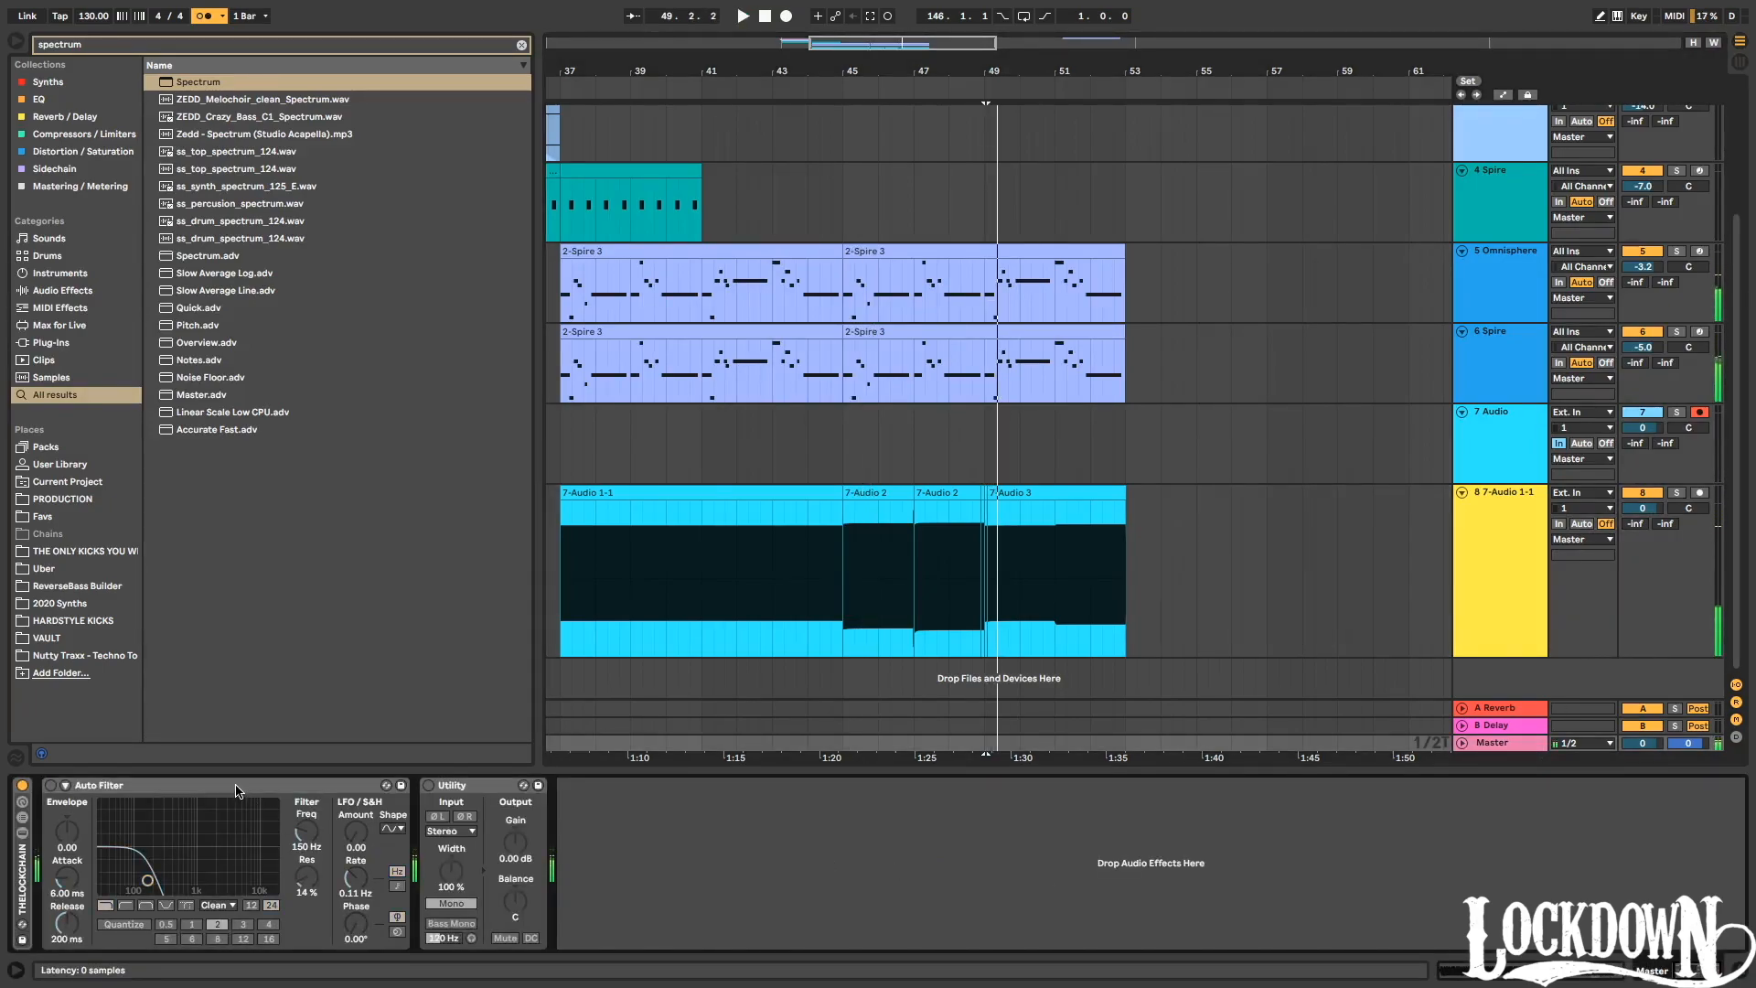
# Check the key mappings of the master's Auto Filter and Utility, and replay the bass around bar 49.
pyautogui.hotkey('ctrl', 'k')
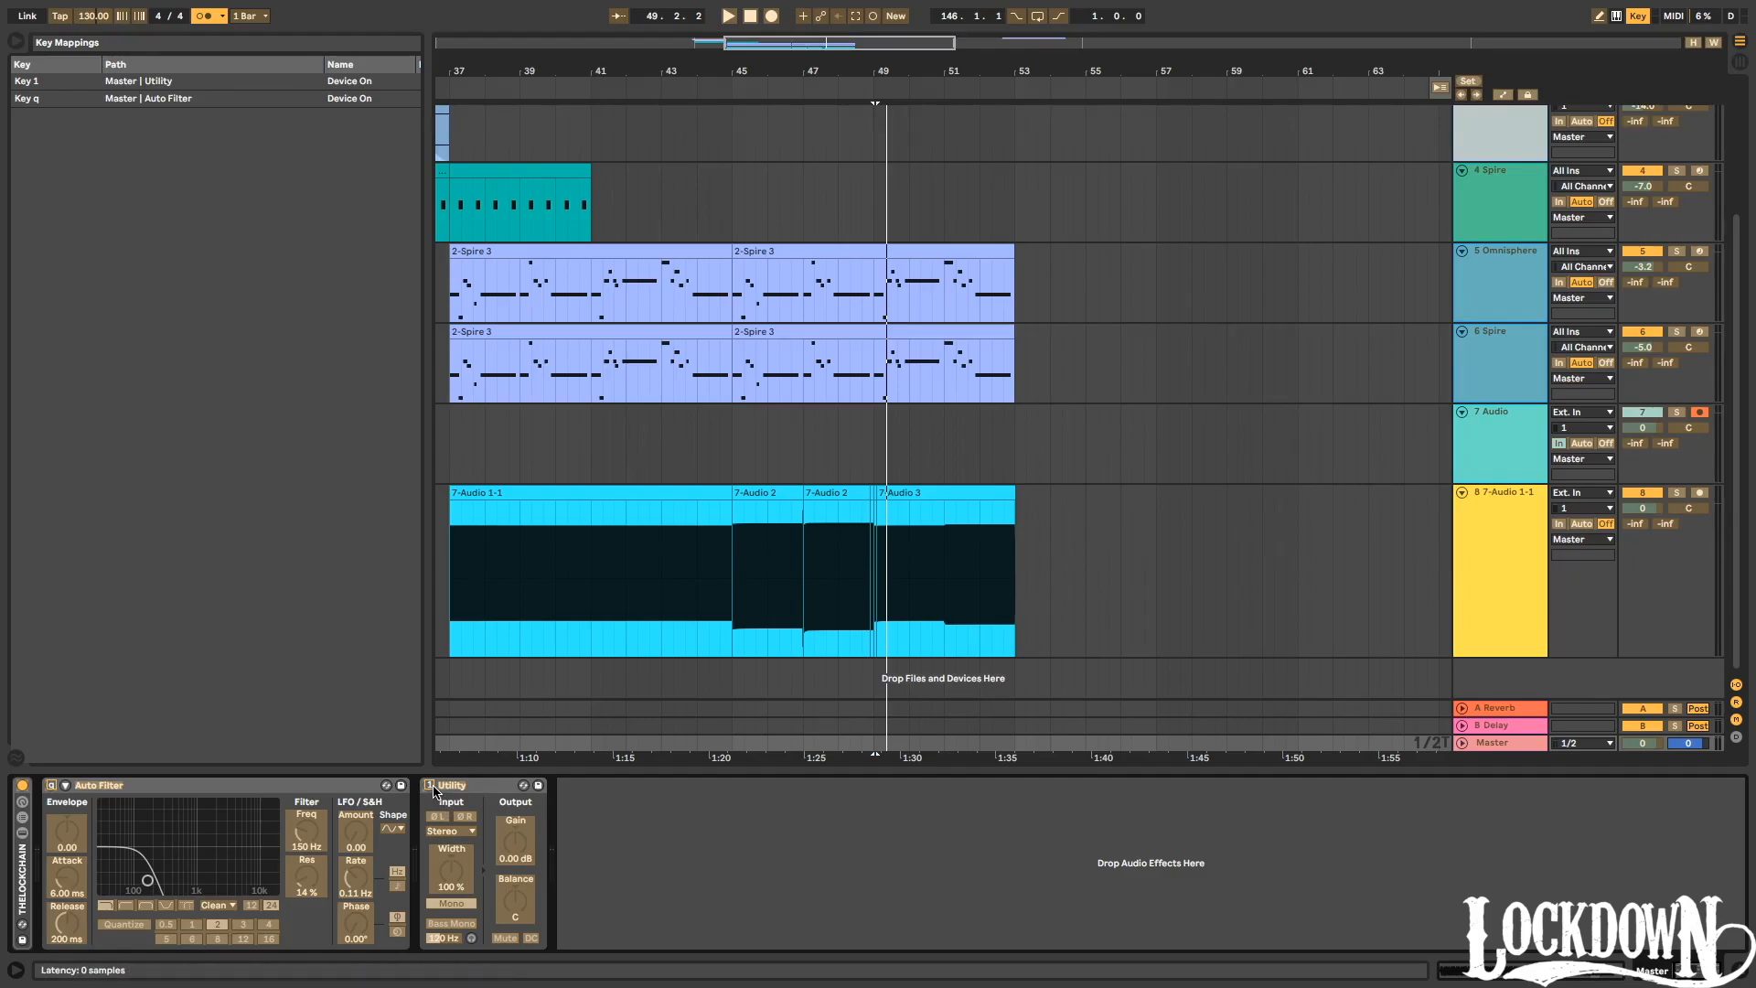
pyautogui.press('super+k')
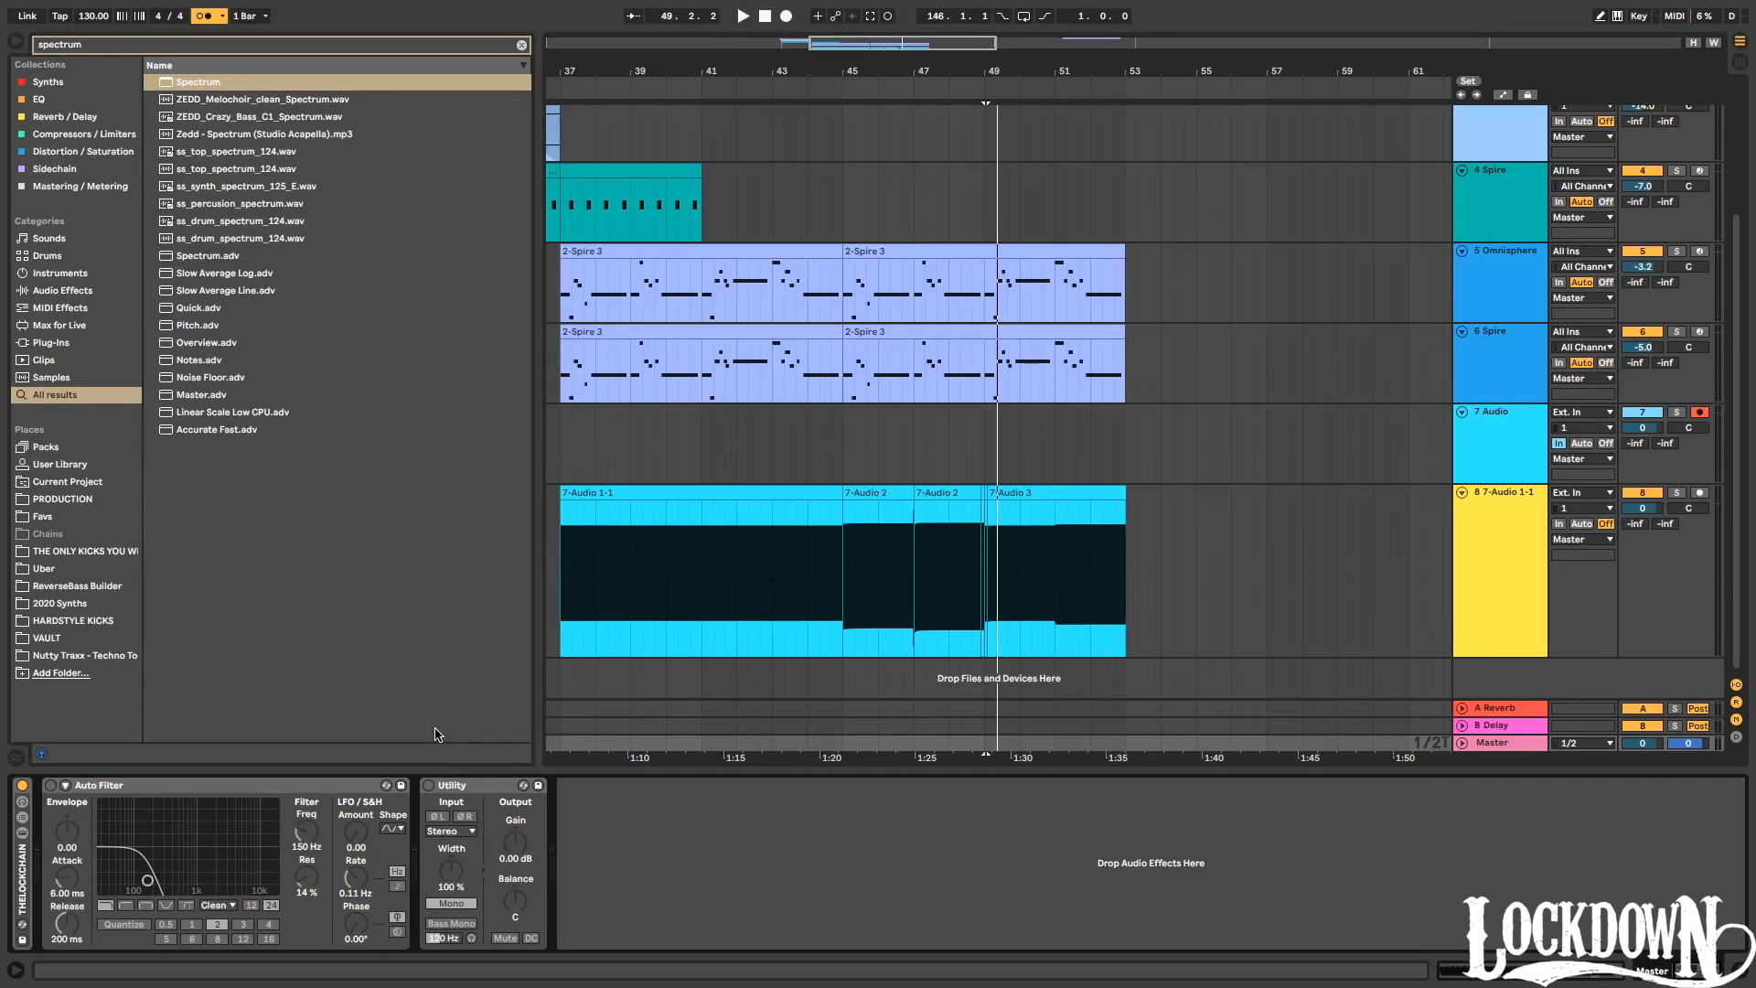
pyautogui.press('space')
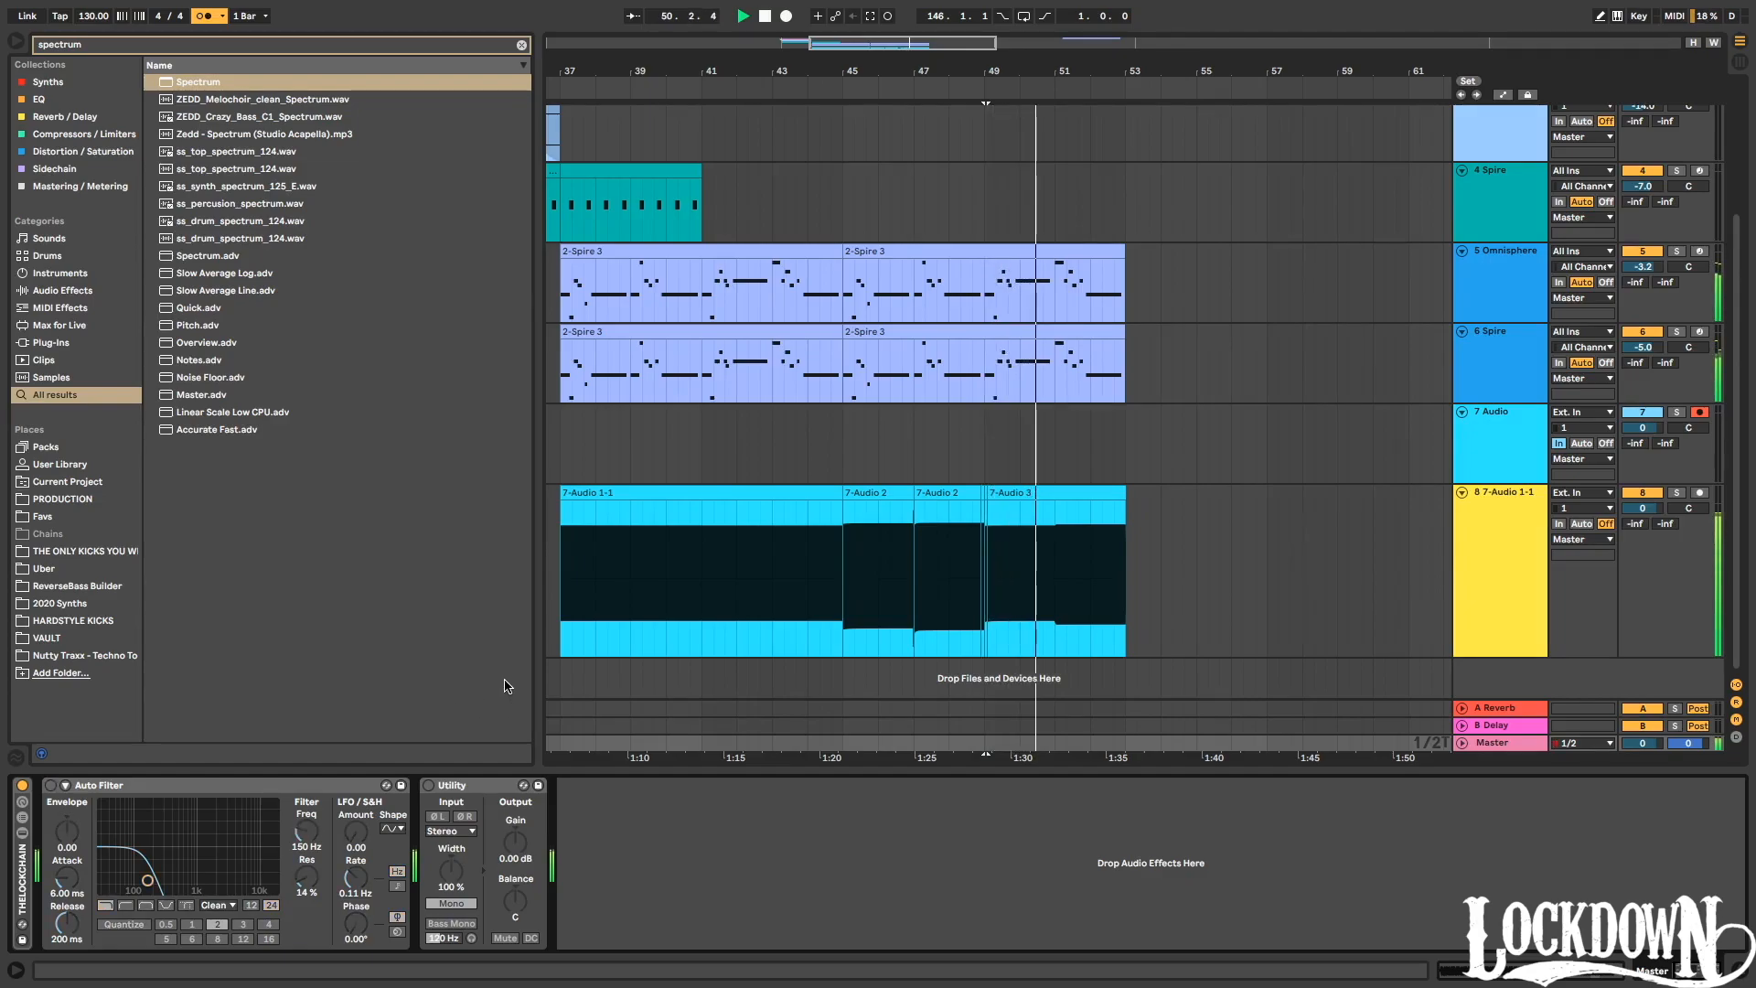
pyautogui.press('space')
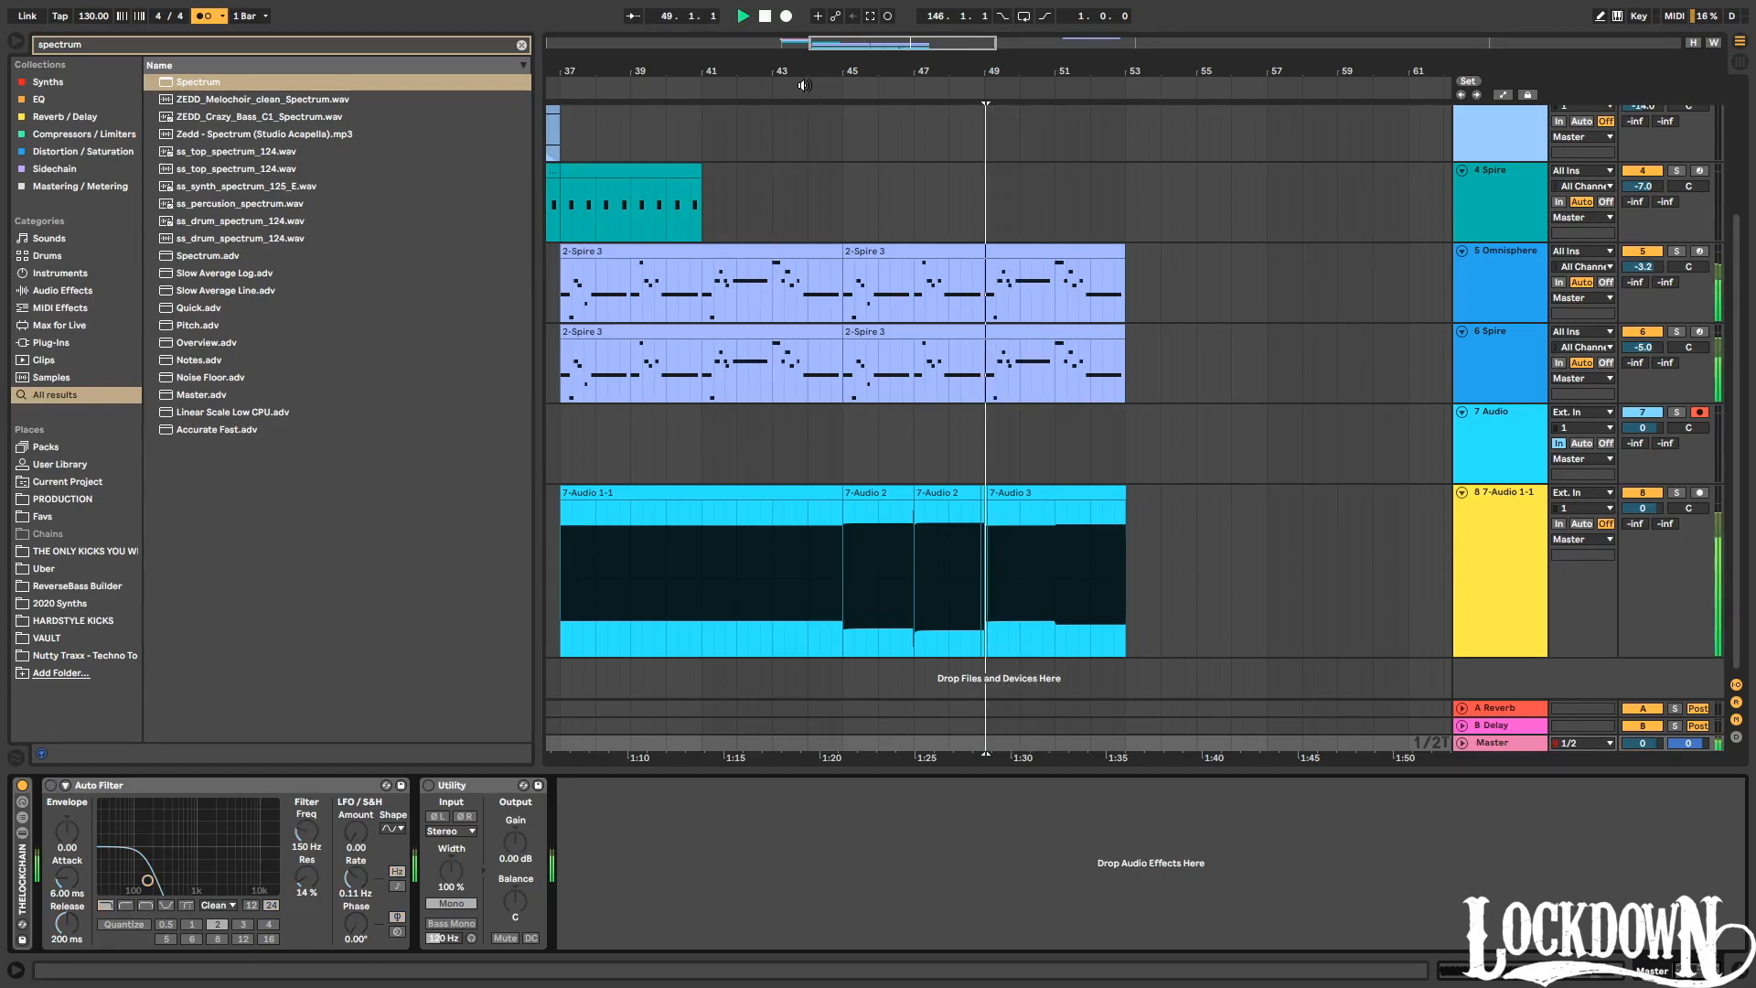
pyautogui.press('space')
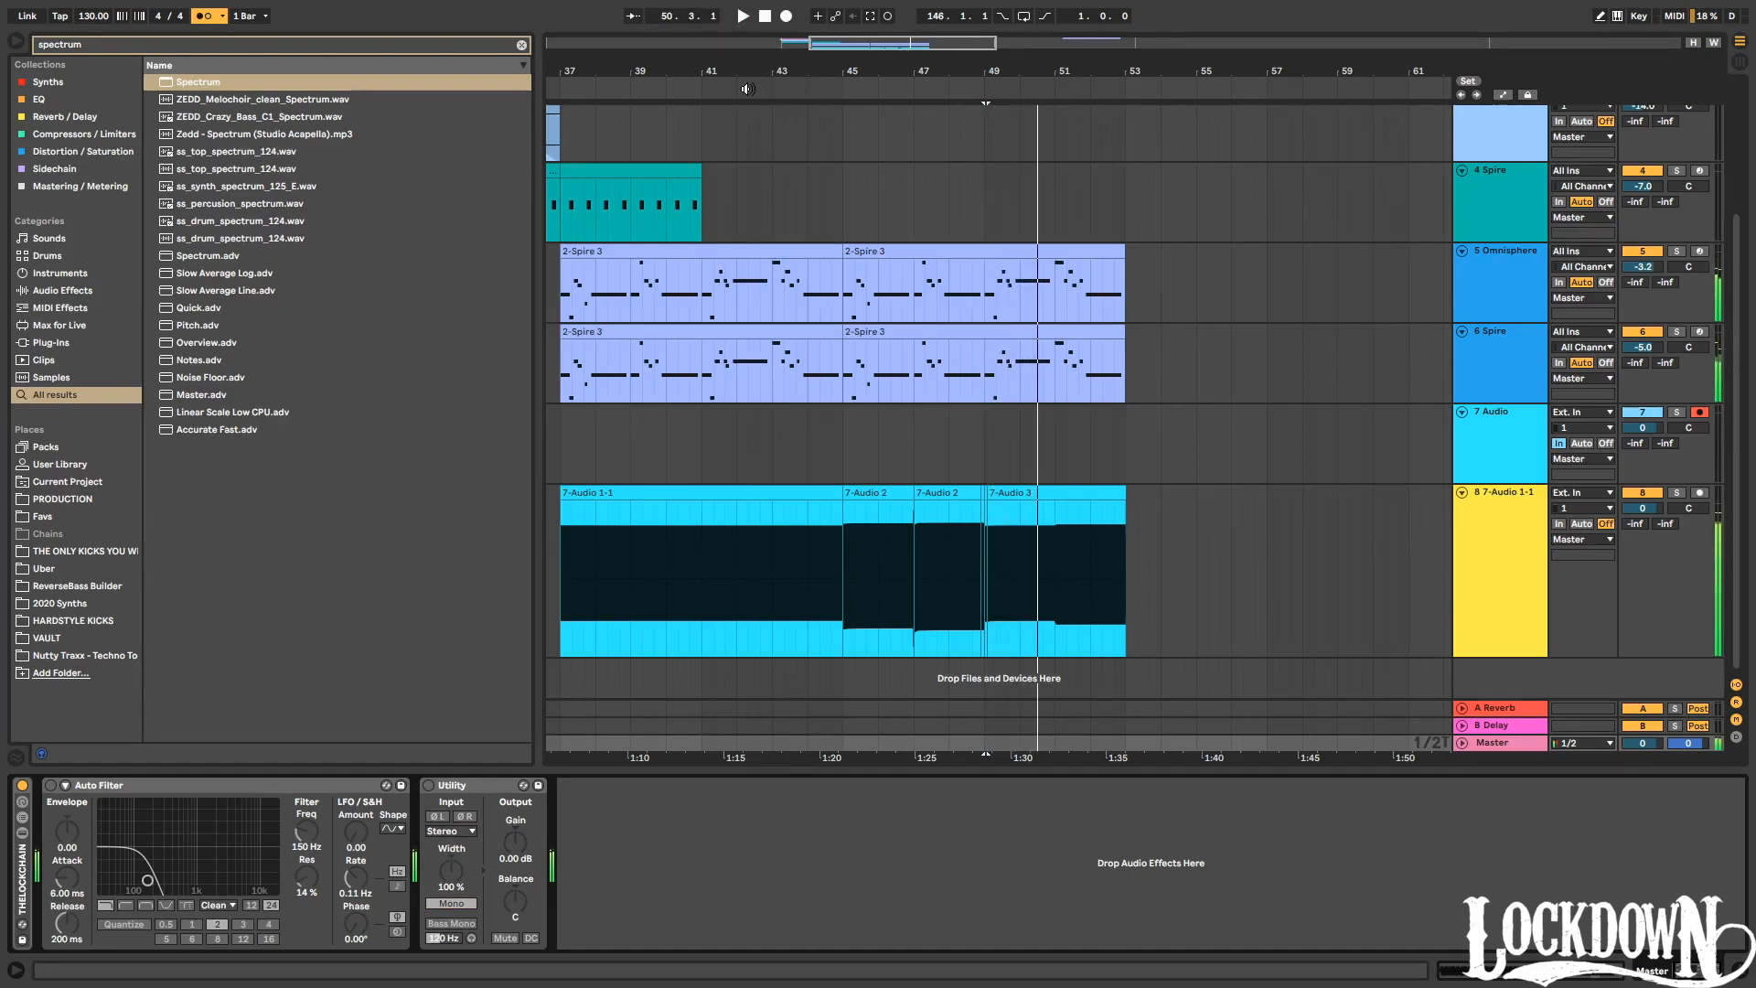
# Play the earlier part of the arrangement and set the combined bass track's volume to -7.9 dB.
pyautogui.click(763, 92)
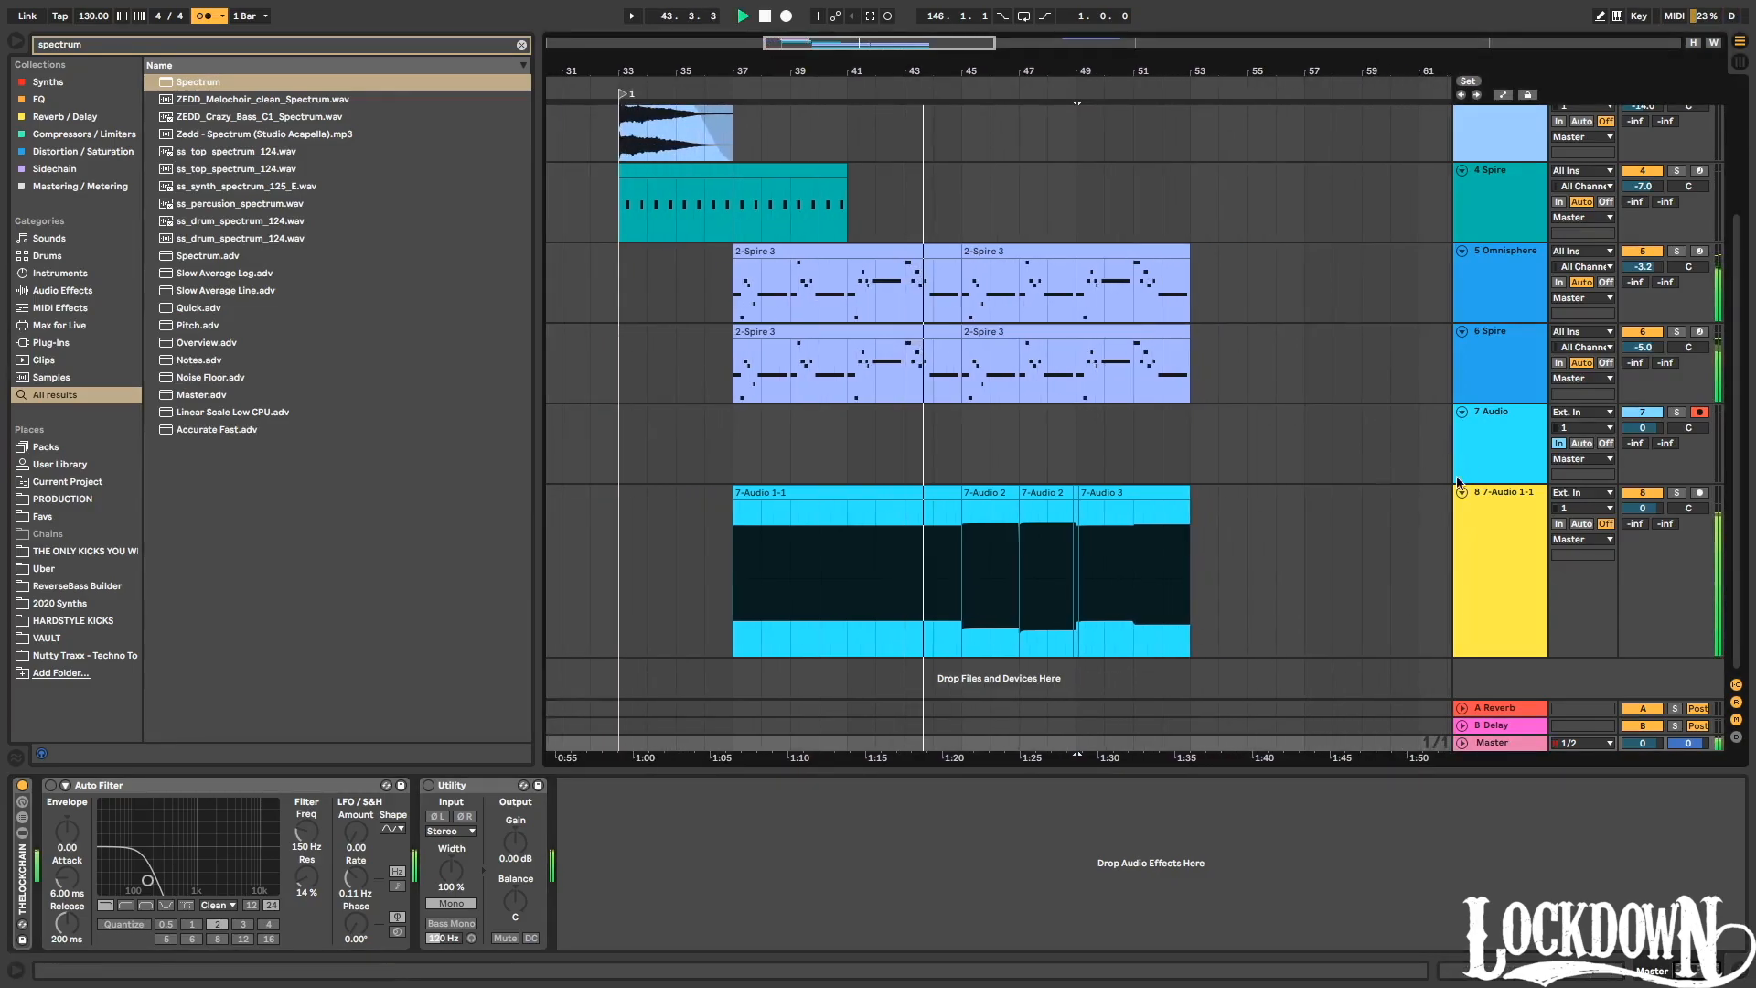
pyautogui.click(699, 89)
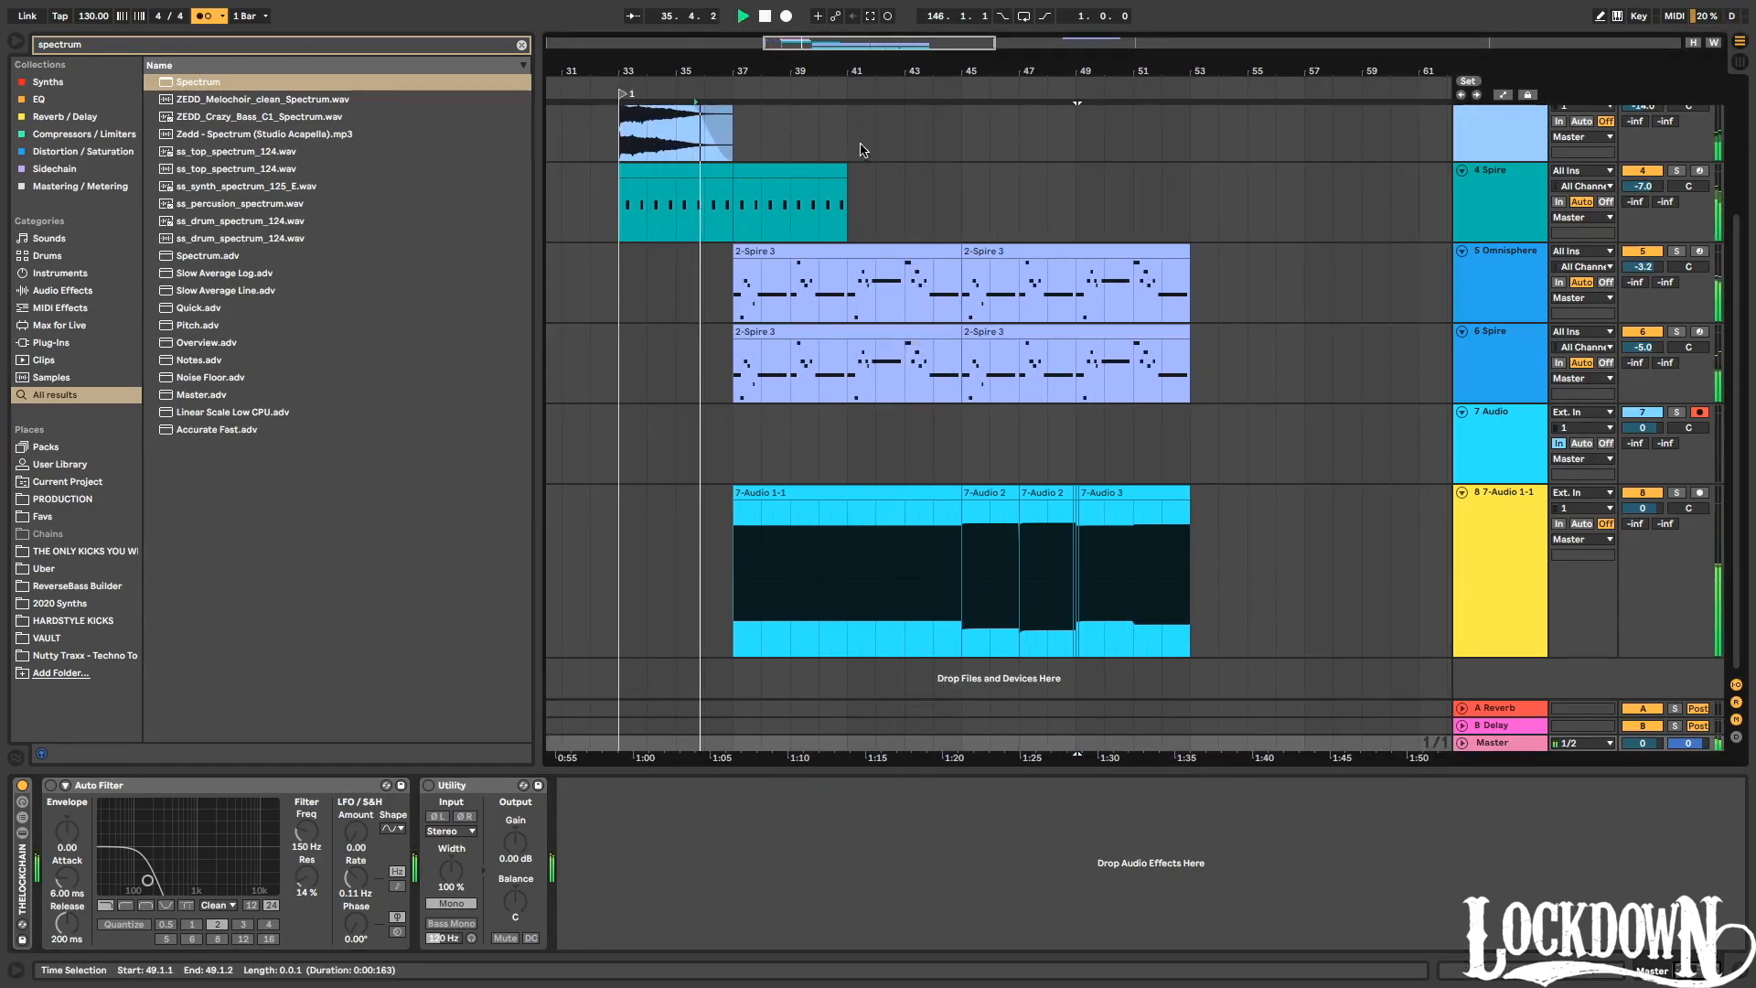
pyautogui.moveTo(1642, 512); pyautogui.dragTo(1647, 517)
# Add EQ Eight to the combined bass track and enable band 8 as a high cut at 325 Hz.
pyautogui.click(1503, 494)
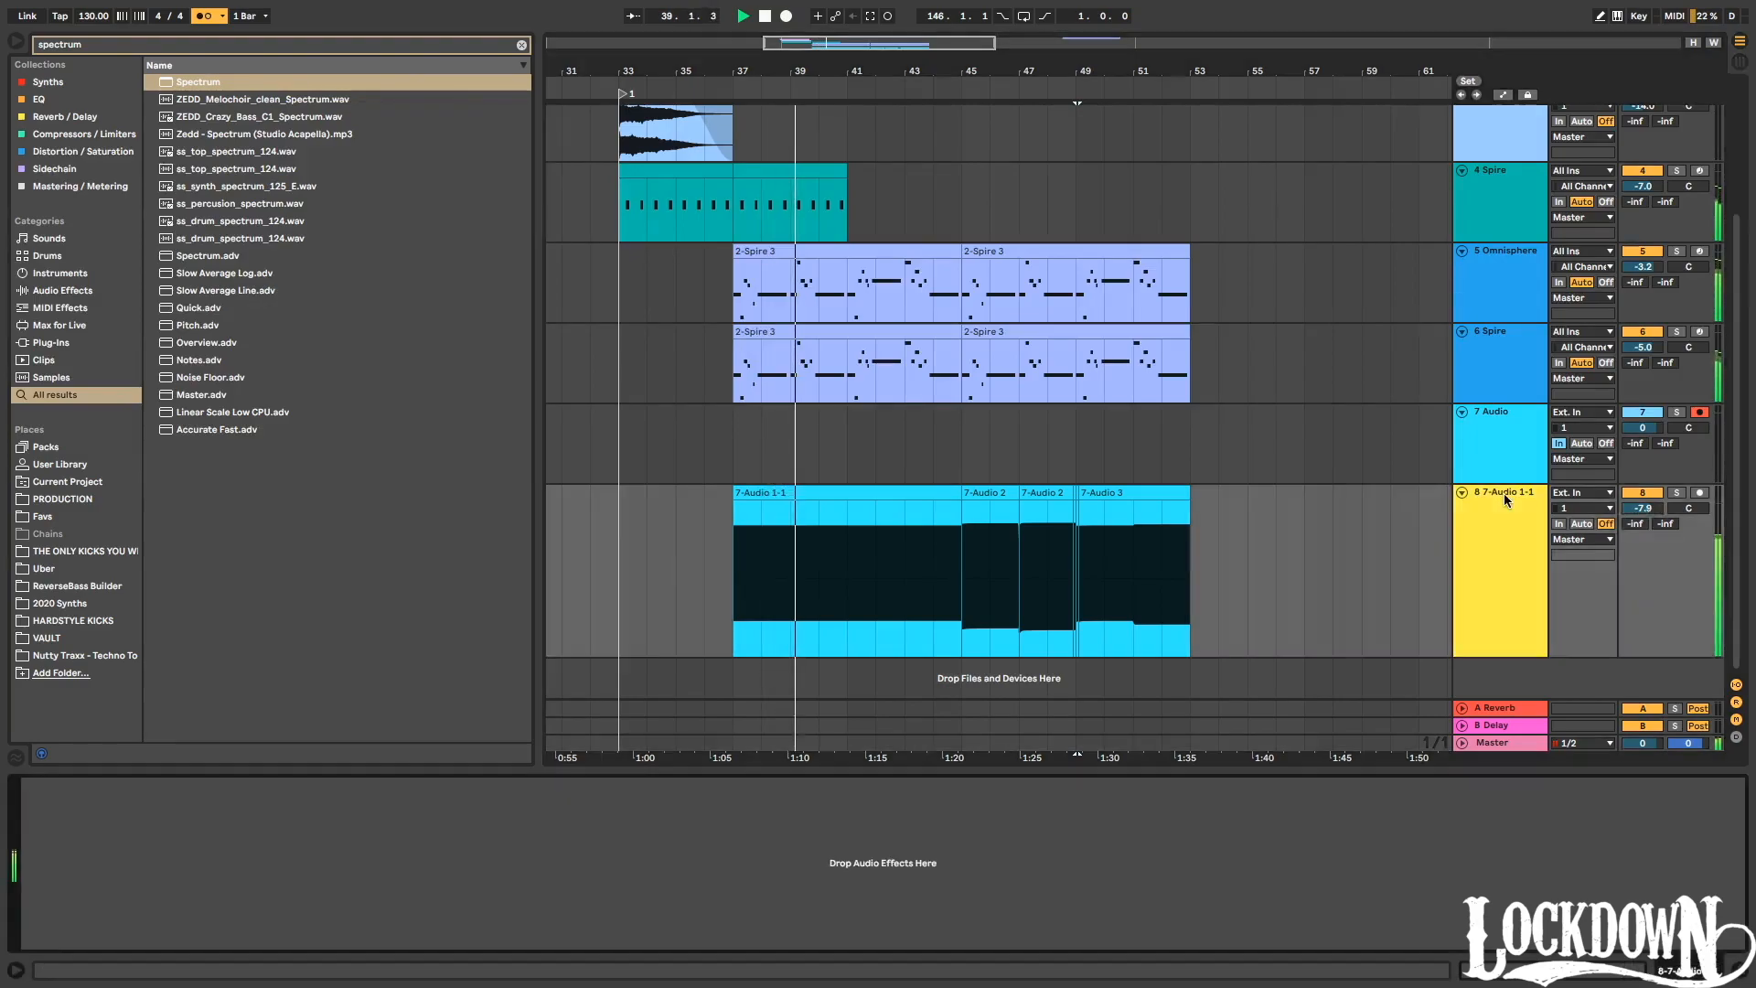
pyautogui.click(94, 42)
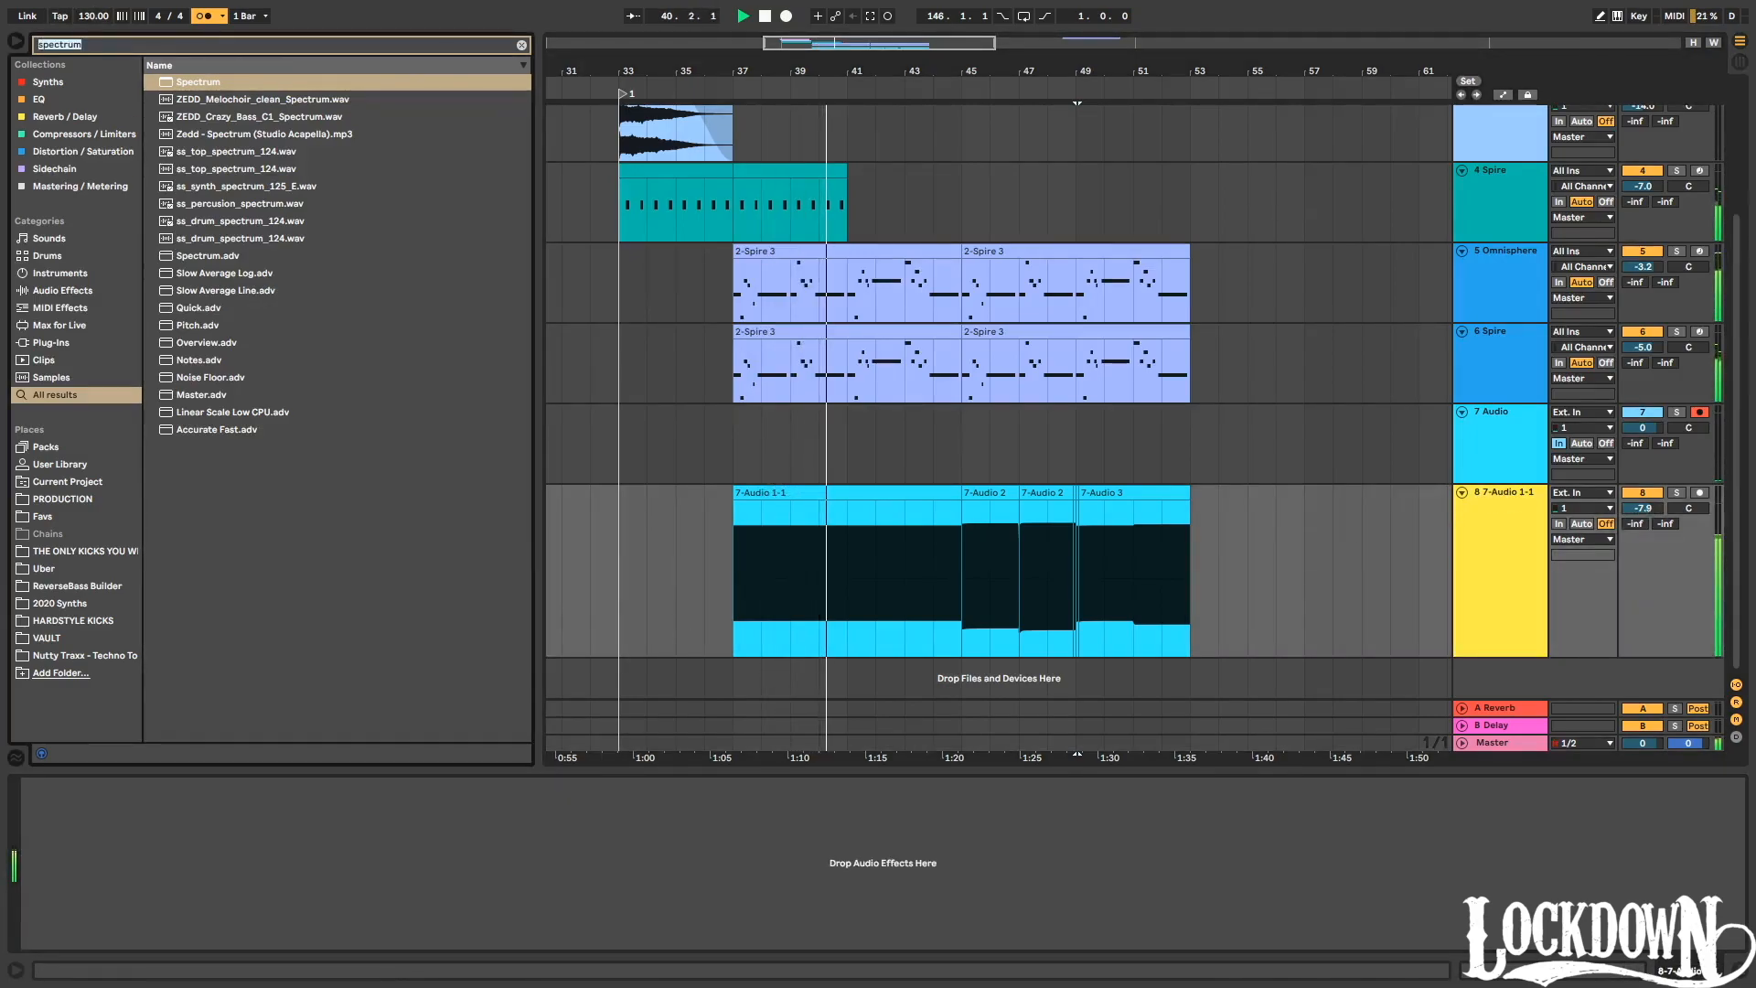
pyautogui.write('eq')
pyautogui.moveTo(199, 100); pyautogui.dragTo(868, 554)
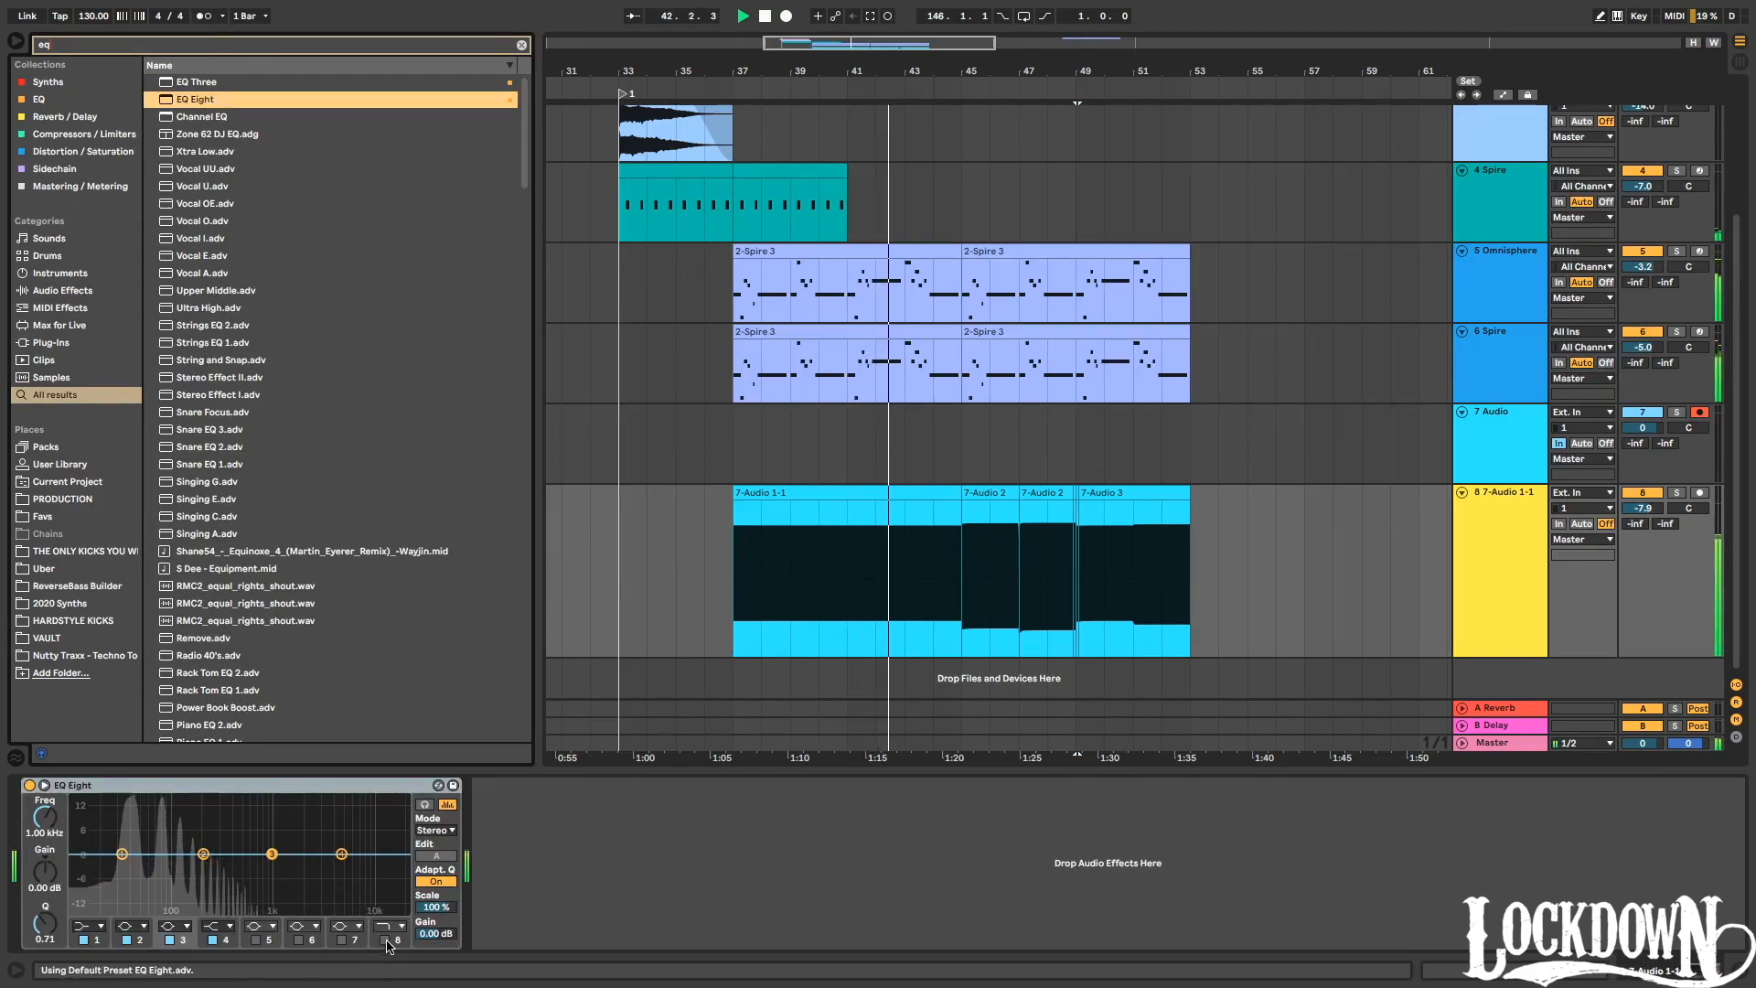
pyautogui.moveTo(45, 816); pyautogui.dragTo(45, 906)
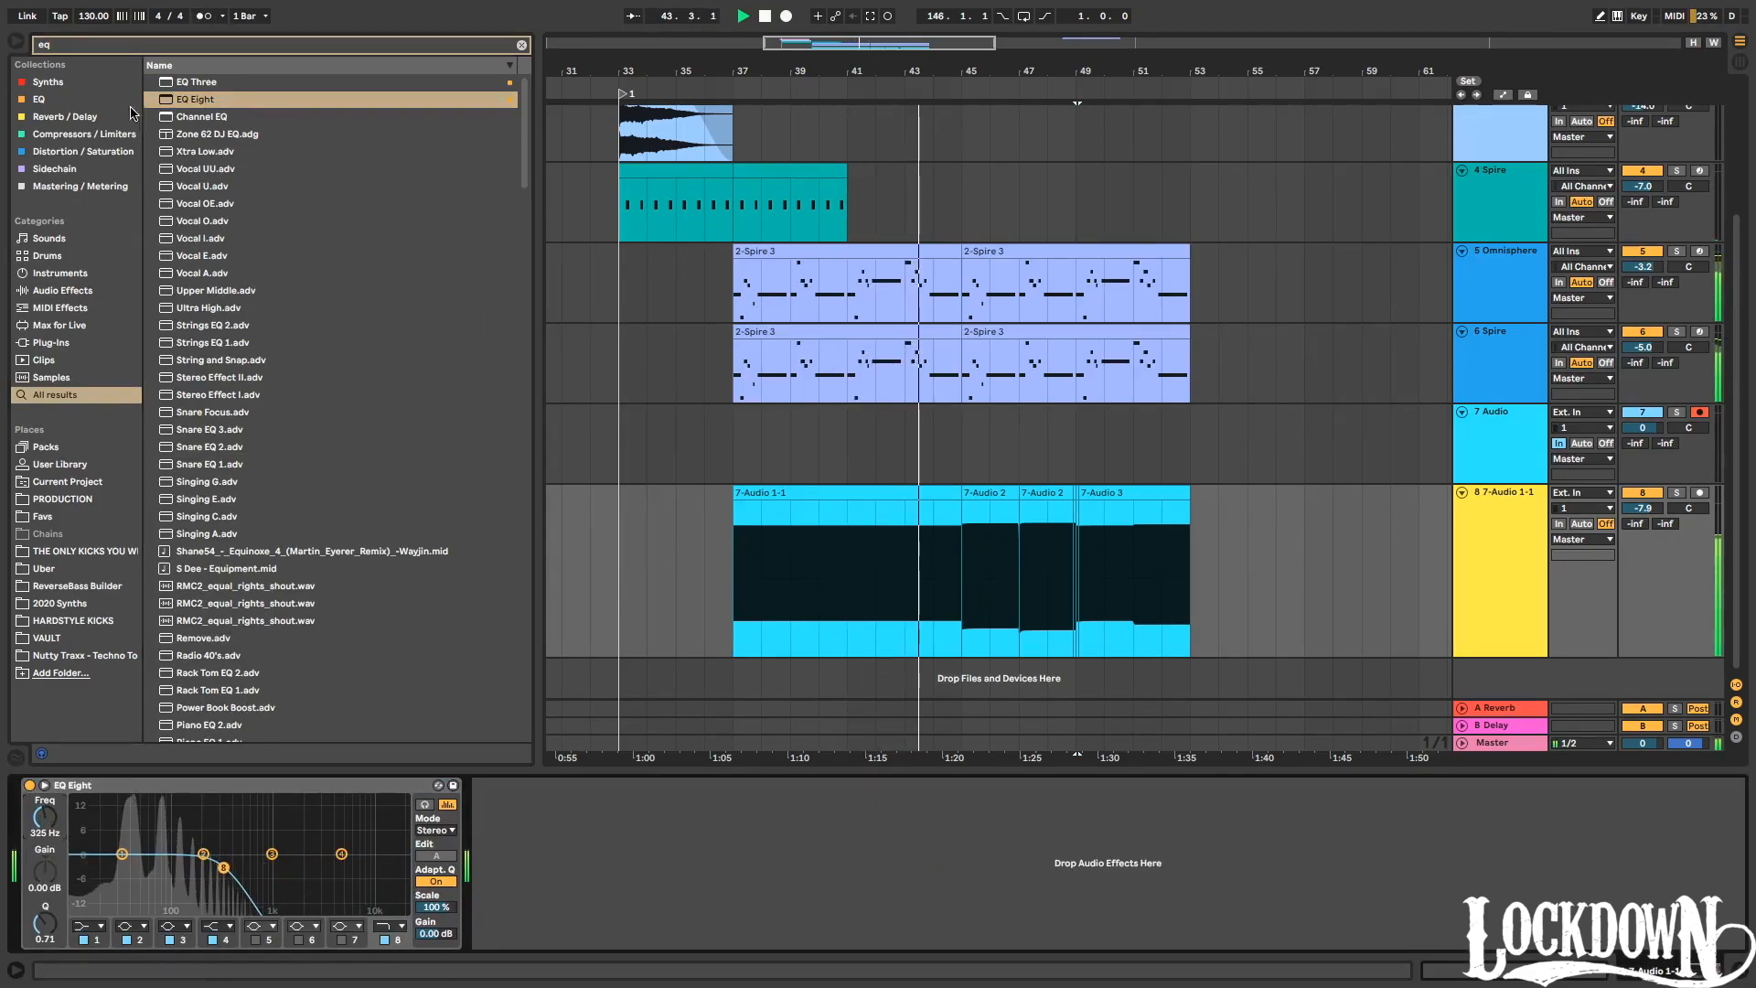
# Add an Auto Filter after the bass track's EQ and set it to high-pass at 26.0 Hz.
pyautogui.click(87, 186)
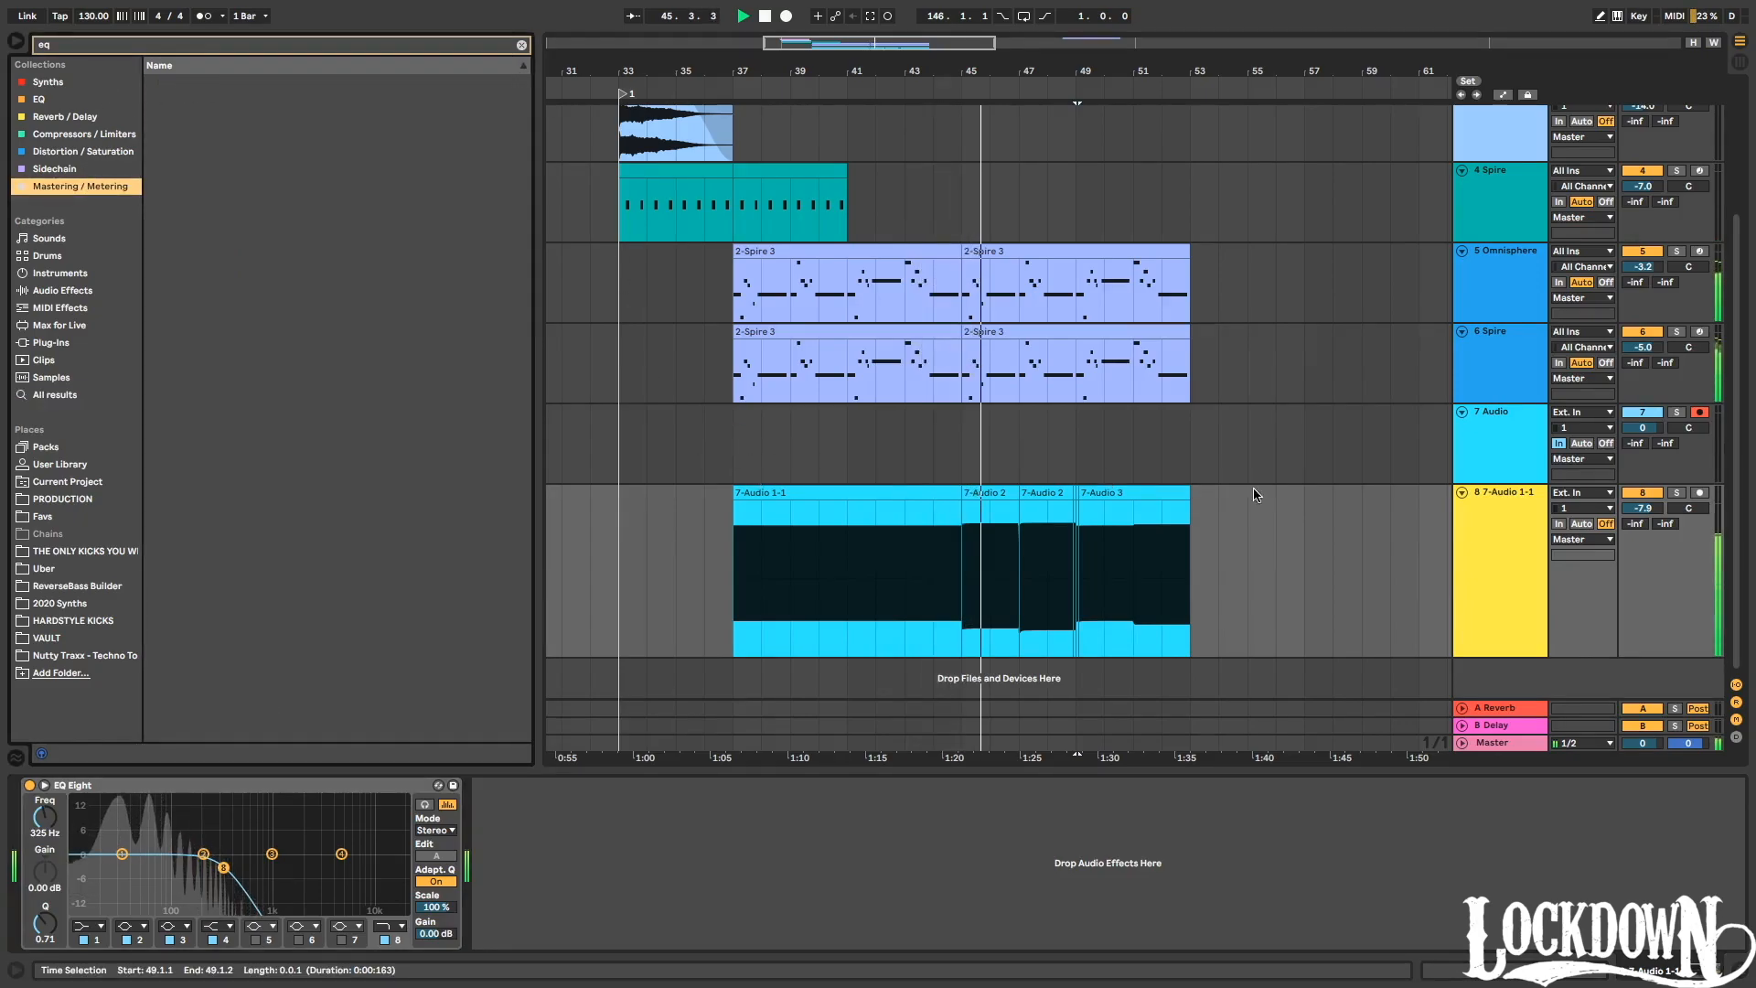
pyautogui.hotkey('ctrl', 'f')
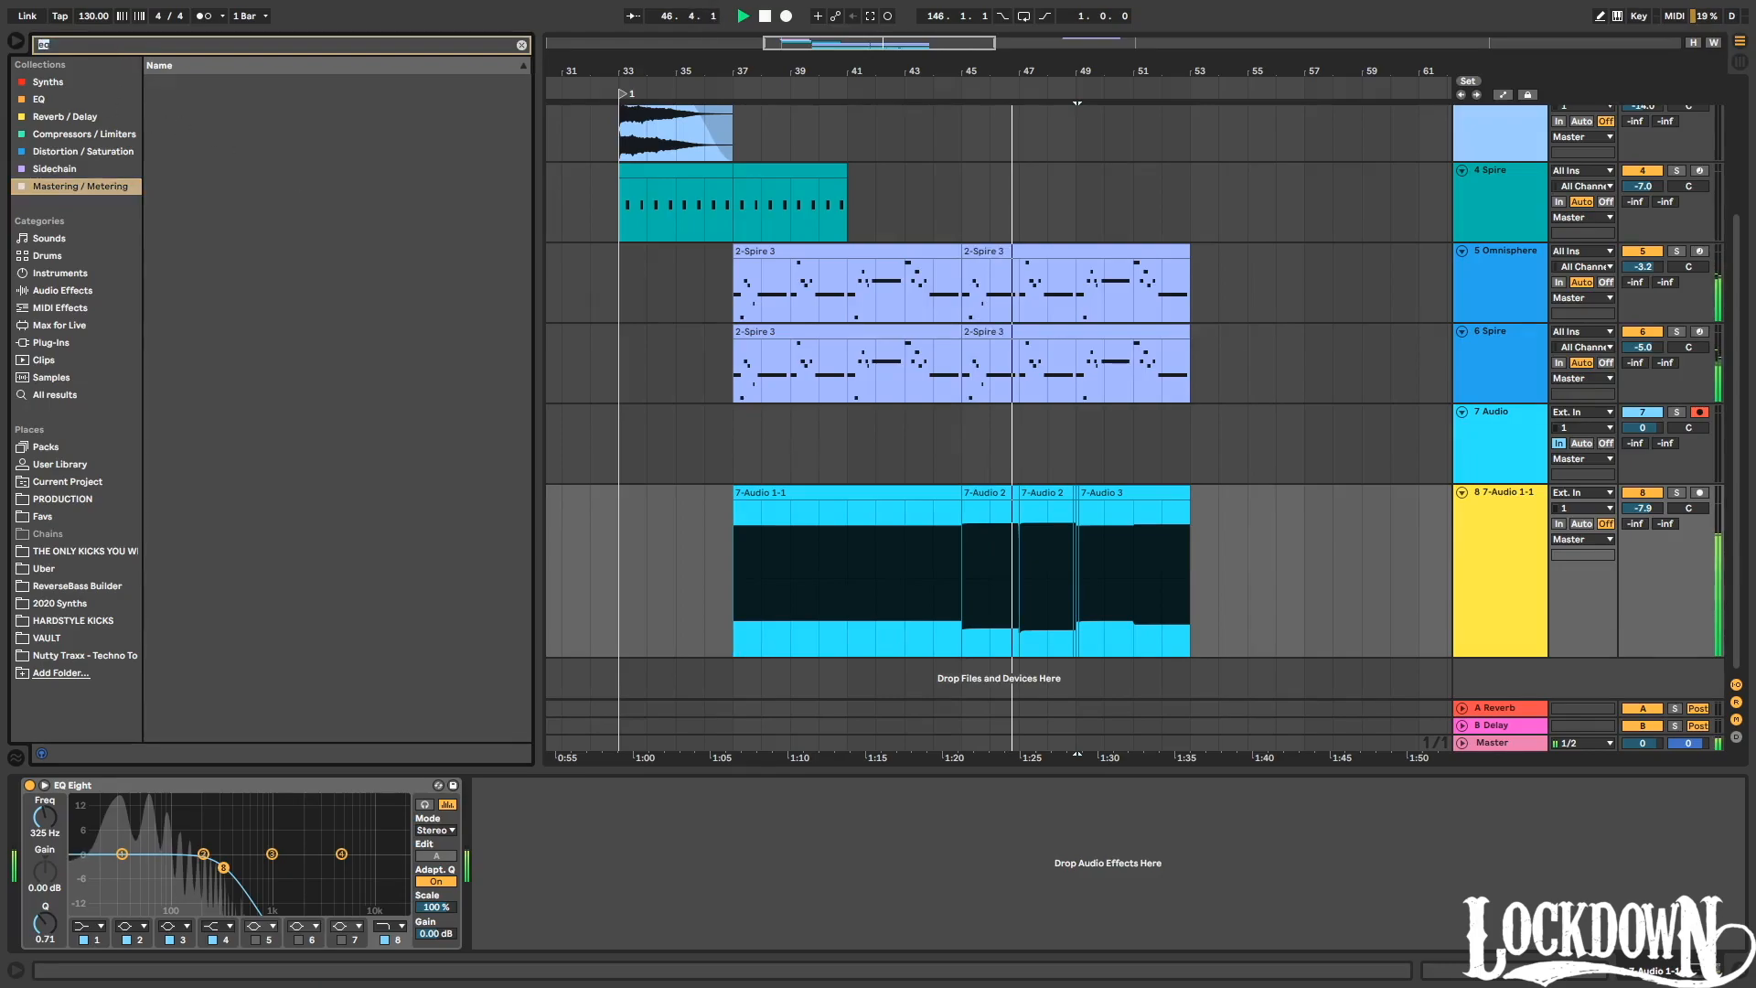
pyautogui.write('auto filter')
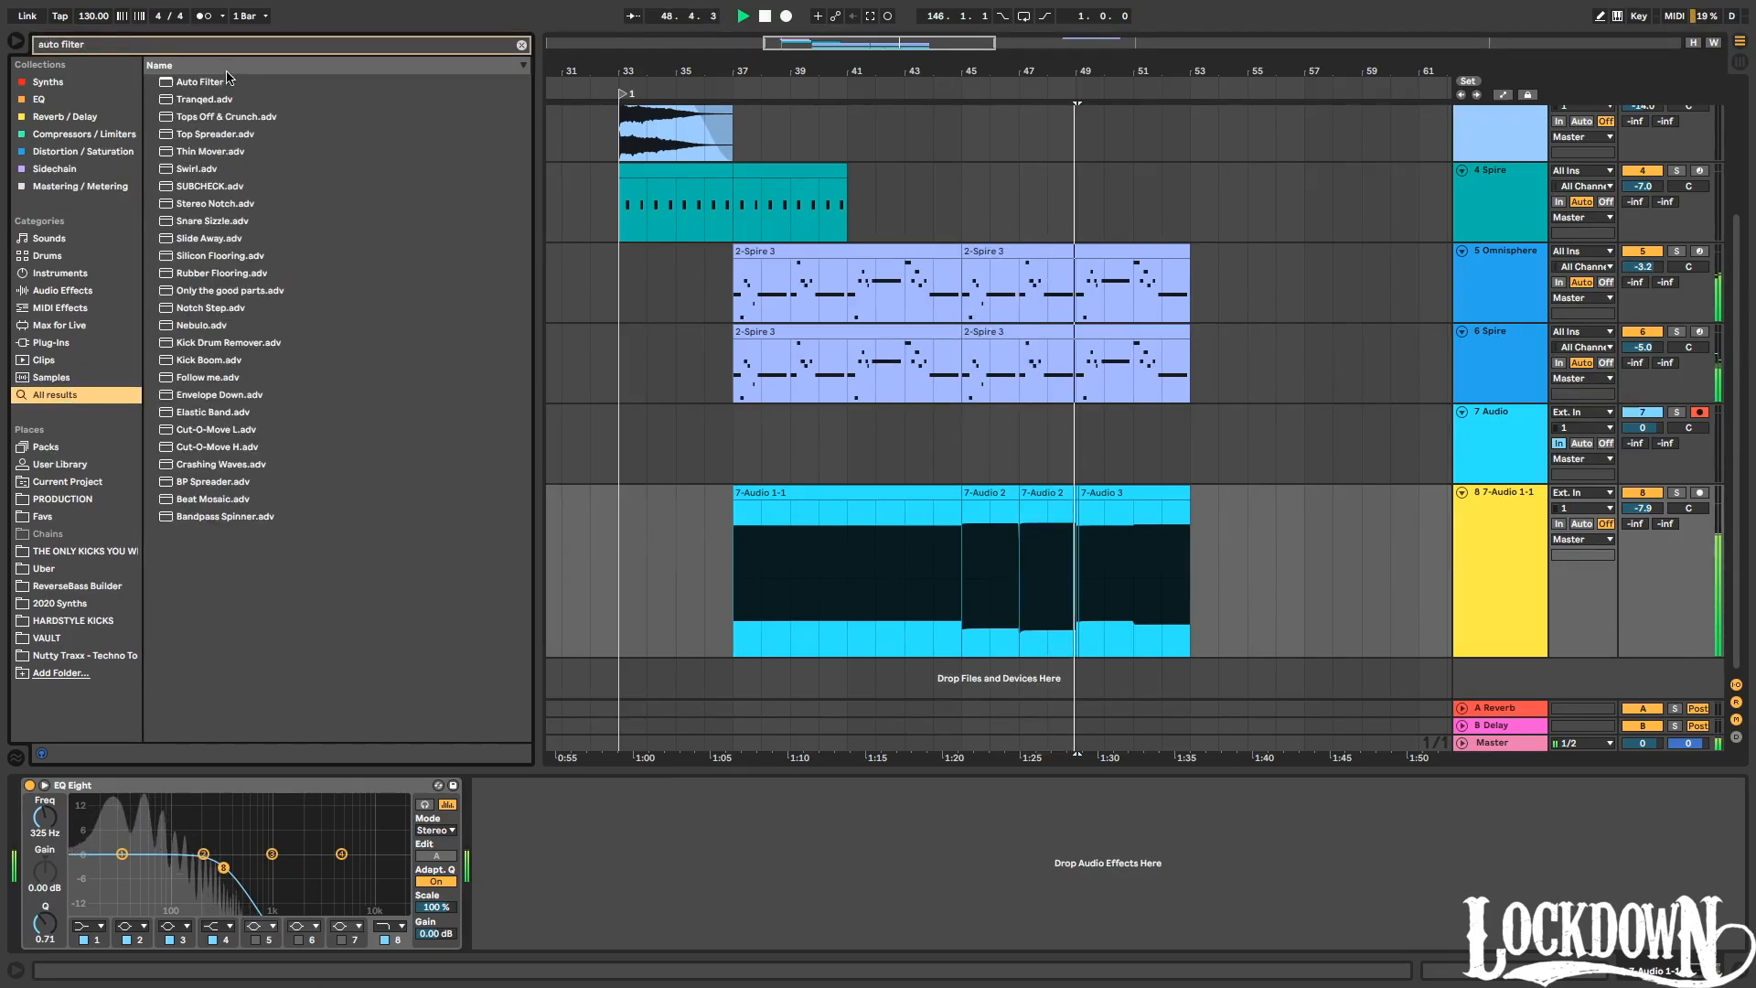
pyautogui.doubleClick(226, 82)
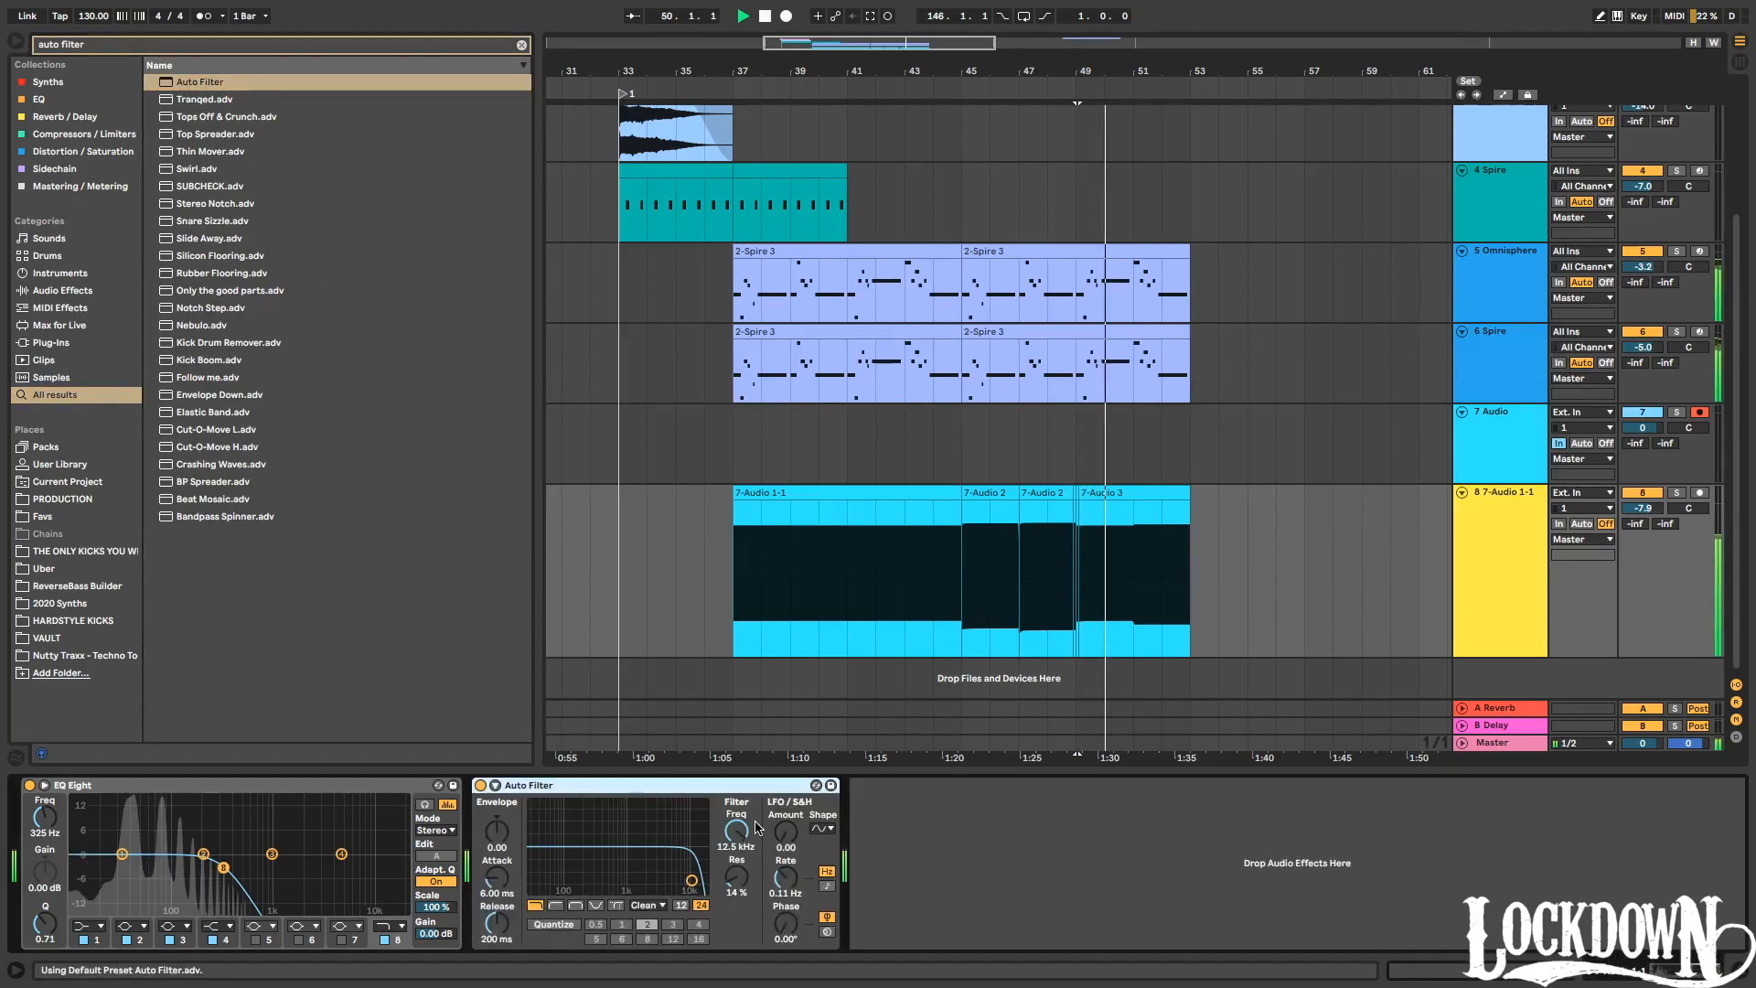
pyautogui.click(743, 829)
pyautogui.click(556, 906)
pyautogui.moveTo(737, 831); pyautogui.dragTo(737, 933)
# Automate the bass Auto Filter's frequency, raising it to 80.8 Hz from bar 37 to 45, and play it back.
pyautogui.rightClick(752, 836)
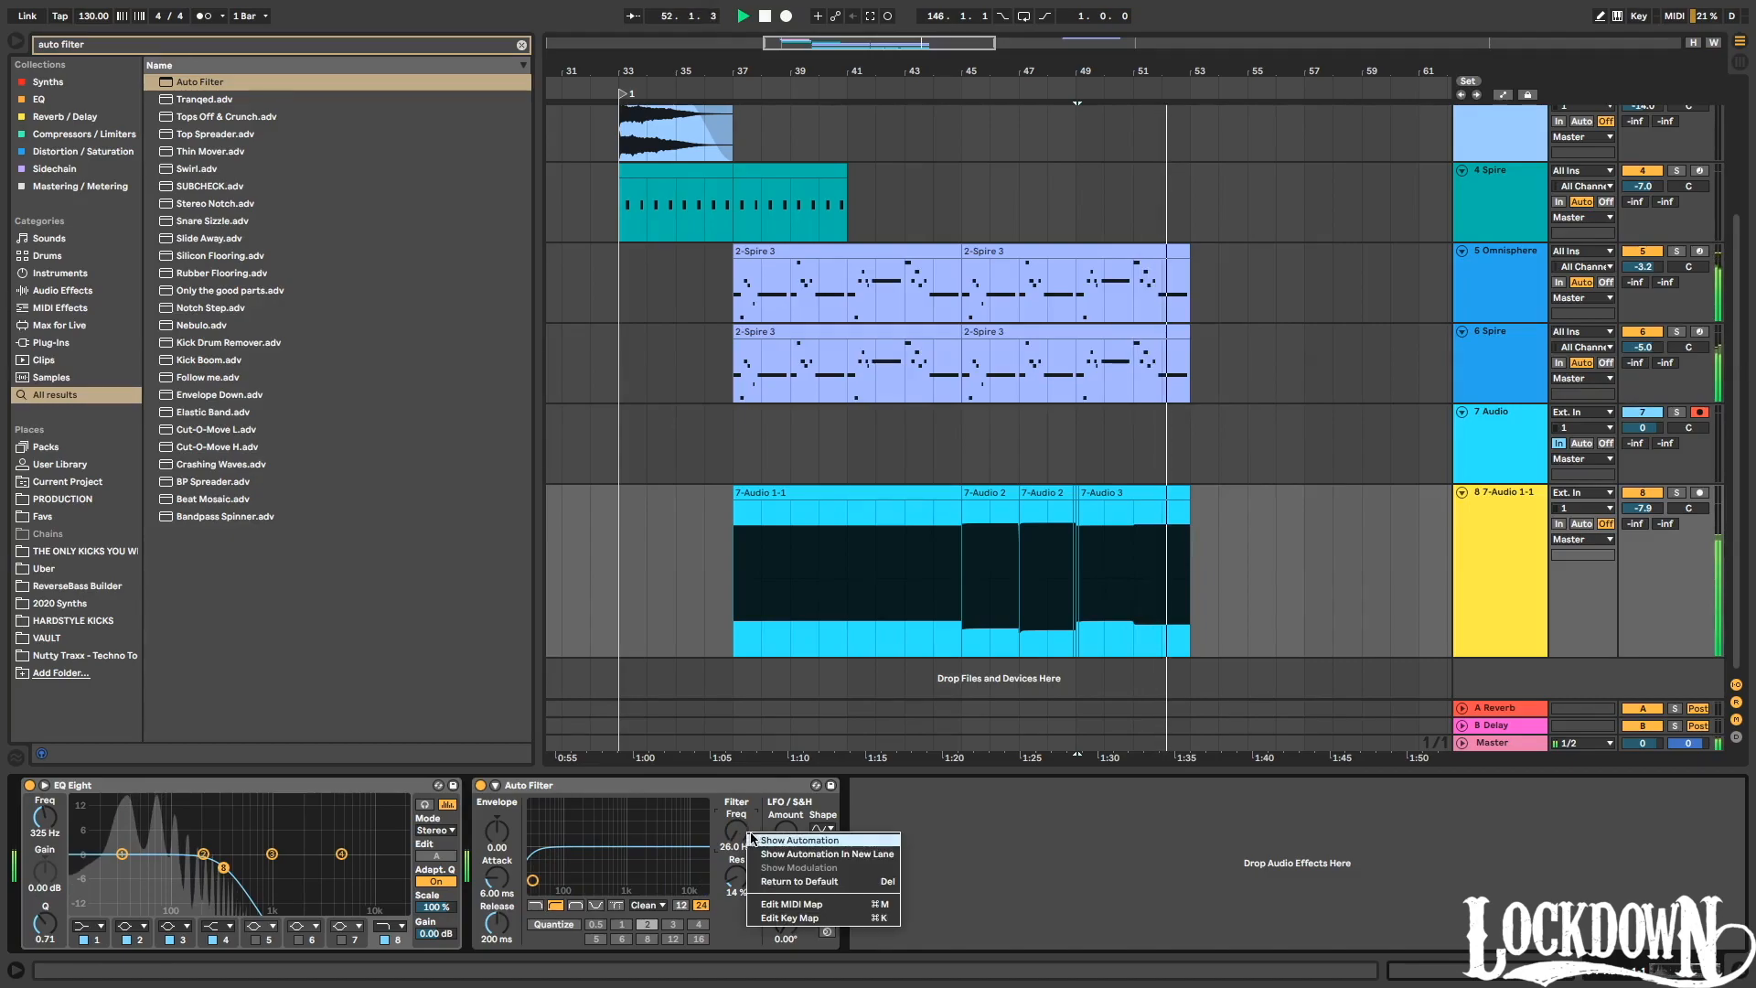
pyautogui.click(797, 839)
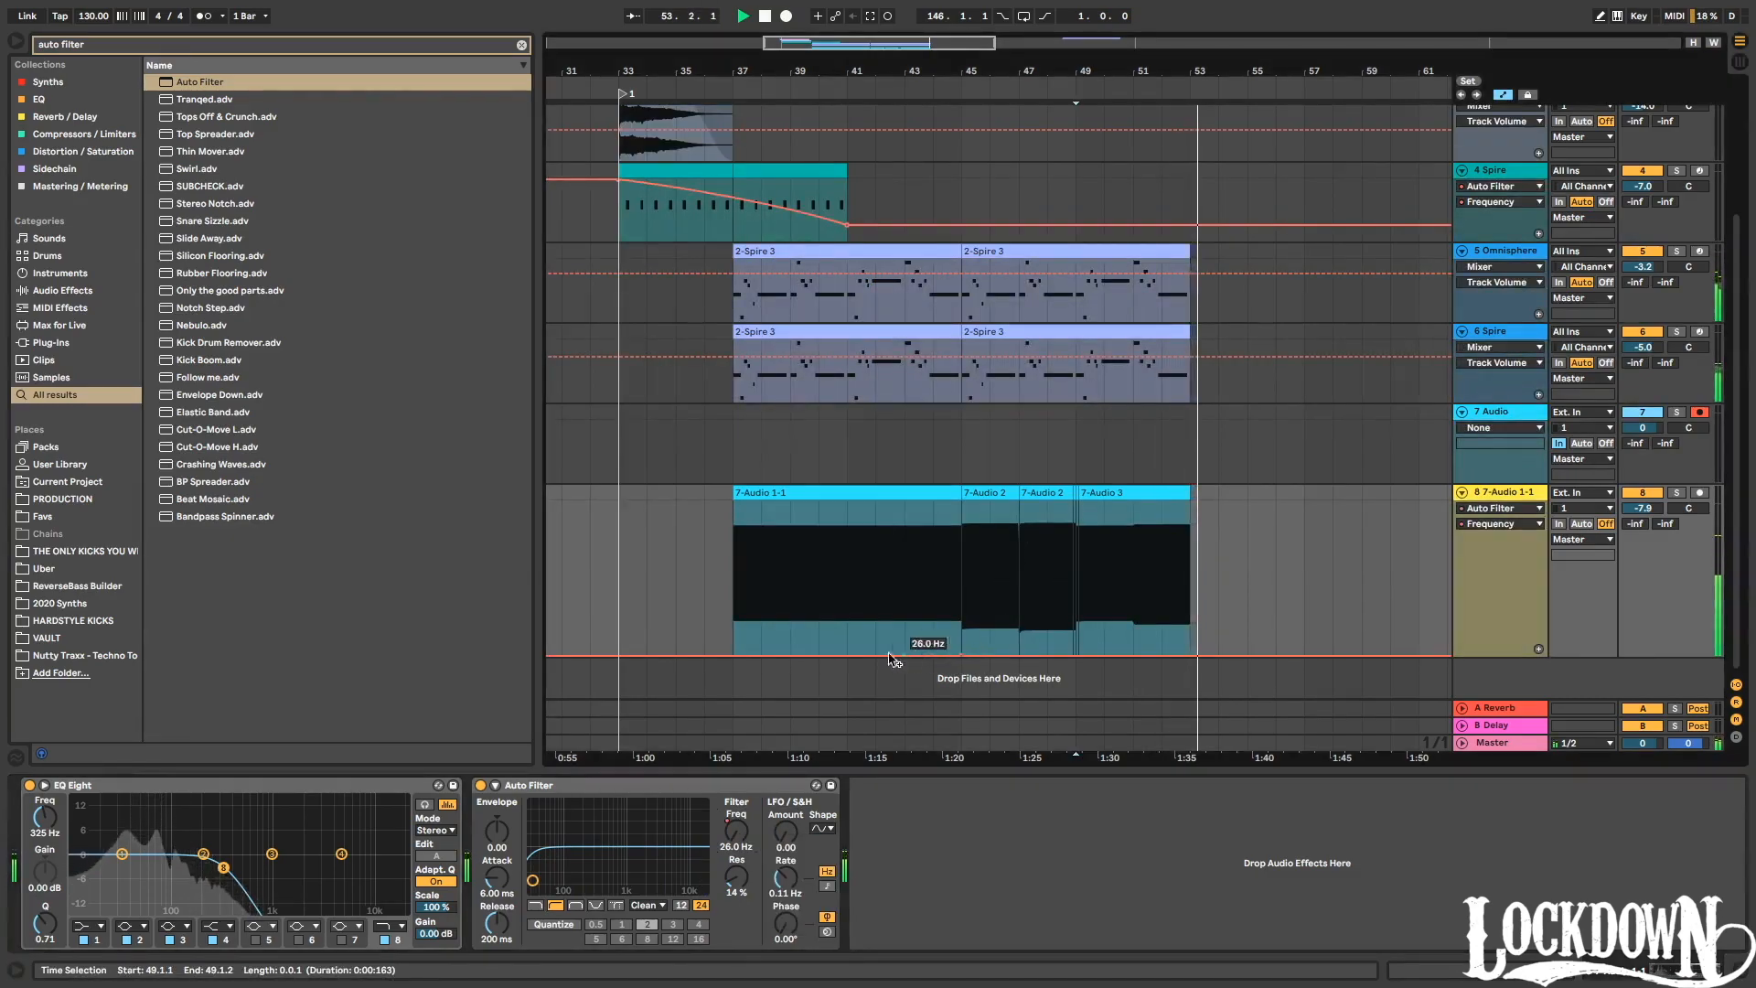
pyautogui.moveTo(735, 633); pyautogui.dragTo(926, 629)
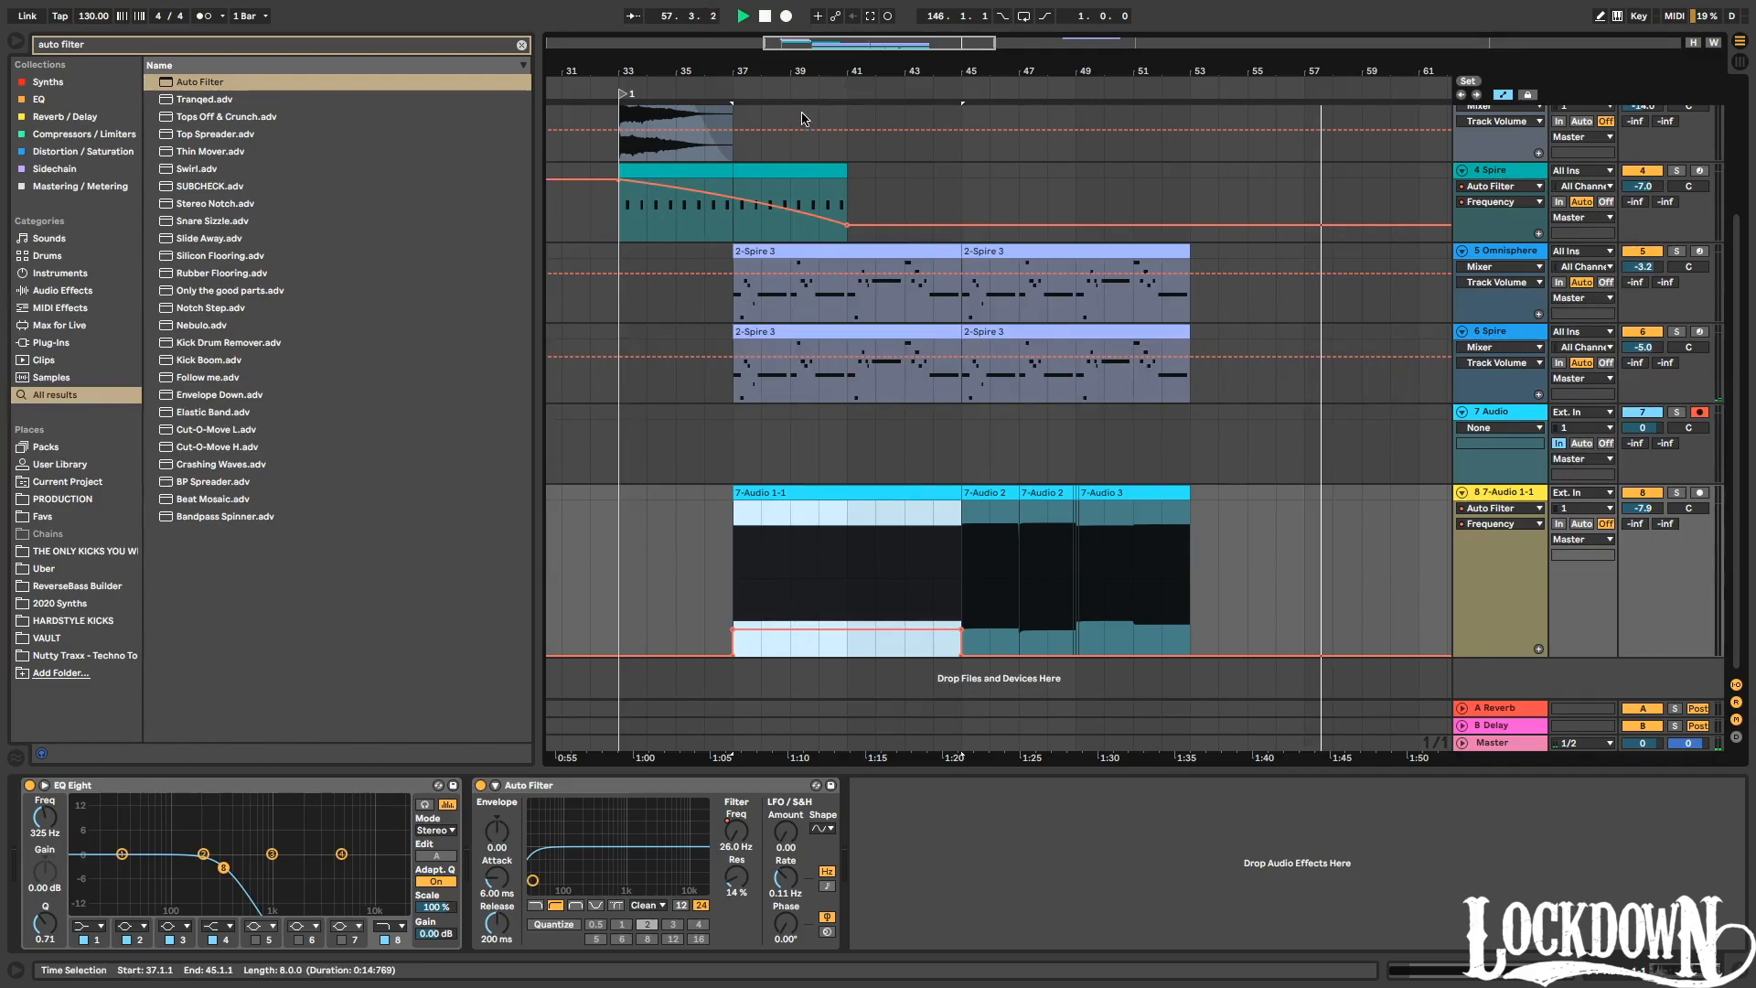
pyautogui.click(734, 83)
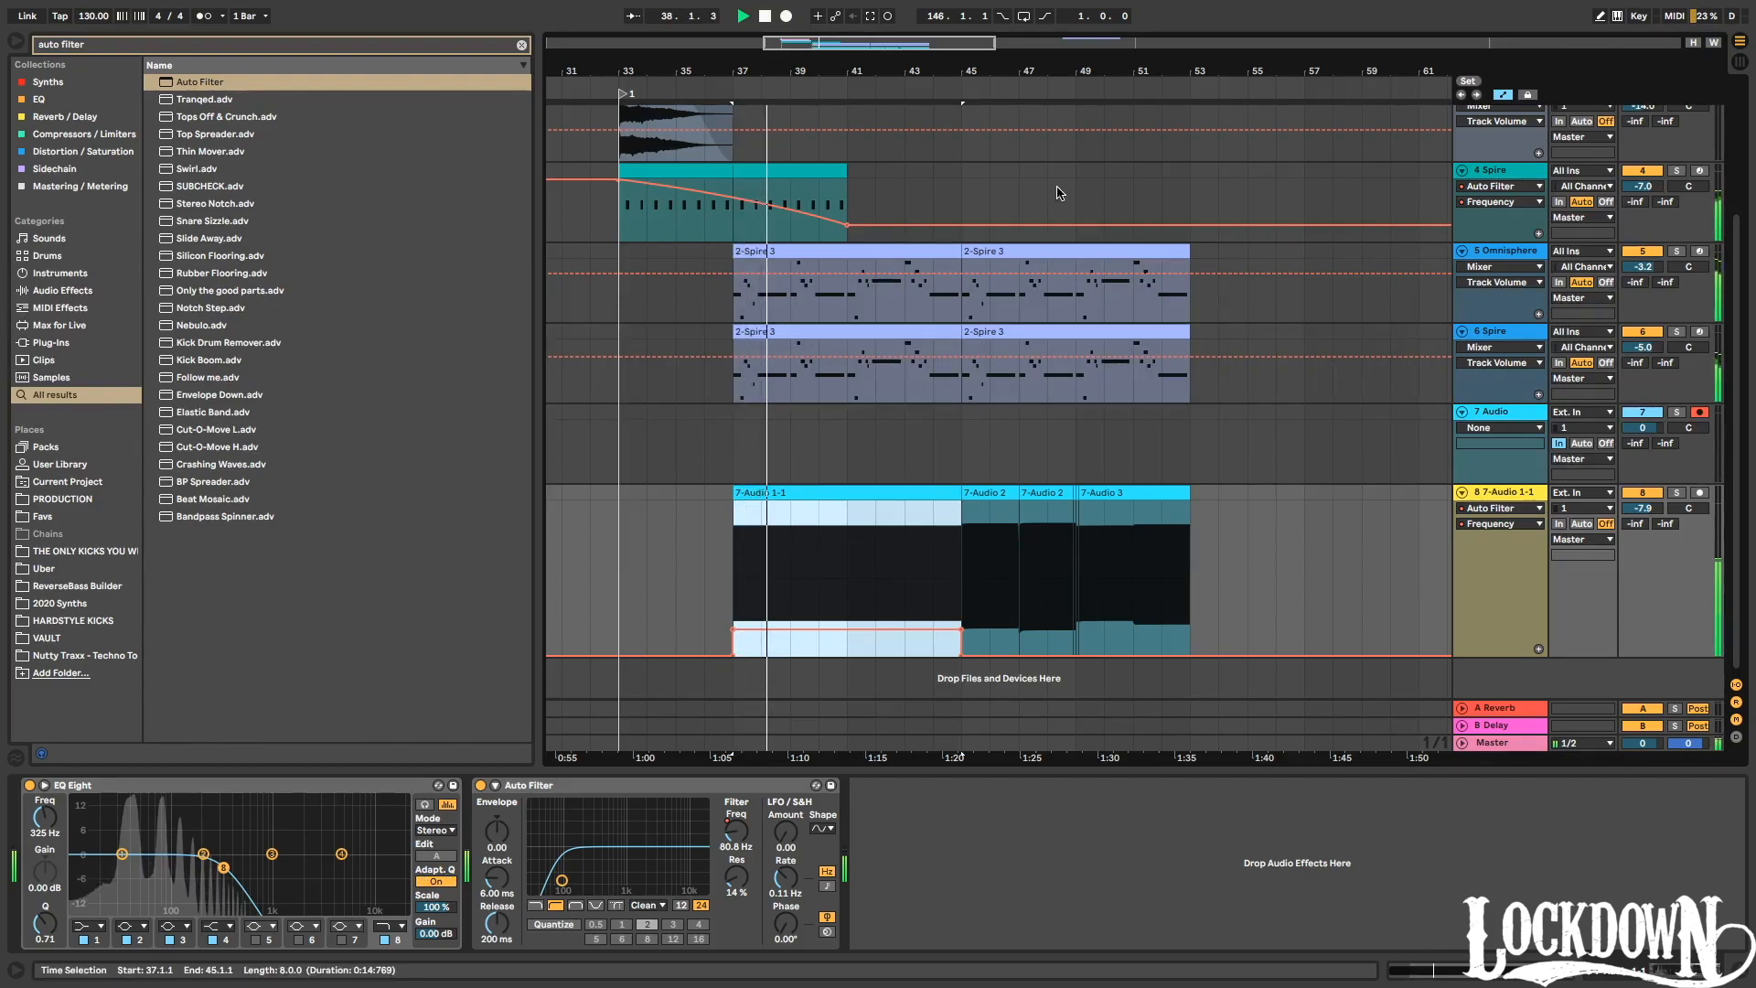
# Automate the bass track's volume to -6.0 dB from bar 45 to 53, play it back, and fold the track.
pyautogui.click(953, 99)
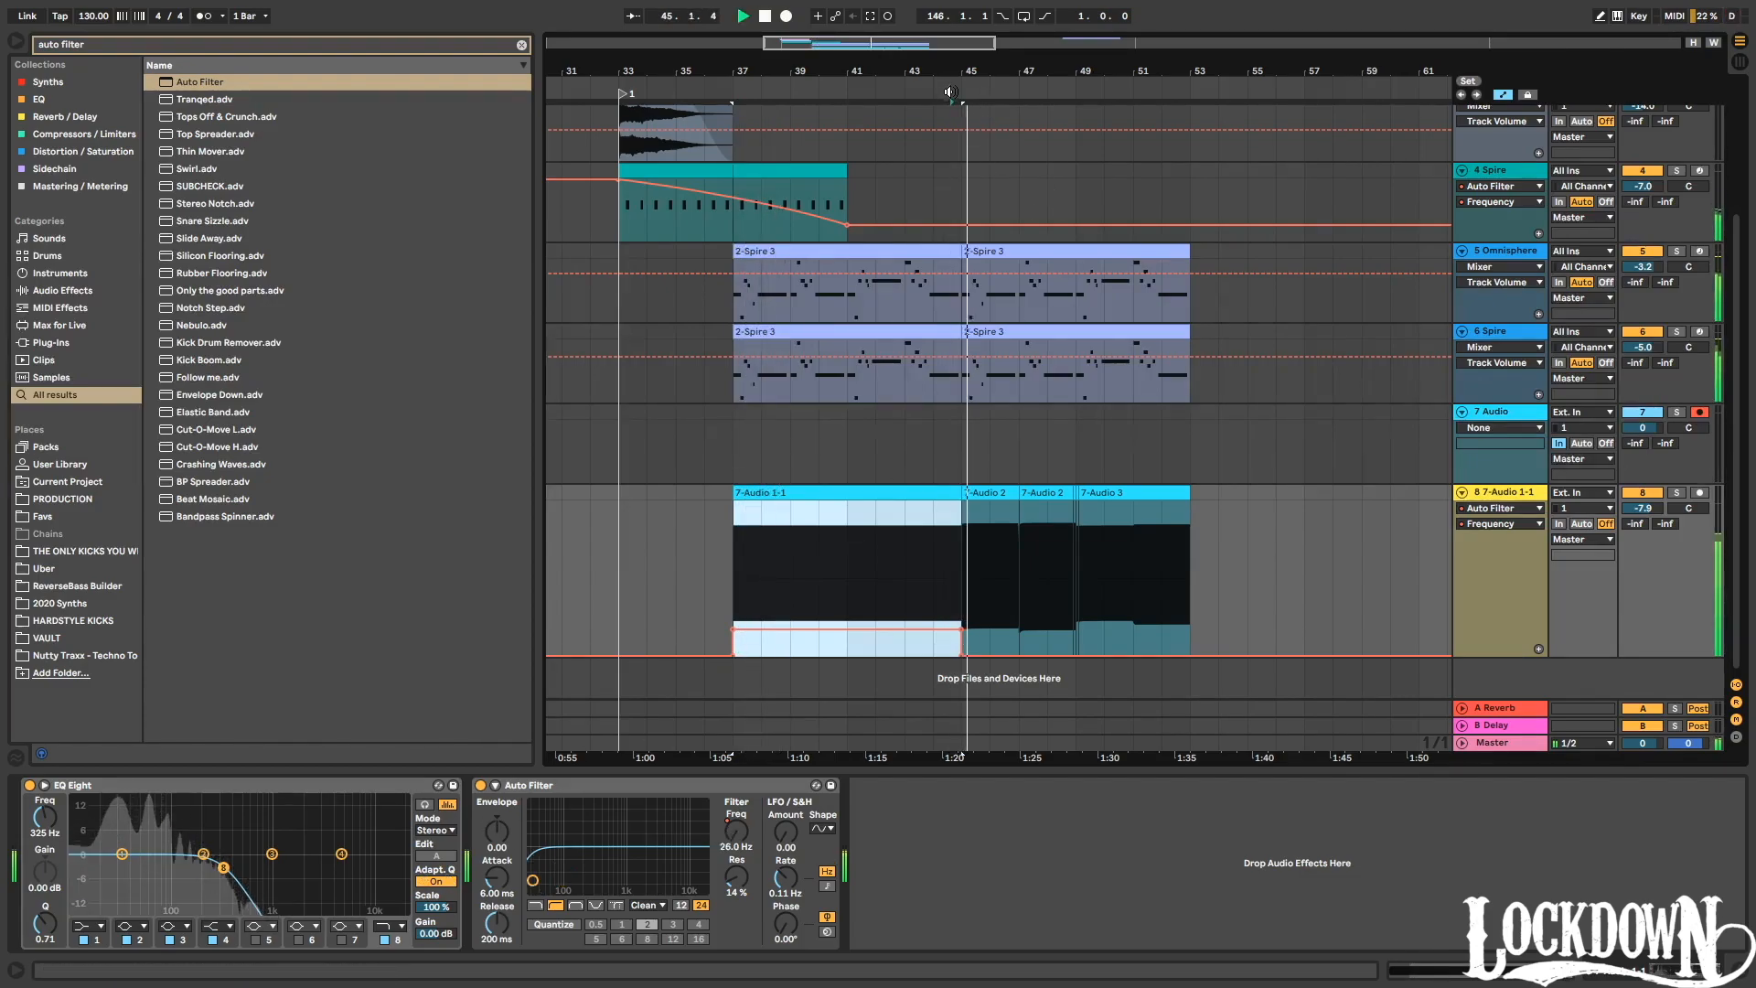
pyautogui.rightClick(1632, 509)
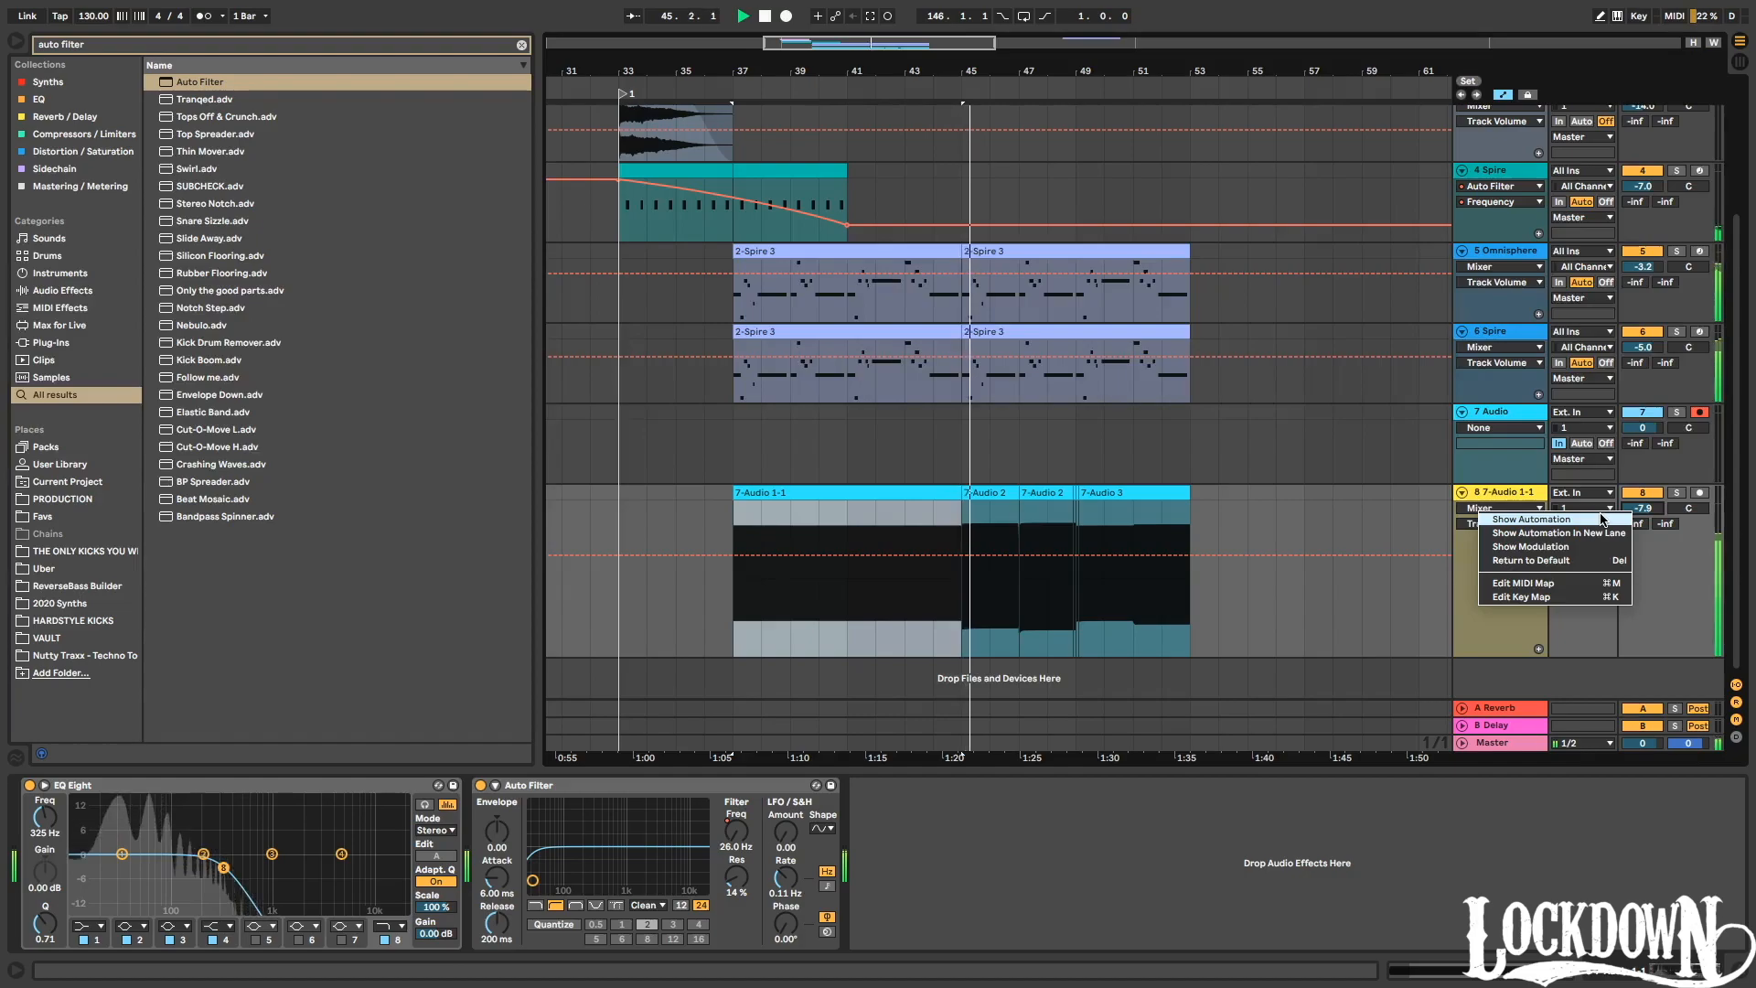
pyautogui.click(1601, 519)
pyautogui.moveTo(963, 603); pyautogui.dragTo(1132, 563)
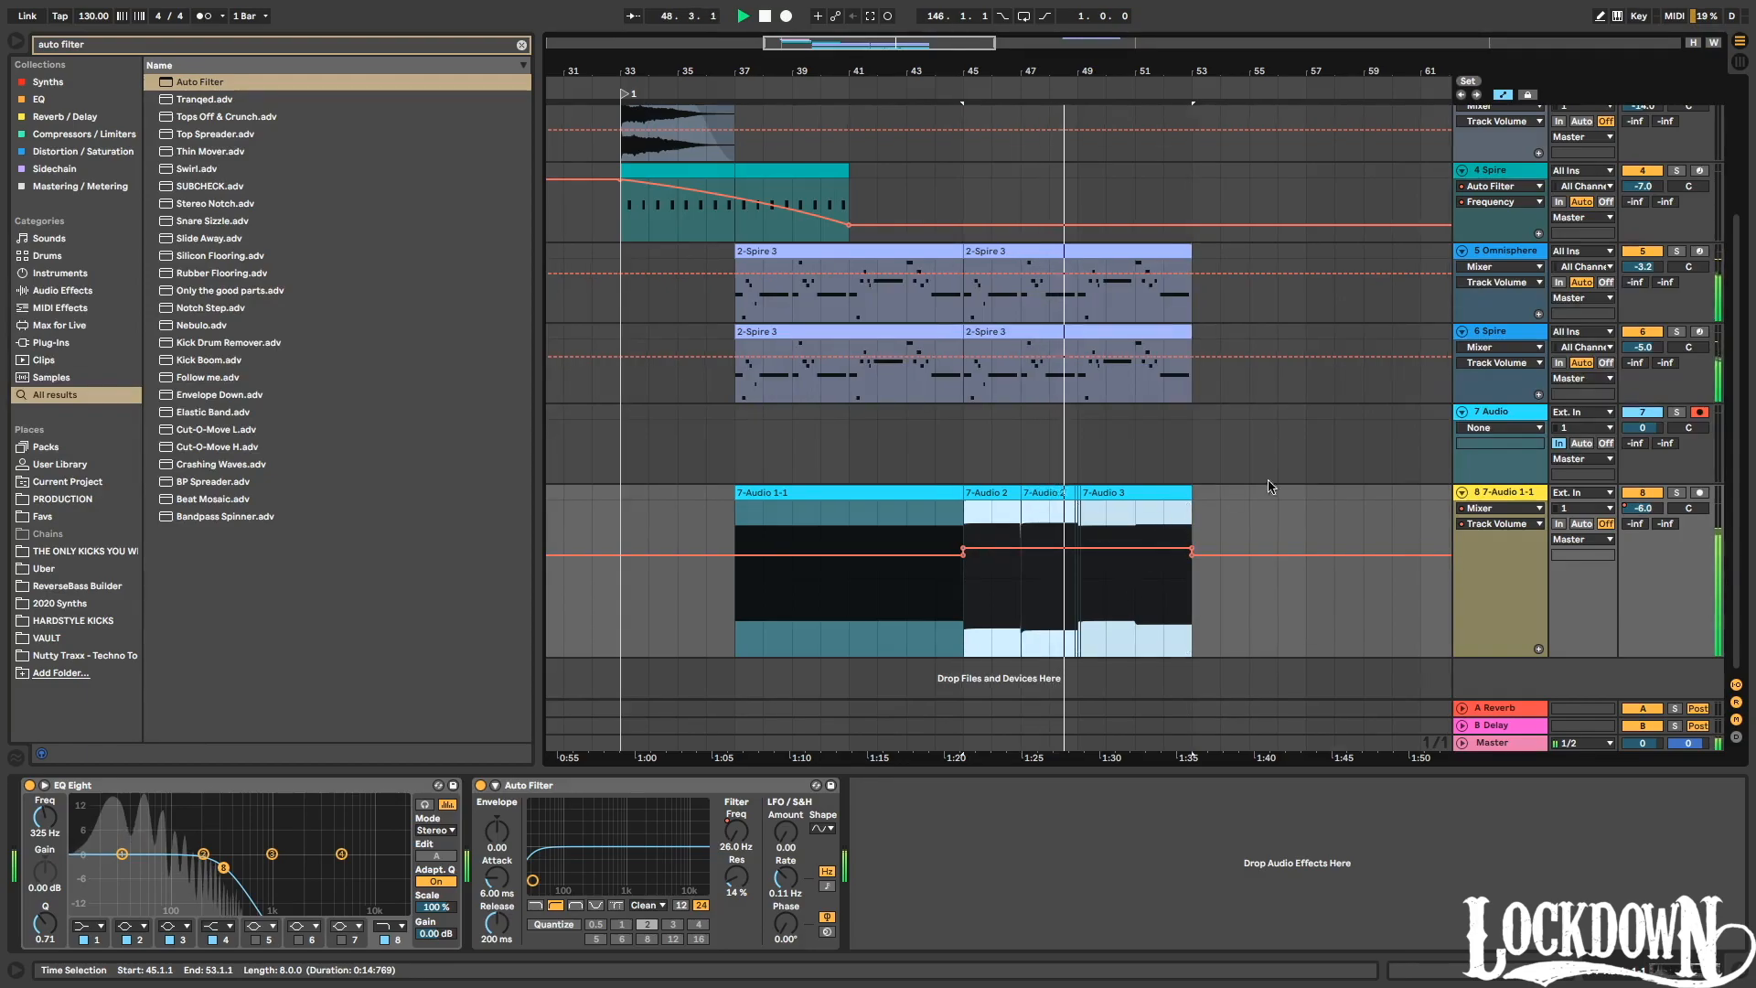
pyautogui.click(1463, 493)
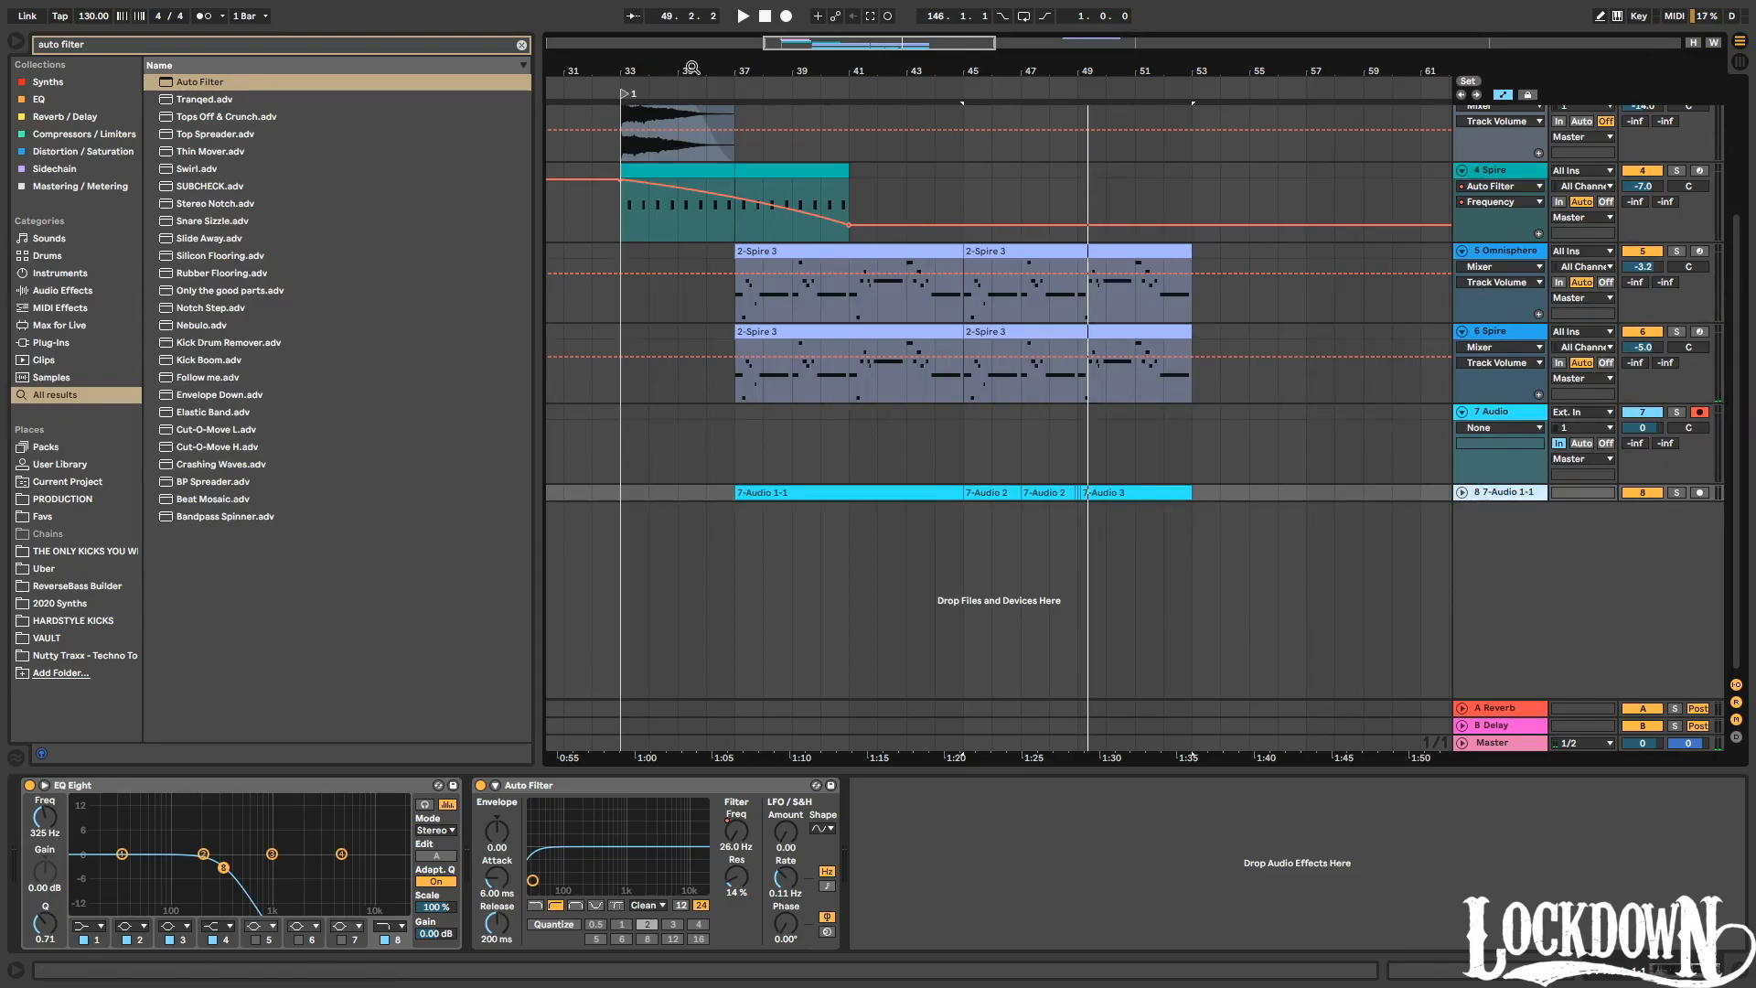
# Insert an audio track below the KSHMR_Exhaust track and place REV-FXT2 Crash Sweep 13.wav on it.
pyautogui.moveTo(721, 68); pyautogui.dragTo(754, 66)
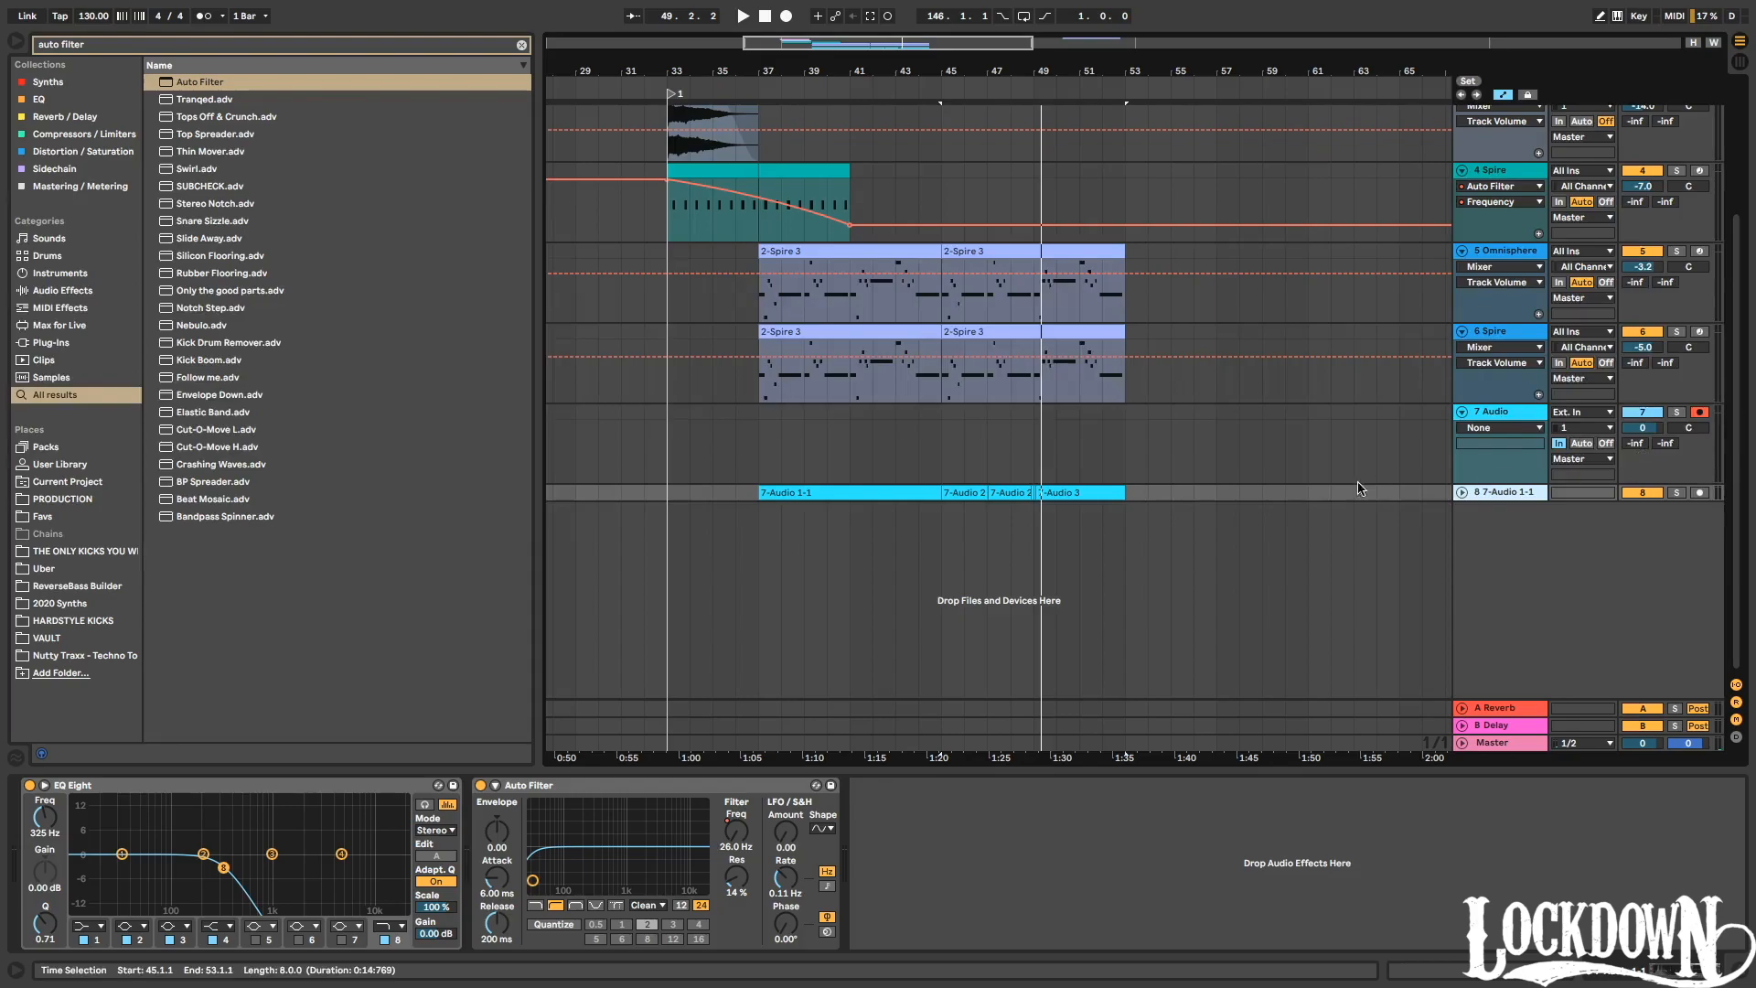
pyautogui.scroll(4, 1052, 366)
pyautogui.click(723, 205)
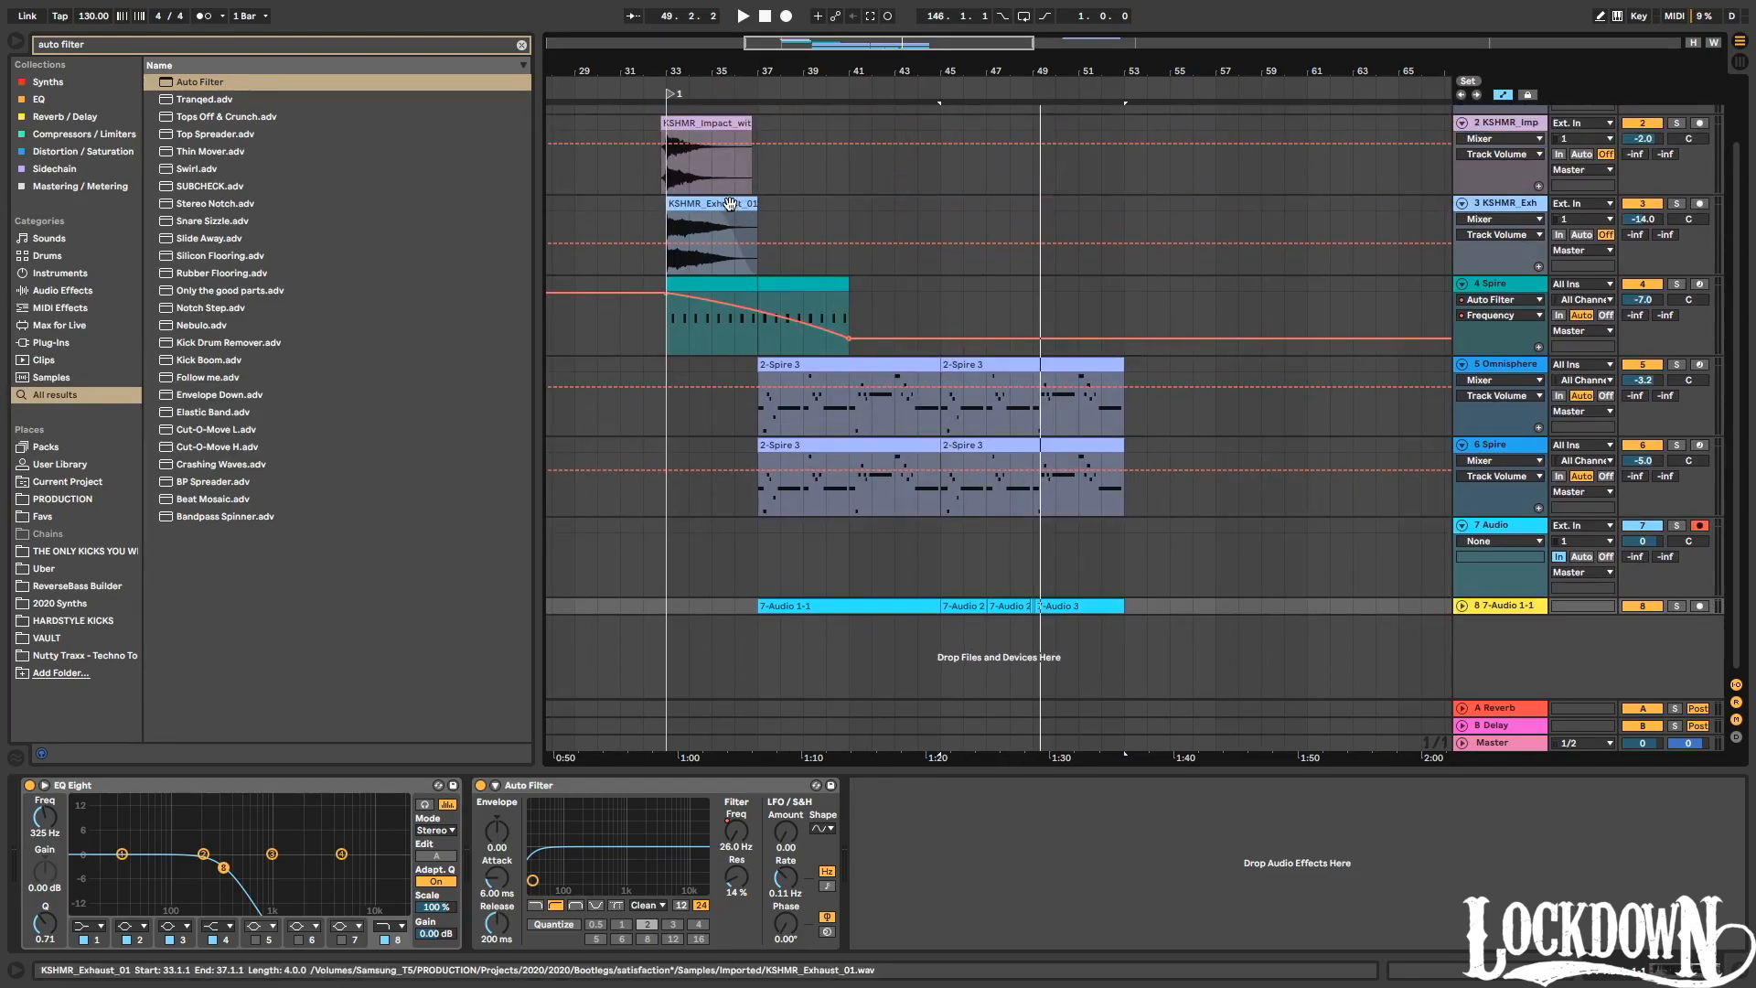
pyautogui.click(1514, 207)
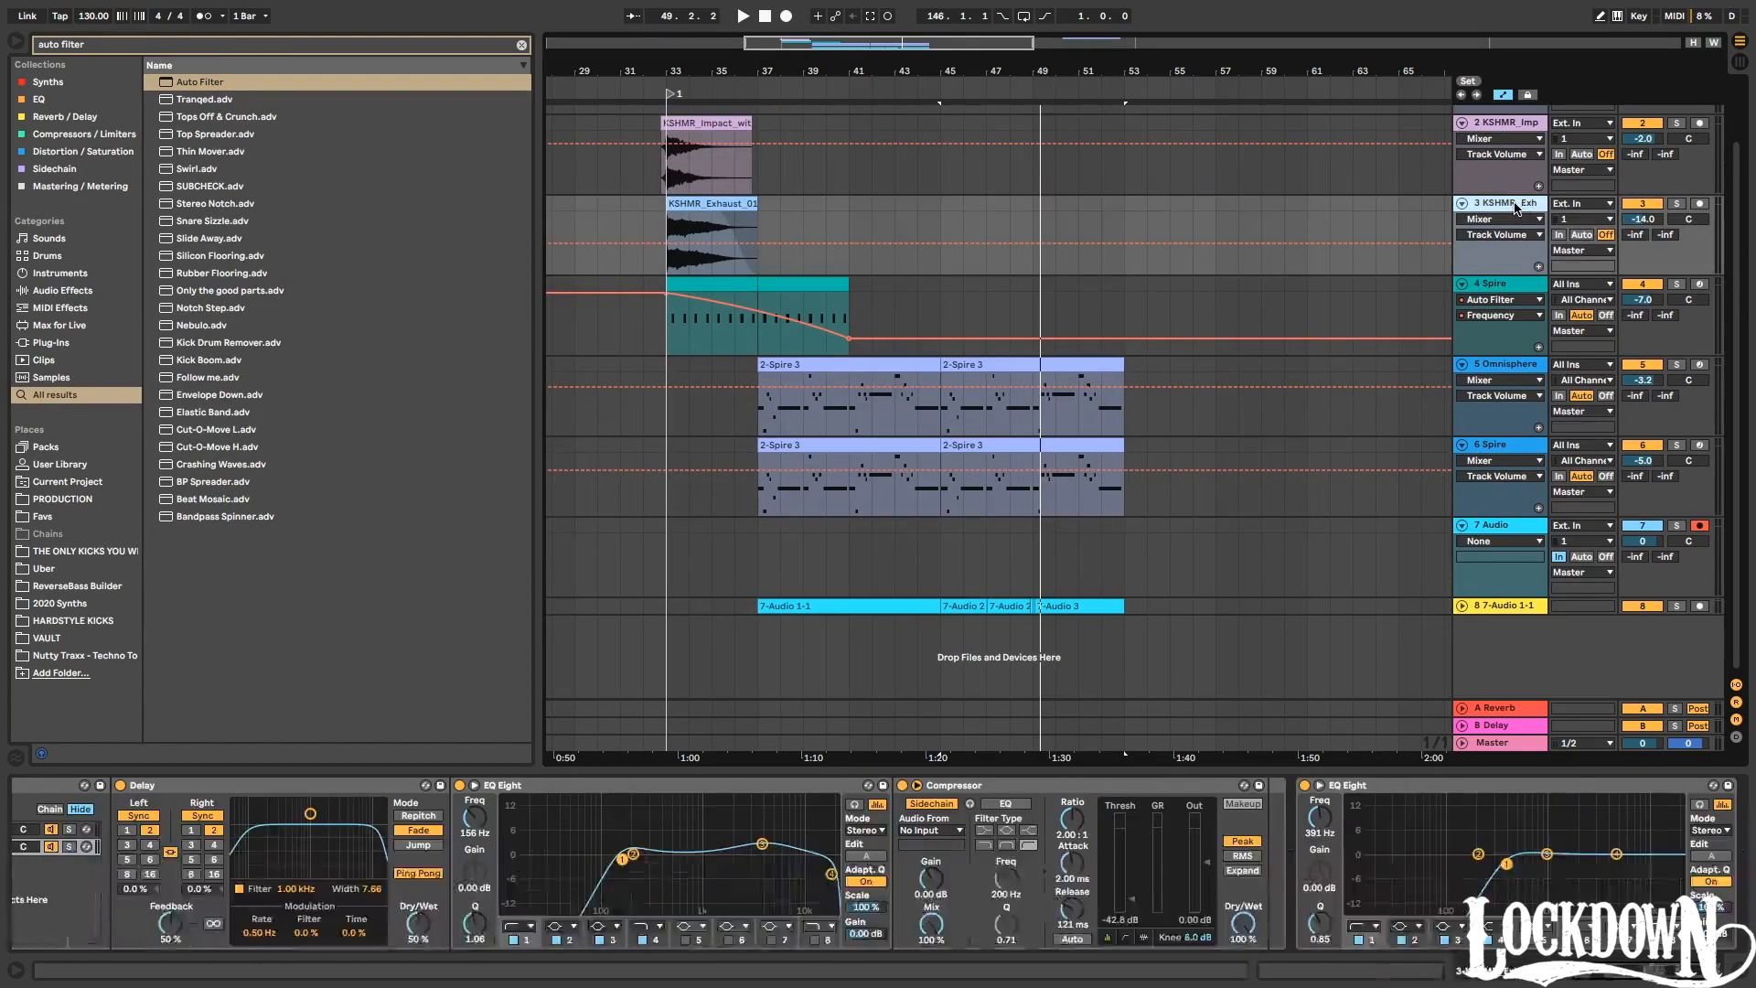
pyautogui.hotkey('ctrl', 't')
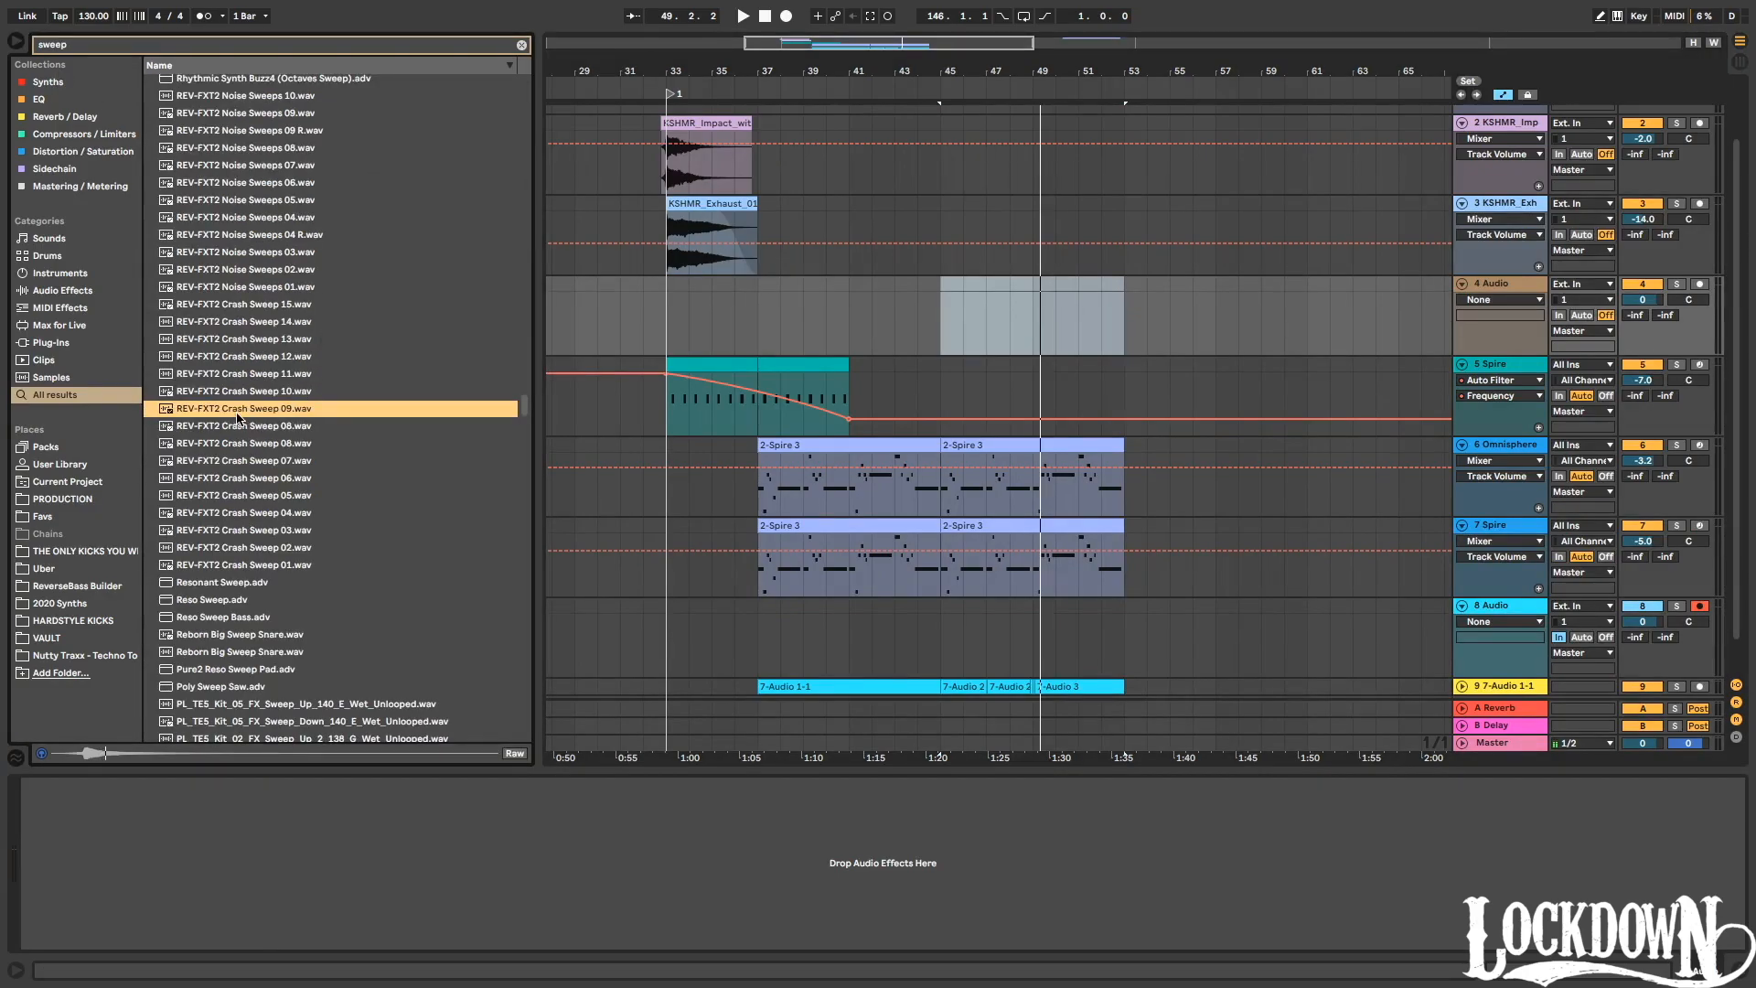
pyautogui.click(266, 338)
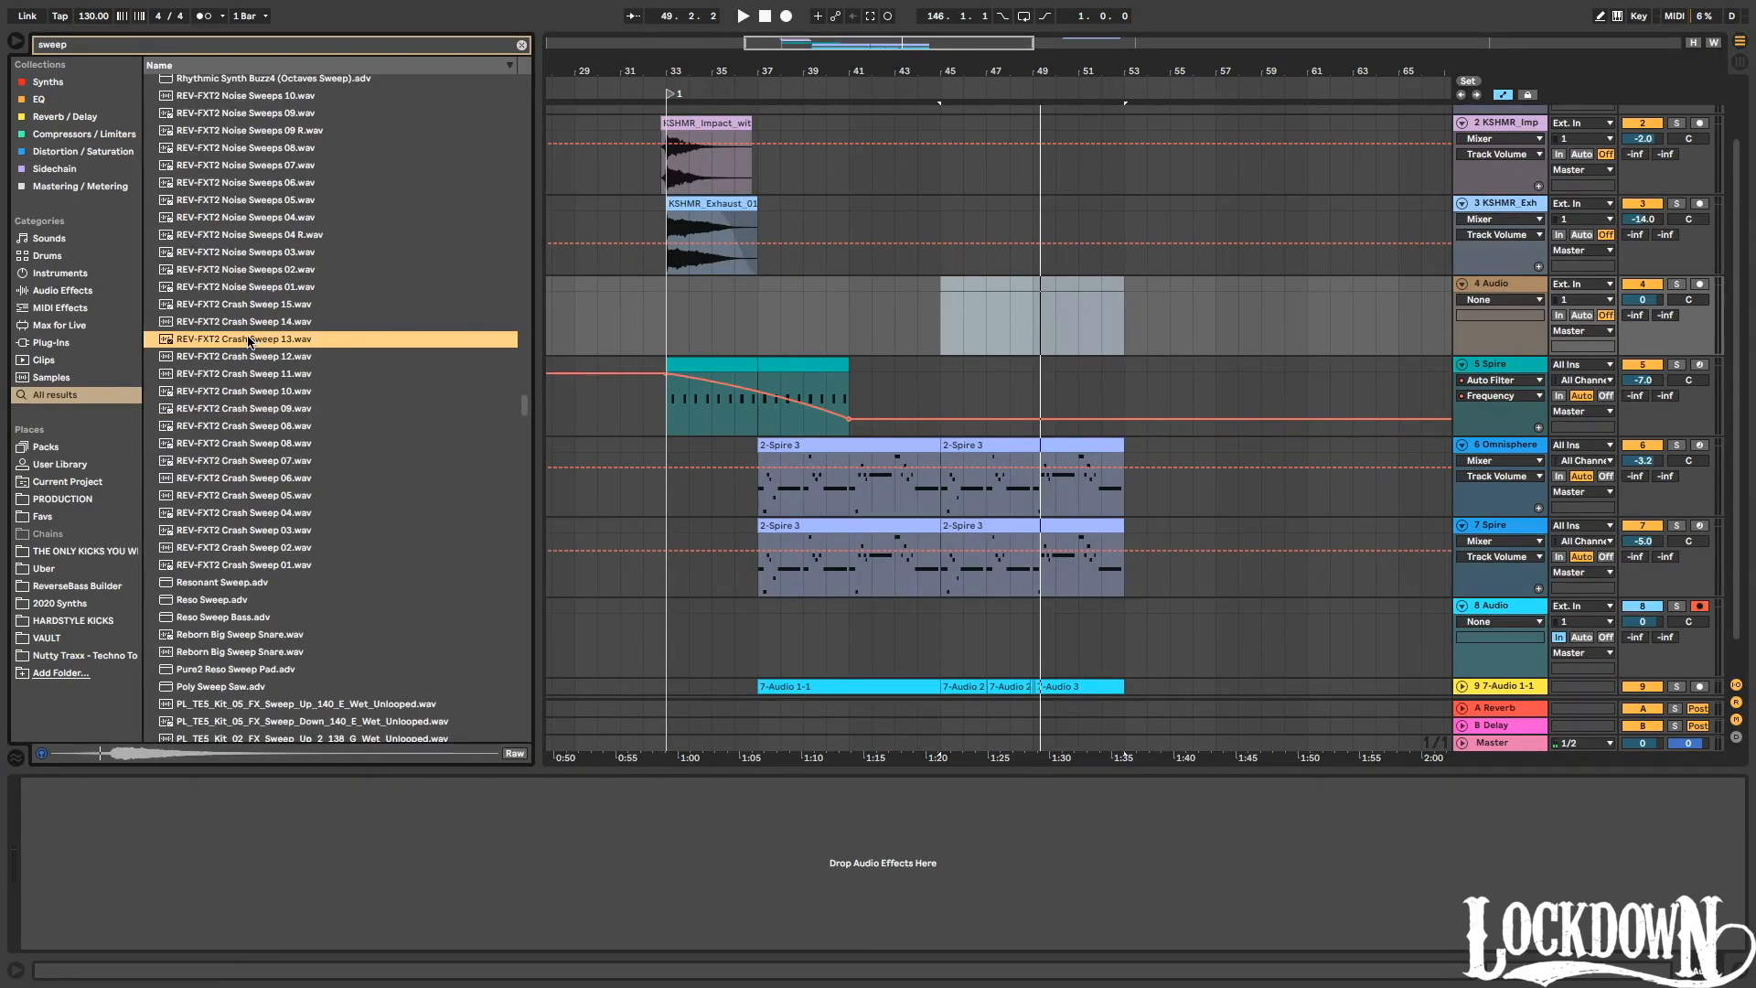
pyautogui.moveTo(257, 353); pyautogui.dragTo(745, 316)
# Align the crash sweep's hit with bar 37 and set its track volume to -31.7 dB while playing it back.
pyautogui.moveTo(748, 70); pyautogui.dragTo(748, 183)
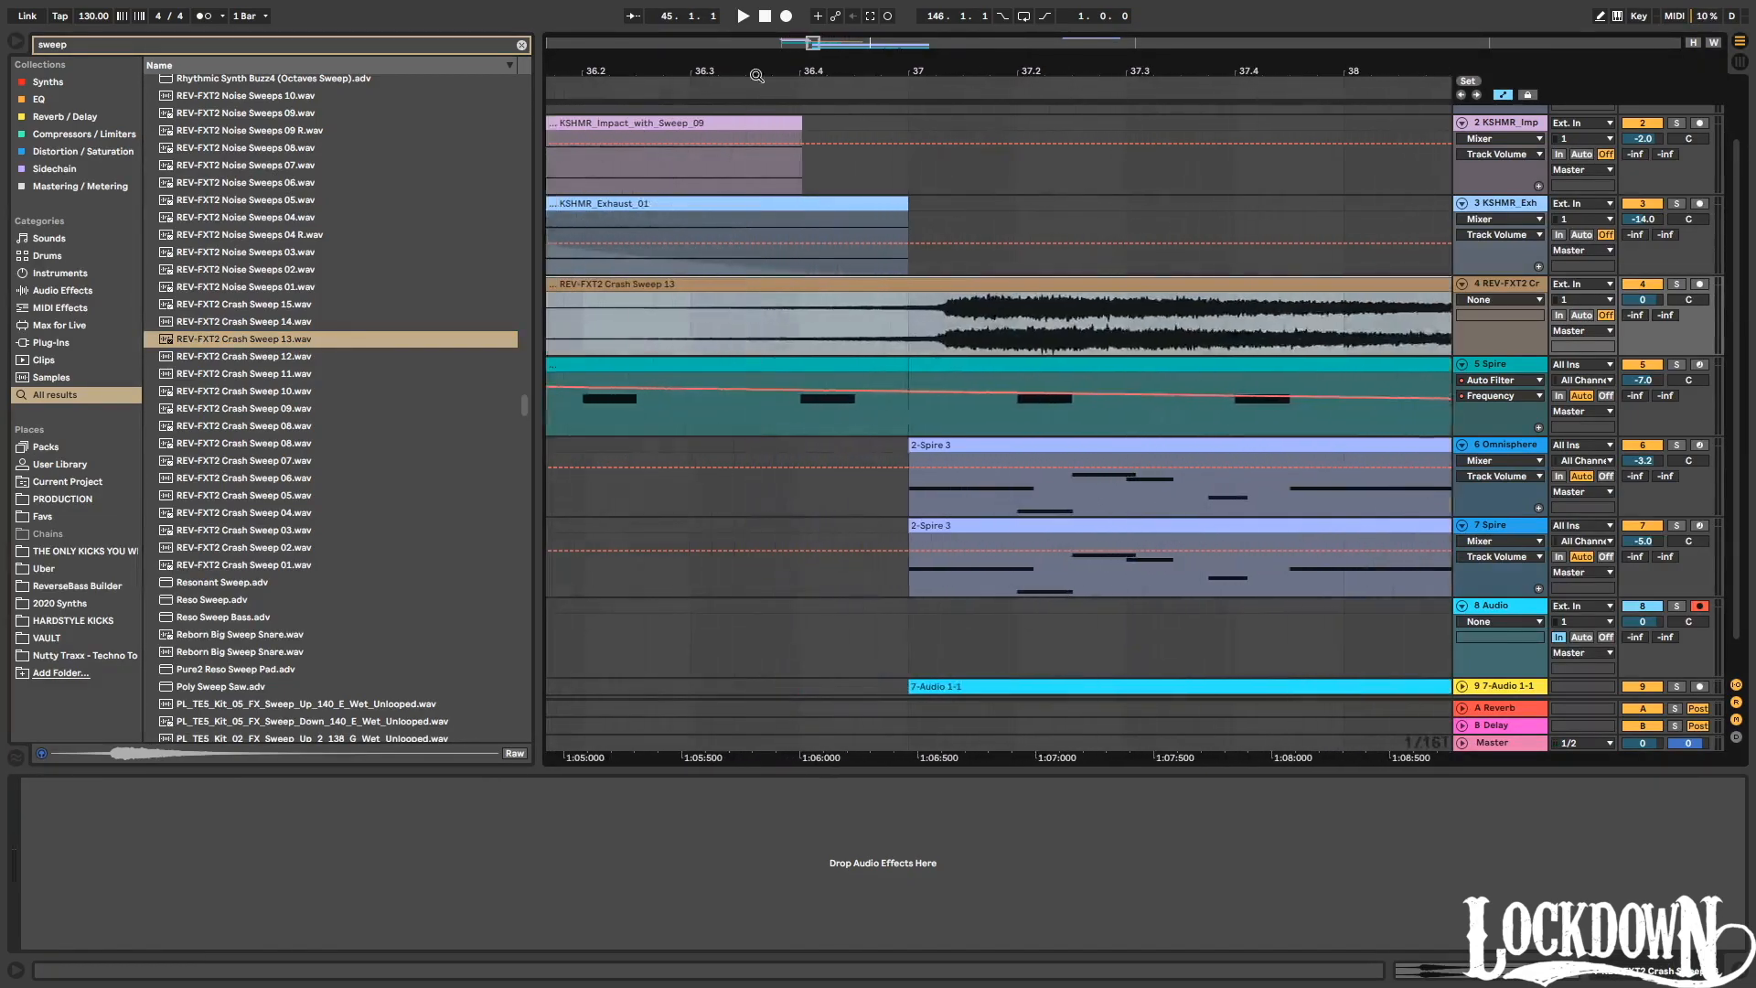
pyautogui.moveTo(1643, 300); pyautogui.dragTo(1643, 366)
pyautogui.press('space')
pyautogui.press('space')
pyautogui.press('space')
pyautogui.scroll(-1, 1646, 302)
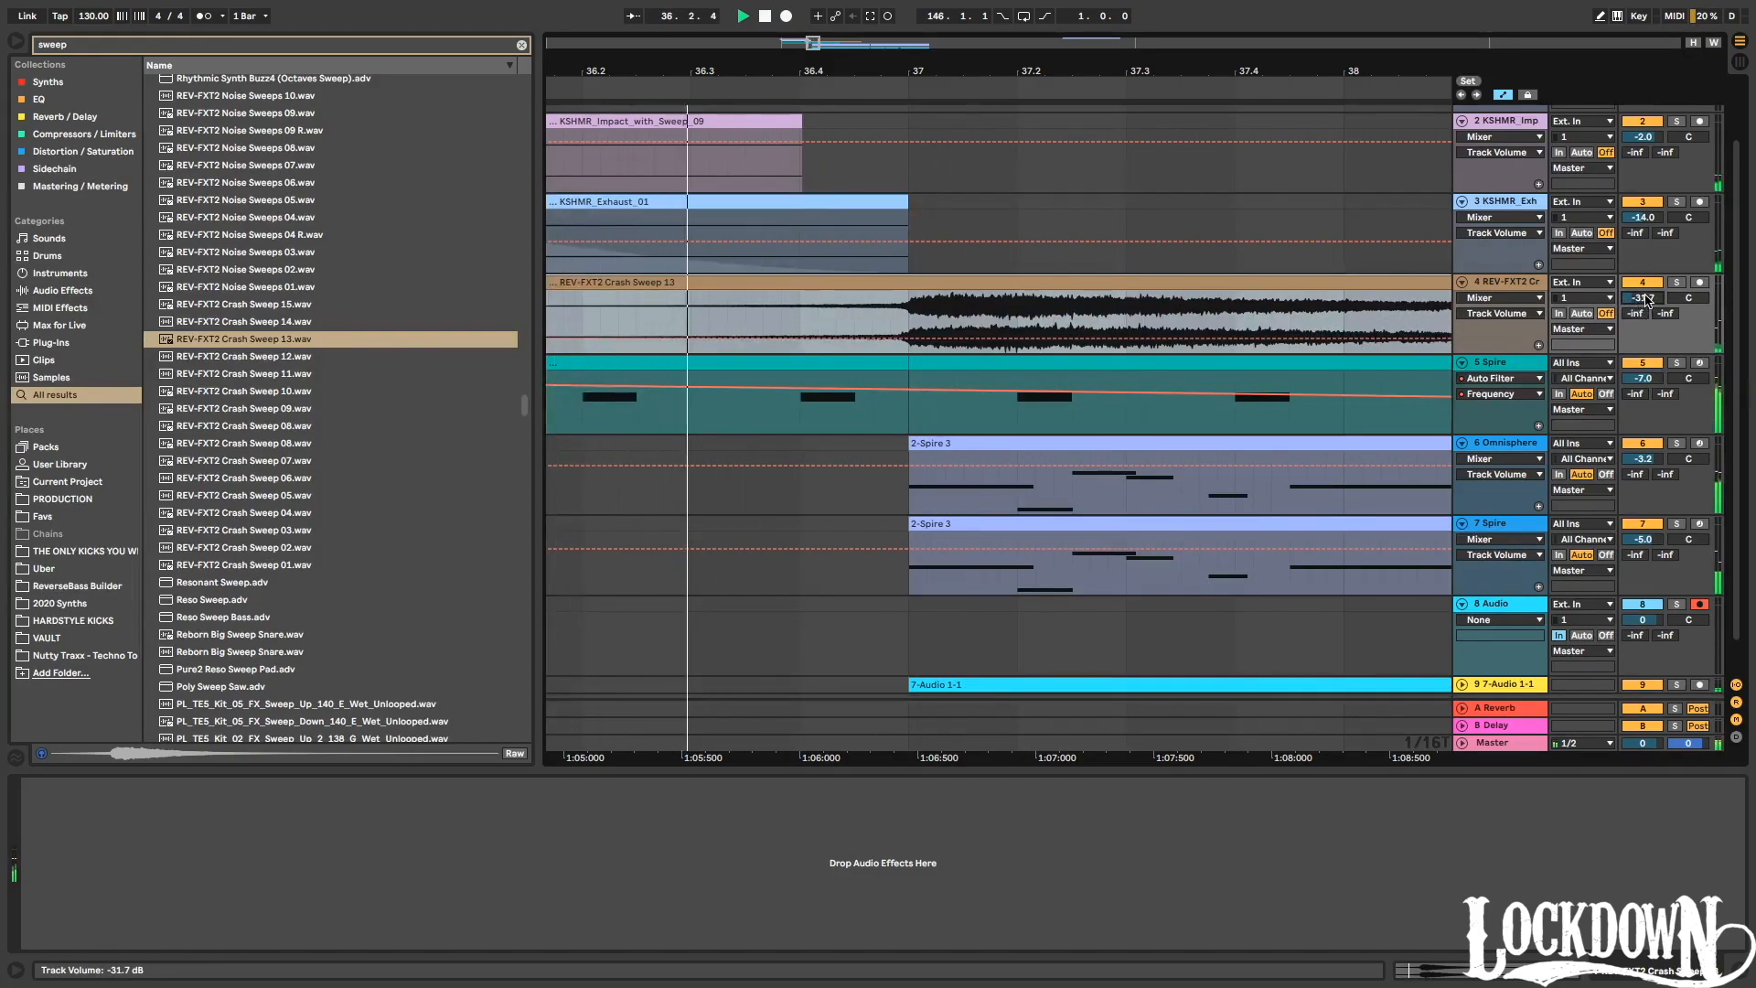
pyautogui.moveTo(1646, 300); pyautogui.dragTo(1645, 285)
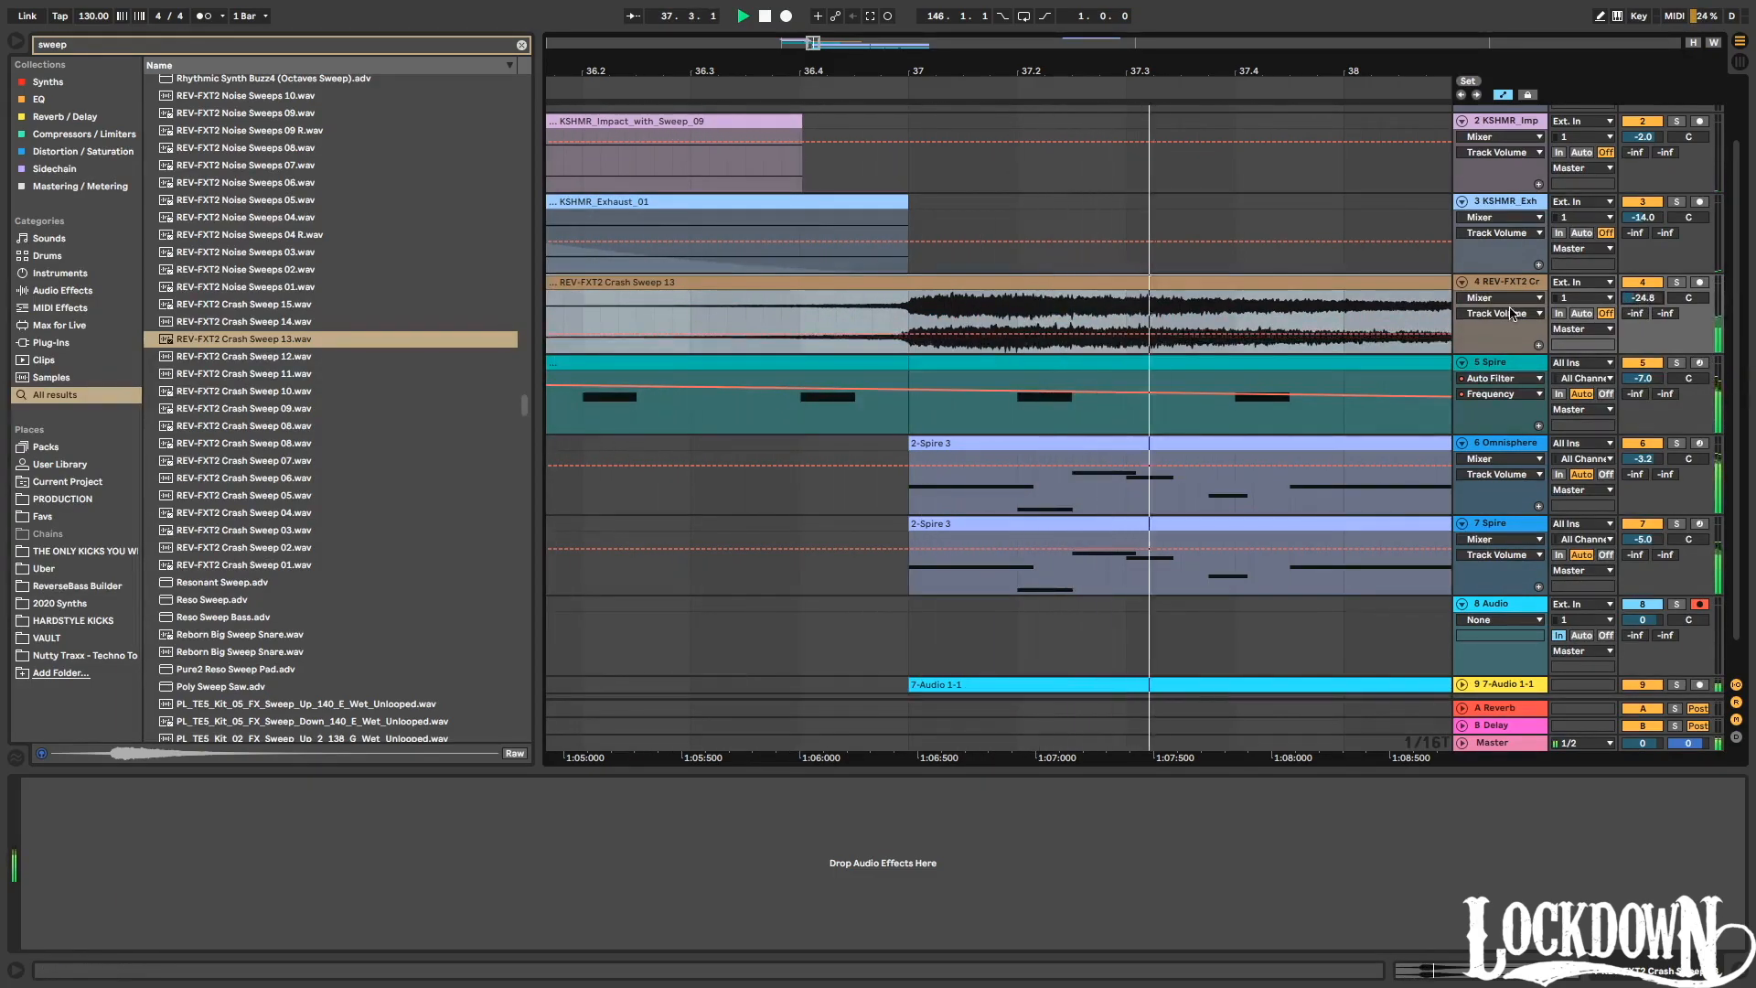
pyautogui.moveTo(1644, 354); pyautogui.dragTo(1644, 369)
pyautogui.moveTo(1644, 299); pyautogui.dragTo(1646, 293)
pyautogui.press('space')
pyautogui.press('space')
pyautogui.click(850, 91)
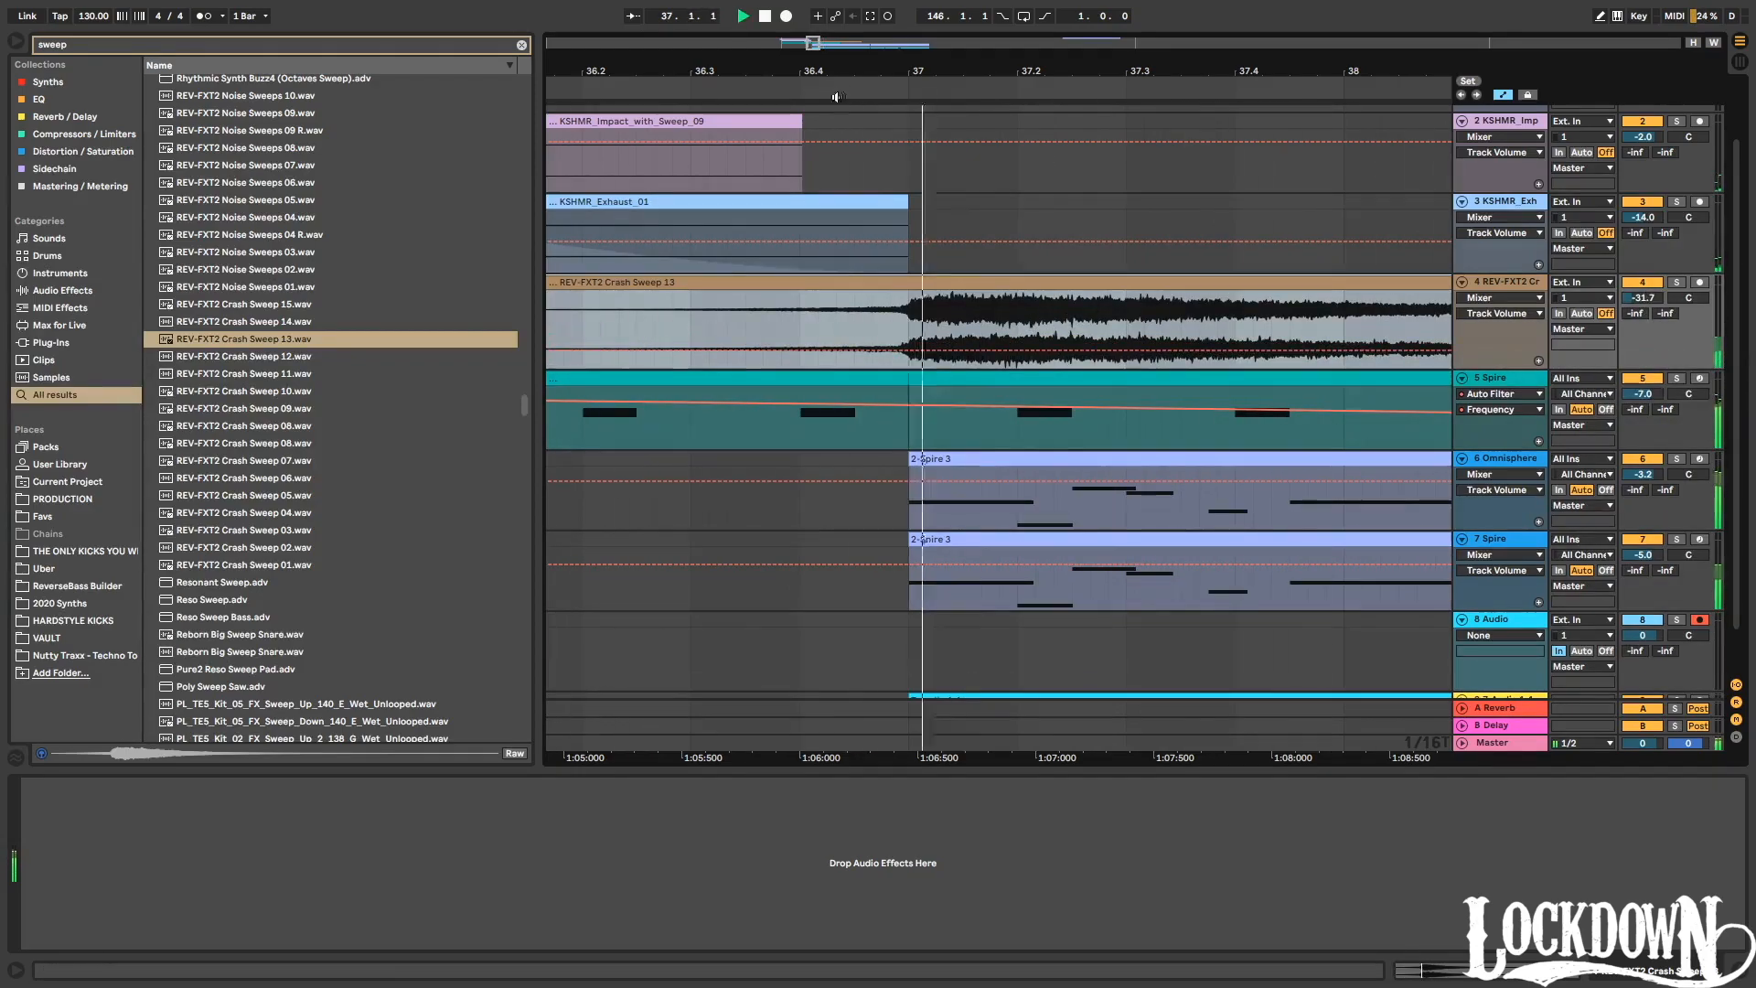
# Split the crash sweep clip at bar 37, raise the first part's gain to 13.2 dB, and play it back.
pyautogui.click(907, 307)
pyautogui.press('super+e')
pyautogui.click(870, 283)
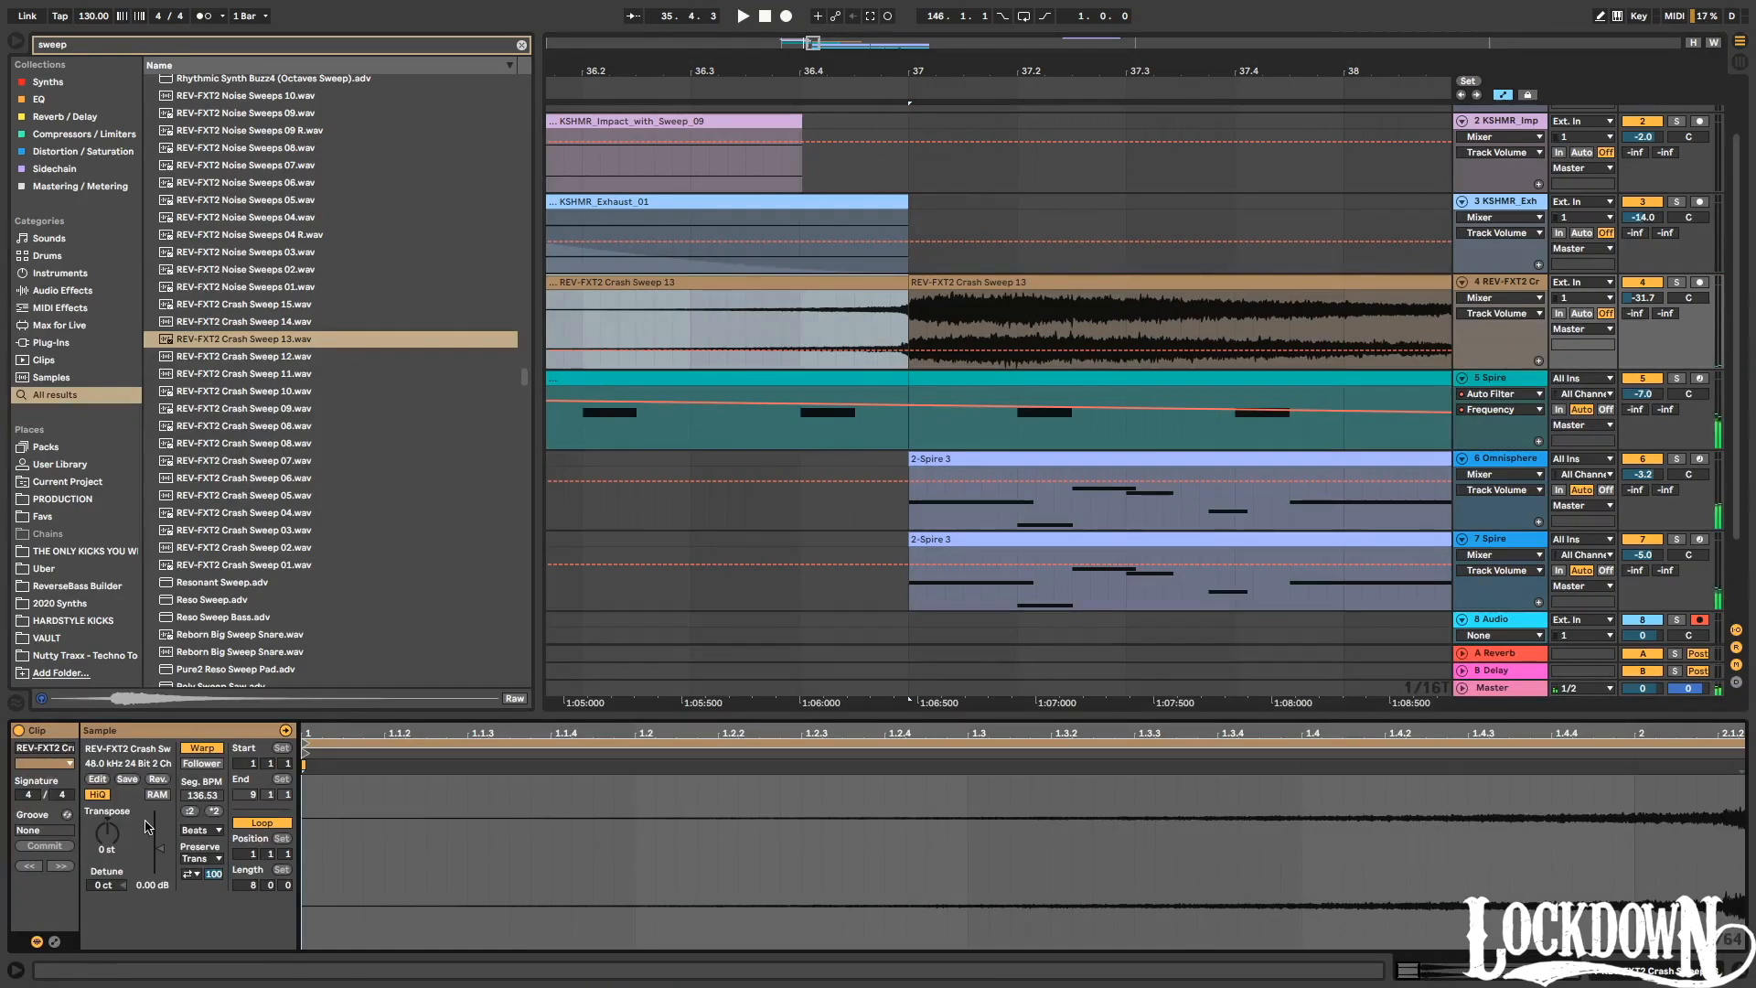
pyautogui.moveTo(158, 856); pyautogui.dragTo(157, 828)
pyautogui.press('space')
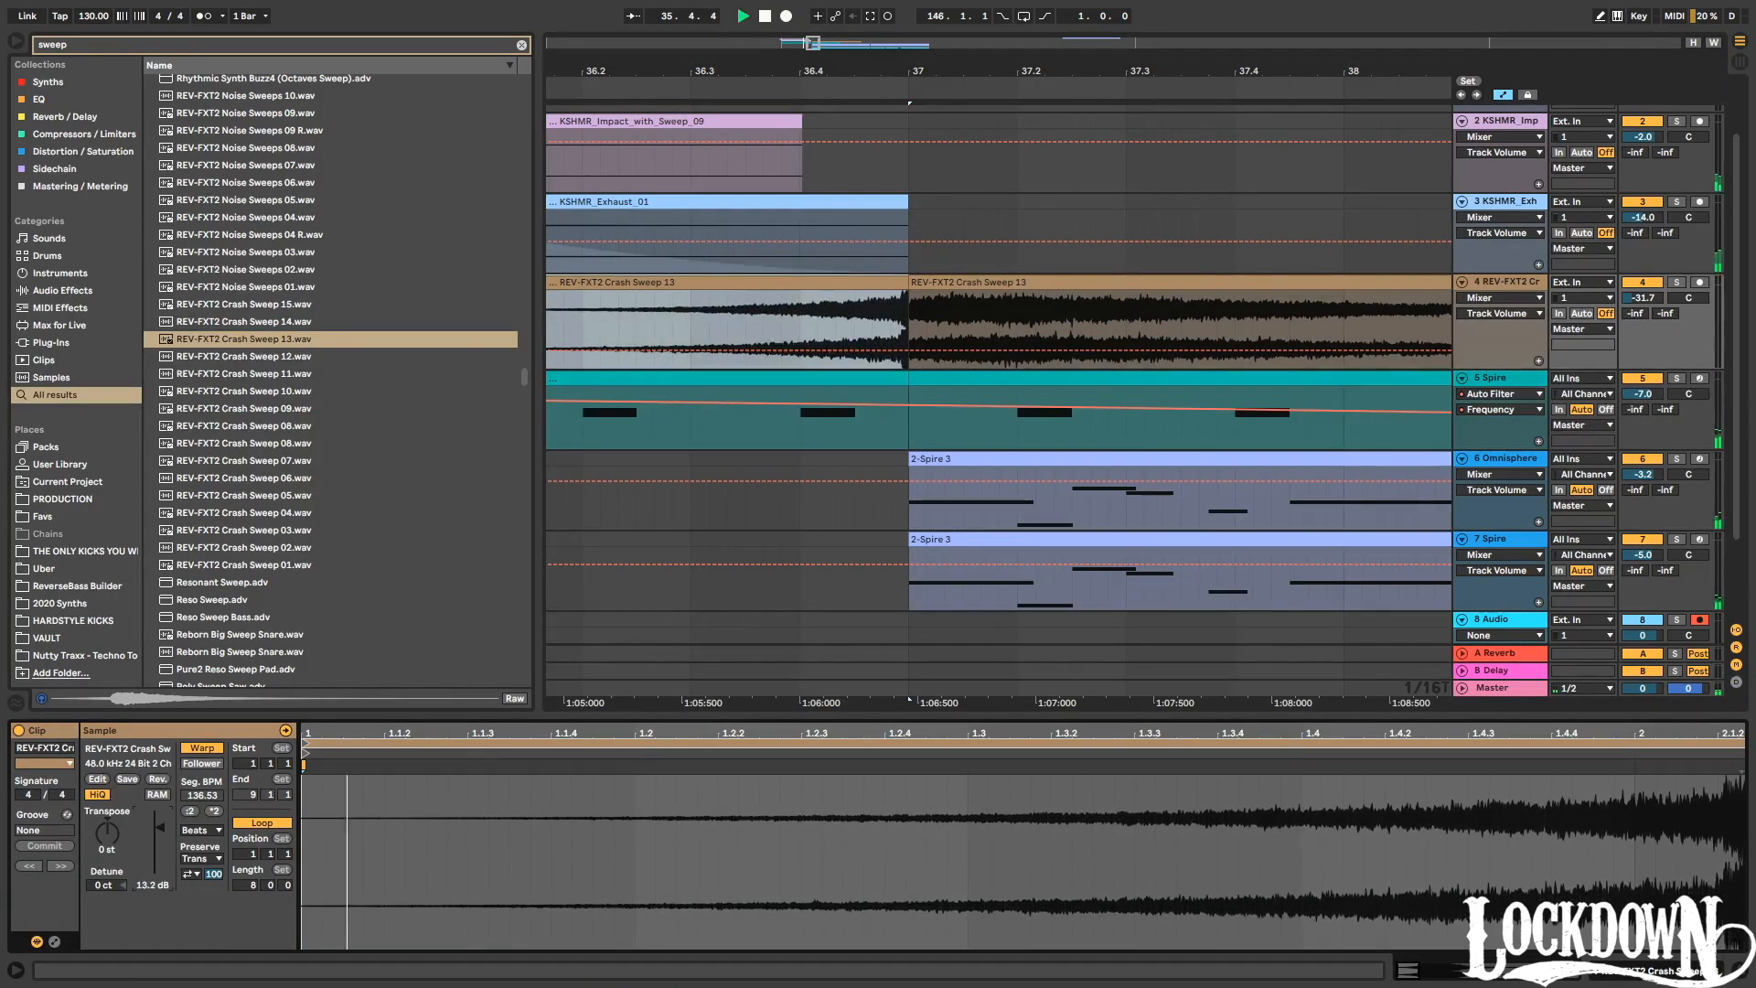
pyautogui.press('space')
# Crossfade the two crash sweep parts at bar 37 and set the first part's gain to 8.81 dB during playback.
pyautogui.press('a')
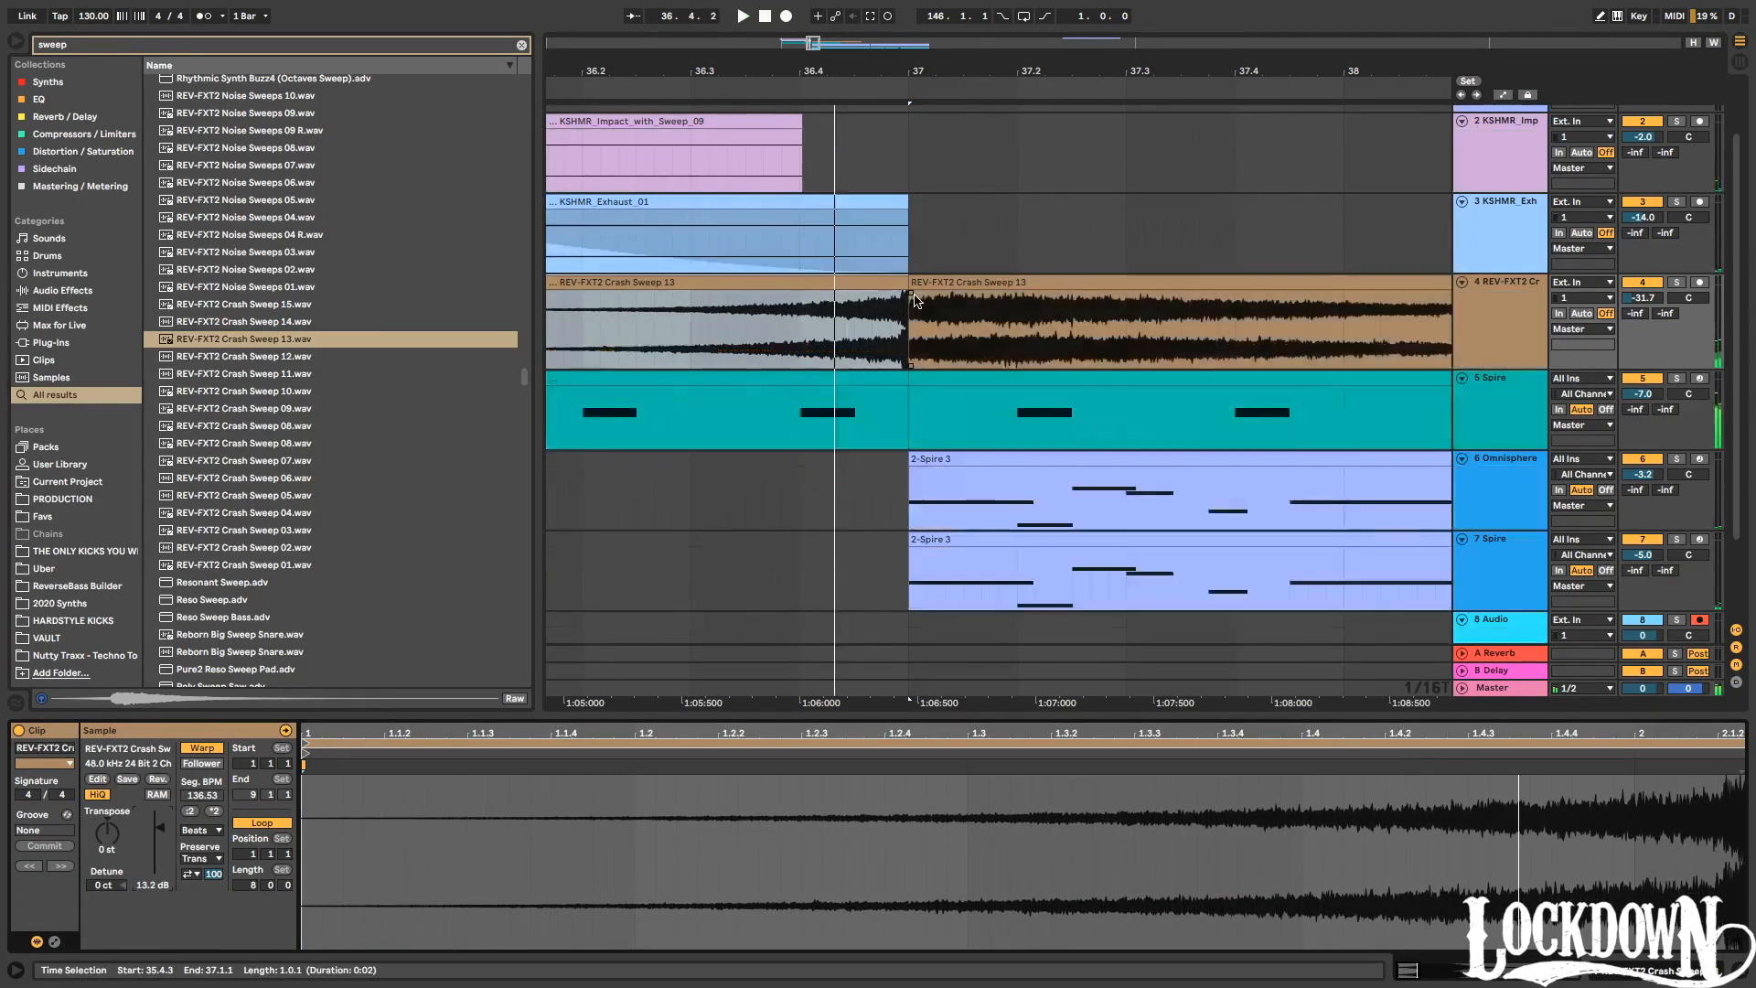
pyautogui.moveTo(911, 293); pyautogui.dragTo(892, 297)
pyautogui.click(681, 81)
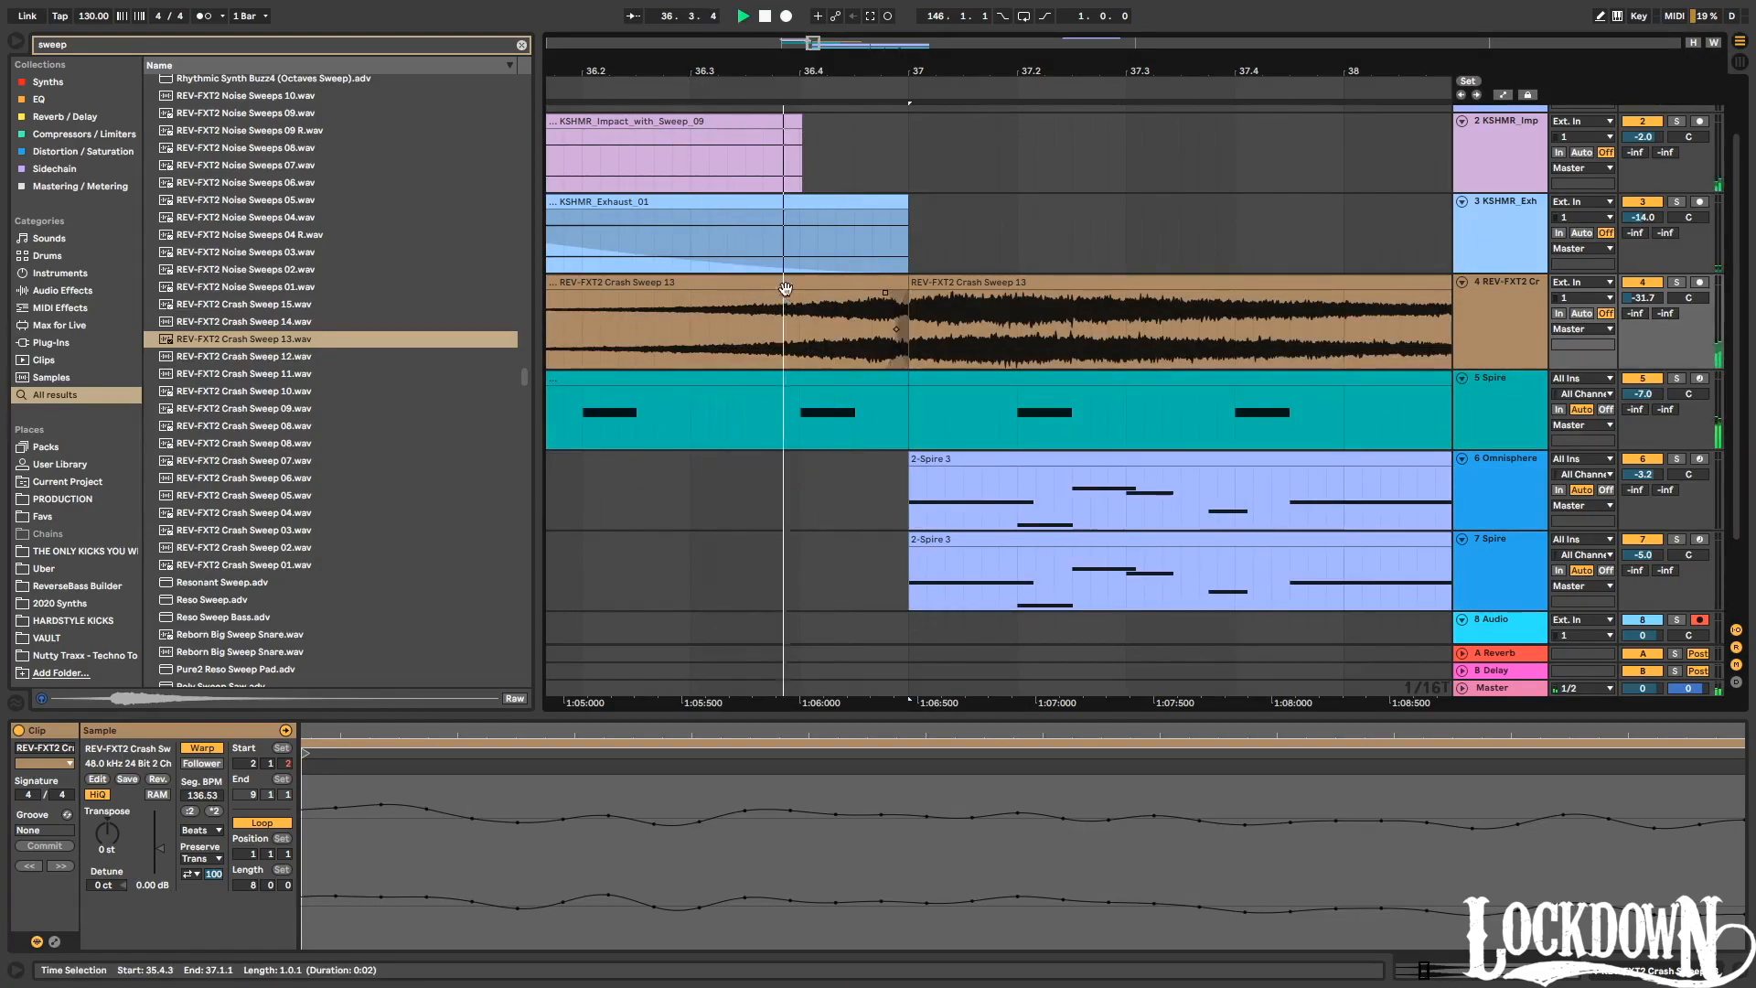
pyautogui.click(732, 283)
pyautogui.moveTo(157, 834); pyautogui.dragTo(158, 838)
pyautogui.click(770, 86)
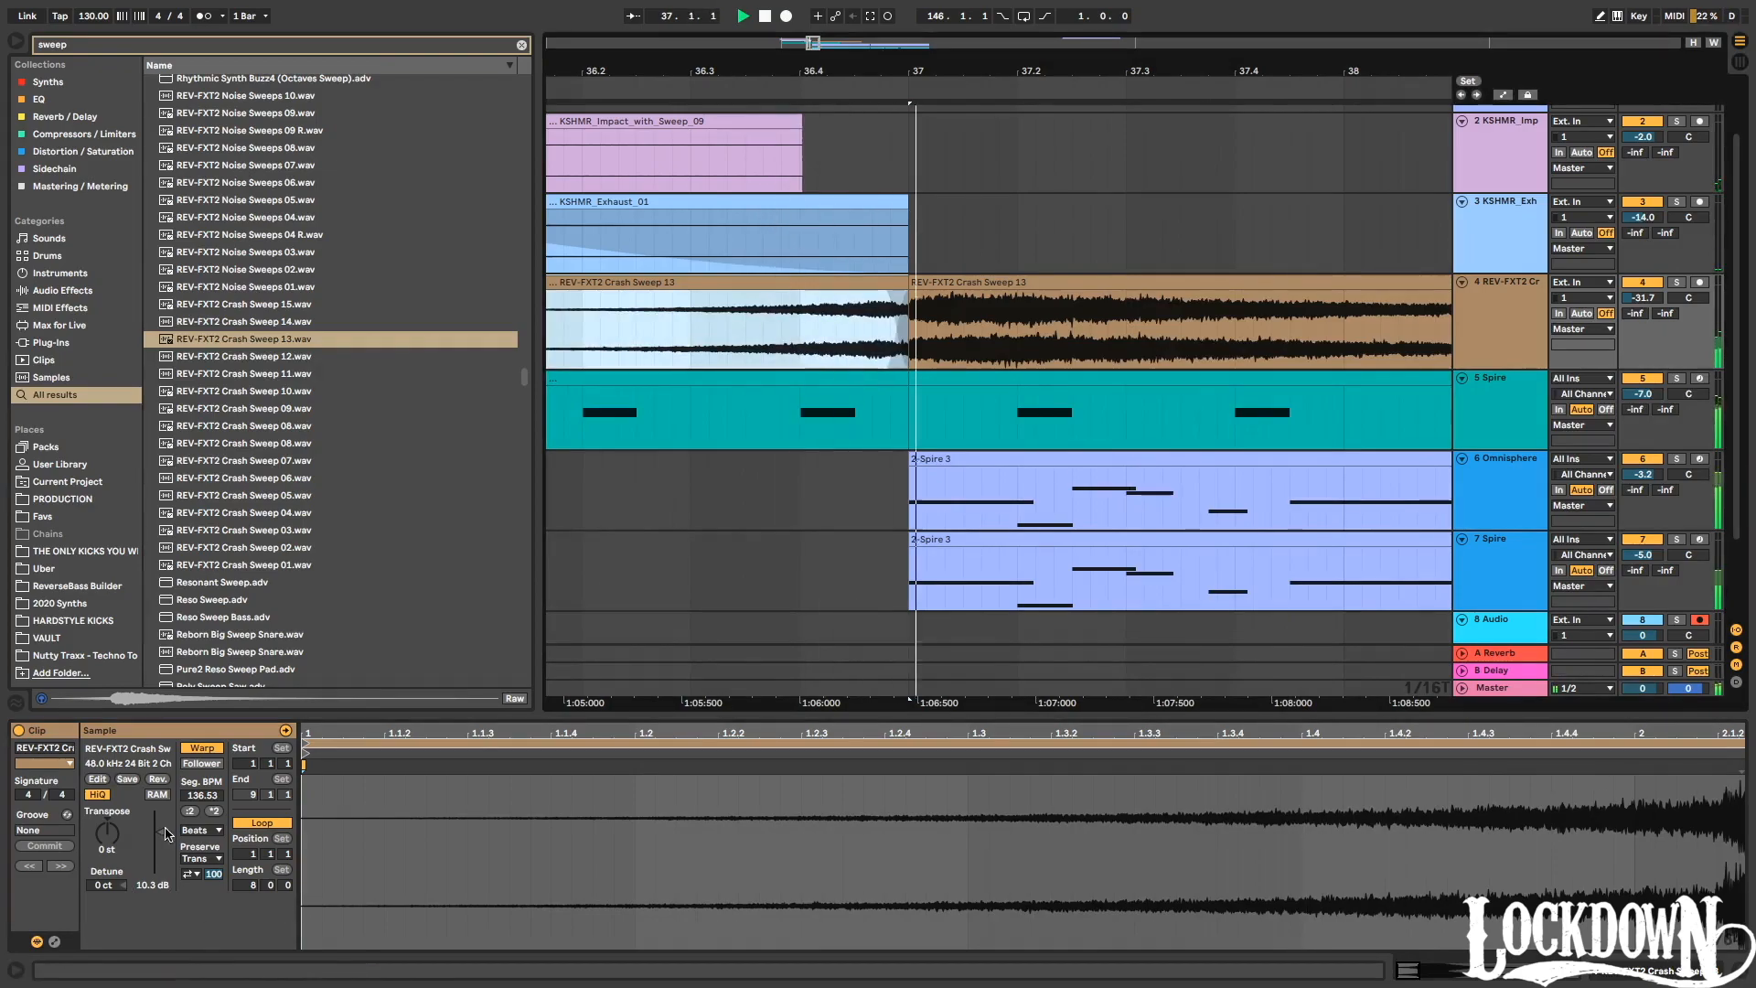
pyautogui.click(739, 81)
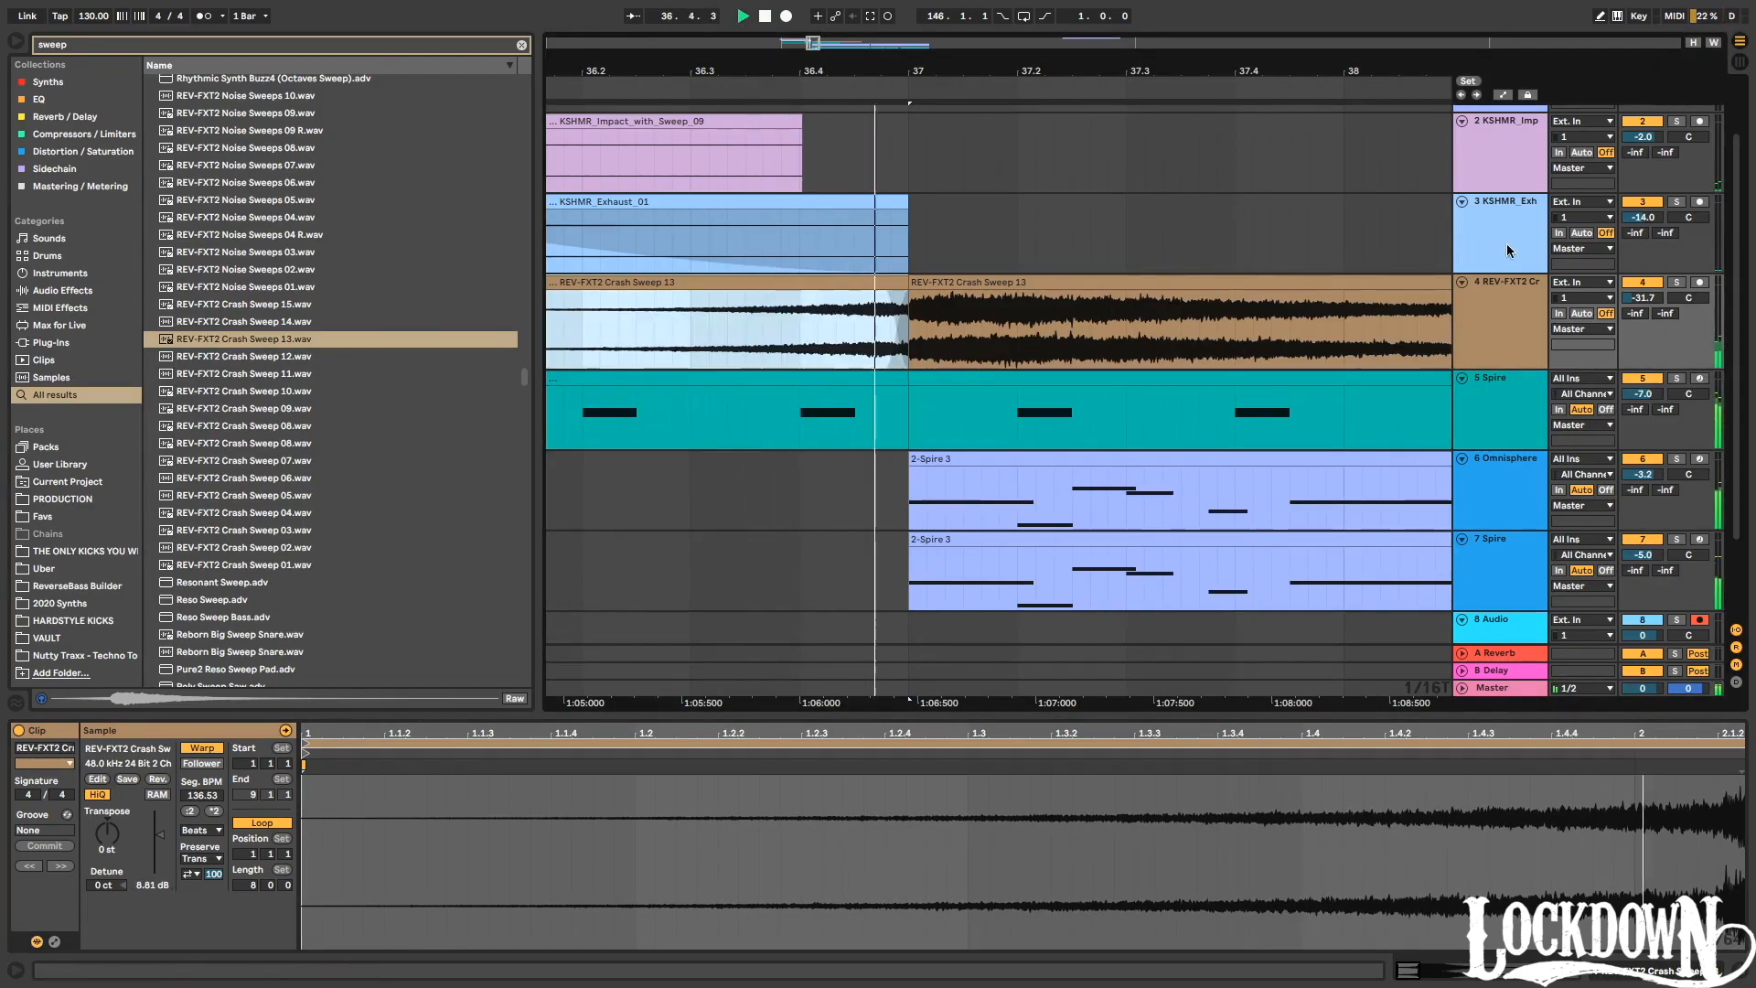
# Insert an audio track below the crash sweep, audition sweep samples, and place LLTXS_fuck_snare_one_shot_sweepverb.wav on it near bar 37.
pyautogui.click(1501, 287)
pyautogui.hotkey('ctrl', 't')
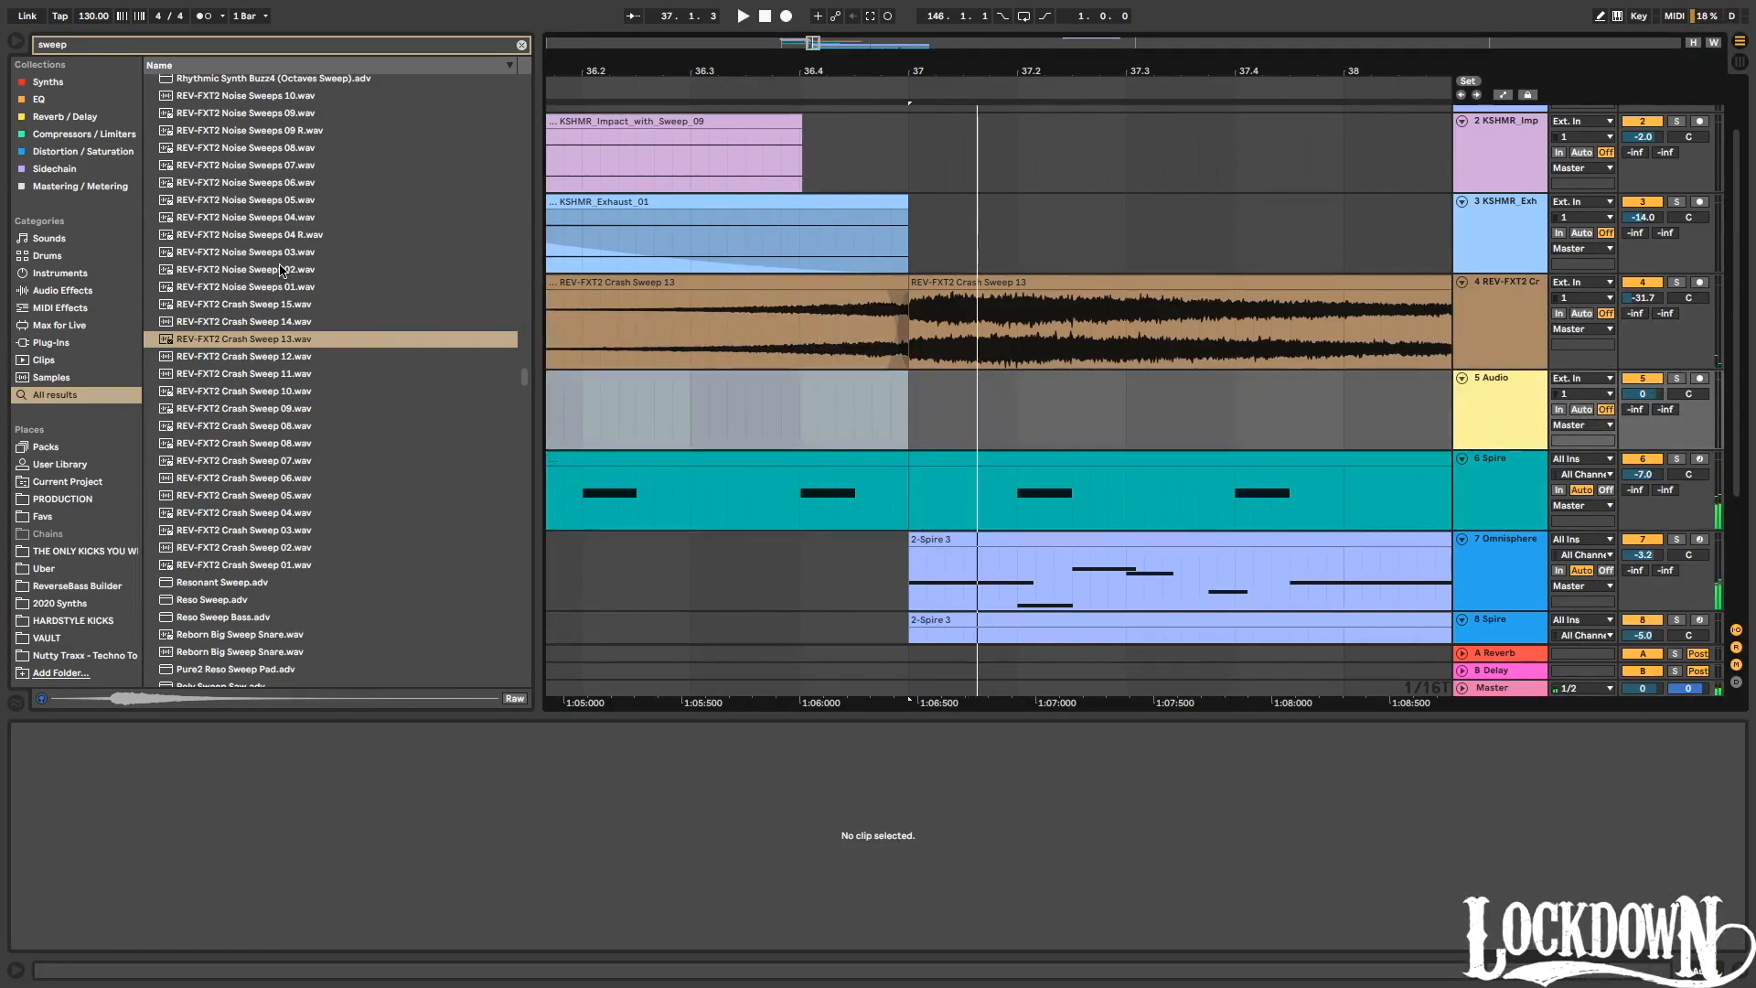
pyautogui.scroll(-5, 253, 192)
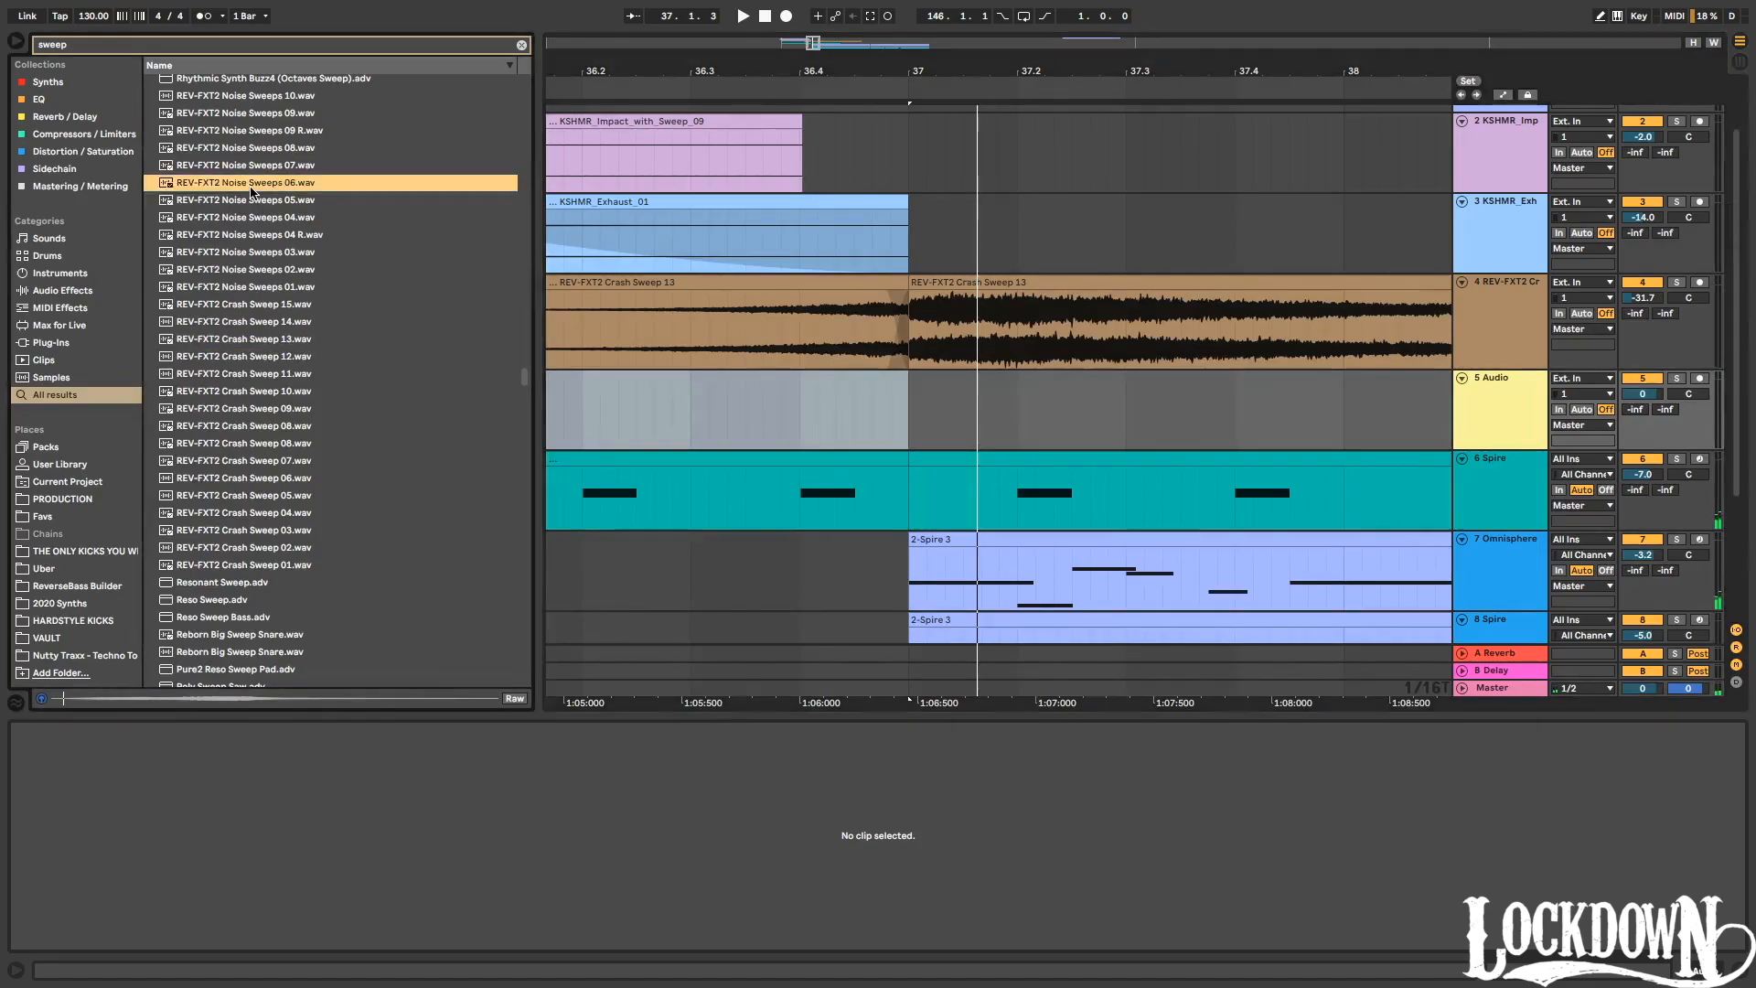
pyautogui.click(269, 240)
pyautogui.click(263, 379)
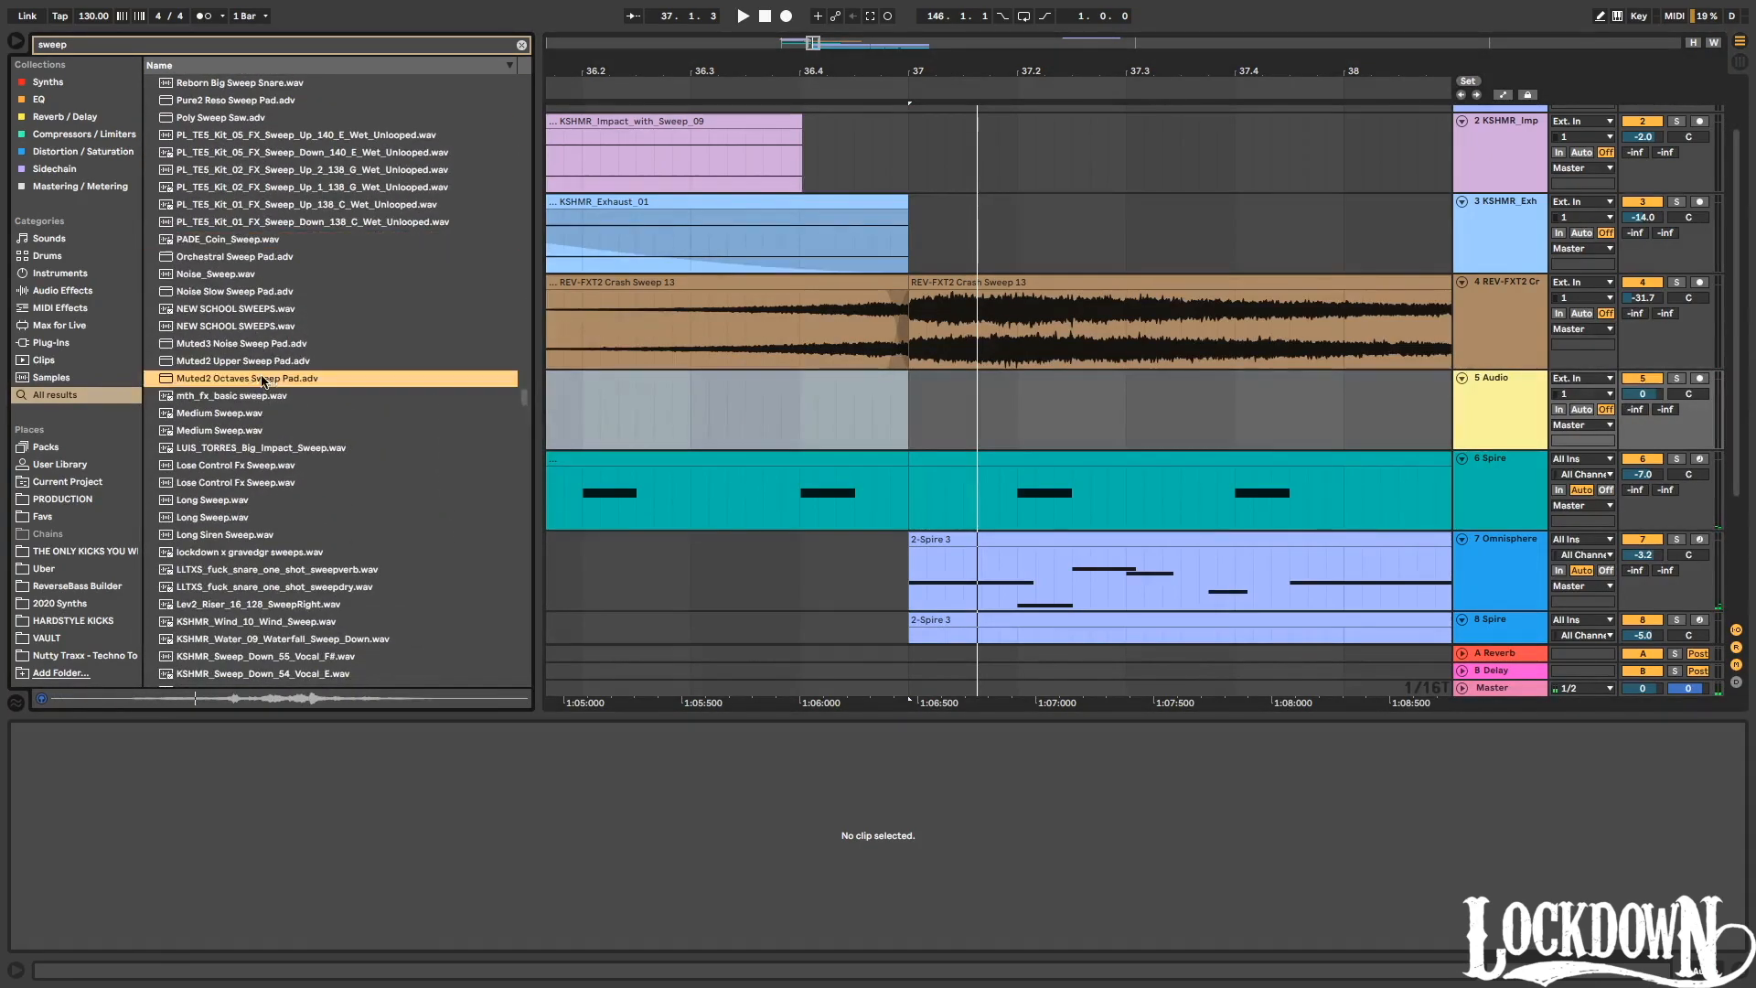
pyautogui.scroll(-4, 272, 384)
pyautogui.click(284, 385)
pyautogui.click(290, 506)
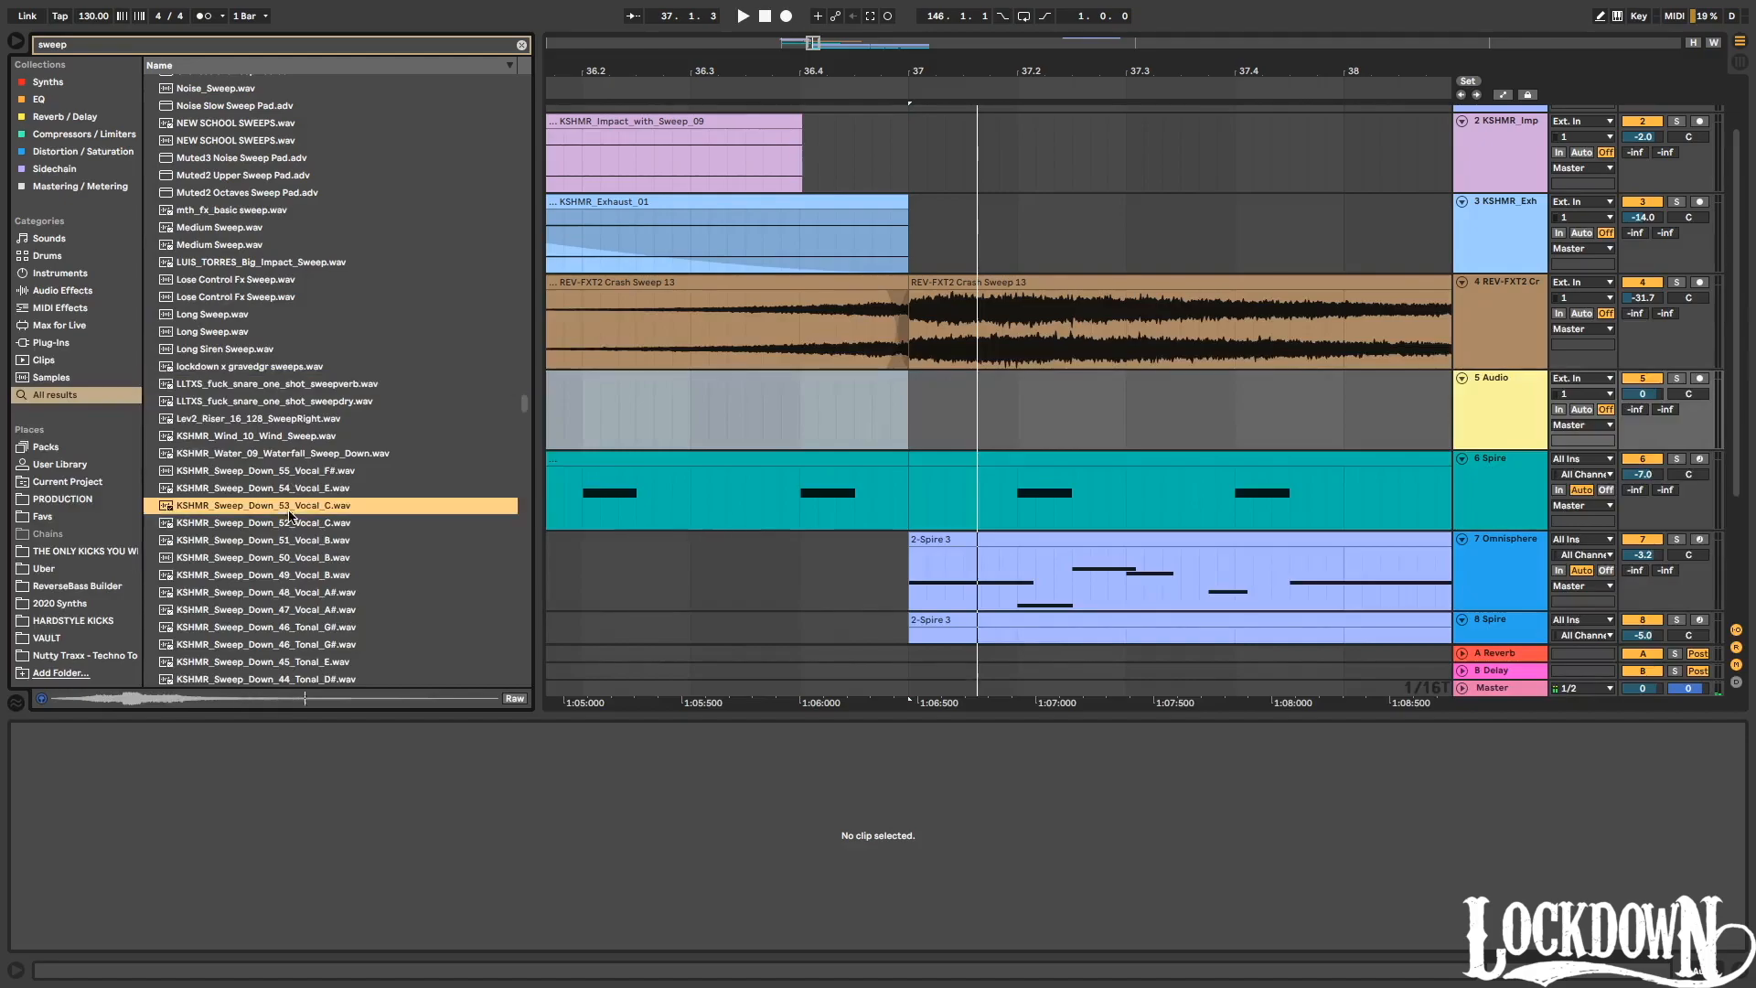
pyautogui.click(253, 385)
pyautogui.moveTo(249, 387); pyautogui.dragTo(836, 412)
# Cut the snare sweep clip at its hit, remove the remainder, and align the build-up's end with bar 37.
pyautogui.moveTo(898, 69); pyautogui.dragTo(979, 399)
pyautogui.click(973, 402)
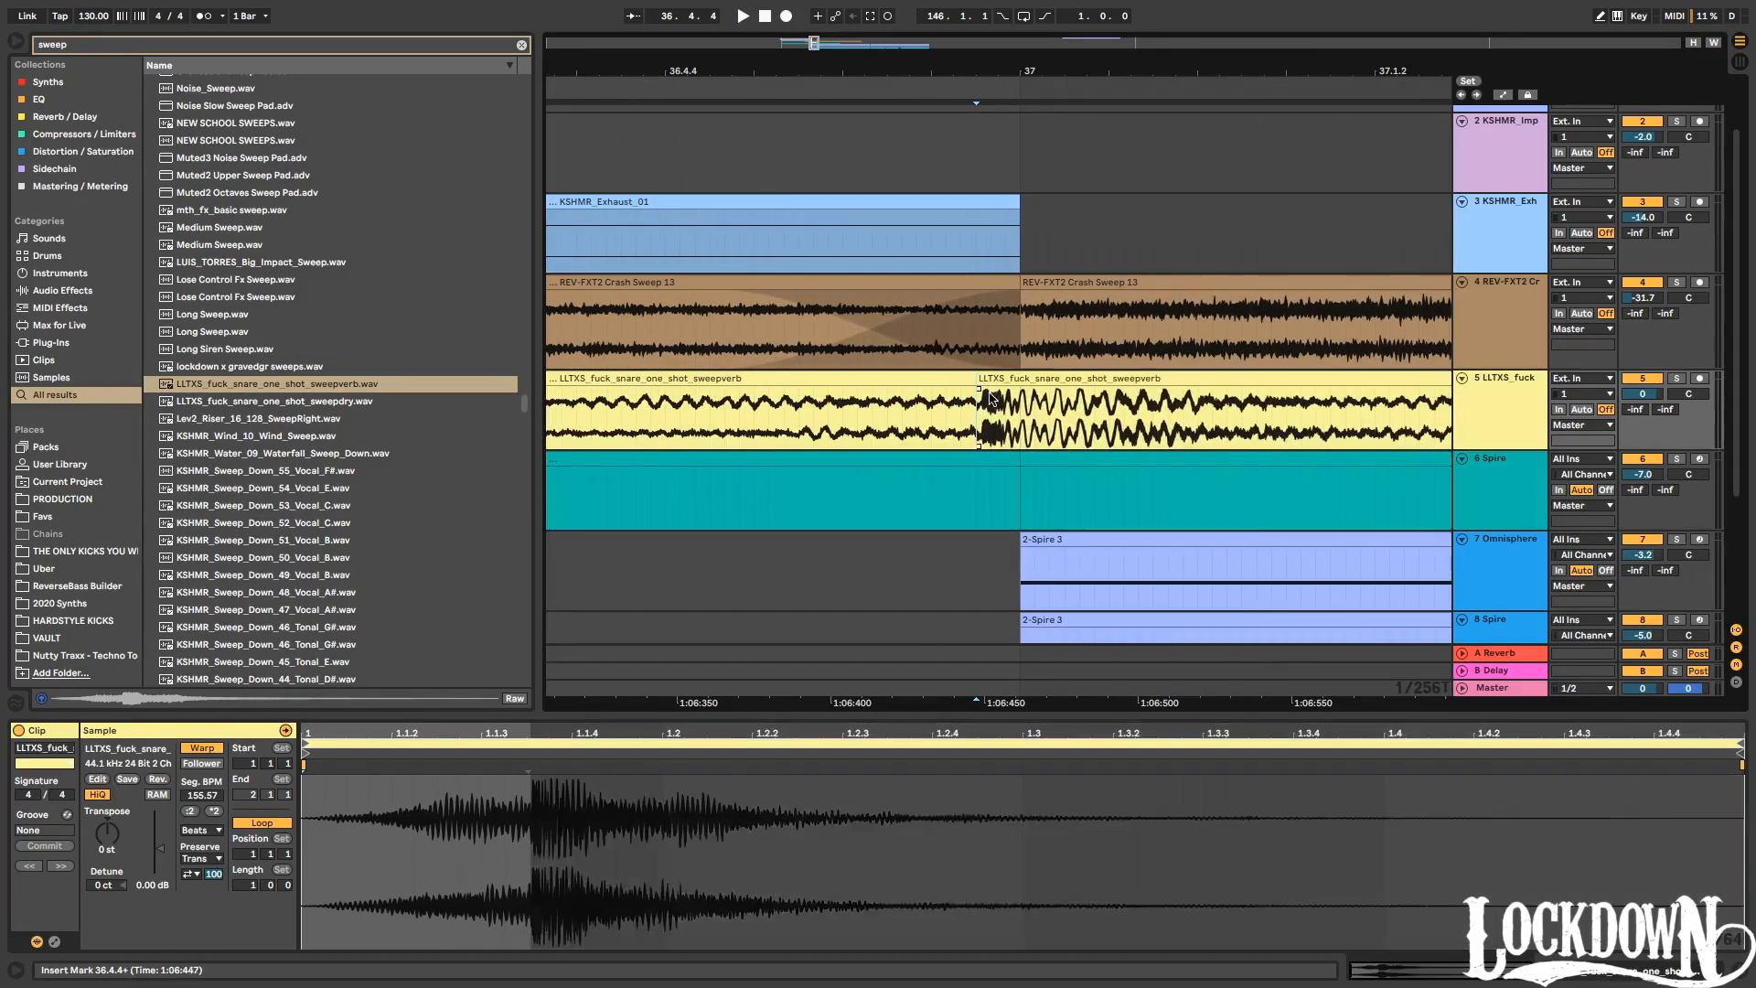
pyautogui.hotkey('ctrl', 'z')
pyautogui.hotkey('ctrl', 'z')
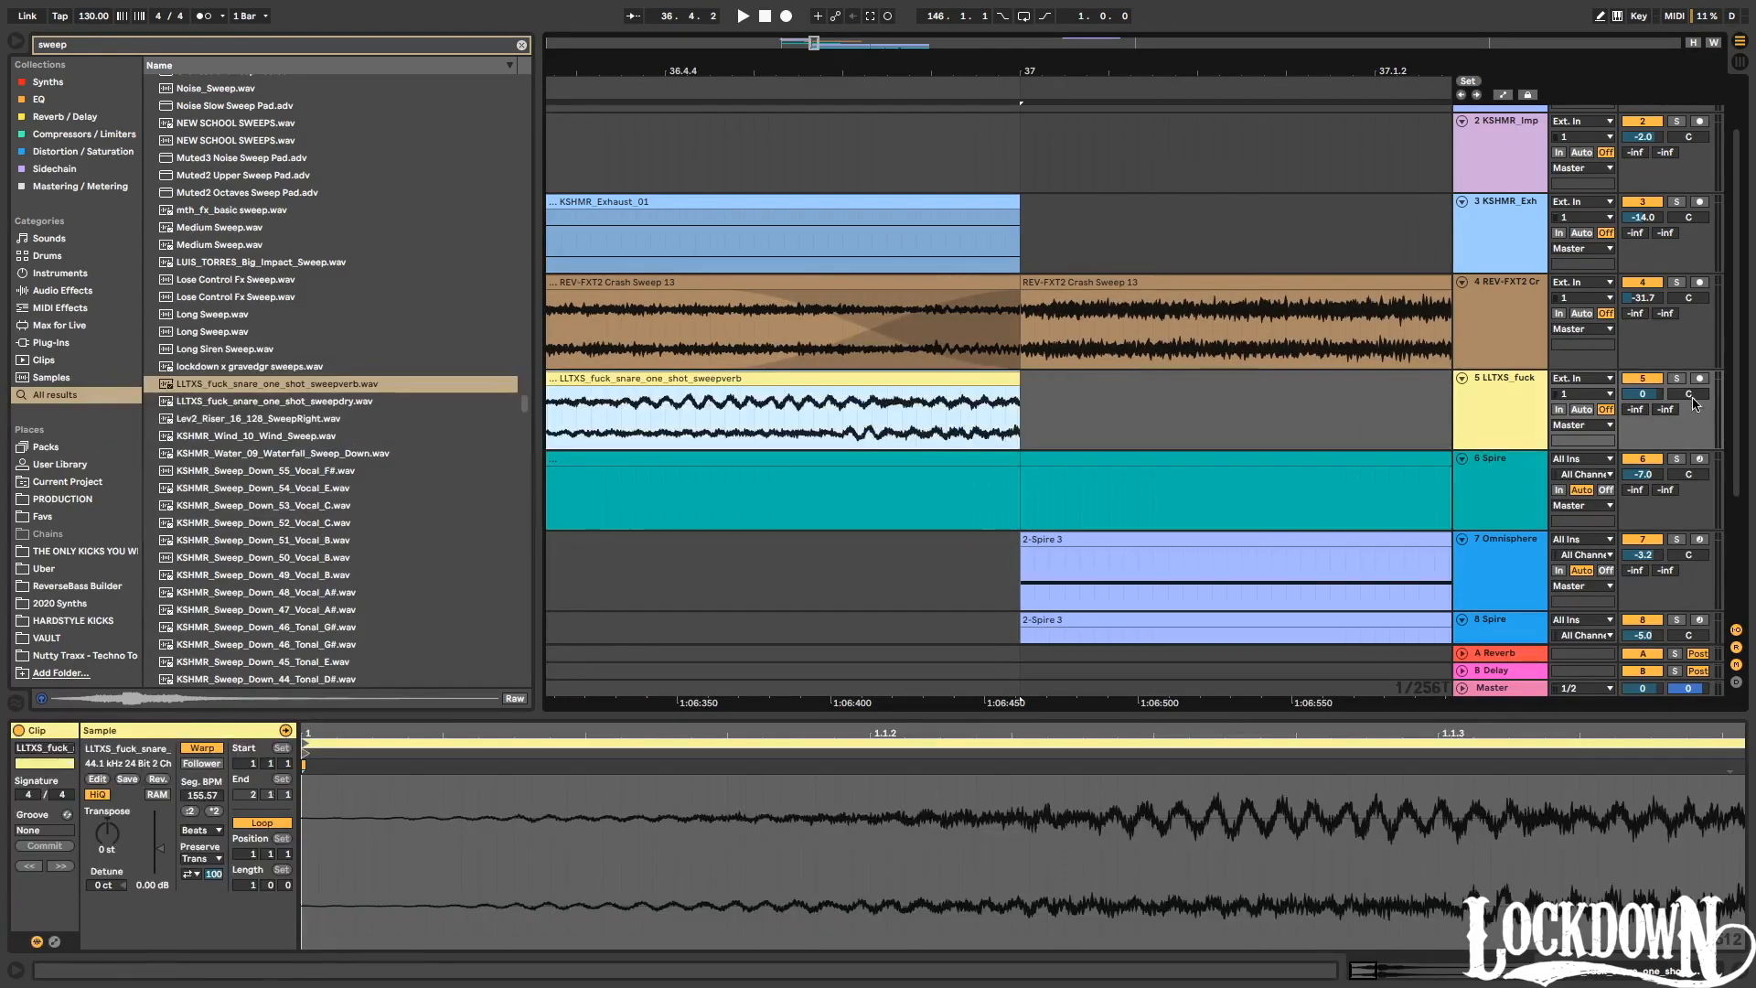
# Set the snare sweep track's volume to -15.2 dB and add a fade-in across its clip.
pyautogui.moveTo(1643, 393); pyautogui.dragTo(1643, 408)
pyautogui.moveTo(779, 73); pyautogui.dragTo(679, 105)
pyautogui.click(782, 82)
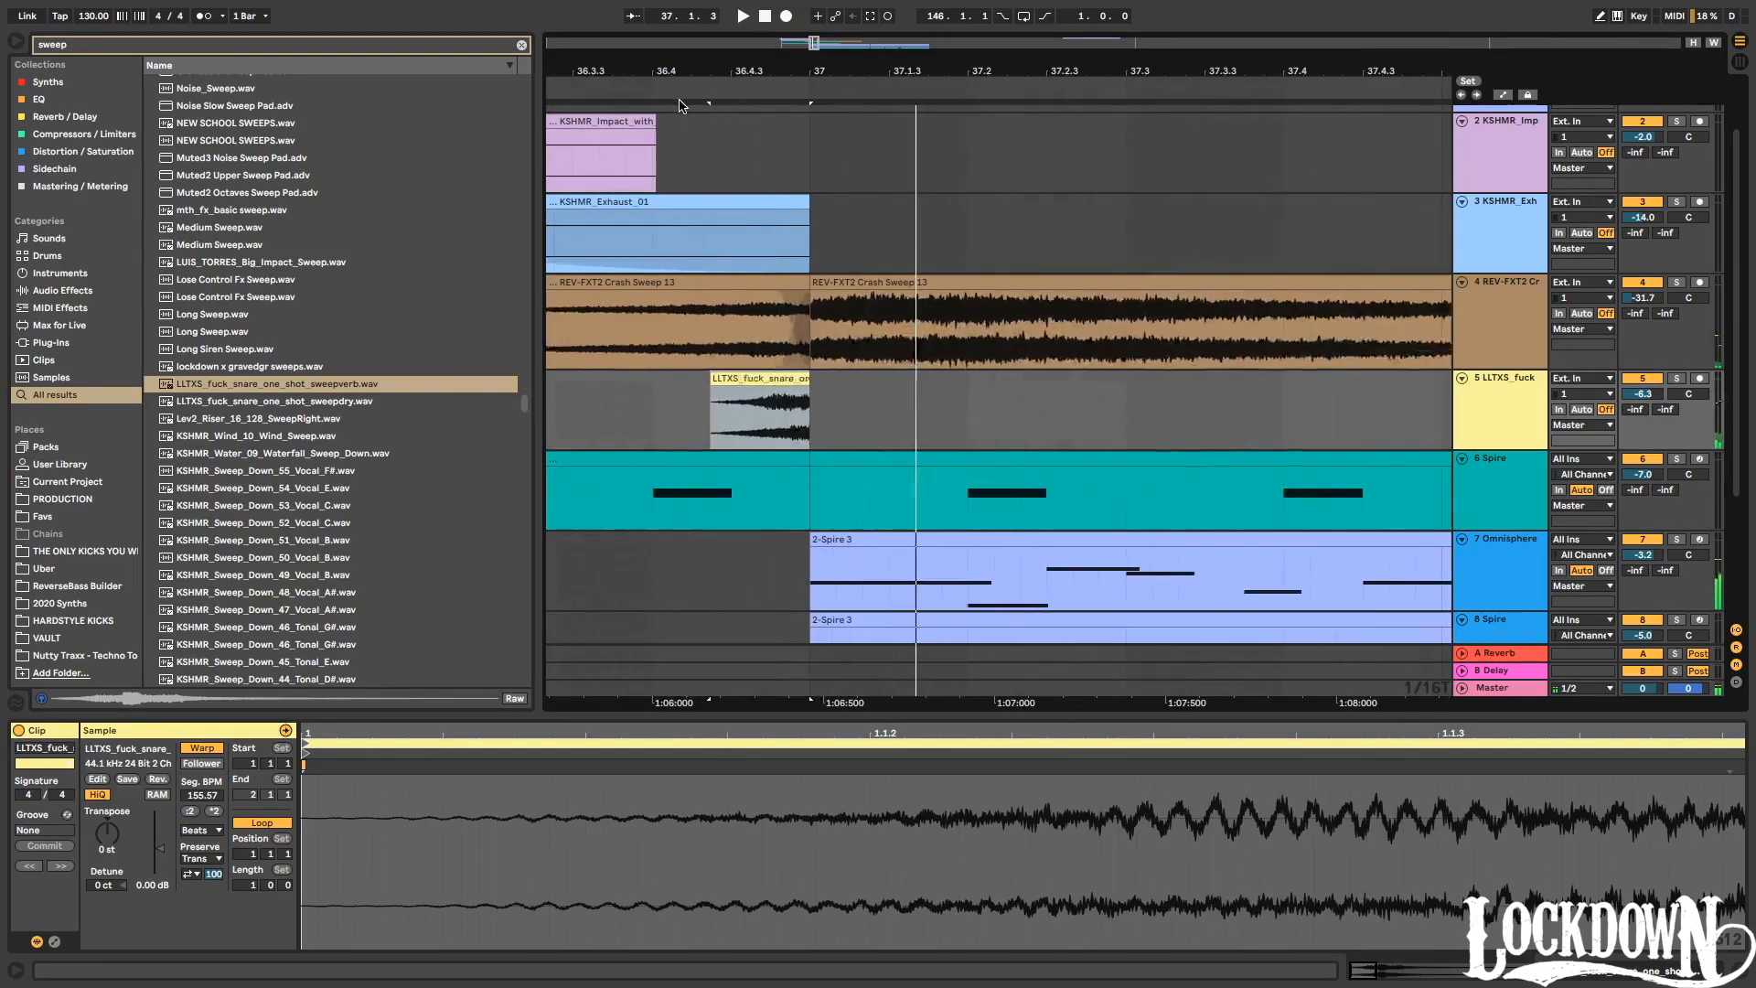
pyautogui.click(710, 85)
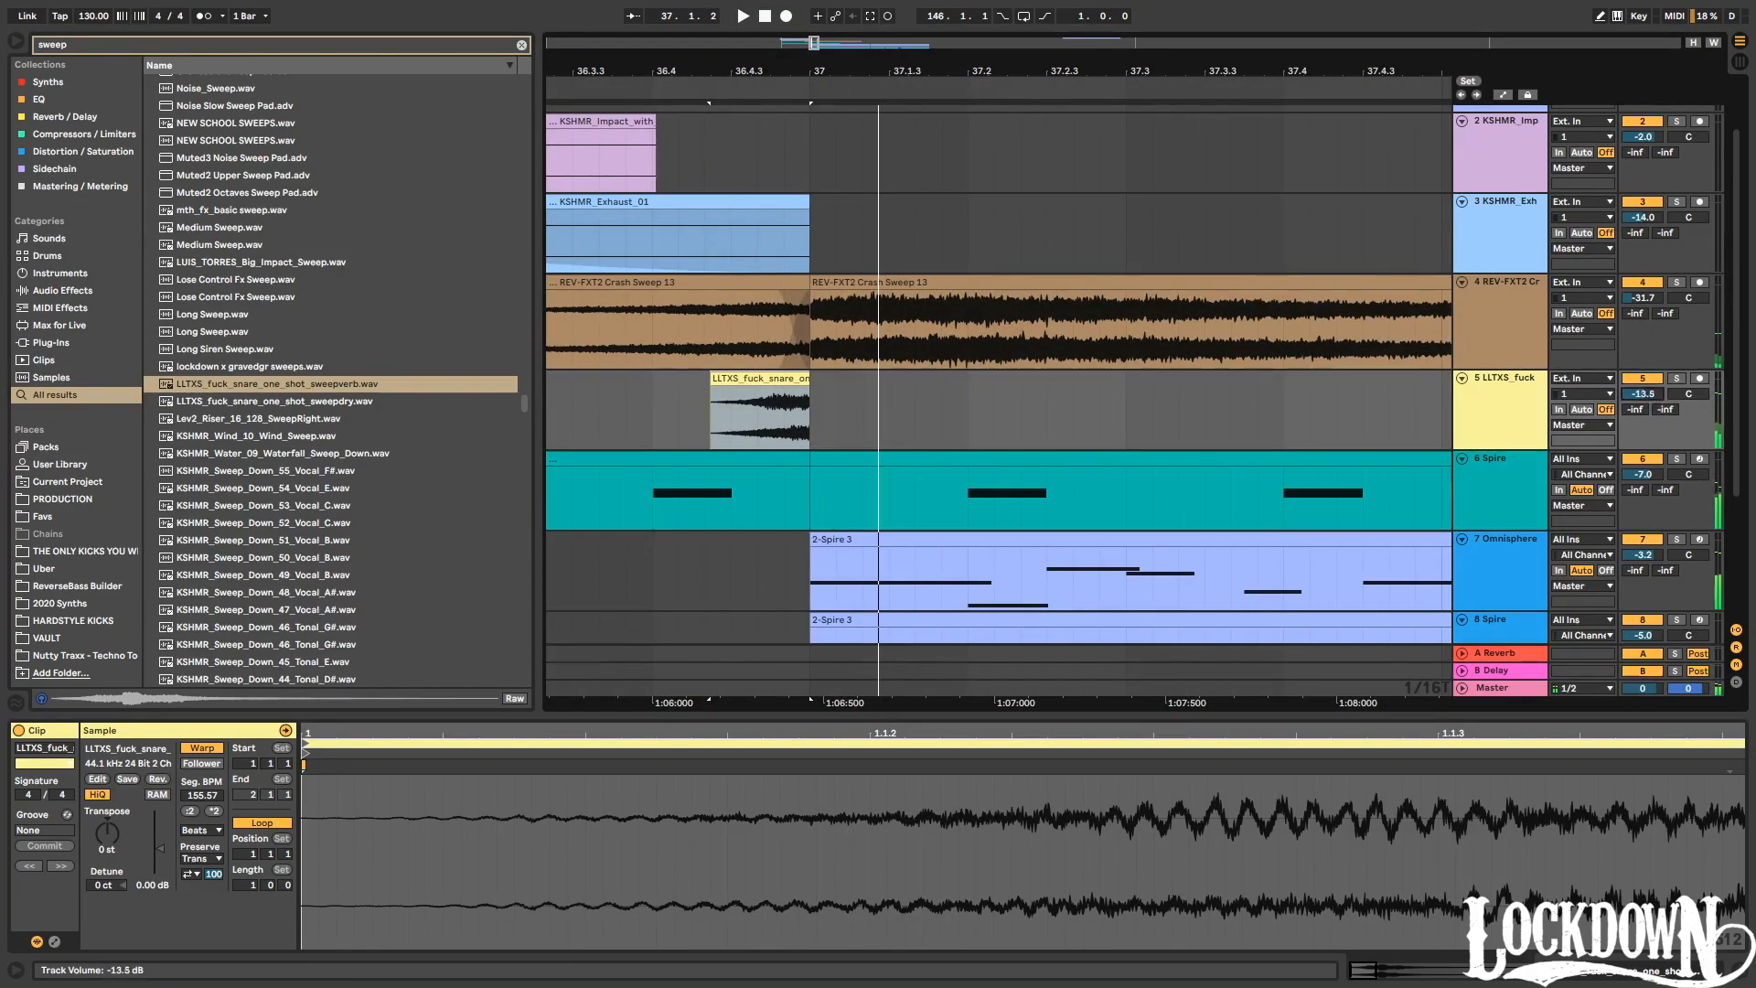
pyautogui.click(716, 85)
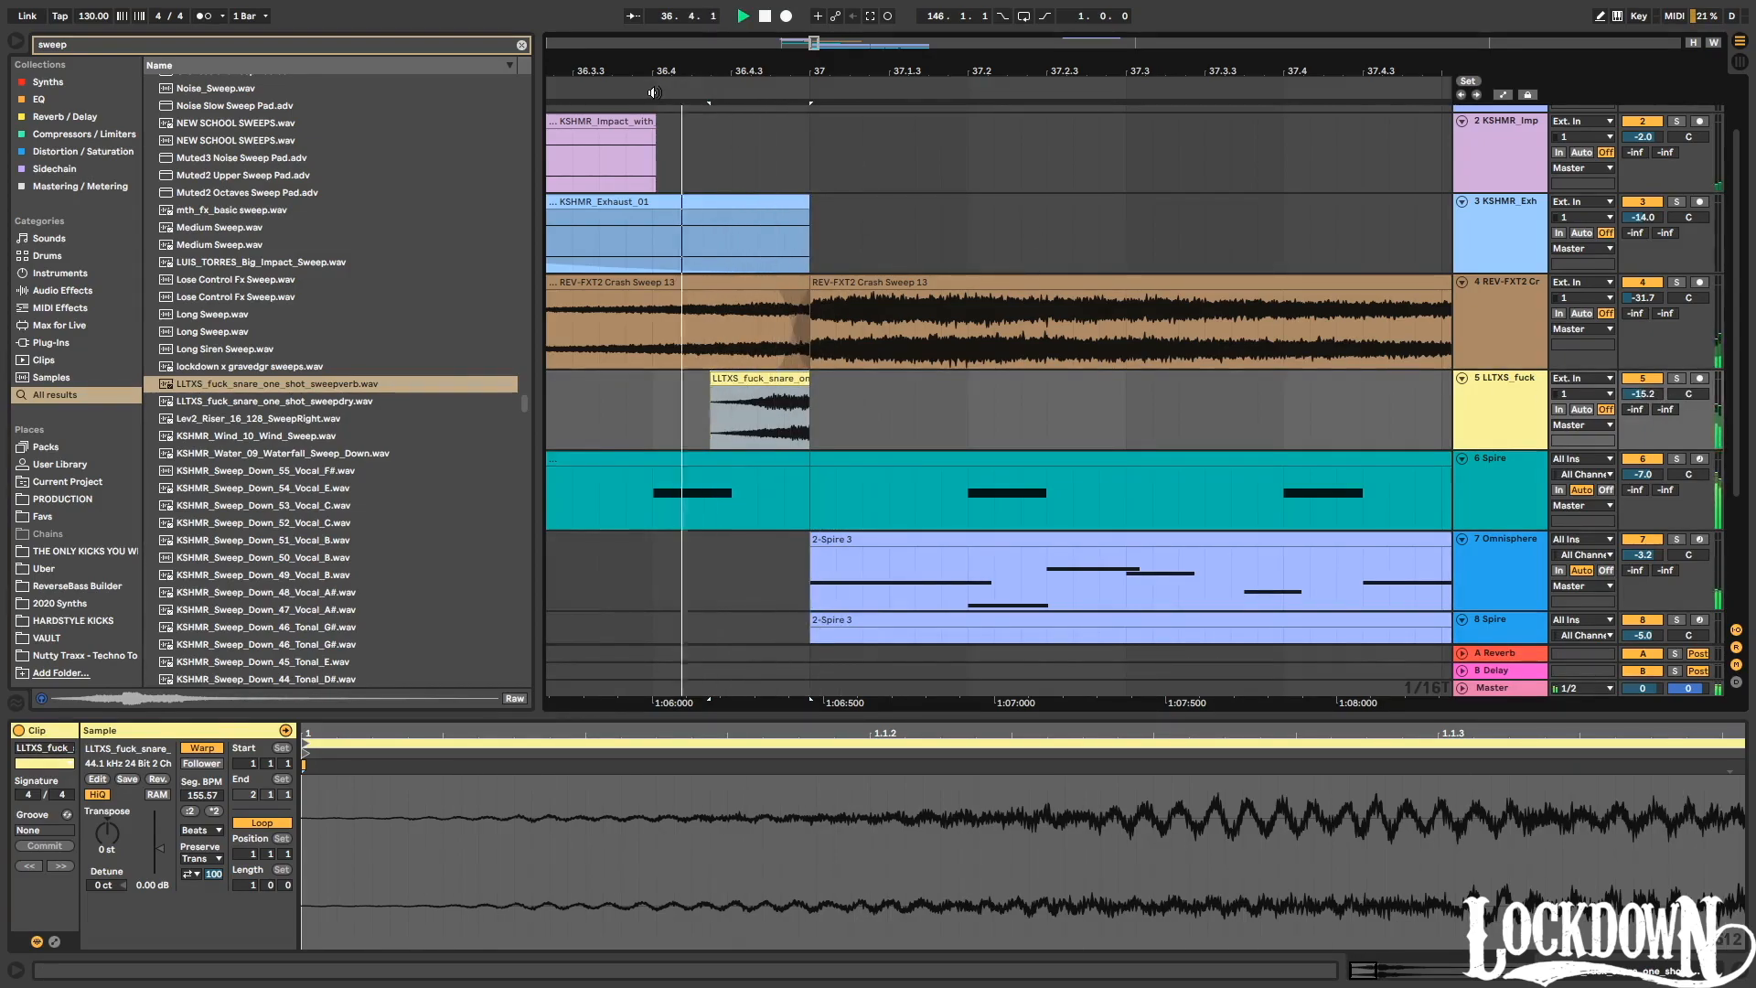
pyautogui.press('a')
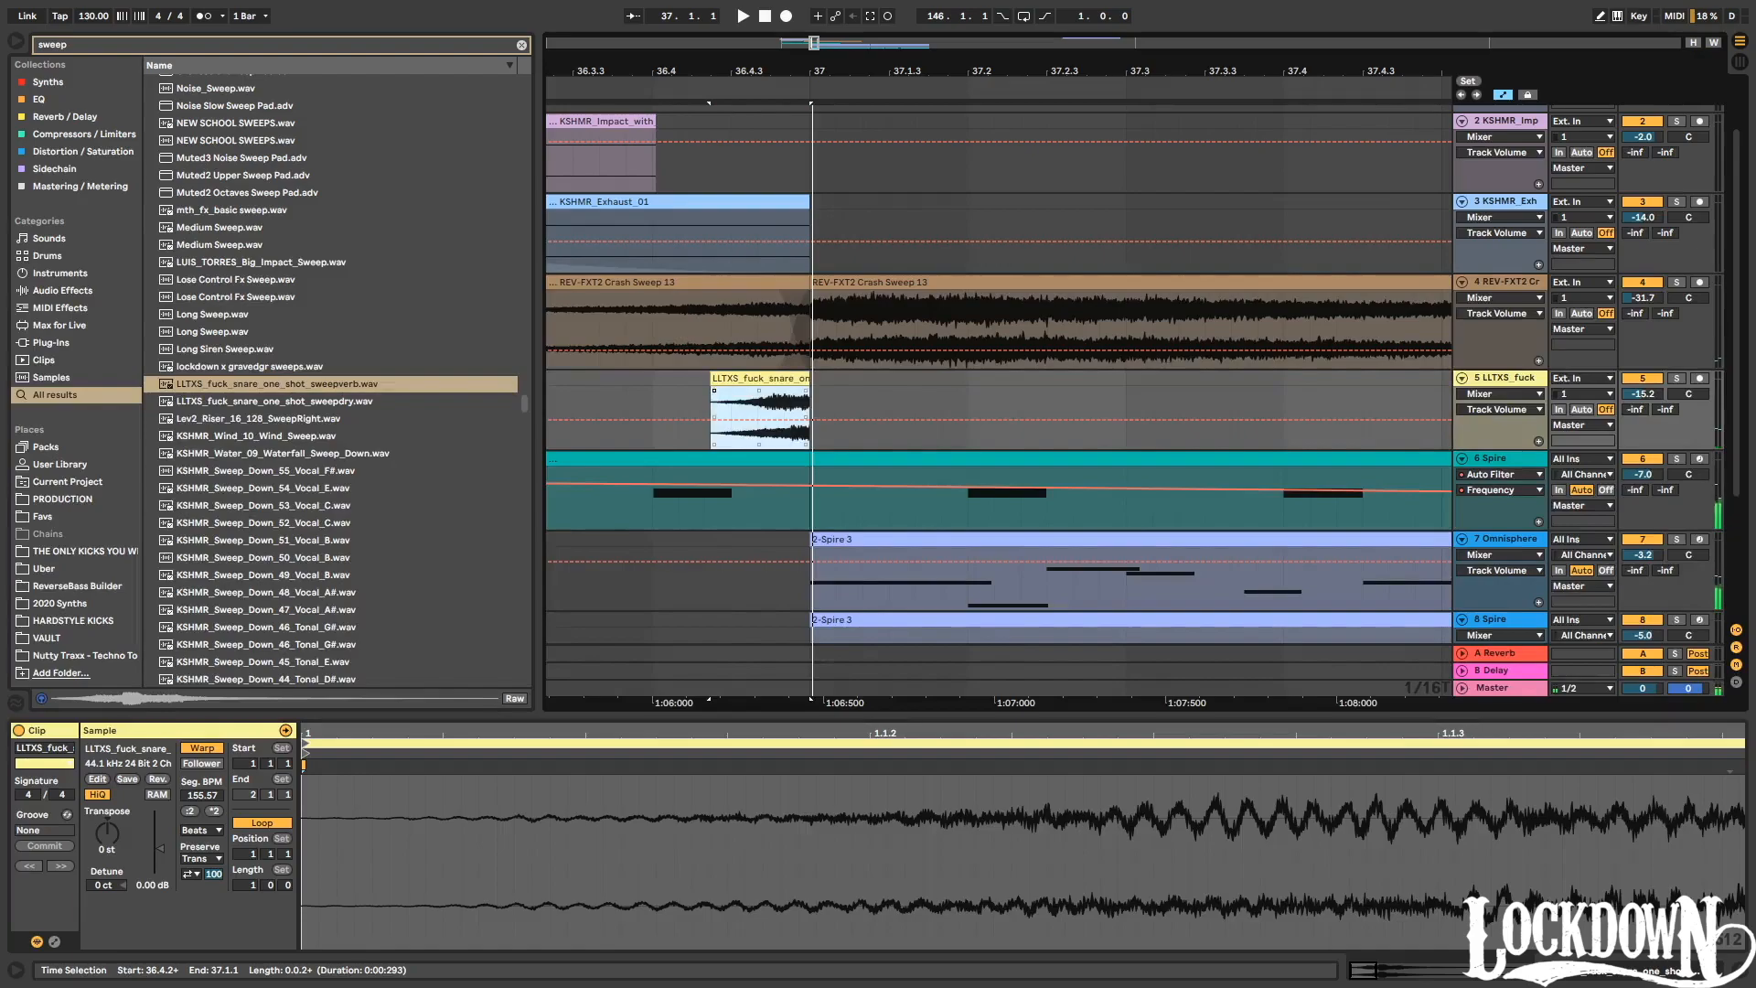
pyautogui.press('a')
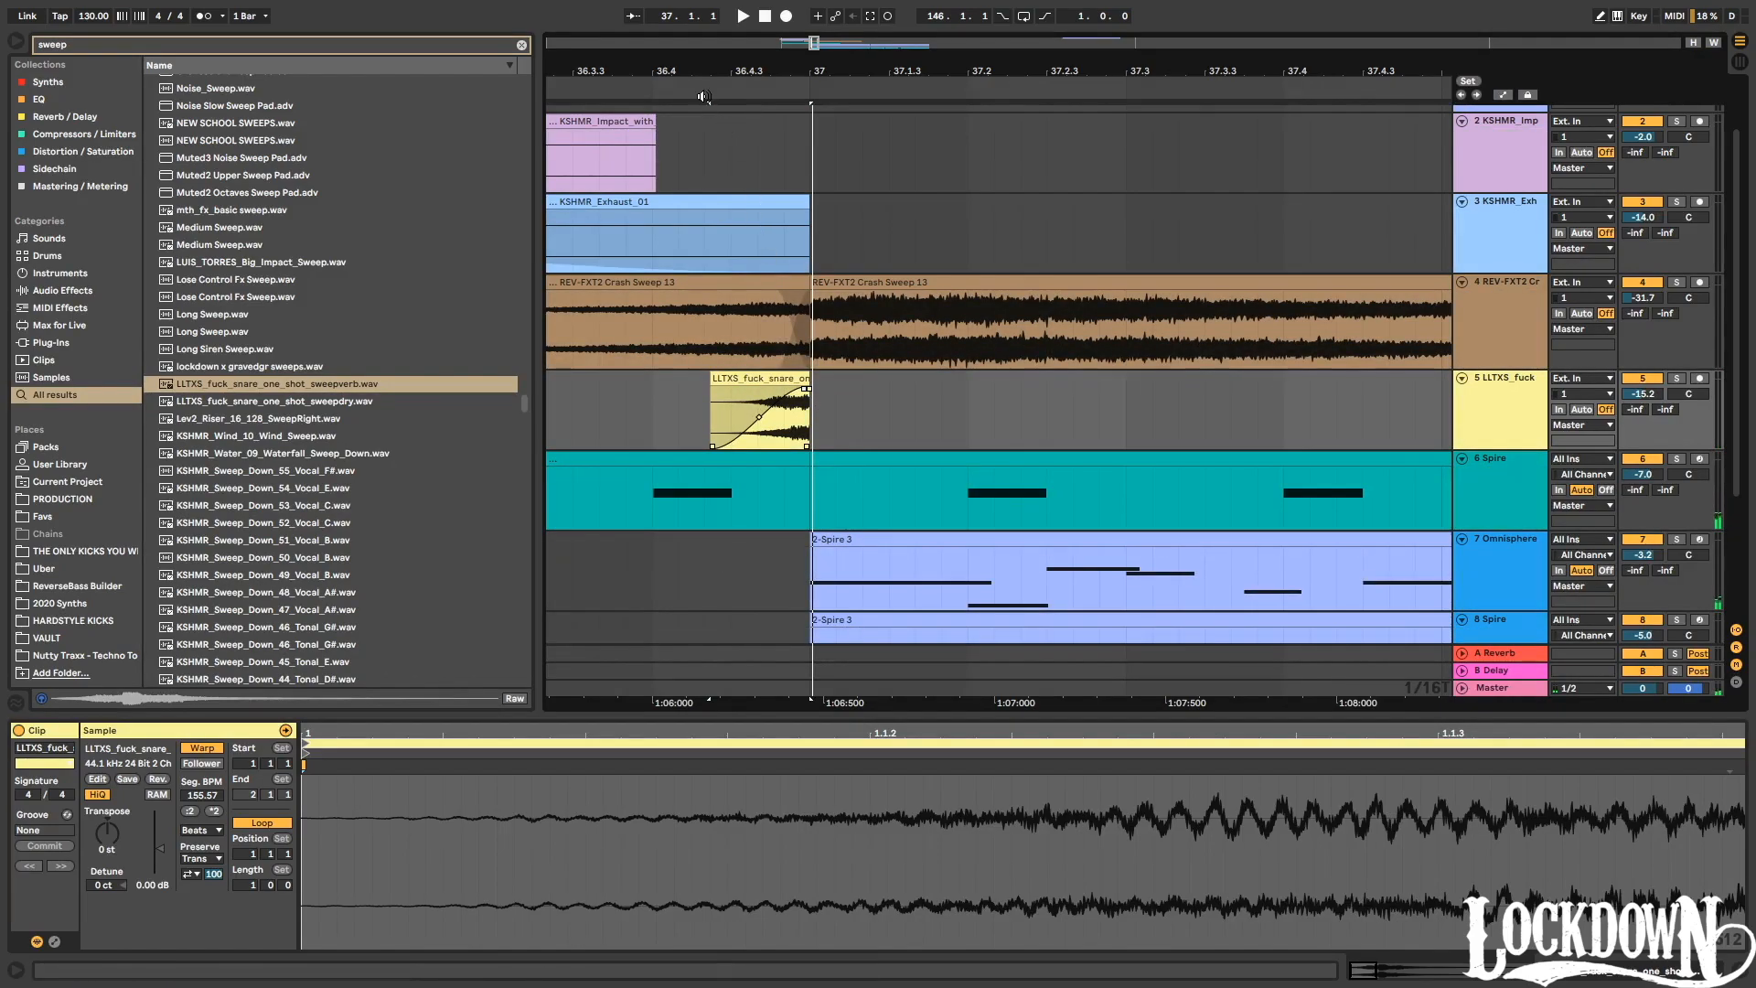
# Search the browser for "valha", add ValhallaRoom to the snare sweep track, and play the transition into bar 37.
pyautogui.hotkey('ctrl', 'f')
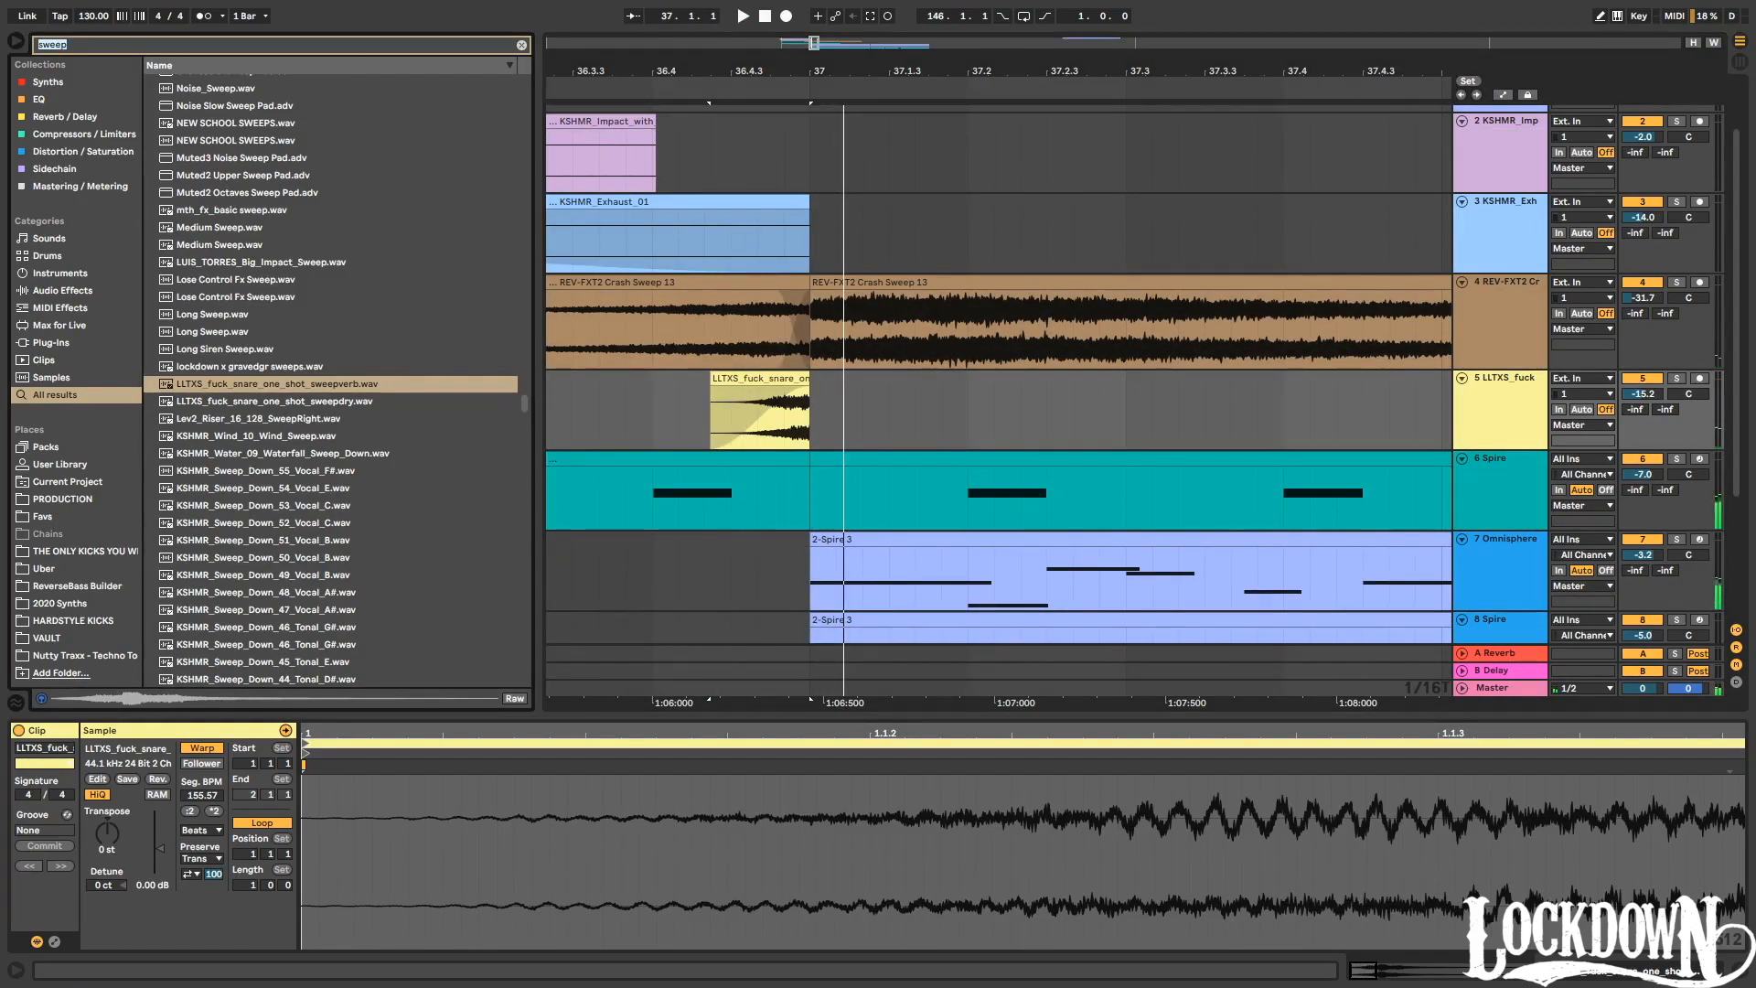
pyautogui.write('valha')
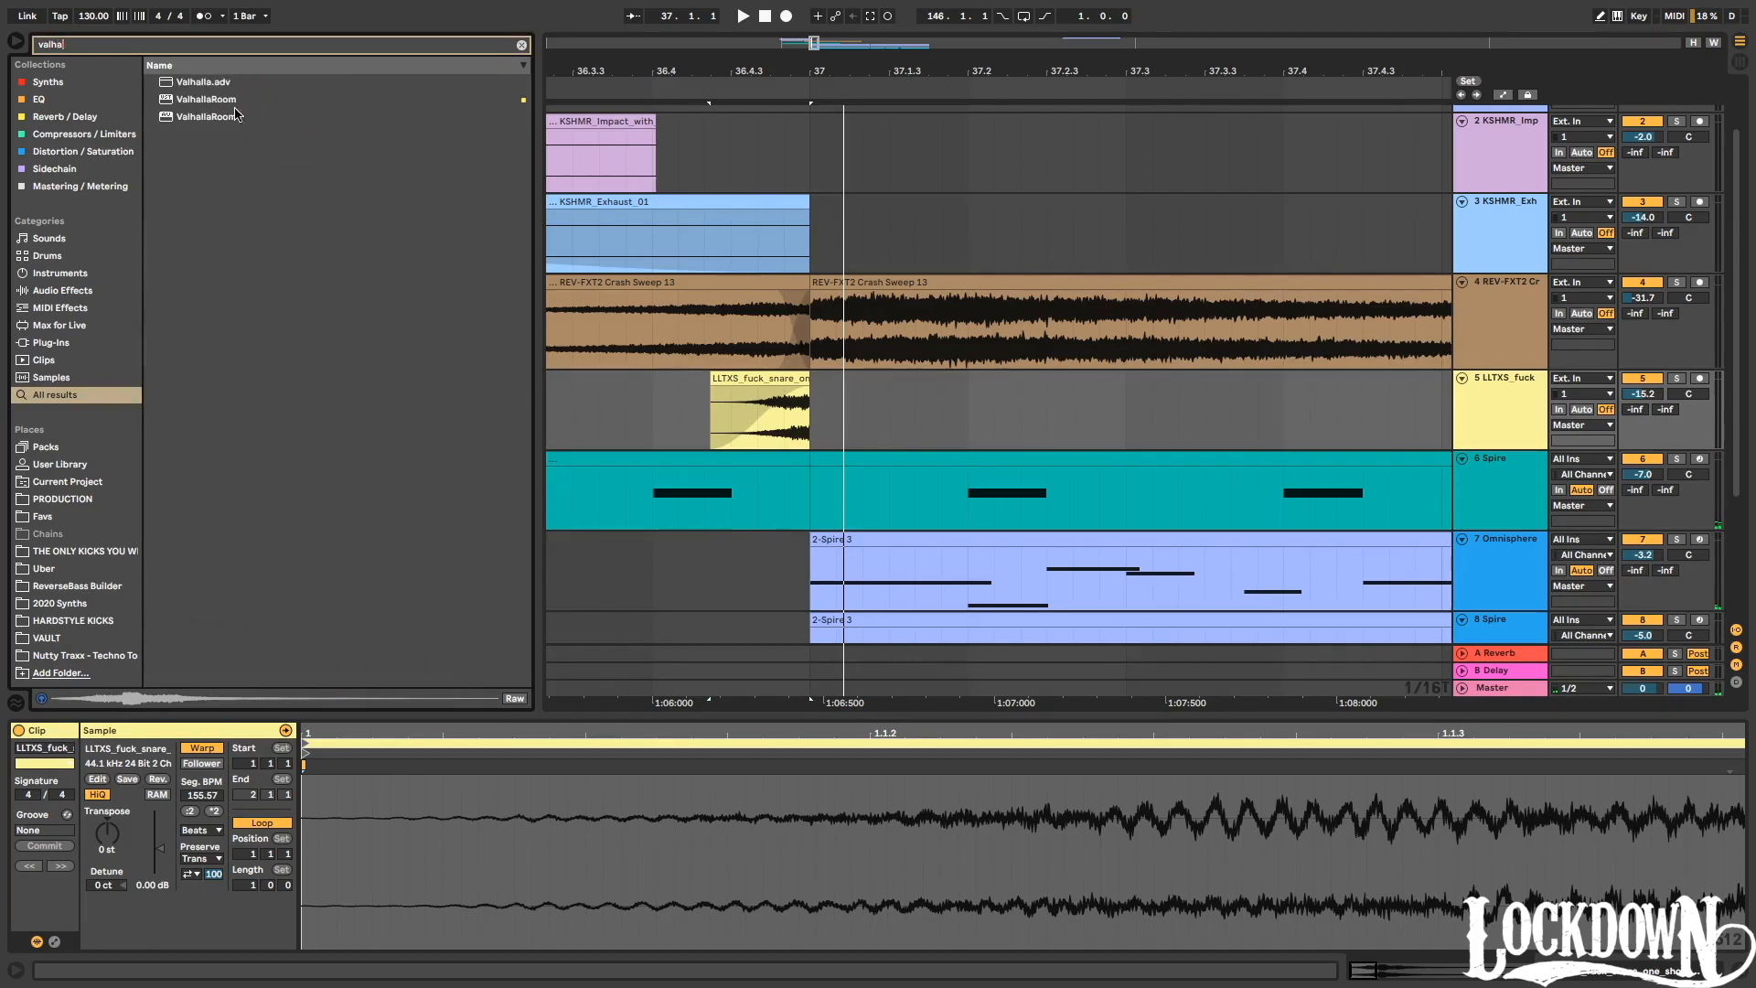
pyautogui.moveTo(235, 113); pyautogui.dragTo(778, 422)
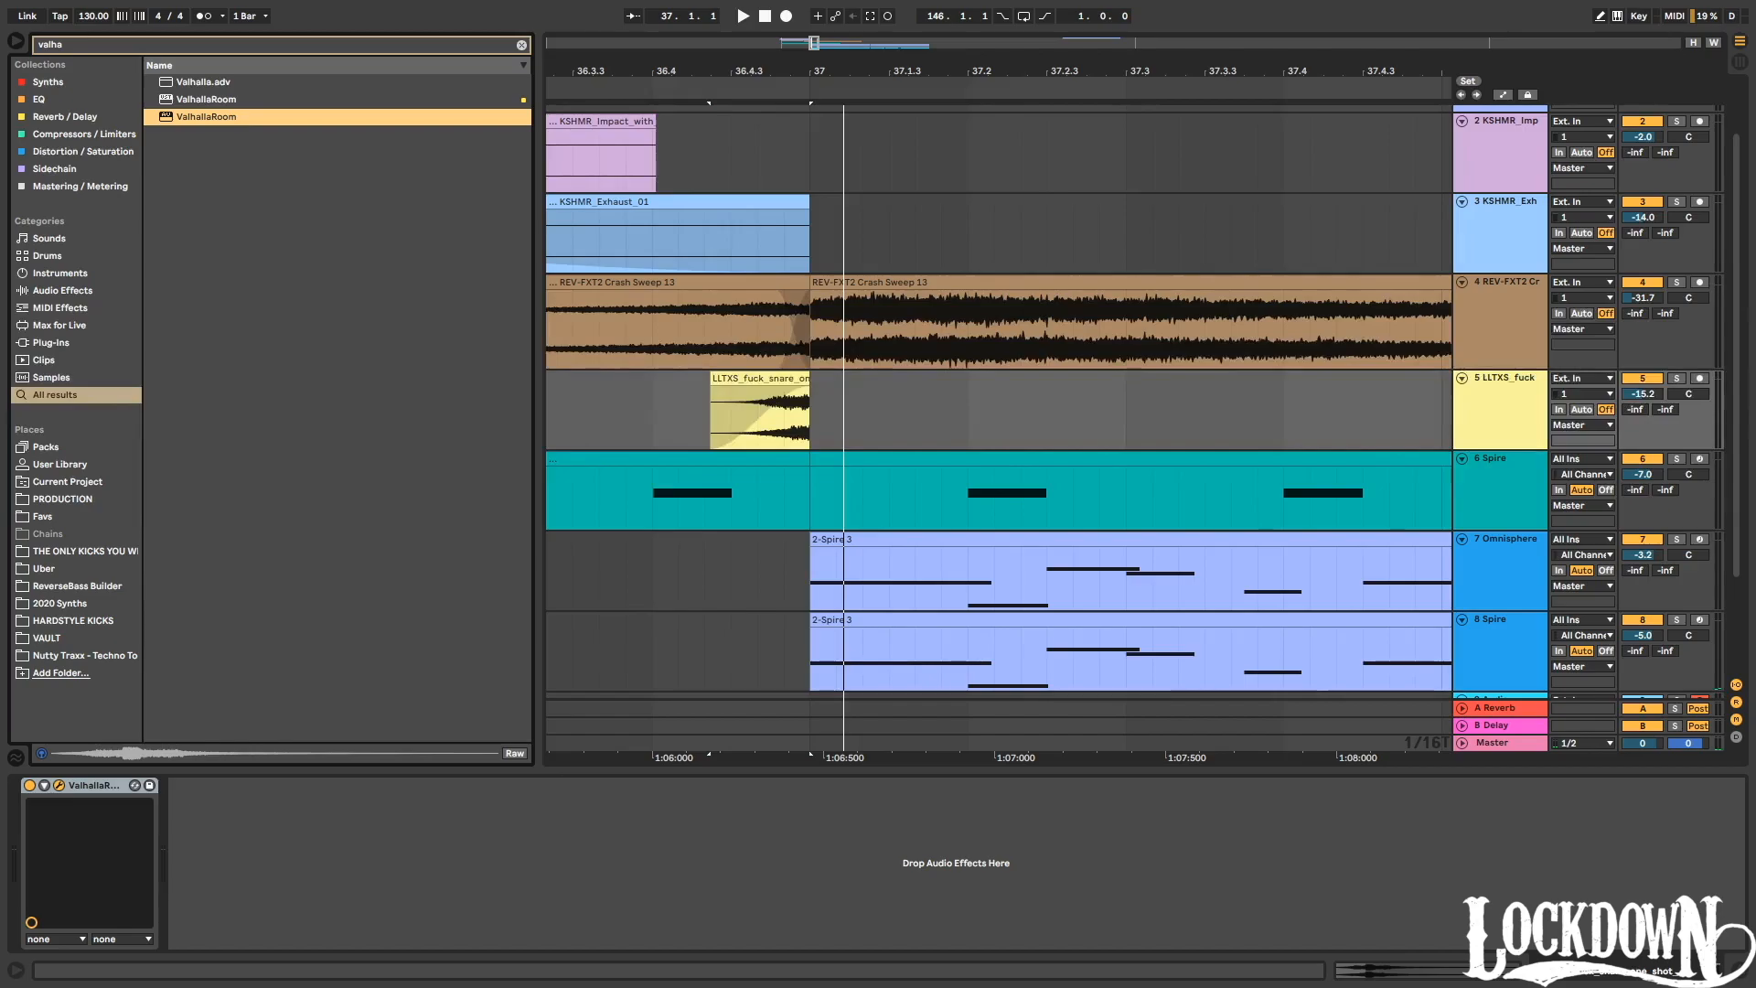
pyautogui.click(686, 427)
pyautogui.press('space')
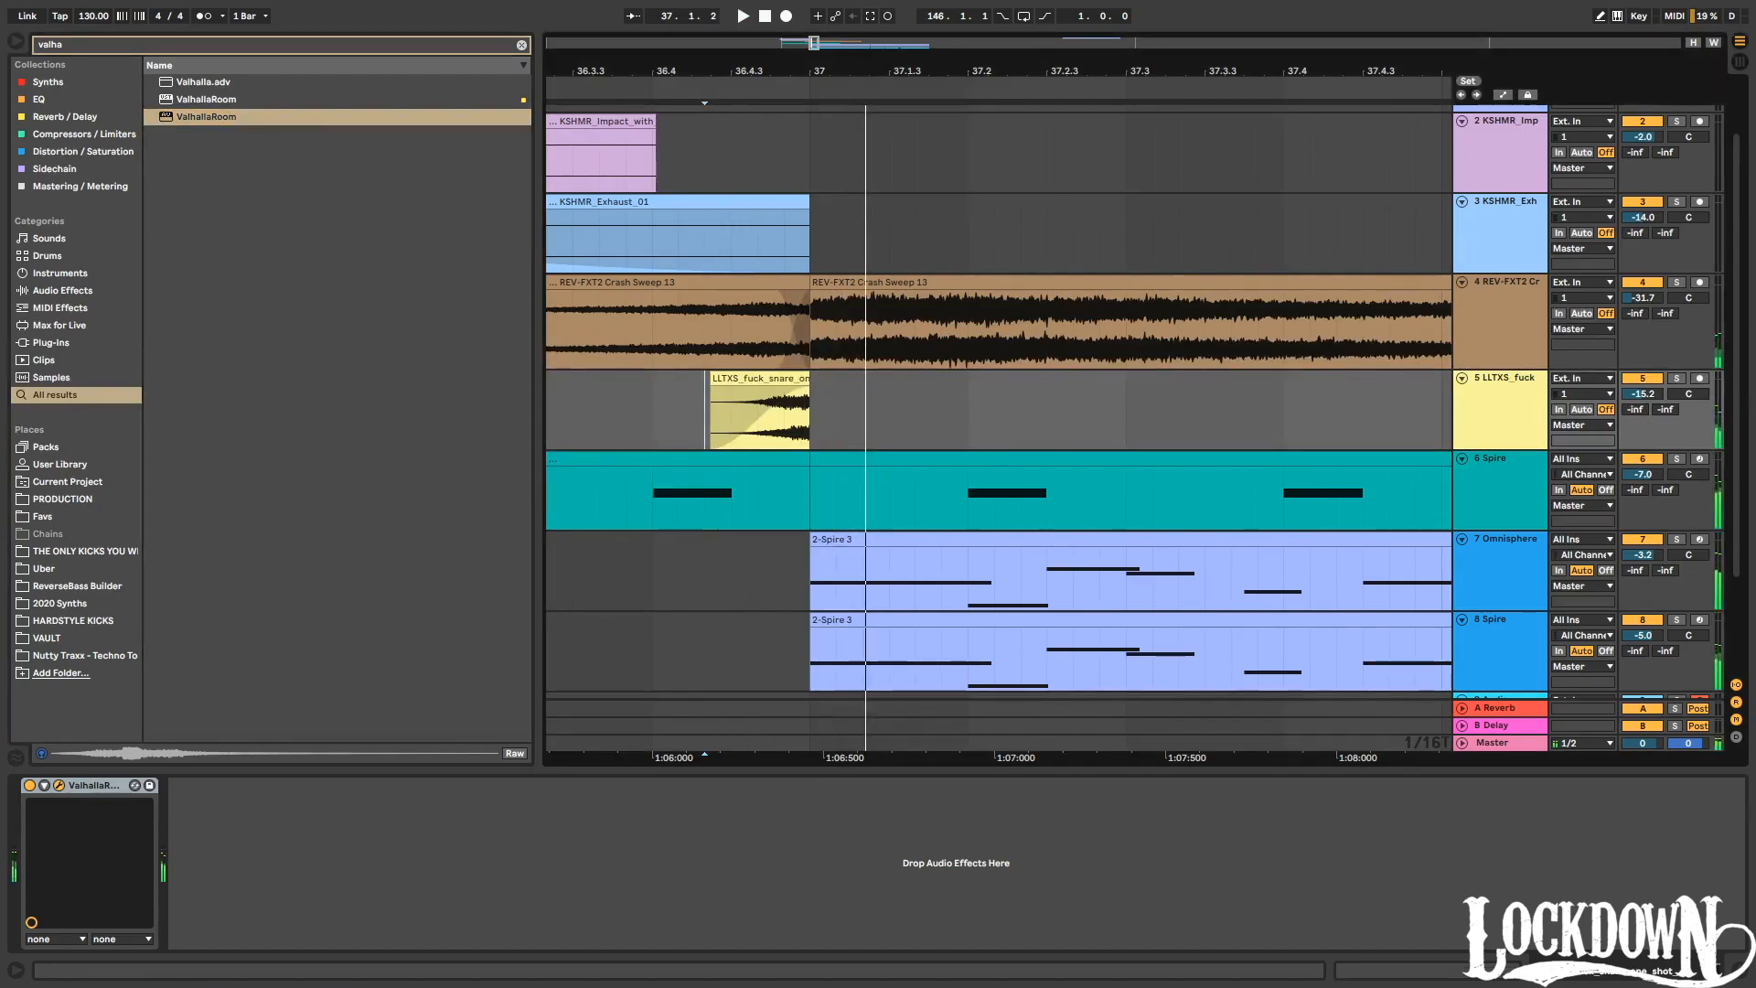
pyautogui.press('space')
pyautogui.press('space')
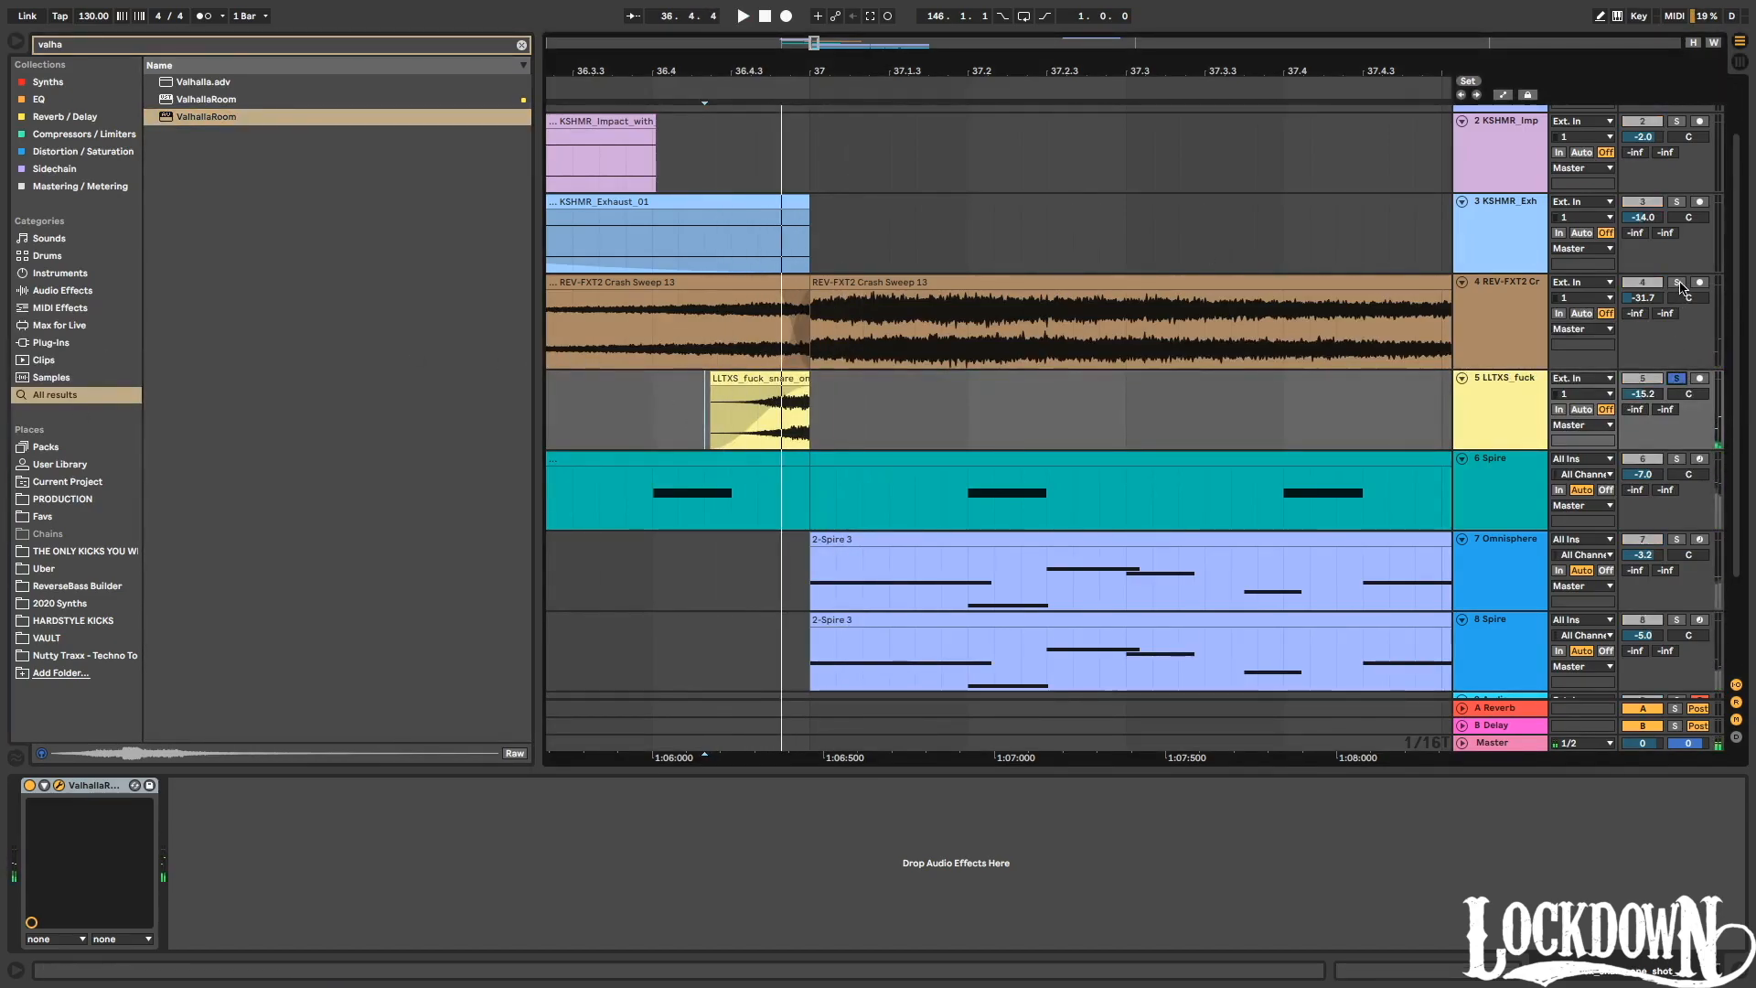
# Play the transition into bar 37 with the crash sweep and snare sweep tracks soloed.
pyautogui.click(652, 413)
pyautogui.press('space')
pyautogui.press('space')
pyautogui.press('space')
pyautogui.press('space')
pyautogui.press('space')
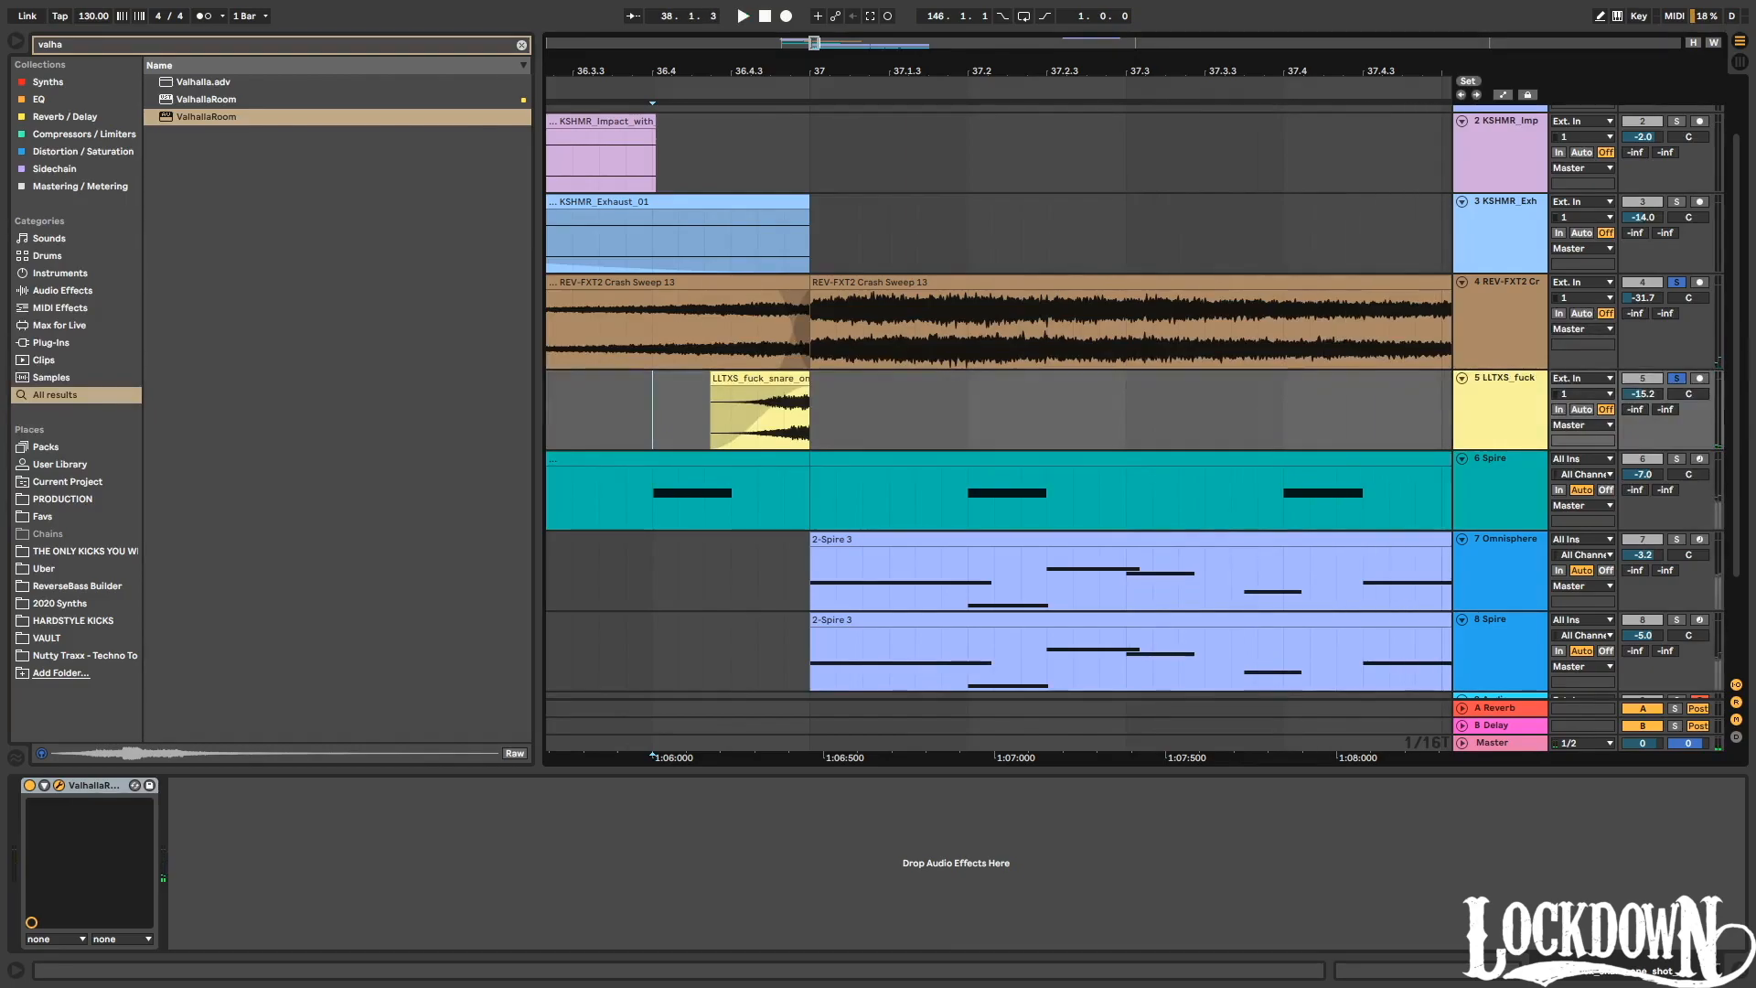
pyautogui.click(710, 414)
pyautogui.press('space')
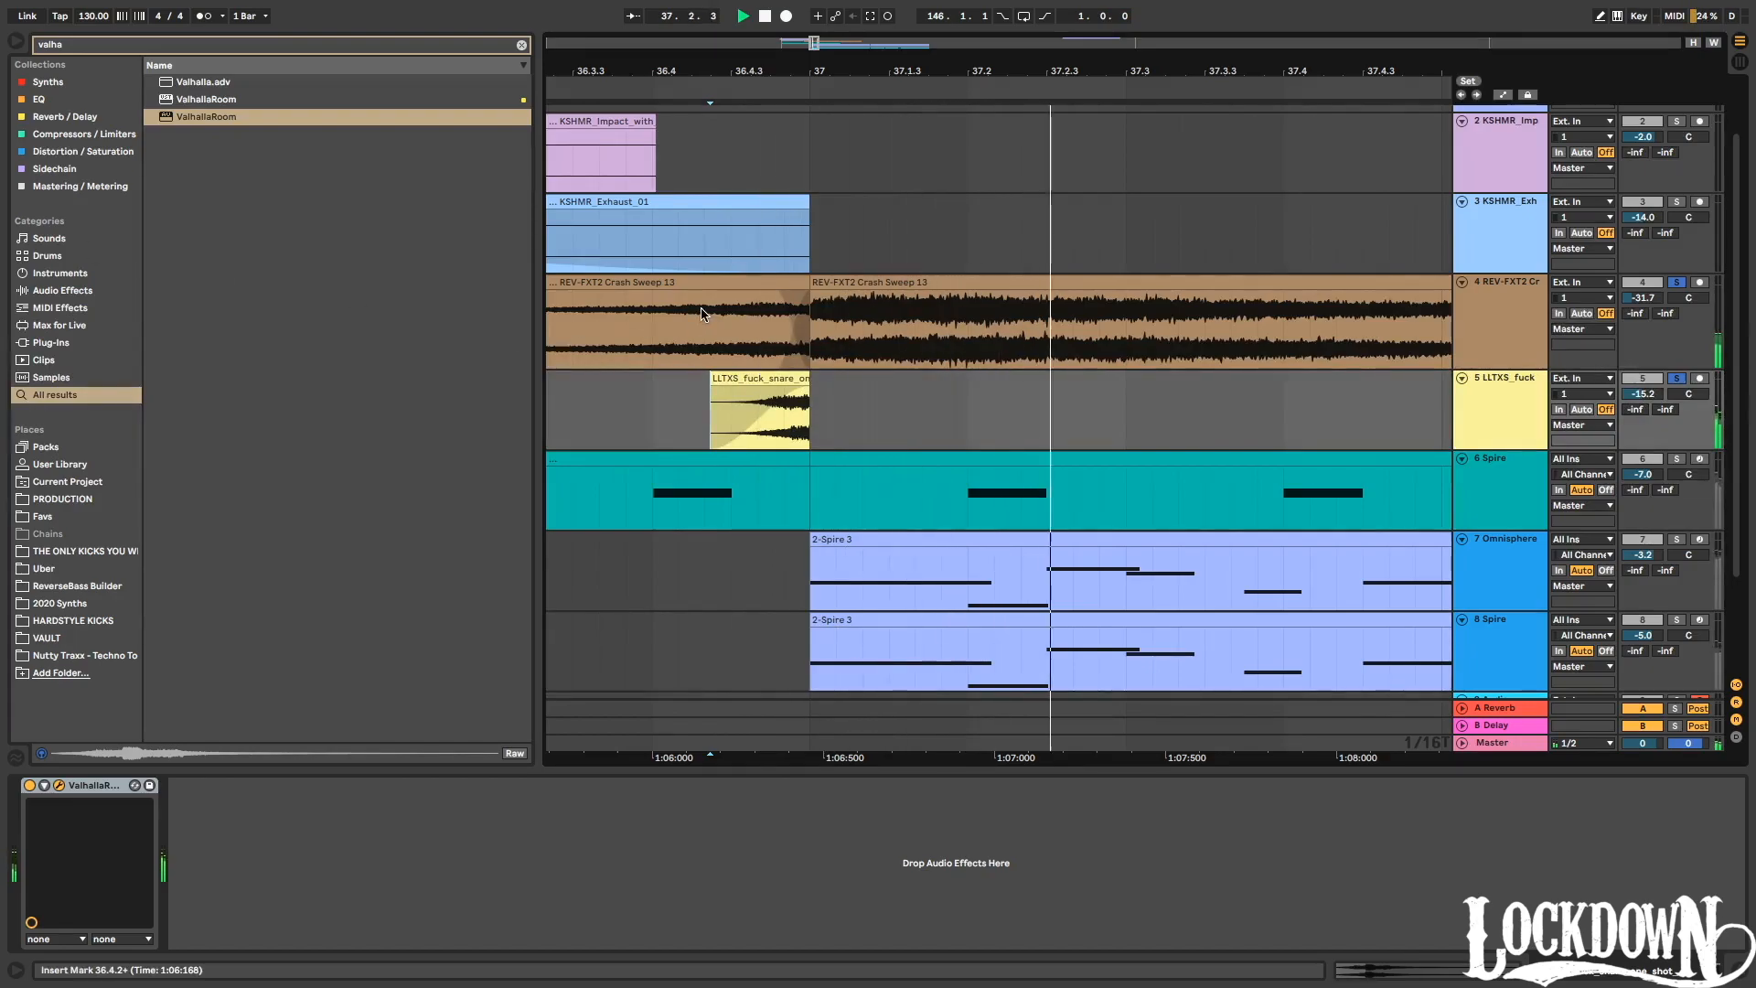
pyautogui.press('space')
# Replay the soloed sweeps and set the snare sweep track's volume to -16.8 dB.
pyautogui.press('-')
pyautogui.press('space')
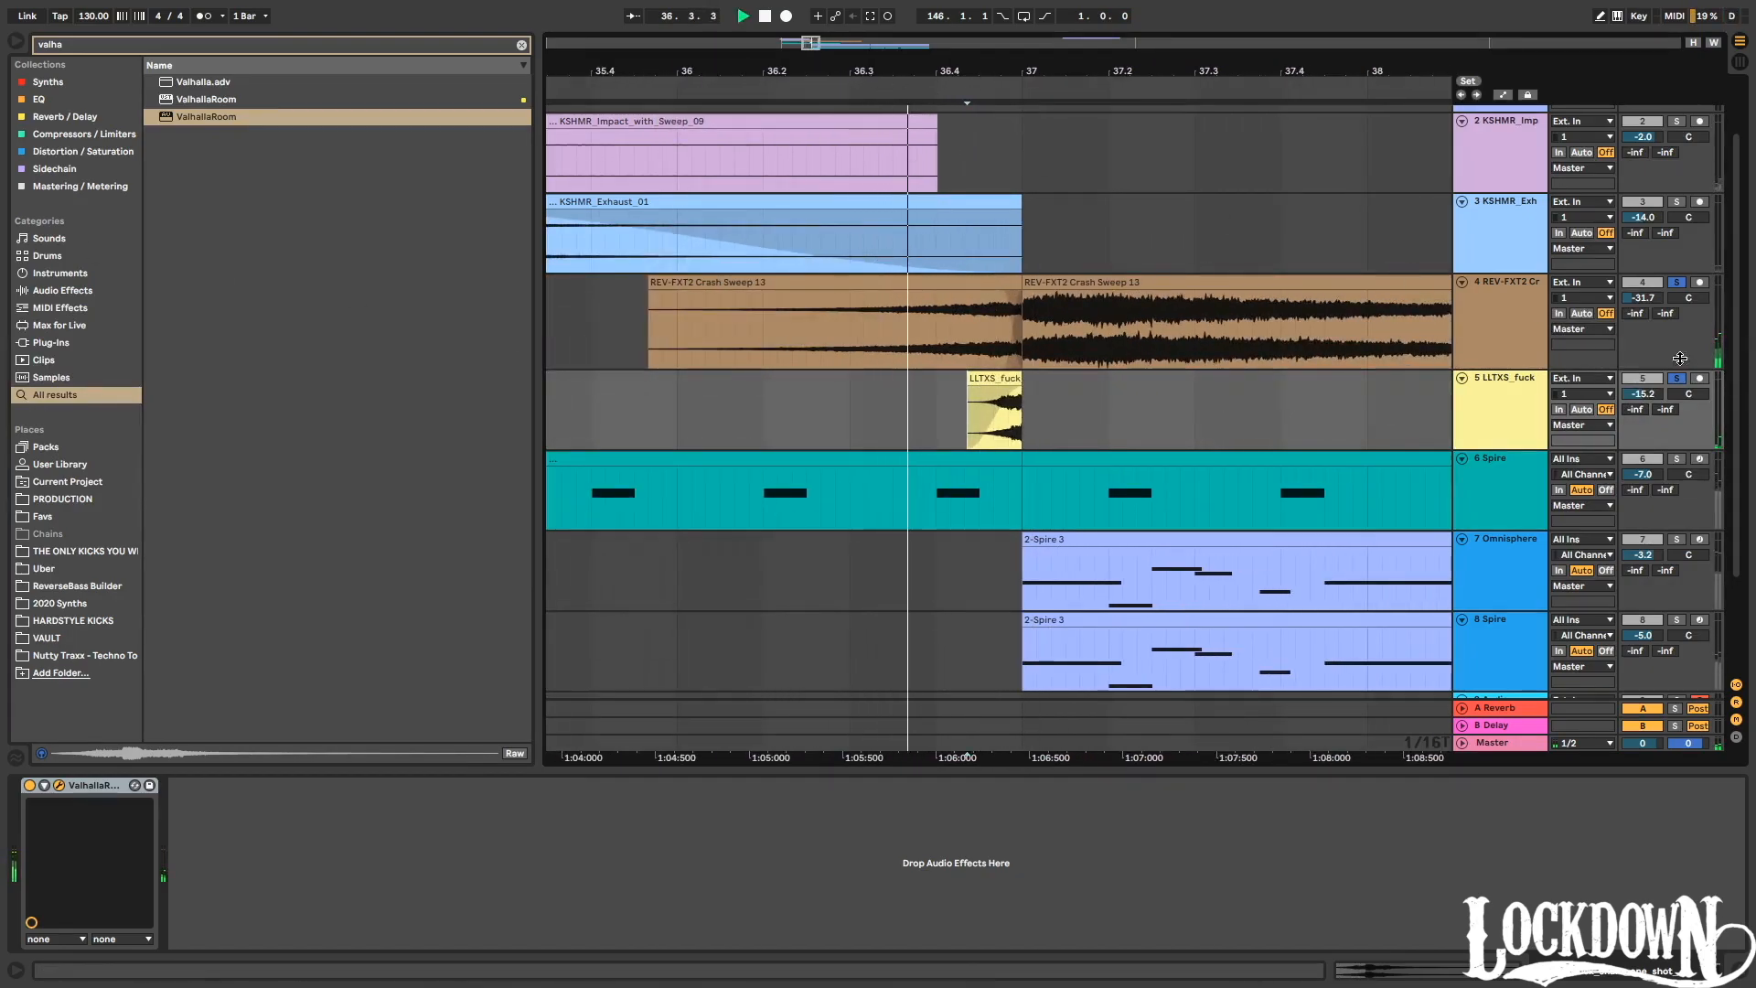
pyautogui.moveTo(1637, 393); pyautogui.dragTo(1635, 402)
pyautogui.click(1516, 384)
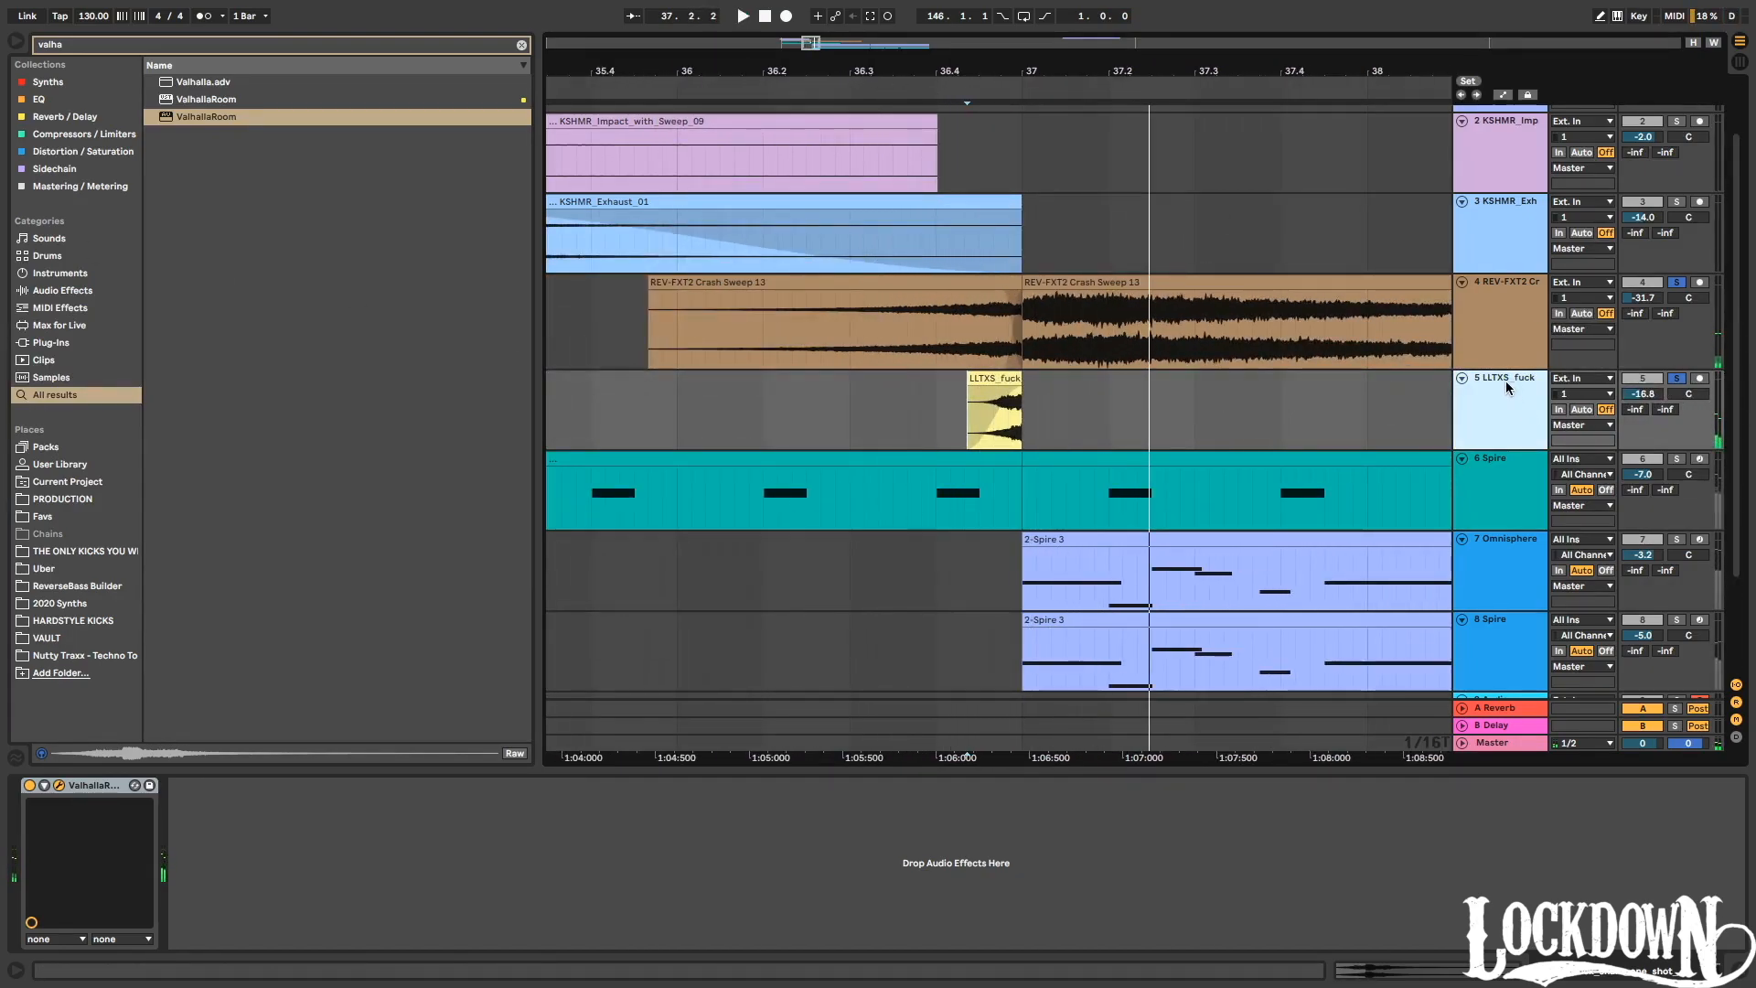
# Freeze and flatten the snare sweep track to render its reverb into audio.
pyautogui.click(953, 426)
pyautogui.rightClick(1521, 379)
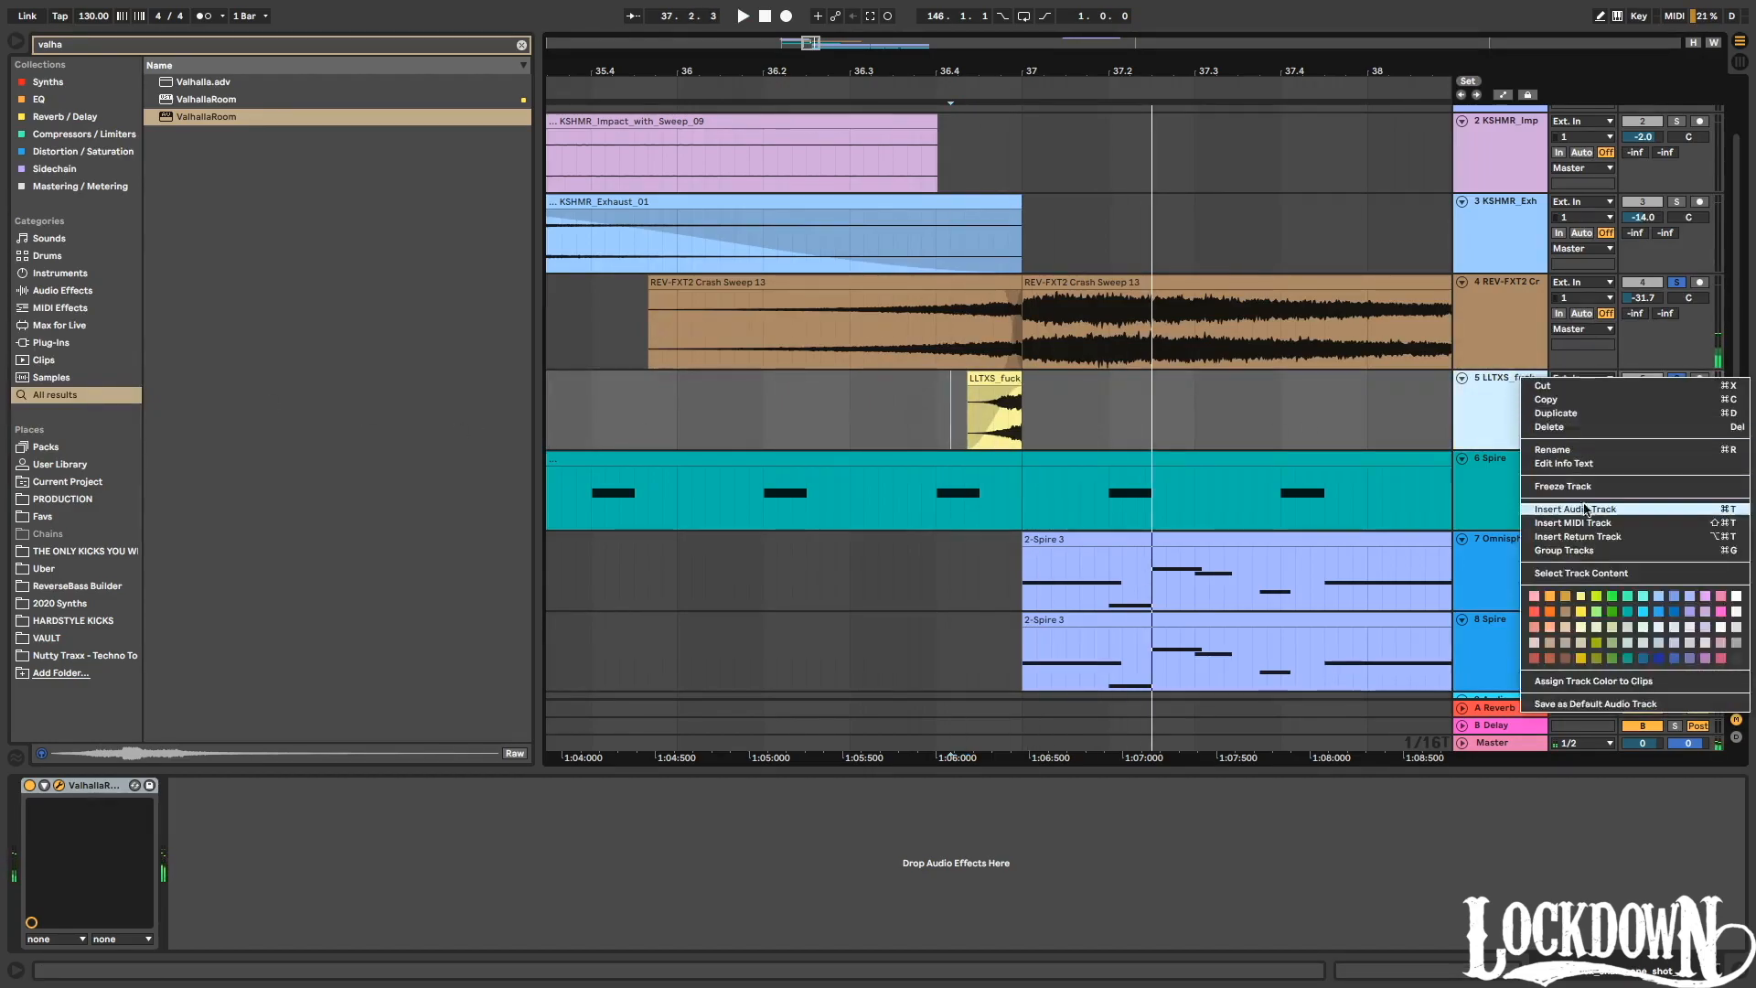
pyautogui.click(1570, 486)
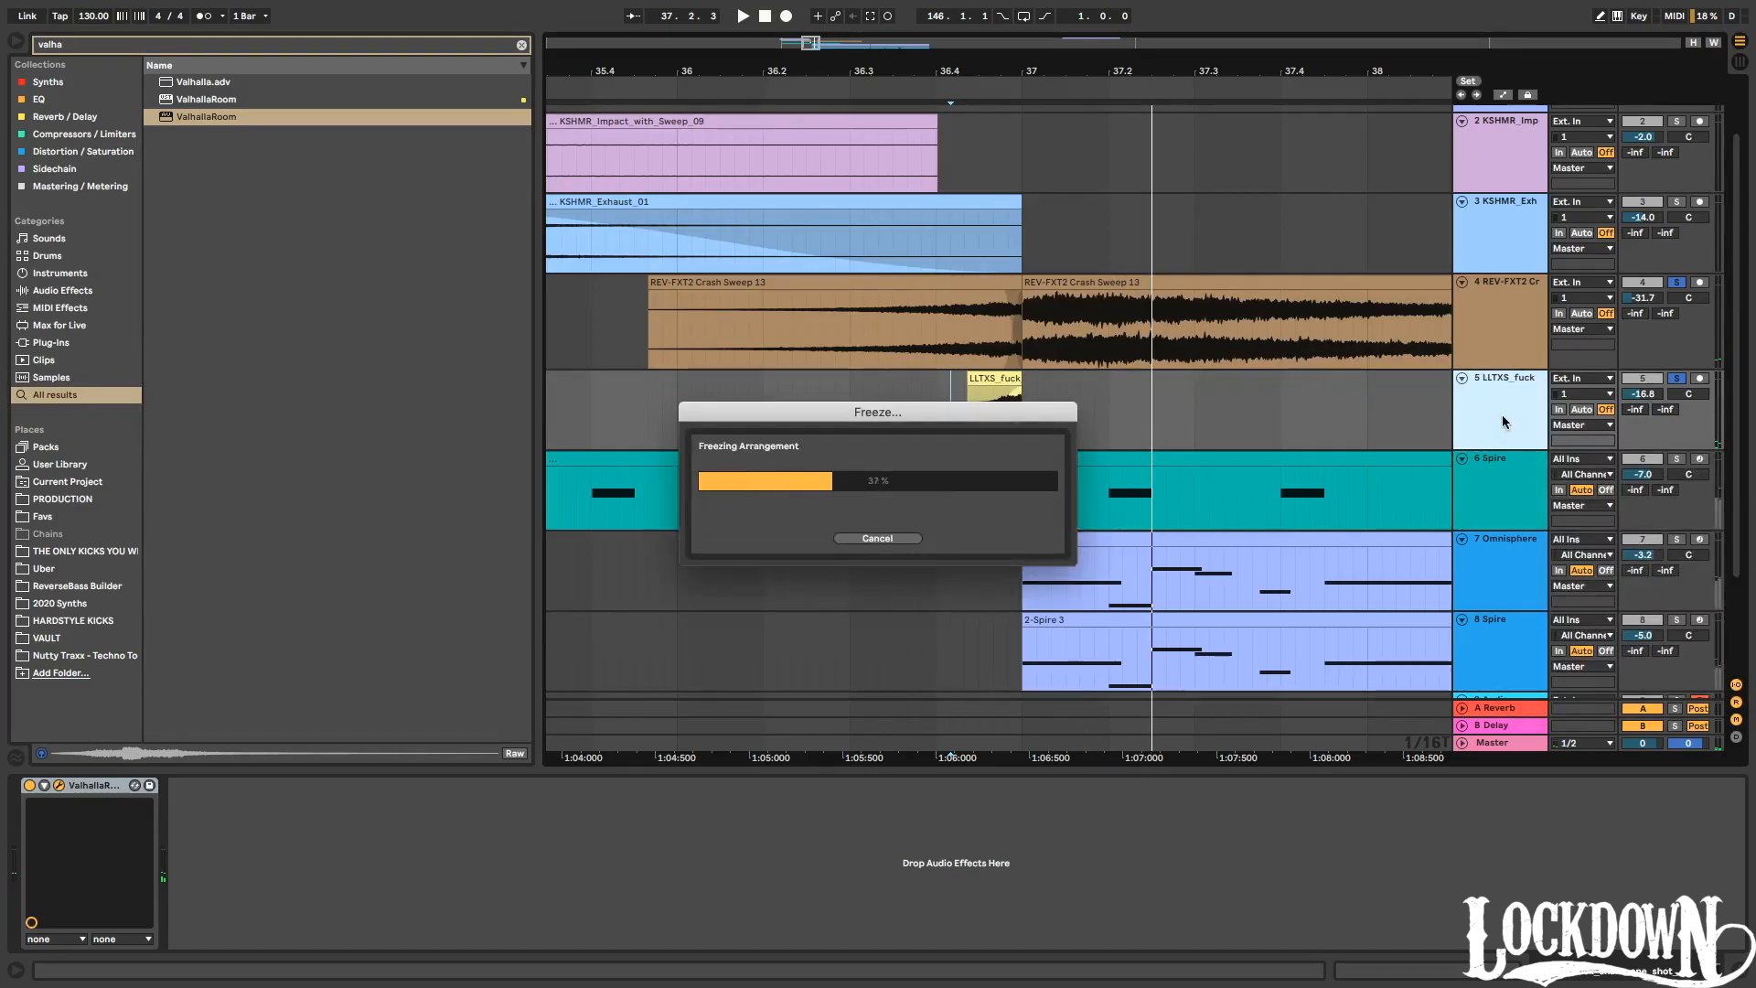
pyautogui.rightClick(1522, 392)
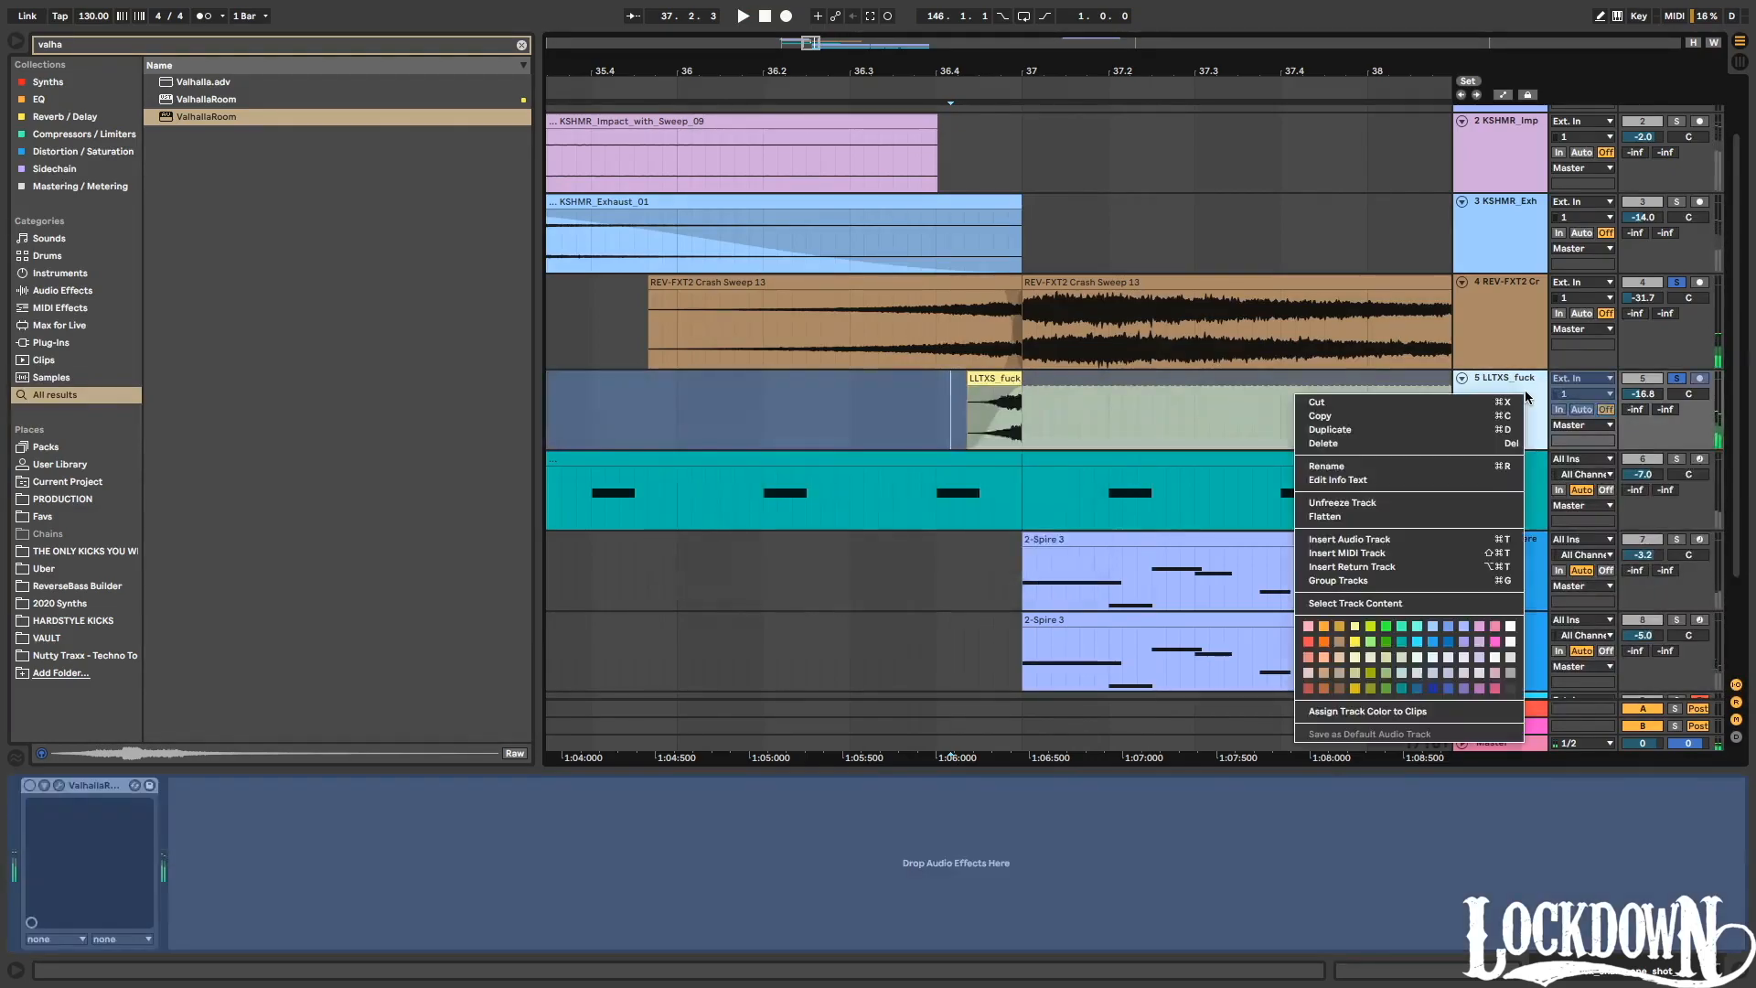
pyautogui.click(1404, 519)
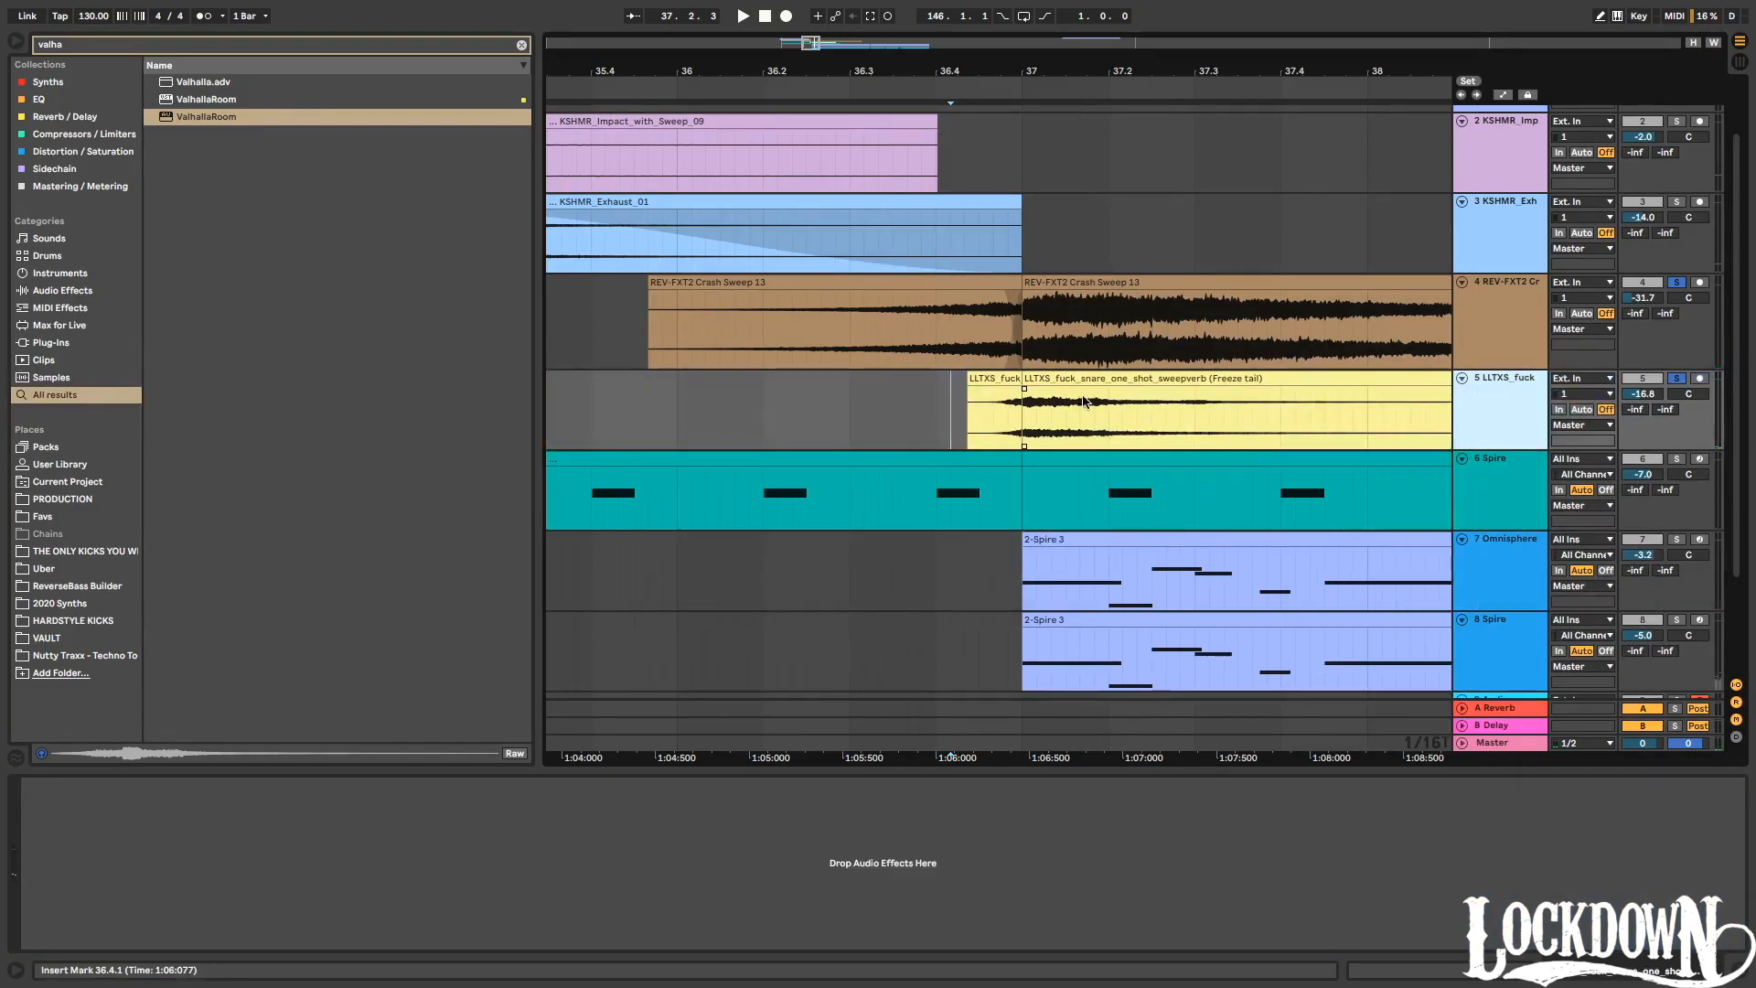
# Shift the snare sweep's freeze-tail clip earlier to start just before 36.4, replacing the short clip, and give it a fade-in.
pyautogui.moveTo(1098, 381)
pyautogui.mouseDown()
pyautogui.moveTo(1030, 392)
pyautogui.moveTo(1073, 377)
pyautogui.mouseUp()
pyautogui.moveTo(951, 392); pyautogui.dragTo(1051, 375)
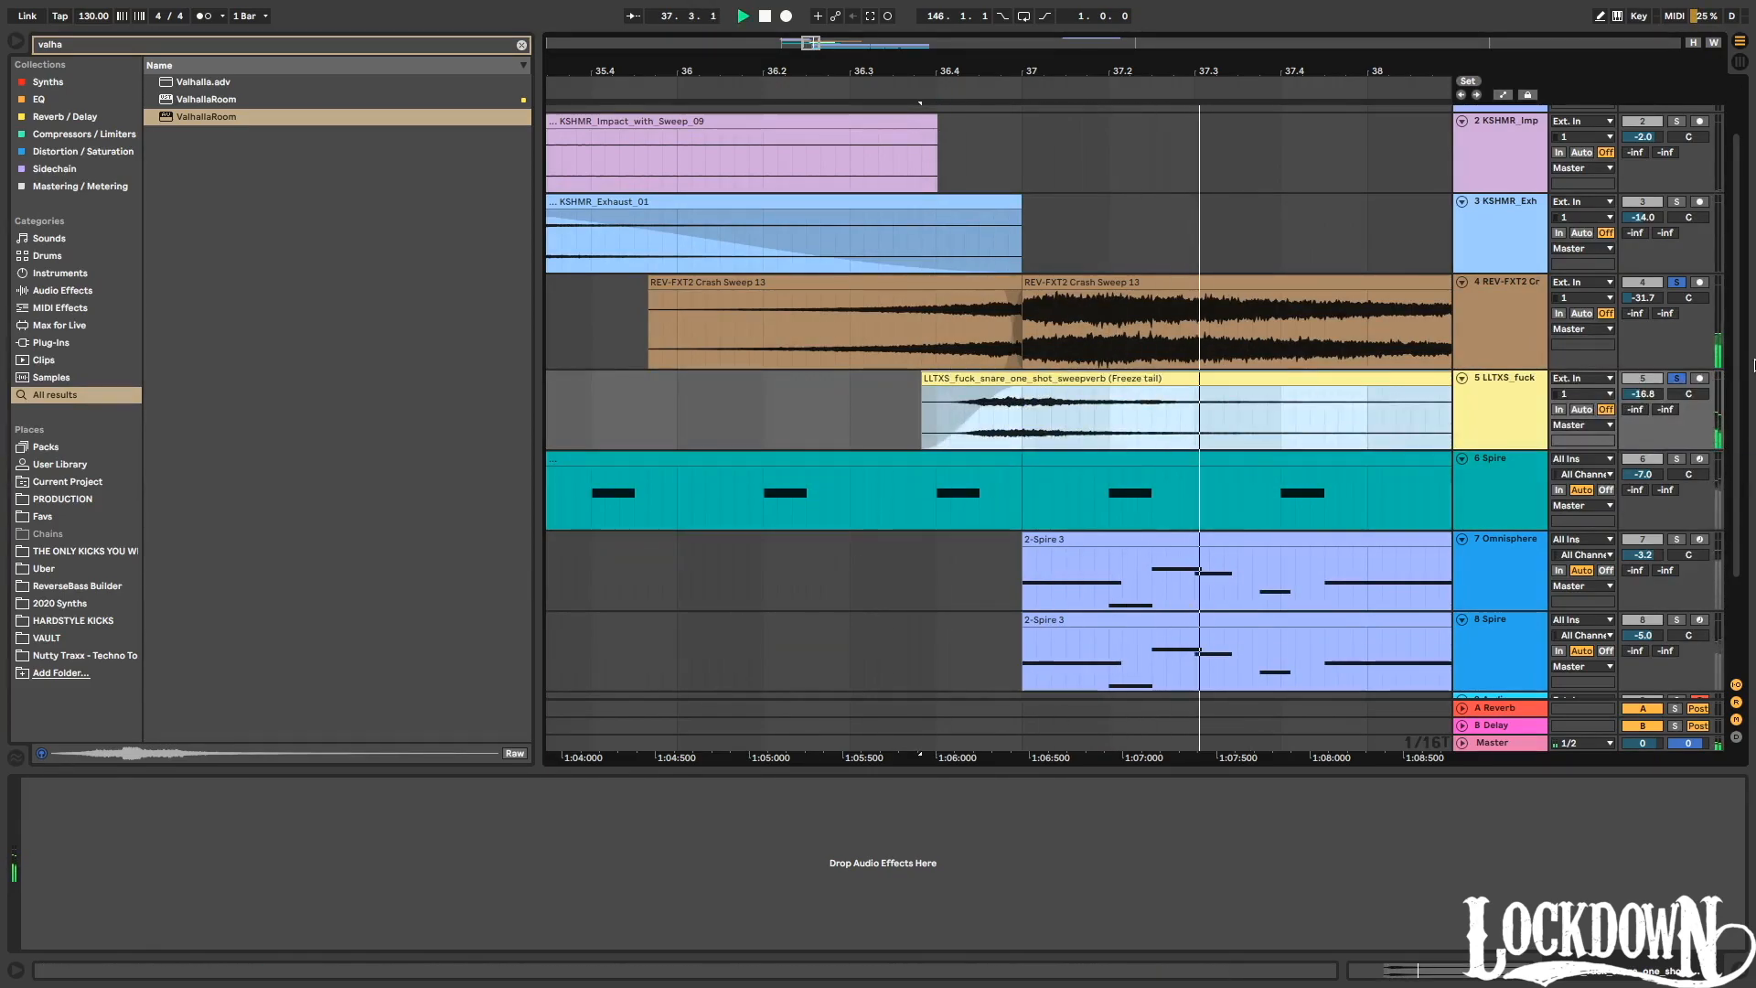
# Unsolo the sweep tracks and set the crash sweep track's volume to -34.4 dB while playing the transition.
pyautogui.click(1679, 378)
pyautogui.press('space')
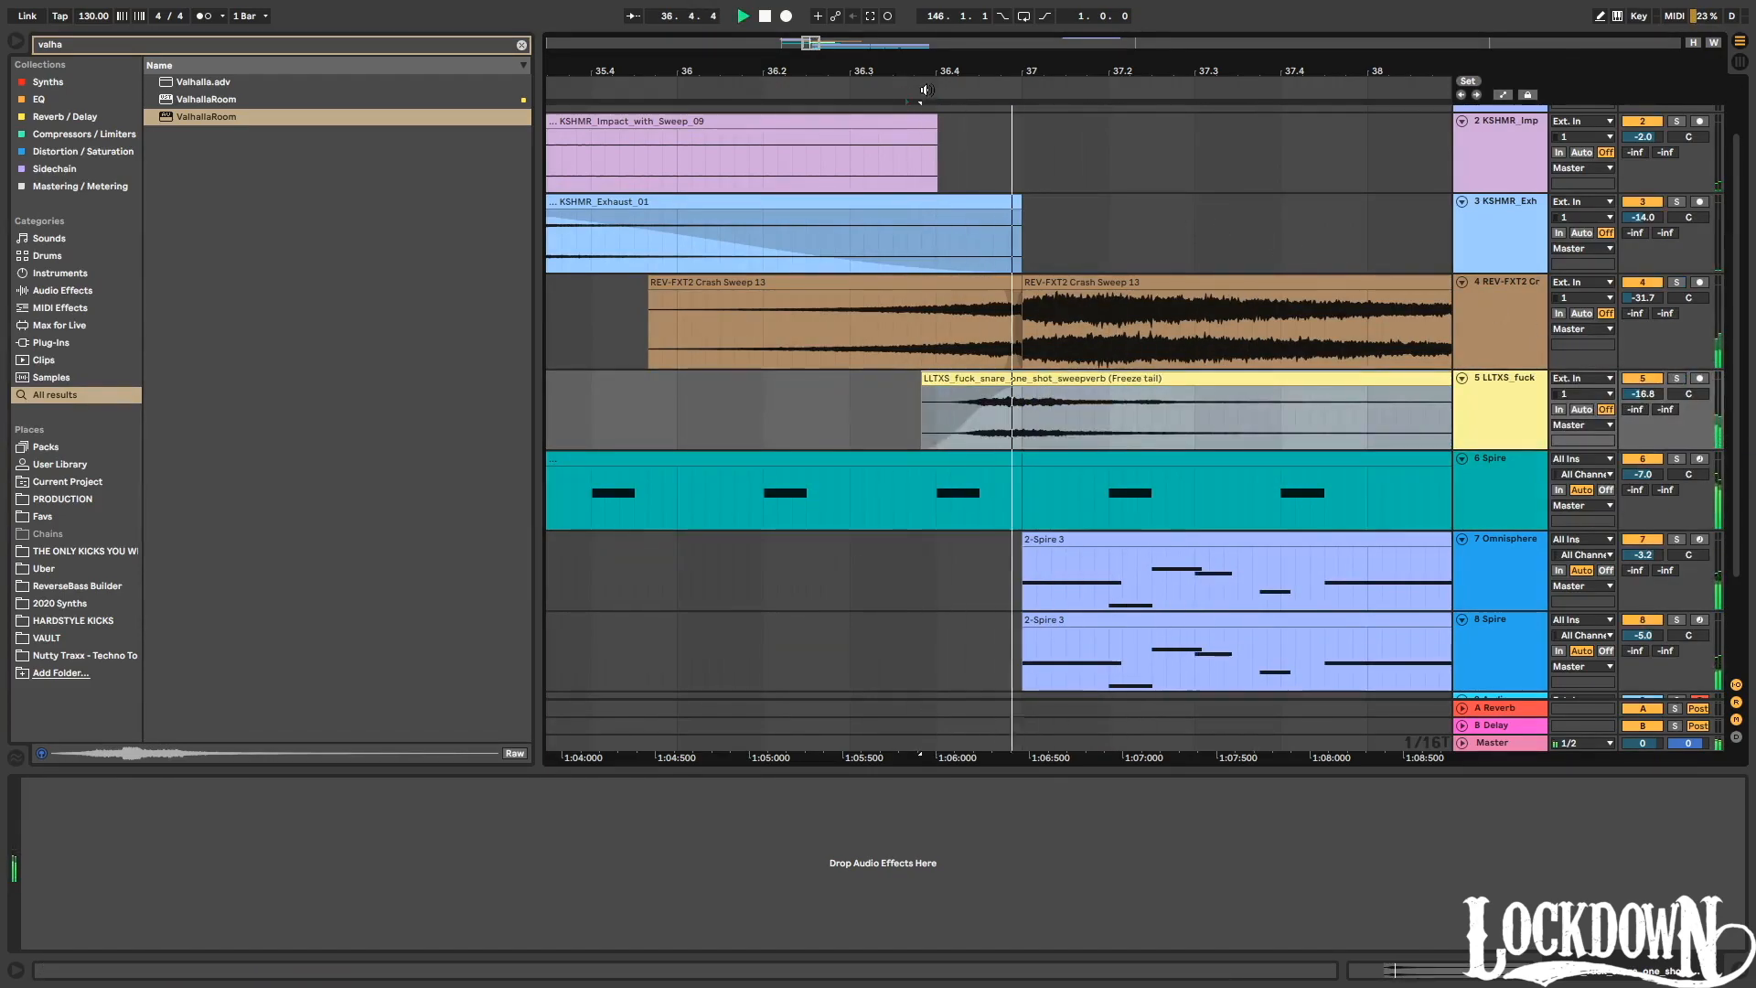
pyautogui.scroll(-3, 1664, 298)
pyautogui.press('space')
pyautogui.press('space')
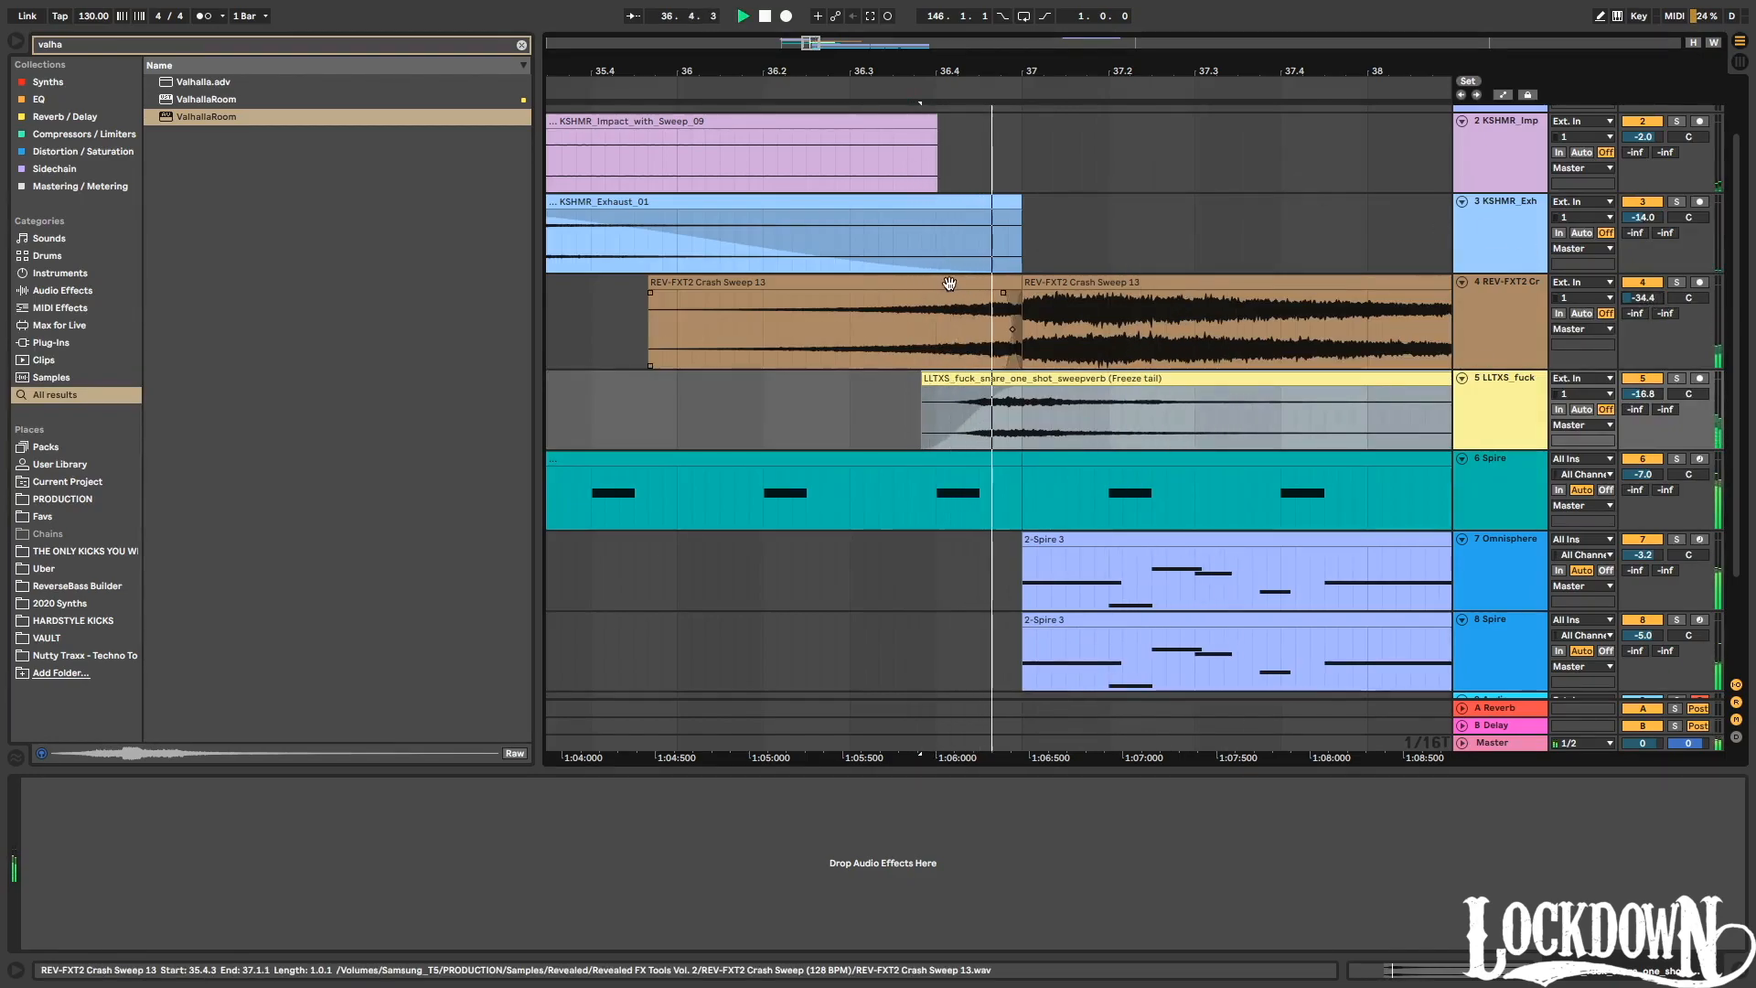
# Play on past bar 37 and set the Omnisphere track's volume to -0.2 dB.
pyautogui.press('-')
pyautogui.press('-')
pyautogui.press('-')
pyautogui.press('-')
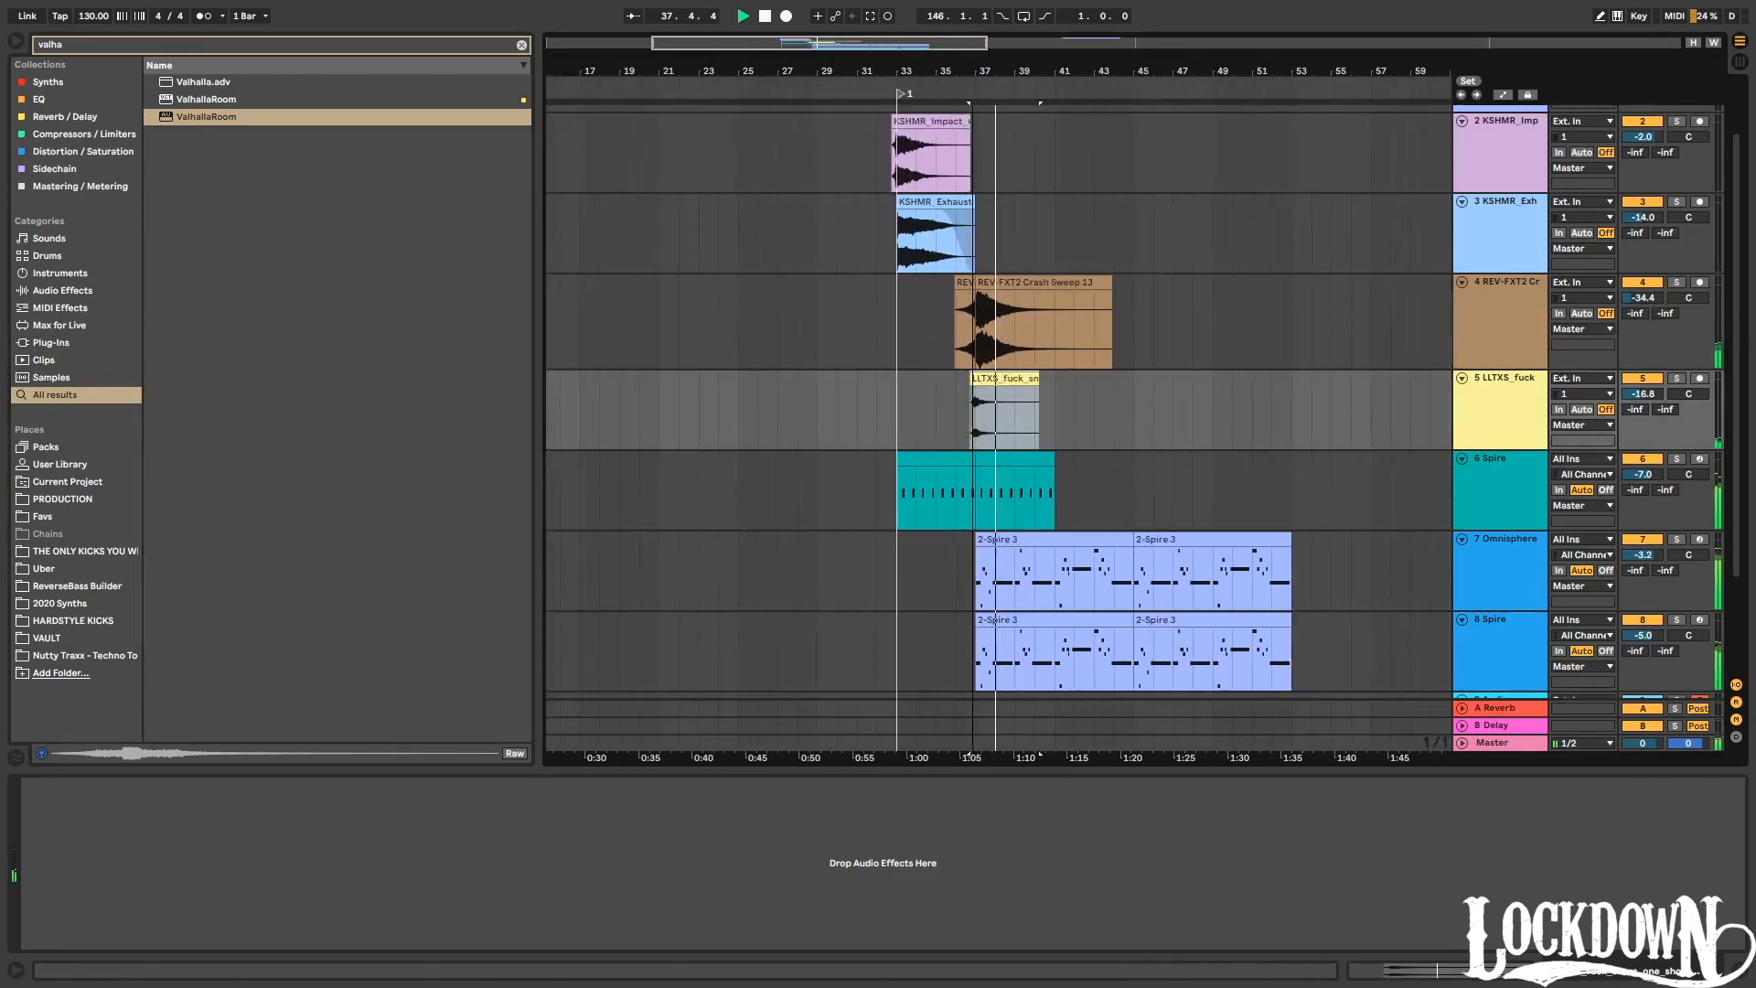
pyautogui.scroll(-2, 1454, 420)
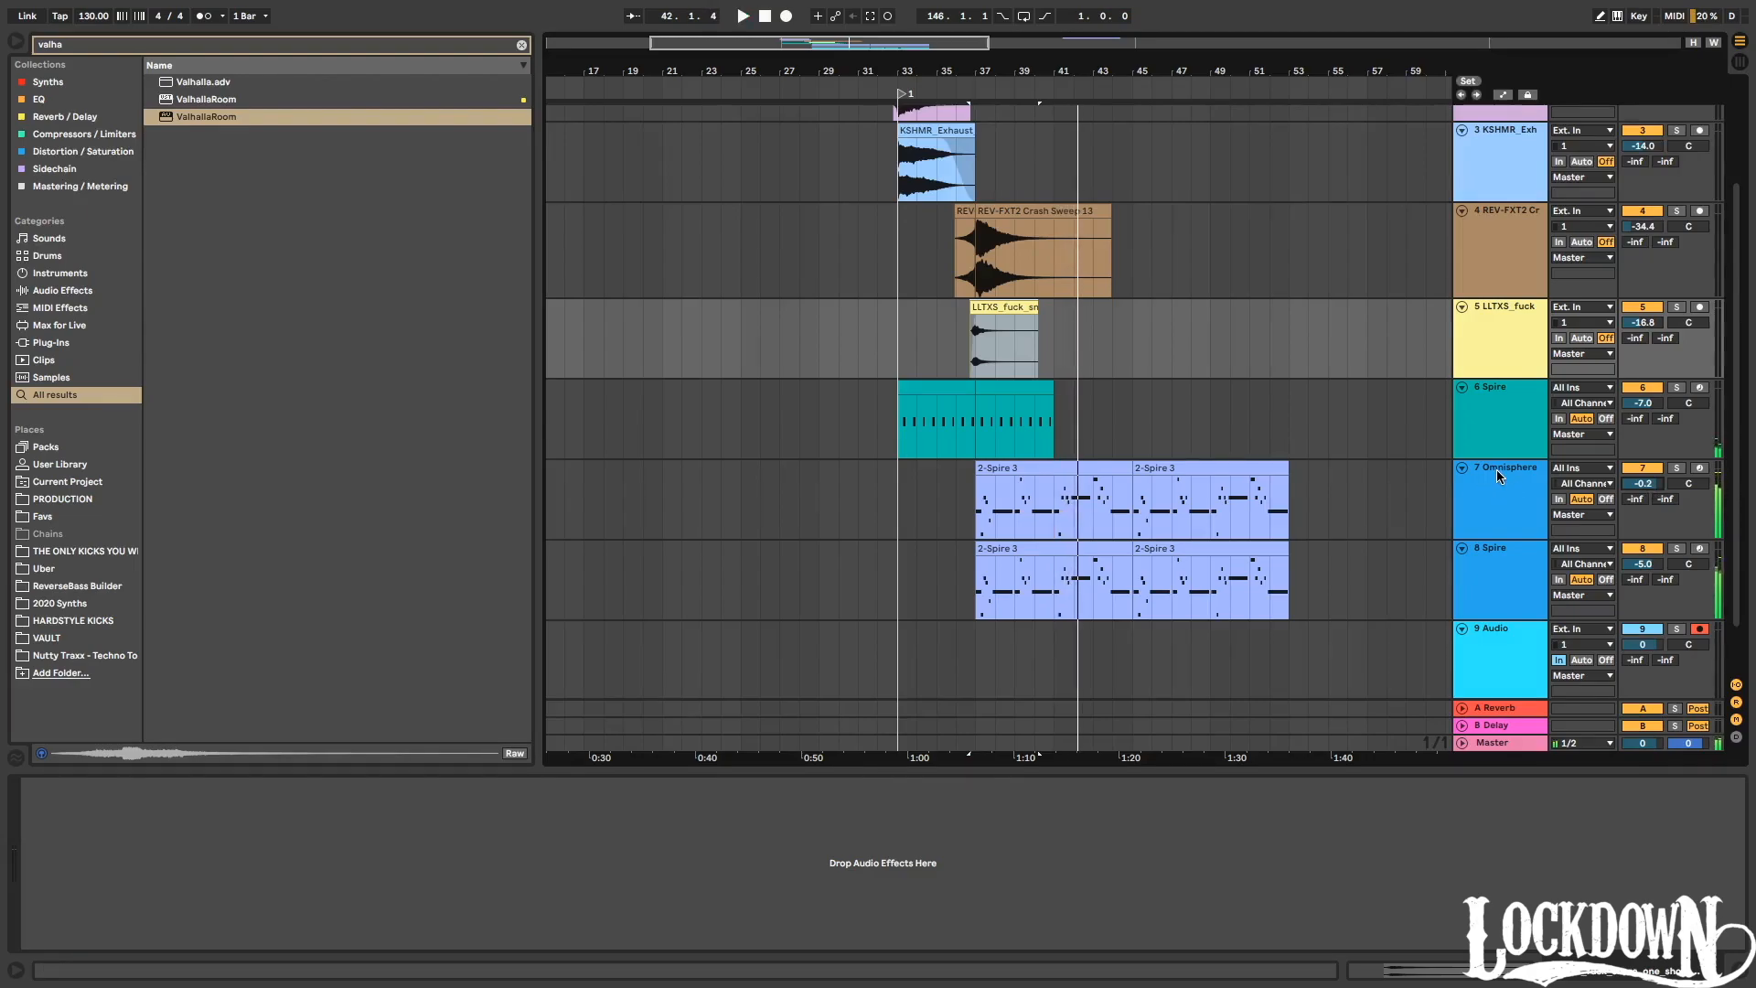
# Open the Omnisphere track's first clip in an enlarged note editor and set its opening E3 note's velocity to 87.
pyautogui.doubleClick(1019, 471)
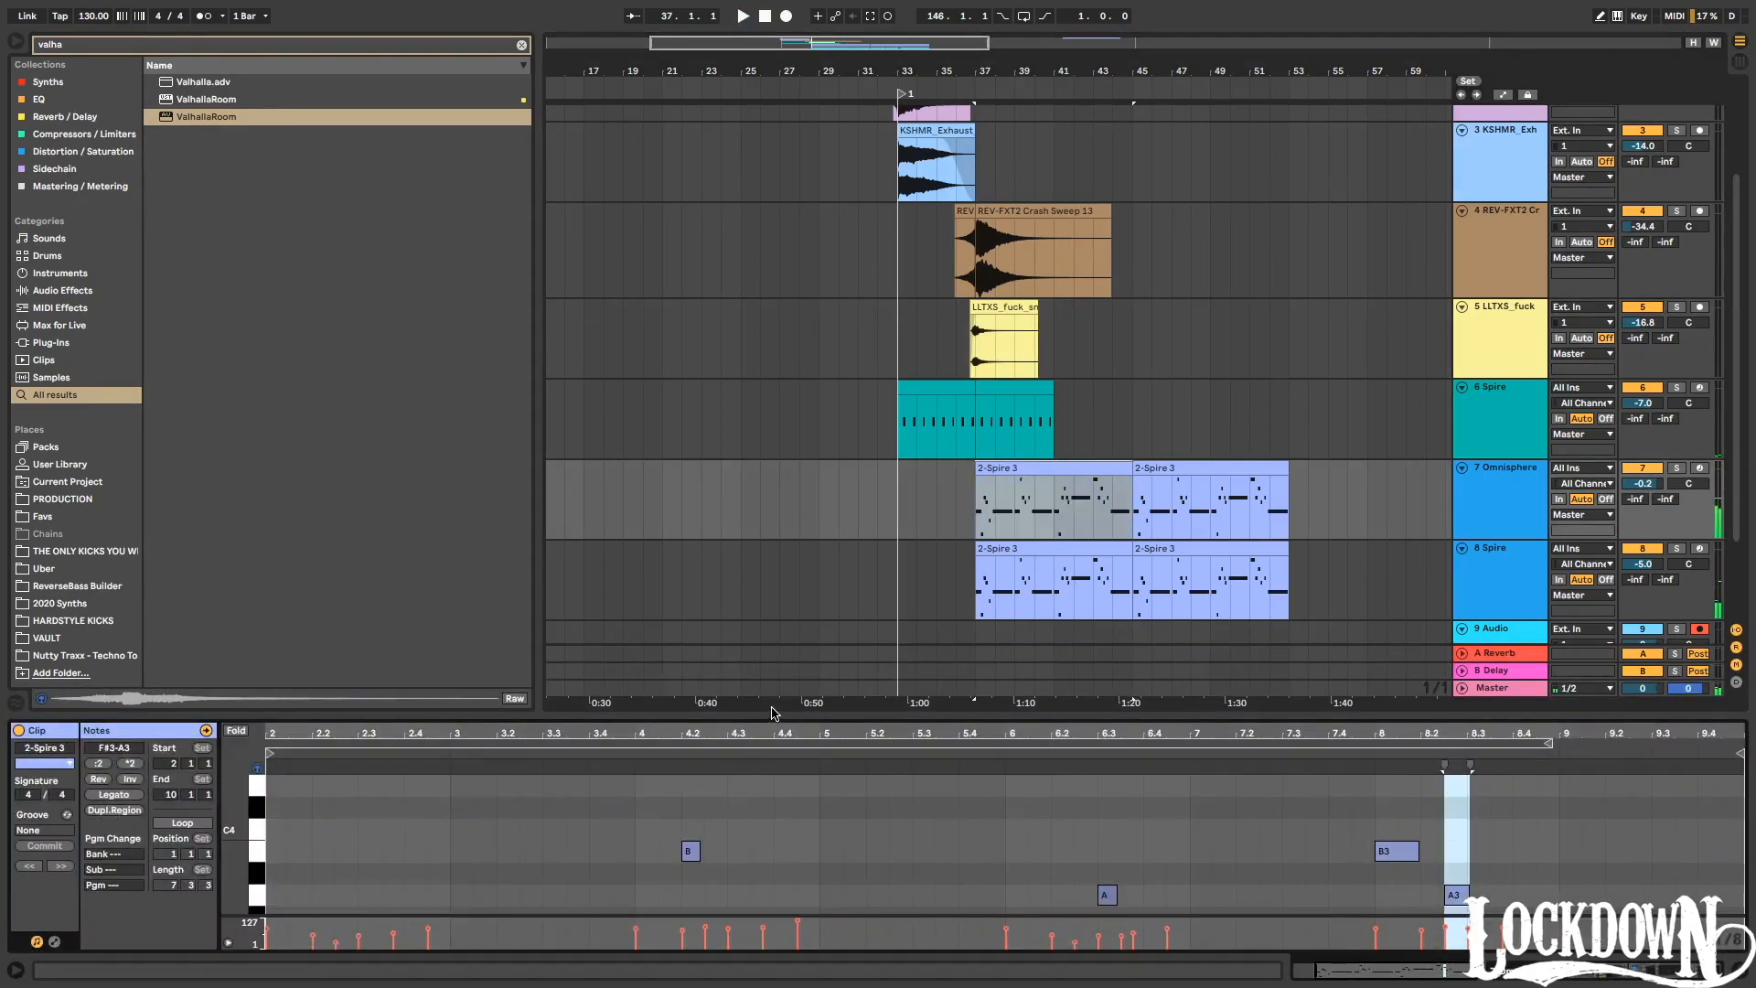
pyautogui.moveTo(770, 716); pyautogui.dragTo(771, 347)
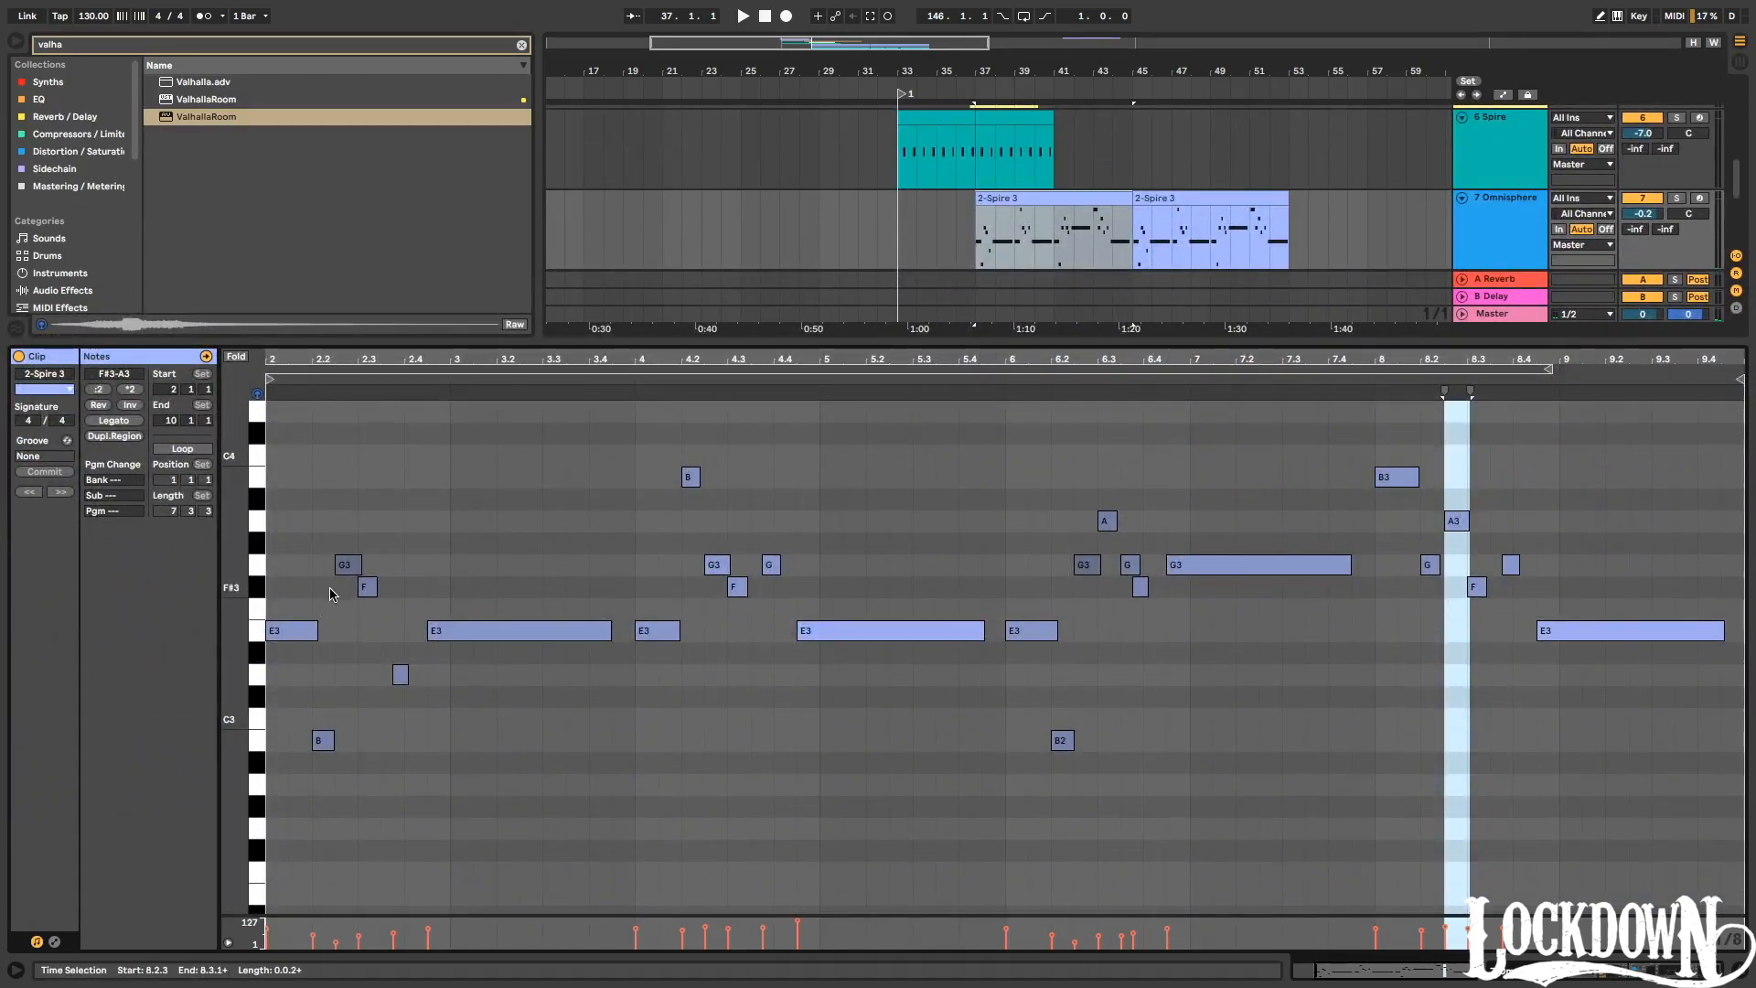
pyautogui.moveTo(289, 382); pyautogui.dragTo(378, 801)
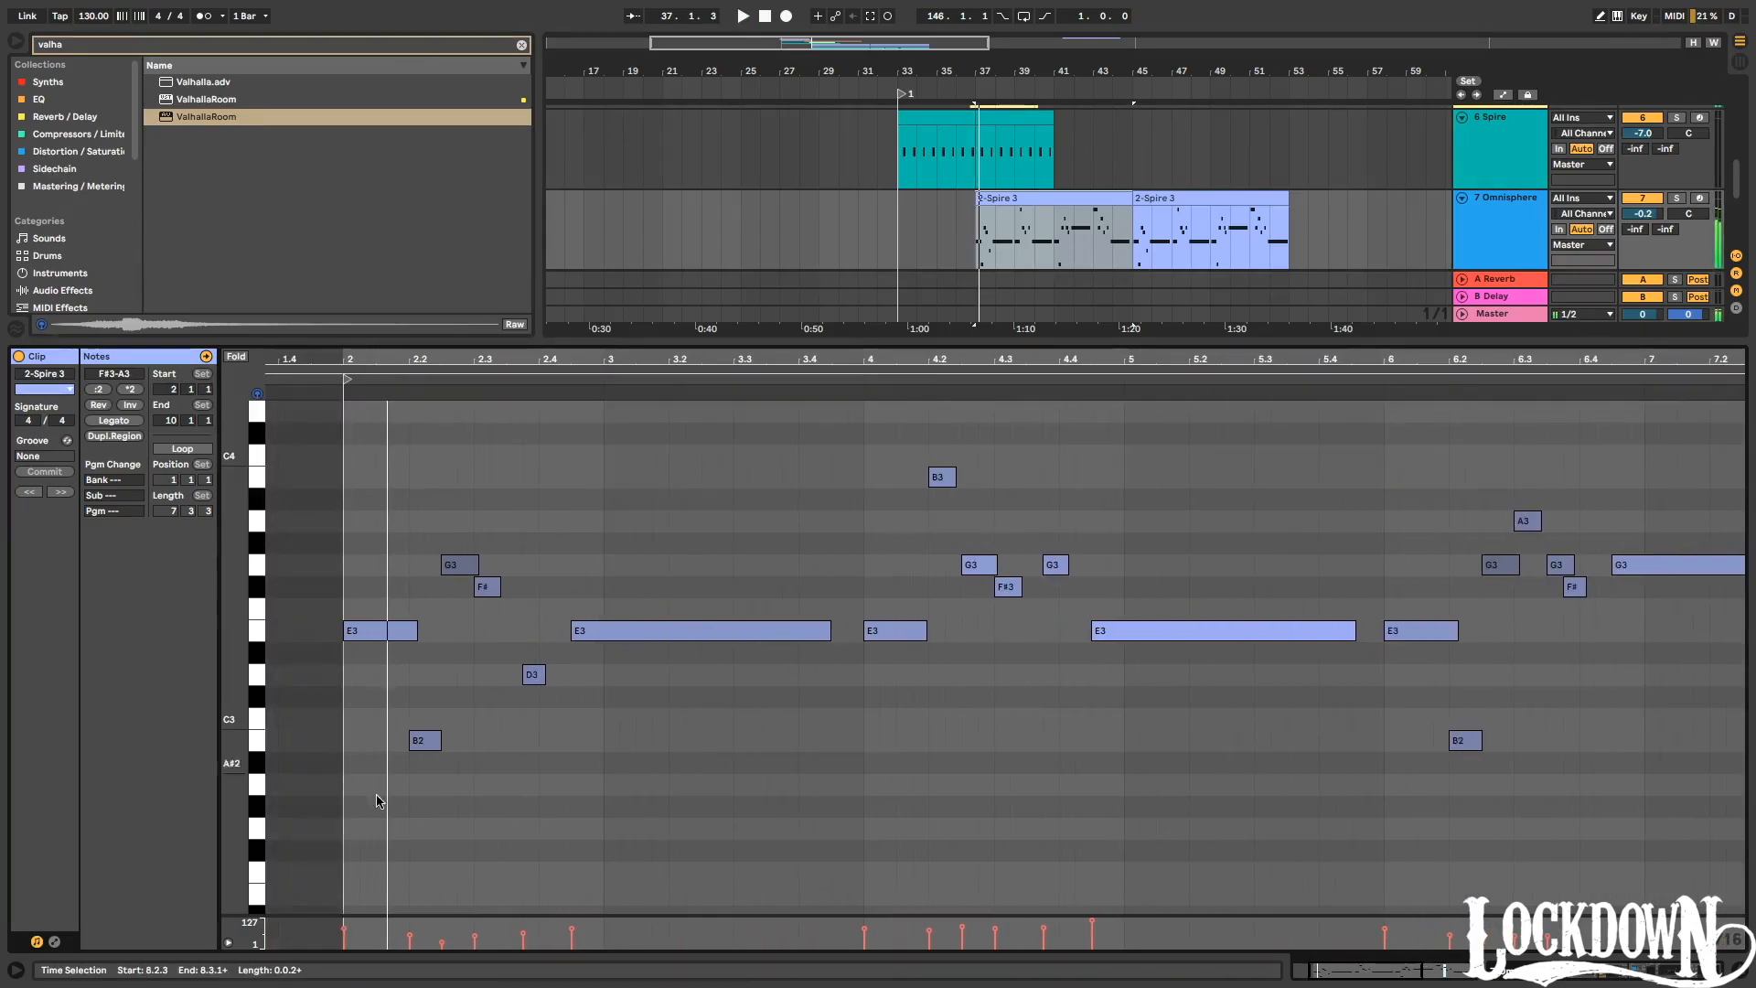
pyautogui.moveTo(345, 933); pyautogui.dragTo(345, 922)
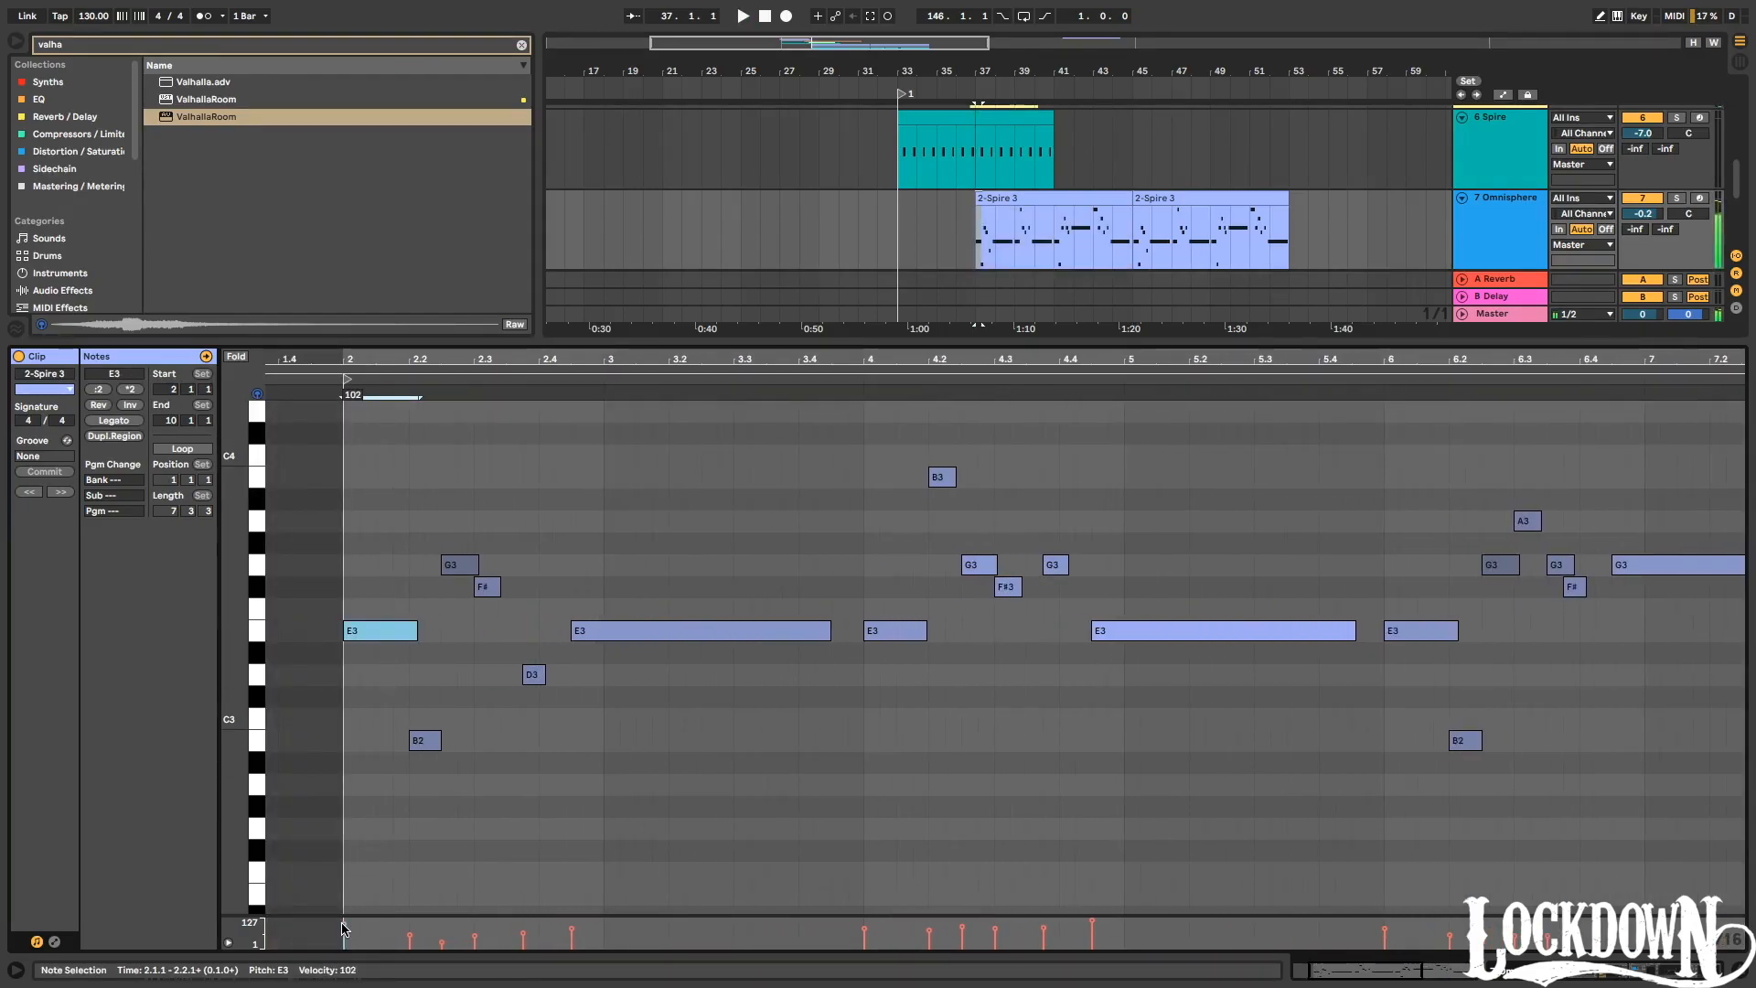
pyautogui.moveTo(344, 929); pyautogui.dragTo(345, 931)
pyautogui.press('space')
pyautogui.press('space')
pyautogui.hscroll(1, 346, 931)
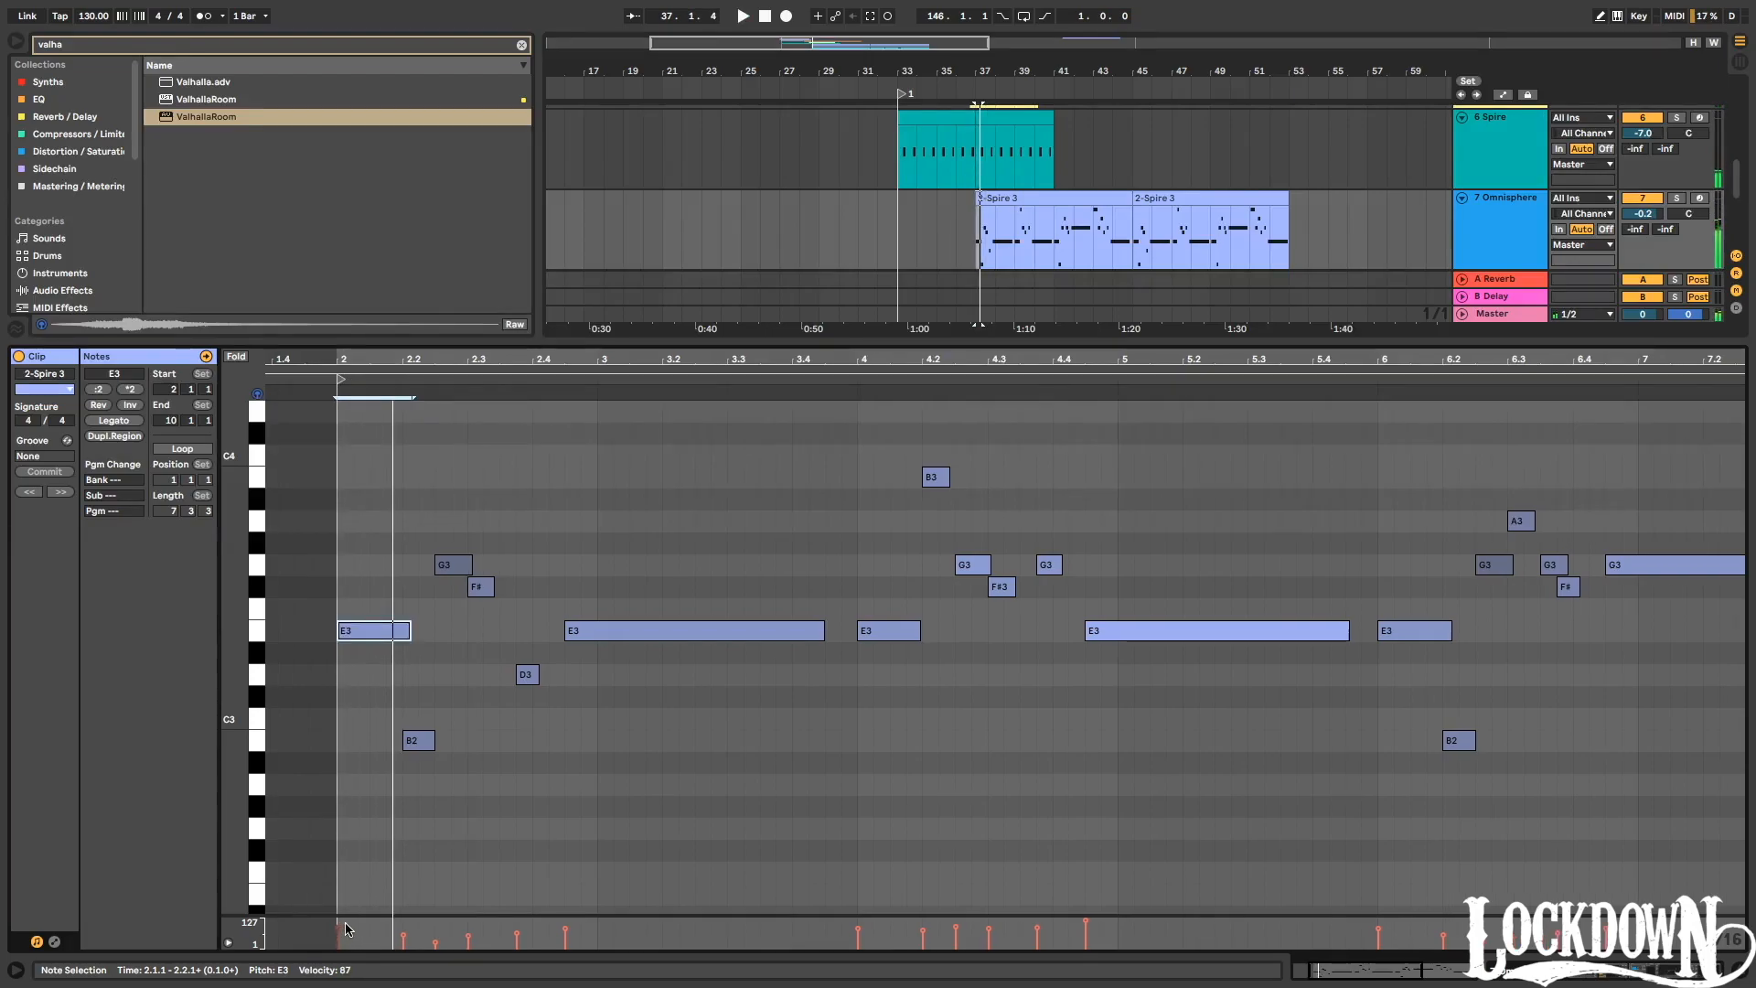
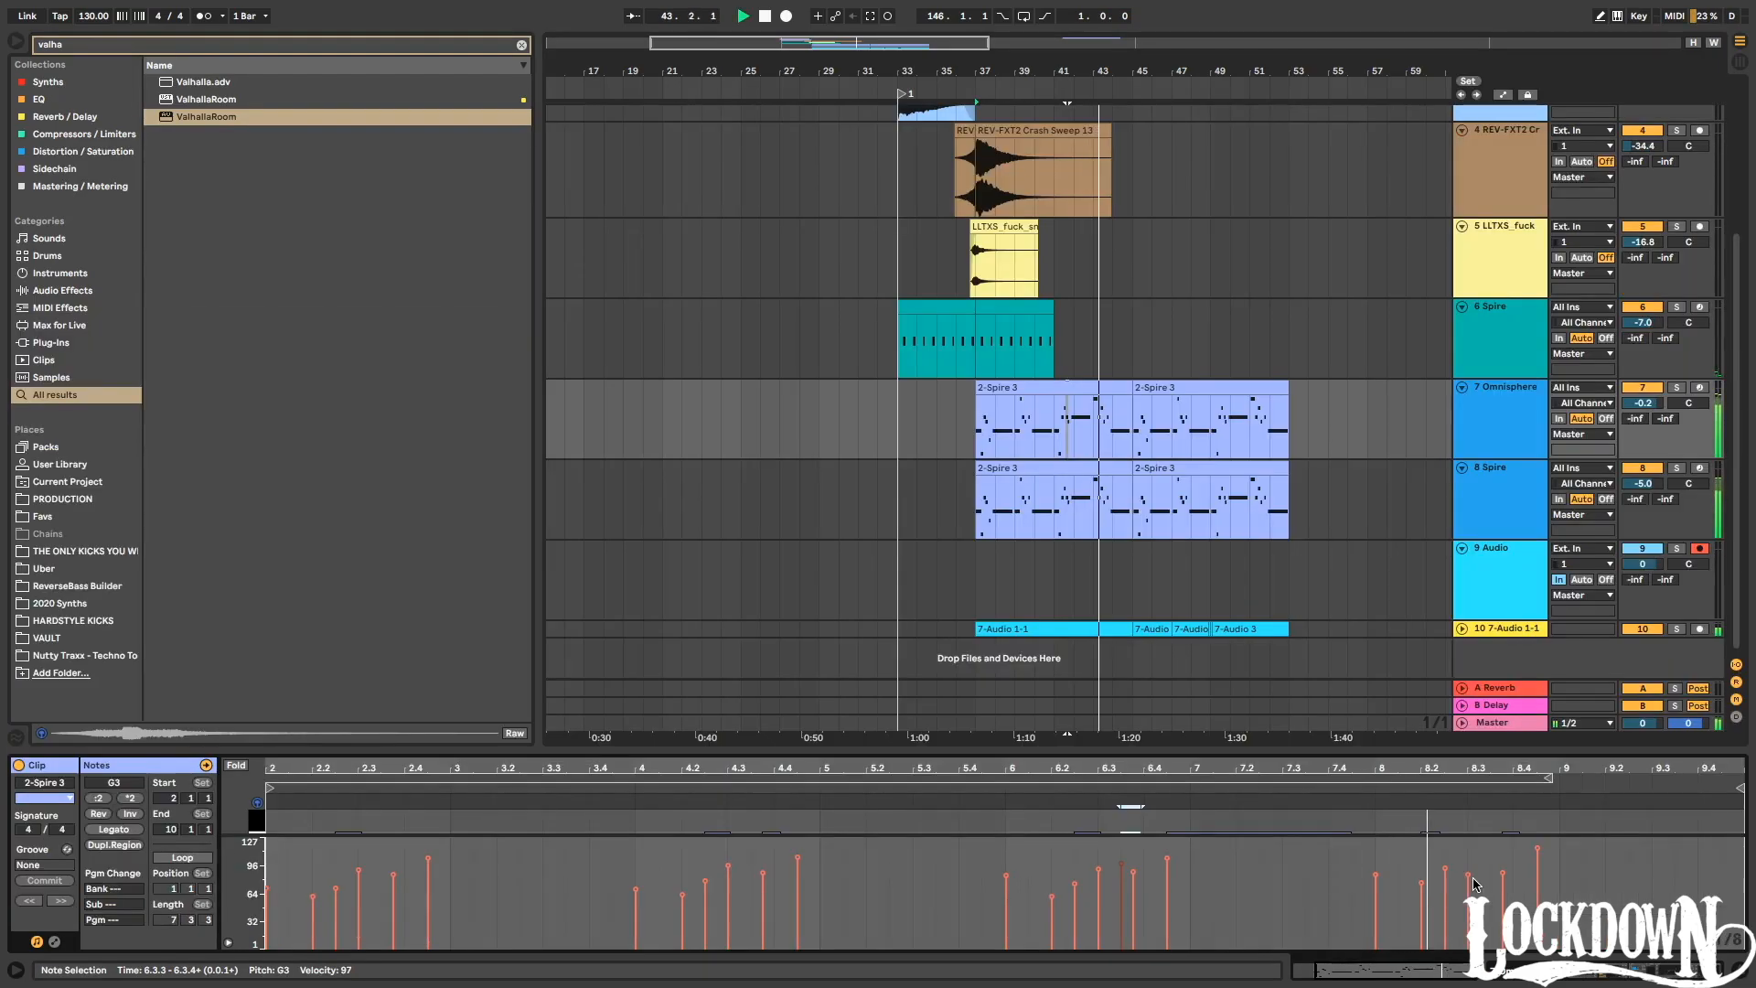
# Adjust the velocities of the Omnisphere clip's closing phrase from 8.2 to 8.4, setting the G3 at 8.3.4 to 104.
pyautogui.moveTo(1424, 885); pyautogui.dragTo(1503, 858)
pyautogui.click(1370, 783)
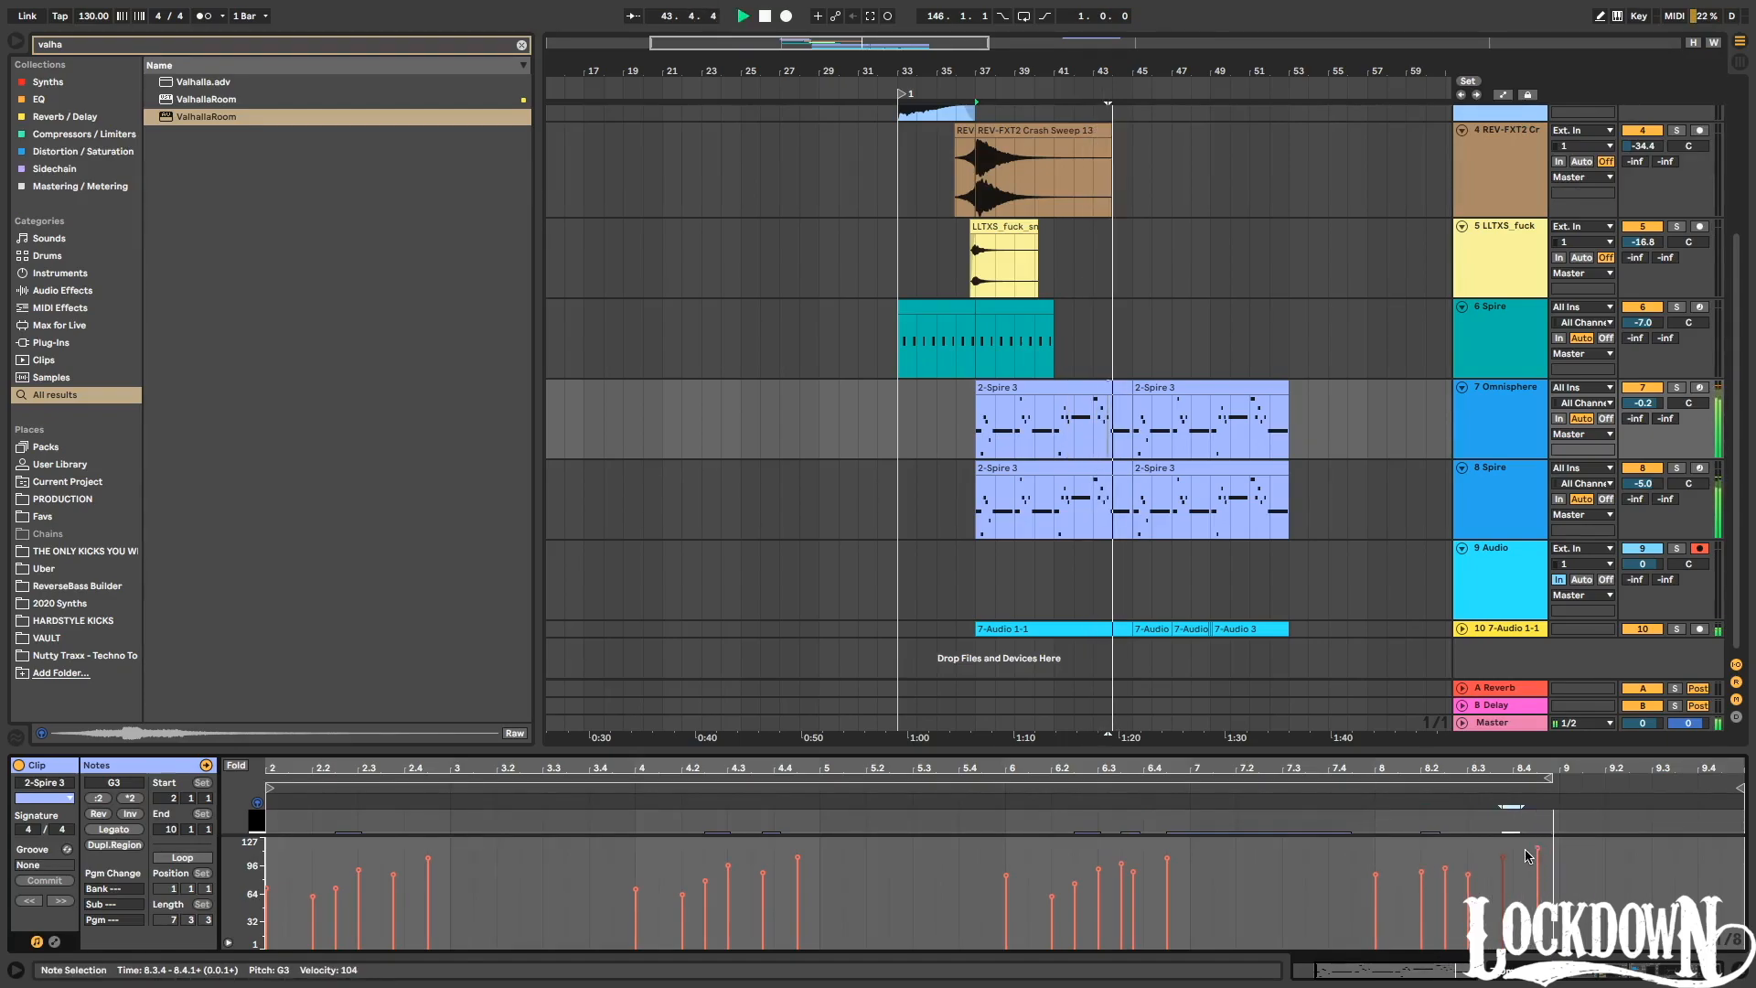
pyautogui.press('space')
# Duplicate the edited Omnisphere clip to bar 45, replacing the older copy there.
pyautogui.click(1103, 386)
pyautogui.press('super+d')
pyautogui.press('space')
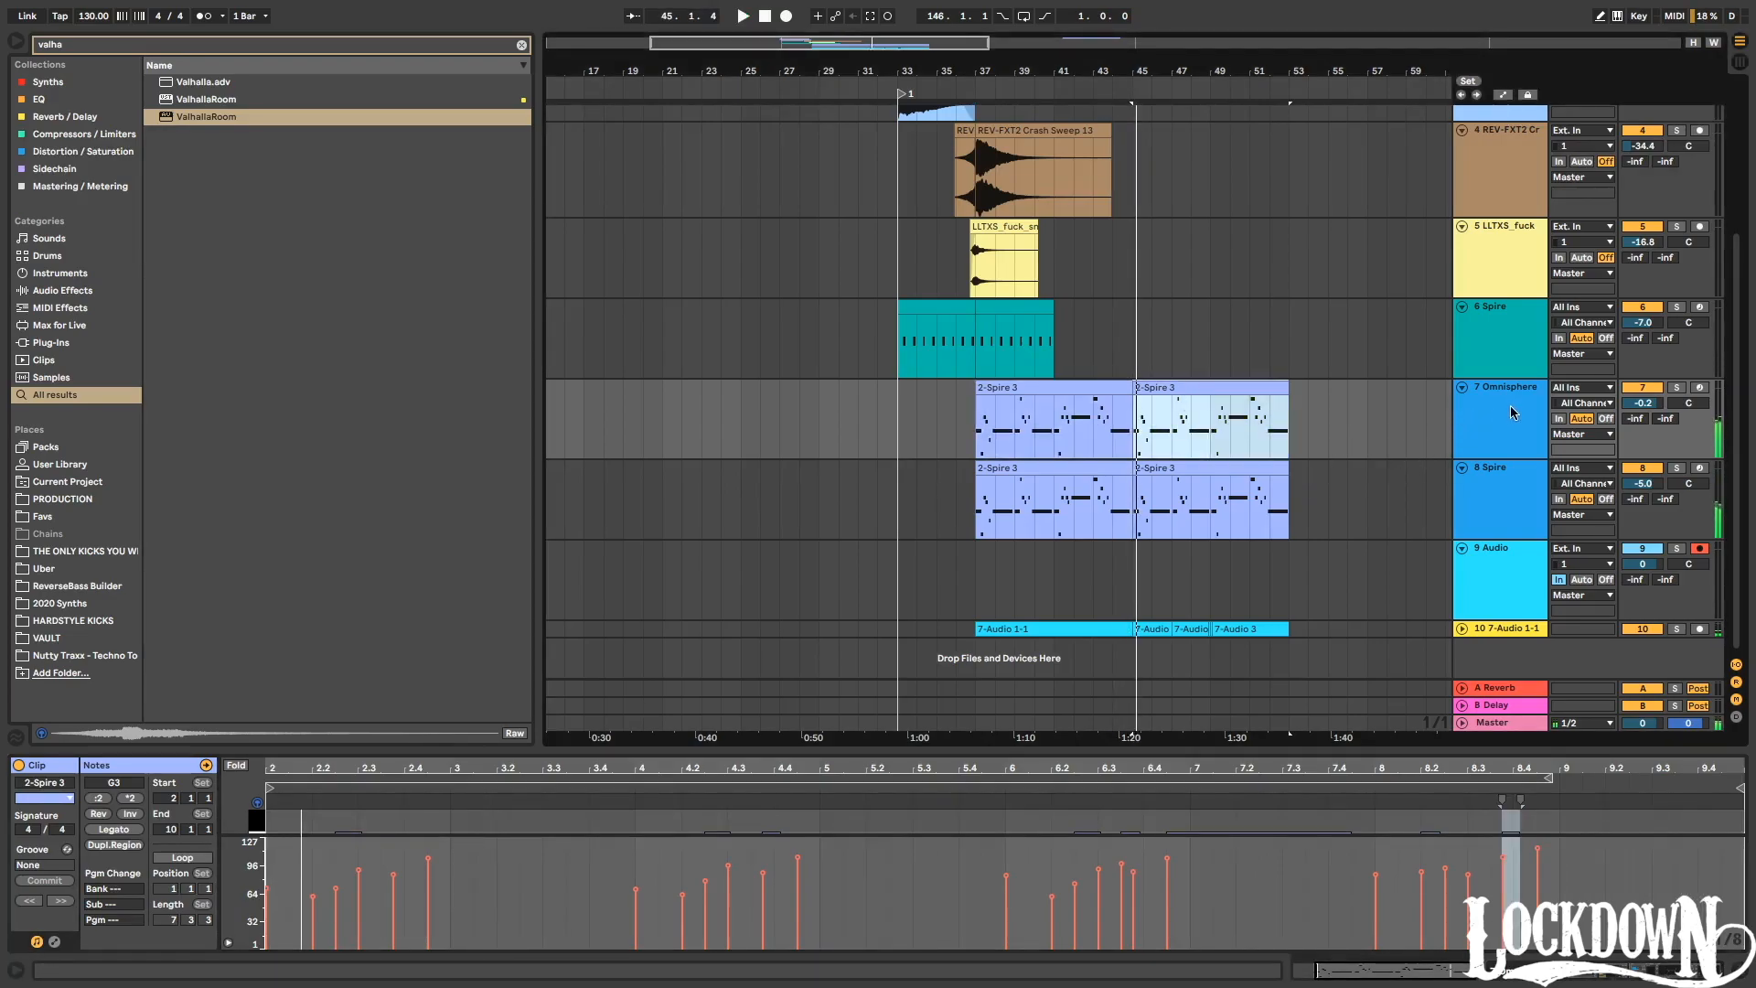
# Duplicate the KSHMR_Exhaust clip on its track and shift the copy to start at bar 45.
pyautogui.scroll(5, 1420, 411)
pyautogui.moveTo(1111, 311); pyautogui.dragTo(901, 307)
pyautogui.press('super+d')
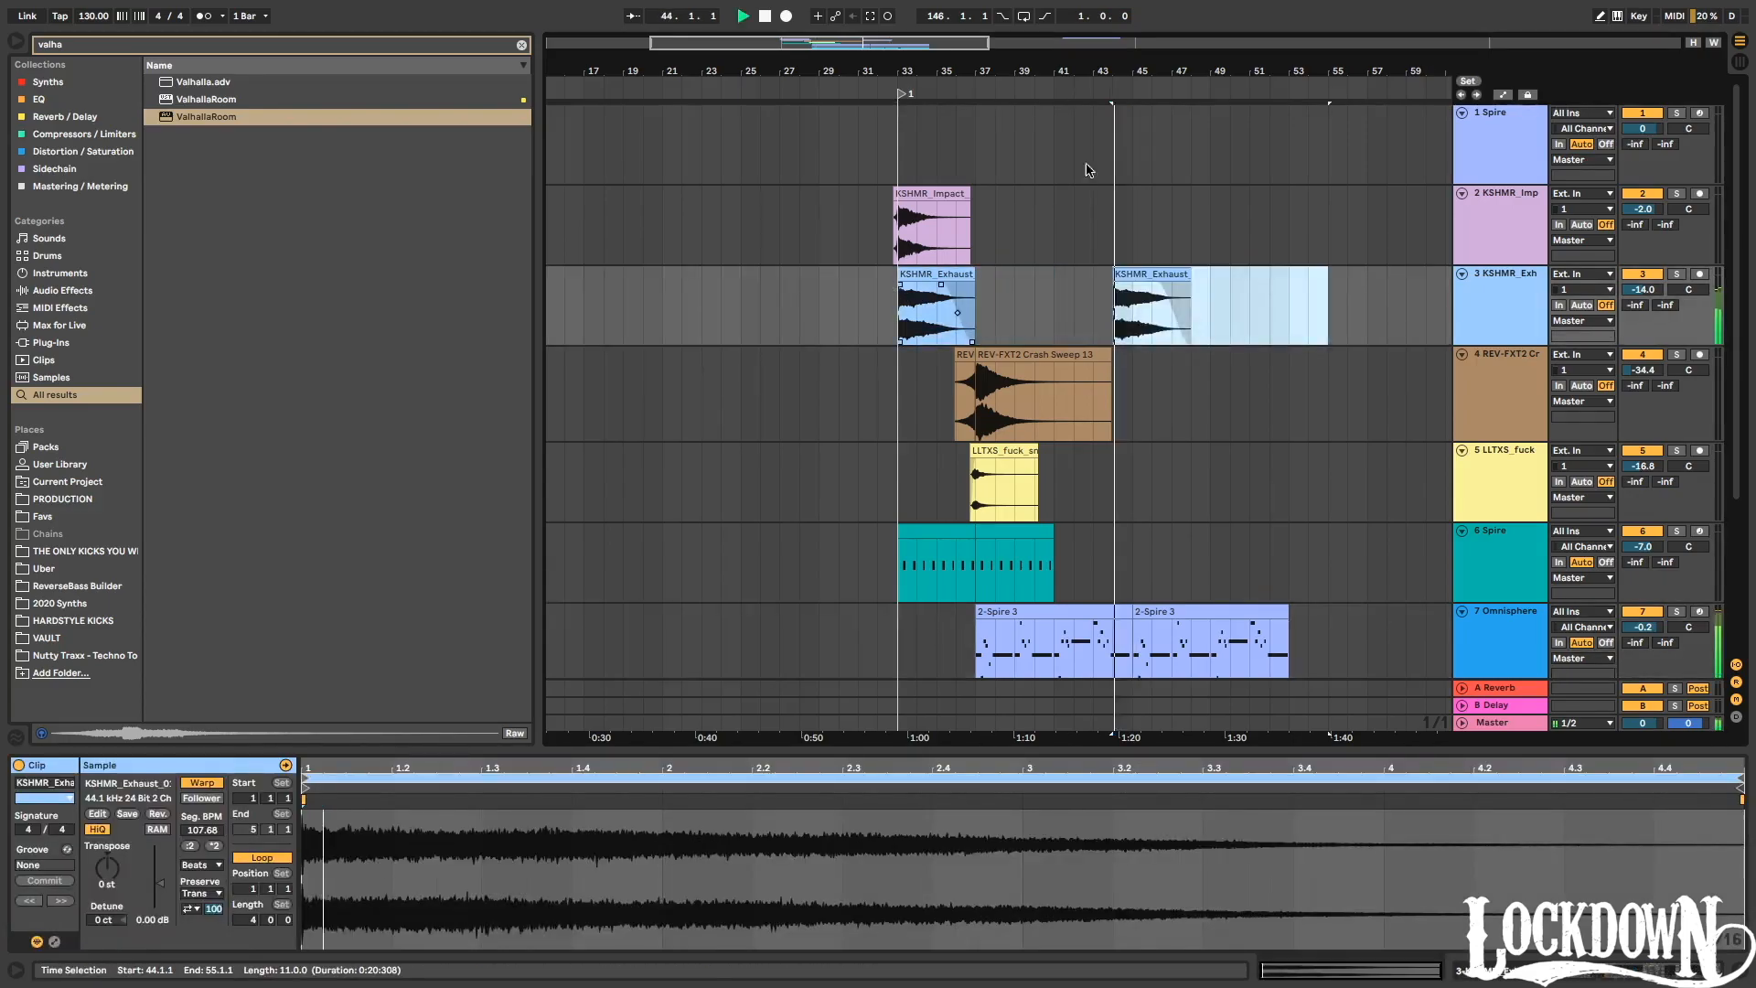
pyautogui.press('space')
pyautogui.press('Right')
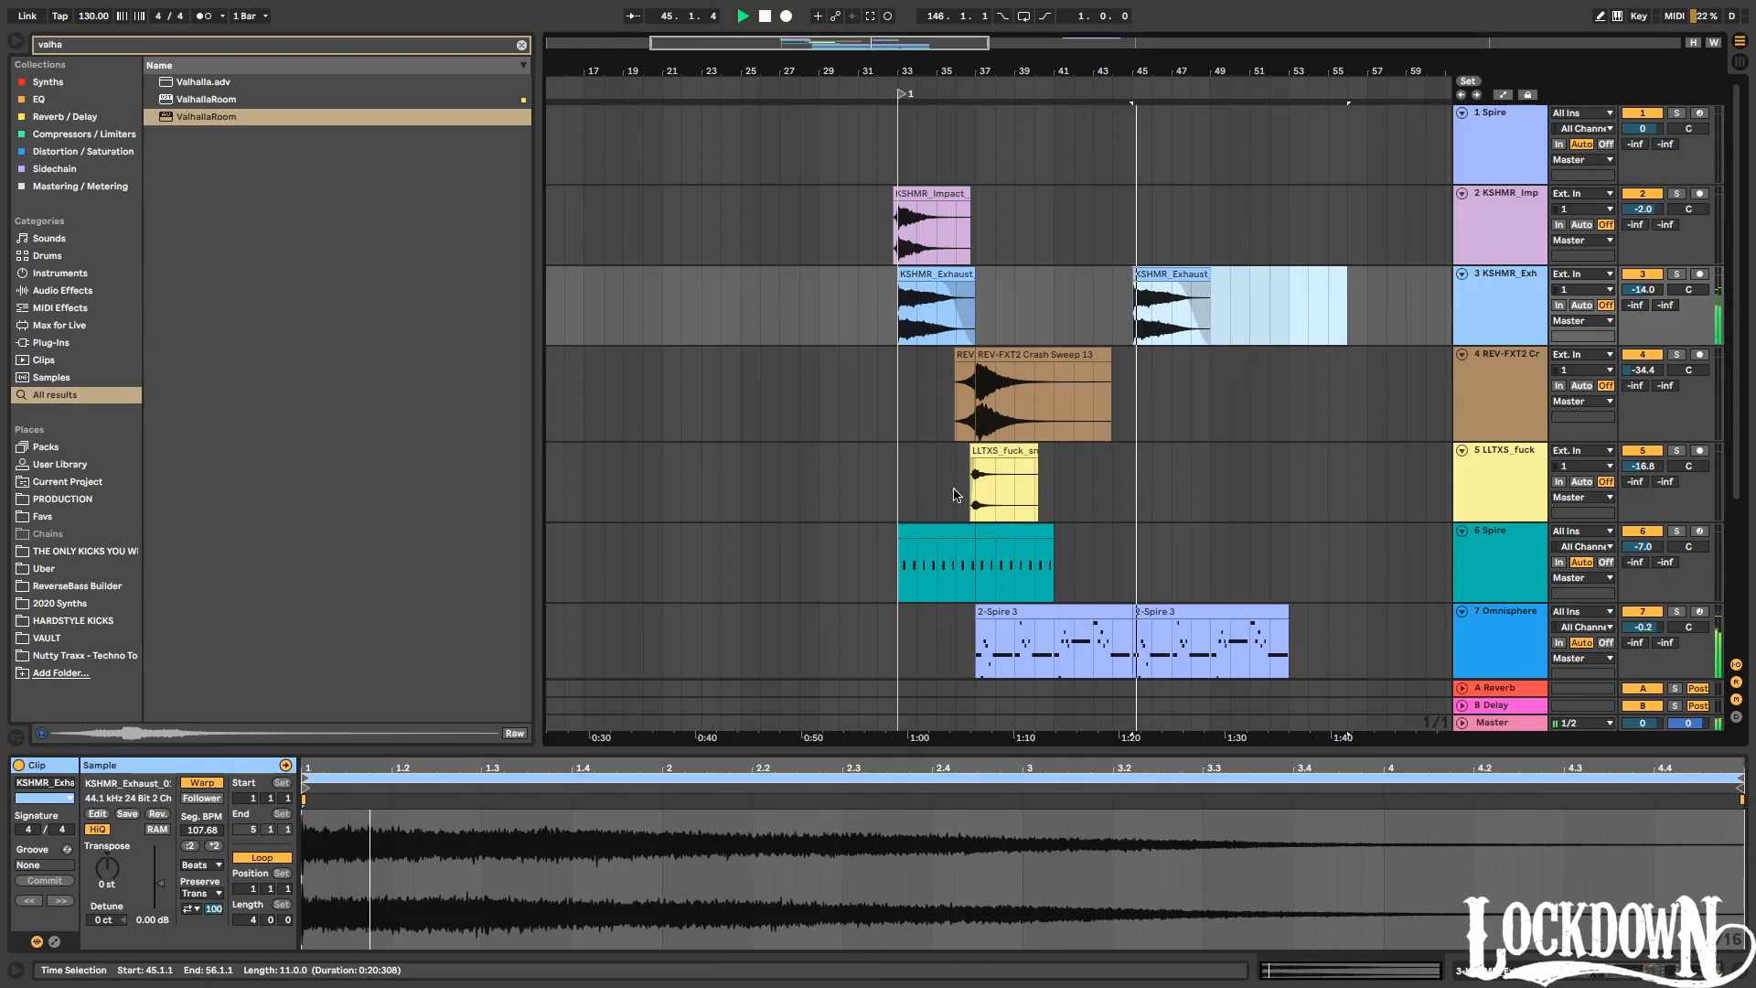
# Duplicate the snare sweep clip so it leads into bar 45, and set the copied KSHMR_Exhaust clip's gain to -7.95 dB.
pyautogui.moveTo(971, 485); pyautogui.dragTo(1114, 485)
pyautogui.press('super+d')
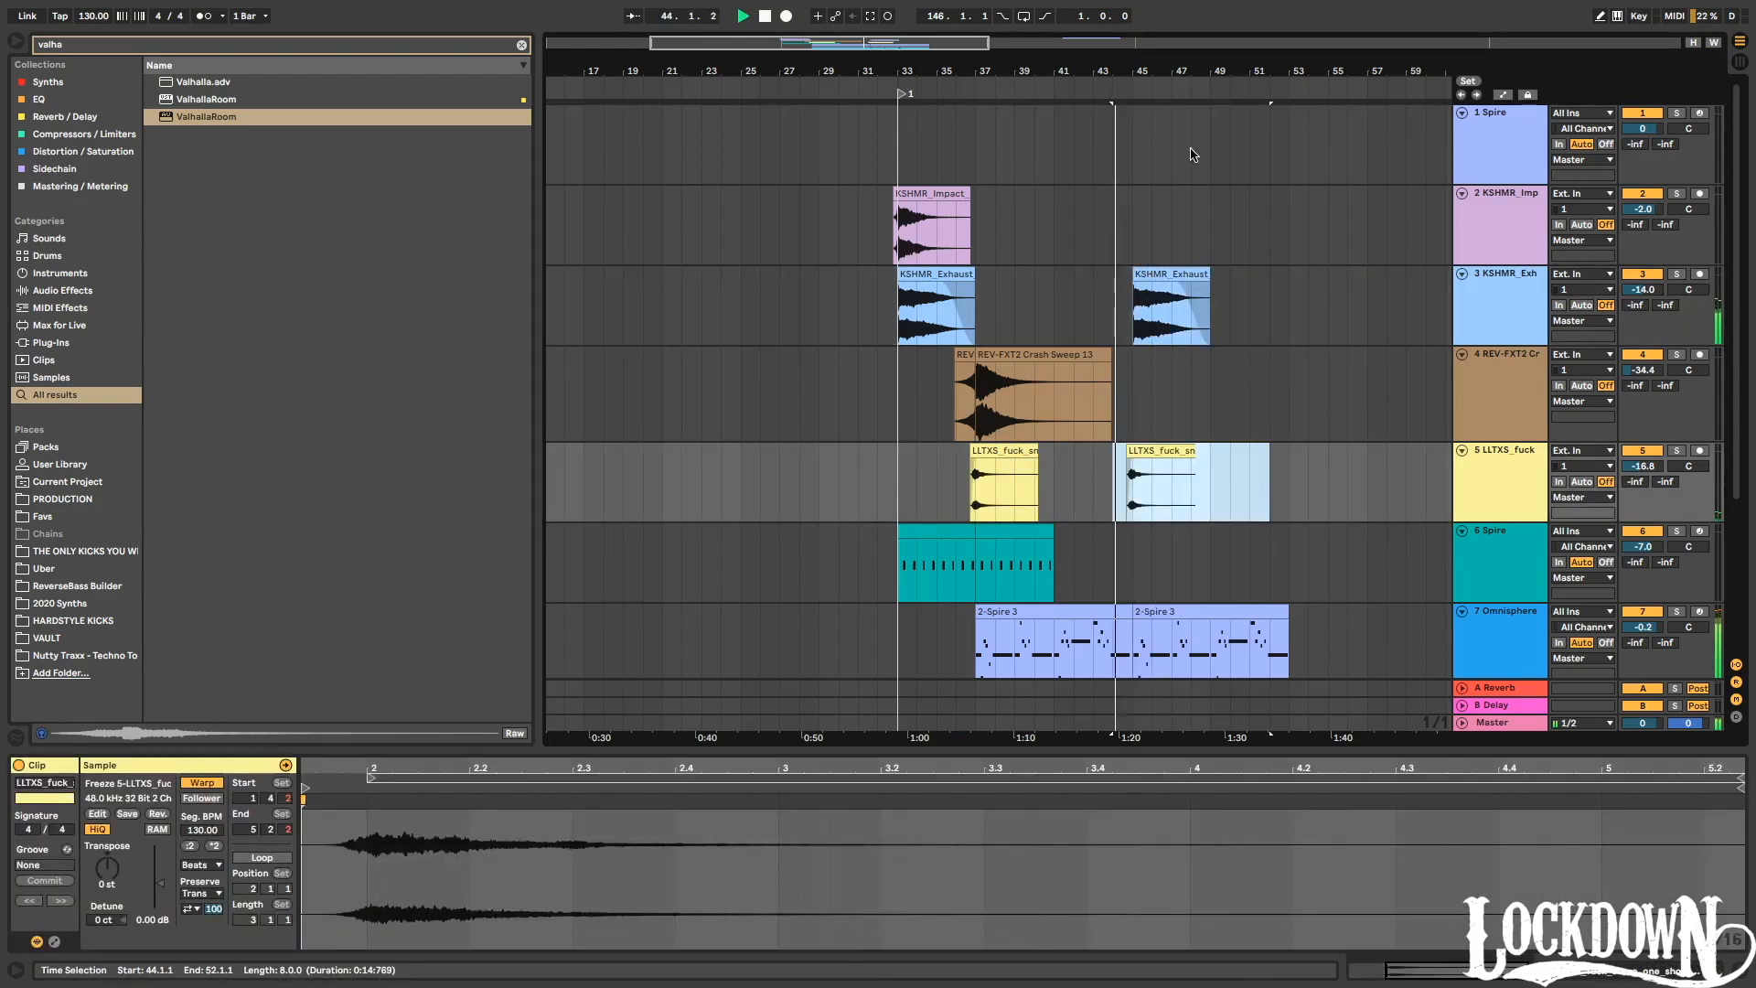
pyautogui.click(1164, 271)
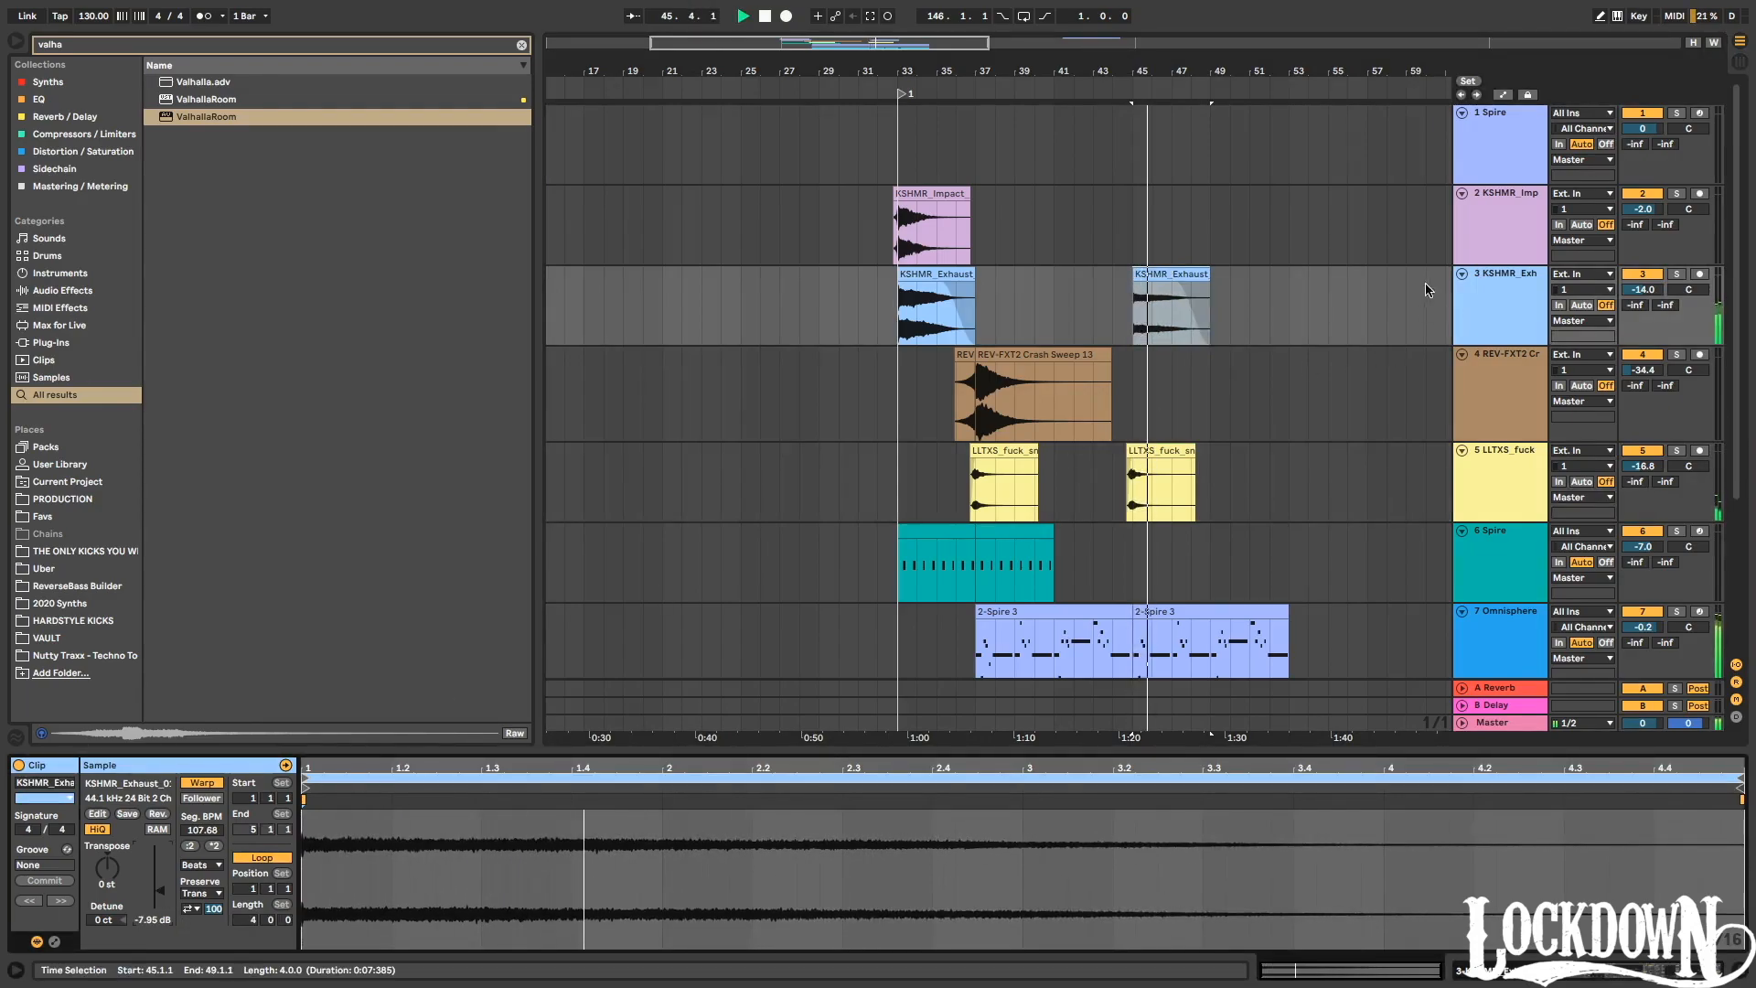
# Fold all tracks and insert a new audio track below the Spire track numbered 8.
pyautogui.scroll(-3, 1399, 347)
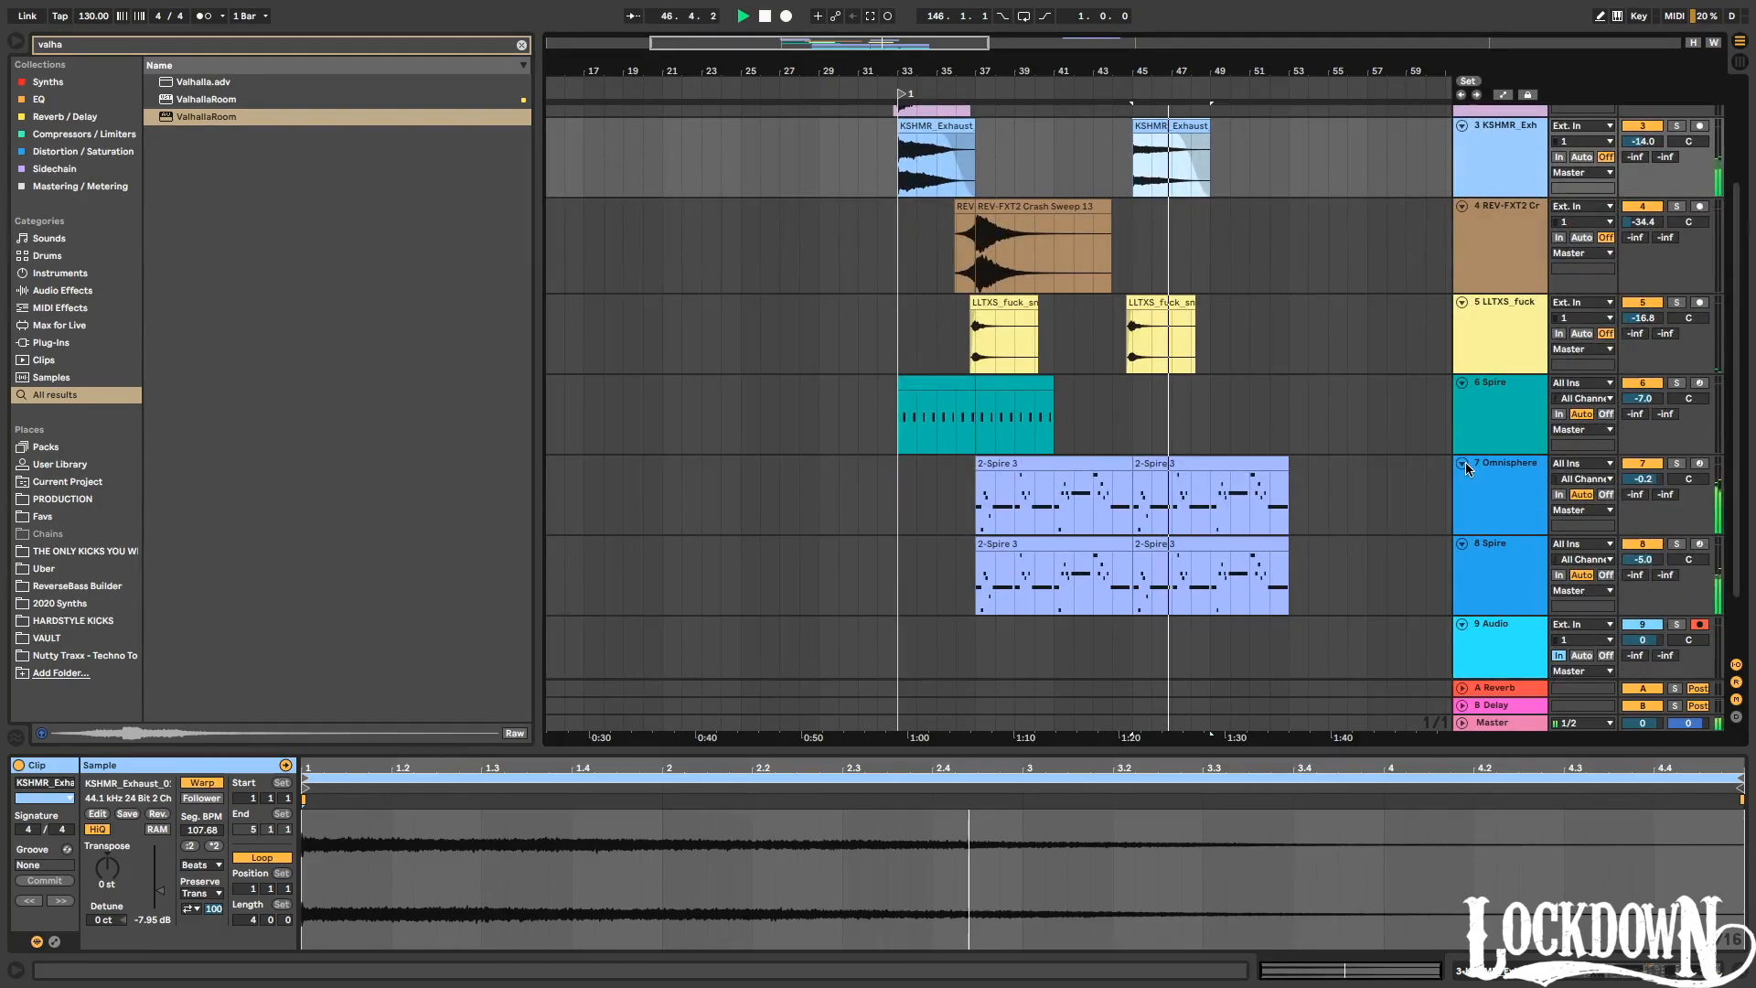
pyautogui.keyDown('alt'); pyautogui.click(1463, 464); pyautogui.keyUp('alt')
pyautogui.click(1513, 231)
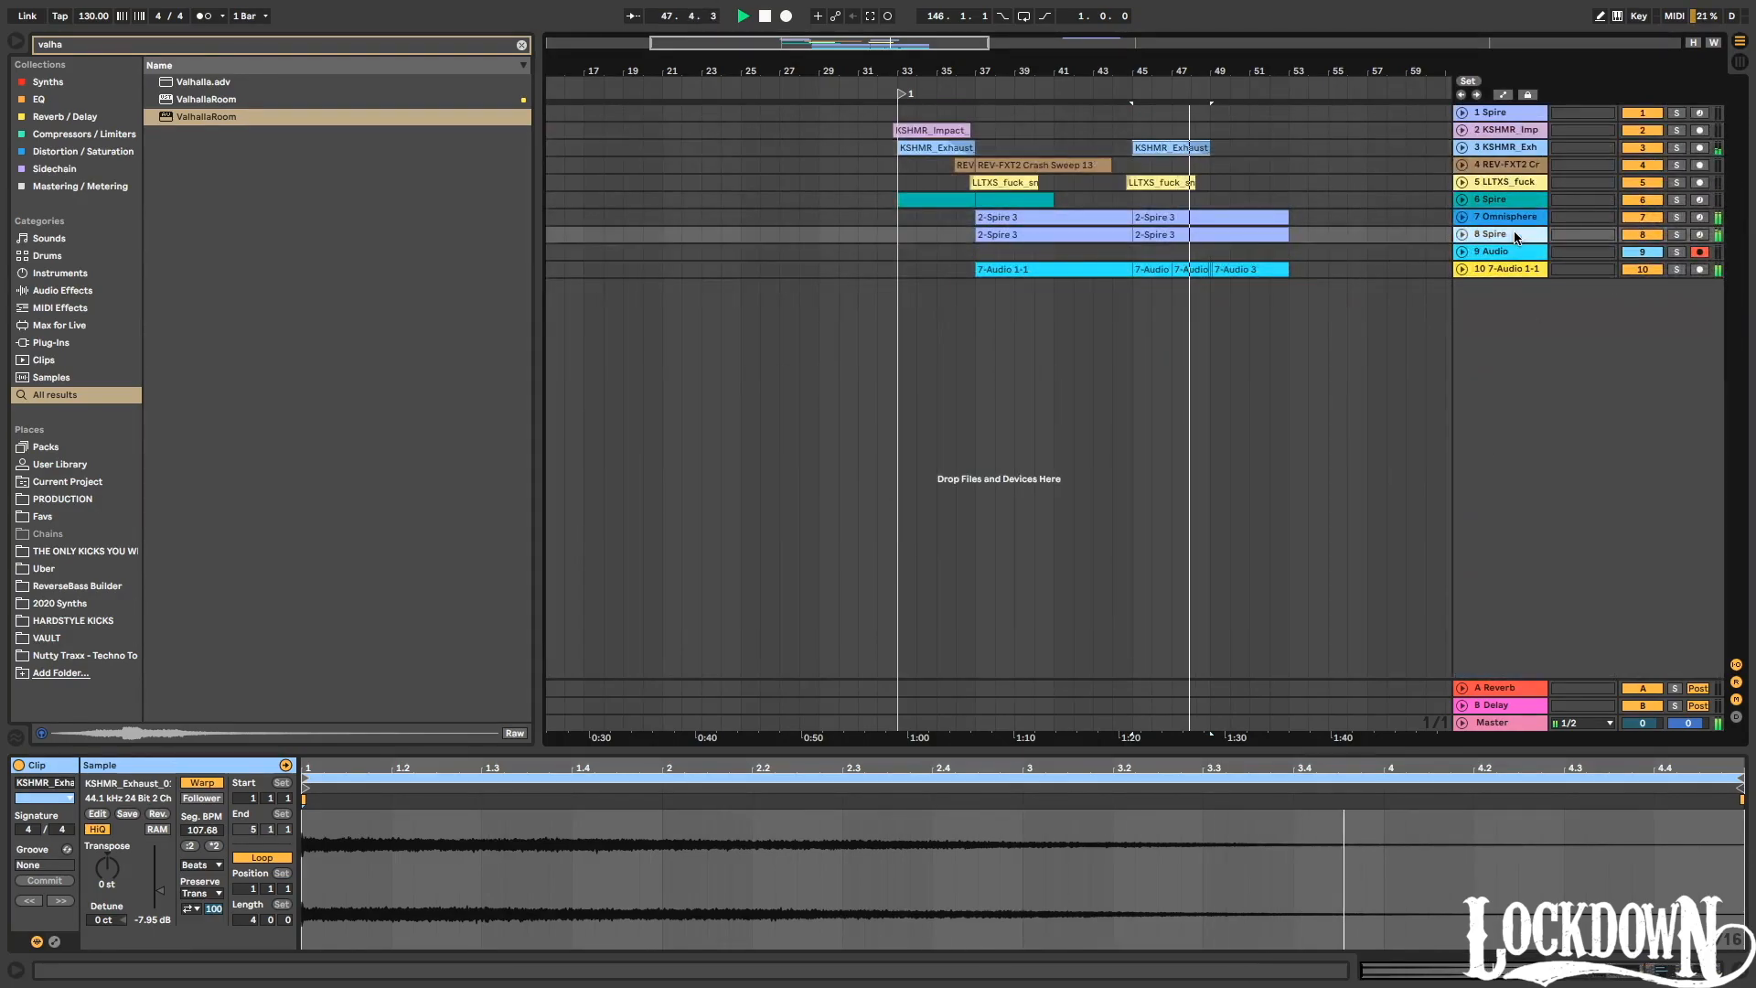
pyautogui.hotkey('ctrl', 't')
# Search the browser for "drop claps" and place KSHMR Drop Claps 05.wav at bar 41 on the new audio track.
pyautogui.click(152, 43)
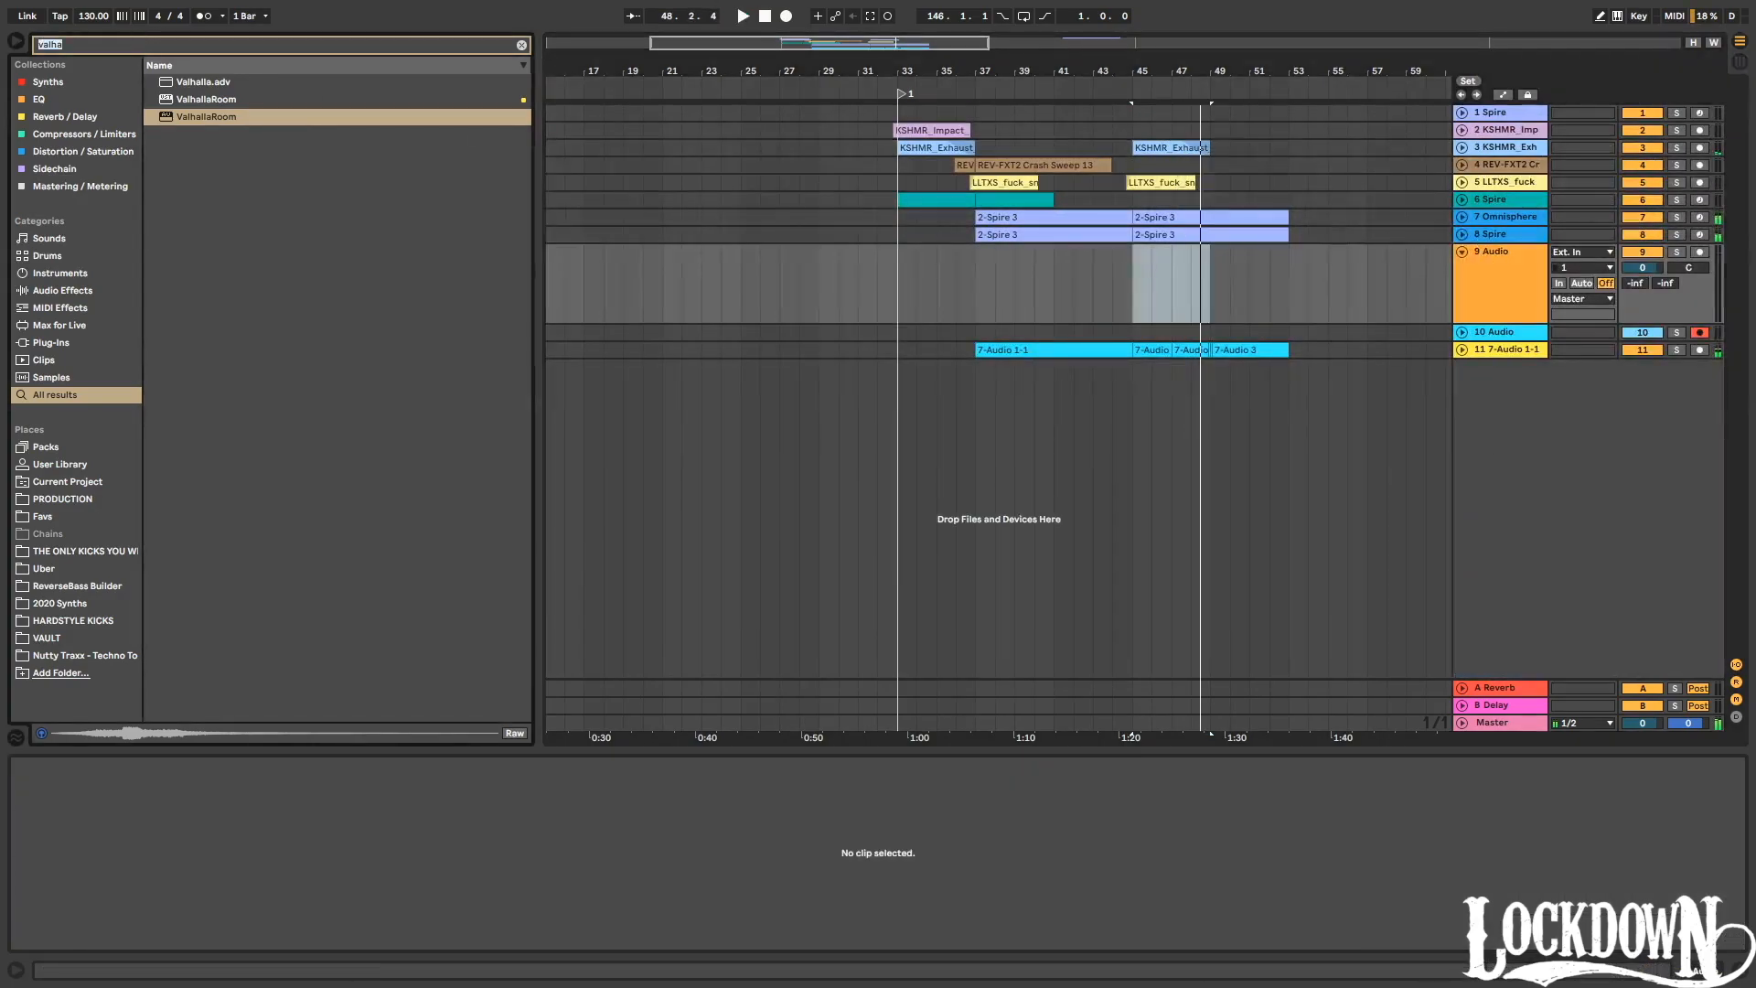
pyautogui.write('drop claps')
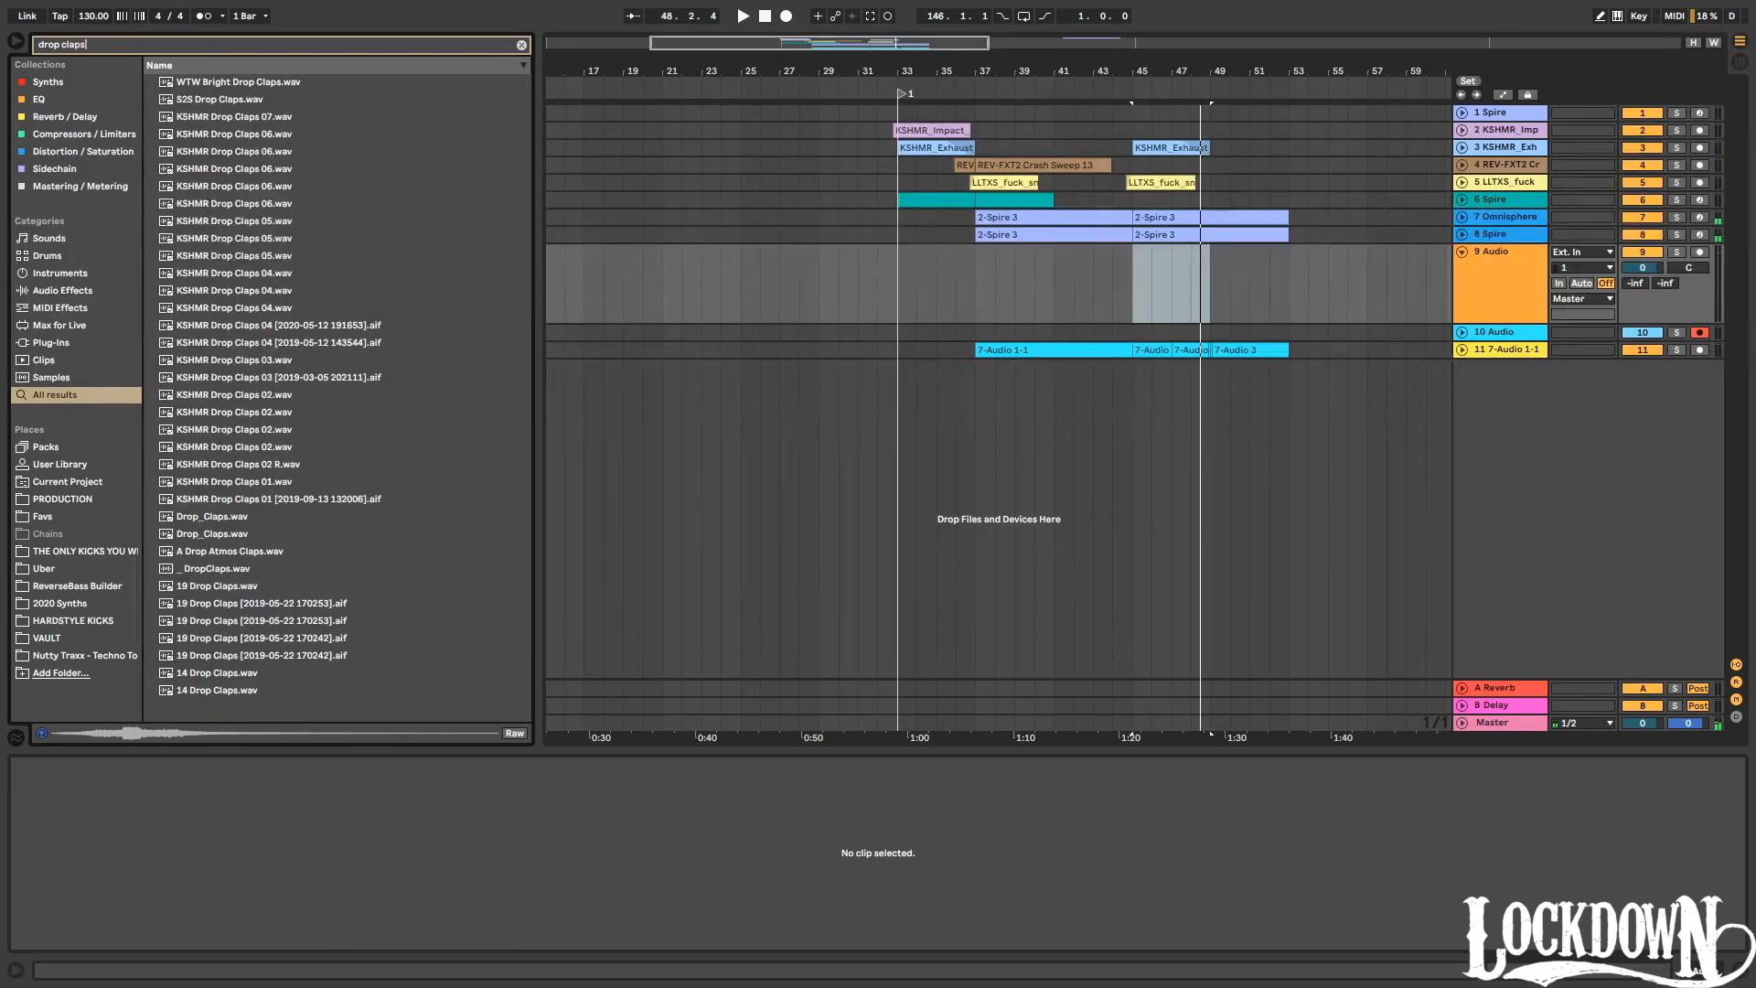
pyautogui.click(293, 220)
pyautogui.moveTo(259, 227); pyautogui.dragTo(1061, 256)
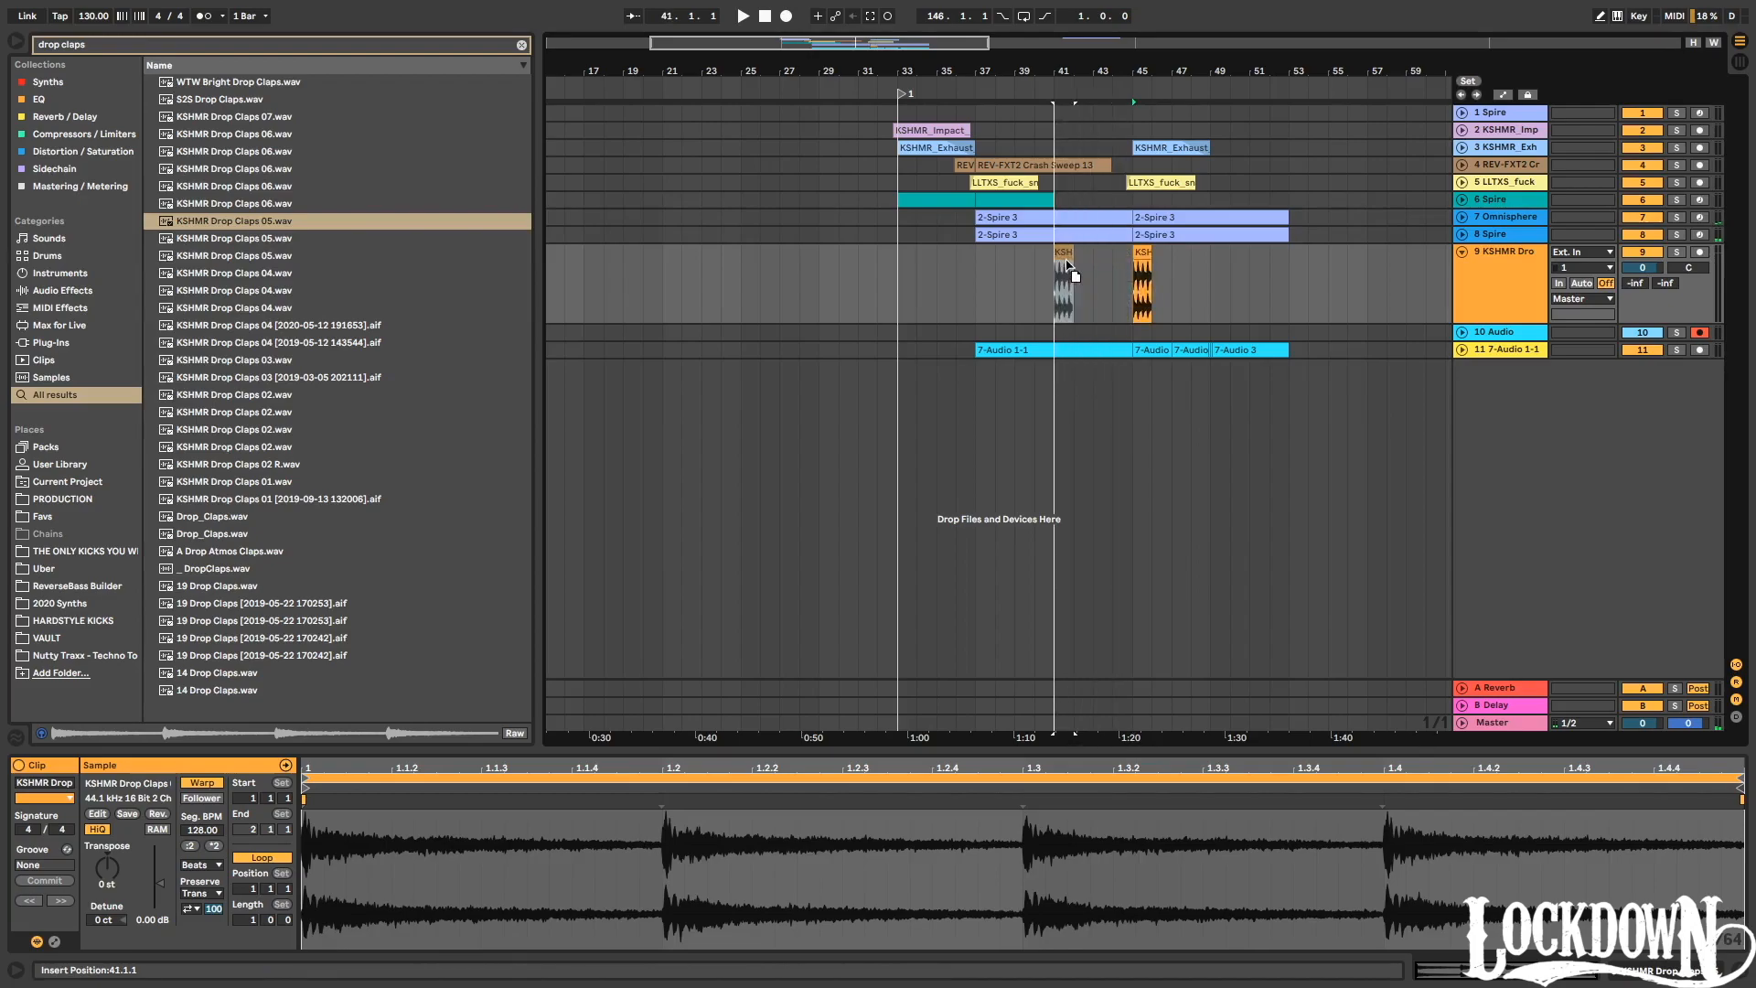
# Duplicate the one-bar drop claps clip repeatedly to fill bar 41 up to bar 53.
pyautogui.hotkey('ctrl', 'd')
pyautogui.hotkey('ctrl', 'd')
pyautogui.hotkey('ctrl', 'd')
pyautogui.hotkey('ctrl', 'd')
pyautogui.hotkey('ctrl', 'd')
pyautogui.hotkey('ctrl', 'd')
pyautogui.hotkey('ctrl', 'd')
pyautogui.hotkey('ctrl', 'd')
pyautogui.hotkey('ctrl', 'd')
pyautogui.hotkey('ctrl', 'd')
pyautogui.hotkey('ctrl', 'd')
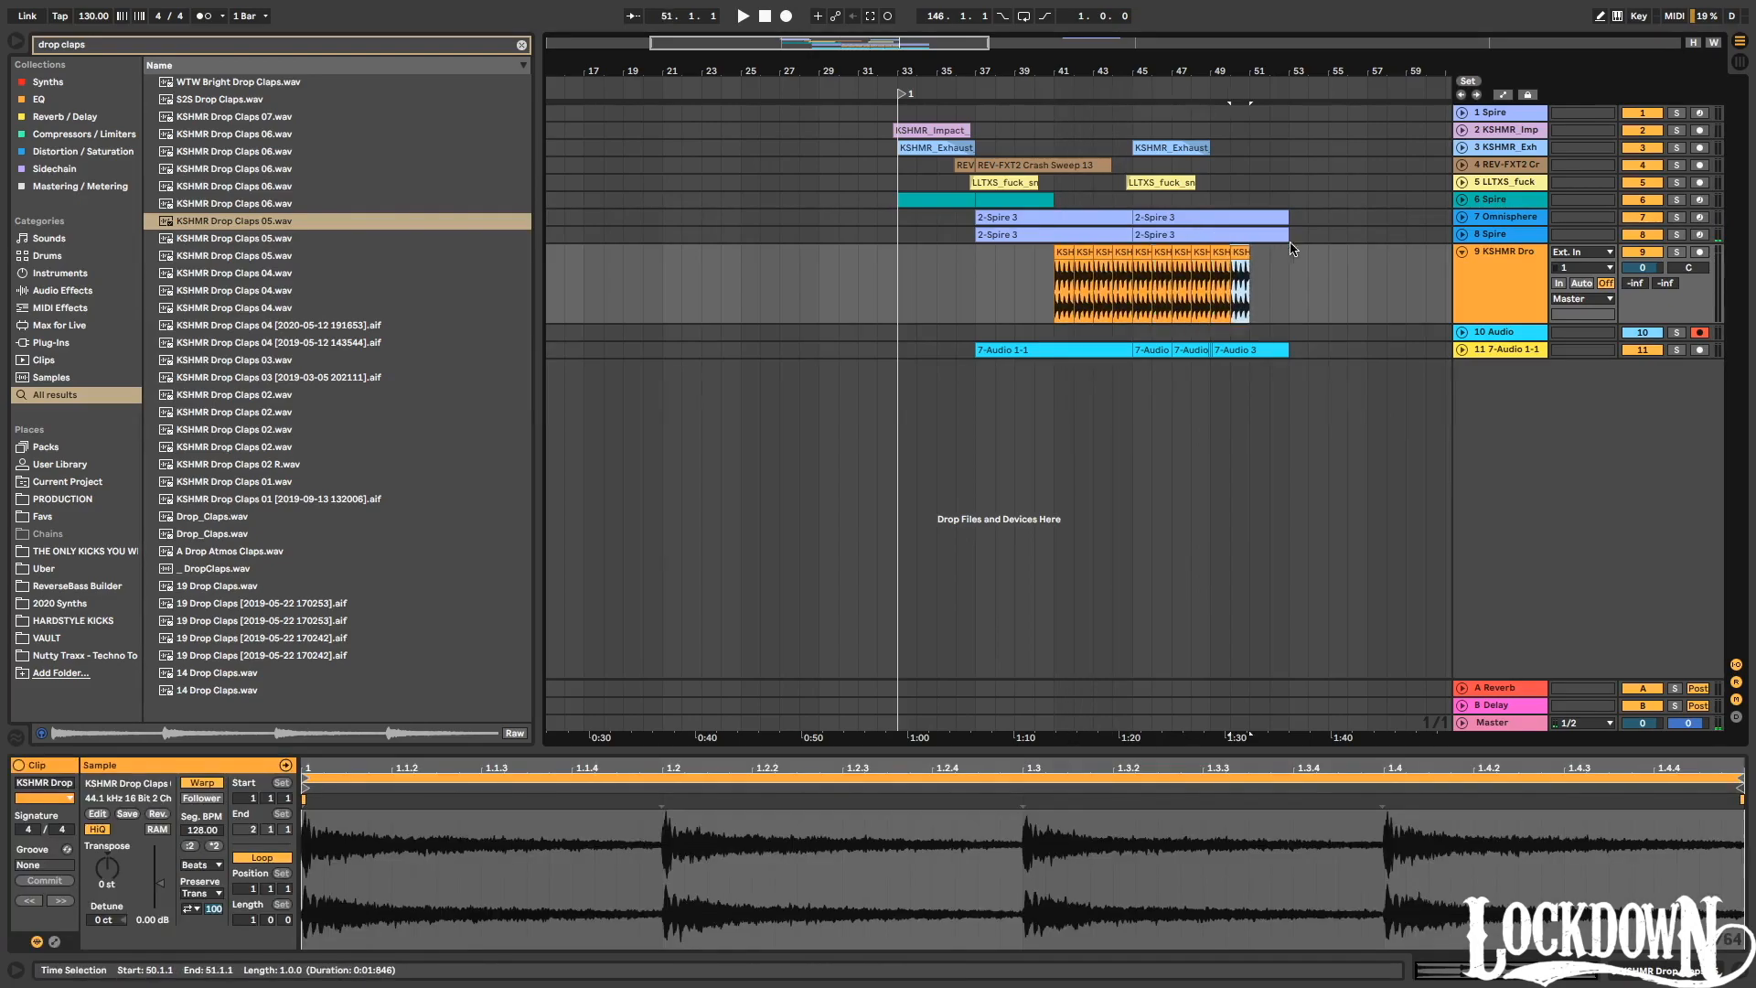
# Search the browser for "auto filter" and add Auto Filter to the drop claps track.
pyautogui.click(1507, 268)
pyautogui.hotkey('ctrl', 'f')
pyautogui.write('auto filt')
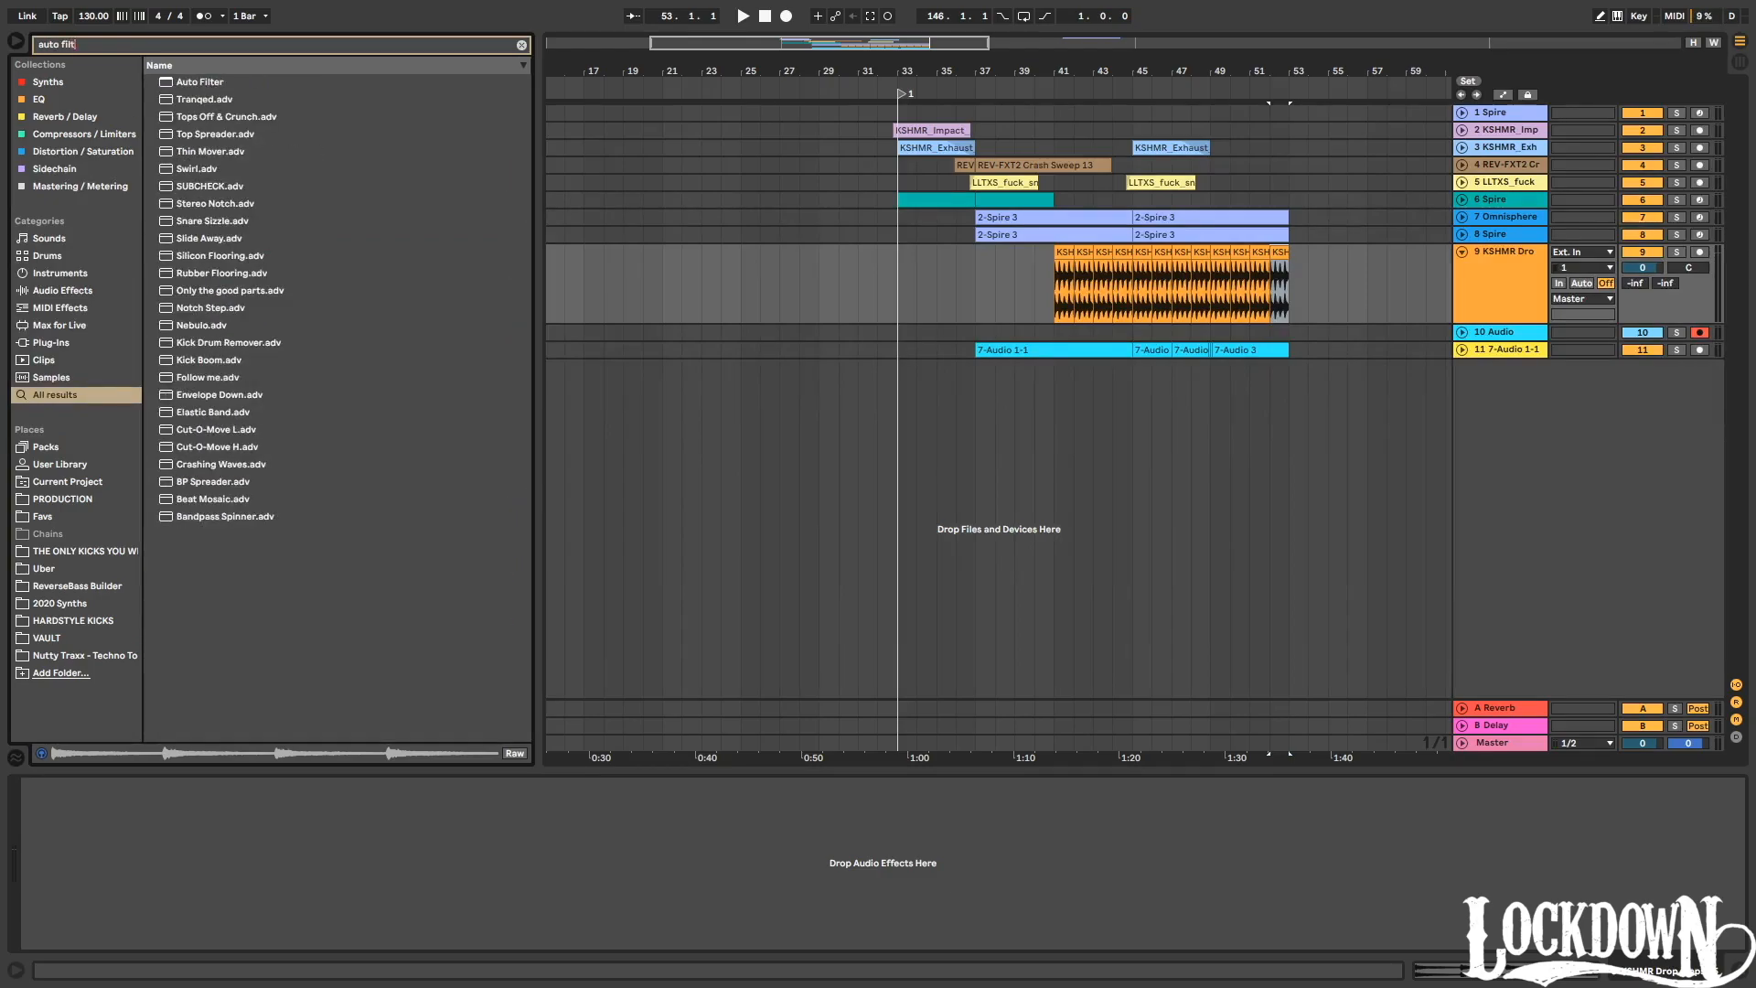
pyautogui.click(187, 76)
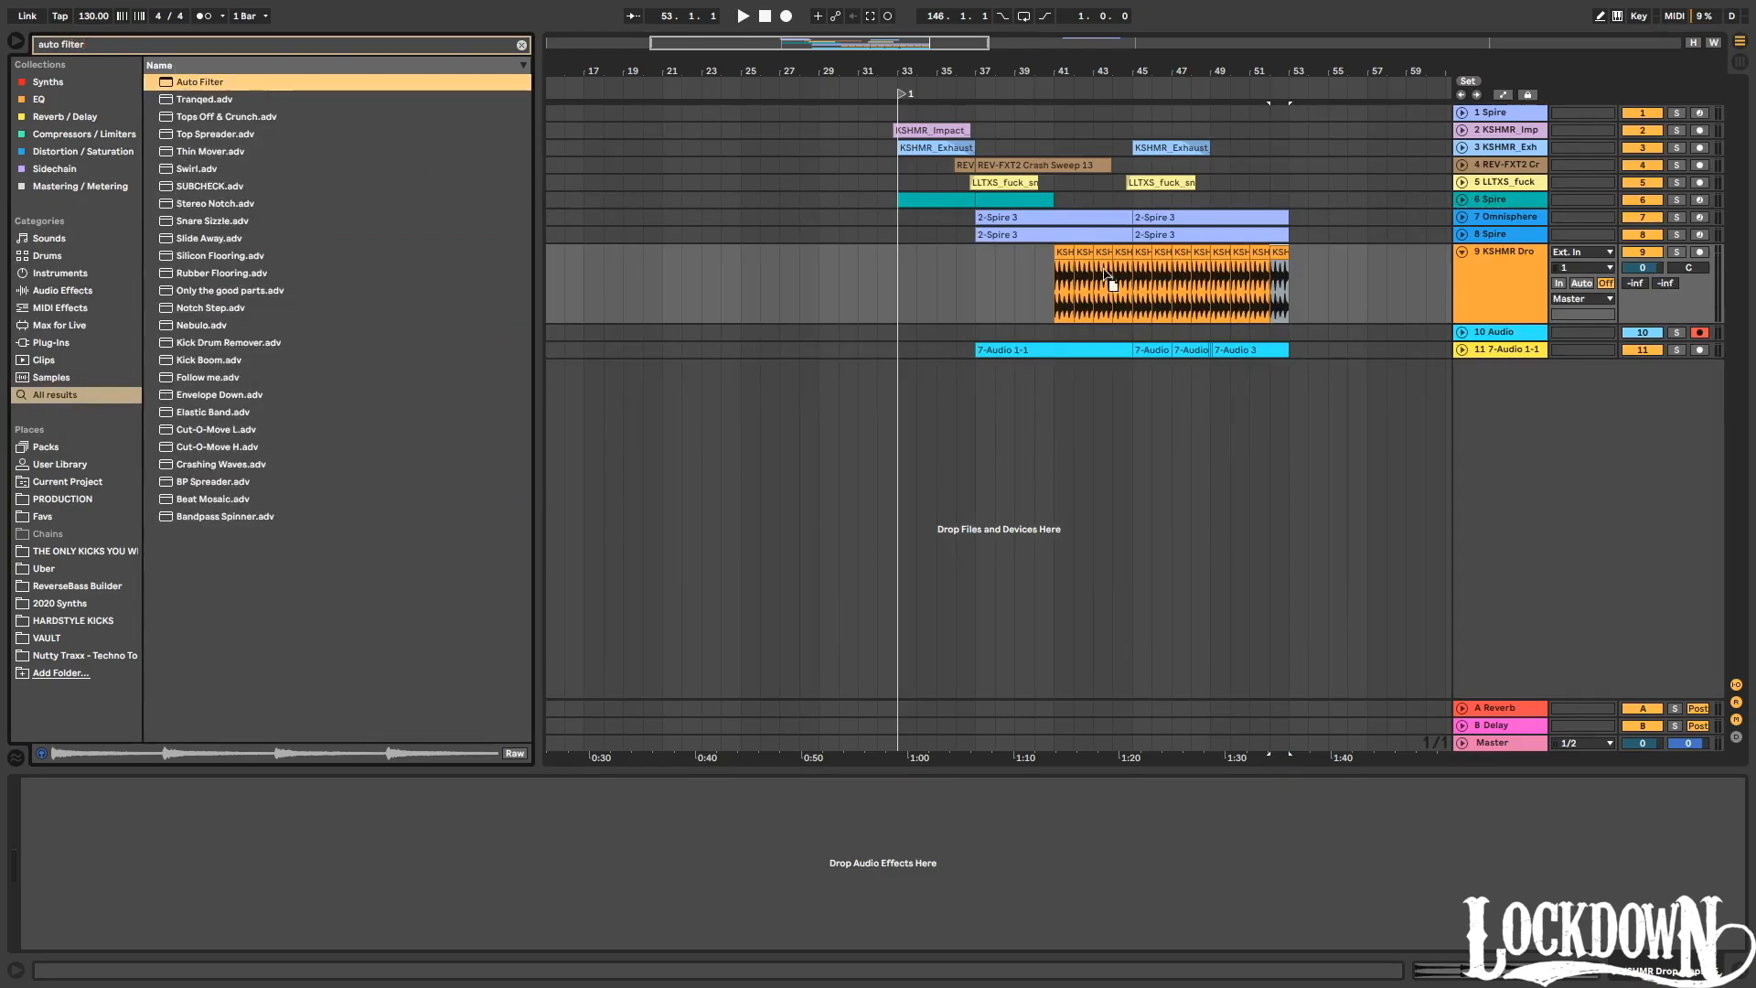
pyautogui.moveTo(1109, 279); pyautogui.dragTo(1113, 271)
# Automate the Auto Filter's frequency on the claps to rise from bar 41 to bar 53, with a breakpoint at bar 45.
pyautogui.rightClick(289, 836)
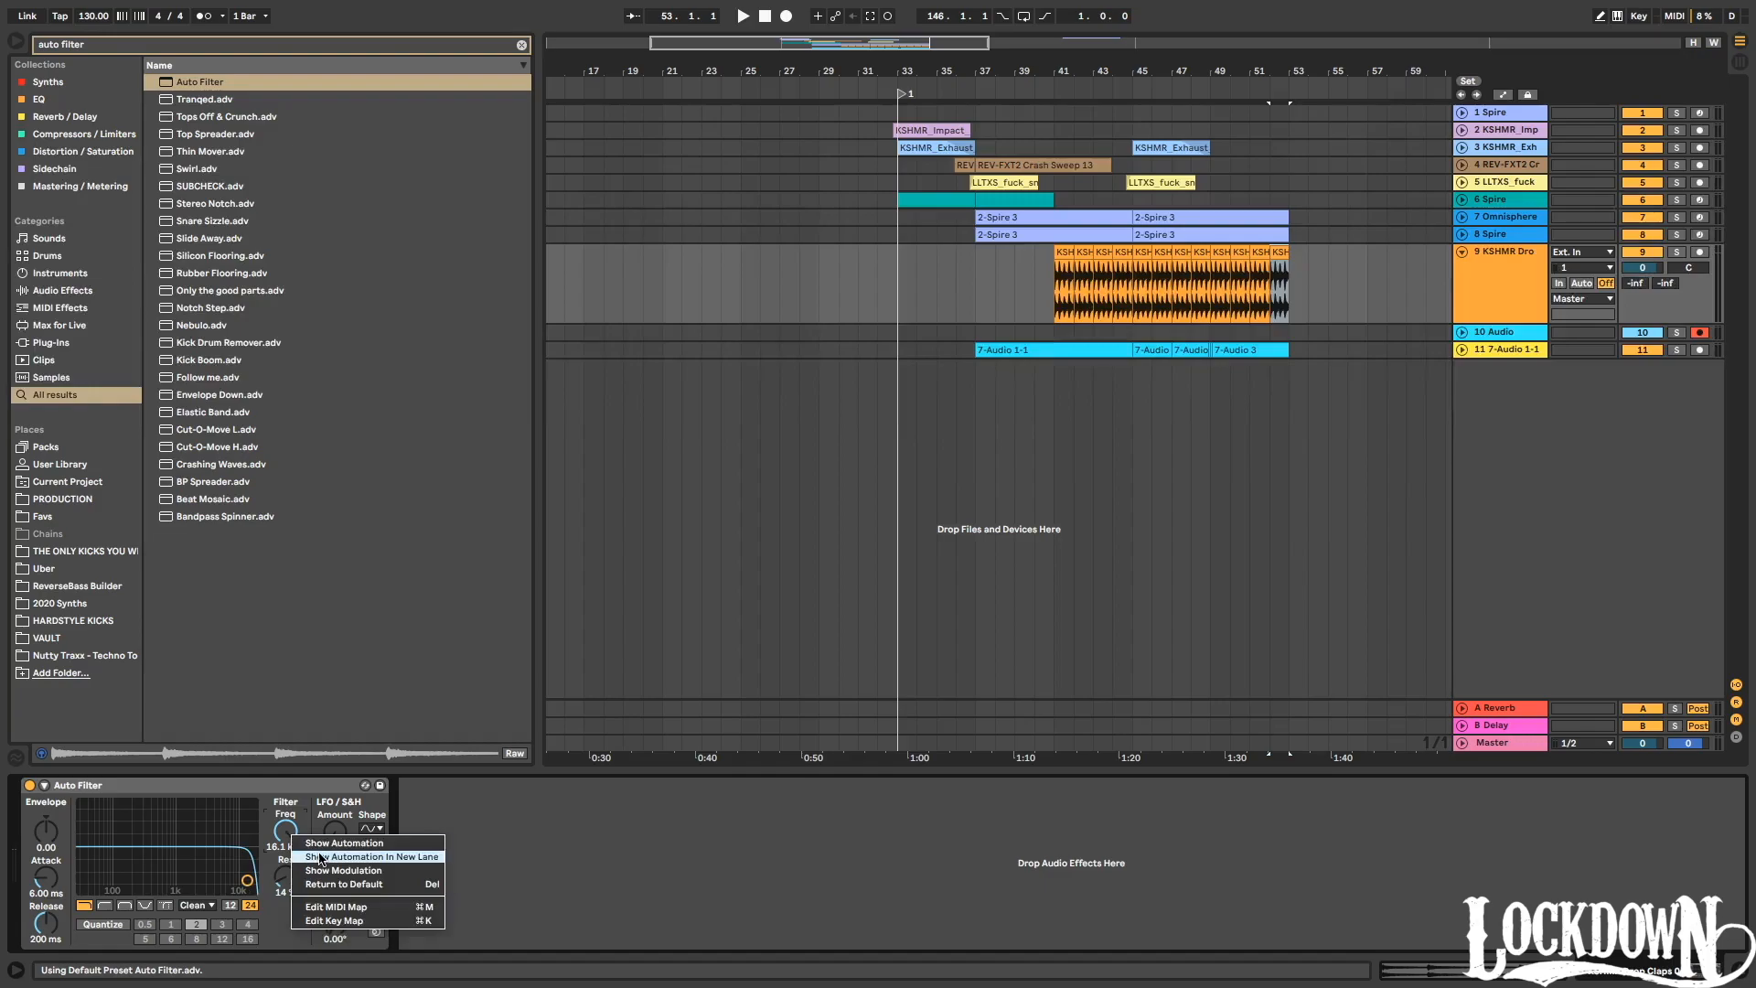
pyautogui.click(288, 857)
pyautogui.moveTo(1059, 275); pyautogui.dragTo(1289, 267)
pyautogui.press('space')
pyautogui.moveTo(1139, 288); pyautogui.dragTo(1132, 284)
pyautogui.moveTo(1289, 267); pyautogui.dragTo(1289, 273)
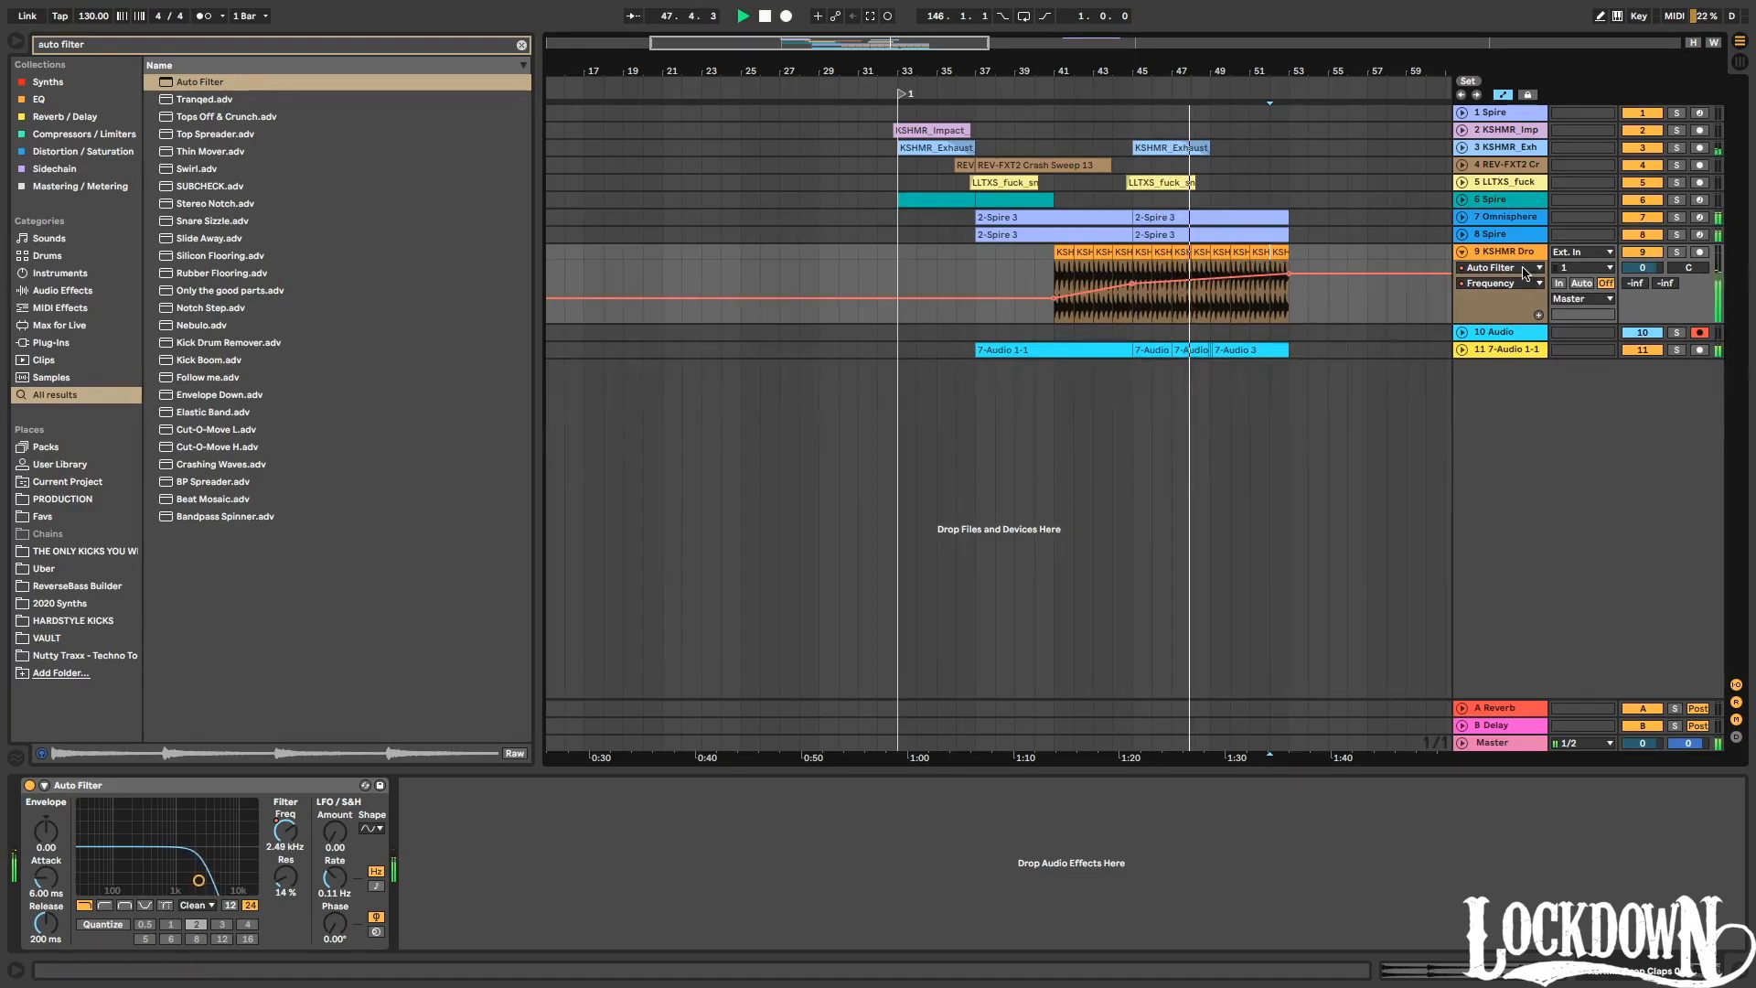
# Set the drop claps track volume to -3.0 dB and insert EQ Eight ahead of its Auto Filter.
pyautogui.moveTo(1643, 268); pyautogui.dragTo(1643, 272)
pyautogui.click(100, 103)
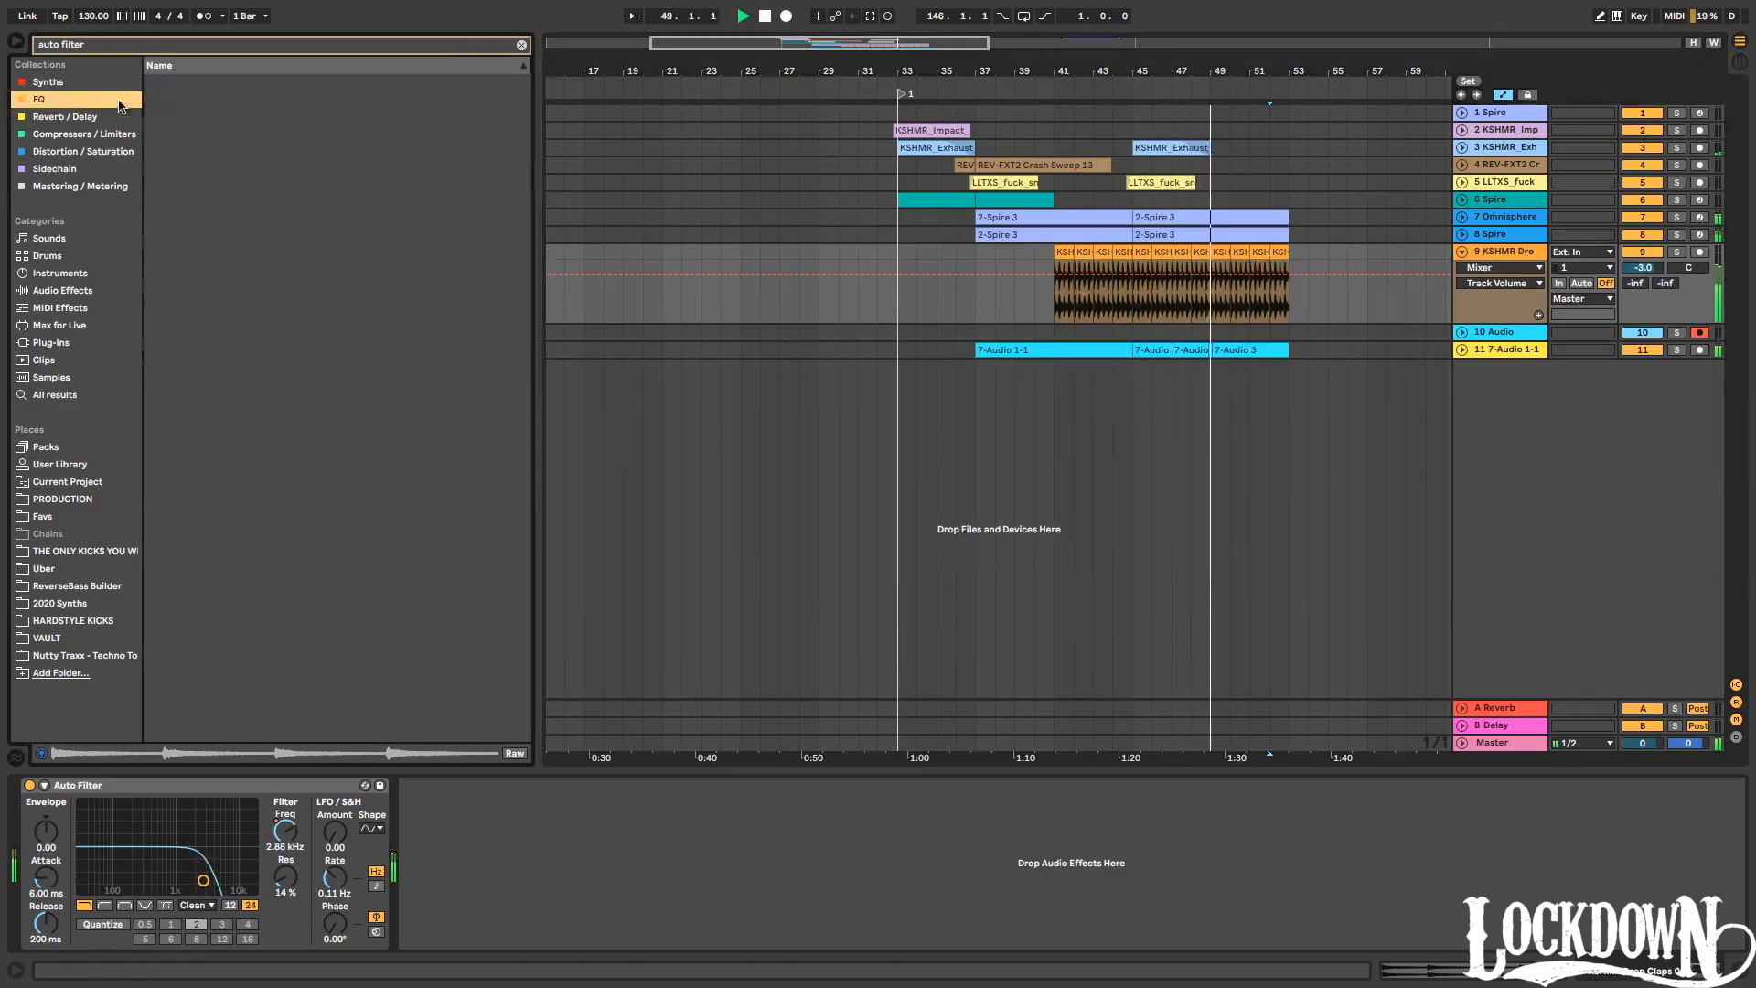
pyautogui.click(521, 45)
pyautogui.click(204, 84)
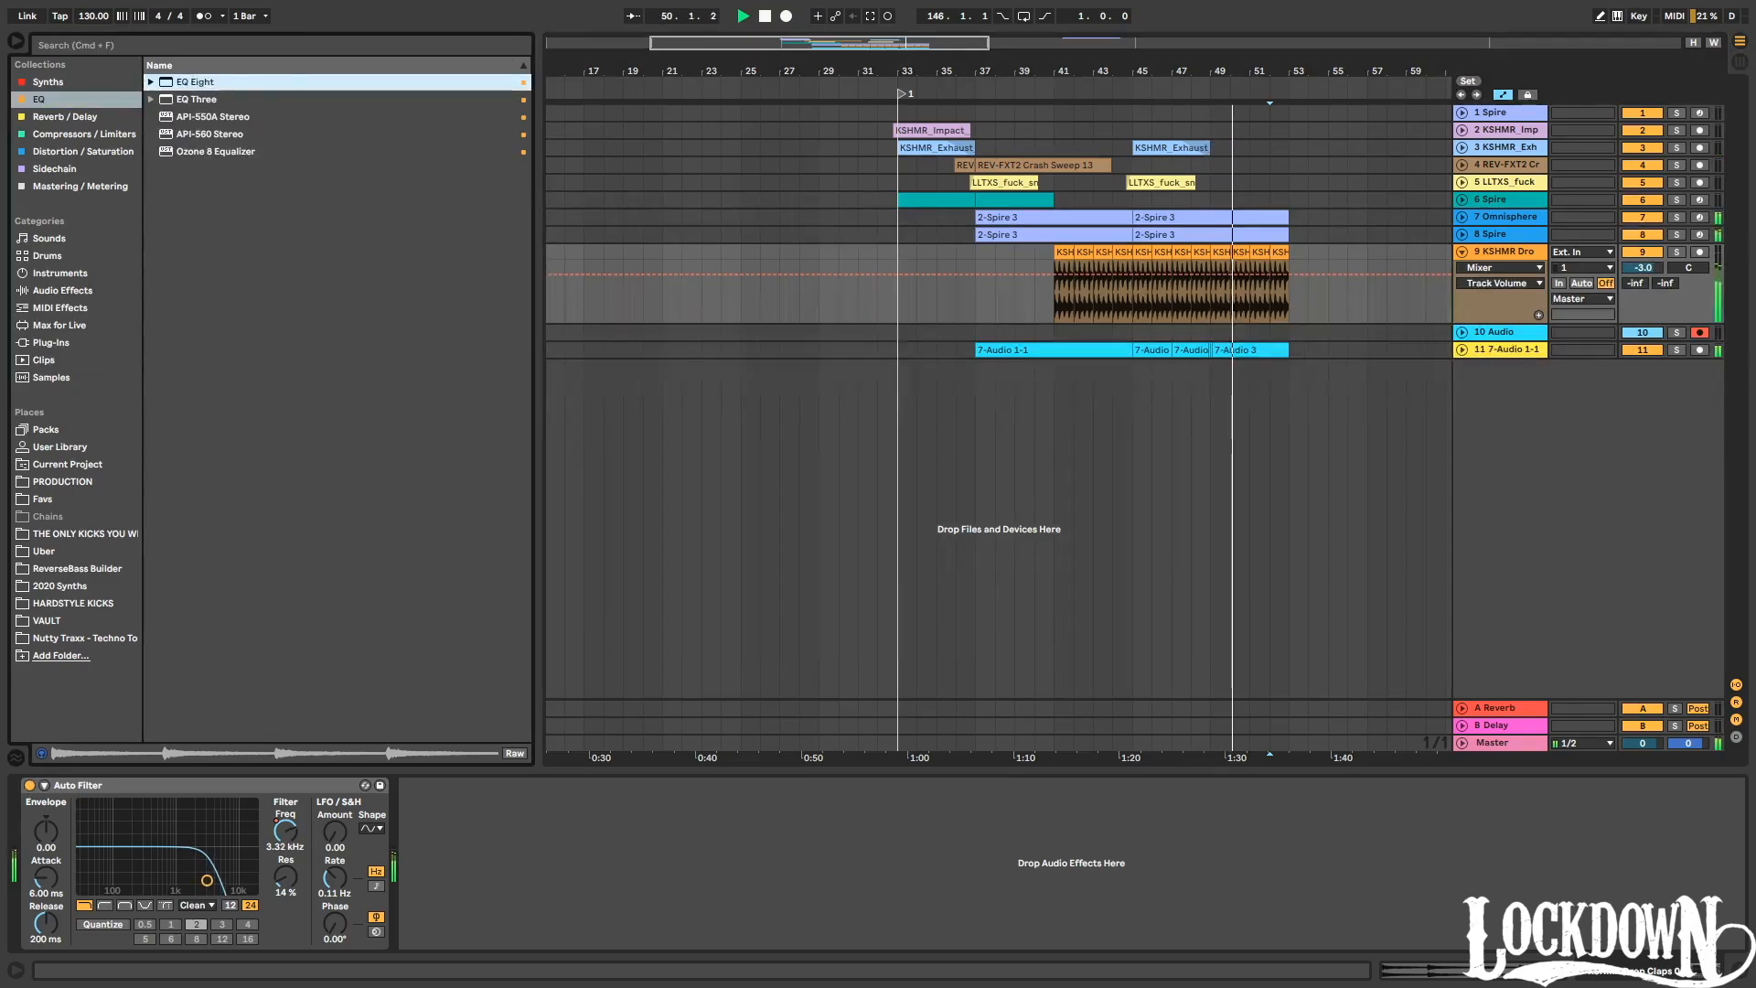
pyautogui.doubleClick(204, 84)
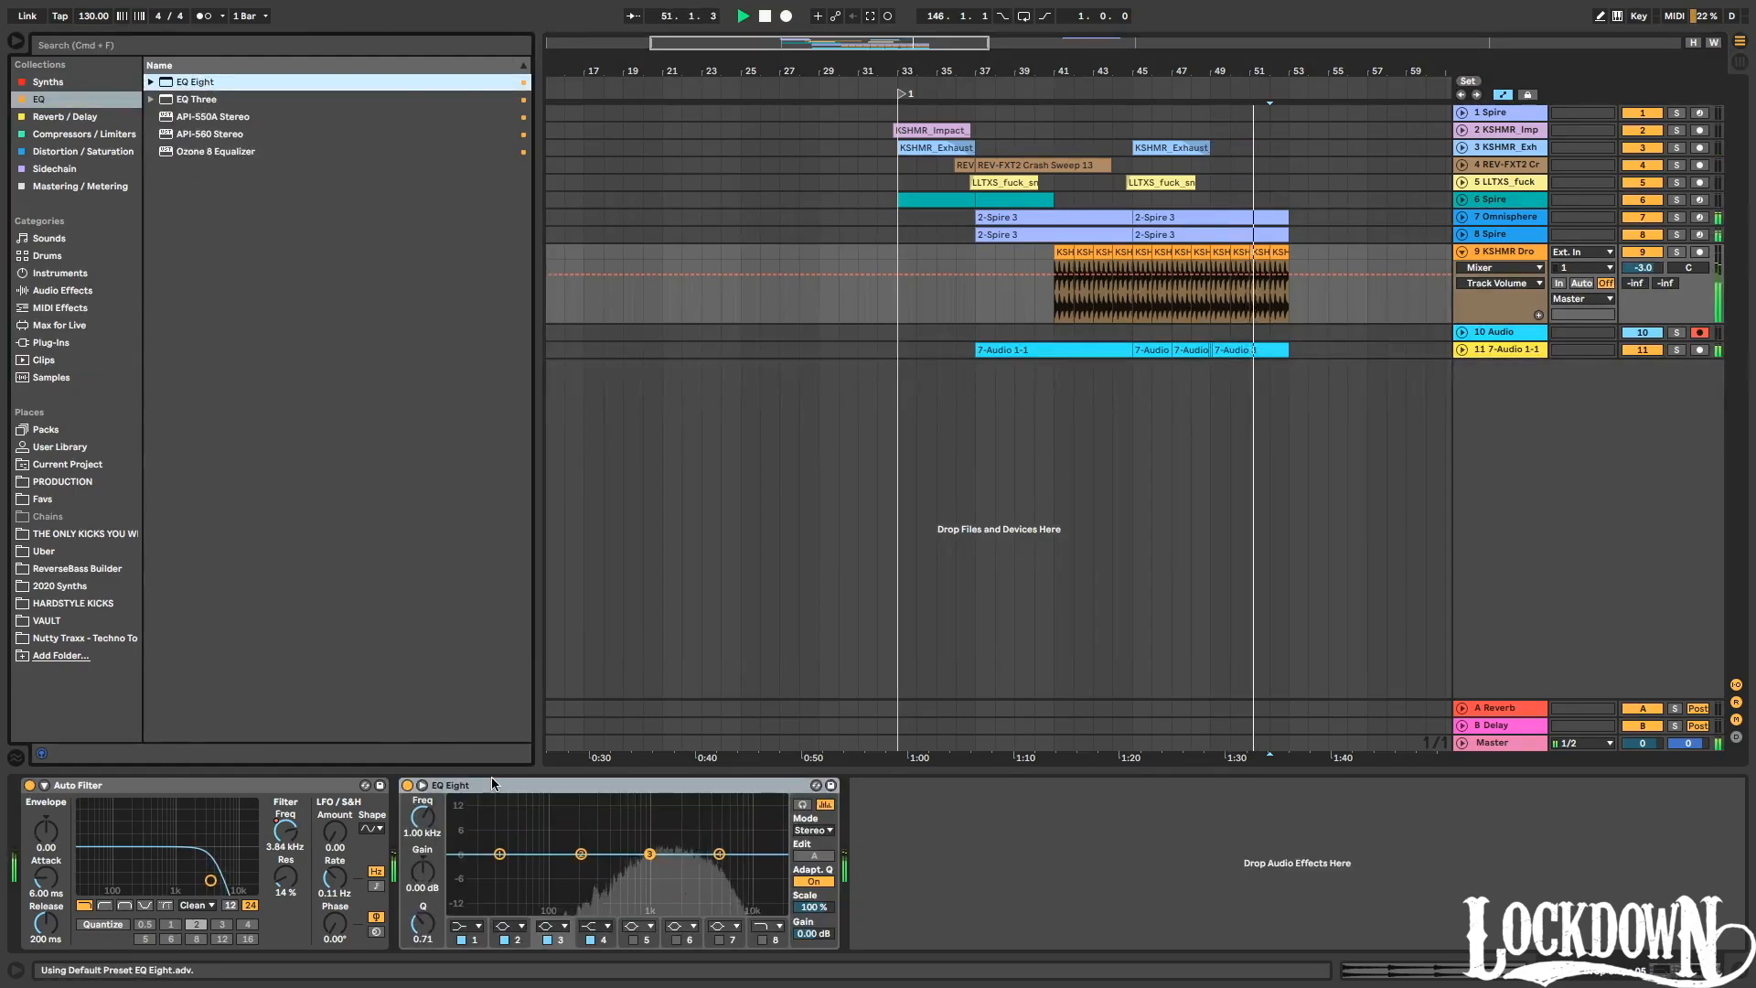
pyautogui.moveTo(96, 851); pyautogui.dragTo(93, 852)
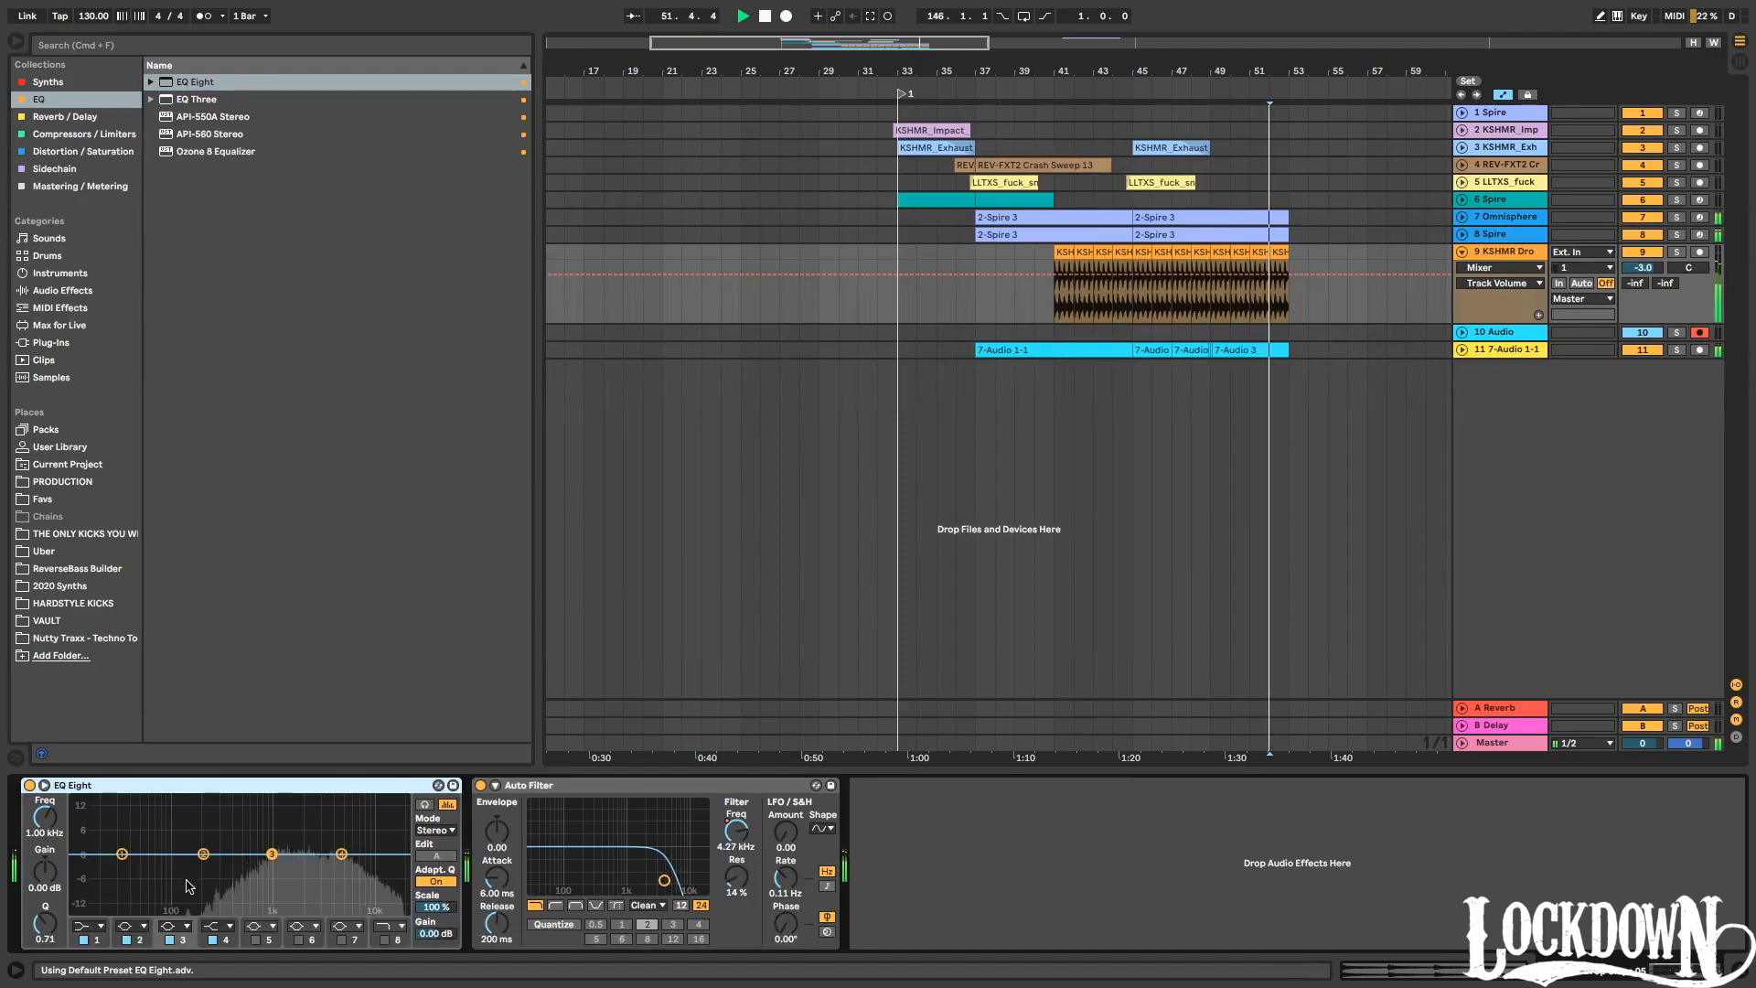
# Make band 1 of the claps' EQ Eight a low cut at about 215 Hz and play the section back.
pyautogui.click(89, 925)
pyautogui.click(78, 830)
pyautogui.moveTo(121, 853); pyautogui.dragTo(204, 866)
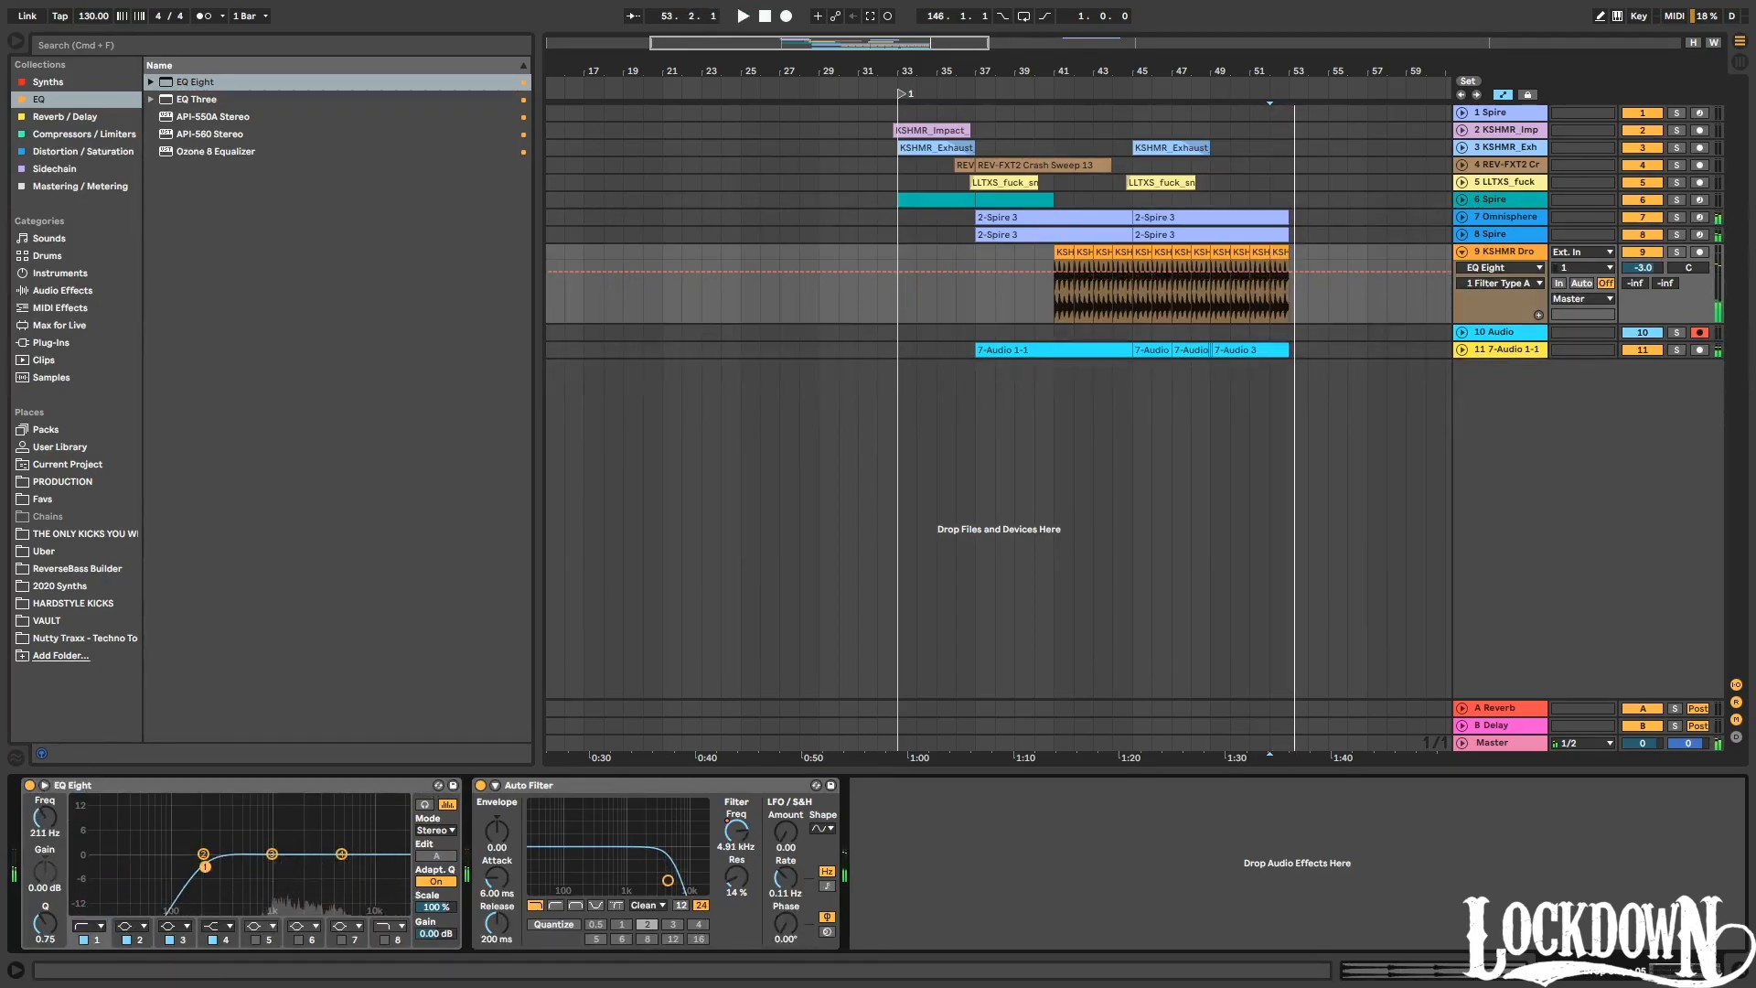
pyautogui.press('space')
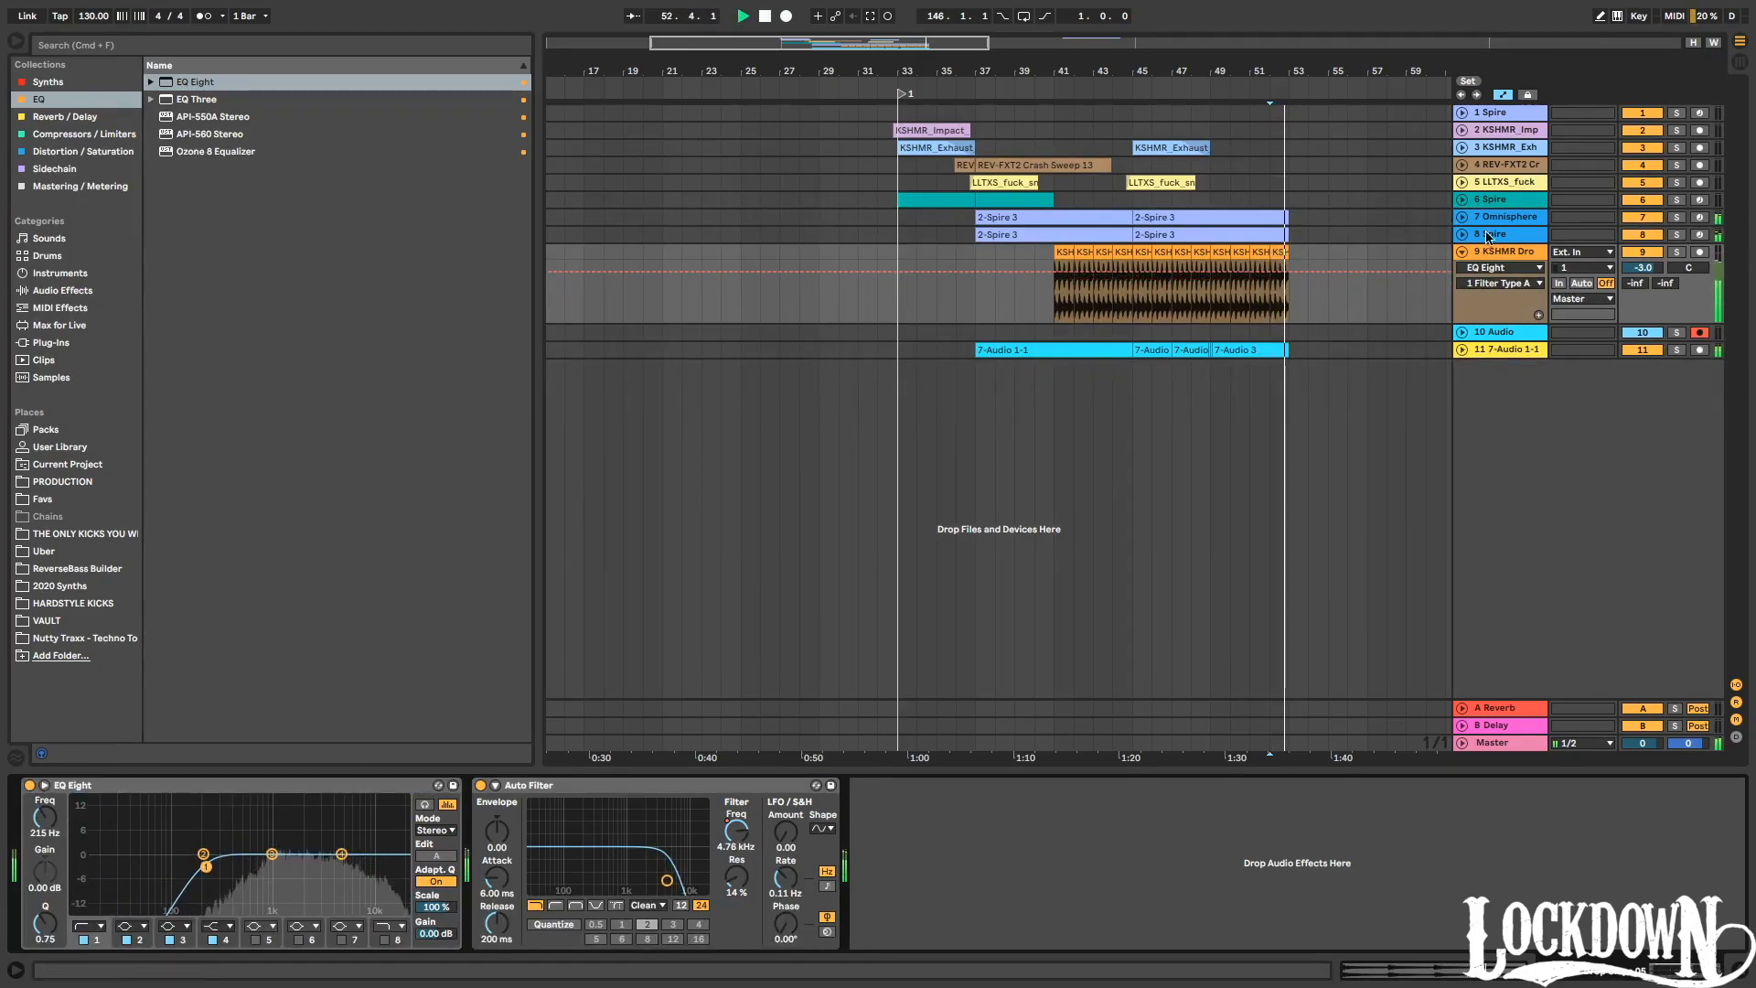
pyautogui.click(1042, 92)
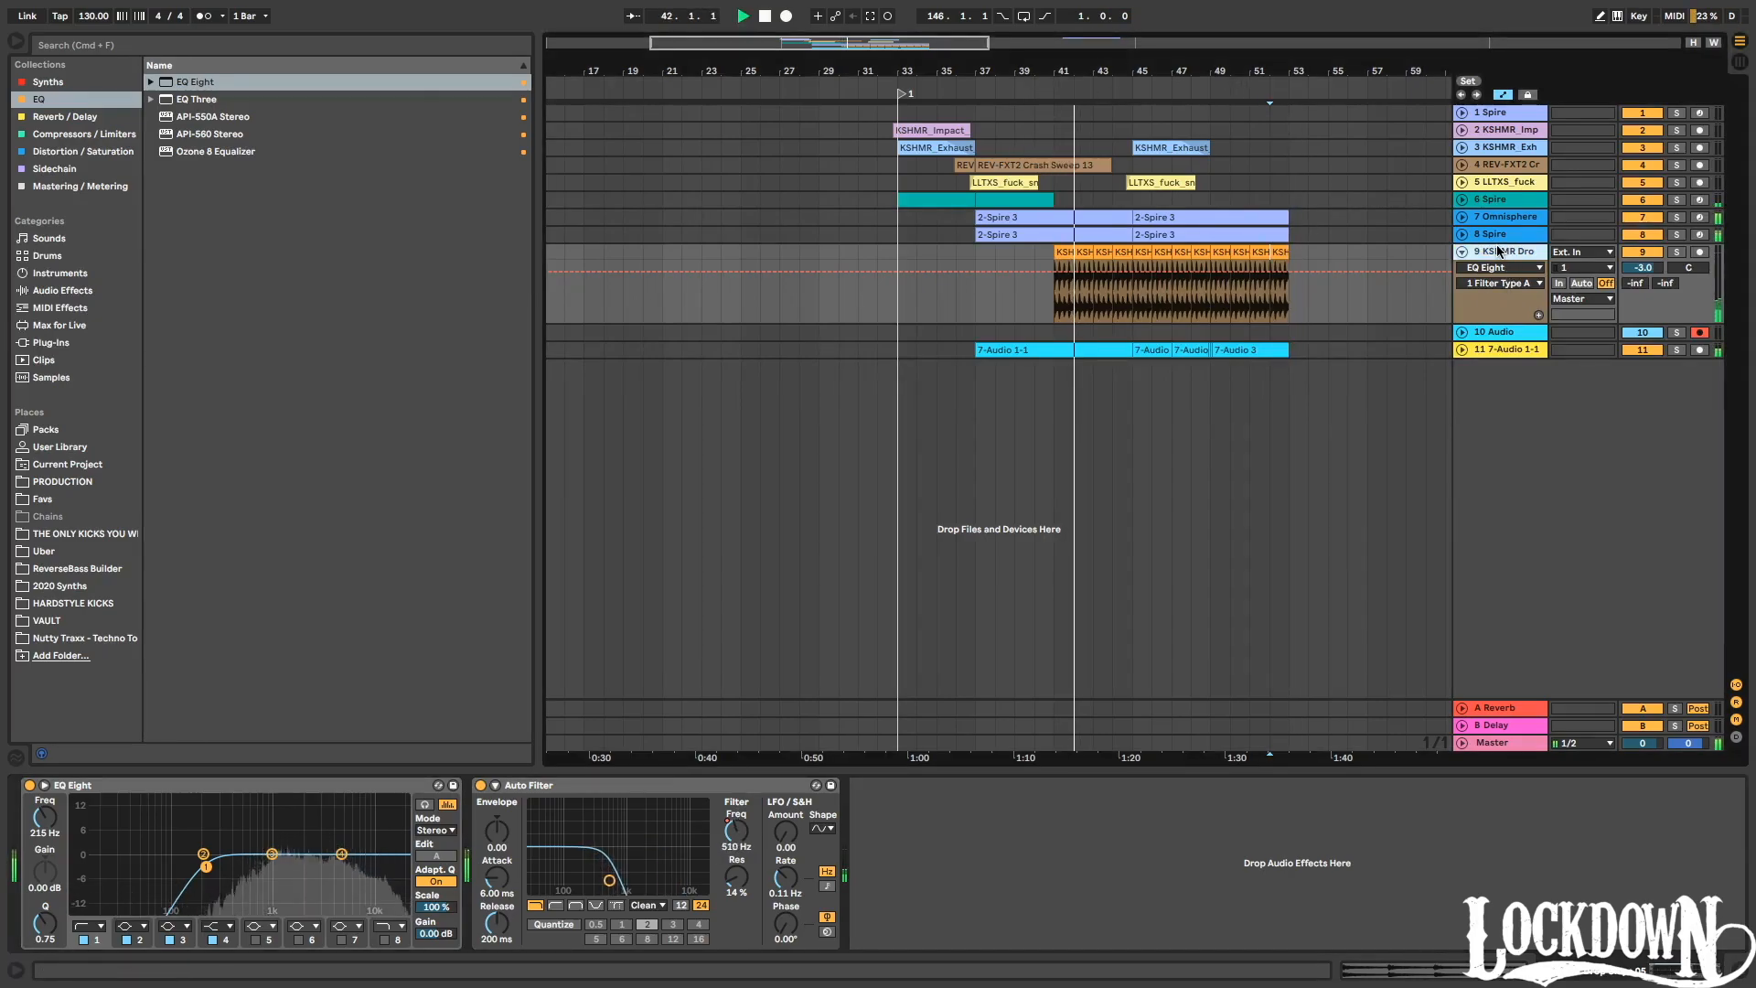
# Insert an audio track below the drop claps and search the browser for "shakers loop".
pyautogui.press('super+t')
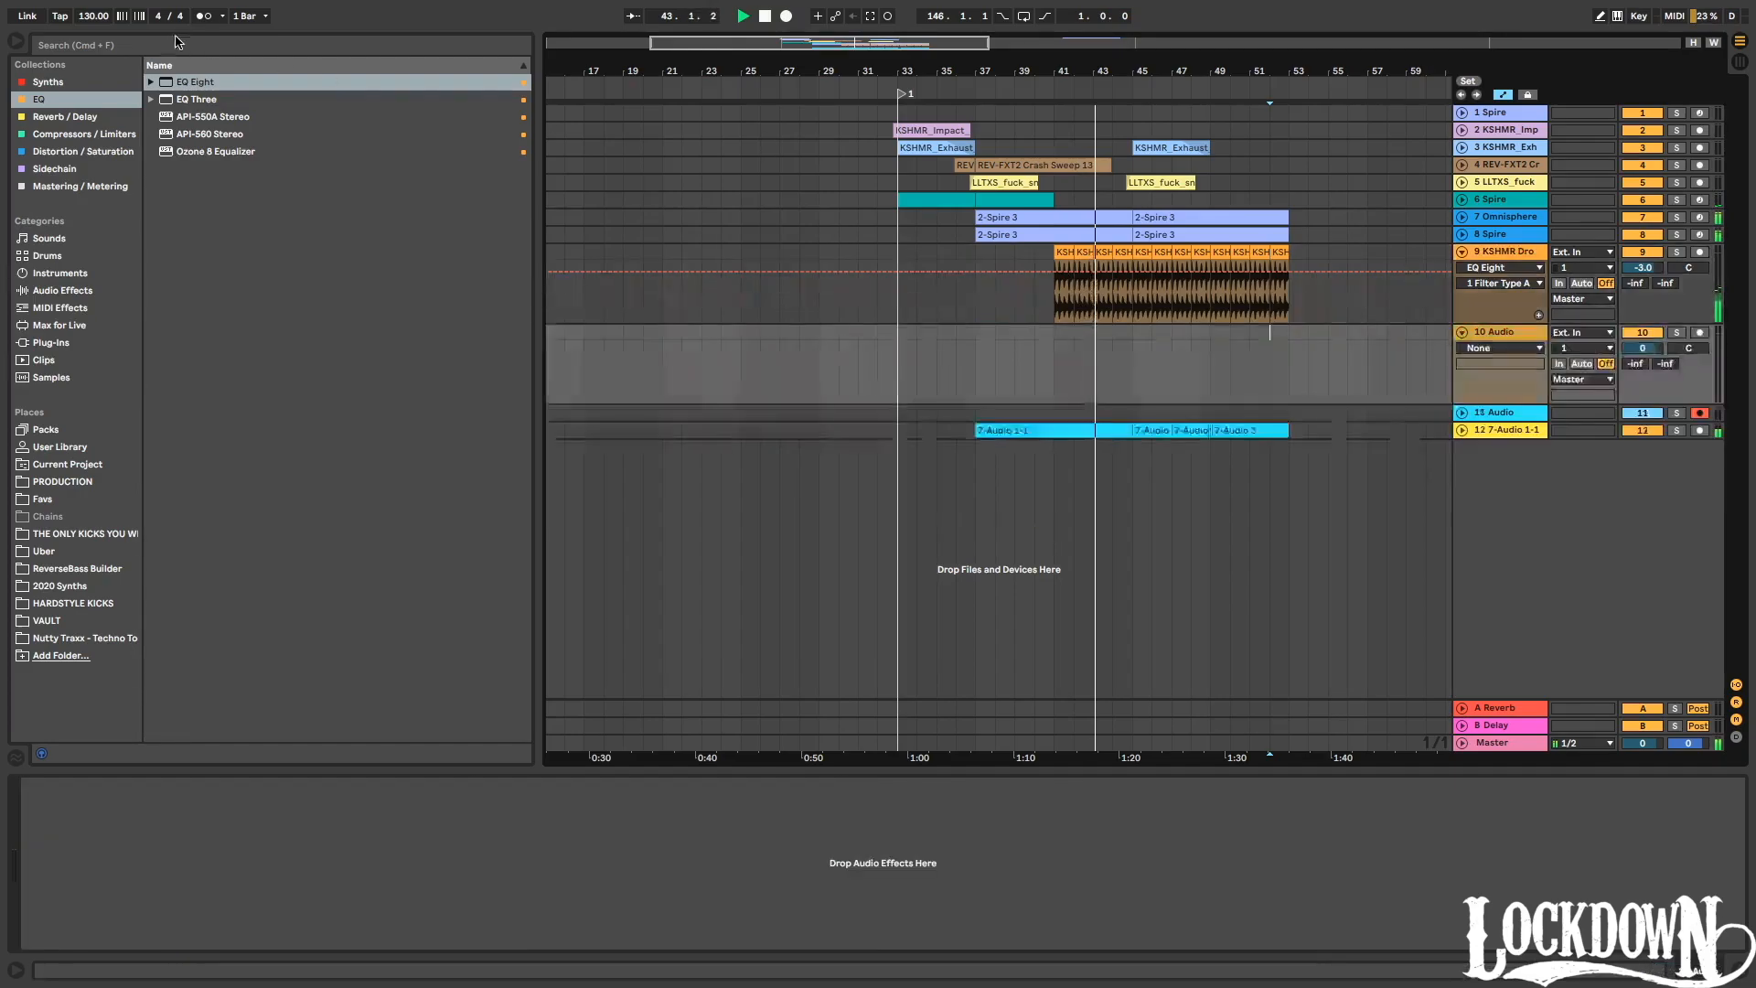
pyautogui.press('super+f')
pyautogui.write('shakers')
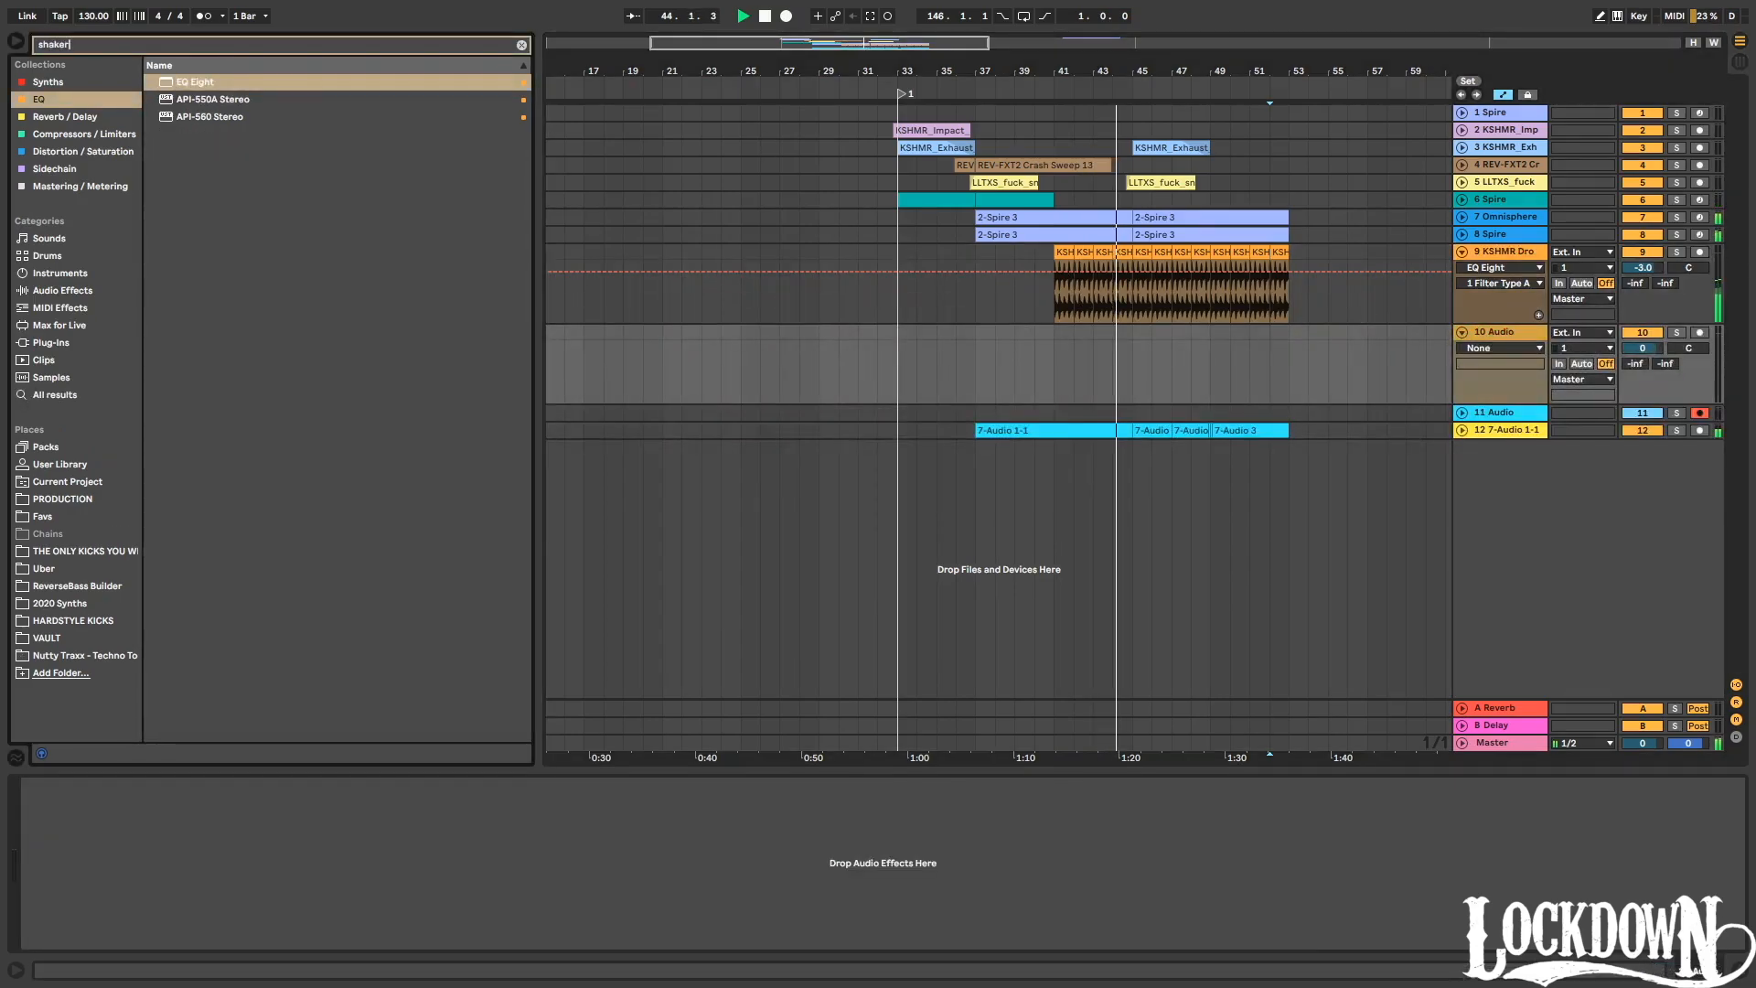
pyautogui.press('space')
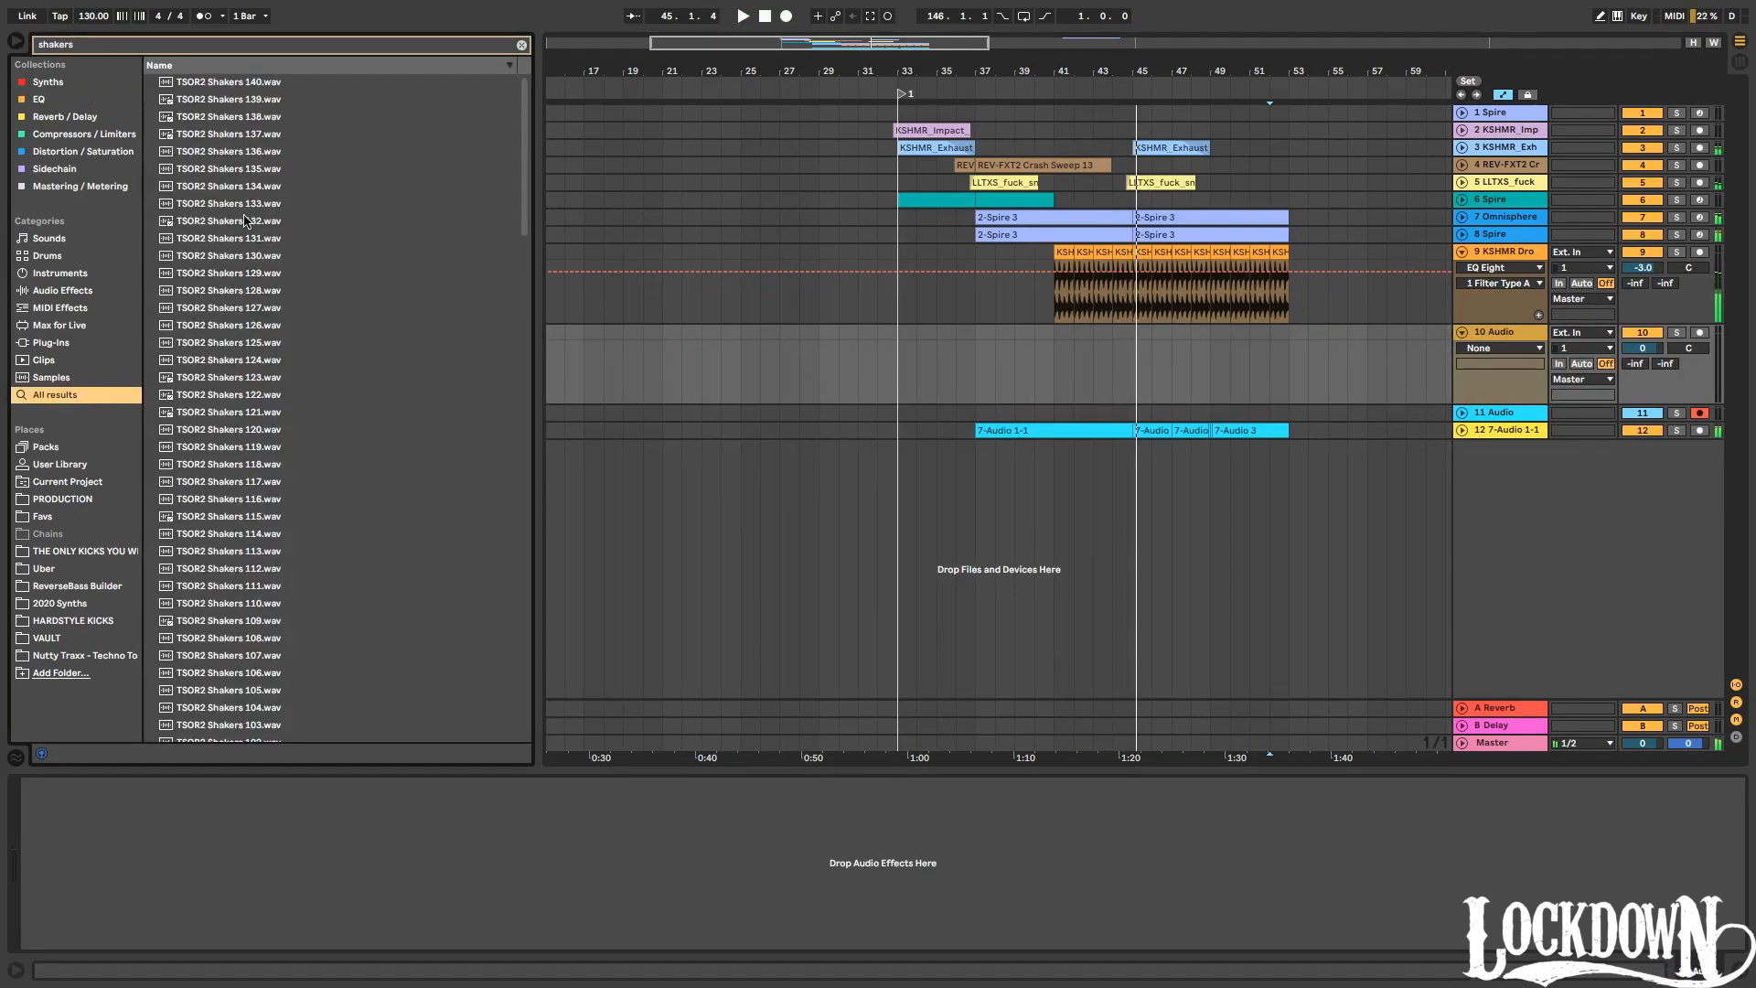
pyautogui.click(255, 230)
pyautogui.scroll(-10, 238, 229)
pyautogui.write('l')
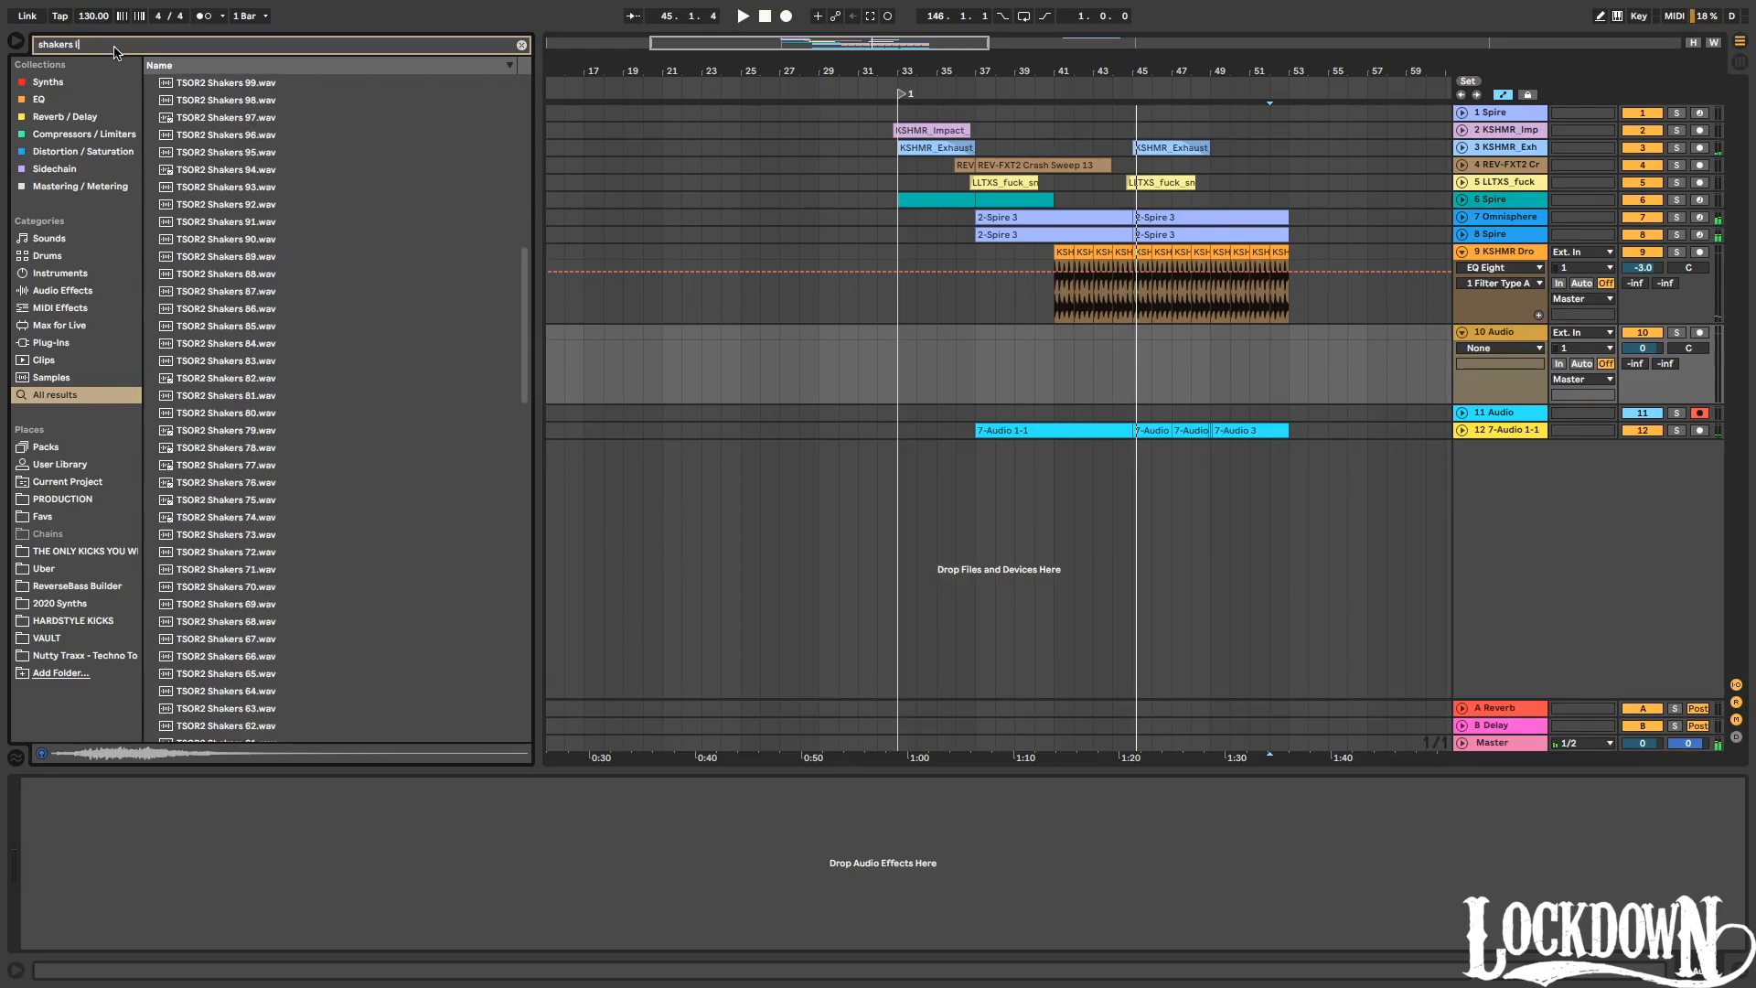
pyautogui.write('oop')
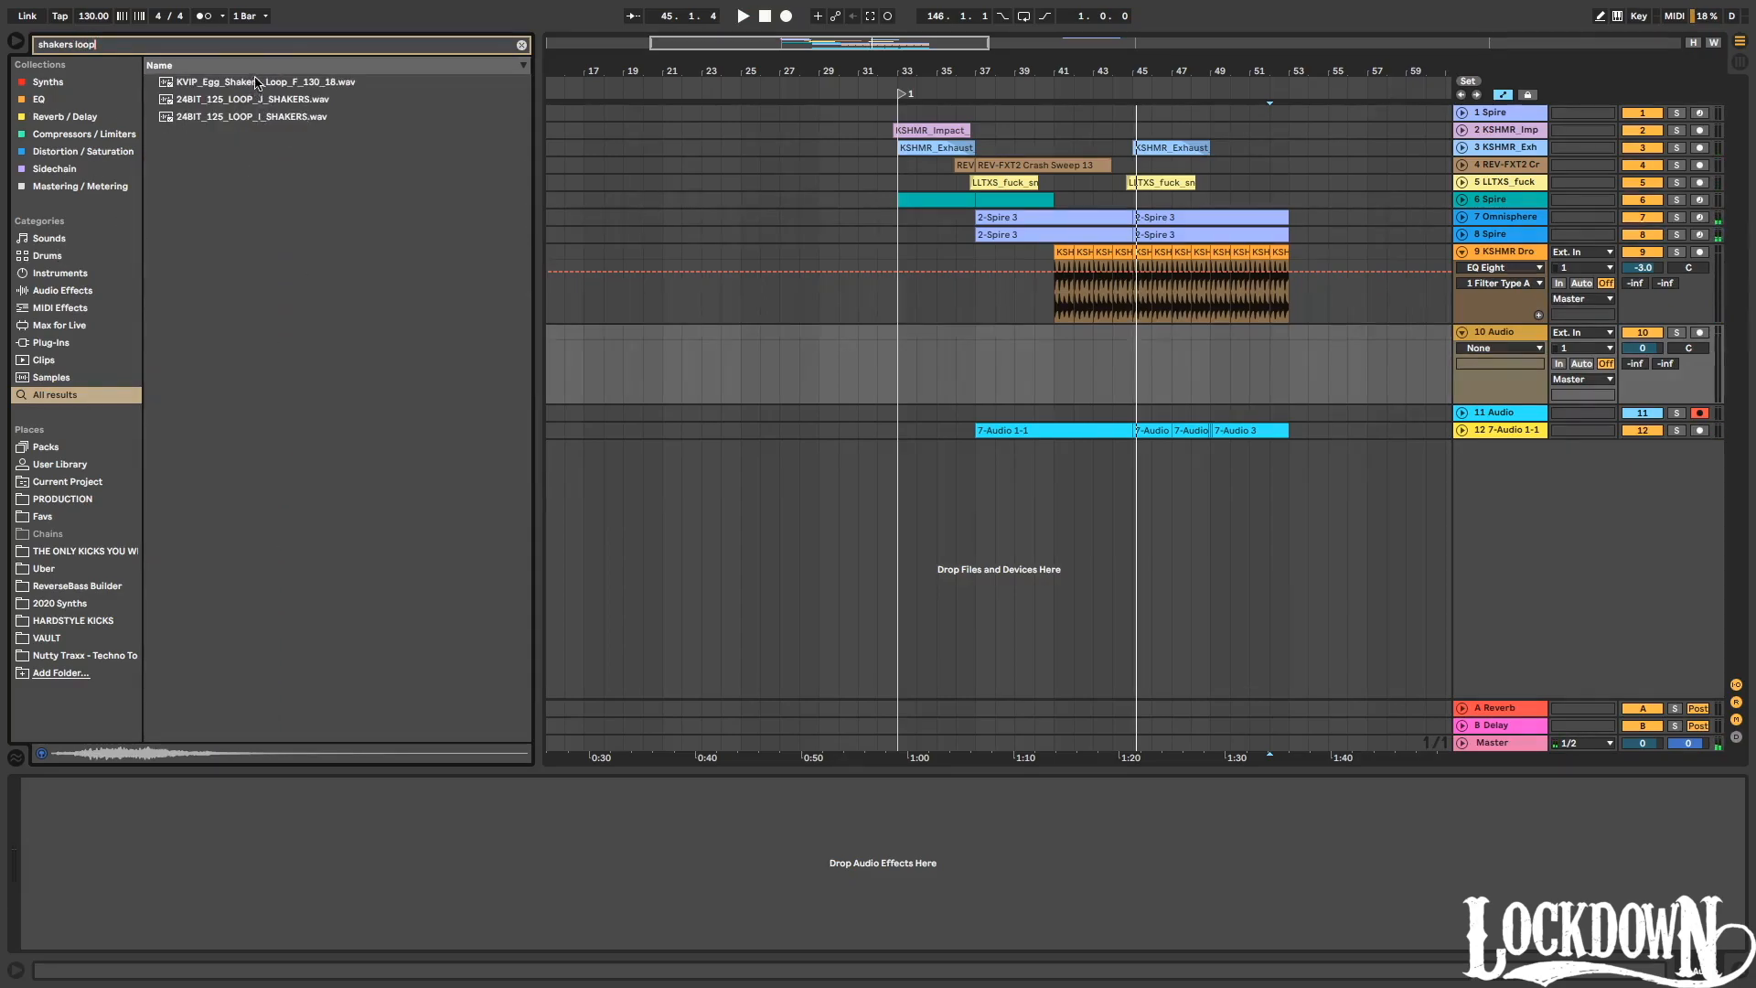
# Search the browser for "shaker loop" and place KSHMR Shaker Loops 128 04.wav at bar 45 on the new track.
pyautogui.press('BackSpace')
pyautogui.press('BackSpace')
pyautogui.press('BackSpace')
pyautogui.press('BackSpace')
pyautogui.press('BackSpace')
pyautogui.press('BackSpace')
pyautogui.write('lo')
pyautogui.scroll(-10, 302, 256)
pyautogui.click(329, 220)
pyautogui.scroll(5, 274, 247)
pyautogui.click(266, 218)
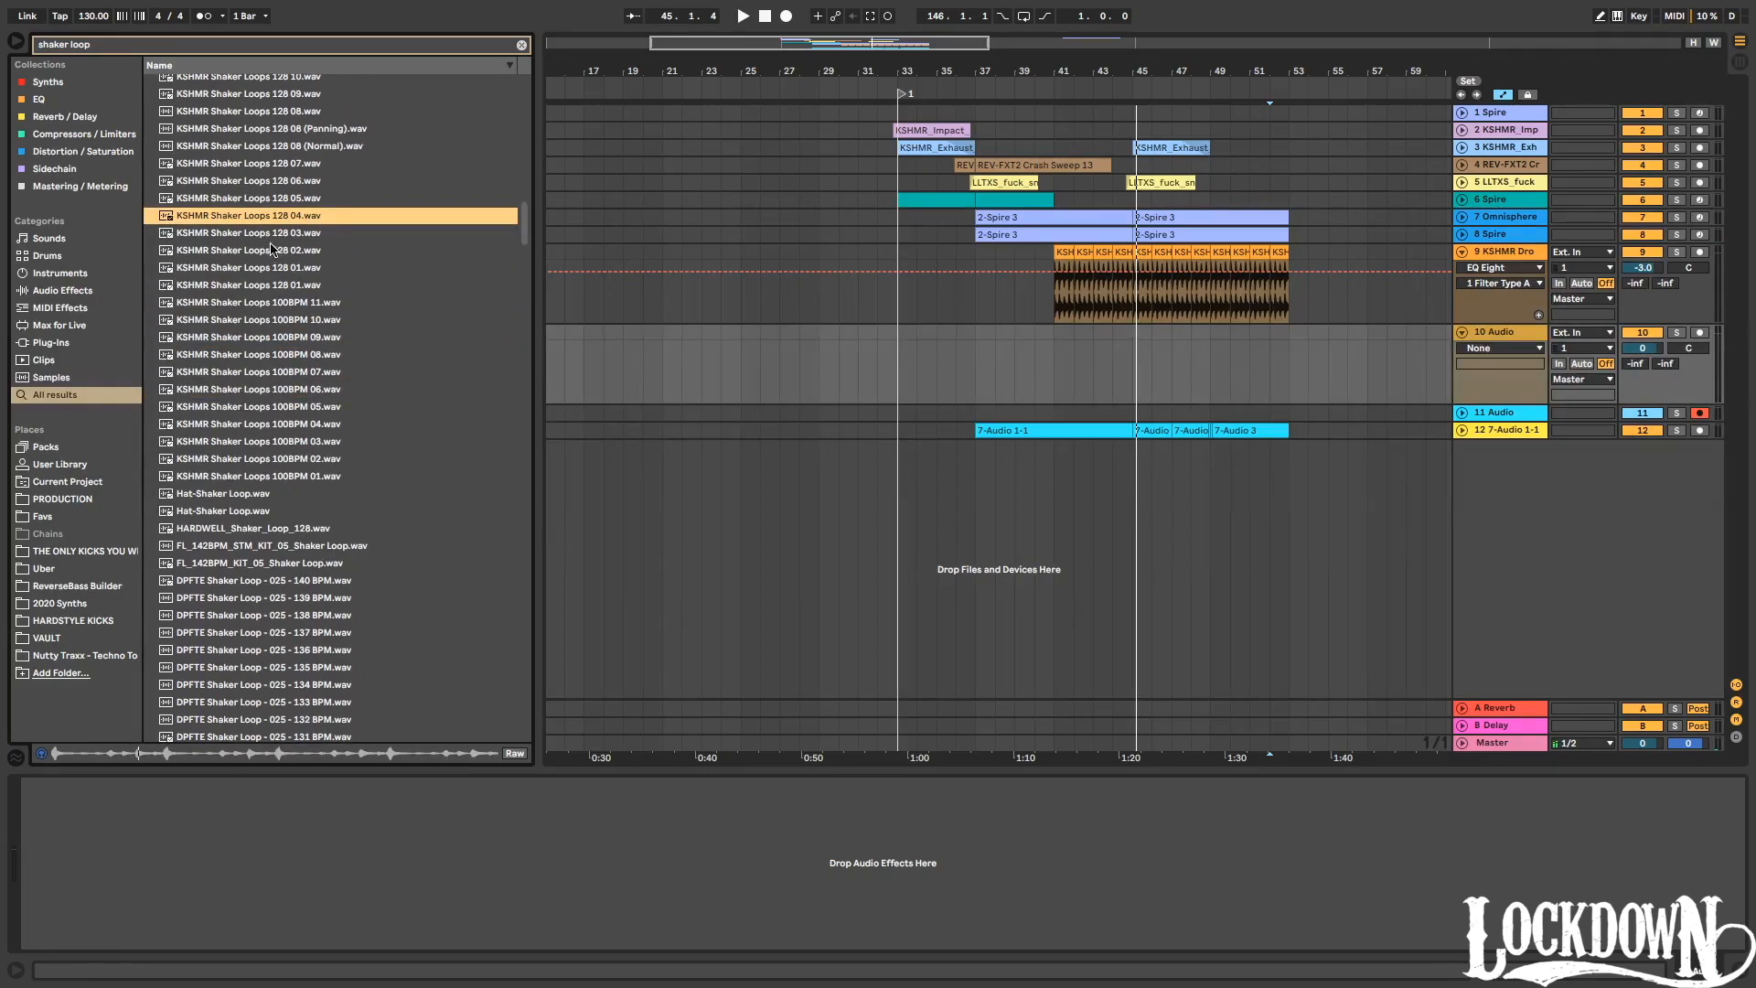
pyautogui.moveTo(249, 220); pyautogui.dragTo(1154, 368)
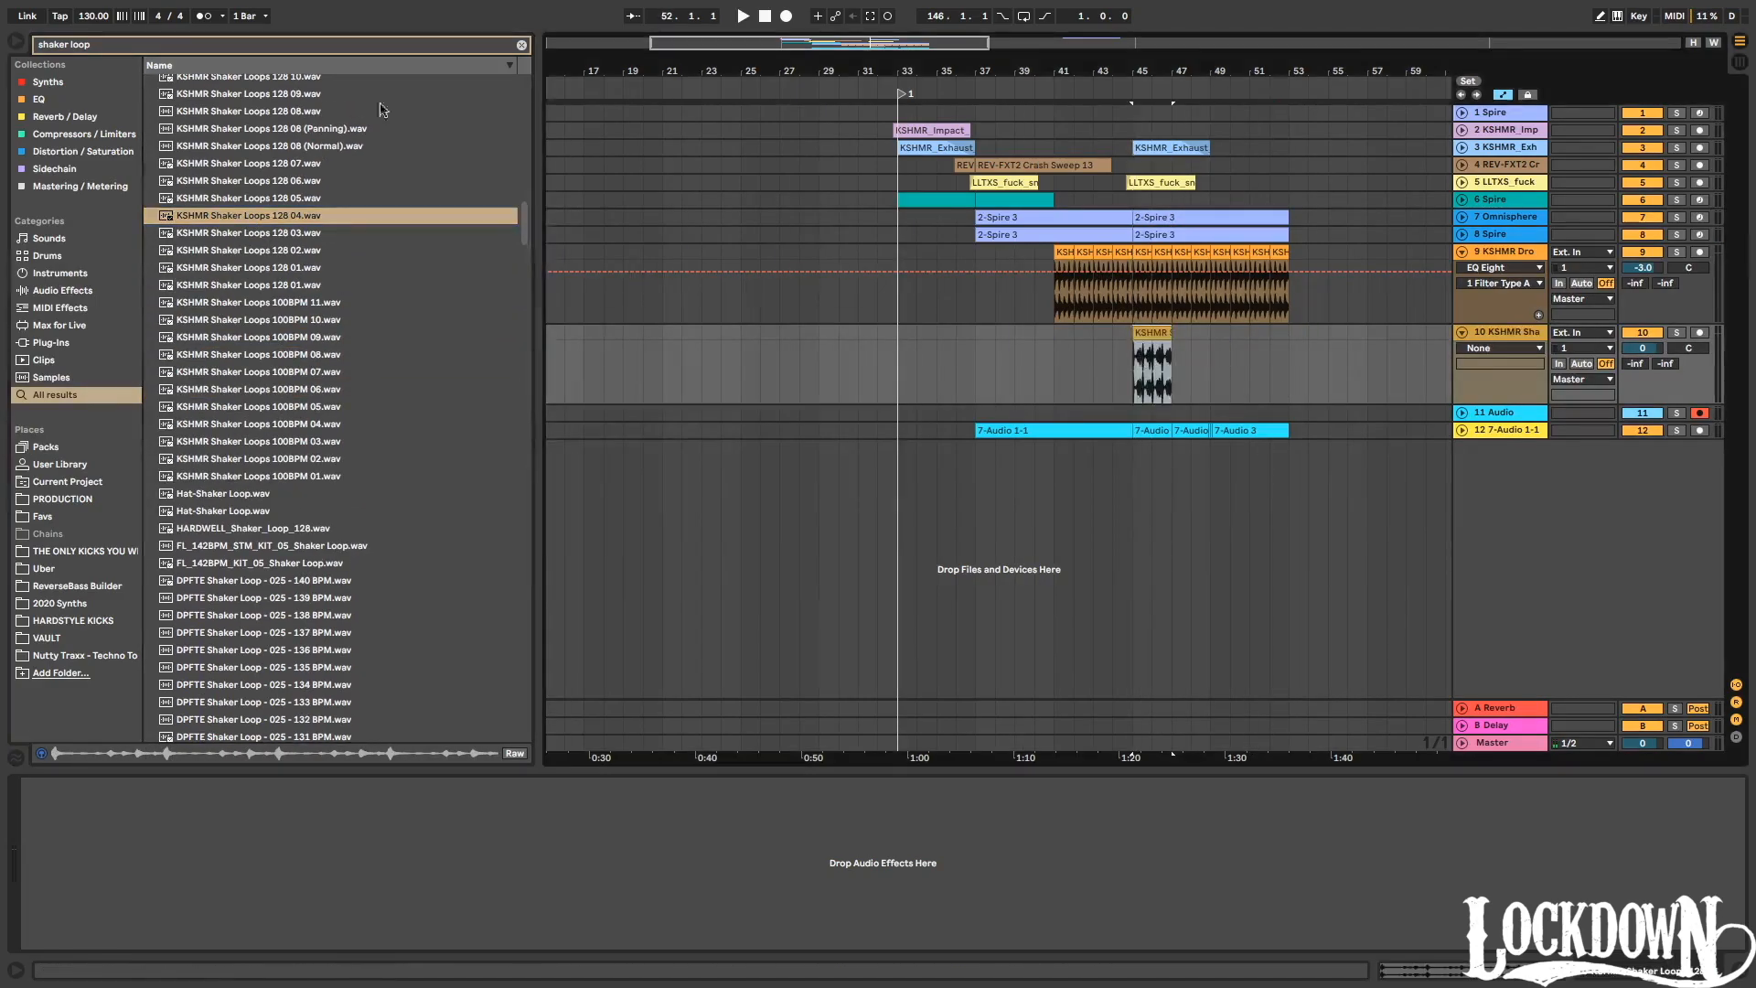
# Replace the shaker clip at bar 45 with KSHMR Shaker Loops 128 06.wav and play it back.
pyautogui.click(262, 180)
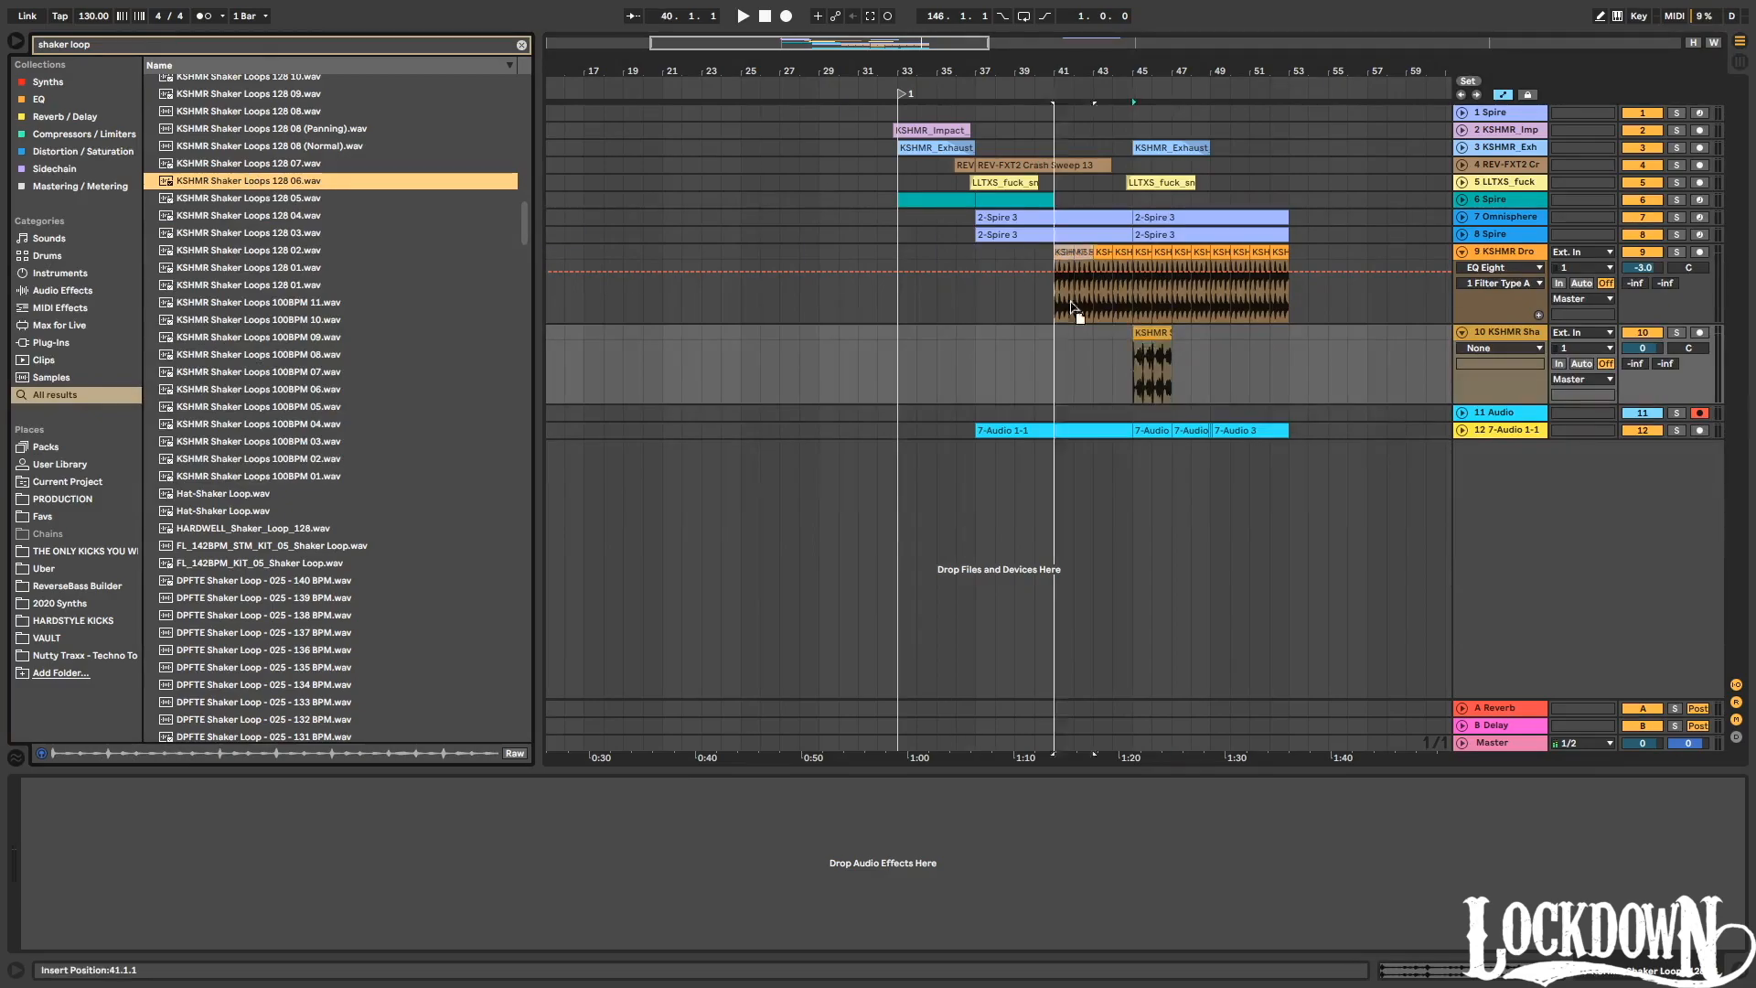
pyautogui.click(1139, 352)
pyautogui.press('space')
# Duplicate the two-bar shaker clip up to bar 53 and set the shaker track volume to -7.0 dB.
pyautogui.moveTo(1645, 355); pyautogui.dragTo(1645, 365)
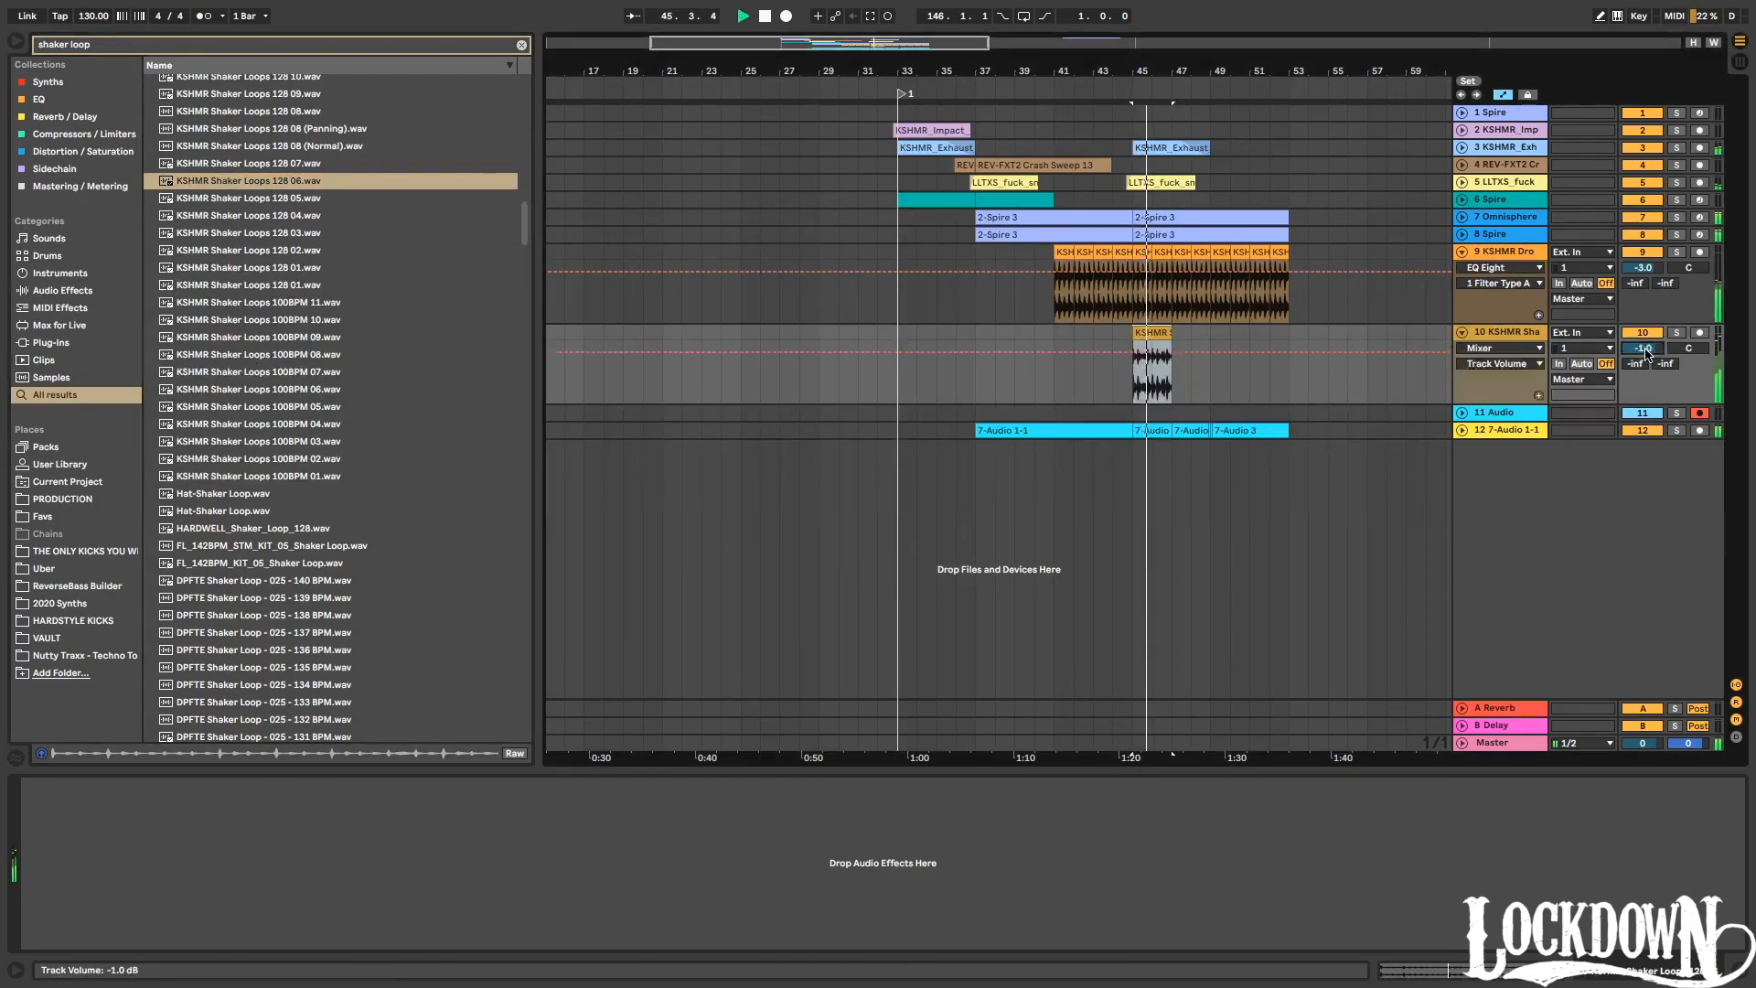
pyautogui.hotkey('ctrl', 'd')
pyautogui.hotkey('ctrl', 'd')
pyautogui.hotkey('ctrl', 'd')
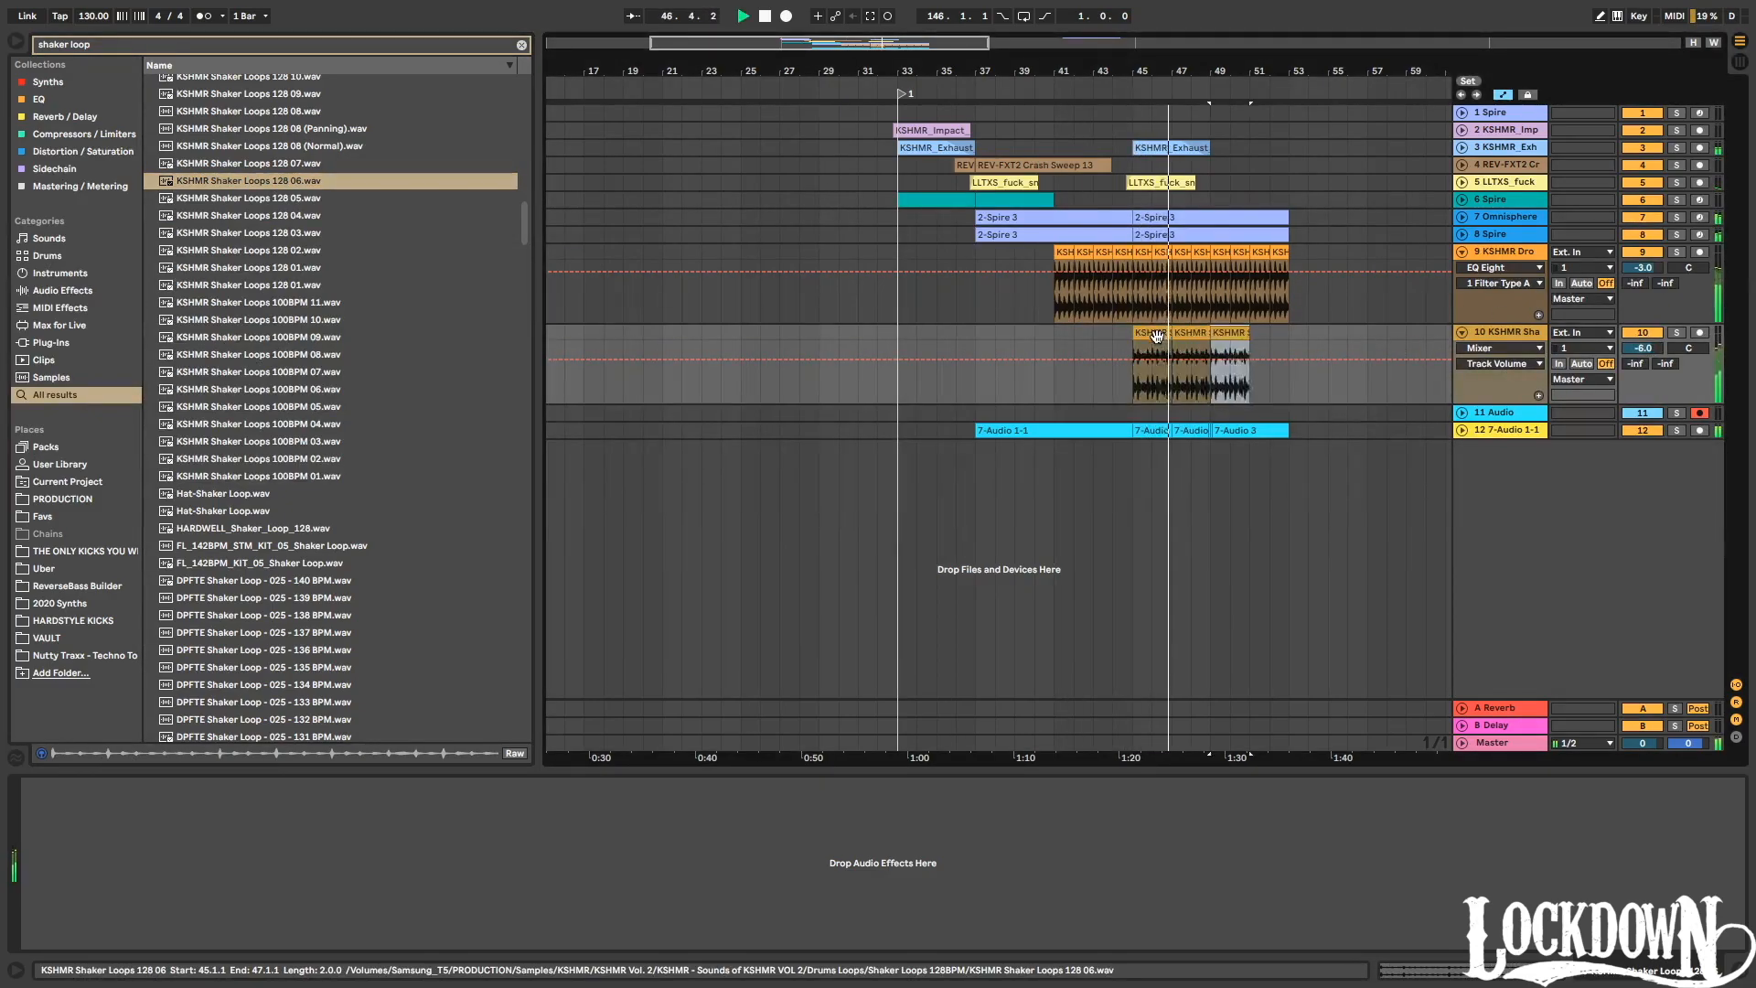
pyautogui.moveTo(1642, 350); pyautogui.dragTo(1642, 357)
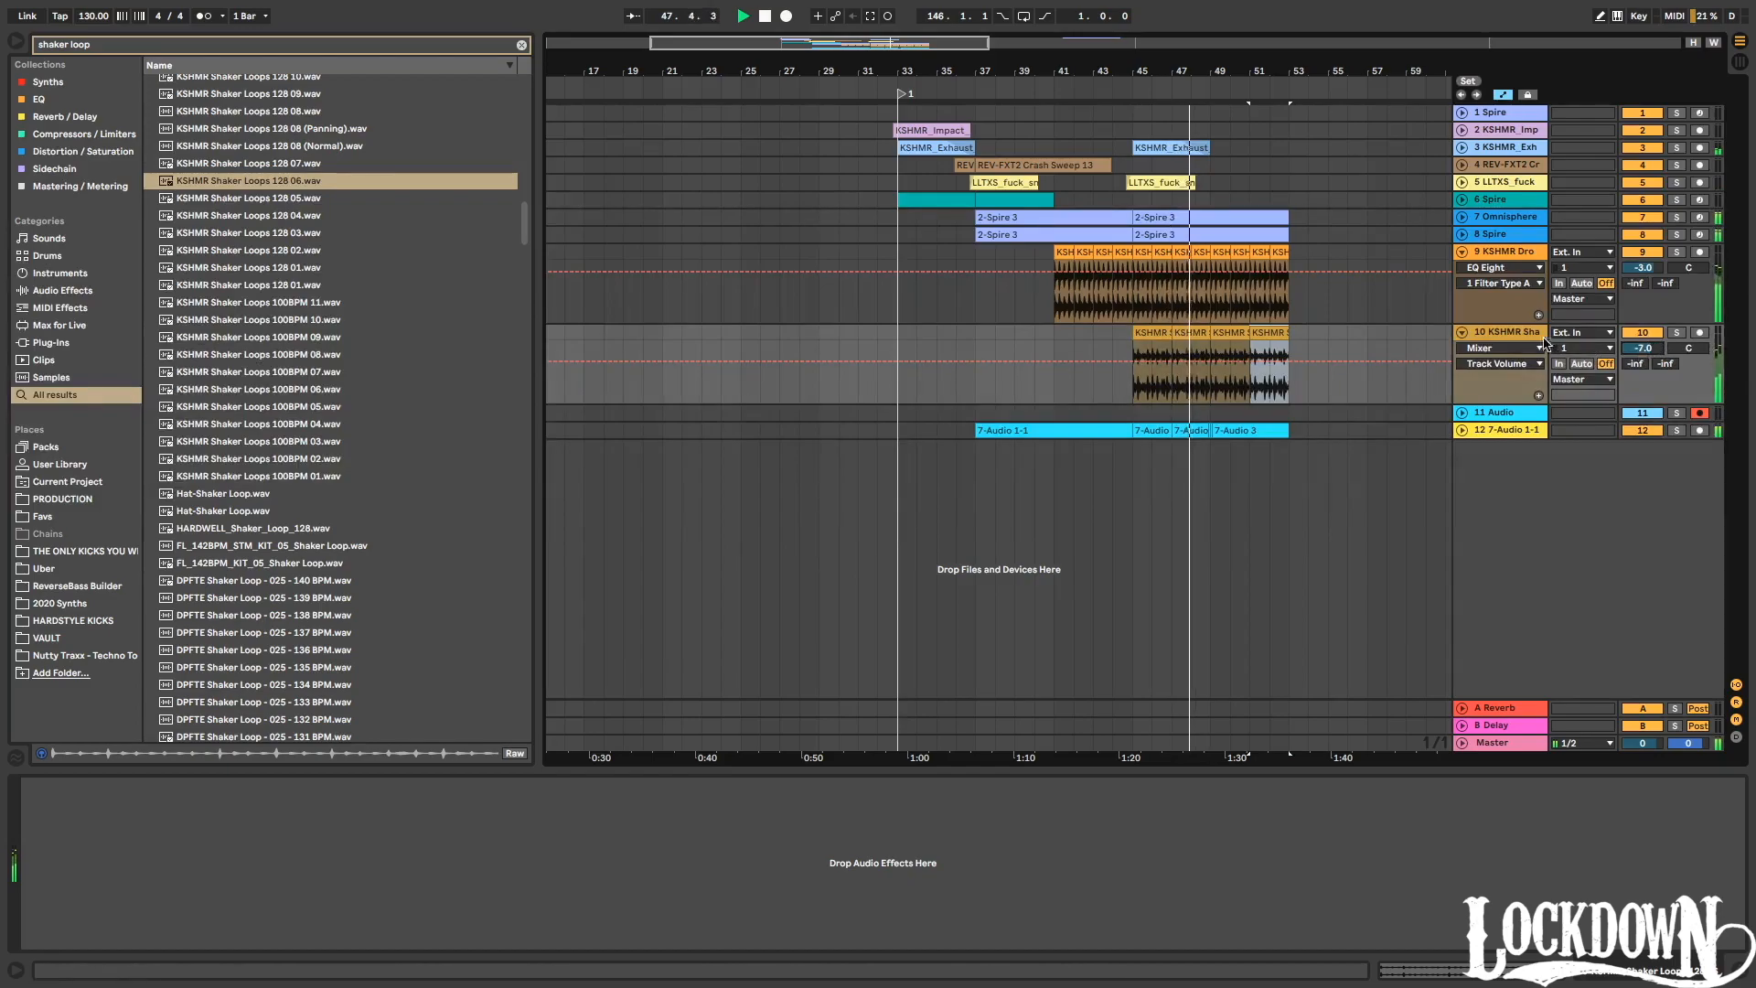
# Insert an audio track below the LLTXS snare track and search the browser for "tonal".
pyautogui.click(1513, 183)
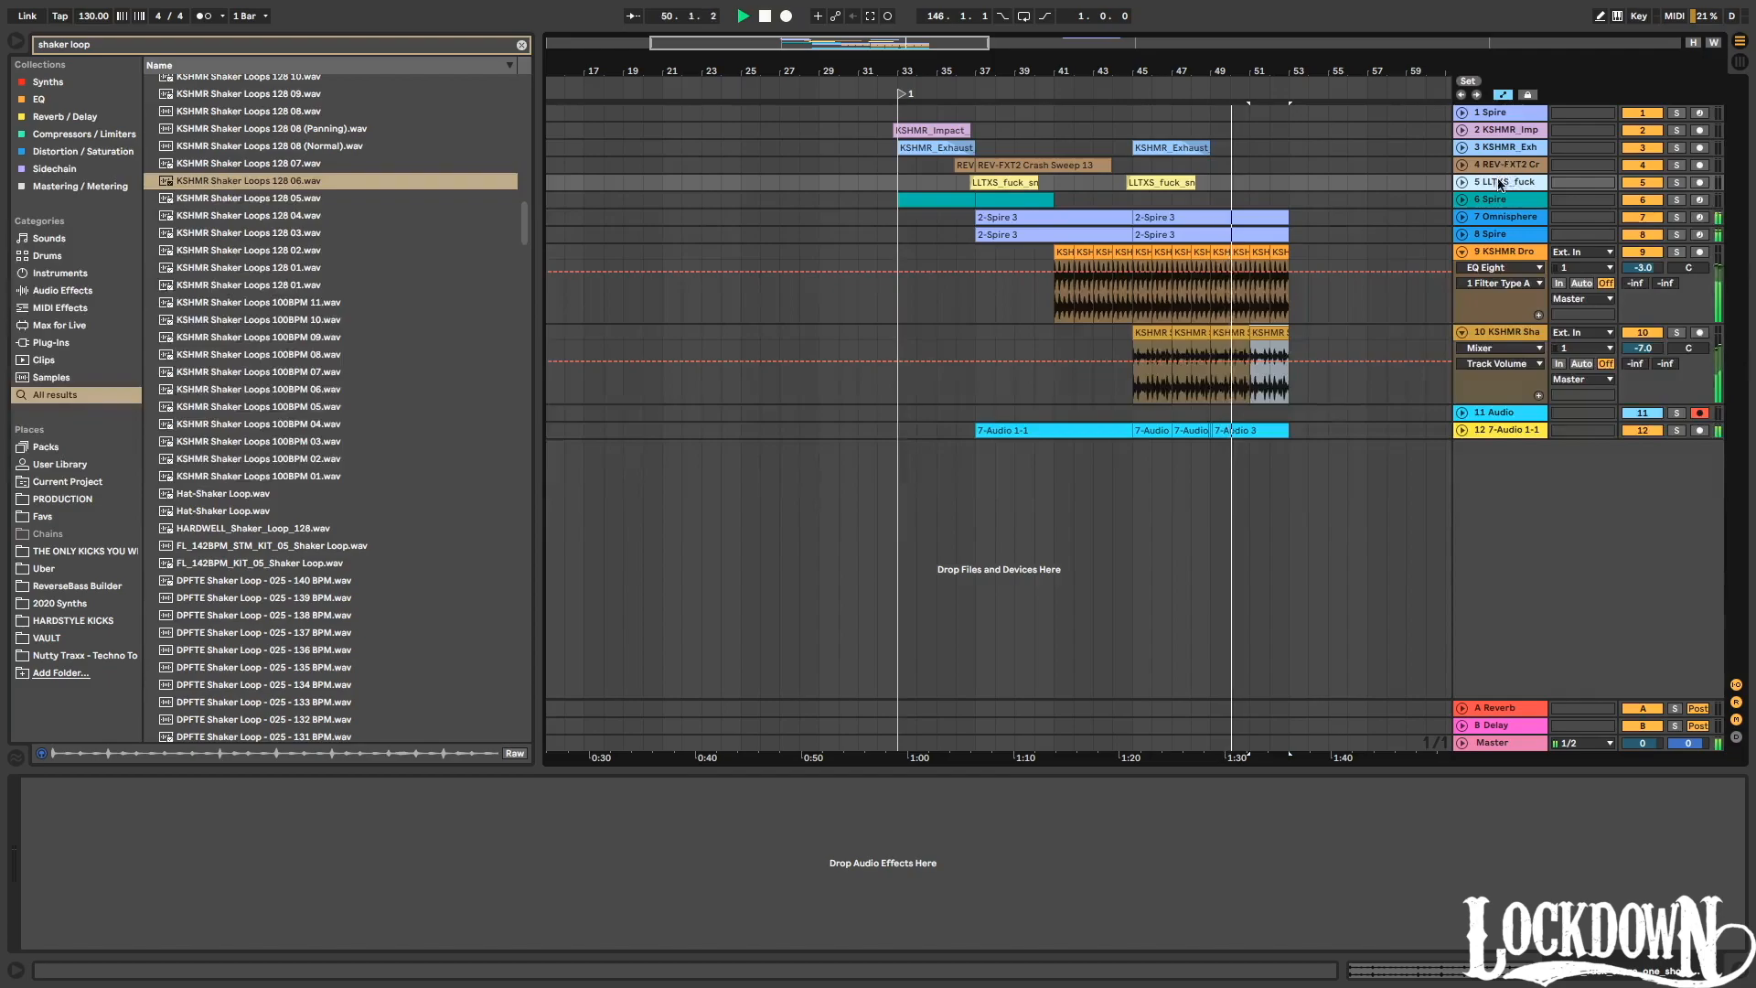
pyautogui.hotkey('ctrl', 't')
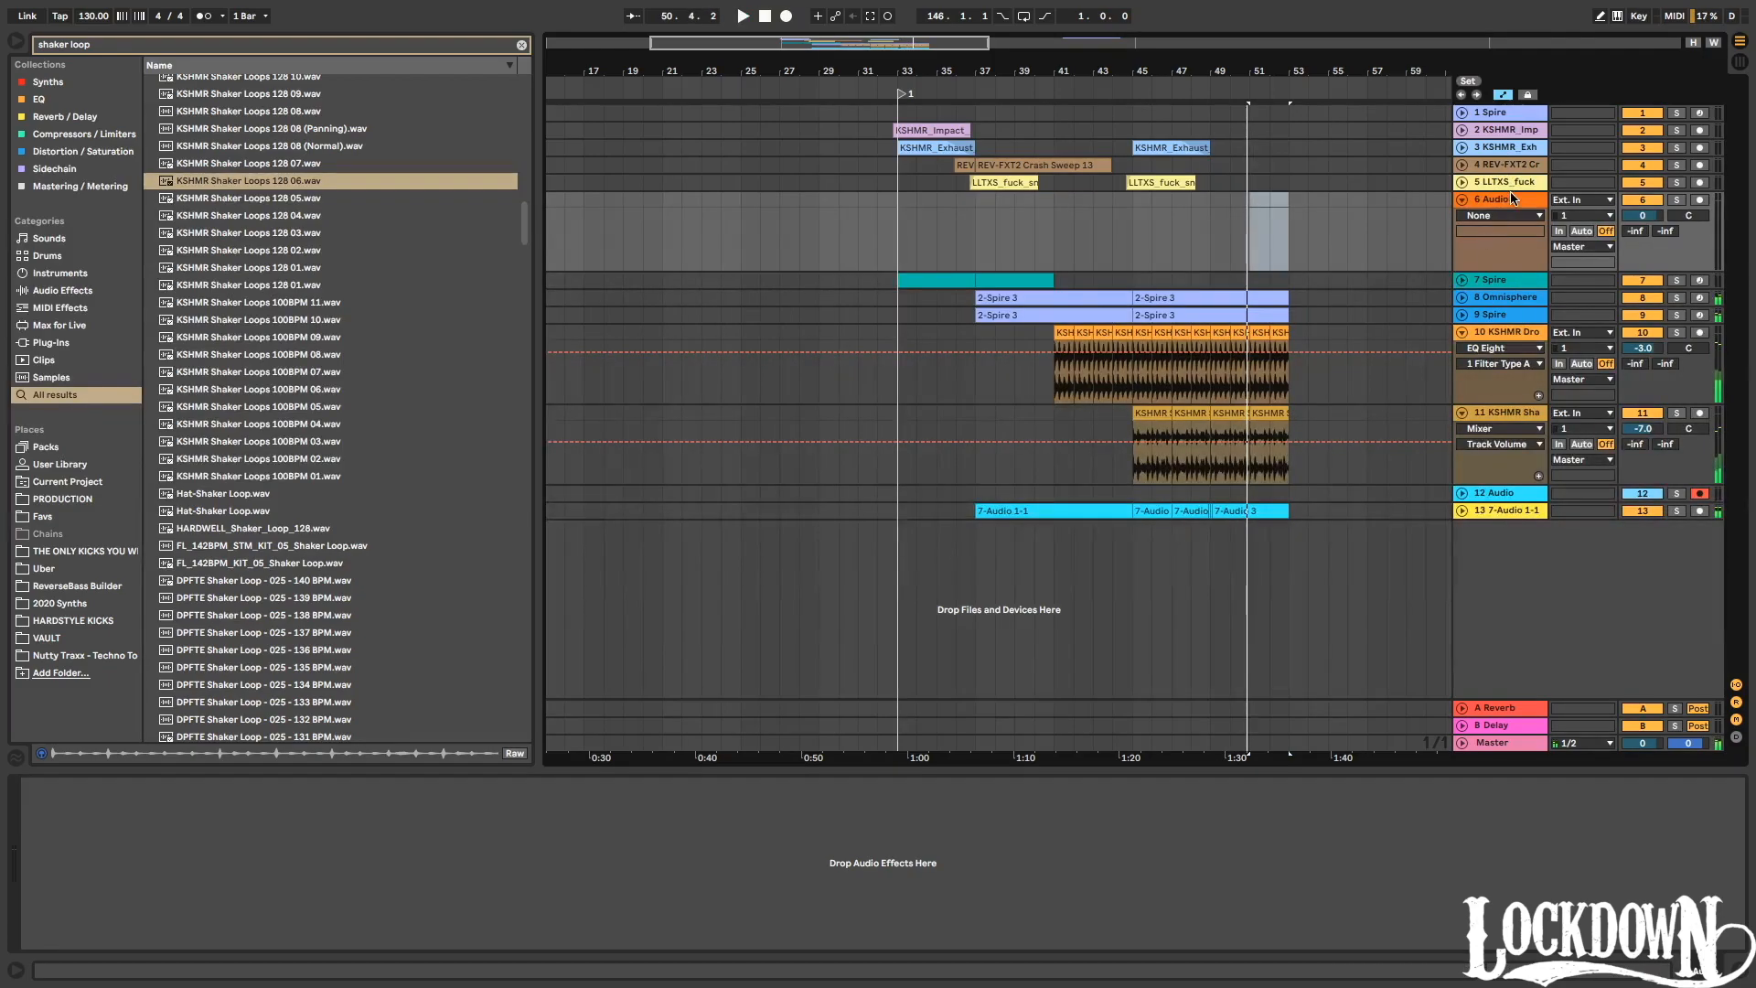
pyautogui.doubleClick(68, 44)
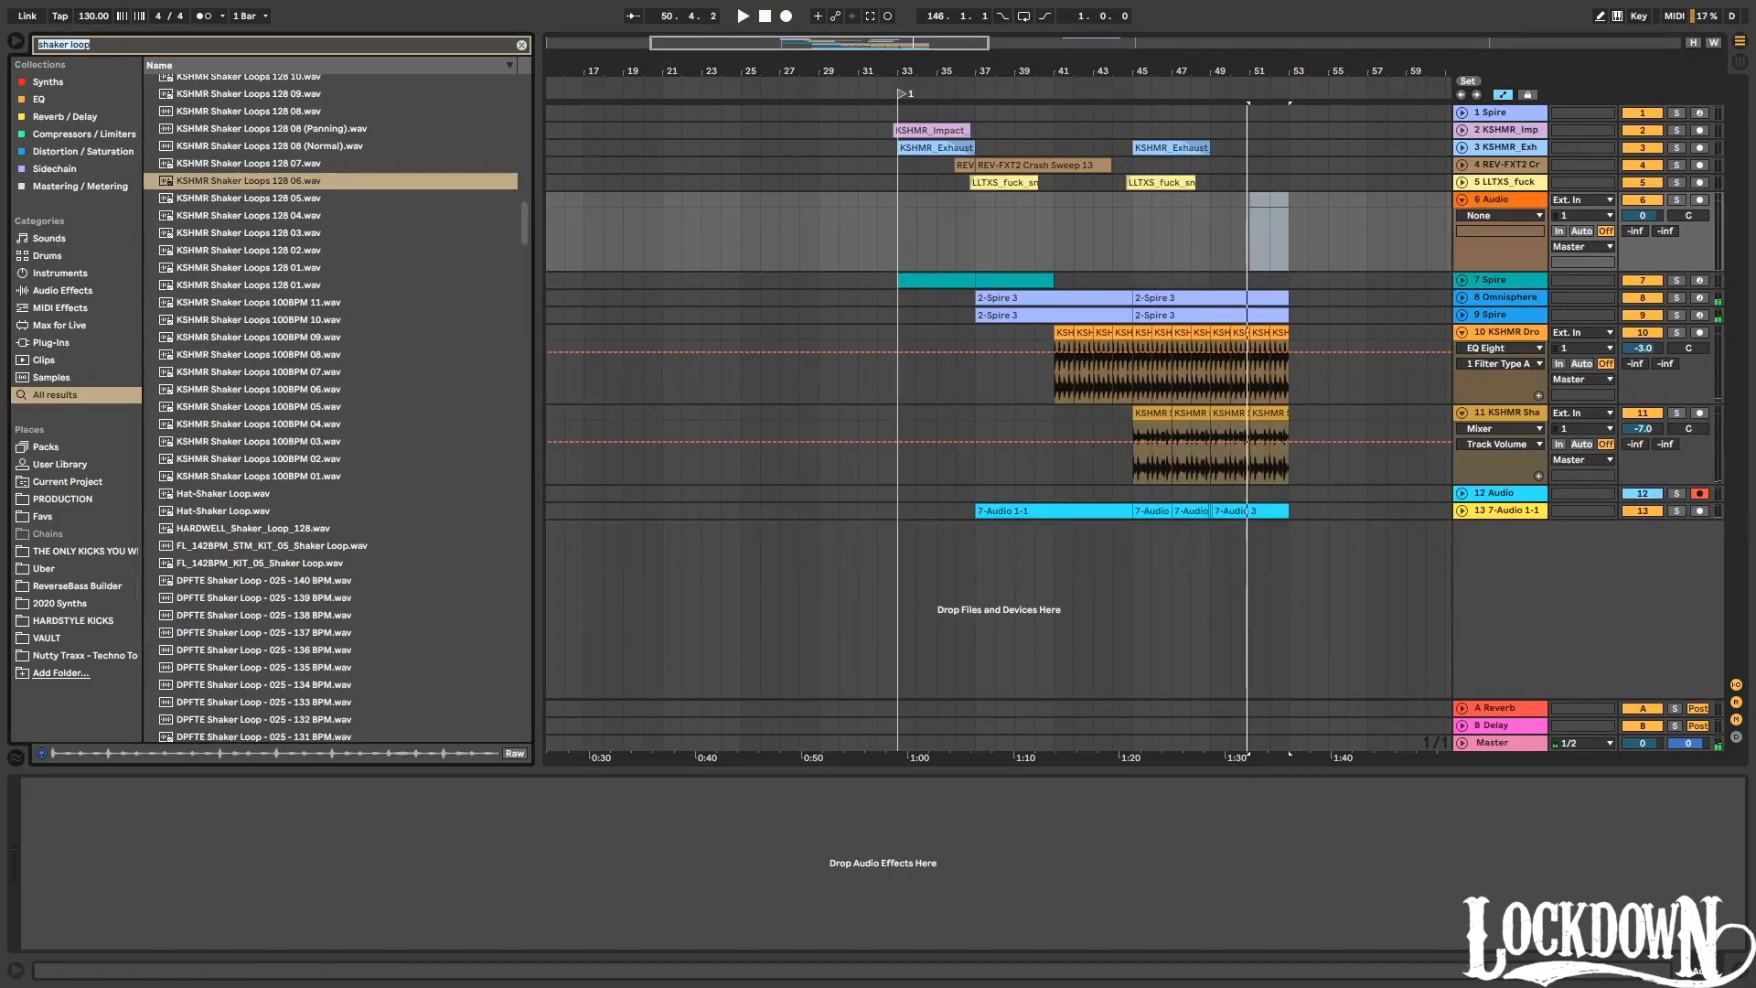
pyautogui.write('tonal')
pyautogui.press('BackSpace')
pyautogui.press('BackSpace')
pyautogui.press('BackSpace')
pyautogui.press('BackSpace')
pyautogui.press('BackSpace')
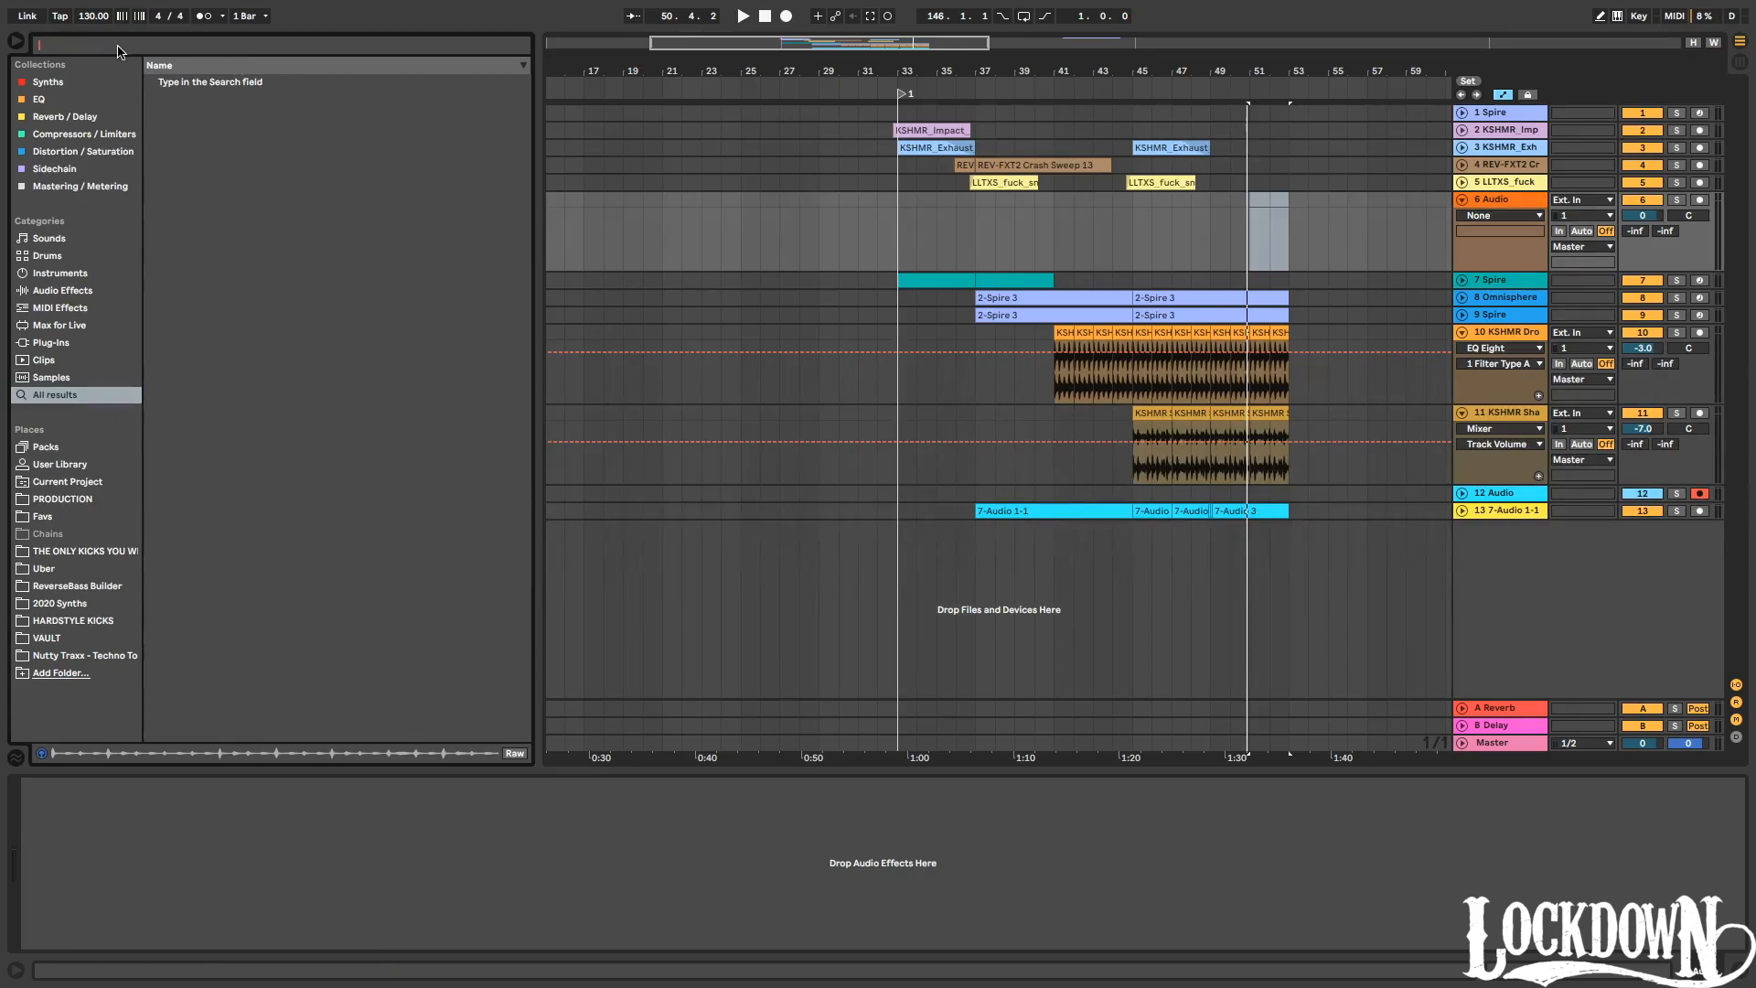
pyautogui.write('onal')
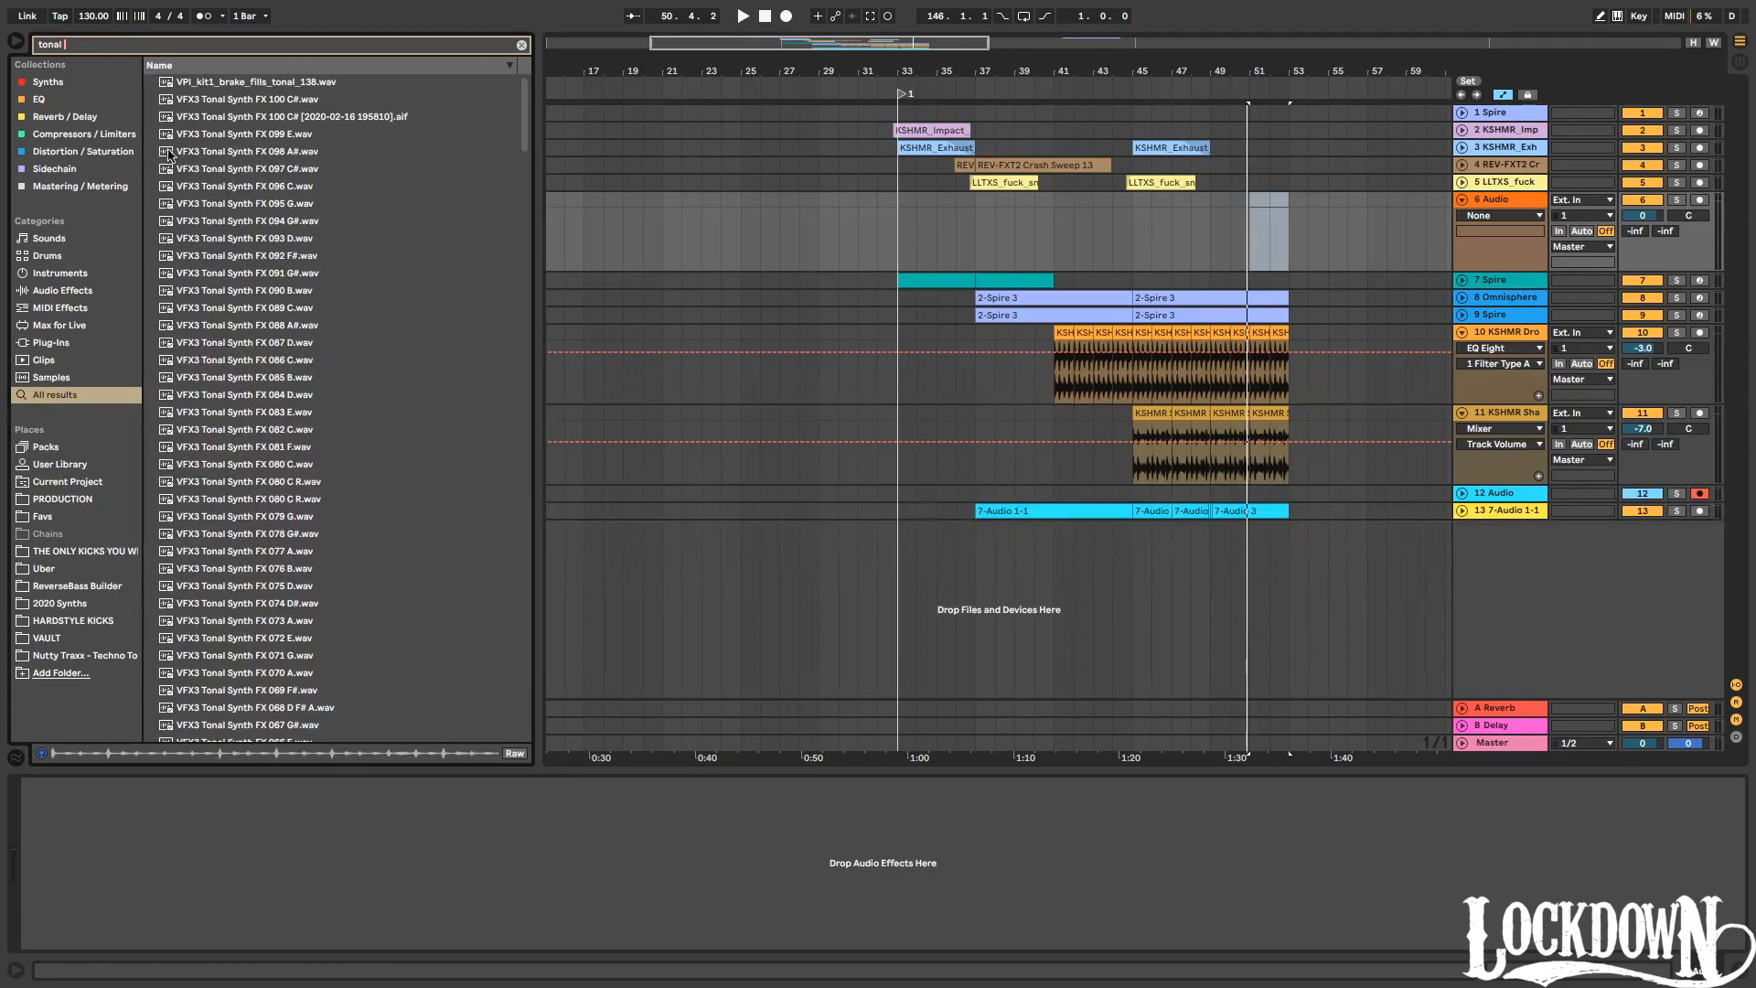
# Look through the tonal samples and audition several Lev3_FX_Tonal files, including Magneto, Crossing and Fallout.
pyautogui.scroll(-5, 330, 282)
pyautogui.moveTo(518, 132); pyautogui.dragTo(520, 379)
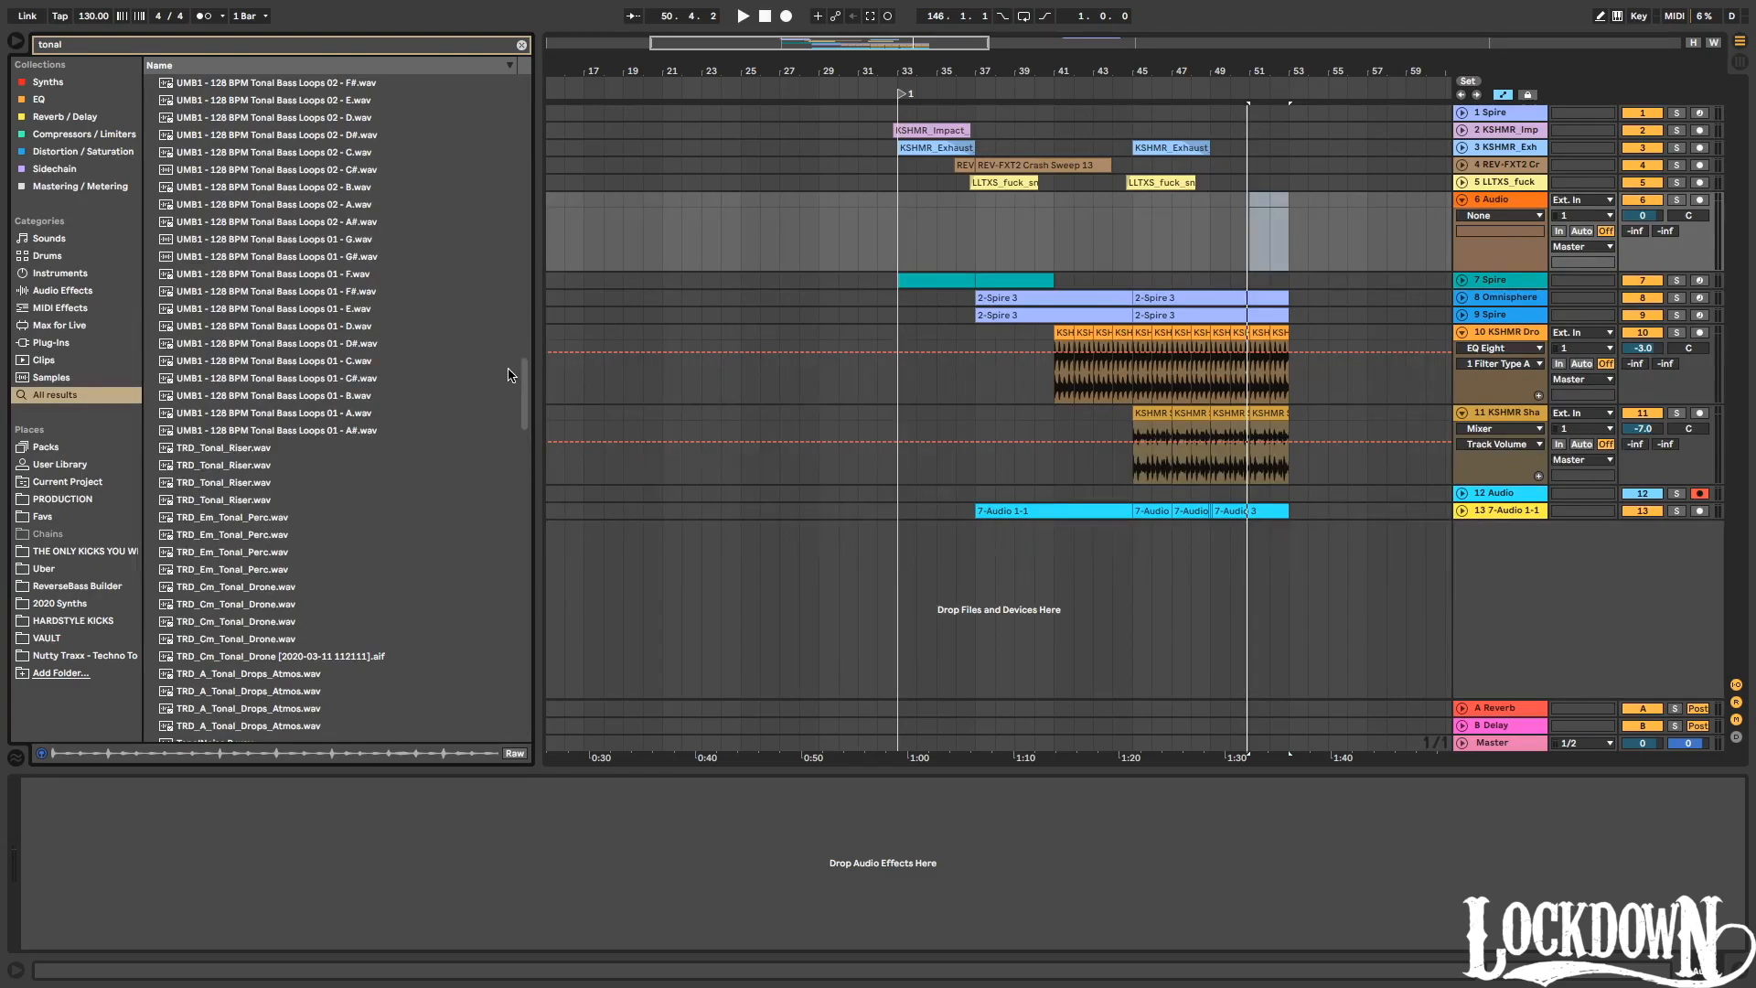
pyautogui.moveTo(526, 376); pyautogui.dragTo(515, 419)
pyautogui.scroll(-15, 277, 512)
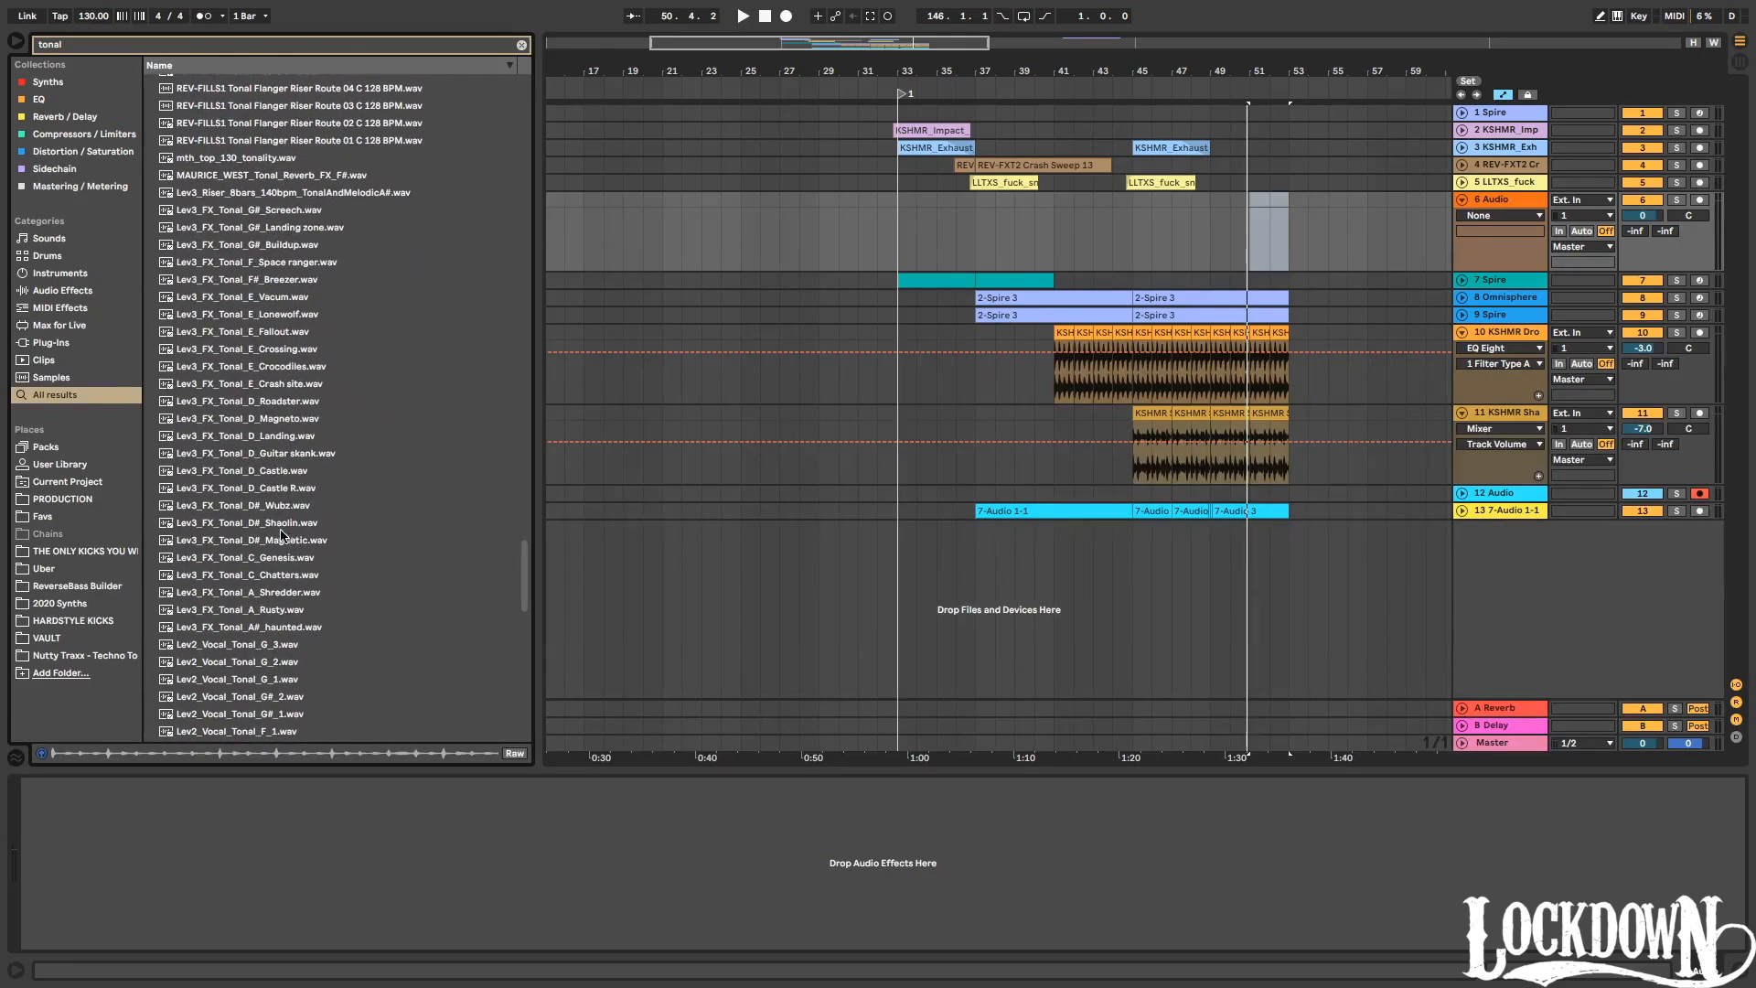
pyautogui.click(273, 421)
pyautogui.scroll(-3, 274, 411)
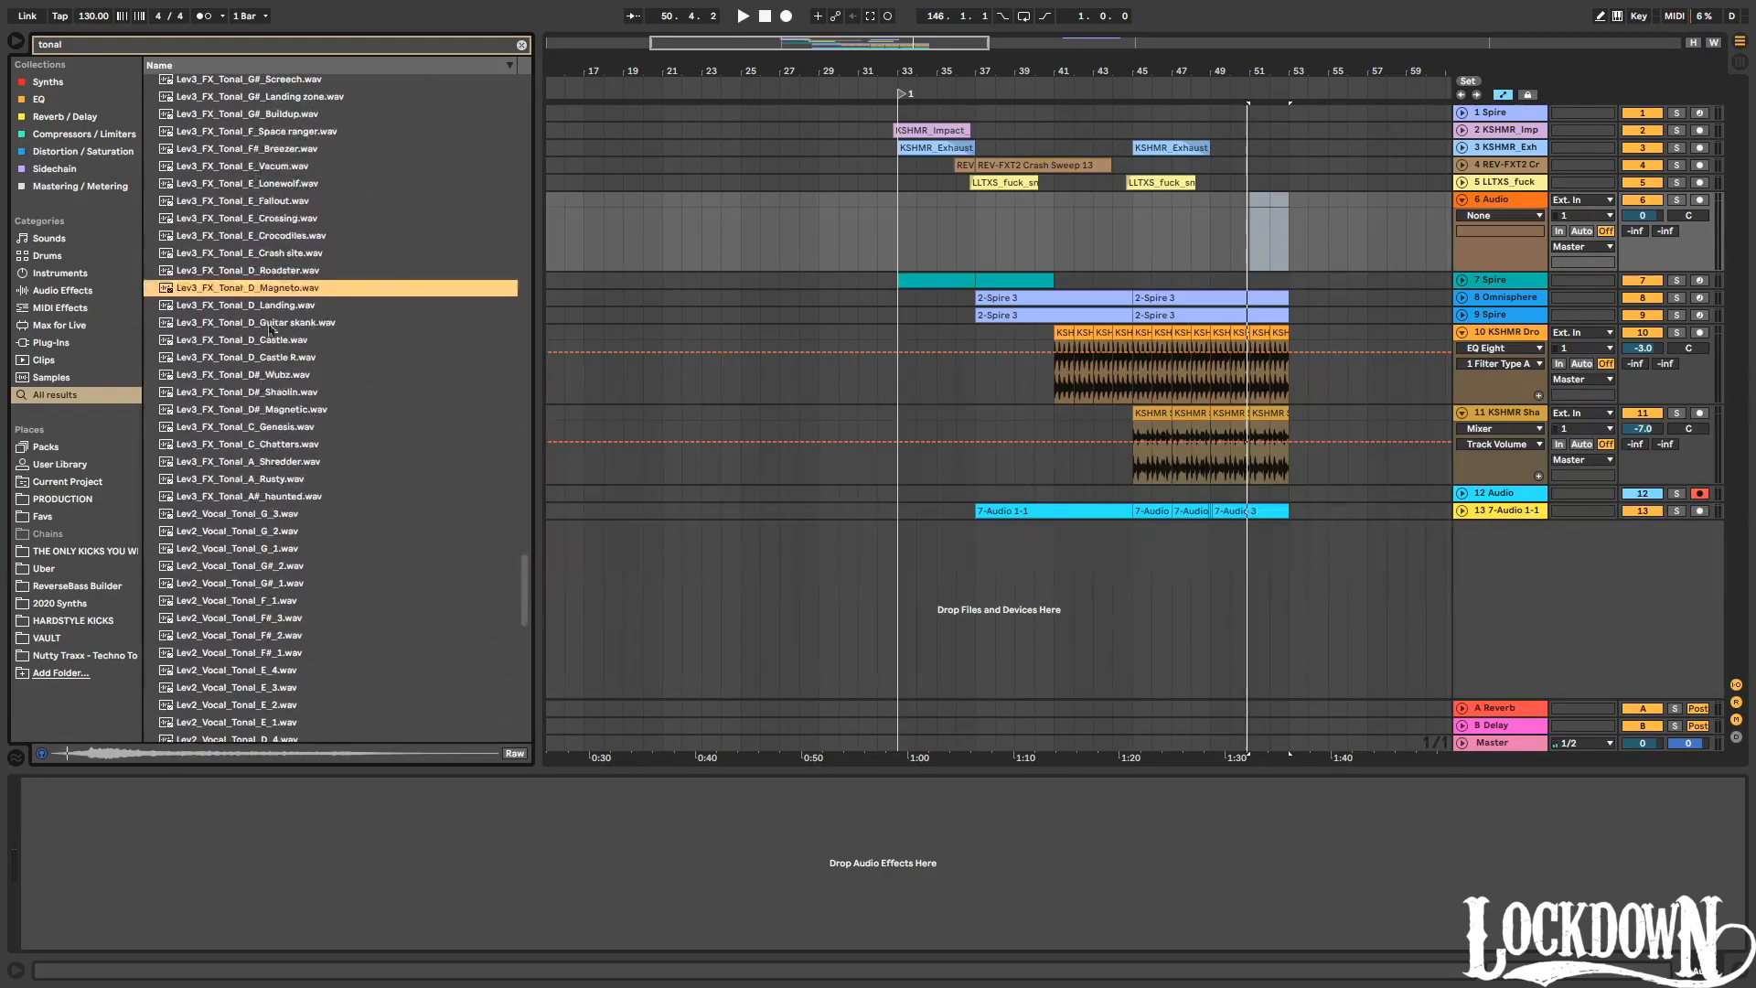
pyautogui.click(275, 235)
pyautogui.press('Up')
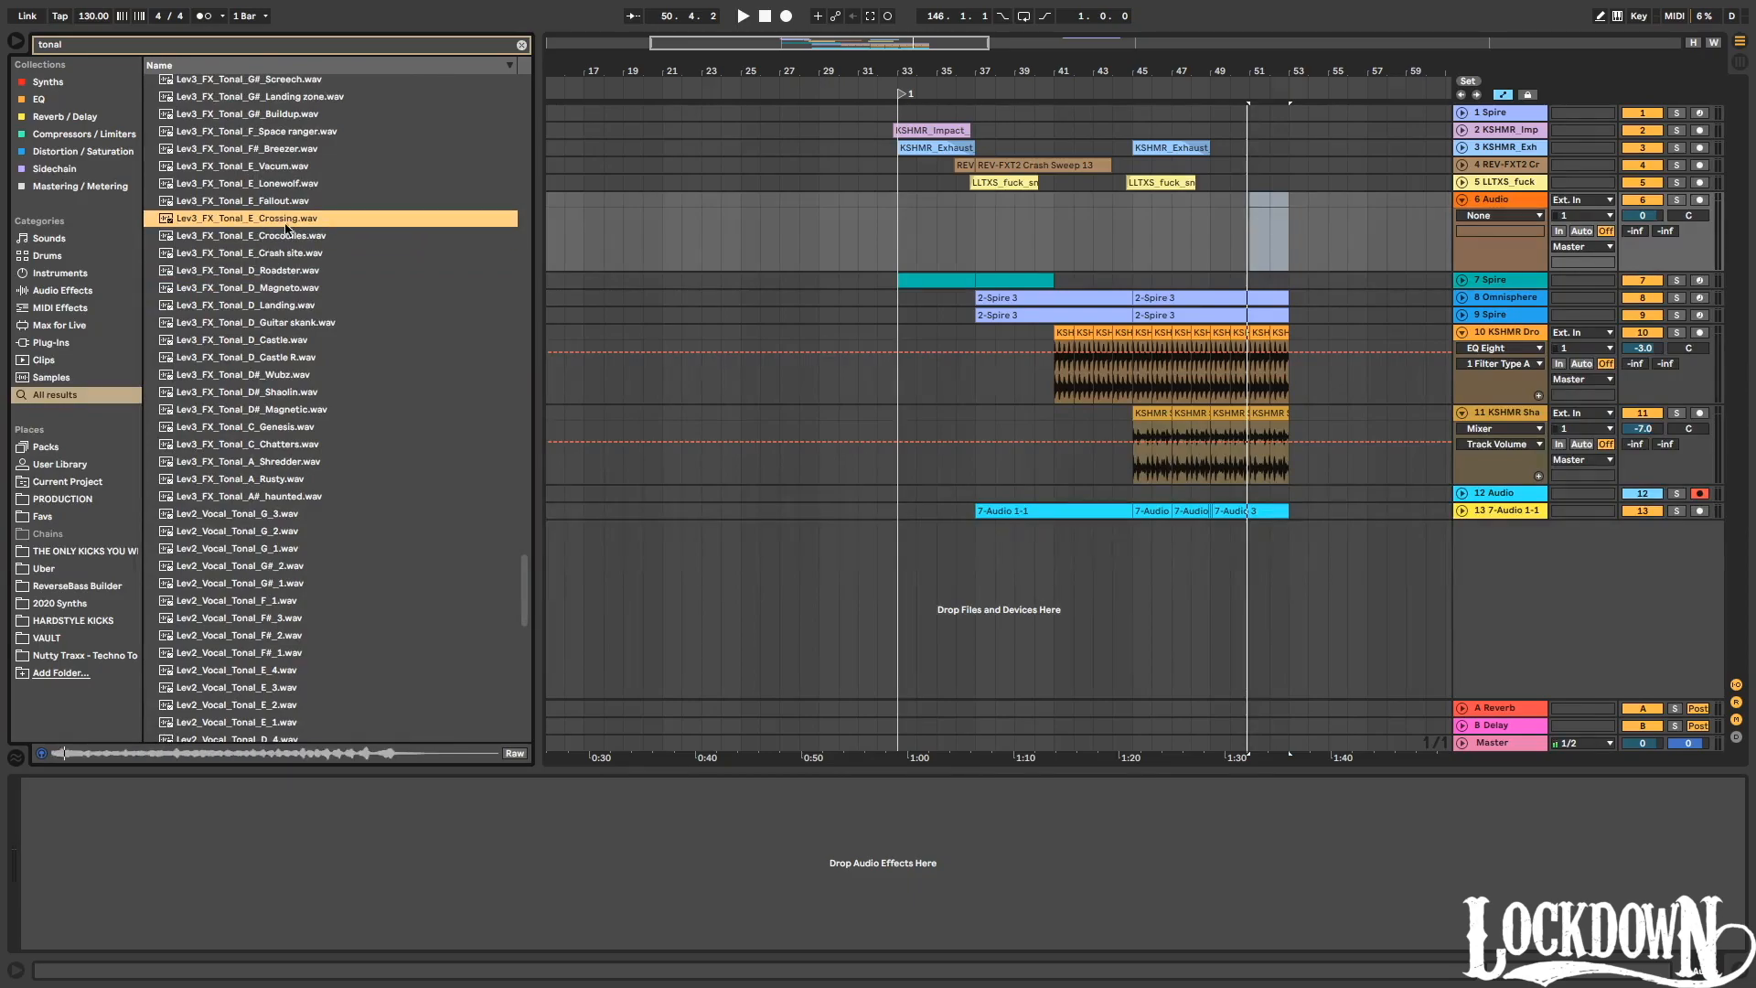
pyautogui.press('Up')
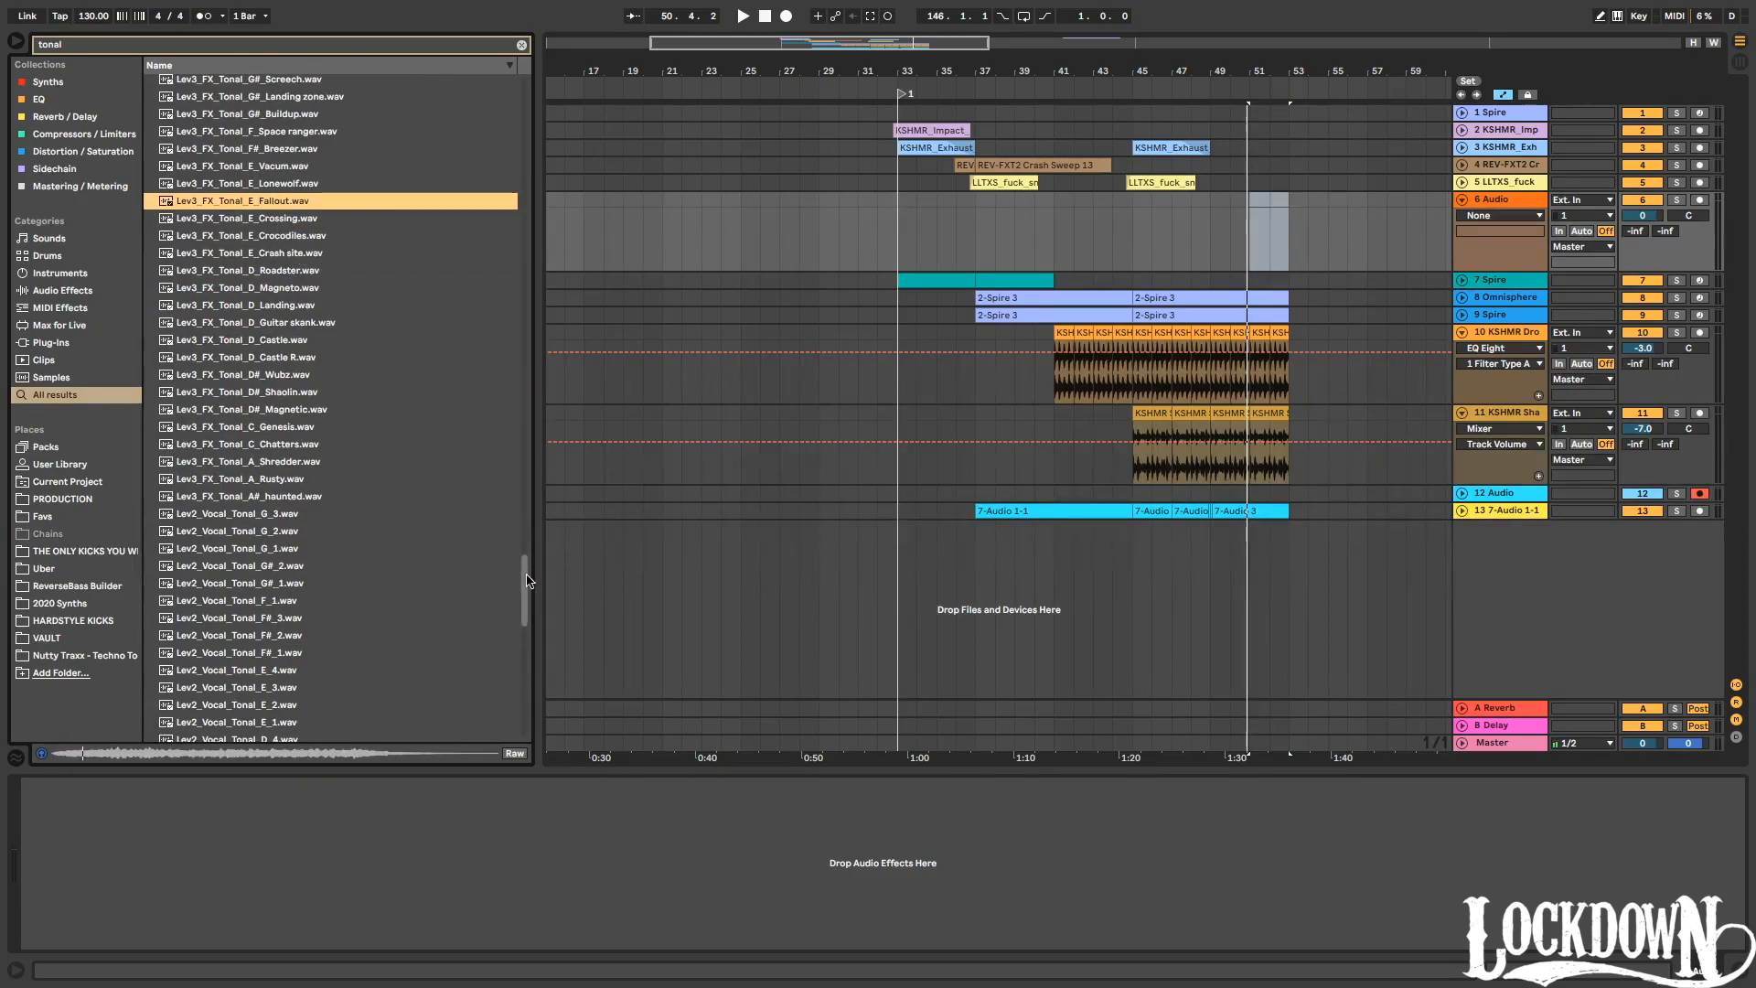
# Place Lev3_FX_Tonal_E_Vacum.wav at bar 40 on the new audio track and set the track volume to -8.9 dB.
pyautogui.click(269, 168)
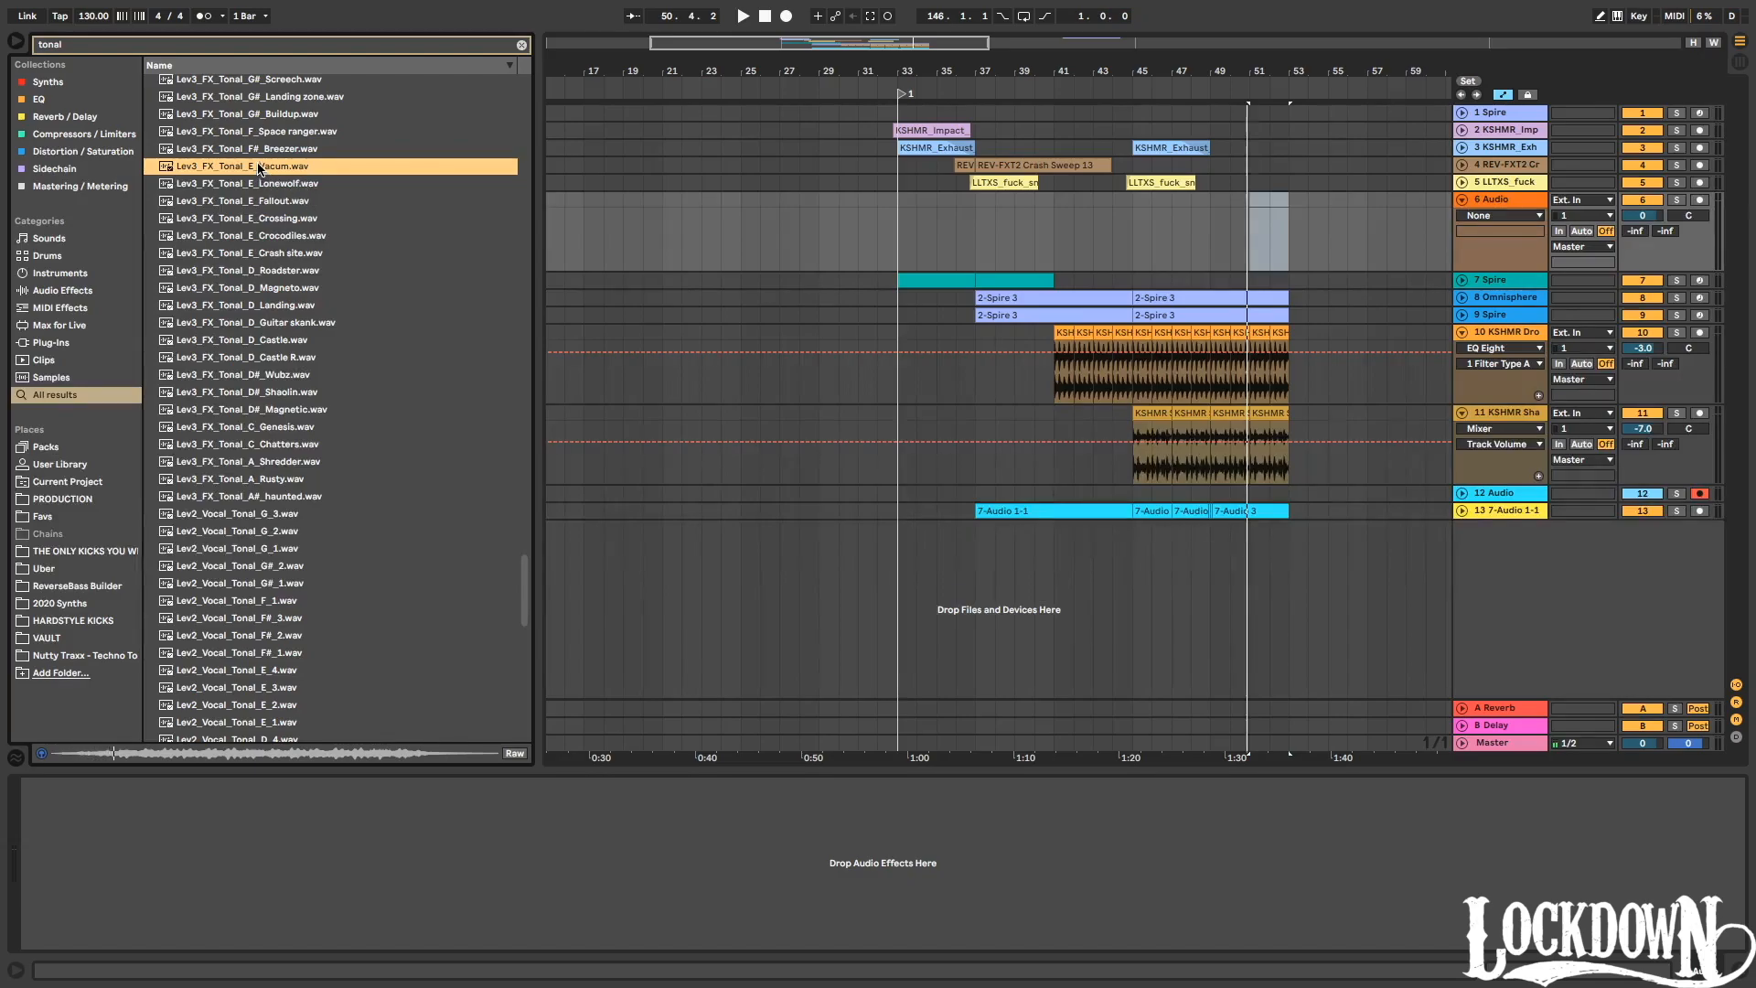
pyautogui.moveTo(266, 169); pyautogui.dragTo(1038, 233)
pyautogui.click(1046, 83)
pyautogui.moveTo(1642, 215); pyautogui.dragTo(1643, 240)
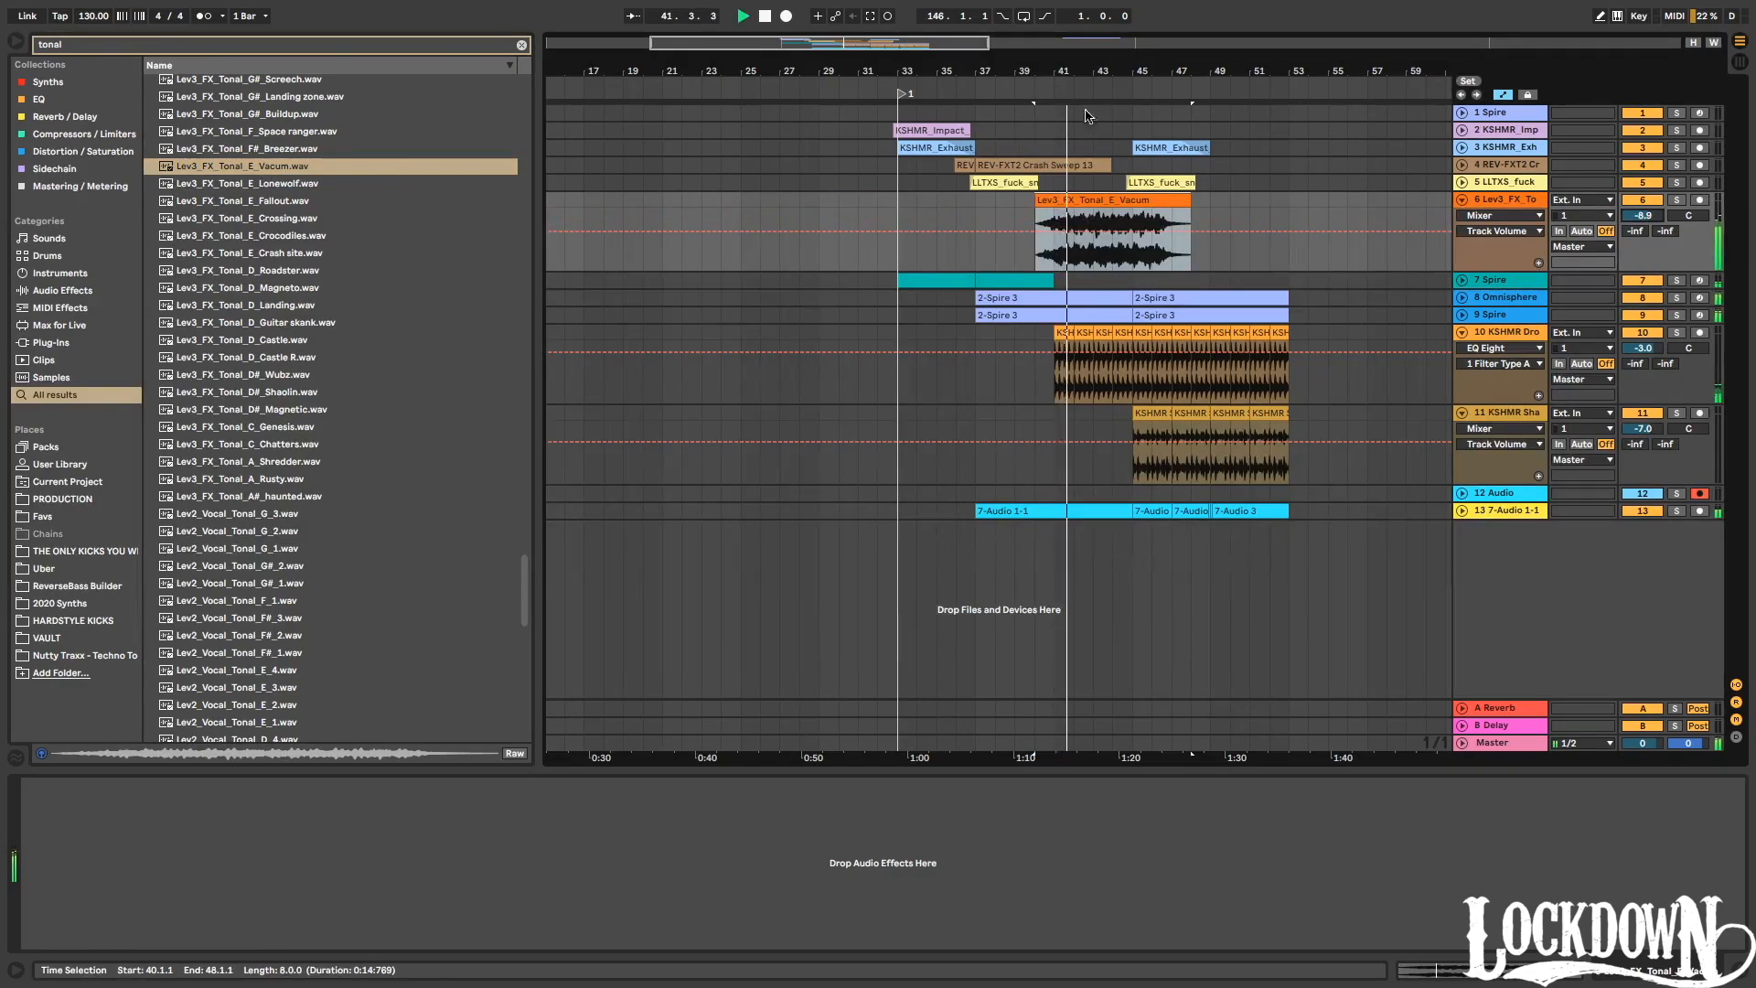
# Move the tonal effect clip to start at 43.3.3 and shorten it to end at 46.3.3 with a fade-out.
pyautogui.scroll(2, 1089, 201)
pyautogui.moveTo(1058, 199); pyautogui.dragTo(1174, 212)
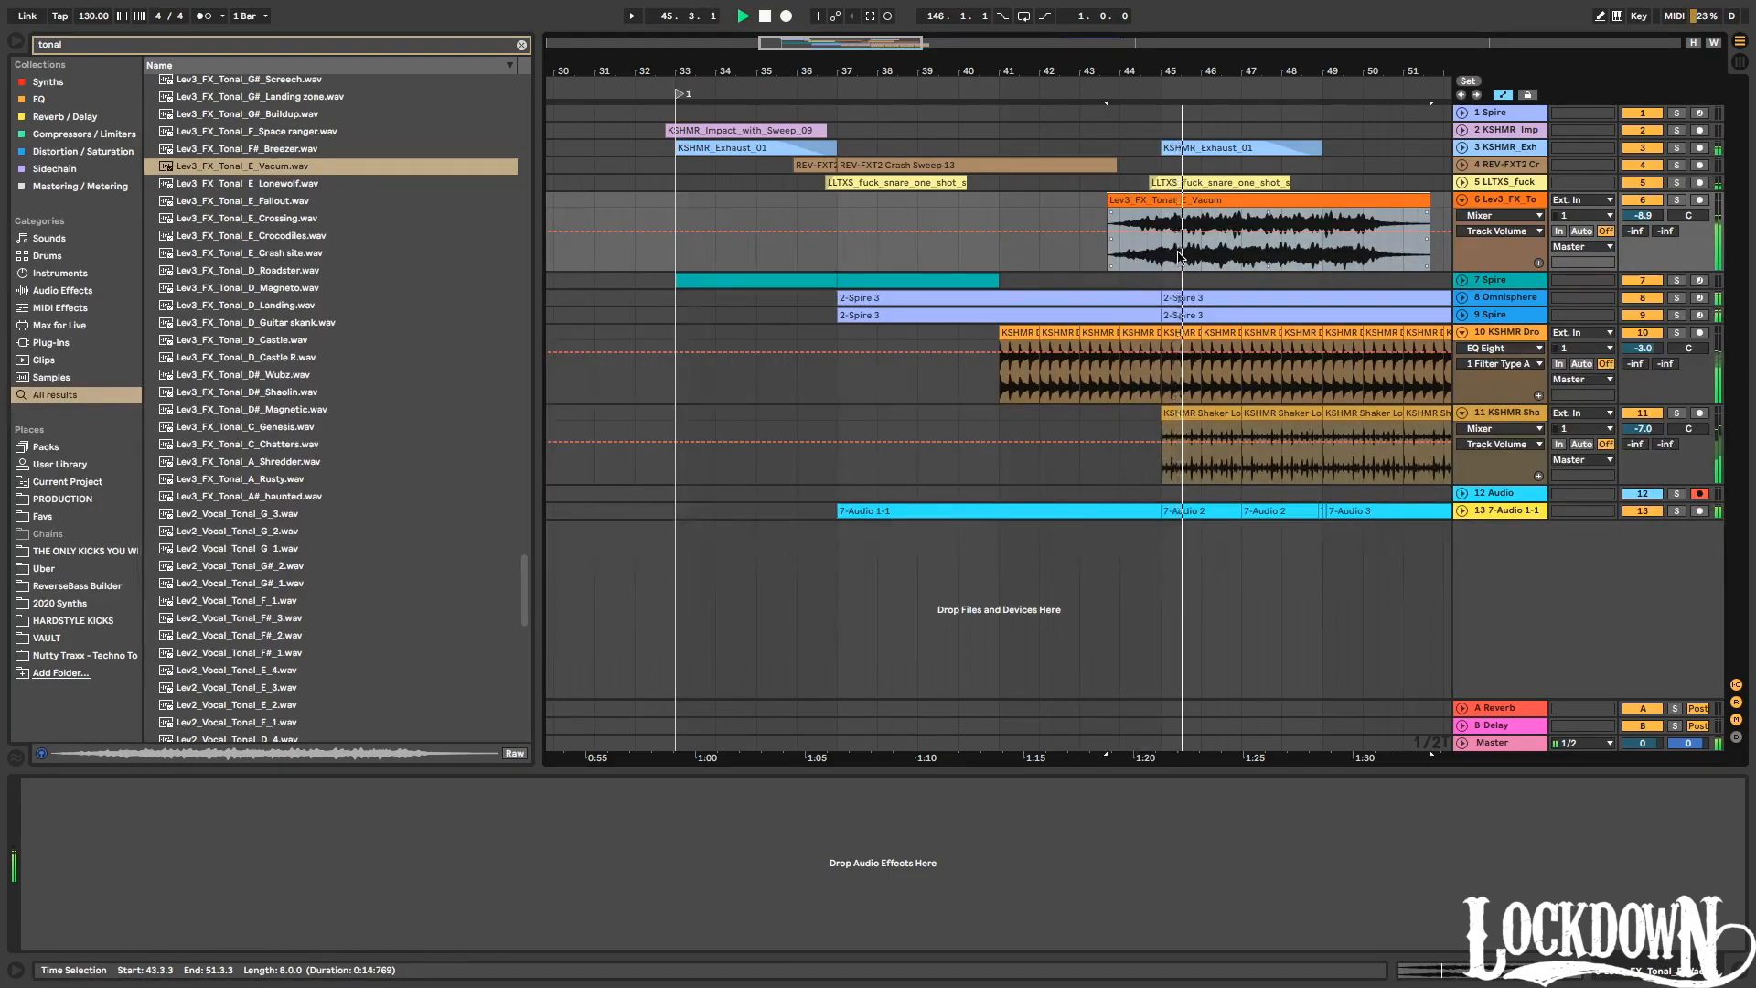
pyautogui.click(1199, 229)
pyautogui.hotkey('ctrl', 'e')
pyautogui.press('Delete')
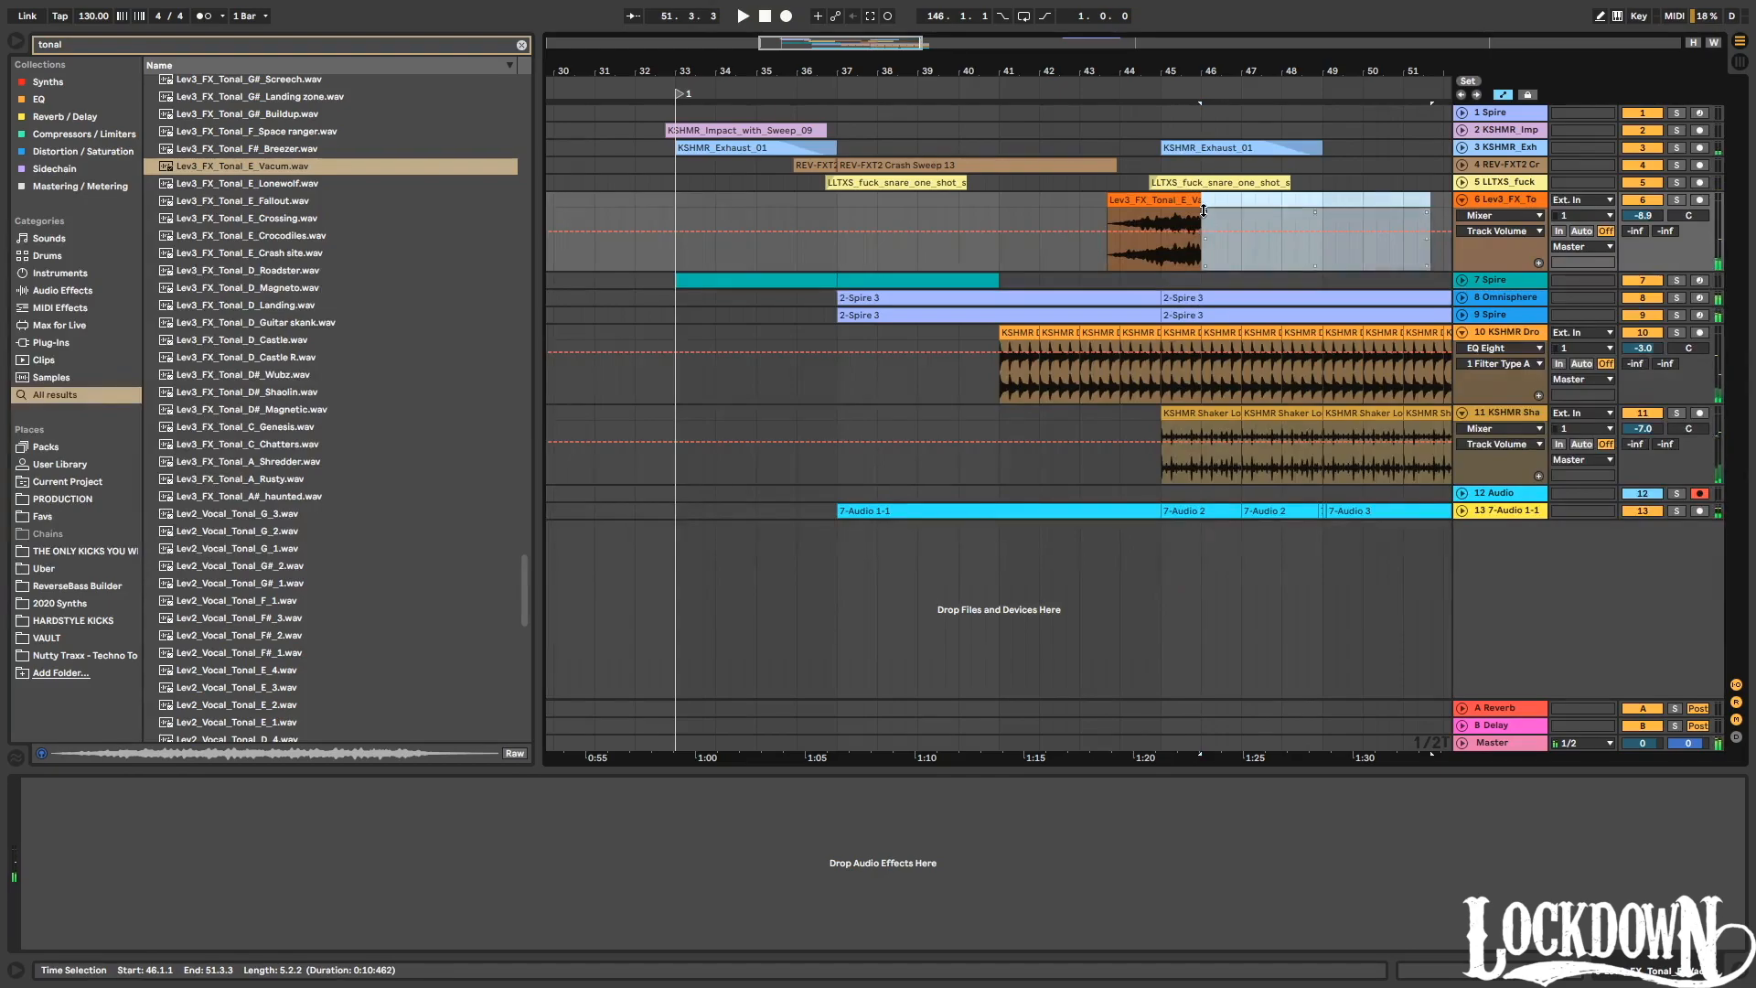
pyautogui.moveTo(1199, 207); pyautogui.dragTo(1226, 220)
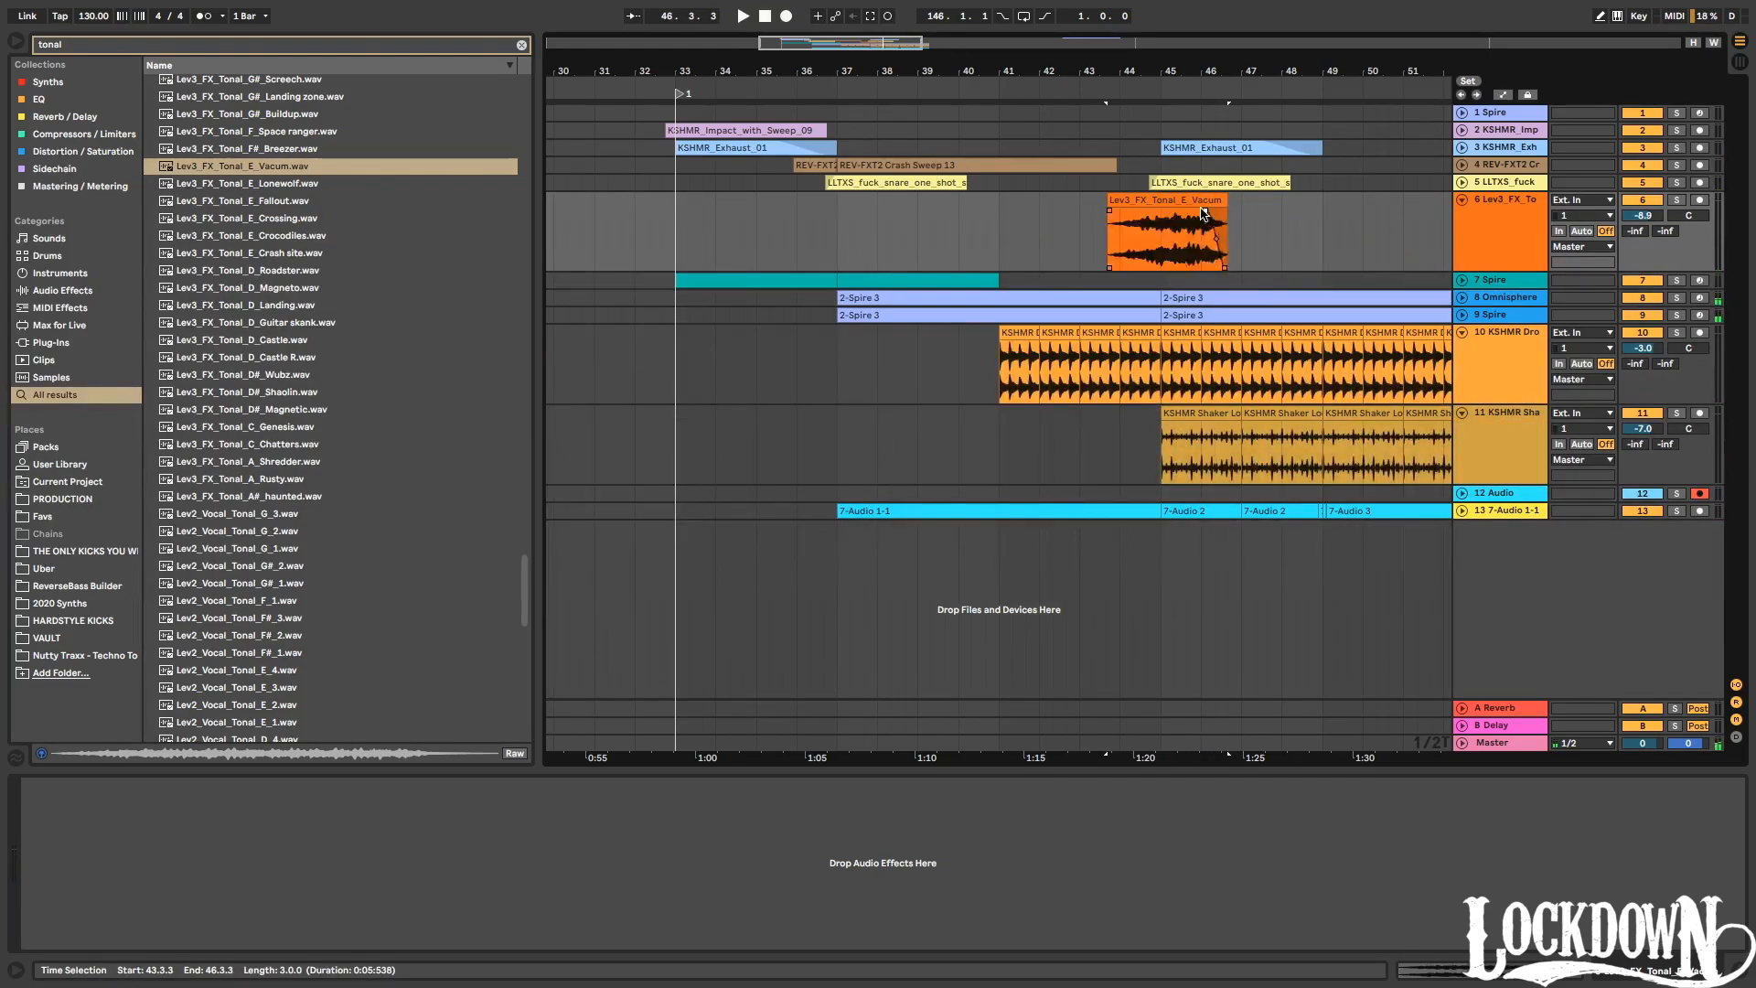
# Search the browser for "eq" and add EQ Eight to the tonal effect track.
pyautogui.click(1503, 199)
pyautogui.hotkey('ctrl', 'f')
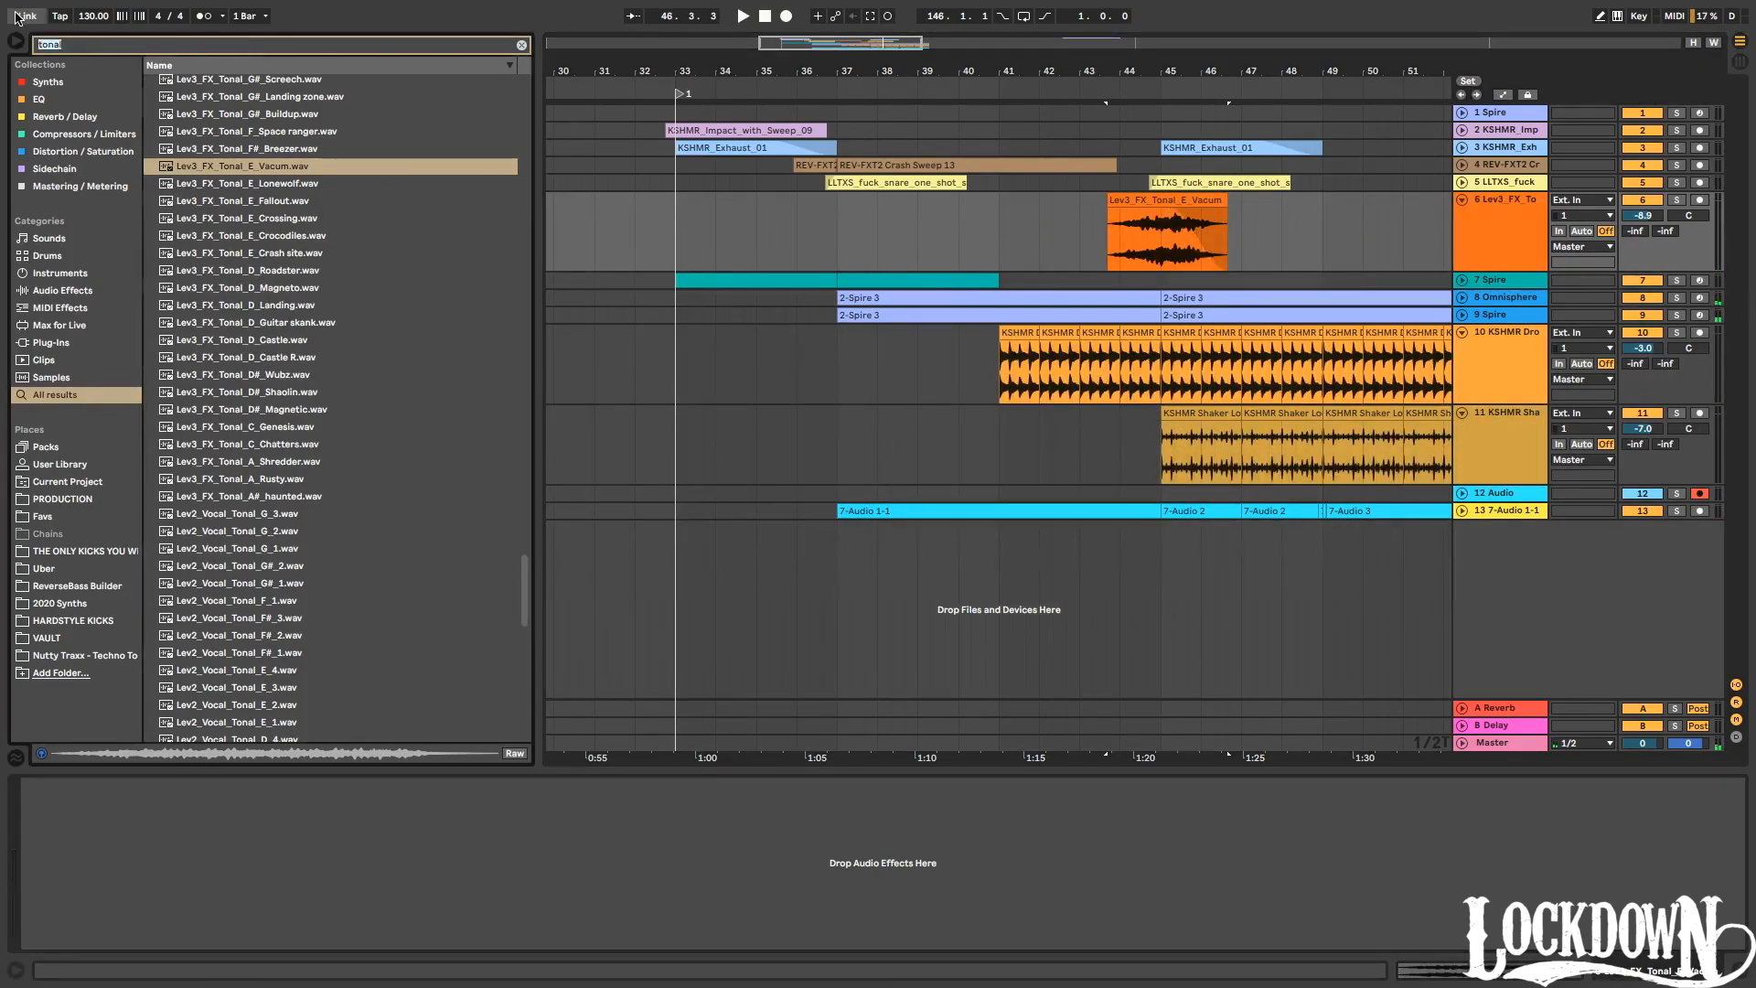
pyautogui.write('eq')
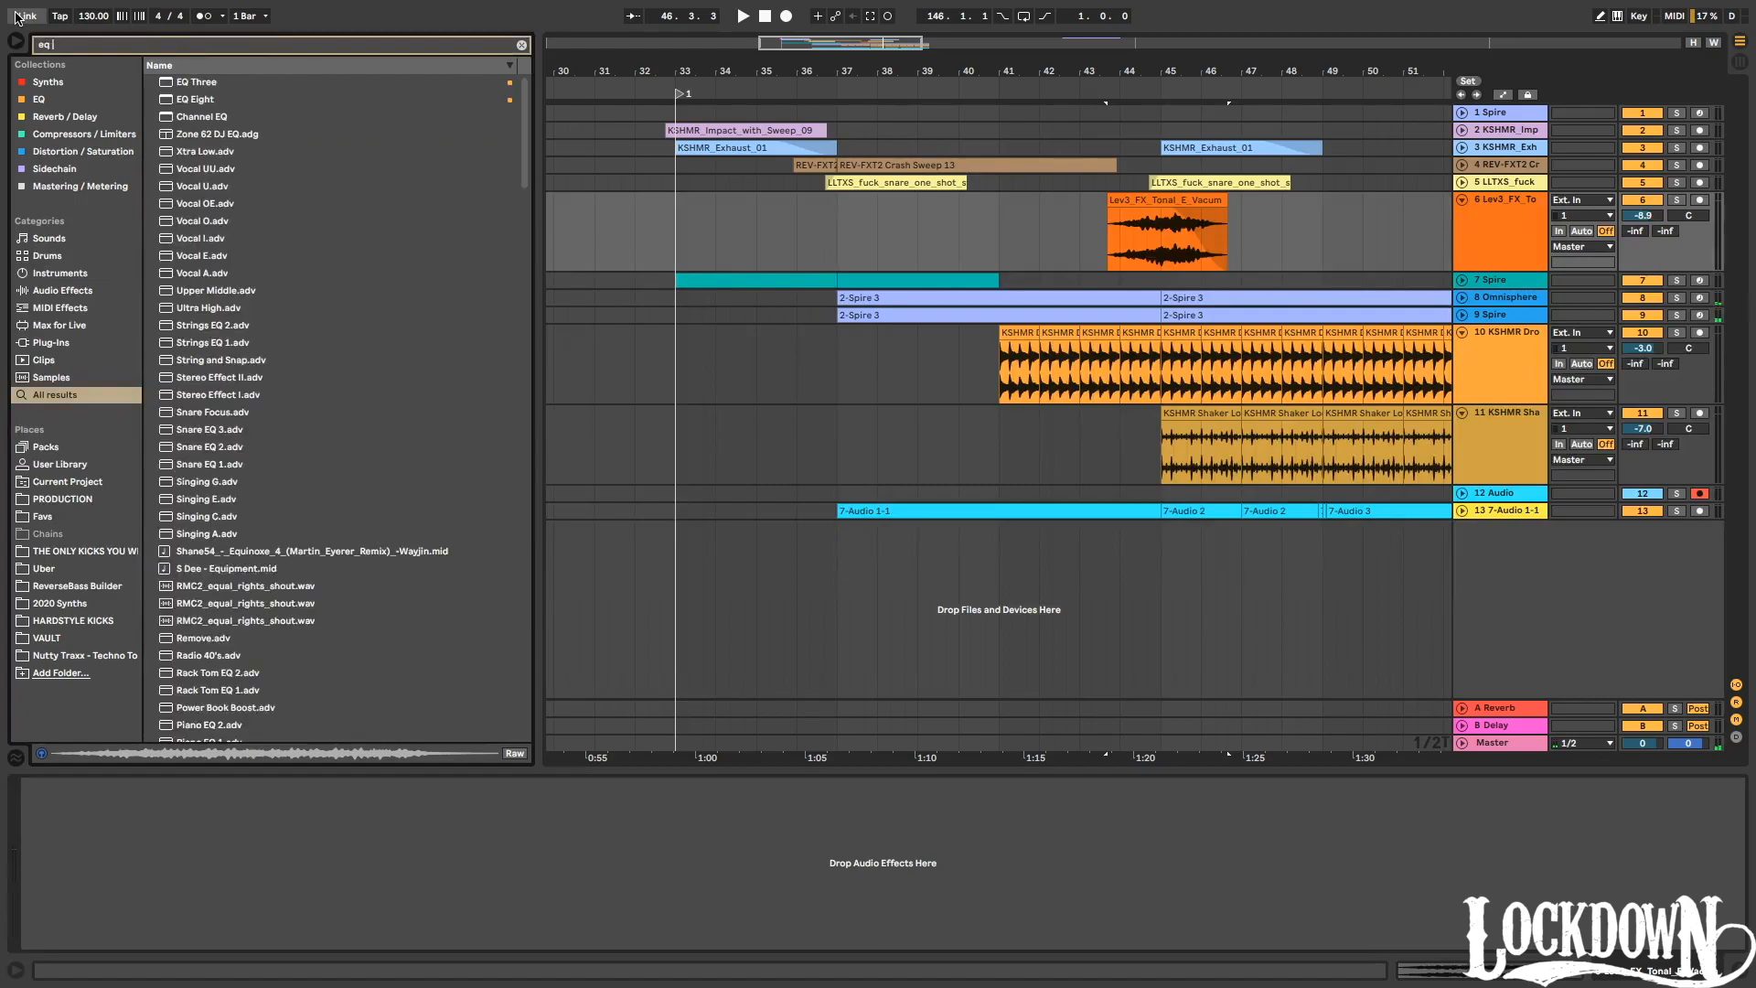
pyautogui.doubleClick(214, 84)
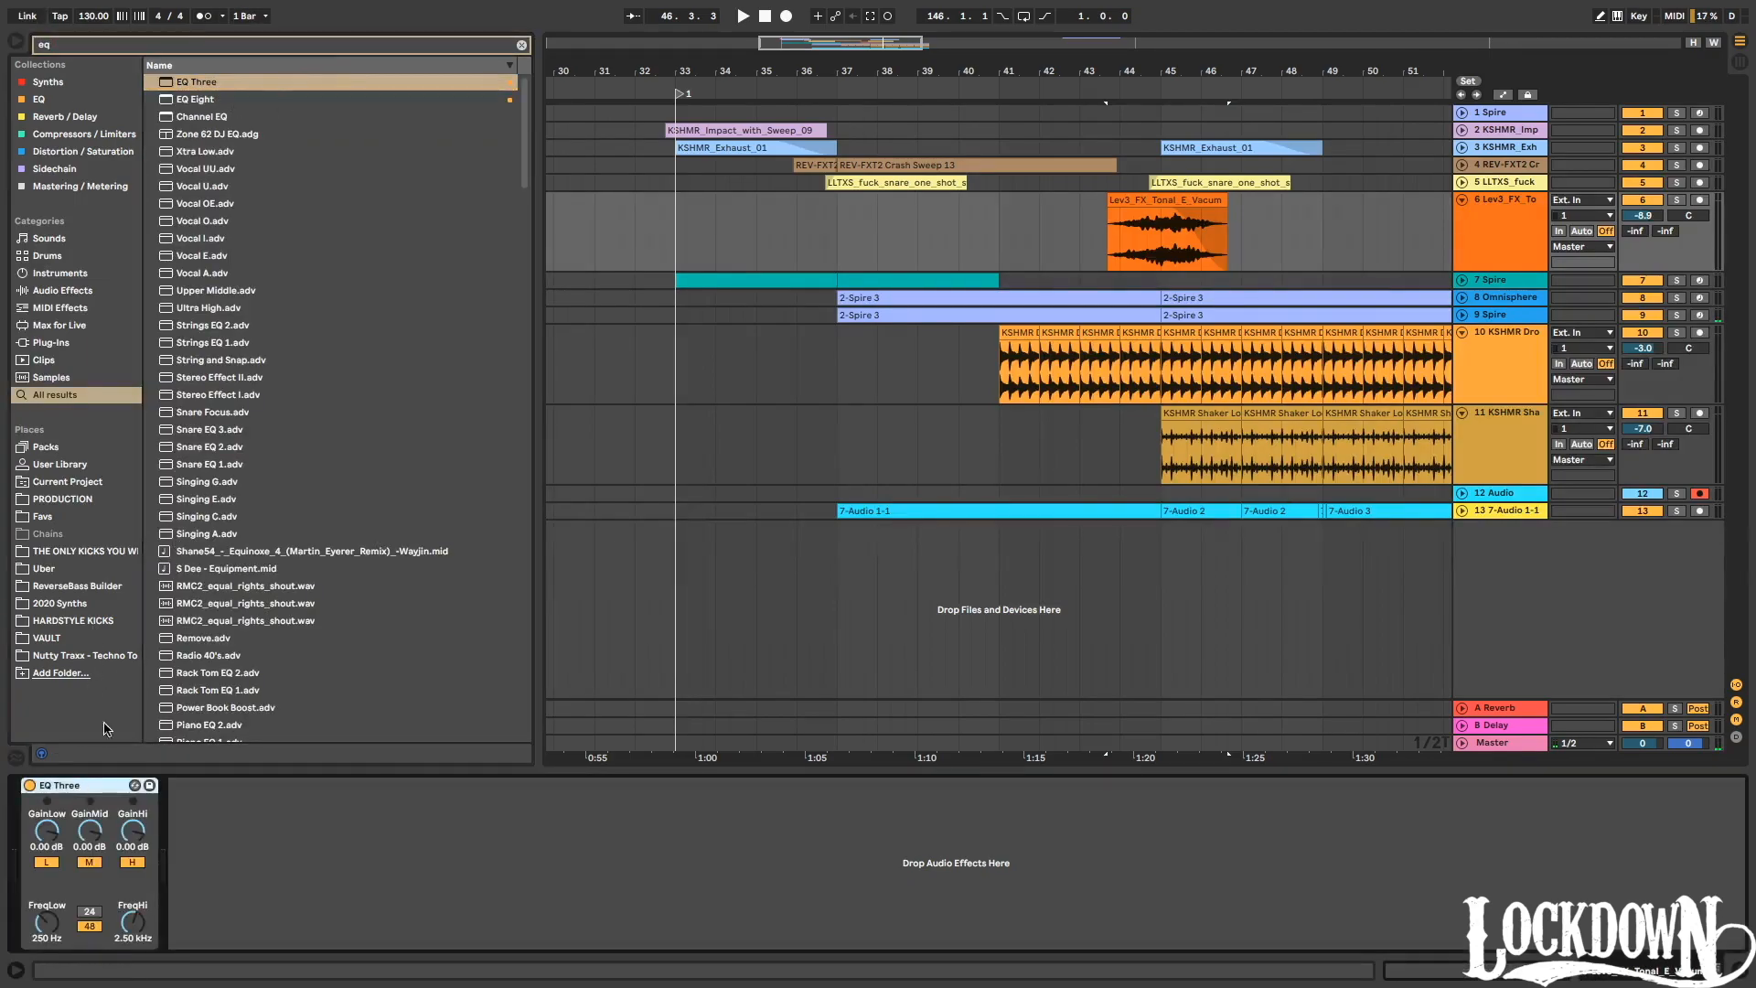
pyautogui.hotkey('ctrl', 'z')
pyautogui.press('Down')
pyautogui.press('Return')
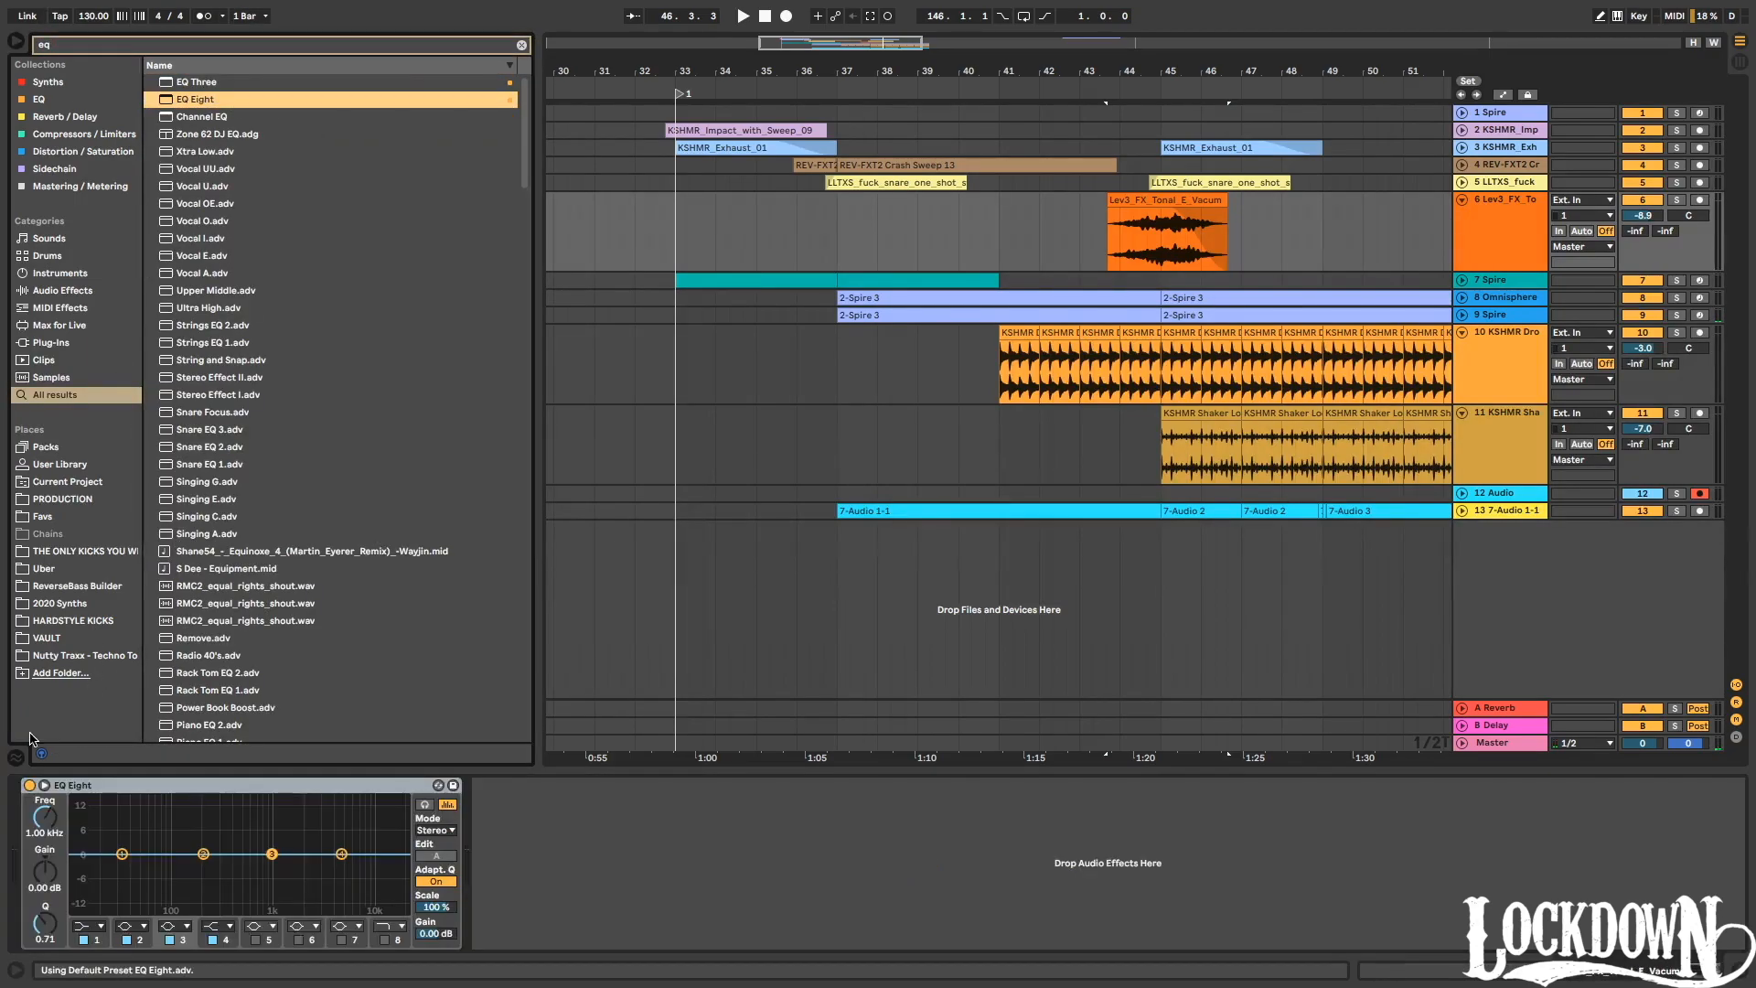
# Low-cut the tonal effect at 144 Hz with EQ Eight's first band and lower the track volume to -11.9 dB.
pyautogui.click(75, 924)
pyautogui.click(83, 846)
pyautogui.moveTo(126, 877); pyautogui.dragTo(192, 879)
pyautogui.press('space')
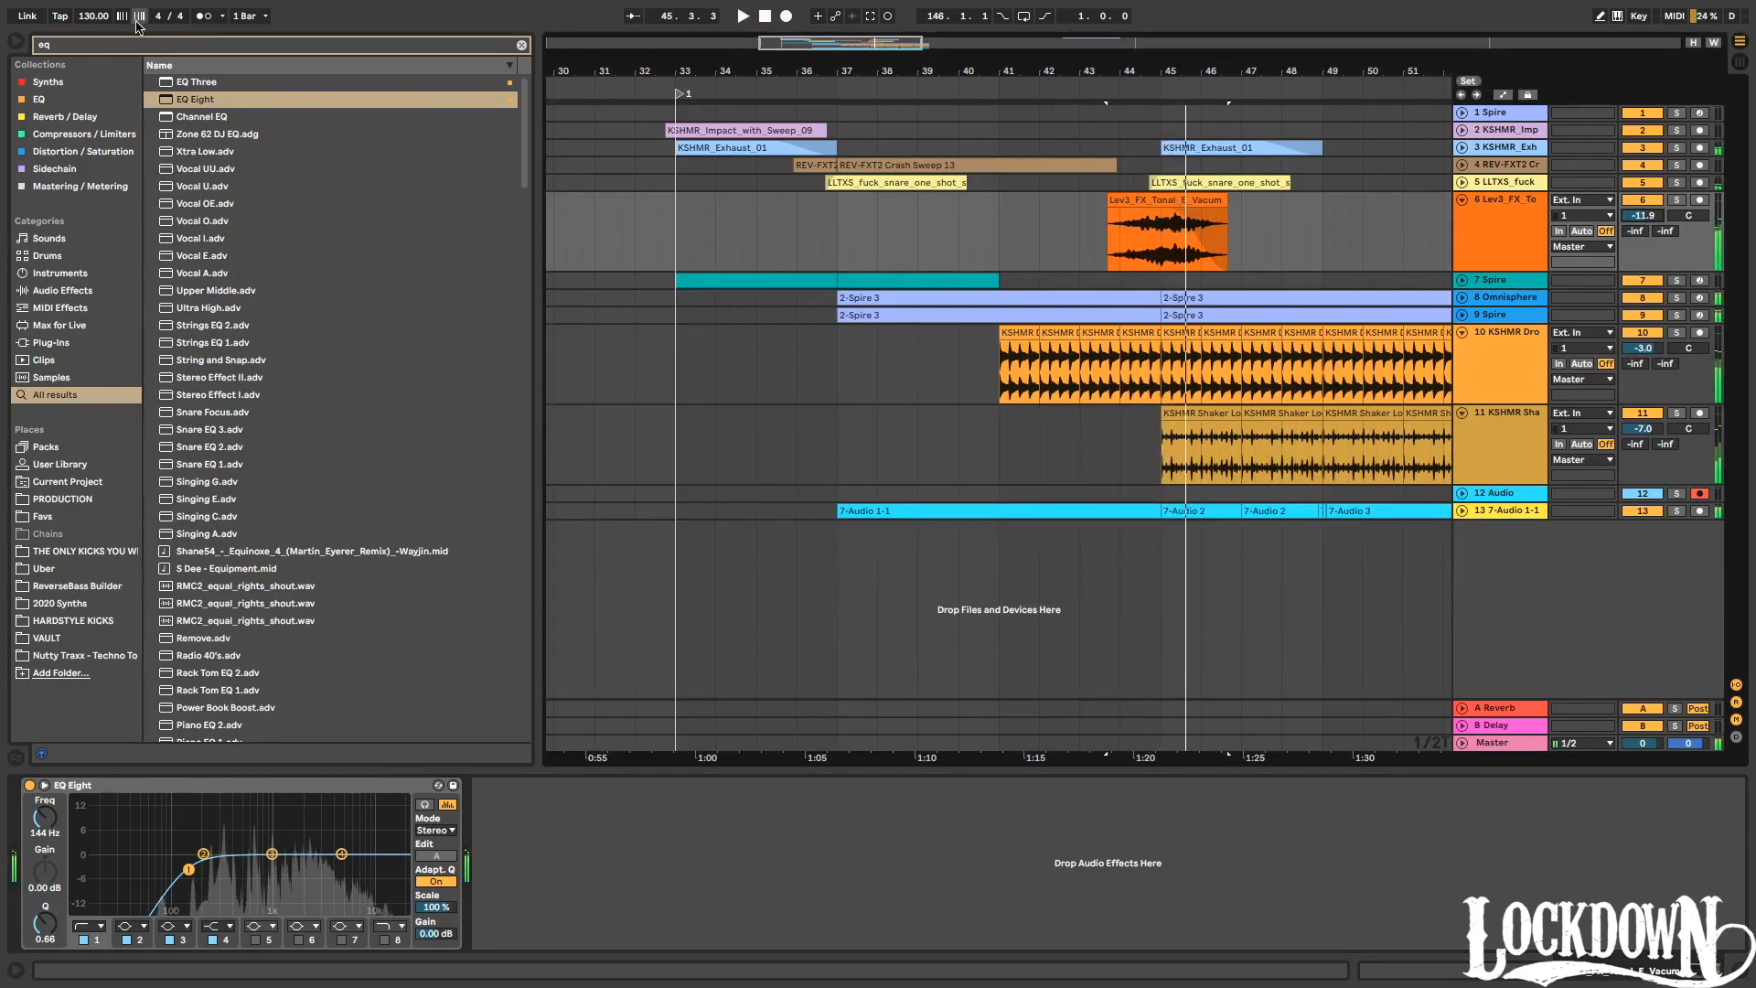
pyautogui.press('space')
# Search the browser for "clean plate" and add CLEAN PLATE REVERB.adg after the EQ Eight on the tonal effect track.
pyautogui.hotkey('ctrl', 'f')
pyautogui.write('val')
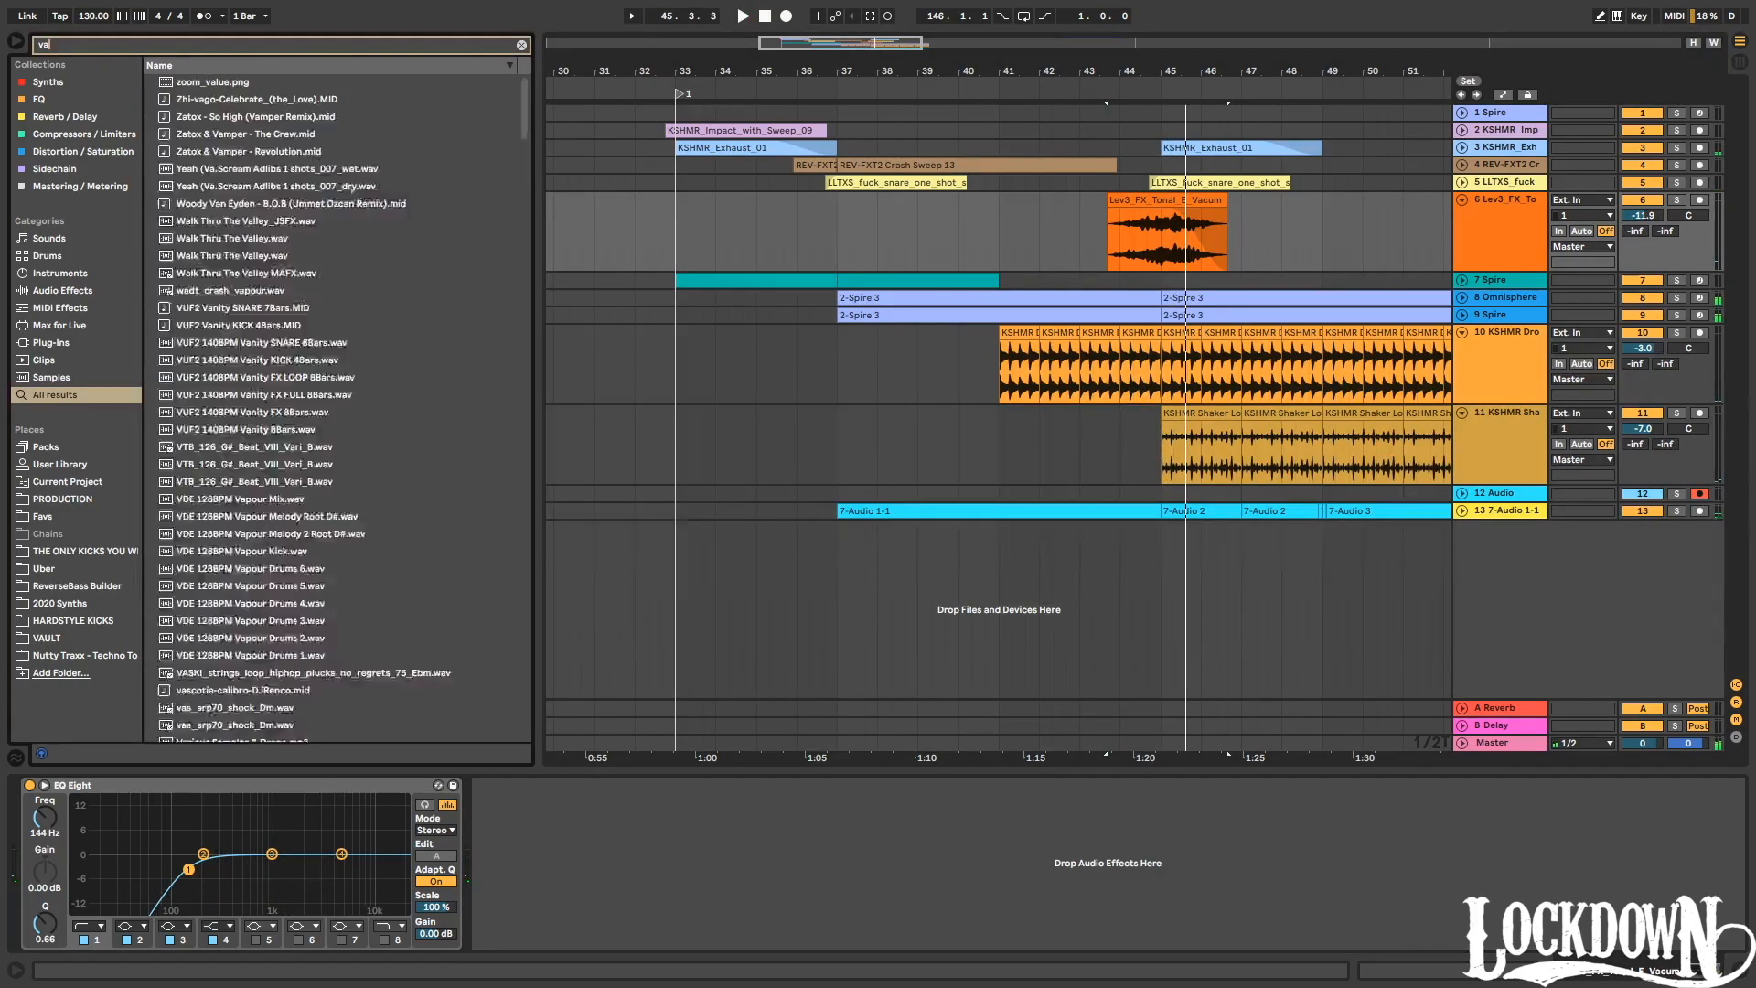
pyautogui.press('BackSpace')
pyautogui.press('BackSpace')
pyautogui.press('BackSpace')
pyautogui.write('clean plate')
pyautogui.moveTo(274, 82); pyautogui.dragTo(690, 894)
# Play from the tonal effect clip's start and raise the reverb rack's Wet chain volume to 1.4 dB.
pyautogui.click(1107, 227)
pyautogui.press('space')
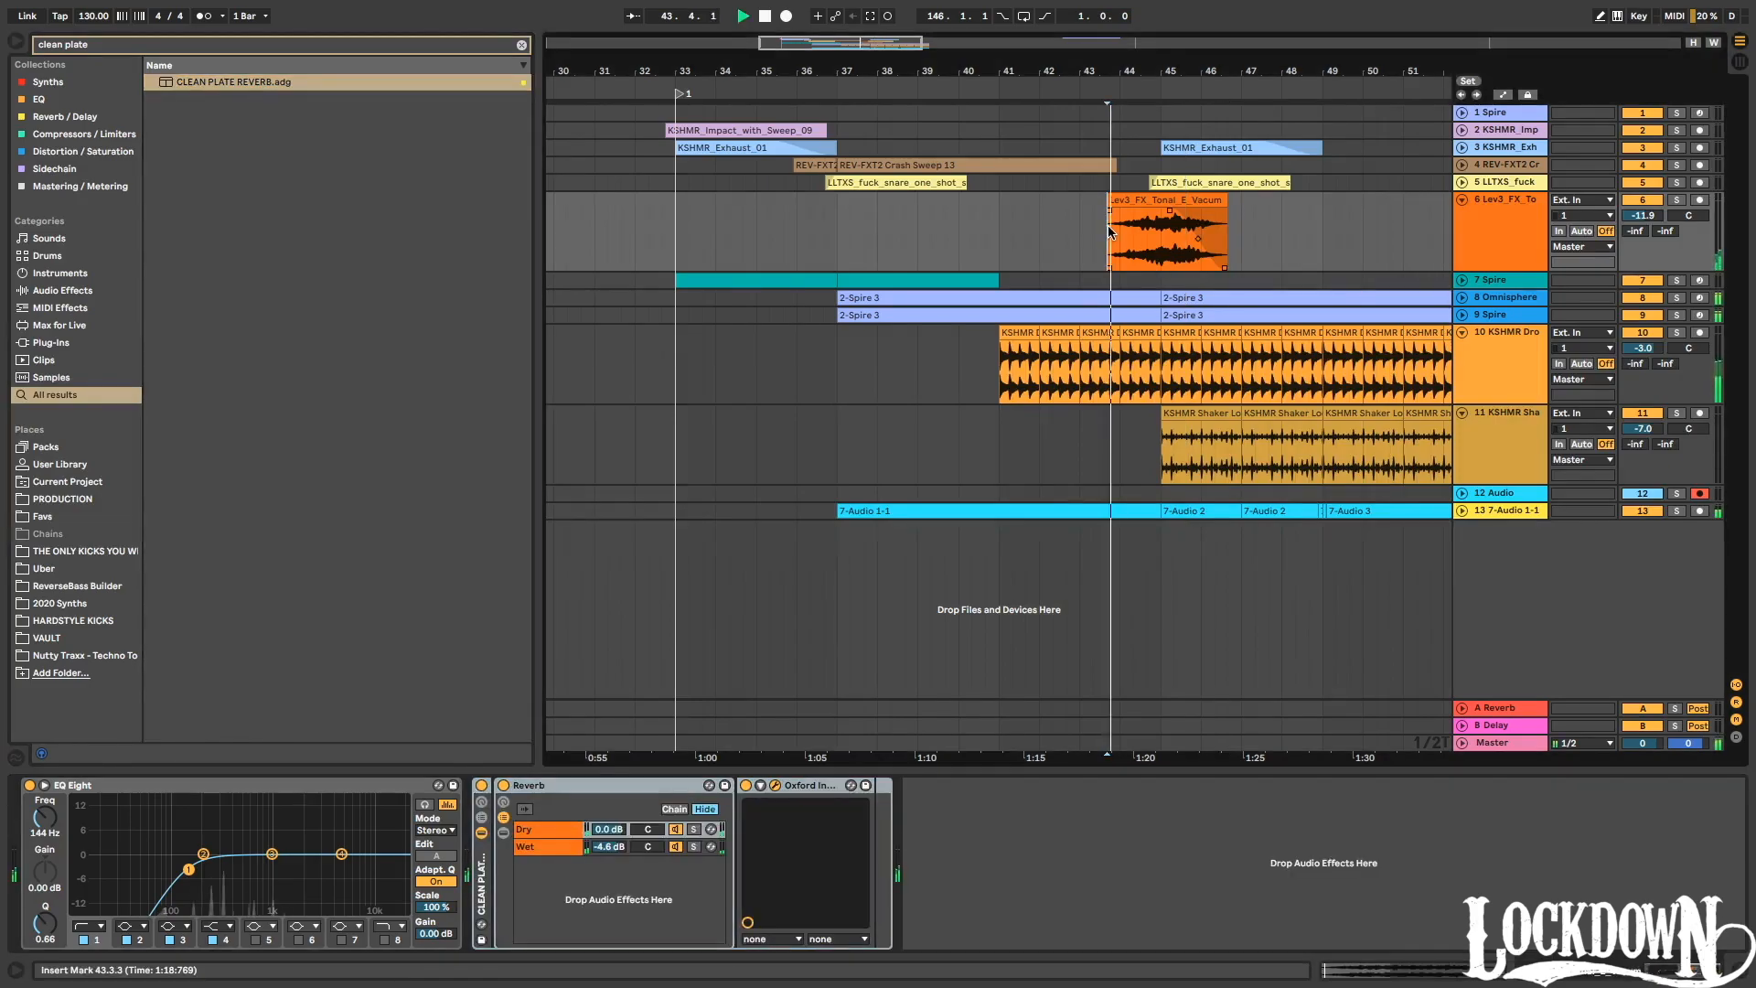
pyautogui.moveTo(604, 858); pyautogui.dragTo(608, 843)
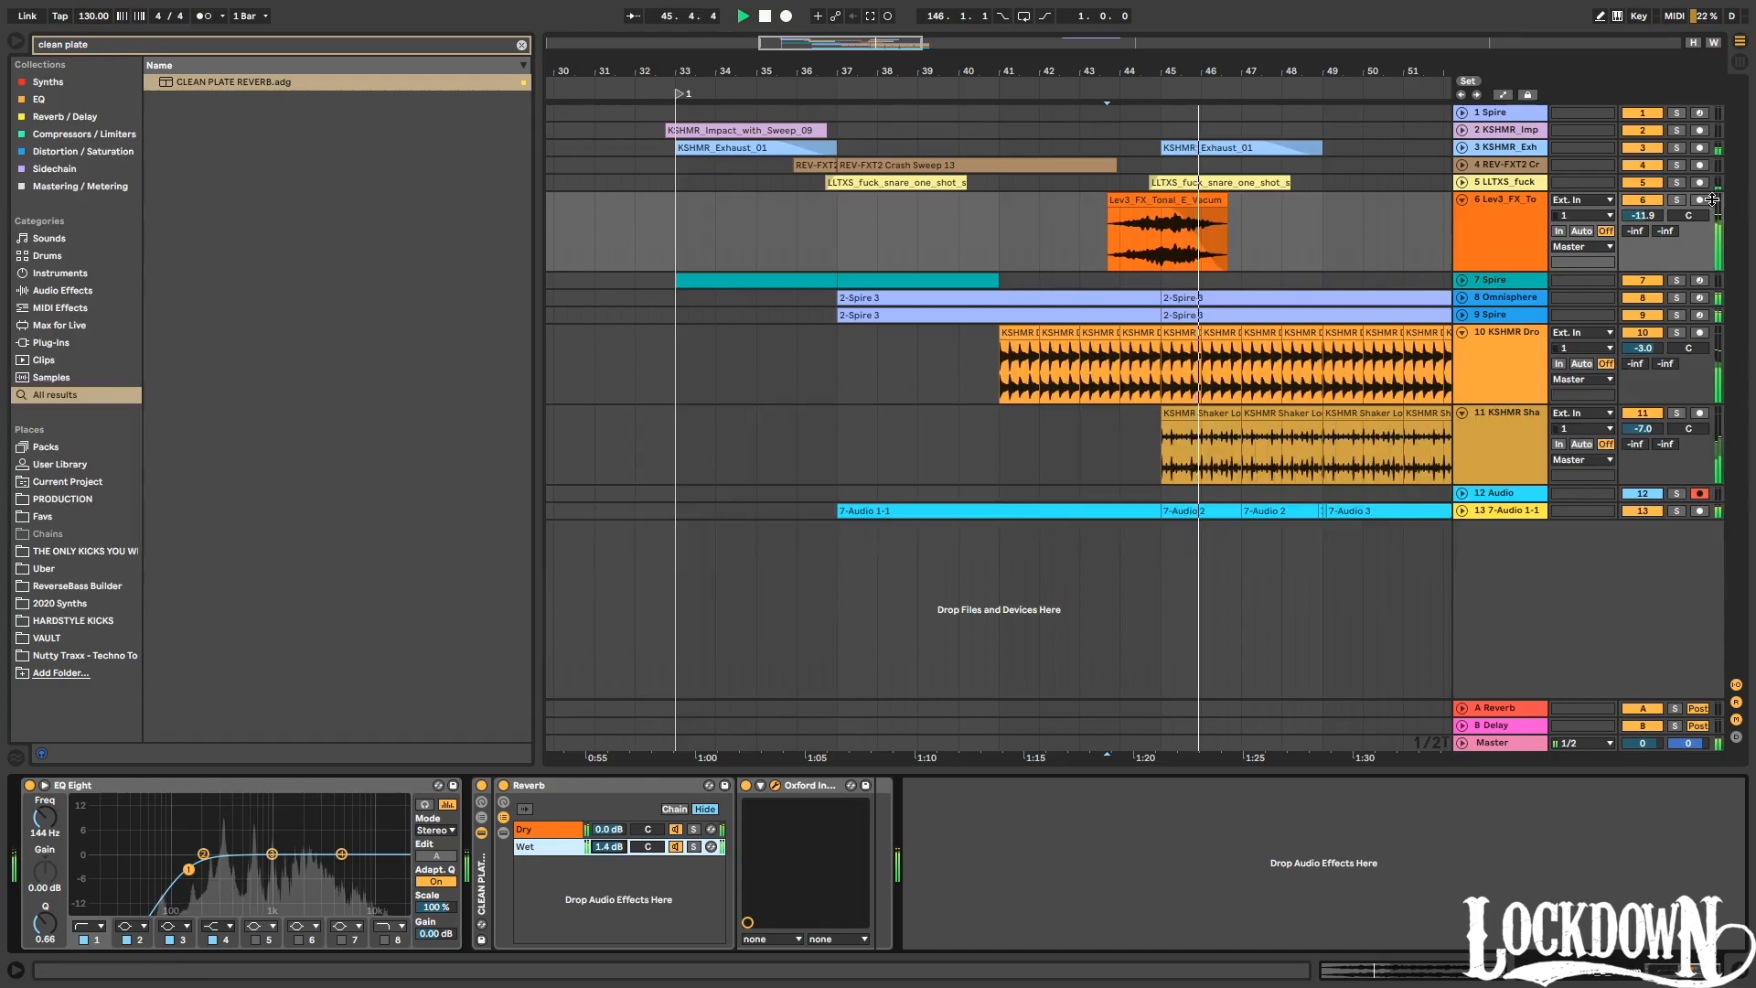
pyautogui.moveTo(1644, 222); pyautogui.dragTo(1643, 231)
pyautogui.press('space')
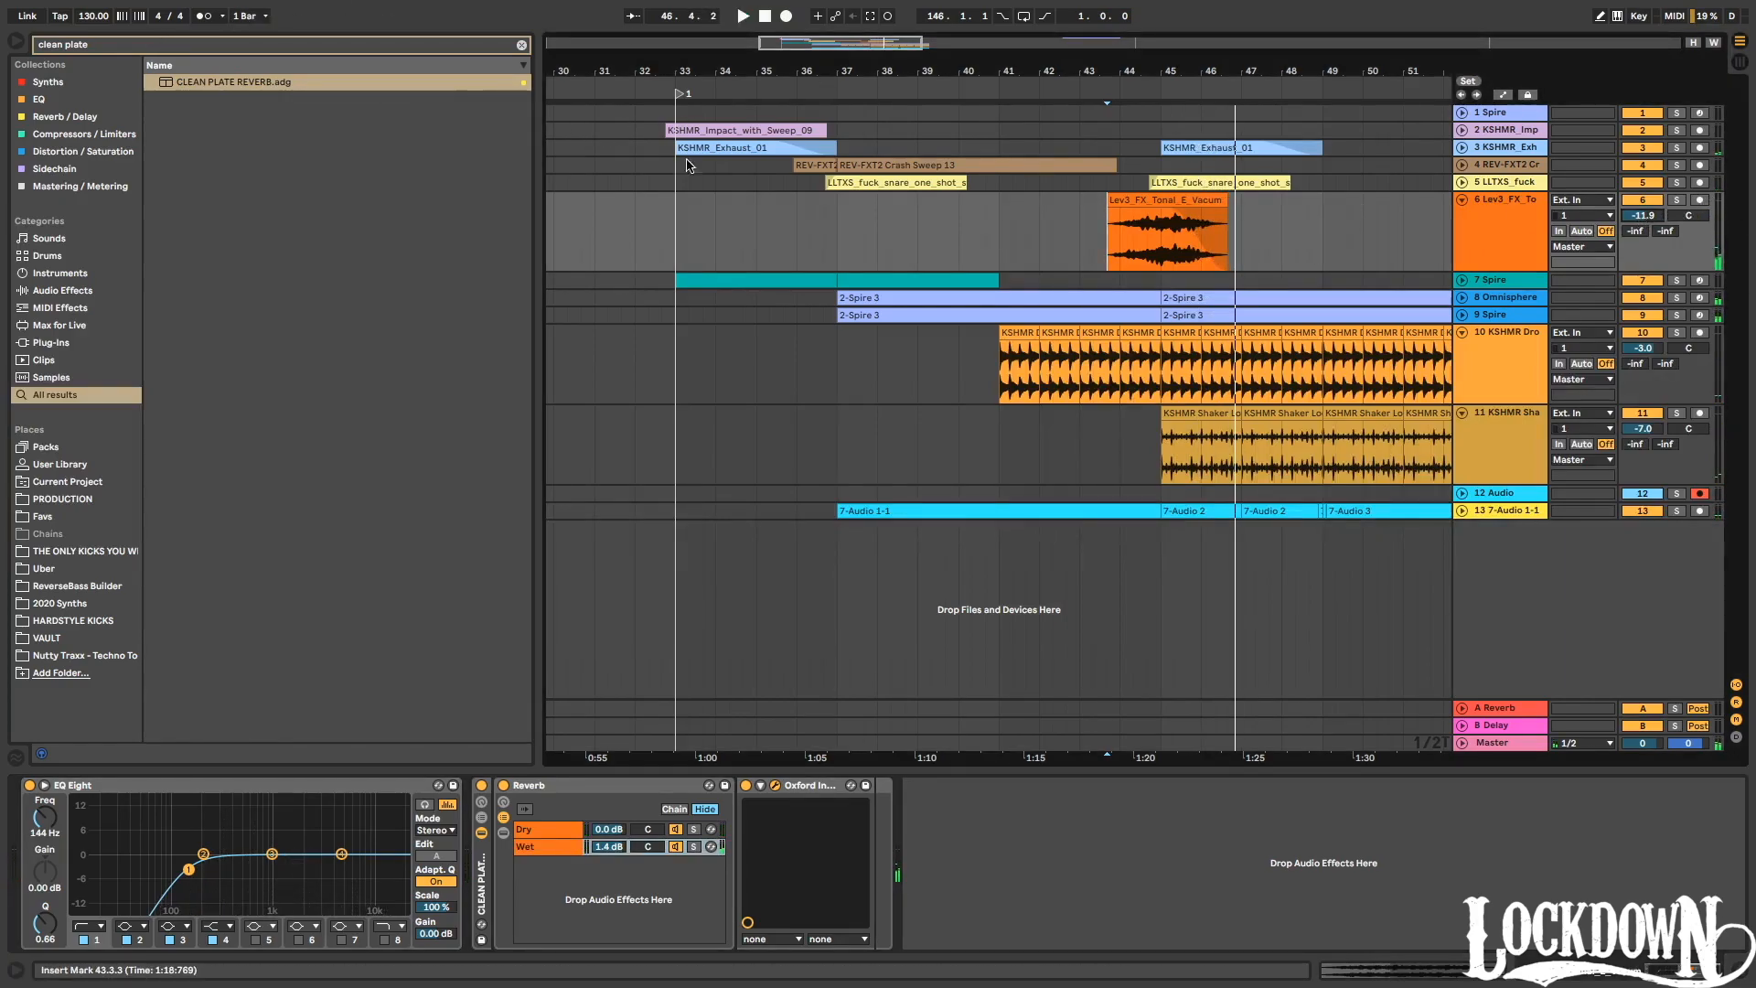
# Replay the tonal effect clip from its start and lower its track volume to -13.9 dB.
pyautogui.click(1107, 233)
pyautogui.press('space')
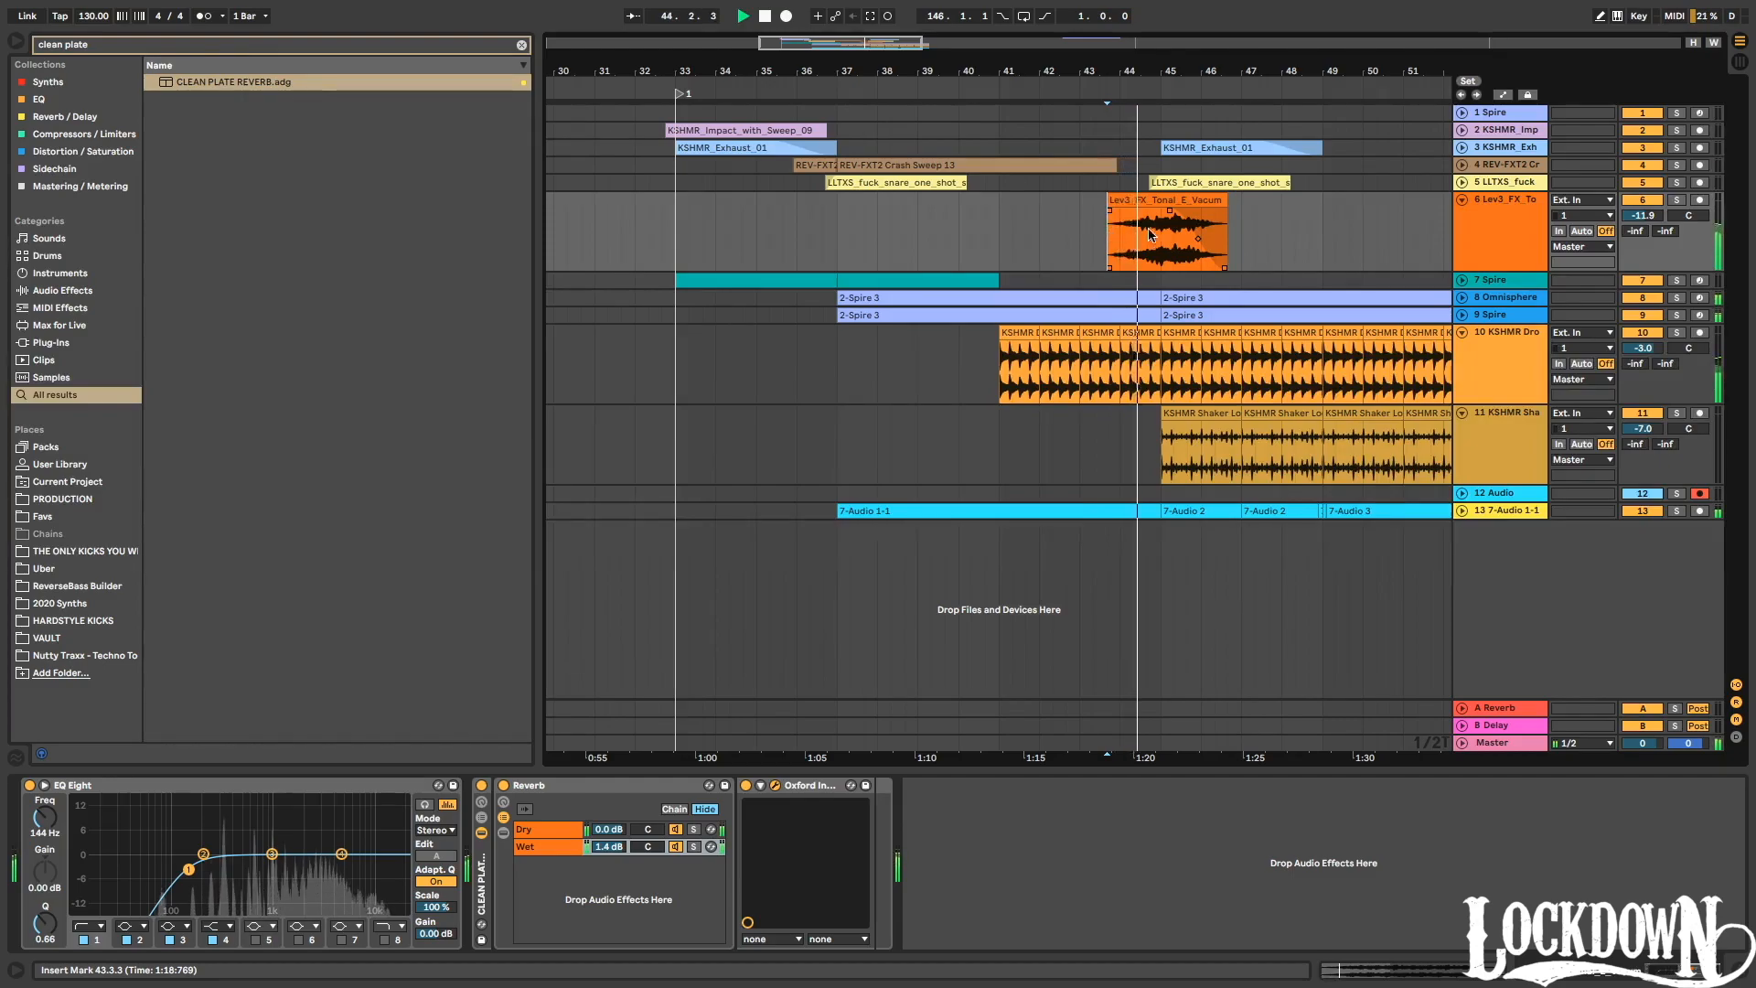
pyautogui.moveTo(1634, 214); pyautogui.dragTo(1634, 221)
pyautogui.press('space')
# Insert an audio track below the tonal effect track and search the browser for "atmosphe".
pyautogui.click(1512, 205)
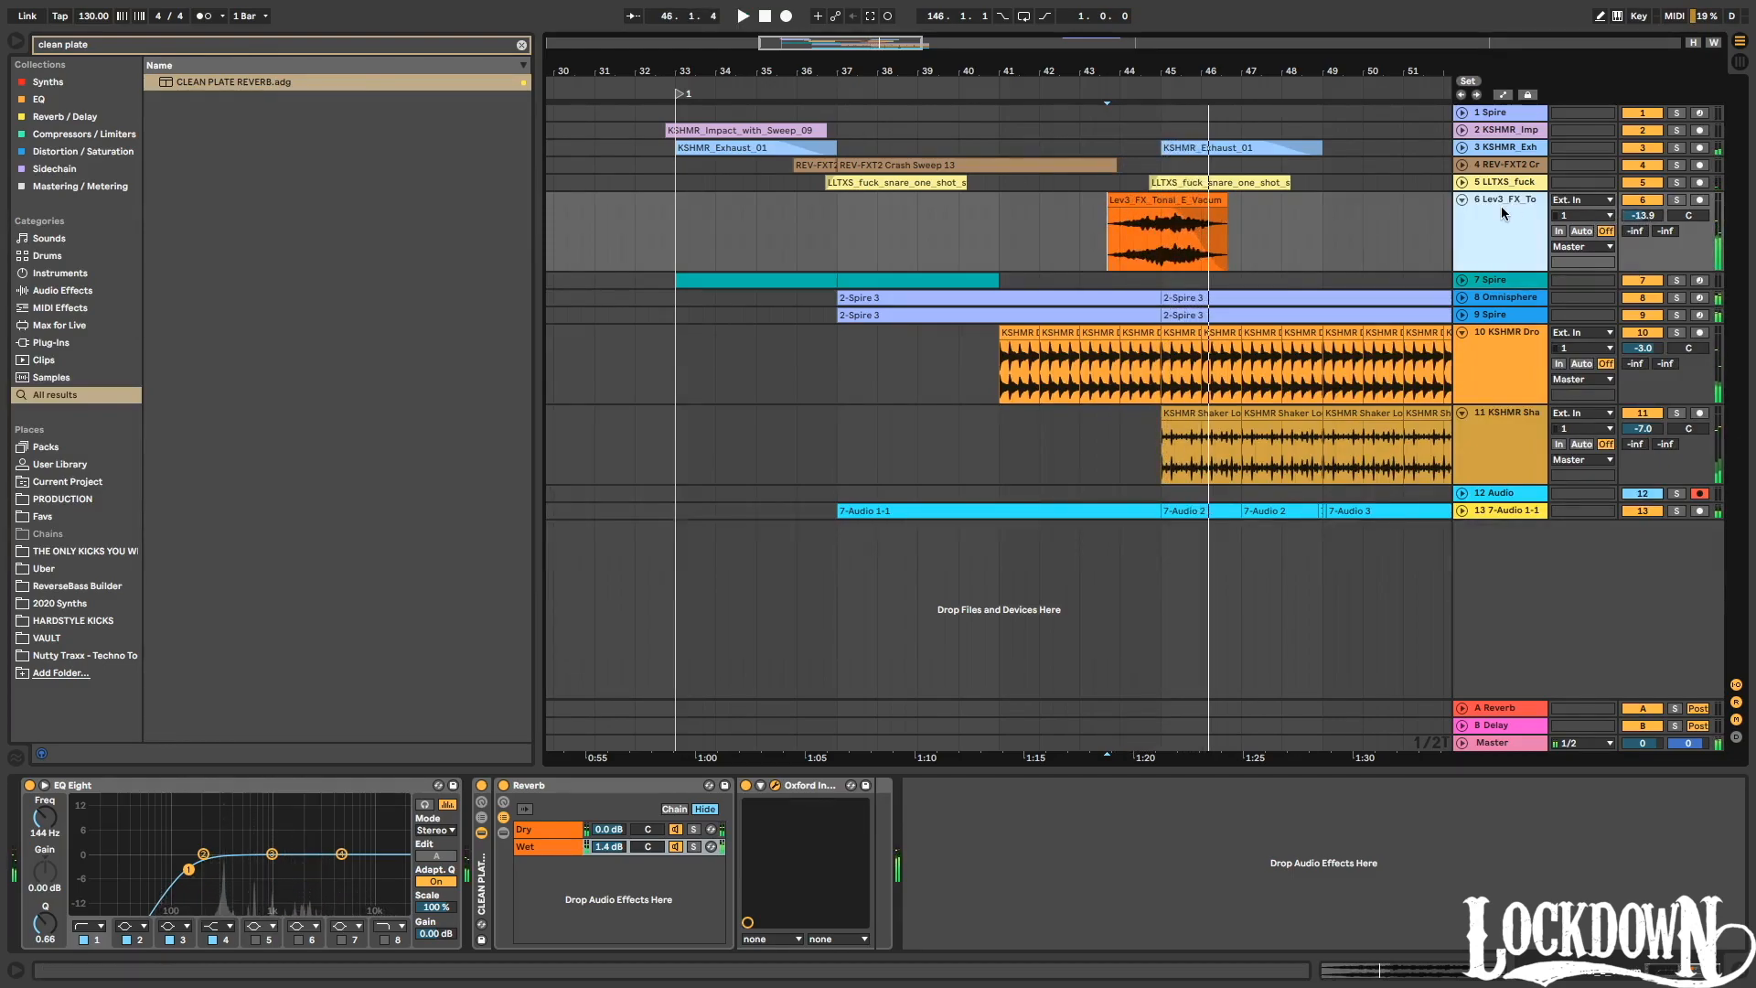
pyautogui.hotkey('ctrl', 't')
pyautogui.click(110, 44)
pyautogui.write('atmosphe')
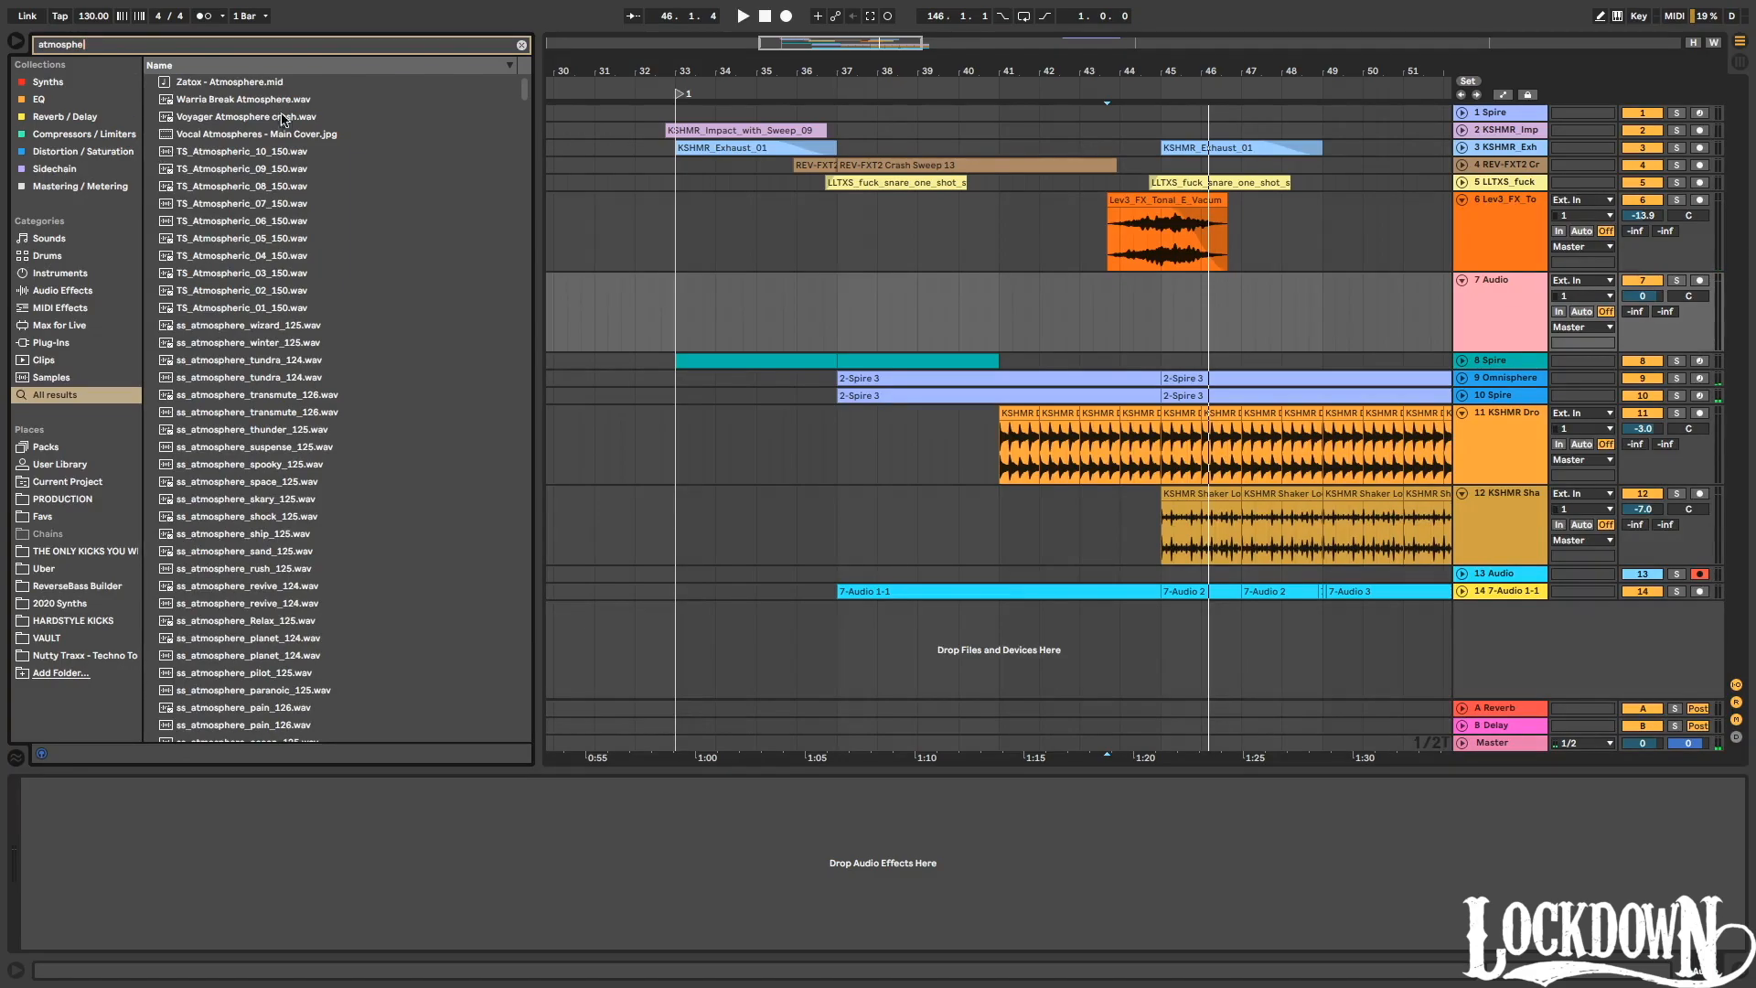
# Look through the atmosphere samples and audition several Atmosphere LD files, including LD017_F, LD012_G and LD013_D.
pyautogui.moveTo(527, 92); pyautogui.dragTo(499, 288)
pyautogui.scroll(-20, 363, 381)
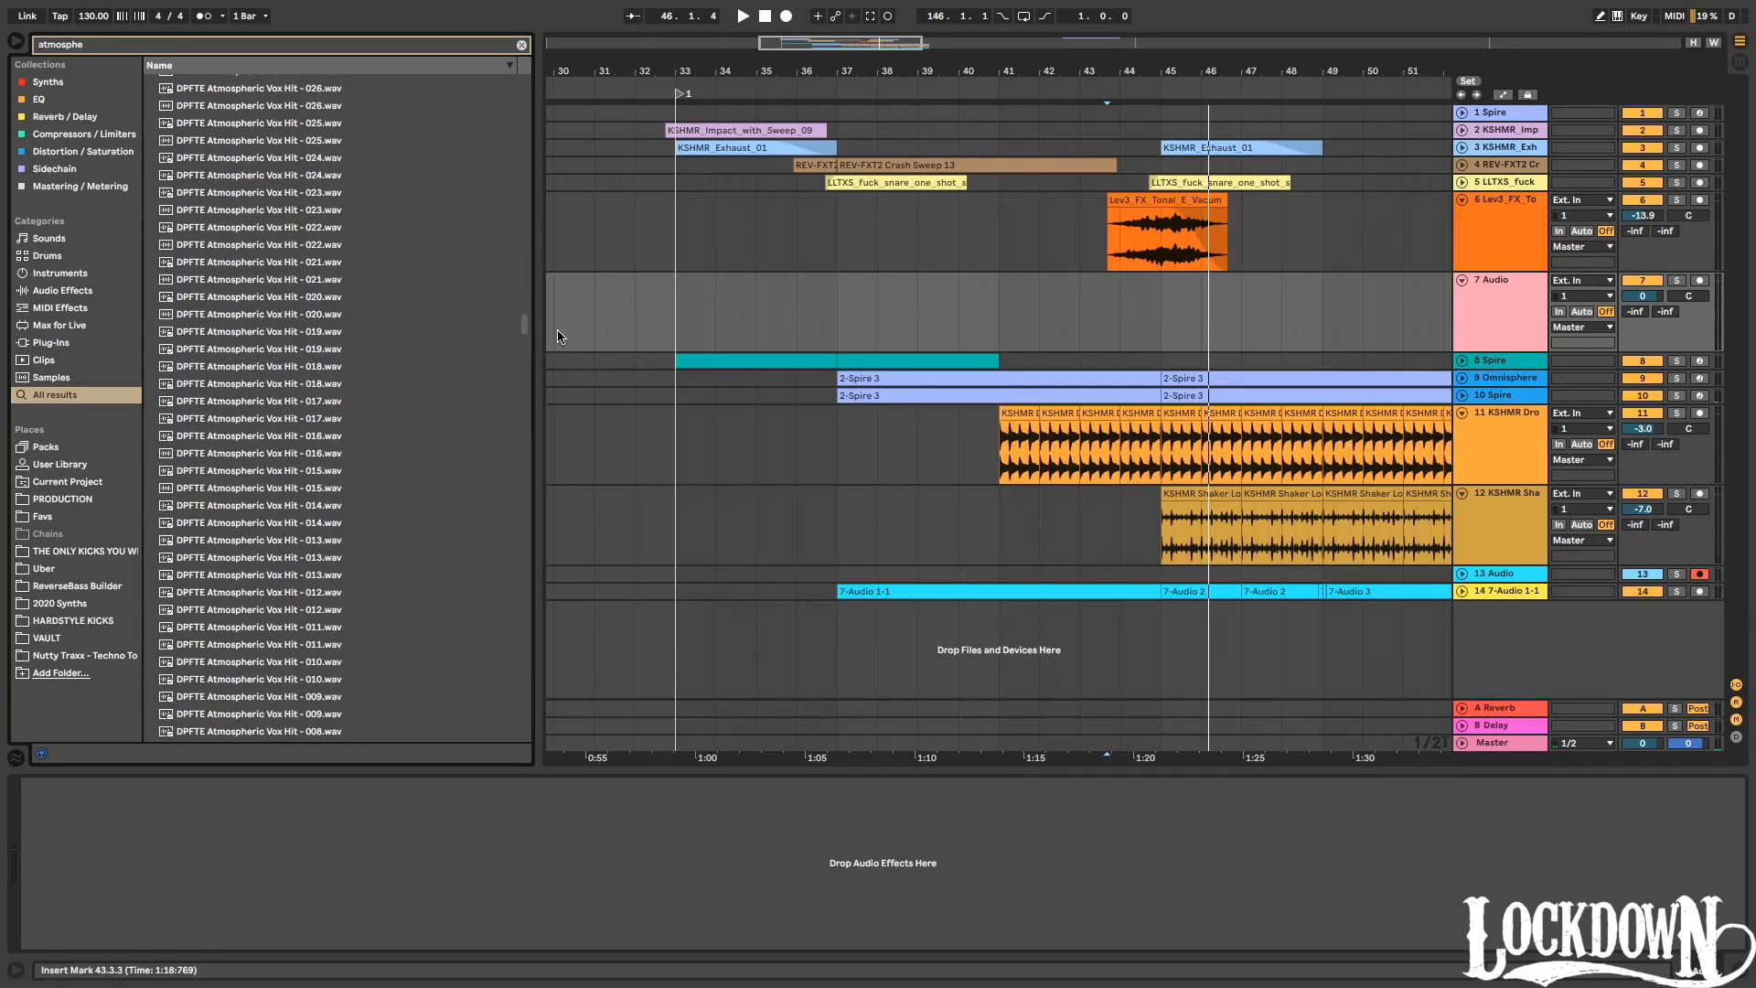
pyautogui.moveTo(519, 370); pyautogui.dragTo(520, 797)
pyautogui.click(284, 420)
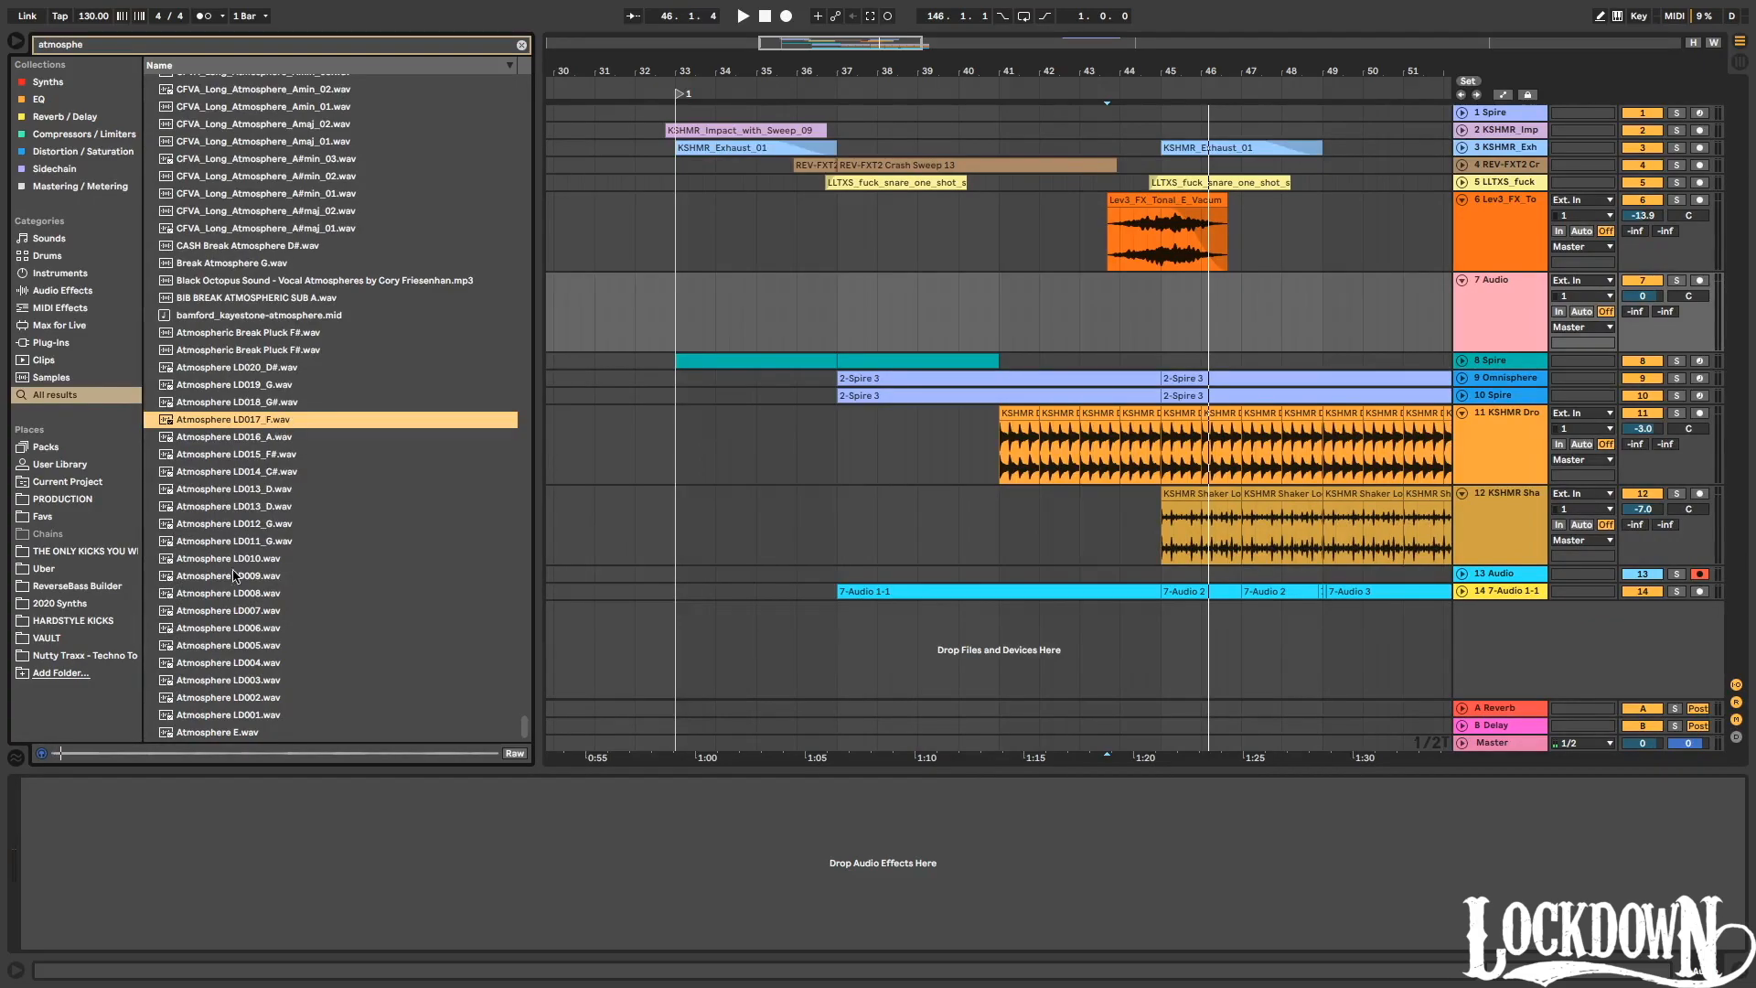
pyautogui.click(241, 613)
pyautogui.click(264, 525)
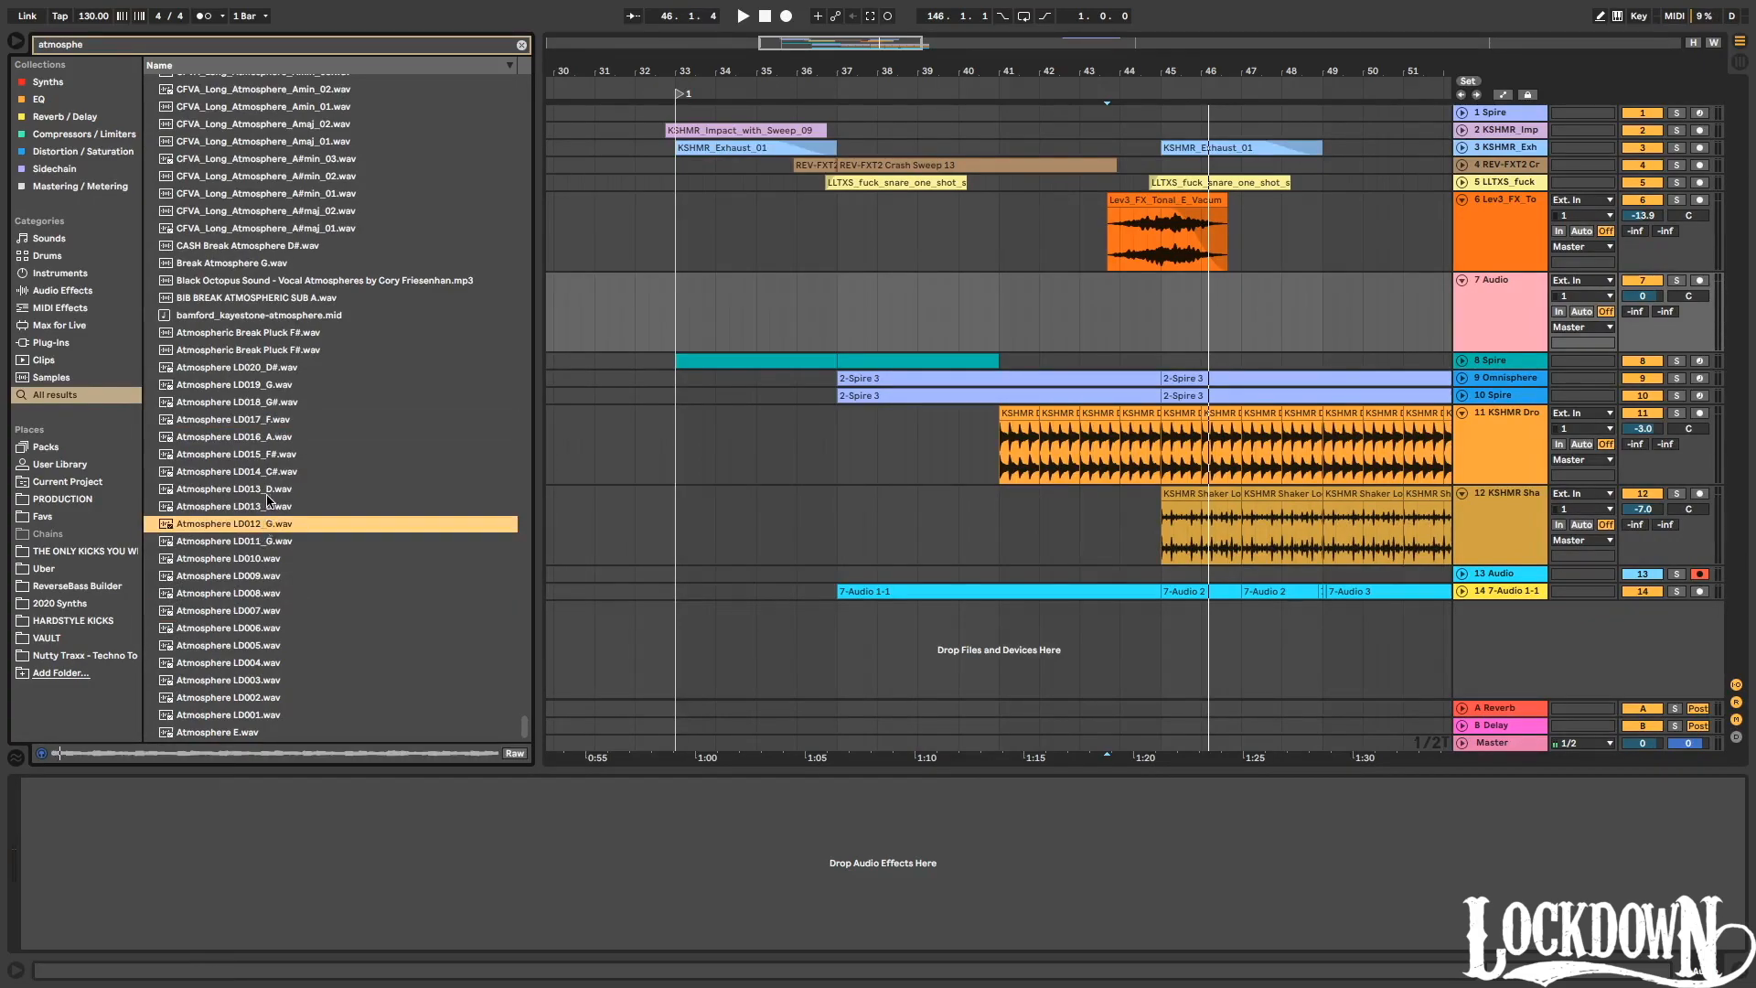
pyautogui.click(268, 491)
pyautogui.click(267, 511)
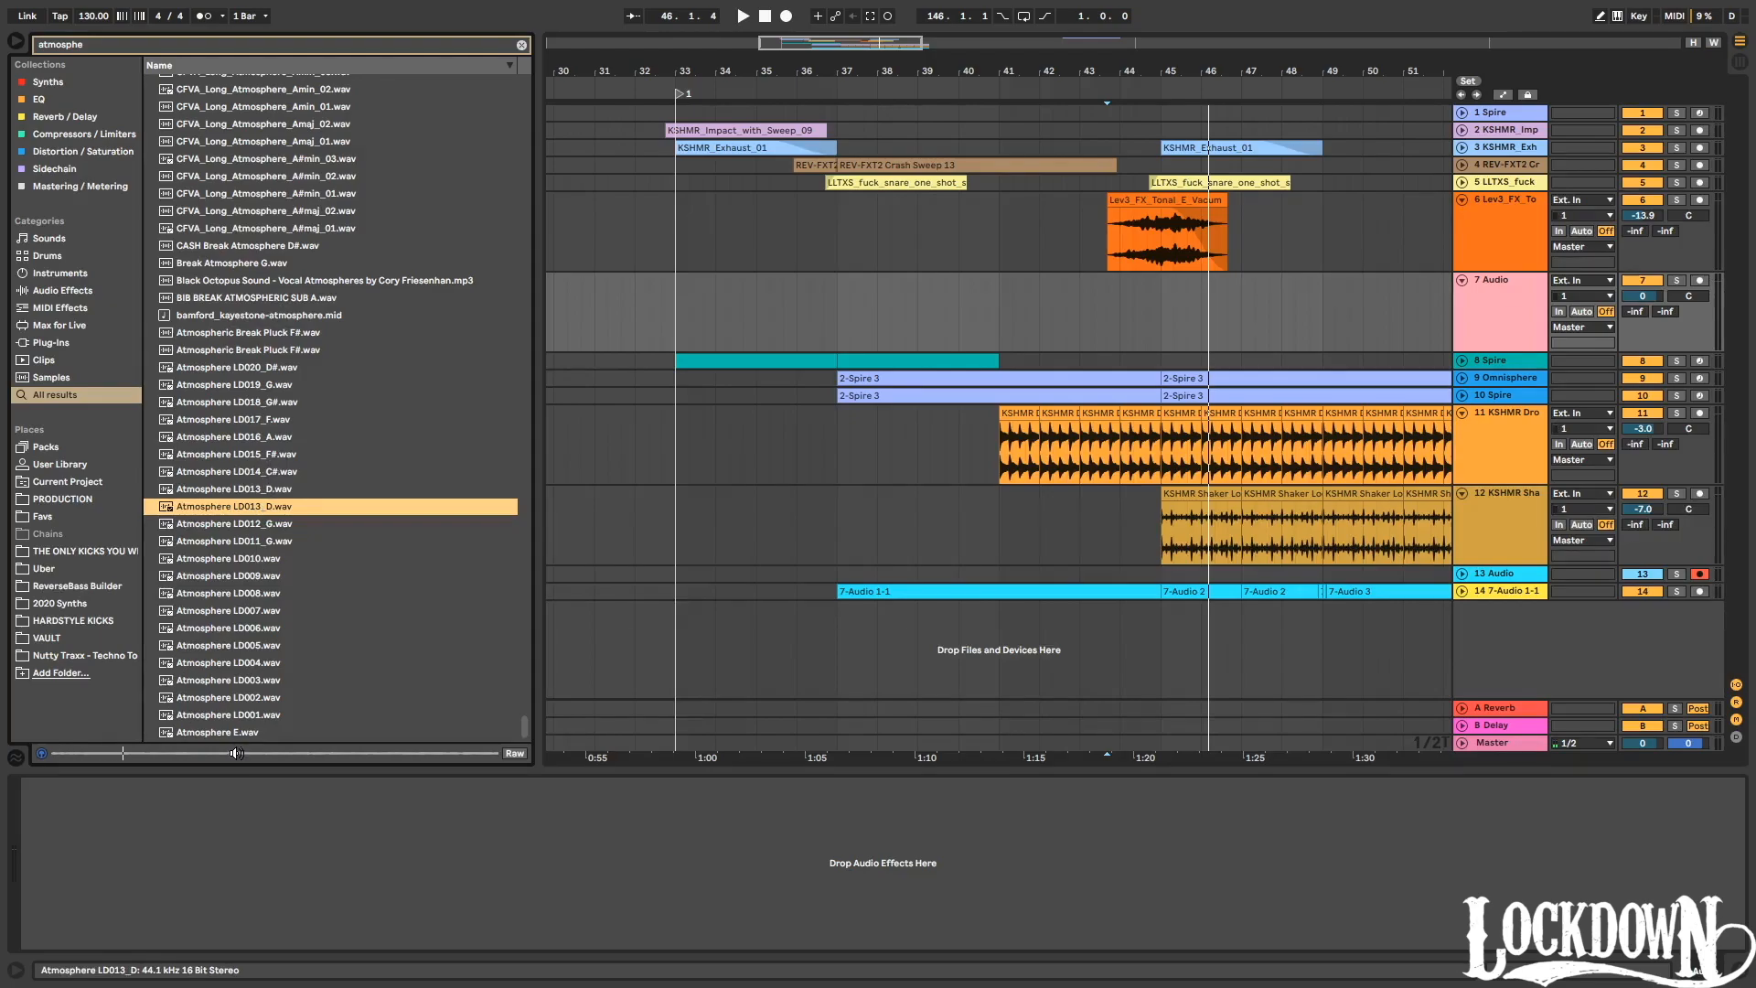
# Place Atmosphere LD013_D.wav at bar 37 on the new audio track, with Complex Pro warping and a transpose of 2 st.
pyautogui.moveTo(1025, 74); pyautogui.dragTo(357, 422)
pyautogui.moveTo(234, 510); pyautogui.dragTo(924, 277)
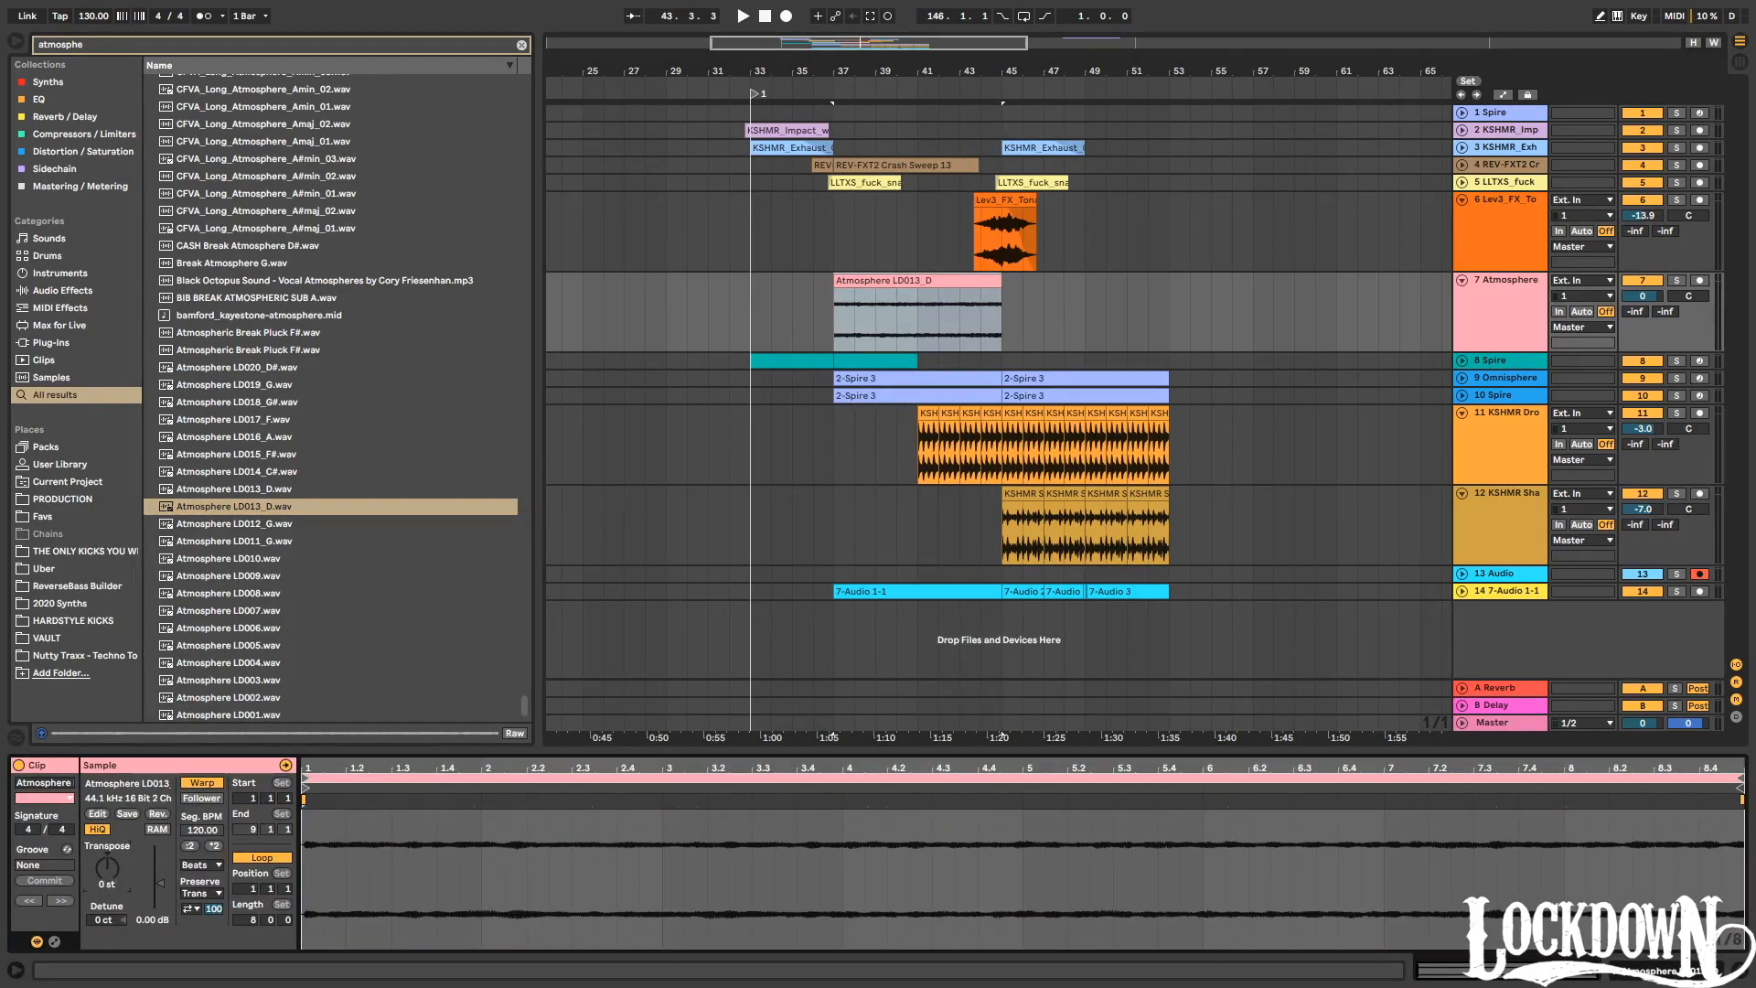
pyautogui.click(207, 873)
pyautogui.click(197, 953)
pyautogui.moveTo(201, 892); pyautogui.dragTo(201, 951)
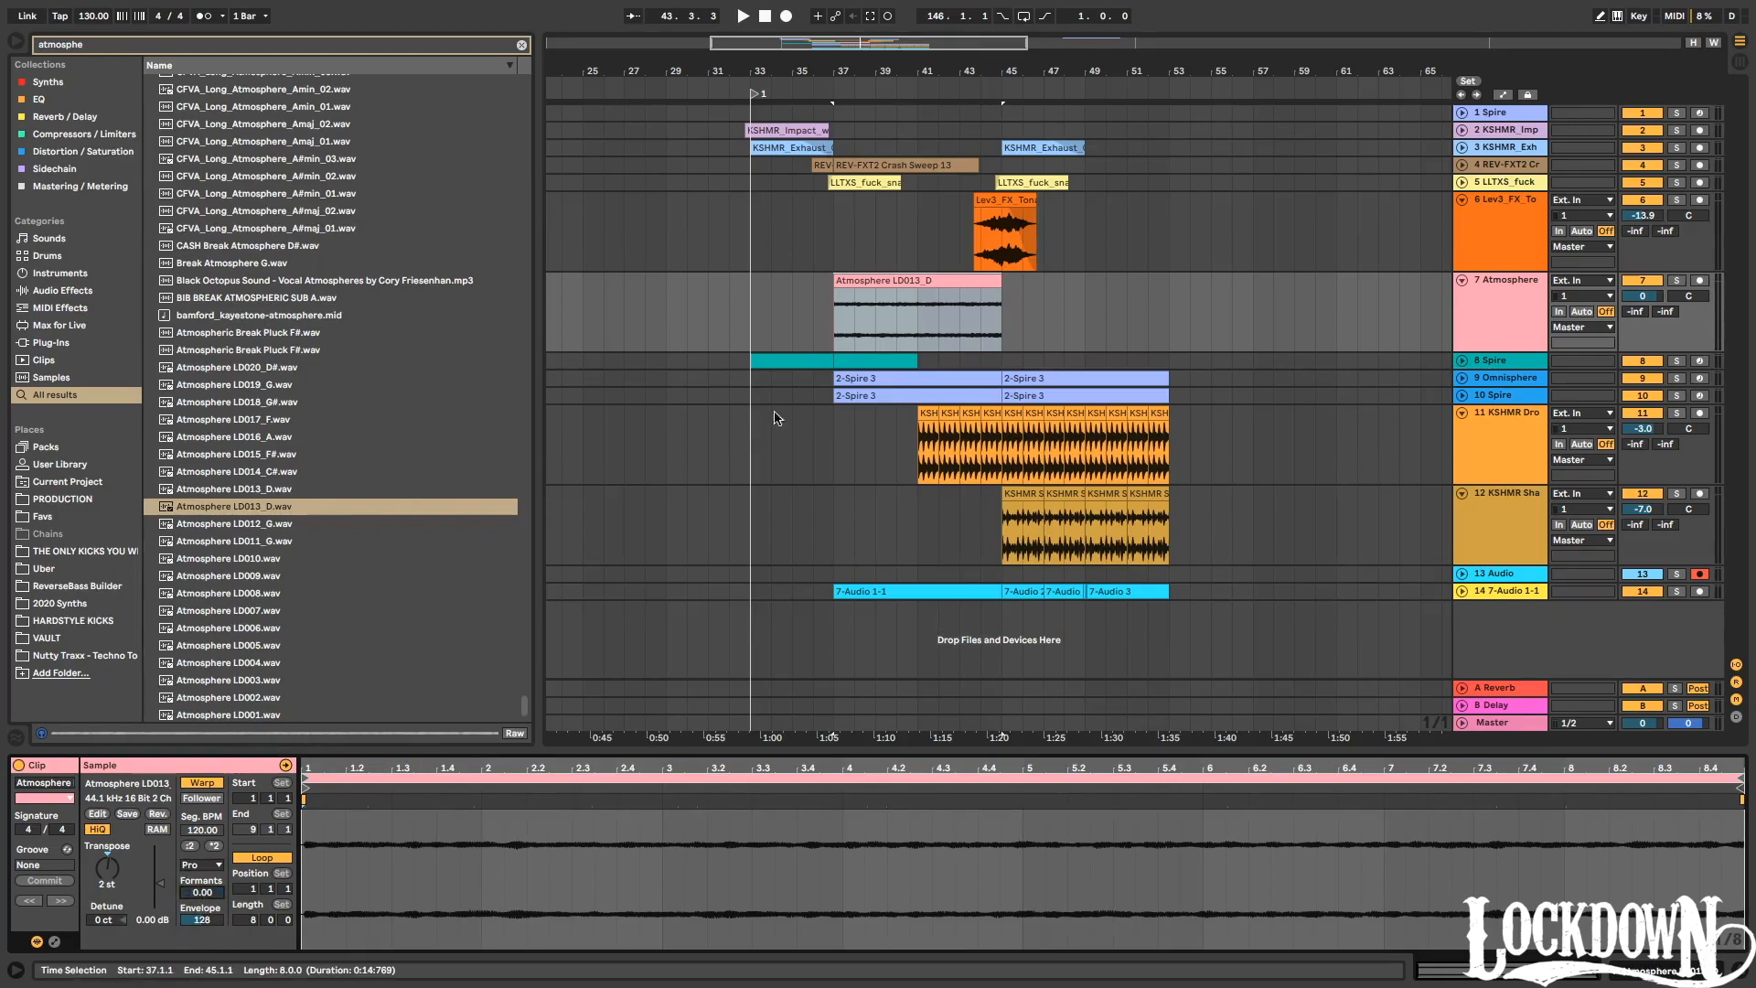
# Play back the atmosphere clip and add EQ Eight from the EQ collection to its track.
pyautogui.click(1677, 281)
pyautogui.press('space')
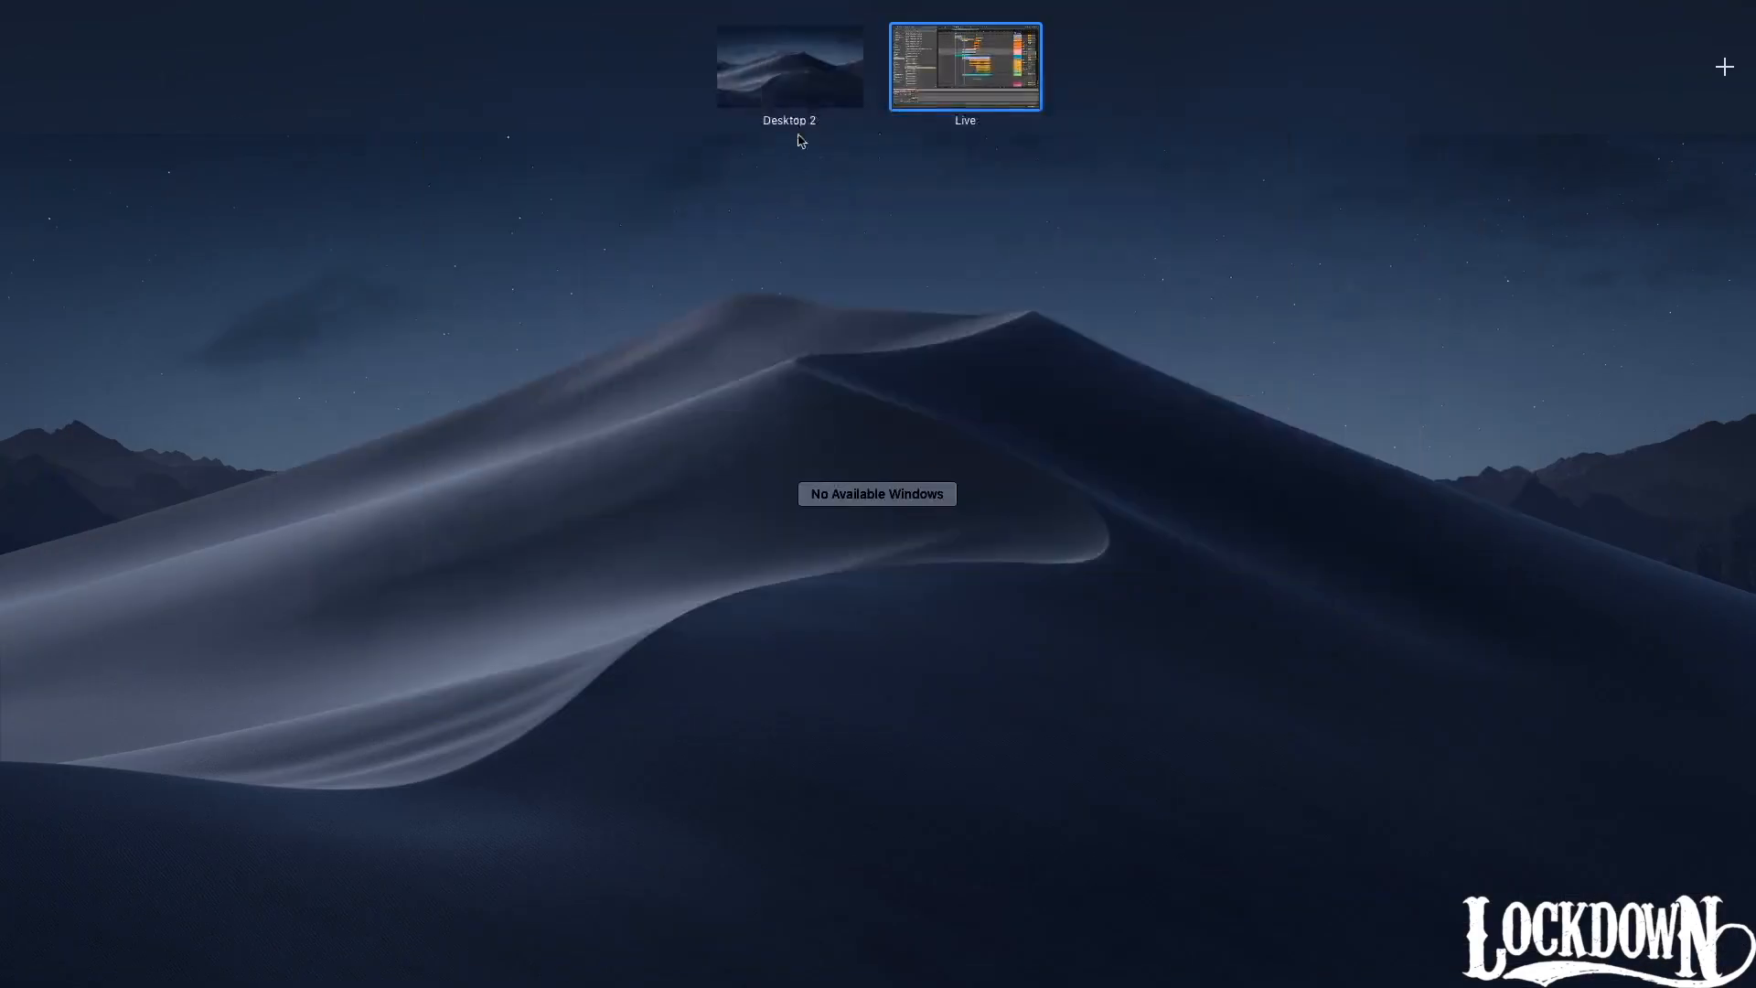
pyautogui.click(1012, 99)
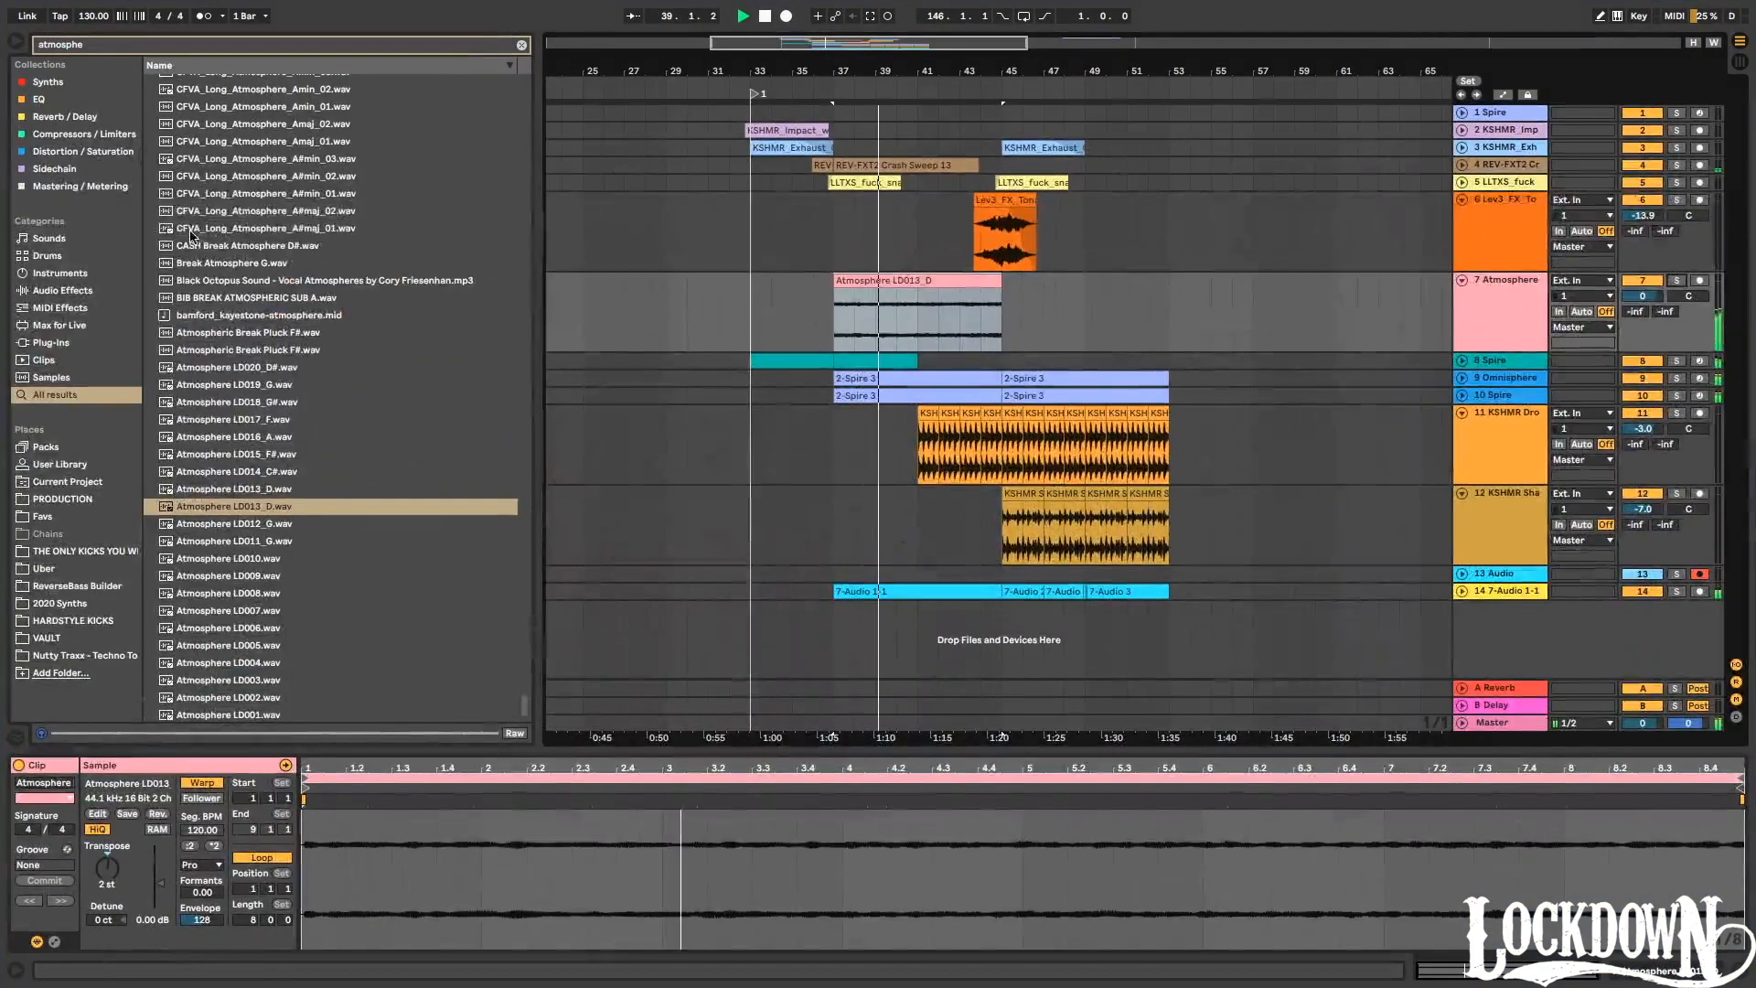
pyautogui.click(52, 101)
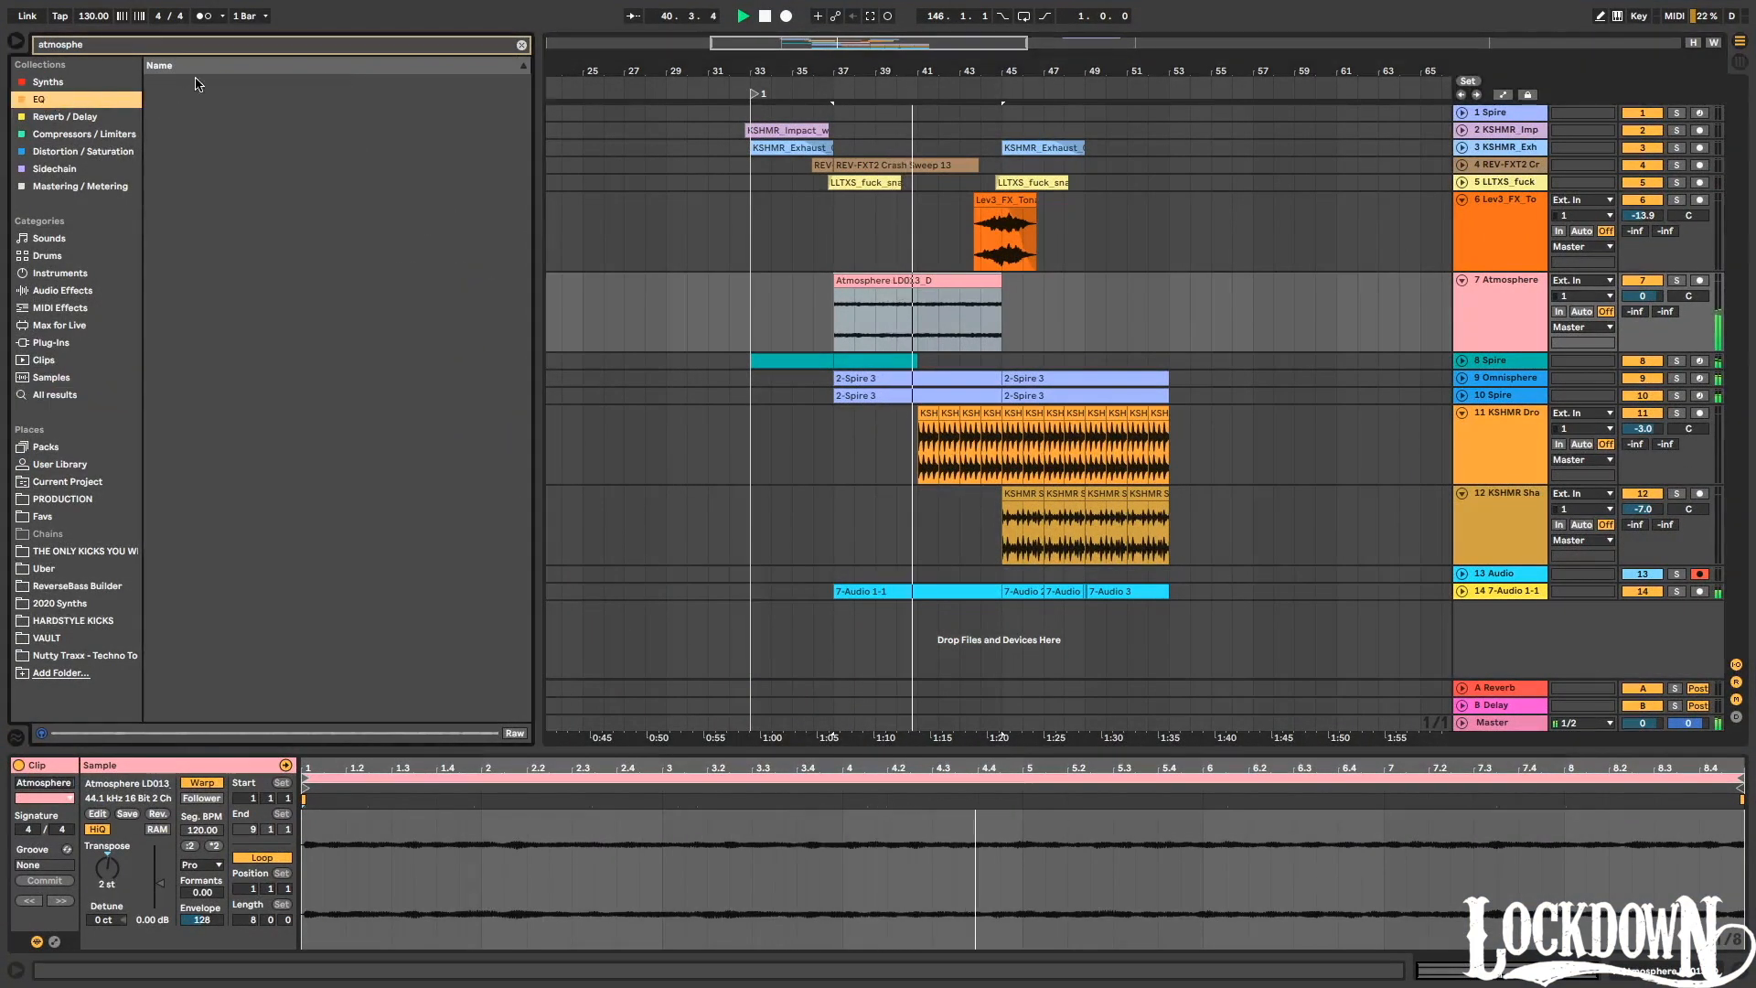
pyautogui.click(522, 44)
pyautogui.moveTo(215, 83); pyautogui.dragTo(907, 321)
# Low-cut the atmosphere at 75.8 Hz with EQ Eight's first band while listening to the arrangement.
pyautogui.click(89, 926)
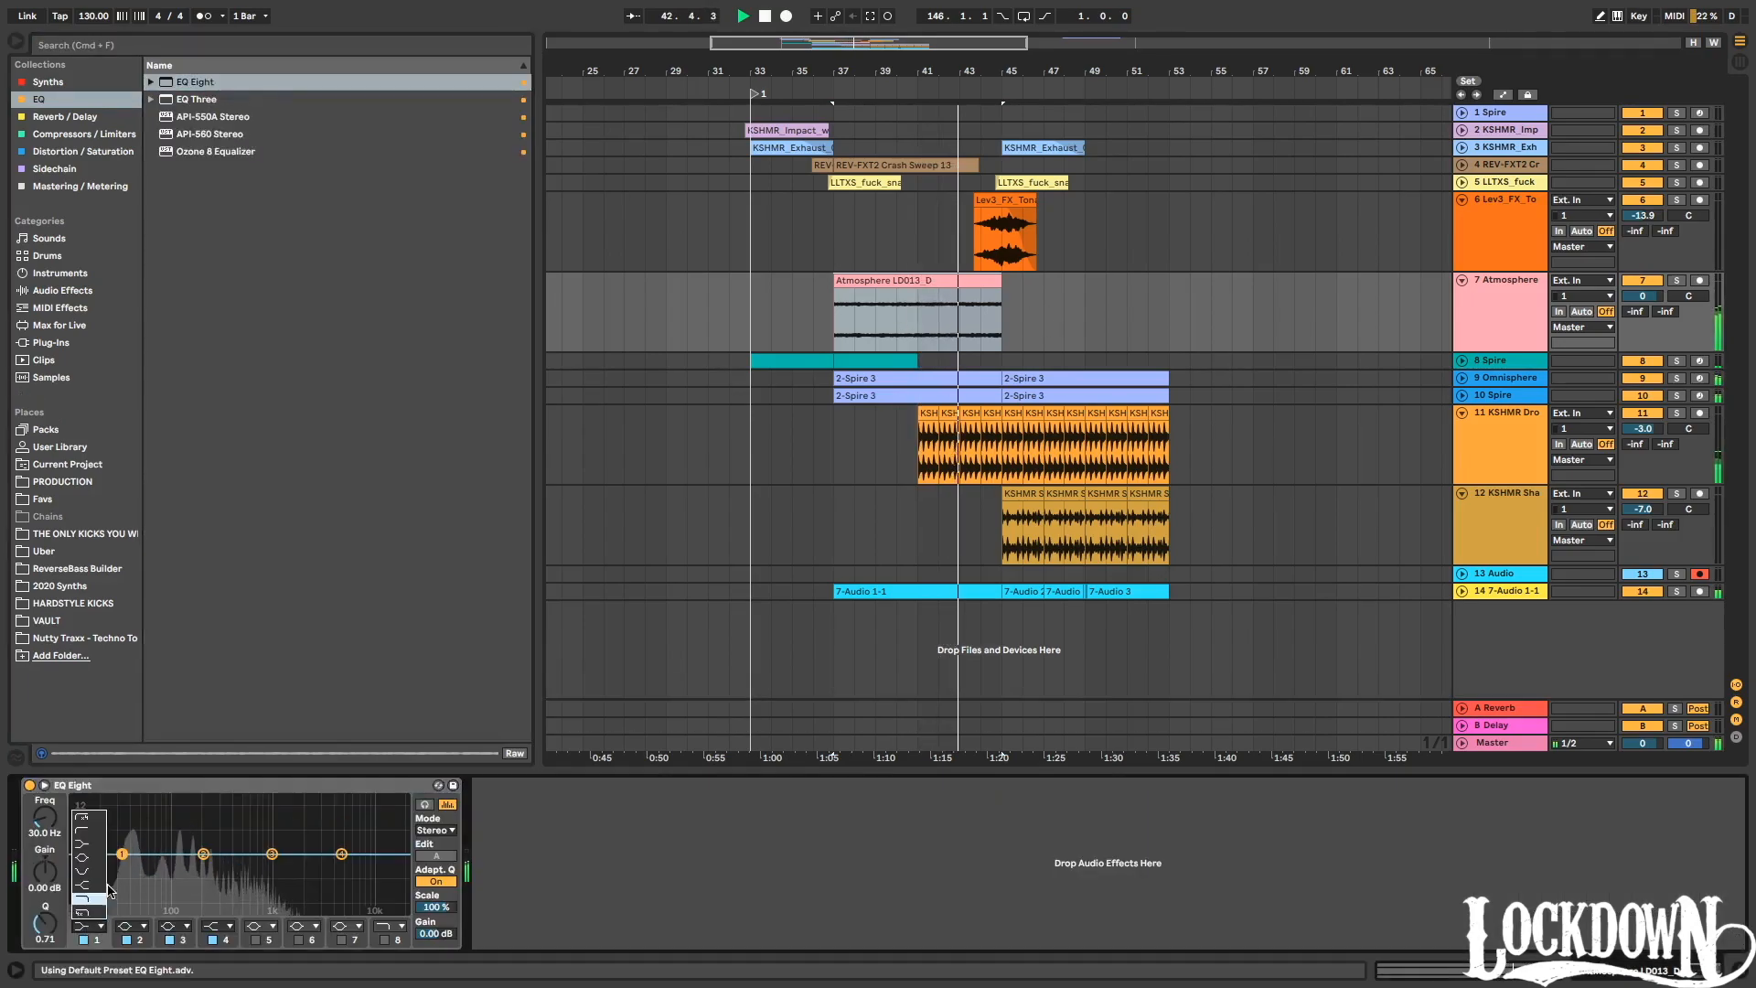
pyautogui.click(89, 828)
pyautogui.moveTo(121, 864); pyautogui.dragTo(161, 867)
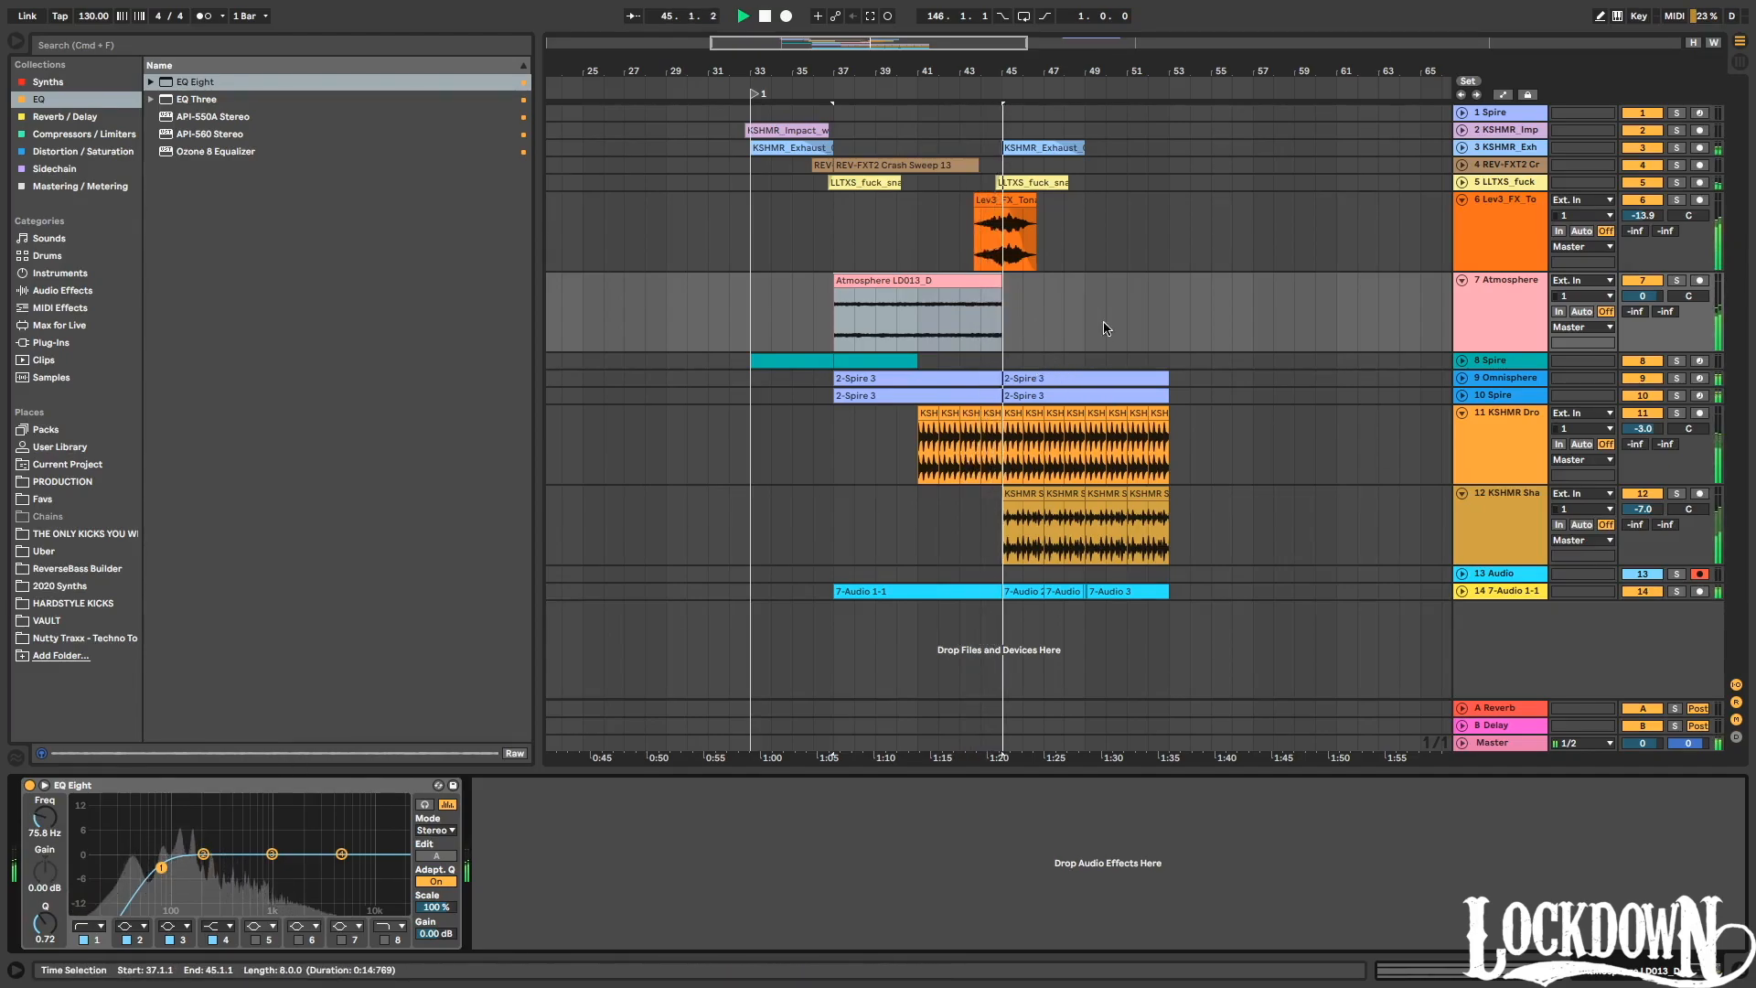
pyautogui.click(1572, 626)
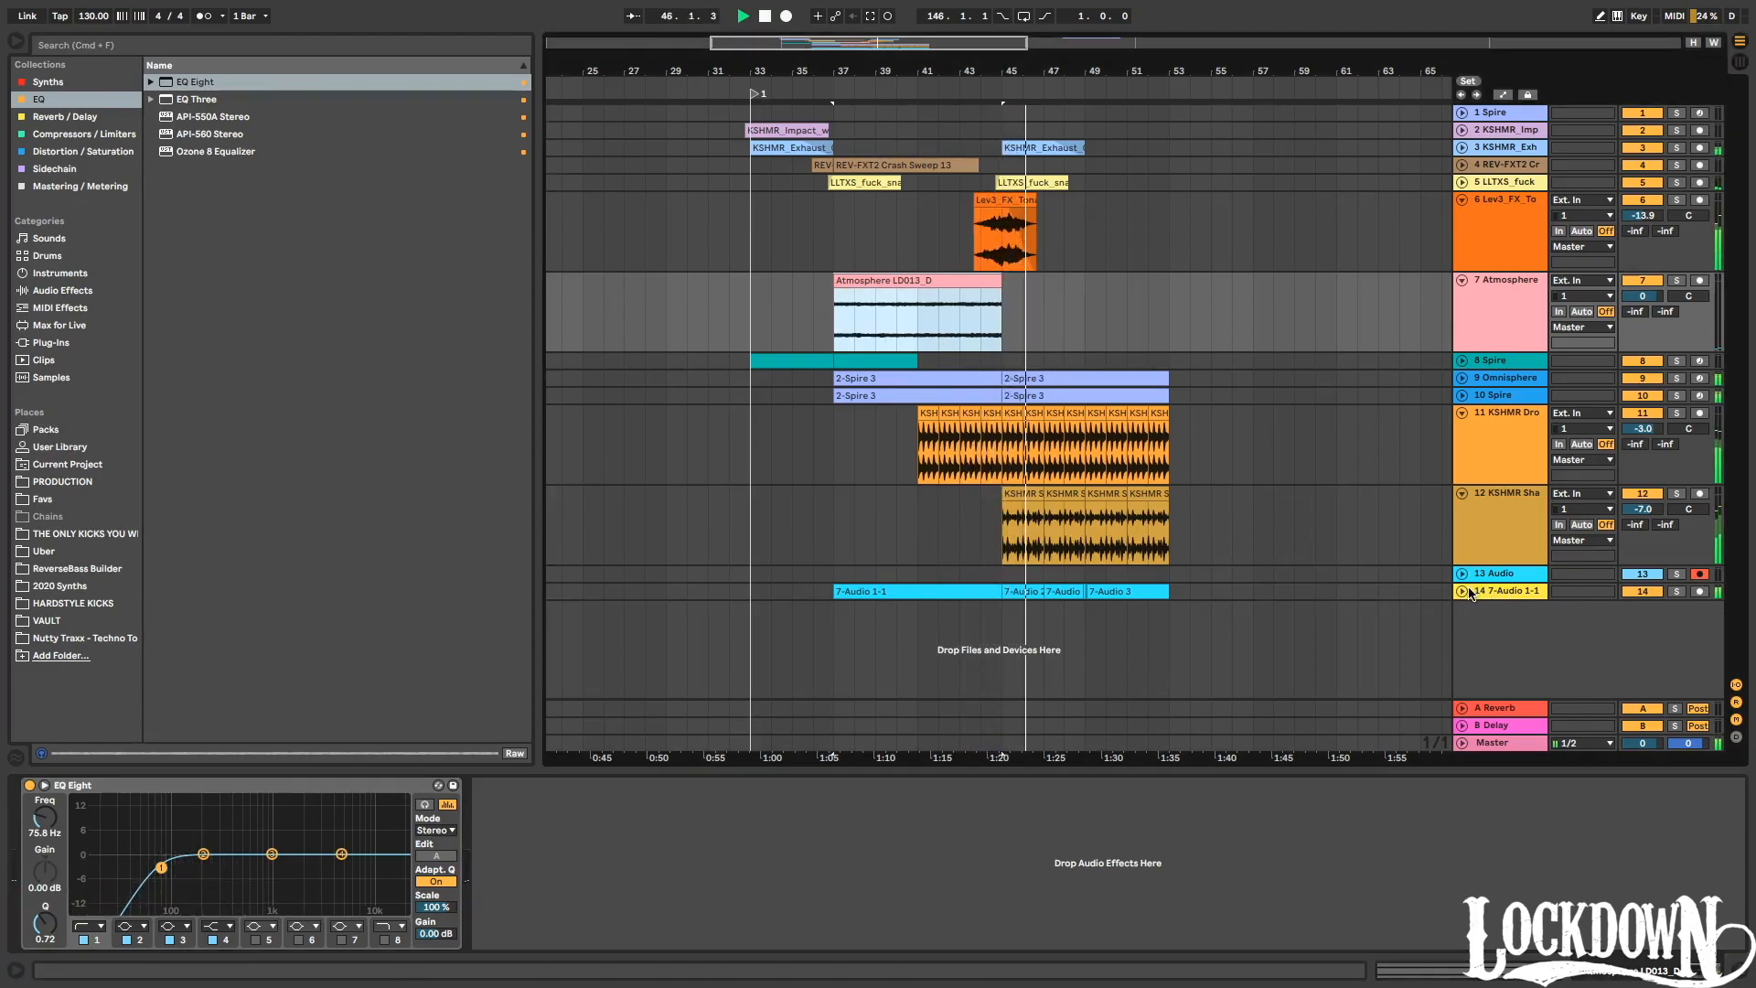
pyautogui.press('space')
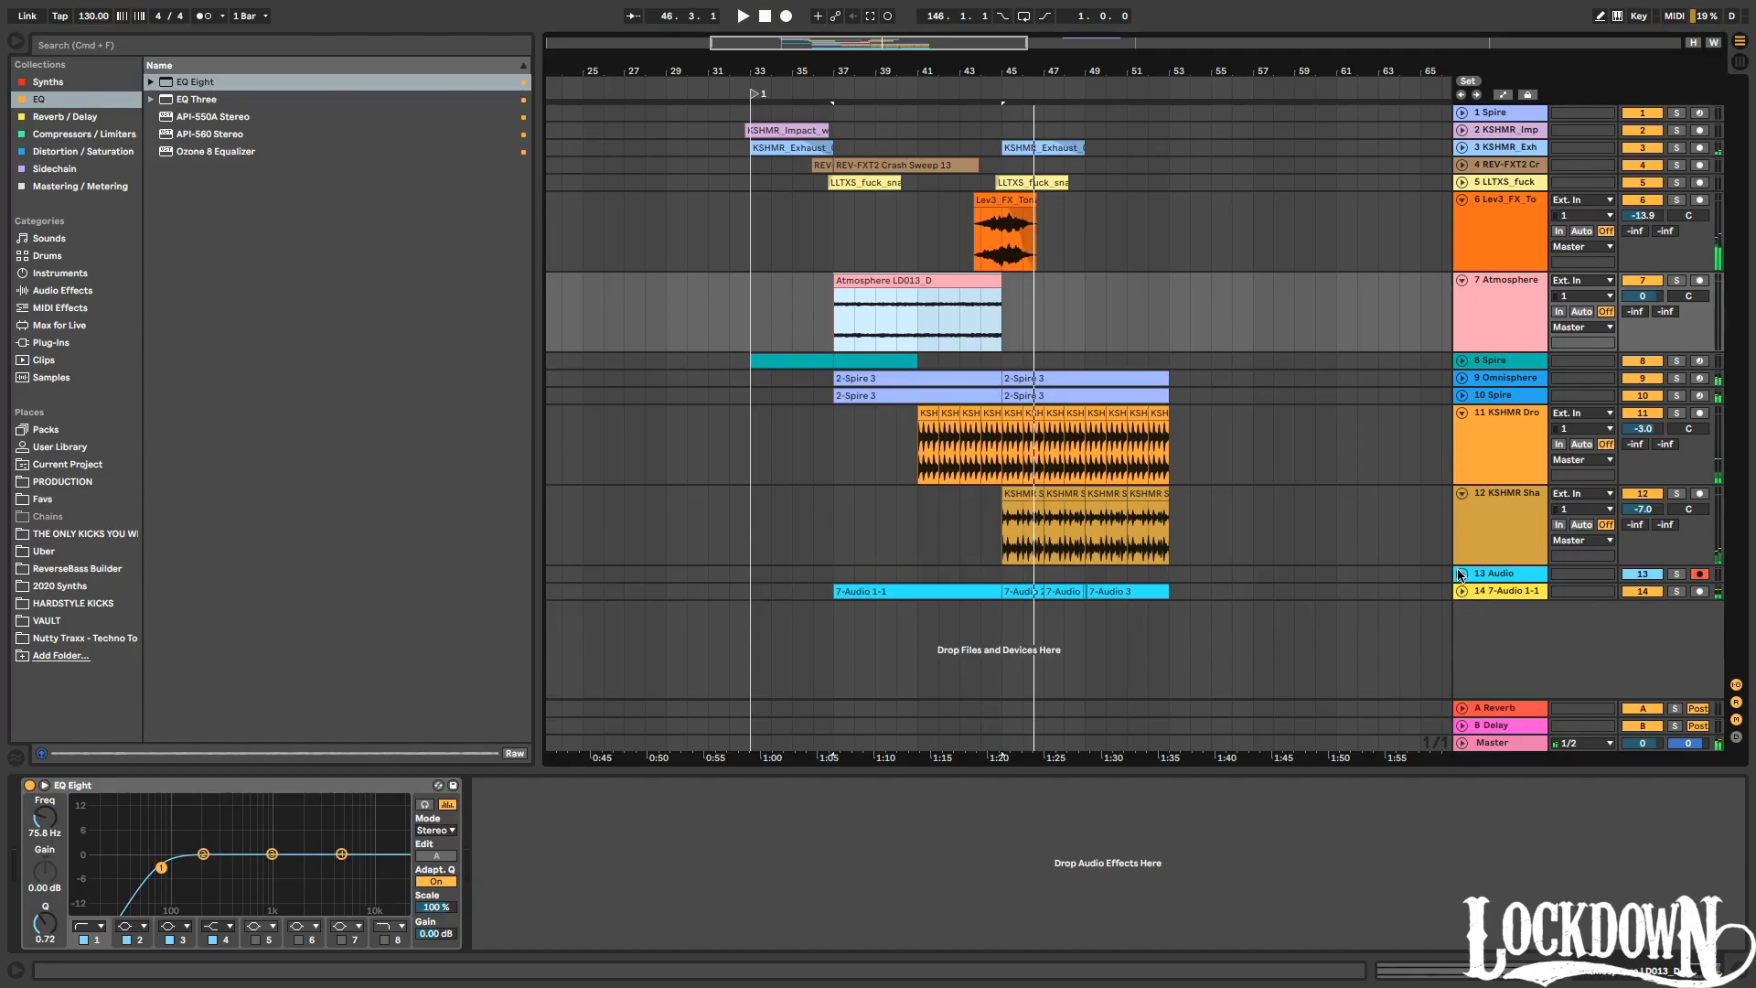
# Duplicate the atmosphere clip to start at bar 45 and split the copy at bar 47.
pyautogui.click(1461, 574)
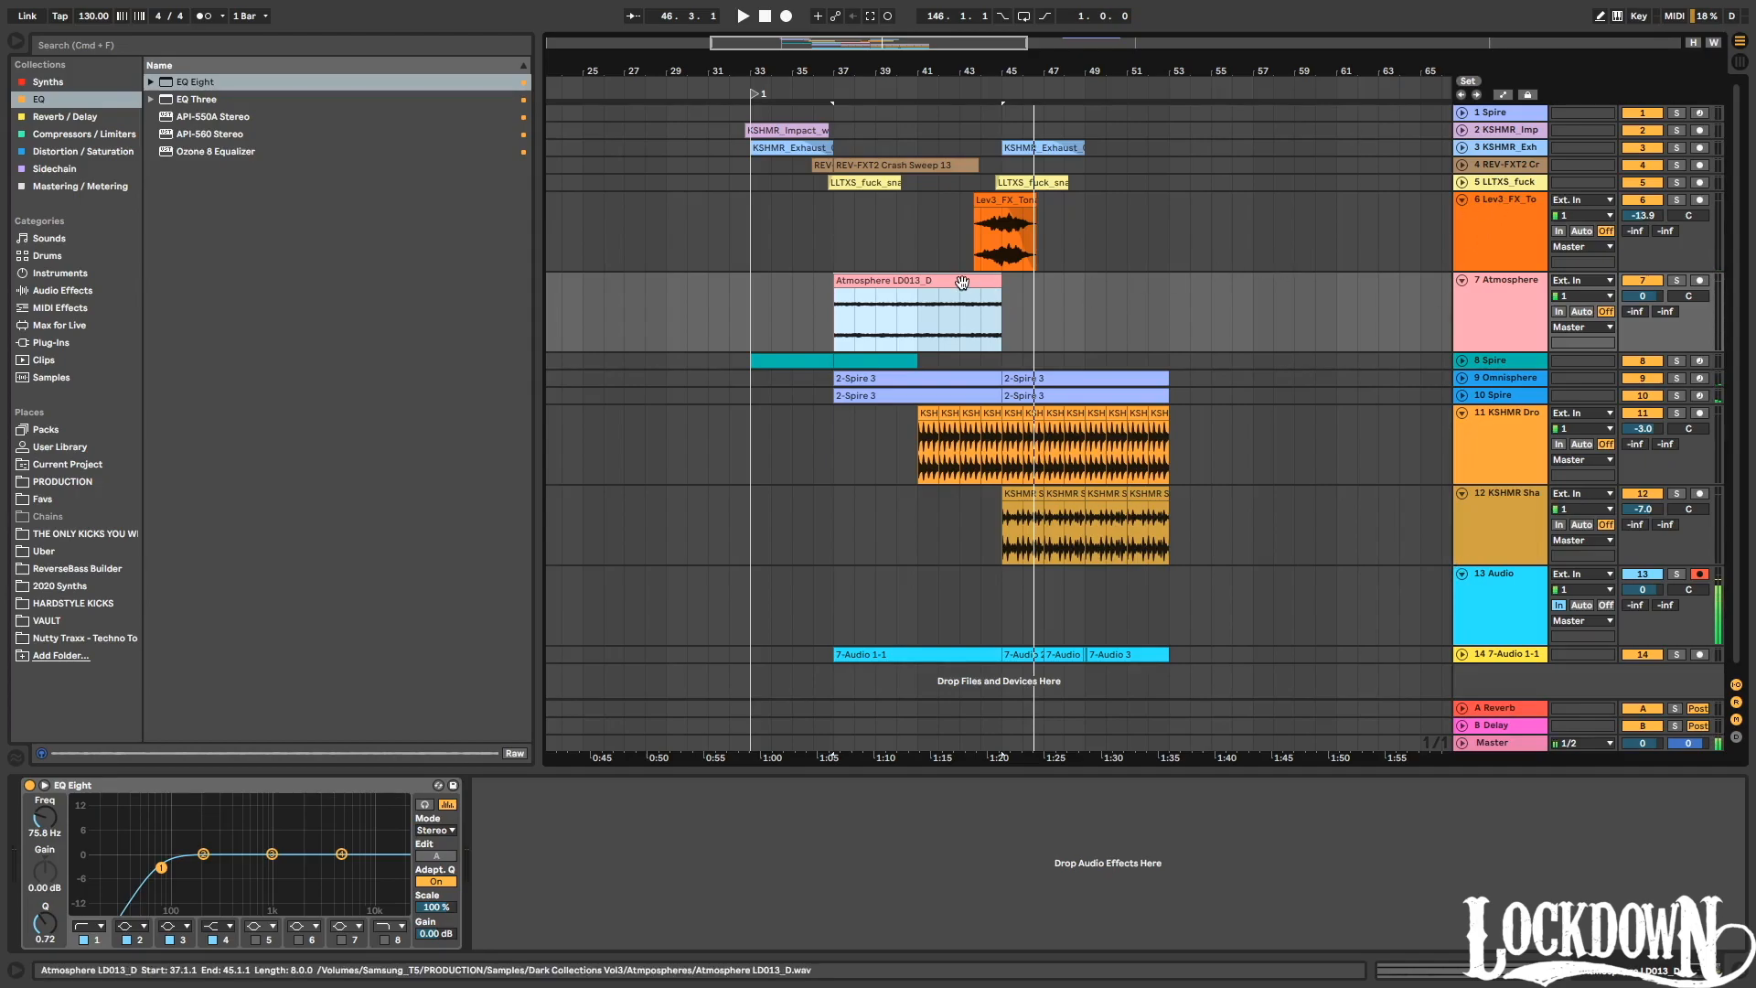
pyautogui.press('super+d')
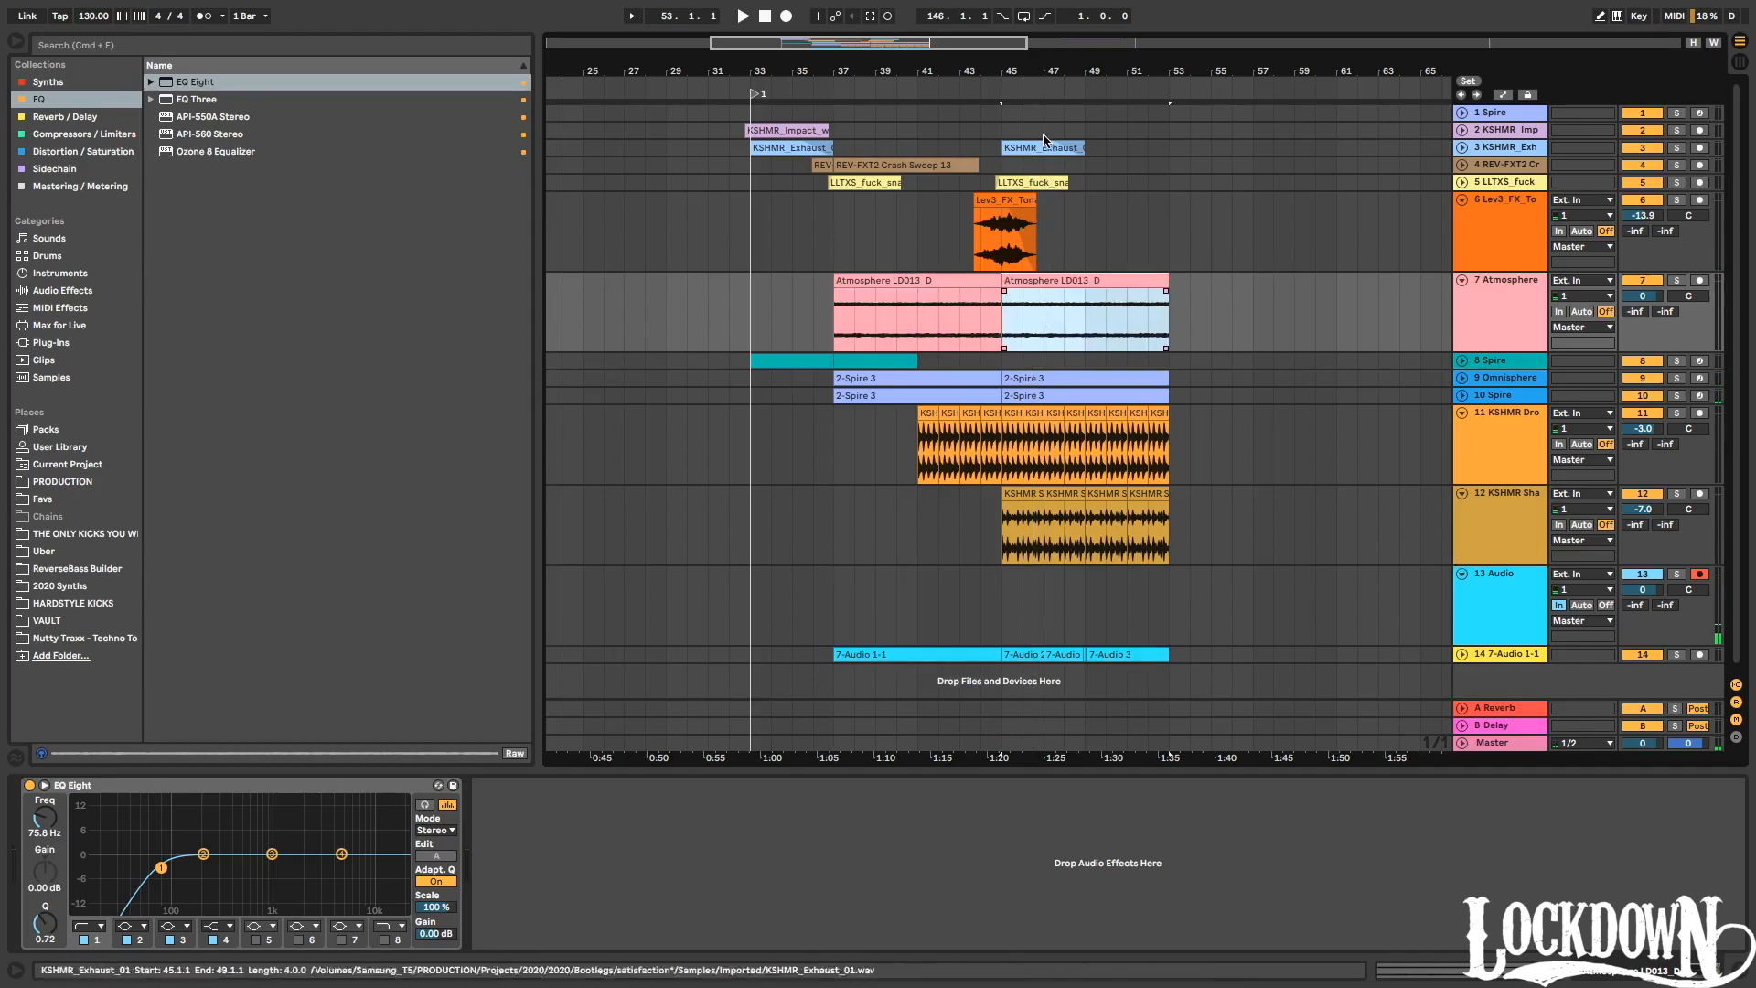
pyautogui.moveTo(1033, 68); pyautogui.dragTo(1075, 247)
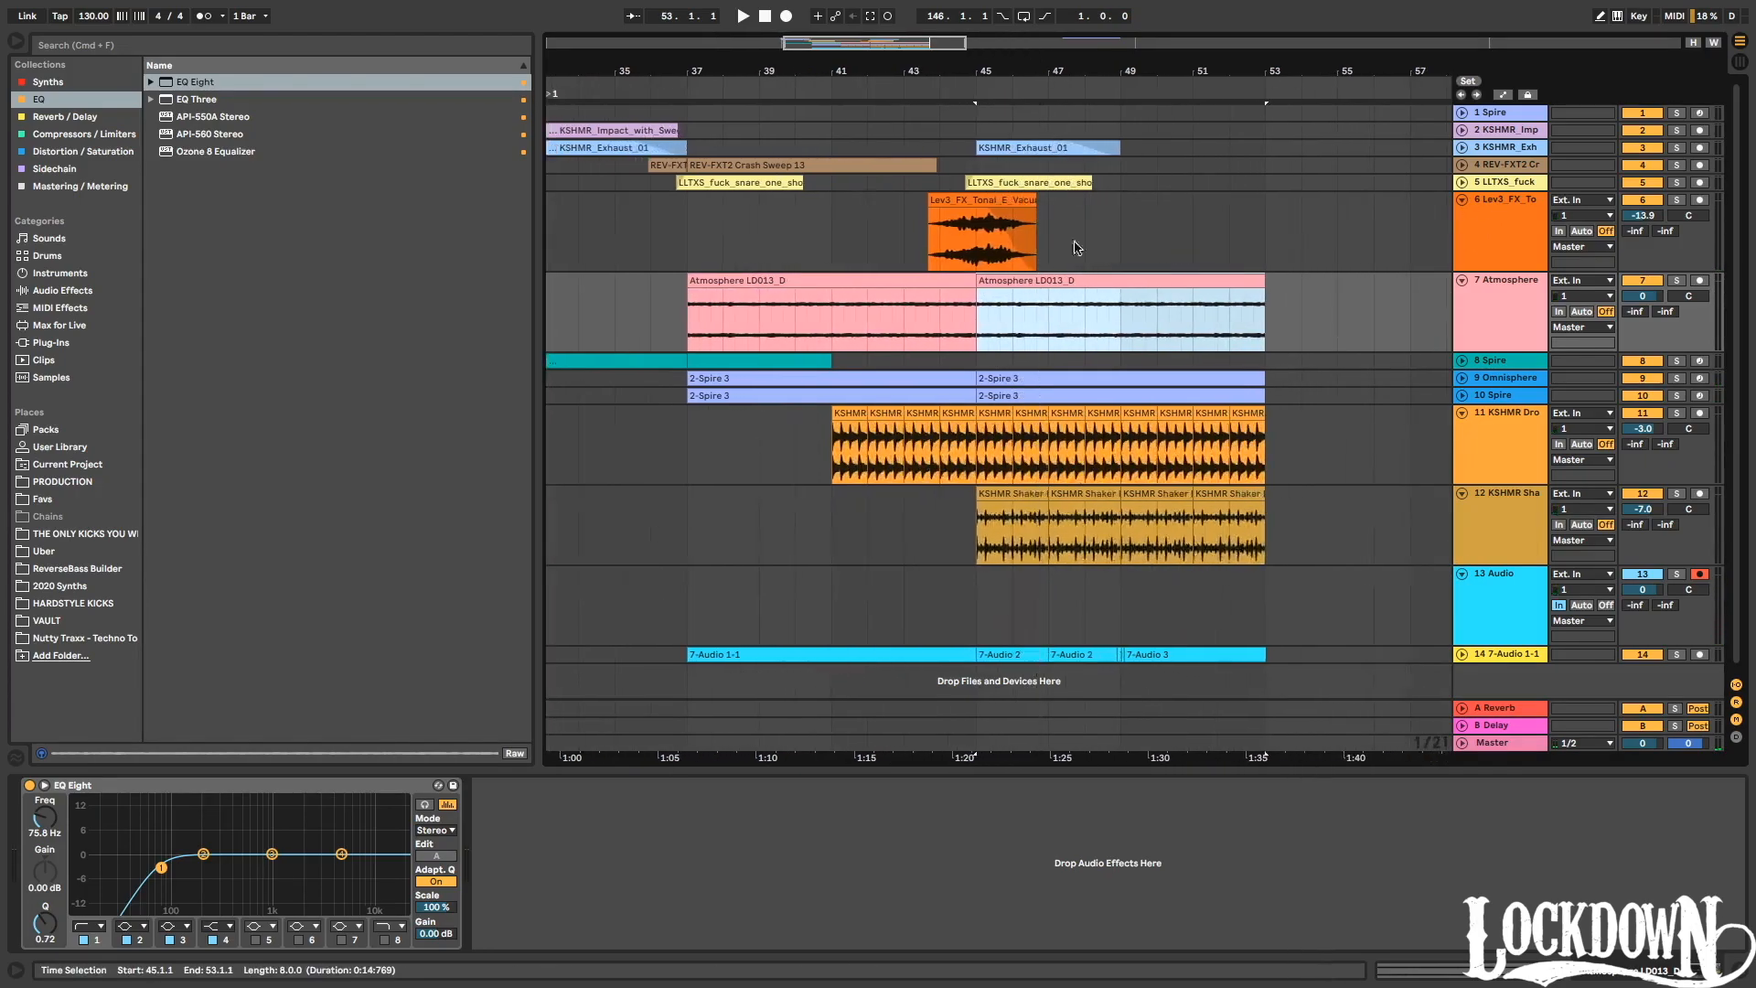
pyautogui.click(1047, 331)
pyautogui.press('super+e')
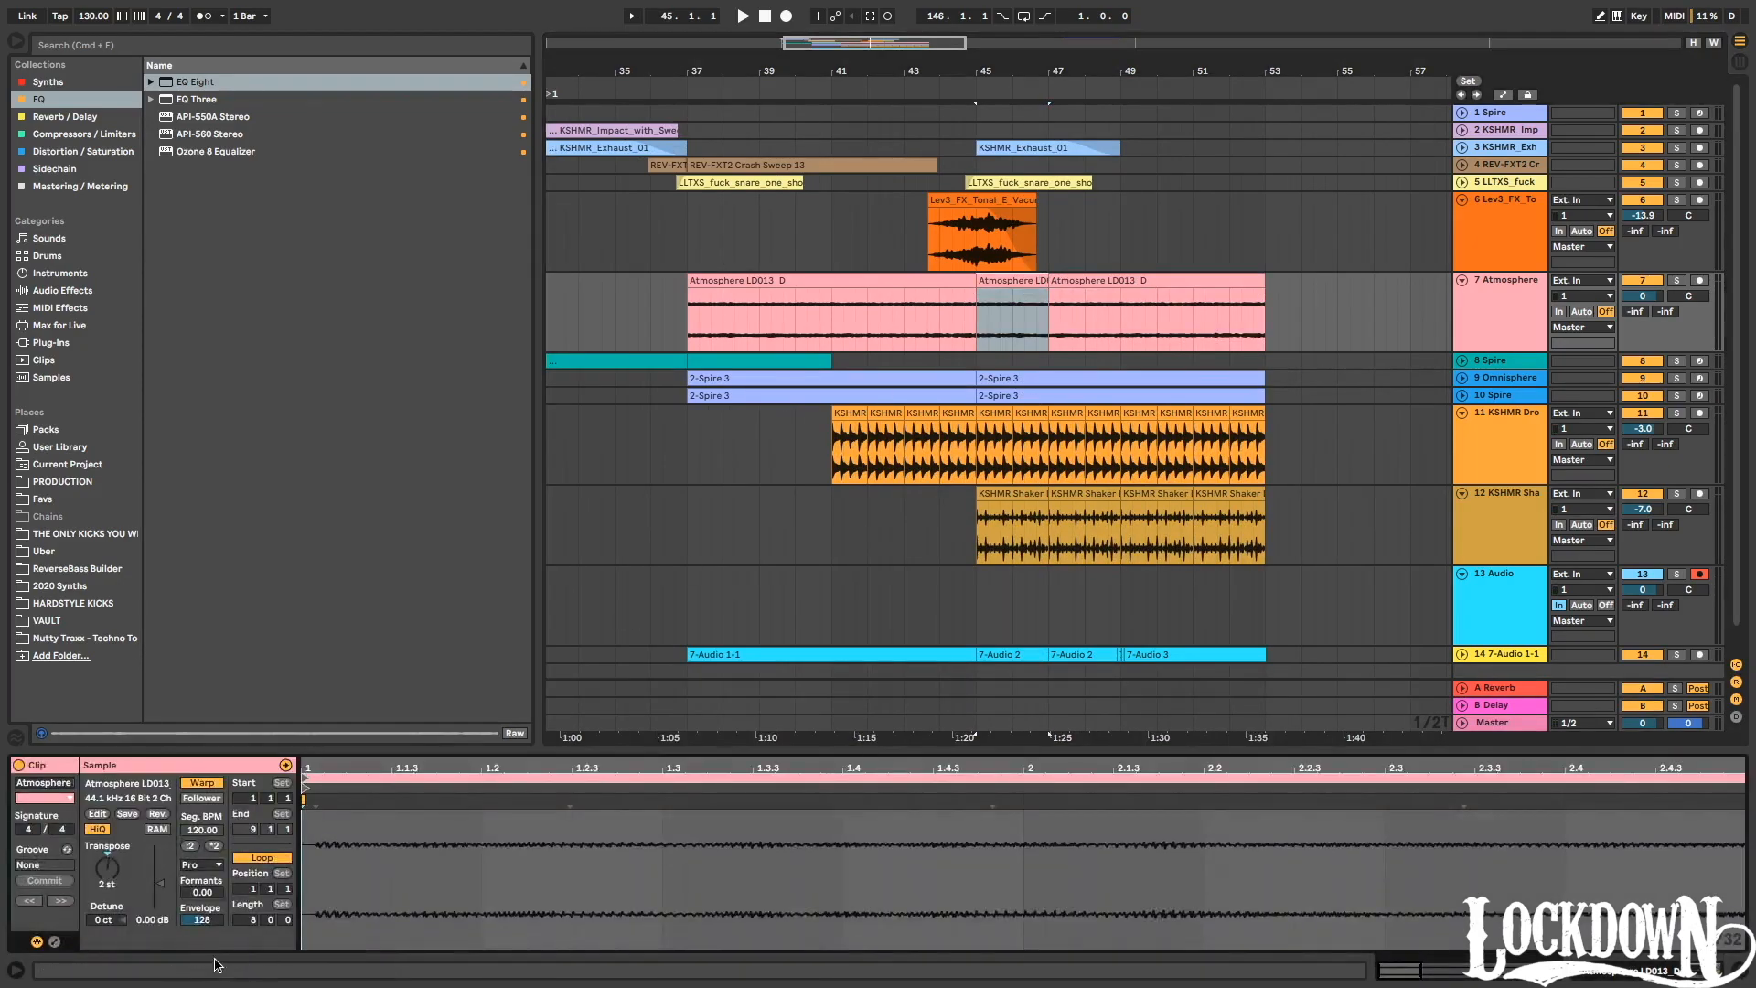
# Transpose the atmosphere section between bars 45 and 47 to -3 st and listen to it in the arrangement.
pyautogui.moveTo(985, 69); pyautogui.dragTo(984, 147)
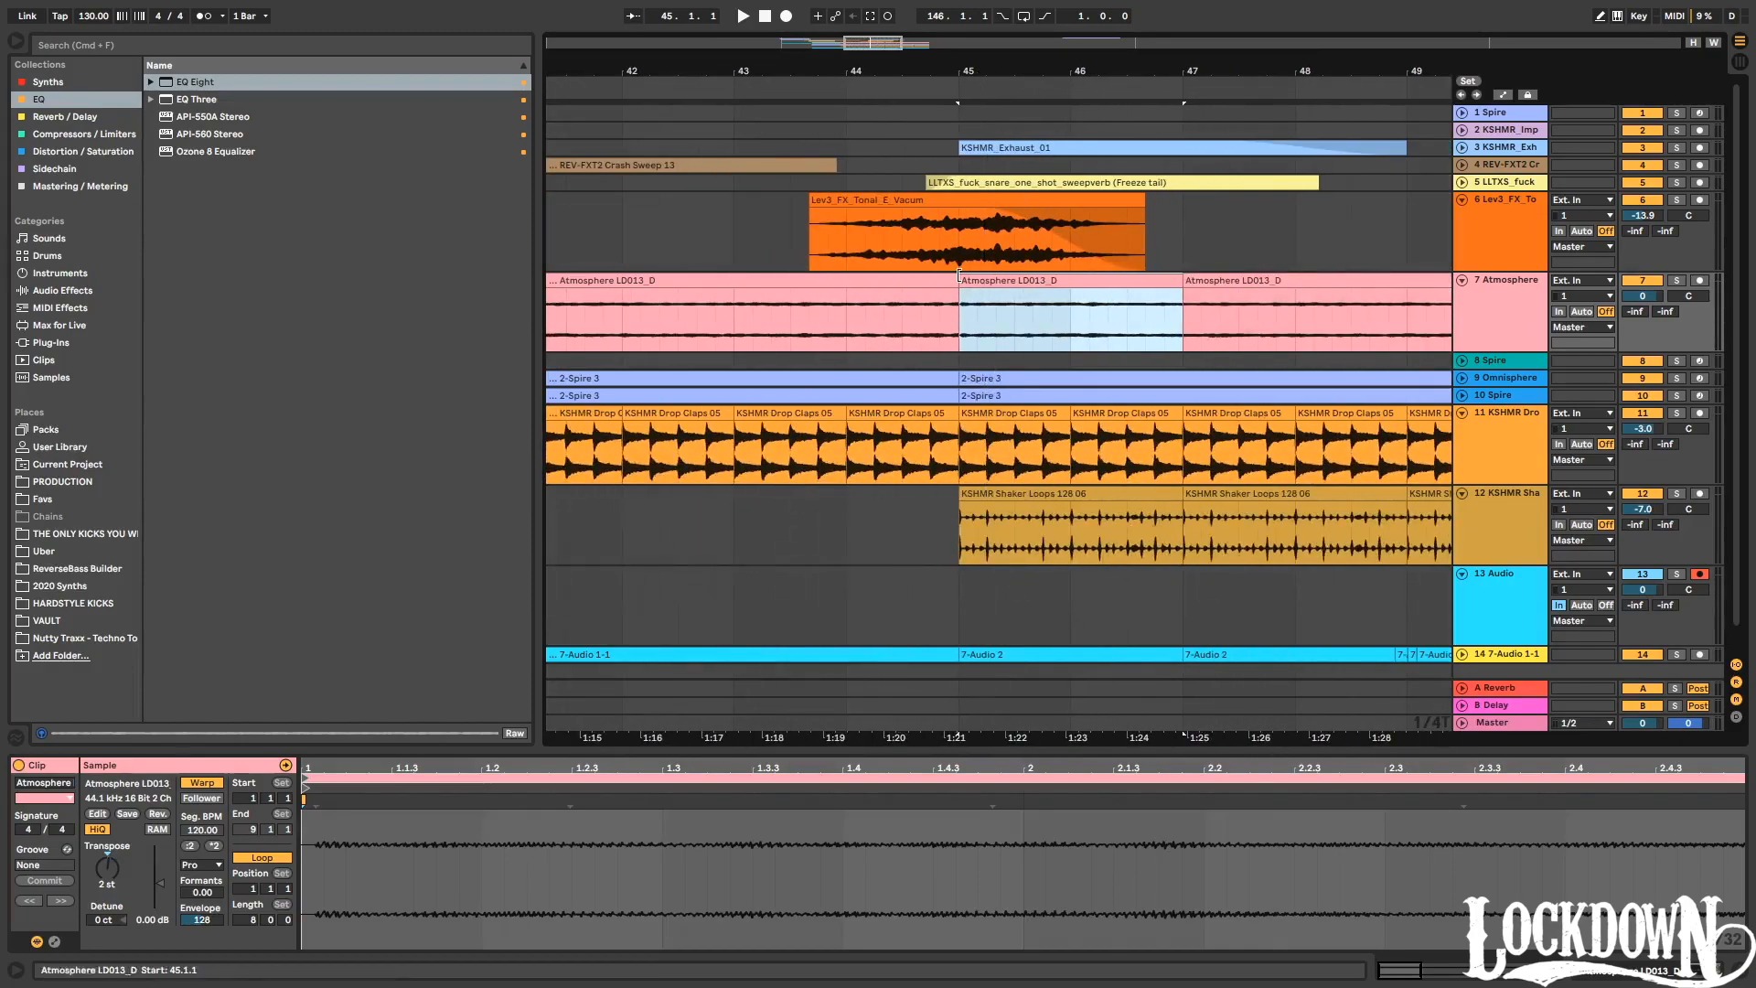
pyautogui.moveTo(964, 66)
pyautogui.mouseDown()
pyautogui.moveTo(964, 183)
pyautogui.moveTo(964, 82)
pyautogui.mouseUp()
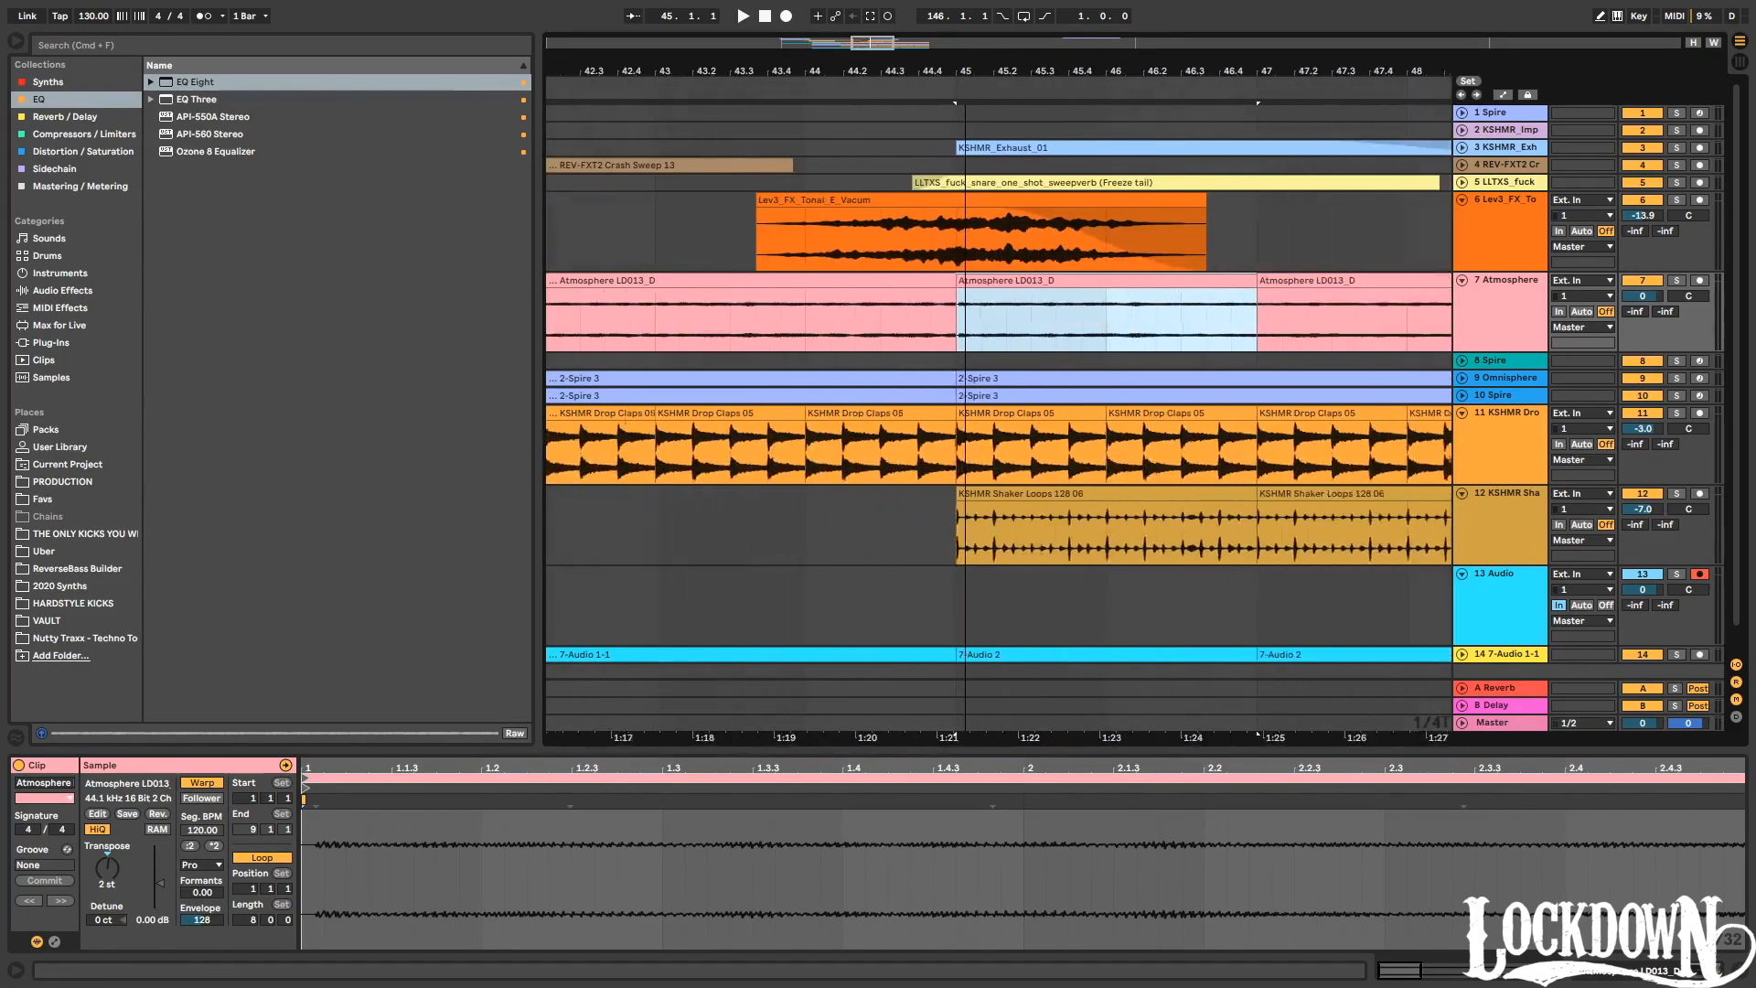
pyautogui.click(104, 871)
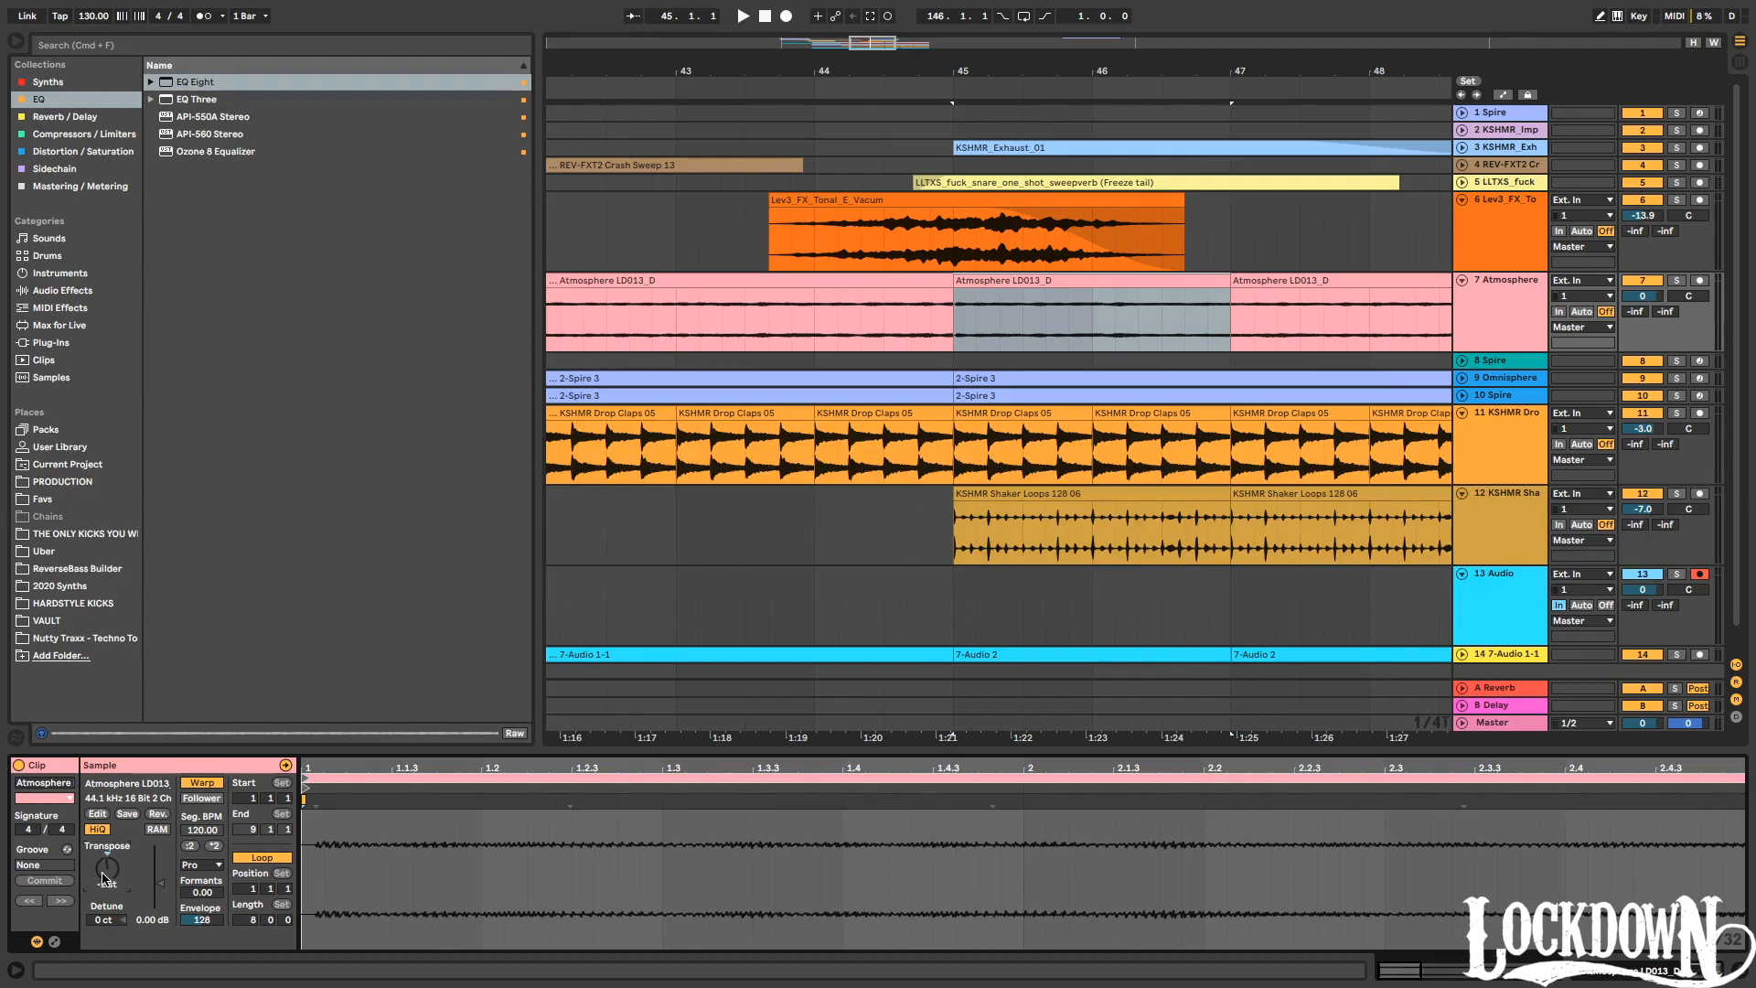
pyautogui.press('space')
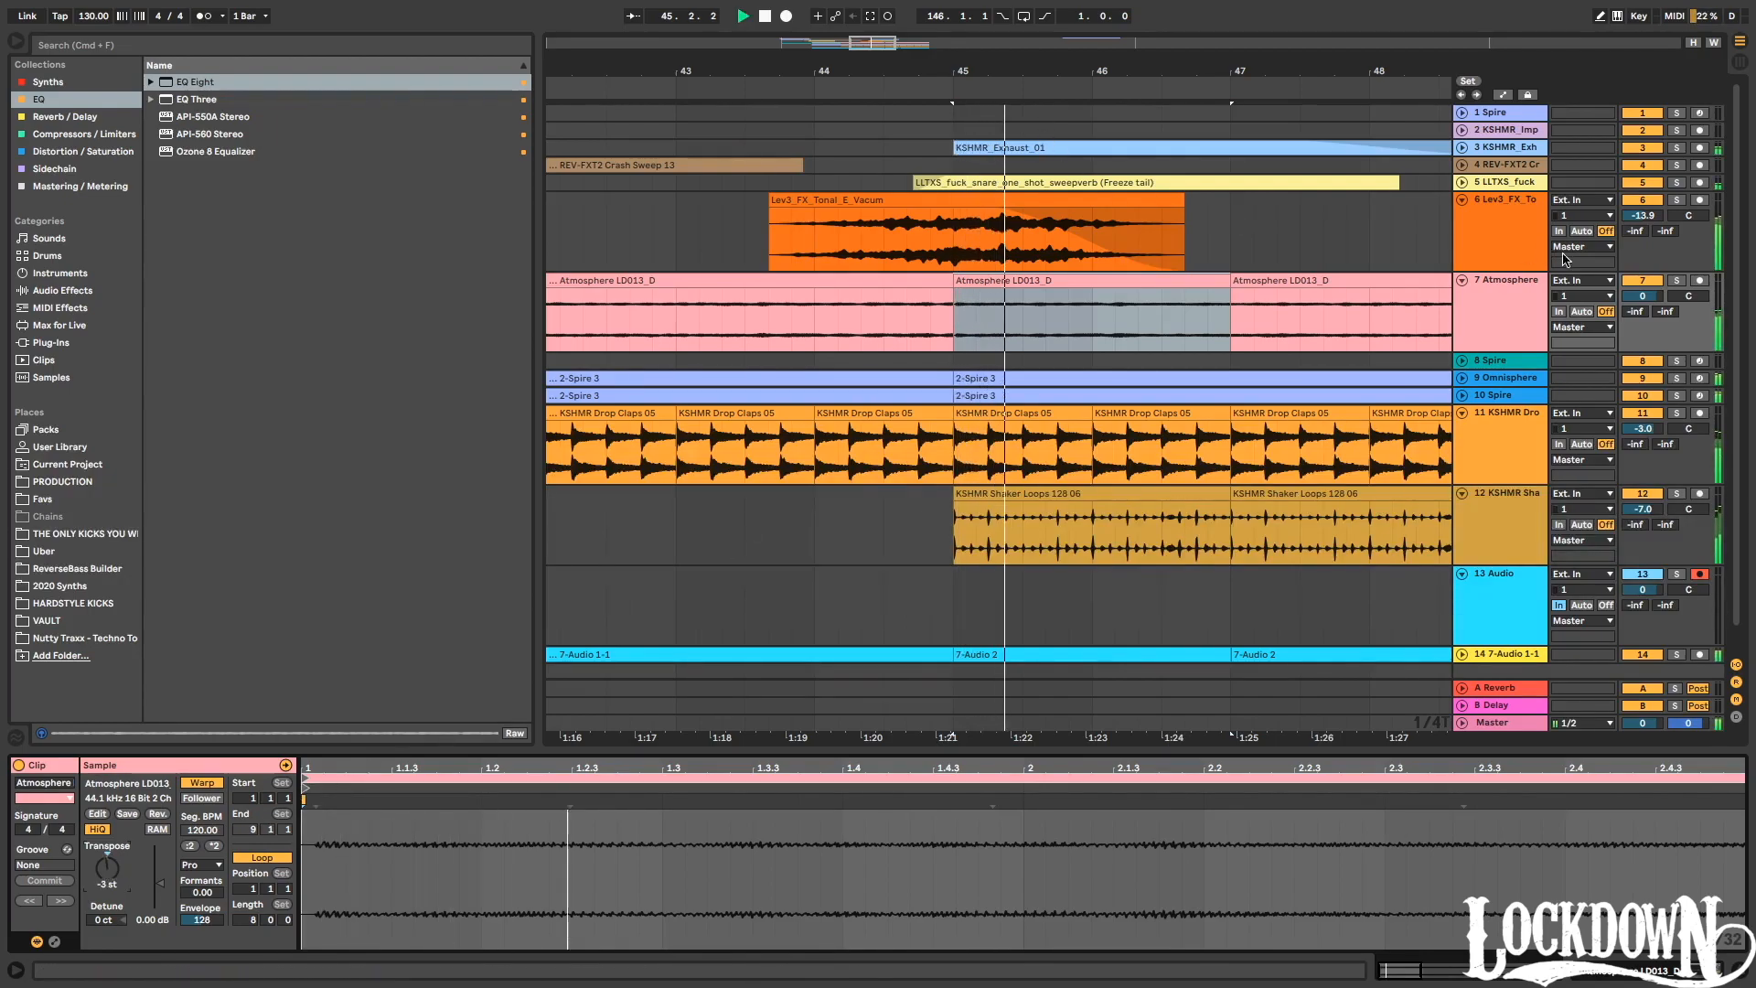
pyautogui.click(1677, 281)
pyautogui.click(1679, 282)
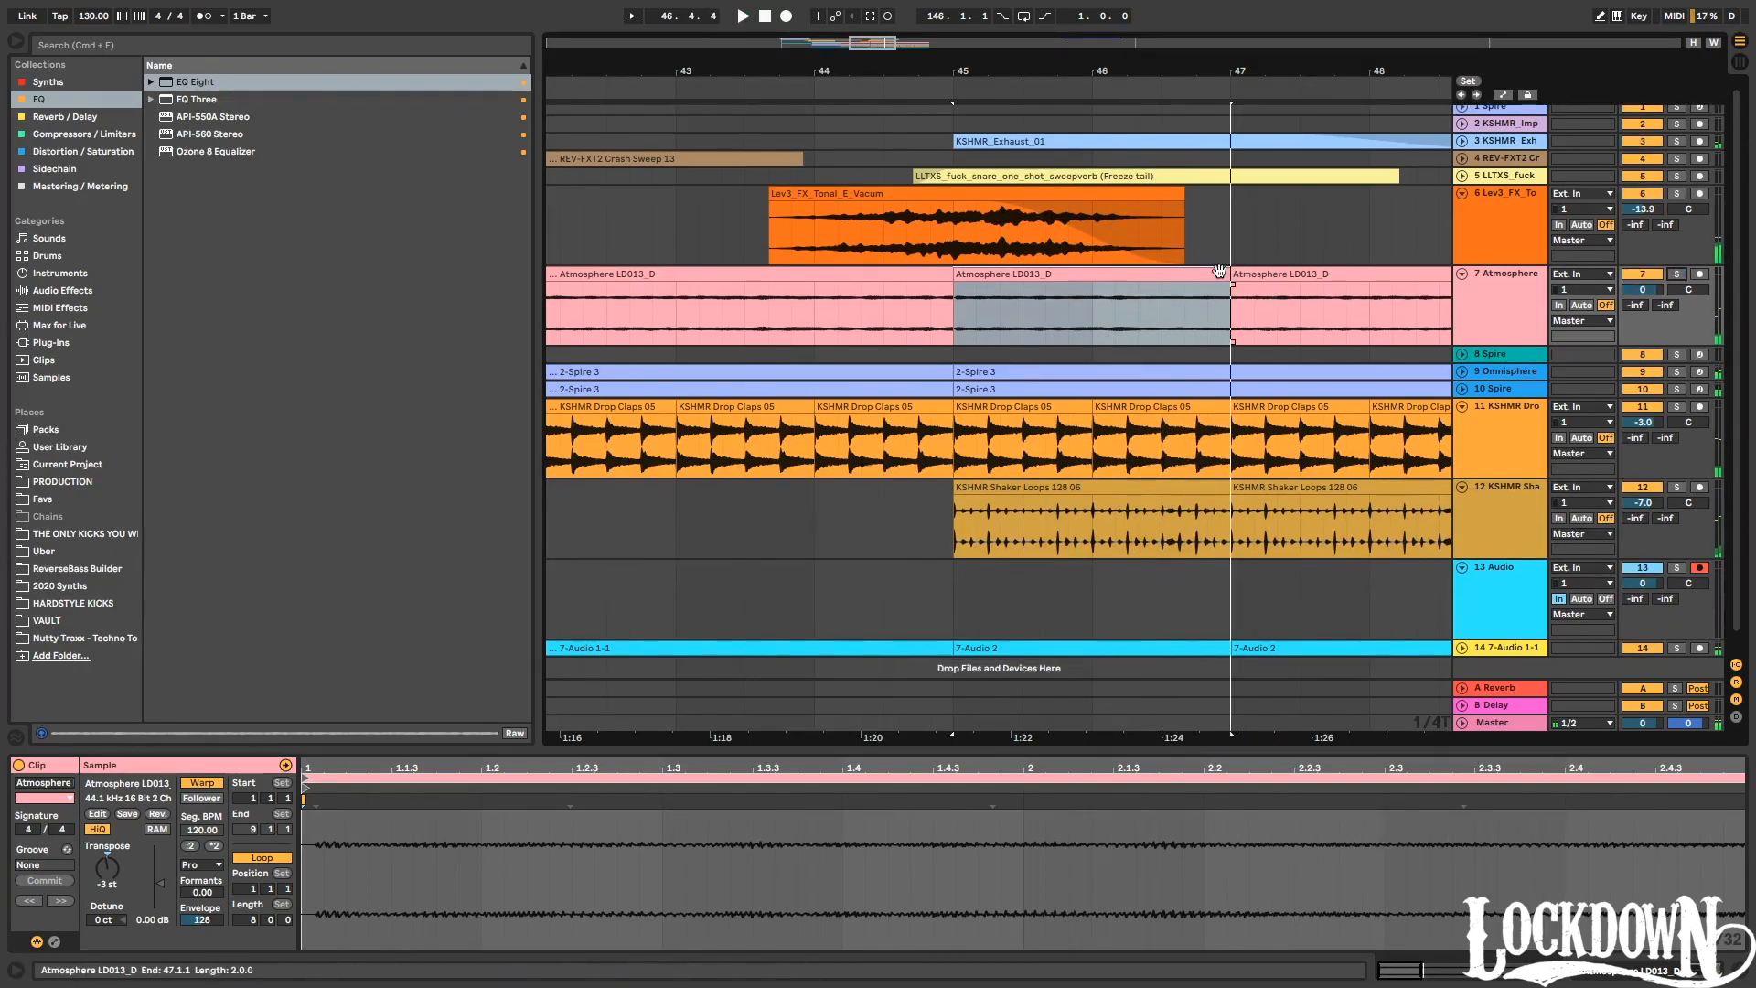
# Solo the Atmosphere and 7-Audio 1-1 tracks and listen to them together from the section at bar 45.
pyautogui.click(1254, 280)
pyautogui.scroll(-1, 1207, 138)
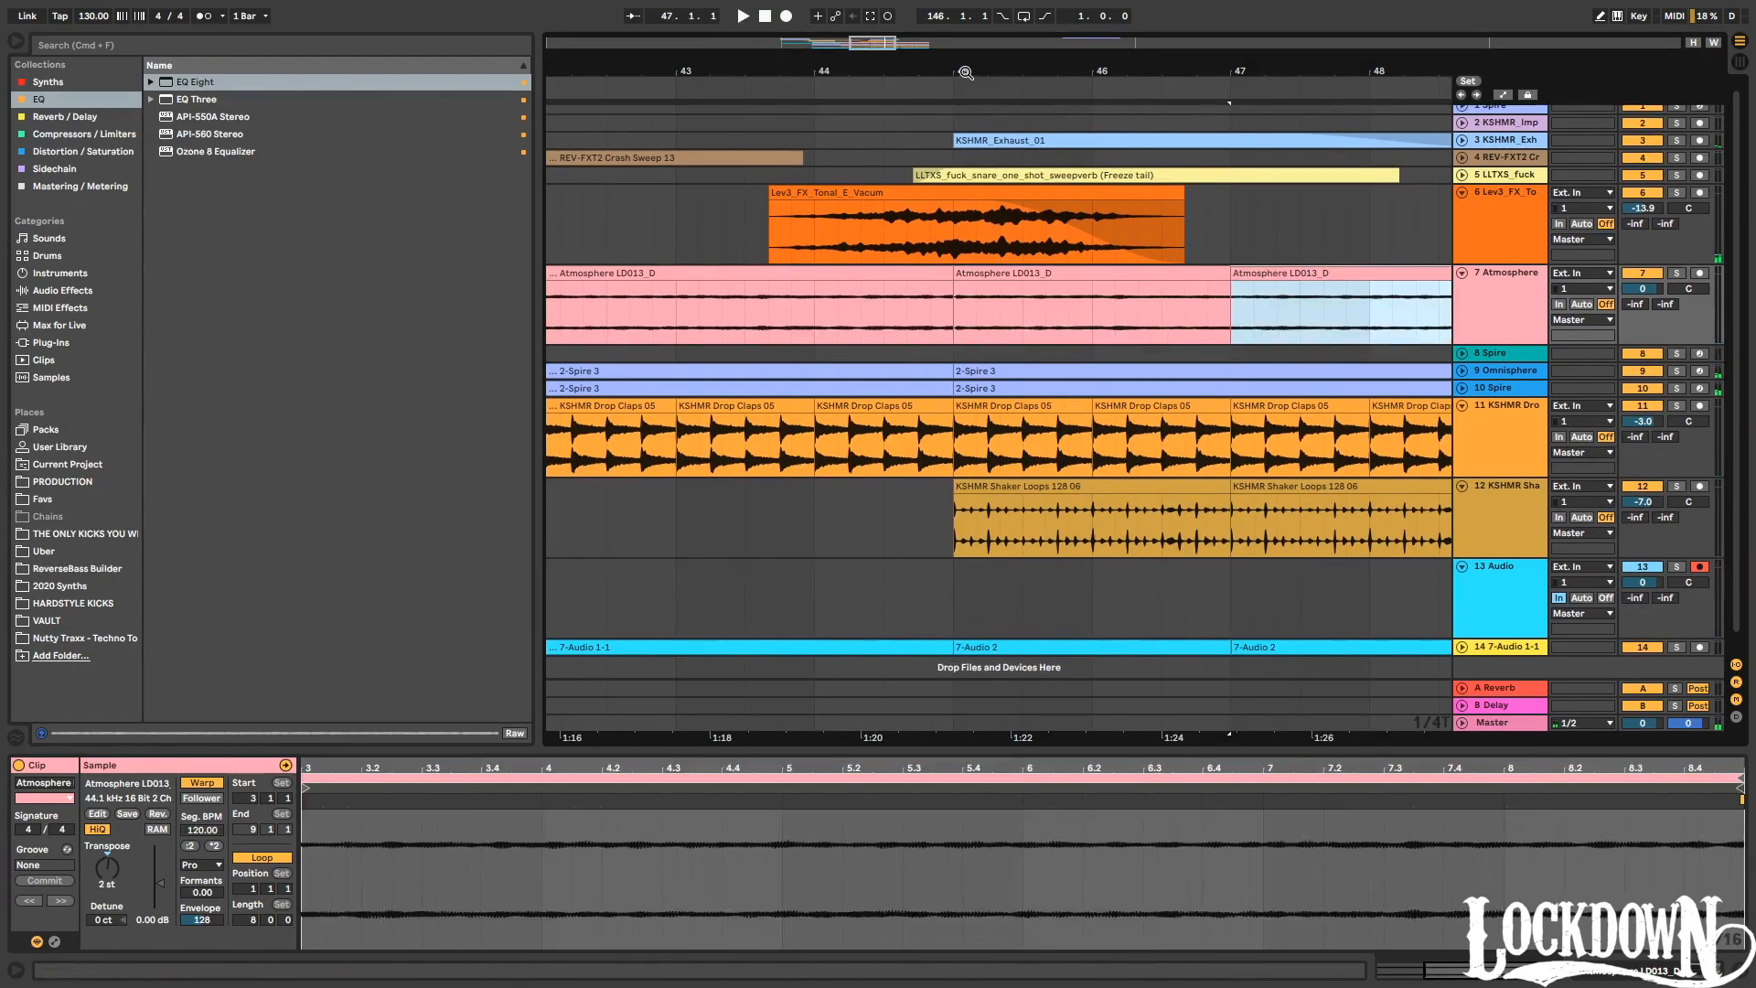
pyautogui.click(1677, 273)
pyautogui.click(1089, 302)
pyautogui.press('space')
pyautogui.scroll(-2, 1646, 585)
pyautogui.click(1676, 629)
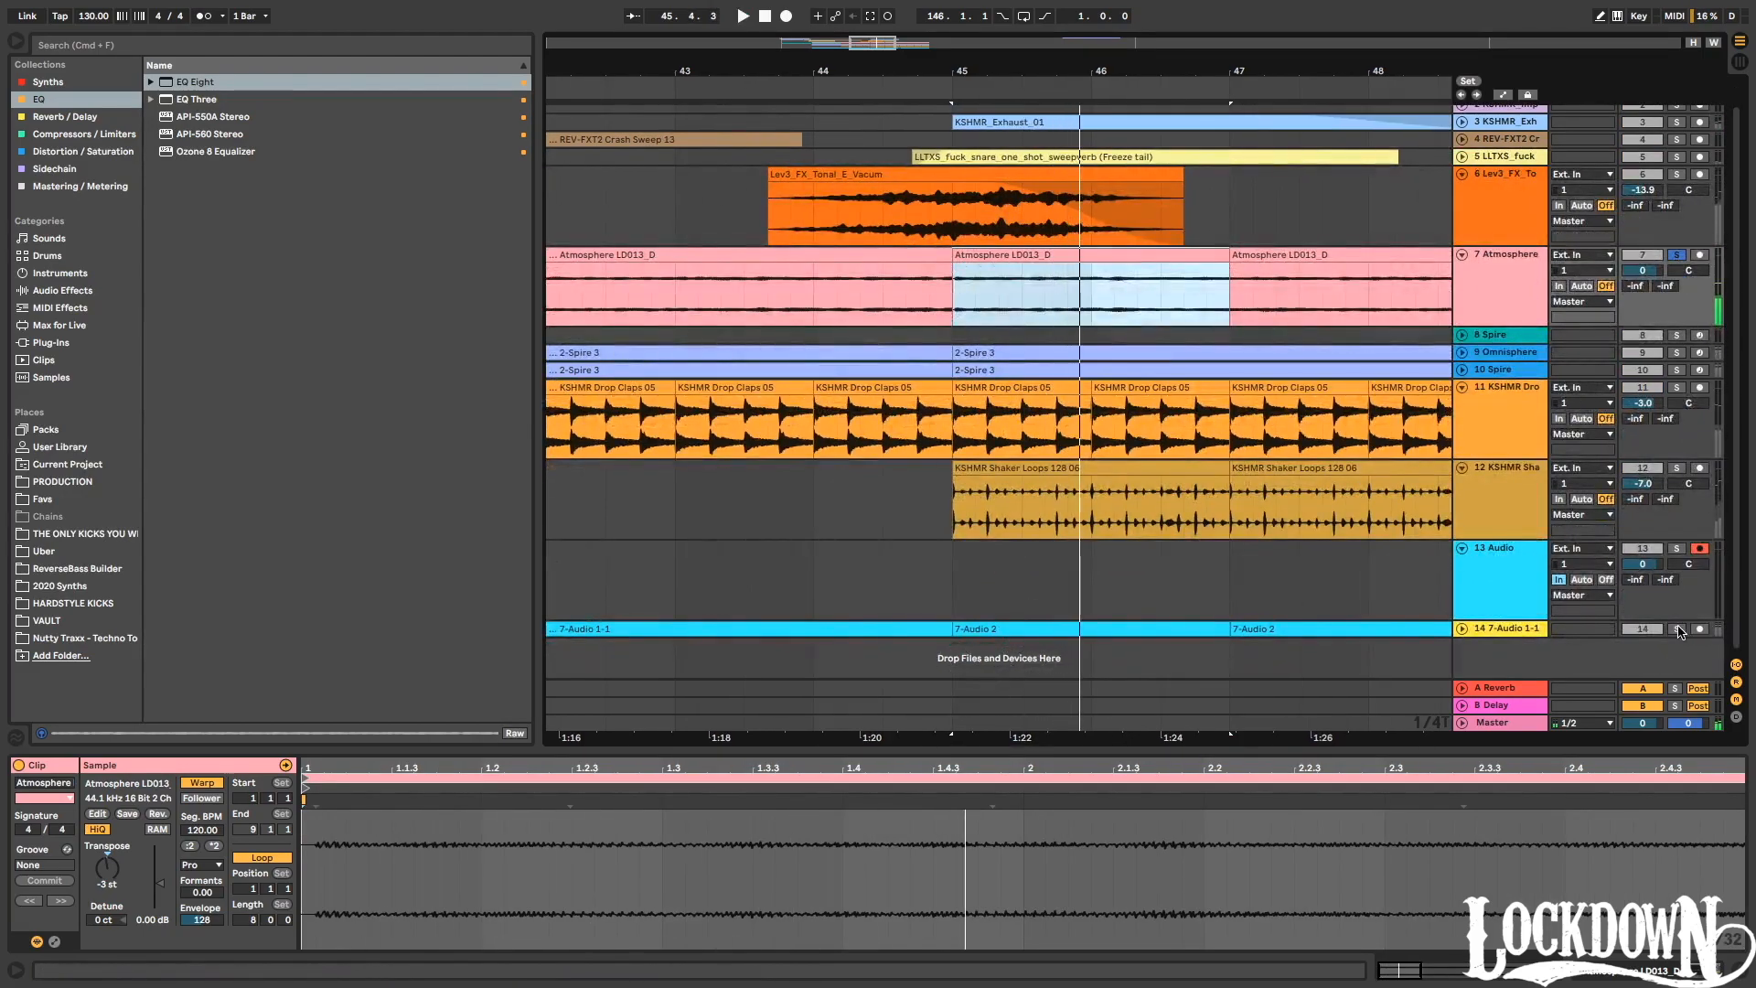
pyautogui.click(1201, 85)
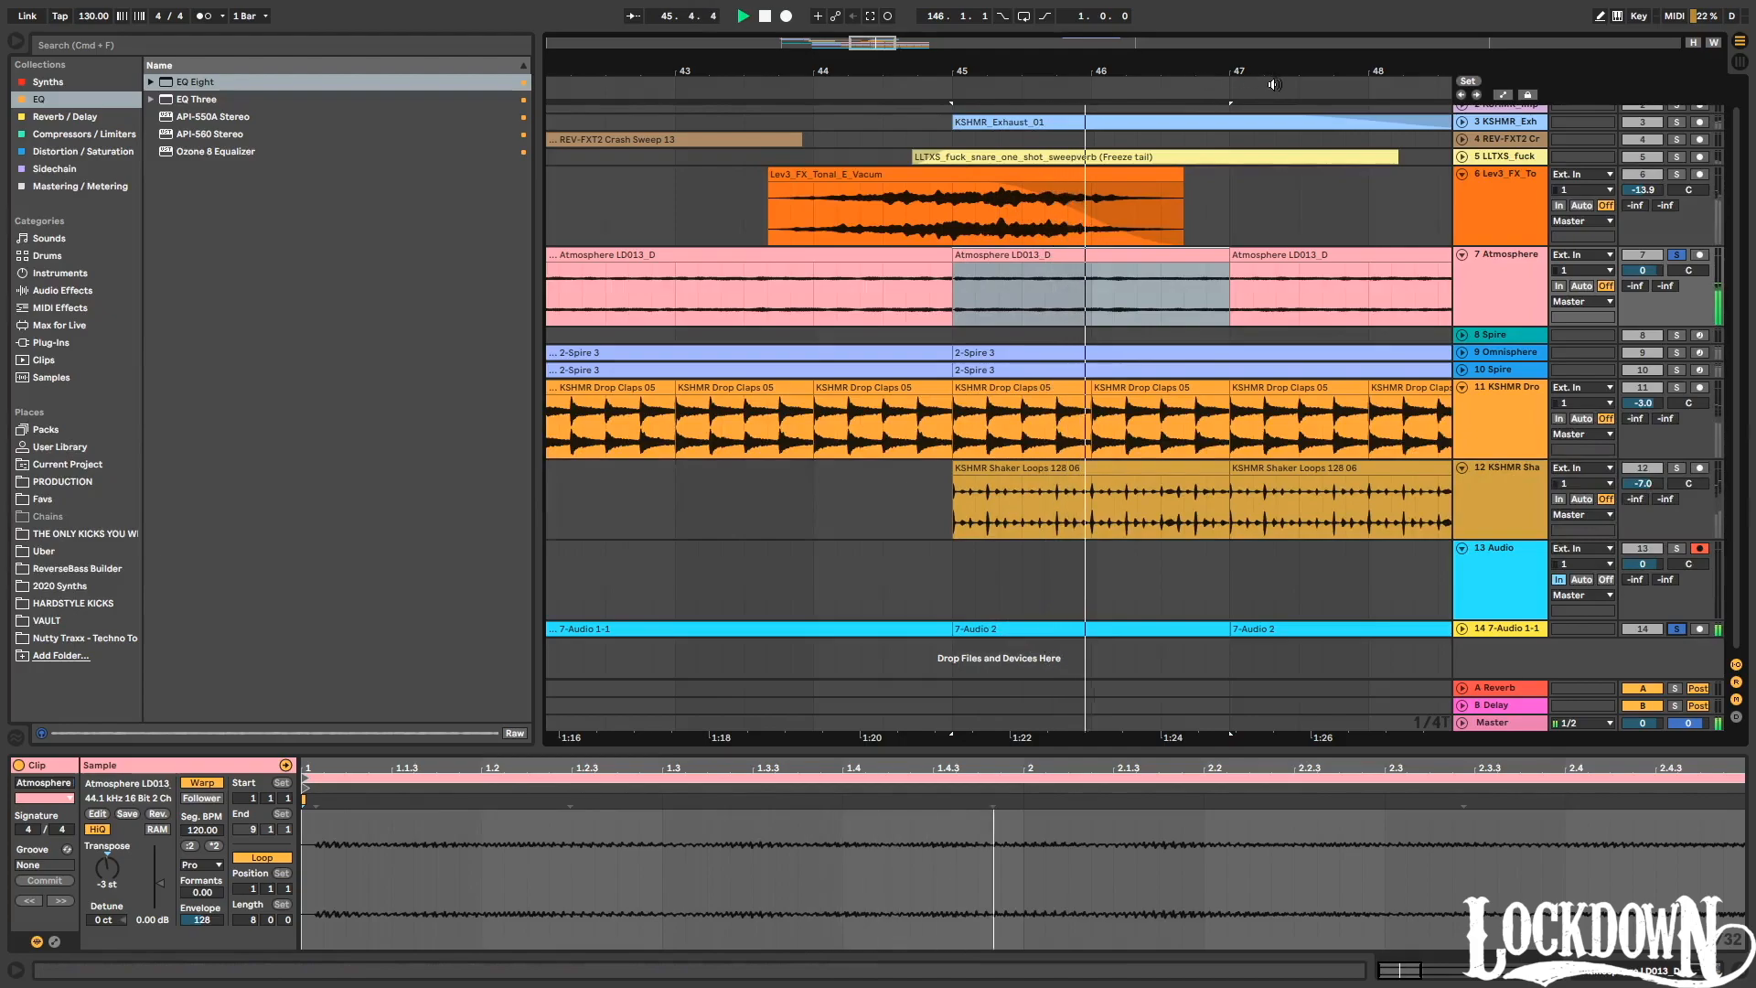
pyautogui.hscroll(5, 958, 148)
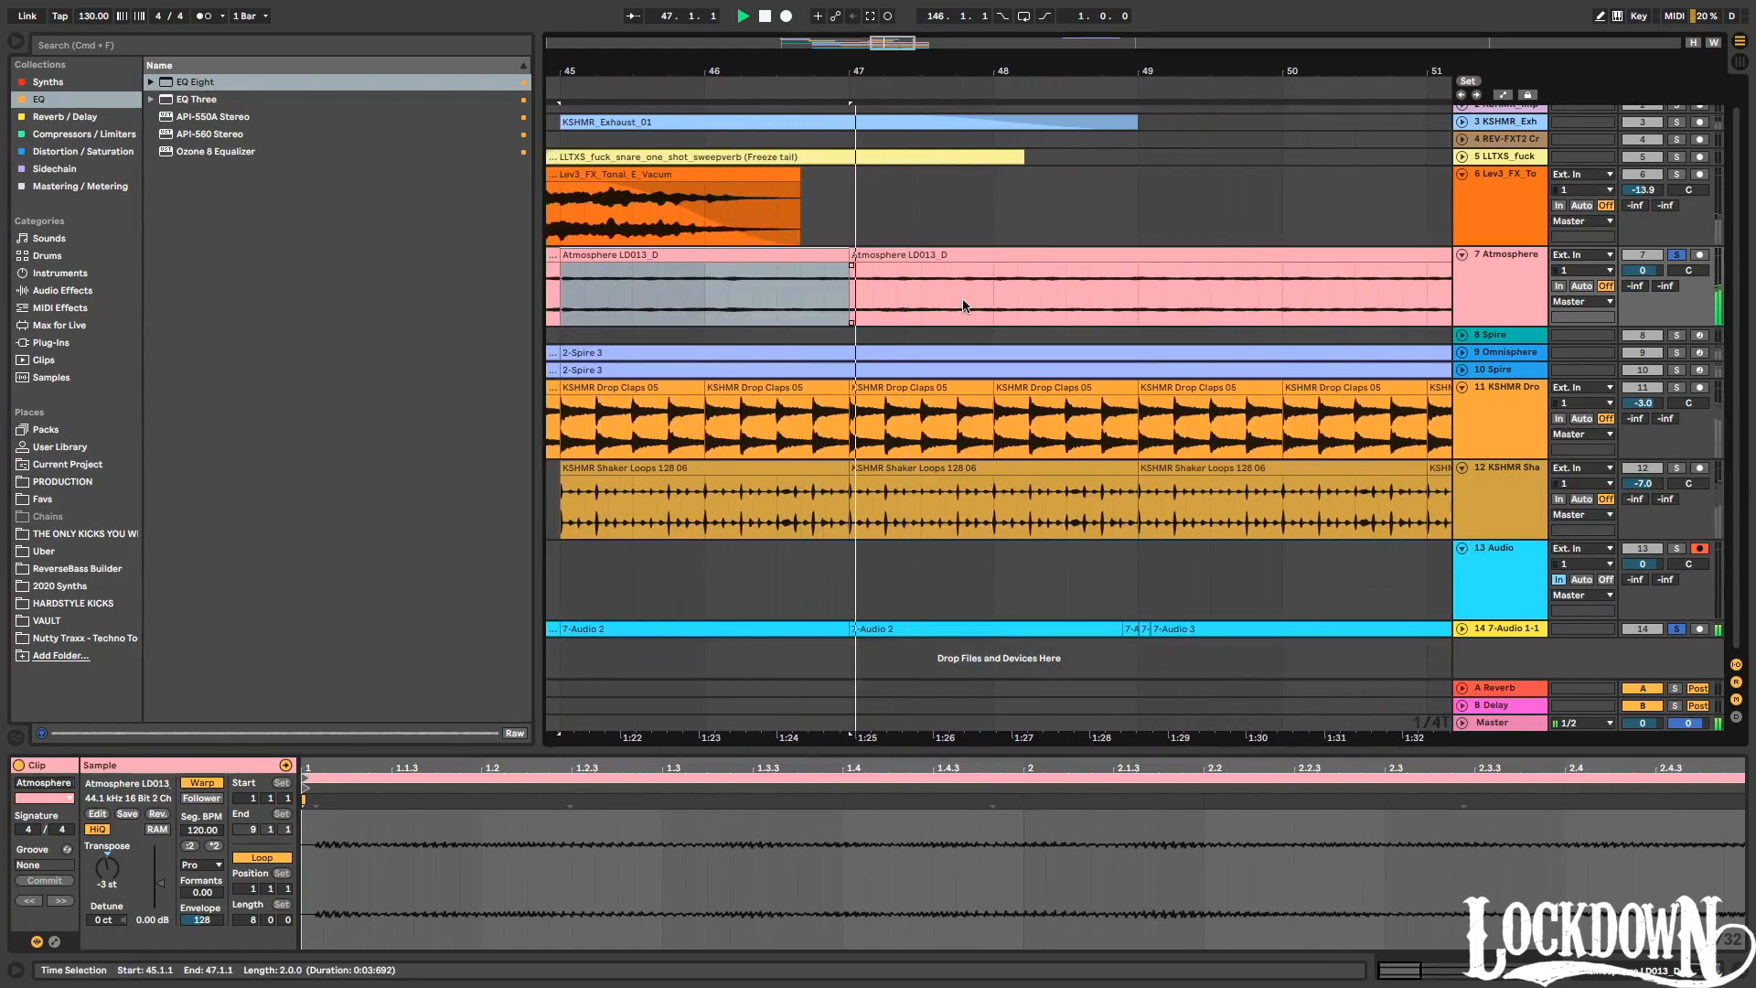
pyautogui.press('space')
# Split the atmosphere clip at bar 49, transpose the section between bars 47 and 49 to -4 st, and play it back.
pyautogui.click(1144, 299)
pyautogui.press('super+e')
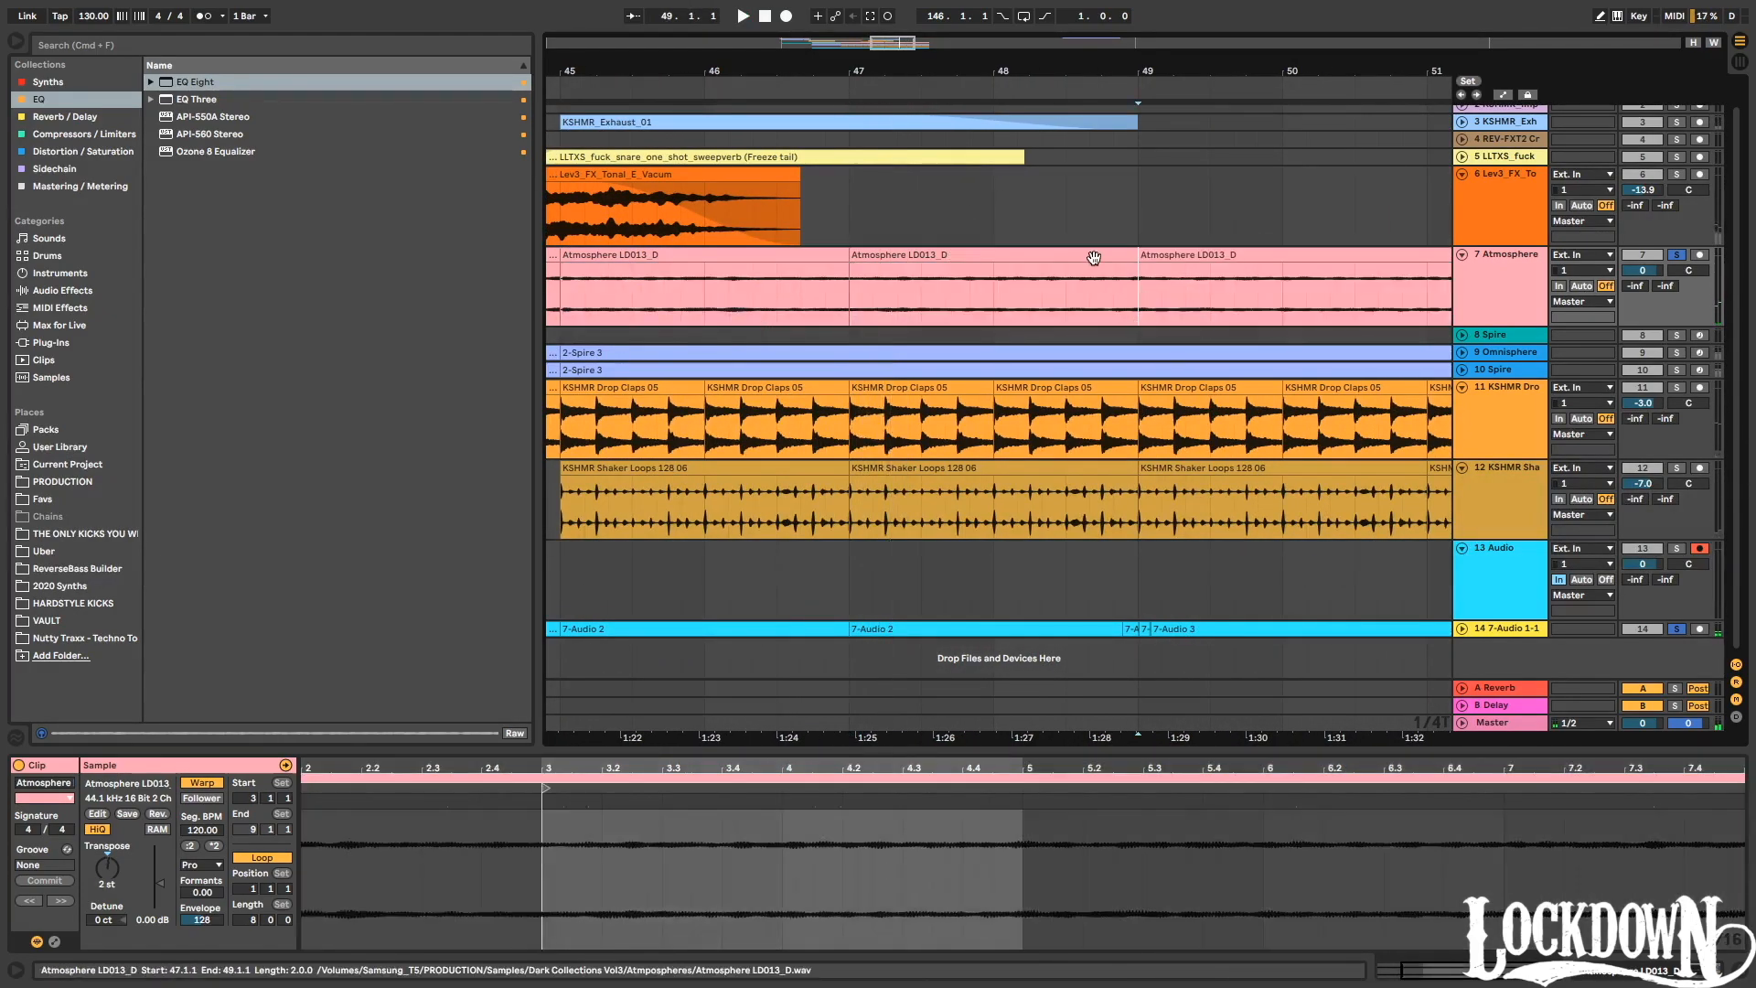
pyautogui.click(882, 260)
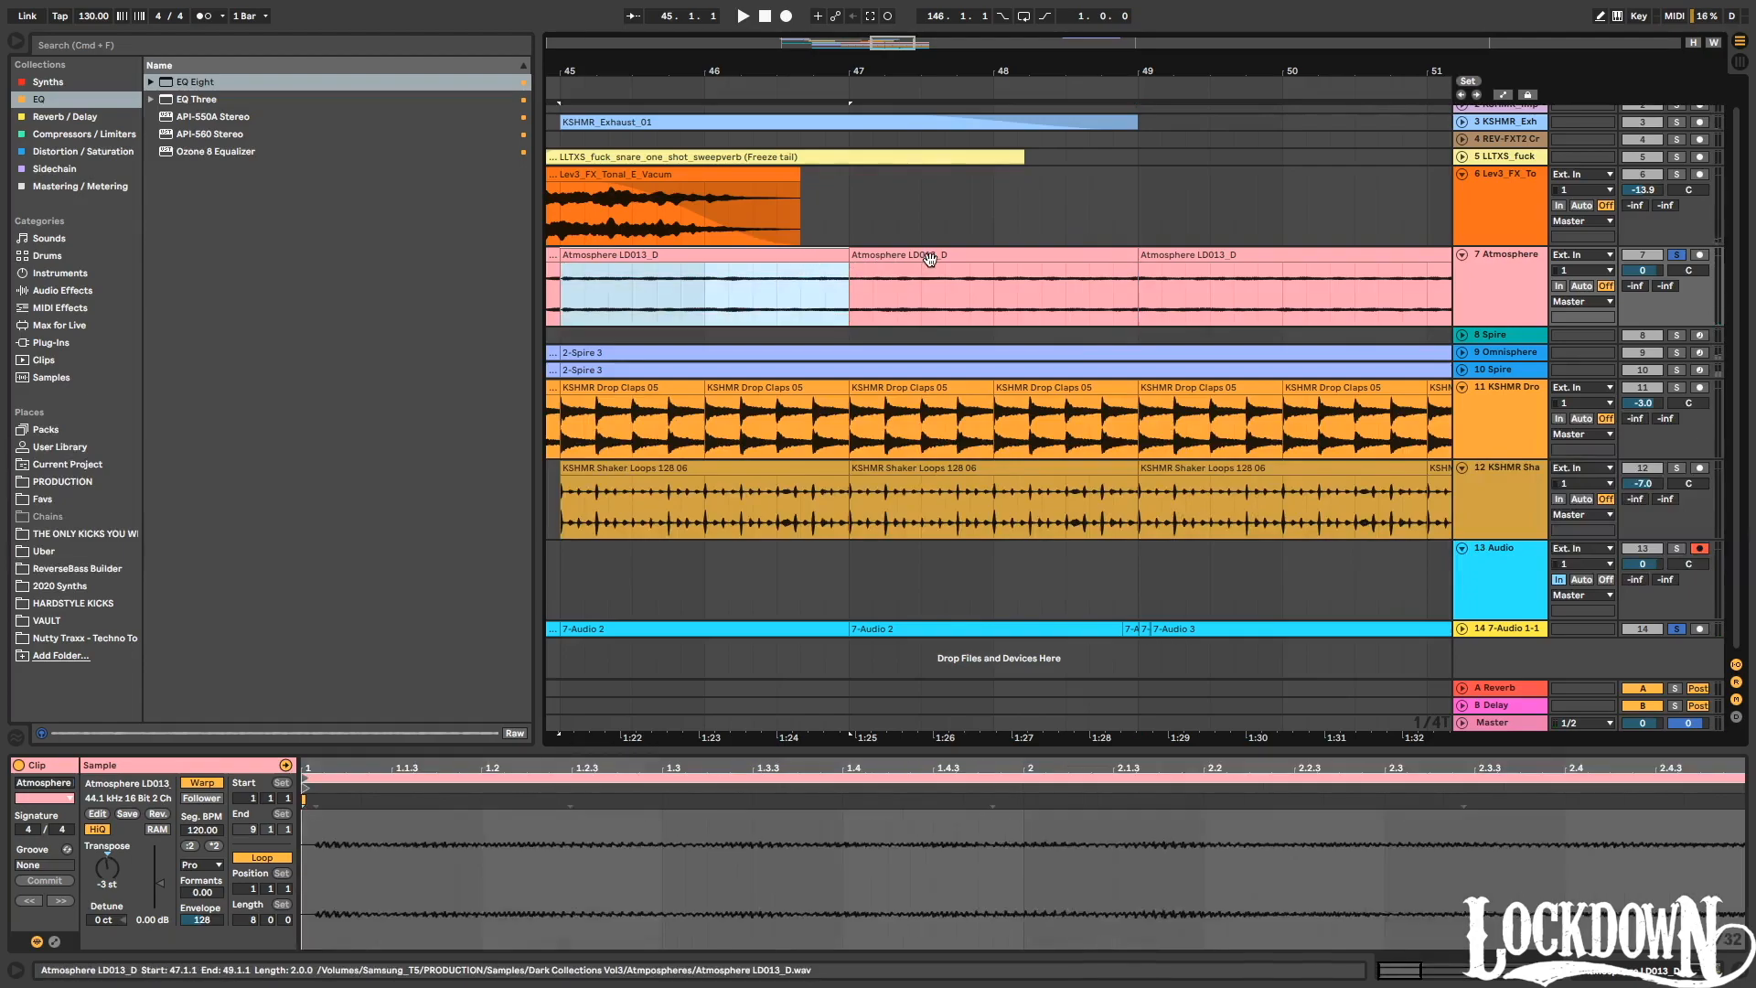
pyautogui.click(108, 867)
pyautogui.press('Delete')
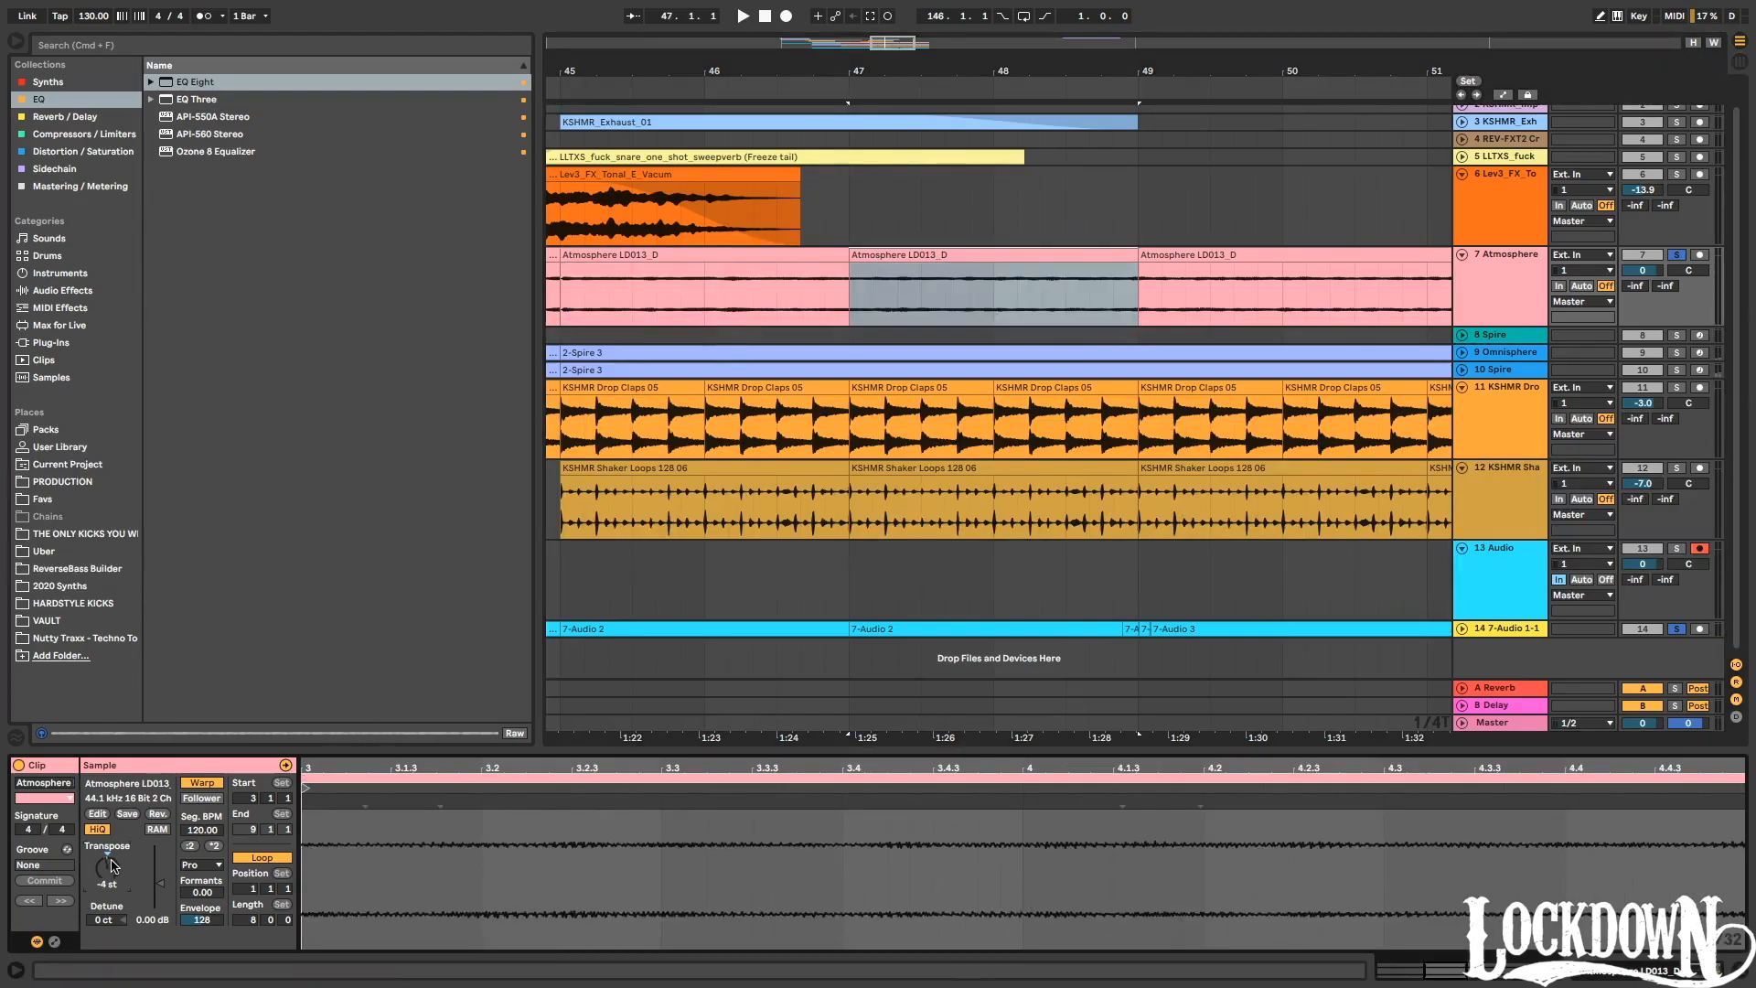
pyautogui.press('space')
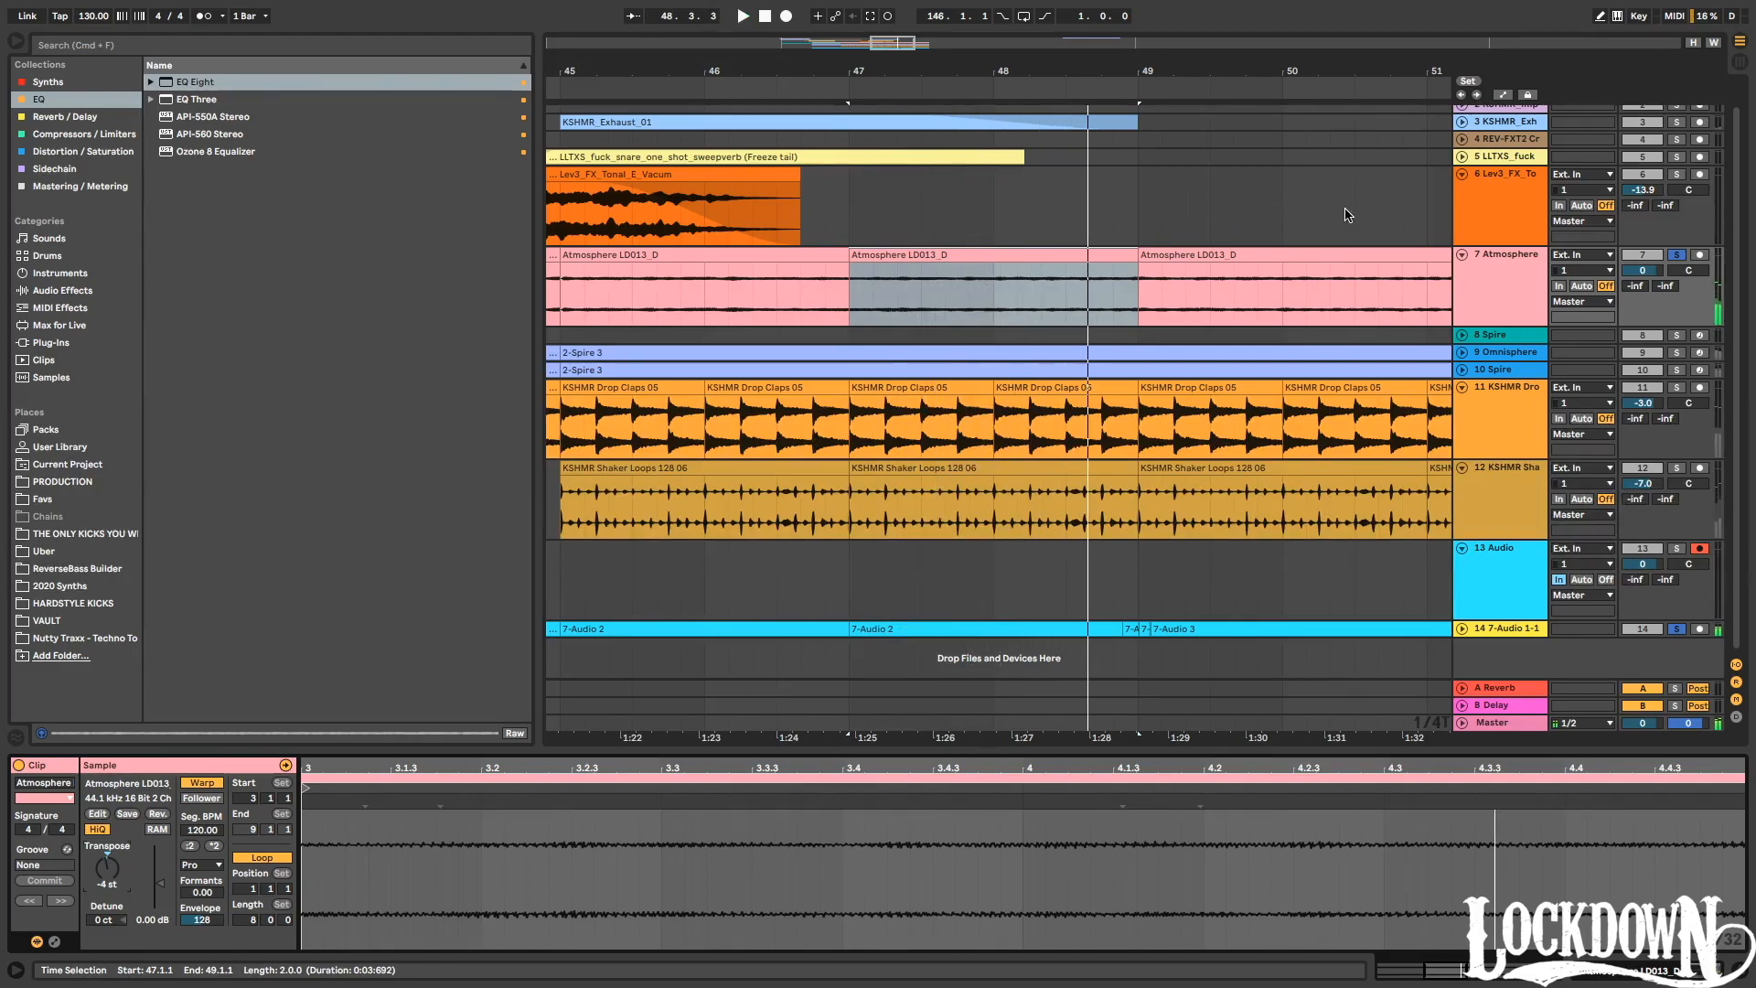
# Split the atmosphere clip at bar 51, separating the section that runs to bar 53.
pyautogui.moveTo(1224, 77); pyautogui.dragTo(1154, 37)
pyautogui.press('Right')
pyautogui.press('Right')
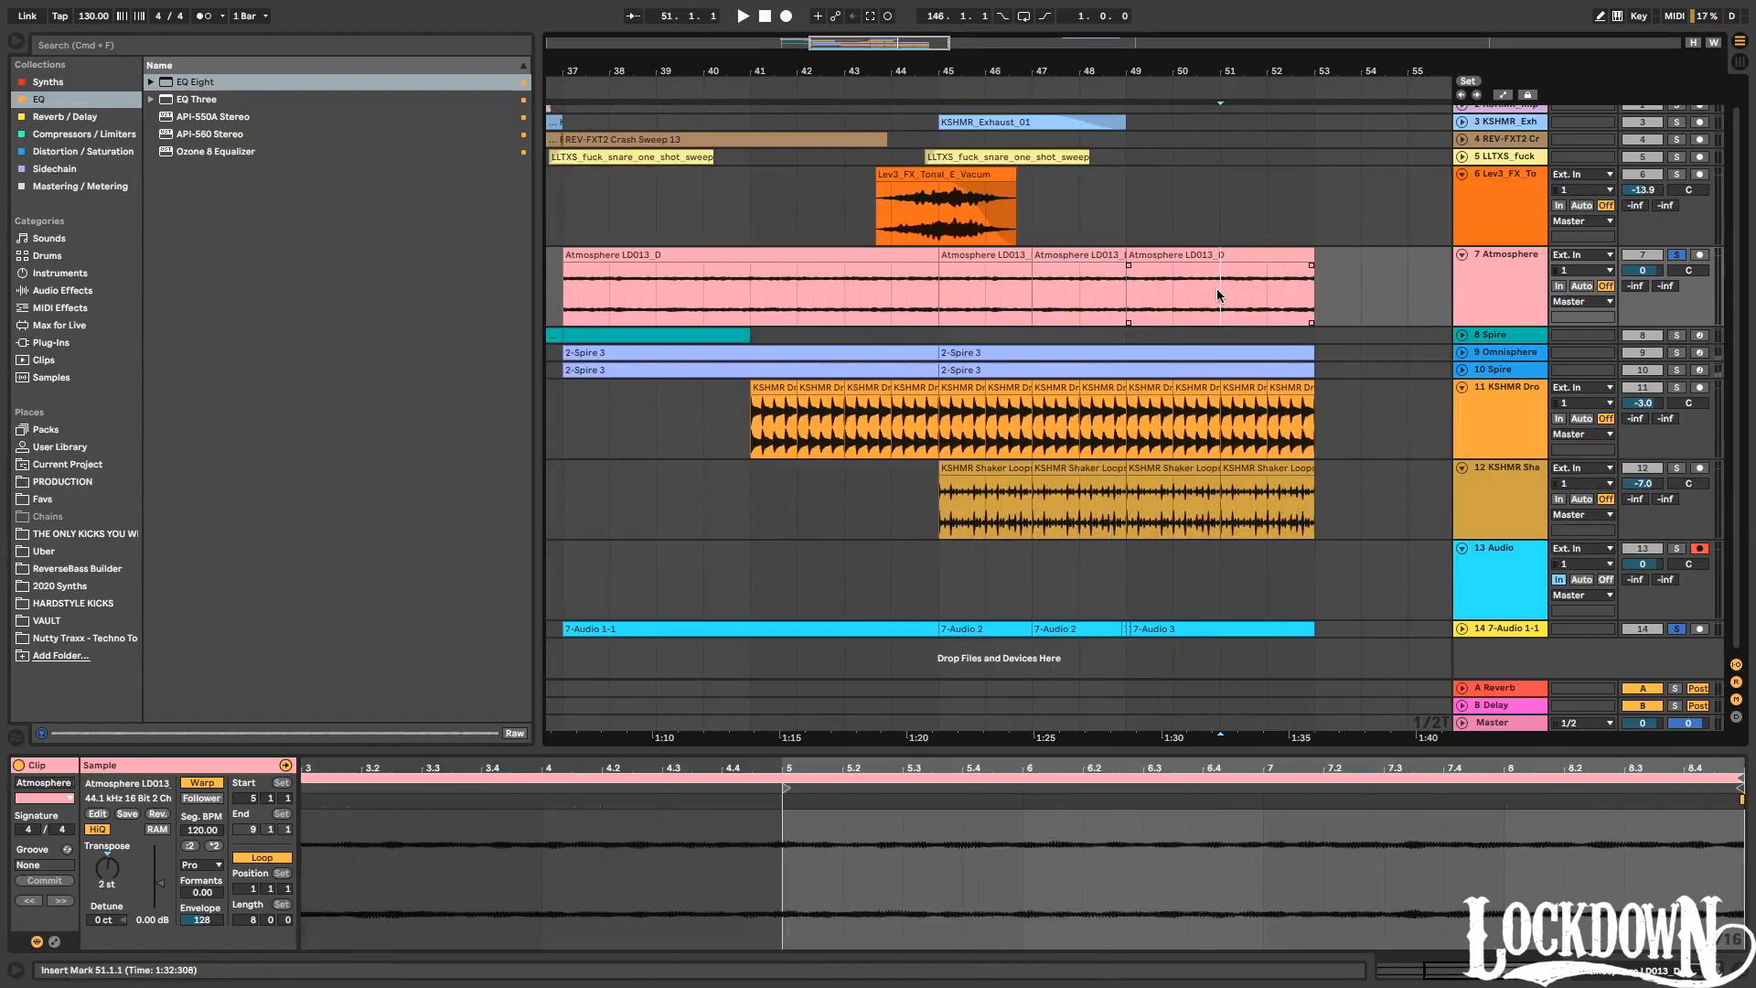
pyautogui.hotkey('ctrl', 'e')
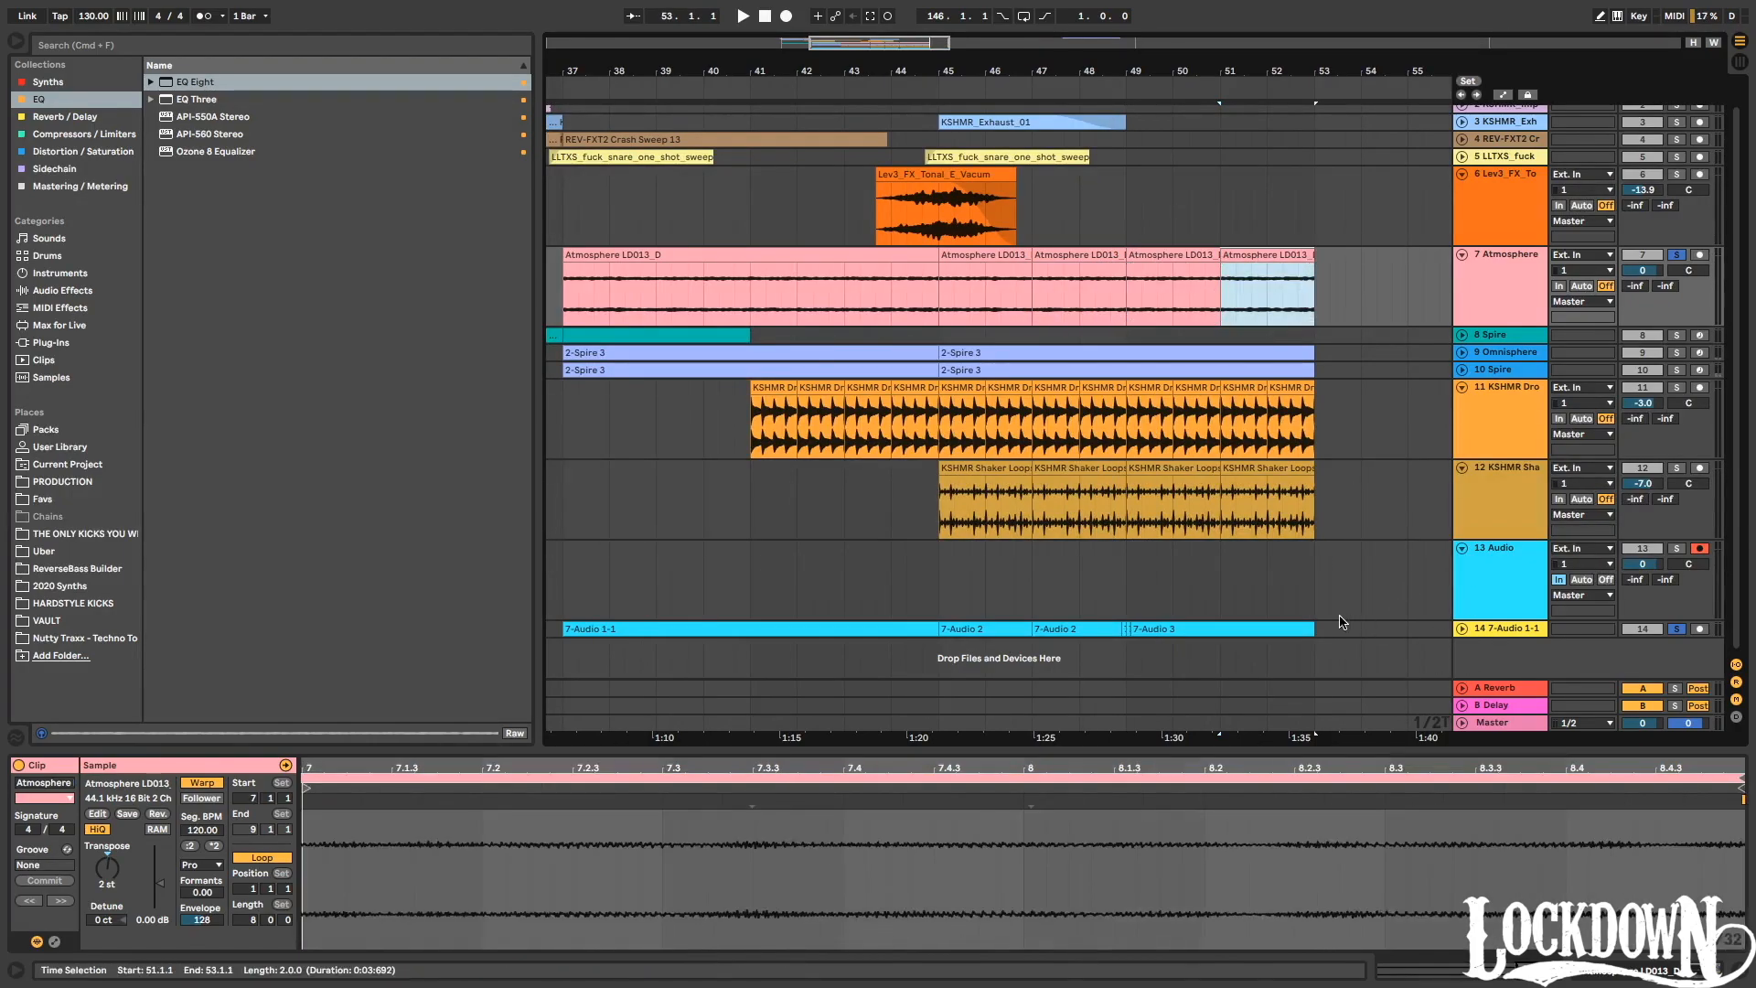
# Unfold the 7-Audio 1-1 track for comparison and transpose the atmosphere section between bars 51 and 53 to 0 st while listening.
pyautogui.click(1462, 628)
pyautogui.click(1186, 568)
pyautogui.press('space')
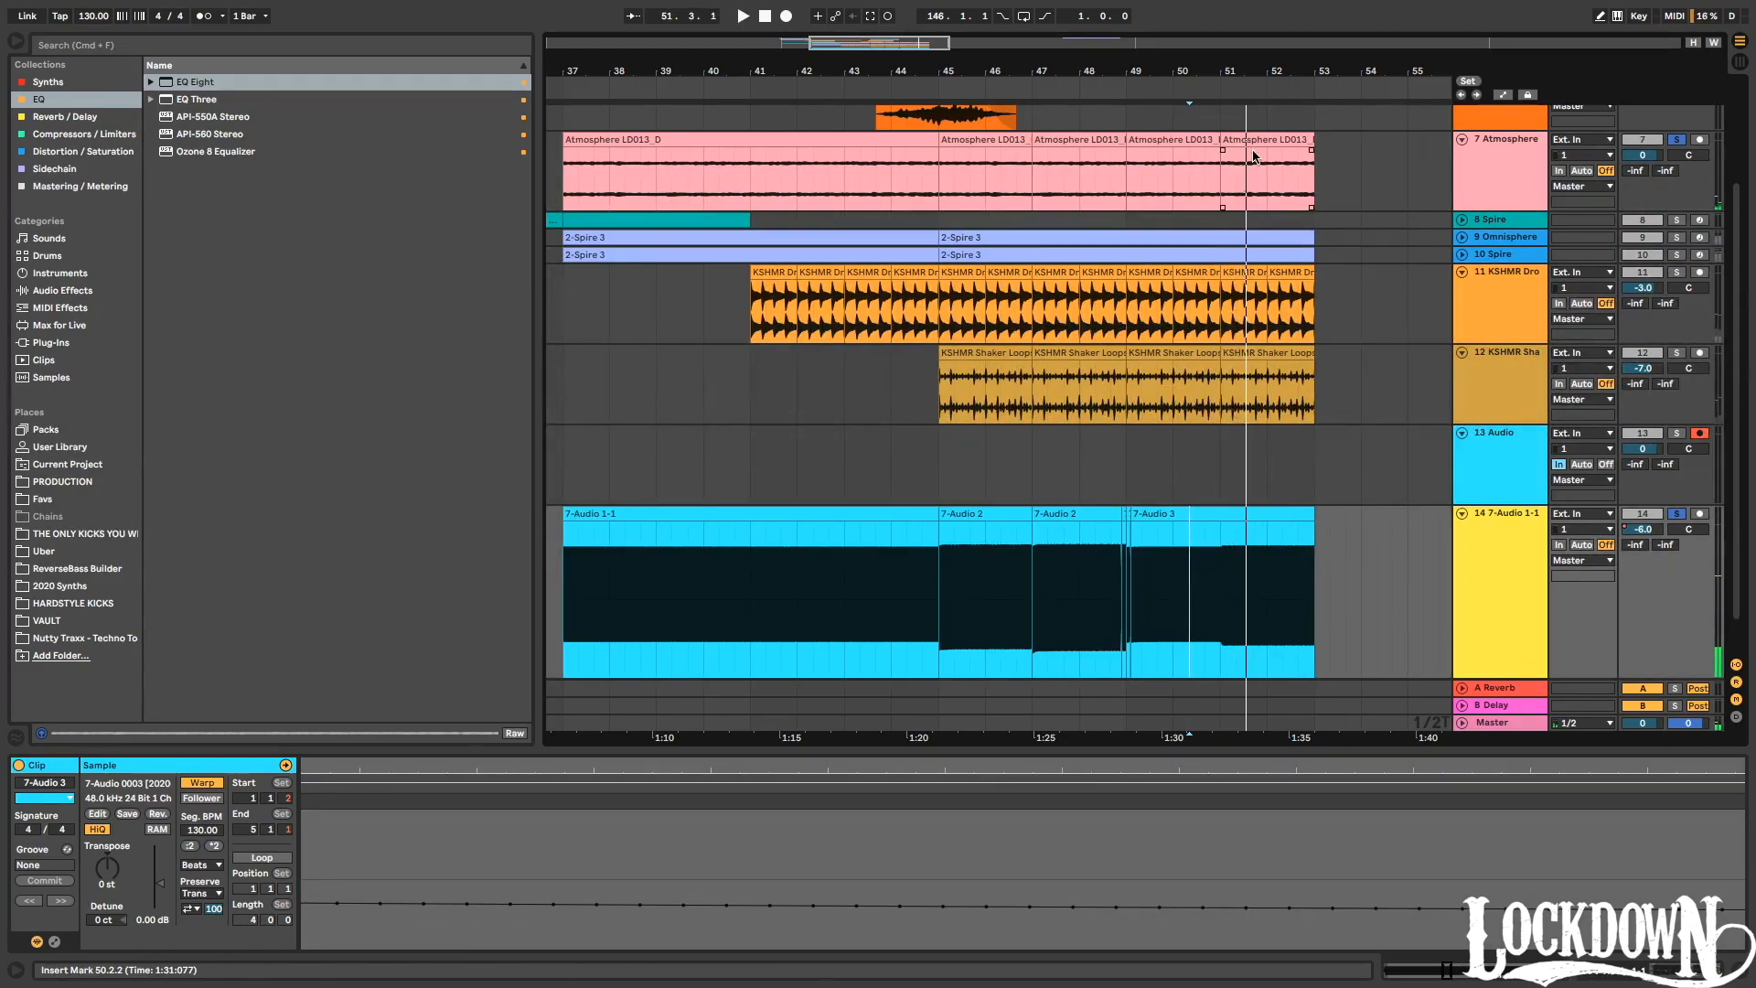
pyautogui.click(1254, 146)
pyautogui.moveTo(113, 873); pyautogui.dragTo(114, 882)
pyautogui.press('space')
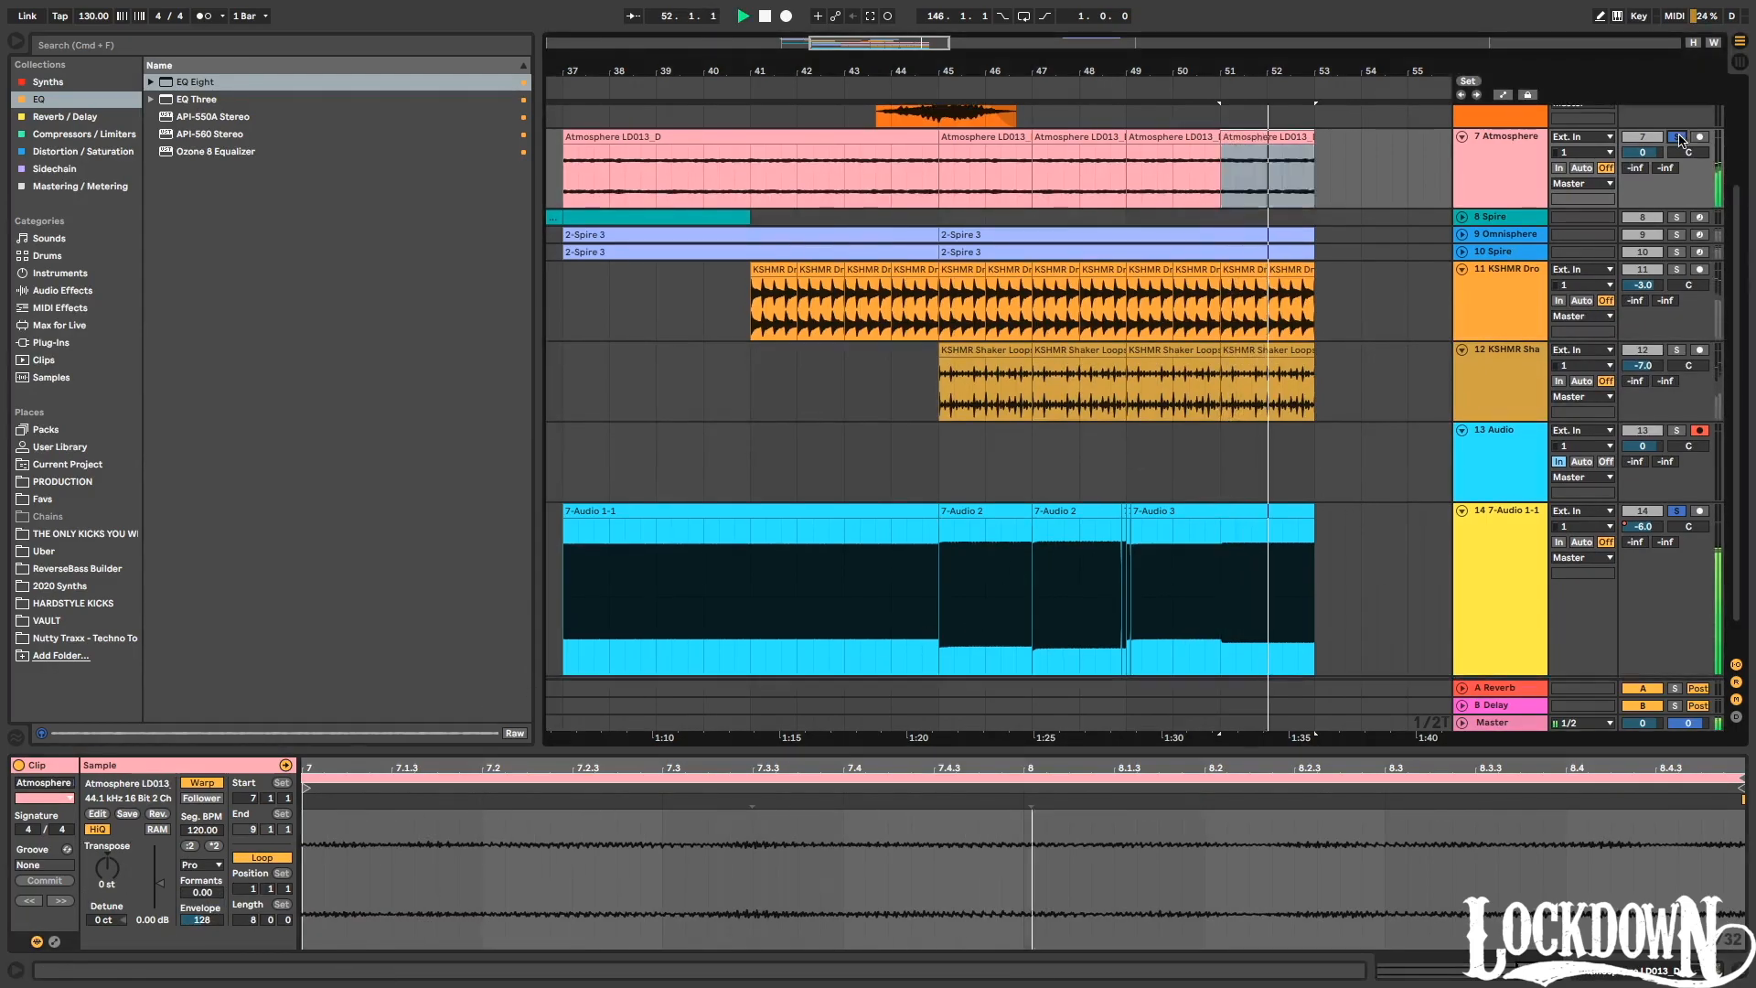
# Find the iZotope Ozone Imager plug-in and add it to the Atmosphere track after its EQ Eight.
pyautogui.scroll(5, 1522, 274)
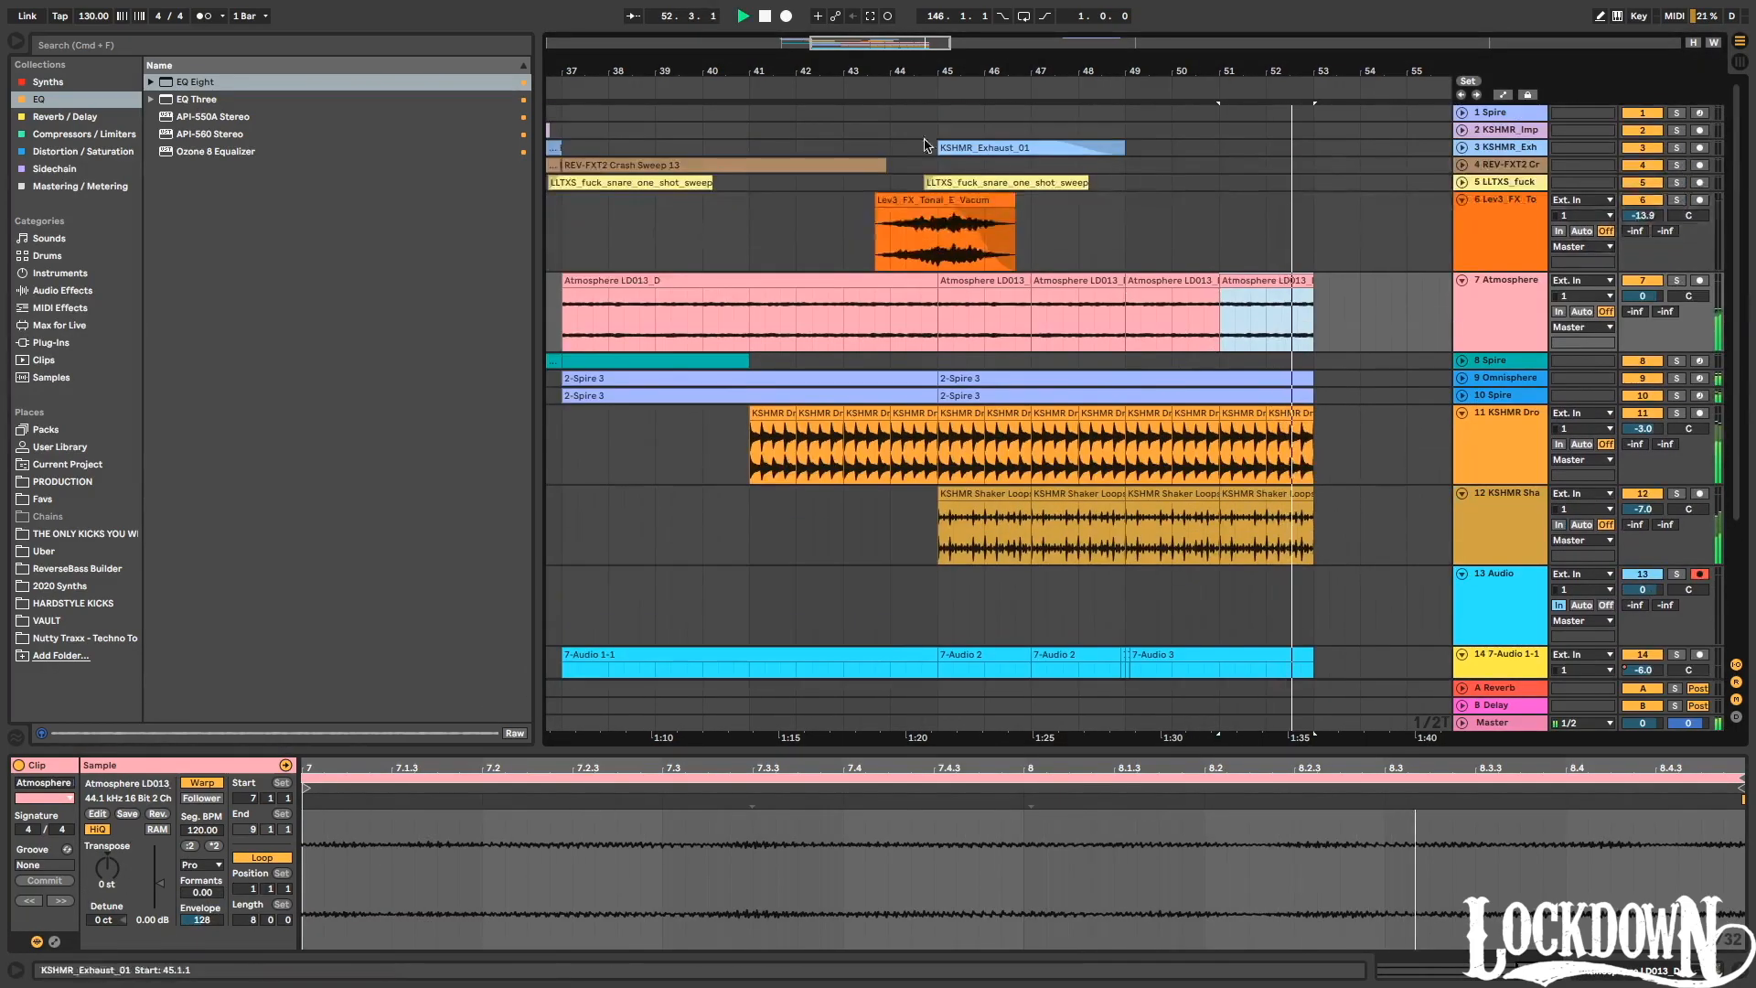
pyautogui.click(1522, 293)
pyautogui.click(291, 64)
pyautogui.press('super+f')
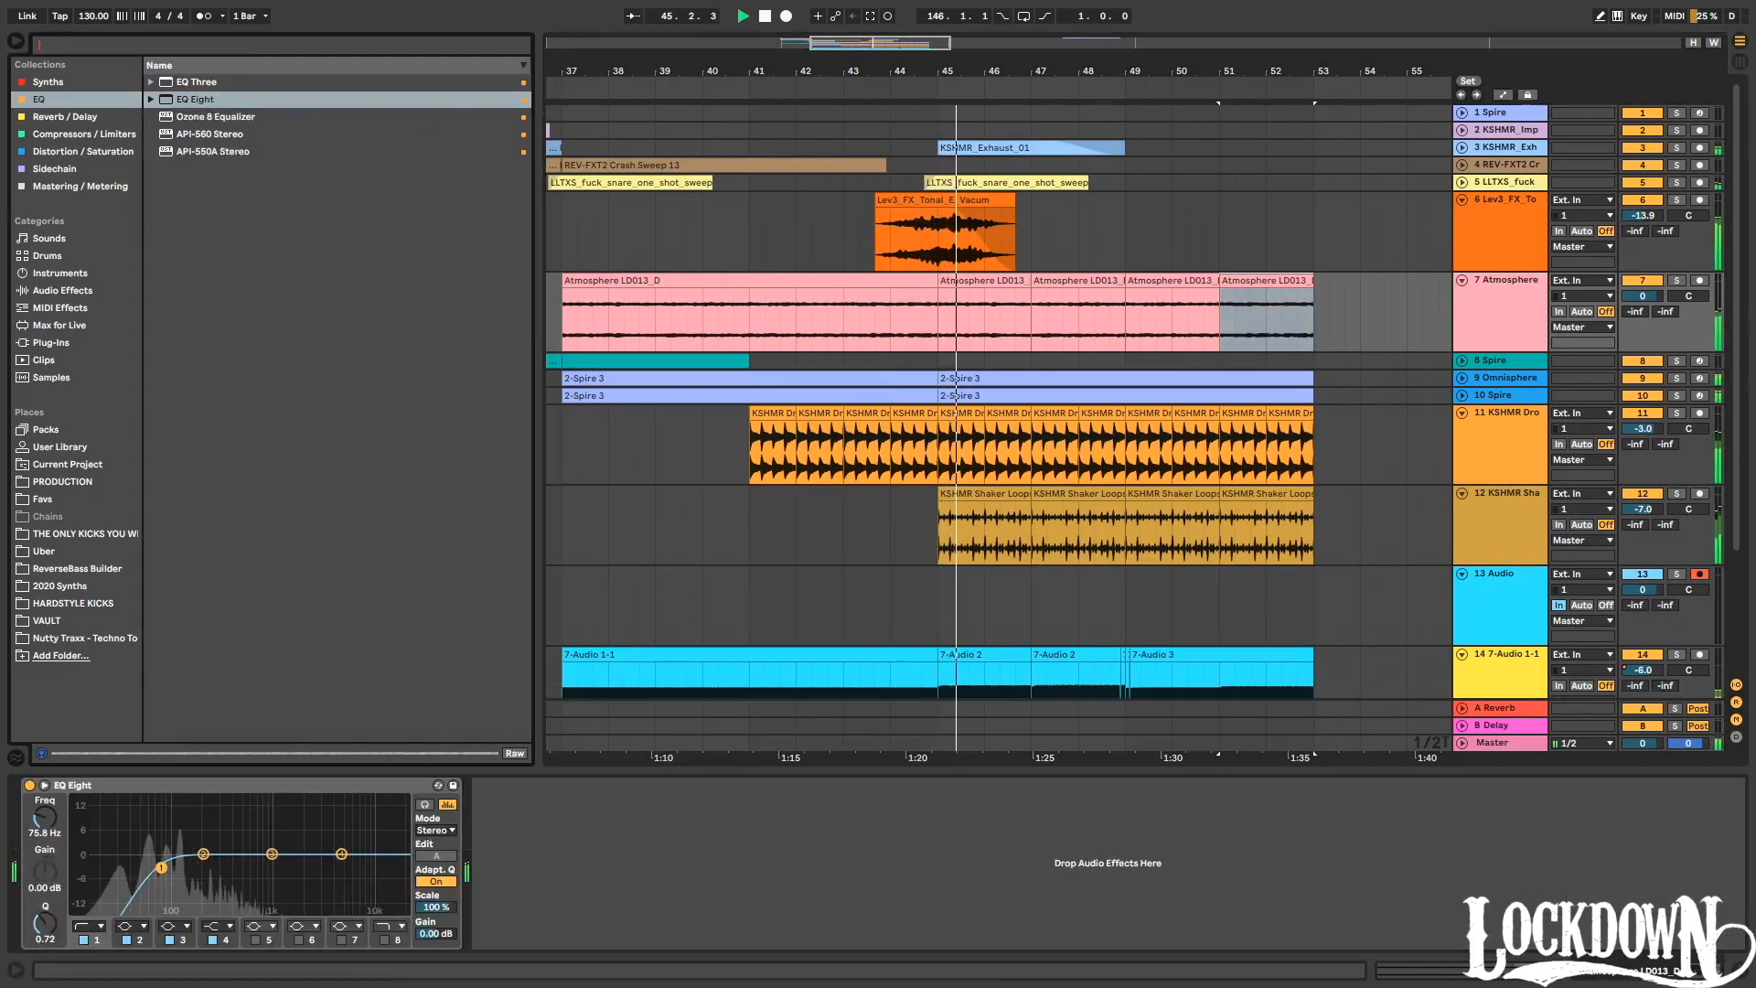
pyautogui.write('iz')
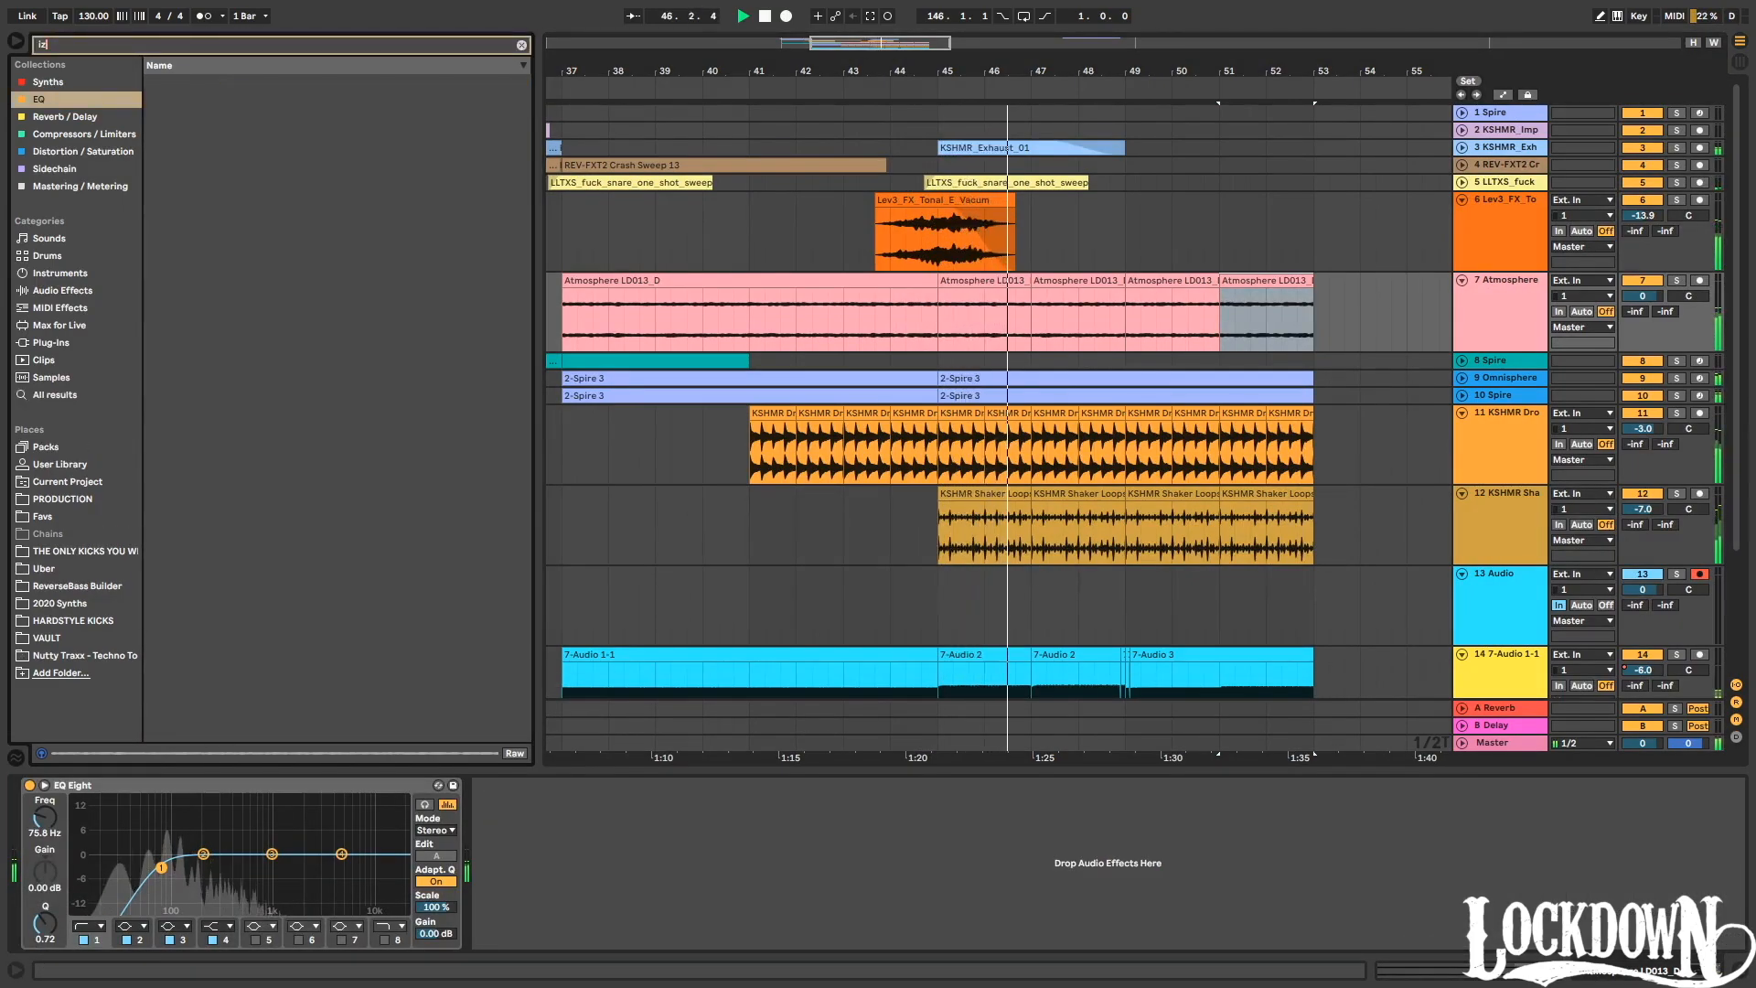
pyautogui.write('otope imager')
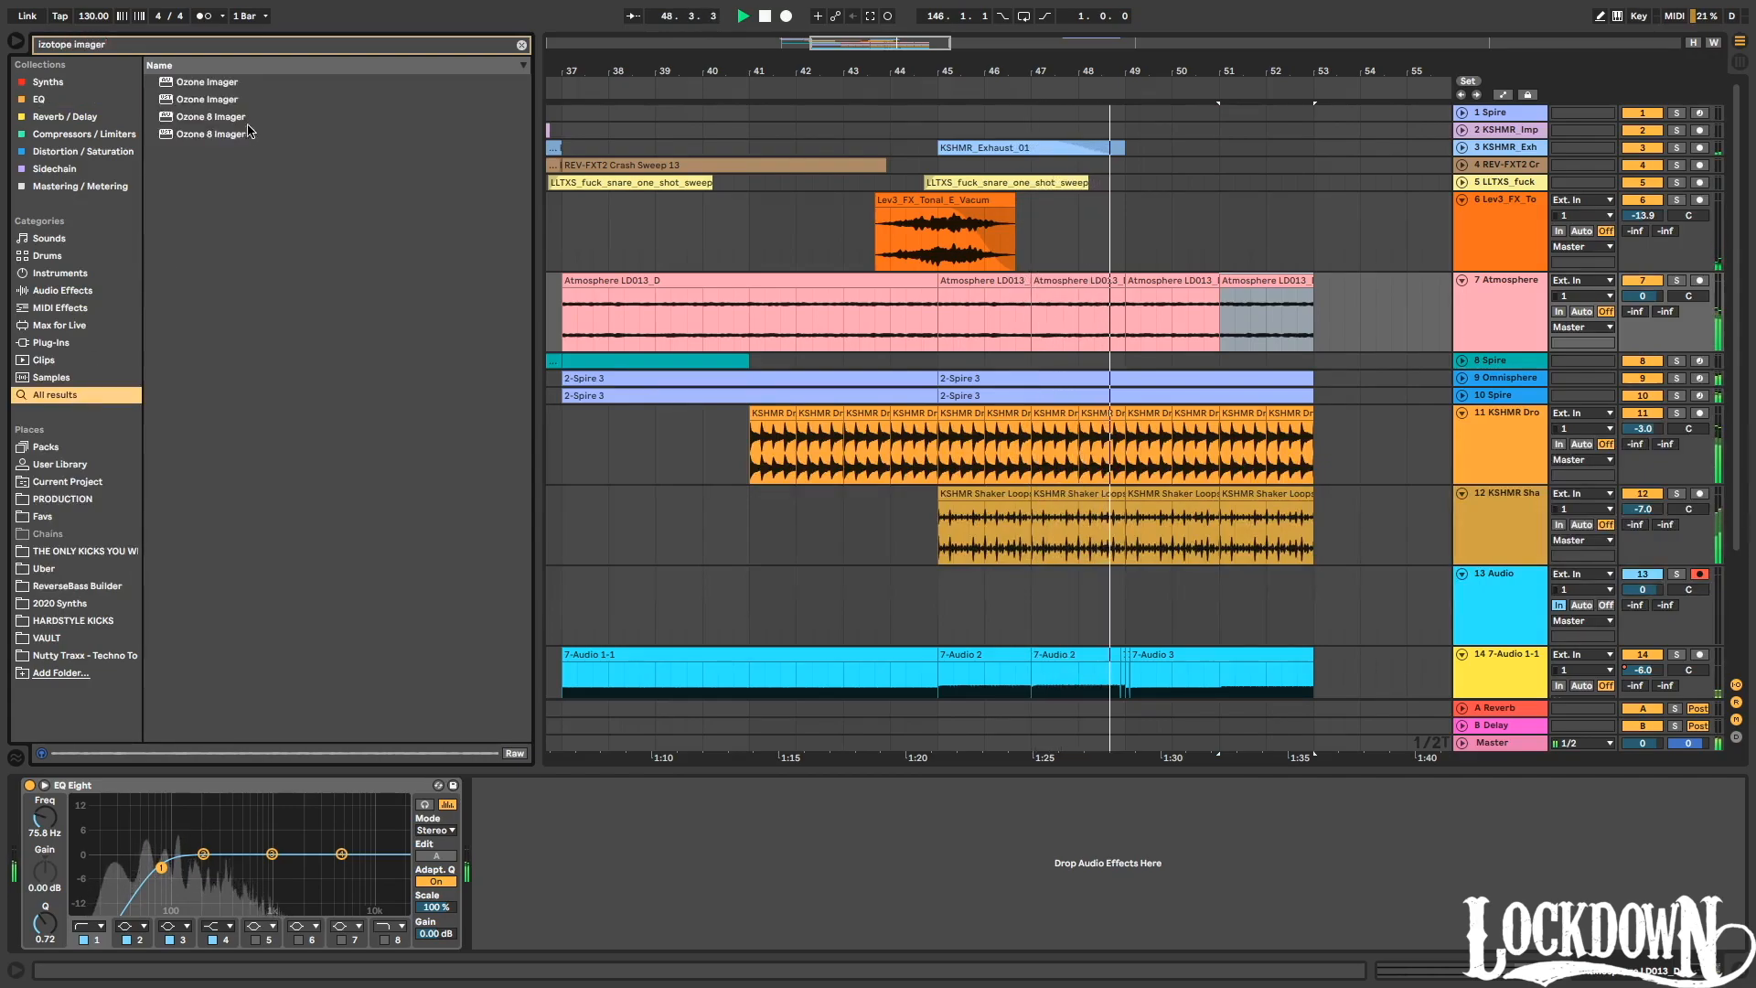
pyautogui.press('Down')
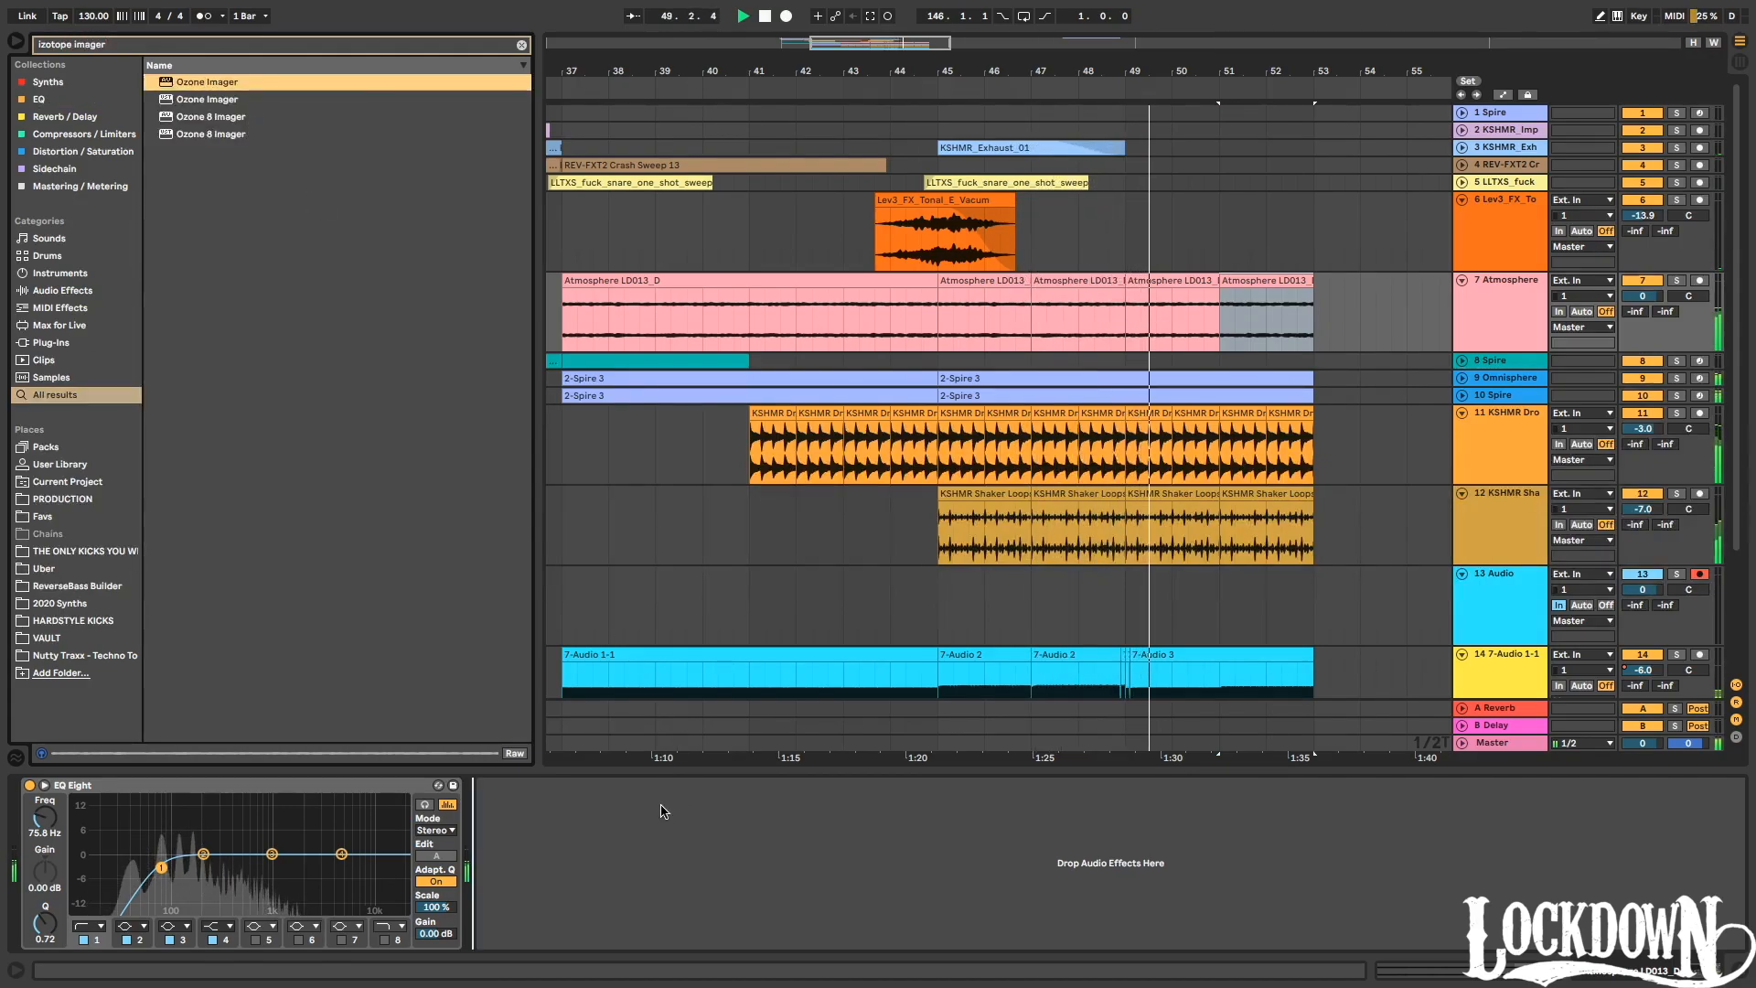
pyautogui.press('Return')
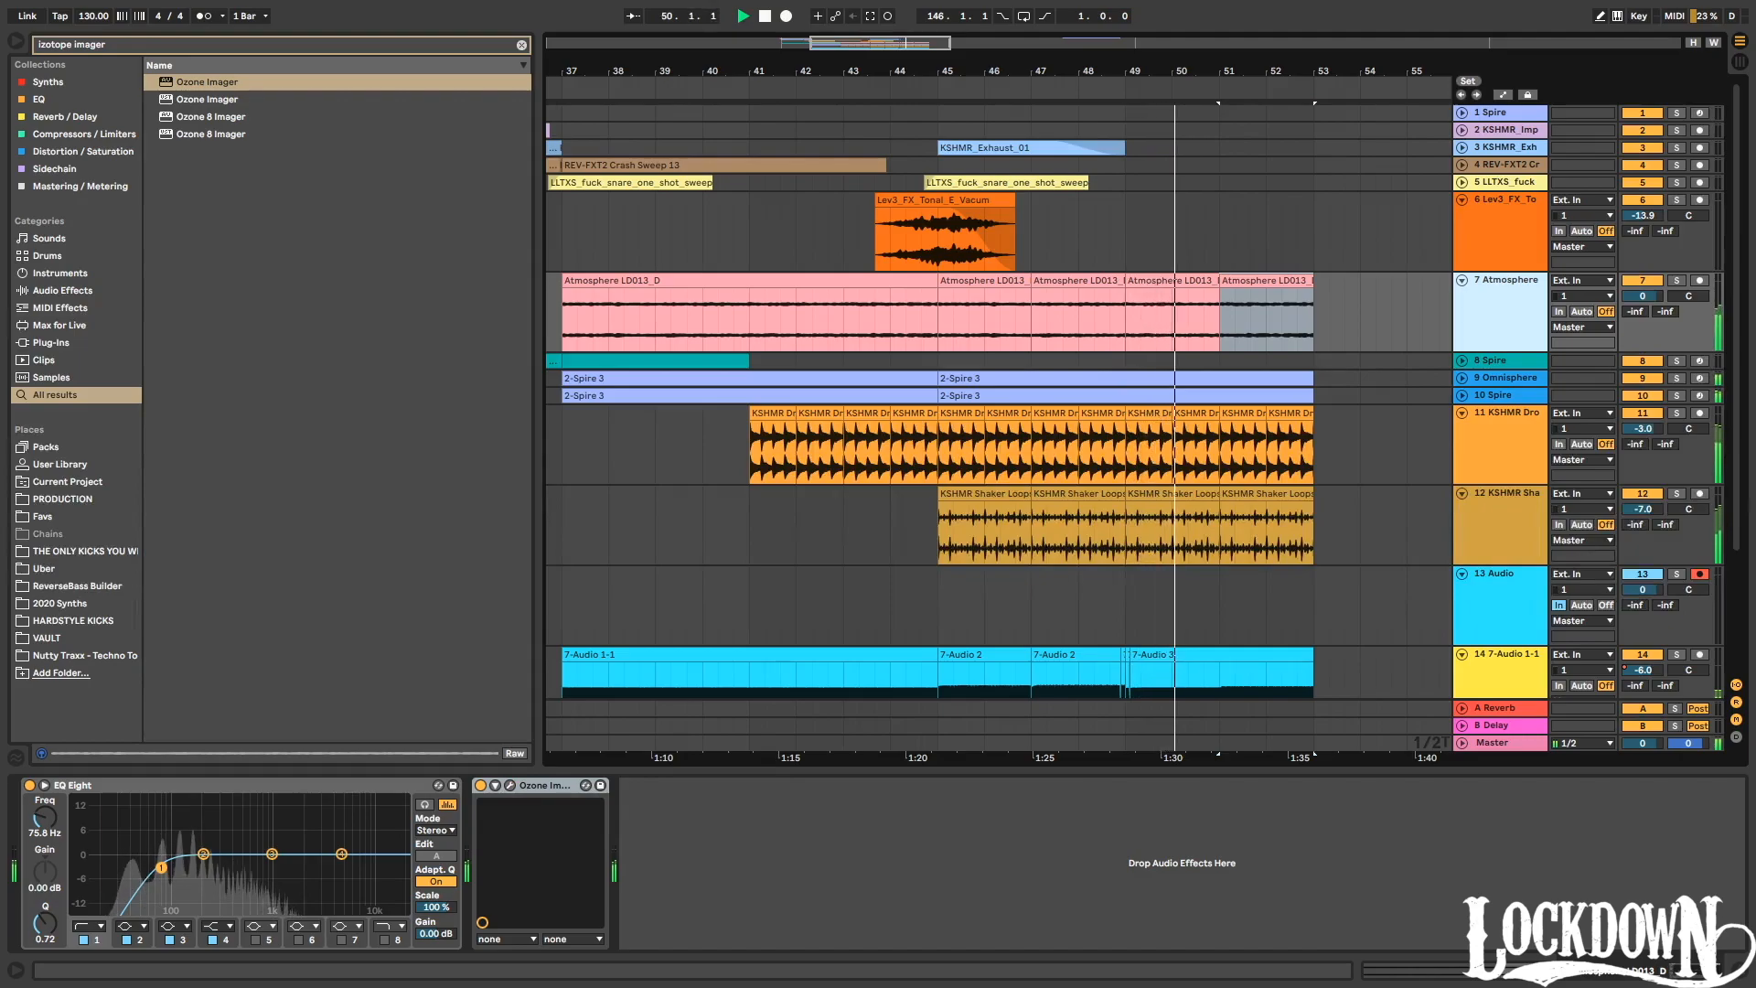
# Add a locator at bar 53, where the arranged clips end.
pyautogui.click(1265, 348)
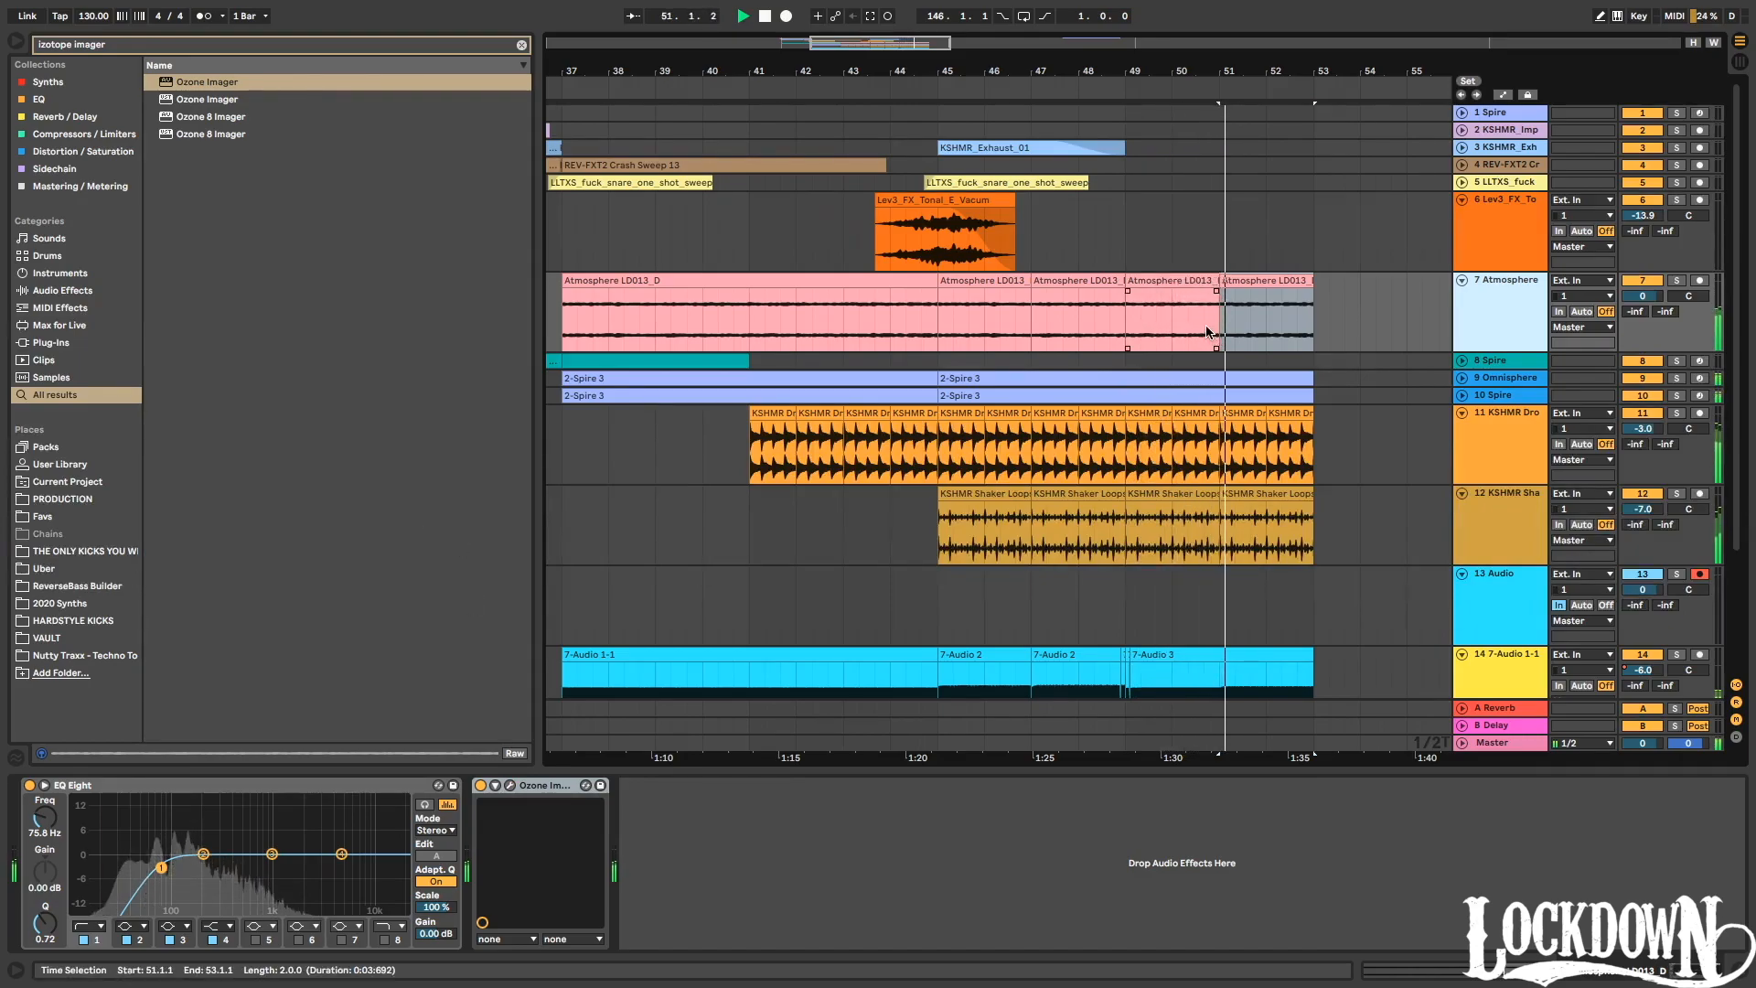
pyautogui.scroll(-3, 1267, 347)
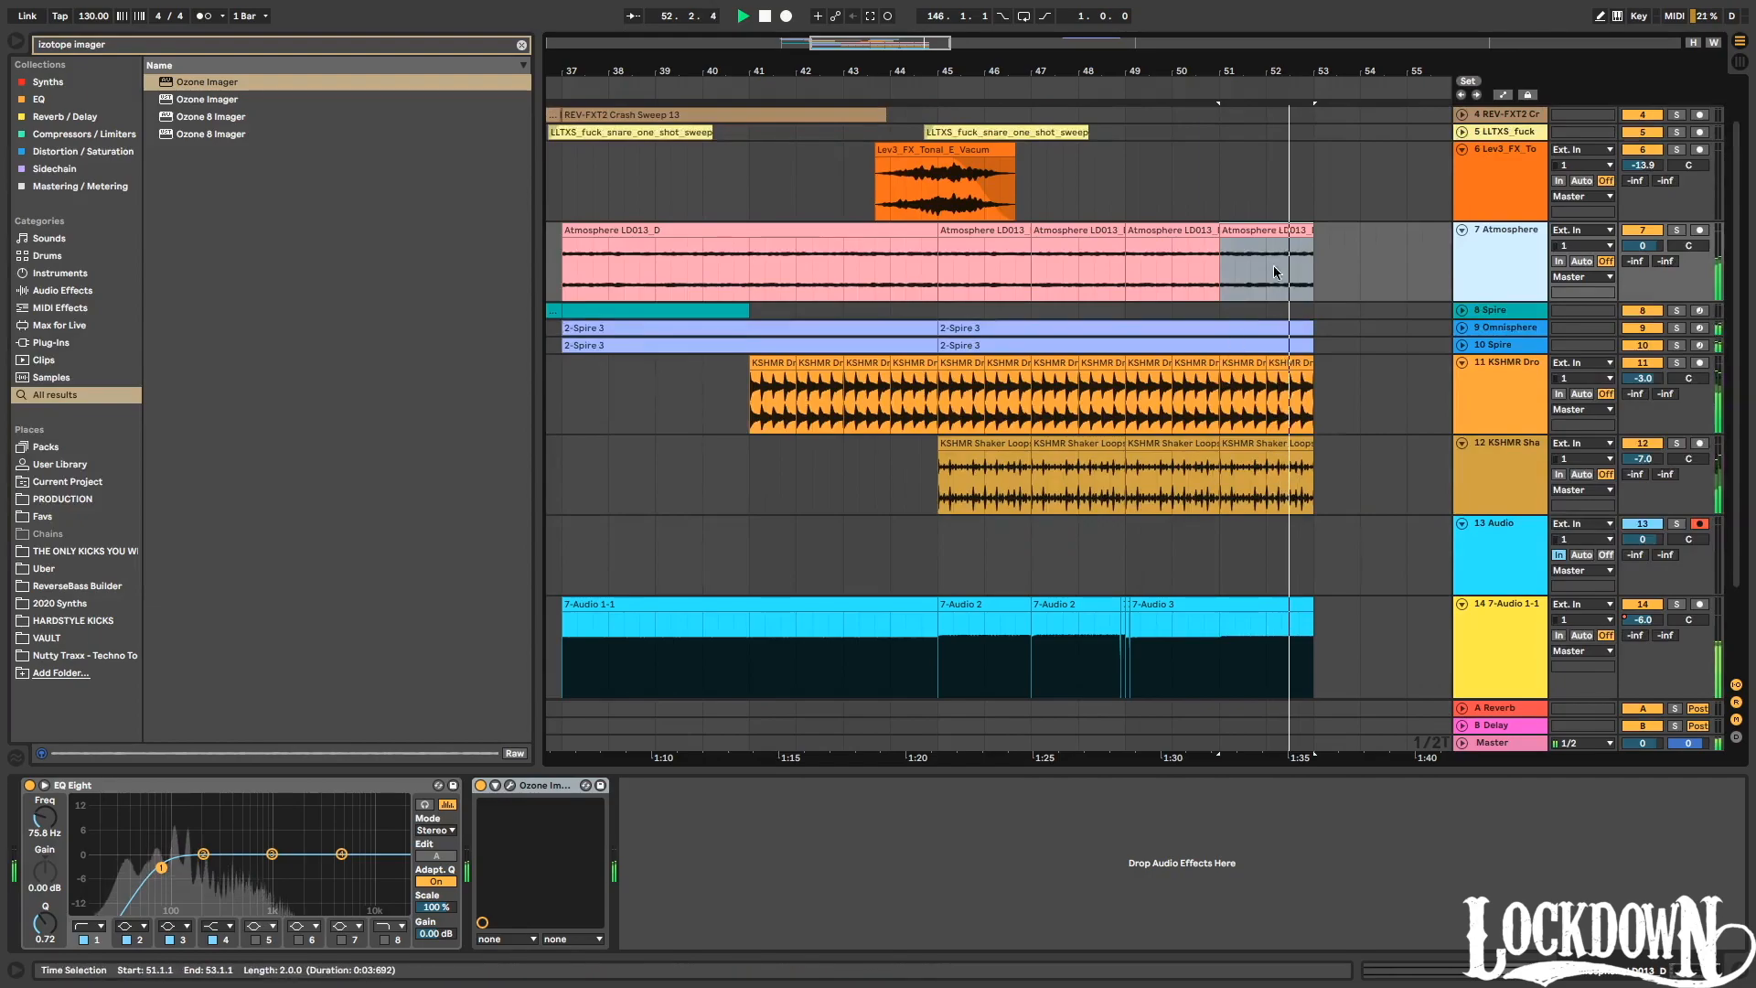
pyautogui.rightClick(1315, 91)
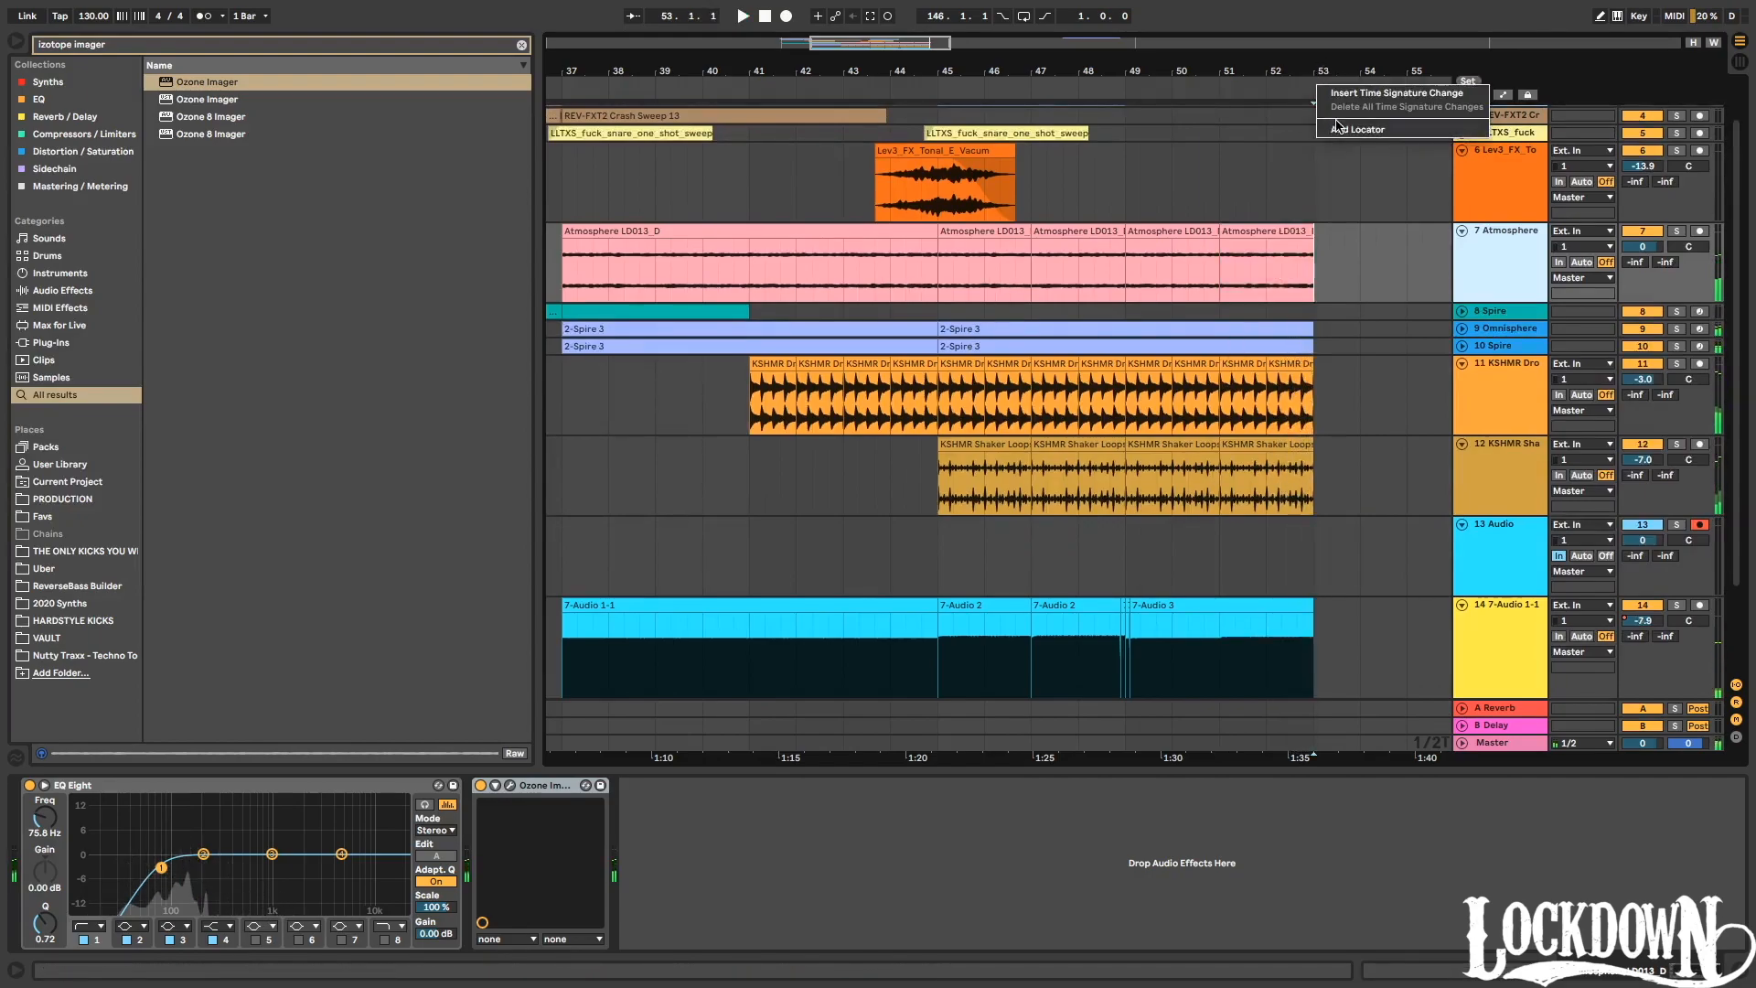
pyautogui.click(1317, 135)
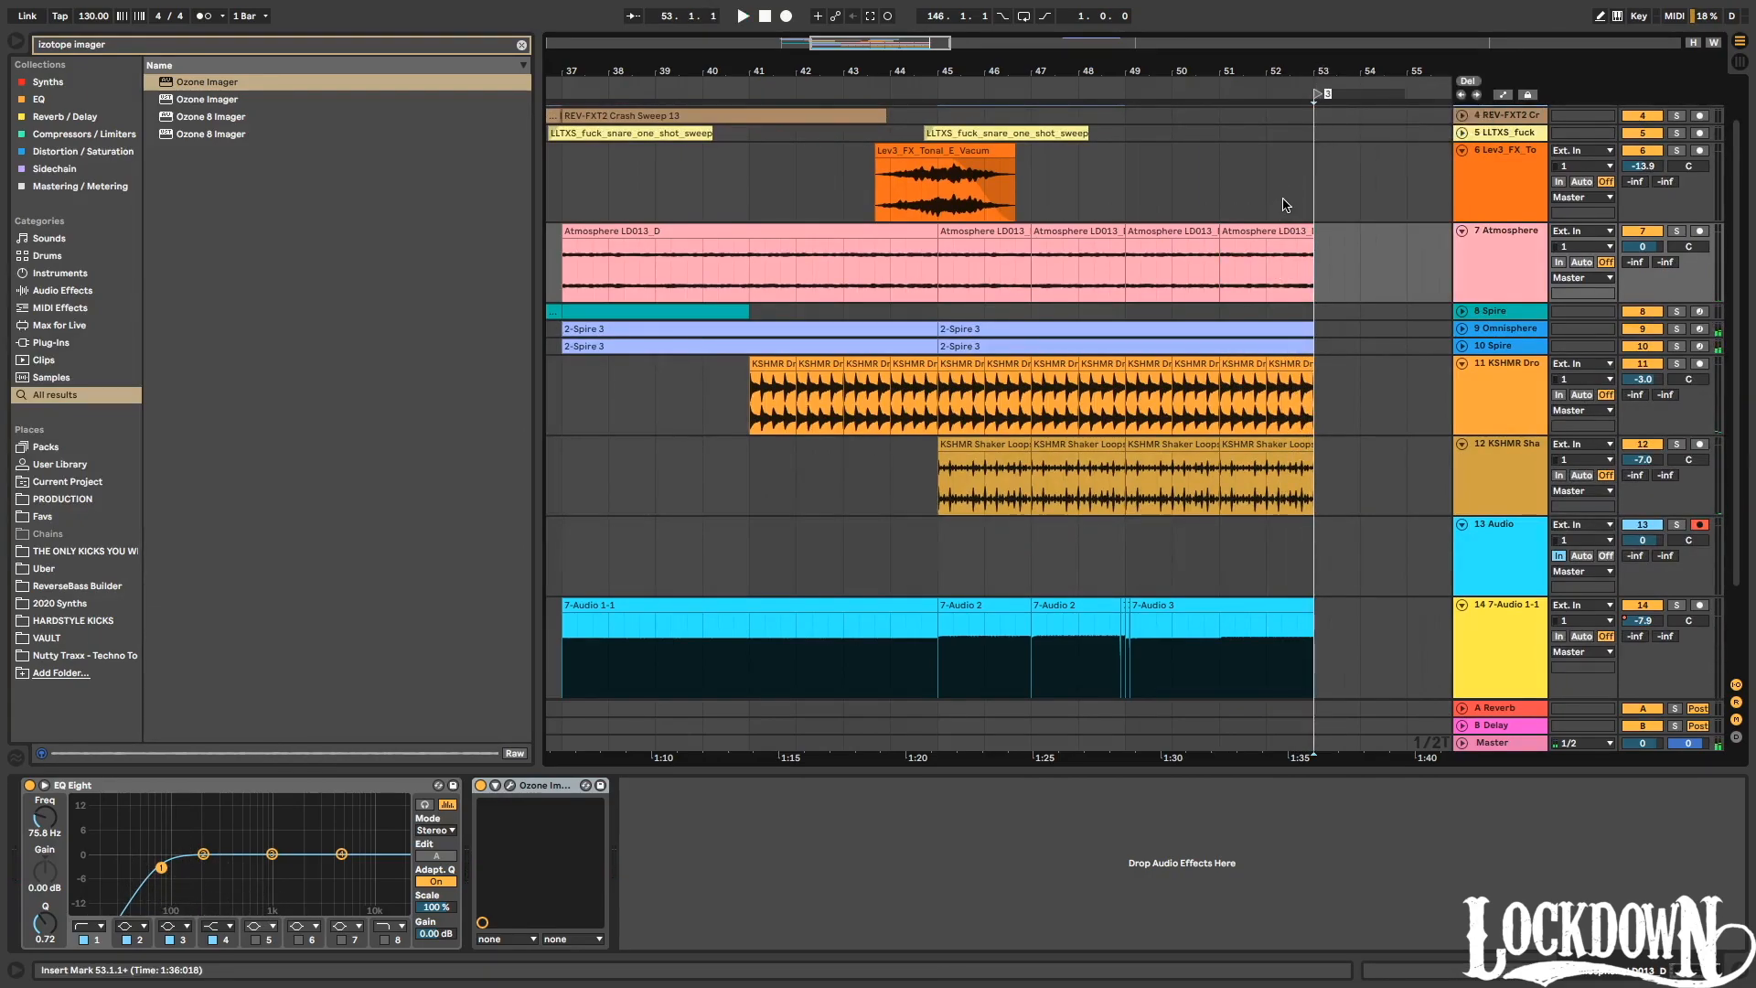
# Play the arrangement from bar 45 and insert a new audio track directly above the Atmosphere track.
pyautogui.scroll(-2, 1246, 254)
pyautogui.scroll(-3, 1053, 291)
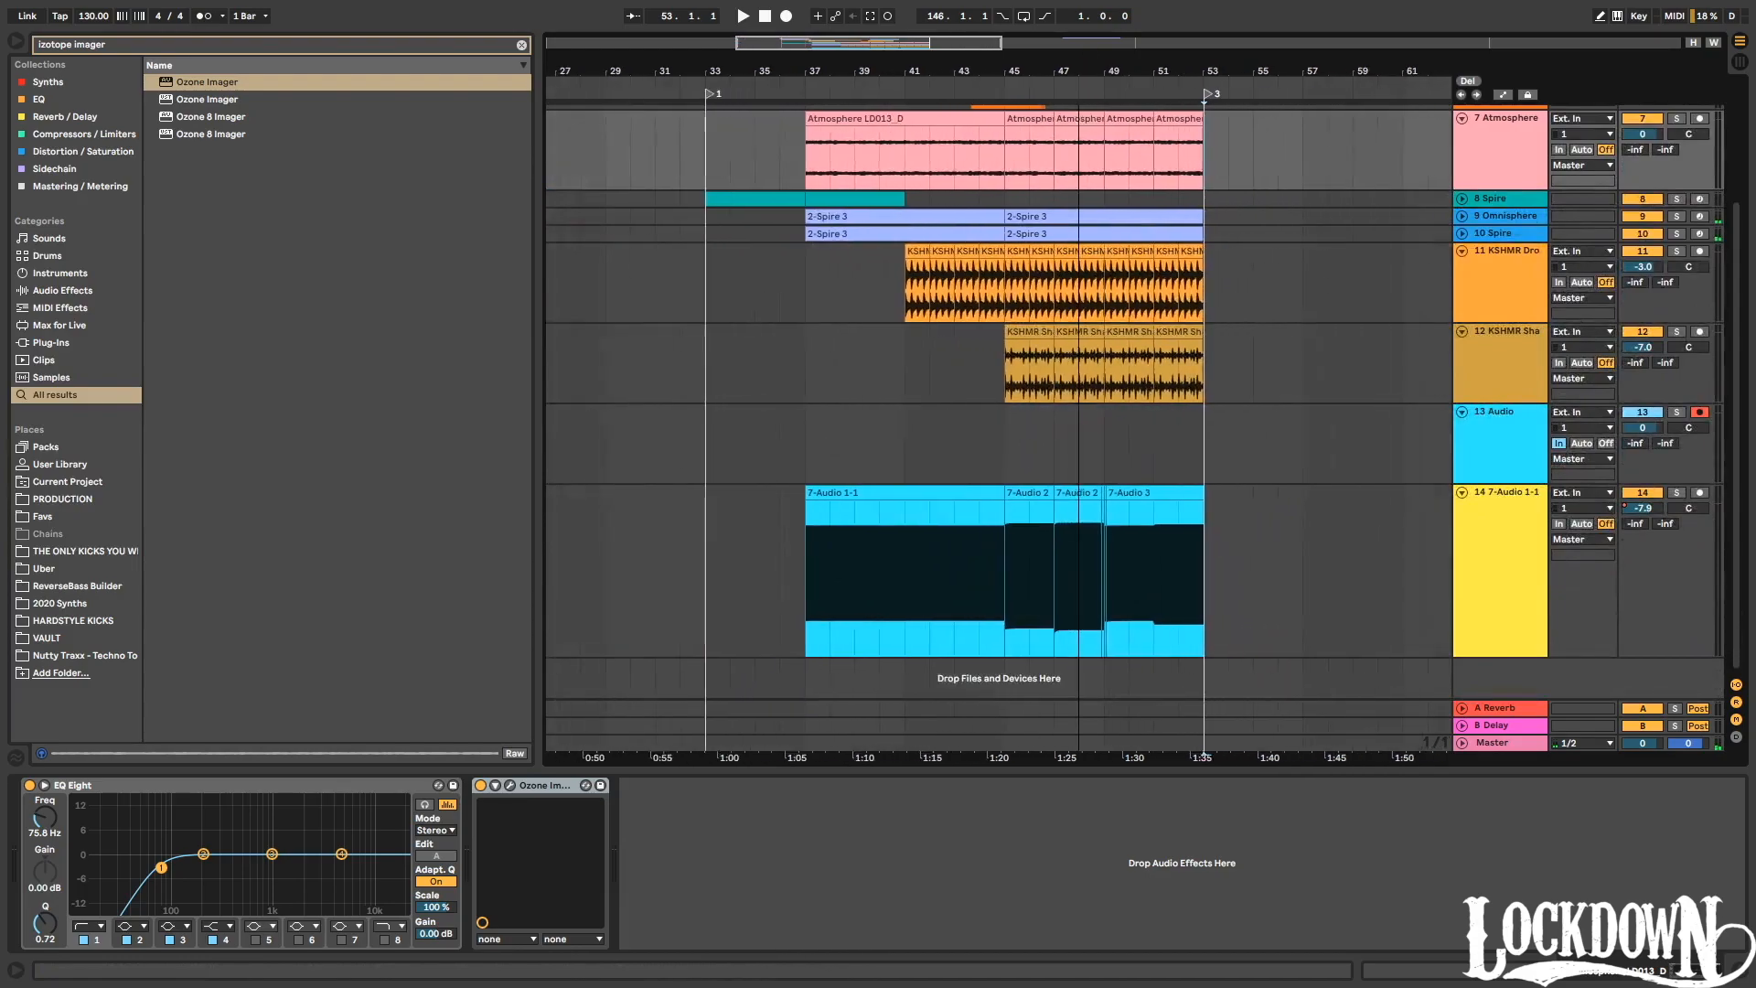
pyautogui.scroll(3, 1054, 291)
pyautogui.click(1017, 92)
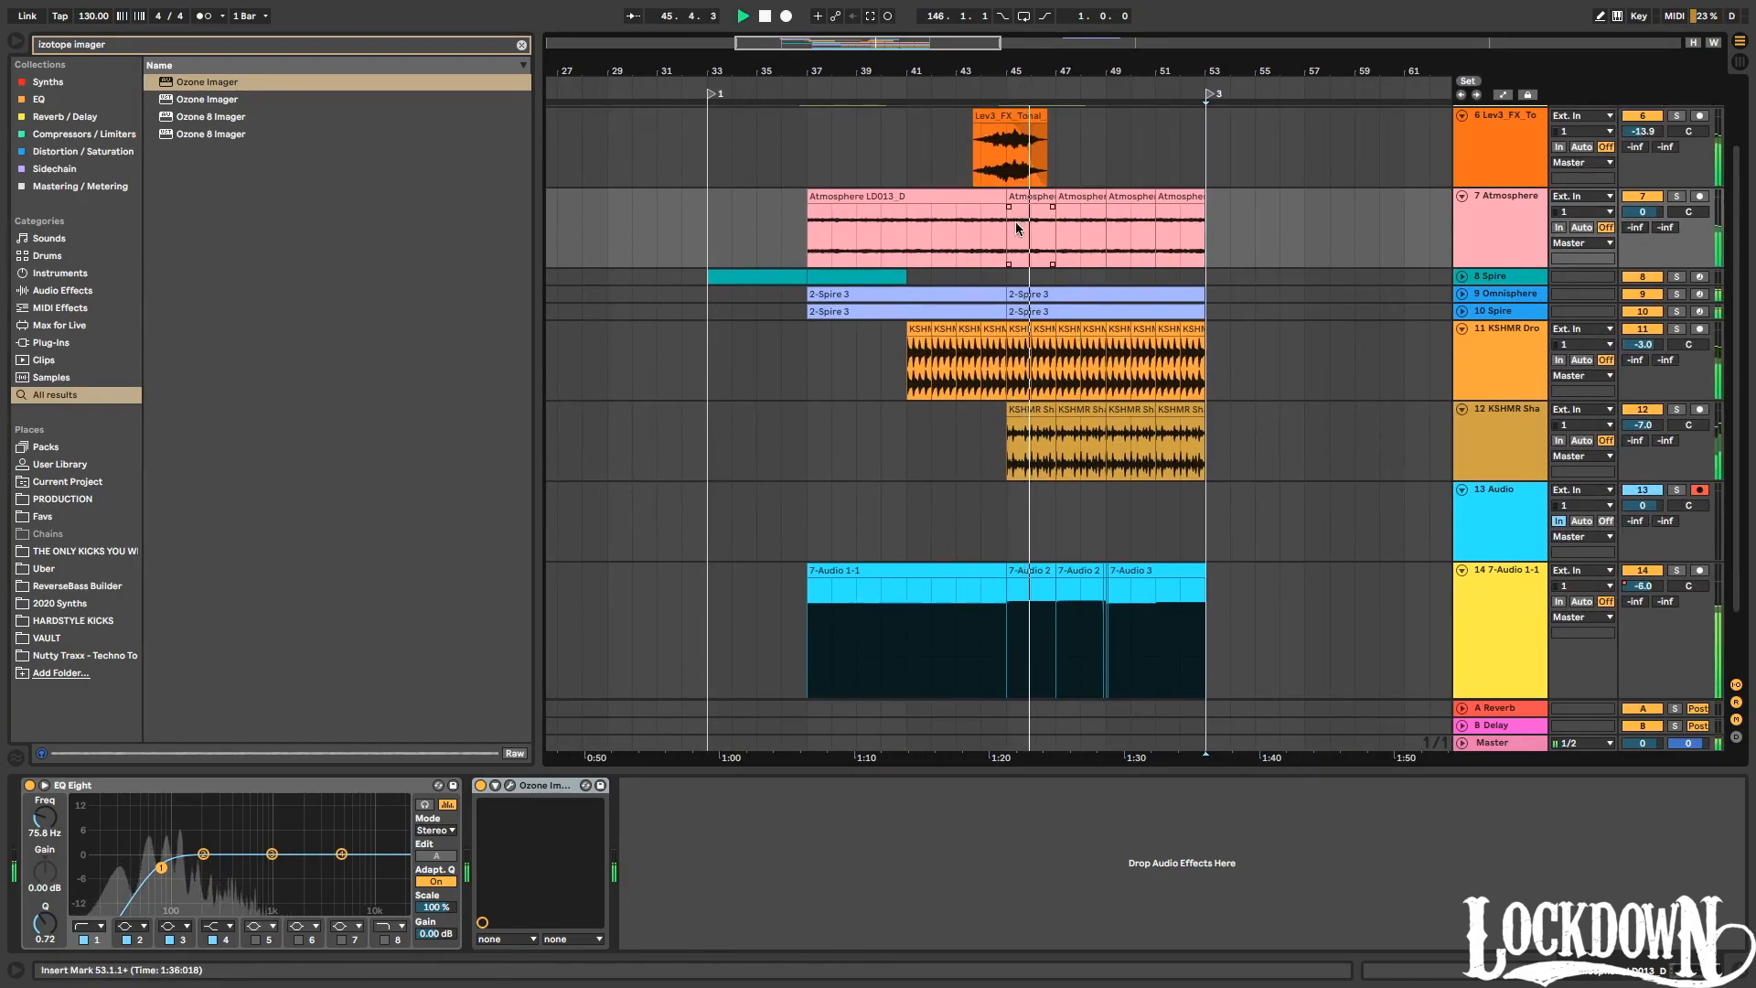
pyautogui.click(1516, 206)
pyautogui.hotkey('ctrl', 't')
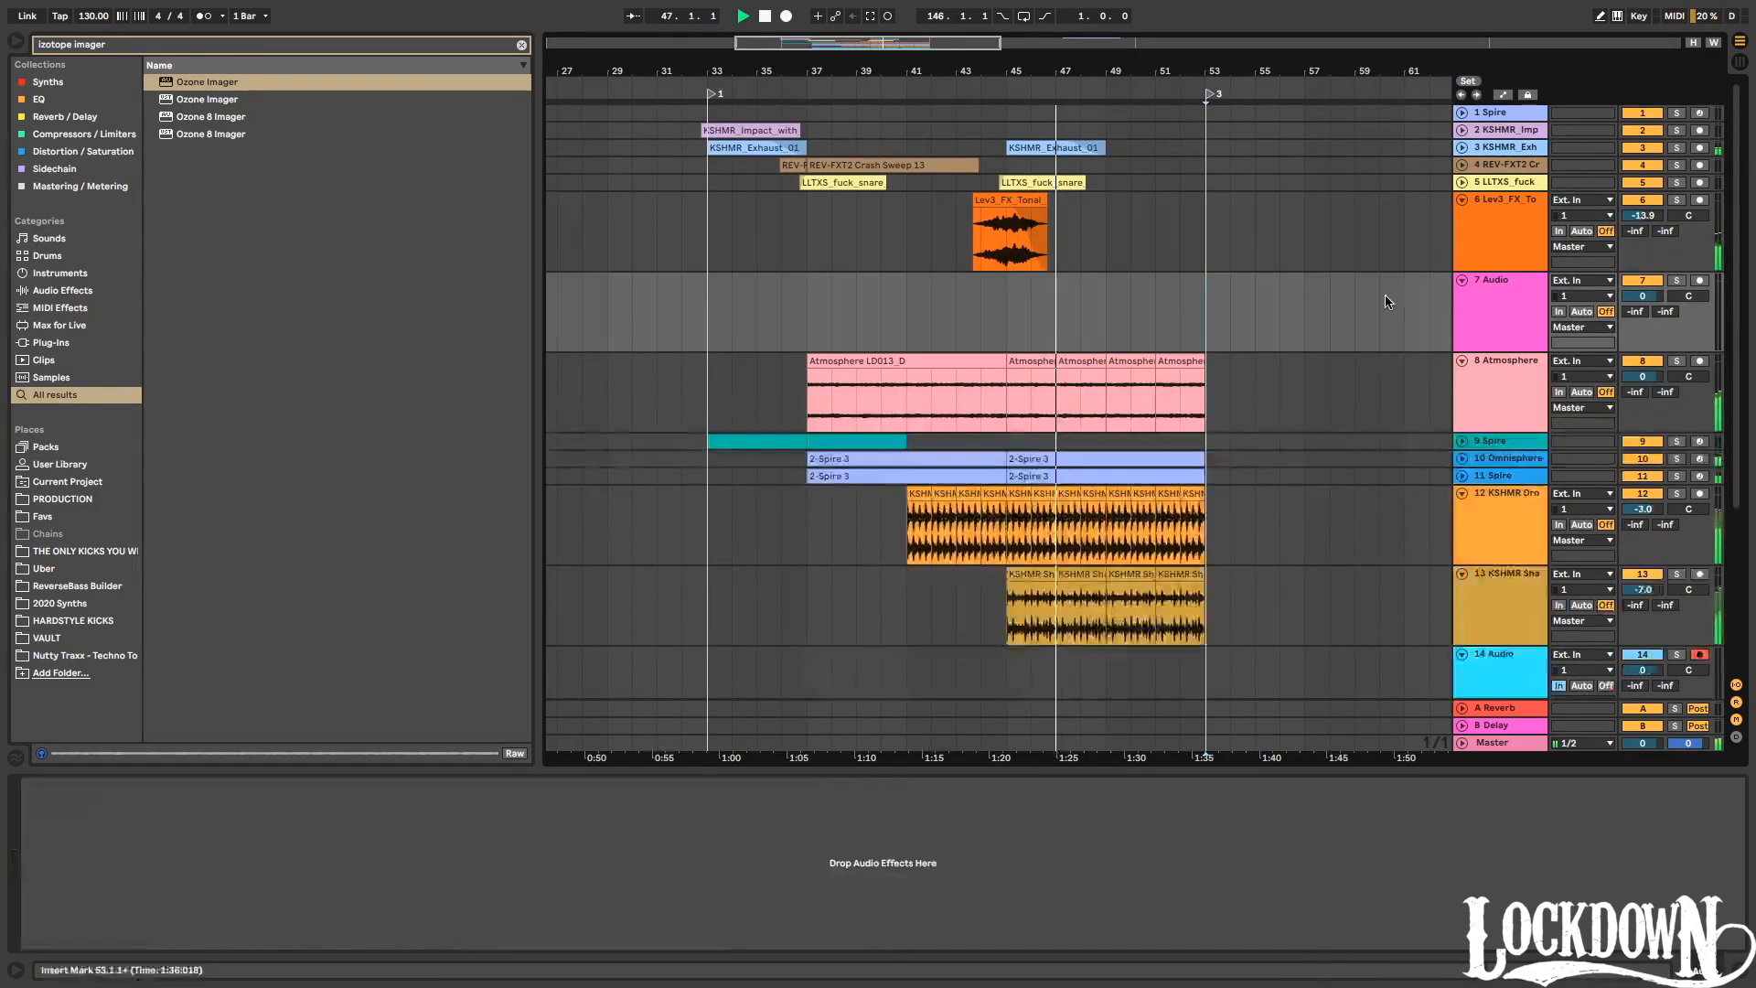
# Search the library for "tonal" and audition samples down to the TRD_Tonal_Riser files.
pyautogui.click(41, 43)
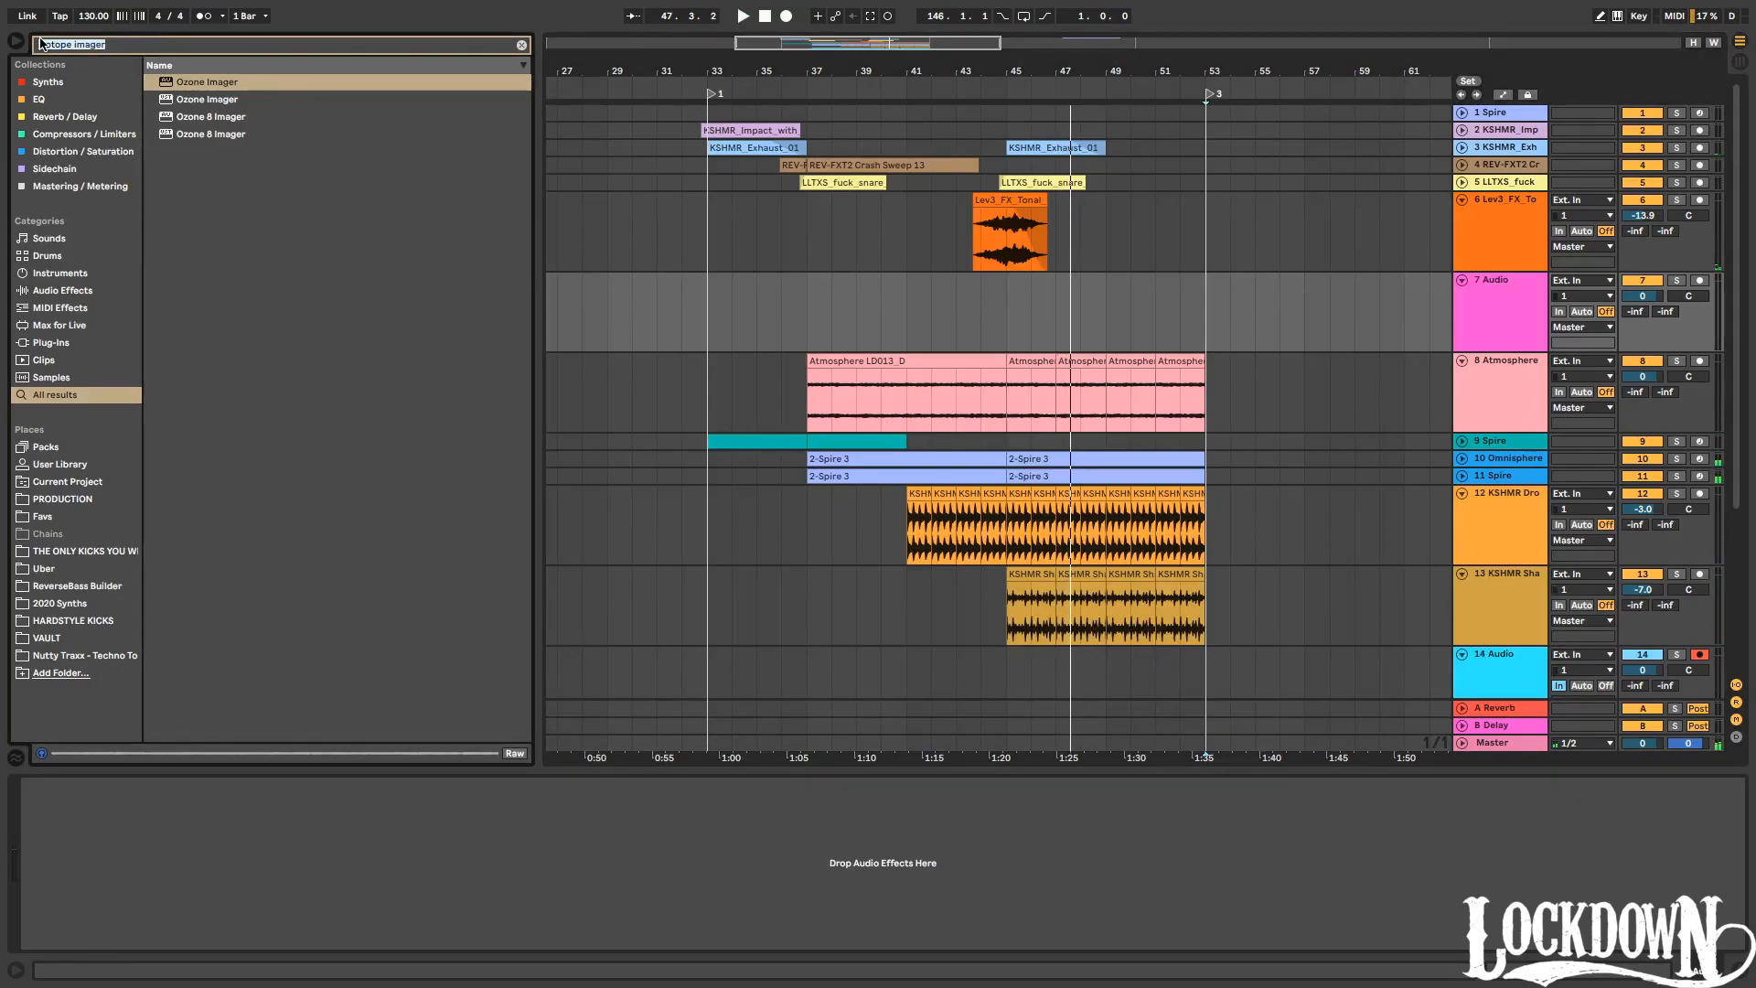
pyautogui.write('tonal')
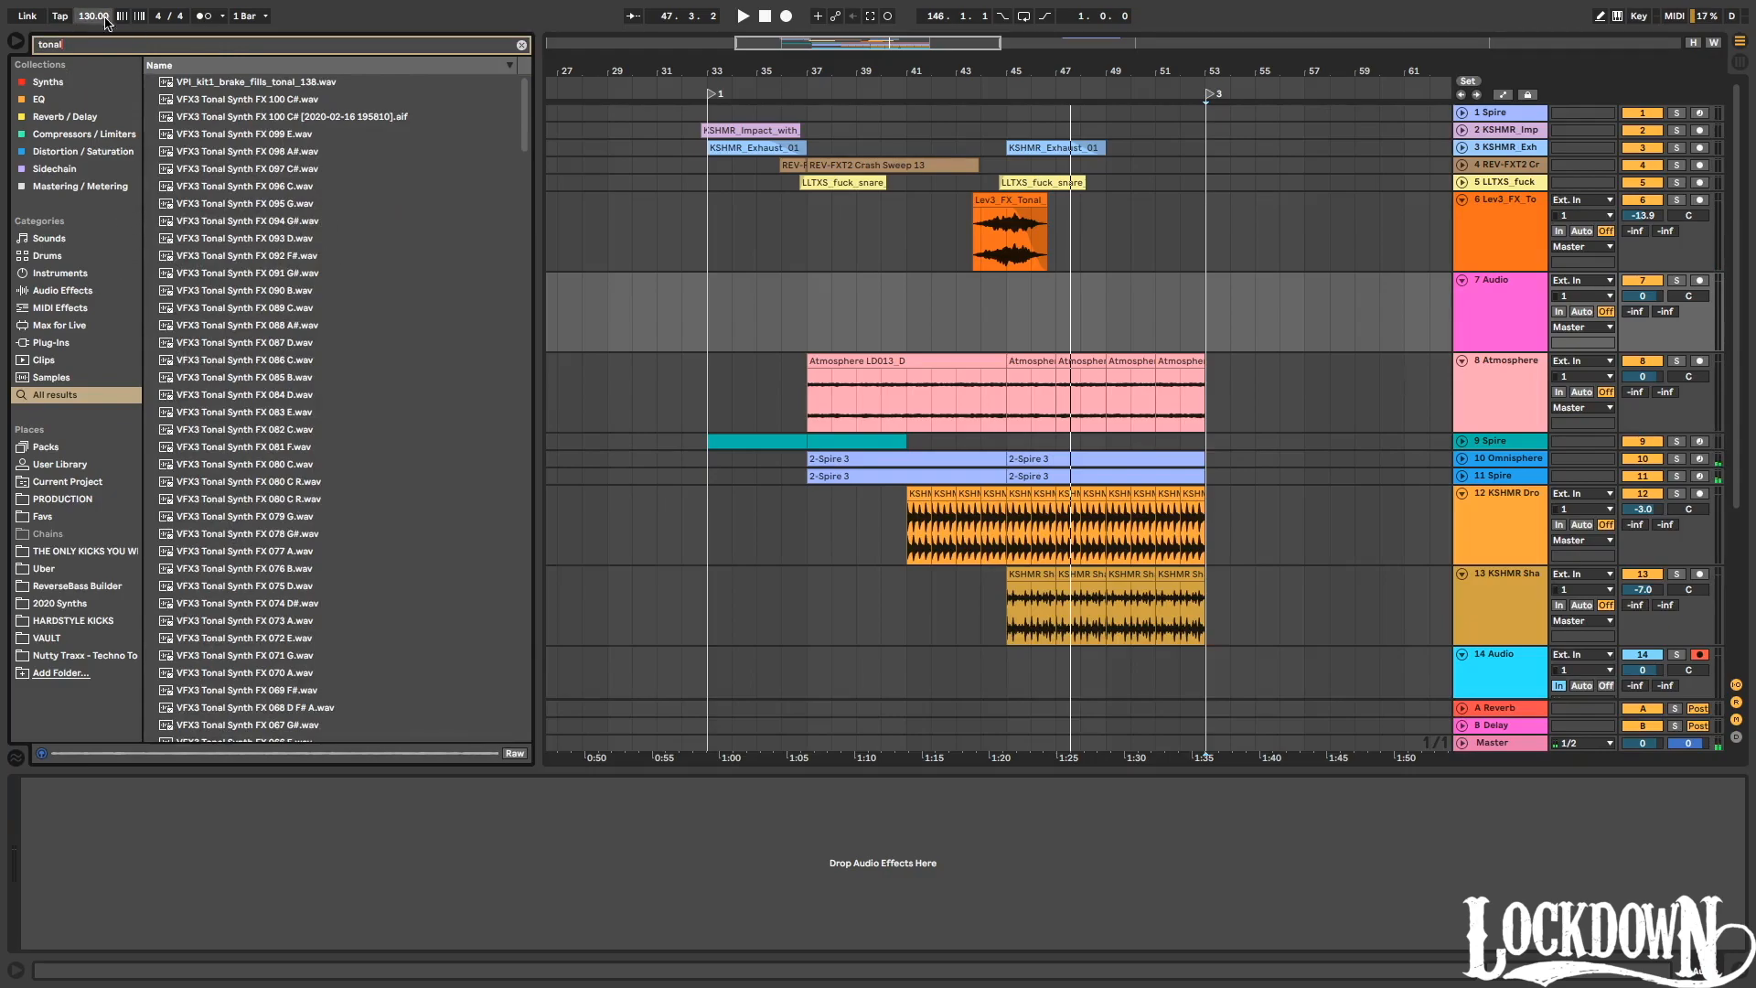
pyautogui.click(287, 325)
pyautogui.moveTo(522, 116); pyautogui.dragTo(479, 373)
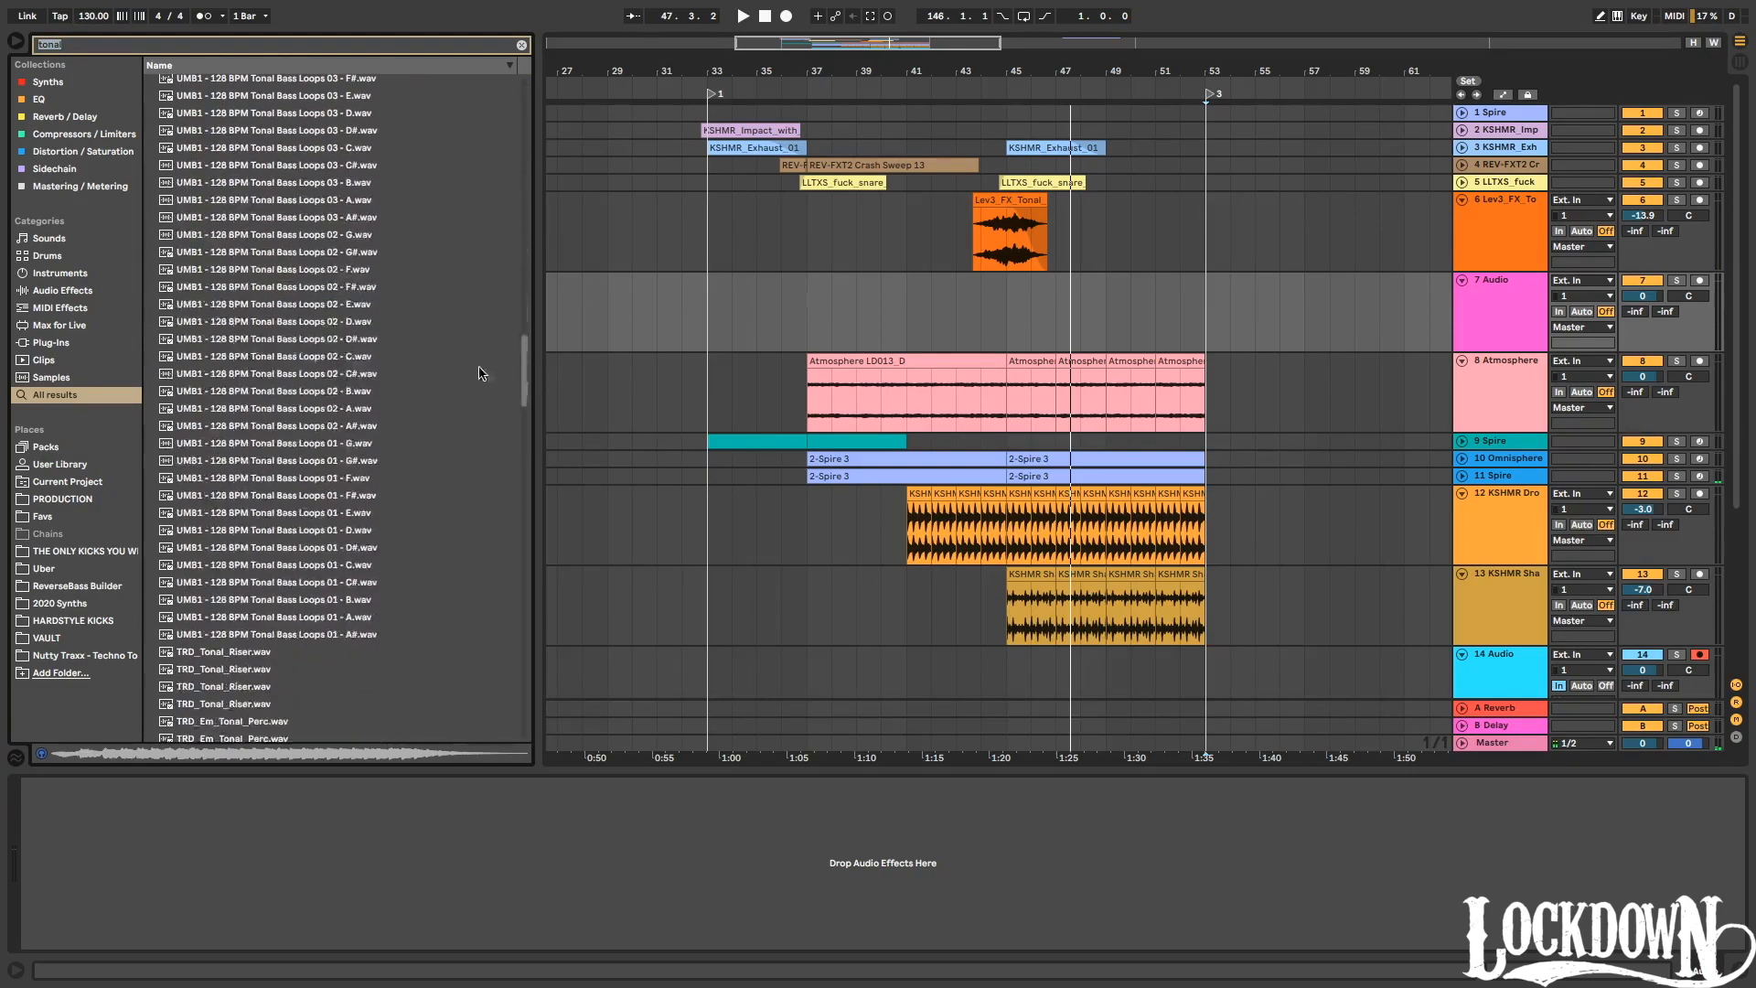
pyautogui.click(332, 357)
pyautogui.scroll(-3, 321, 366)
pyautogui.click(266, 537)
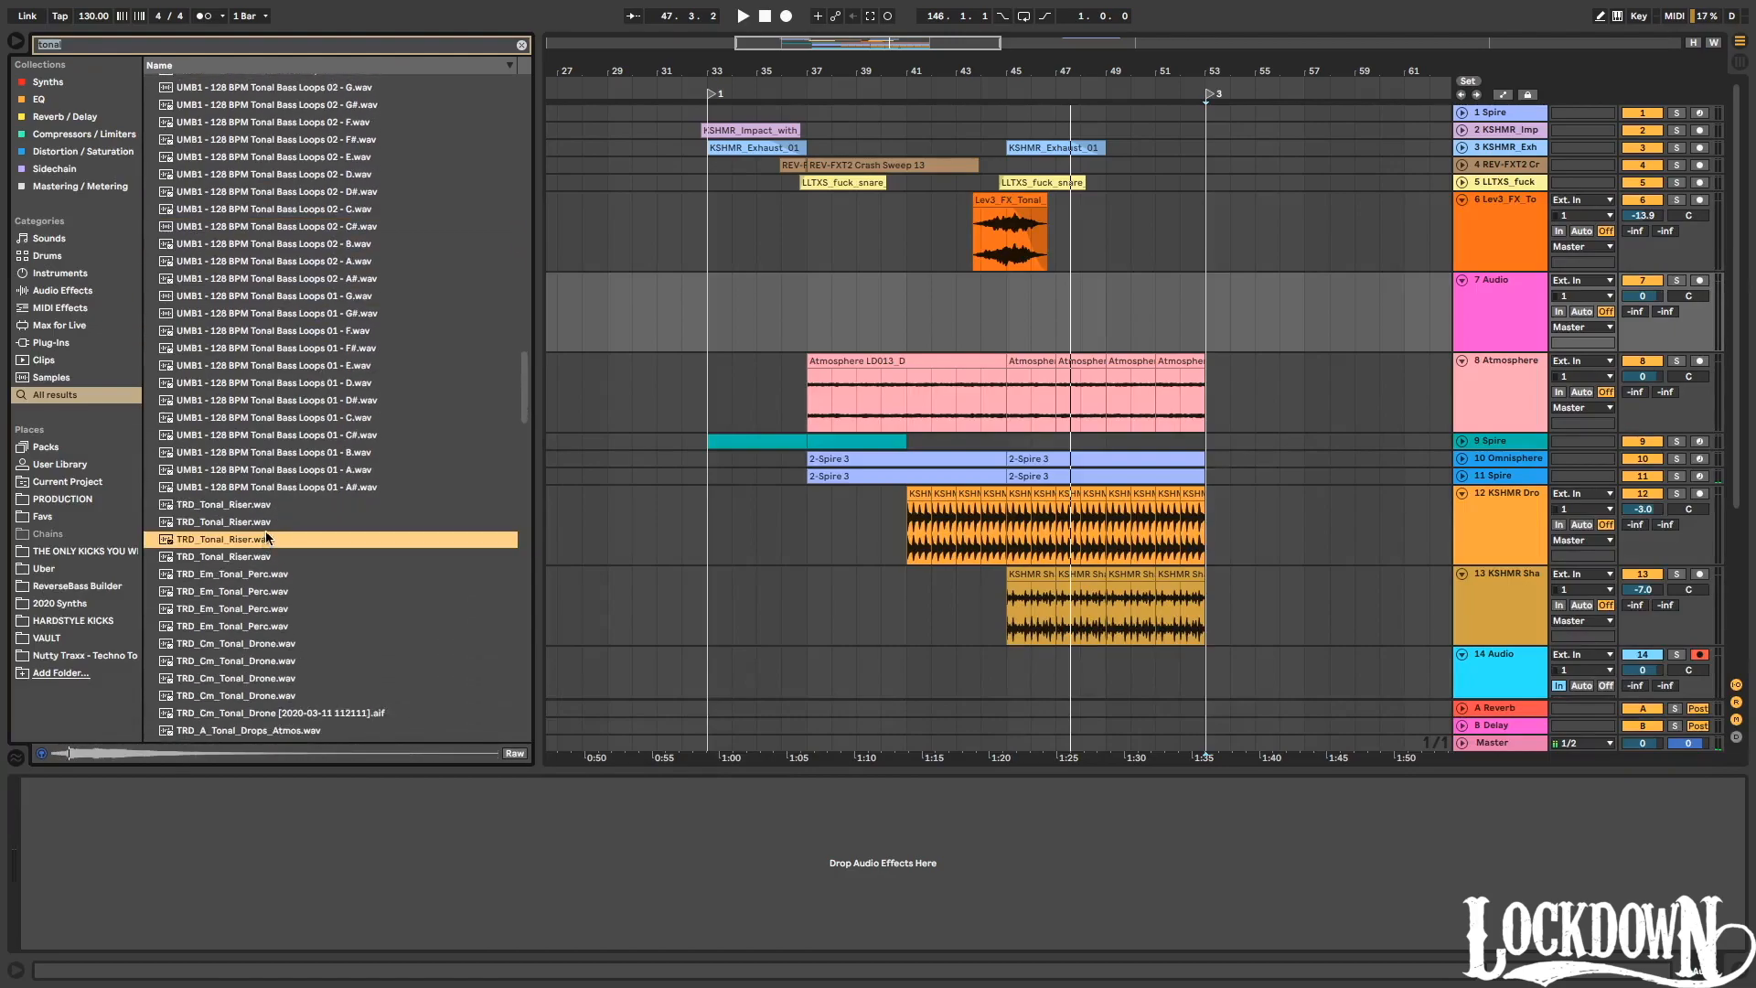
# Audition further tonal samples, down to REV-FXT2 Tonal Risers 07 G 8bar.wav.
pyautogui.scroll(-3, 263, 503)
pyautogui.scroll(-4, 260, 503)
pyautogui.click(247, 500)
pyautogui.scroll(-4, 249, 505)
pyautogui.click(265, 456)
pyautogui.scroll(-9, 275, 462)
pyautogui.click(282, 458)
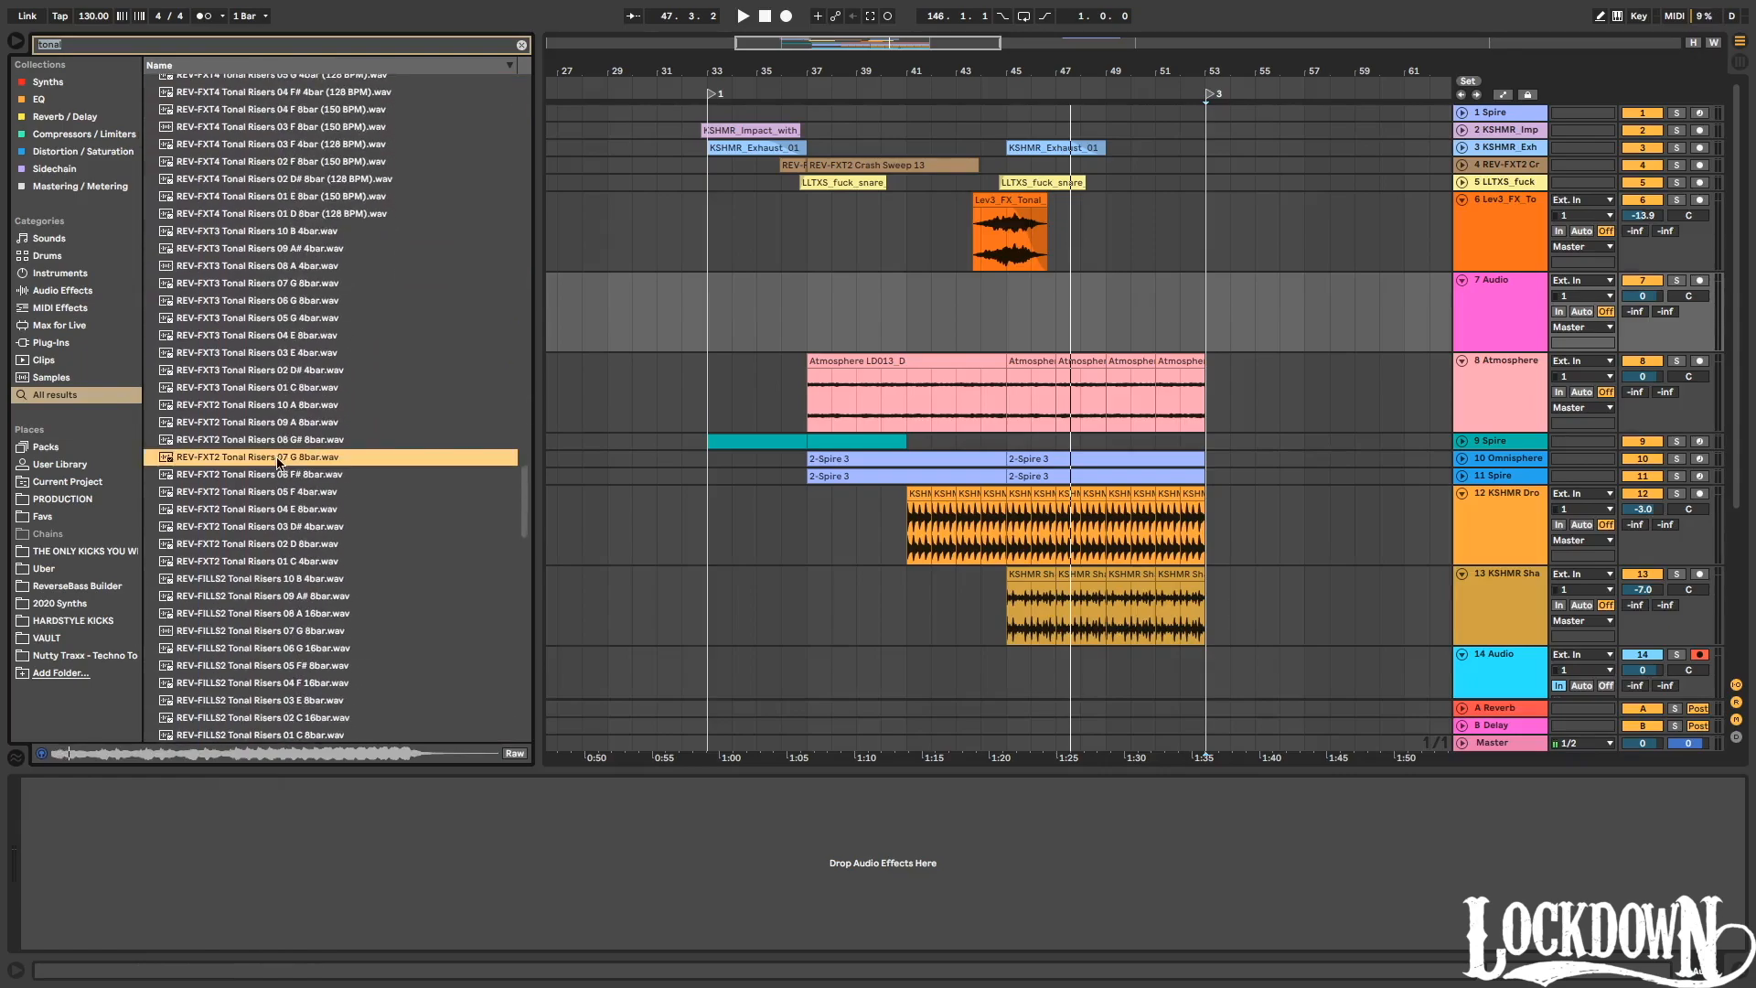
# Audition more tonal samples and place Lev2_Vocal_Tonal_C#_3.wav on the new audio track at bar 48.
pyautogui.moveTo(527, 495); pyautogui.dragTo(527, 599)
pyautogui.click(301, 524)
pyautogui.scroll(-4, 366, 543)
pyautogui.click(300, 529)
pyautogui.click(285, 579)
pyautogui.scroll(-3, 270, 540)
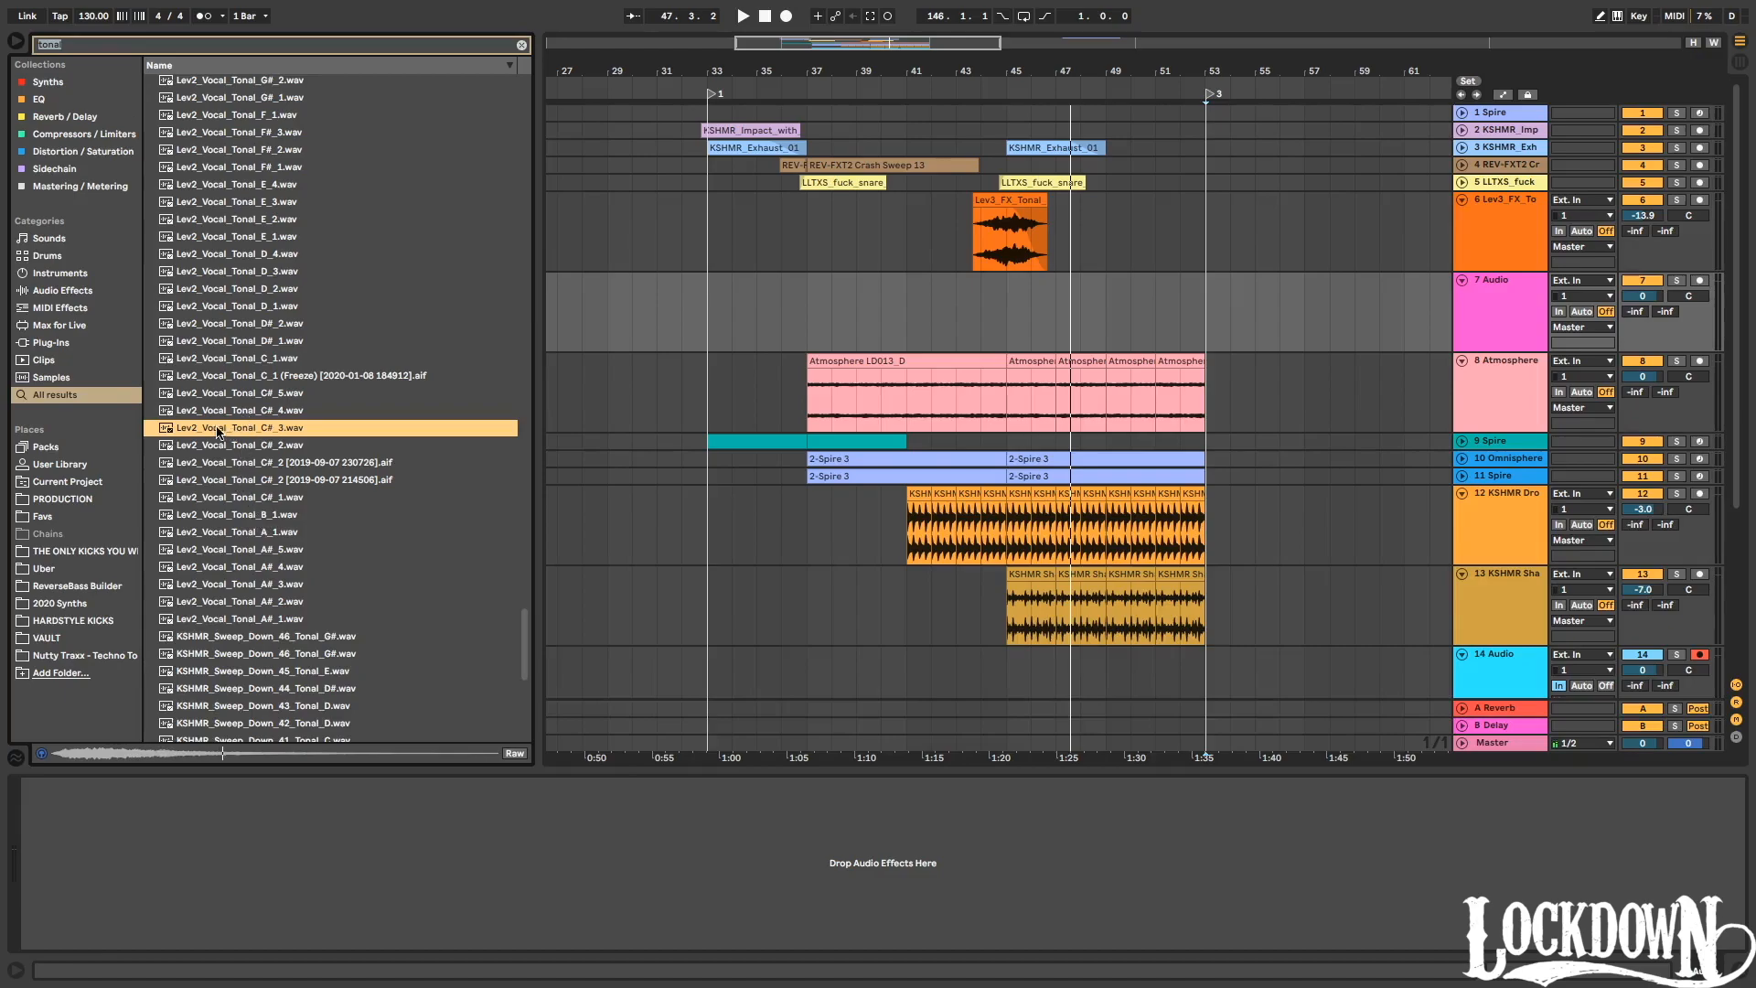
pyautogui.moveTo(216, 432); pyautogui.dragTo(1098, 285)
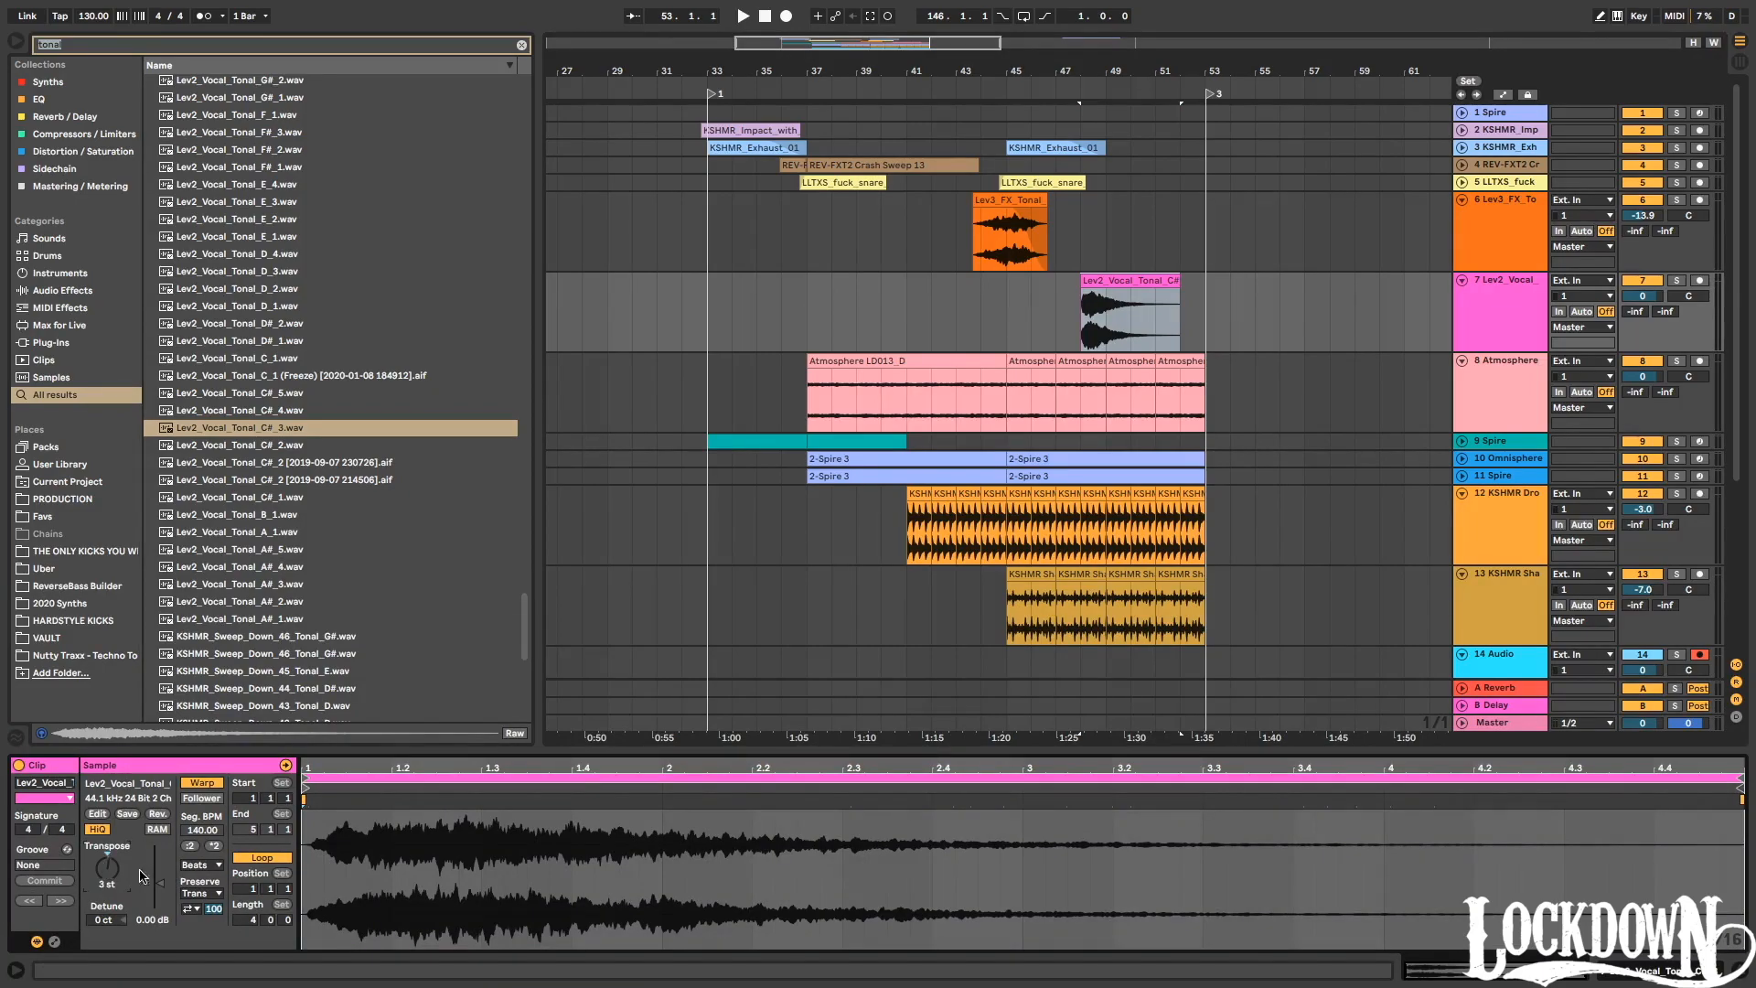
# Set the vocal clip's warp mode to Complex Pro and transpose it to 6 st while auditioning it.
pyautogui.click(201, 864)
pyautogui.click(210, 947)
pyautogui.click(1085, 339)
pyautogui.press('space')
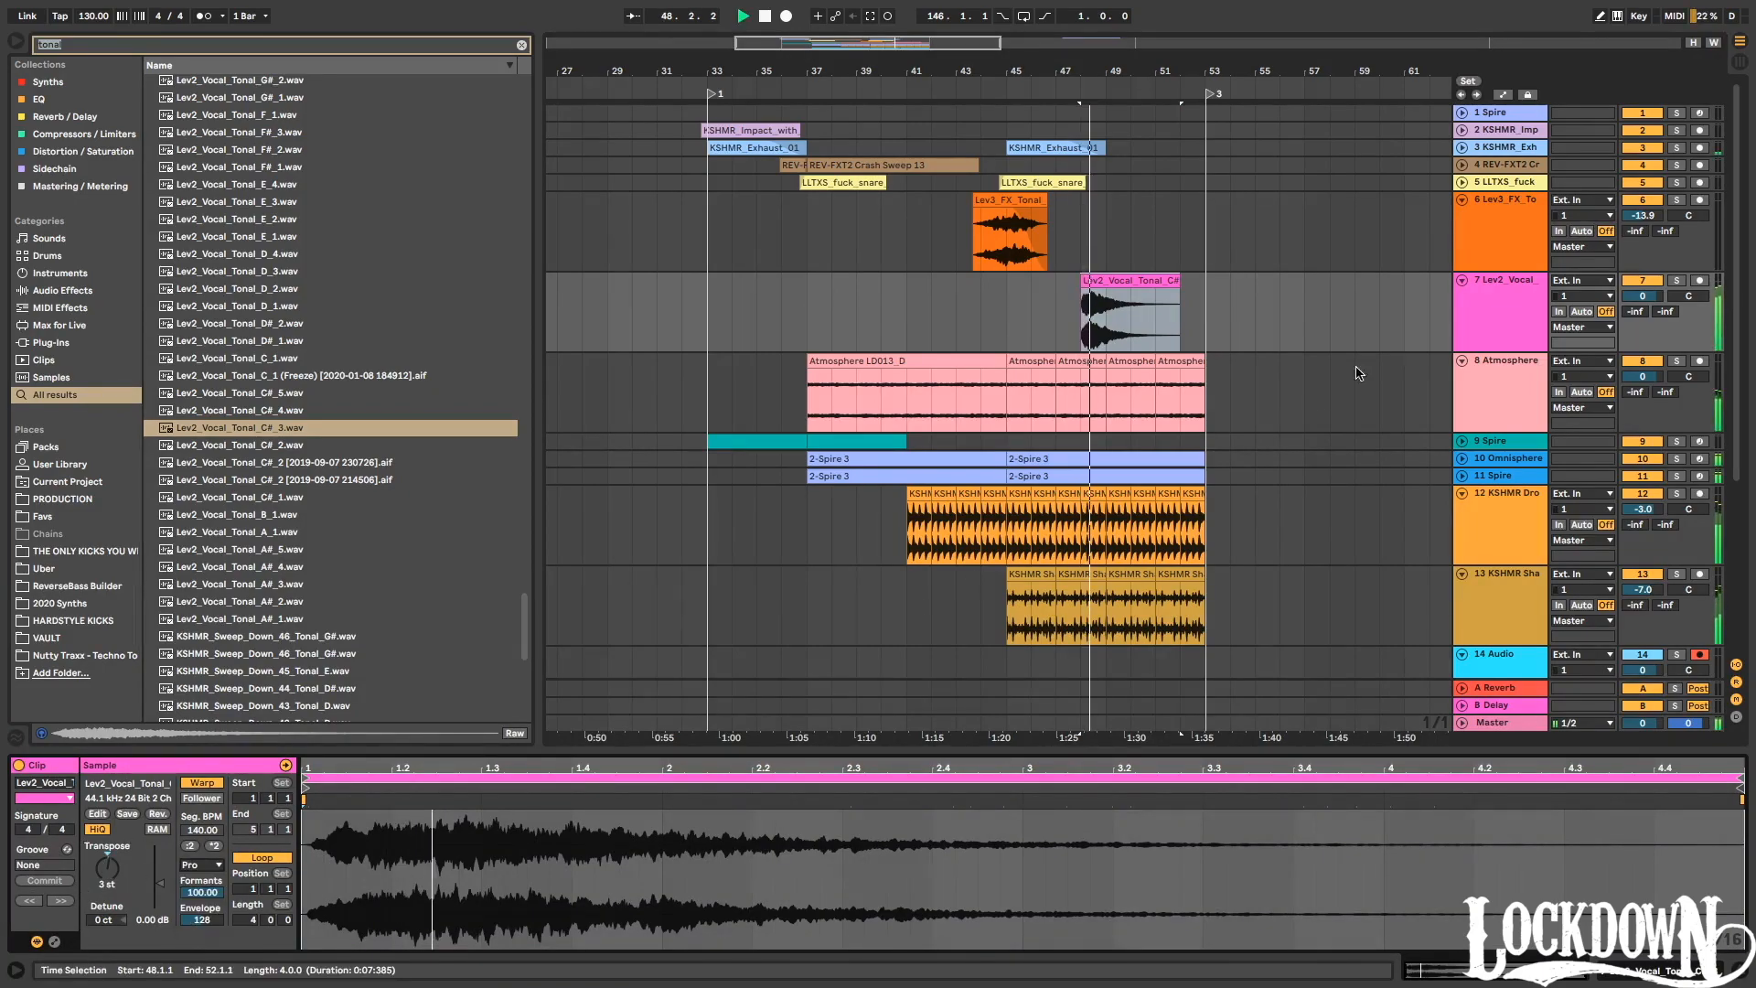
pyautogui.press('space')
pyautogui.click(103, 878)
pyautogui.press('space')
pyautogui.press('space')
pyautogui.press('space')
pyautogui.press('space')
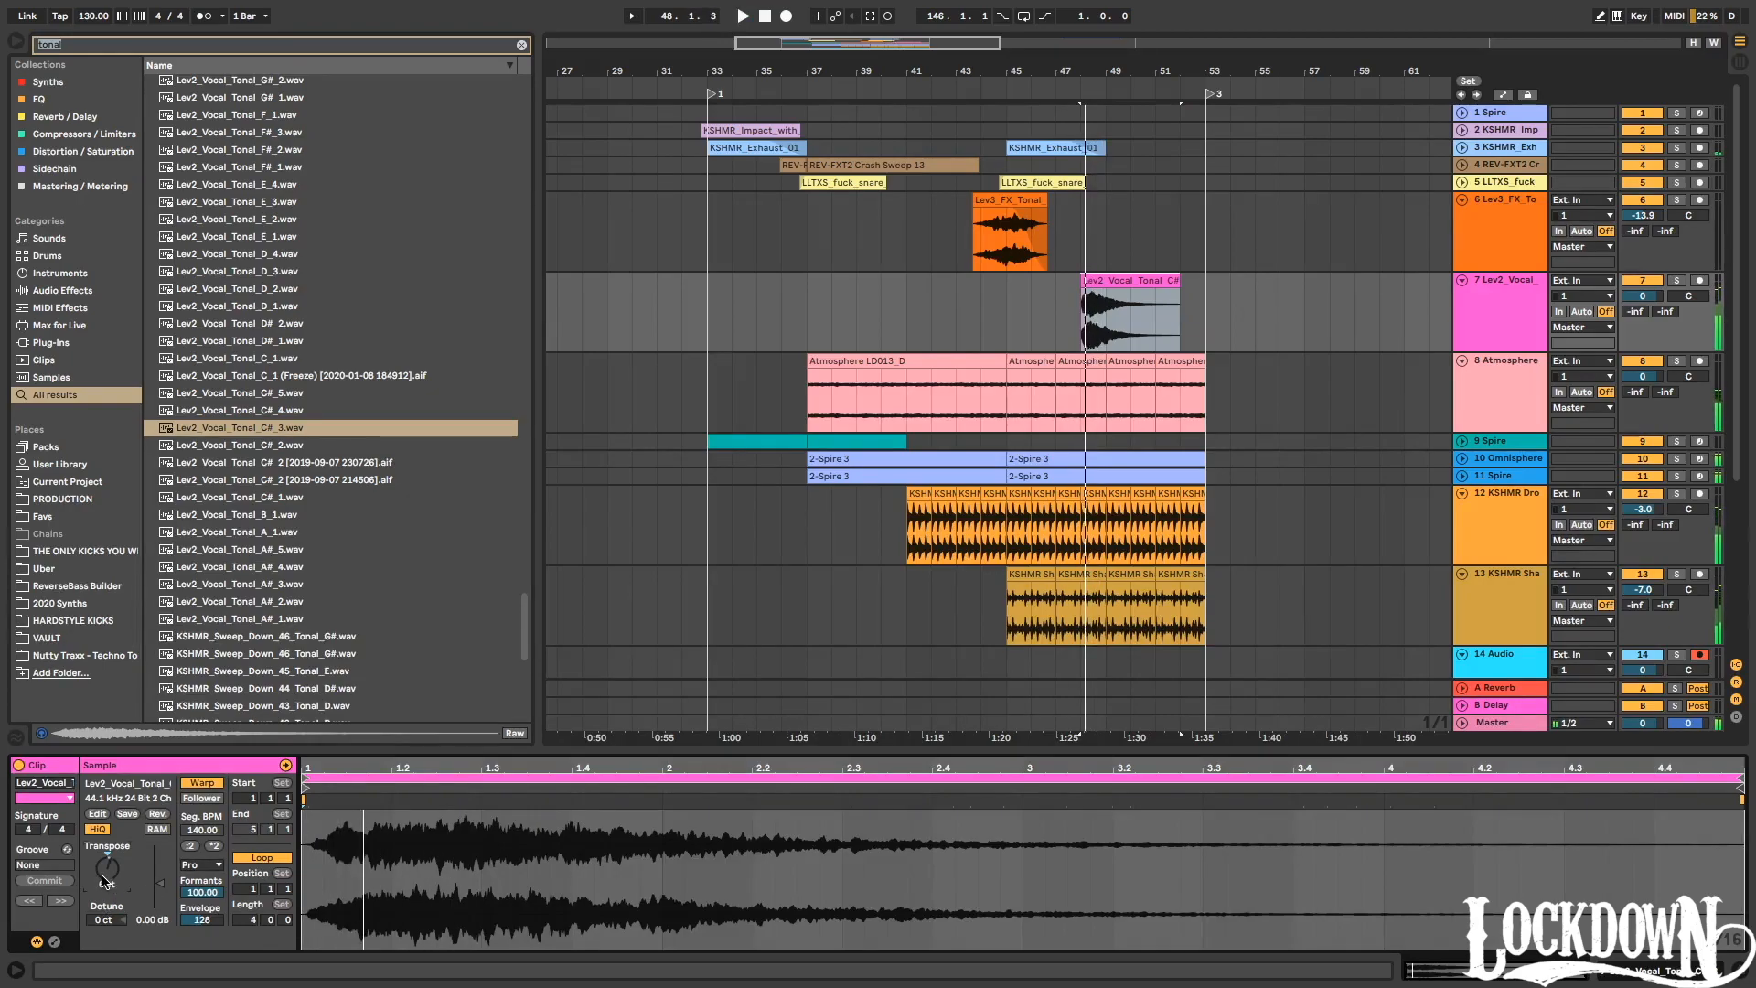
# Audition the other Lev2_Vocal_Tonal samples as alternatives to the placed vocal clip.
pyautogui.click(270, 447)
pyautogui.click(229, 479)
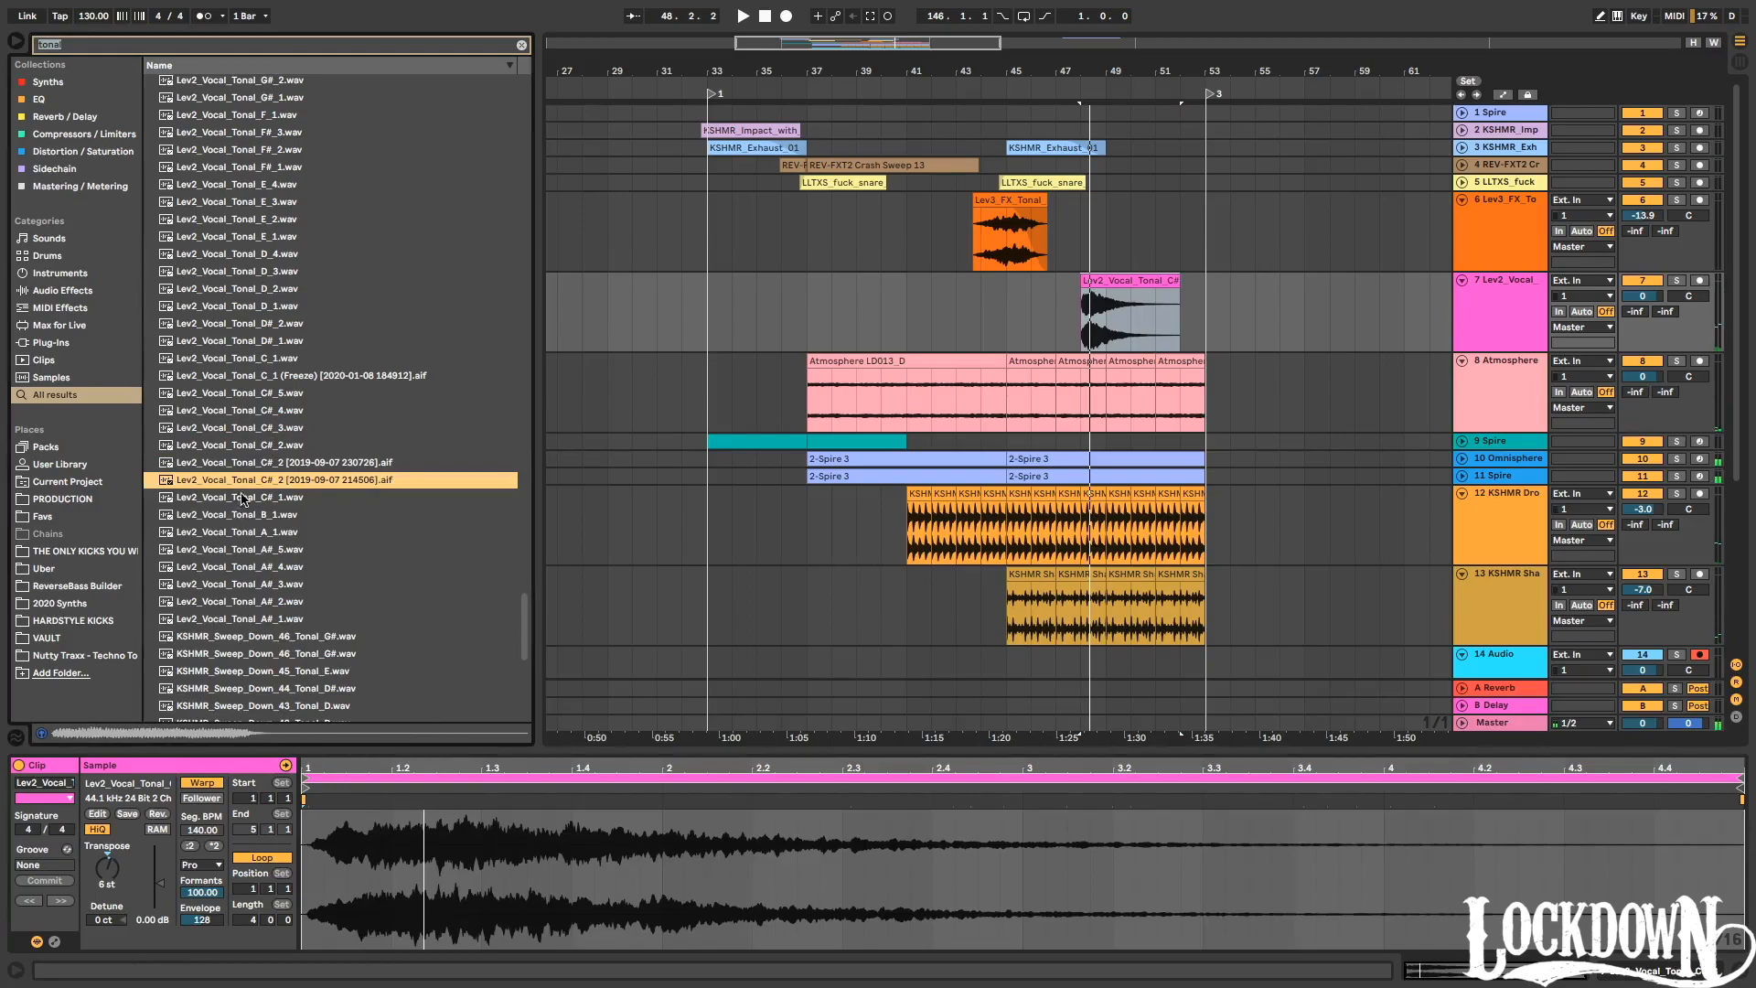
pyautogui.click(263, 410)
pyautogui.click(264, 395)
pyautogui.click(245, 343)
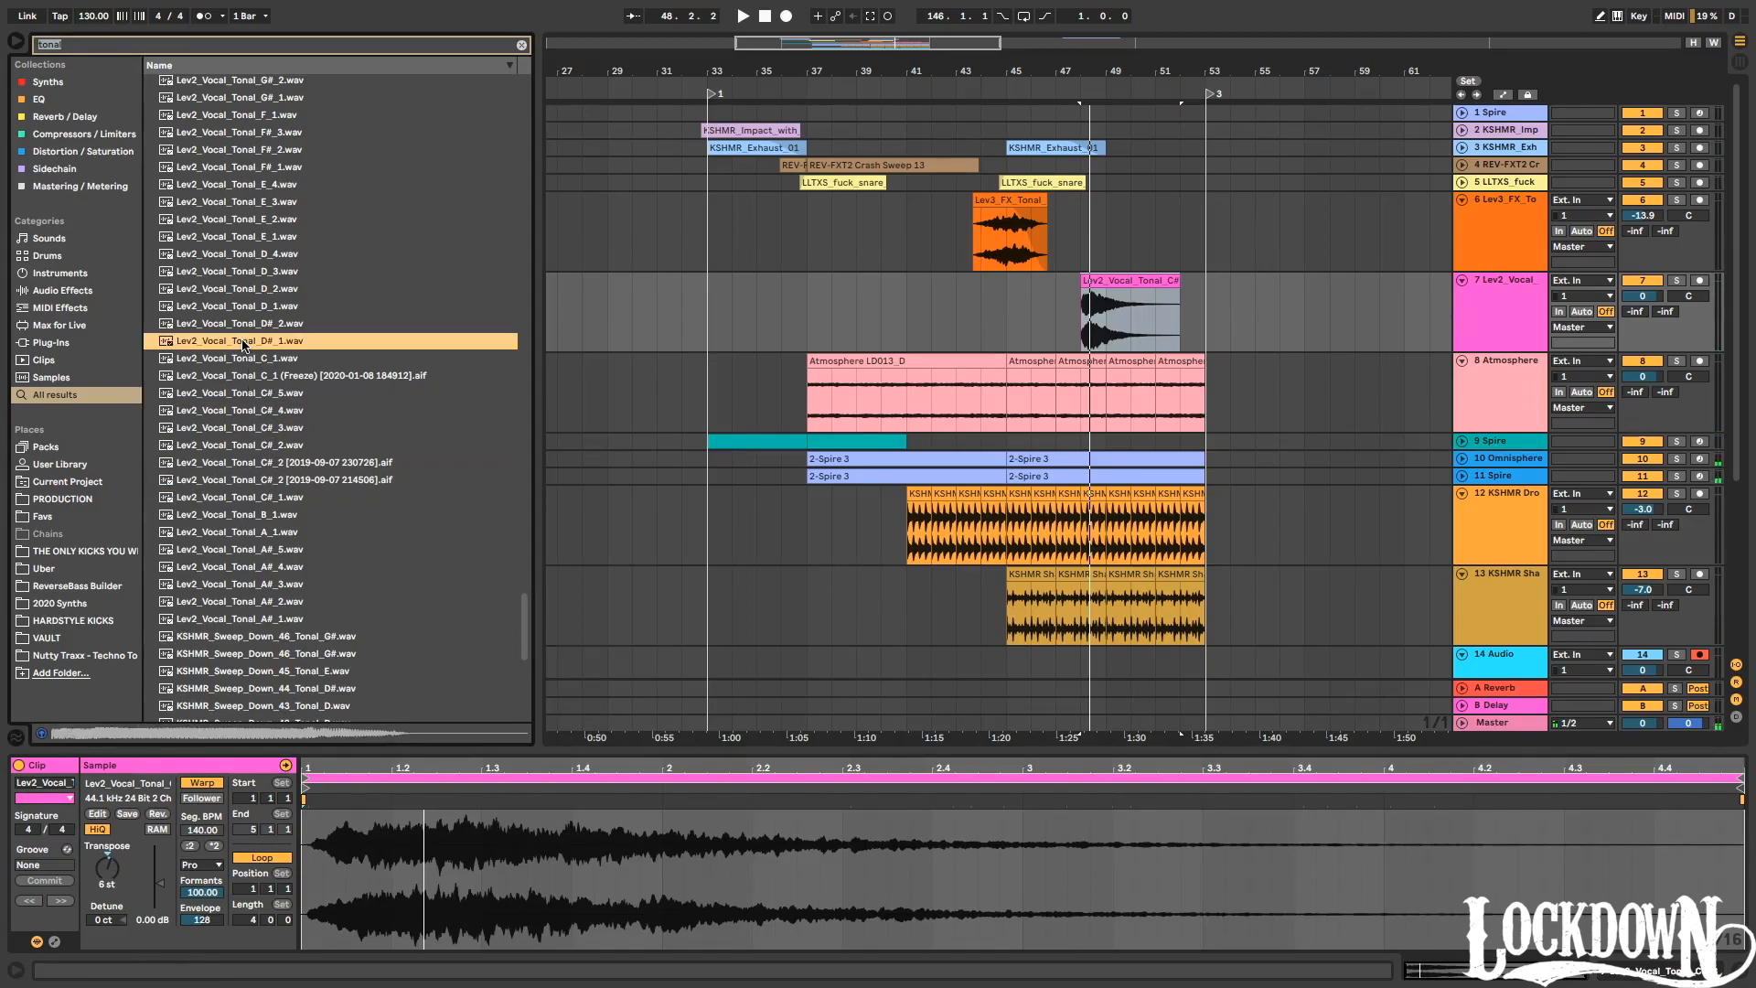
pyautogui.click(242, 357)
pyautogui.click(255, 304)
pyautogui.scroll(-1, 277, 560)
pyautogui.scroll(-5, 277, 560)
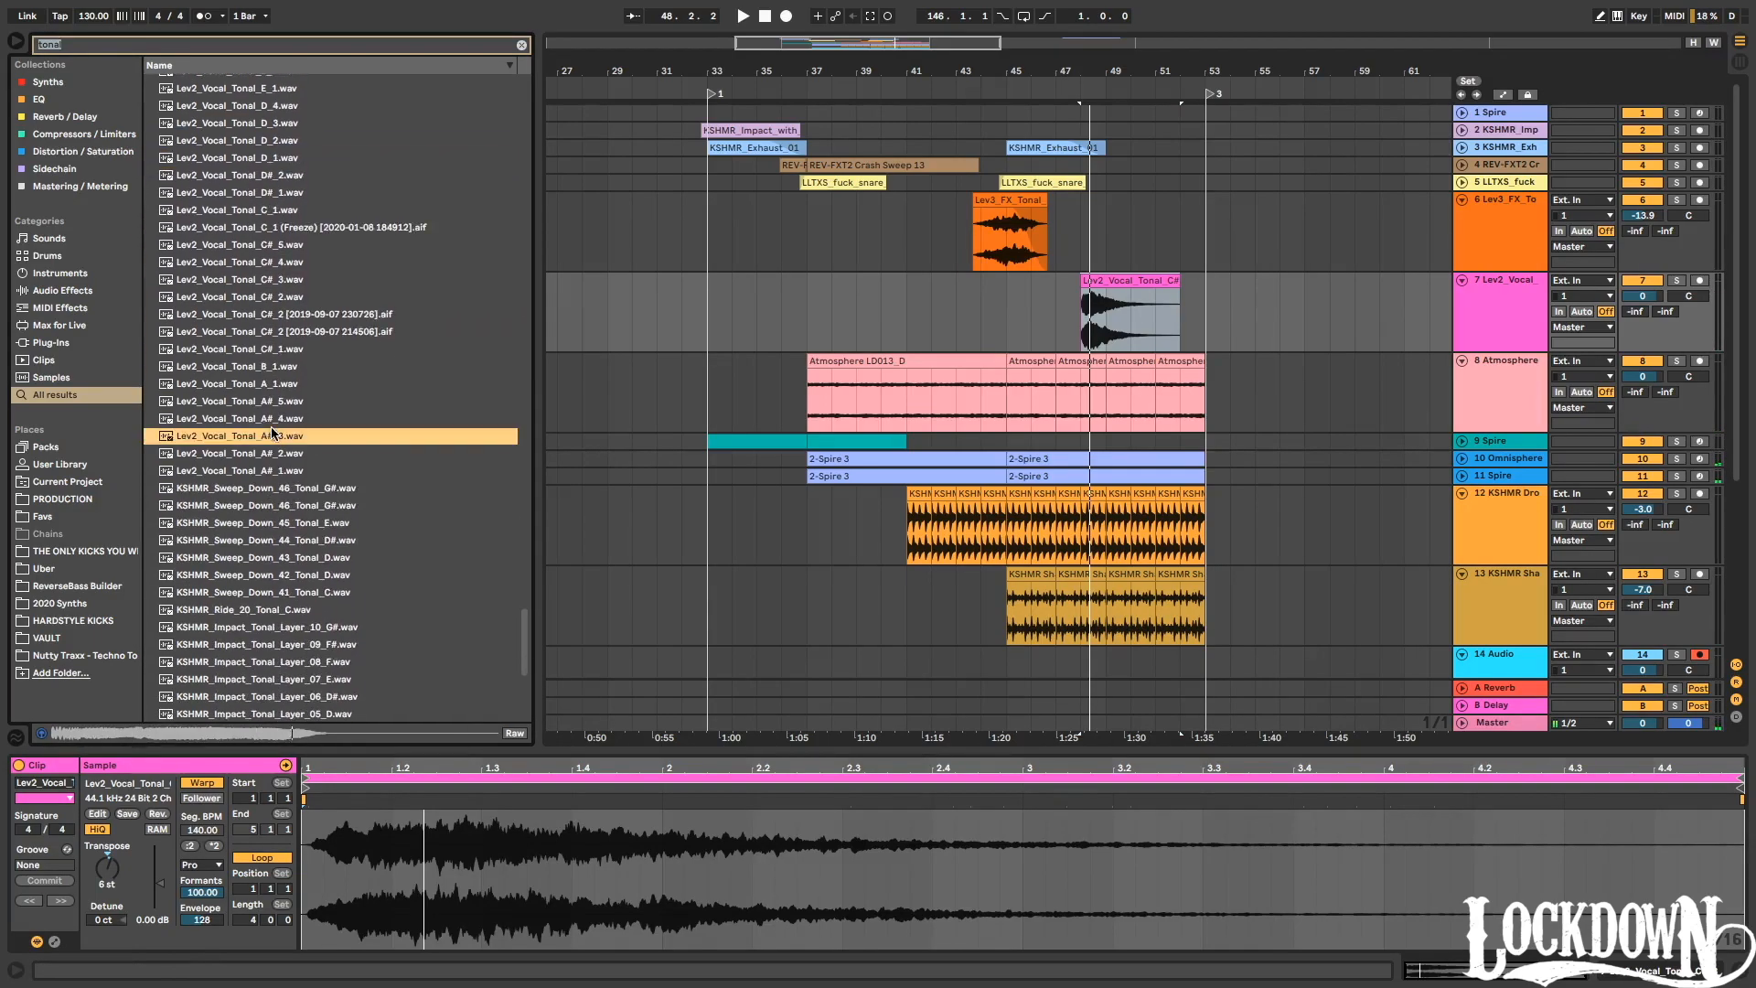
# Audition the KSHMR tonal sweeps and place KSHMR_Sweep_Down_45_Tonal_E.wav at bar 33 on the vocal clip's track.
pyautogui.click(289, 407)
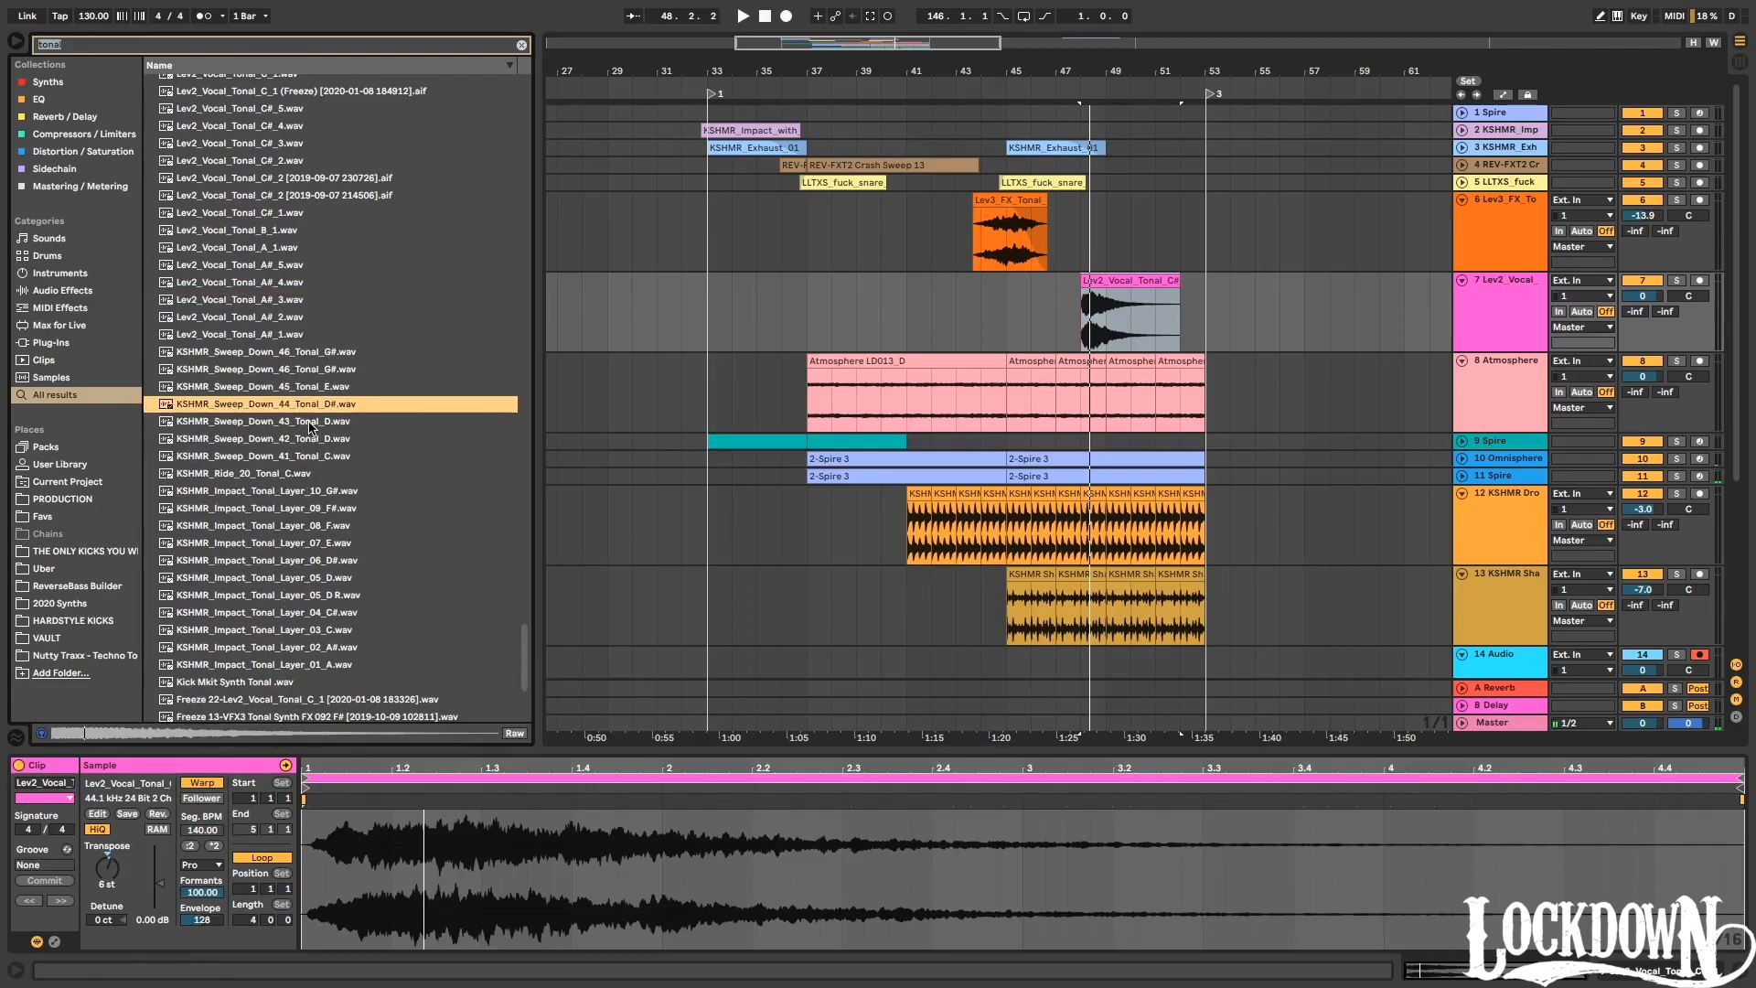
pyautogui.click(311, 423)
pyautogui.click(320, 373)
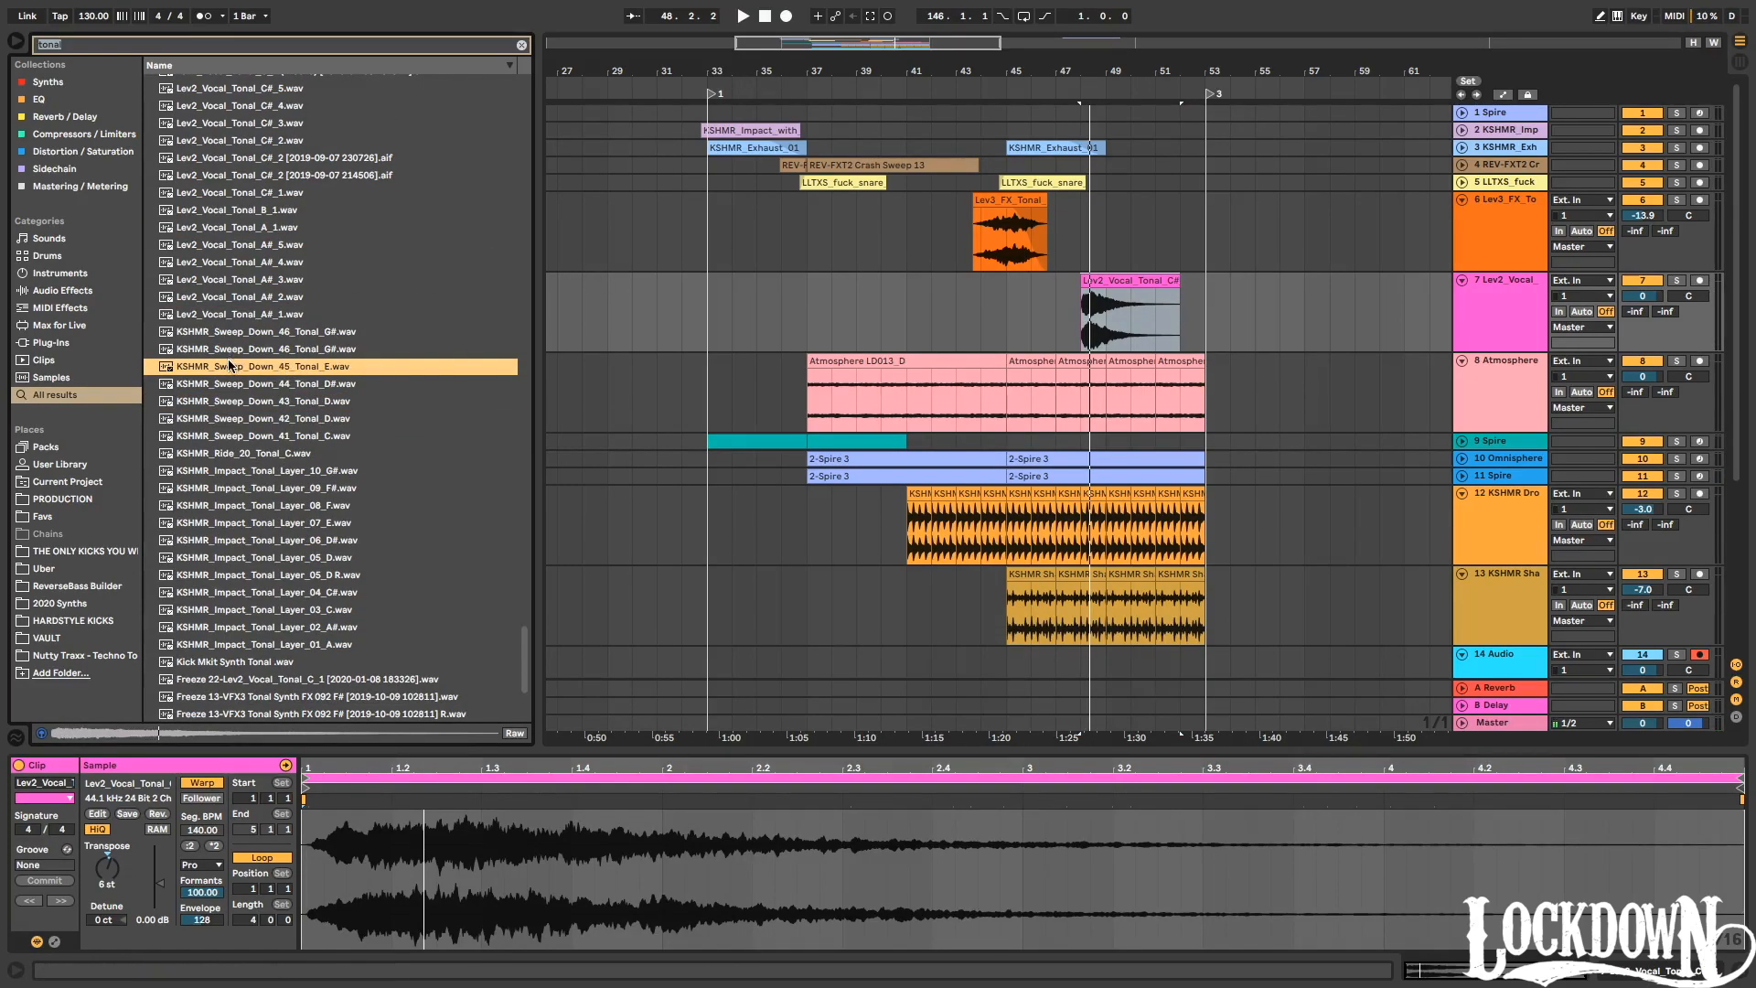
pyautogui.moveTo(228, 366); pyautogui.dragTo(719, 314)
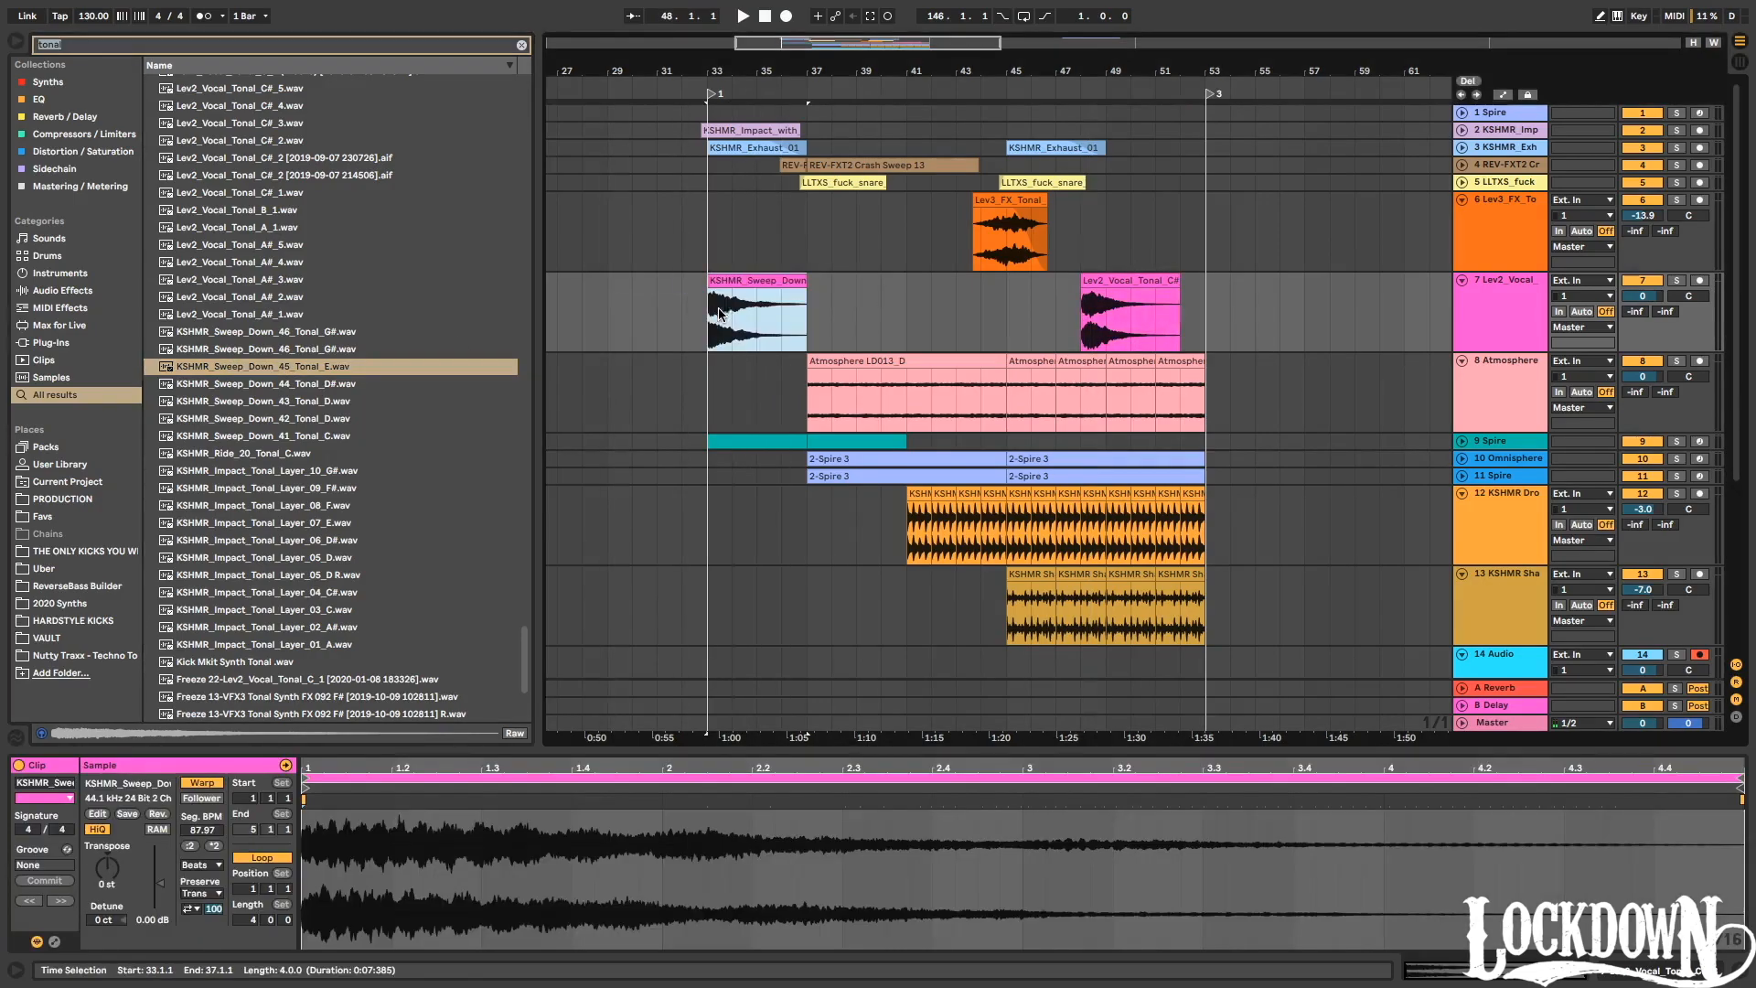
# Move the sweep clip to a new audio track below KSHMR_Exhaust at bar 33 and set that track's volume to -13.0.
pyautogui.click(1490, 151)
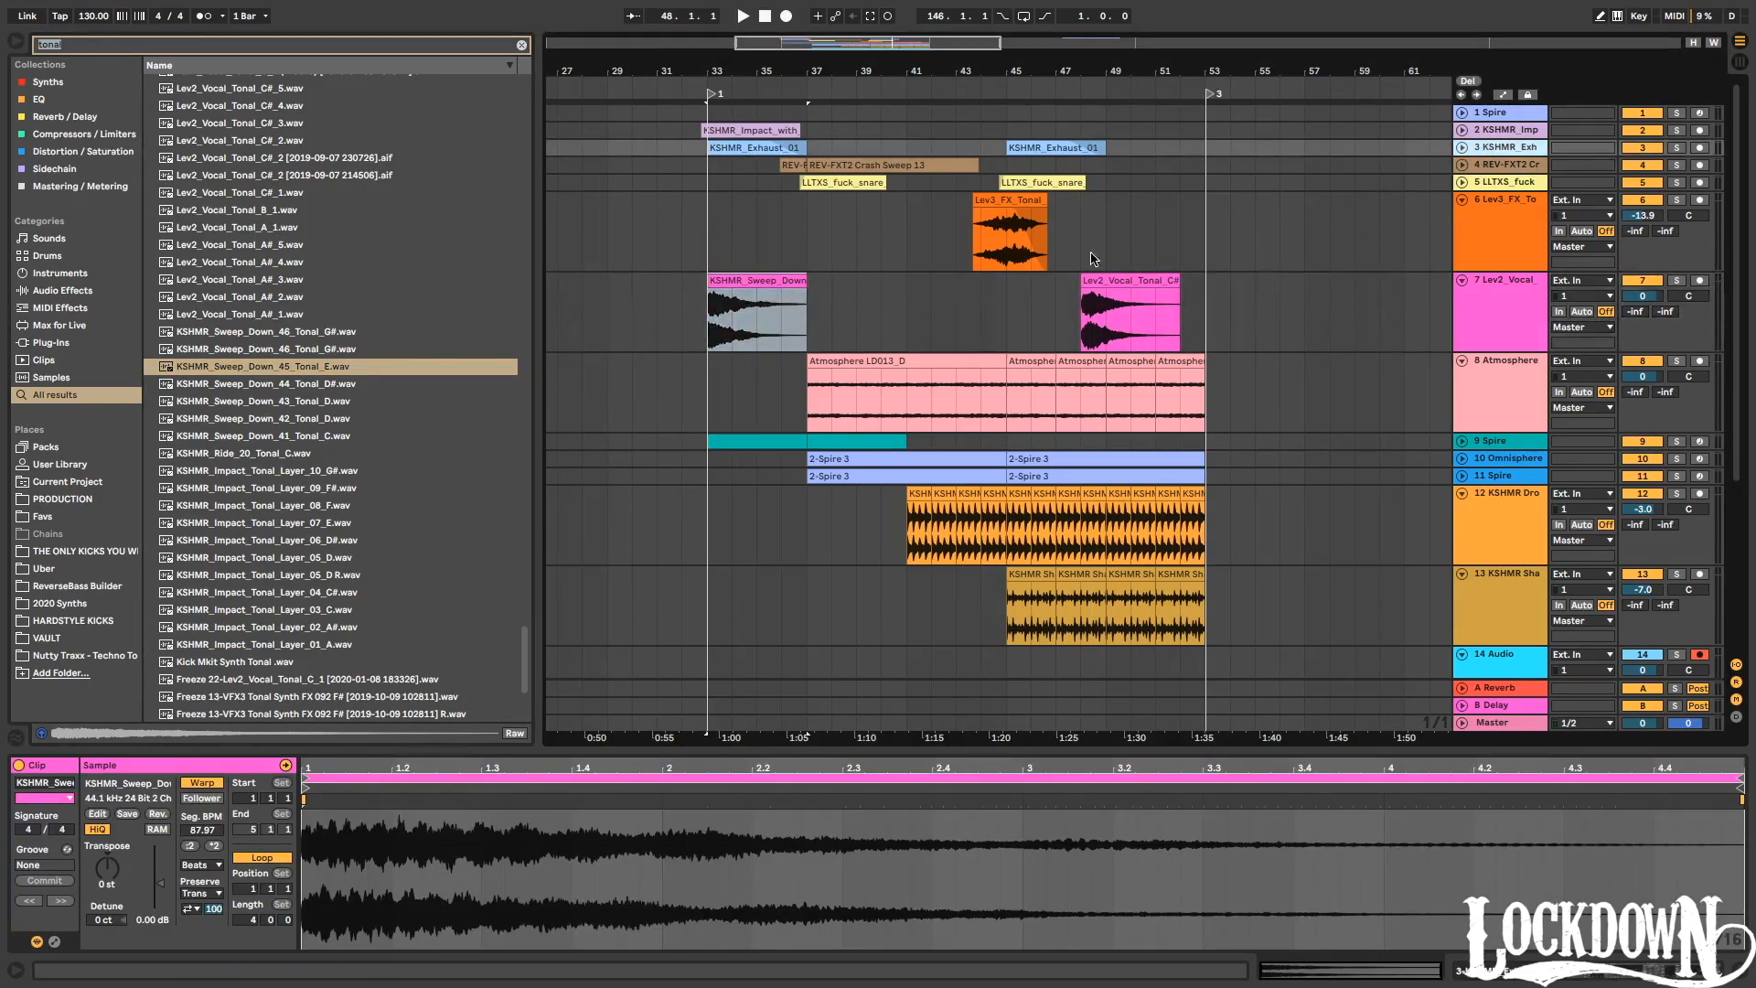
pyautogui.hotkey('ctrl', 't')
pyautogui.moveTo(752, 375); pyautogui.dragTo(751, 179)
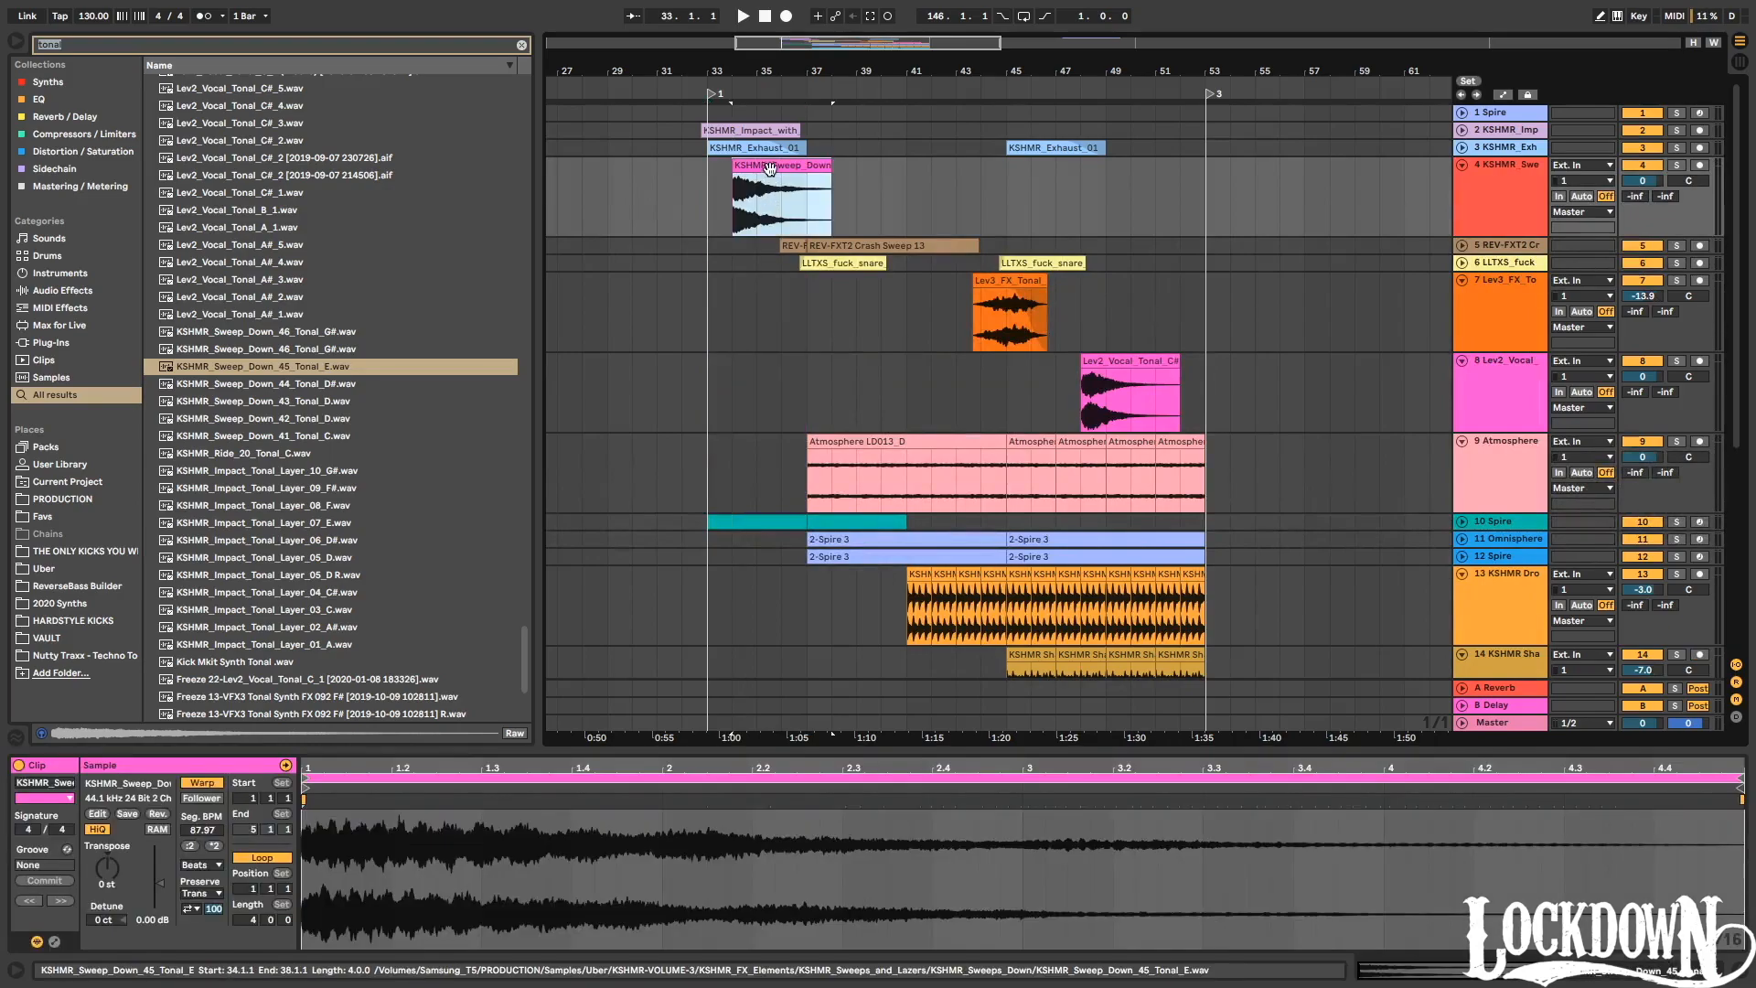
pyautogui.click(697, 79)
pyautogui.moveTo(1642, 181); pyautogui.dragTo(1643, 216)
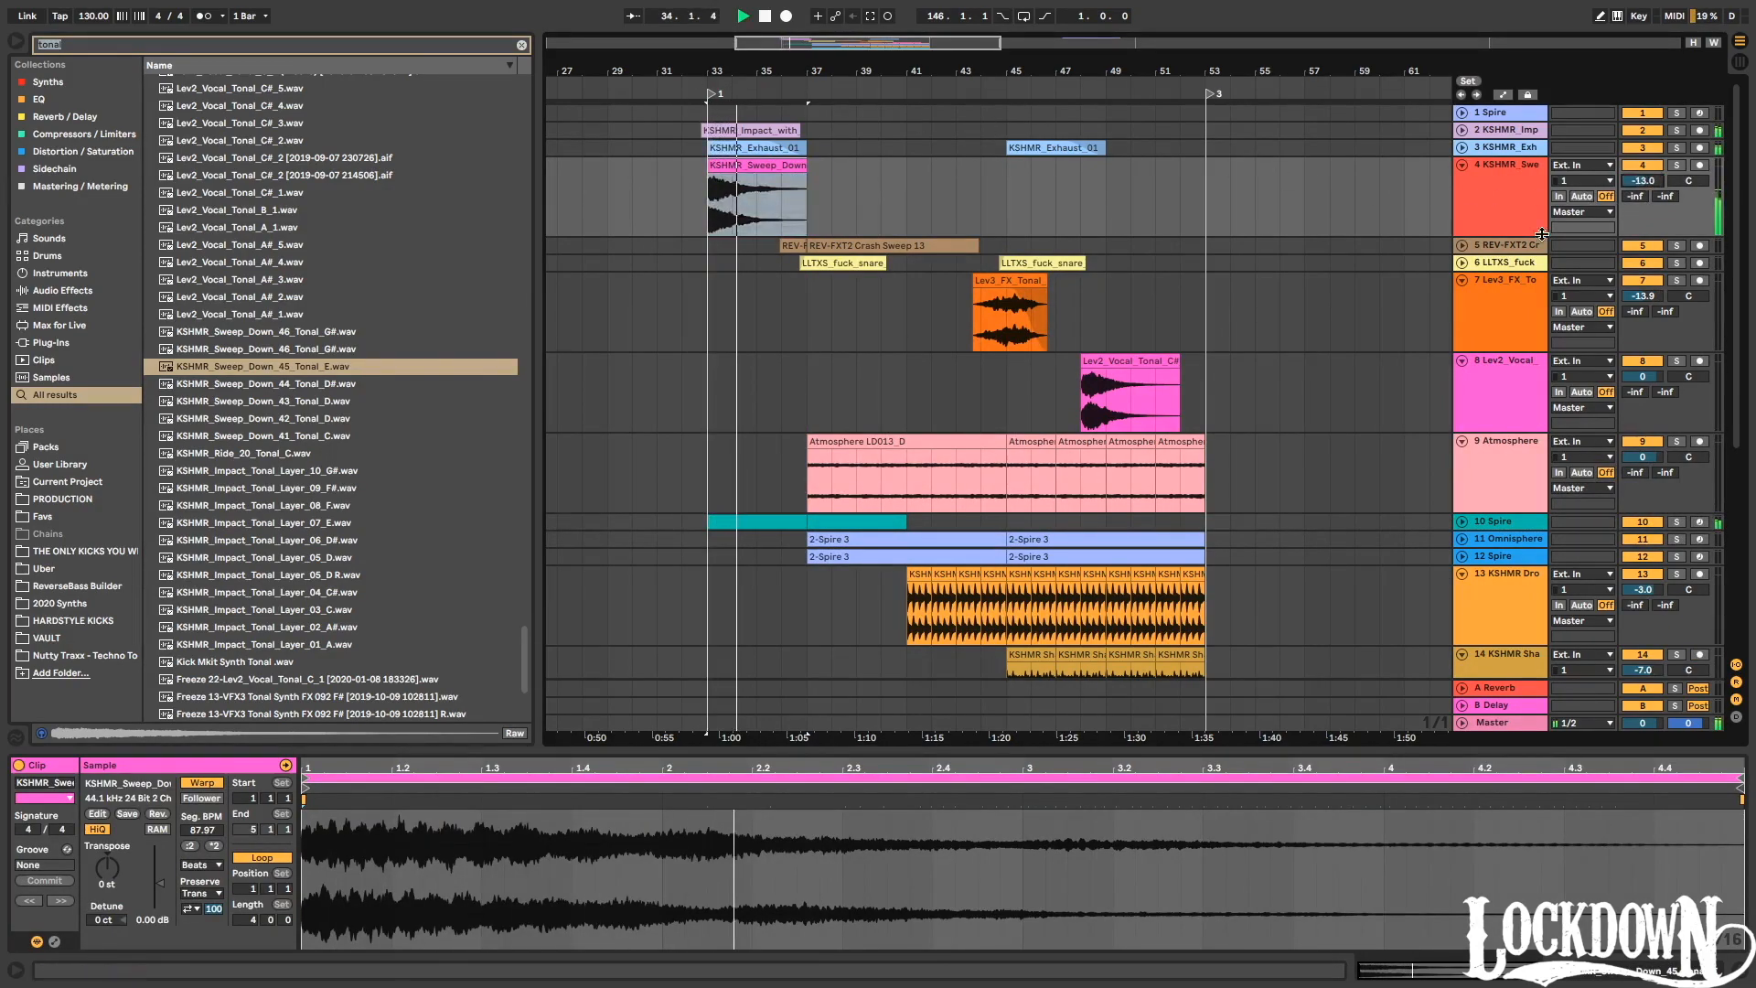
# Audition the tonal samples from the KSHMR impact layers down to the tonal kicks.
pyautogui.click(303, 487)
pyautogui.press('Down')
pyautogui.press('Down')
pyautogui.press('Down')
pyautogui.press('Down')
pyautogui.press('Down')
pyautogui.press('Down')
pyautogui.press('Down')
pyautogui.press('Down')
pyautogui.press('Down')
pyautogui.press('Down')
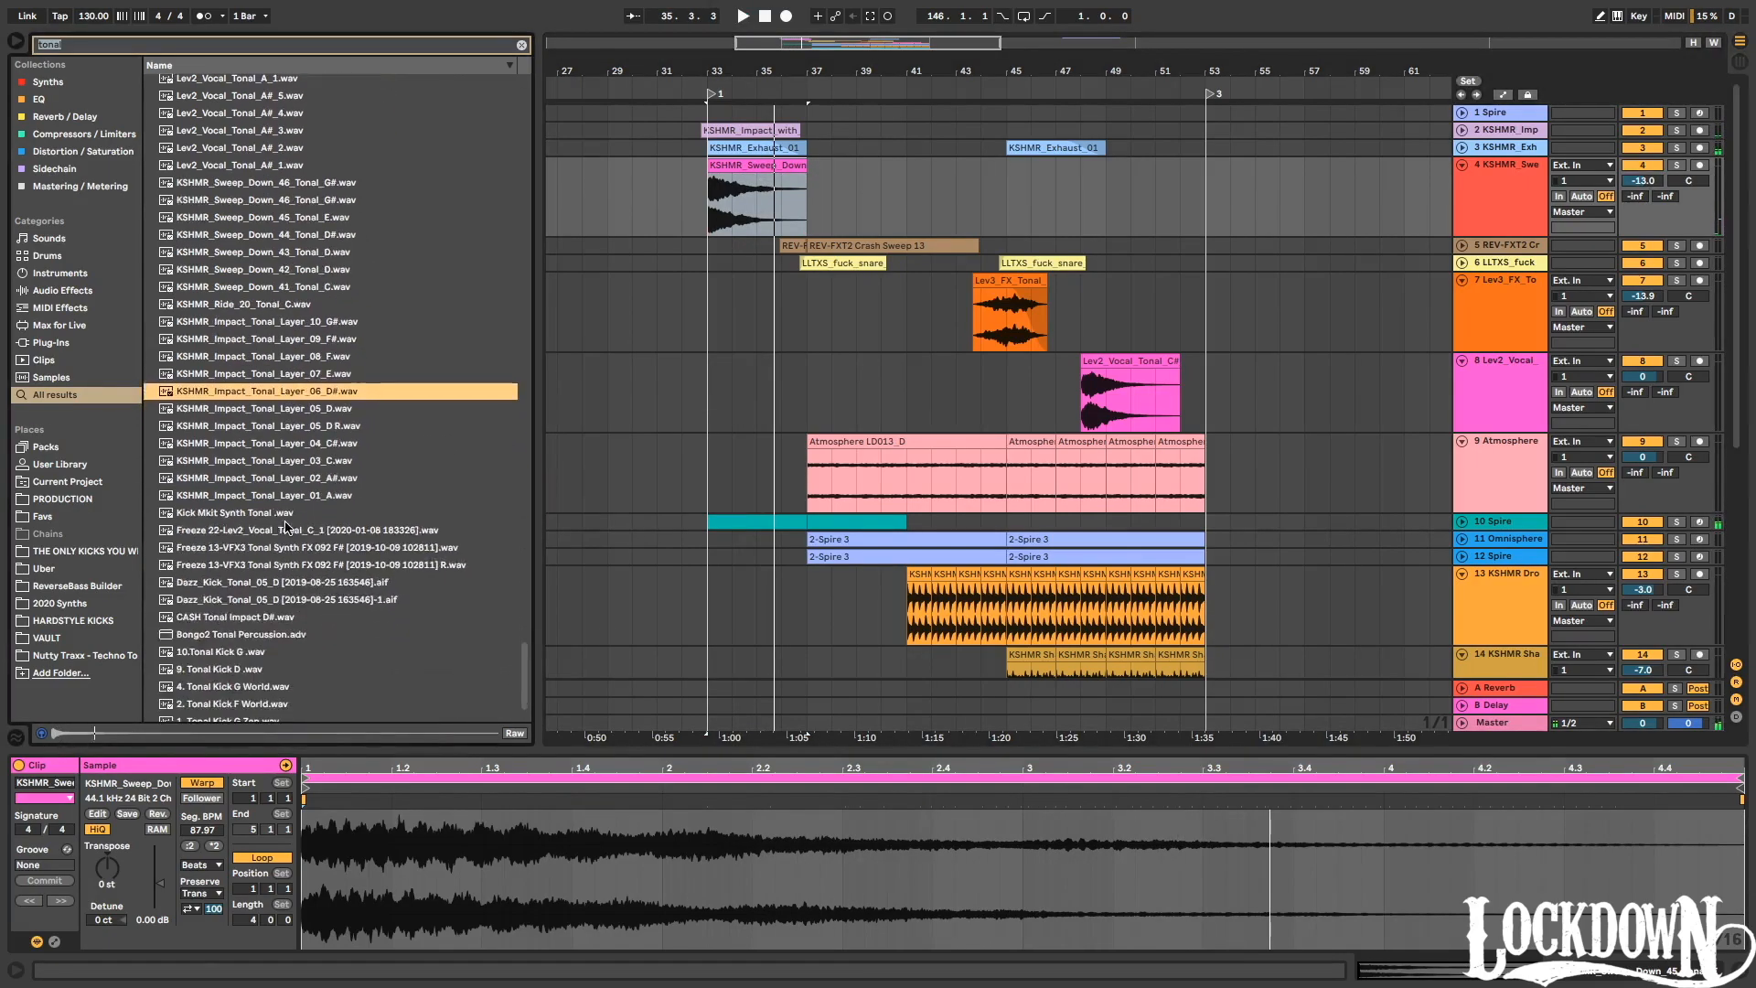
pyautogui.press('Down')
pyautogui.press('Down')
pyautogui.press('Down')
pyautogui.press('Down')
pyautogui.press('Down')
pyautogui.press('Down')
pyautogui.press('Down')
pyautogui.press('Down')
pyautogui.press('Down')
pyautogui.press('Down')
pyautogui.press('Down')
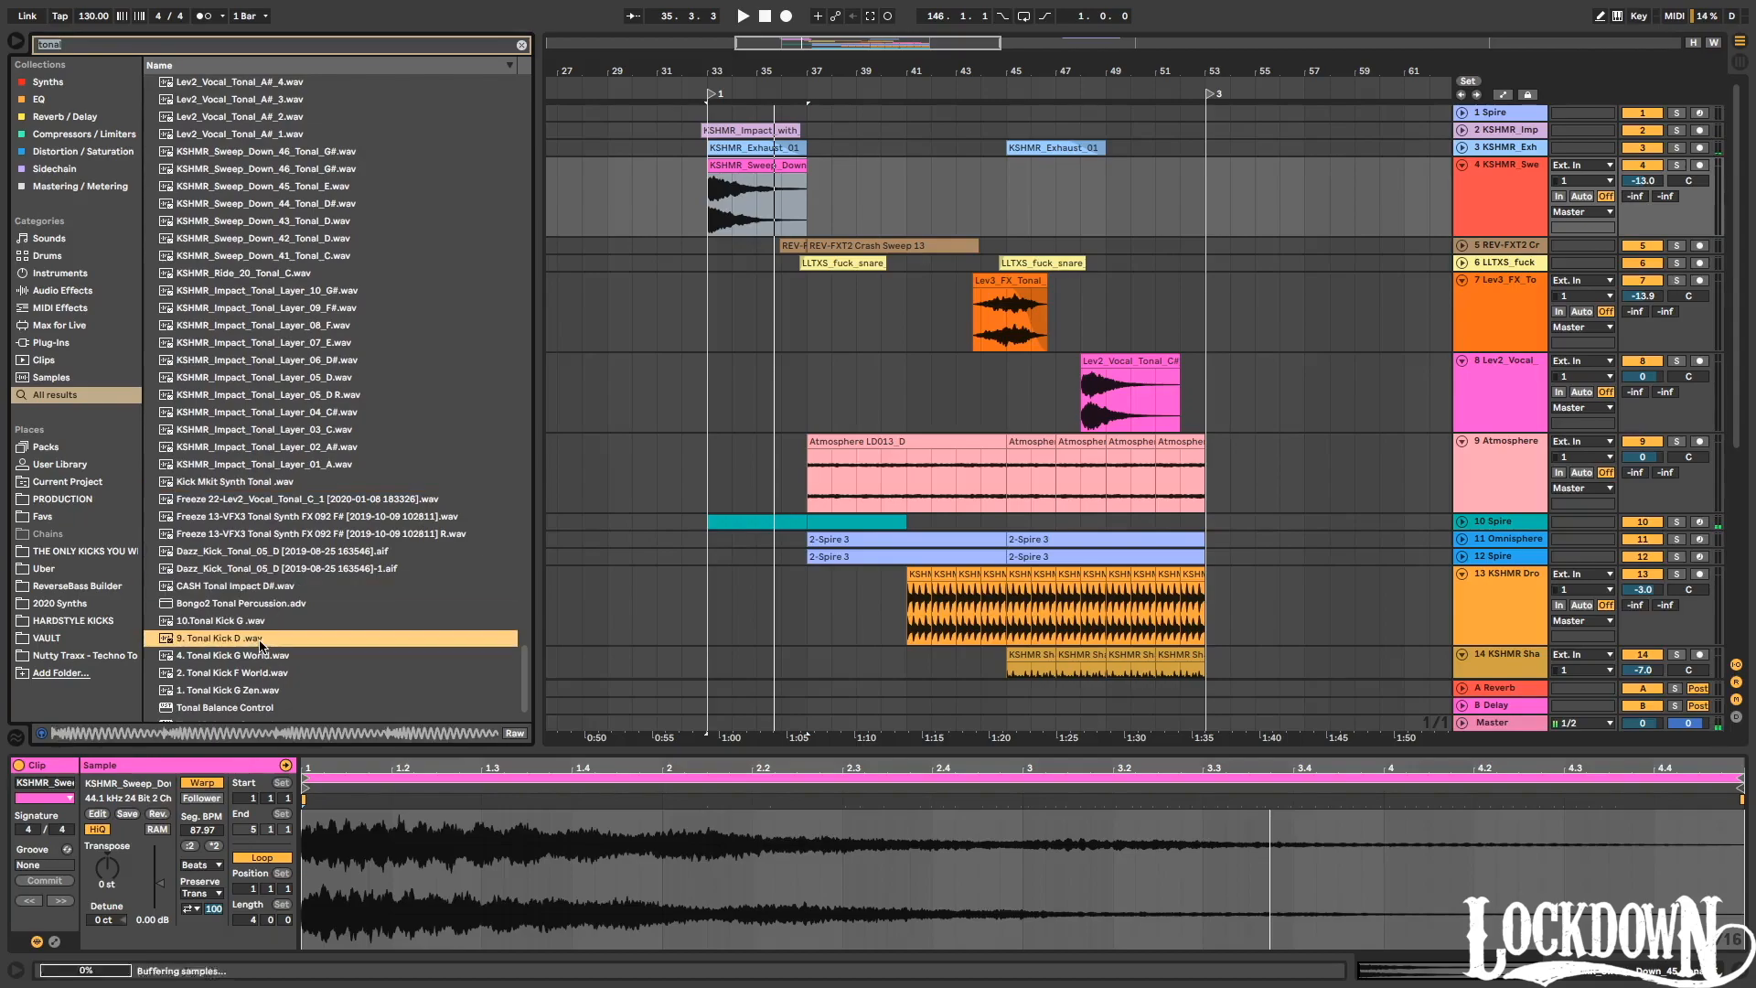
pyautogui.press('Down')
# Audition tonal risers further up the results, including REV-FILLS2 Tonal Risers 04 F 16bar.wav.
pyautogui.scroll(20, 252, 669)
pyautogui.click(263, 273)
pyautogui.click(292, 238)
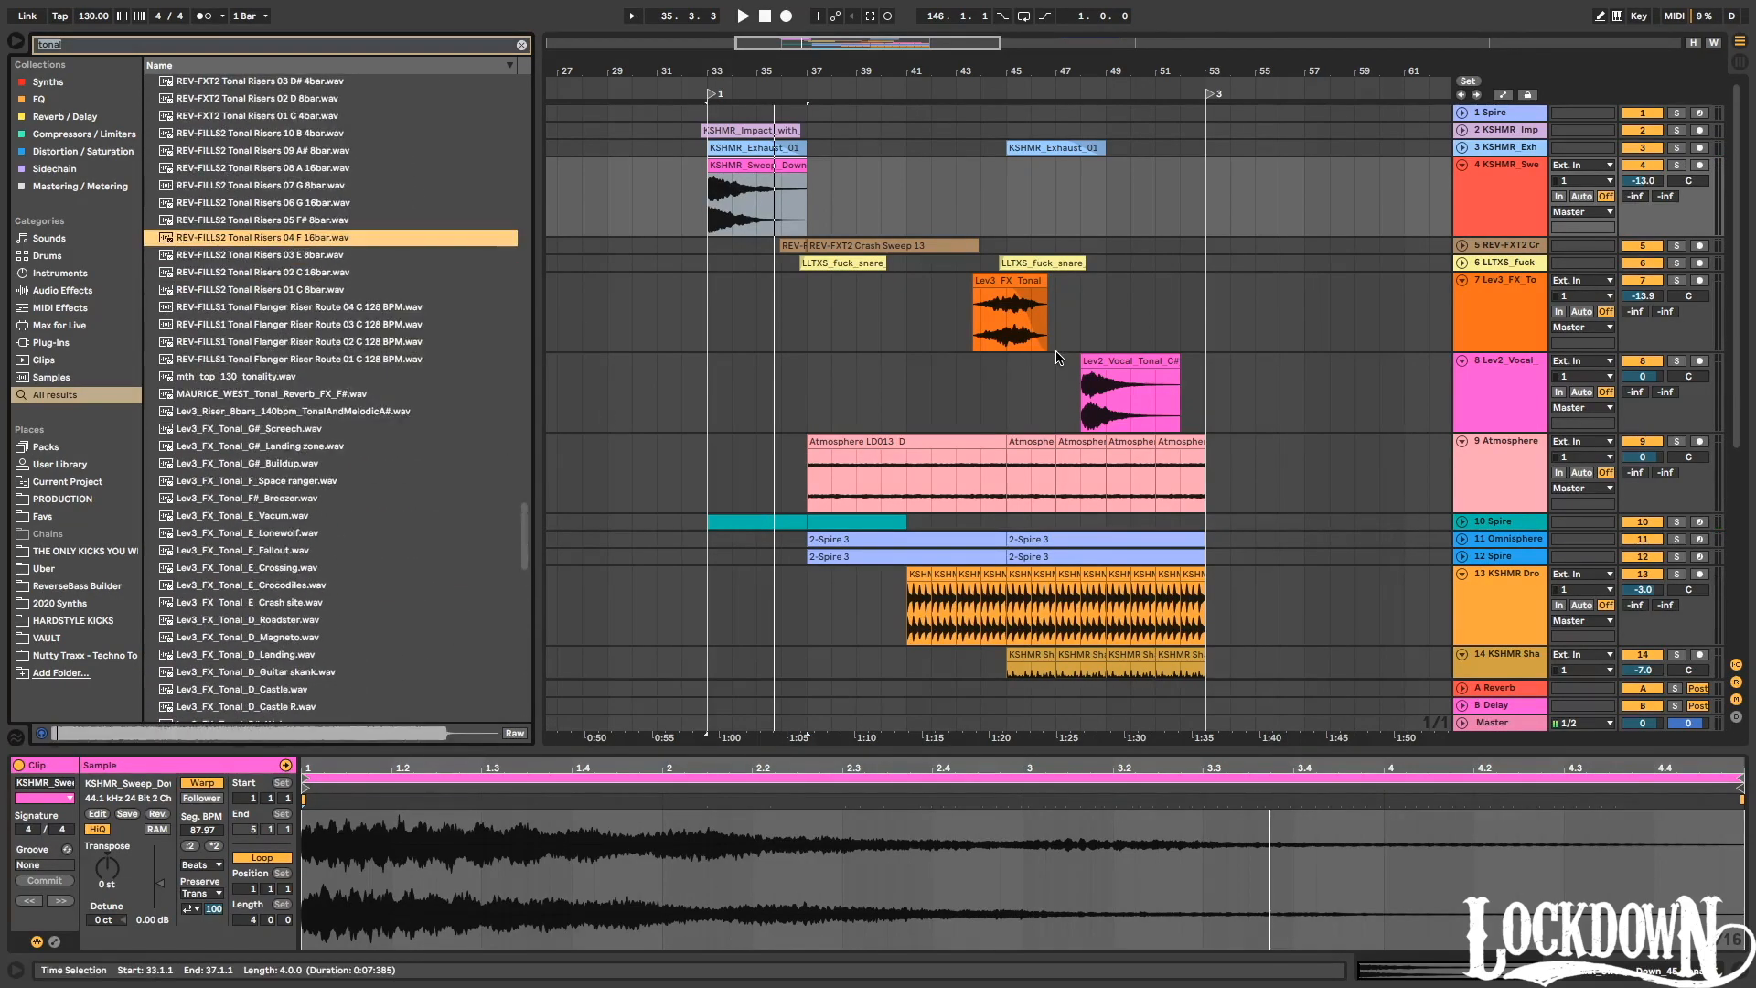
# Delete the Lev2_Vocal_Tonal clip at bar 48.
pyautogui.click(1130, 365)
pyautogui.press('Delete')
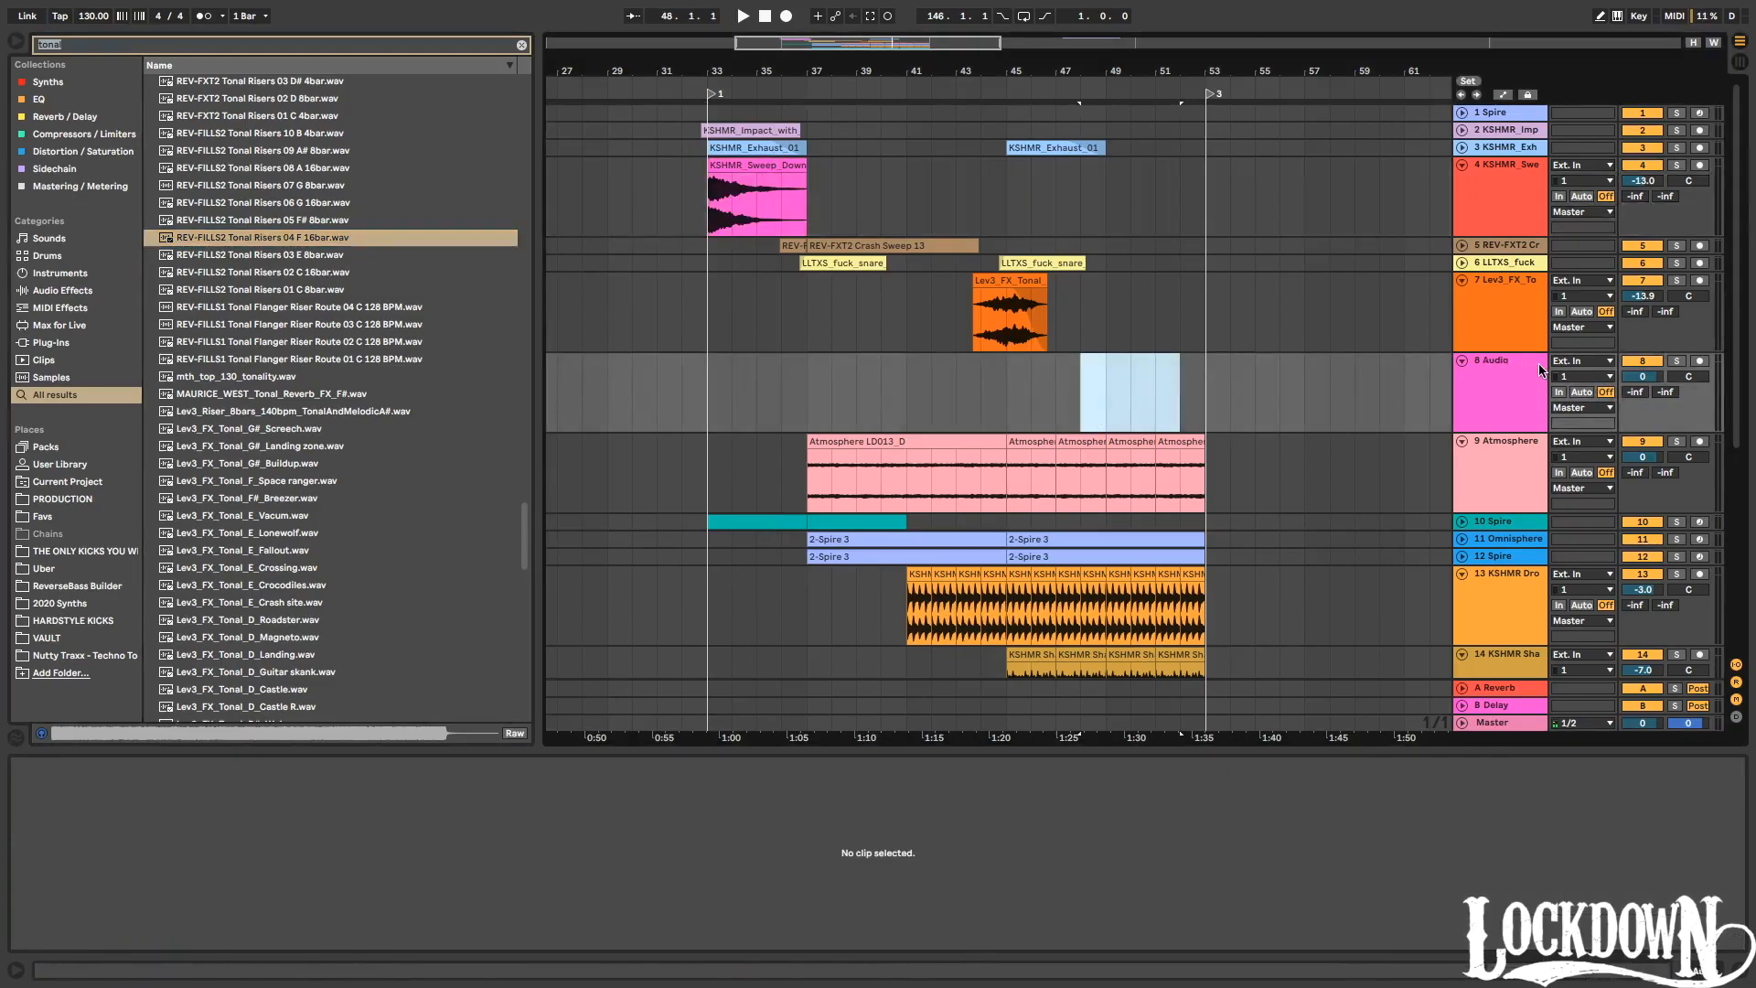
# Delete the empty audio track 8 and insert a new MIDI track below the Lev3_FX_To track.
pyautogui.click(132, 47)
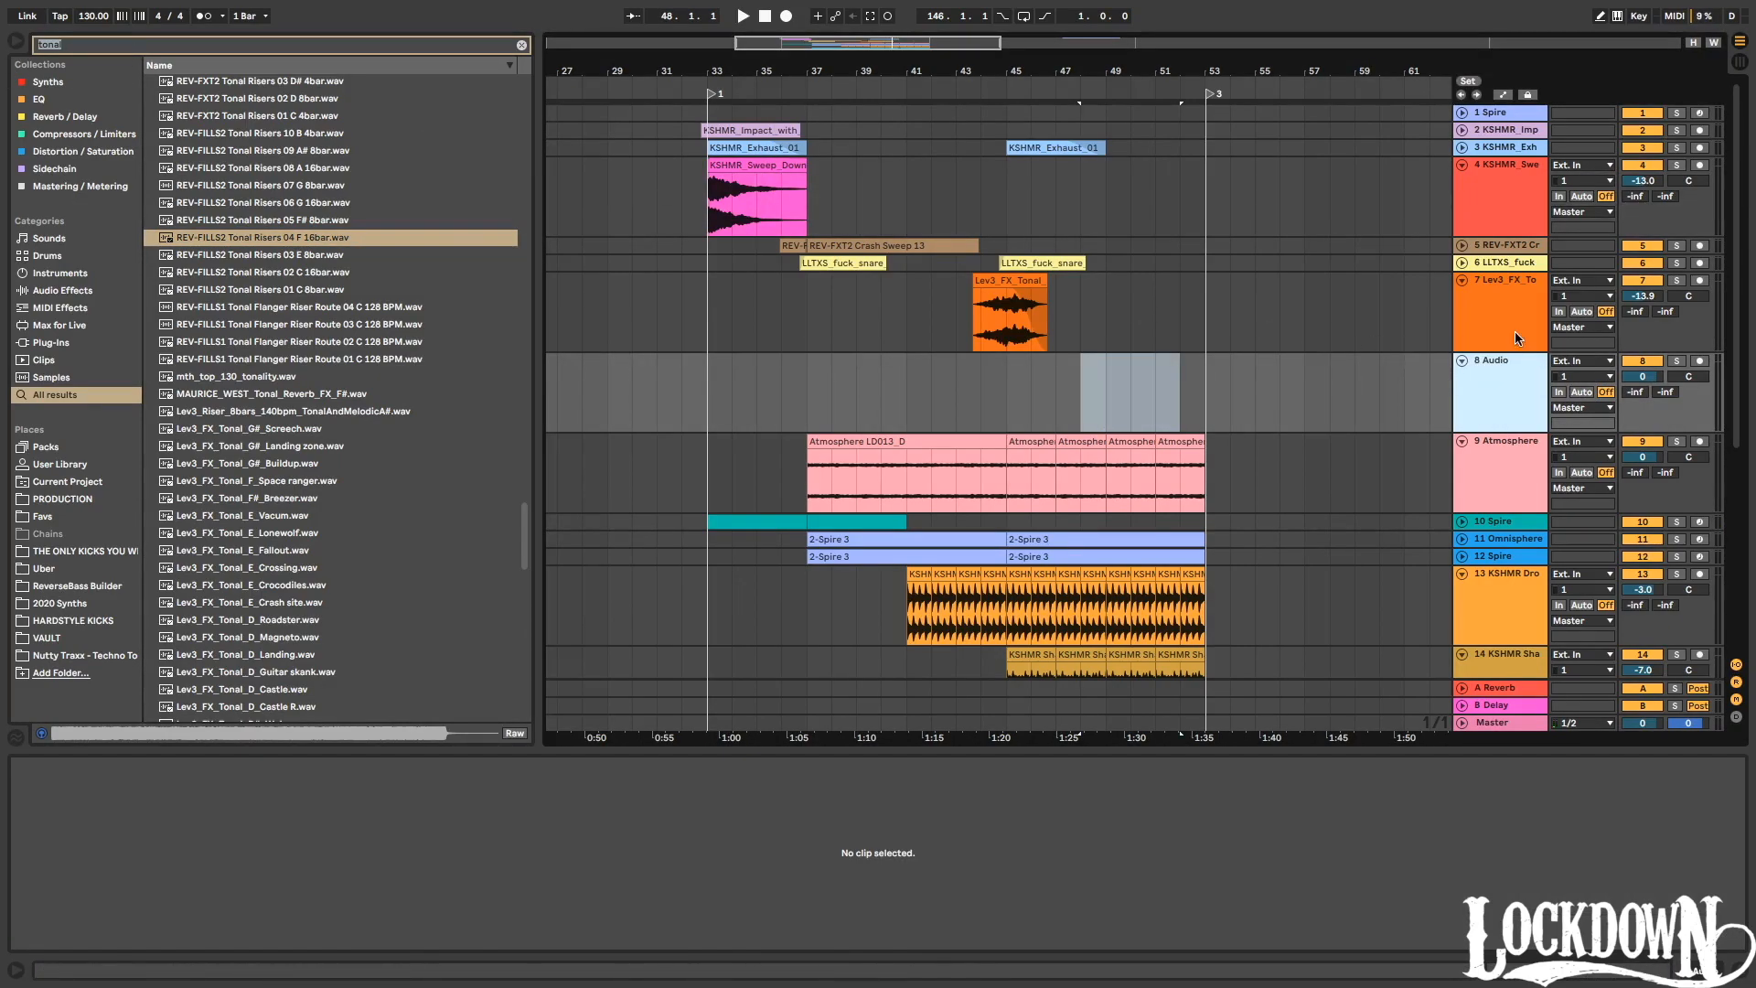
pyautogui.click(1484, 377)
pyautogui.press('Delete')
pyautogui.click(1511, 289)
pyautogui.press('super+shift+t')
# Search the Synths collection for "omni" and load Omnisphere onto the new MIDI track.
pyautogui.press('super+f')
pyautogui.click(52, 86)
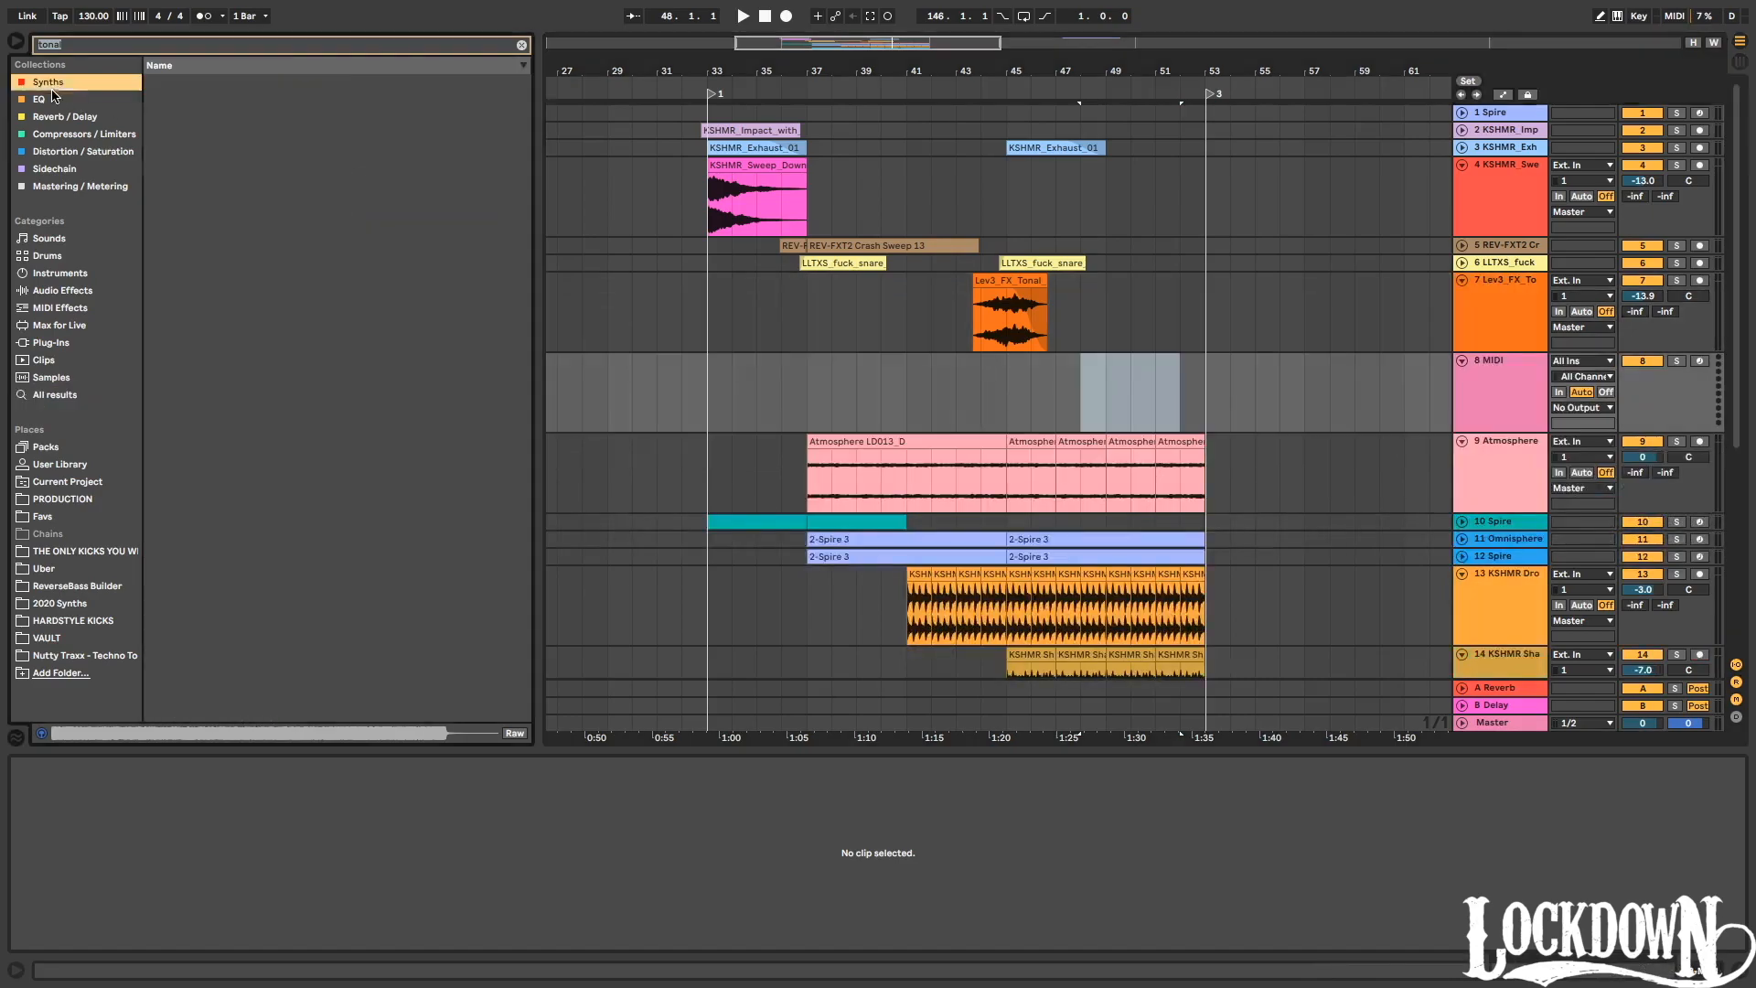
pyautogui.write('omni')
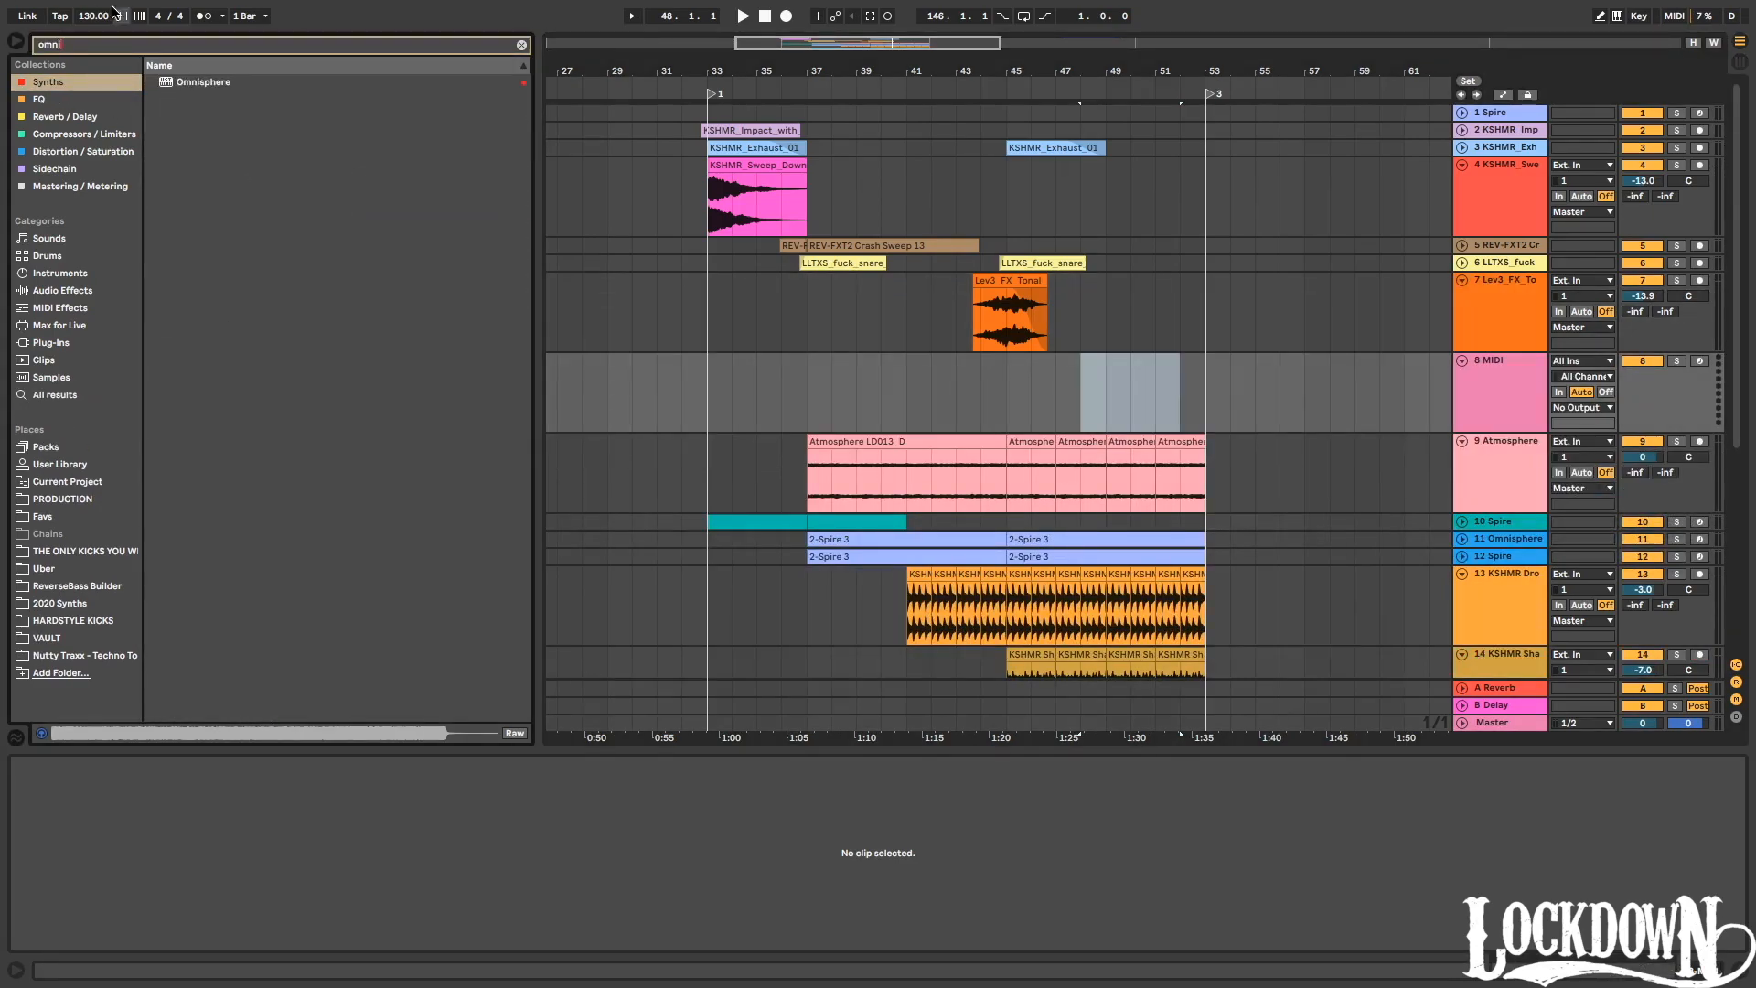
pyautogui.click(203, 83)
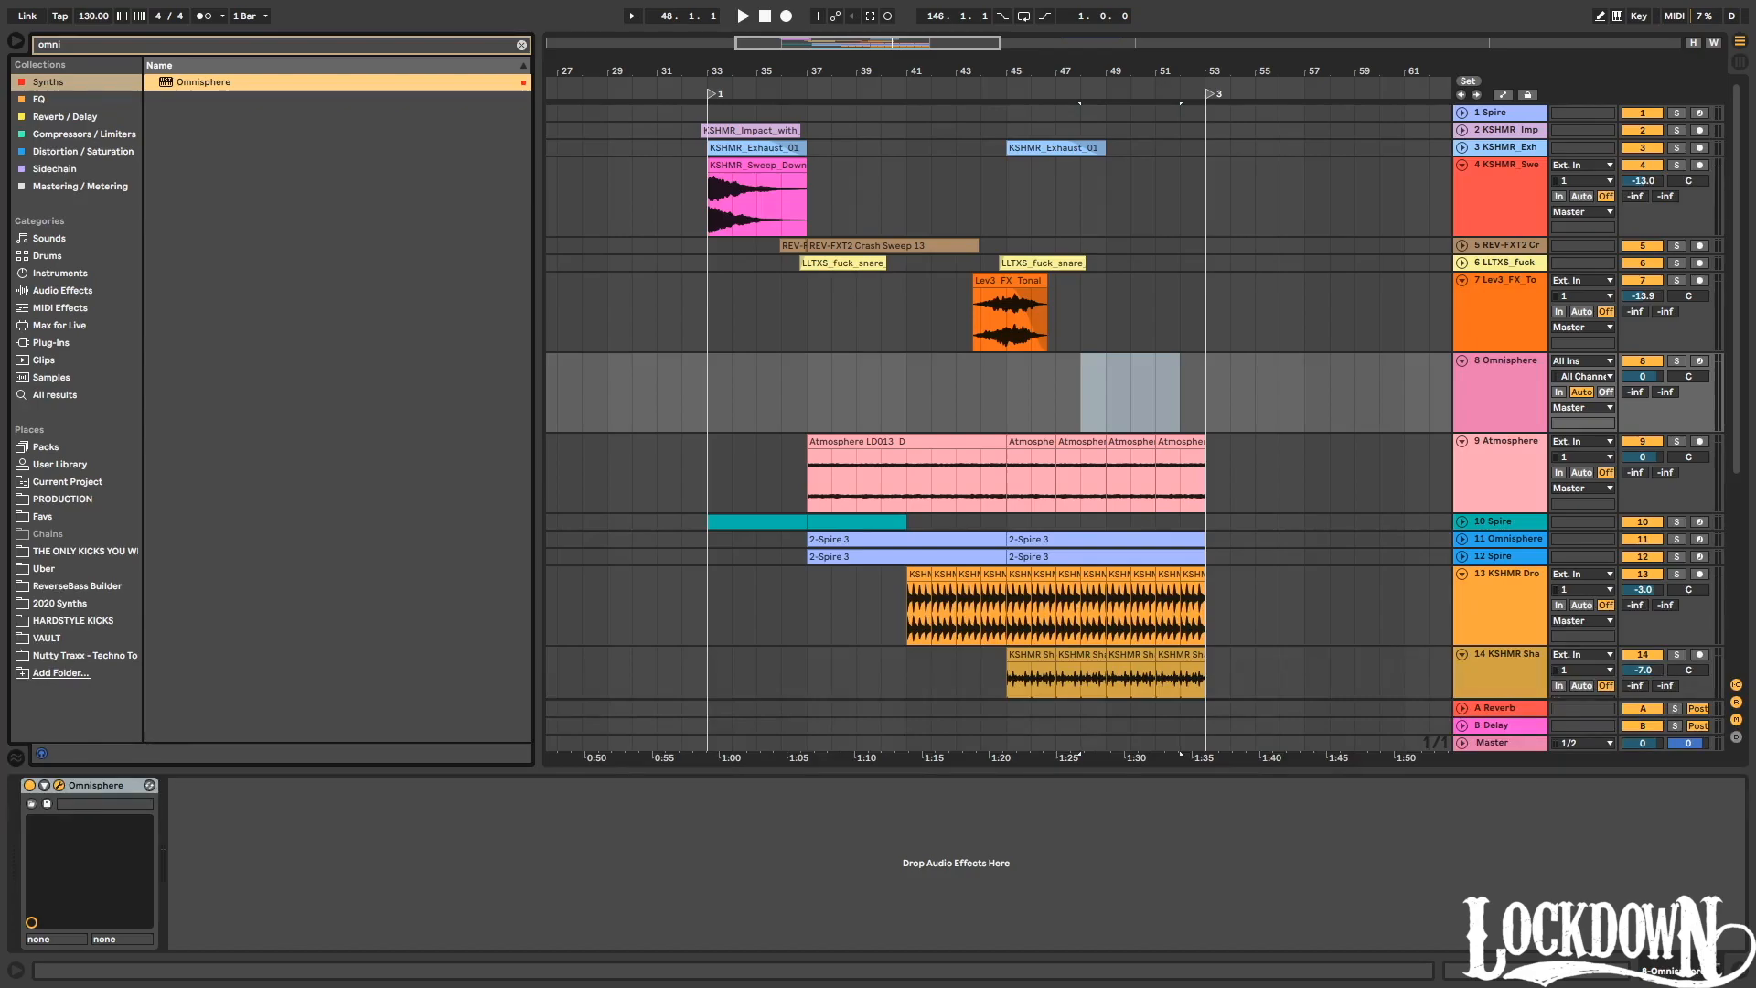
# Create an empty MIDI clip on the Omnisphere track from bar 45 to bar 49.
pyautogui.click(1131, 401)
pyautogui.moveTo(1006, 400); pyautogui.dragTo(1108, 395)
pyautogui.hotkey('ctrl', 'shift', 'm')
# Start playback from bar 45, then arm and solo the Omnisphere track.
pyautogui.press('space')
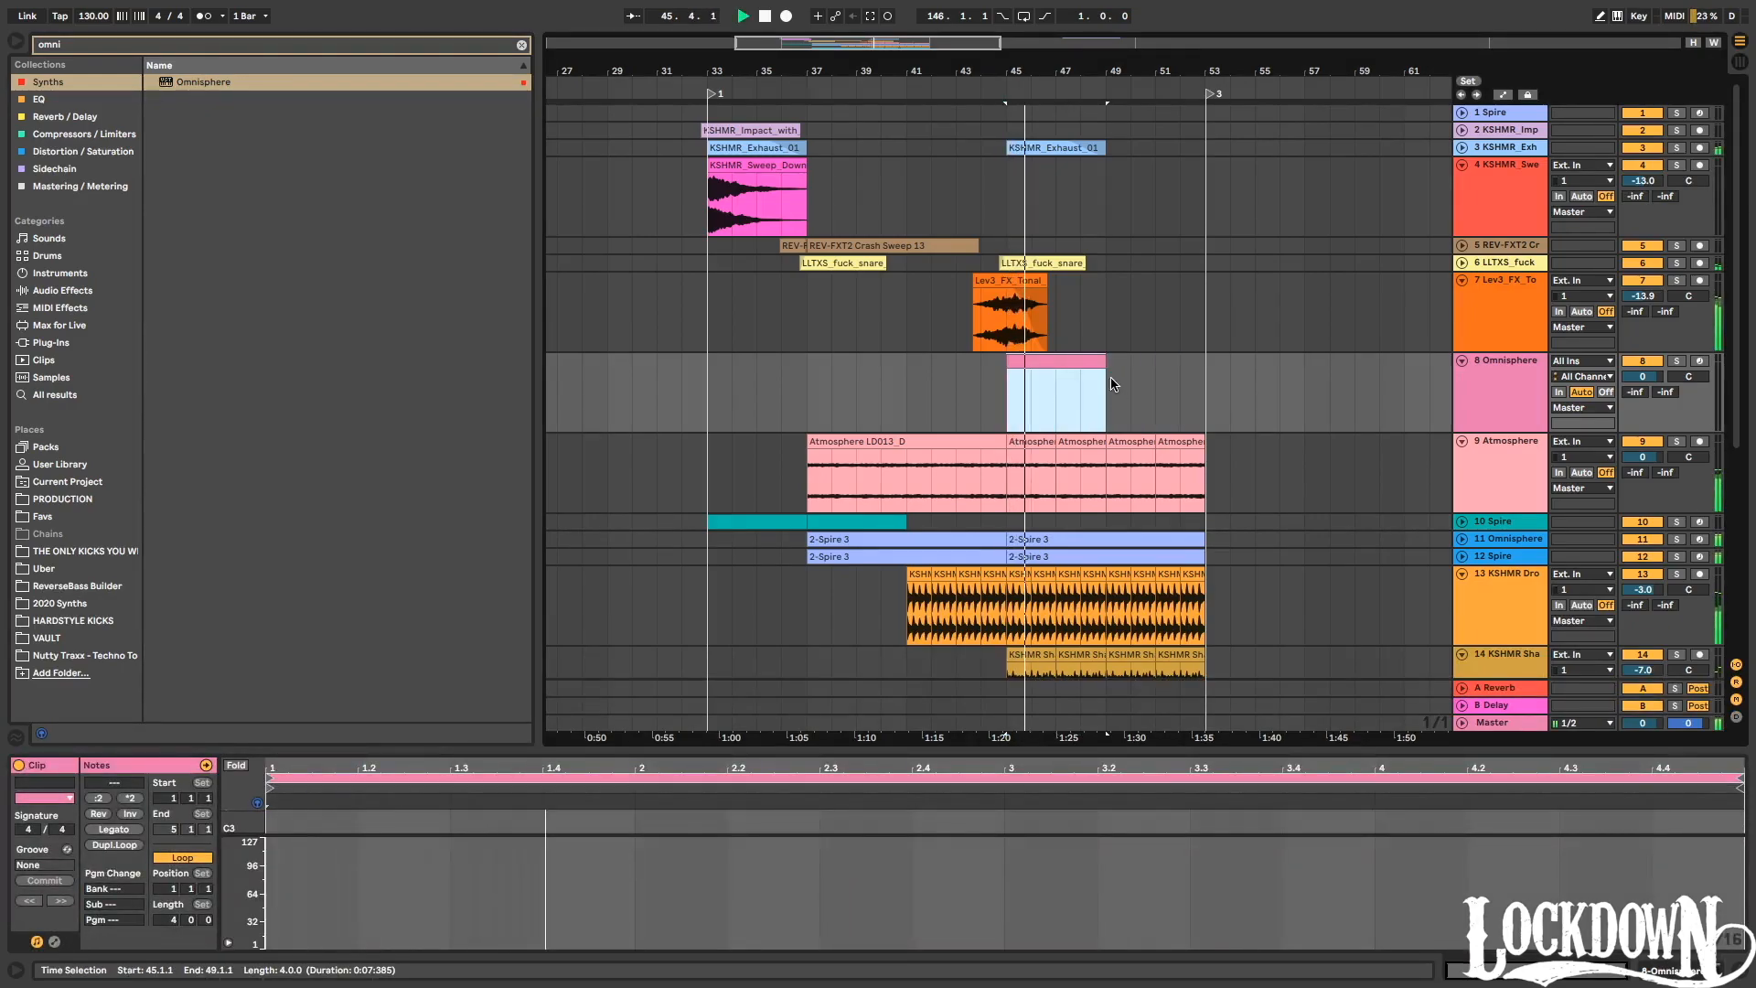
pyautogui.click(1699, 360)
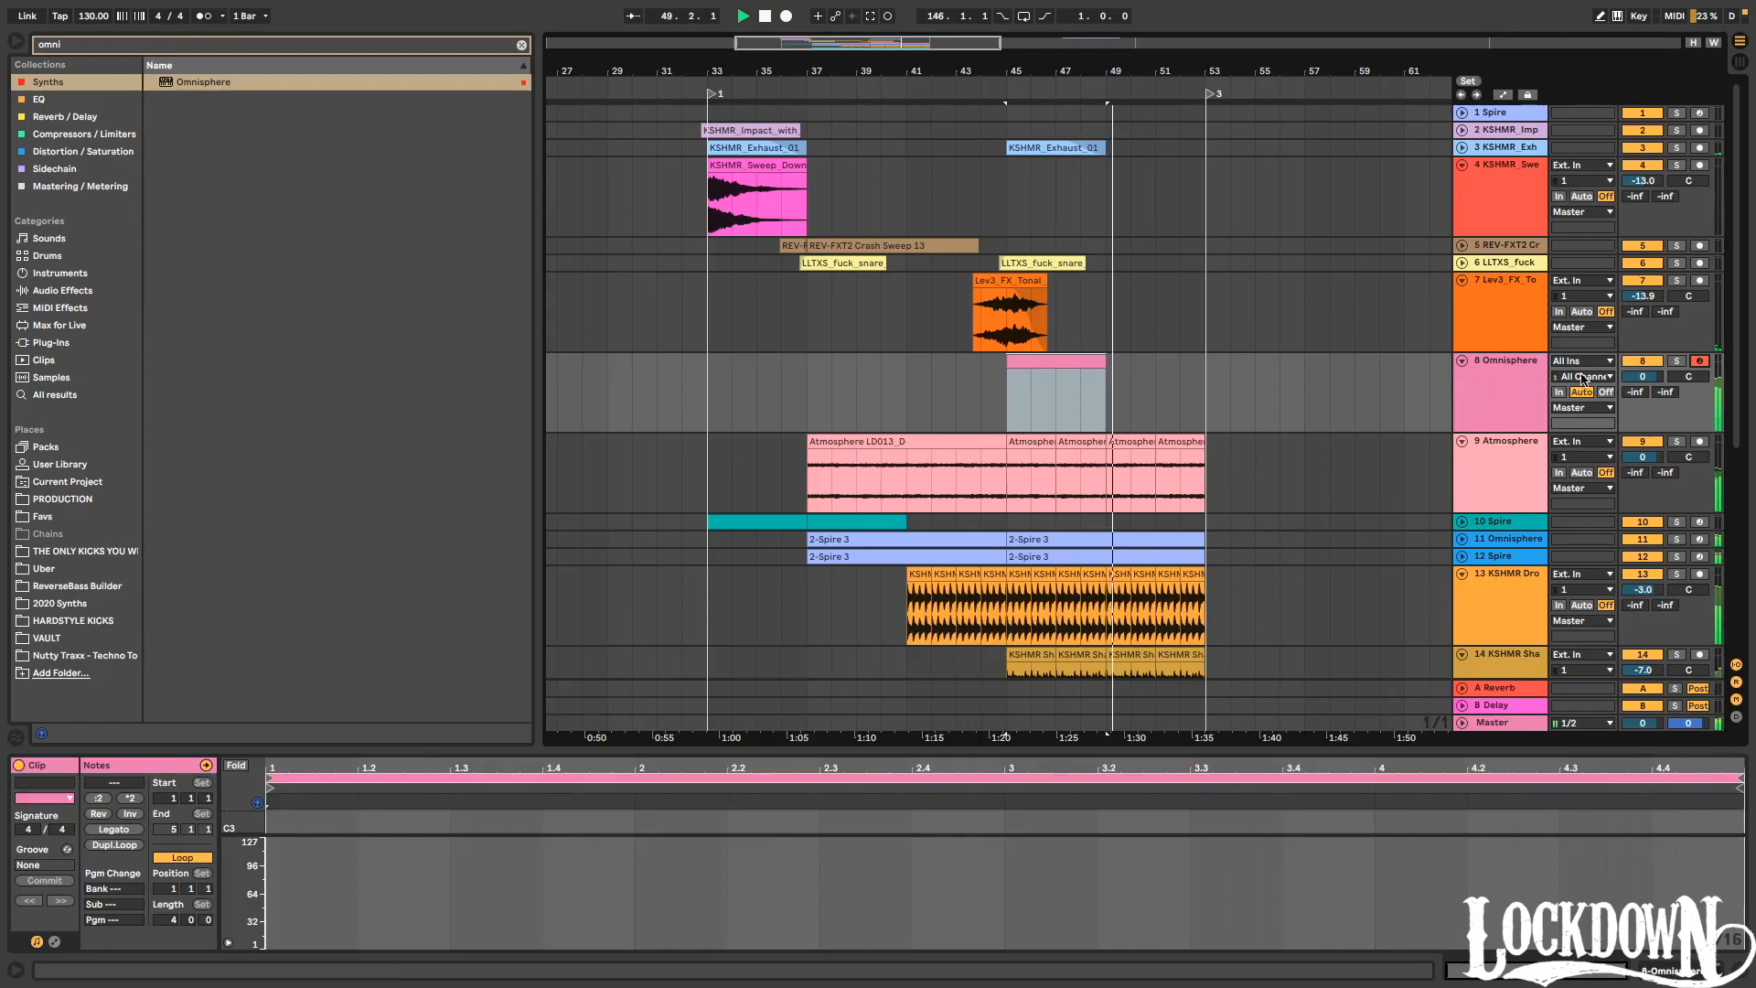
pyautogui.click(1676, 361)
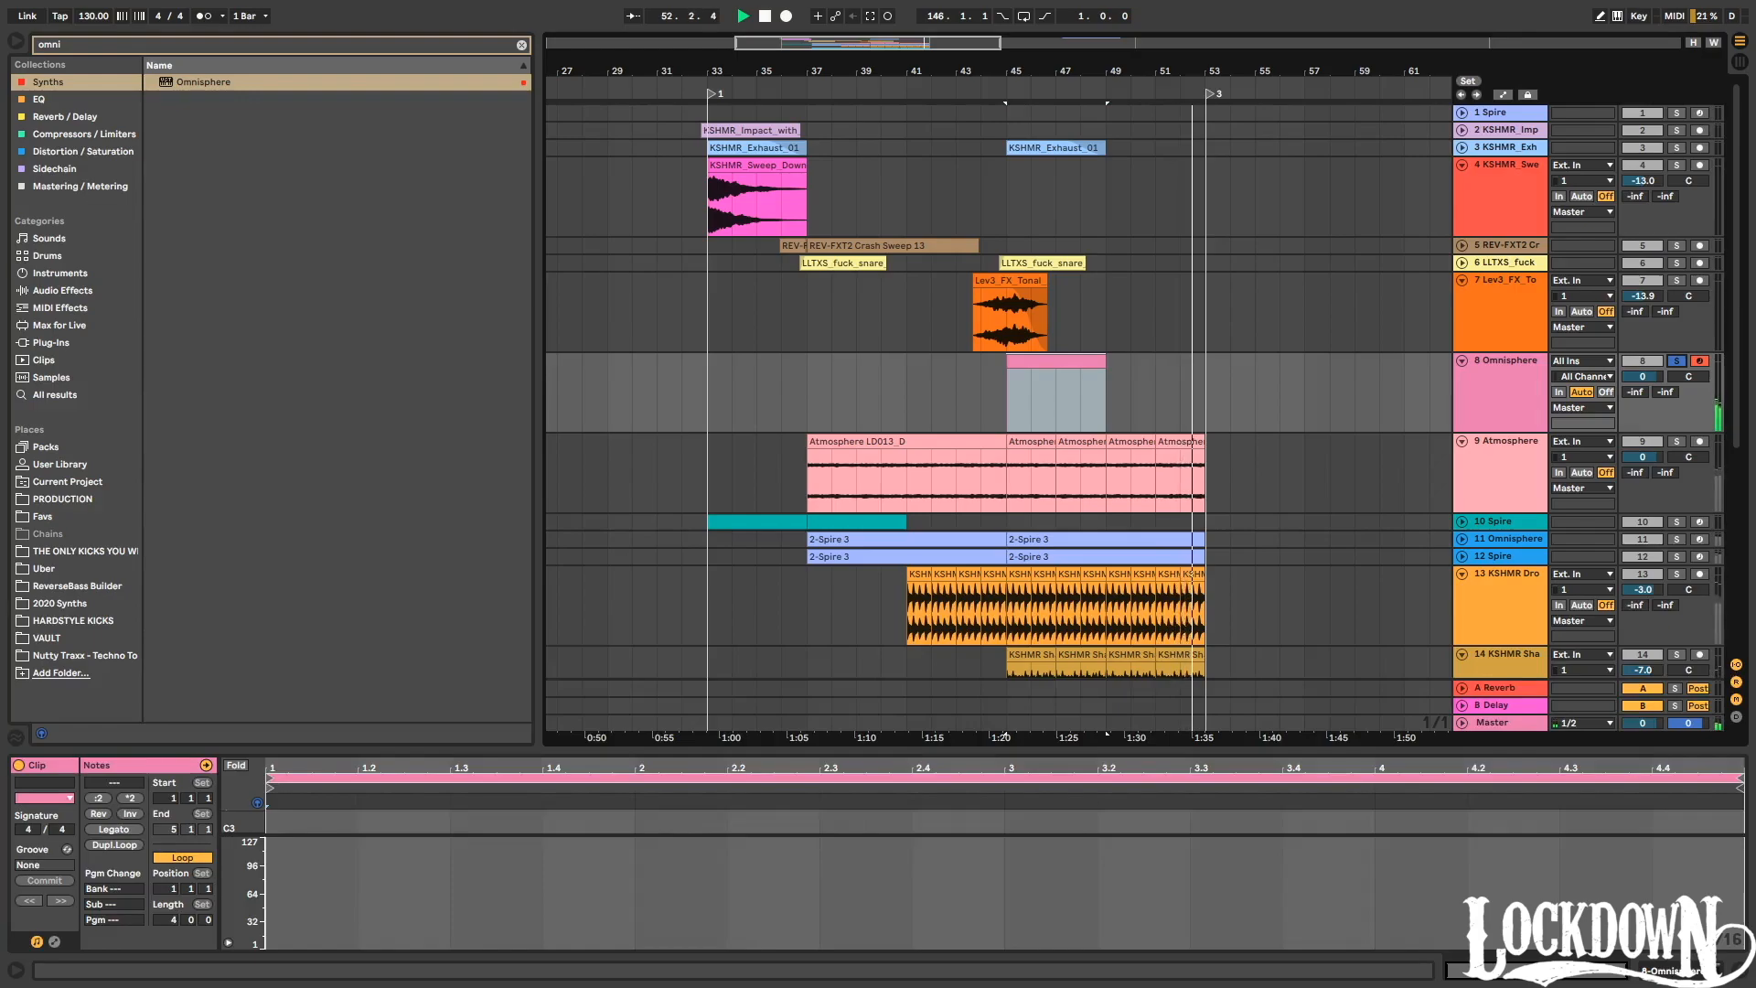
# Try the Noisescapes patches in Omnisphere, including Tuning In, Uhhh Vocal Noise Bed and Windy City.
pyautogui.moveTo(0, 192); pyautogui.dragTo(677, 82)
pyautogui.click(243, 627)
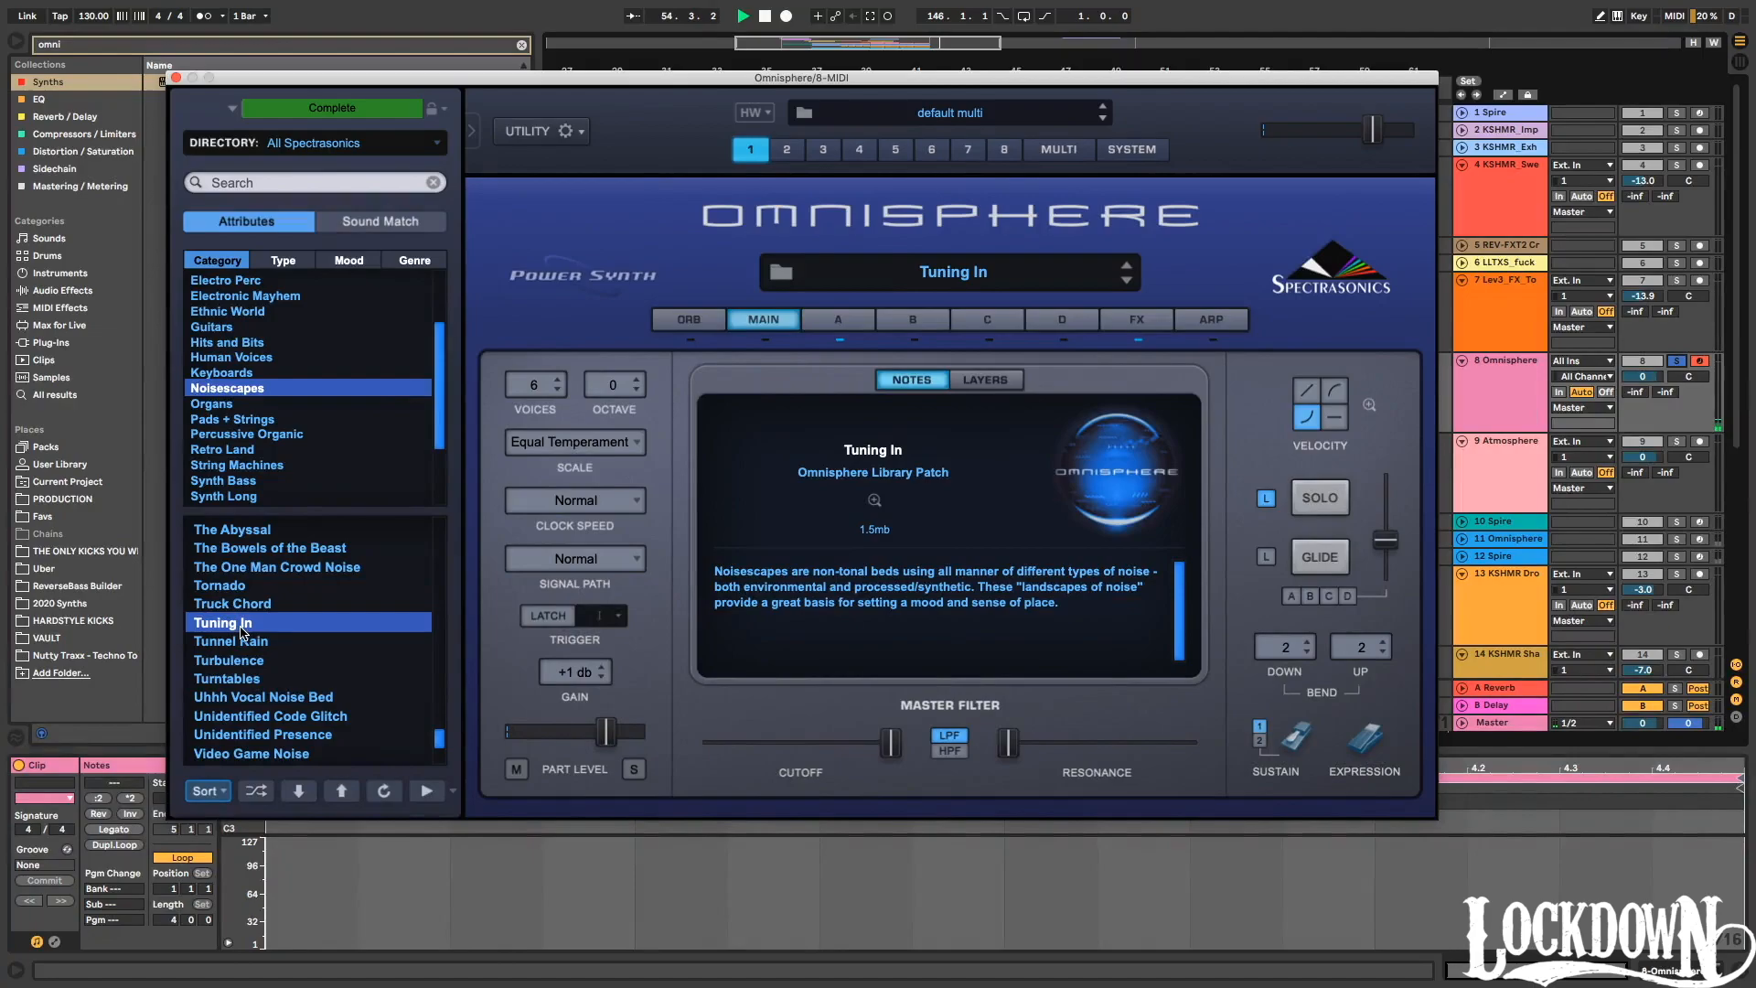
pyautogui.scroll(-3, 307, 692)
pyautogui.click(305, 643)
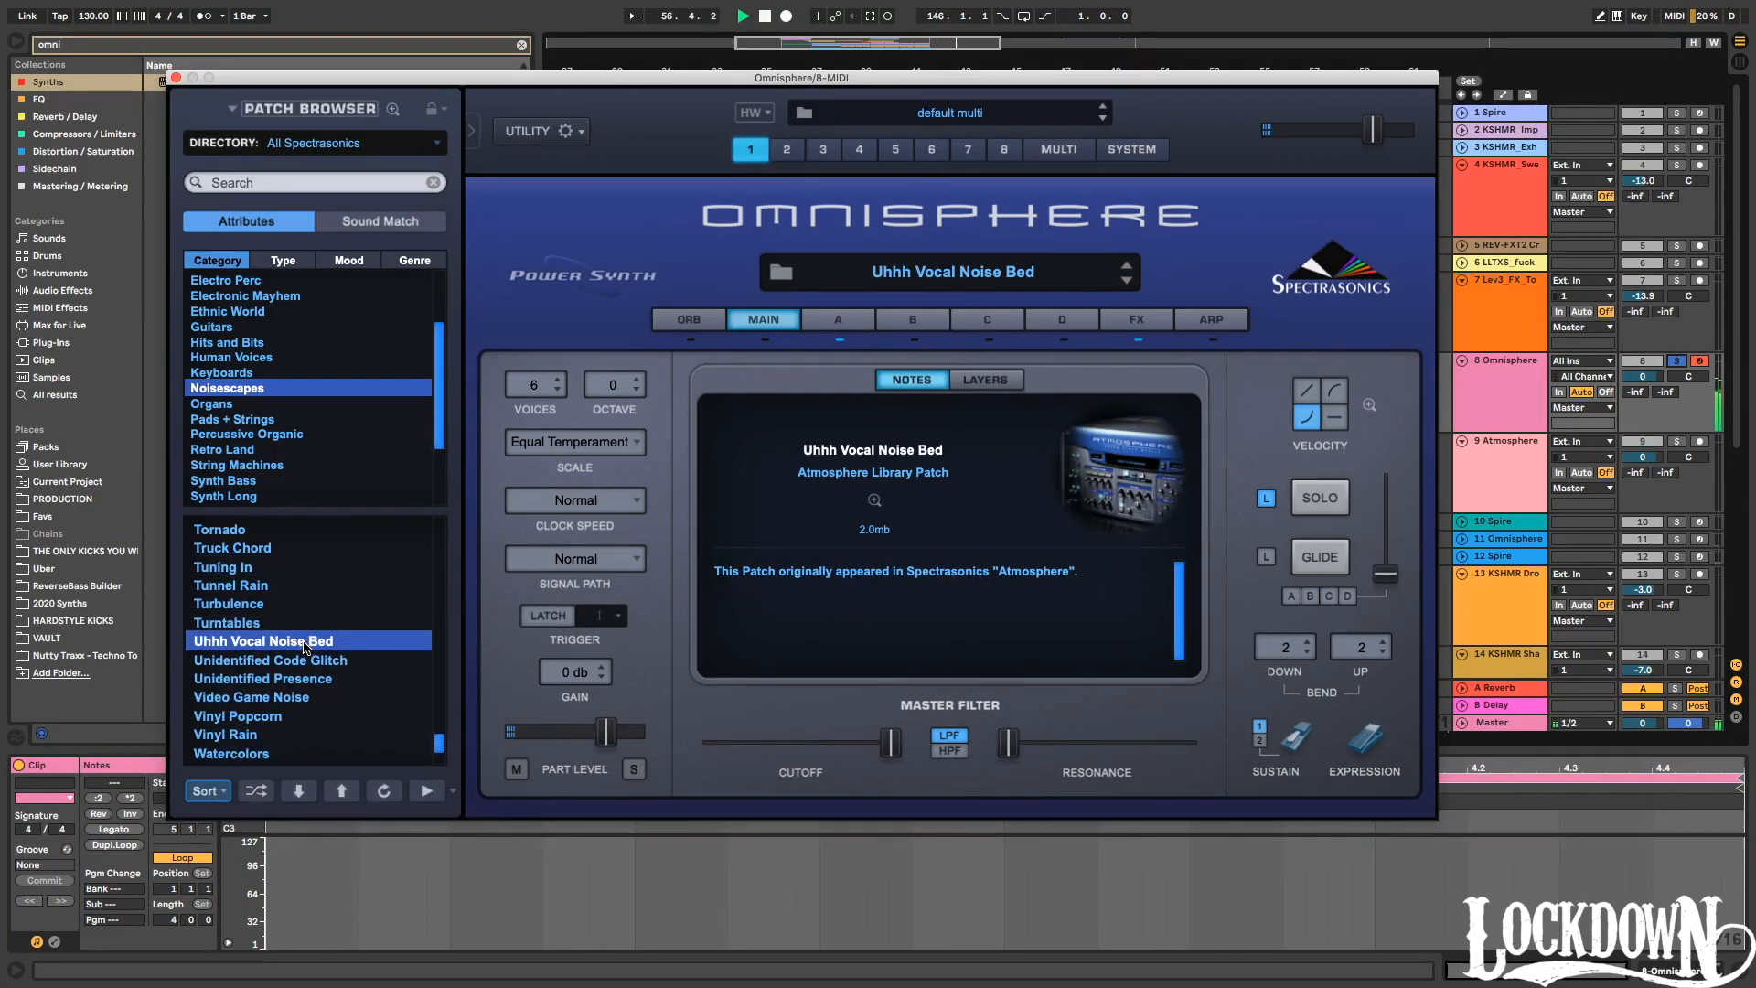
pyautogui.click(271, 716)
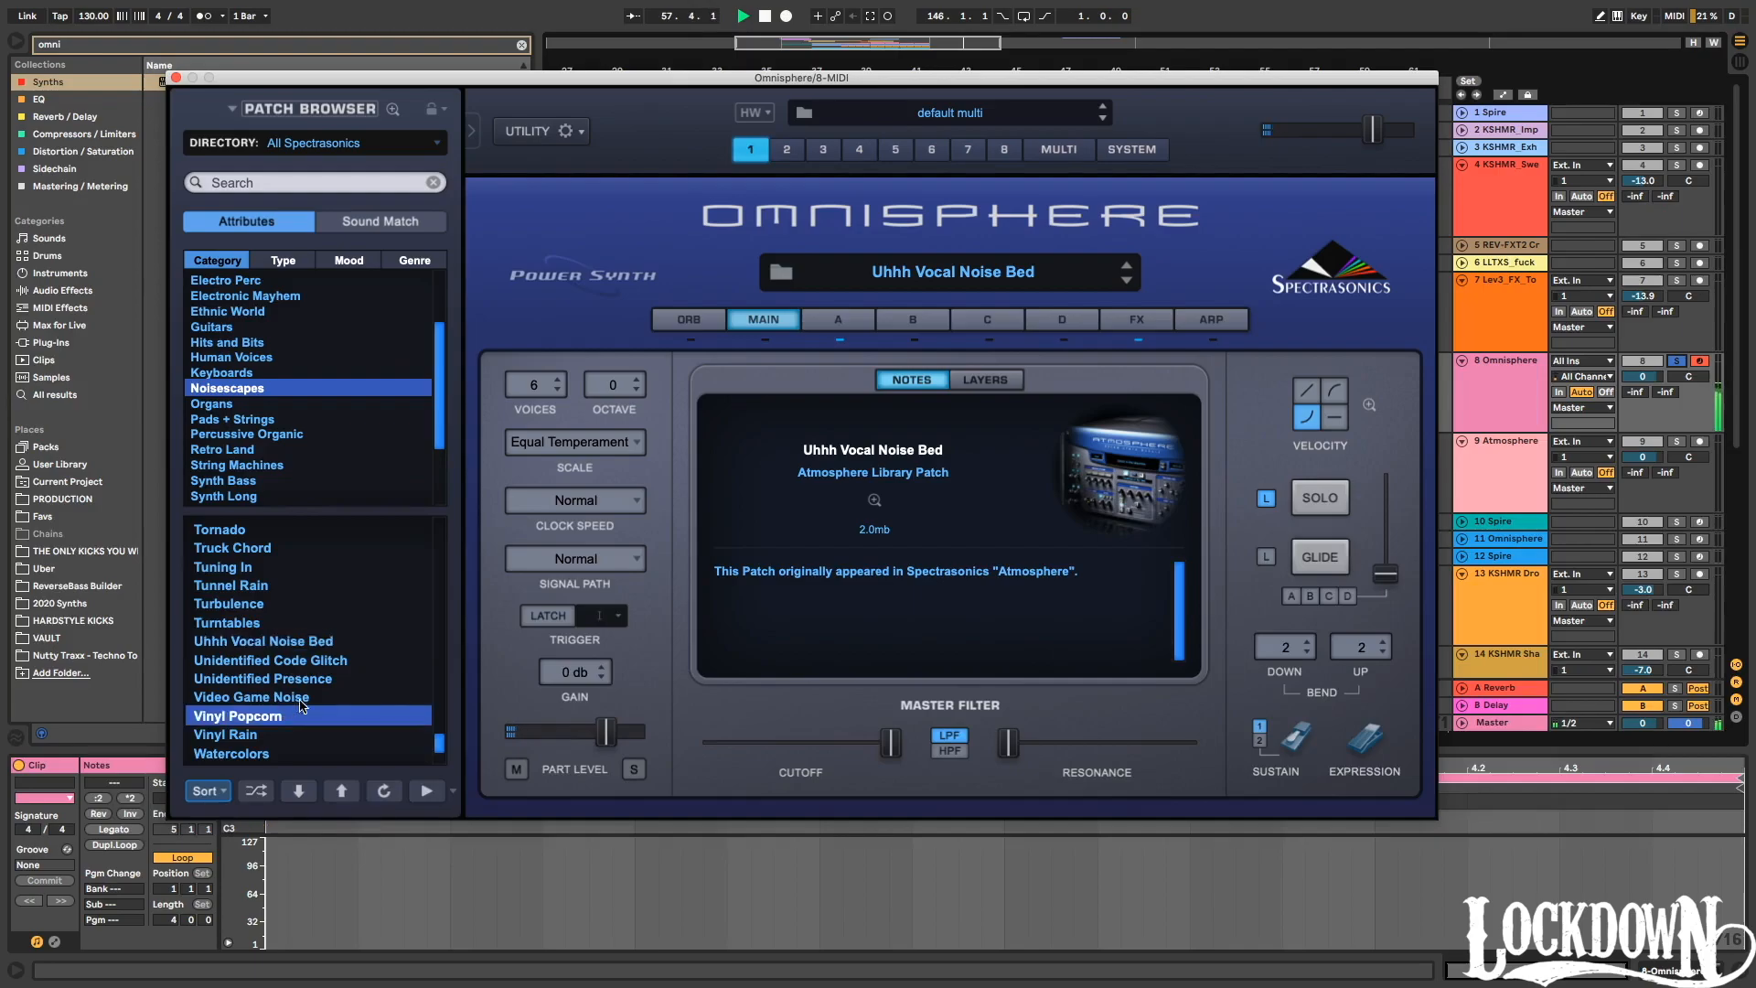
pyautogui.scroll(-5, 275, 713)
pyautogui.click(311, 697)
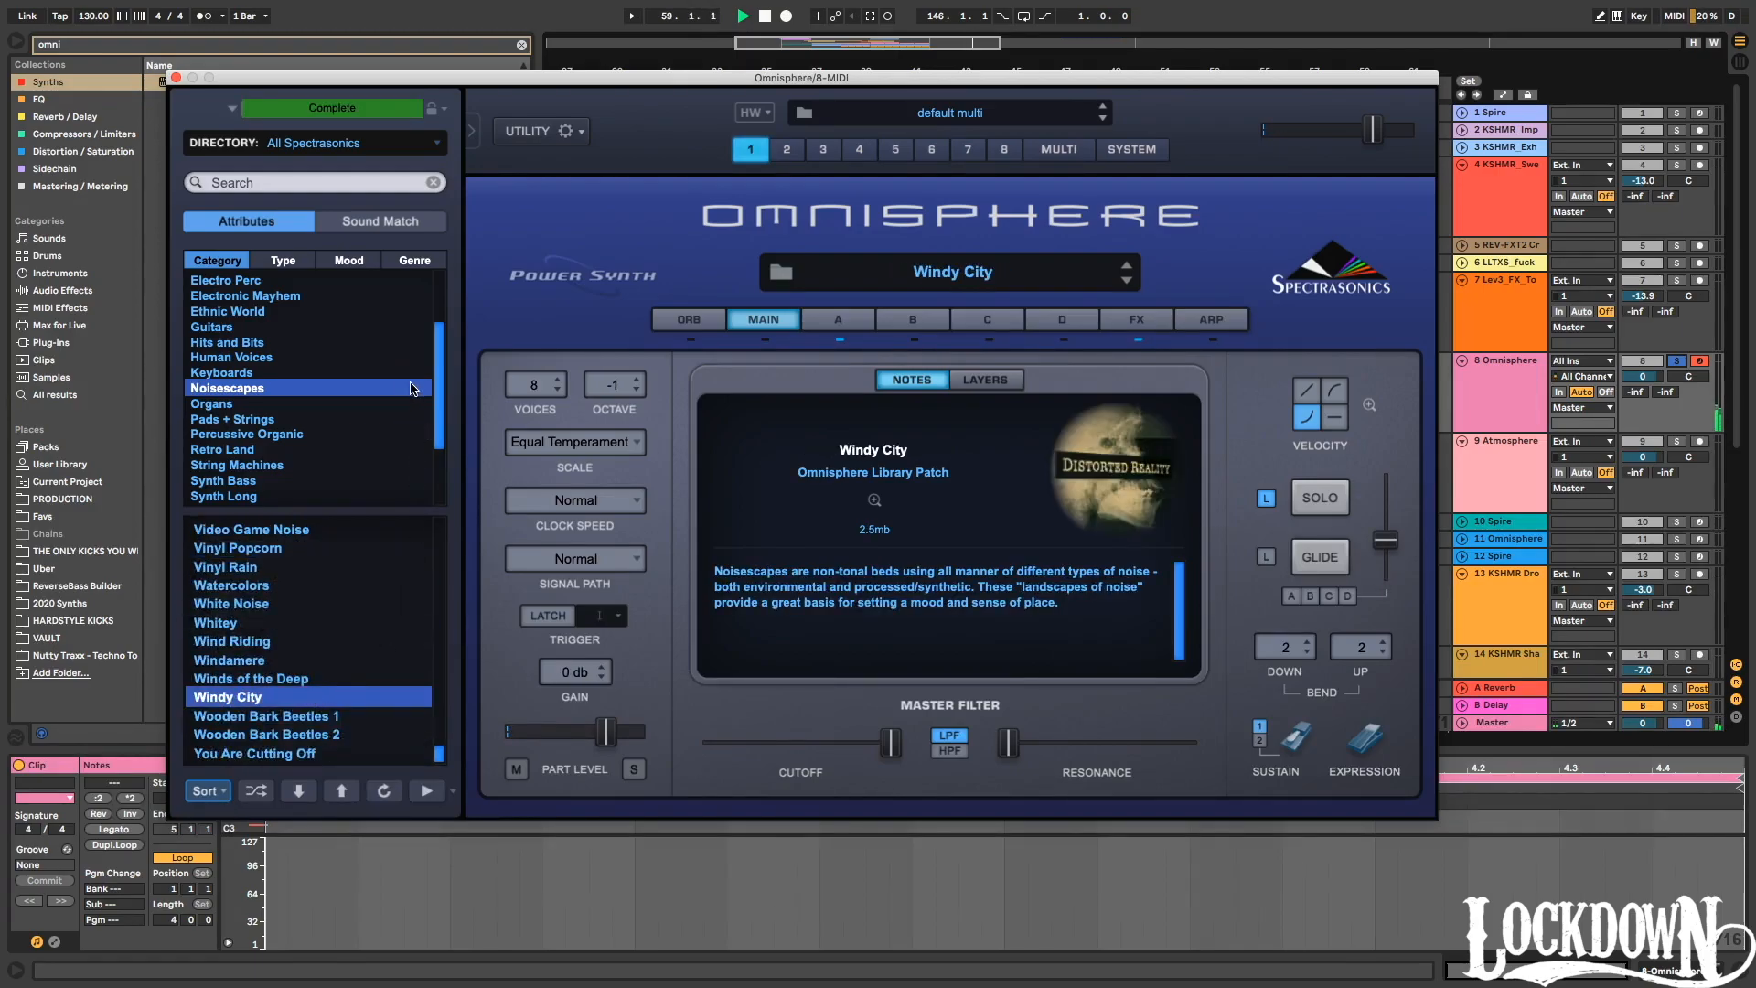
# Switch to the Textures Playable category, try Backwards Magnetic Fields and load the Breathy Harmoniclouds patch.
pyautogui.scroll(-4, 402, 409)
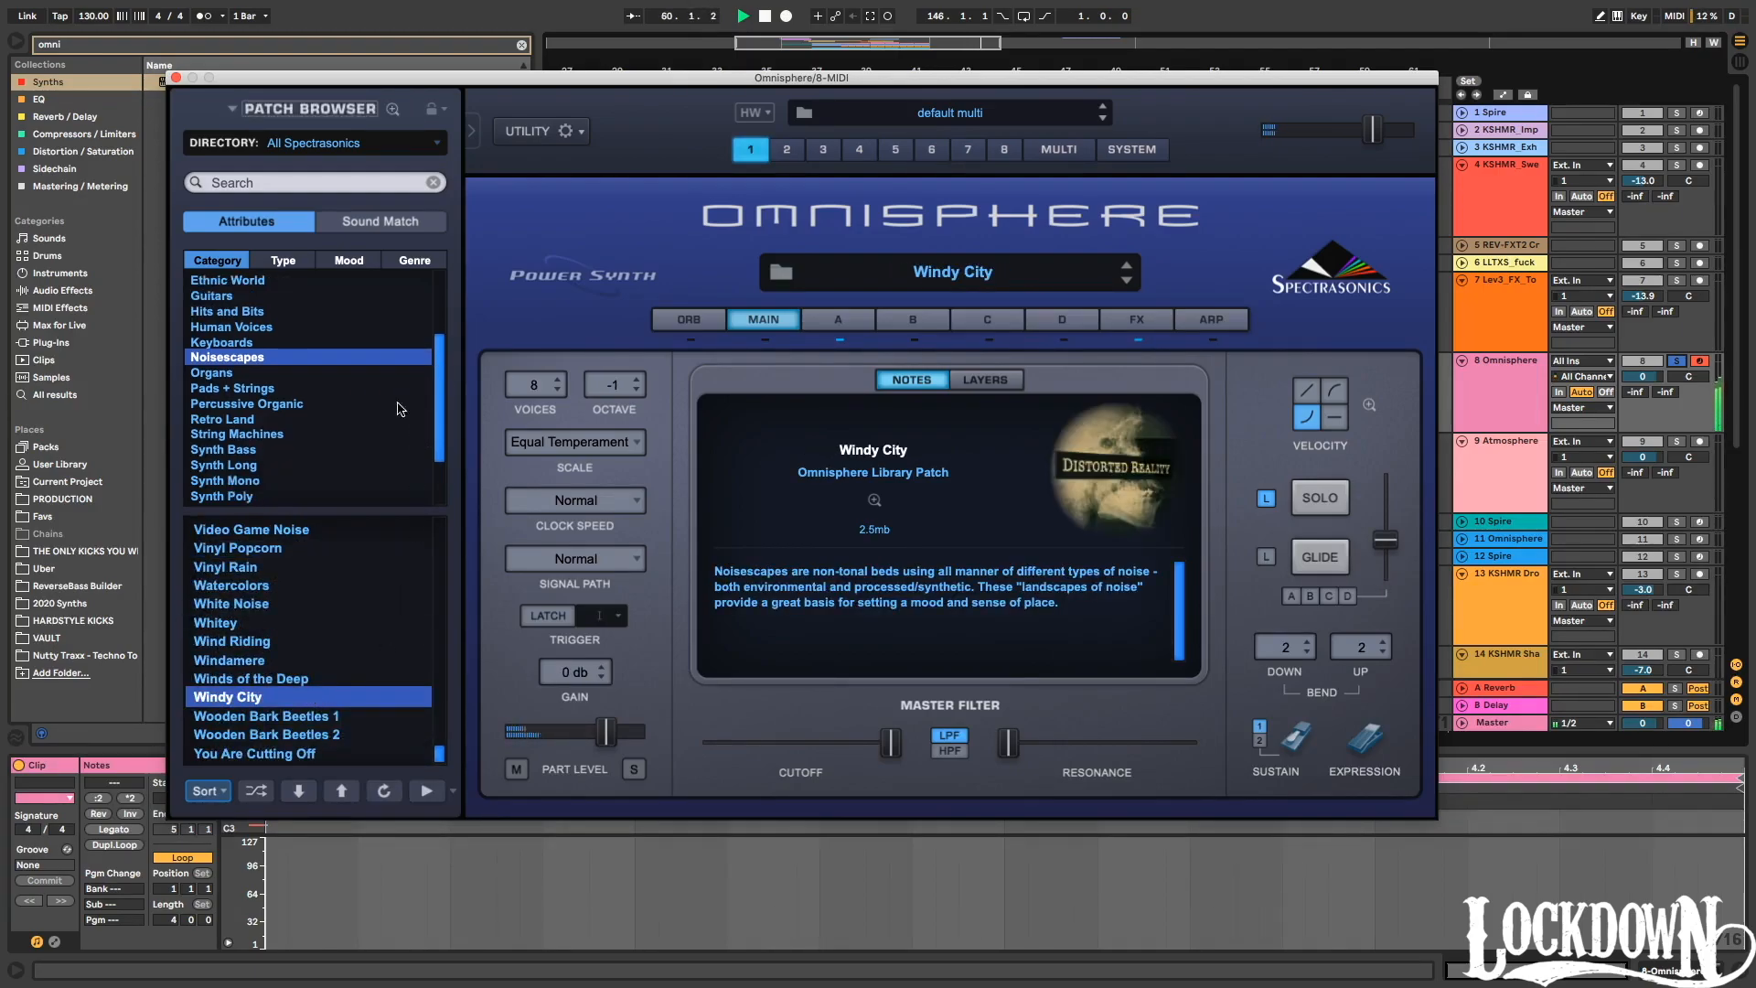
pyautogui.click(274, 450)
pyautogui.click(240, 698)
pyautogui.click(316, 624)
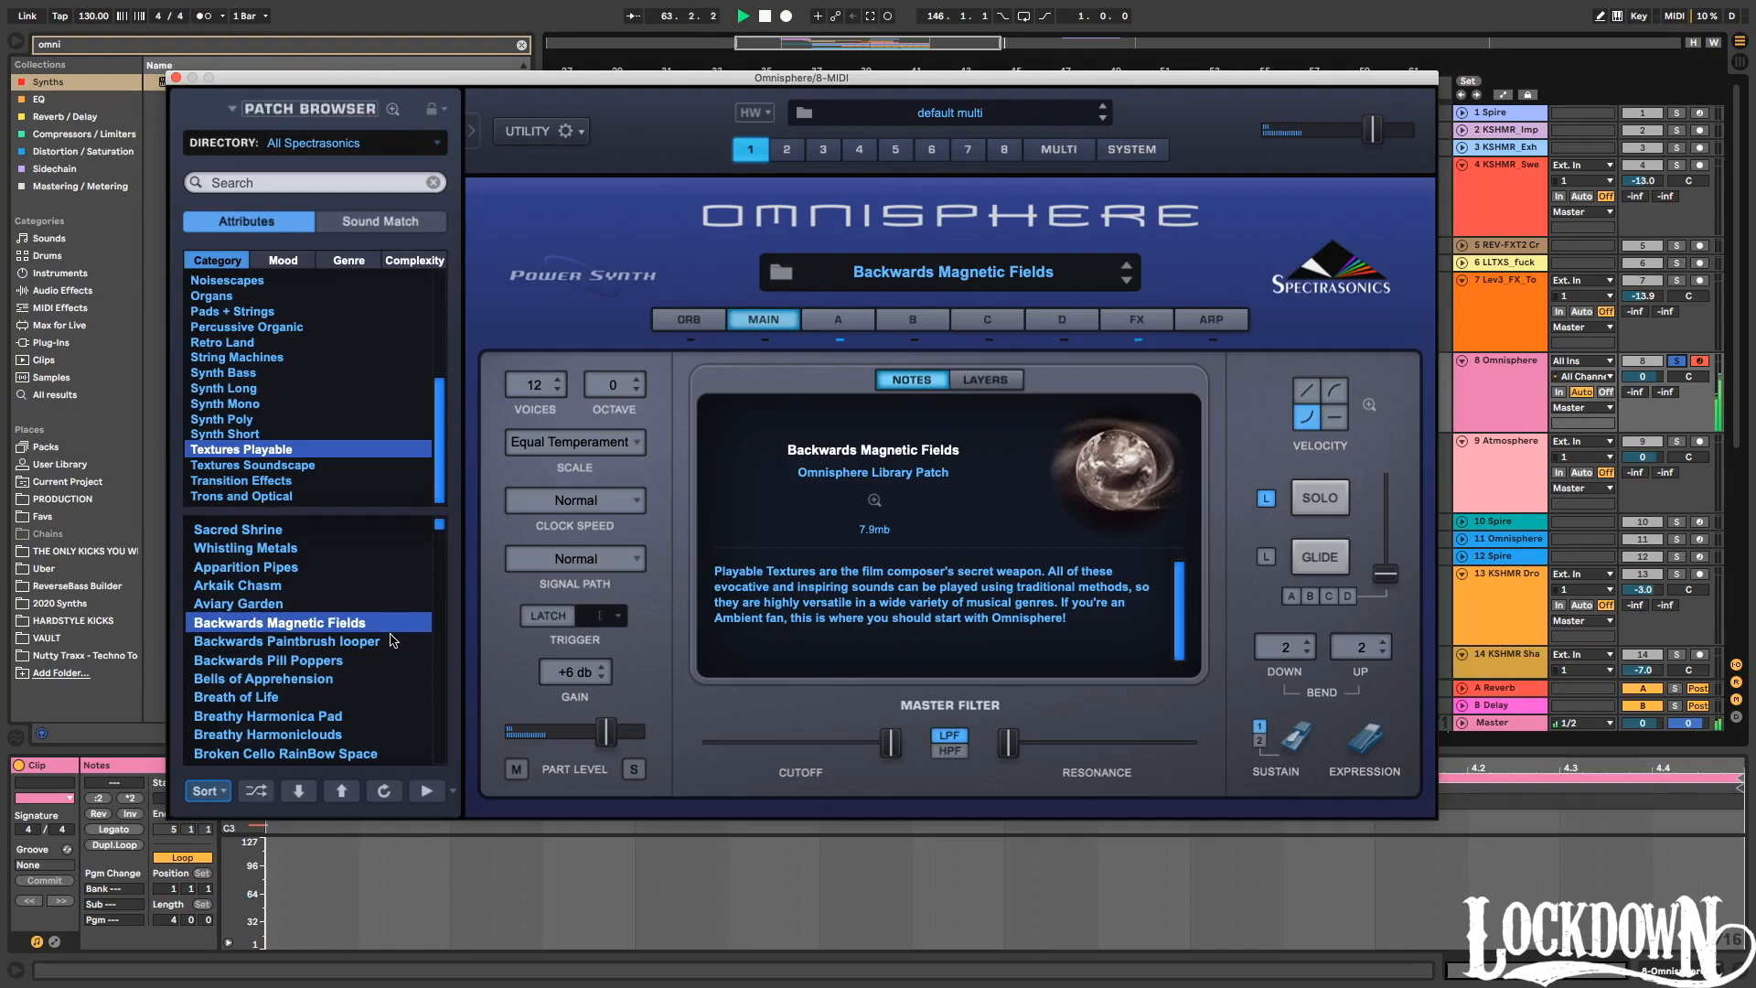
pyautogui.click(359, 699)
pyautogui.click(353, 738)
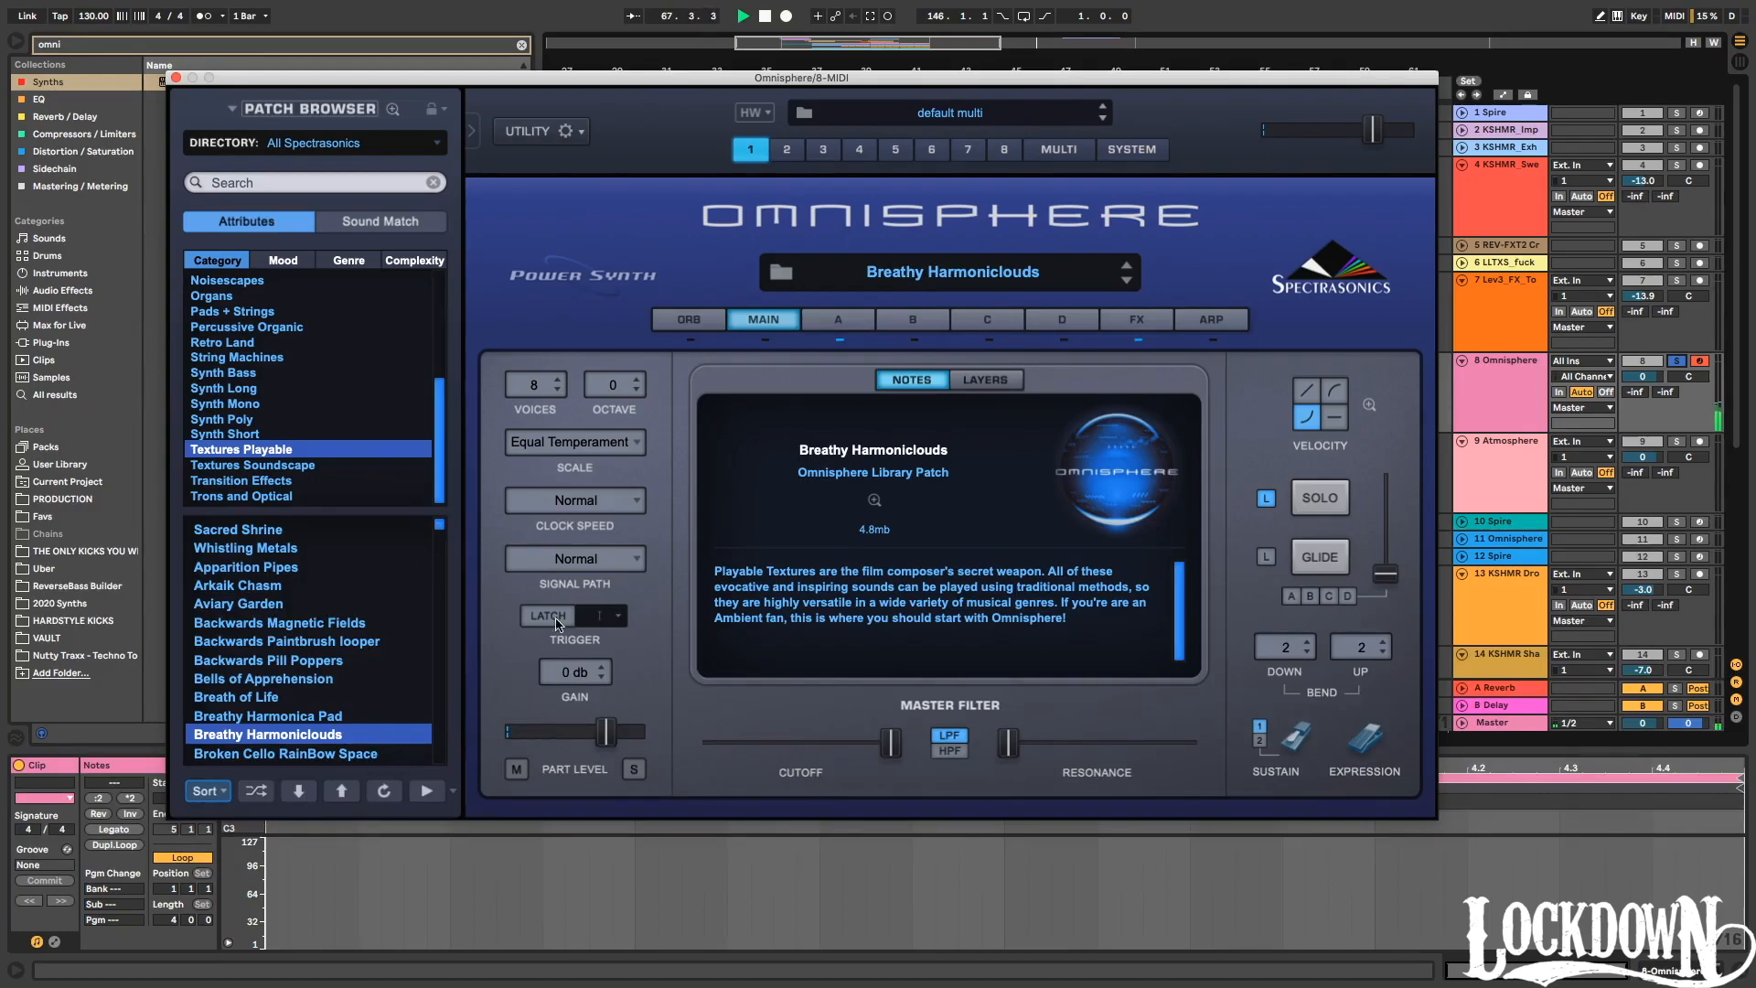
# Examine the patch's layer A, effects and arpeggiator pages, then close the Omnisphere window.
pyautogui.click(842, 322)
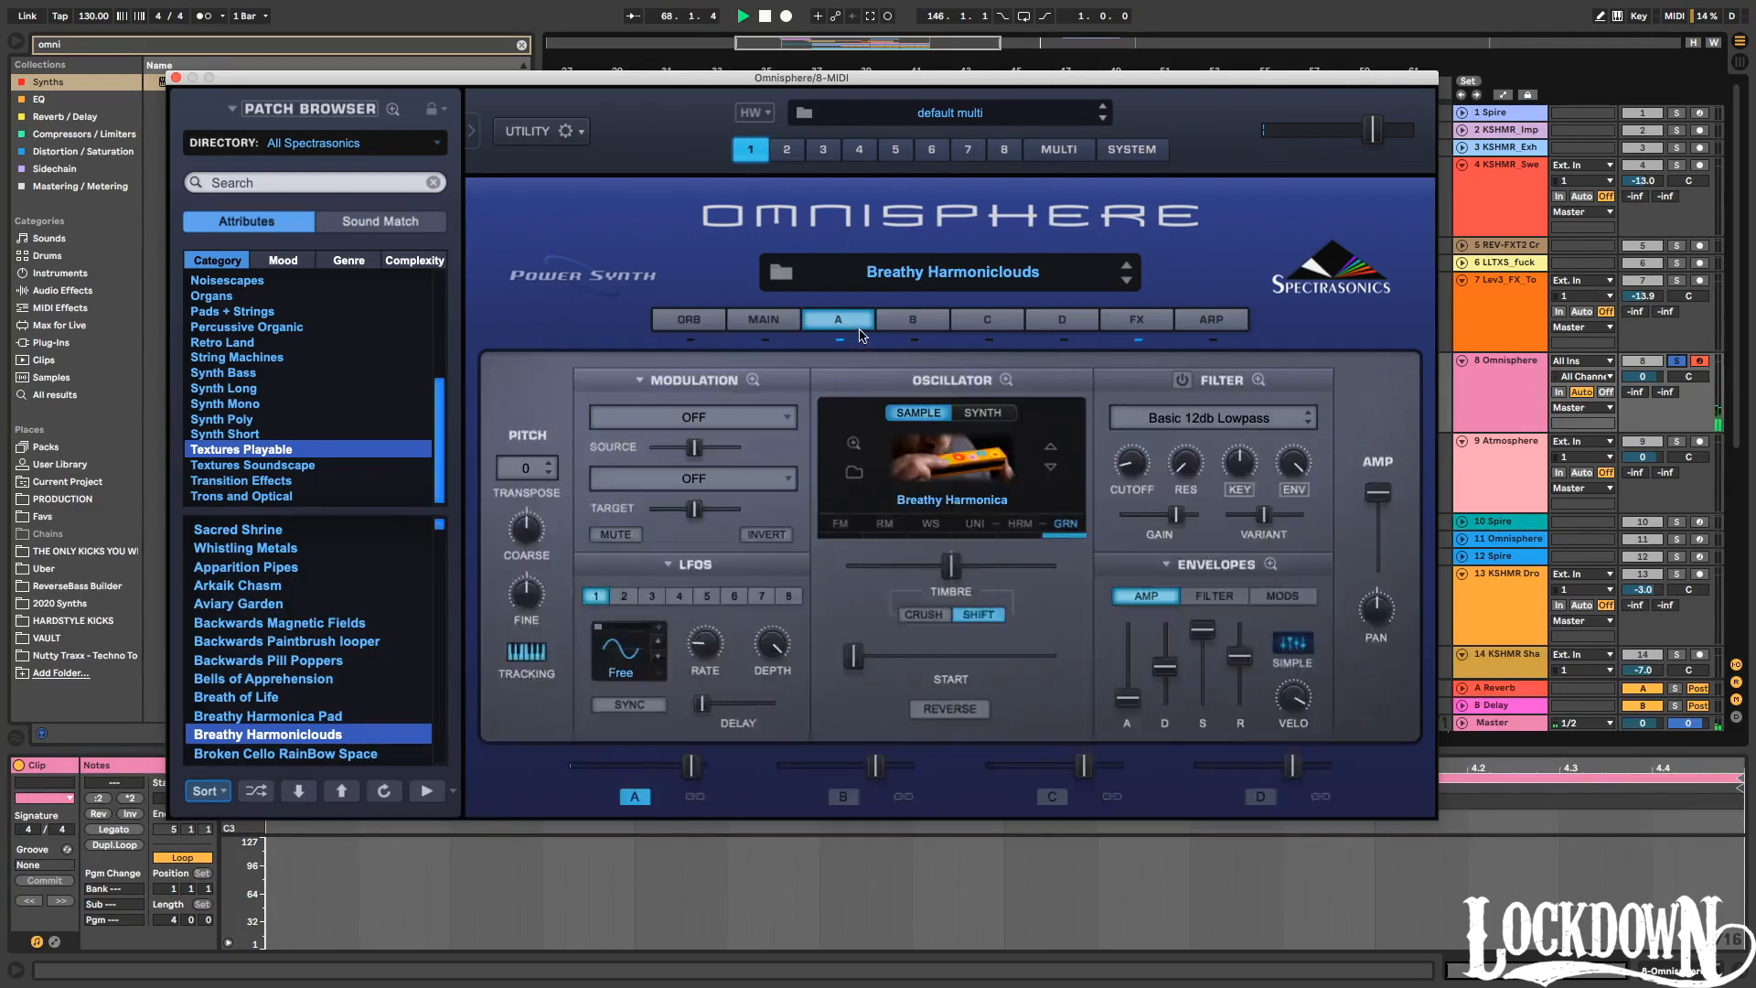
pyautogui.click(1144, 322)
pyautogui.click(1211, 319)
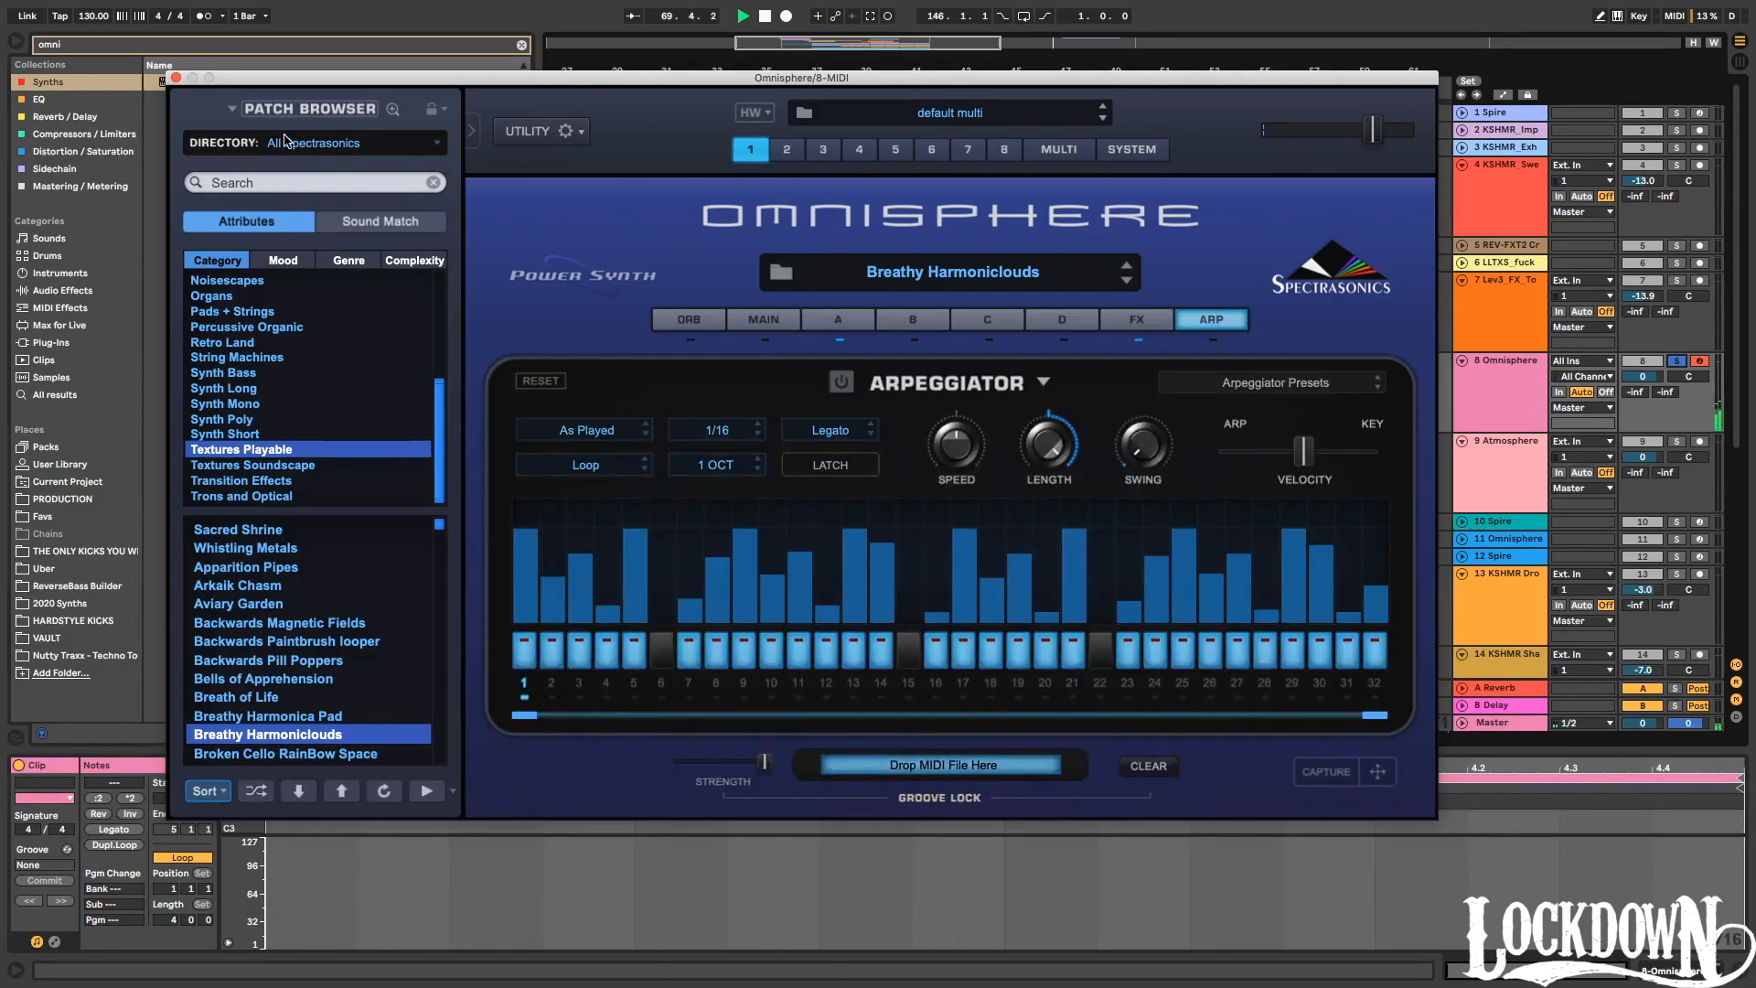
pyautogui.click(178, 78)
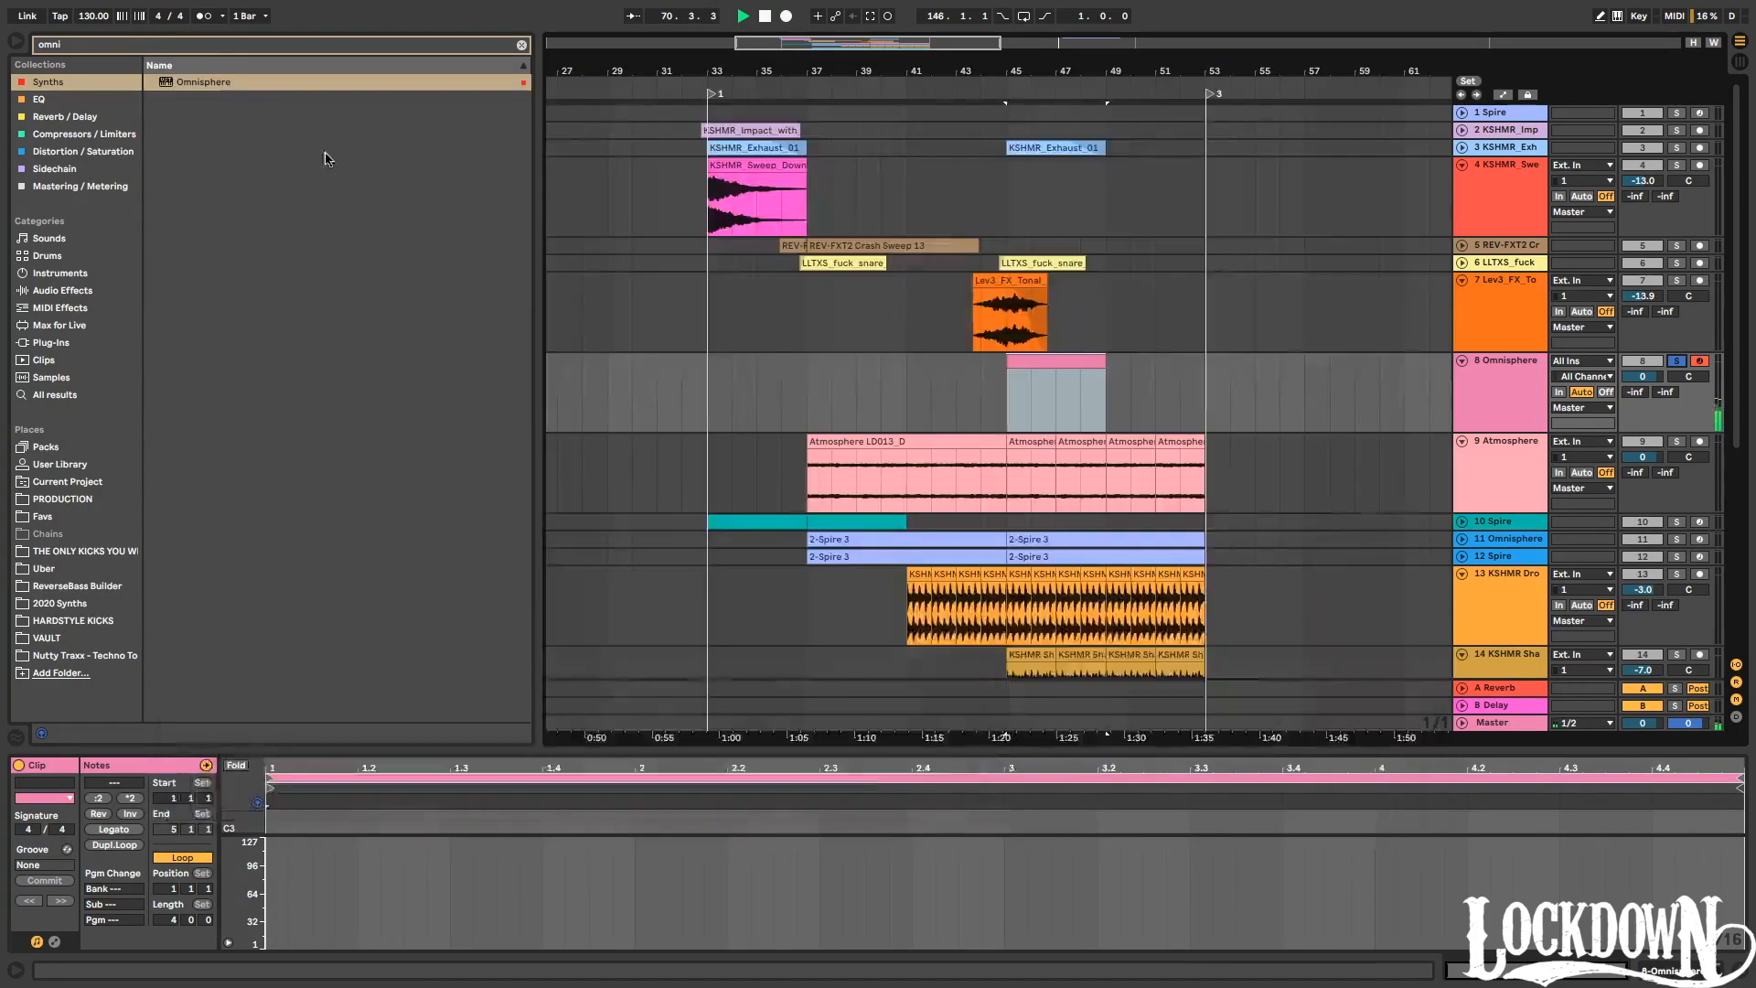
# Enlarge the note editor, add a one-beat E3 note at the clip's start, and play the track unsoloed from bar 45.
pyautogui.click(1061, 381)
pyautogui.moveTo(539, 752); pyautogui.dragTo(539, 452)
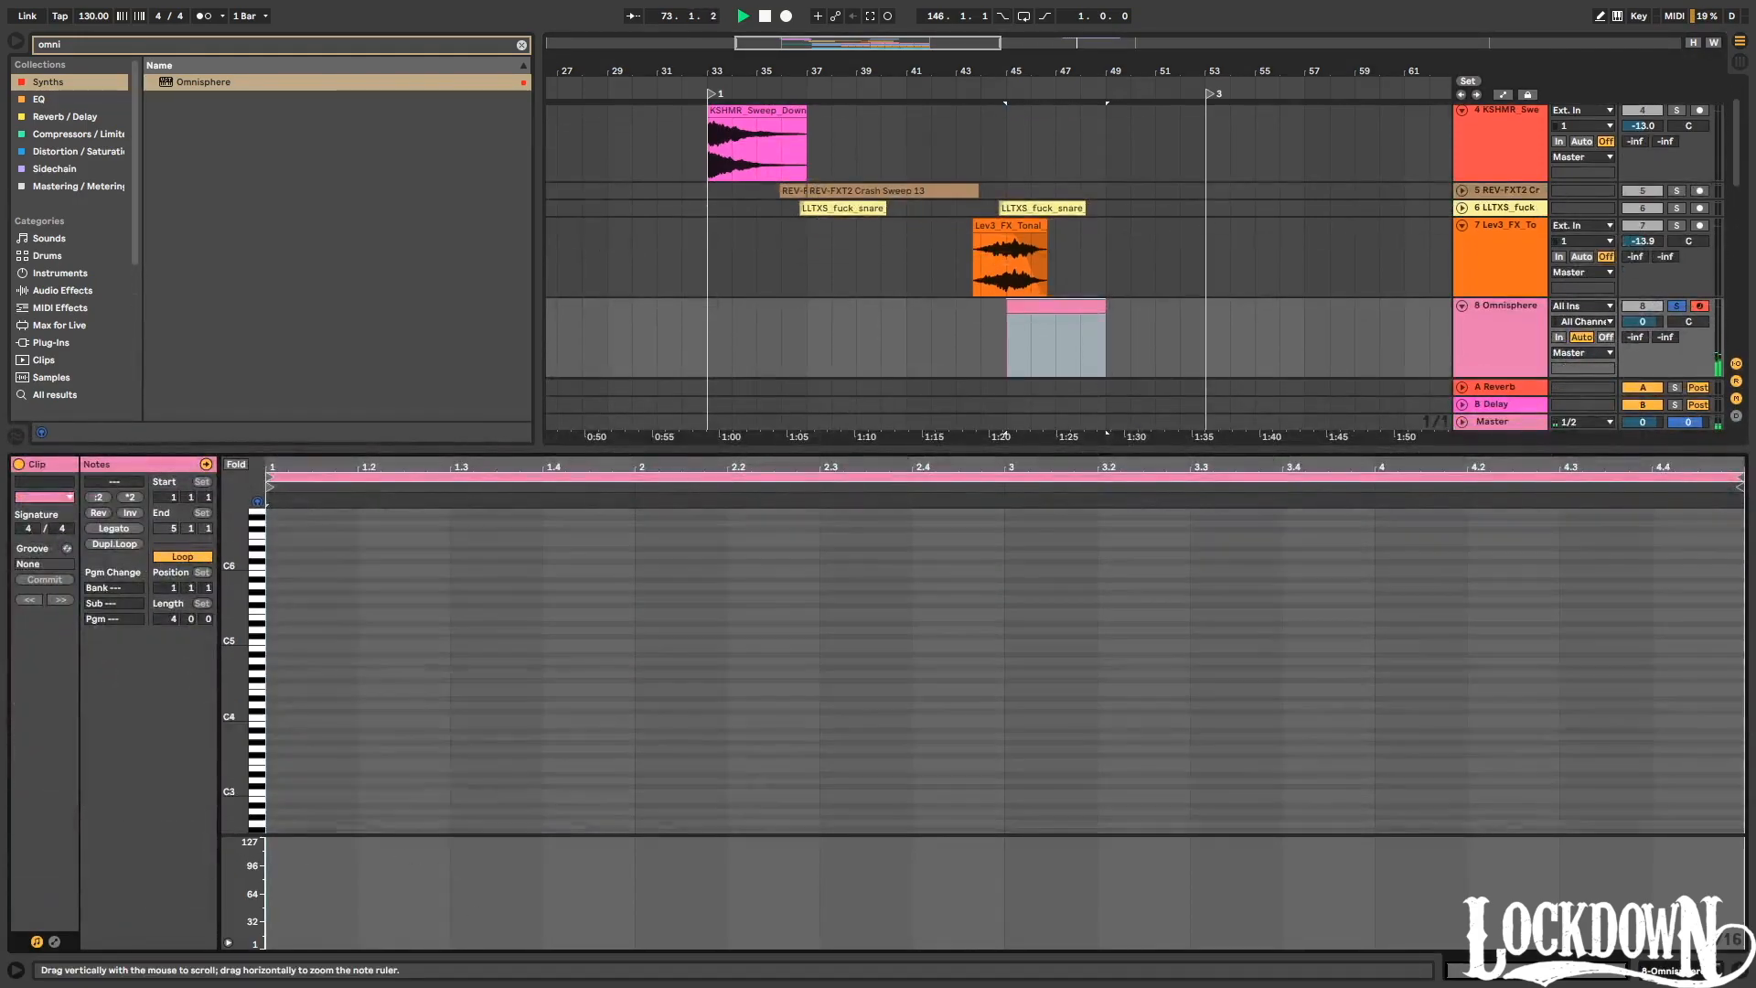
pyautogui.scroll(6, 288, 631)
pyautogui.scroll(-2, 282, 627)
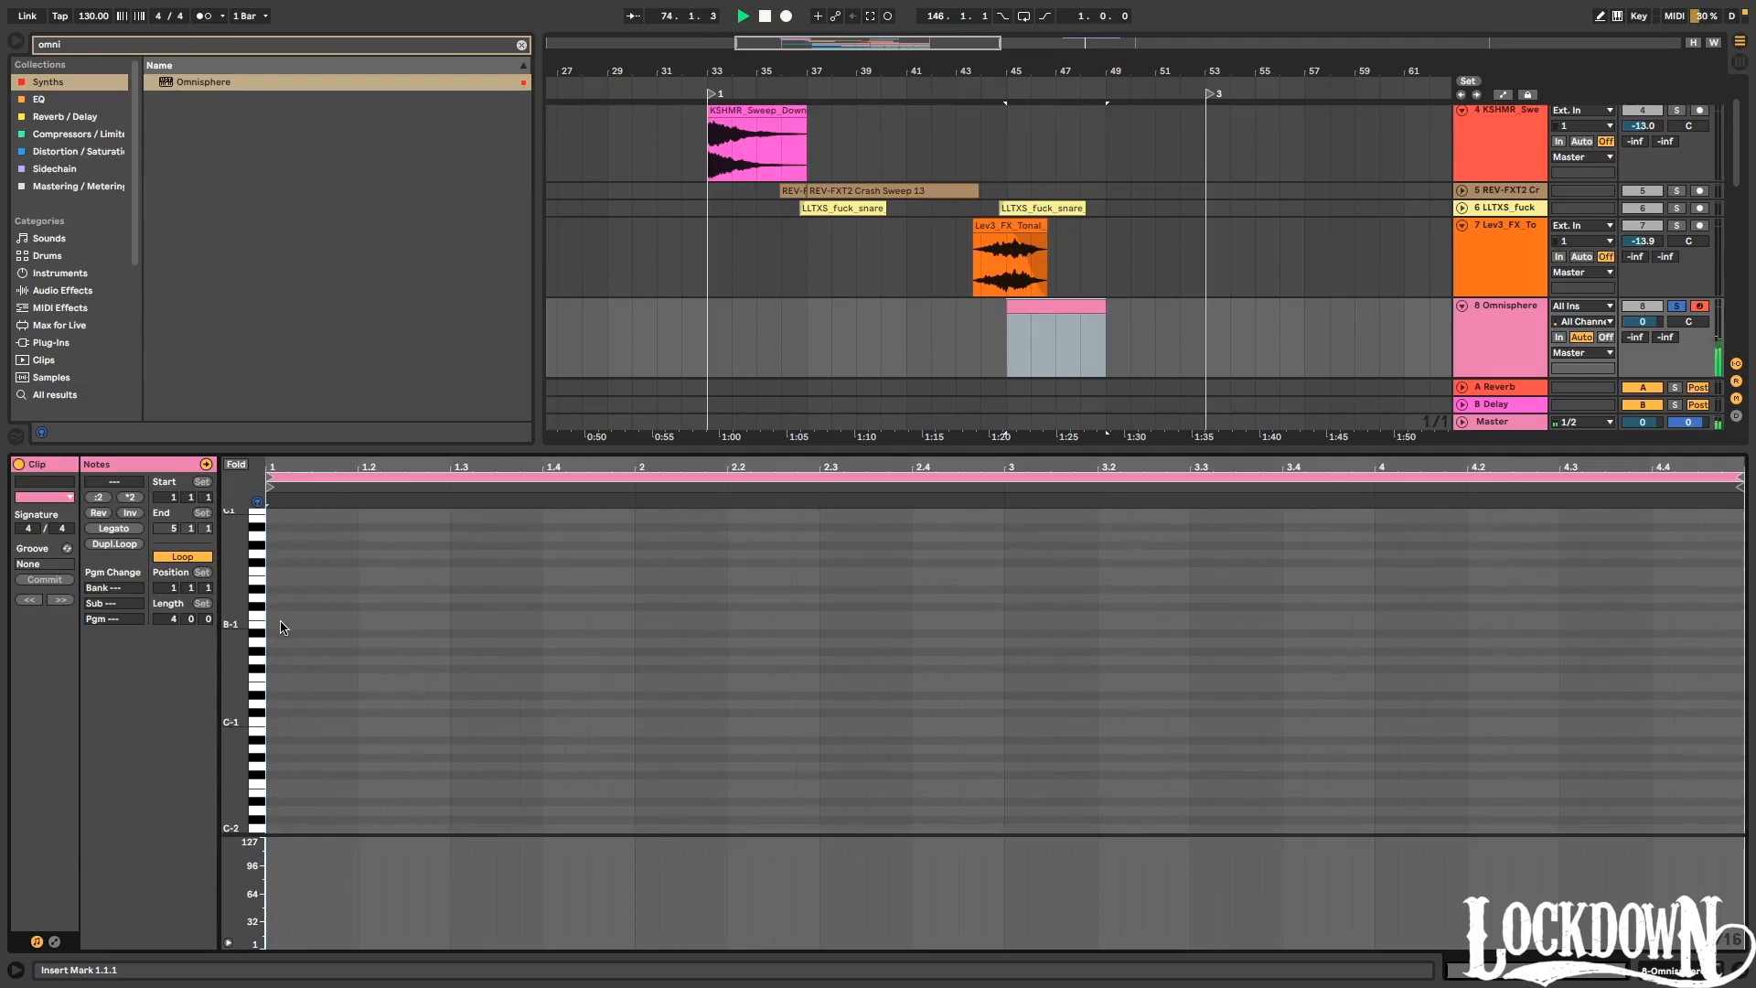
pyautogui.scroll(-3, 280, 630)
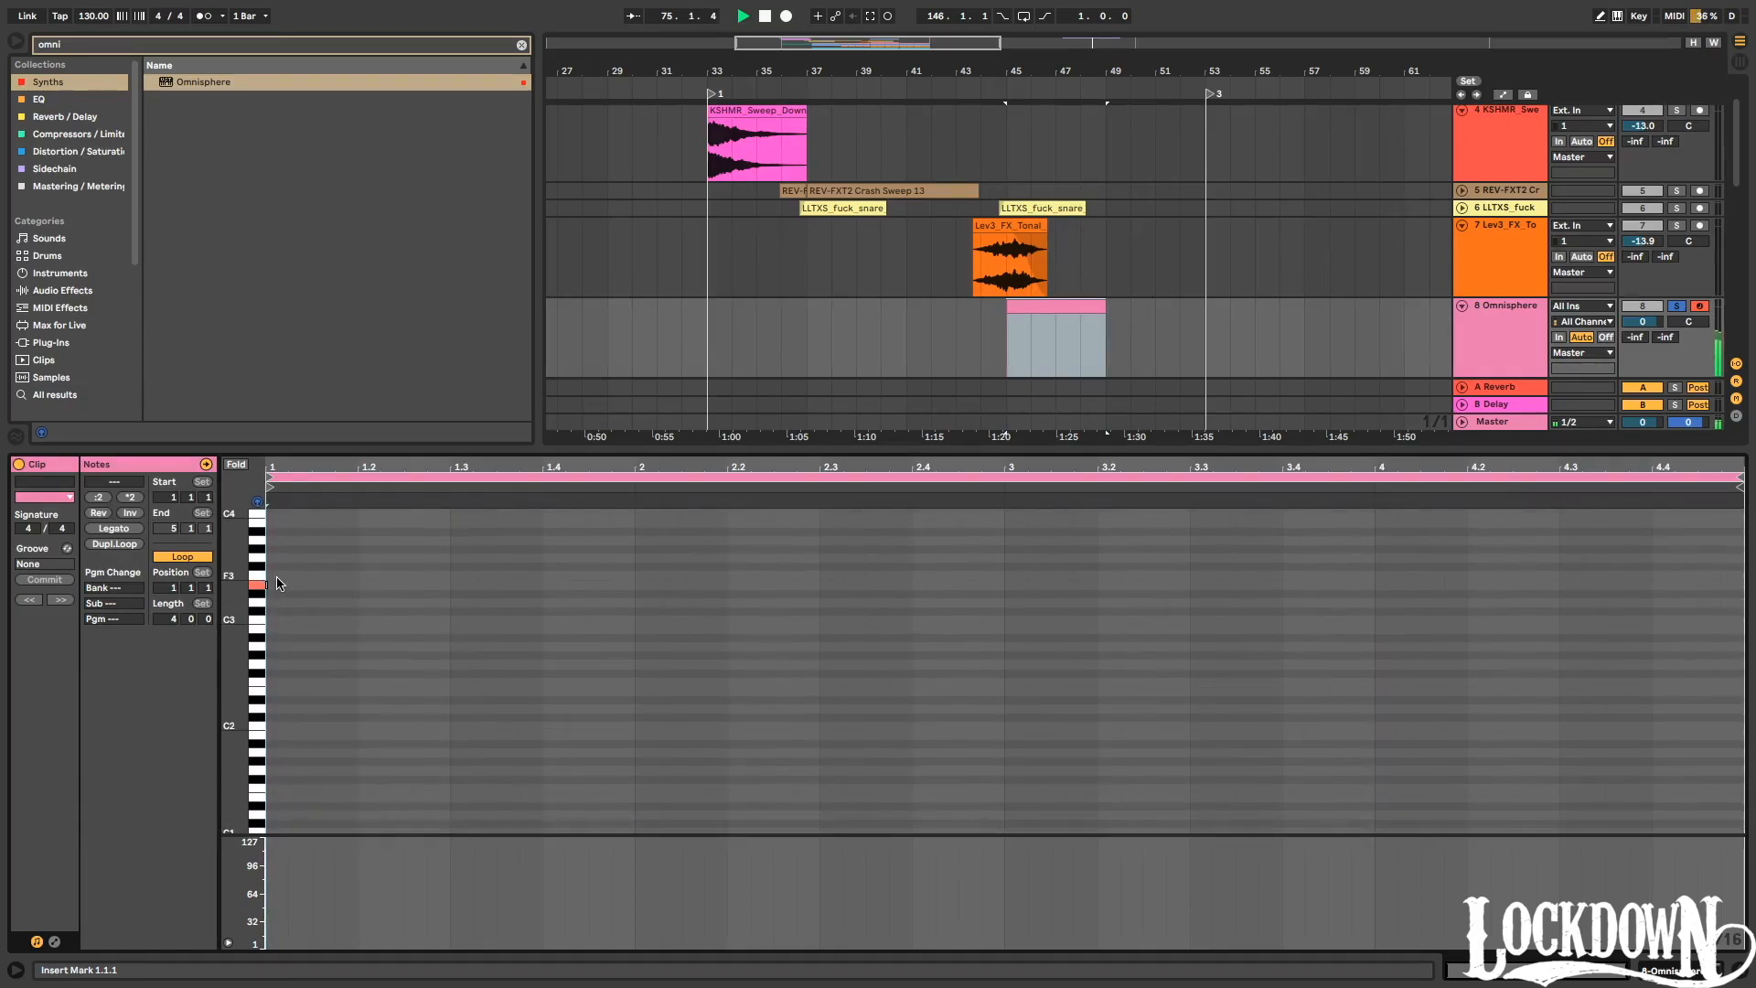
pyautogui.doubleClick(276, 586)
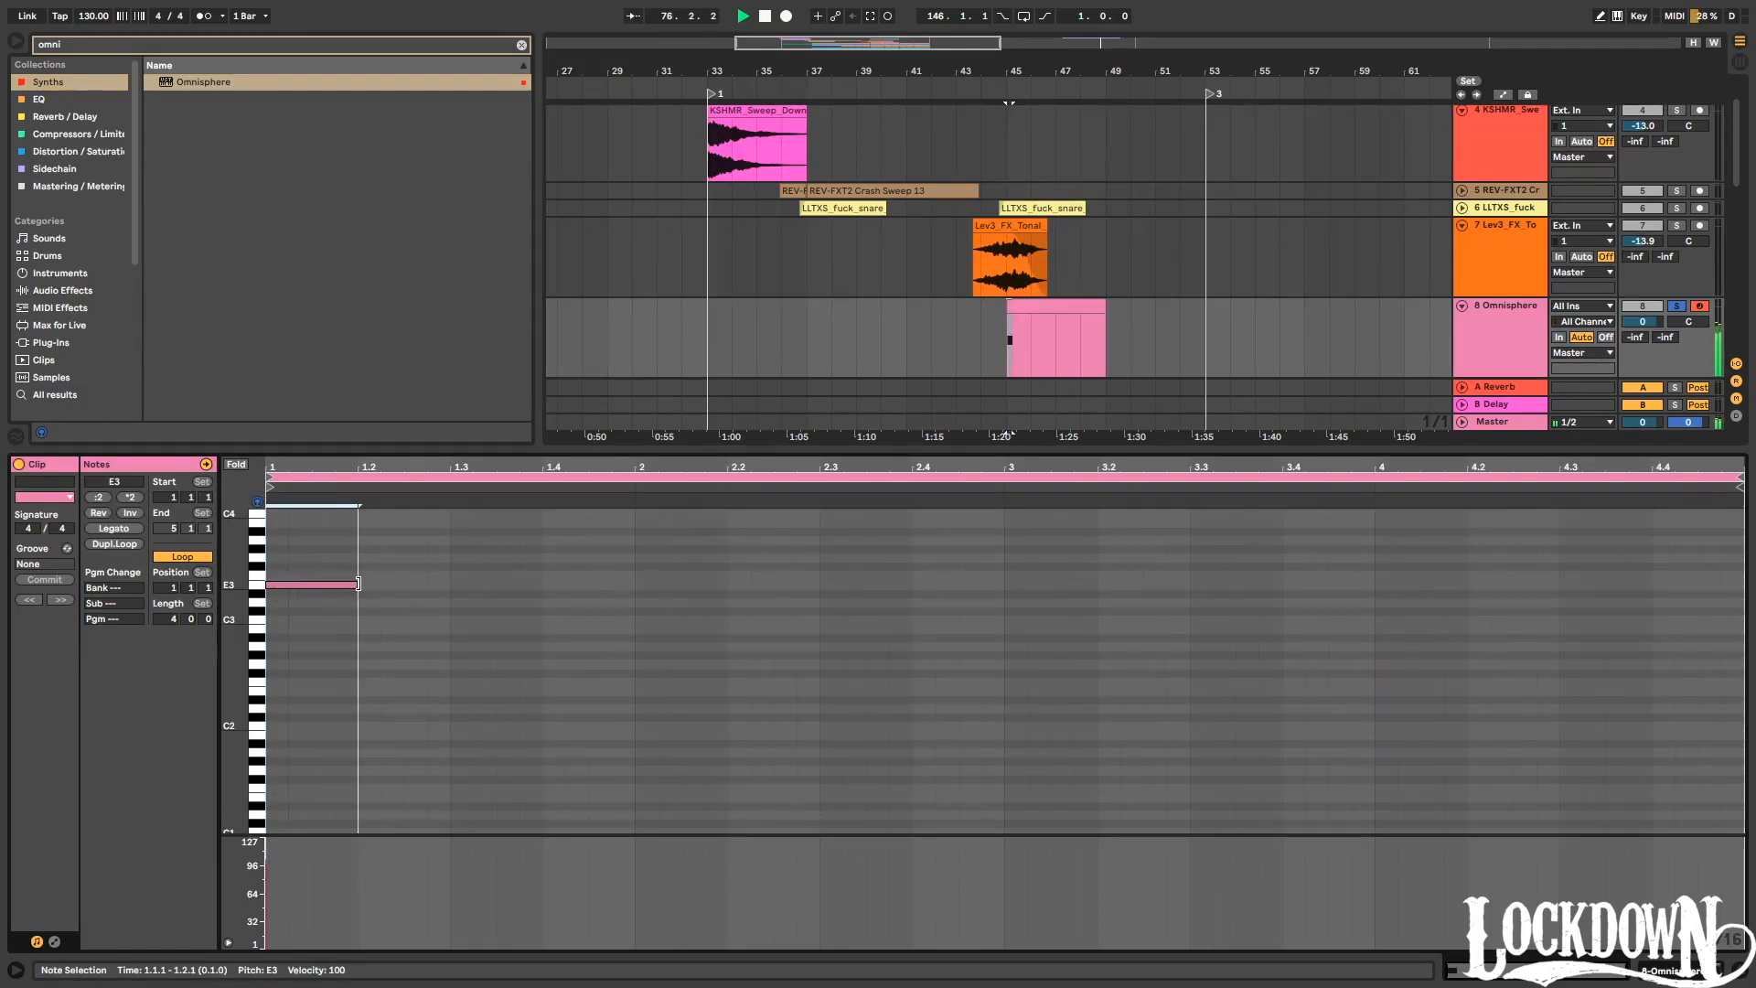
pyautogui.click(1677, 305)
pyautogui.press('space')
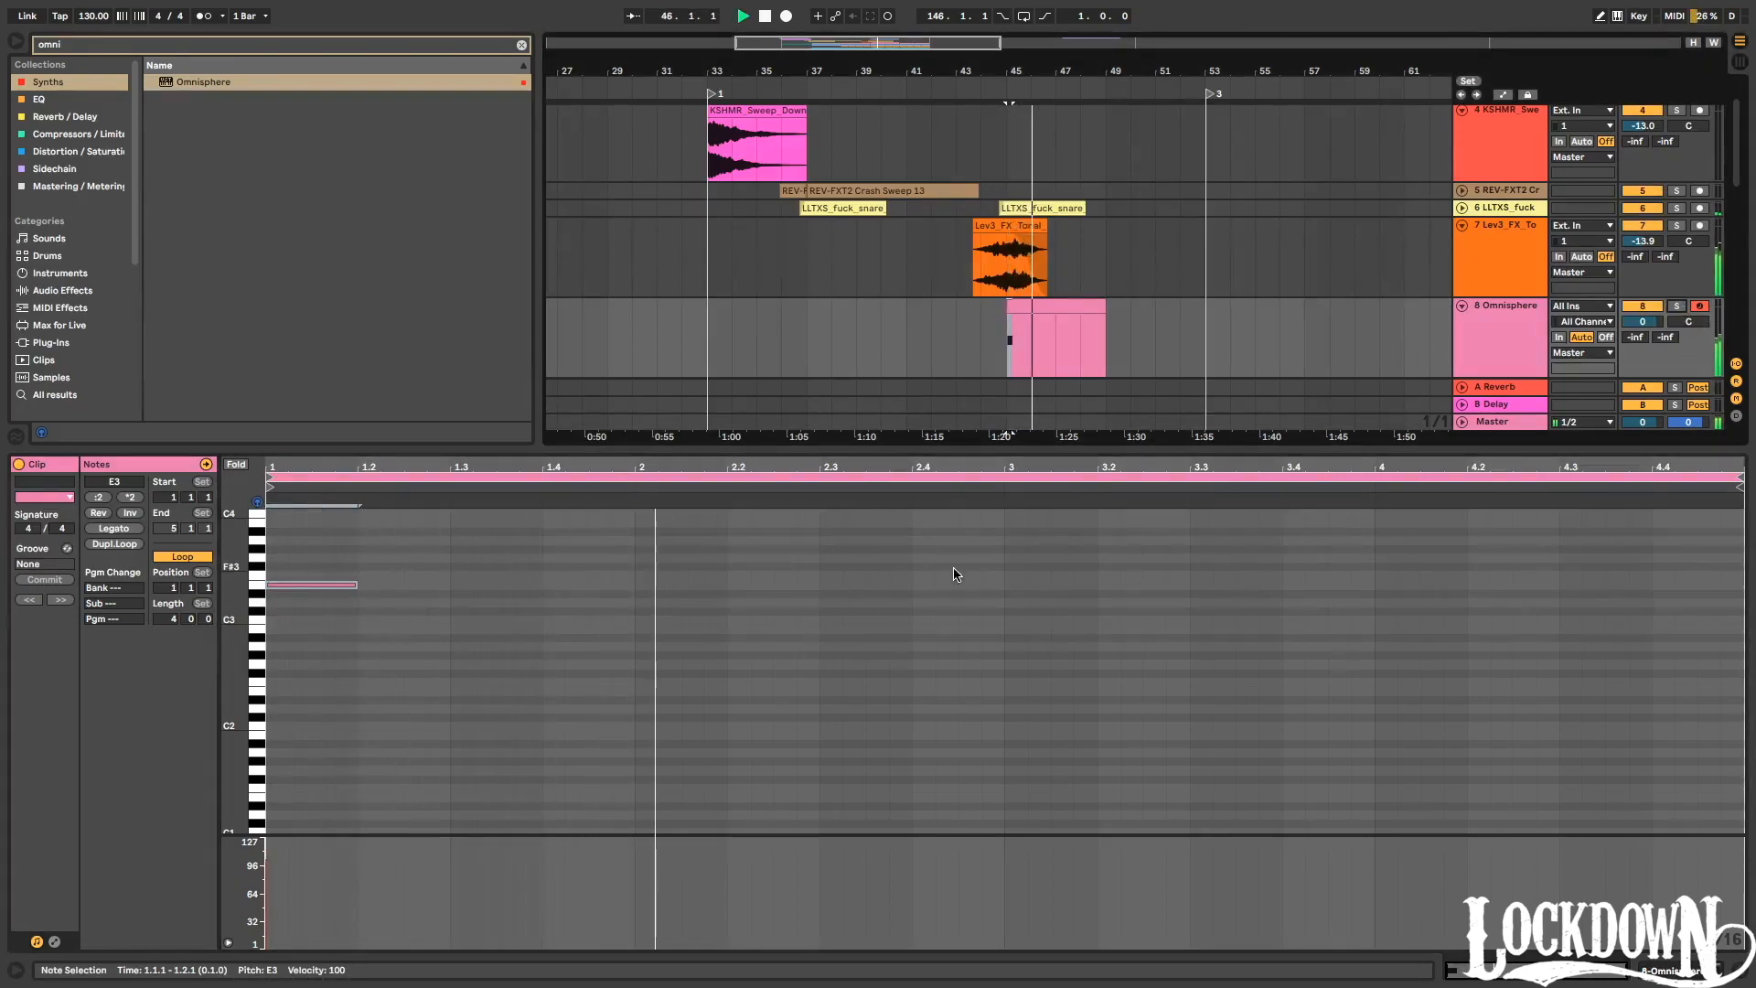
# Add a B2 note at bar 3 of the Omnisphere clip and lengthen it to two beats.
pyautogui.moveTo(1000, 561); pyautogui.dragTo(259, 629)
pyautogui.hotkey('ctrl', 'd')
pyautogui.press('Down')
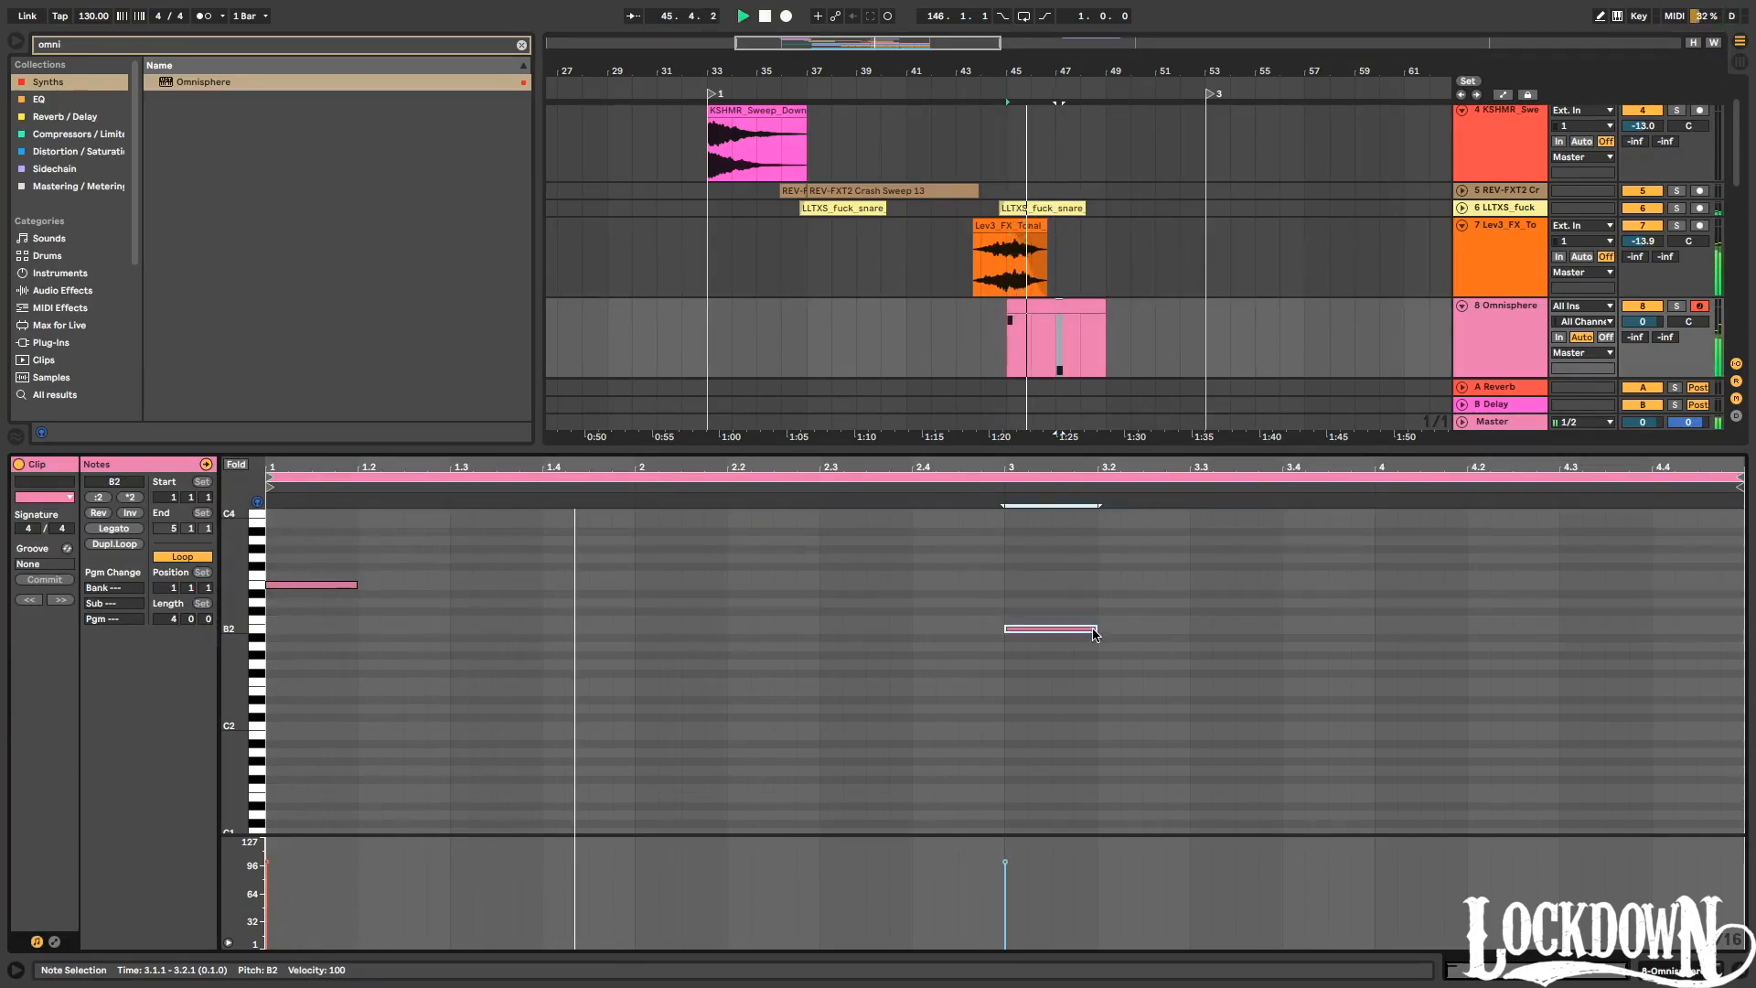
pyautogui.moveTo(1096, 628); pyautogui.dragTo(1189, 628)
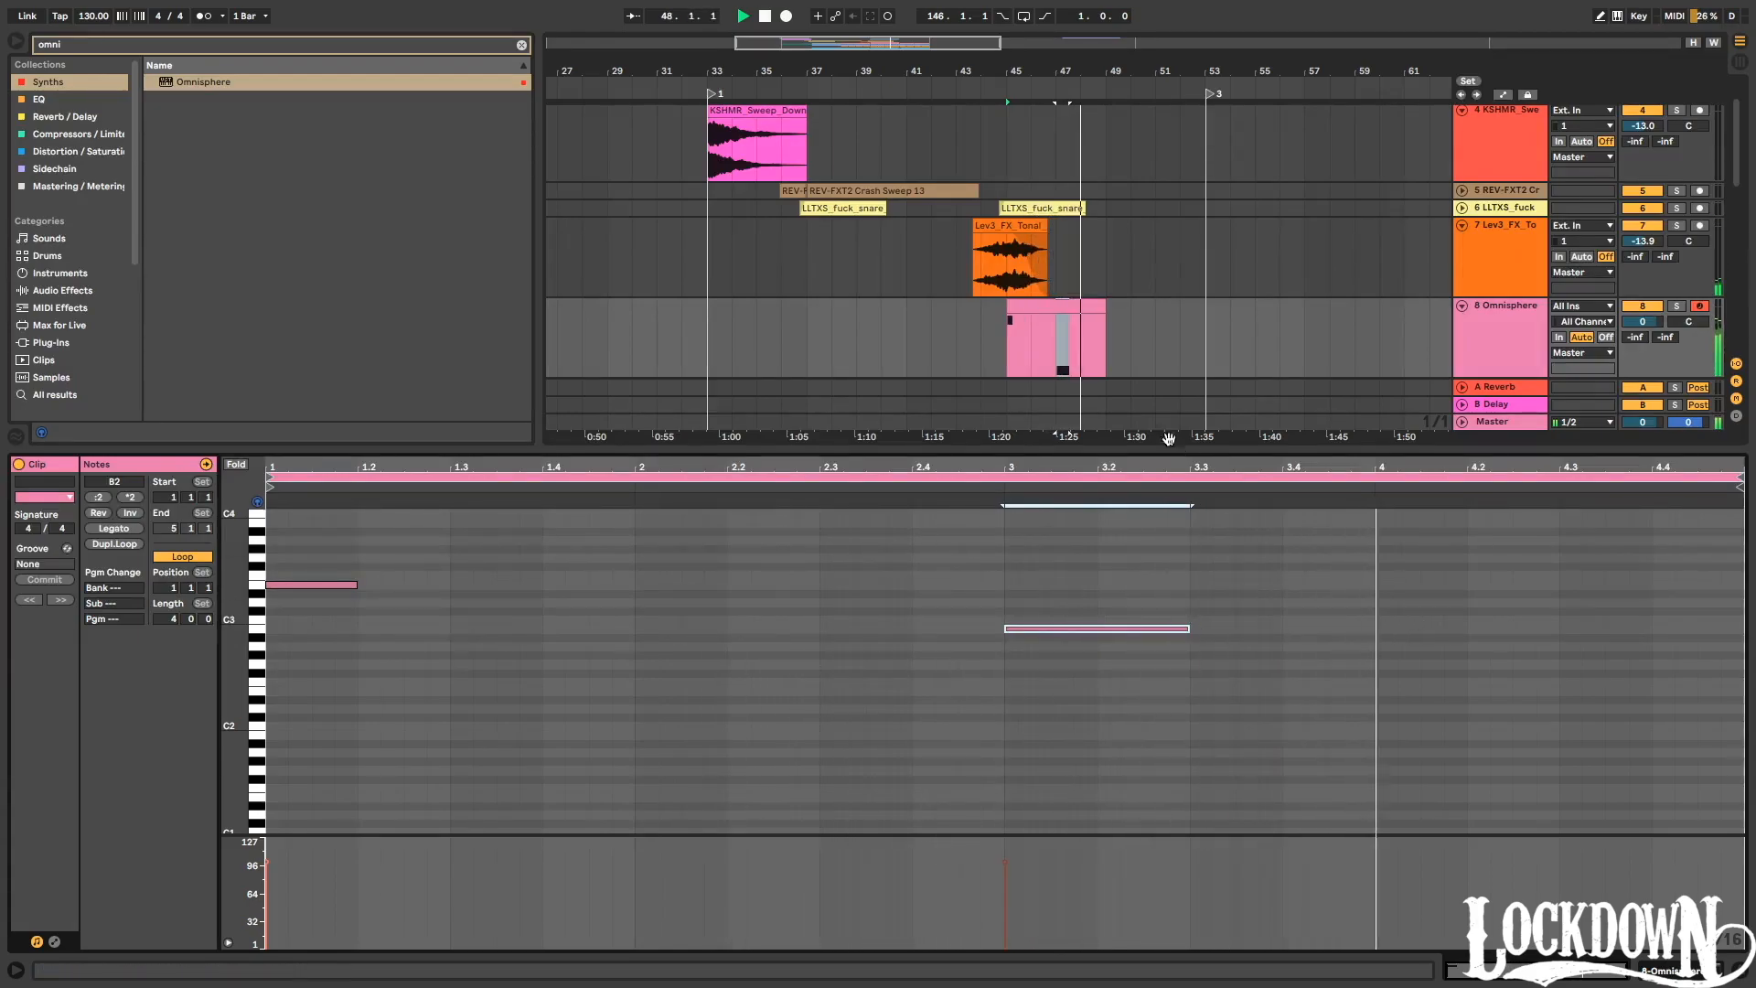
# Duplicate the Omnisphere clip to bars 49 to 53 and raise the copy's bar 3 note to D3.
pyautogui.hotkey('ctrl', 'd')
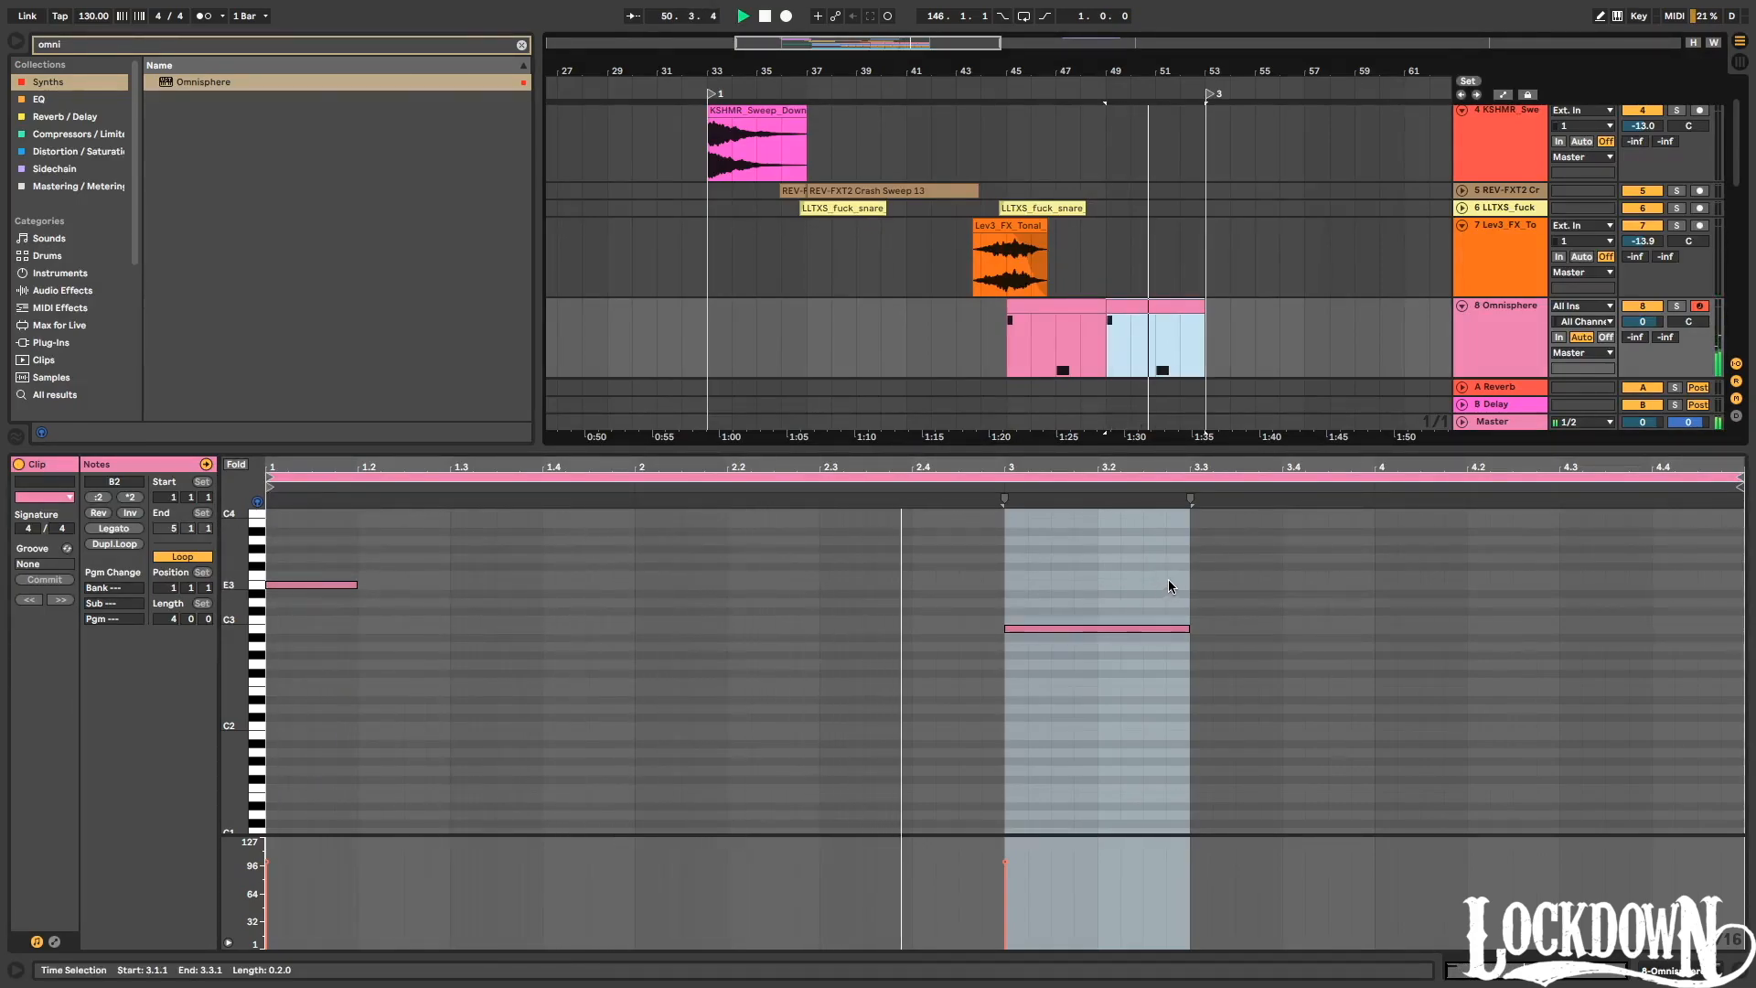
pyautogui.press('space')
pyautogui.click(1120, 628)
pyautogui.press('Up')
pyautogui.press('Up')
pyautogui.press('Up')
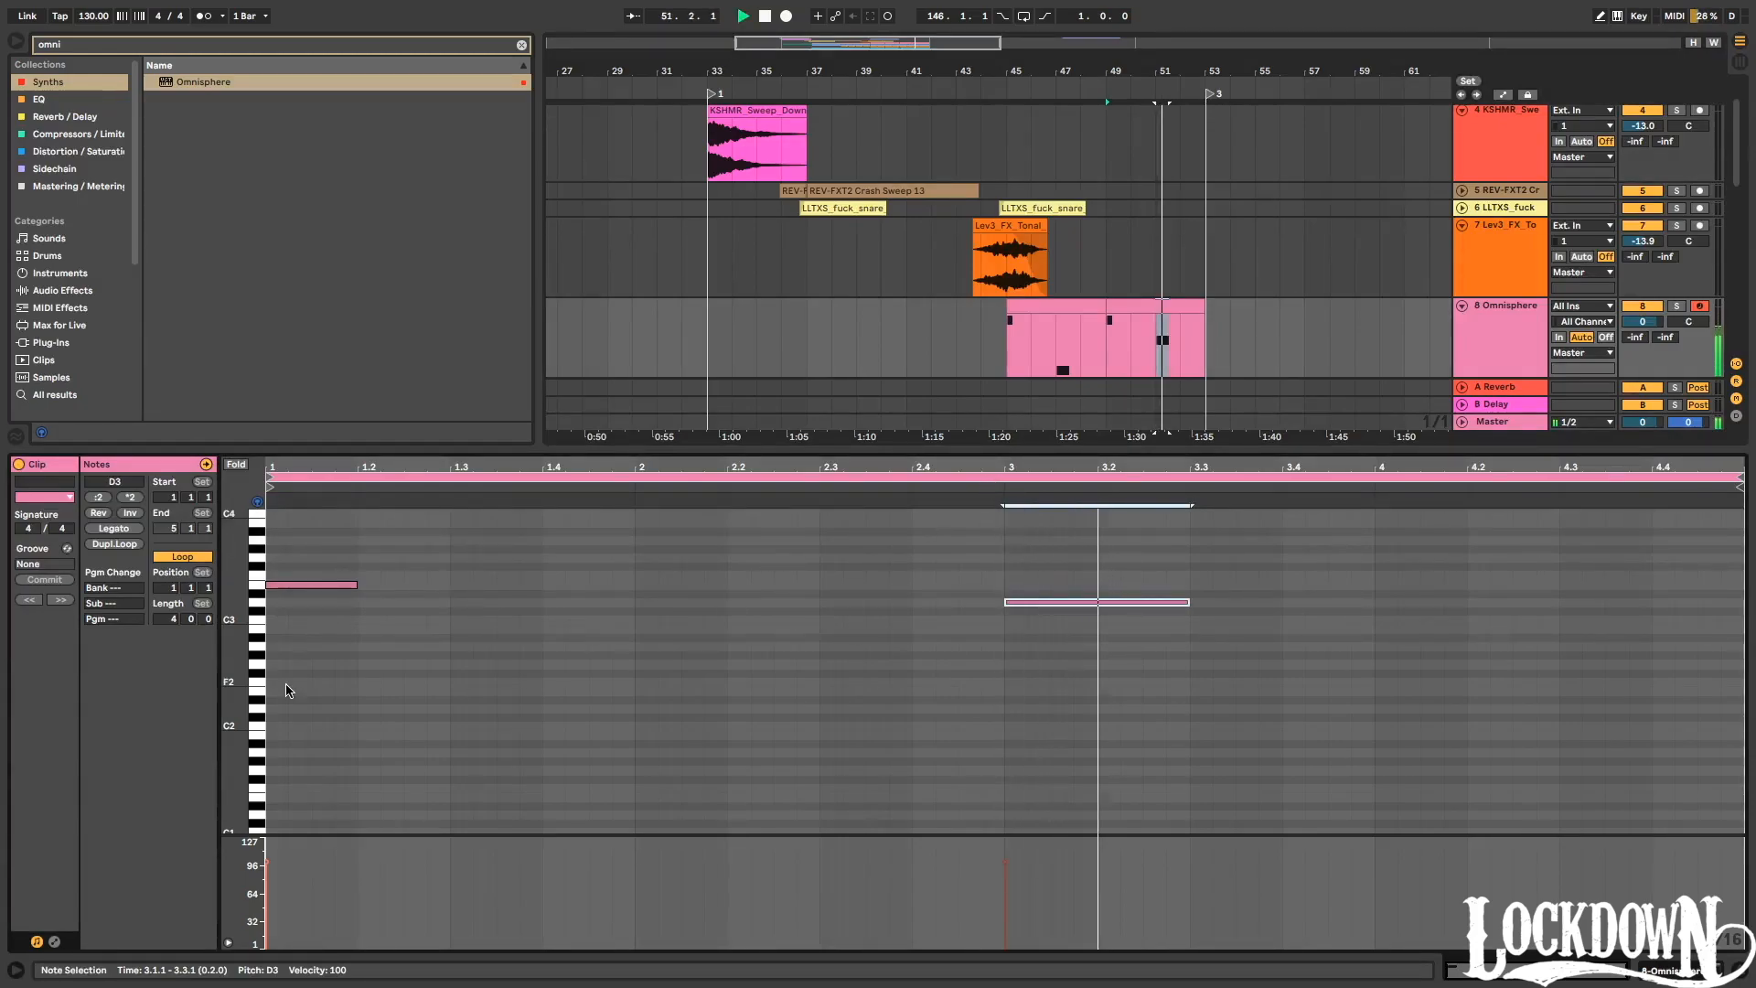
pyautogui.press('Down')
pyautogui.press('Down')
pyautogui.press('Down')
pyautogui.press('space')
# Lengthen the opening E3 note to one full bar in both Omnisphere clips.
pyautogui.click(1037, 306)
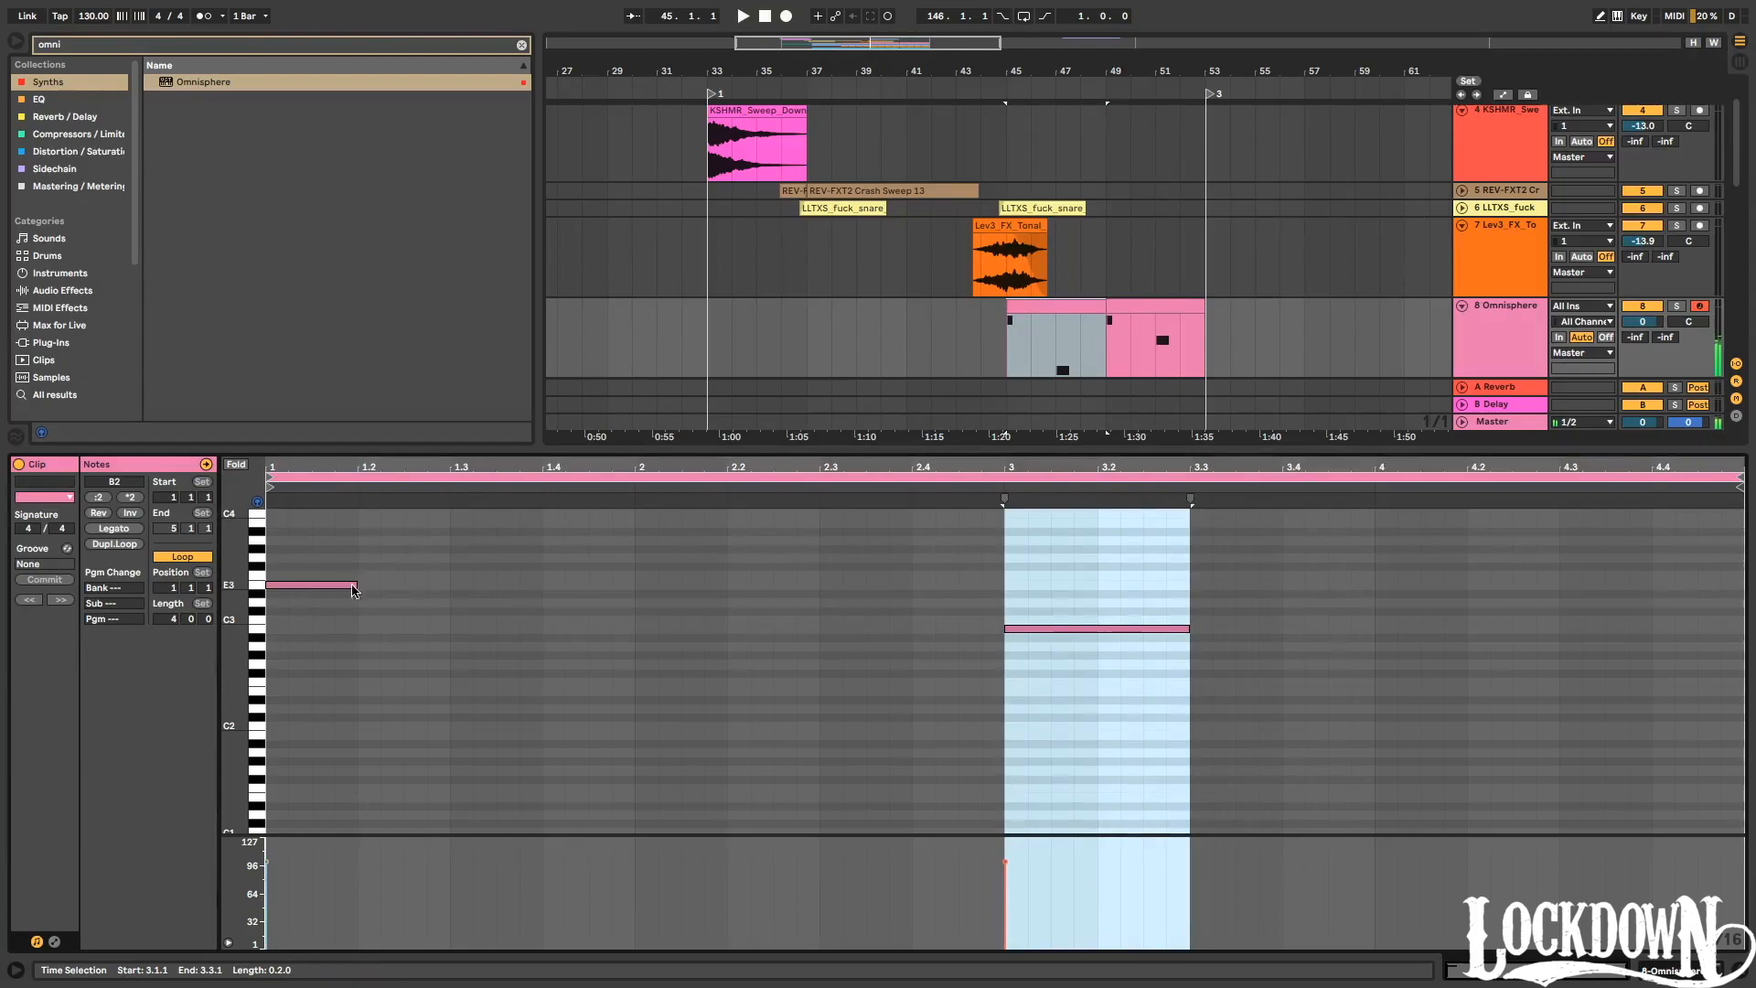
pyautogui.moveTo(357, 584); pyautogui.dragTo(634, 583)
pyautogui.press('space')
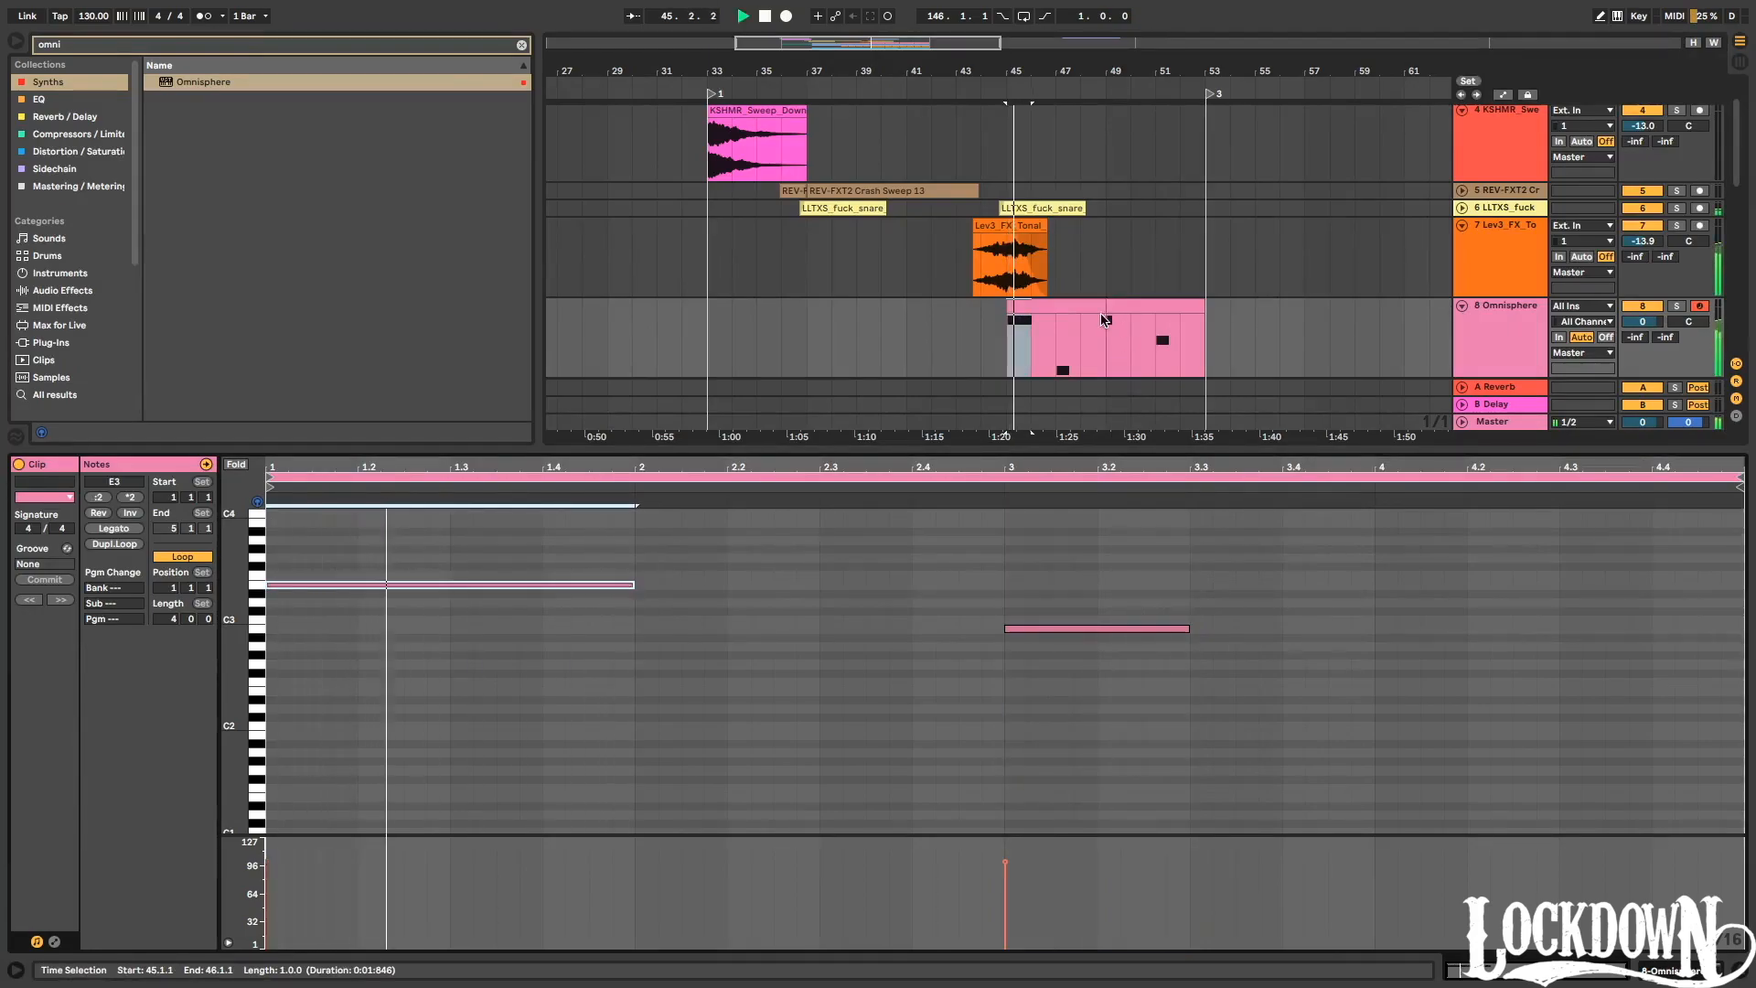
pyautogui.click(1155, 305)
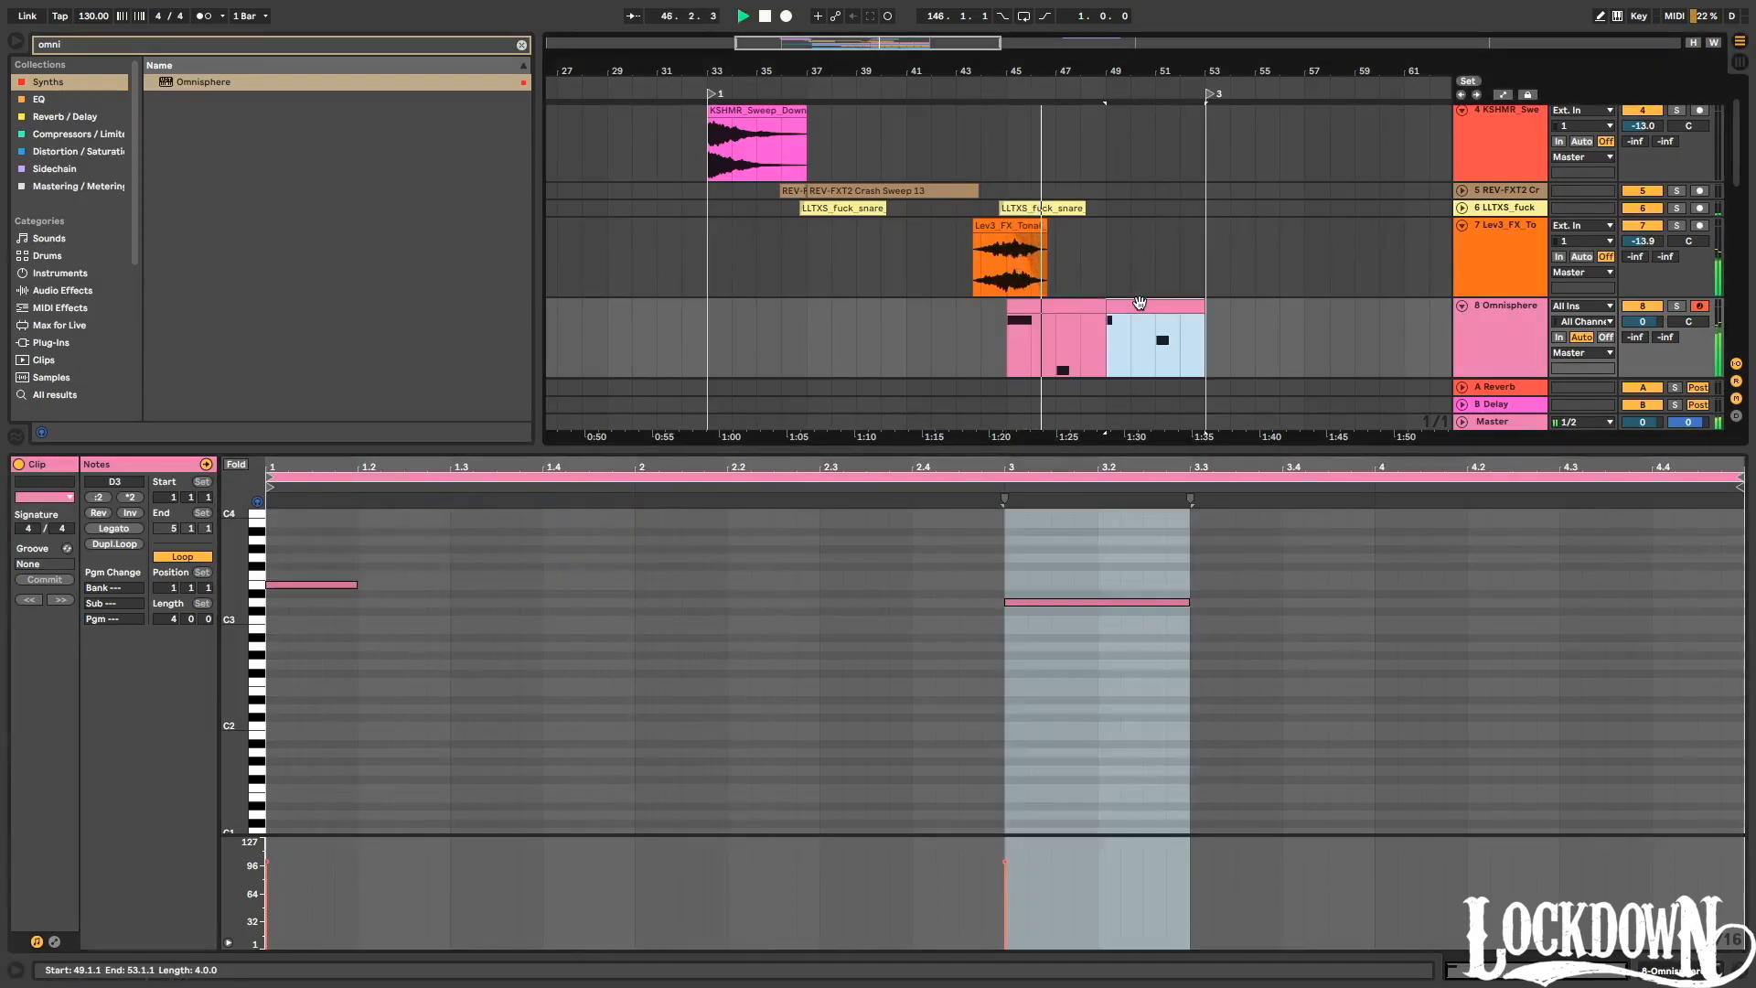
pyautogui.moveTo(357, 583); pyautogui.dragTo(633, 583)
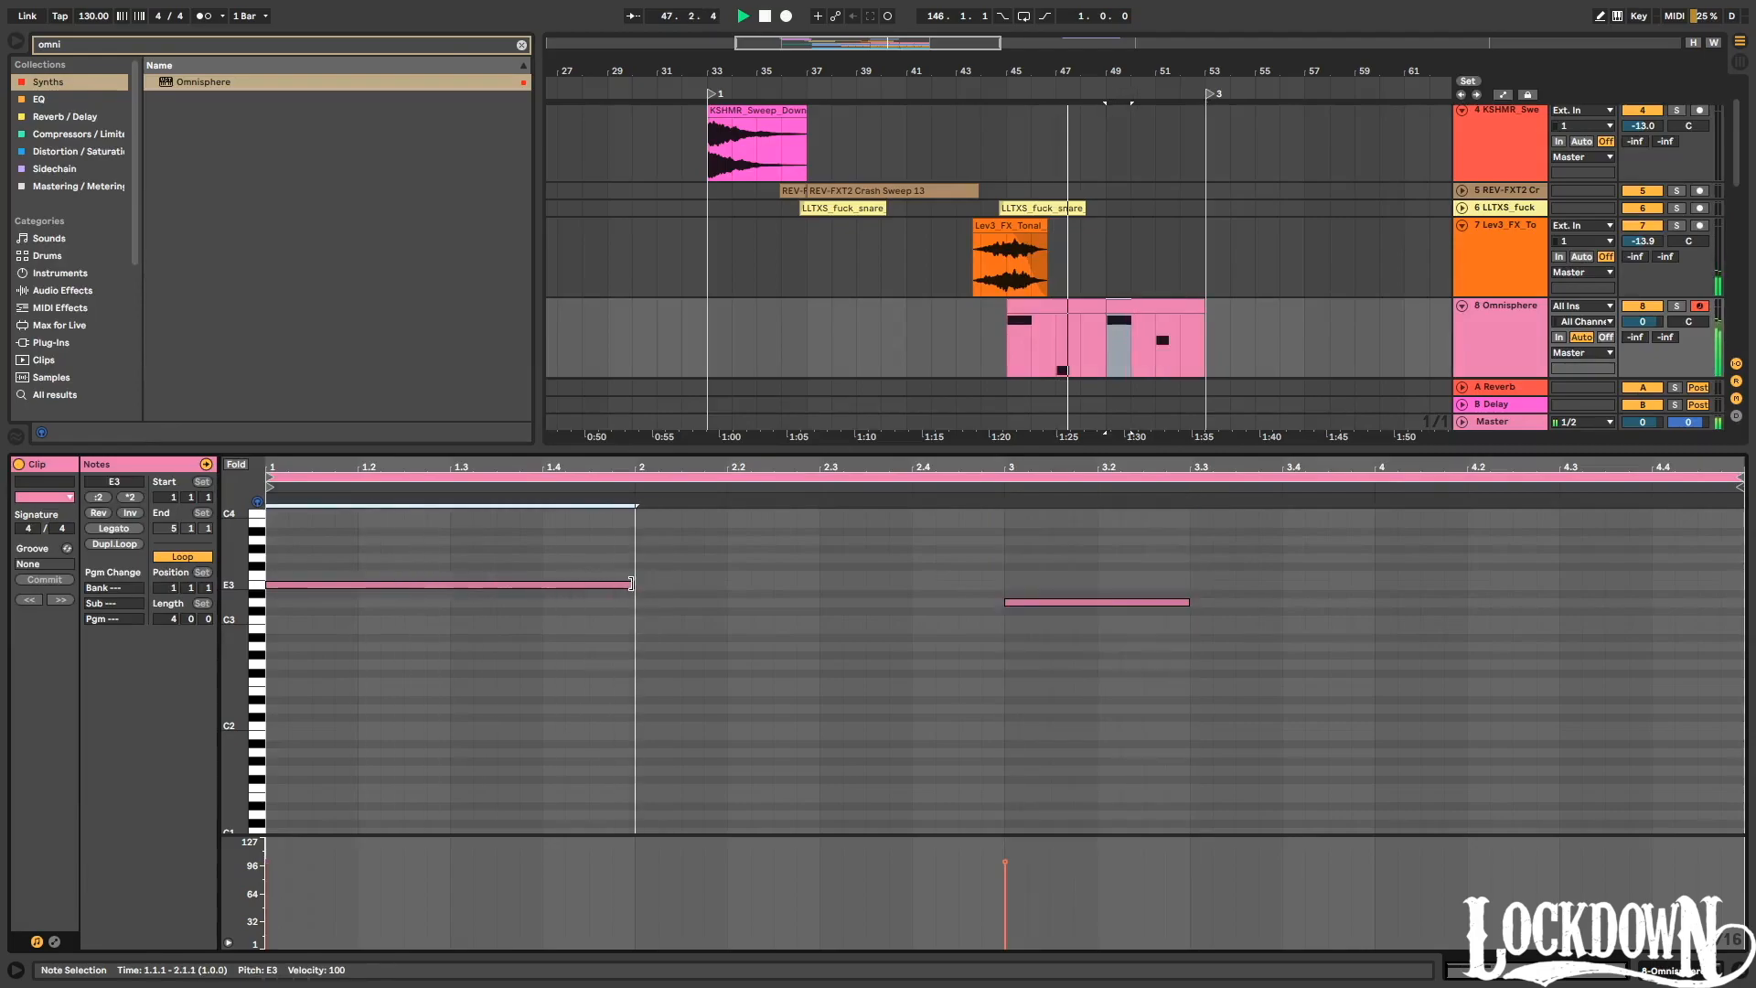
# Raise the first clip's bar 3 note to C3 and lengthen the bar 3 notes in both clips to one bar.
pyautogui.press('space')
pyautogui.moveTo(1110, 603); pyautogui.dragTo(1113, 631)
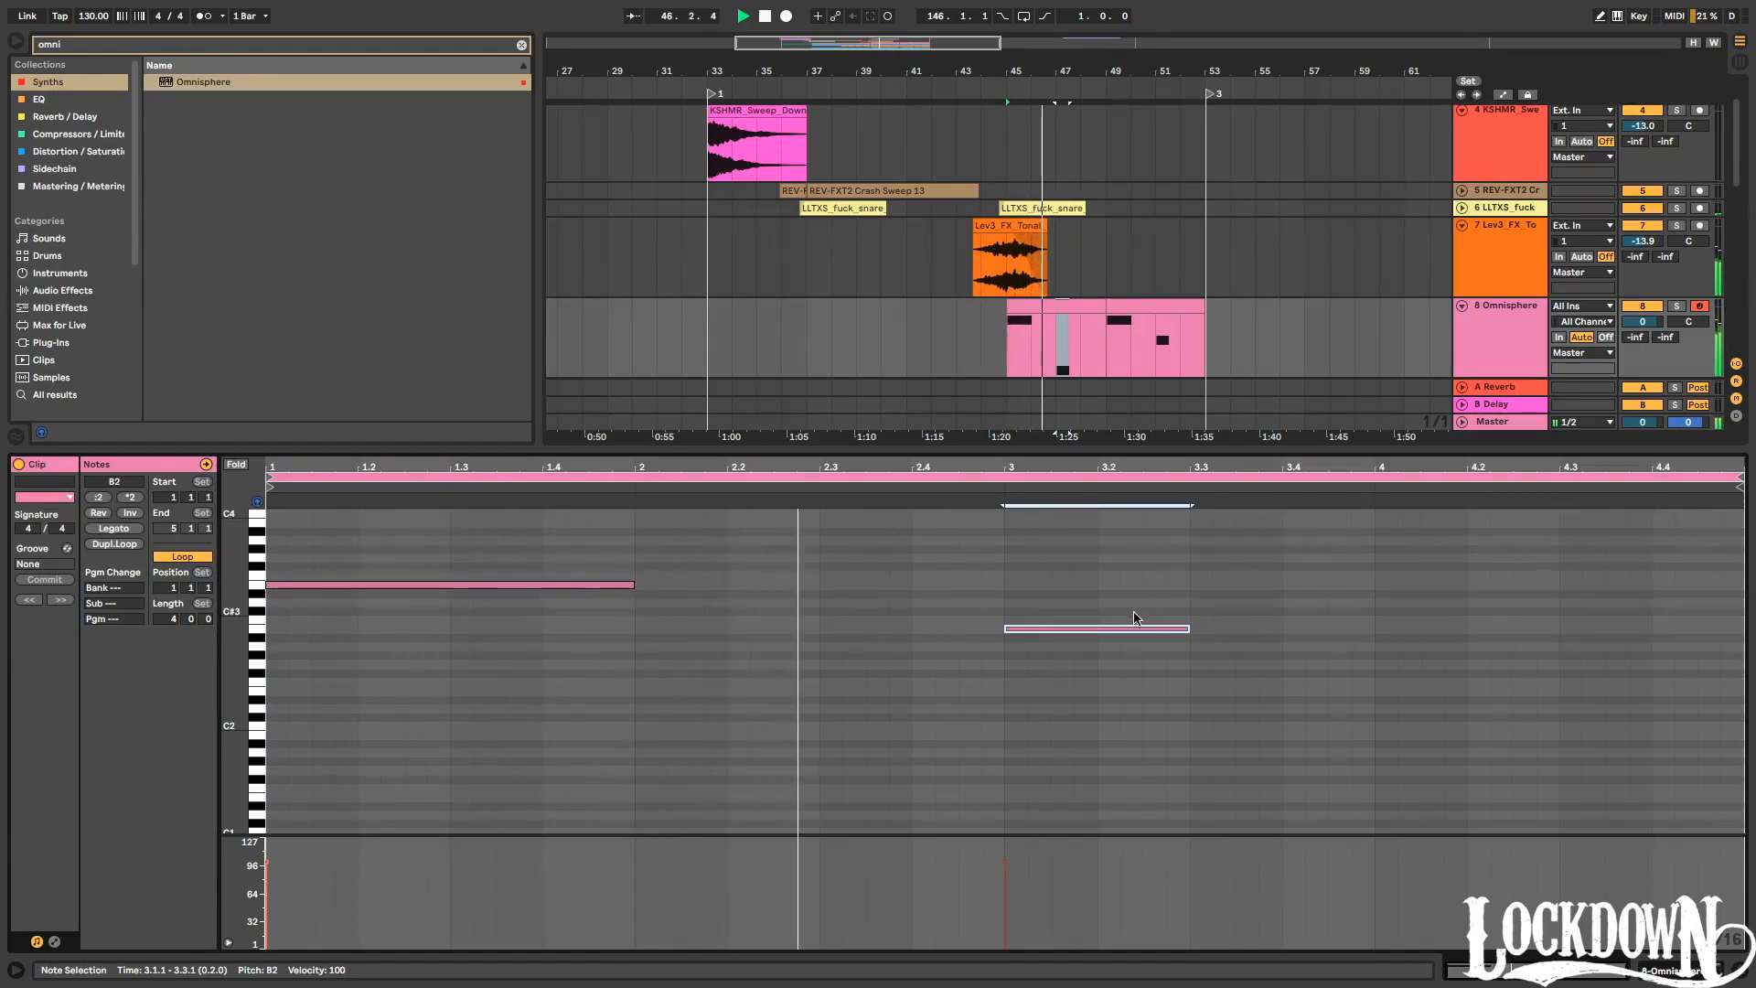
pyautogui.moveTo(1114, 628); pyautogui.dragTo(1117, 620)
pyautogui.click(1024, 509)
pyautogui.moveTo(1189, 620); pyautogui.dragTo(1370, 621)
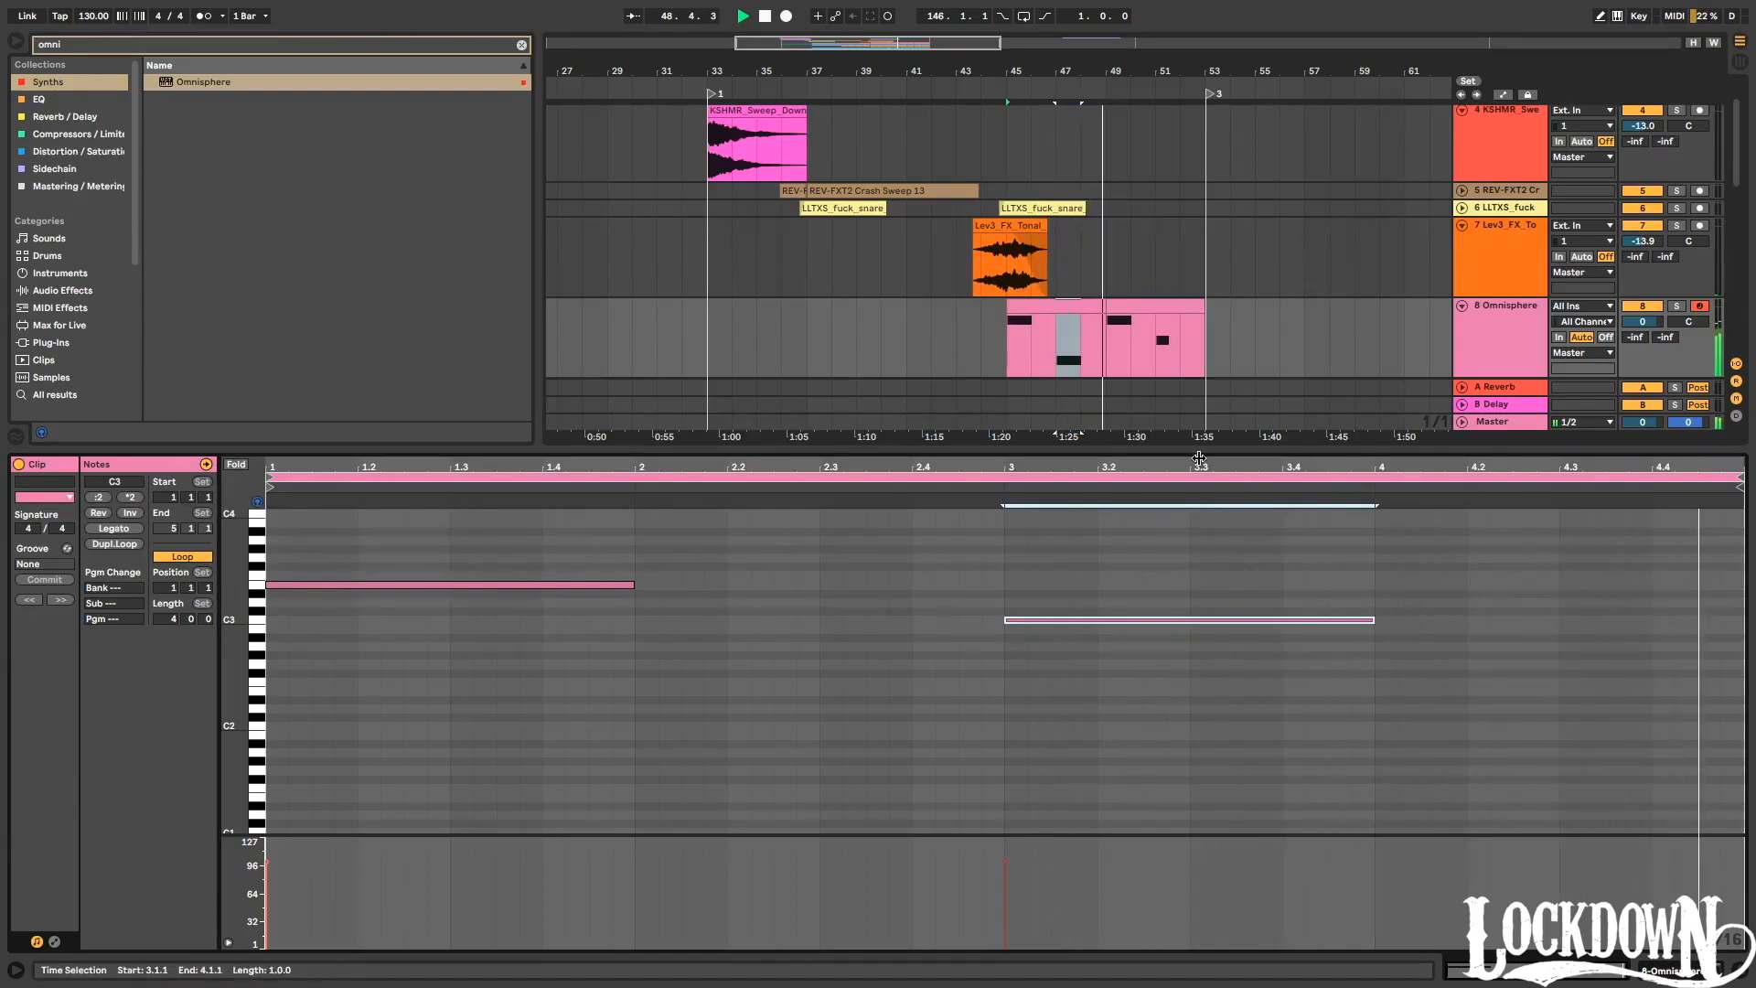
pyautogui.click(1169, 315)
pyautogui.moveTo(1201, 604); pyautogui.dragTo(1383, 604)
# Draw a curved pitch-bend dip in the first Omnisphere clip, starting at bar 3, bottoming just past 4.2 and returning to zero.
pyautogui.click(1032, 308)
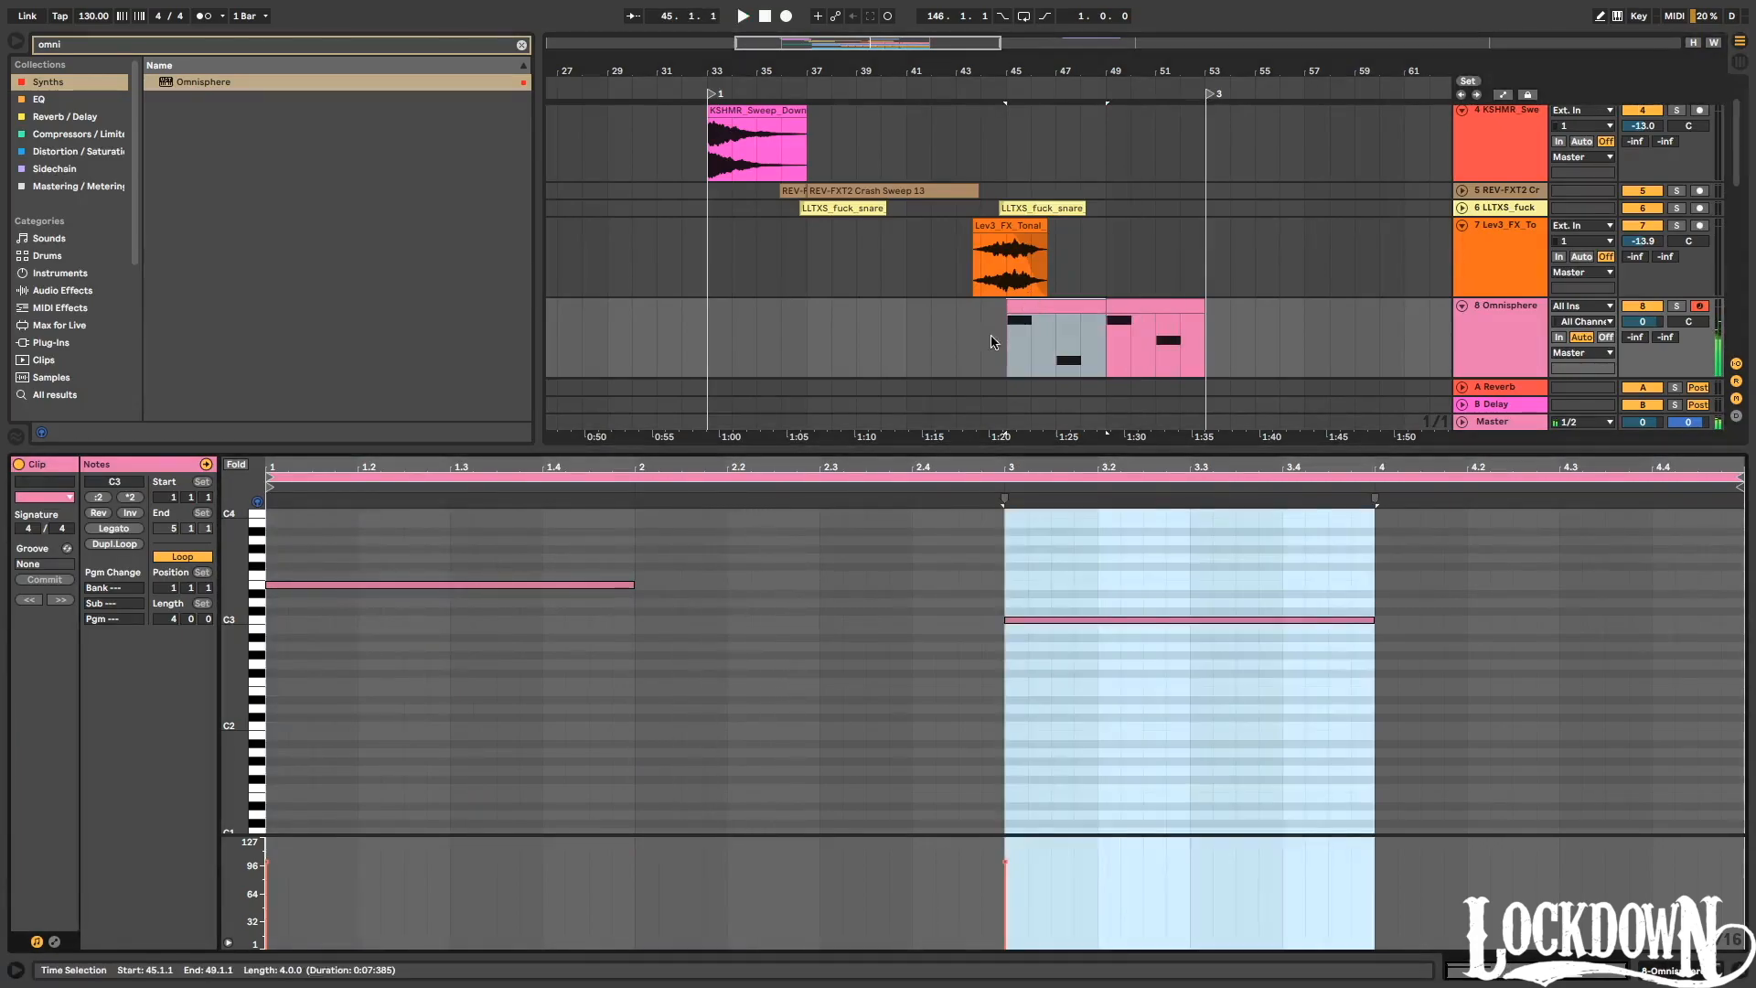
pyautogui.click(55, 942)
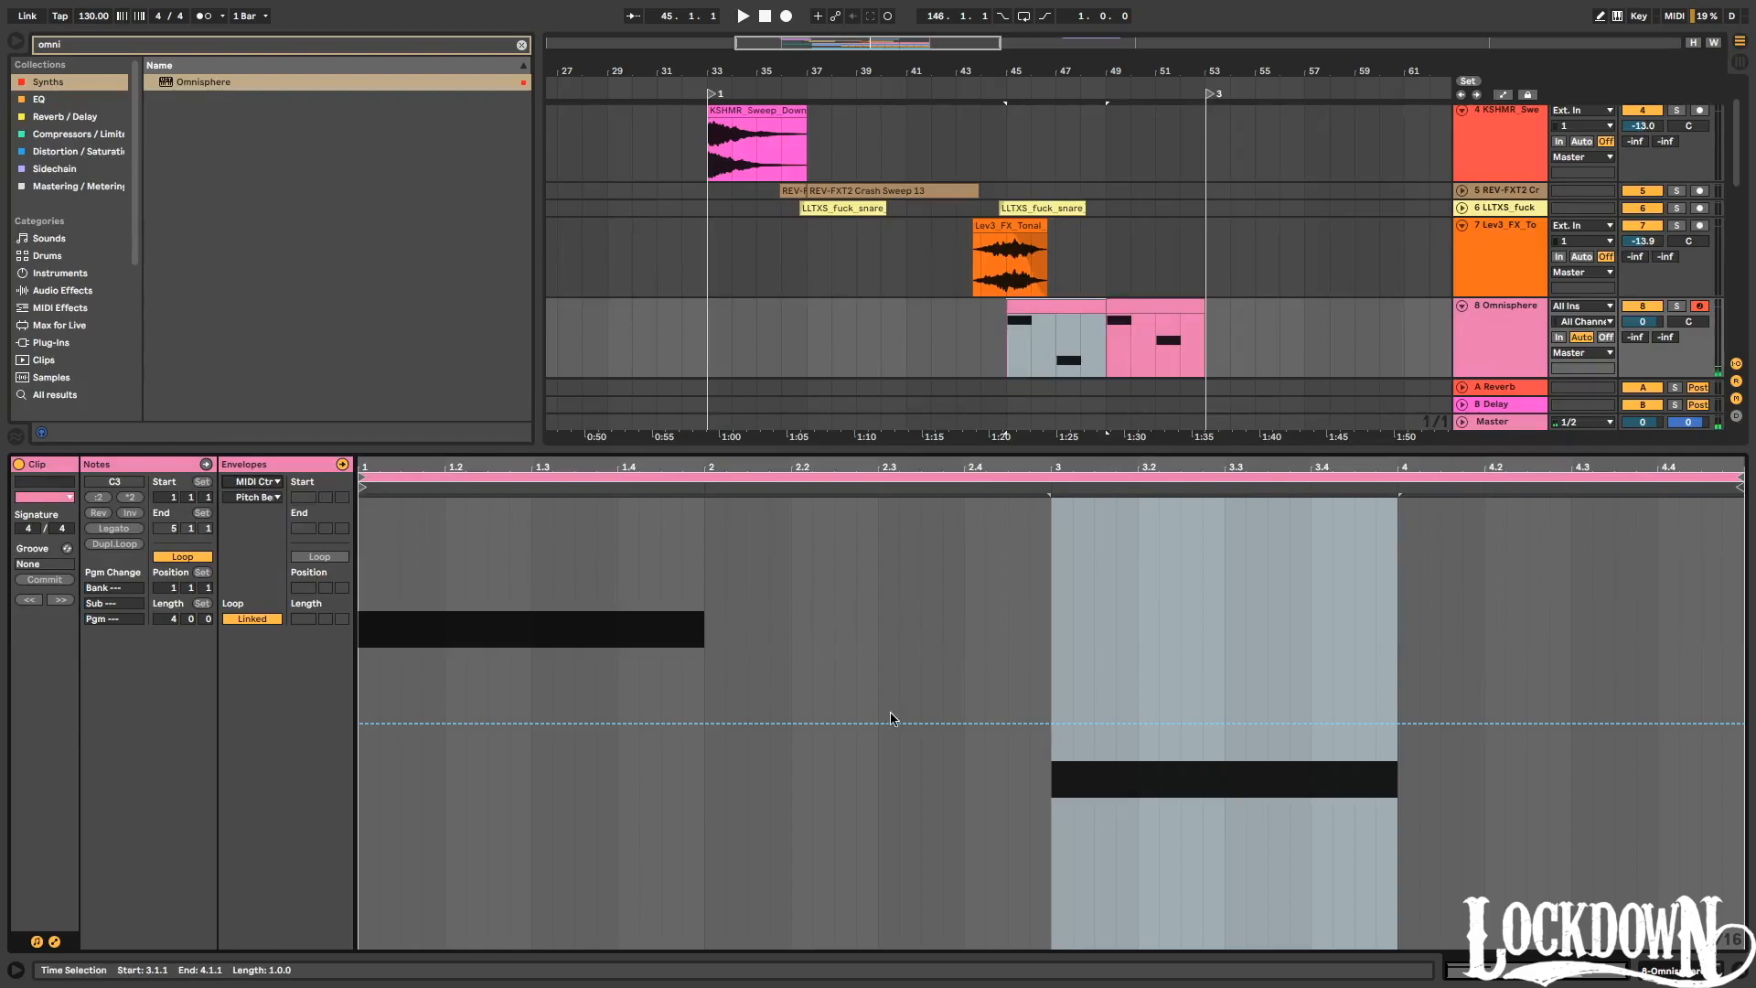
pyautogui.click(1052, 723)
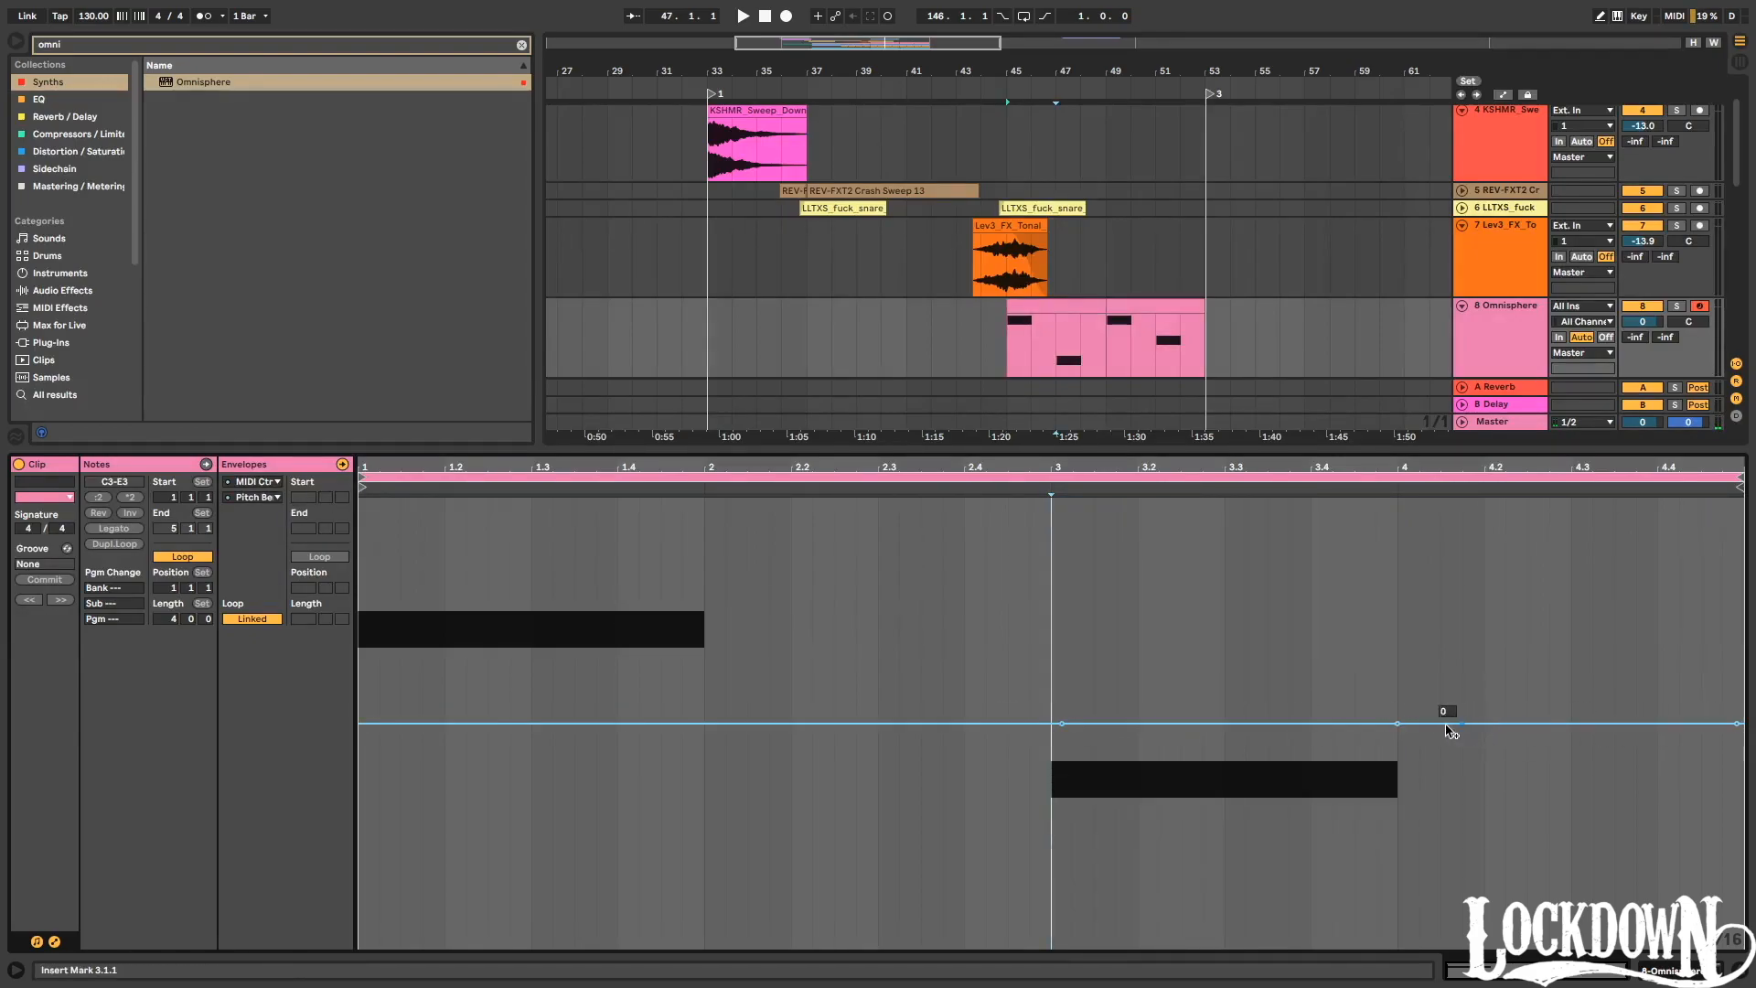
pyautogui.press('space')
pyautogui.moveTo(1397, 723); pyautogui.dragTo(1506, 848)
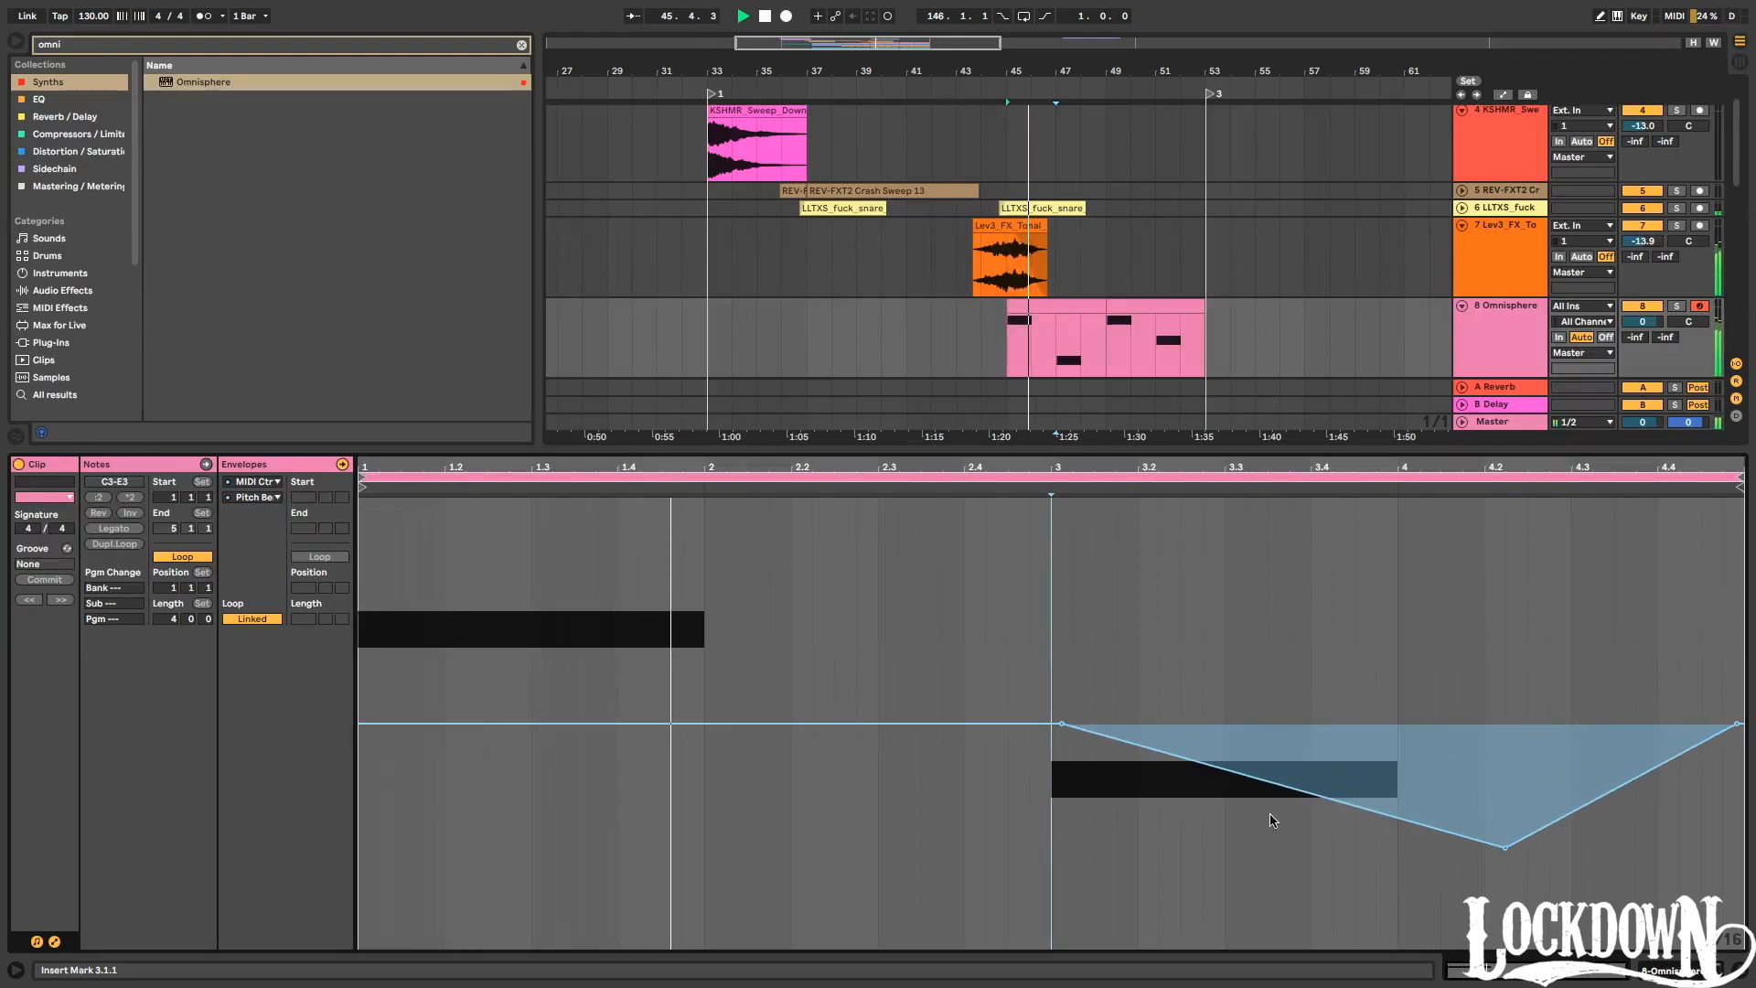
pyautogui.moveTo(1273, 783); pyautogui.dragTo(1275, 742)
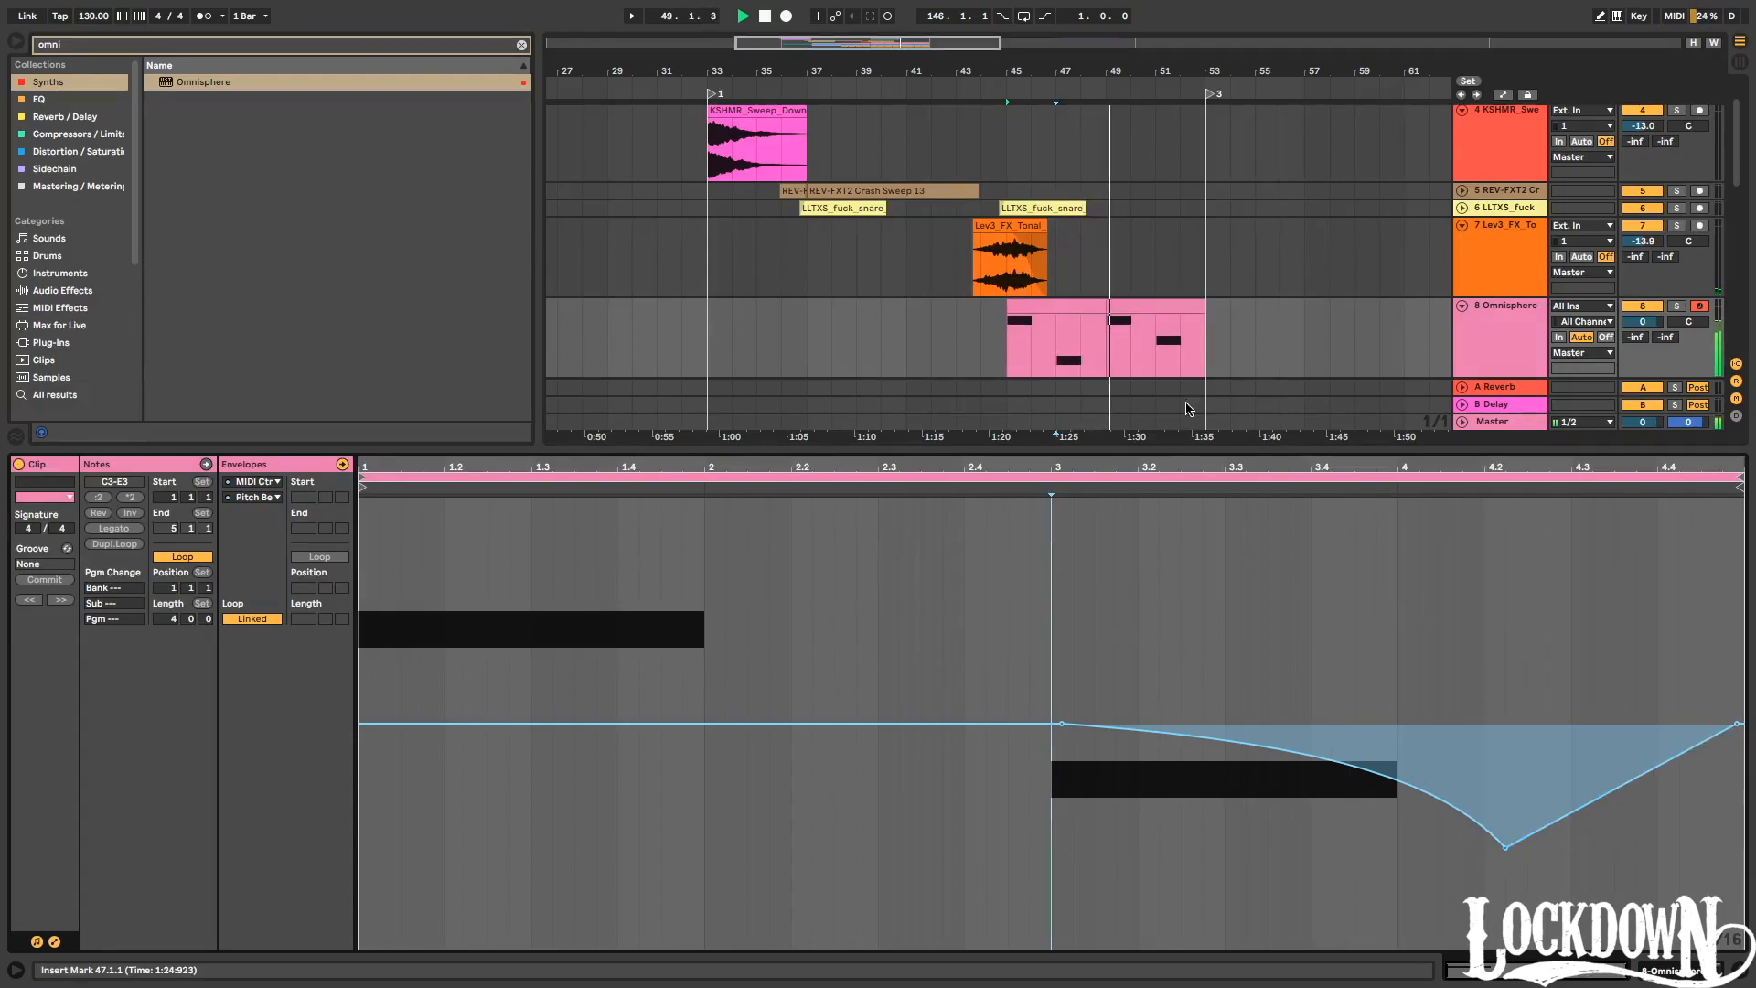
# Draw a shallower curved pitch-bend dip in the second Omnisphere clip, from just after bar 3 to past 4.3, returning to zero.
pyautogui.click(1131, 758)
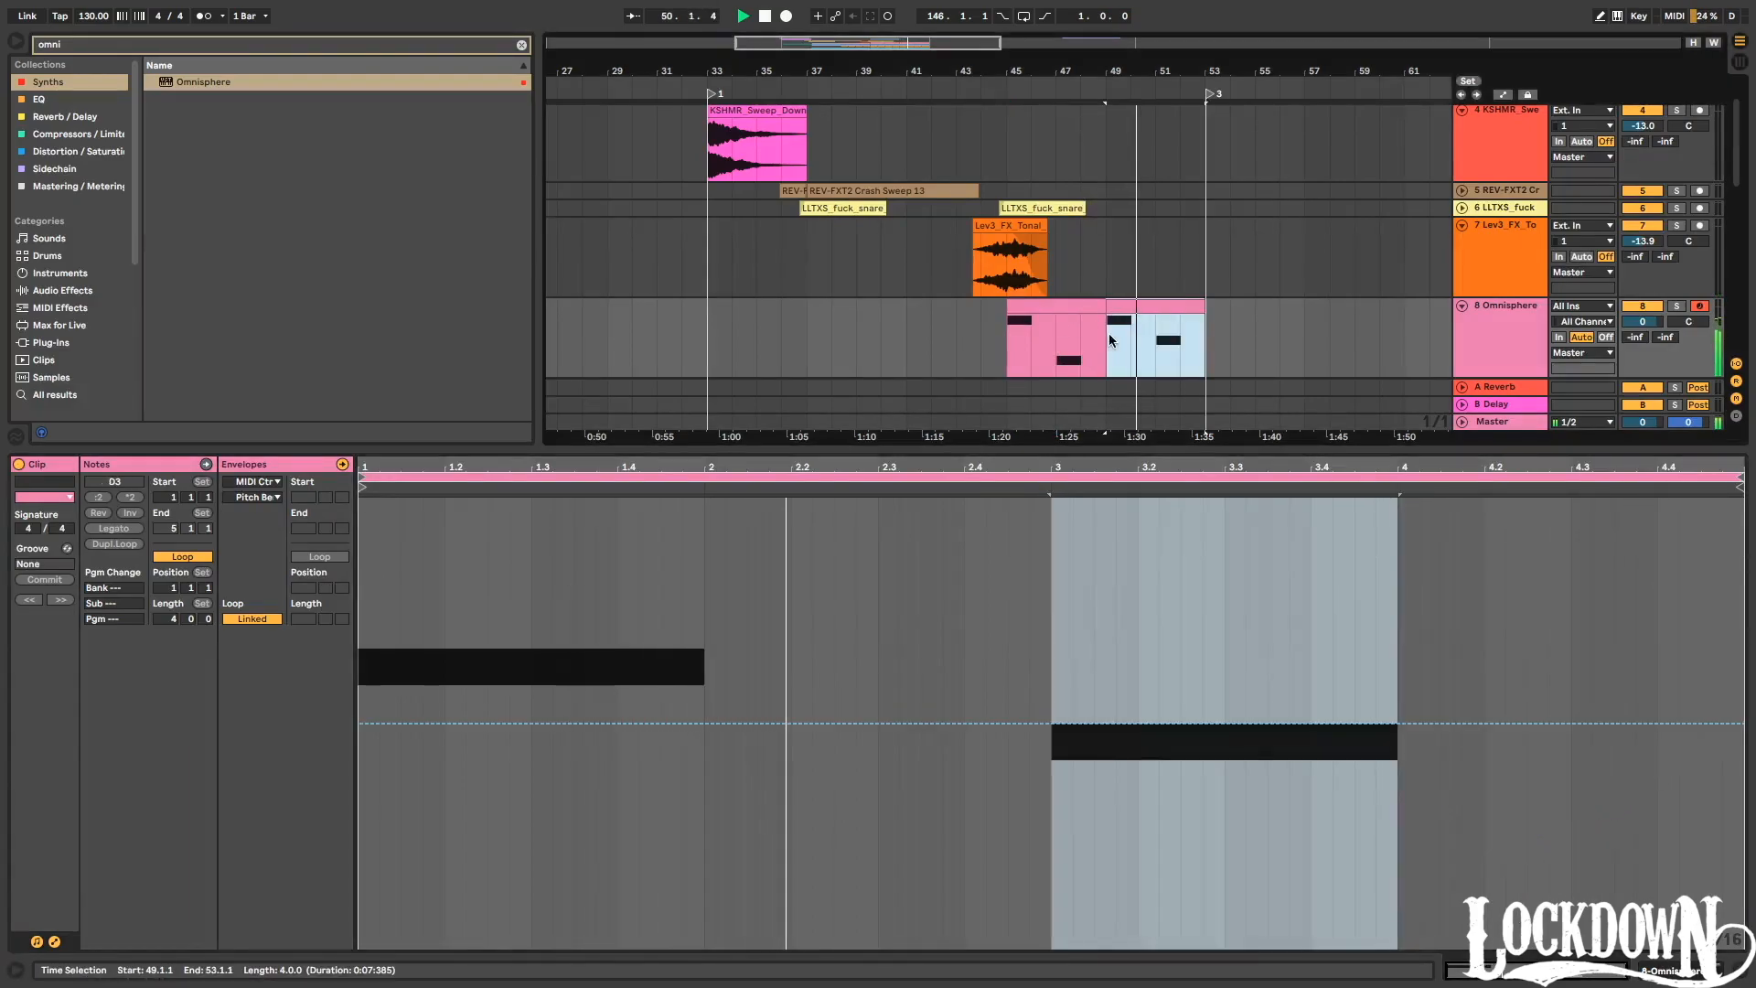
pyautogui.click(1116, 724)
pyautogui.click(1553, 724)
pyautogui.moveTo(1514, 725); pyautogui.dragTo(1590, 767)
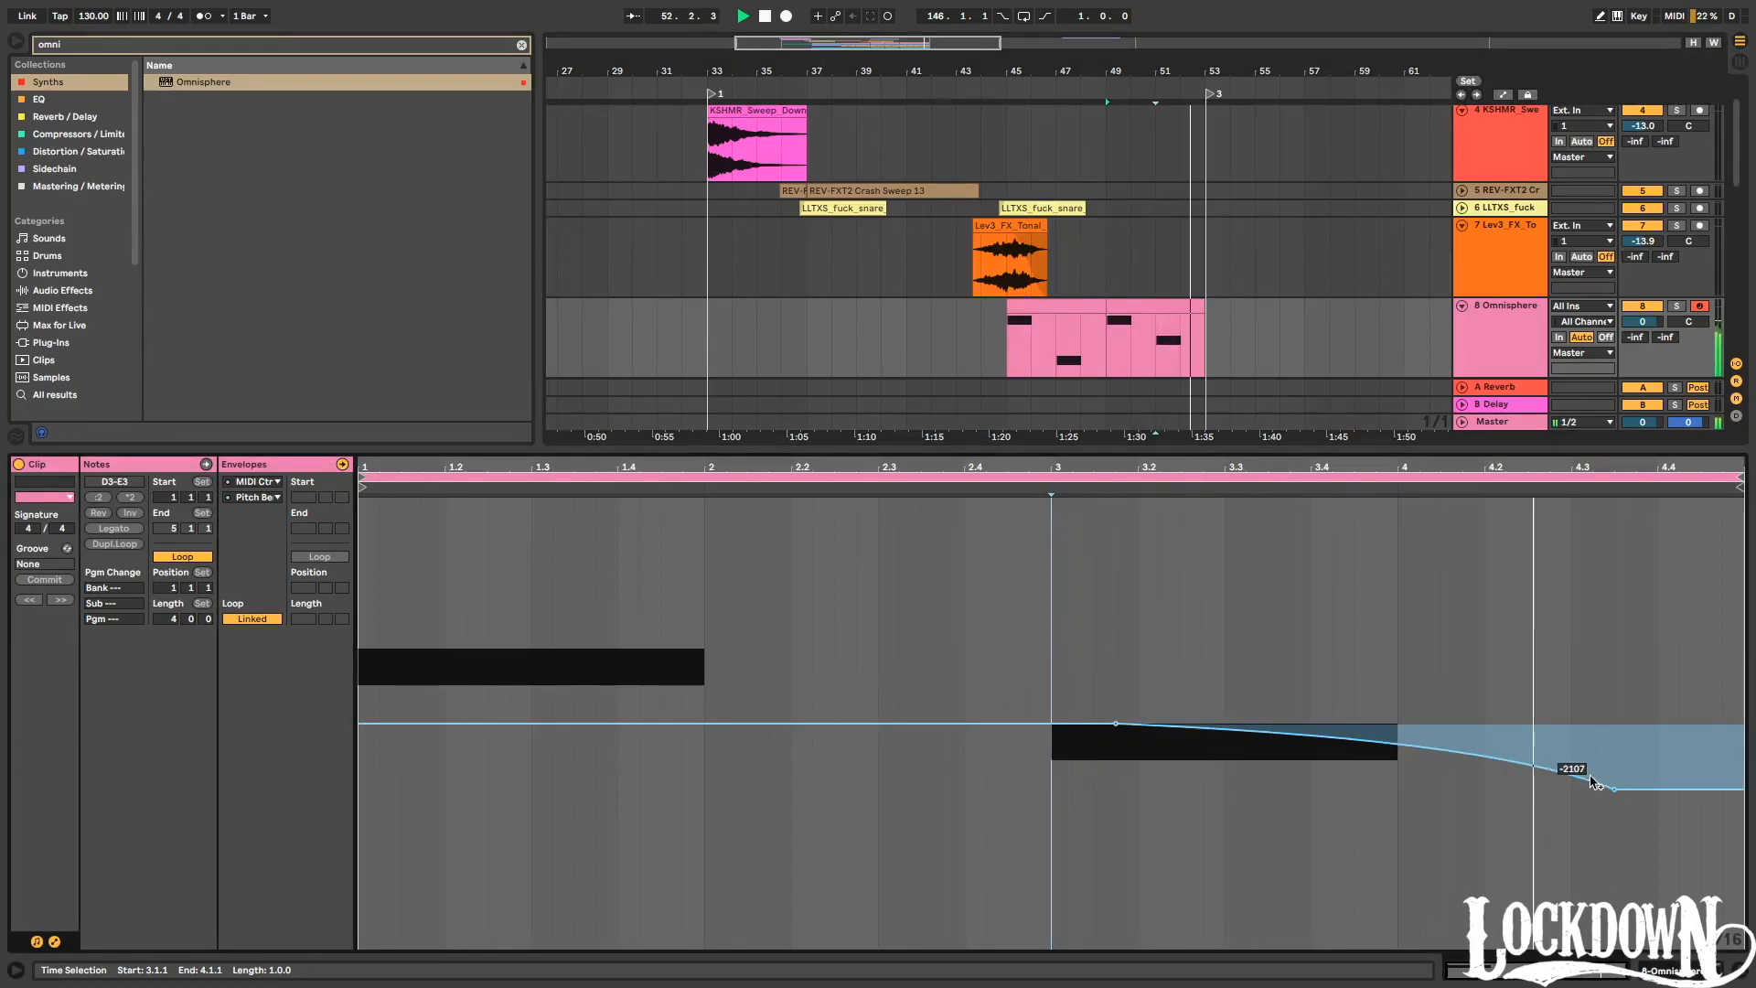
pyautogui.moveTo(1726, 789); pyautogui.dragTo(1726, 727)
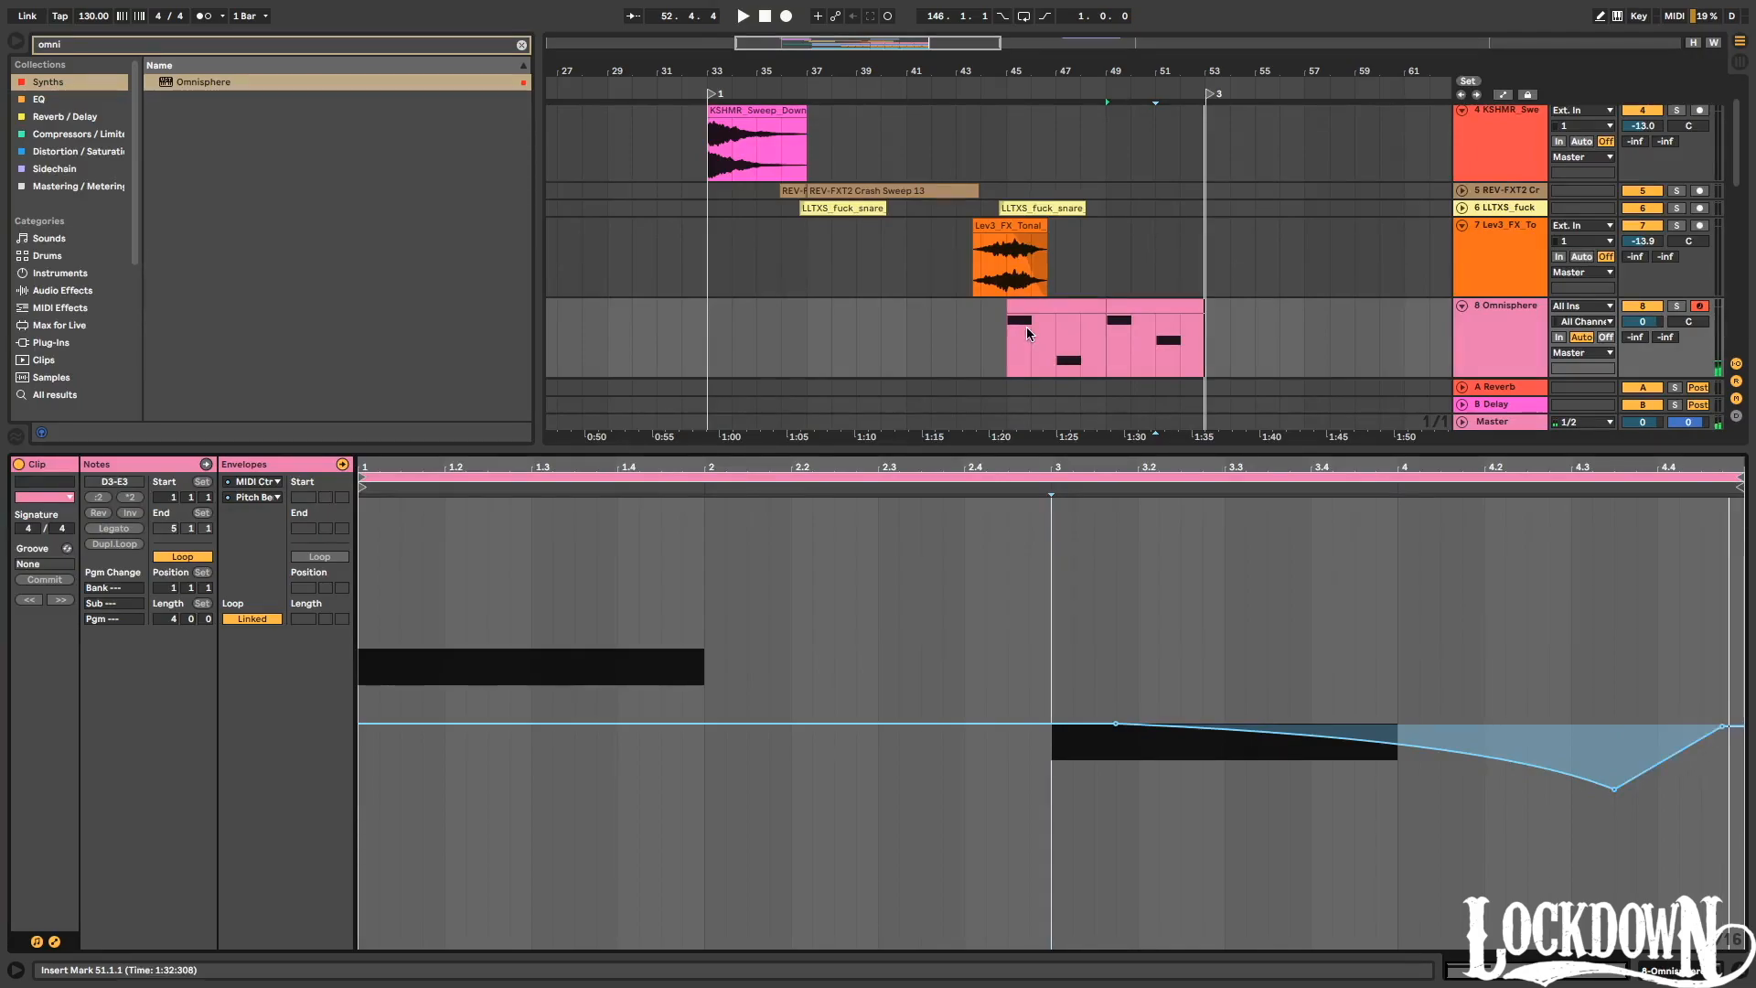
# Play the Omnisphere clips from bar 45 and lower the track 8 volume to -9.7 dB.
pyautogui.doubleClick(1051, 305)
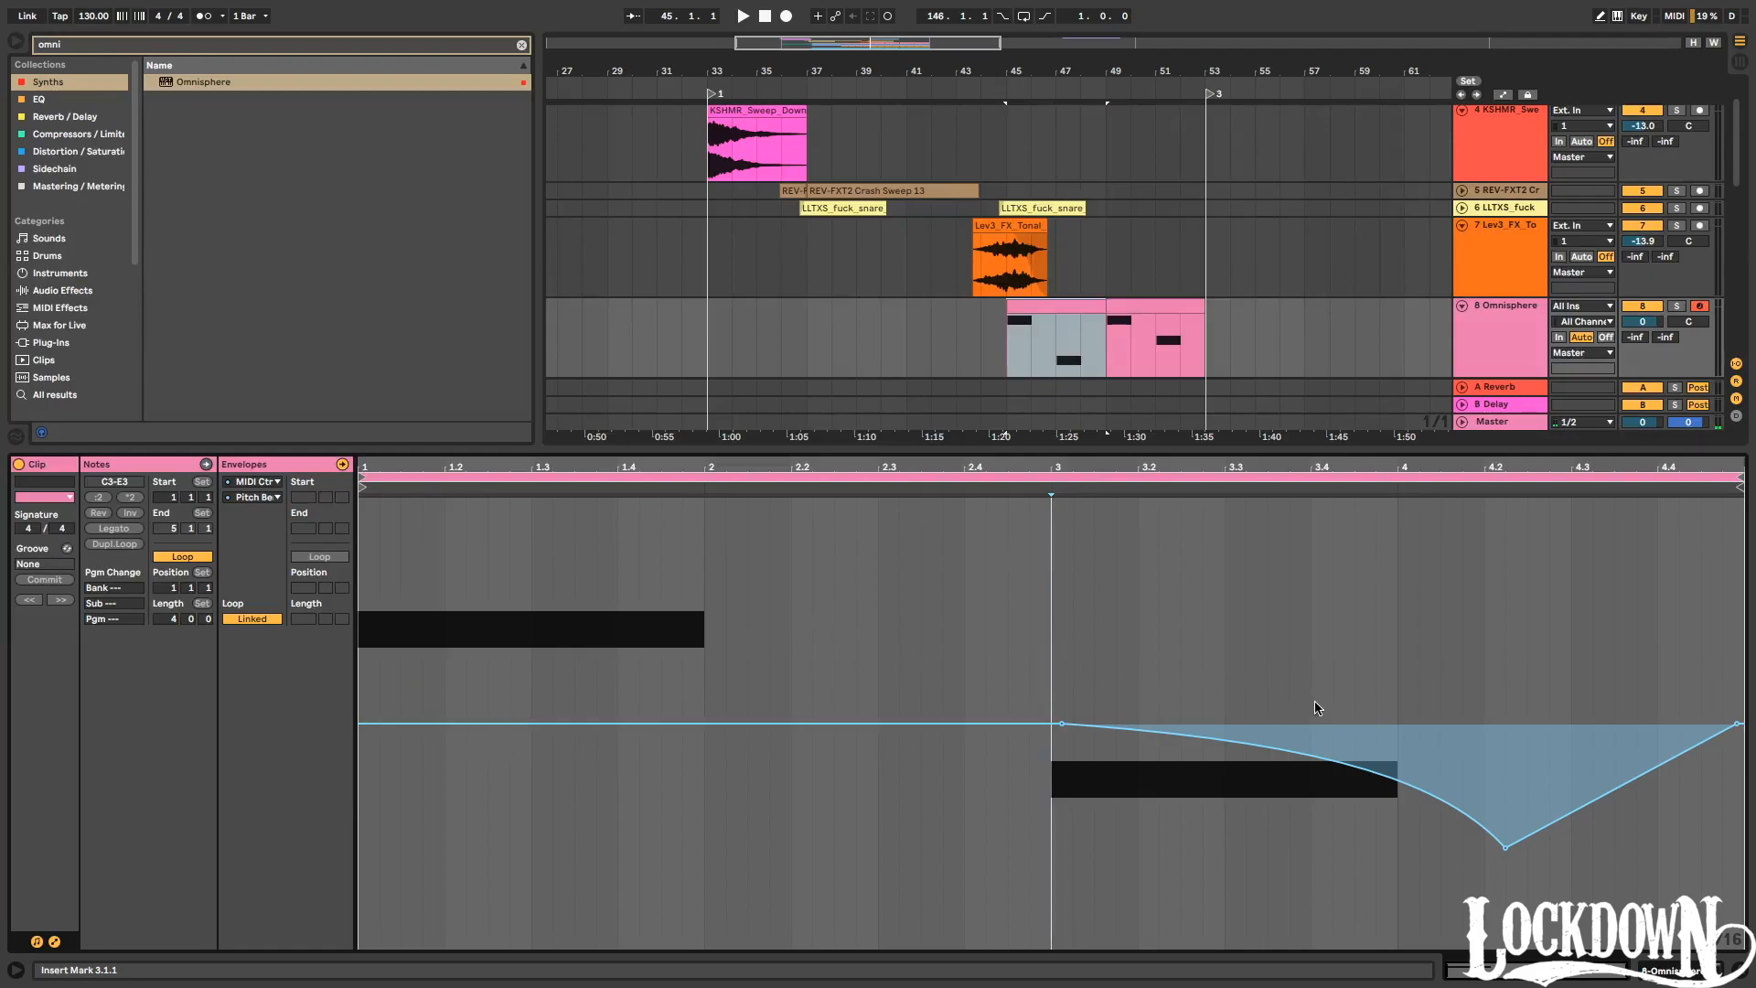
pyautogui.press('space')
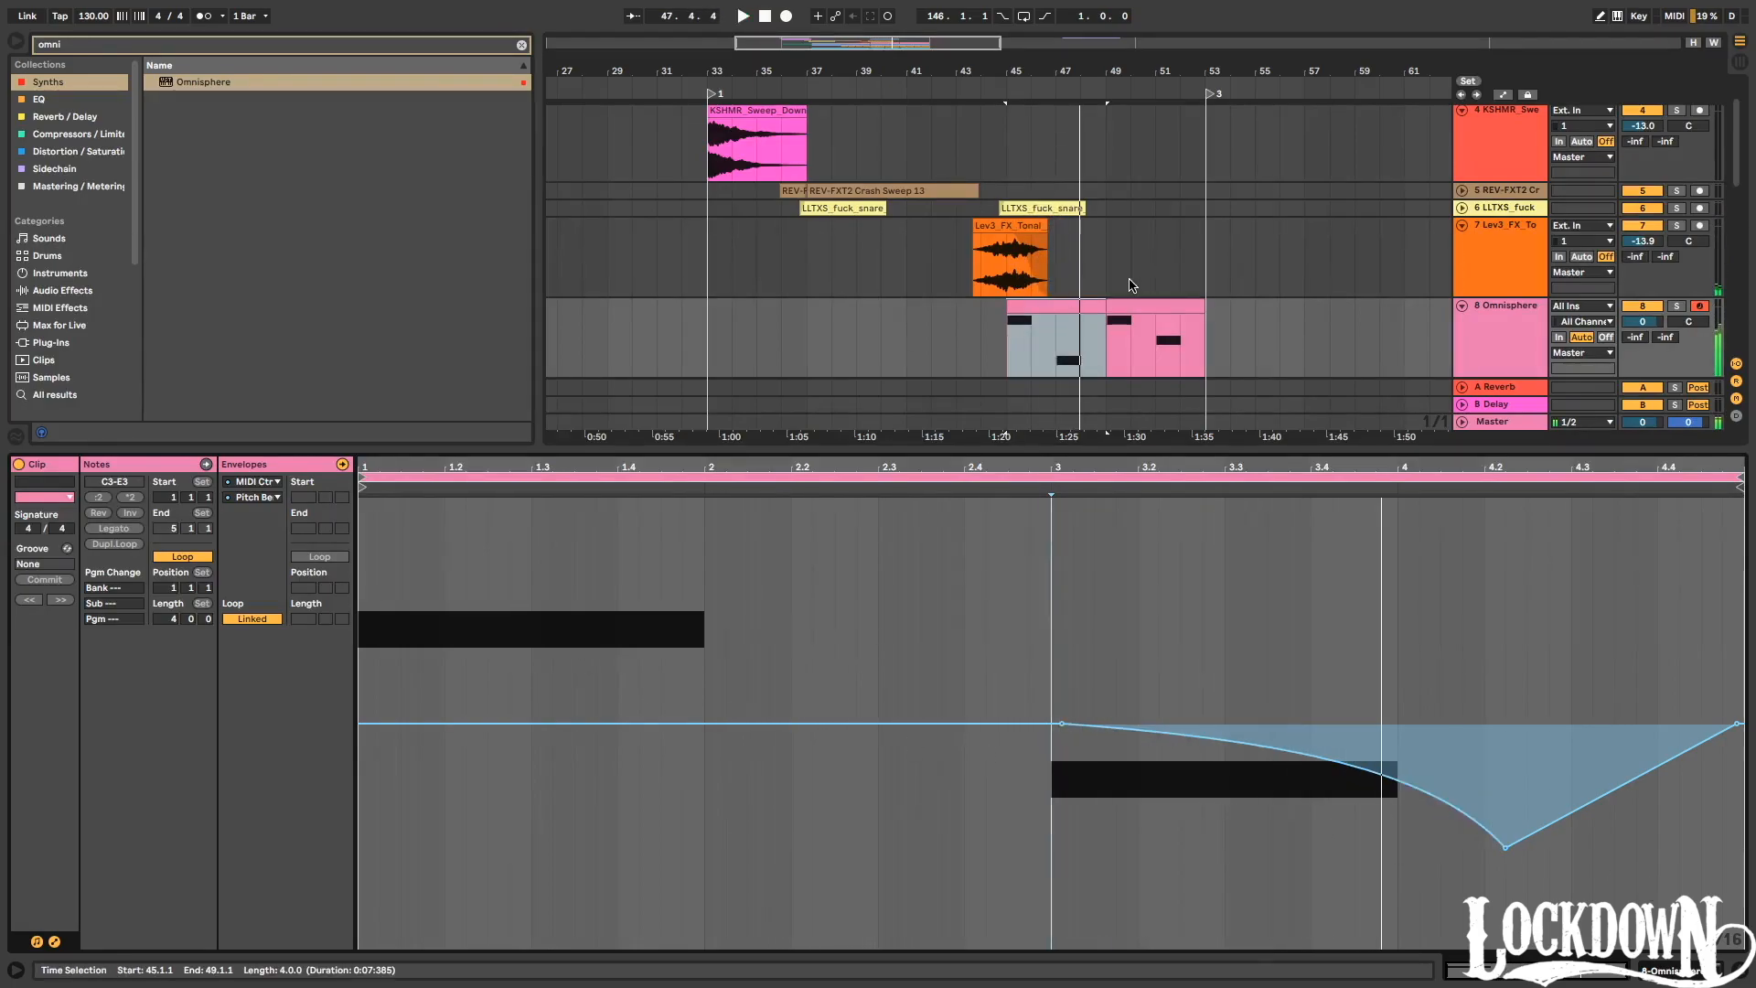
pyautogui.press('space')
pyautogui.click(1006, 349)
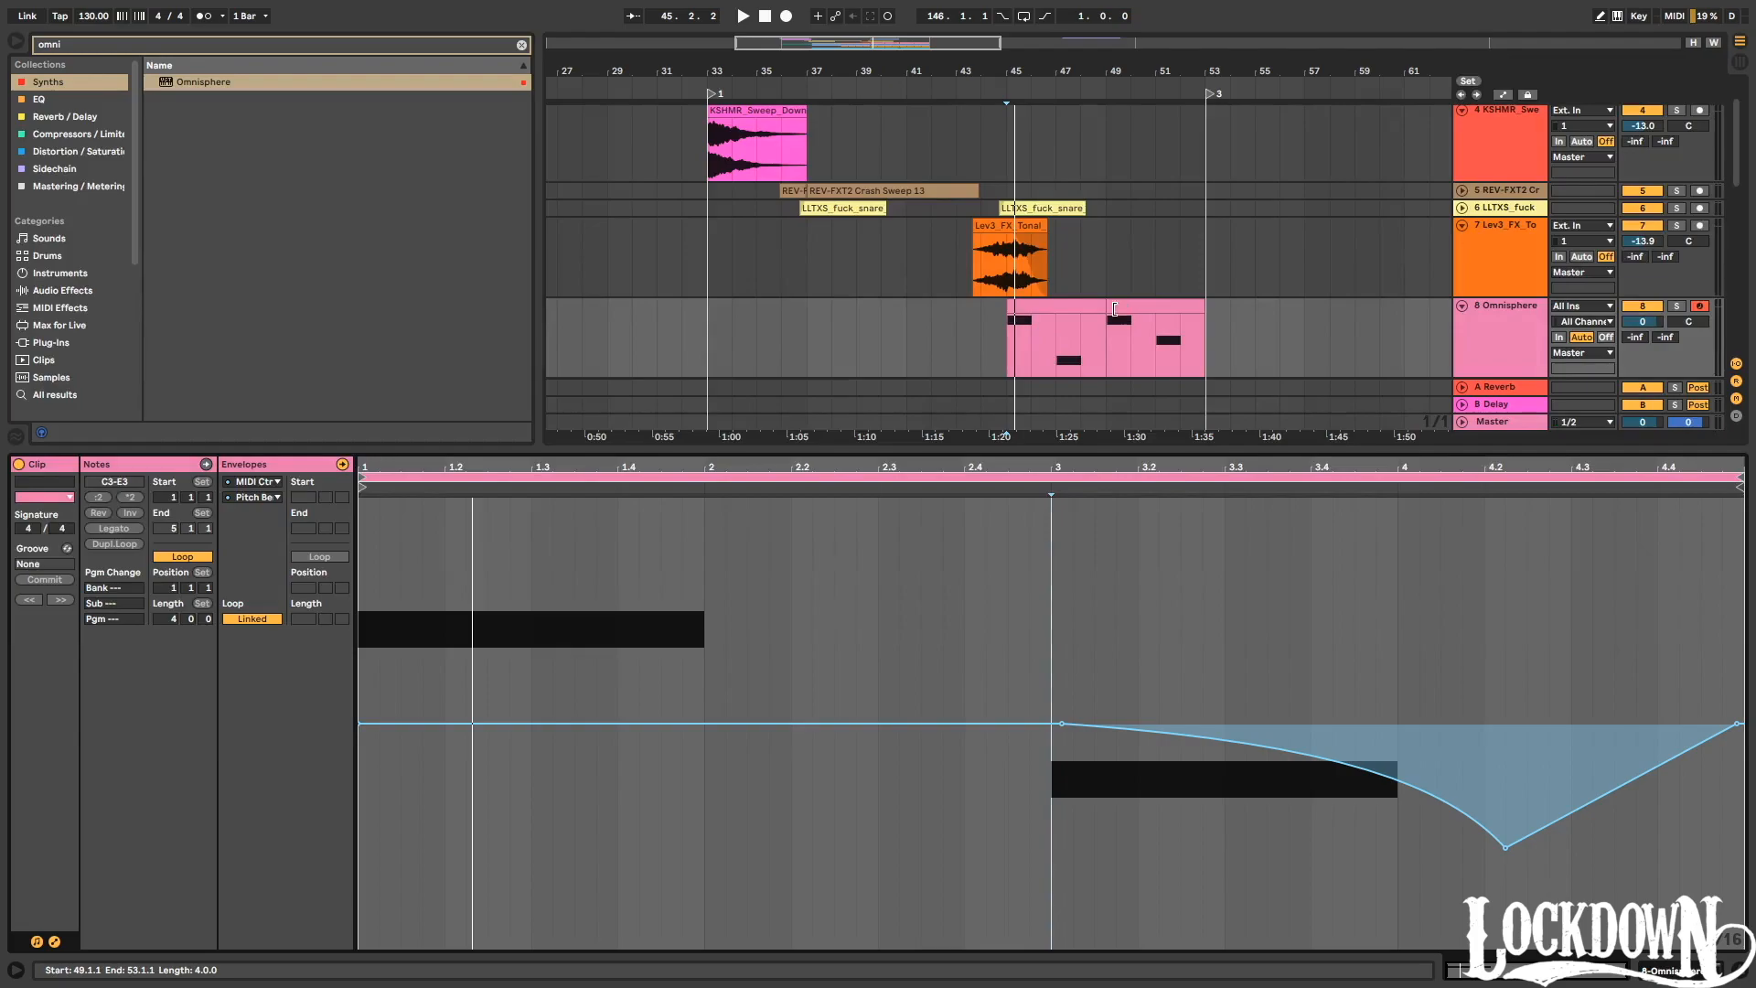
pyautogui.click(1008, 334)
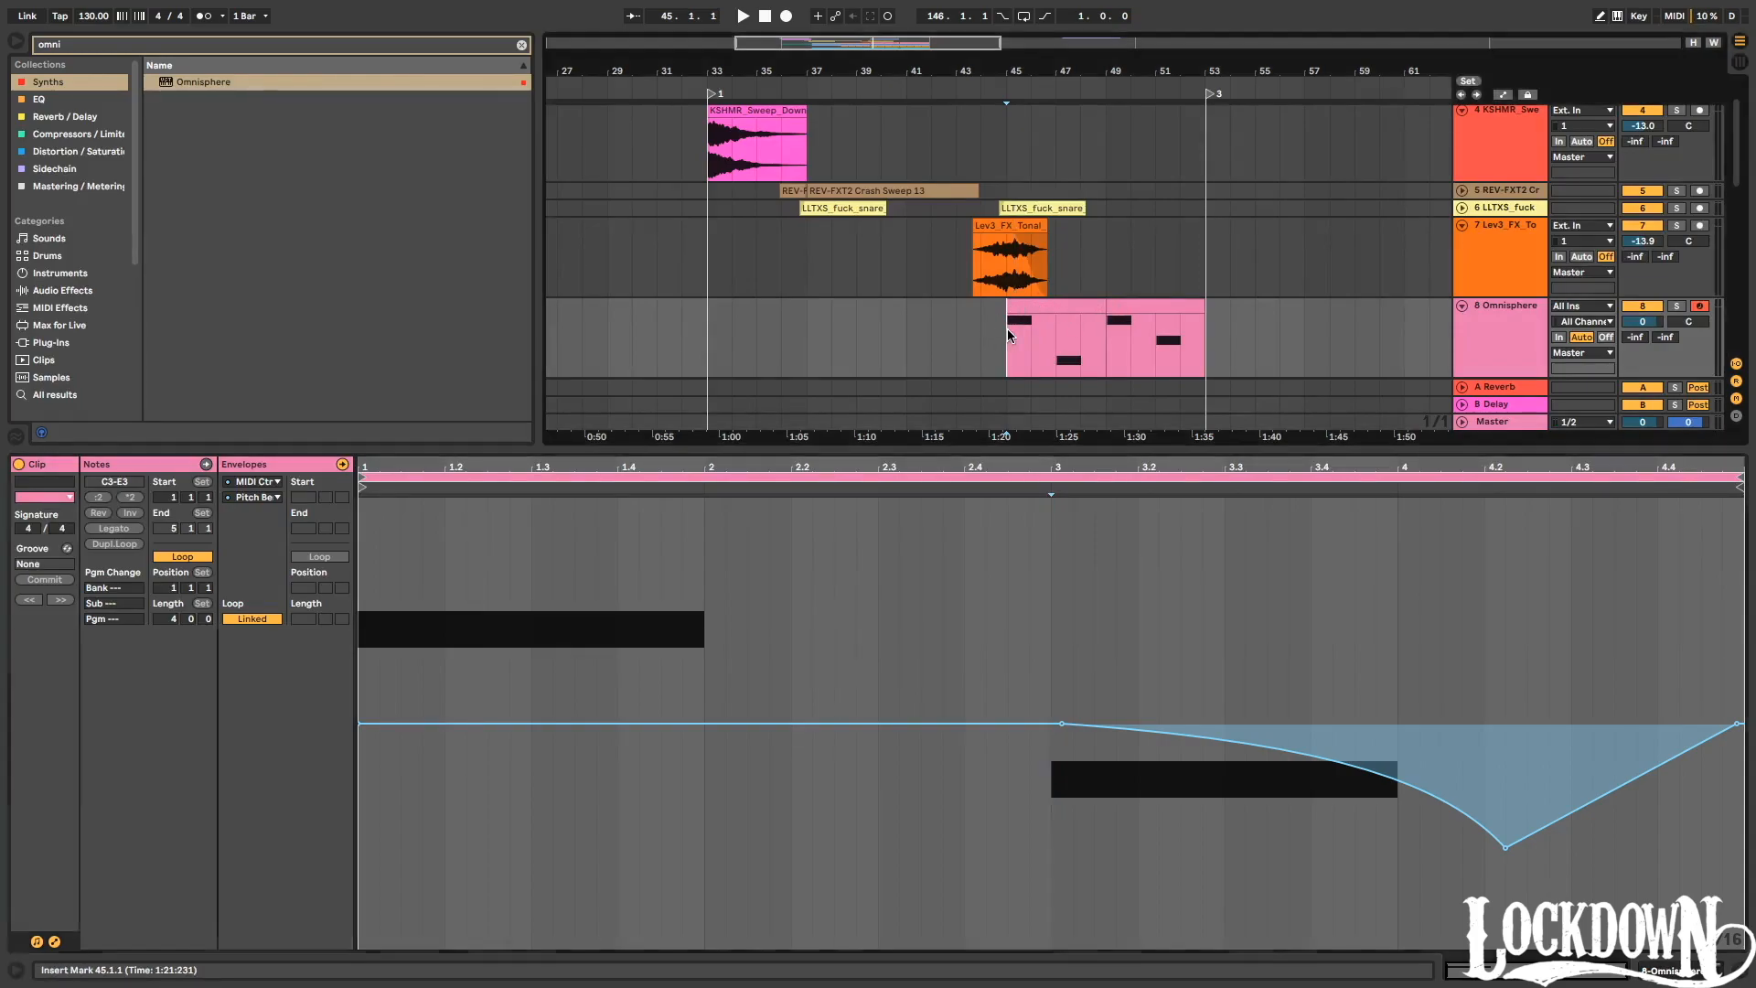
pyautogui.press('space')
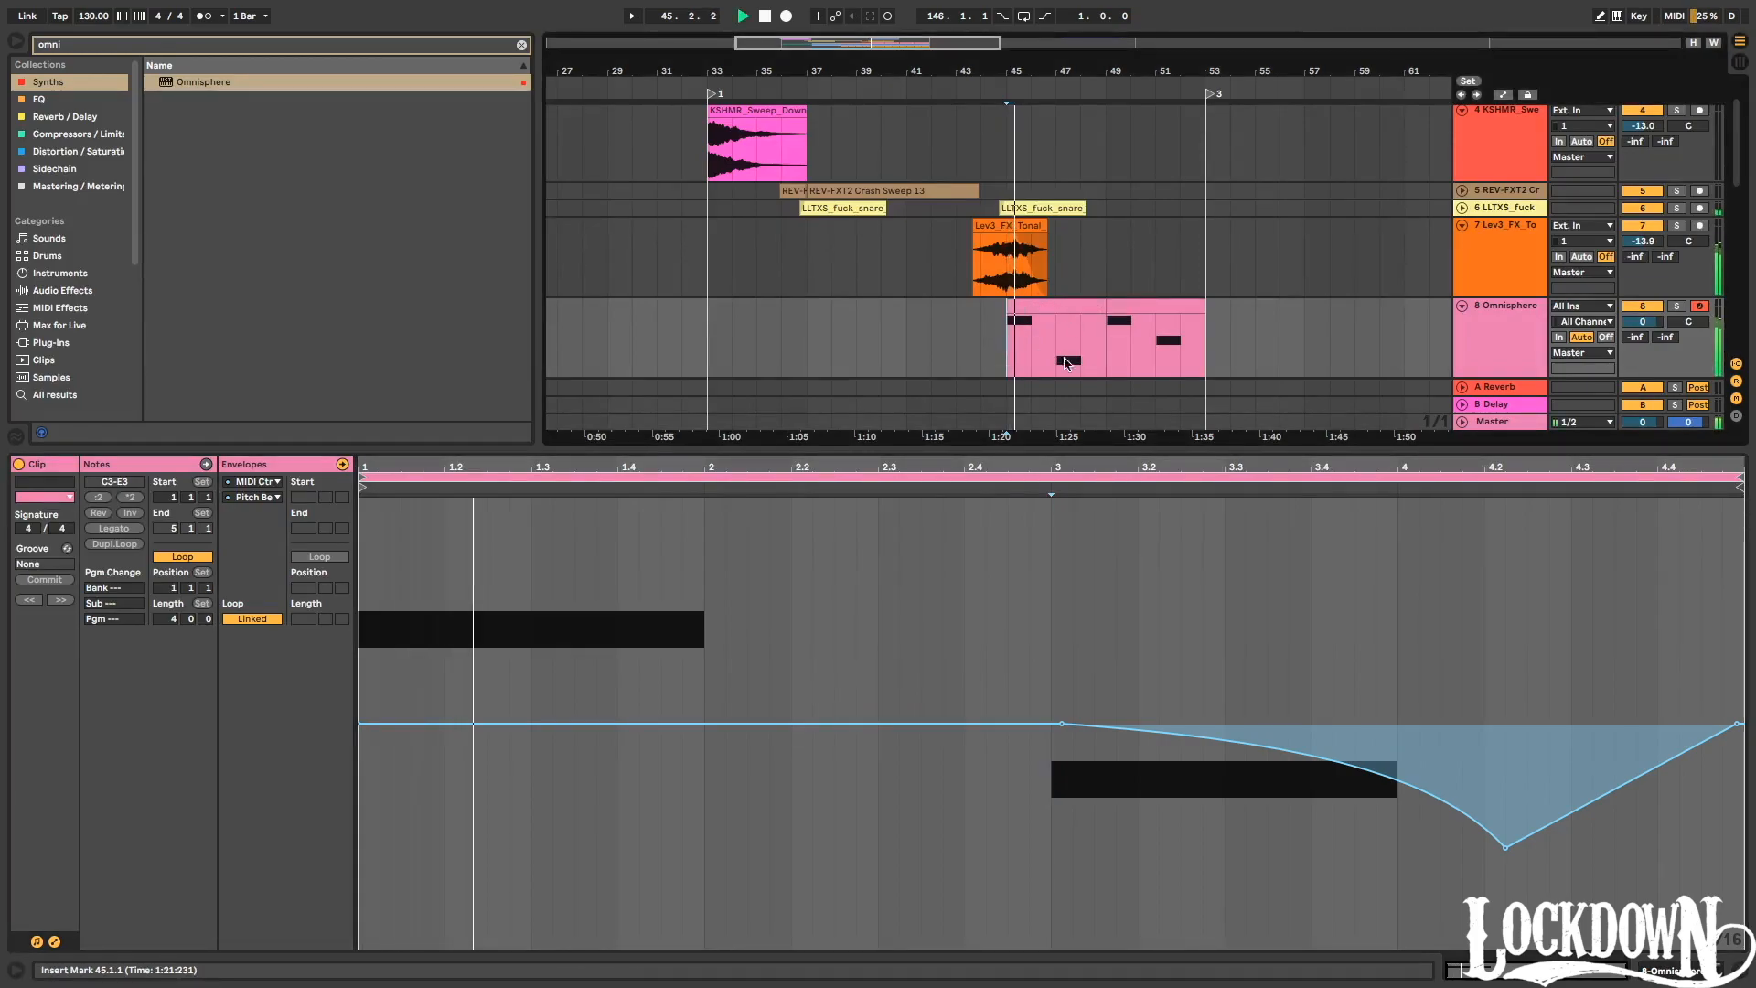
pyautogui.moveTo(1662, 322); pyautogui.dragTo(1645, 325)
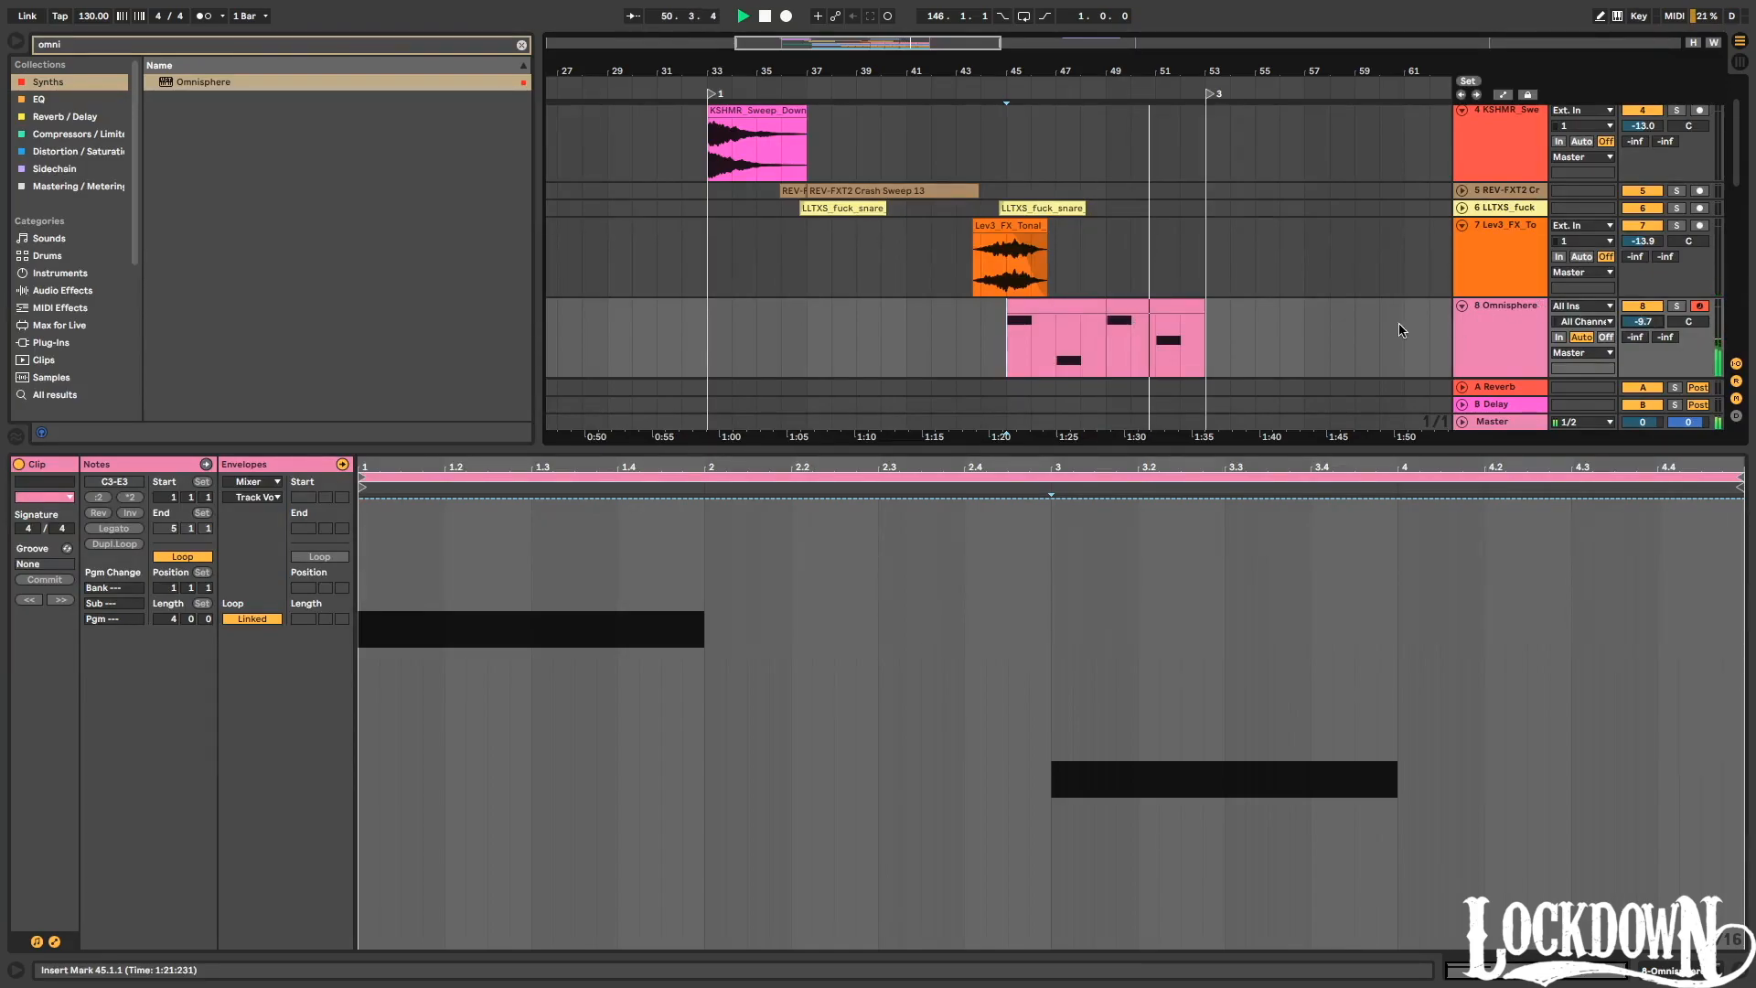
# Enlarge the arrangement area, unfold track 11 Omnisphere and show the start of its device chain with the CLEAN PLATE rack collapsed.
pyautogui.moveTo(1266, 450); pyautogui.dragTo(1266, 771)
pyautogui.scroll(-2, 1509, 367)
pyautogui.scroll(-2, 1509, 368)
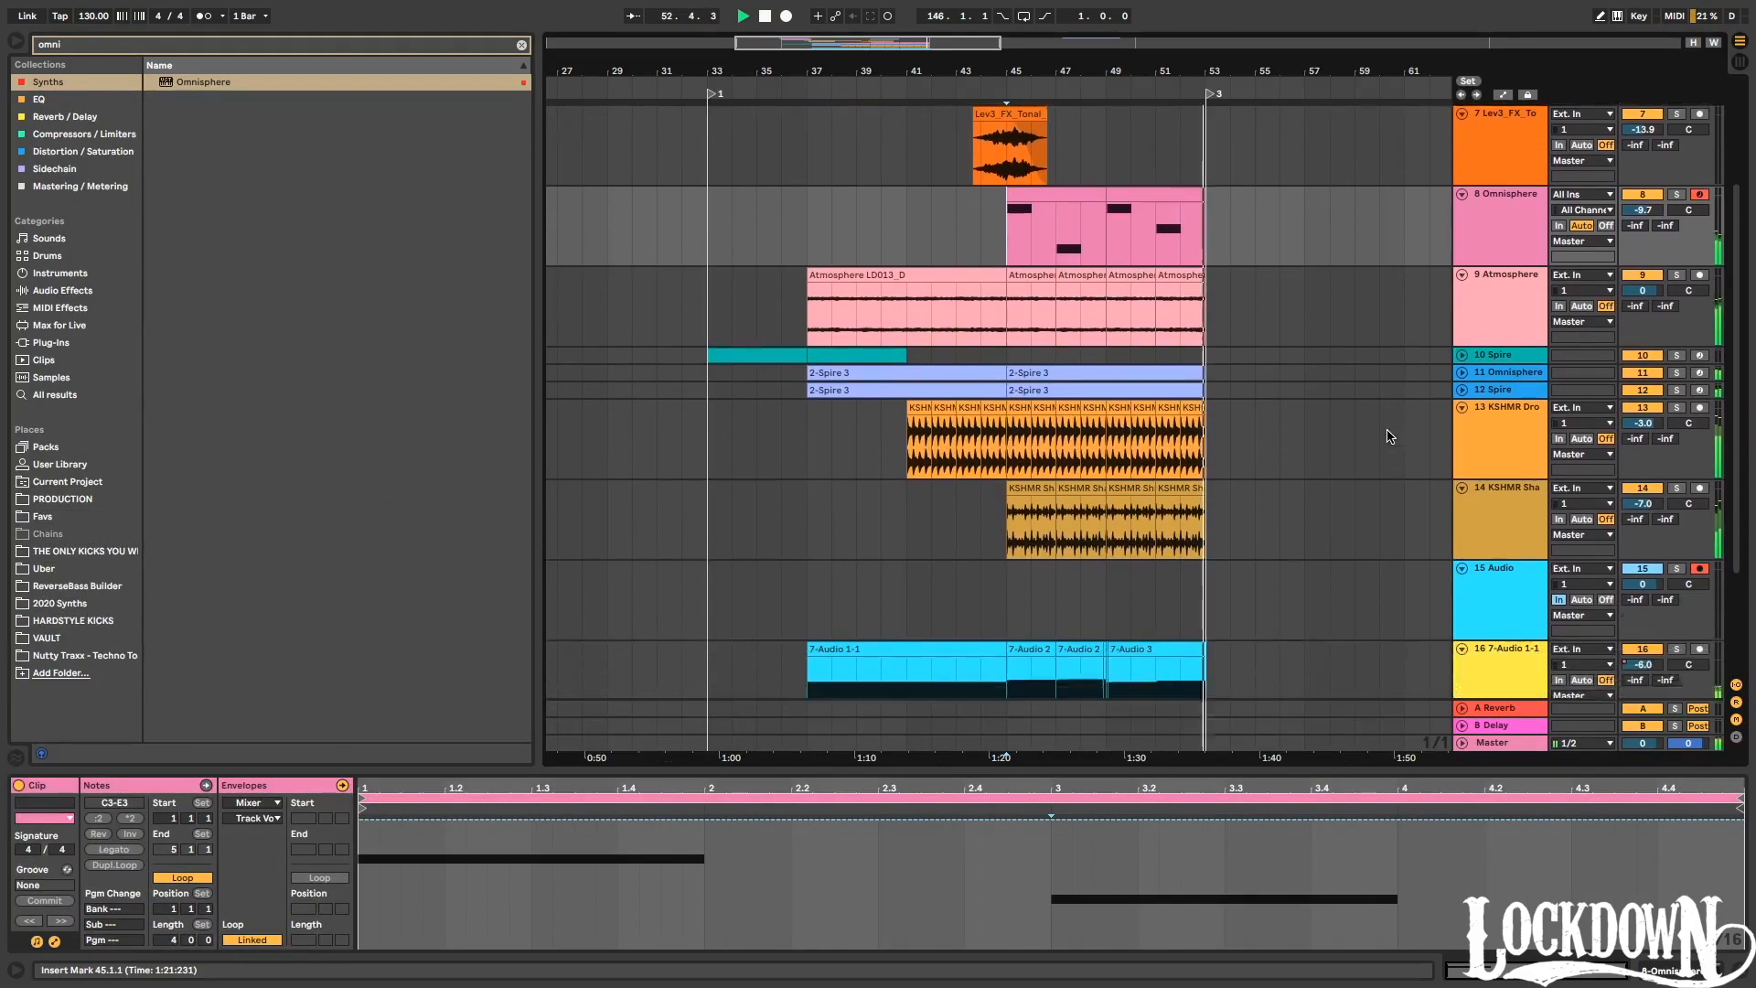
pyautogui.click(1462, 357)
pyautogui.scroll(-3, 1462, 358)
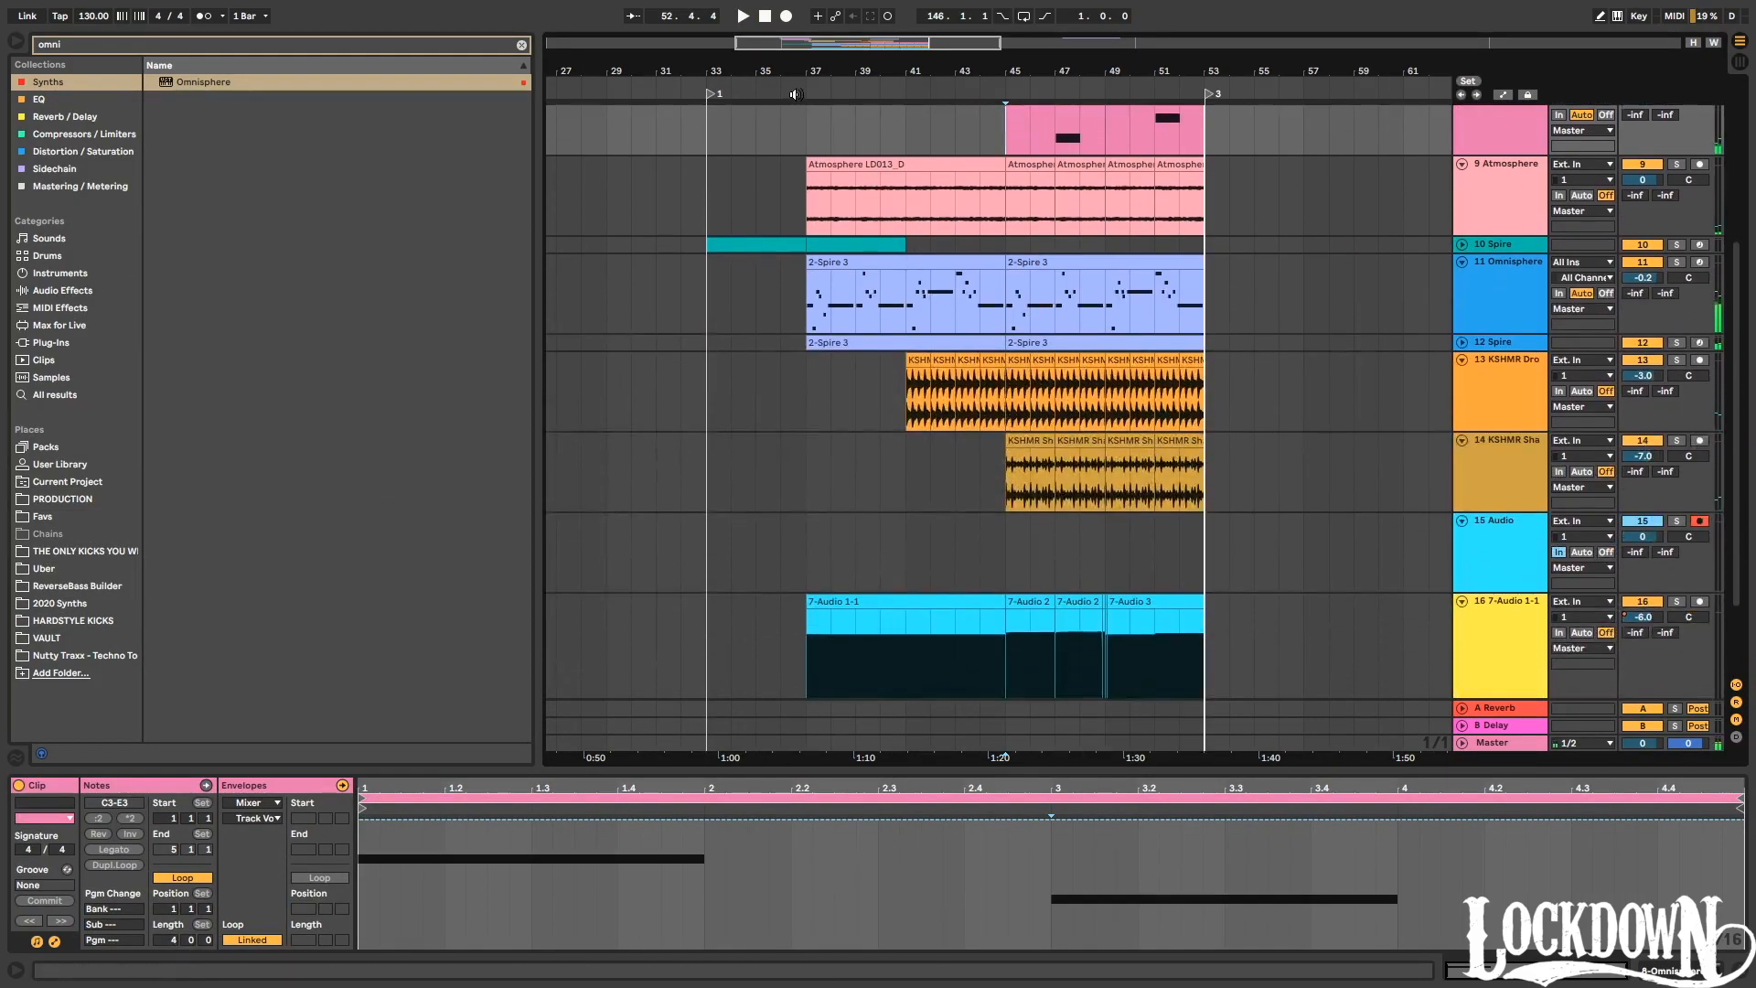
pyautogui.click(1501, 269)
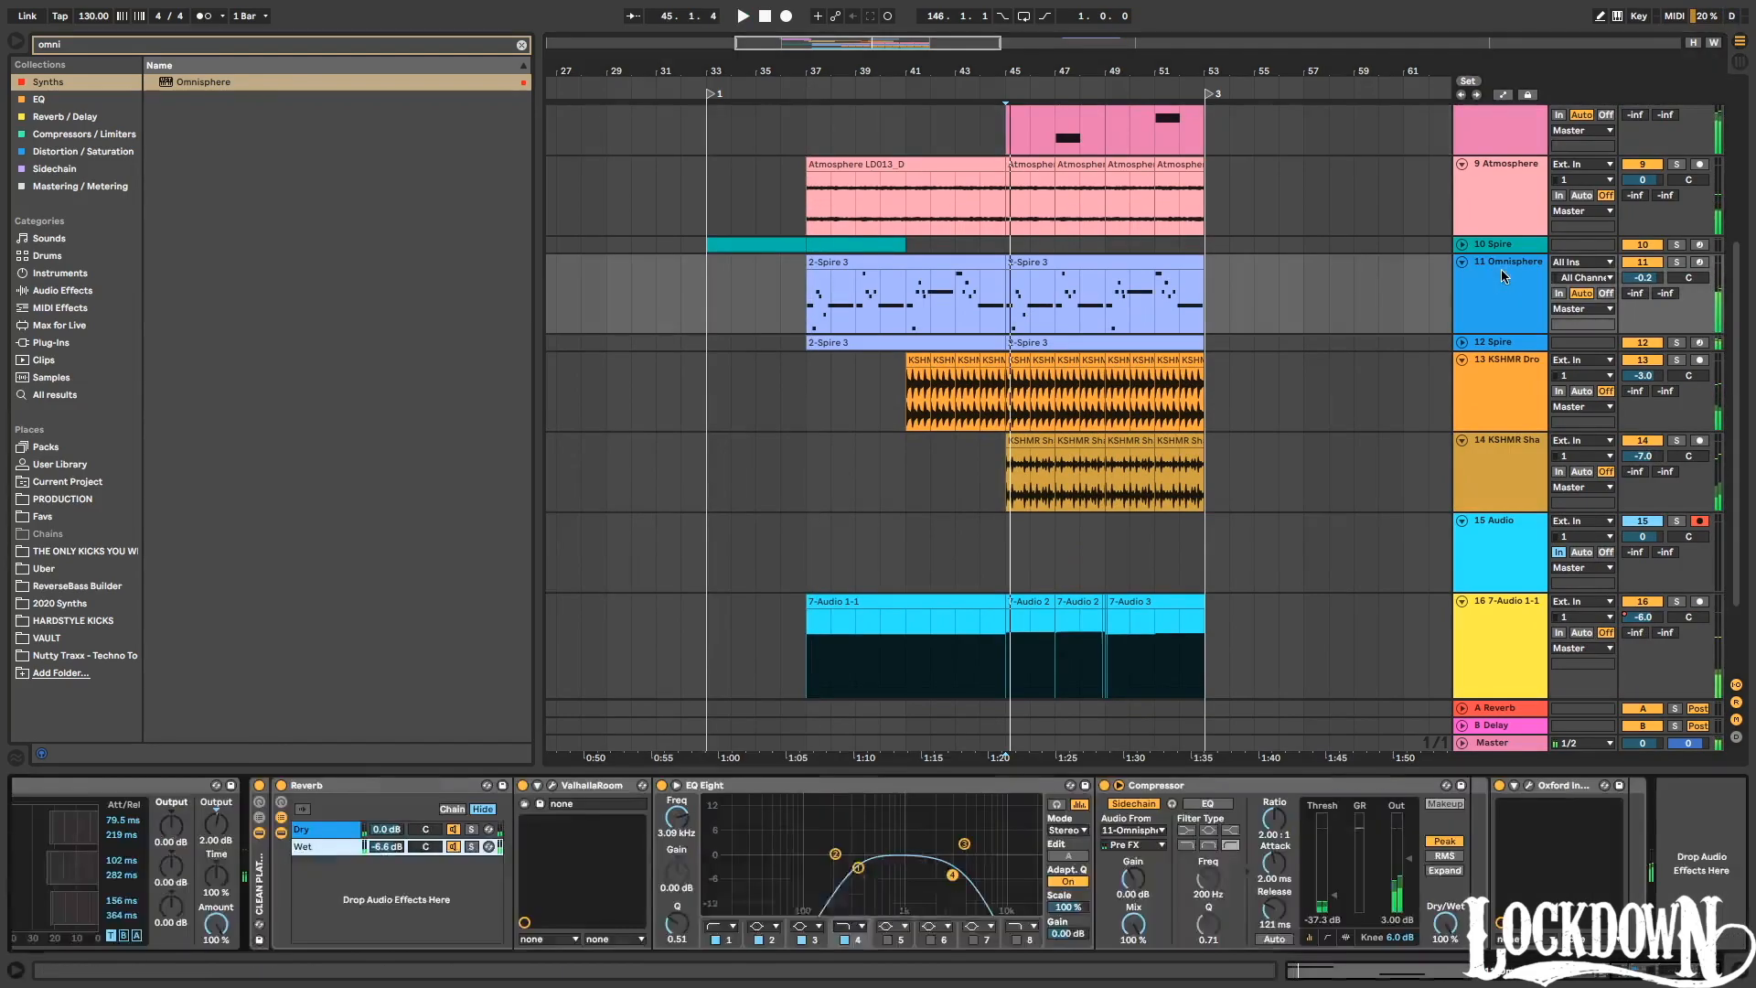
pyautogui.click(259, 834)
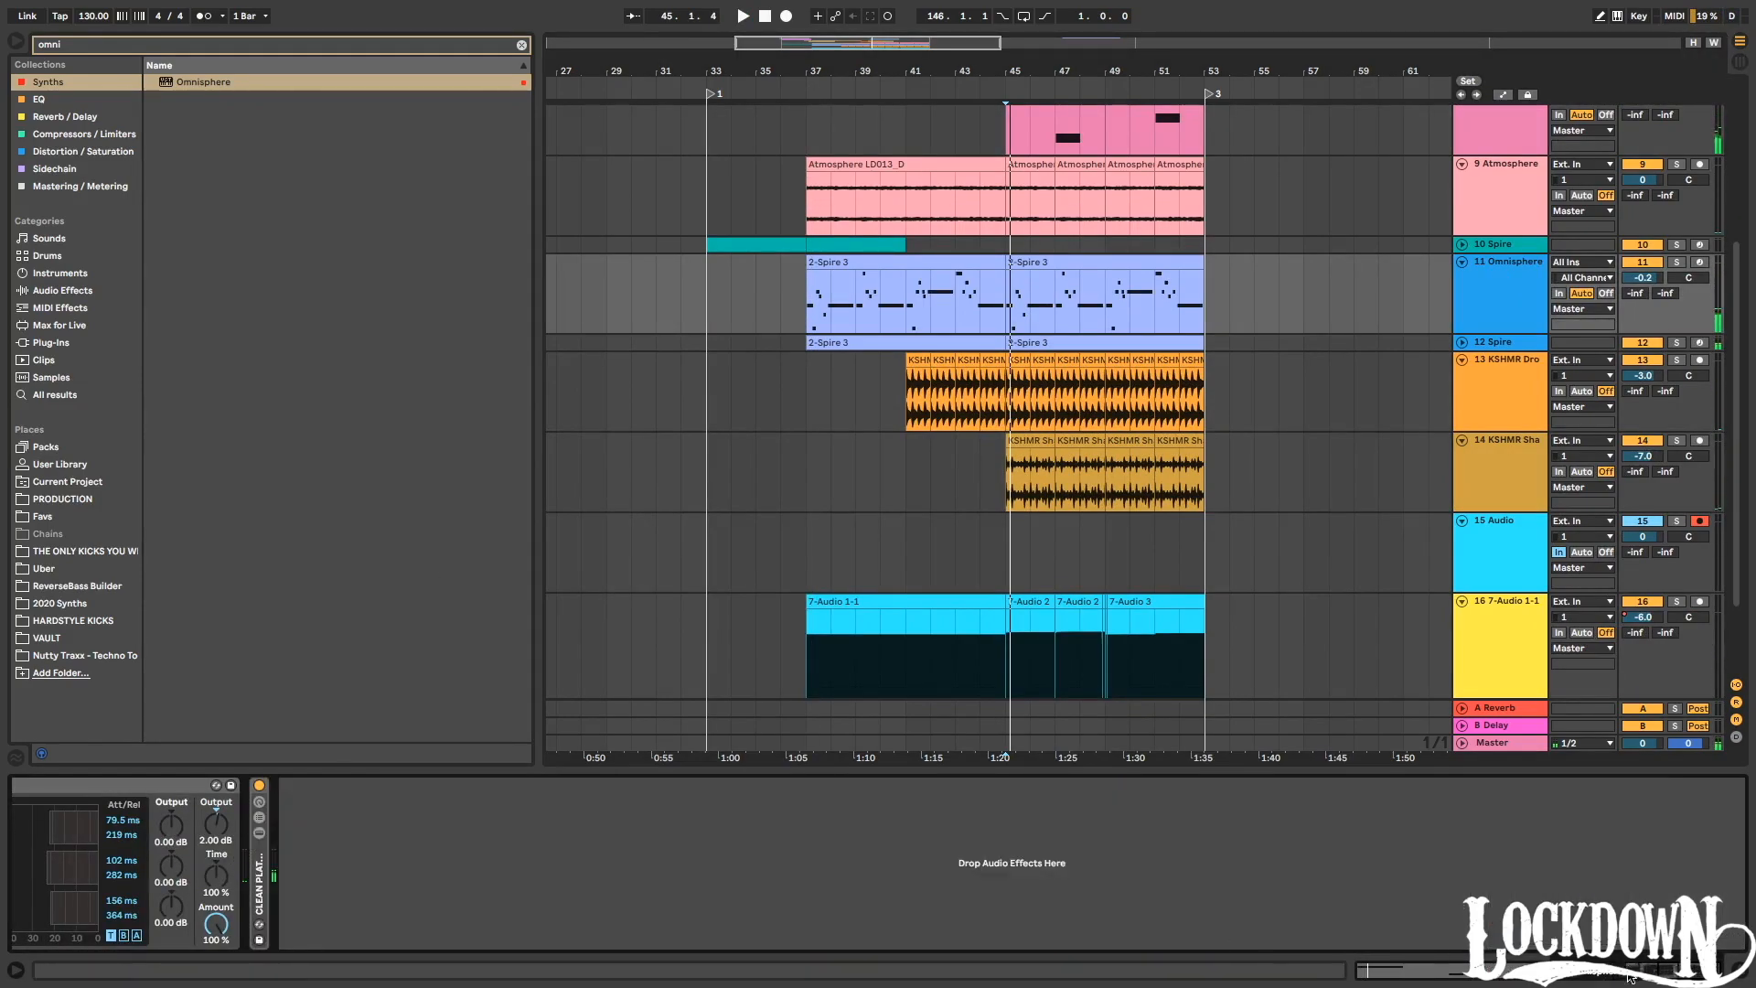
pyautogui.hscroll(-5, 1006, 860)
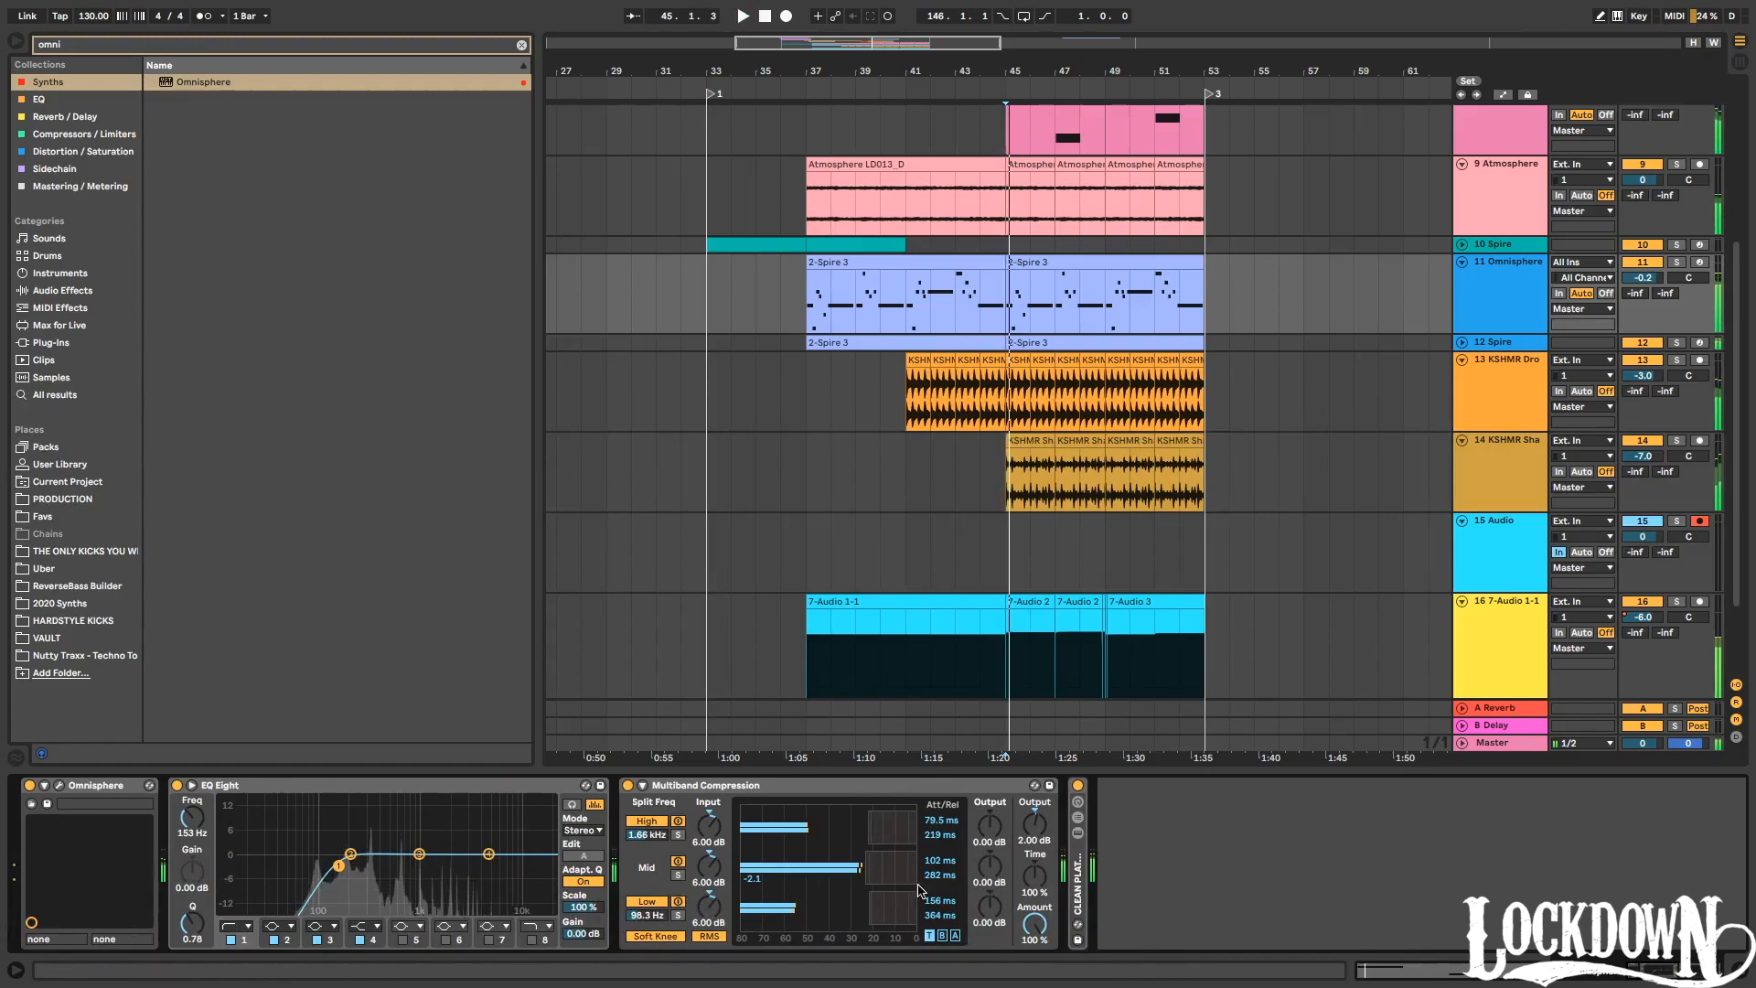
# Raise track 11's Multiband Compression outputs to 6.40 dB for the high band and 1.80 dB for the mid band during playback.
pyautogui.press('space')
pyautogui.moveTo(989, 826); pyautogui.dragTo(991, 799)
pyautogui.moveTo(990, 864); pyautogui.dragTo(991, 812)
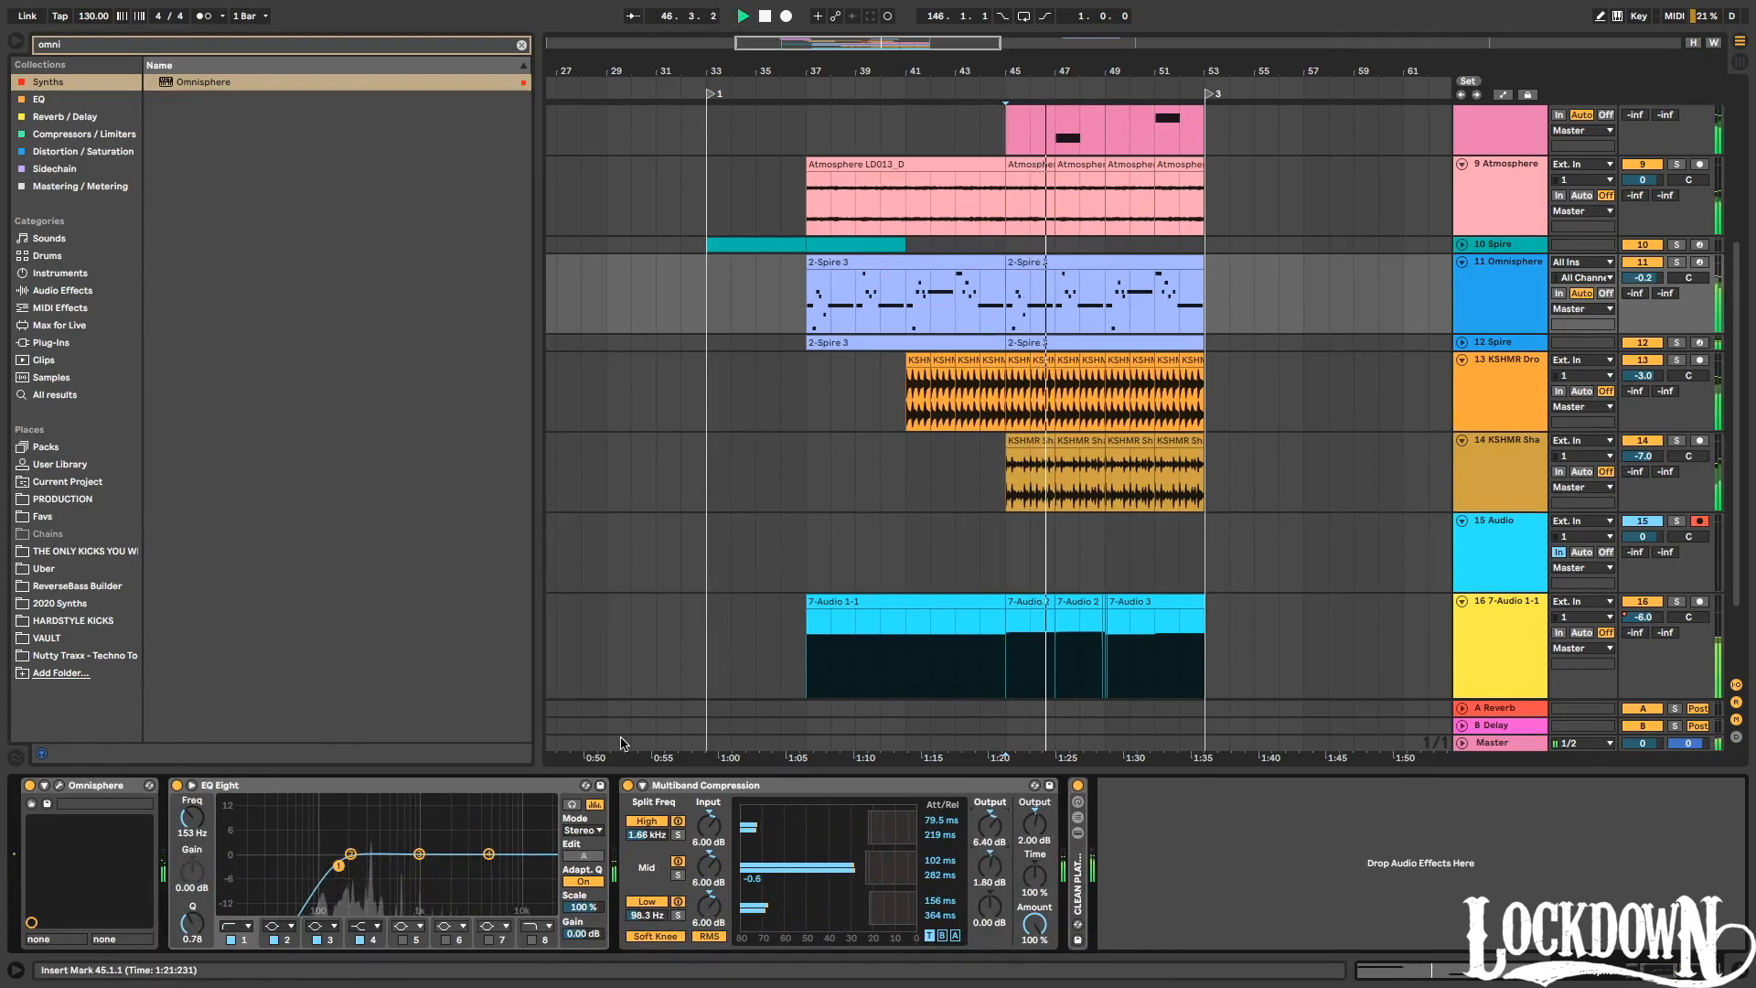
# Boost track 11's EQ Eight gently in the mids and by 2.85 dB at 4.84 kHz, enabling band 7.
pyautogui.moveTo(420, 856); pyautogui.dragTo(487, 844)
pyautogui.click(488, 939)
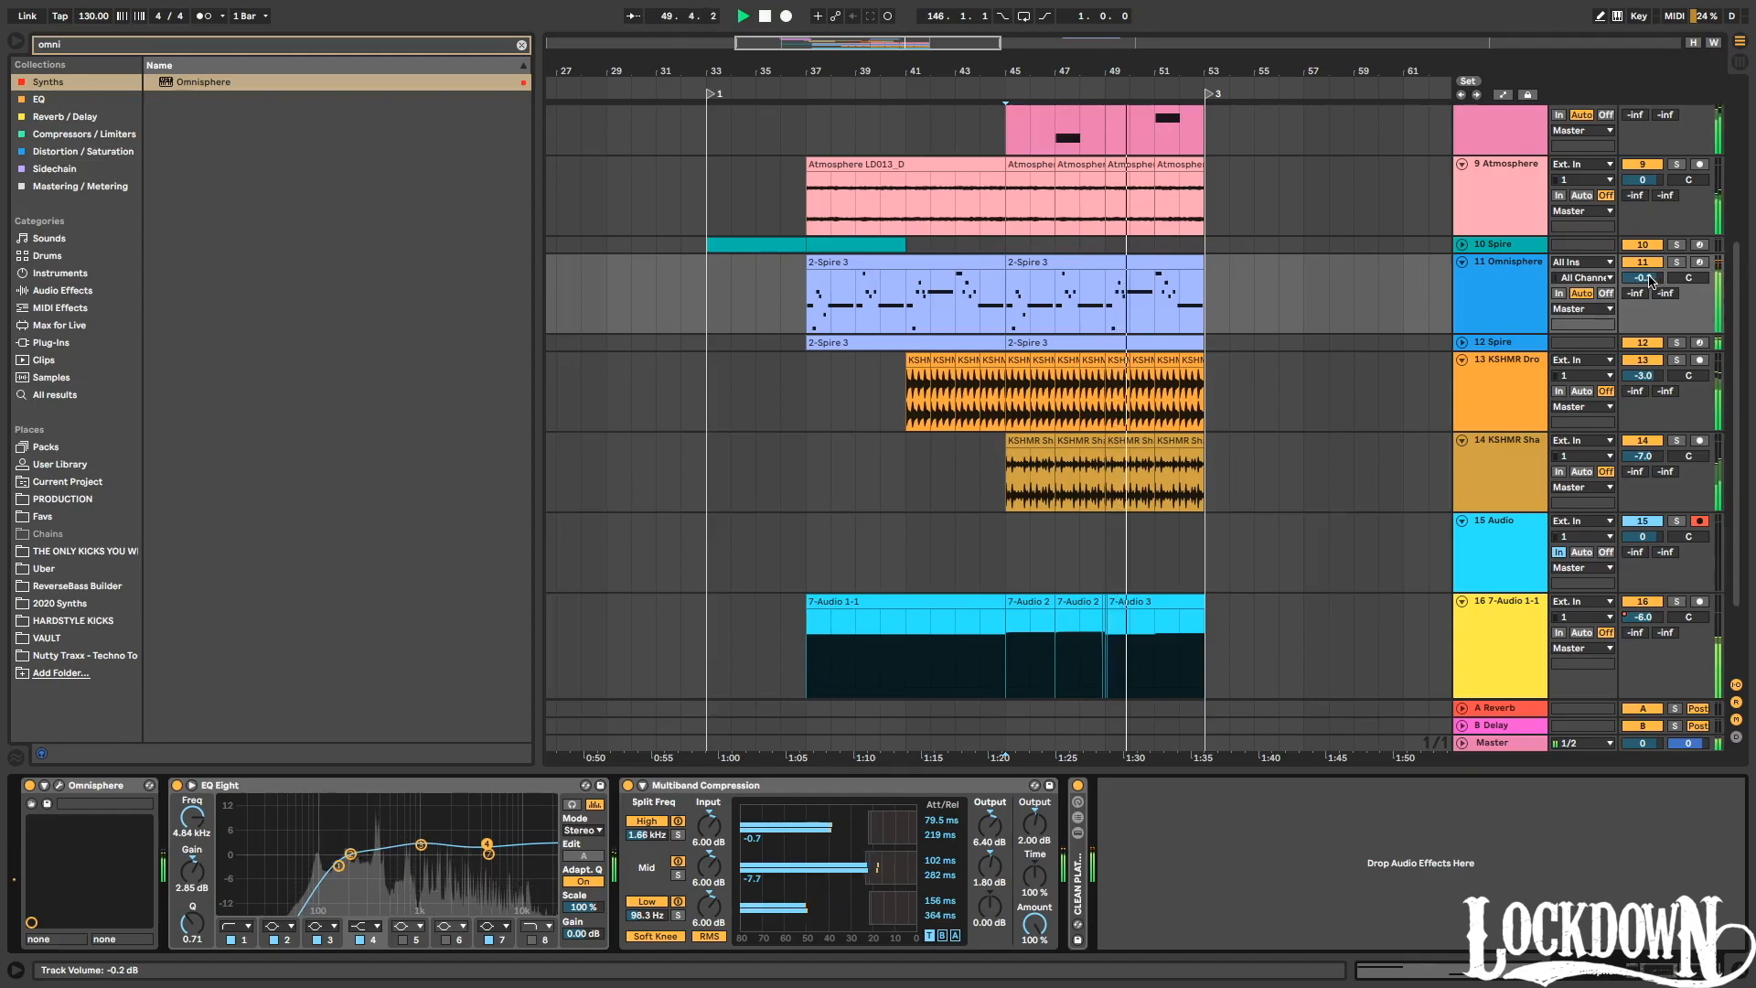
pyautogui.press('space')
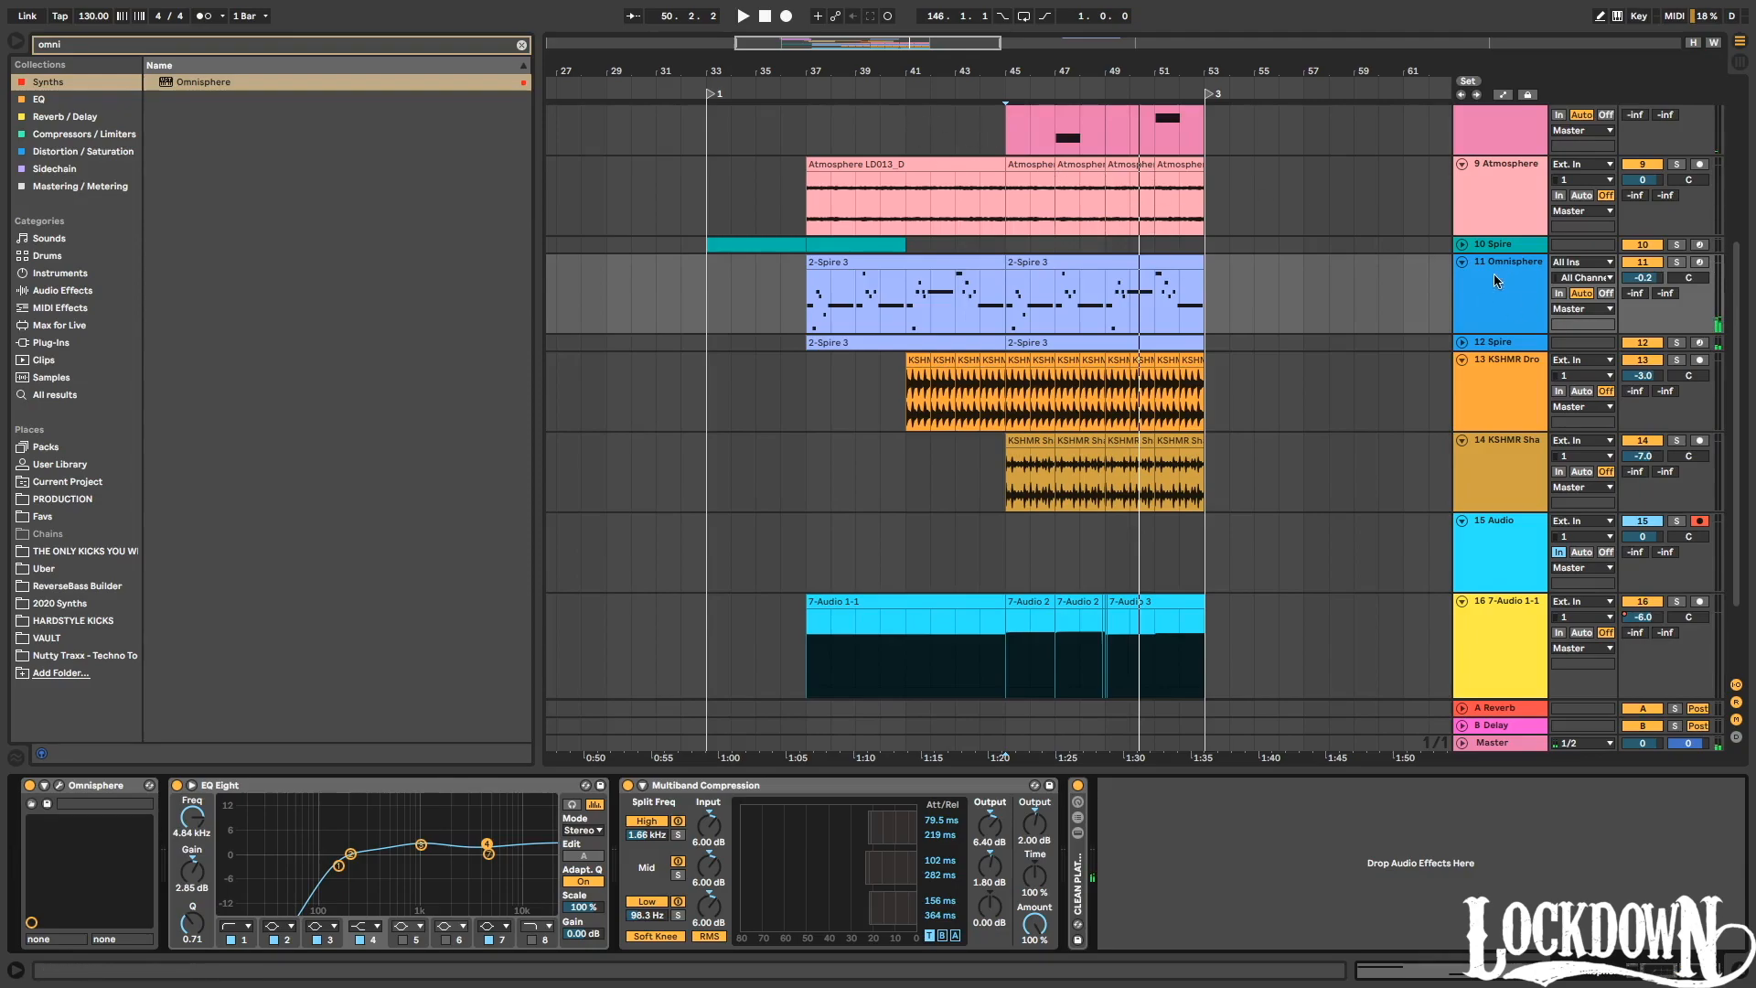
# Insert an audio track below track 11 Omnisphere and deactivate that Omnisphere clip's section from 37.1.3 to 41.1.1.
pyautogui.click(1498, 281)
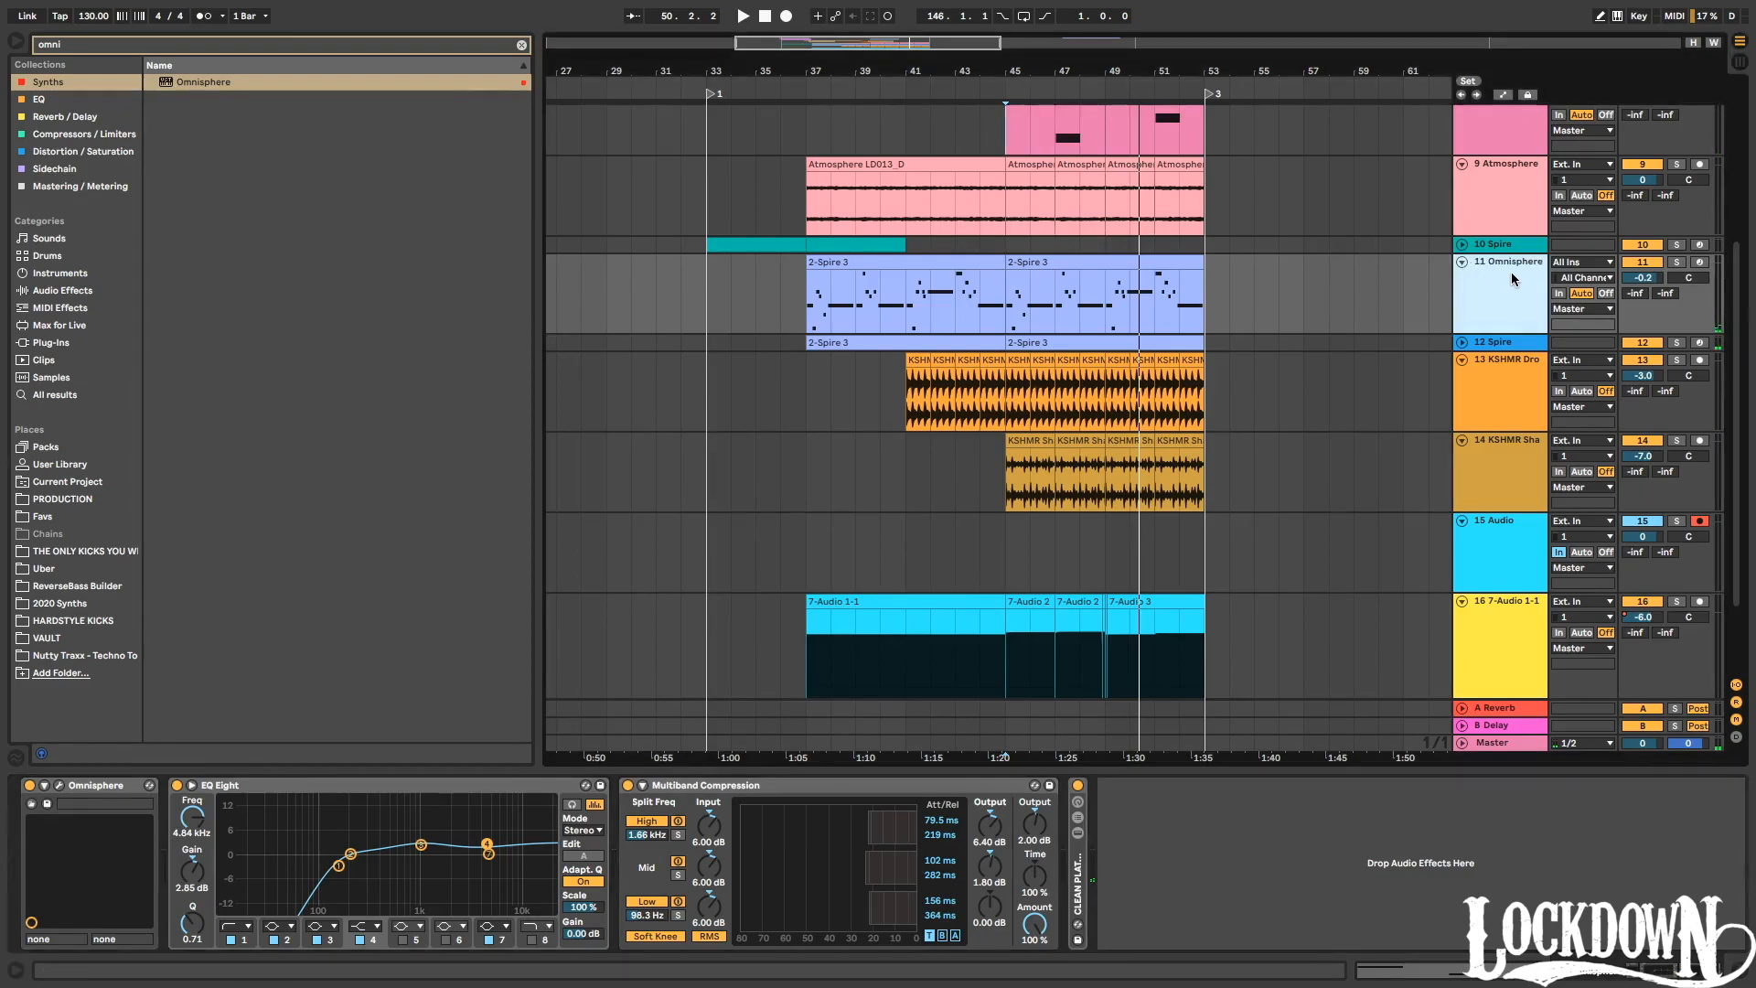
pyautogui.hotkey('ctrl', 't')
pyautogui.moveTo(829, 71); pyautogui.dragTo(822, 66)
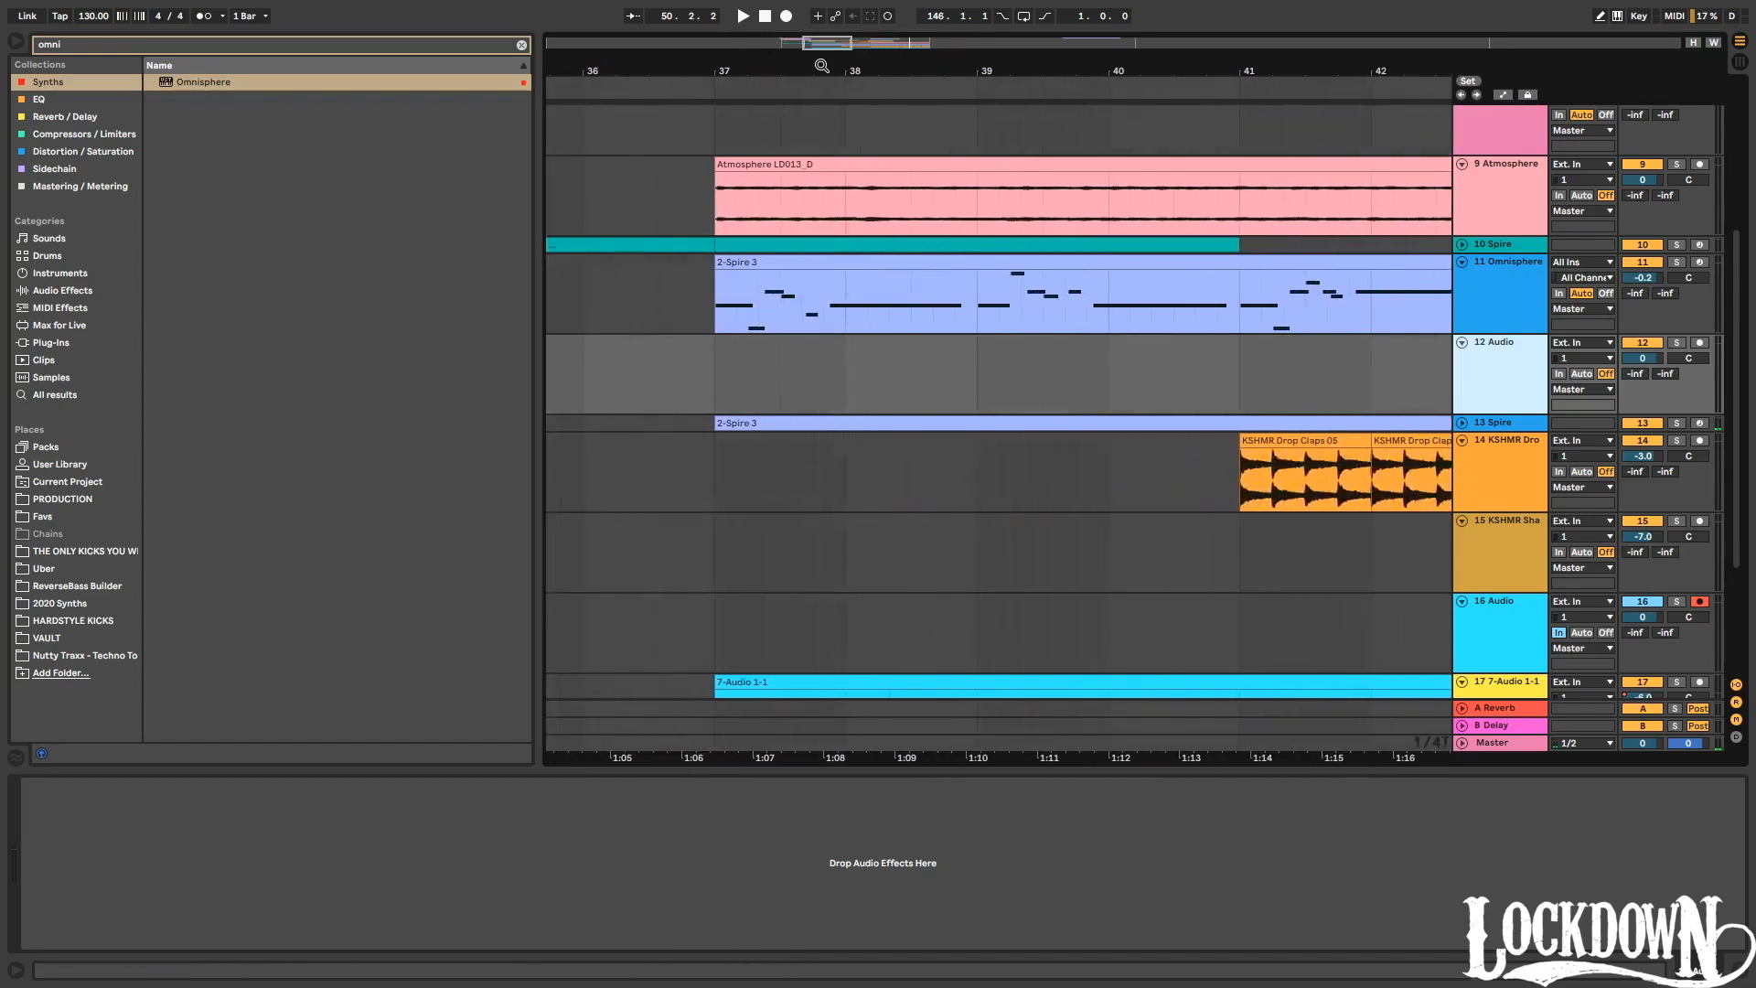
pyautogui.moveTo(736, 314); pyautogui.dragTo(1248, 288)
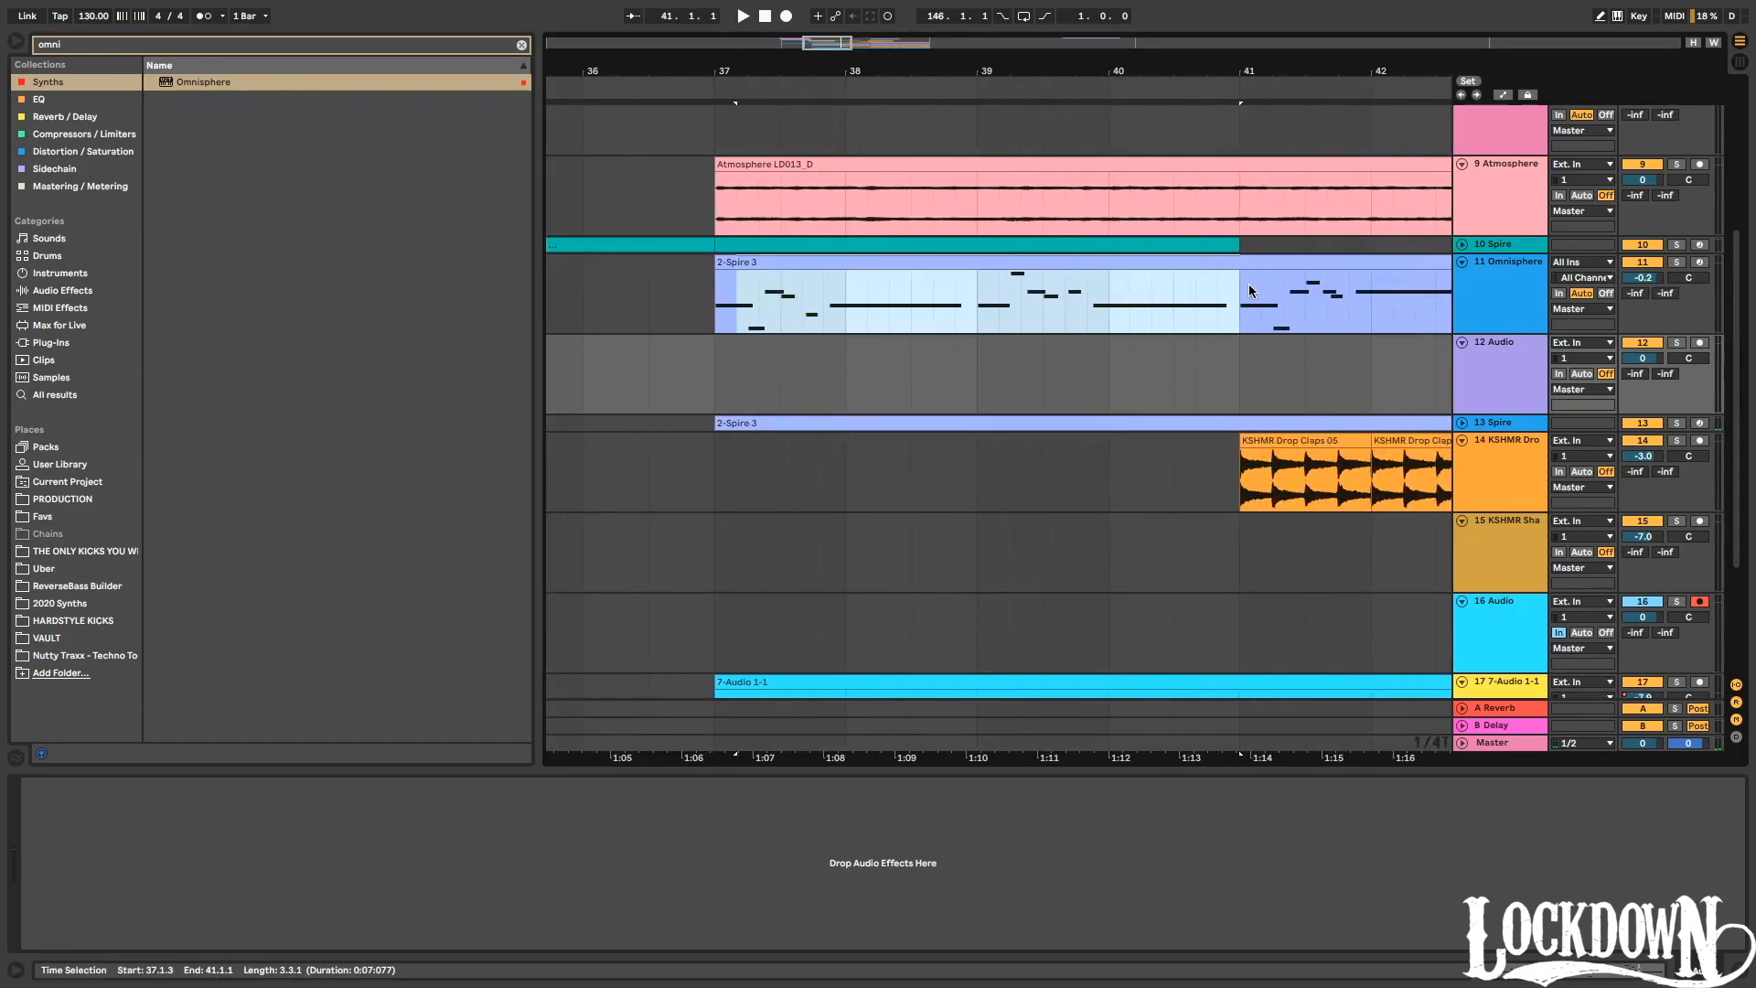
pyautogui.press('0')
# Solo track 11 Omnisphere, audition its short opening note from bar 37 and select the section from 37.1.1 to 37.1.3.
pyautogui.moveTo(877, 68); pyautogui.dragTo(877, 27)
pyautogui.press('space')
pyautogui.press('space')
pyautogui.click(1677, 262)
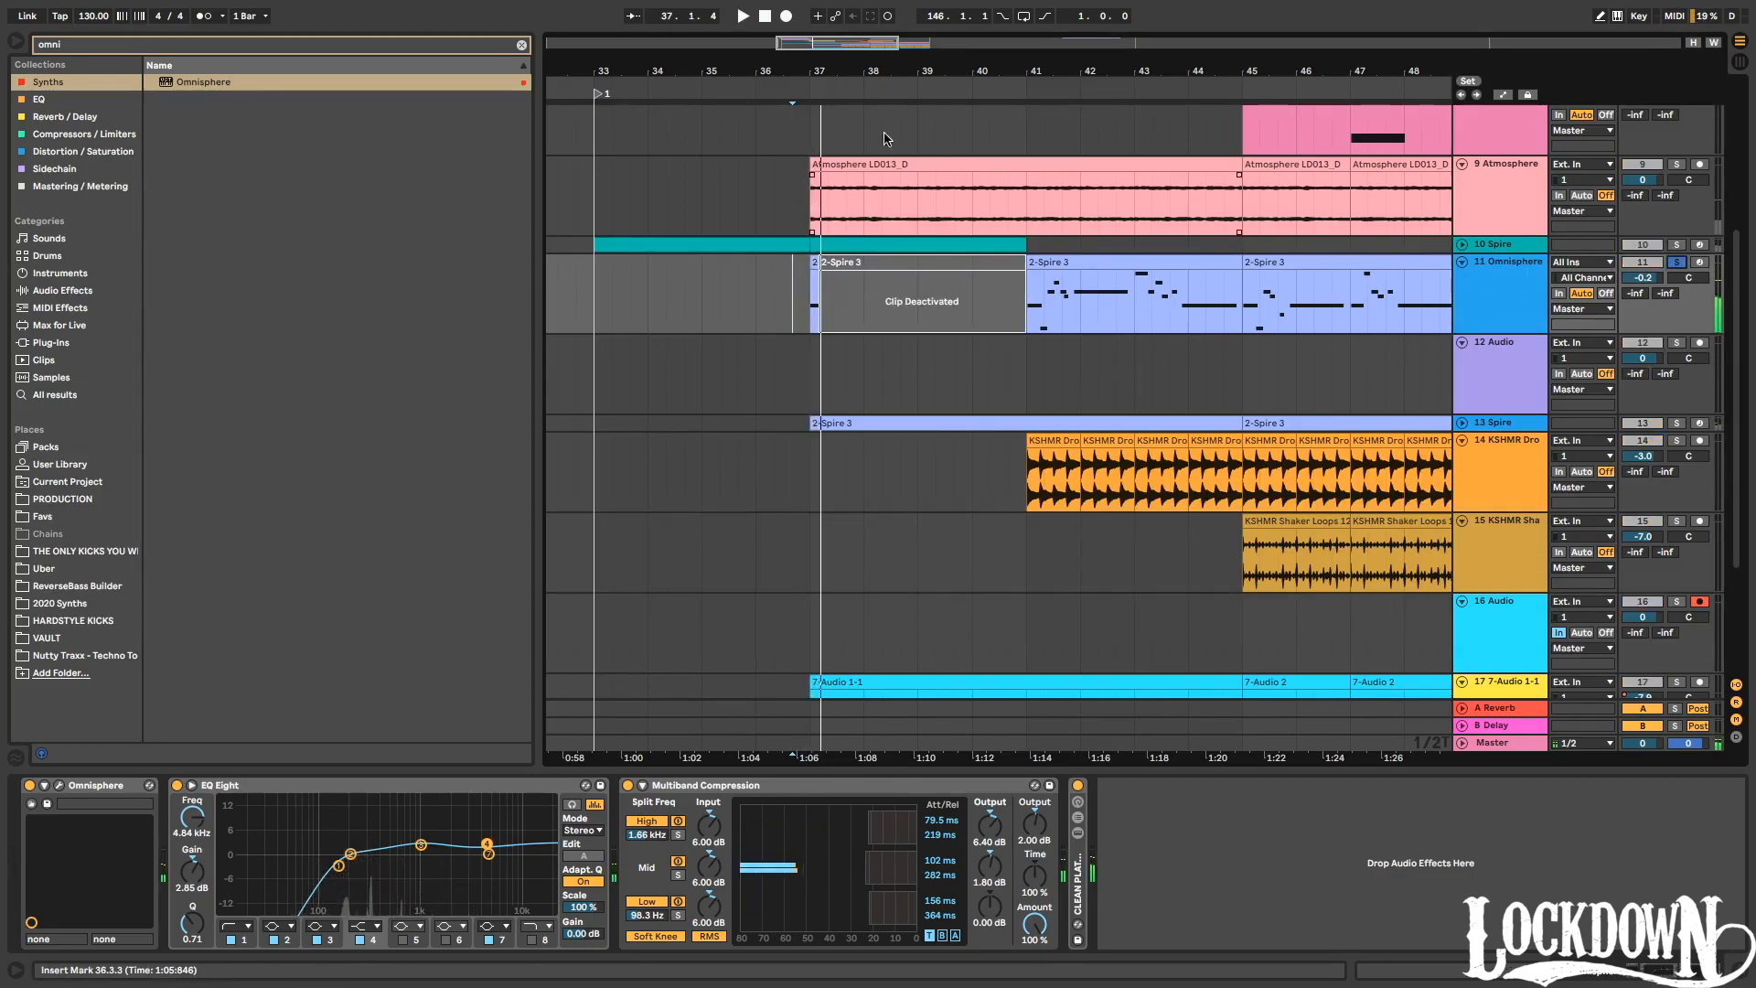
pyautogui.moveTo(821, 70); pyautogui.dragTo(789, 345)
pyautogui.click(769, 304)
pyautogui.press('space')
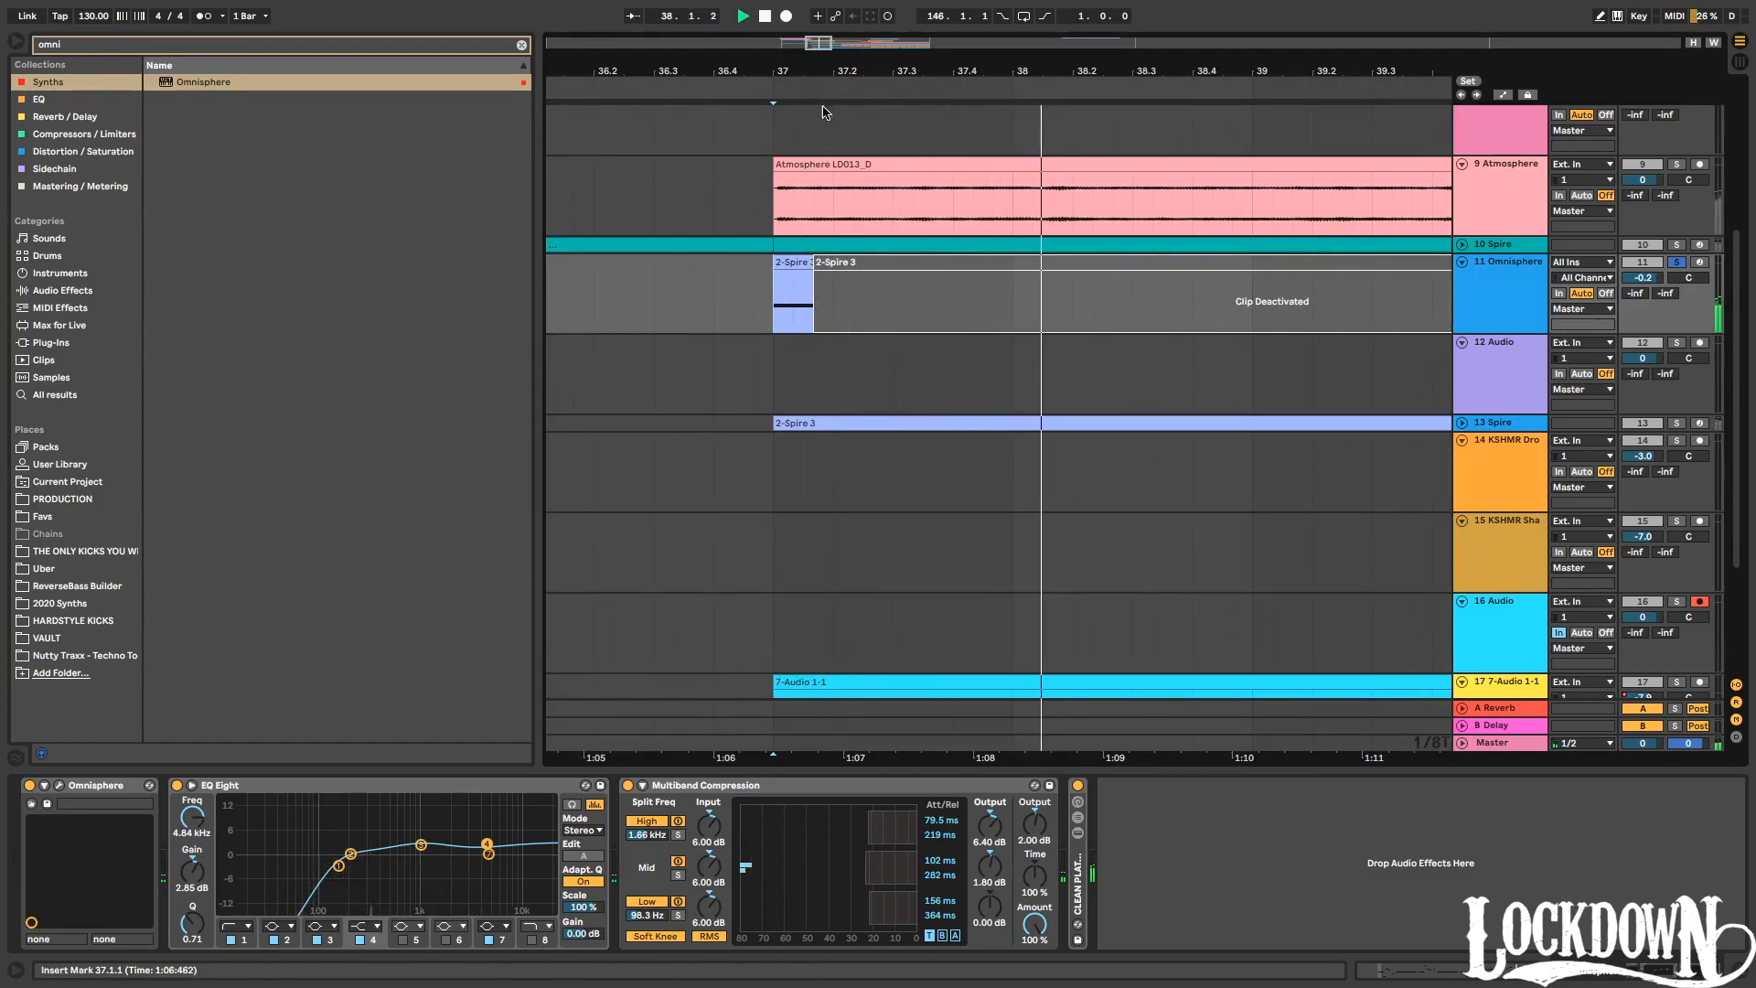
pyautogui.press('-')
pyautogui.click(887, 264)
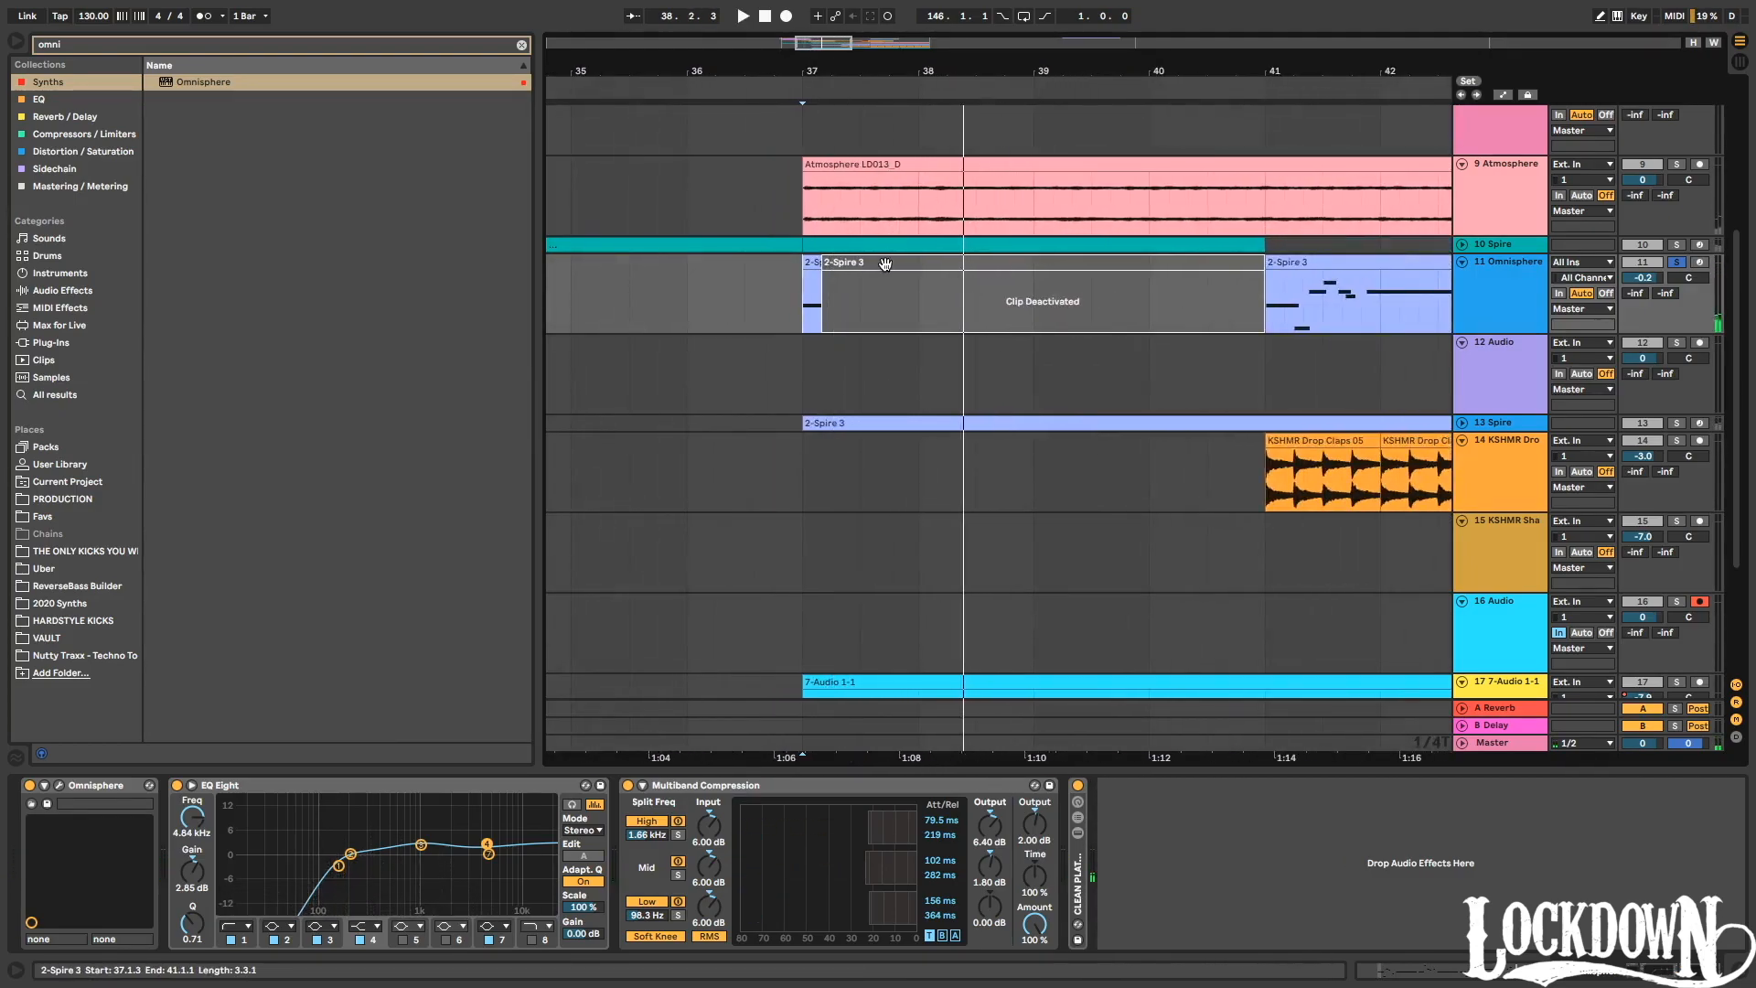
pyautogui.scroll(3, 865, 274)
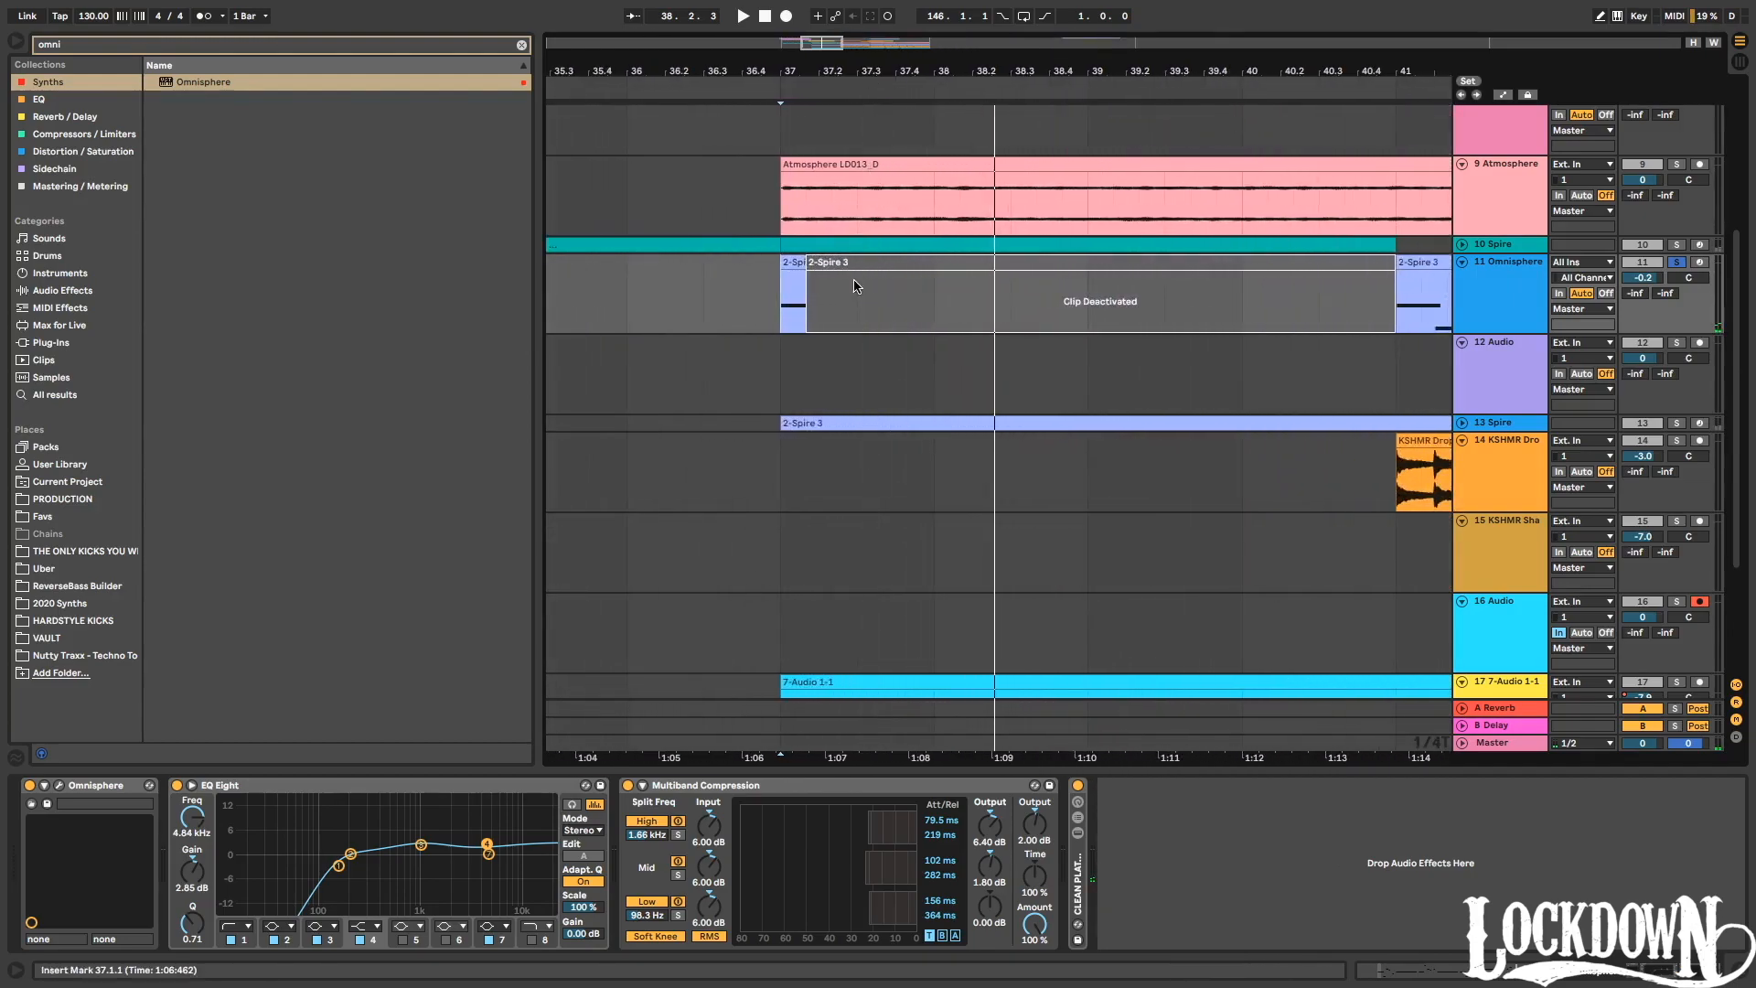
pyautogui.click(811, 265)
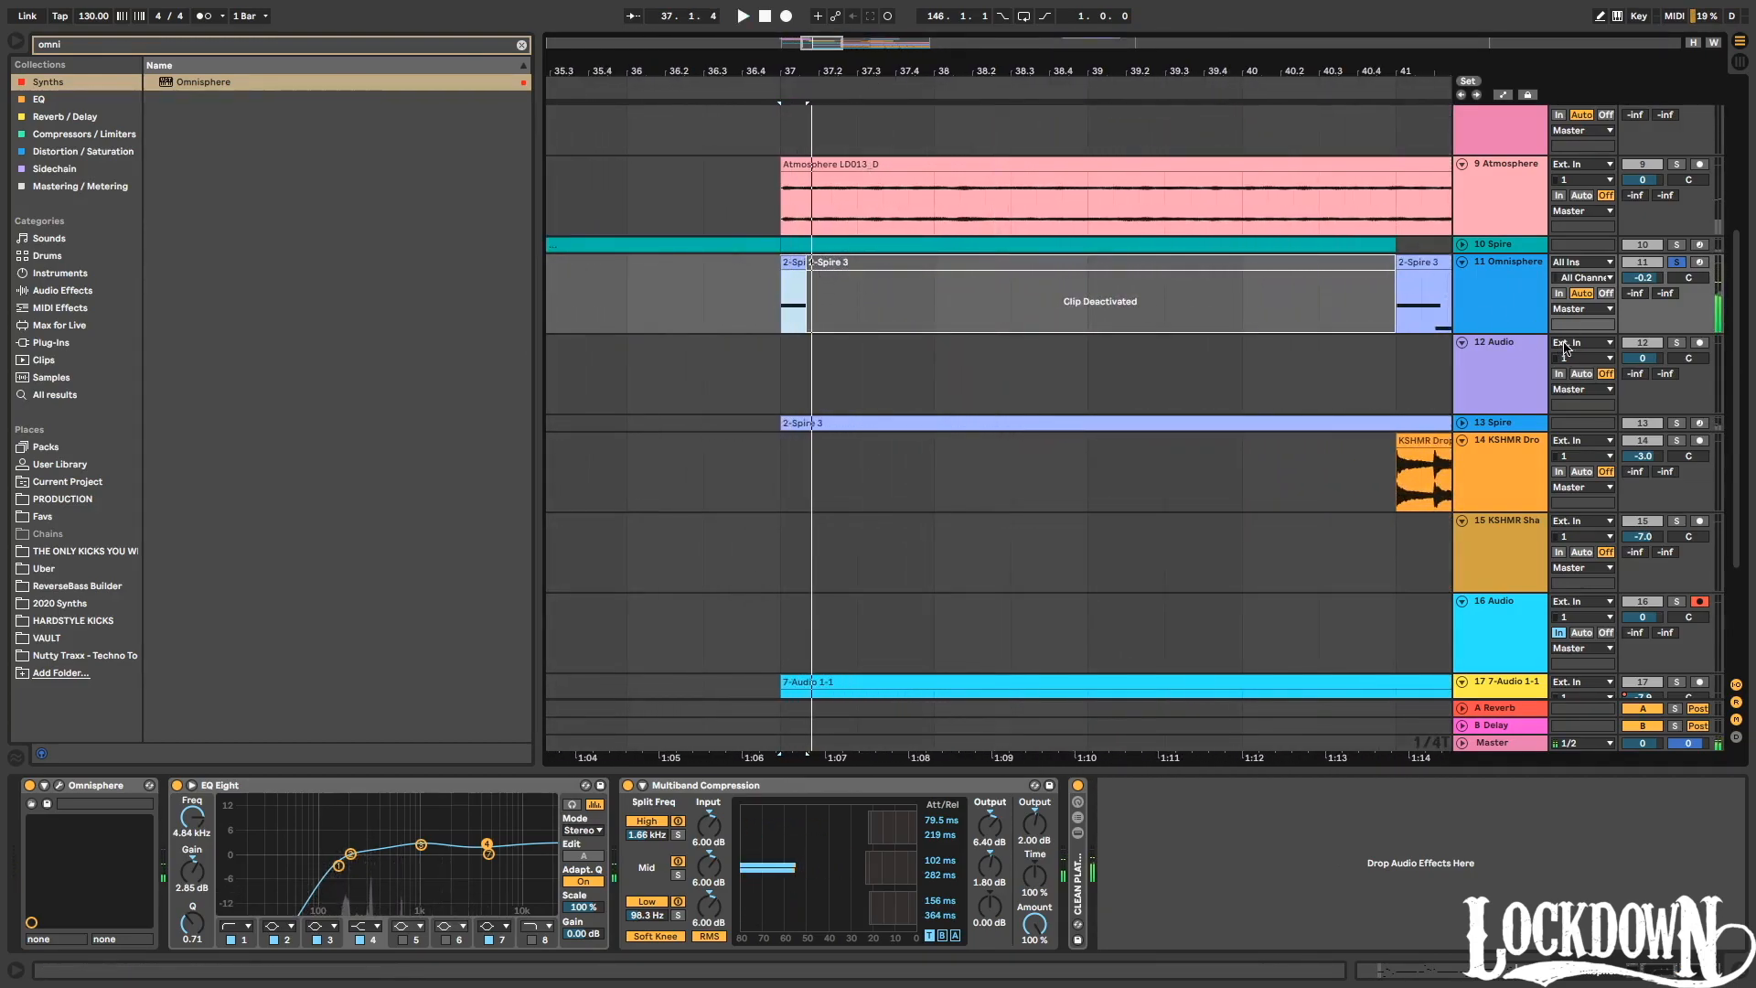
# Set the audio input of track 12 to 11-Omnisphere and arm the track for recording.
pyautogui.click(1570, 344)
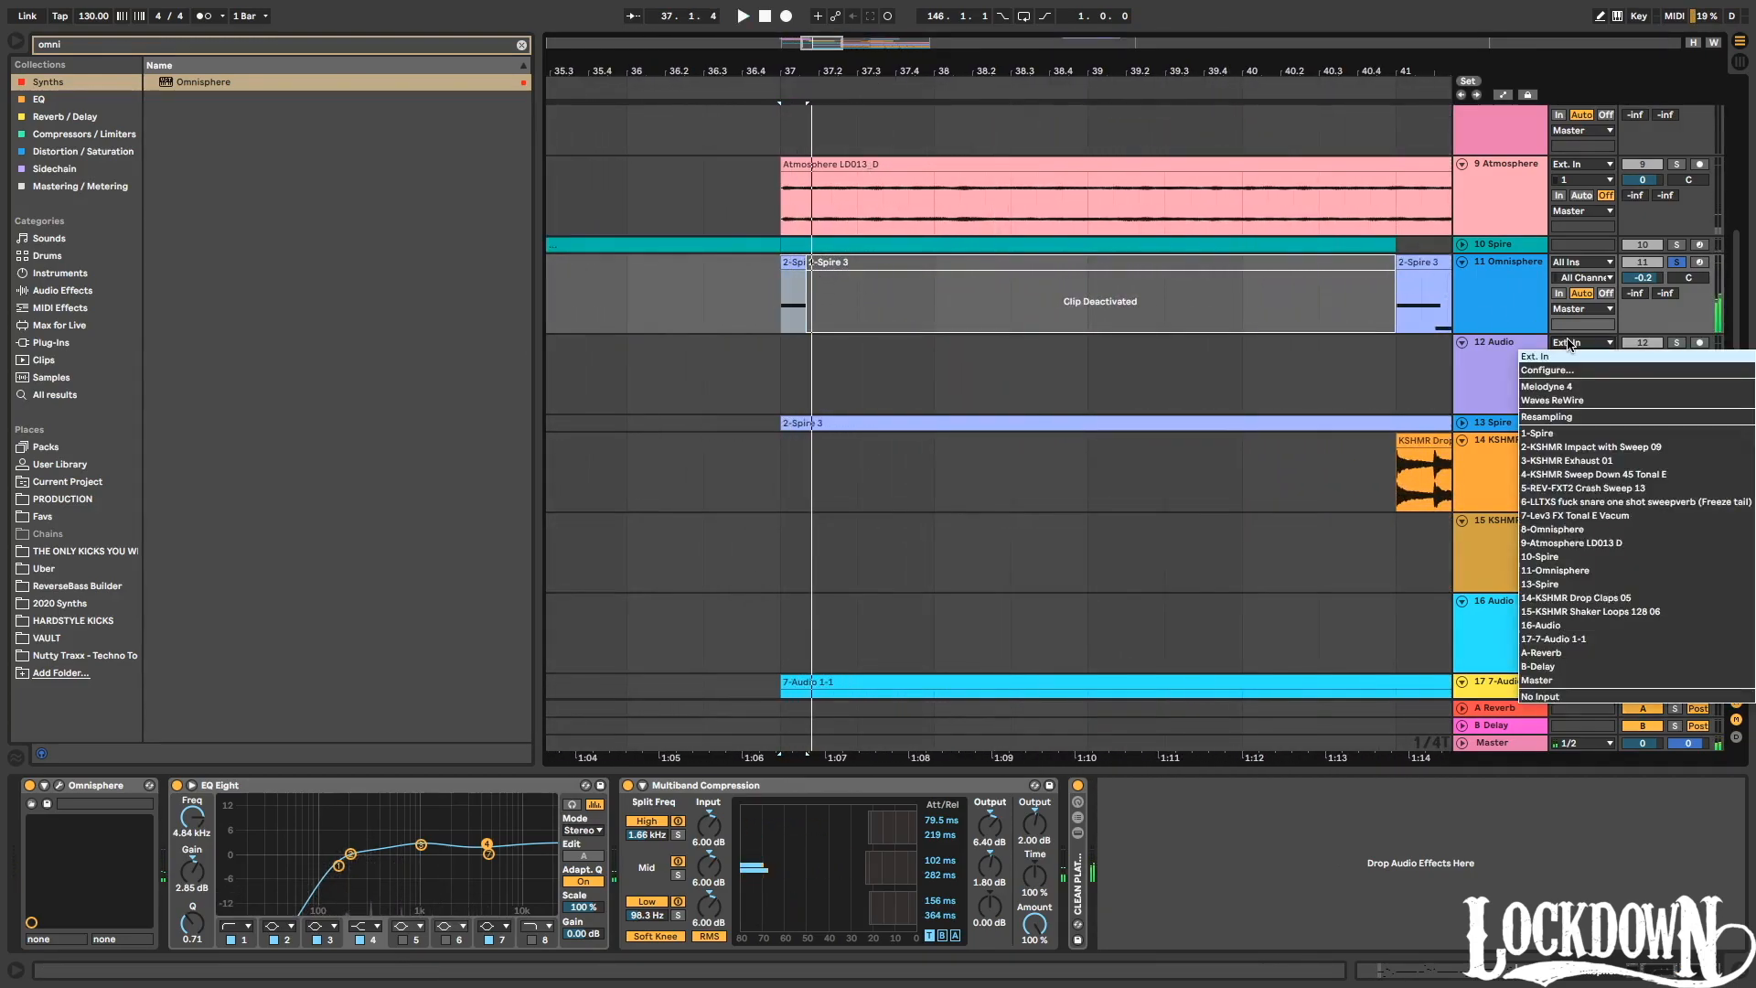
pyautogui.click(1566, 572)
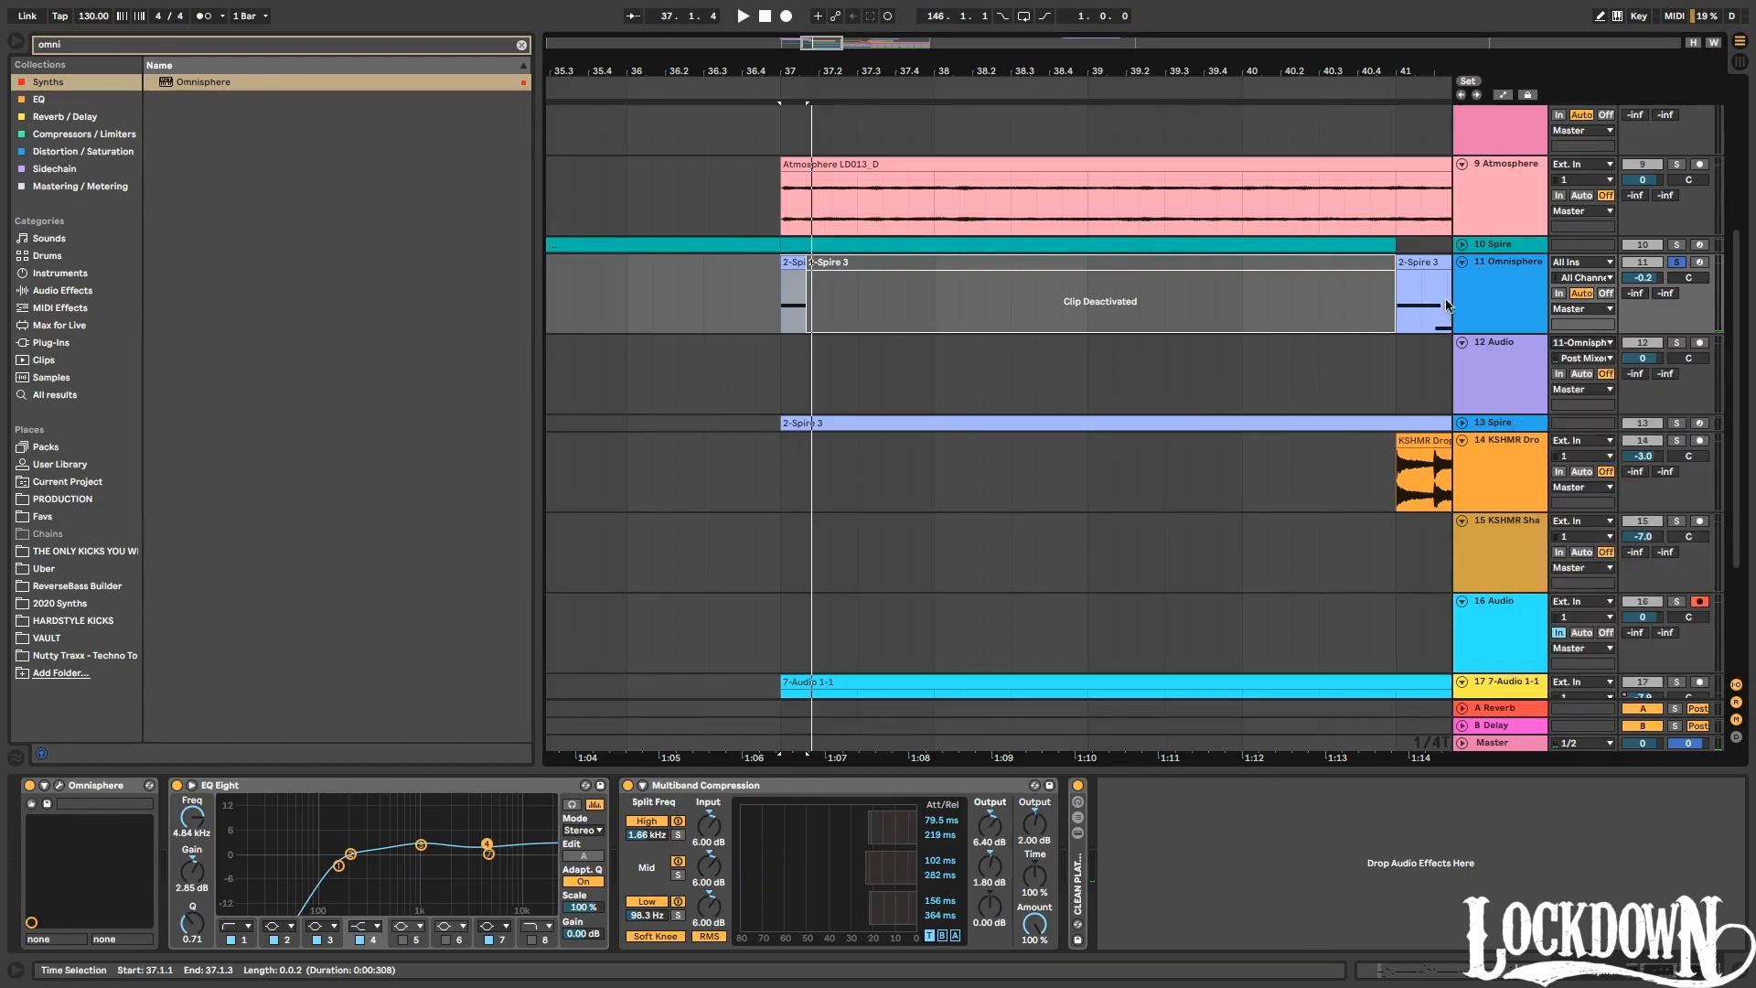
pyautogui.click(1701, 344)
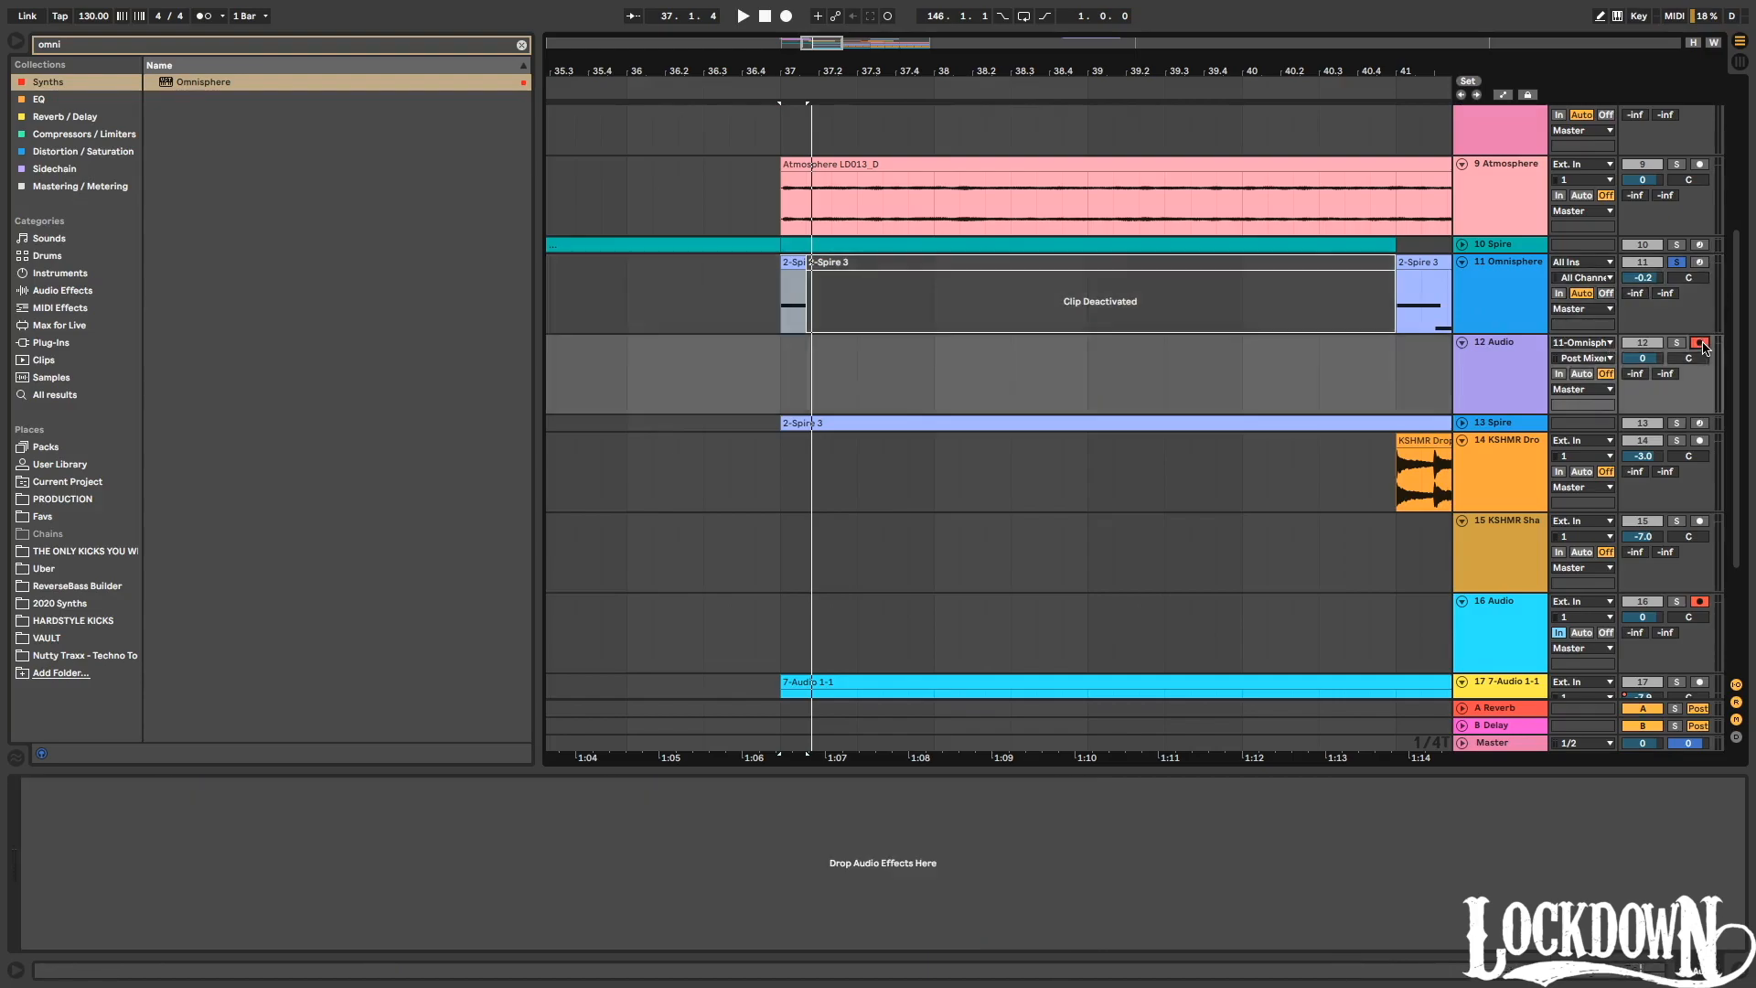
# Duplicate the CLEAN PLAT... device on track 11, add a copy of track 8's Reverb rack with its Wet chain at 6.0 dB, and audition.
pyautogui.click(1500, 272)
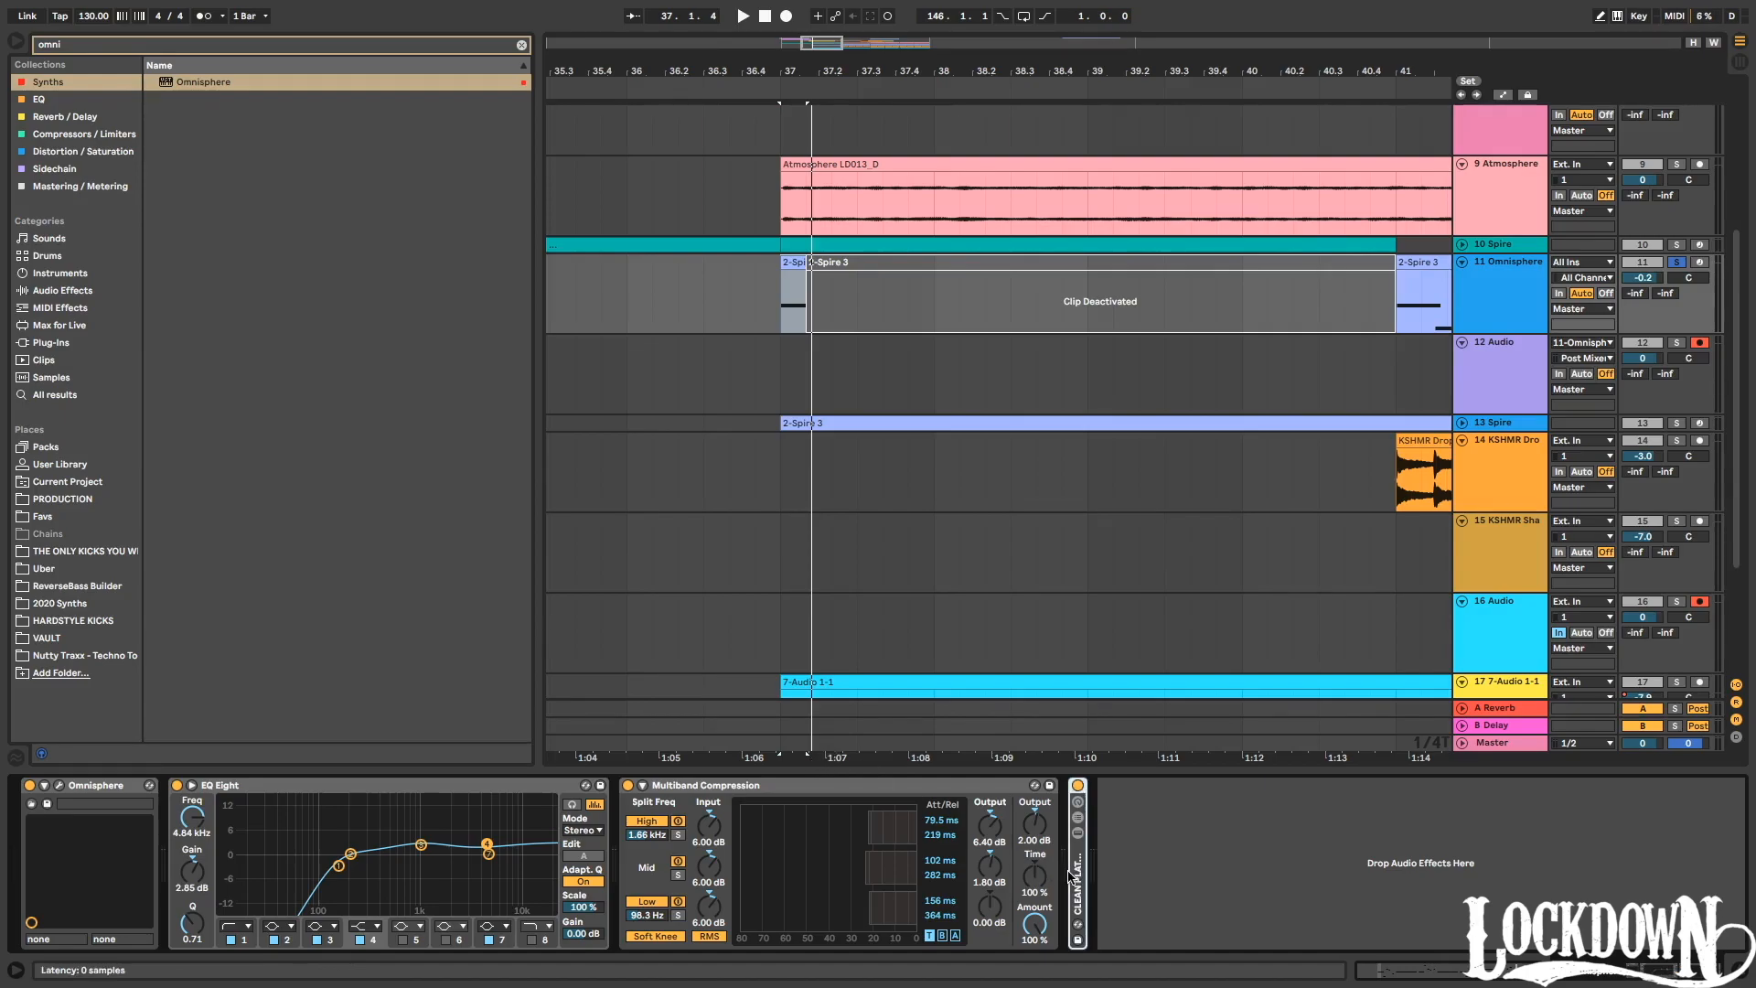
pyautogui.hotkey('ctrl', 'd')
pyautogui.doubleClick(1109, 874)
pyautogui.press('Delete')
pyautogui.hscroll(5, 1226, 846)
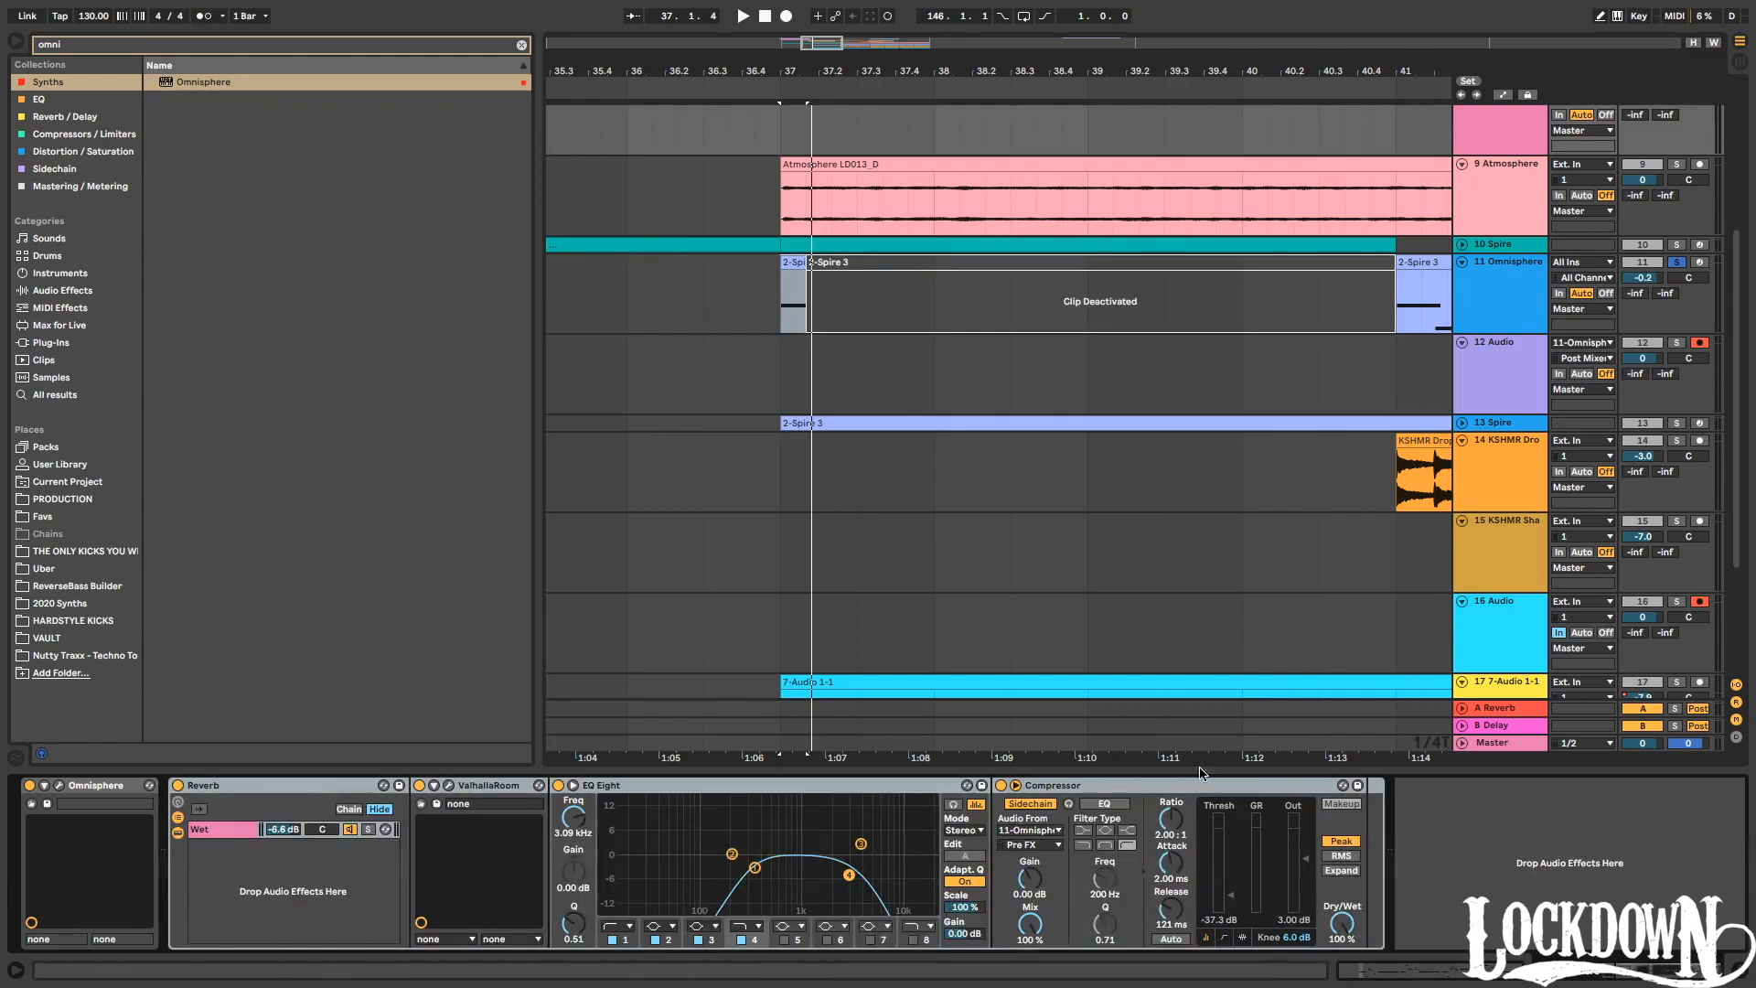
pyautogui.click(1142, 602)
pyautogui.click(1463, 271)
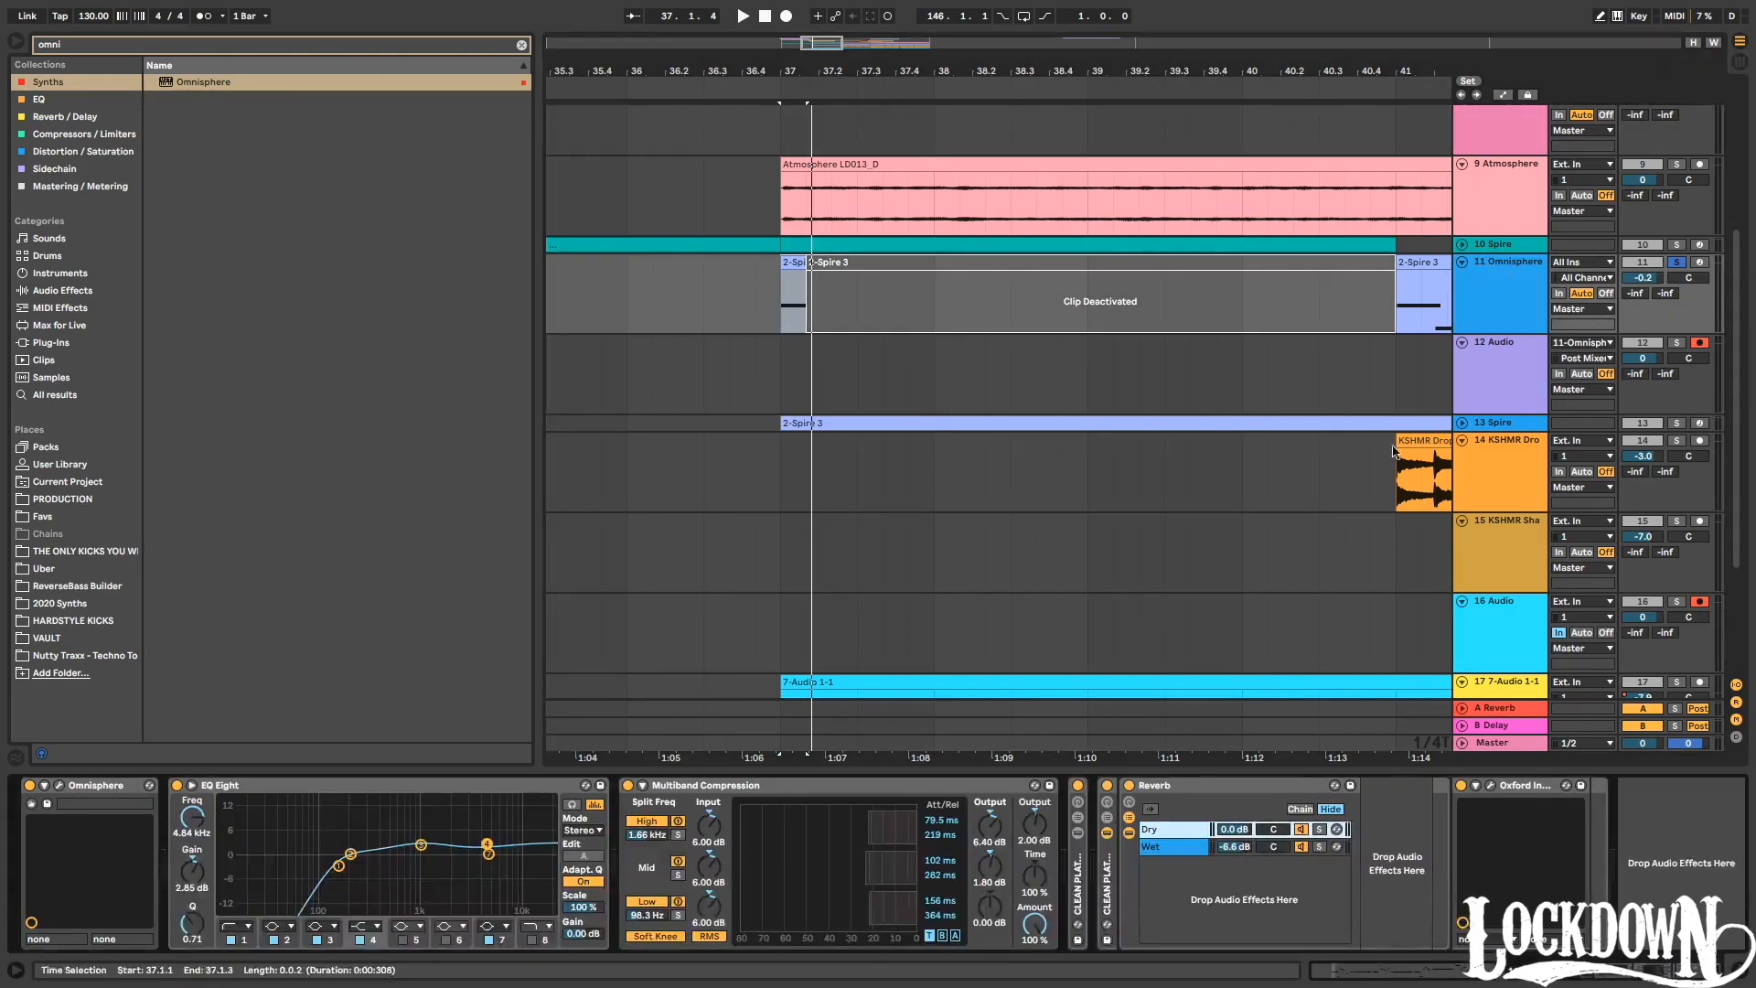
pyautogui.click(1223, 850)
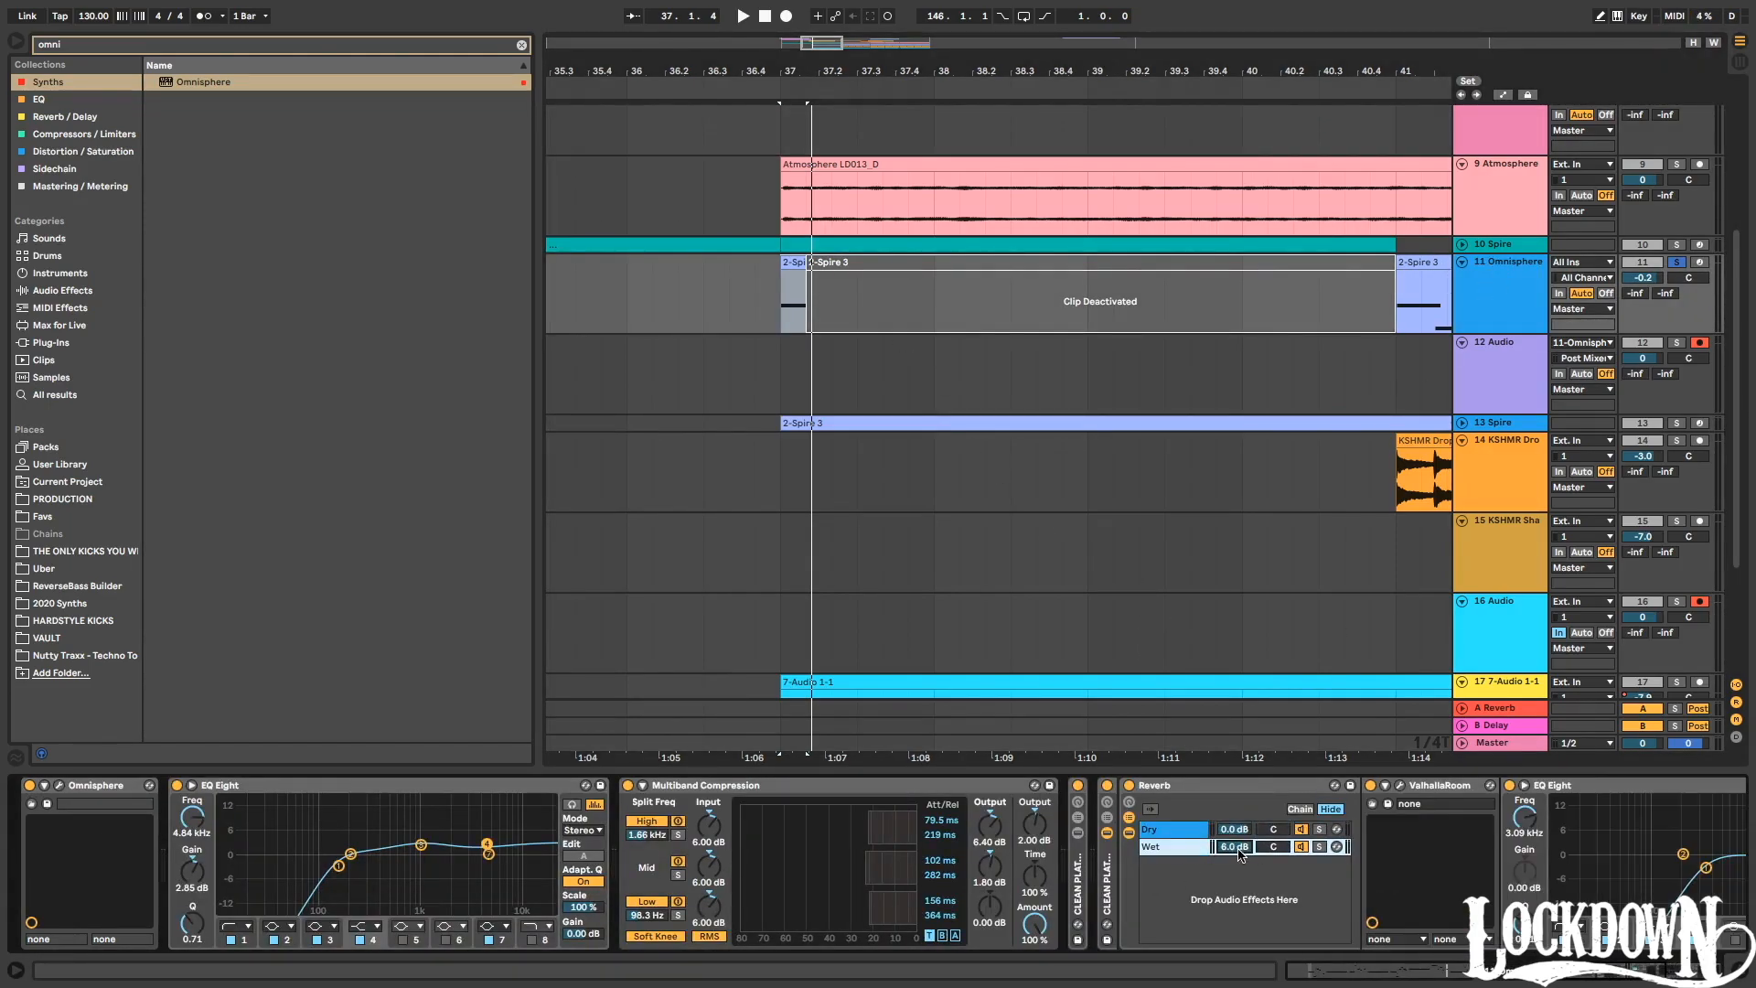
pyautogui.press('space')
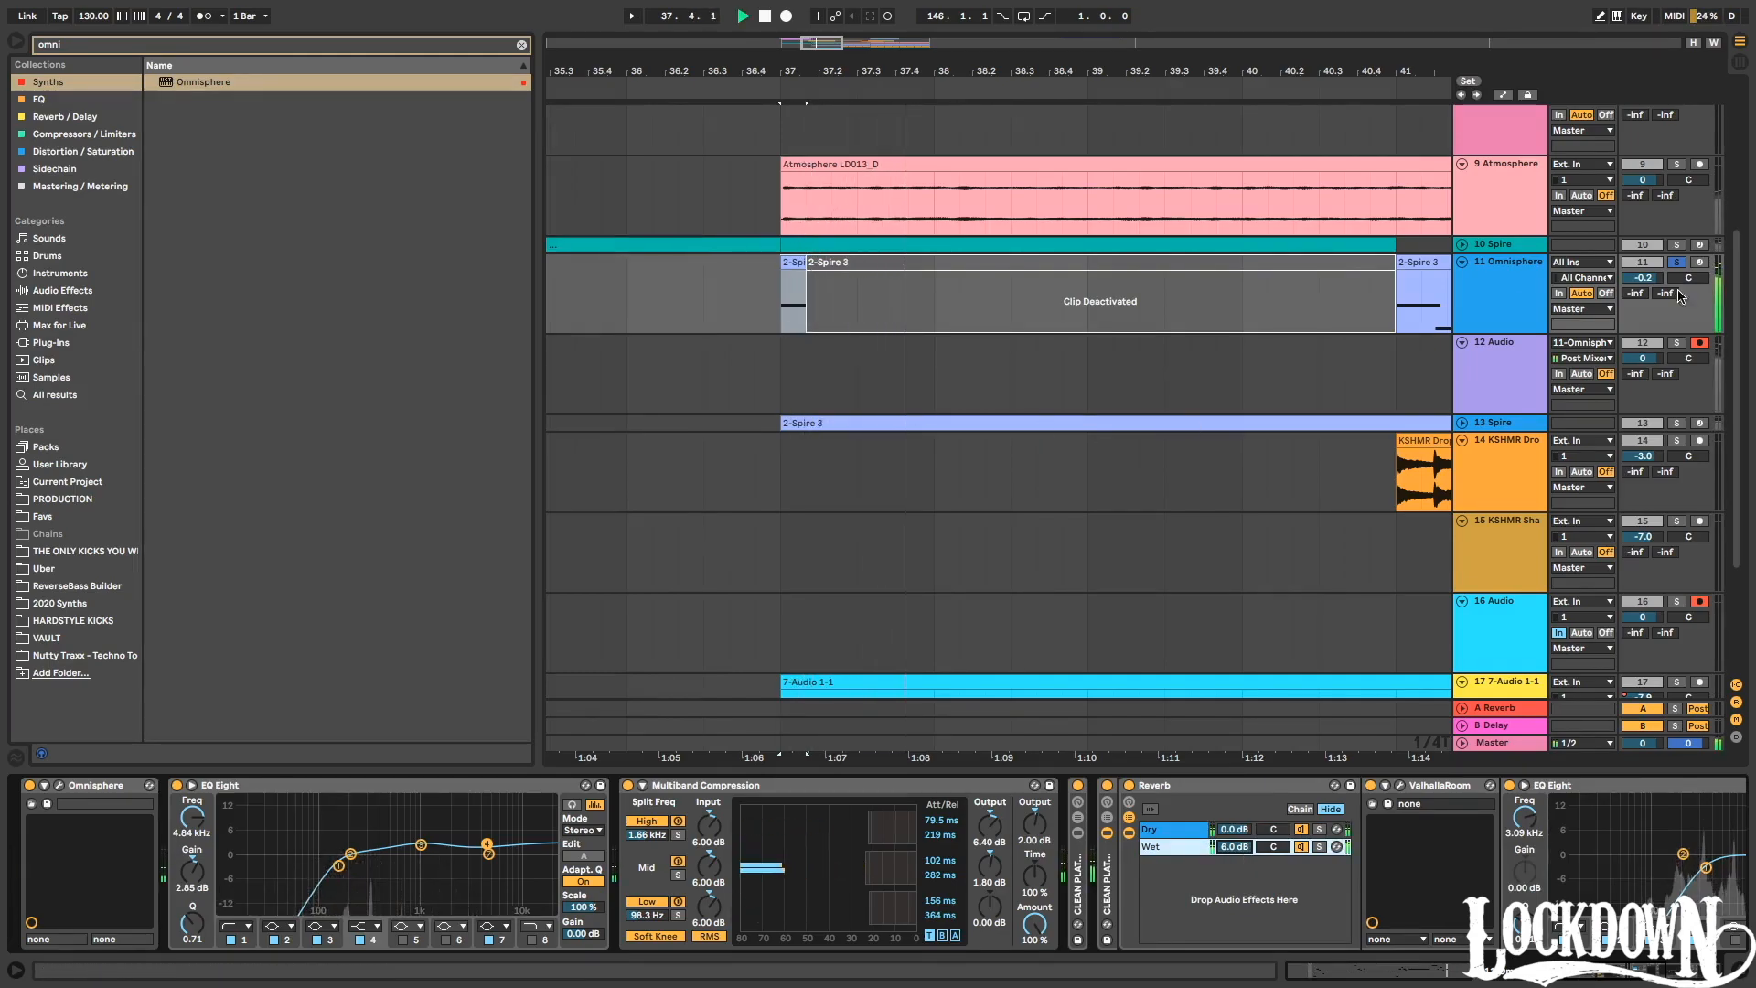
# Disarm tracks 8 and 16 and record track 11's opening note with its reverb tail onto track 12 from 37.1.1 to about bar 41.
pyautogui.rightClick(1520, 273)
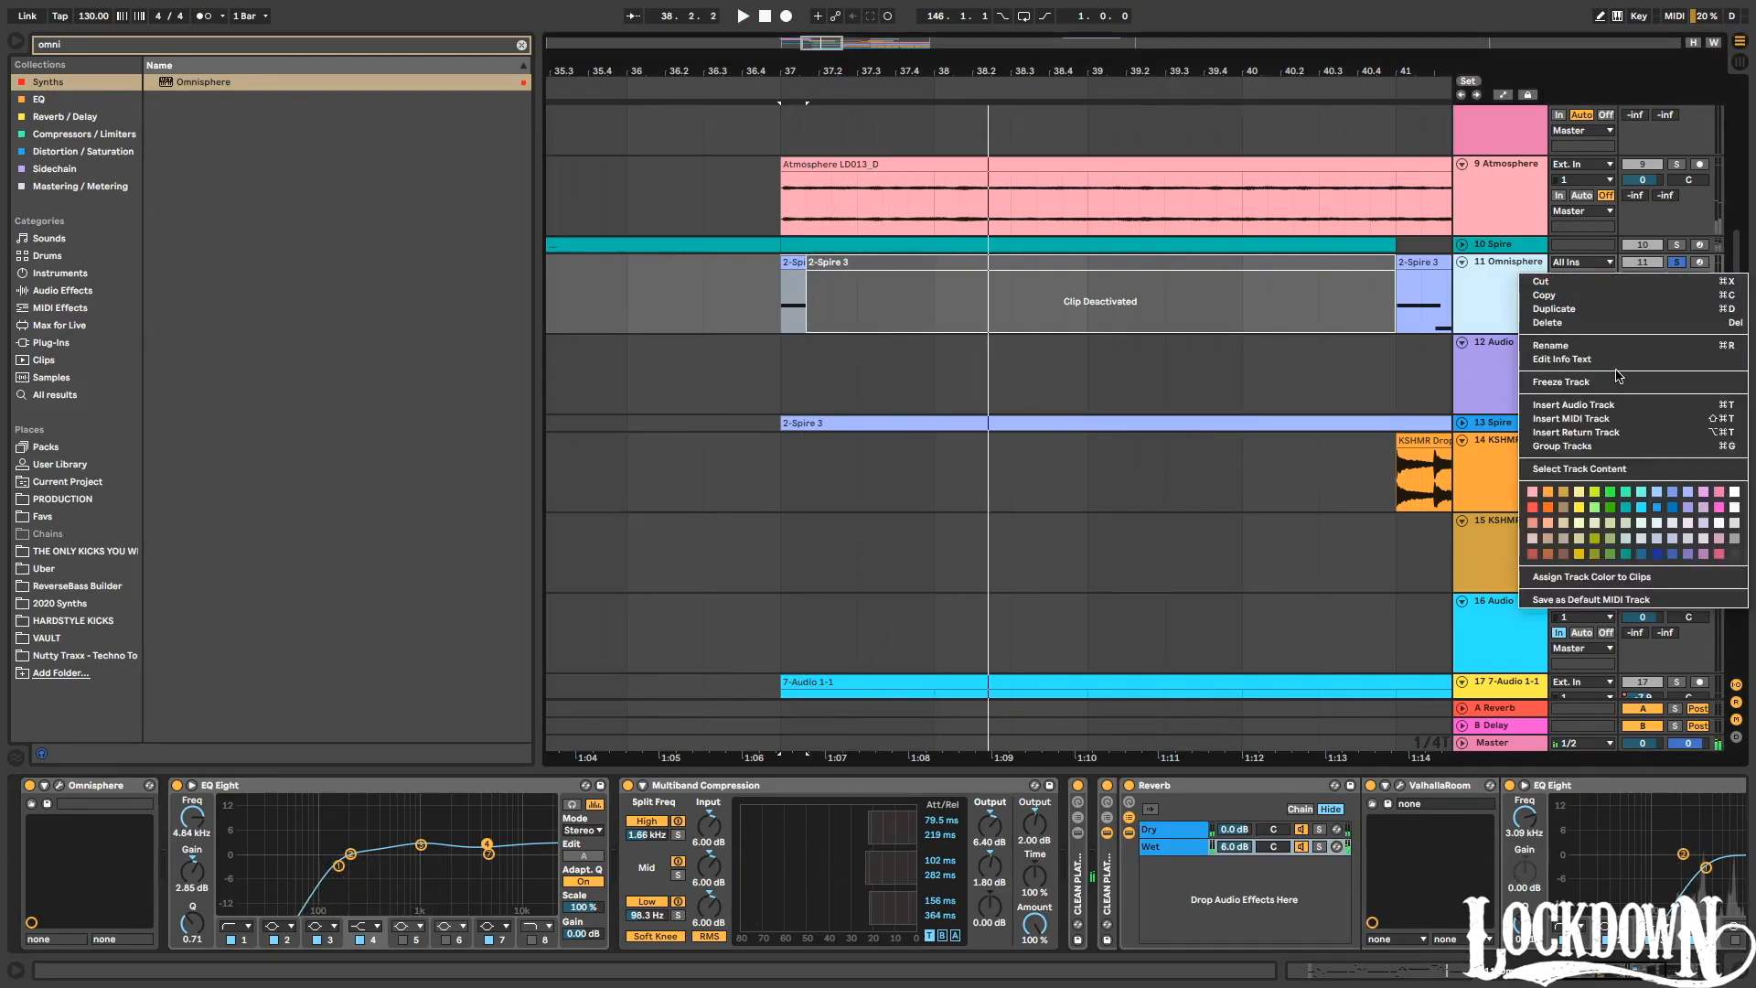
pyautogui.click(1502, 357)
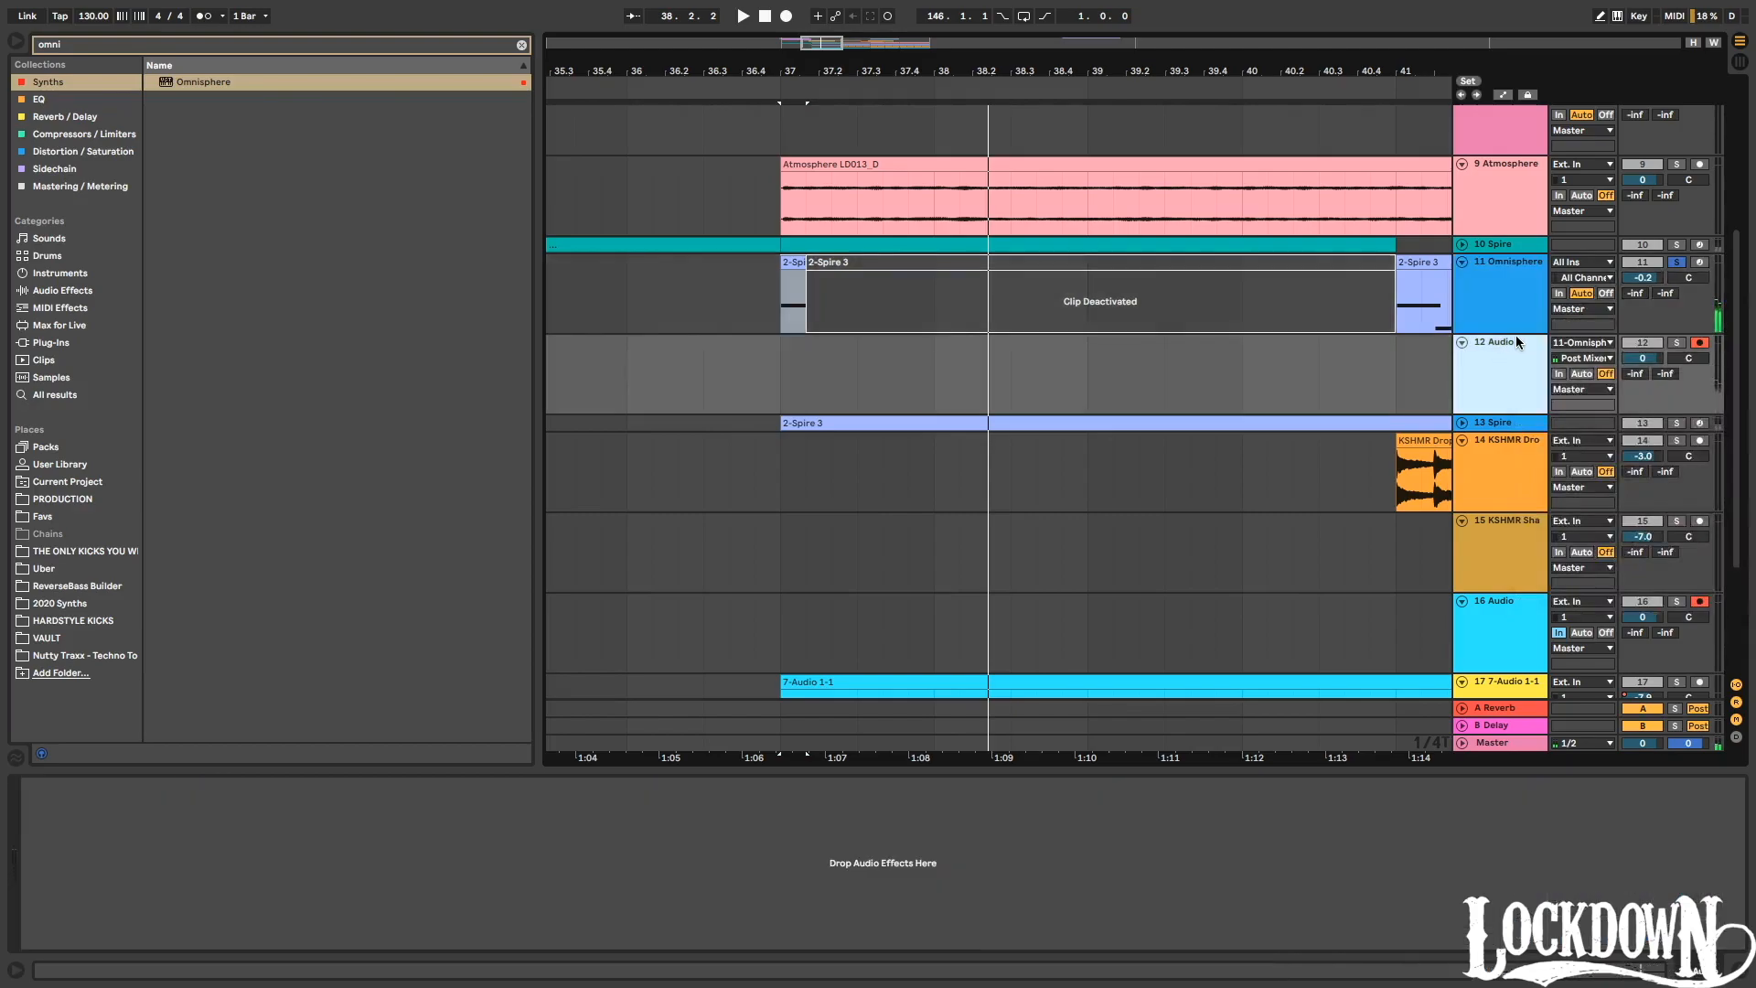
pyautogui.click(782, 380)
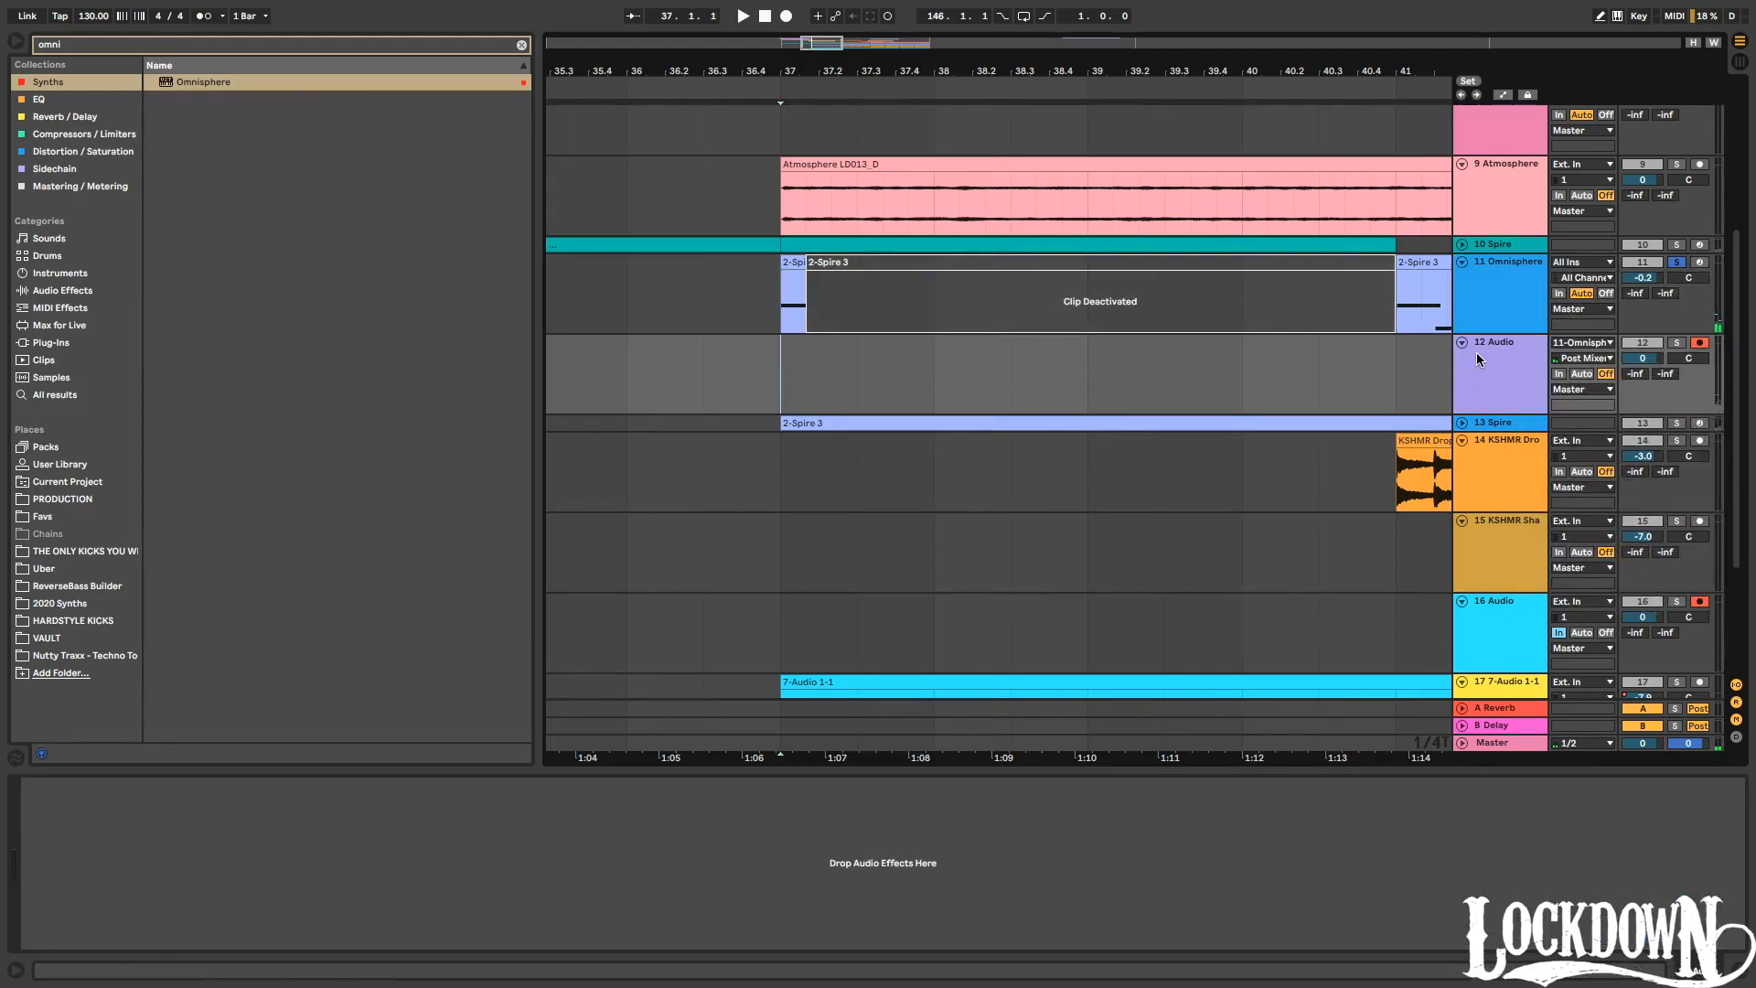
pyautogui.scroll(-3, 1262, 330)
pyautogui.scroll(6, 1262, 330)
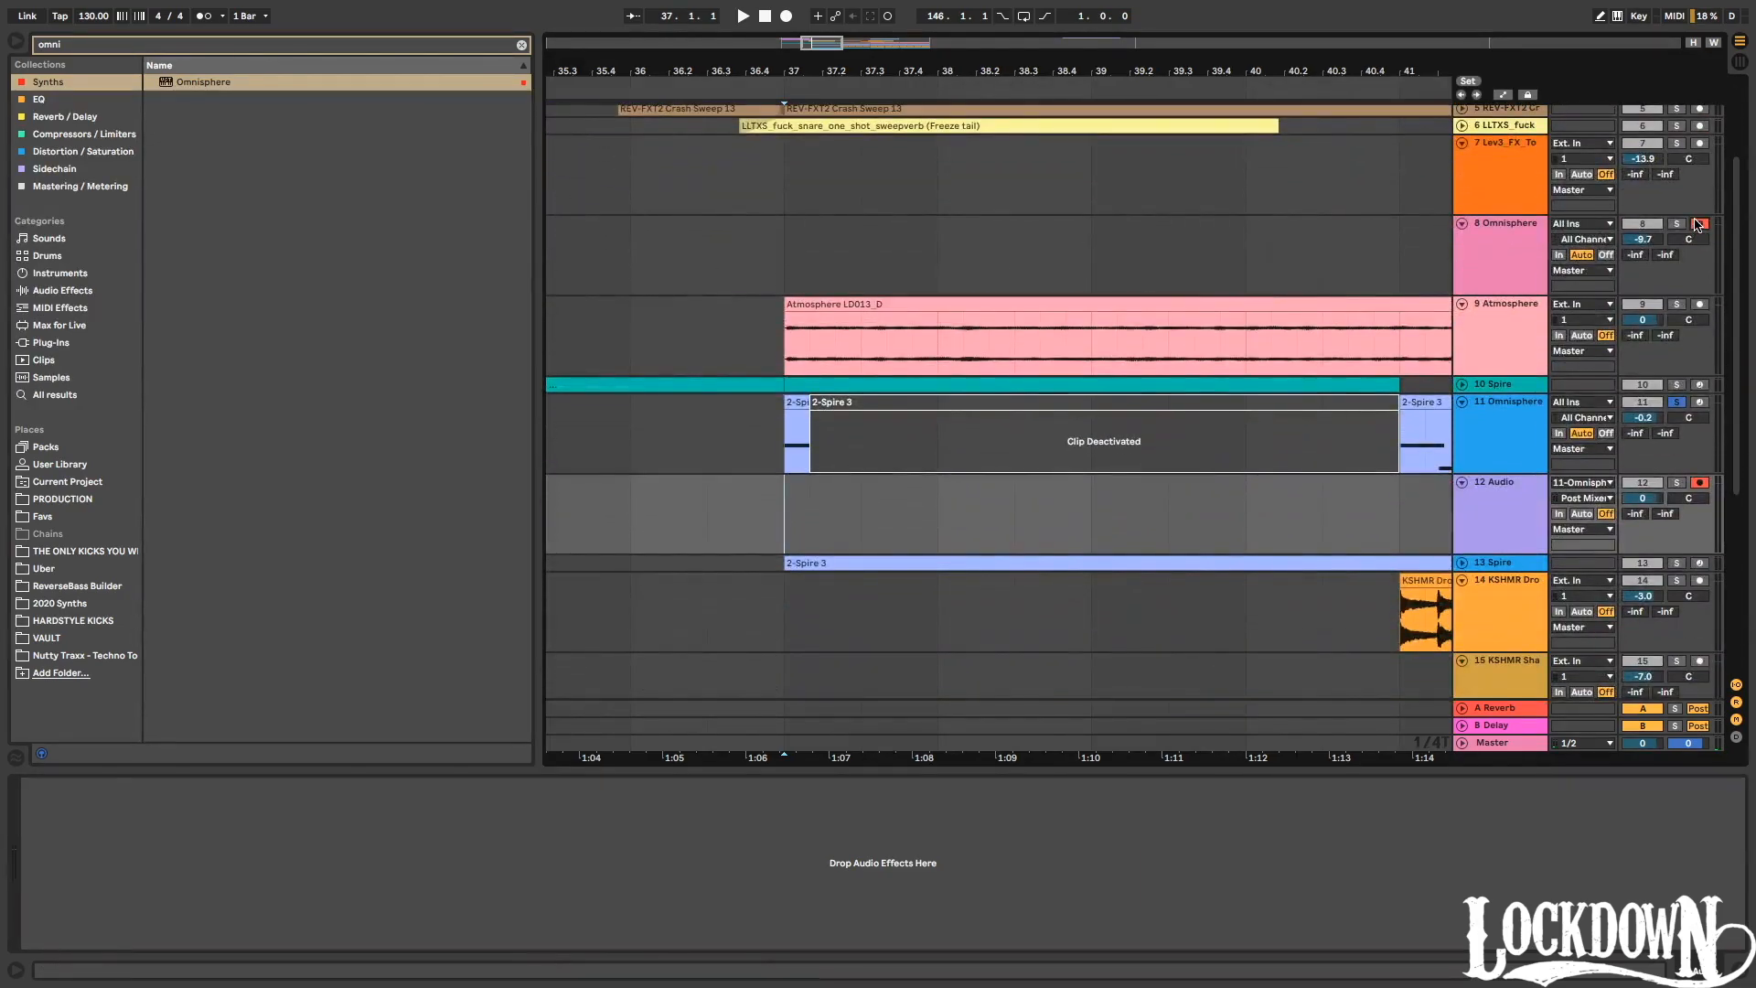
pyautogui.scroll(-2, 1516, 345)
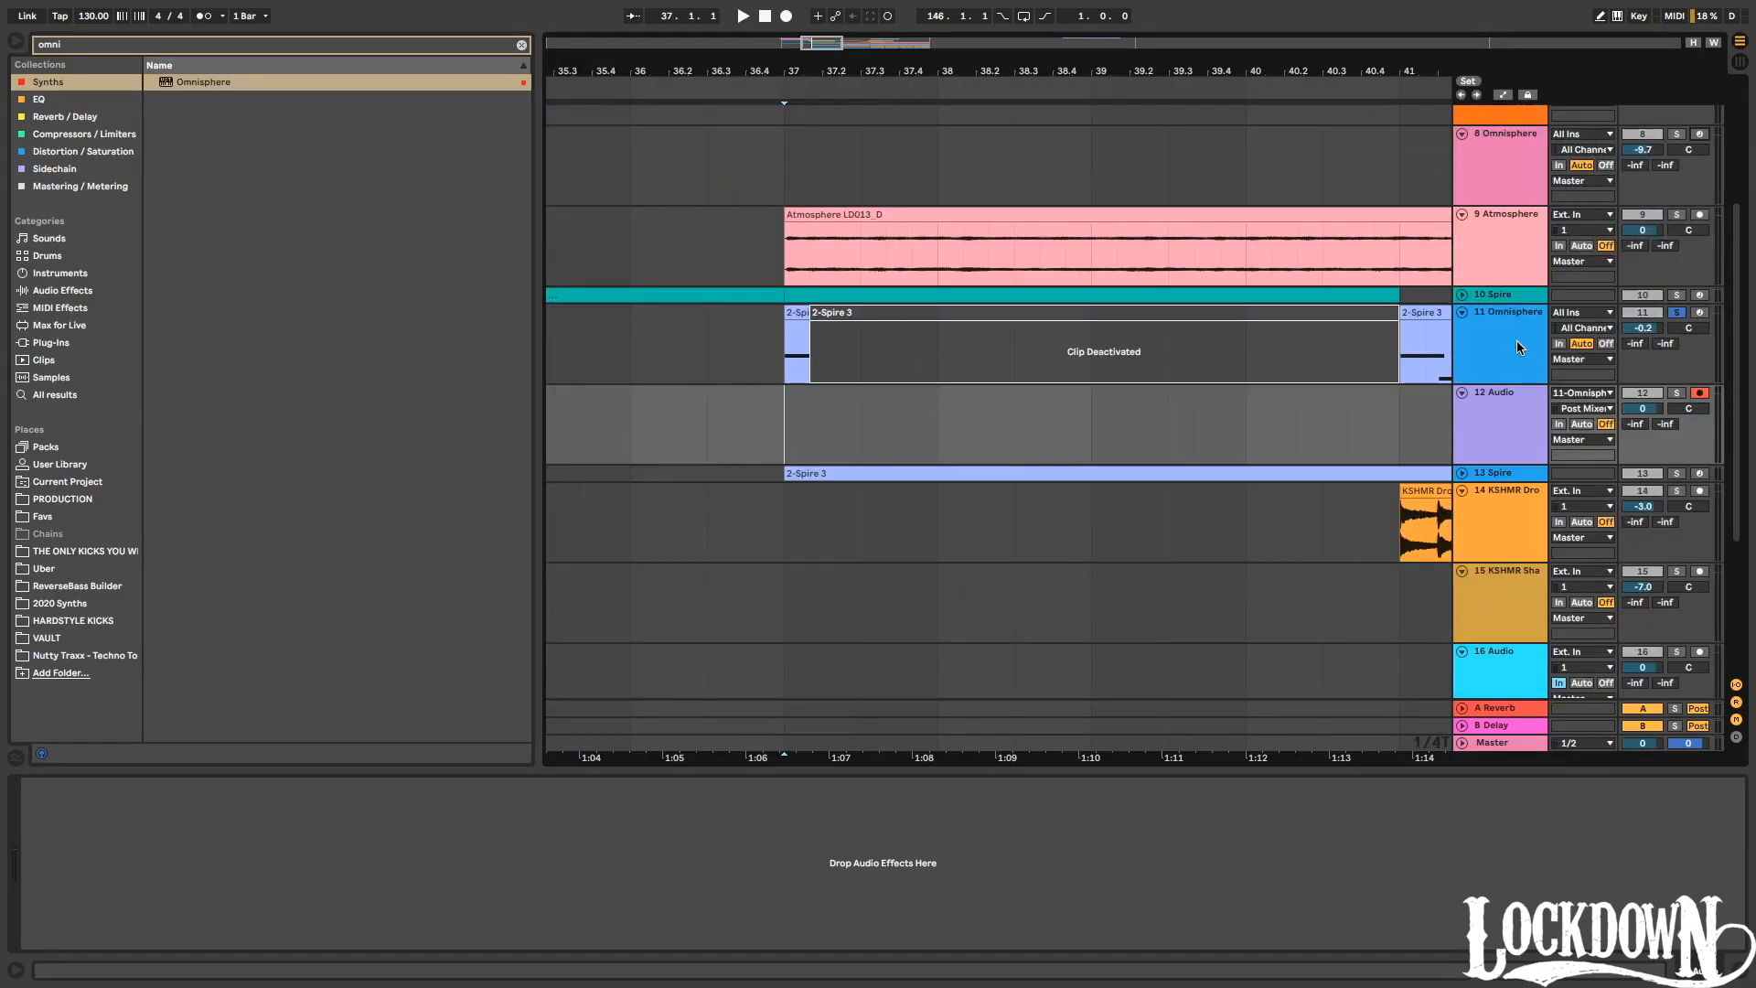
pyautogui.click(787, 17)
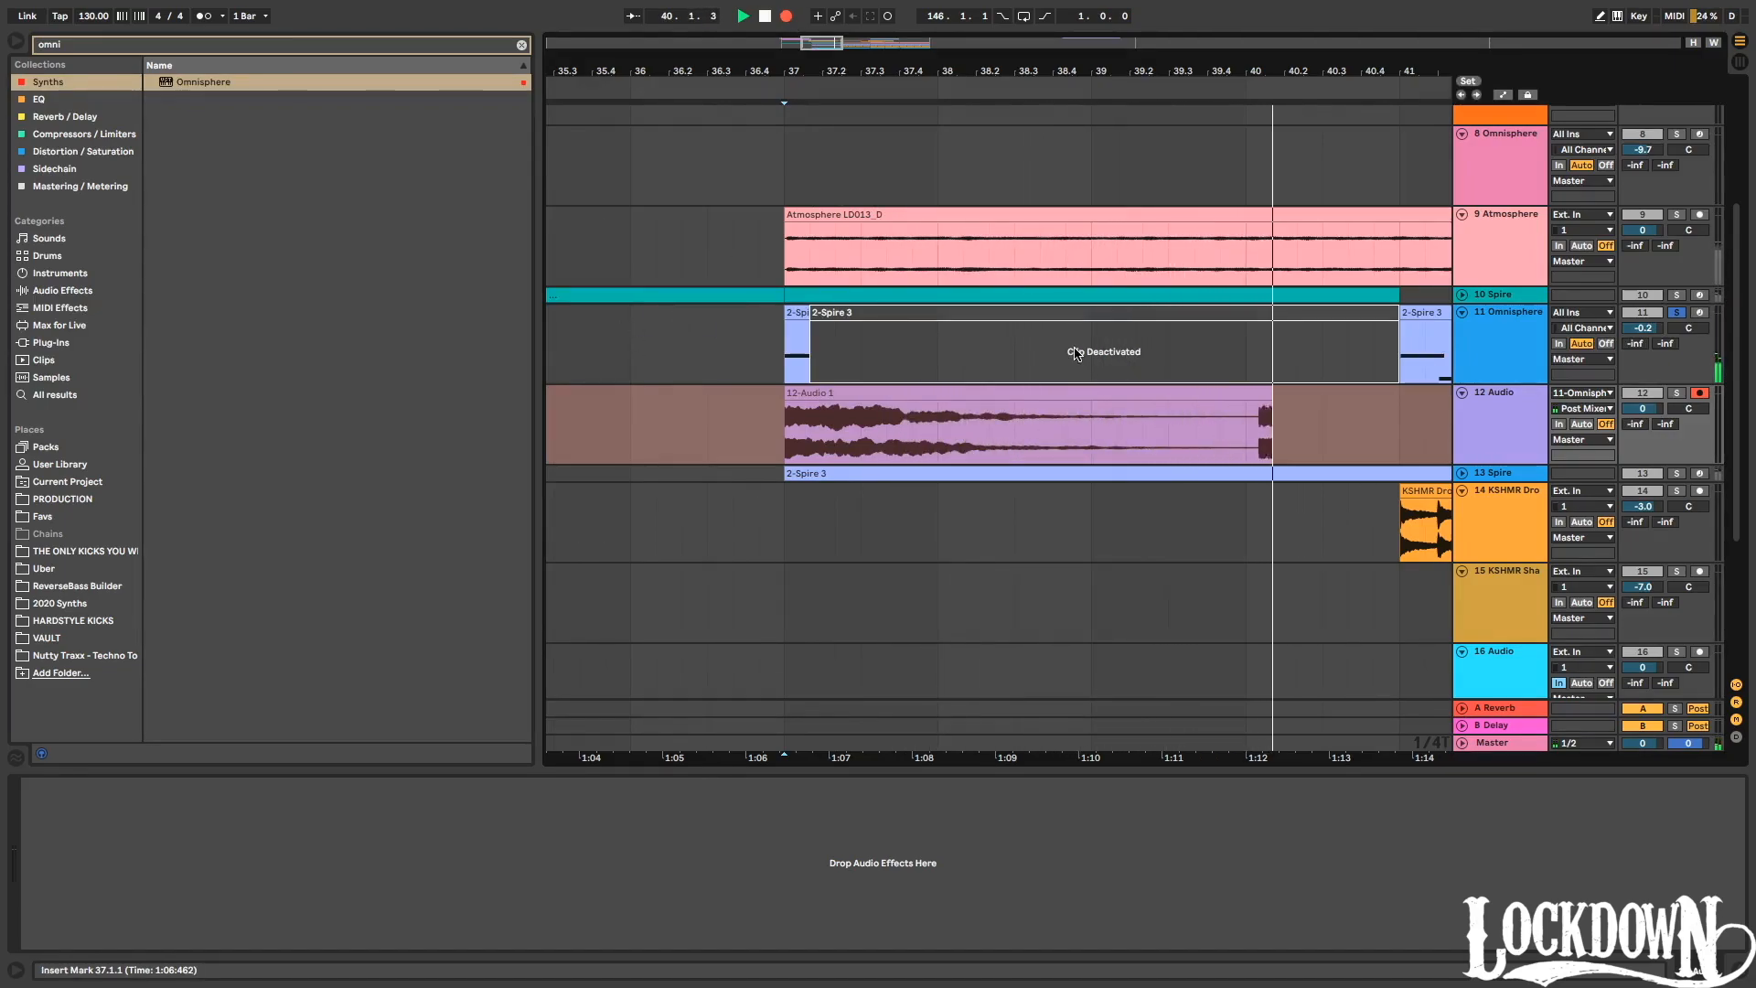
pyautogui.press('space')
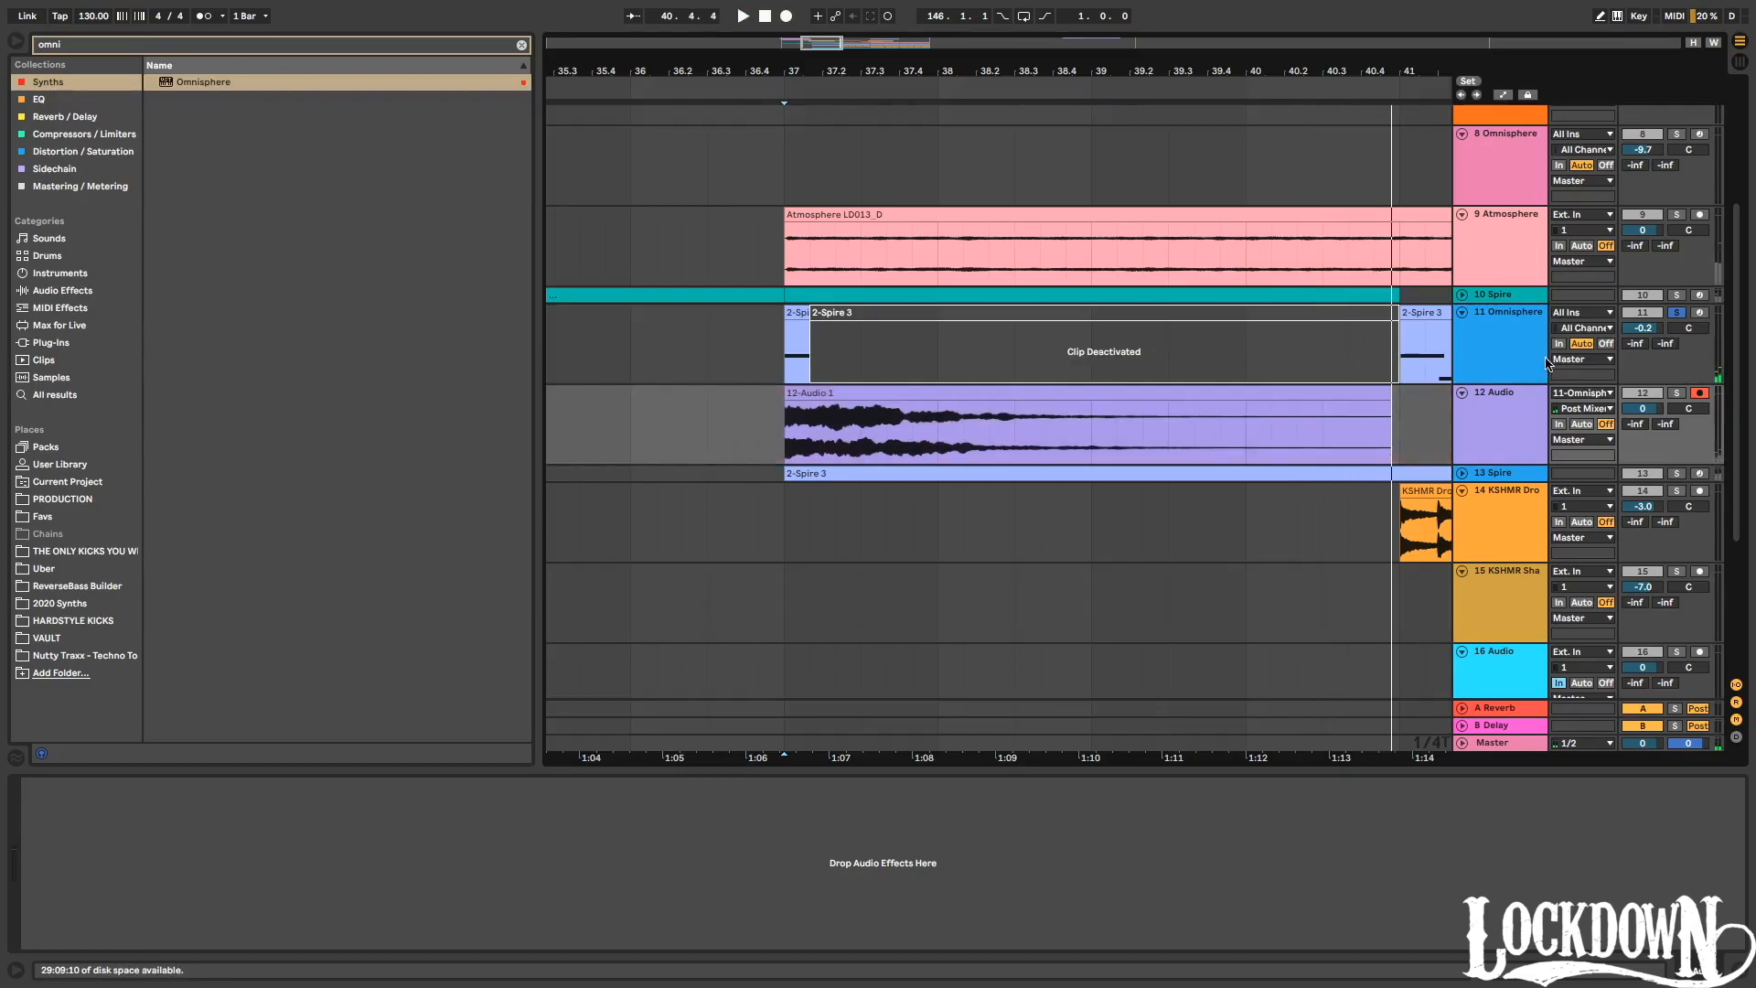
# Insert an audio track below track 11, freeze track 11, copy its frozen audio from 37.1.1 to 41.1.1 onto the new track, and unfreeze it.
pyautogui.click(1521, 336)
pyautogui.hotkey('ctrl', 't')
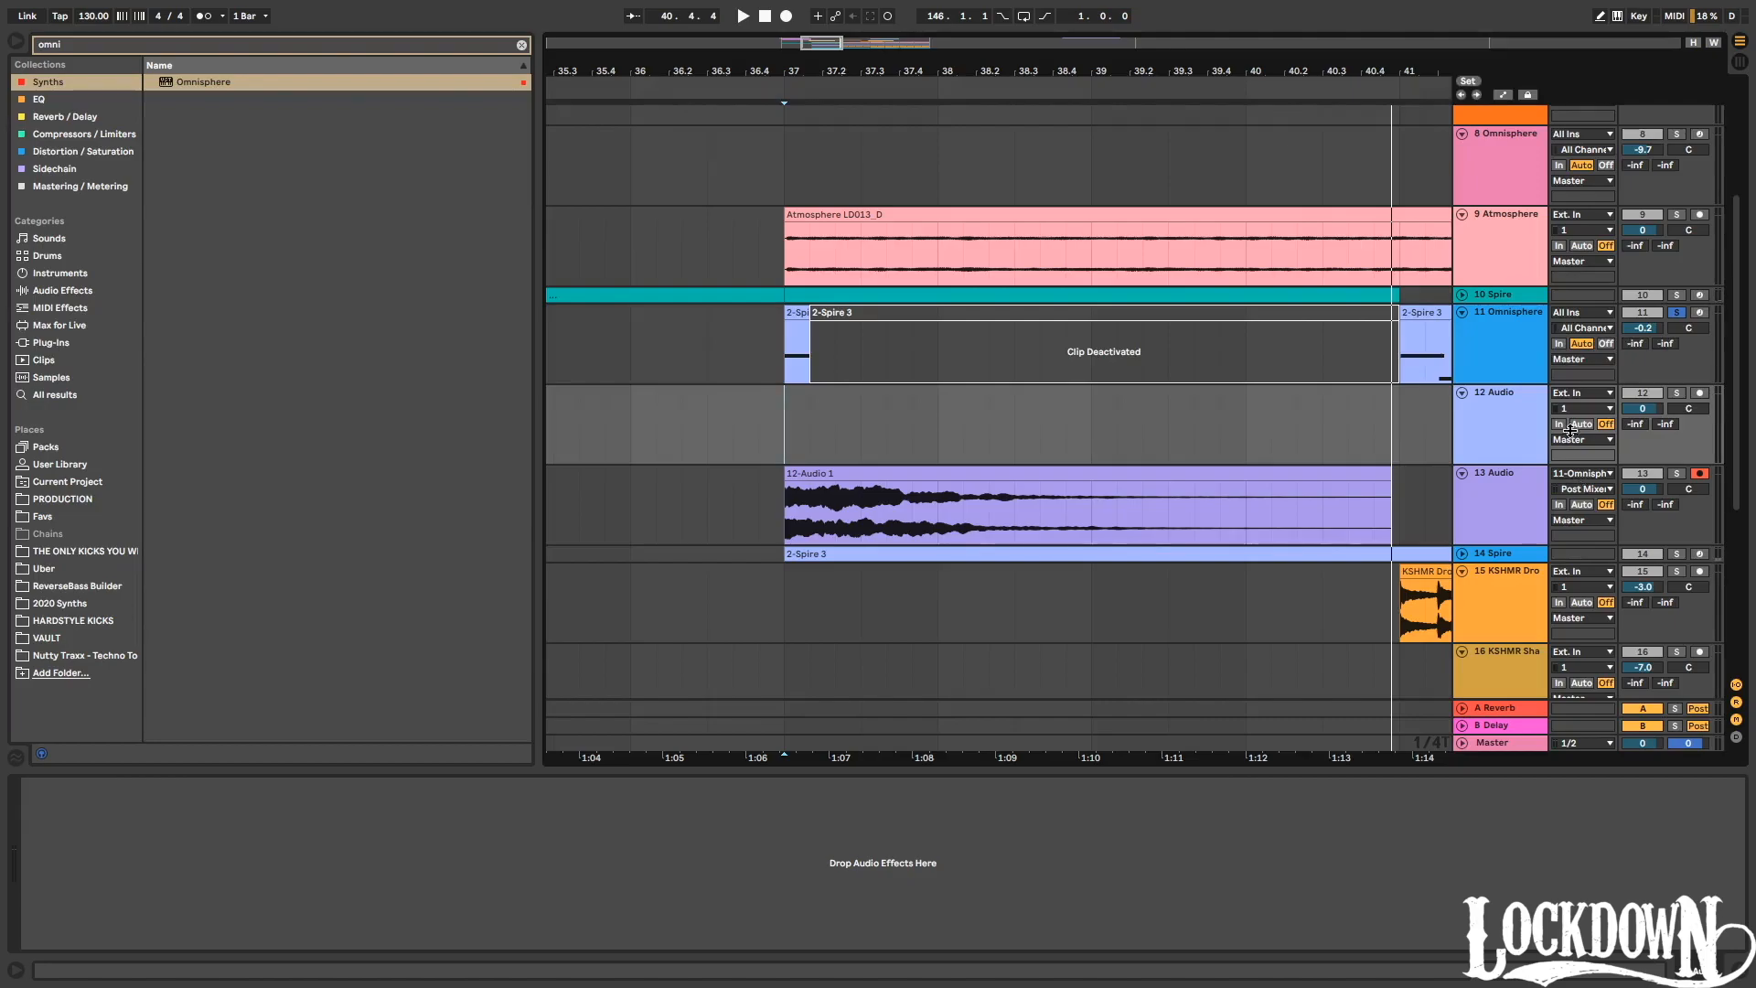
pyautogui.click(1500, 347)
pyautogui.rightClick(1503, 322)
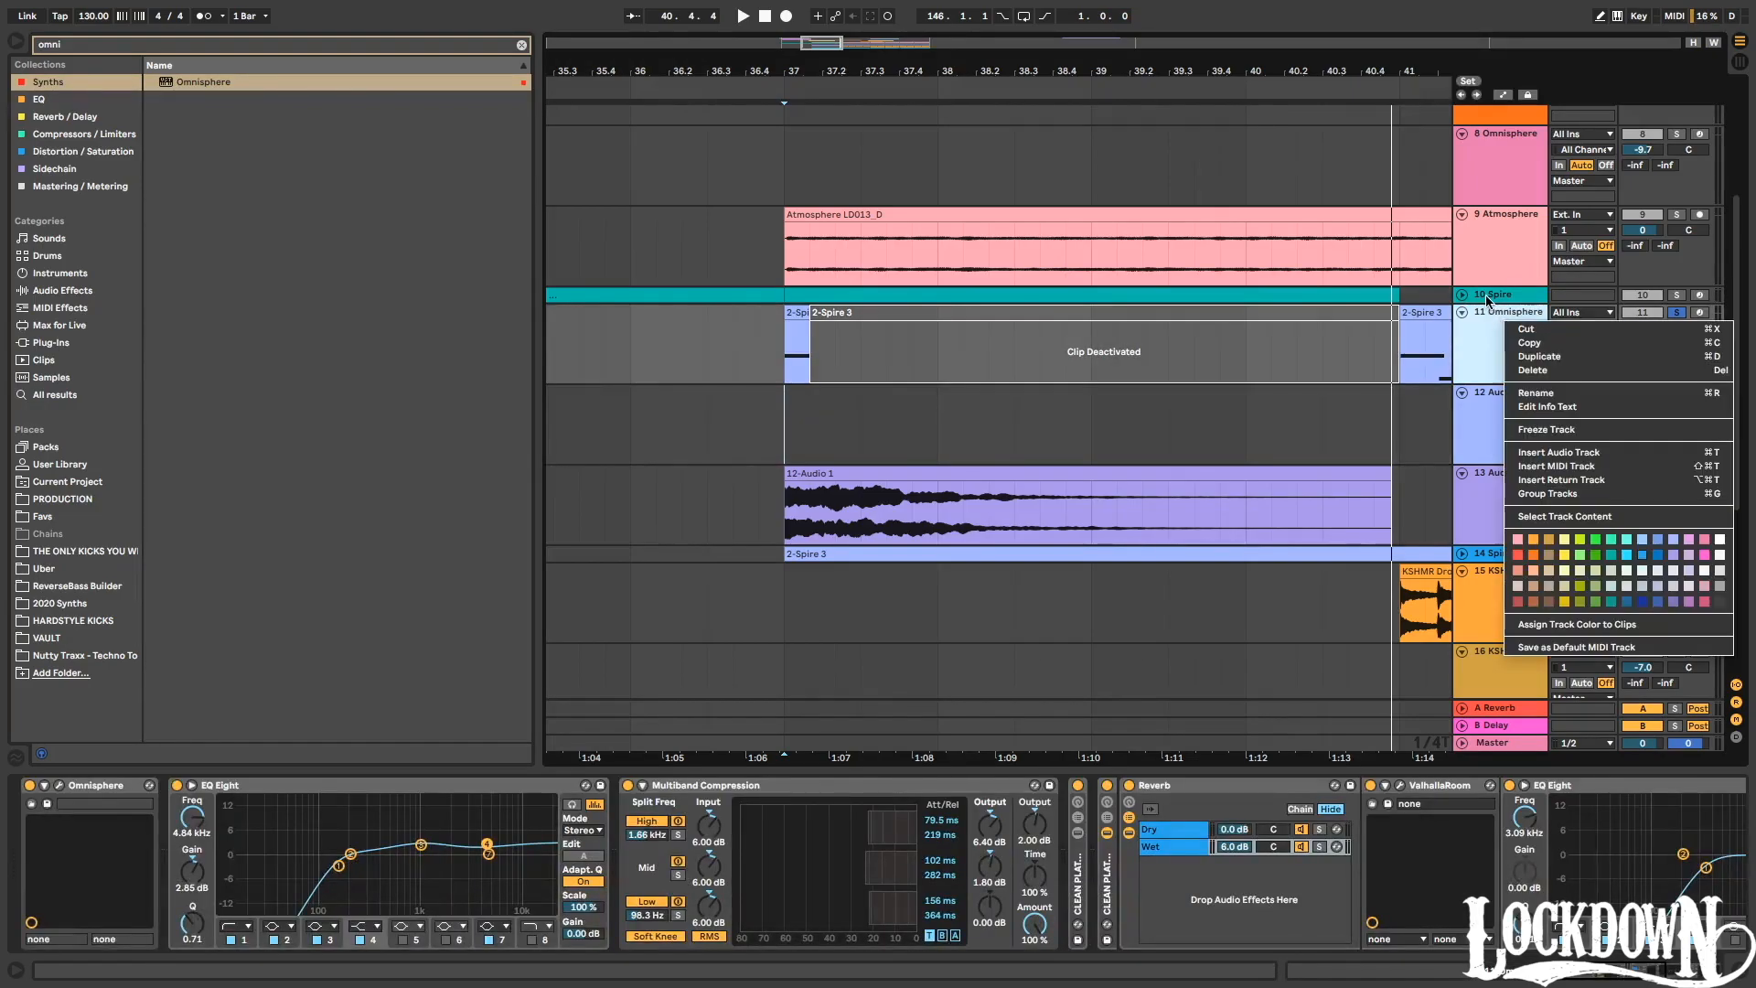
pyautogui.click(1553, 428)
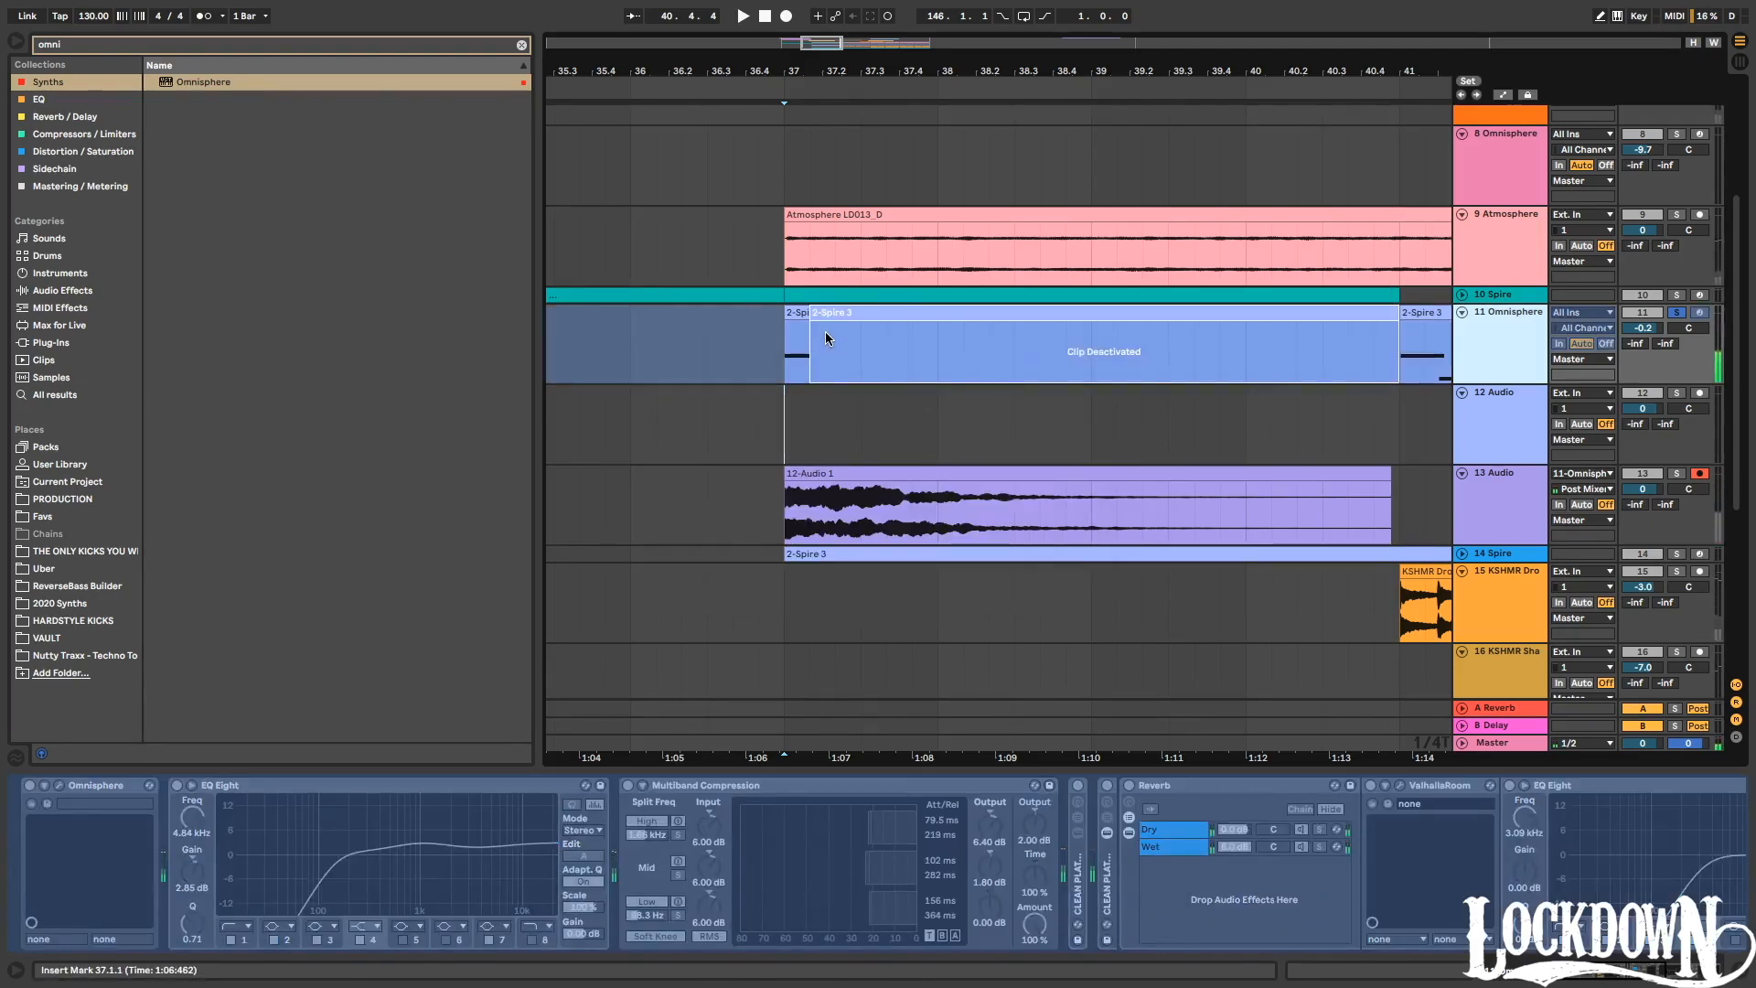
pyautogui.moveTo(797, 322); pyautogui.dragTo(1400, 419)
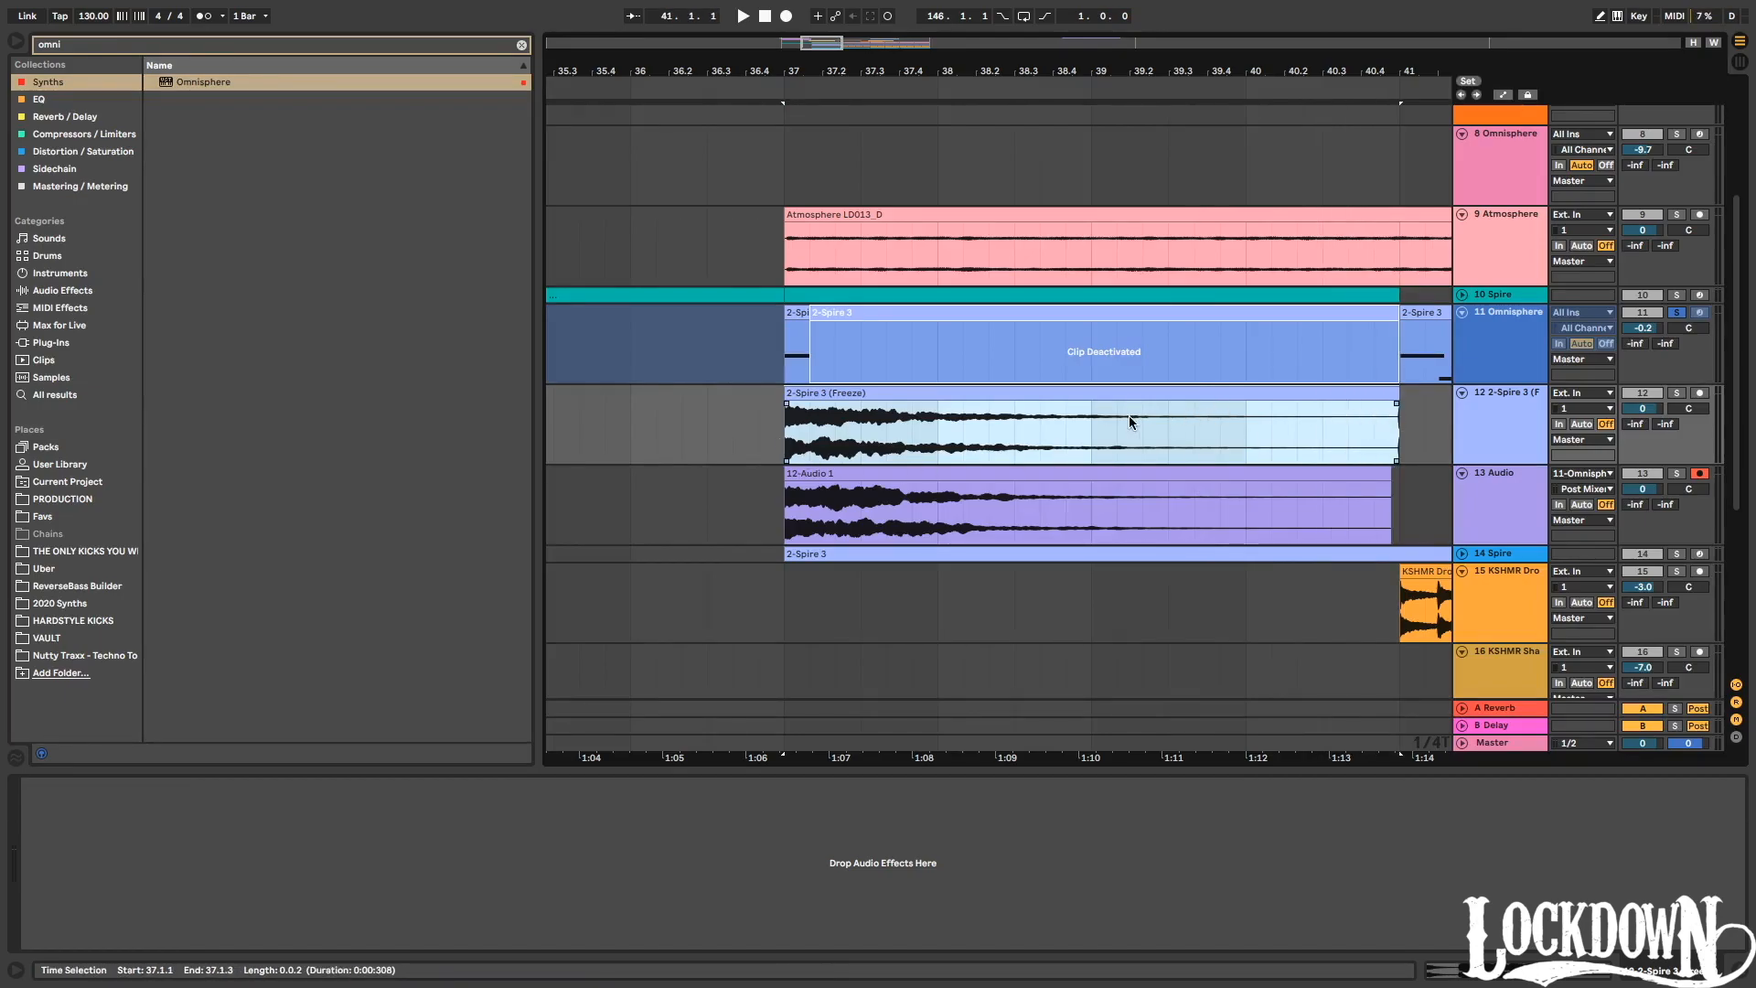
pyautogui.rightClick(1514, 321)
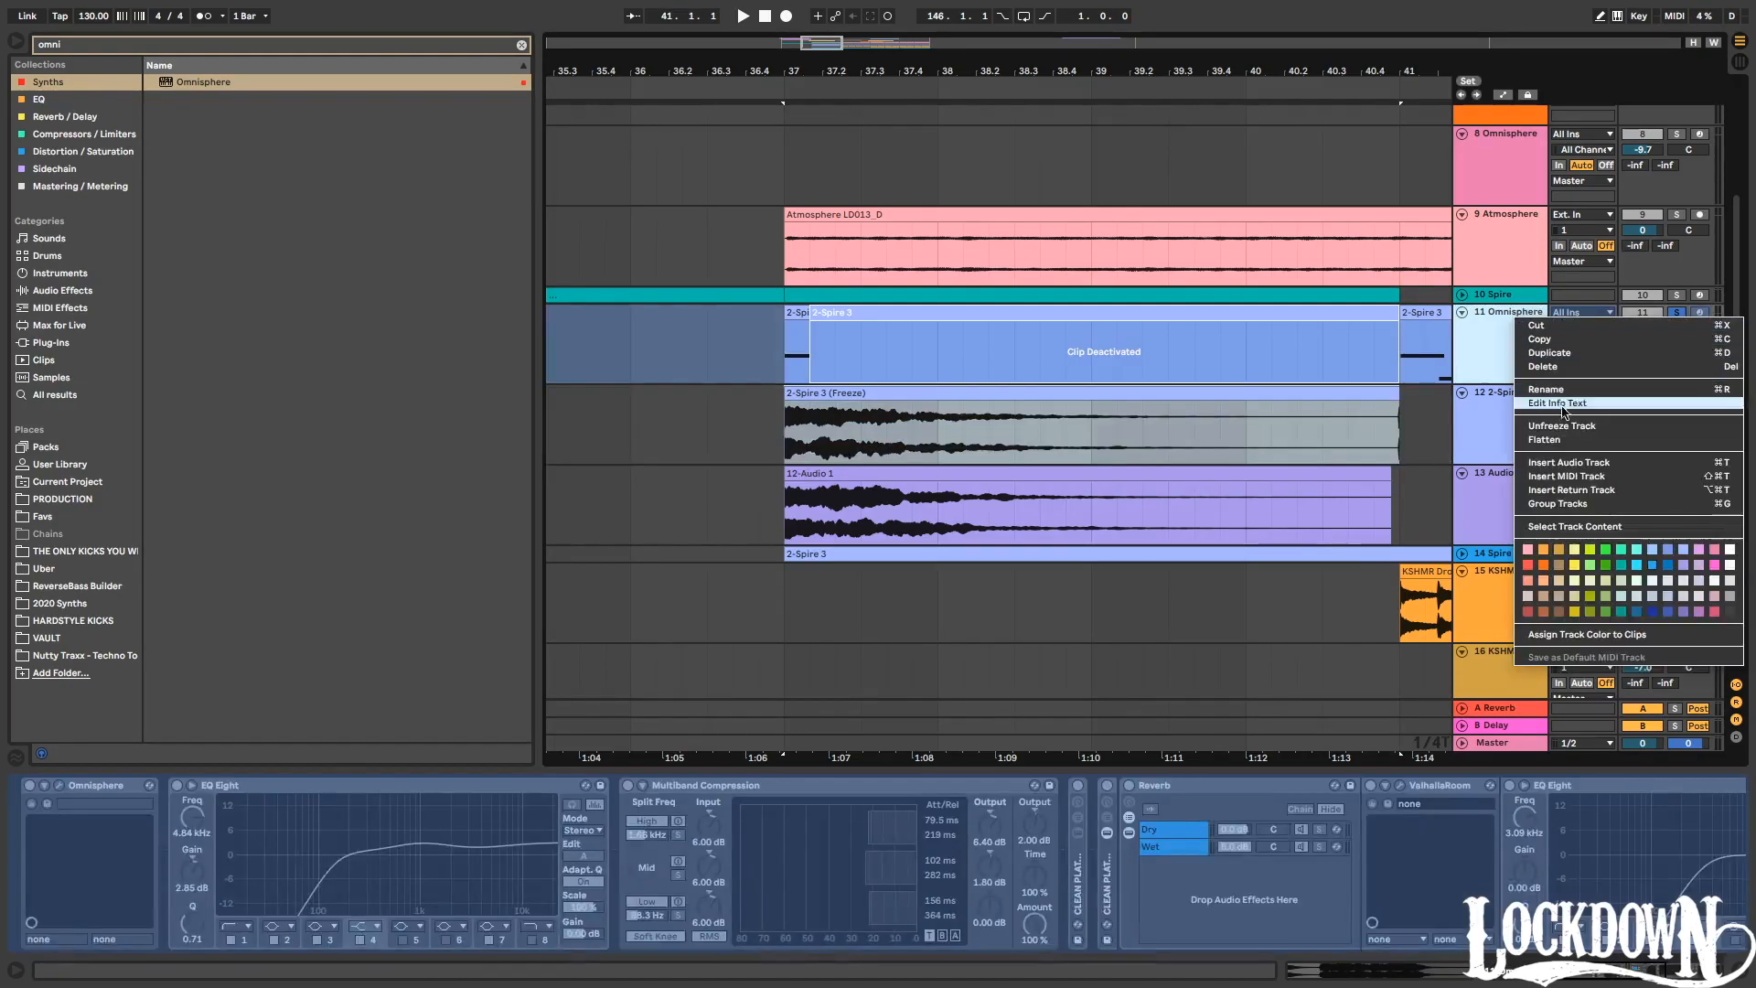
pyautogui.click(1567, 427)
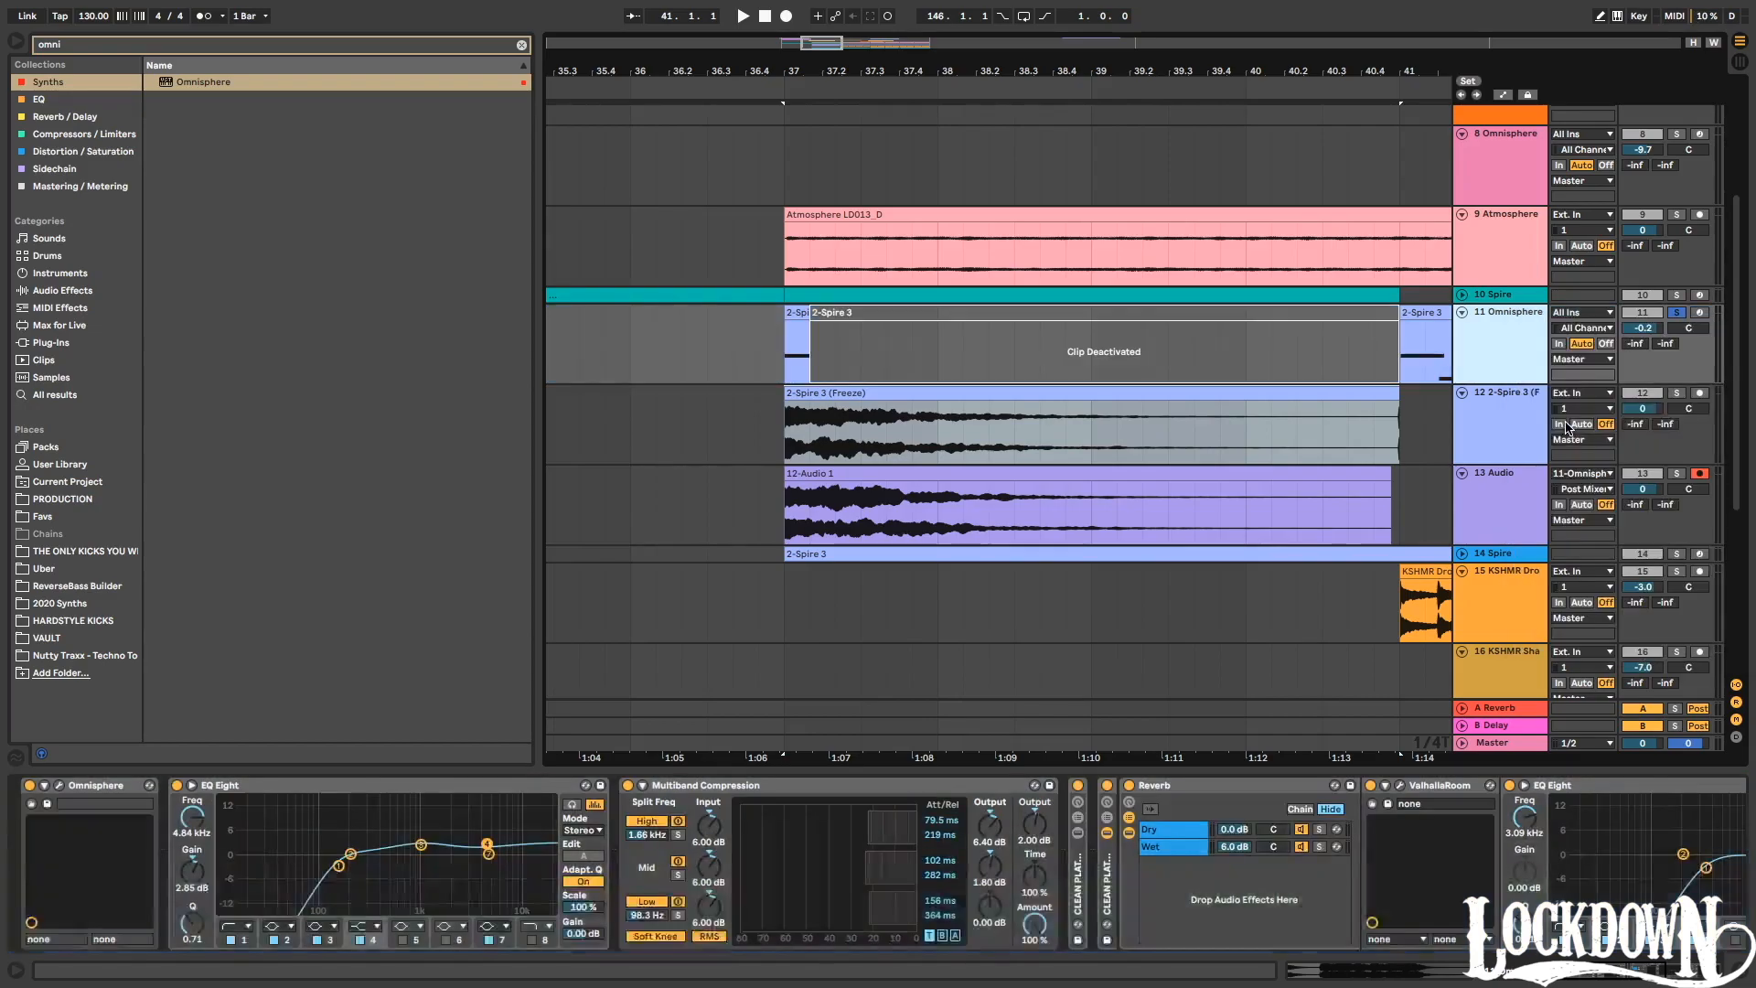
# Reactivate track 11's deactivated clip section and extend its start back to 37.1.1.
pyautogui.click(1329, 313)
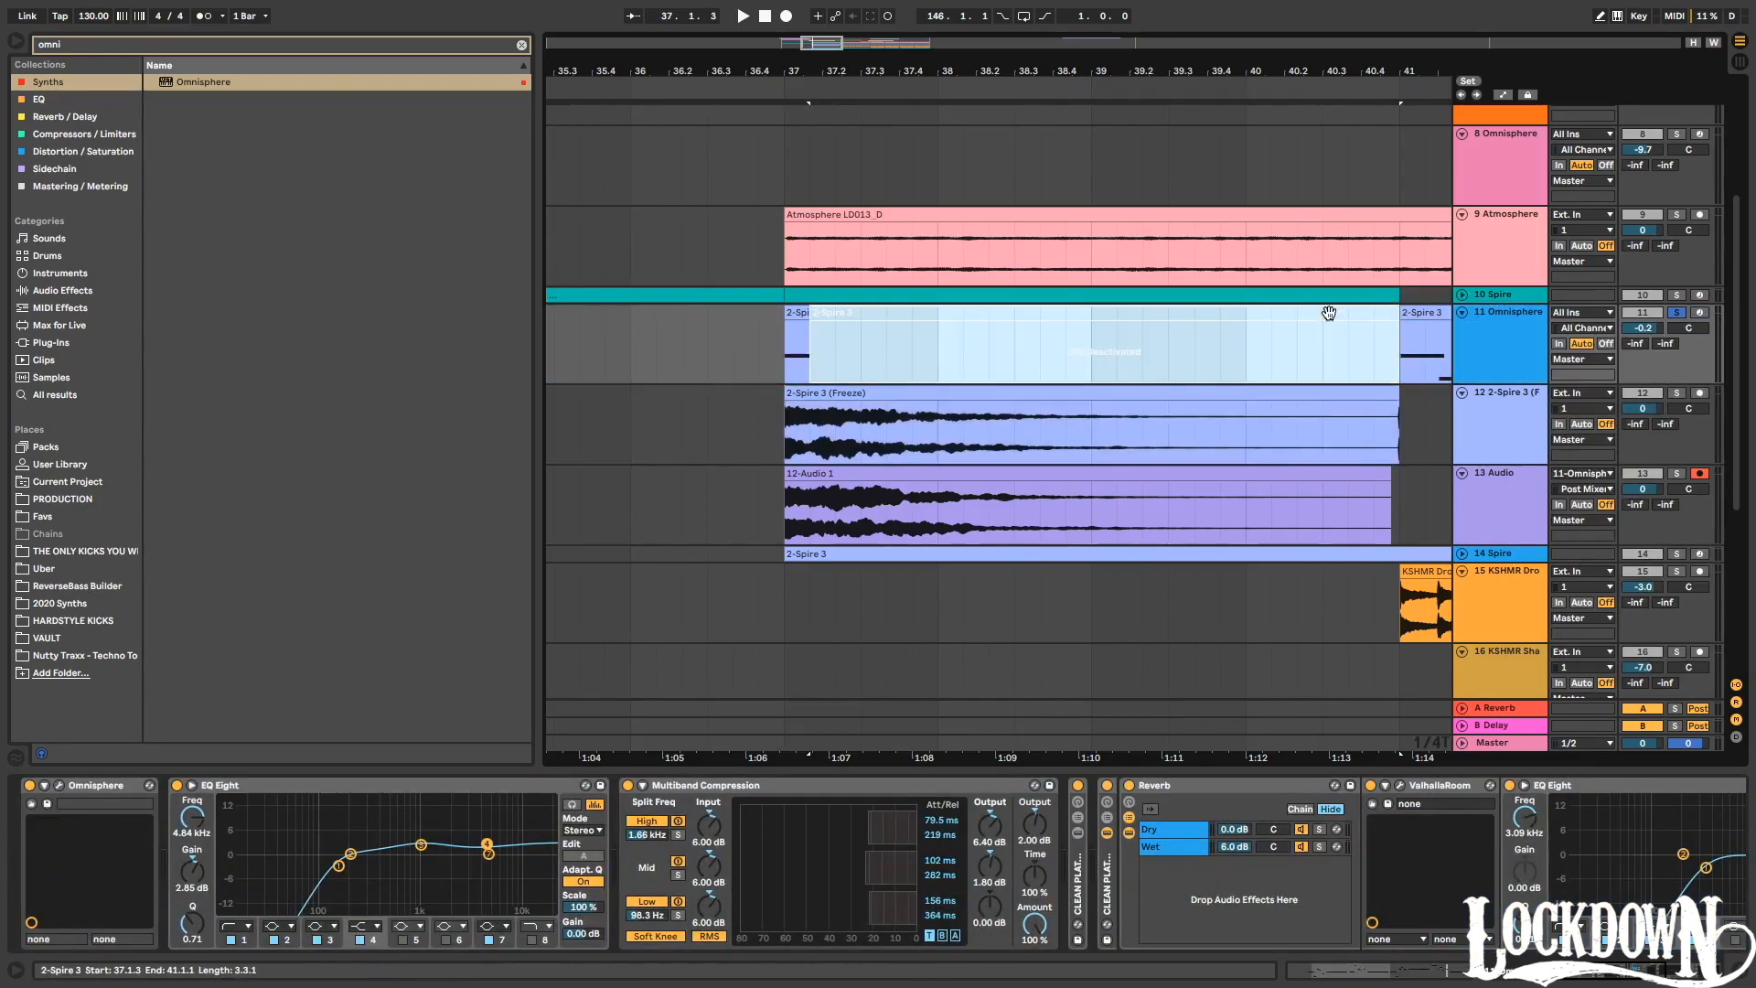
pyautogui.press('0')
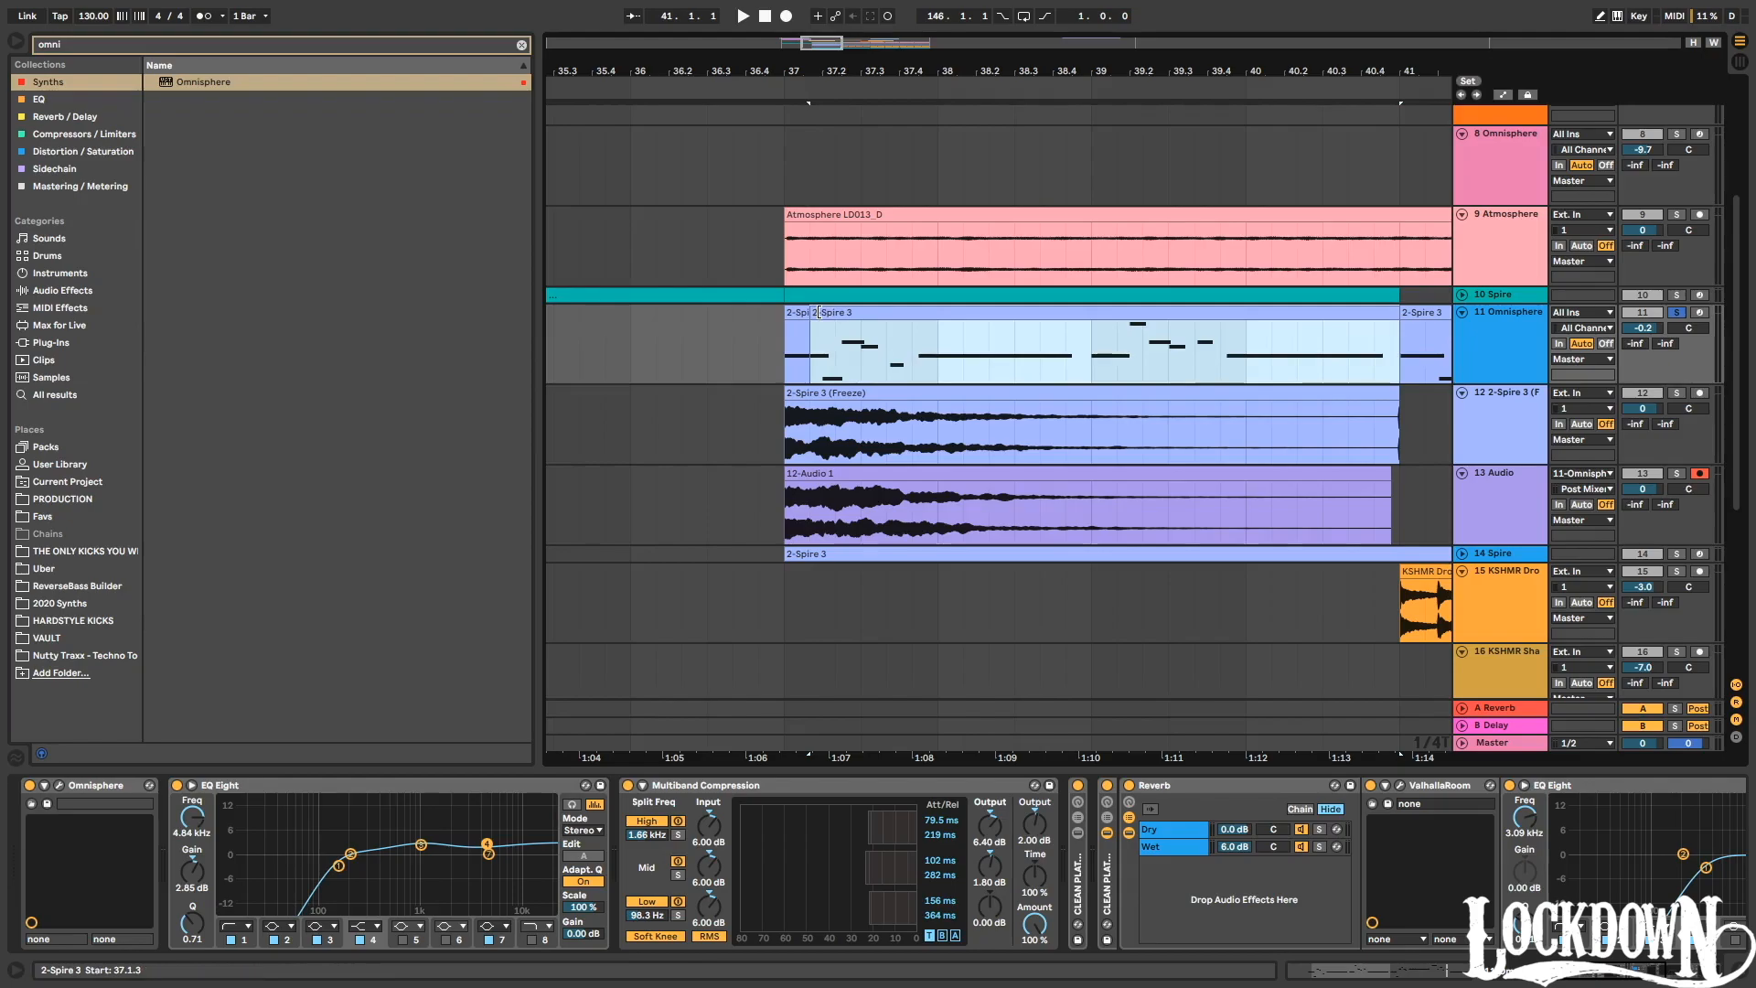
pyautogui.moveTo(817, 311); pyautogui.dragTo(785, 311)
pyautogui.click(1342, 296)
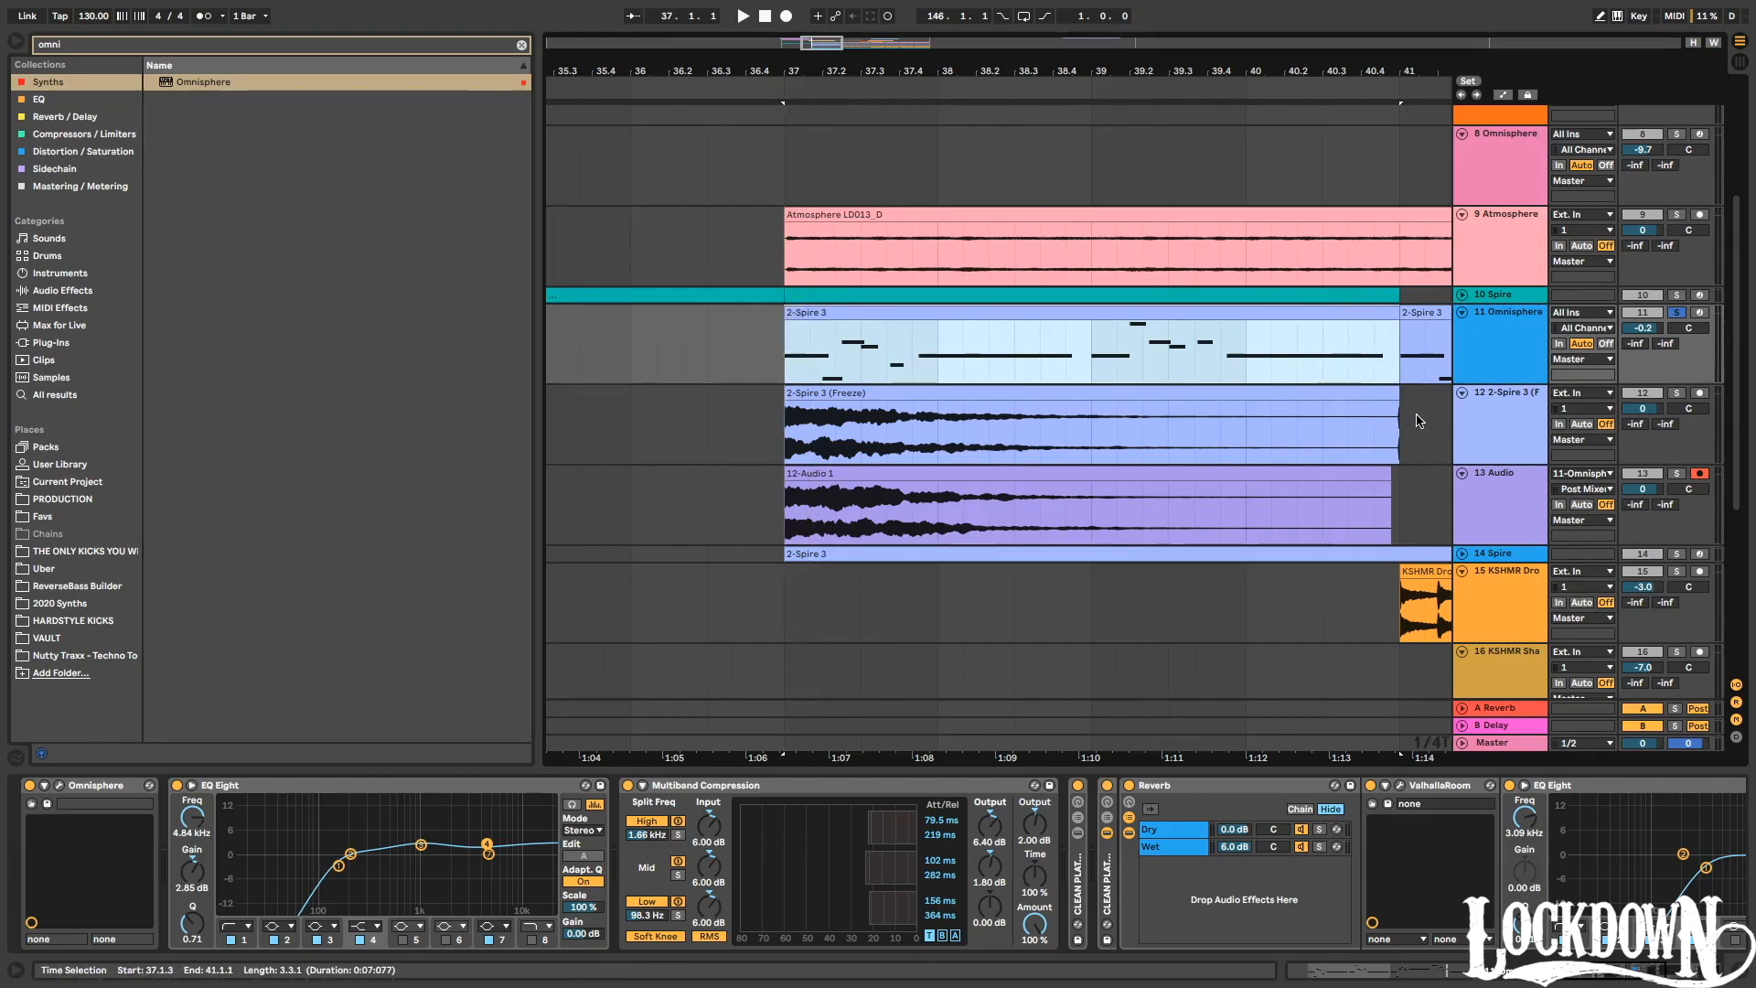
# Delete the audio track holding the frozen copy of the Omnisphere note.
pyautogui.click(1495, 405)
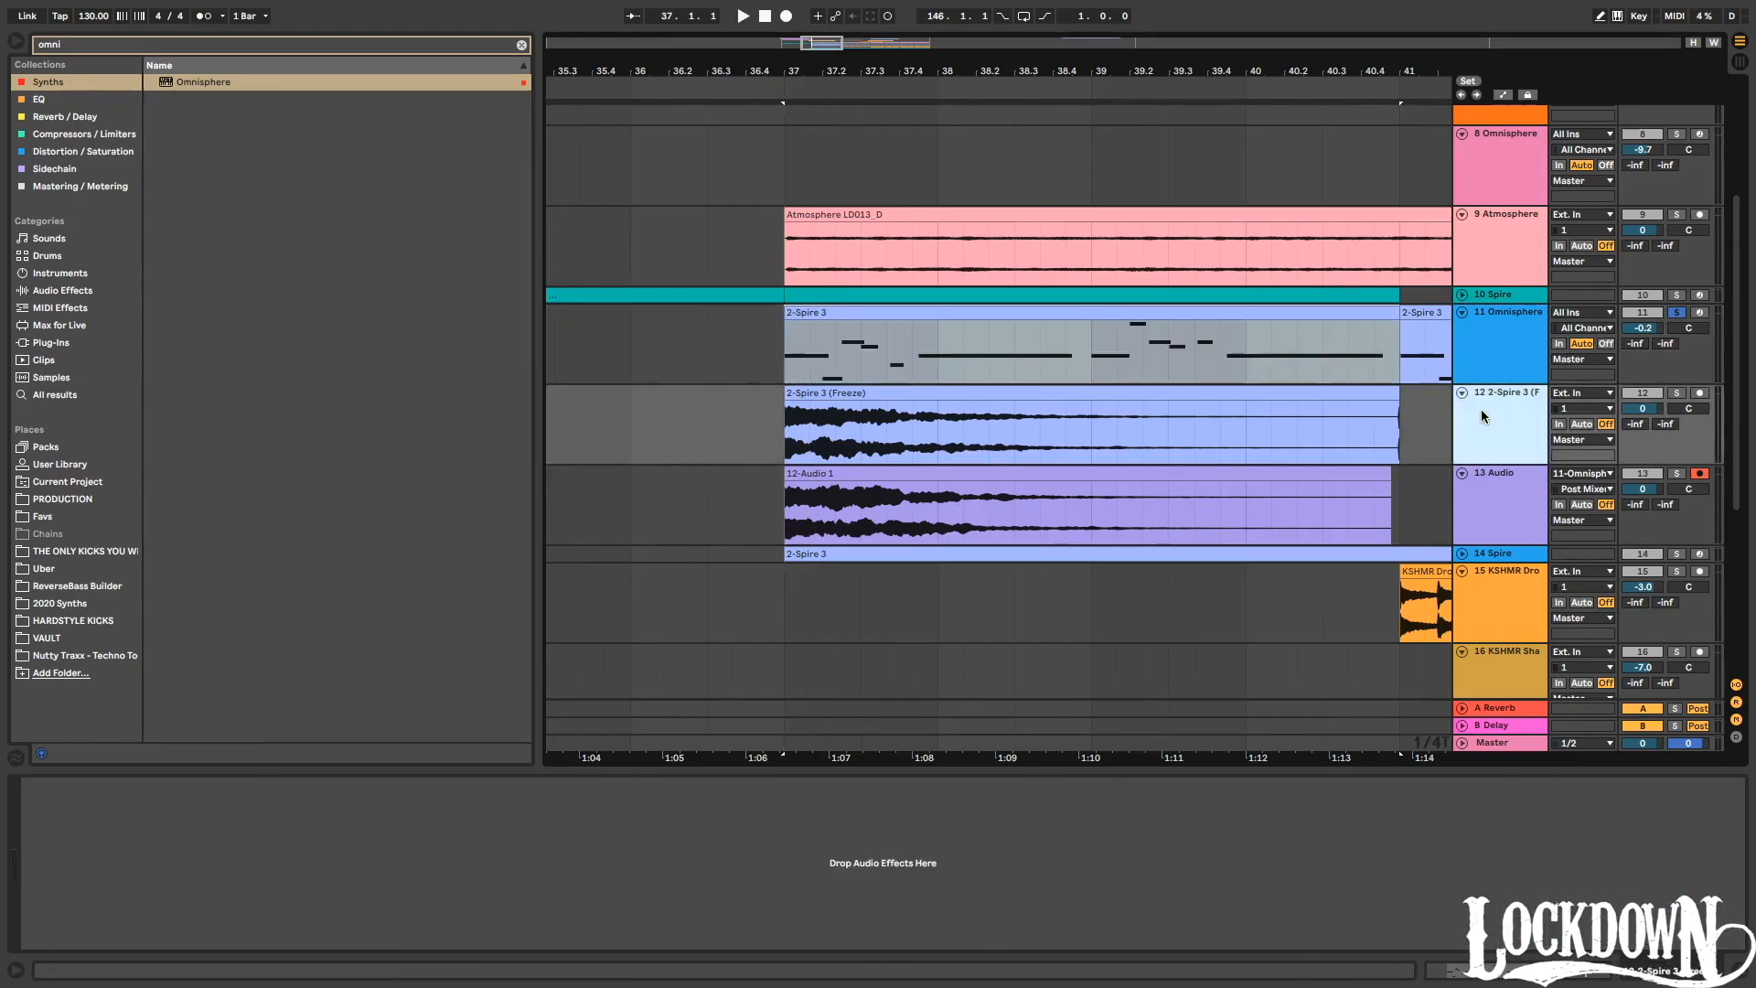
pyautogui.click(1507, 485)
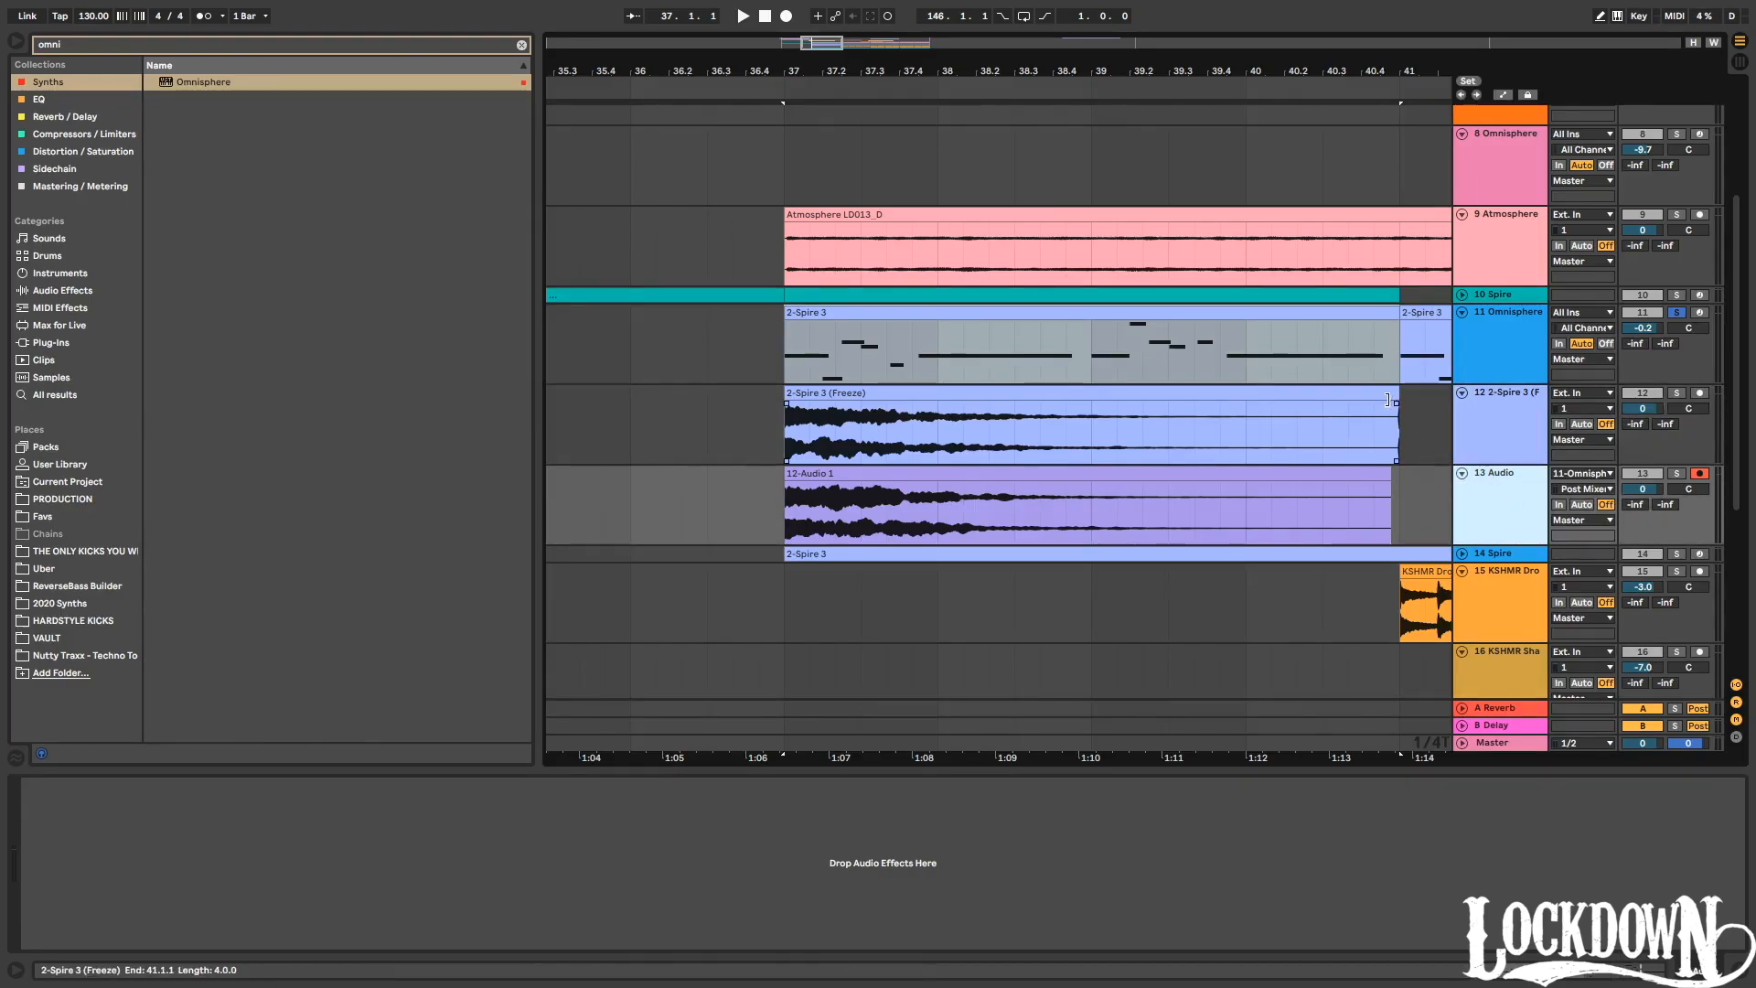
pyautogui.press('Up')
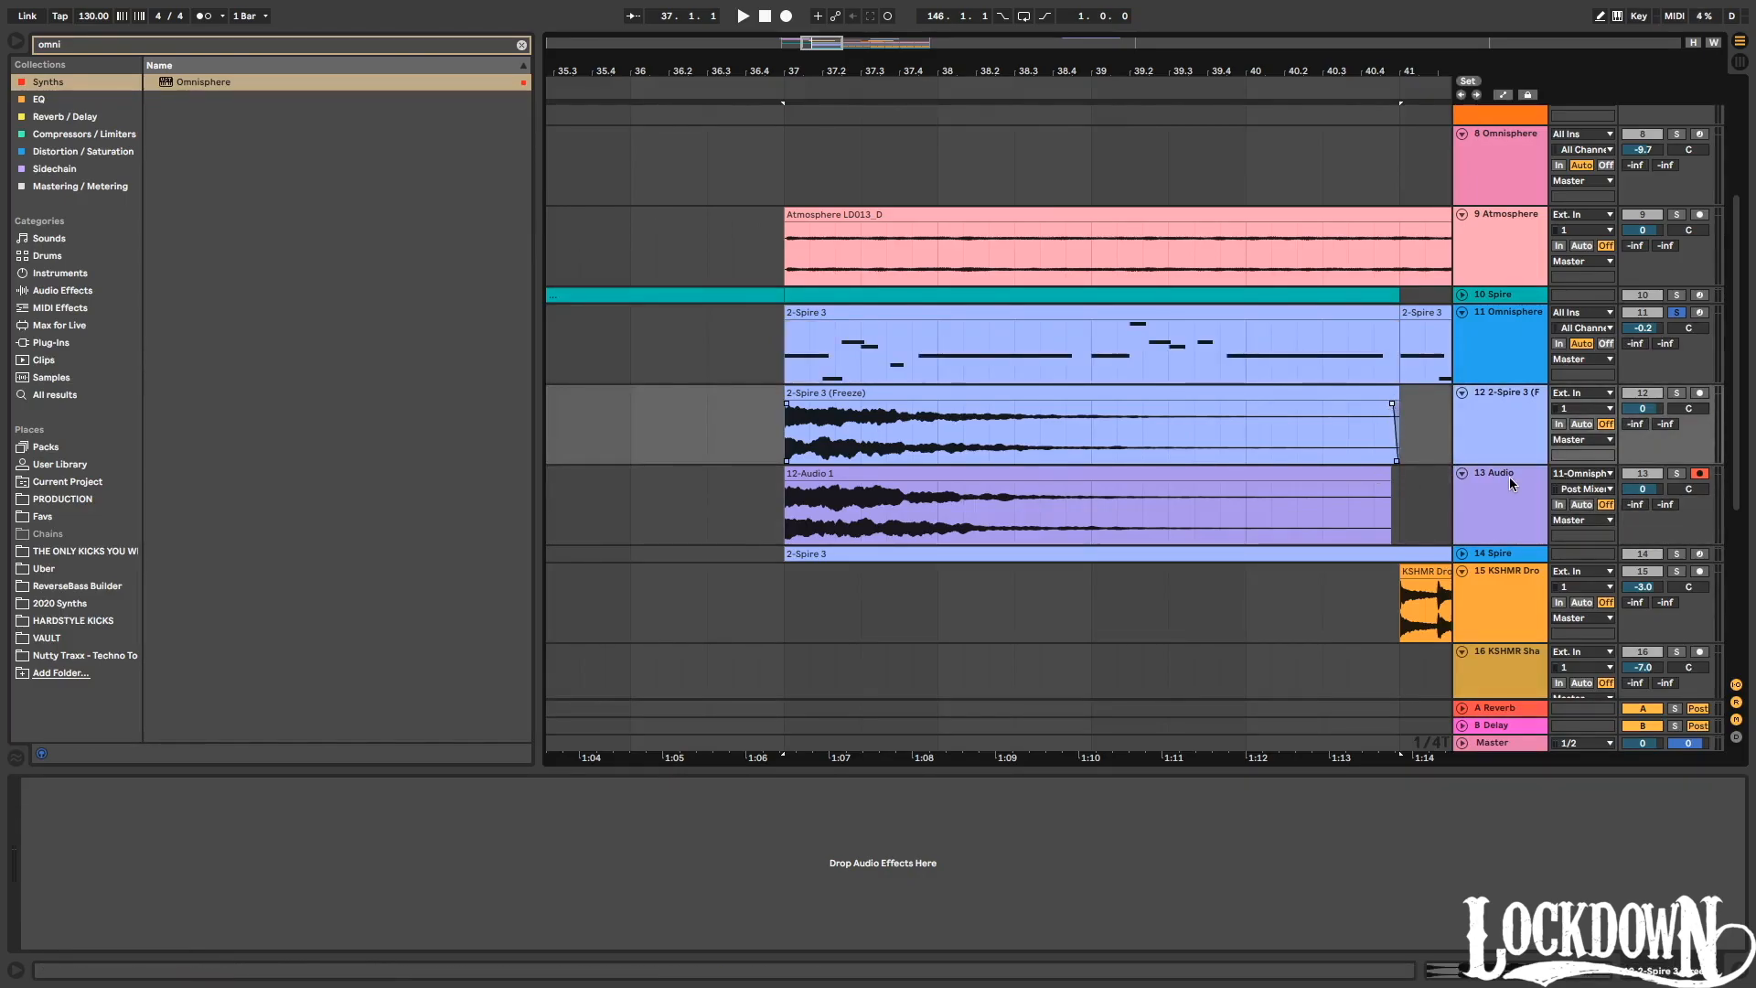
pyautogui.click(1515, 408)
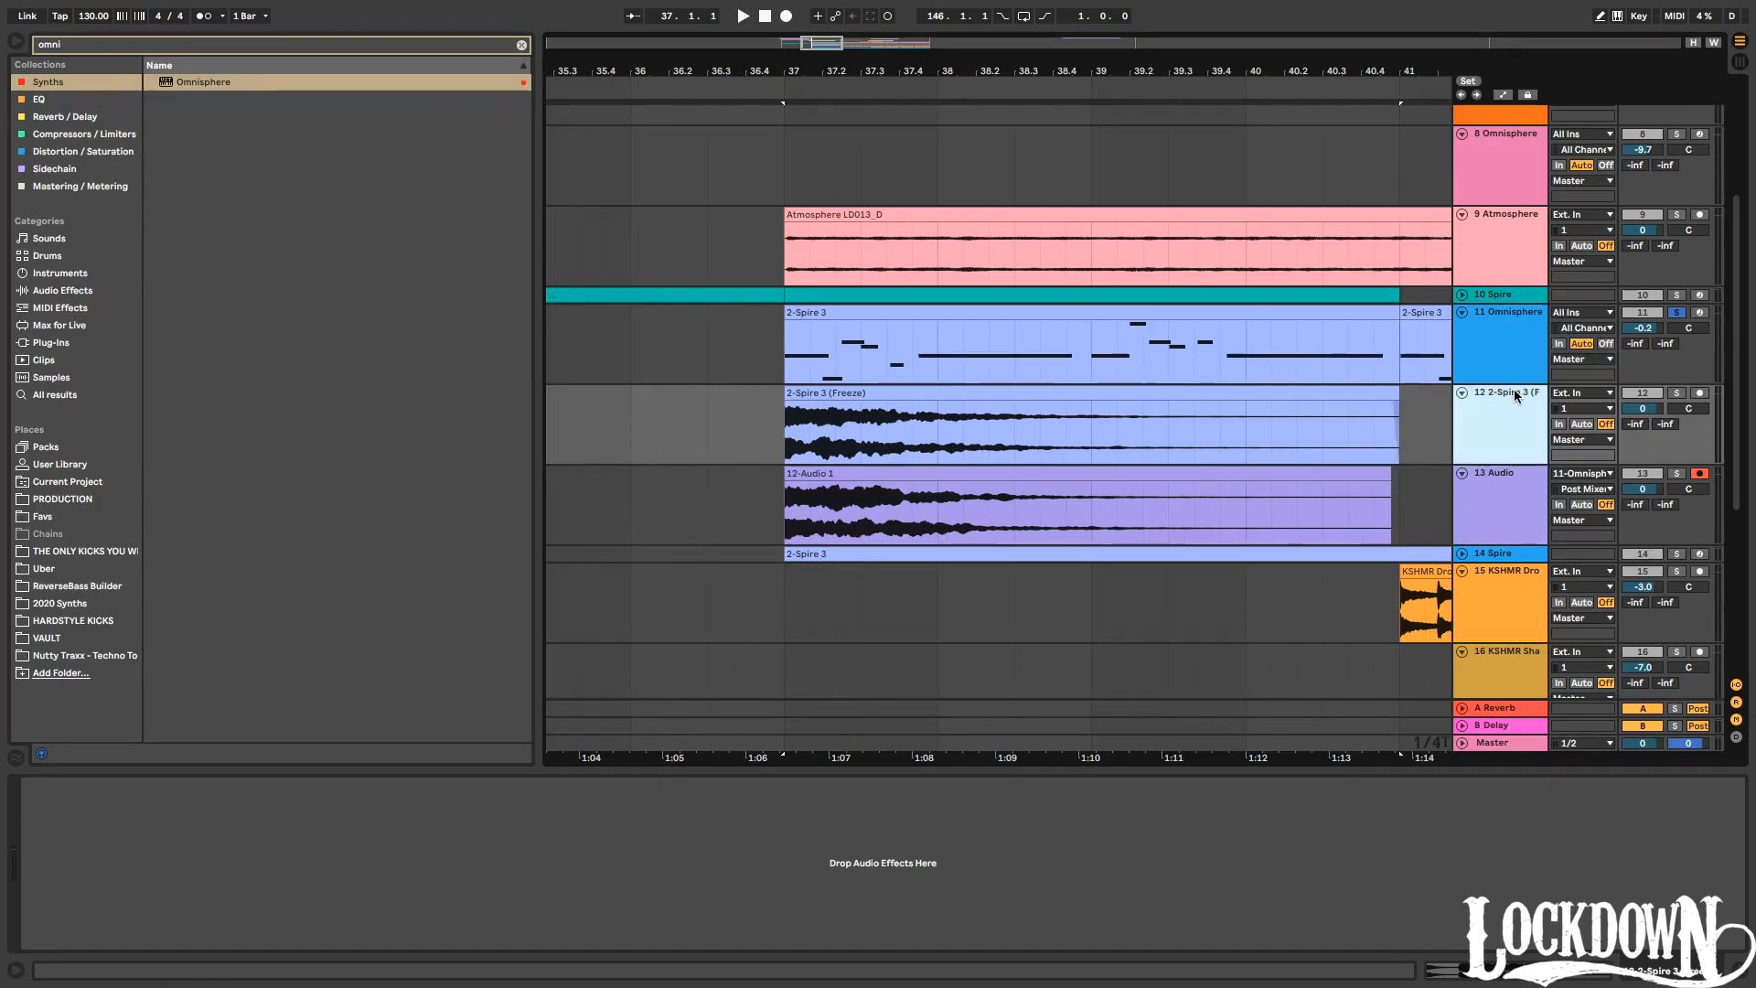
pyautogui.press('Delete')
# Reverse the recorded clip on track 12 and move it earlier so that it ends at 37.1.1.
pyautogui.click(911, 392)
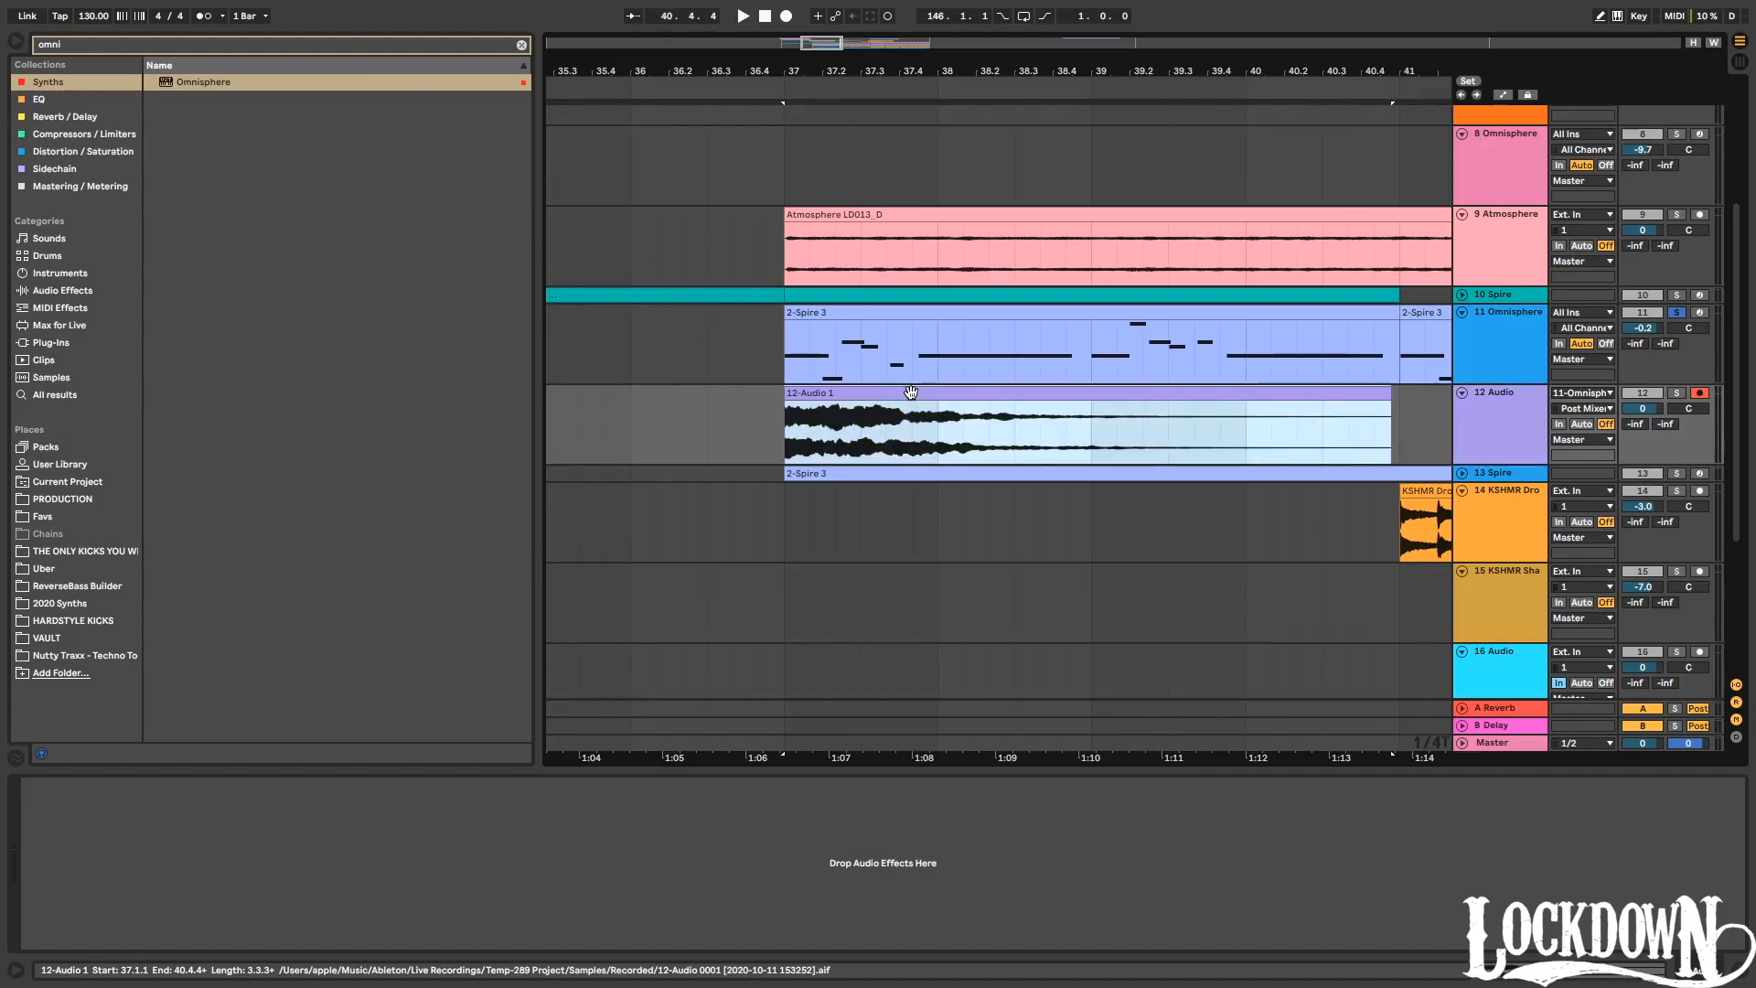
pyautogui.press('r')
pyautogui.moveTo(1032, 92); pyautogui.dragTo(1034, 72)
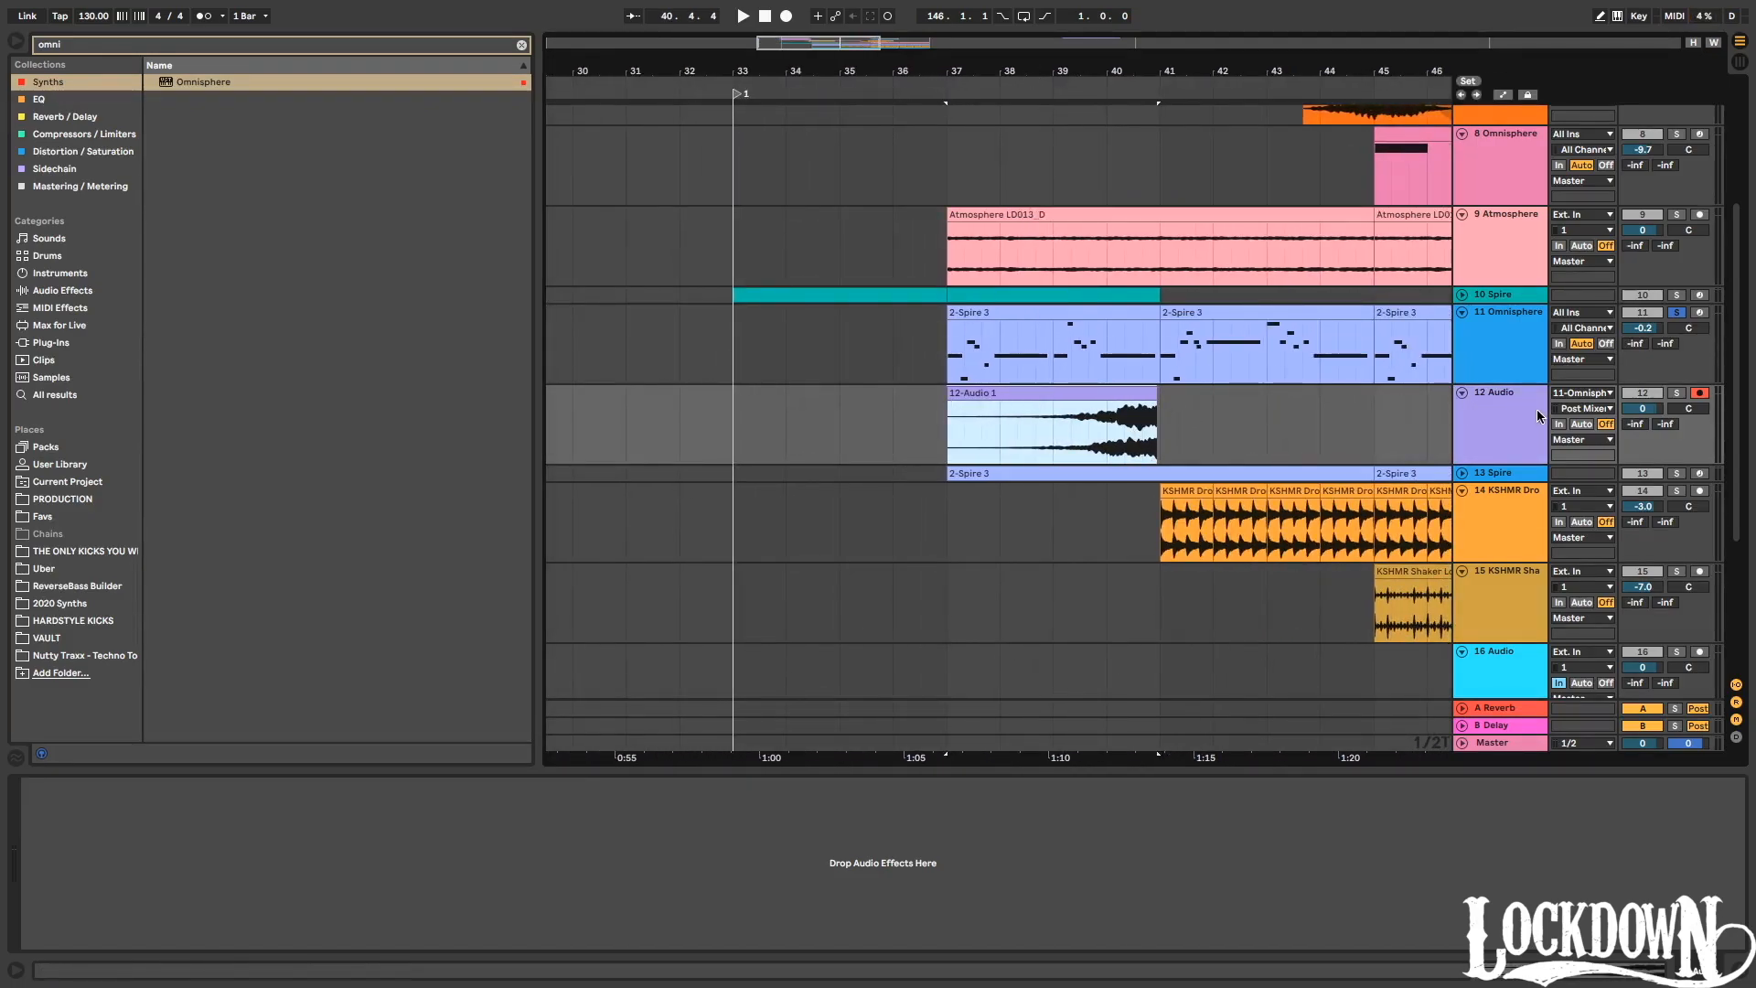
pyautogui.moveTo(1127, 406); pyautogui.dragTo(949, 395)
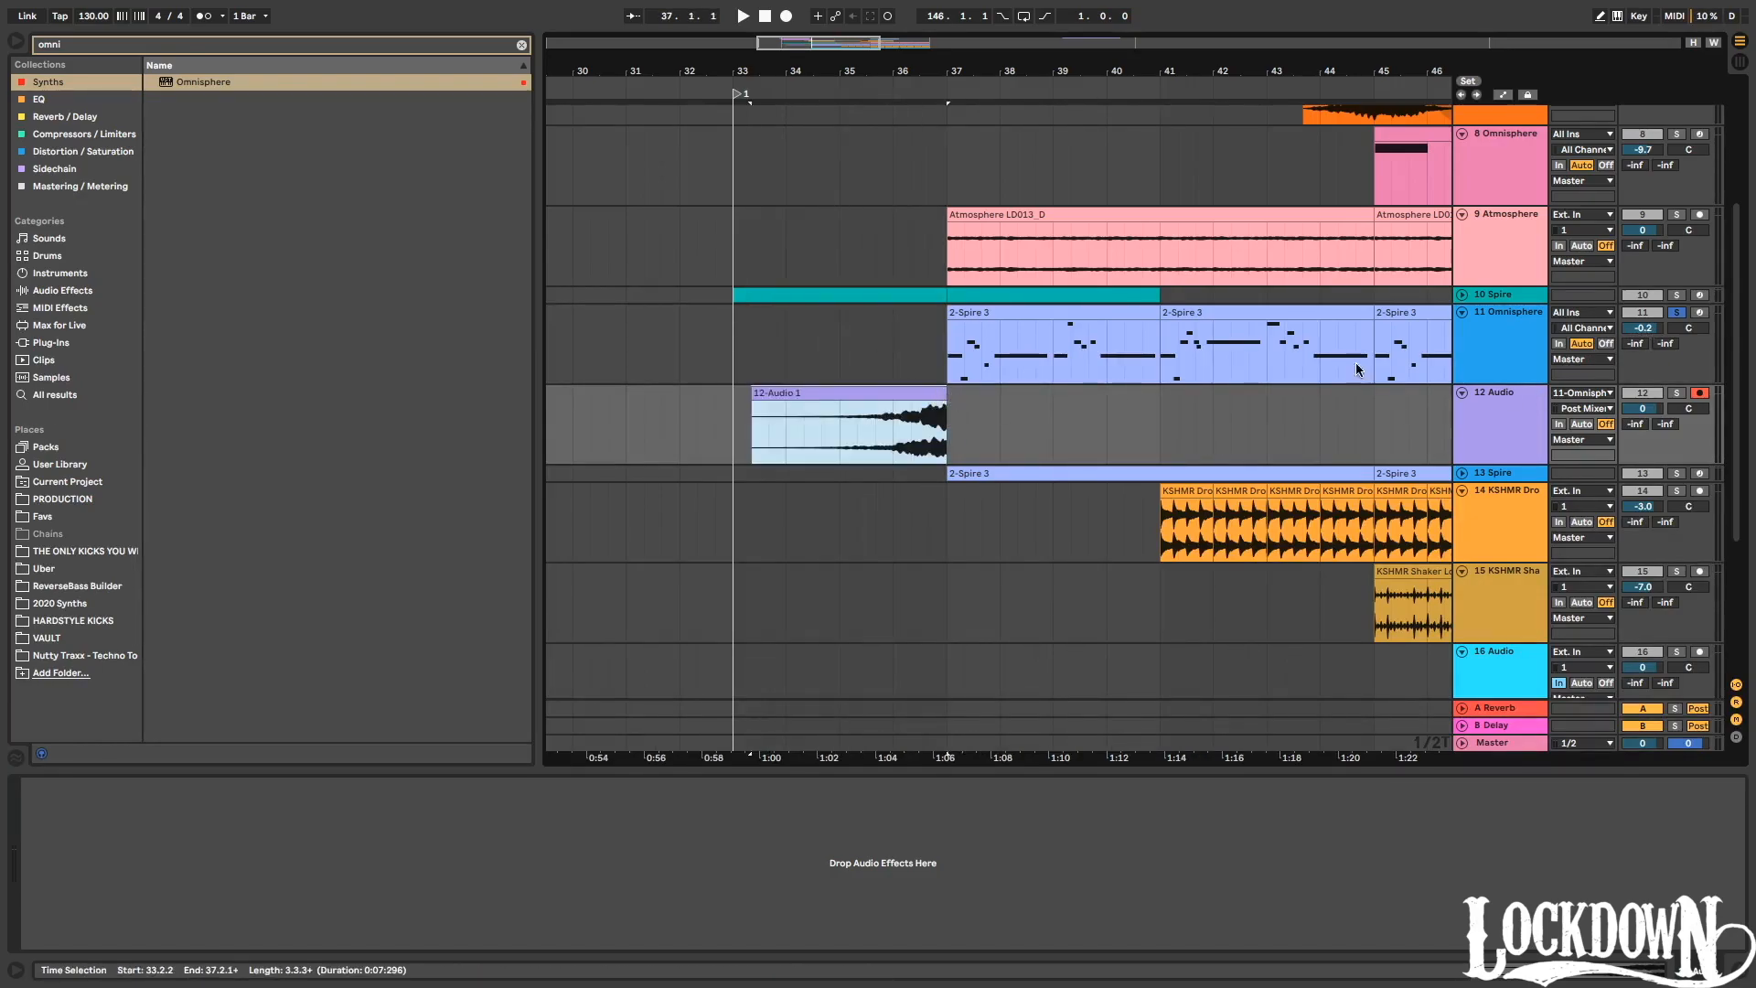
# Solo track 12, audition the reversed swell into bar 37, and remove the duplicate CLEAN PLAT... device and Reverb rack from track 11.
pyautogui.click(1011, 172)
pyautogui.click(883, 86)
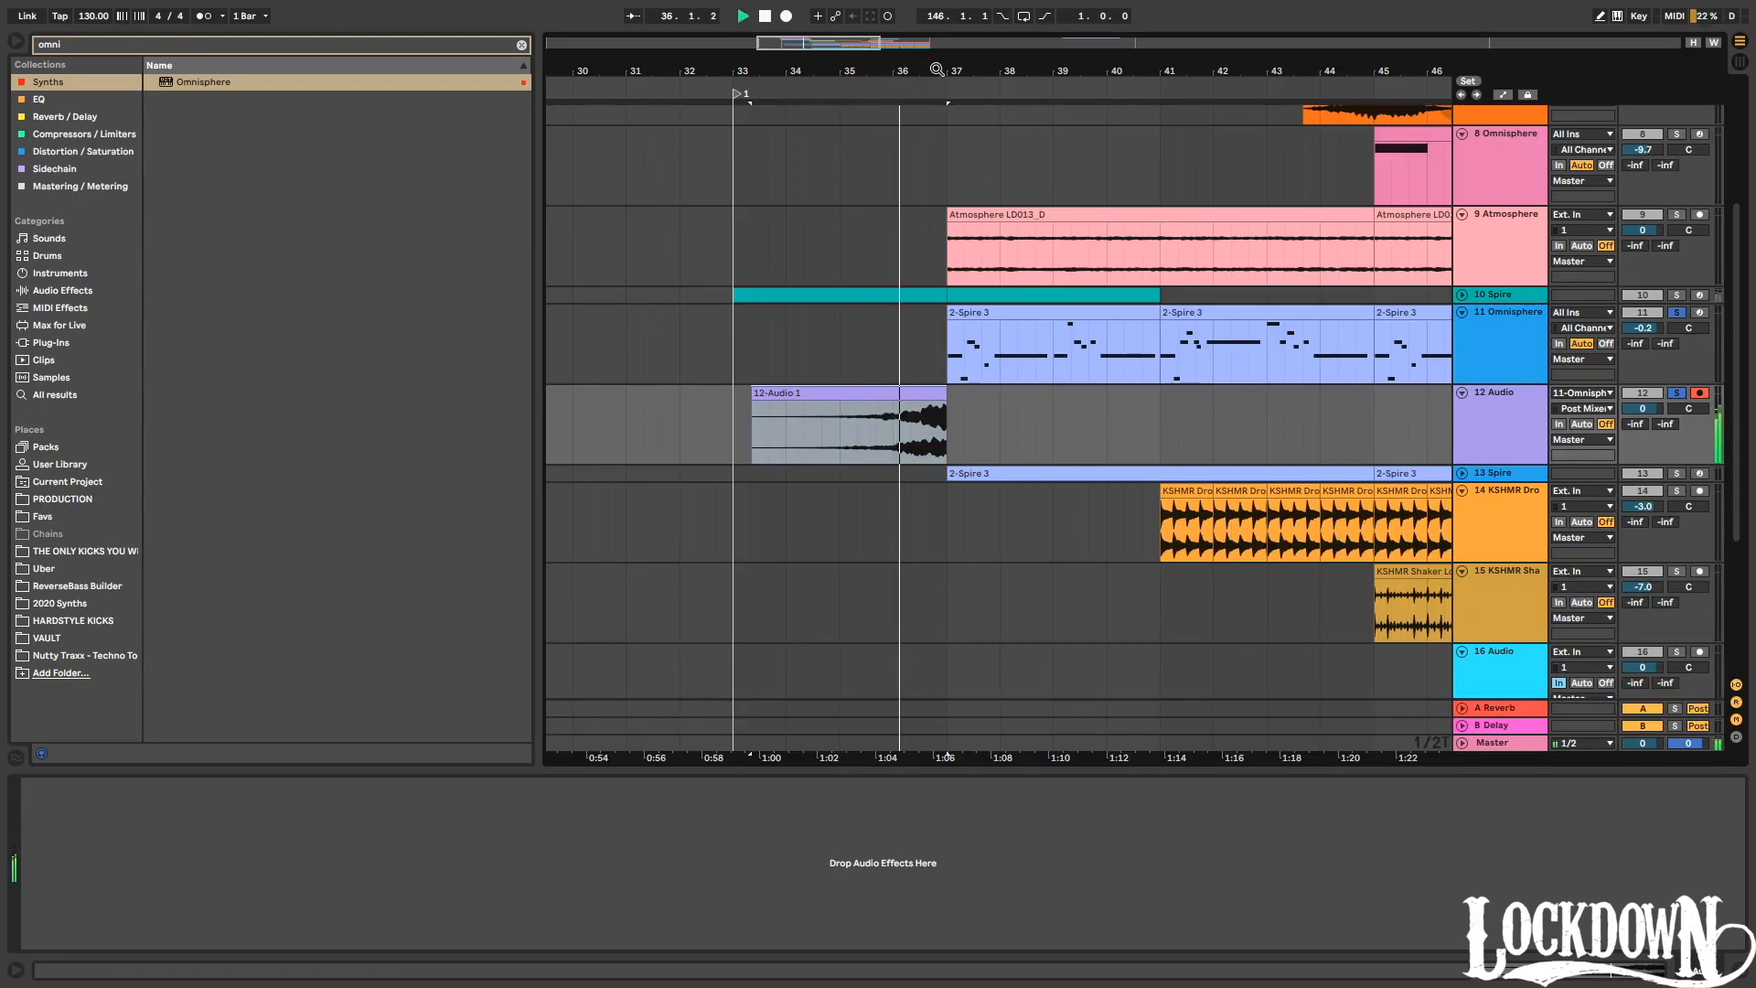
pyautogui.moveTo(939, 69); pyautogui.dragTo(943, 137)
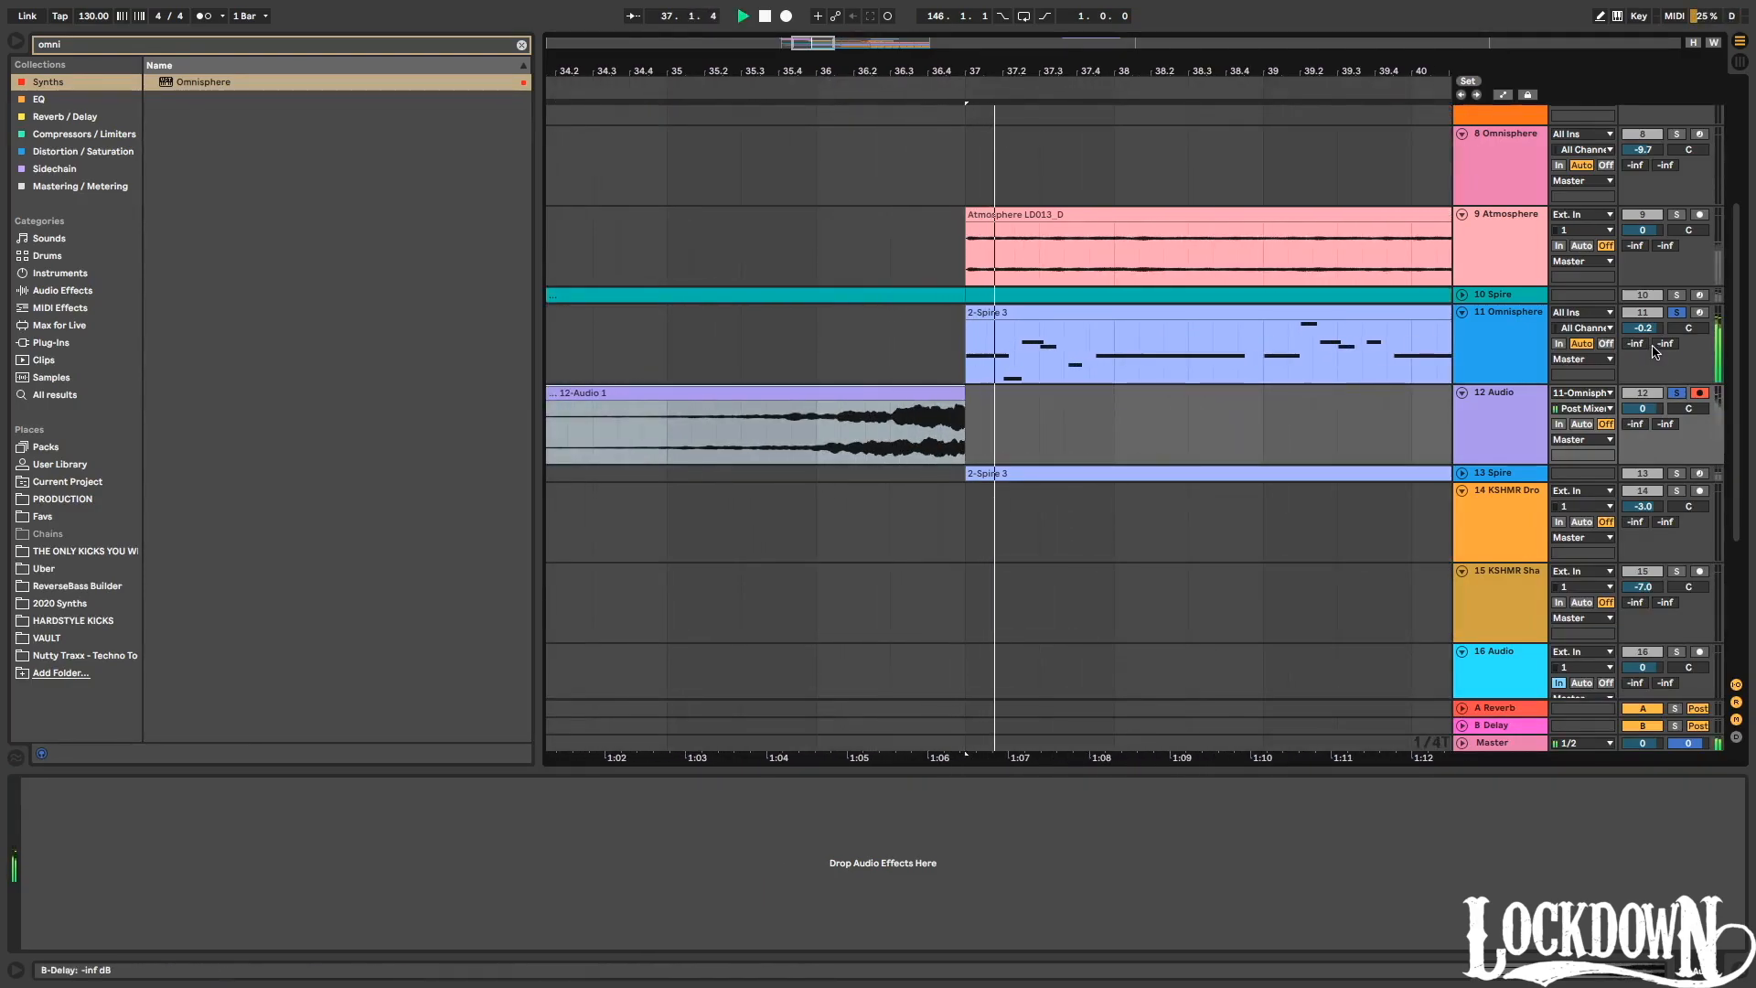
pyautogui.click(1511, 311)
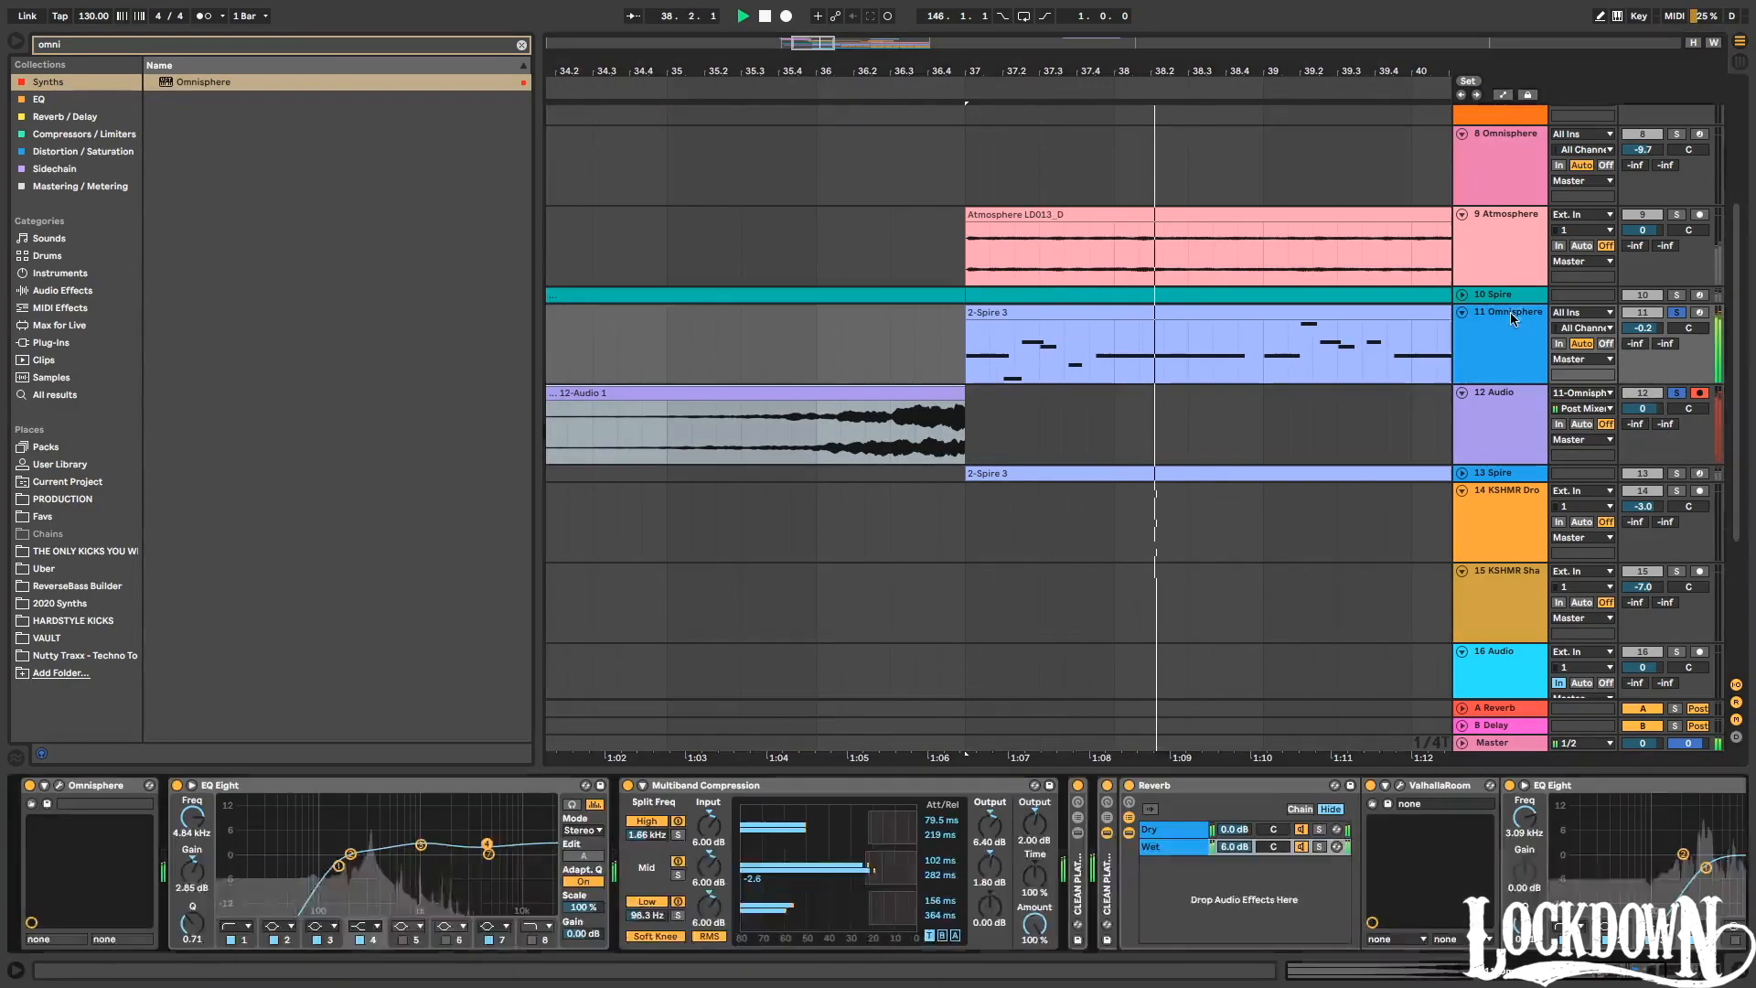
pyautogui.click(1108, 892)
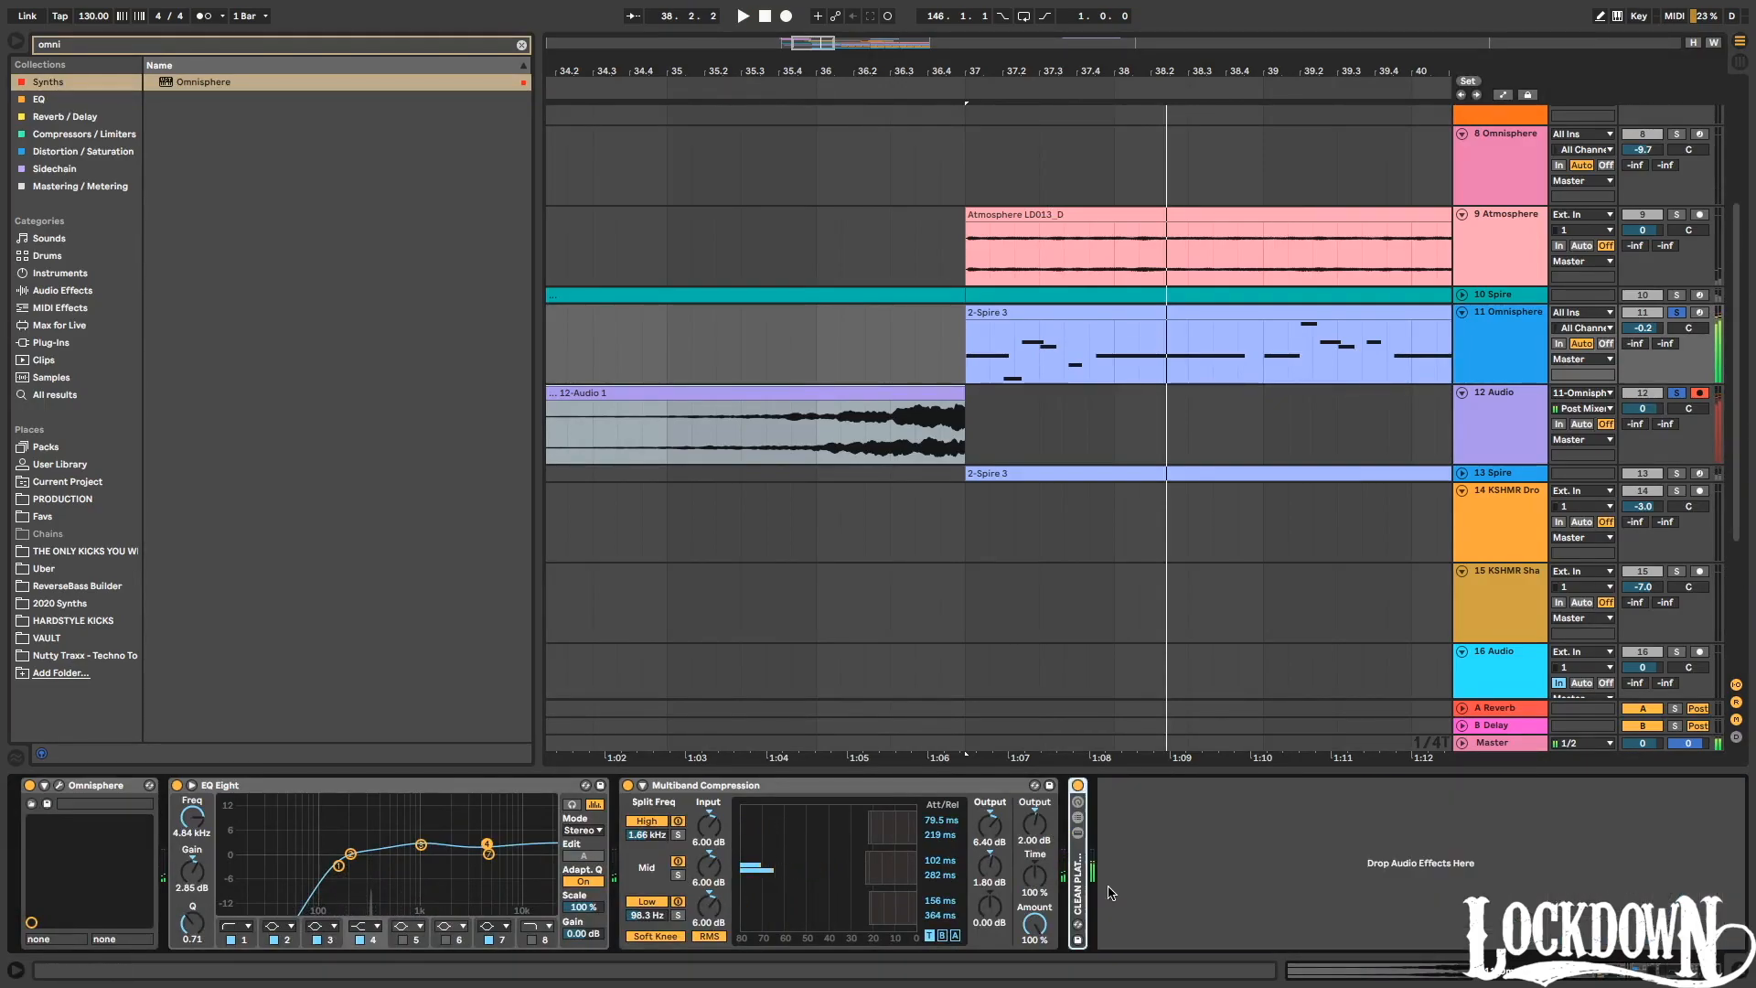
# Lower track 12's volume to -10.7 dB while auditioning the swell leading into bar 37.
pyautogui.click(892, 89)
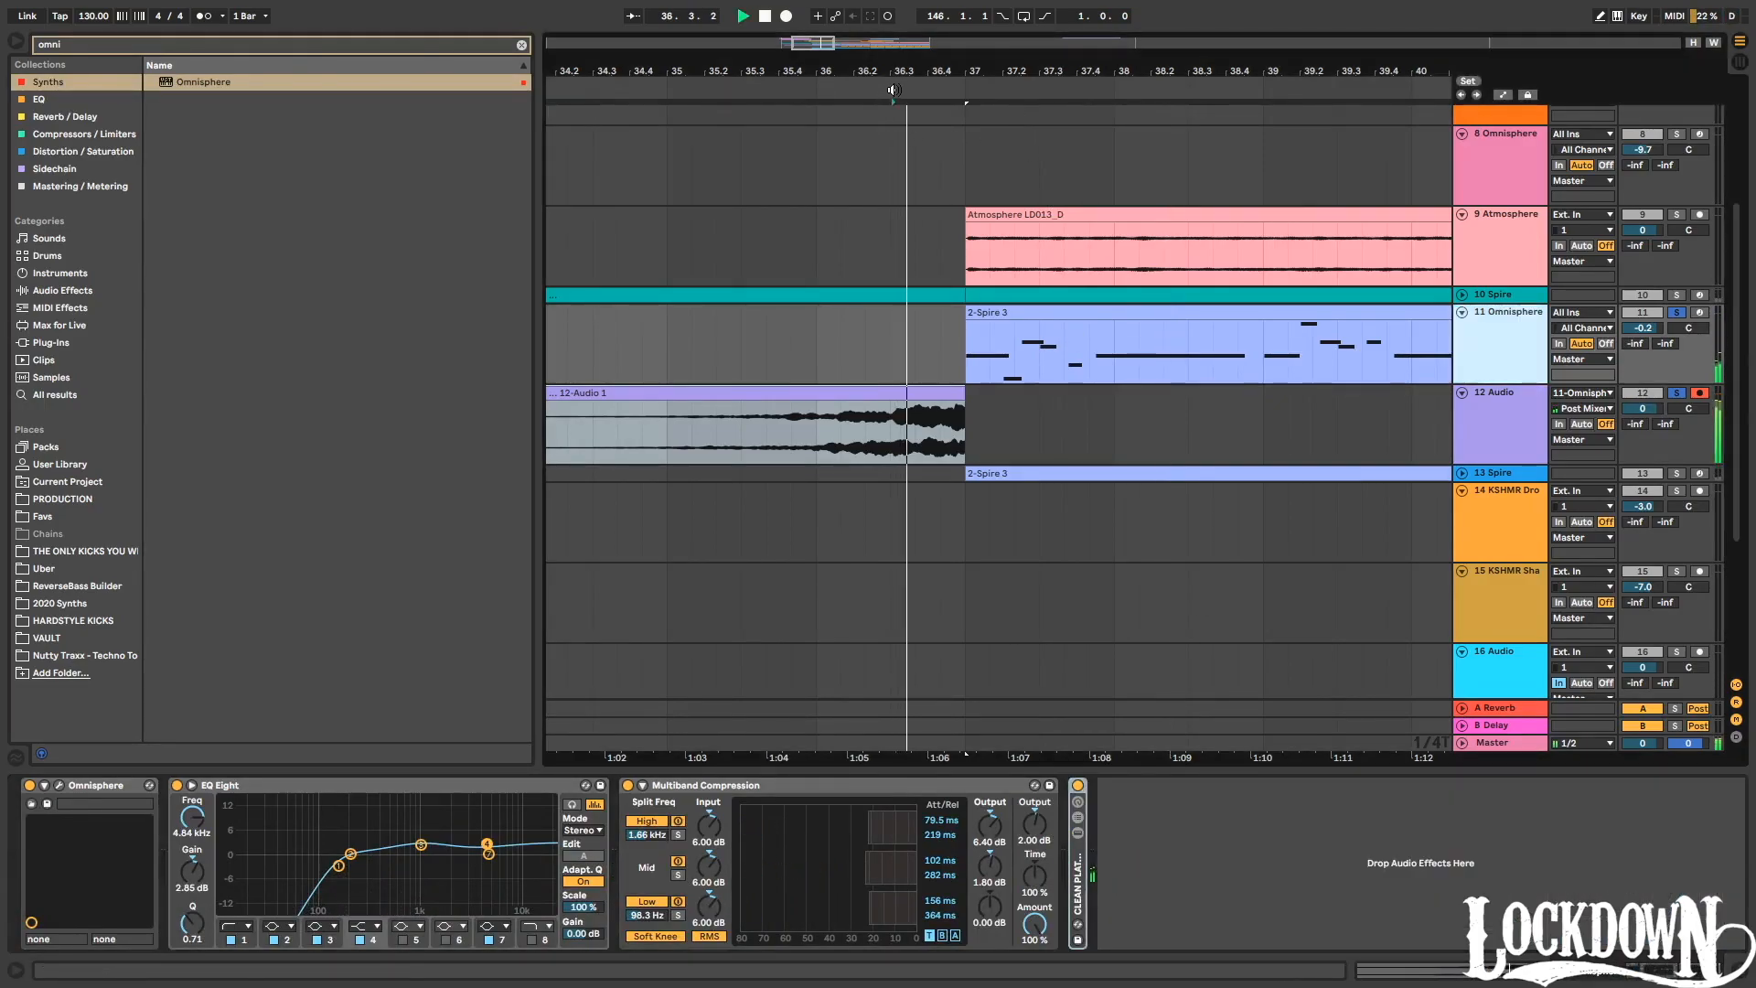
pyautogui.moveTo(1643, 409); pyautogui.dragTo(1642, 417)
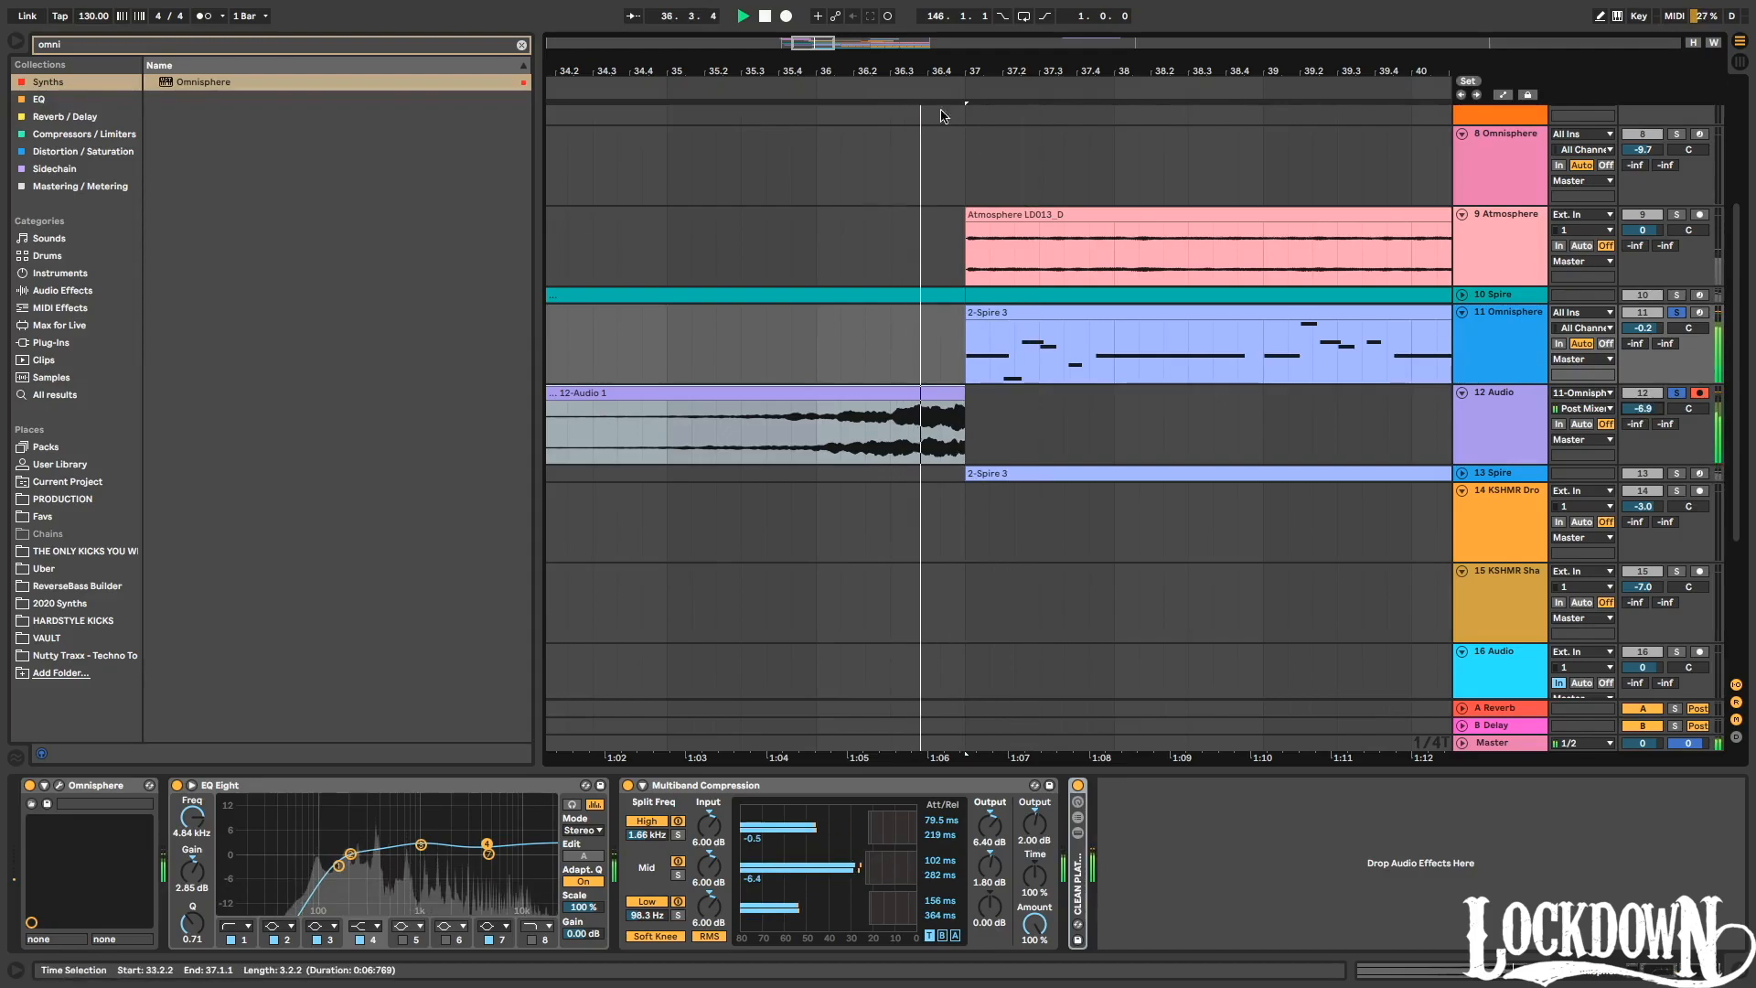
pyautogui.click(810, 88)
pyautogui.moveTo(1651, 411); pyautogui.dragTo(1651, 430)
pyautogui.click(812, 88)
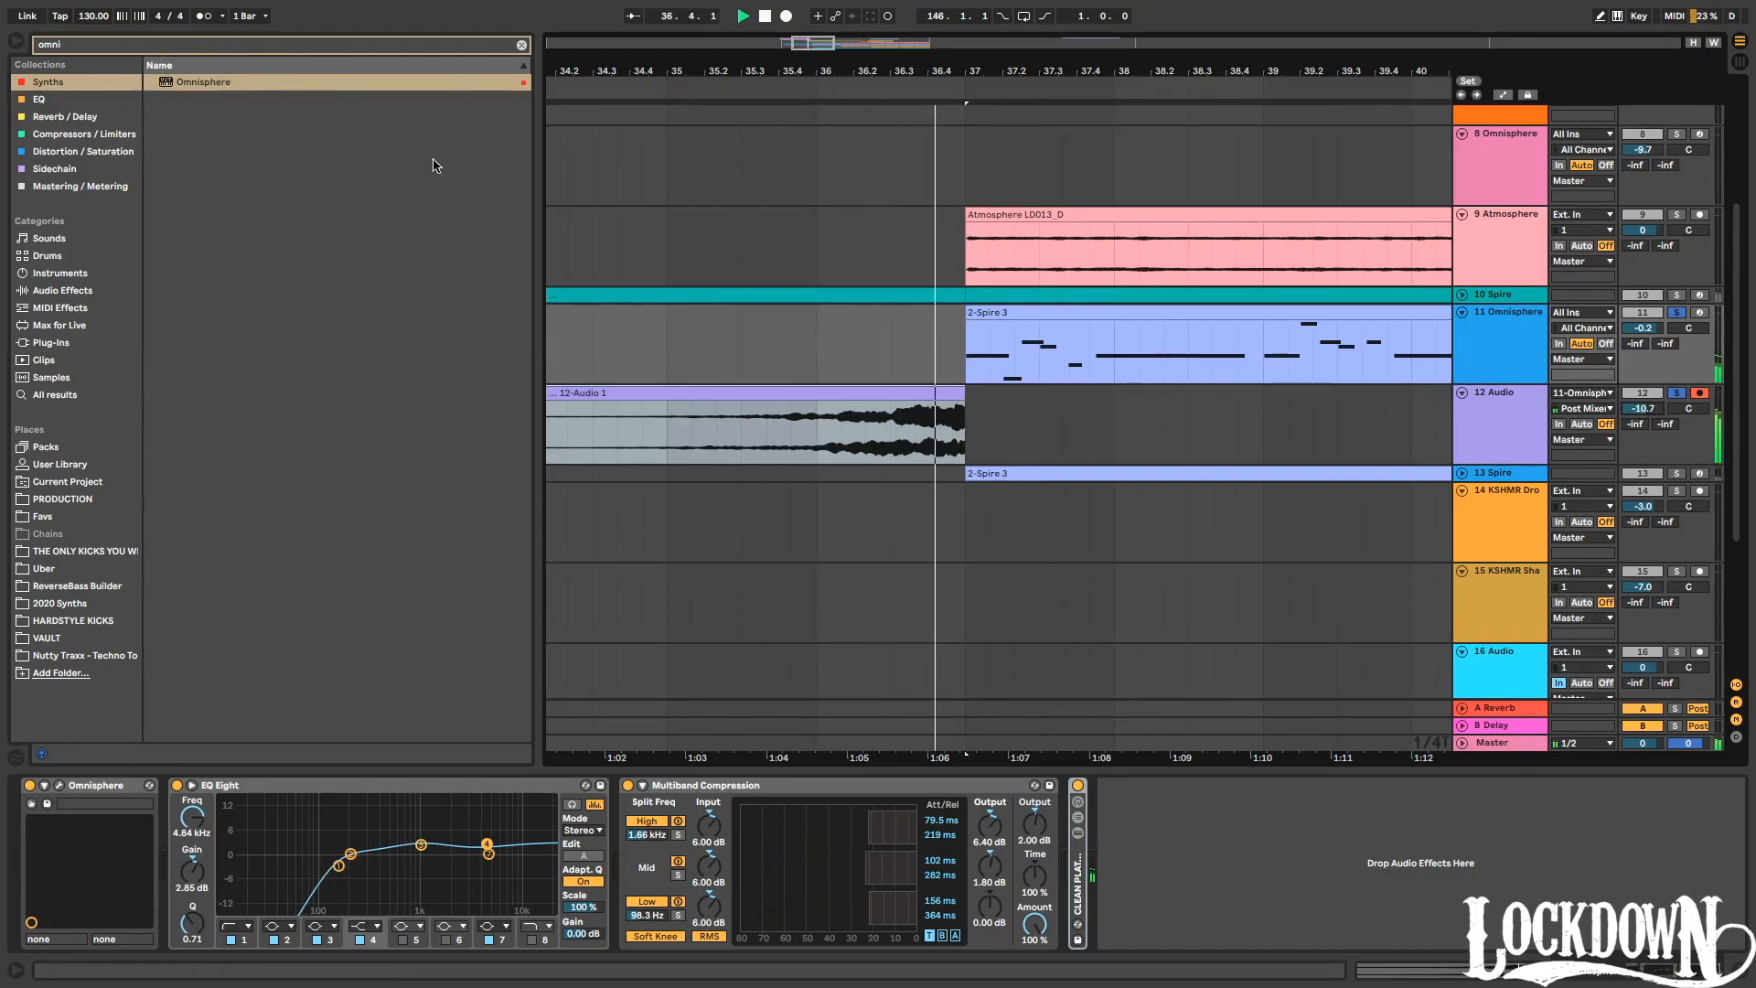
# Extend the reversed clip on track 12 past bar 37 to 37.2 and fade it out from bar 37.
pyautogui.click(1523, 412)
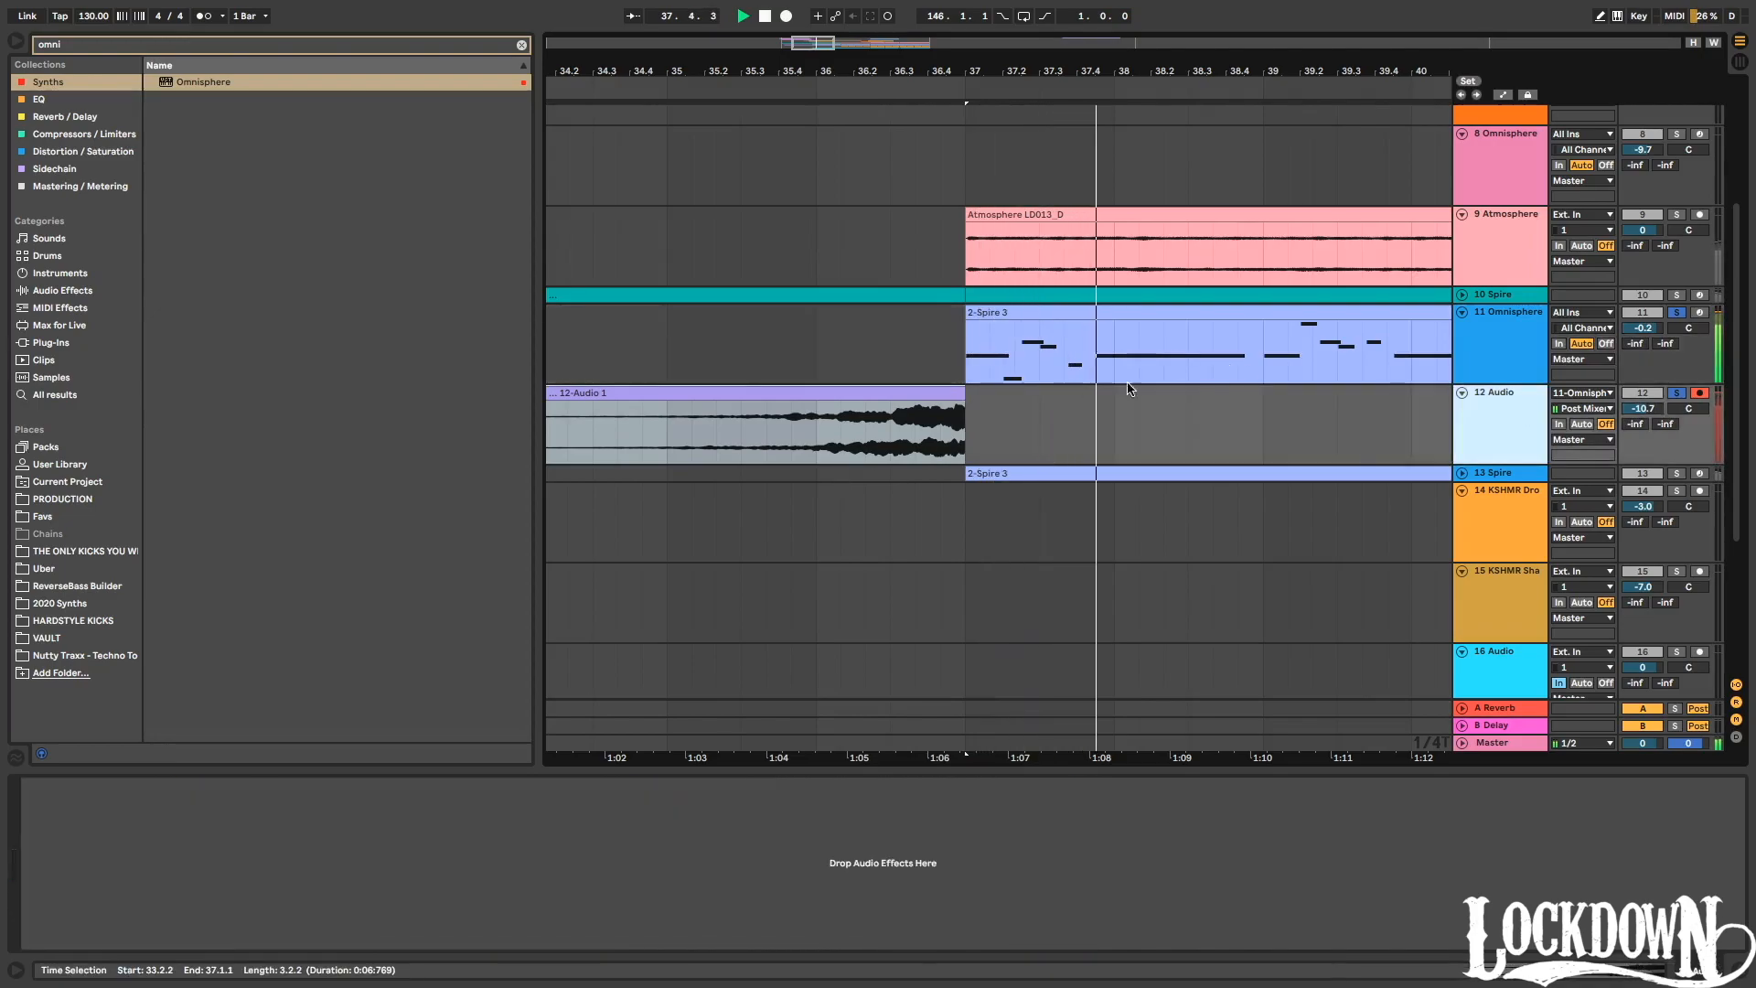
pyautogui.moveTo(965, 407)
pyautogui.mouseDown()
pyautogui.moveTo(1071, 404)
pyautogui.moveTo(966, 404)
pyautogui.mouseUp()
pyautogui.press('a')
pyautogui.press('a')
pyautogui.press('space')
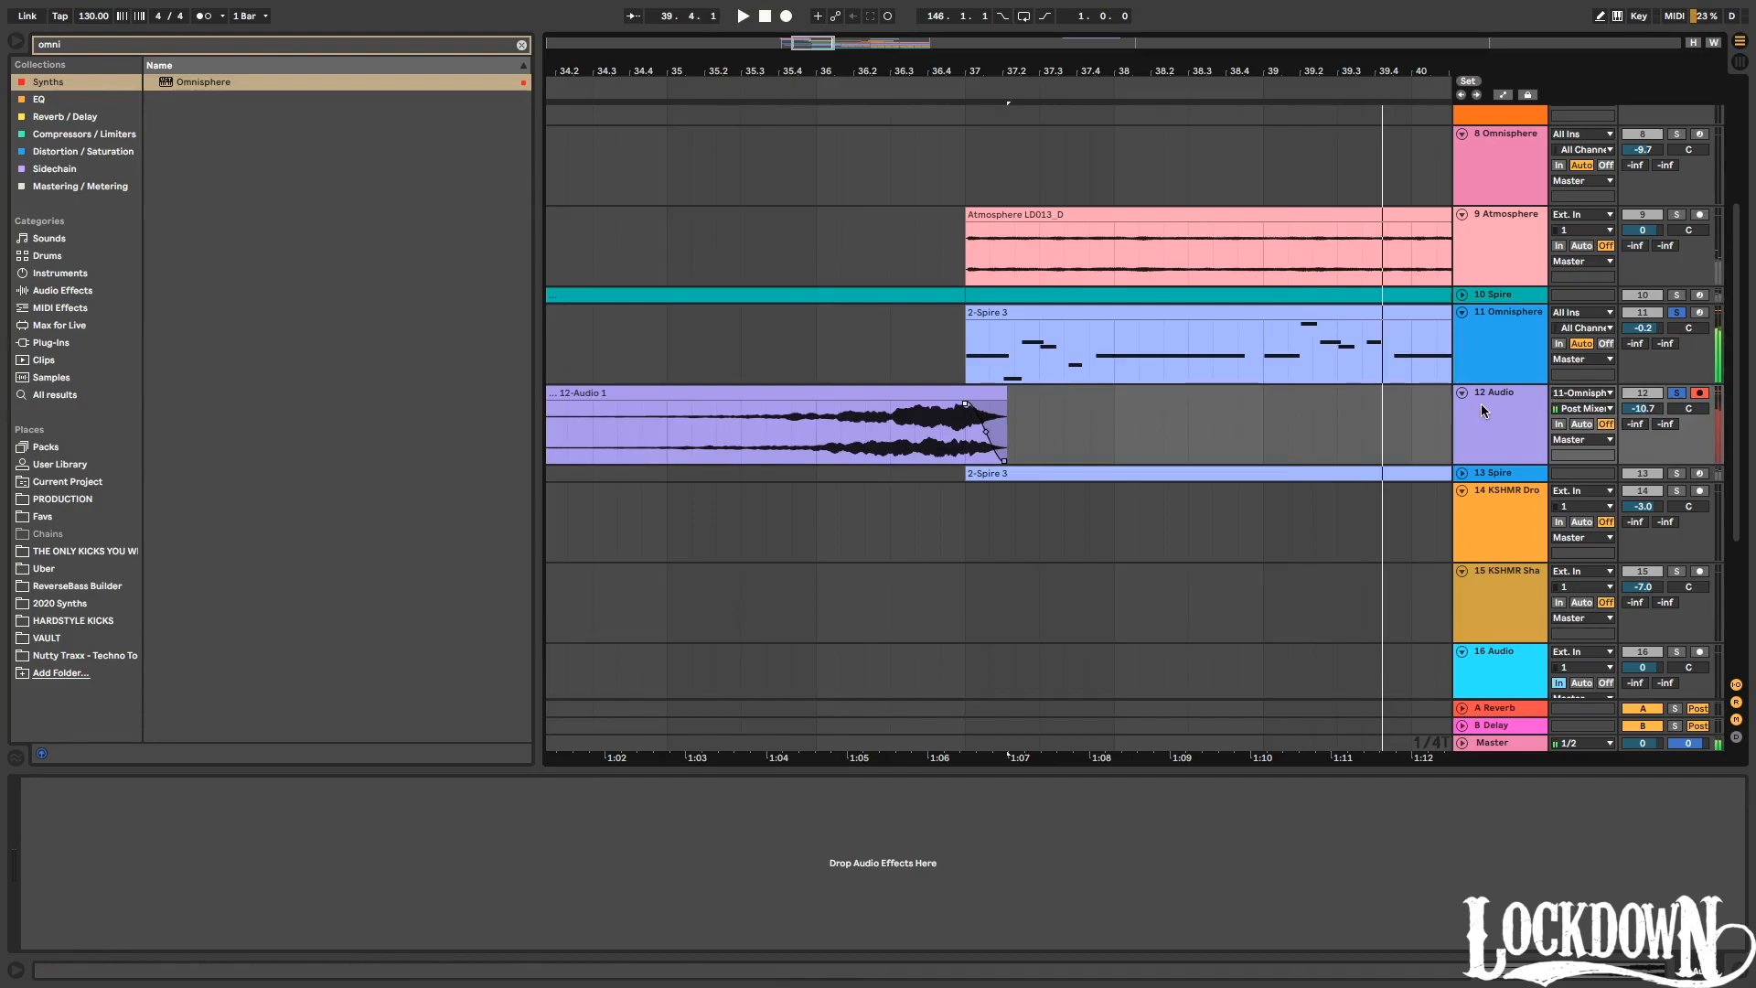
# Search all browser results for "zac wat" and load Zac Waters Stutter Pan Tool.adv onto track 12.
pyautogui.click(160, 43)
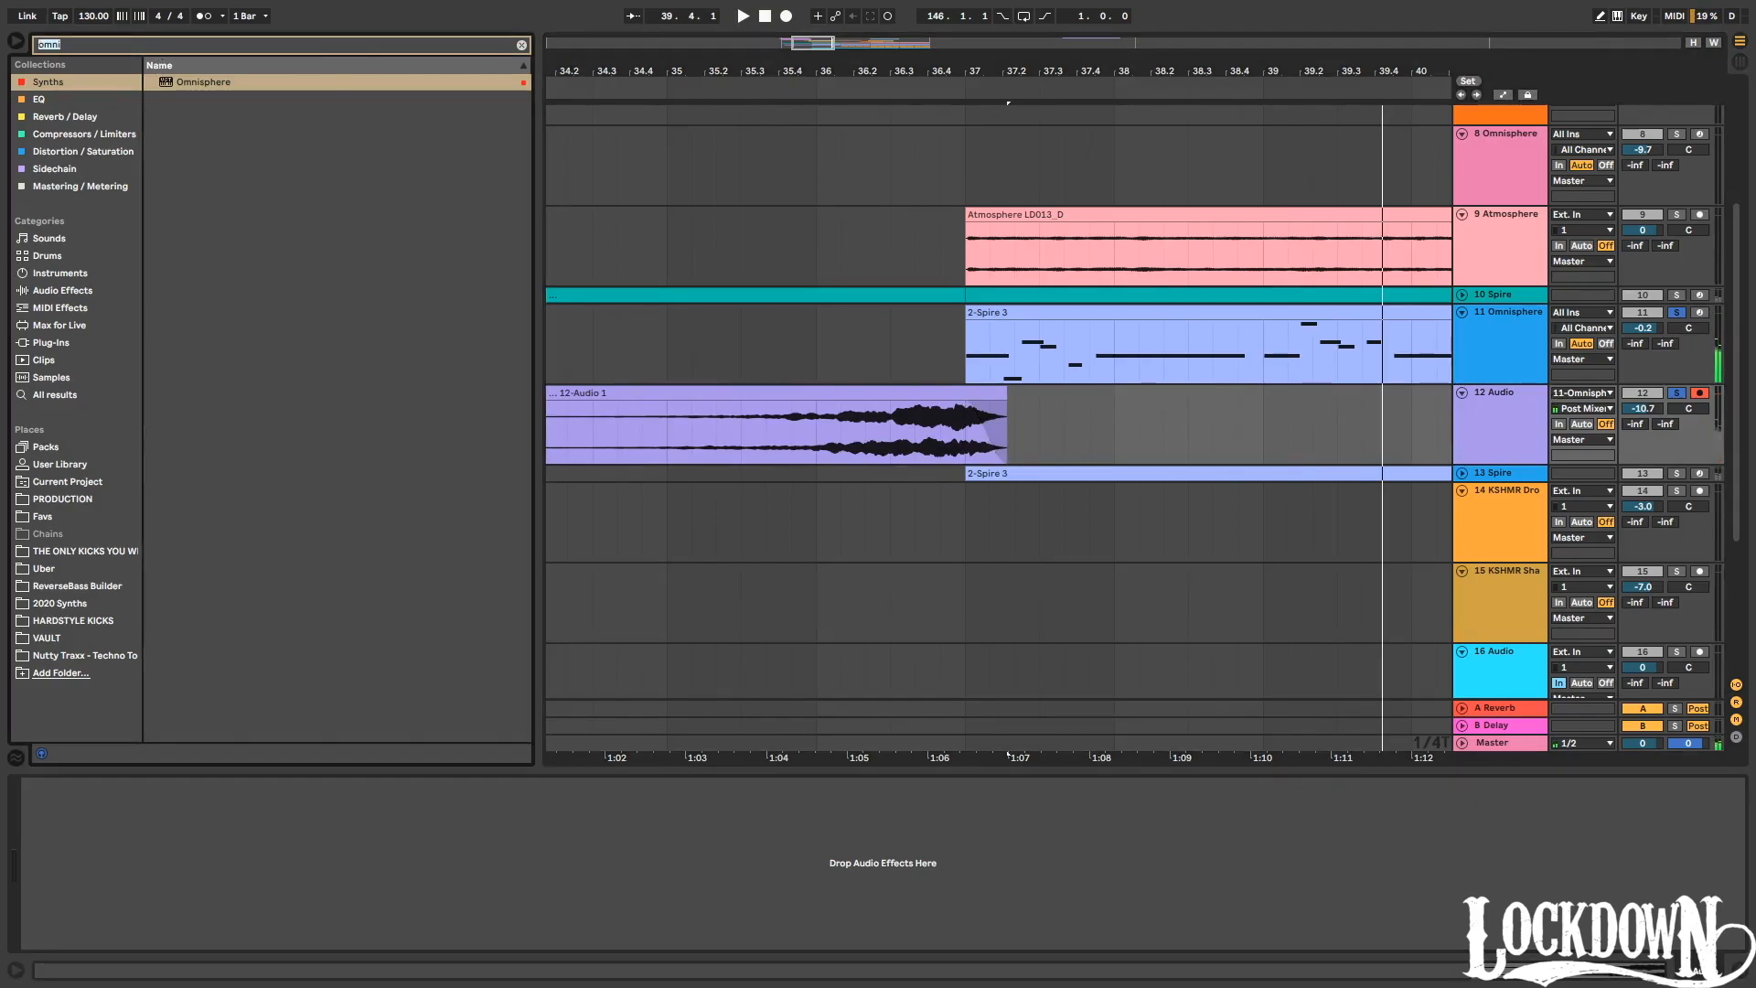
pyautogui.write('zac wat')
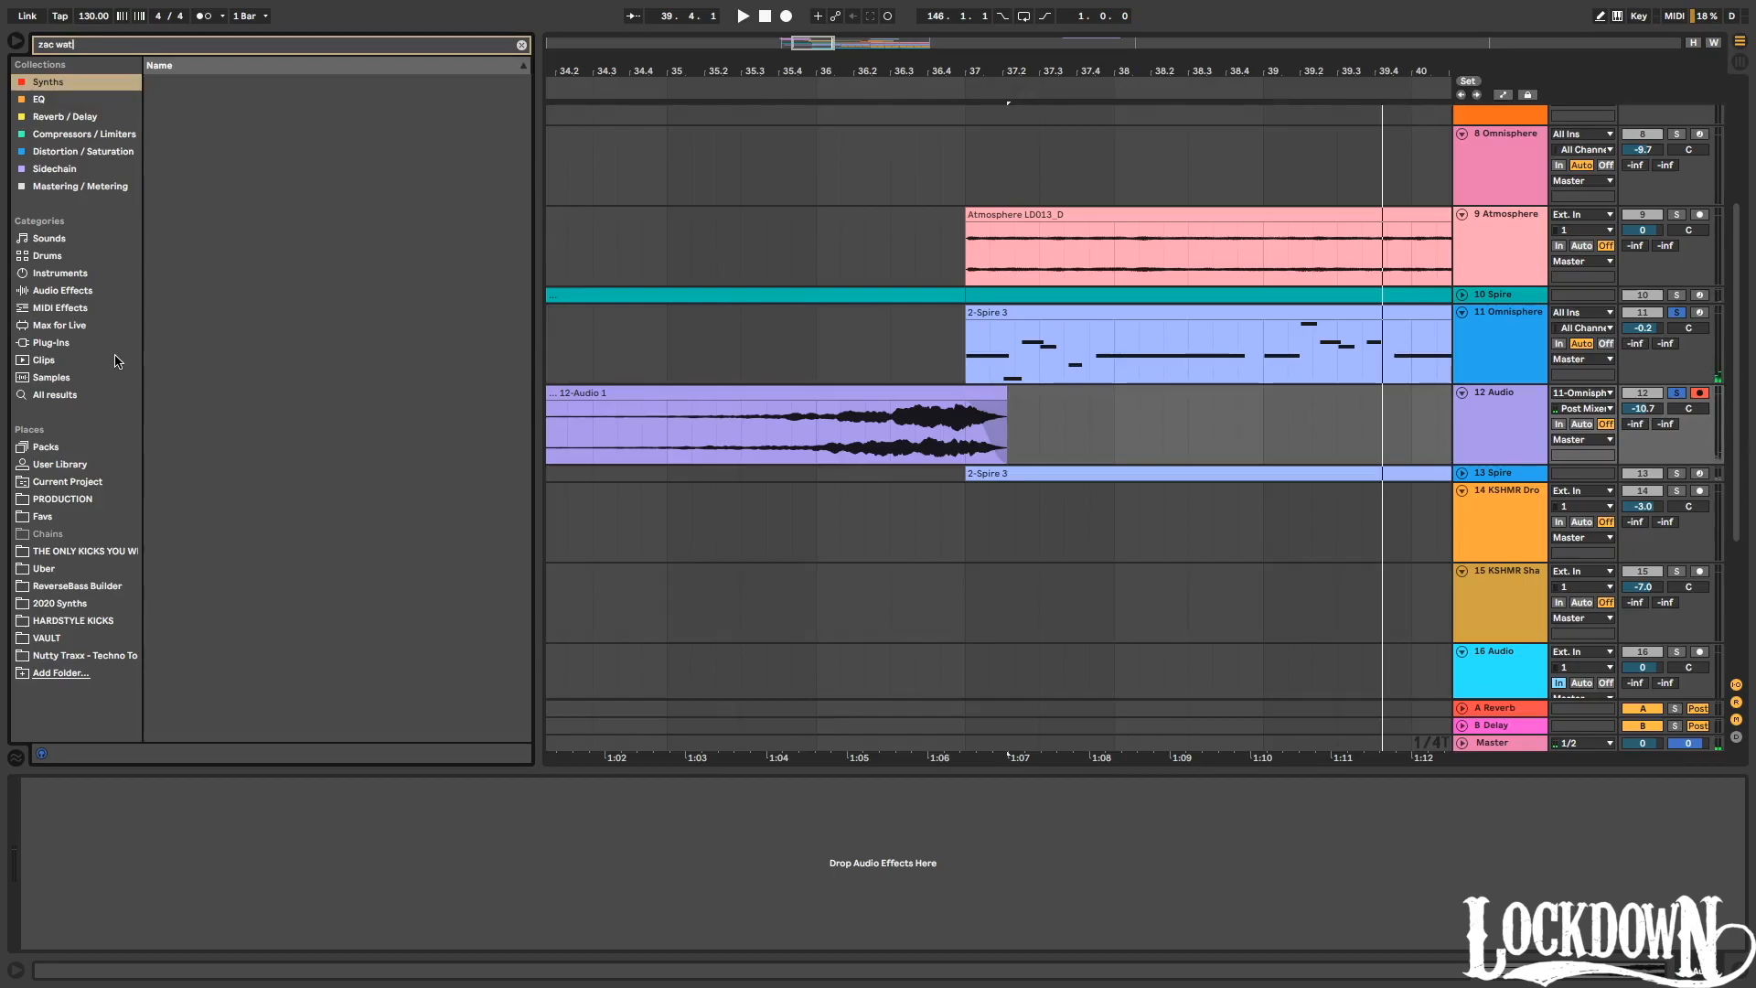
pyautogui.click(75, 396)
pyautogui.moveTo(256, 100); pyautogui.dragTo(927, 430)
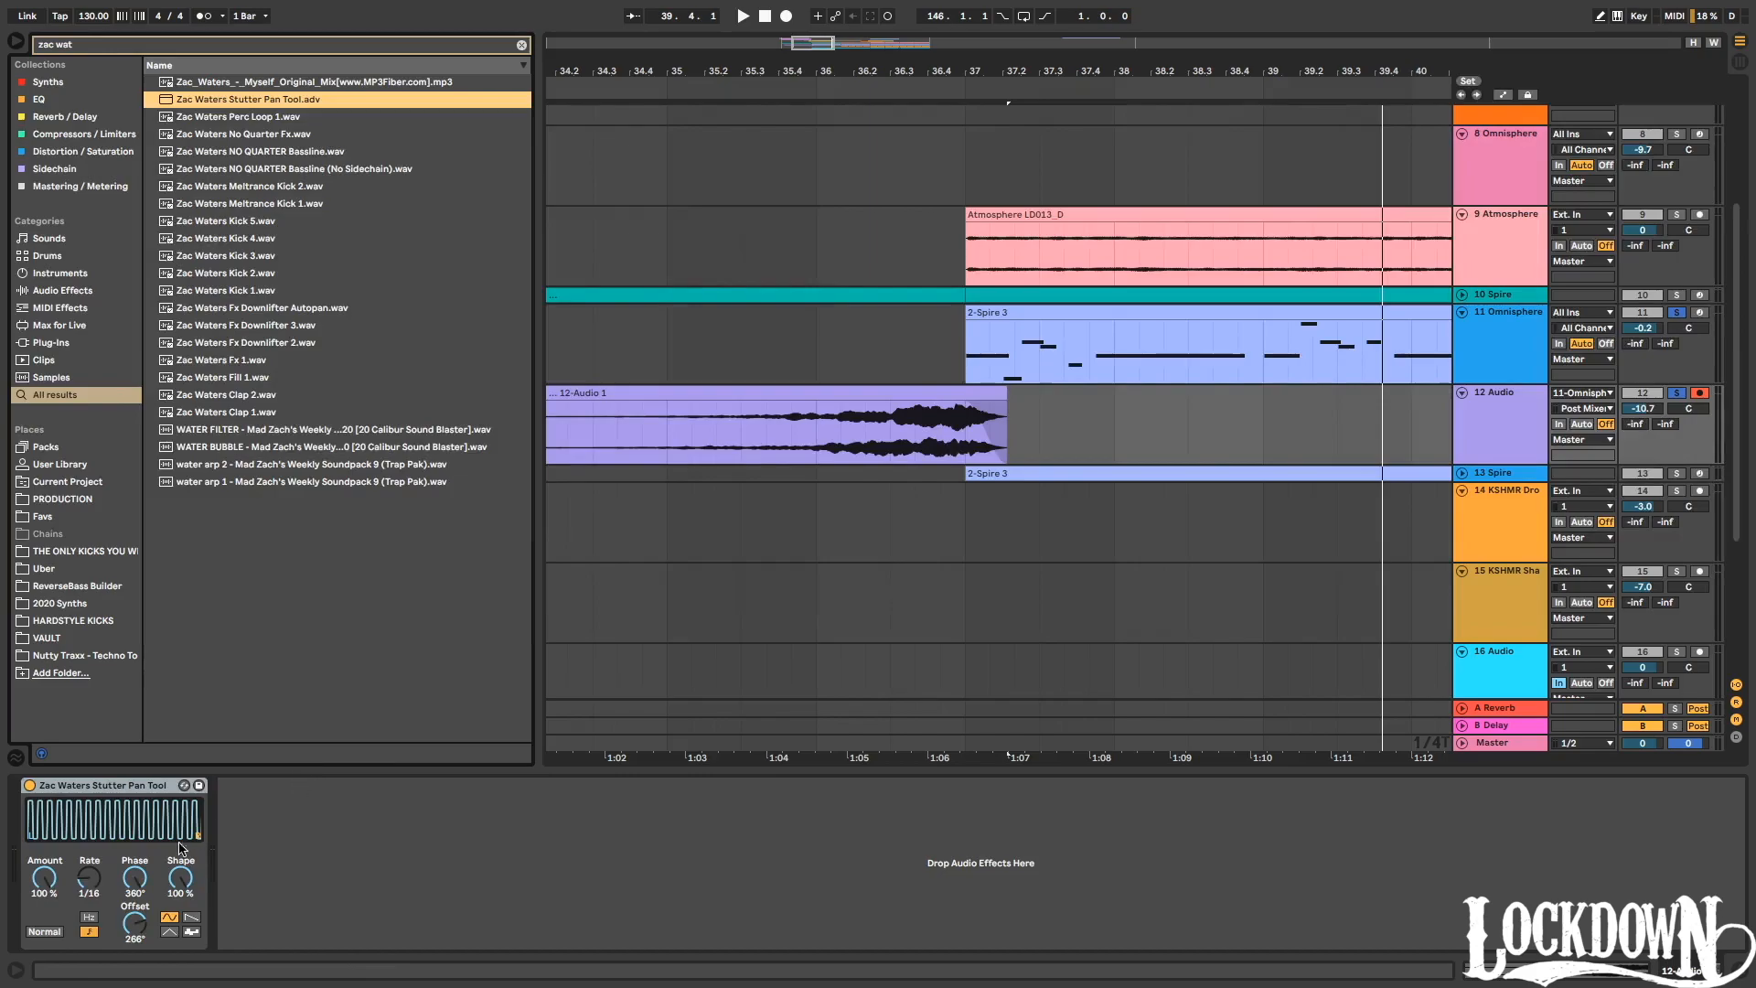
# Lower the Stutter Pan Tool's Amount to about 68 % while auditioning the swell, and switch its Rate to Hz.
pyautogui.moveTo(43, 885); pyautogui.dragTo(44, 910)
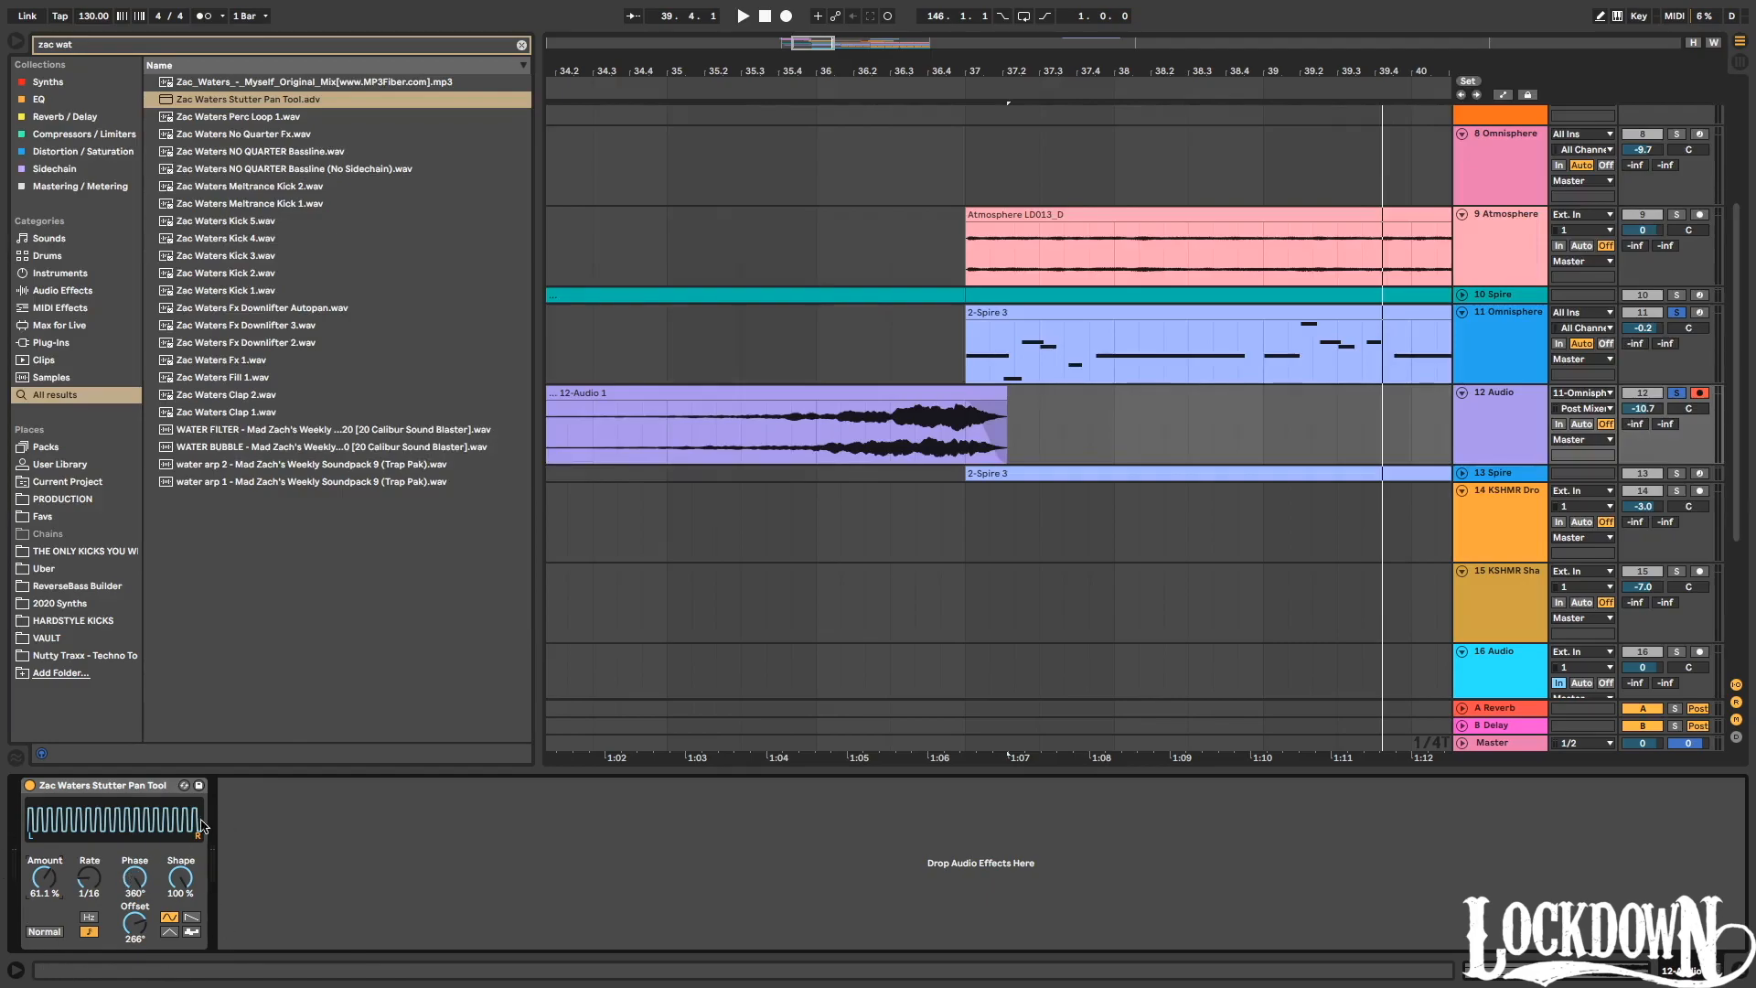
pyautogui.moveTo(41, 901); pyautogui.dragTo(41, 877)
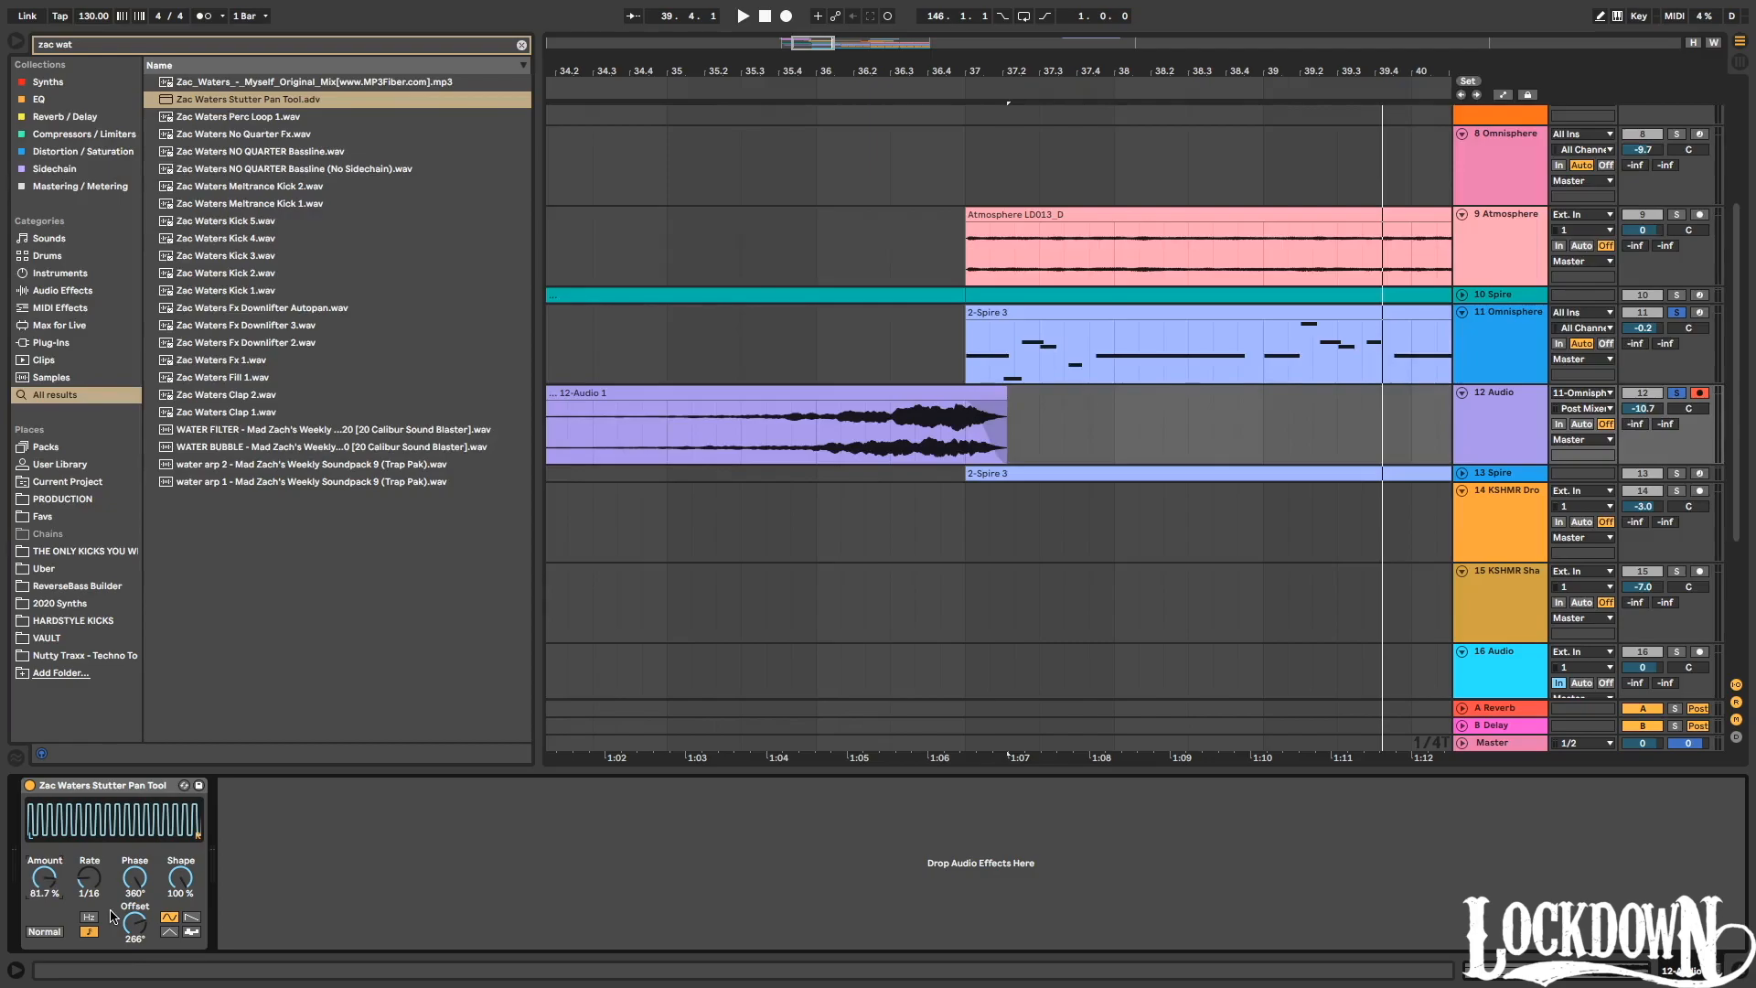
pyautogui.press('space')
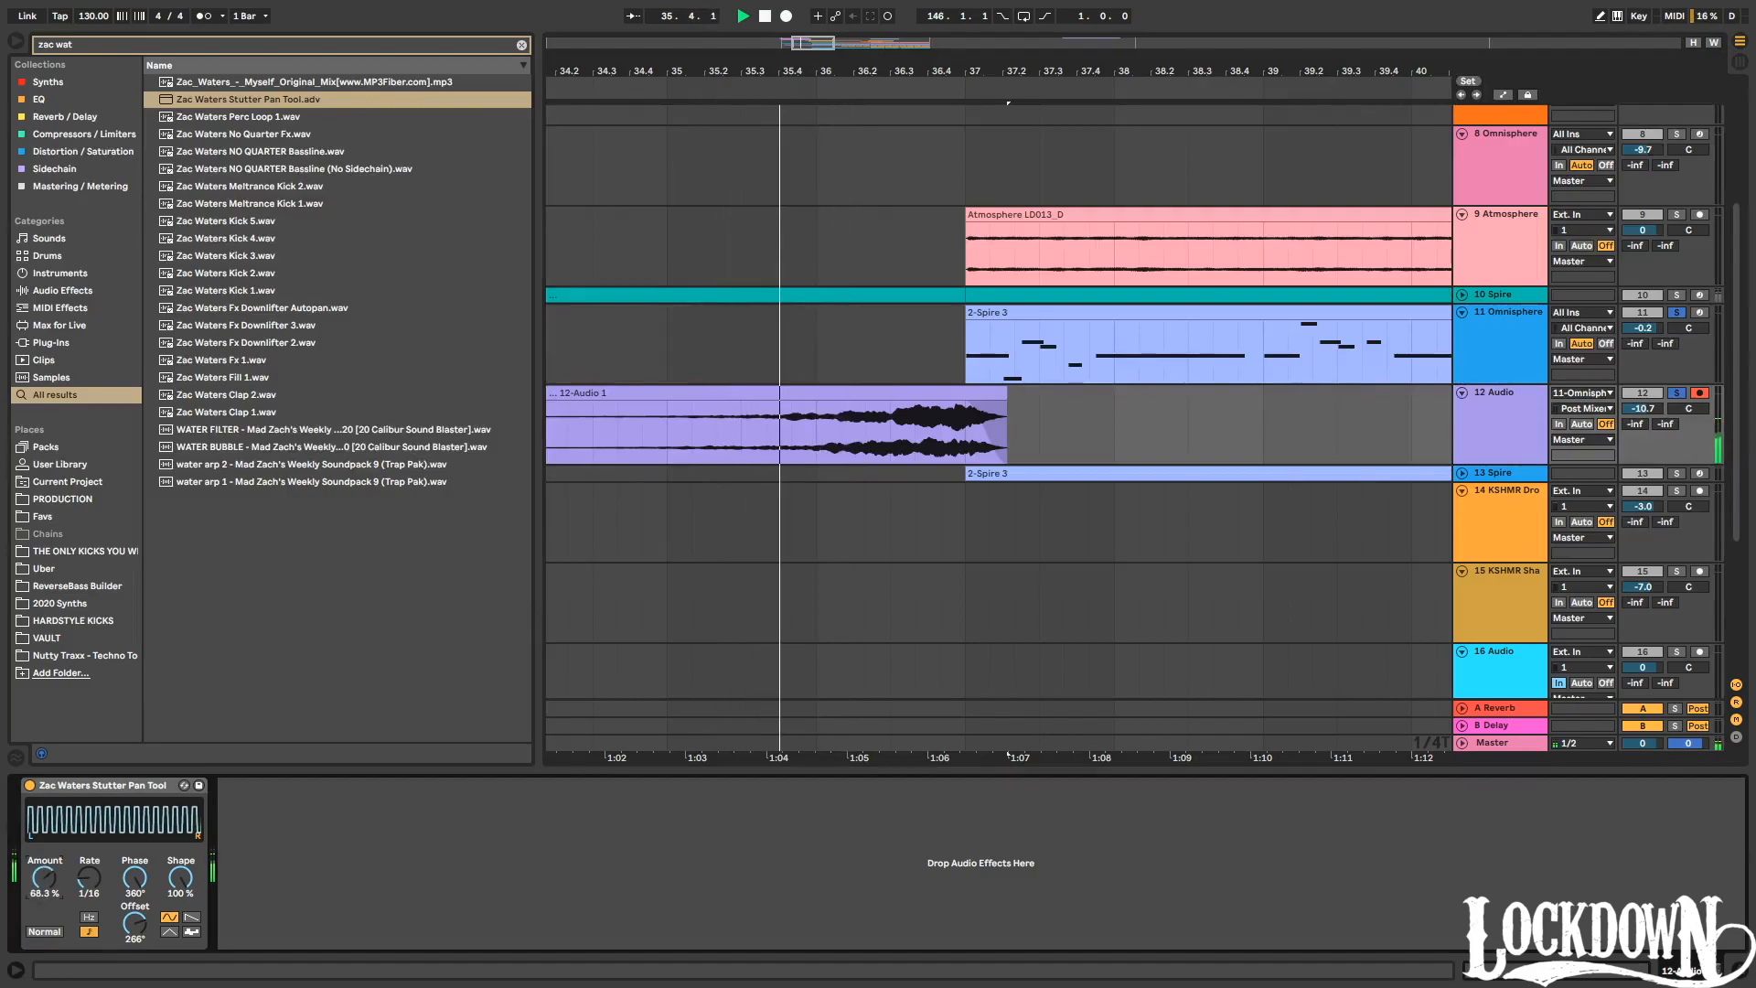
pyautogui.click(89, 917)
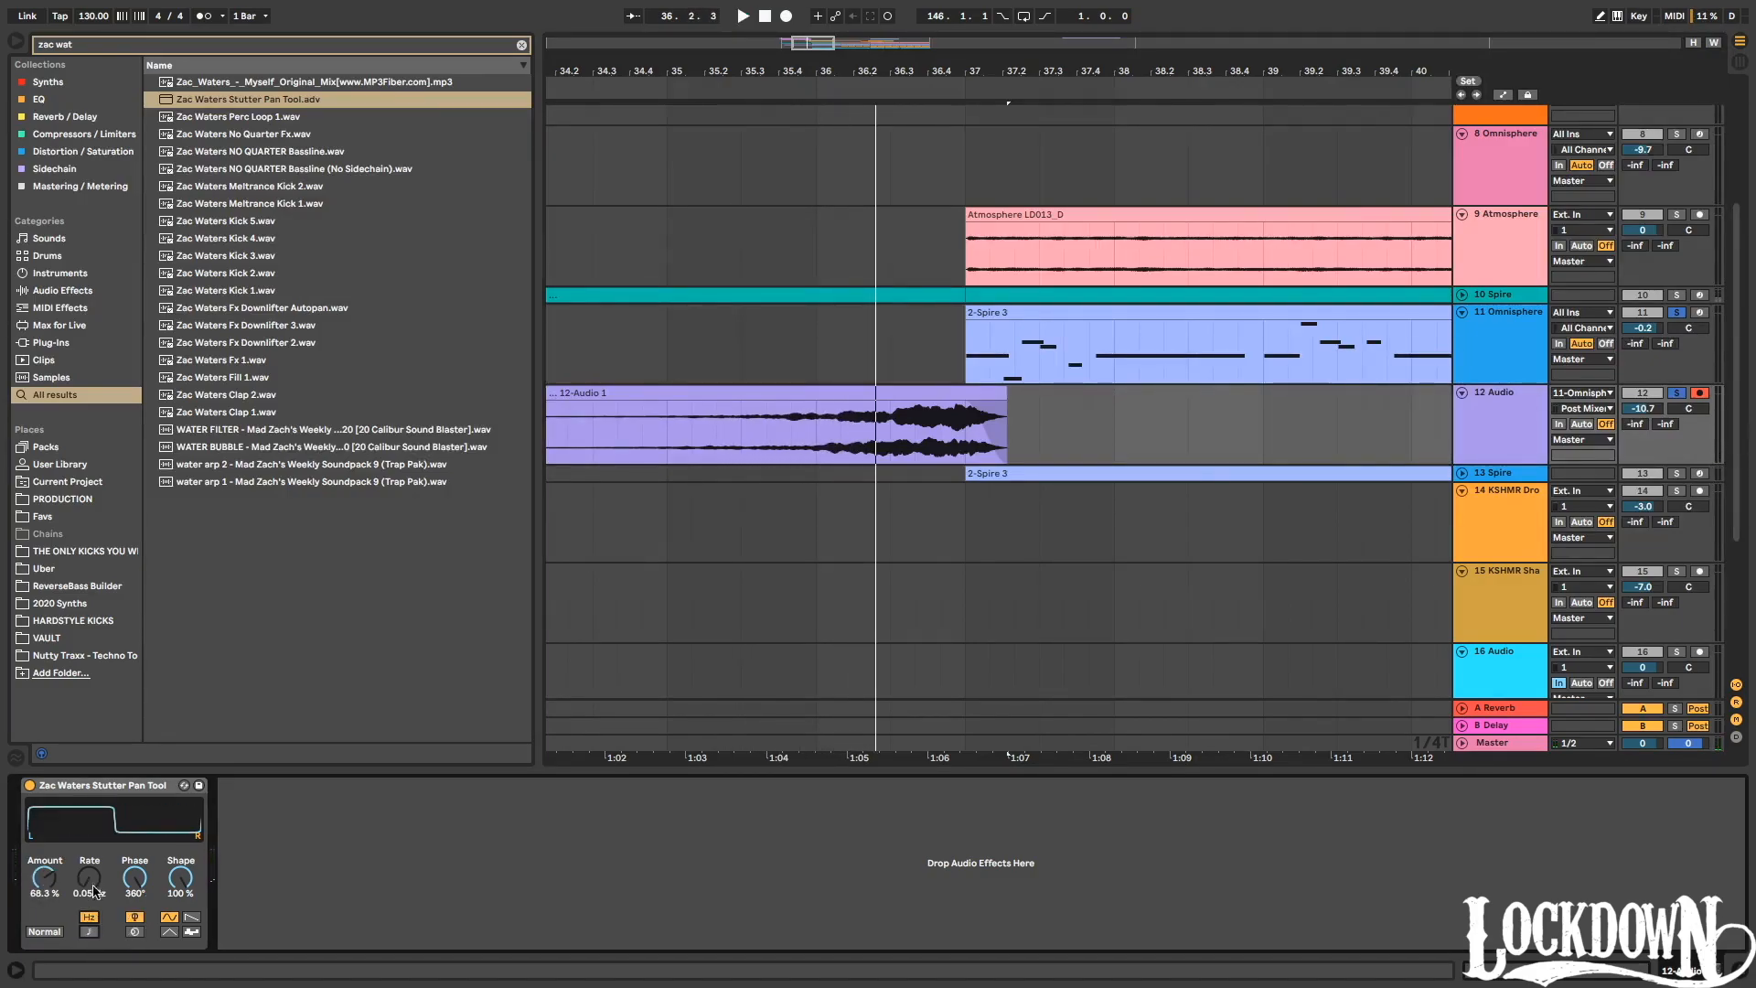
# Automate the Stutter Pan Tool's Amount on track 12 to rise from its minimum at about bar 34 to bar 37, and audition it.
pyautogui.press('a')
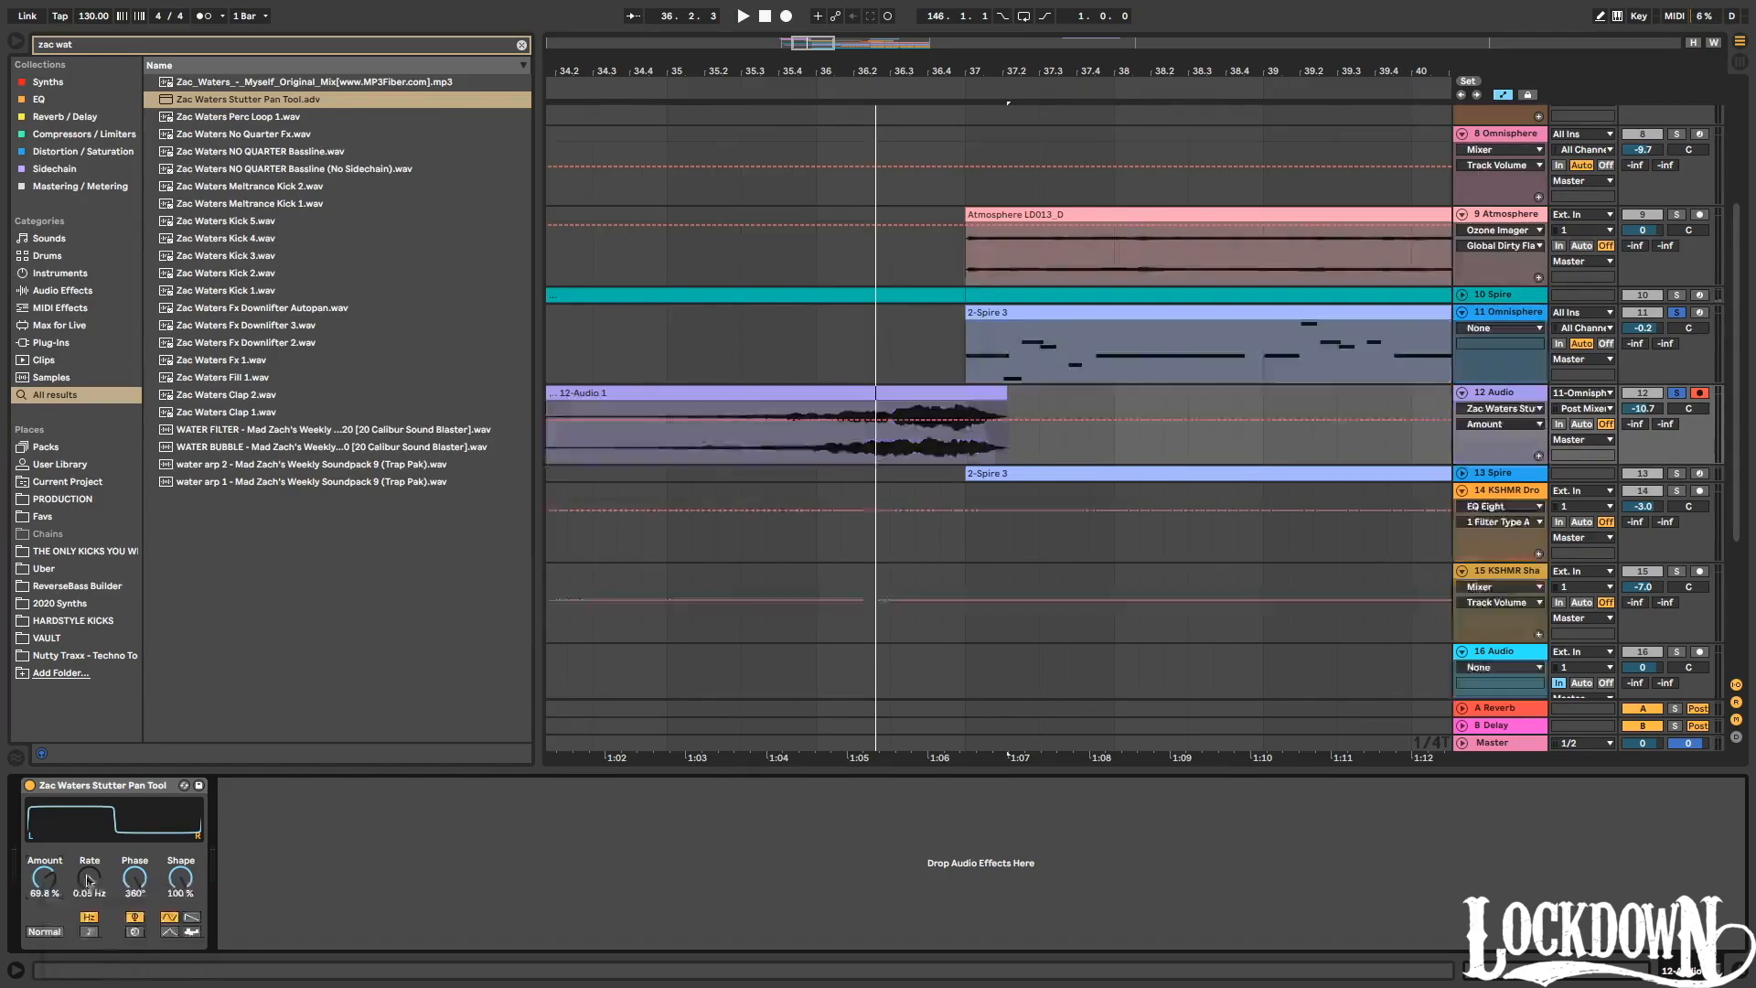
pyautogui.click(963, 424)
pyautogui.moveTo(909, 71); pyautogui.dragTo(1075, 48)
pyautogui.moveTo(868, 423); pyautogui.dragTo(868, 464)
pyautogui.press('space')
pyautogui.click(954, 91)
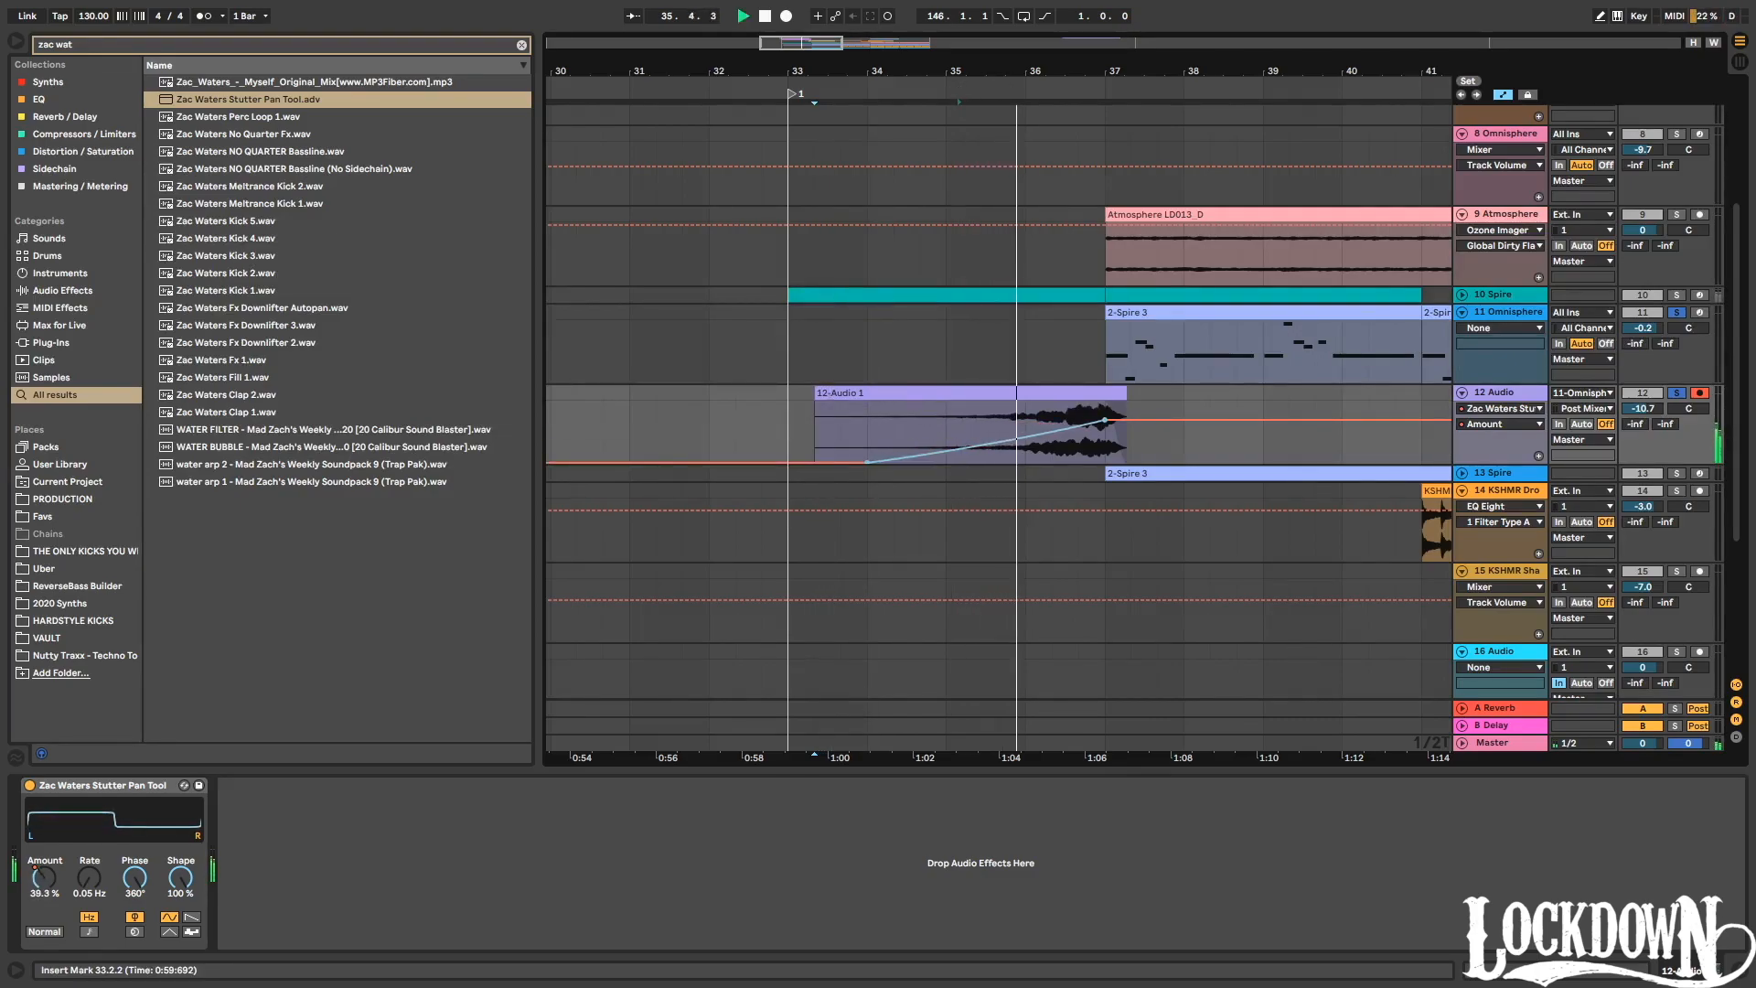
# Automate the Stutter Pan Tool's Rate to ramp up from shortly after bar 34 to about 1.4 Hz at bar 37, and audition it.
pyautogui.rightClick(88, 877)
pyautogui.click(108, 883)
pyautogui.moveTo(941, 461); pyautogui.dragTo(1105, 438)
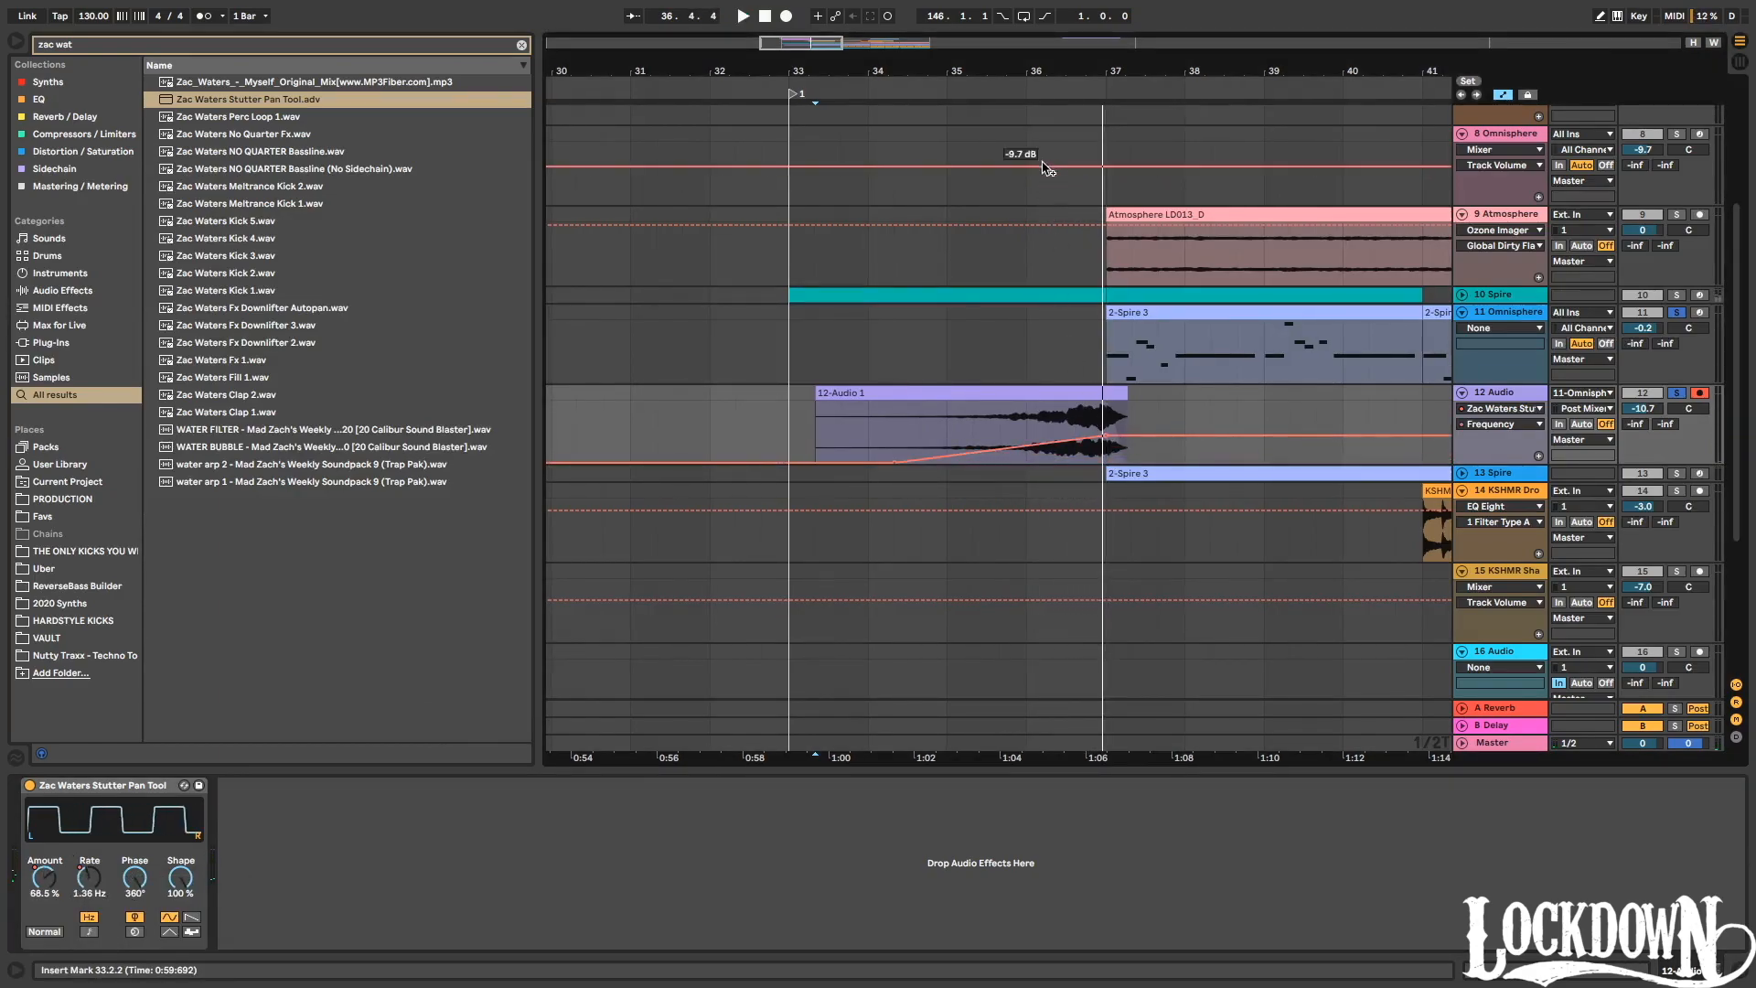
pyautogui.click(999, 94)
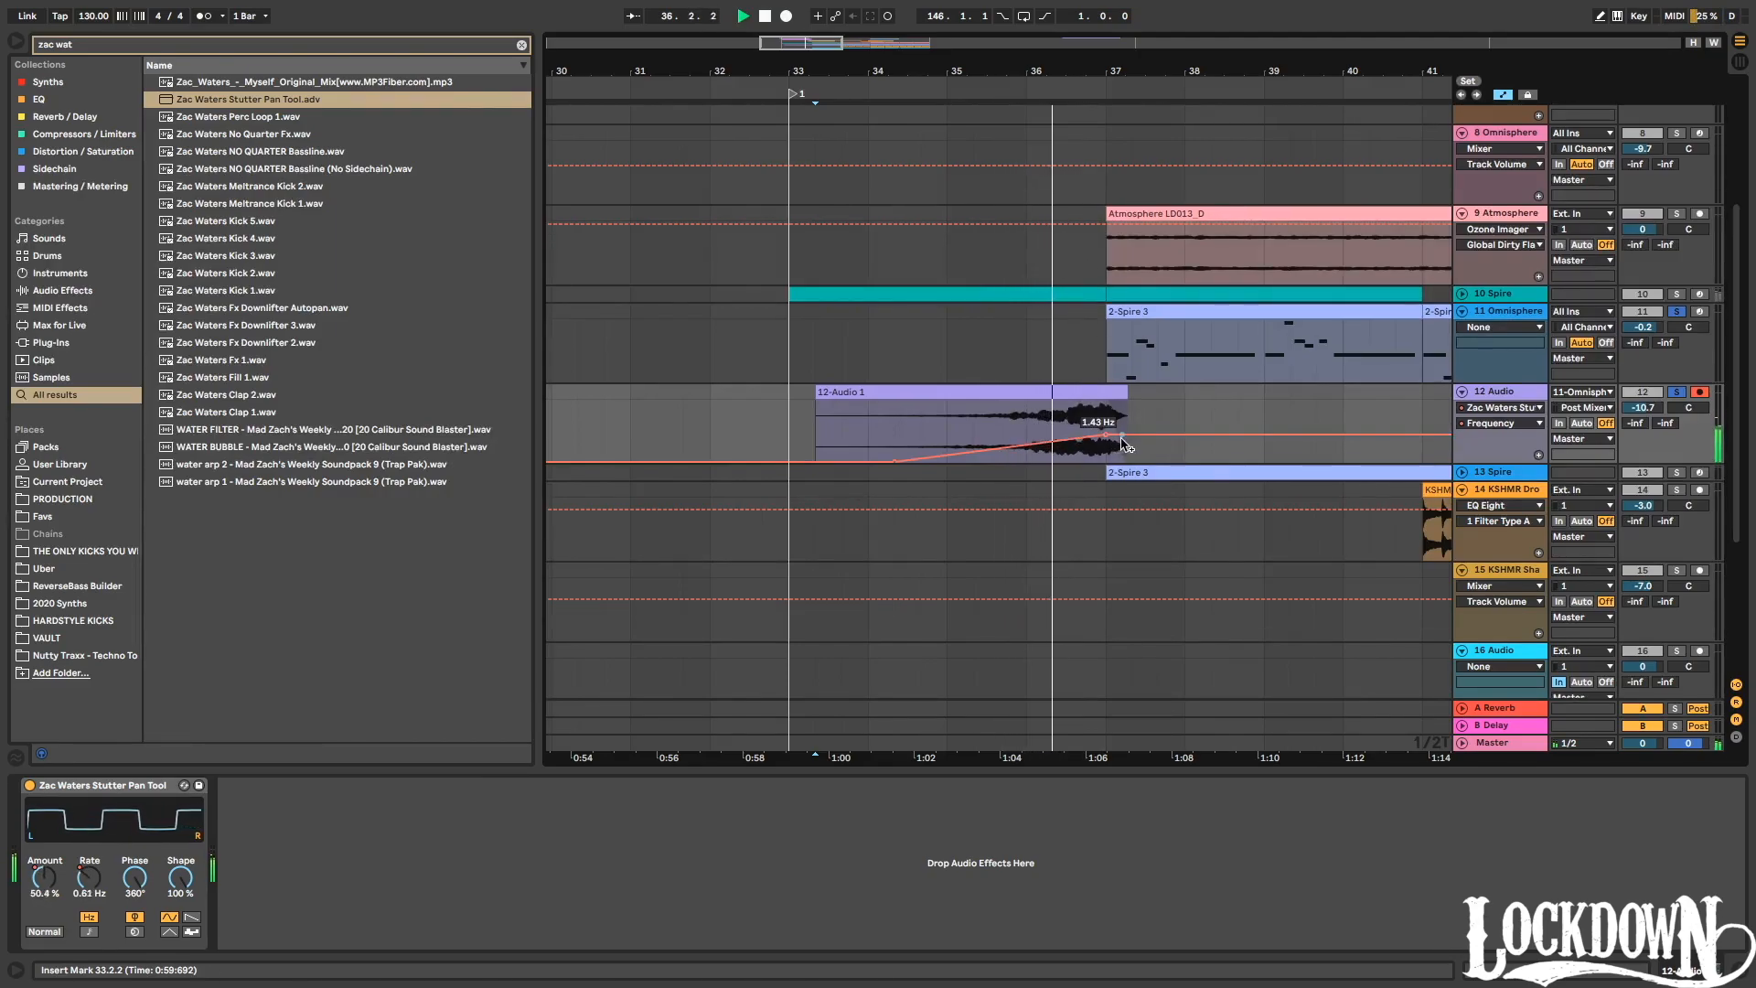
# Try a faster Rate of about 16.8 Hz at the bar 37 automation point and audition the swell.
pyautogui.press('space')
pyautogui.moveTo(1116, 437); pyautogui.dragTo(1116, 416)
pyautogui.scroll(1, 1099, 247)
pyautogui.click(1003, 86)
pyautogui.scroll(1, 1194, 284)
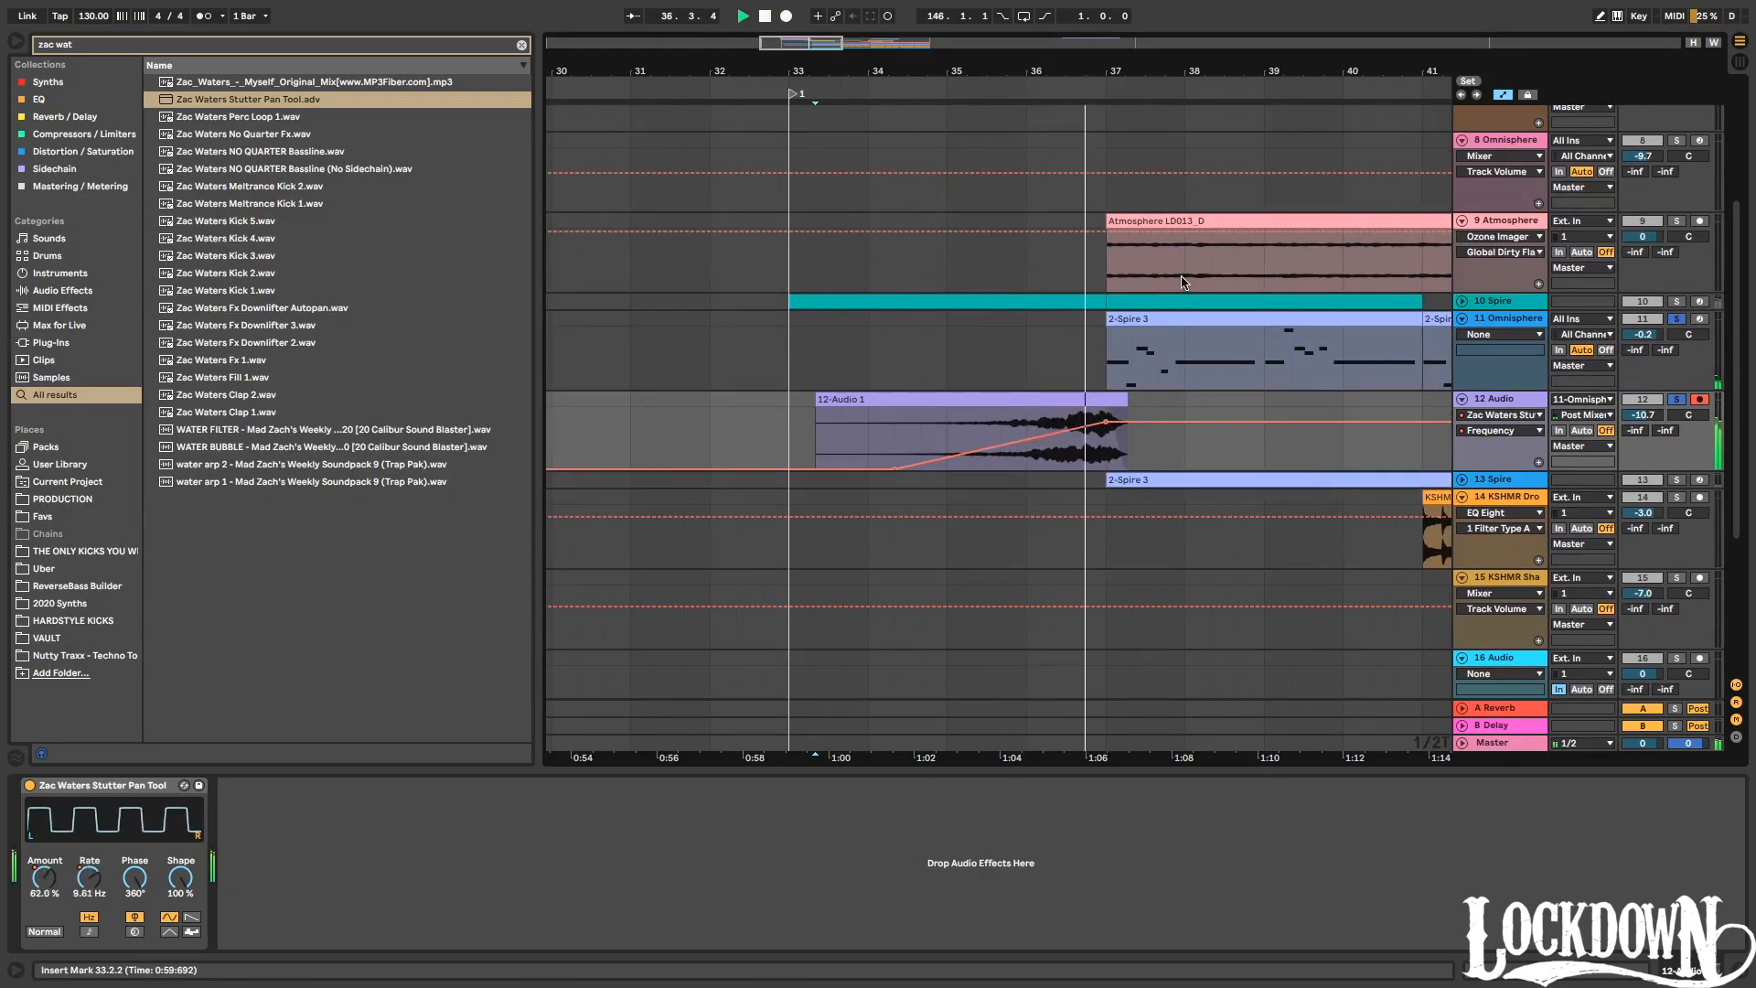
# Invert the Rate automation so it starts high after bar 34 and curves down to 1.03 Hz at bar 37.
pyautogui.scroll(4, 1121, 277)
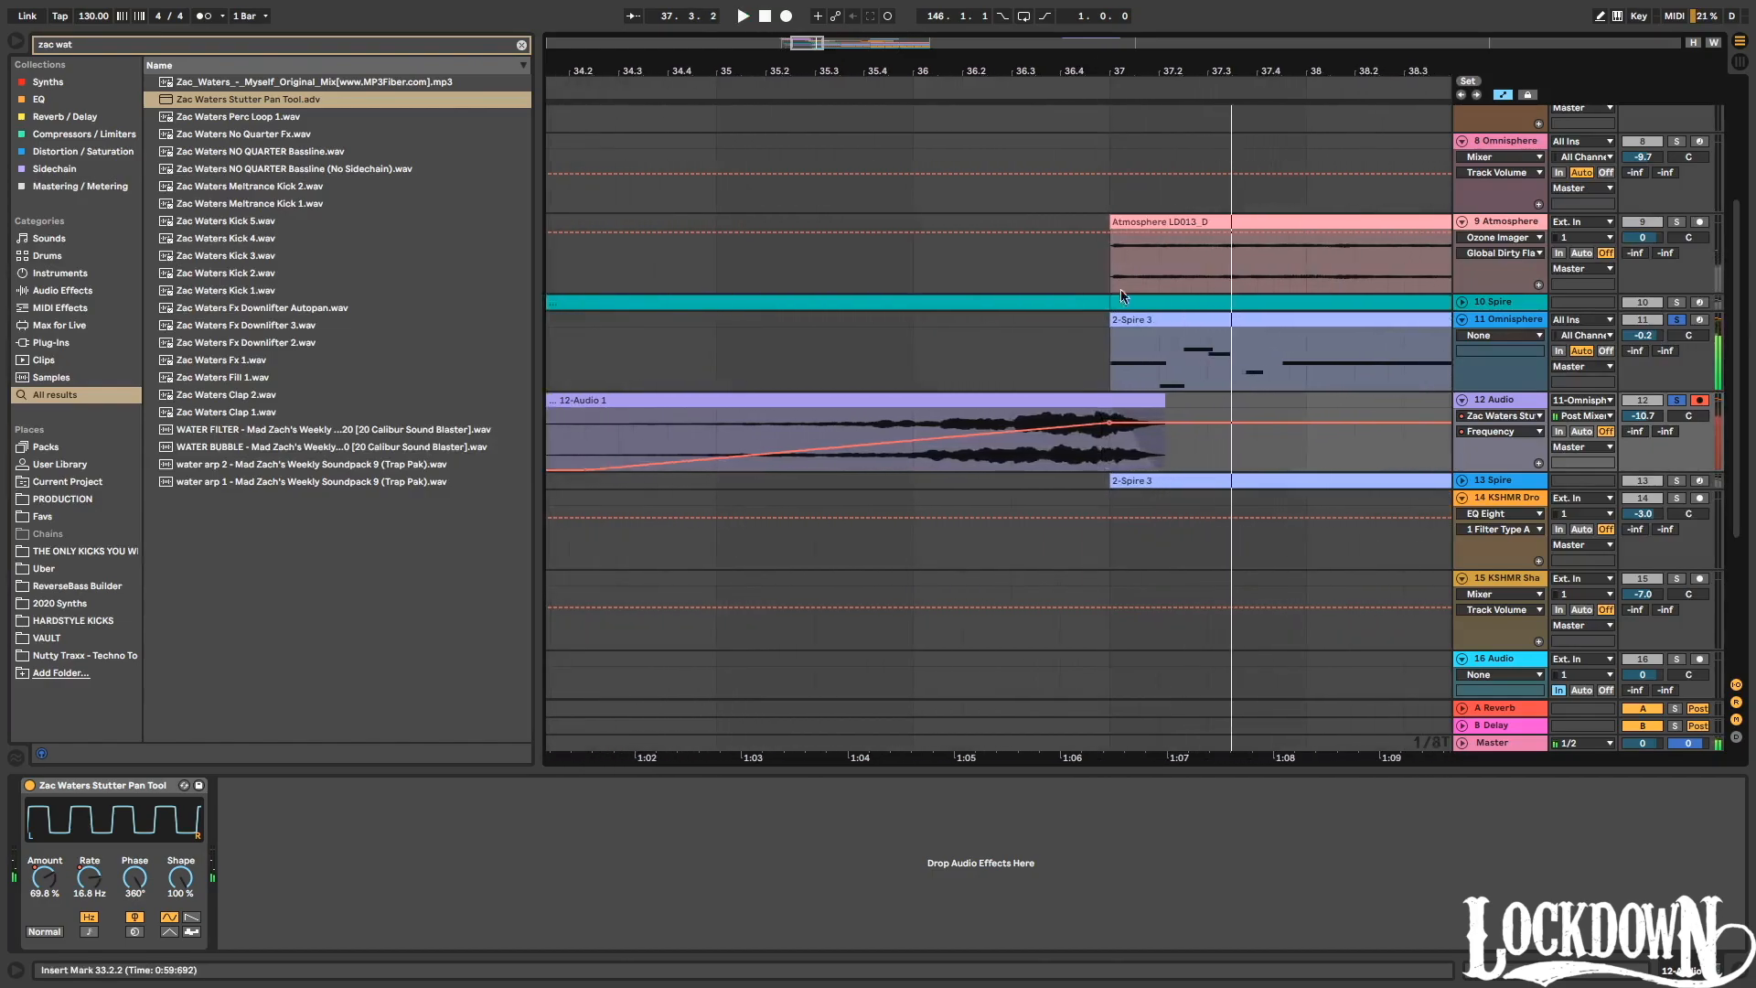
pyautogui.moveTo(587, 470); pyautogui.dragTo(586, 416)
pyautogui.moveTo(1110, 422); pyautogui.dragTo(1110, 445)
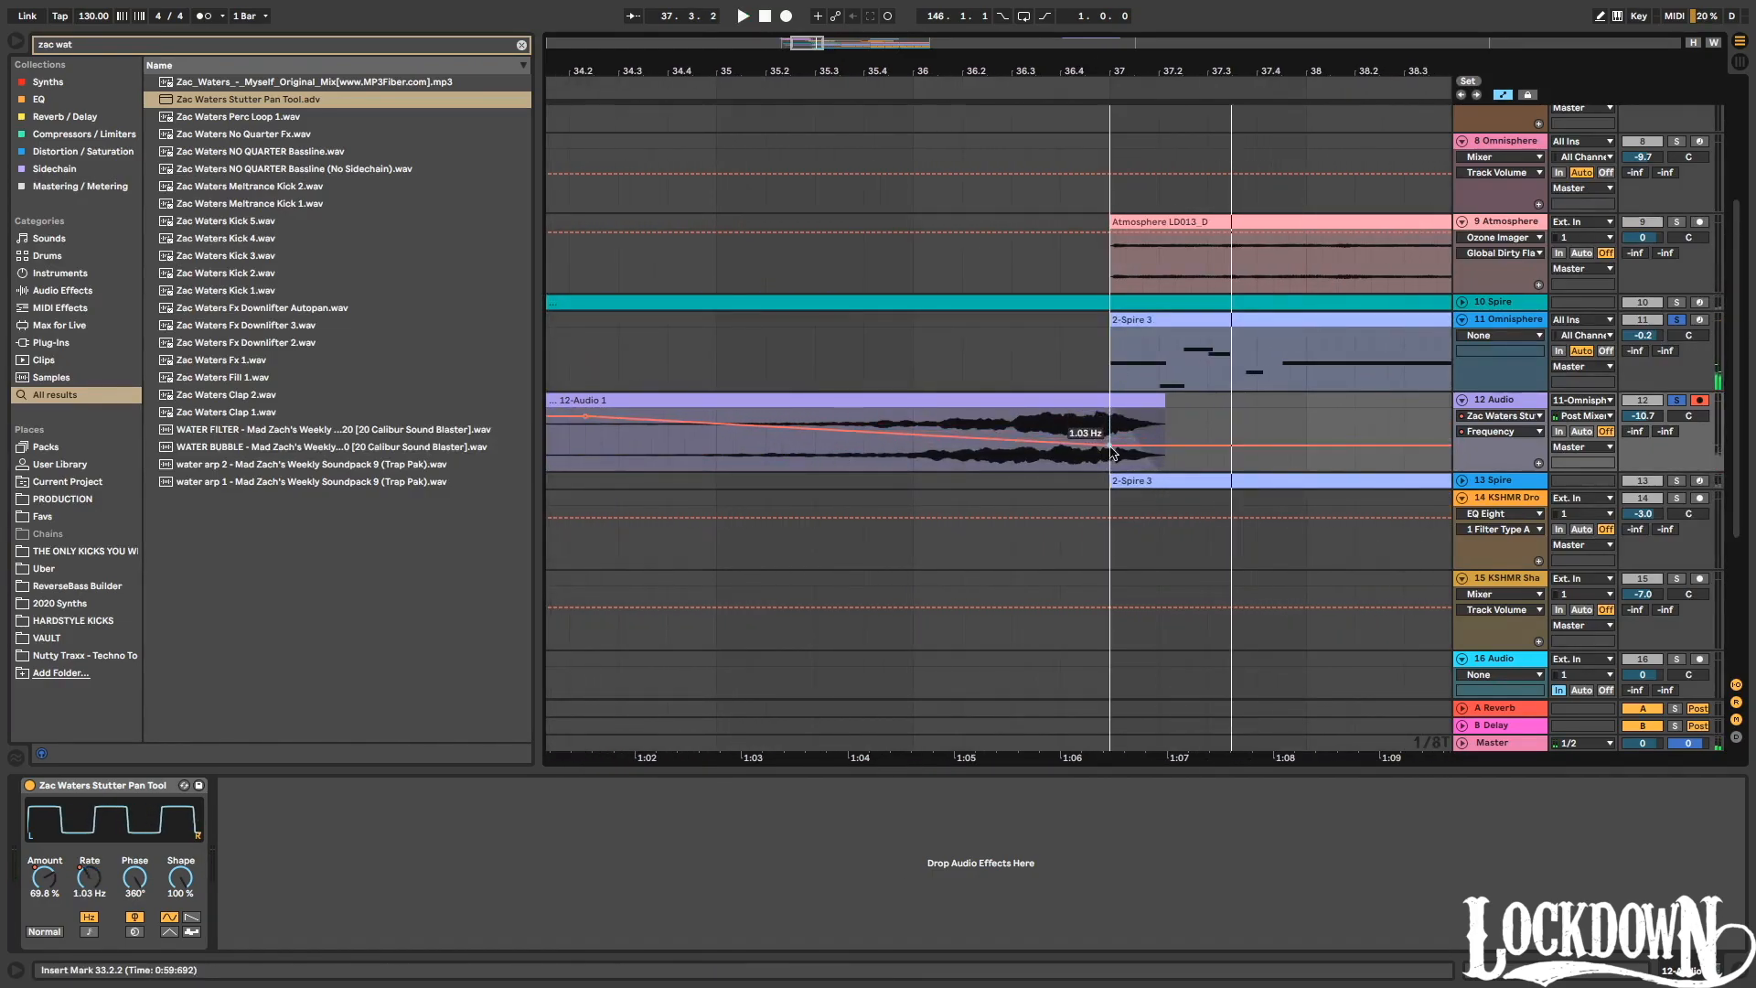
pyautogui.click(727, 96)
pyautogui.moveTo(956, 433); pyautogui.dragTo(956, 417)
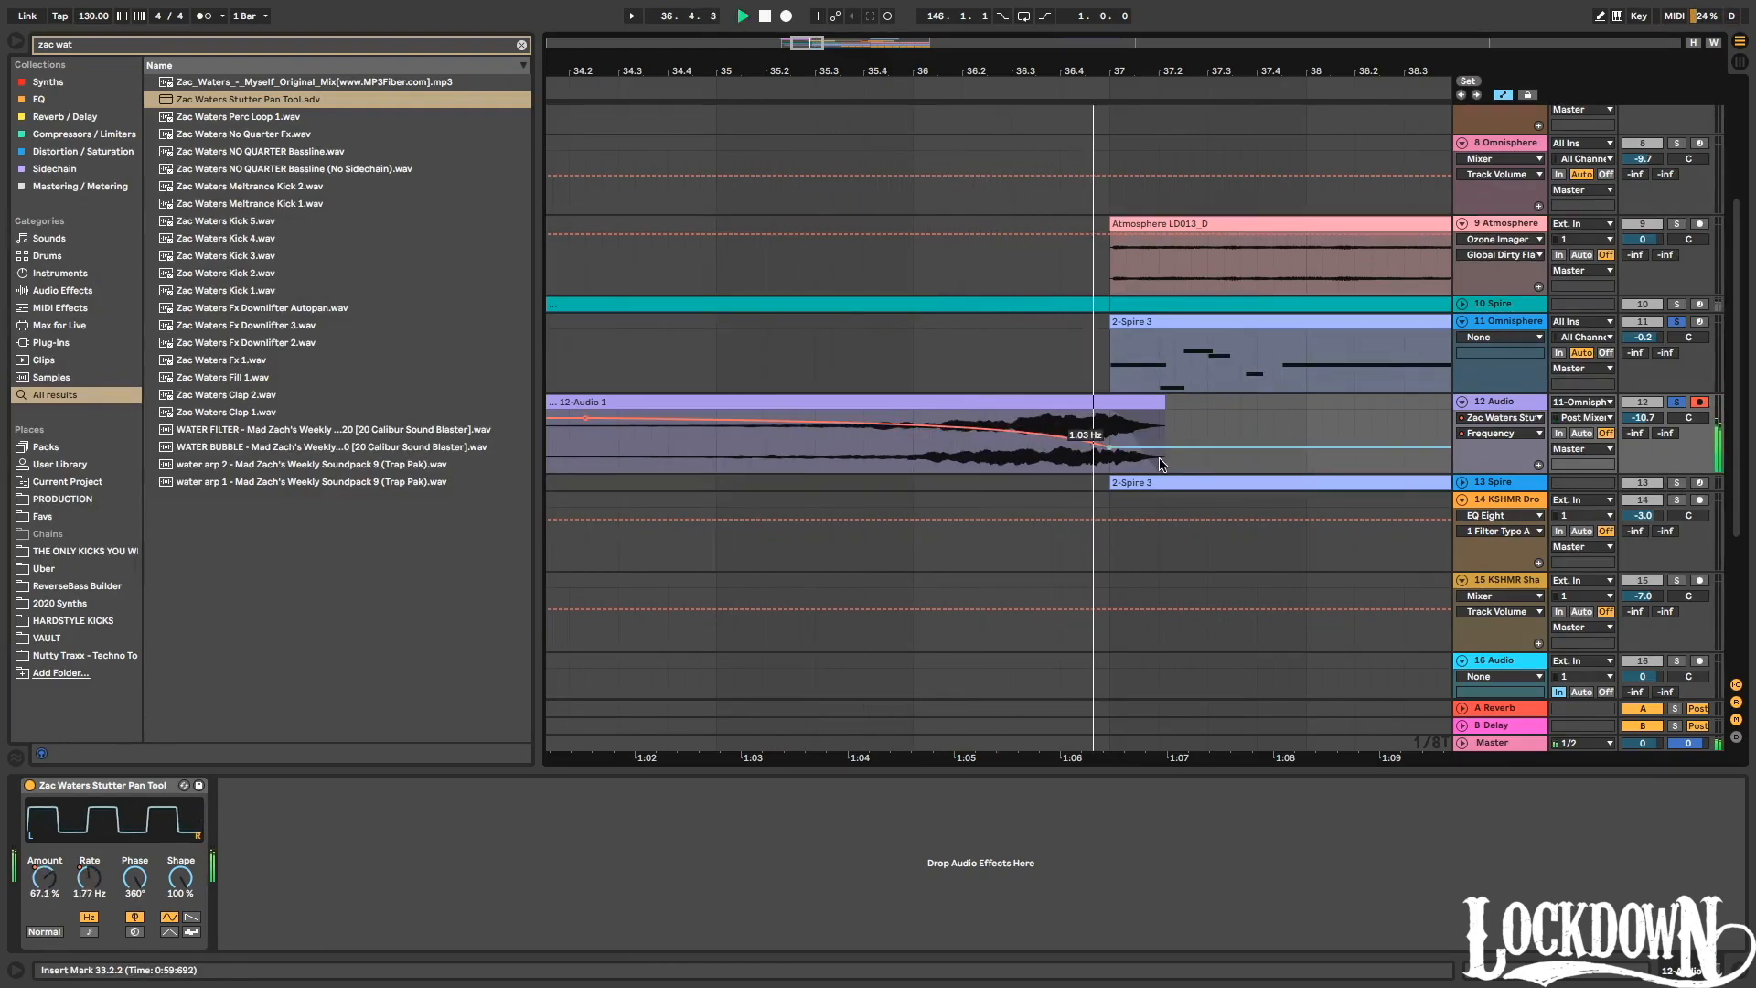
pyautogui.scroll(1, 1164, 459)
# Reshape the Amount automation to rise from the clip's start to 76.0 % just after bar 34 and fall to 31.0 % at bar 37.
pyautogui.rightClick(58, 887)
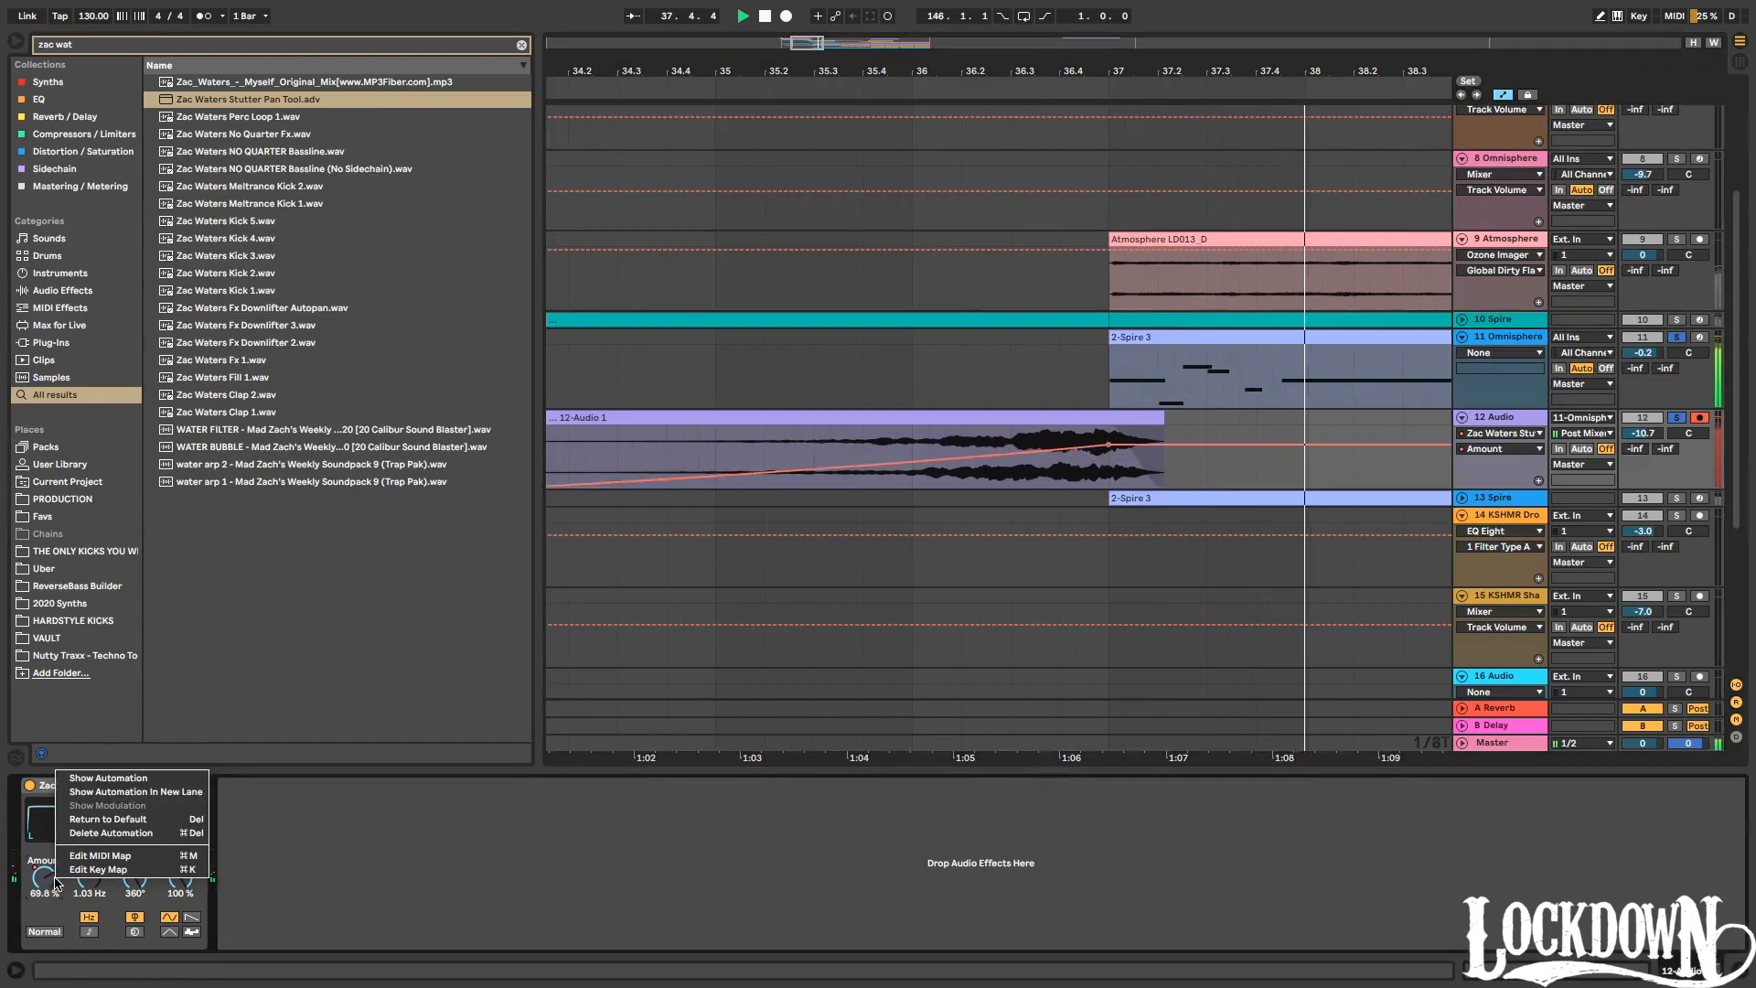
pyautogui.click(100, 783)
pyautogui.moveTo(879, 80); pyautogui.dragTo(1038, 112)
pyautogui.click(937, 96)
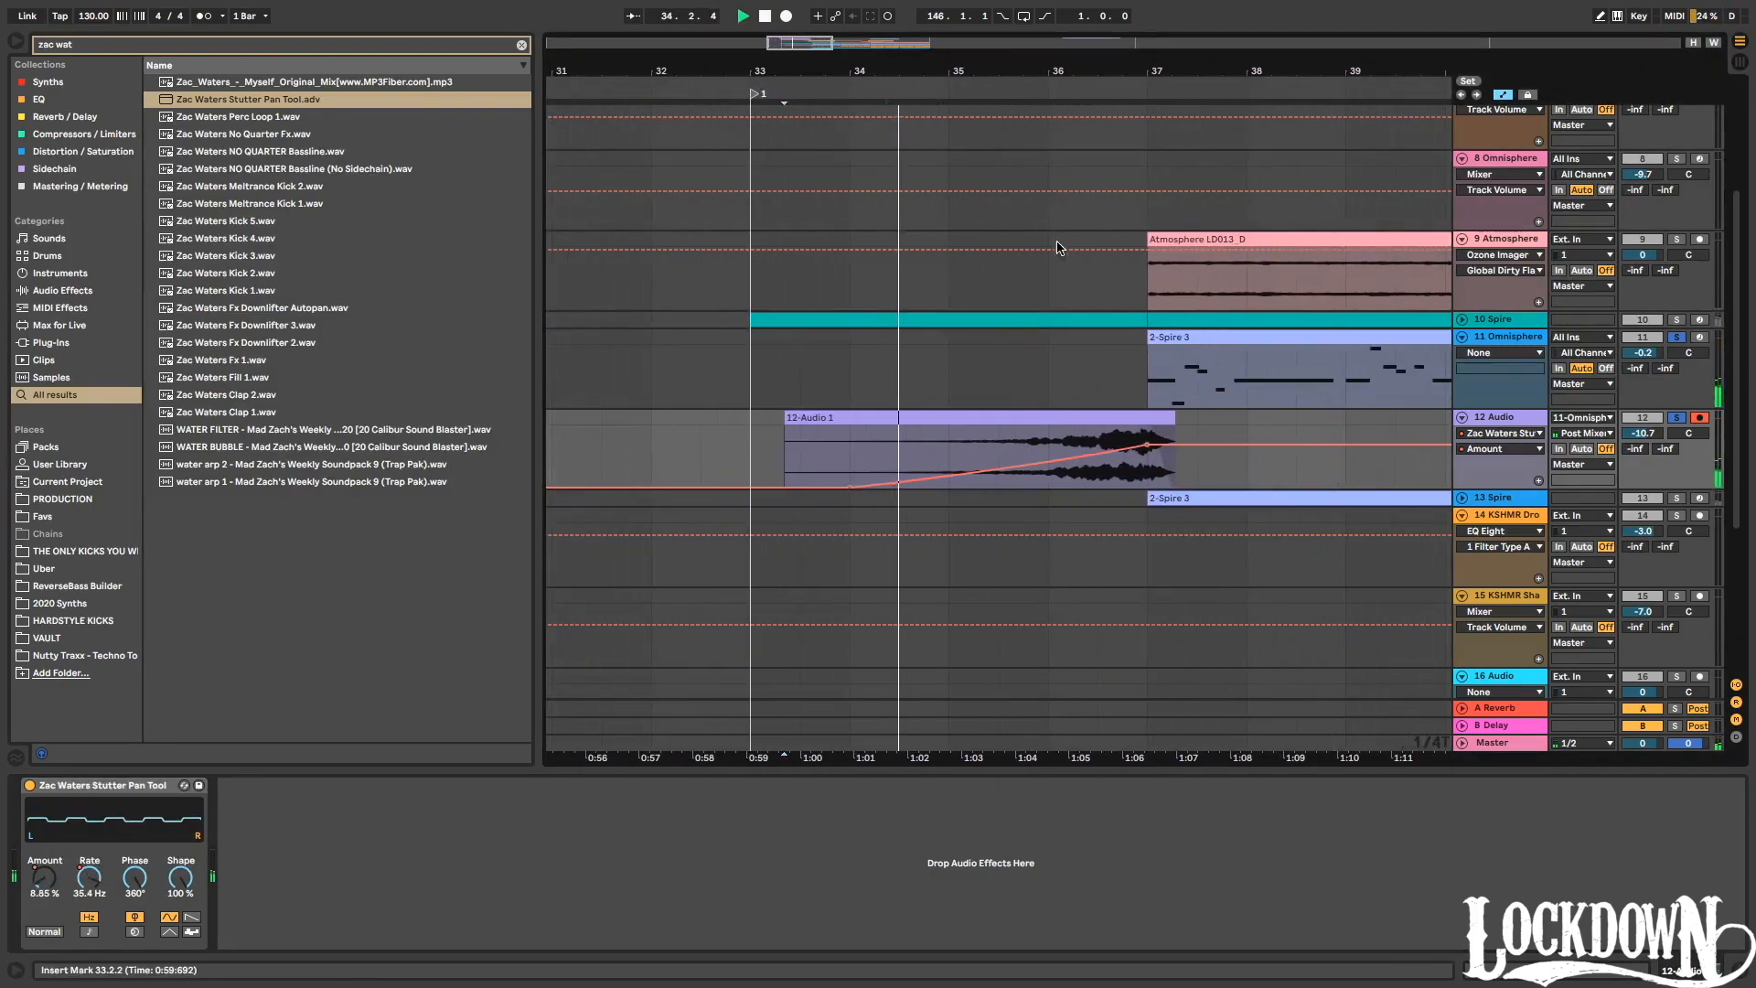
pyautogui.moveTo(886, 481); pyautogui.dragTo(867, 436)
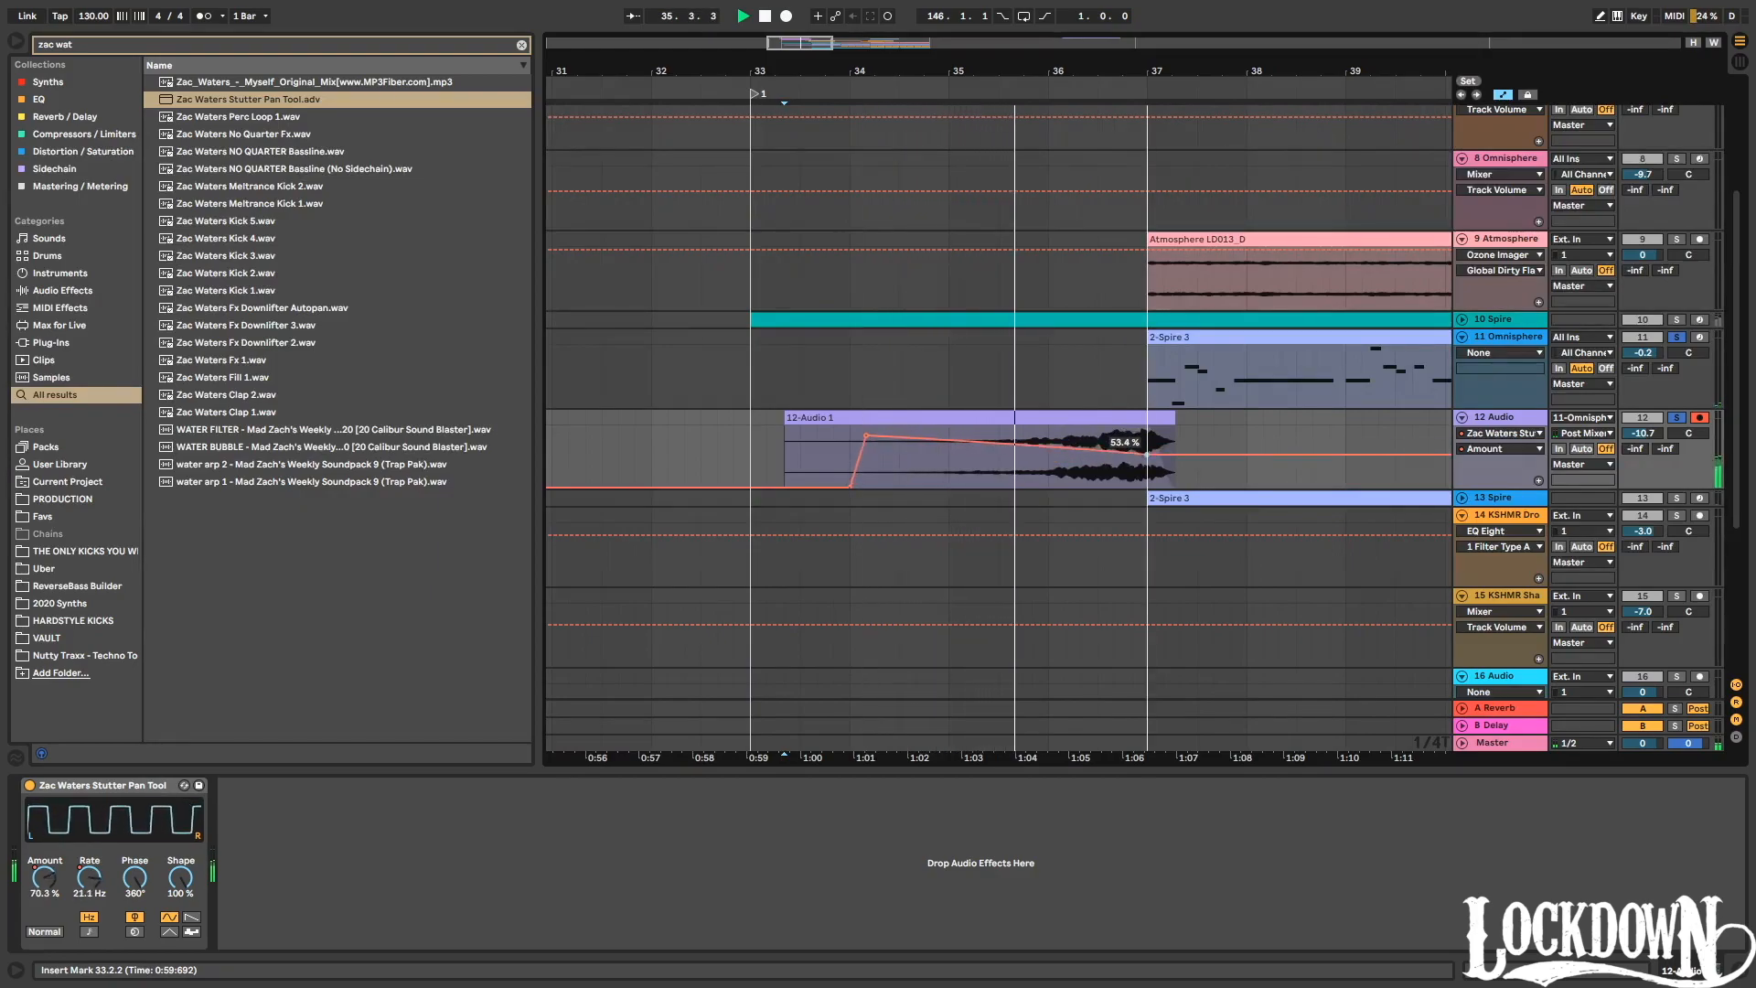
pyautogui.moveTo(1147, 449); pyautogui.dragTo(1147, 467)
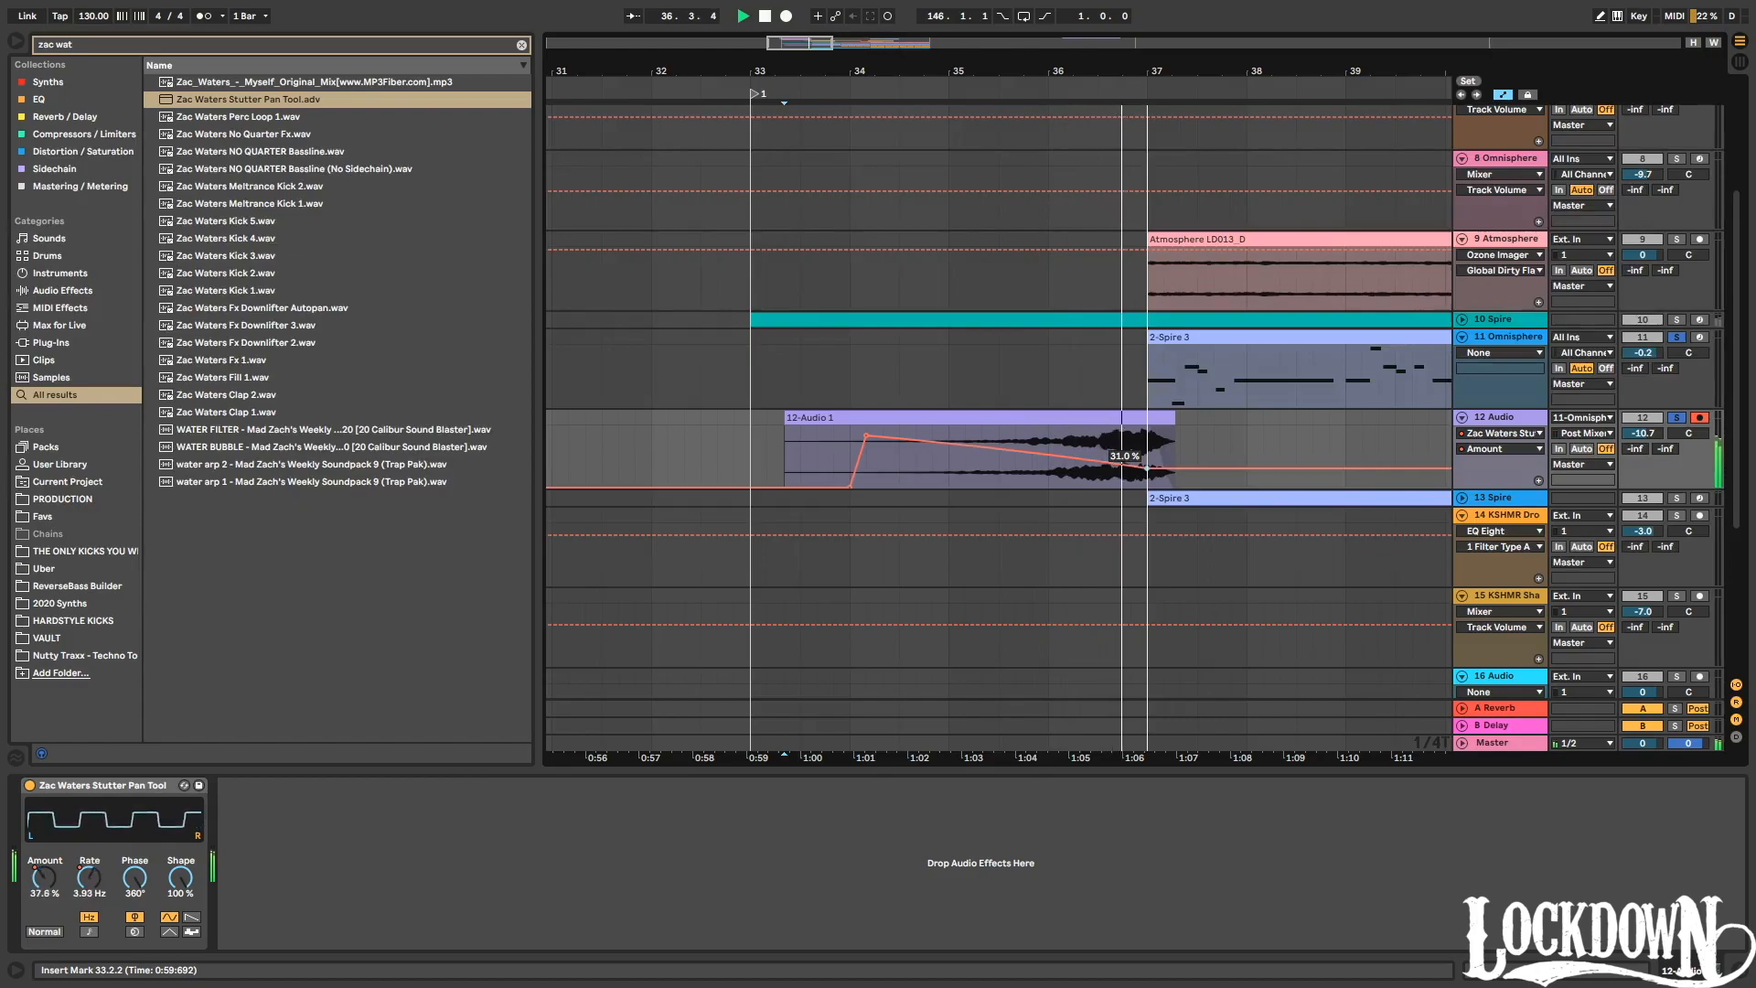
pyautogui.moveTo(867, 436); pyautogui.dragTo(867, 442)
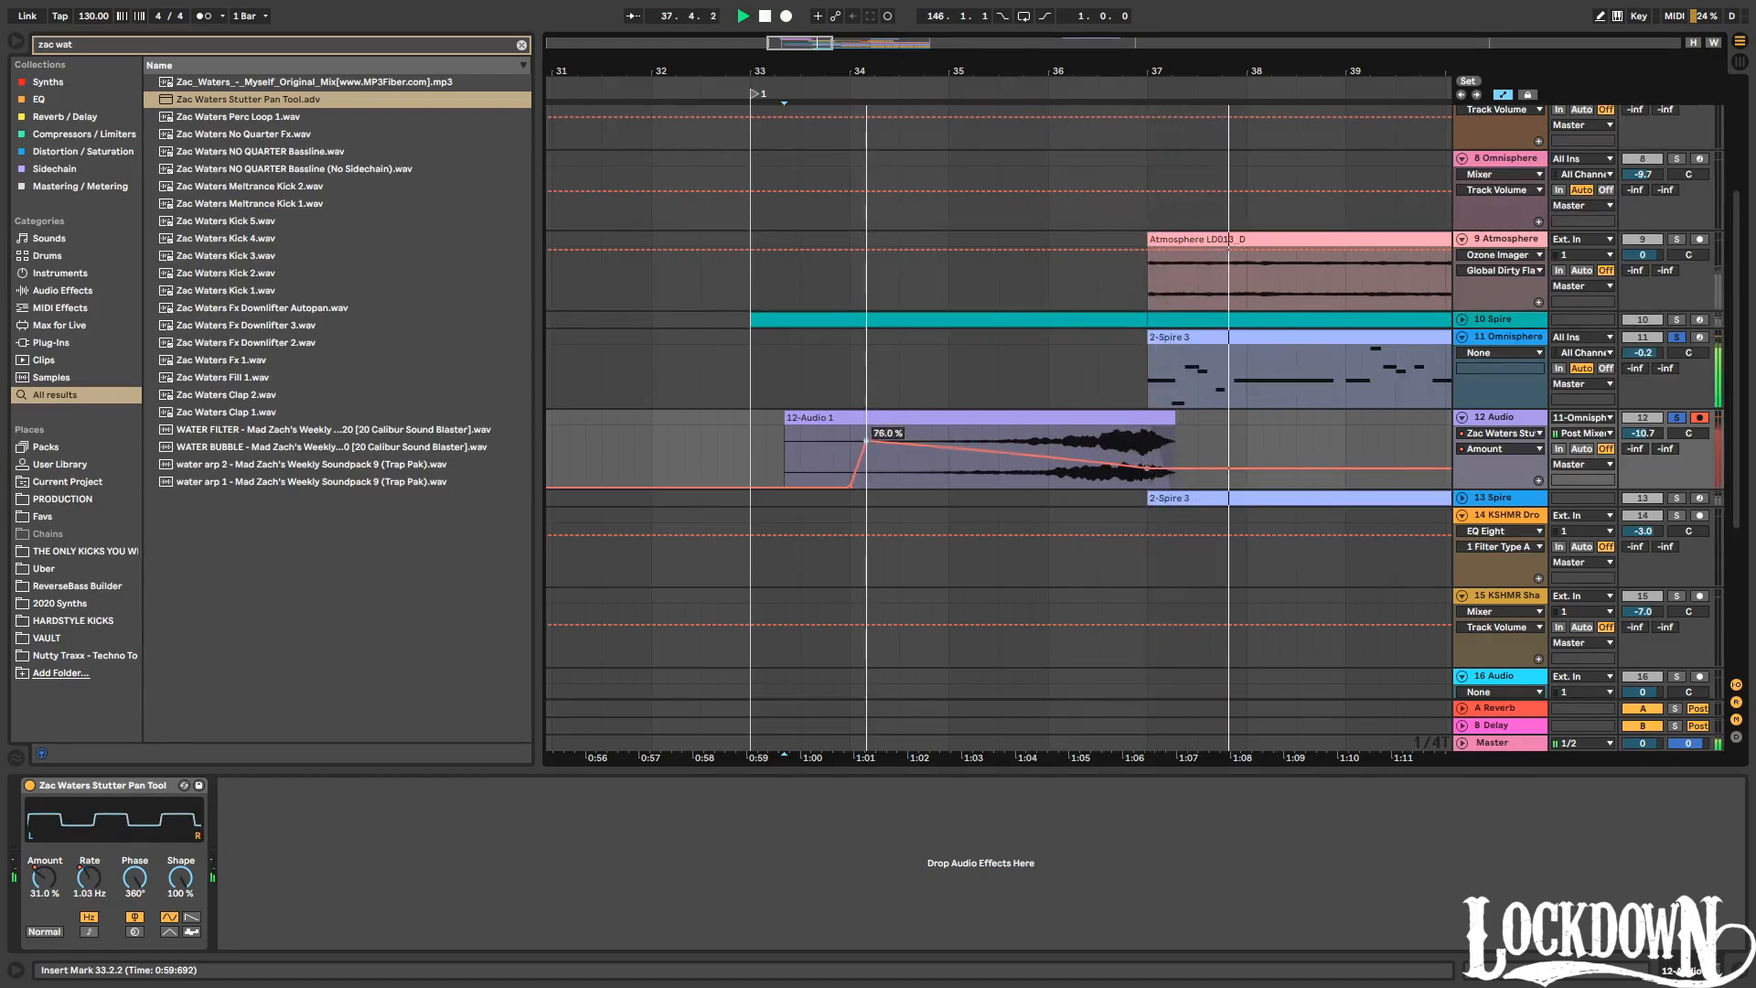
pyautogui.click(856, 487)
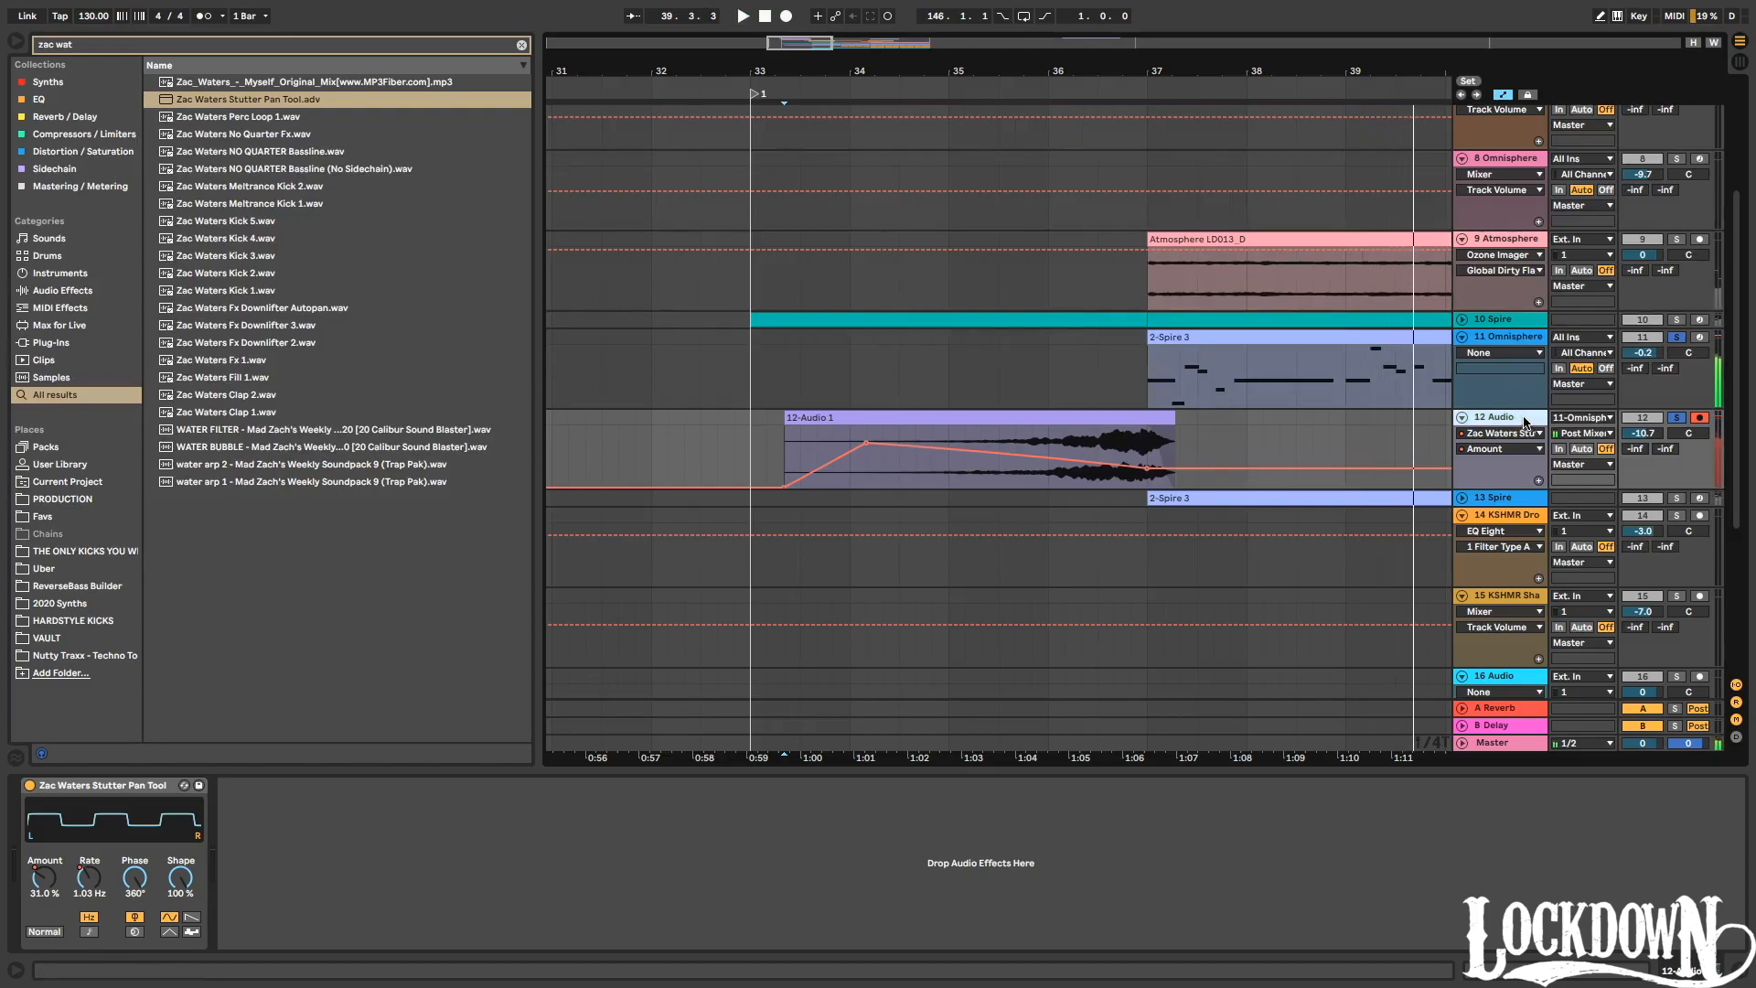
# Insert an audio track below track 12 and search the browser for "sweep" and "exhaust" samples.
pyautogui.hotkey('ctrl', 't')
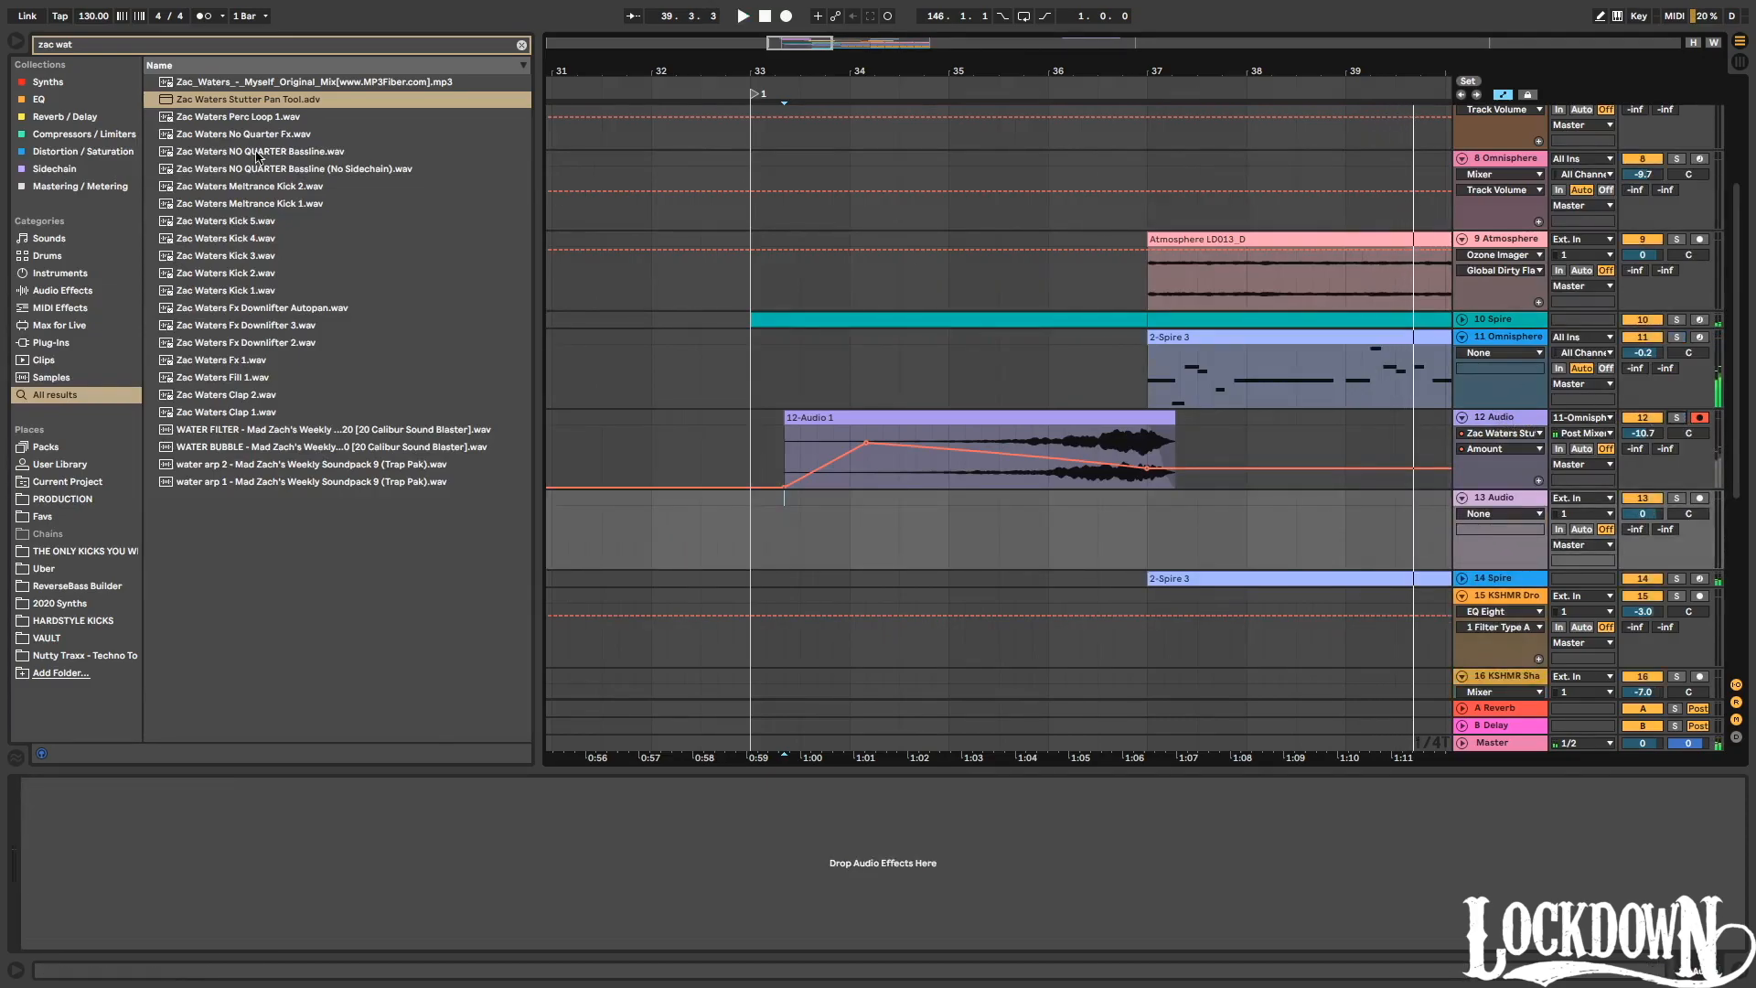
pyautogui.click(194, 45)
pyautogui.write('sweep')
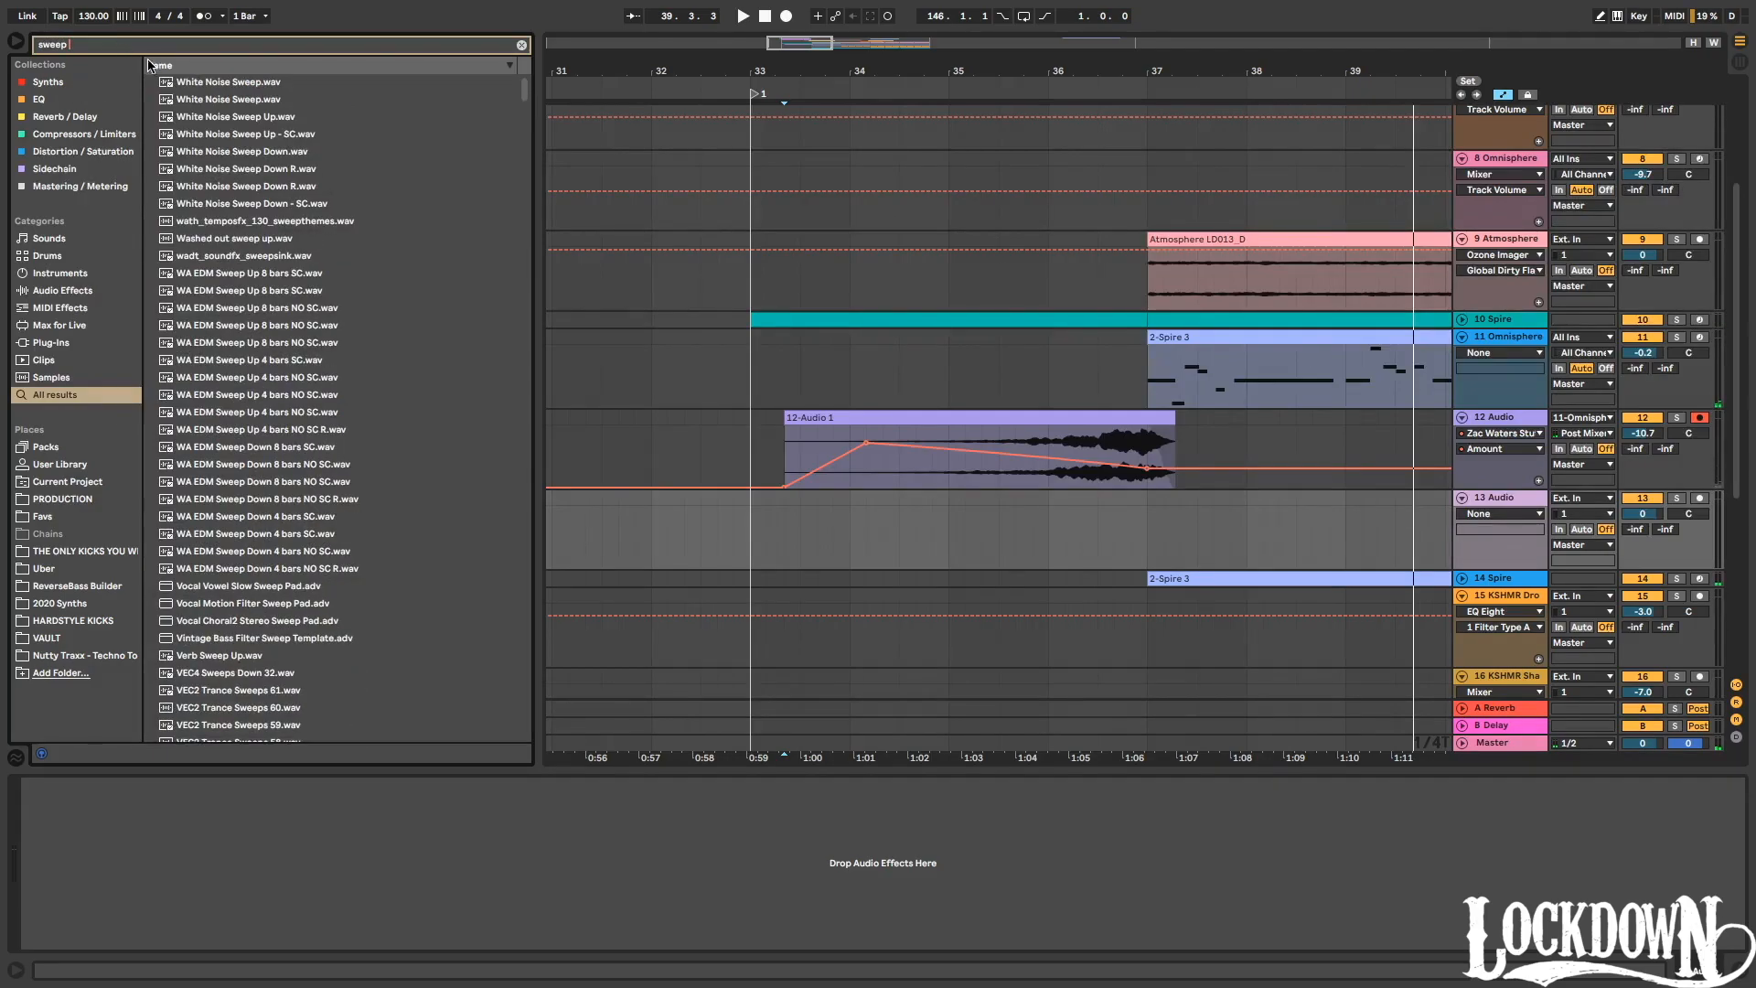
pyautogui.write('exhaust')
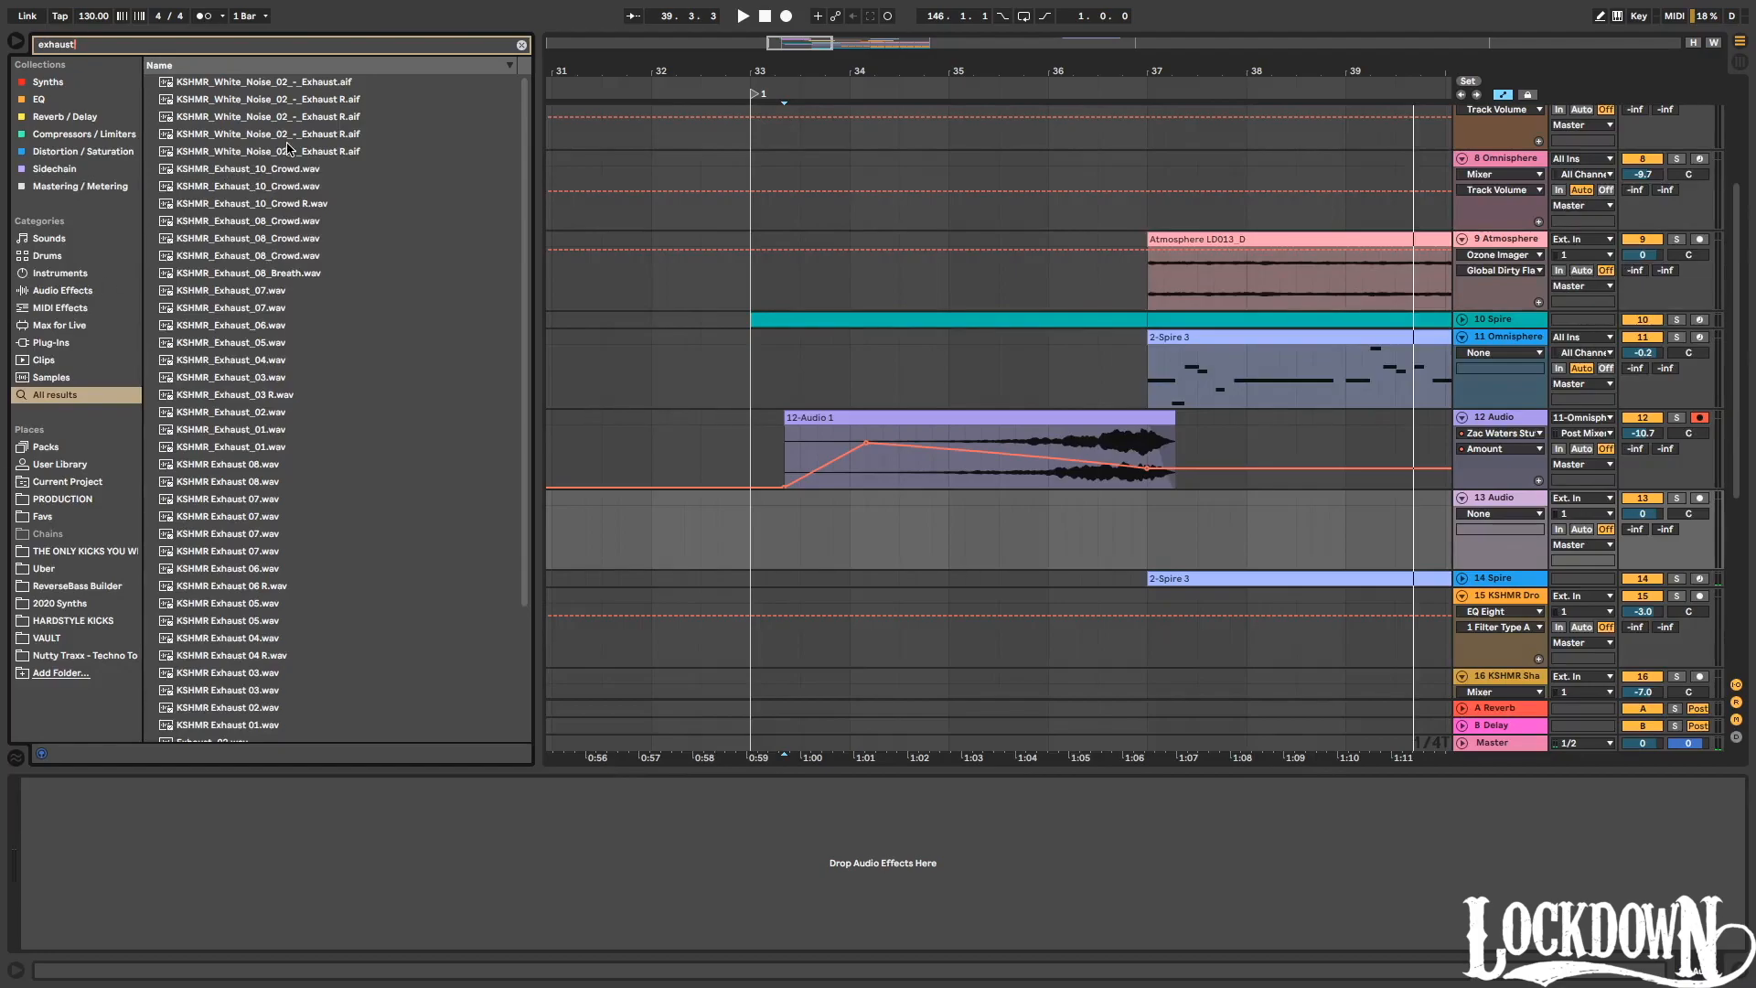
# Preview the exhaust samples, place KSHMR Exhaust 07.wav on track 13 so it ends at bar 37, and play it back.
pyautogui.click(287, 150)
pyautogui.click(249, 433)
pyautogui.click(258, 379)
pyautogui.click(263, 553)
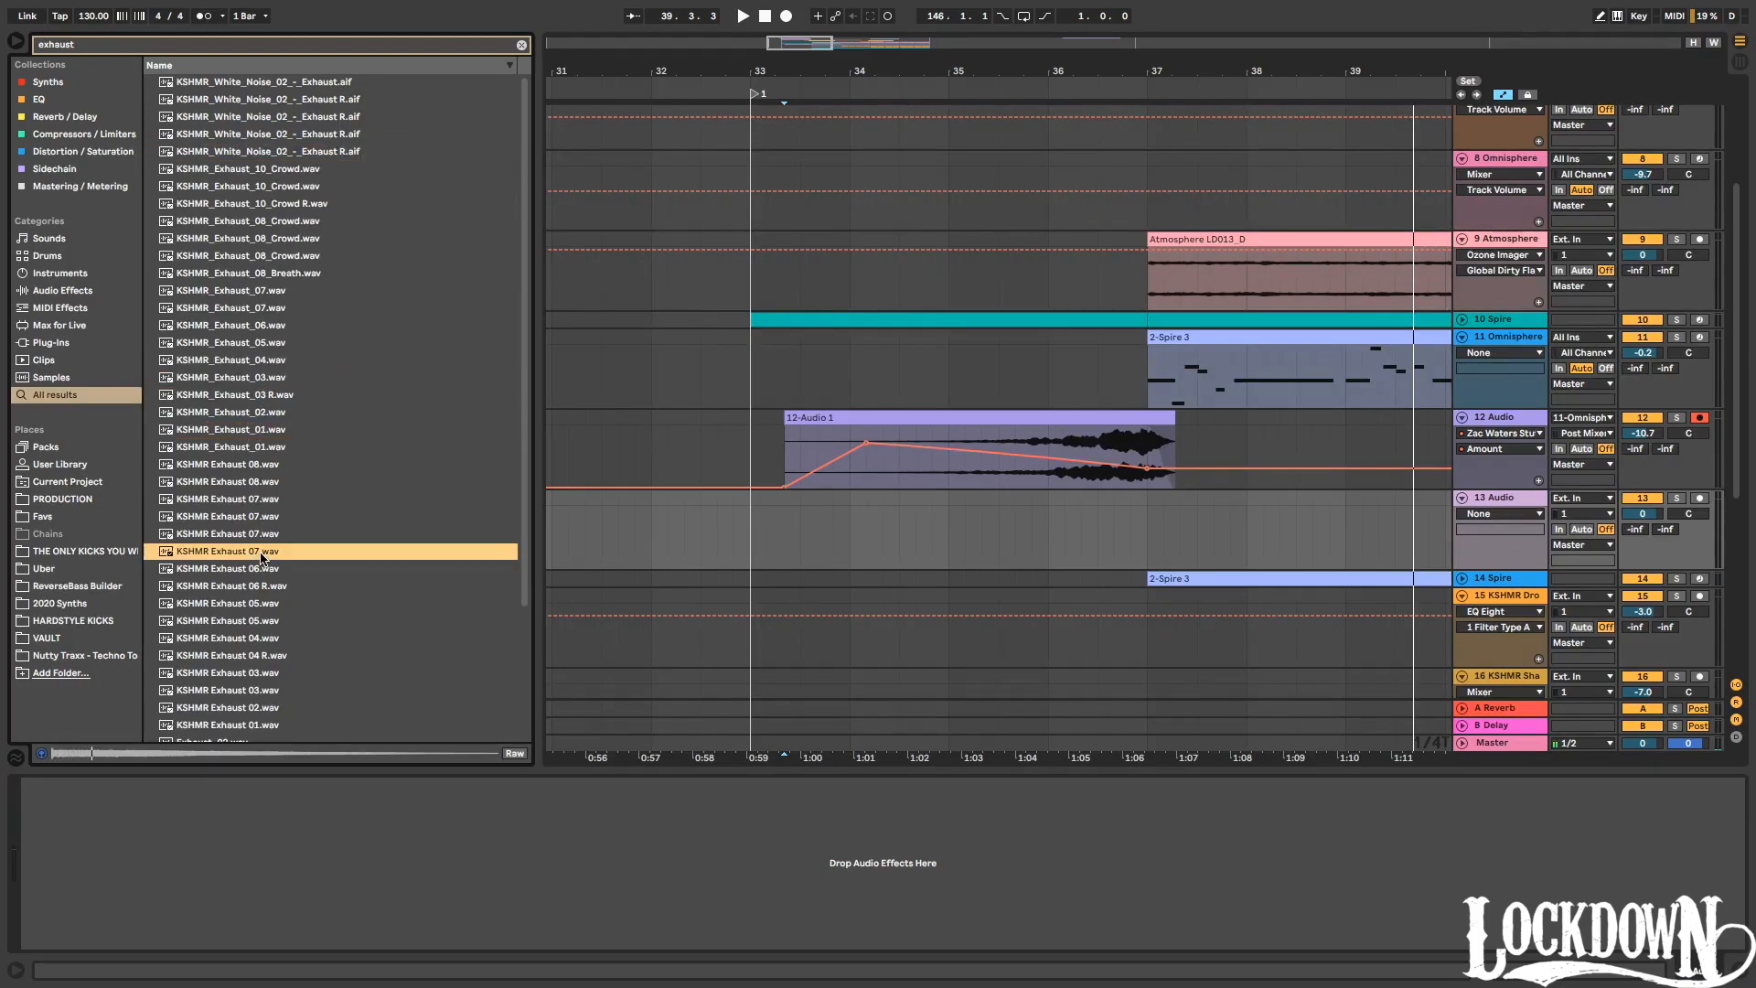
pyautogui.moveTo(243, 551); pyautogui.dragTo(817, 528)
pyautogui.moveTo(1214, 501); pyautogui.dragTo(1131, 497)
pyautogui.press('space')
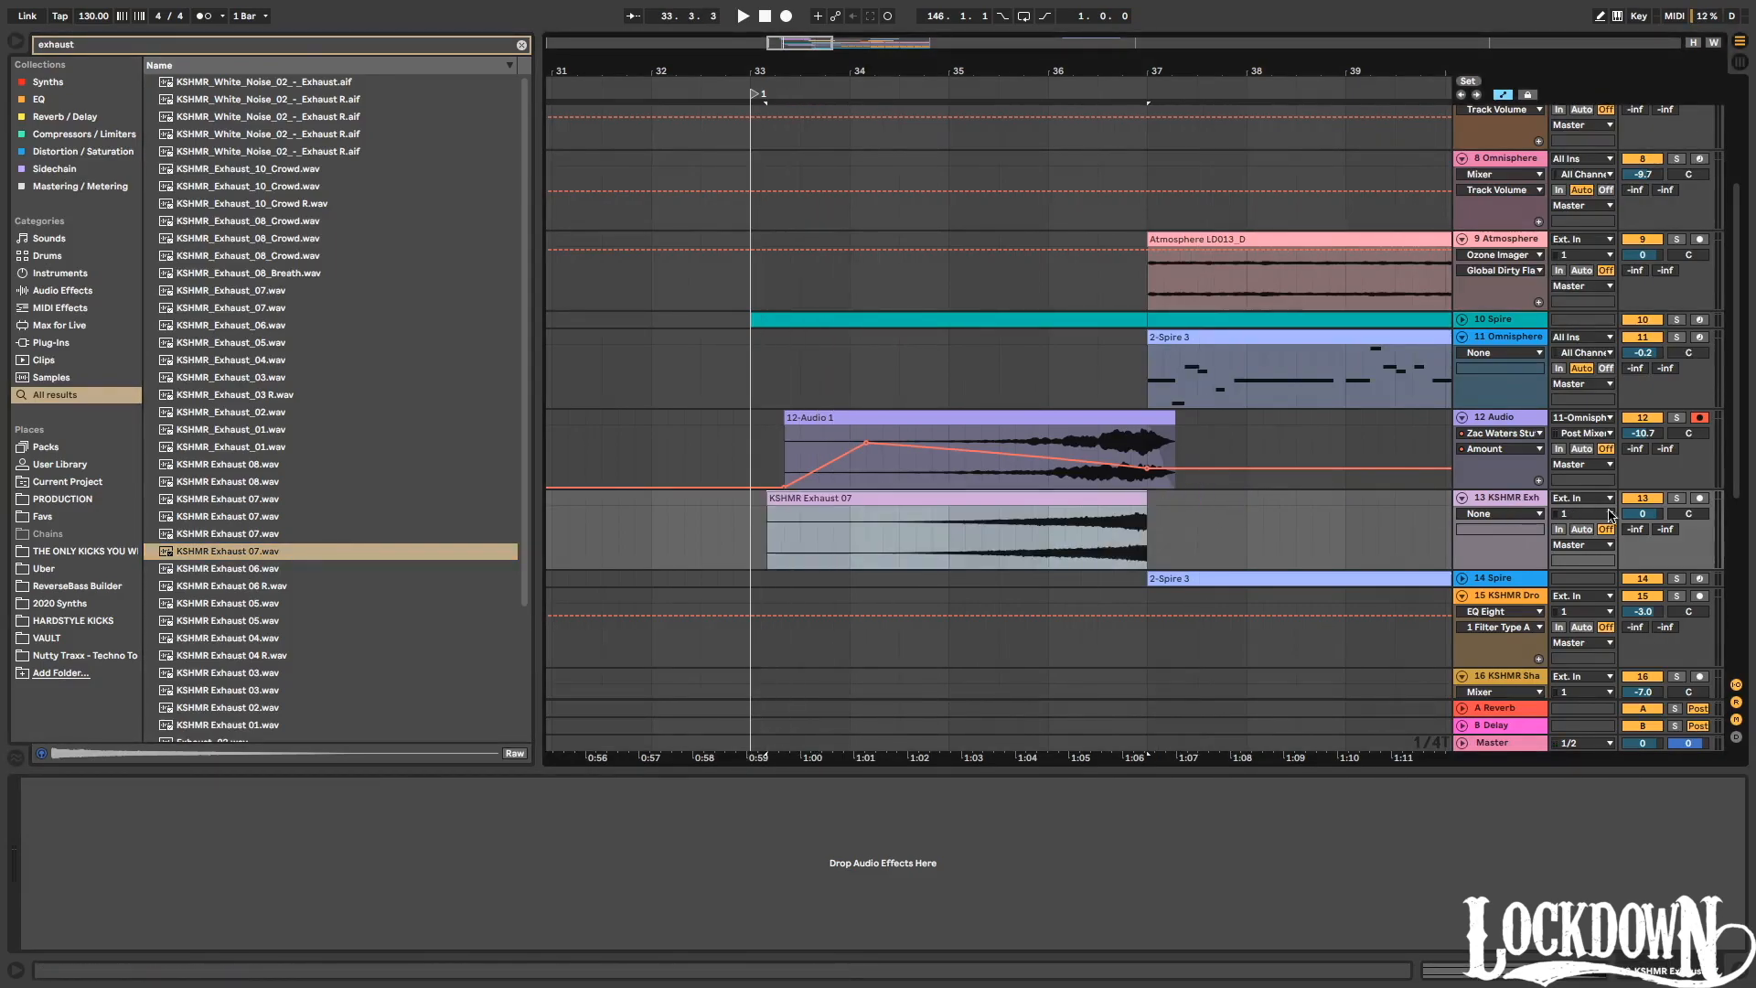
# Balance the risers during playback by setting track 13's volume to -22.6 dB and track 12's to -7.1 dB.
pyautogui.moveTo(1643, 513); pyautogui.dragTo(1643, 552)
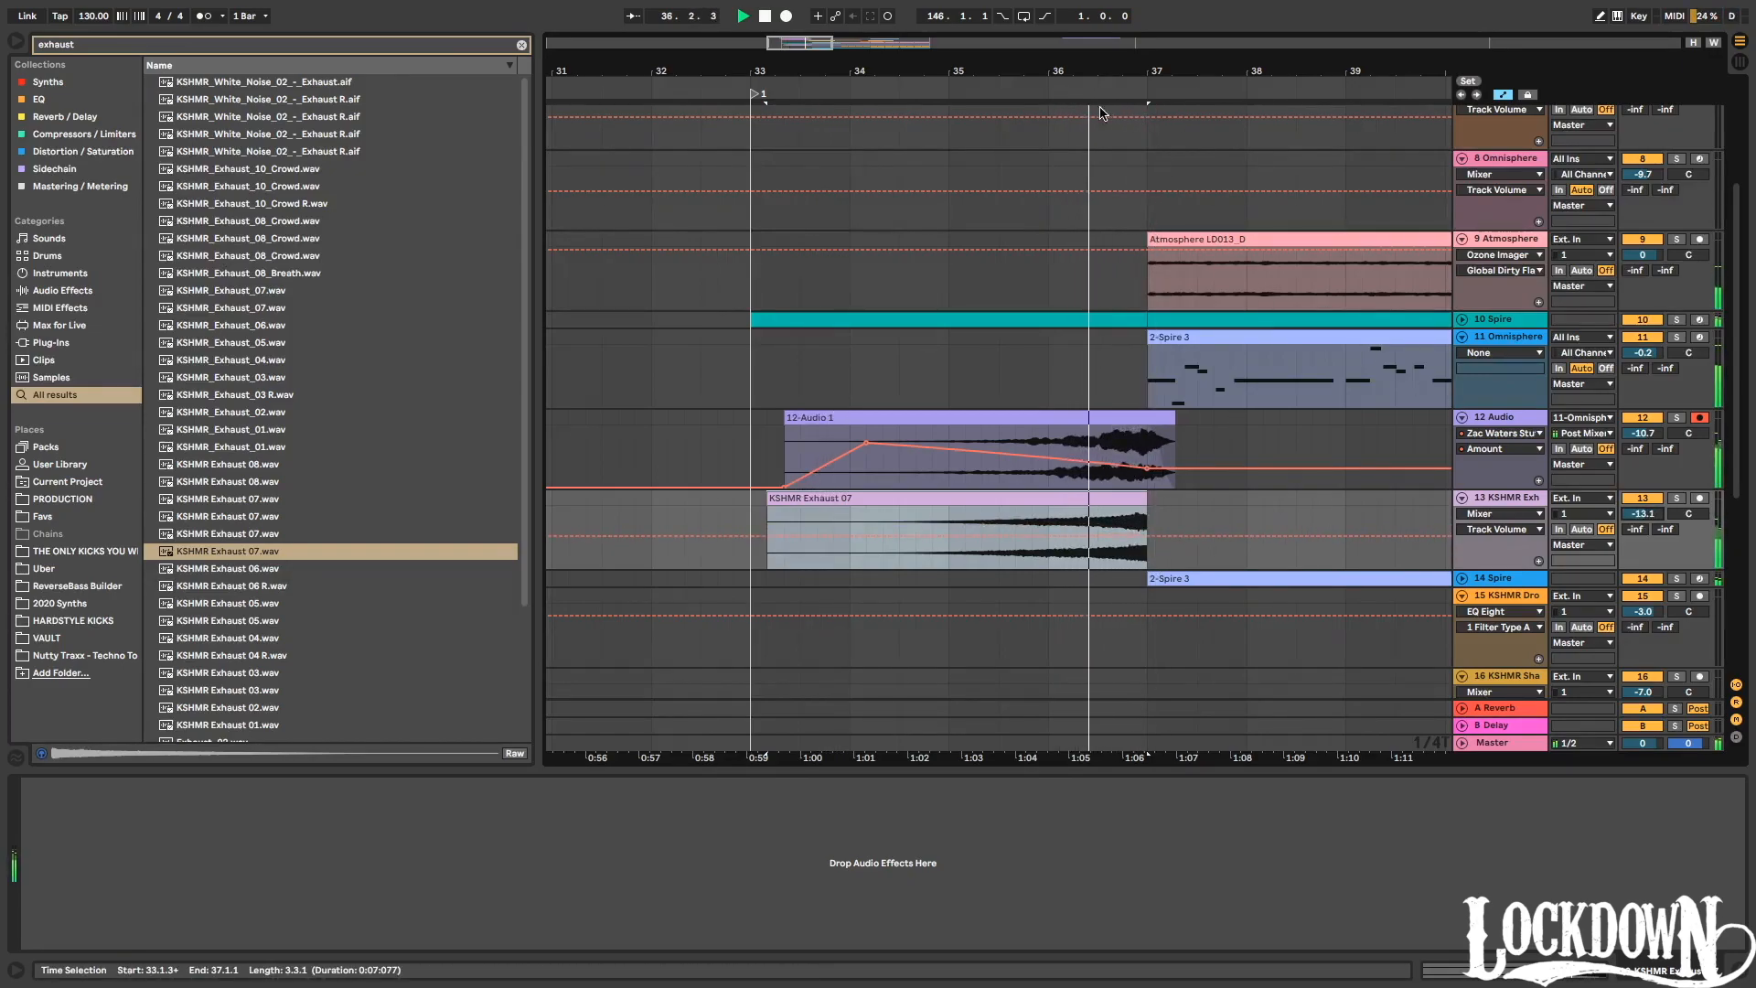
pyautogui.moveTo(1643, 432); pyautogui.dragTo(1643, 426)
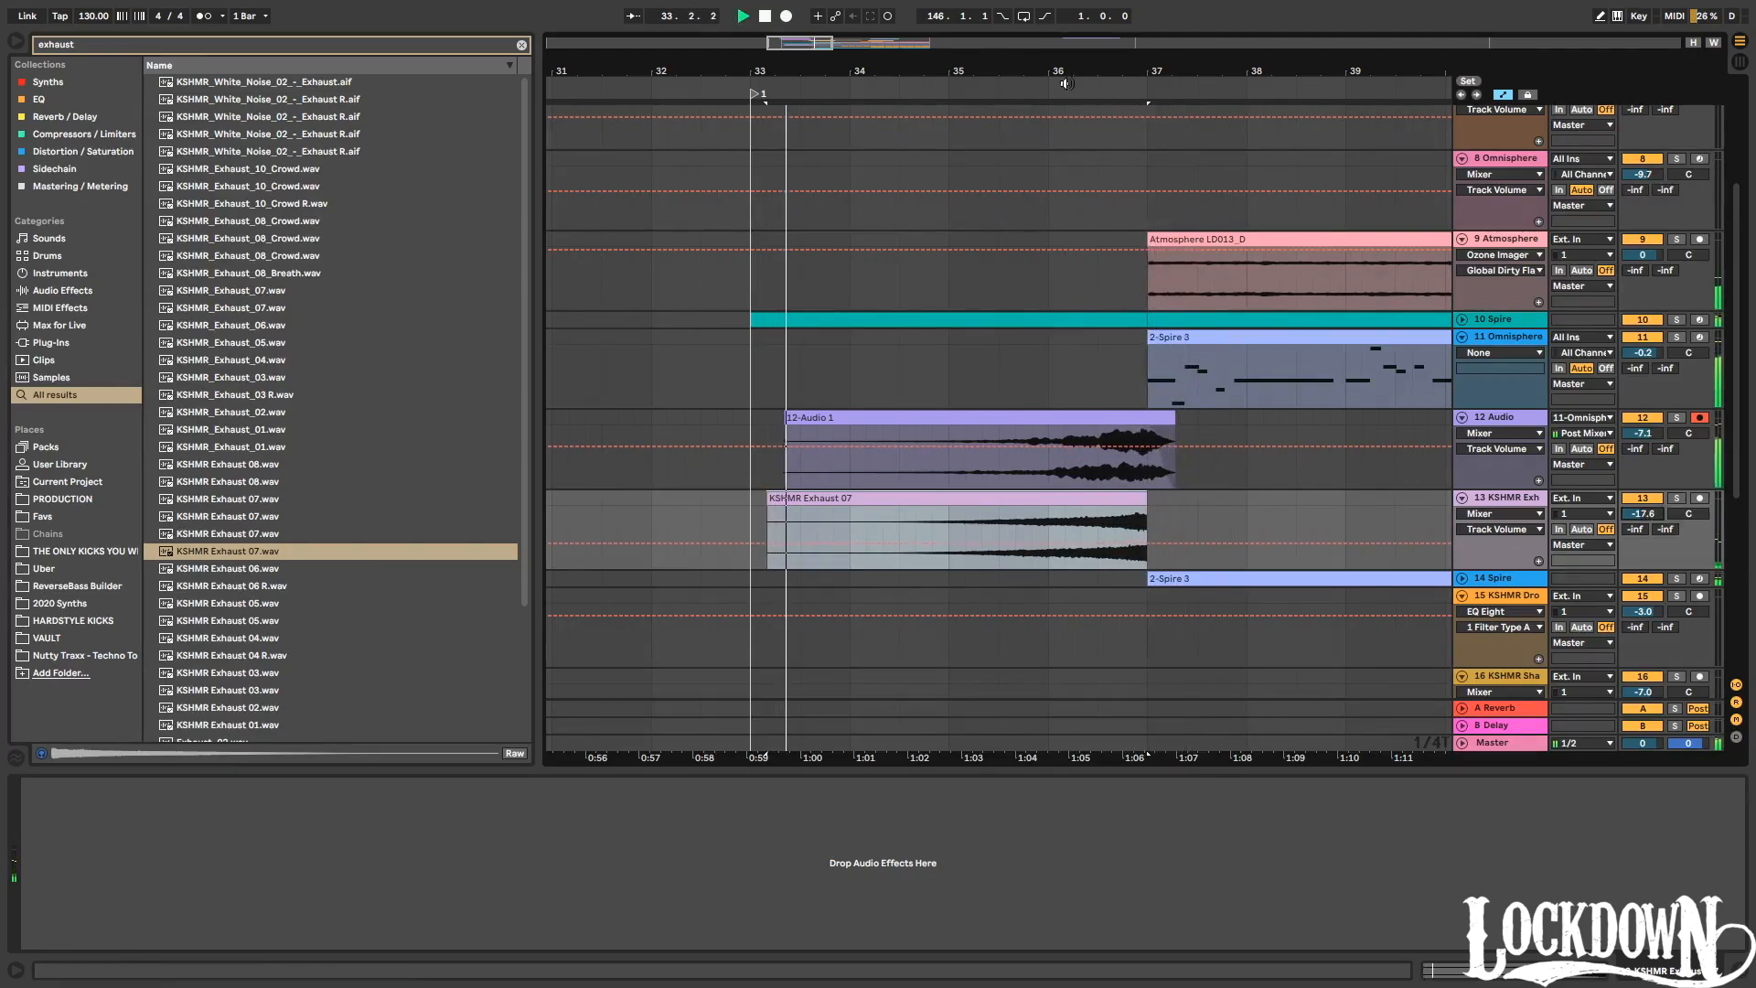
pyautogui.moveTo(1643, 513); pyautogui.dragTo(1642, 522)
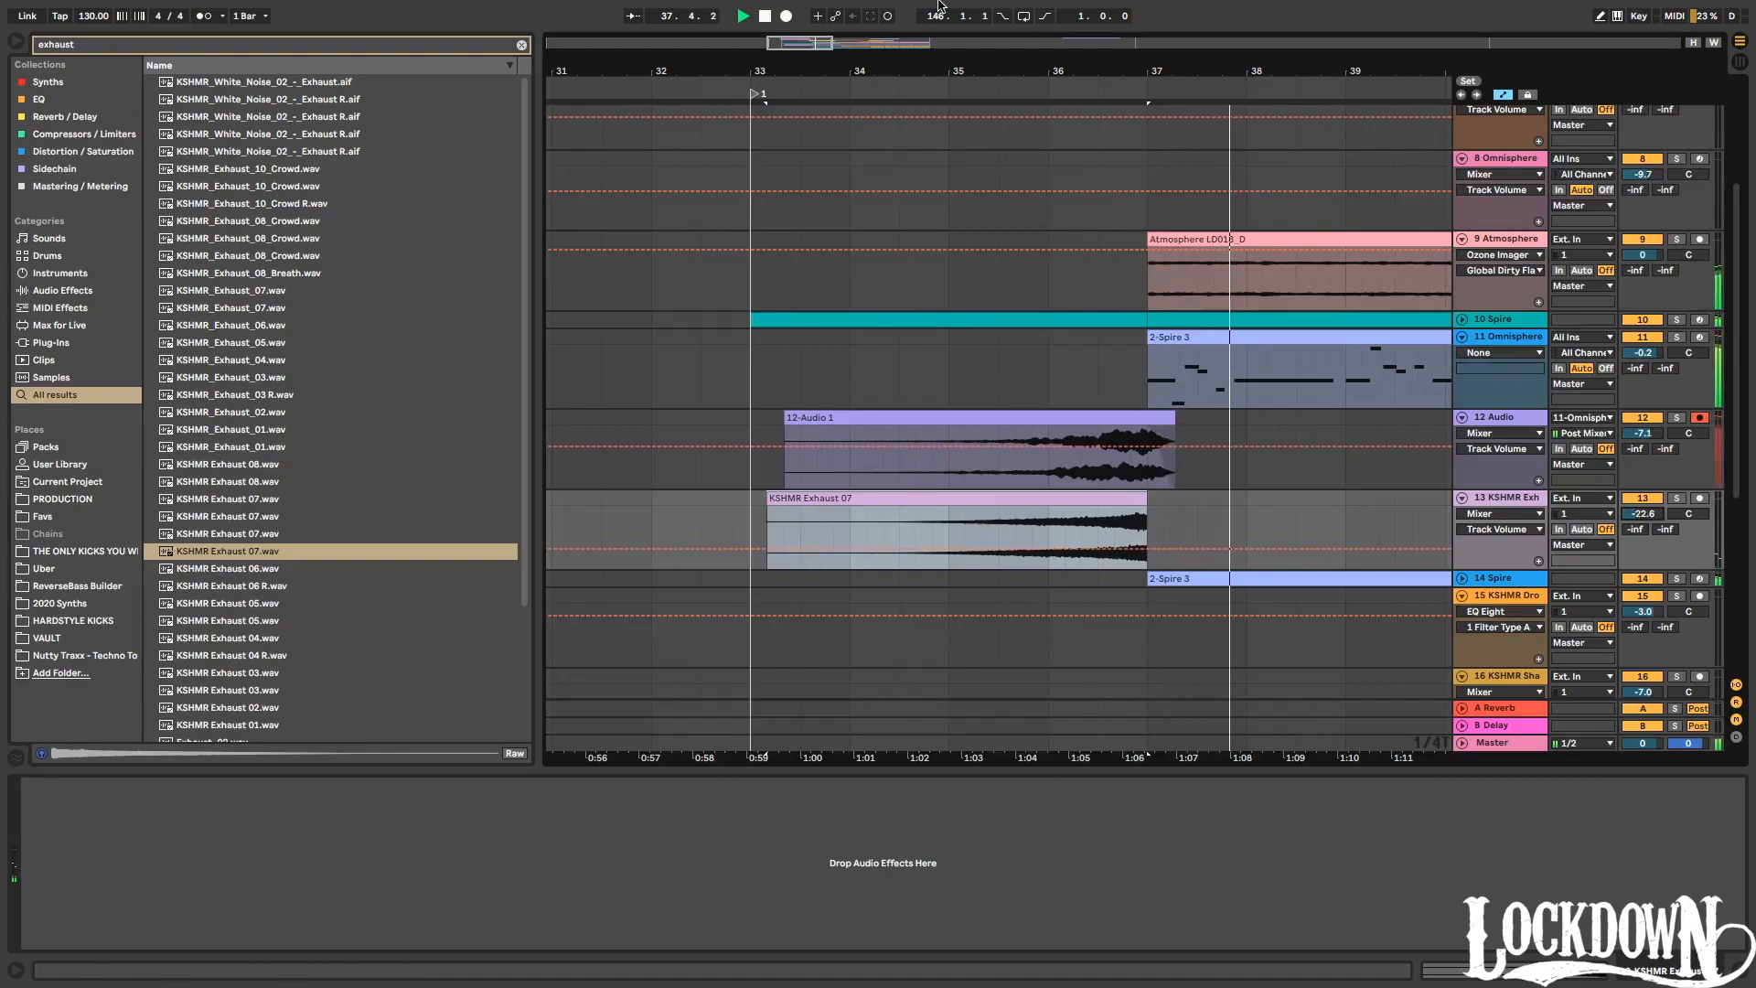
# Group the Omnisphere, 12 Audio and KSHMR Exhaust tracks (11 to 13), fold the group and rename it Guitar.
pyautogui.moveTo(1116, 54); pyautogui.dragTo(1091, 68)
pyautogui.scroll(-2, 1092, 68)
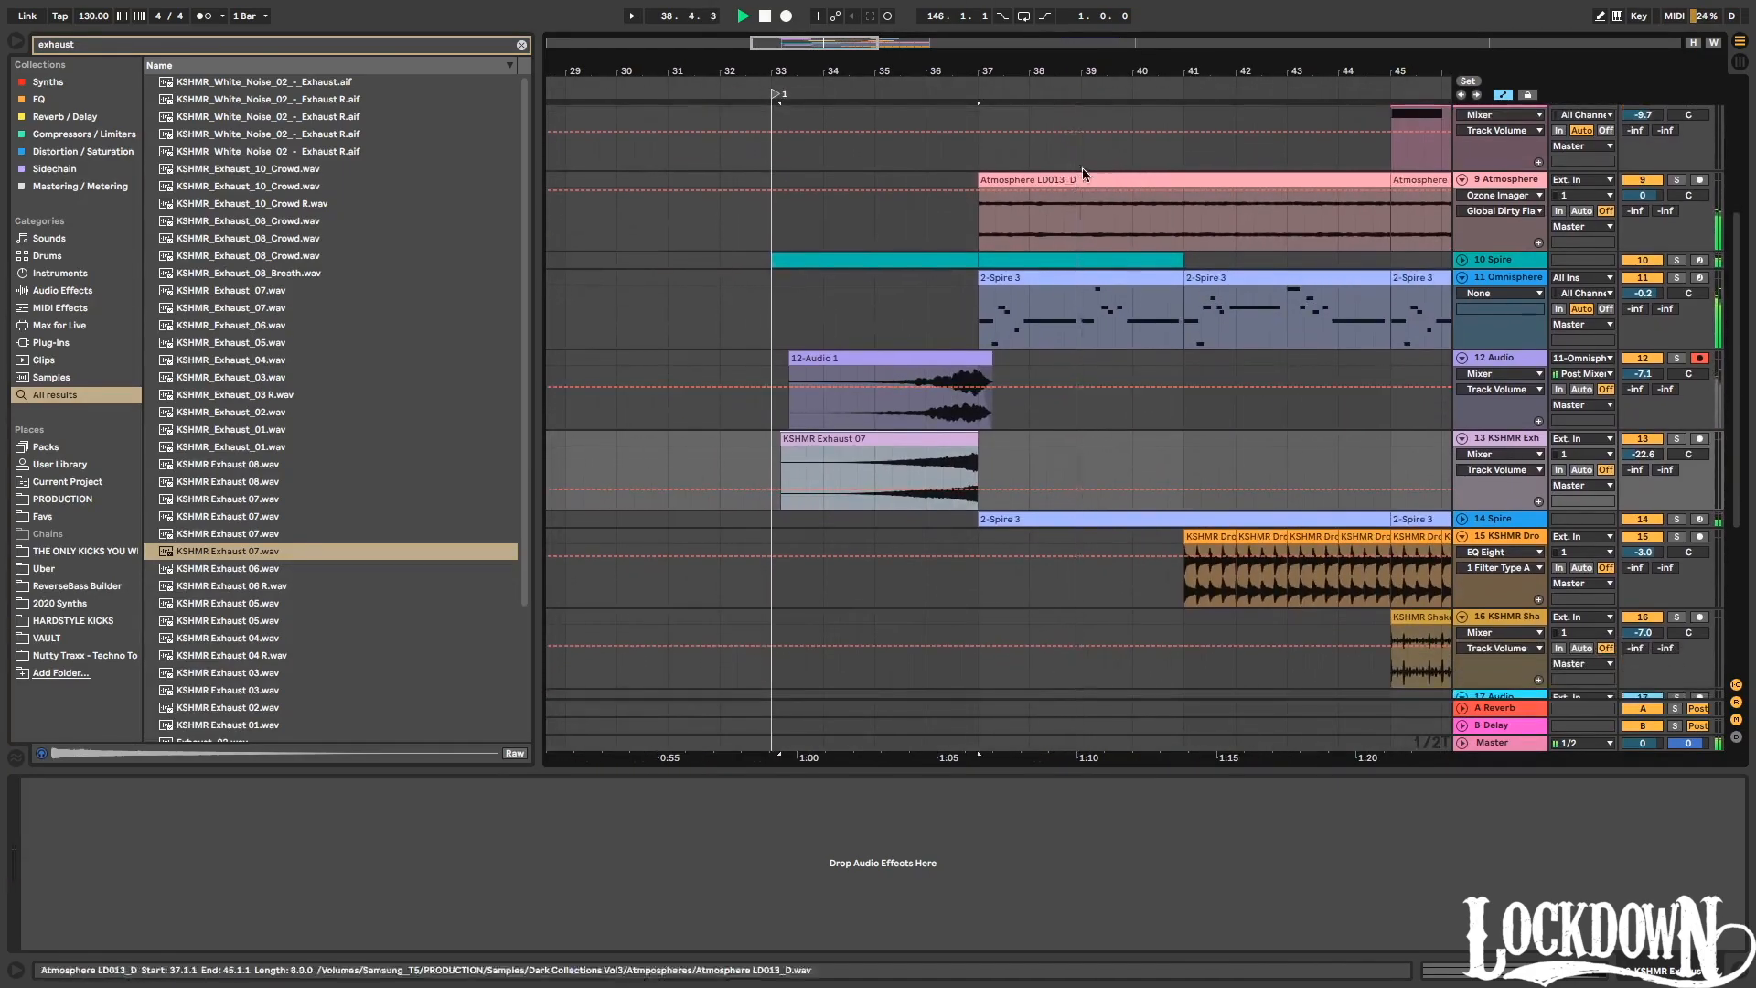
pyautogui.click(887, 357)
pyautogui.scroll(-3, 1189, 419)
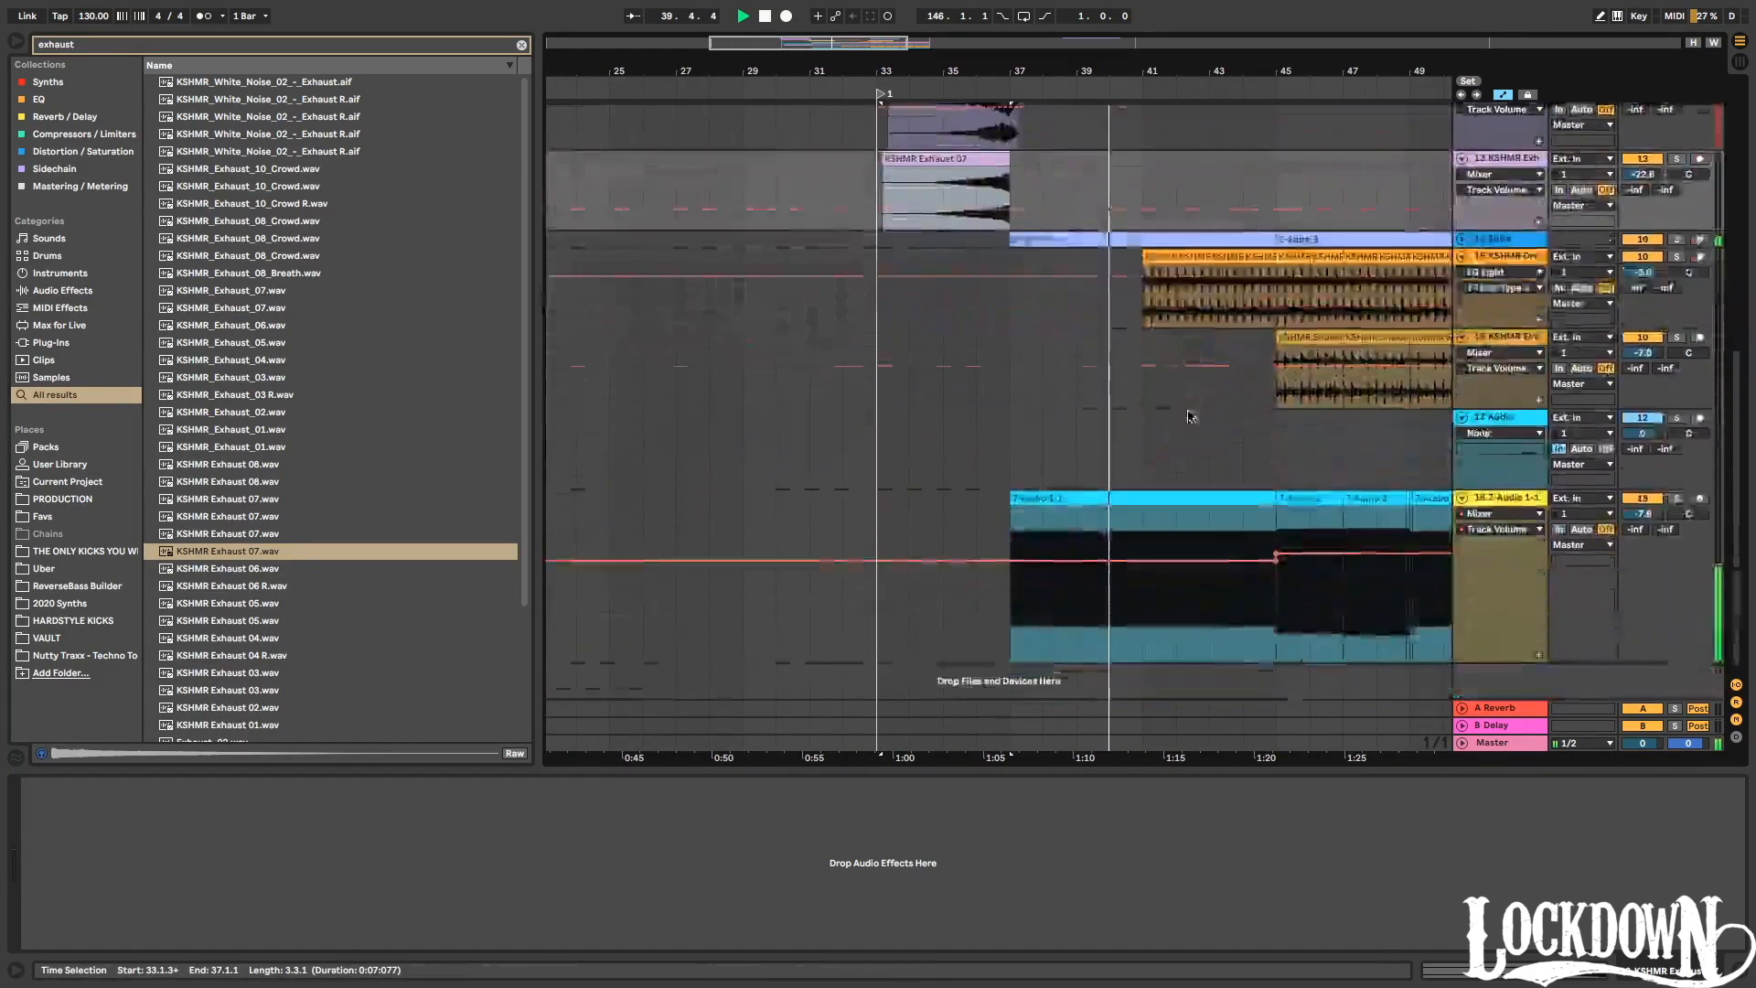
pyautogui.scroll(4, 1190, 419)
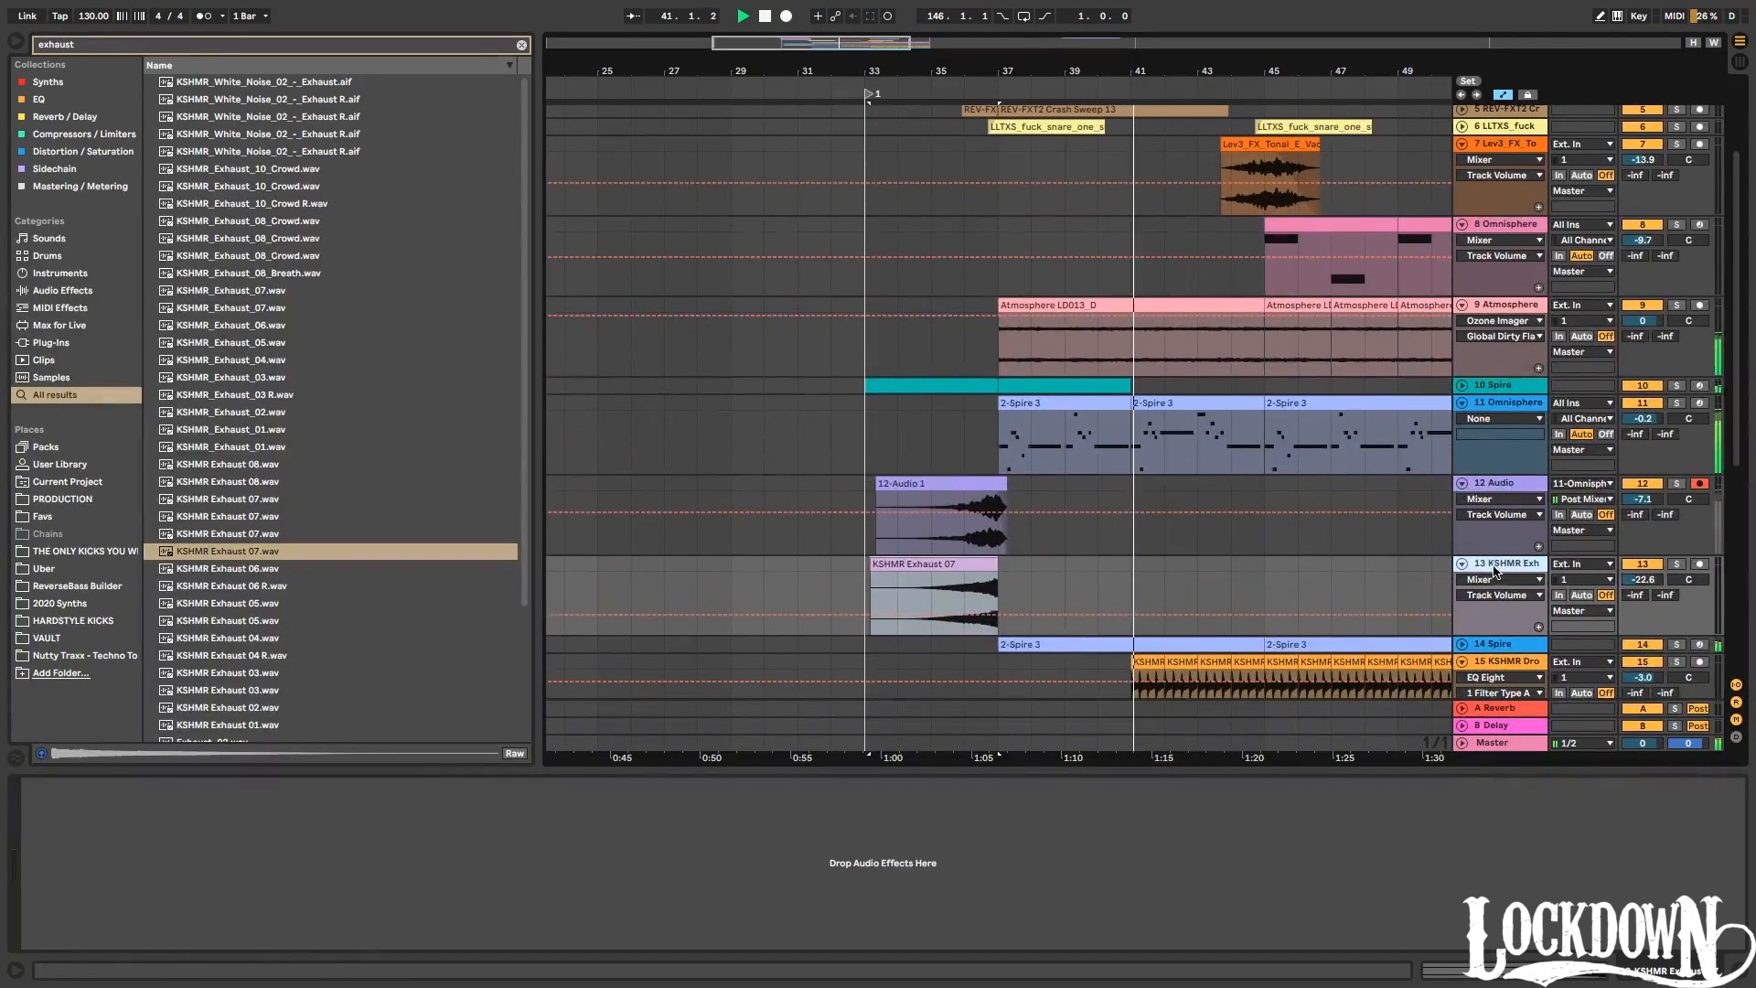
pyautogui.click(1506, 405)
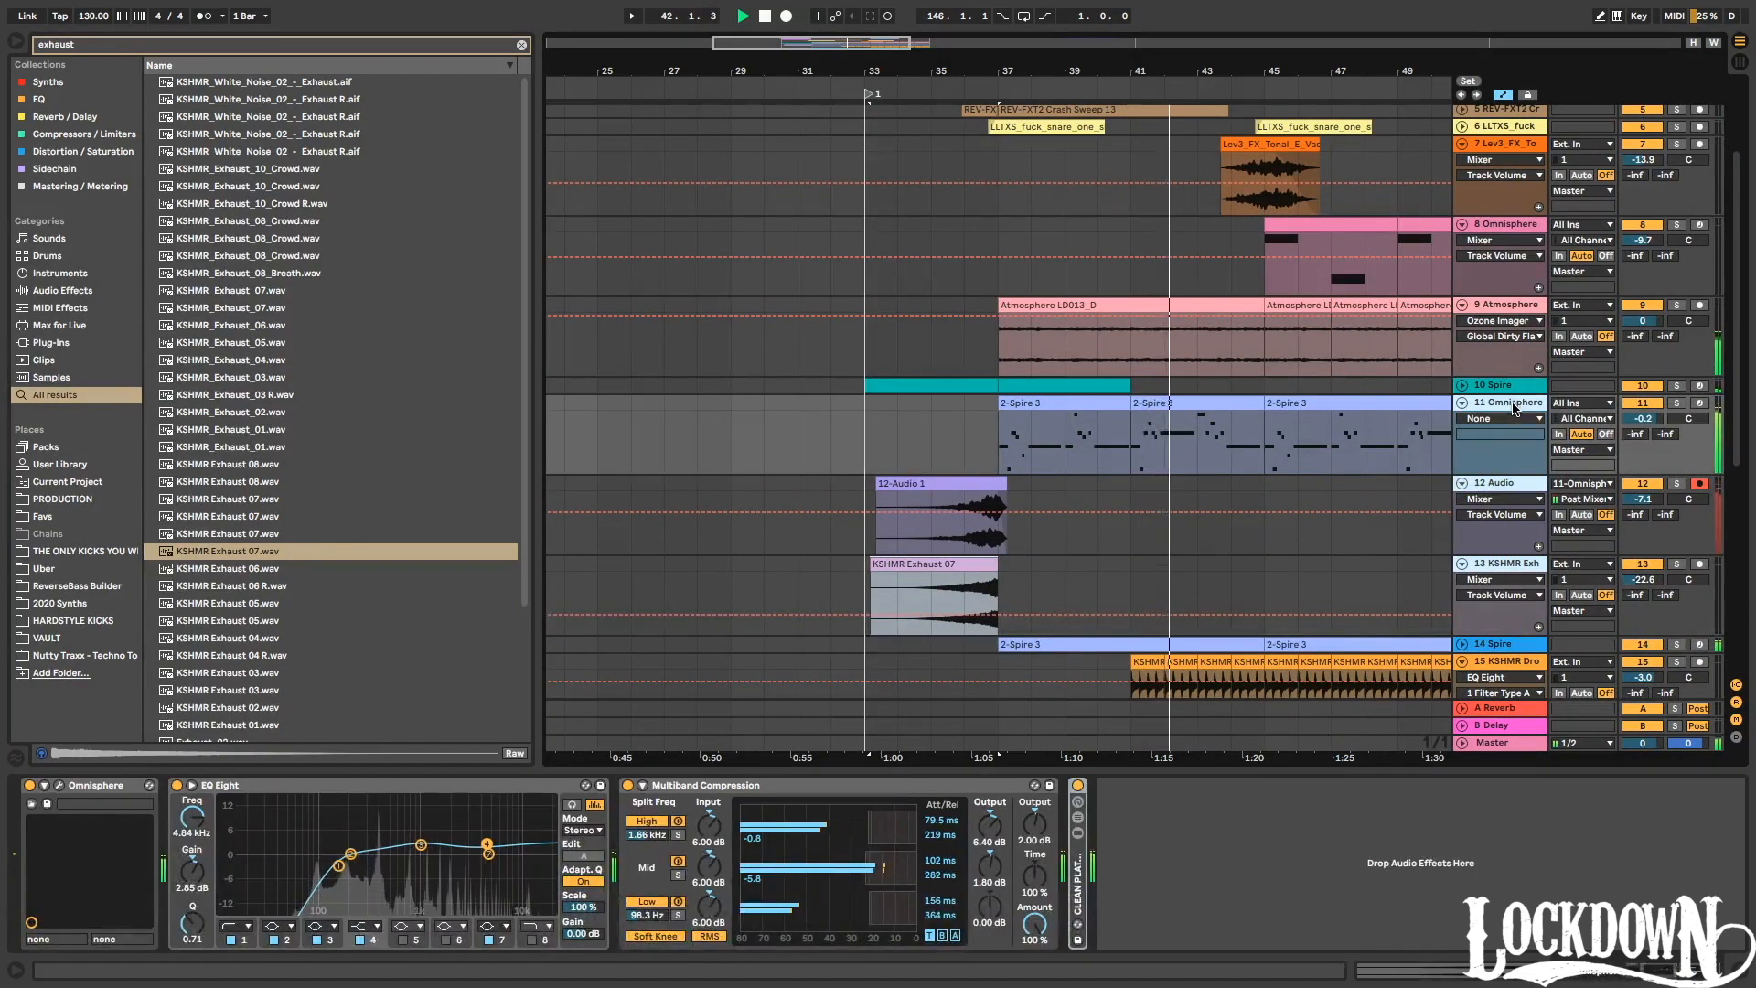
pyautogui.hotkey('ctrl', 'g')
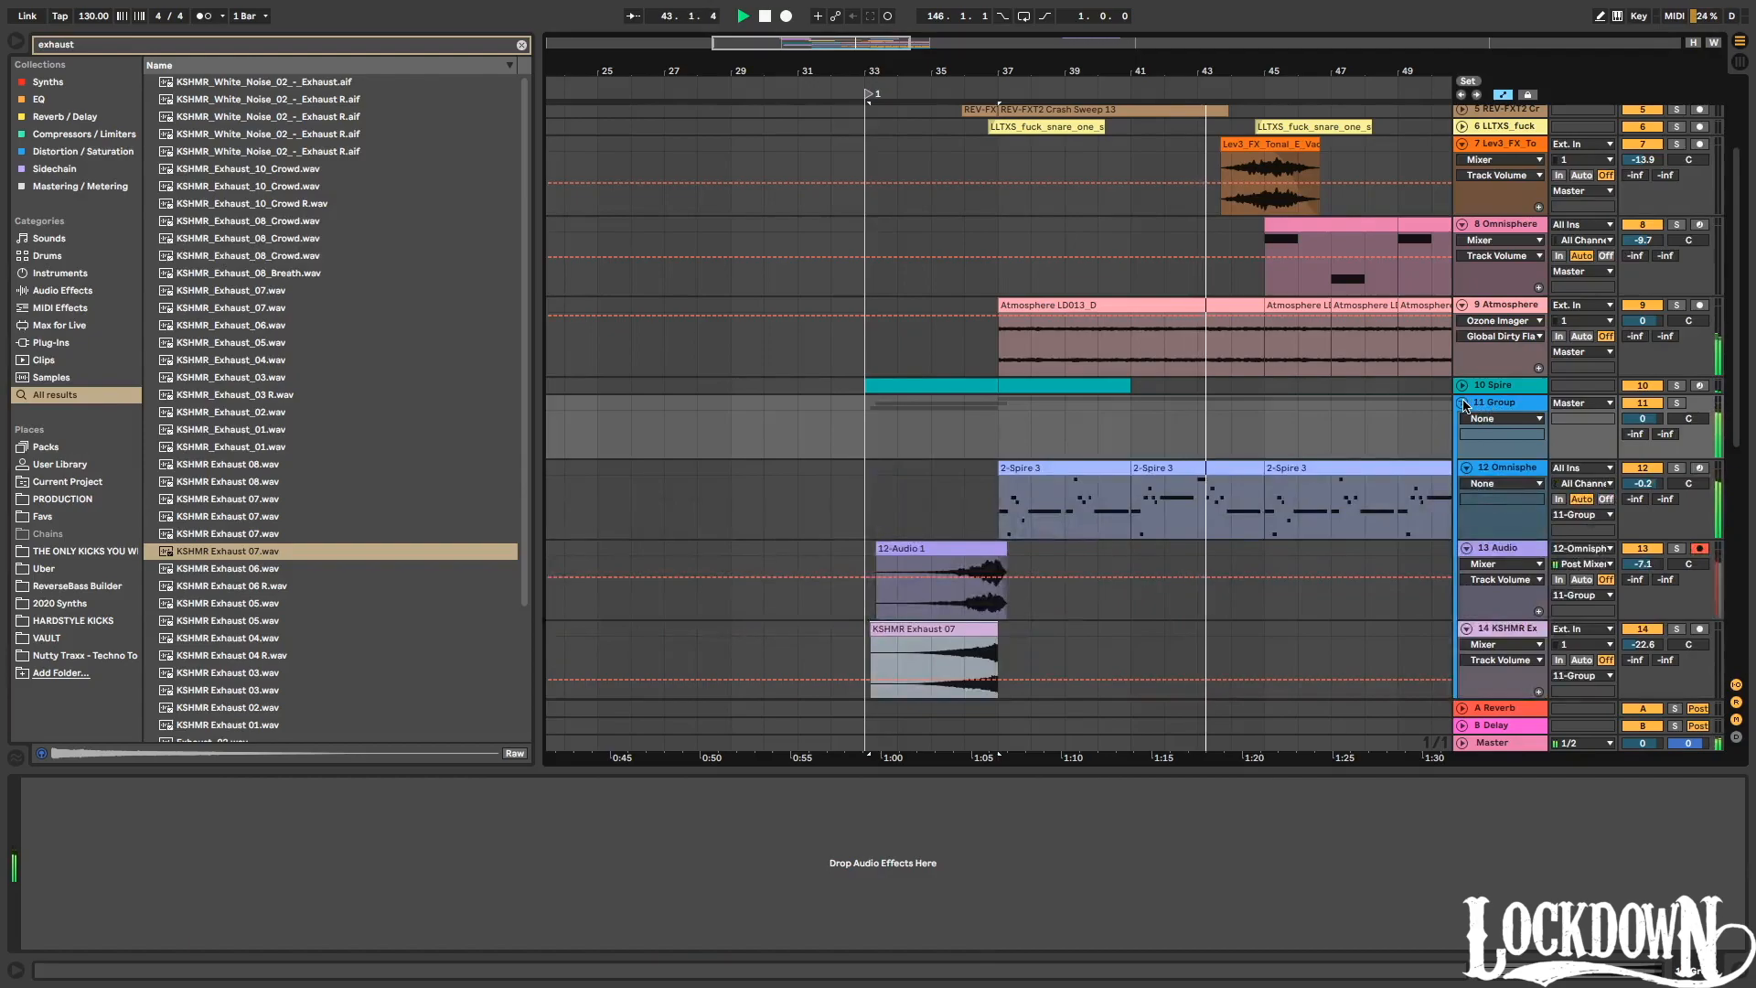
pyautogui.hotkey('ctrl', 'r')
pyautogui.write('Gui')
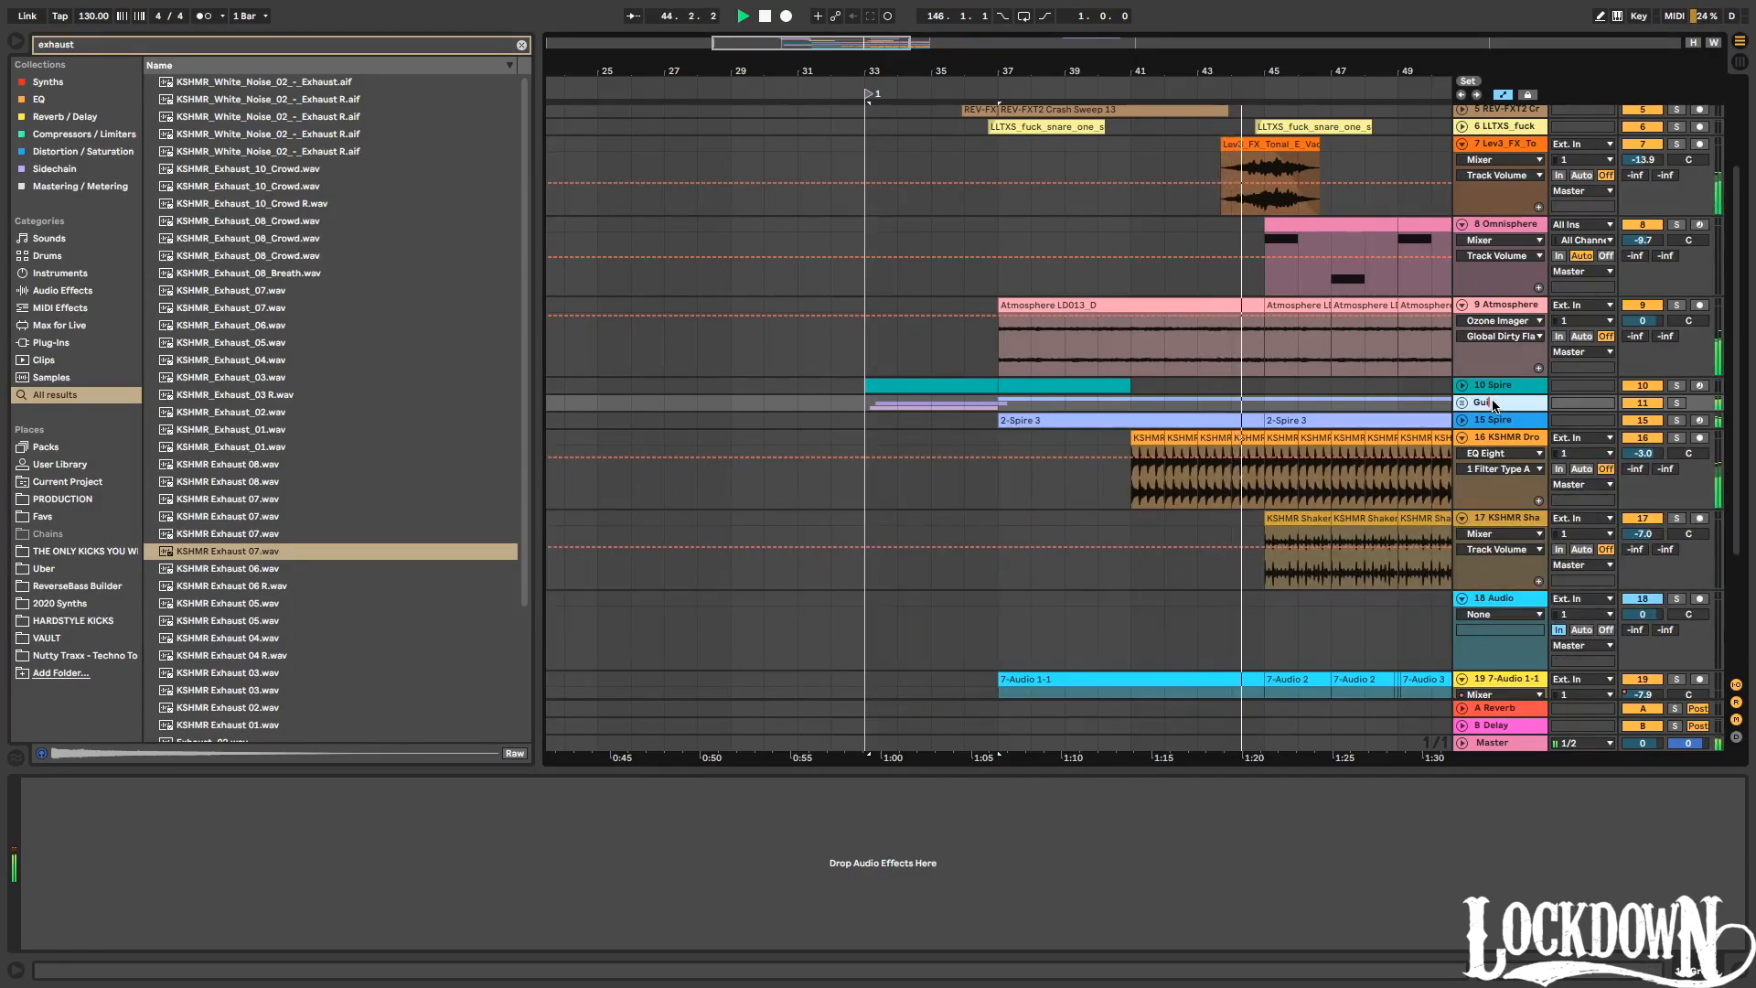
pyautogui.write('tar')
pyautogui.press('Return')
# Rename the Spire track below the Guitar group as Pluck and the one above it as intro pluvck.
pyautogui.click(1493, 420)
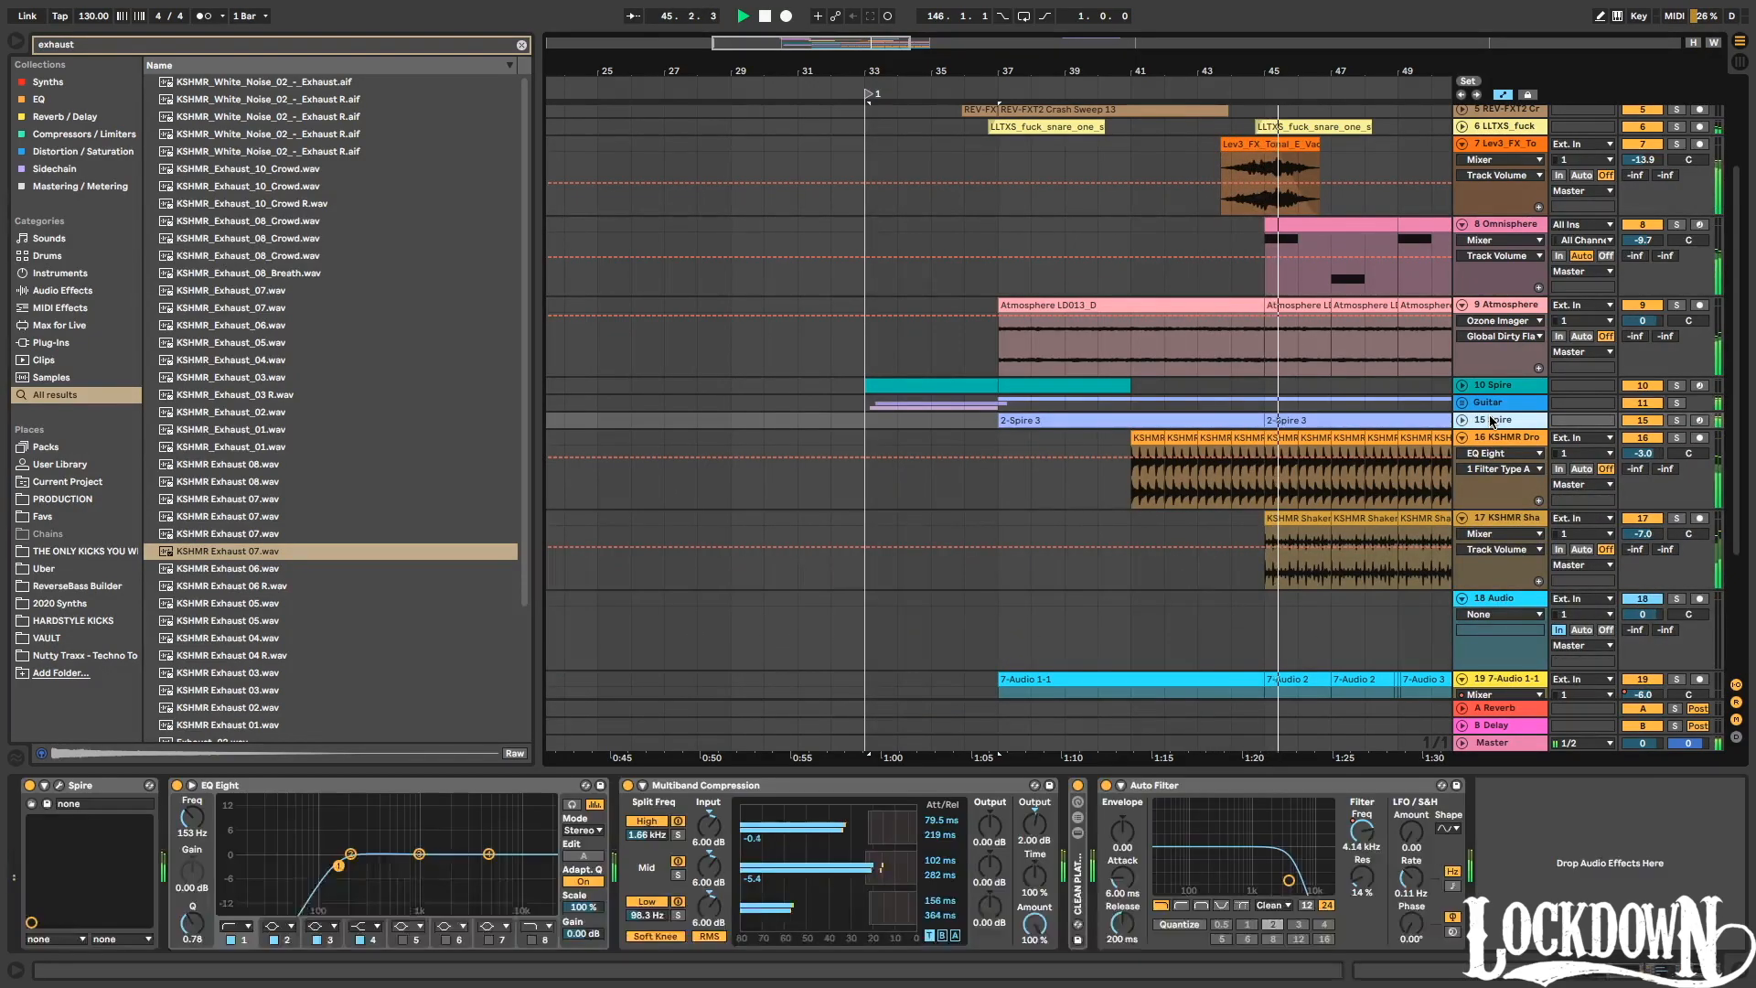
pyautogui.hotkey('ctrl', 'r')
pyautogui.write('Pluck')
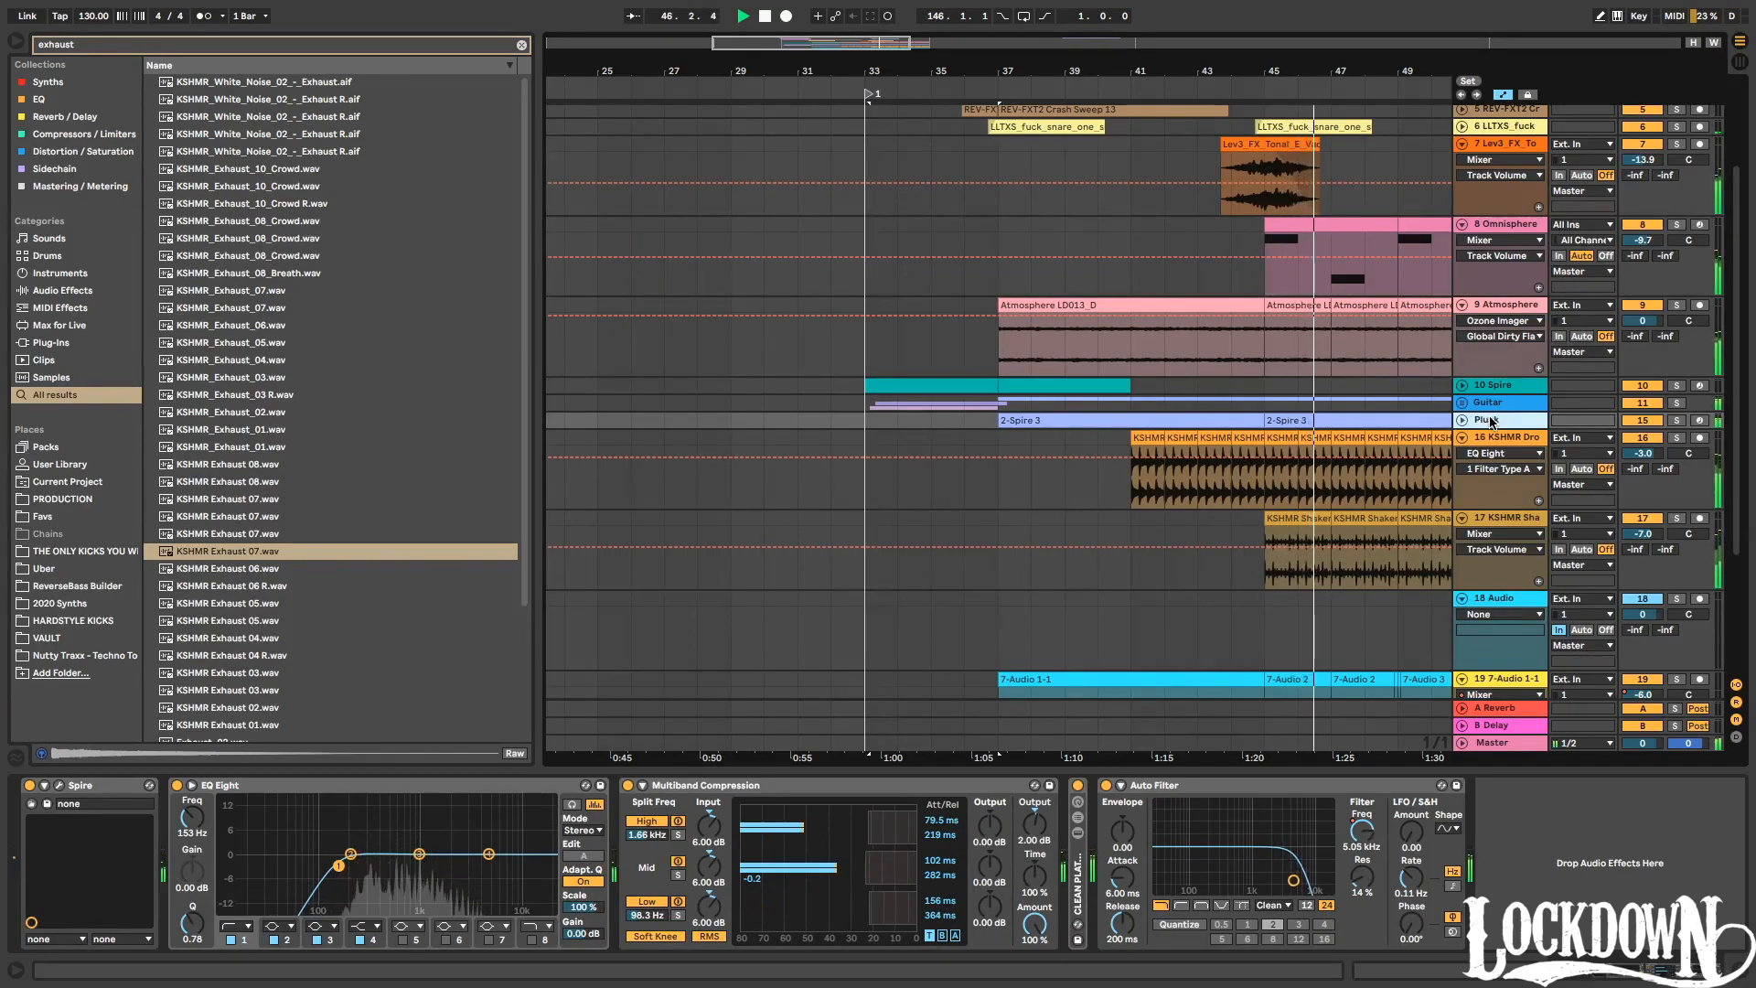
pyautogui.press('Return')
pyautogui.click(1463, 385)
pyautogui.click(1463, 385)
pyautogui.click(1493, 386)
pyautogui.write('intro pluvck')
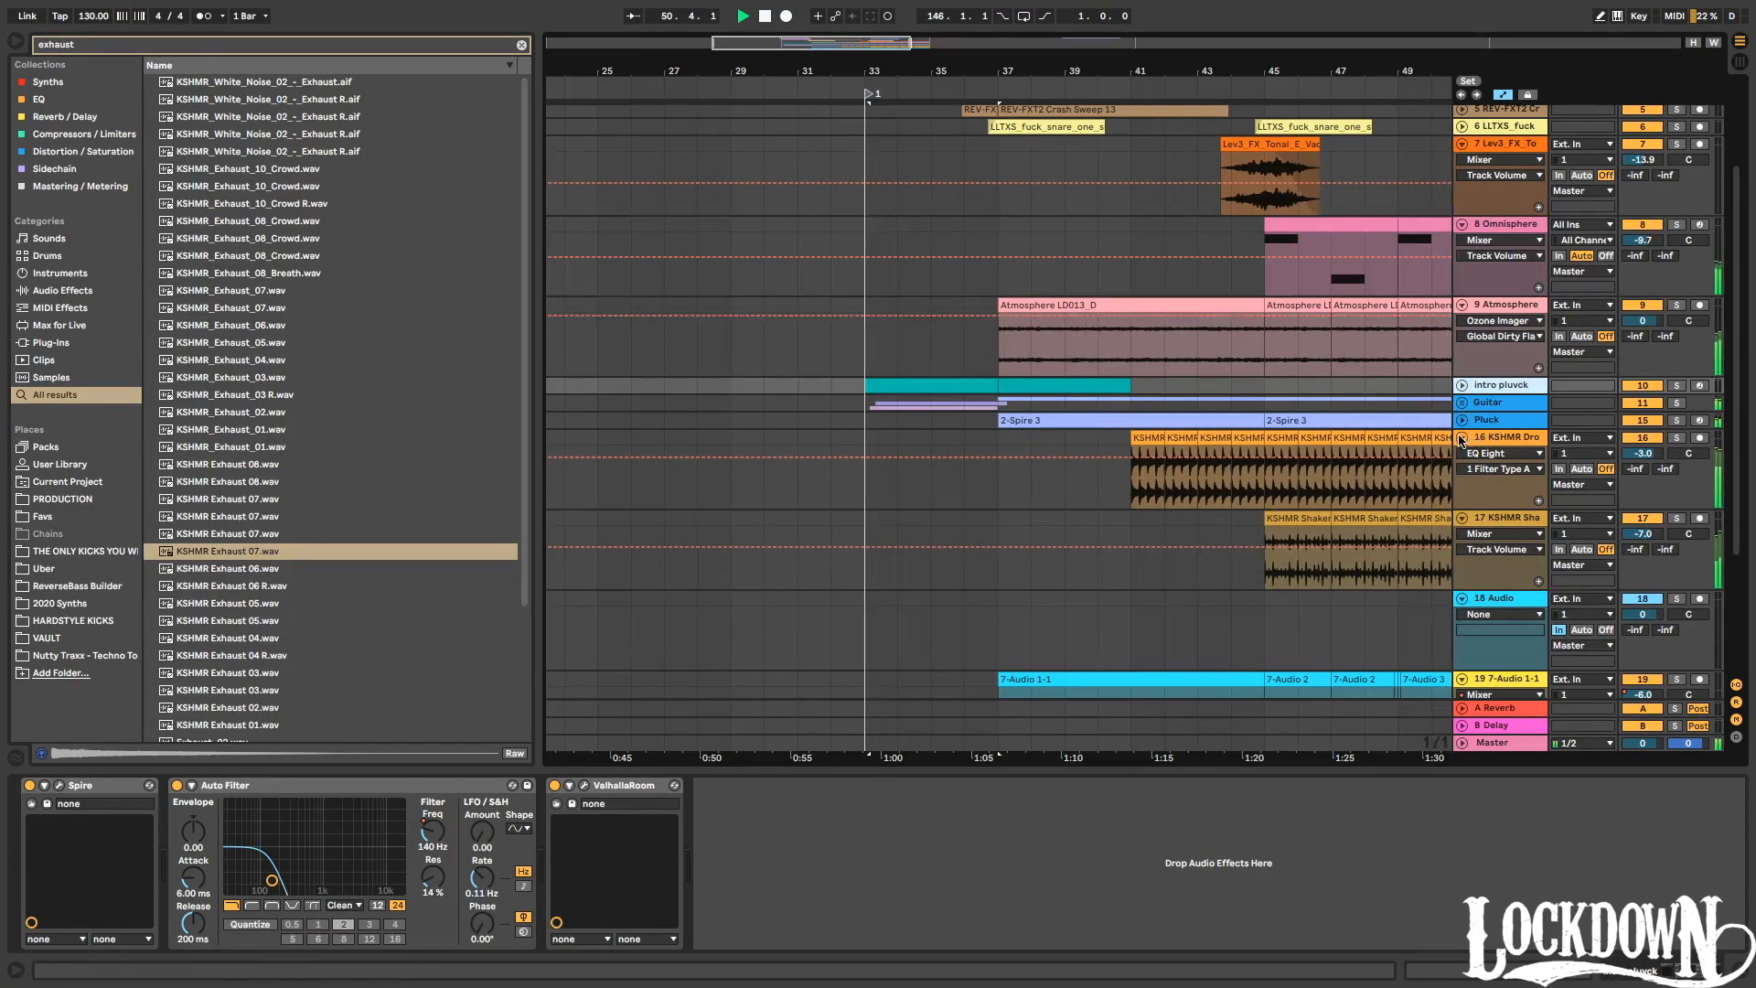
# Fold the two KSHMR percussion tracks, 16 and 17, to minimum height.
pyautogui.click(1461, 440)
pyautogui.click(1463, 455)
pyautogui.click(1500, 437)
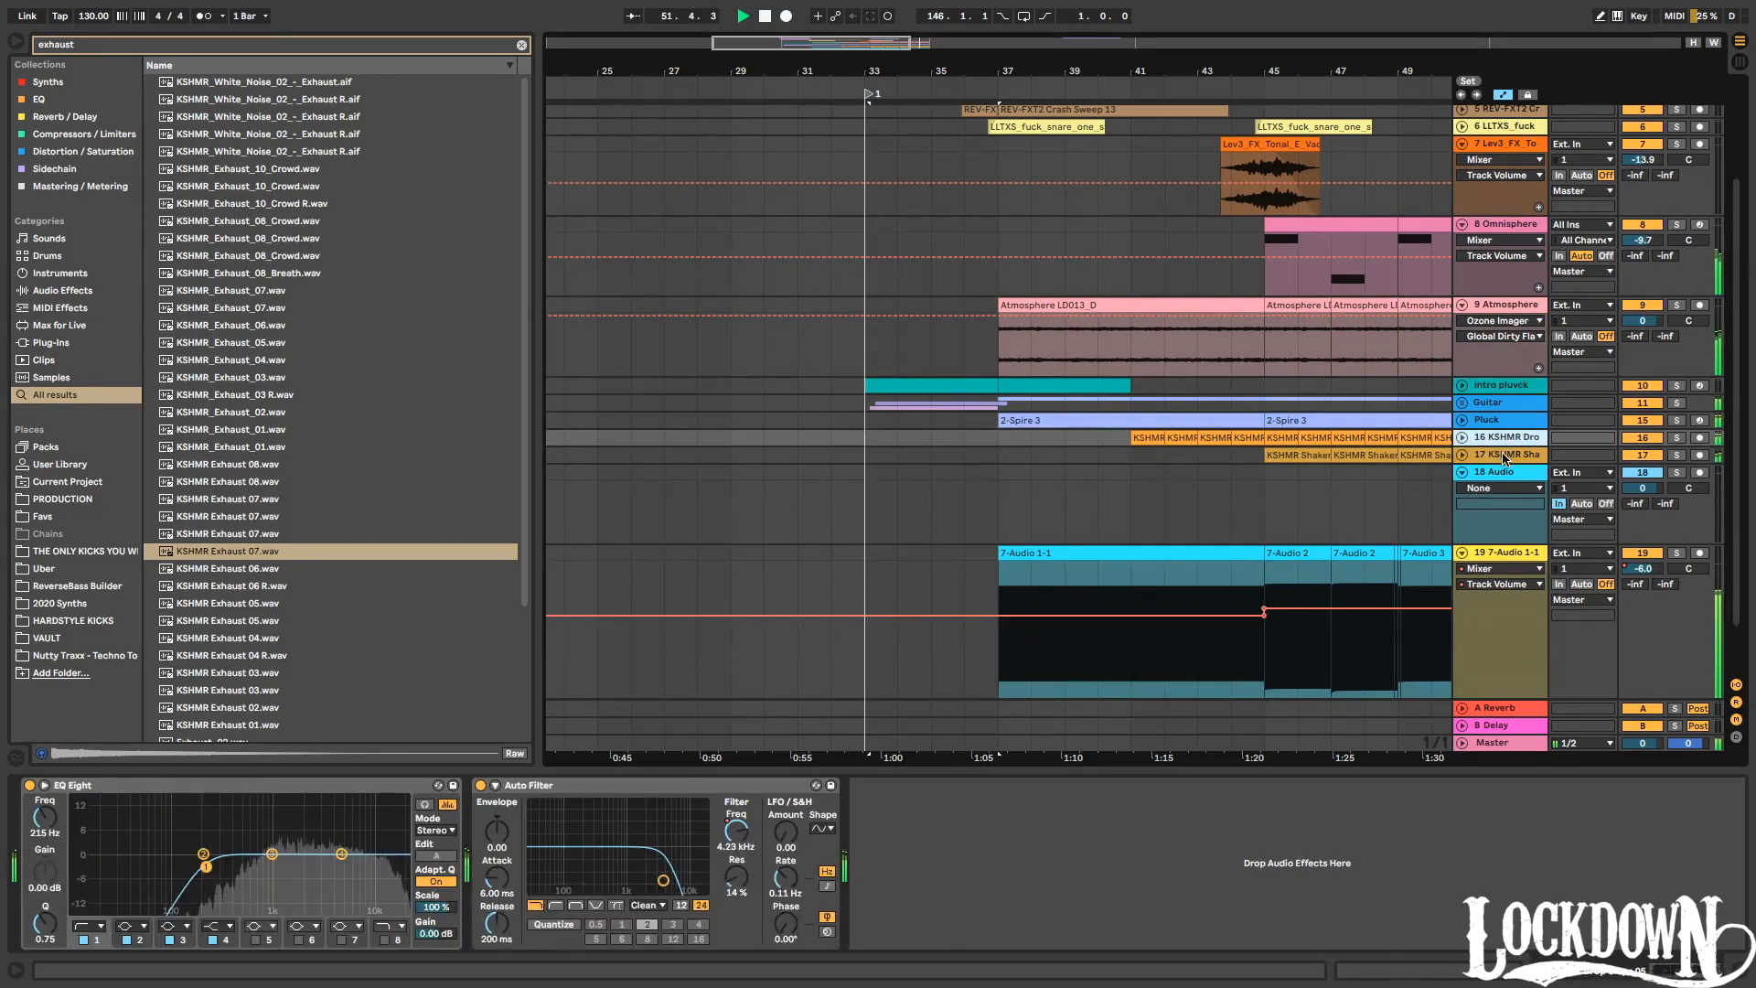
# Group tracks 2 to 8, from KSHMR Impact through Omnisphere, name the group FX / AMBS and fold it.
pyautogui.scroll(3, 1505, 458)
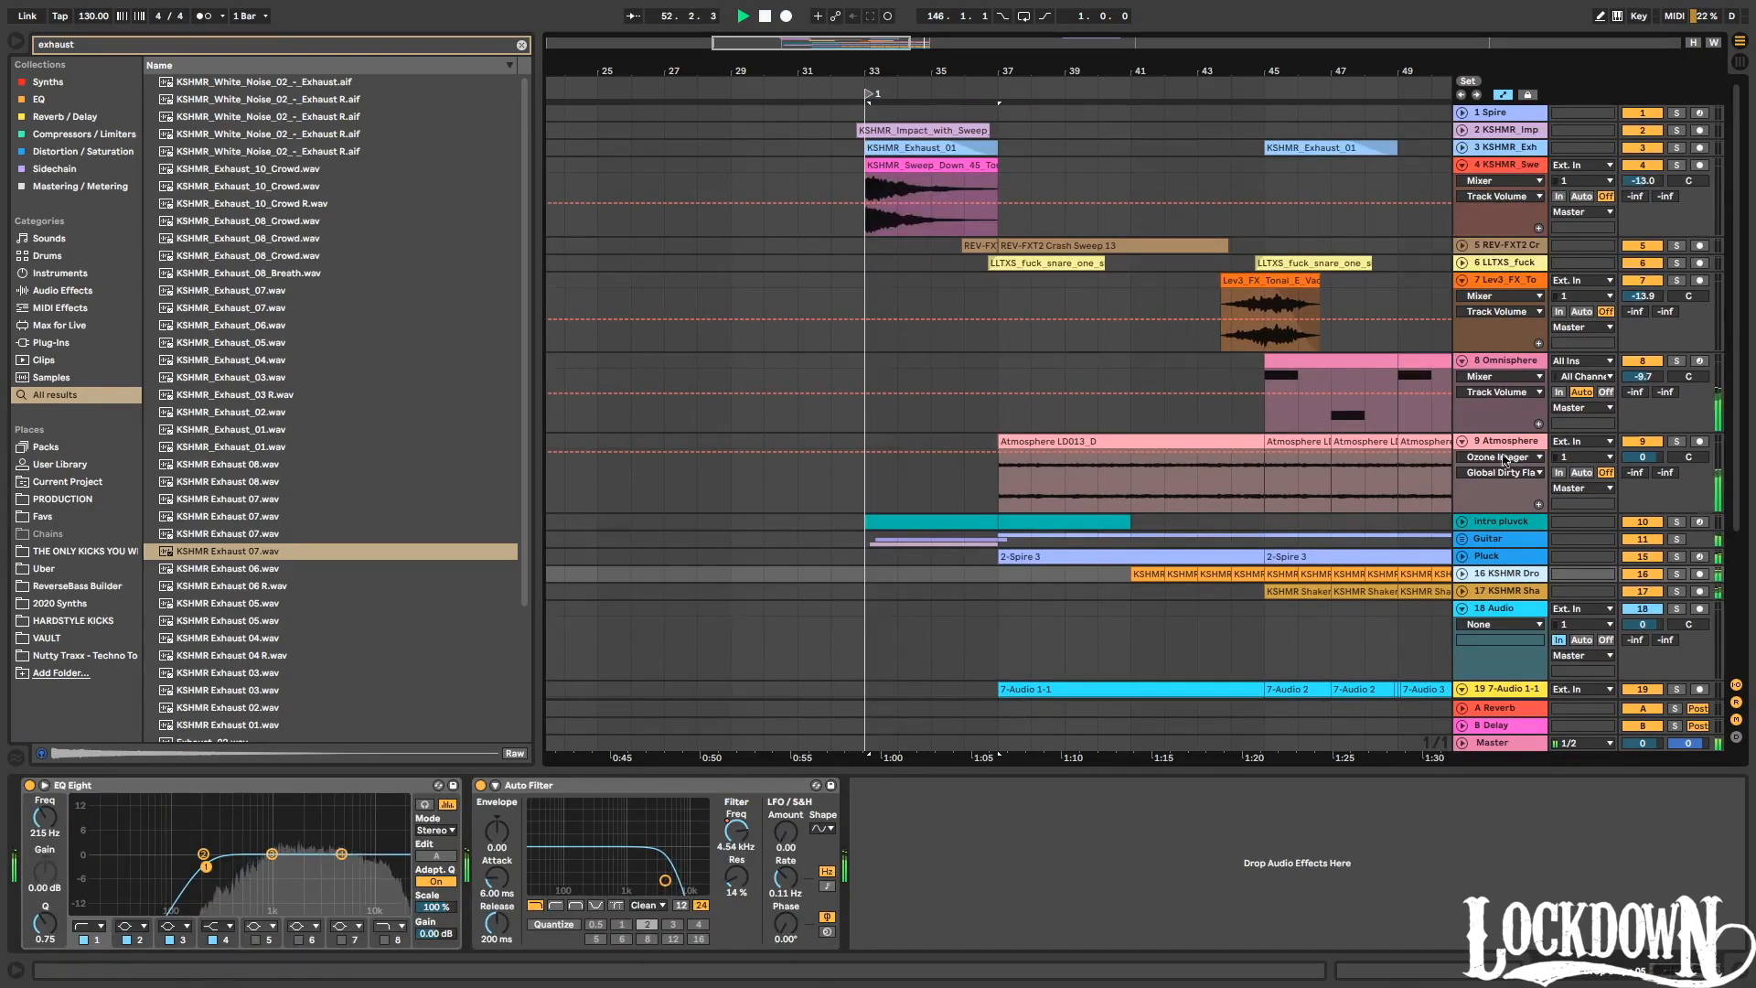
pyautogui.click(1504, 135)
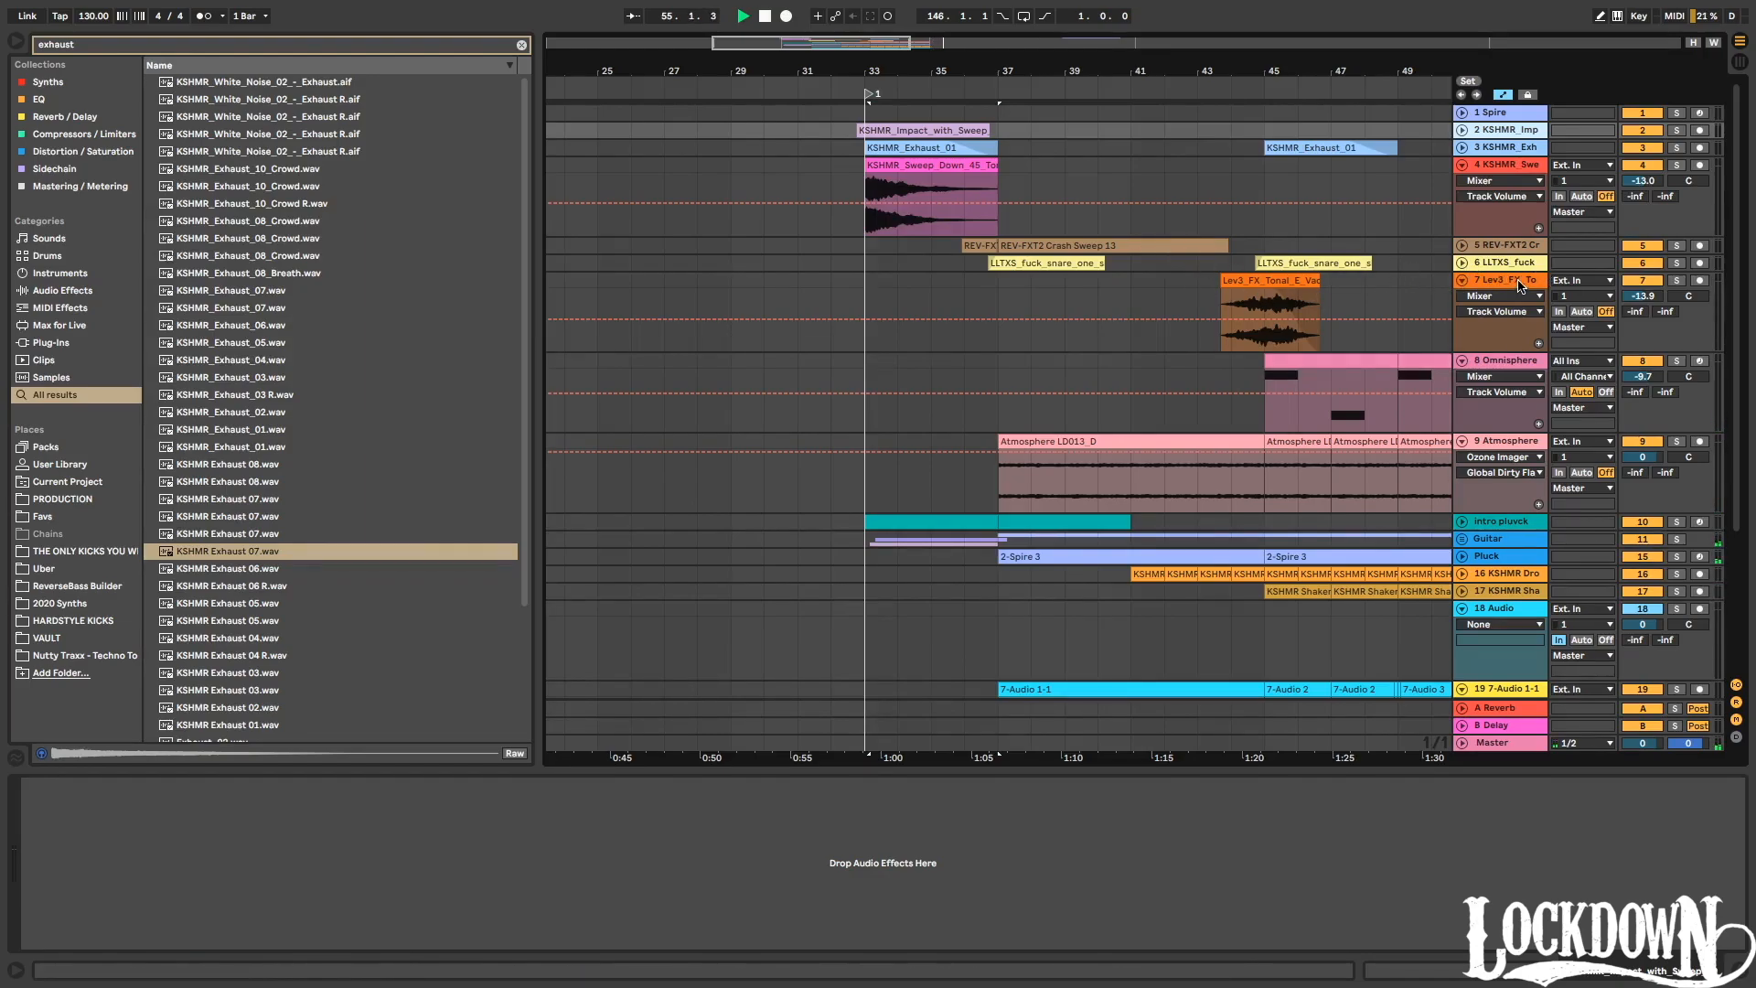
pyautogui.click(1505, 361)
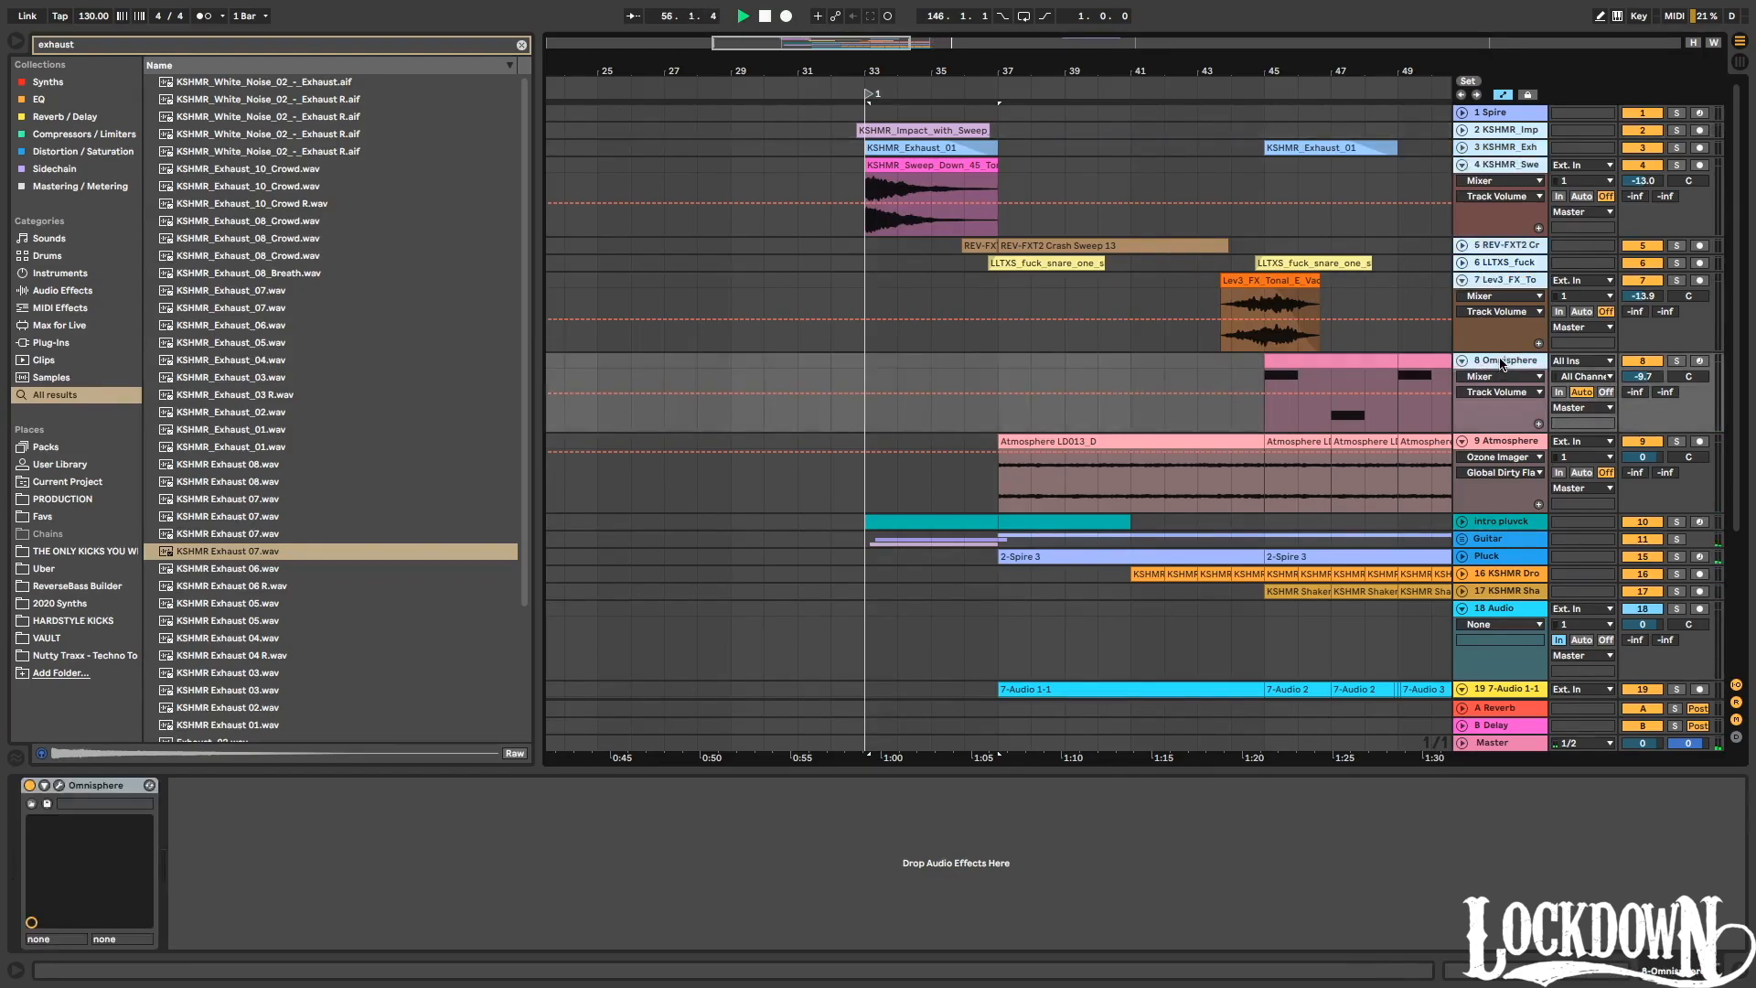
pyautogui.hotkey('ctrl', 'g')
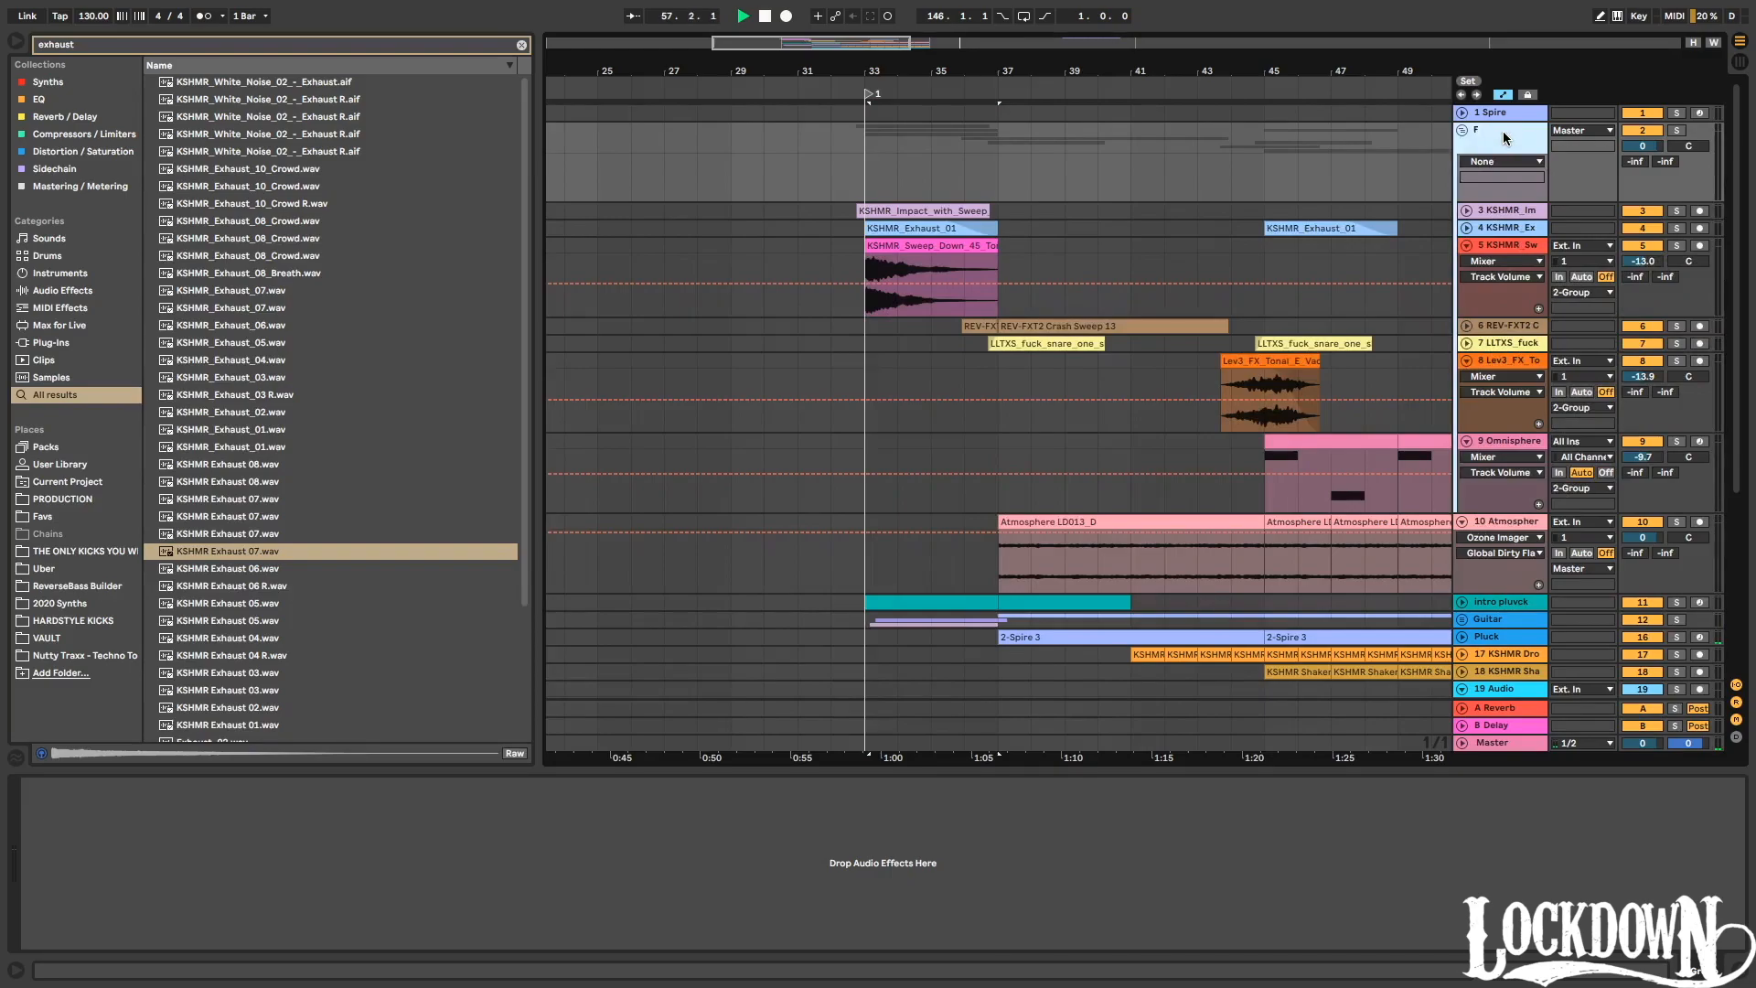
pyautogui.write('S')
pyautogui.press('Return')
pyautogui.scroll(-1, 1502, 129)
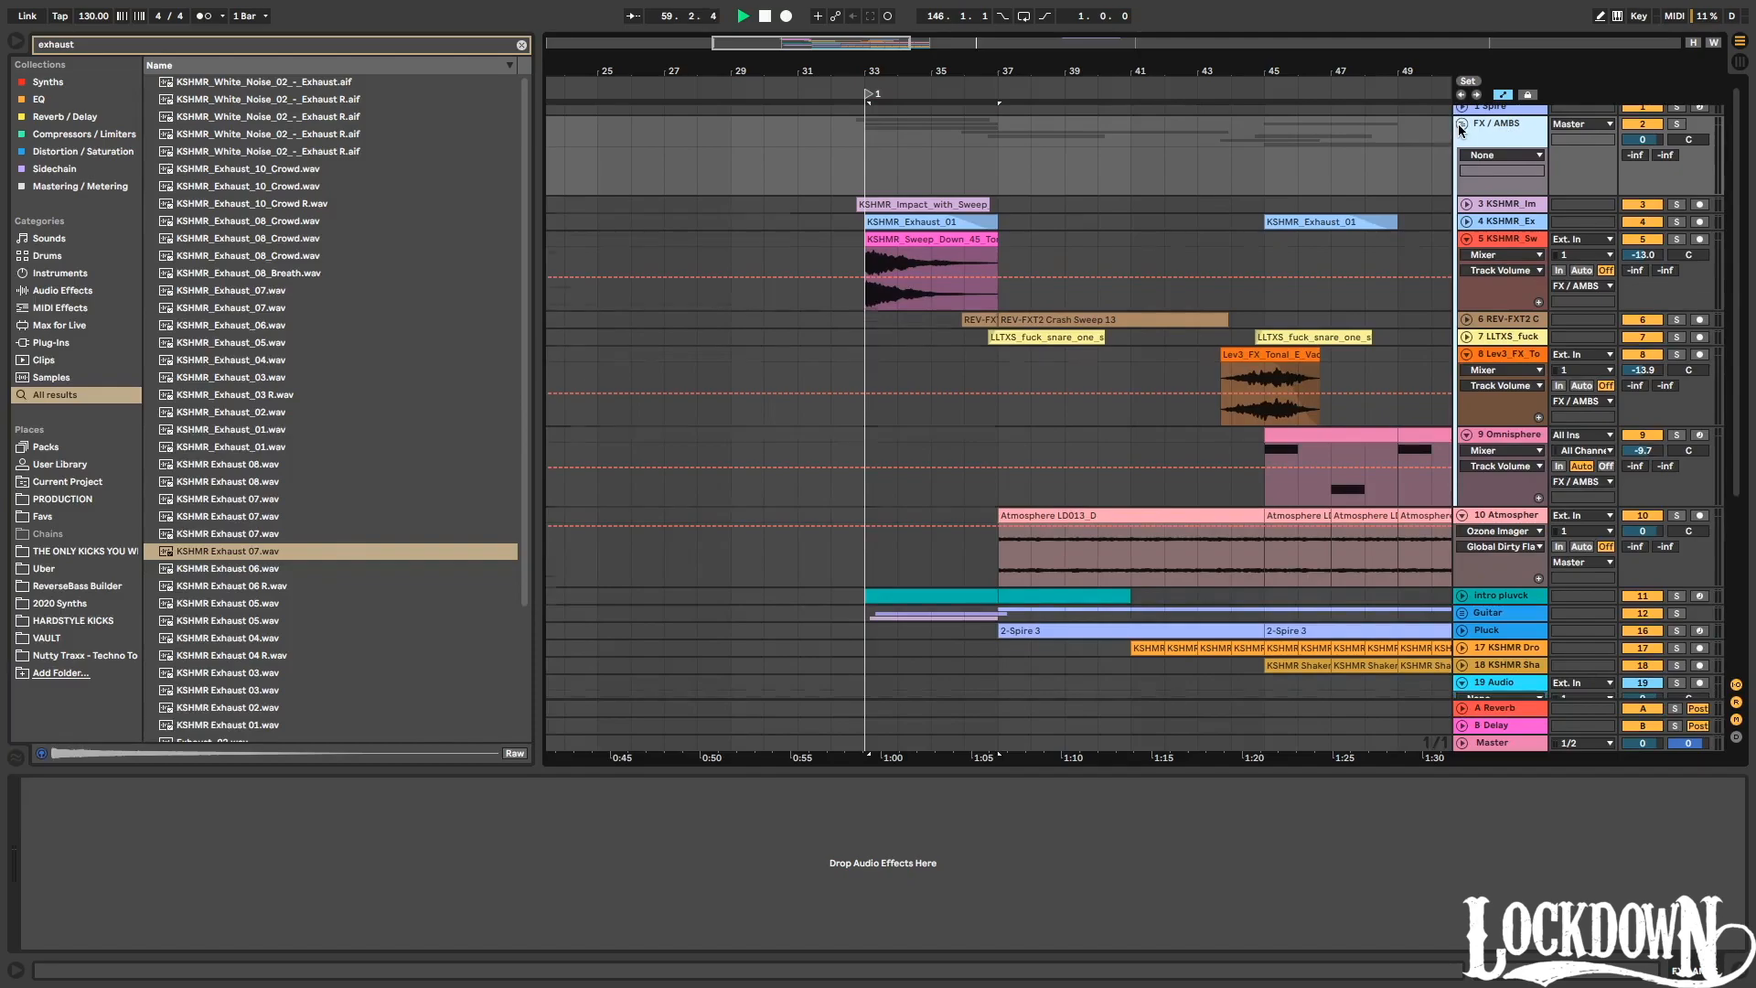
pyautogui.click(1461, 125)
# Move the Atmosphere track into the FX / AMBS group and delete the empty audio track 19.
pyautogui.click(1506, 150)
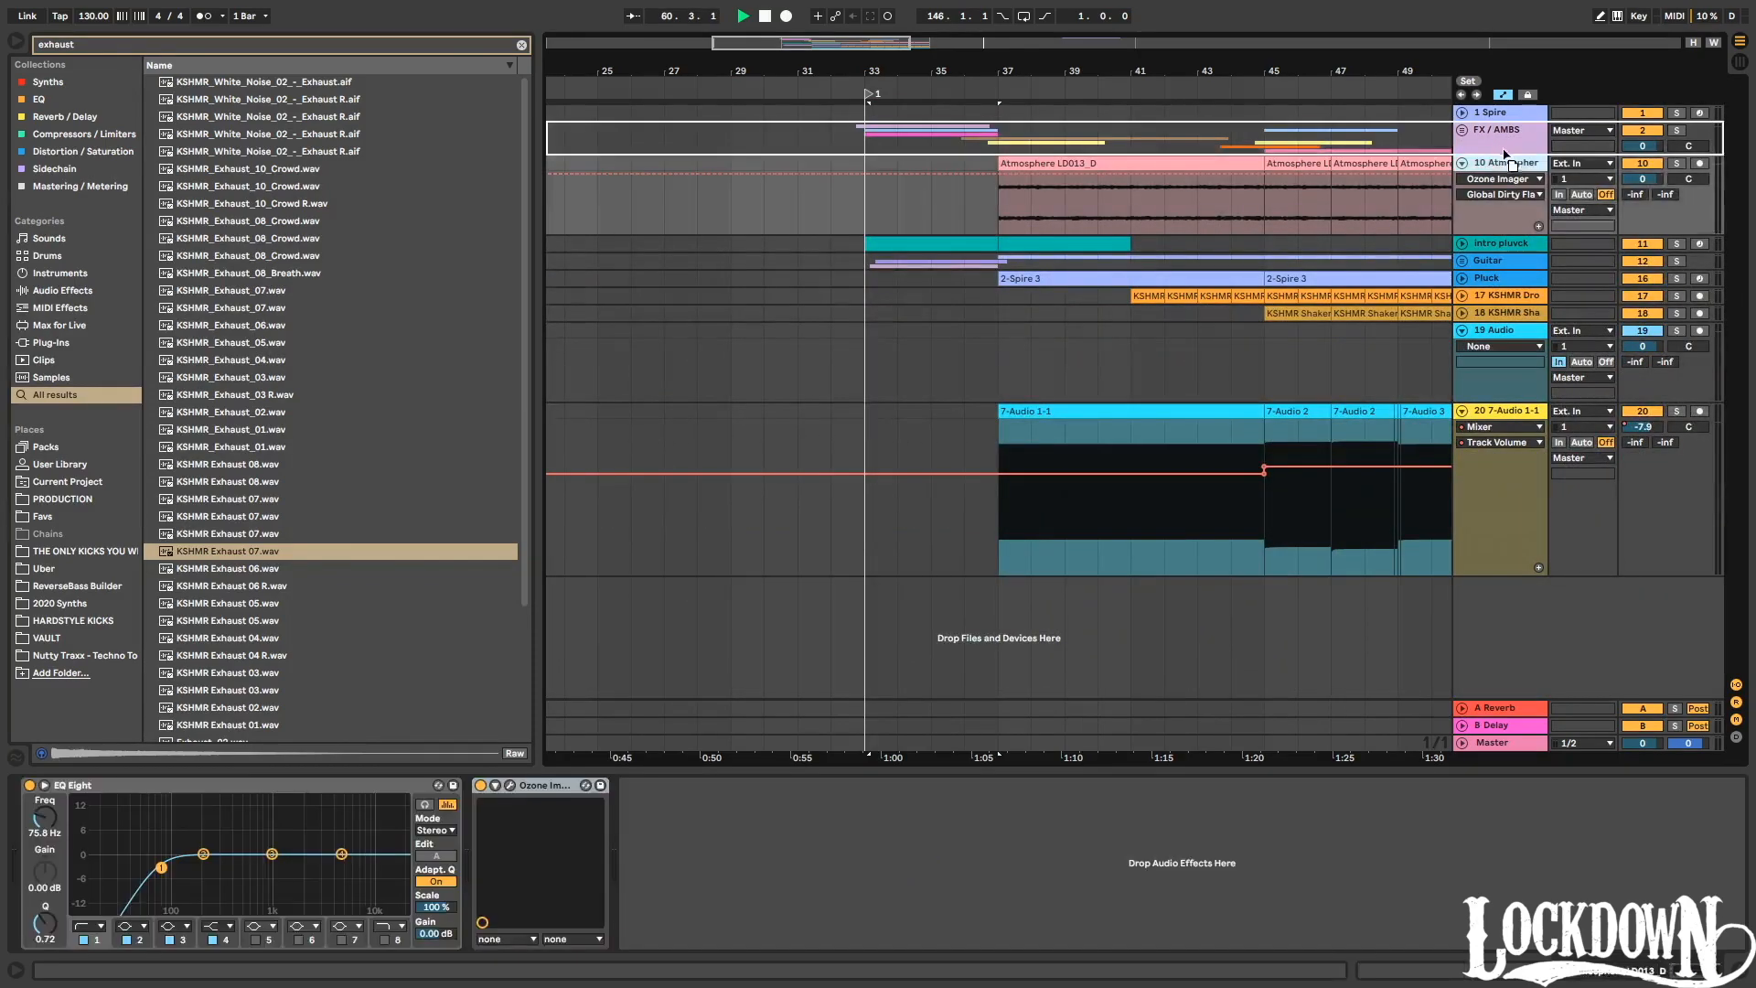
pyautogui.press('Delete')
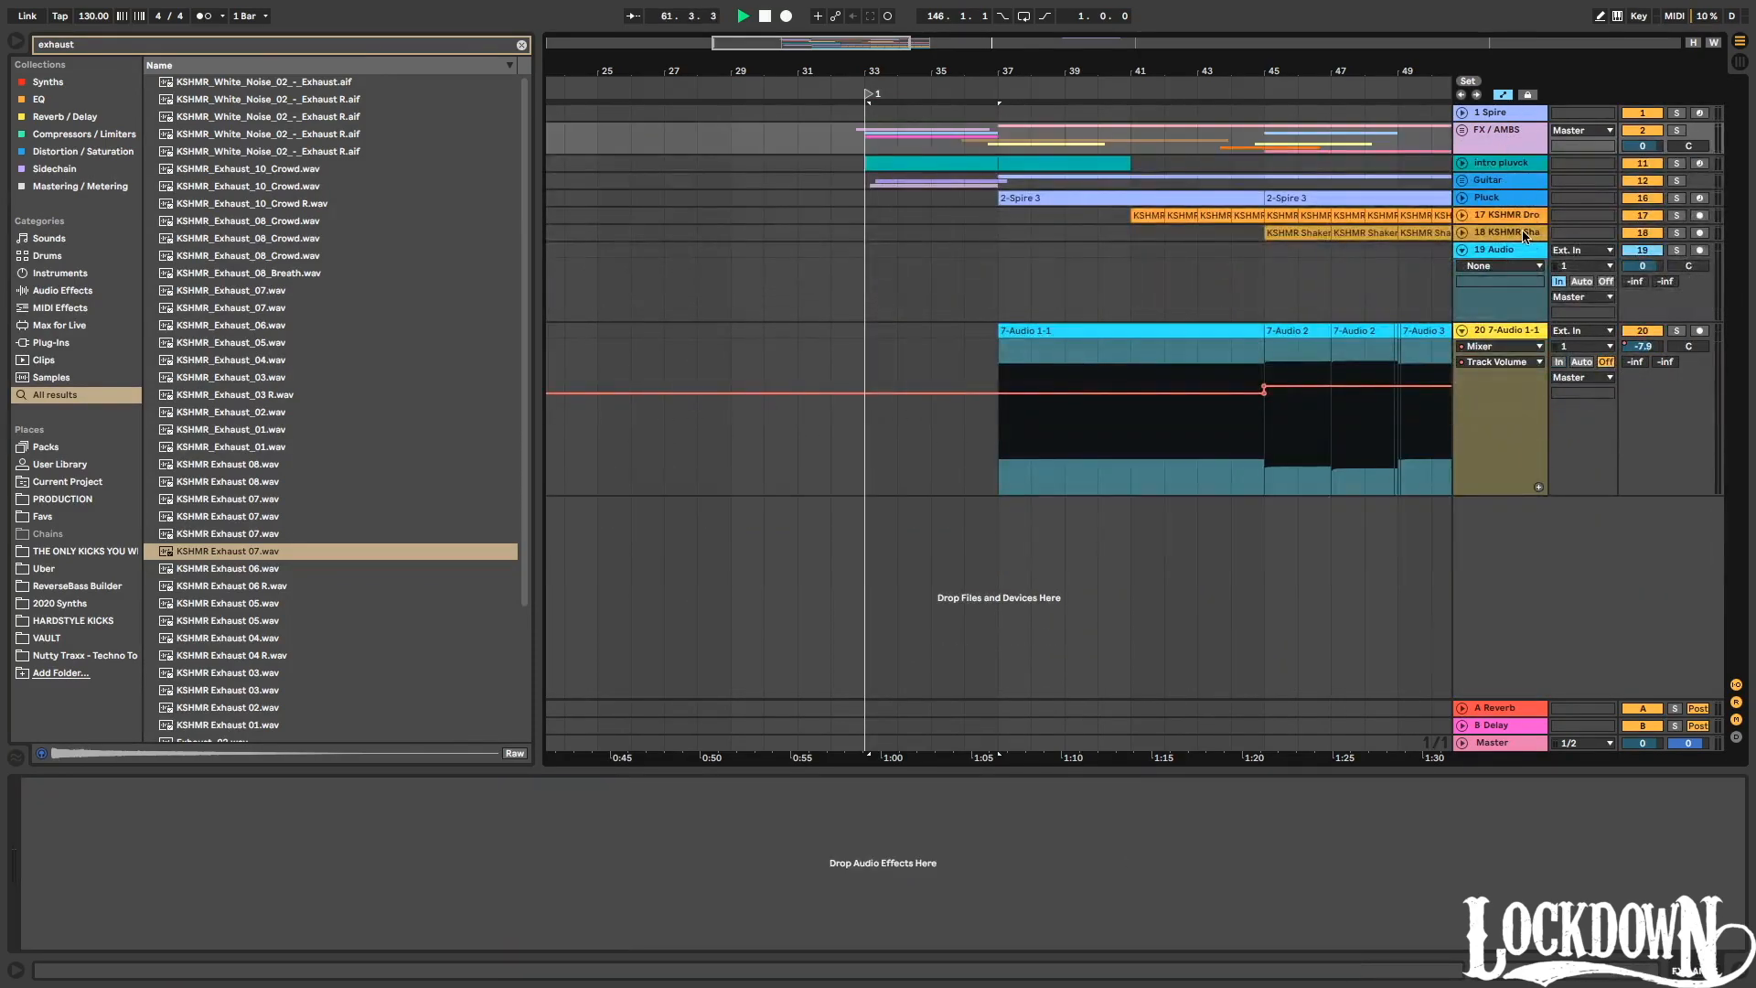
pyautogui.press('-')
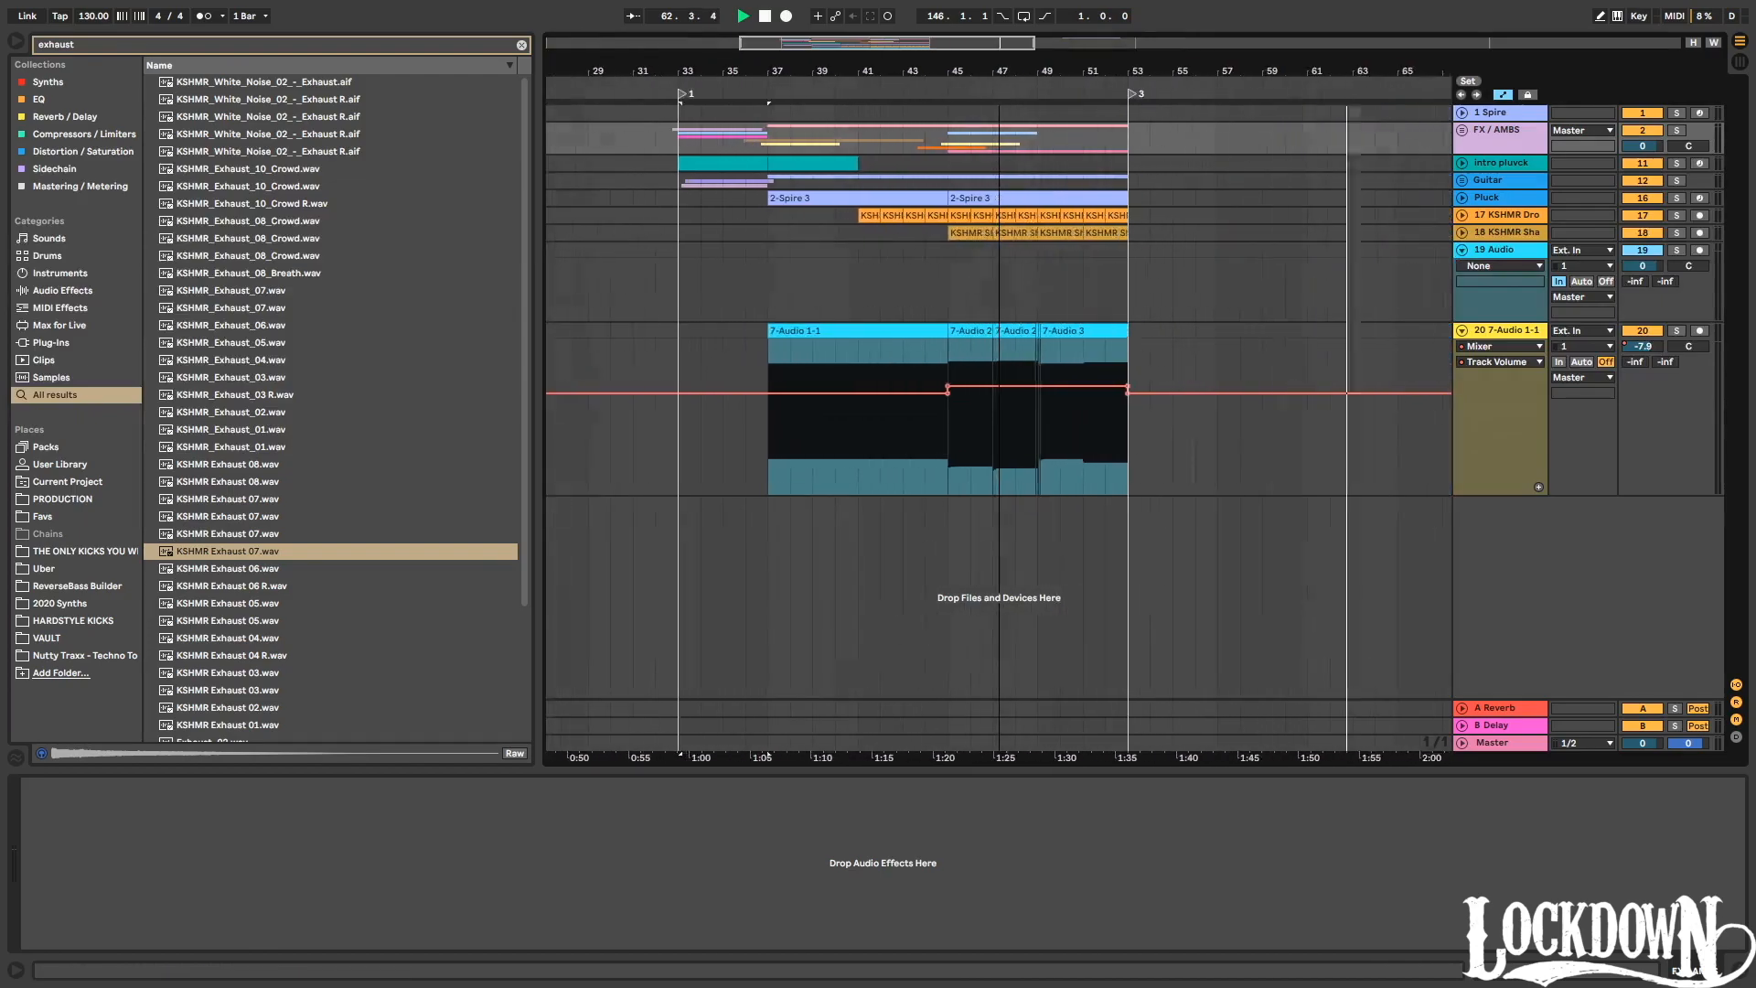
pyautogui.click(1503, 252)
pyautogui.press('Delete')
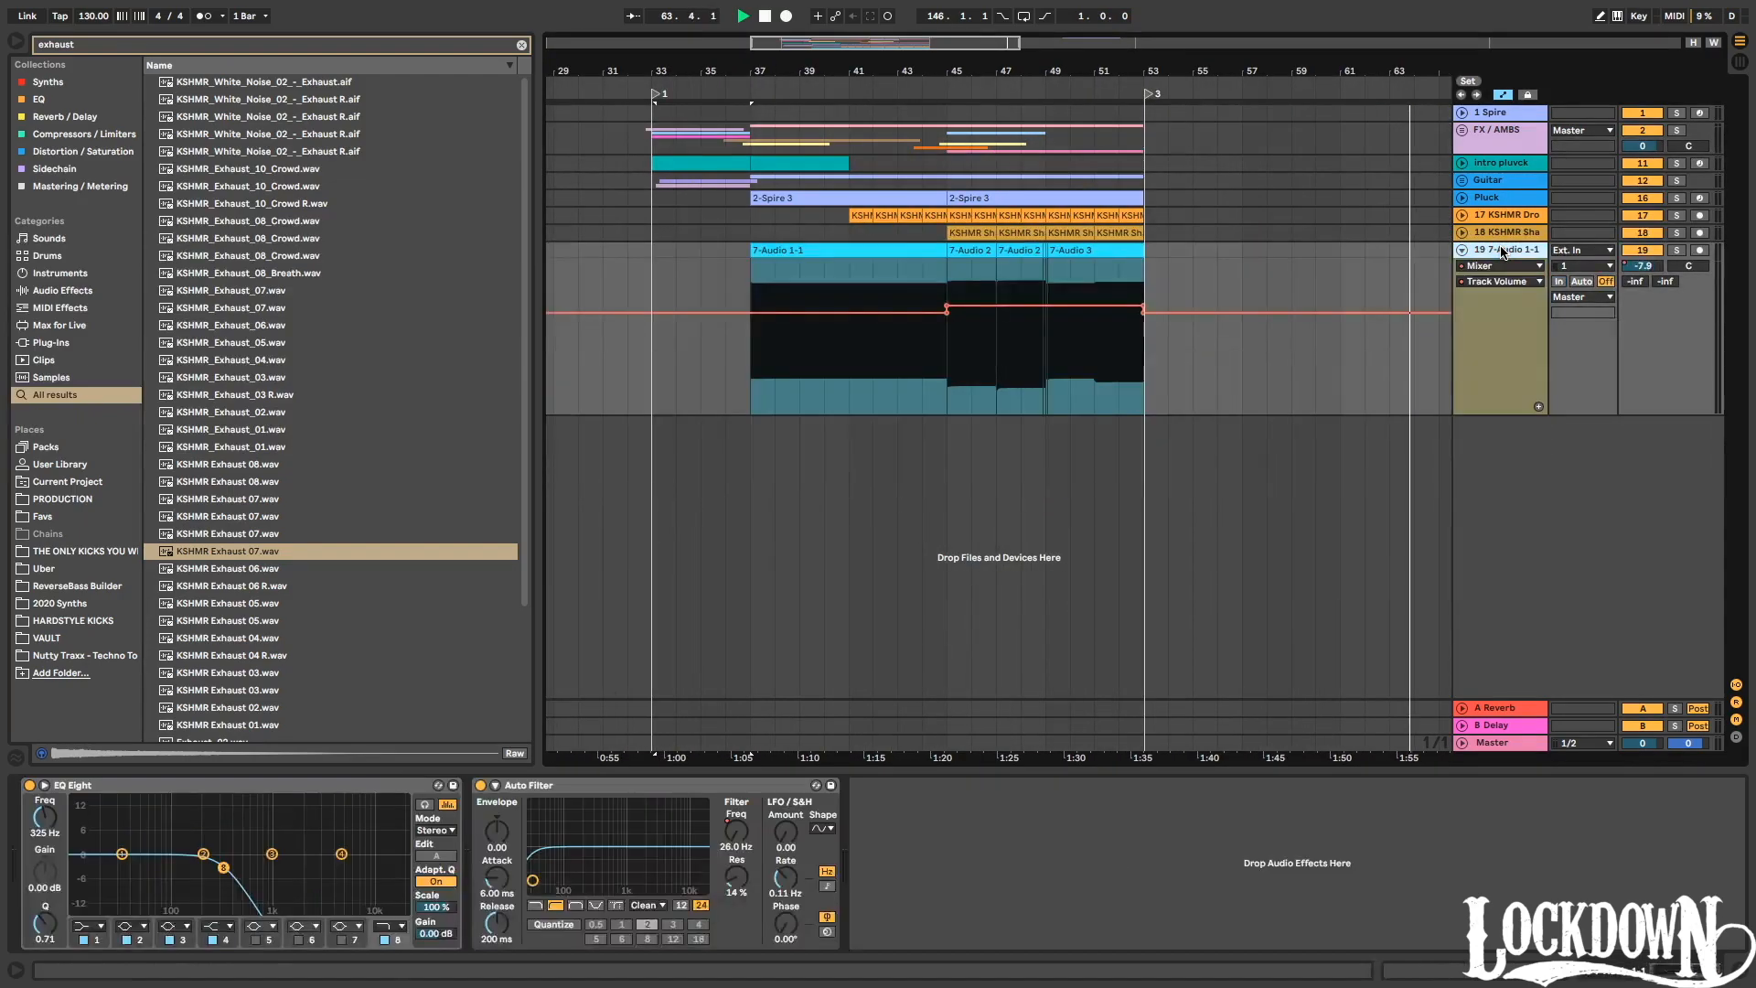
# Move the FX / AMBS group below the 7-Audio 1-1 track and assign its track colour to the grouped tracks and clips.
pyautogui.click(1483, 460)
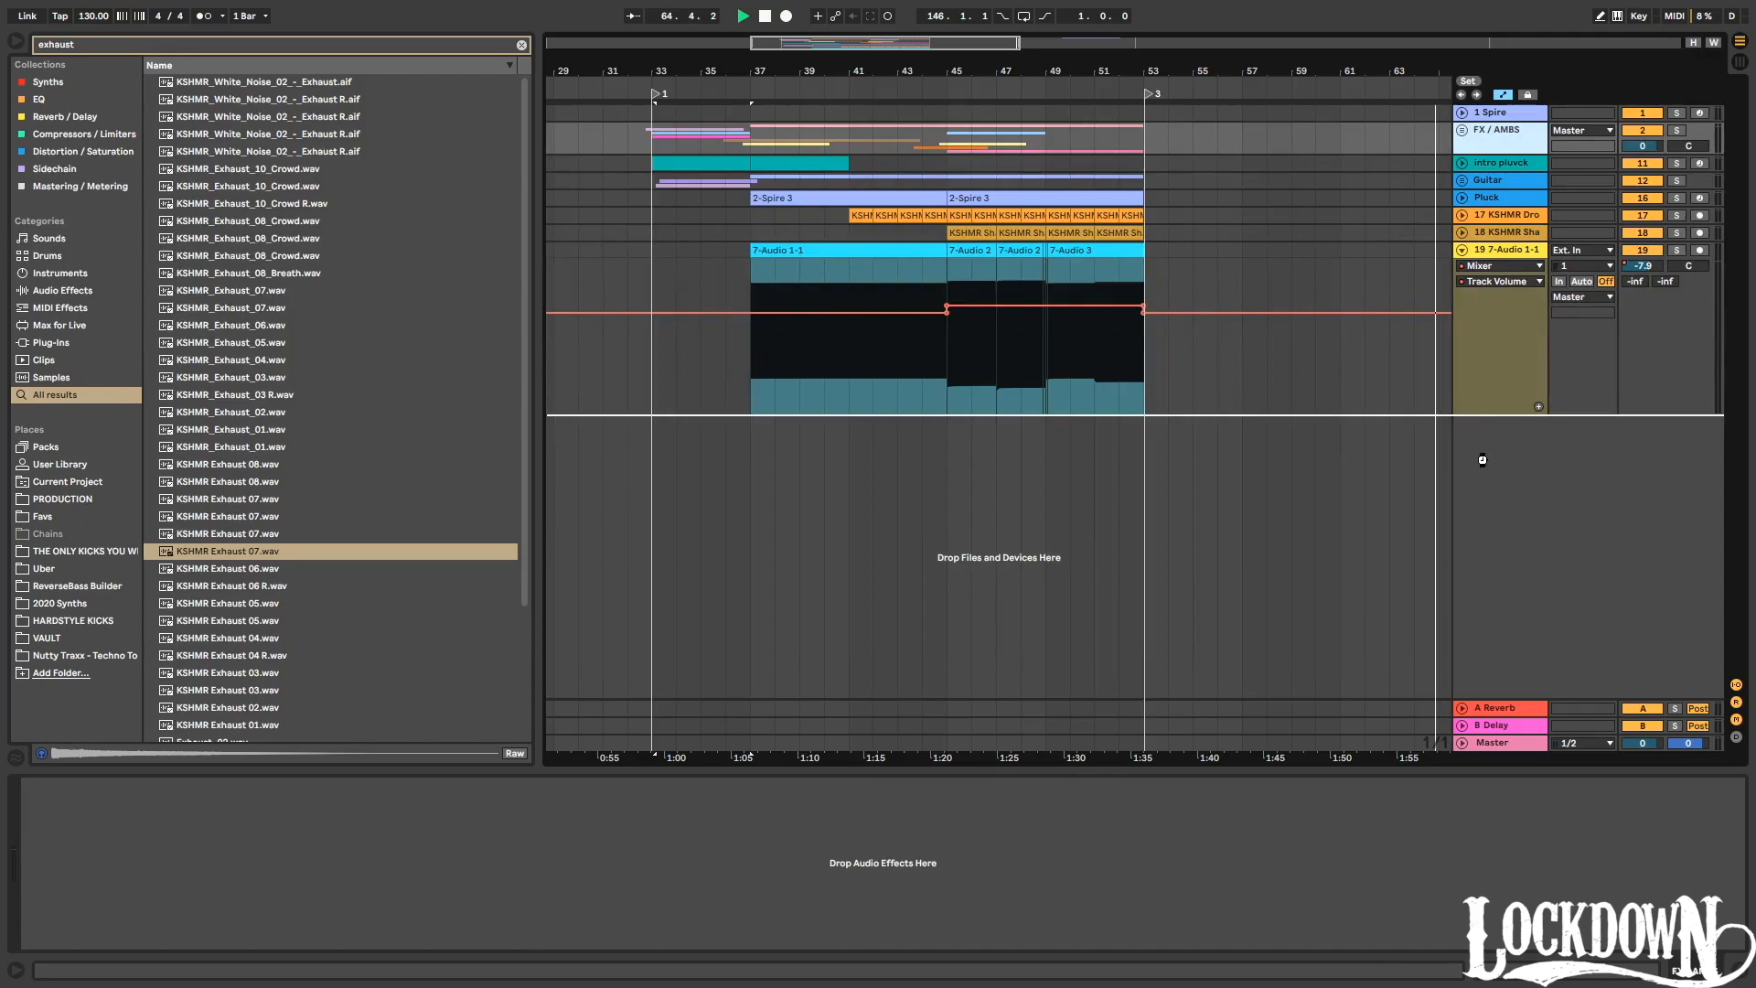
pyautogui.moveTo(1493, 130); pyautogui.dragTo(1495, 402)
pyautogui.rightClick(1497, 409)
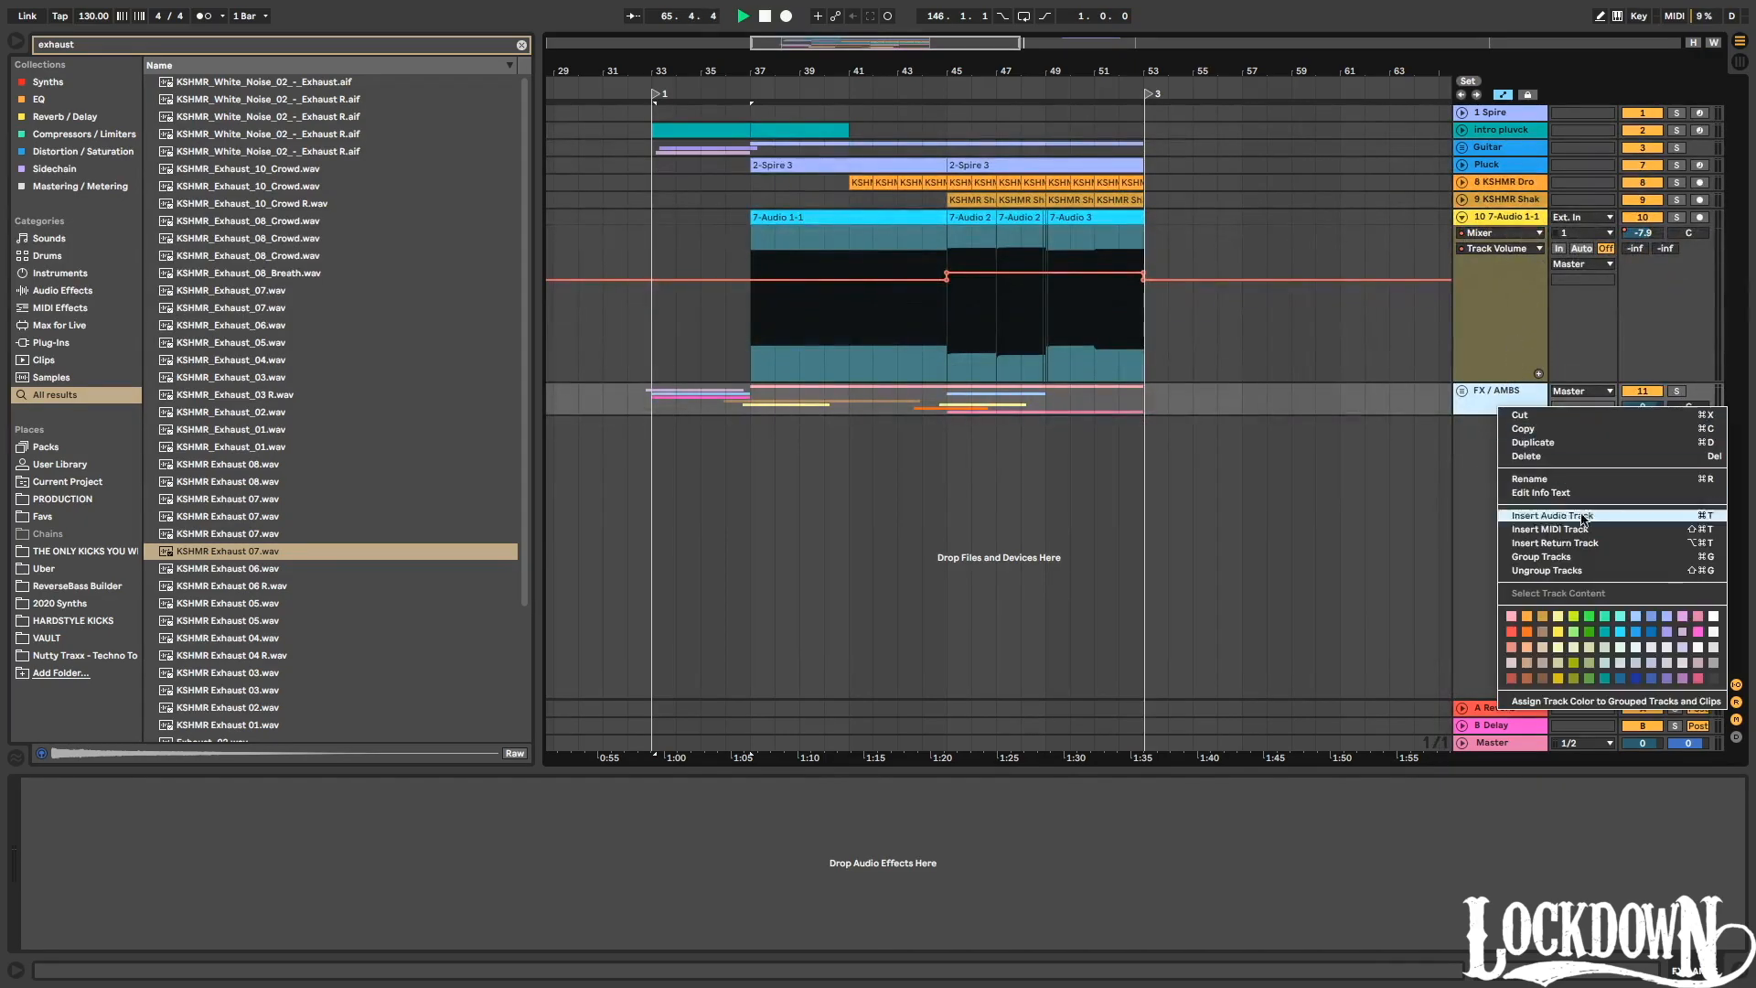
pyautogui.click(1662, 638)
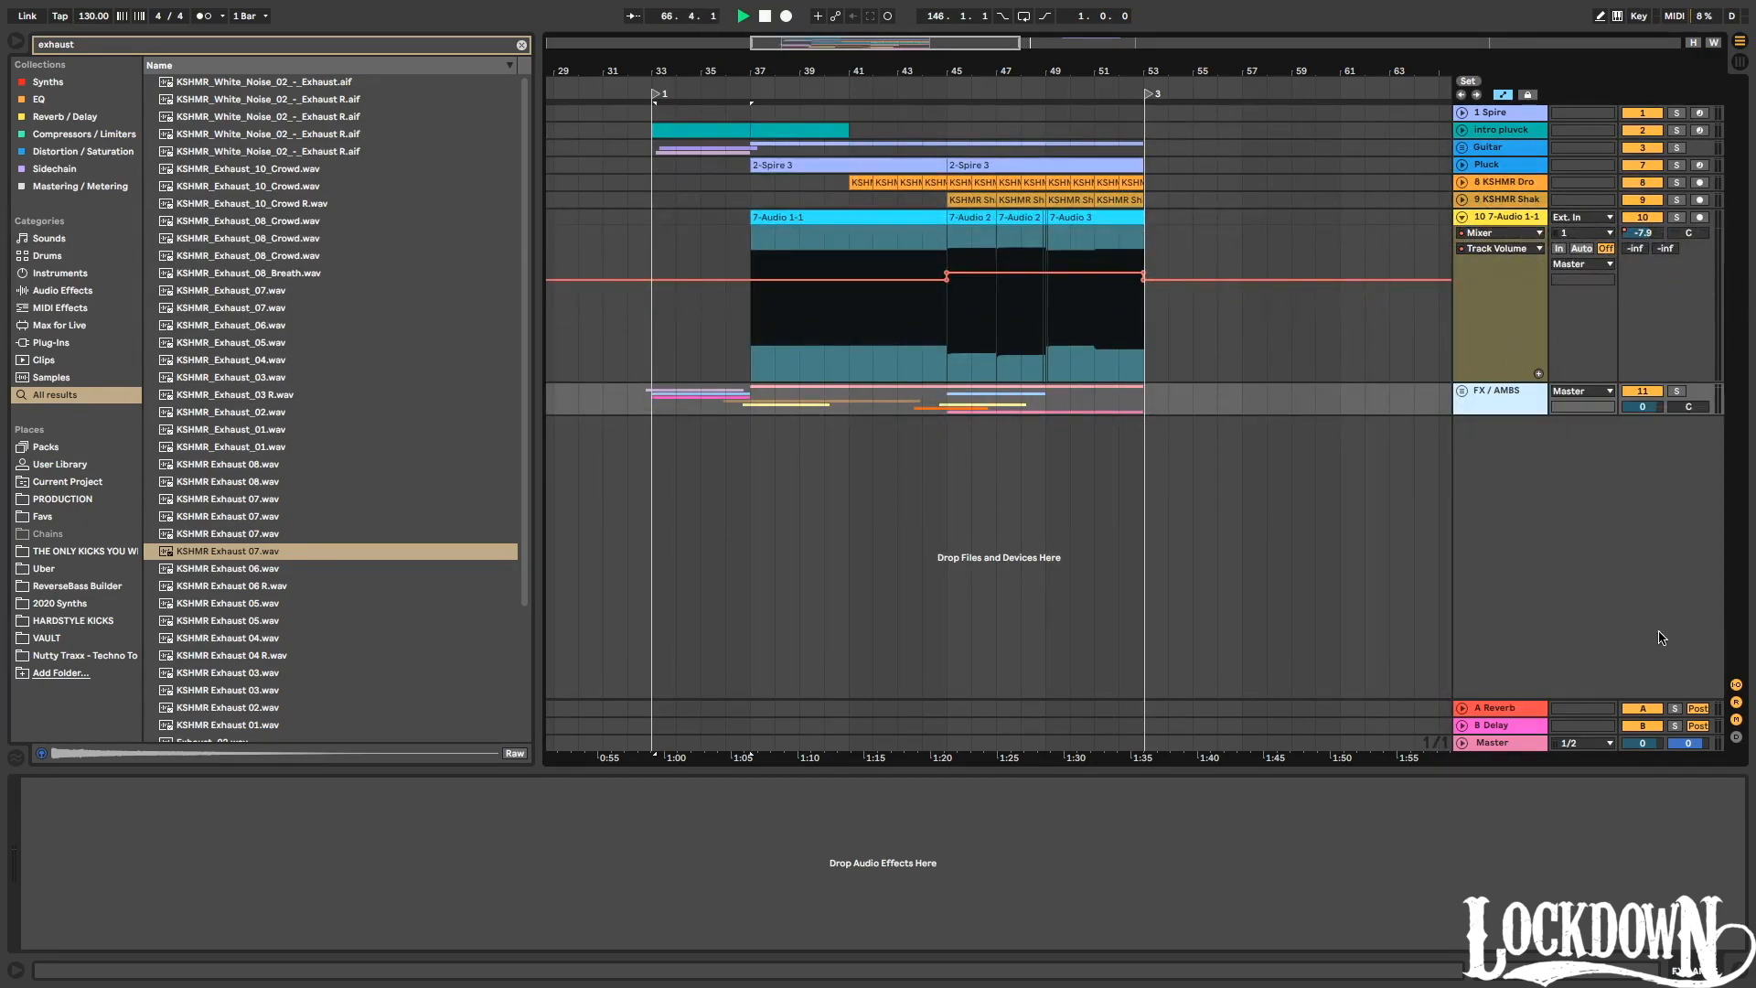
pyautogui.rightClick(1522, 425)
pyautogui.click(1555, 682)
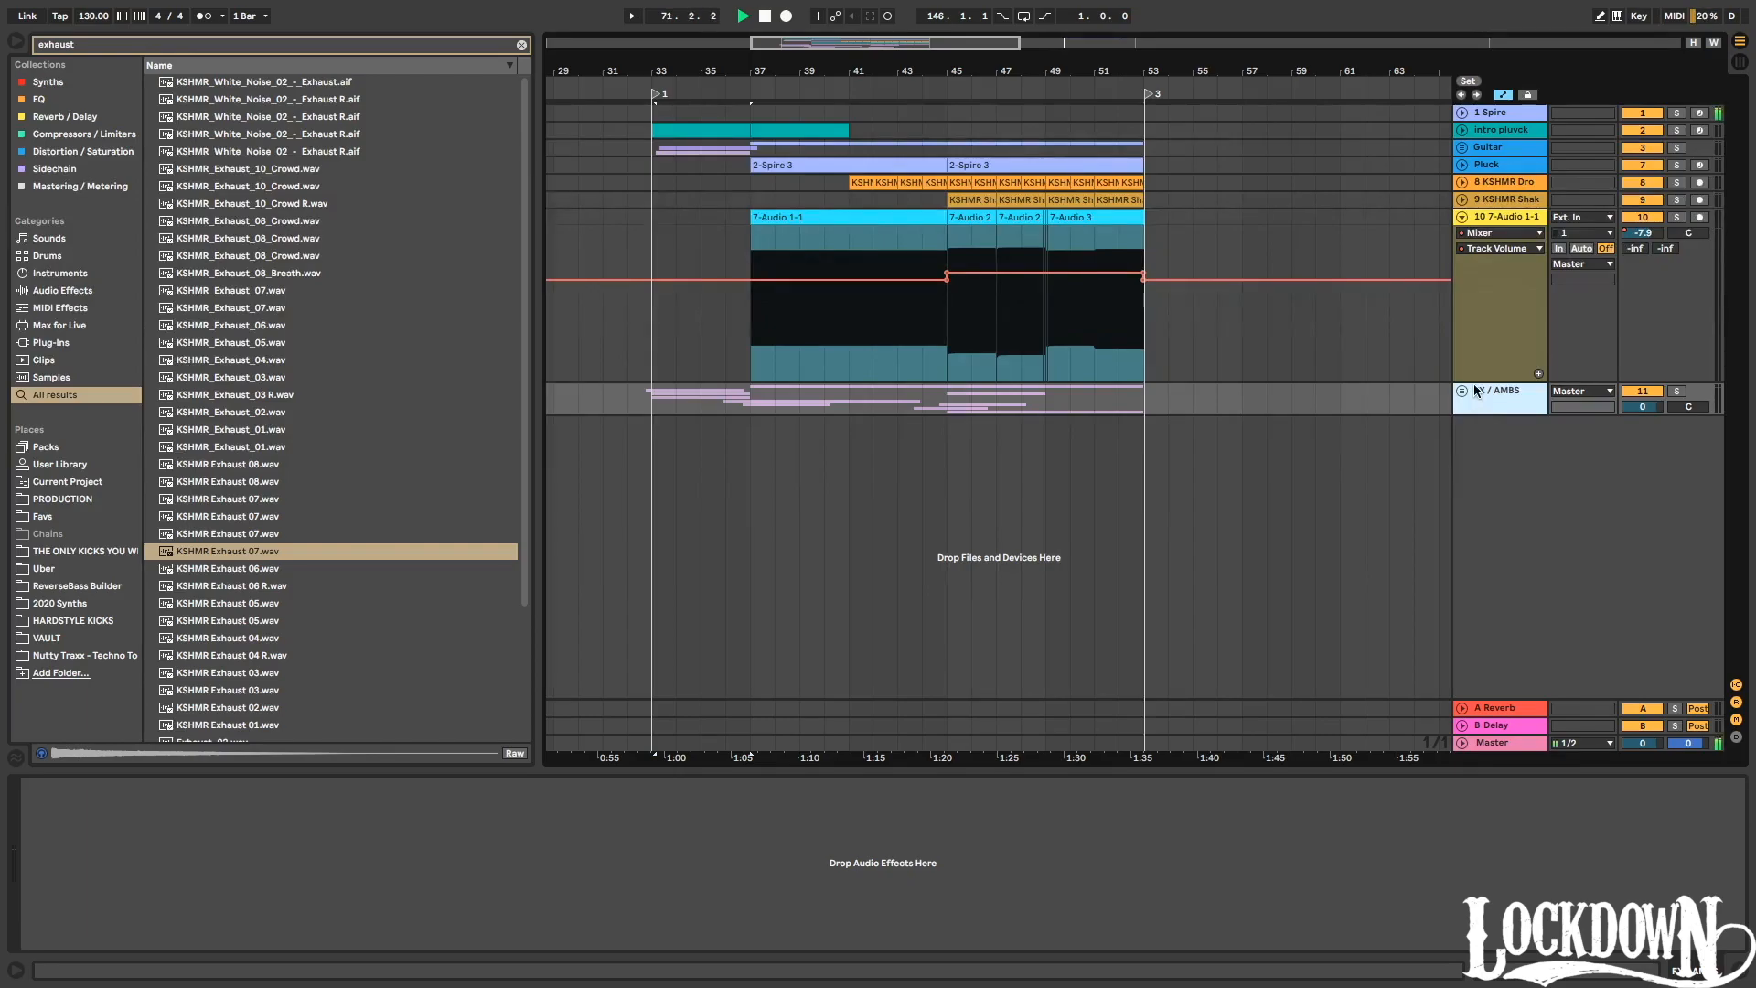
# Stop playback, fold the expanded tracks inside the FX / AMBS group to minimum height and close the group.
pyautogui.press('space')
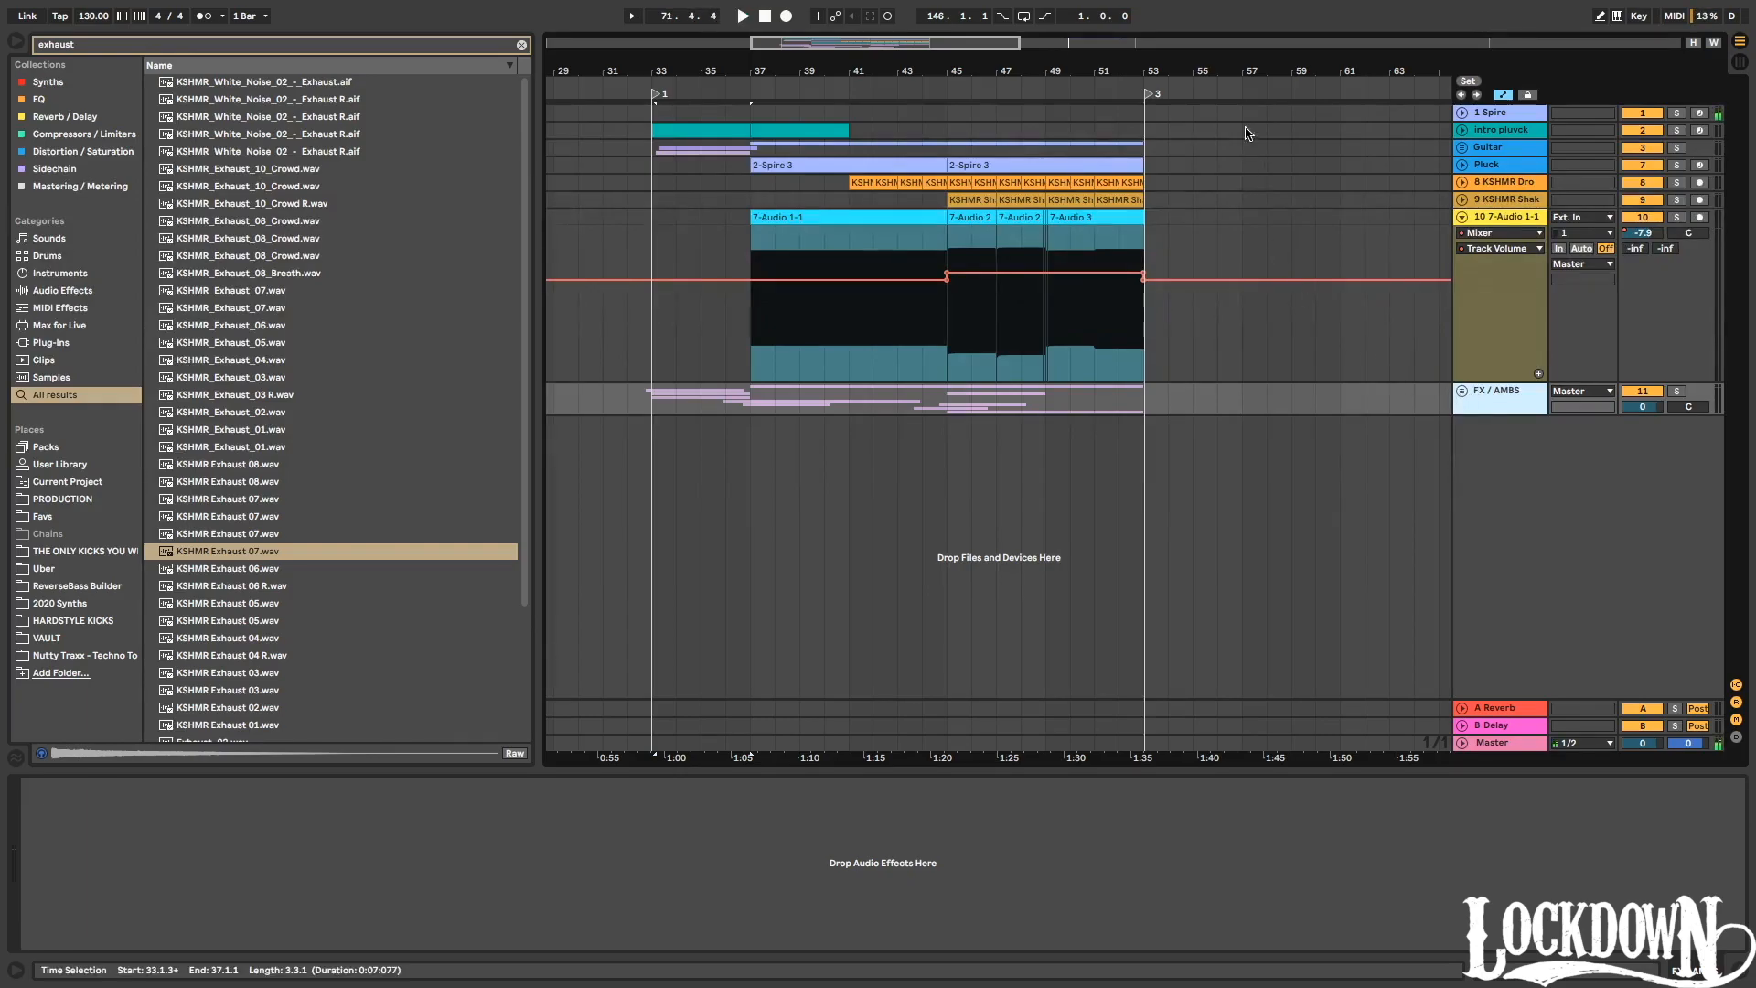
pyautogui.moveTo(1241, 73); pyautogui.dragTo(1063, 75)
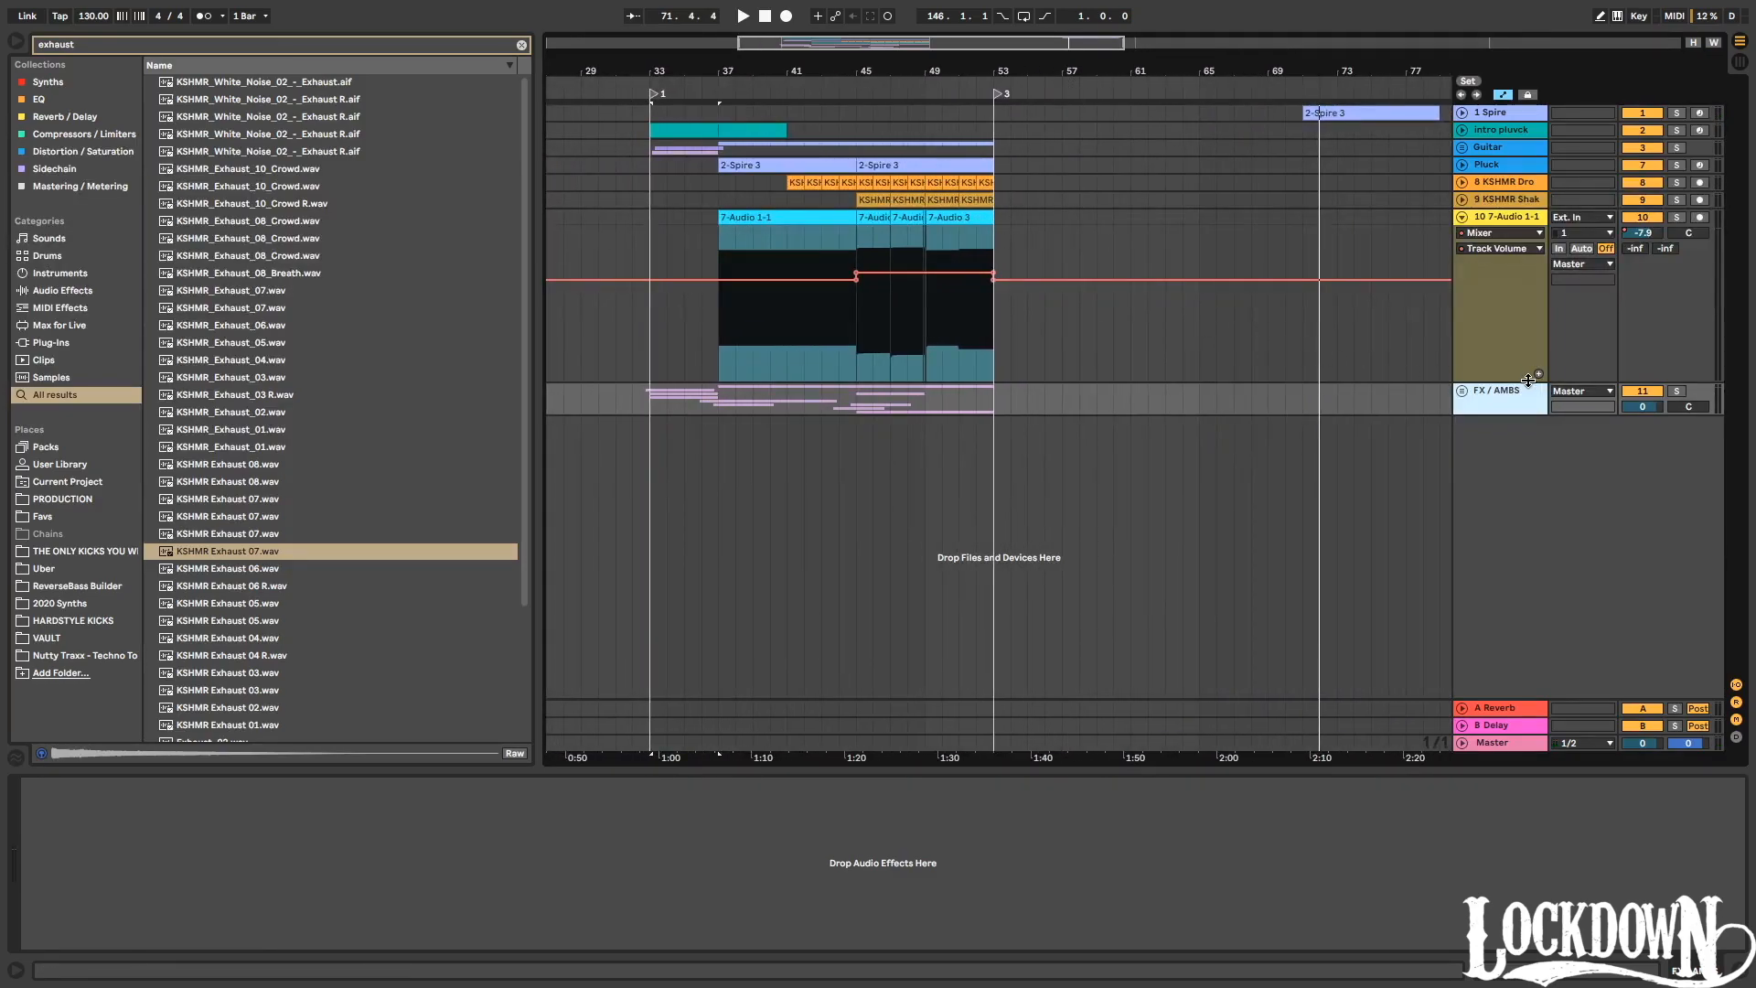
pyautogui.click(1462, 392)
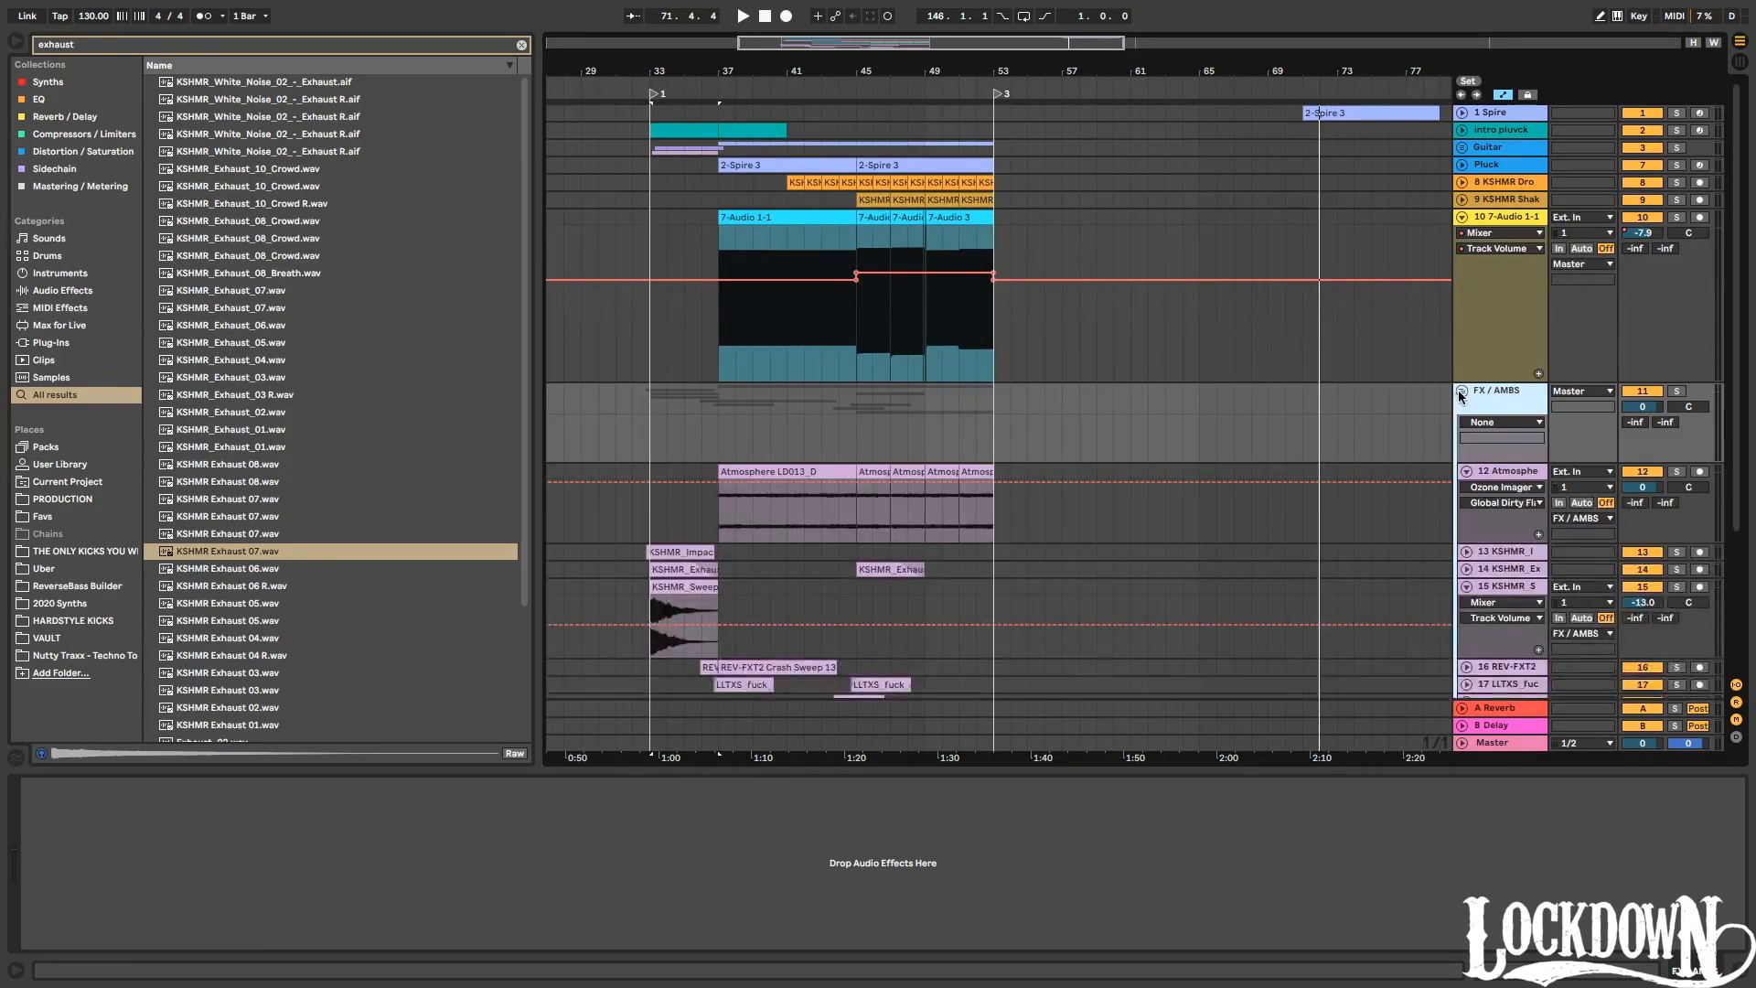
pyautogui.click(1467, 472)
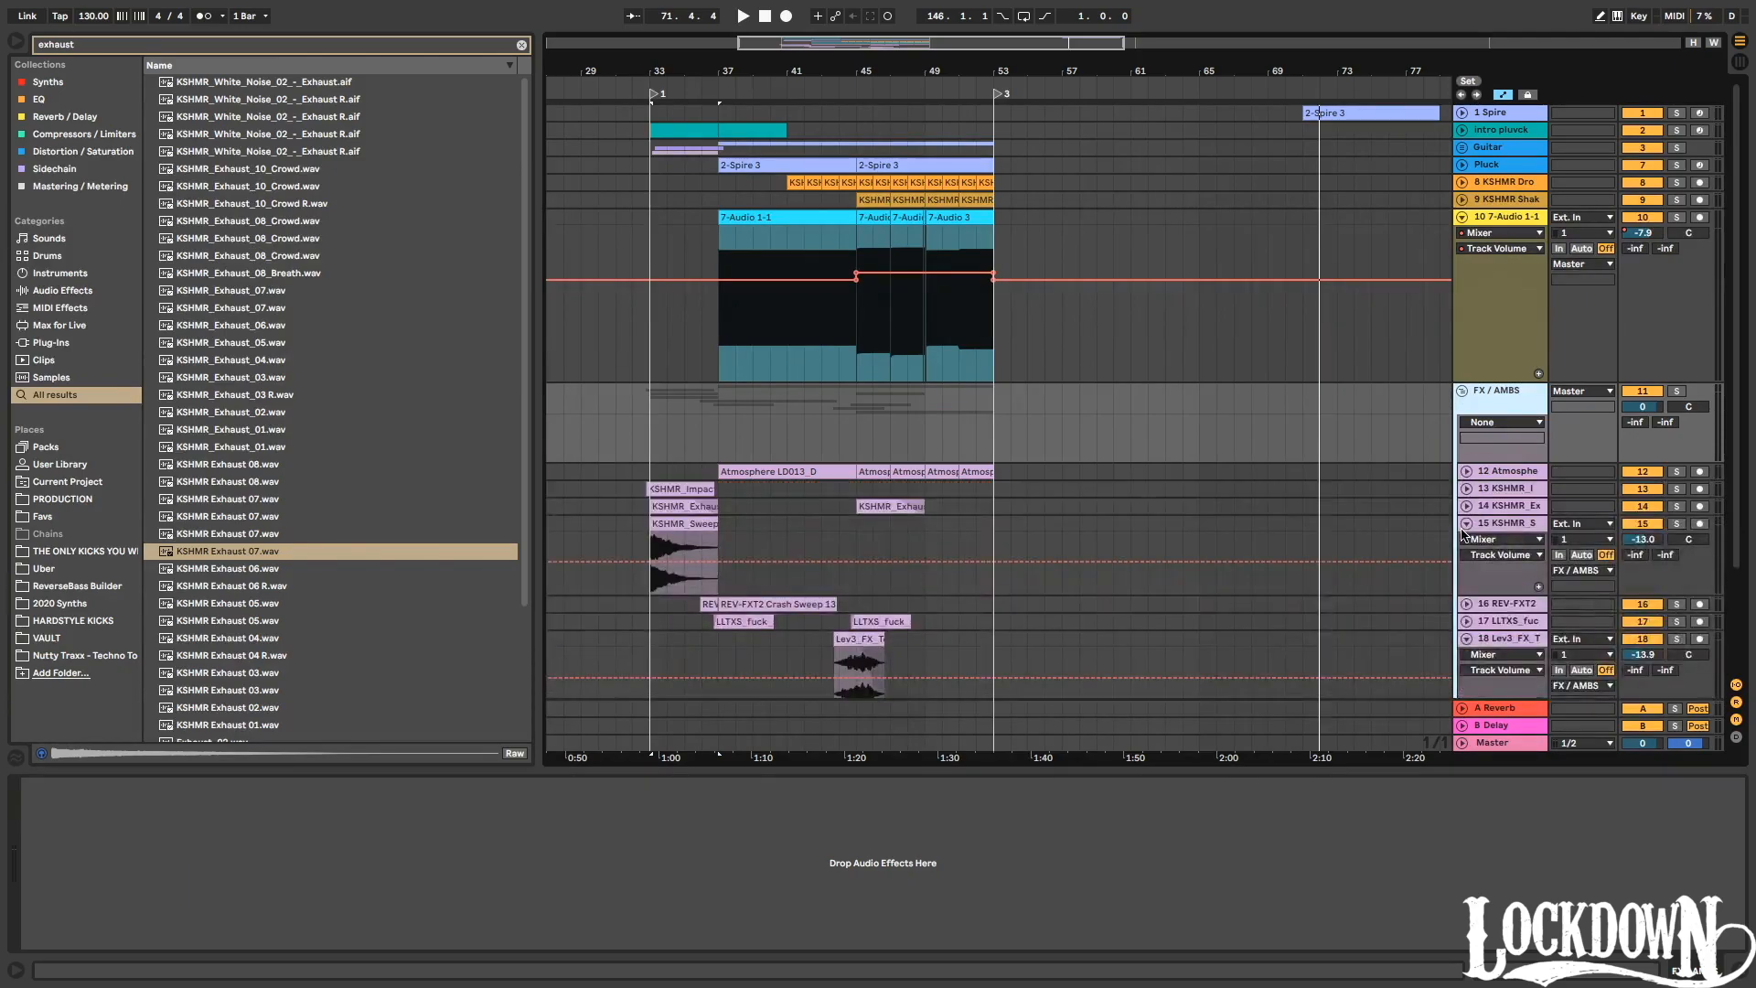
pyautogui.click(1466, 526)
pyautogui.click(1466, 577)
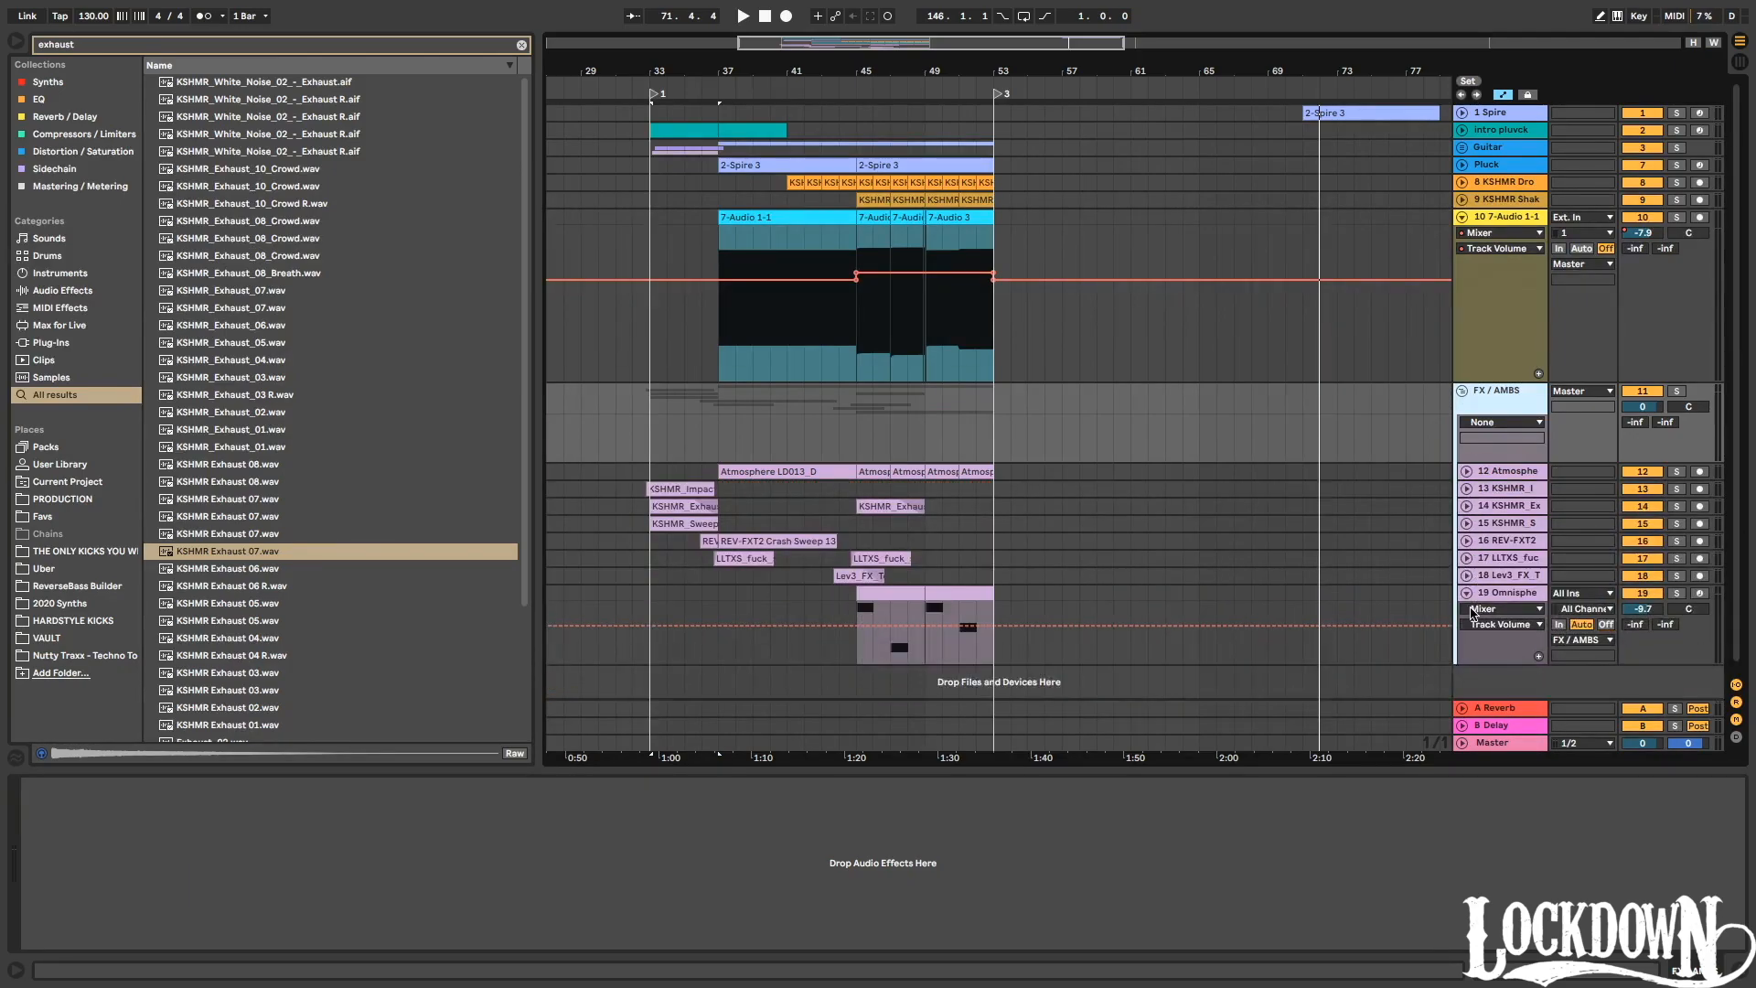
pyautogui.click(1466, 594)
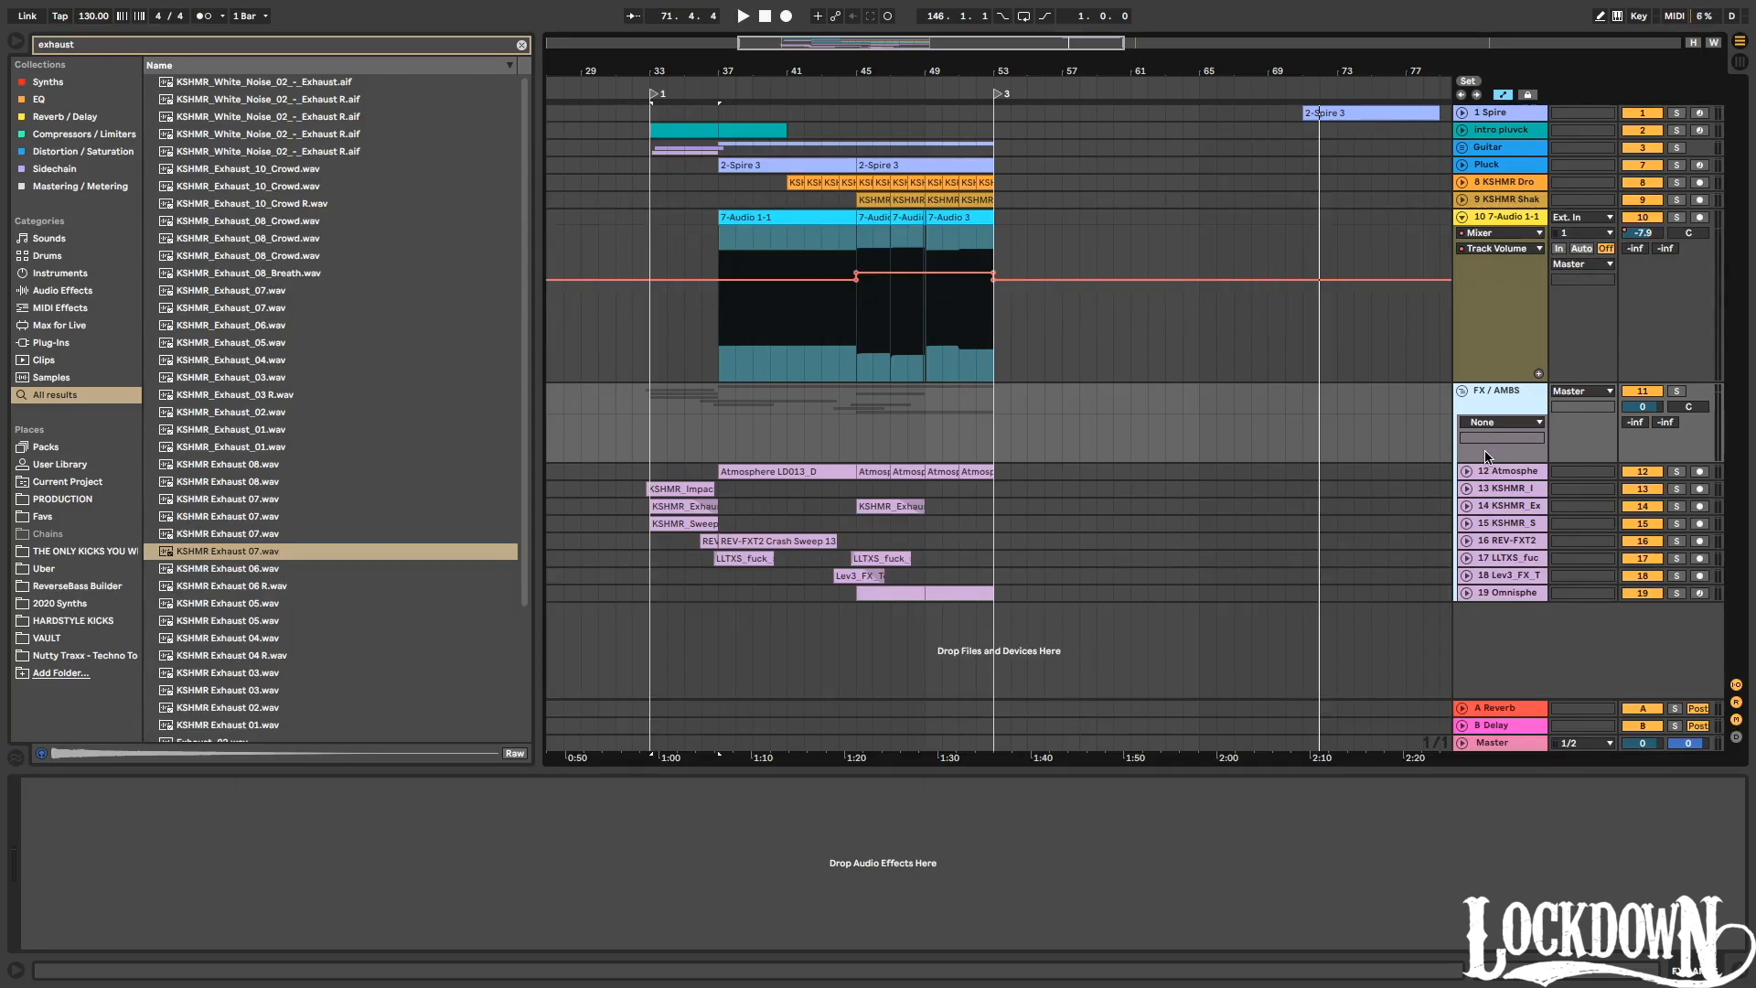
pyautogui.click(1465, 471)
pyautogui.click(1467, 490)
pyautogui.click(1467, 489)
pyautogui.click(1463, 390)
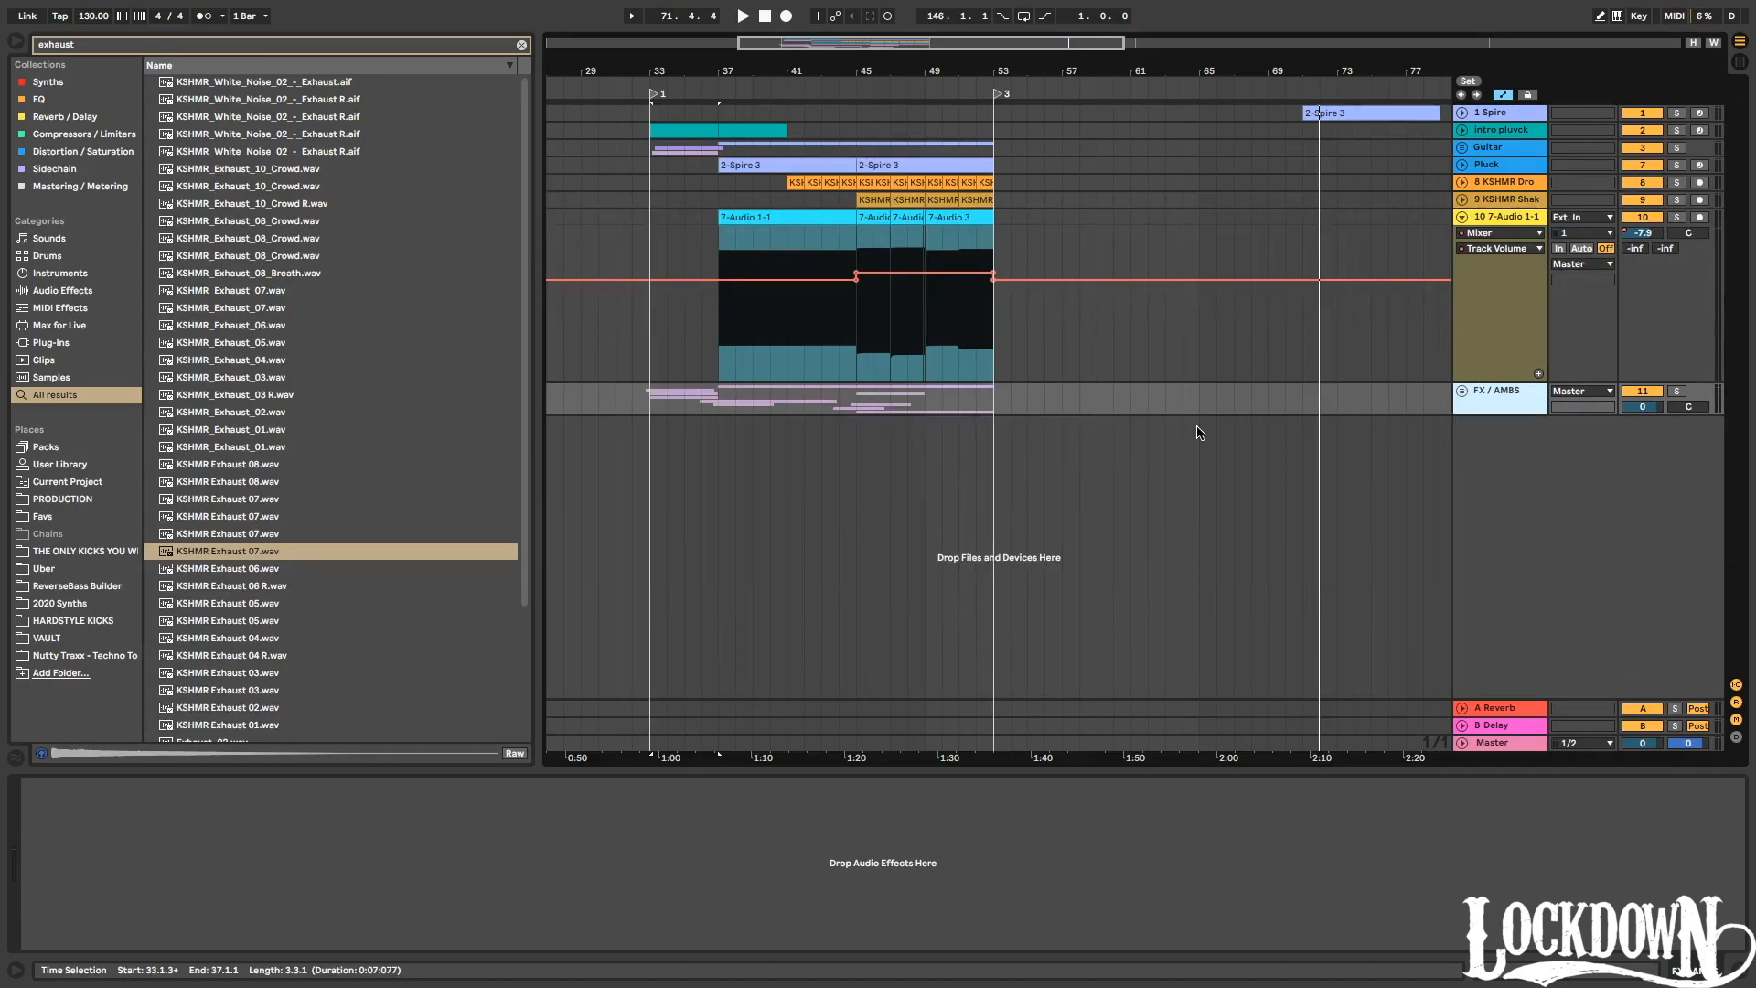
# Play from bar 33, open the FX / AMBS group and insert a new audio track below the Atmosphere track.
pyautogui.press('space')
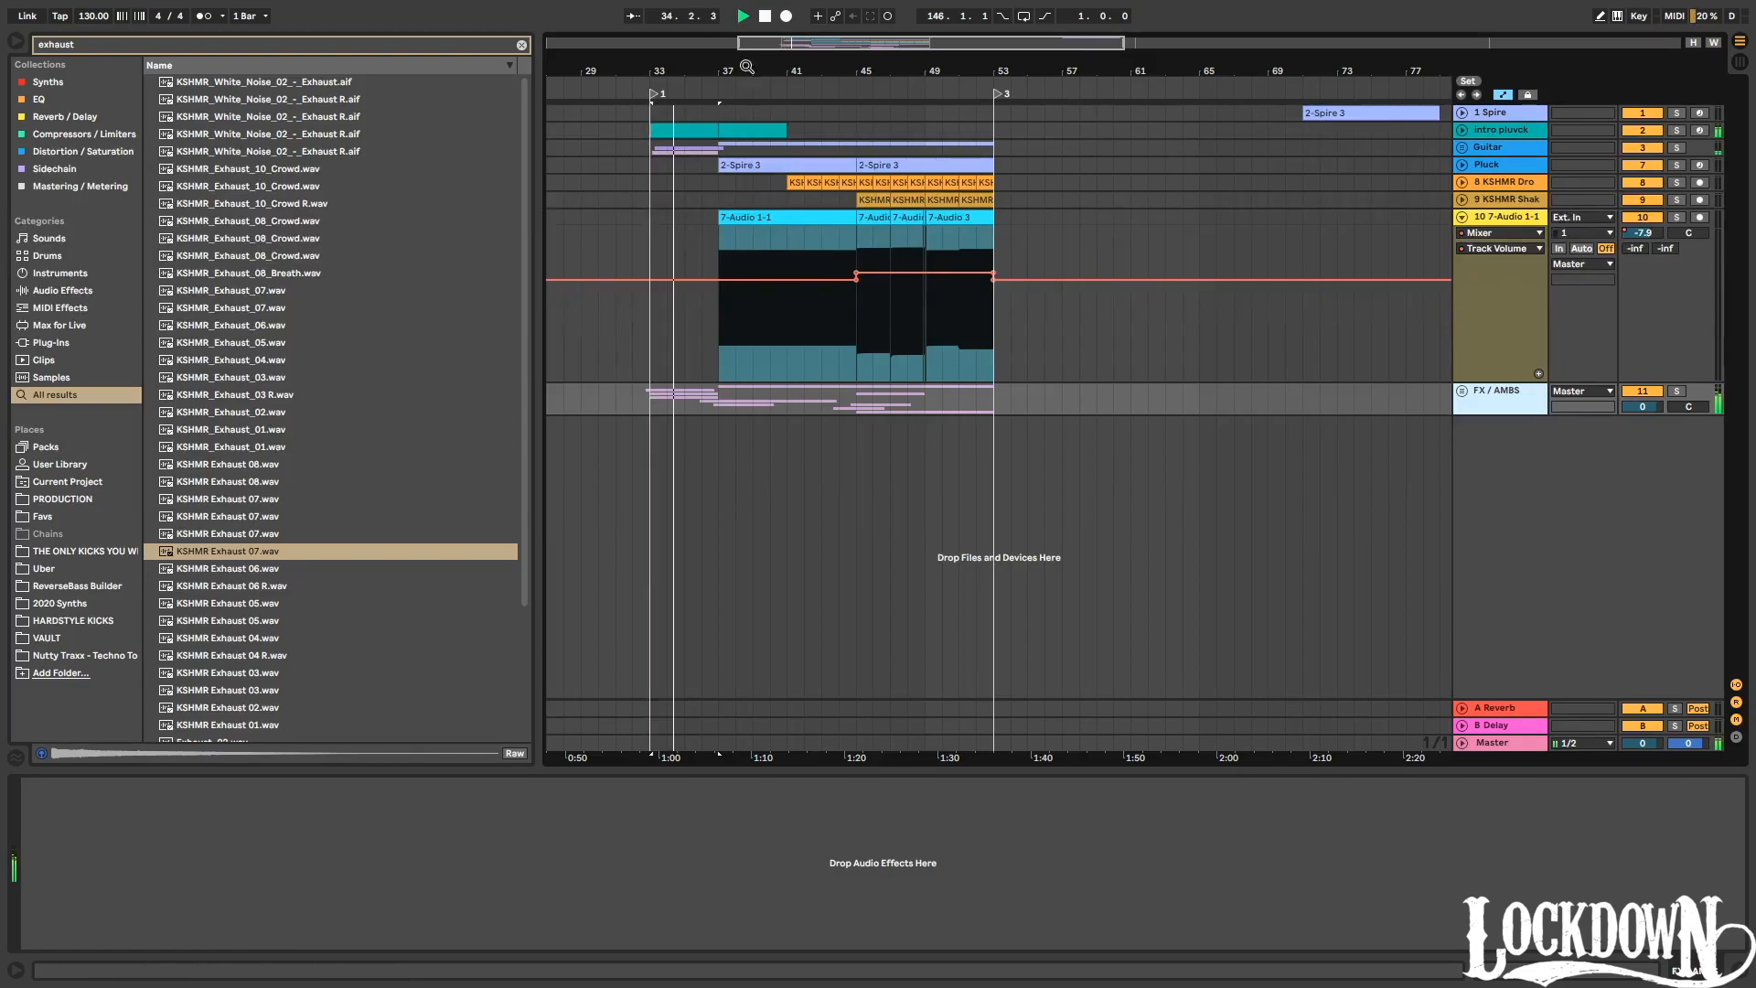
pyautogui.press('+')
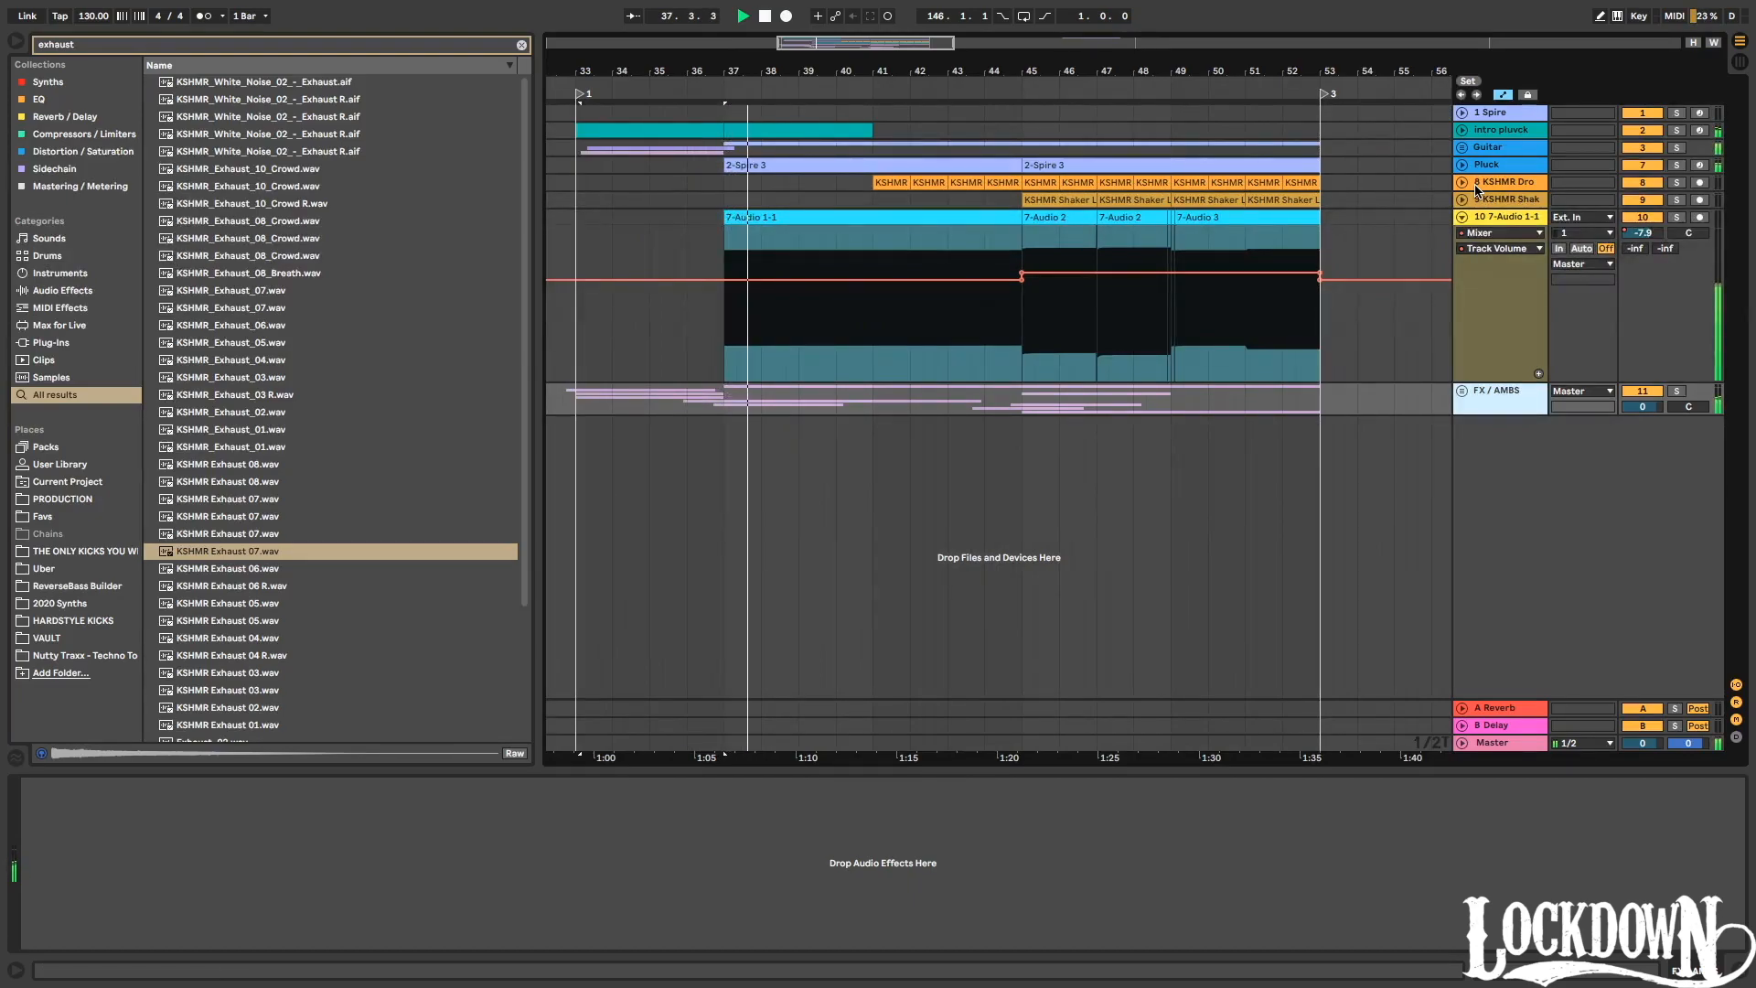
pyautogui.click(1463, 391)
pyautogui.click(1508, 472)
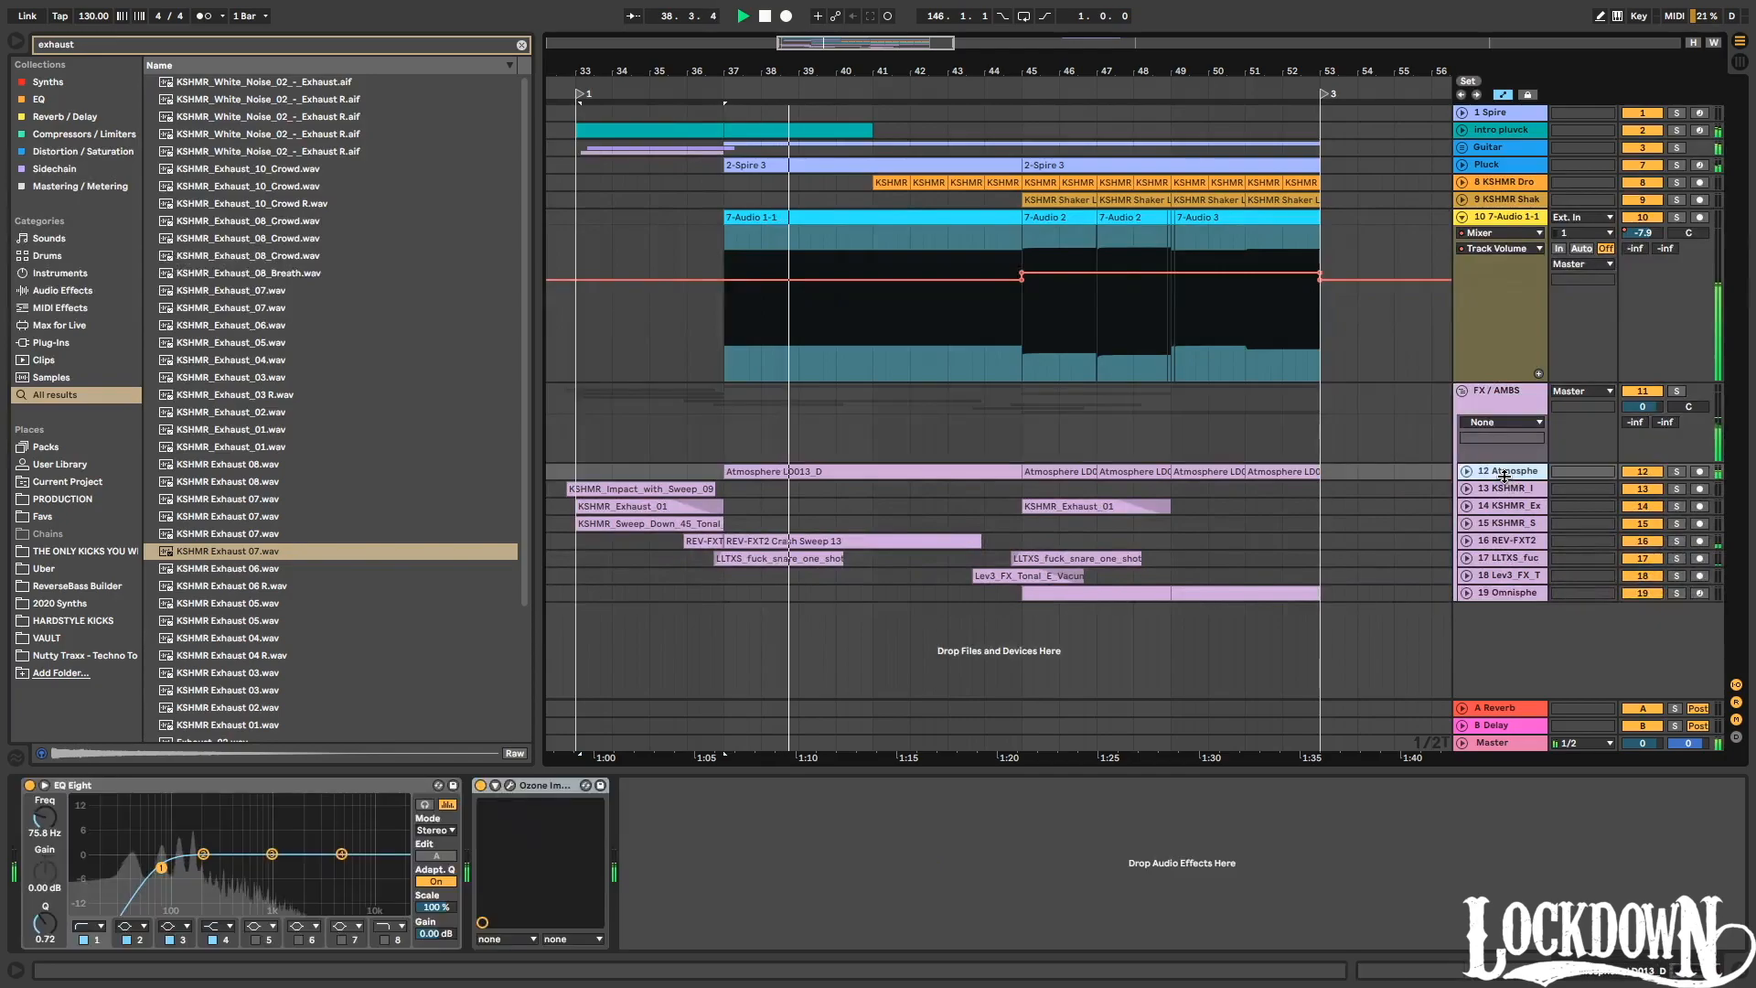
pyautogui.press('super+t')
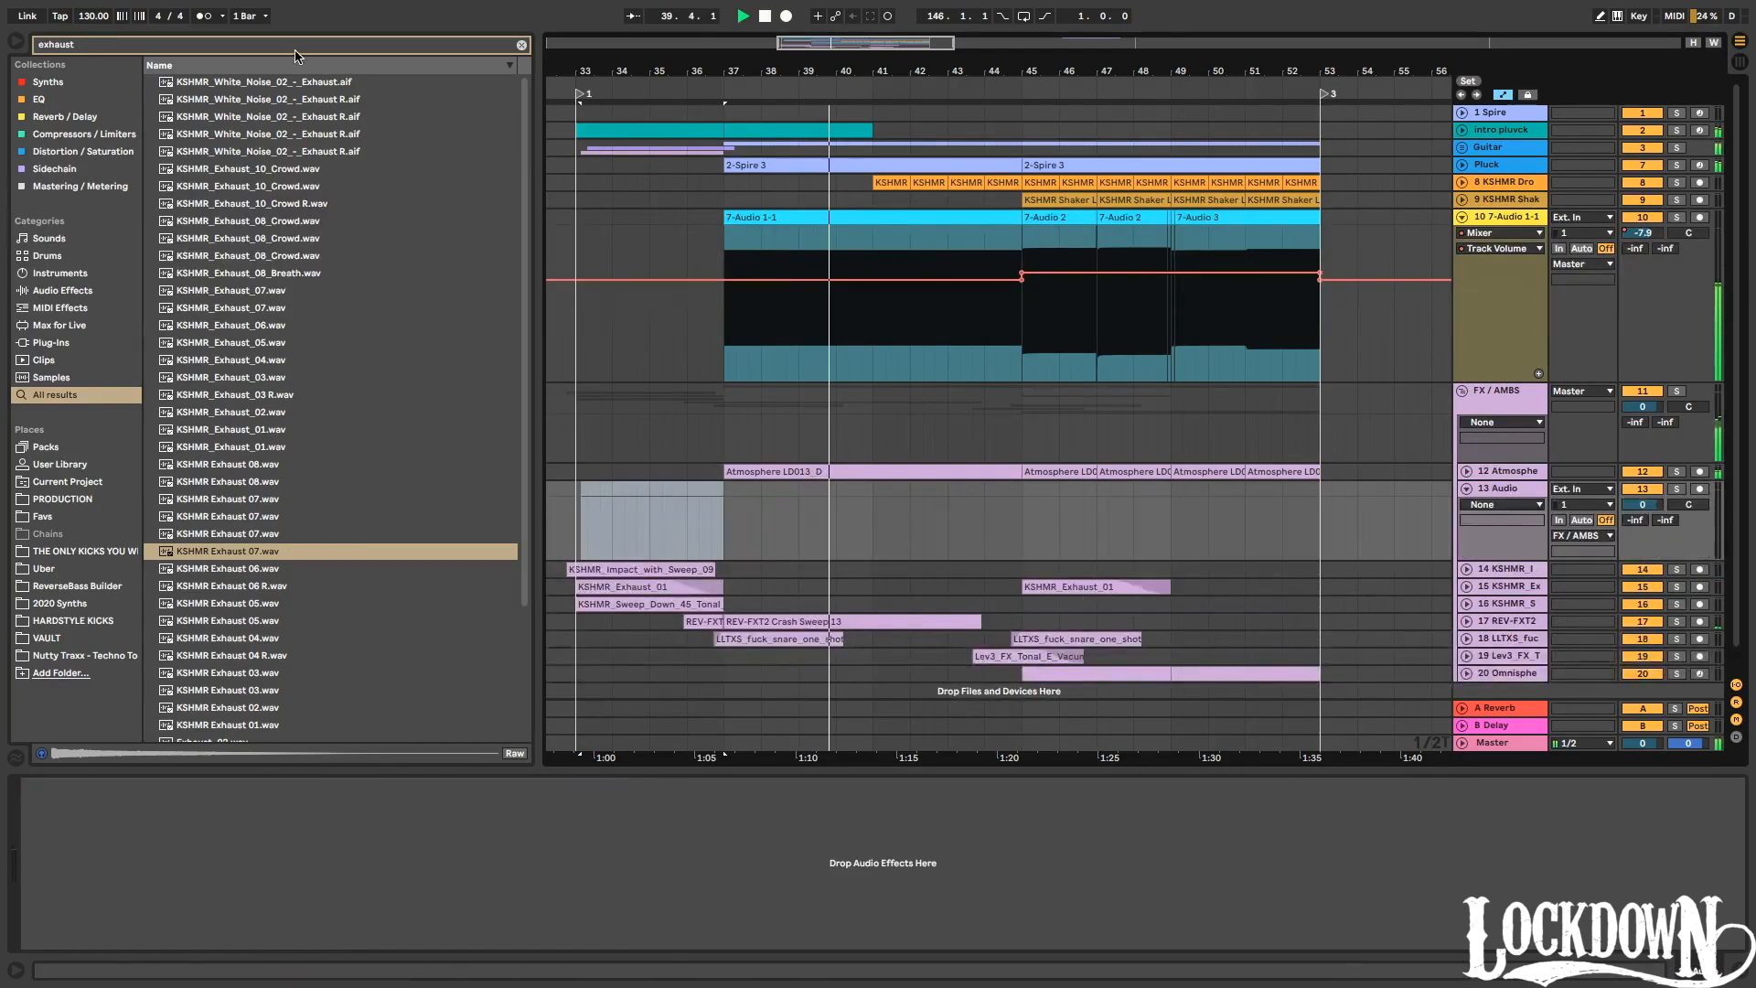
# Search the browser for "impact" and look through the WA EDM, VES2, SMB and SAPT impact samples.
pyautogui.moveTo(54, 18); pyautogui.dragTo(34, 8)
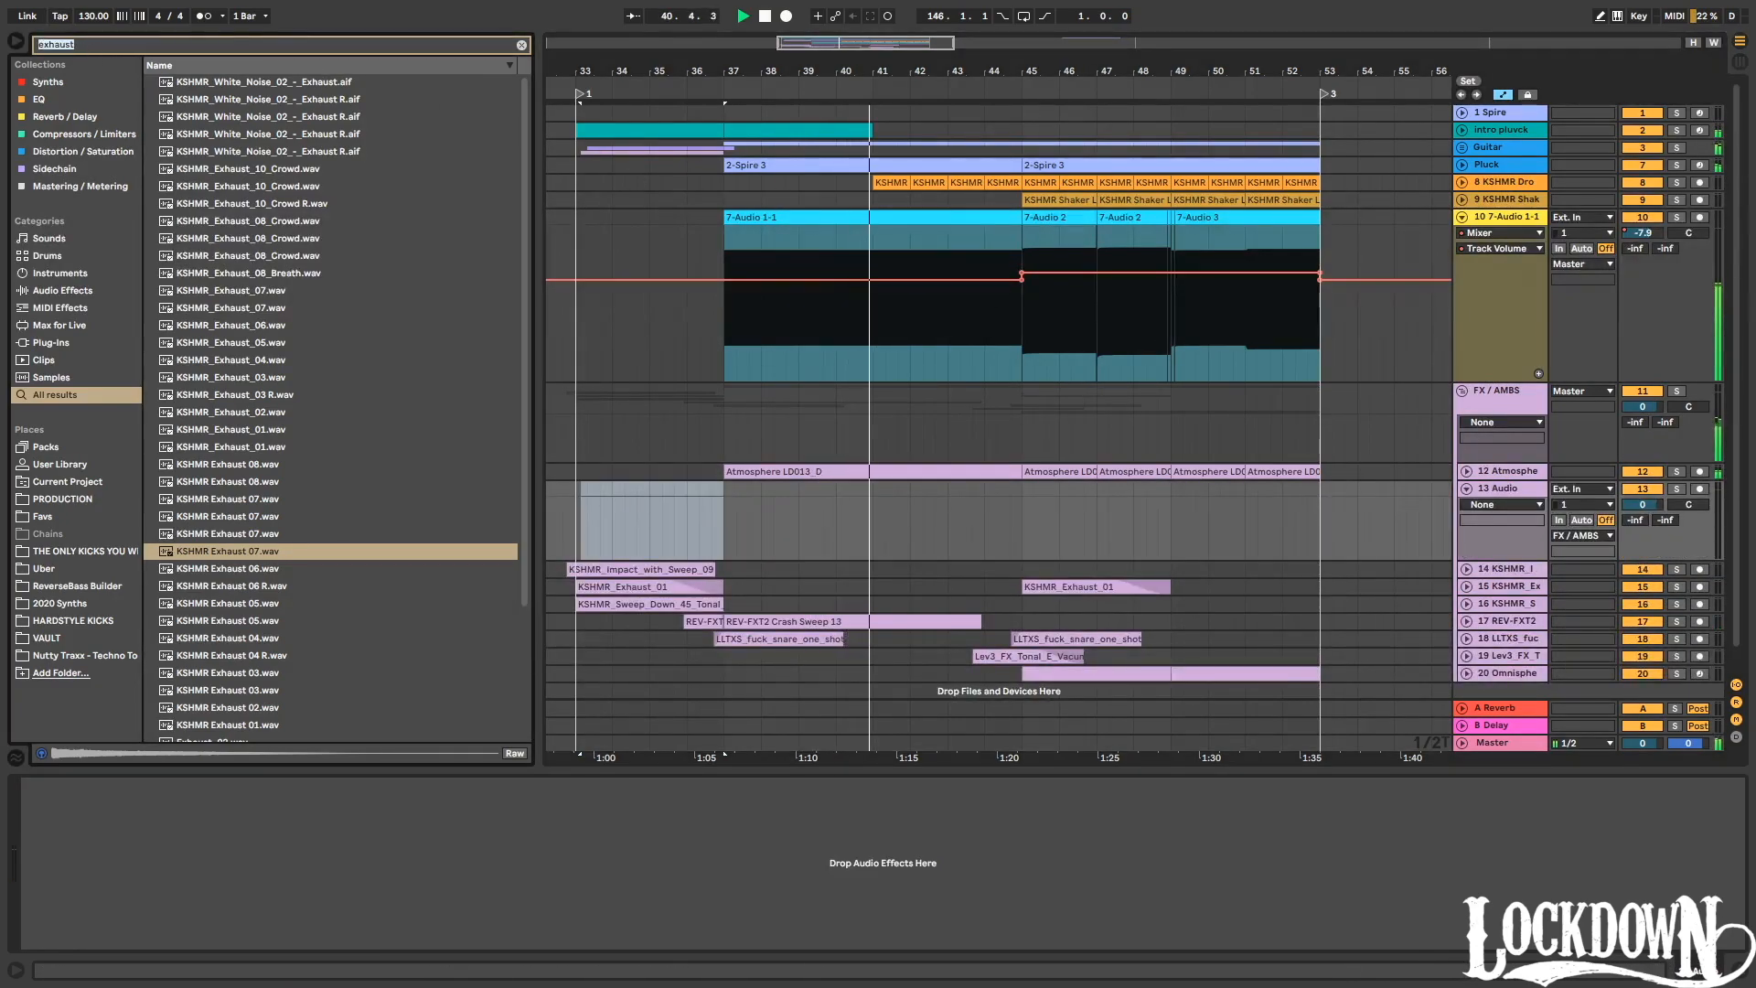
pyautogui.write('impact')
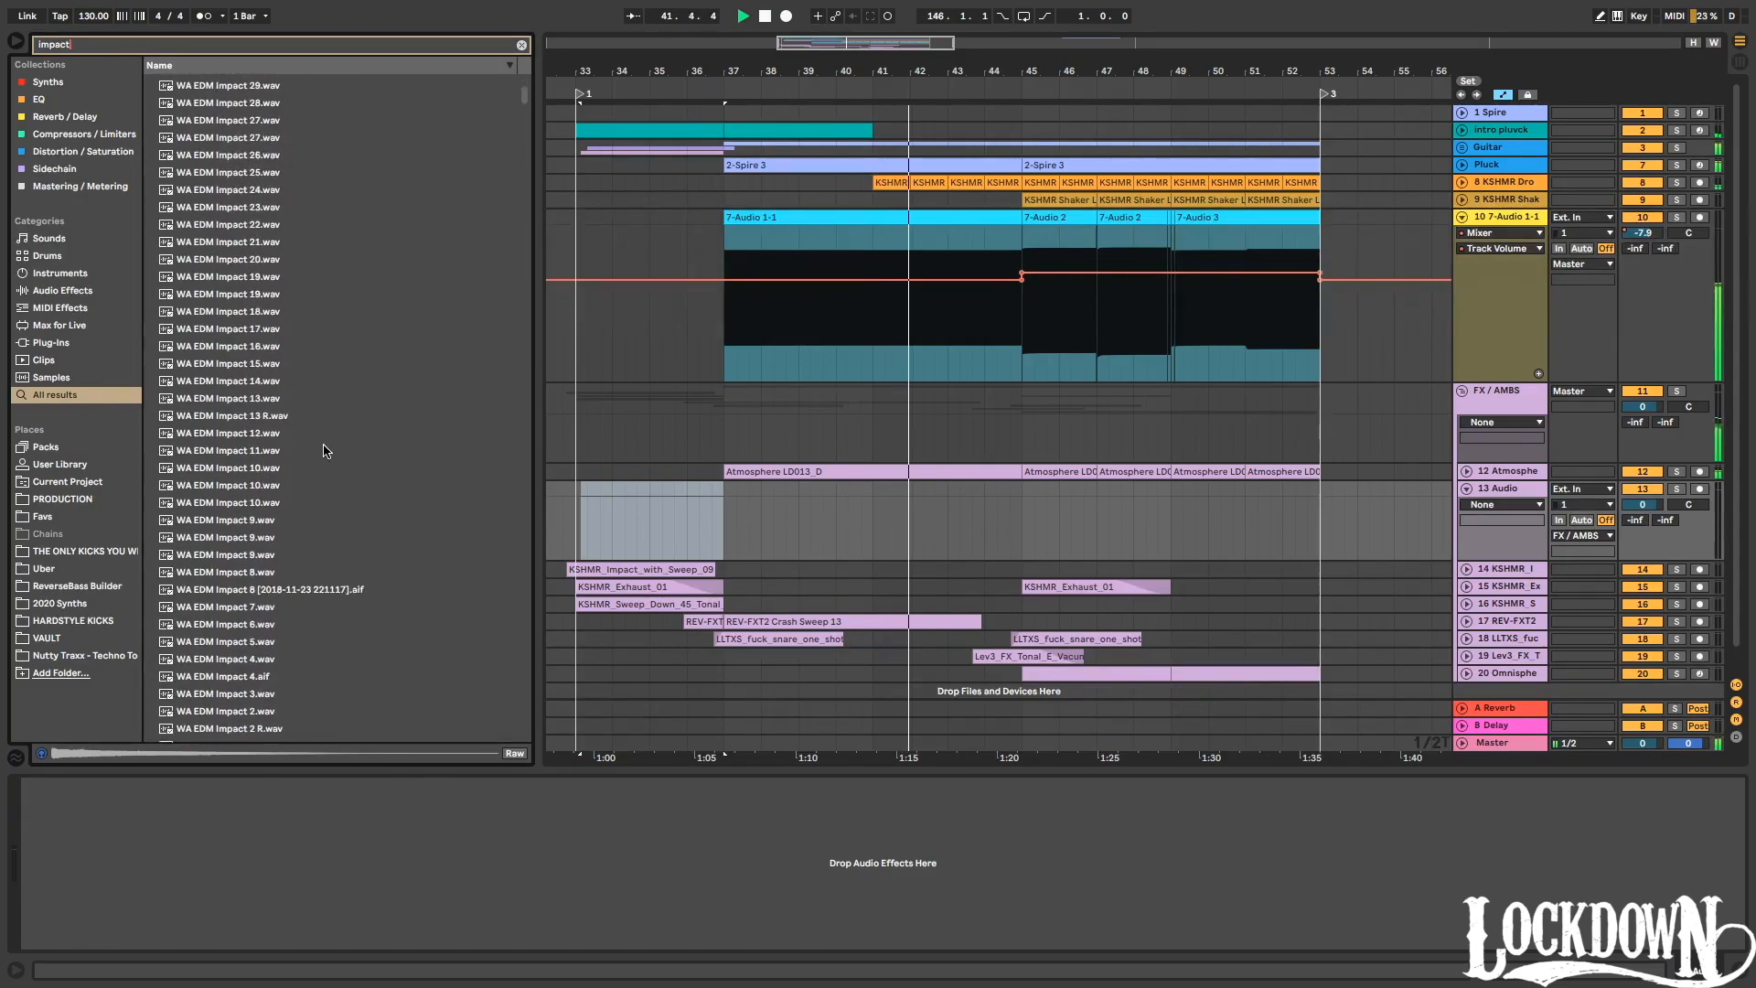
pyautogui.scroll(-5, 314, 441)
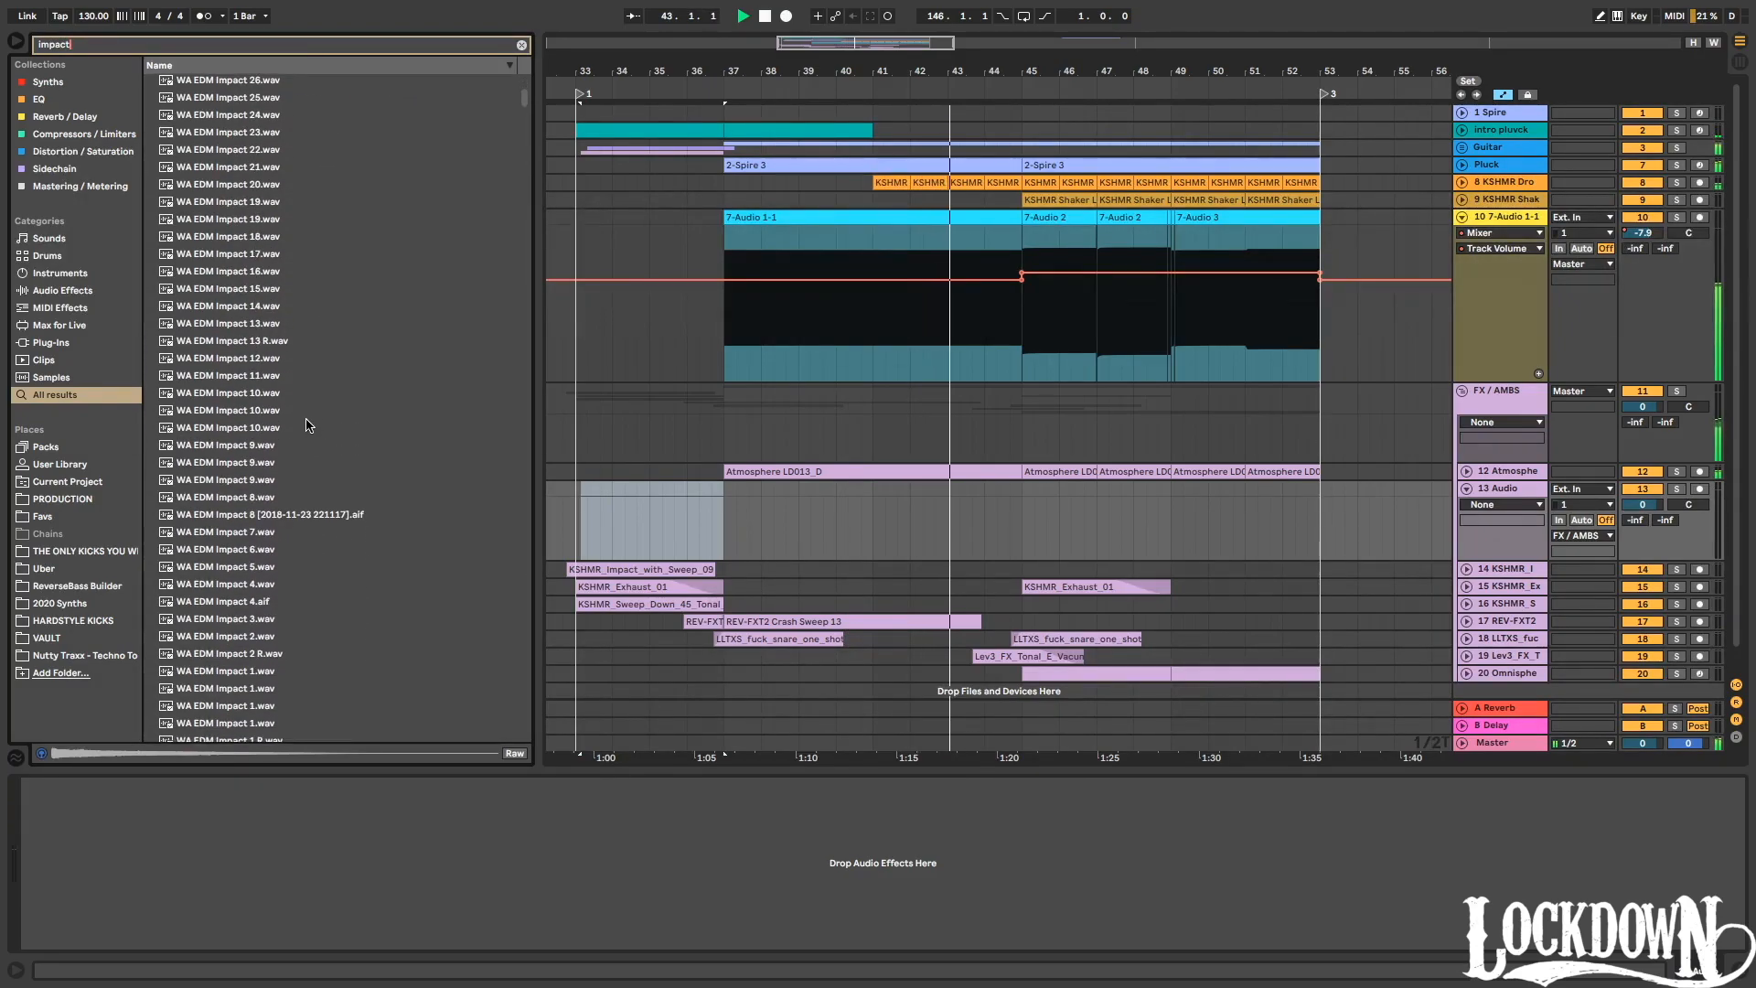
pyautogui.scroll(-1, 307, 424)
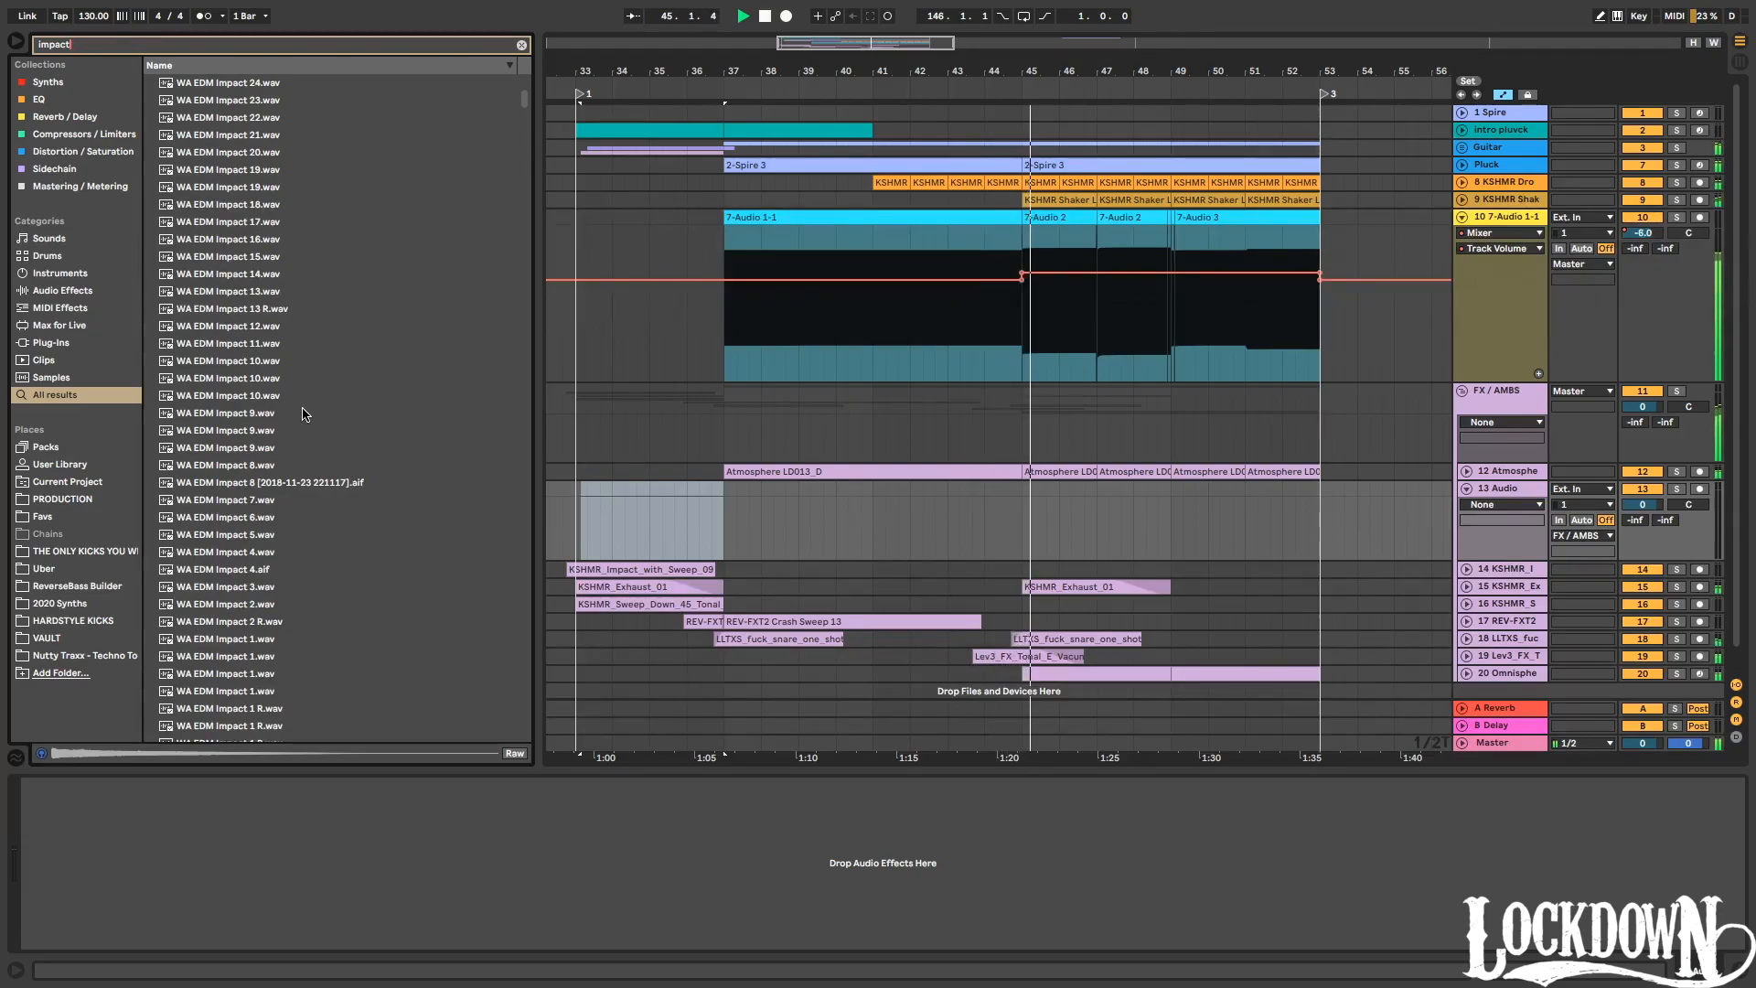
pyautogui.scroll(-10, 306, 419)
pyautogui.scroll(-15, 305, 423)
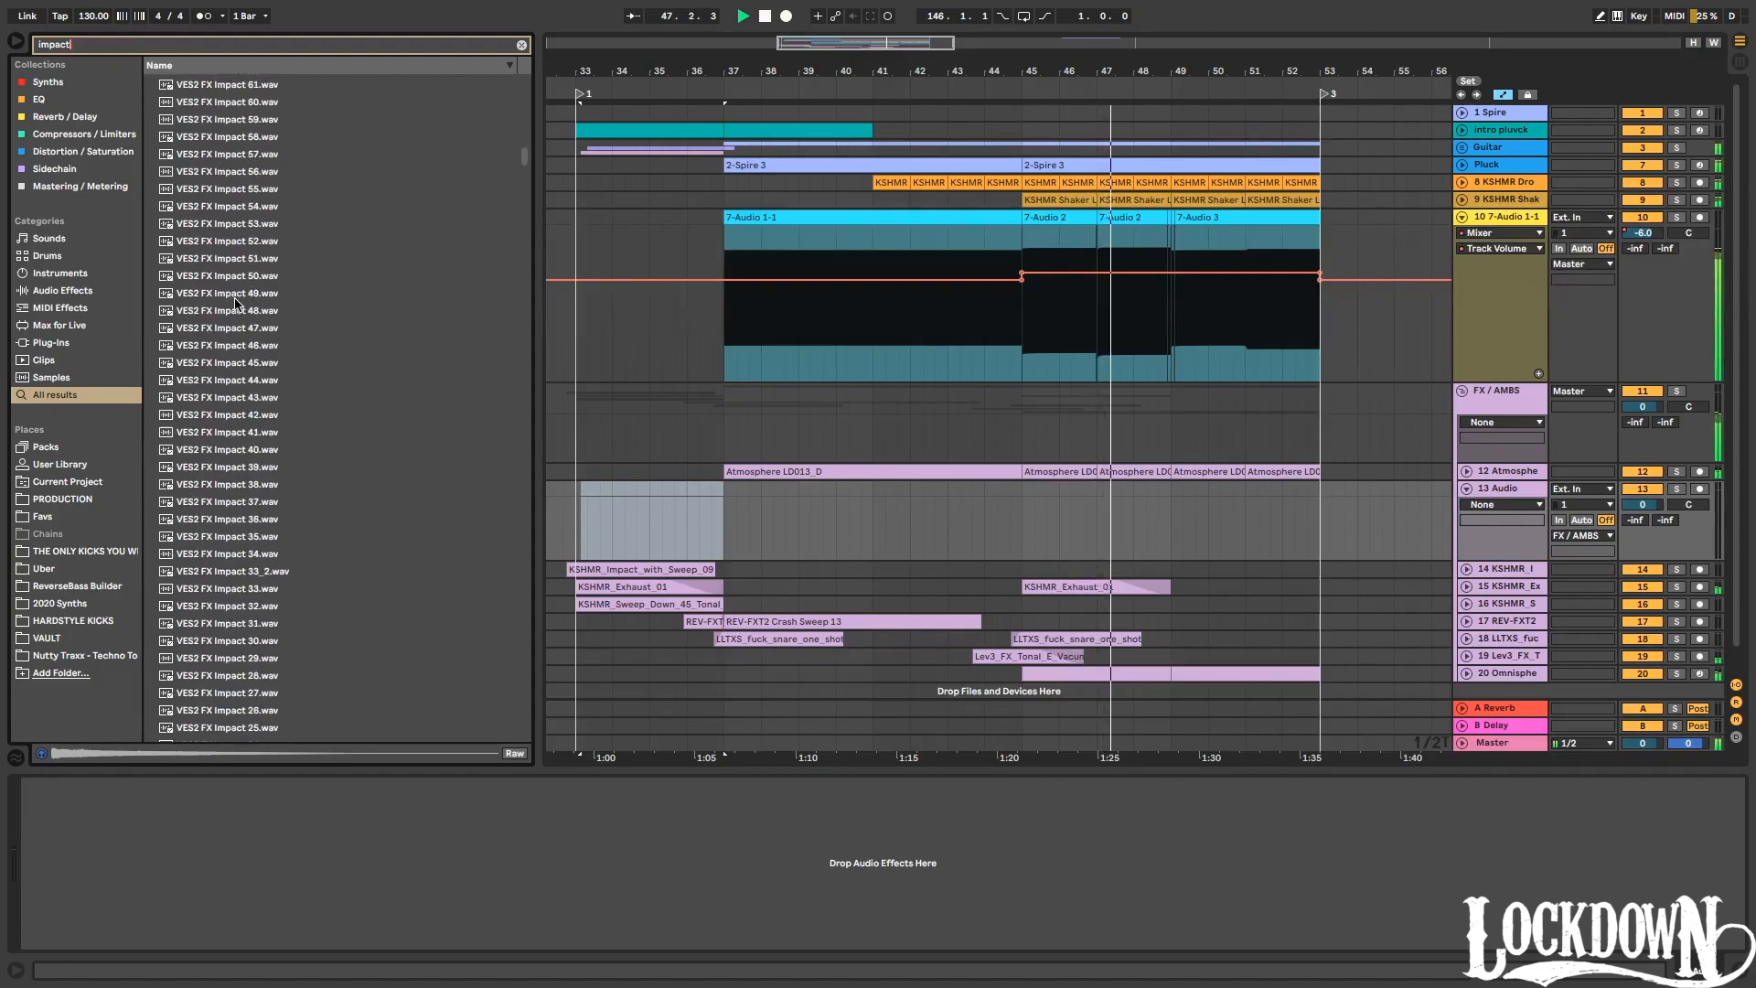
pyautogui.moveTo(526, 157); pyautogui.dragTo(529, 267)
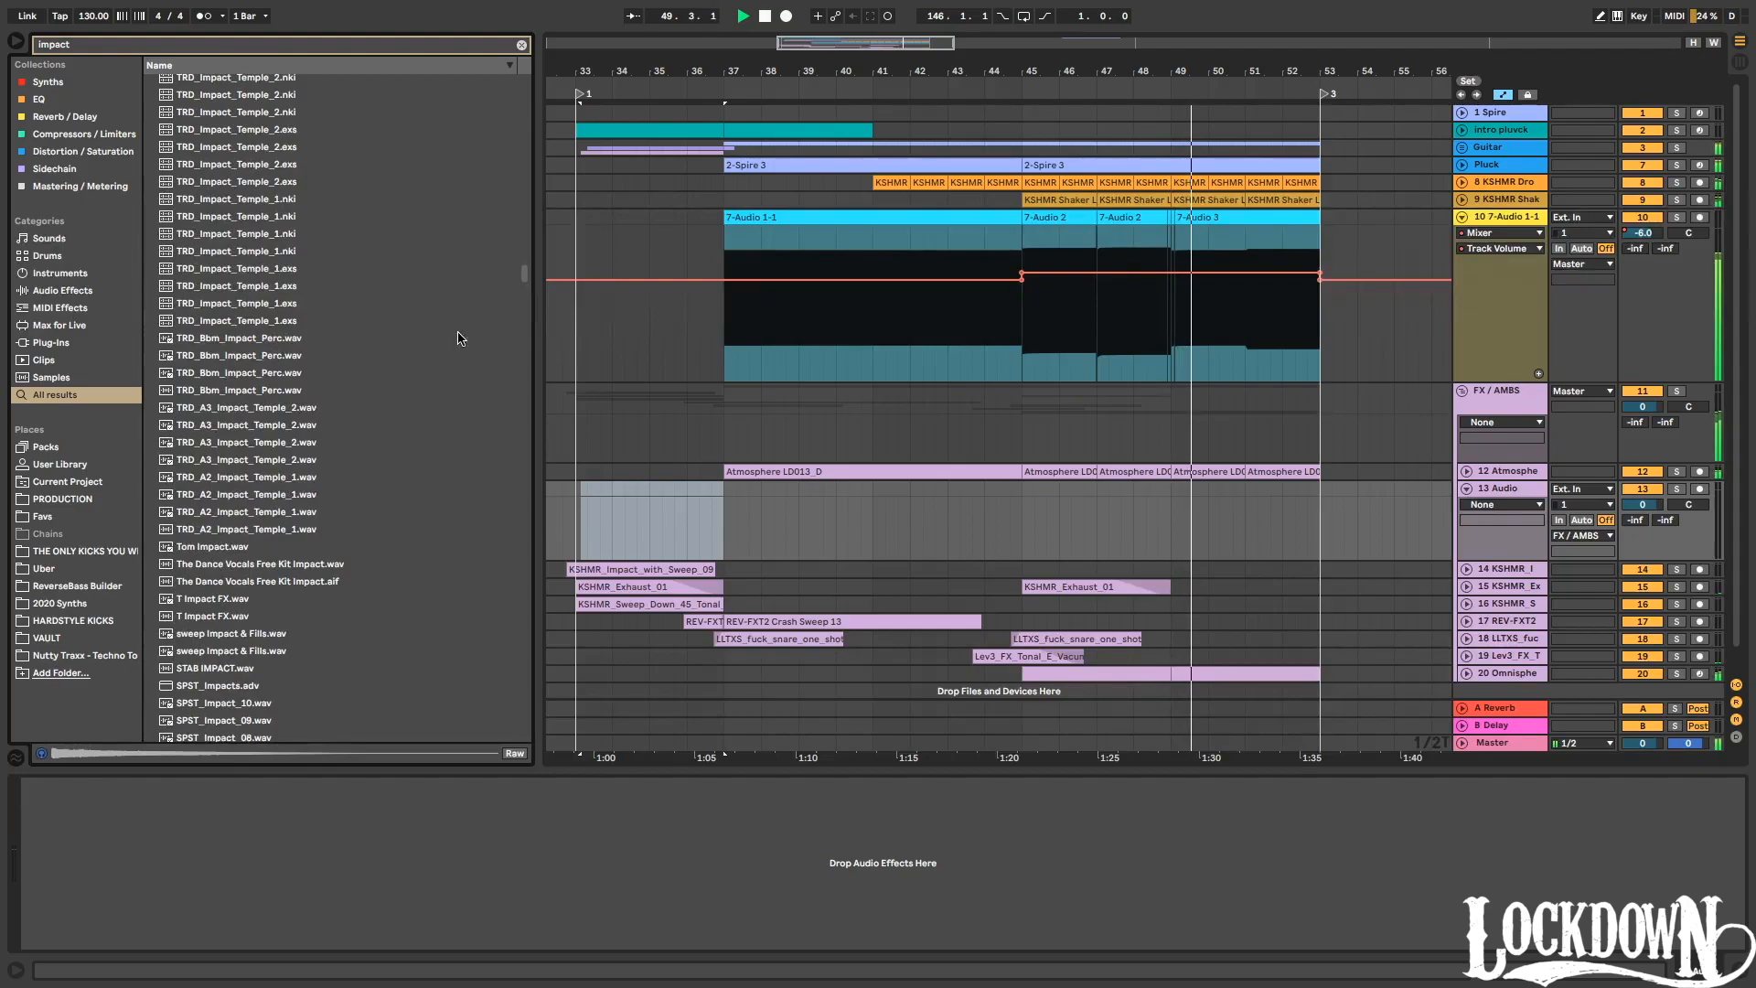
pyautogui.scroll(-5, 391, 343)
pyautogui.scroll(-6, 391, 343)
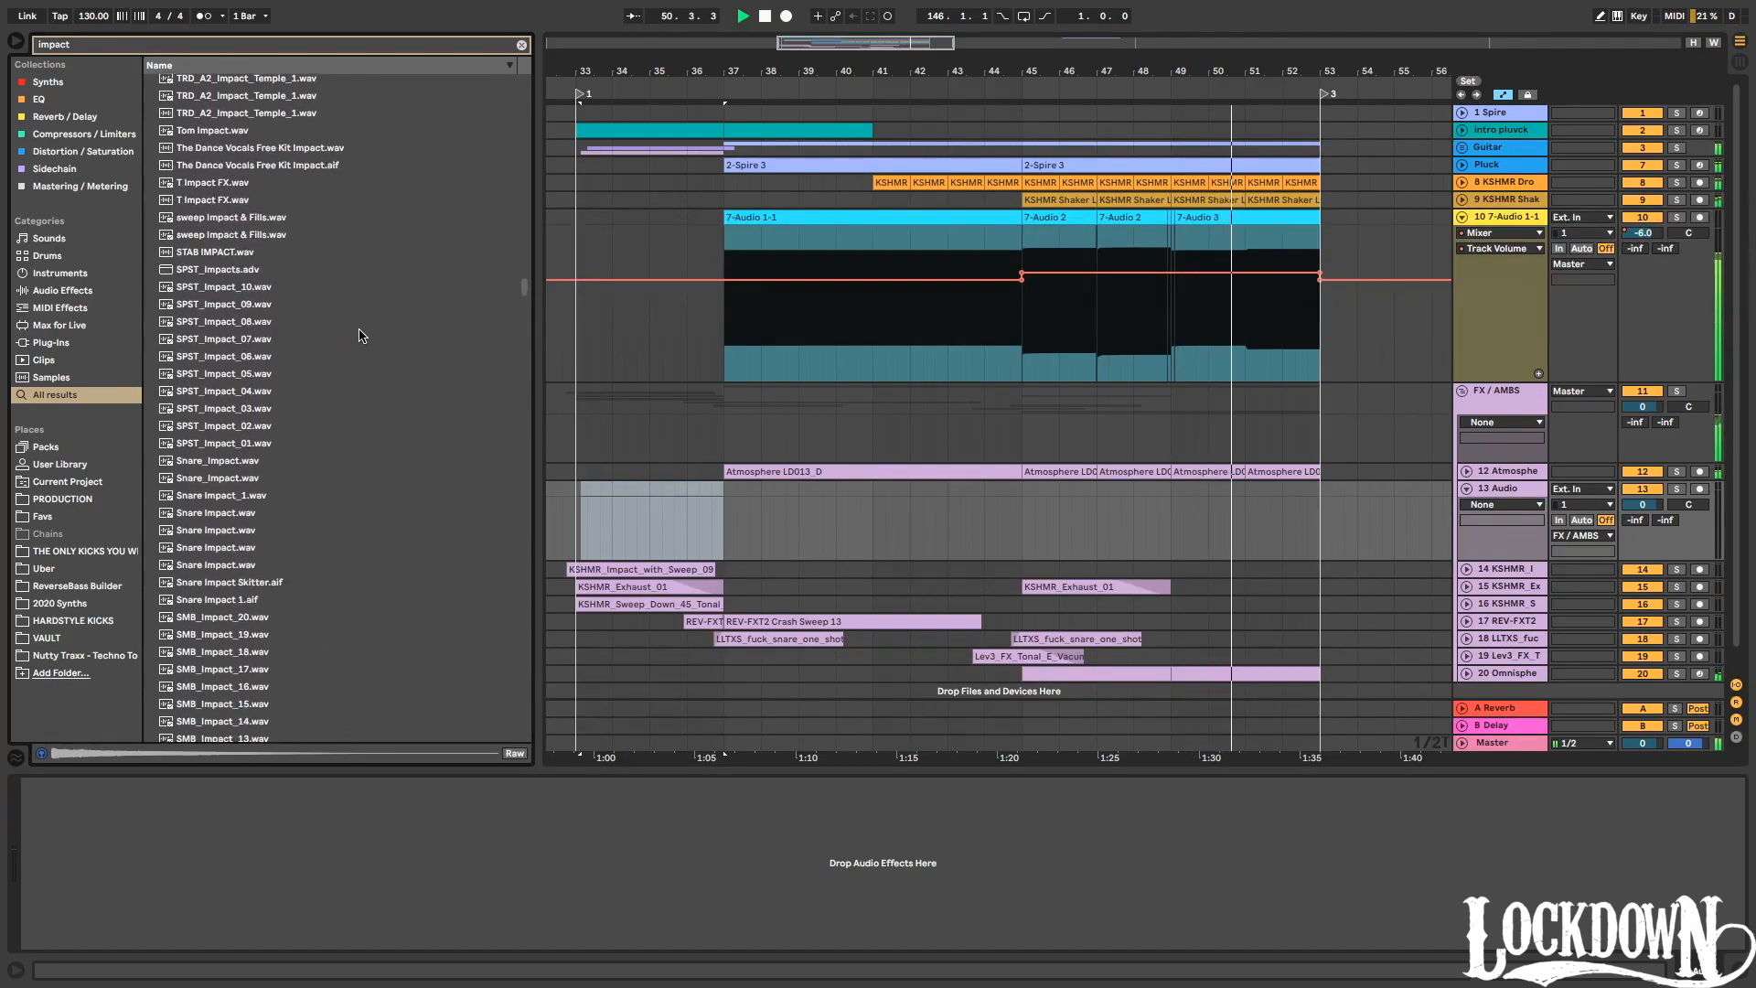
pyautogui.scroll(-2, 251, 291)
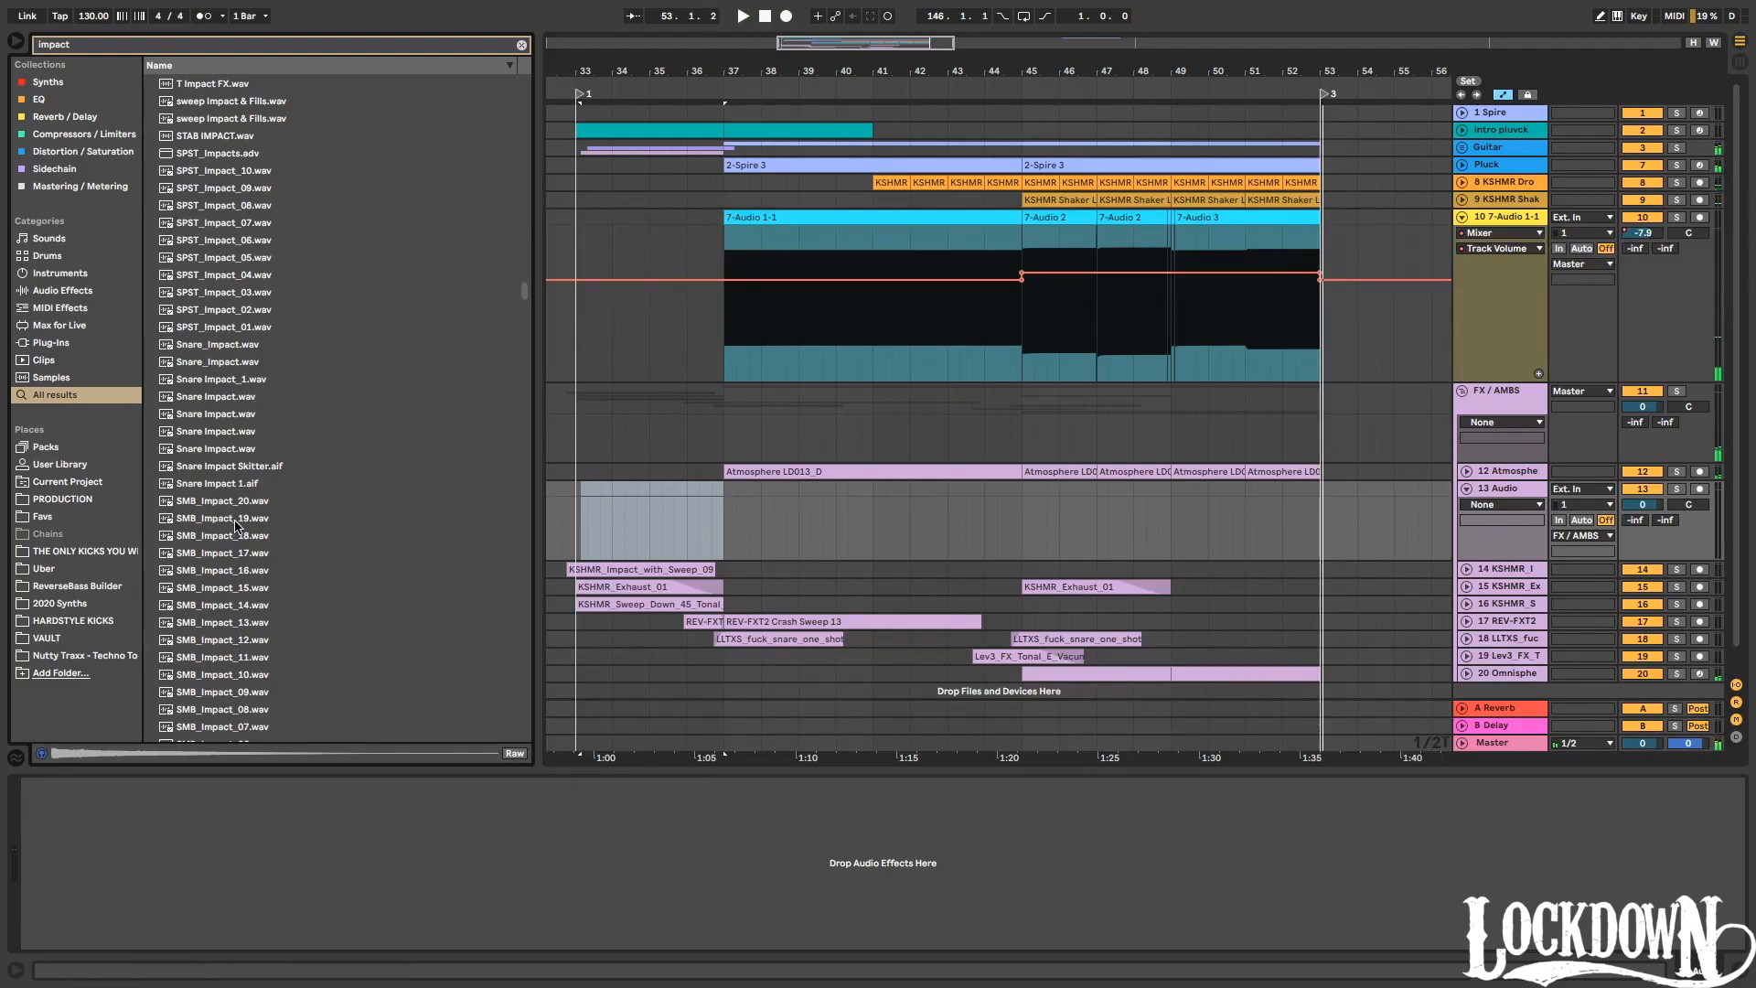
pyautogui.scroll(-2, 257, 526)
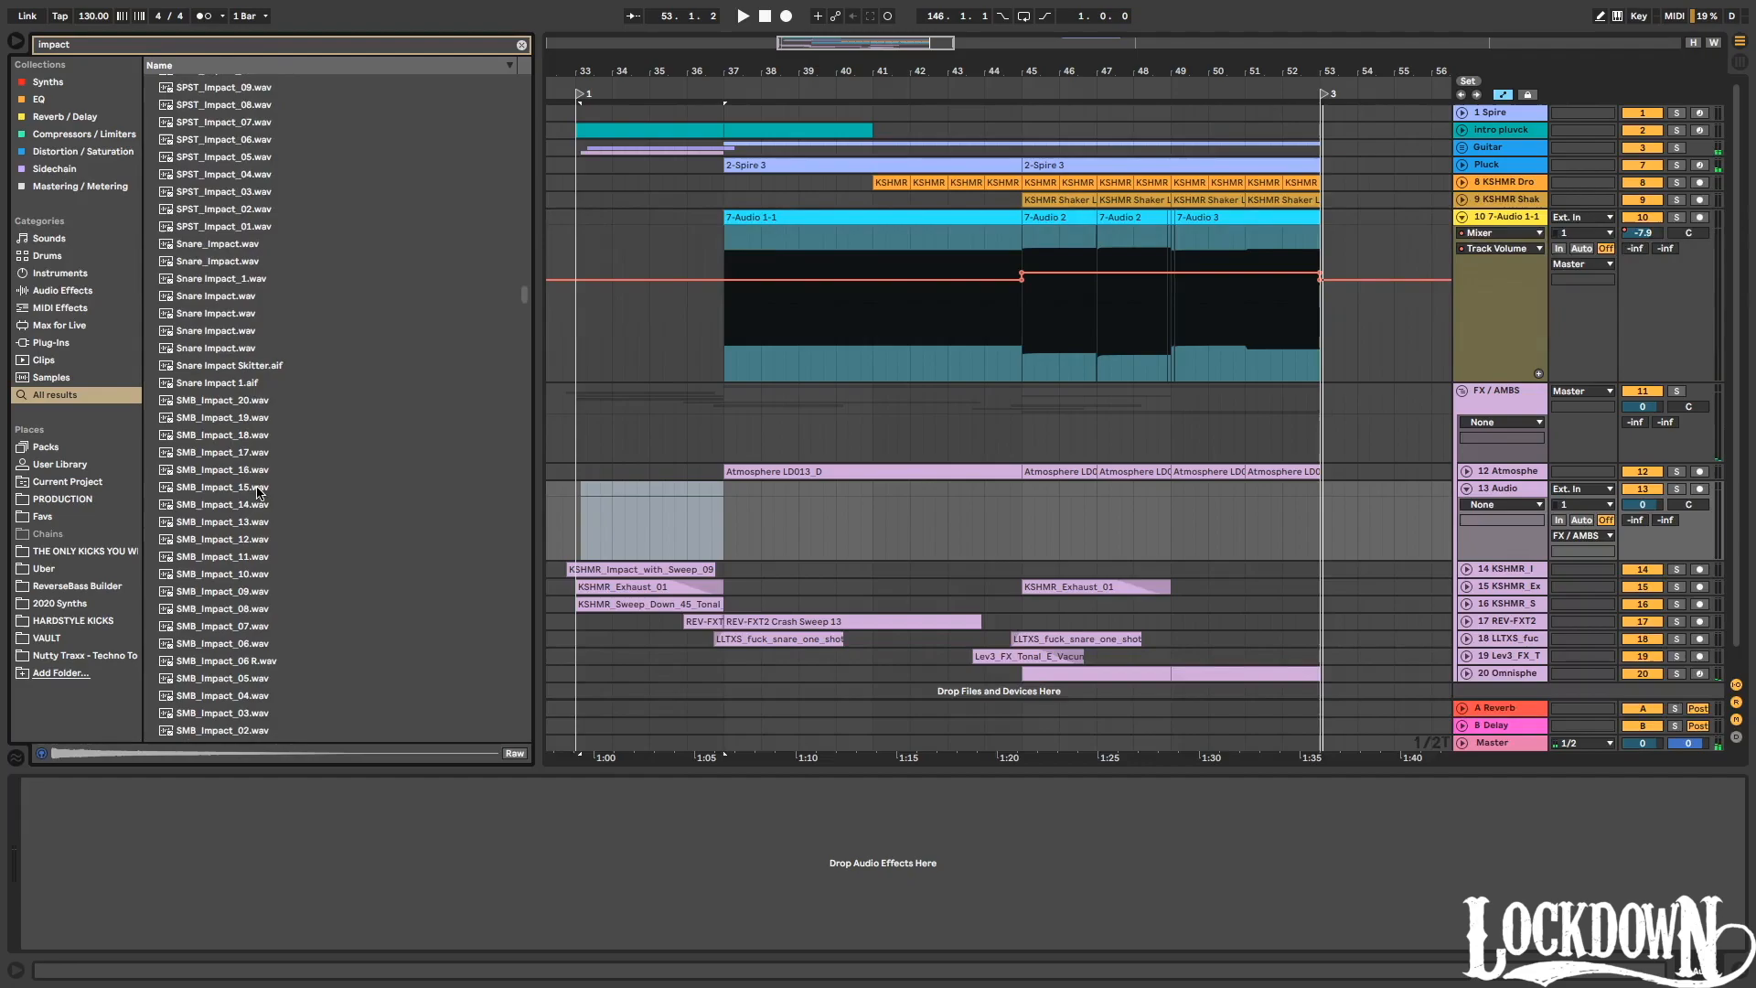
pyautogui.scroll(-7, 259, 512)
pyautogui.click(275, 581)
pyautogui.scroll(-2, 280, 586)
pyautogui.click(281, 586)
pyautogui.scroll(-10, 281, 586)
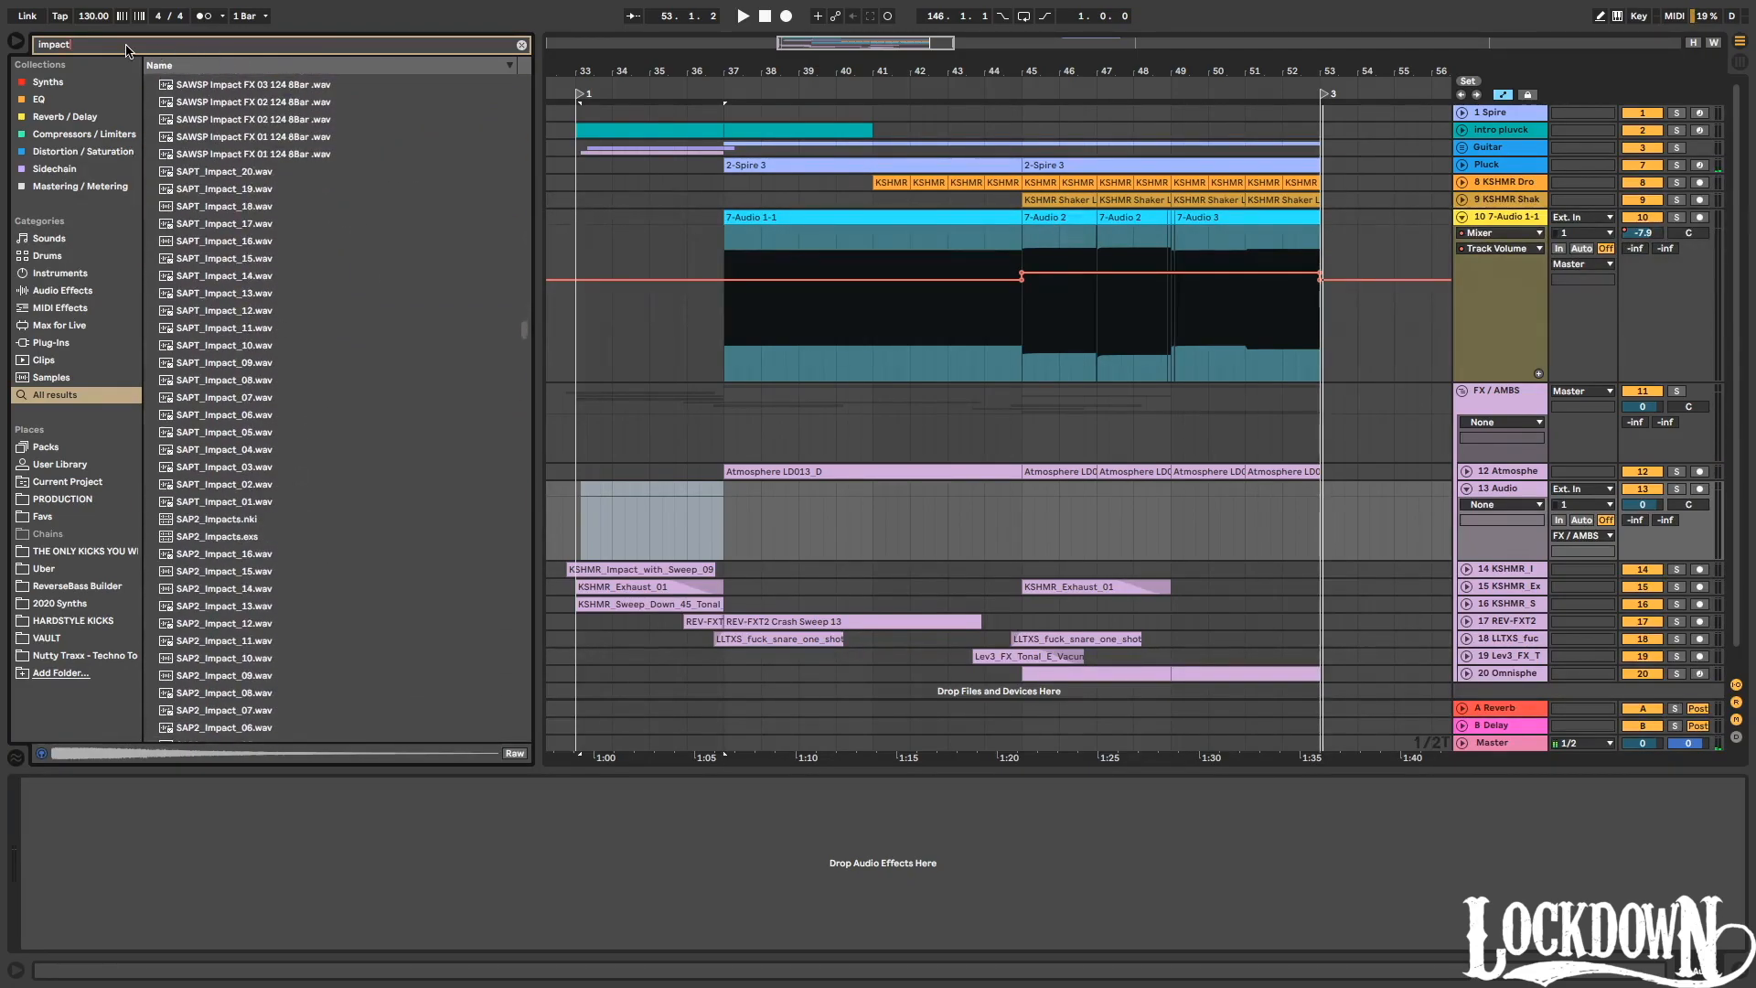
# Narrow the search to "impact deep" and place Lev2_Impact_Deep_Impact.wav at bar 37 on the new audio track, playing it back.
pyautogui.write('deep')
pyautogui.click(287, 153)
pyautogui.moveTo(272, 164); pyautogui.dragTo(723, 530)
pyautogui.press('space')
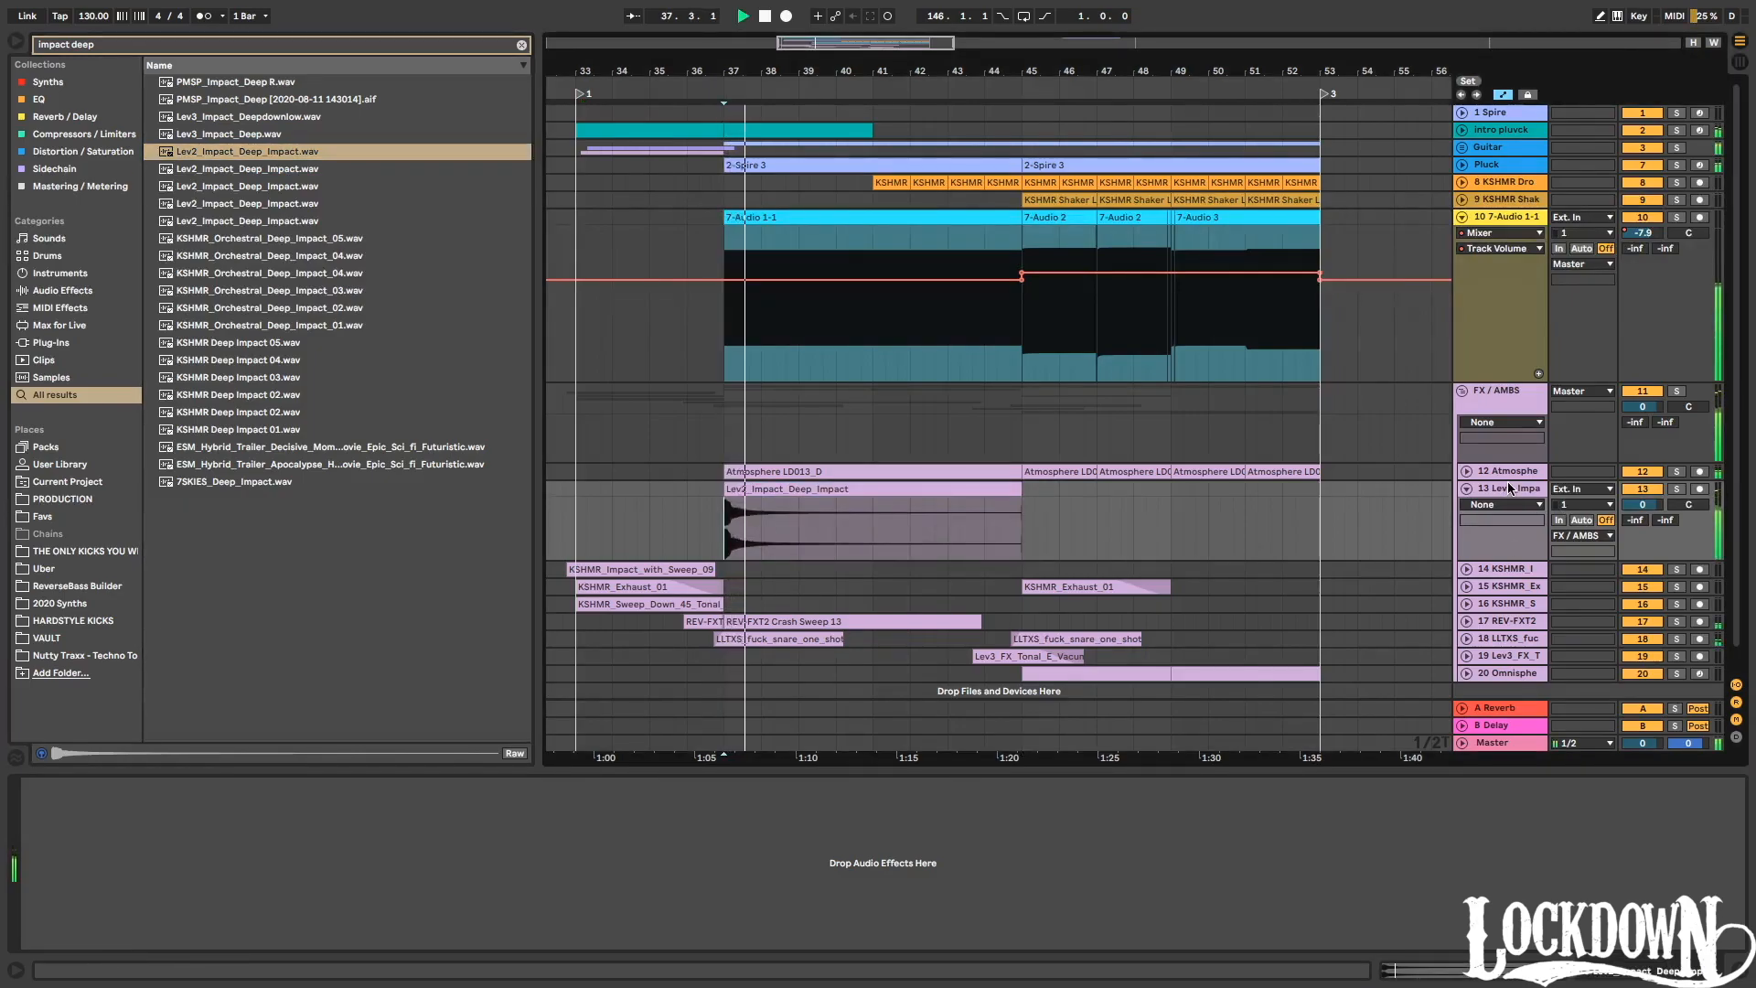
# Add EQ Eight to the Lev2 impact track with a high cut at 330 Hz and play from bar 37.
pyautogui.press('space')
pyautogui.click(35, 99)
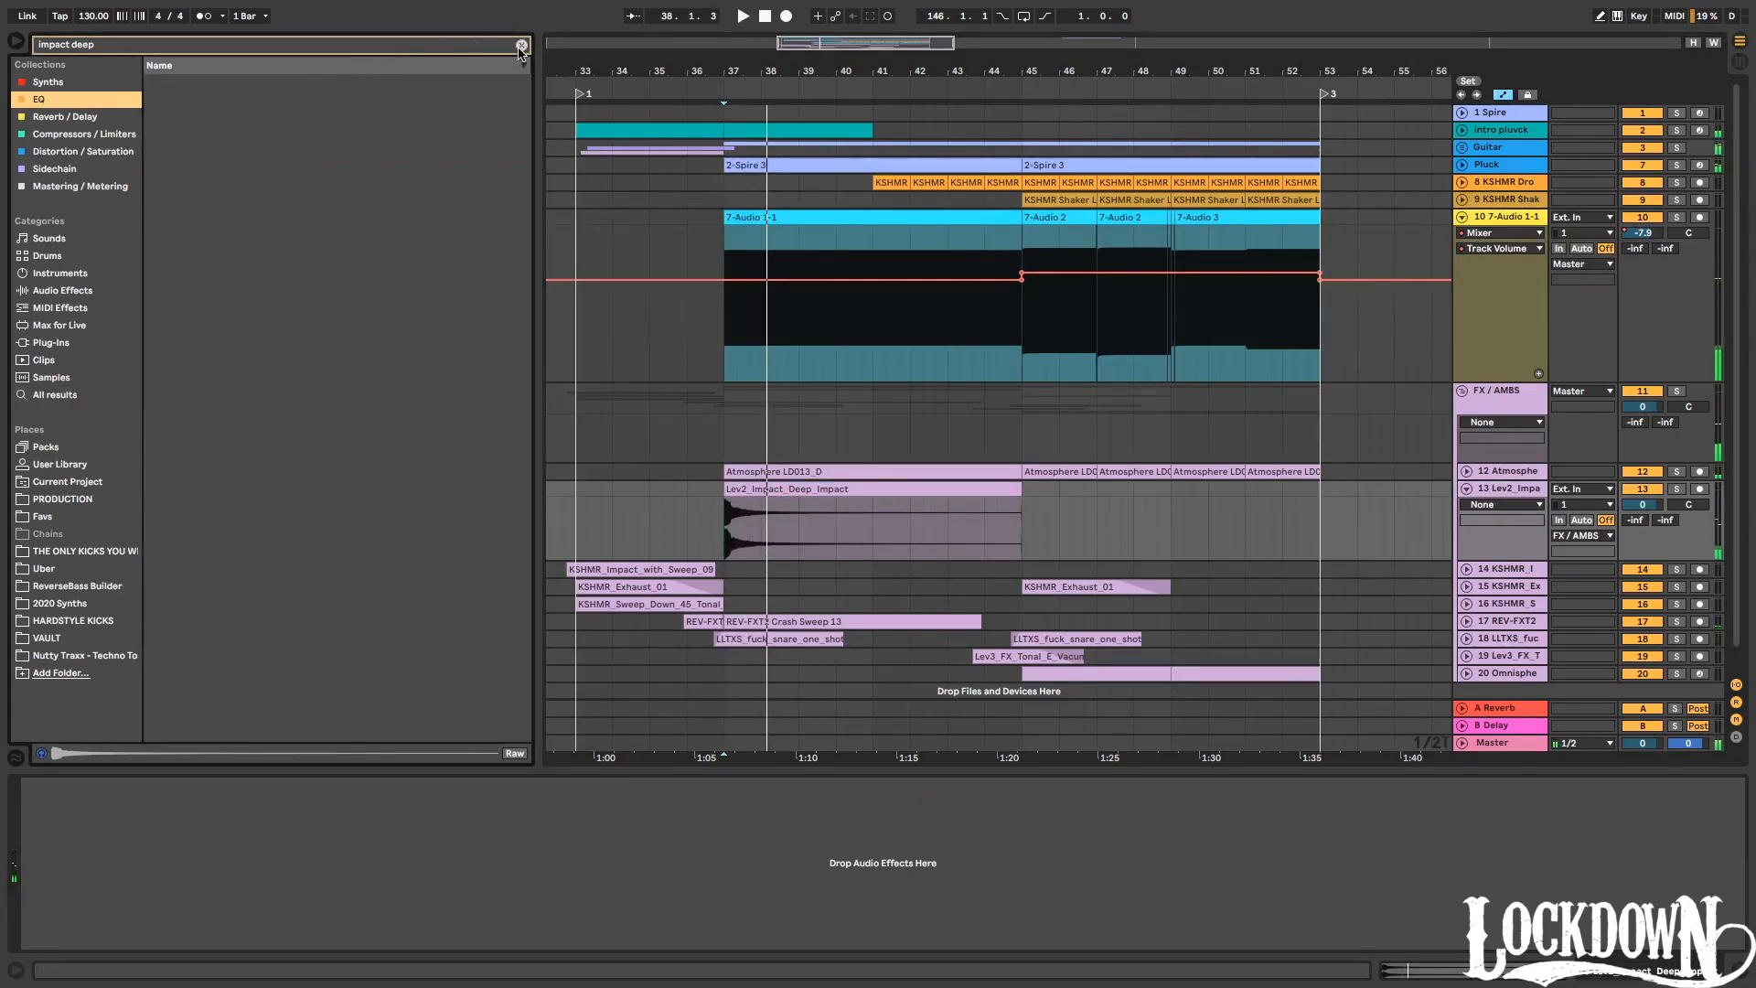
pyautogui.click(520, 46)
pyautogui.moveTo(202, 101); pyautogui.dragTo(750, 560)
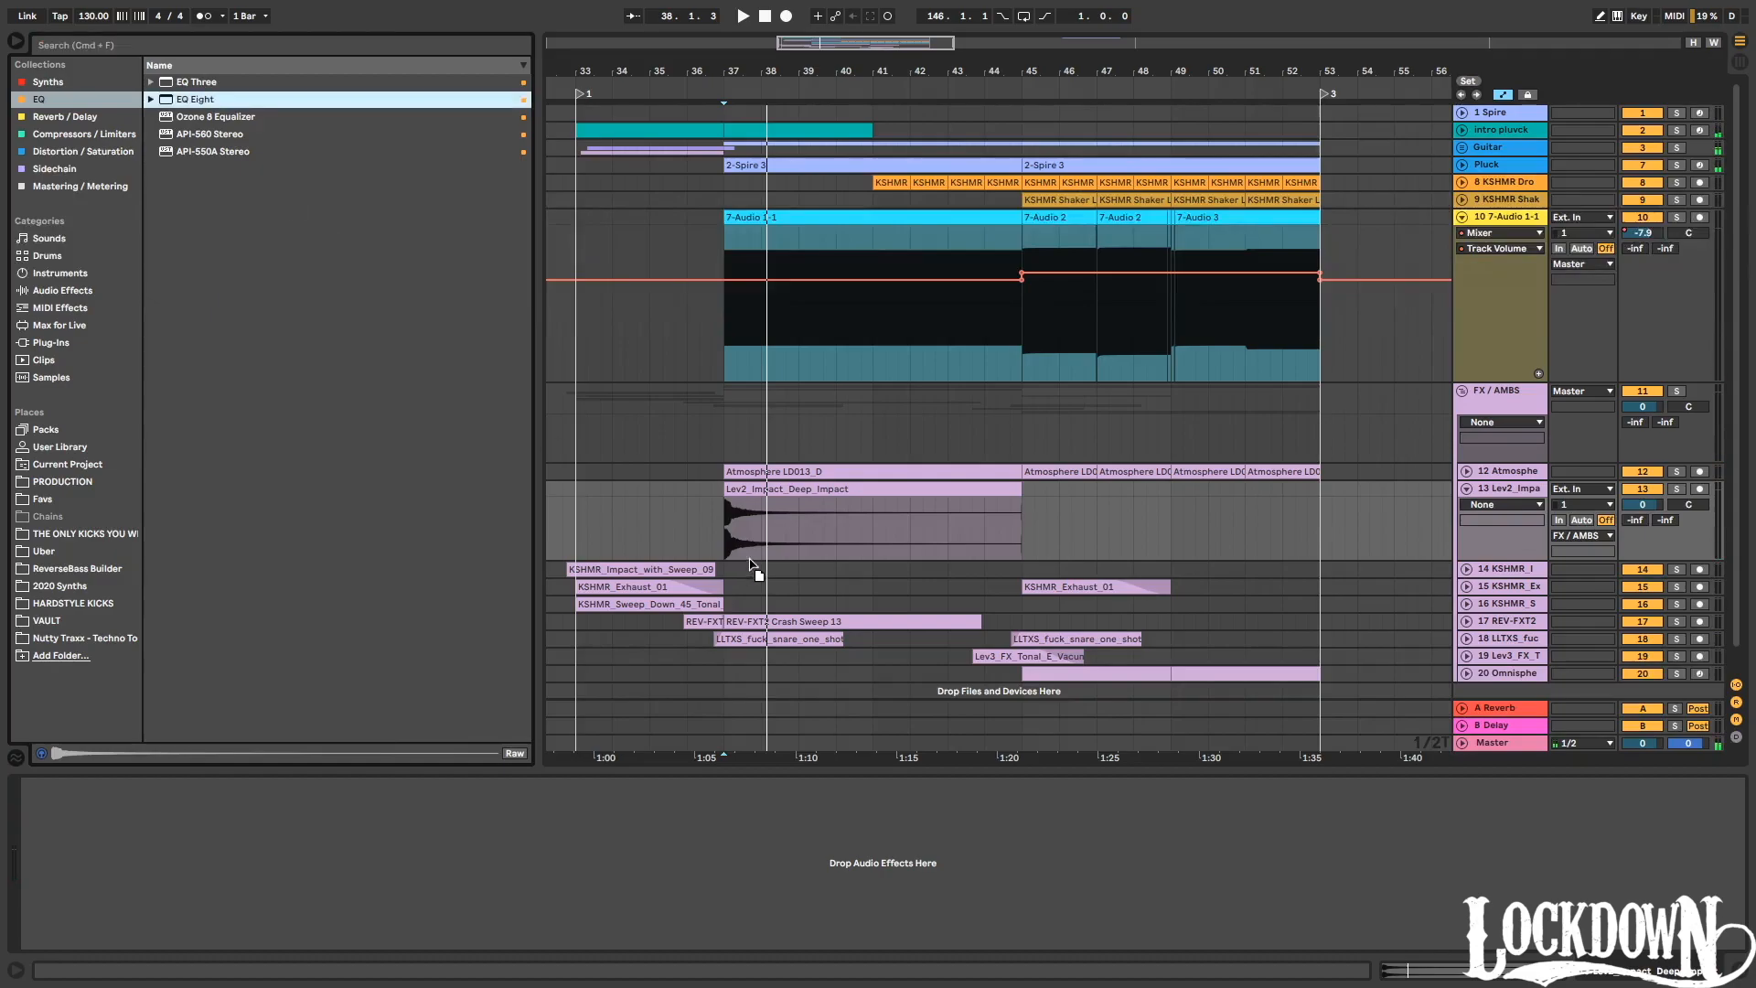
pyautogui.moveTo(729, 622); pyautogui.dragTo(225, 868)
pyautogui.click(385, 939)
pyautogui.press('space')
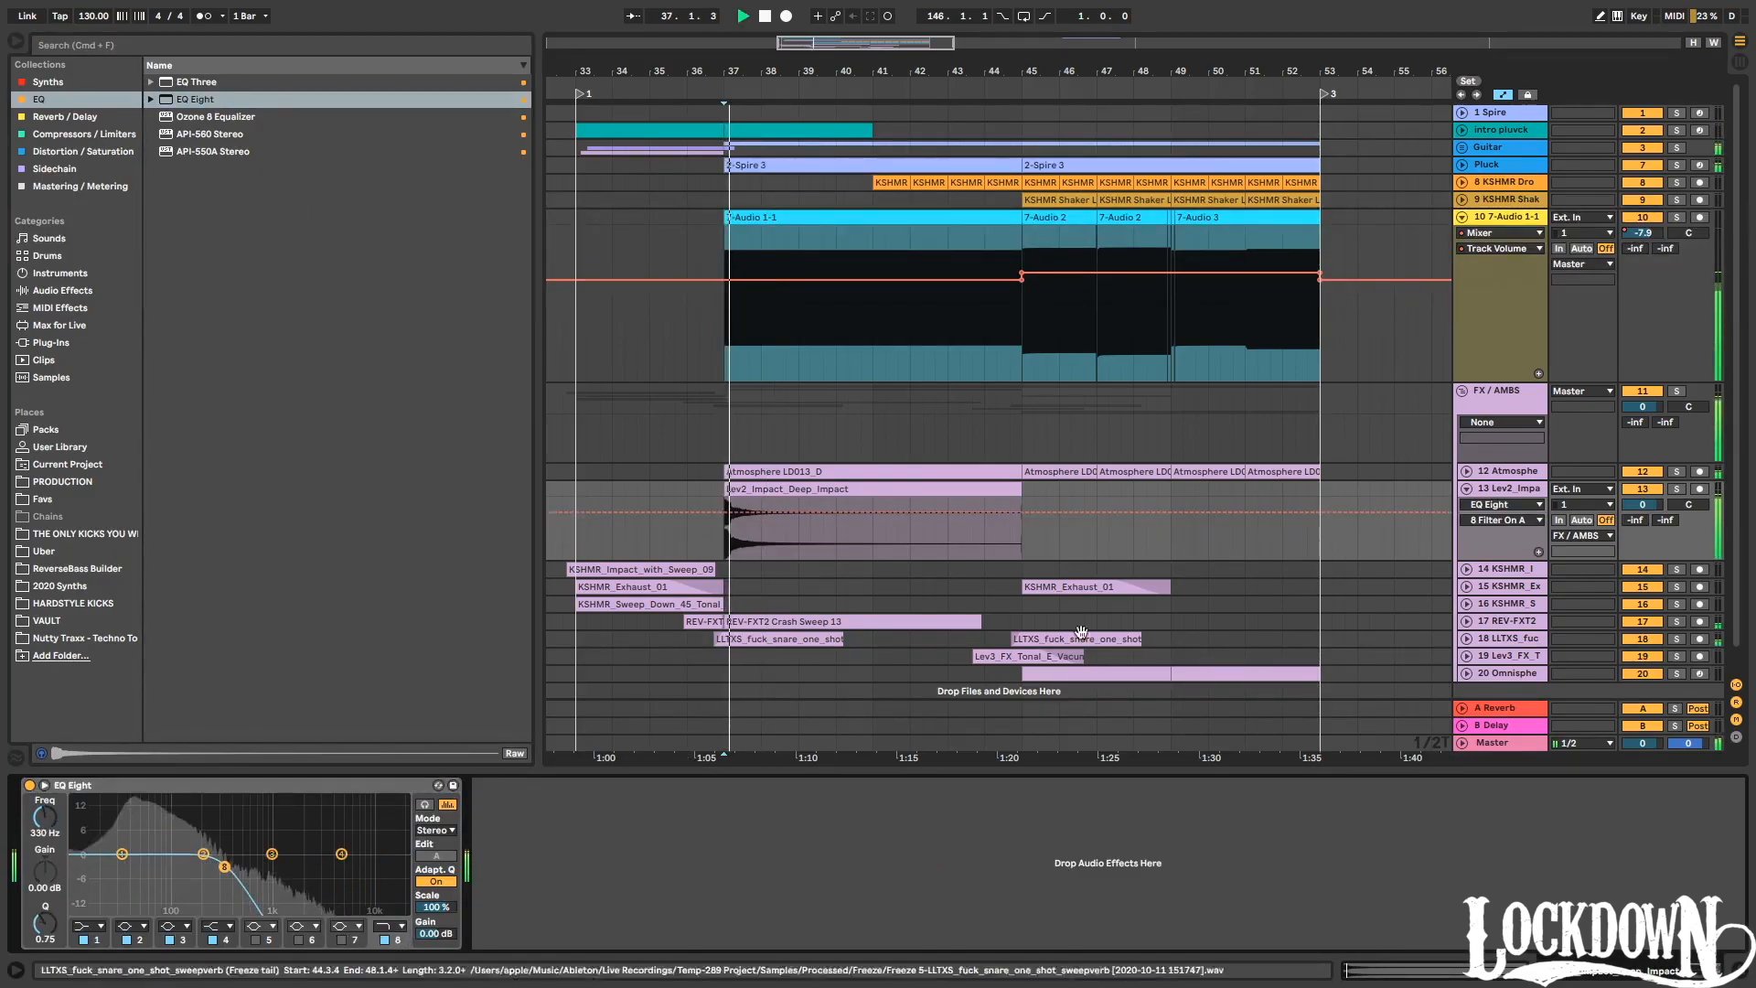
# Lower the Lev2 impact track's volume to -5 dB while listening around bar 37.
pyautogui.click(1643, 506)
pyautogui.press('space')
pyautogui.write('-3')
pyautogui.press('Return')
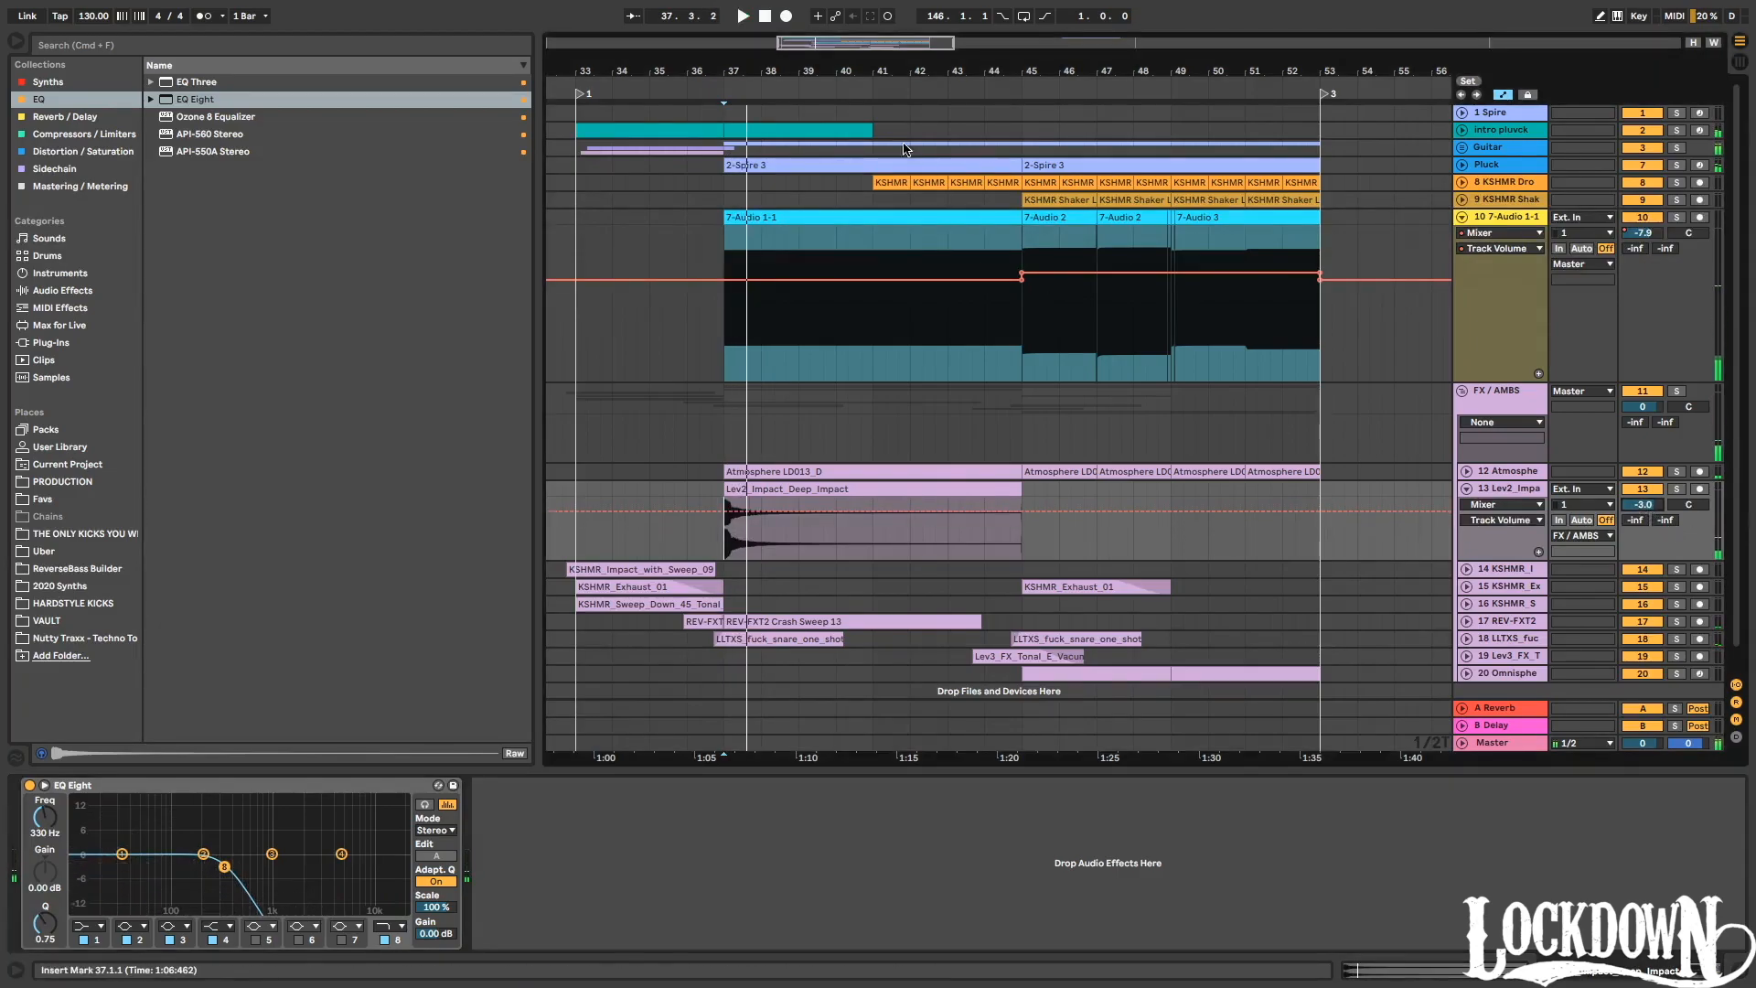
pyautogui.click(705, 85)
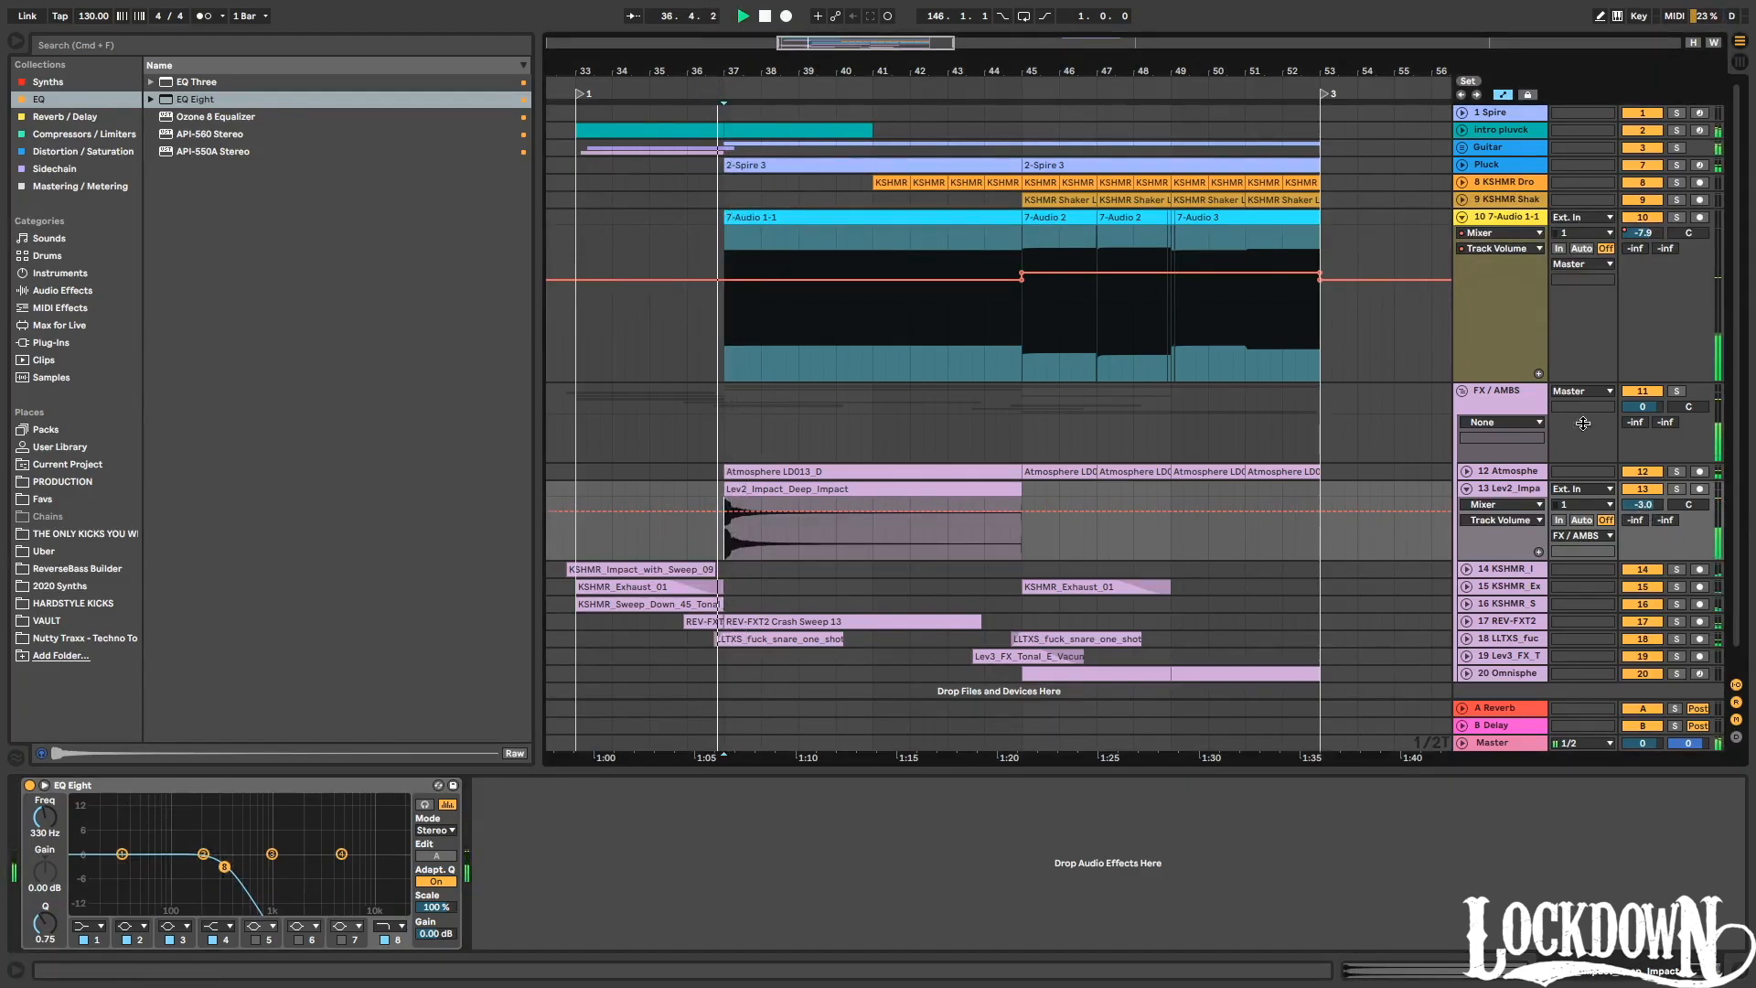
pyautogui.click(1651, 504)
pyautogui.write('-4')
pyautogui.press('Return')
pyautogui.press('Down')
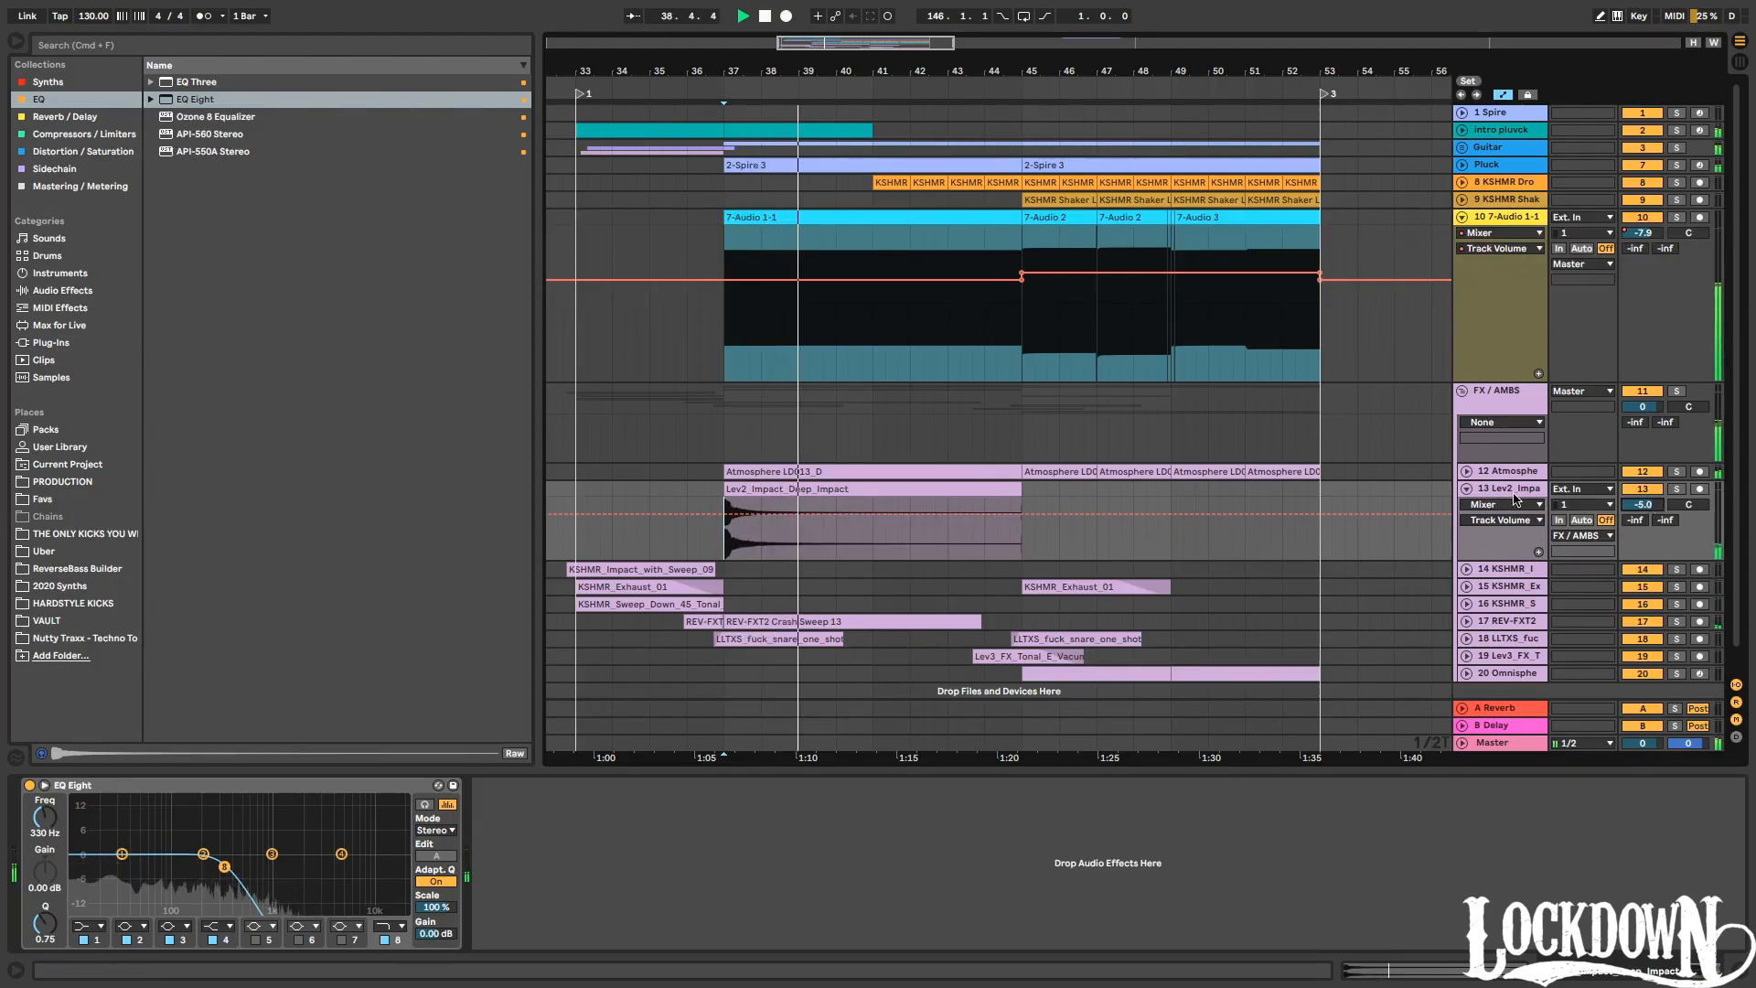
# Duplicate the Lev2 impact clip to bar 45, listen to it there, and fold the FX / AMBS group with its tracks.
pyautogui.click(983, 494)
pyautogui.hotkey('ctrl', 'd')
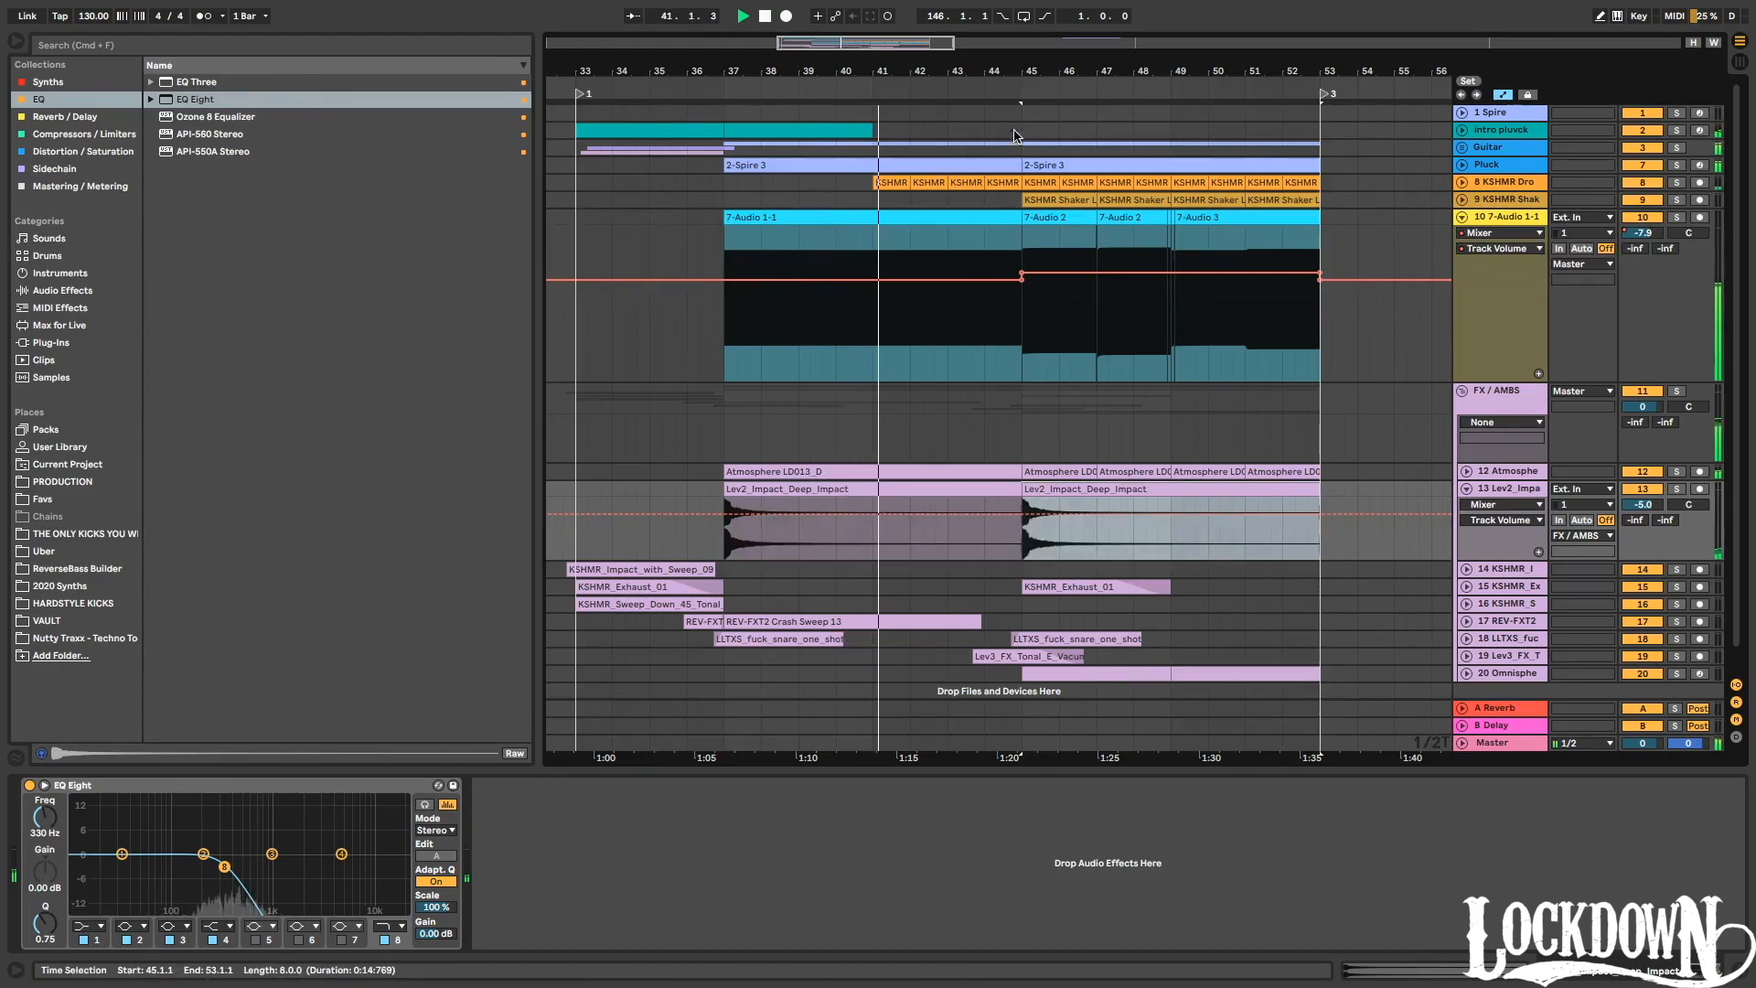
pyautogui.click(1005, 92)
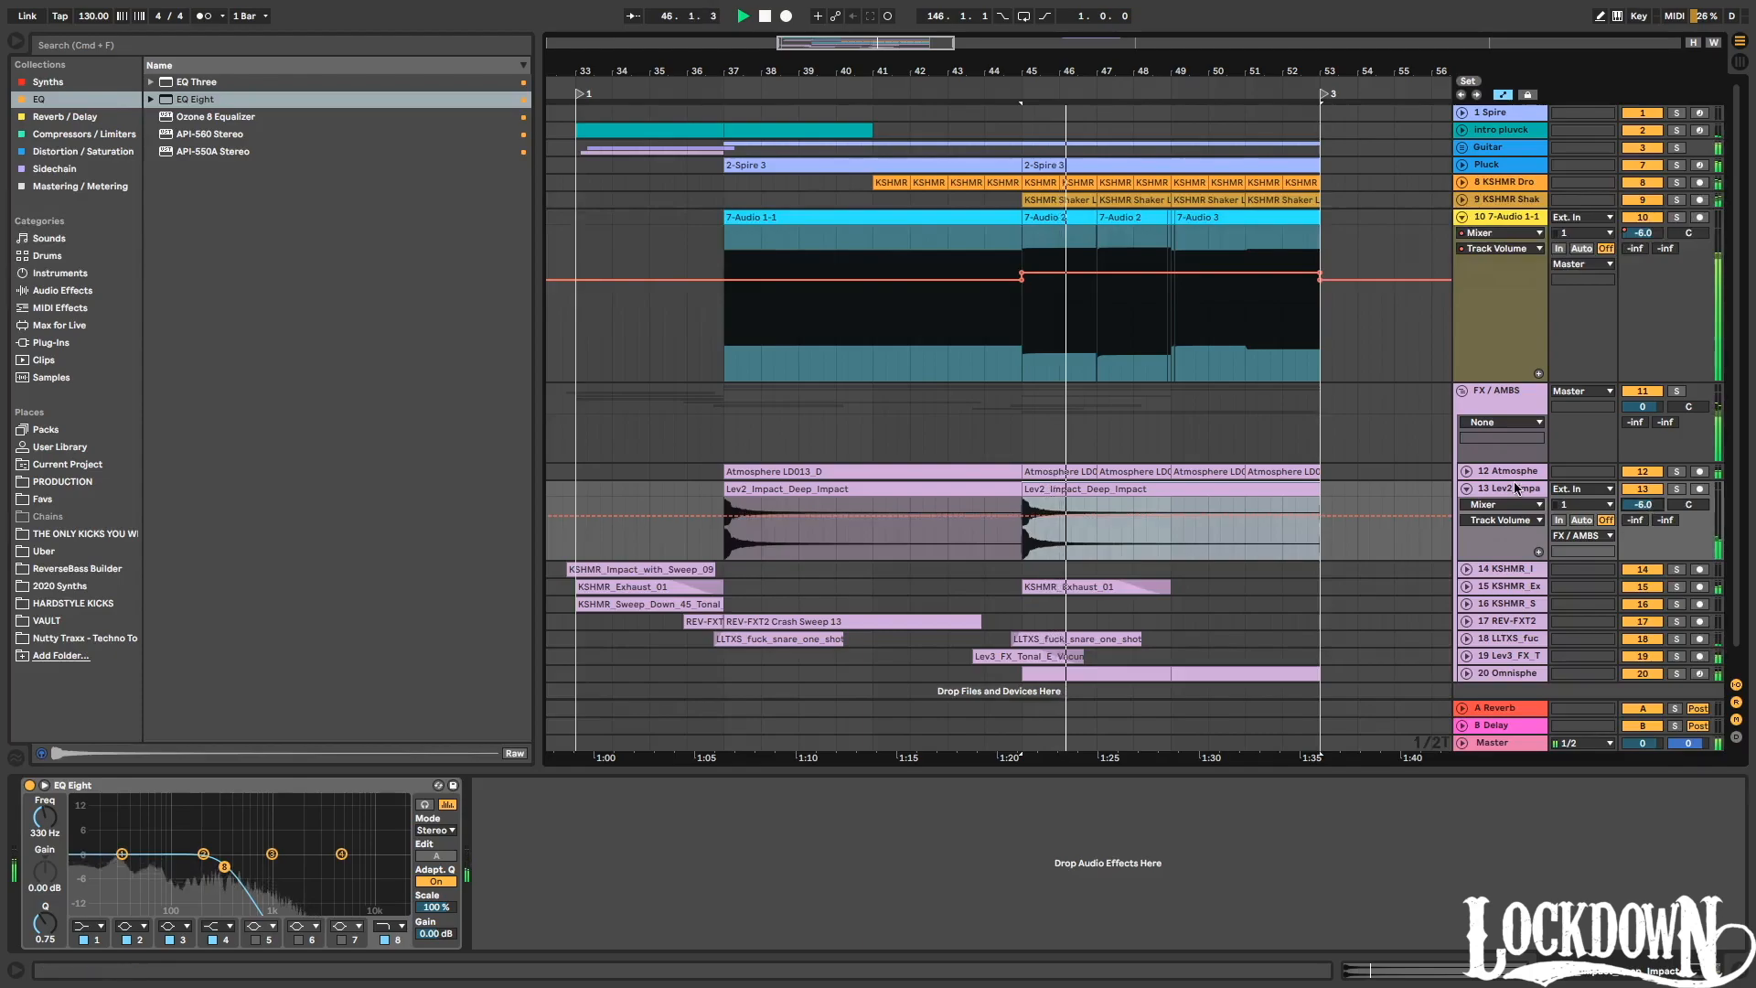
pyautogui.keyDown('alt'); pyautogui.click(1460, 392); pyautogui.keyUp('alt')
pyautogui.click(1461, 392)
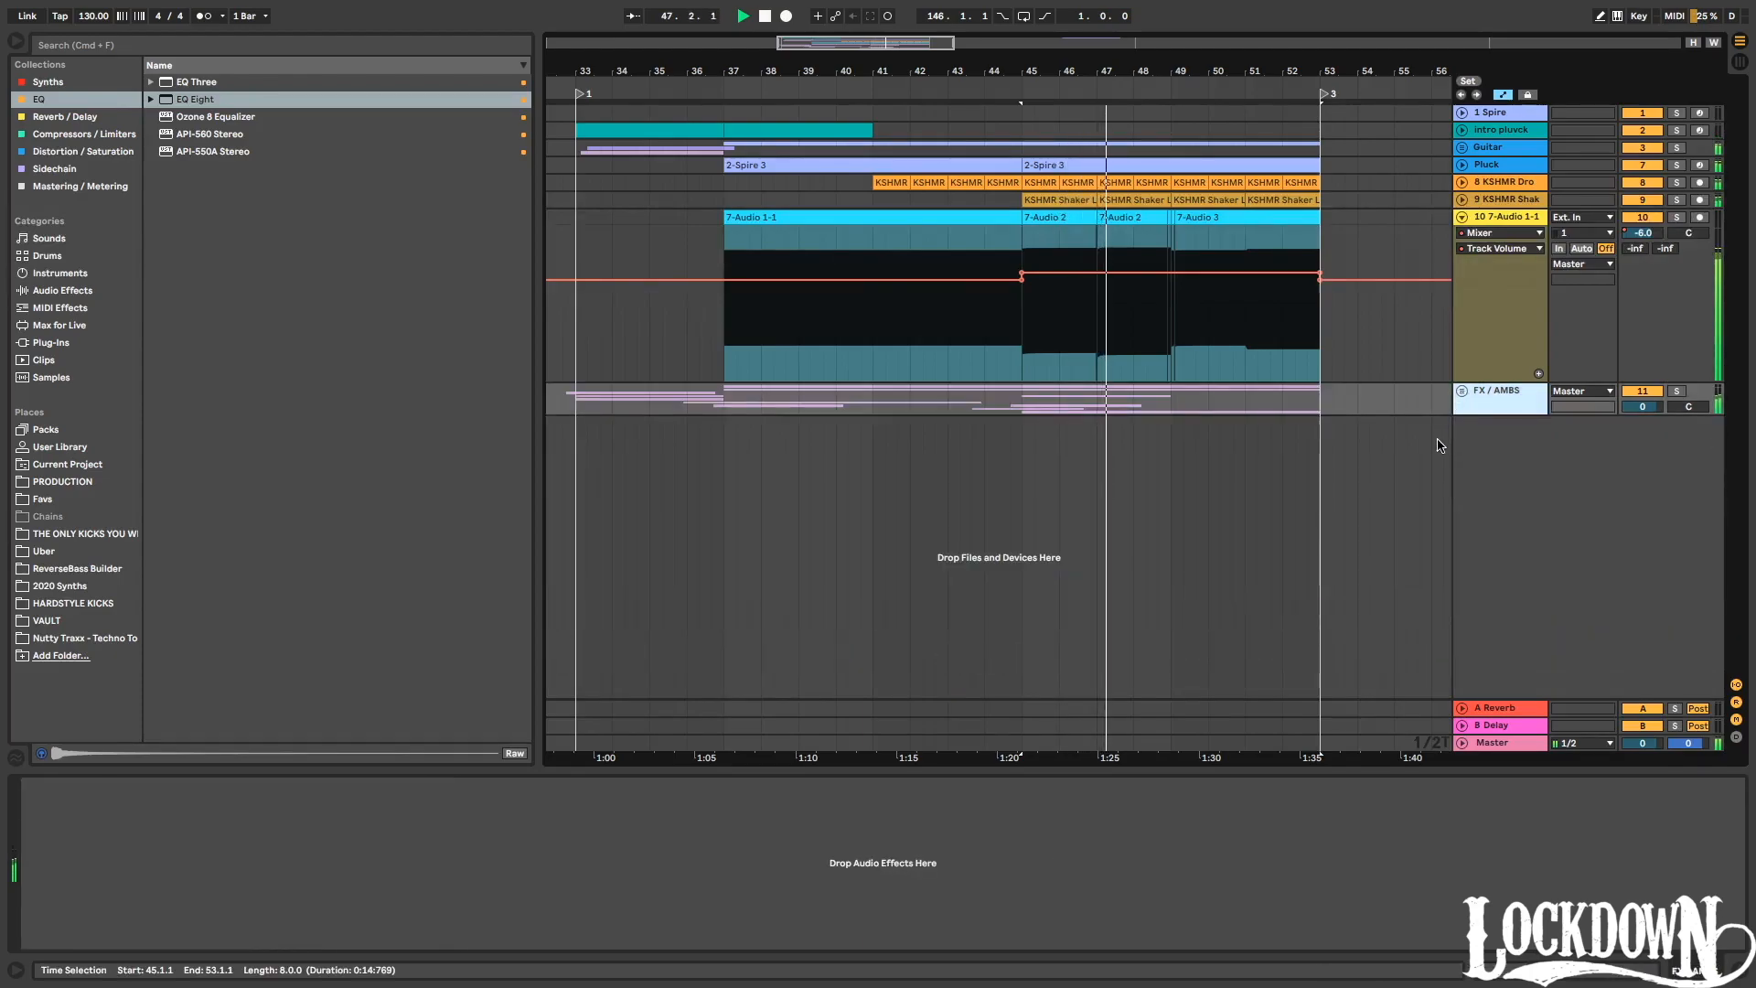
# Unfold the KSHMR Shaker track and add EQ Eight with a low cut at 726 Hz.
pyautogui.doubleClick(1498, 201)
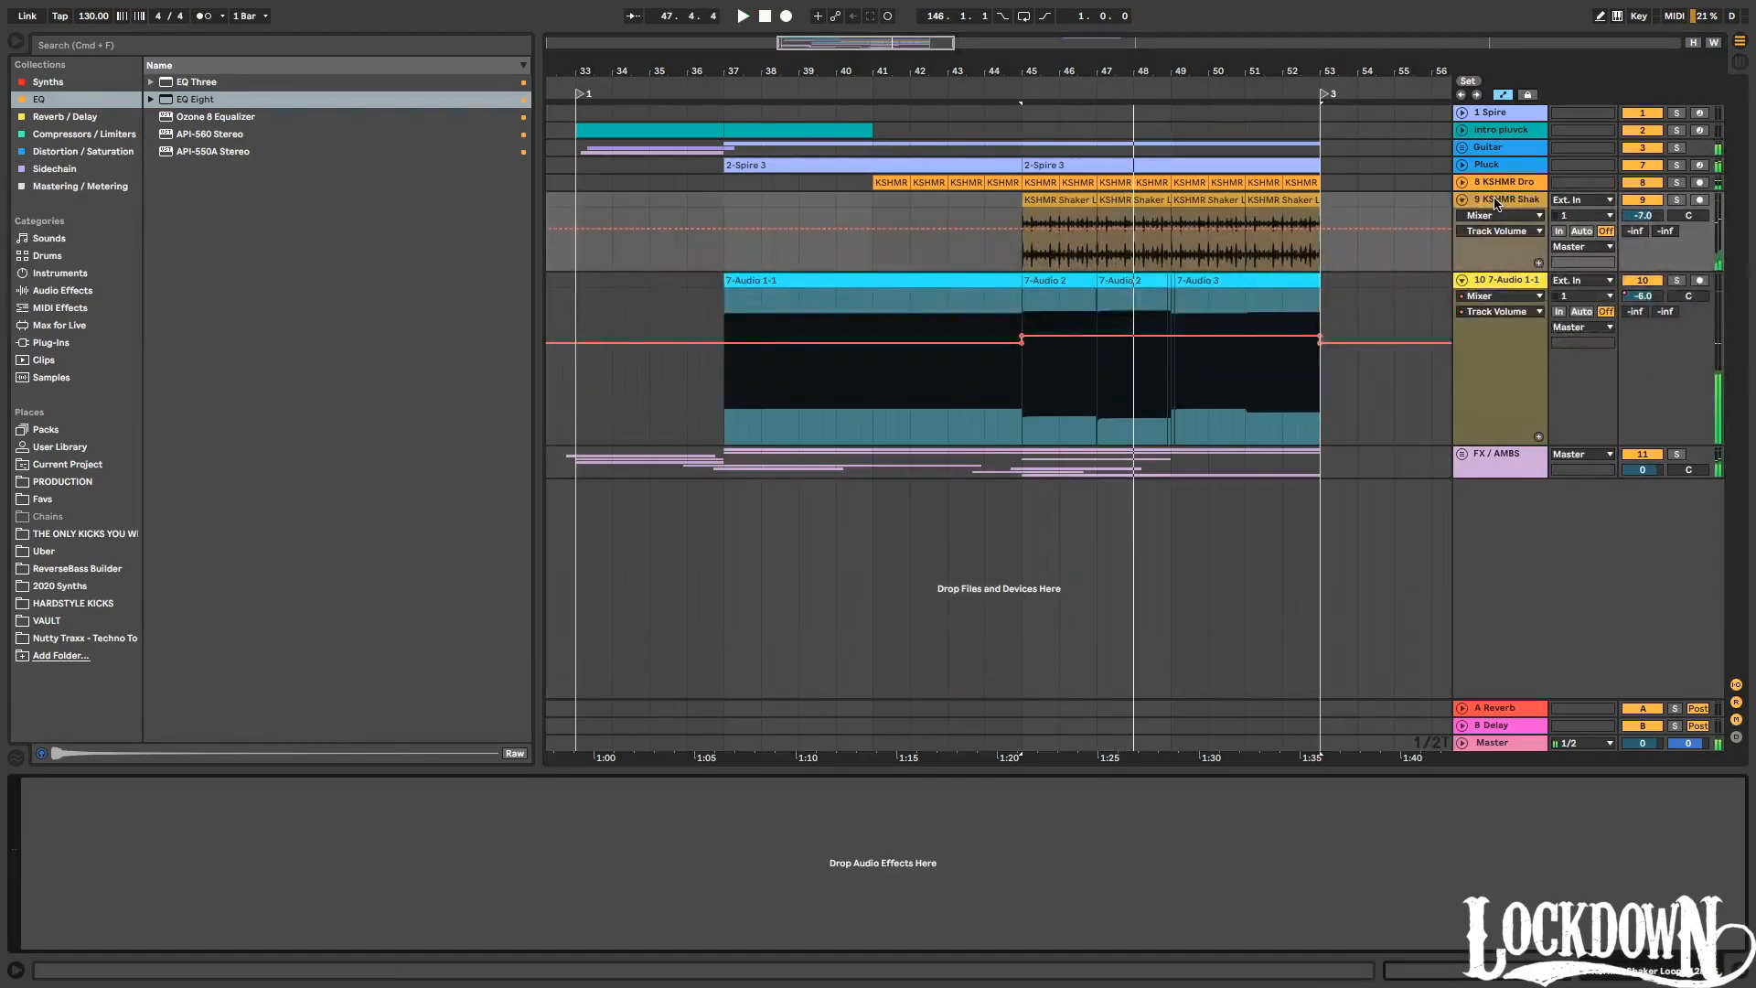
pyautogui.click(199, 85)
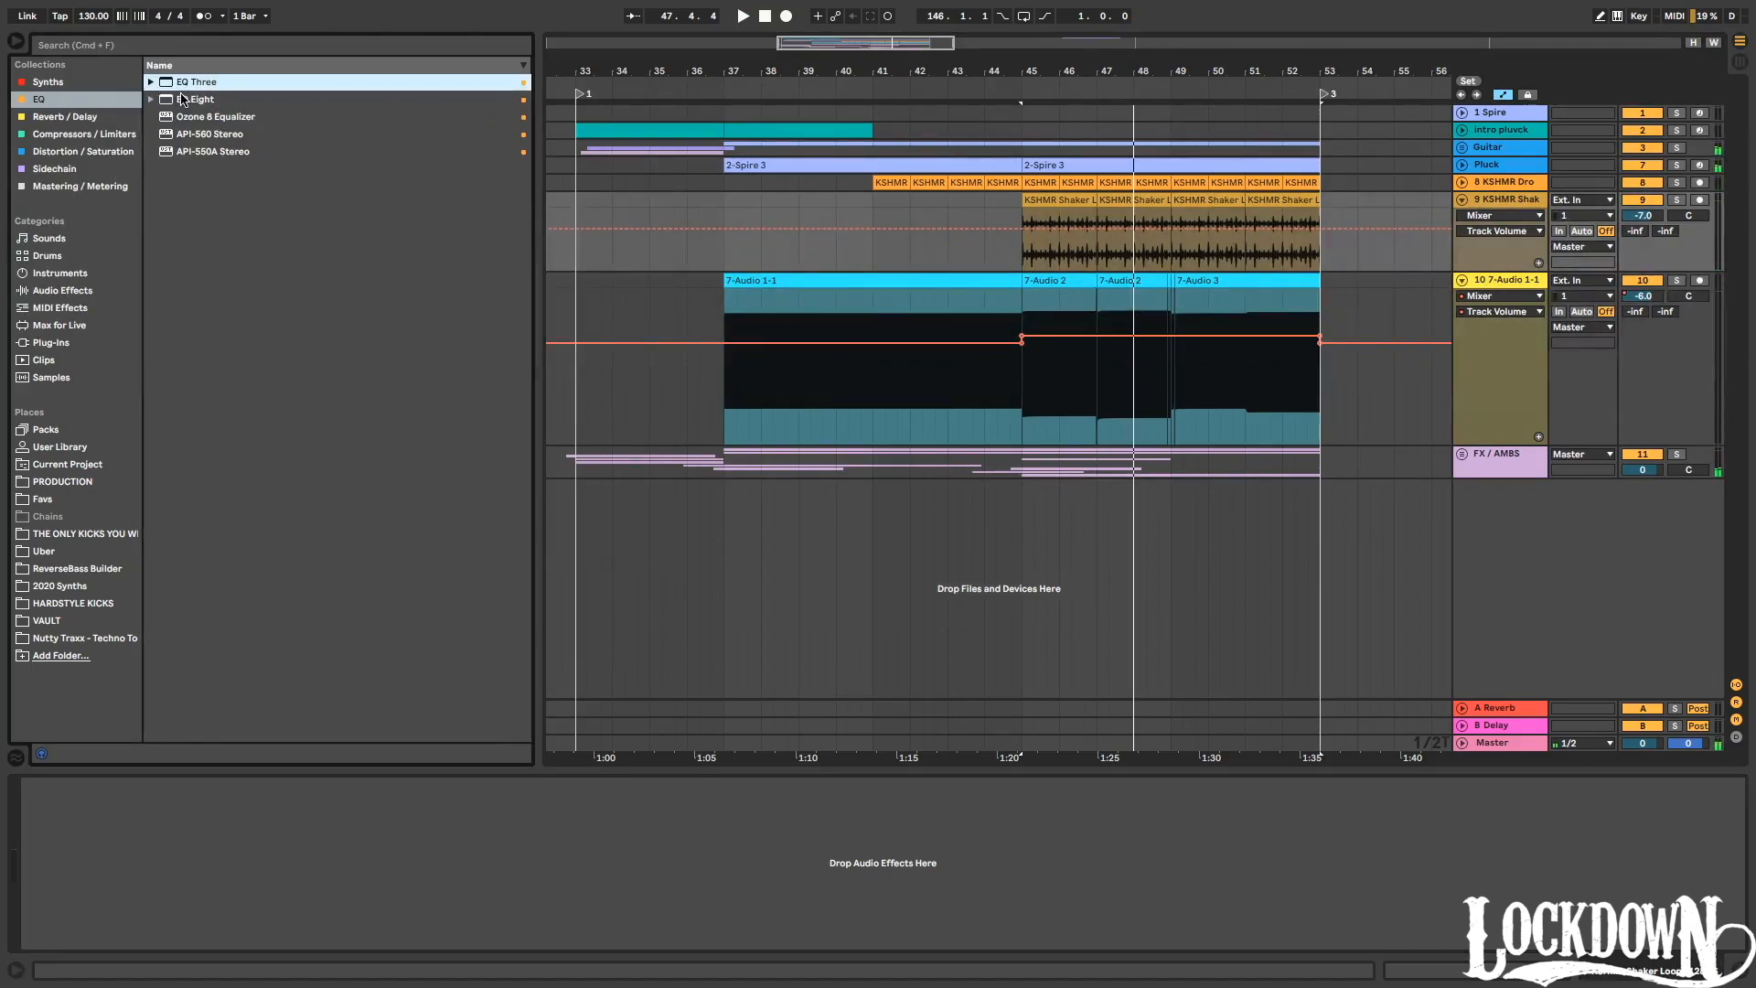
pyautogui.click(192, 102)
pyautogui.moveTo(1091, 249); pyautogui.dragTo(1091, 250)
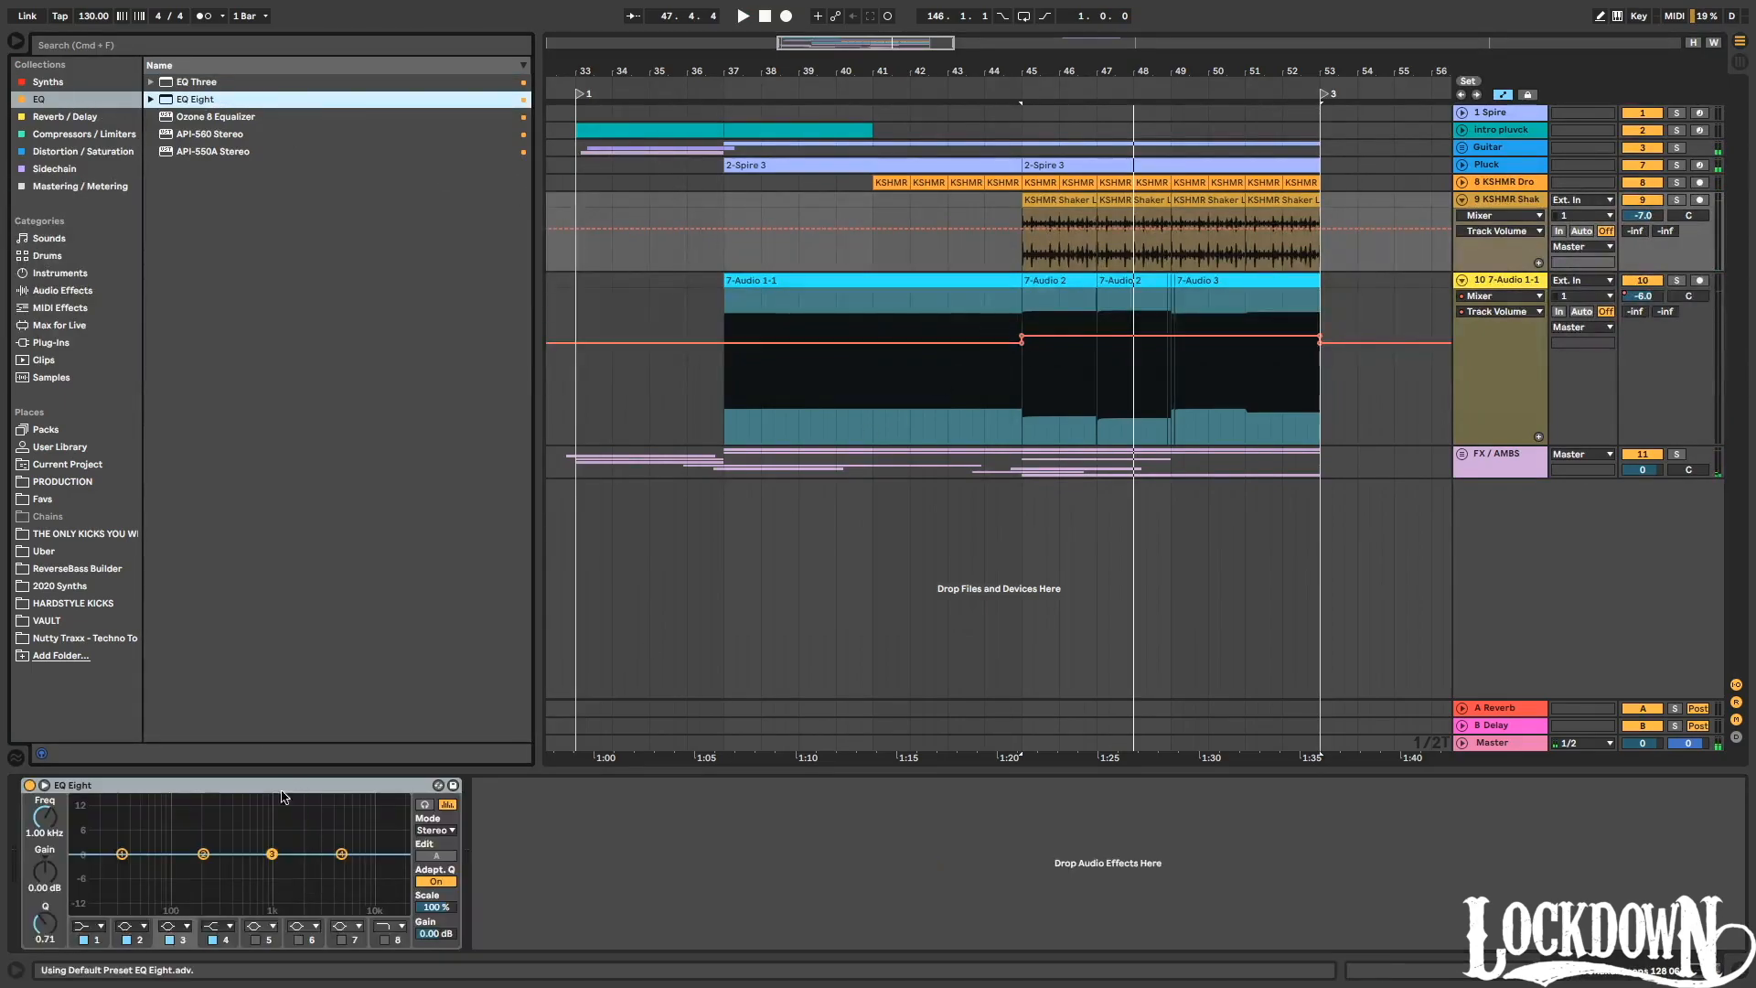
pyautogui.click(91, 926)
pyautogui.click(91, 845)
pyautogui.moveTo(121, 854); pyautogui.dragTo(258, 866)
pyautogui.press('space')
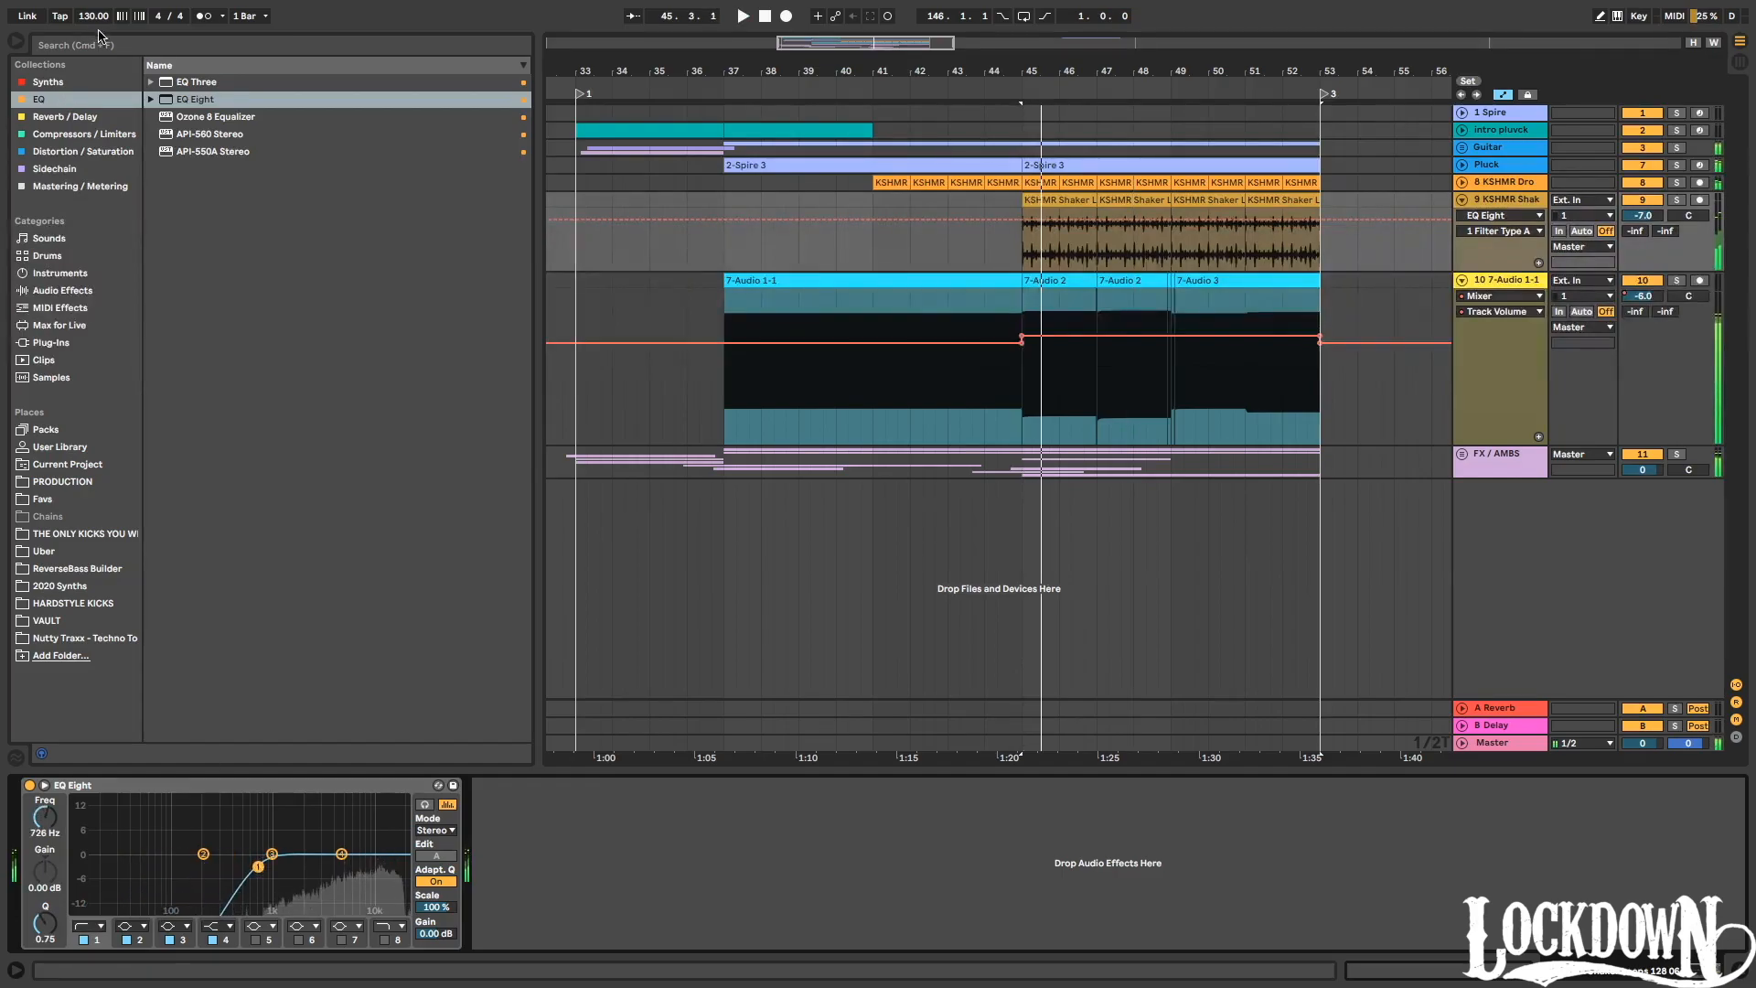
# Search the browser for "reverb", add Reverb after the shaker's EQ Eight and solo the shaker track during playback.
pyautogui.click(103, 45)
pyautogui.write('reverb')
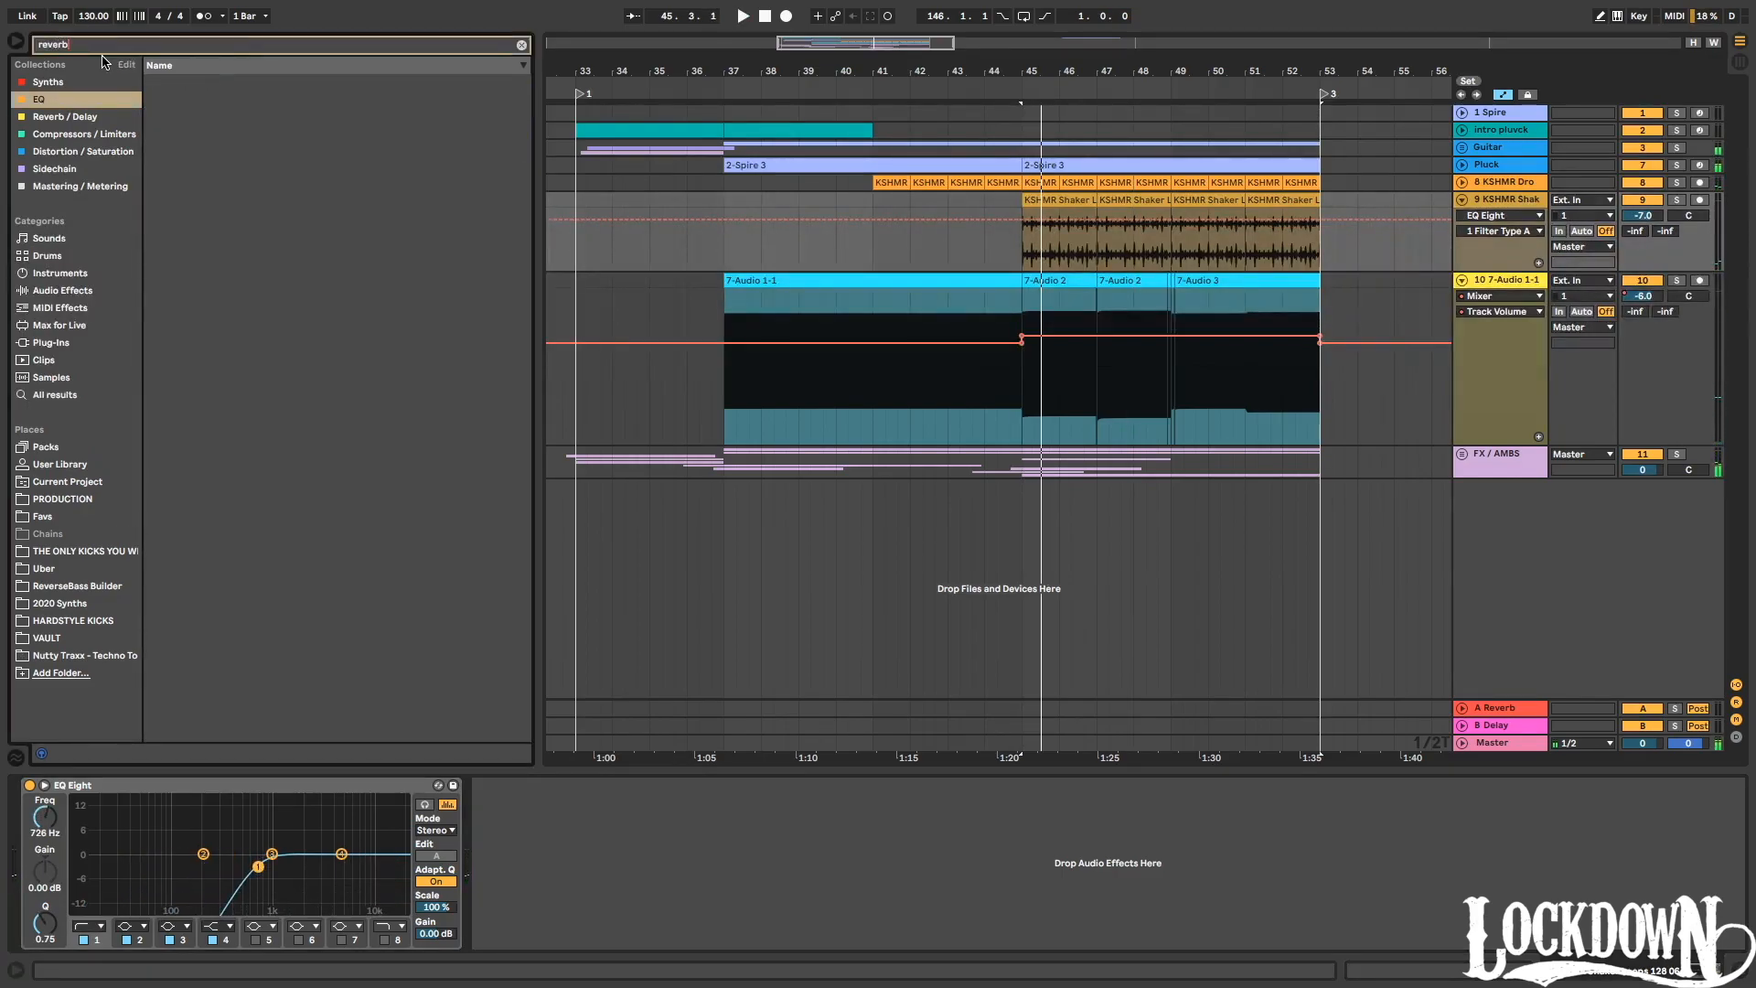
pyautogui.moveTo(190, 82); pyautogui.dragTo(498, 864)
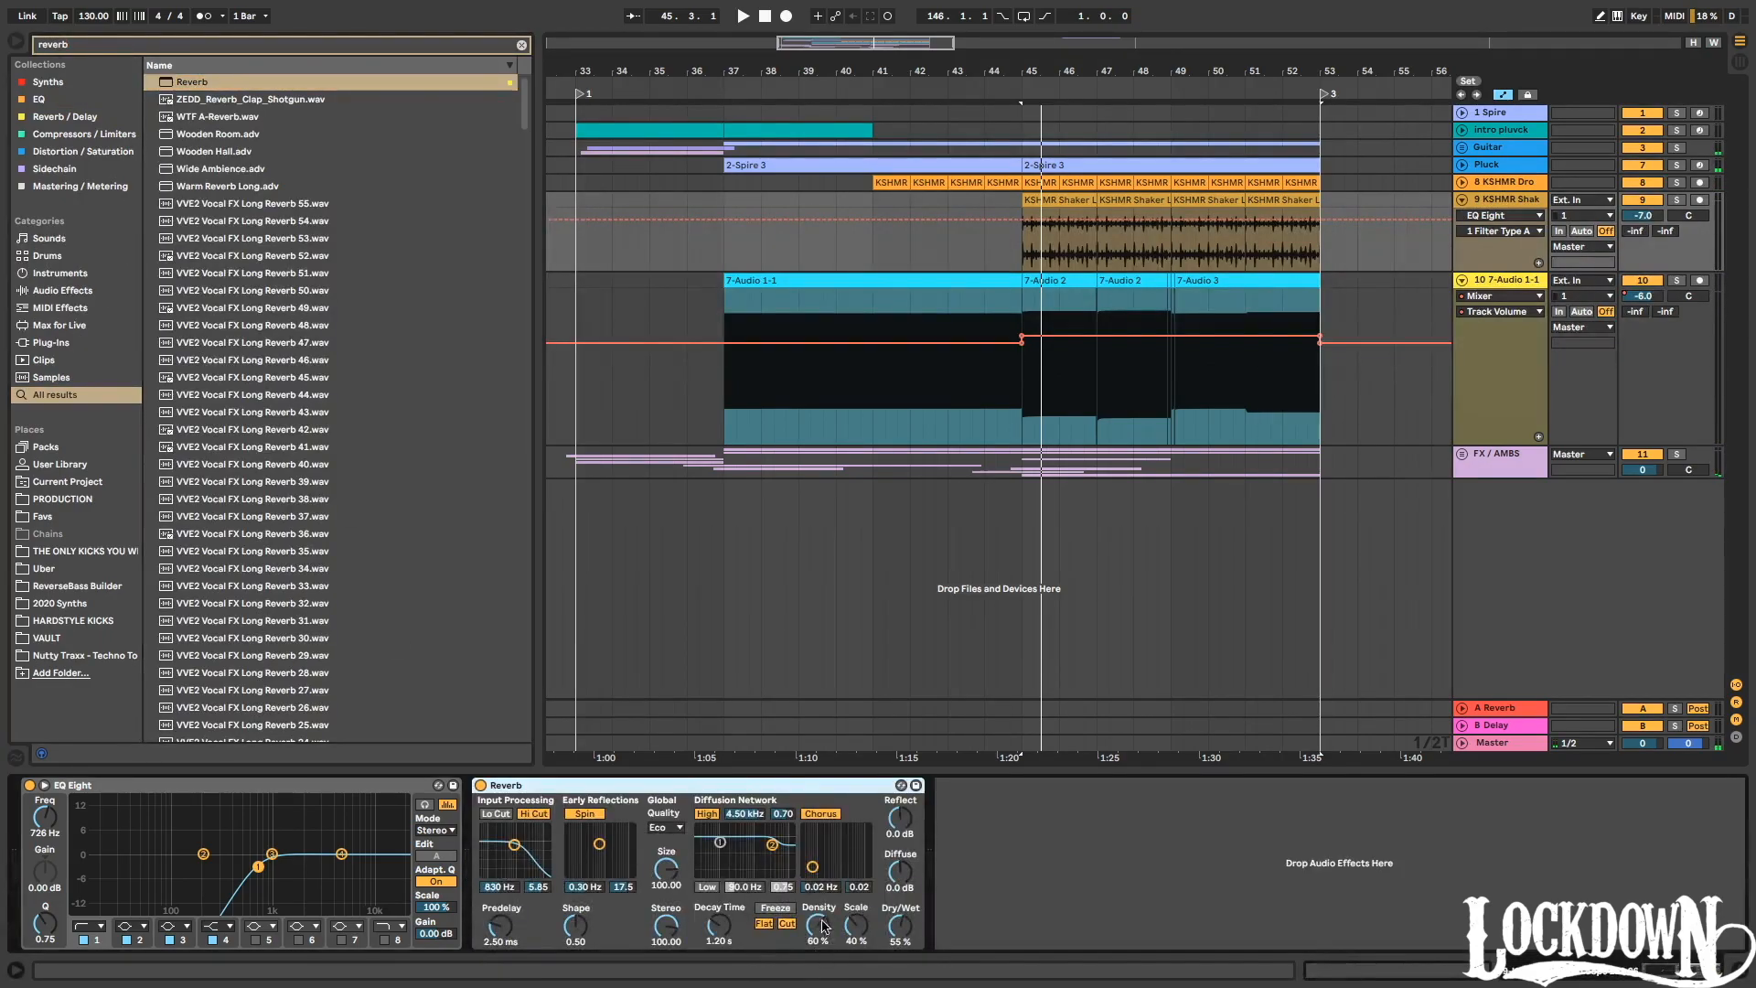
pyautogui.press('space')
pyautogui.click(1680, 200)
# Set the shaker's Reverb to 4.55 s decay, 33% dry/wet and High quality, and raise its input filter frequency.
pyautogui.moveTo(900, 926); pyautogui.dragTo(900, 913)
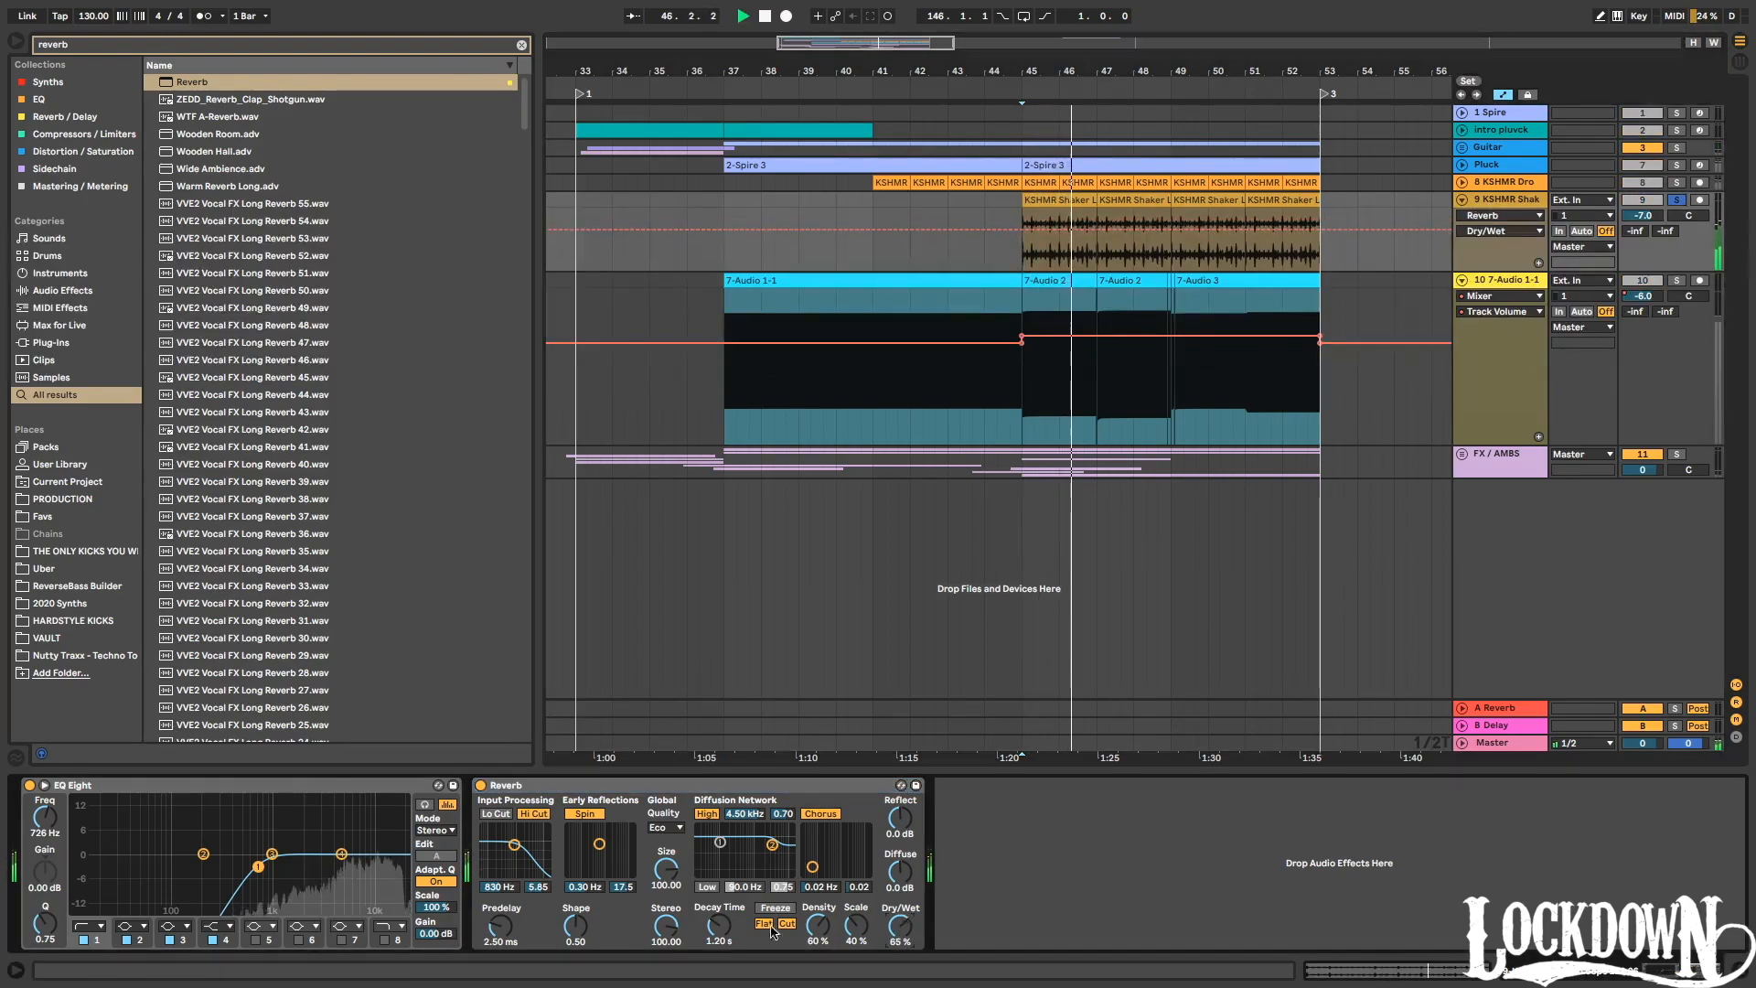
pyautogui.moveTo(719, 925); pyautogui.dragTo(719, 878)
pyautogui.moveTo(896, 928); pyautogui.dragTo(896, 956)
pyautogui.moveTo(521, 849); pyautogui.dragTo(528, 848)
pyautogui.click(665, 826)
pyautogui.click(667, 866)
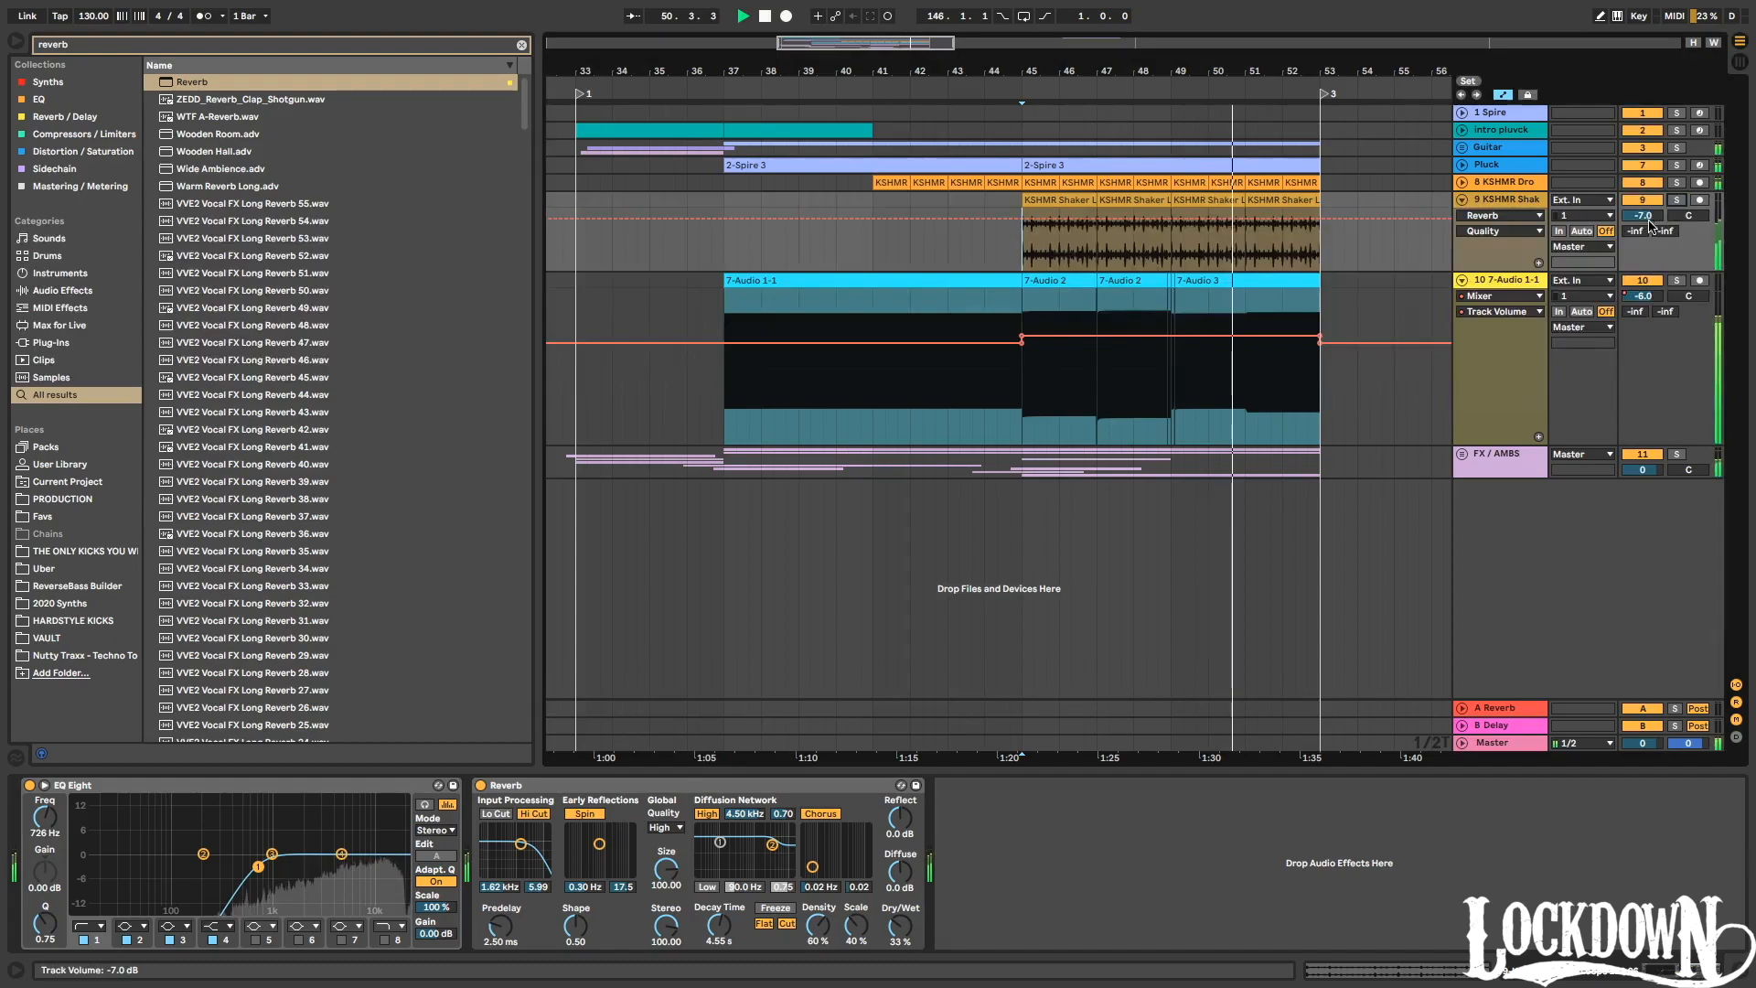
# Set the KSHMR Shaker track to -9 dB and track 8 (KSHMR Dro) to -2 dB, folding both tracks.
pyautogui.moveTo(1652, 209); pyautogui.dragTo(1650, 217)
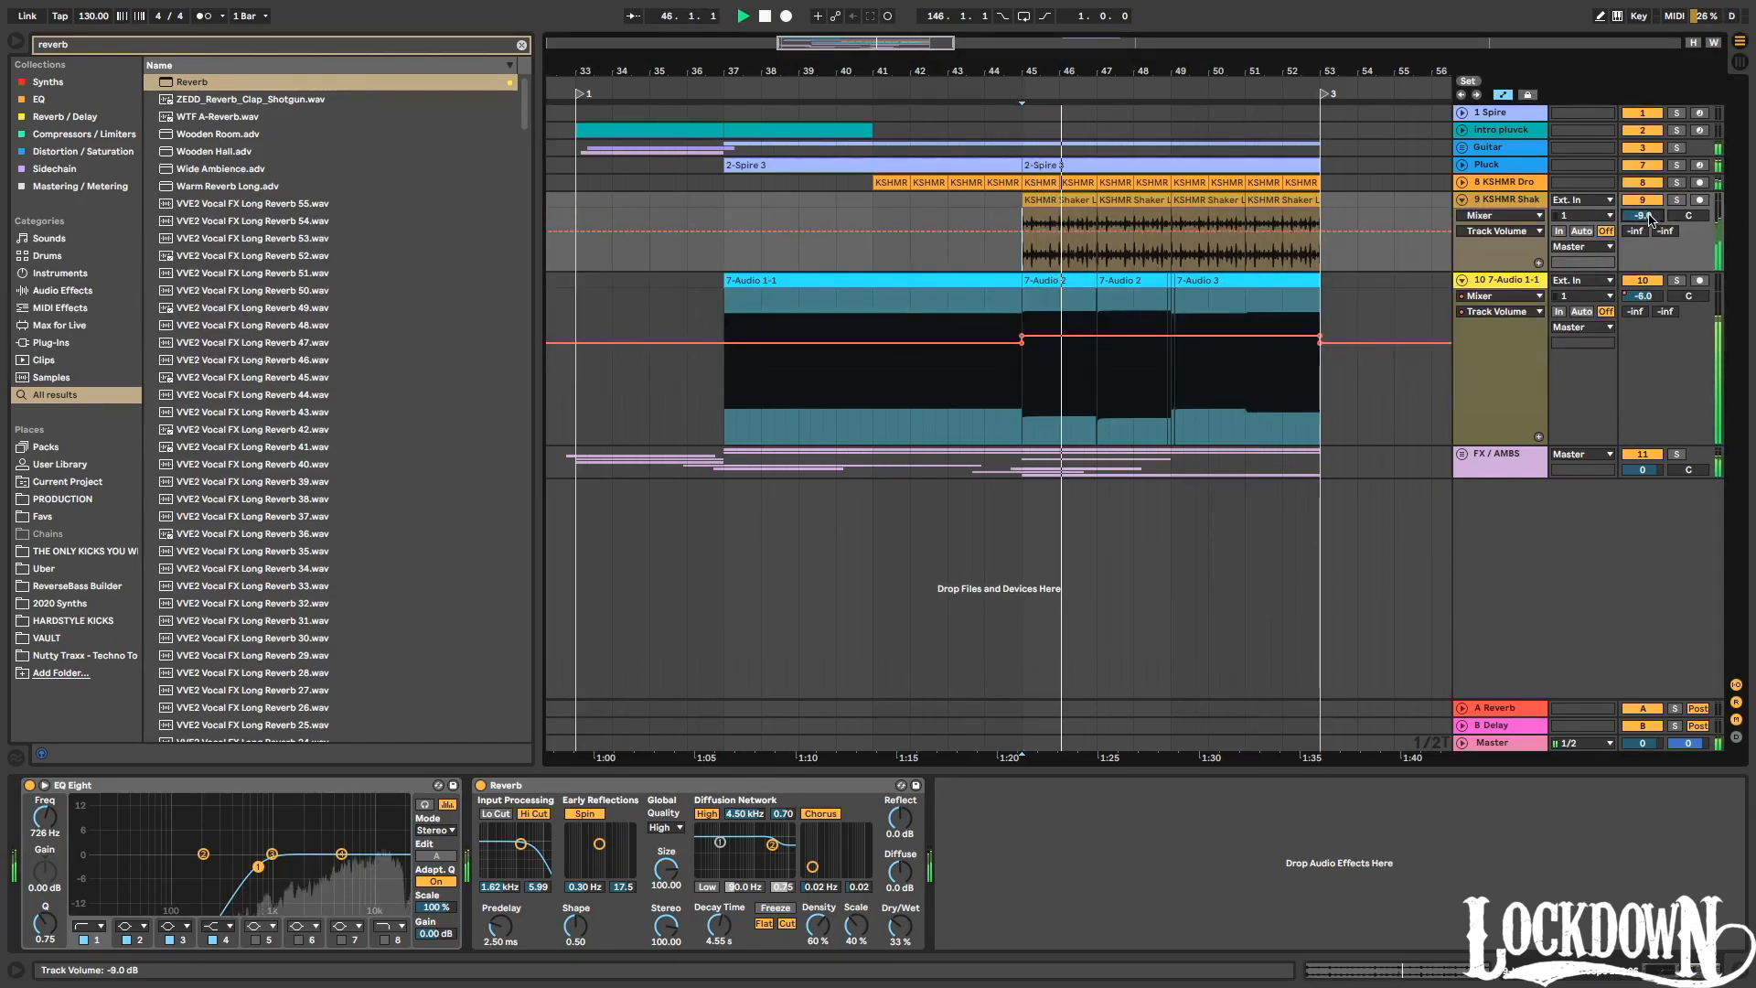
pyautogui.click(1461, 182)
pyautogui.moveTo(1653, 193); pyautogui.dragTo(1658, 198)
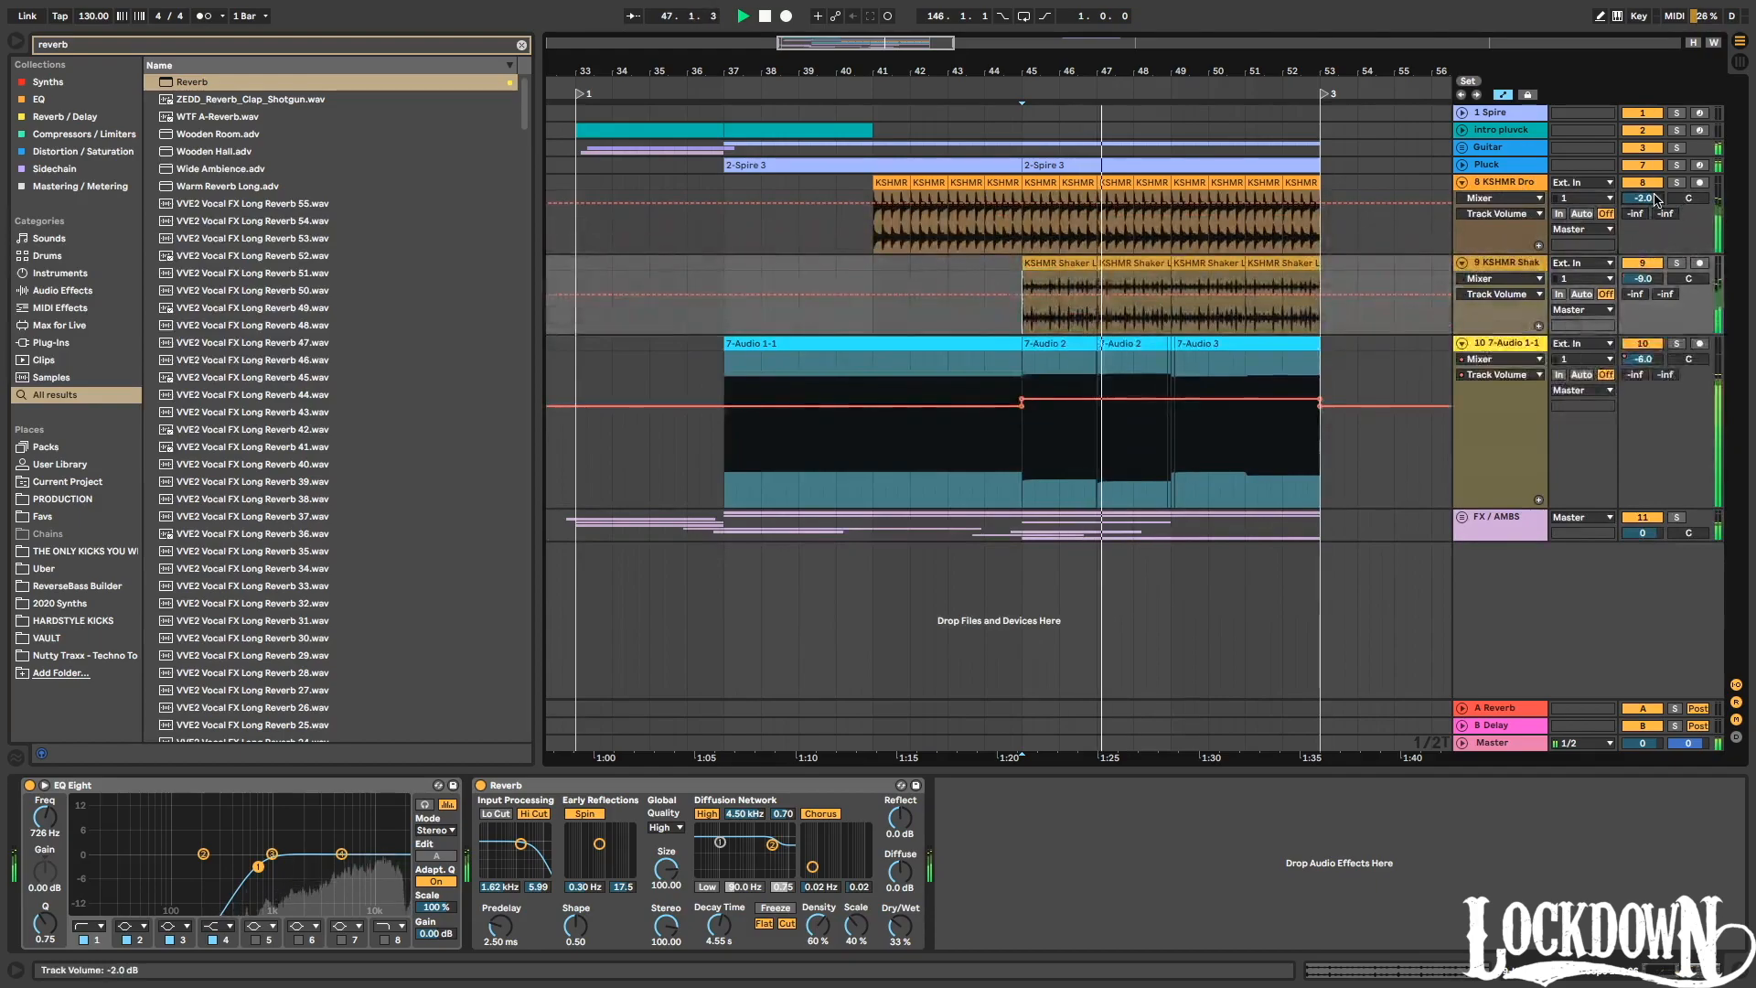
pyautogui.click(1461, 262)
pyautogui.click(1463, 182)
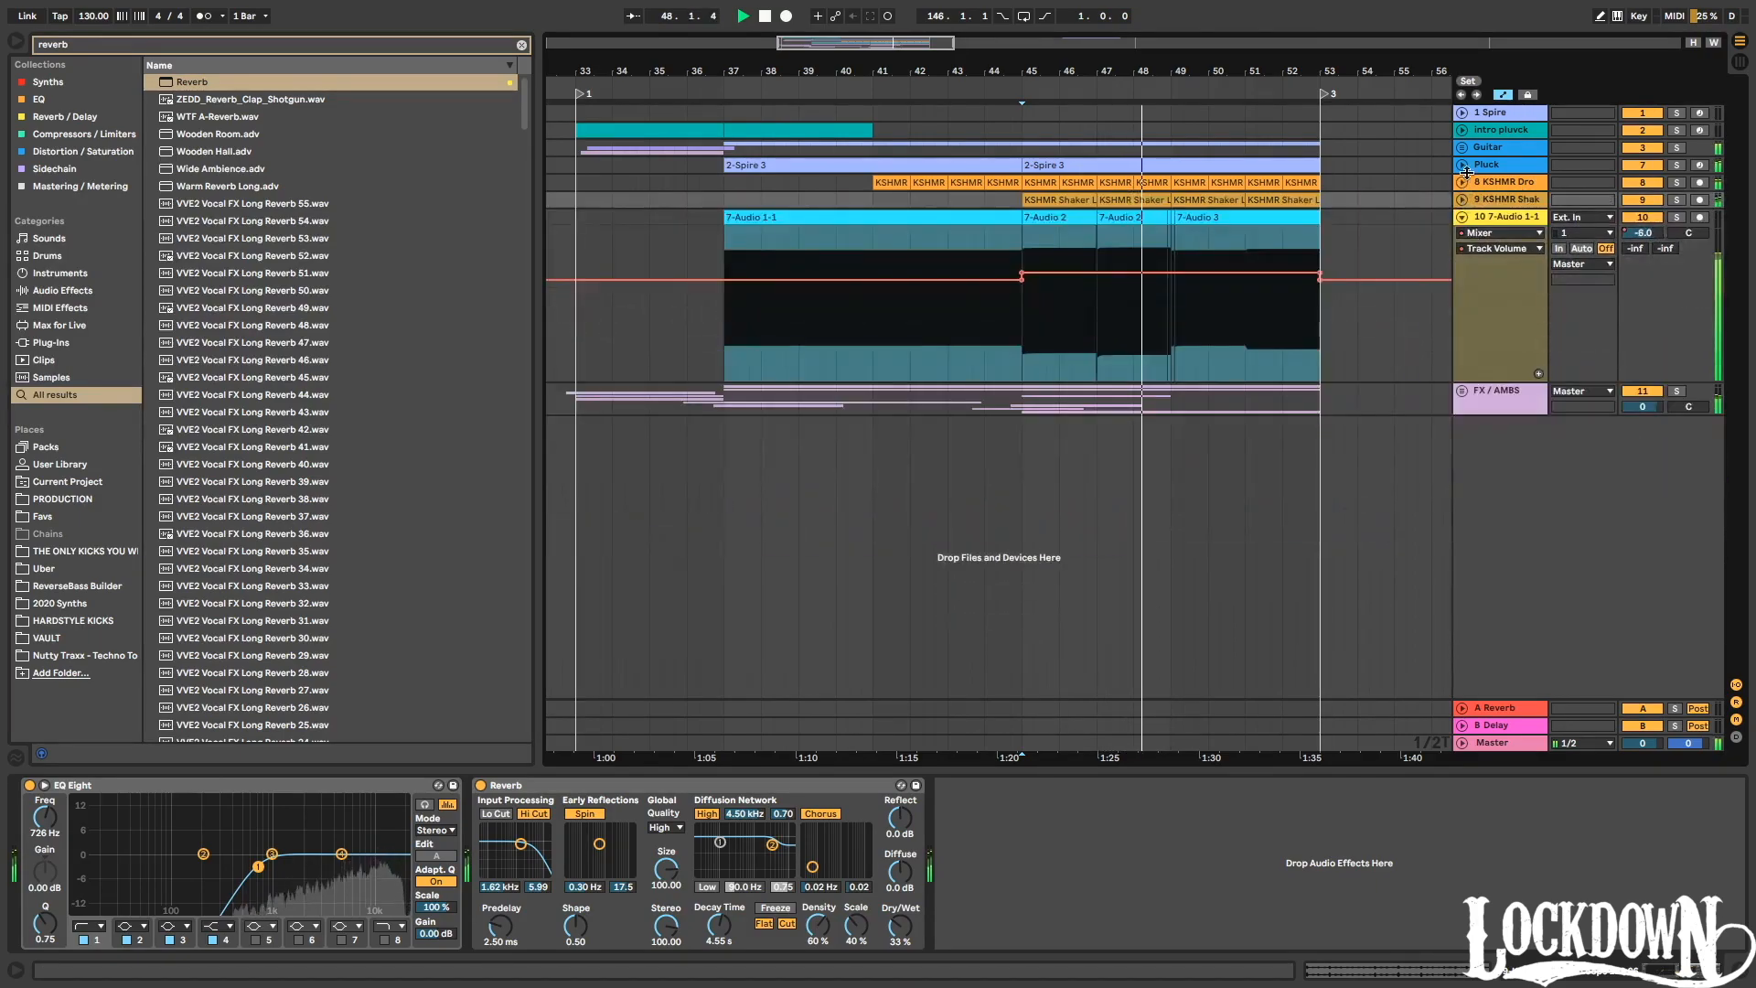
# Unfold and solo the Pluck track (track 7), then duplicate it with its clips and effects.
pyautogui.press('space')
pyautogui.click(1462, 164)
pyautogui.click(935, 95)
pyautogui.click(1676, 165)
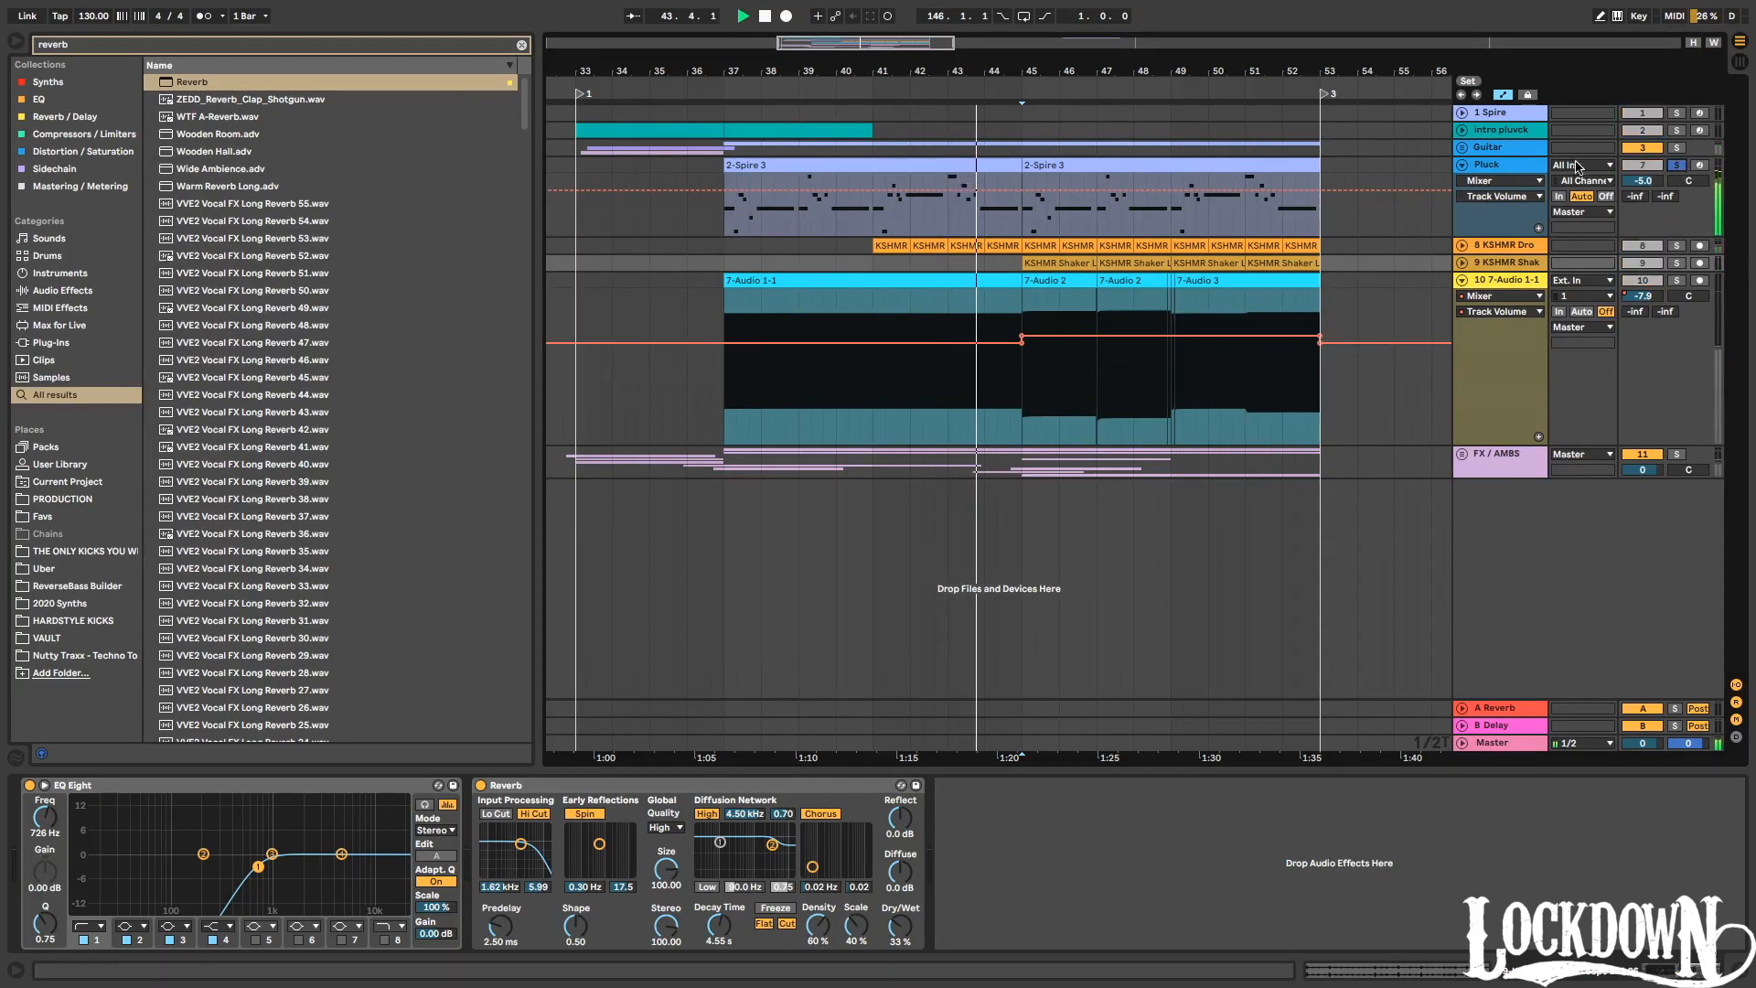
pyautogui.click(1528, 167)
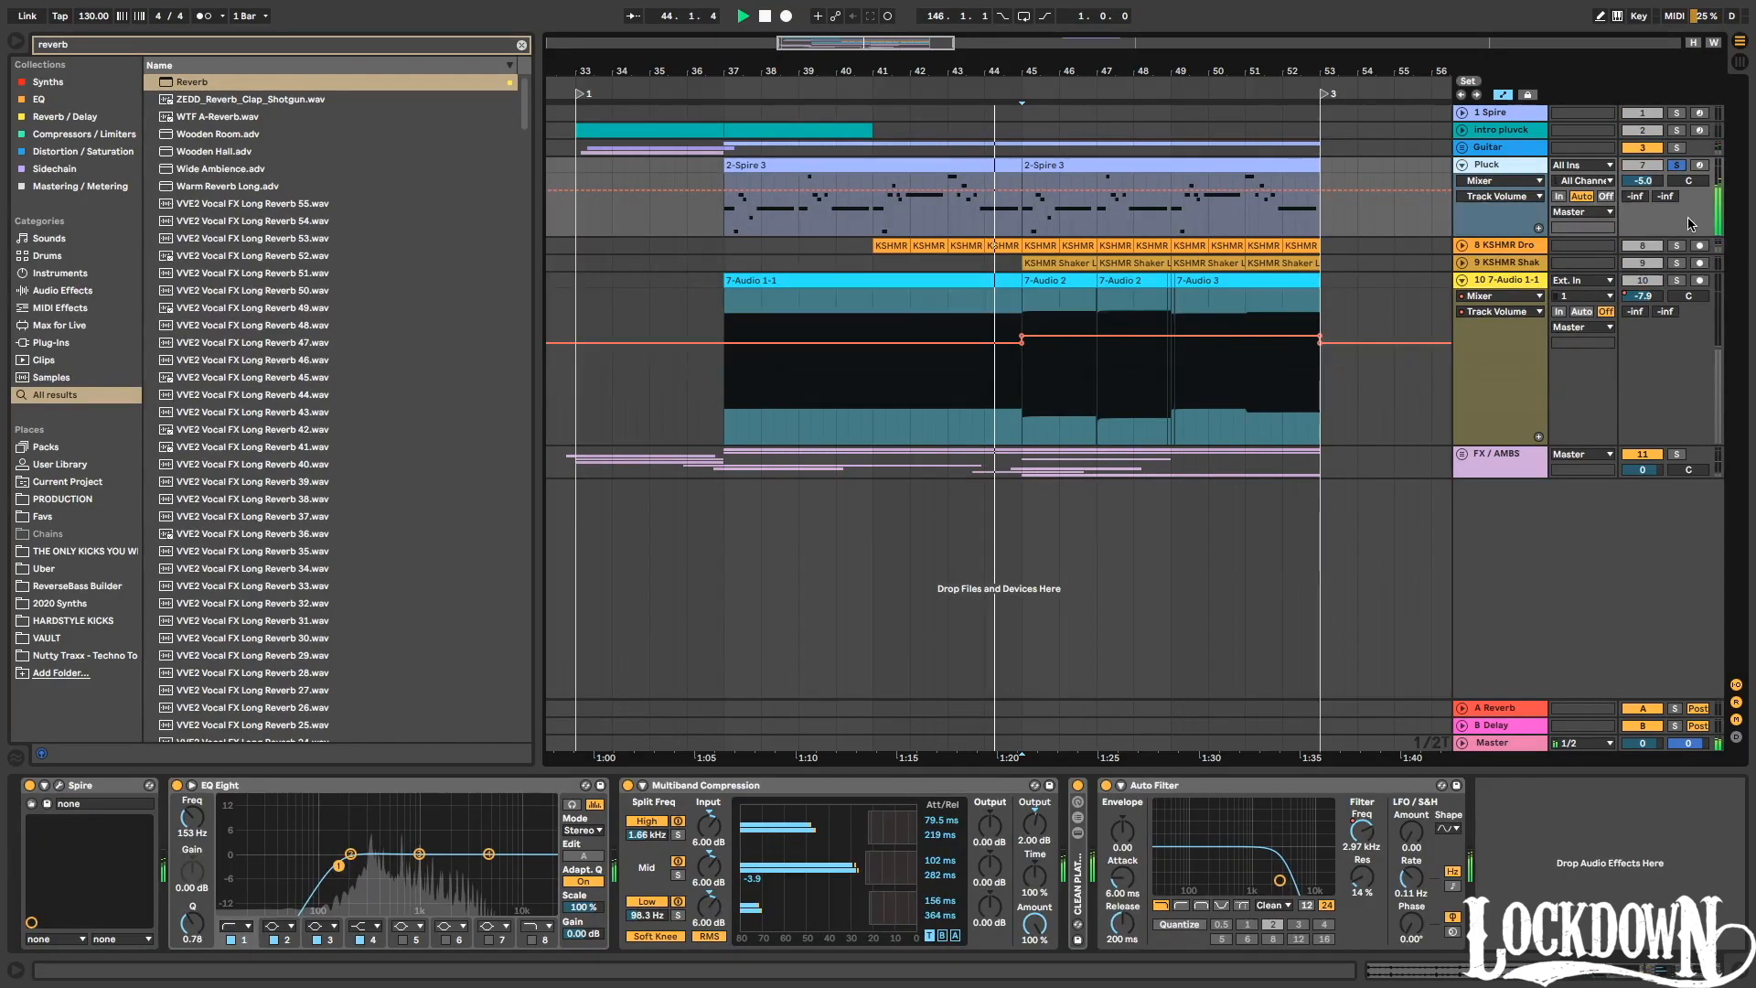
pyautogui.hotkey('ctrl', 'd')
pyautogui.press('space')
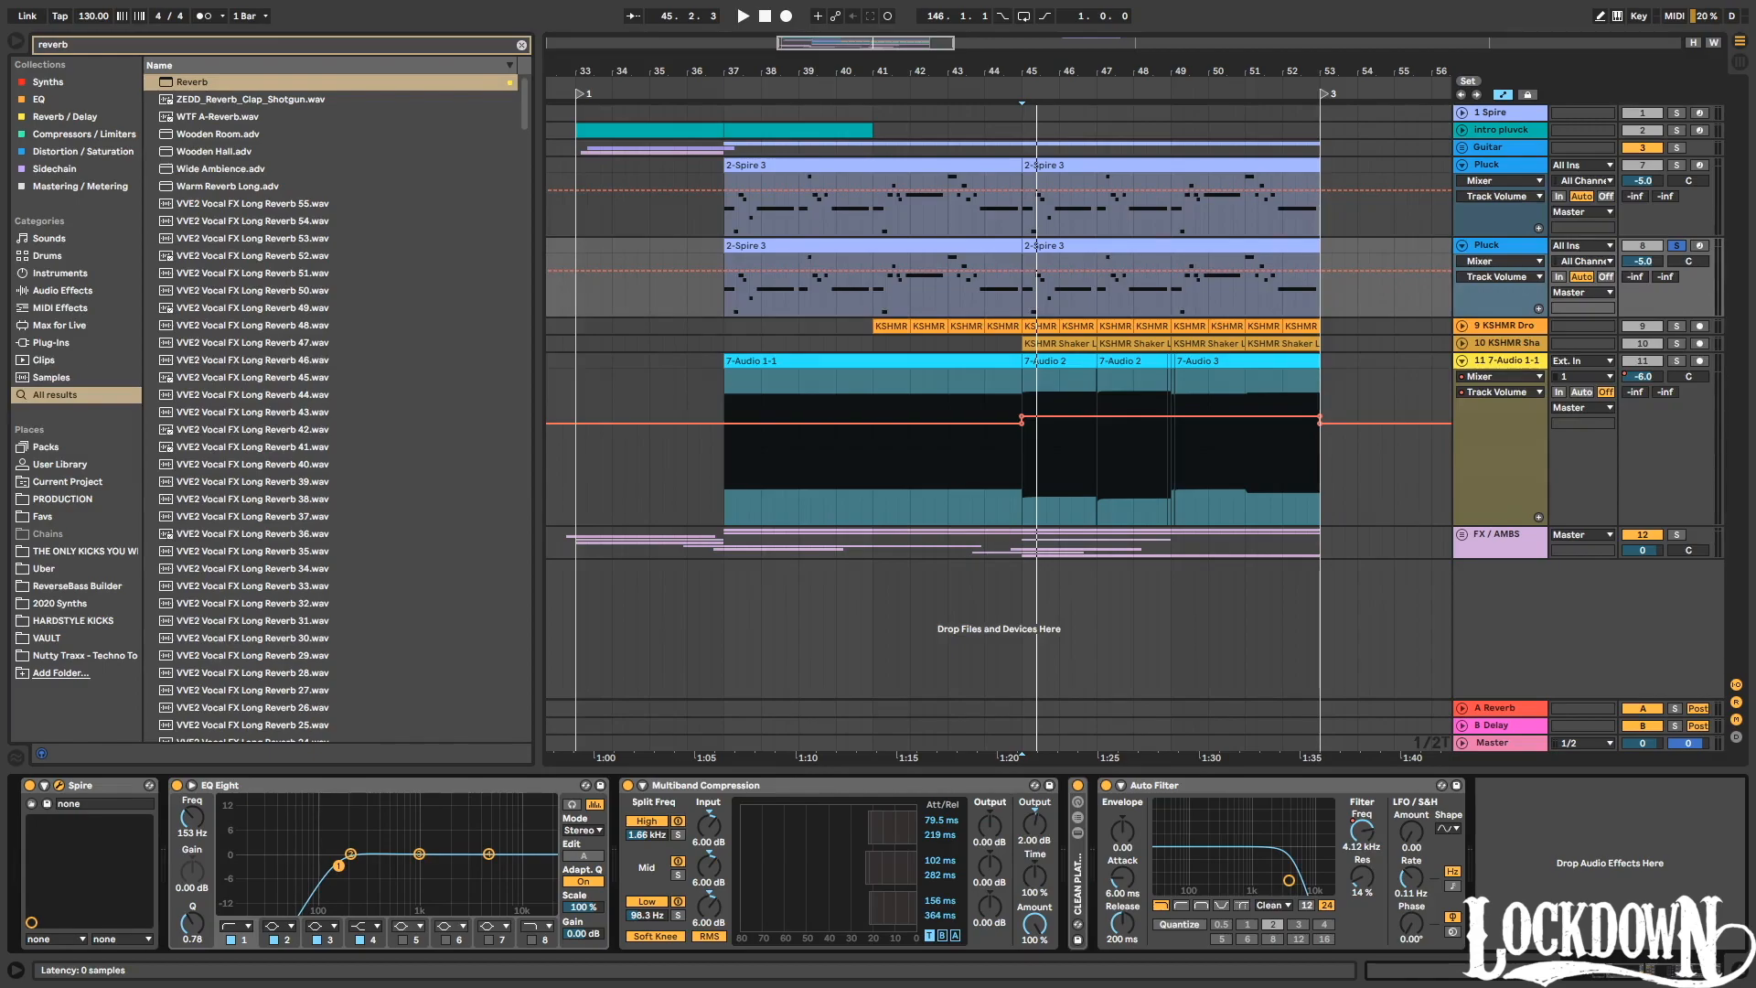
# On the duplicated Pluck, cut EQ Eight by 3.84 dB at 261 Hz, with EQ output at -2 dB and Multiband Compression output at -1 dB.
pyautogui.press('space')
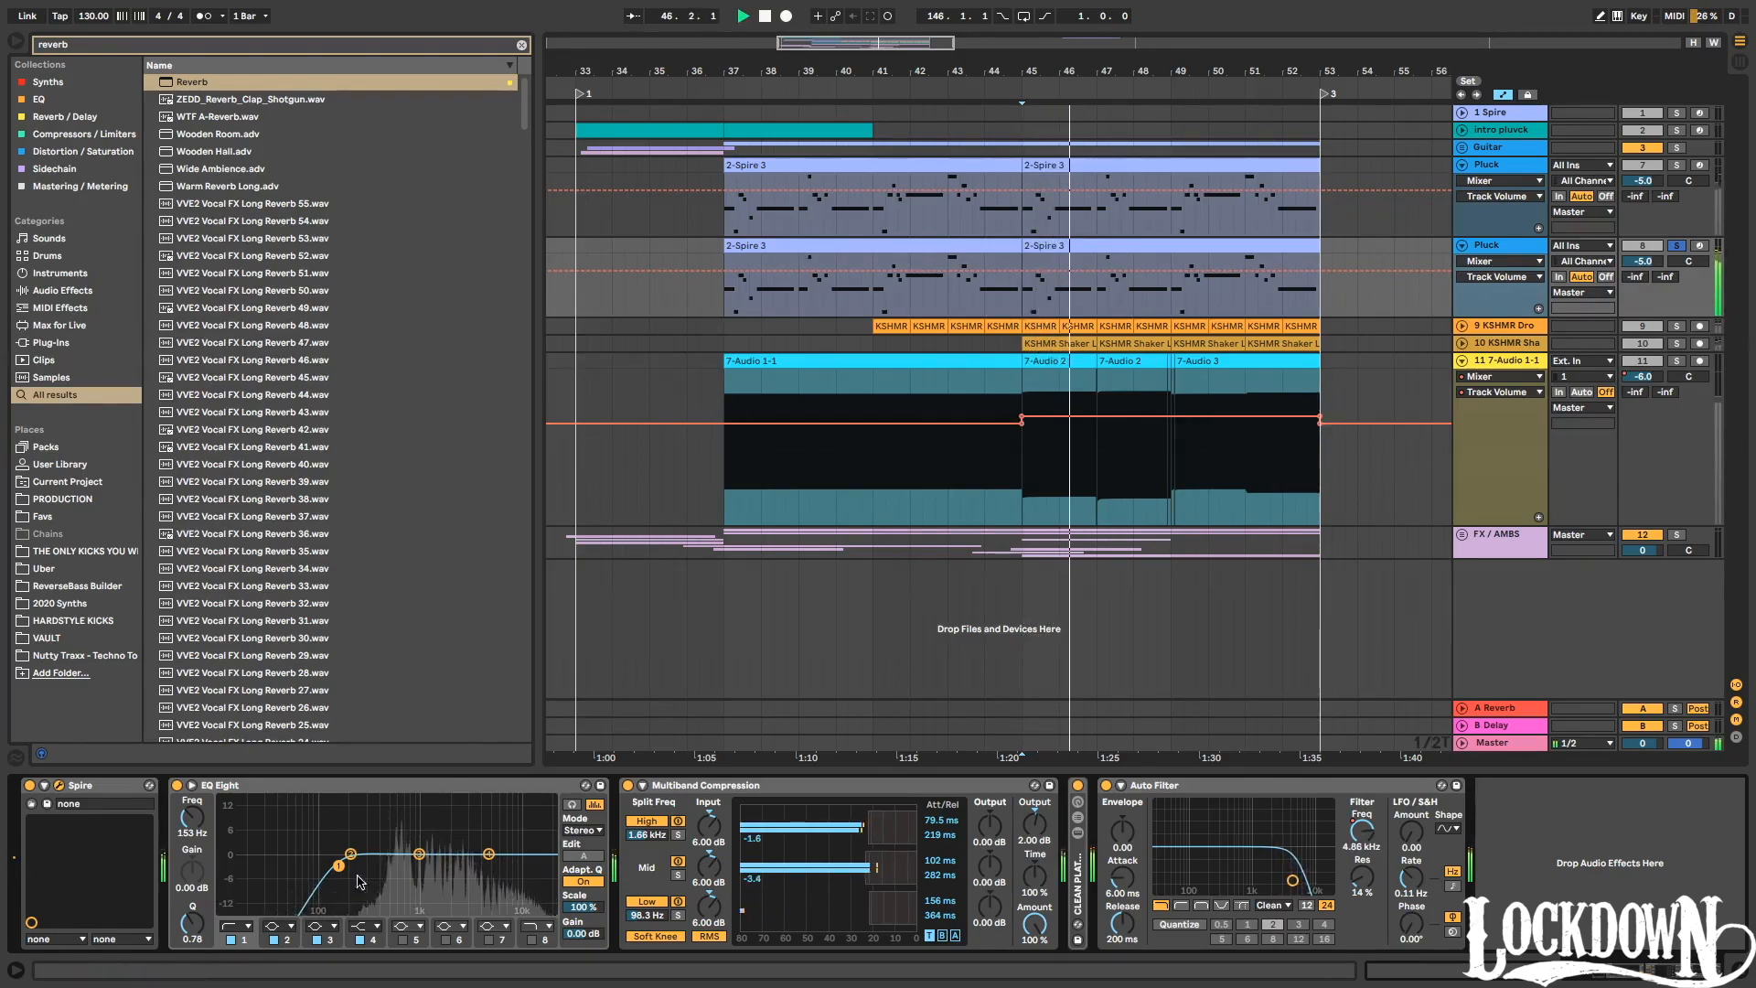
pyautogui.moveTo(351, 853); pyautogui.dragTo(359, 867)
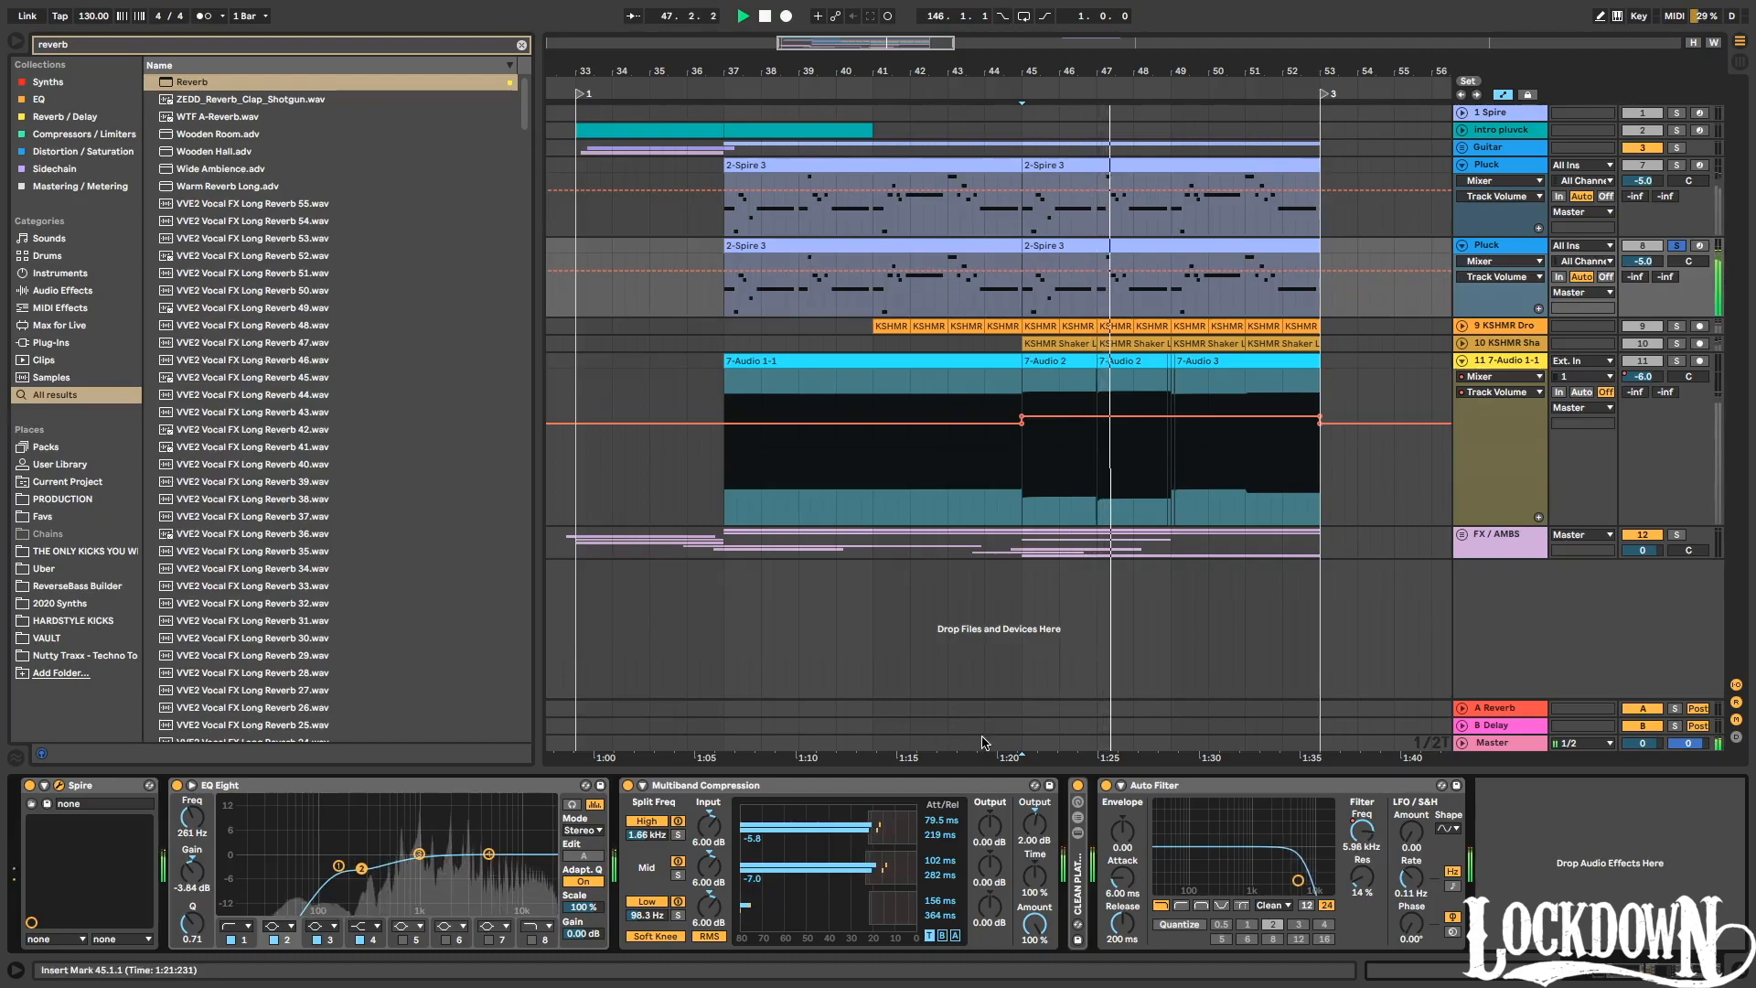
pyautogui.click(1035, 825)
pyautogui.press('Delete')
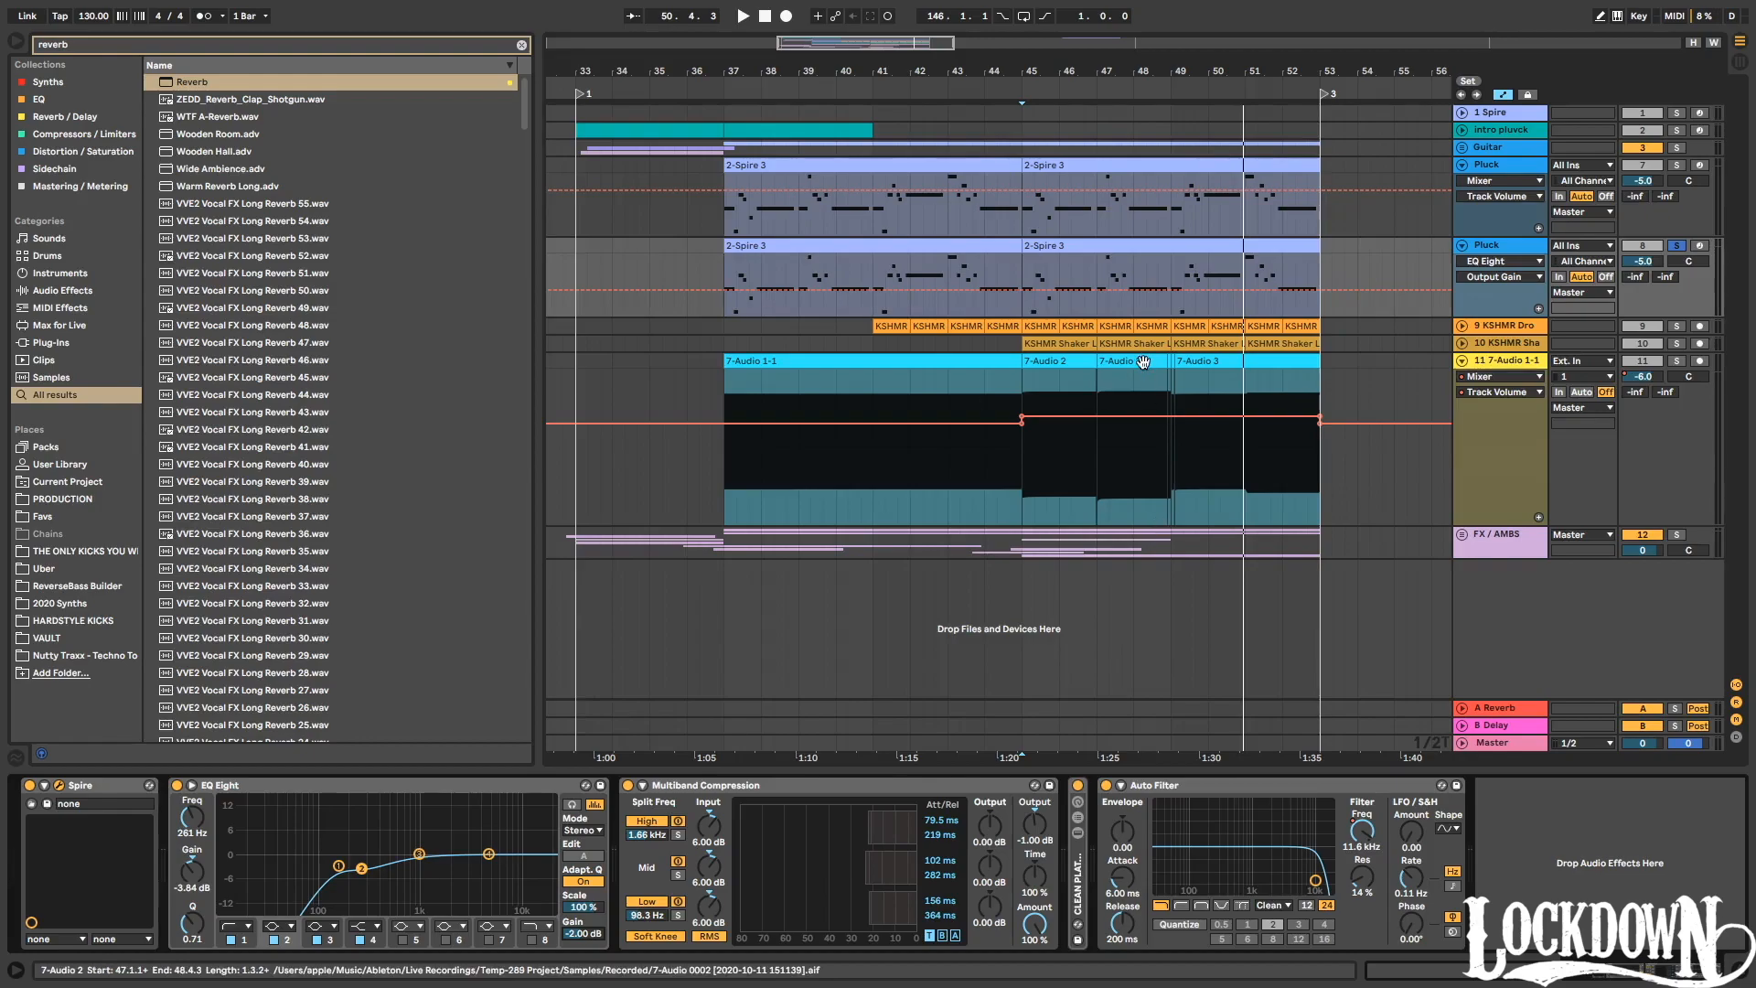
pyautogui.hscroll(1, 1143, 362)
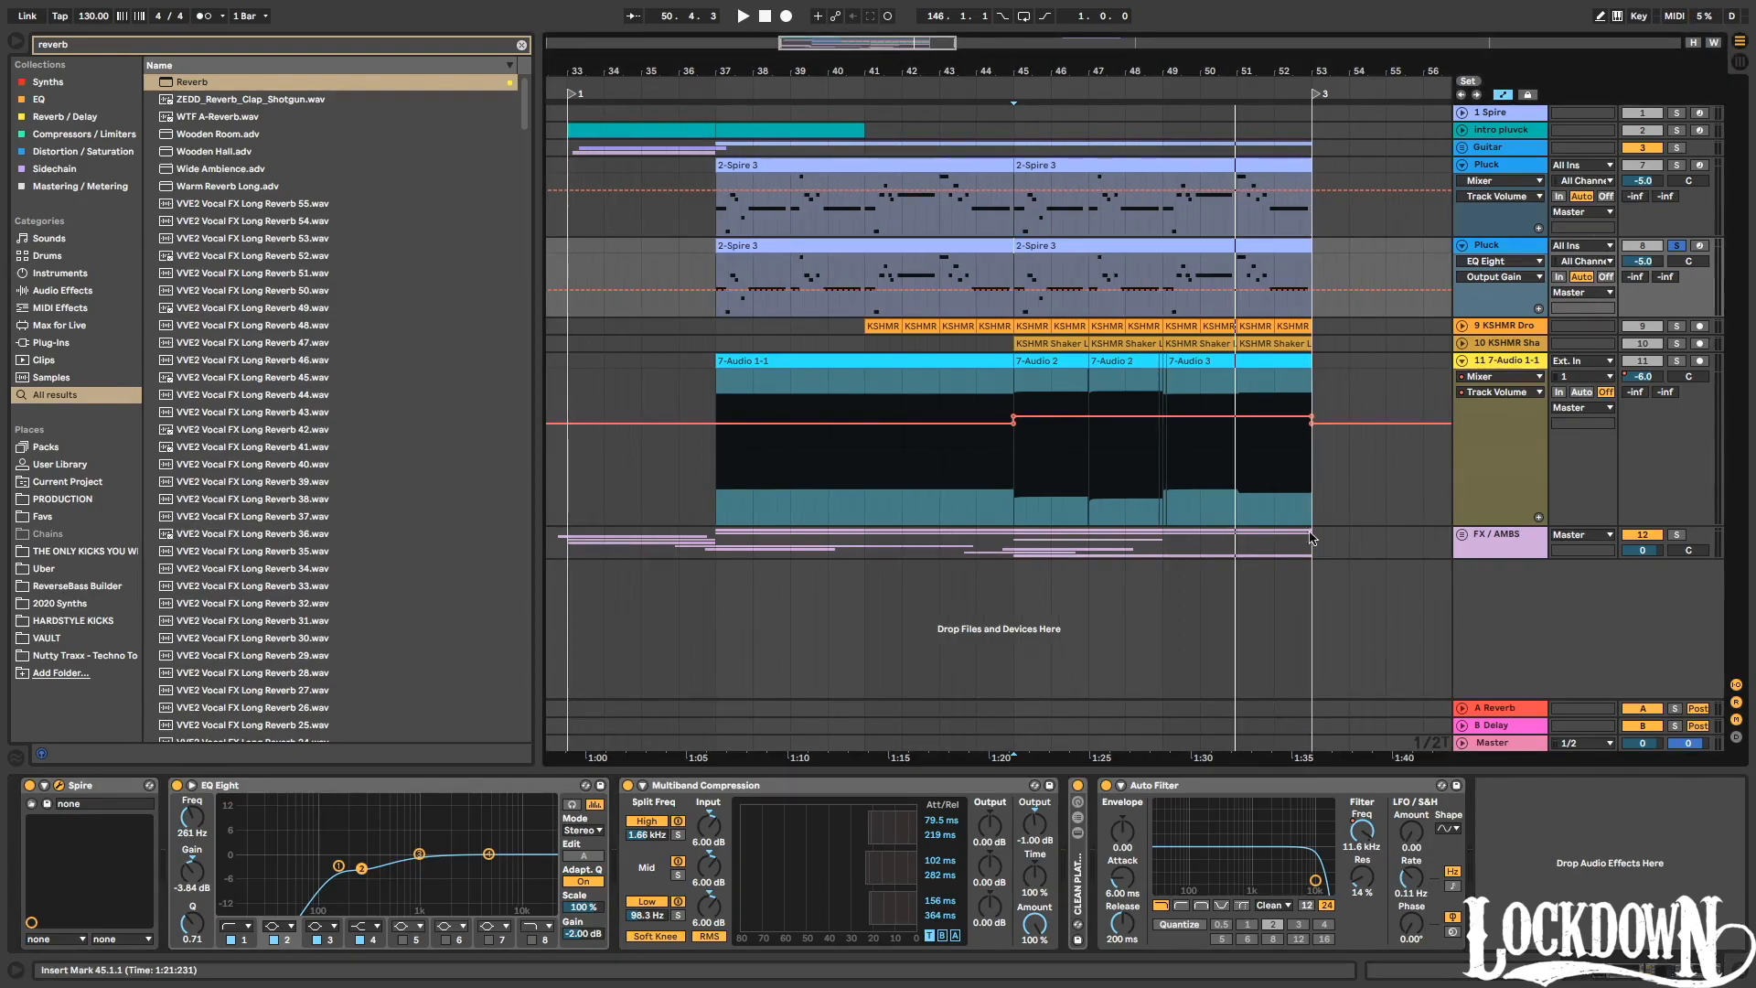
# Unsolo the duplicated Pluck track during playback and set its volume to -5 dB against the full mix.
pyautogui.press('space')
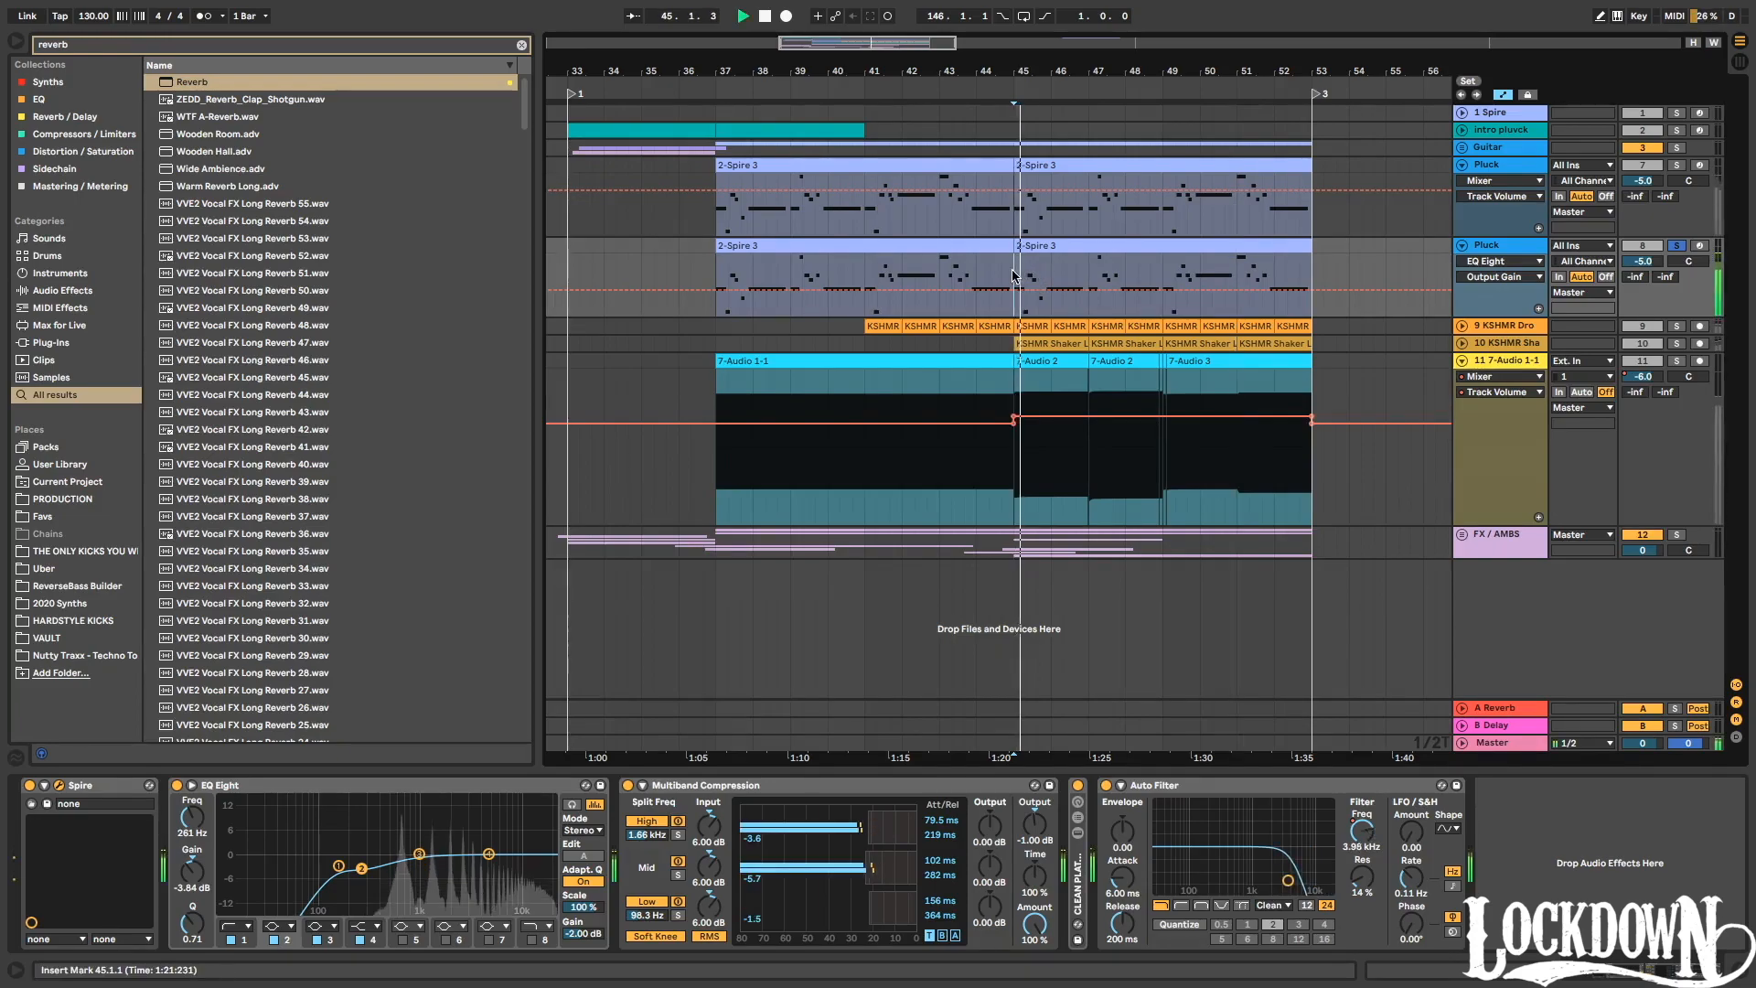
pyautogui.press('Down')
pyautogui.moveTo(1652, 263); pyautogui.dragTo(1653, 270)
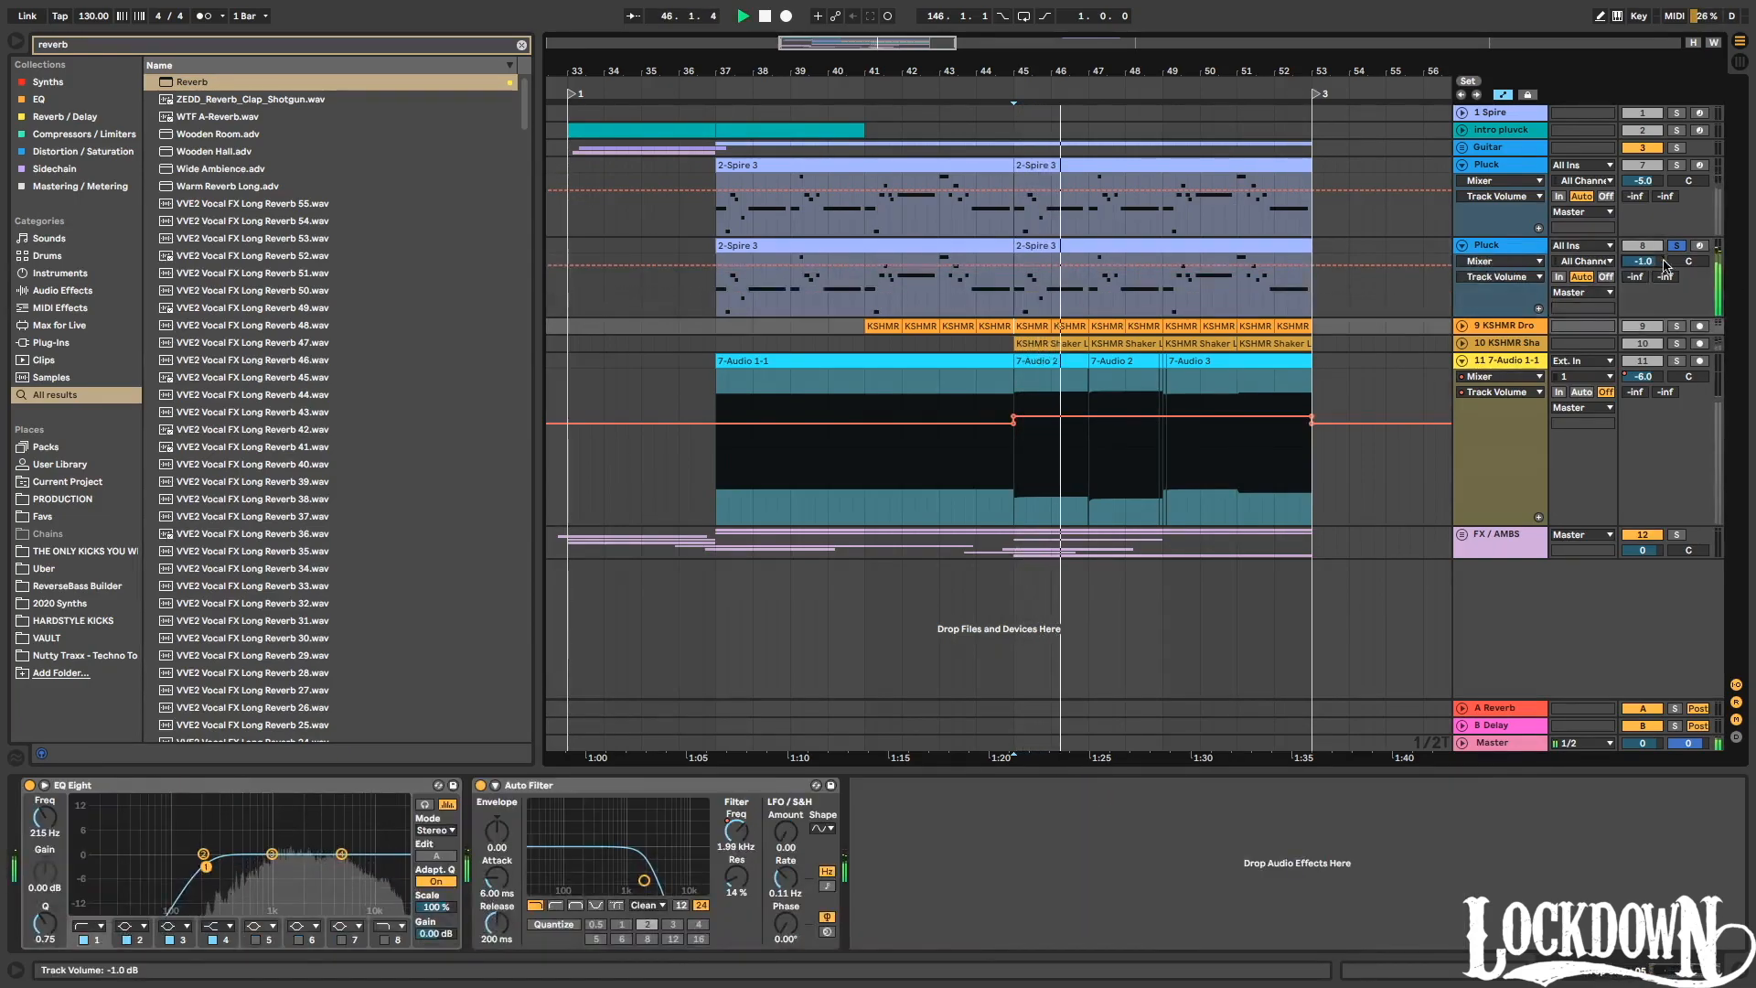
pyautogui.click(1677, 246)
pyautogui.moveTo(1648, 266); pyautogui.dragTo(1648, 261)
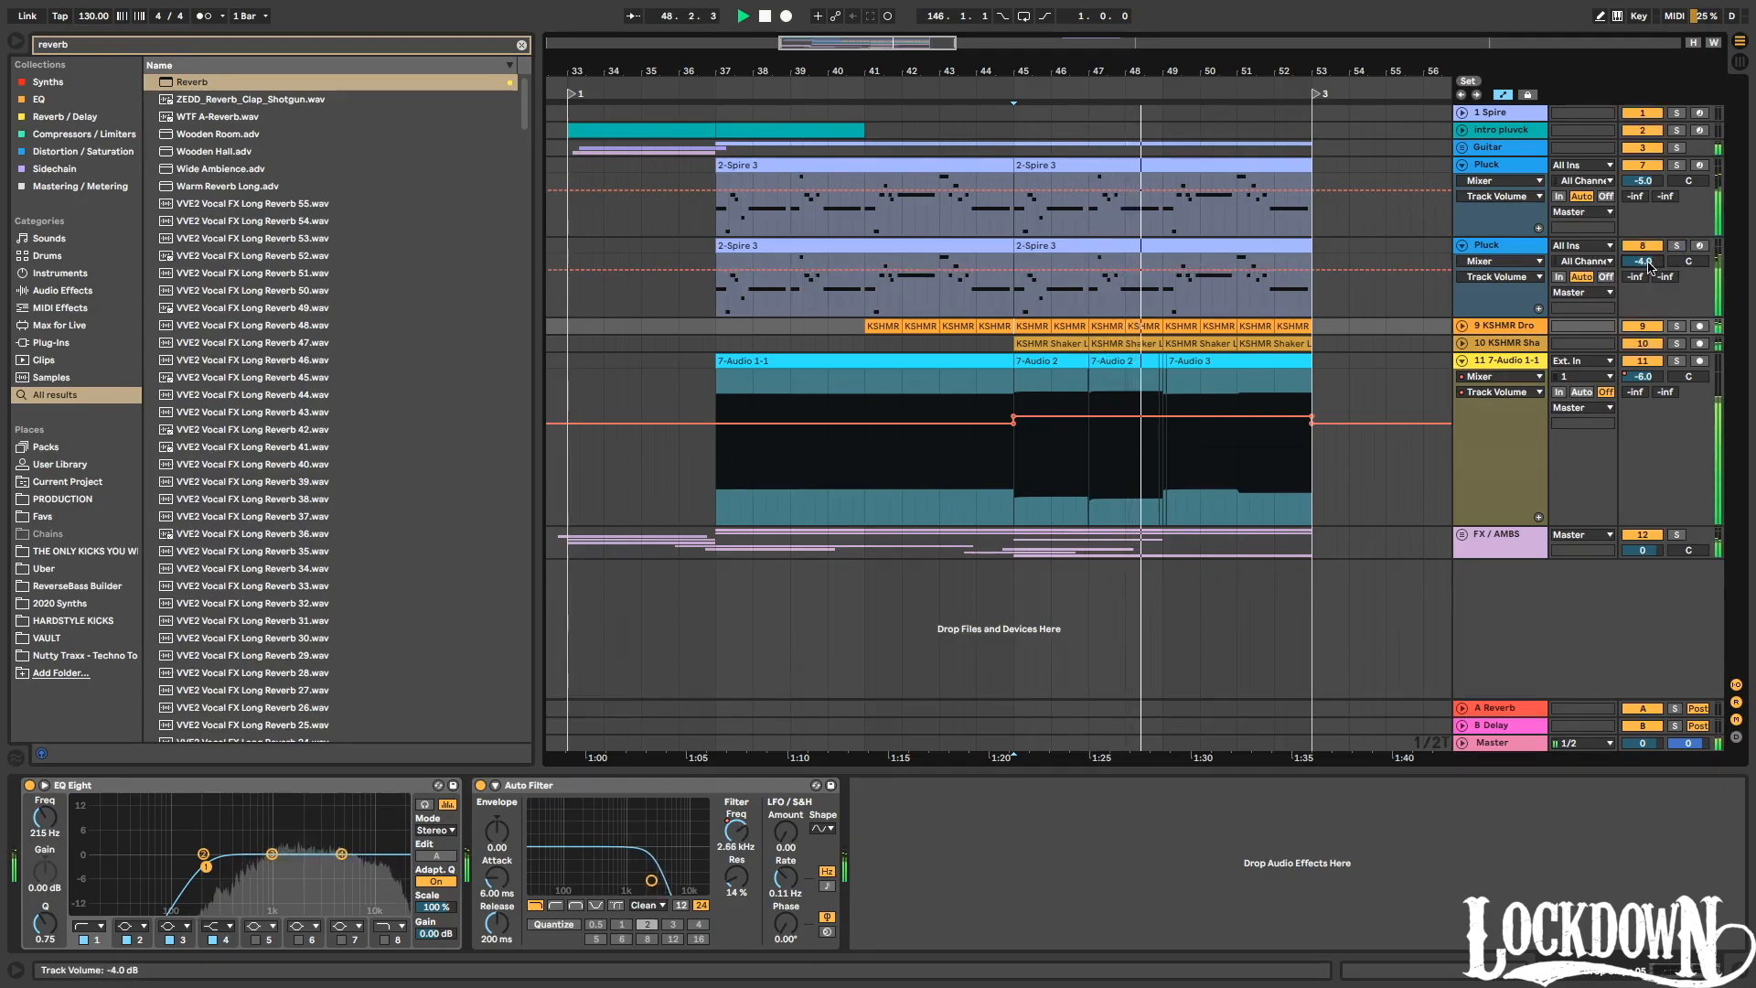
pyautogui.moveTo(1650, 262); pyautogui.dragTo(1652, 261)
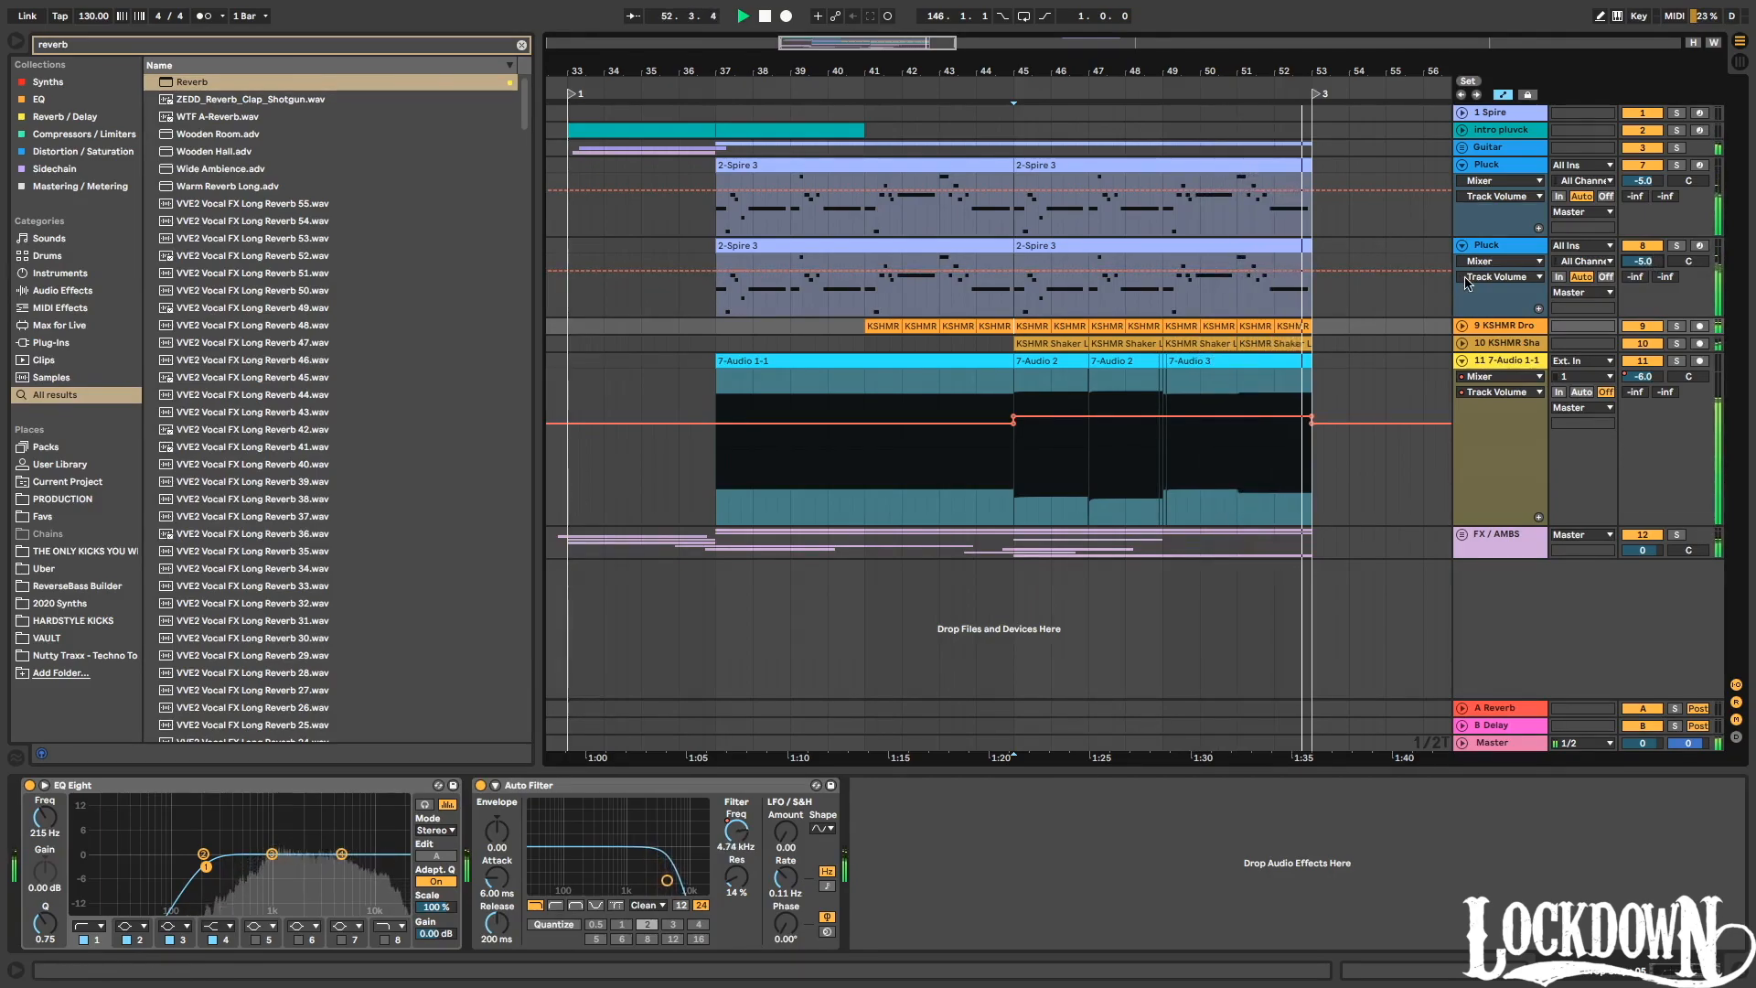
# Stop playback, fold the duplicated Pluck track and insert a new audio track directly below it.
pyautogui.press('space')
pyautogui.click(1461, 245)
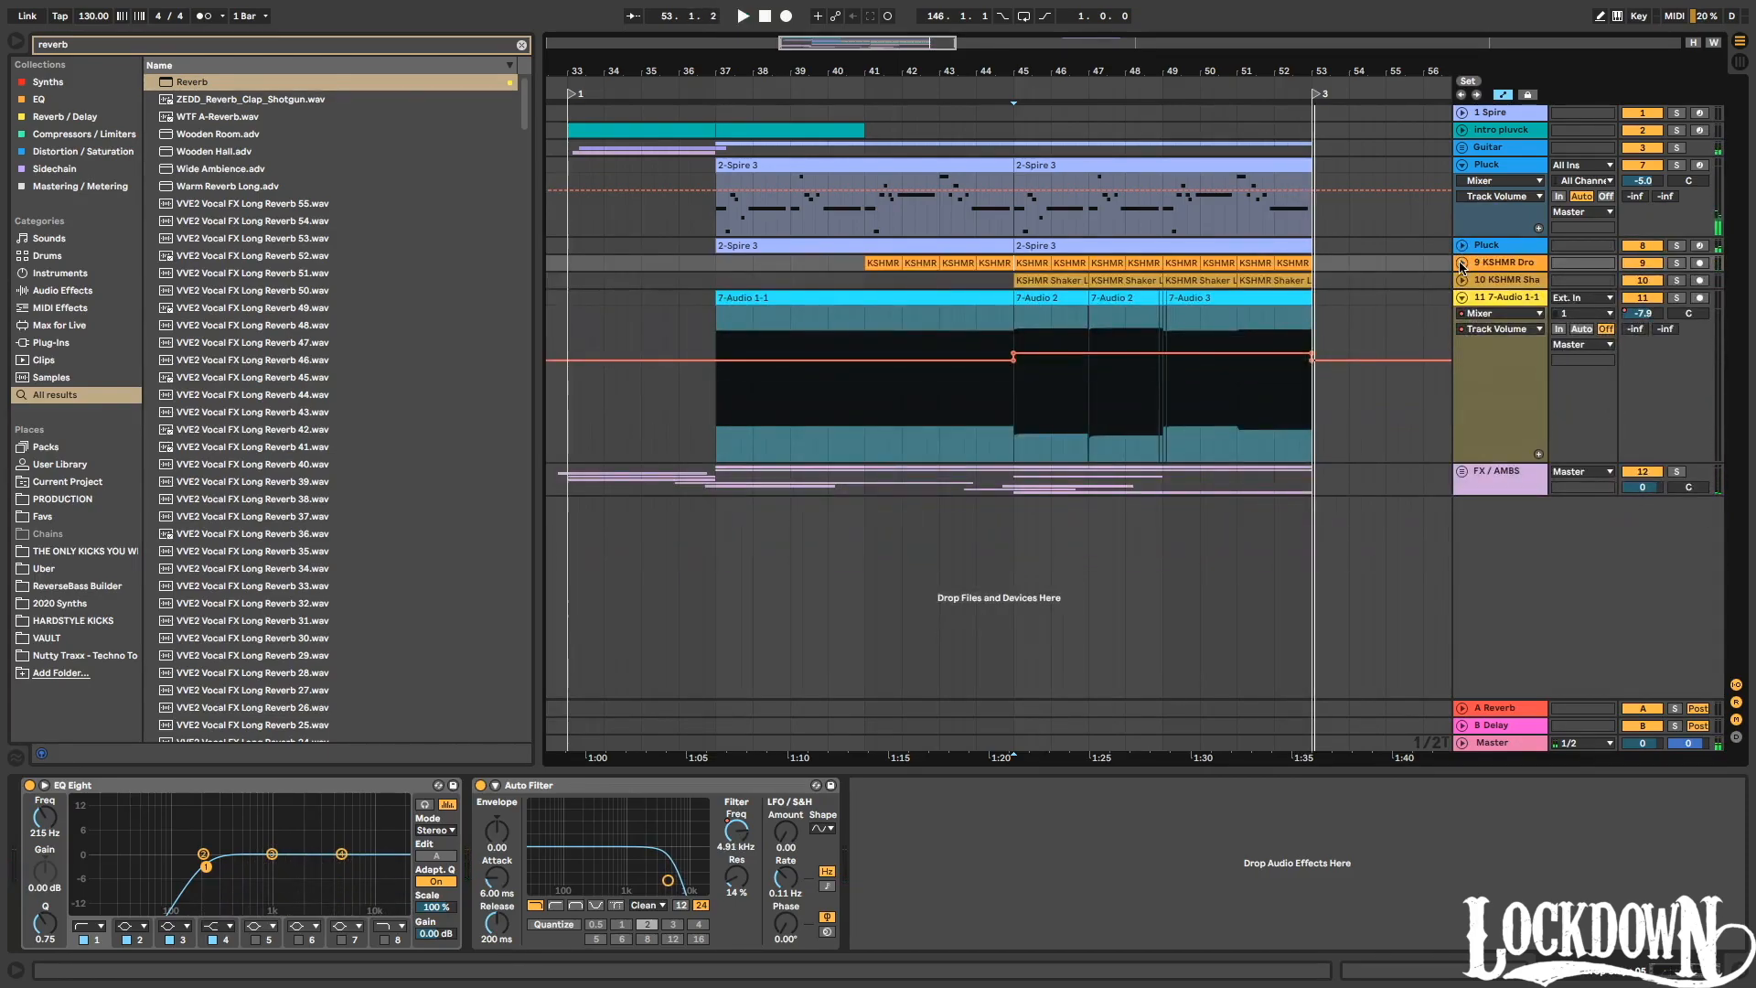
pyautogui.click(1505, 246)
pyautogui.hotkey('ctrl', 't')
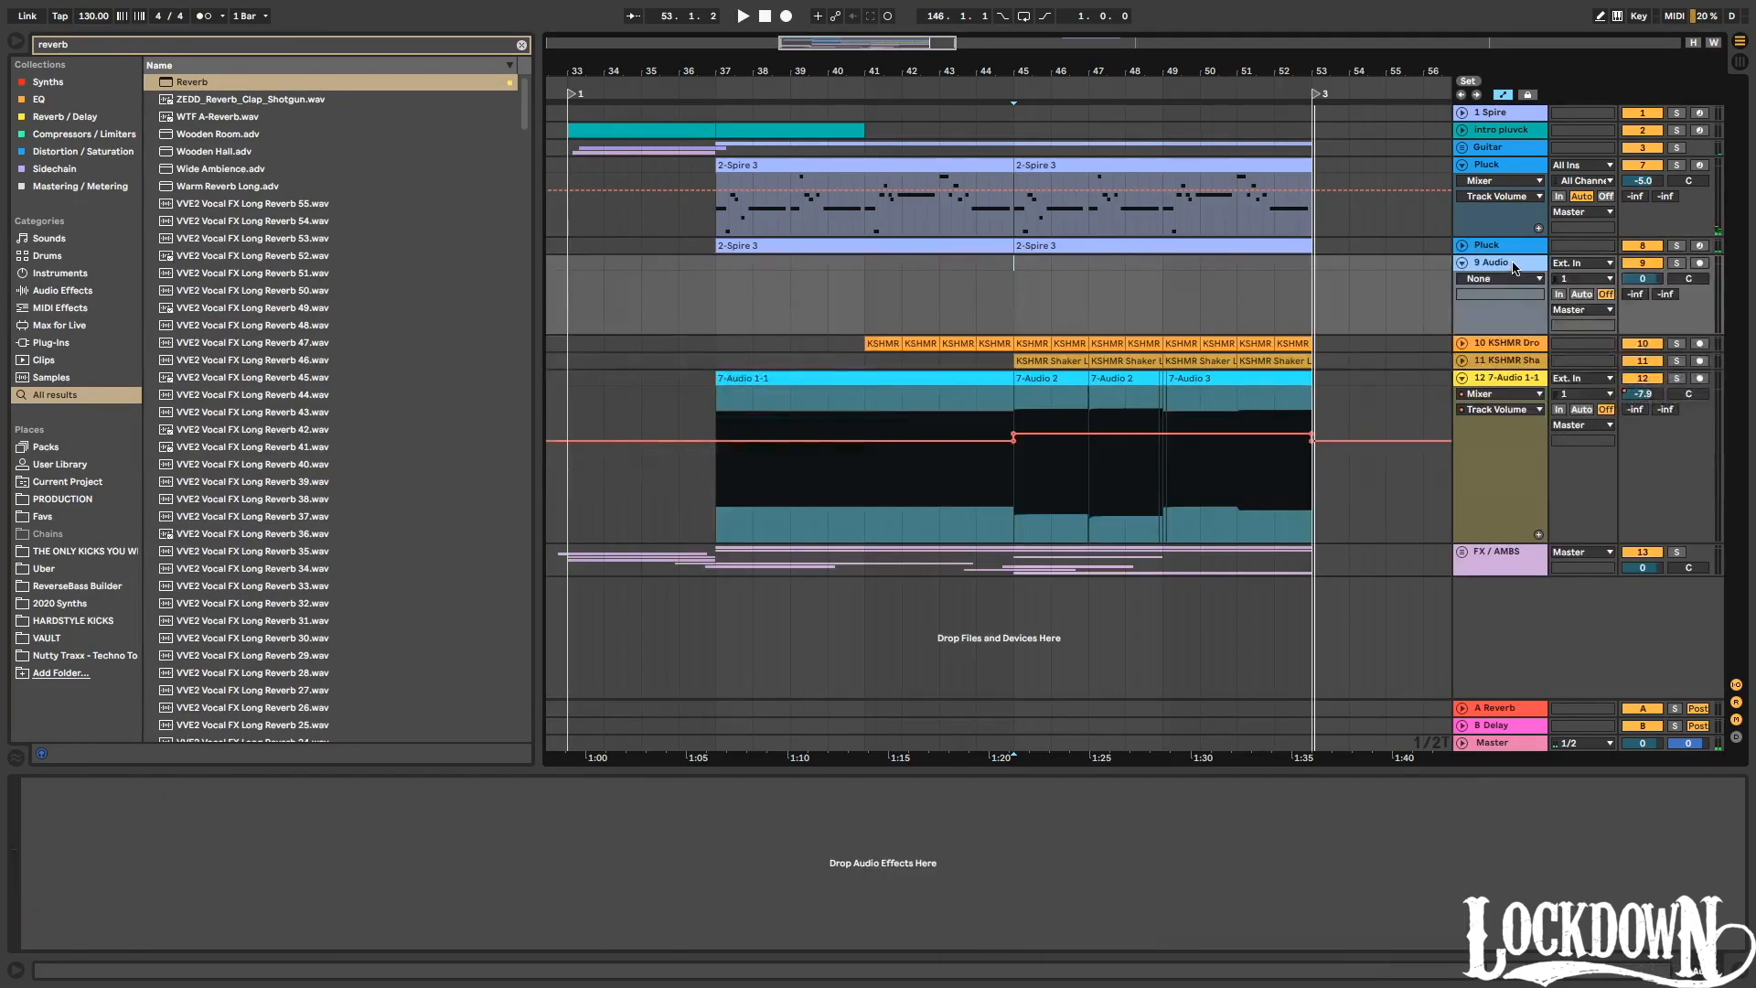
# Search the browser for "vocal bed" and audition several KSHMR Vocal Bed samples in different keys.
pyautogui.click(256, 46)
pyautogui.hotkey('ctrl', 'a')
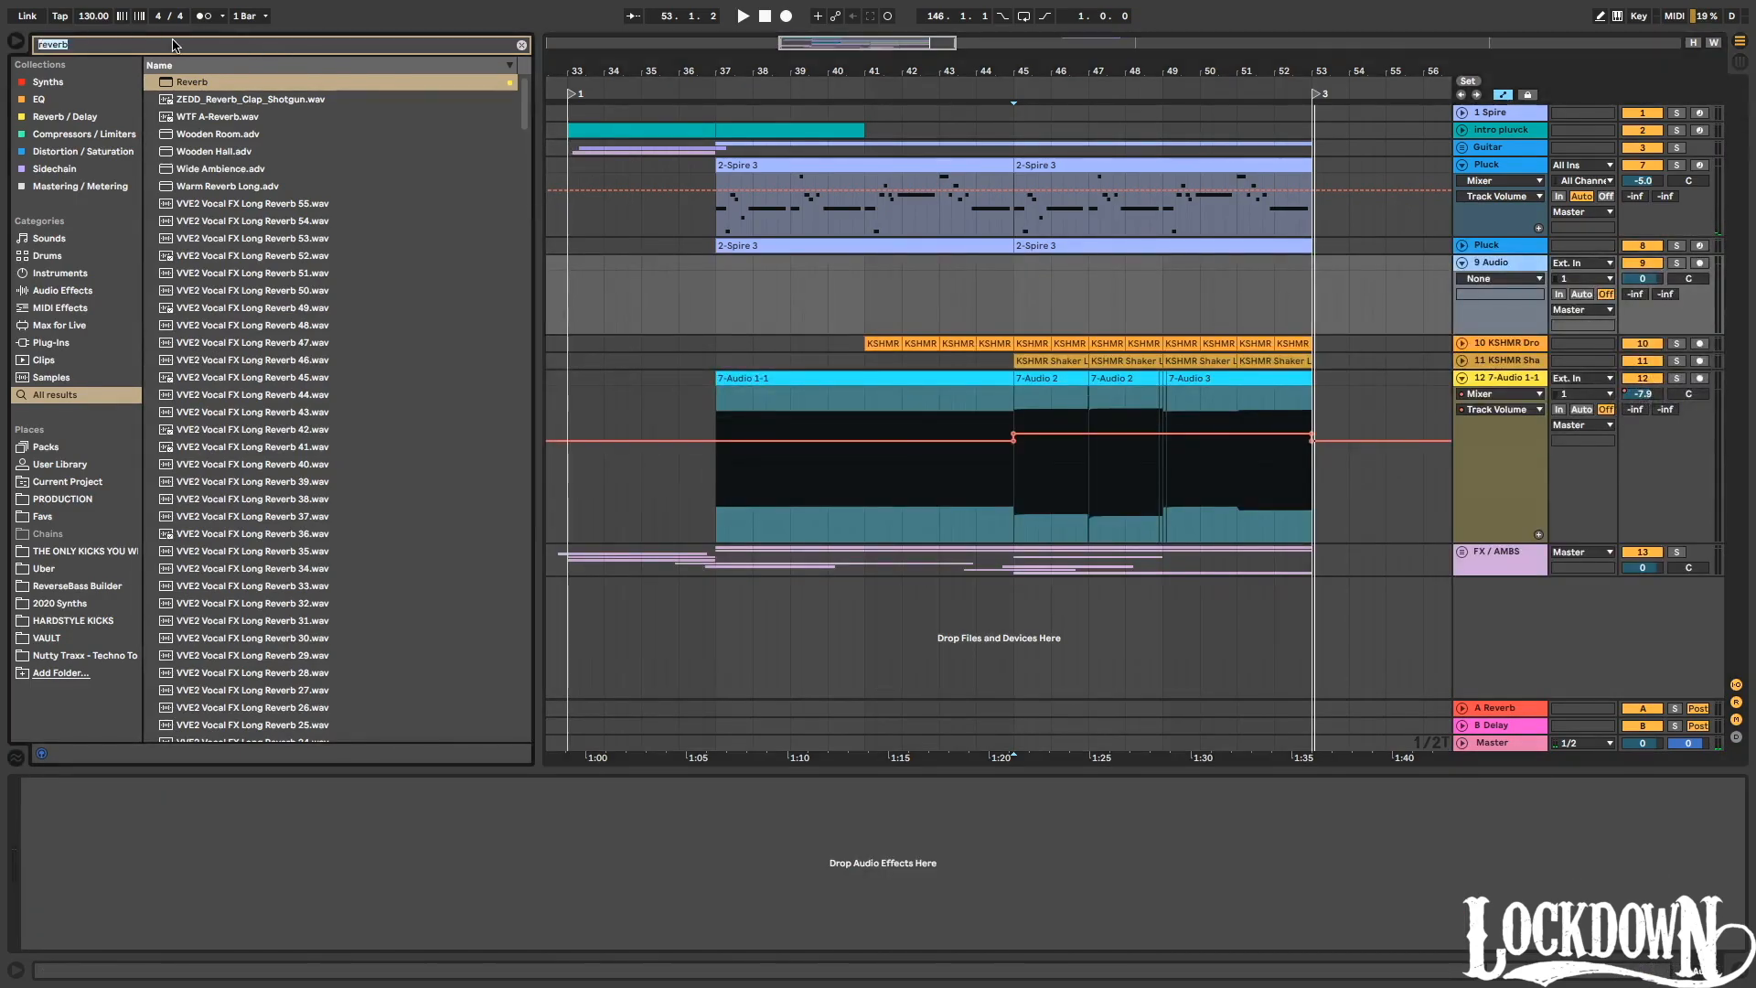
pyautogui.write('vocal beds')
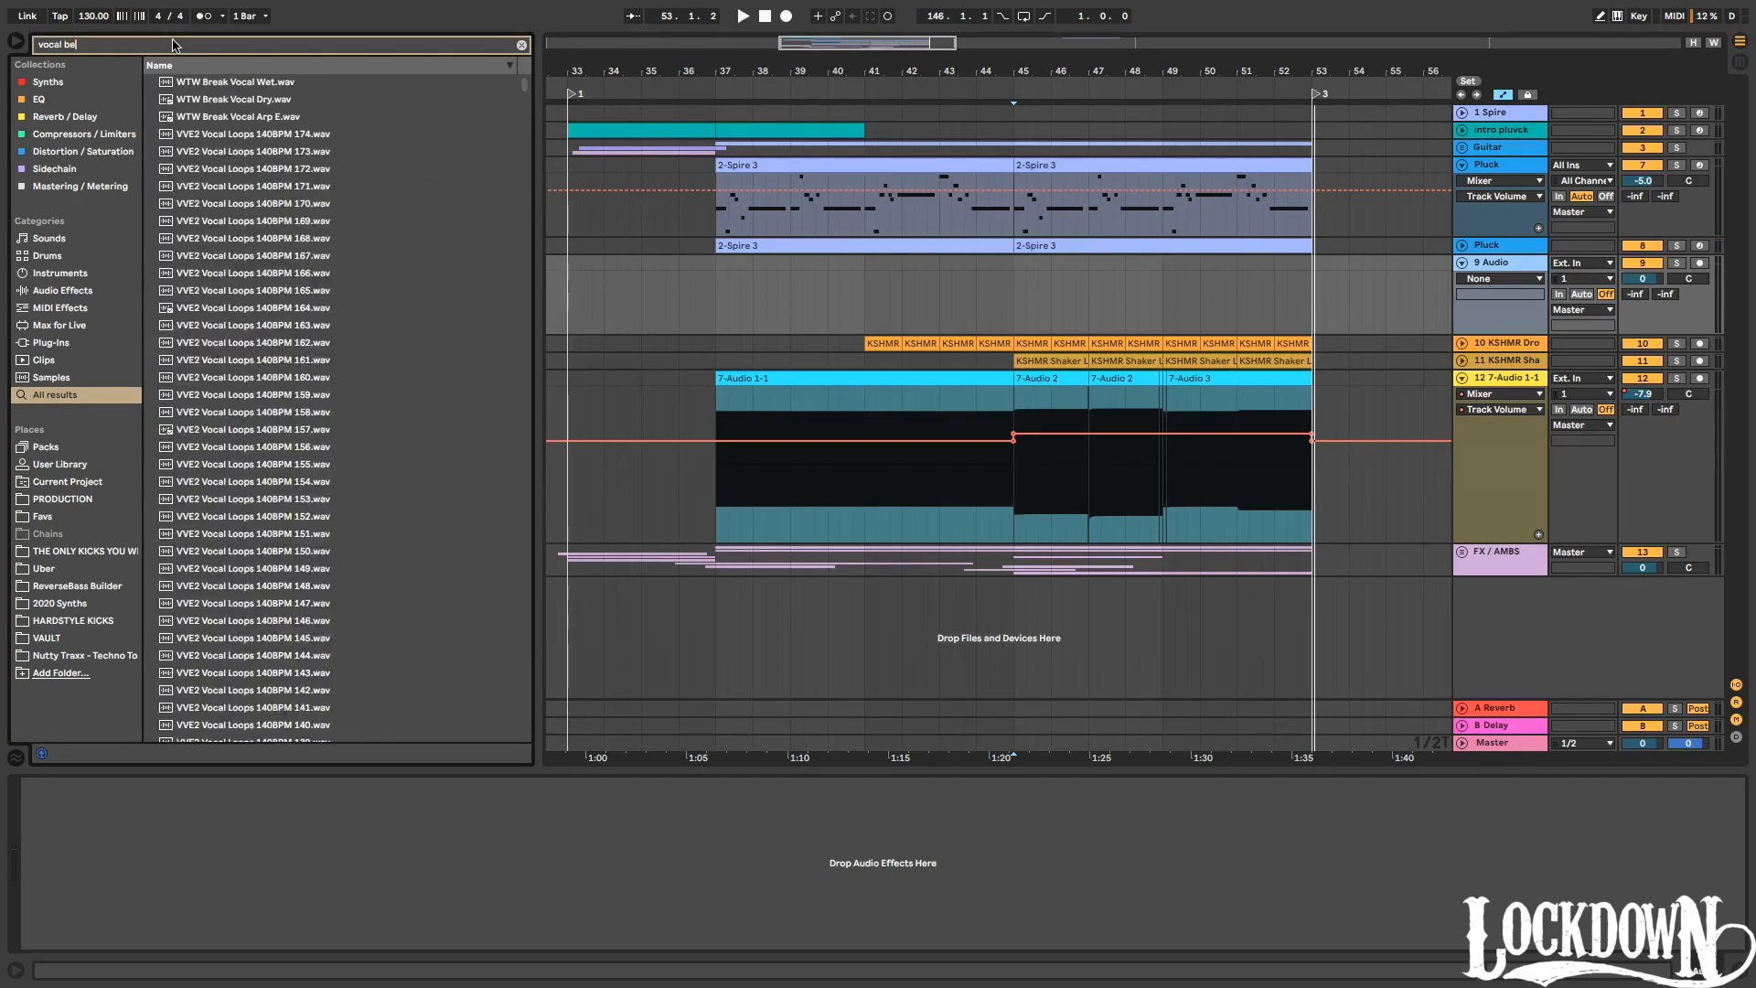
pyautogui.click(244, 134)
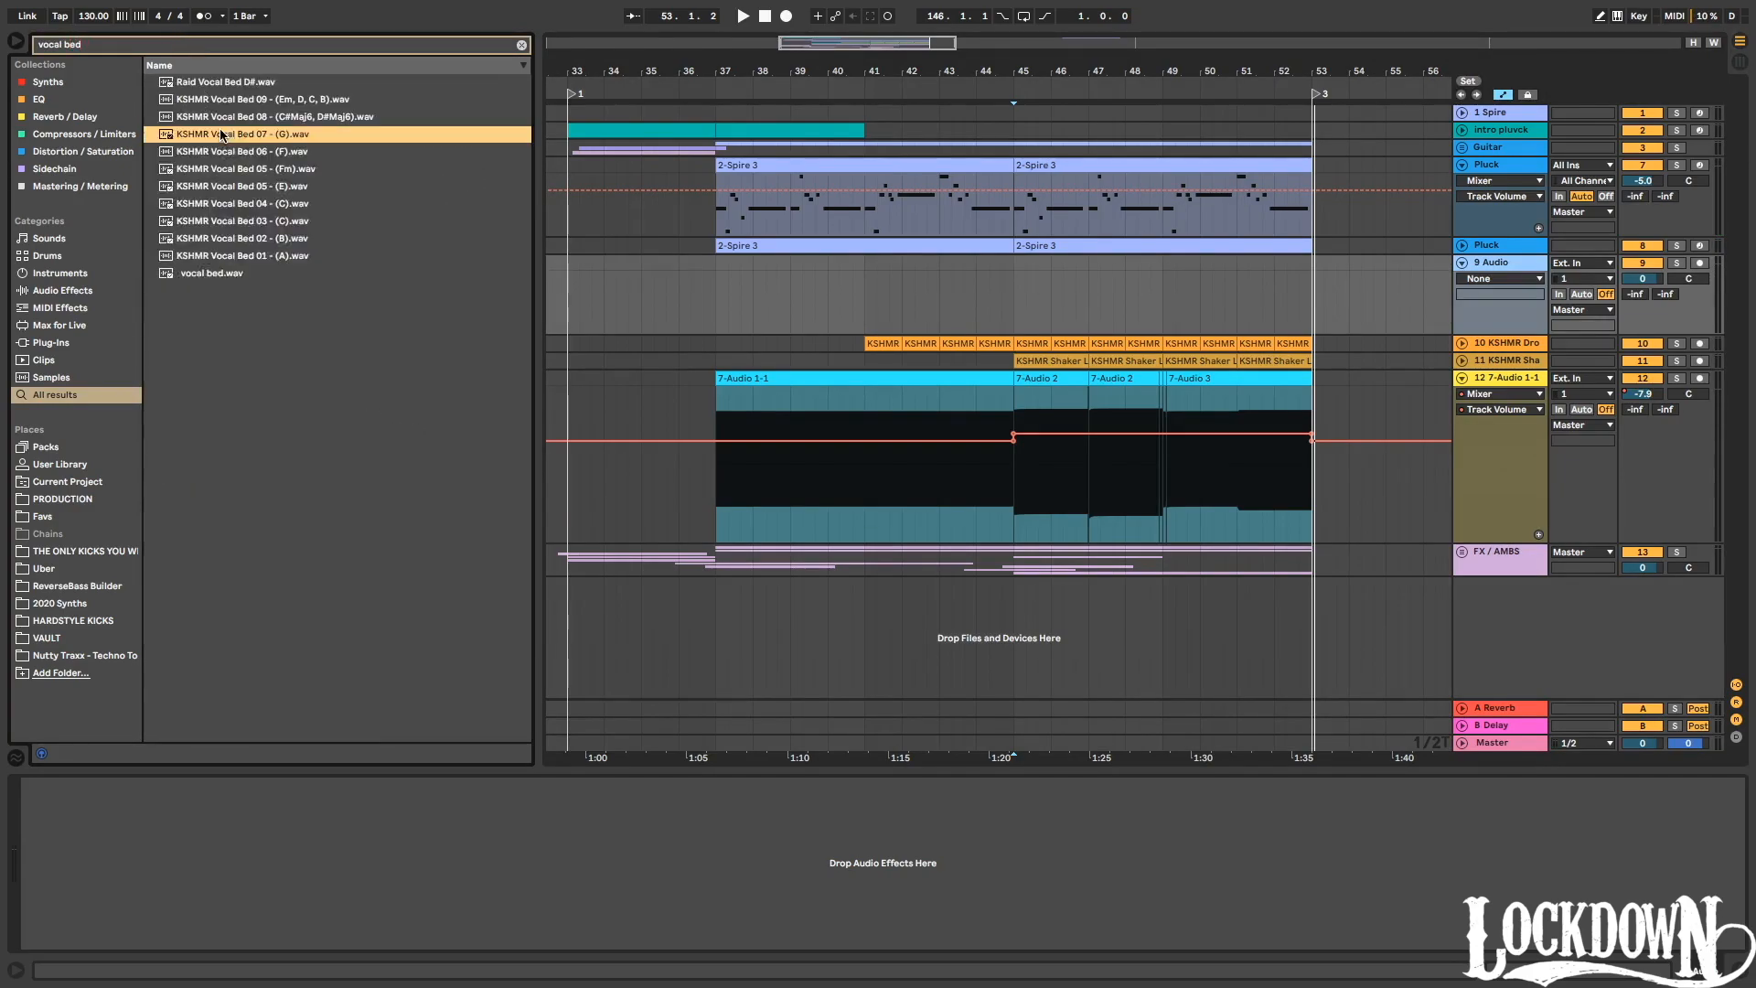
pyautogui.click(249, 186)
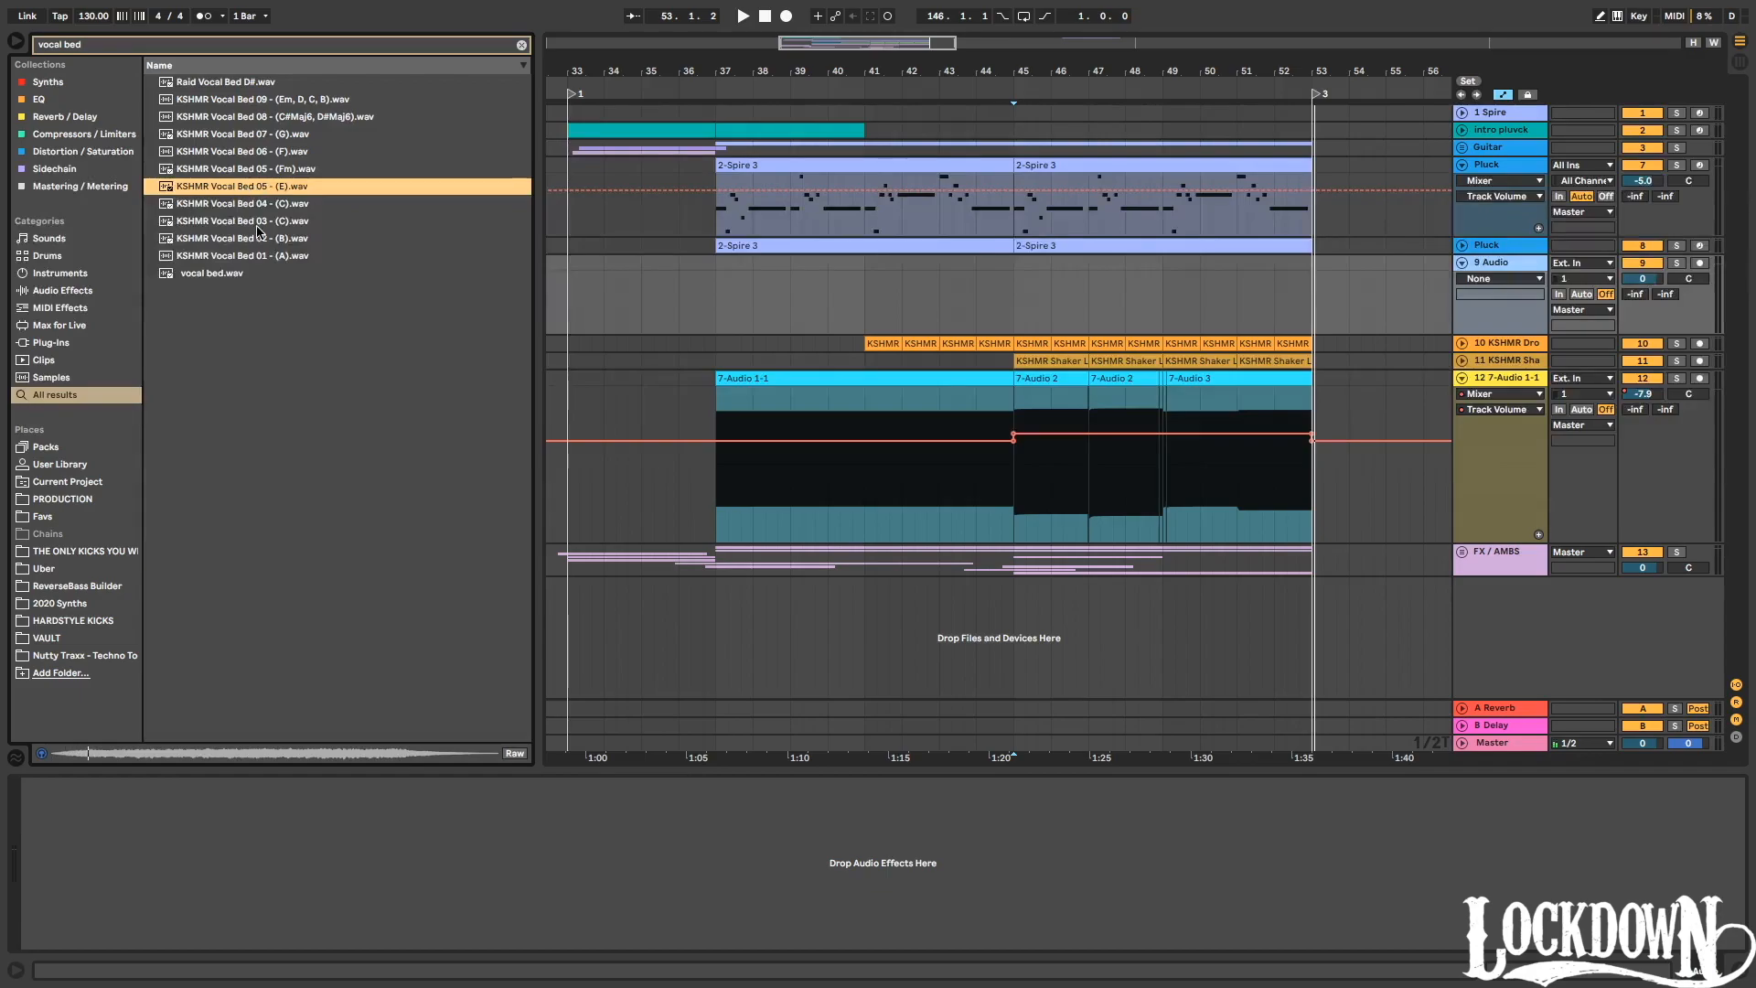
pyautogui.click(254, 227)
pyautogui.click(240, 118)
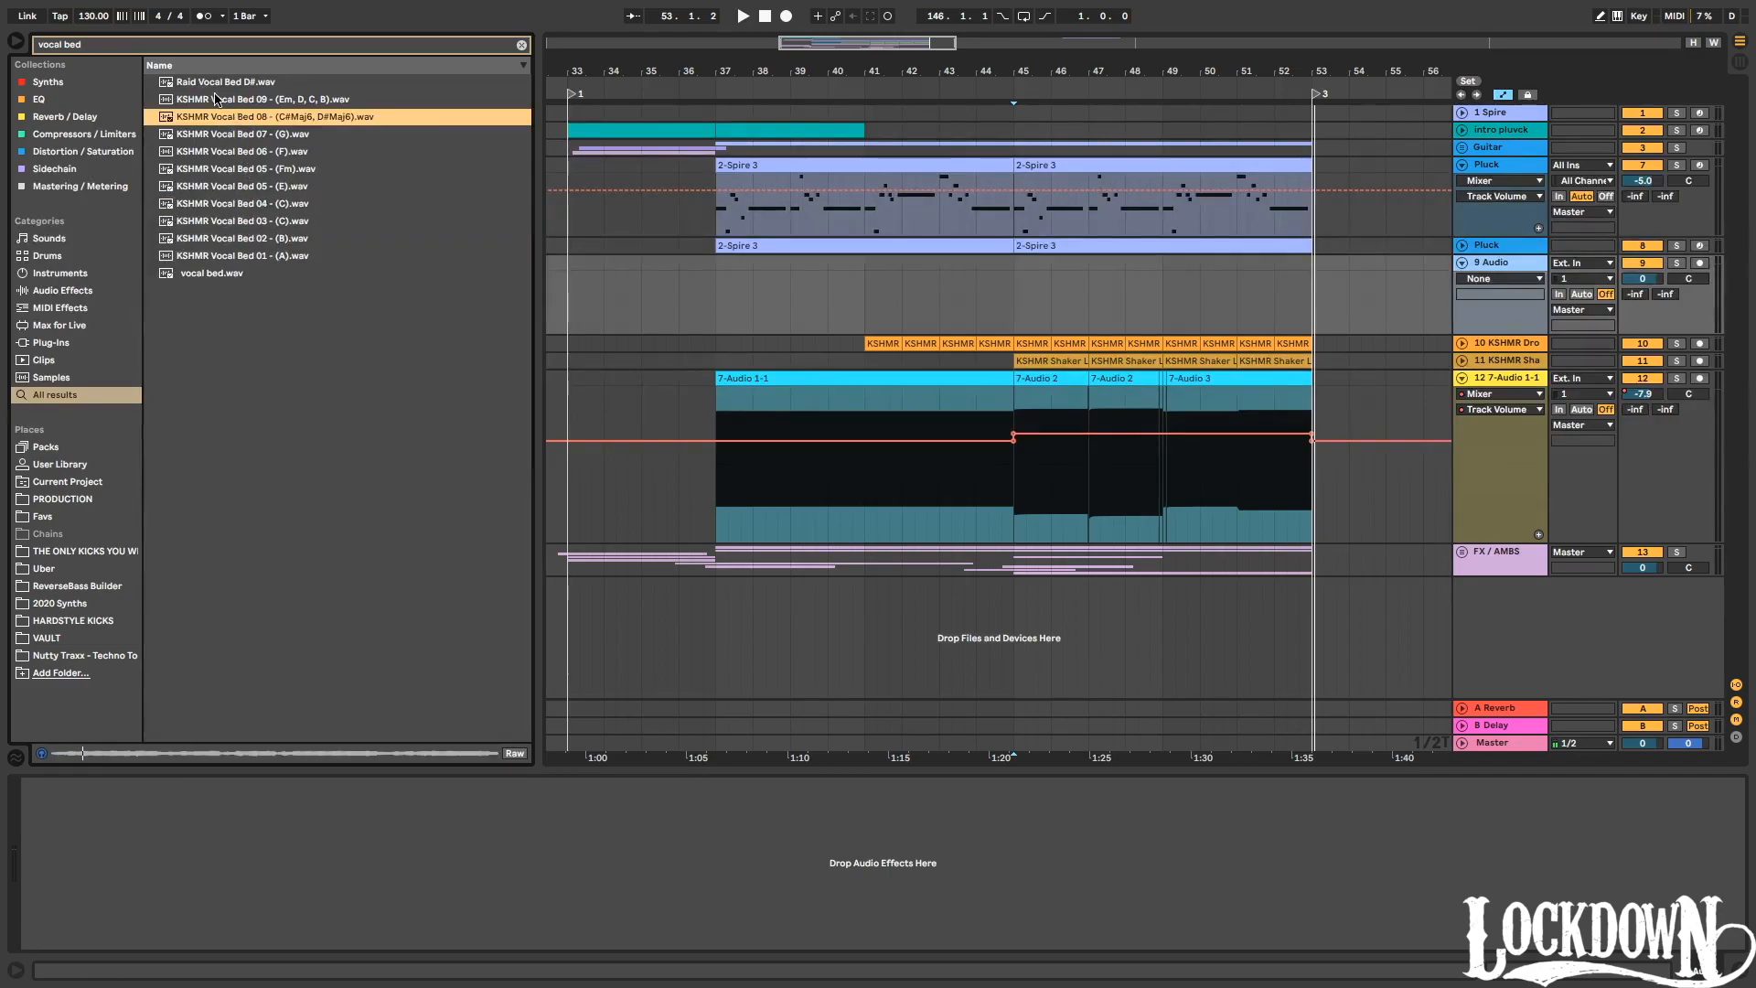
pyautogui.click(217, 98)
# Broaden the browser search to "vocal", look through the samples and audition Vocal Loop 2.wav.
pyautogui.click(143, 44)
pyautogui.press('BackSpace')
pyautogui.press('BackSpace')
pyautogui.press('BackSpace')
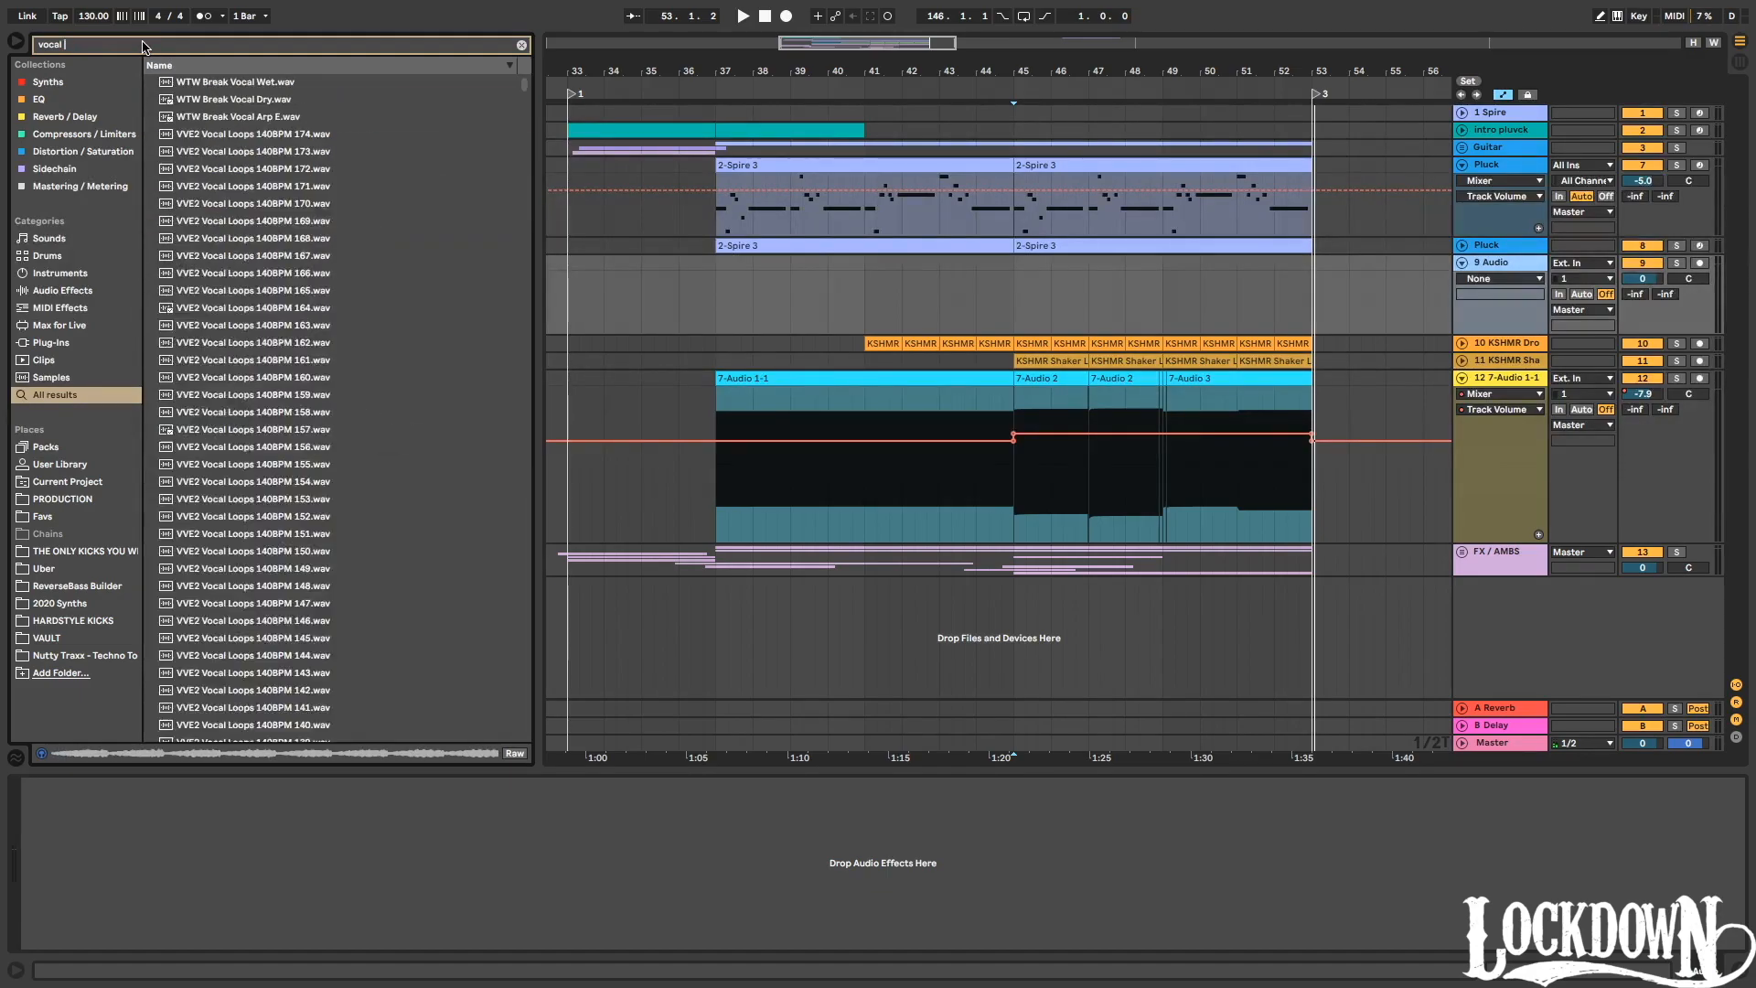
pyautogui.scroll(-15, 288, 329)
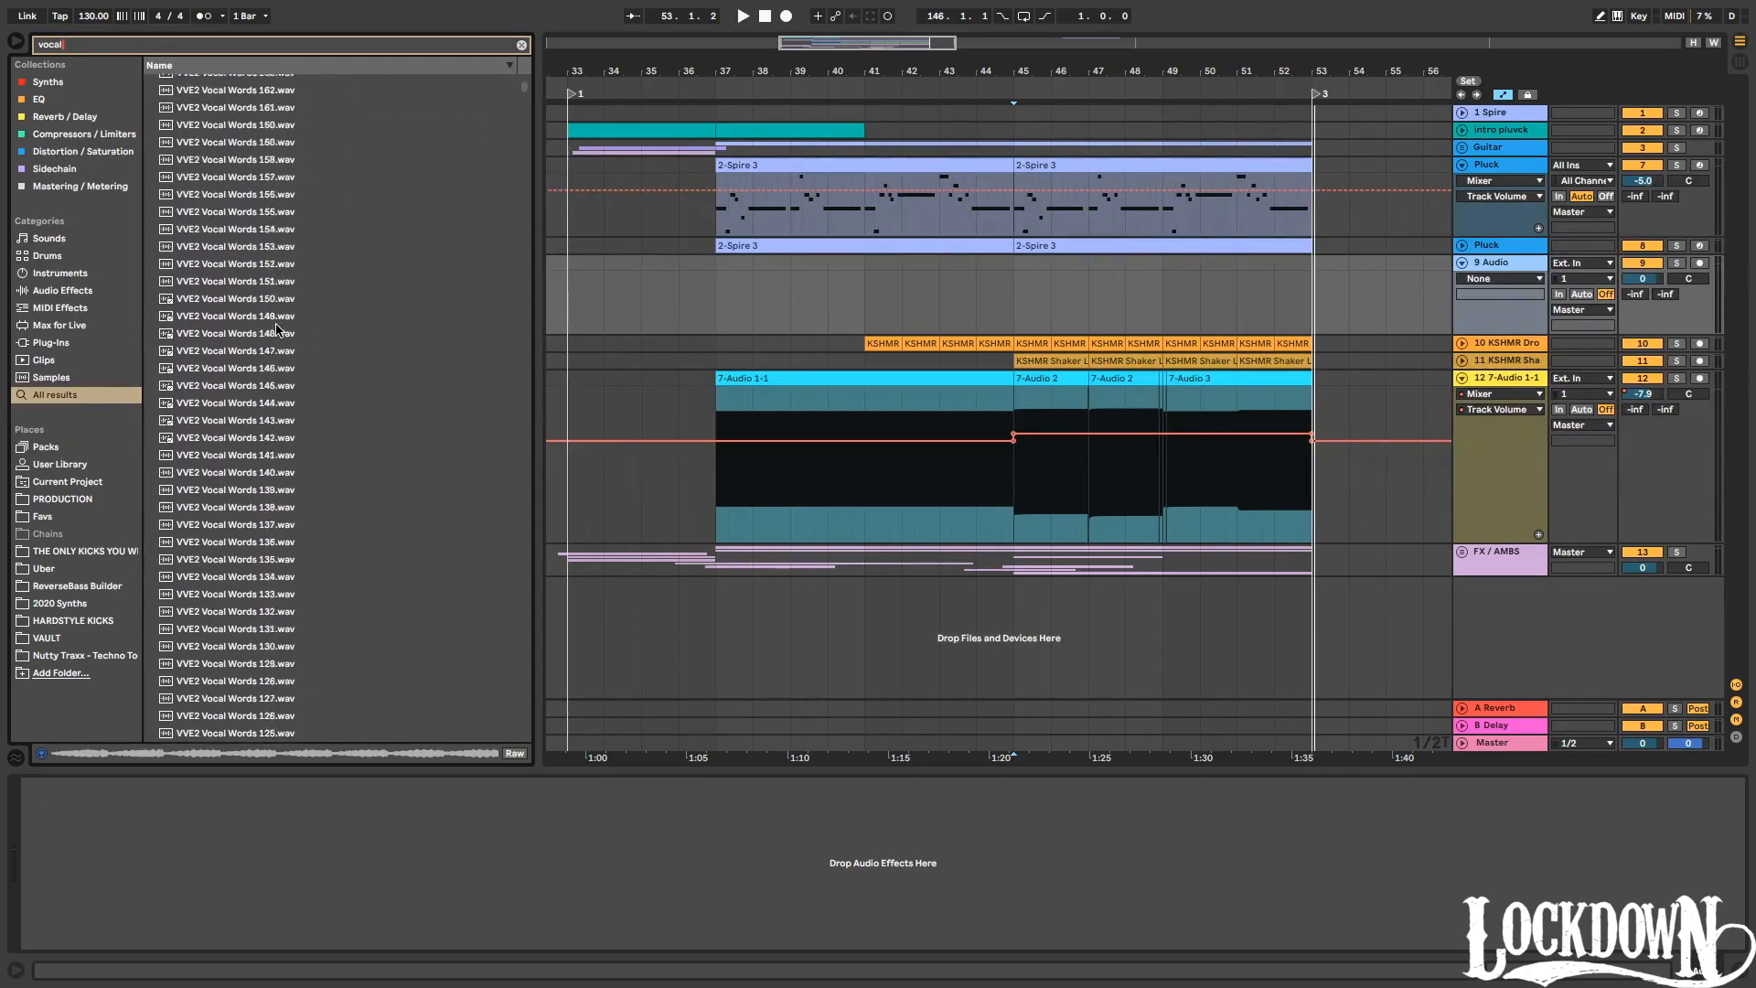
pyautogui.moveTo(526, 95); pyautogui.dragTo(497, 303)
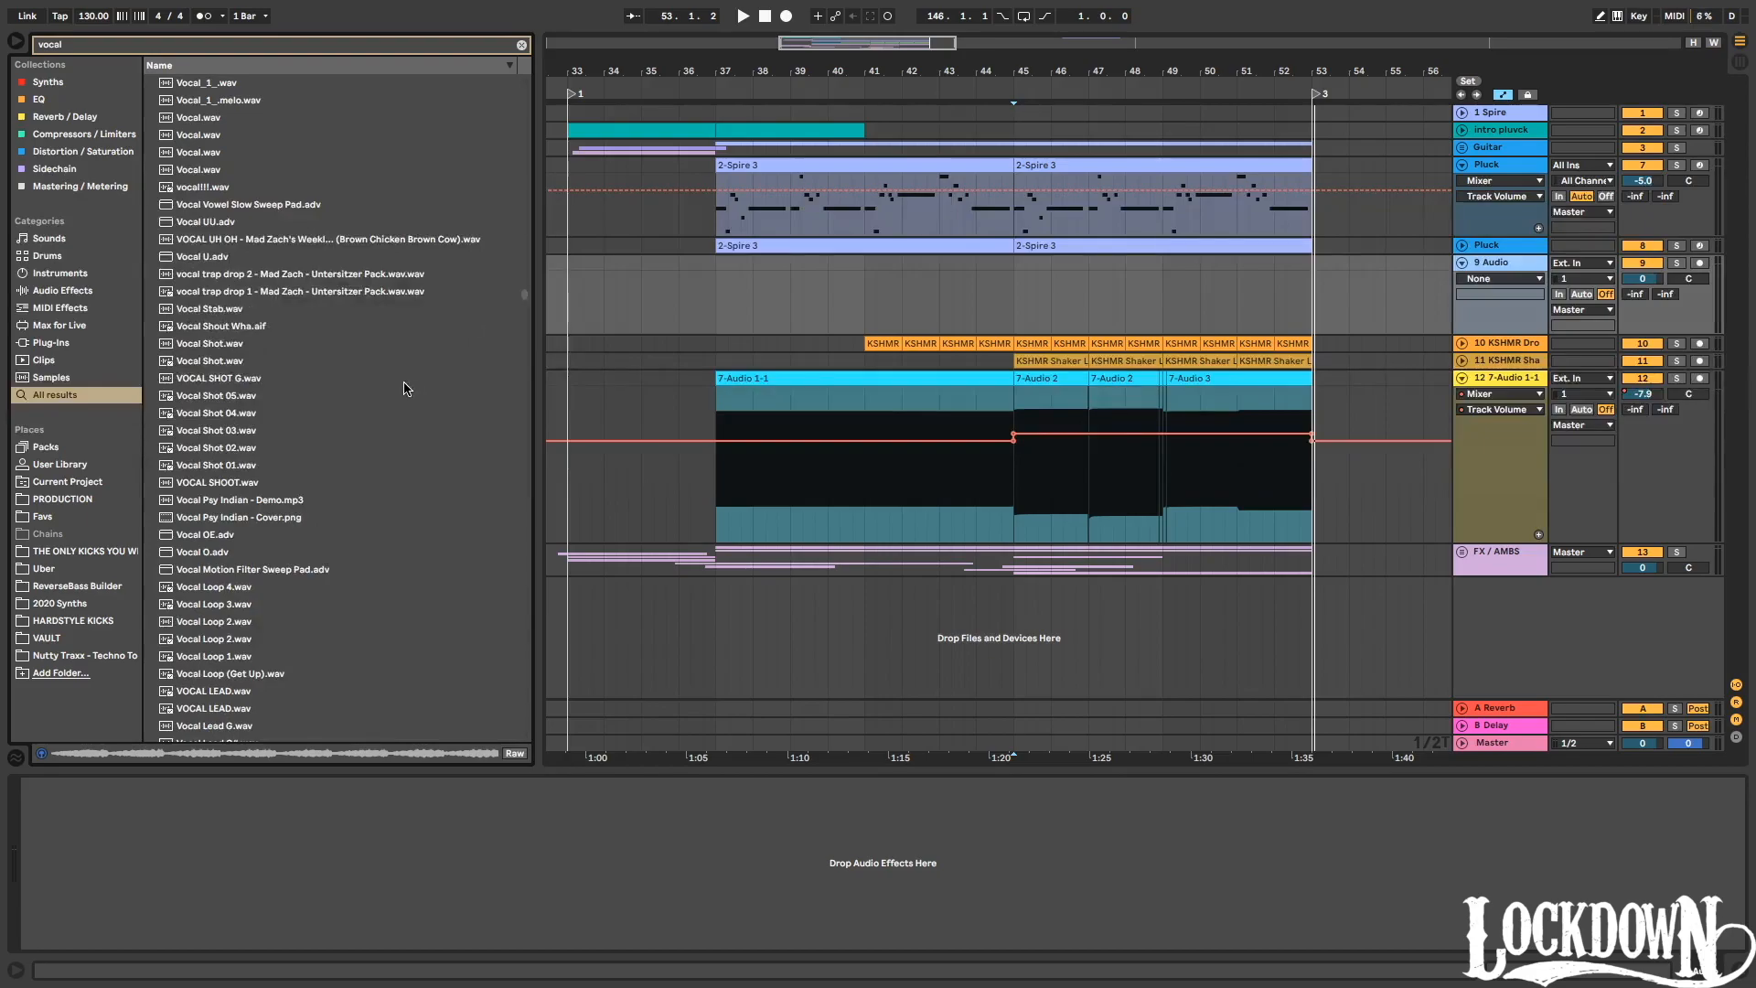
pyautogui.scroll(-2, 384, 427)
pyautogui.click(245, 515)
pyautogui.scroll(-8, 247, 457)
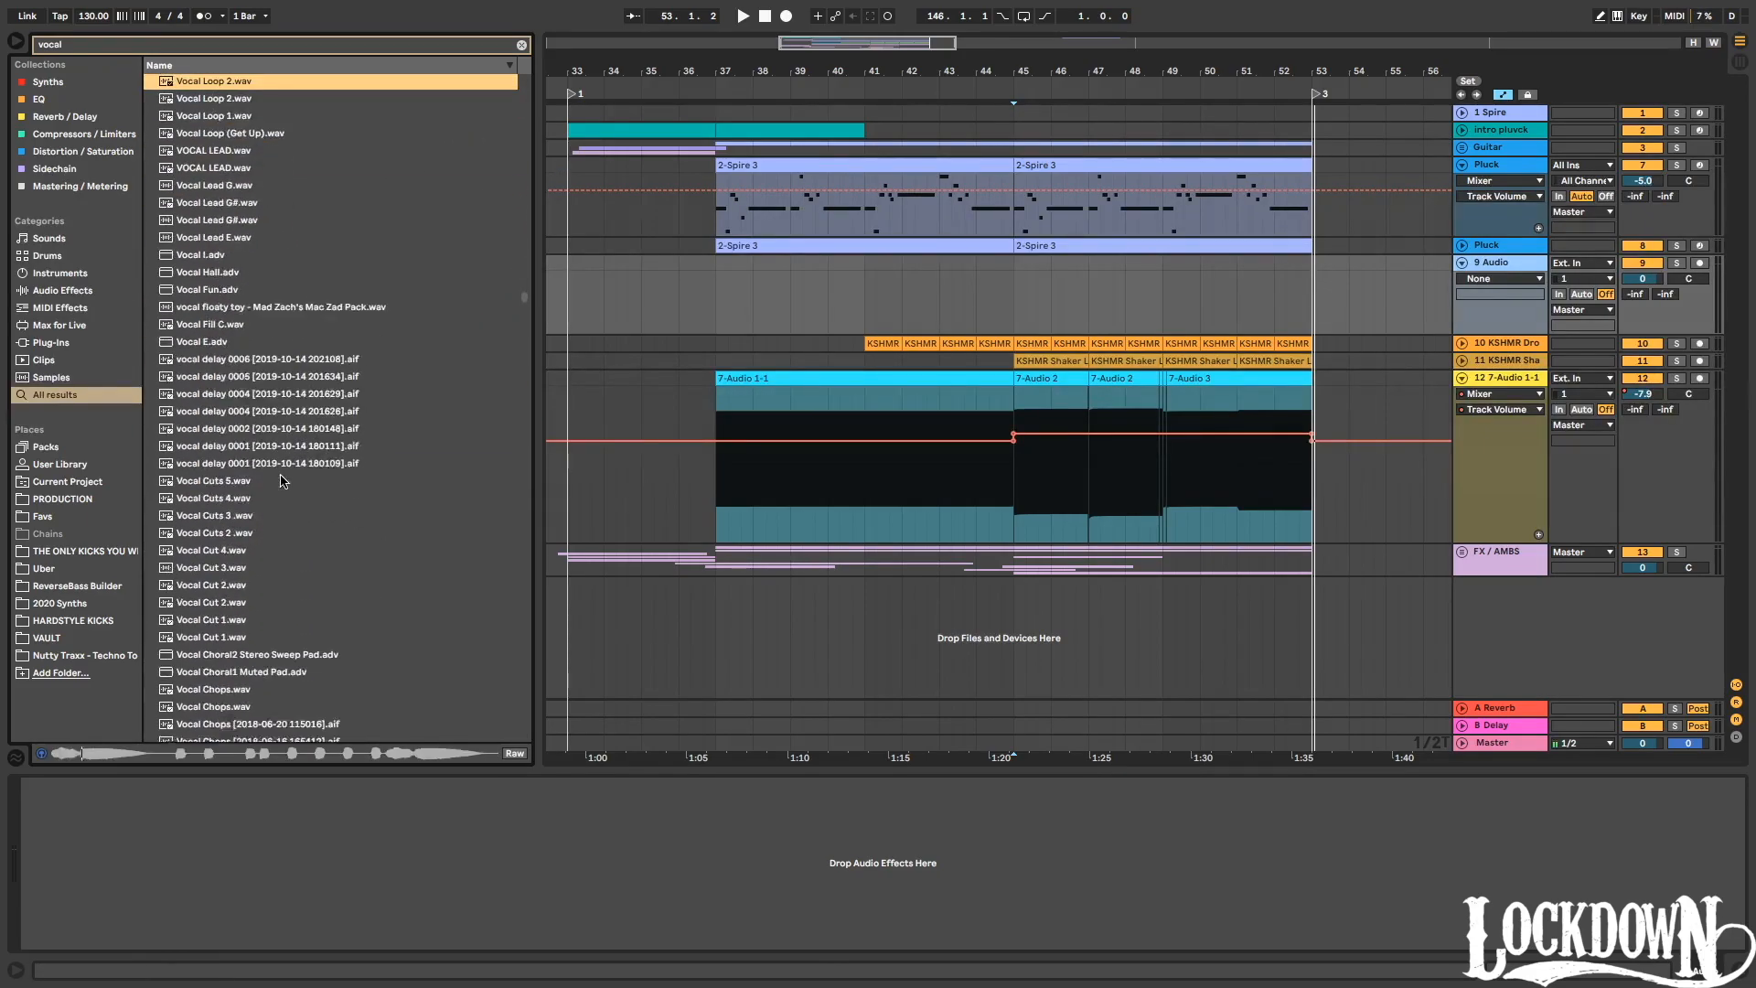
# Look through the "vocal" search results, including the Shamanic and Mantra loops, and audition SAP2_140_E_Mantra_Vocal_18_(Dry).rx2.
pyautogui.moveTo(524, 305); pyautogui.dragTo(522, 332)
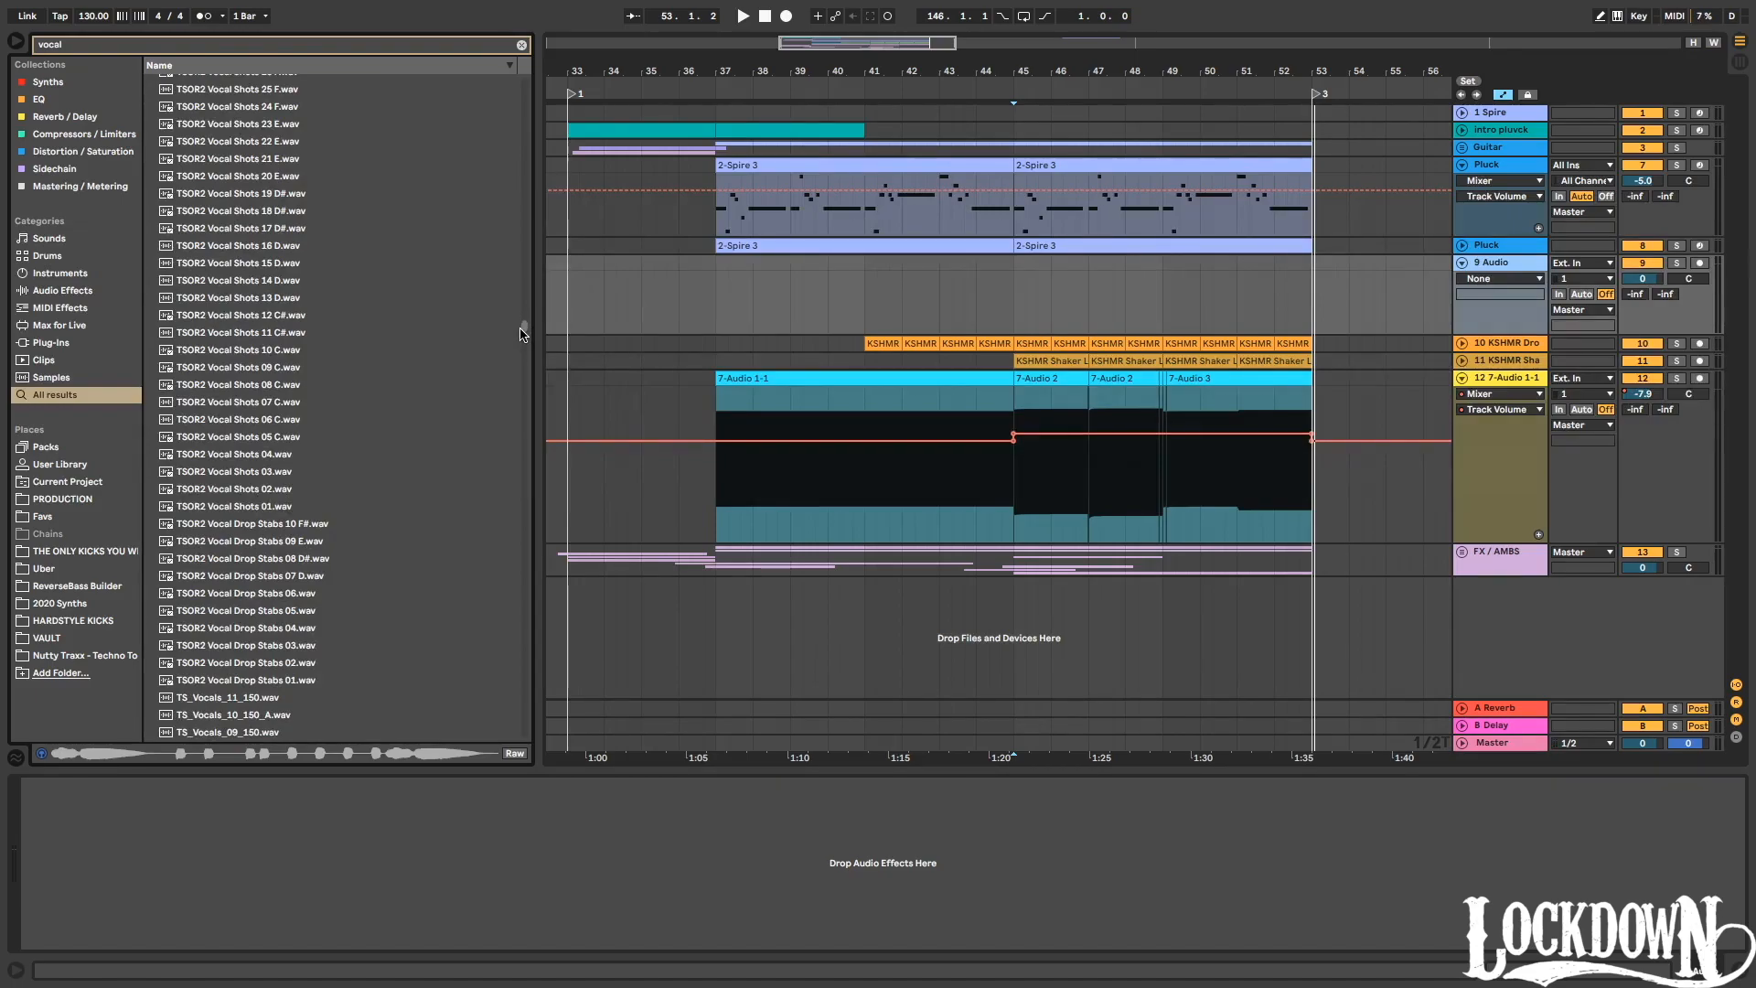
pyautogui.moveTo(524, 324); pyautogui.dragTo(525, 353)
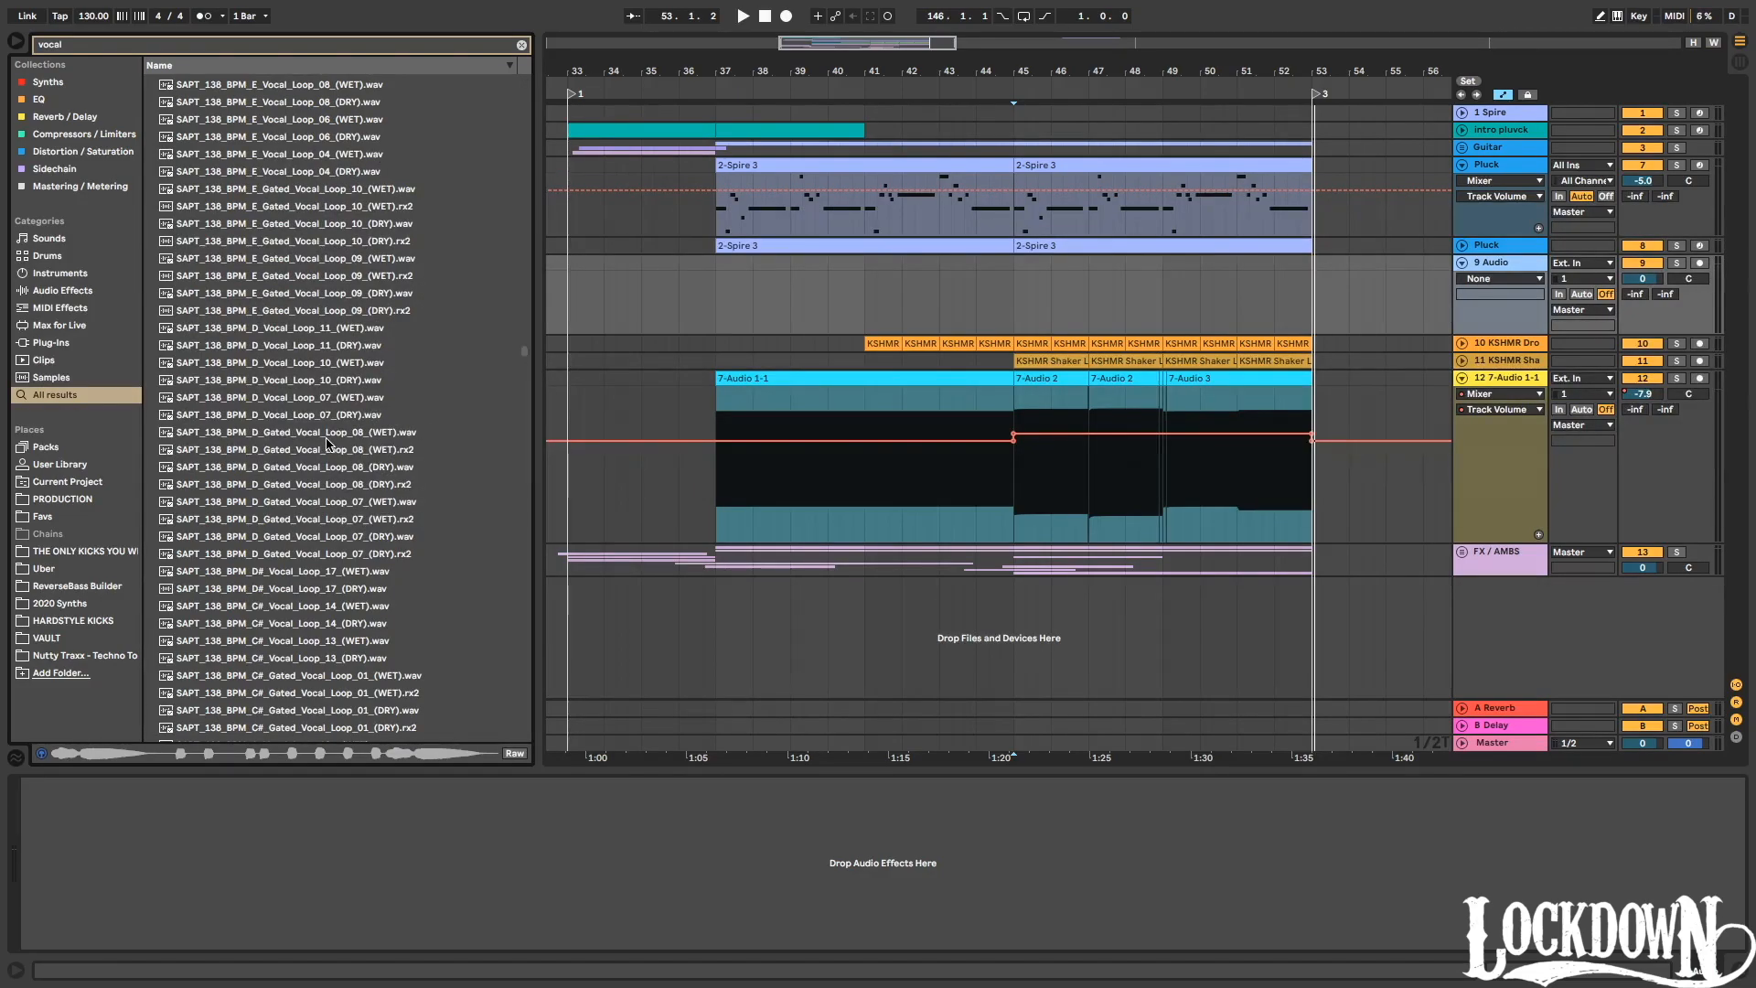
pyautogui.scroll(-4, 263, 460)
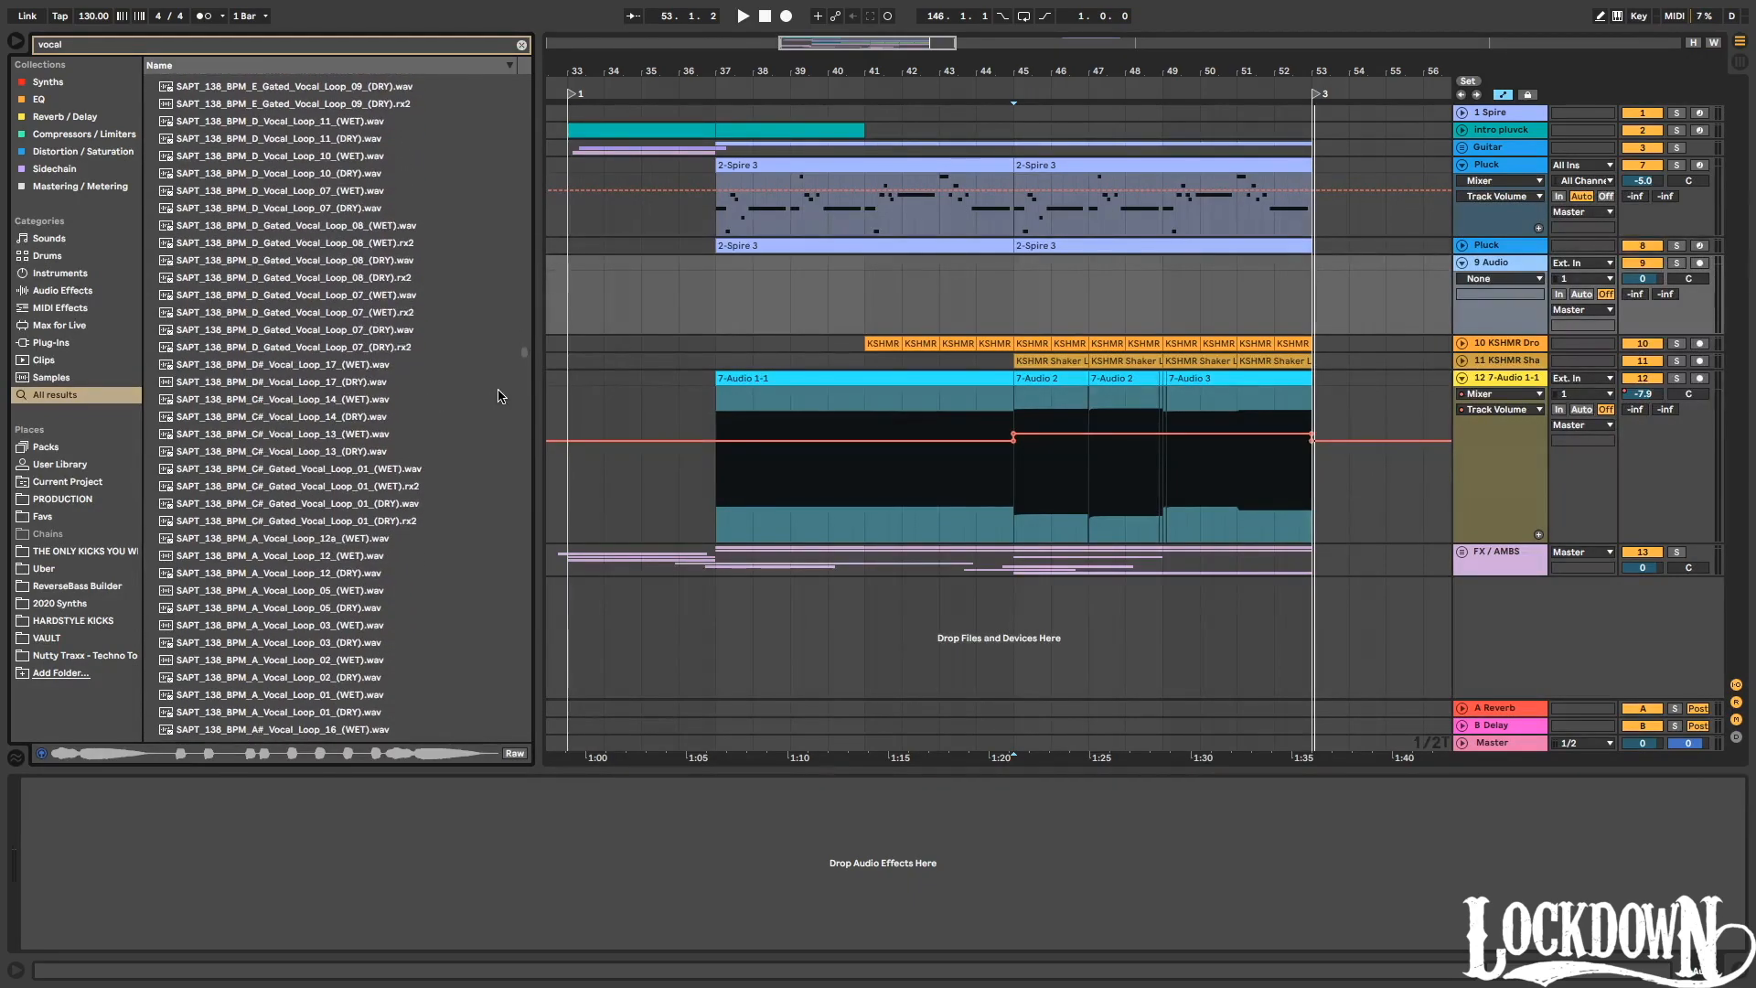
pyautogui.scroll(-5, 526, 360)
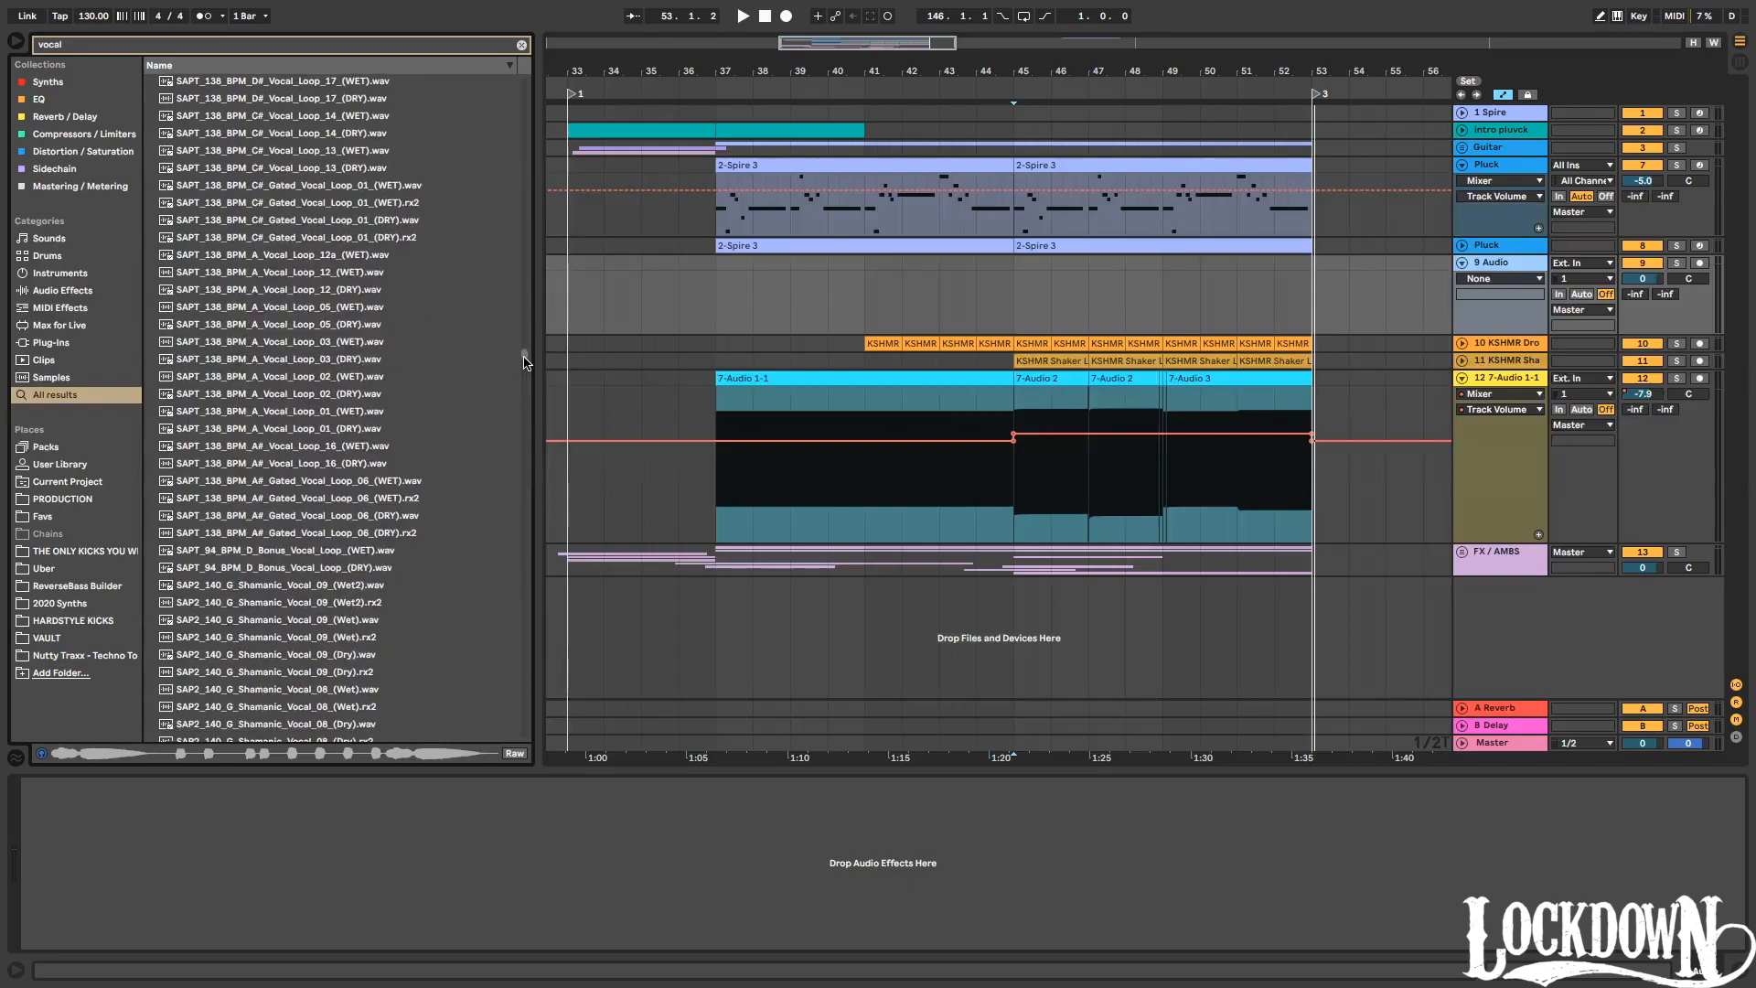
pyautogui.scroll(-6, 526, 362)
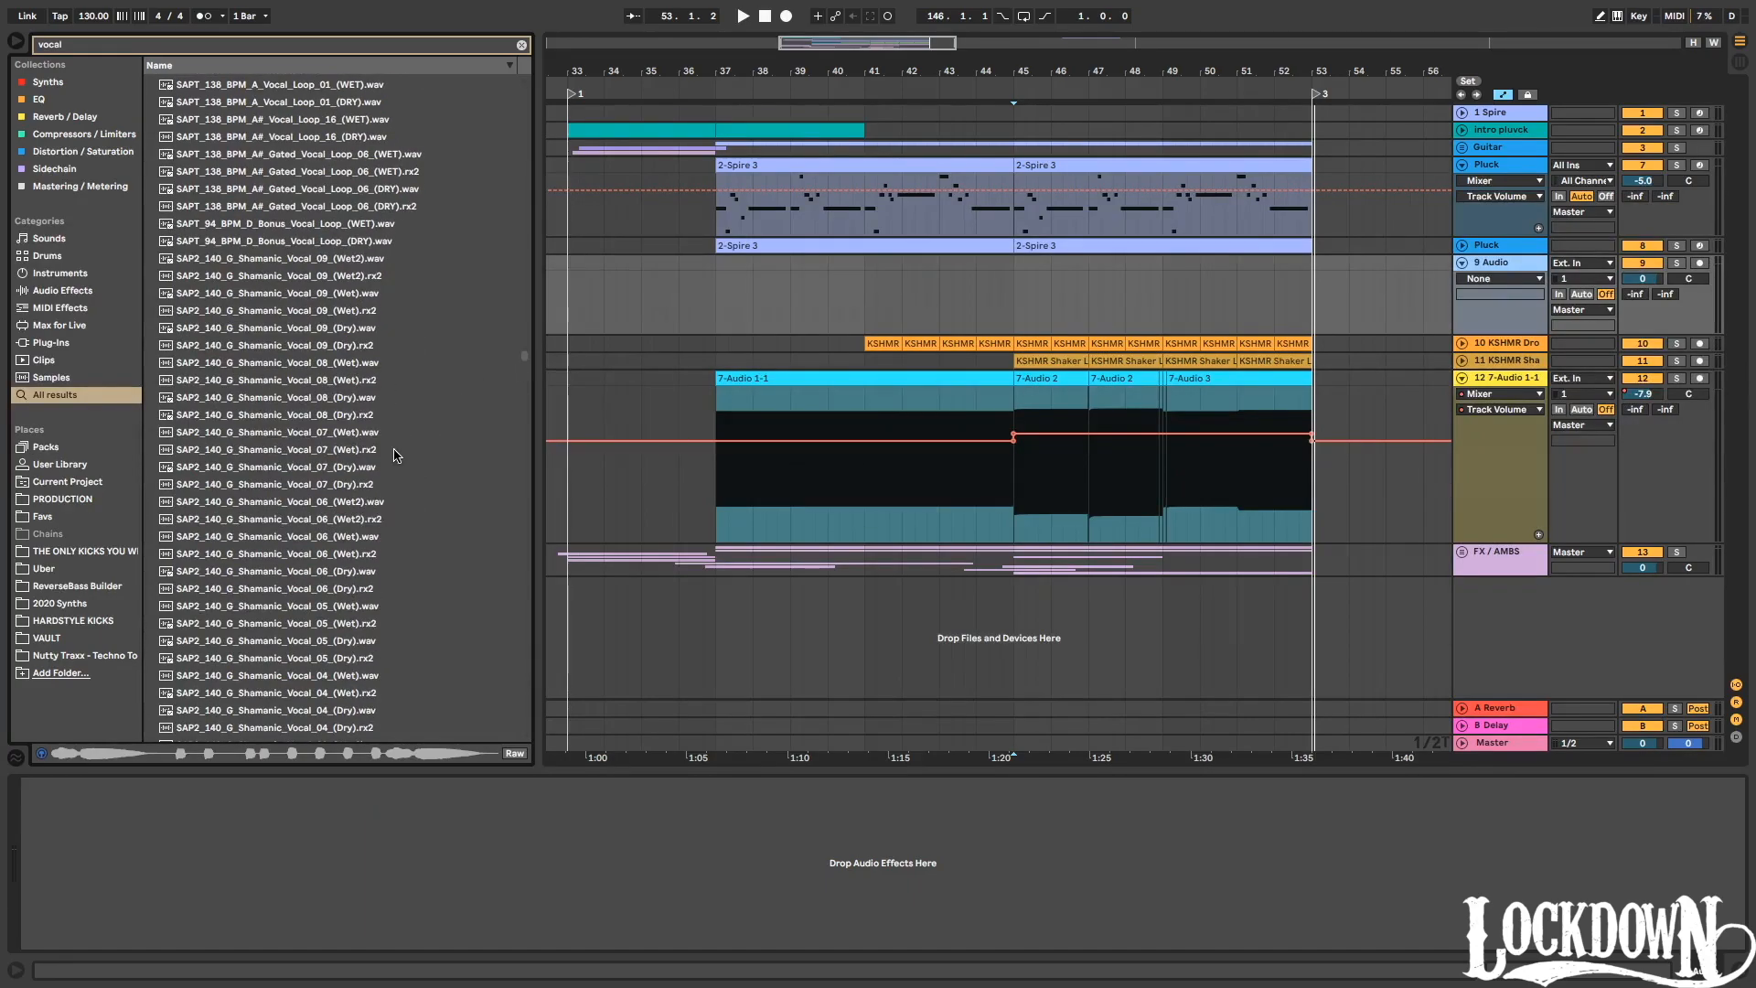
pyautogui.scroll(-2, 331, 503)
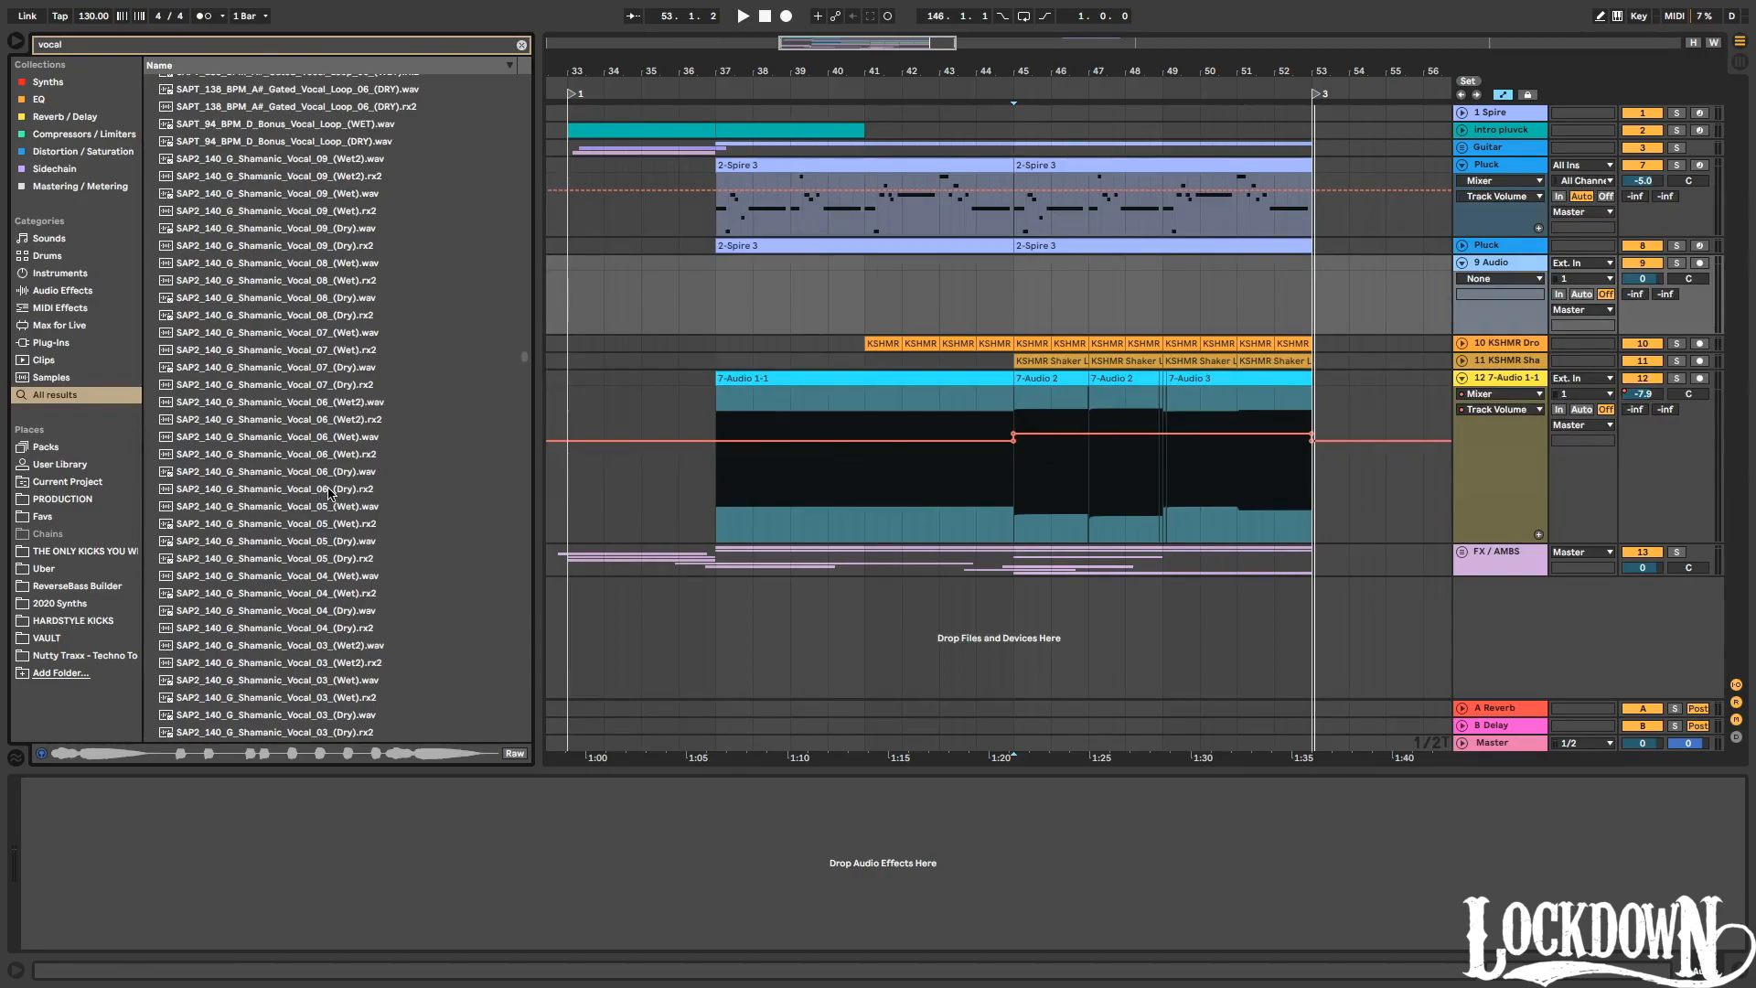
pyautogui.moveTo(526, 360); pyautogui.dragTo(526, 364)
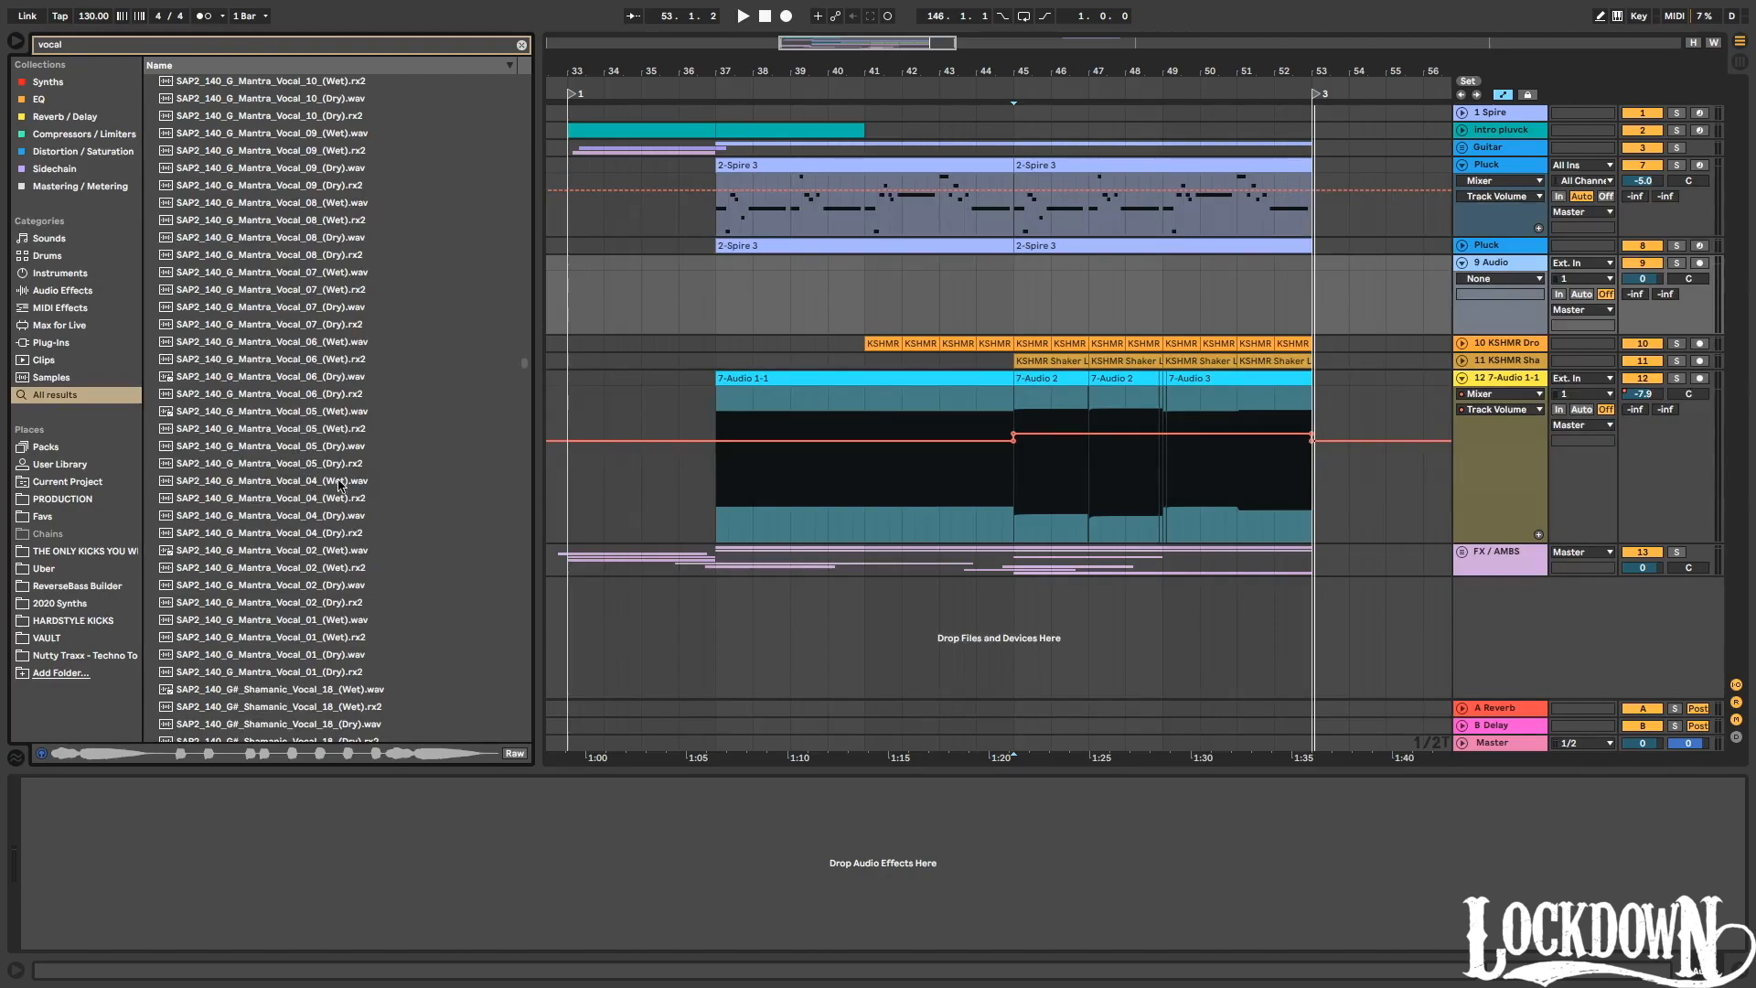
pyautogui.scroll(-1, 338, 479)
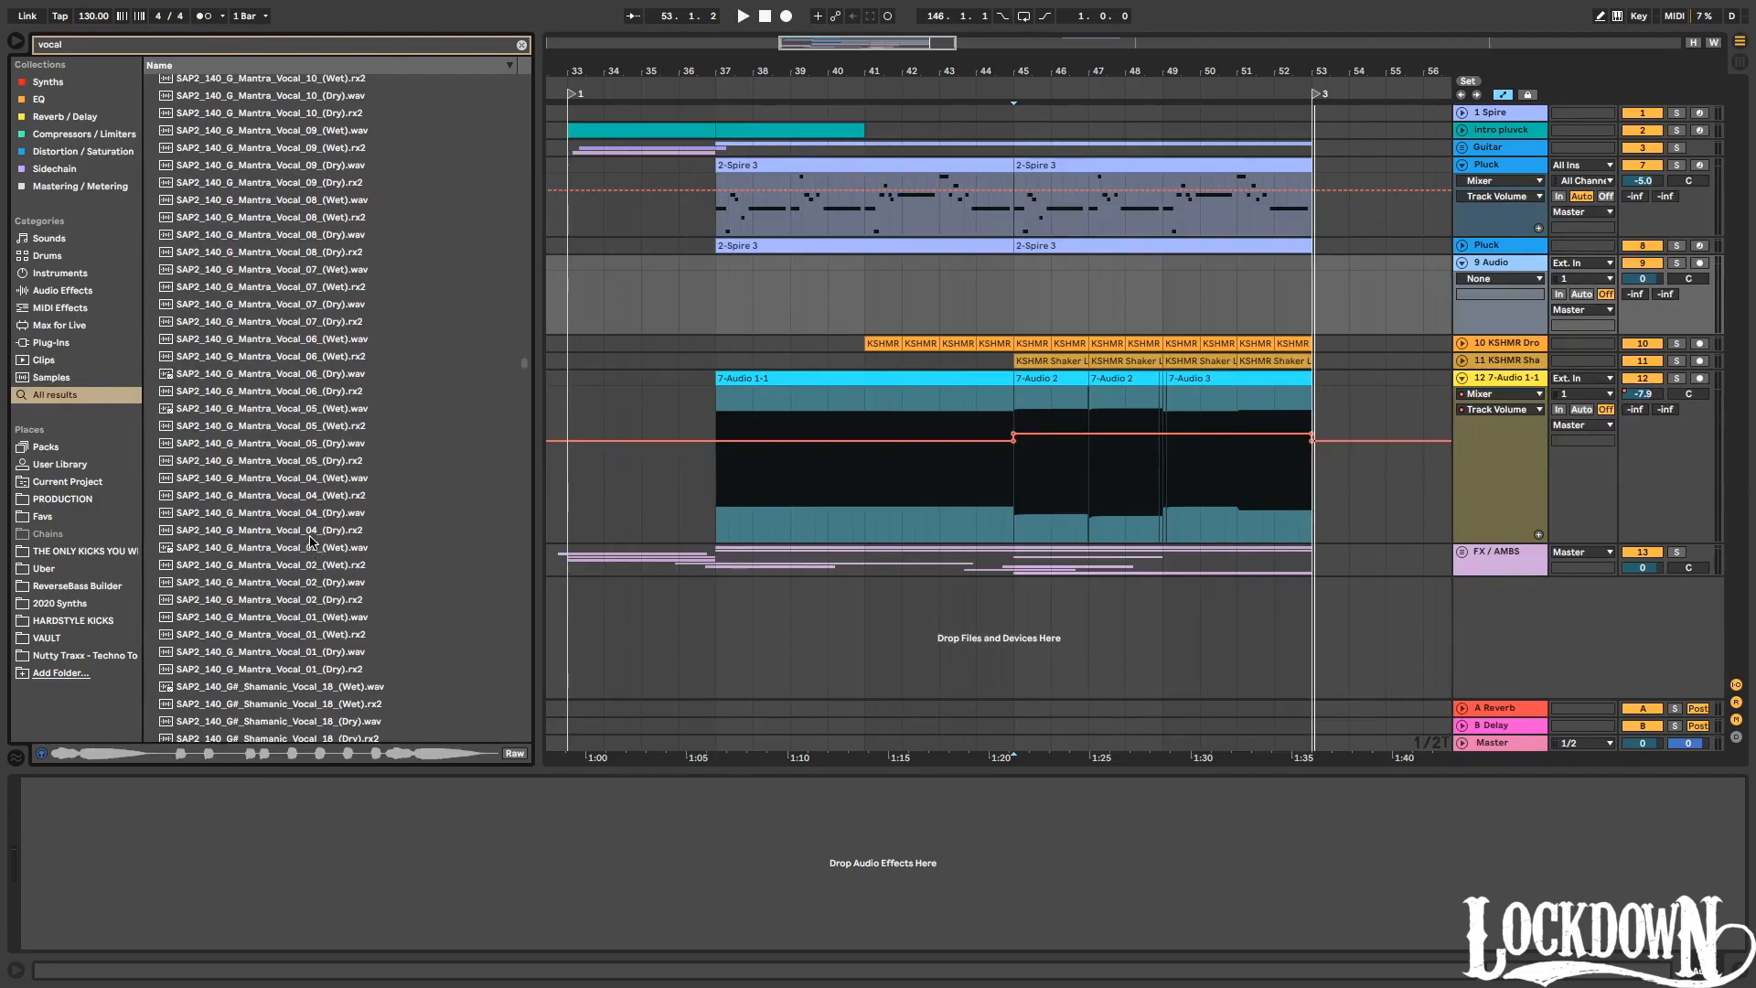
pyautogui.scroll(-9, 312, 544)
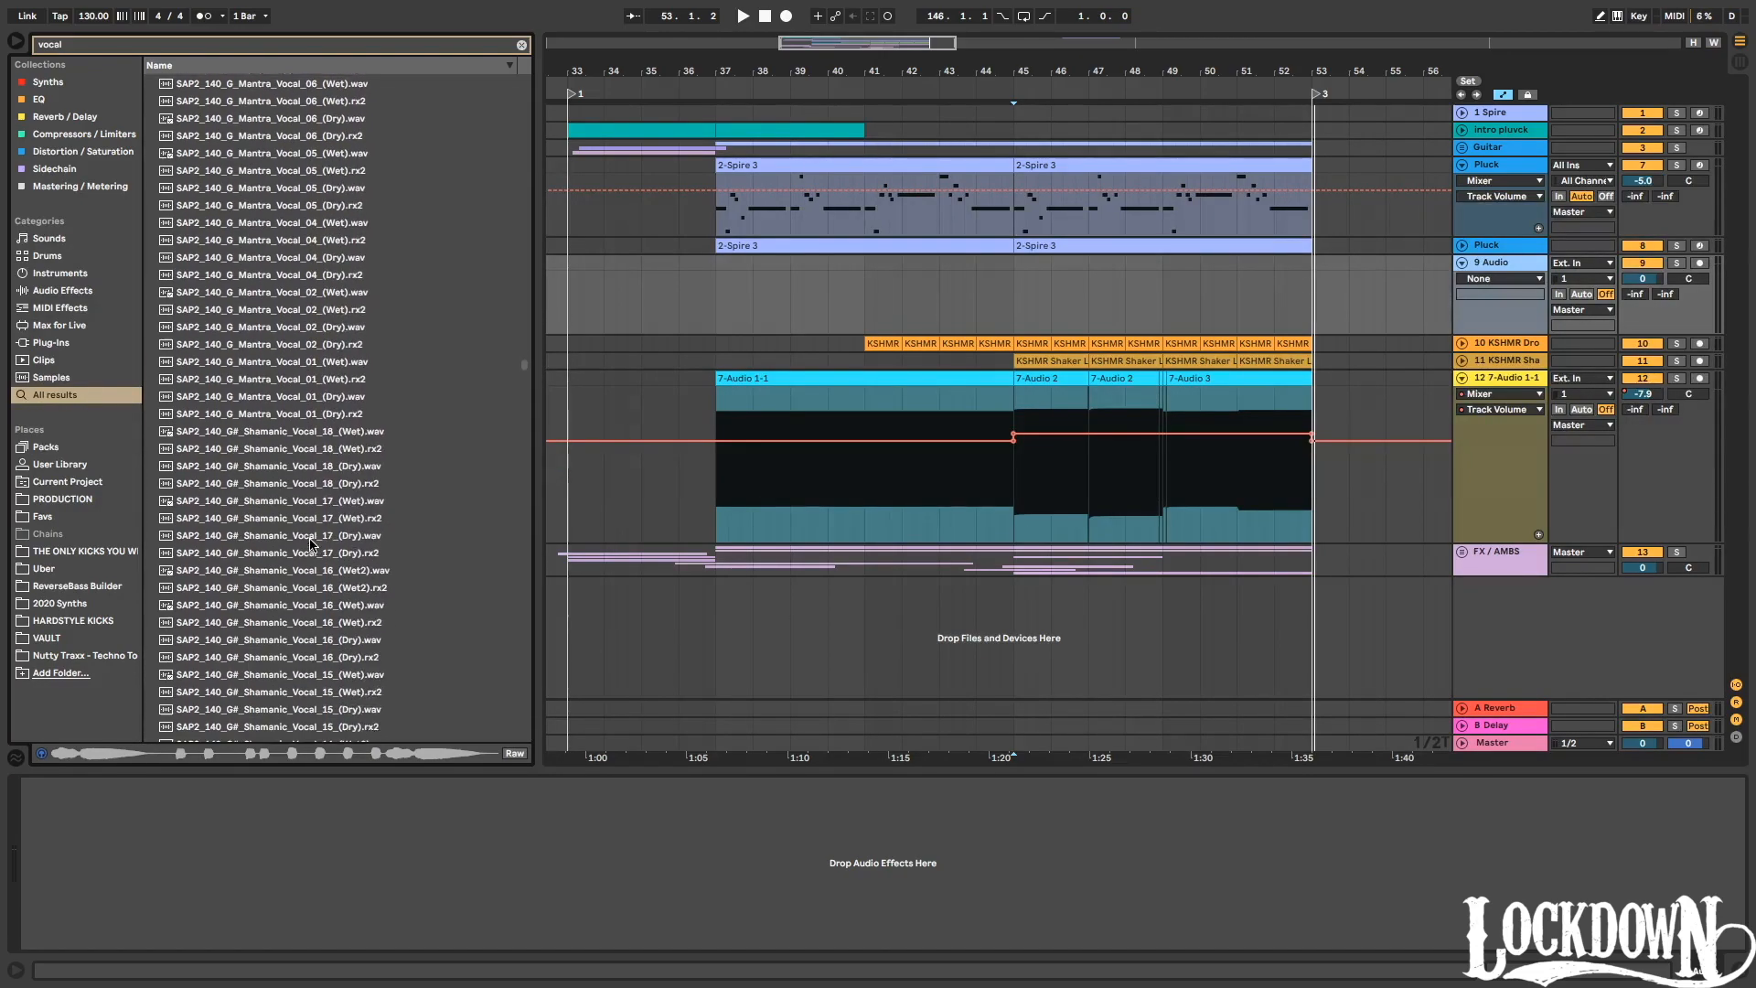
pyautogui.scroll(-12, 306, 546)
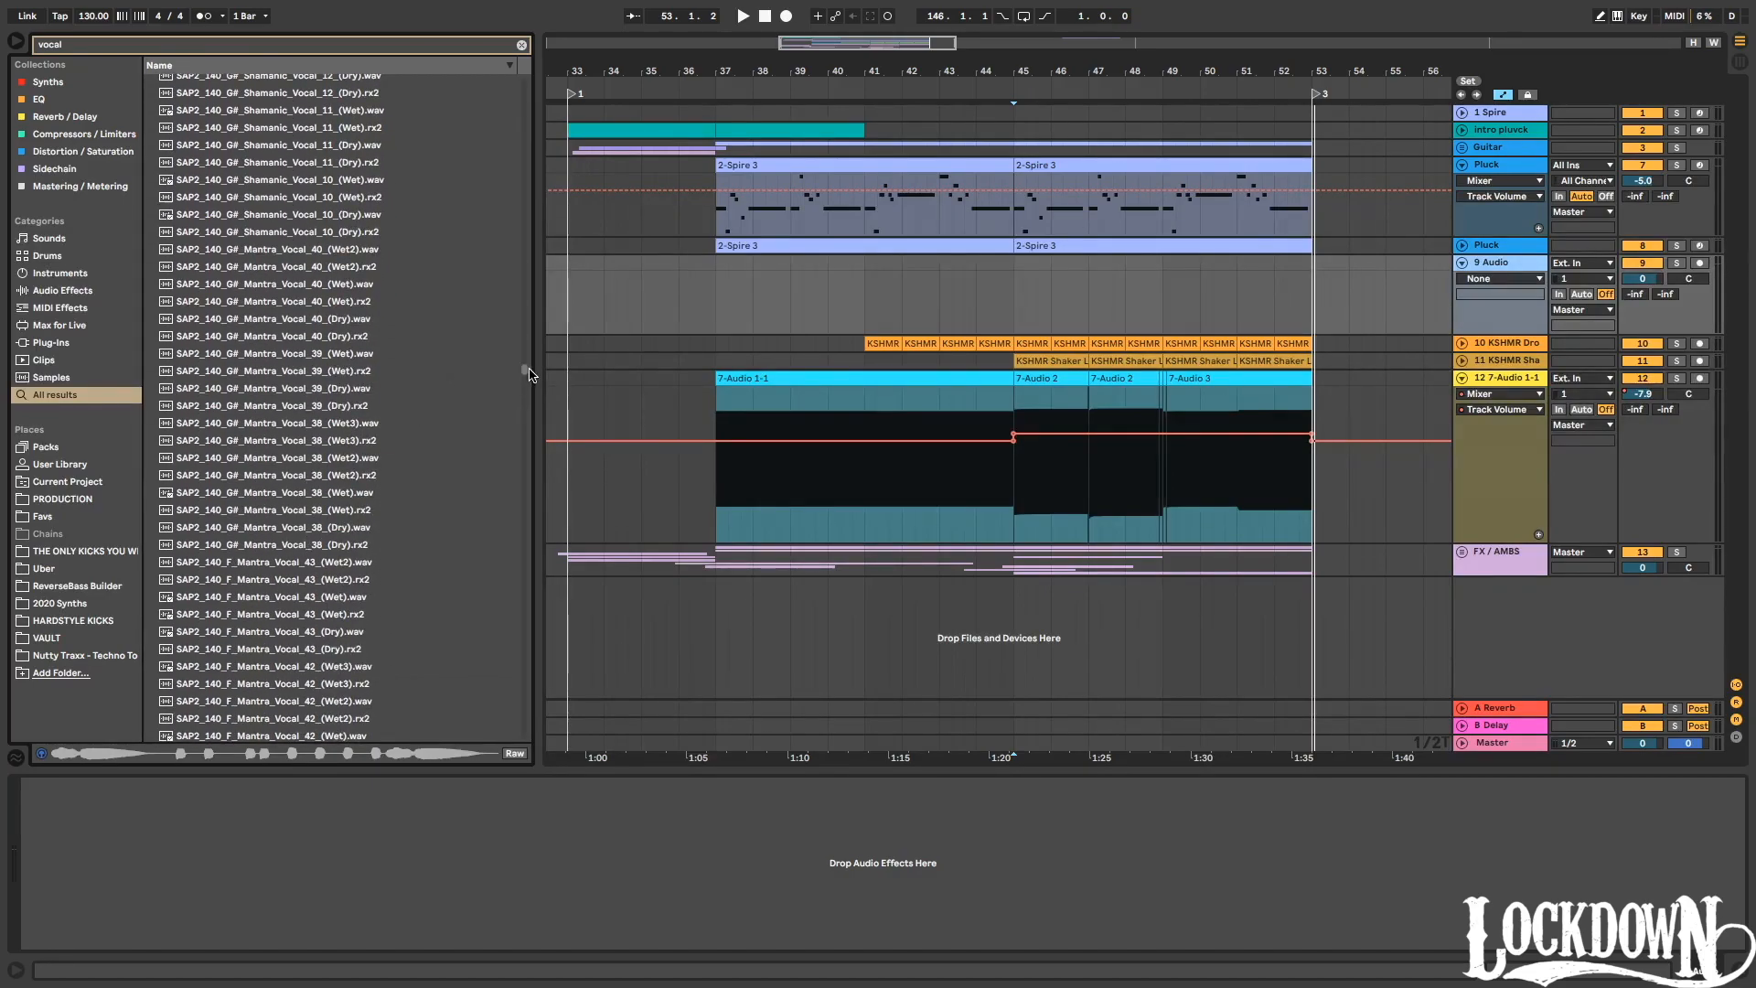
pyautogui.moveTo(528, 369); pyautogui.dragTo(516, 376)
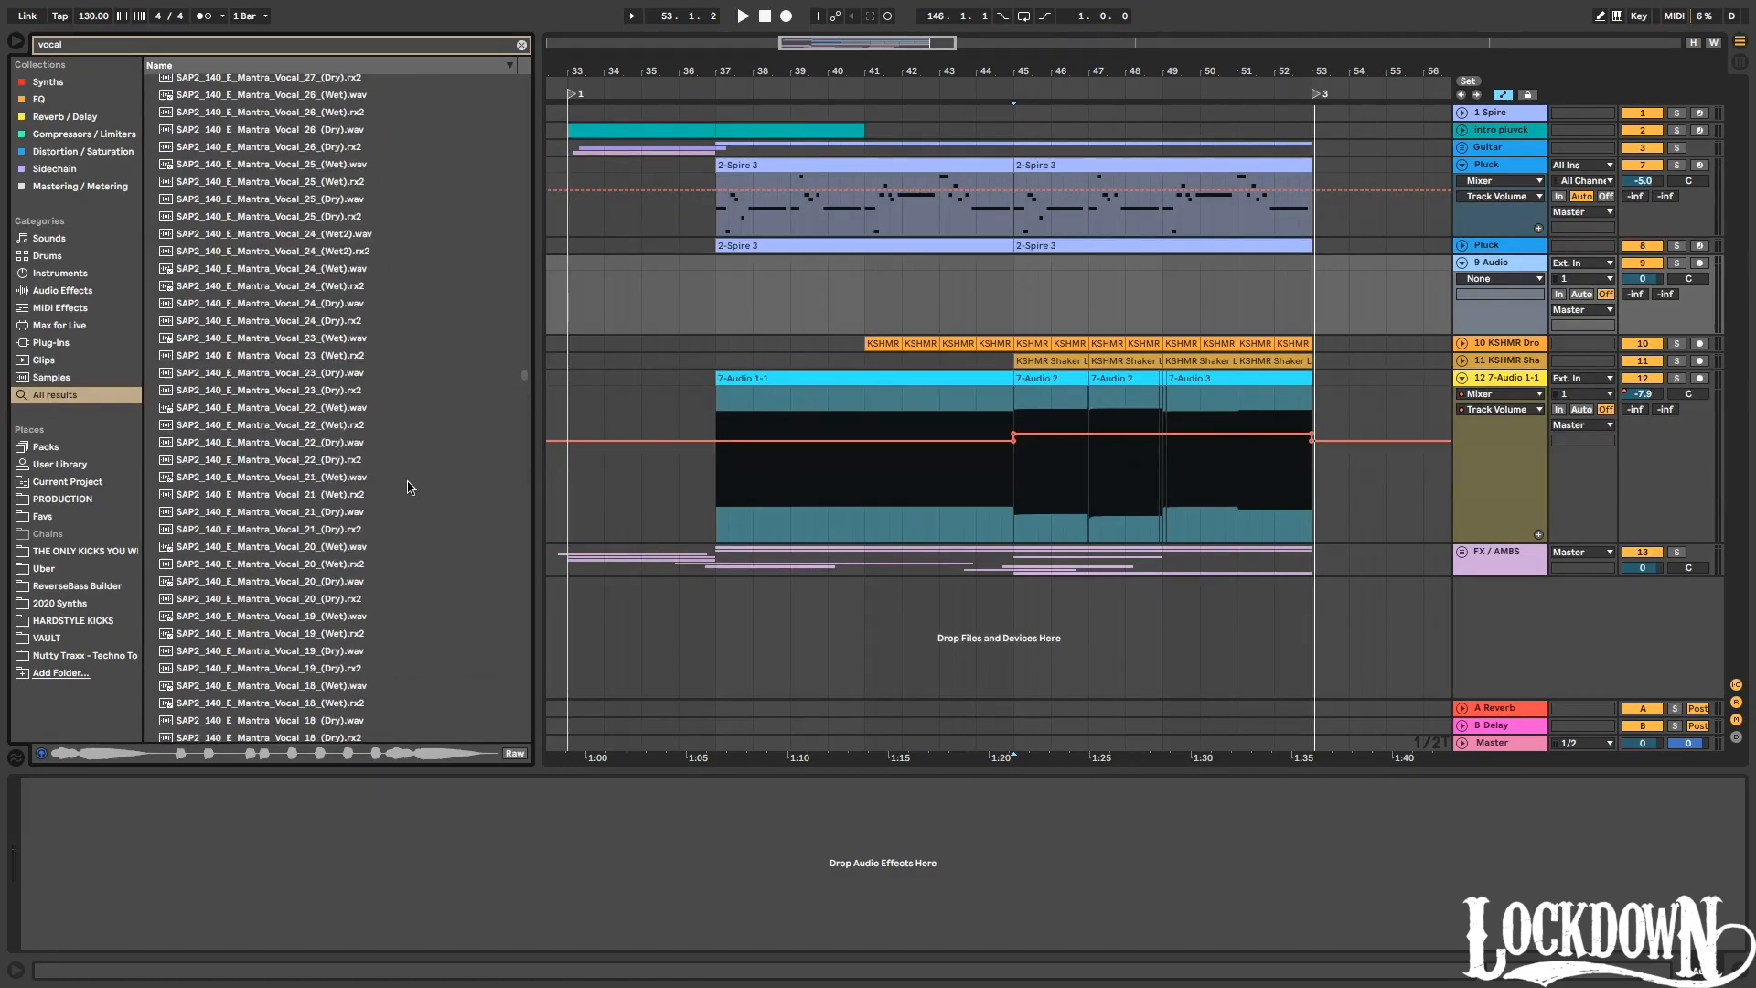
pyautogui.scroll(-4, 265, 480)
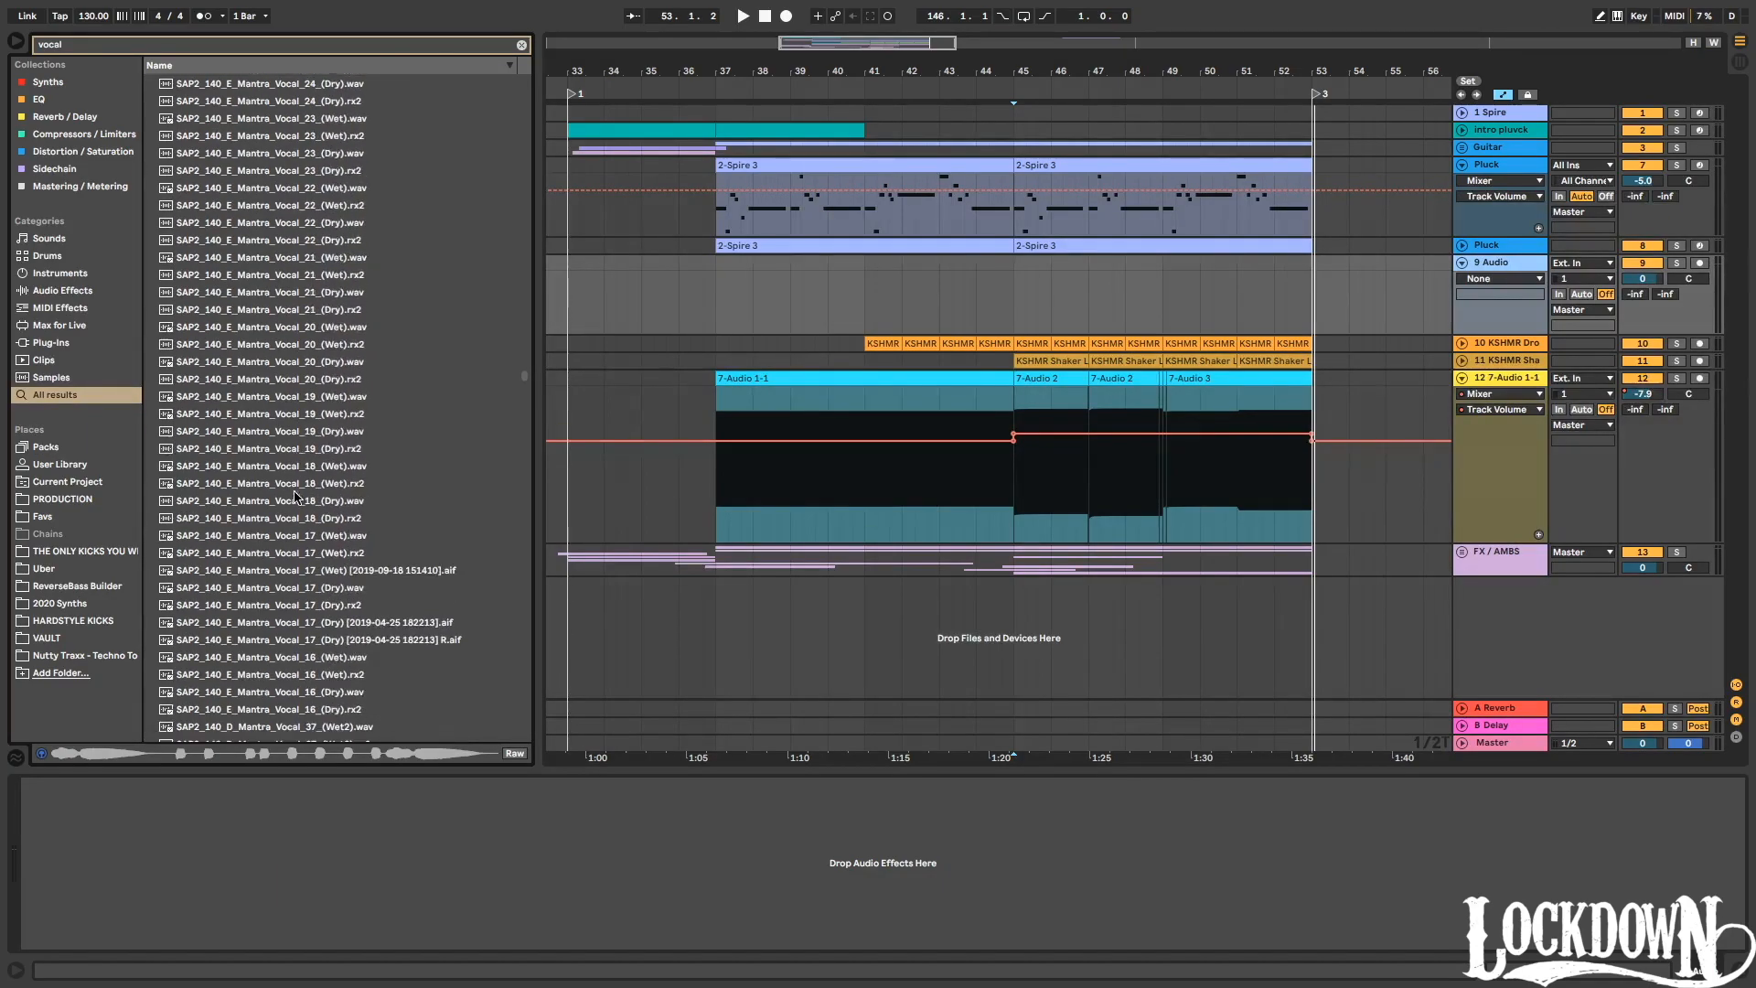
pyautogui.scroll(-4, 362, 567)
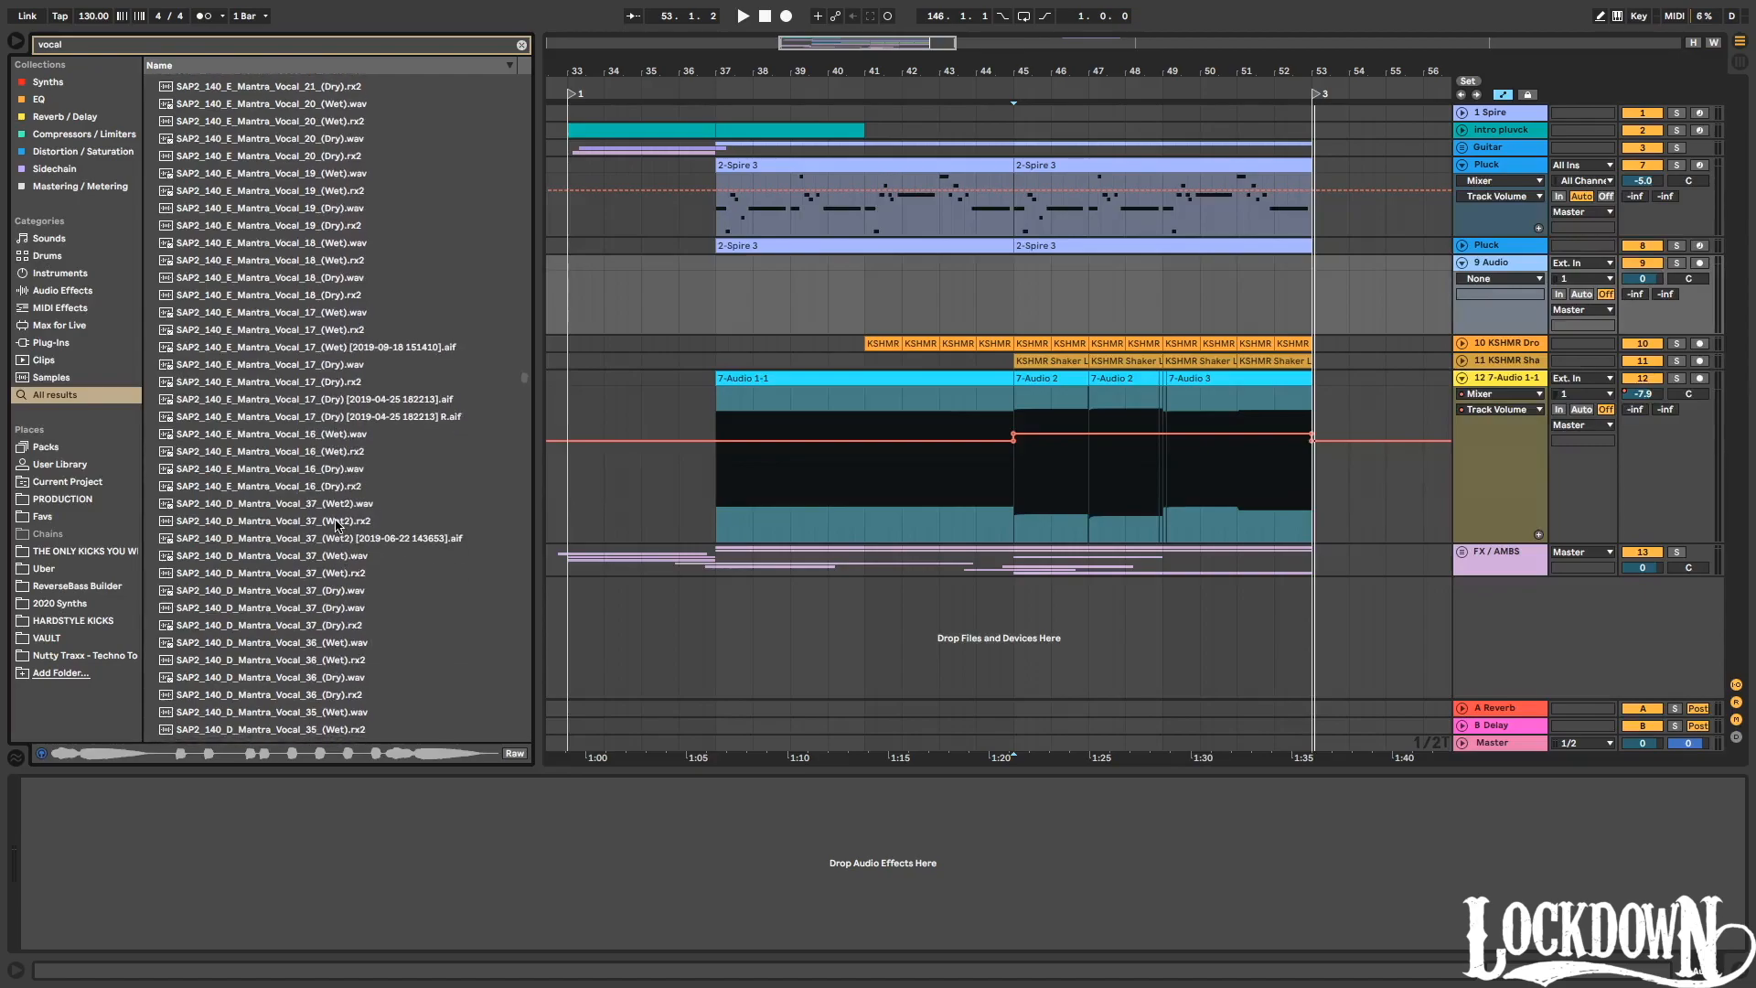
pyautogui.click(310, 295)
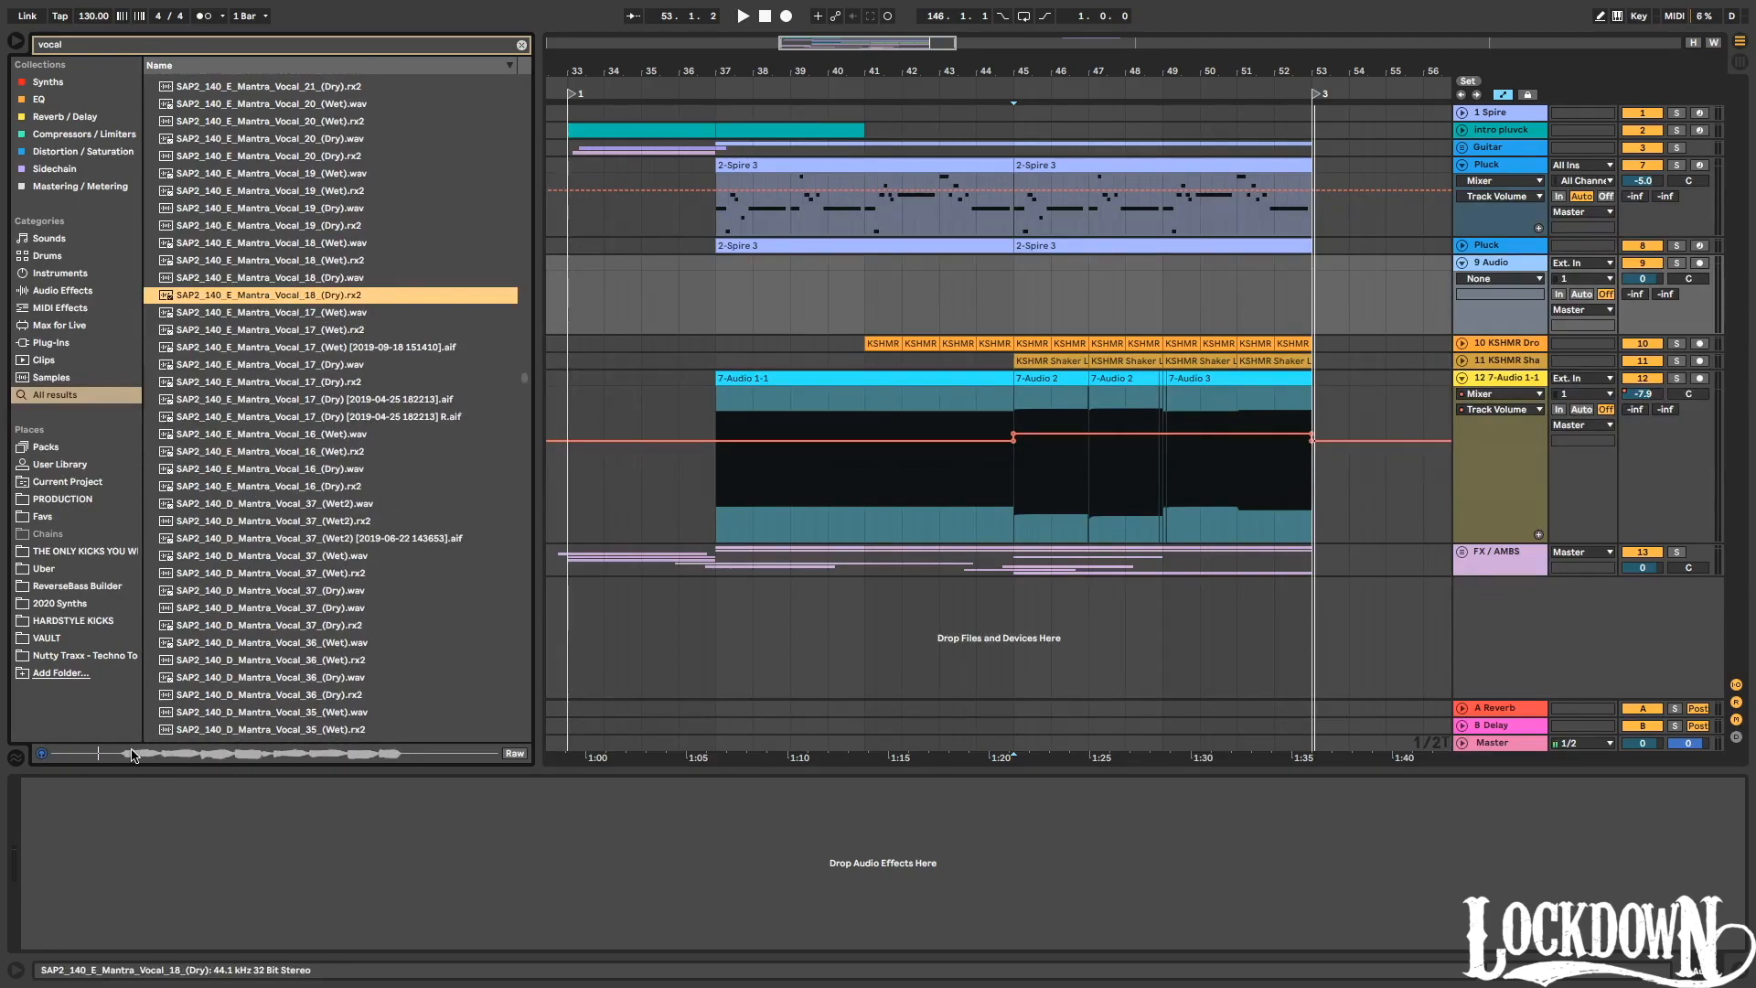
# Look further through the remaining "vocal" results, from the D Mantra loops to the KSHMR vocal samples.
pyautogui.scroll(-20, 371, 369)
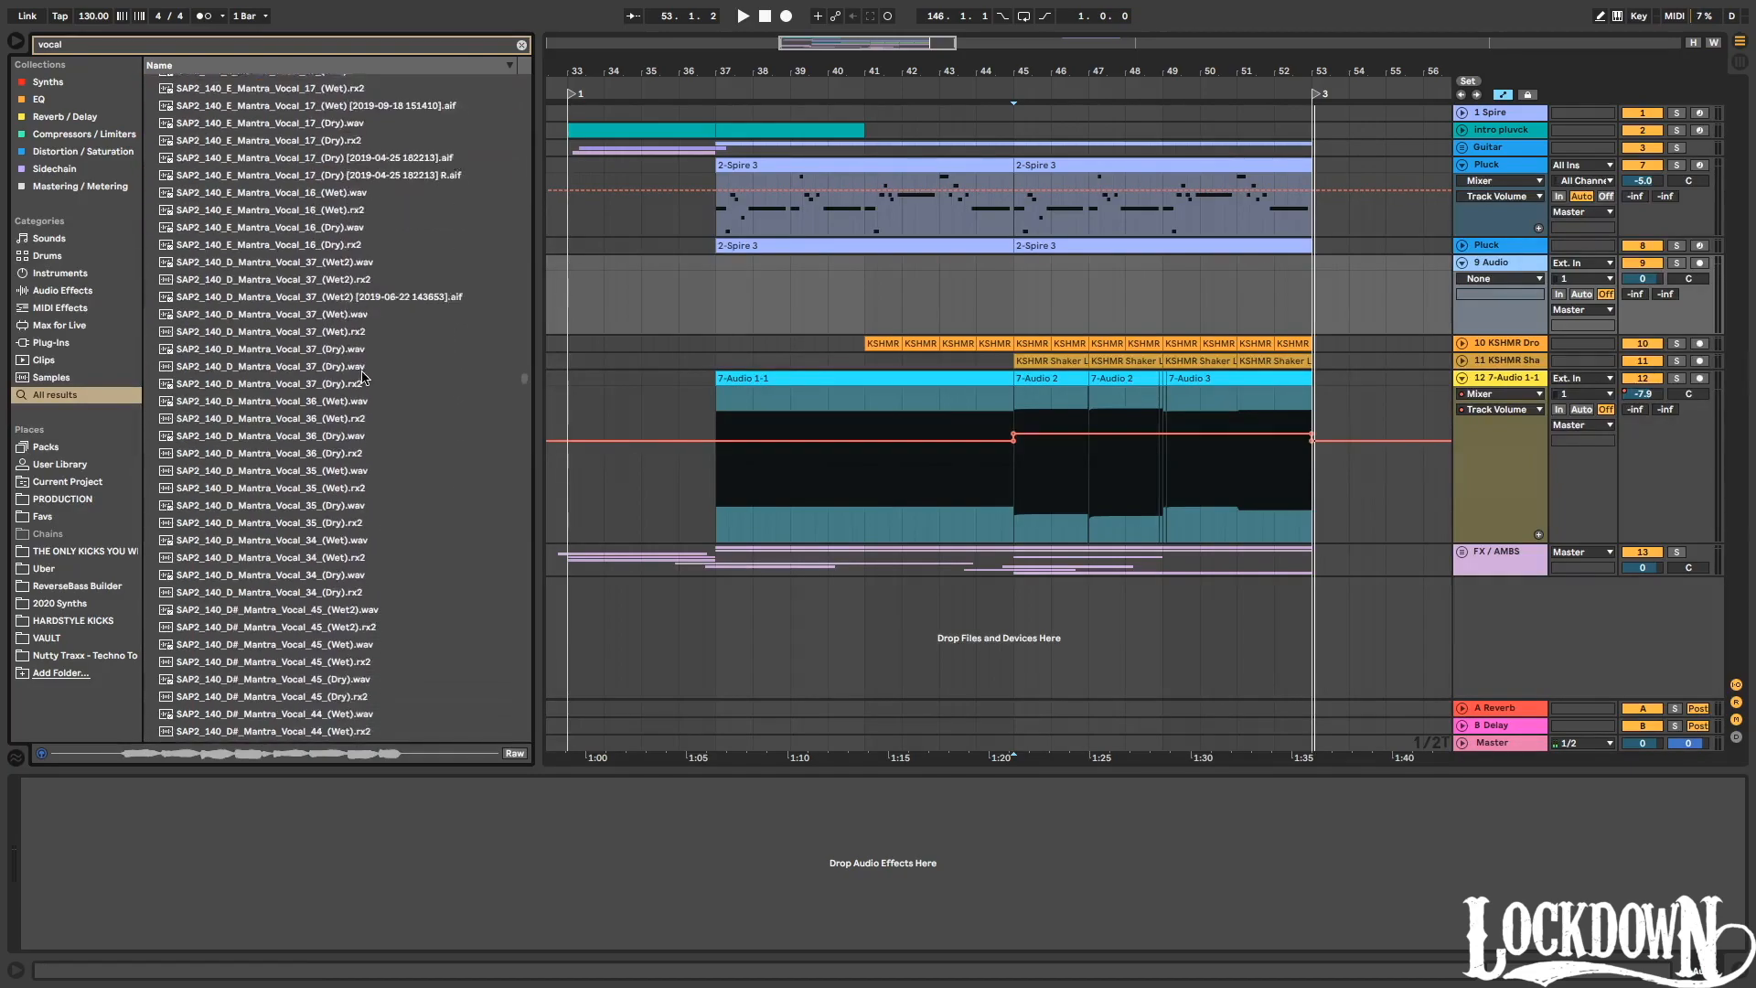
pyautogui.scroll(-10, 322, 416)
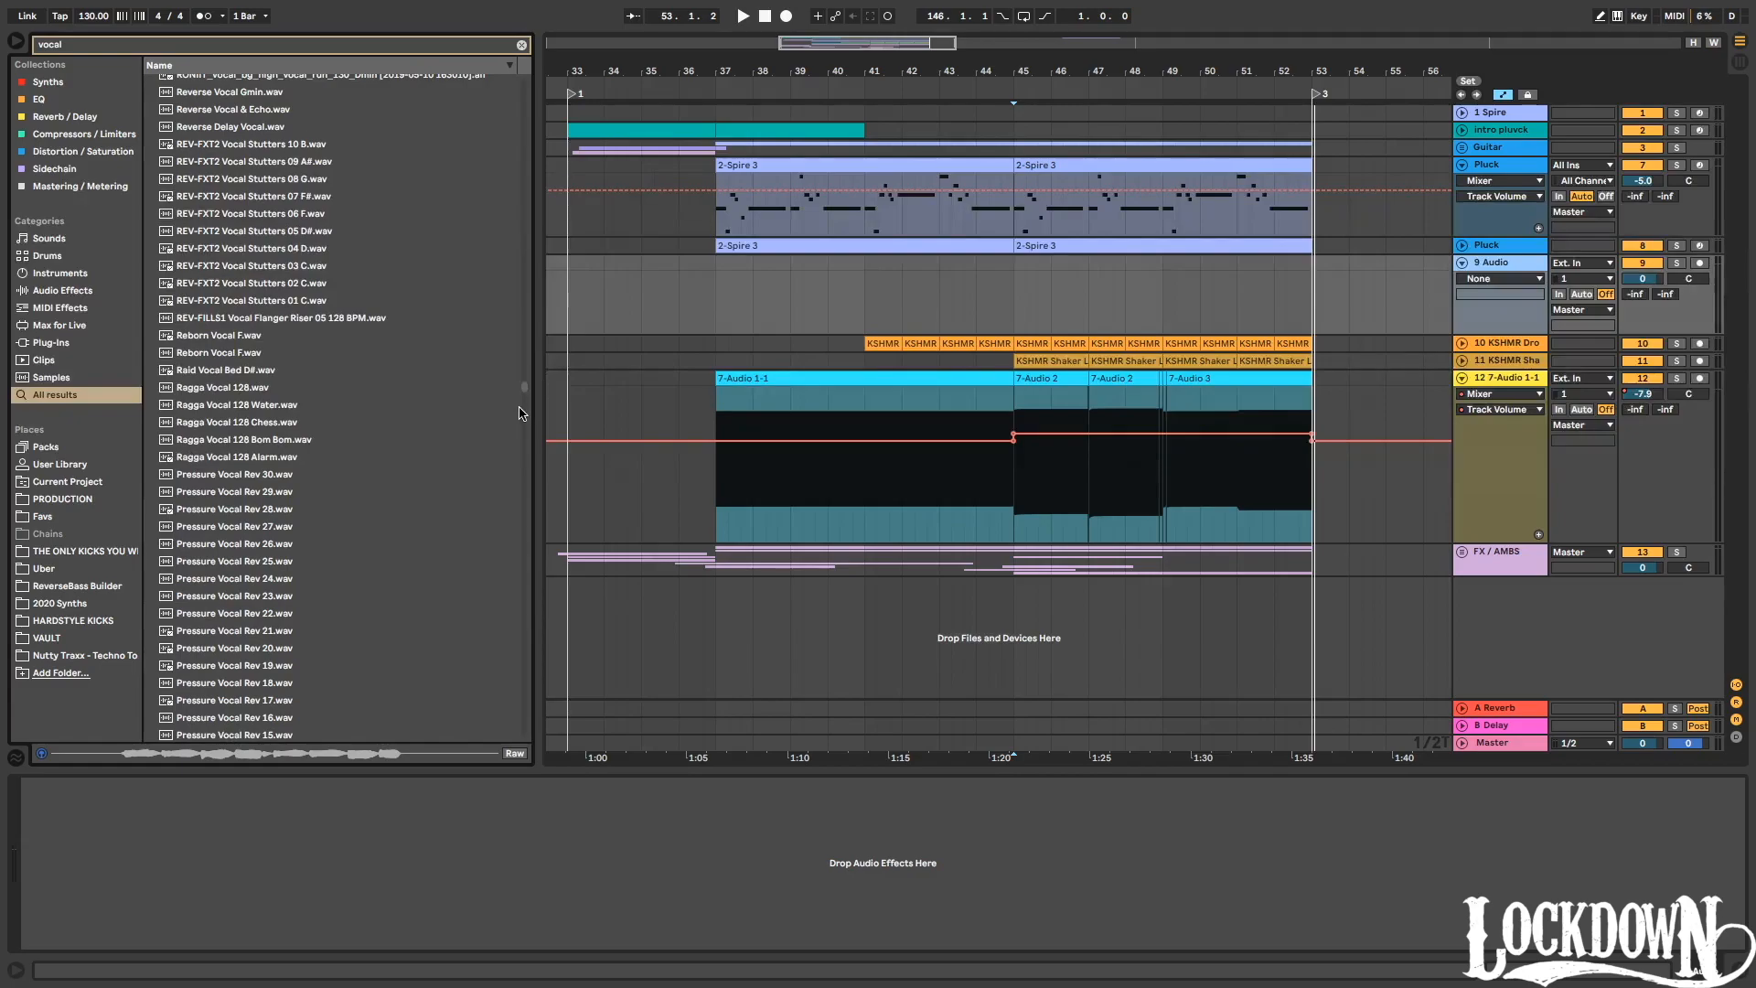
pyautogui.scroll(-15, 520, 413)
pyautogui.scroll(-15, 519, 476)
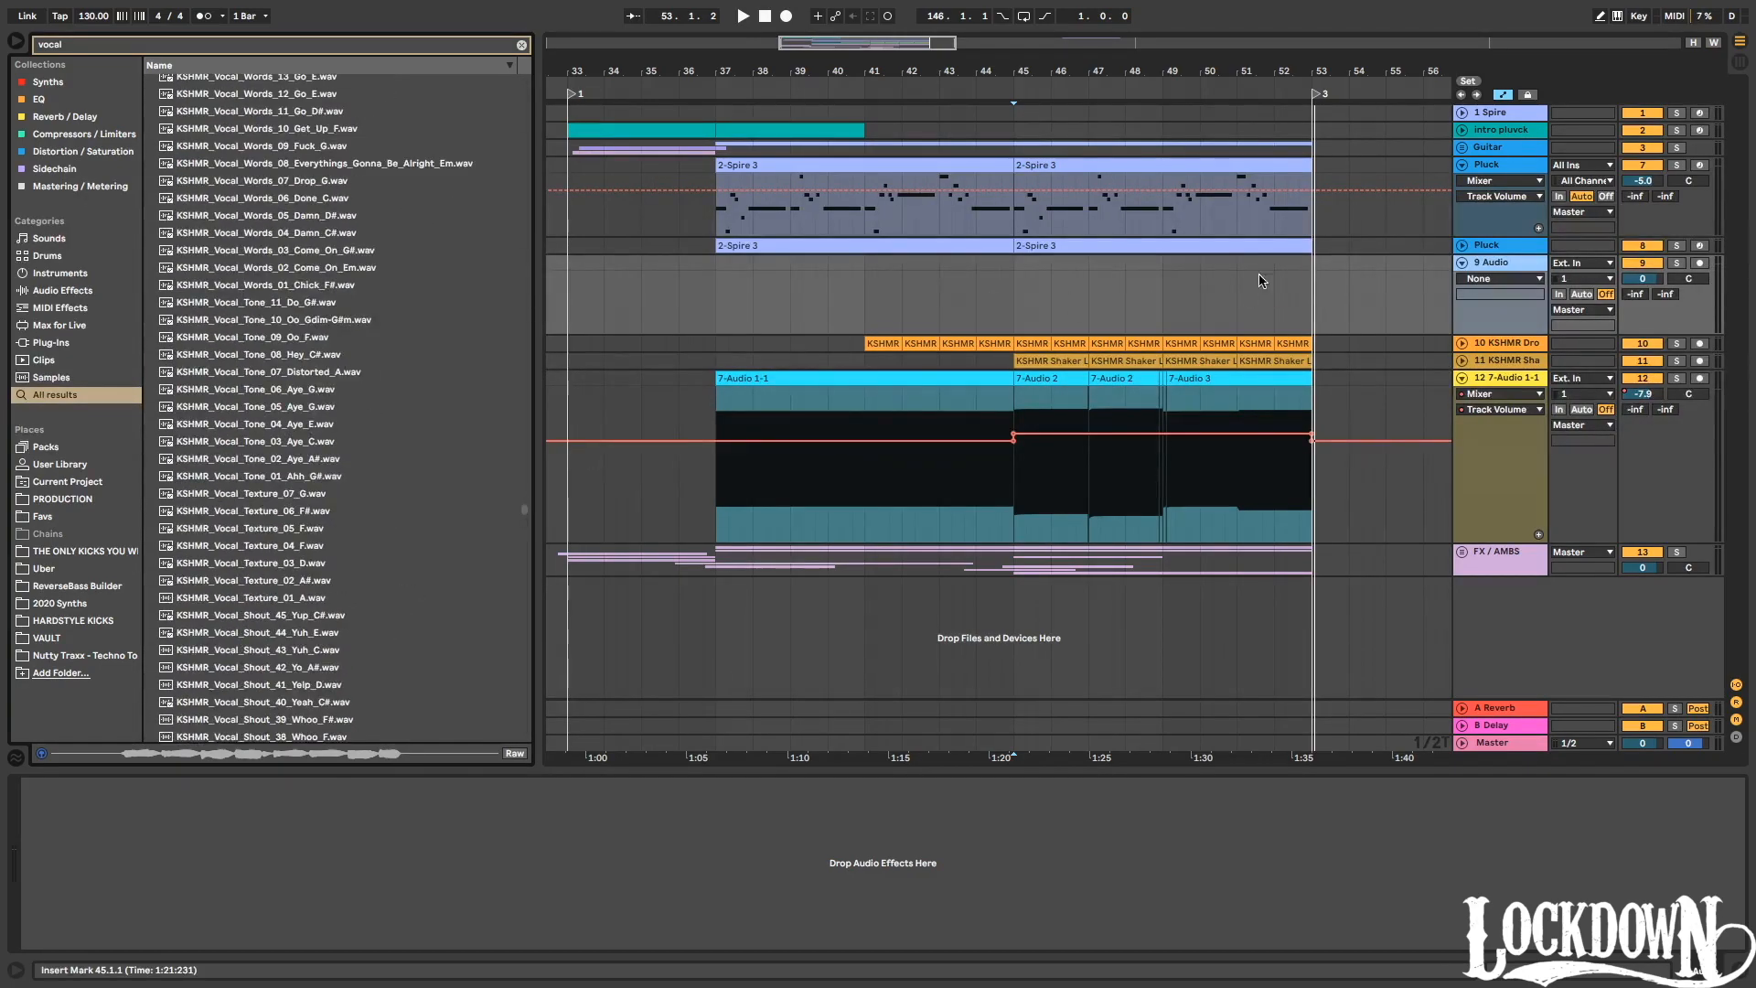
# Replace the empty audio track below the Plucks with a MIDI track and insert an empty MIDI clip from bar 45 to 53.
pyautogui.click(1013, 303)
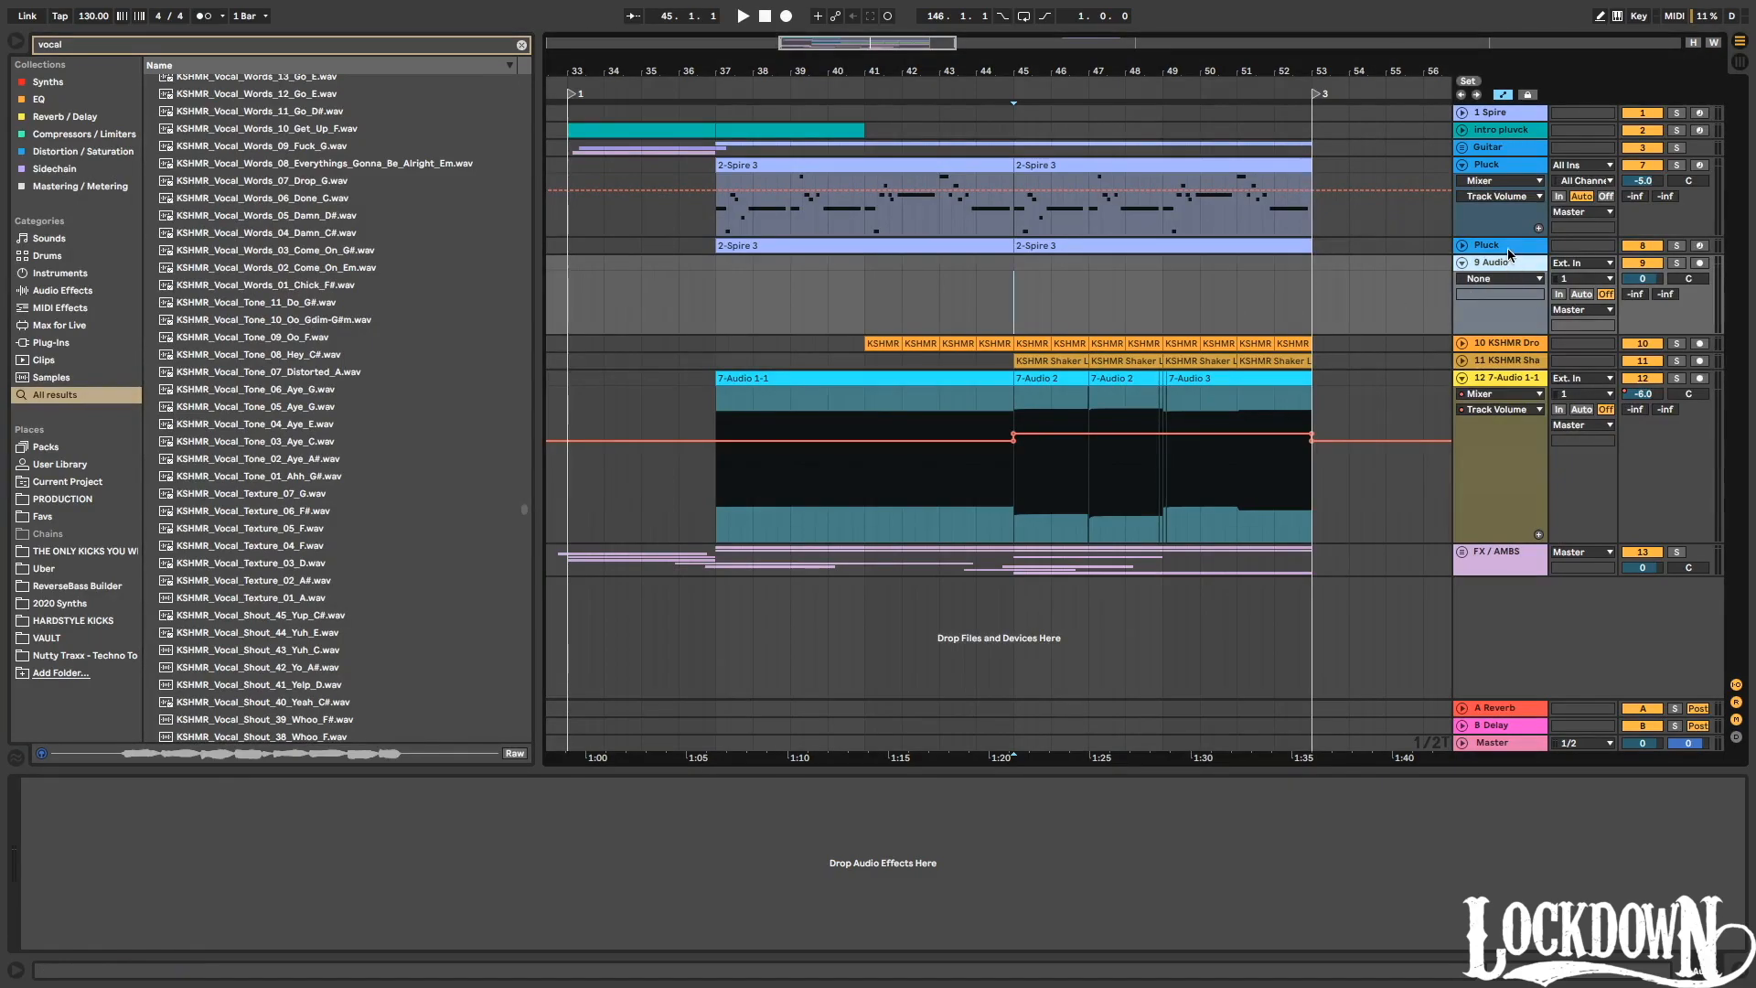
pyautogui.press('Delete')
pyautogui.hotkey('ctrl', 'shift', 't')
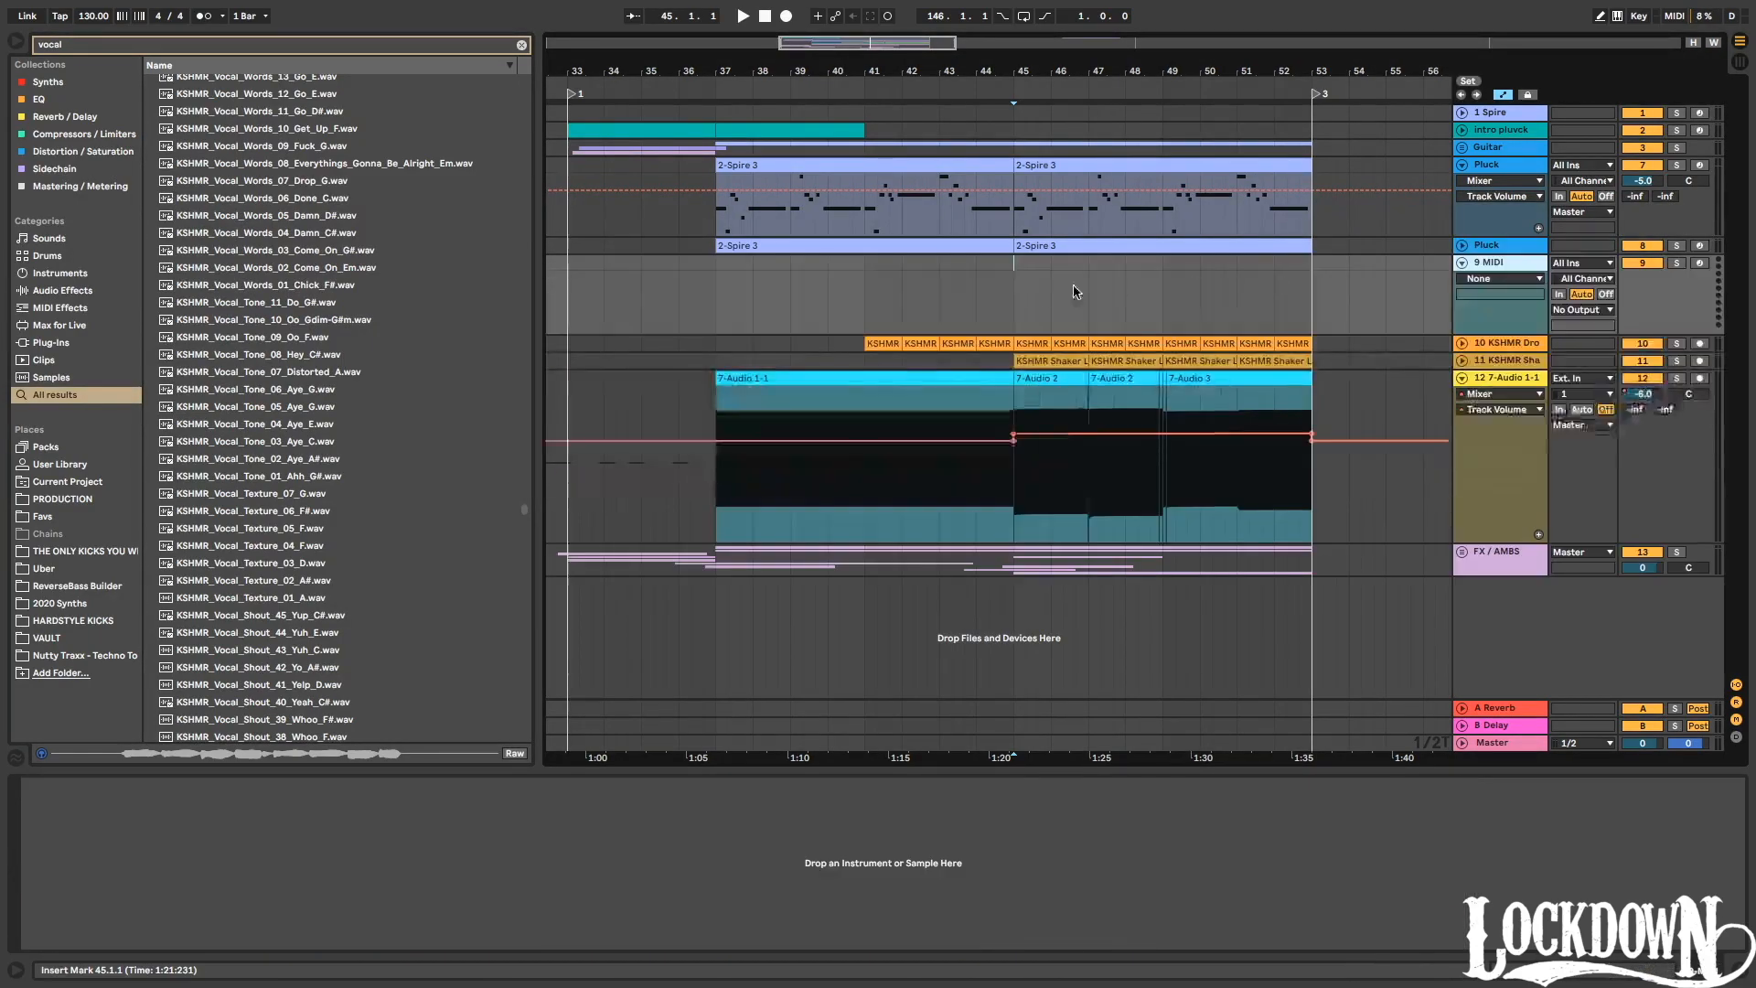
pyautogui.moveTo(1016, 271); pyautogui.dragTo(1305, 293)
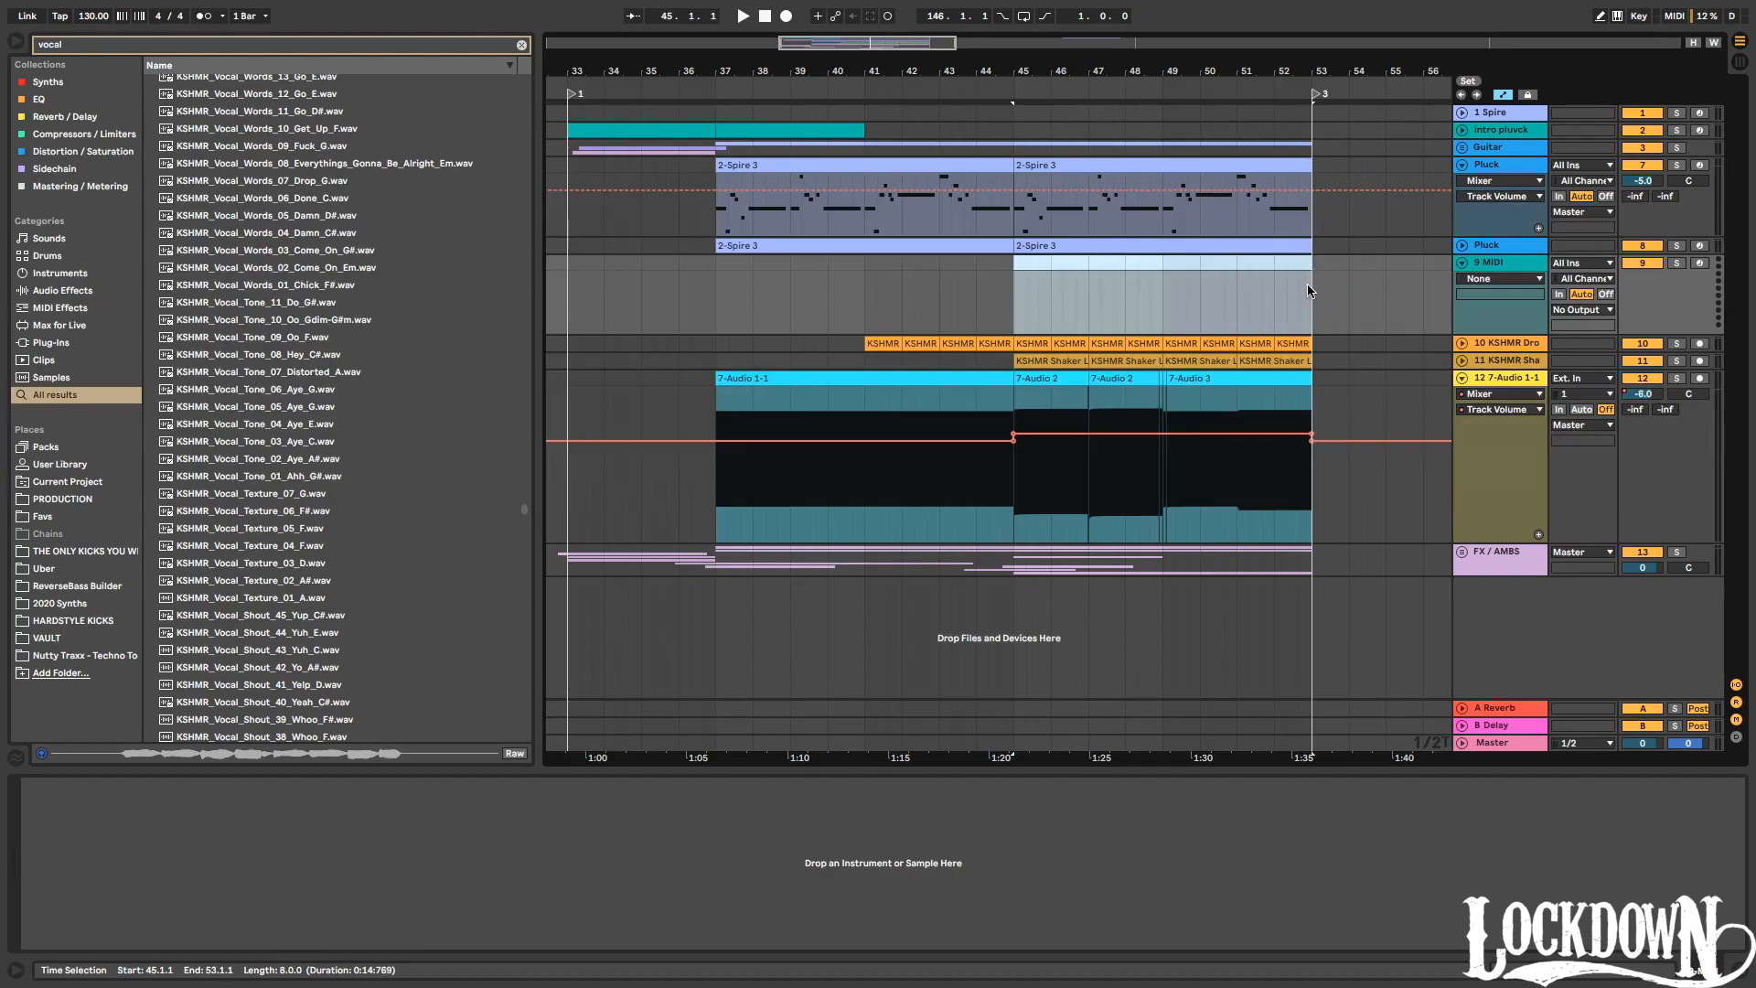
pyautogui.hotkey('ctrl', 'shift', 'm')
# Clear the browser search and load Omnisphere from the Synths collection onto the new MIDI track.
pyautogui.click(63, 83)
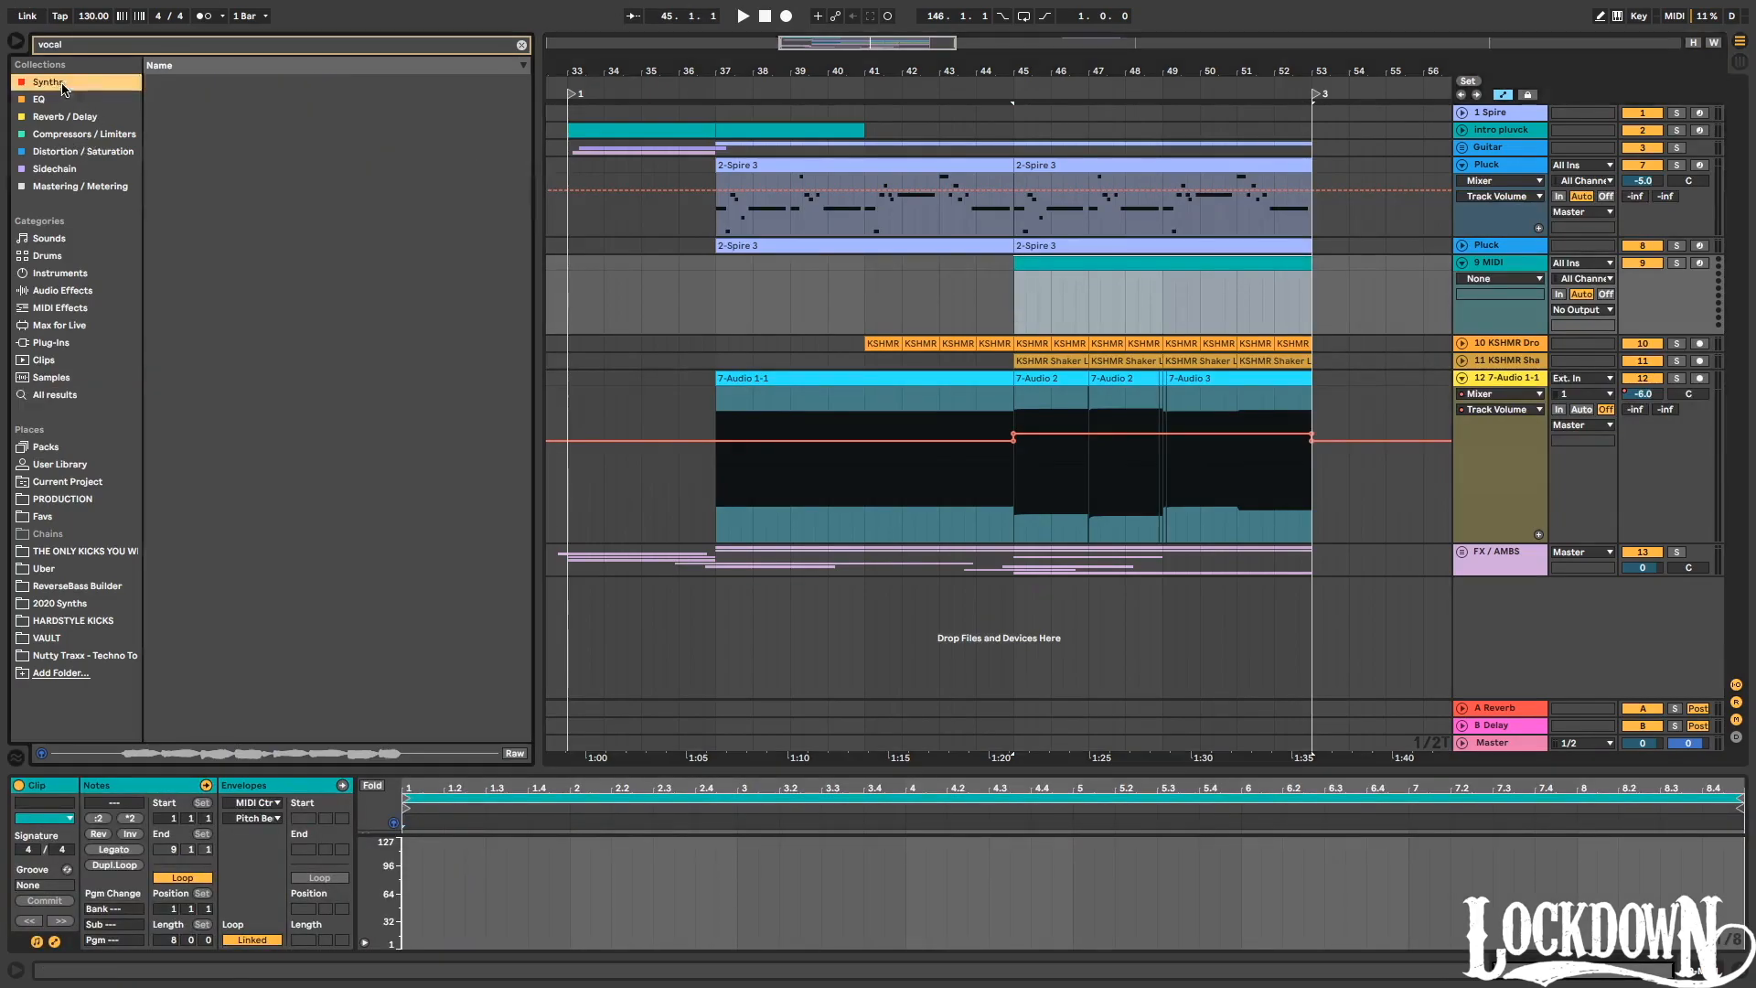
pyautogui.click(520, 45)
pyautogui.moveTo(208, 169); pyautogui.dragTo(1080, 289)
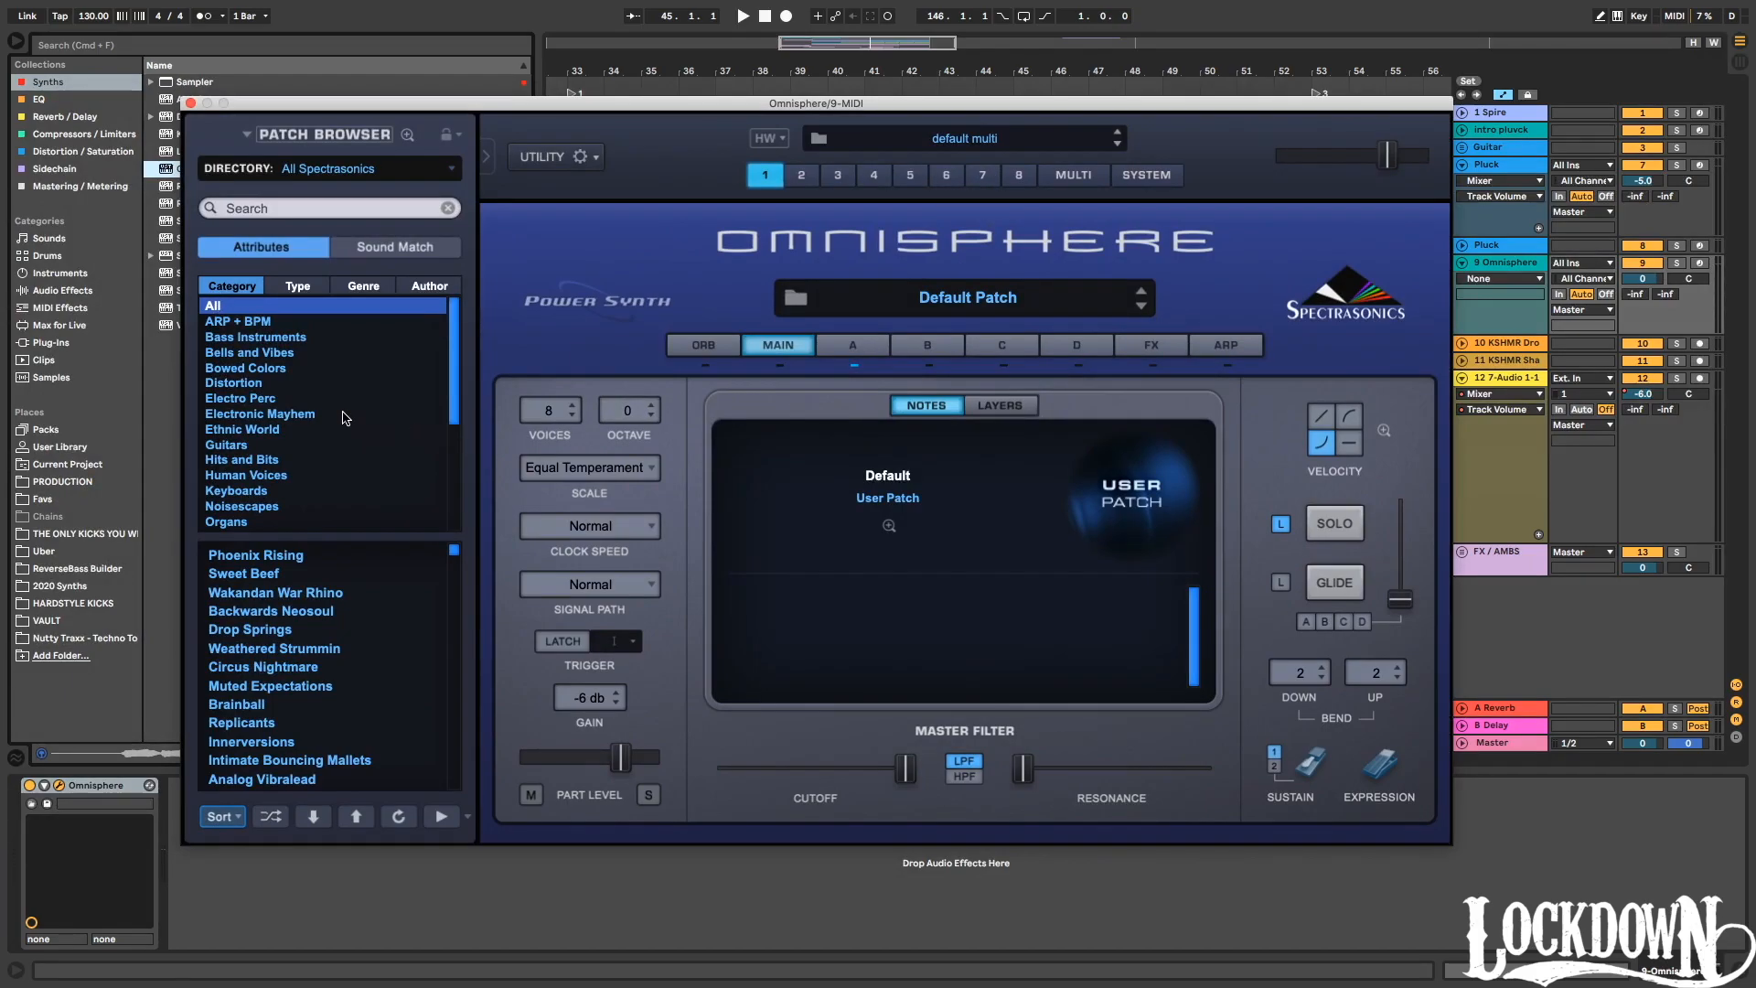
# Filter the Omnisphere patches to the Human Voices category and load Choir Full Swell Octaves.
pyautogui.scroll(-5, 345, 418)
pyautogui.scroll(-1, 342, 422)
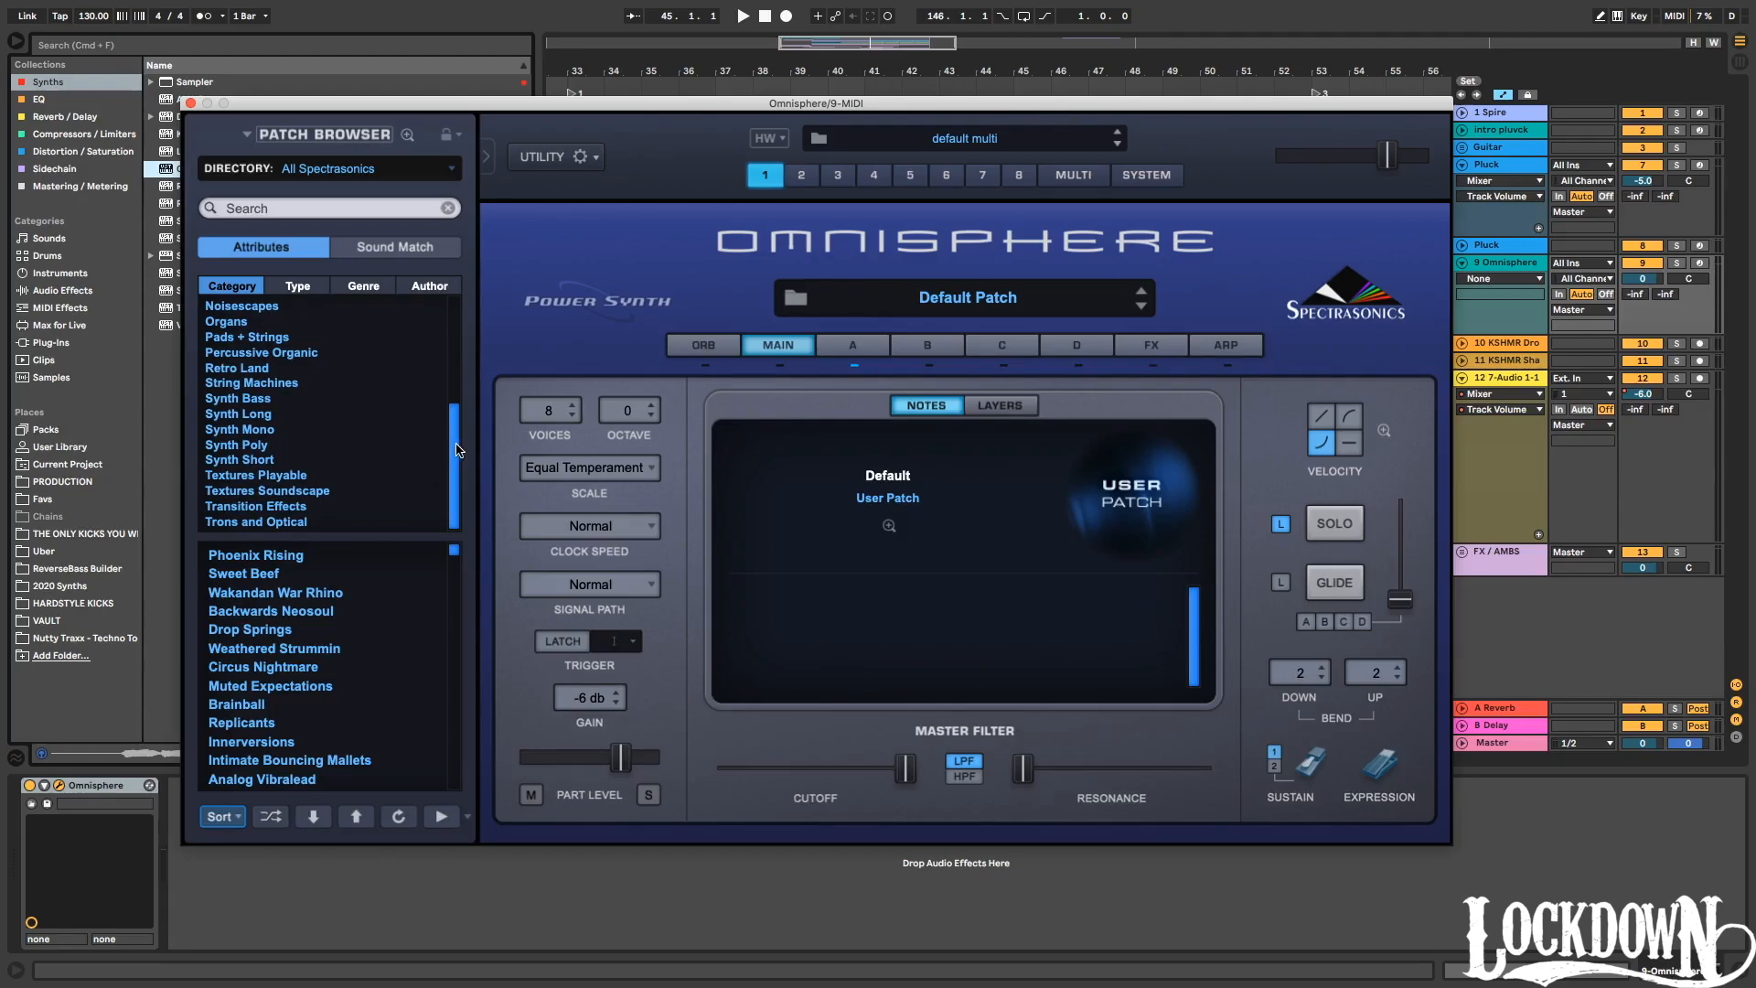
pyautogui.scroll(5, 303, 476)
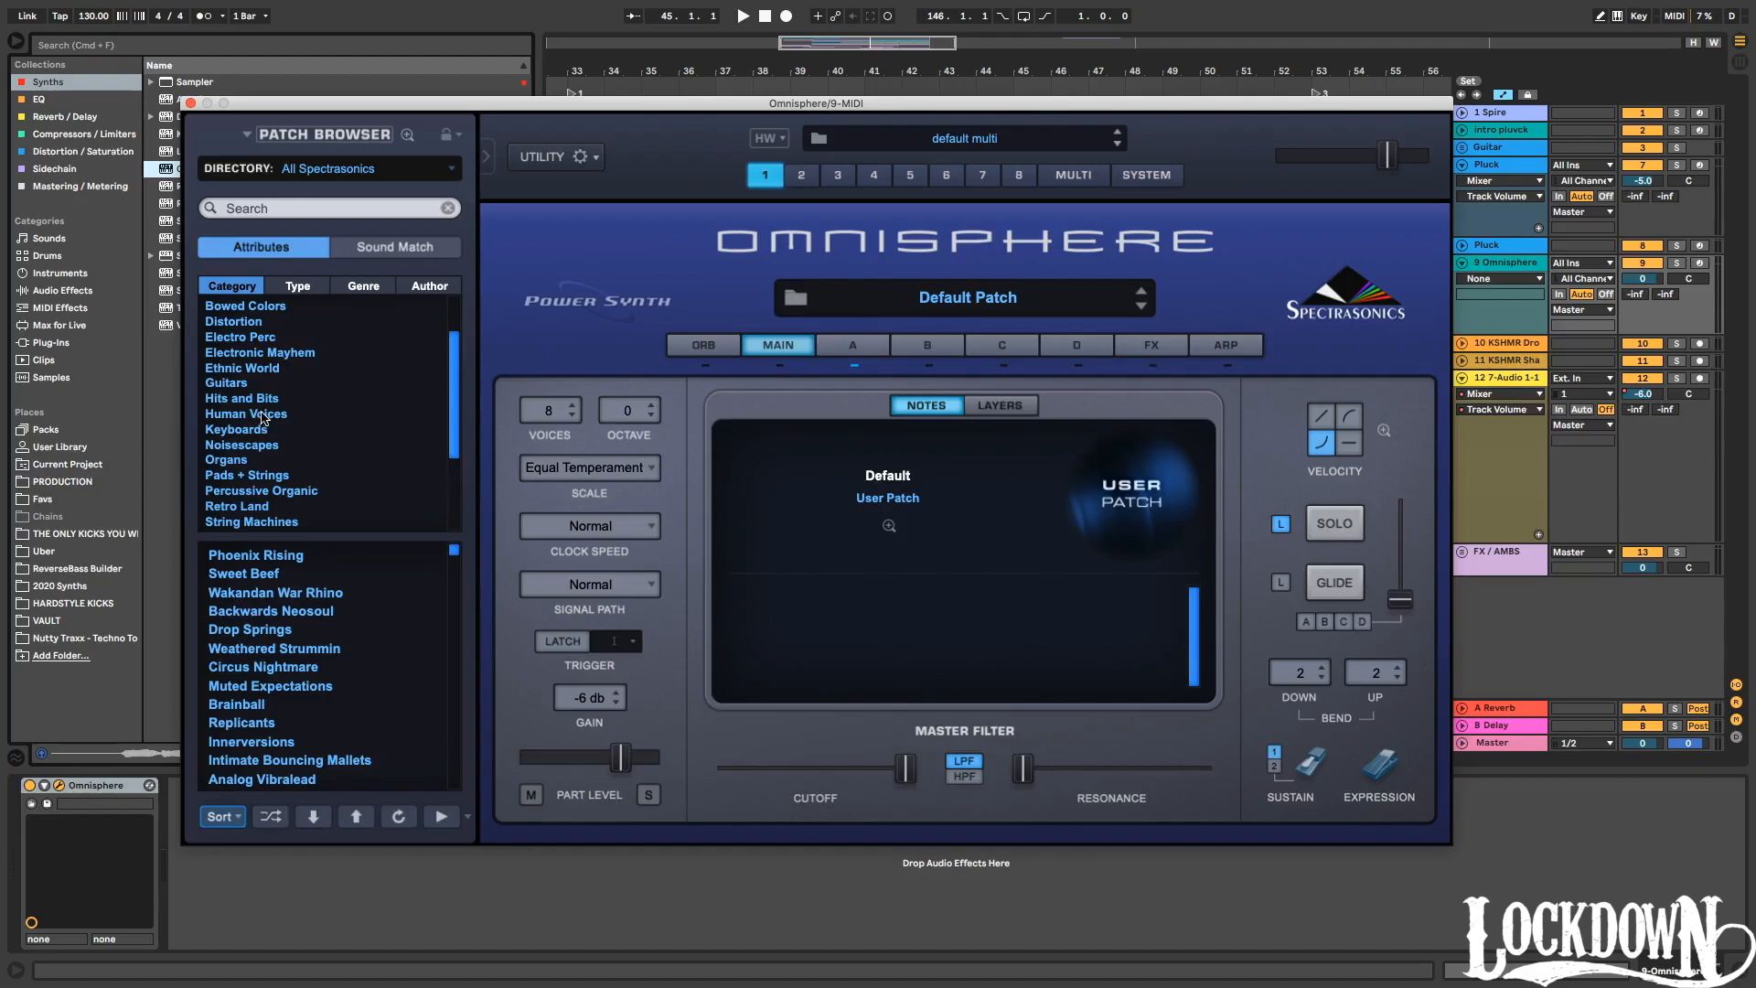
pyautogui.click(264, 414)
pyautogui.scroll(-15, 259, 617)
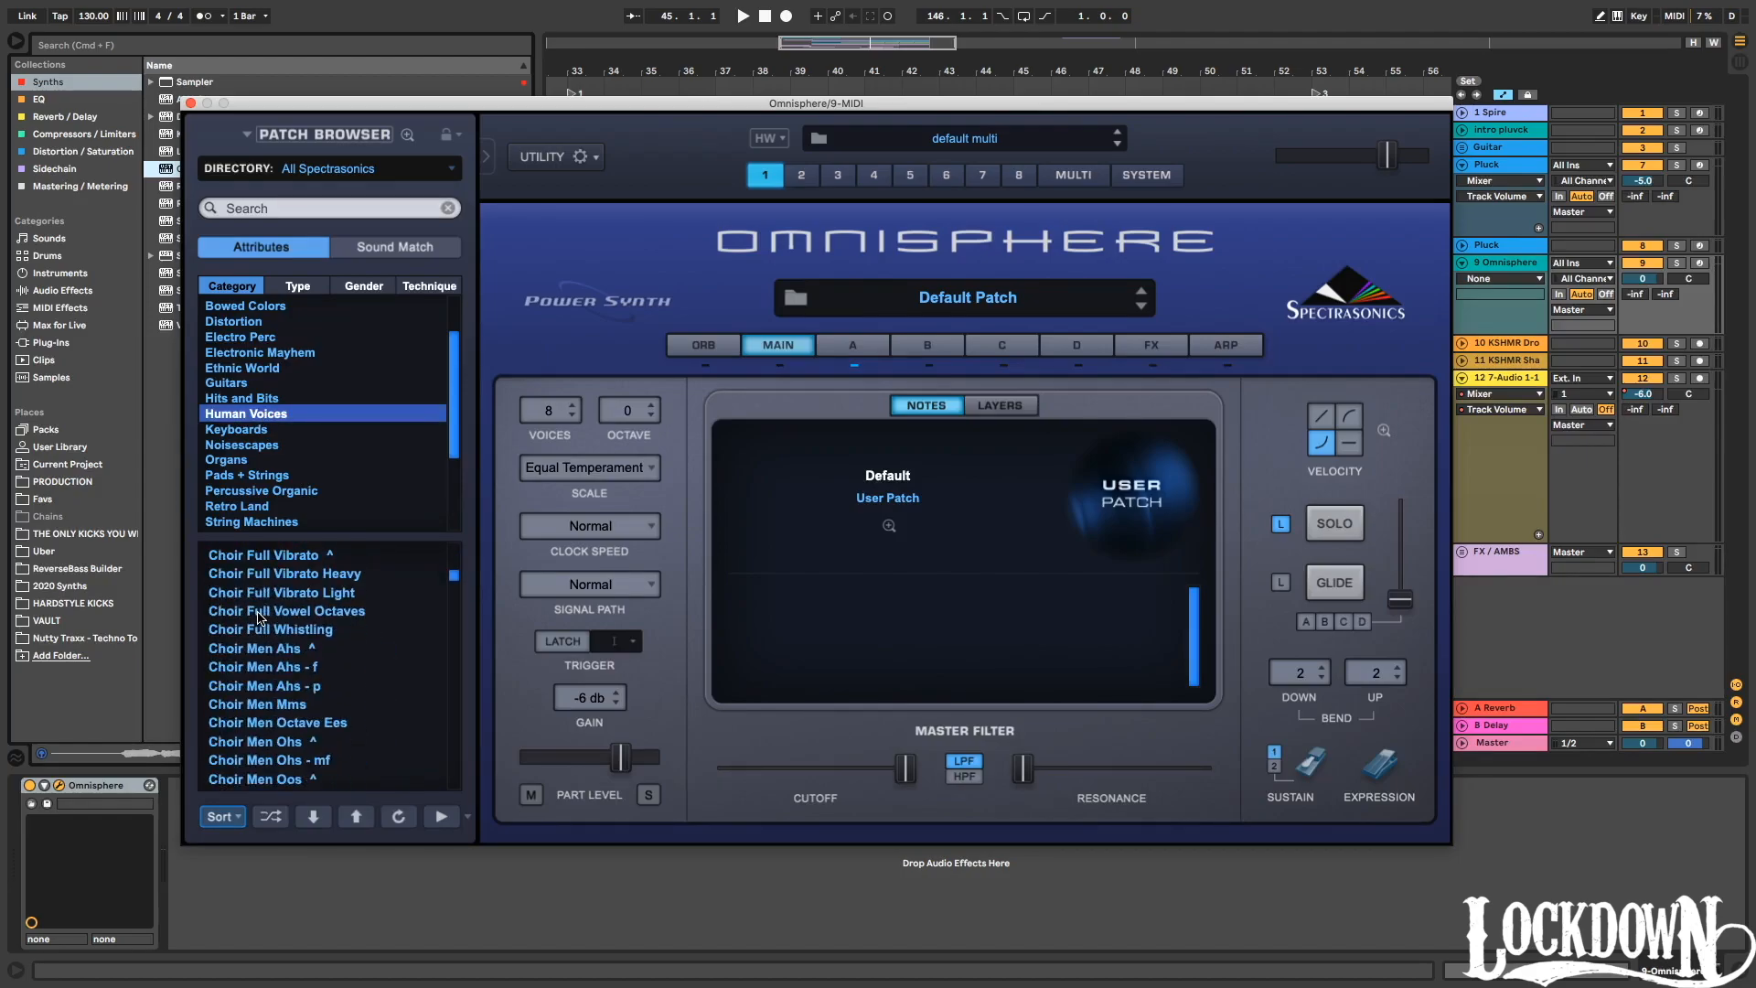
pyautogui.scroll(2, 260, 617)
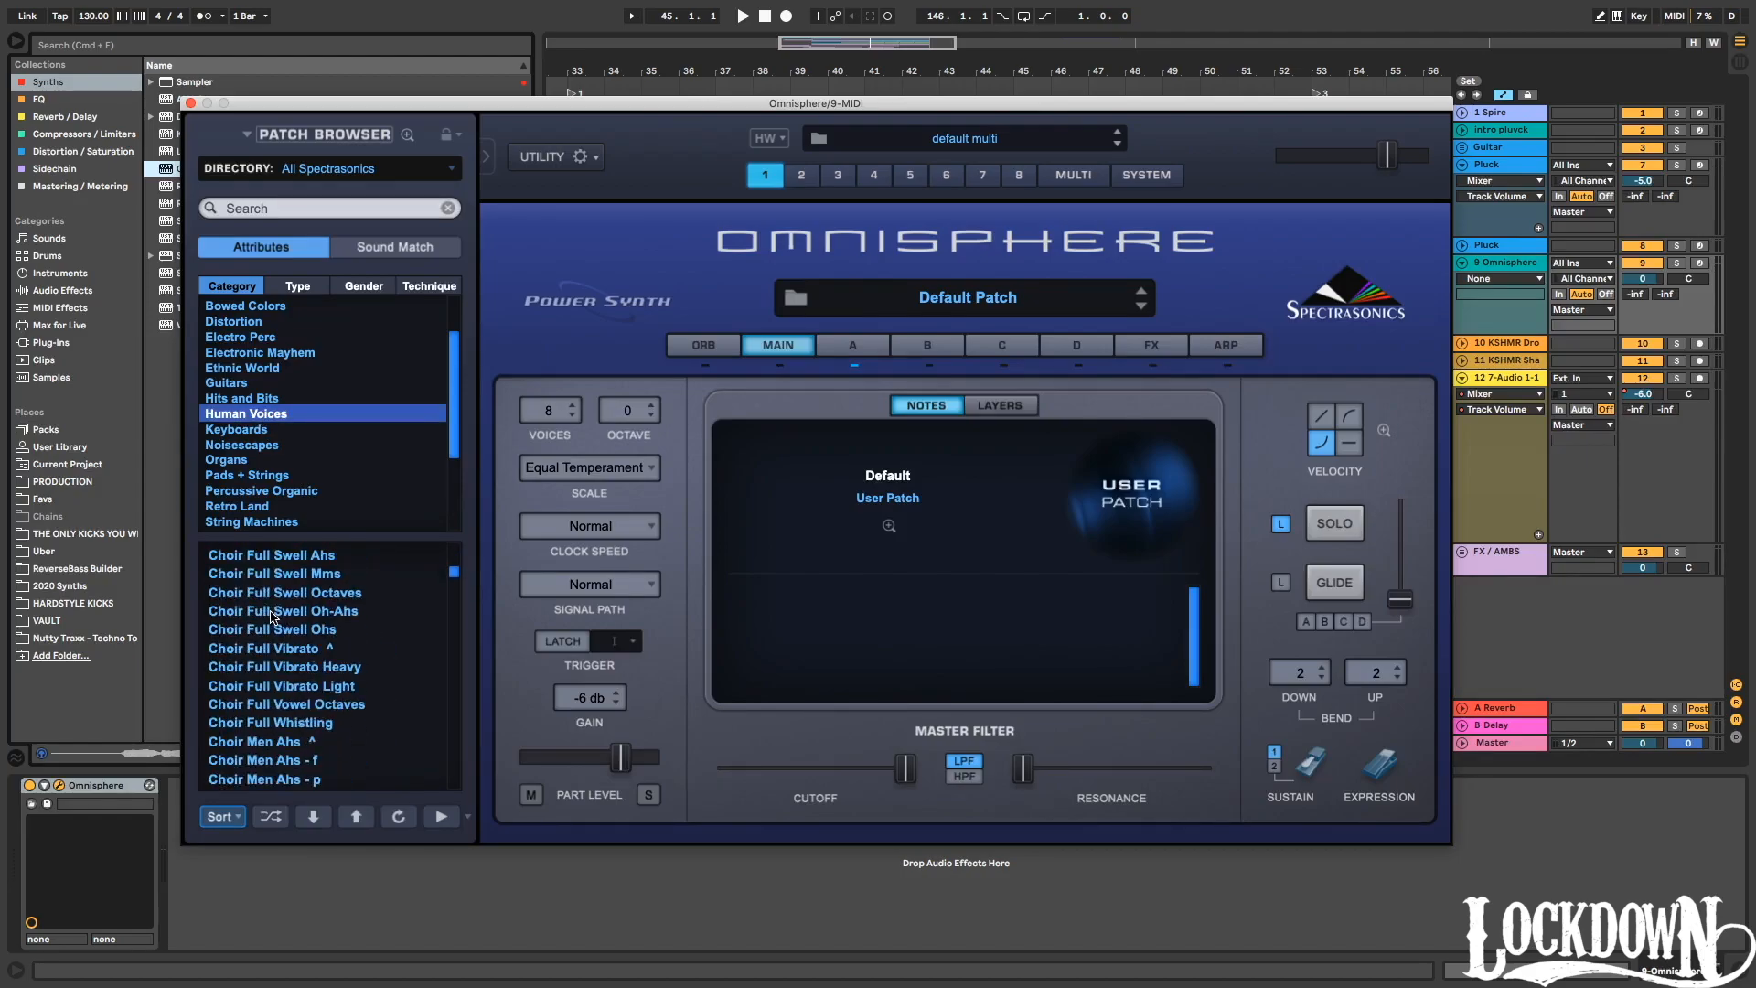
pyautogui.click(332, 595)
# Arm the Omnisphere track to try out the choir sound, switch to the Choir Full Swell Oh-Ahs patch and hide the plug-in window.
pyautogui.moveTo(724, 100); pyautogui.dragTo(795, 384)
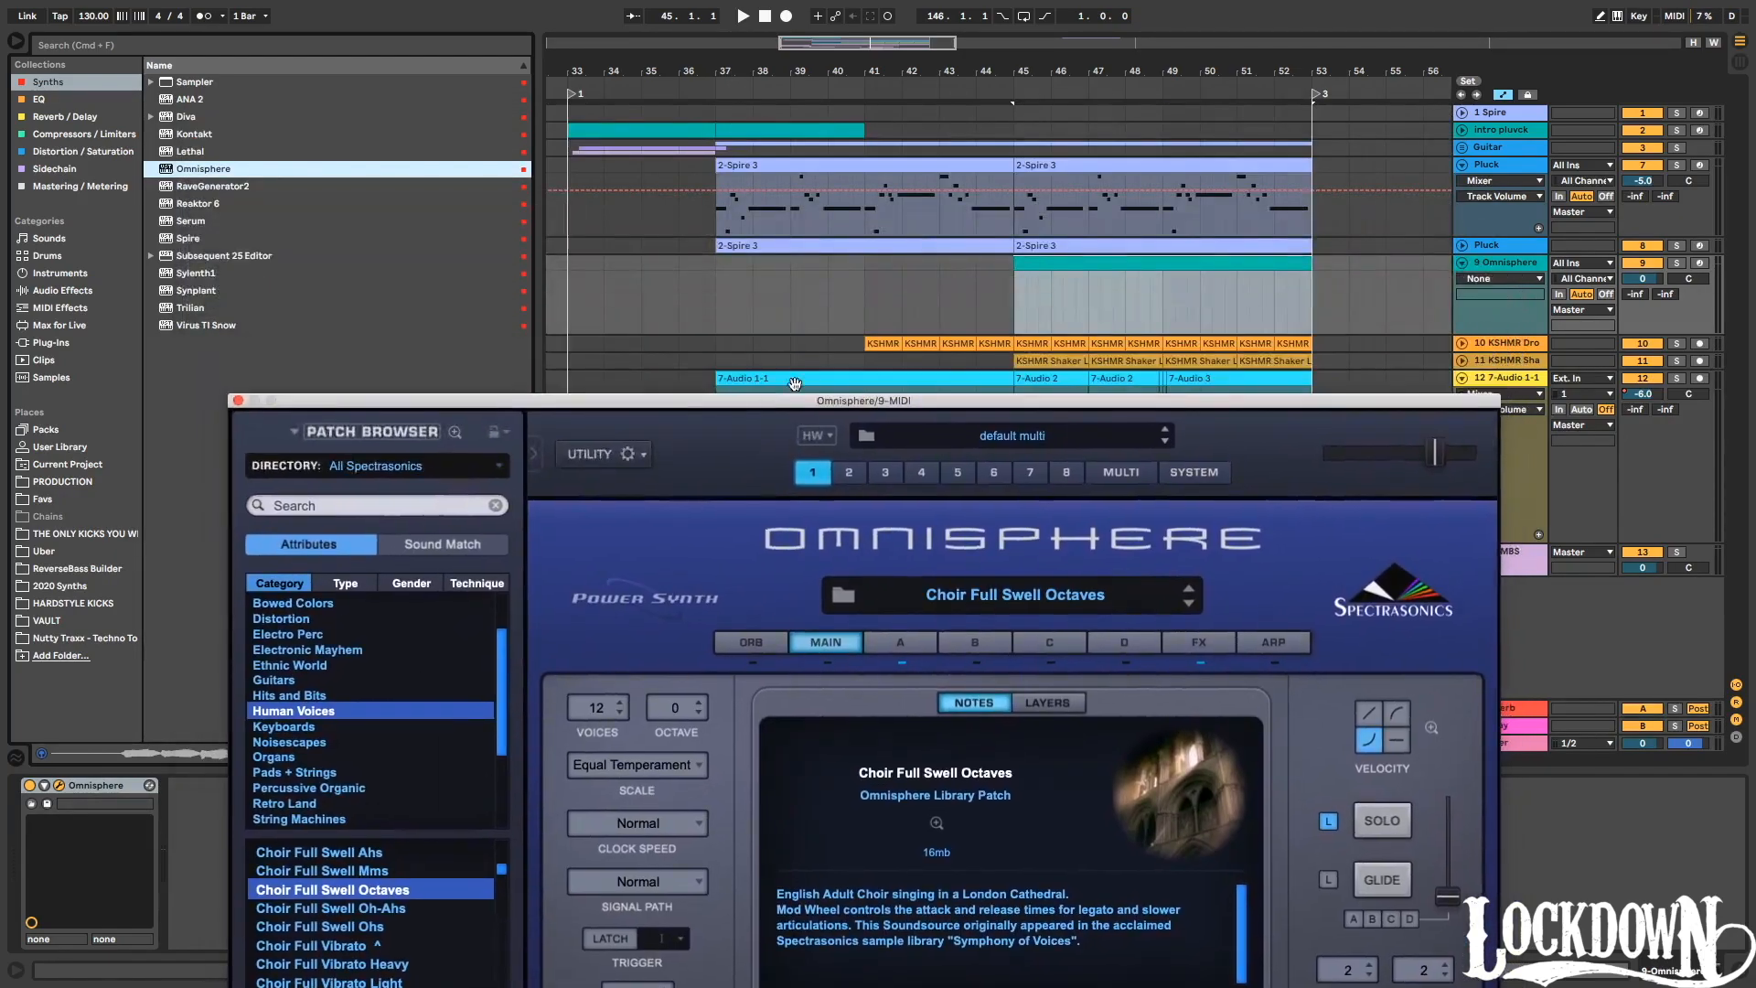
pyautogui.click(1703, 264)
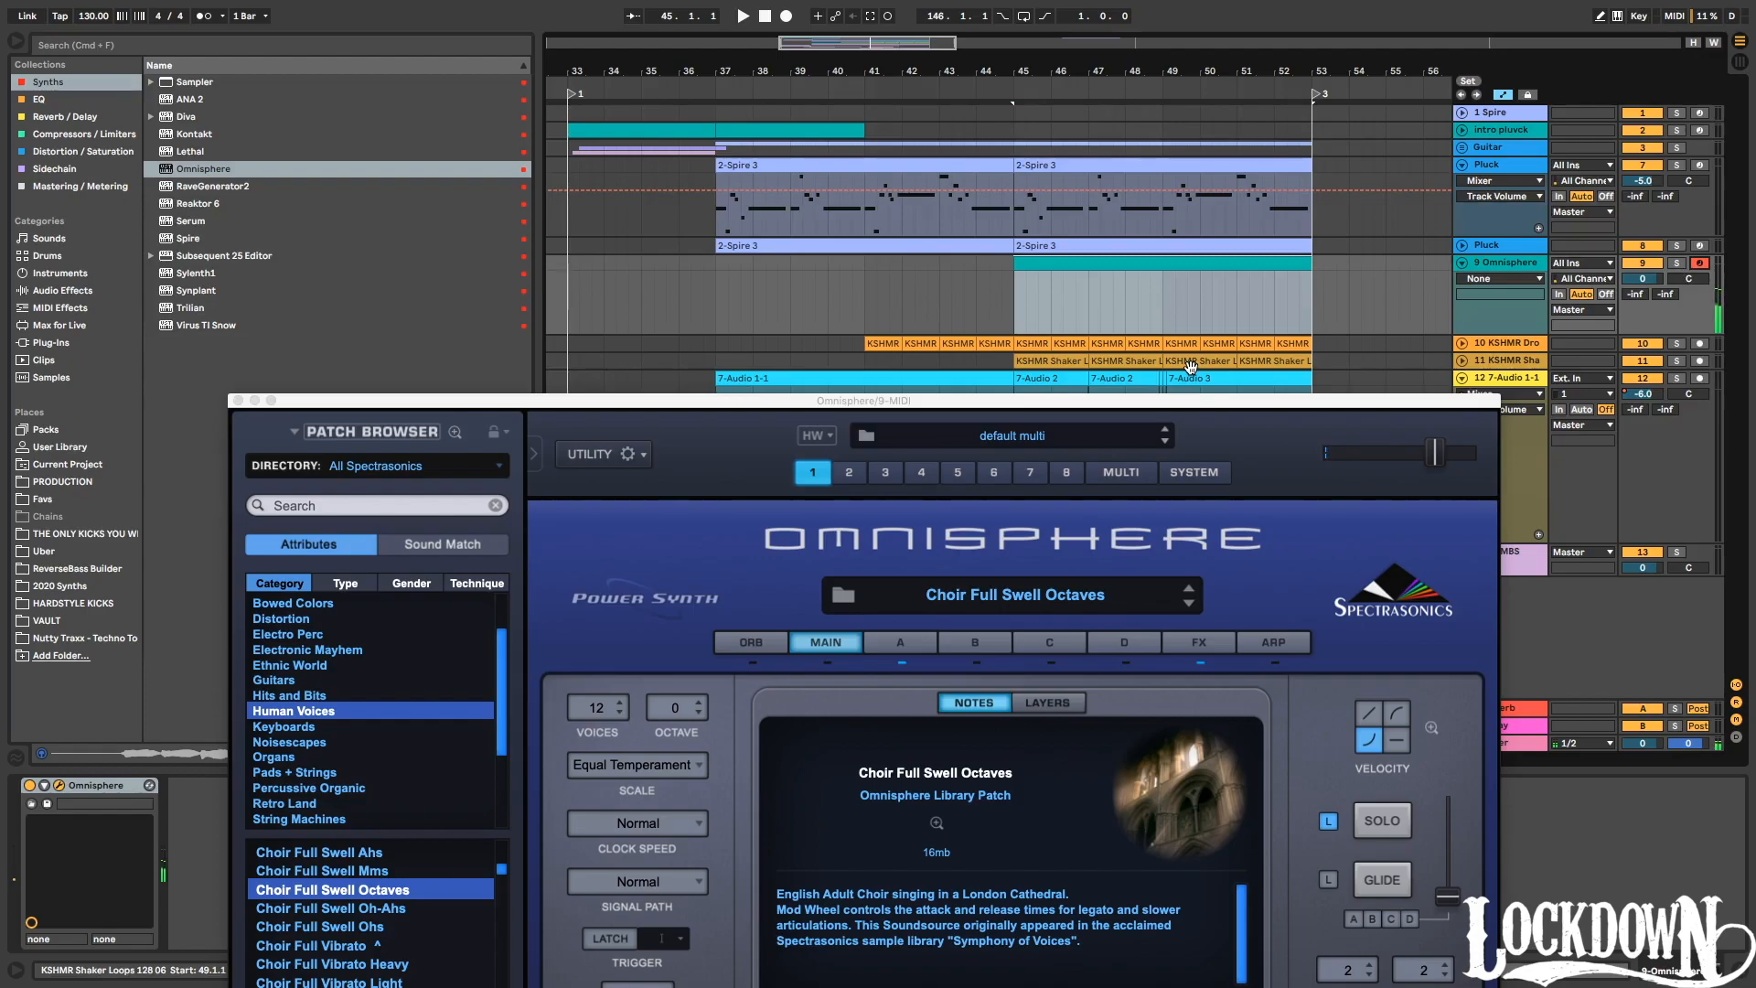
pyautogui.moveTo(1026, 411); pyautogui.dragTo(988, 230)
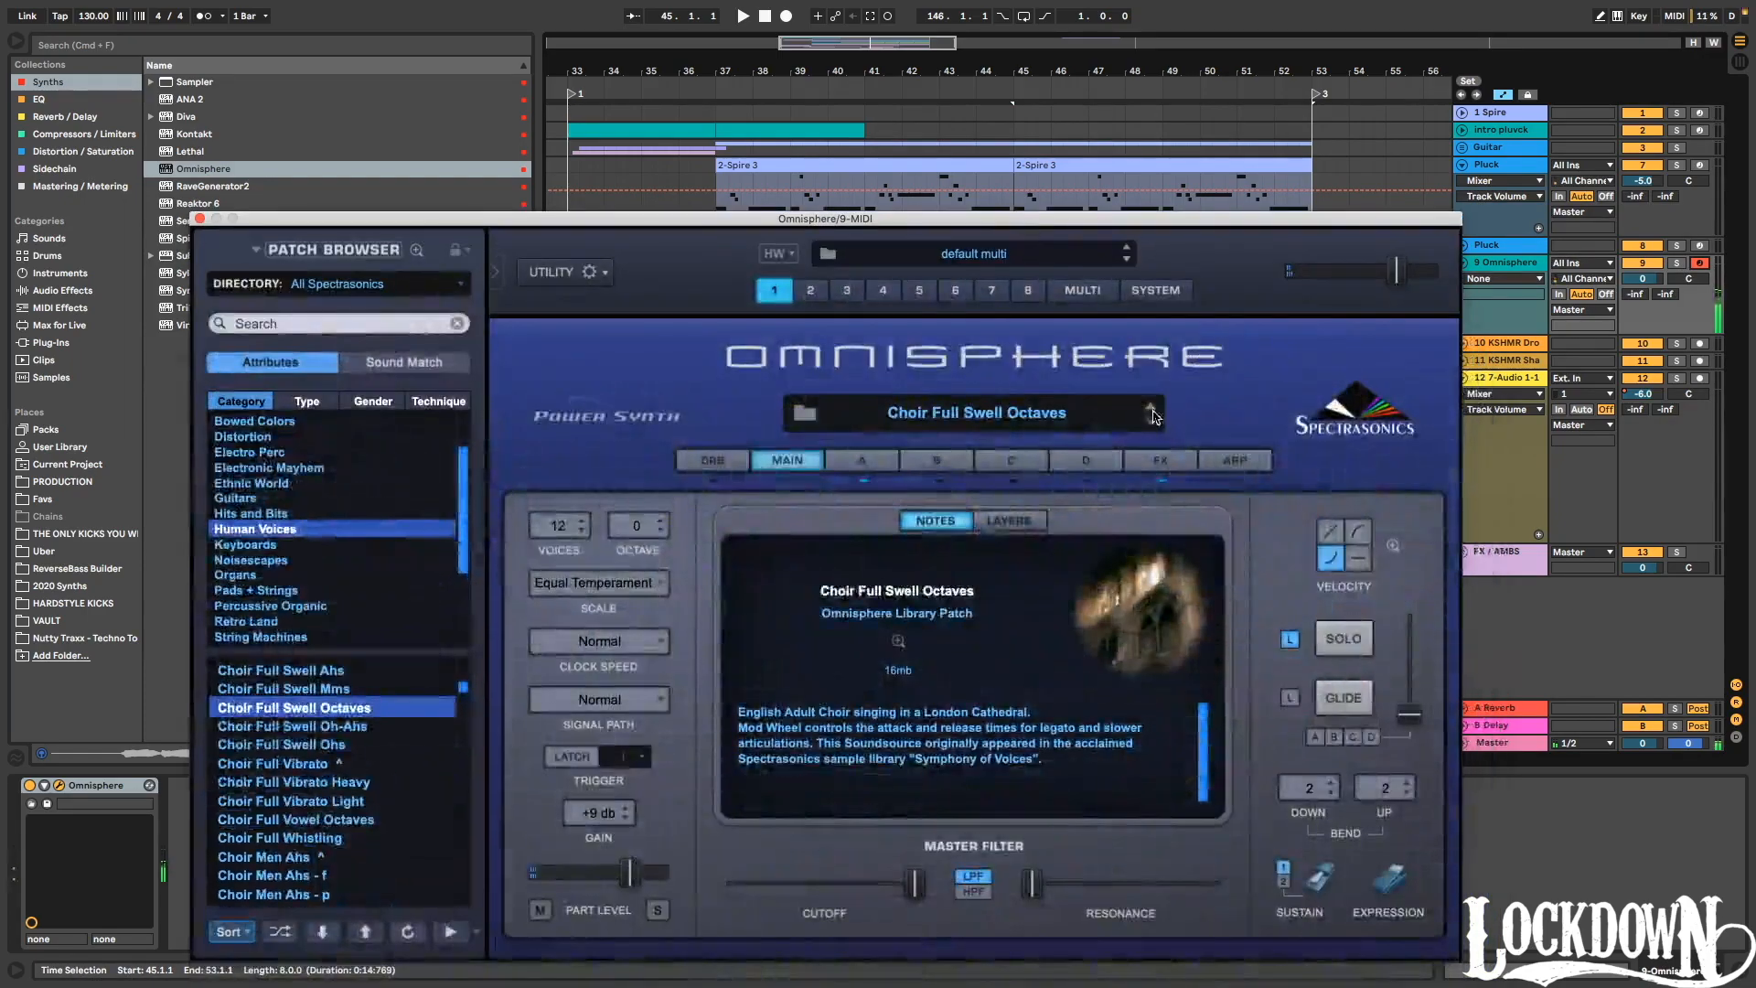
pyautogui.press('Down')
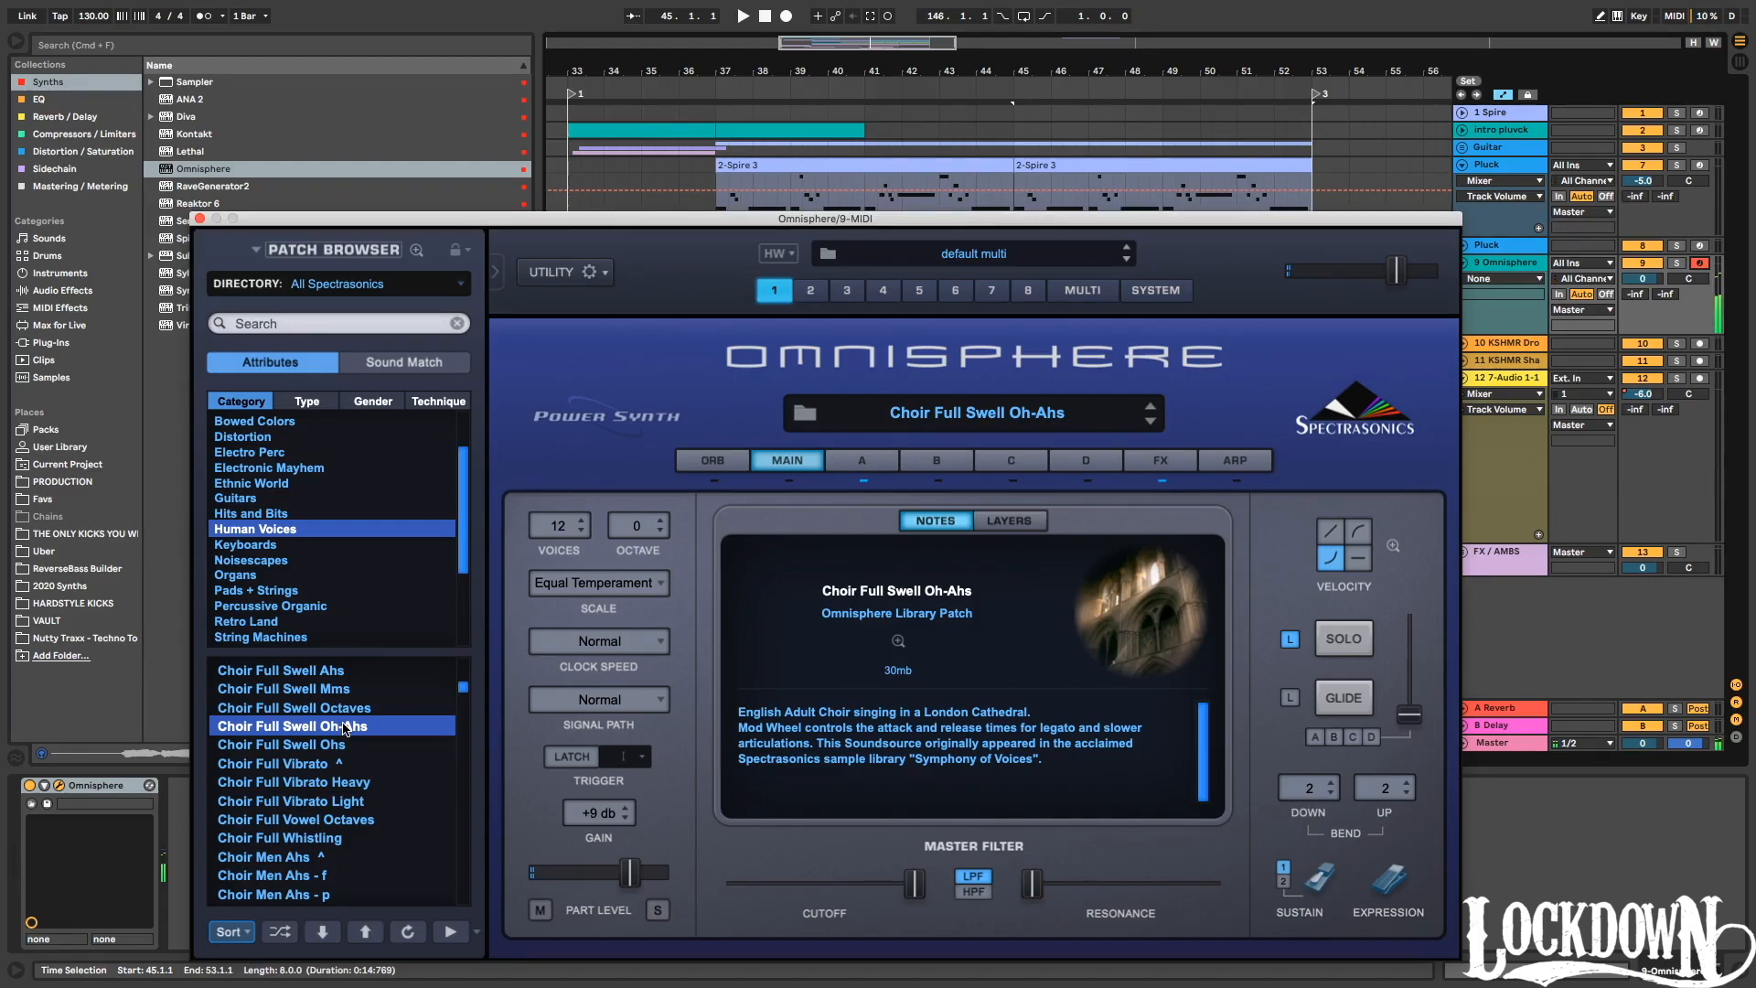
pyautogui.press('super+alt+p')
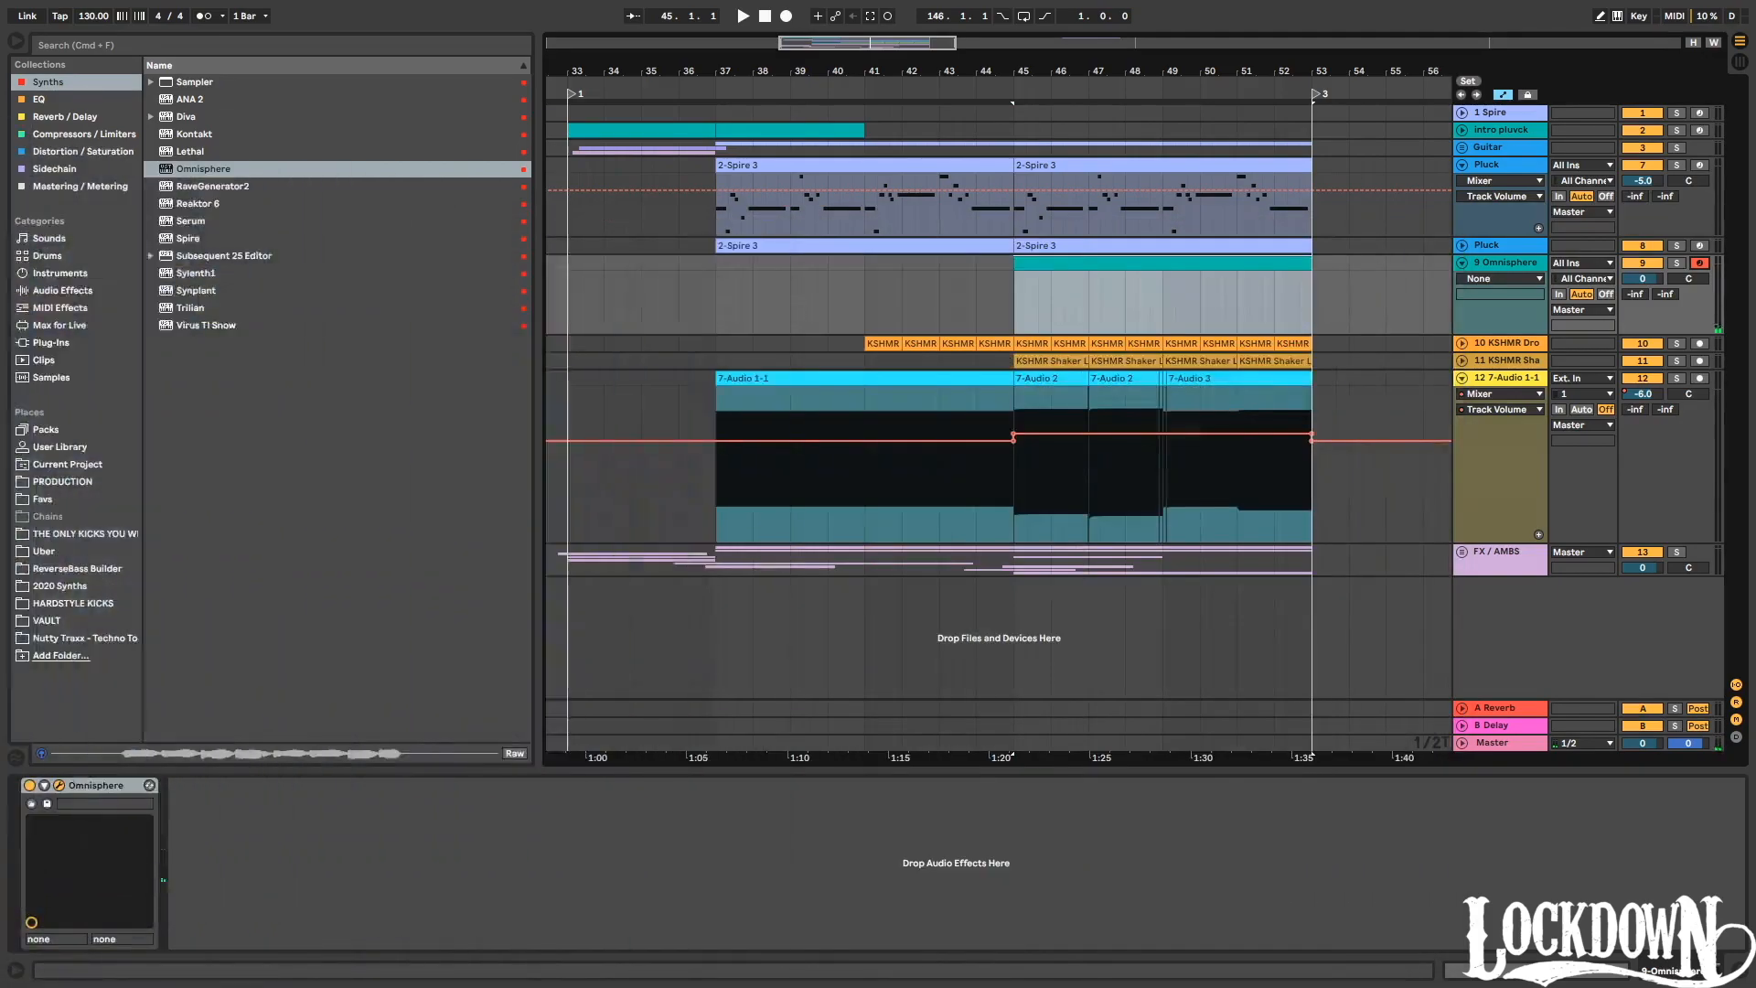
# Open the new choir clip in an enlarged note editor, draw a one-bar E4 note at its start and play it in the mix.
pyautogui.doubleClick(1087, 266)
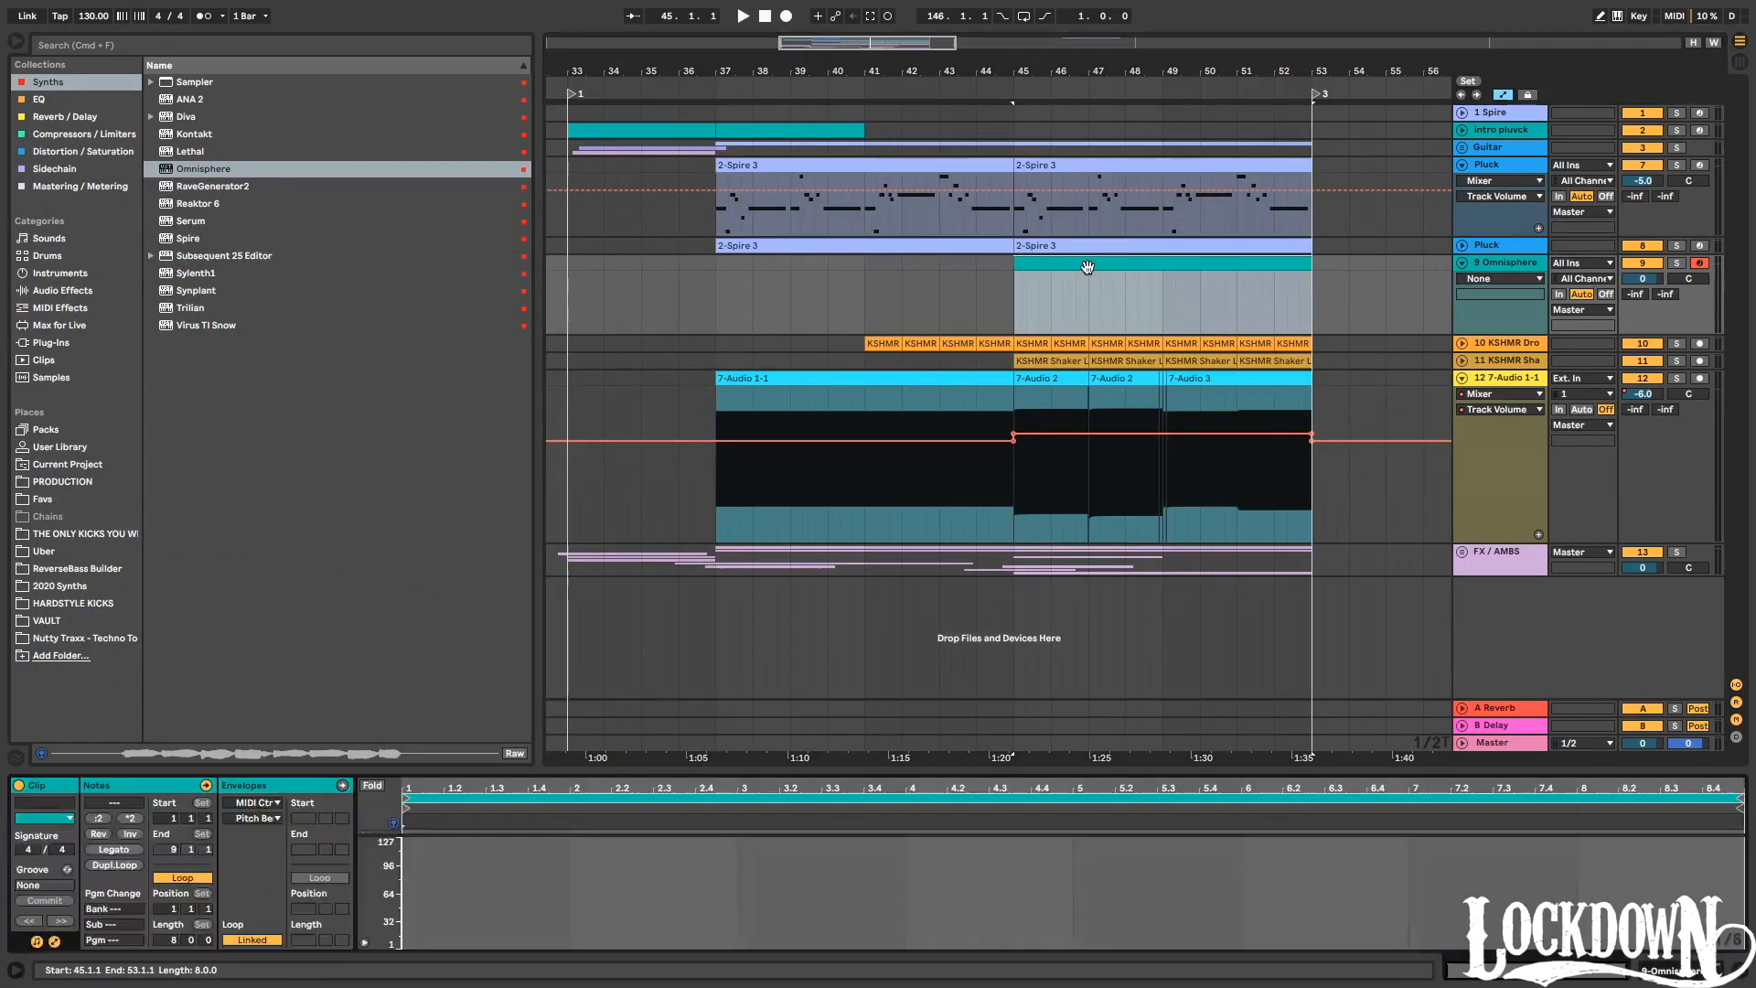
pyautogui.moveTo(796, 768); pyautogui.dragTo(797, 382)
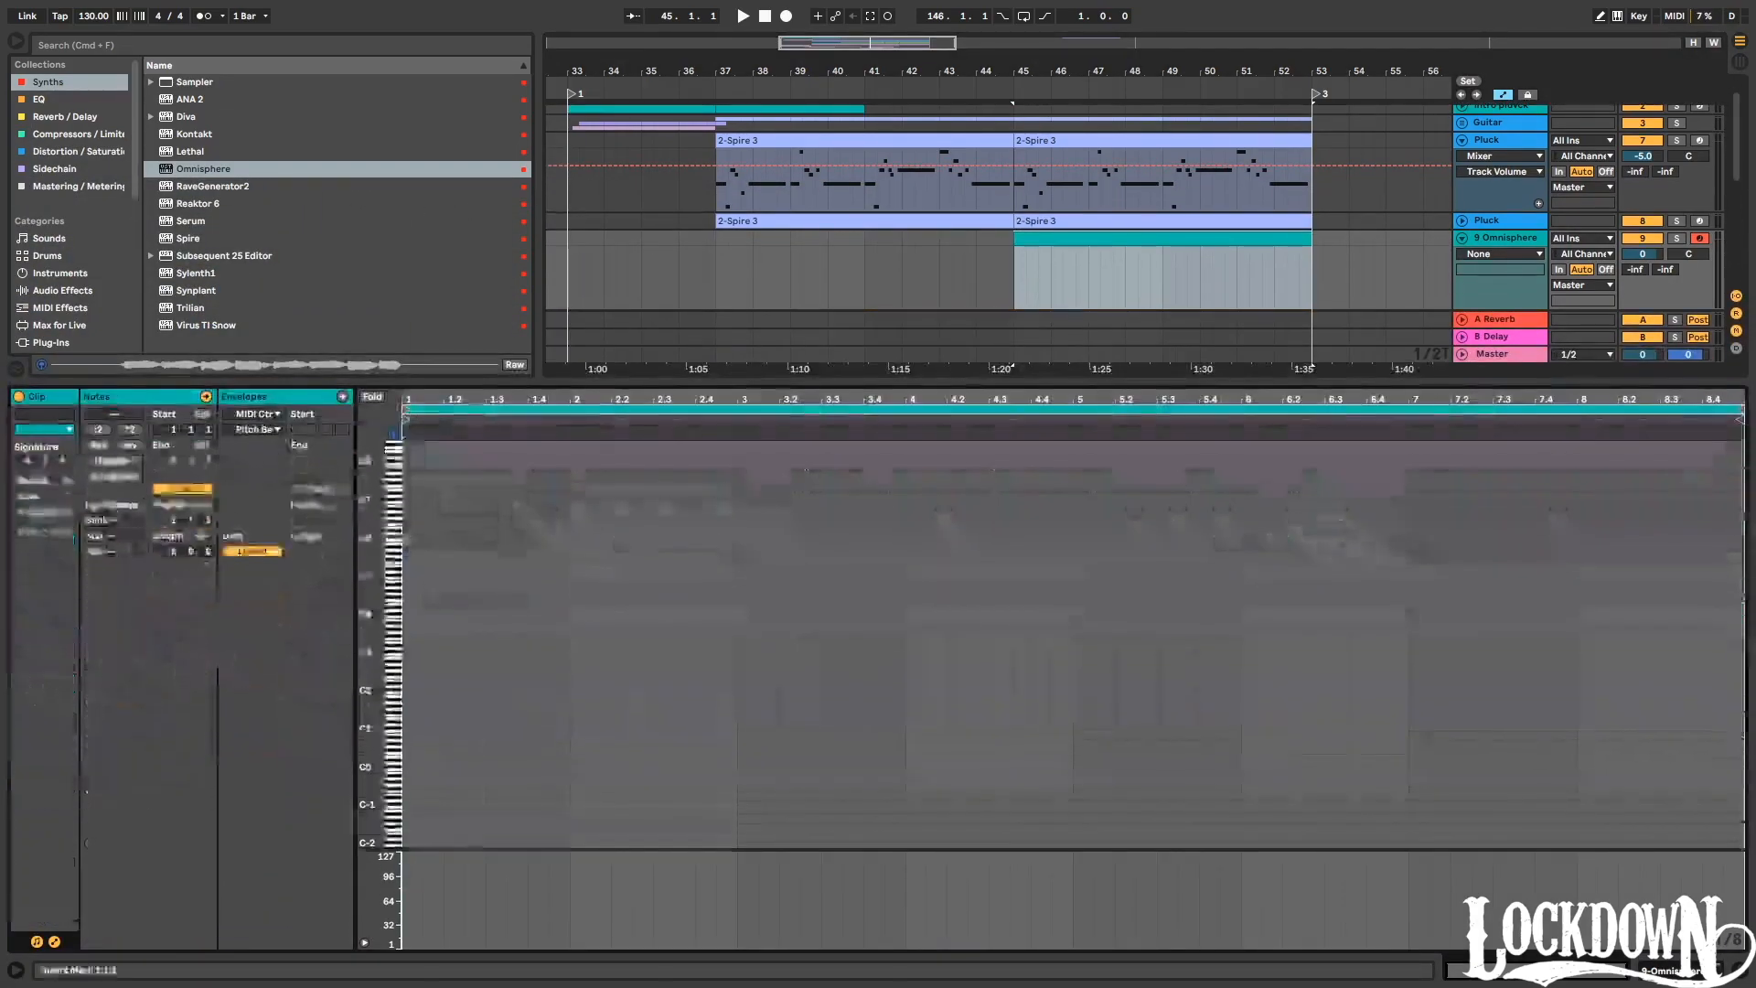
pyautogui.moveTo(376, 583); pyautogui.dragTo(403, 582)
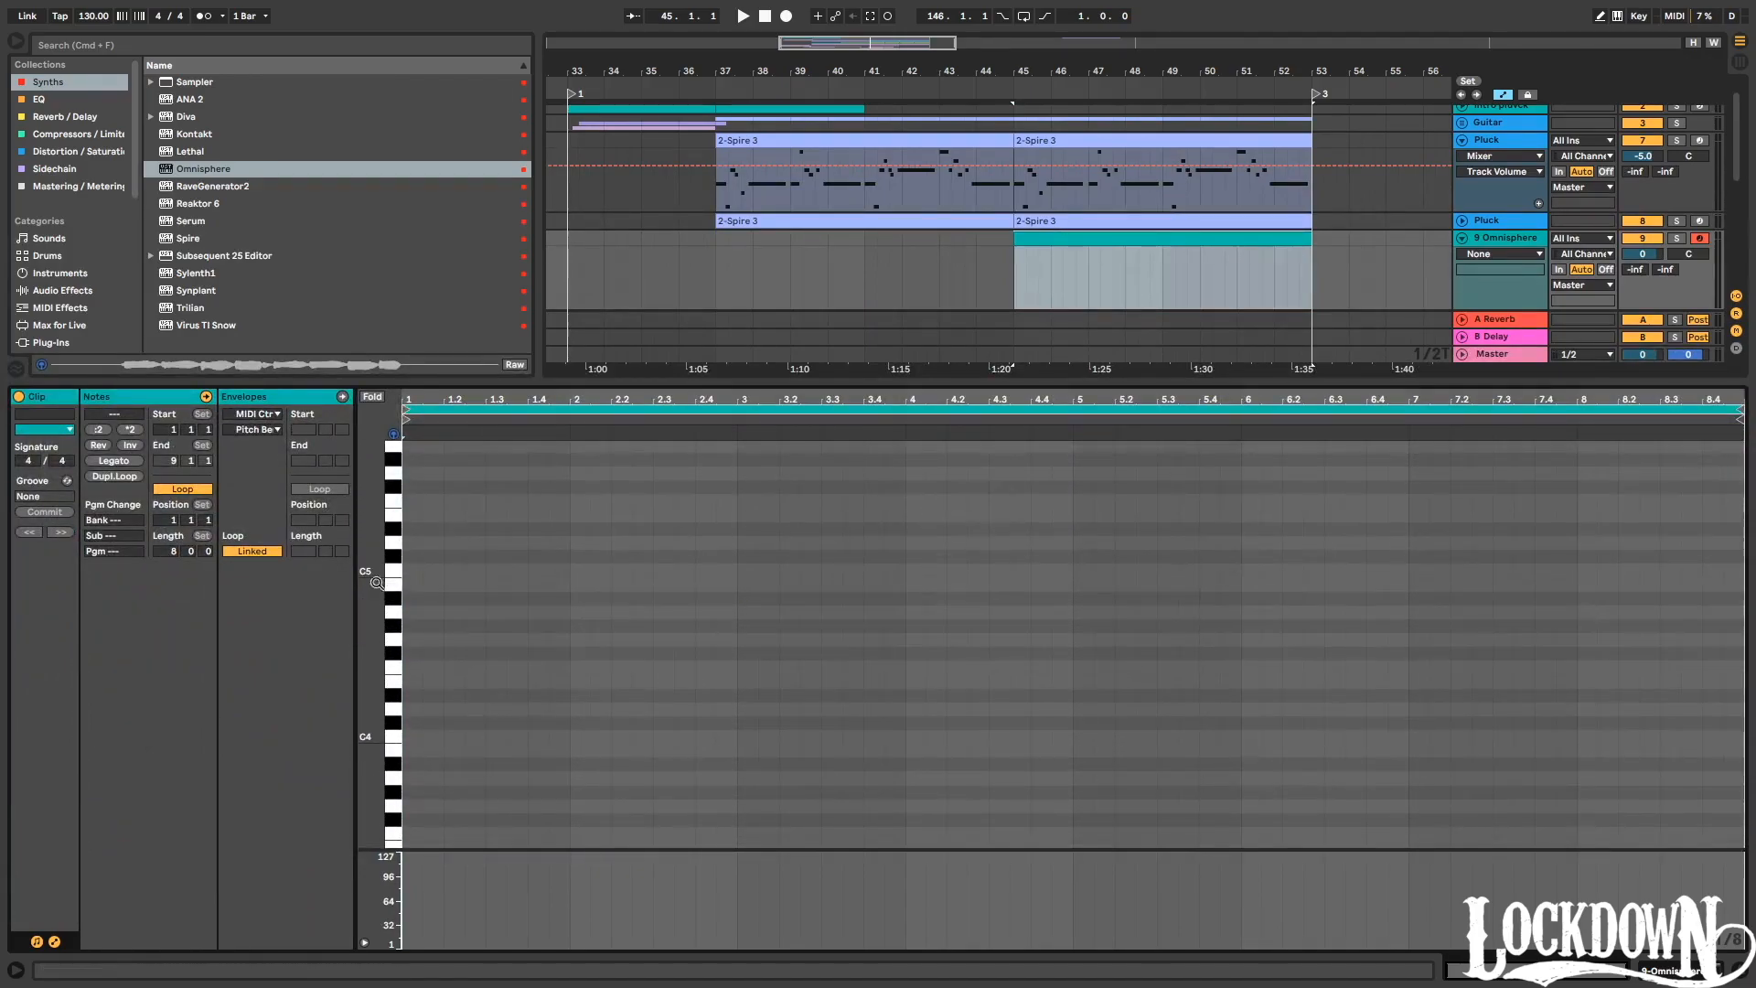
pyautogui.click(416, 683)
pyautogui.moveTo(418, 682); pyautogui.dragTo(568, 683)
pyautogui.press('space')
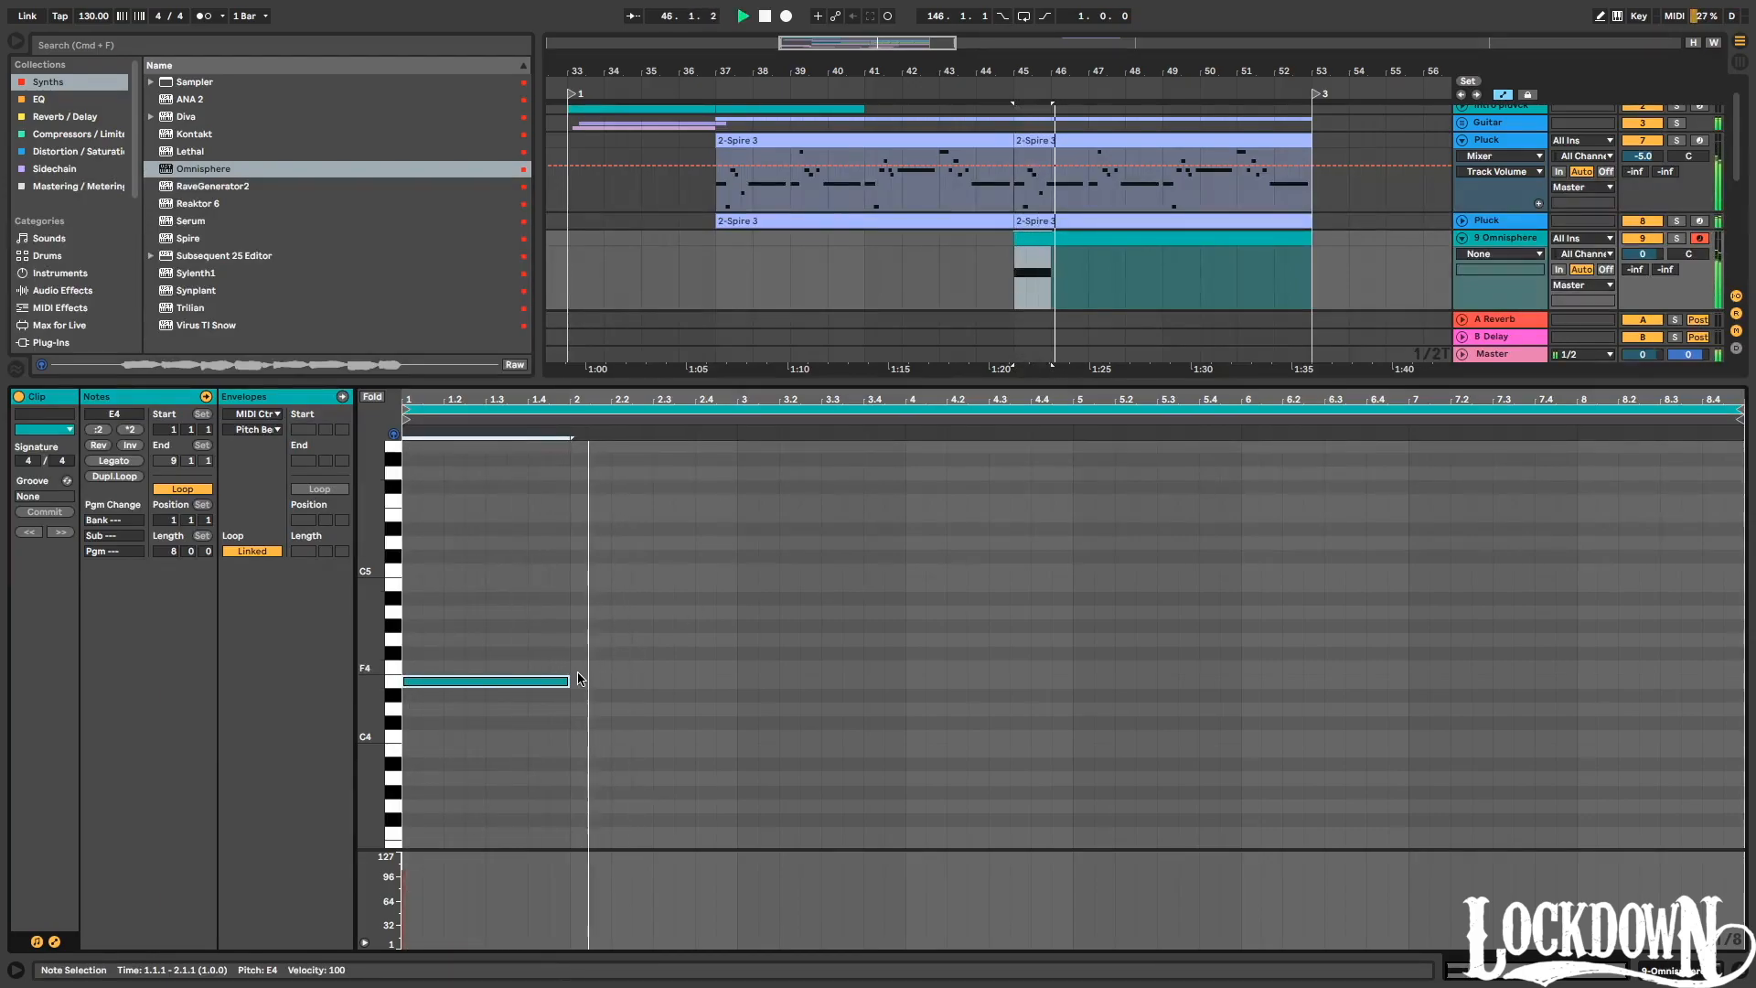
# Extend the choir clip's E4 note to two bars and replay it in the mix.
pyautogui.moveTo(568, 681); pyautogui.dragTo(729, 679)
pyautogui.press('space')
pyautogui.press('space')
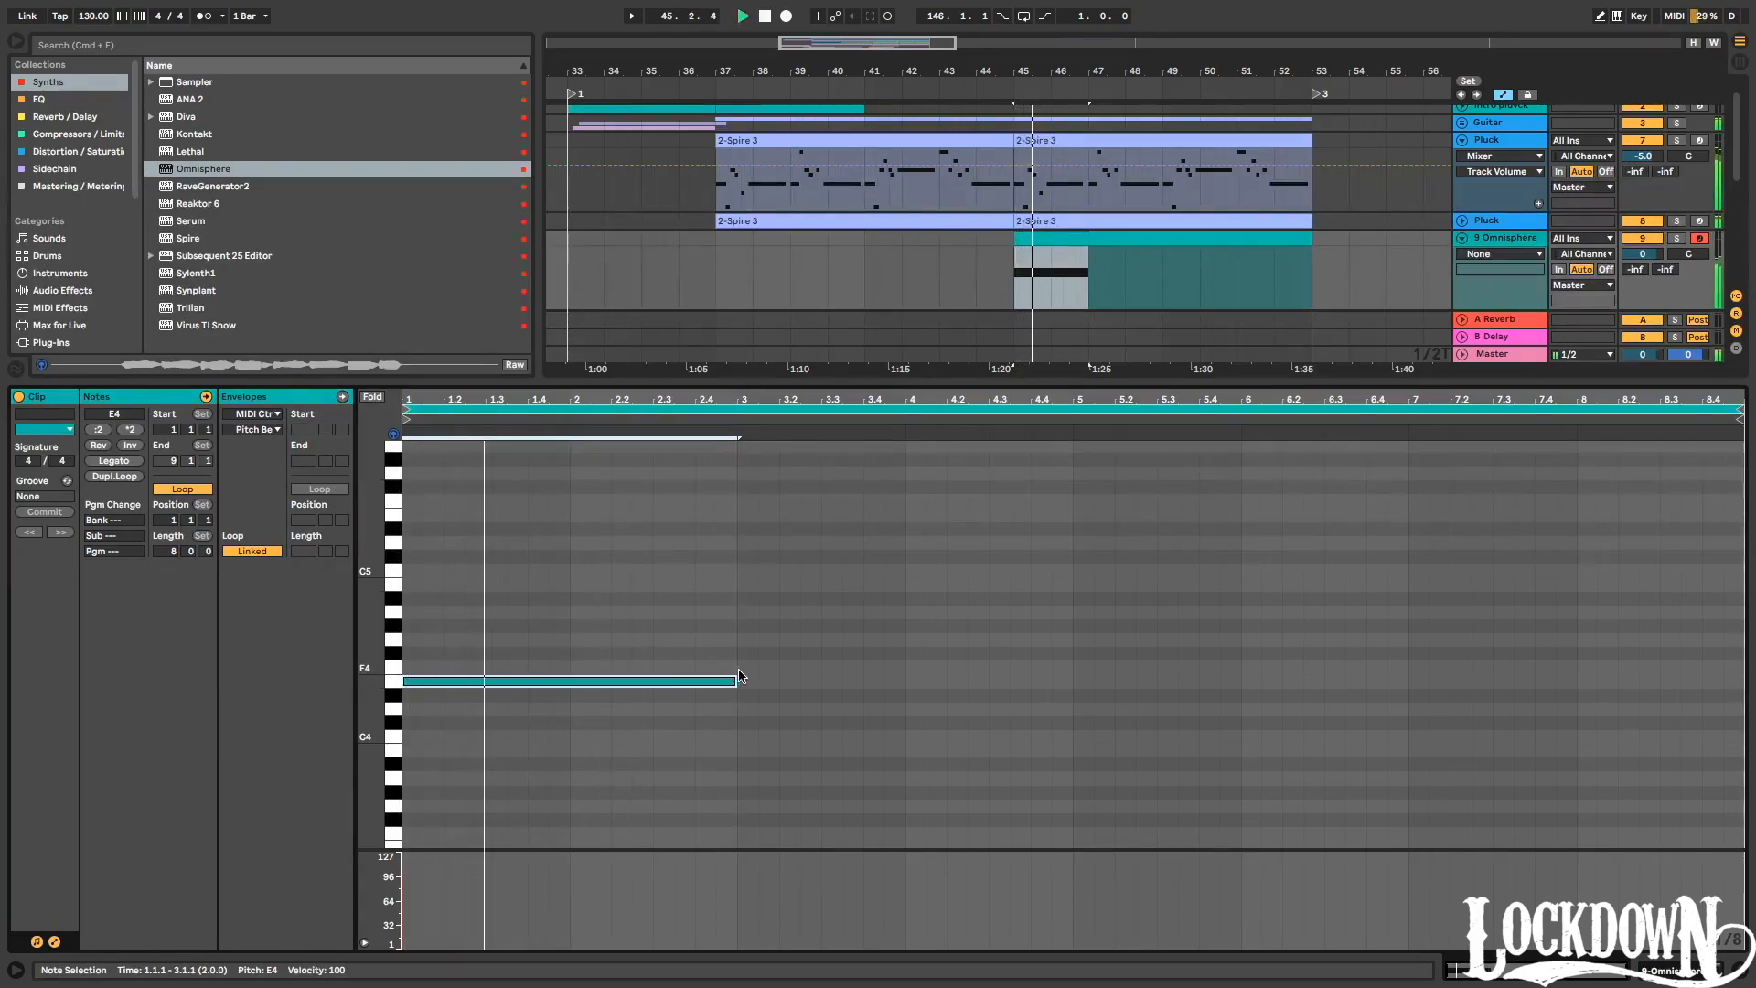
pyautogui.scroll(-1, 732, 653)
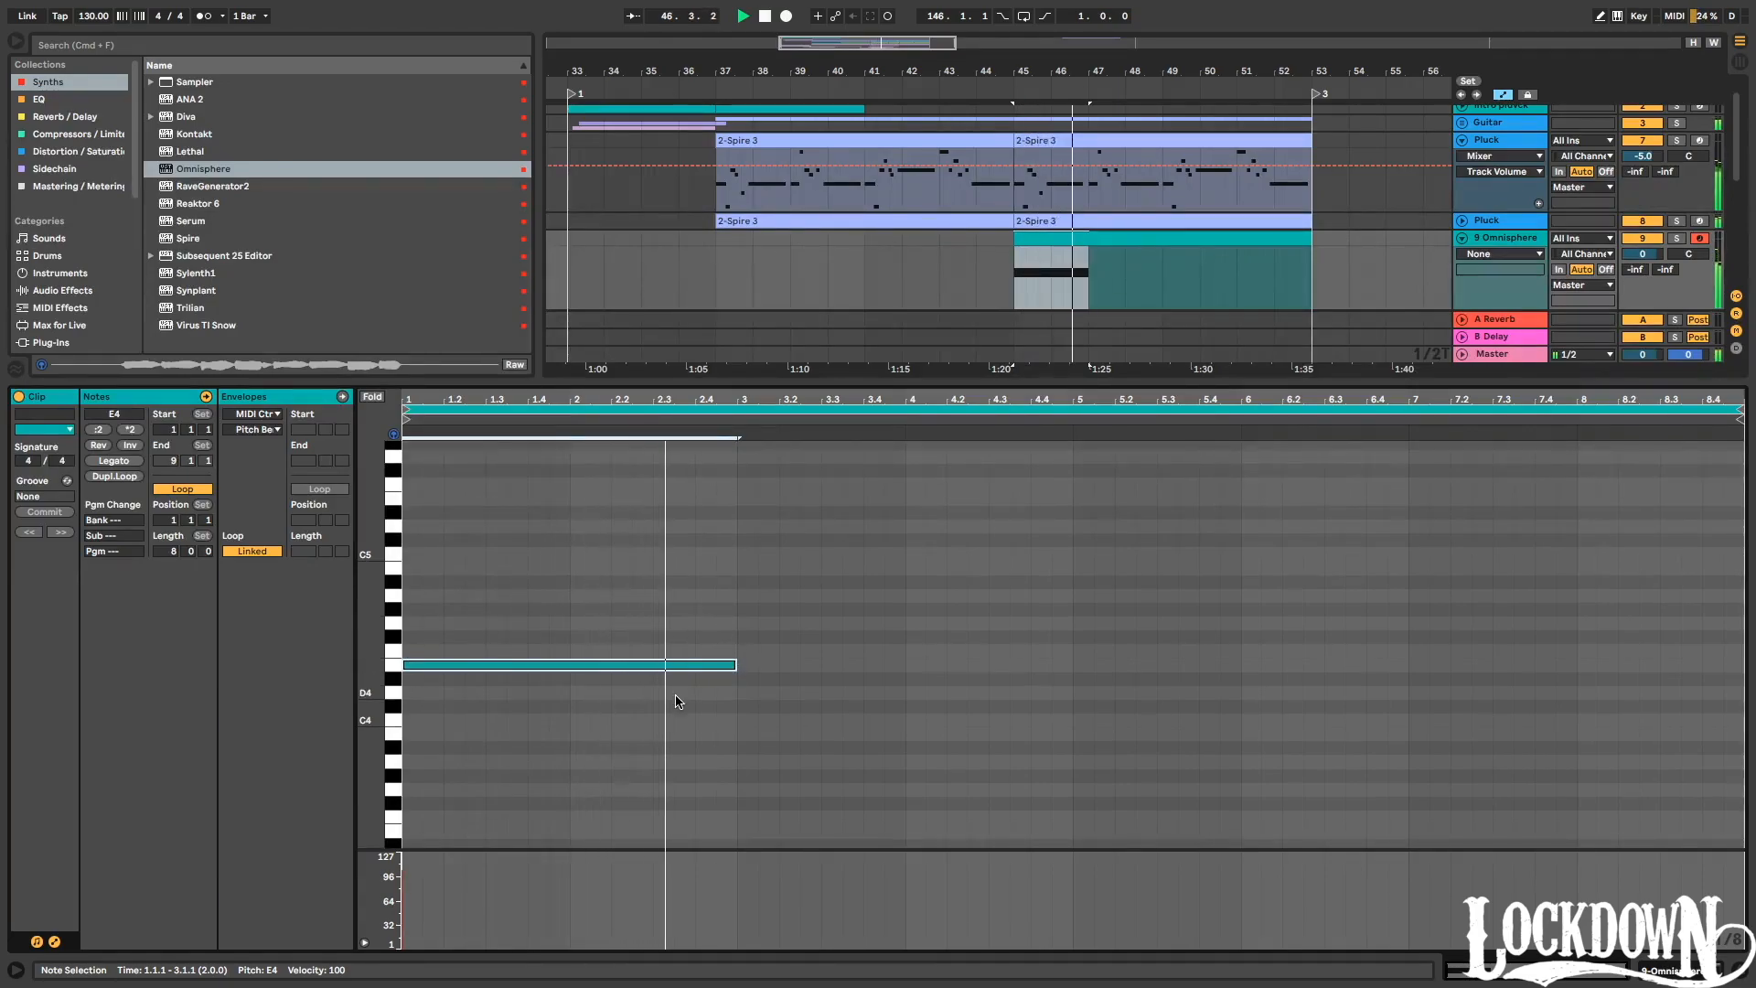
# Duplicate the two-bar E4 note into bar 3 and lower the copy to B3.
pyautogui.press('super+d')
pyautogui.press('Down')
pyautogui.press('Down')
pyautogui.press('Down')
pyautogui.press('Down')
pyautogui.press('Down')
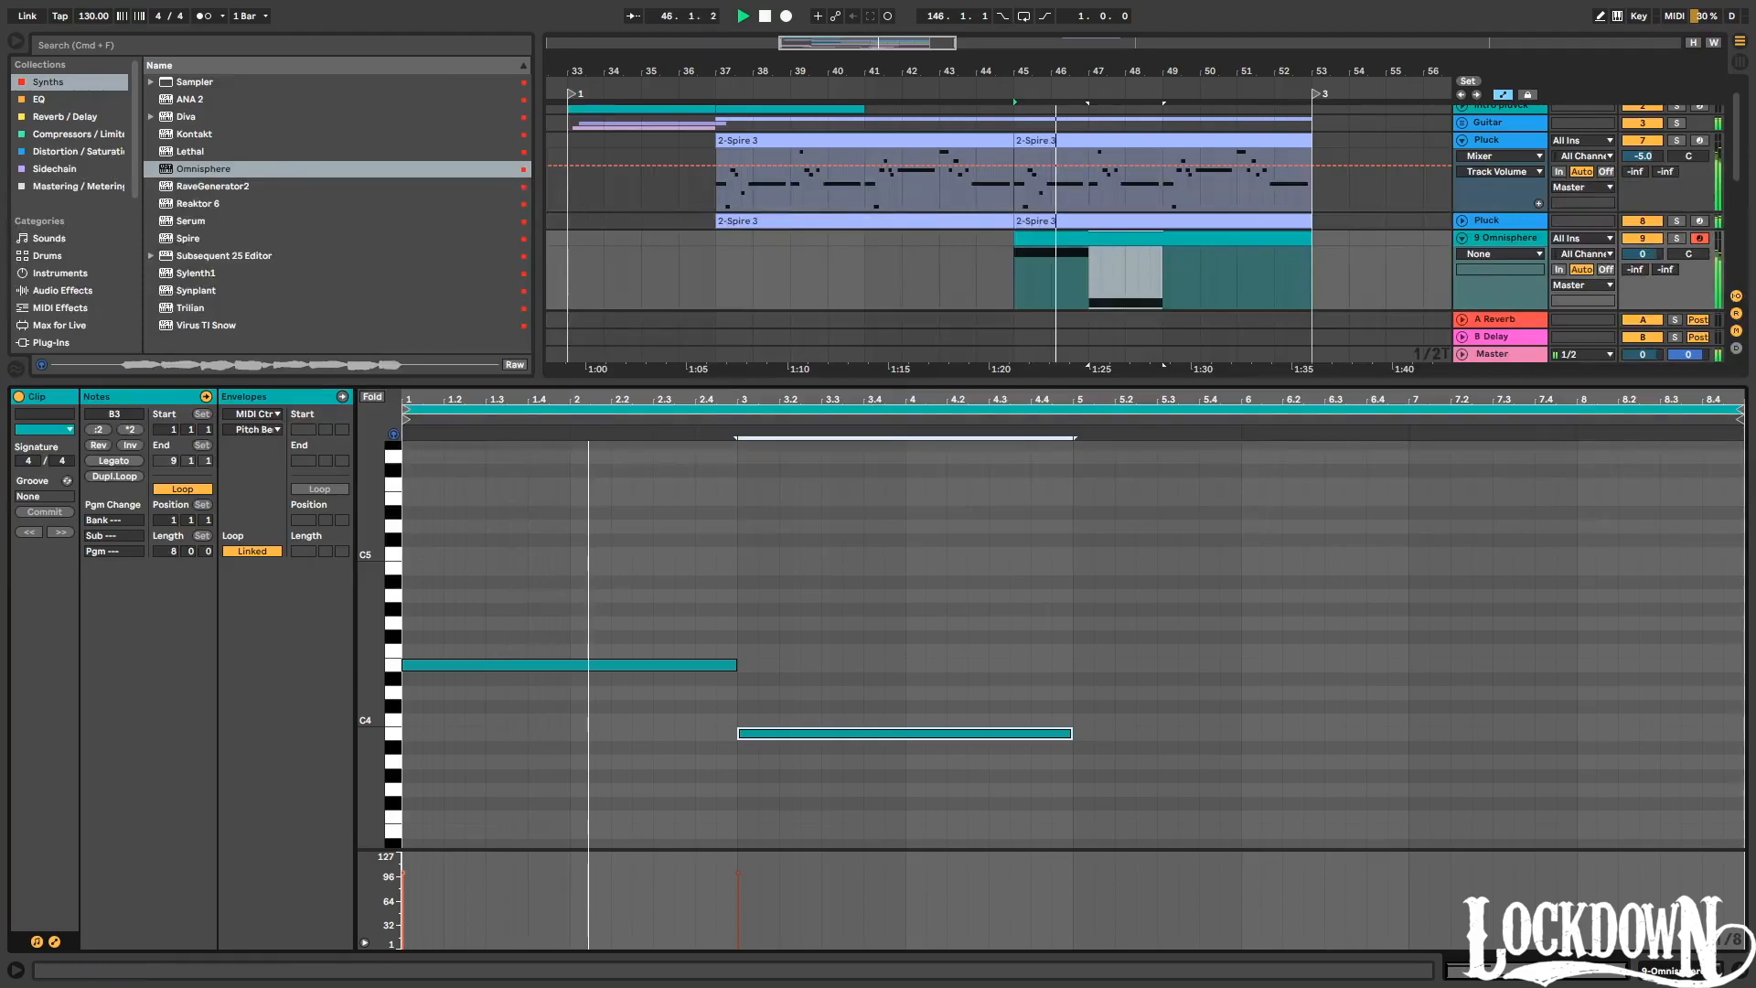
# Add Multiband Compression to the Omnisphere track, set its high-band output to 1.30 dB and solo the track.
pyautogui.click(99, 134)
pyautogui.moveTo(229, 151); pyautogui.dragTo(1051, 265)
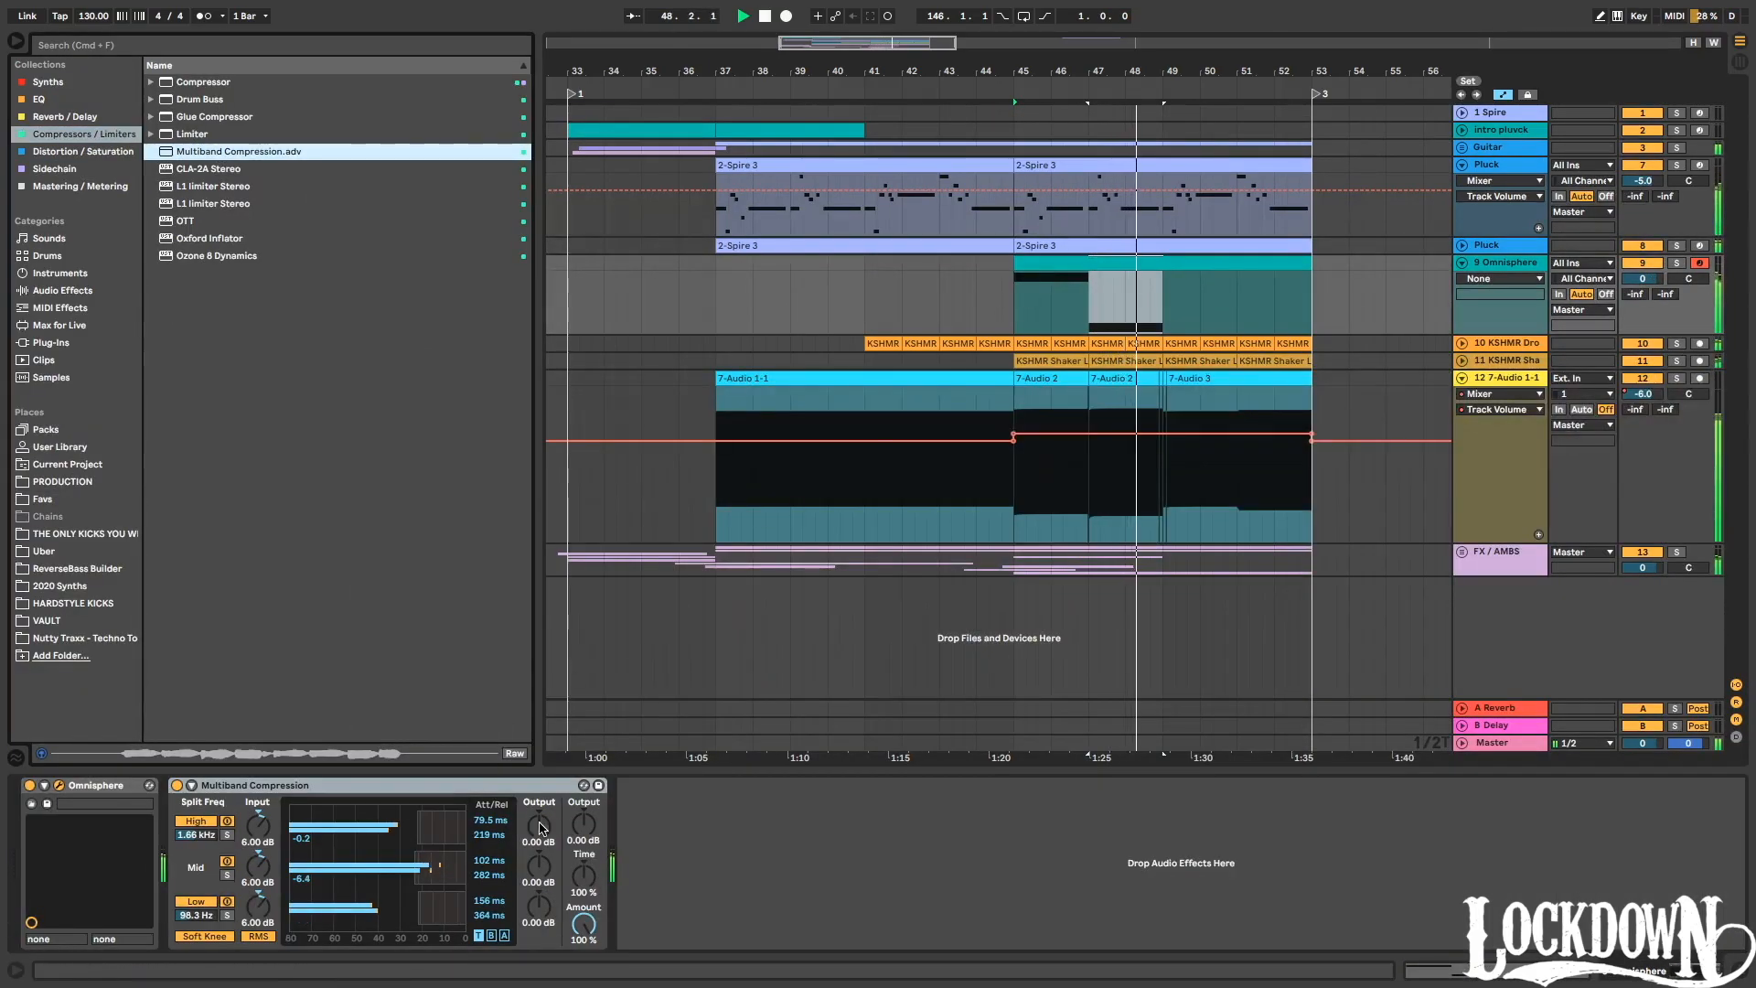
pyautogui.click(1677, 263)
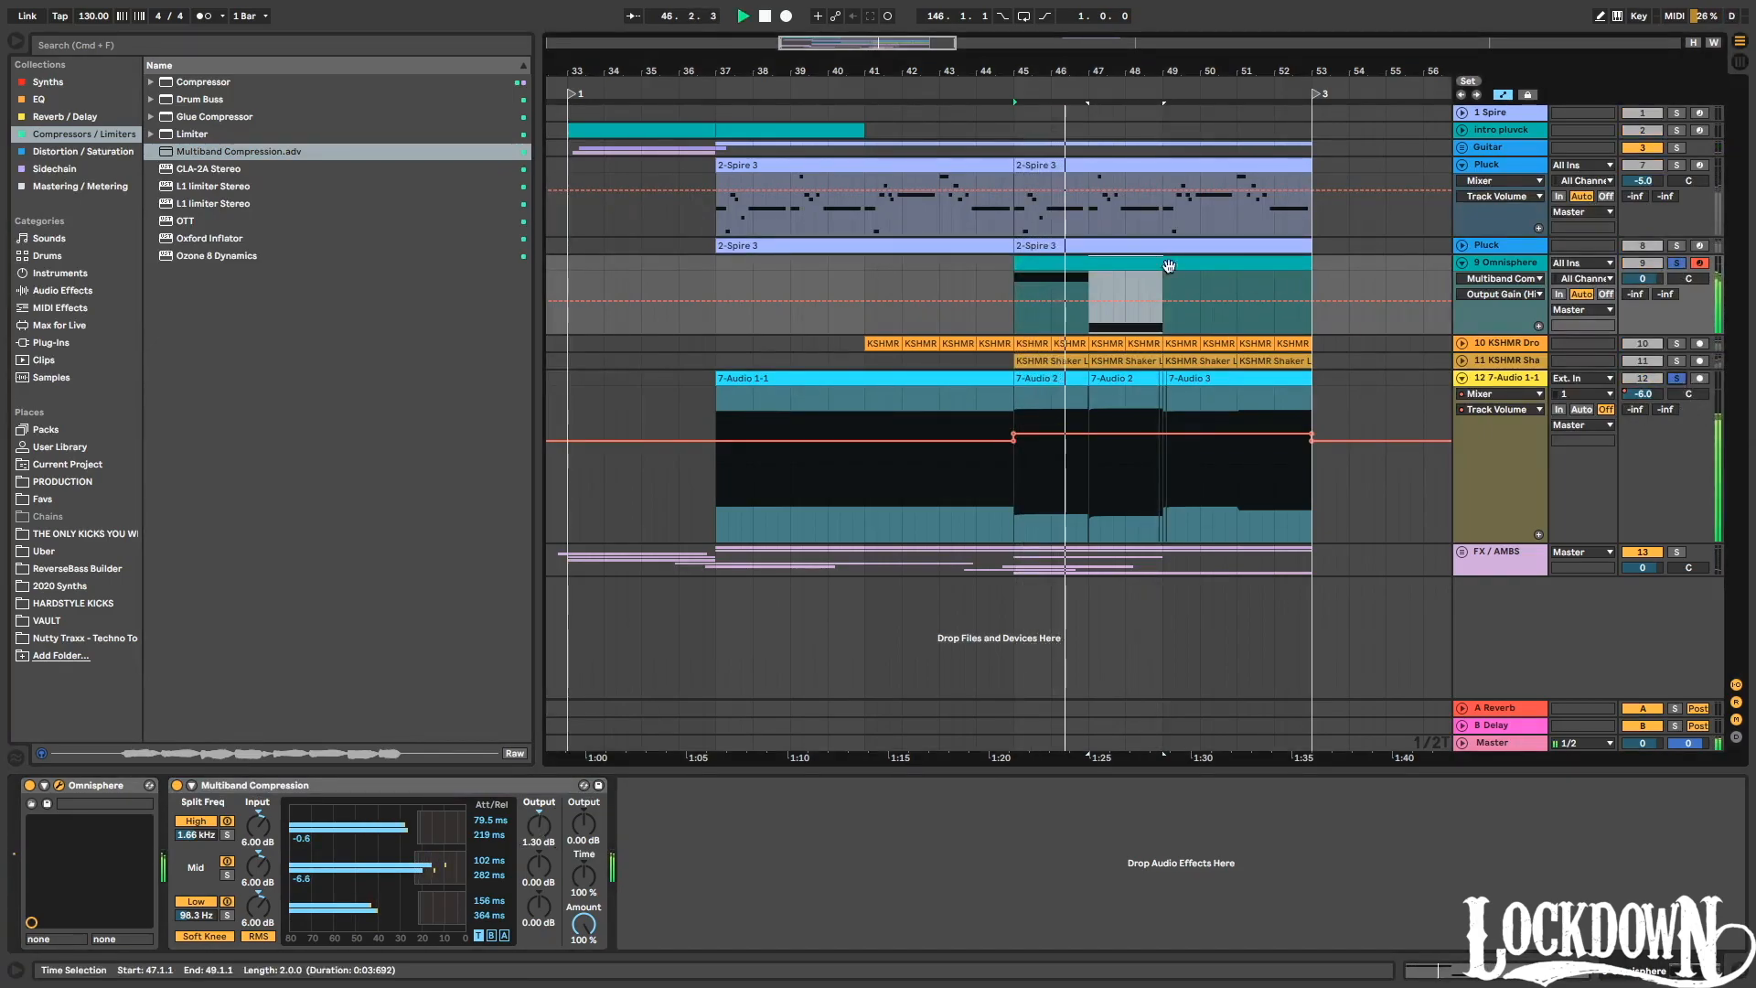
# Reopen the choir clip's notes, change the first two-bar note to C4 and play it back.
pyautogui.doubleClick(1235, 301)
pyautogui.press('space')
pyautogui.click(549, 665)
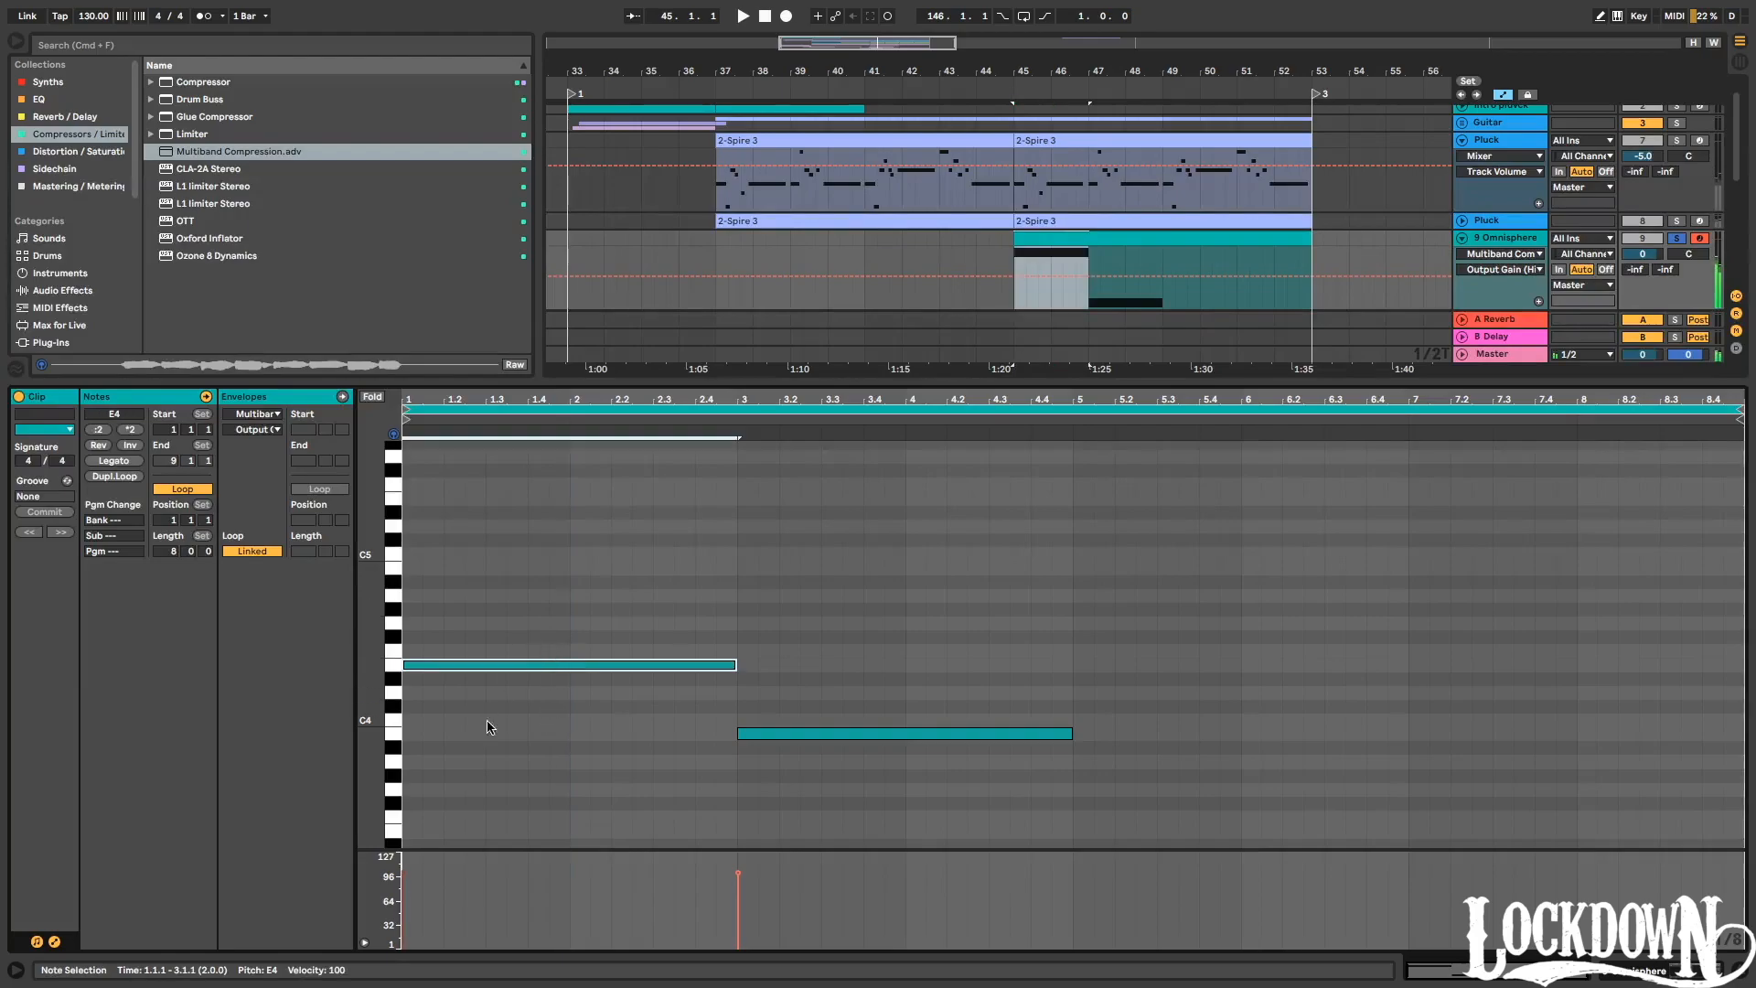
pyautogui.press('Down')
pyautogui.press('Down')
pyautogui.press('Down')
pyautogui.press('Down')
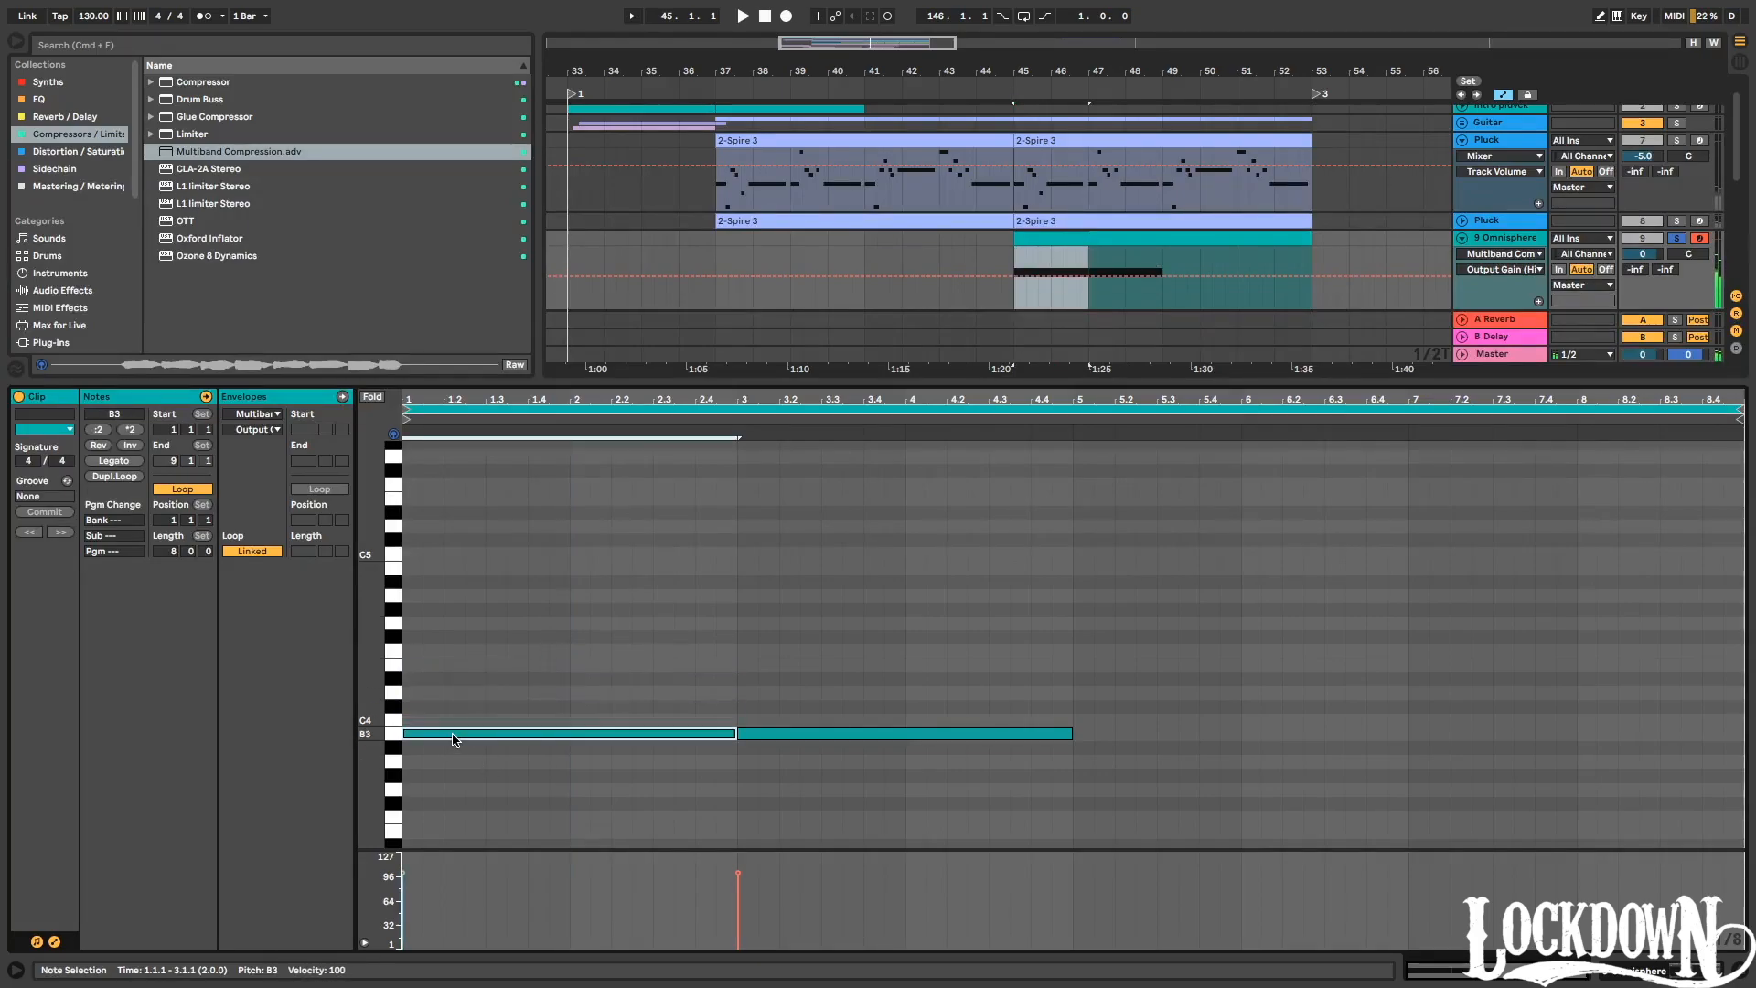
pyautogui.press('space')
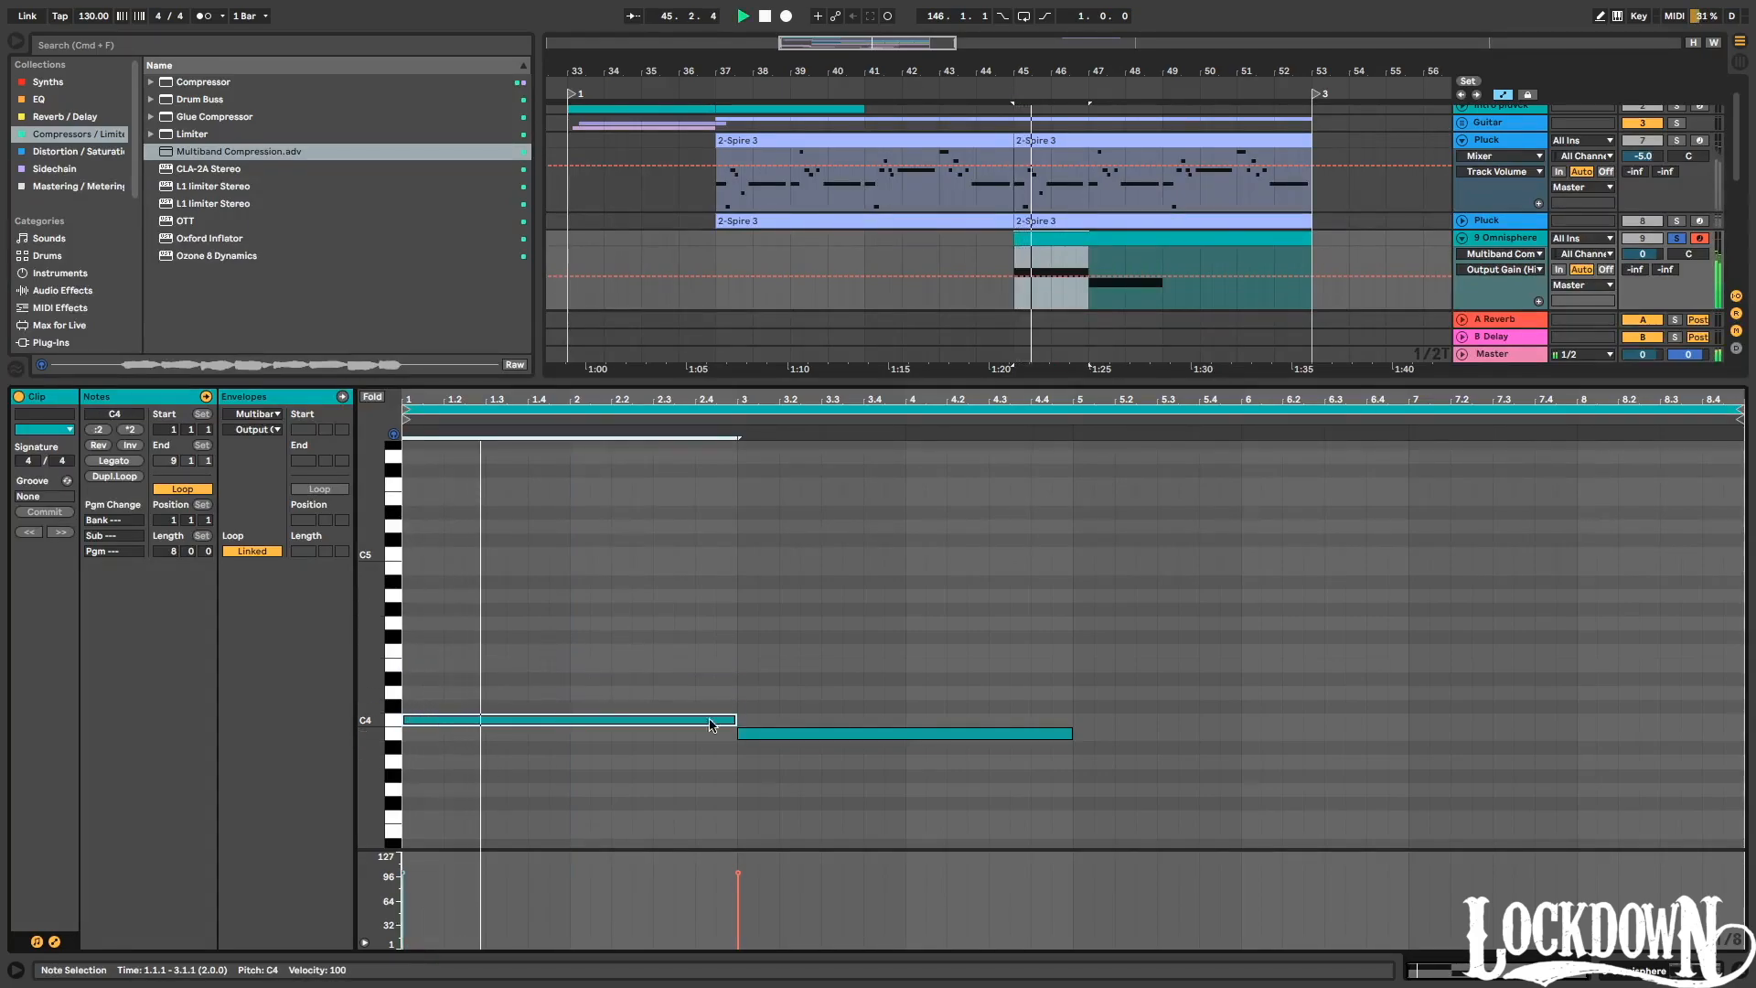
# Lower the second choir note, starting in bar 3, to A3.
pyautogui.click(897, 733)
pyautogui.scroll(-3, 1156, 616)
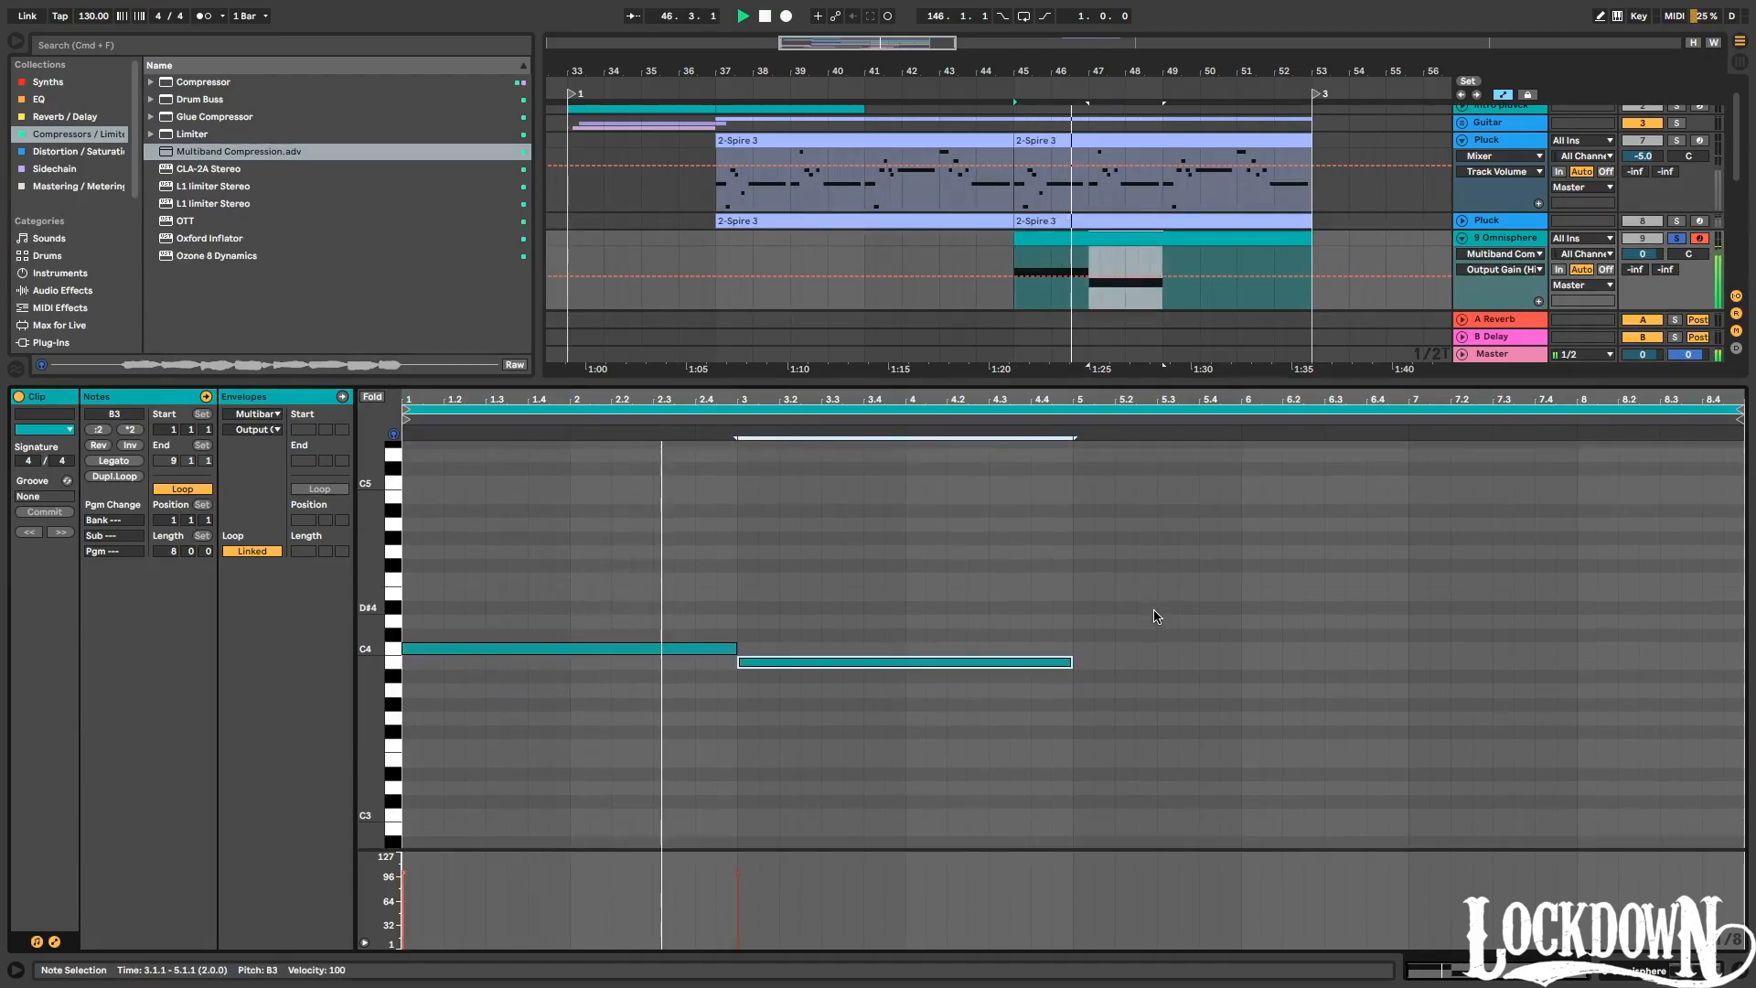
pyautogui.press('Down')
pyautogui.press('Down')
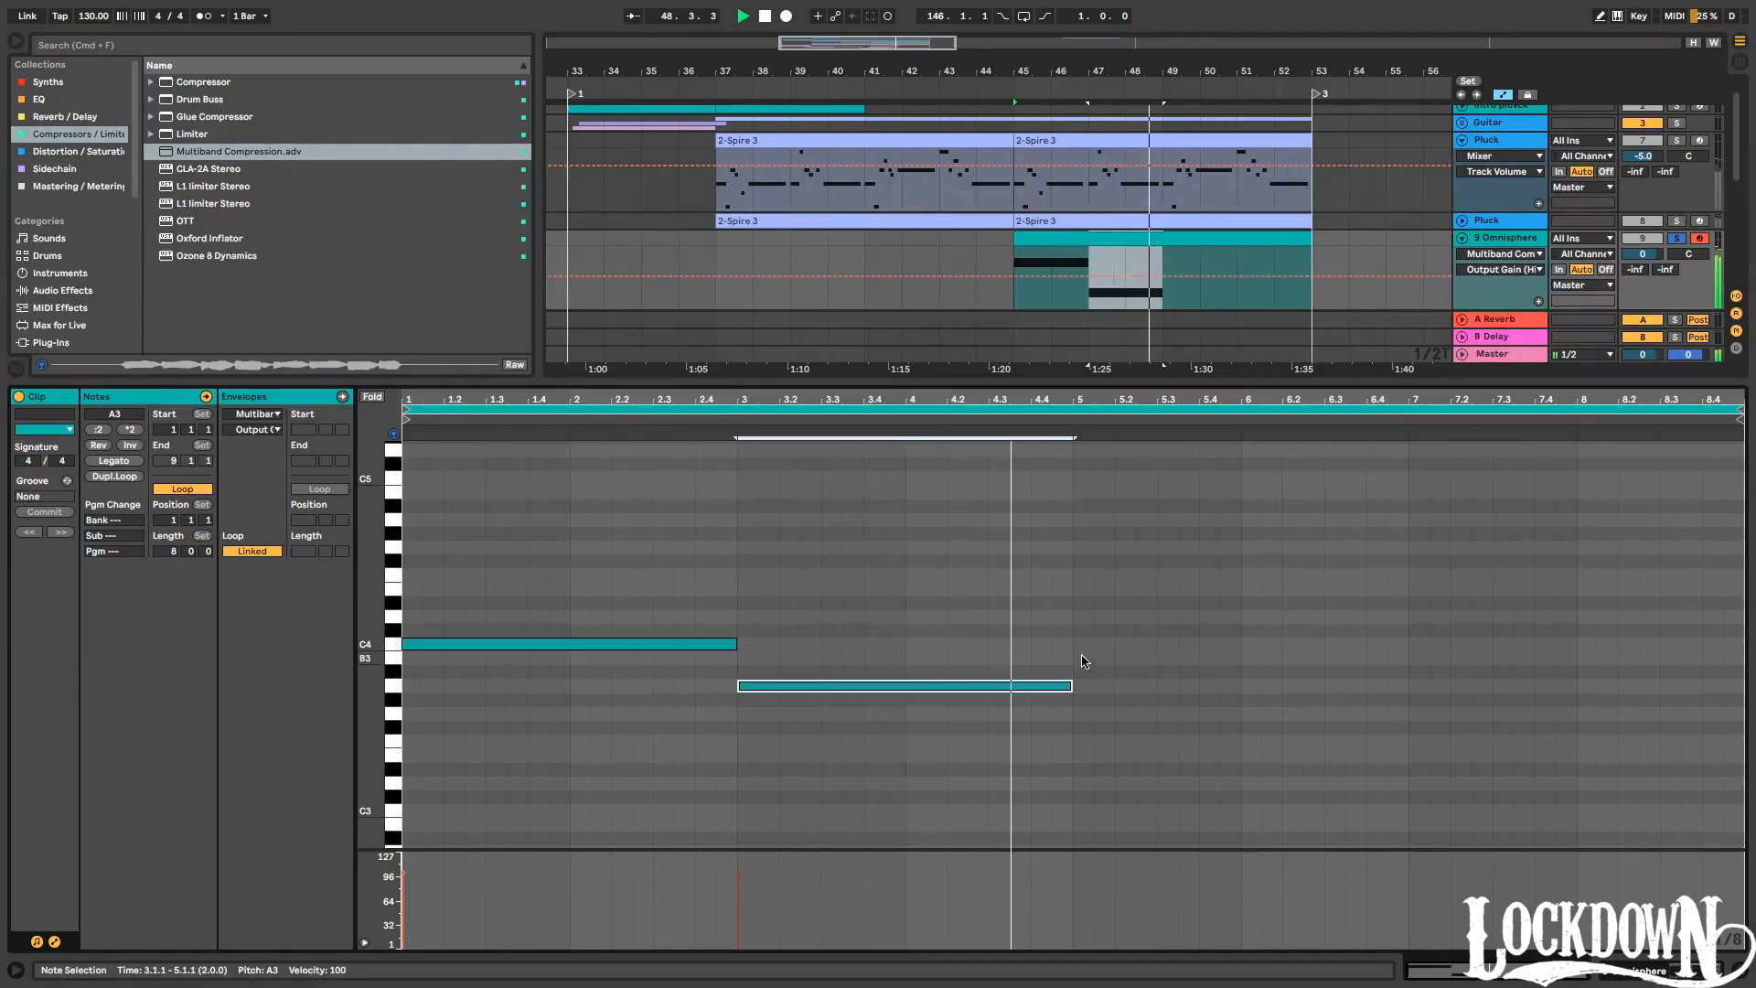
# Duplicate the A3 note into bar 5, raise the copy to E4 and play the phrase.
pyautogui.press('super+d')
pyautogui.press('Up')
pyautogui.press('Up')
pyautogui.press('Up')
pyautogui.press('Up')
pyautogui.press('Up')
pyautogui.press('Up')
pyautogui.press('Up')
pyautogui.press('space')
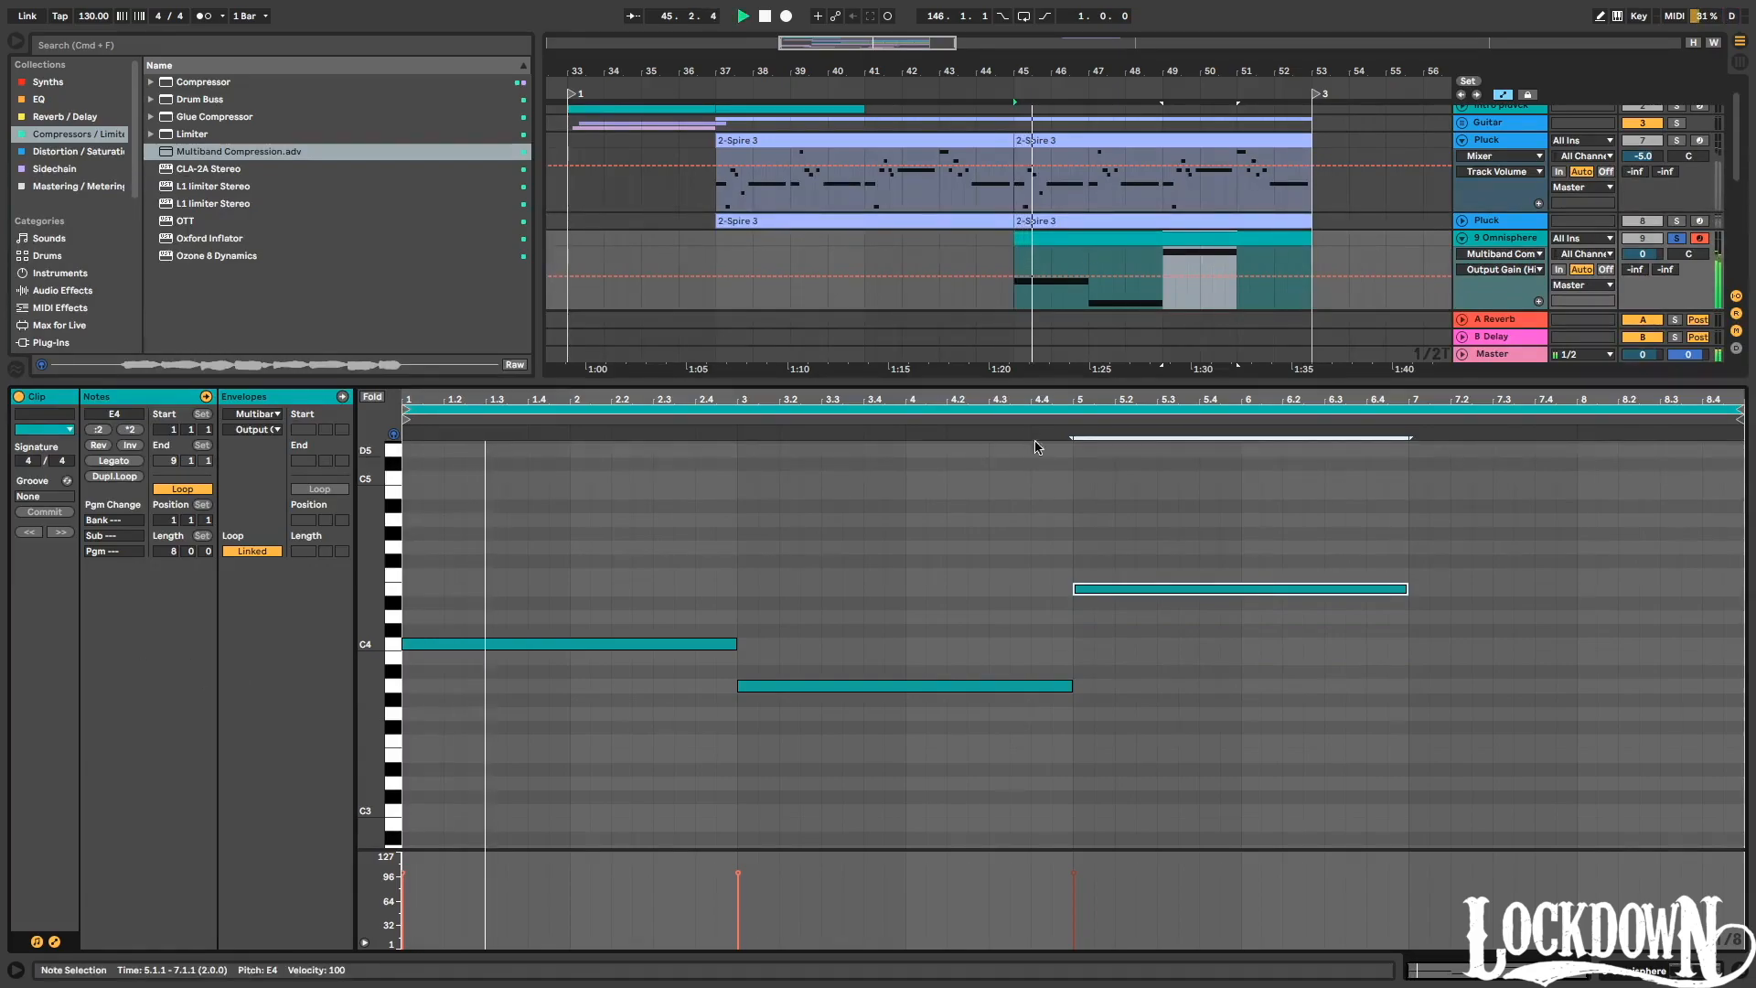
# Duplicate the E4 note into bar 7 and lower the copy to D4.
pyautogui.moveTo(1327, 540); pyautogui.dragTo(1321, 605)
pyautogui.press('super+d')
pyautogui.press('Down')
pyautogui.press('Down')
pyautogui.press('space')
# Select all four choir notes, try them an octave higher and transpose them down to A2–E3.
pyautogui.moveTo(640, 540); pyautogui.dragTo(1750, 985)
pyautogui.hotkey('shift', 'Up')
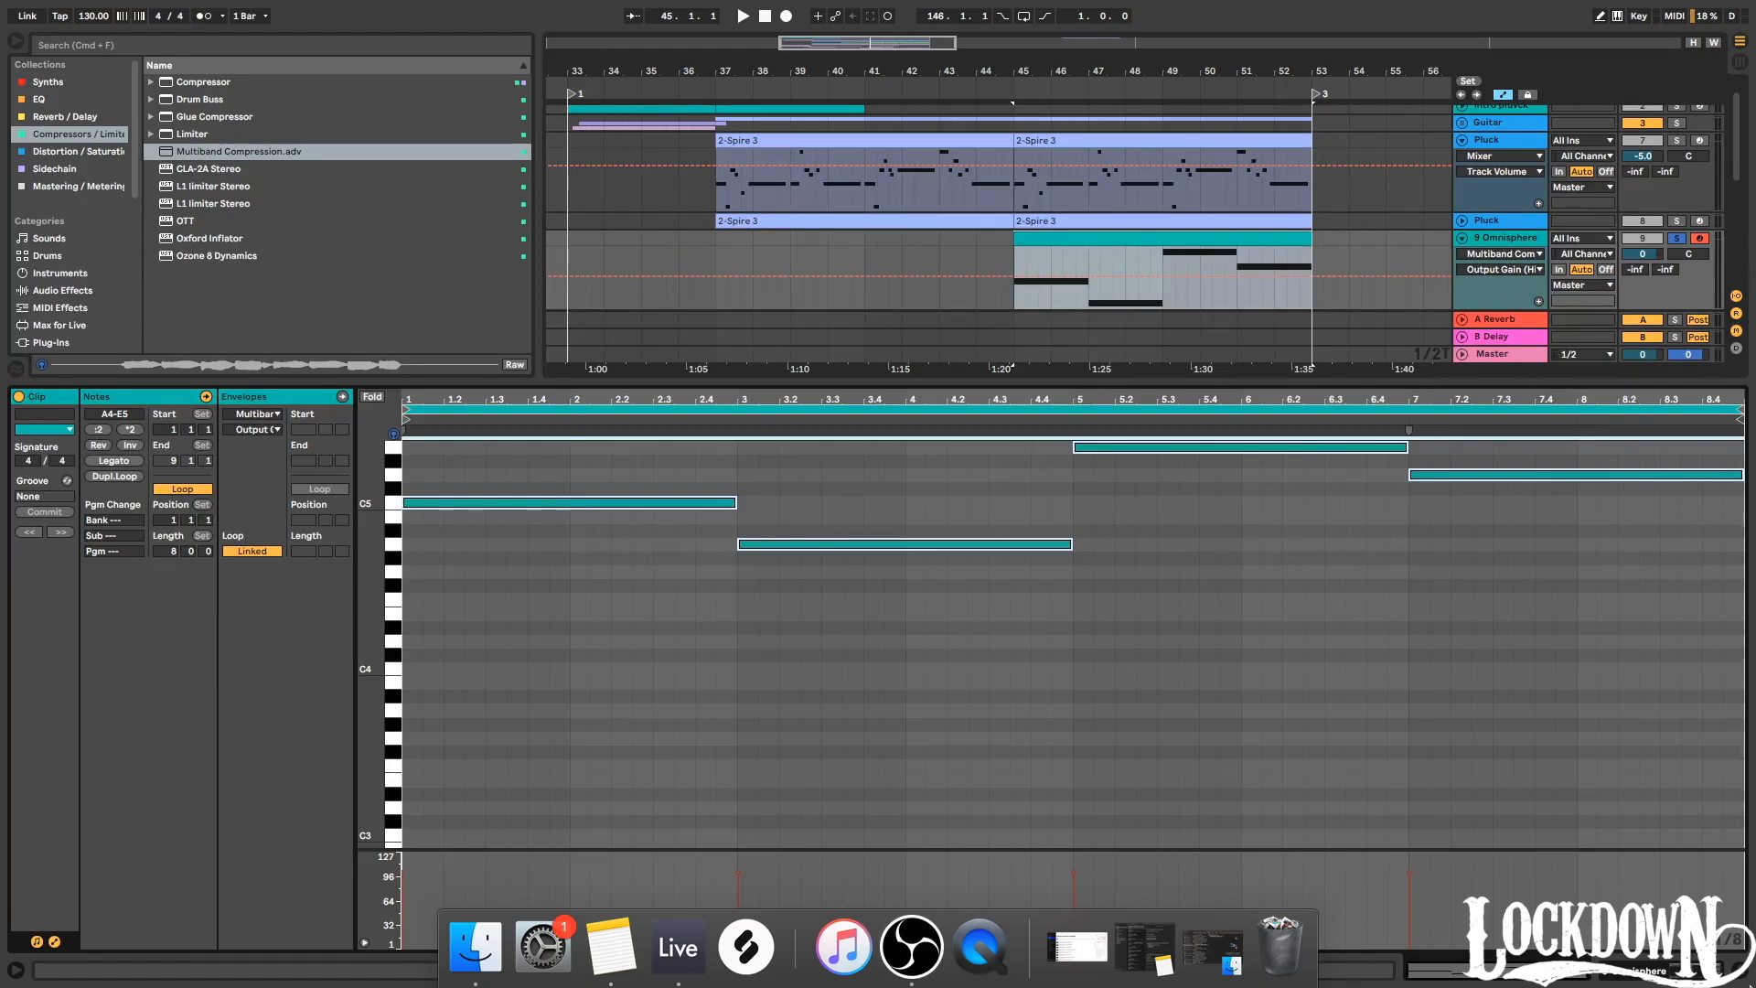
pyautogui.hotkey('shift', 'Down')
pyautogui.hotkey('shift', 'Down')
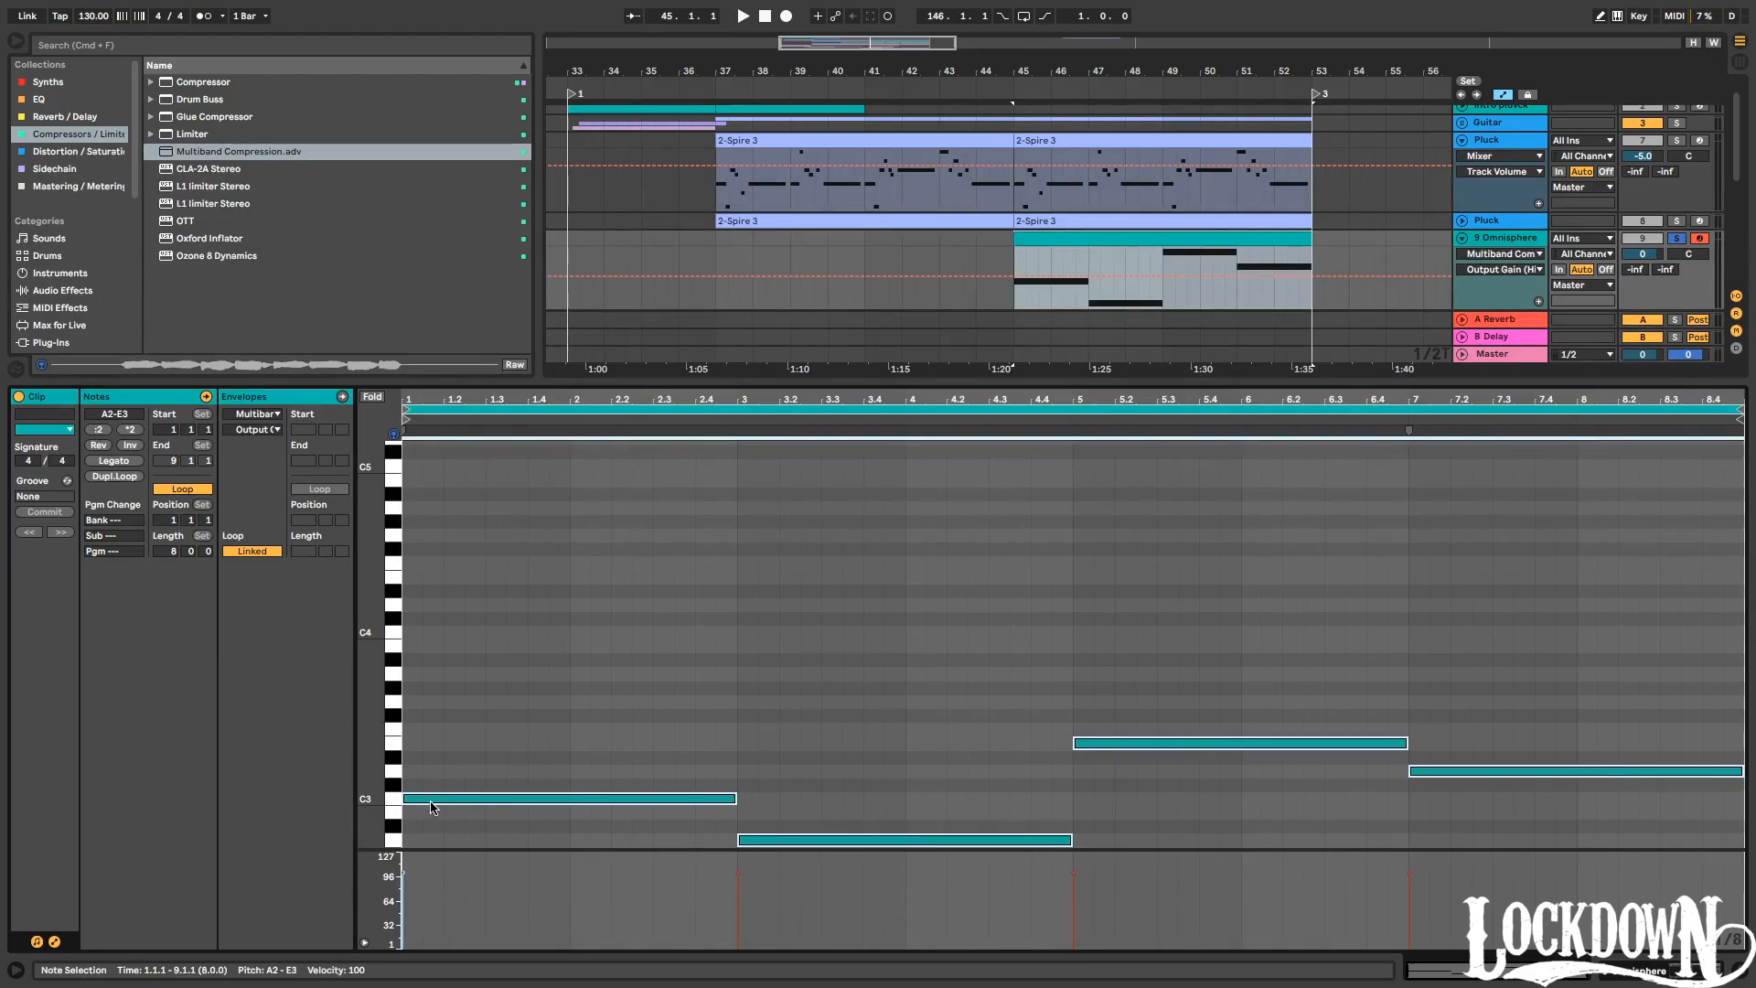
# Copy the four notes to A3–E4 as an upper layer, comparing the copies one octave higher during playback.
pyautogui.moveTo(445, 804); pyautogui.dragTo(446, 644)
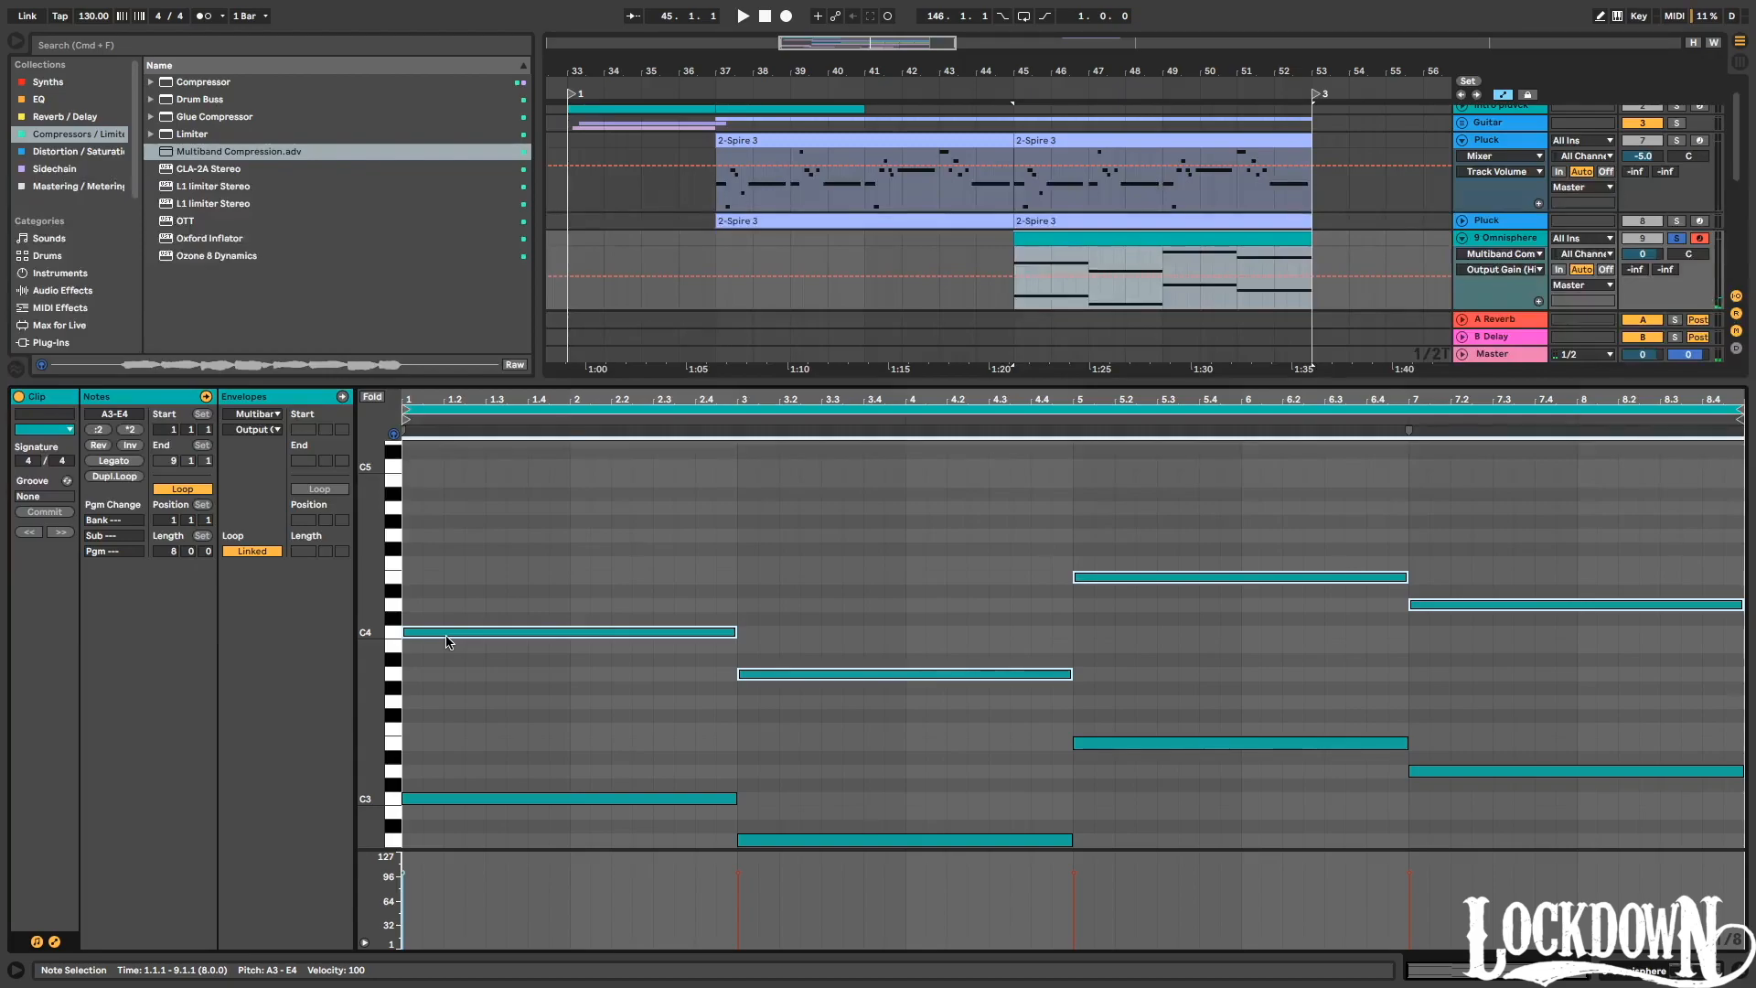
pyautogui.hotkey('shift', 'Up')
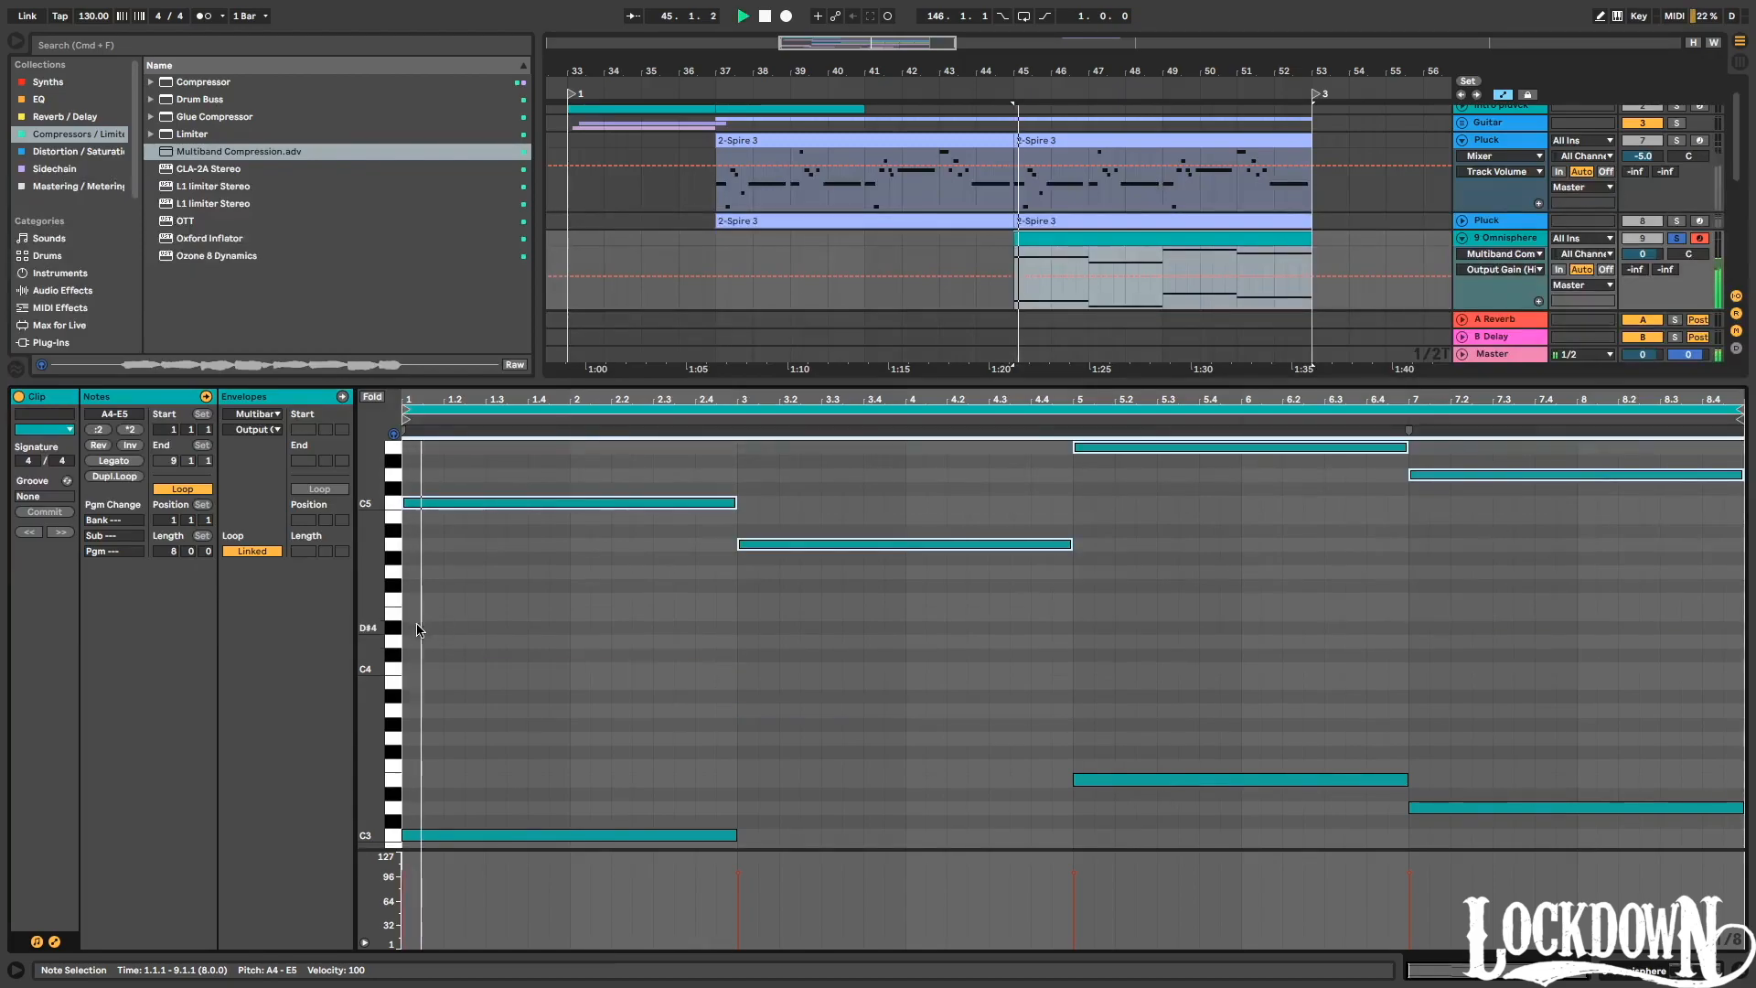
pyautogui.hotkey('shift', 'Down')
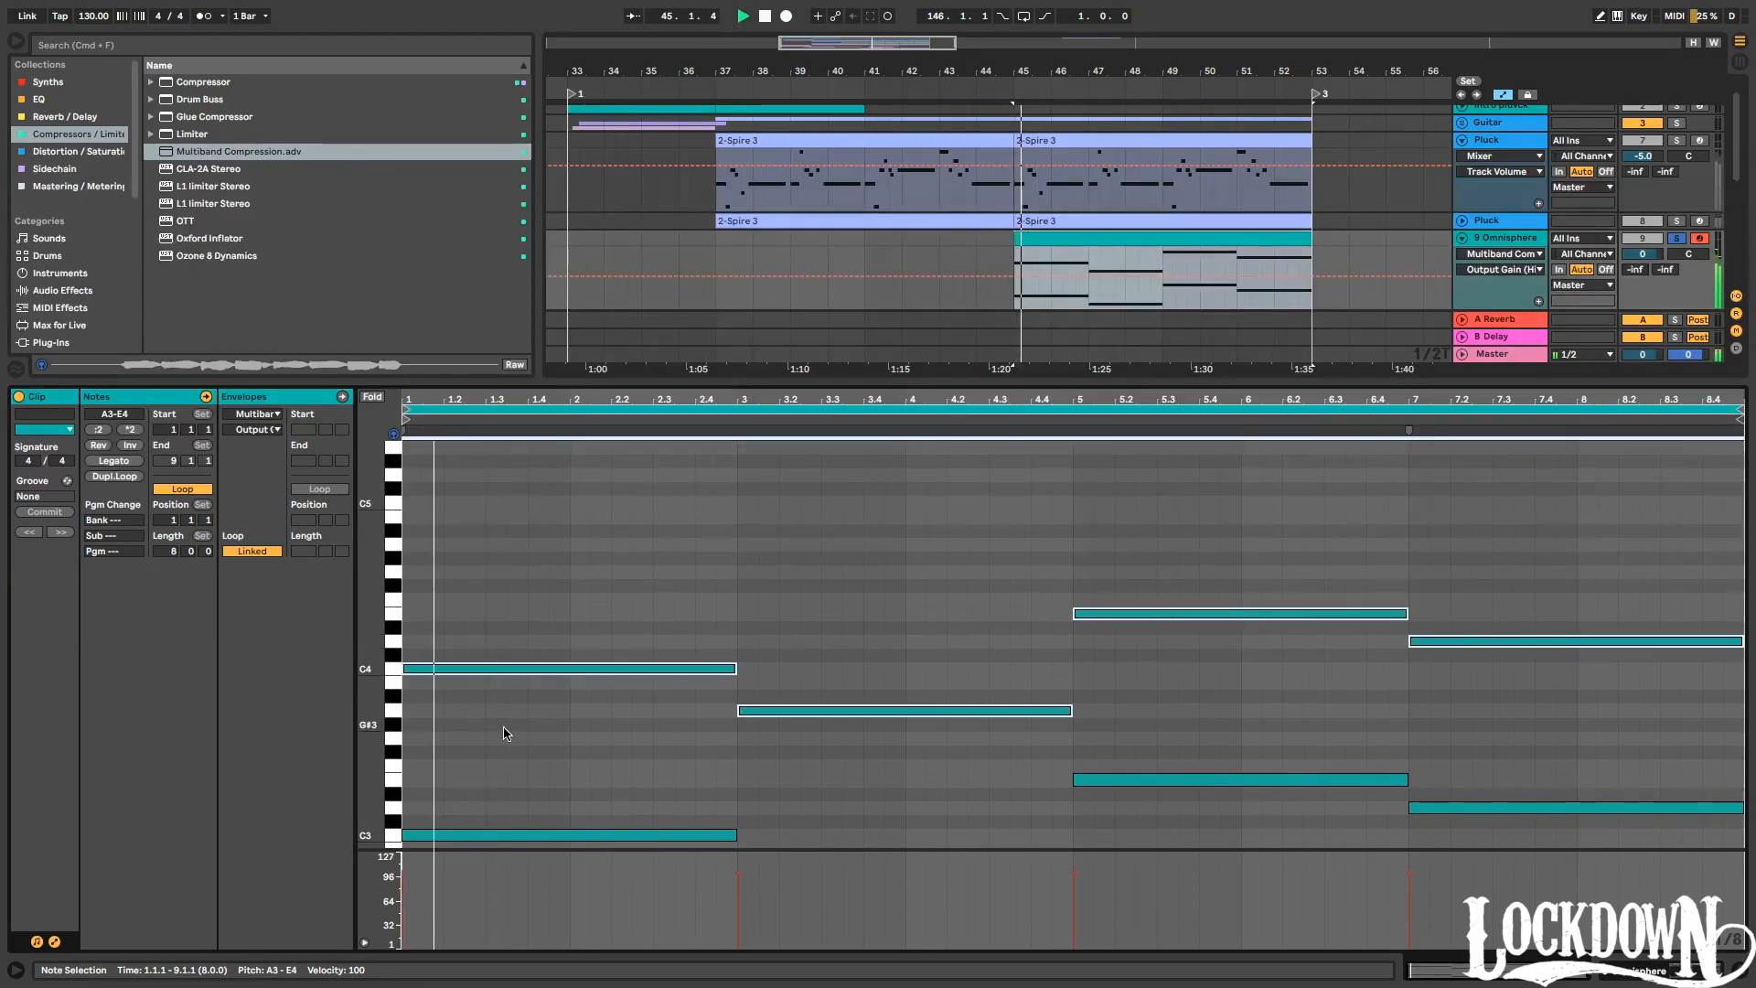
pyautogui.press('space')
# Add a two-bar harmony note at bar 1, try it at G3, G4, F4 and E4, and set it to E3.
pyautogui.doubleClick(414, 752)
pyautogui.moveTo(427, 753); pyautogui.dragTo(737, 753)
pyautogui.press('Up')
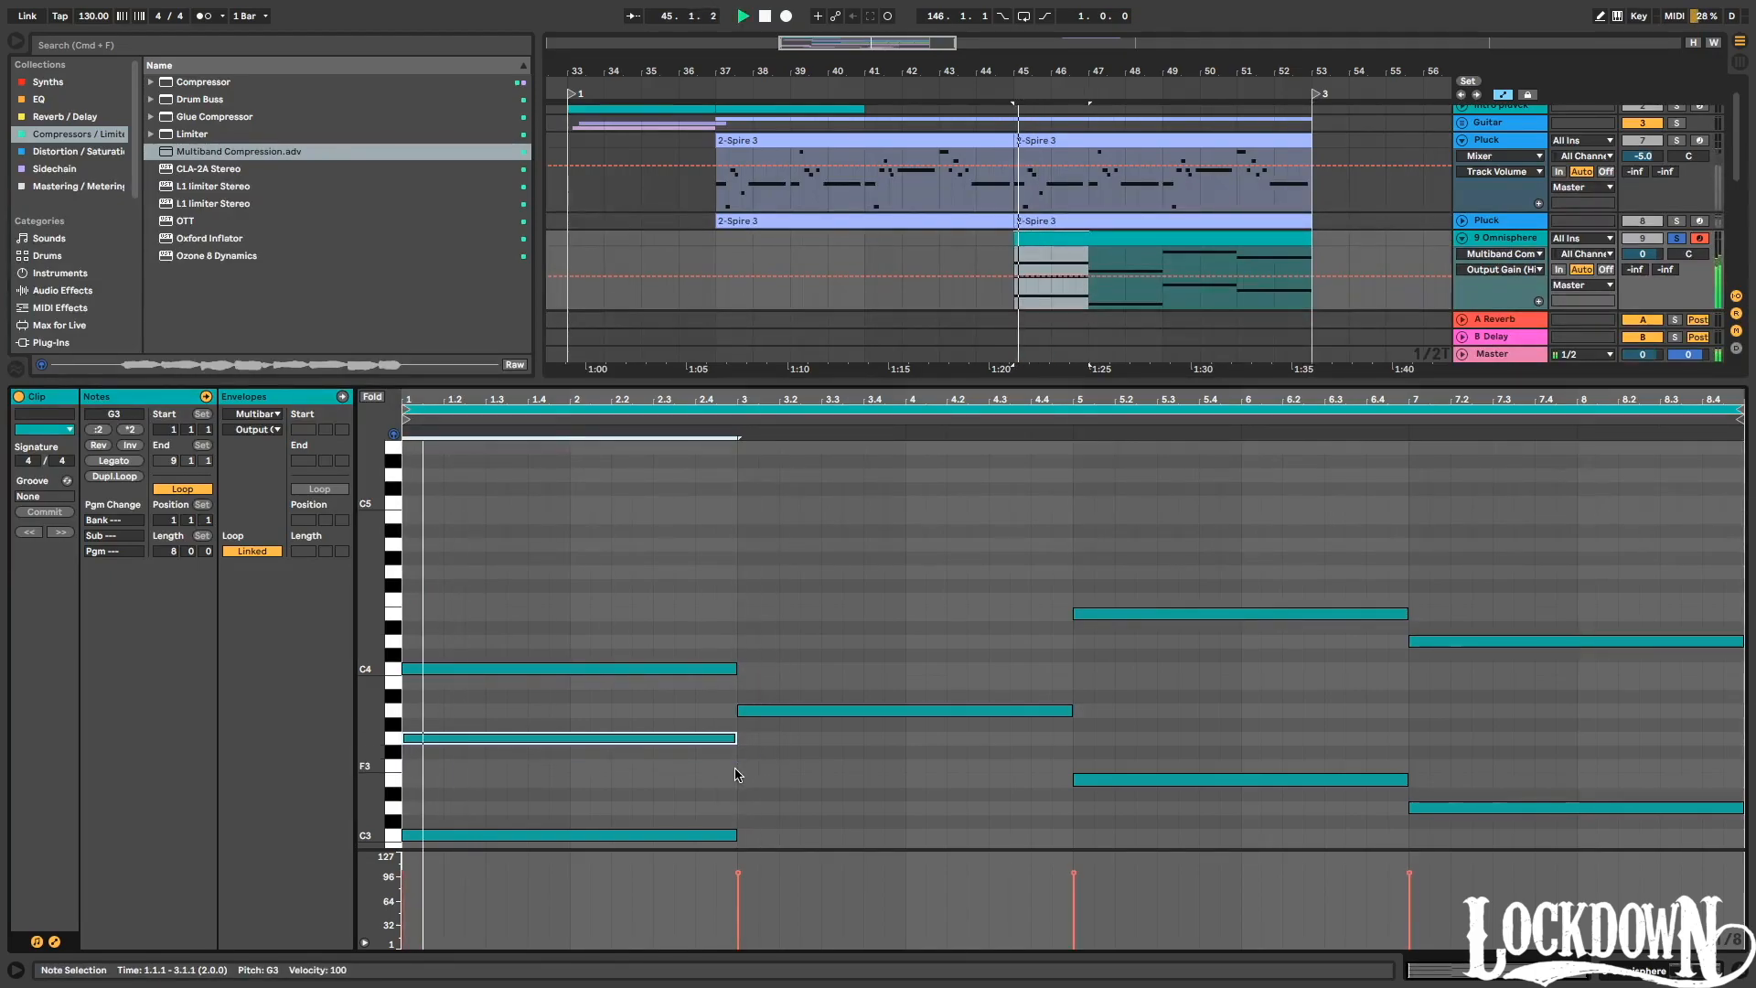
pyautogui.hotkey('shift', 'Up')
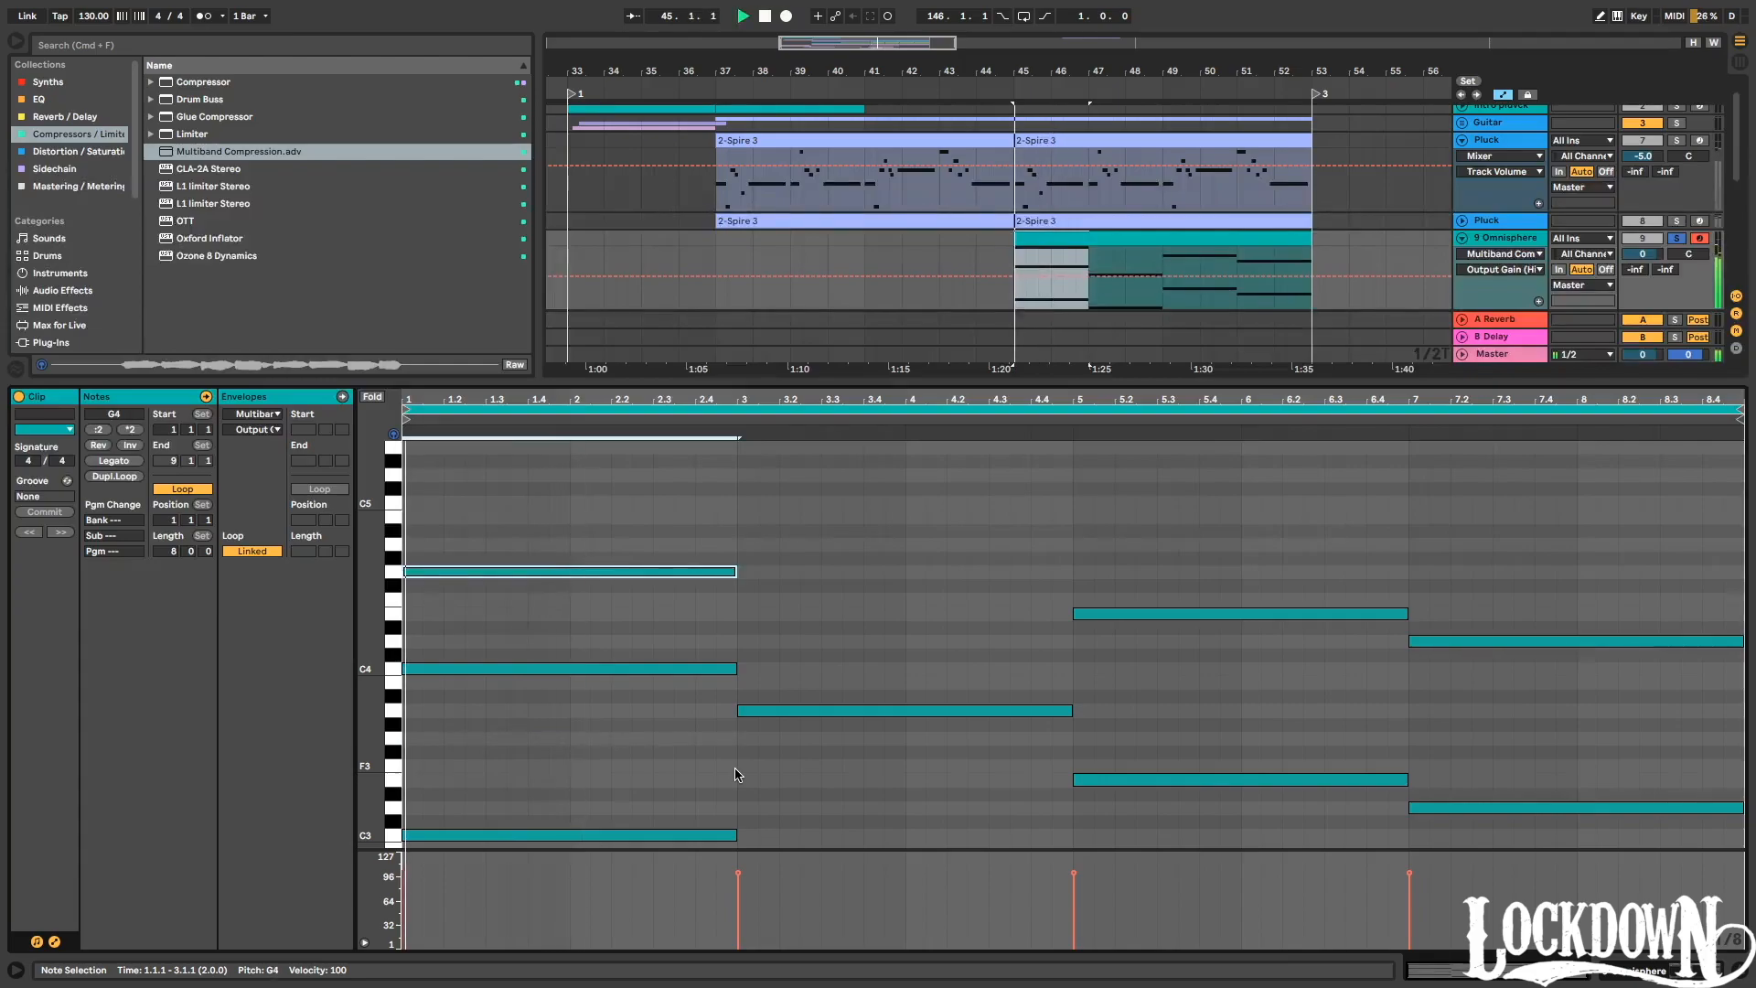
pyautogui.press('Down')
pyautogui.press('Down')
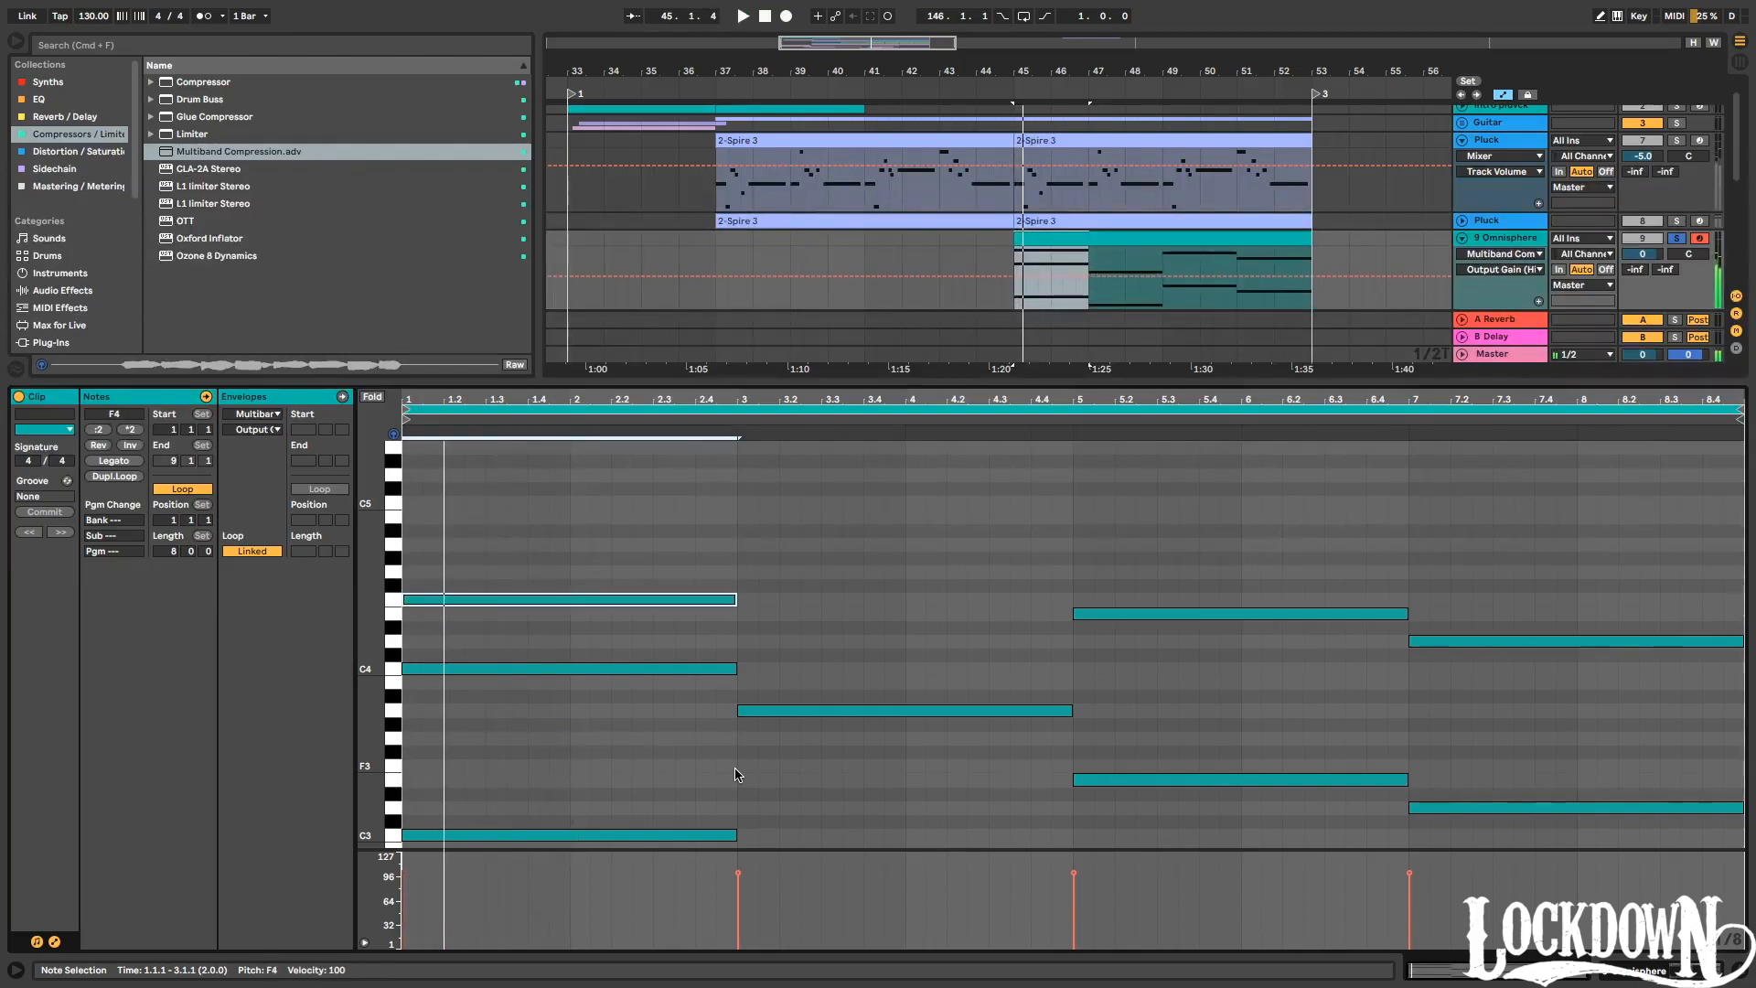
pyautogui.press('Down')
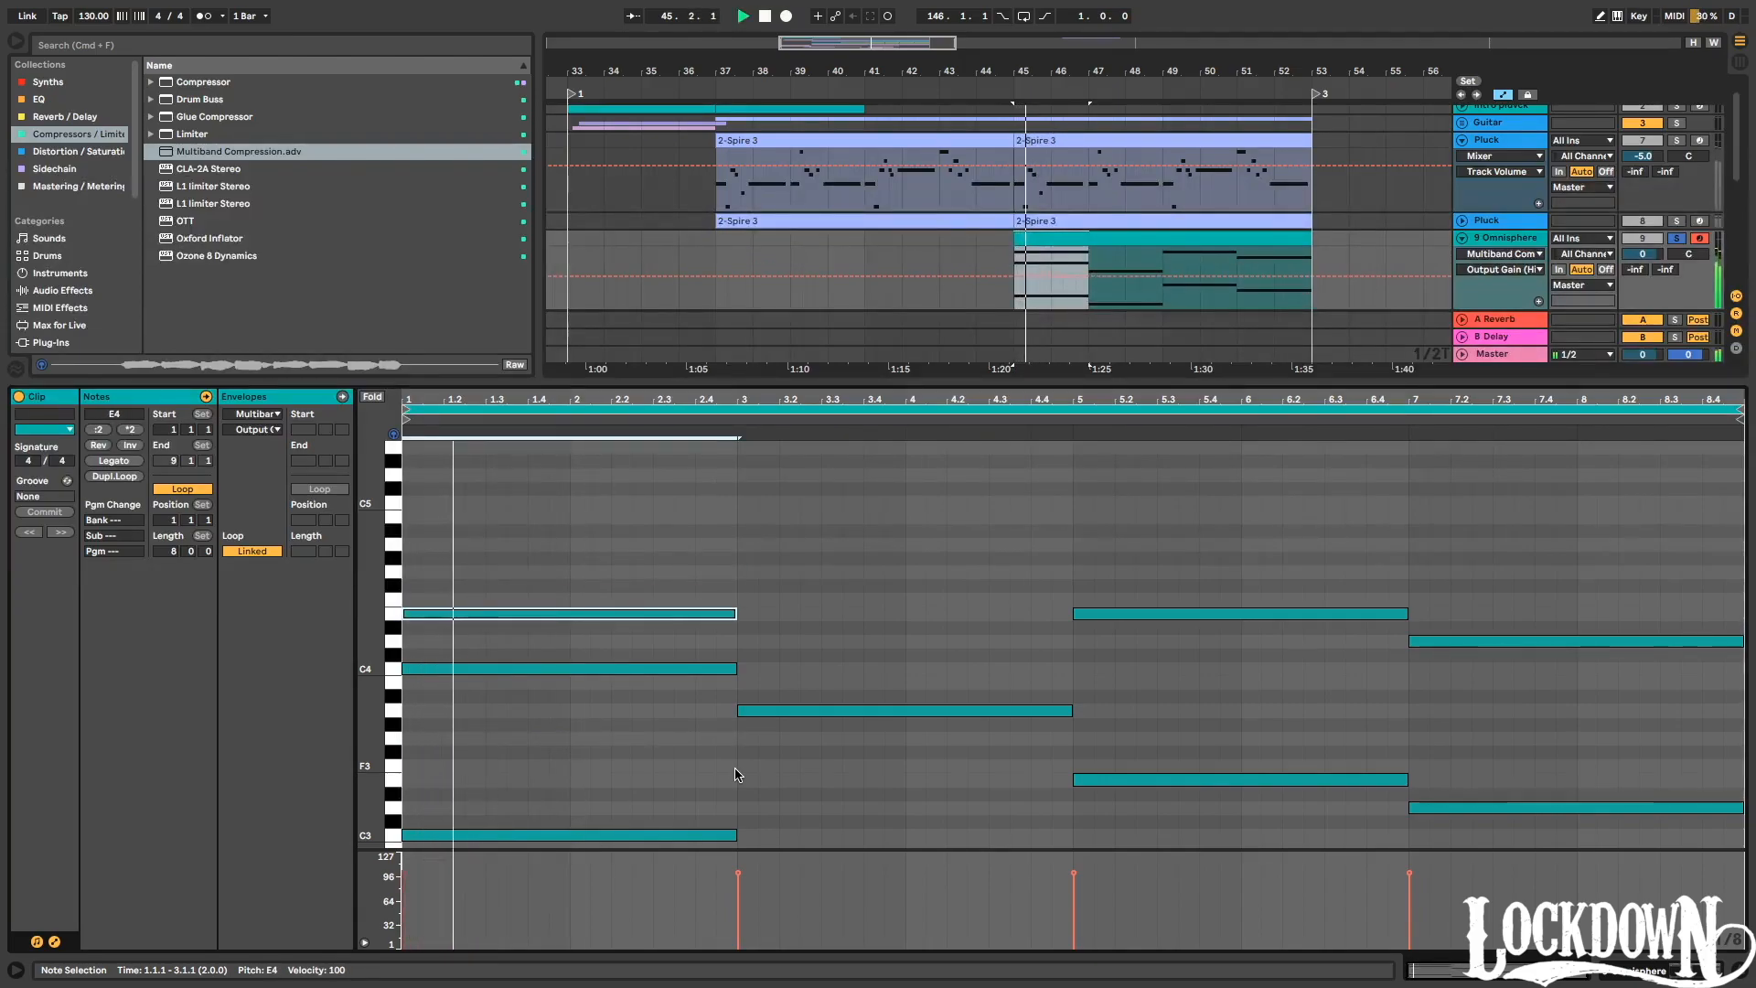
pyautogui.hotkey('shift', 'Down')
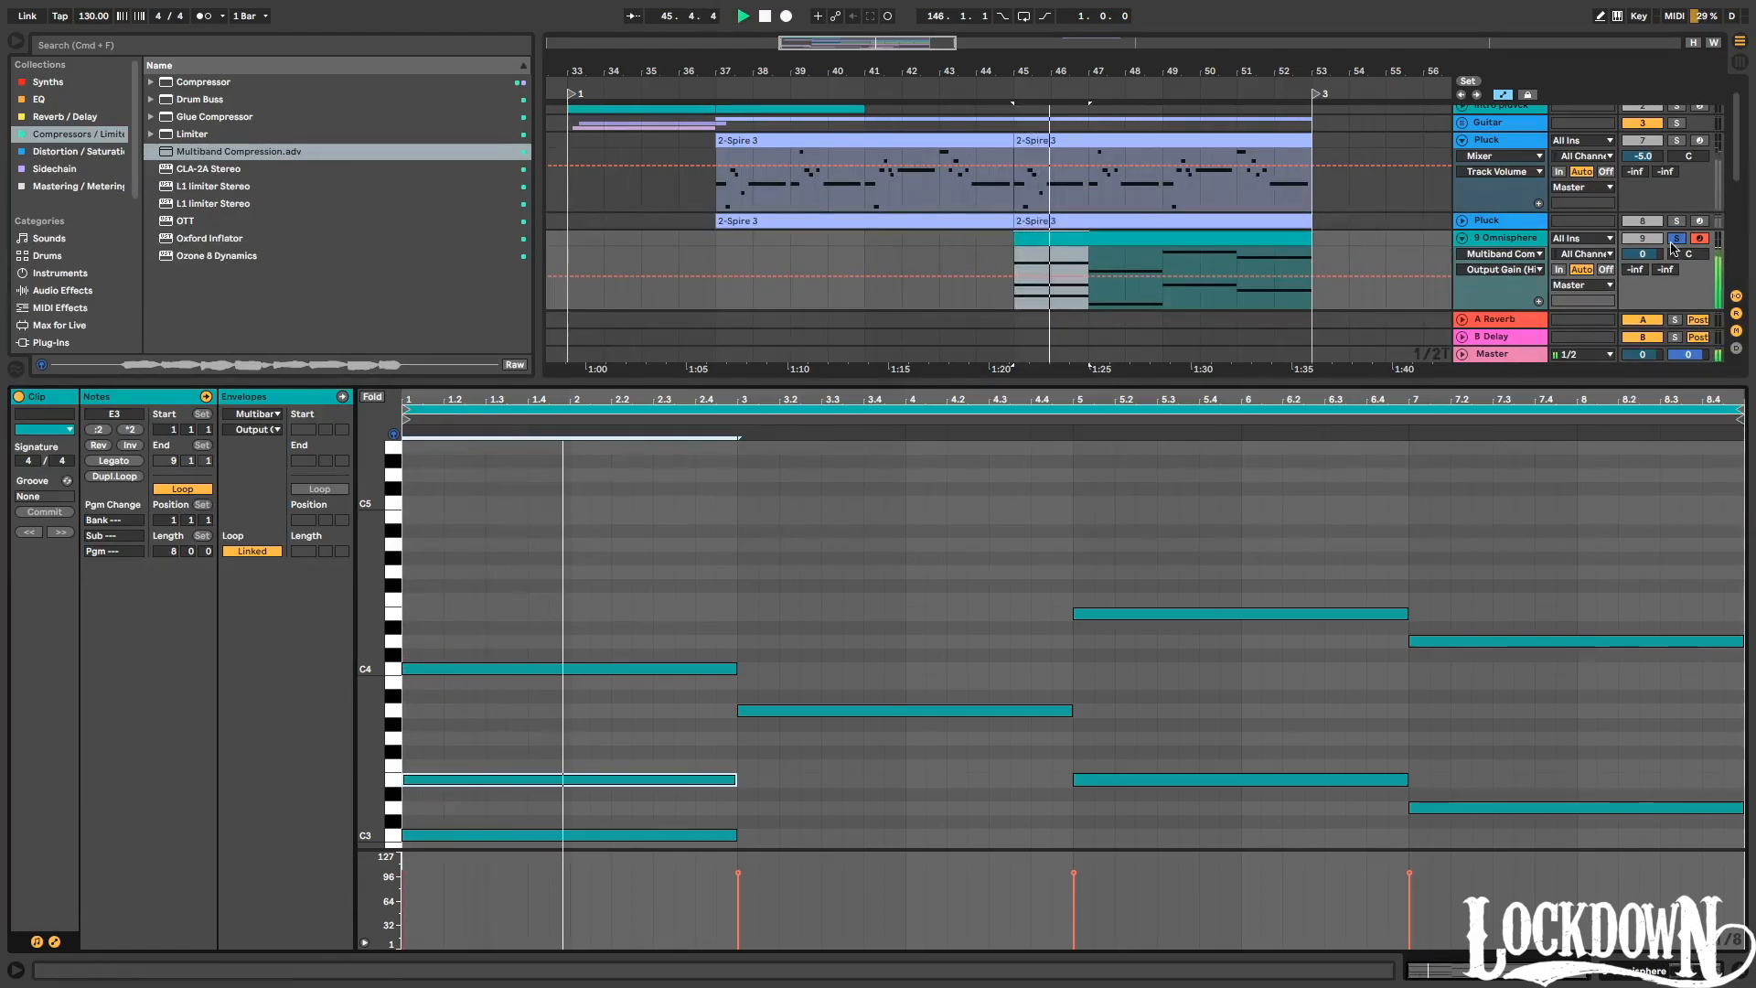
# Unsolo the Omnisphere track, play the chord in the full mix and enlarge the note editor.
pyautogui.click(1676, 238)
pyautogui.press('space')
pyautogui.press('space')
pyautogui.moveTo(1372, 381); pyautogui.dragTo(1369, 296)
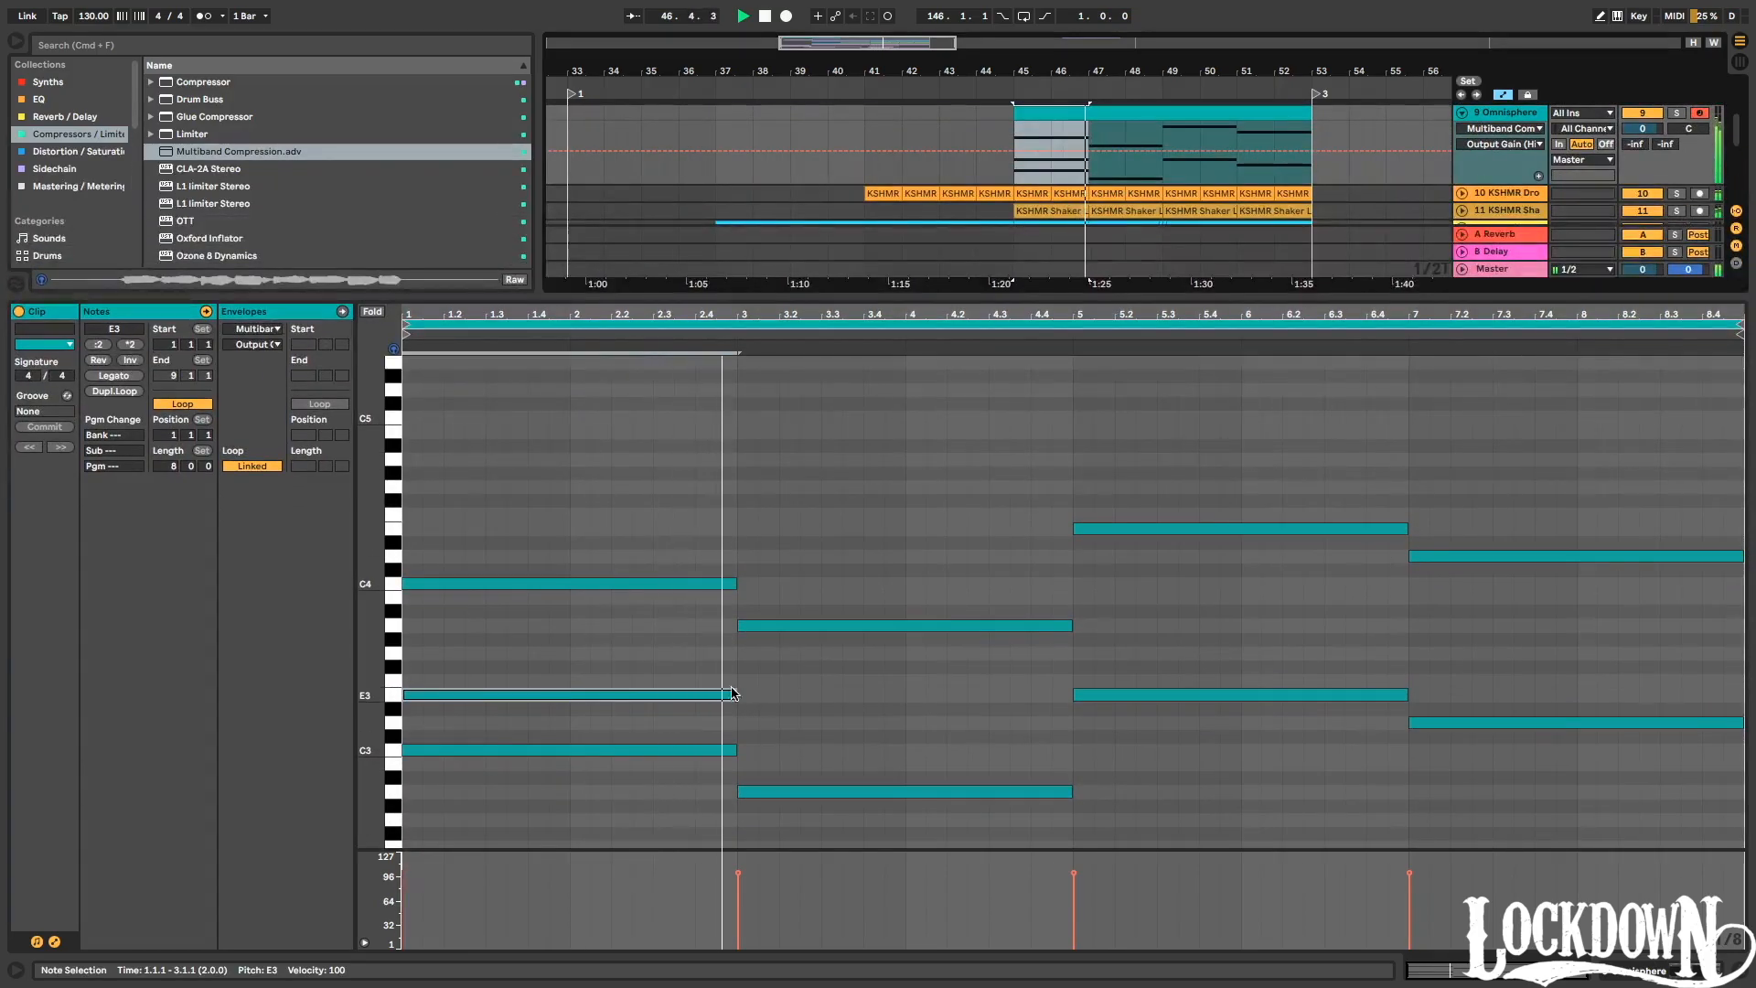
# Duplicate the E3 harmony note into bar 3, lower the copy to D3 and solo the choir track.
pyautogui.press('space')
pyautogui.hotkey('ctrl', 'd')
pyautogui.press('Down')
pyautogui.press('Down')
pyautogui.press('space')
pyautogui.click(1676, 113)
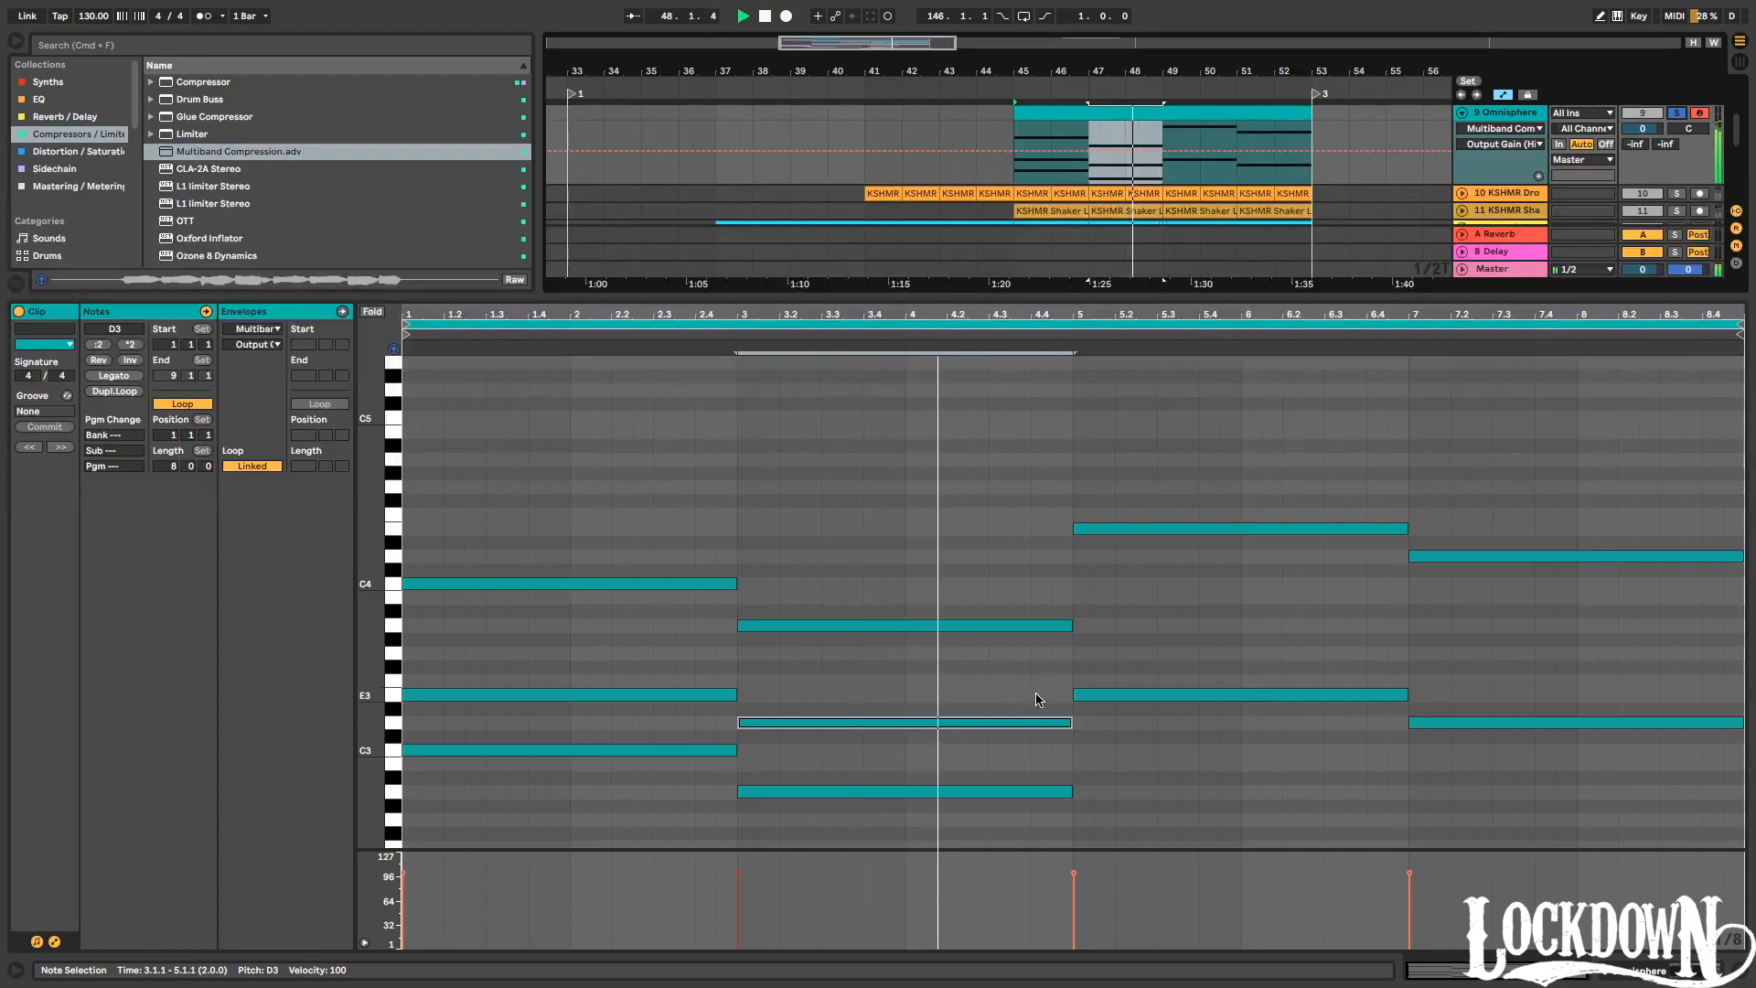
# Raise the bar 3 harmony note an octave to D4 and play the chords from the start.
pyautogui.press('space')
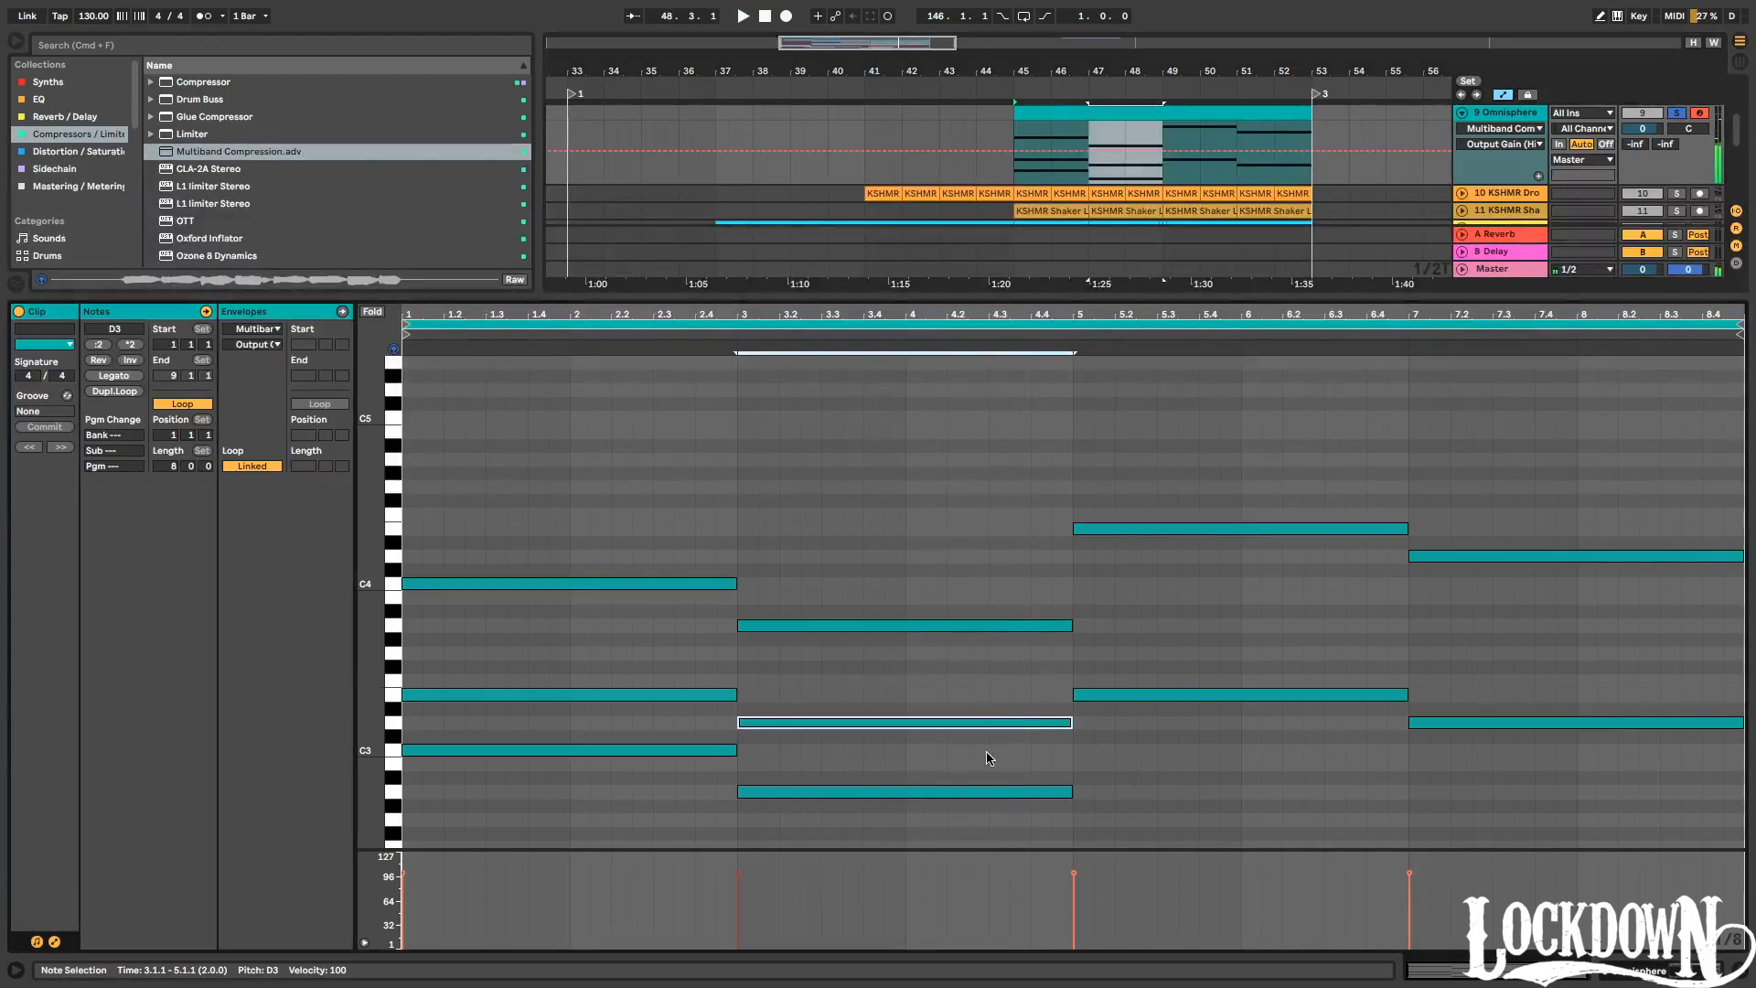
pyautogui.hotkey('shift', 'Up')
pyautogui.click(764, 439)
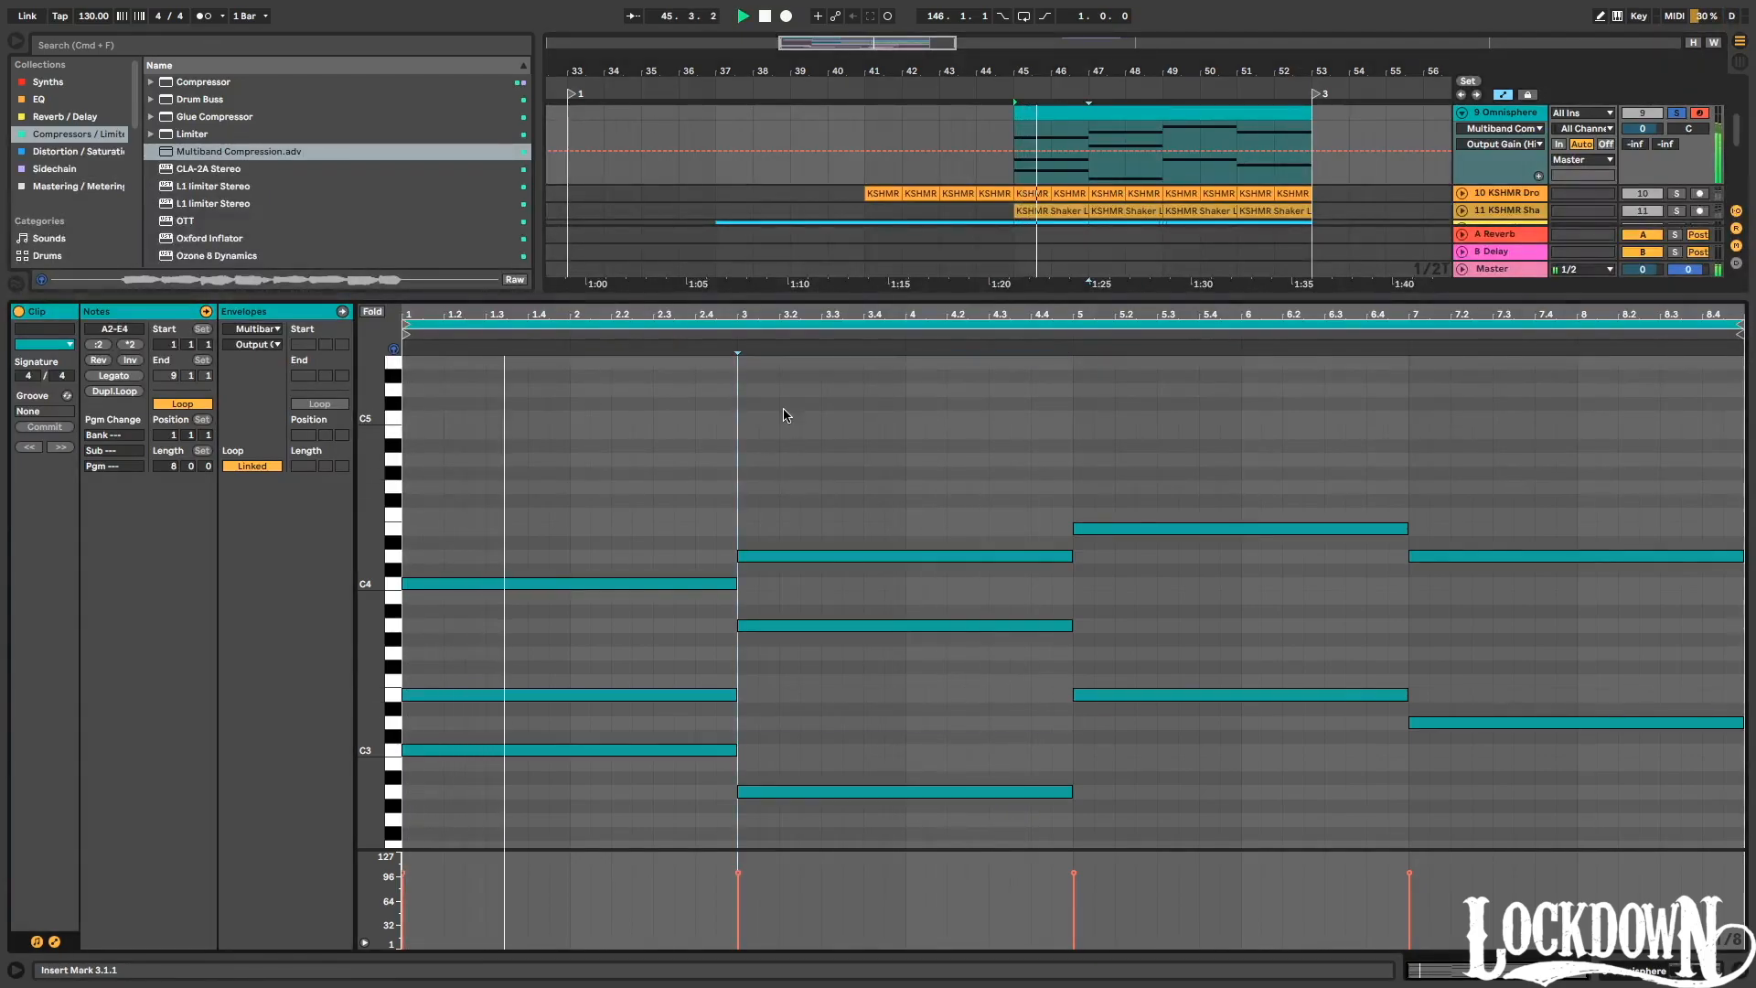
pyautogui.click(702, 332)
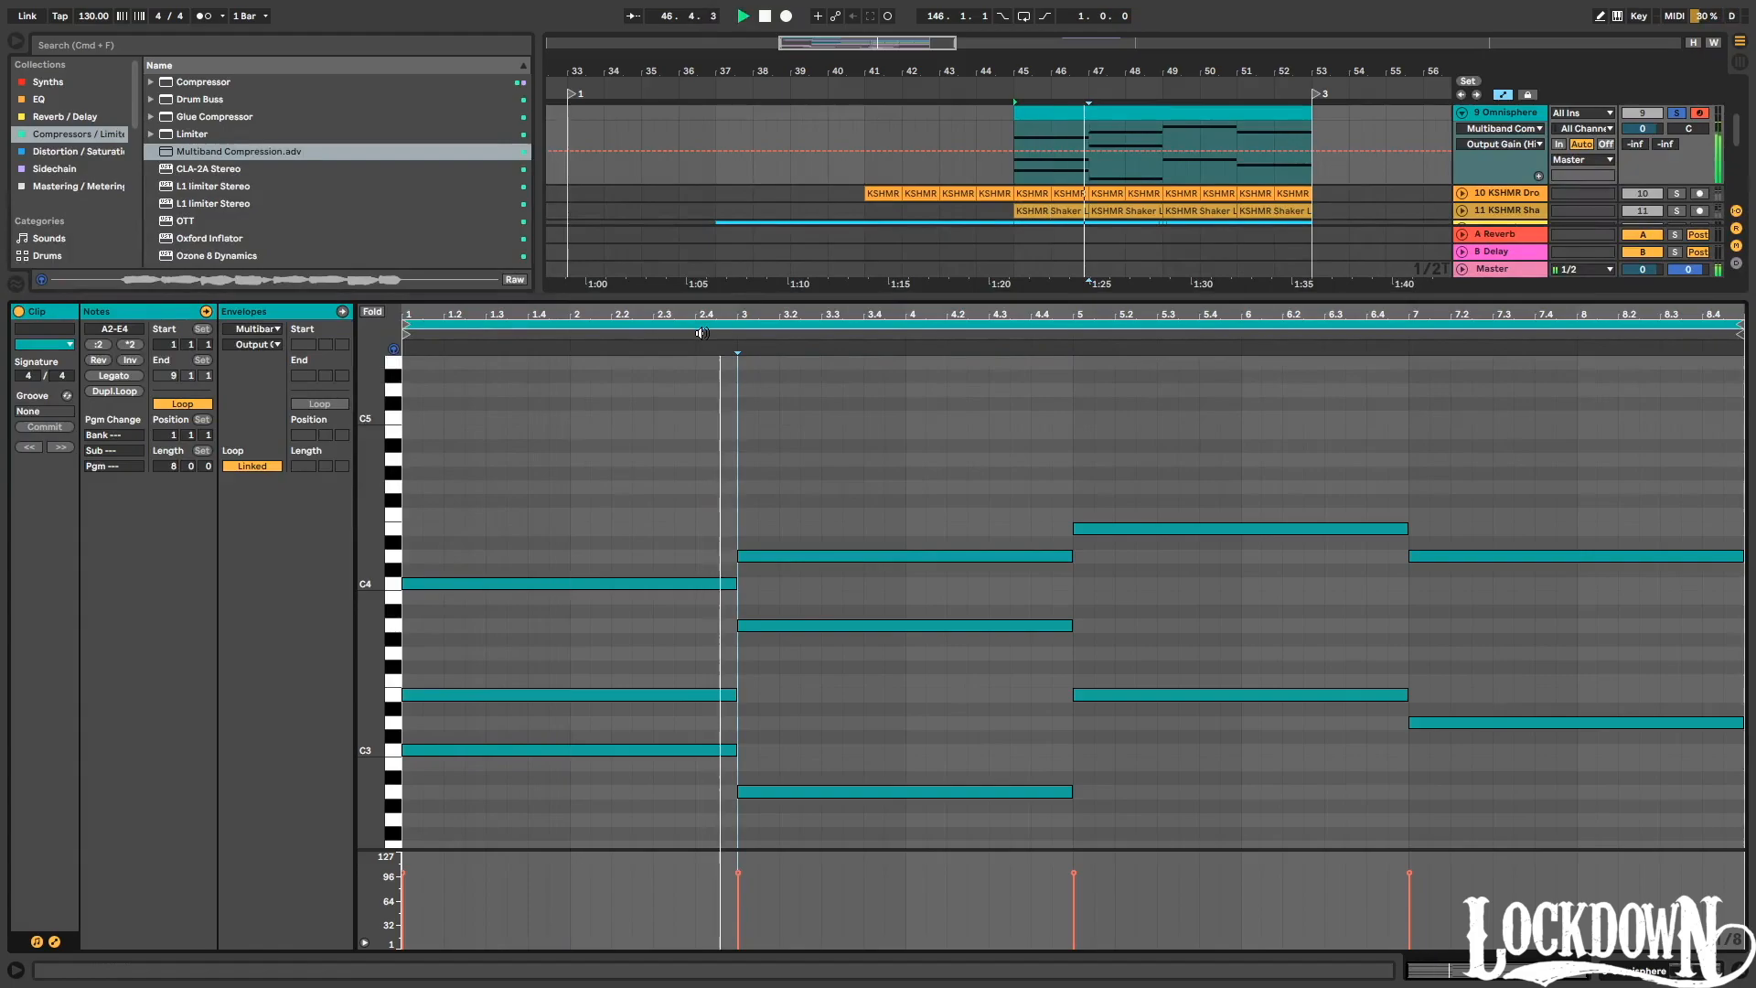
# Duplicate the D4 harmony note into bars 5 and 7, setting the copies to C4 and A3, and listen back.
pyautogui.press('space')
pyautogui.click(985, 558)
pyautogui.press('super+d')
pyautogui.press('Up')
pyautogui.press('Down')
pyautogui.press('Down')
pyautogui.press('Down')
pyautogui.press('Down')
pyautogui.press('Up')
pyautogui.press('space')
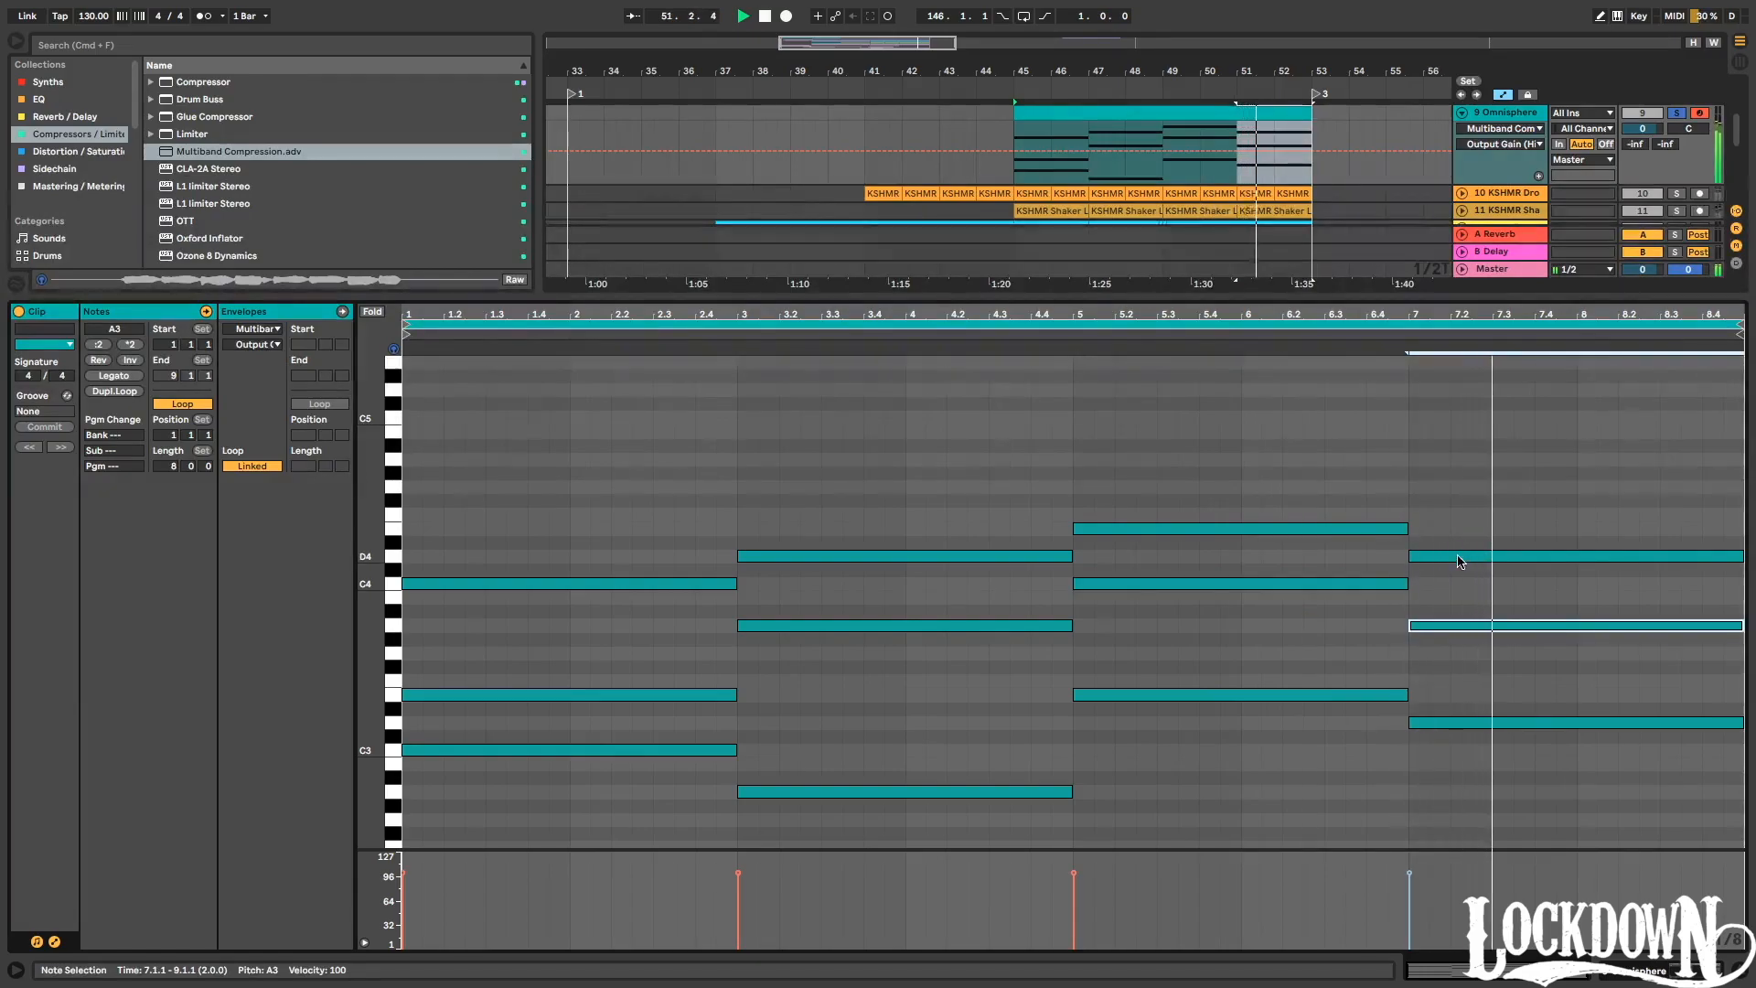
pyautogui.press('space')
# Shrink the note editor, show the track's devices and lower the Omnisphere volume to -6.8 dB in the full mix.
pyautogui.moveTo(1267, 297); pyautogui.dragTo(1270, 698)
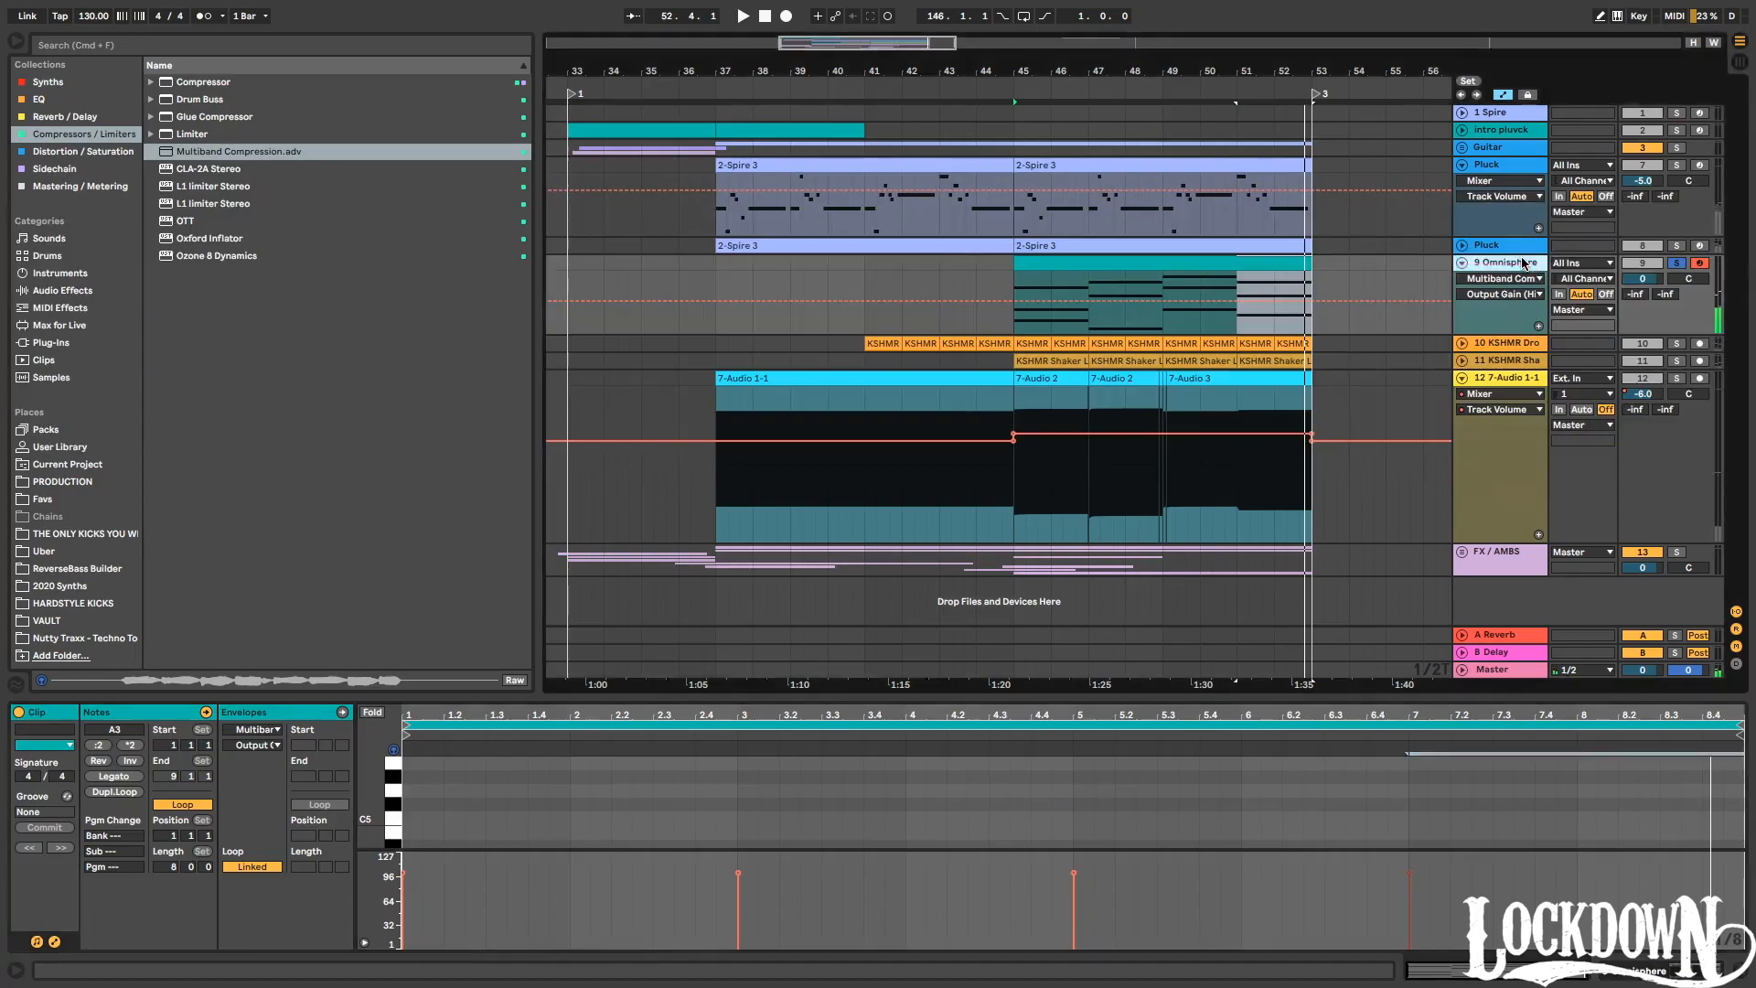
pyautogui.hotkey('shift', 'Tab')
pyautogui.press('space')
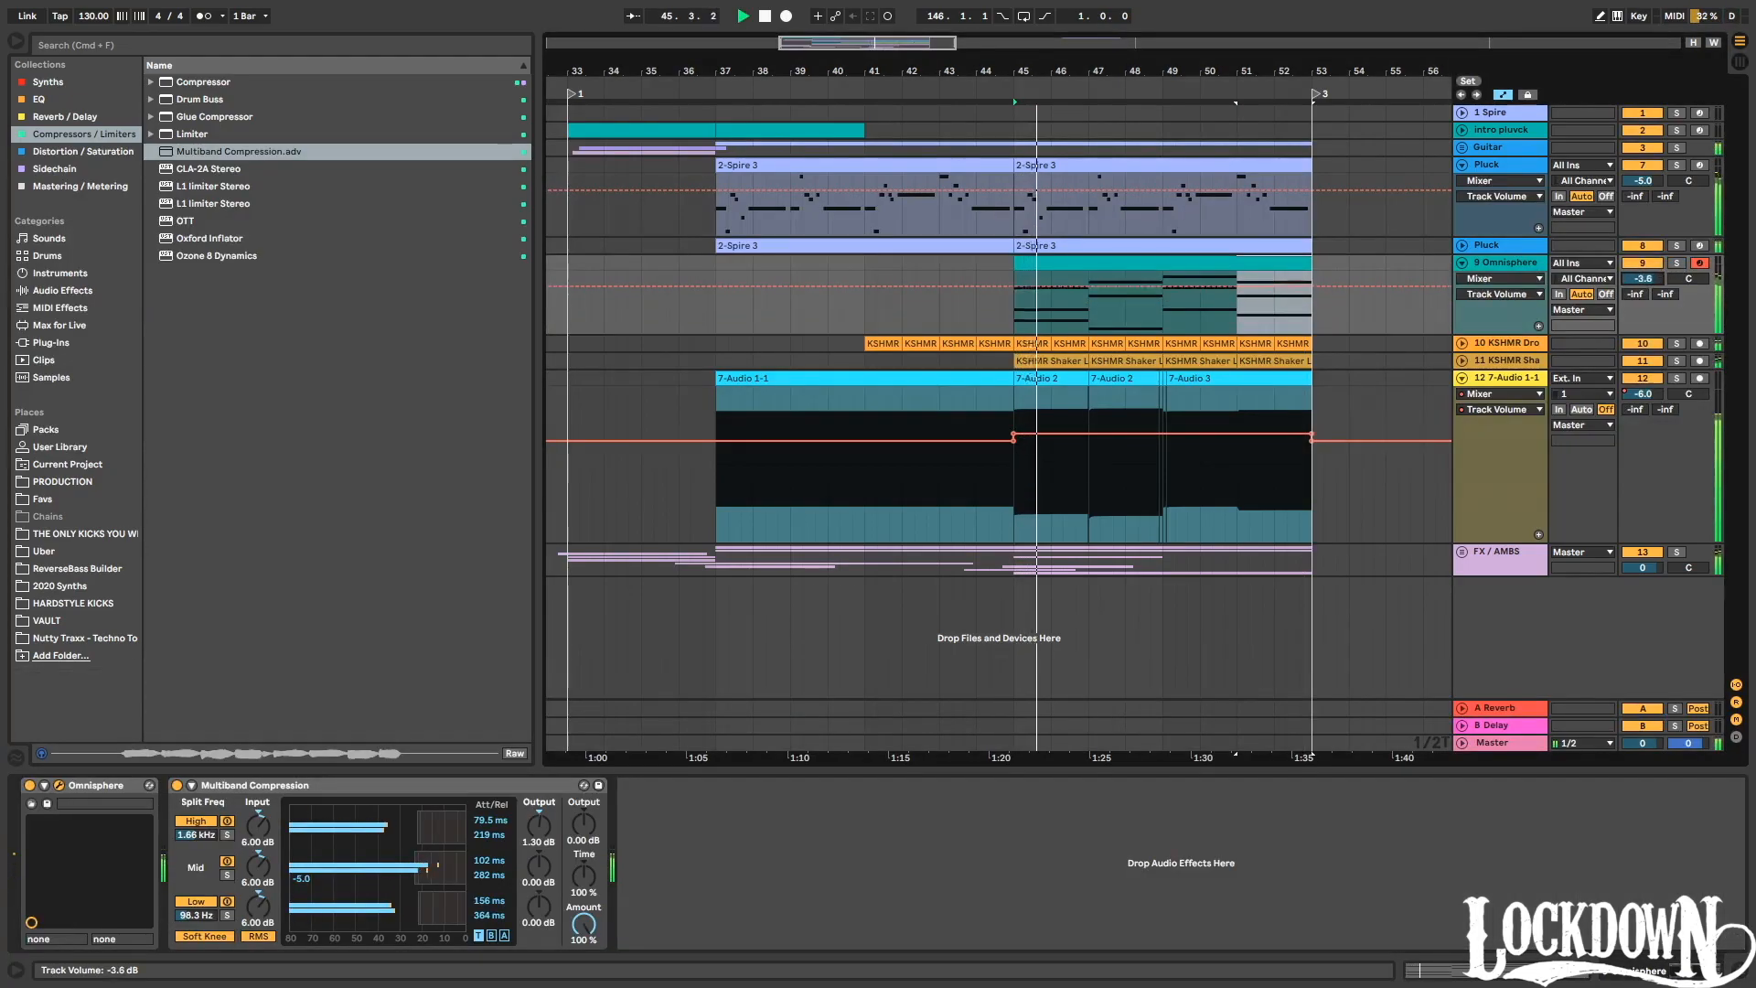
pyautogui.moveTo(1646, 279); pyautogui.dragTo(1647, 304)
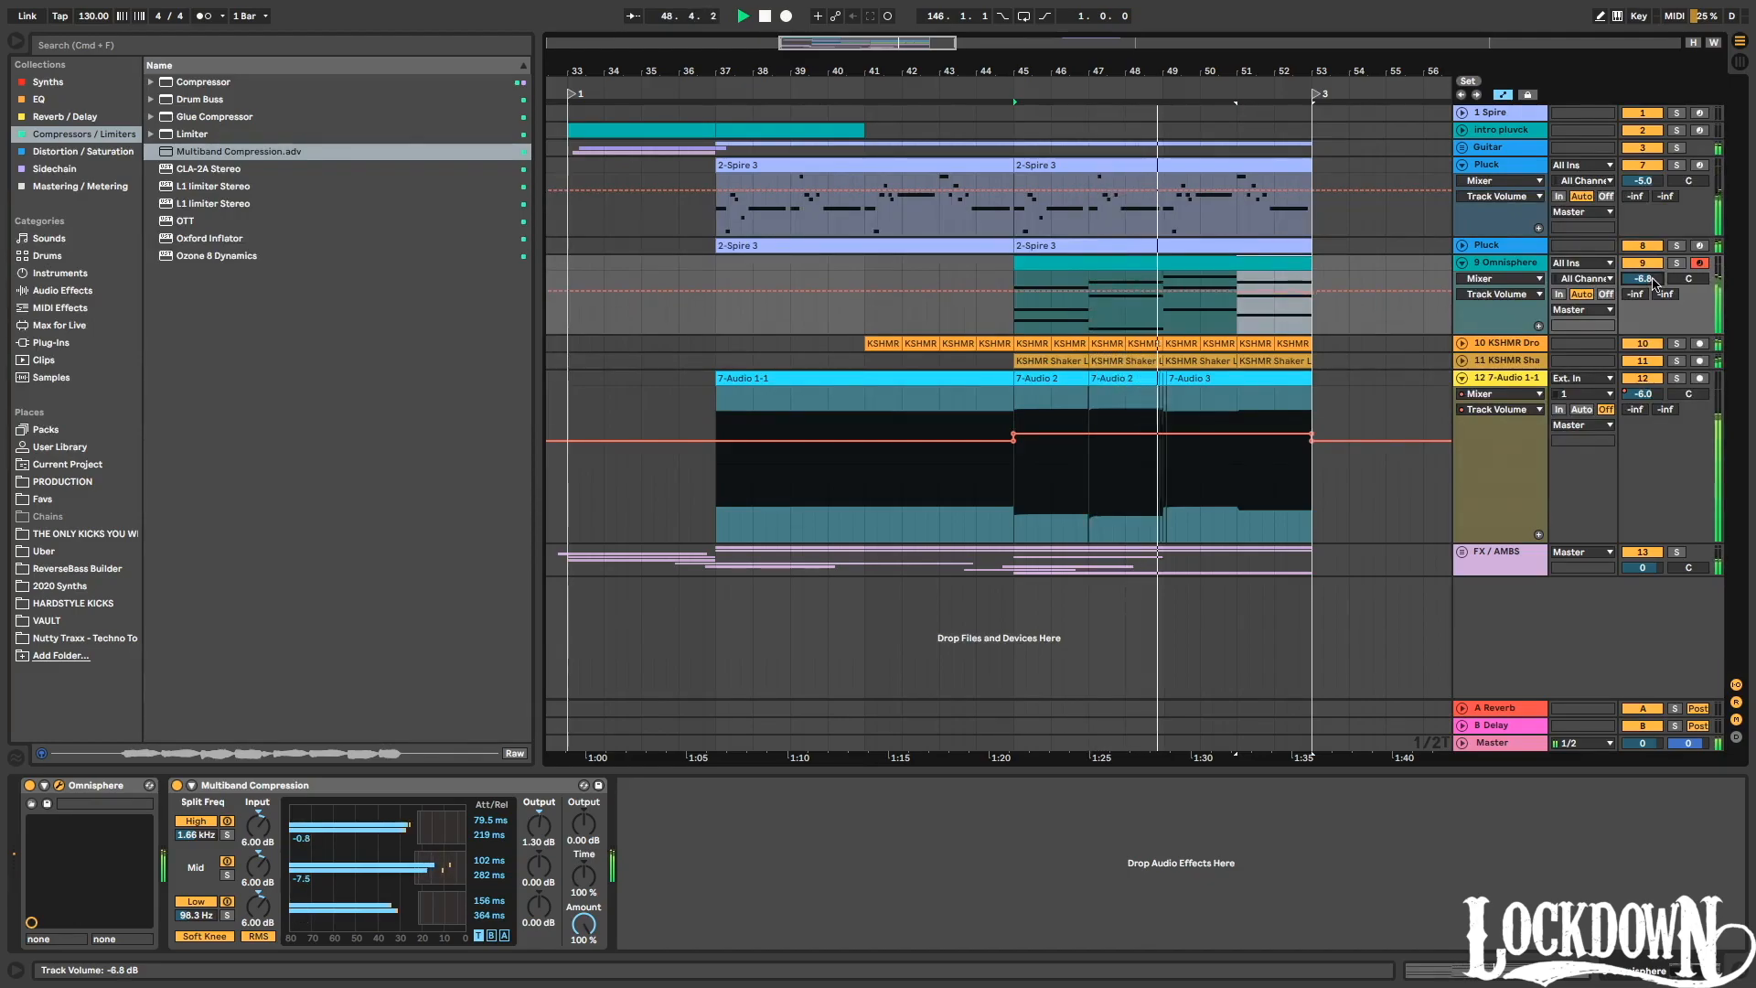
# Solo the Omnisphere track, reopen the plug-in window and try the Choir Full Vowel Octaves patch.
pyautogui.click(1677, 264)
pyautogui.click(1678, 265)
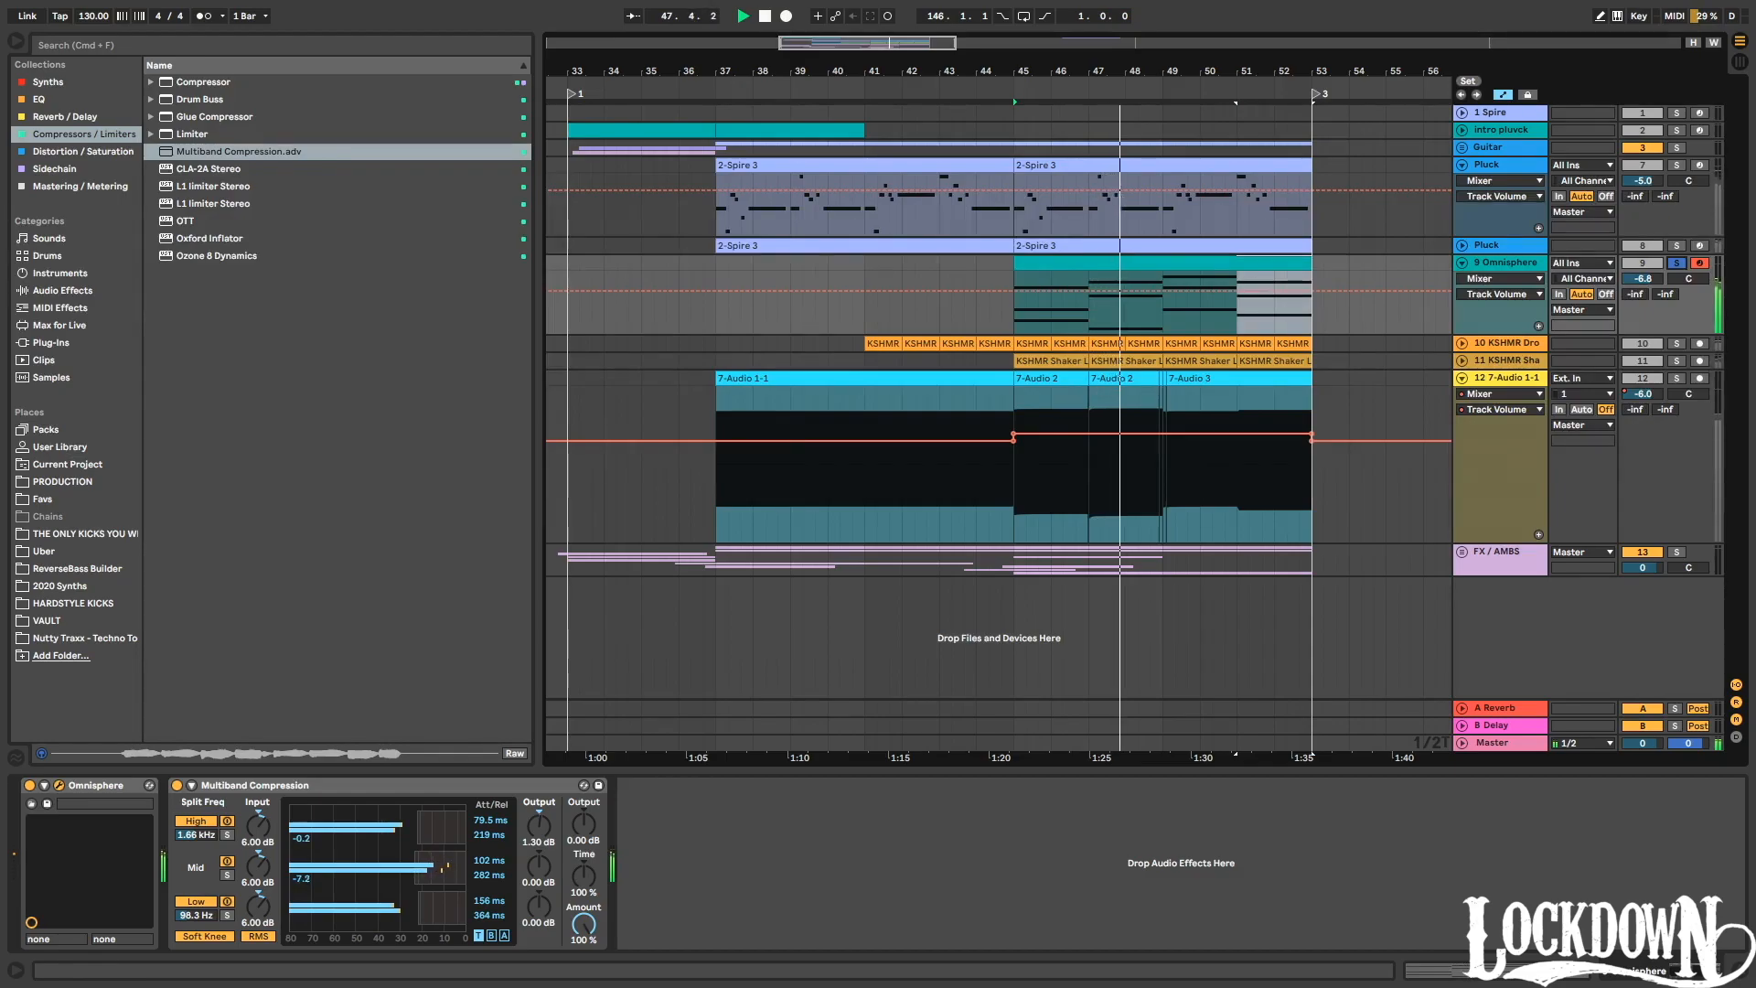
pyautogui.press('super+alt+p')
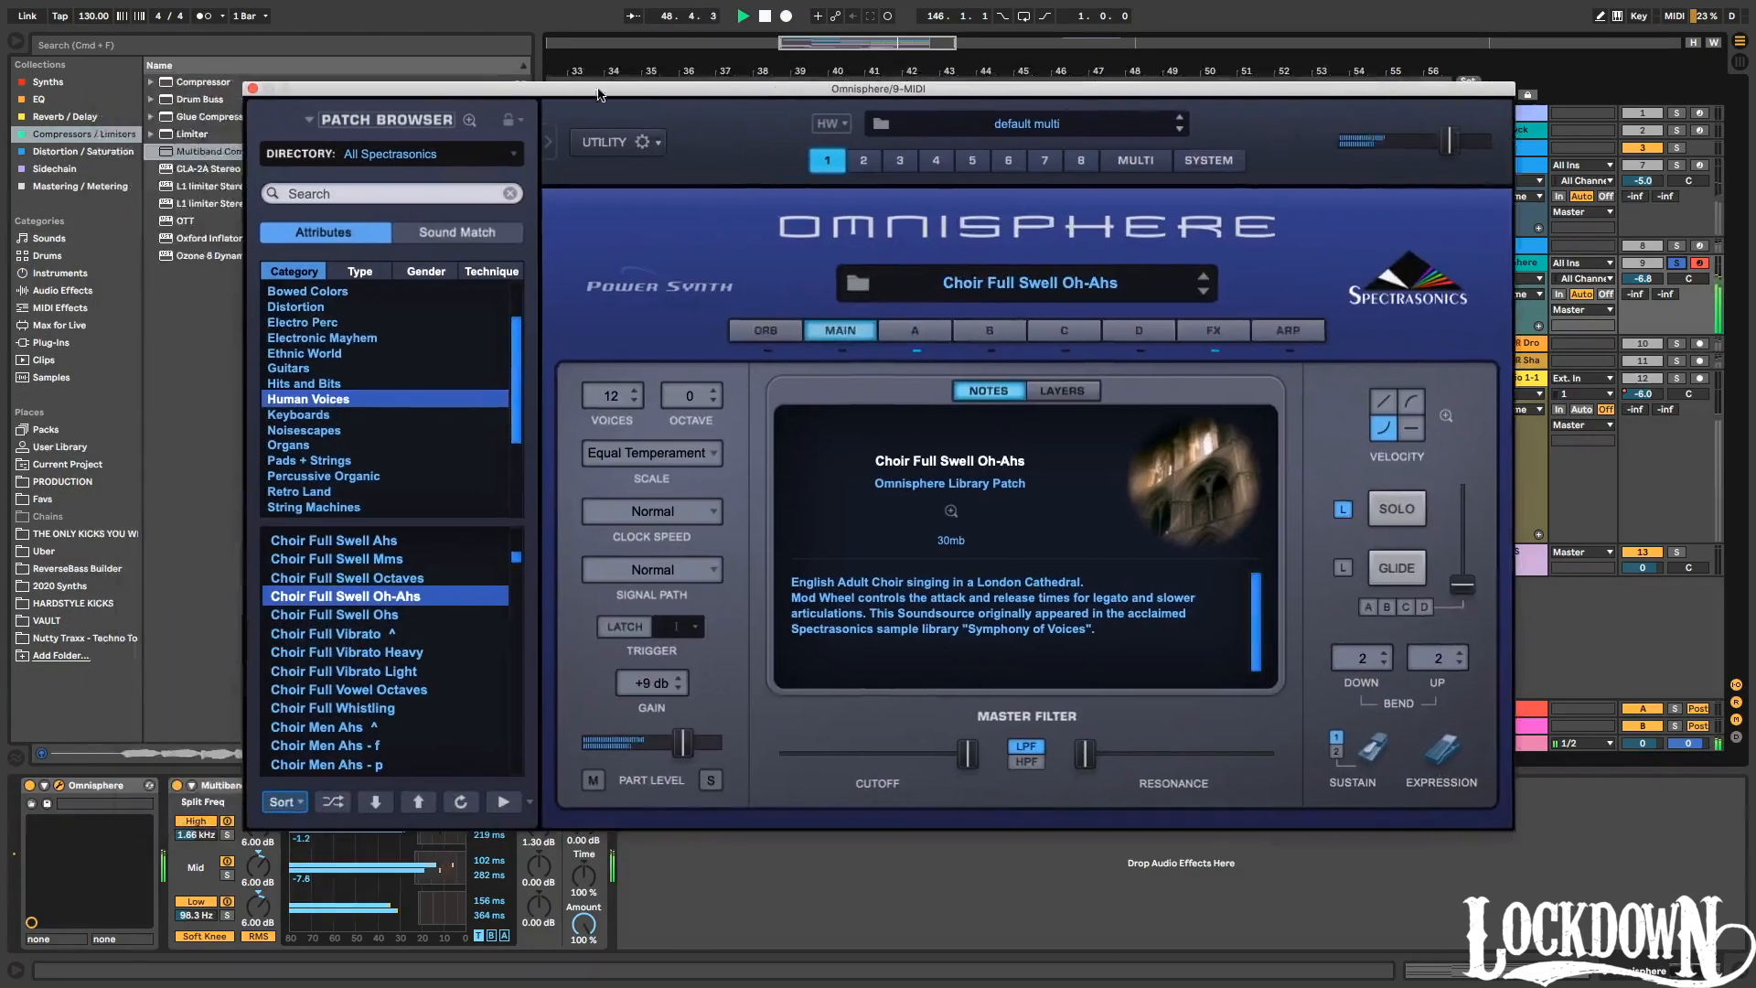
pyautogui.scroll(-3, 361, 711)
pyautogui.scroll(3, 366, 695)
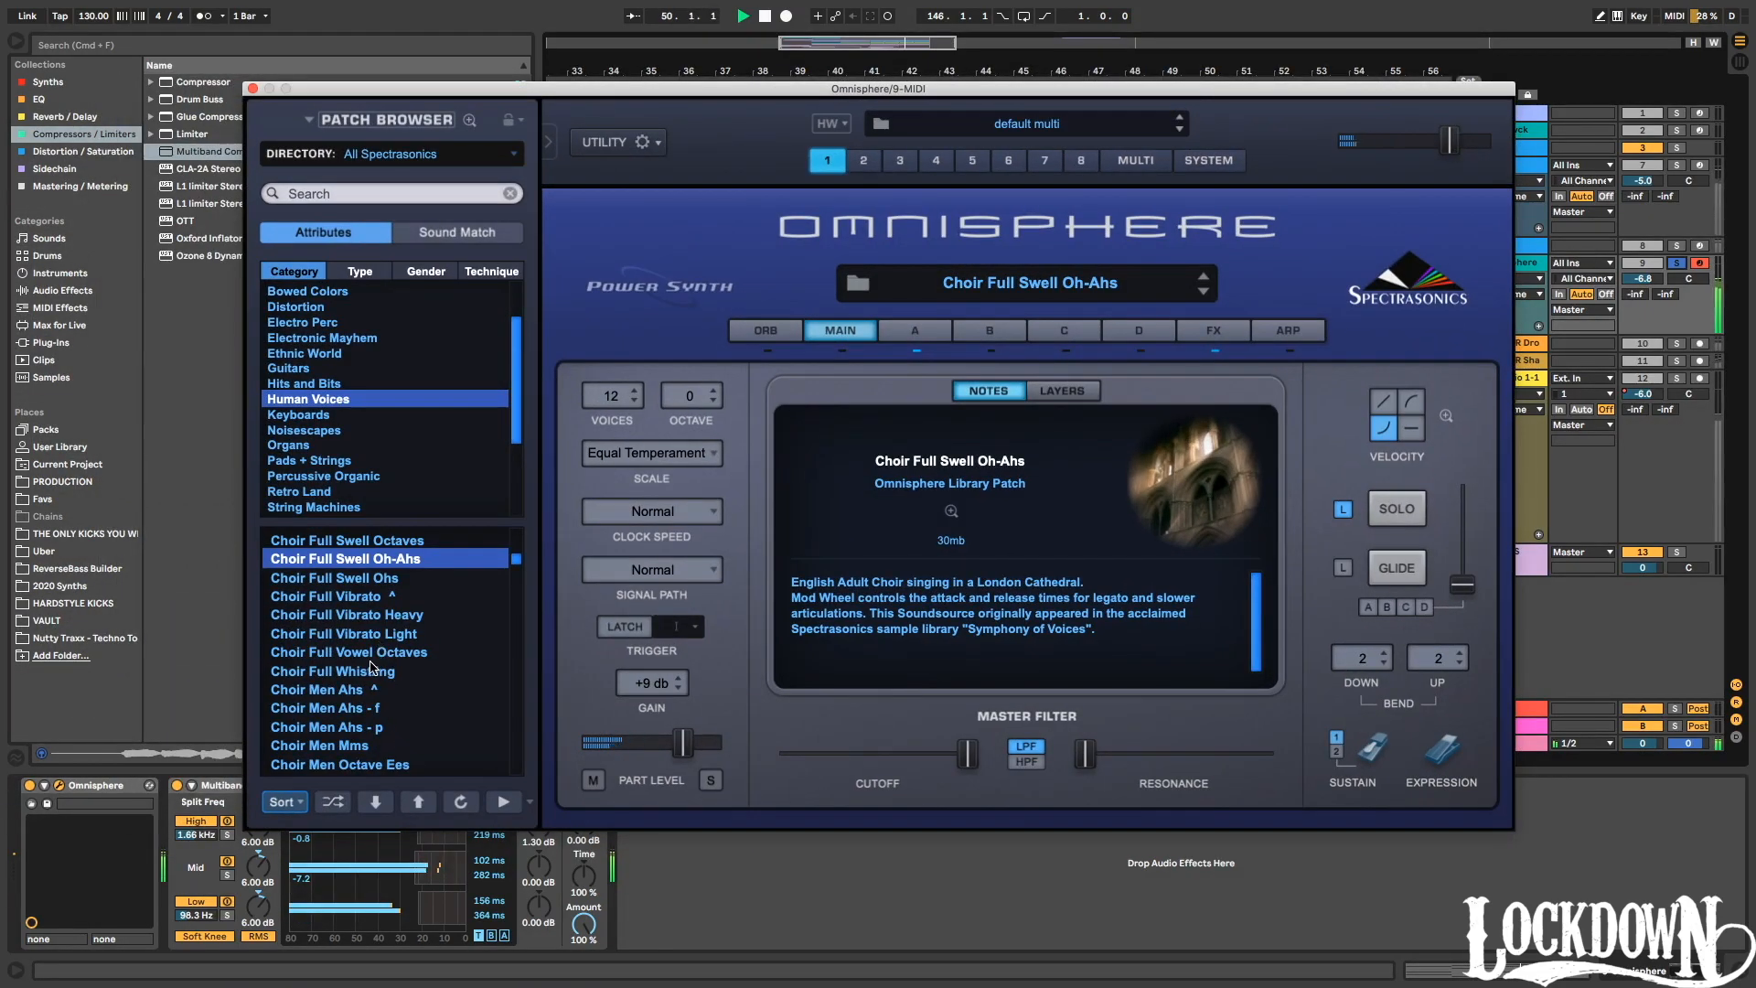
pyautogui.click(370, 669)
pyautogui.press('Up')
# Load the Choir Men Swell Ohs patch and play the choir part with it.
pyautogui.scroll(-4, 358, 682)
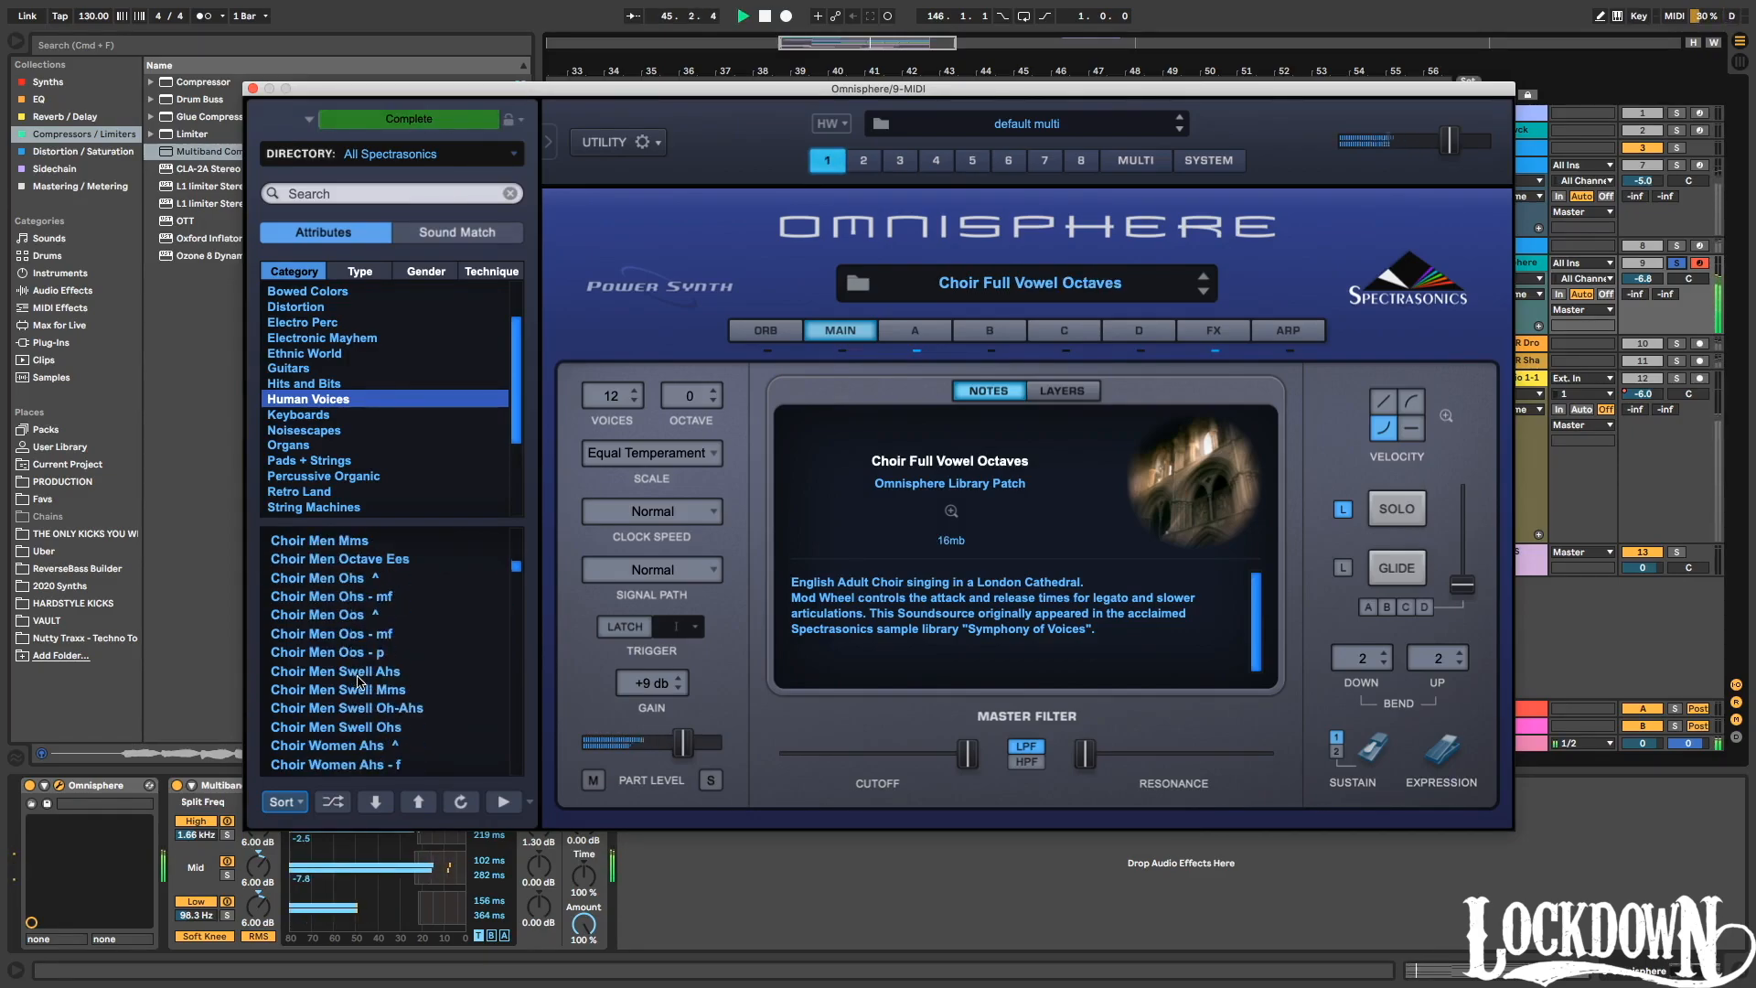
pyautogui.click(365, 726)
pyautogui.press('space')
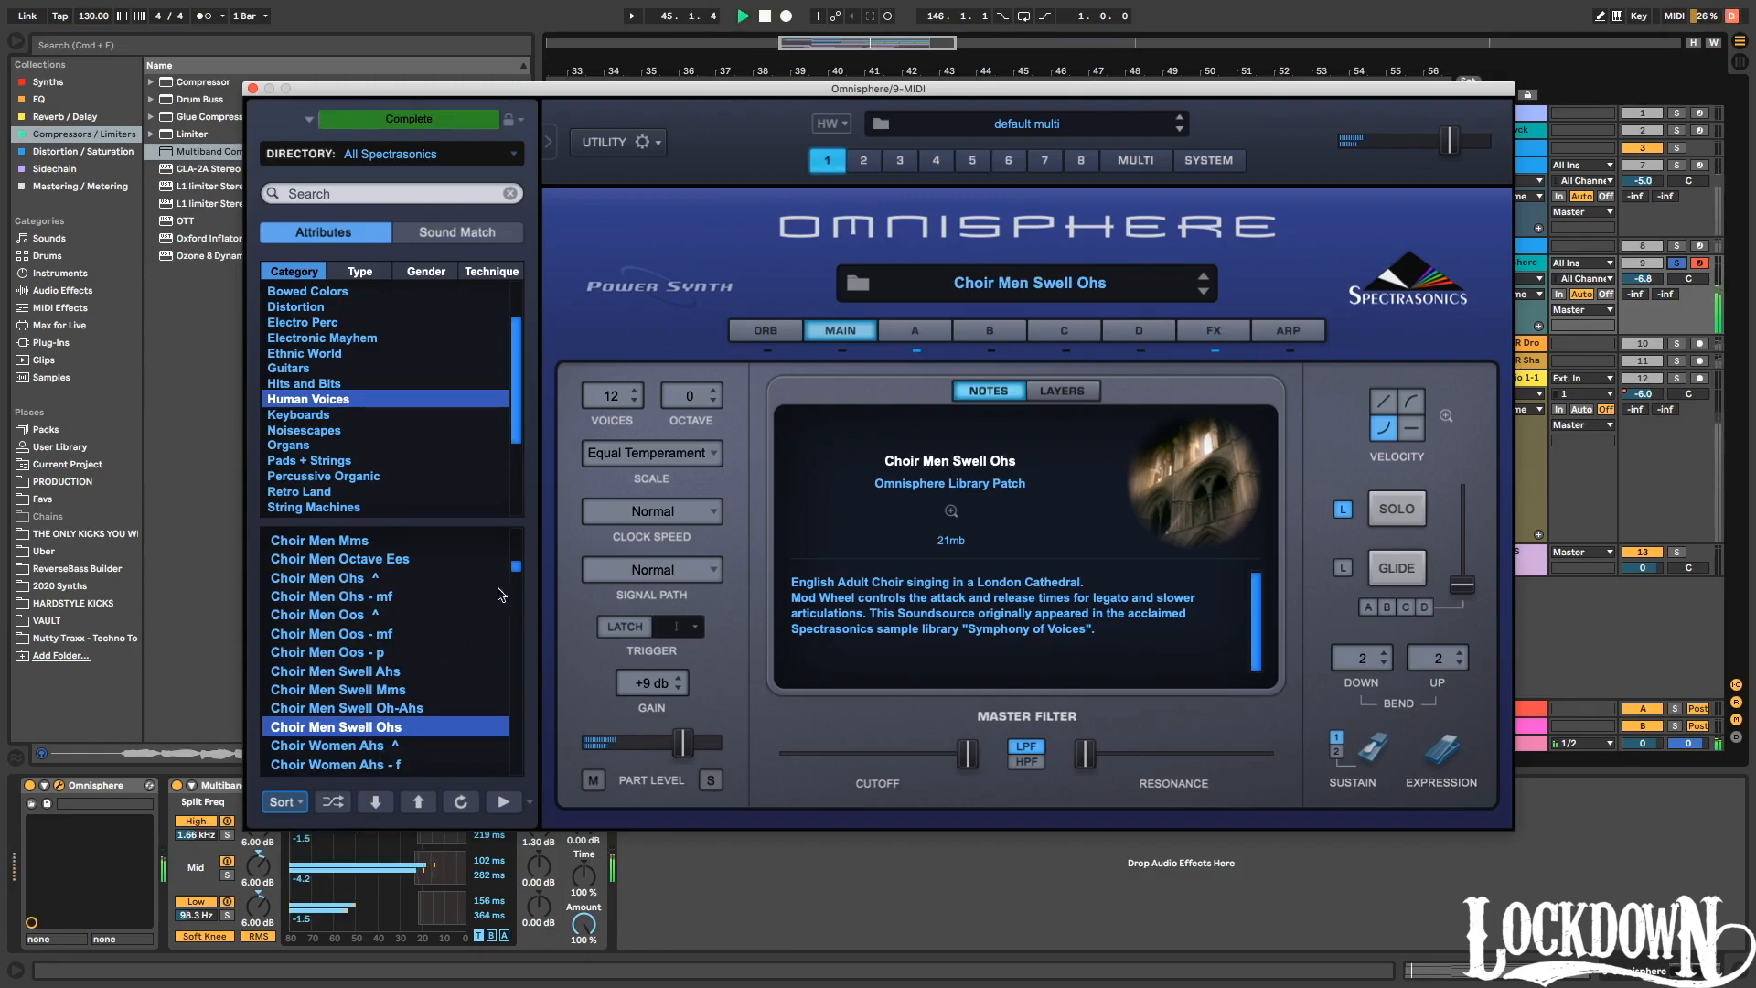
# Audition the Choral FX Avante Garde Rev, Choral FX Men Cluster 2 and Choir Women Ohs - mf patches for the choir part.
pyautogui.moveTo(516, 573); pyautogui.dragTo(517, 588)
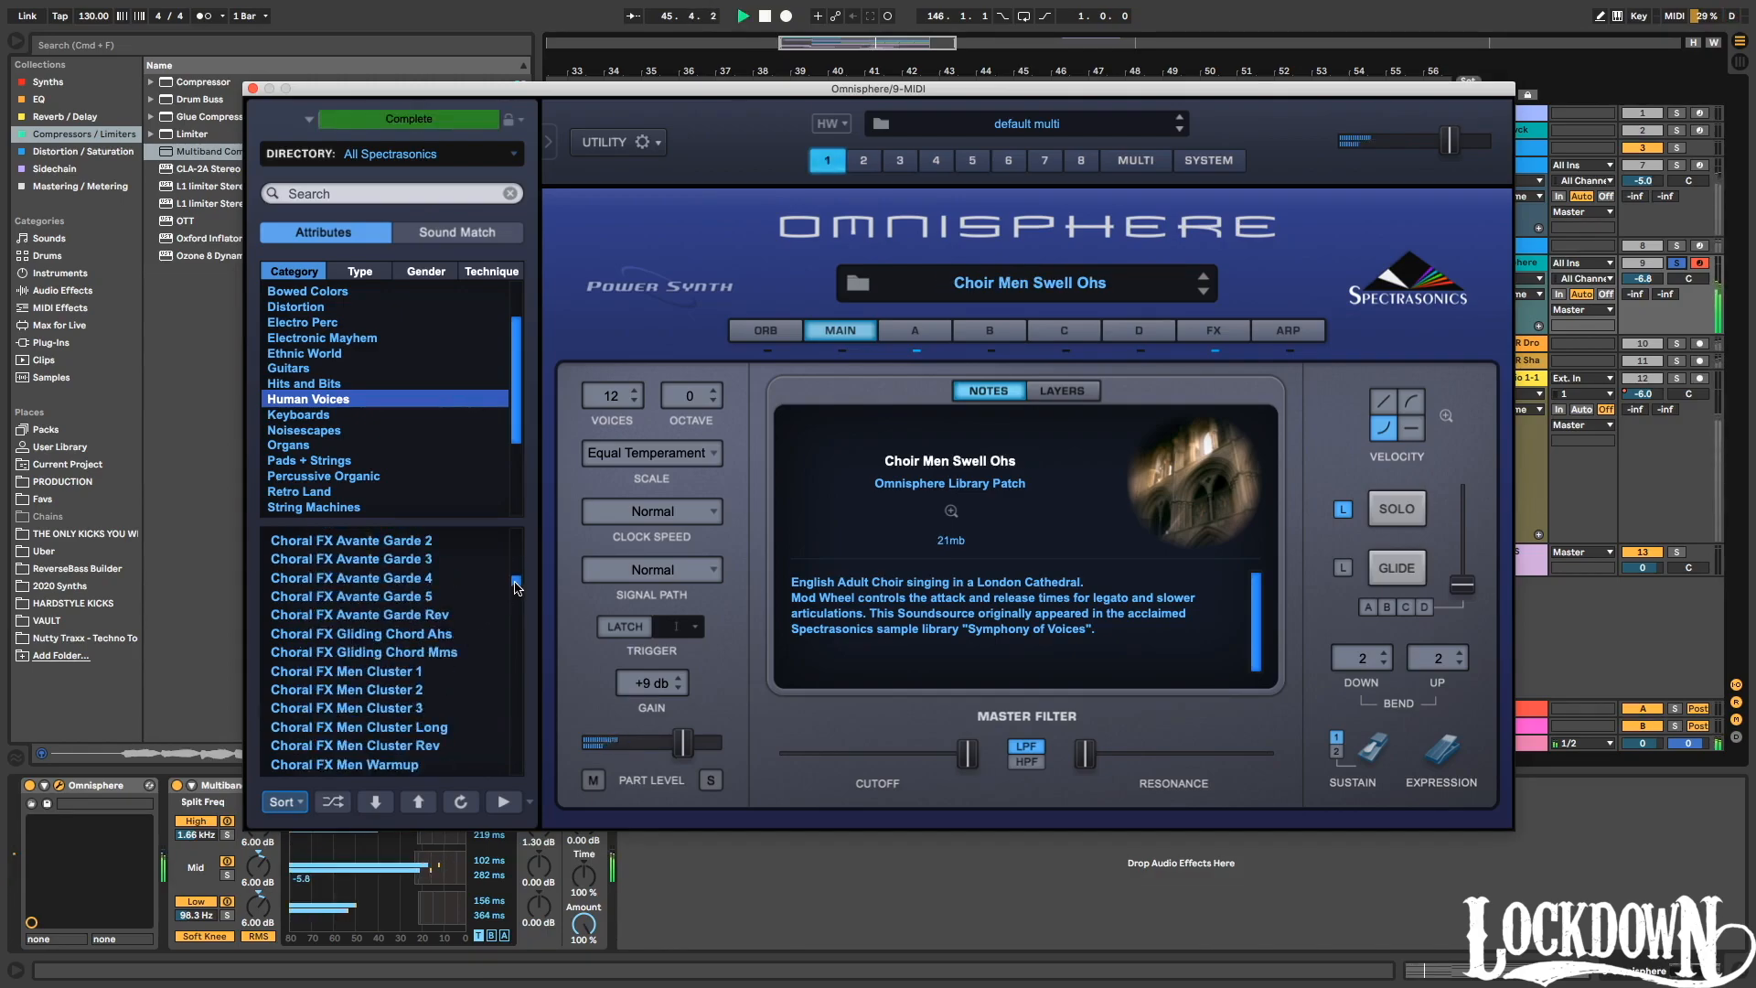
pyautogui.click(394, 615)
pyautogui.press('Down')
pyautogui.press('Down')
pyautogui.press('Down')
pyautogui.press('Down')
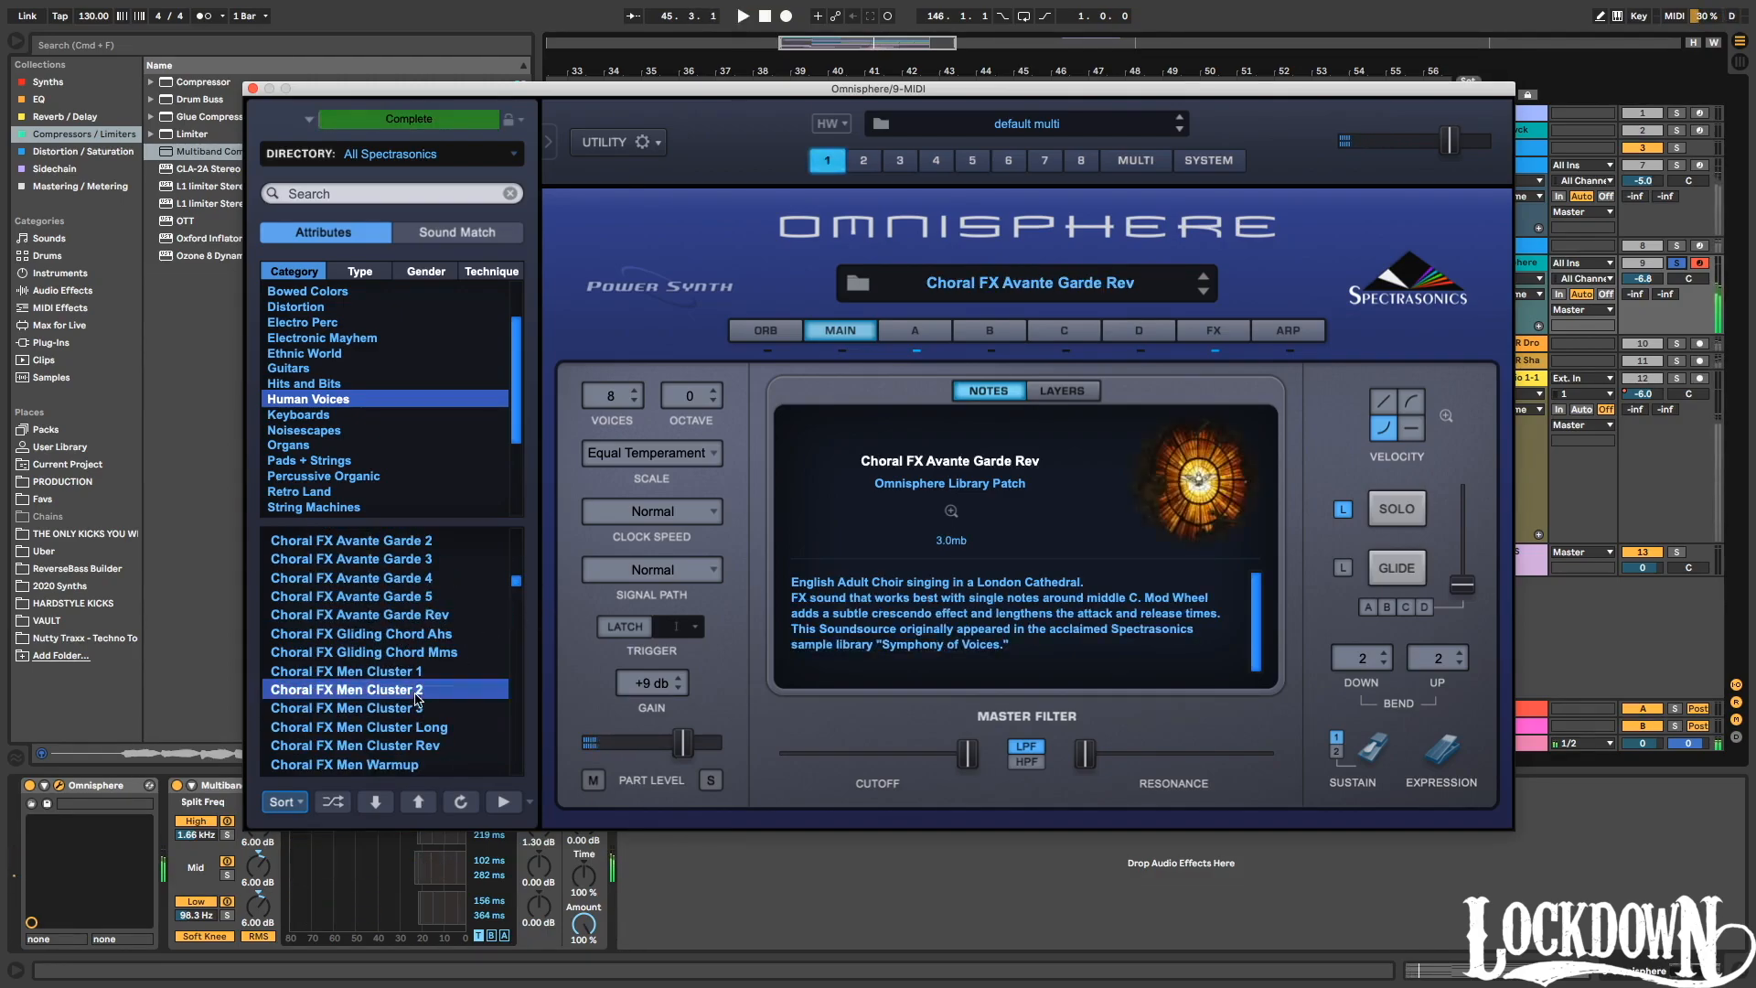
pyautogui.moveTo(516, 582); pyautogui.dragTo(513, 577)
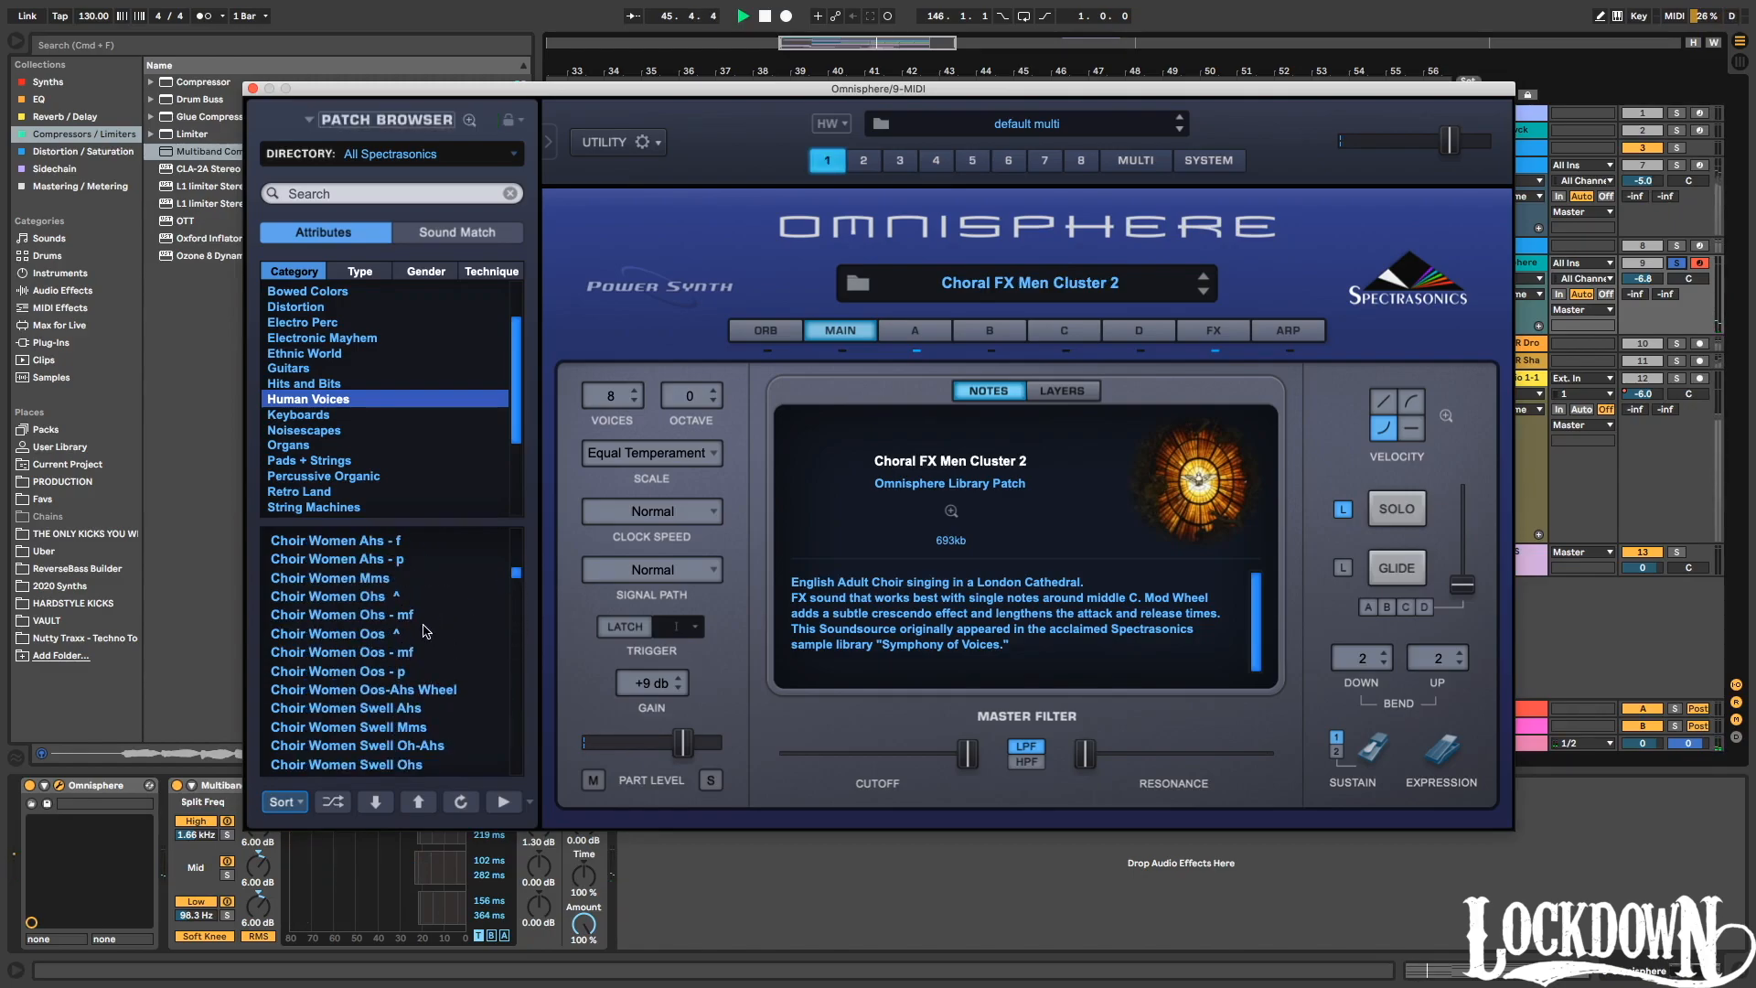
pyautogui.click(366, 614)
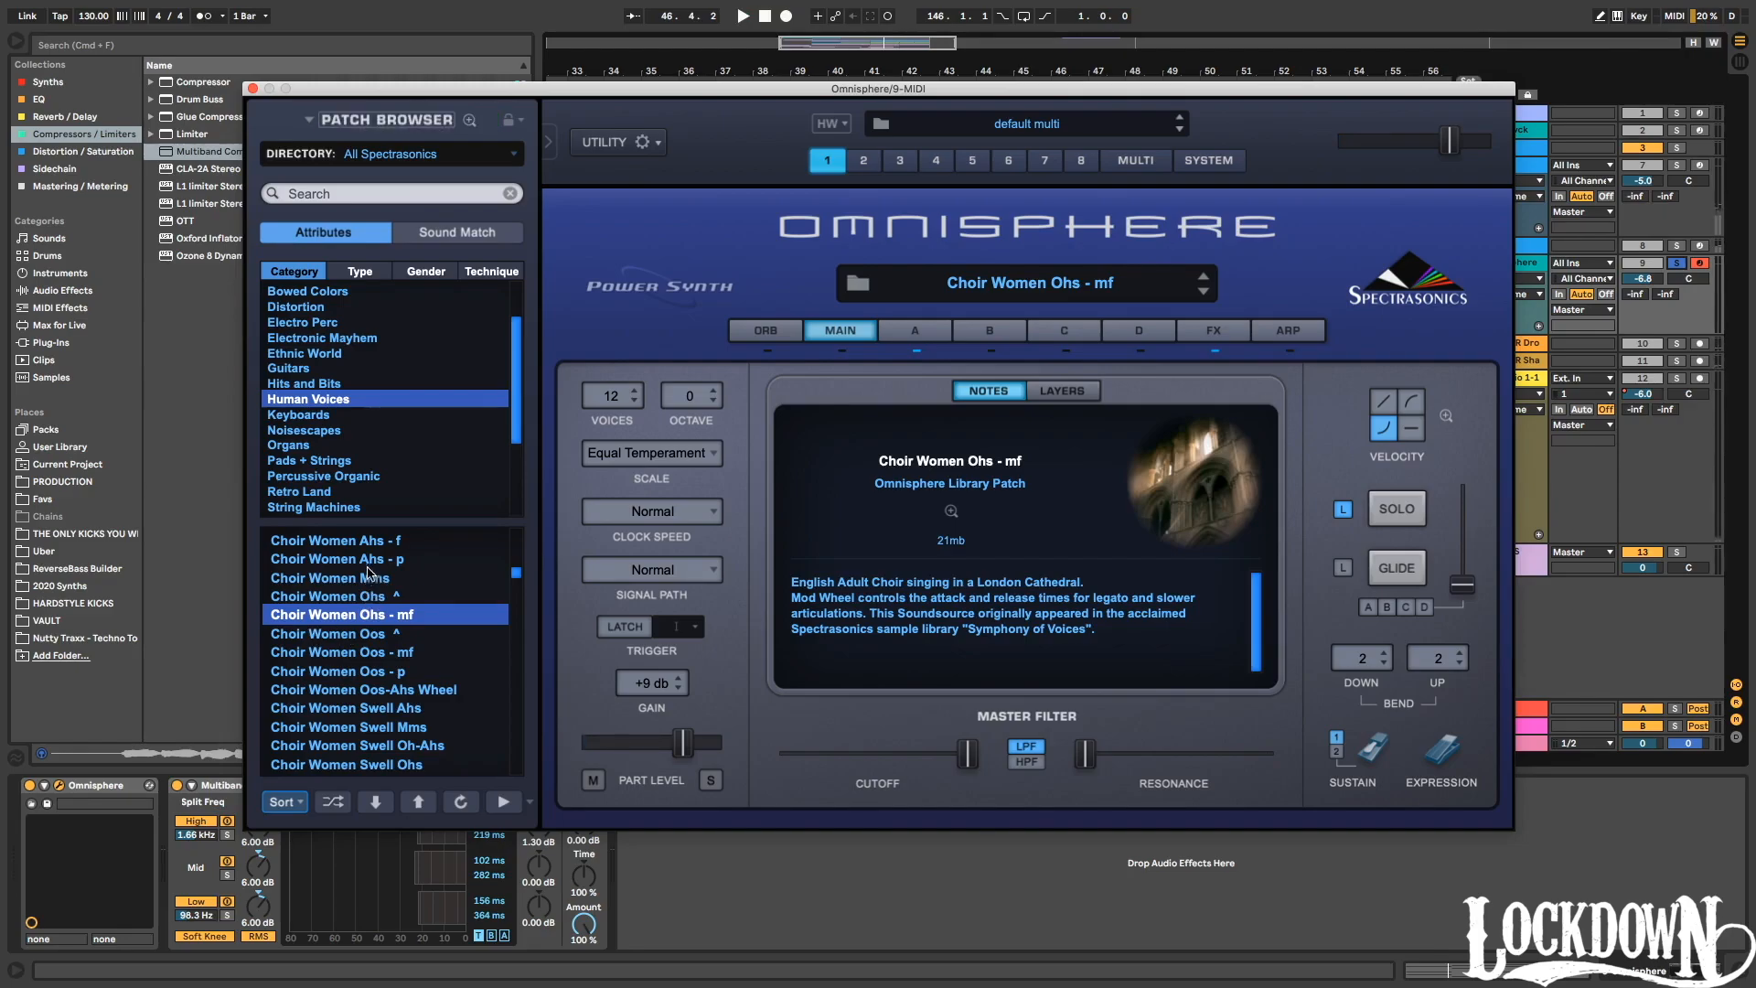
# Load the Choir Women Mms patch, close the plug-in window and set the Omnisphere track volume to -7.8 dB during playback.
pyautogui.click(369, 578)
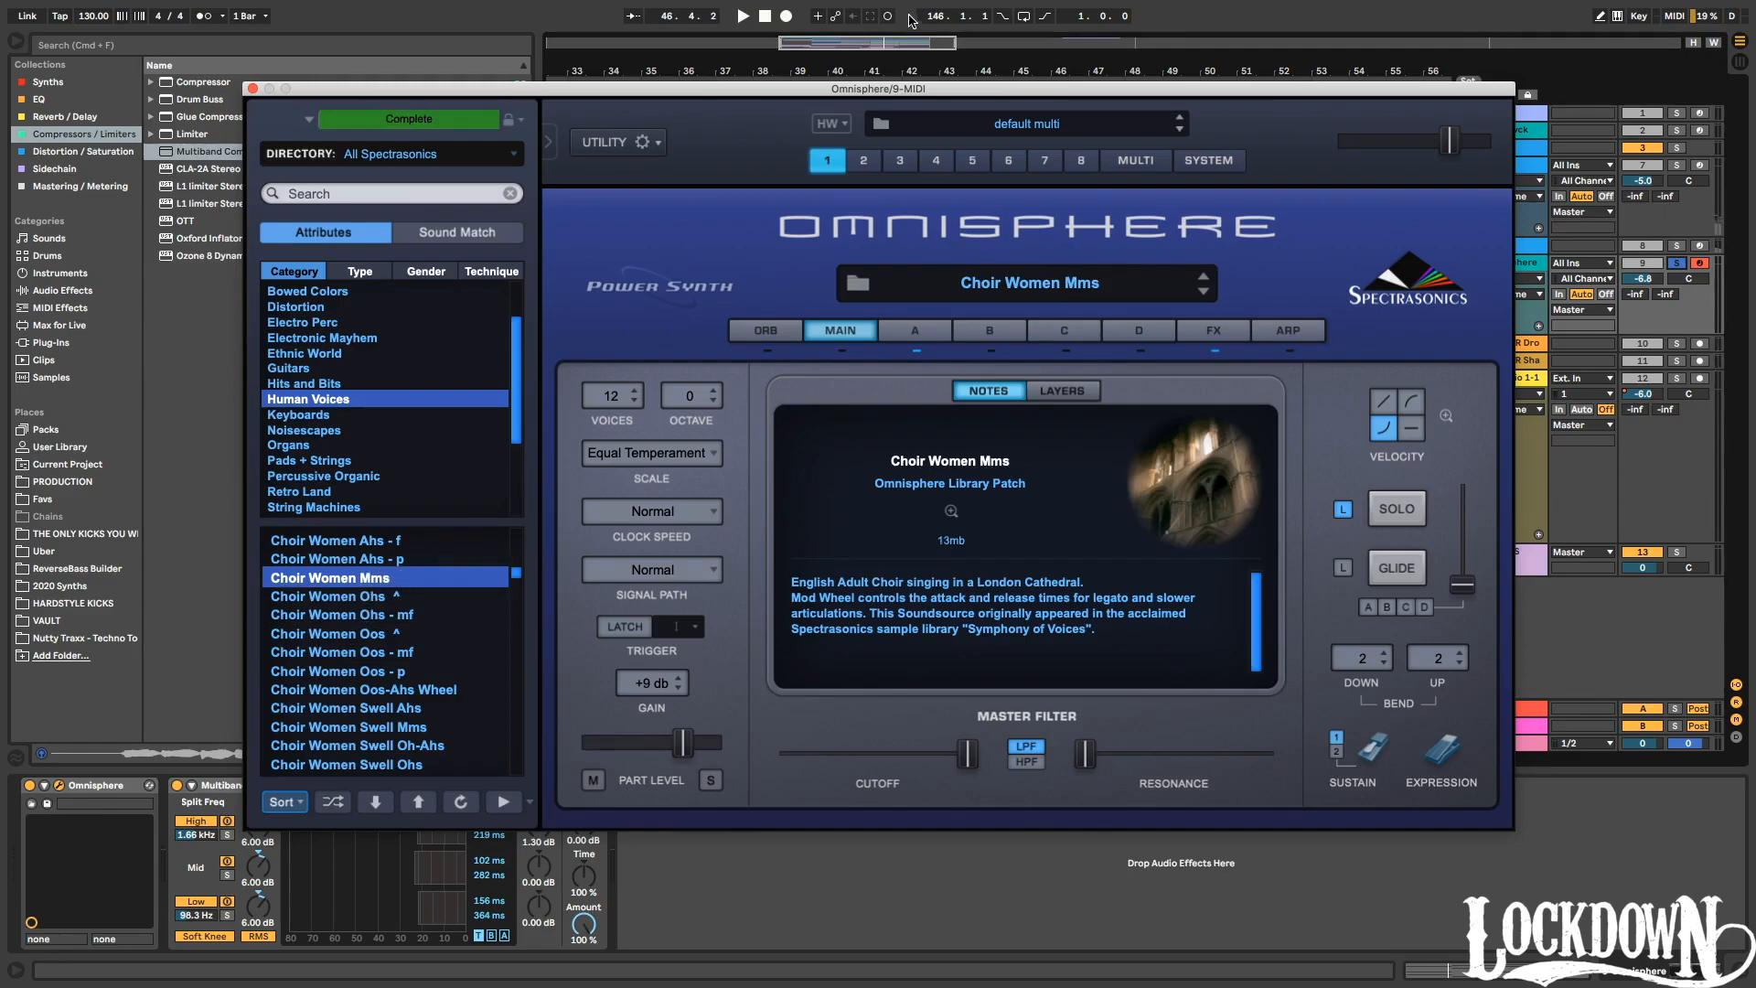
pyautogui.moveTo(924, 88); pyautogui.dragTo(1034, 366)
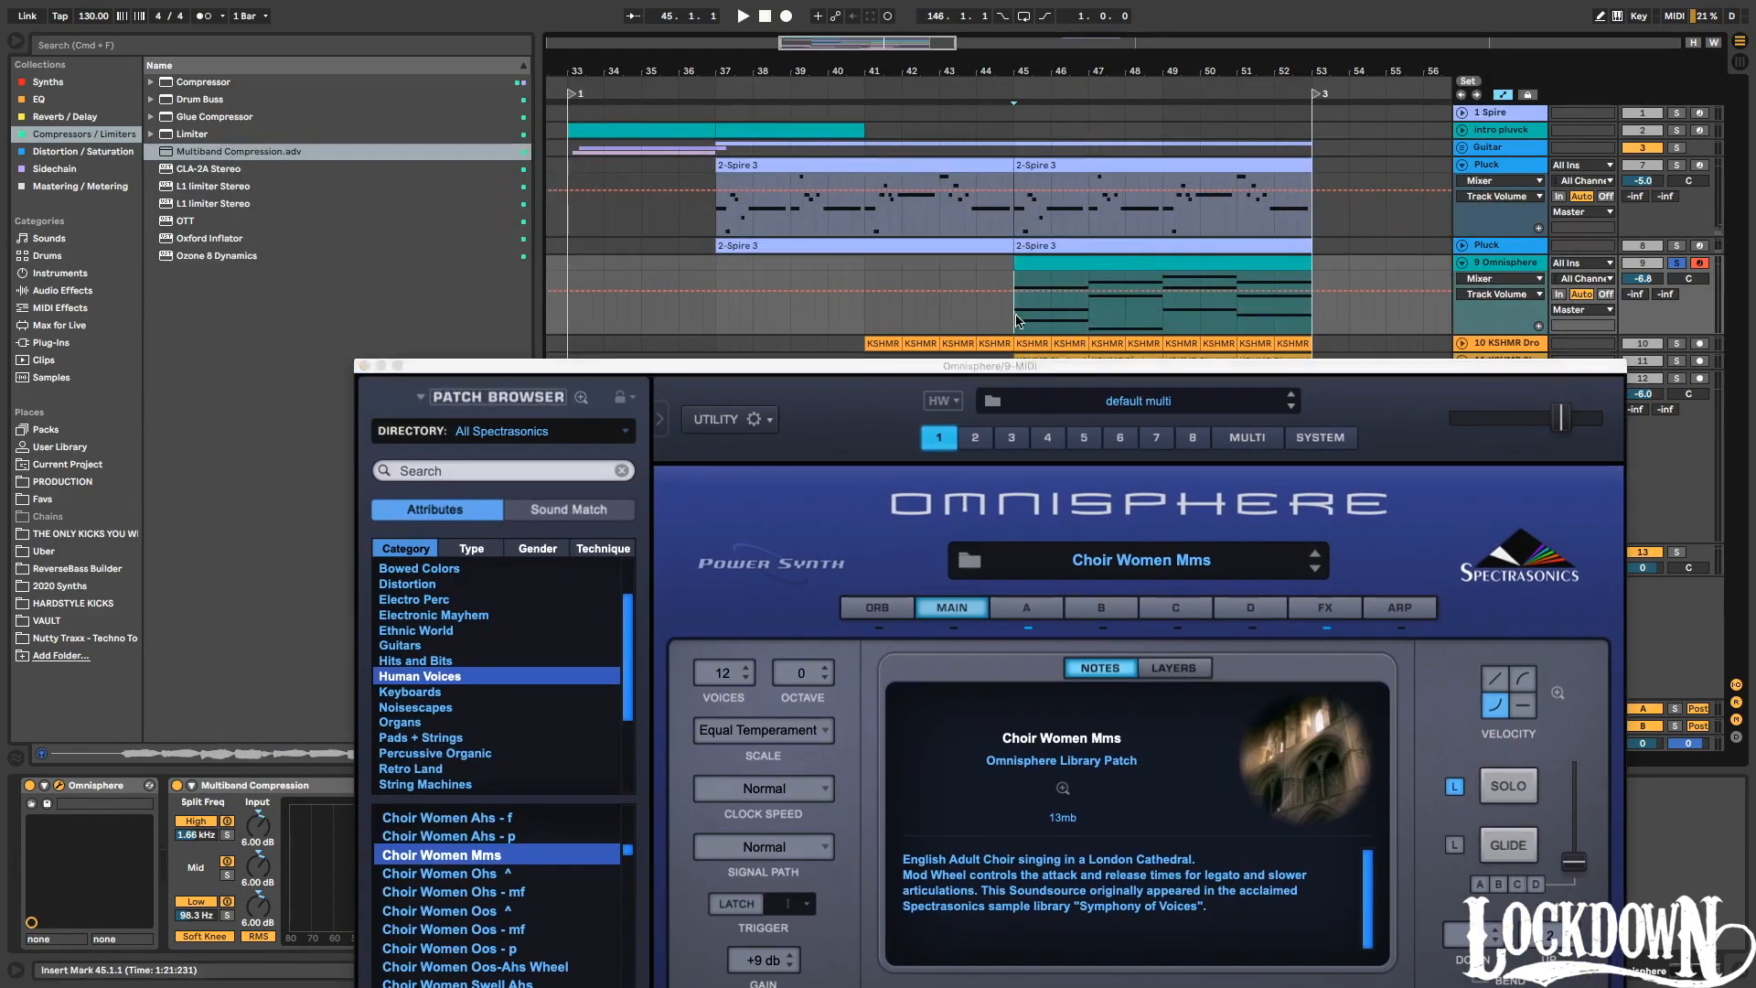
pyautogui.press('space')
pyautogui.moveTo(495, 372); pyautogui.dragTo(489, 324)
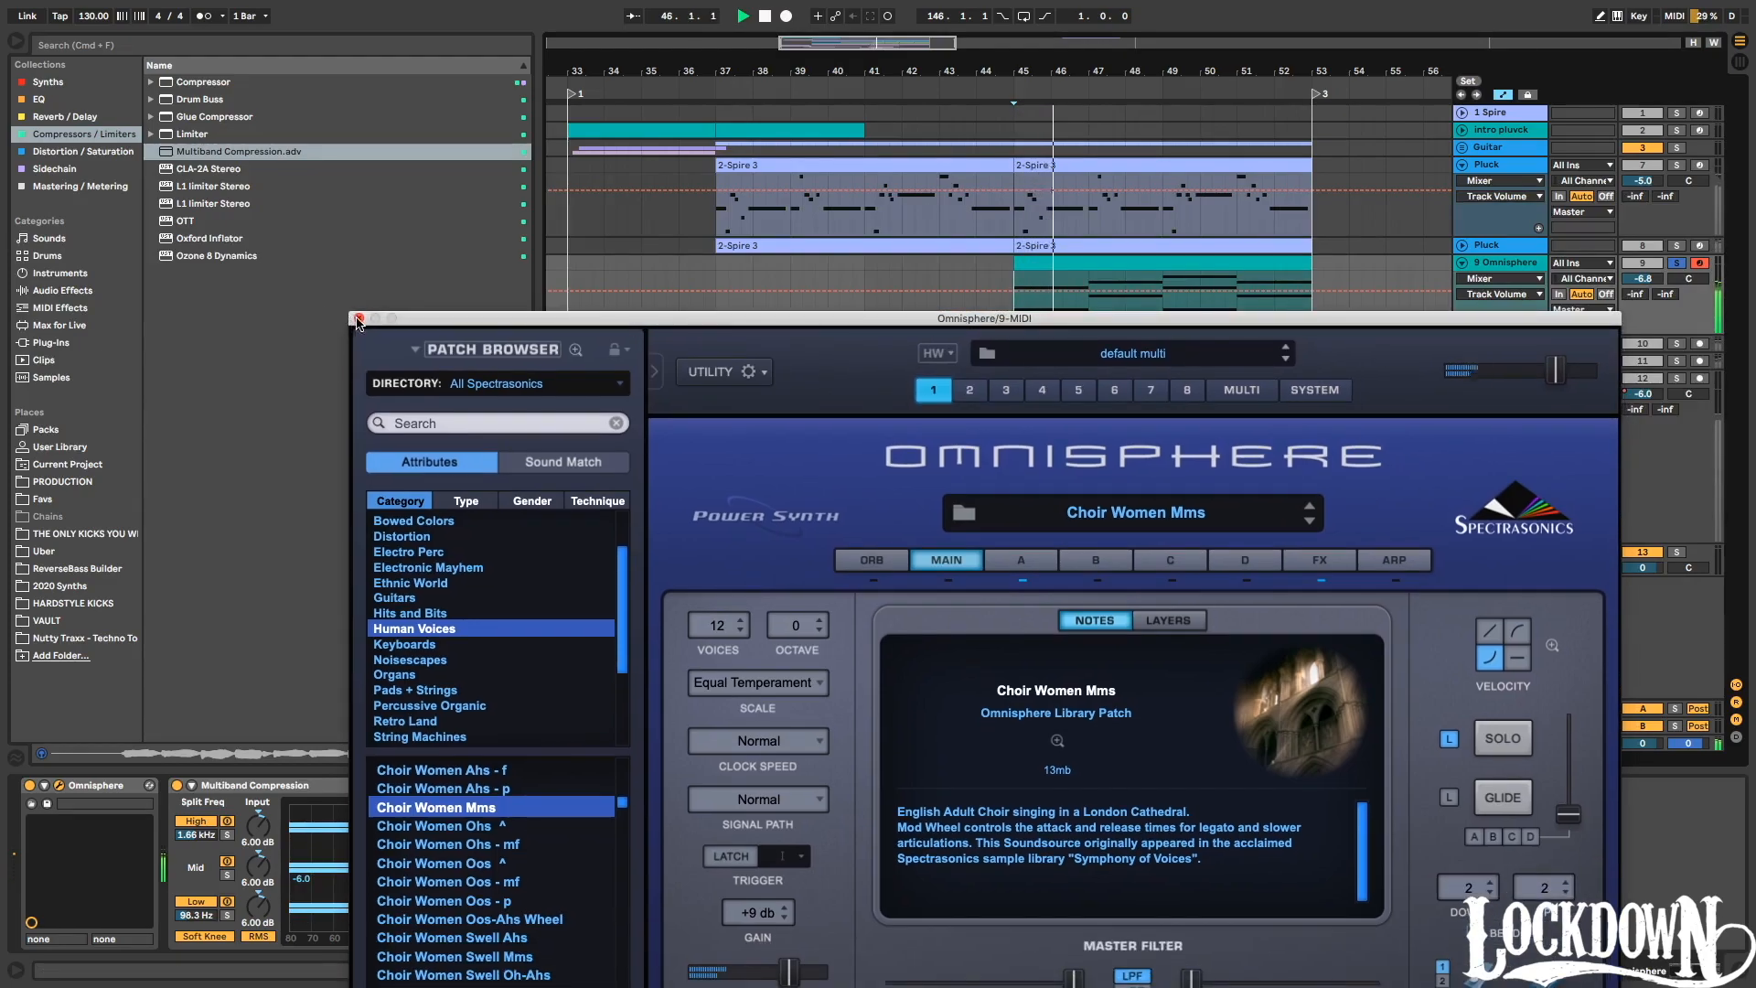
pyautogui.click(357, 319)
pyautogui.moveTo(1640, 284); pyautogui.dragTo(1640, 293)
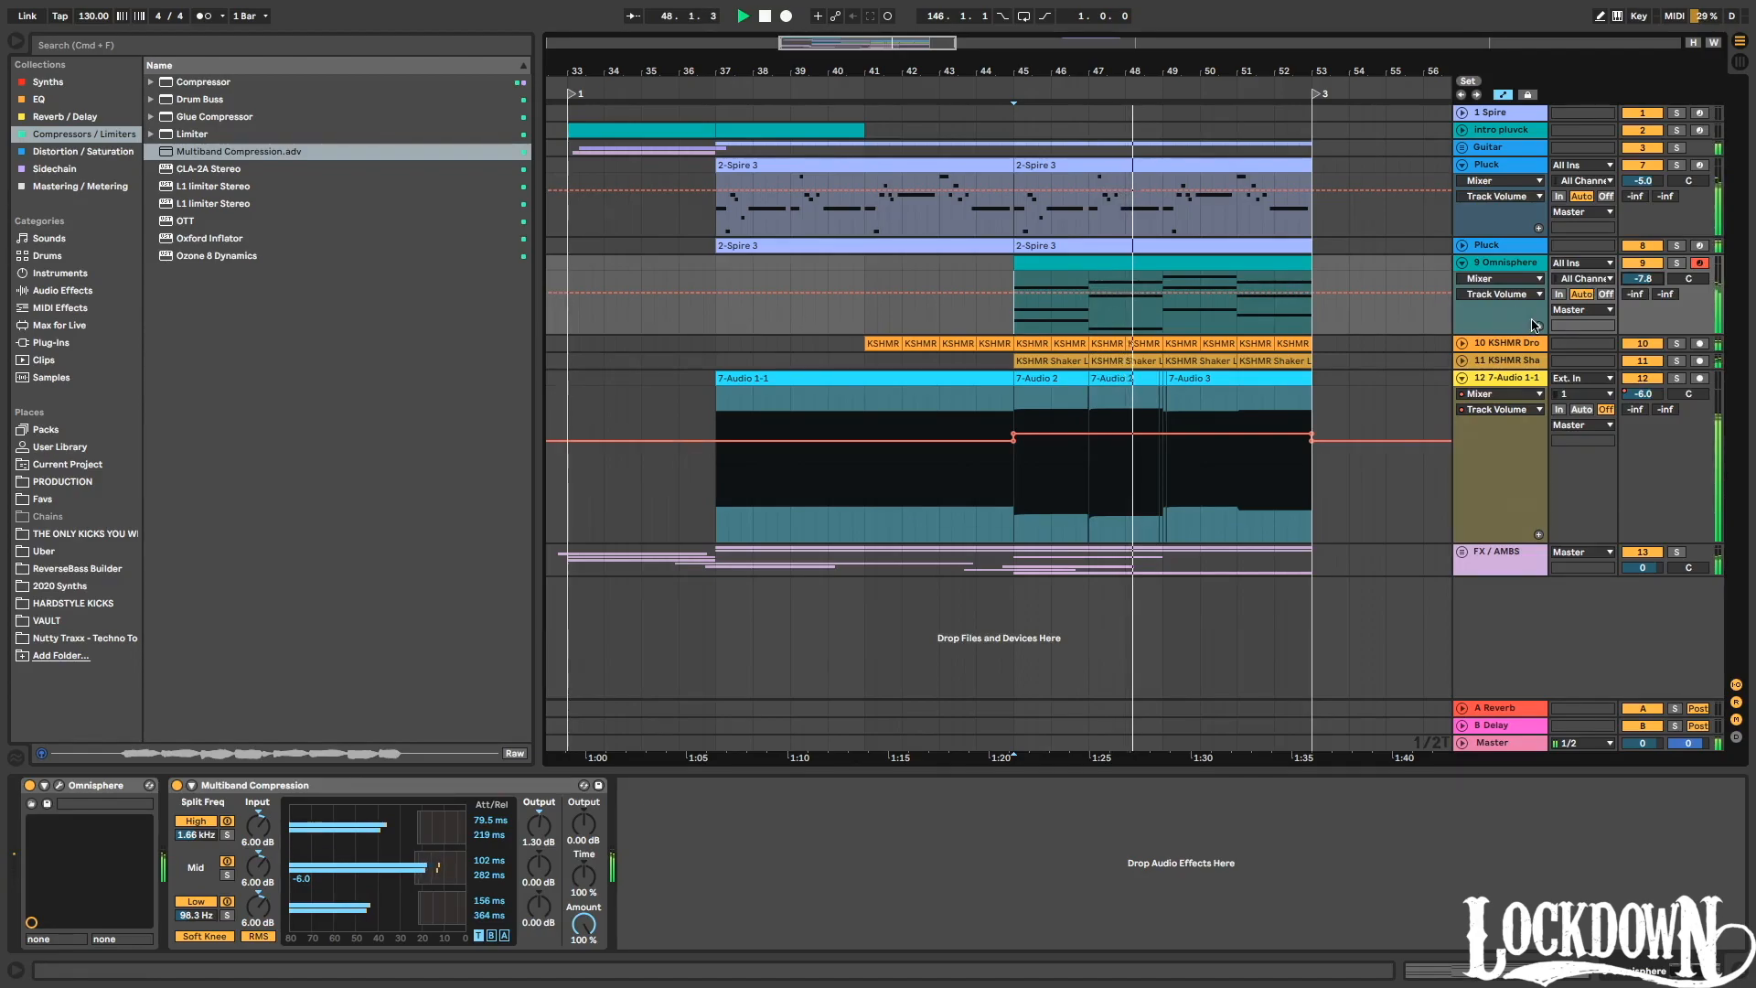
# Collapse the Pluck track, expand the Guitar group and duplicate its Omnisphere track.
pyautogui.click(1462, 164)
pyautogui.click(1462, 146)
pyautogui.click(1500, 220)
pyautogui.press('space')
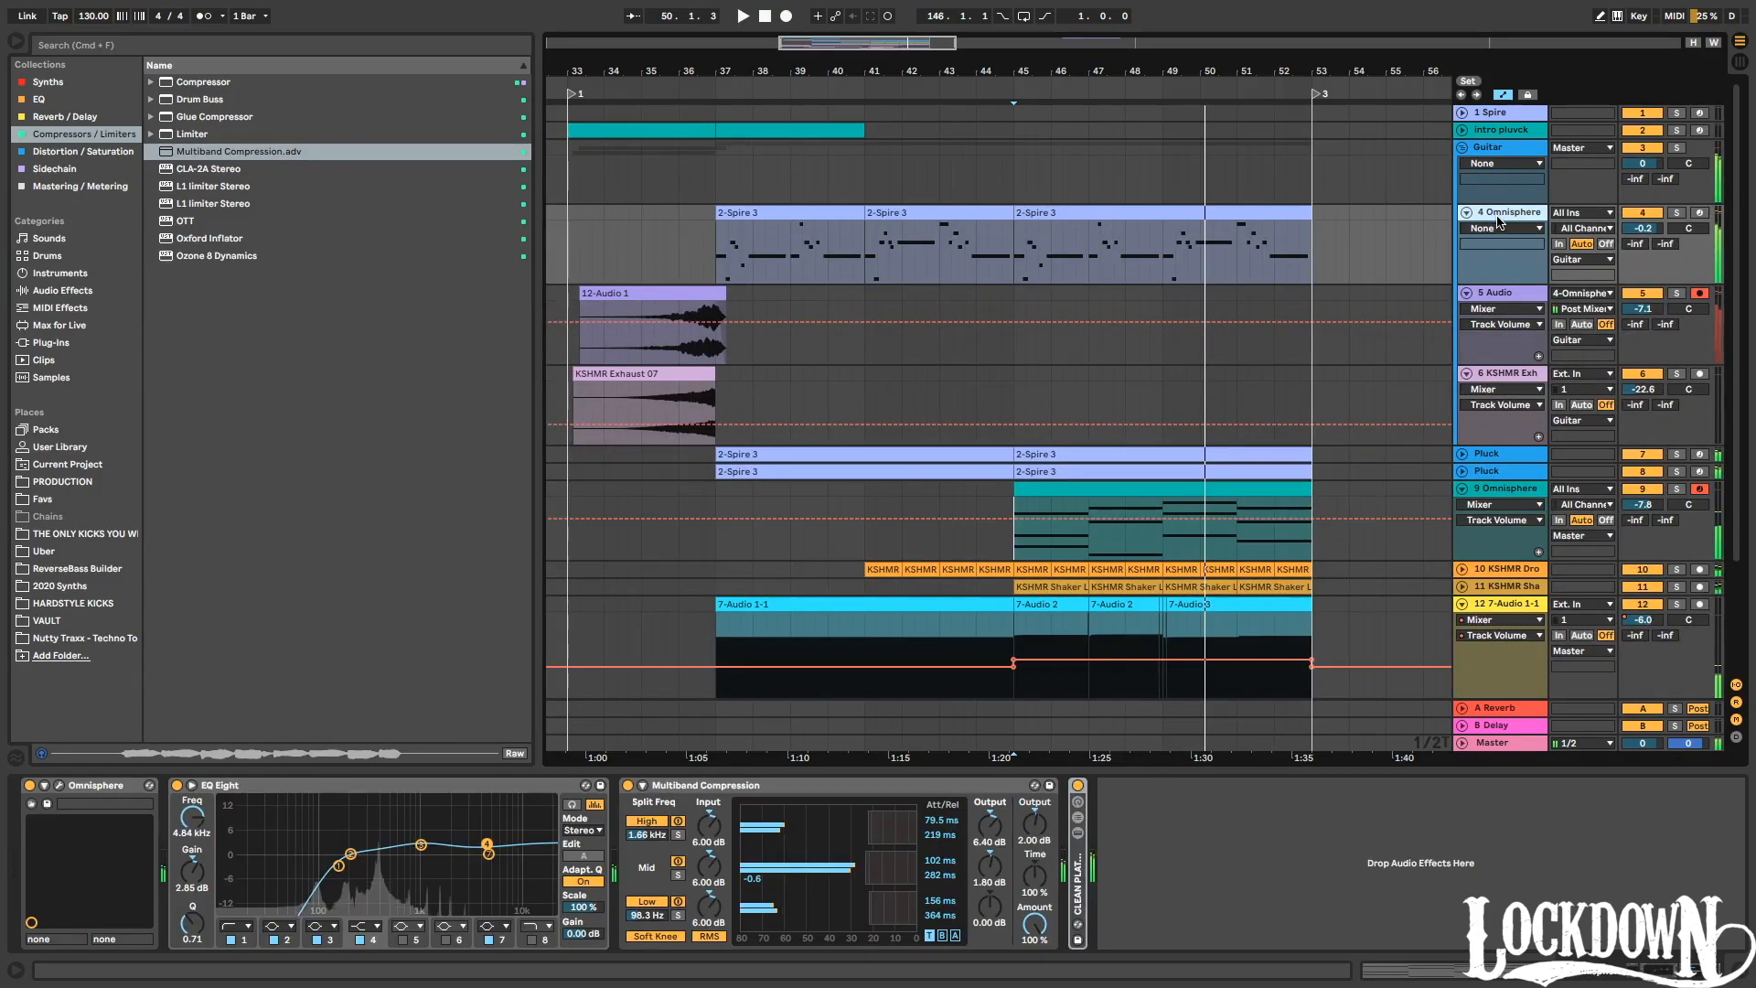
pyautogui.press('super+d')
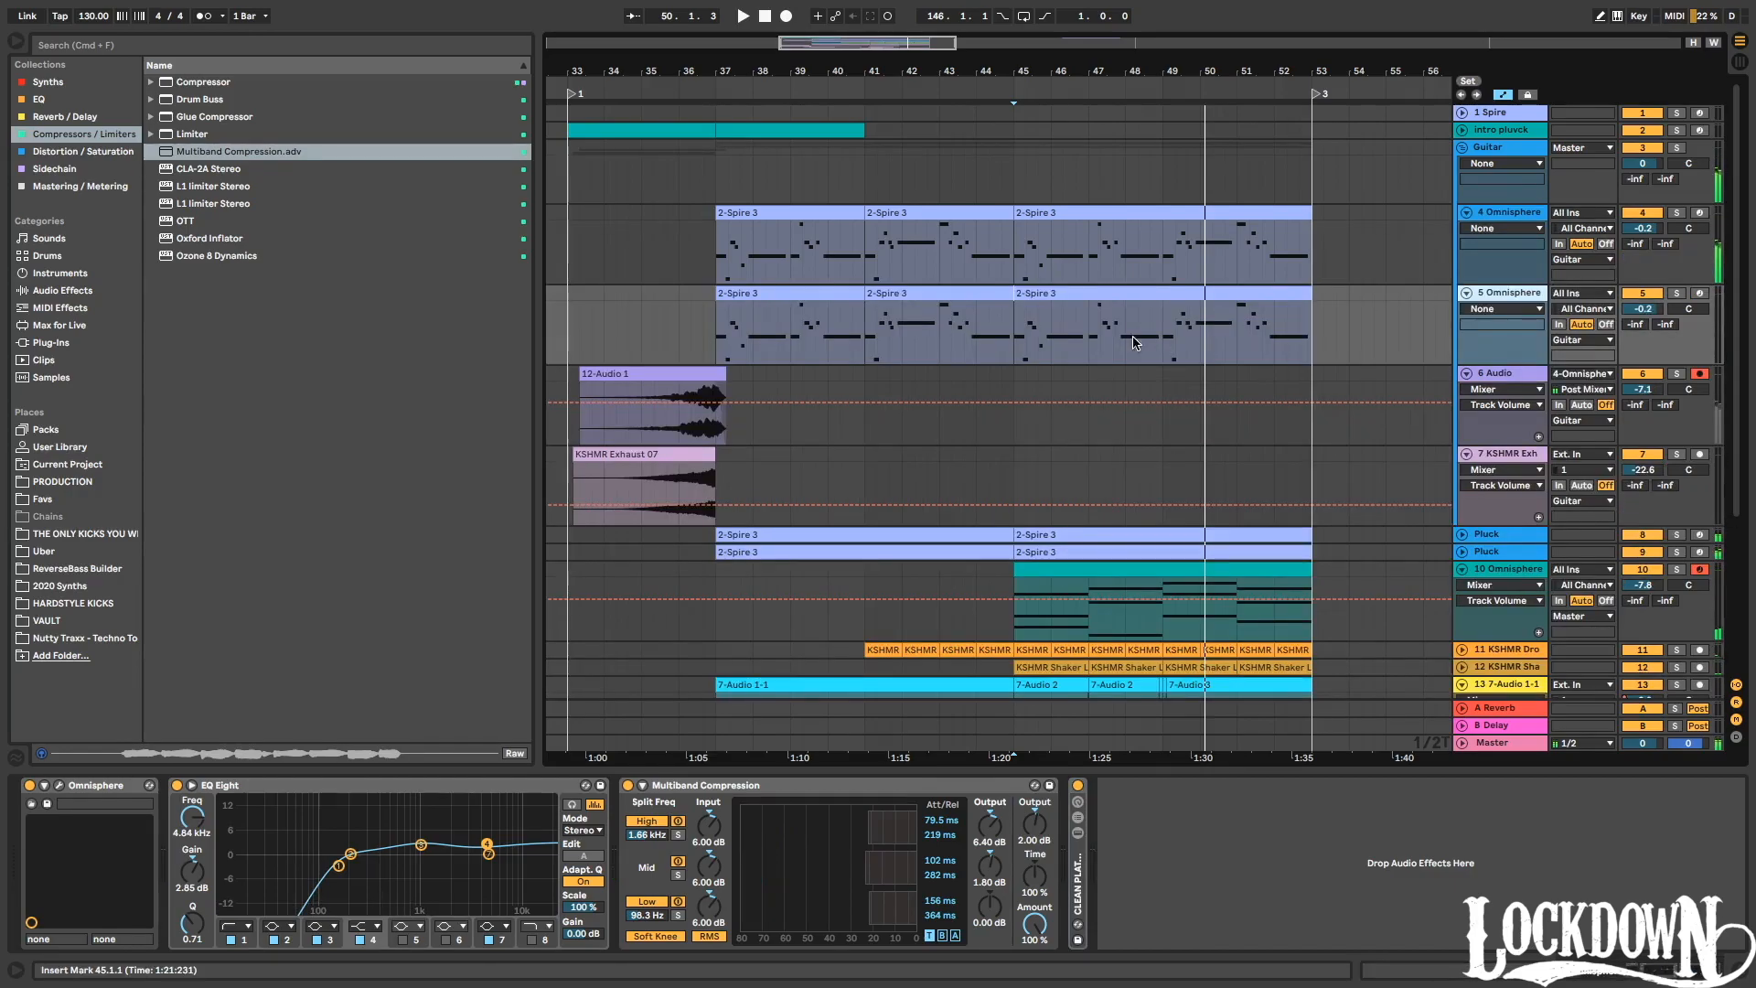
# Delete the duplicated track's two clips between bars 37 and 45.
pyautogui.click(887, 292)
pyautogui.click(847, 292)
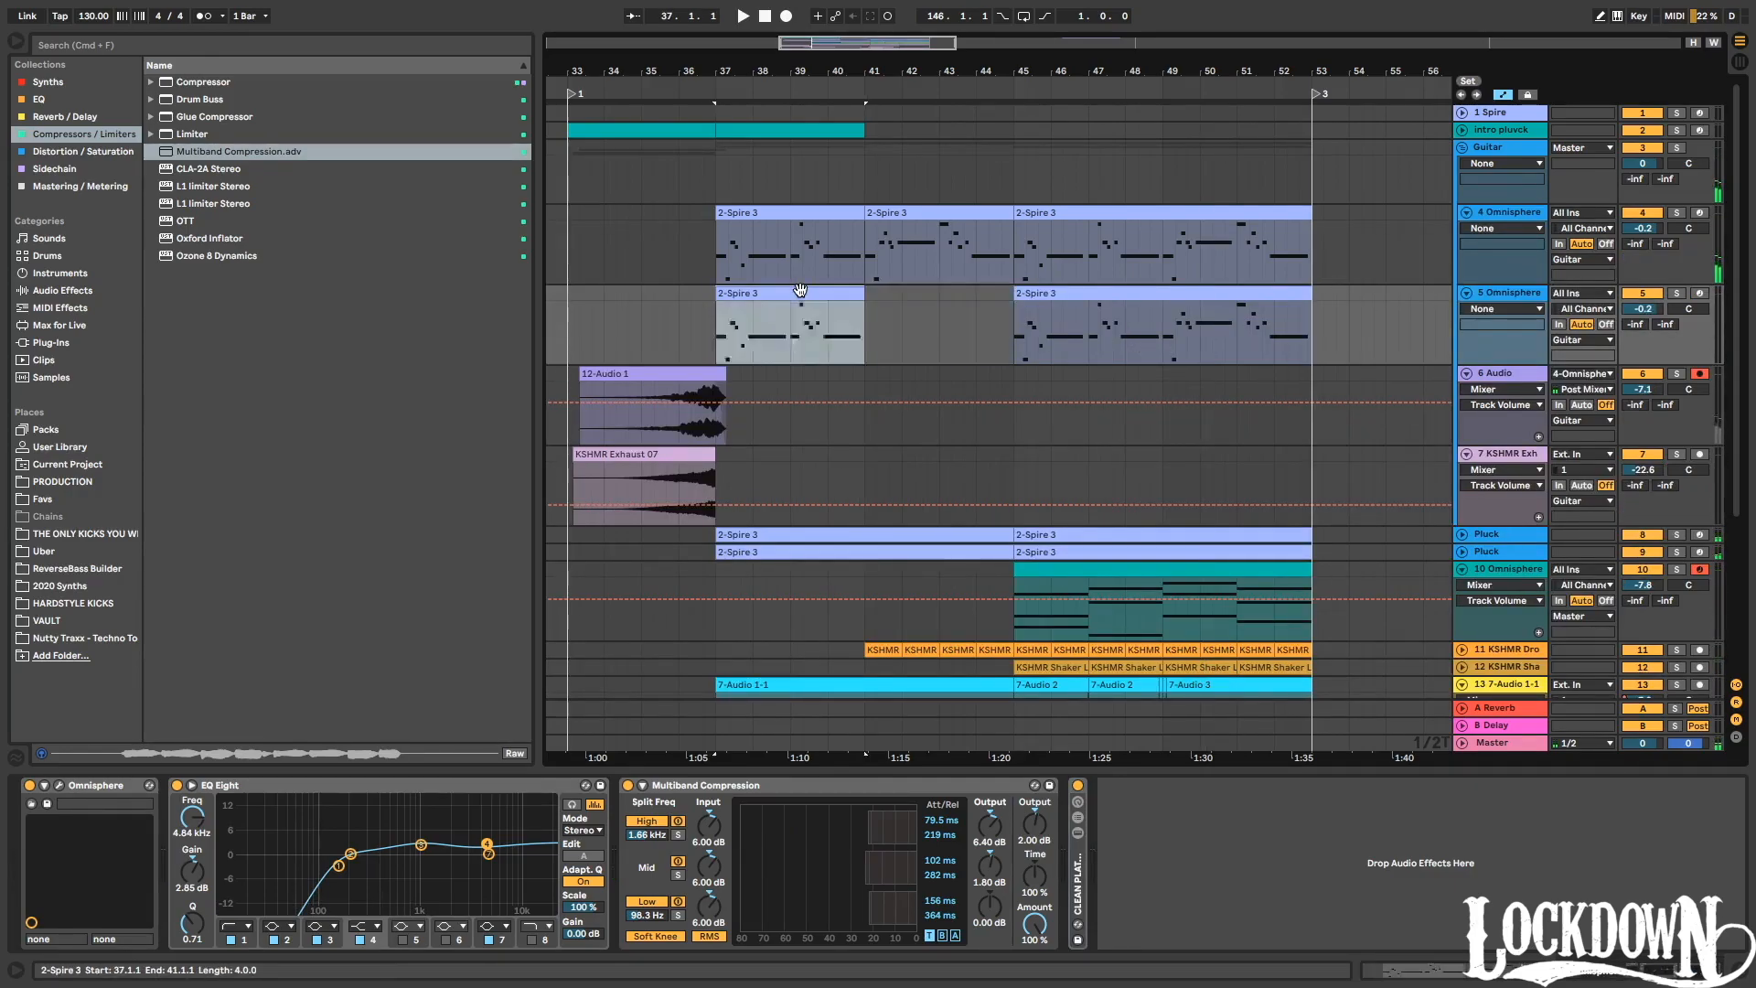
pyautogui.press('Delete')
# Open the duplicated track's clip at bar 45 in an enlarged note editor and play the track soloed.
pyautogui.moveTo(1074, 68); pyautogui.dragTo(1082, 318)
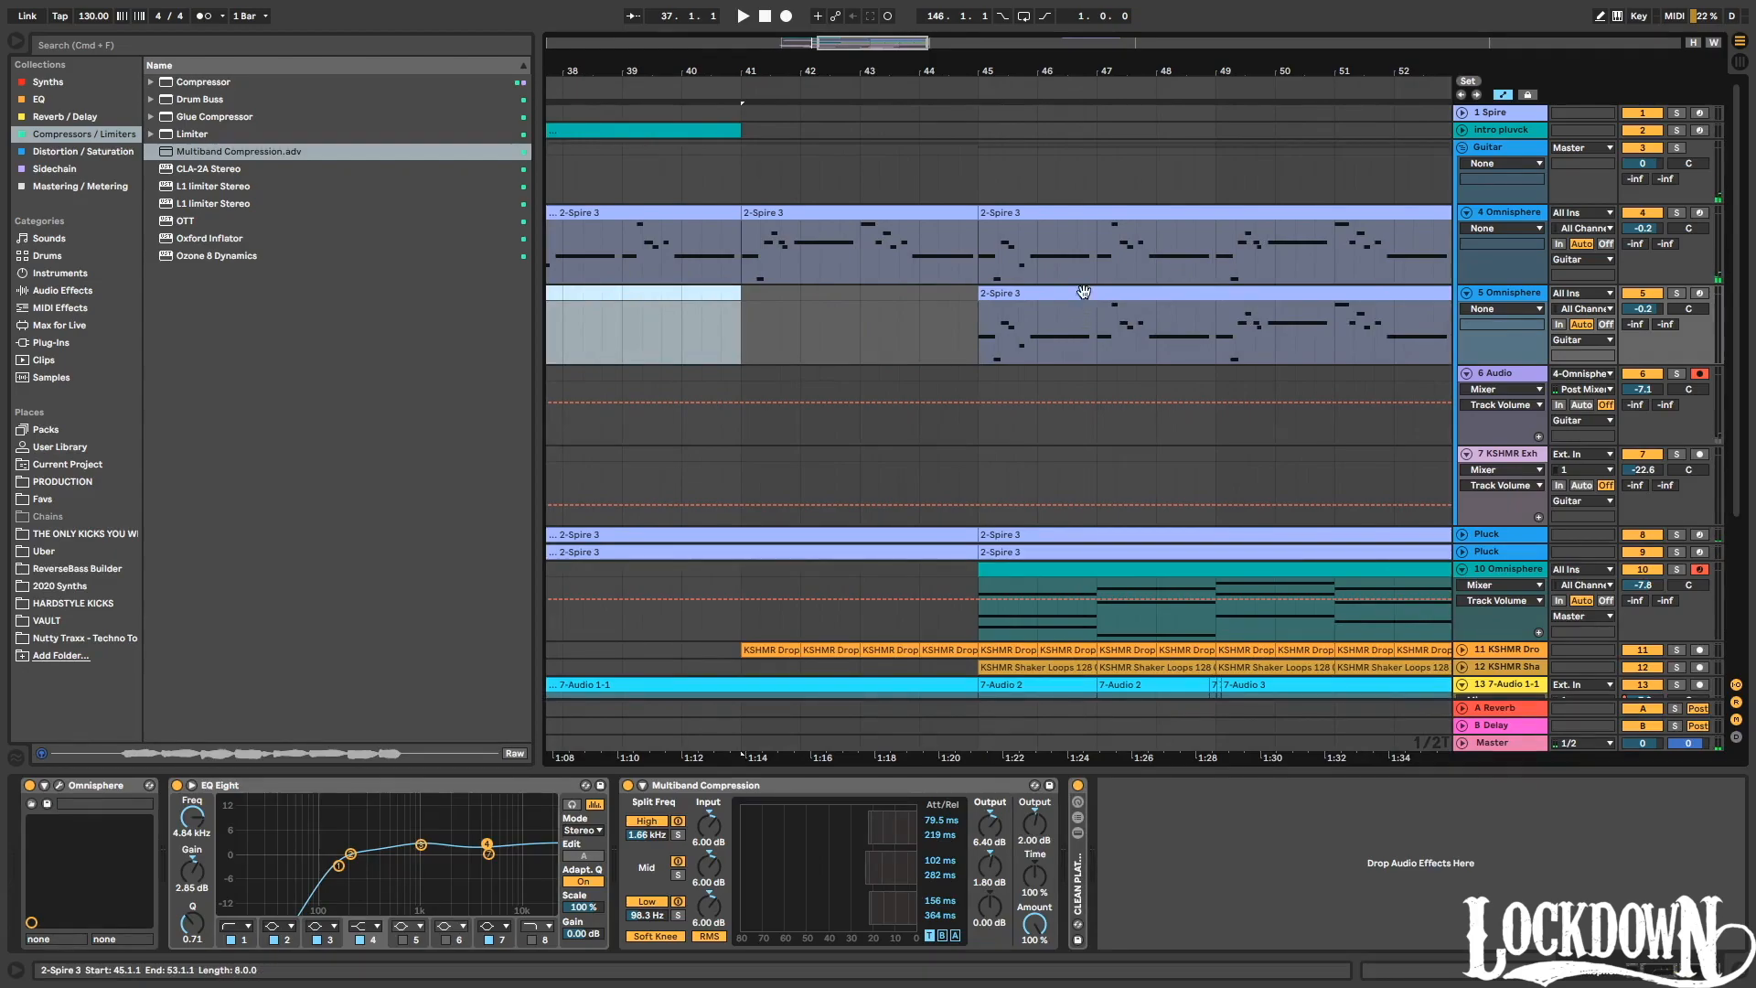
pyautogui.doubleClick(1083, 291)
pyautogui.moveTo(826, 685); pyautogui.dragTo(826, 411)
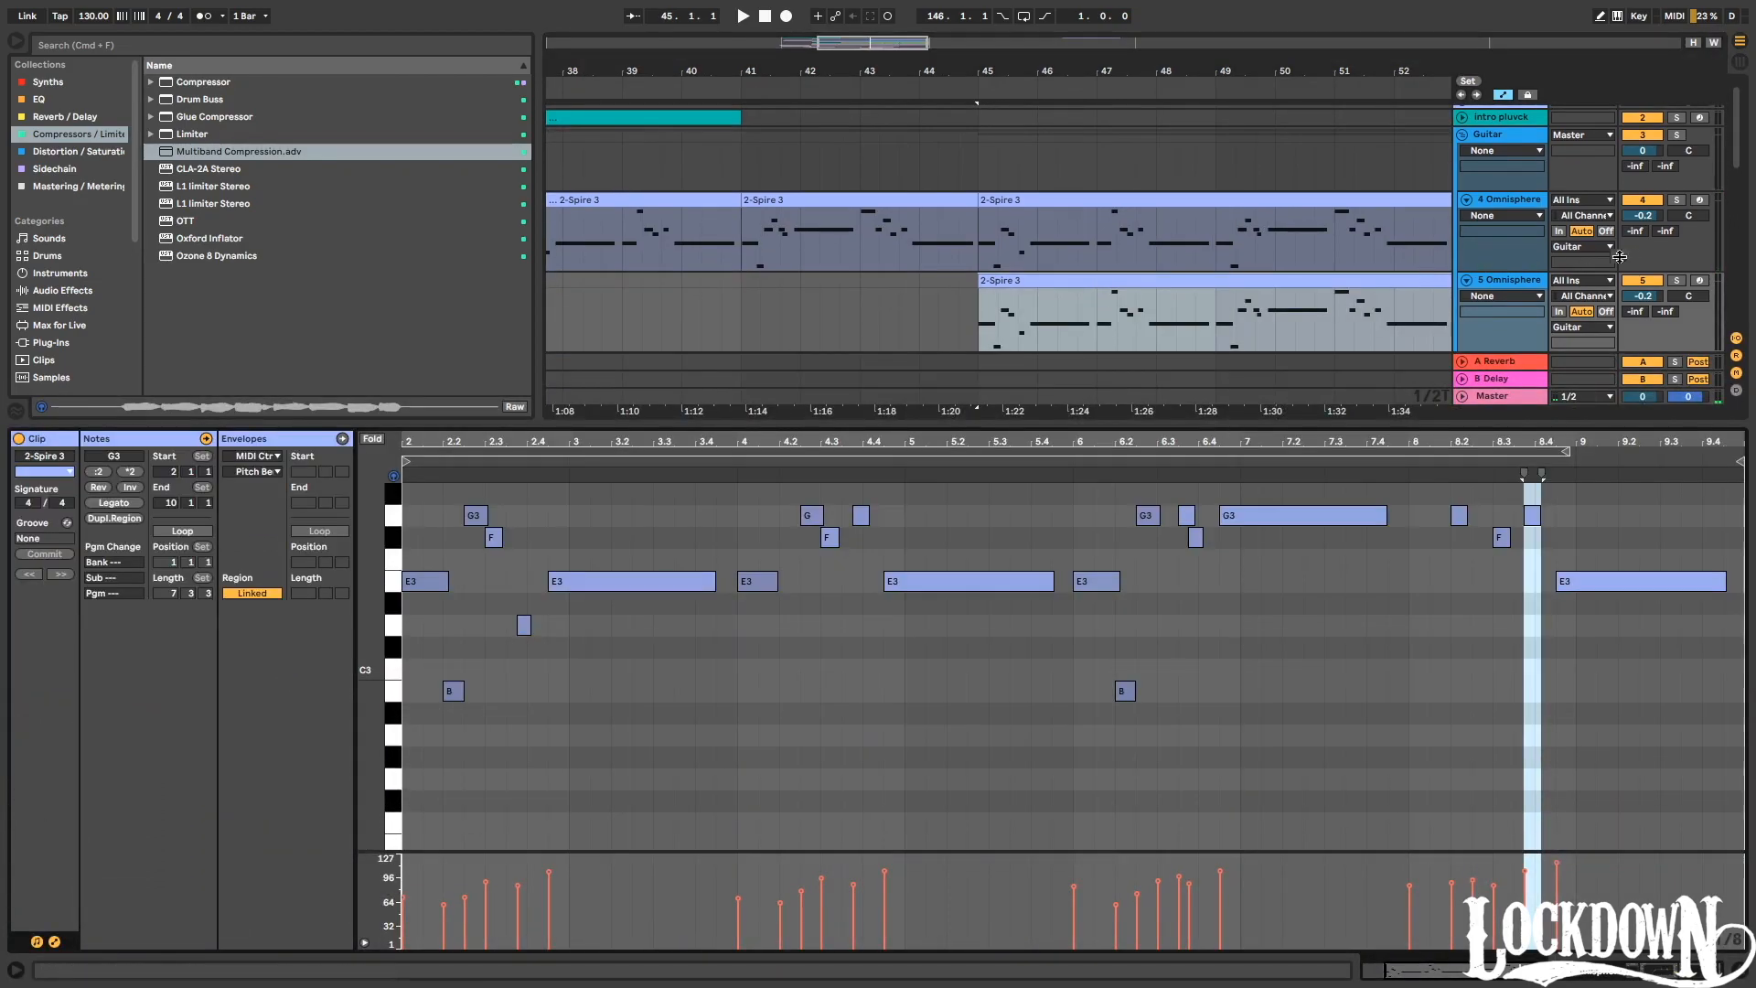
pyautogui.click(1675, 281)
pyautogui.press('space')
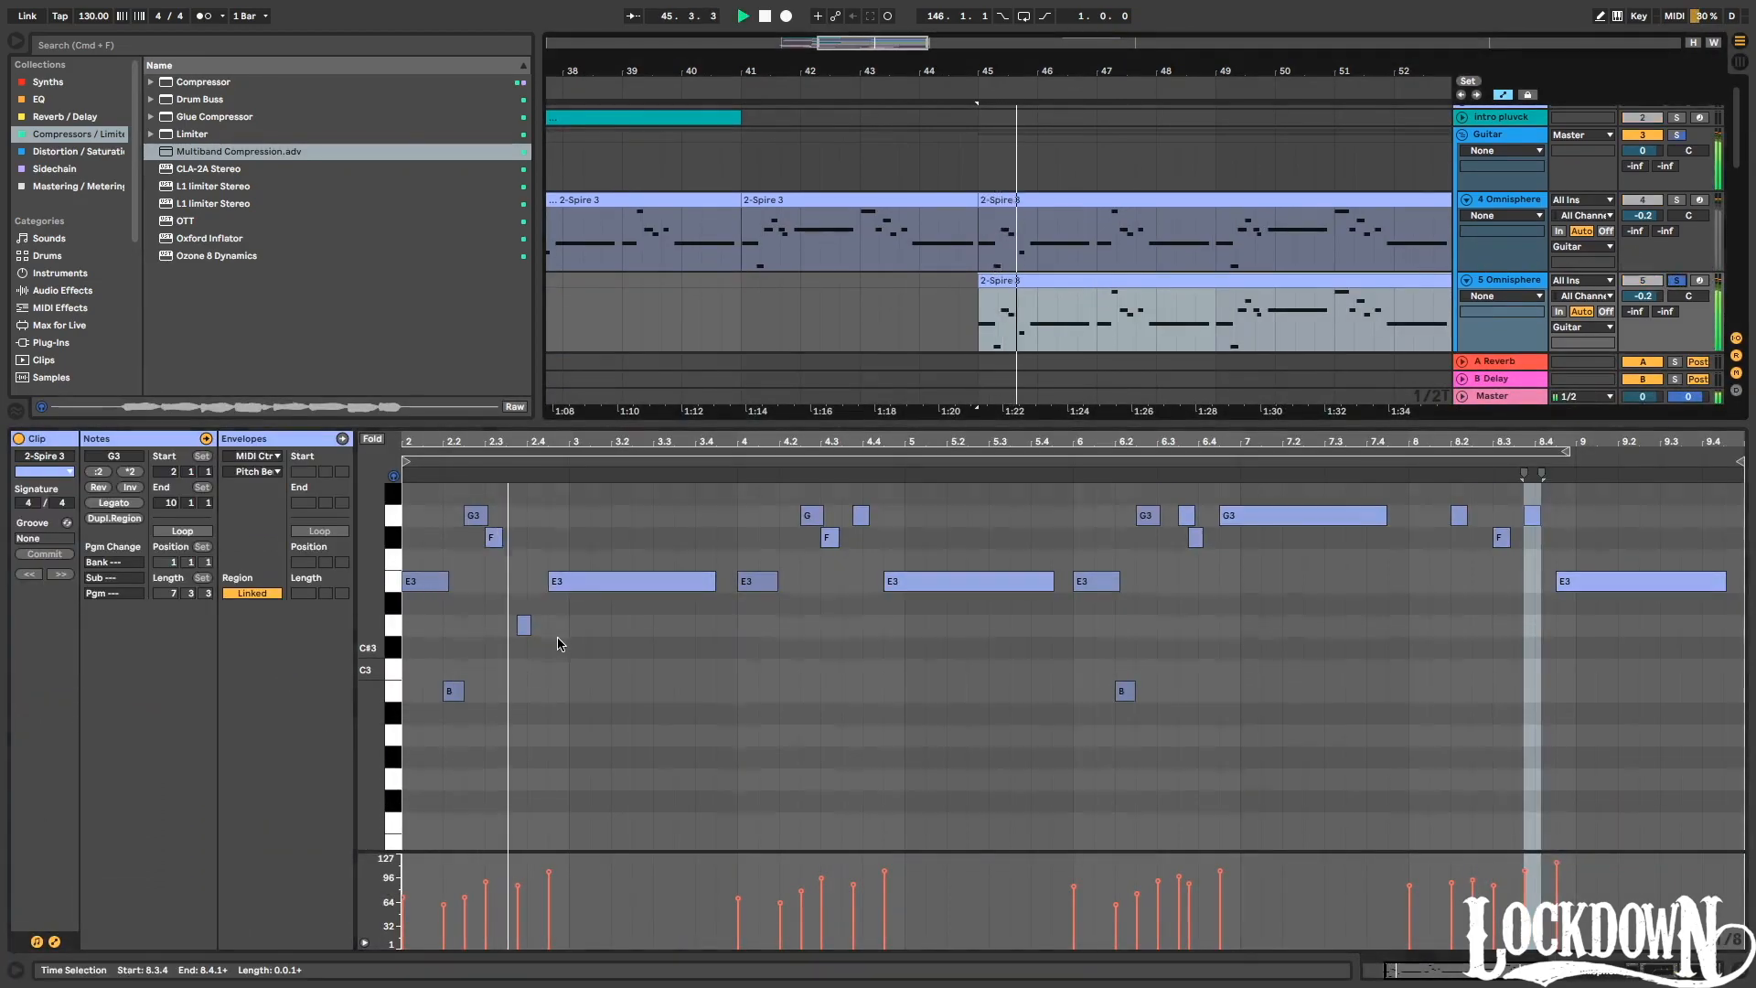
# Add a B3 note at 3.1.1, delete the original notes in bars 2 and 3, and unsolo the track.
pyautogui.scroll(3, 559, 643)
pyautogui.press('space')
pyautogui.doubleClick(586, 527)
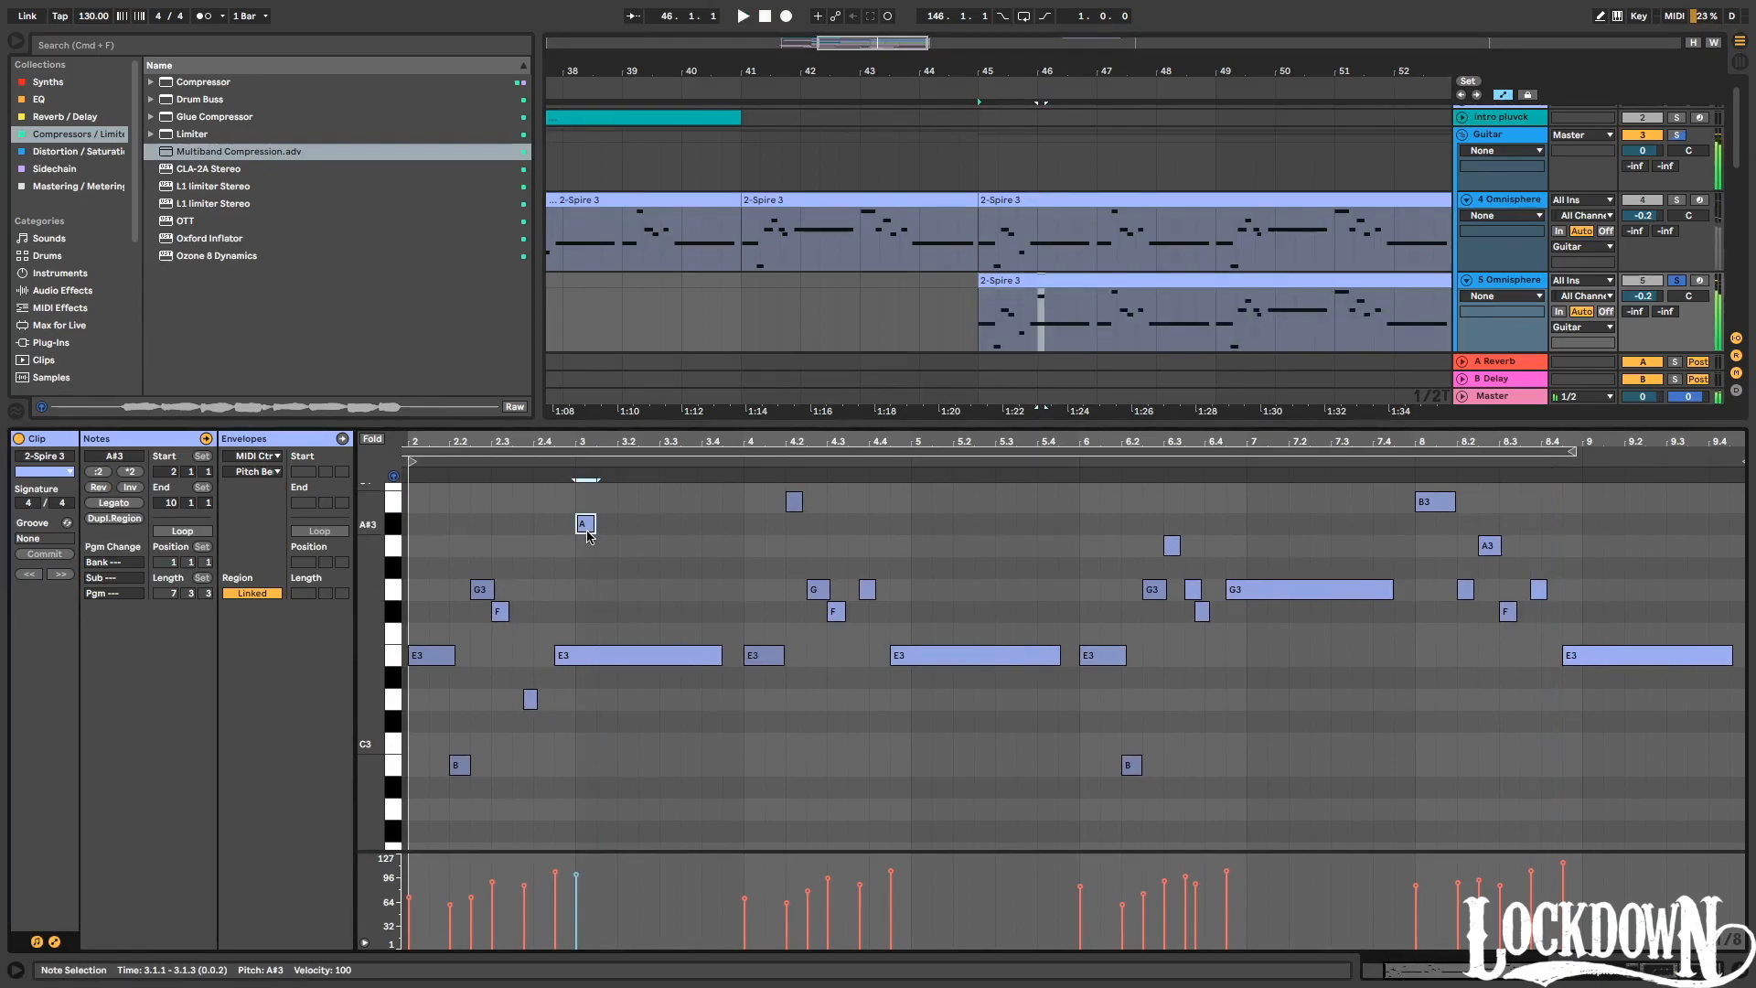
pyautogui.click(719, 664)
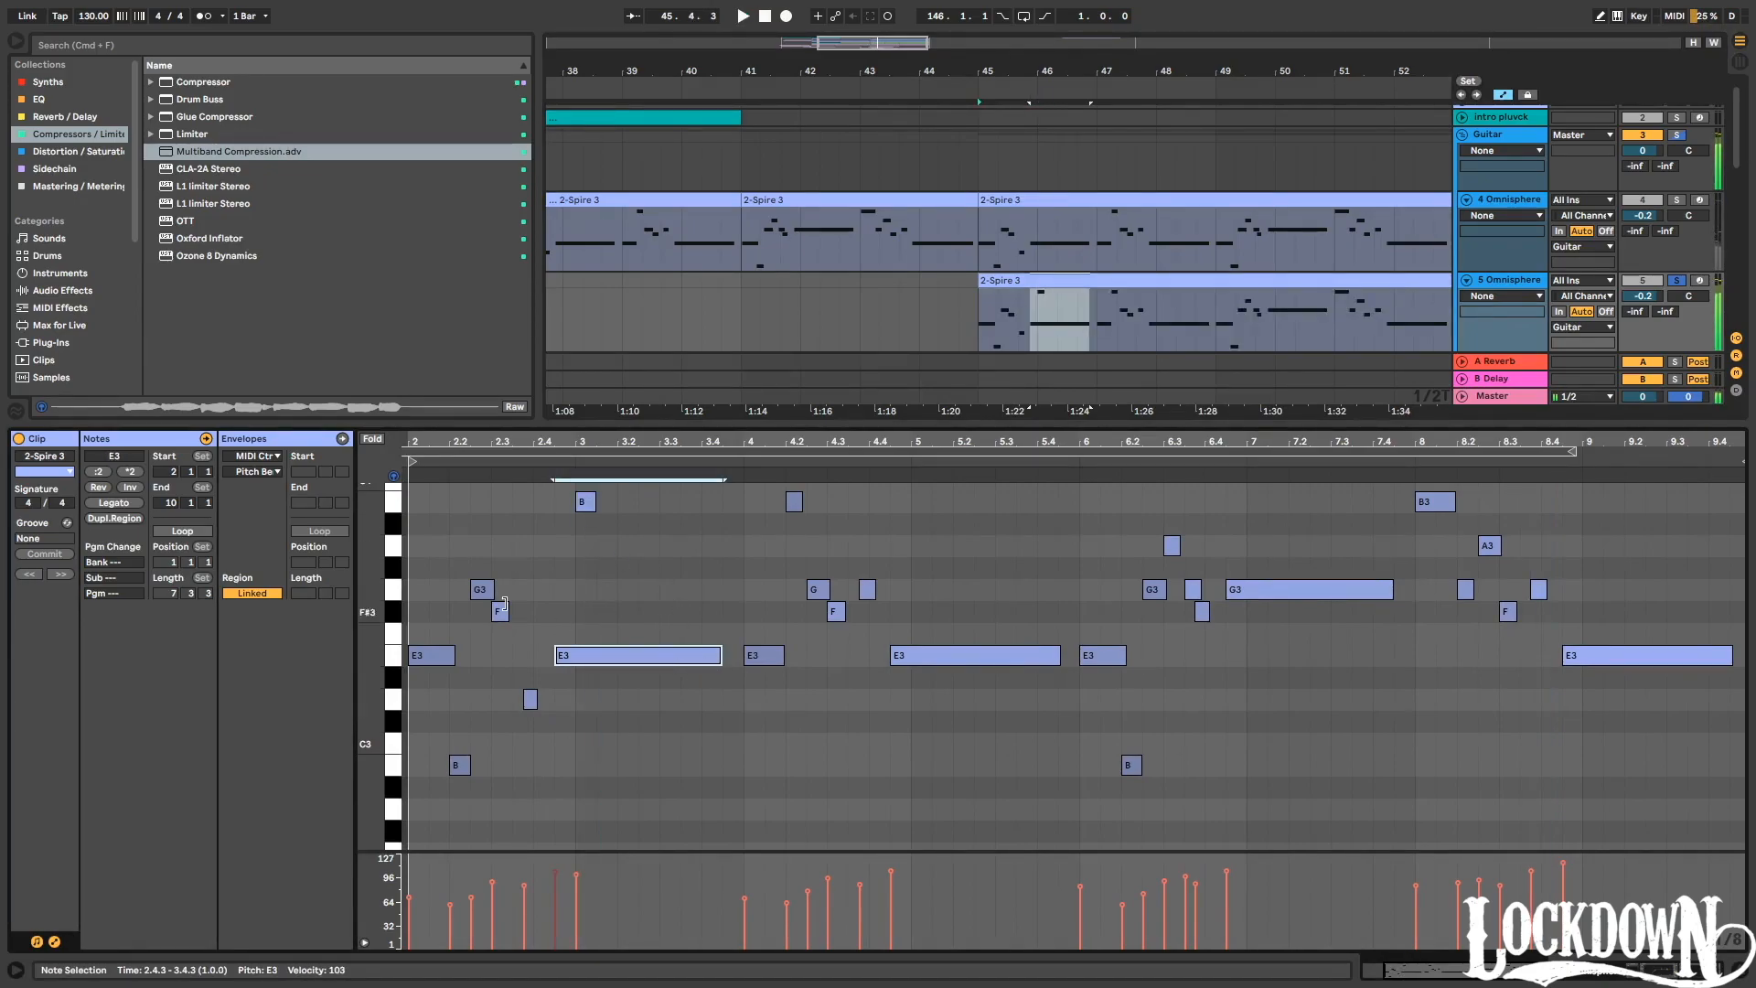
pyautogui.press('Delete')
pyautogui.moveTo(575, 560); pyautogui.dragTo(412, 560)
pyautogui.press('Delete')
pyautogui.click(590, 501)
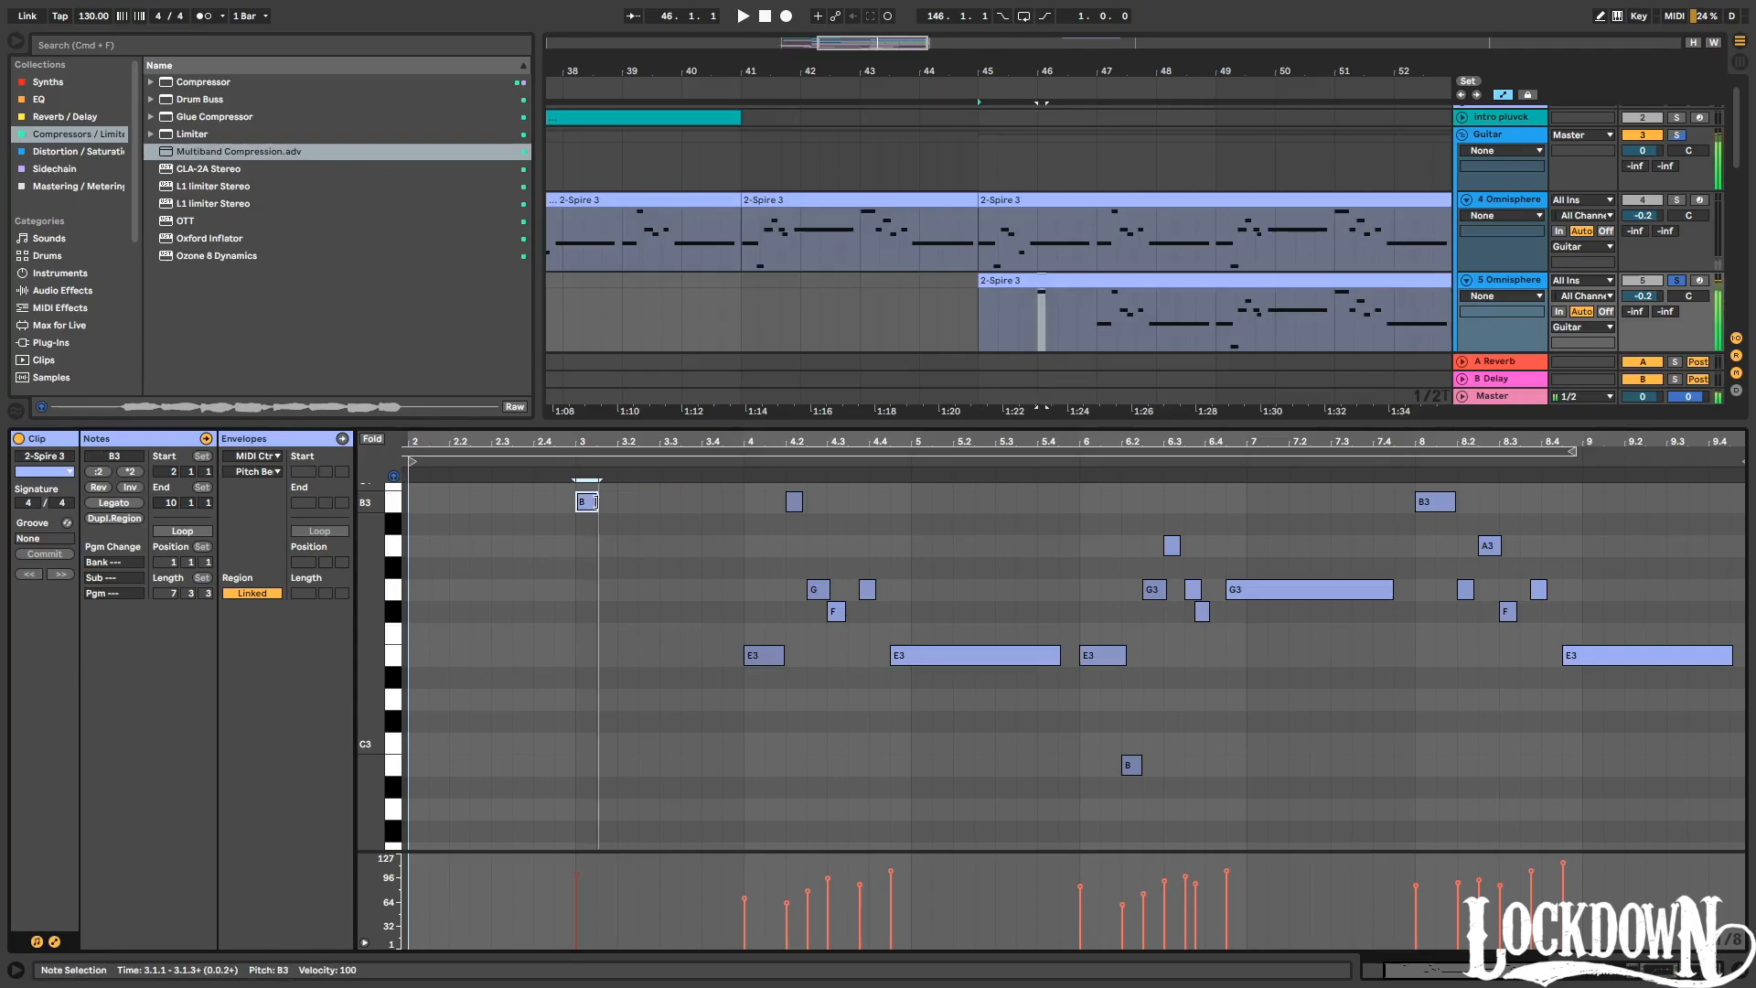
pyautogui.click(1681, 282)
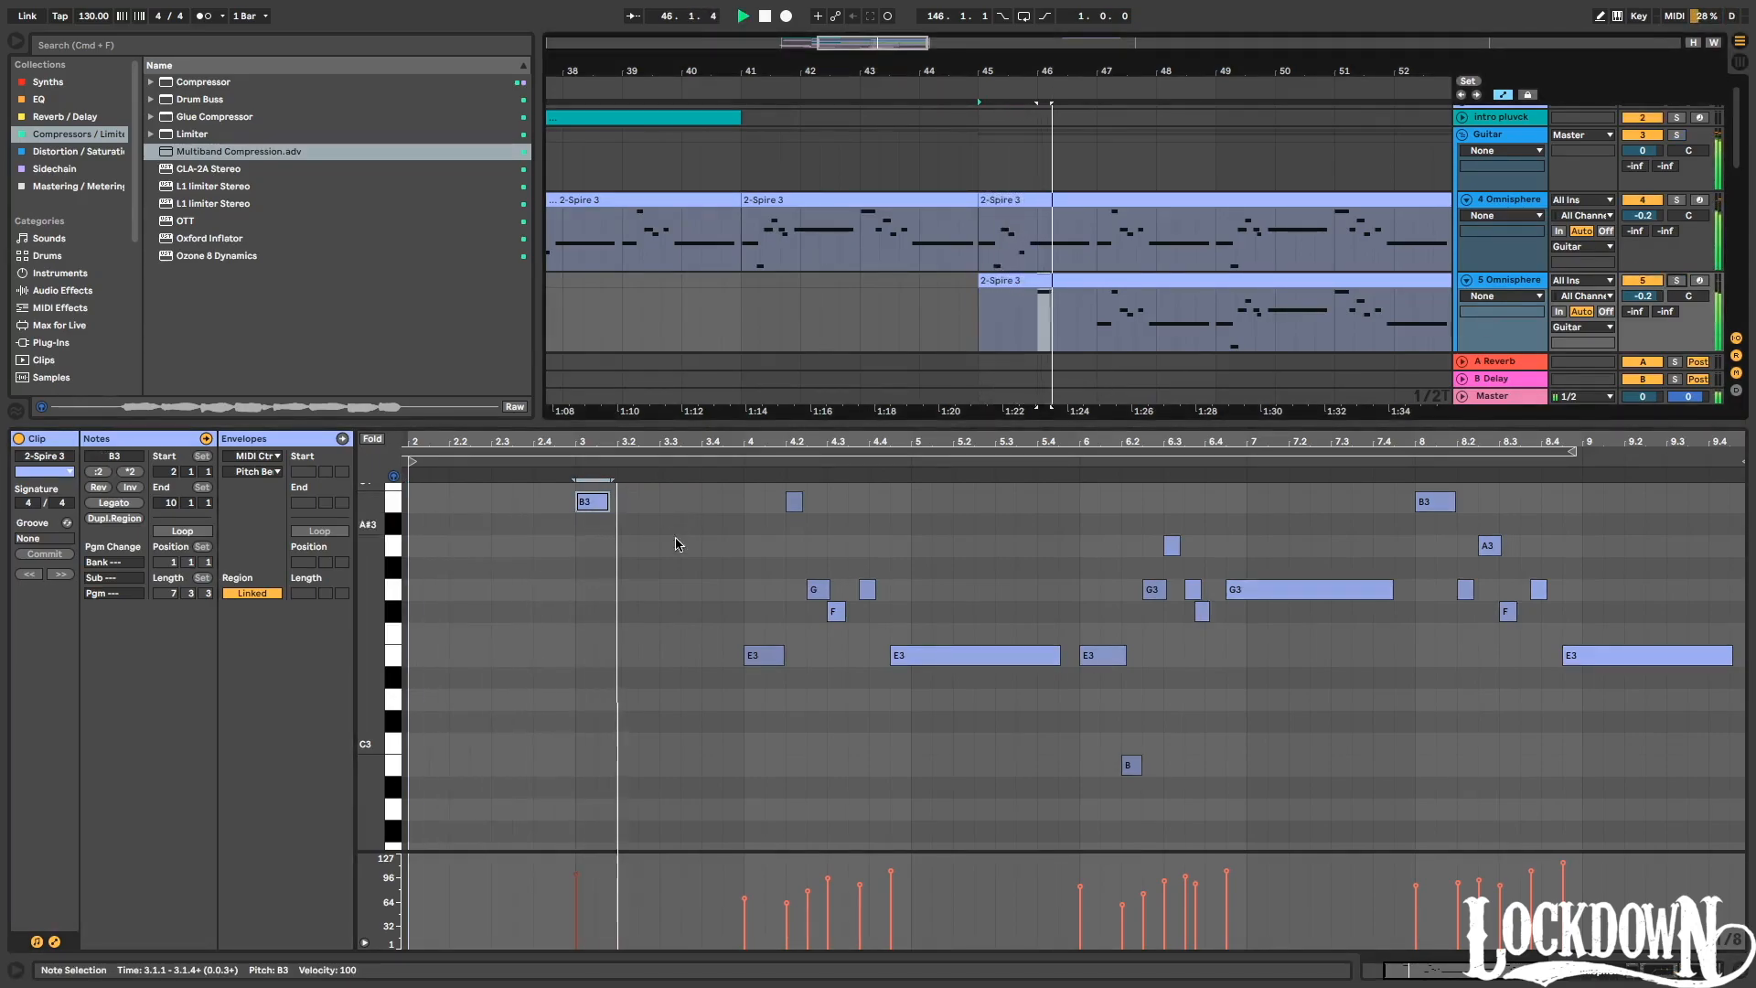
# Add an F#3 note at 3.3.1 and delete the original notes in bars 4 and 5.
pyautogui.scroll(3, 681, 513)
pyautogui.doubleClick(663, 563)
pyautogui.press('space')
pyautogui.press('Down')
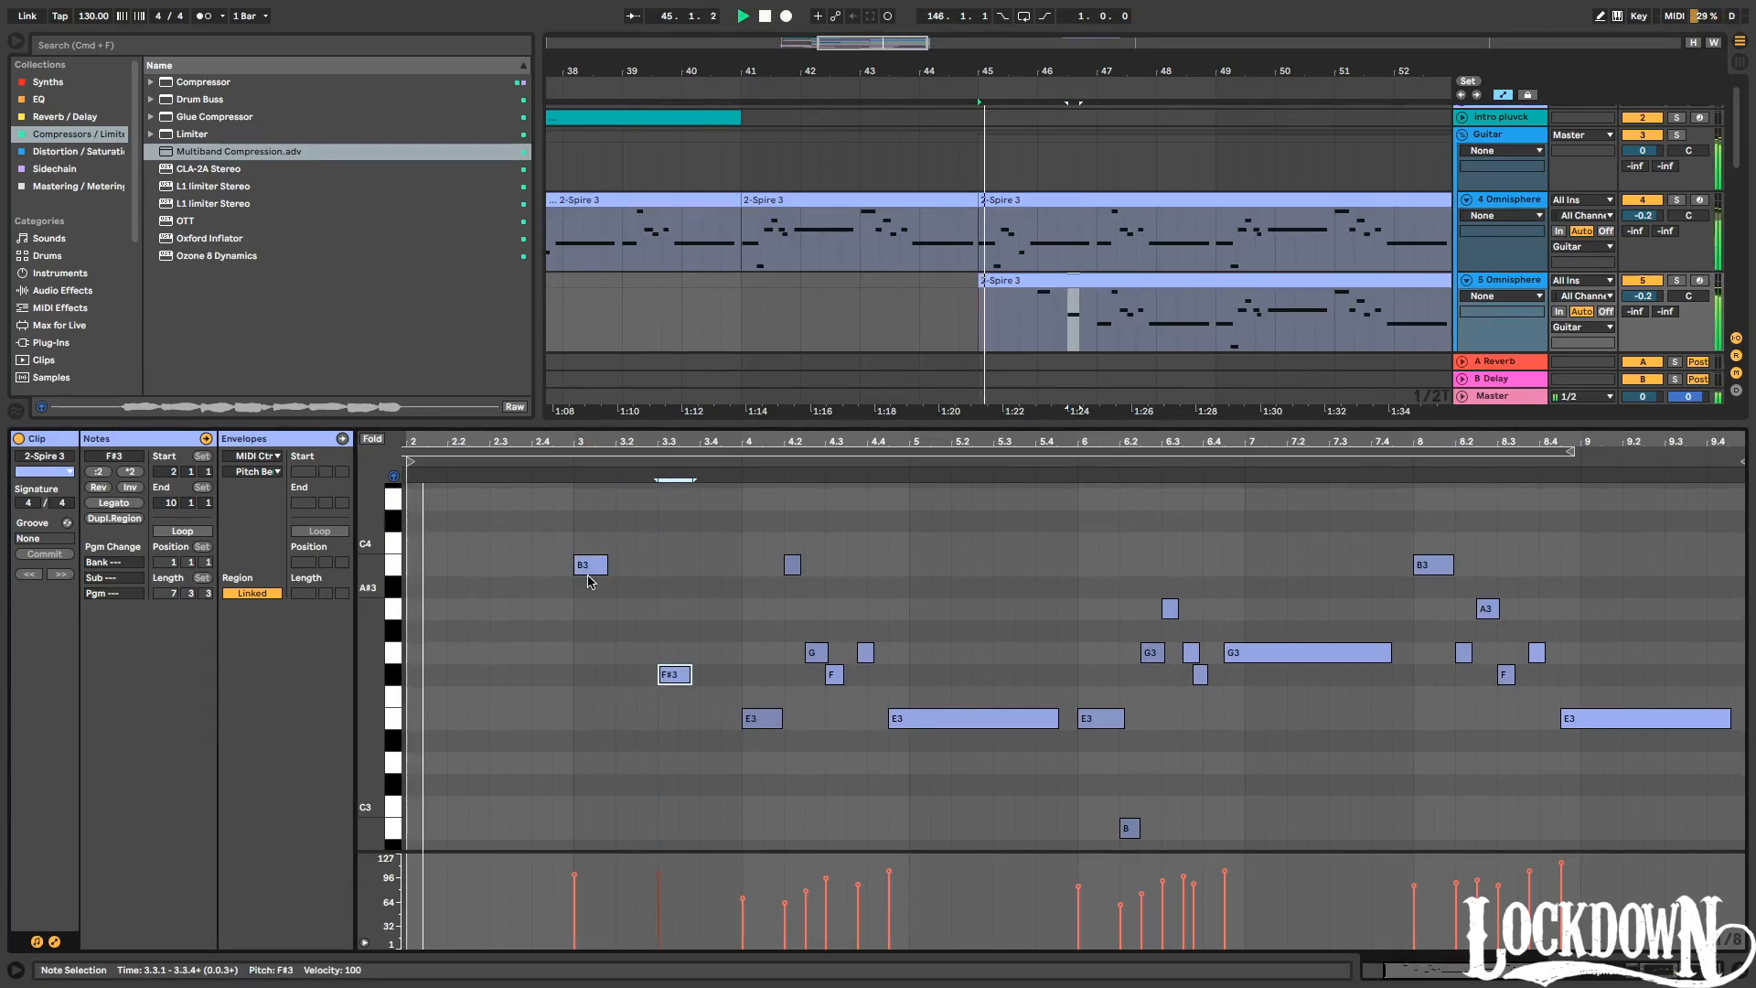
pyautogui.moveTo(743, 531); pyautogui.dragTo(1061, 805)
pyautogui.press('Delete')
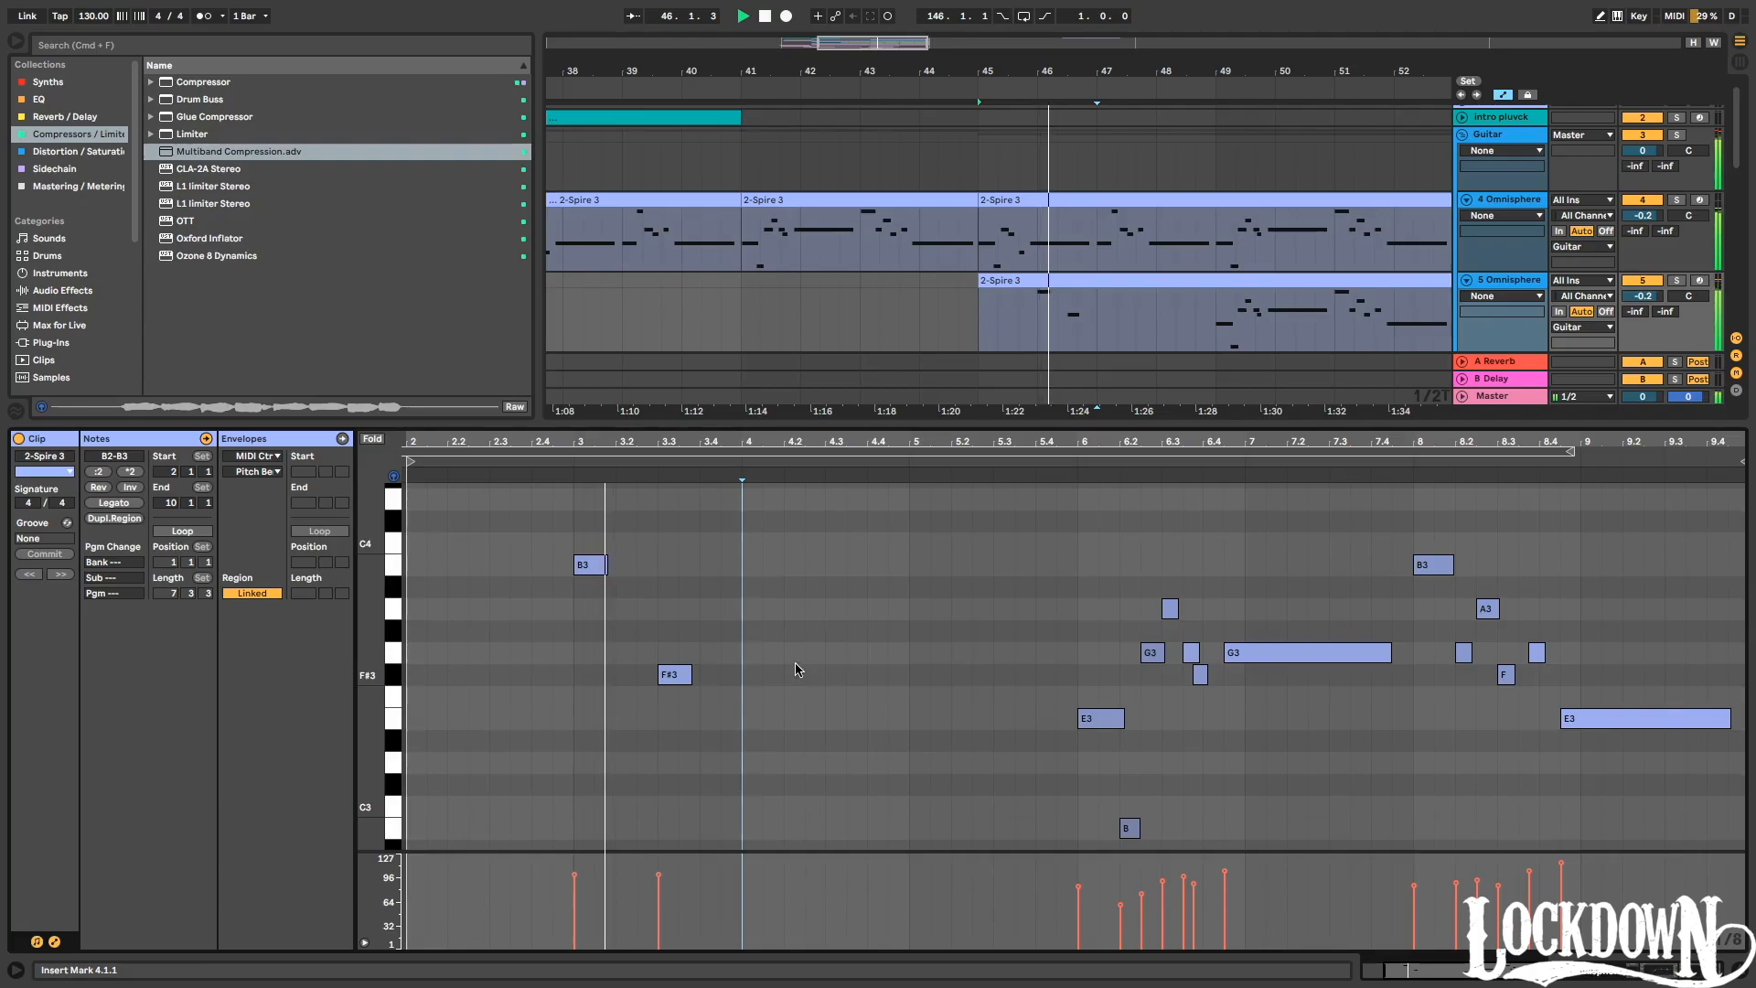
# Duplicate the F#3 note to 4.1.1, raise the copy to G3 and listen back.
pyautogui.click(674, 681)
pyautogui.press('space')
pyautogui.press('super+d')
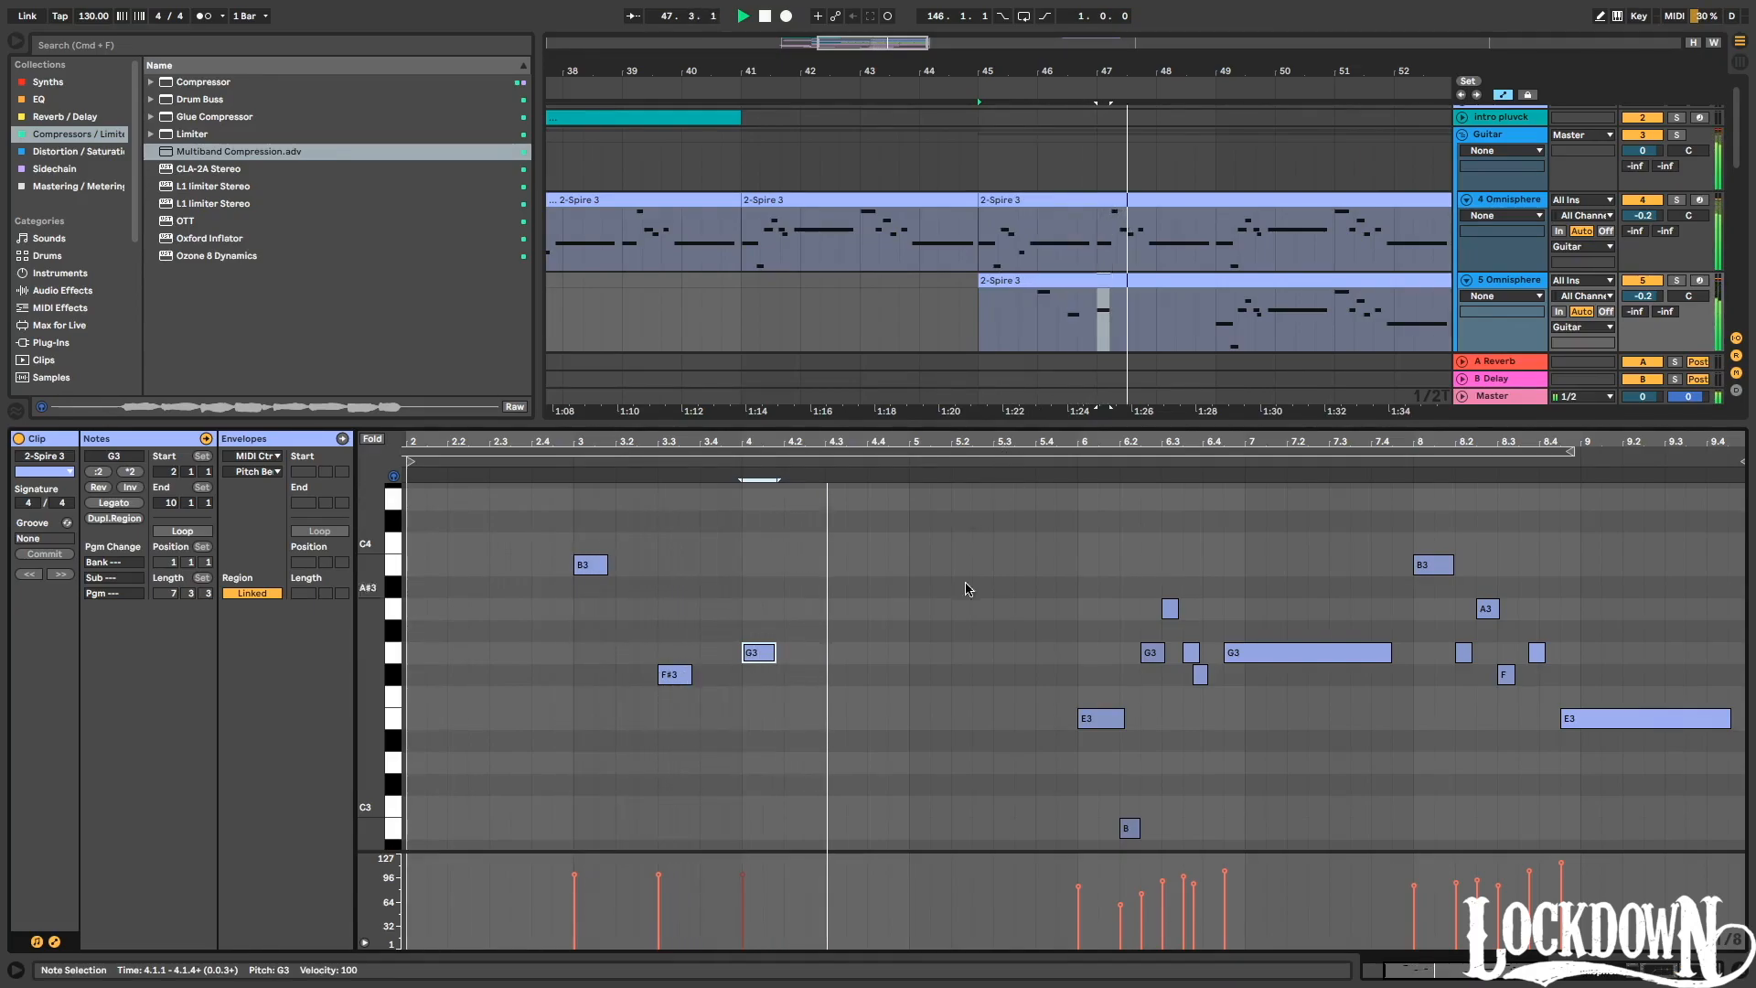
pyautogui.scroll(-1, 1030, 576)
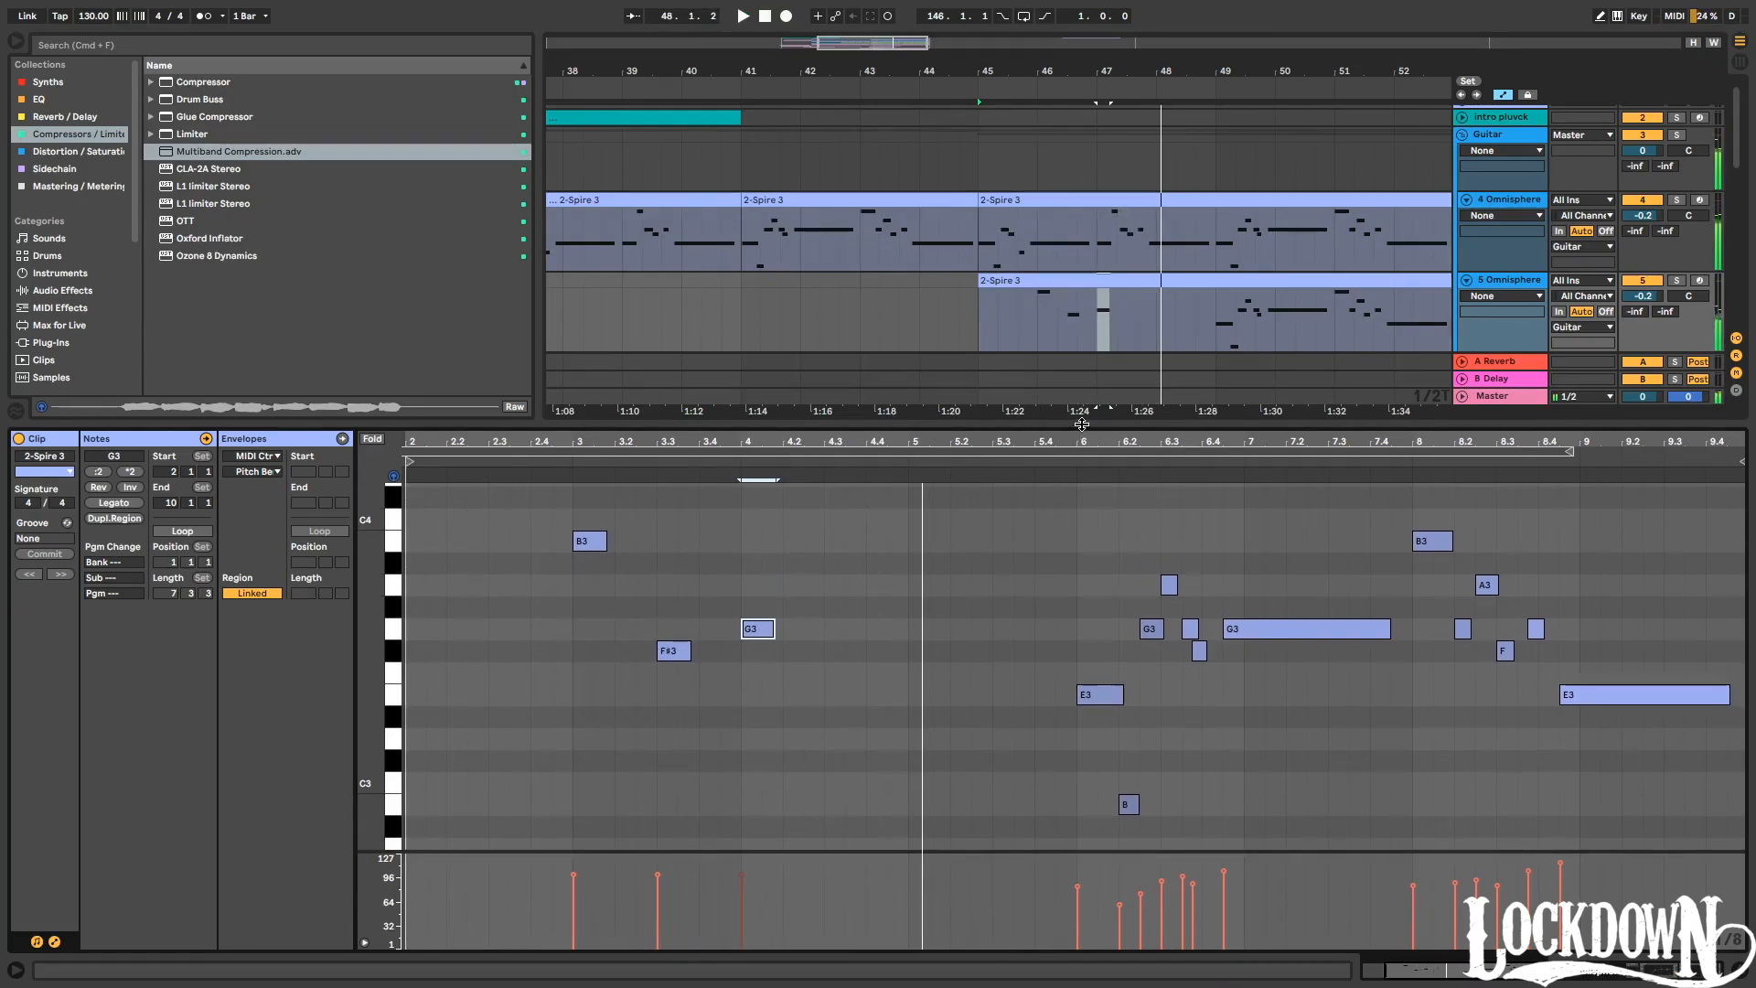
# Enlarge the note editor further and delete all remaining original notes from bar 6 onward.
pyautogui.moveTo(1081, 423); pyautogui.dragTo(1081, 191)
pyautogui.click(1012, 555)
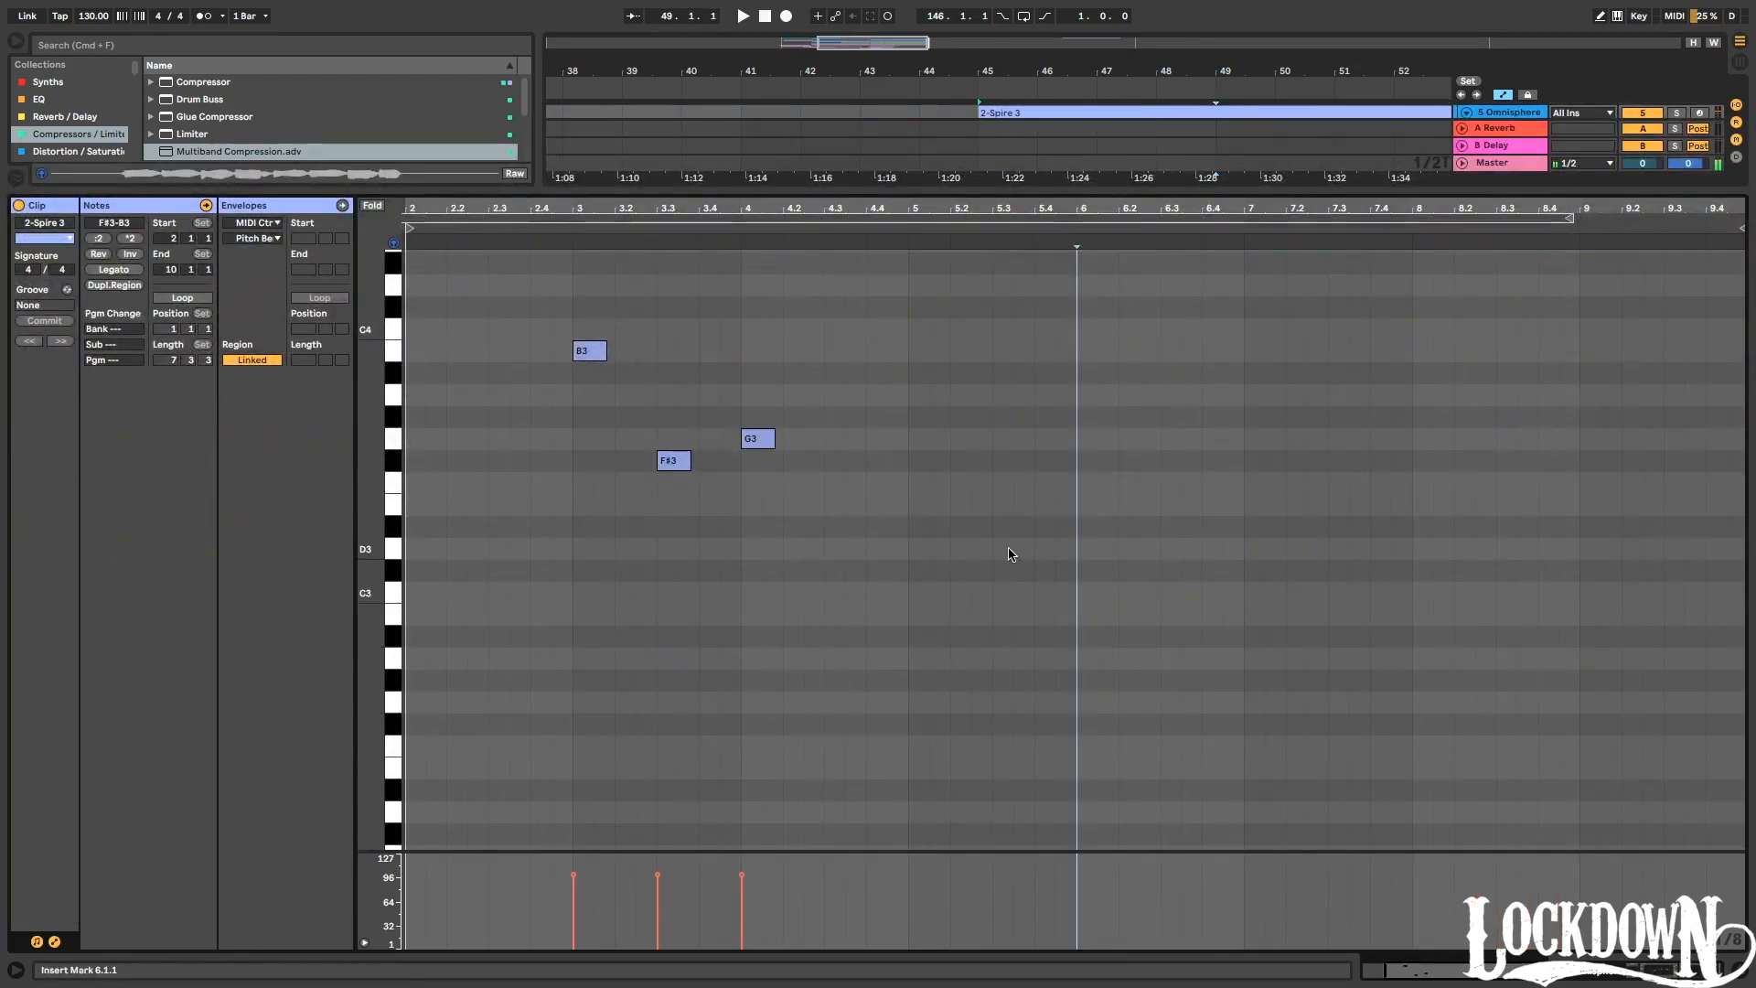
pyautogui.scroll(5, 1015, 549)
pyautogui.press('space')
pyautogui.scroll(-1, 997, 523)
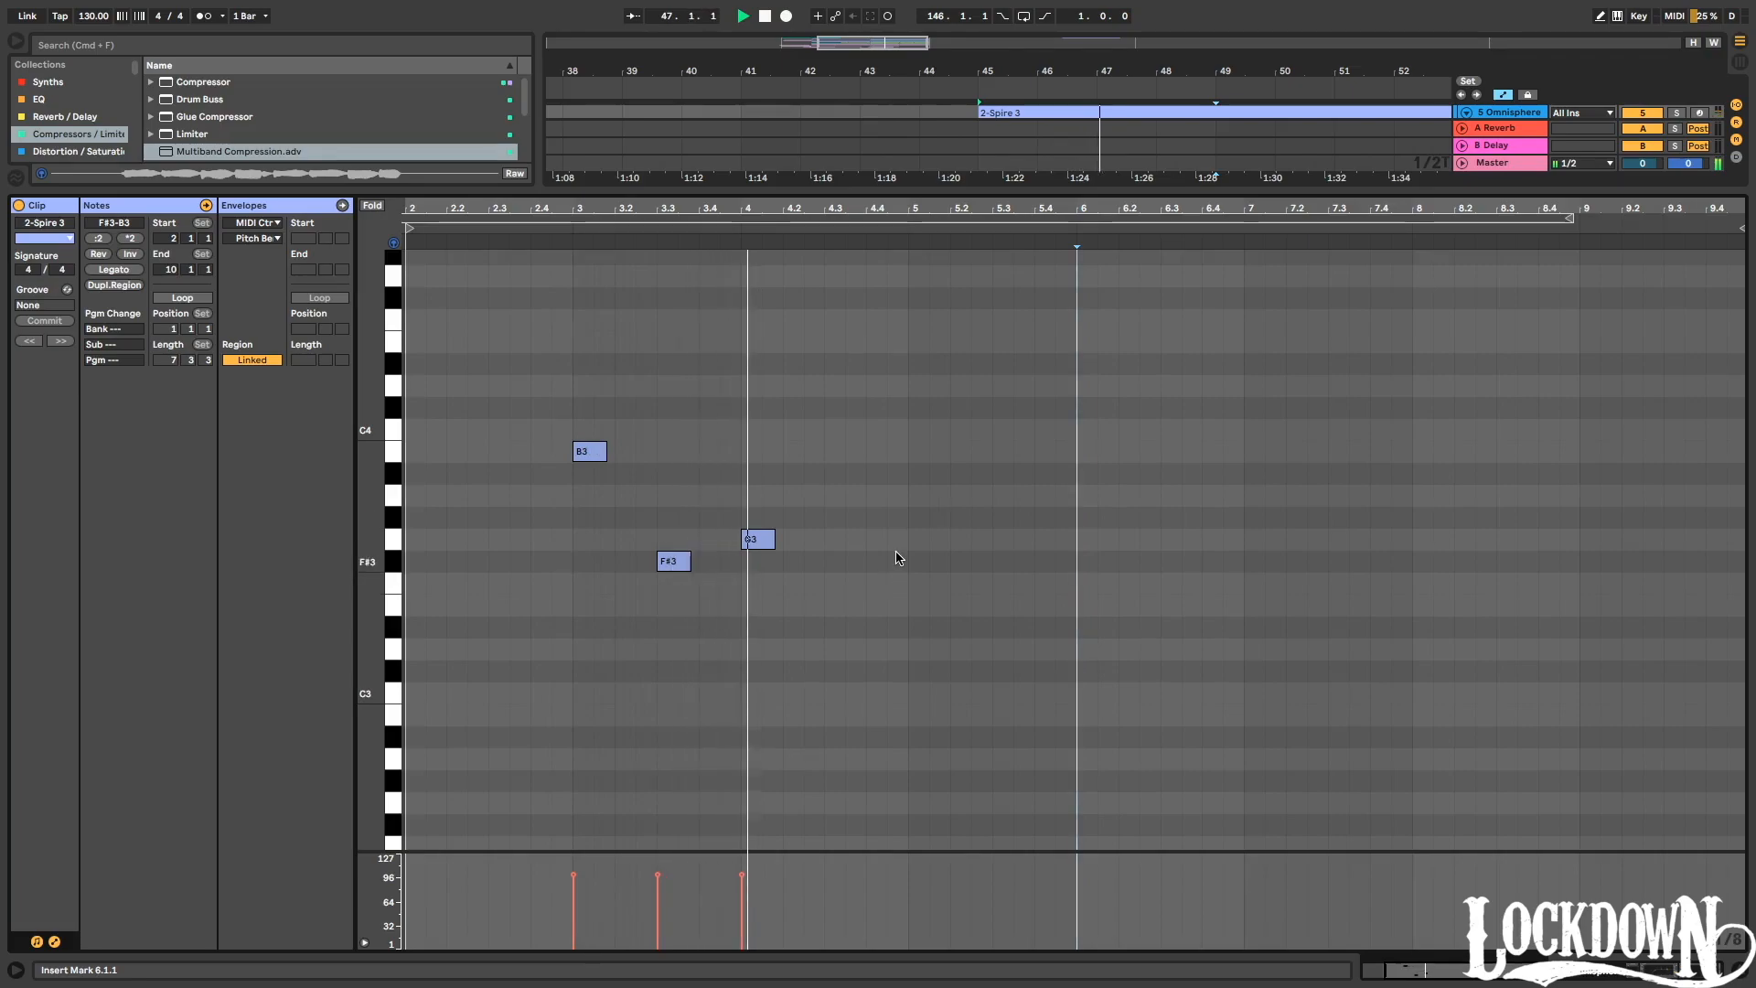
# Extend the melody with duplicated notes set to G3 at 5.1.1, F#3 at 5.3.1 and E3 at 6.1.1.
pyautogui.moveTo(908, 409); pyautogui.dragTo(792, 556)
pyautogui.press('super+d')
pyautogui.press('super+d')
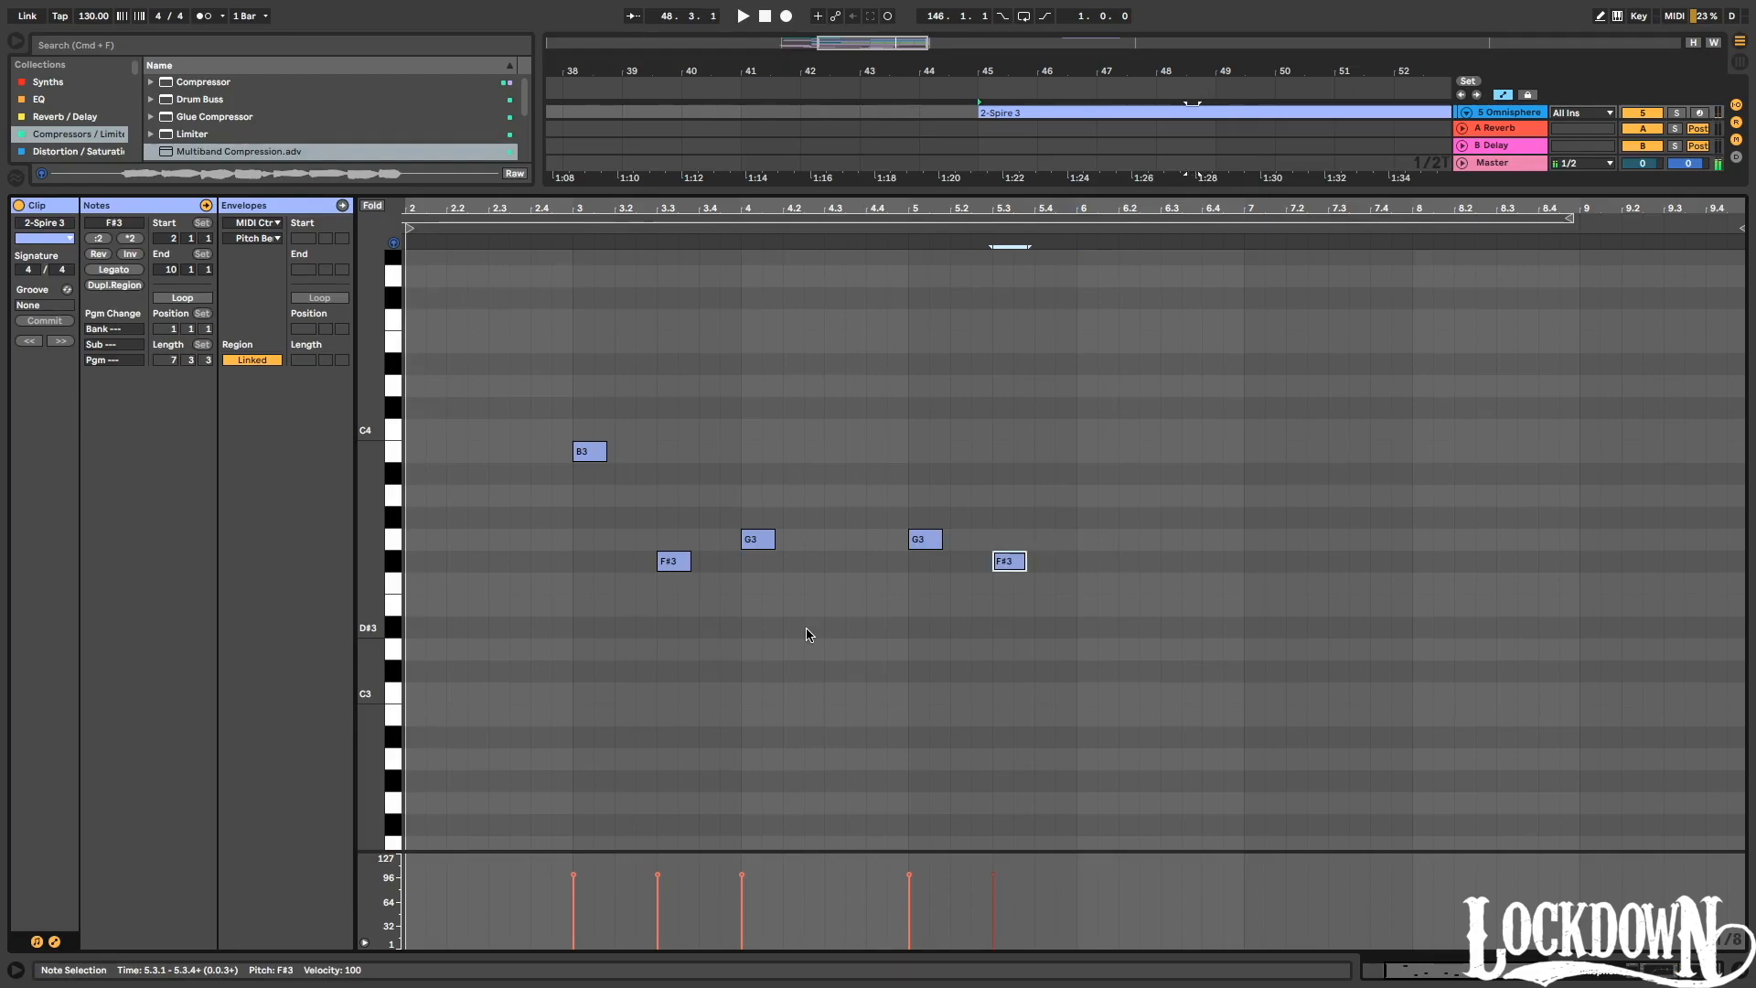
pyautogui.press('Left')
pyautogui.press('Left')
pyautogui.press('super+d')
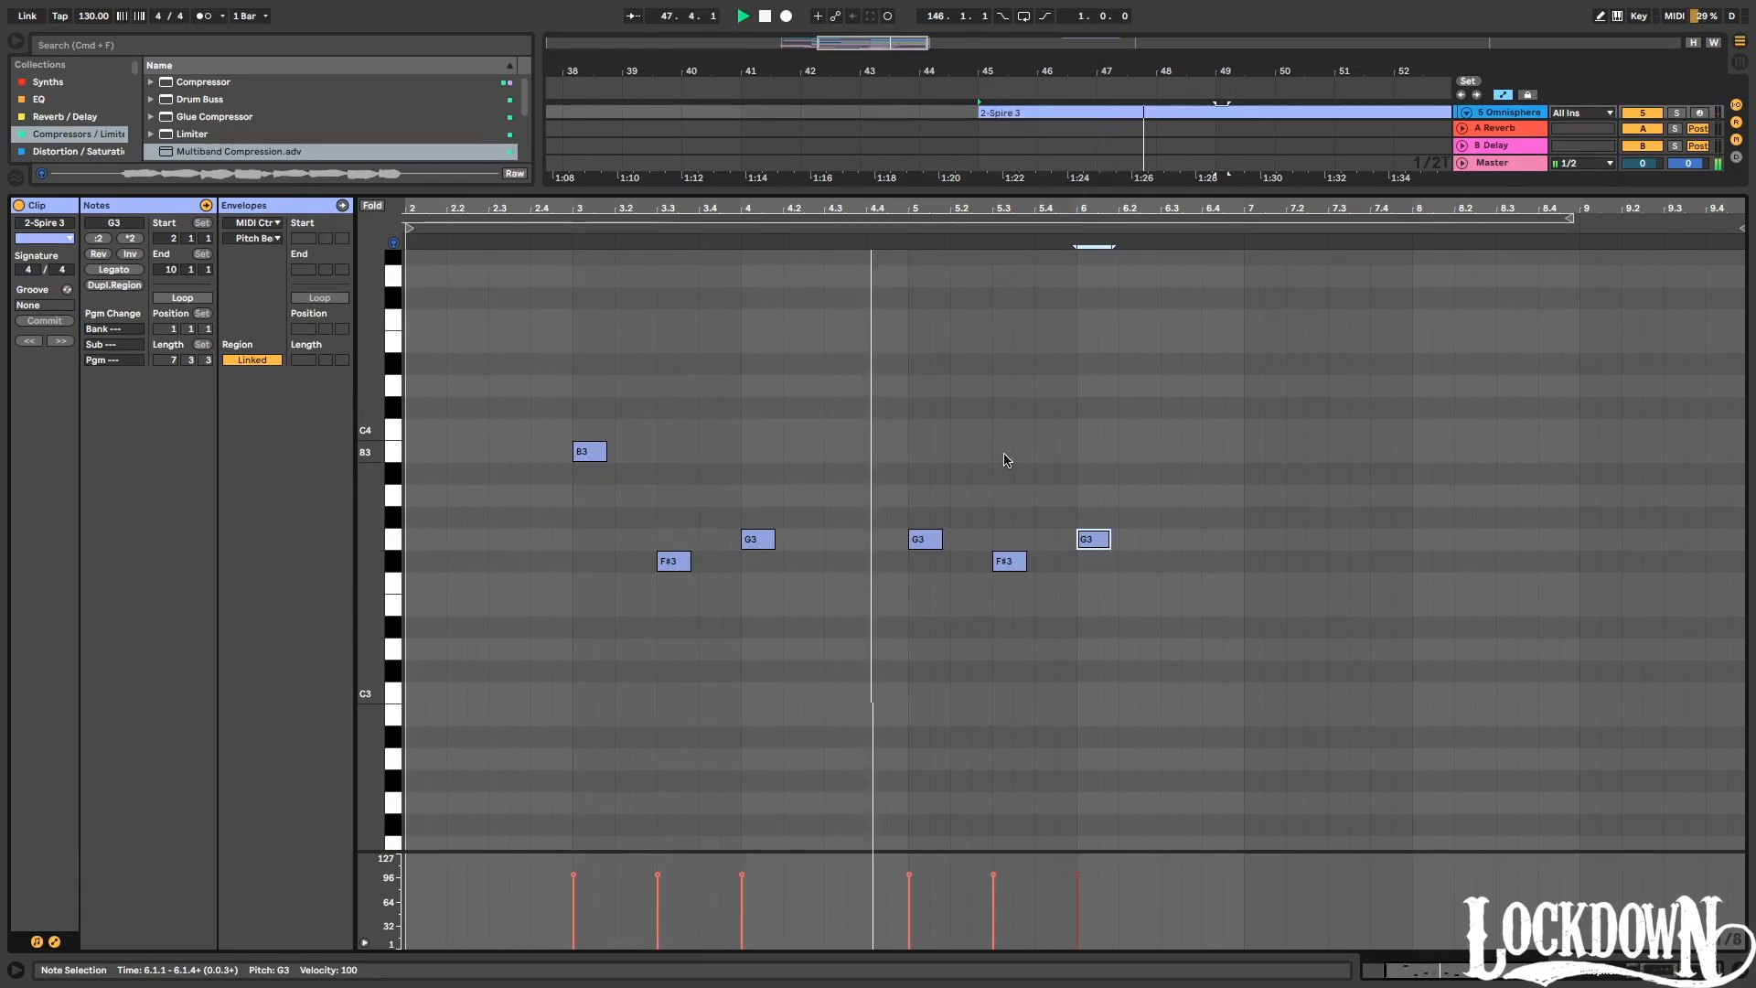
pyautogui.click(1104, 546)
pyautogui.press('space')
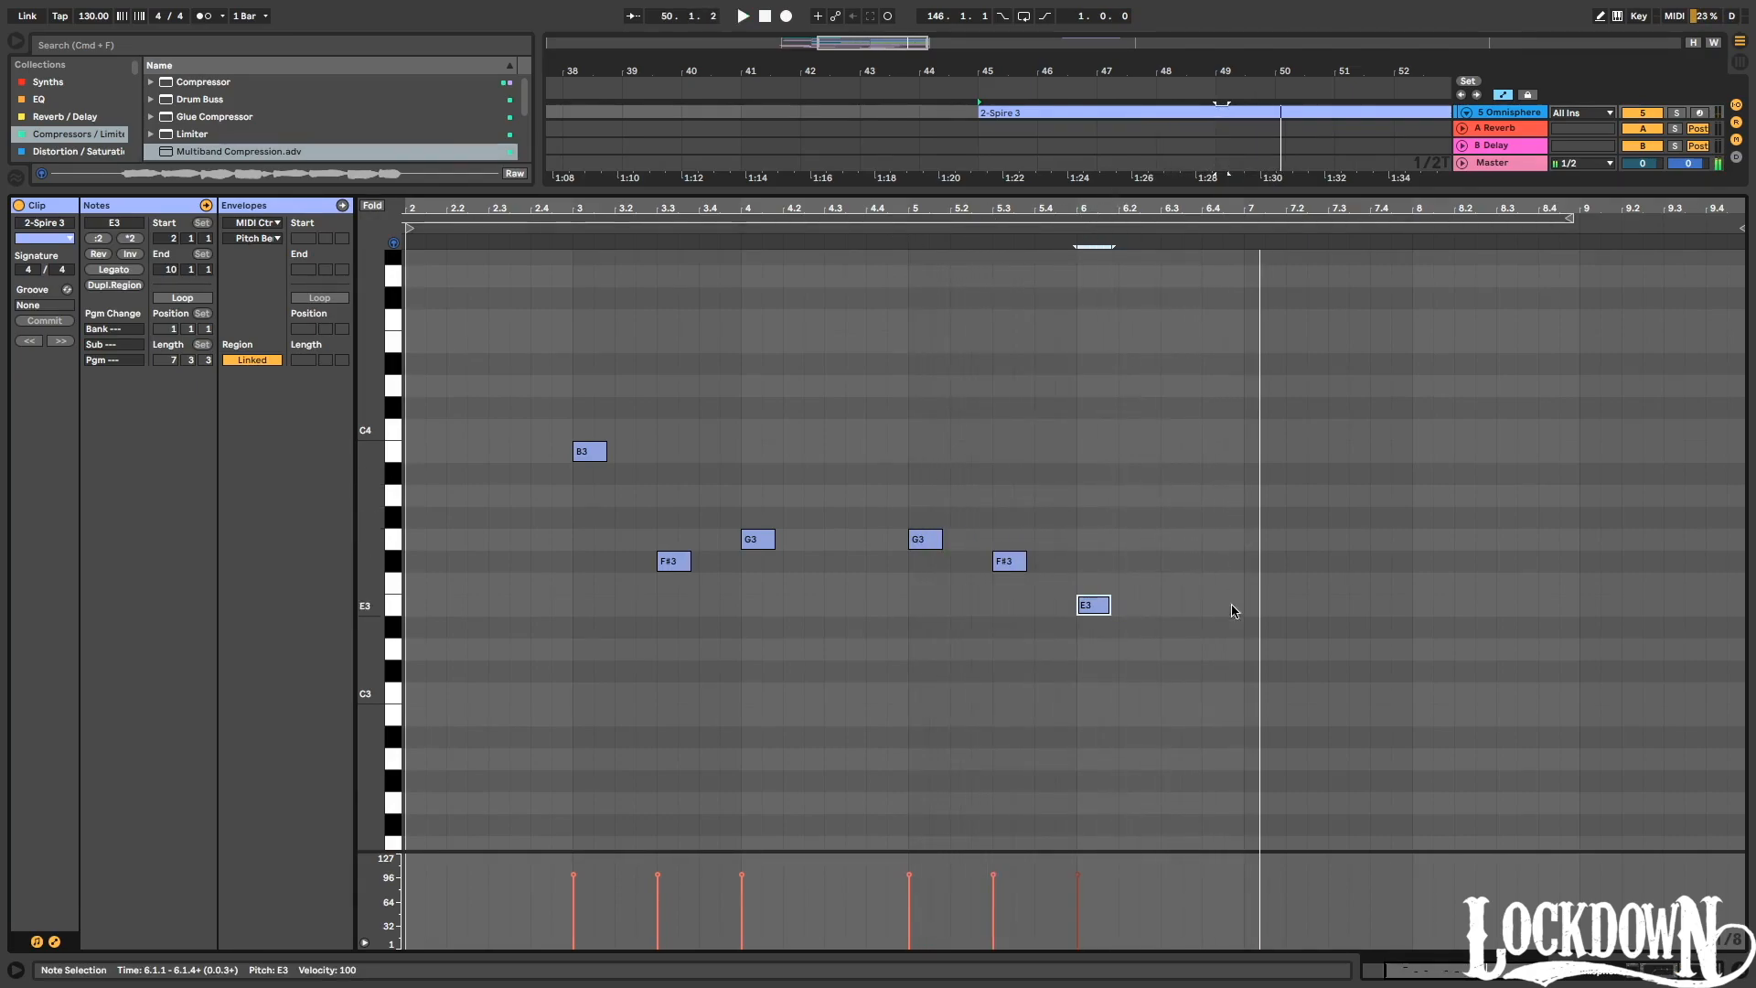
# Duplicate the six-note phrase to bar 7, set the copies at 7.3.1 and 8.1.1 to C4 and B3, and listen back.
pyautogui.moveTo(1241, 673); pyautogui.dragTo(590, 407)
pyautogui.press('super+d')
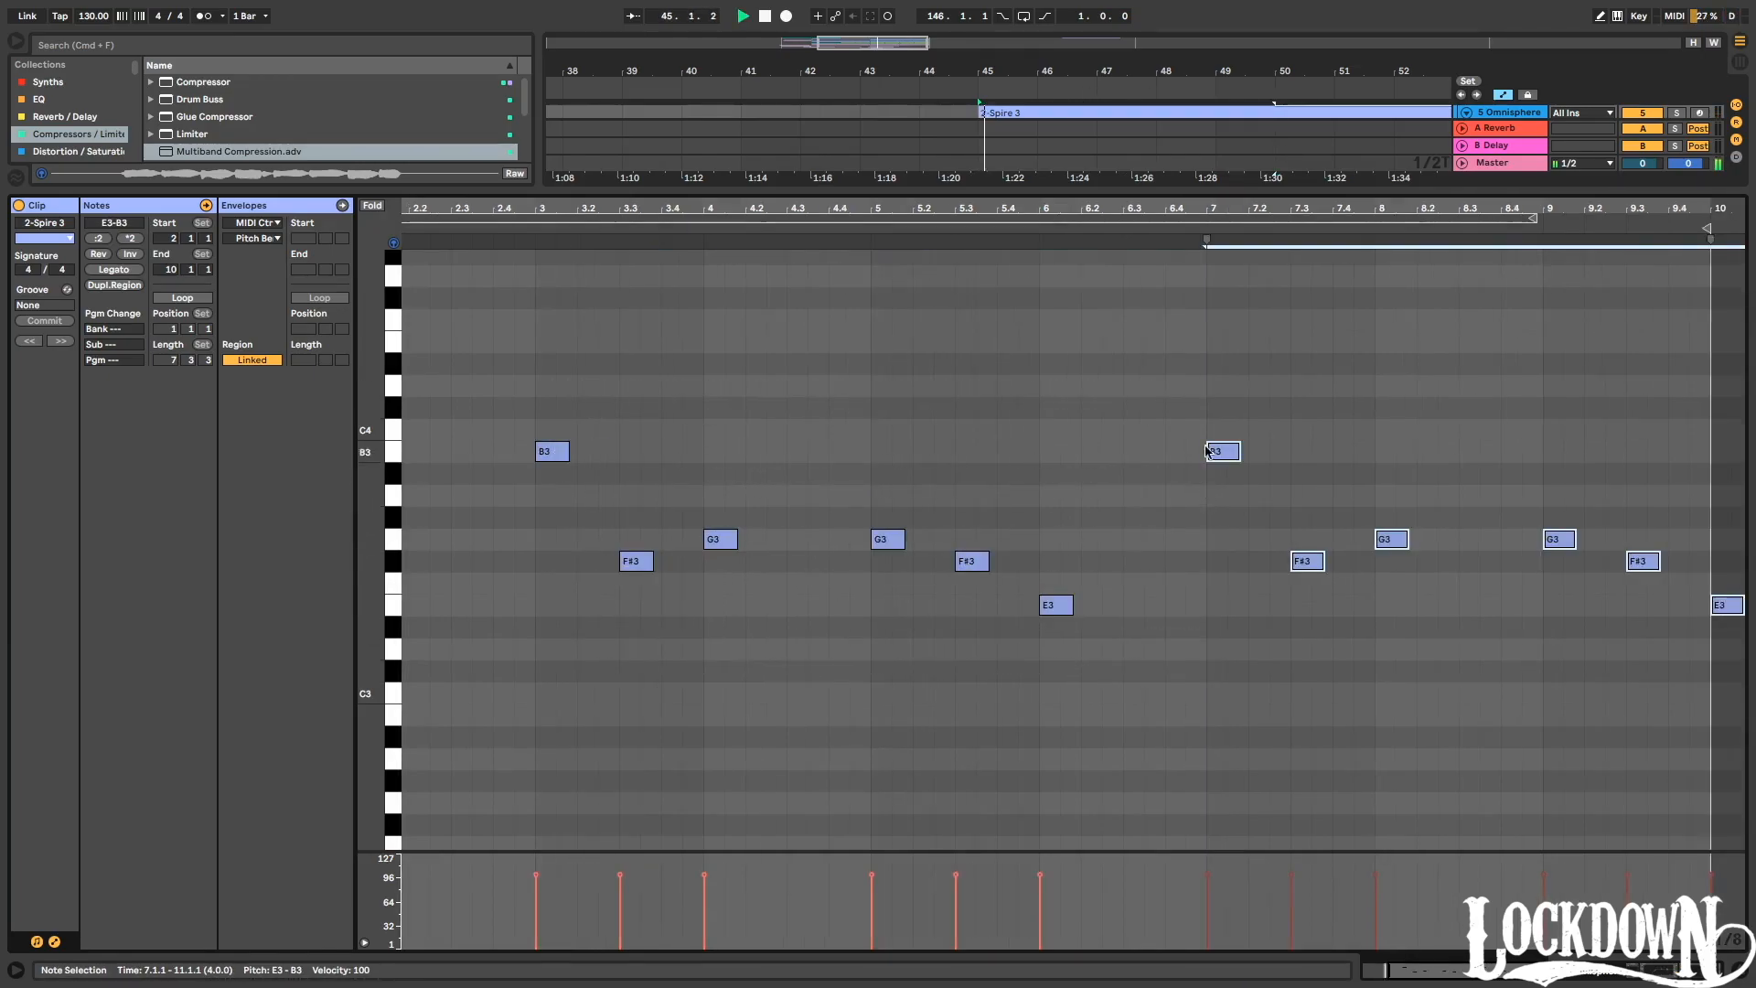
pyautogui.click(1307, 561)
pyautogui.press('Up')
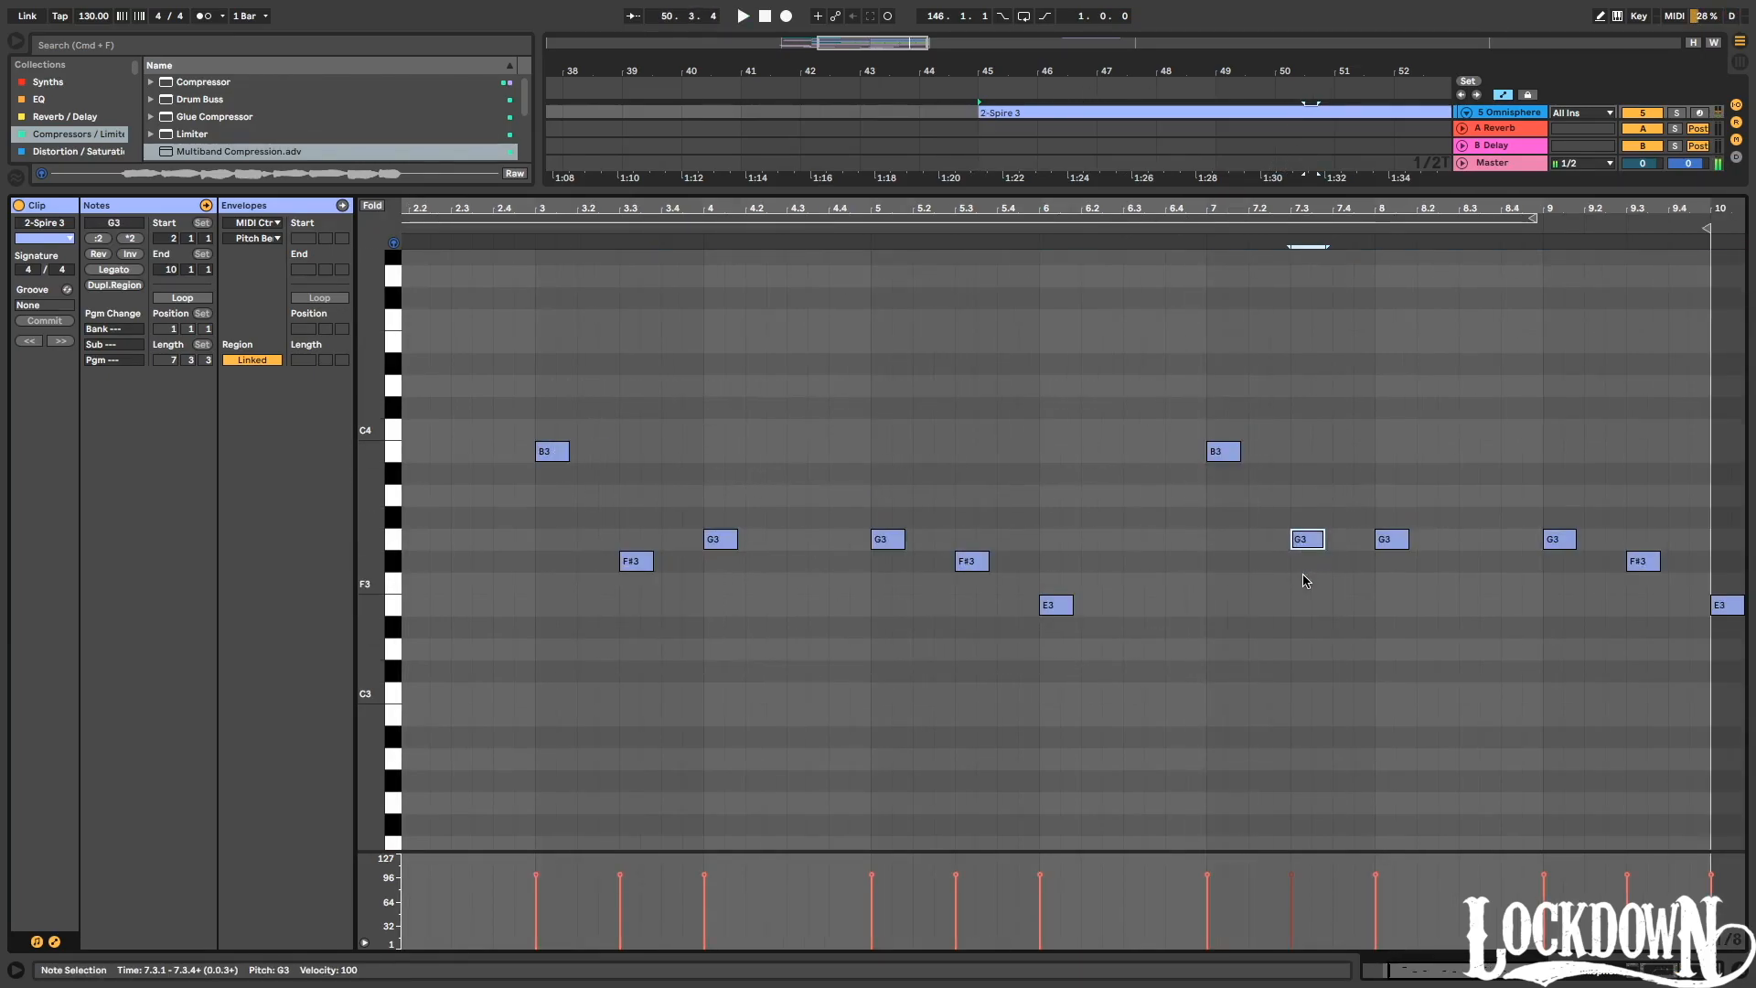
pyautogui.click(1387, 541)
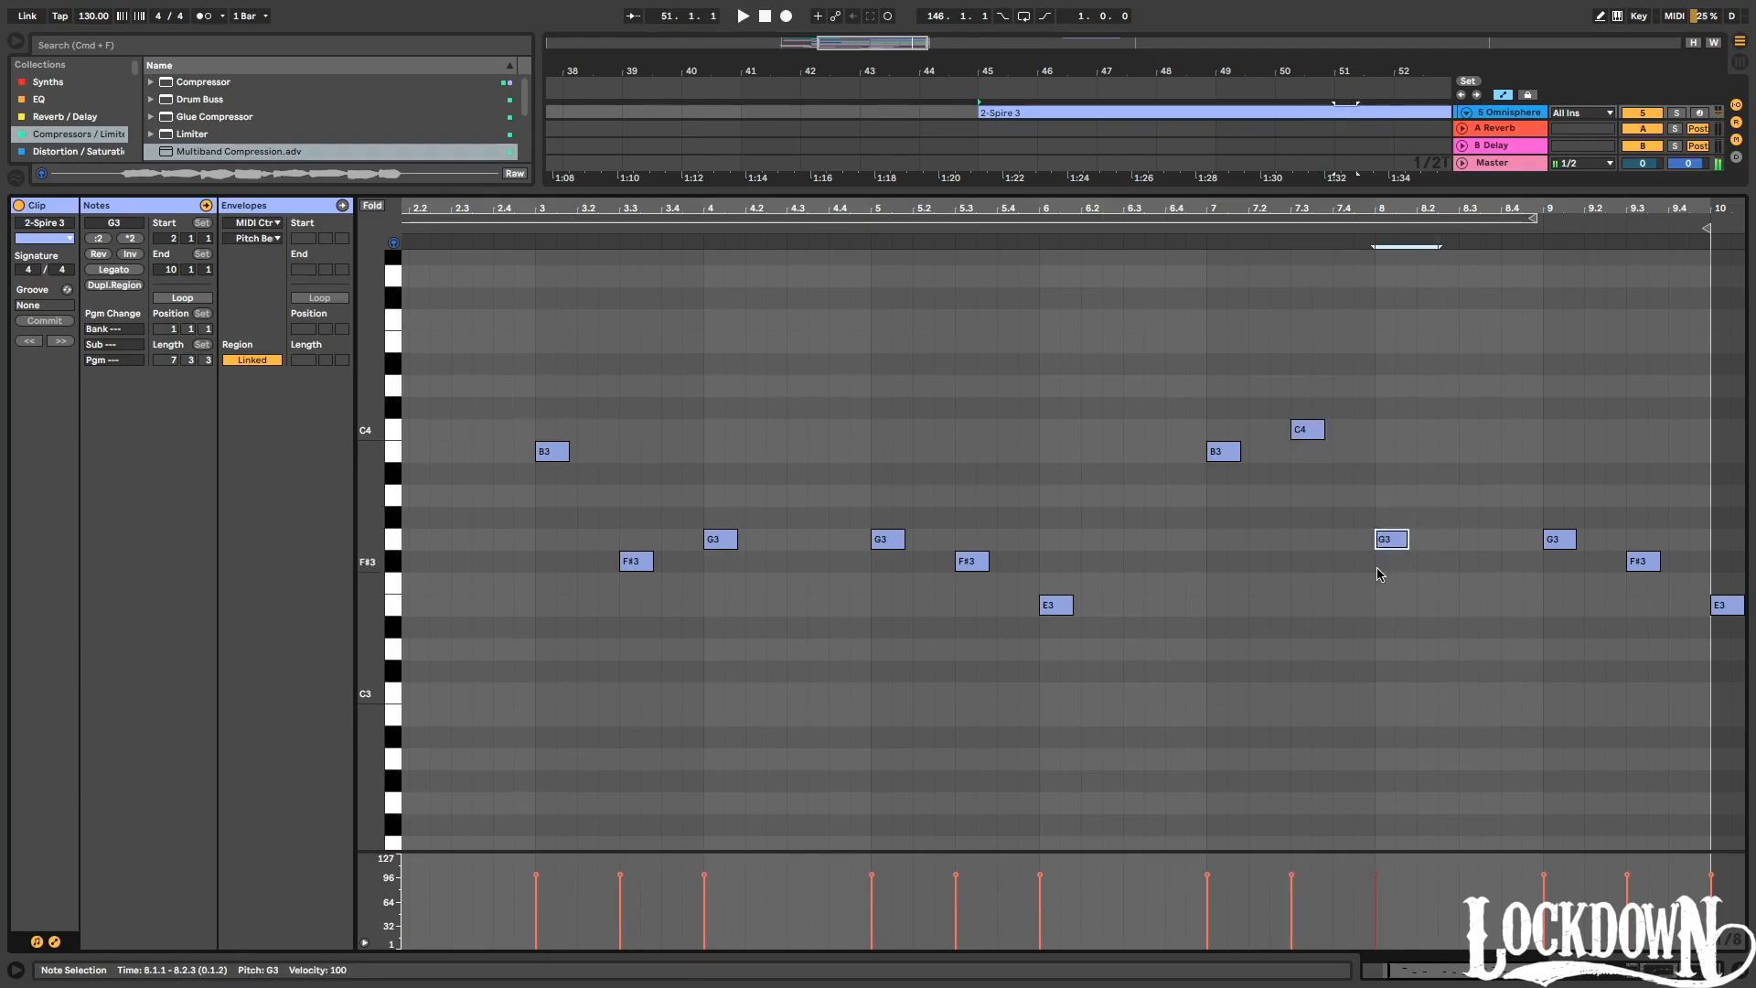
pyautogui.click(1144, 227)
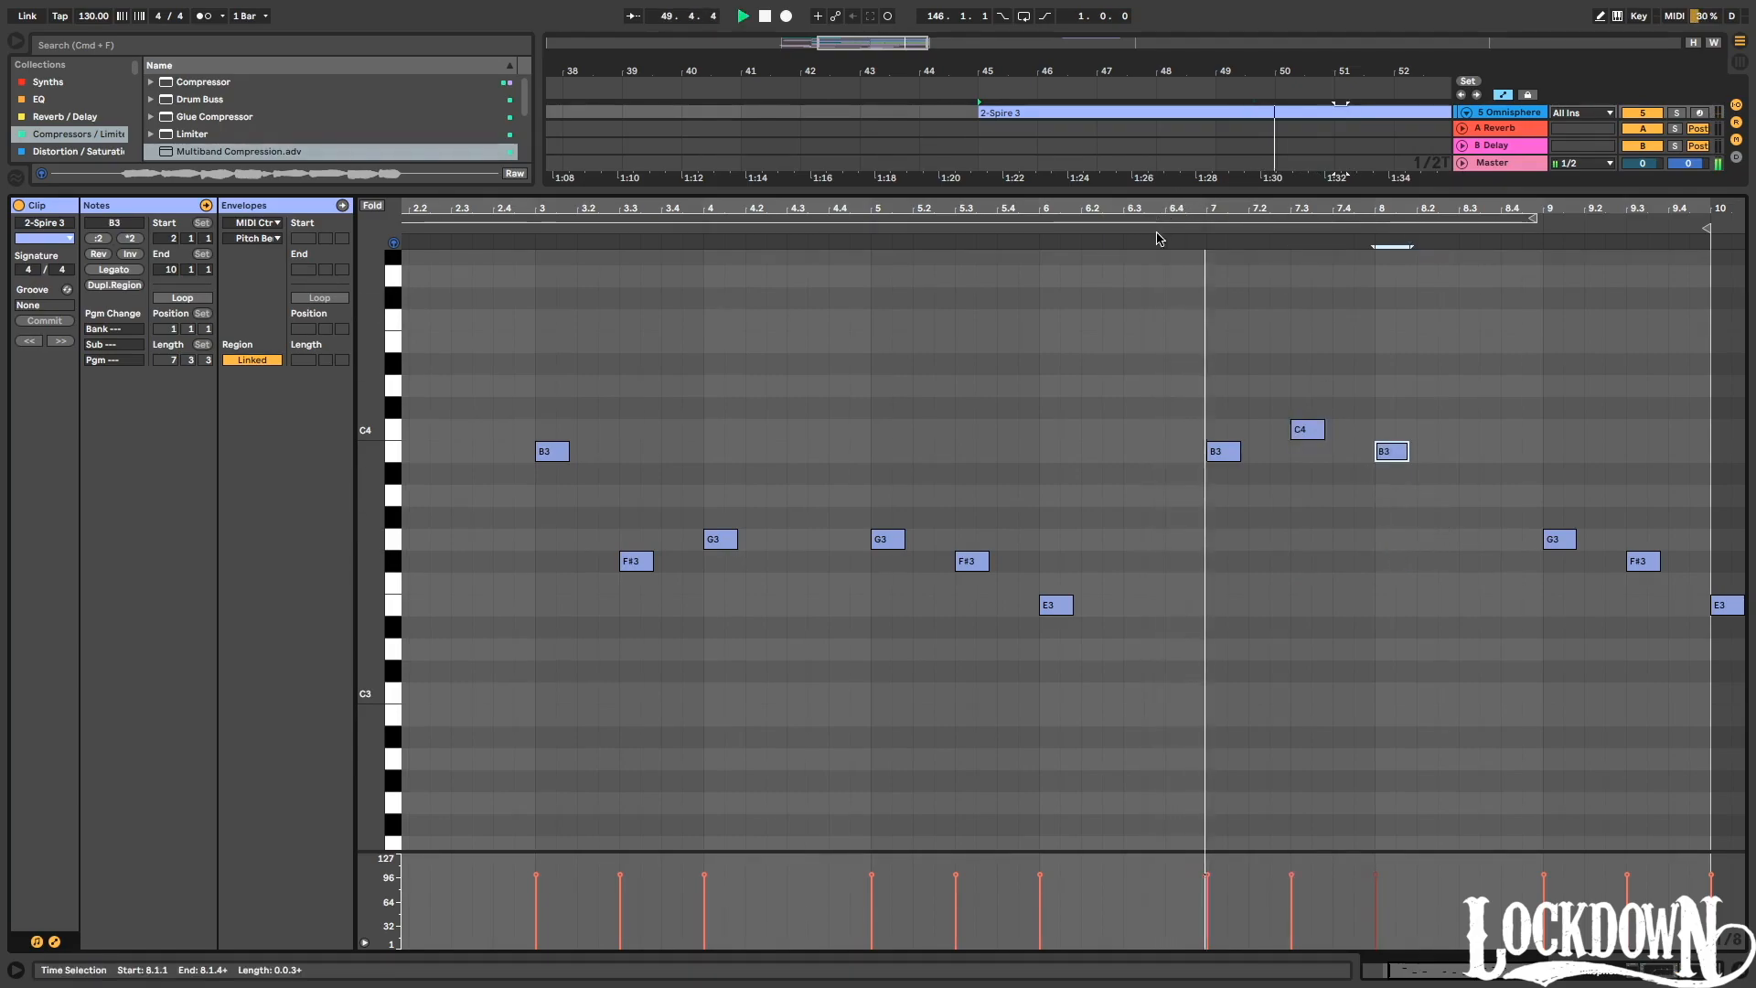
pyautogui.moveTo(1483, 212); pyautogui.dragTo(1484, 210)
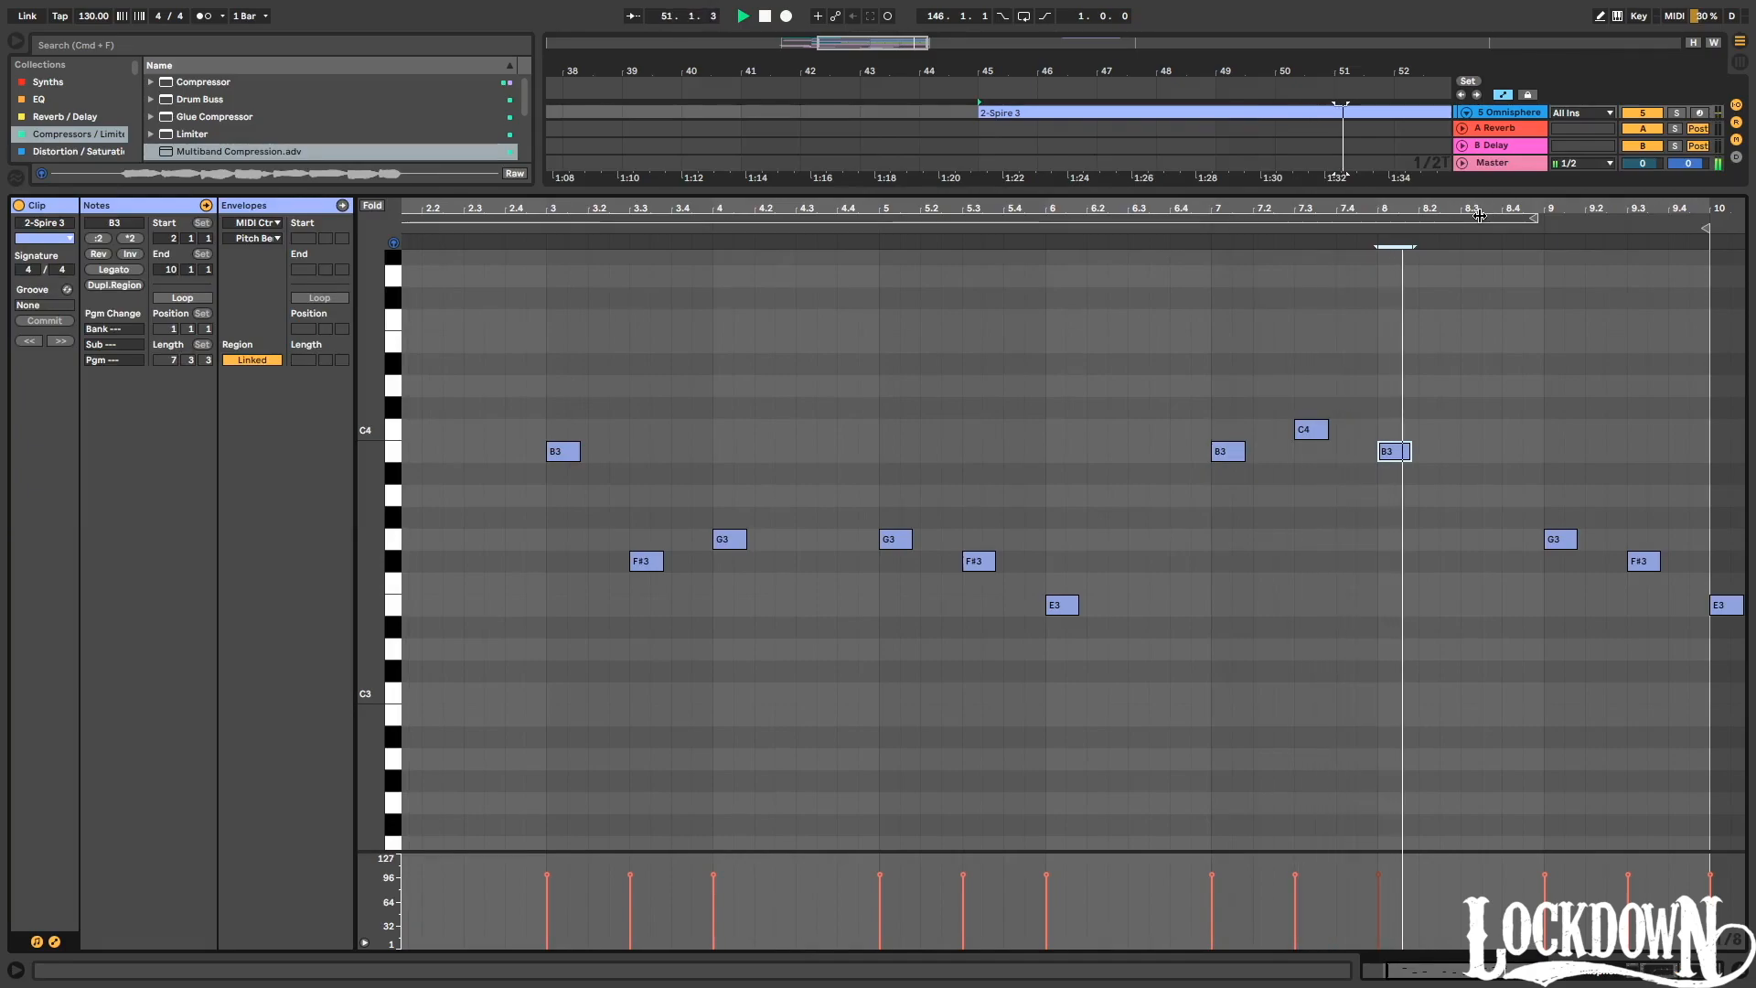
pyautogui.press('space')
pyautogui.moveTo(1460, 411); pyautogui.dragTo(1394, 478)
pyautogui.click(1366, 238)
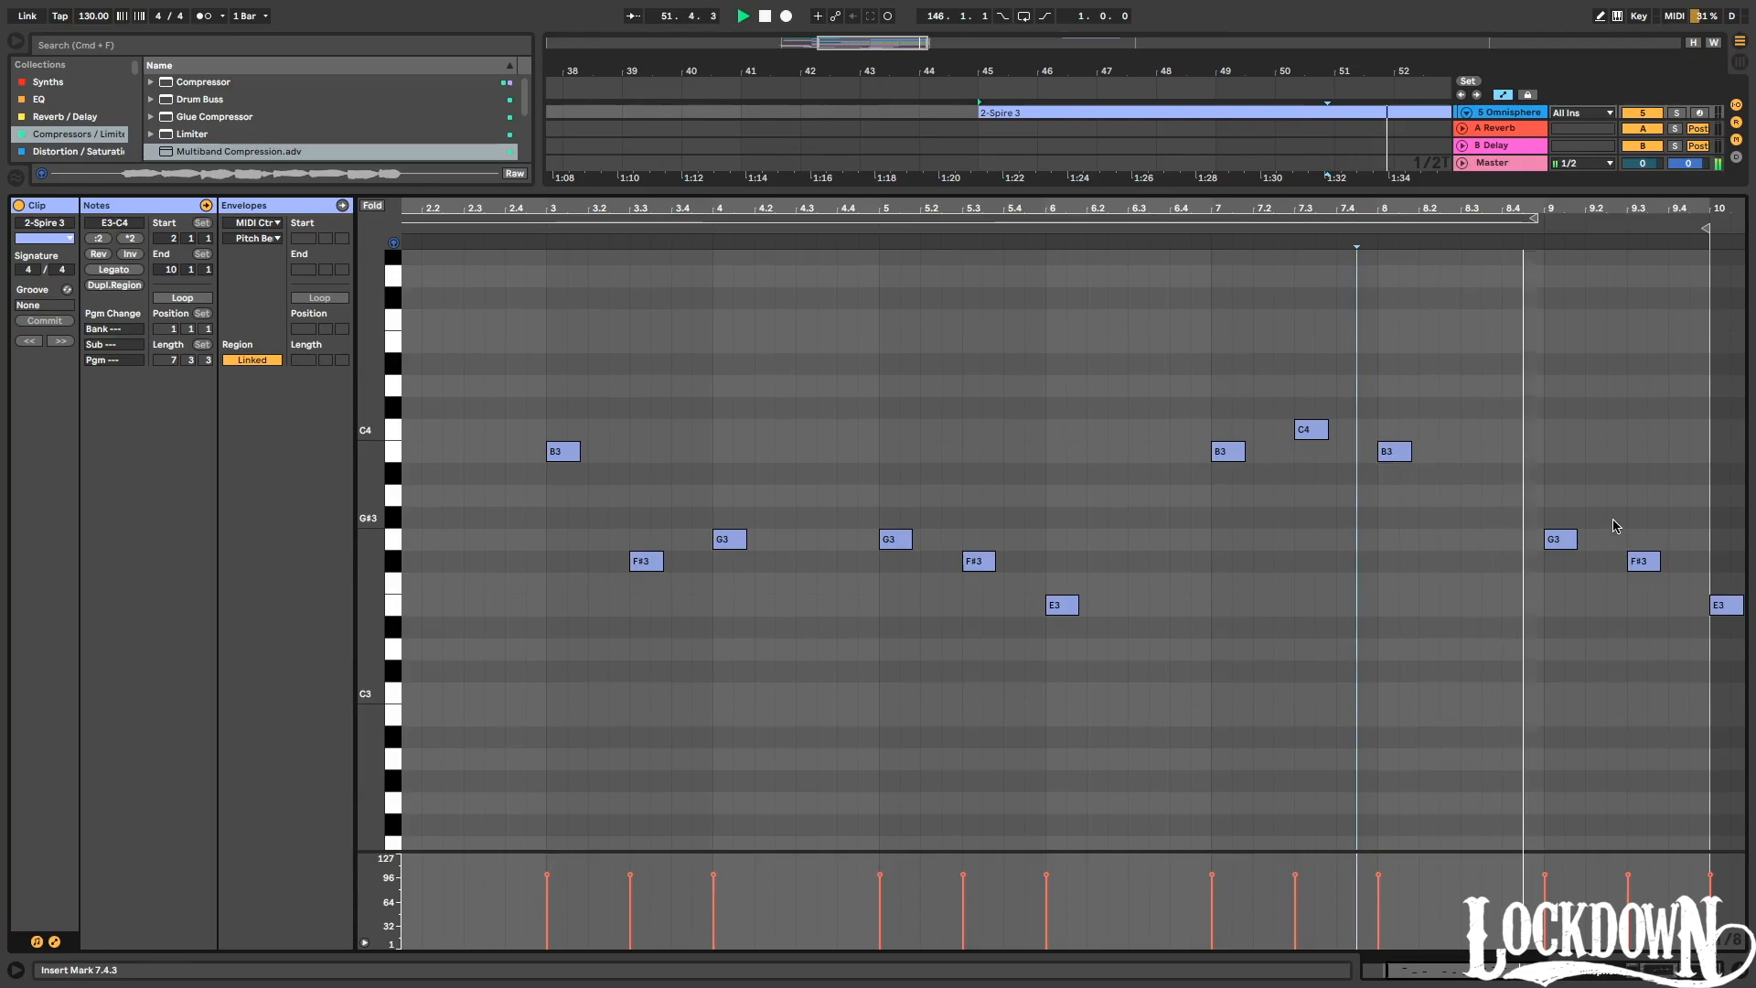
# Delete the copied G3 and F#3 notes in bar 9 and shrink the note editor to show more of the arrangement.
pyautogui.moveTo(1540, 512); pyautogui.dragTo(1683, 640)
pyautogui.press('Delete')
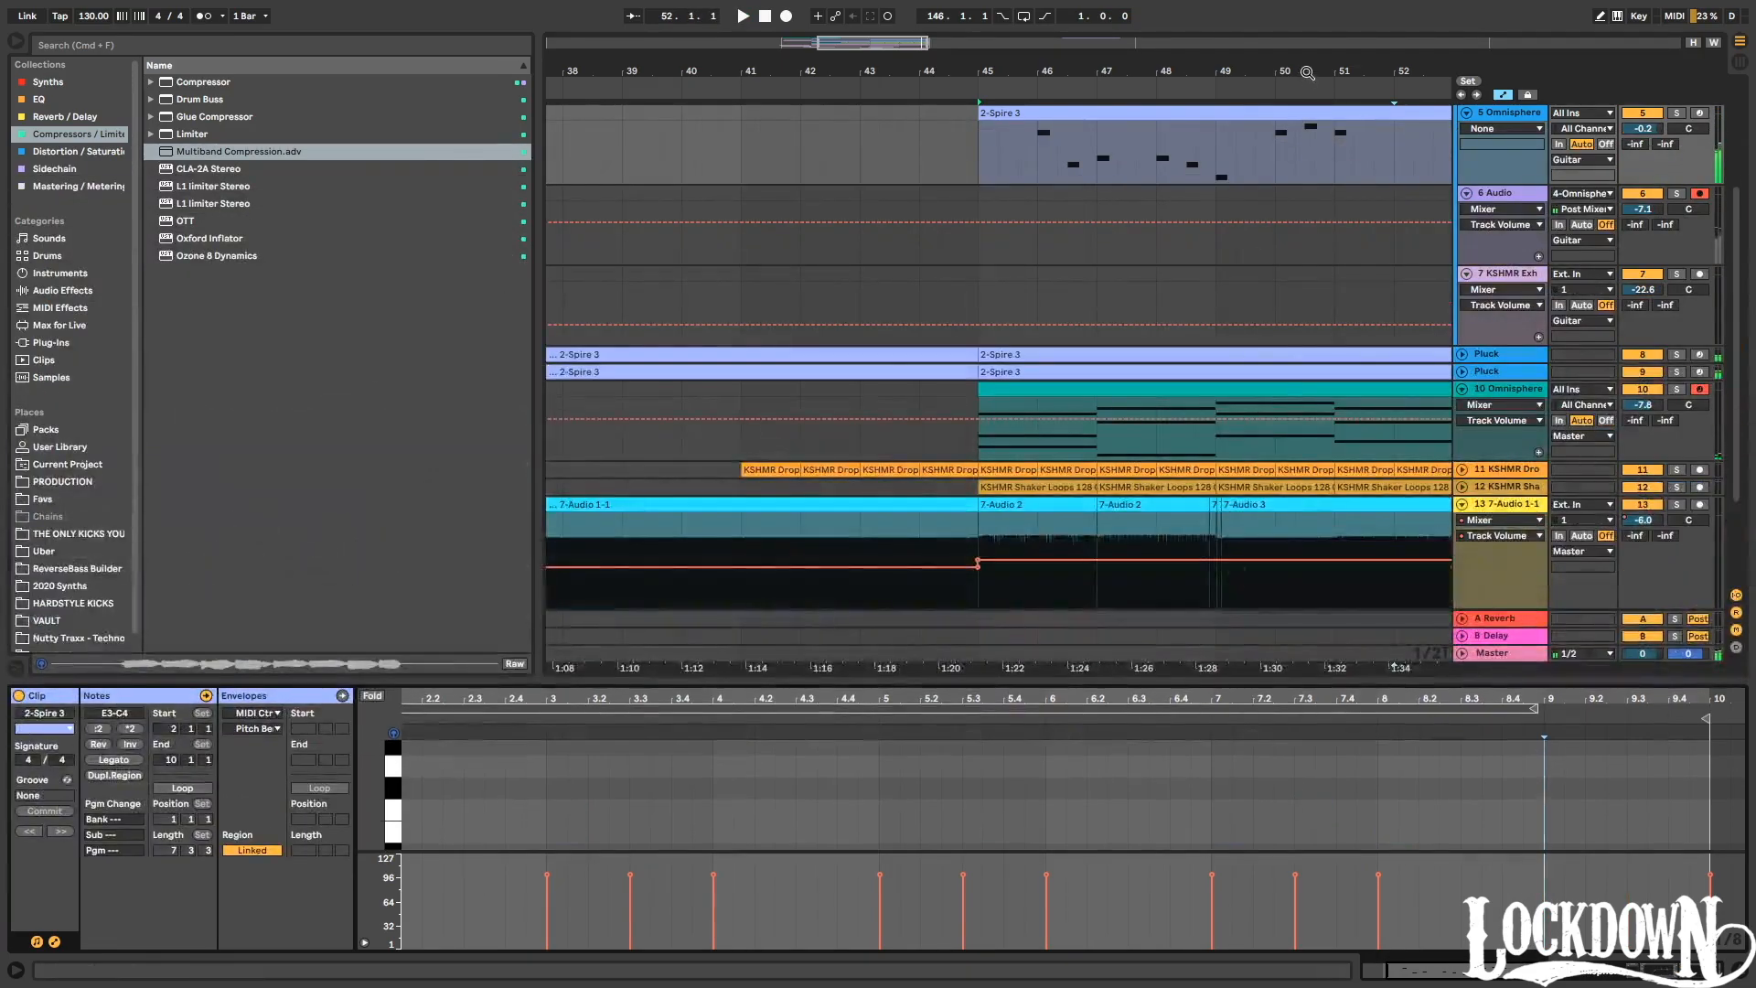
pyautogui.moveTo(1308, 72); pyautogui.dragTo(977, 37)
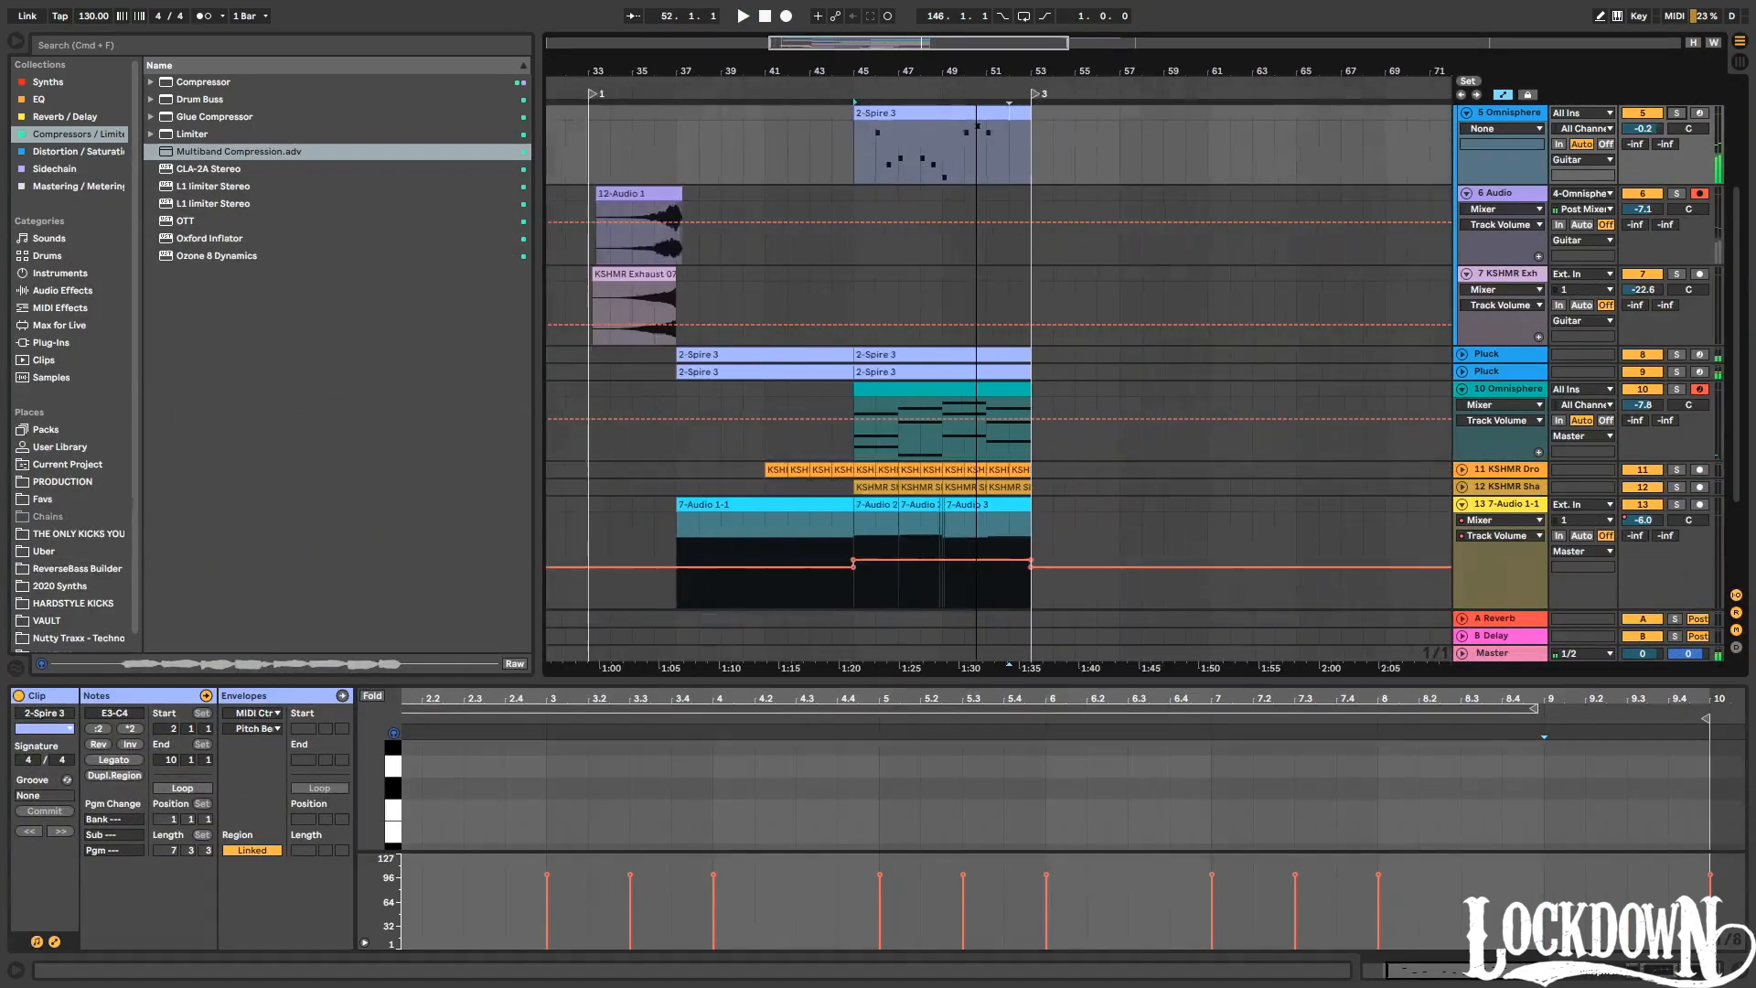
# Set the duplicated Omnisphere track's volume to -4.2 dB during playback and show its device chain.
pyautogui.scroll(1, 909, 170)
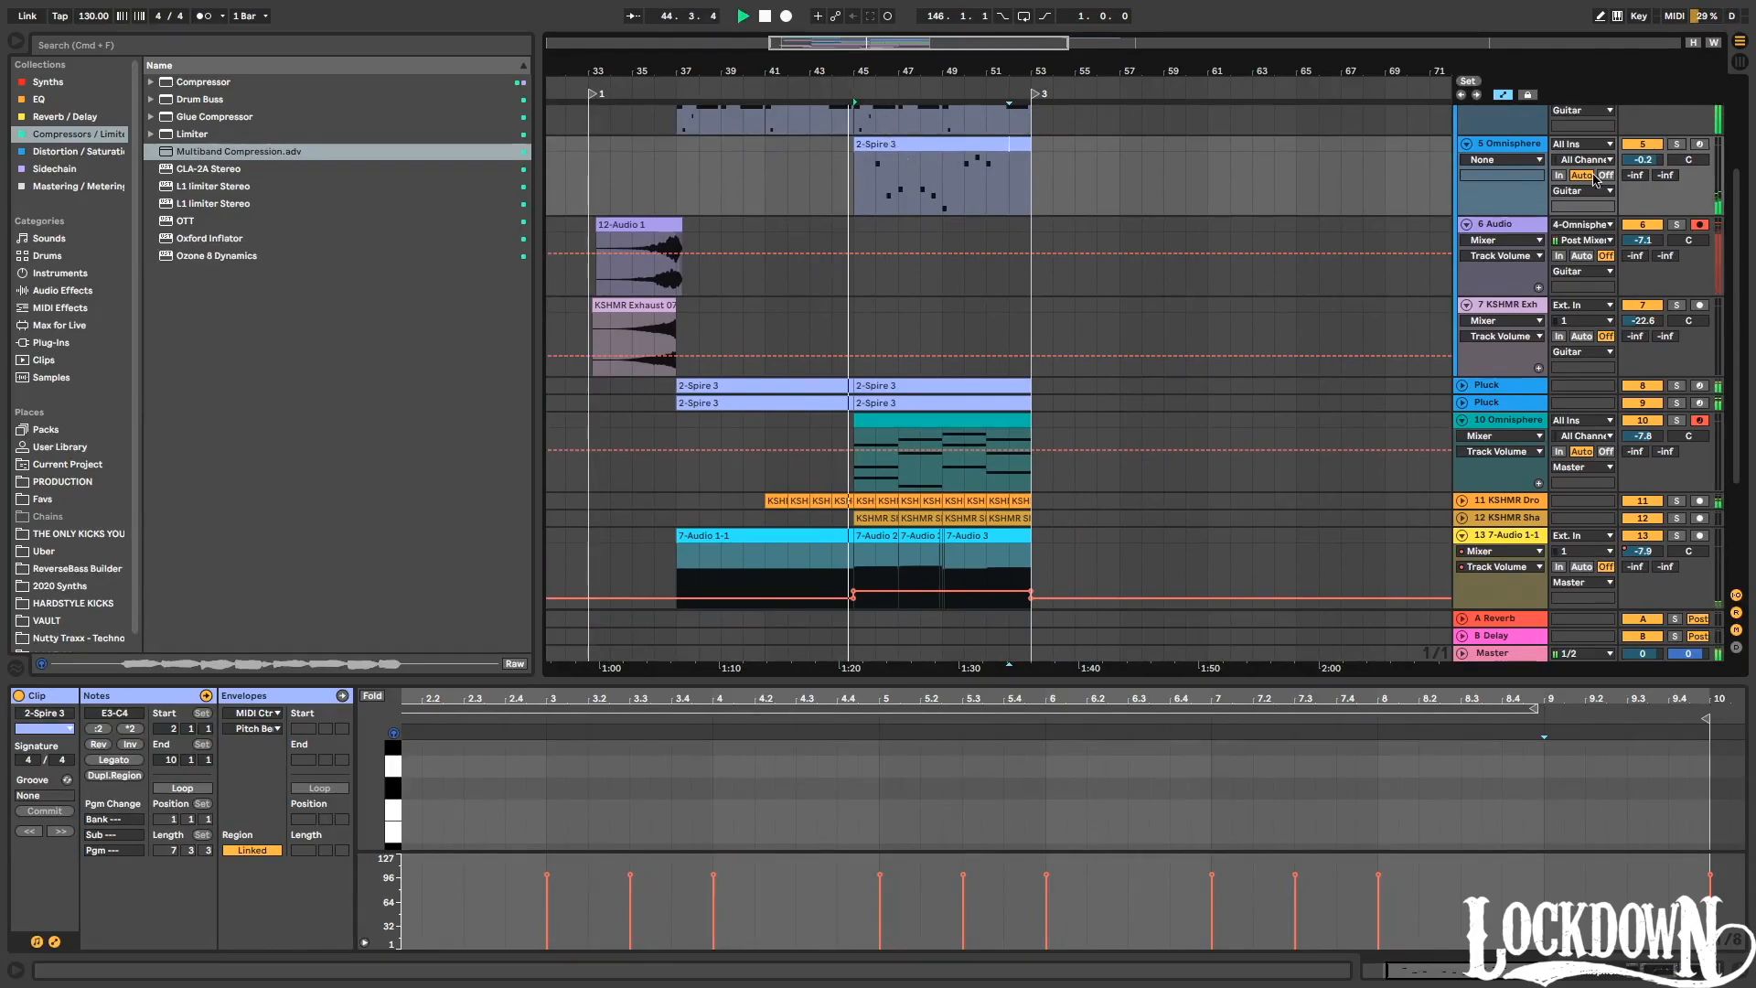
pyautogui.moveTo(1646, 160); pyautogui.dragTo(1645, 178)
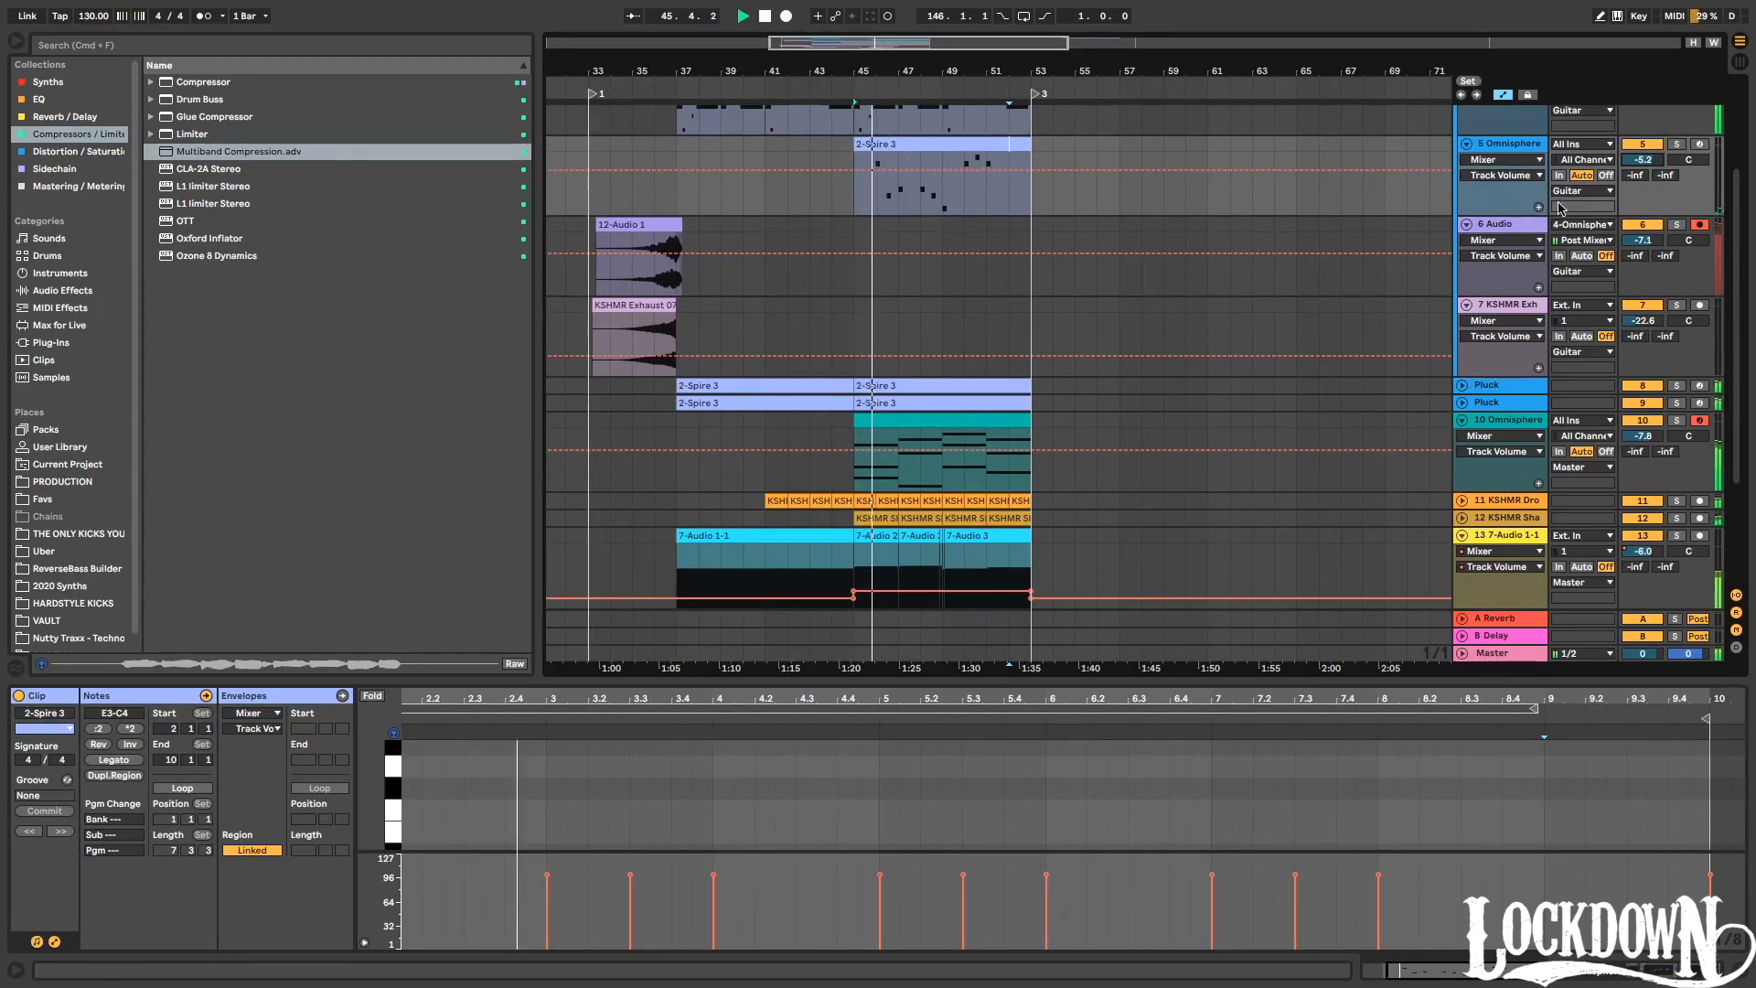
pyautogui.doubleClick(1527, 145)
pyautogui.moveTo(1644, 160); pyautogui.dragTo(1645, 157)
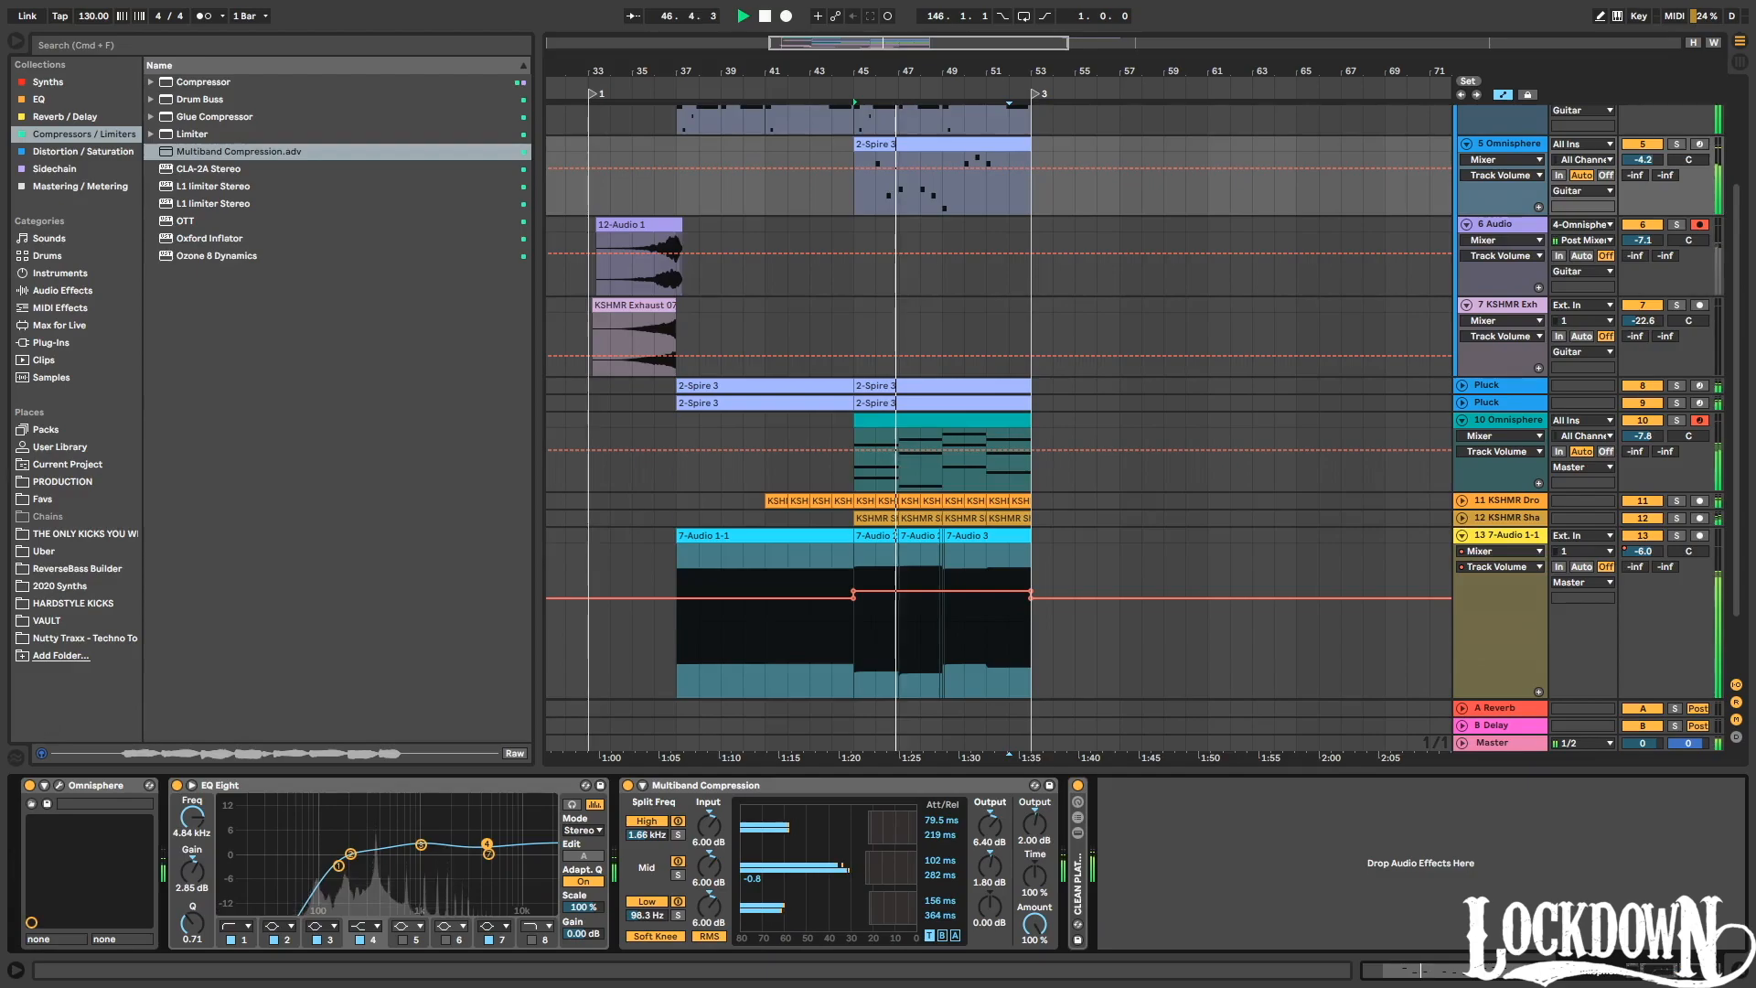
# Solo the duplicated Omnisphere track and audition its counter-melody from bar 46.
pyautogui.click(1676, 145)
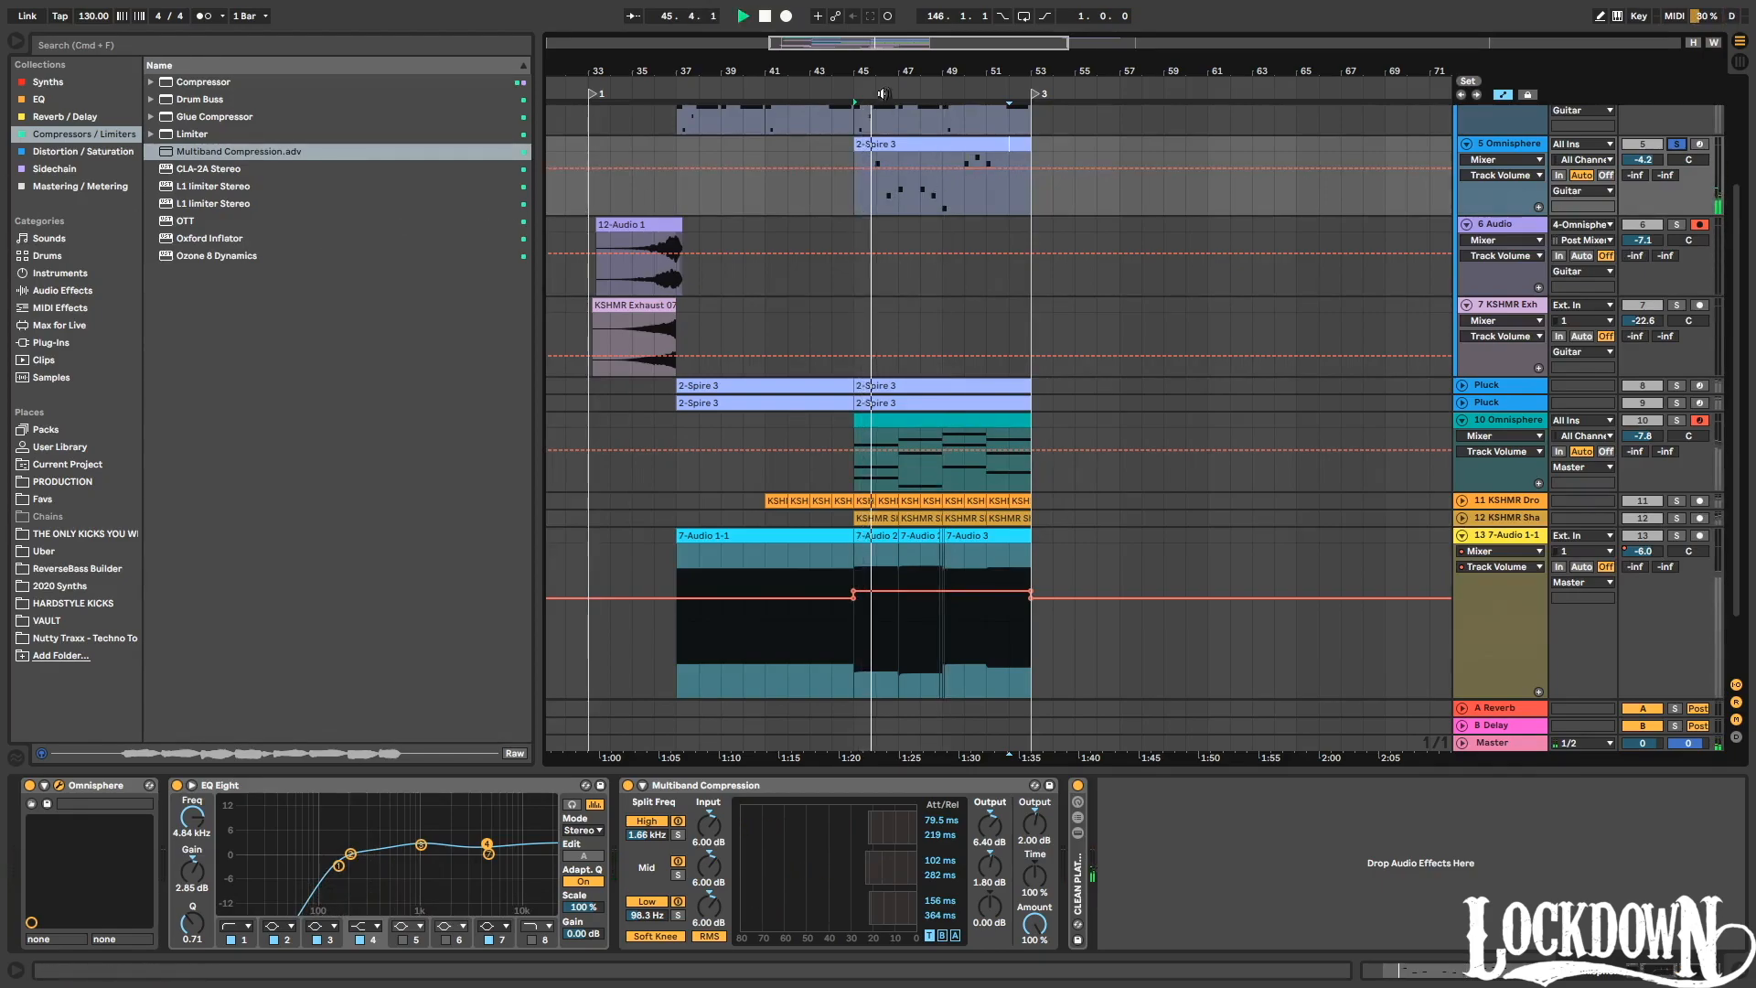
pyautogui.moveTo(883, 73); pyautogui.dragTo(884, 220)
pyautogui.scroll(4, 885, 220)
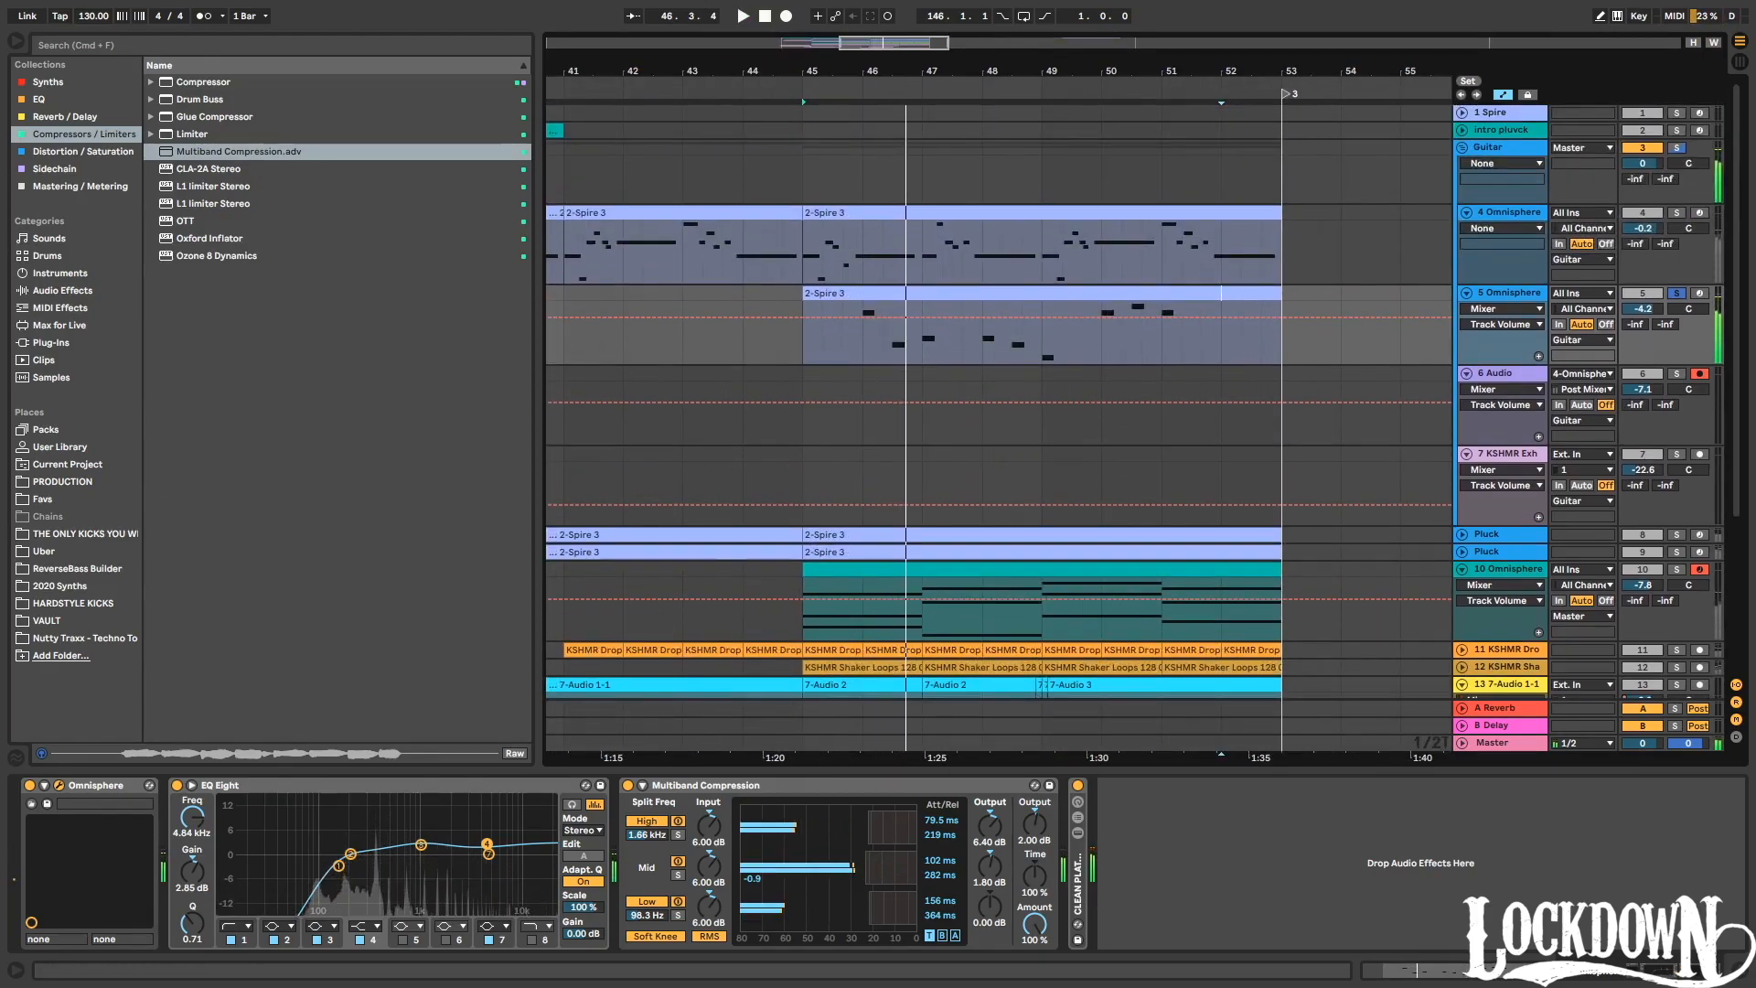
pyautogui.click(861, 346)
pyautogui.press('space')
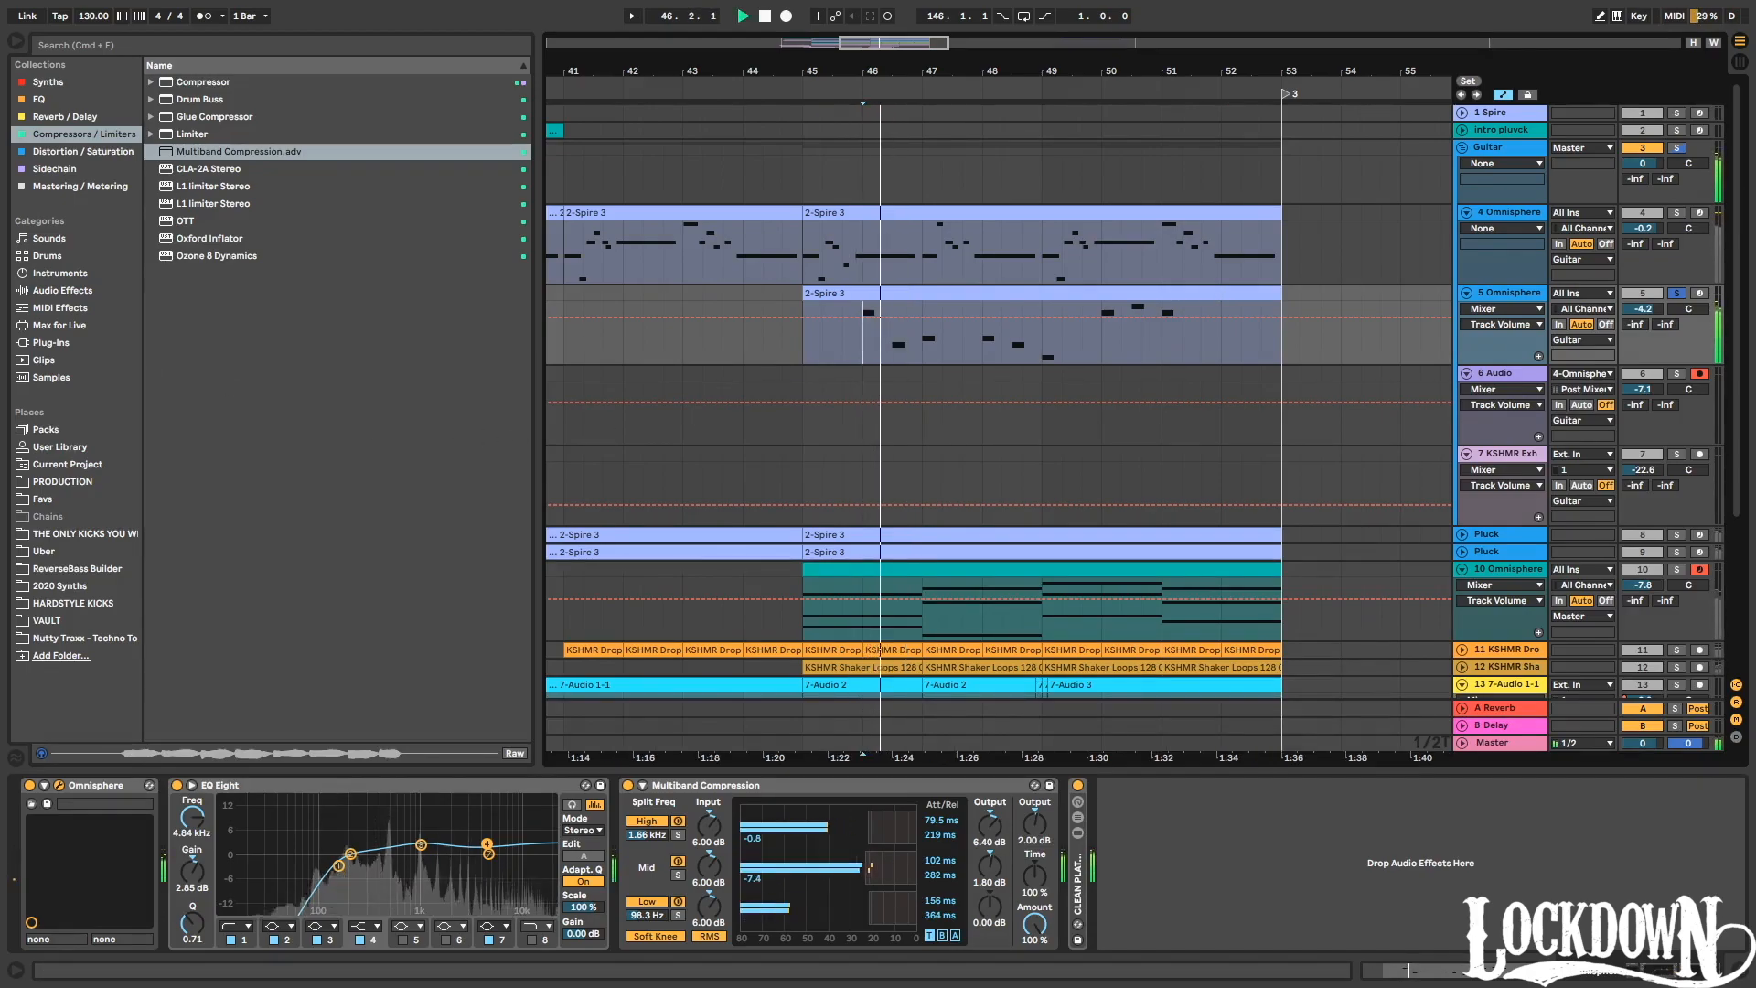
pyautogui.press('space')
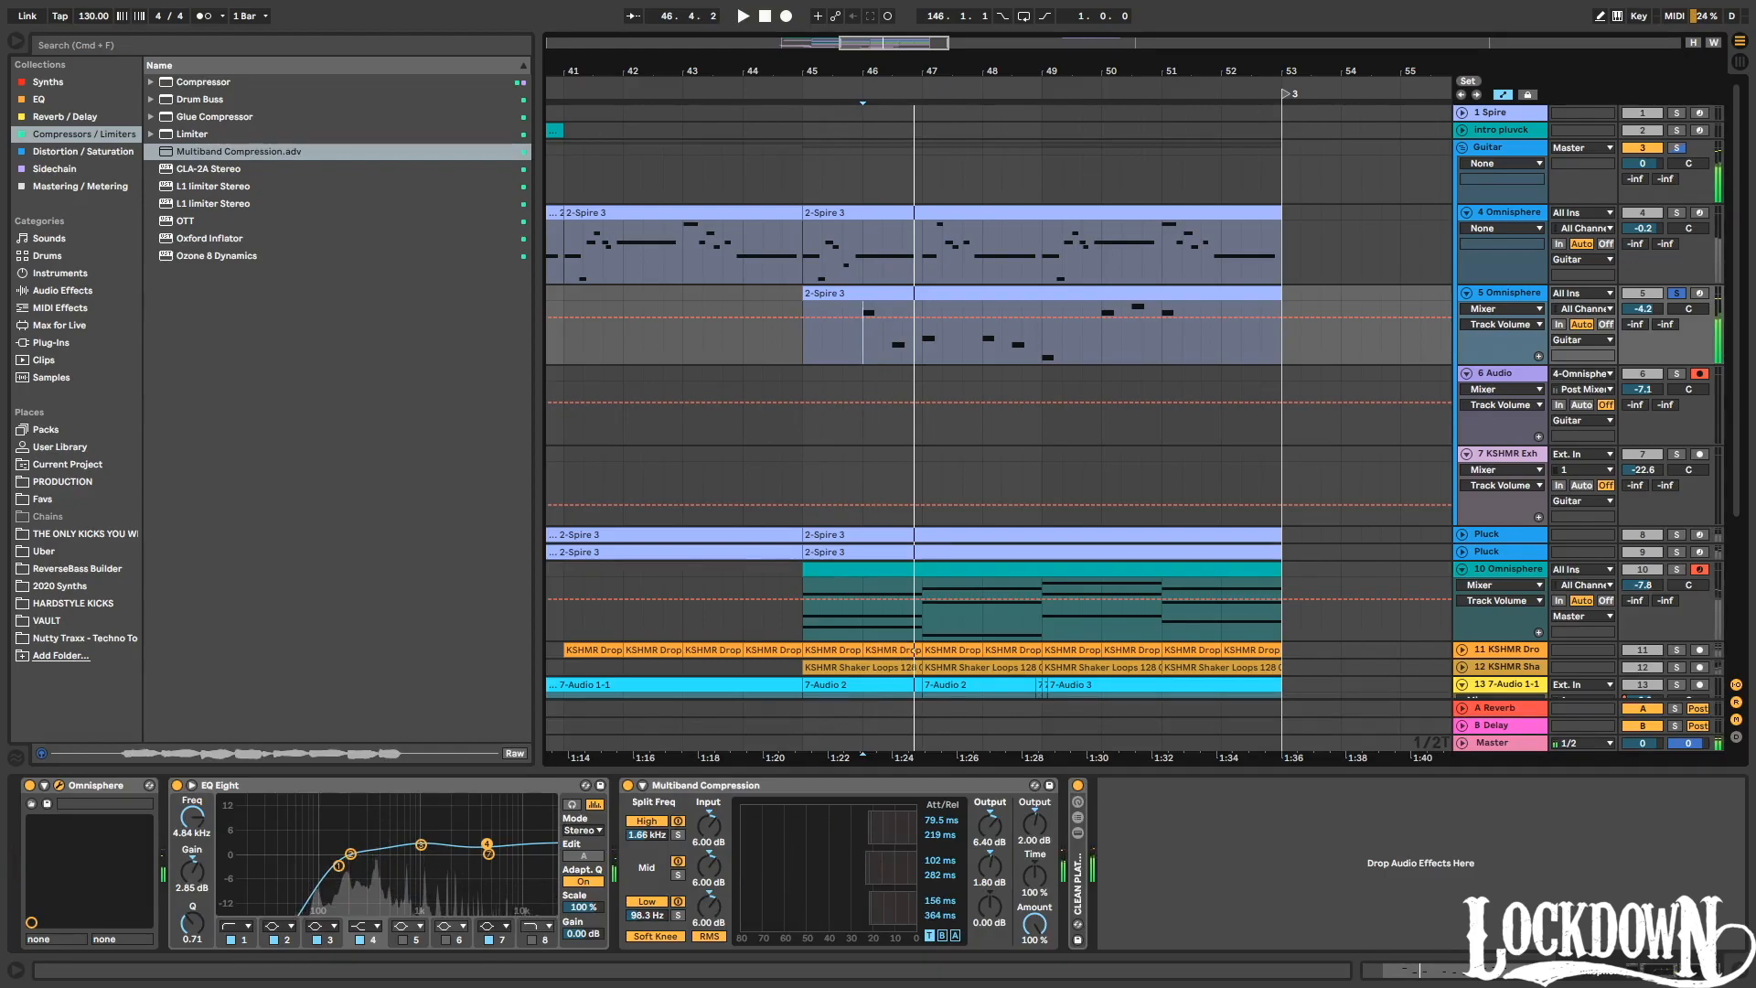
pyautogui.press('space')
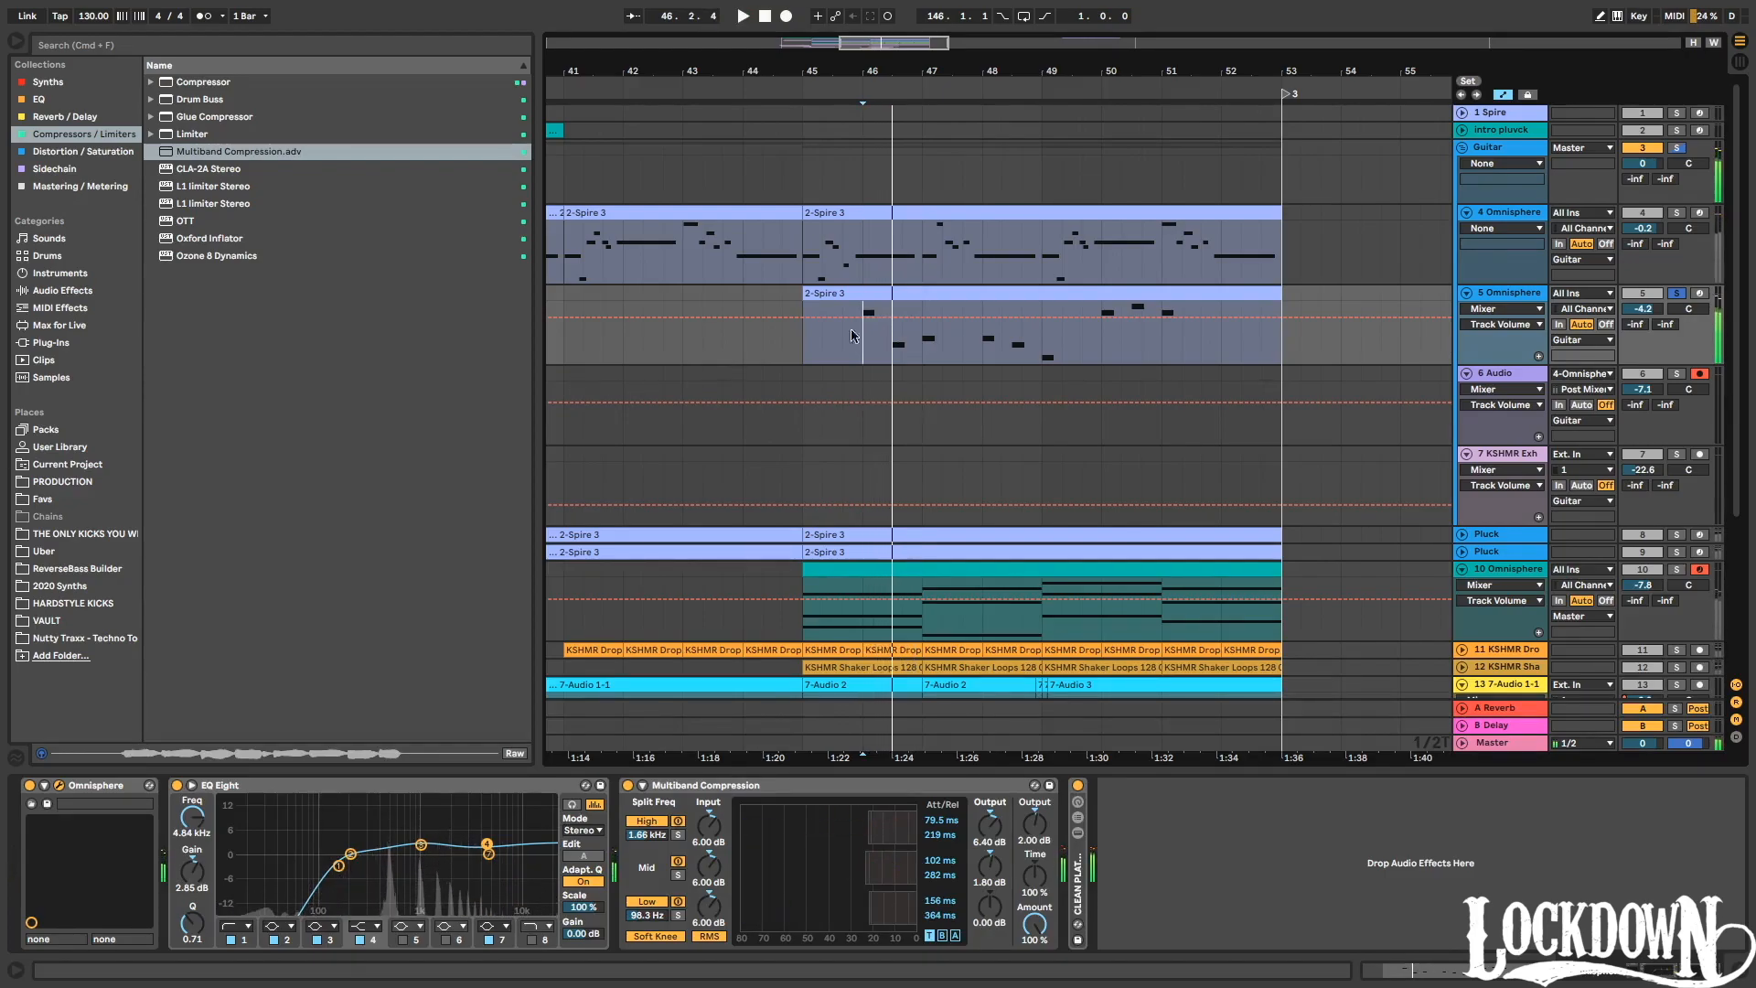
# Reopen the counter-melody clip in an enlarged note editor and lengthen all its notes to two beats each.
pyautogui.doubleClick(951, 299)
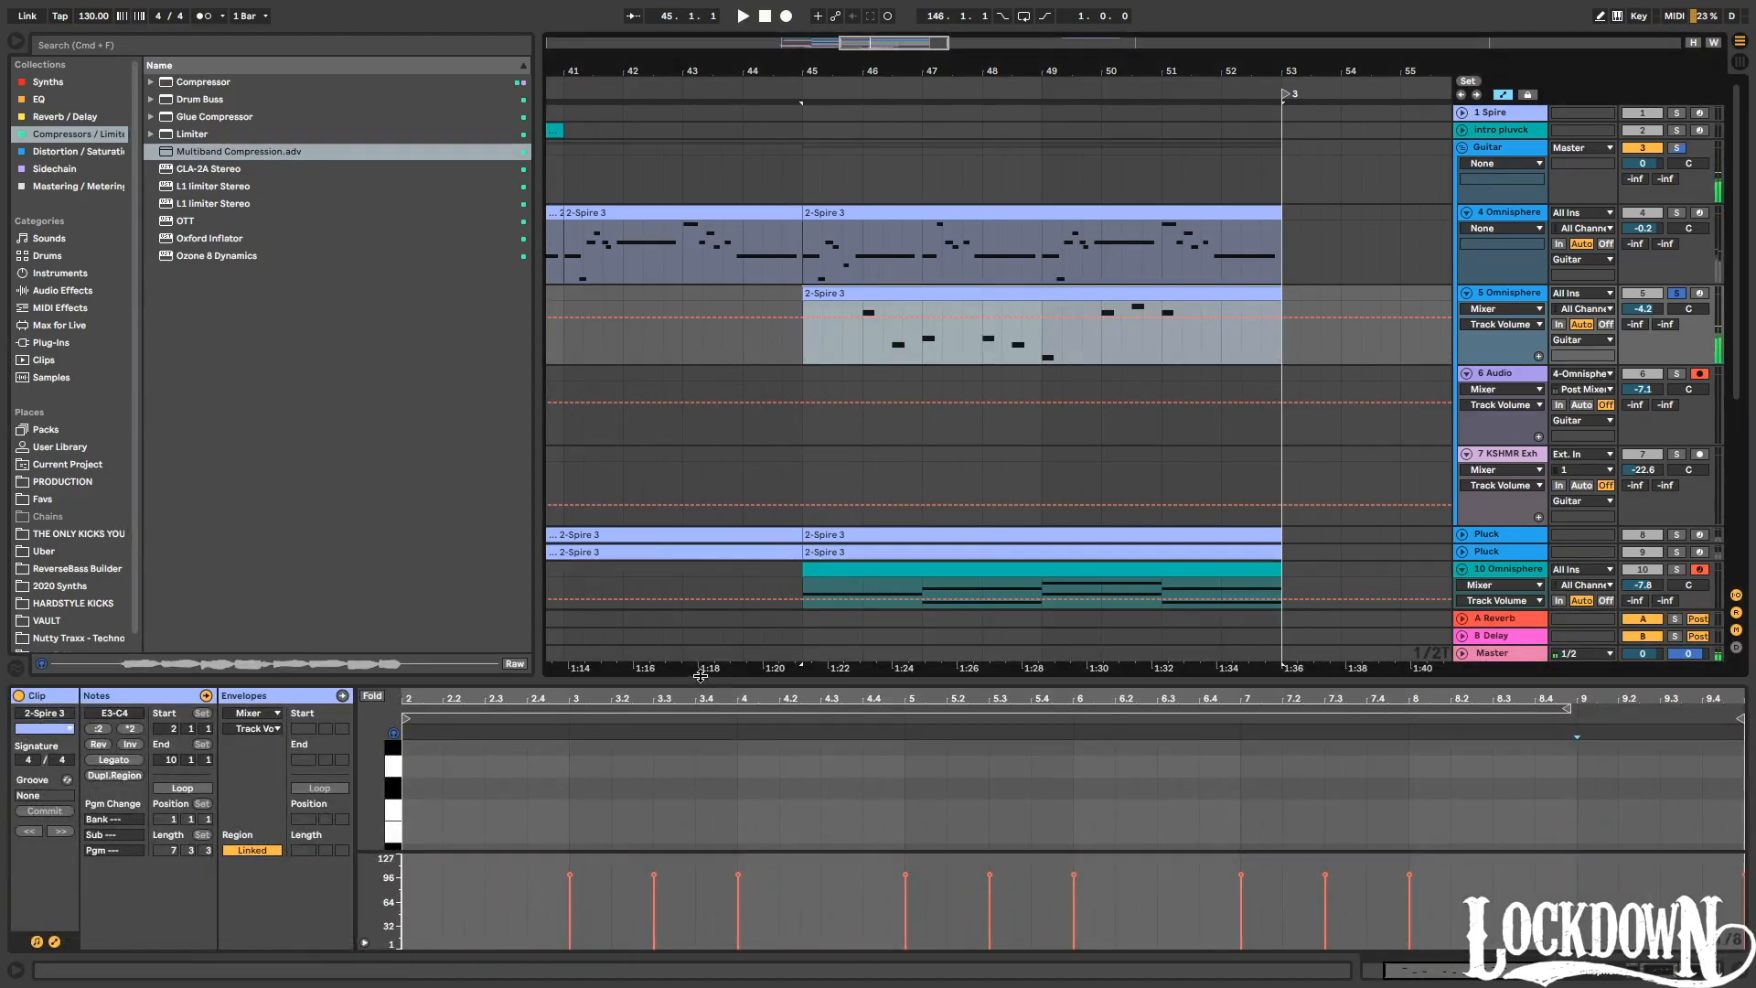
pyautogui.moveTo(700, 675); pyautogui.dragTo(701, 302)
pyautogui.press('super+a')
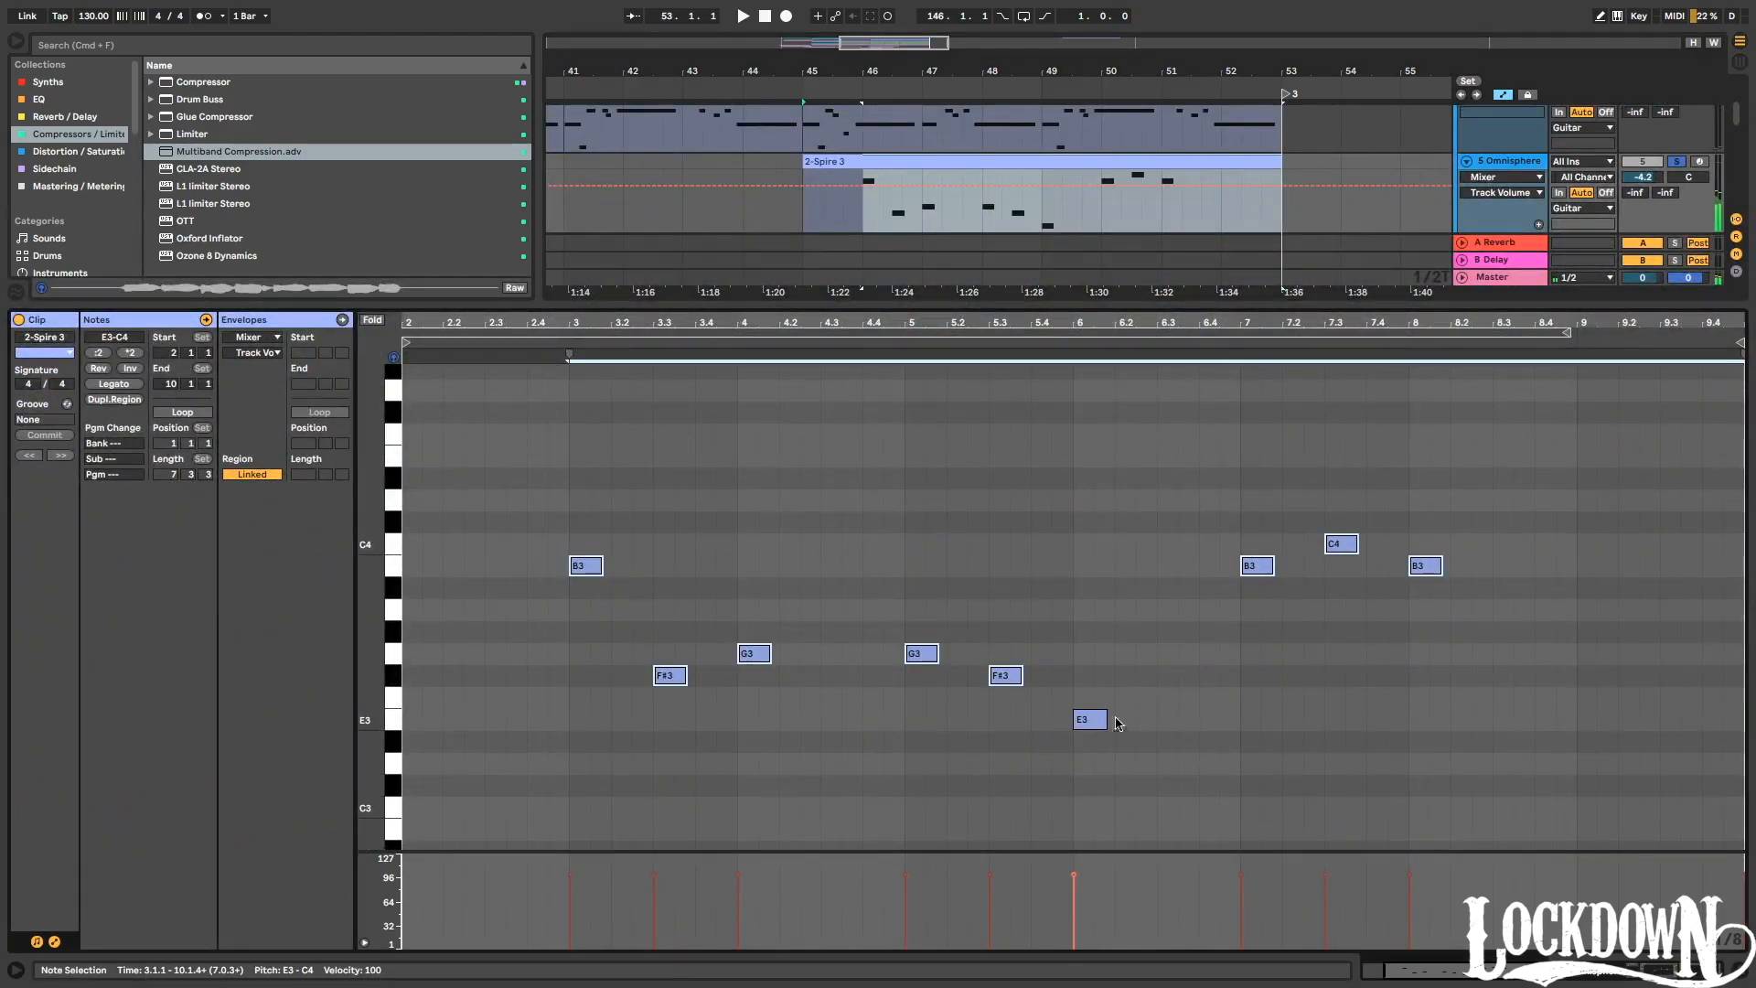
pyautogui.moveTo(1543, 445); pyautogui.dragTo(551, 821)
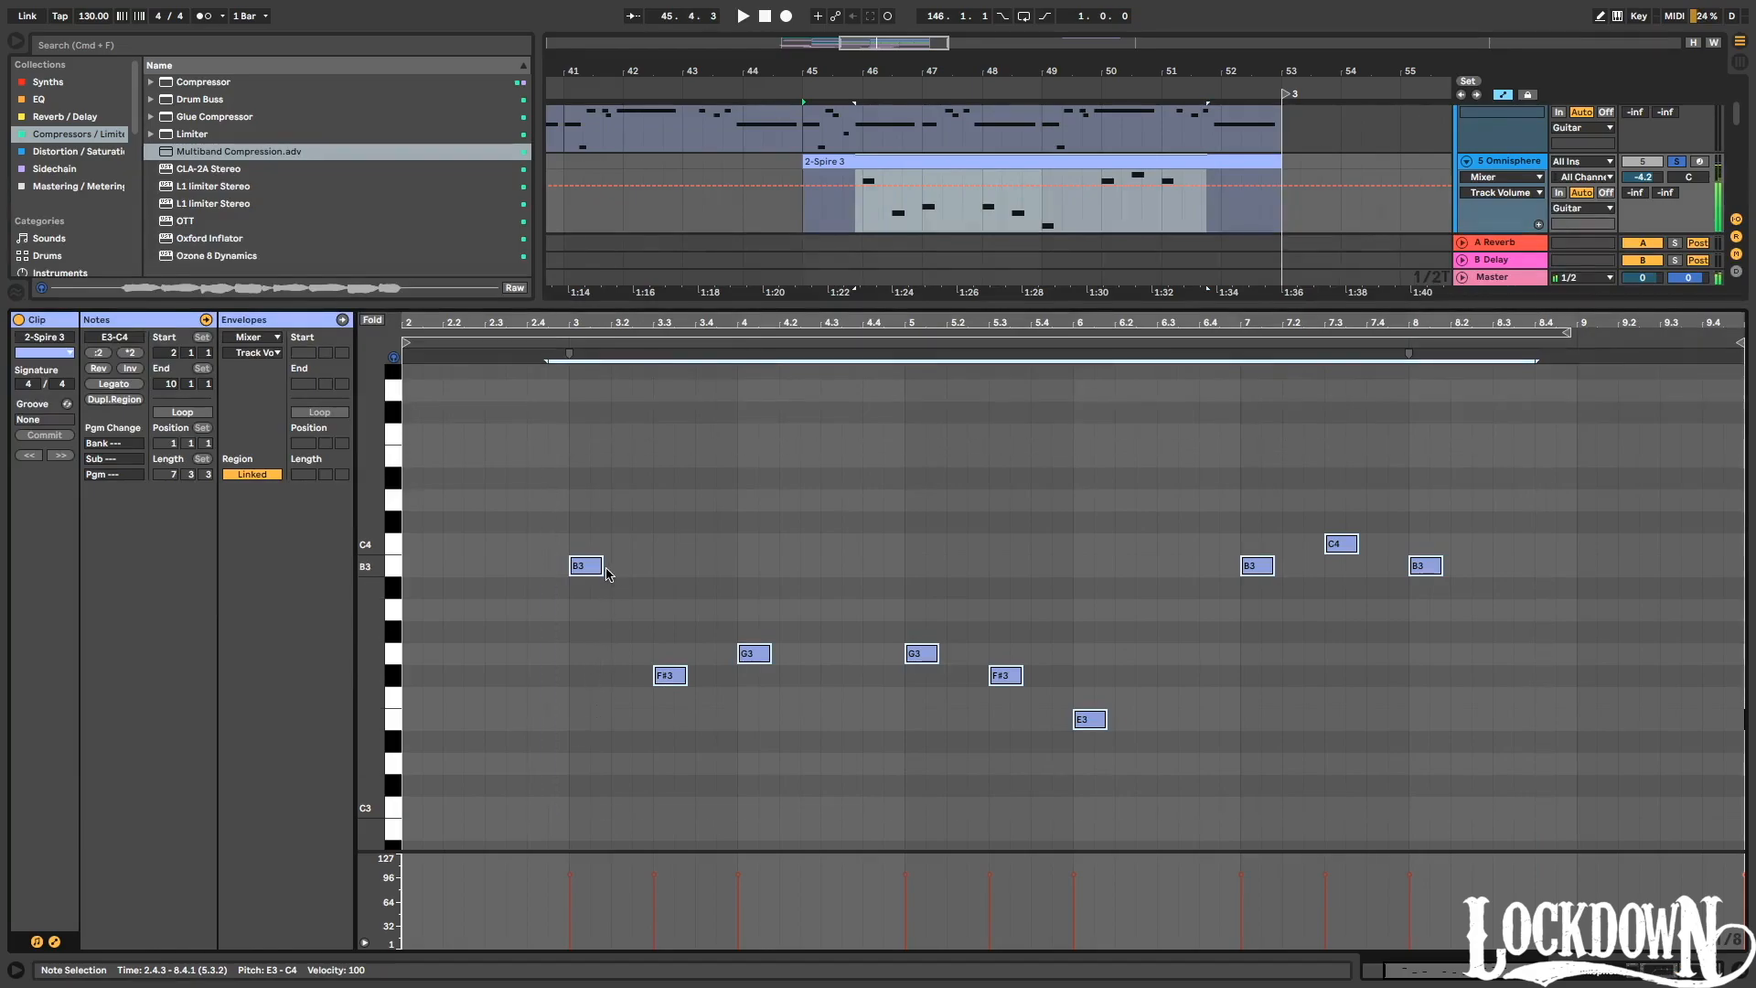
pyautogui.moveTo(600, 566); pyautogui.dragTo(651, 565)
# Set the duplicated Omnisphere track's volume to -9.8 dB and position playback at bar 46.
pyautogui.press('space')
pyautogui.moveTo(1643, 178); pyautogui.dragTo(1643, 202)
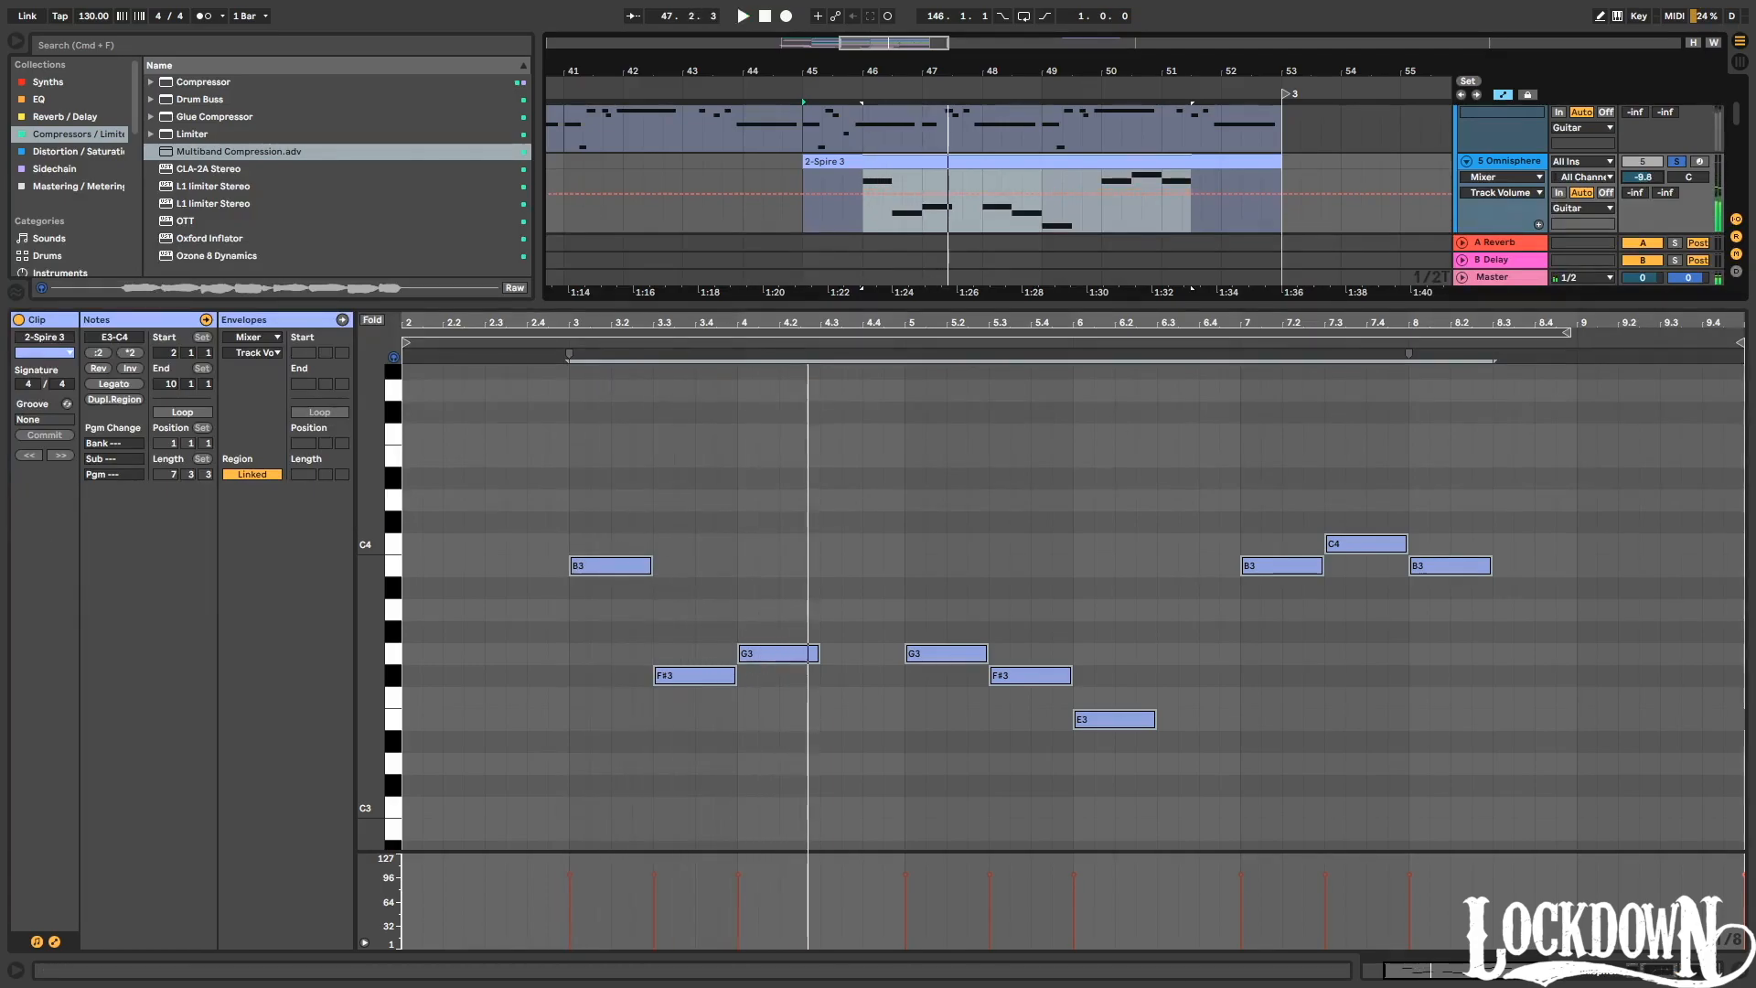
pyautogui.click(869, 221)
pyautogui.click(869, 221)
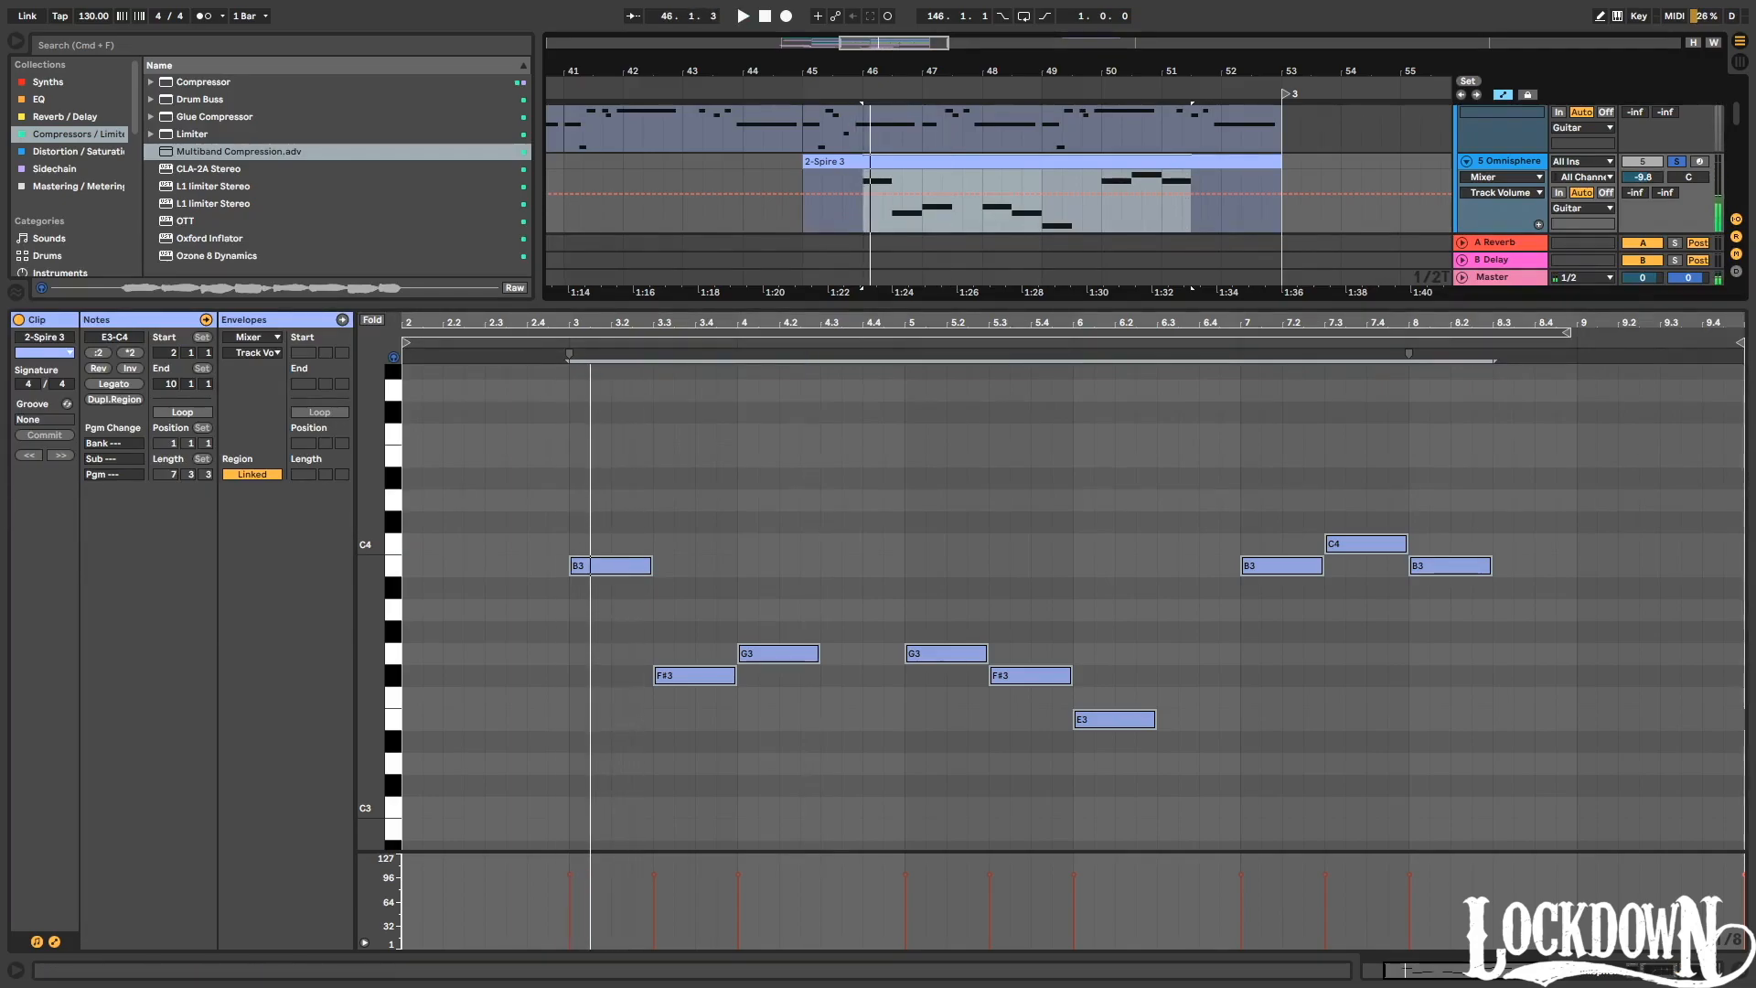
# Replay the soloed counter-melody repeatedly from bar 46 to judge the lengthened notes.
pyautogui.press('space')
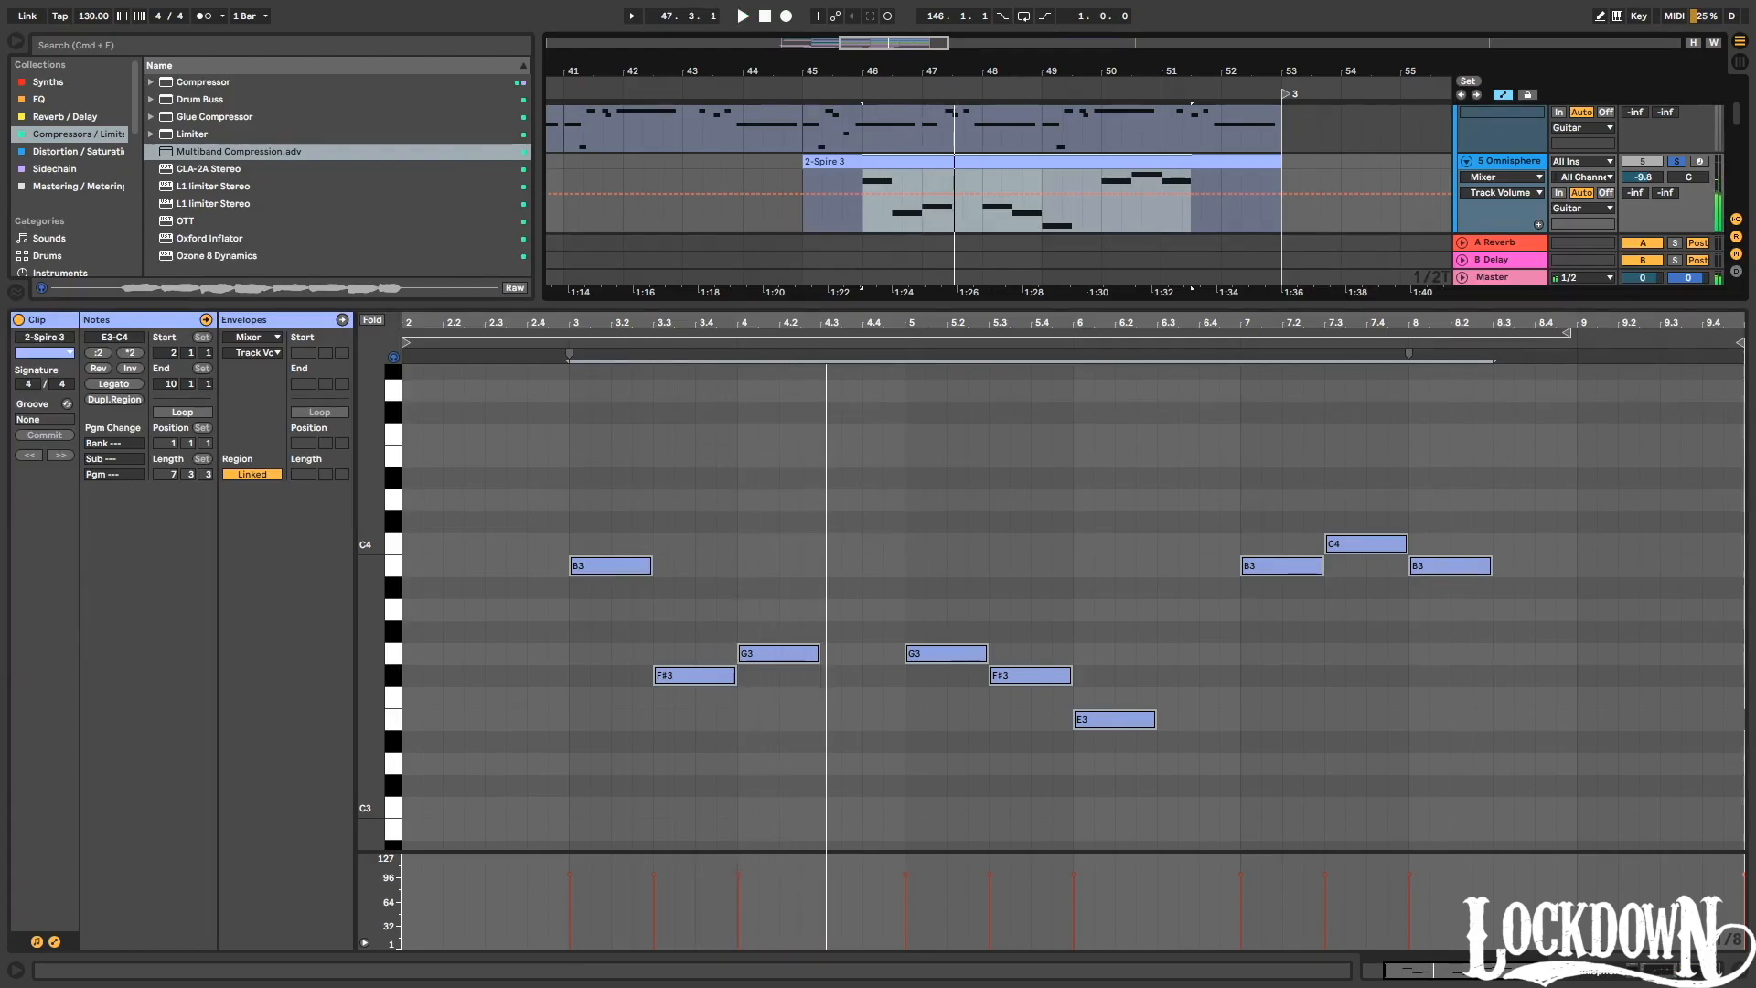
pyautogui.press('space')
pyautogui.press('space')
pyautogui.press('space')
pyautogui.press('space')
pyautogui.press('space')
pyautogui.press('space')
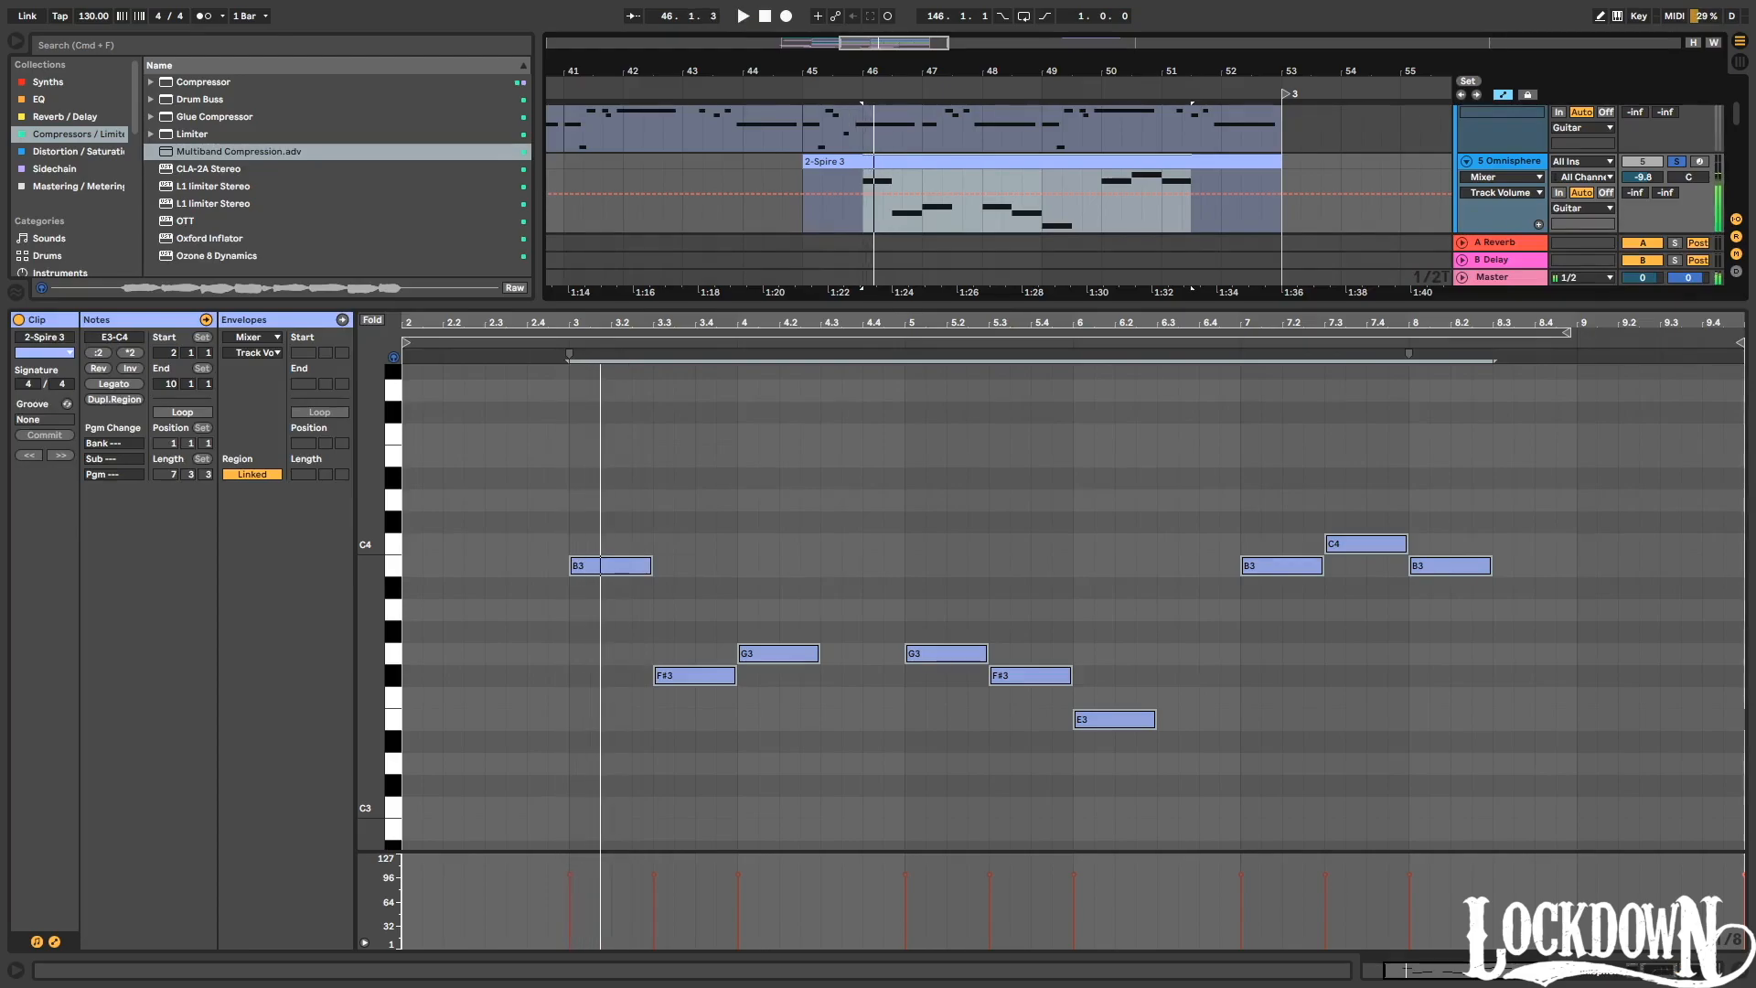
pyautogui.press('space')
pyautogui.press('space')
pyautogui.press('space')
pyautogui.press('space')
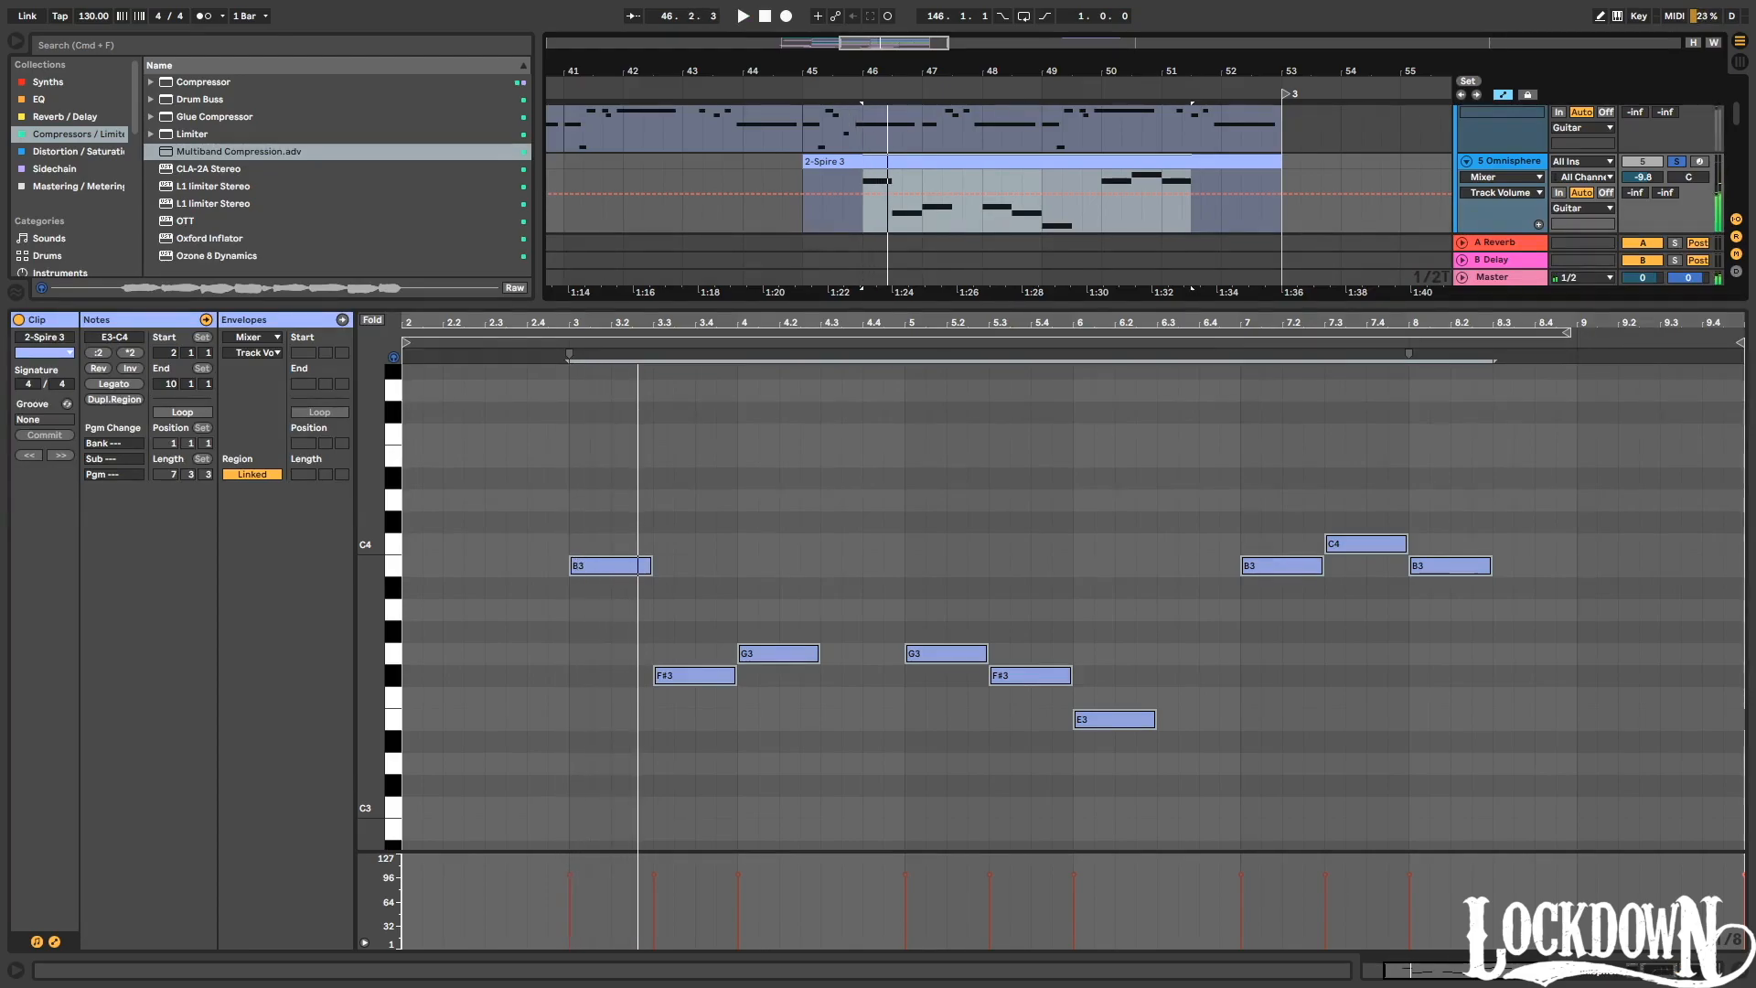
# Check layer A and the effects of the Flamenco Guitar Tremolo patch and try adjusting LFO 1's depth.
pyautogui.moveTo(967, 98); pyautogui.dragTo(908, 165)
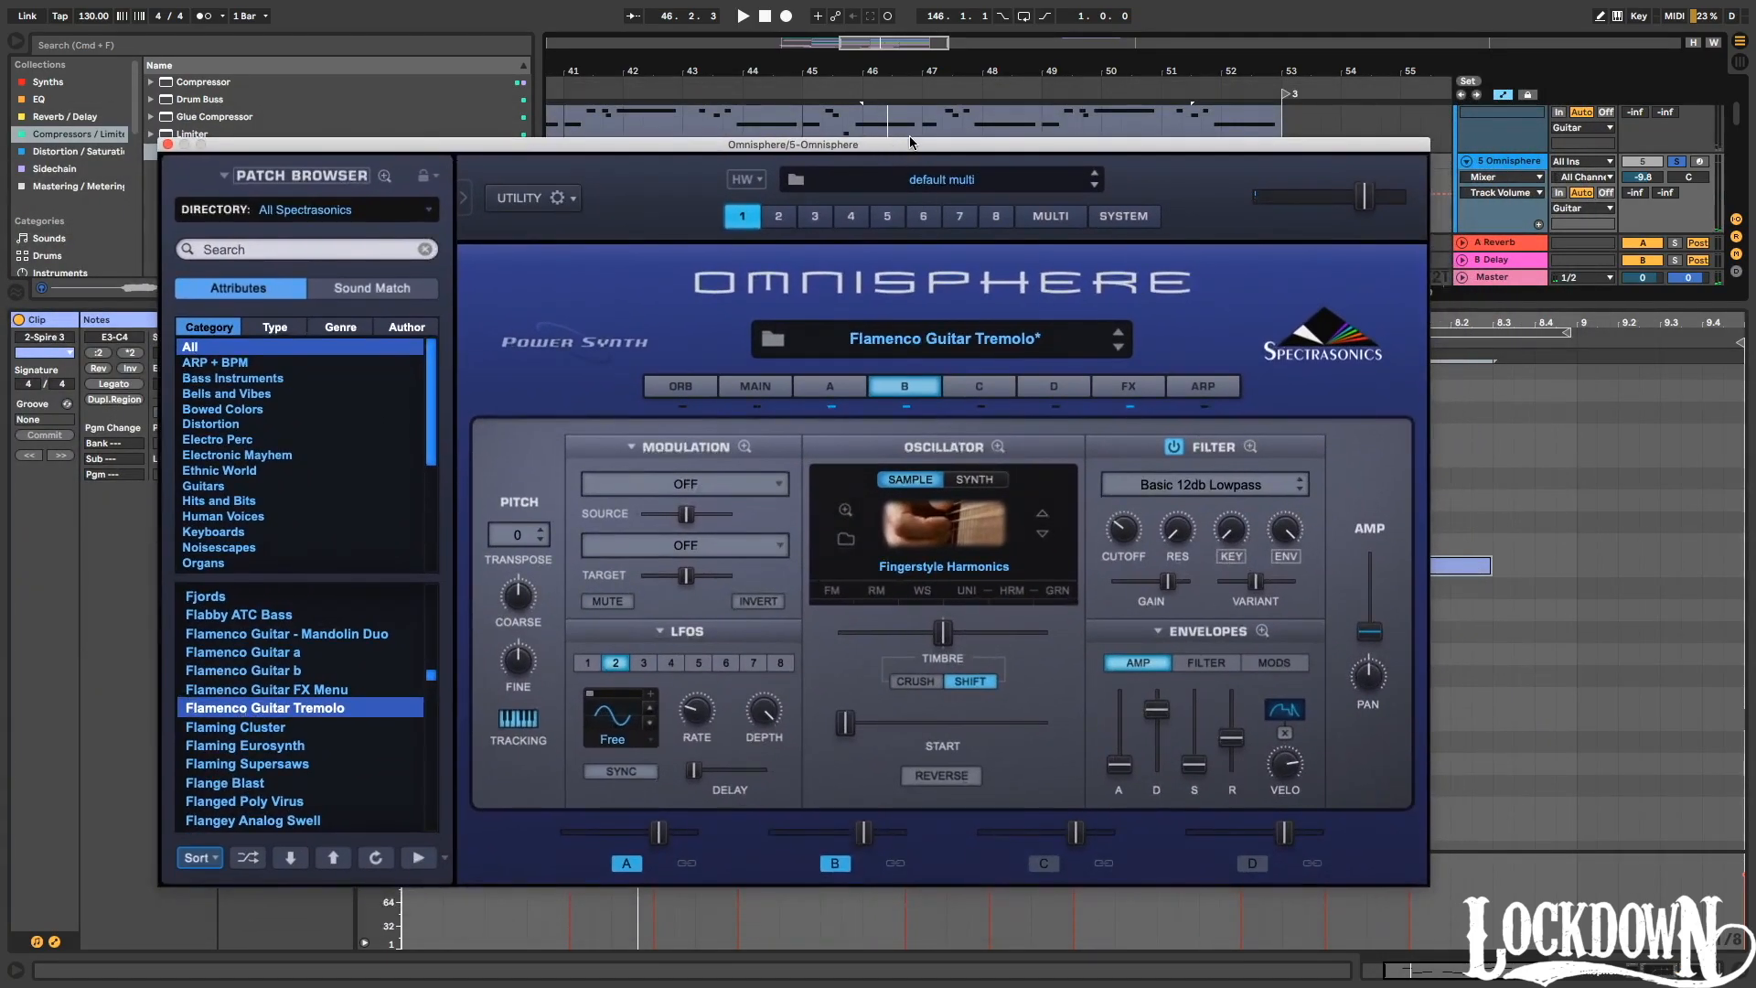
pyautogui.click(849, 414)
pyautogui.press('space')
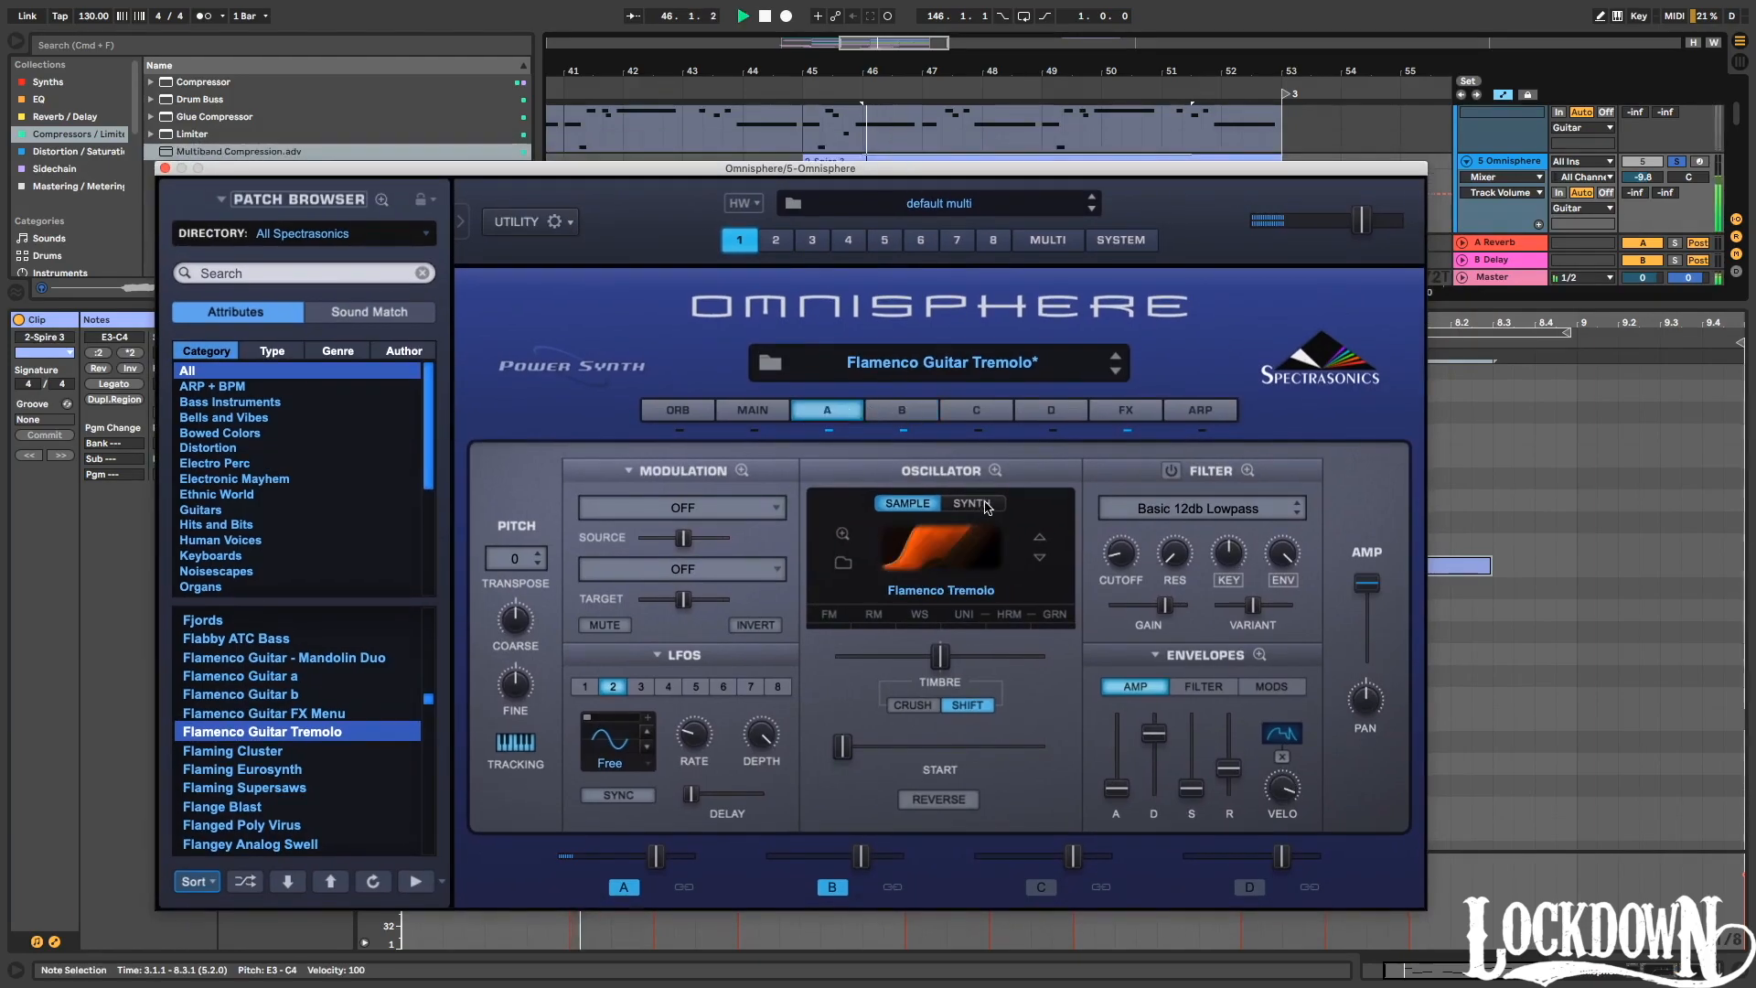
pyautogui.click(1143, 409)
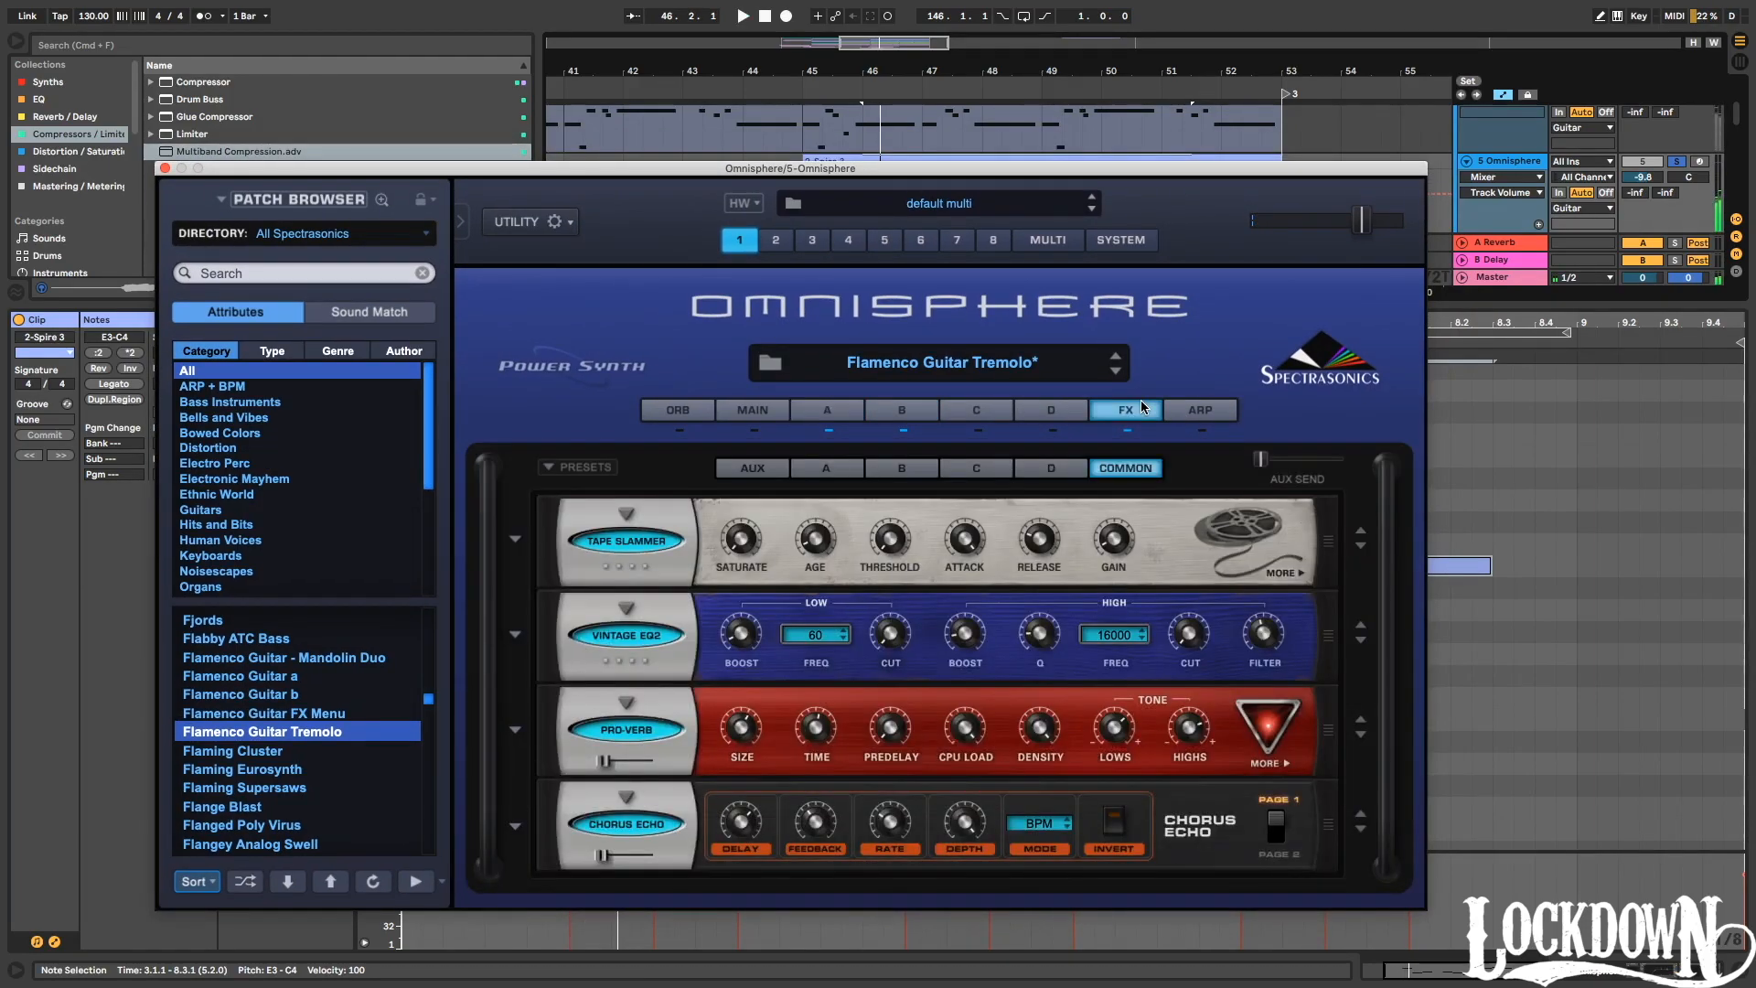
pyautogui.click(826, 416)
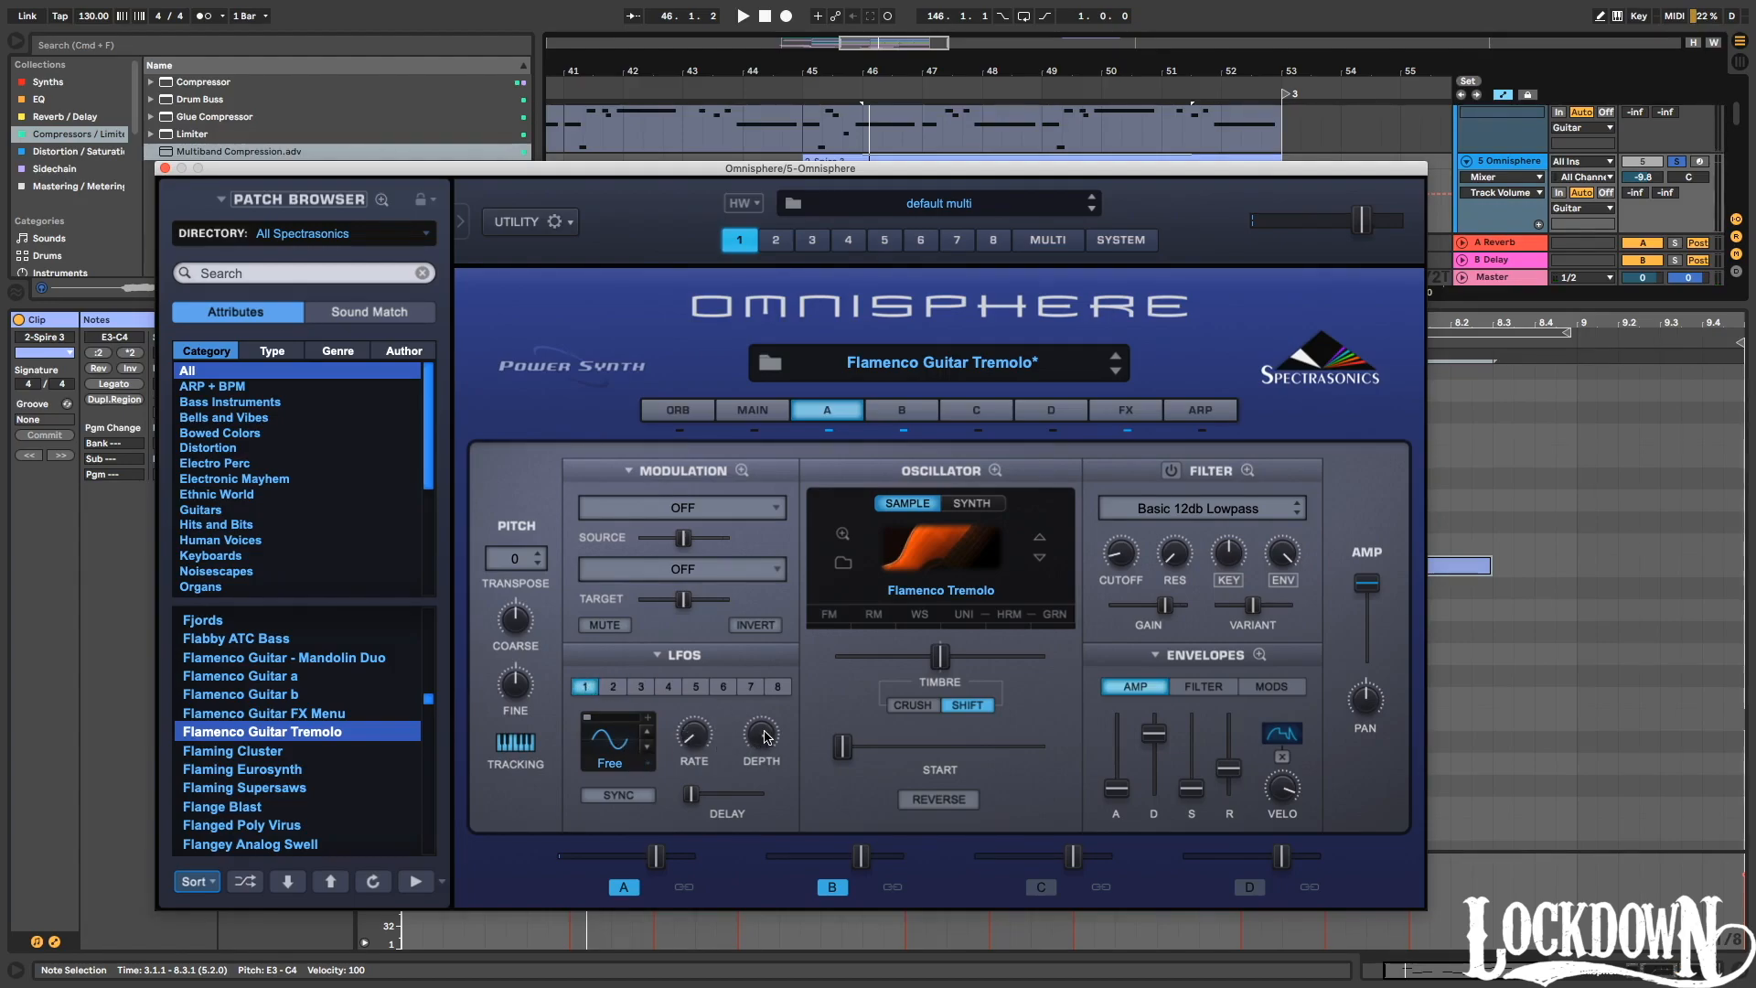
pyautogui.press('space')
pyautogui.moveTo(765, 736); pyautogui.dragTo(763, 750)
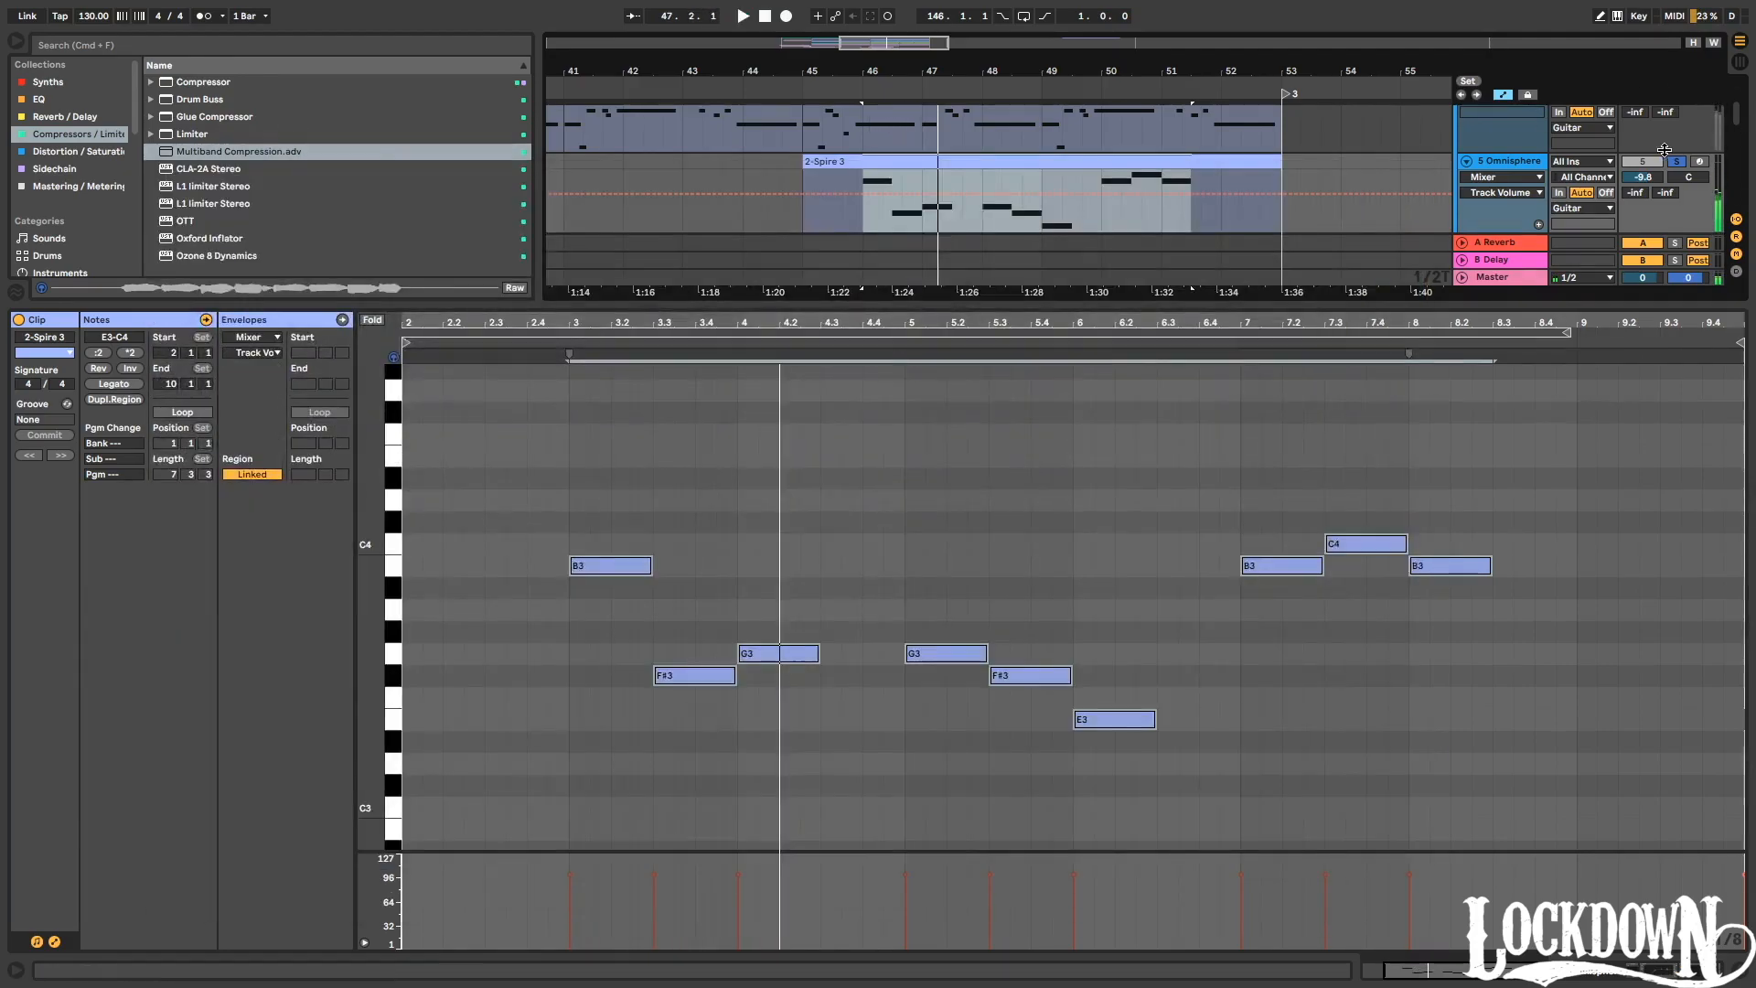
# Unsolo the duplicated Omnisphere track and set its volume to -10.7 dB against the full mix.
pyautogui.press('space')
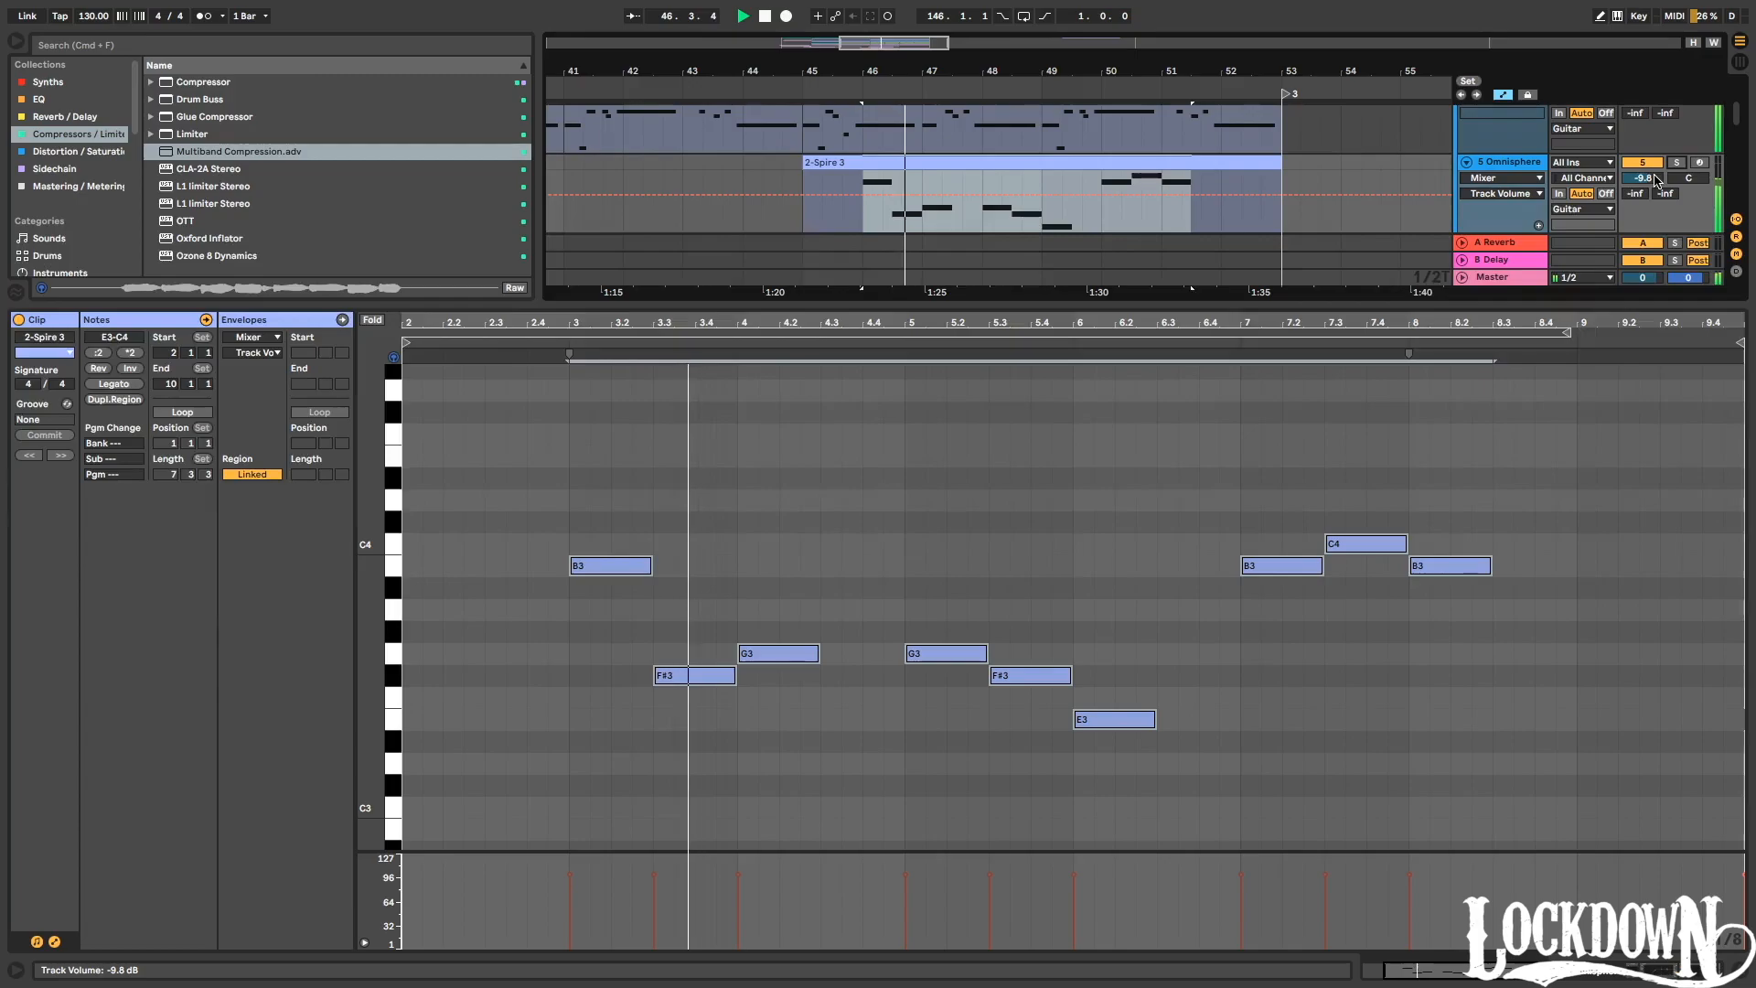
pyautogui.click(1526, 163)
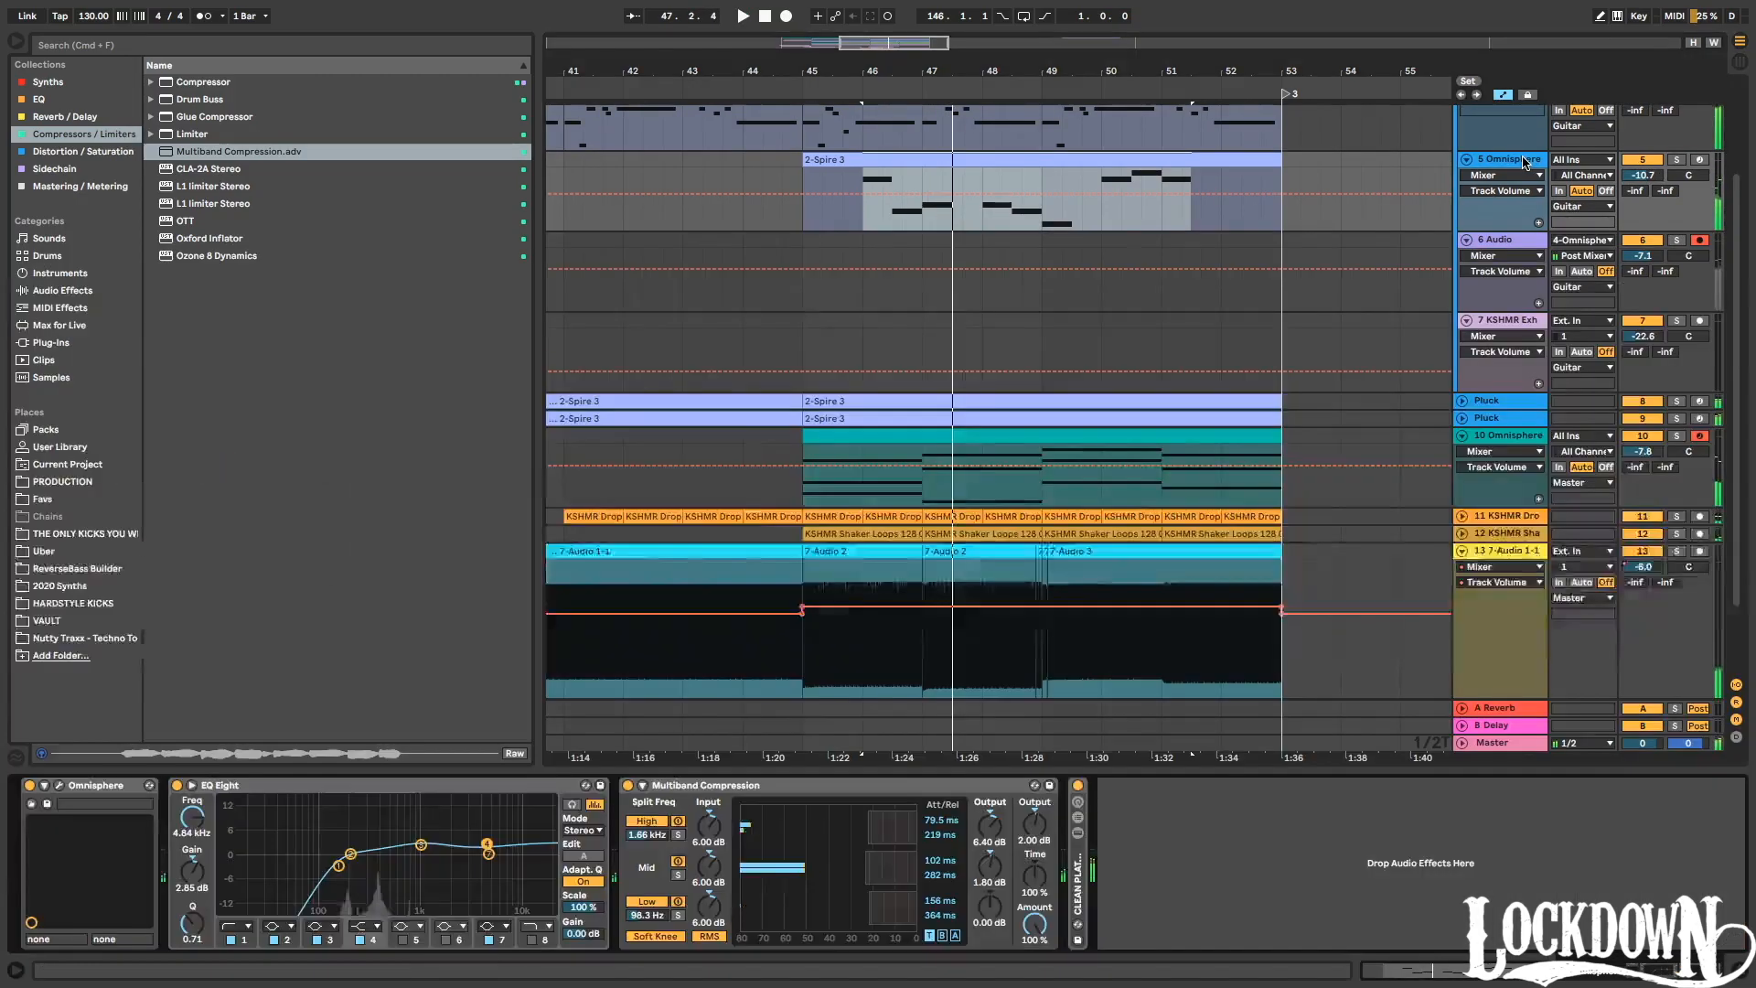
# Browse Omnisphere patches for a replacement counter-melody sound, auditioning Five Strings and selecting Escalation of Violence 1.
pyautogui.click(61, 785)
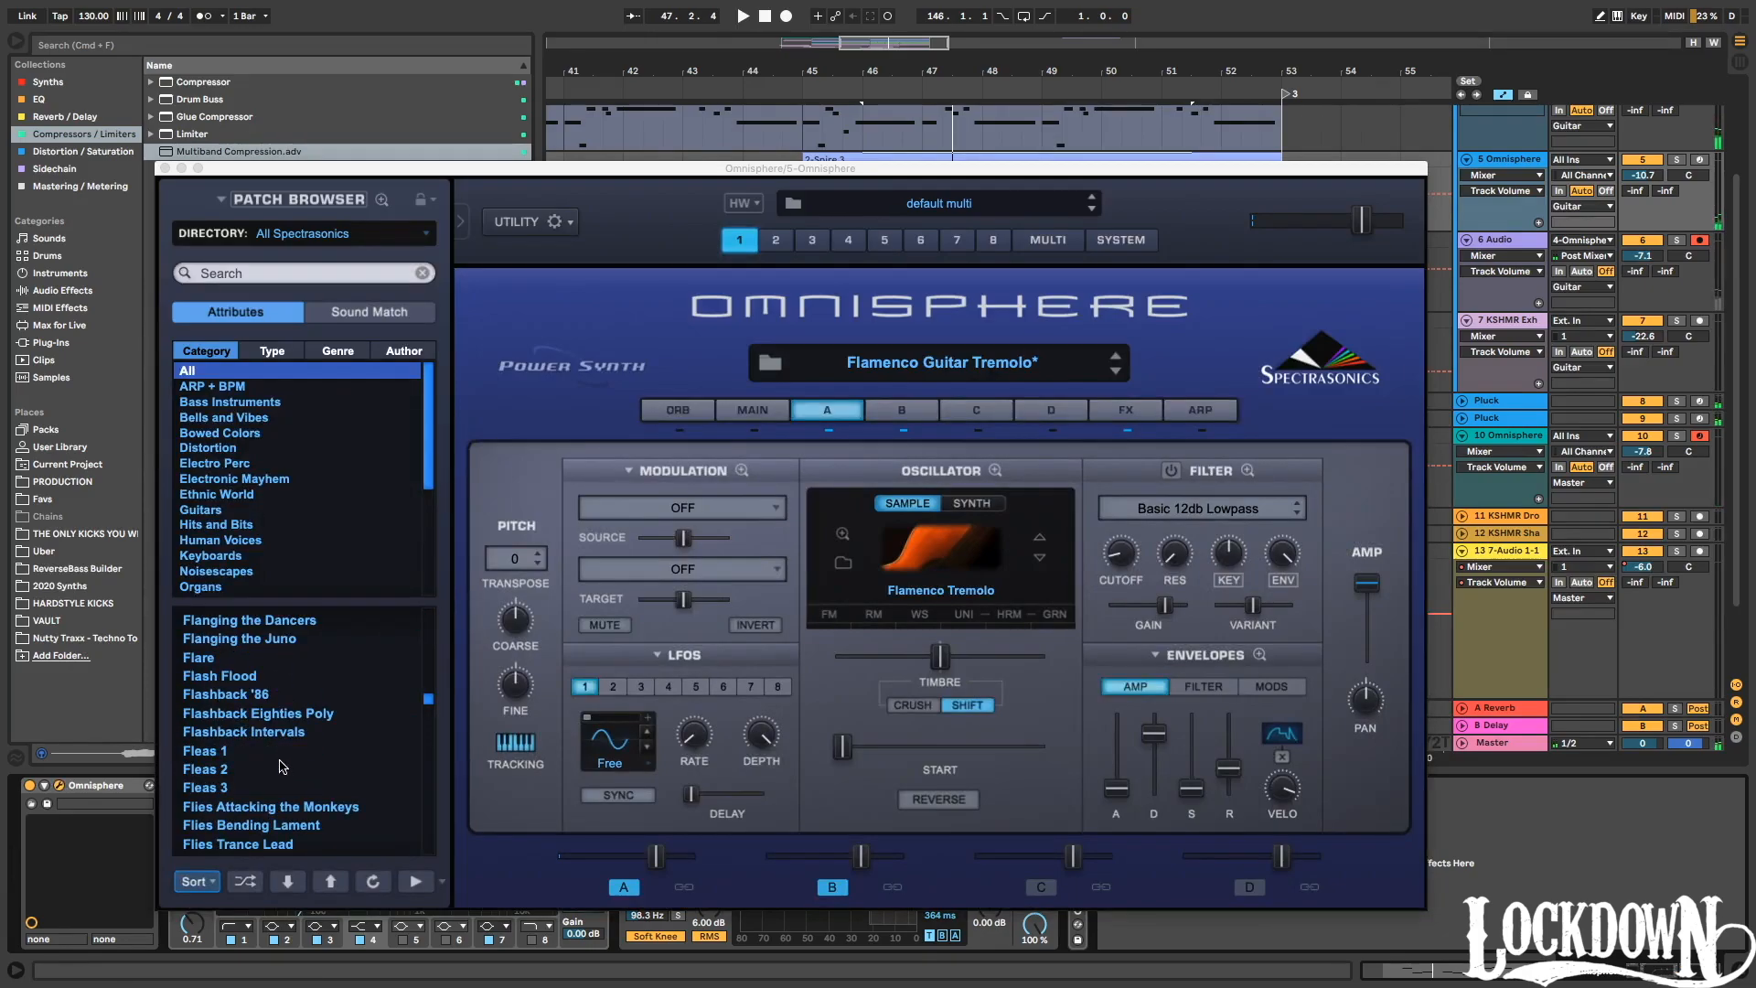
pyautogui.scroll(-5, 270, 765)
pyautogui.scroll(10, 273, 755)
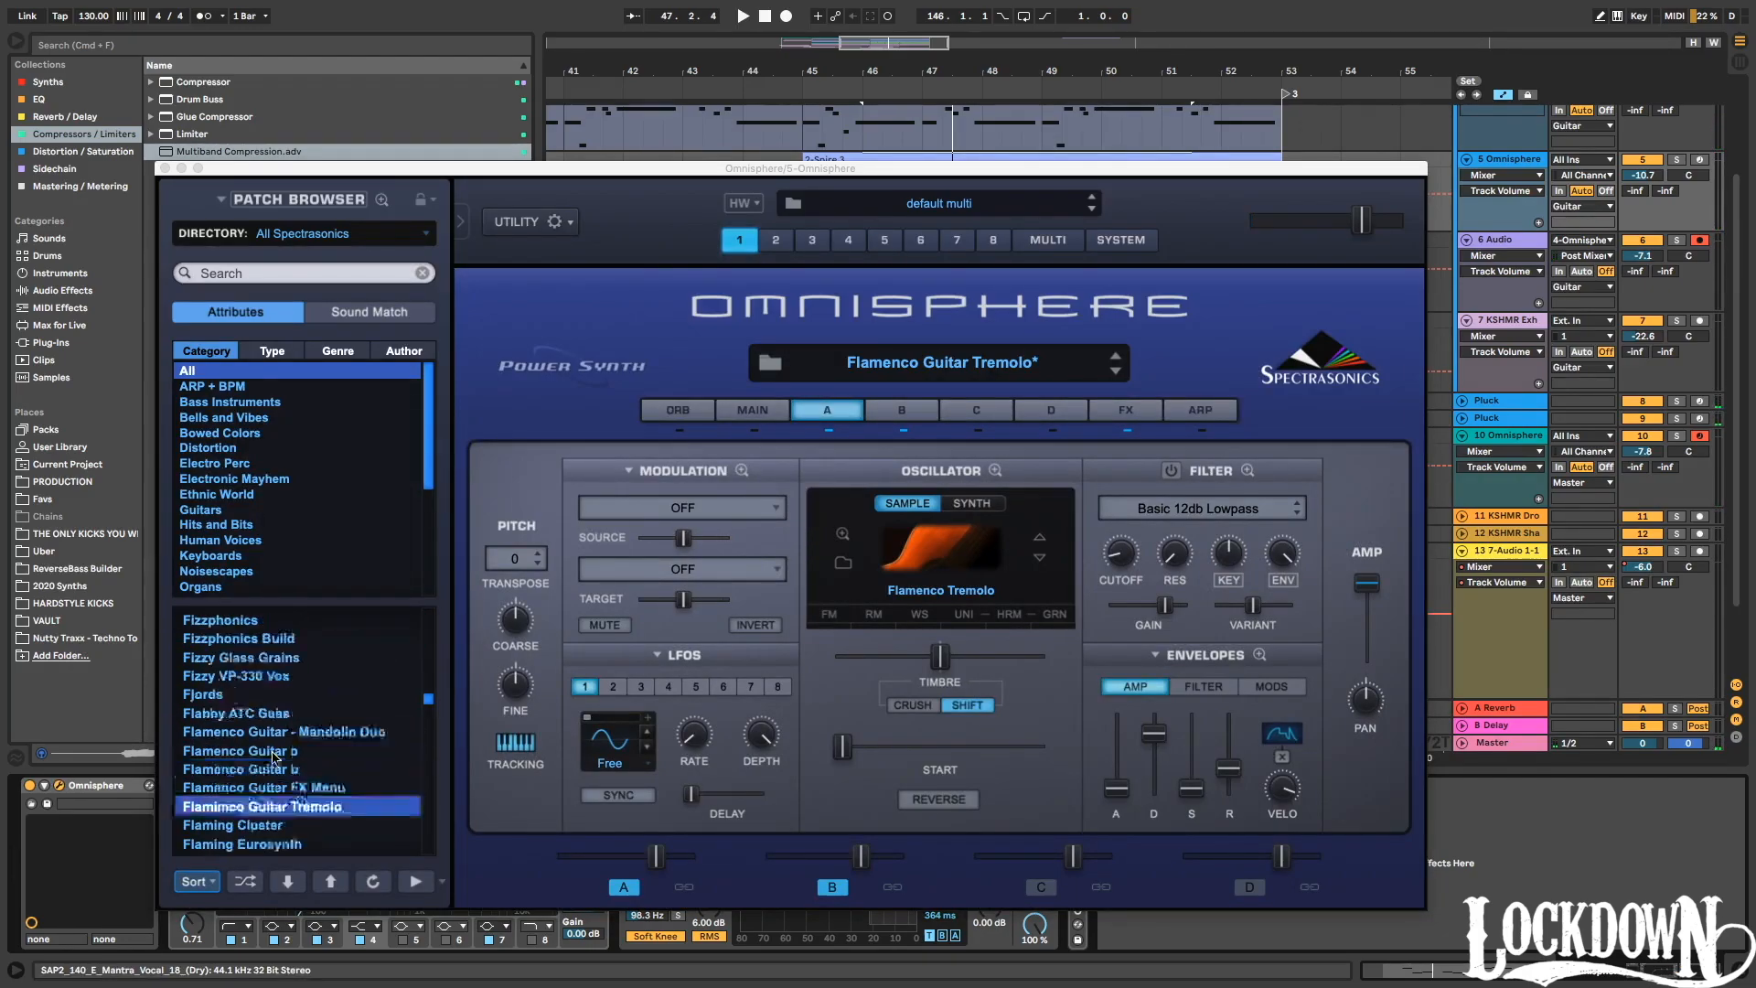
pyautogui.click(251, 770)
pyautogui.press('space')
pyautogui.click(273, 673)
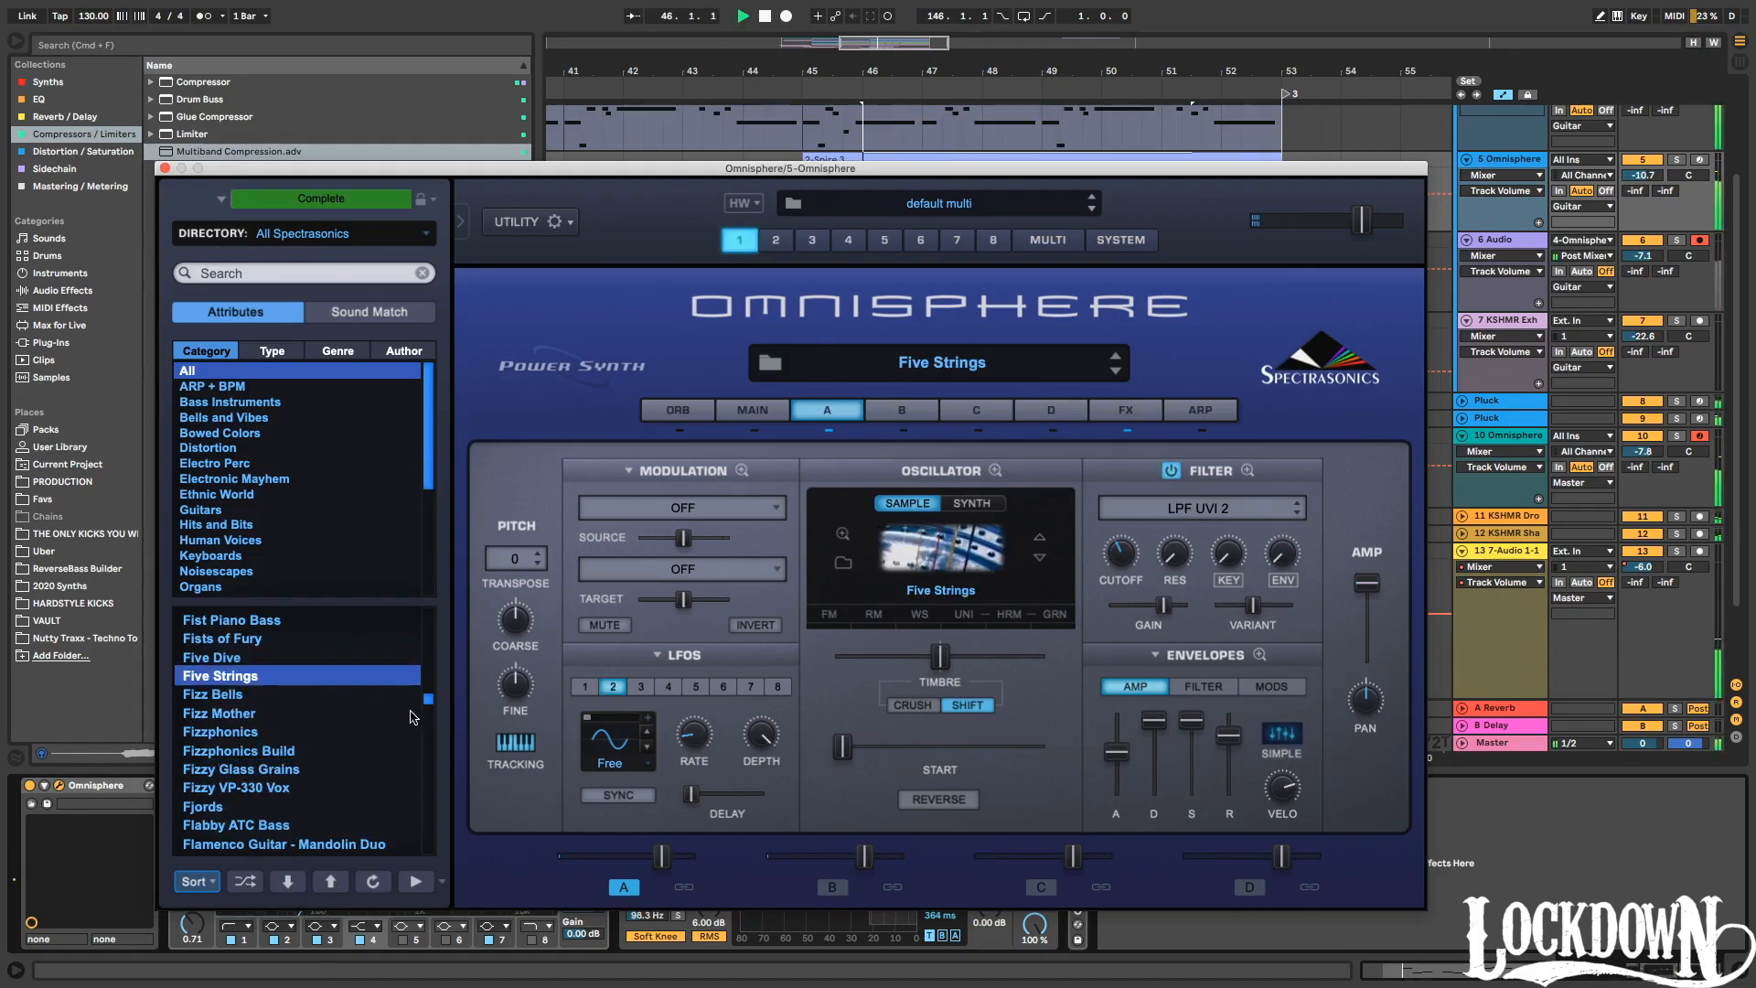
pyautogui.scroll(5, 427, 705)
pyautogui.click(302, 657)
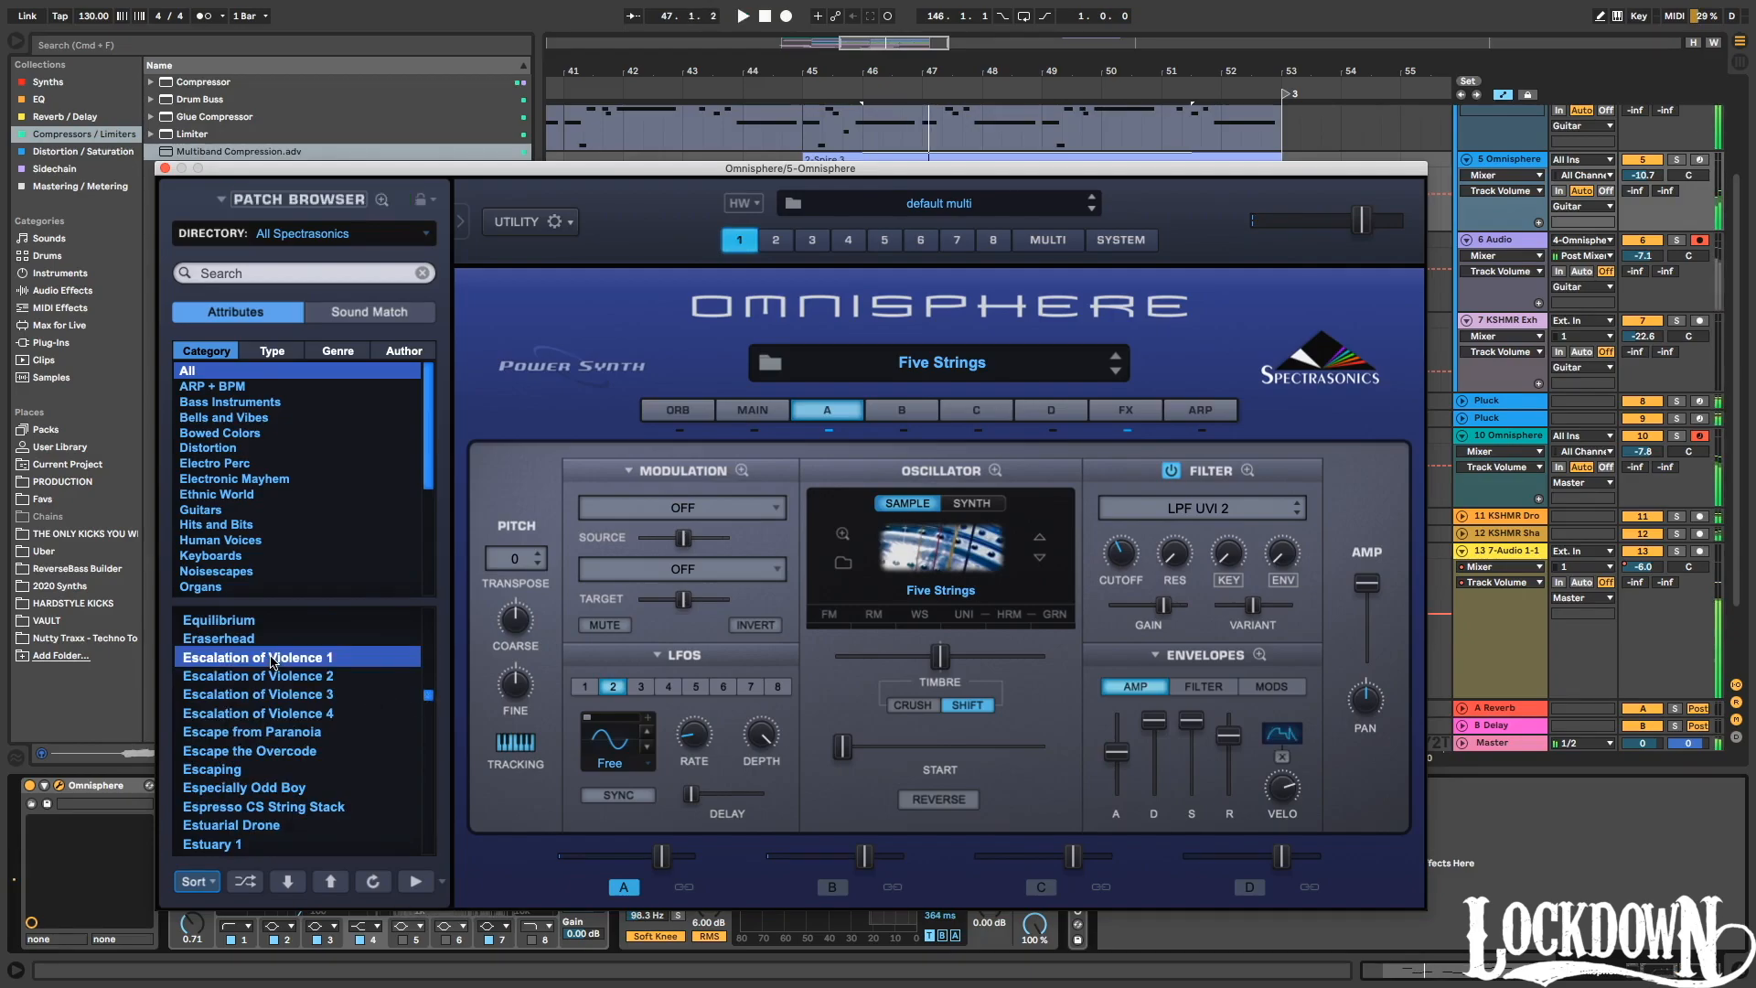
# Load the Communing with Whales 4 patch in track 5's Omnisphere and hide the instrument window.
pyautogui.scroll(10, 411, 702)
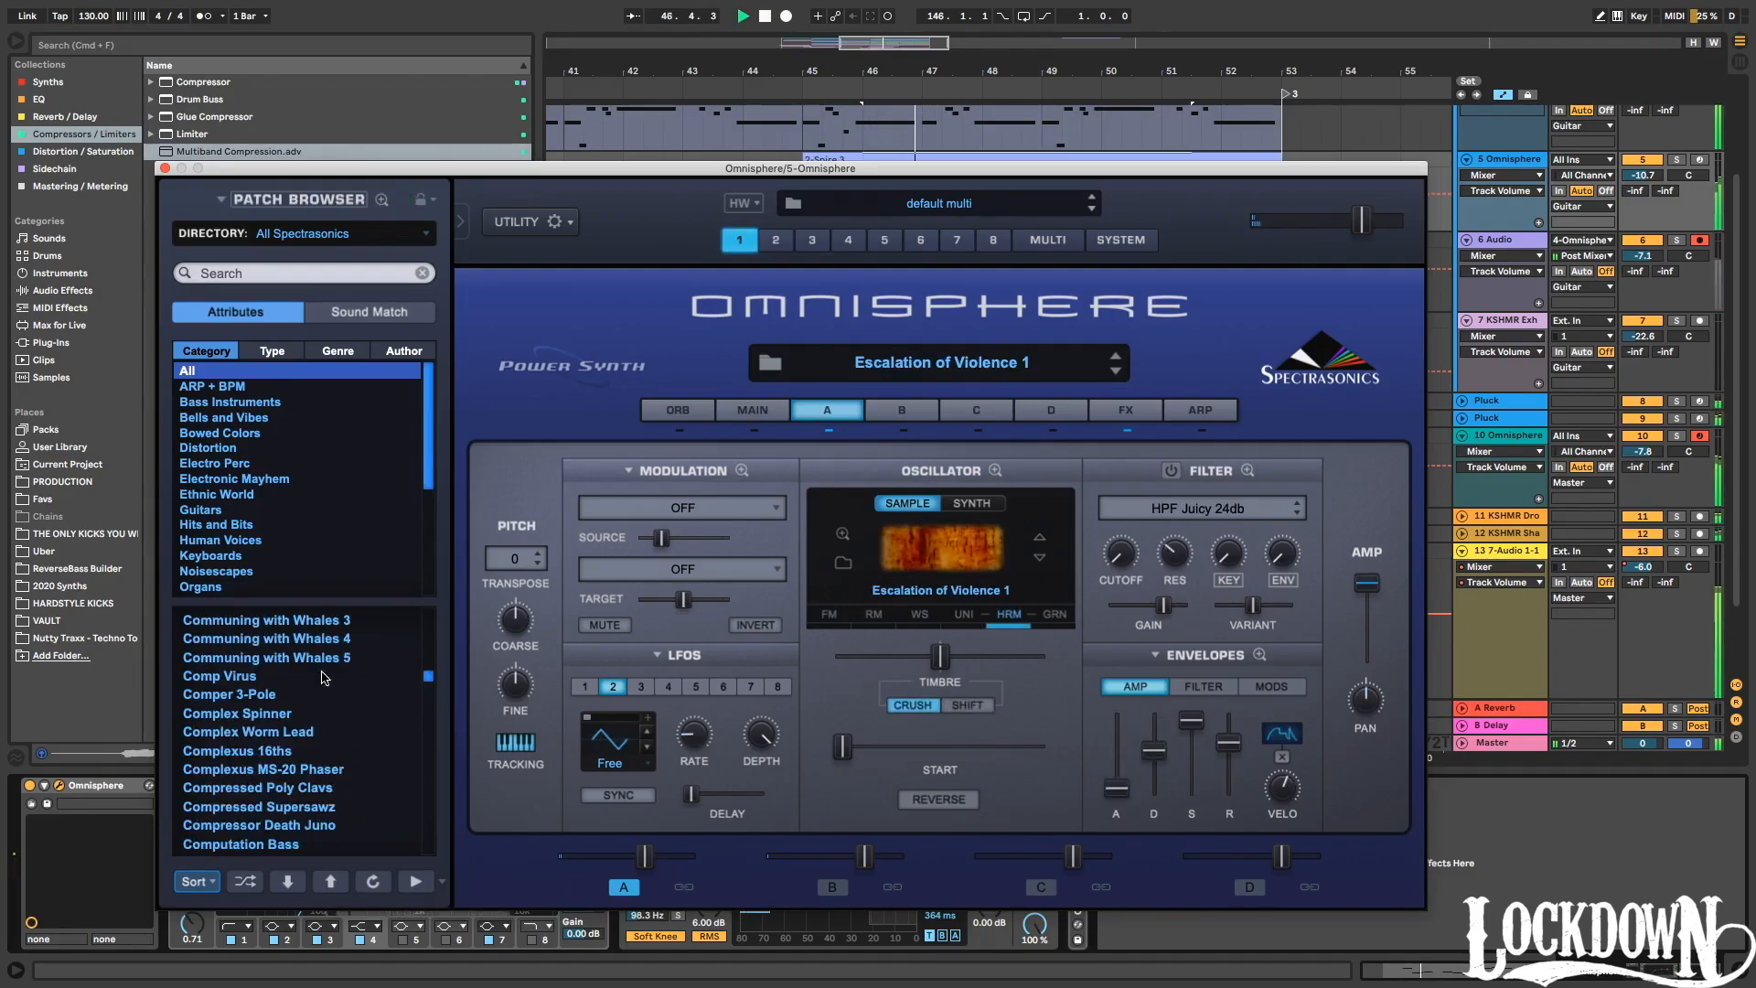
pyautogui.click(311, 639)
pyautogui.scroll(-1, 330, 412)
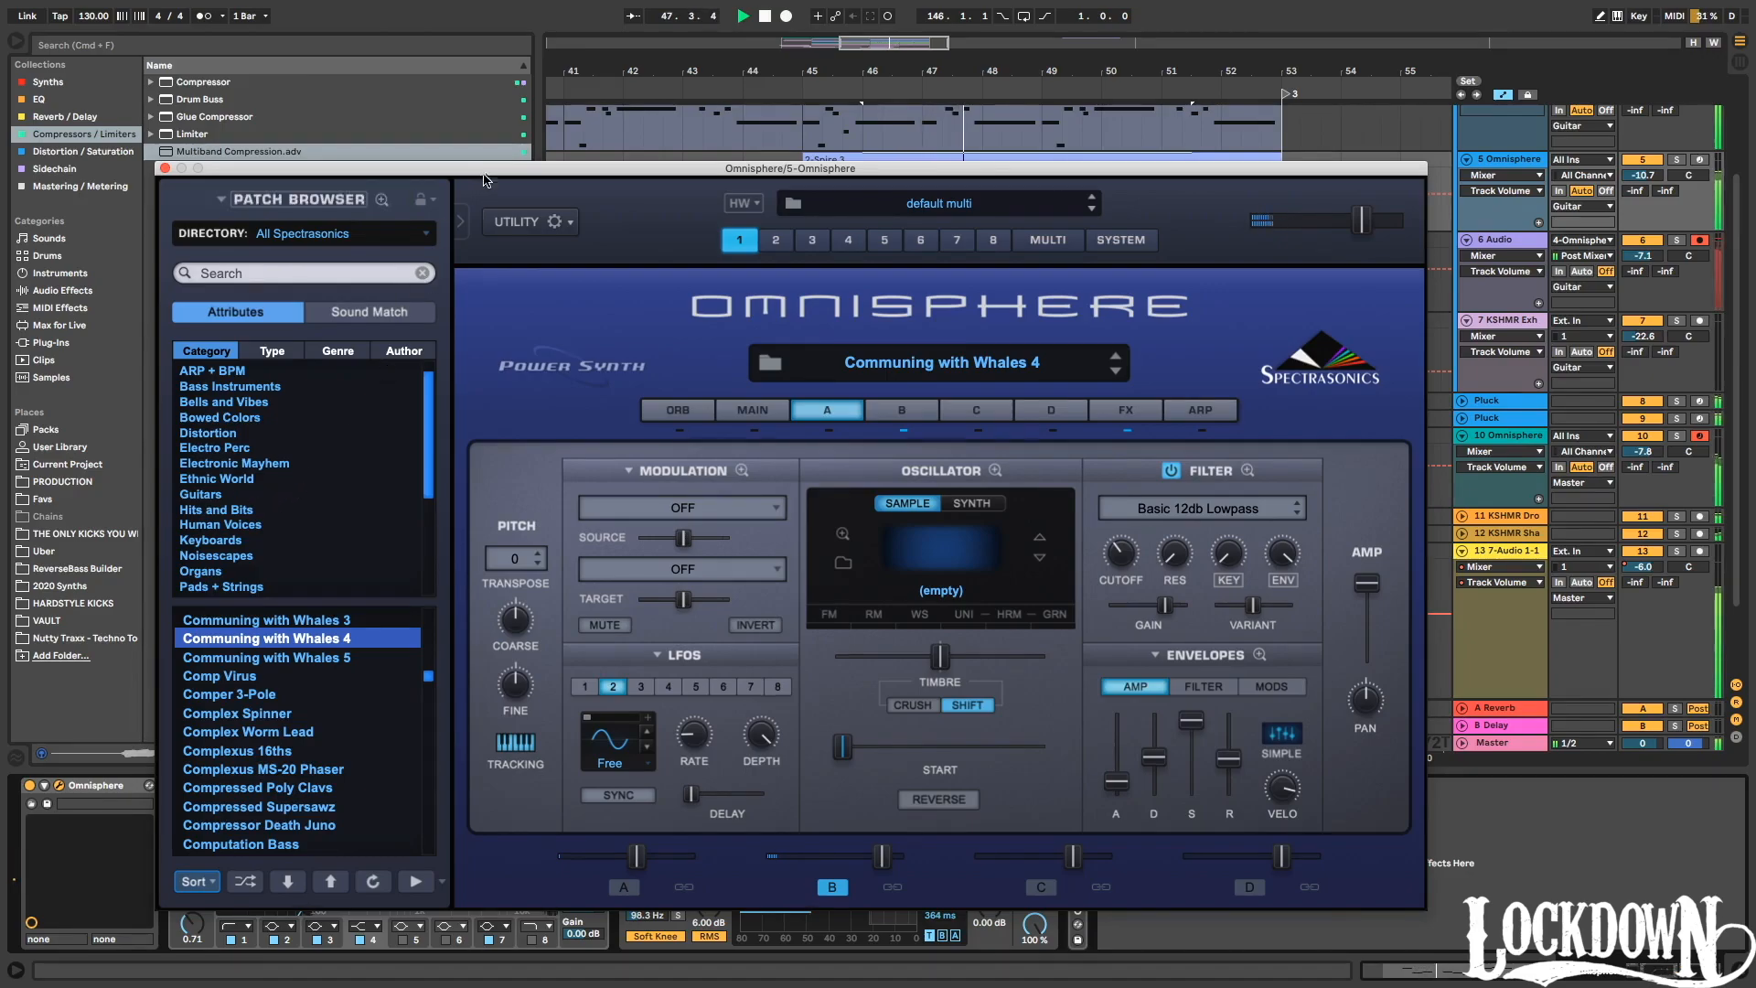
pyautogui.press('super+alt+p')
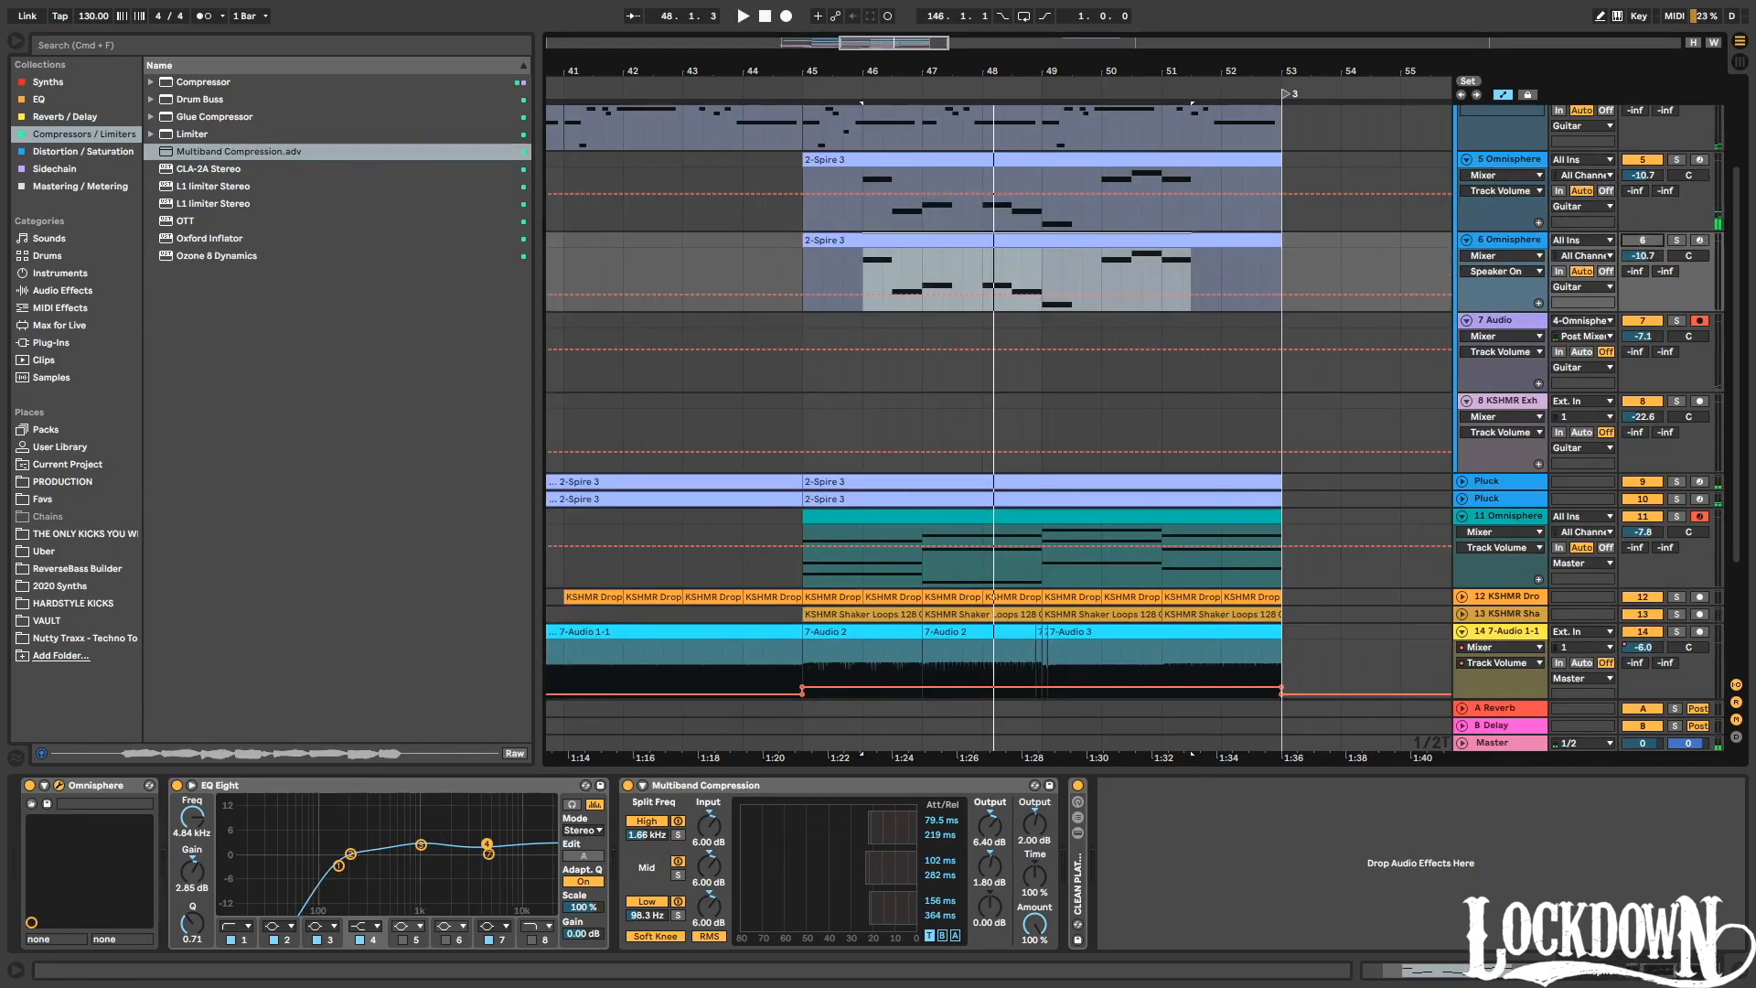
# Load the Classic Nylon Guitar patch from the Guitars category in track 6's Omnisphere, hide the instrument window and start playback.
pyautogui.press('super+alt+p')
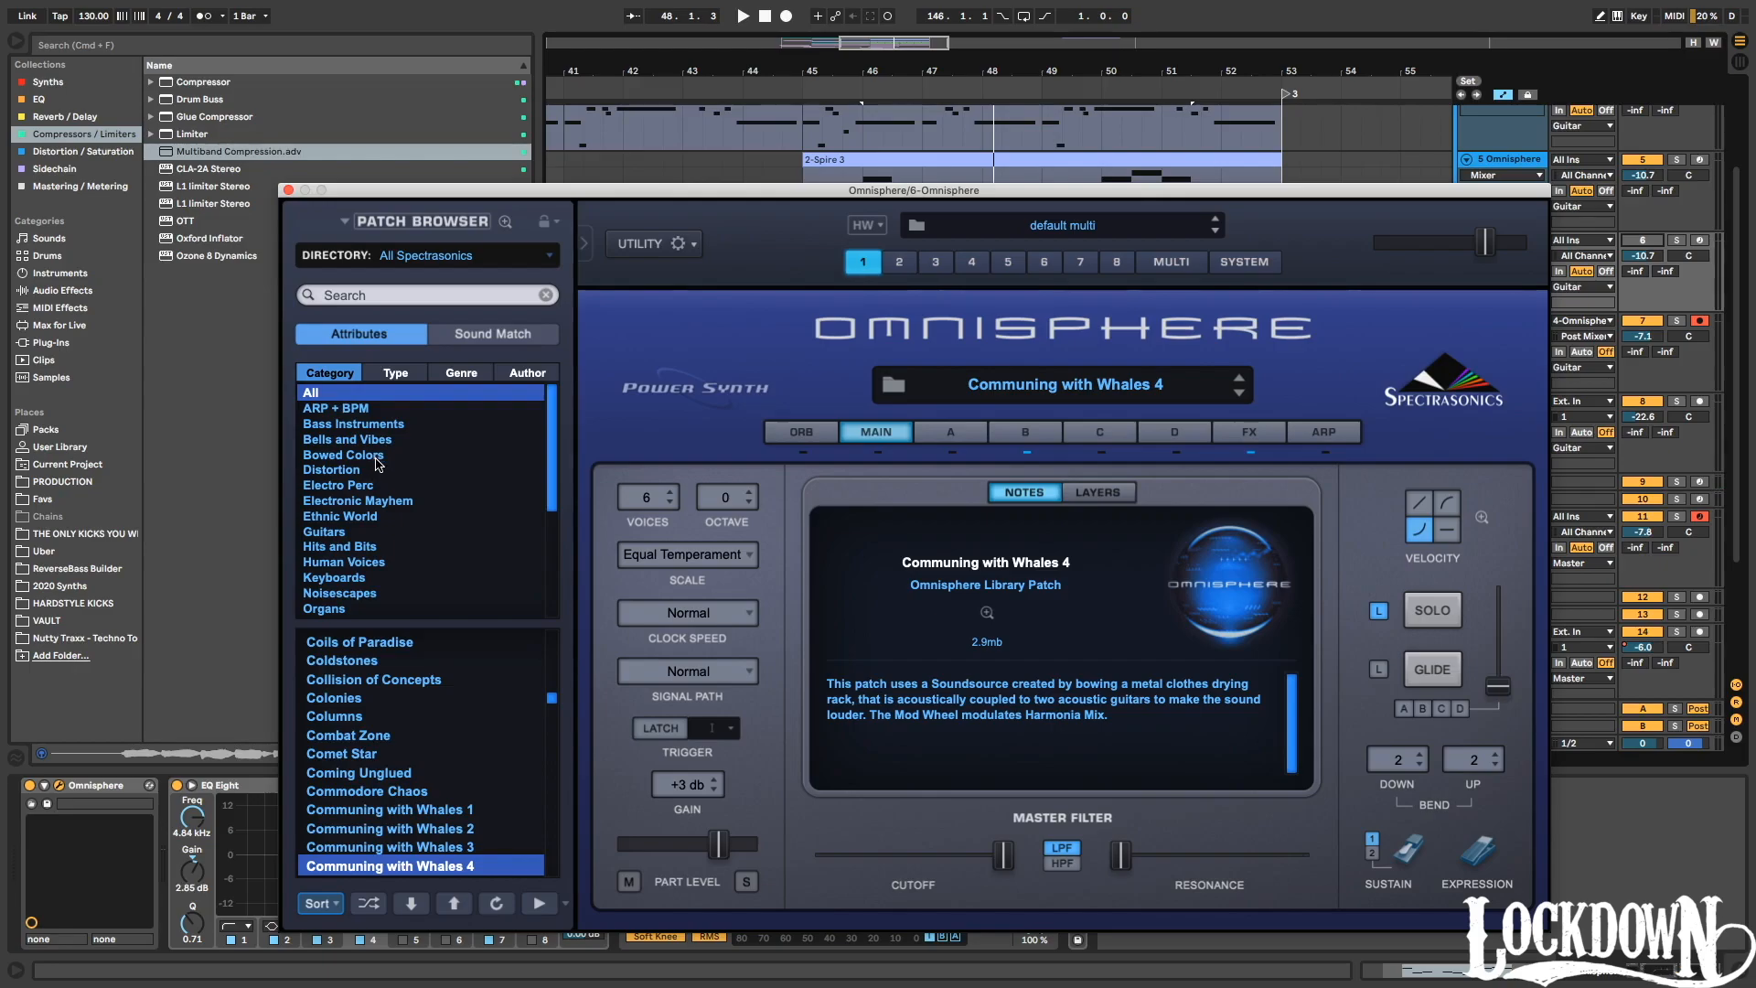
pyautogui.scroll(-1, 343, 522)
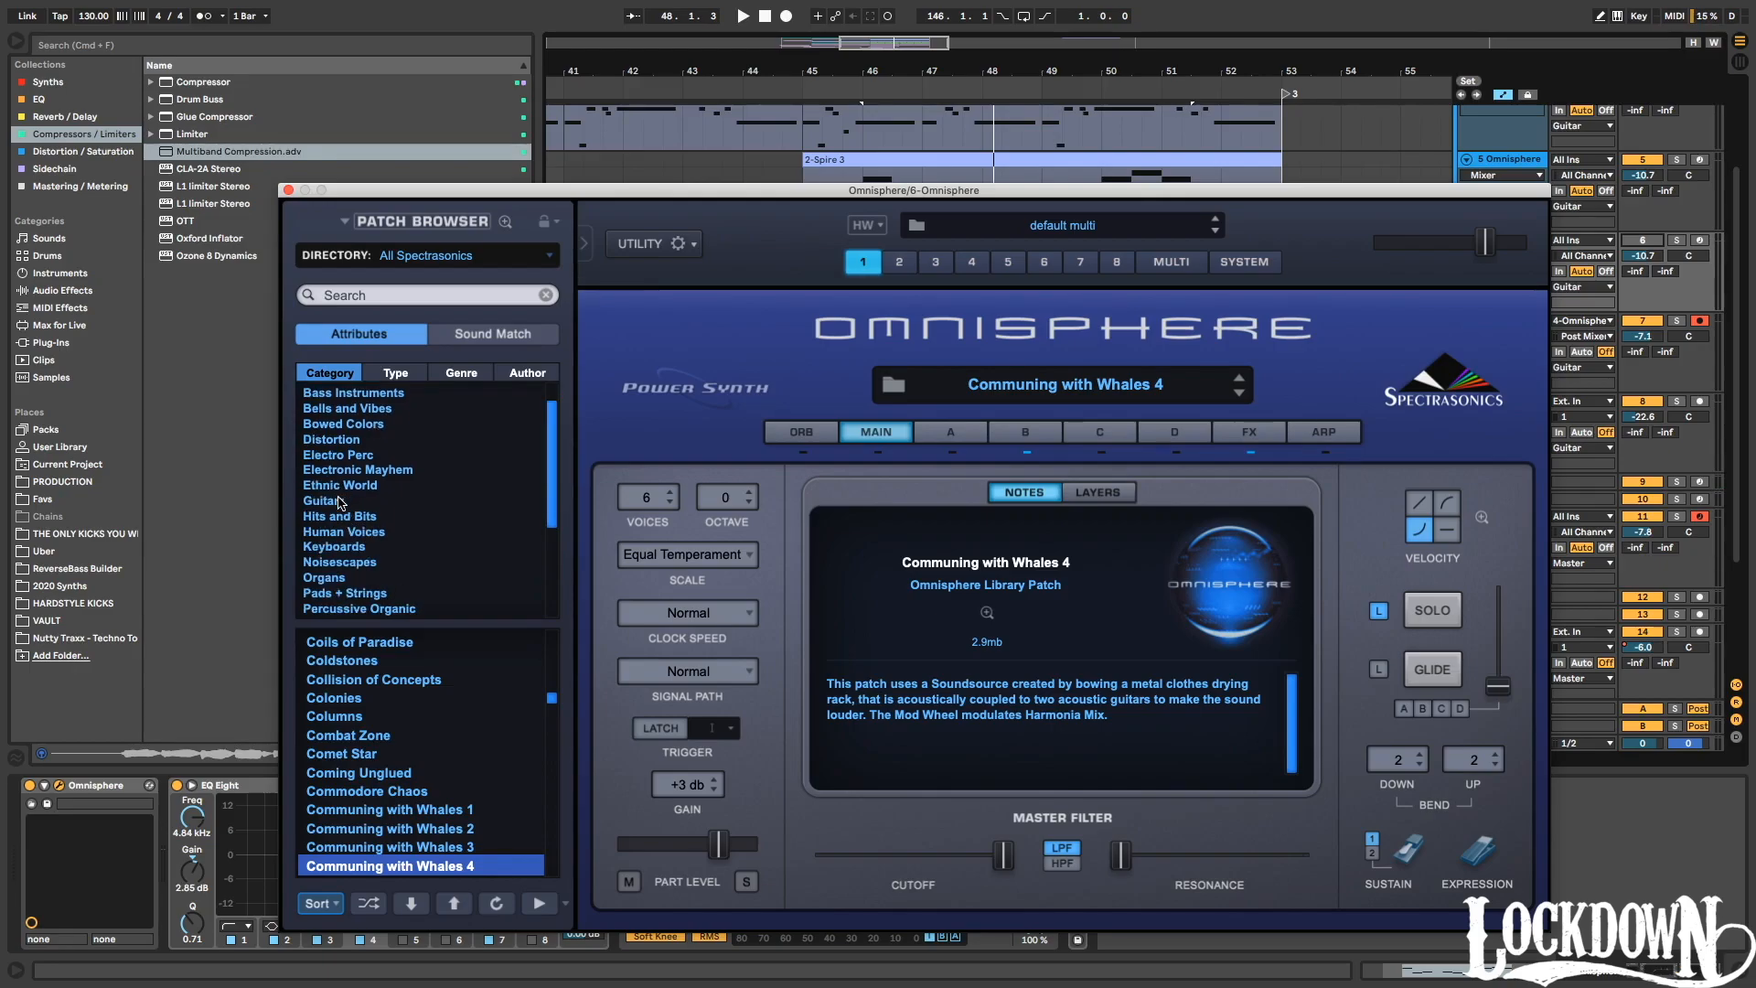
pyautogui.click(340, 501)
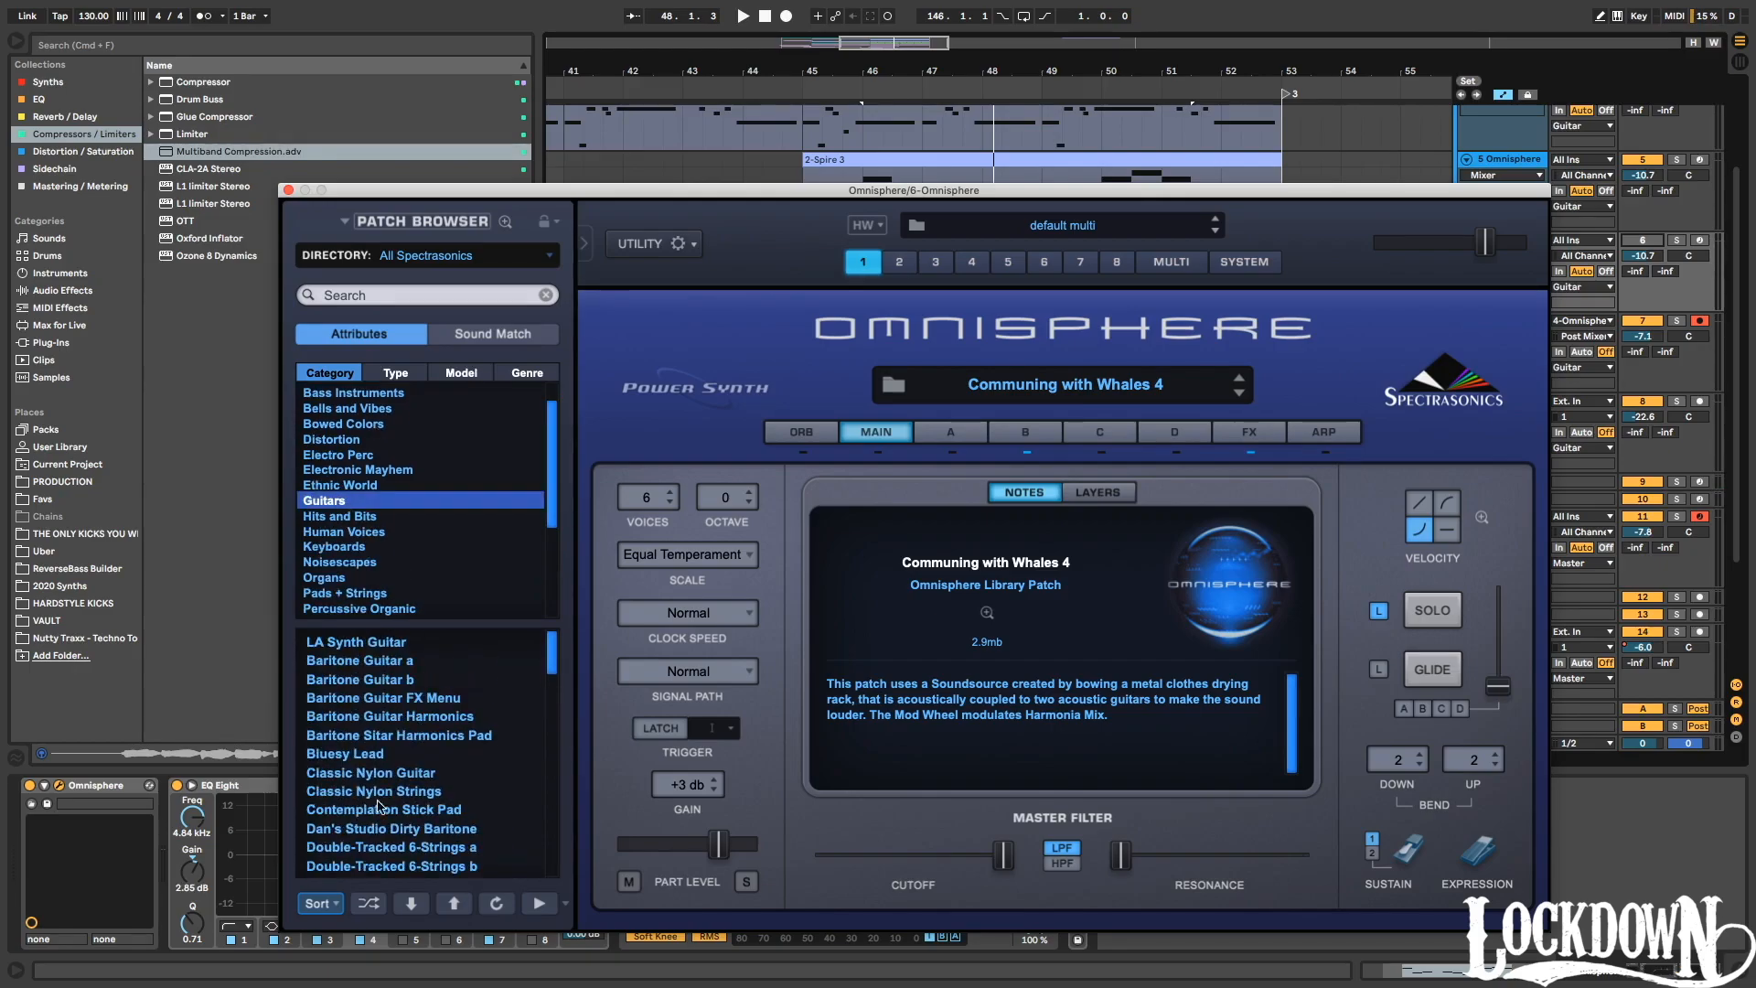
pyautogui.click(354, 774)
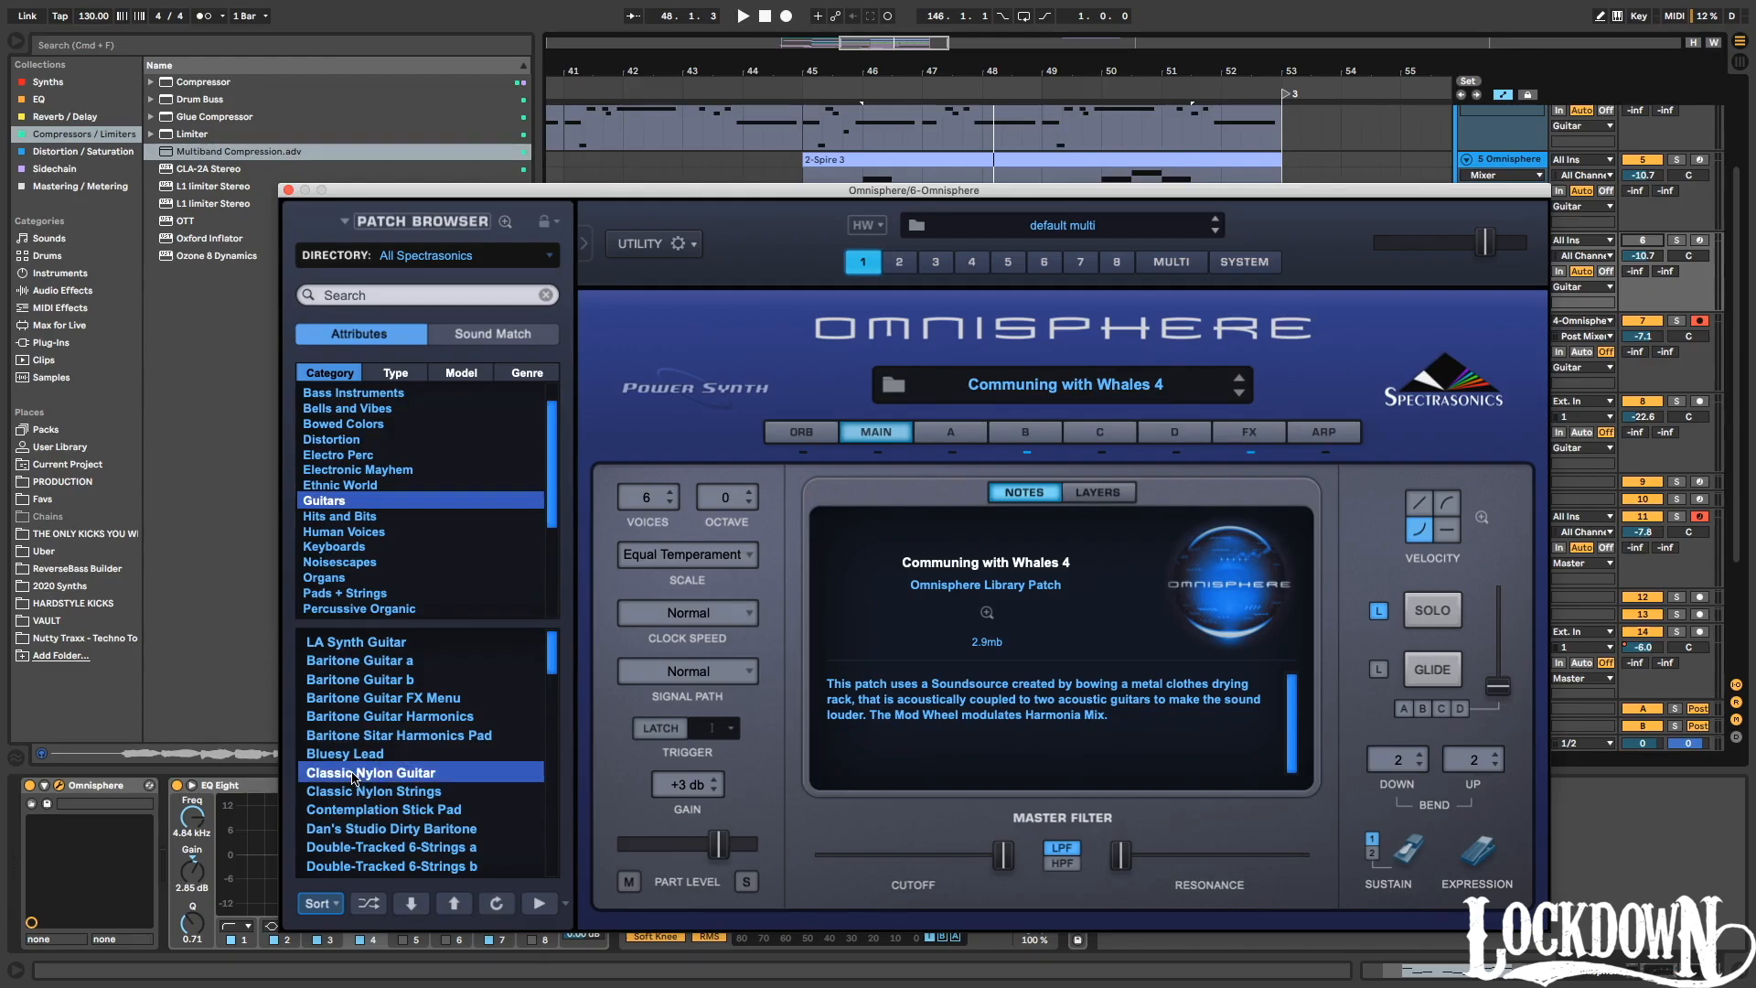
pyautogui.press('super+alt+p')
pyautogui.press('space')
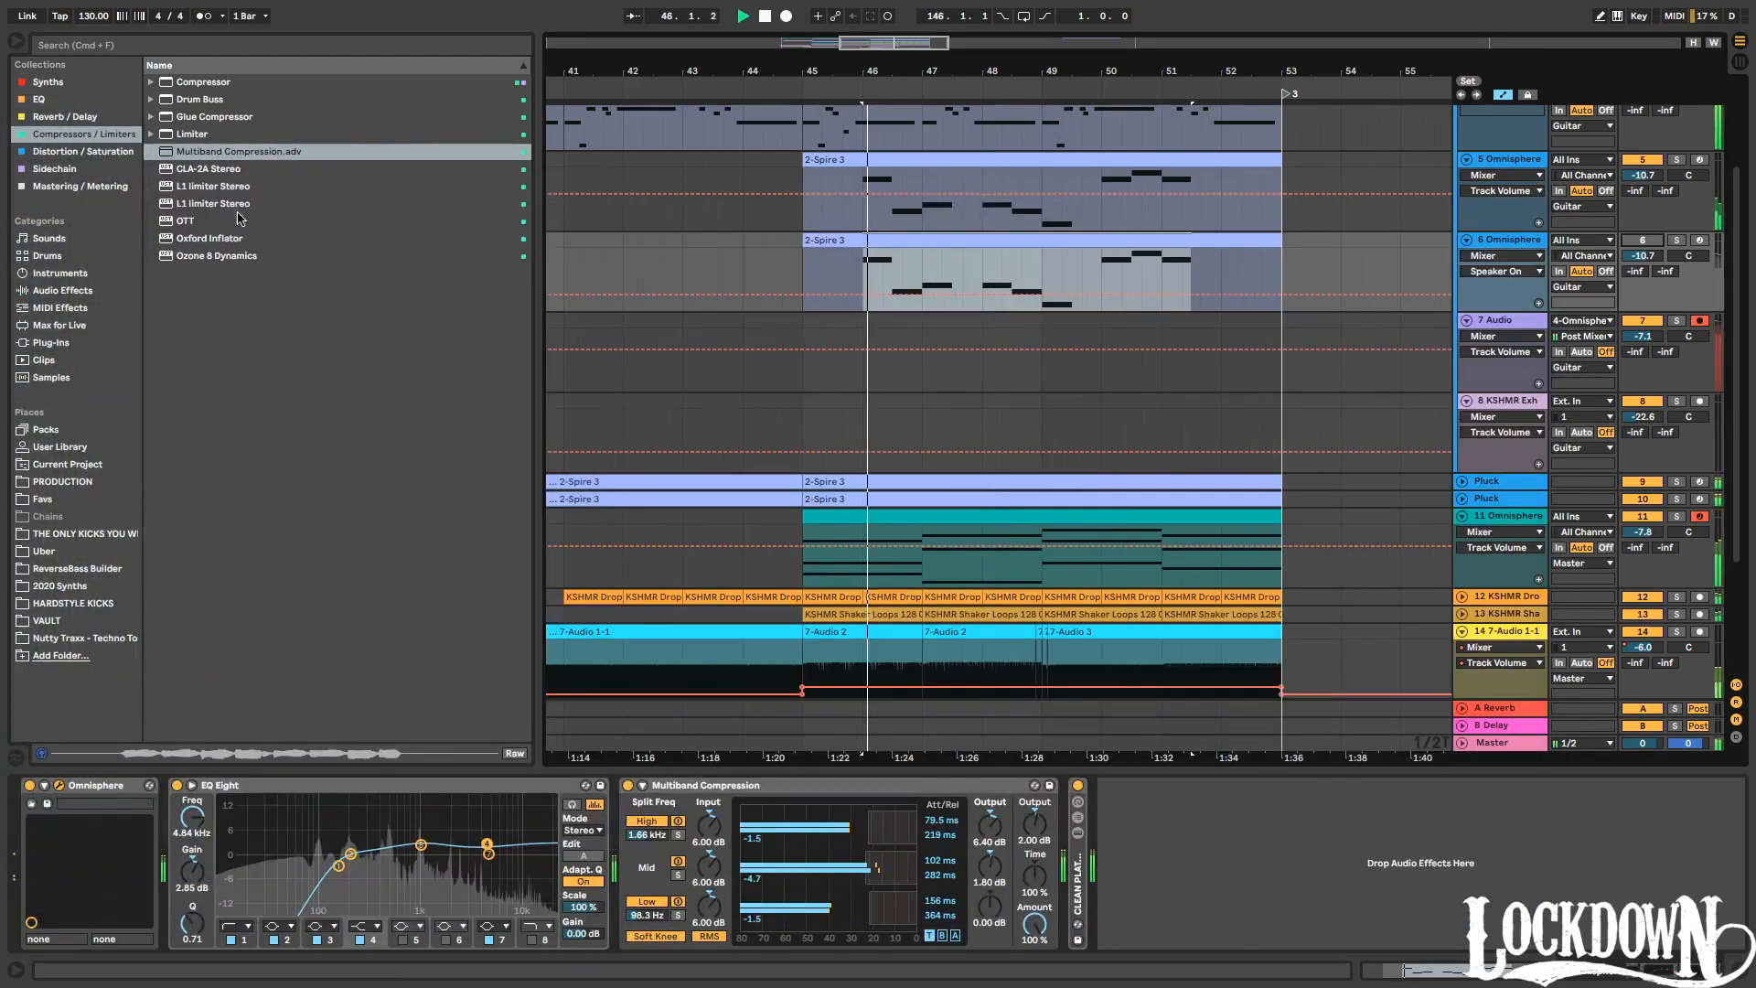
# Compare the two Omnisphere melody layers on tracks 5 and 6 by auditioning each in turn from bar 46.
pyautogui.press('space')
pyautogui.click(1677, 160)
pyautogui.press('space')
pyautogui.press('space')
pyautogui.click(1676, 240)
pyautogui.press('space')
pyautogui.moveTo(1517, 165); pyautogui.dragTo(1562, 302)
pyautogui.click(1681, 226)
pyautogui.press('space')
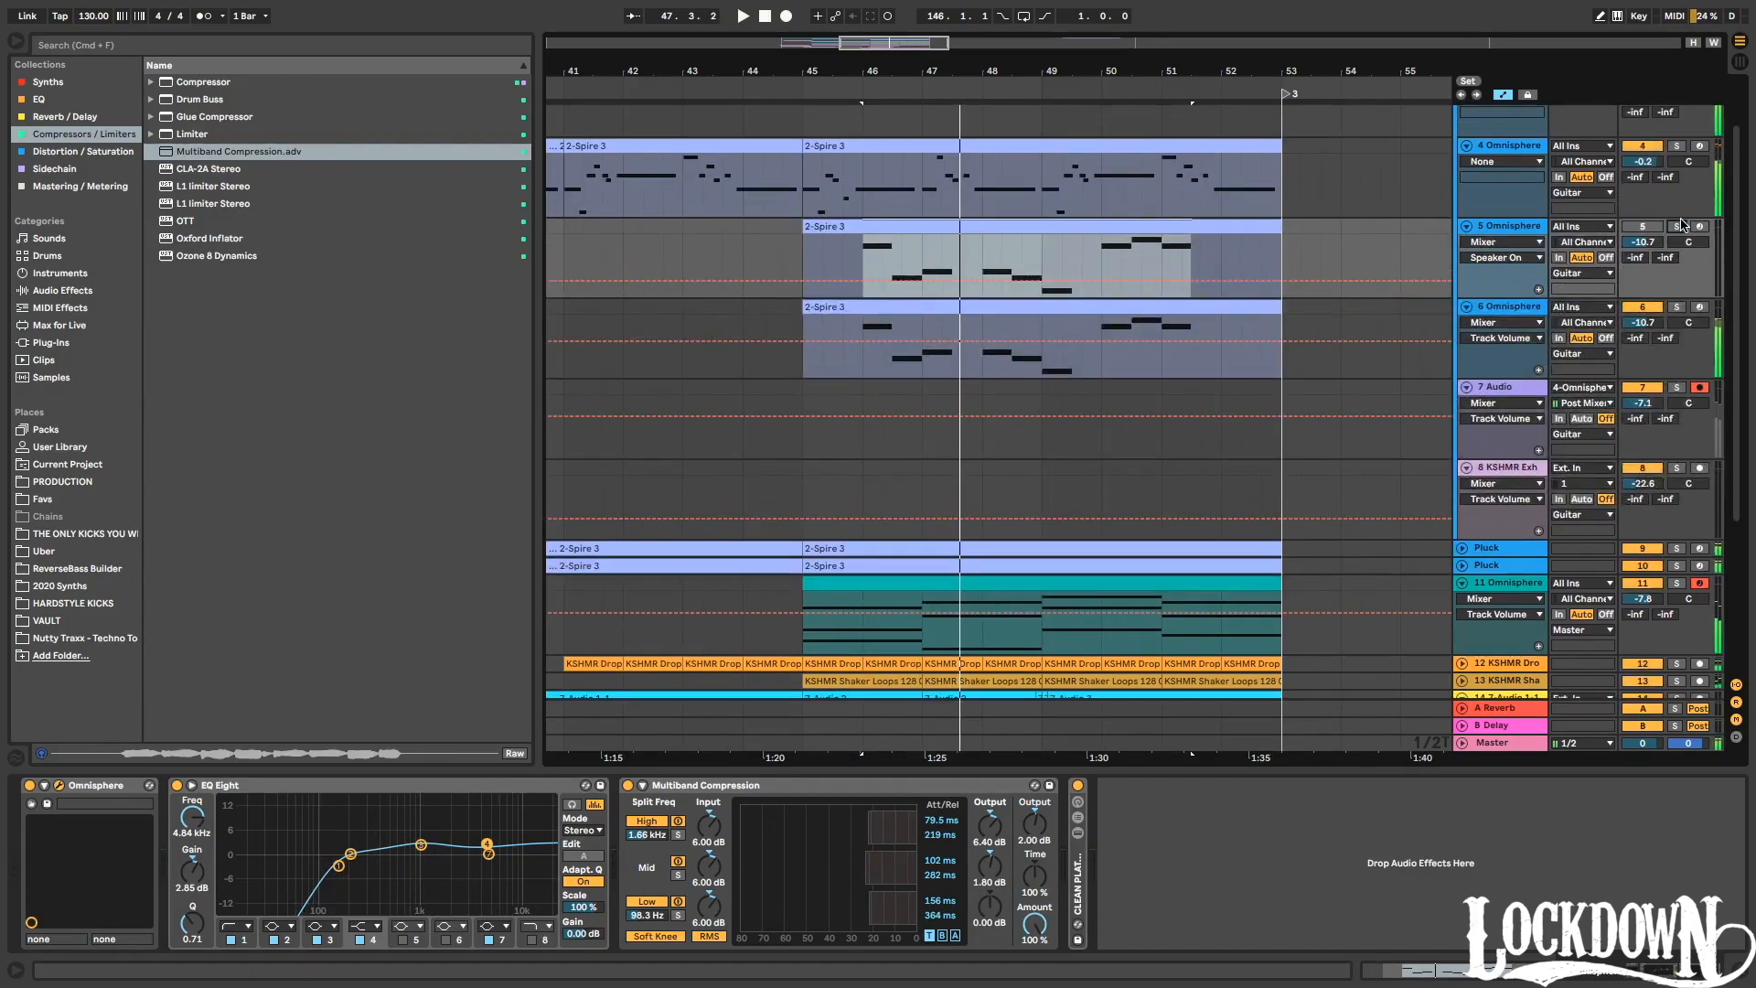
pyautogui.press('space')
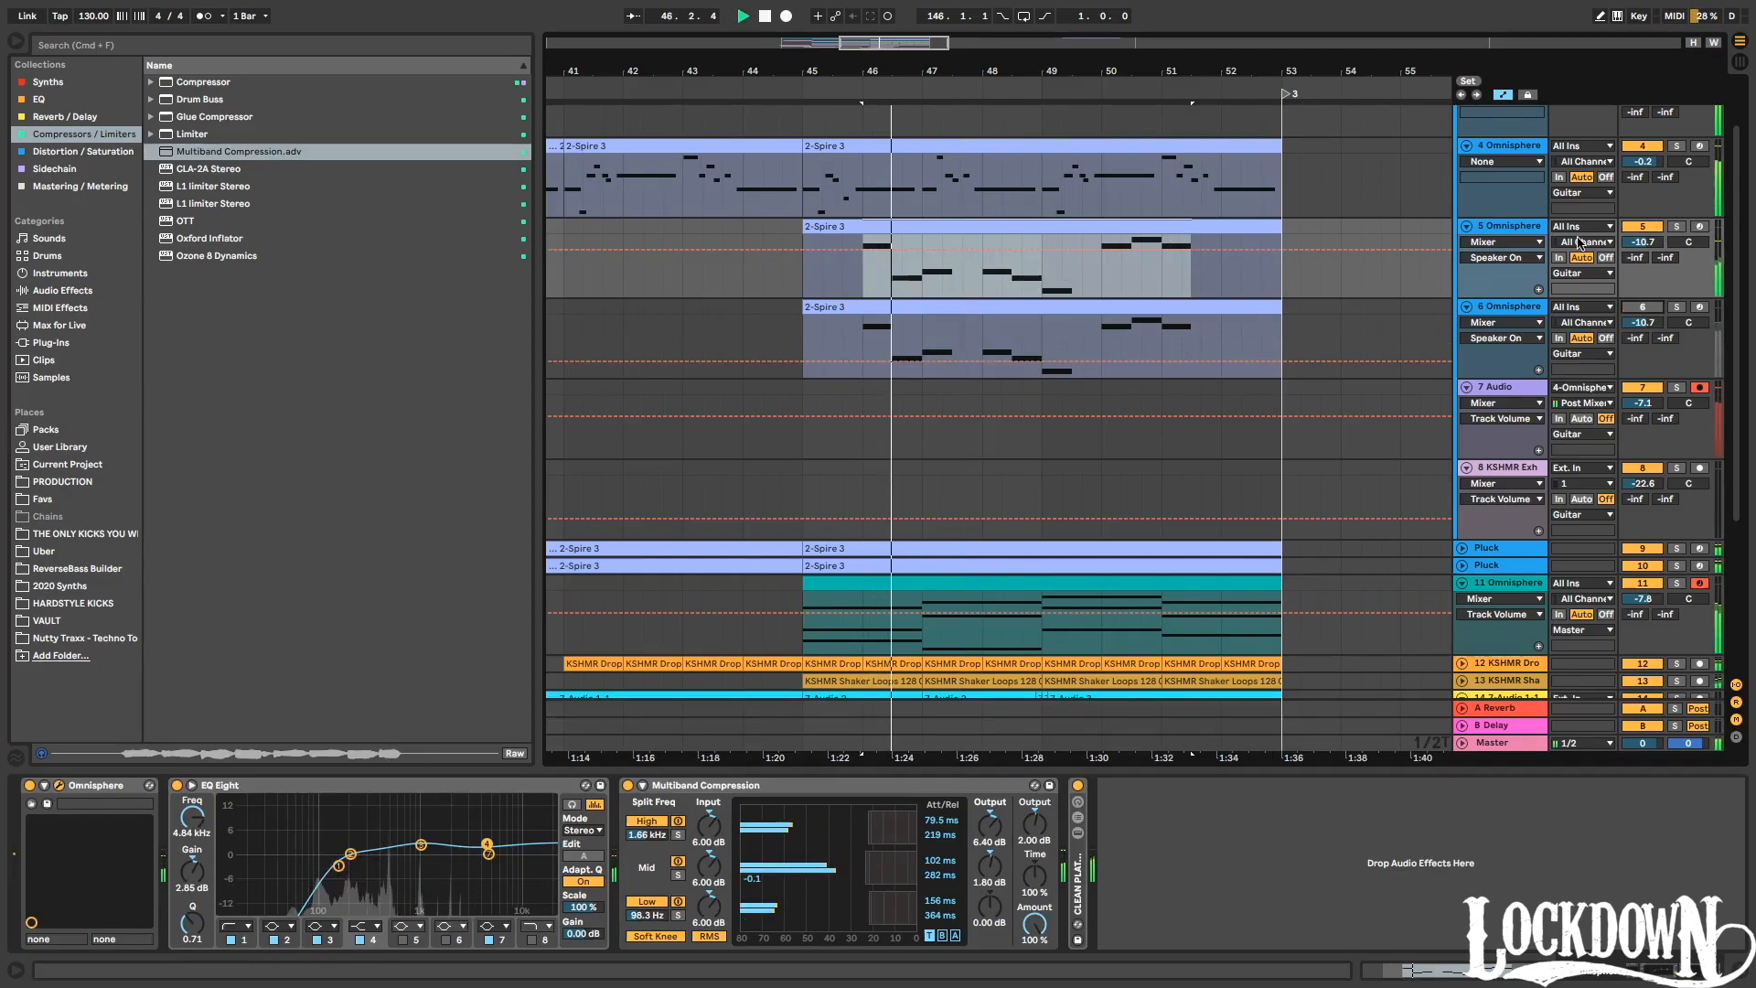
# Try volumes for track 5 Omnisphere between -2.8 and -9.8 dB while playing from bar 46.
pyautogui.moveTo(1657, 243); pyautogui.dragTo(1658, 201)
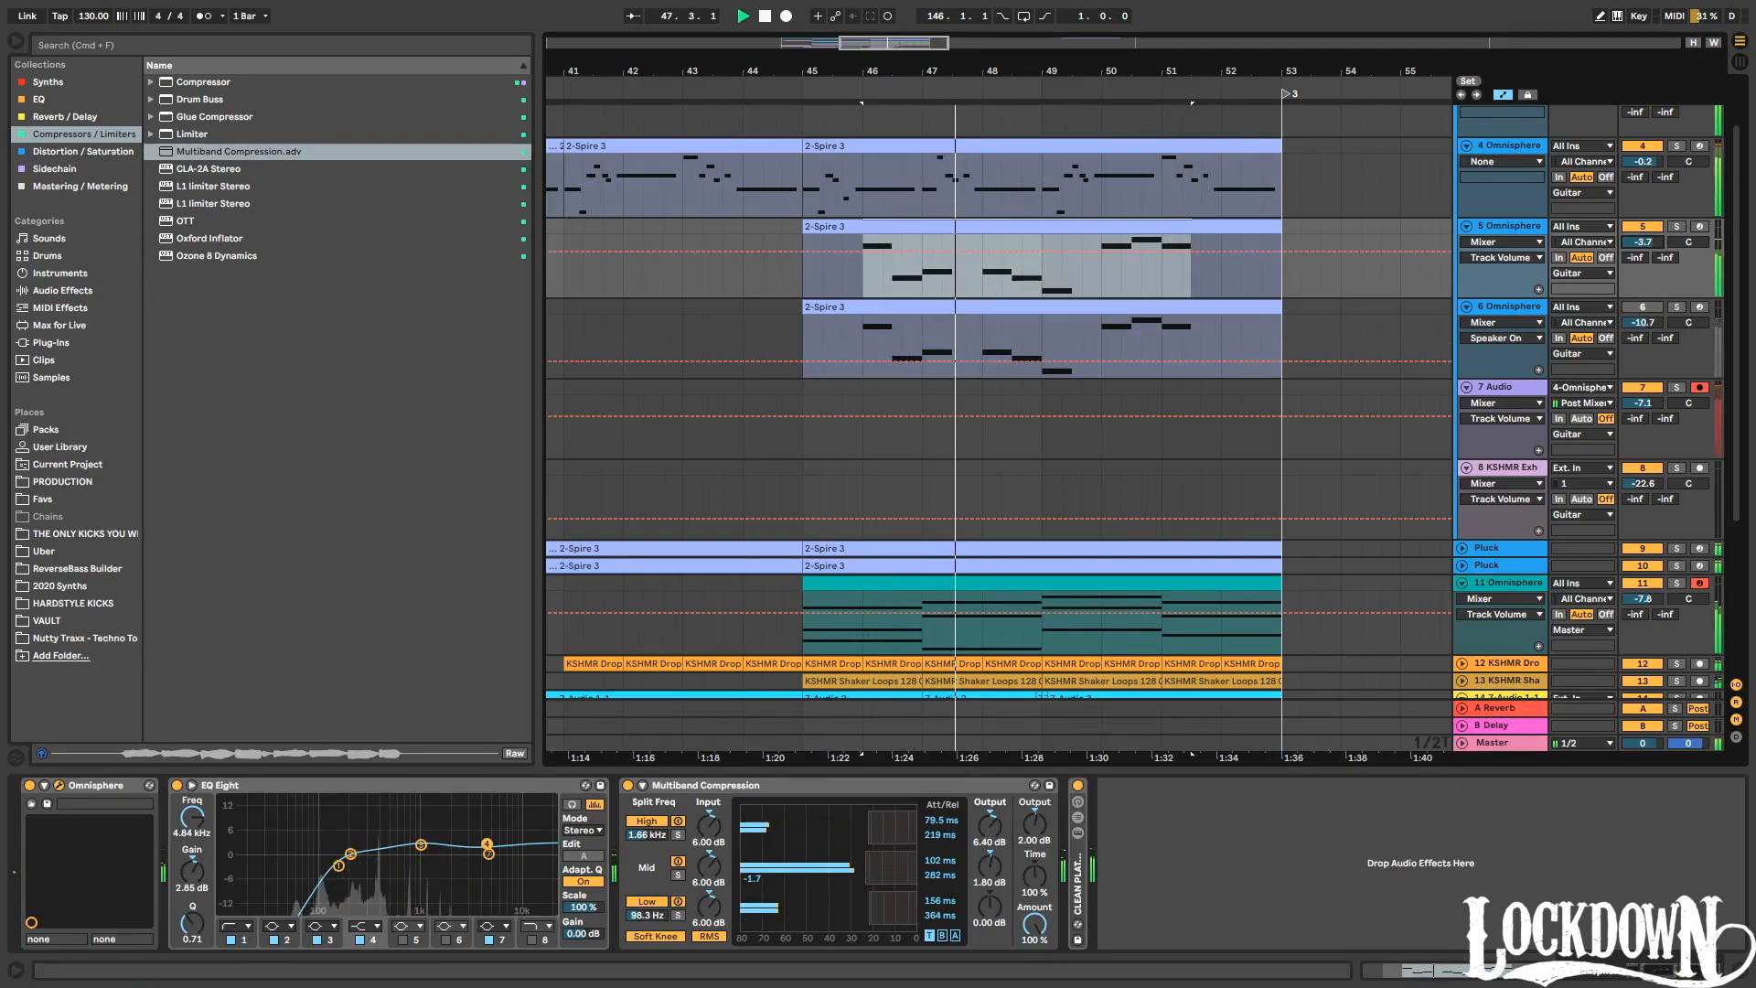
pyautogui.press('space')
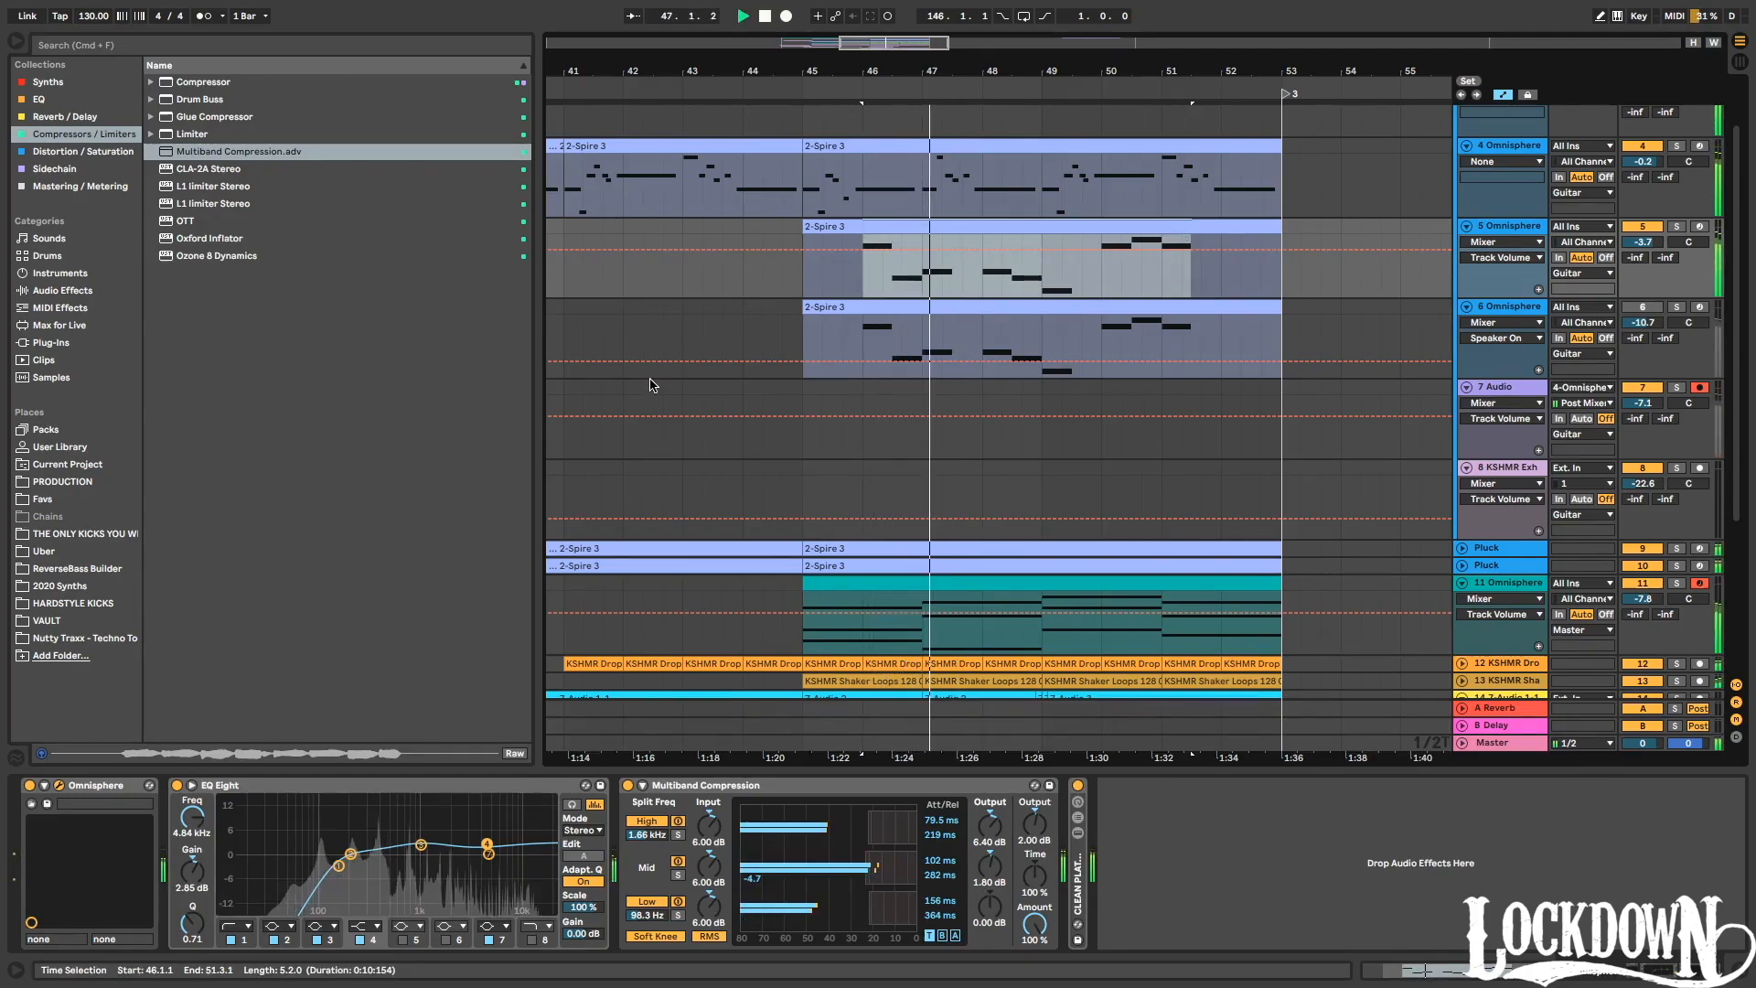
pyautogui.moveTo(1644, 242); pyautogui.dragTo(1646, 240)
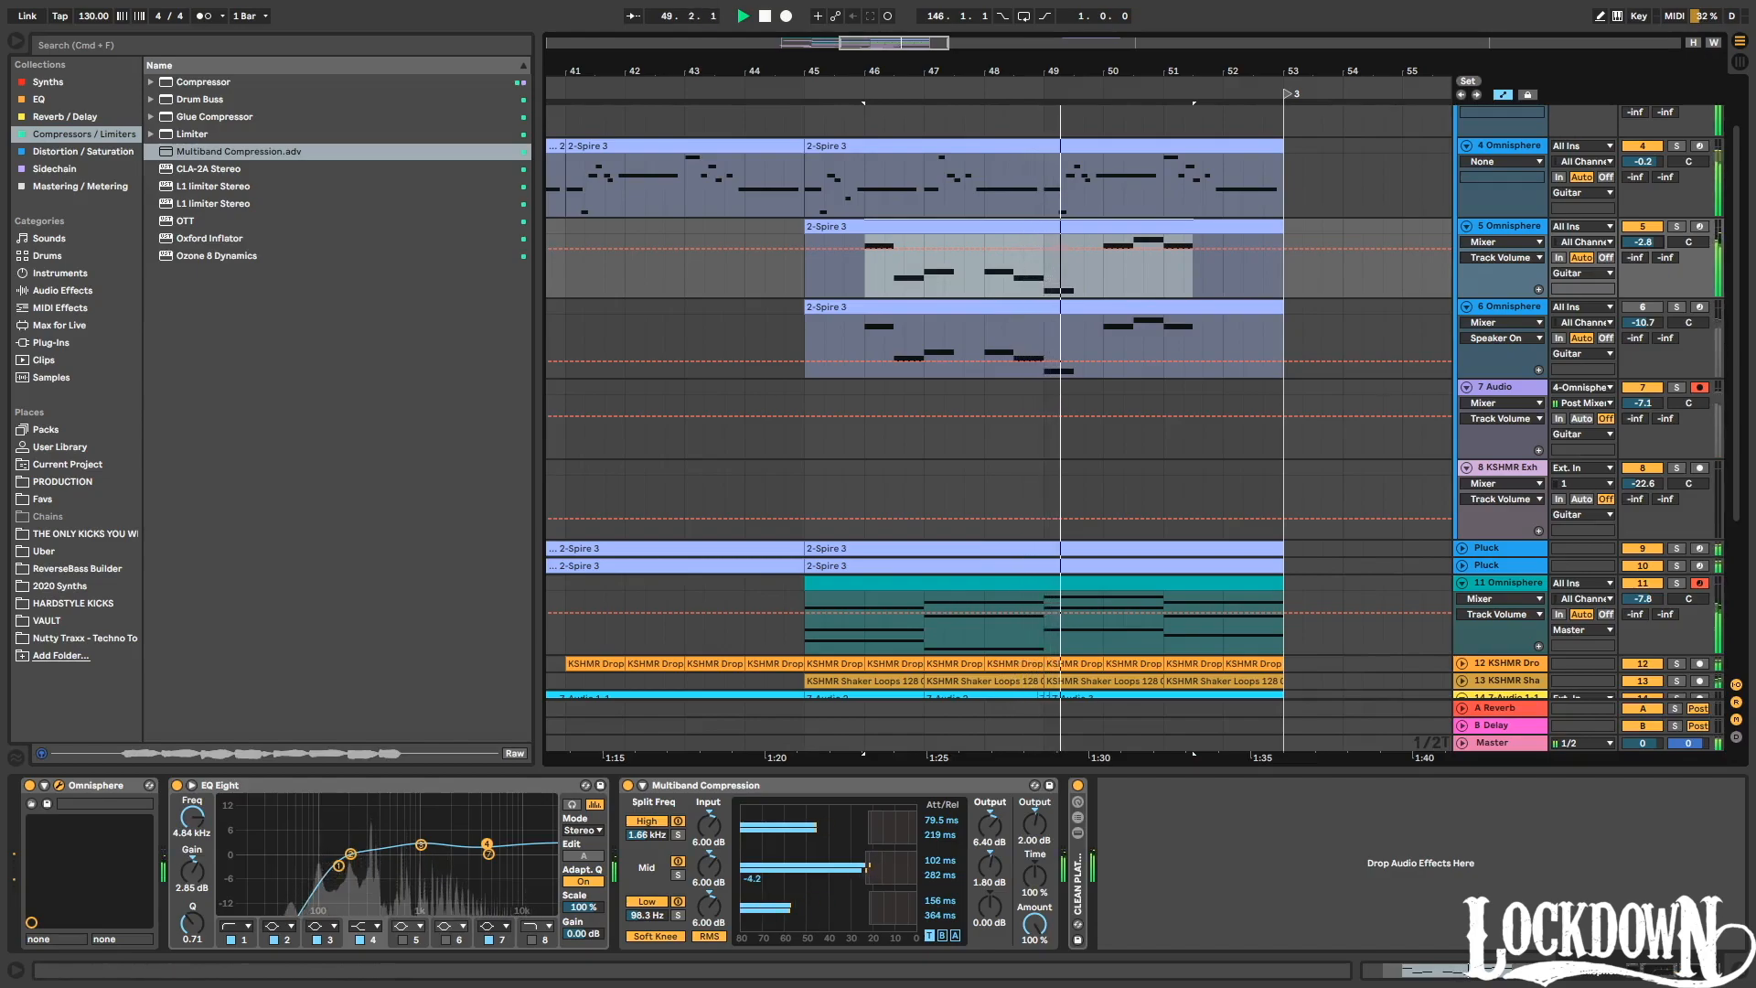
pyautogui.click(850, 294)
pyautogui.press('space')
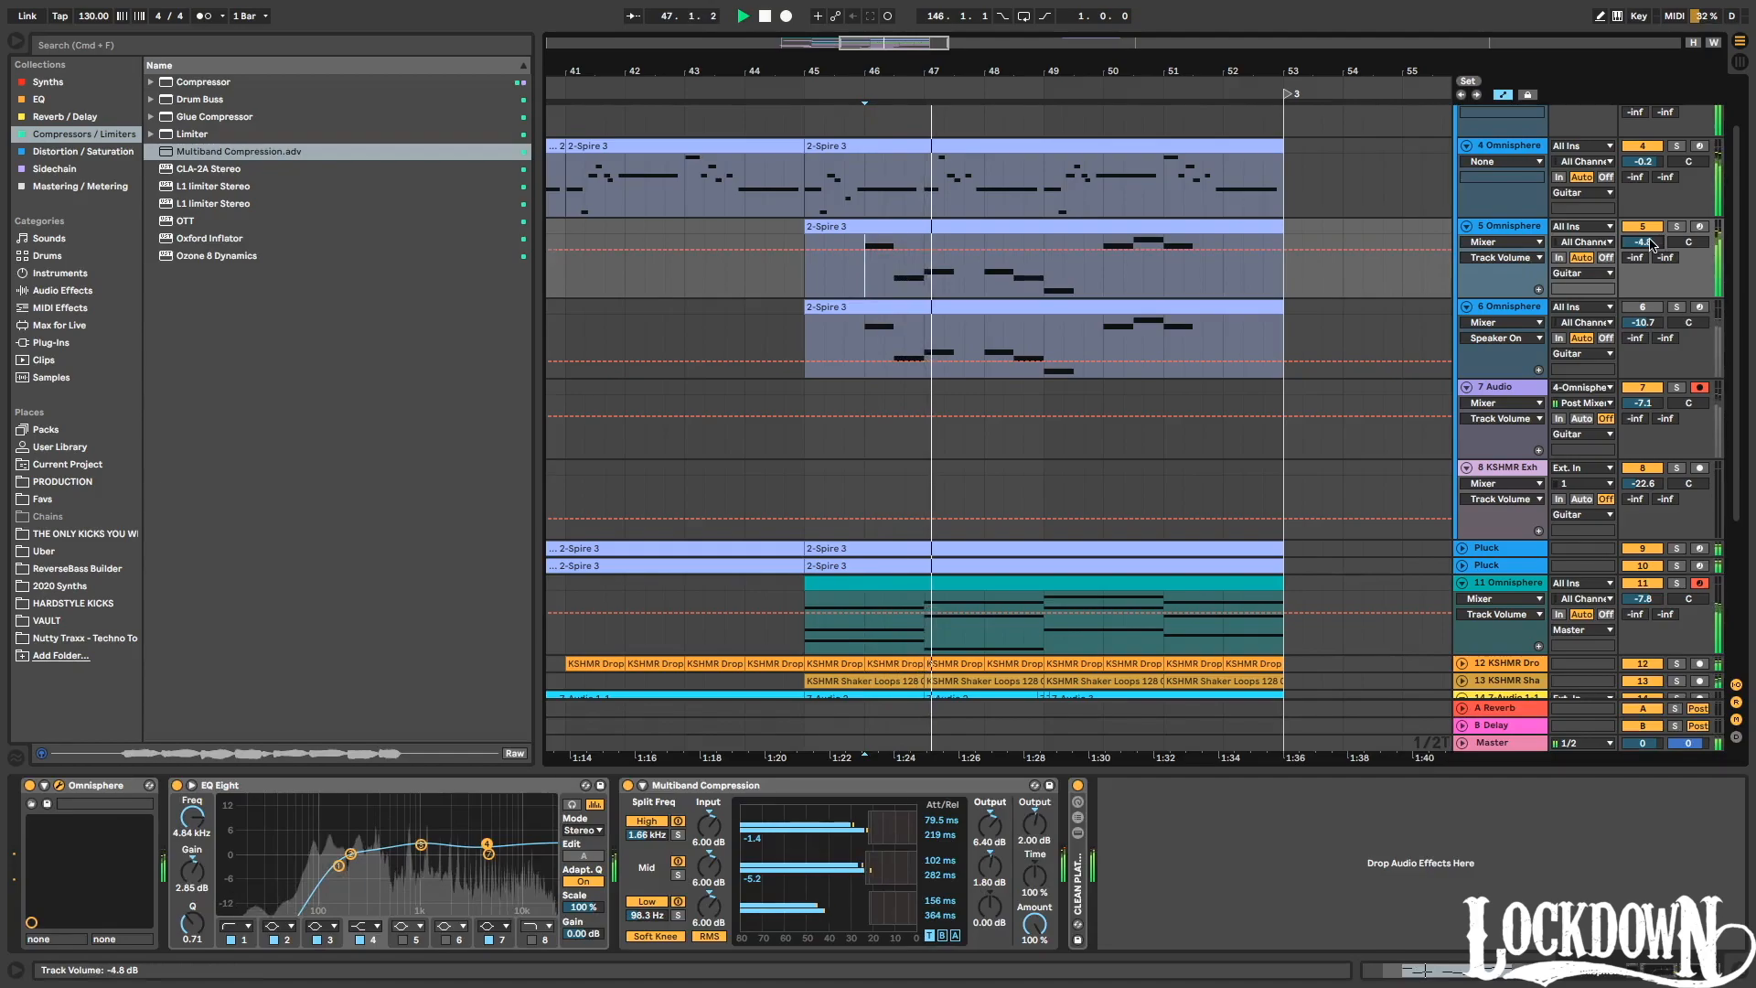
pyautogui.moveTo(1660, 247); pyautogui.dragTo(1653, 252)
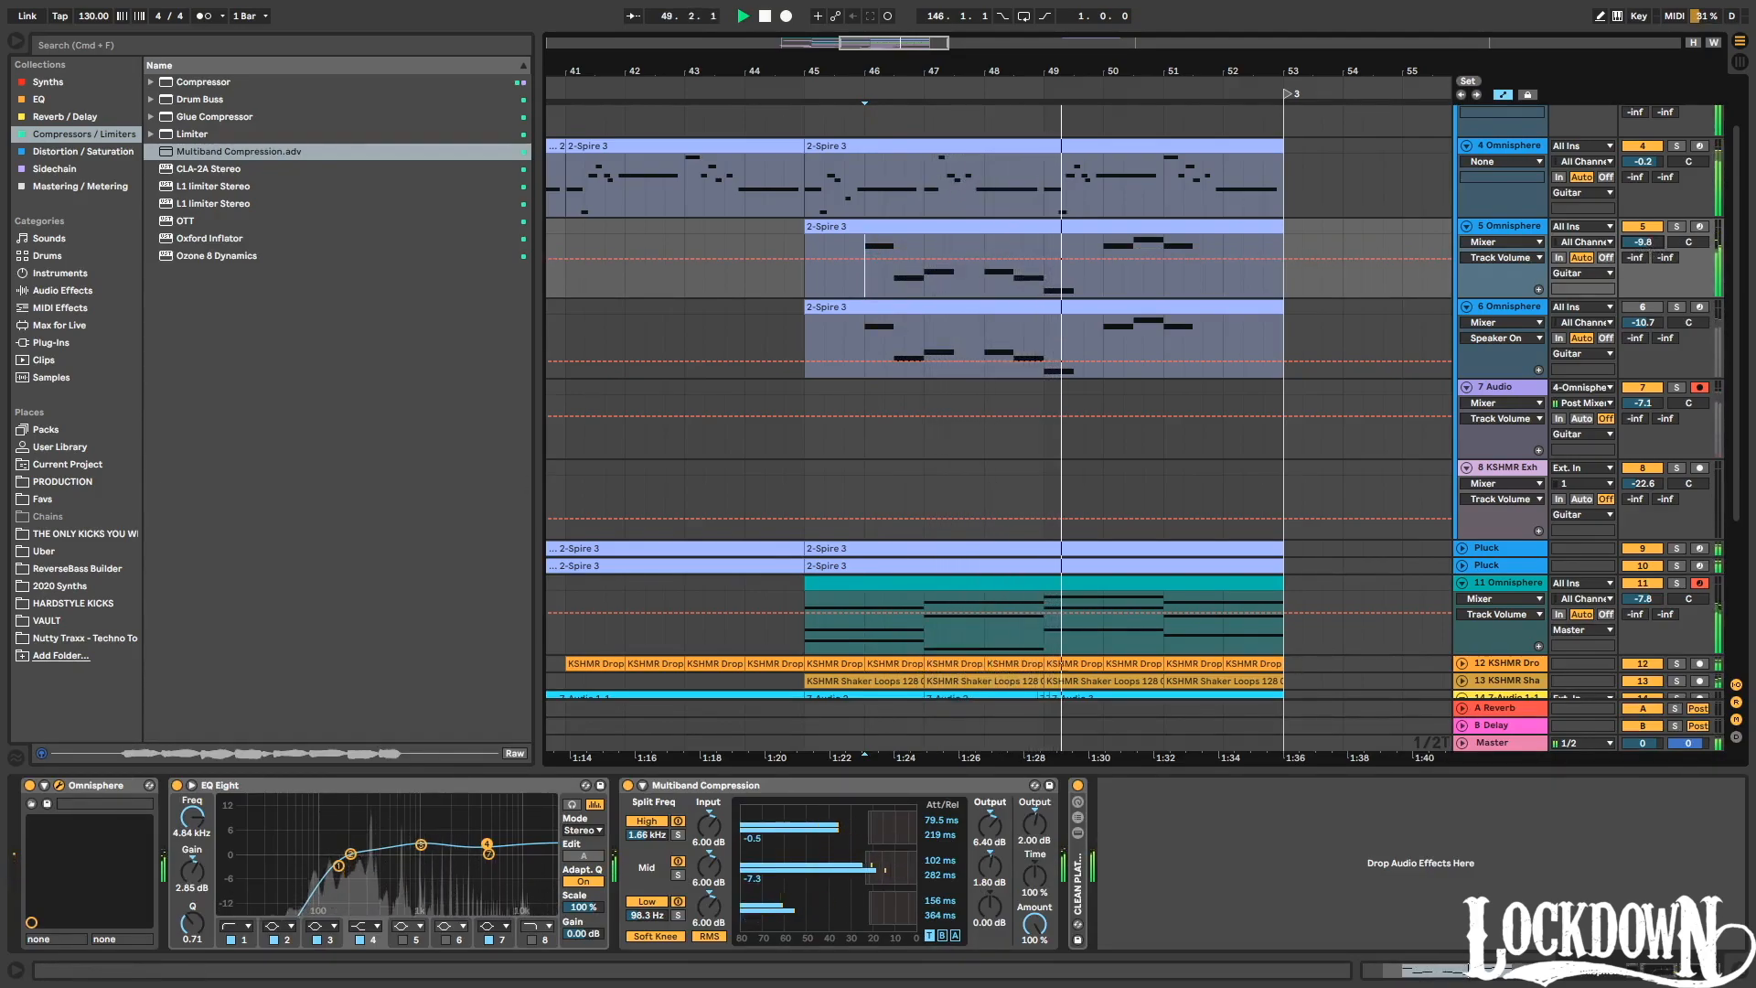
pyautogui.press('space')
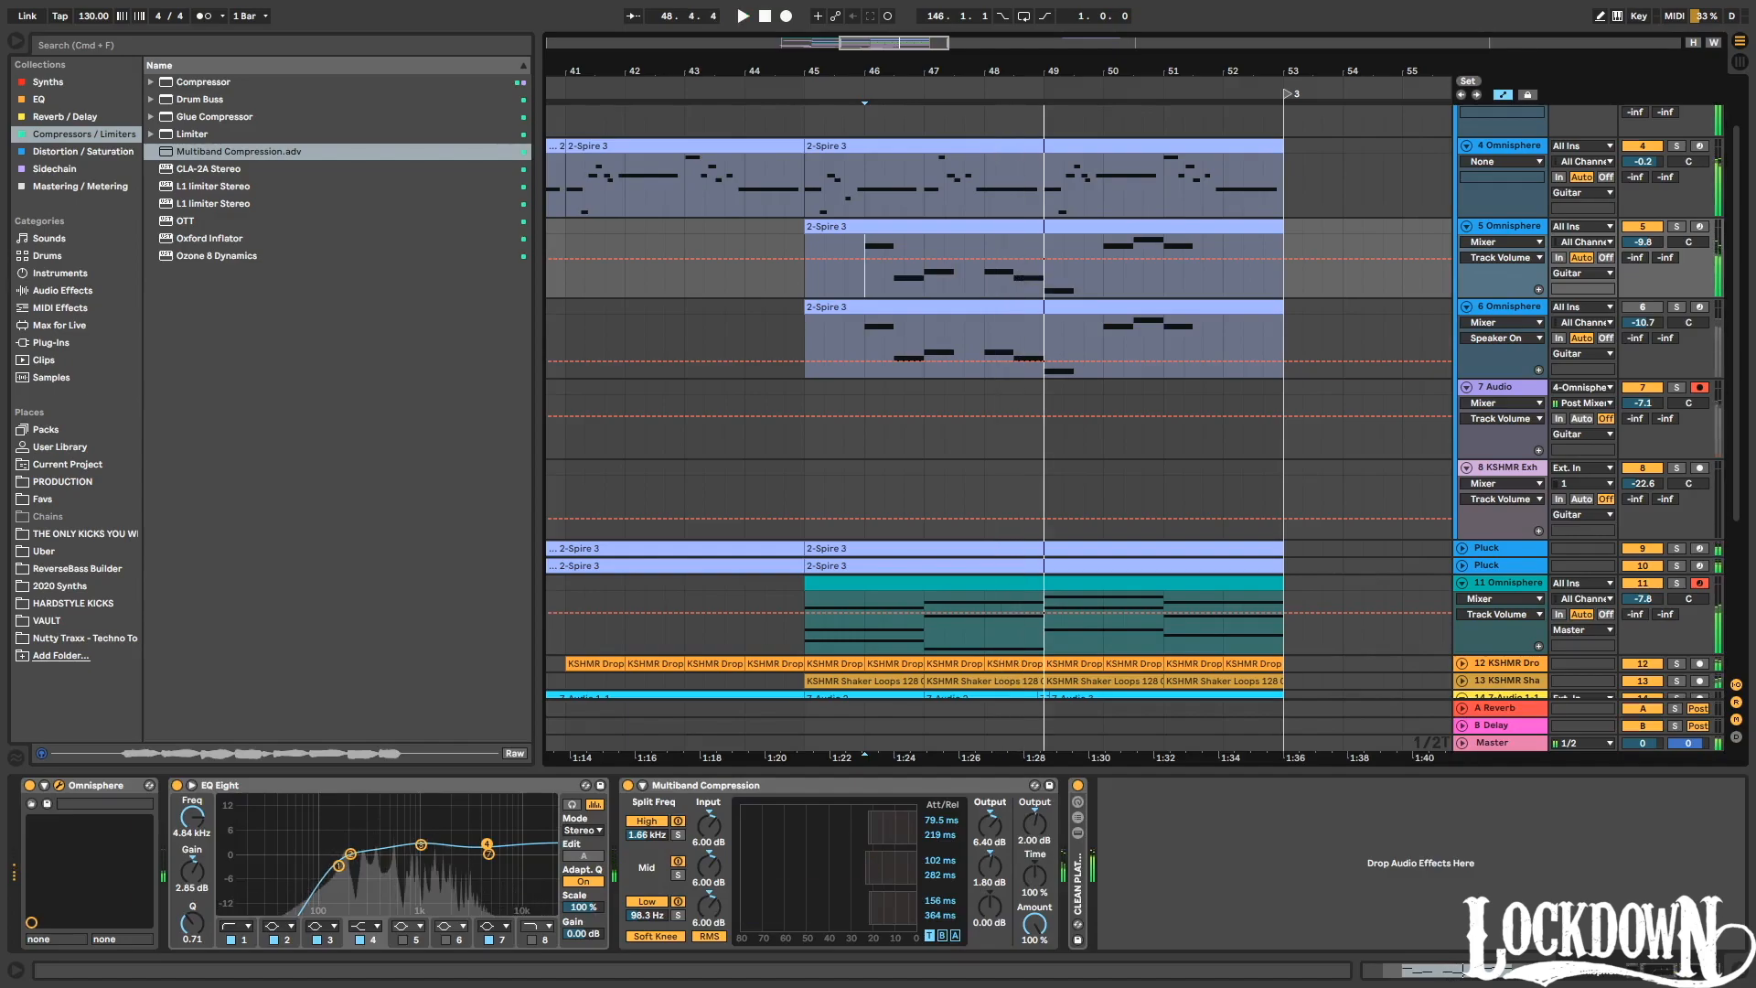
# Audition track 5 Omnisphere alone and with the mix, set its volume to -3.3 dB and stop playback.
pyautogui.press('space')
pyautogui.press('space')
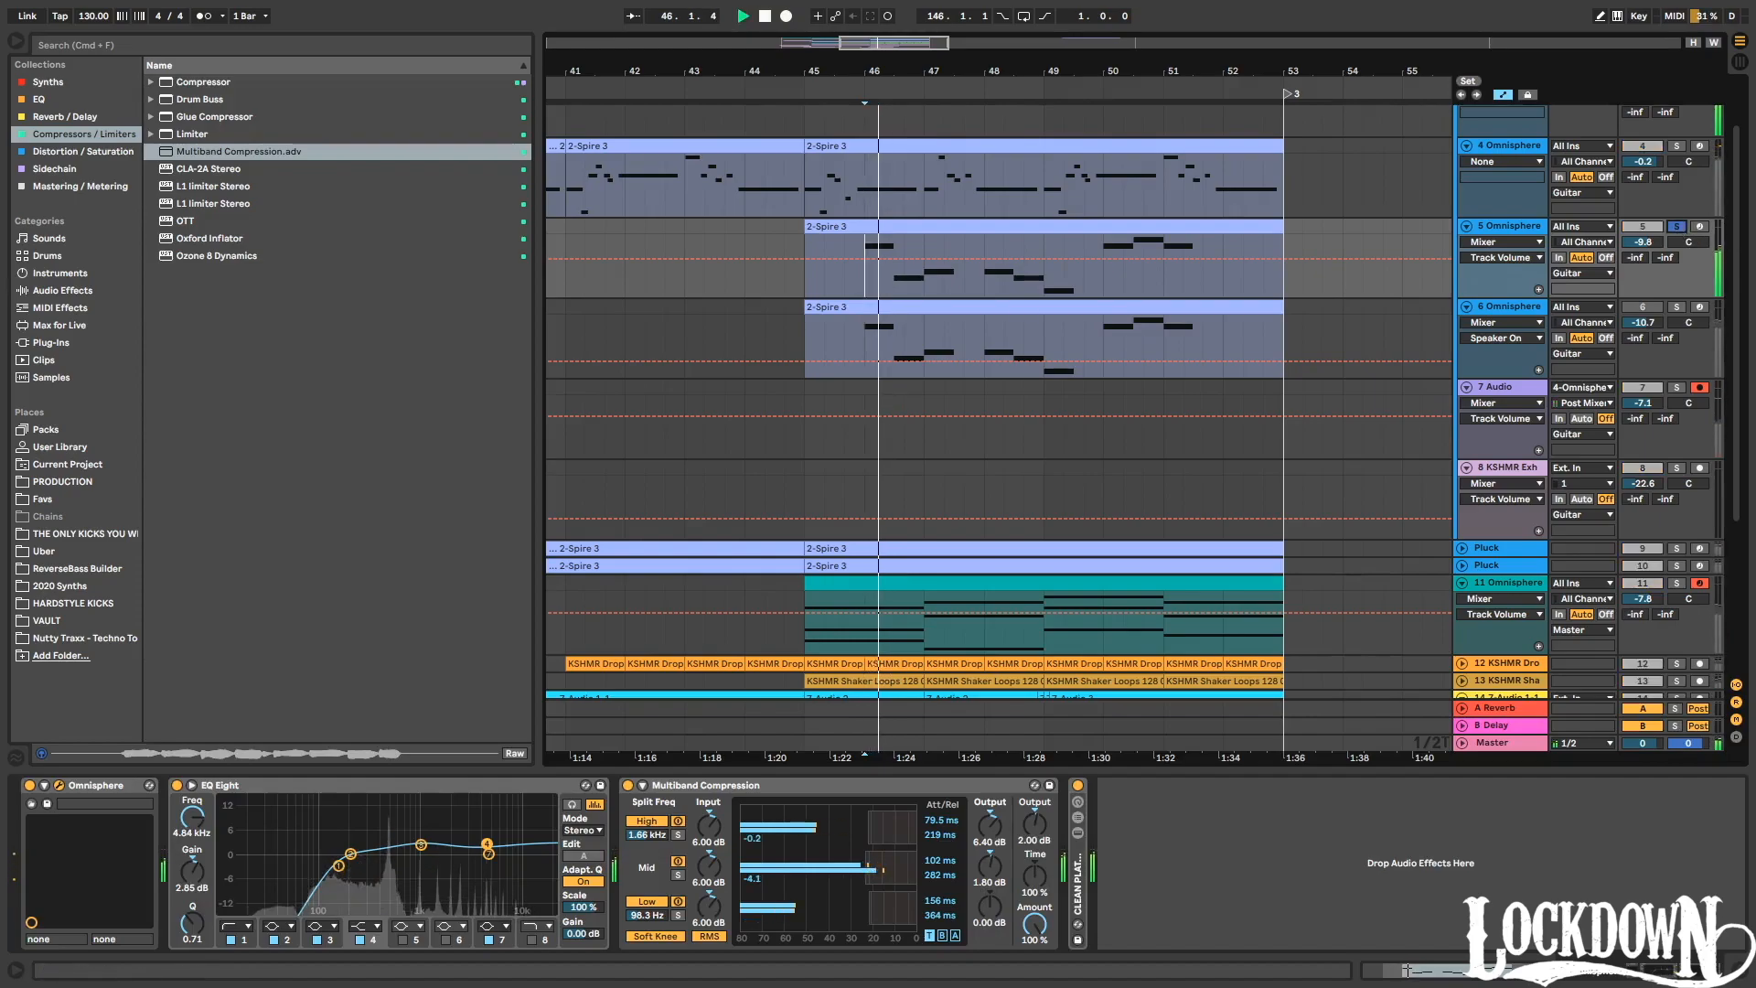
pyautogui.press('space')
pyautogui.press('space')
pyautogui.moveTo(1658, 243)
pyautogui.mouseDown()
pyautogui.moveTo(1658, 221)
pyautogui.moveTo(1653, 243)
pyautogui.mouseUp()
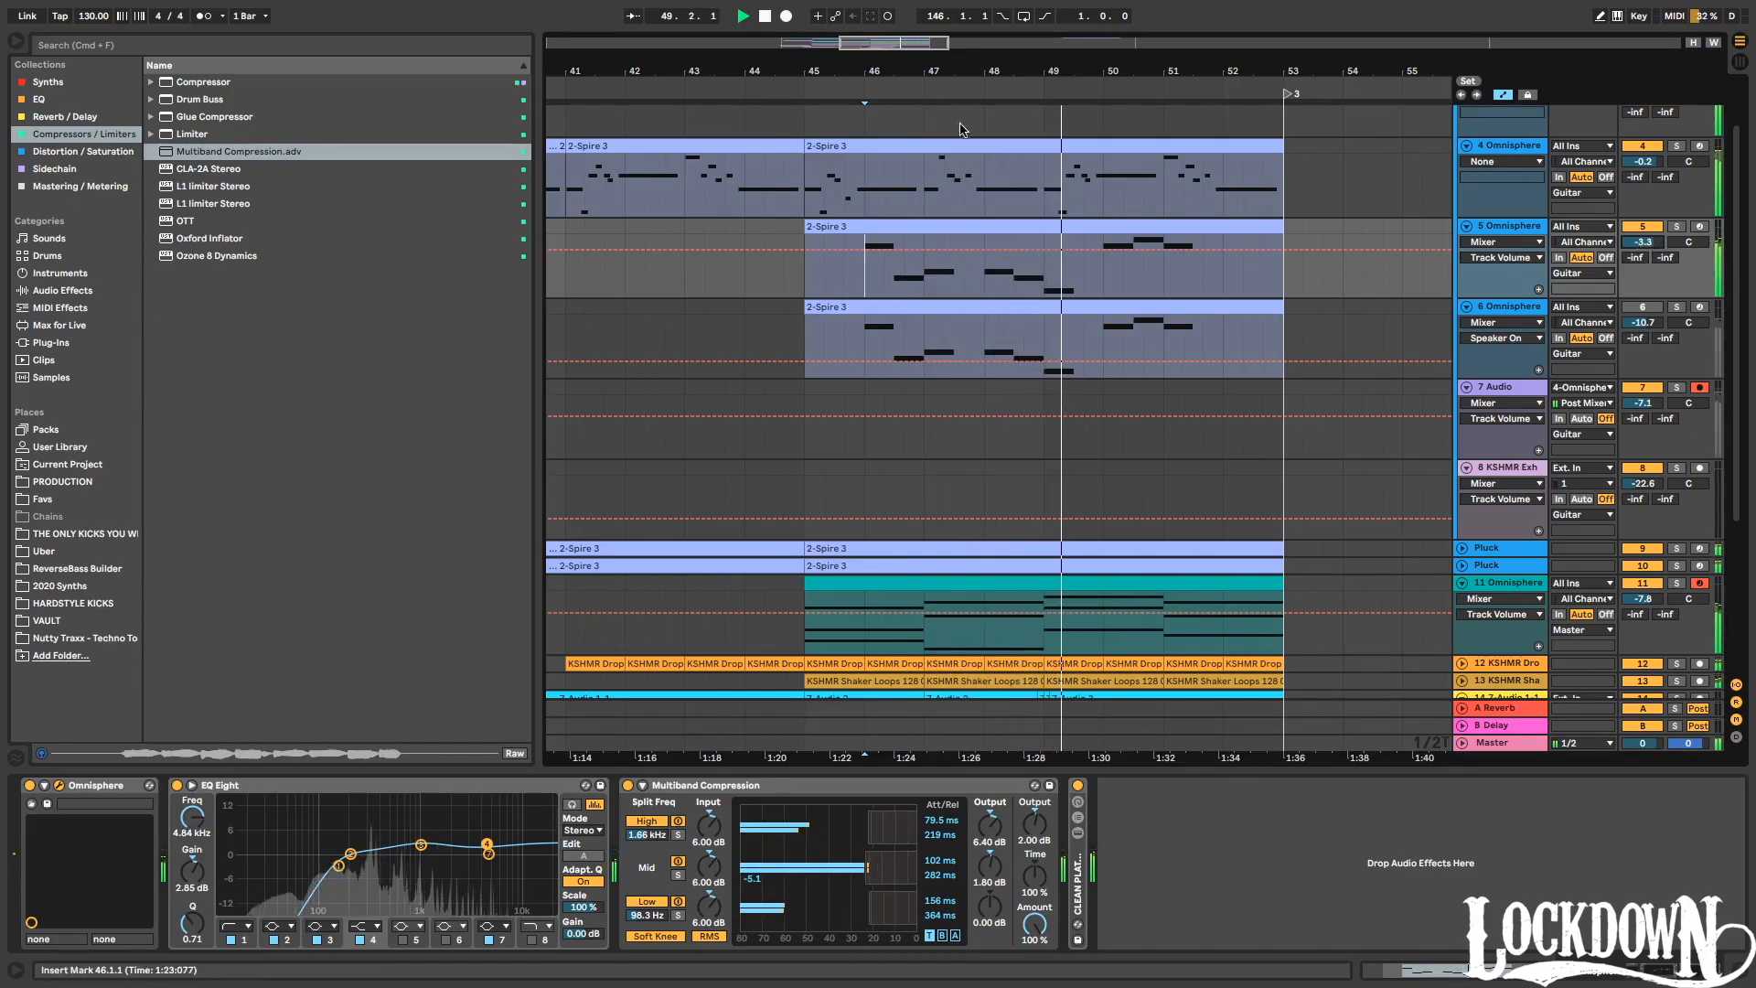
pyautogui.moveTo(992, 96); pyautogui.dragTo(992, 87)
pyautogui.press('space')
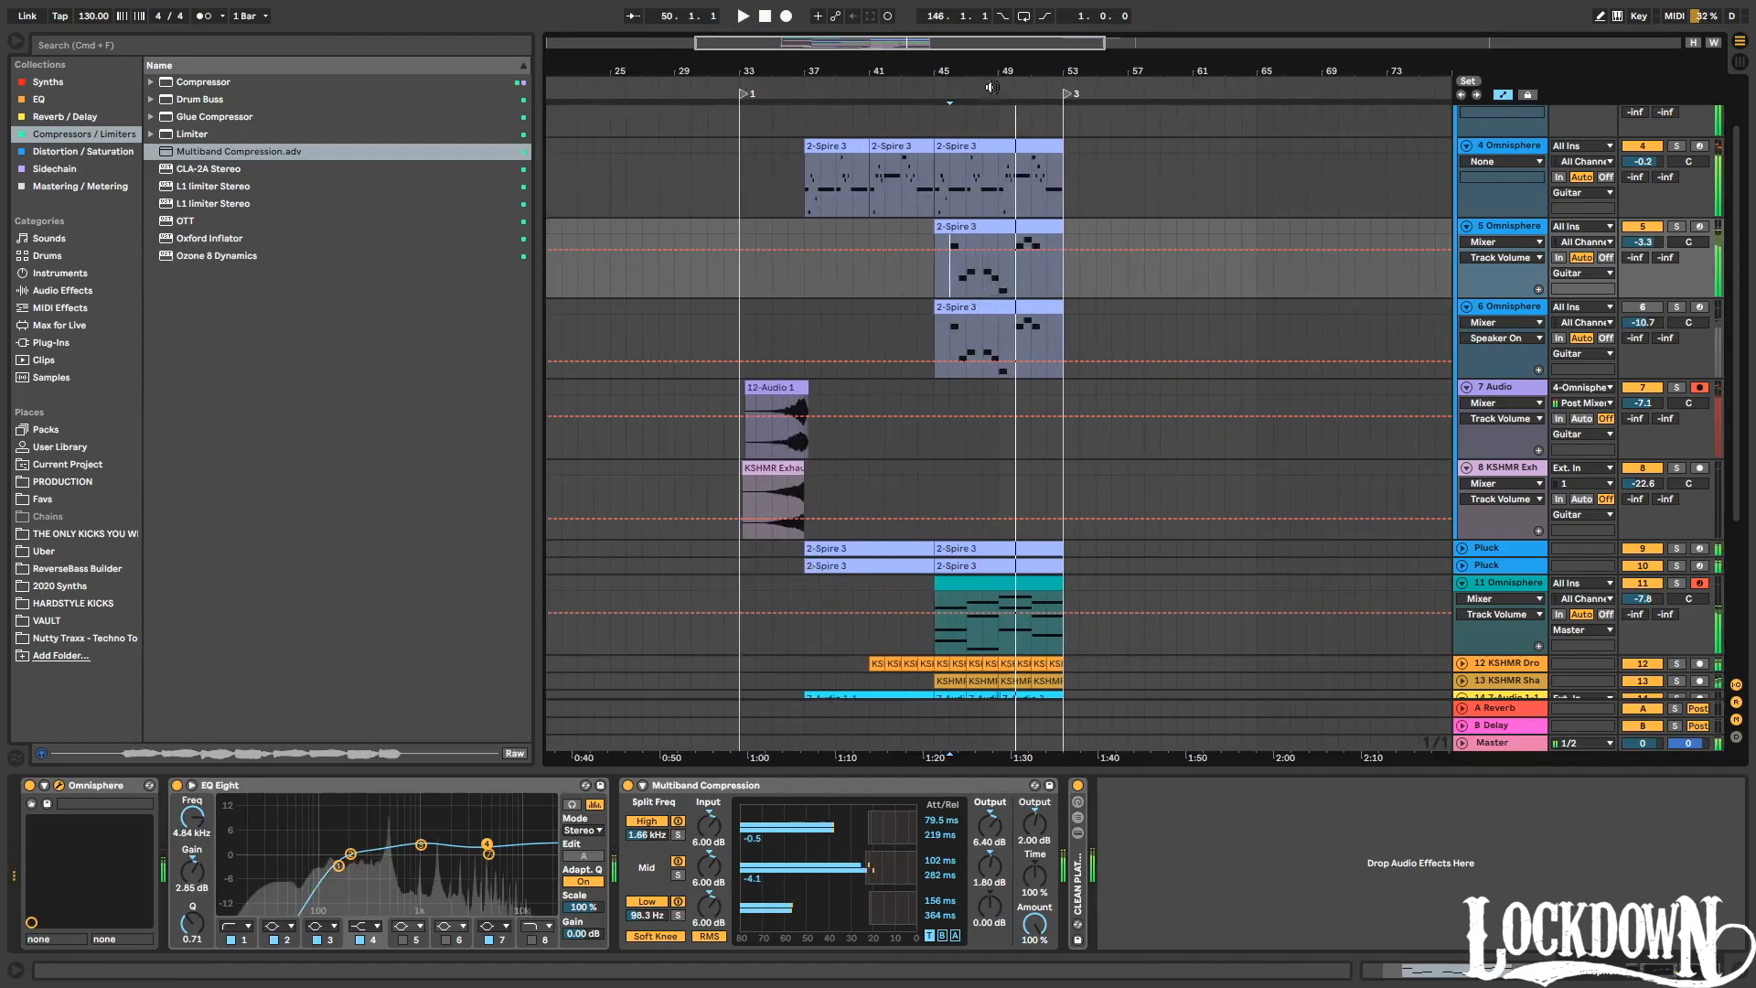
# Move the track 6 Omnisphere clip to start at bar 36, activate the track and start playback.
pyautogui.click(1491, 305)
pyautogui.moveTo(967, 305); pyautogui.dragTo(822, 305)
pyautogui.click(1636, 311)
pyautogui.press('space')
# Deactivate all notes in the moved track 6 clip except the first B3.
pyautogui.doubleClick(834, 307)
pyautogui.moveTo(705, 492); pyautogui.dragTo(1742, 760)
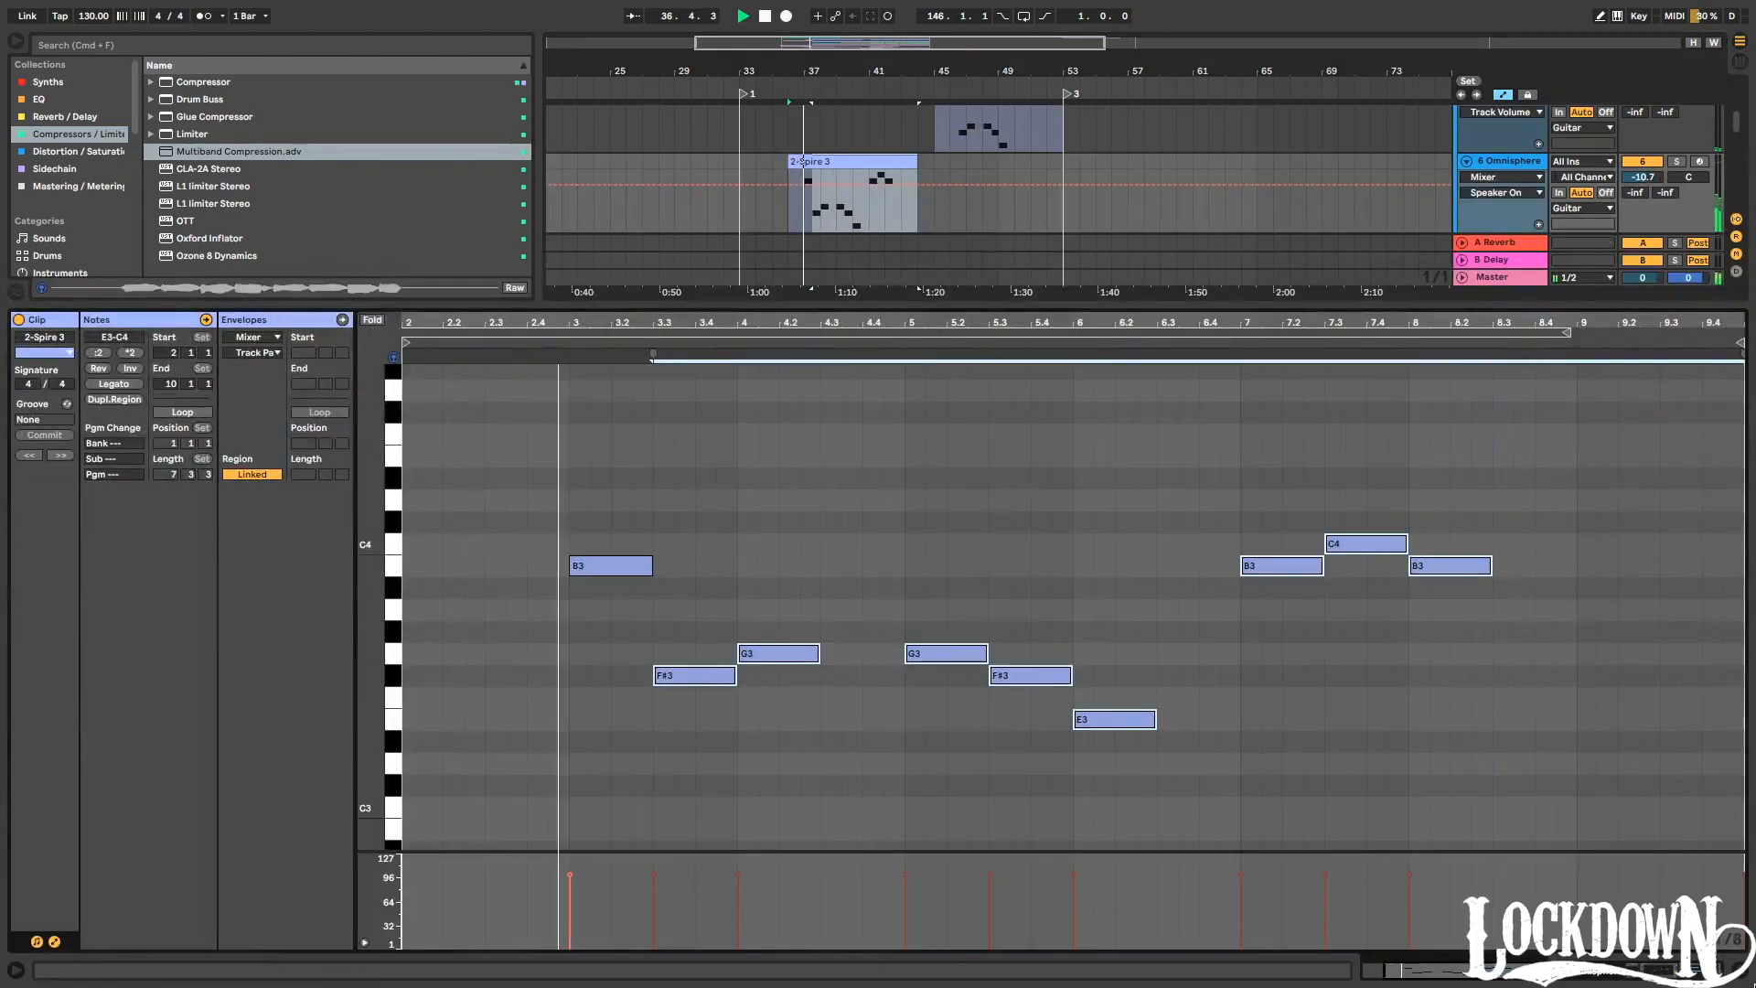
pyautogui.press('0')
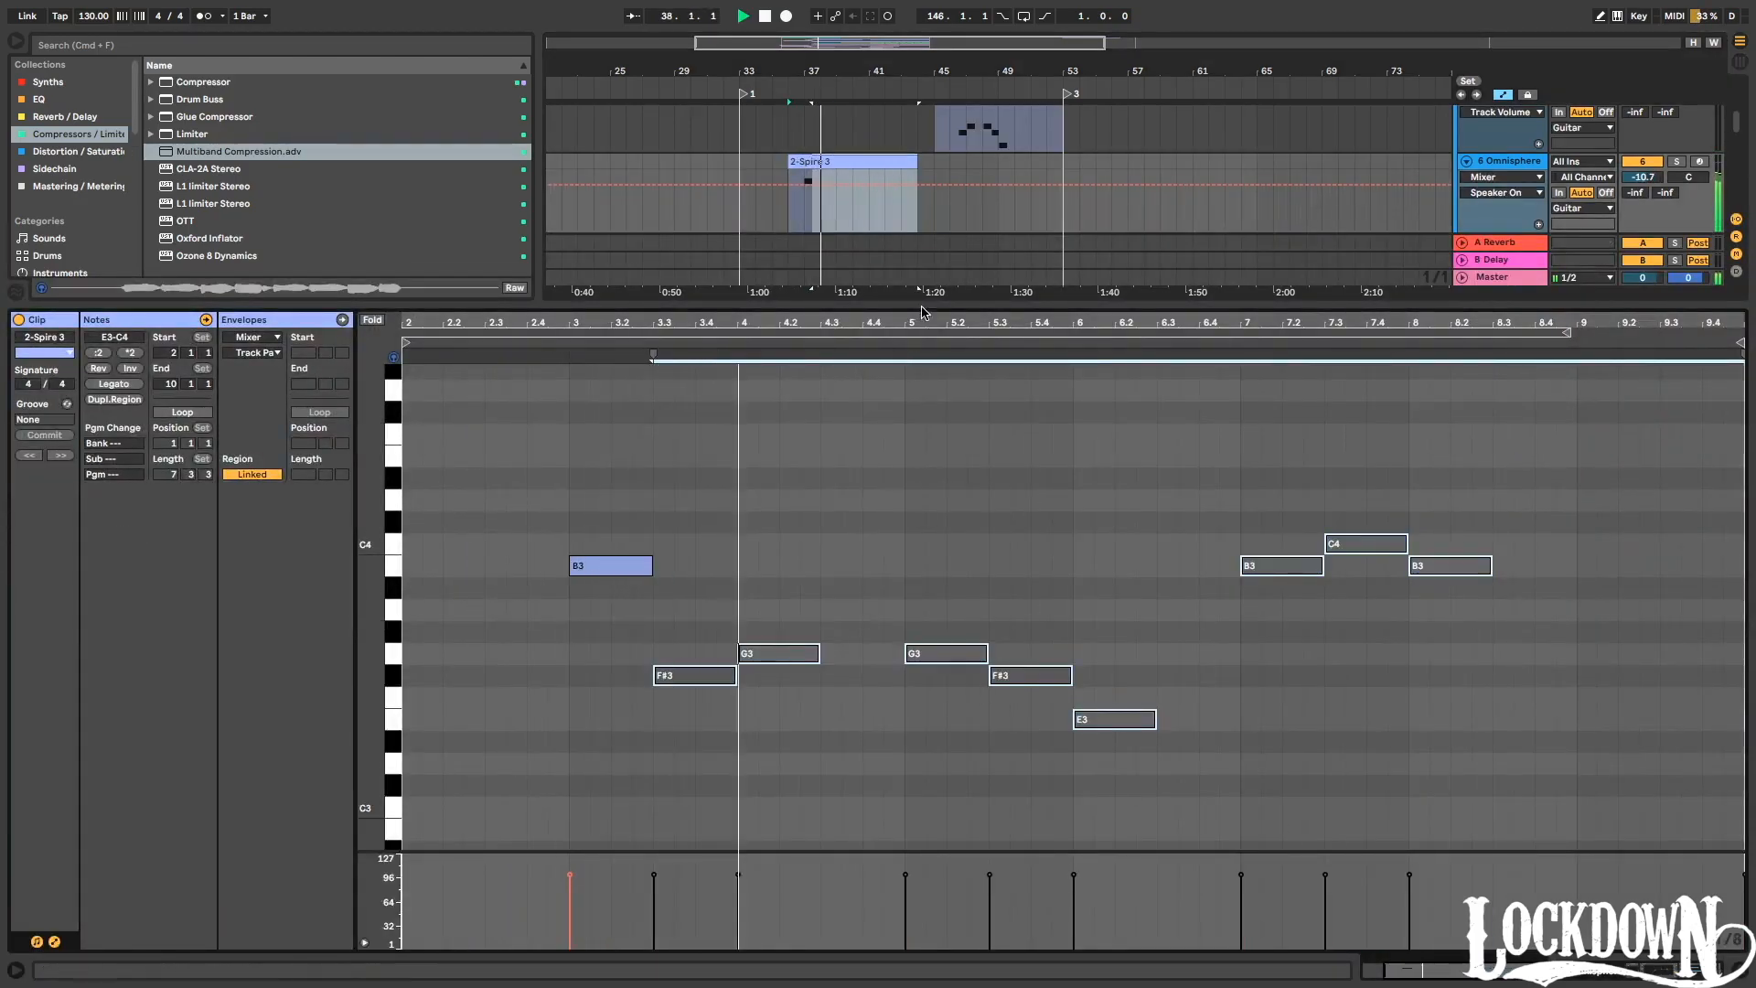
# Duplicate the track 6 clip's section from bar 37 onward so the copy starts at bar 45.
pyautogui.moveTo(922, 304); pyautogui.dragTo(924, 464)
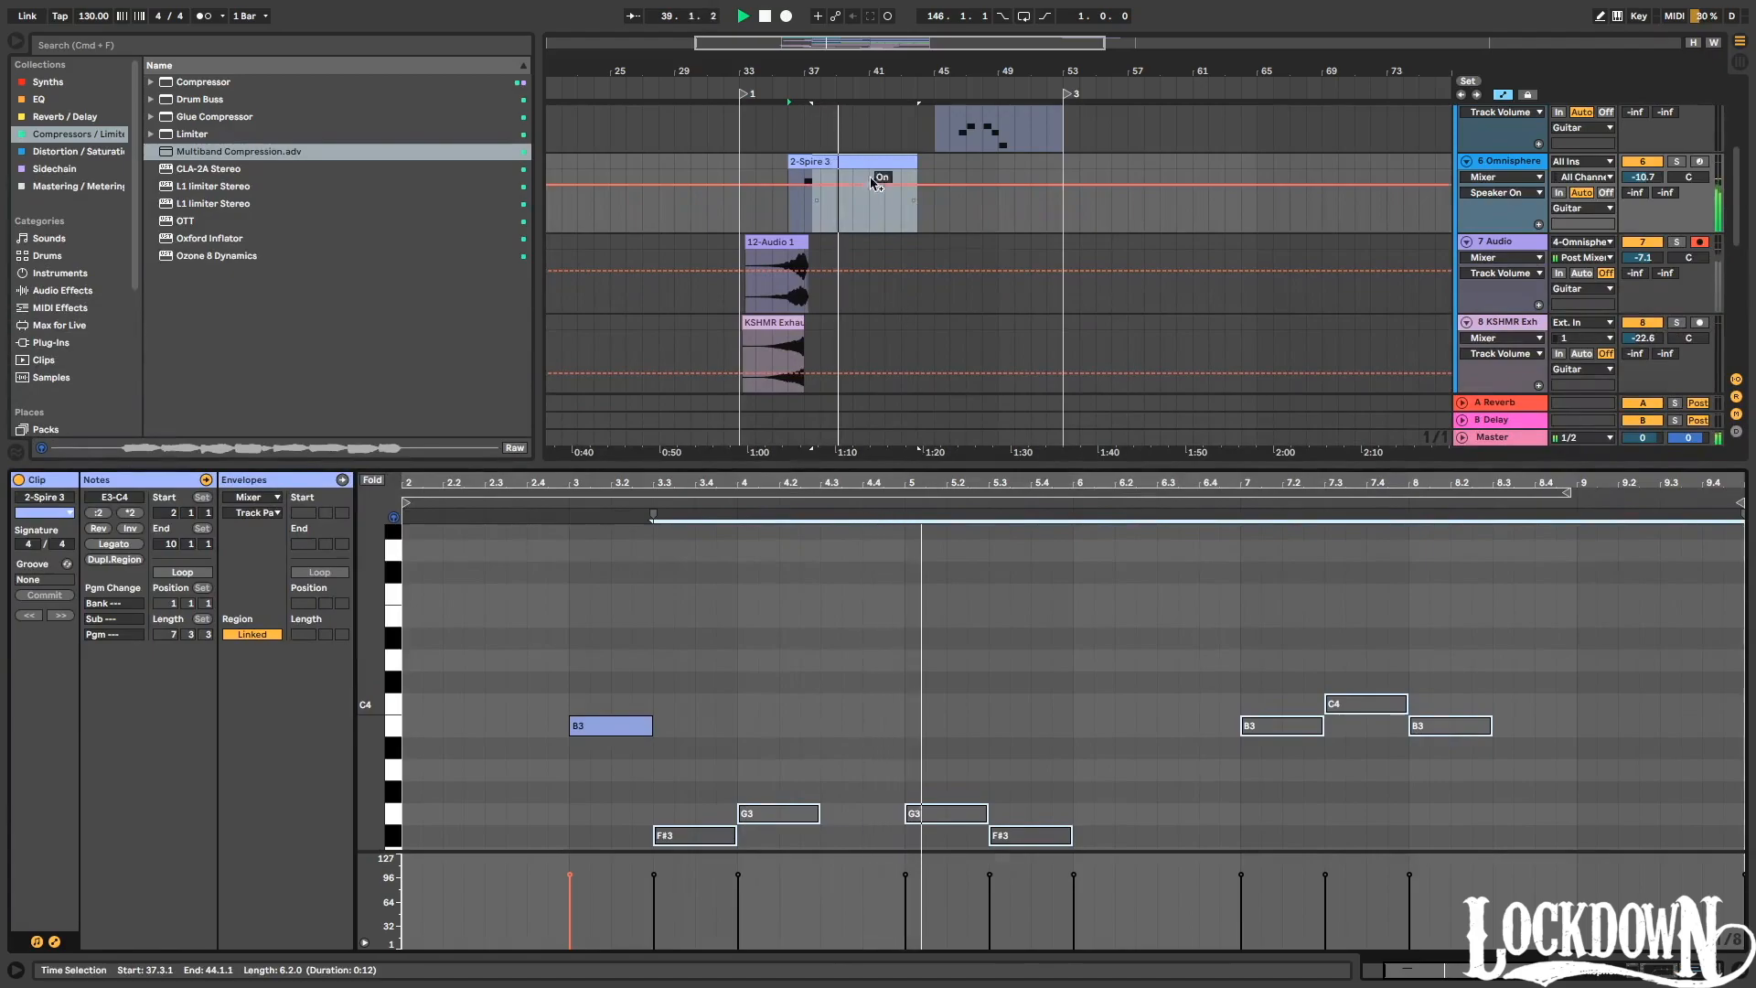
pyautogui.click(895, 161)
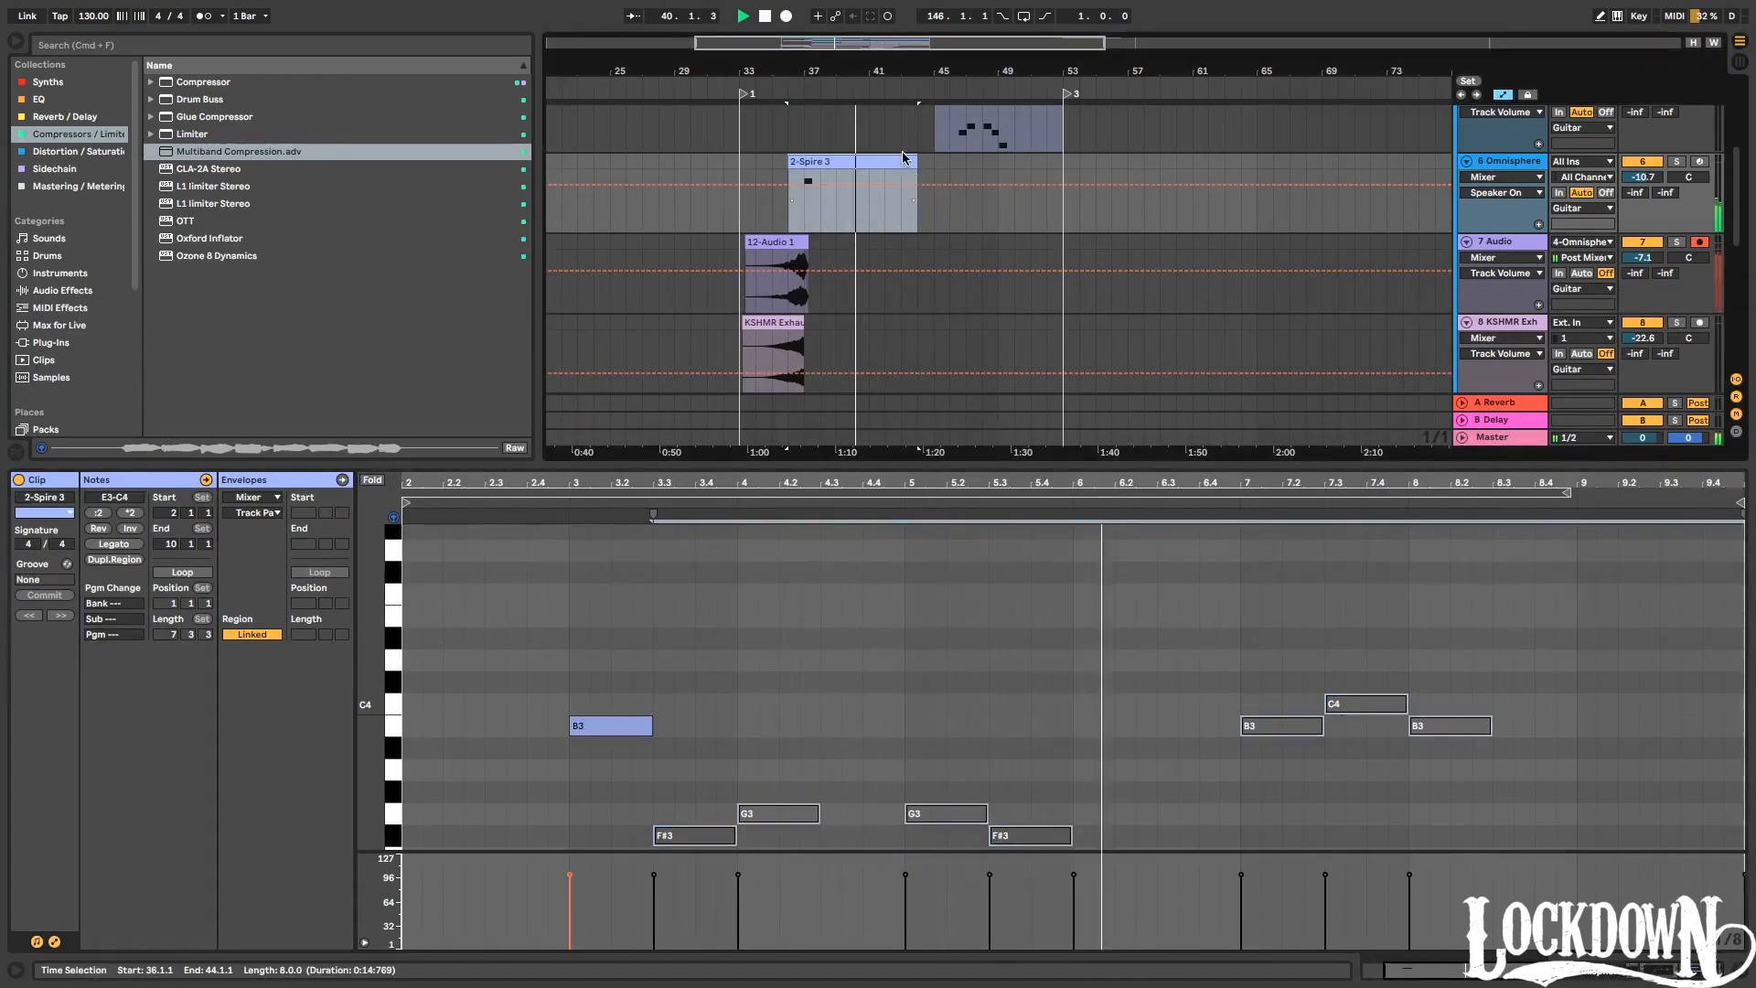
pyautogui.scroll(5, 919, 263)
pyautogui.scroll(2, 915, 270)
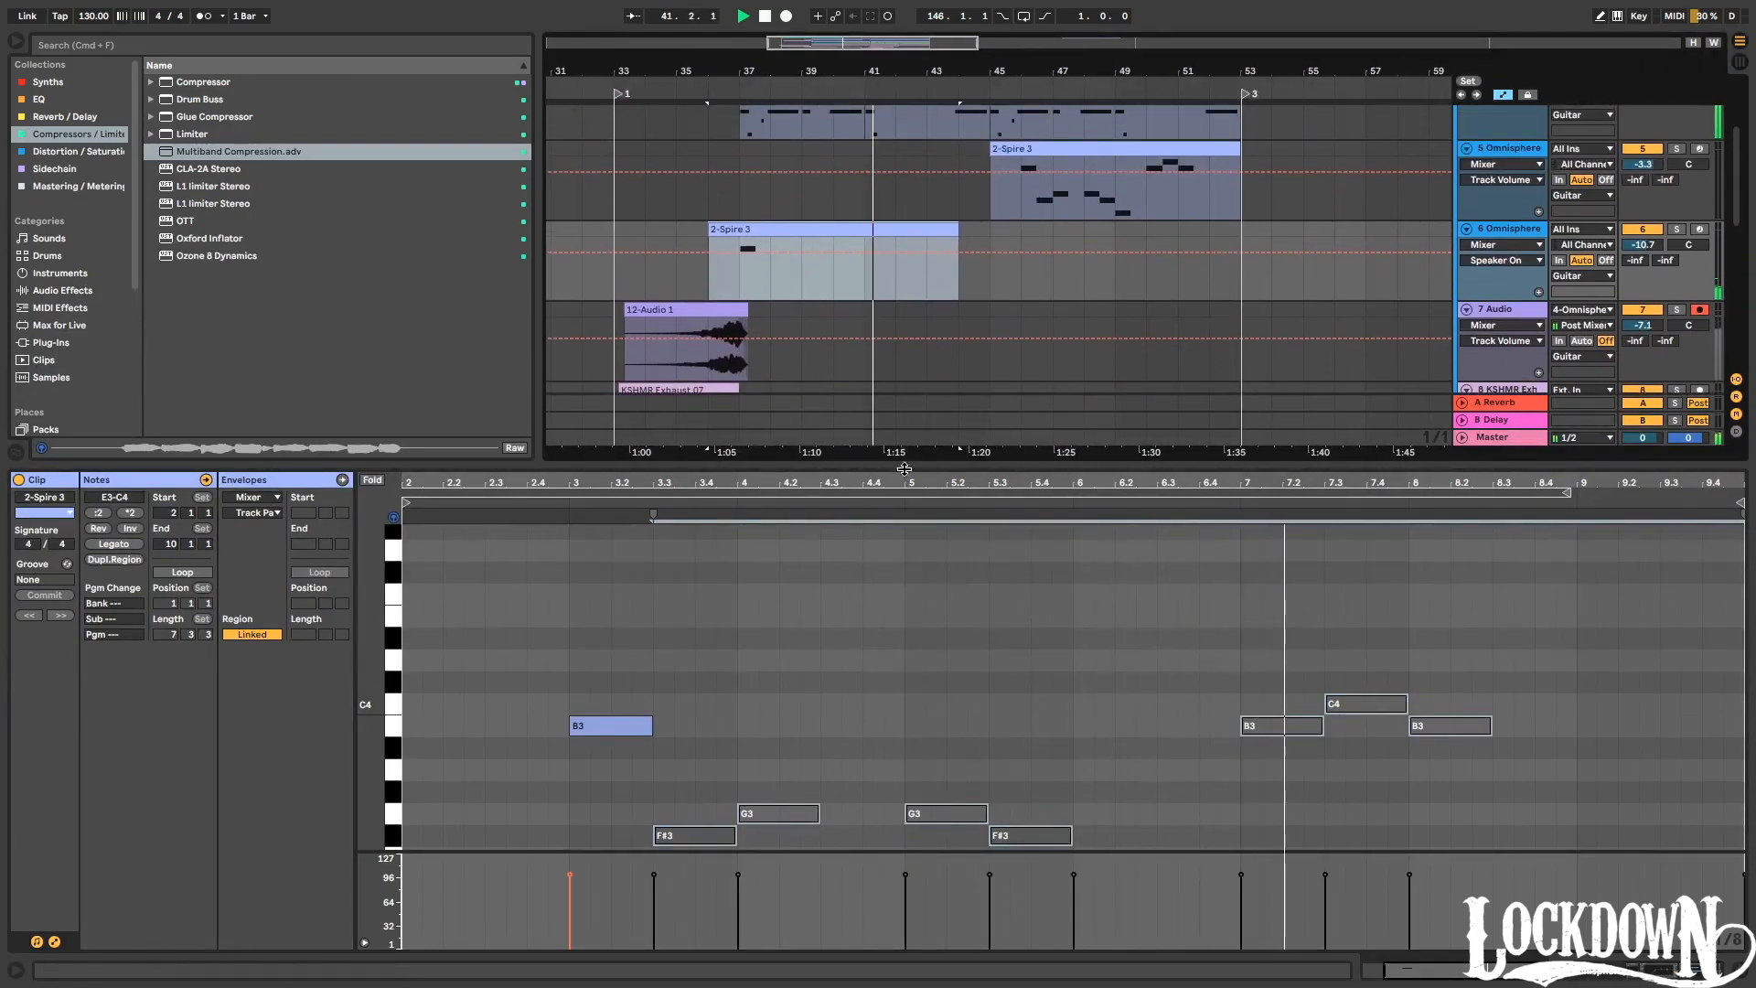
pyautogui.moveTo(909, 464); pyautogui.dragTo(904, 583)
pyautogui.scroll(2, 875, 302)
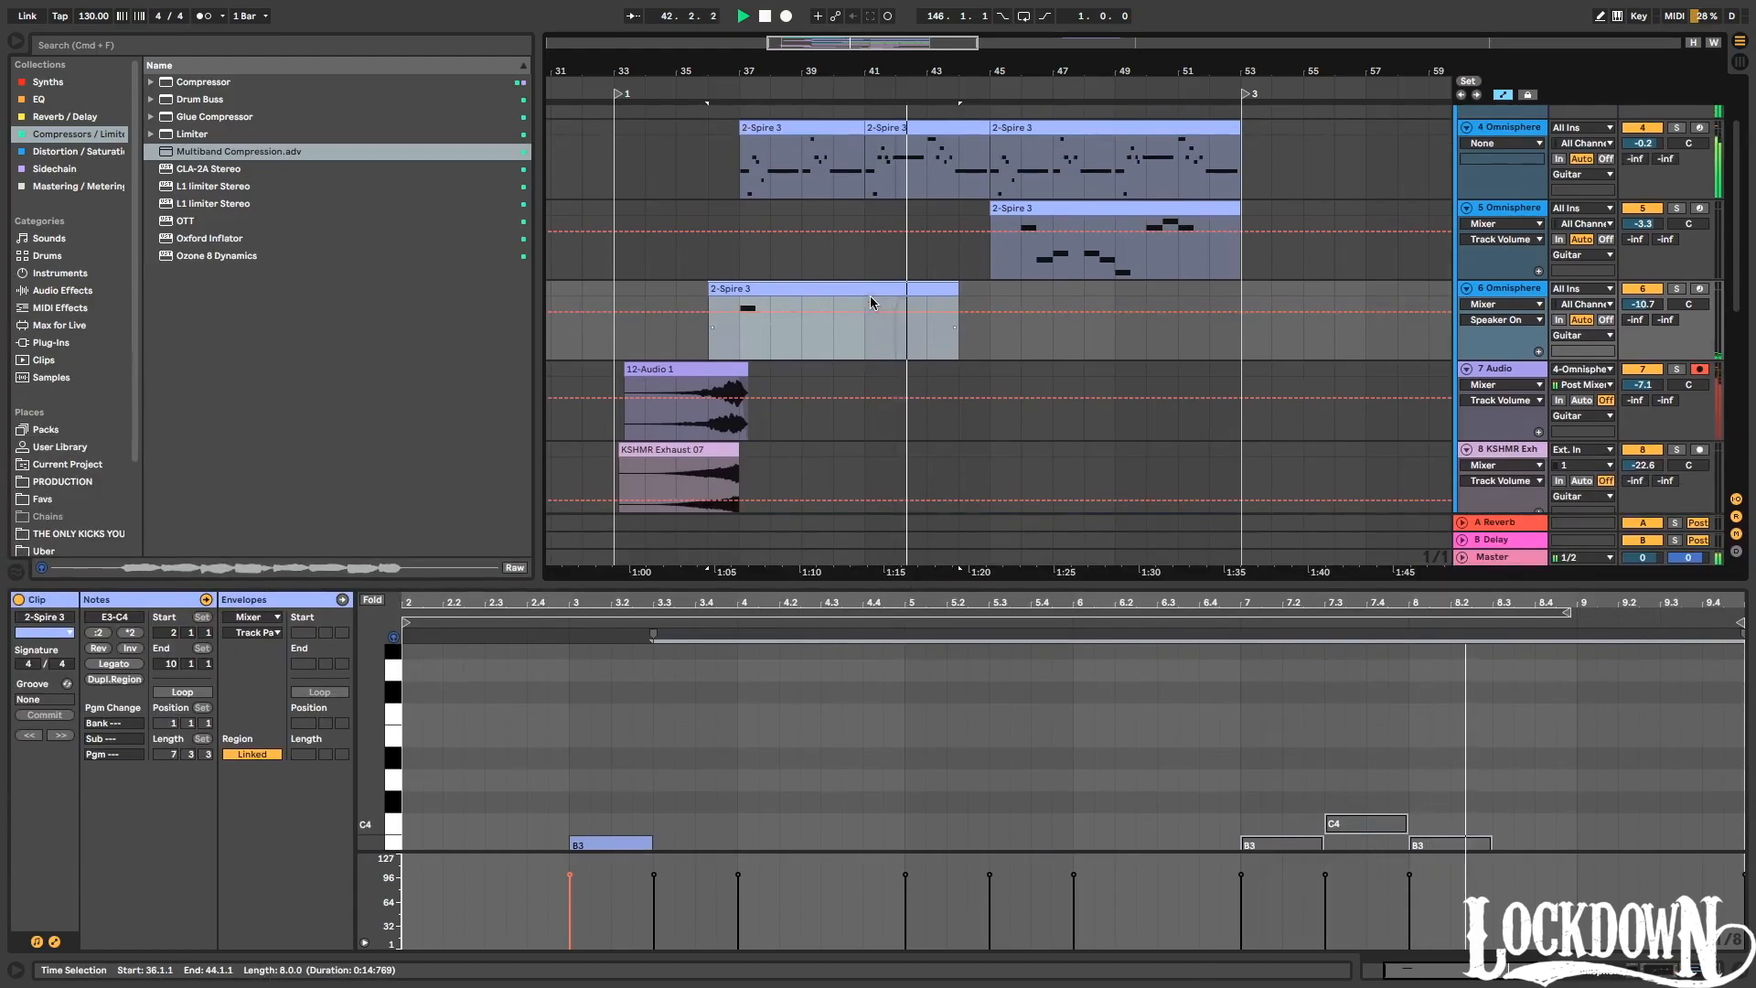
pyautogui.click(741, 353)
pyautogui.moveTo(741, 353); pyautogui.dragTo(1000, 302)
pyautogui.press('super+d')
# Transpose the first note of the copied track 6 clip at bar 45 down to F#3.
pyautogui.doubleClick(1024, 288)
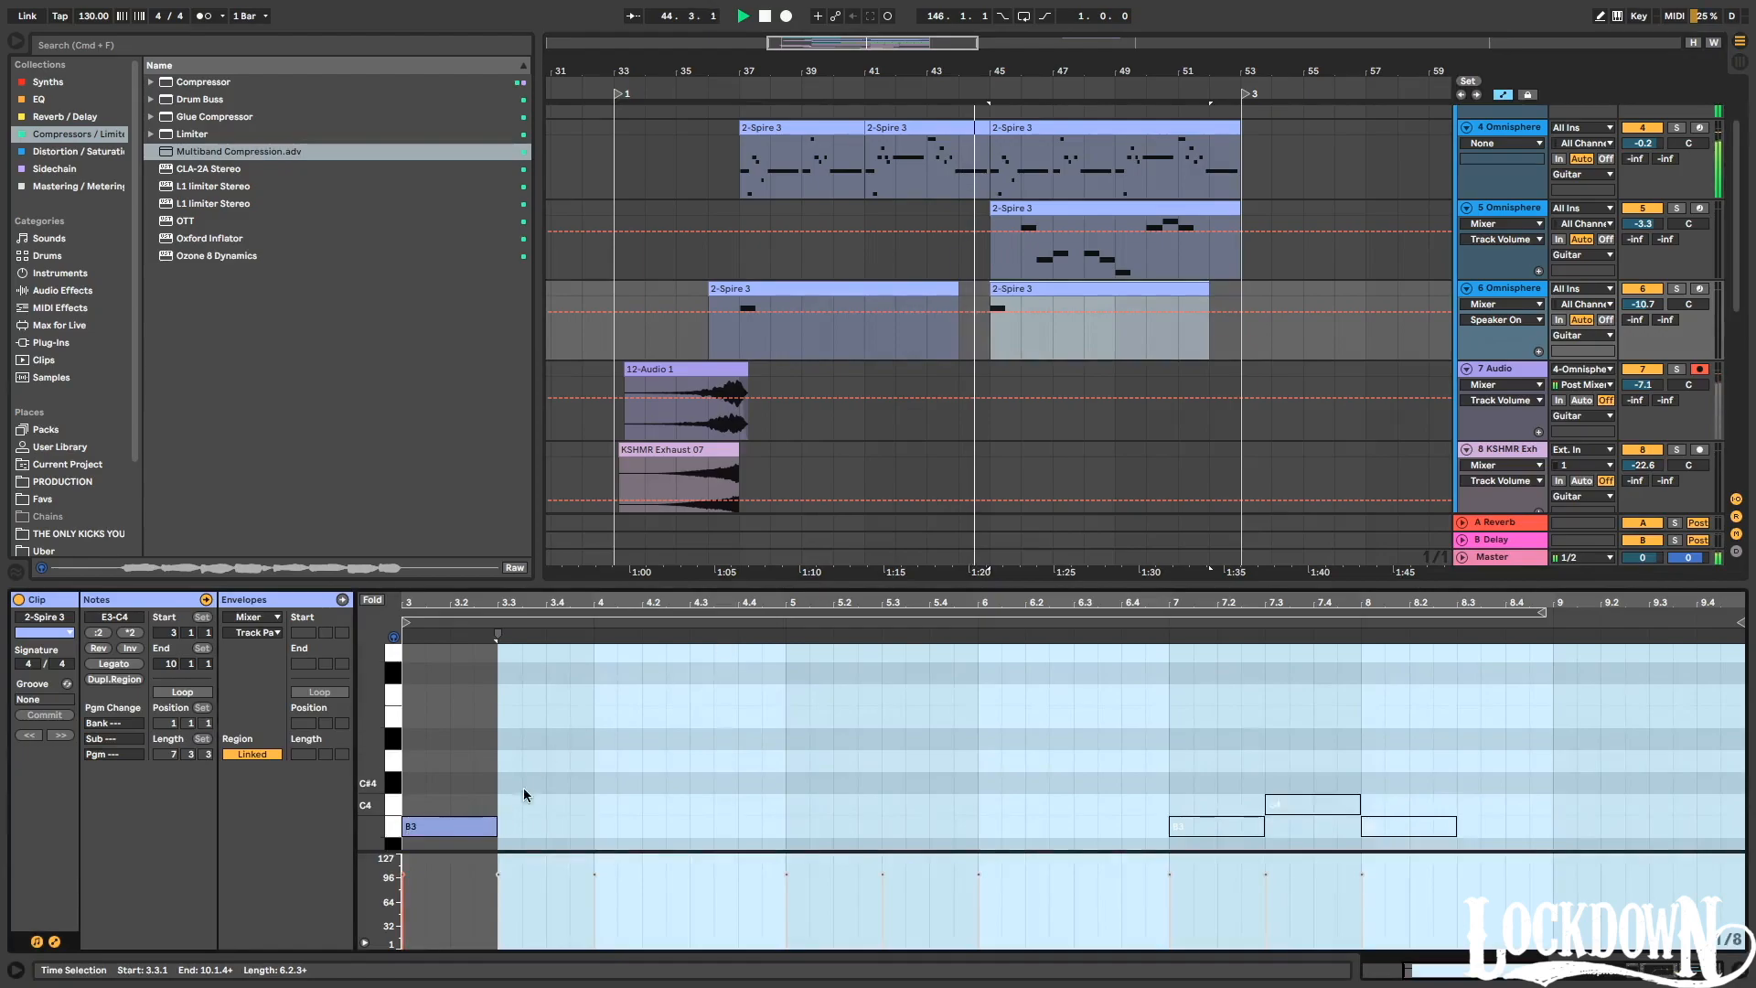
pyautogui.click(452, 831)
pyautogui.press('Down')
pyautogui.press('Down')
pyautogui.press('Down')
pyautogui.press('Down')
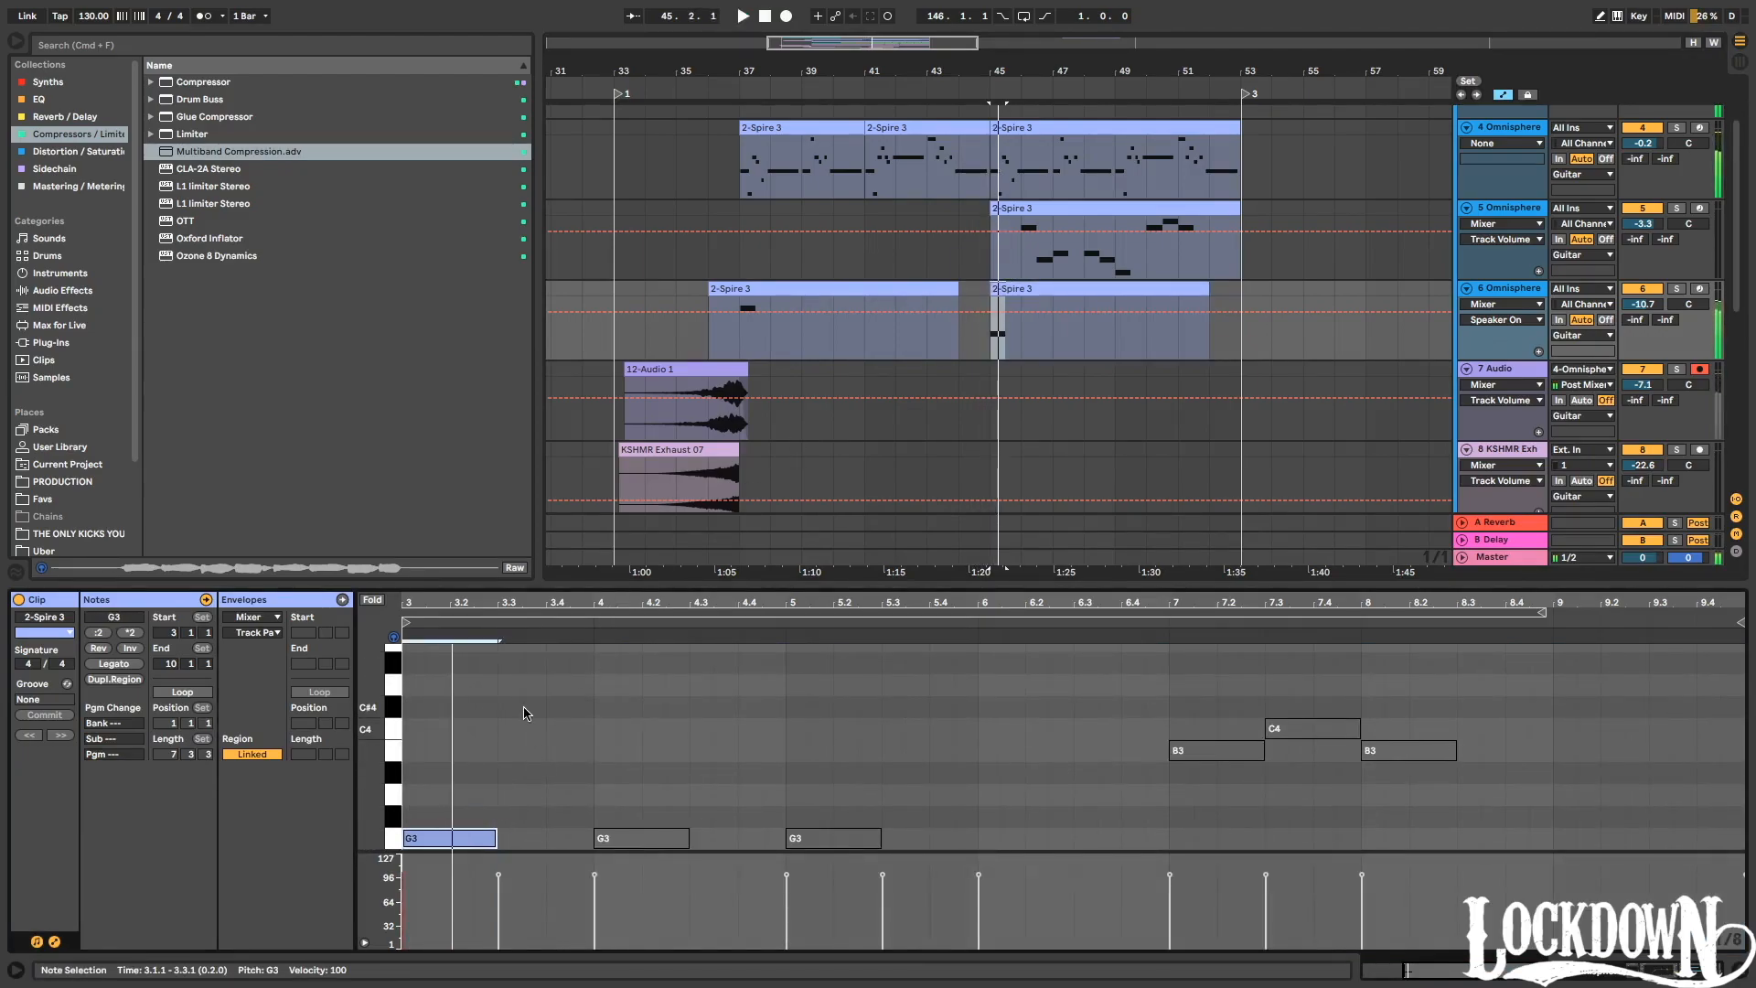
pyautogui.scroll(-3, 589, 743)
pyautogui.press('Down')
pyautogui.press('Down')
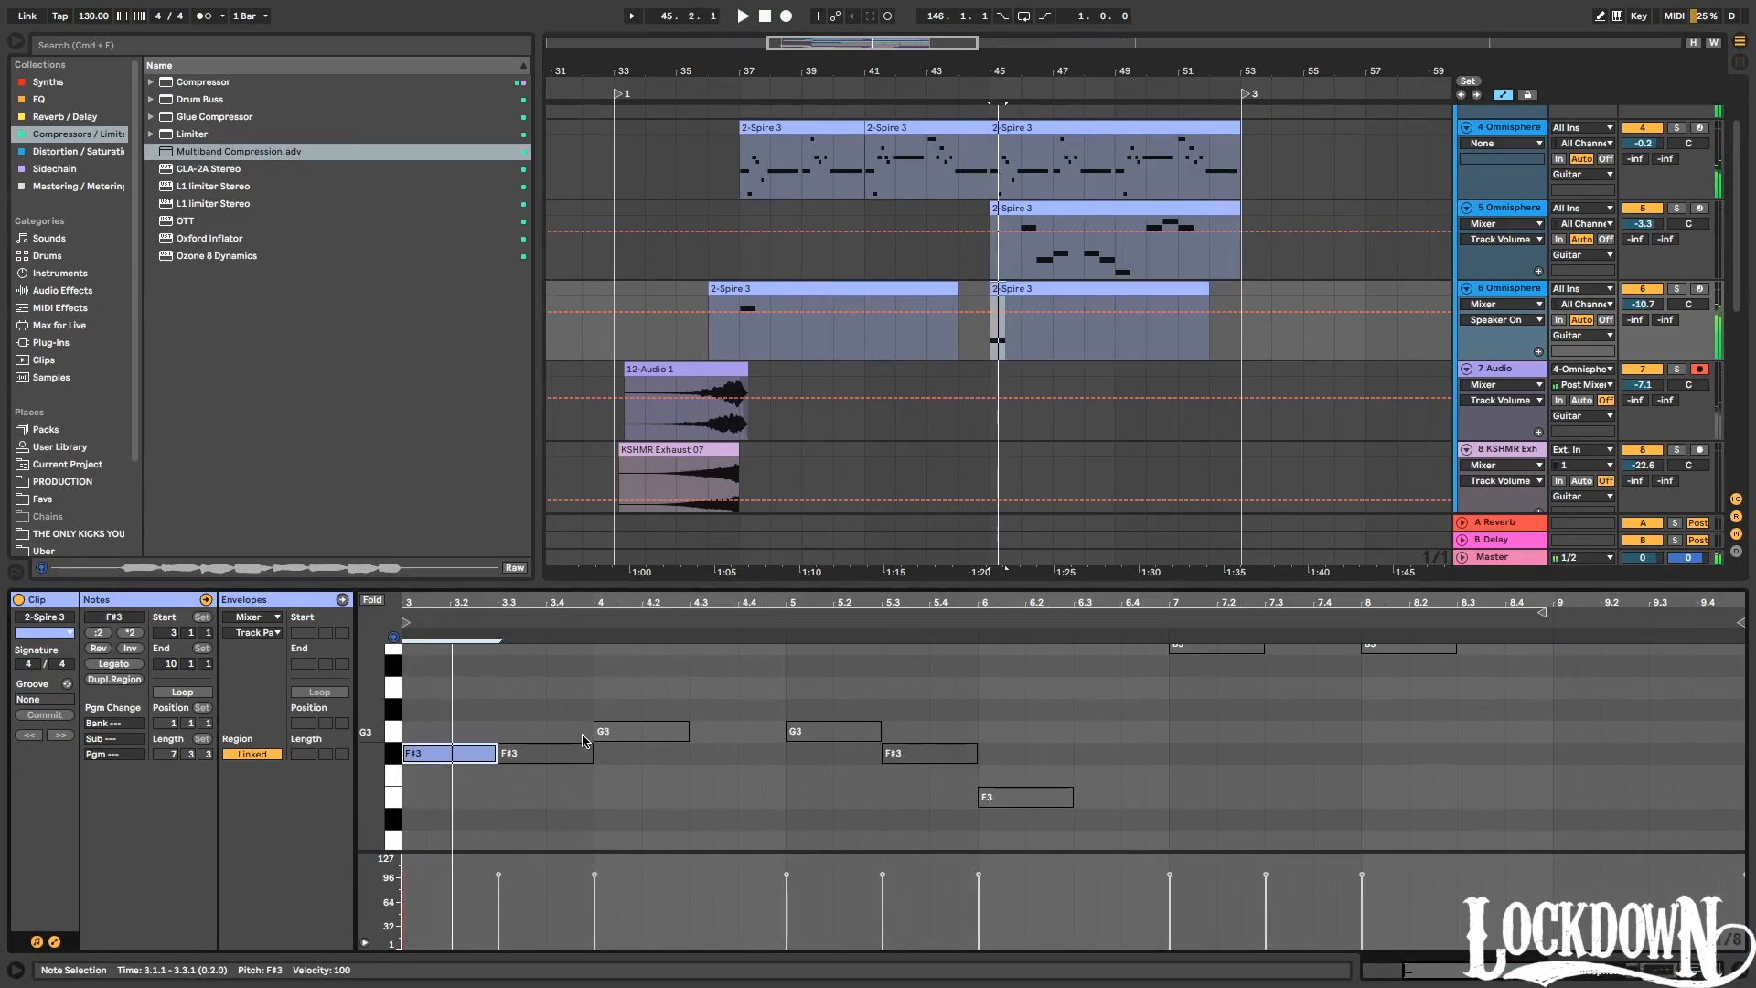
# Select the B3 note in the track 6 clip at bar 36 and audition it with the track soloed.
pyautogui.click(784, 288)
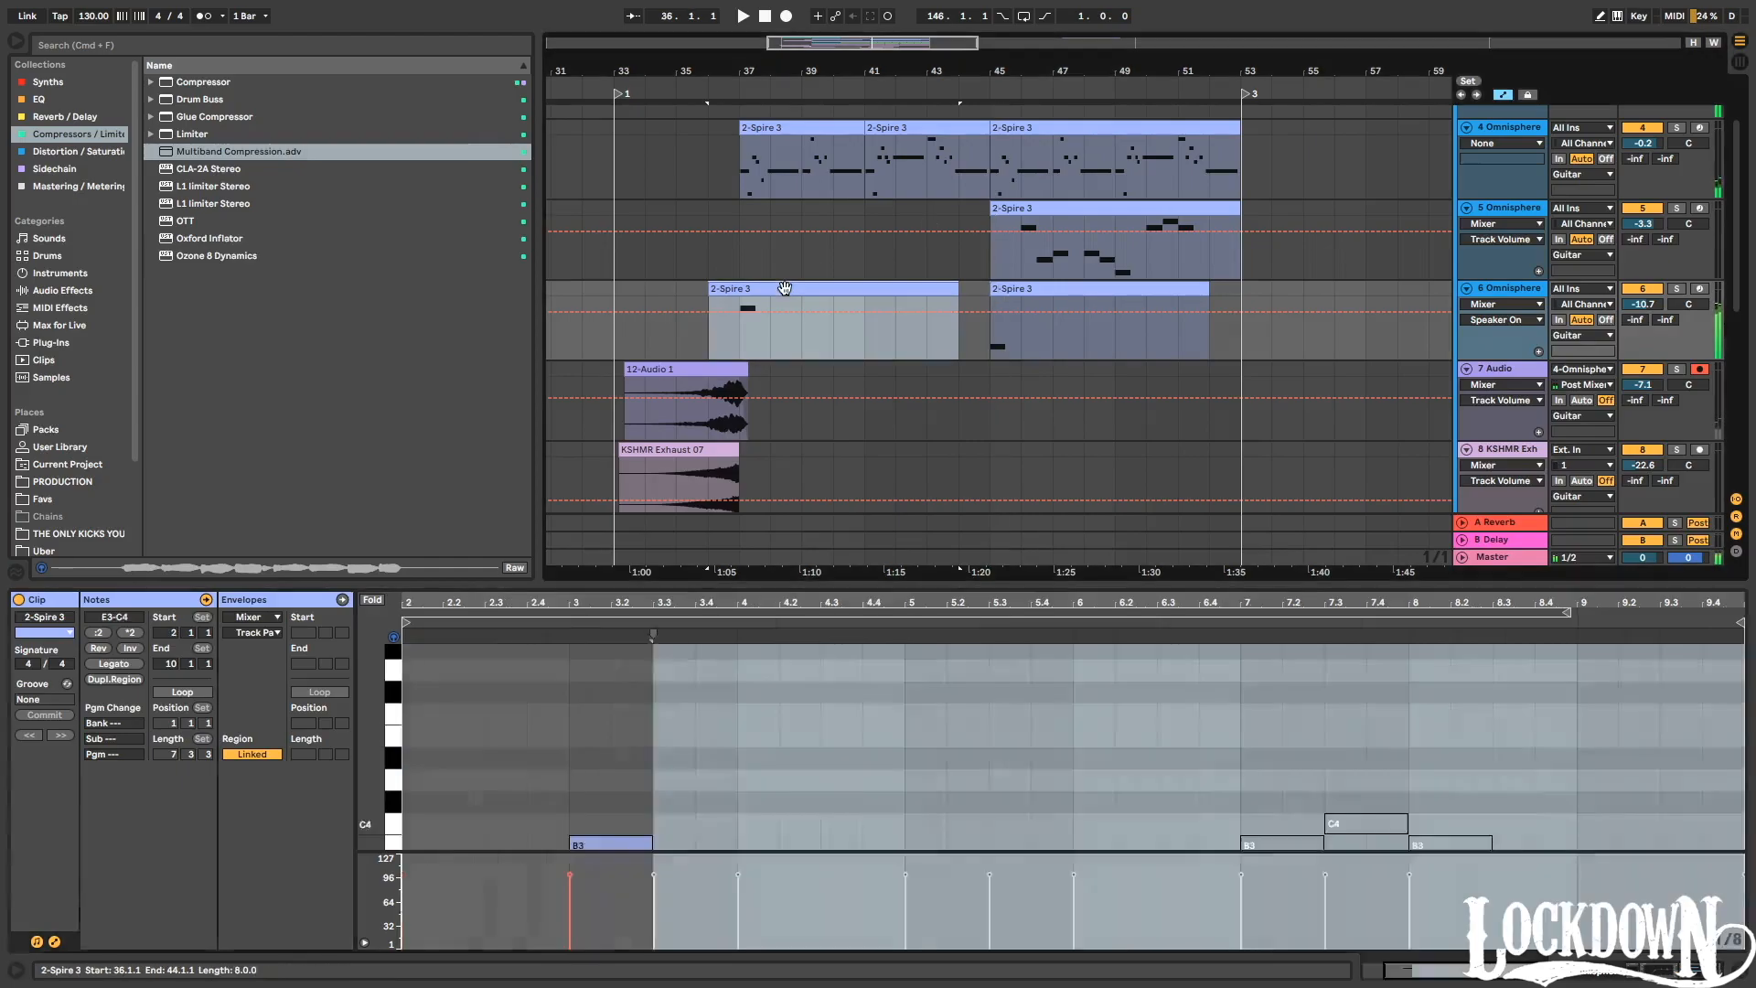
pyautogui.click(615, 802)
pyautogui.scroll(-2, 612, 802)
pyautogui.press('space')
pyautogui.click(614, 792)
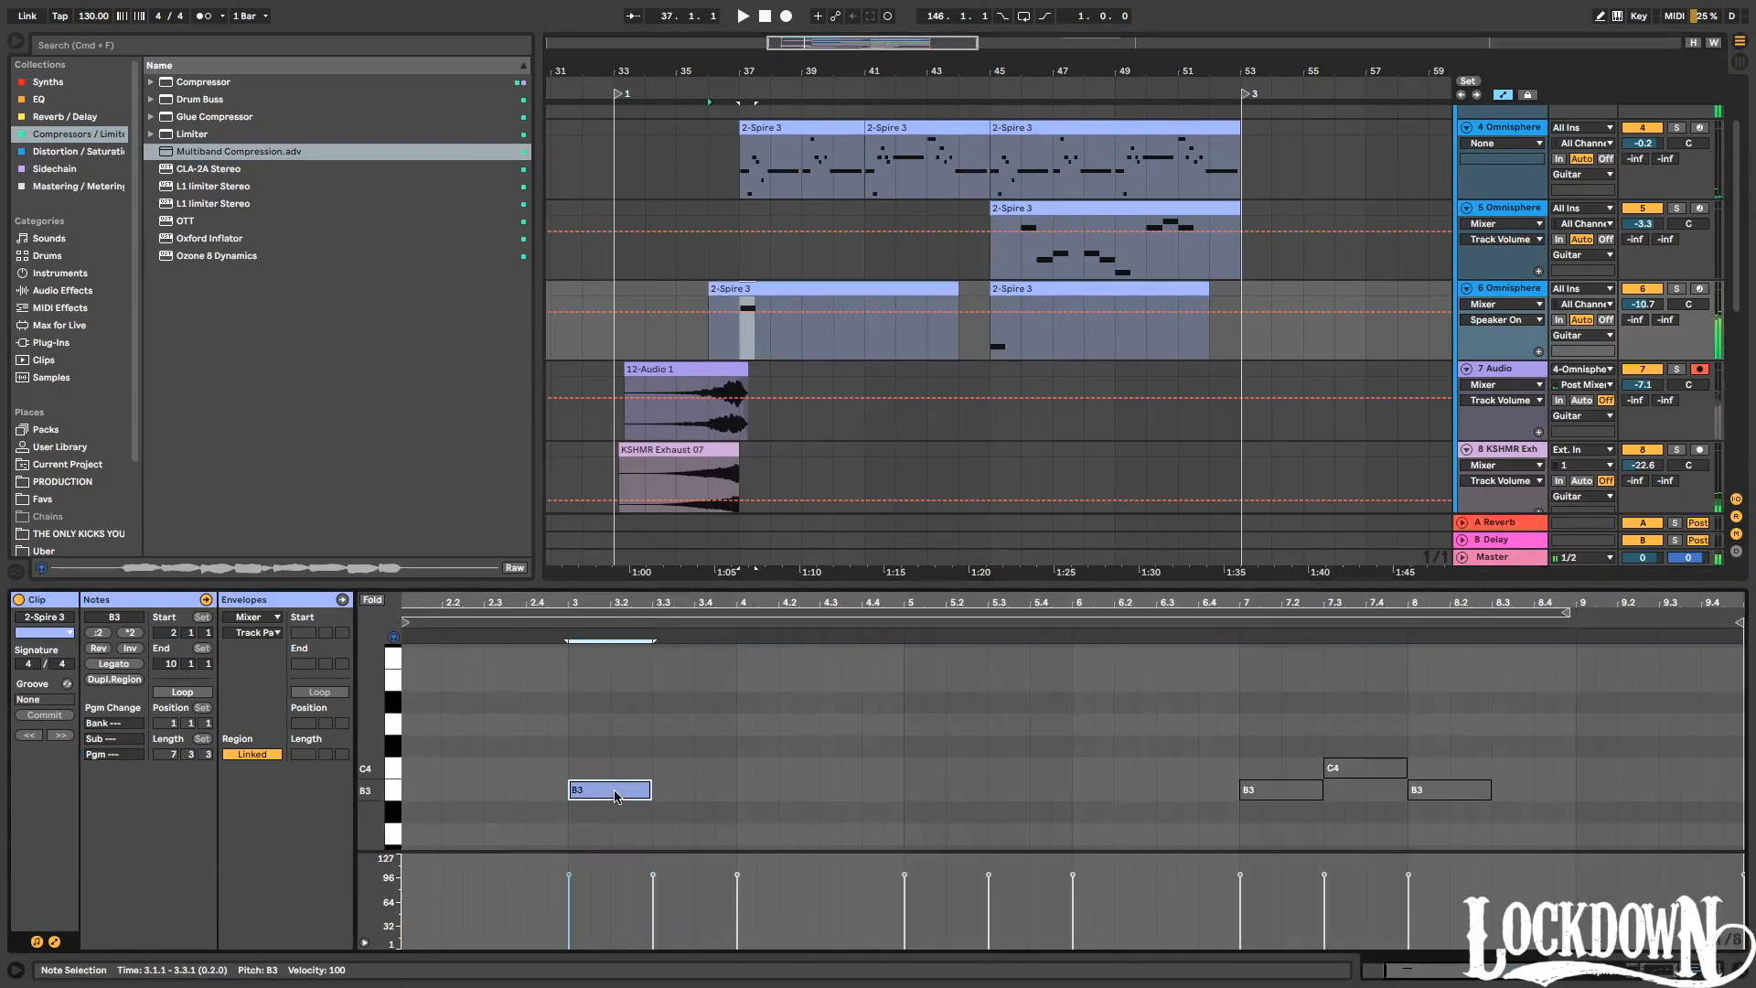
pyautogui.click(1679, 289)
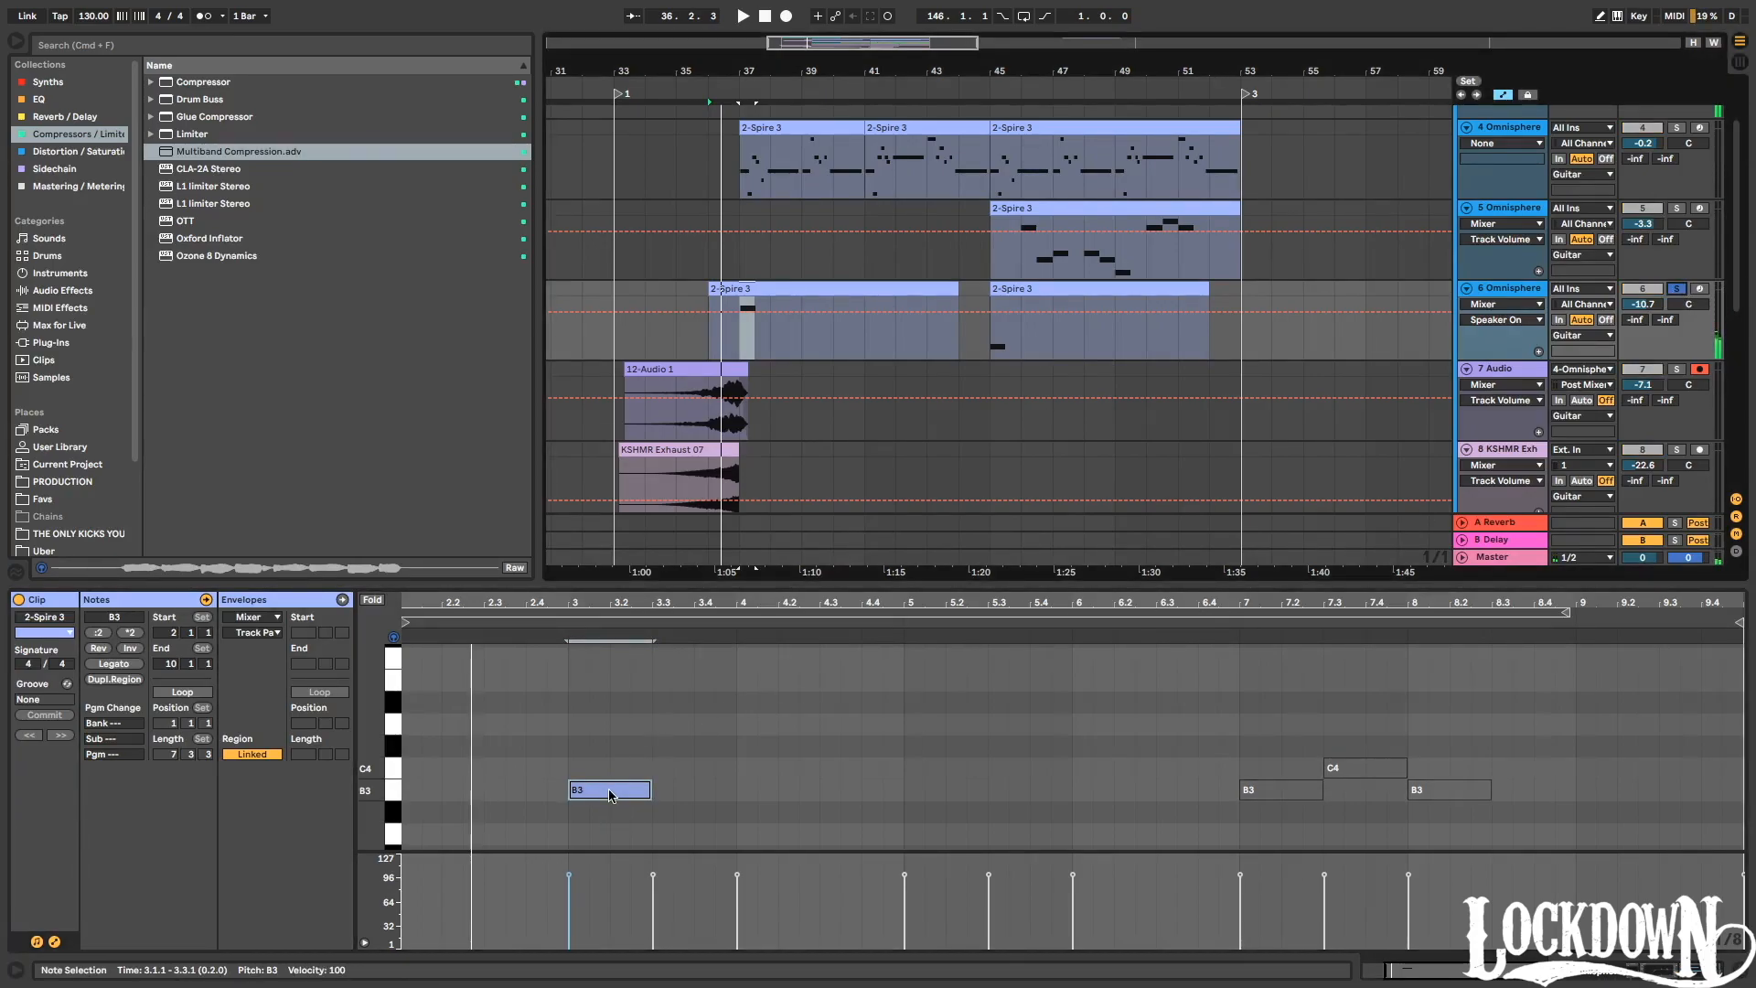
# Transpose the selected note in the bar 36 clip up to D4, start playback and unsolo track 6.
pyautogui.scroll(-2, 597, 787)
pyautogui.scroll(3, 575, 795)
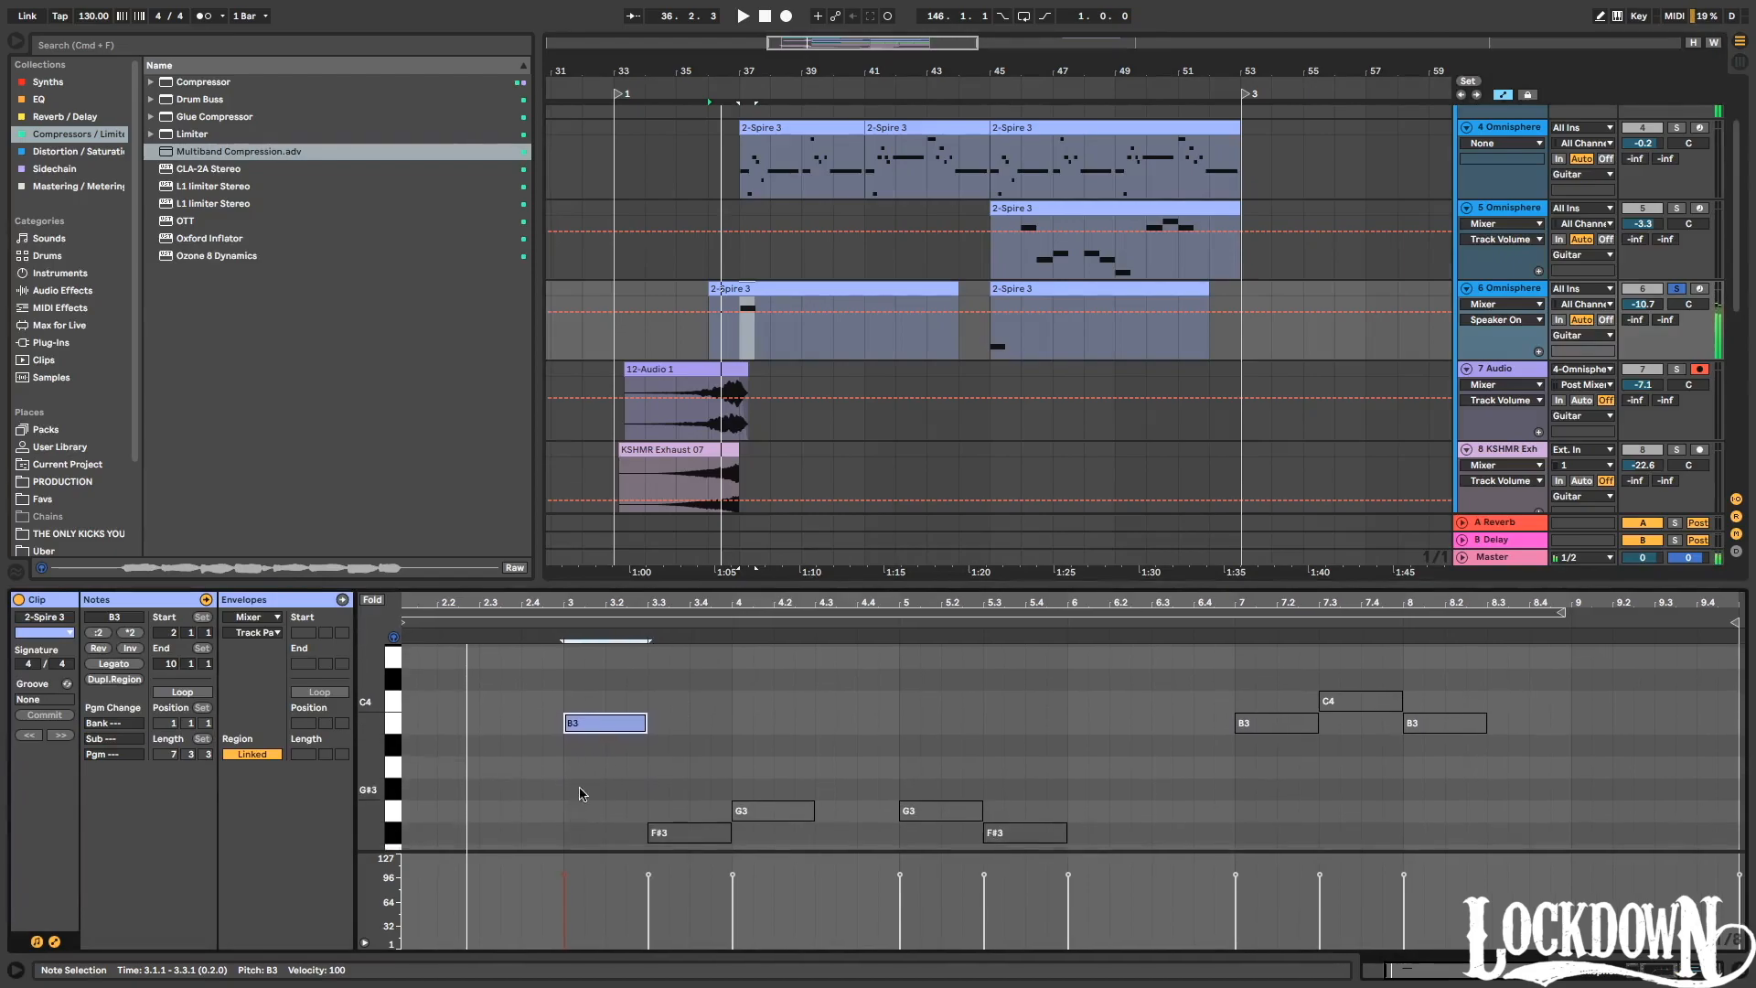
pyautogui.press('Up')
pyautogui.press('Up')
pyautogui.press('Up')
pyautogui.press('Up')
pyautogui.press('Up')
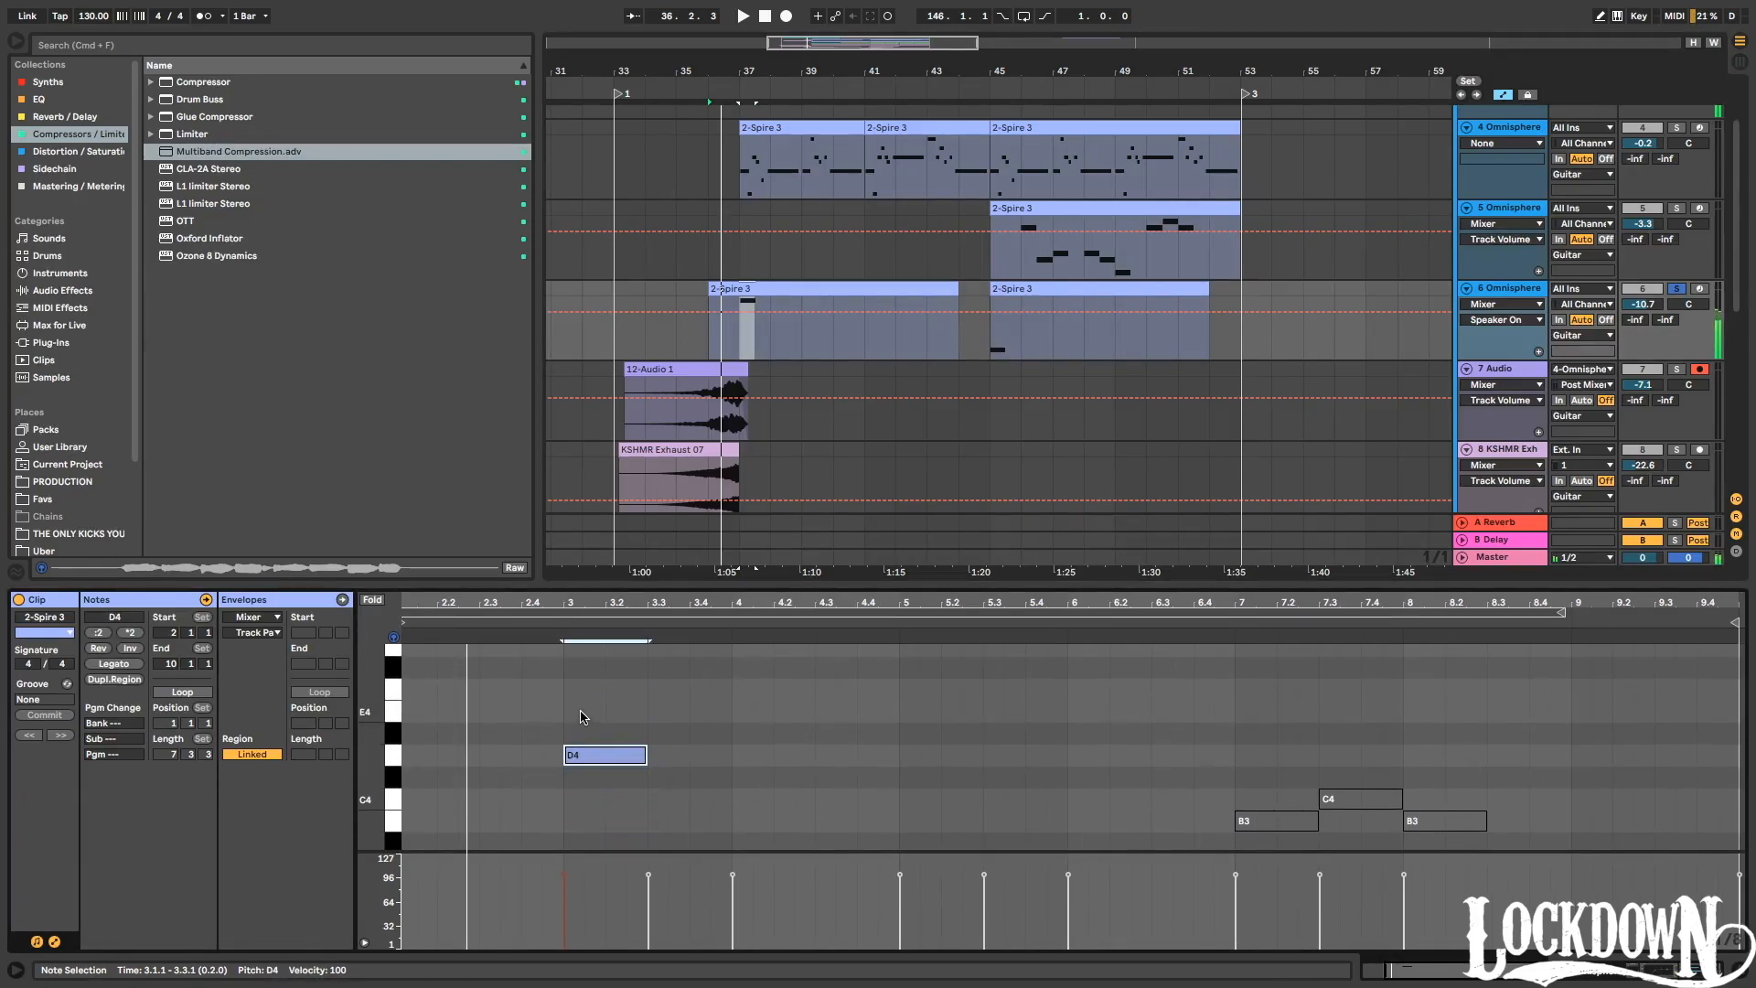
pyautogui.press('space')
pyautogui.click(1677, 290)
# Transpose the first note of the track 6 clip at bar 45 up to B3.
pyautogui.click(1032, 290)
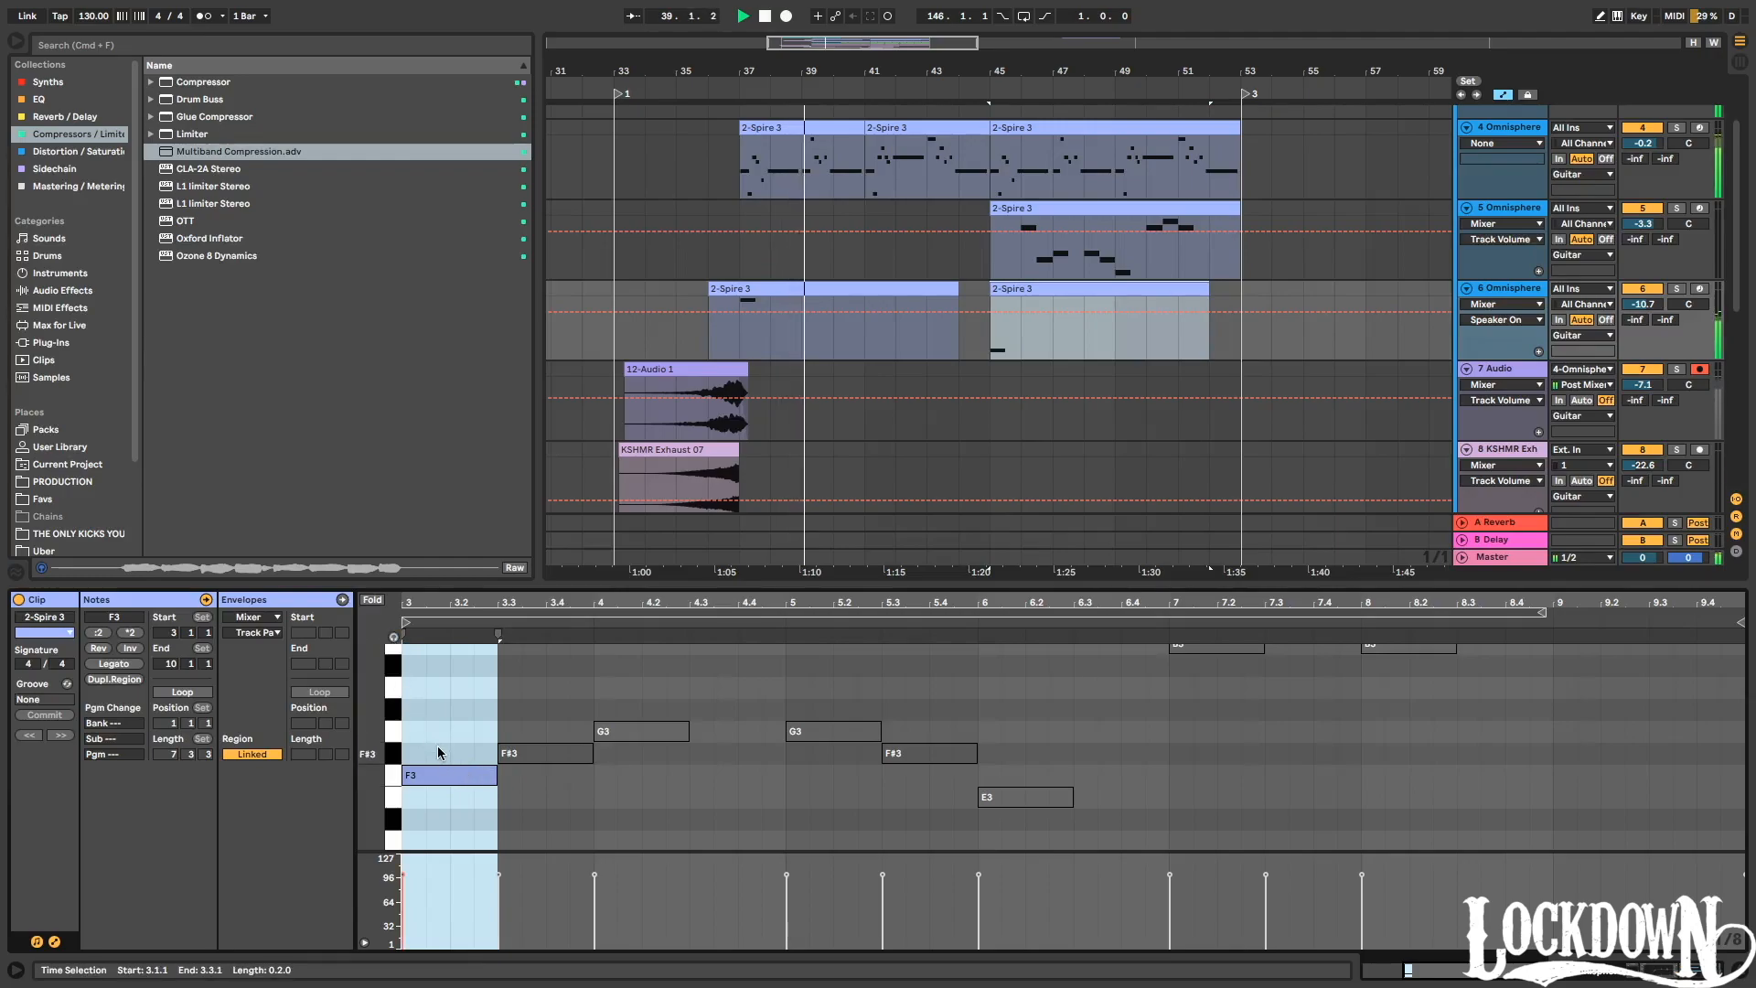
pyautogui.click(435, 773)
pyautogui.press('Down')
pyautogui.press('Up')
pyautogui.press('Up')
pyautogui.press('Up')
pyautogui.press('Up')
pyautogui.press('Up')
pyautogui.press('Up')
pyautogui.press('Up')
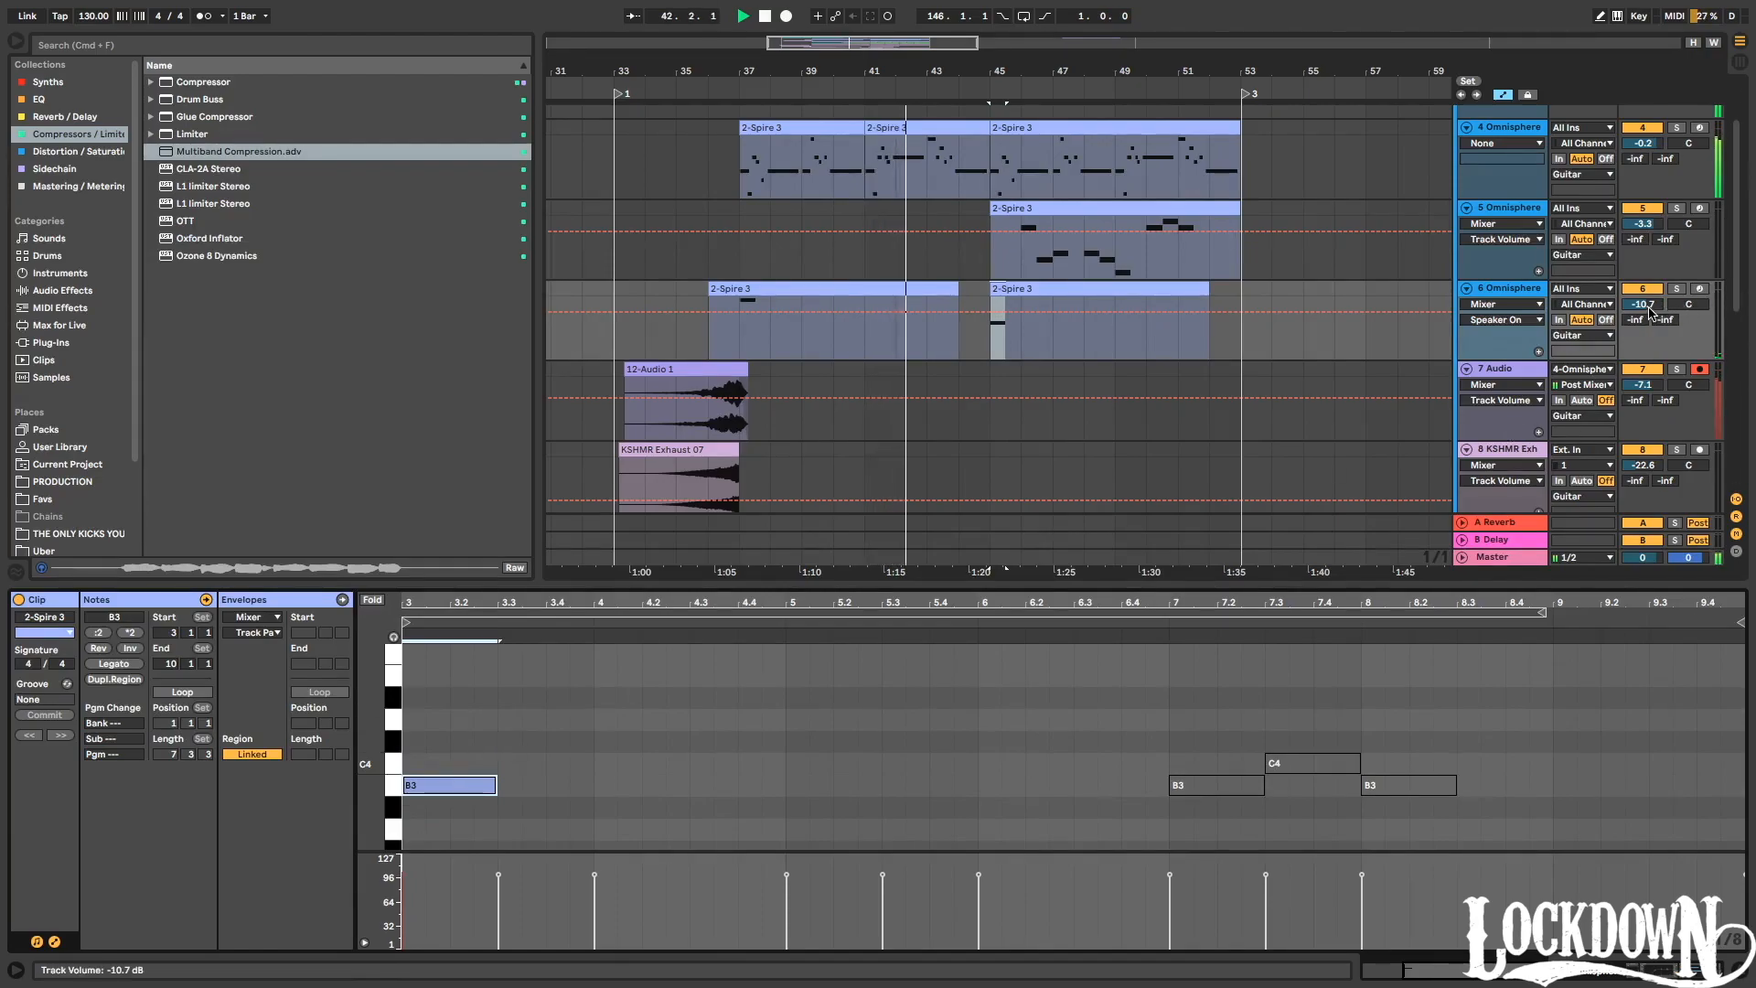
# Lower the volume of track 6 to -16.3 dB and fold tracks 5 and 6.
pyautogui.moveTo(1646, 308); pyautogui.dragTo(1646, 324)
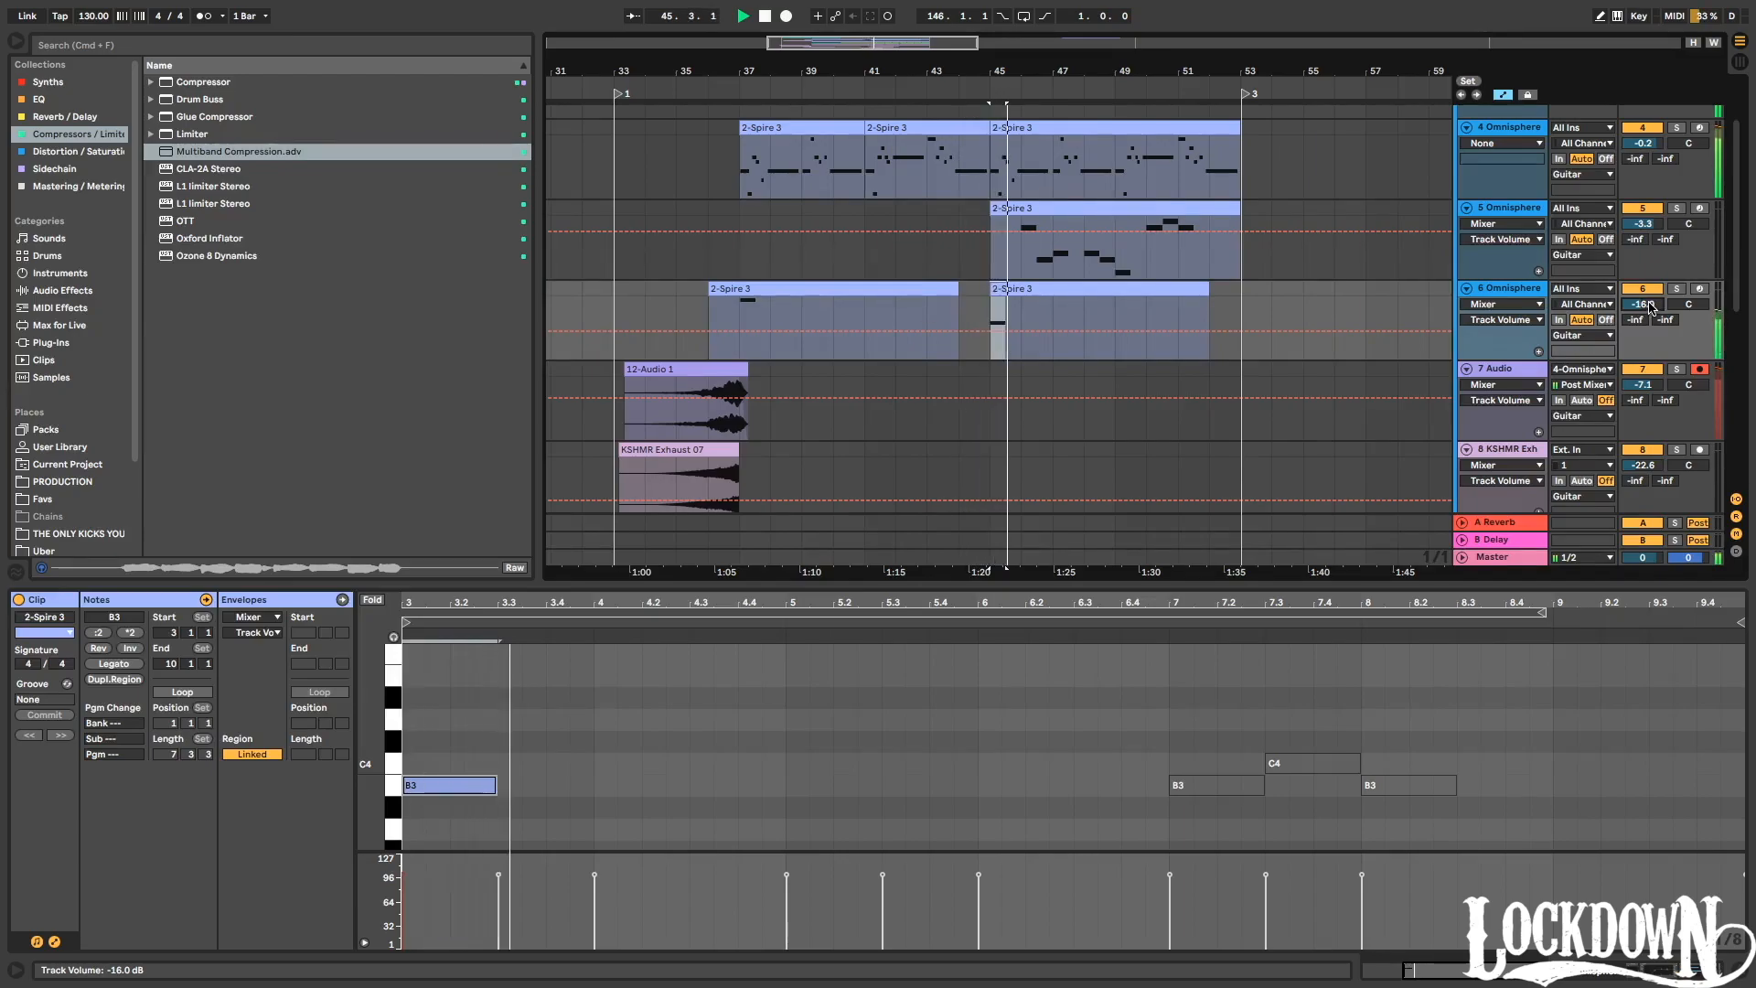
pyautogui.moveTo(1650, 304); pyautogui.dragTo(1650, 306)
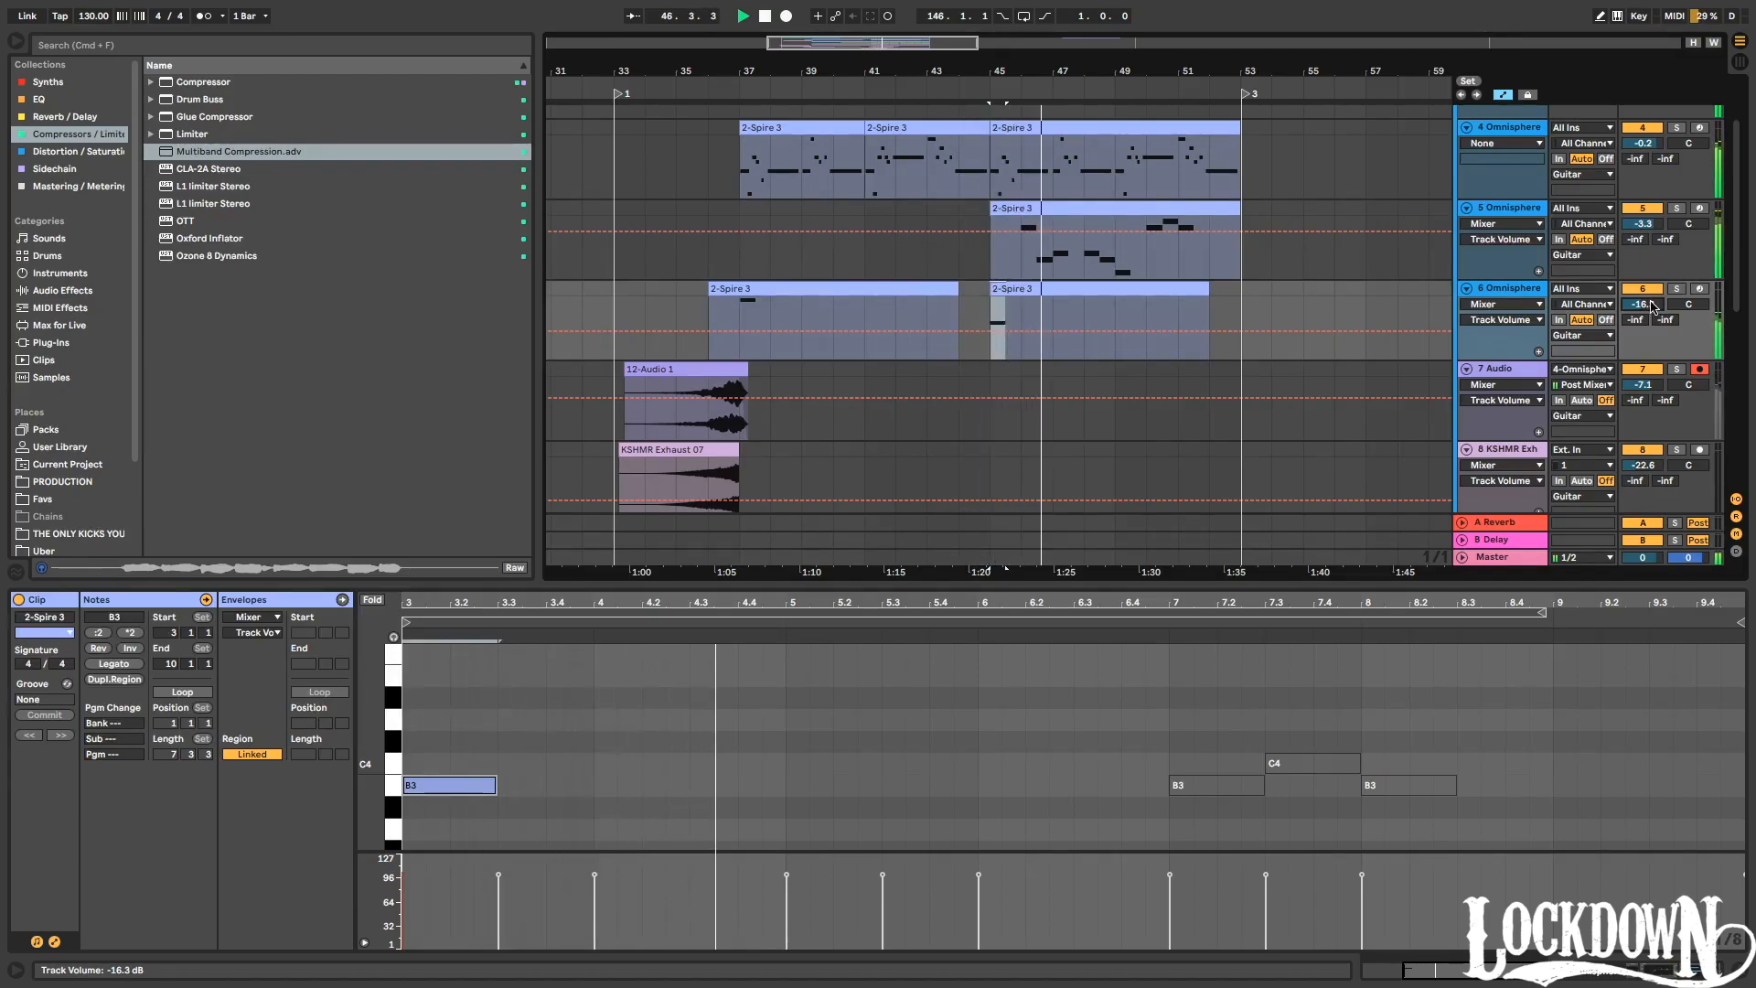
pyautogui.scroll(2, 1464, 351)
pyautogui.click(1466, 345)
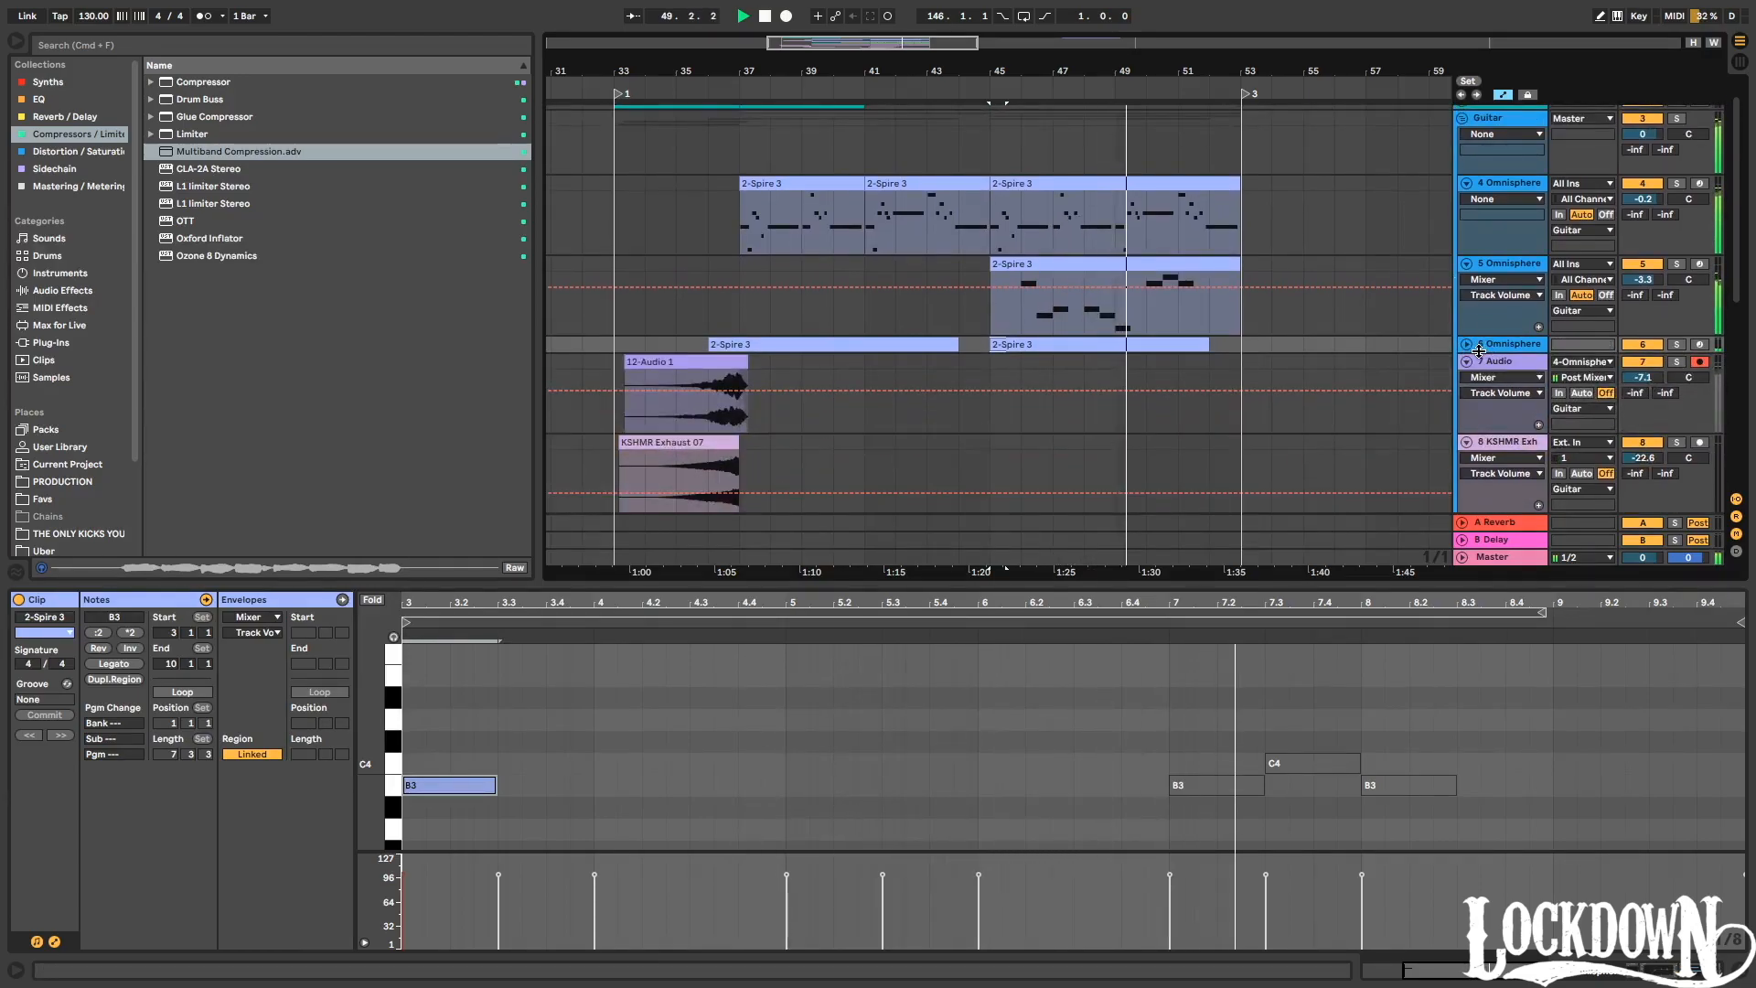
pyautogui.click(1467, 265)
pyautogui.hscroll(1, 961, 151)
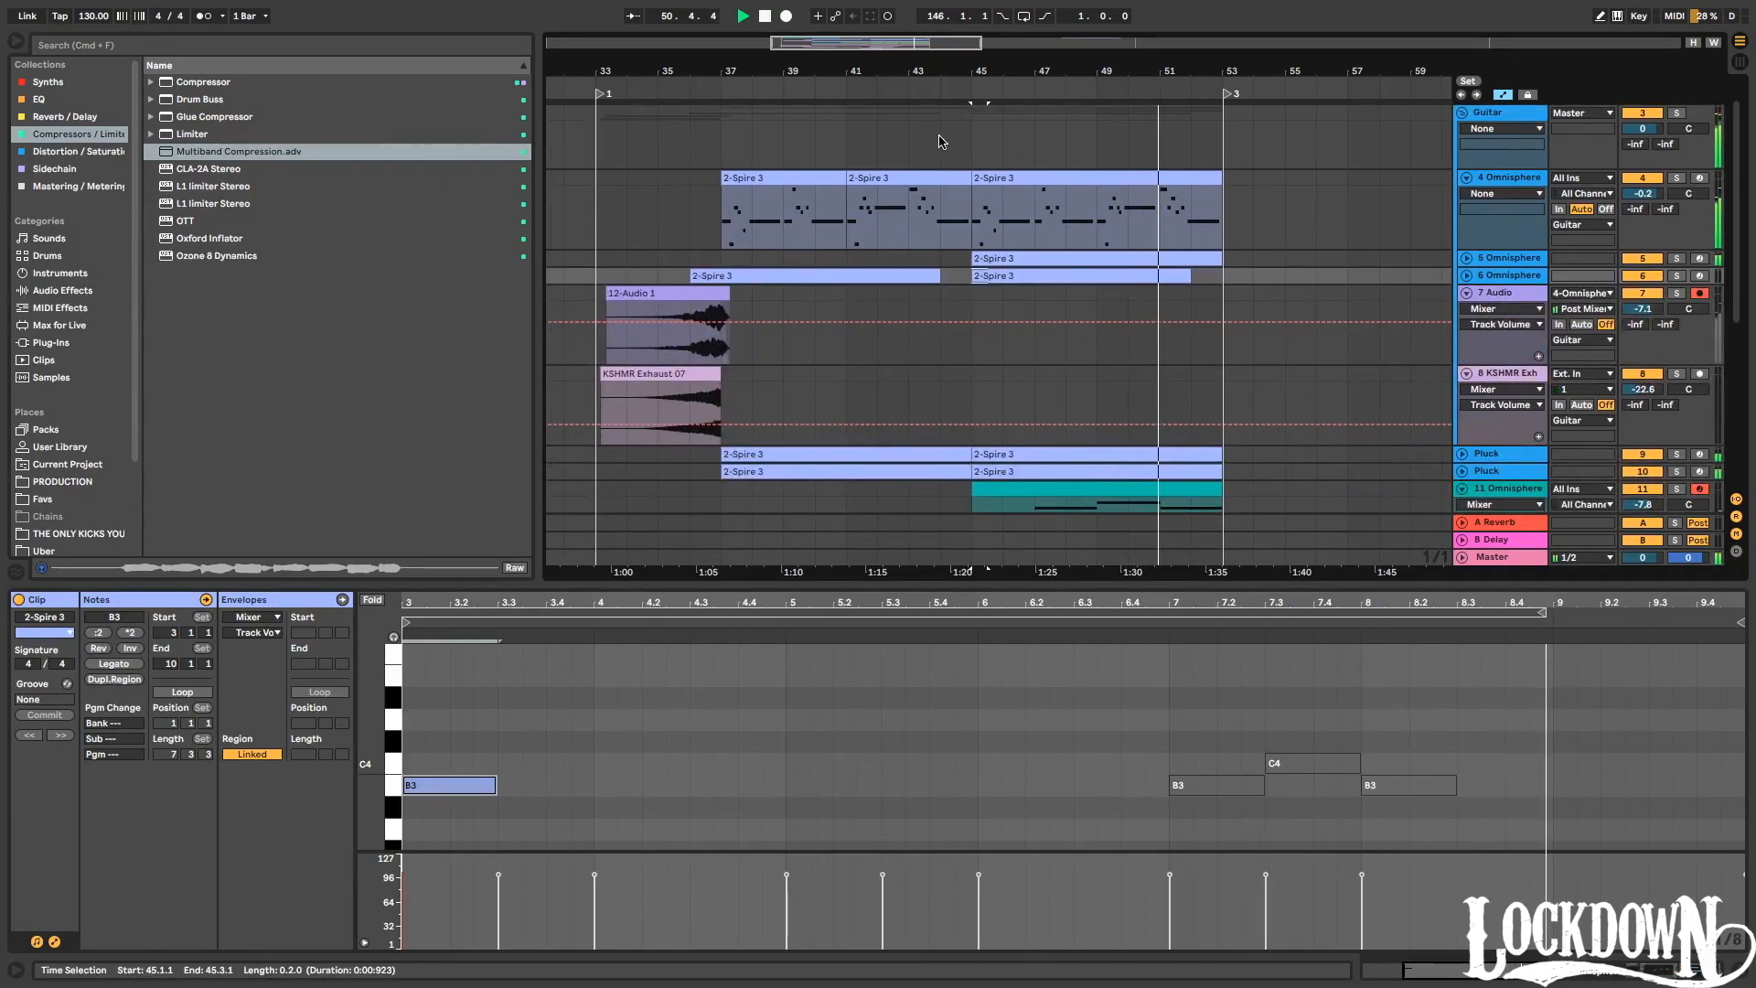
# Duplicate the bar 33 to 41 range of track 7 so the 12-Audio 1 riser repeats from bar 41, and play it.
pyautogui.scroll(-1, 926, 371)
pyautogui.press('space')
pyautogui.moveTo(796, 66); pyautogui.dragTo(846, 299)
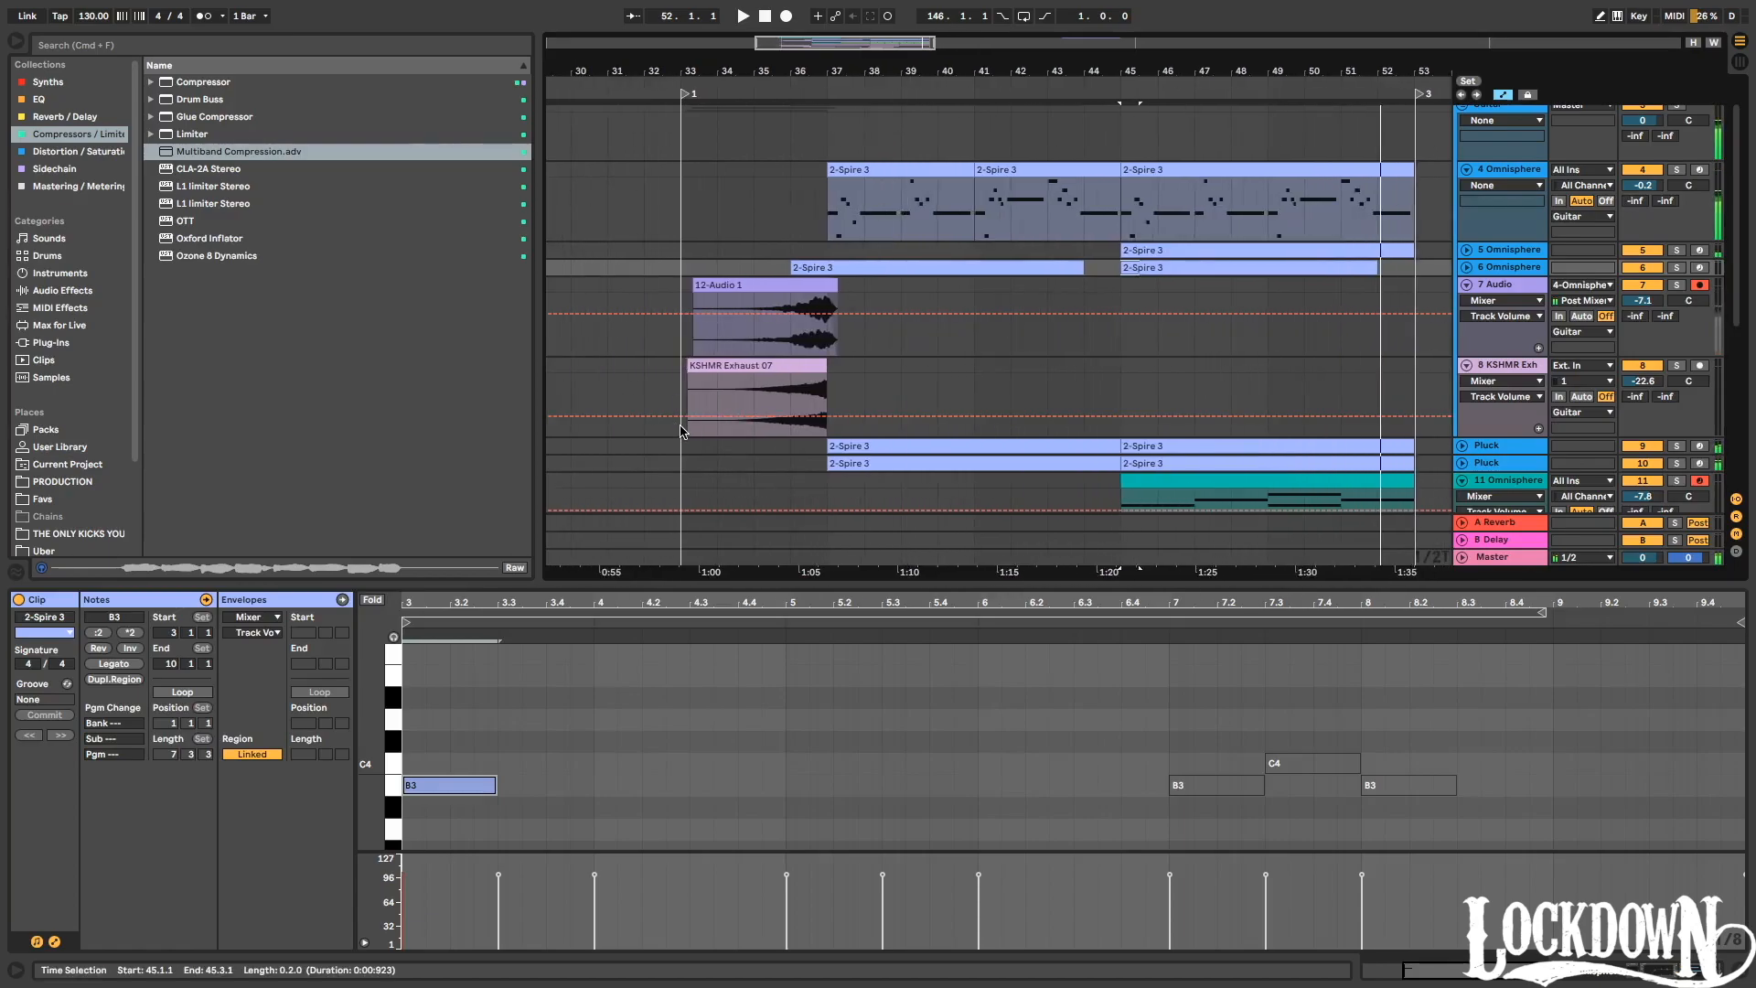
pyautogui.moveTo(681, 430); pyautogui.dragTo(873, 384)
pyautogui.click(826, 383)
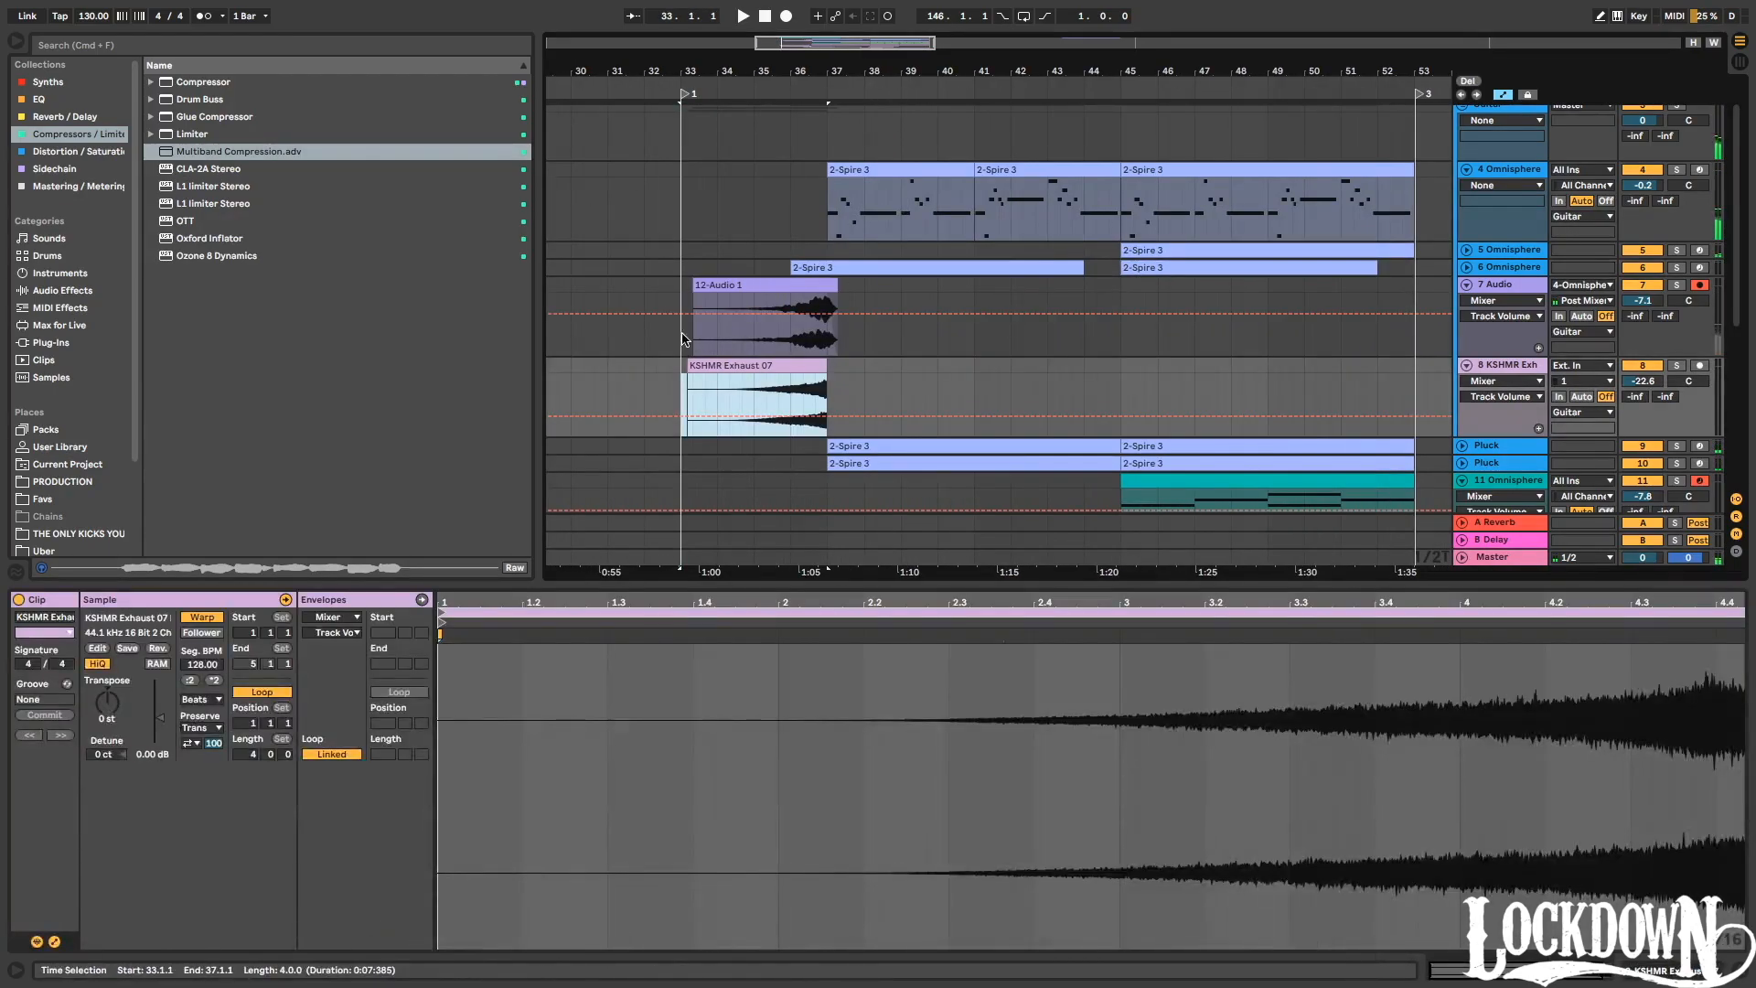
pyautogui.moveTo(682, 338); pyautogui.dragTo(971, 291)
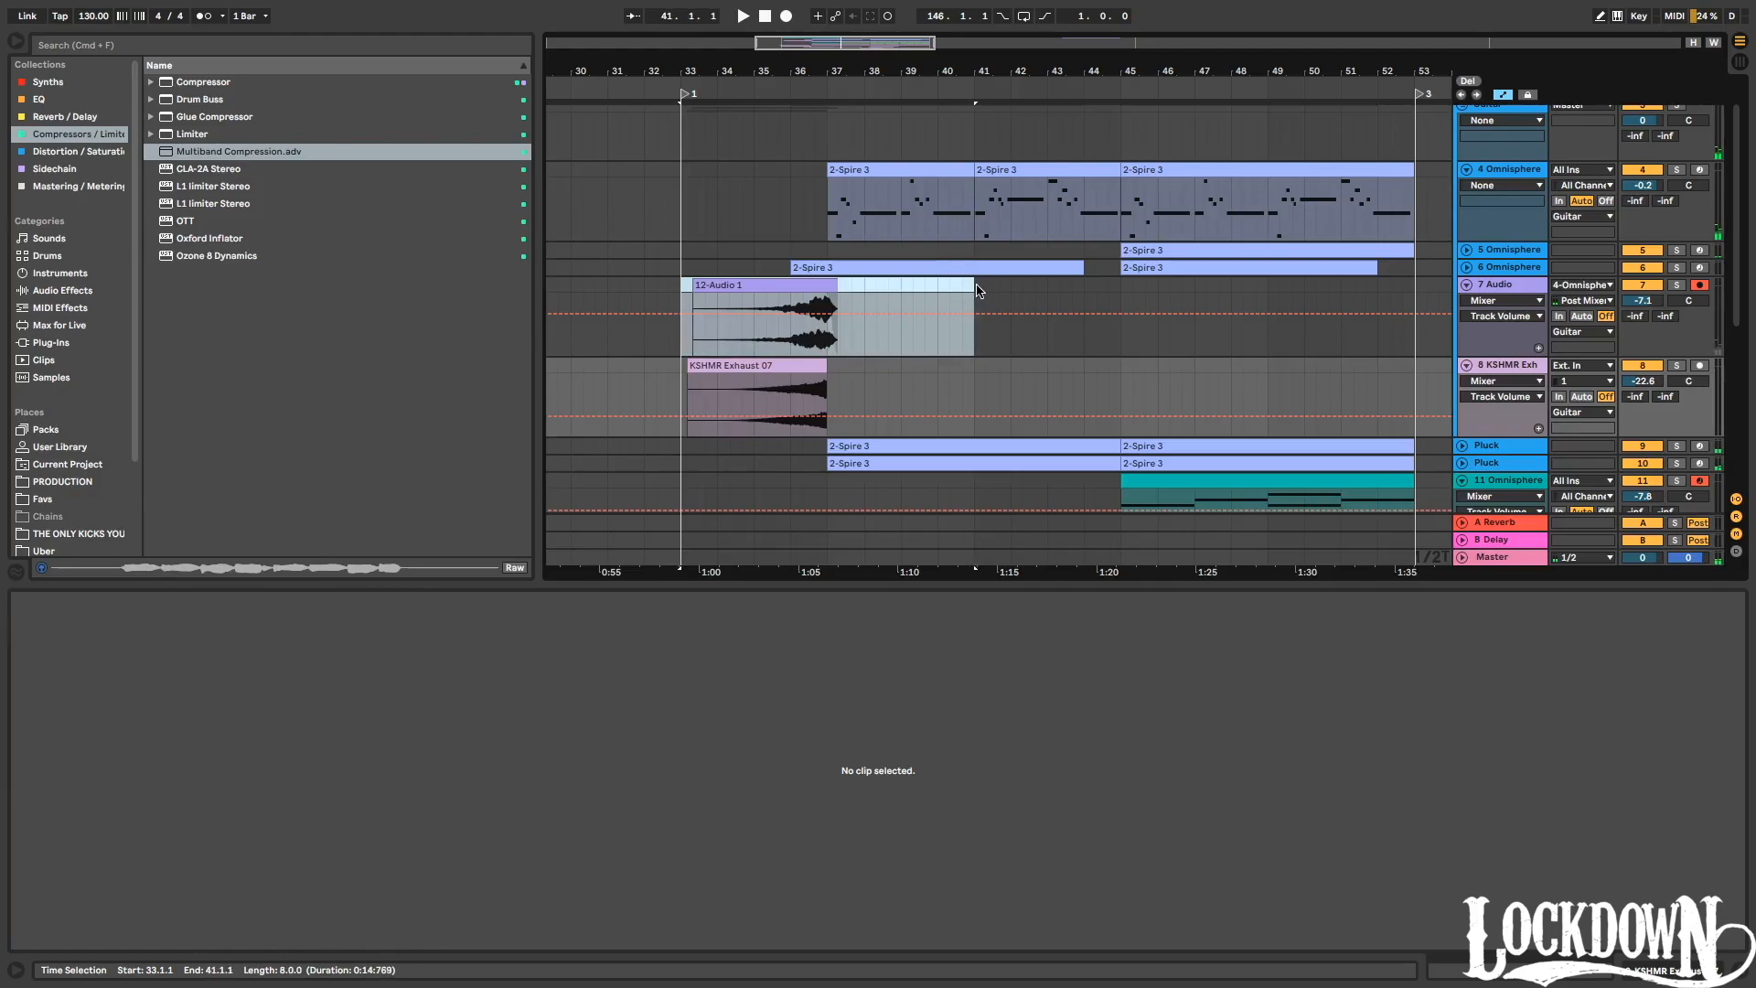
pyautogui.press('super+d')
pyautogui.click(1061, 90)
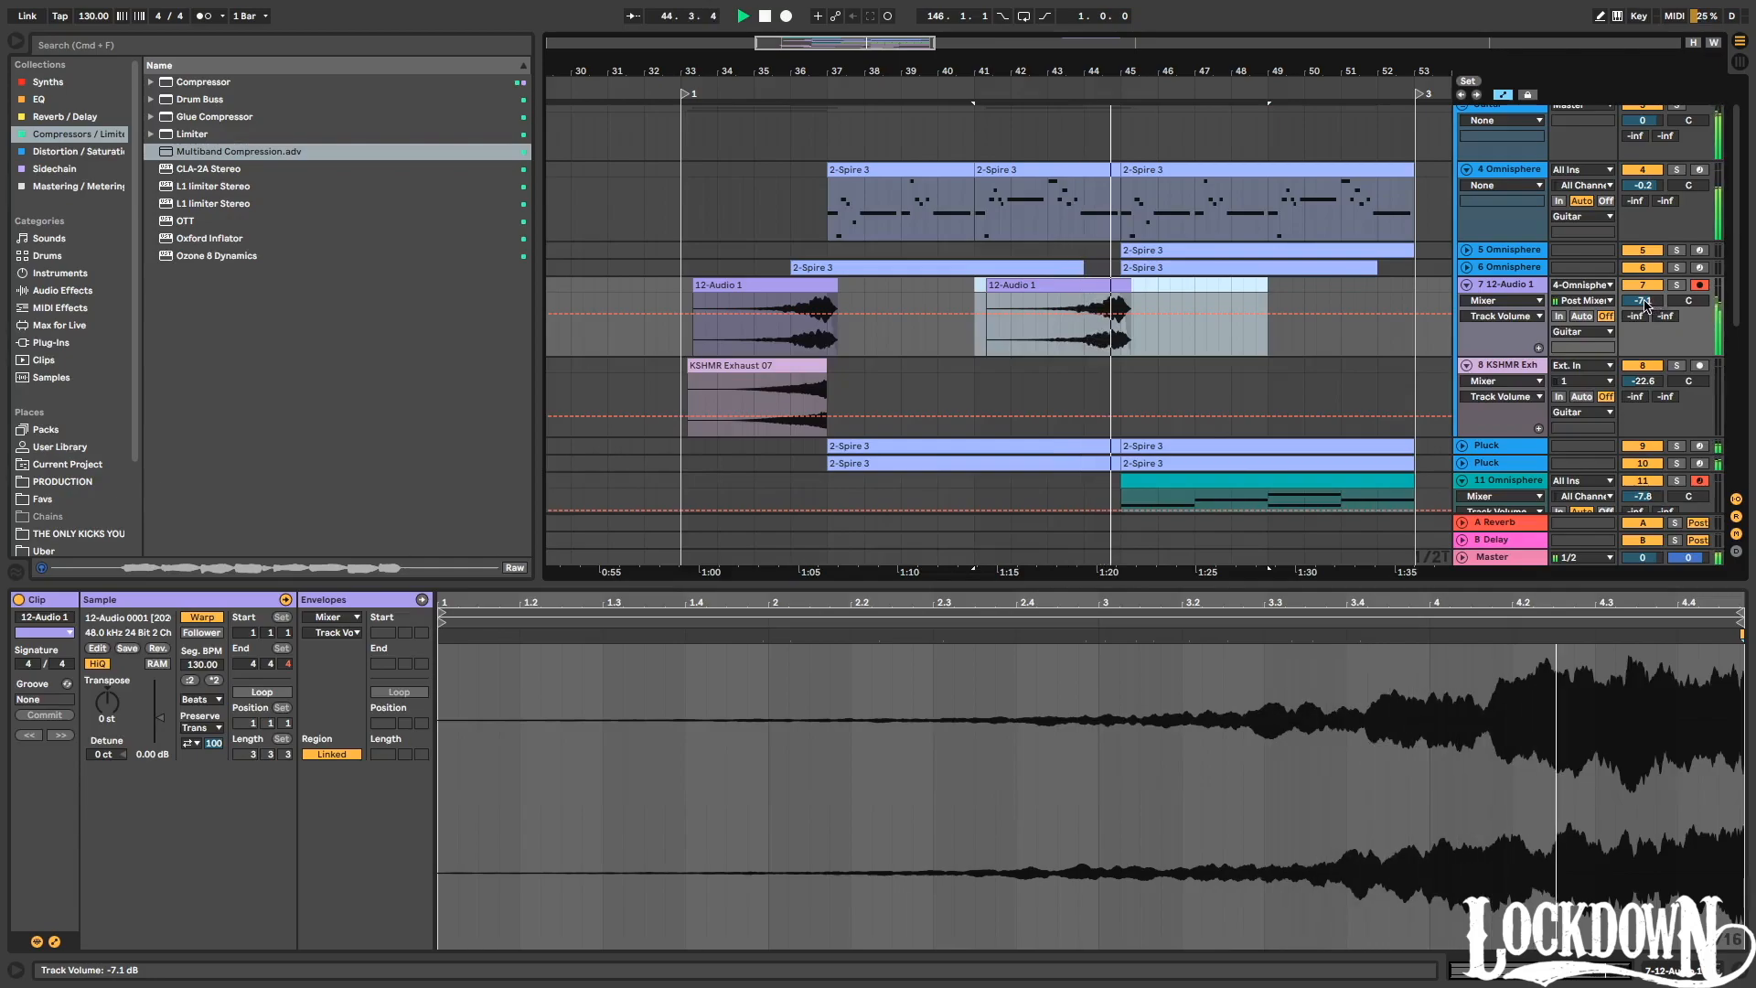
# Solo track 7 briefly to check the duplicated riser, then unsolo it and play the full mix from bar 44.
pyautogui.click(1677, 285)
pyautogui.press('space')
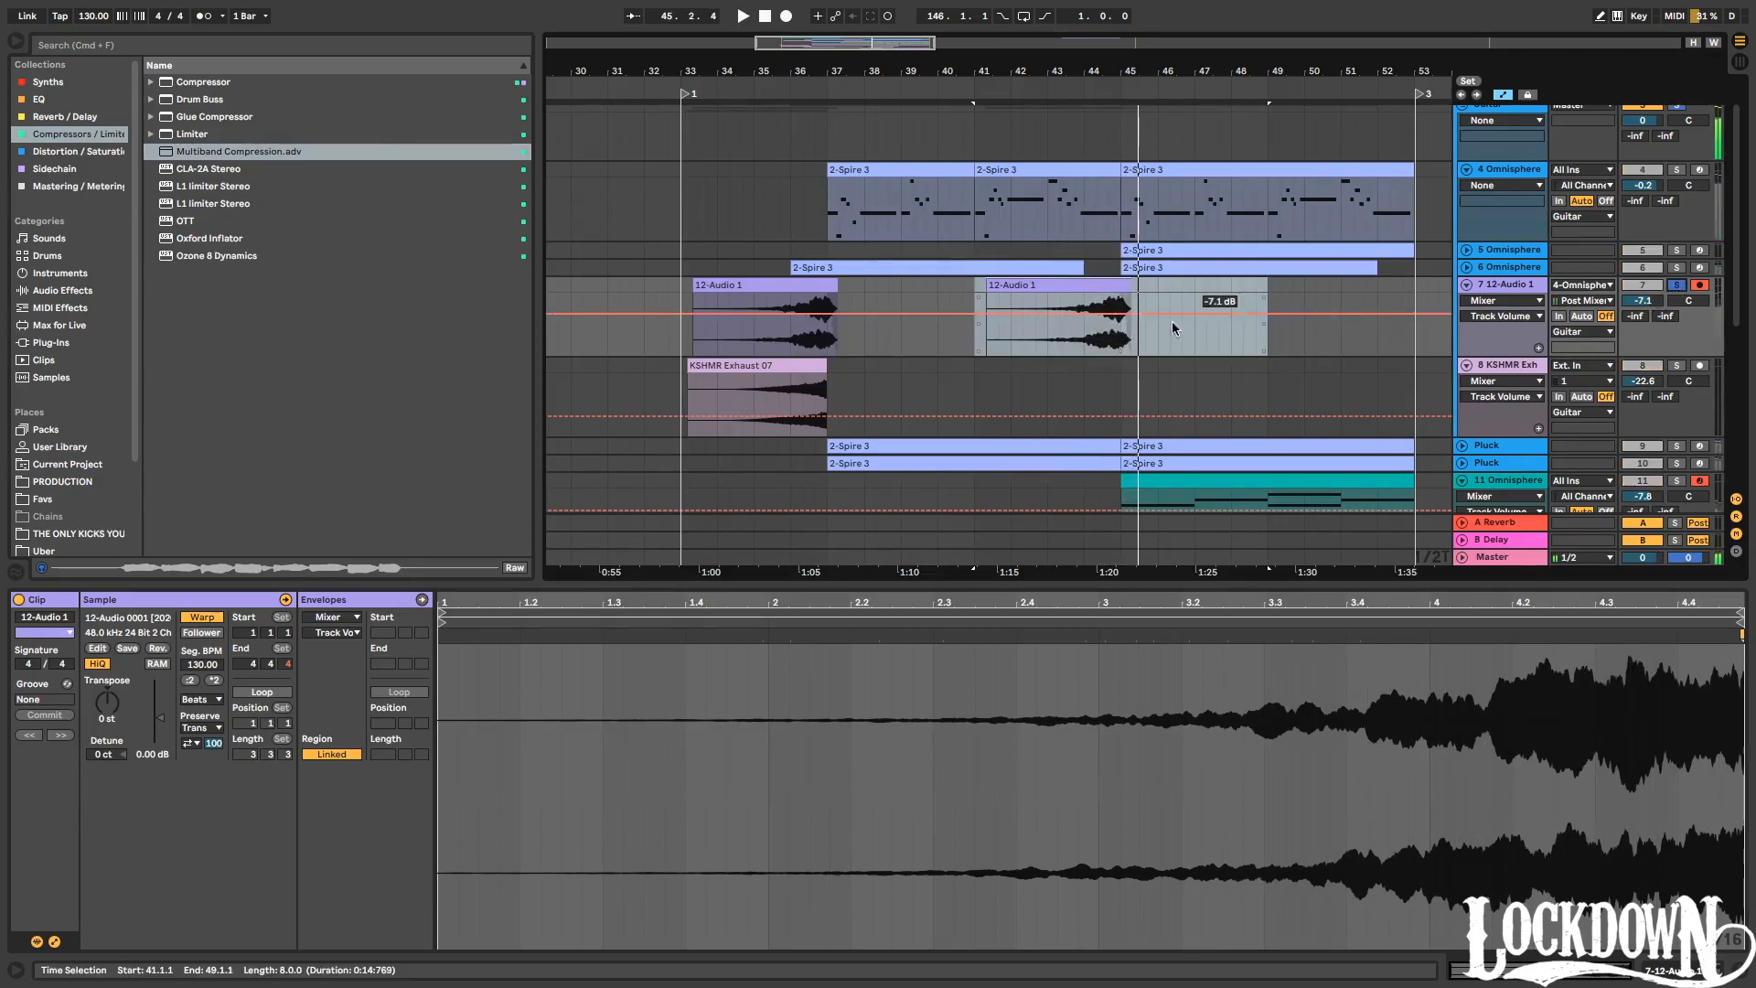
pyautogui.click(1088, 331)
pyautogui.press('space')
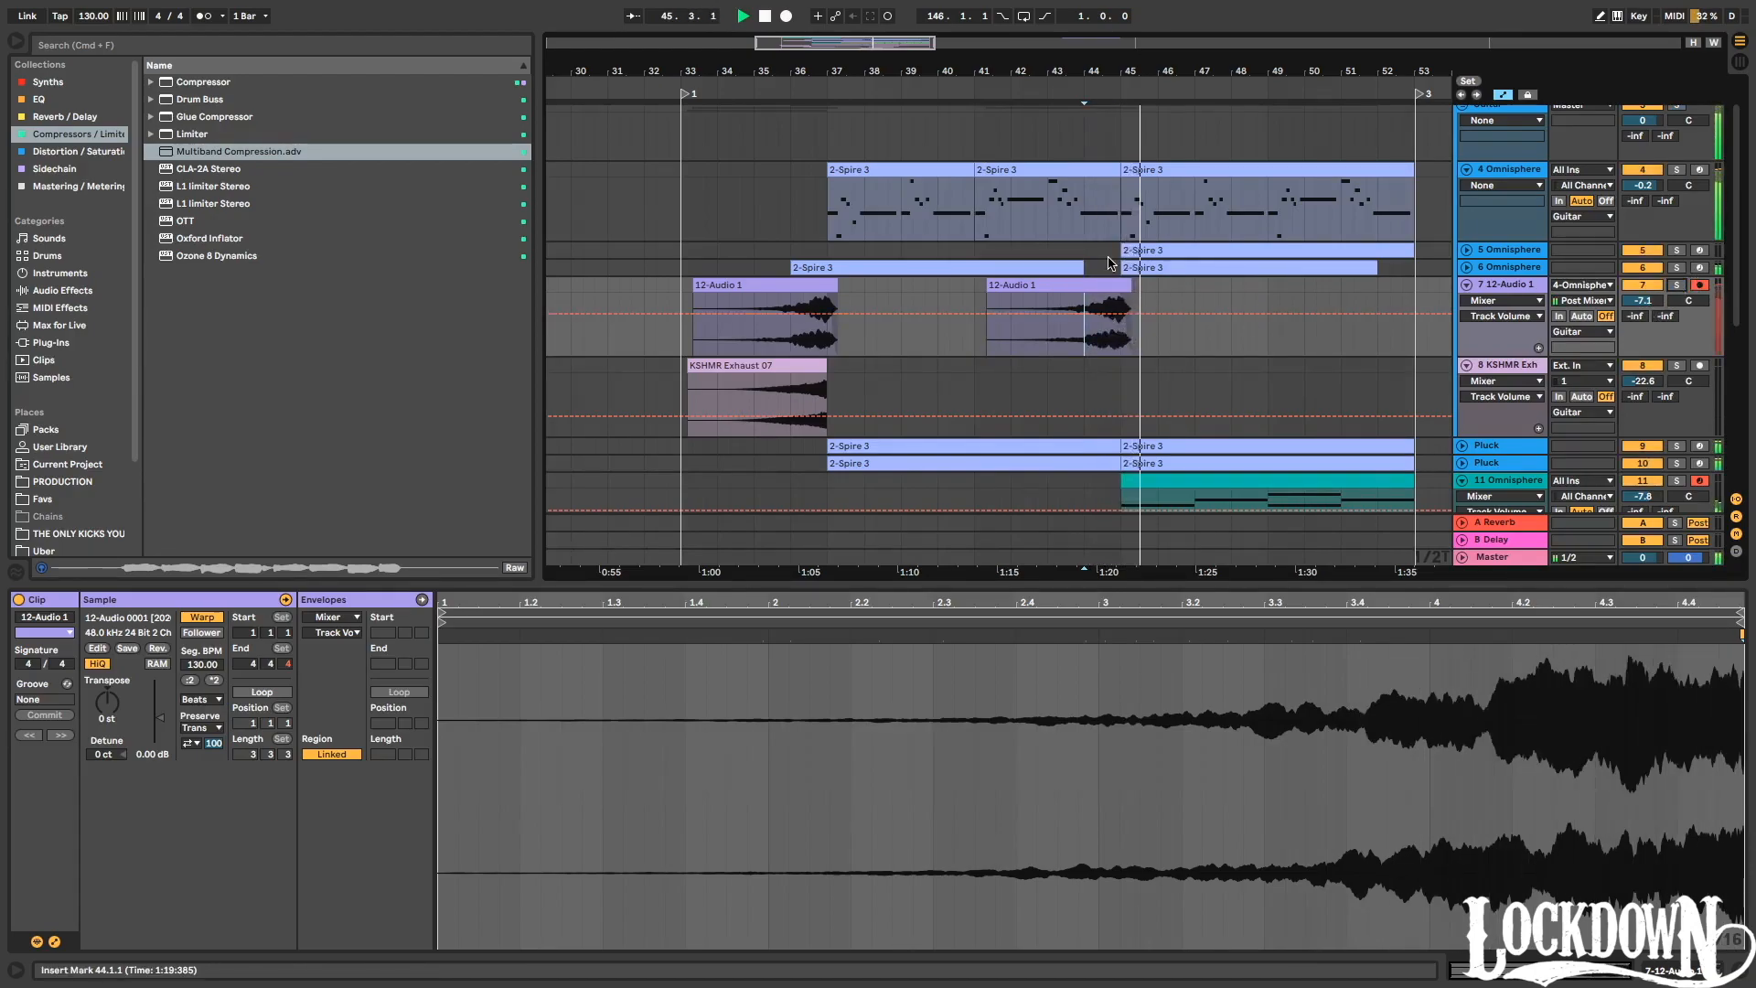
# Collapse the Guitar group and fold all remaining tracks in the arrangement.
pyautogui.moveTo(1122, 72); pyautogui.dragTo(951, 17)
pyautogui.scroll(3, 1395, 291)
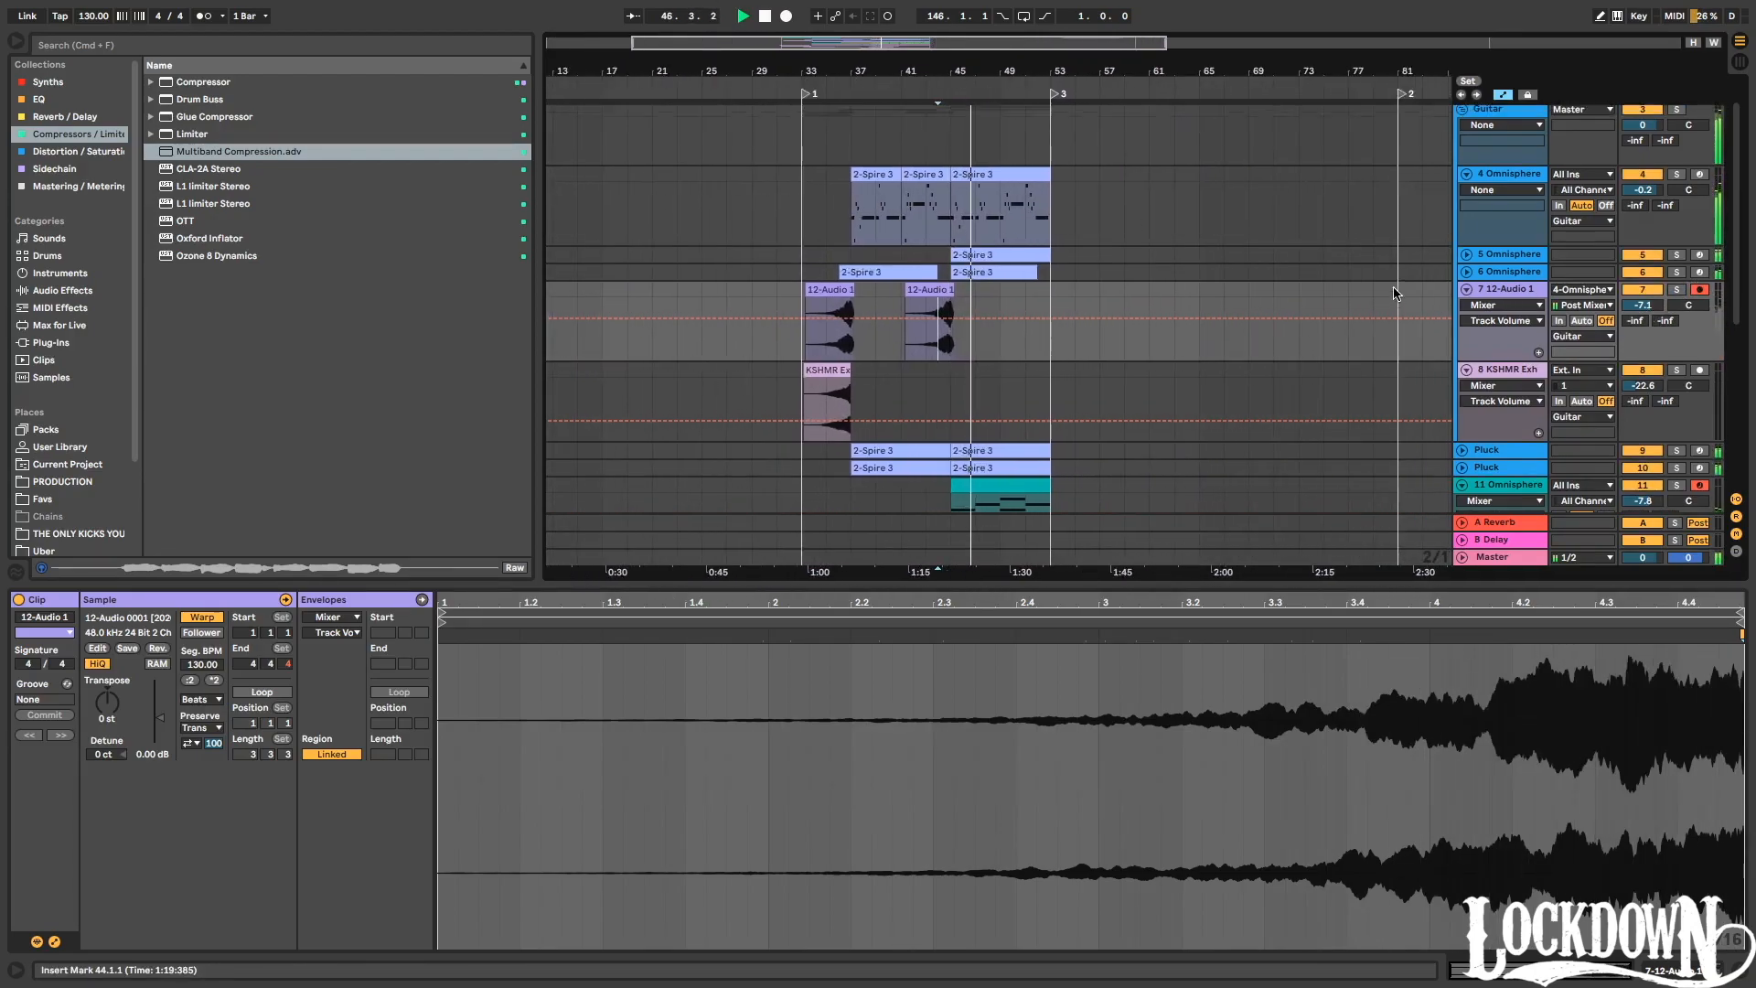
pyautogui.click(1463, 148)
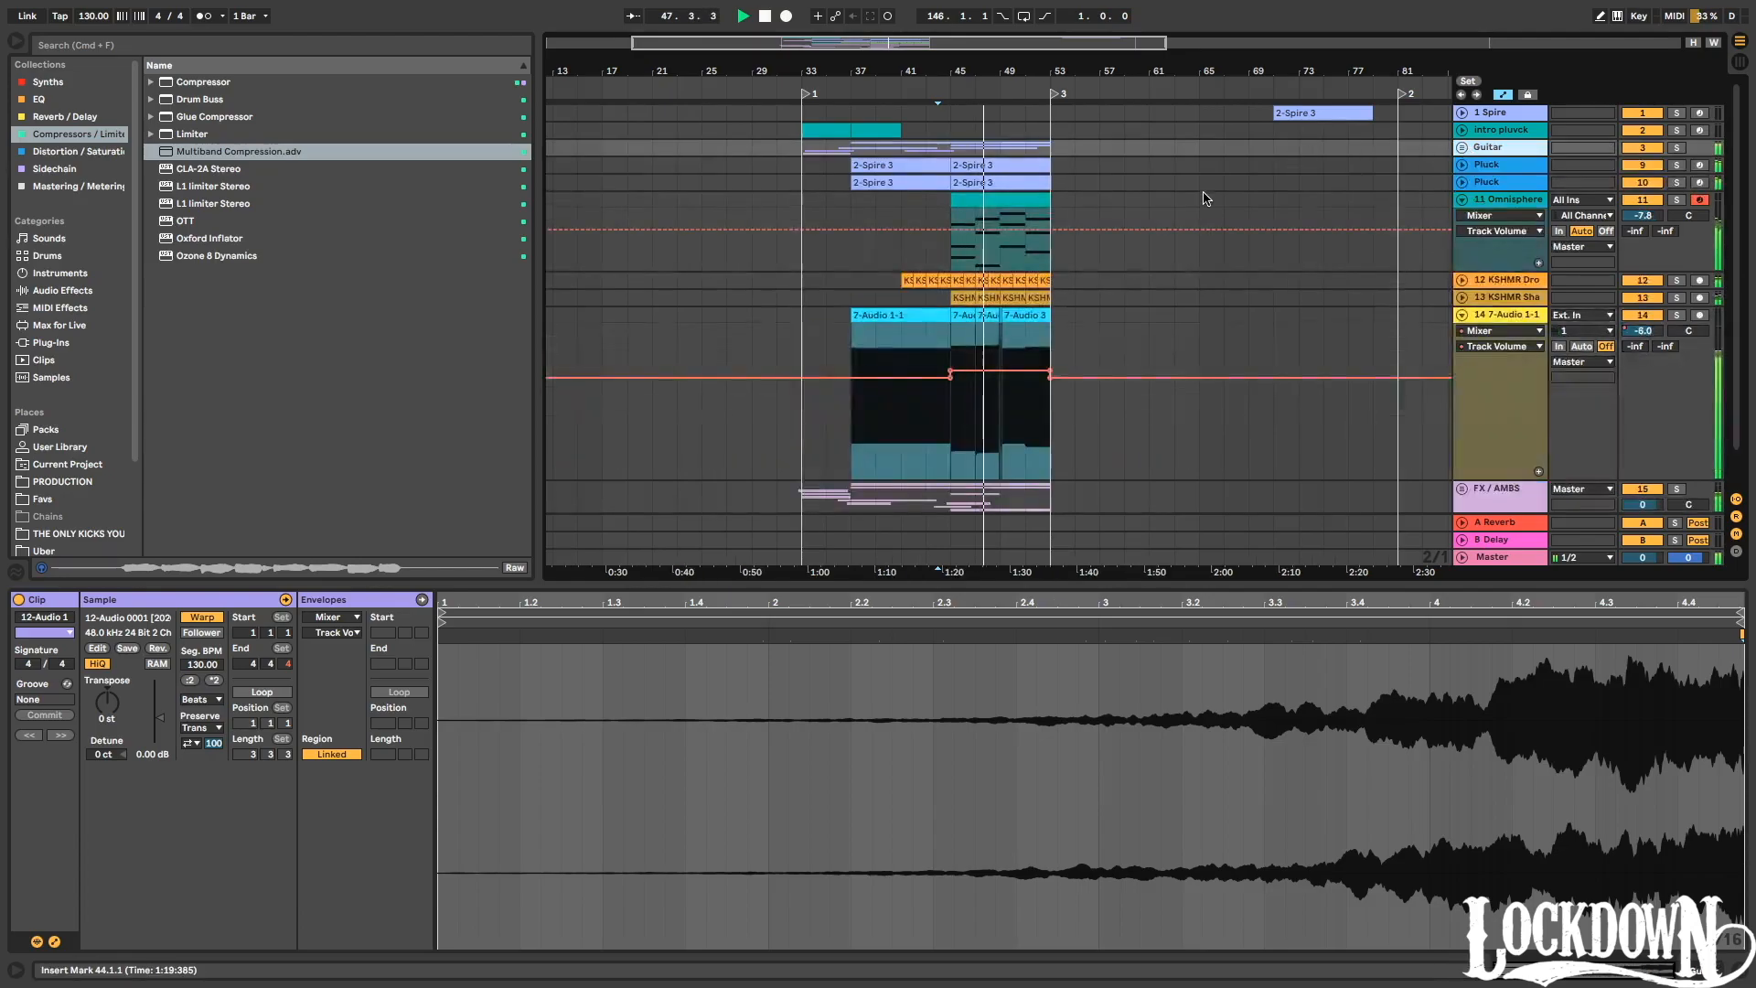
pyautogui.keyDown('alt'); pyautogui.click(1461, 201); pyautogui.keyUp('alt')
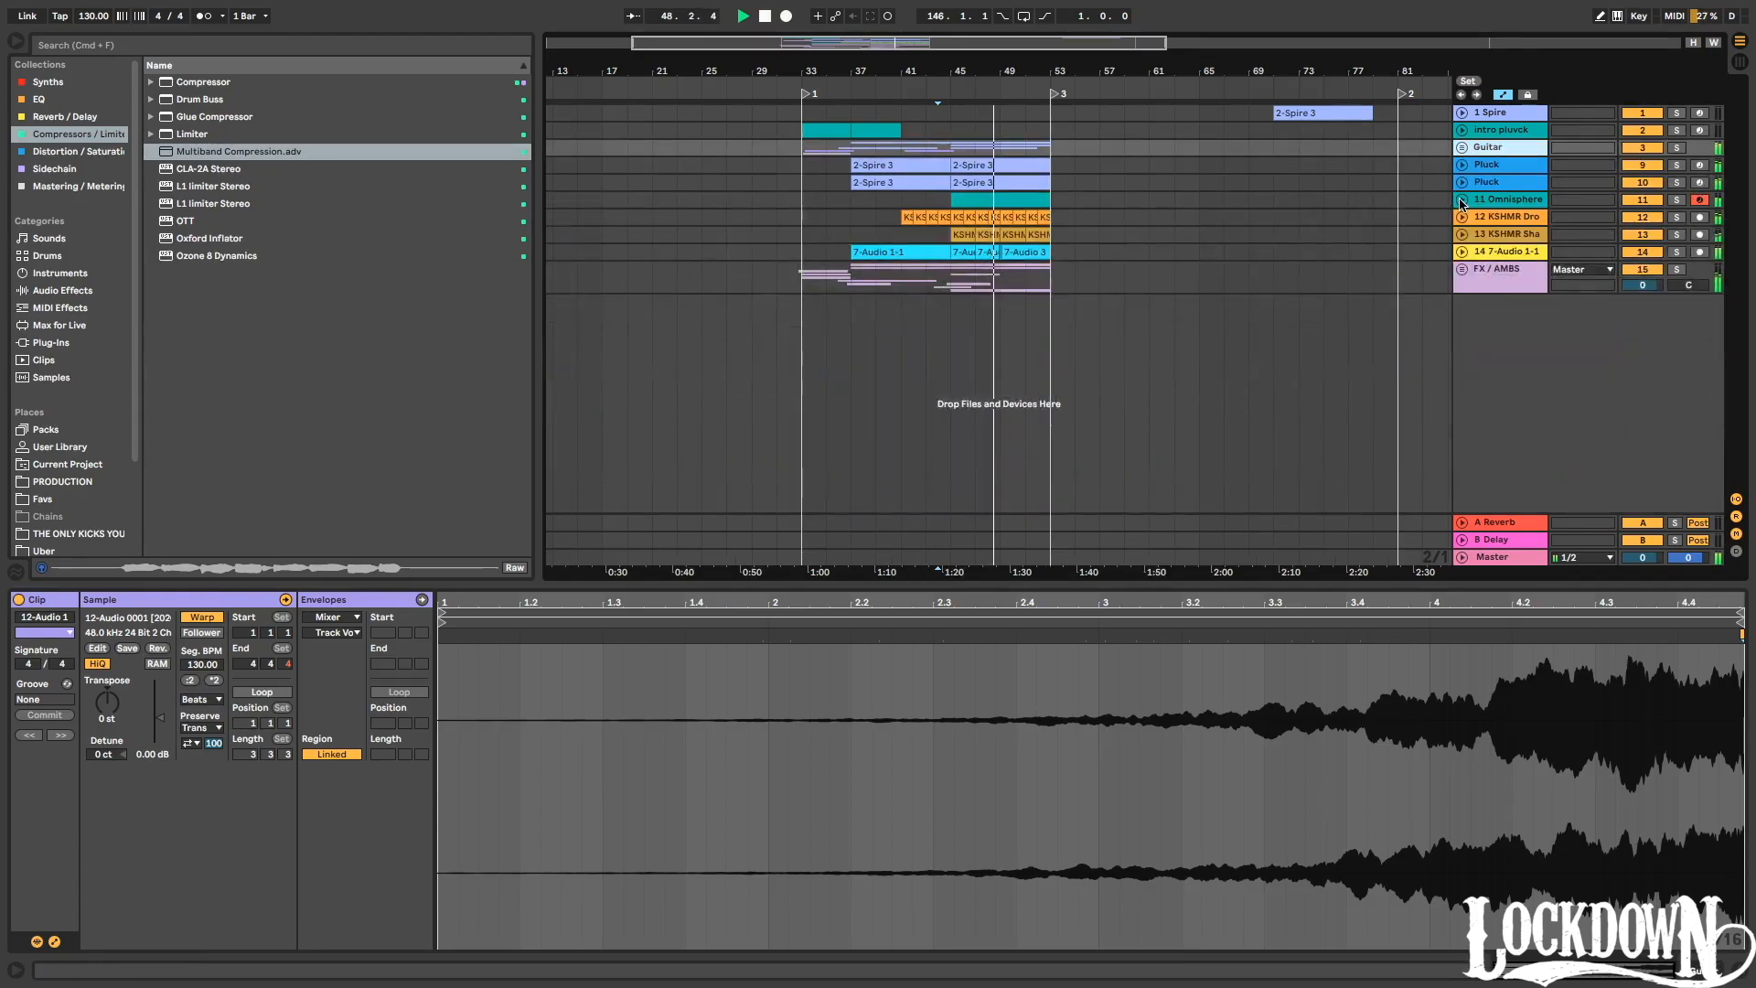
# Search the browser for "endless" and add Endless Smile as the first device on the Master track.
pyautogui.click(1501, 557)
pyautogui.click(114, 49)
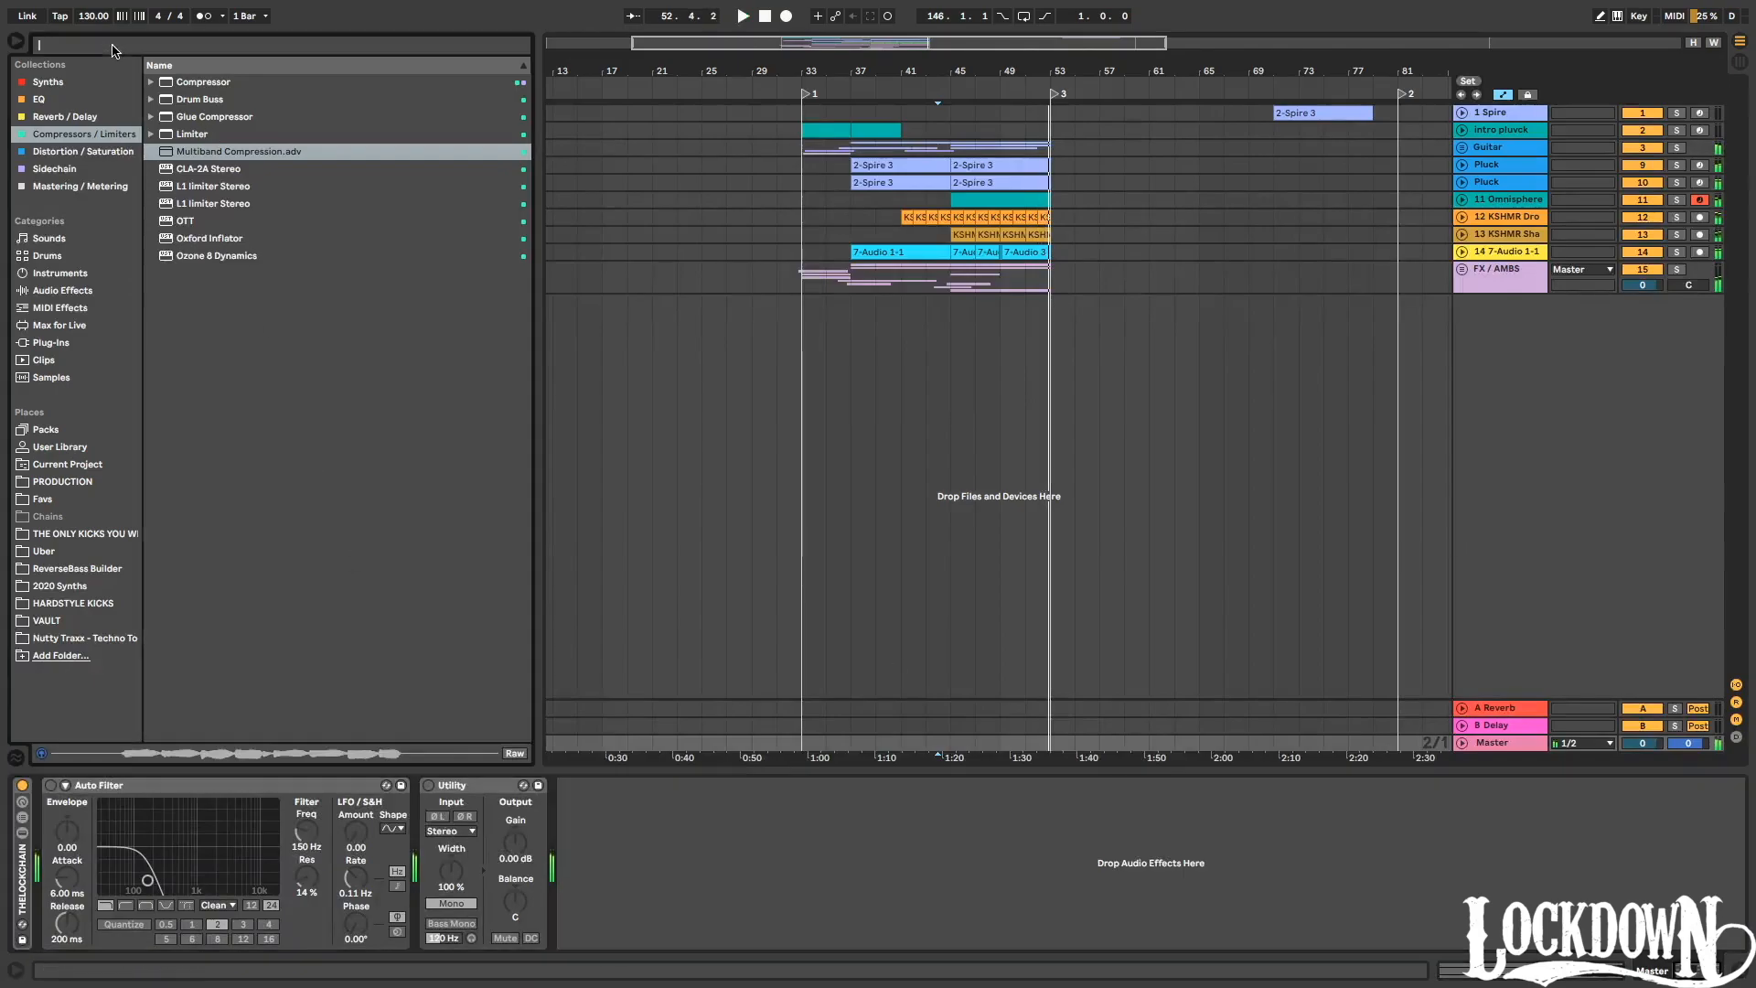
pyautogui.write('endless')
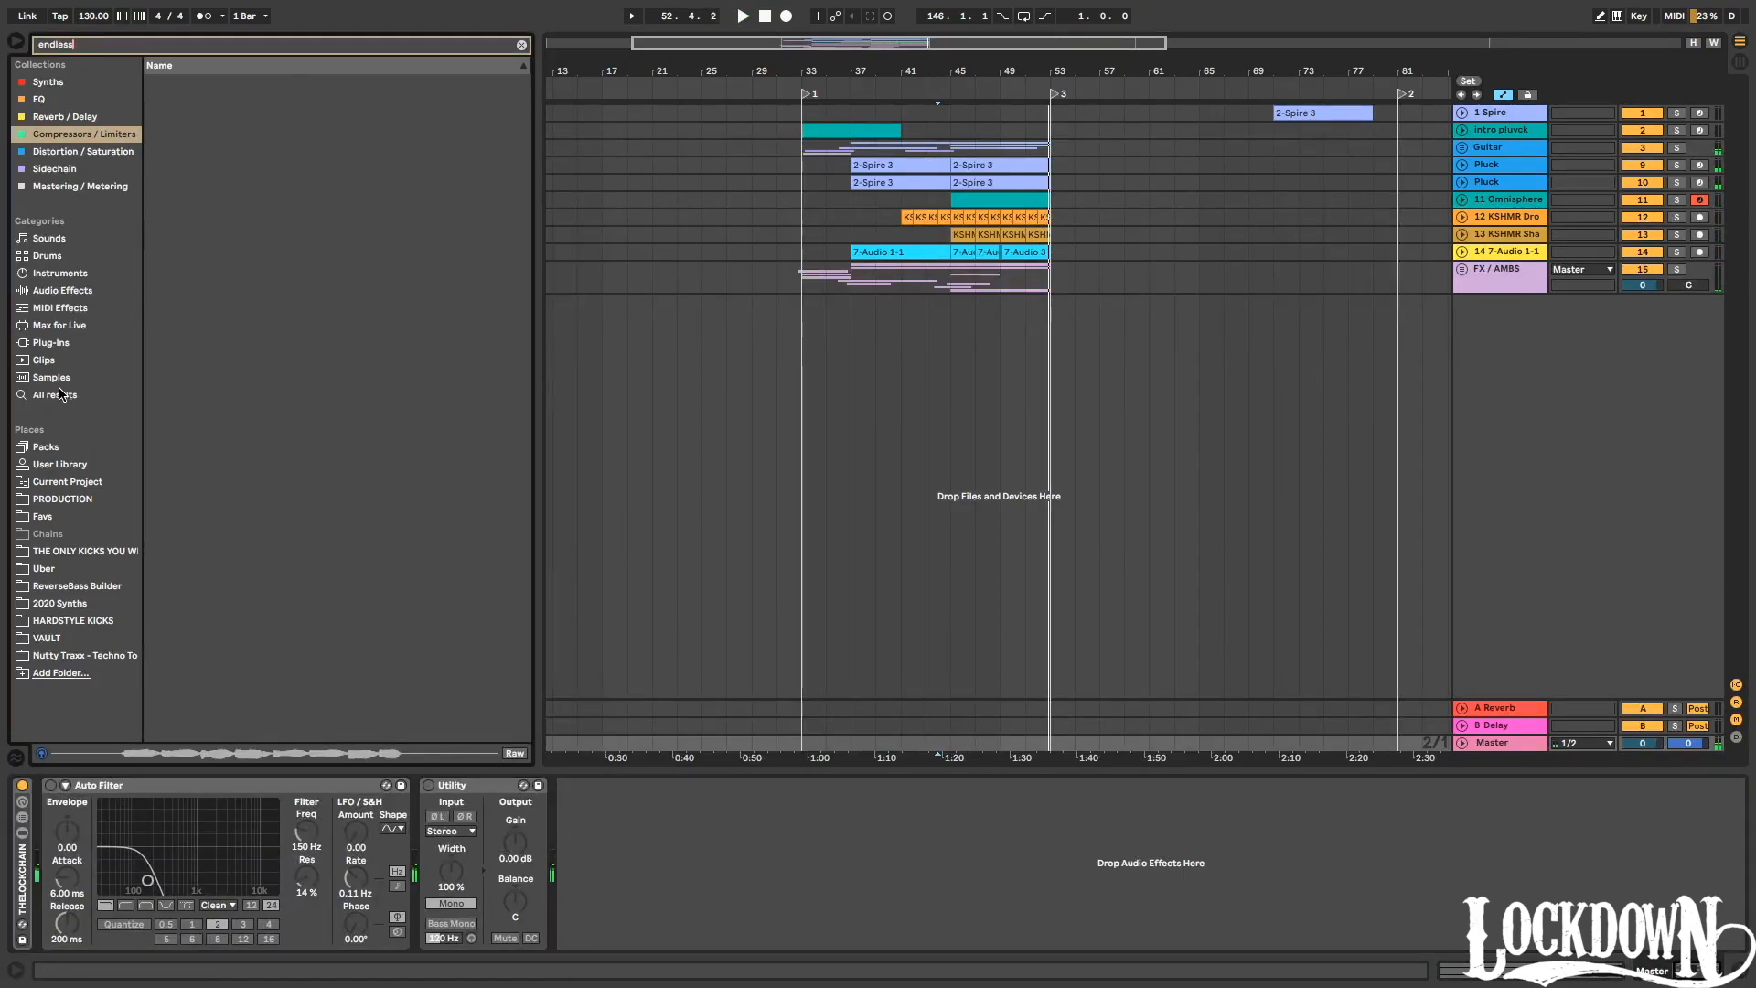
pyautogui.click(55, 394)
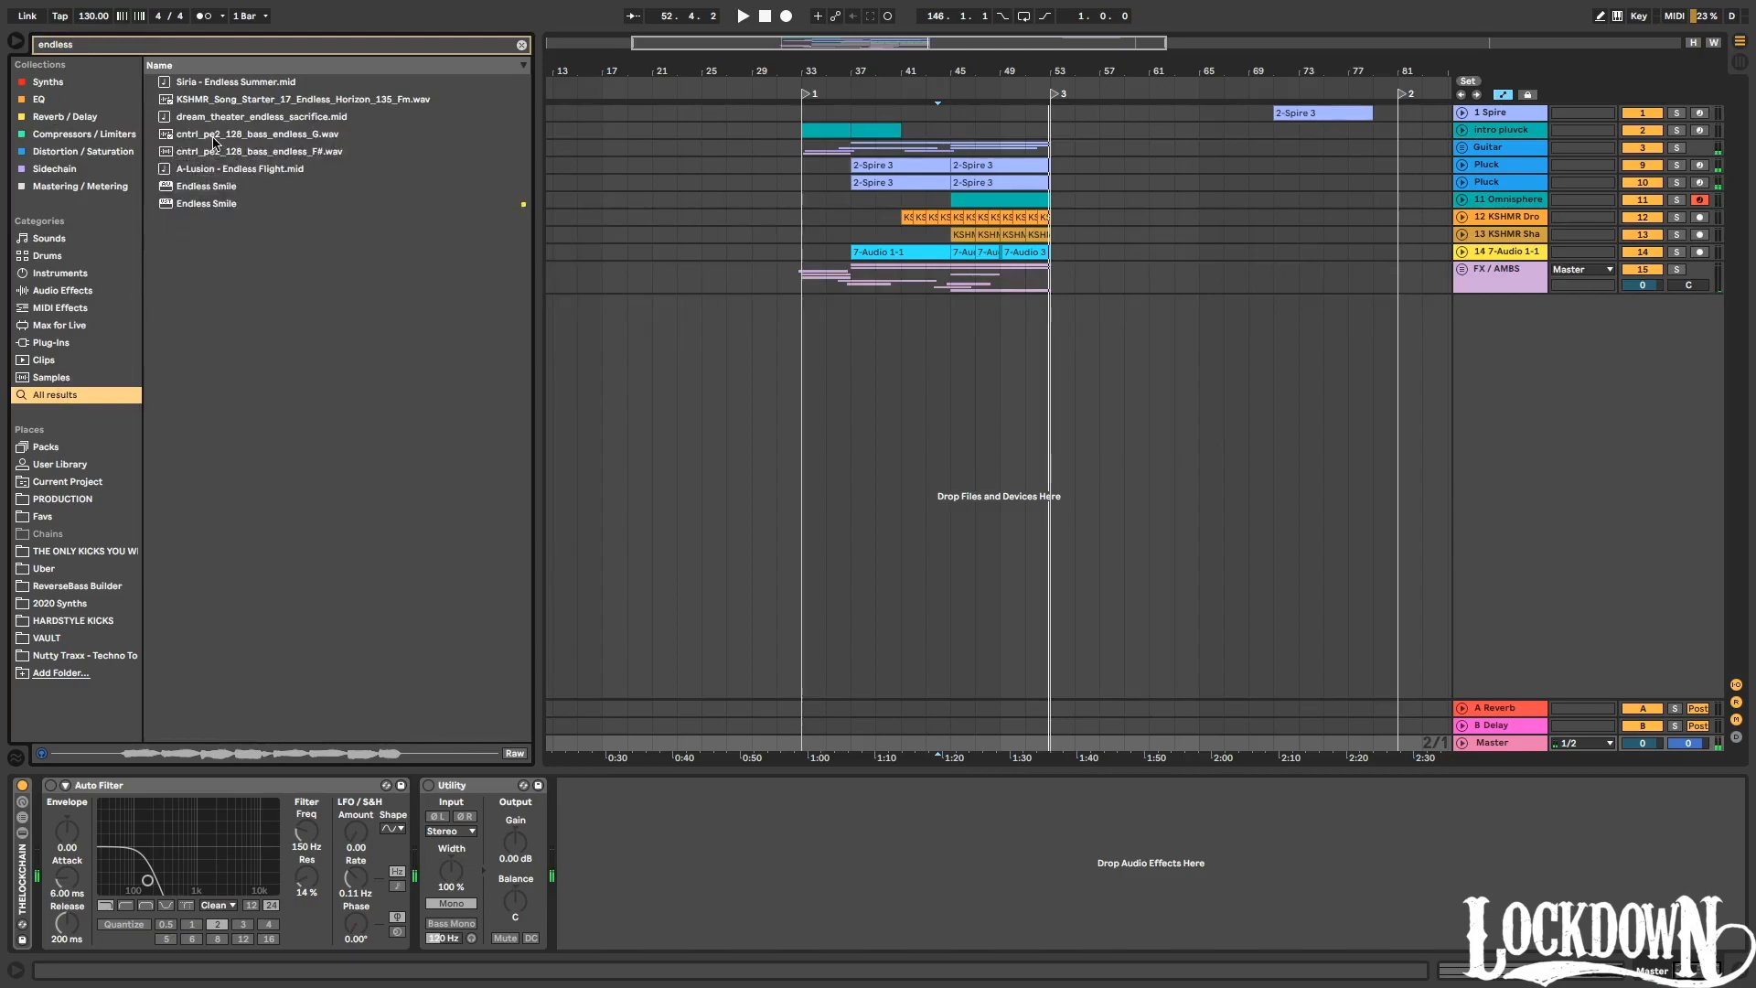
pyautogui.moveTo(202, 190); pyautogui.dragTo(13, 853)
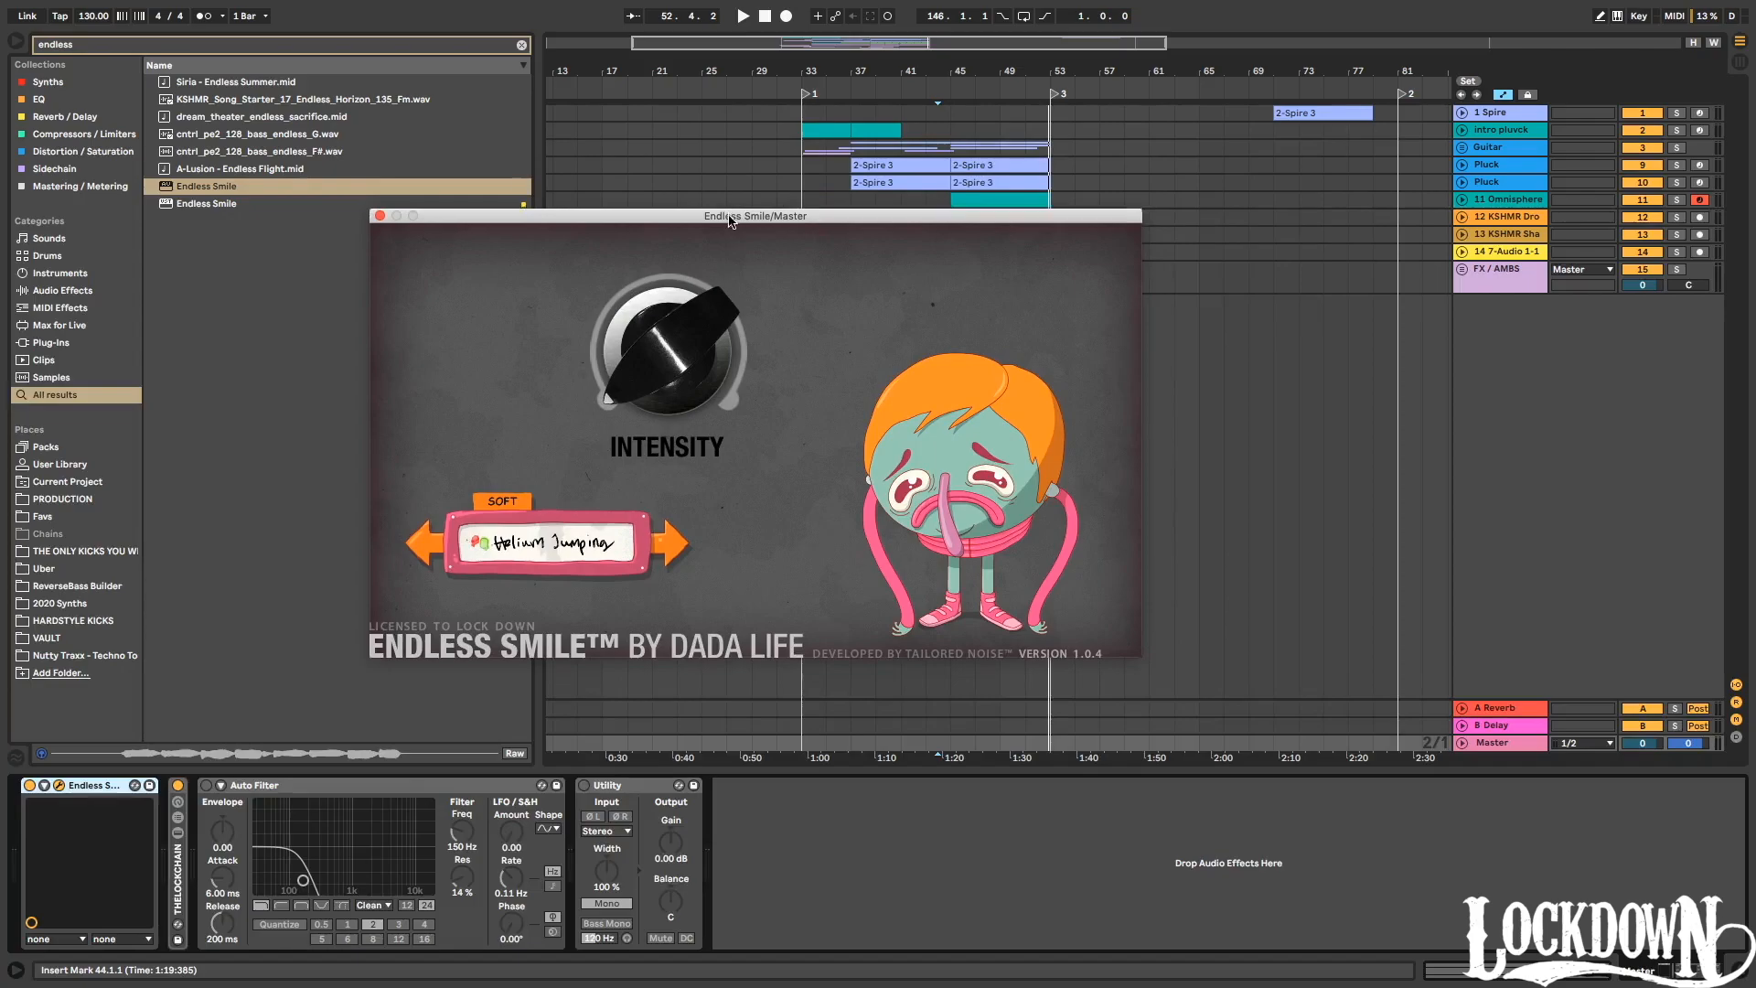
# Play from bar 37, switch Endless Smile to the No Limit preset and audition its Intensity at different amounts.
pyautogui.moveTo(729, 218); pyautogui.dragTo(972, 401)
pyautogui.click(857, 238)
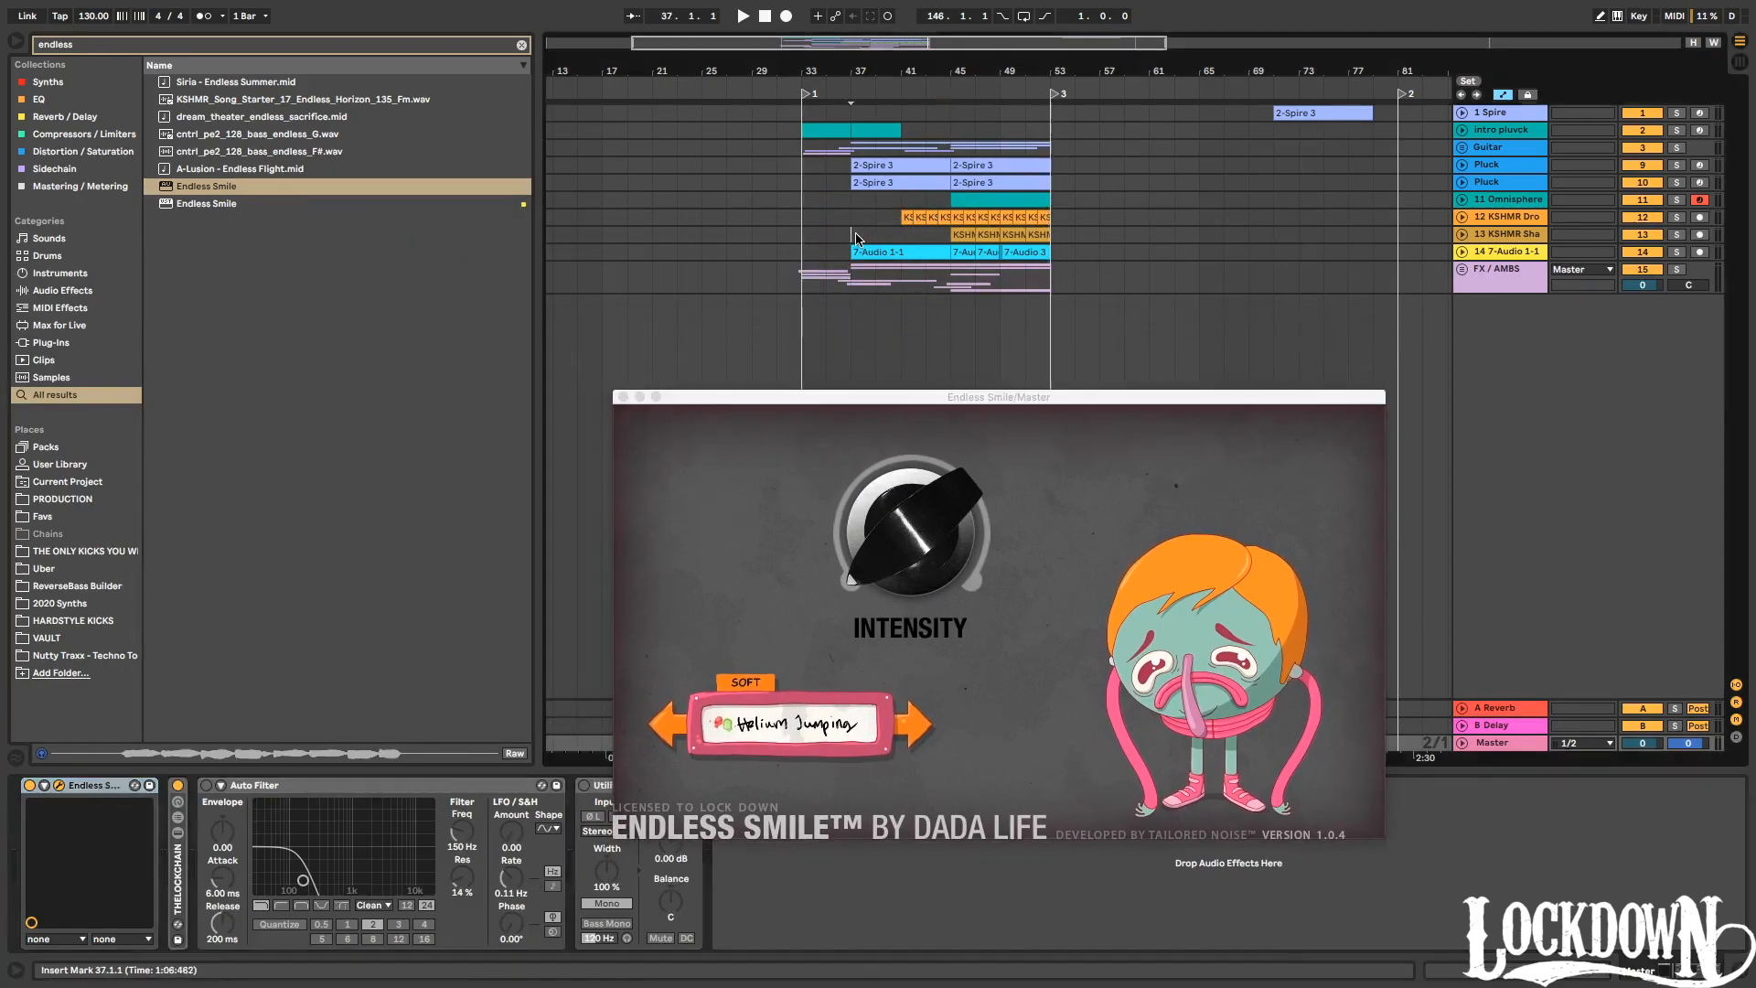
pyautogui.press('space')
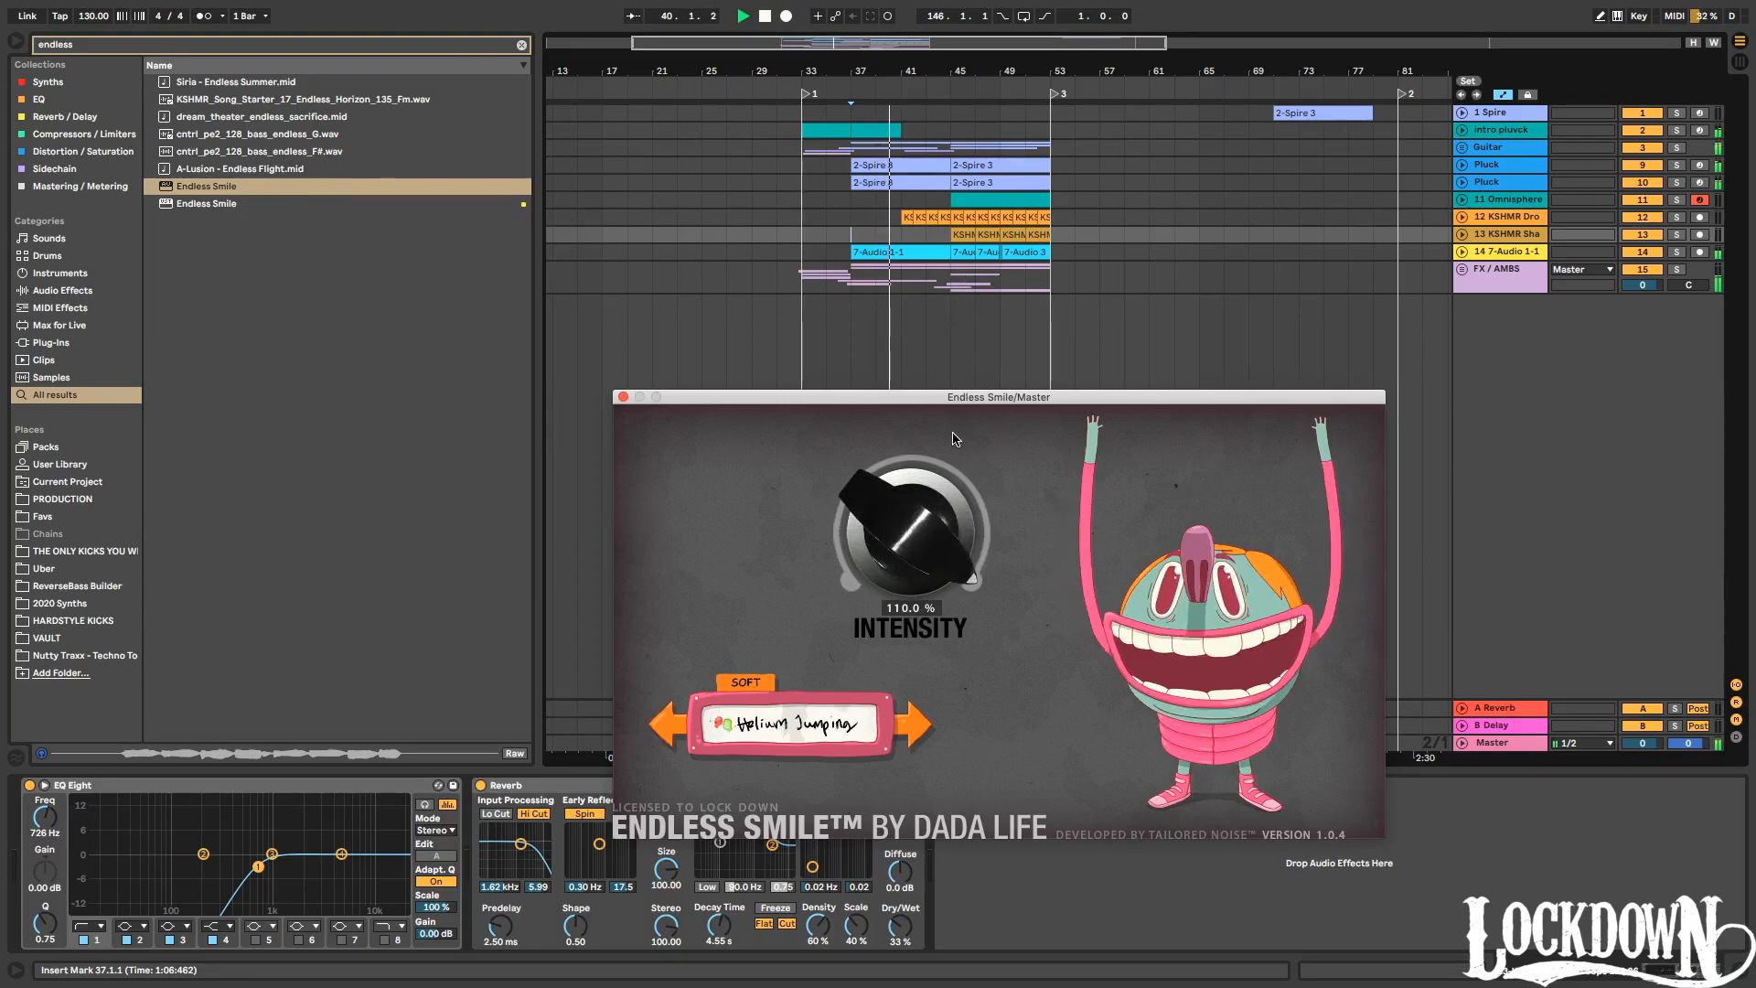
pyautogui.click(914, 725)
pyautogui.moveTo(903, 603); pyautogui.dragTo(936, 491)
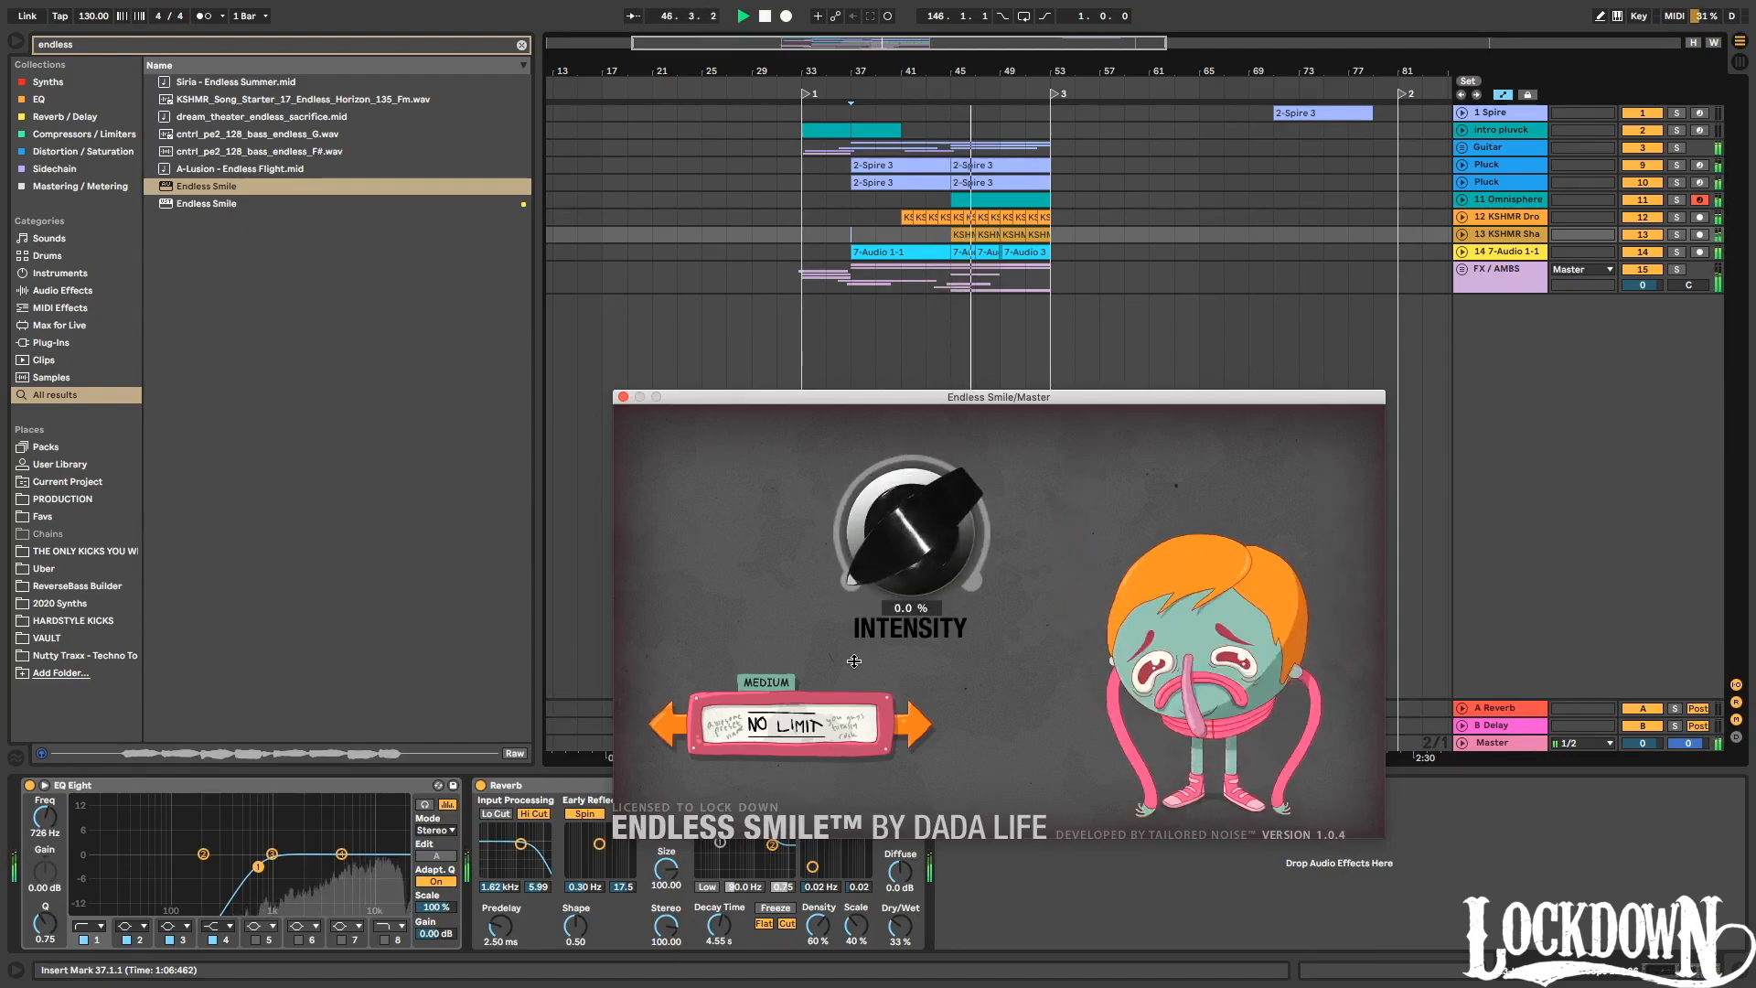
pyautogui.moveTo(897, 489); pyautogui.dragTo(877, 626)
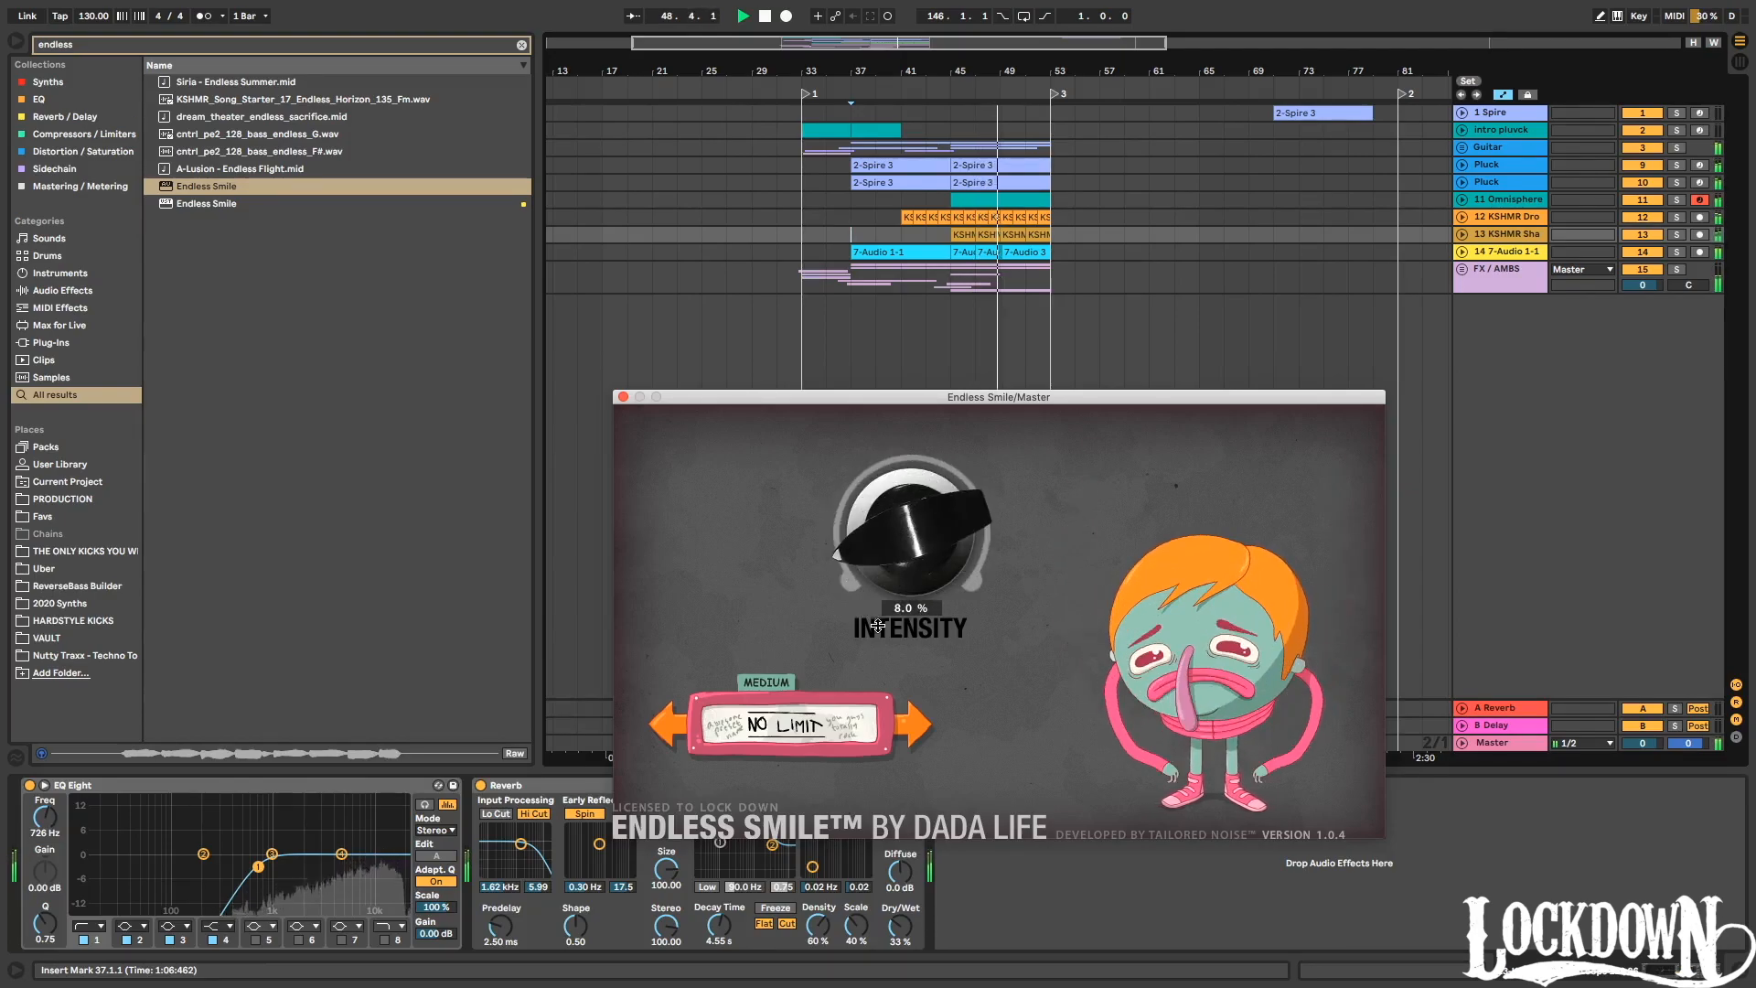
# Draw Endless Smile Intensity automation on the Master, curving from zero at bar 51 to about half at bar 53 and dropping back to zero.
pyautogui.hotkey('ctrl', 'alt', 'p')
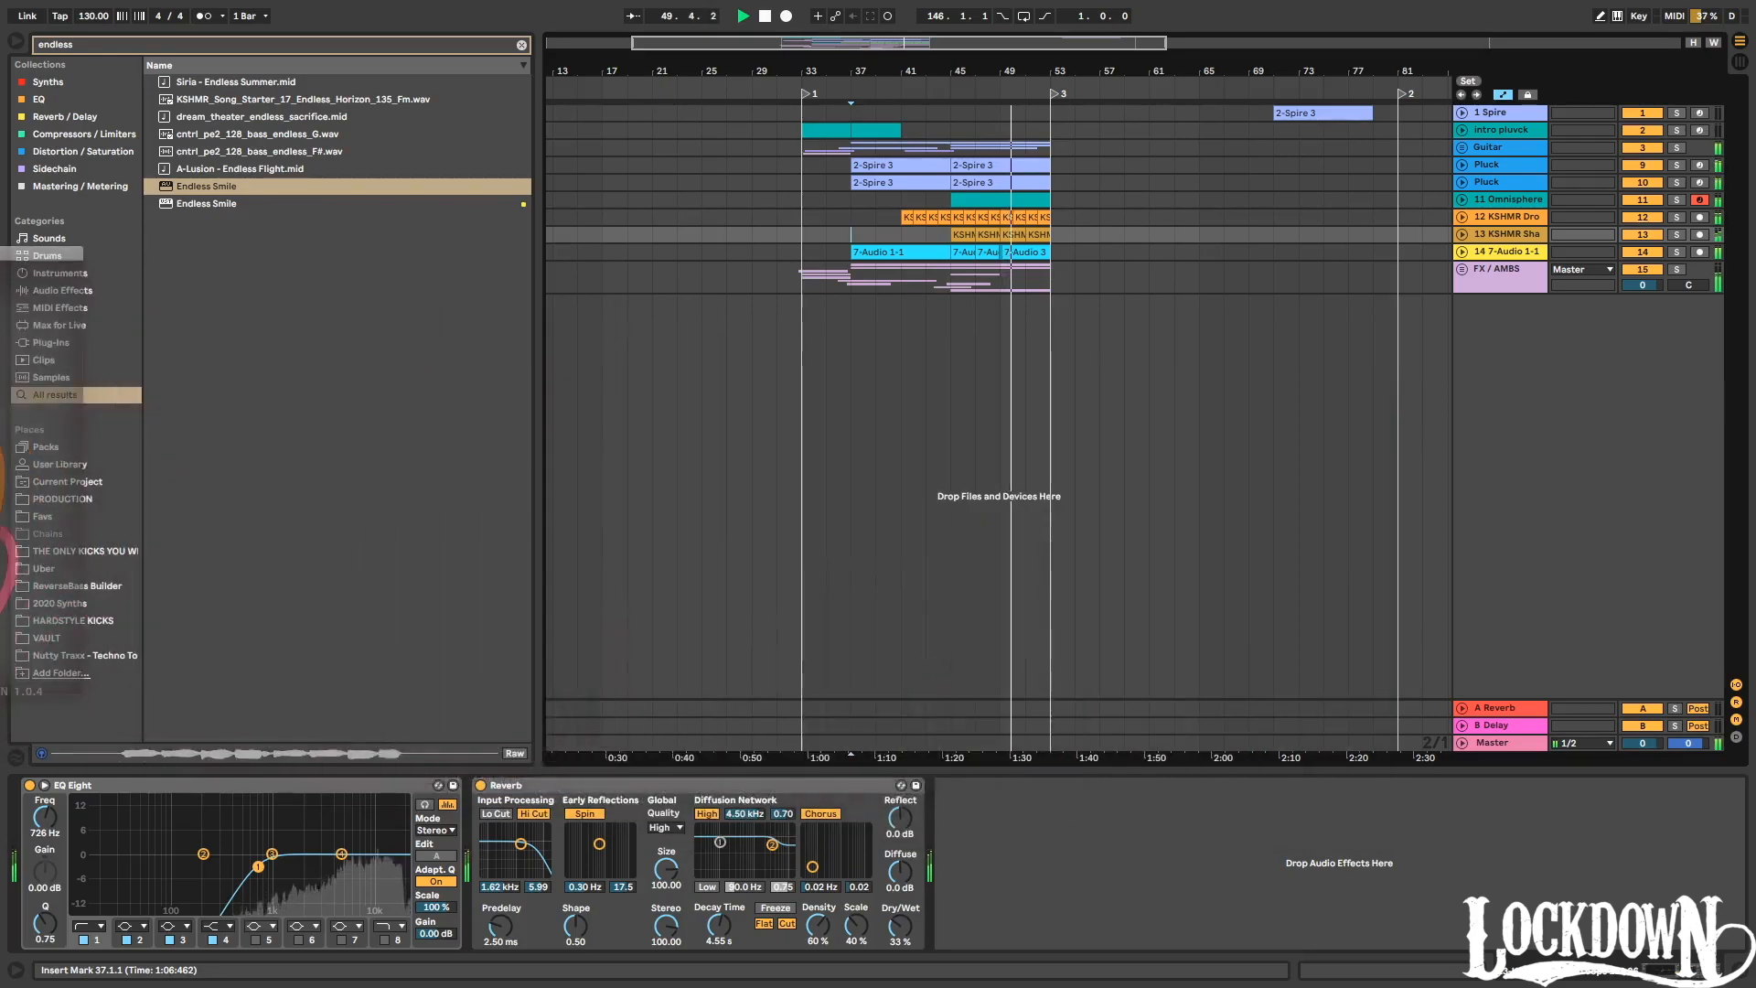
pyautogui.press('u')
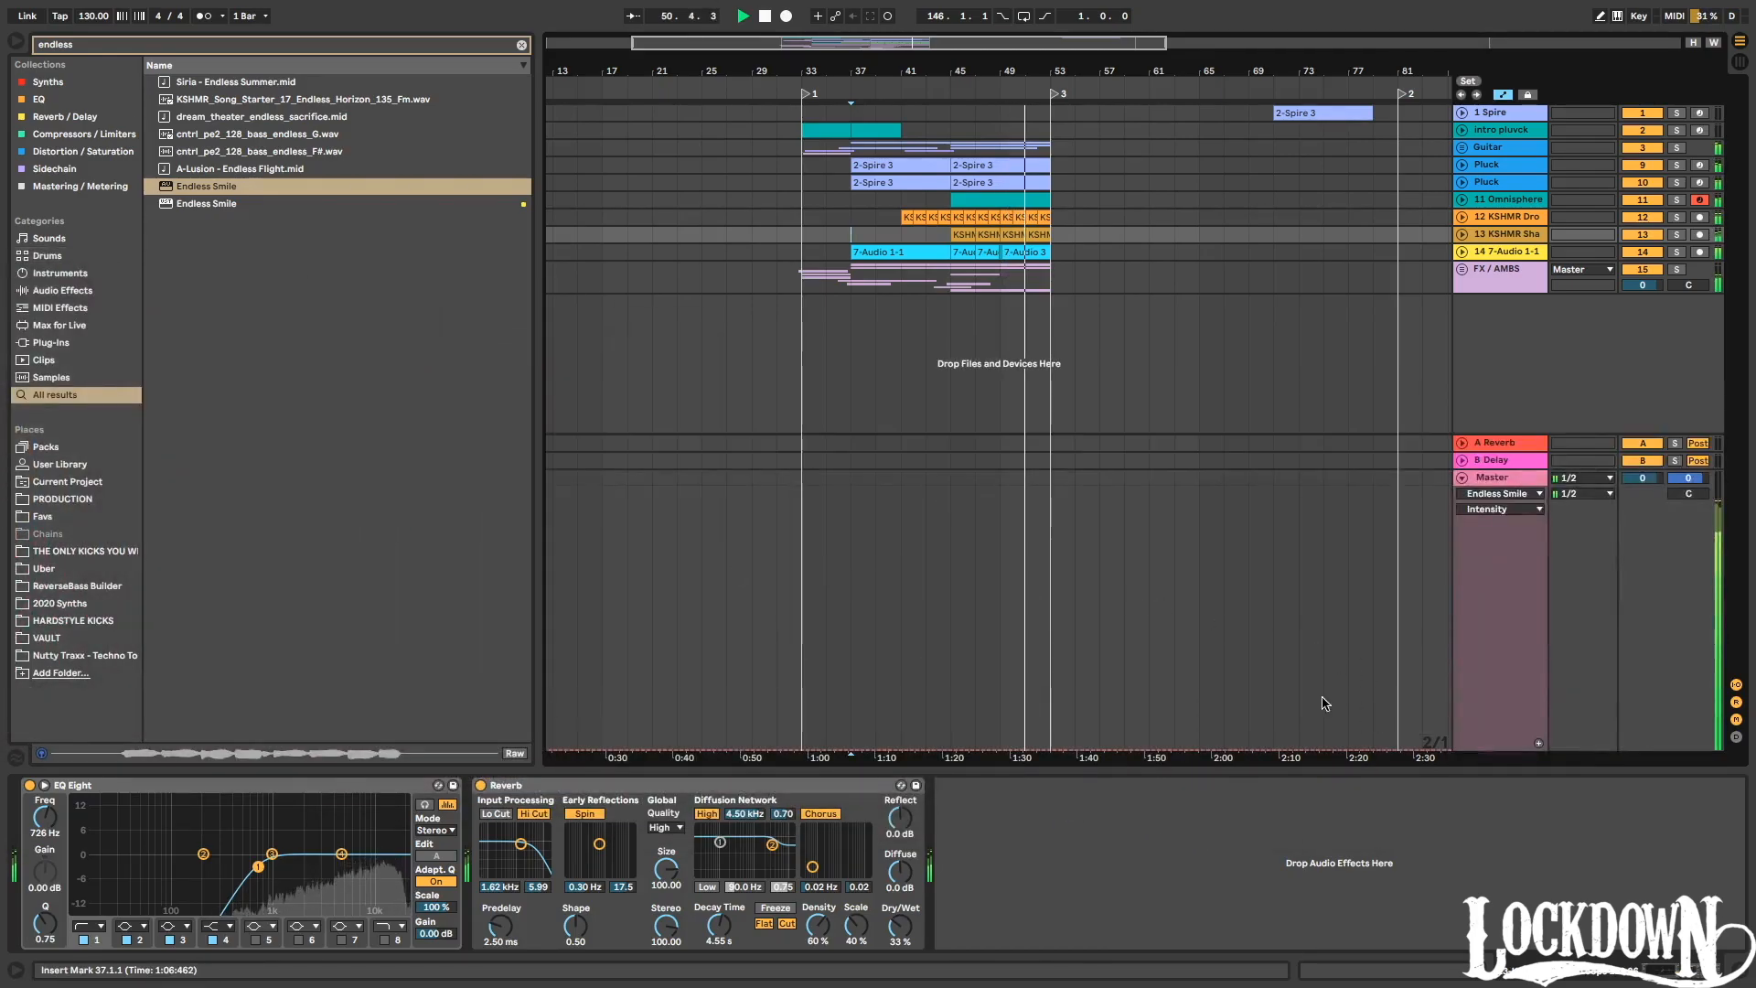
pyautogui.press('space')
pyautogui.moveTo(1044, 70); pyautogui.dragTo(1048, 161)
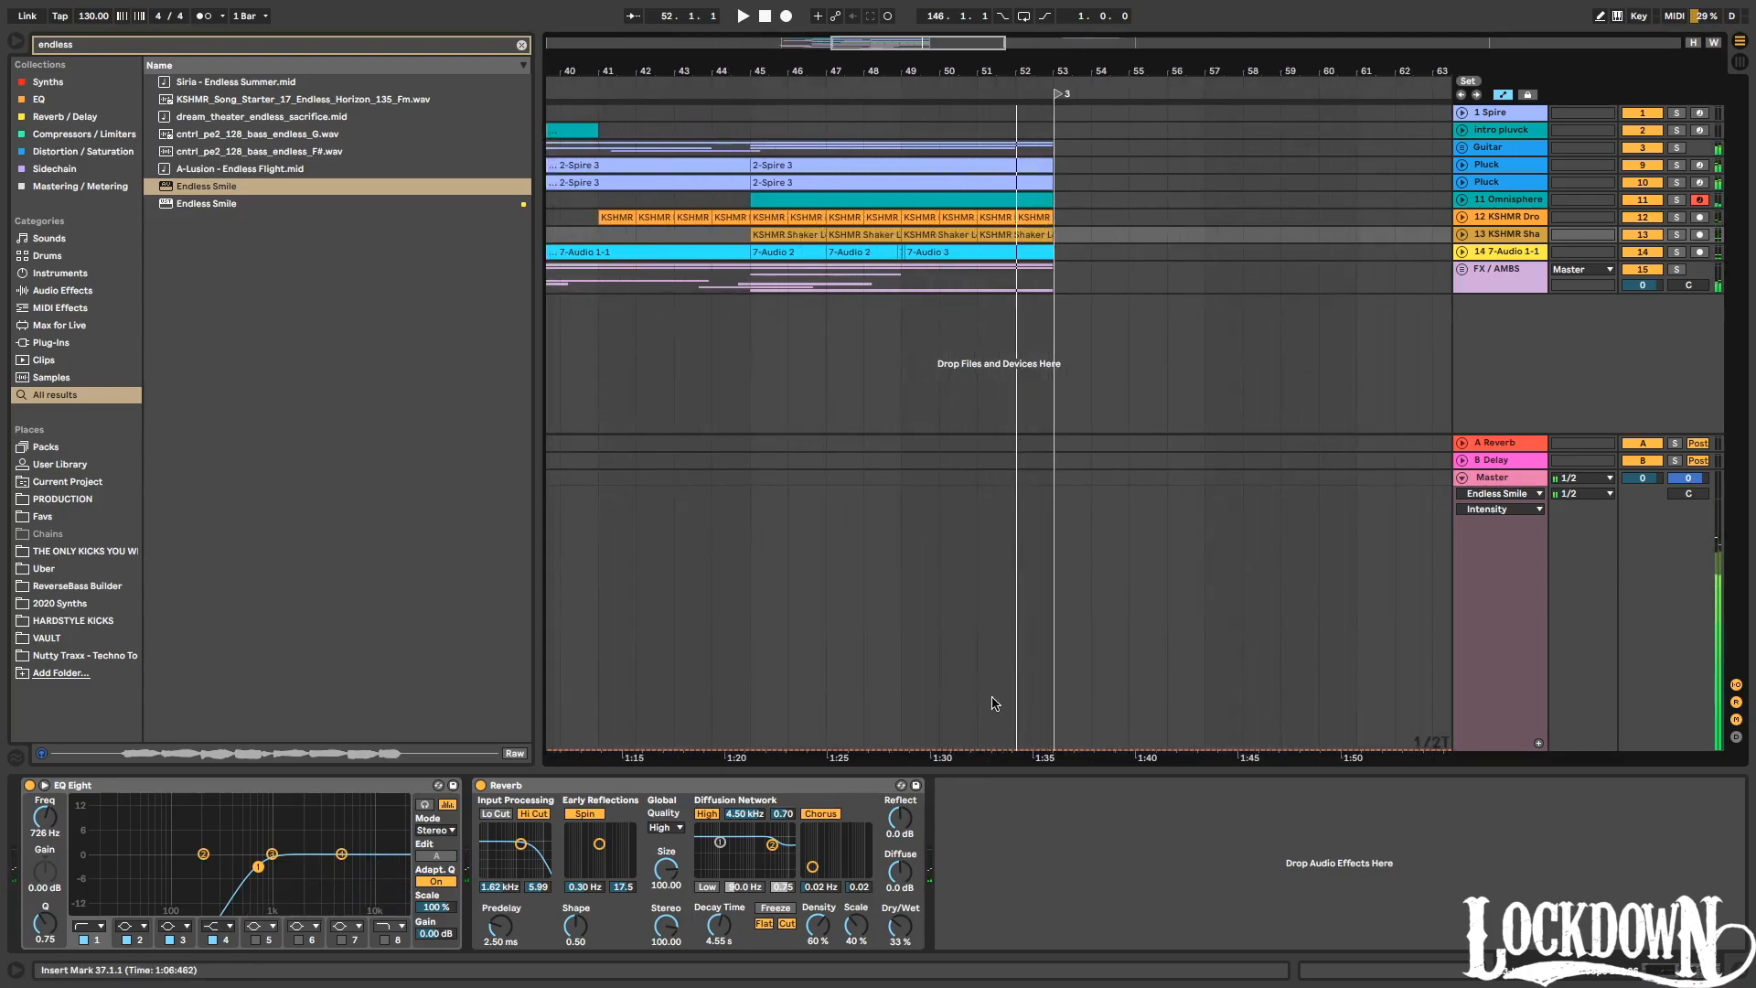
pyautogui.click(992, 742)
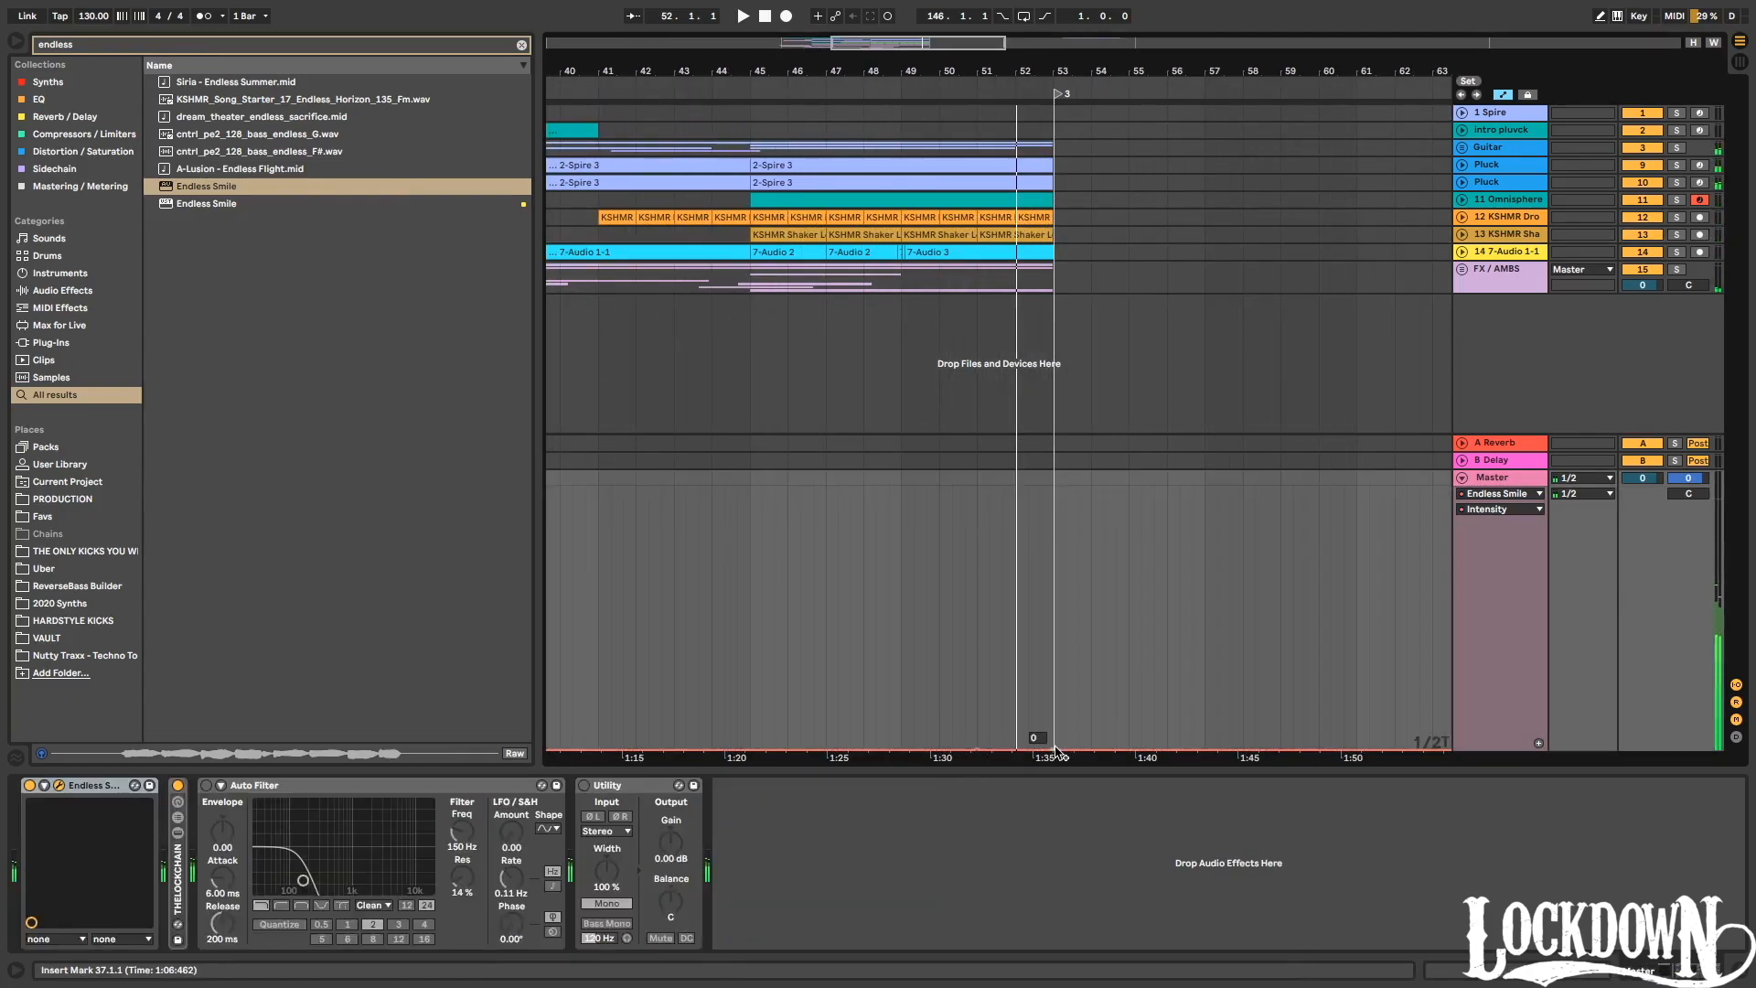
pyautogui.moveTo(1041, 751); pyautogui.dragTo(1052, 605)
pyautogui.press('space')
pyautogui.moveTo(1023, 687); pyautogui.dragTo(1023, 717)
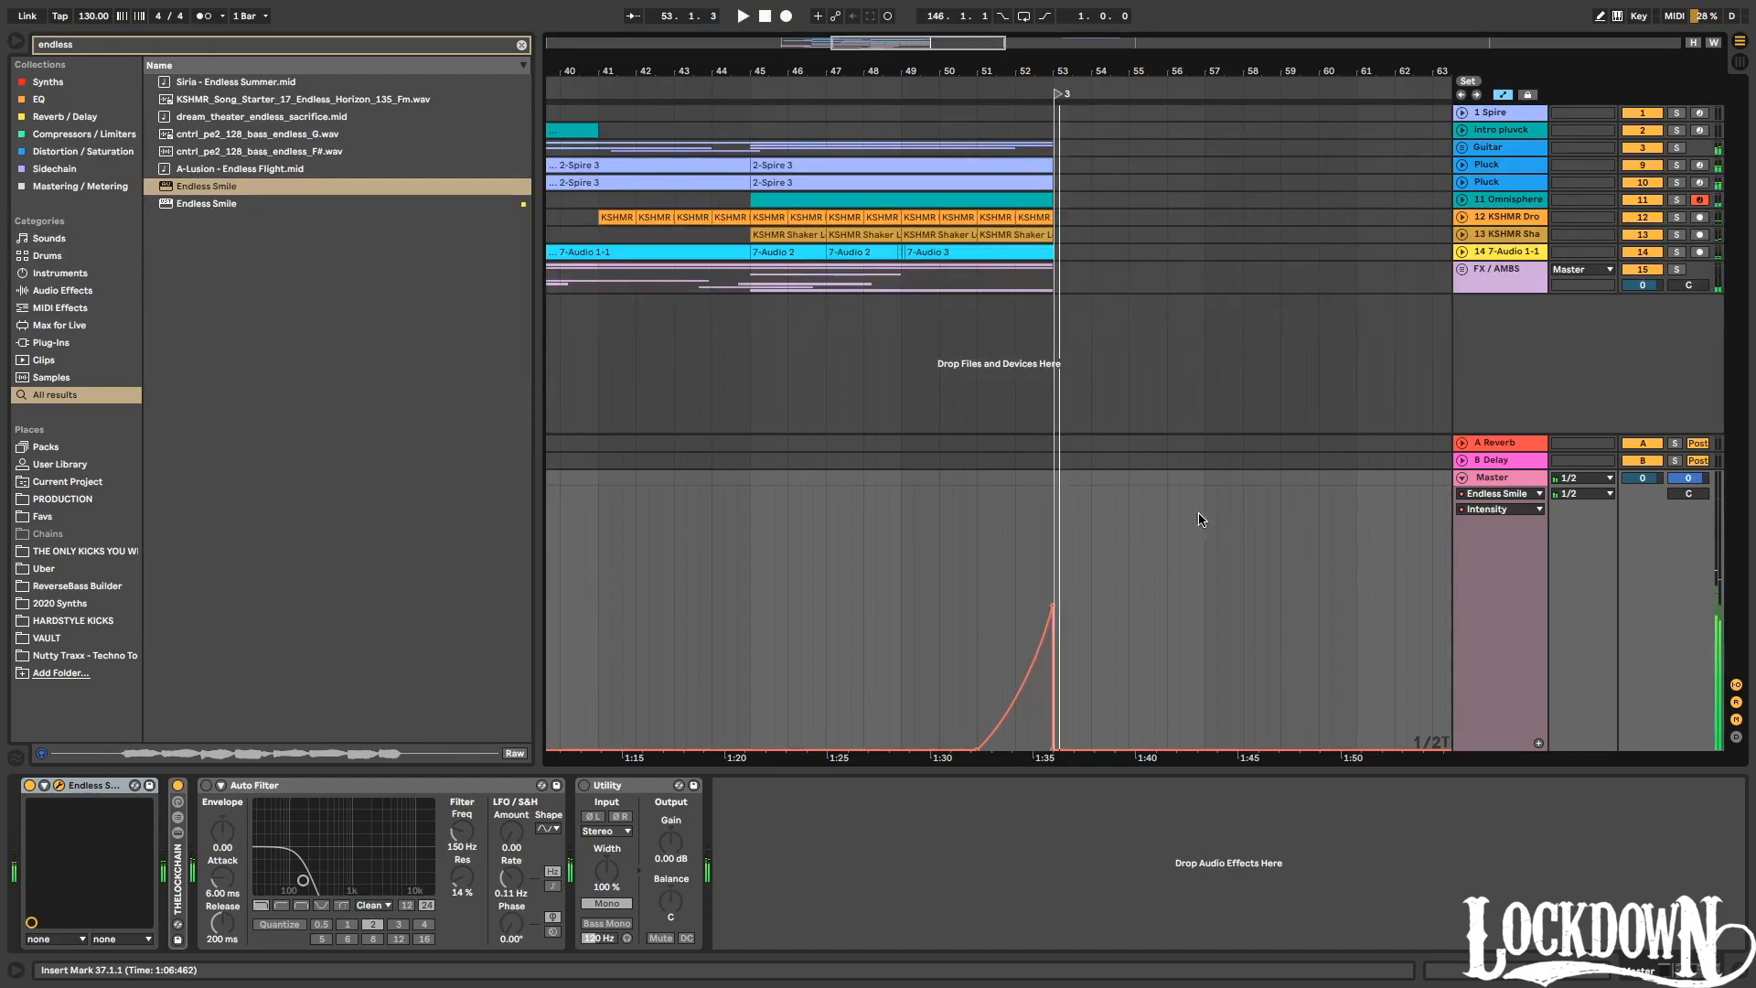
# Fold the Master track and listen to the effect build-up leading into bar 53.
pyautogui.press('a')
pyautogui.press('space')
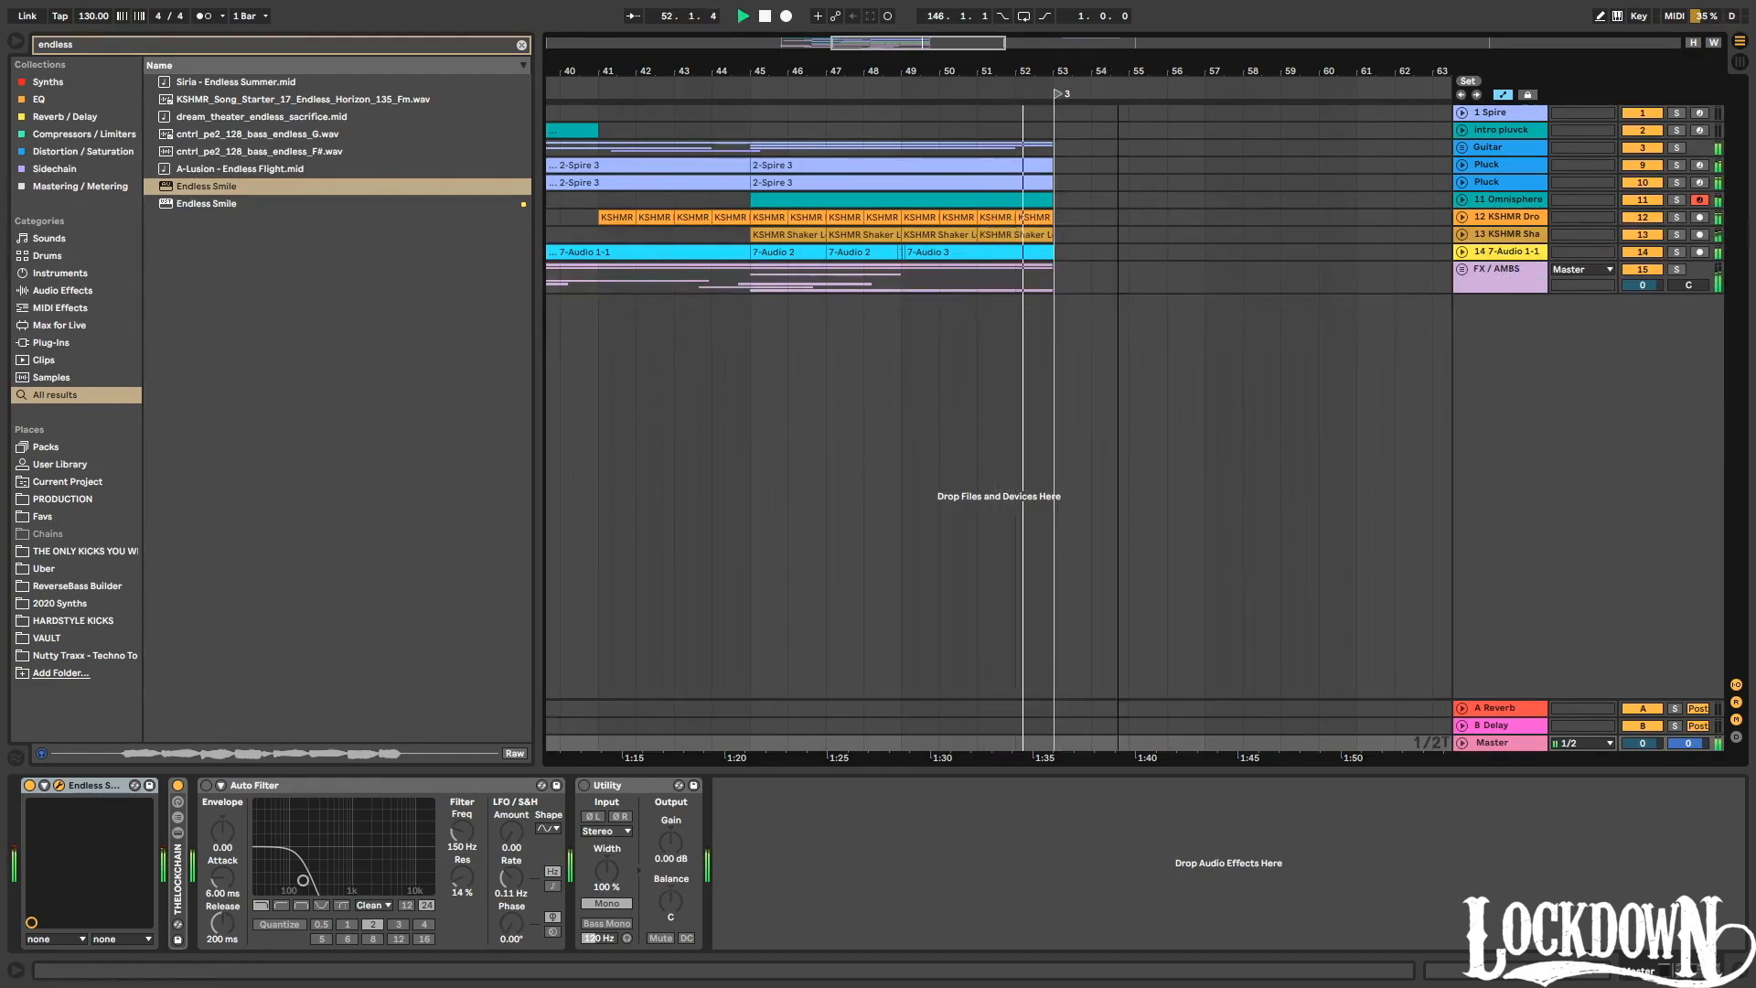
pyautogui.press('-')
pyautogui.press('space')
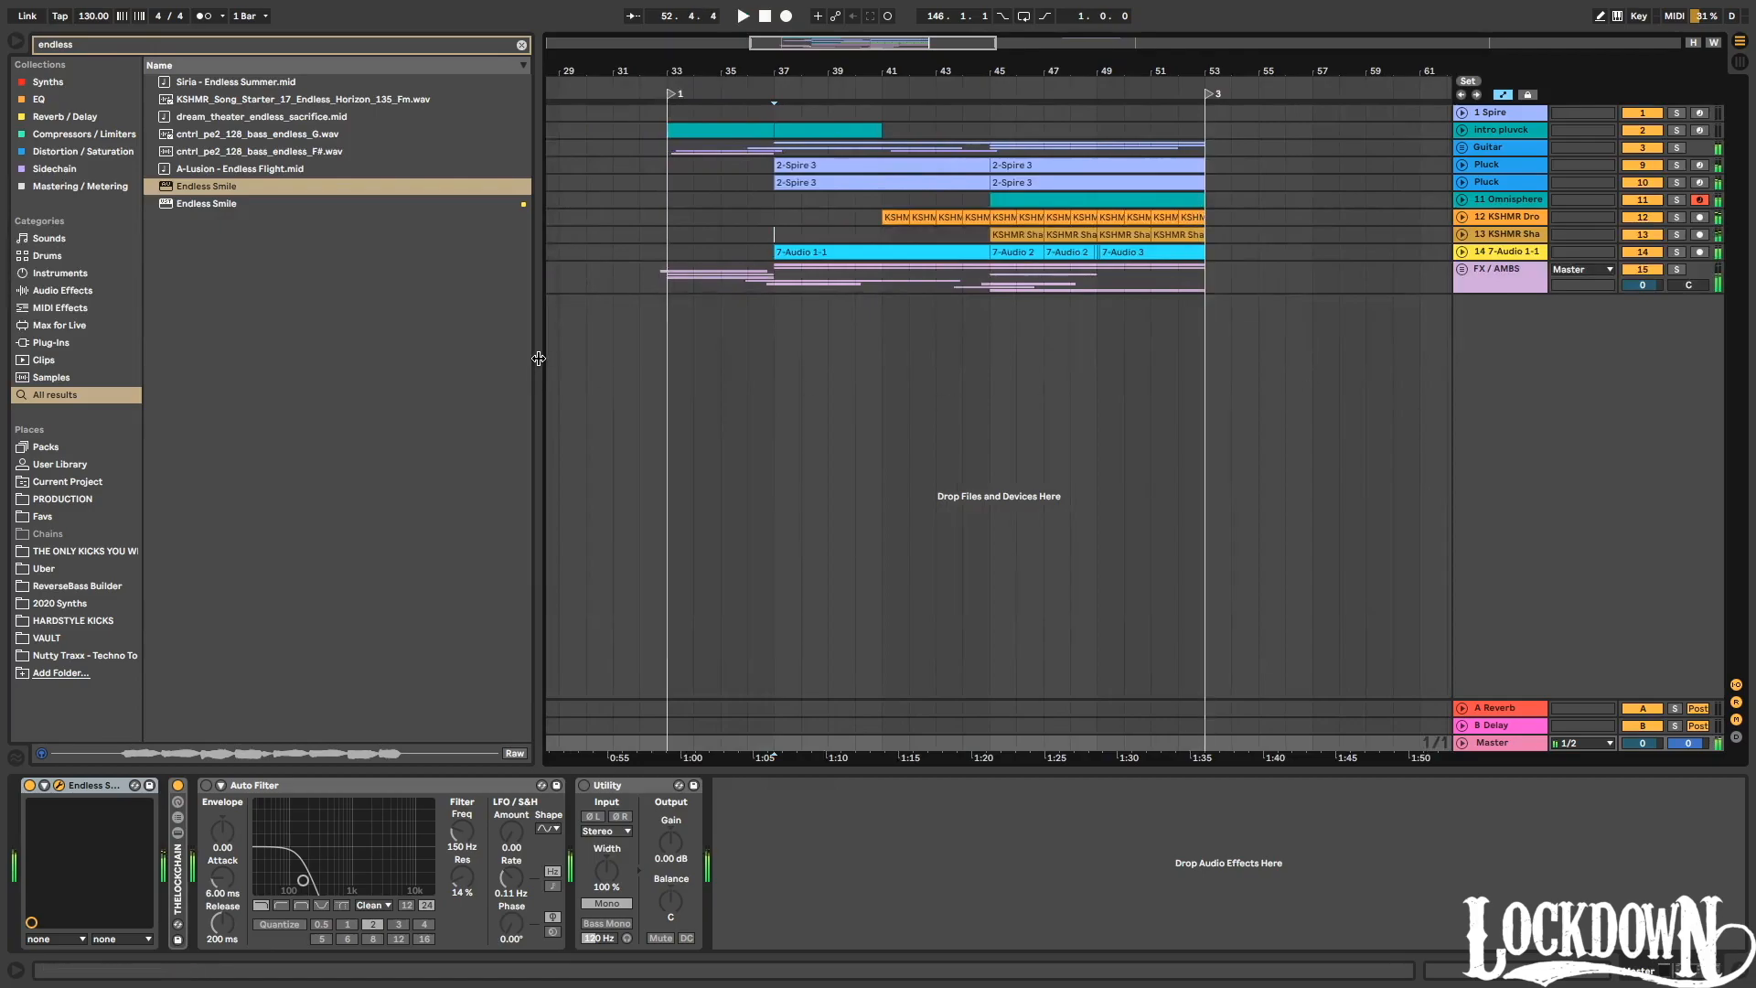
# Add EQ Eight after Endless Smile on the Master and move its first band to 200 Hz.
pyautogui.click(40, 99)
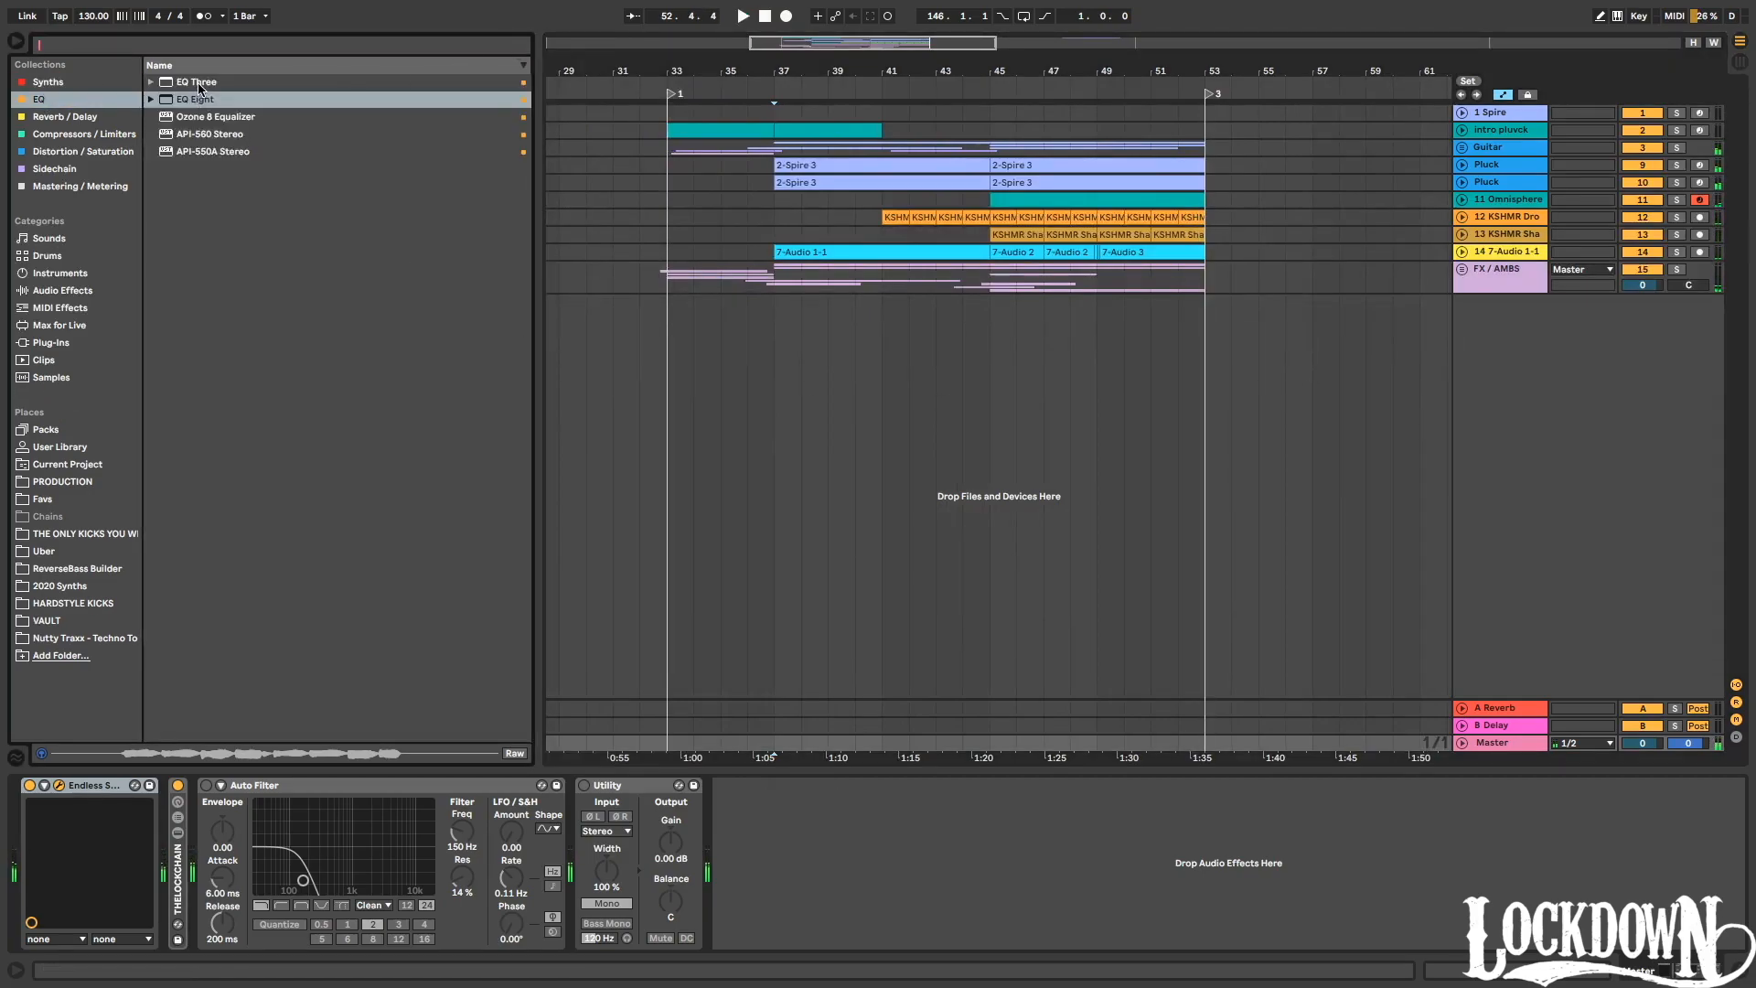
pyautogui.moveTo(195, 98); pyautogui.dragTo(157, 806)
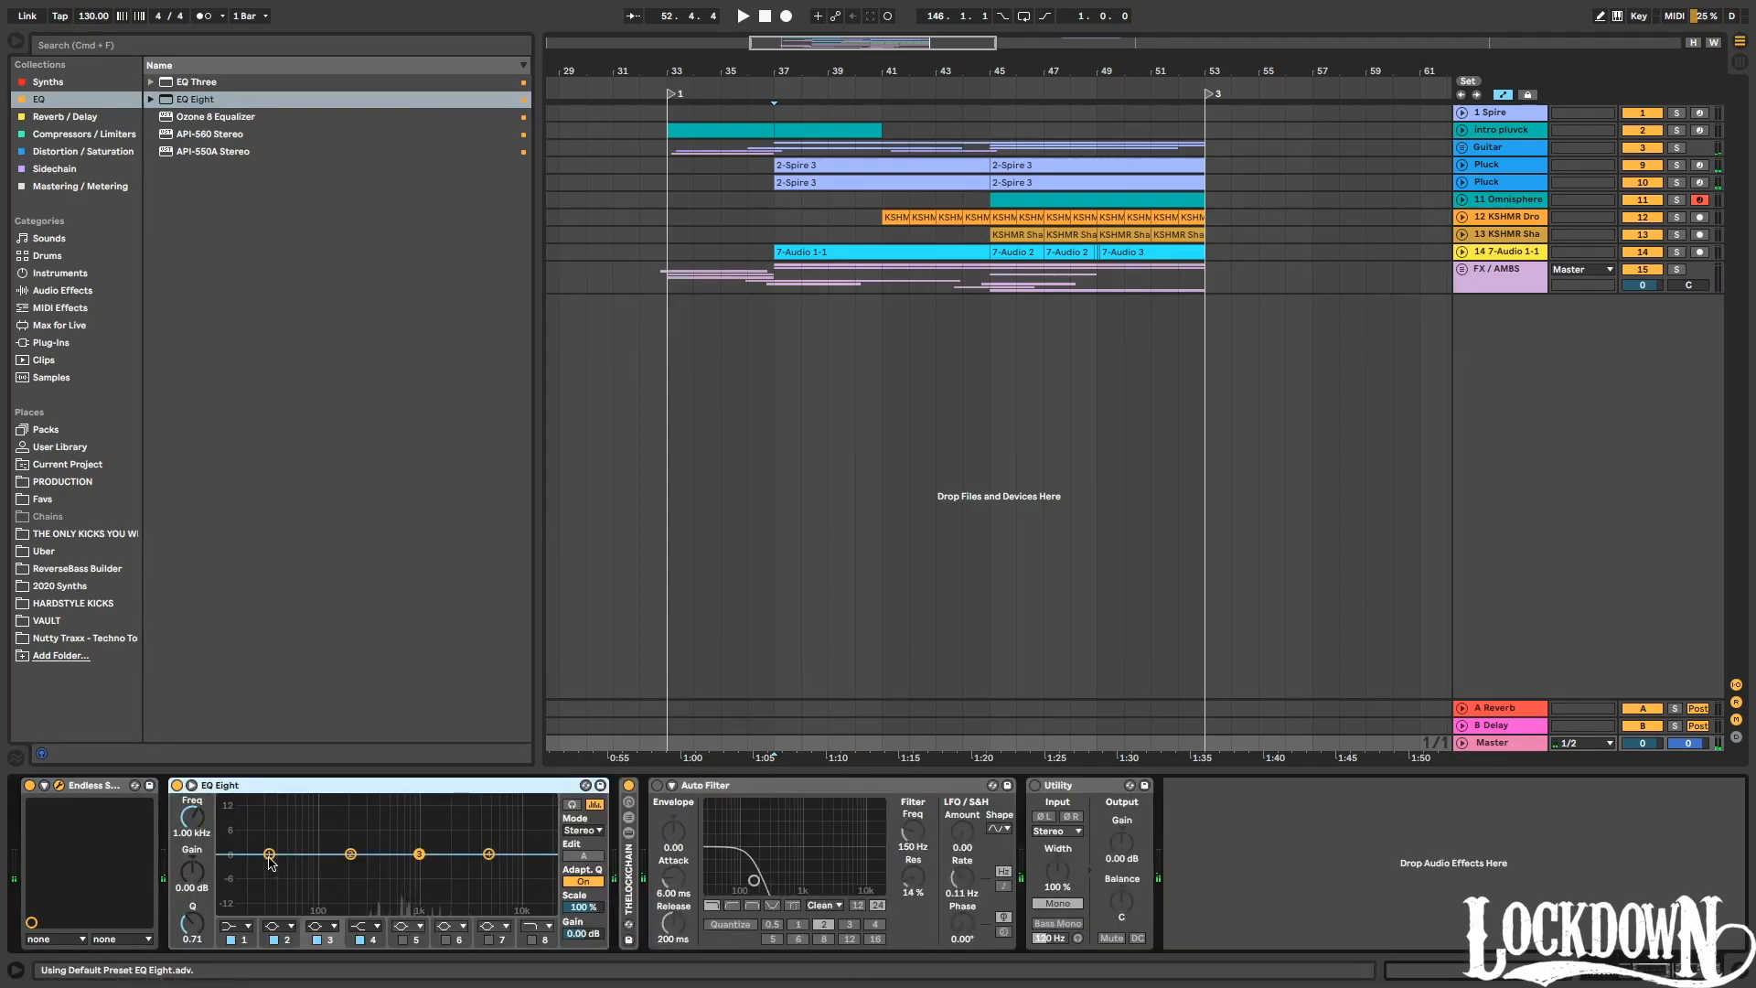
pyautogui.moveTo(269, 853); pyautogui.dragTo(319, 853)
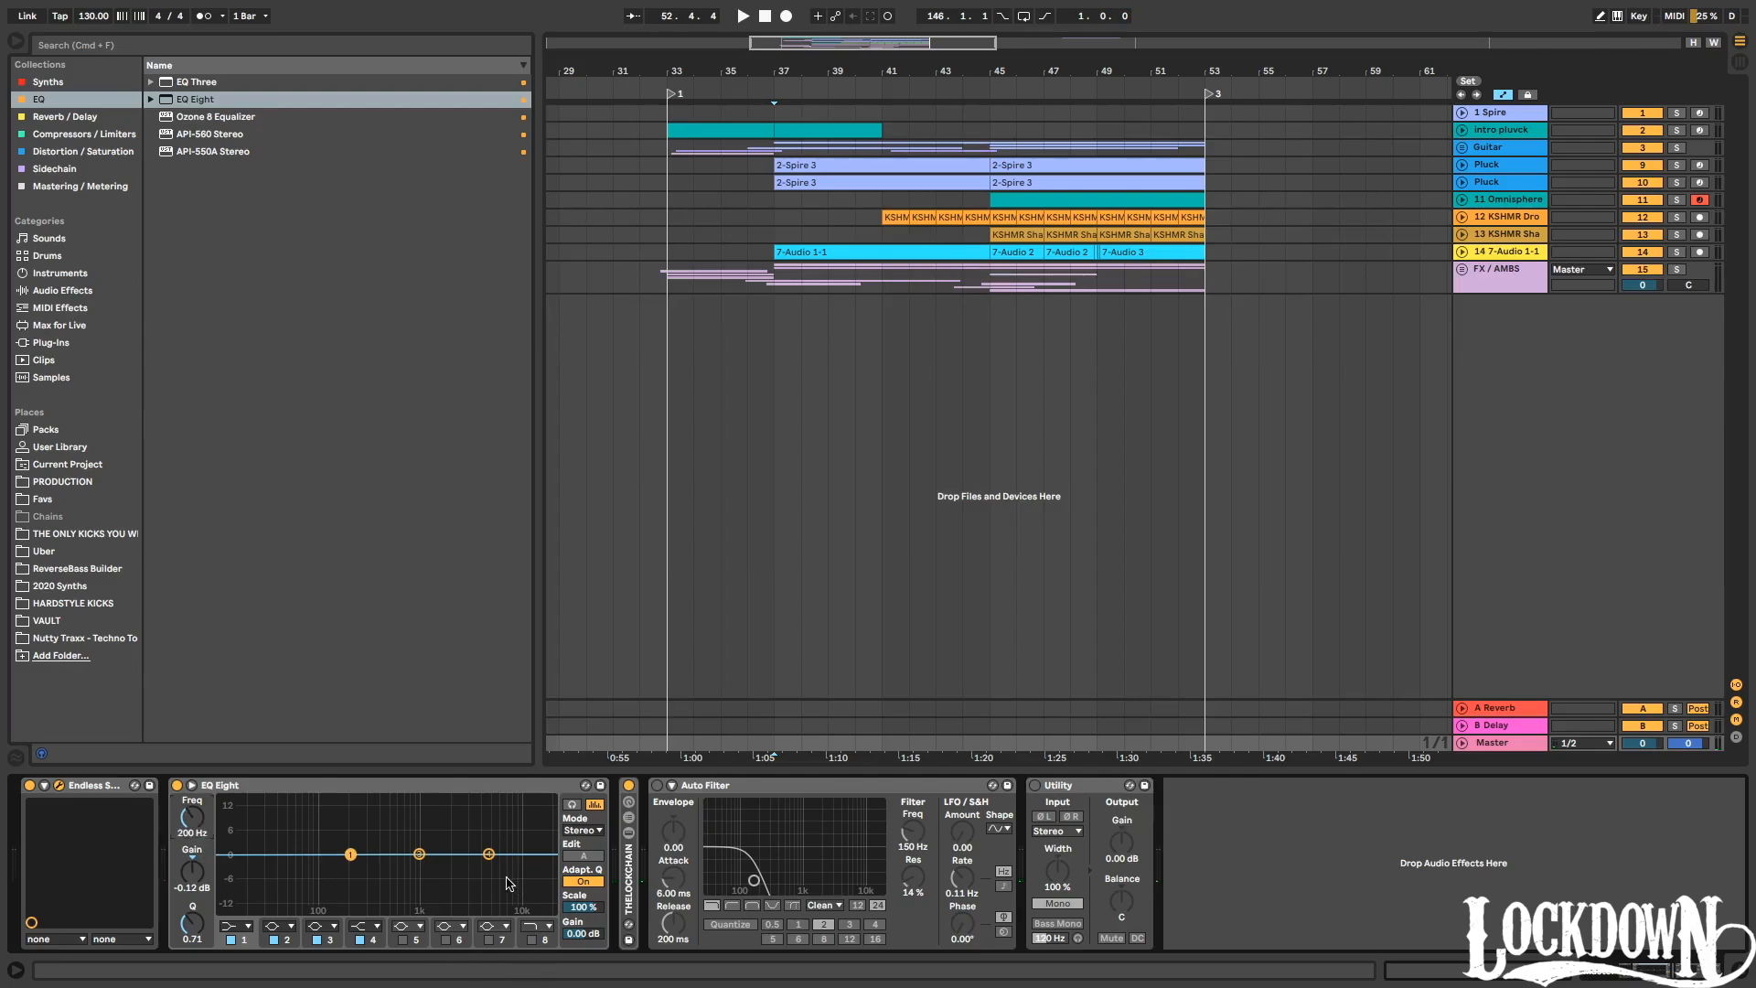
# Automate EQ Eight's band 4 gain on the Master from 0 dB at bar 51 down to about -5.5 dB at bar 53, returning to 0 dB there.
pyautogui.click(490, 854)
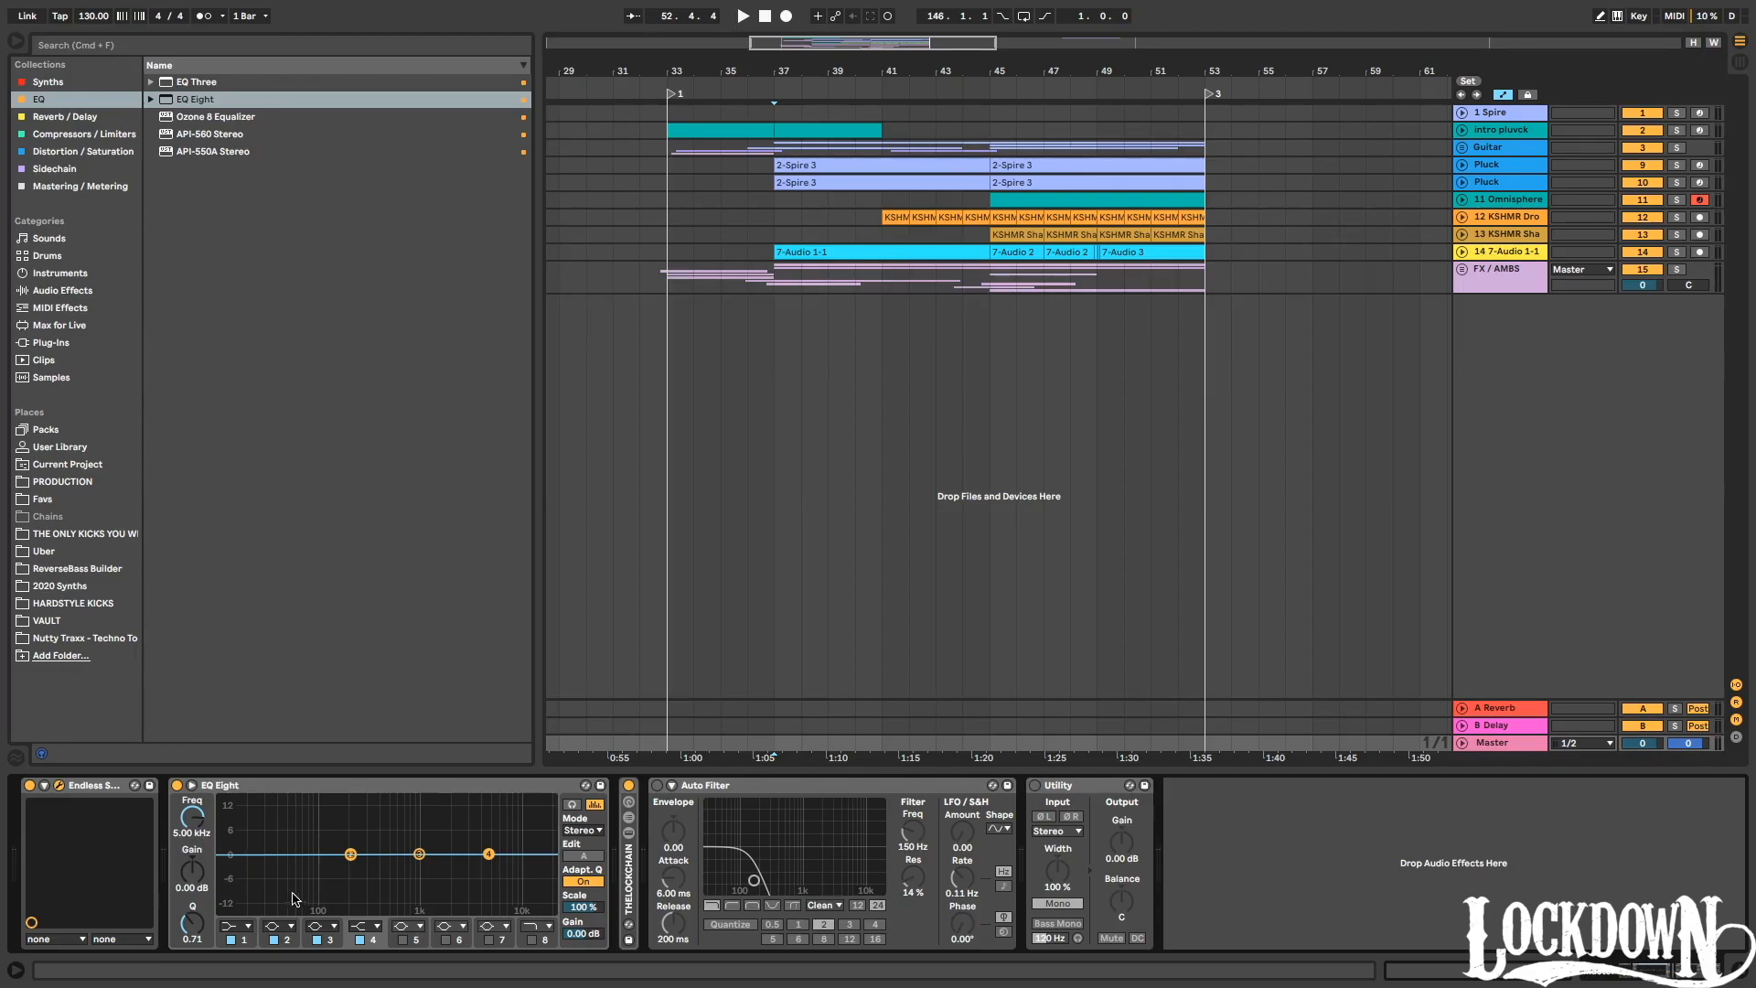
pyautogui.rightClick(193, 878)
pyautogui.click(233, 889)
pyautogui.click(1151, 619)
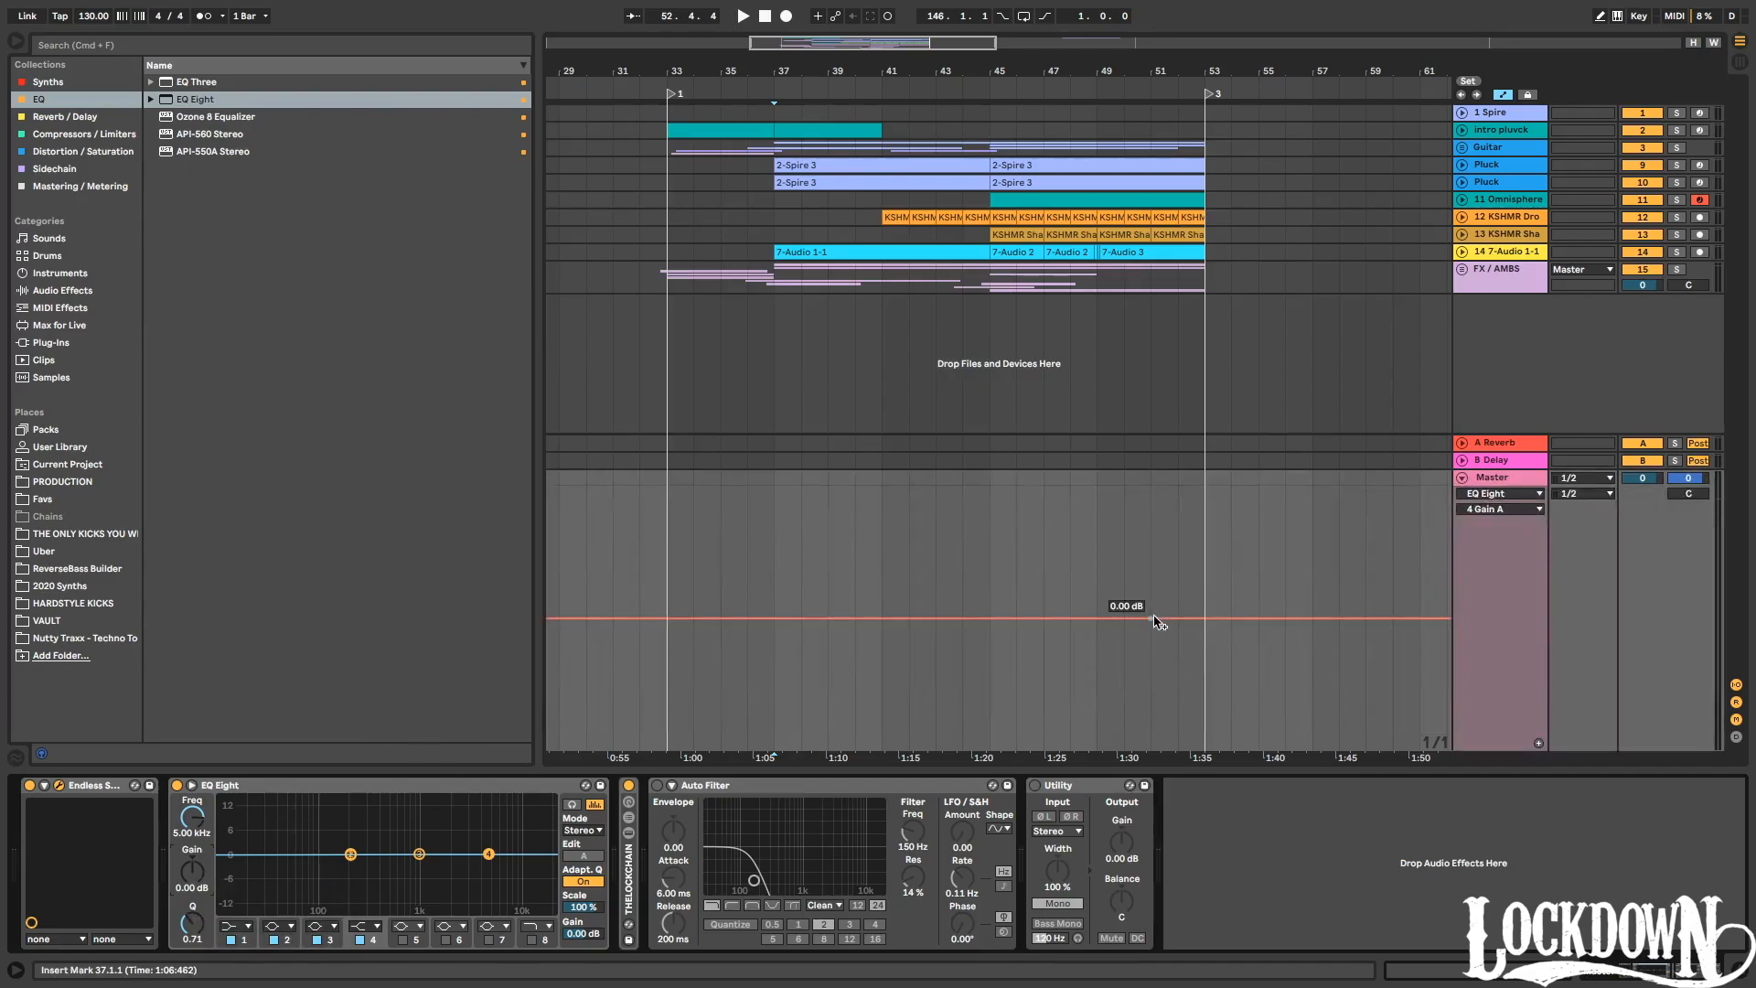
pyautogui.moveTo(1198, 624); pyautogui.dragTo(1204, 666)
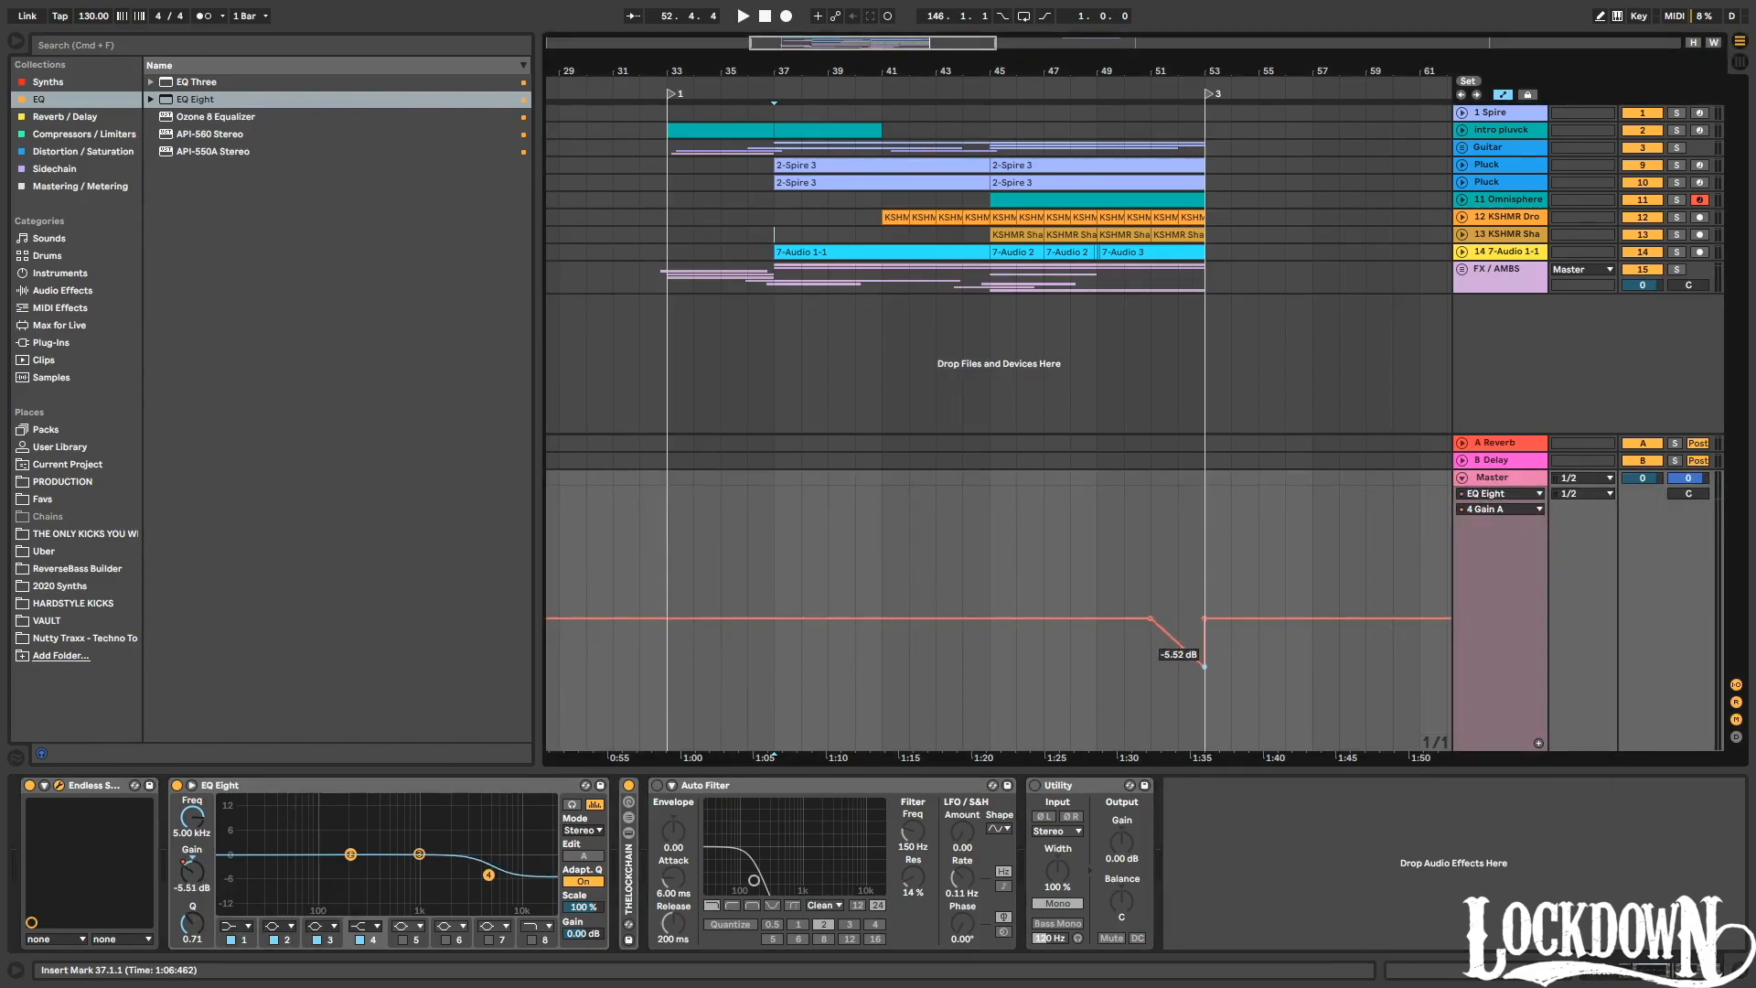
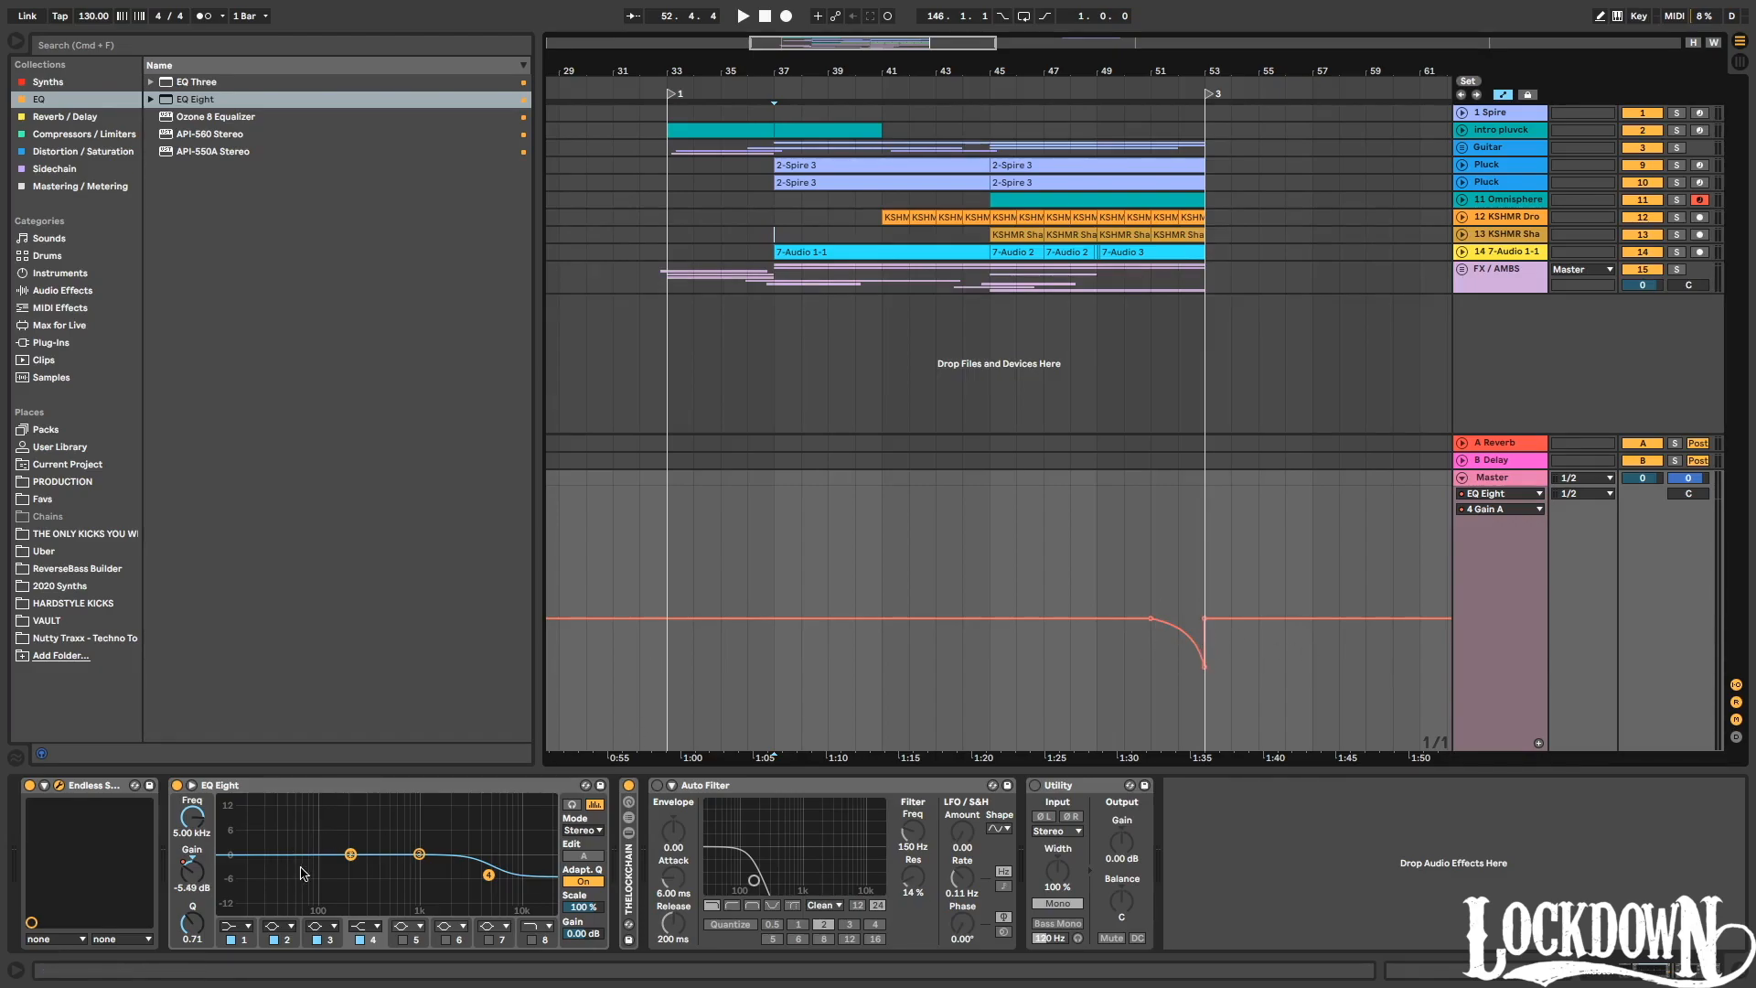
# Automate EQ Eight's band 1 gain on the Master, curving down from bar 51 to bar 53 and returning to the starting level there.
pyautogui.rightClick(194, 869)
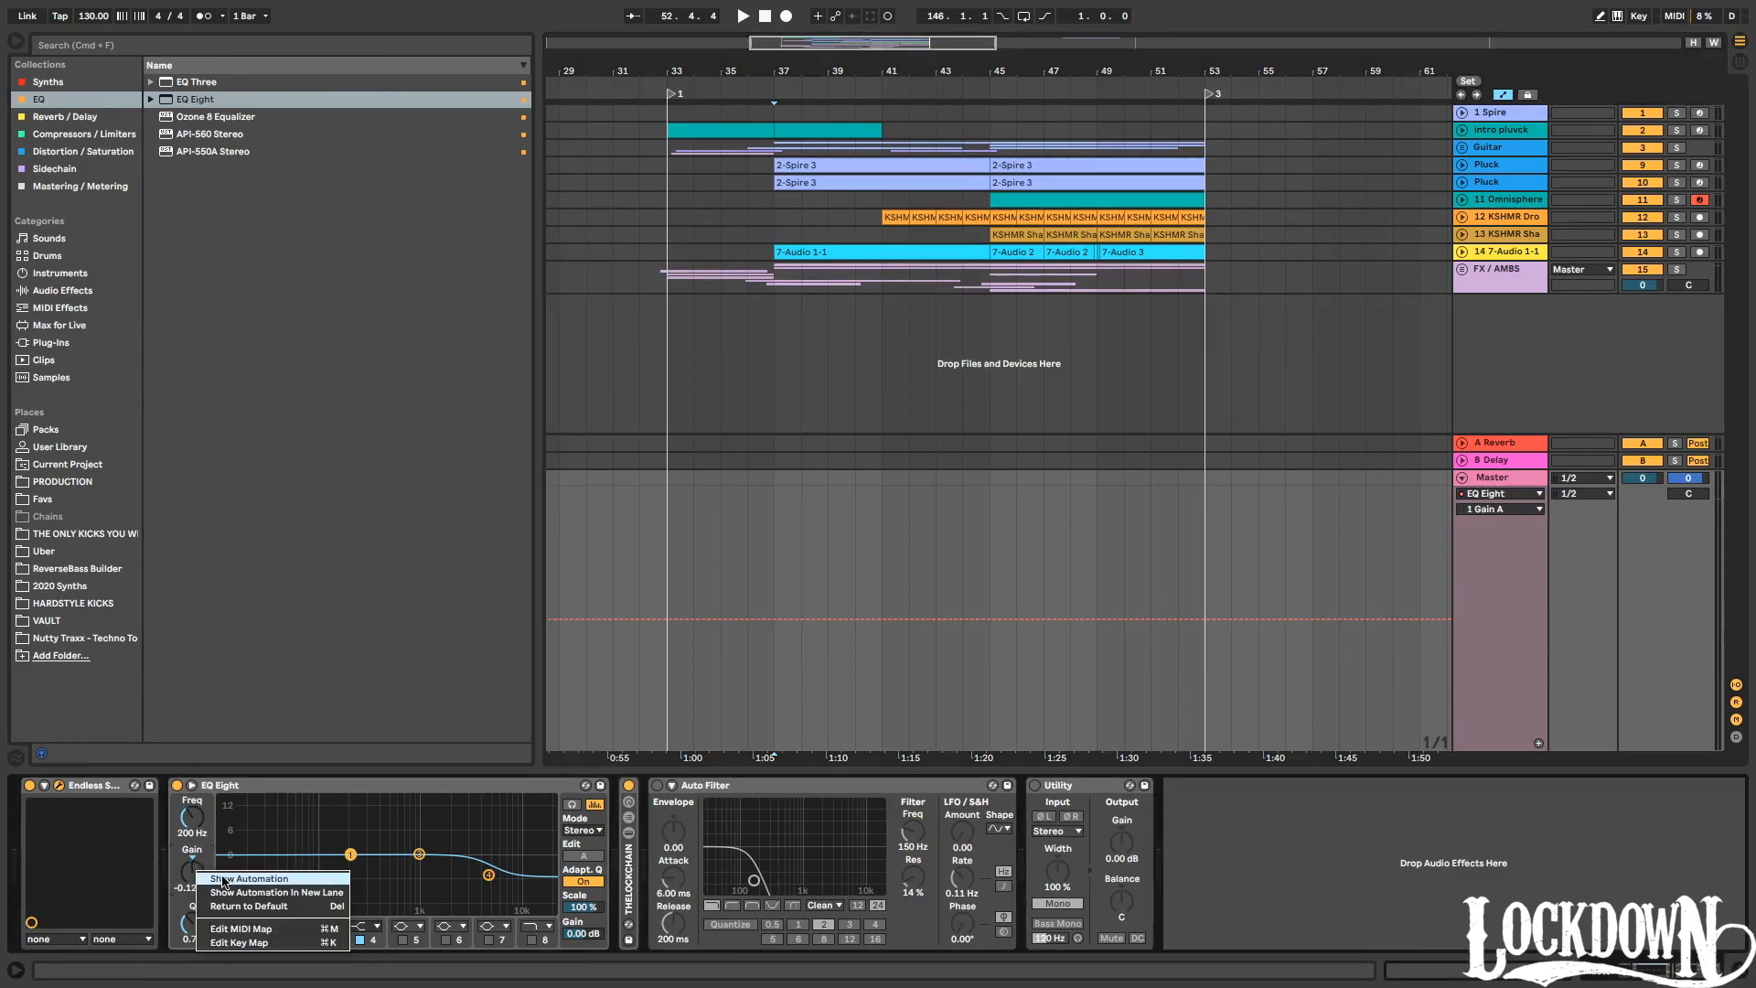
pyautogui.press('Escape')
pyautogui.moveTo(1202, 627); pyautogui.dragTo(1197, 666)
# Listen to the EQ transition from around bar 52 into bar 53, then fold the Master track.
pyautogui.press('space')
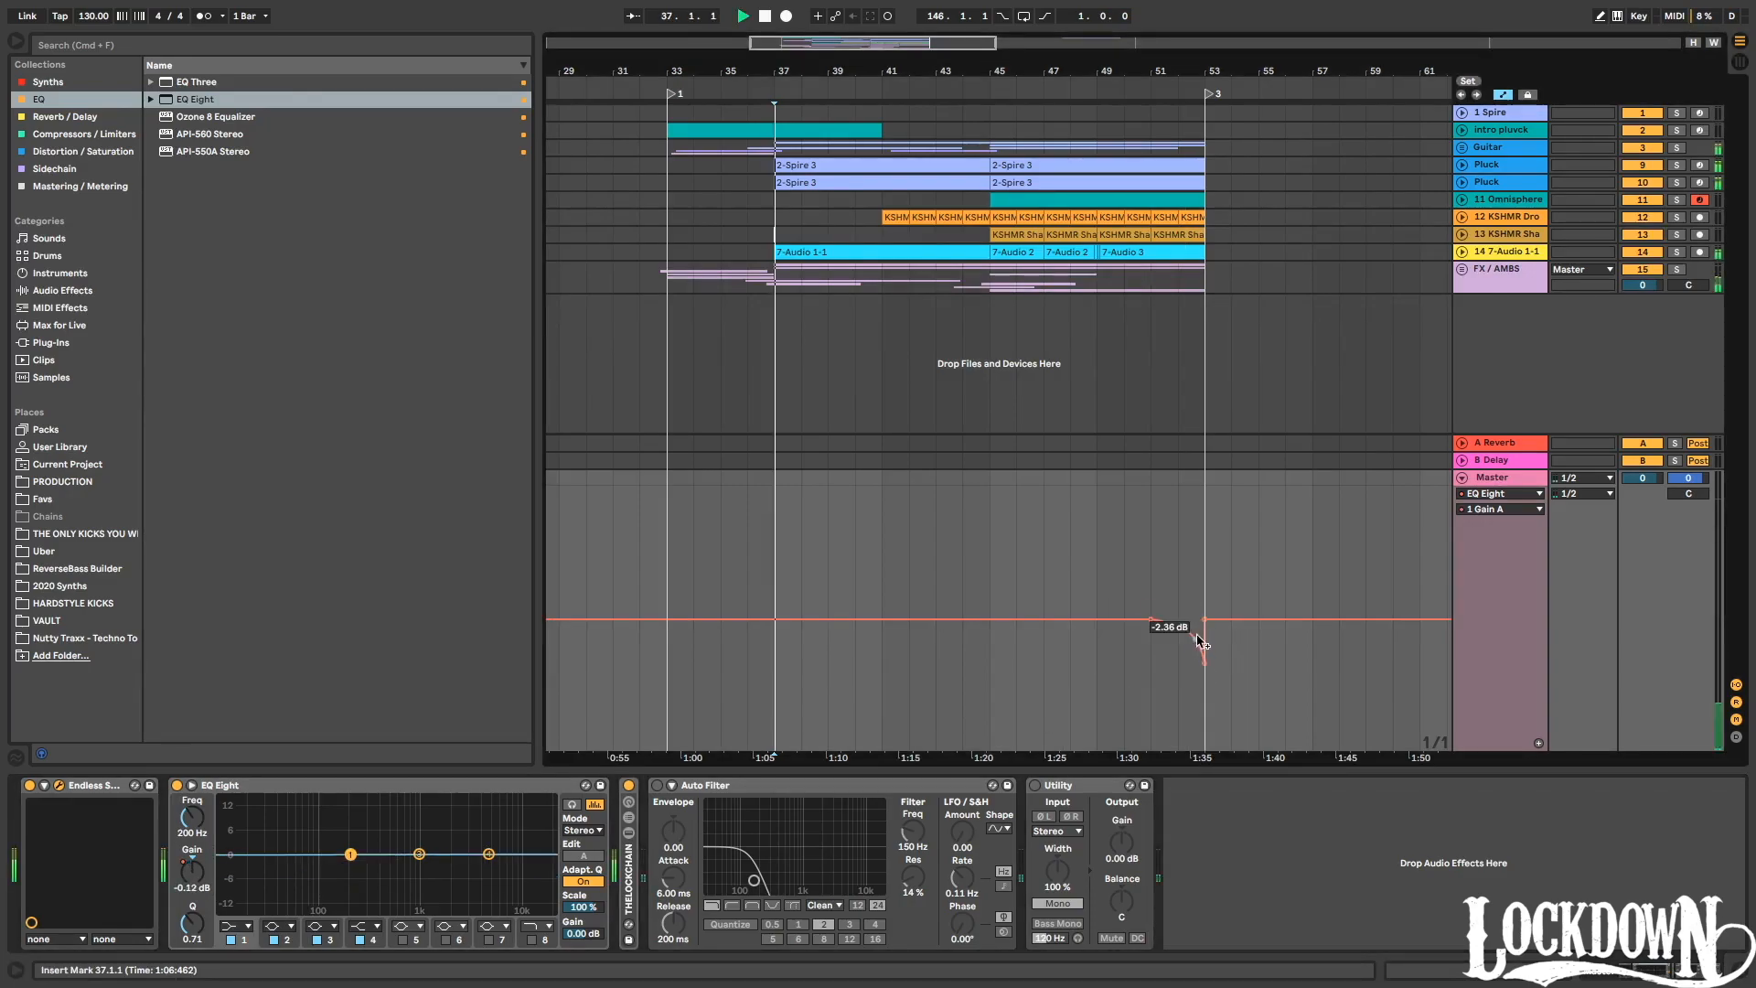
pyautogui.click(1173, 88)
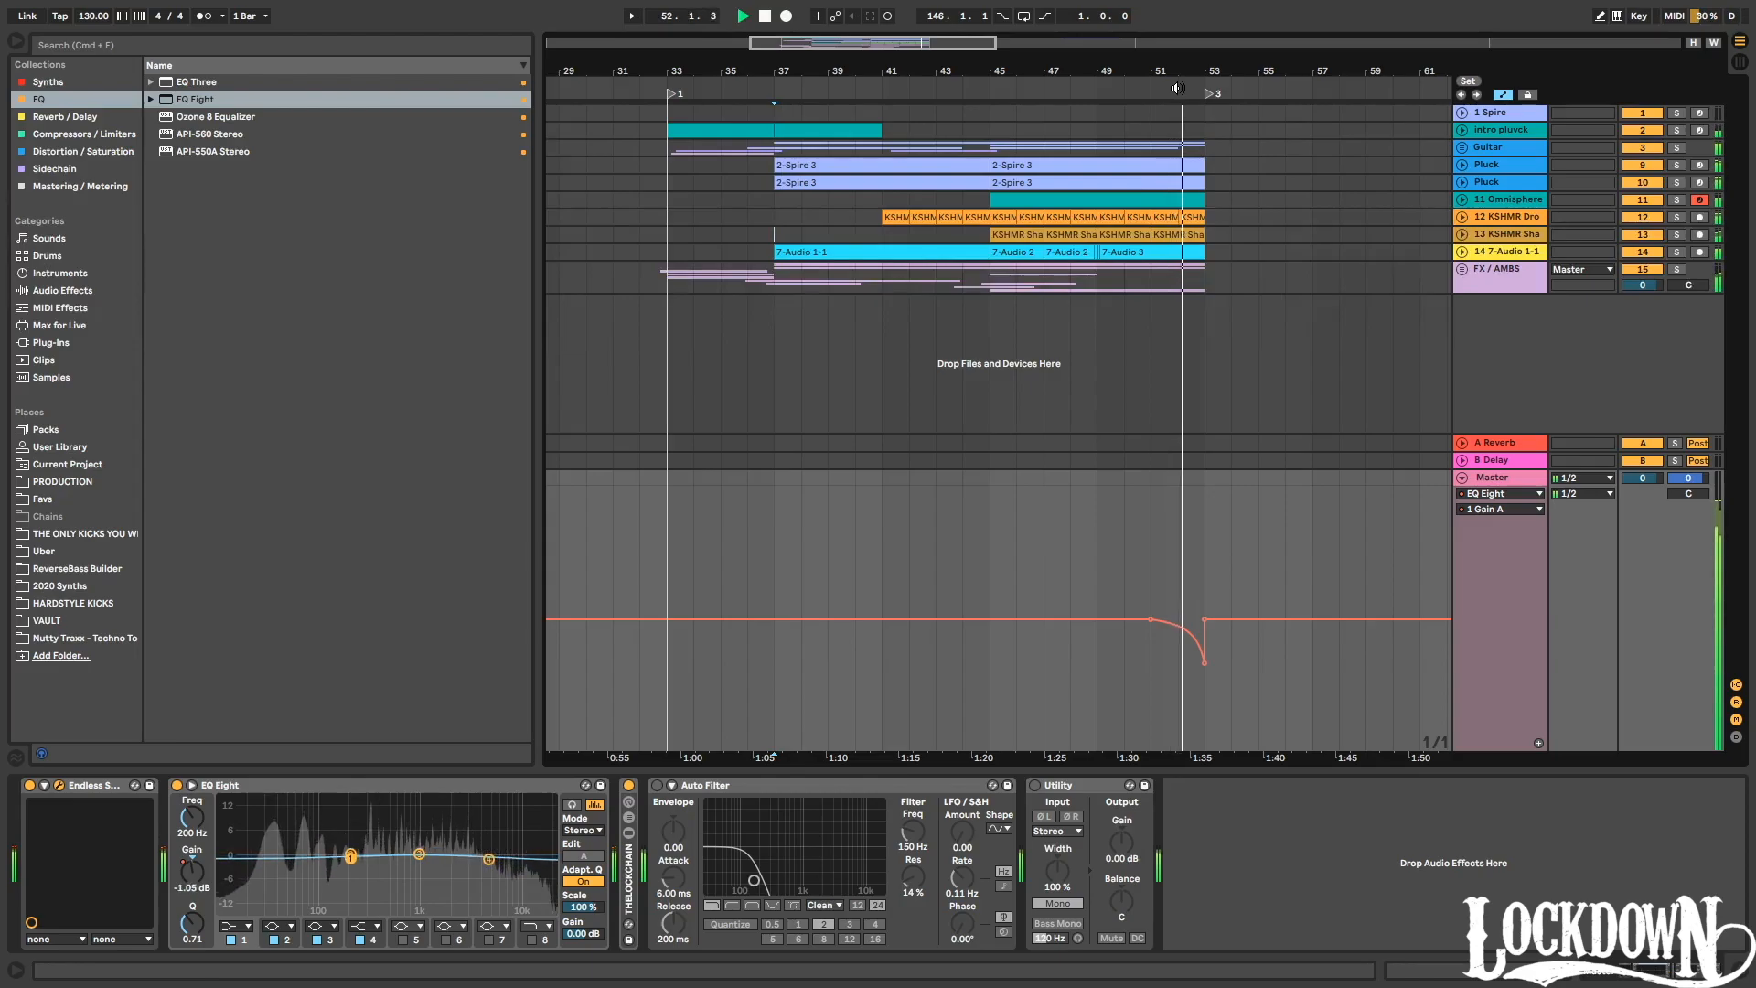
pyautogui.press('space')
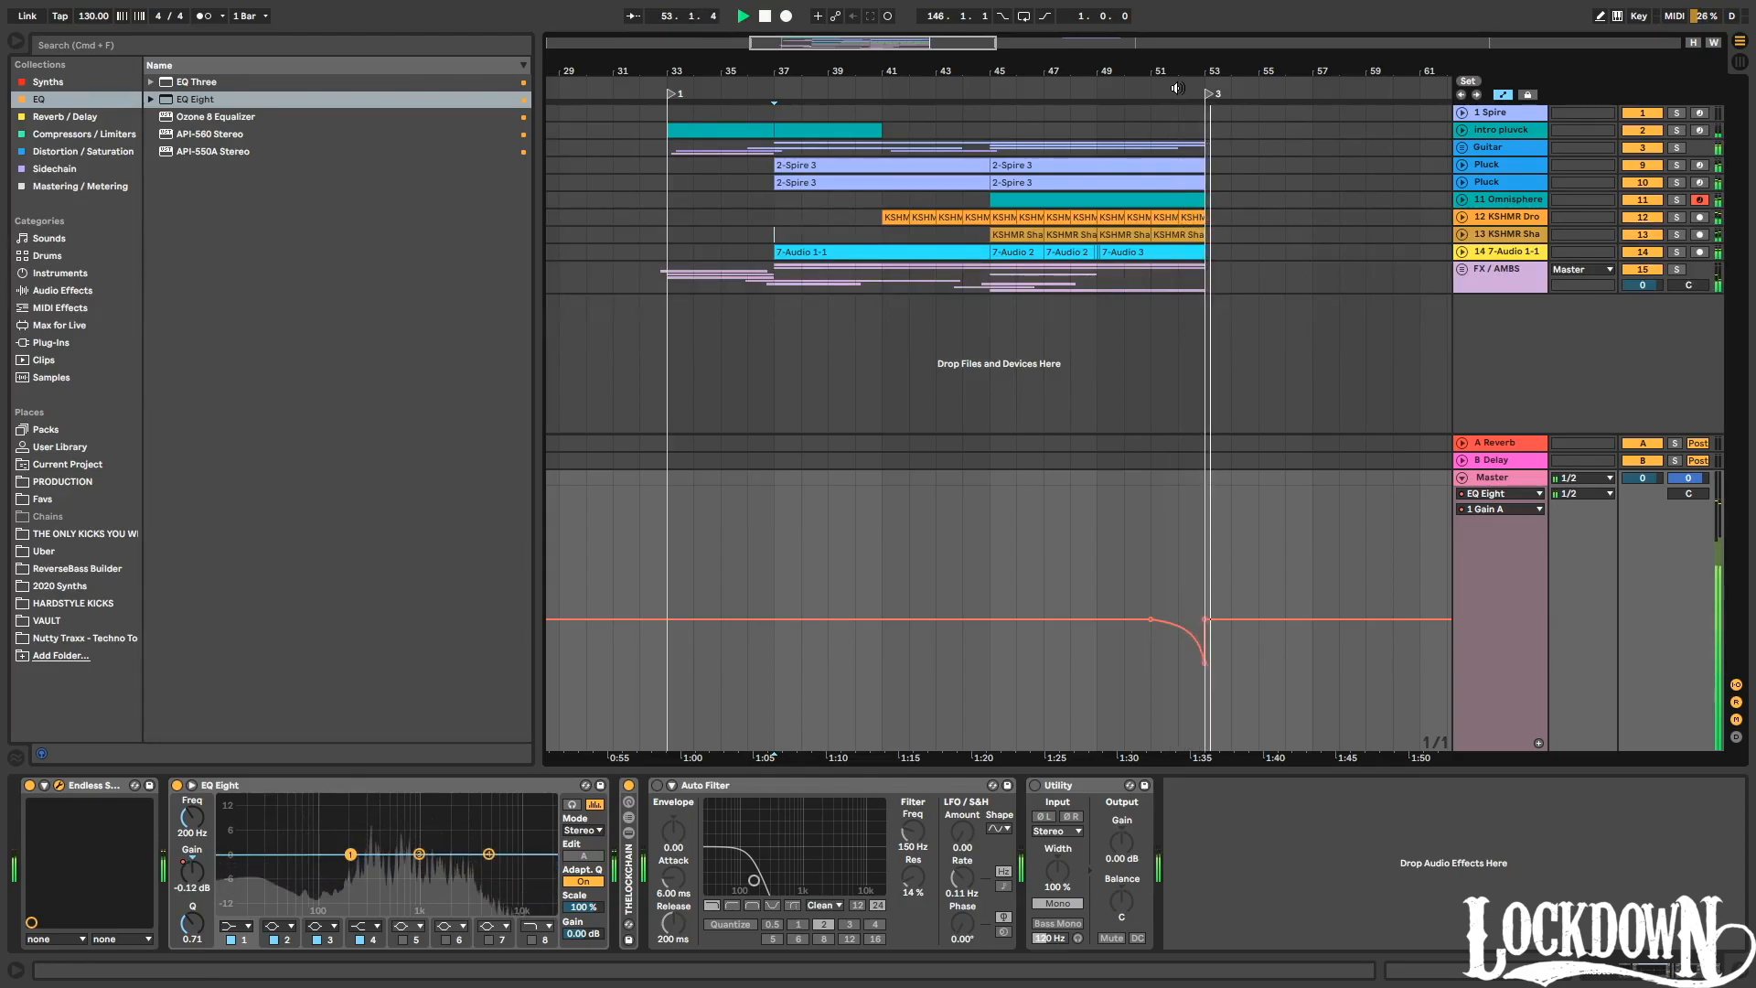
pyautogui.click(1468, 481)
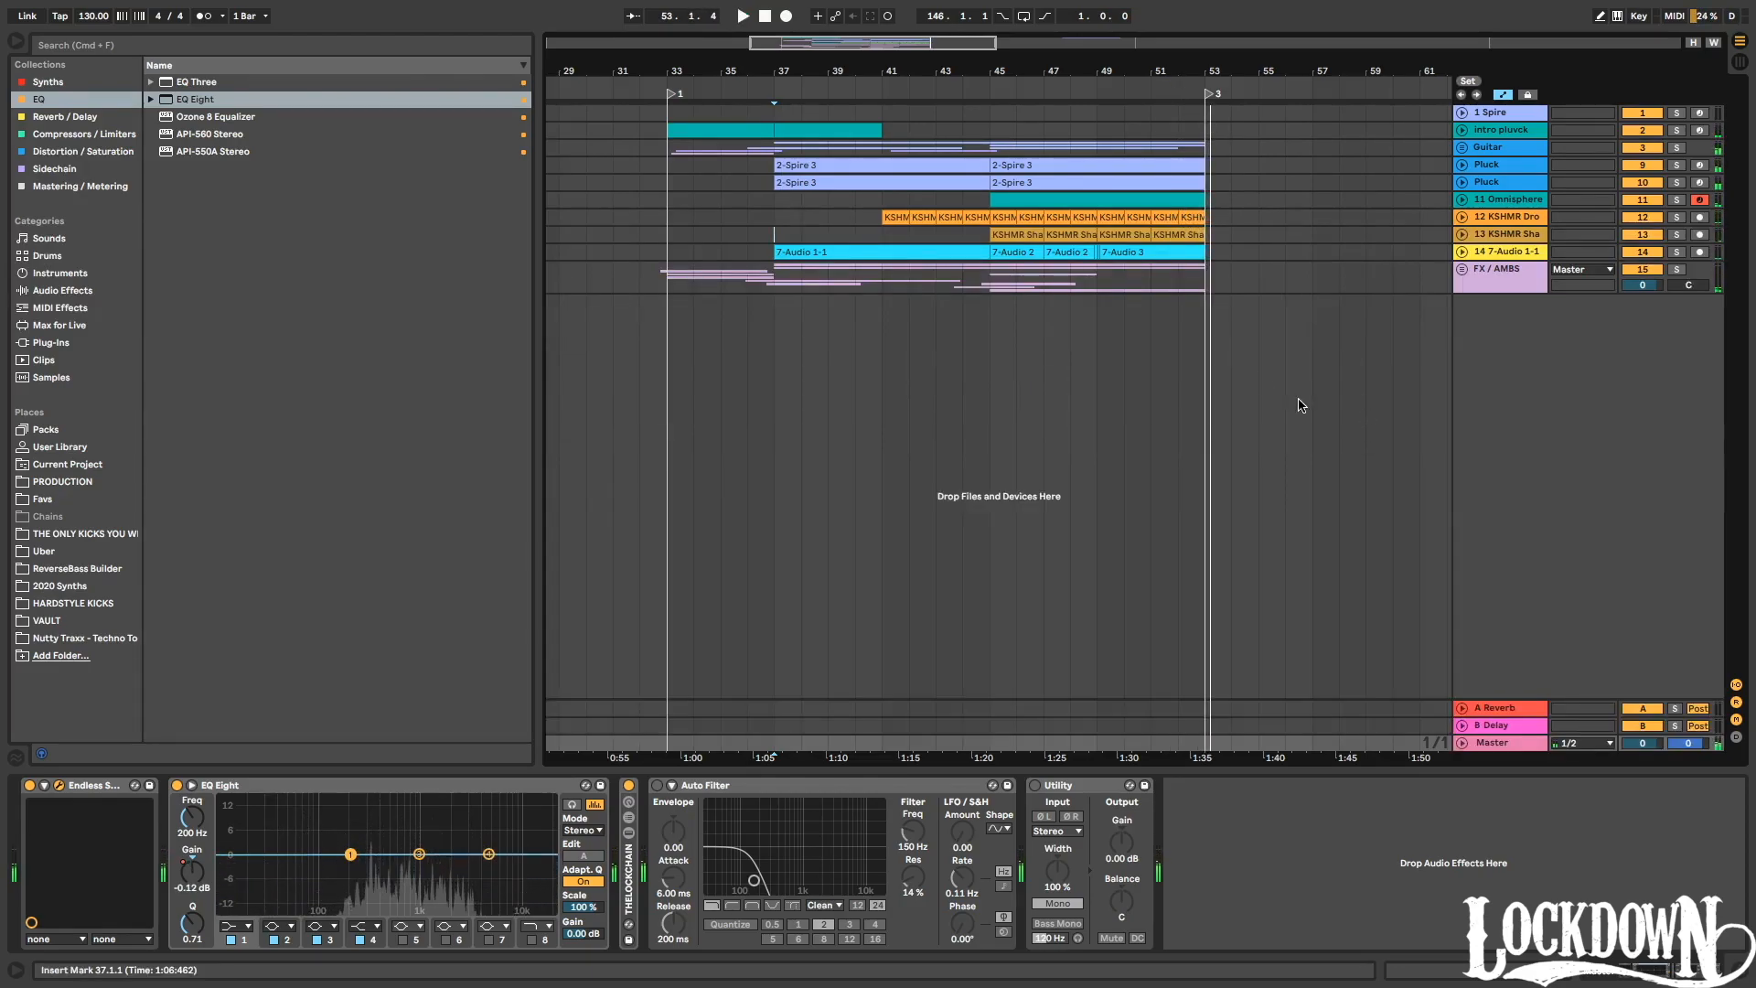
# Unfold the FX / AMBS group and delete the Atmosphere audio from bar 52 to bar 53.
pyautogui.click(1464, 266)
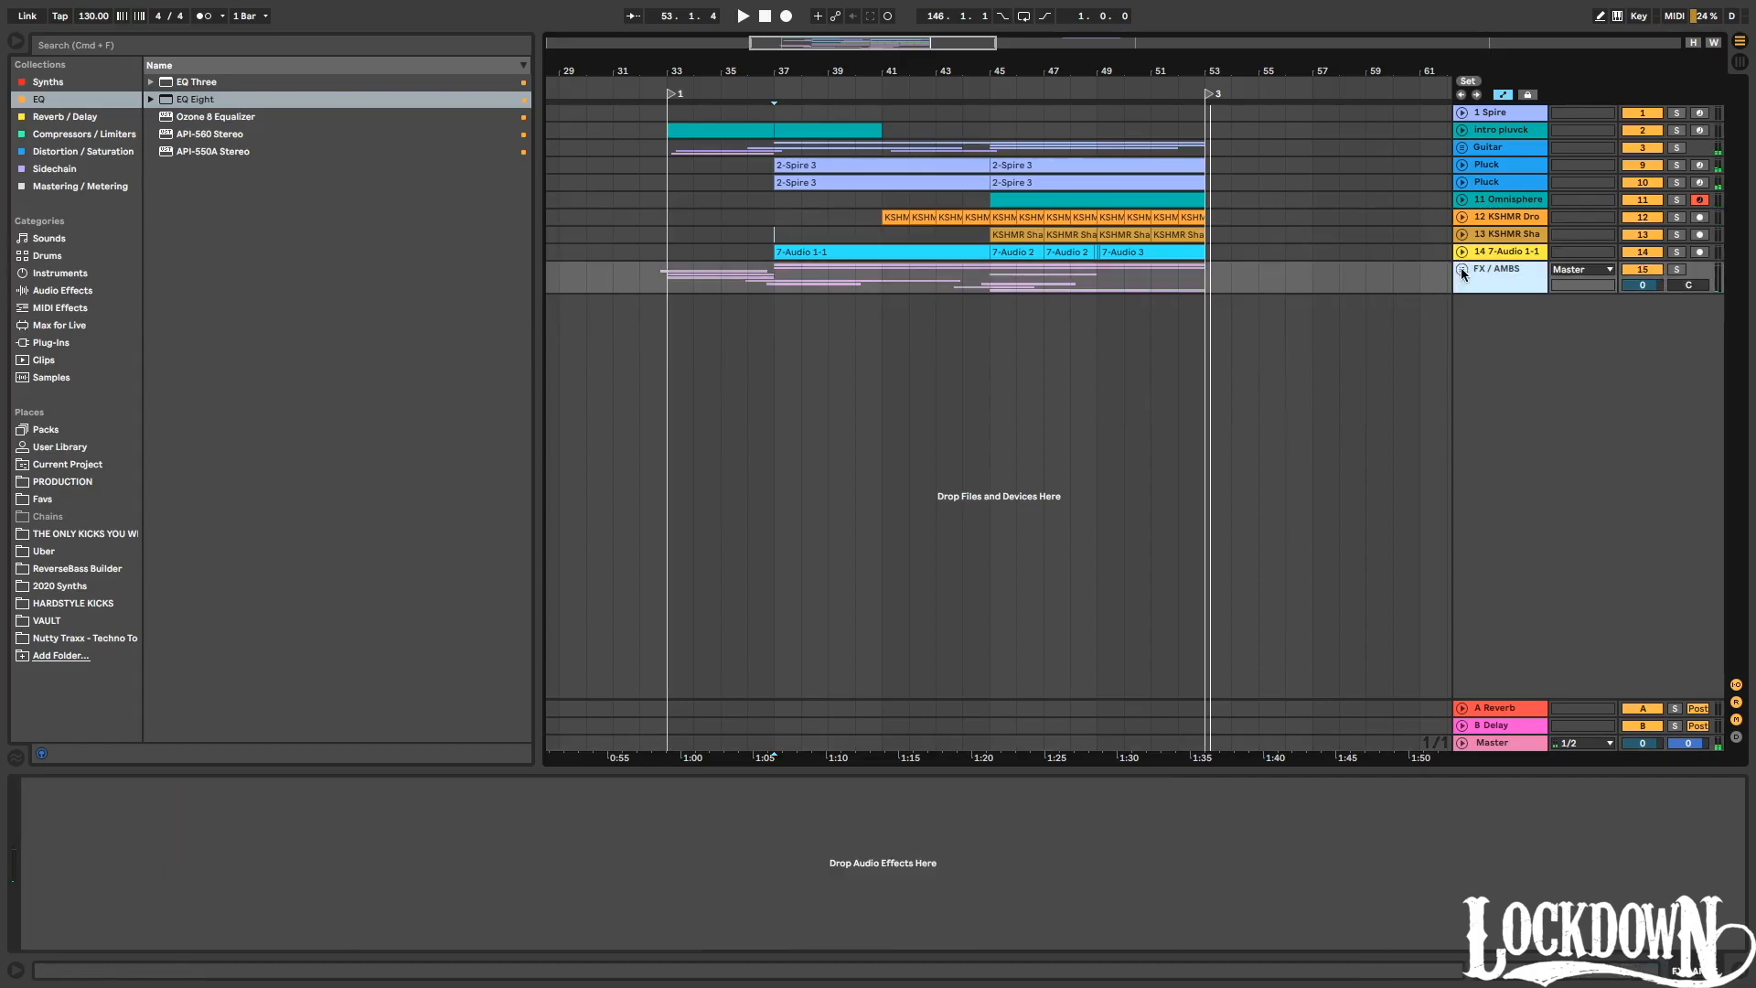
pyautogui.click(1462, 269)
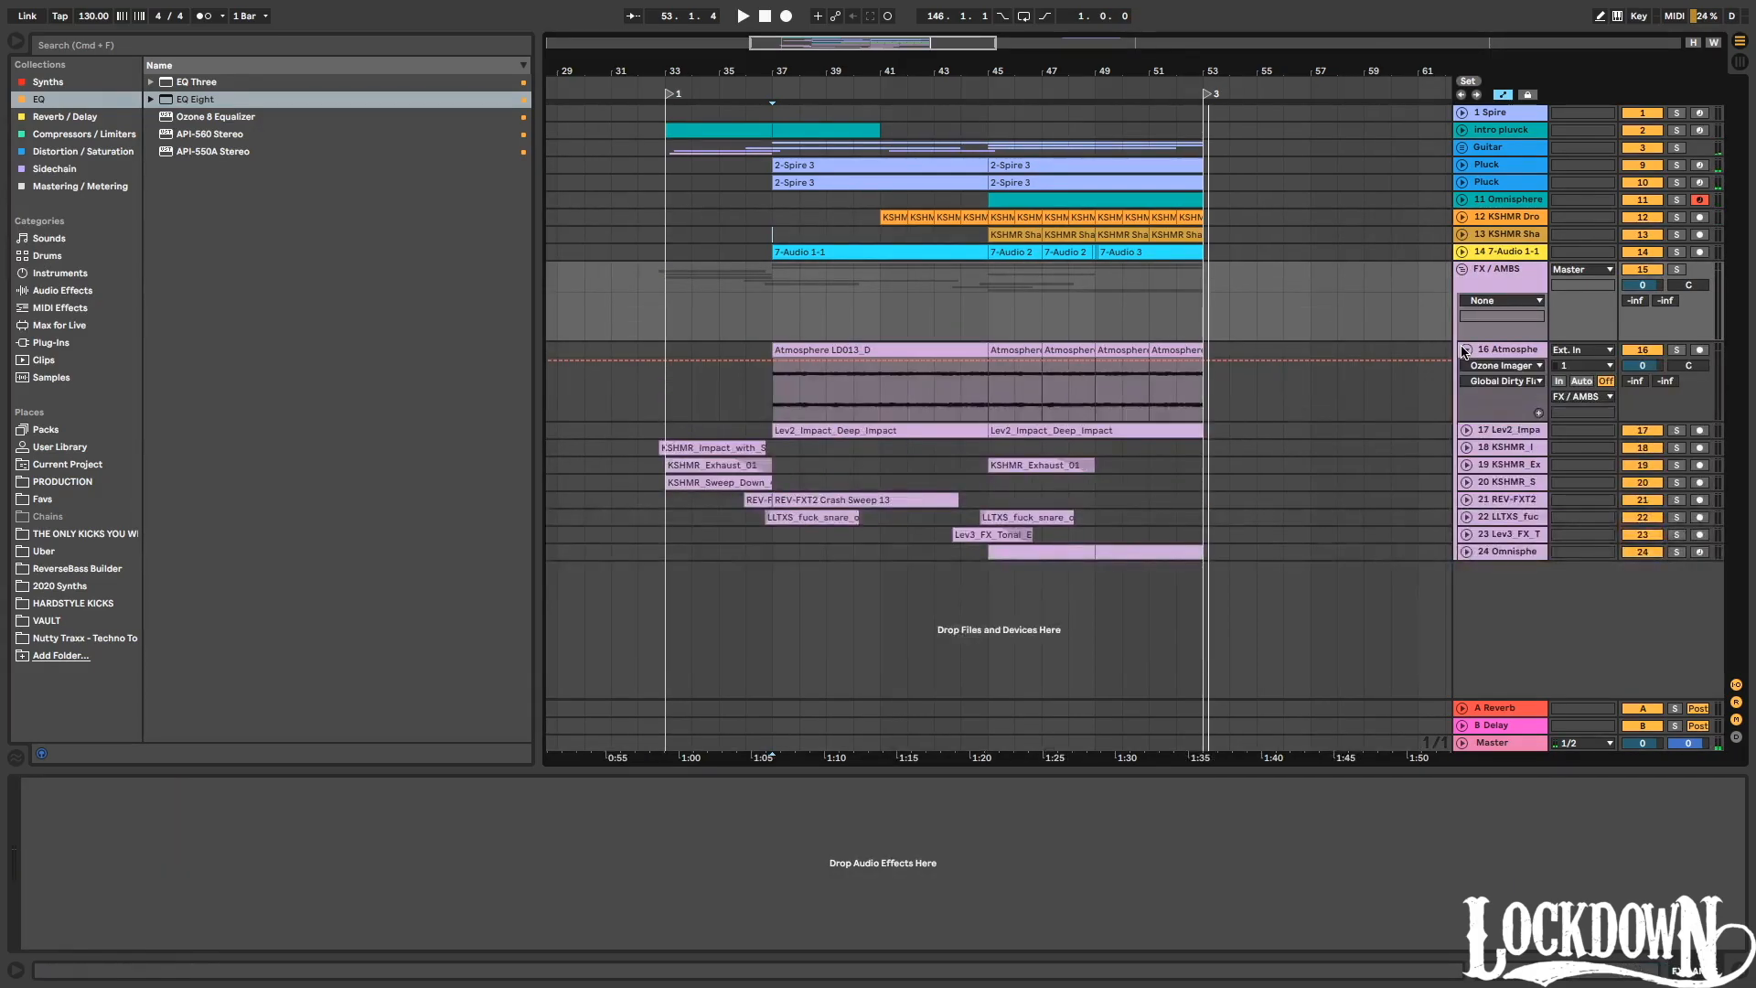
pyautogui.moveTo(1205, 75); pyautogui.dragTo(1205, 146)
pyautogui.click(1121, 93)
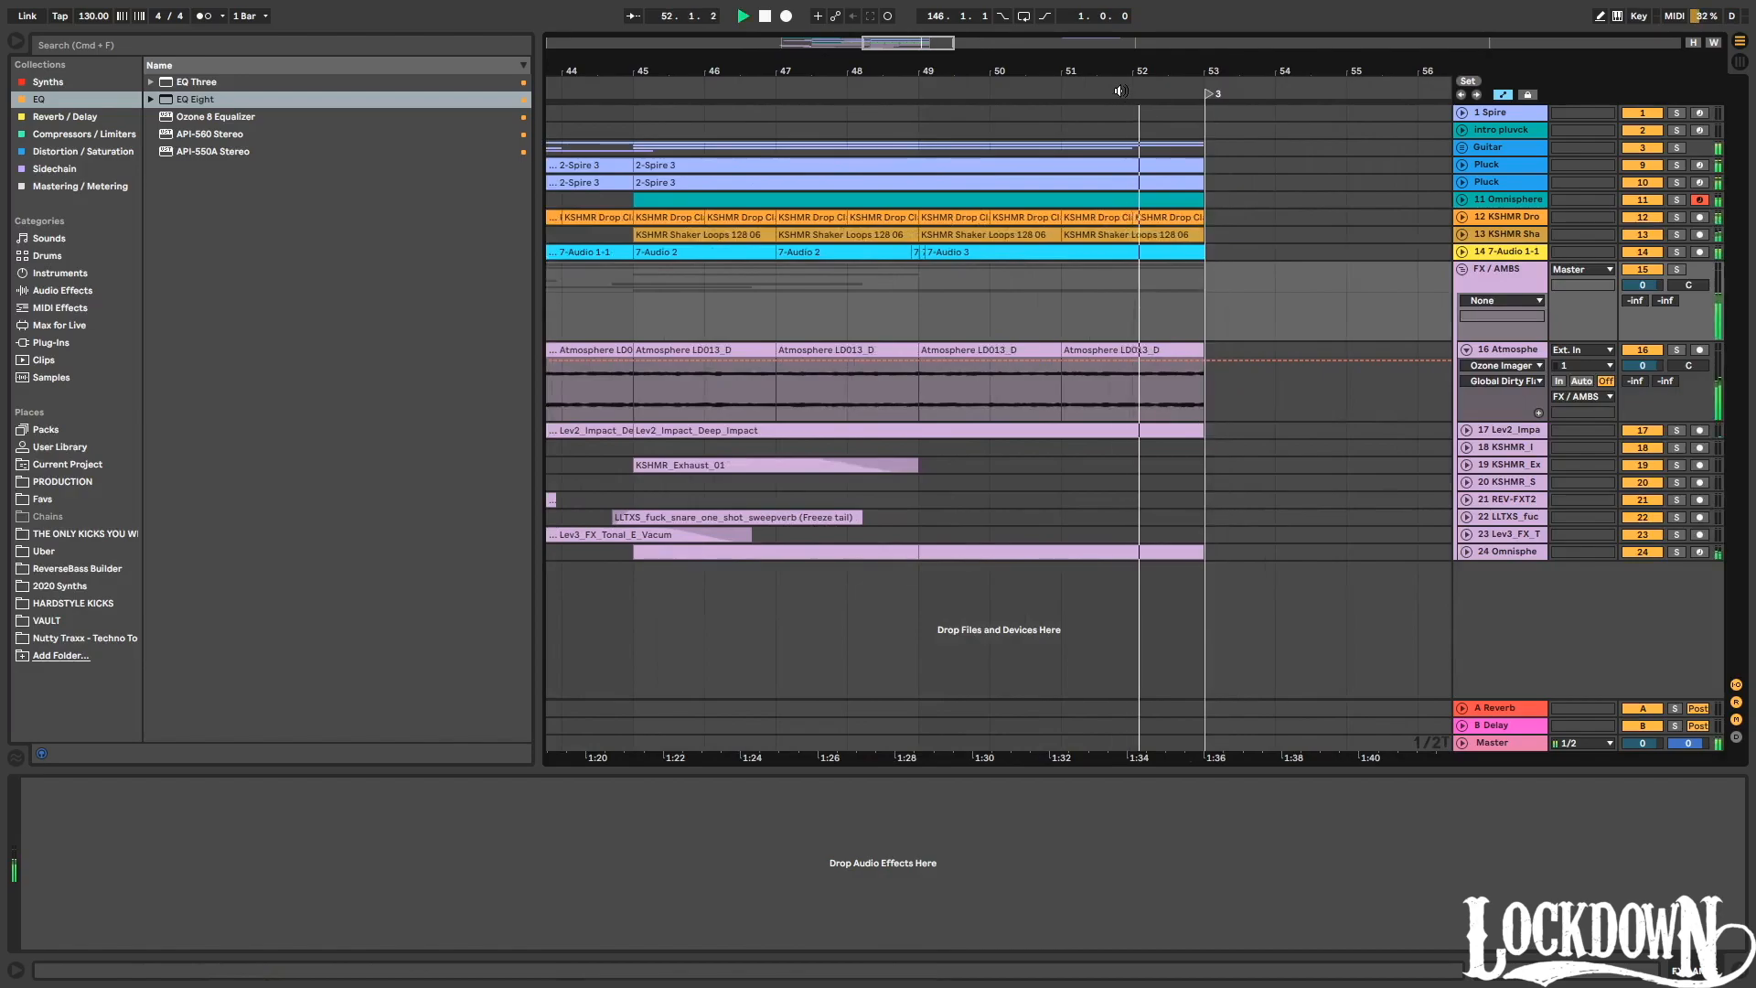
pyautogui.press('space')
pyautogui.moveTo(1227, 402); pyautogui.dragTo(1135, 412)
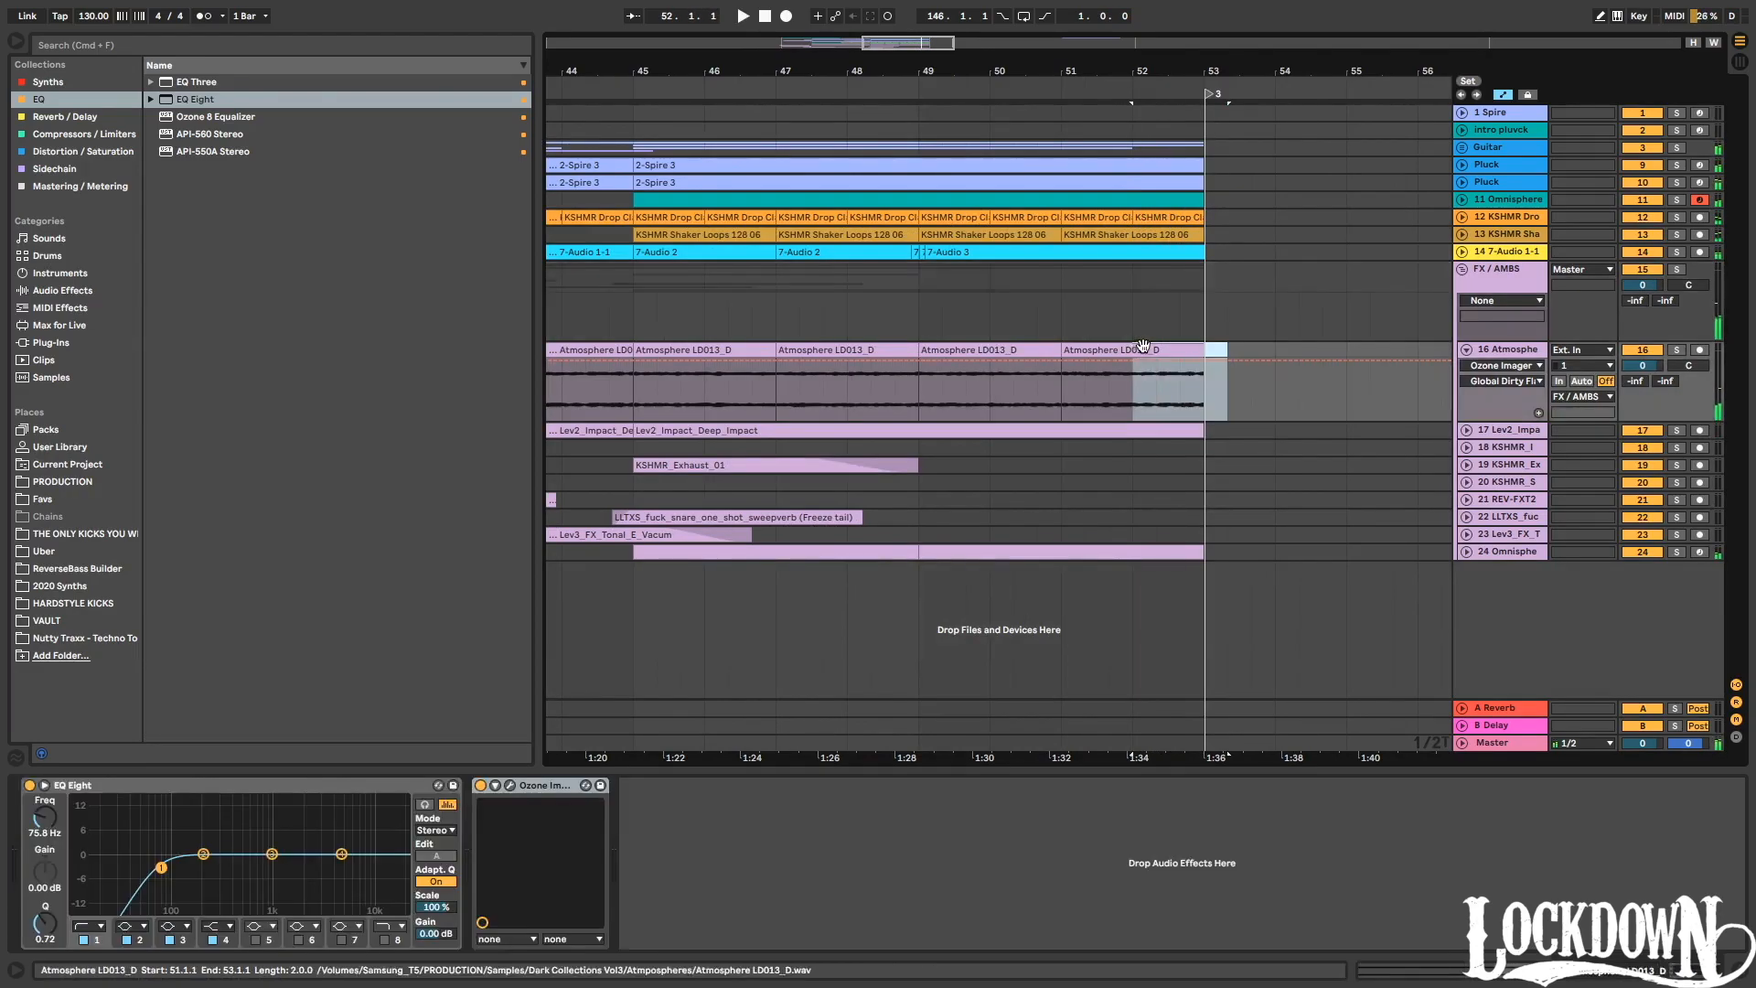
pyautogui.press('Delete')
# Delete the KSHMR drop and shaker loops from bar 52 to bar 53, listen to the gap and fold the FX / AMBS group.
pyautogui.moveTo(1227, 219); pyautogui.dragTo(1141, 233)
pyautogui.press('Delete')
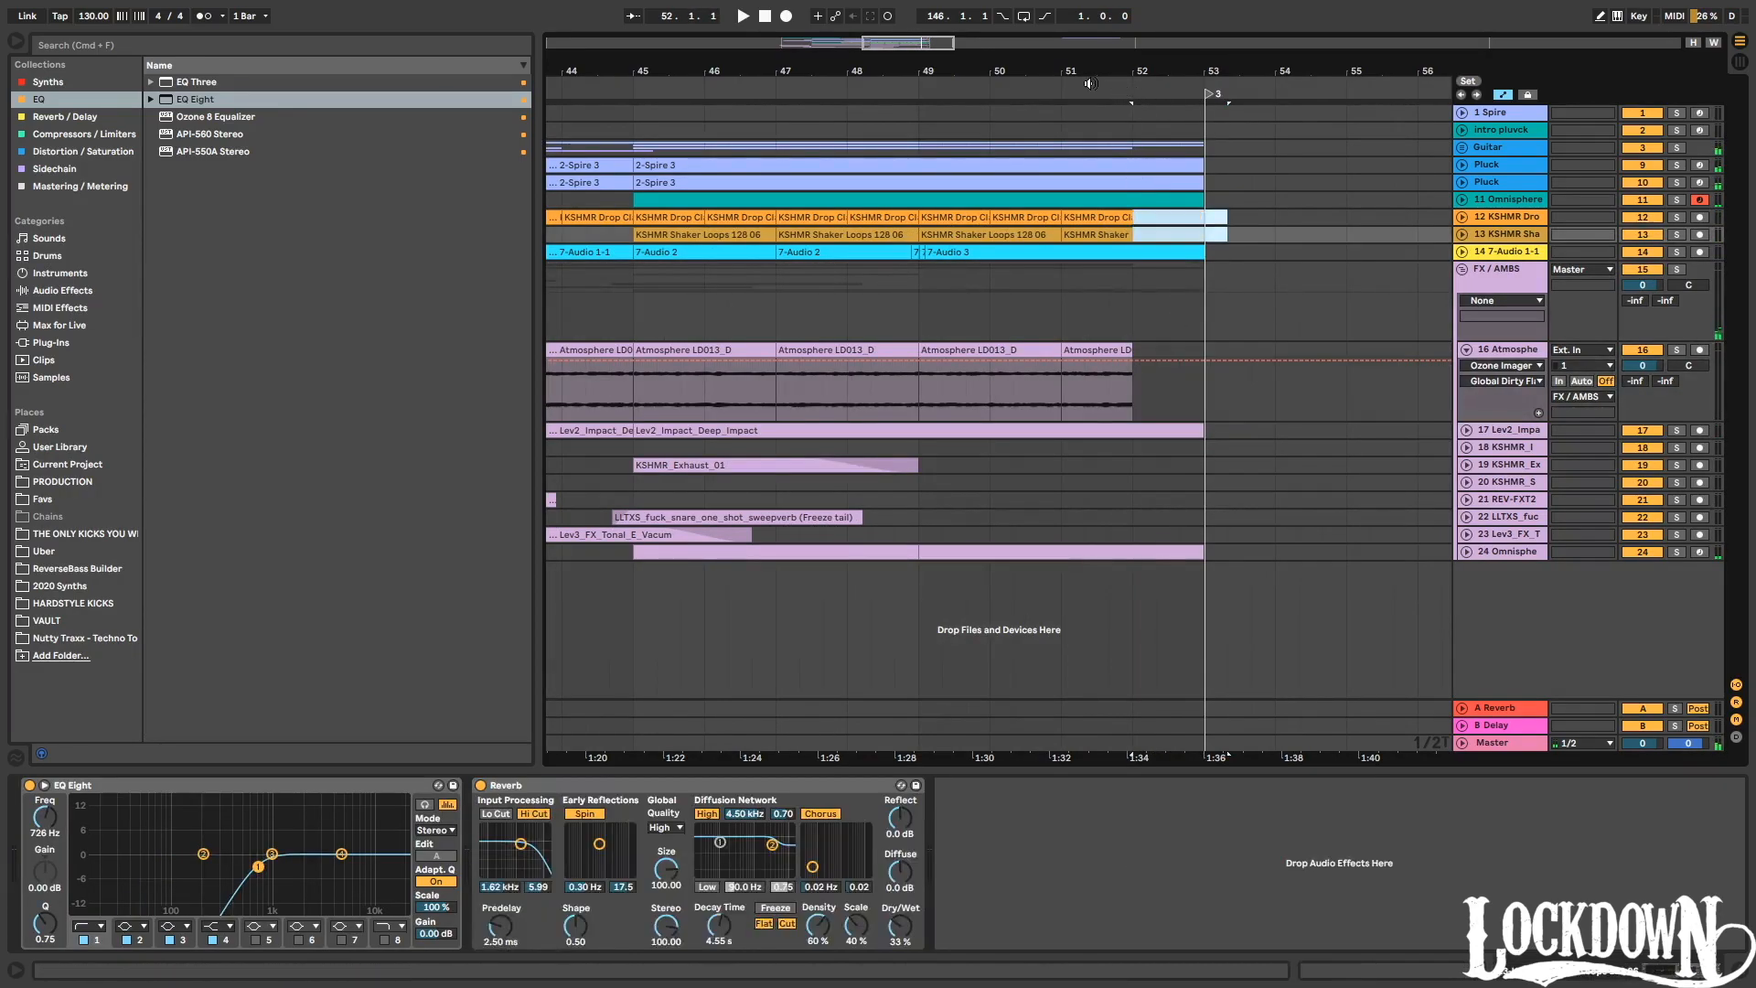
pyautogui.click(1088, 83)
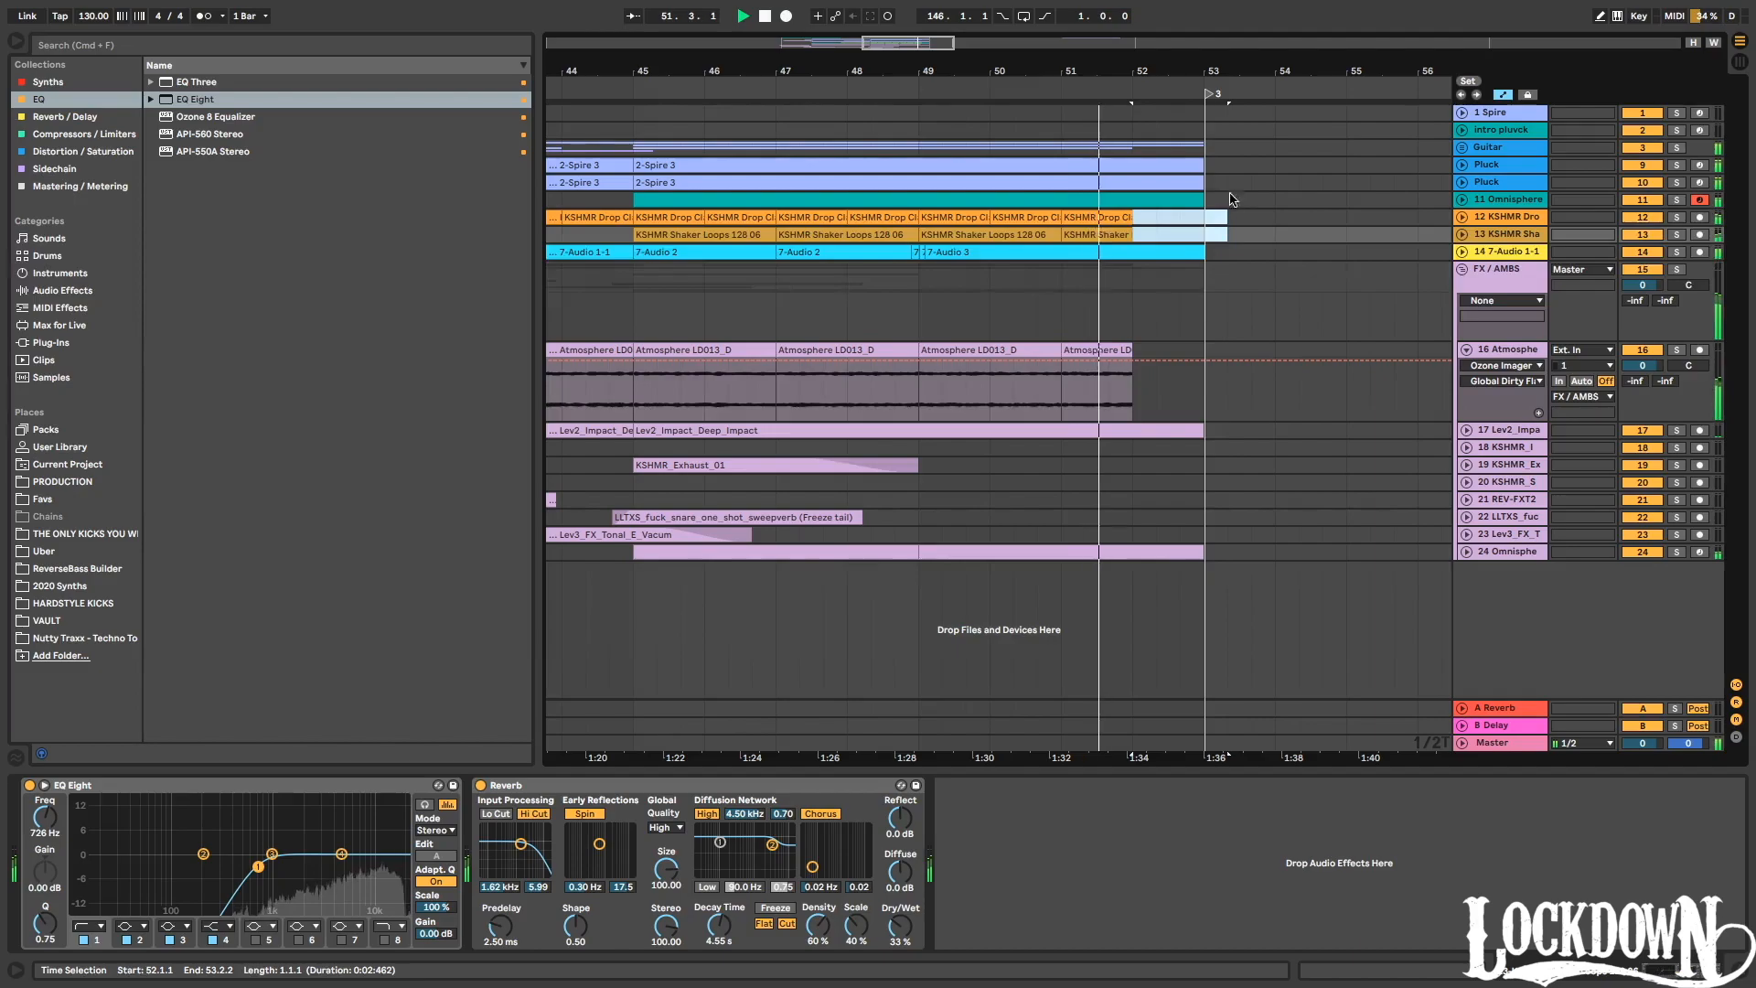
pyautogui.click(1466, 430)
pyautogui.press('space')
pyautogui.click(1466, 615)
pyautogui.click(1467, 615)
pyautogui.click(1463, 270)
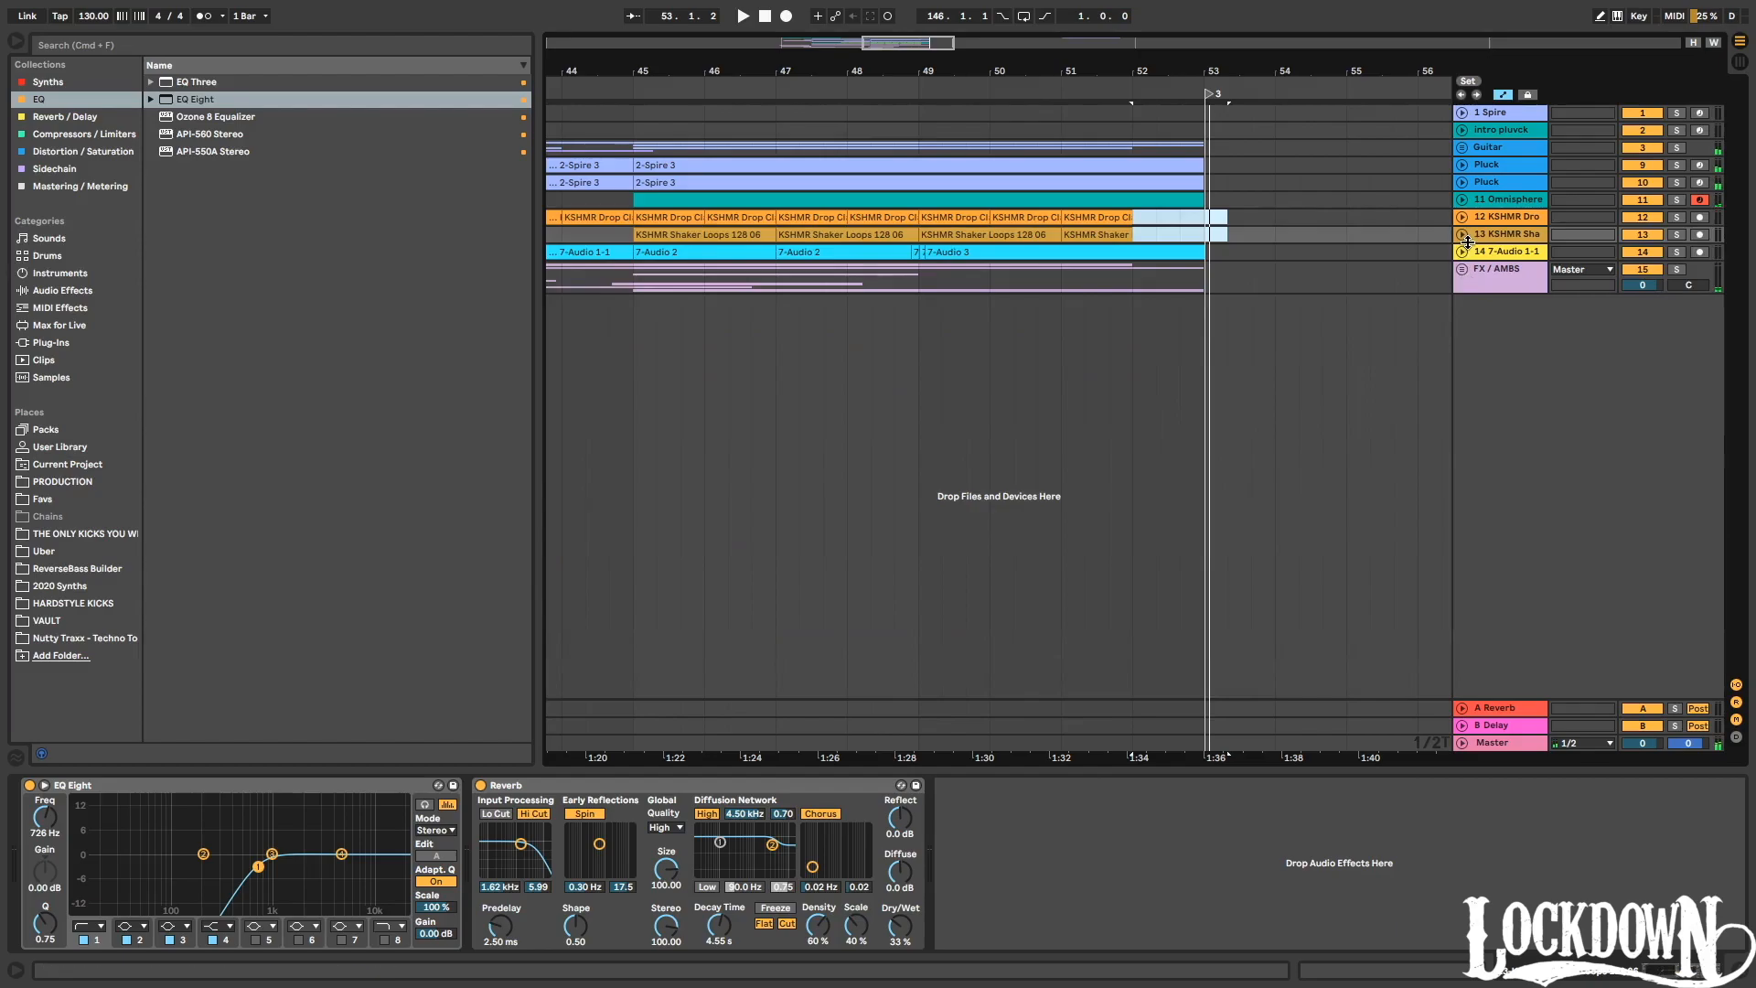
# Delete the 7-Audio 3 clip's section from bar 52 to bar 53 on track 14 while listening to the transition.
pyautogui.click(1462, 252)
pyautogui.click(1462, 253)
pyautogui.click(1462, 253)
pyautogui.click(1017, 95)
pyautogui.rightClick(1659, 268)
pyautogui.click(1637, 276)
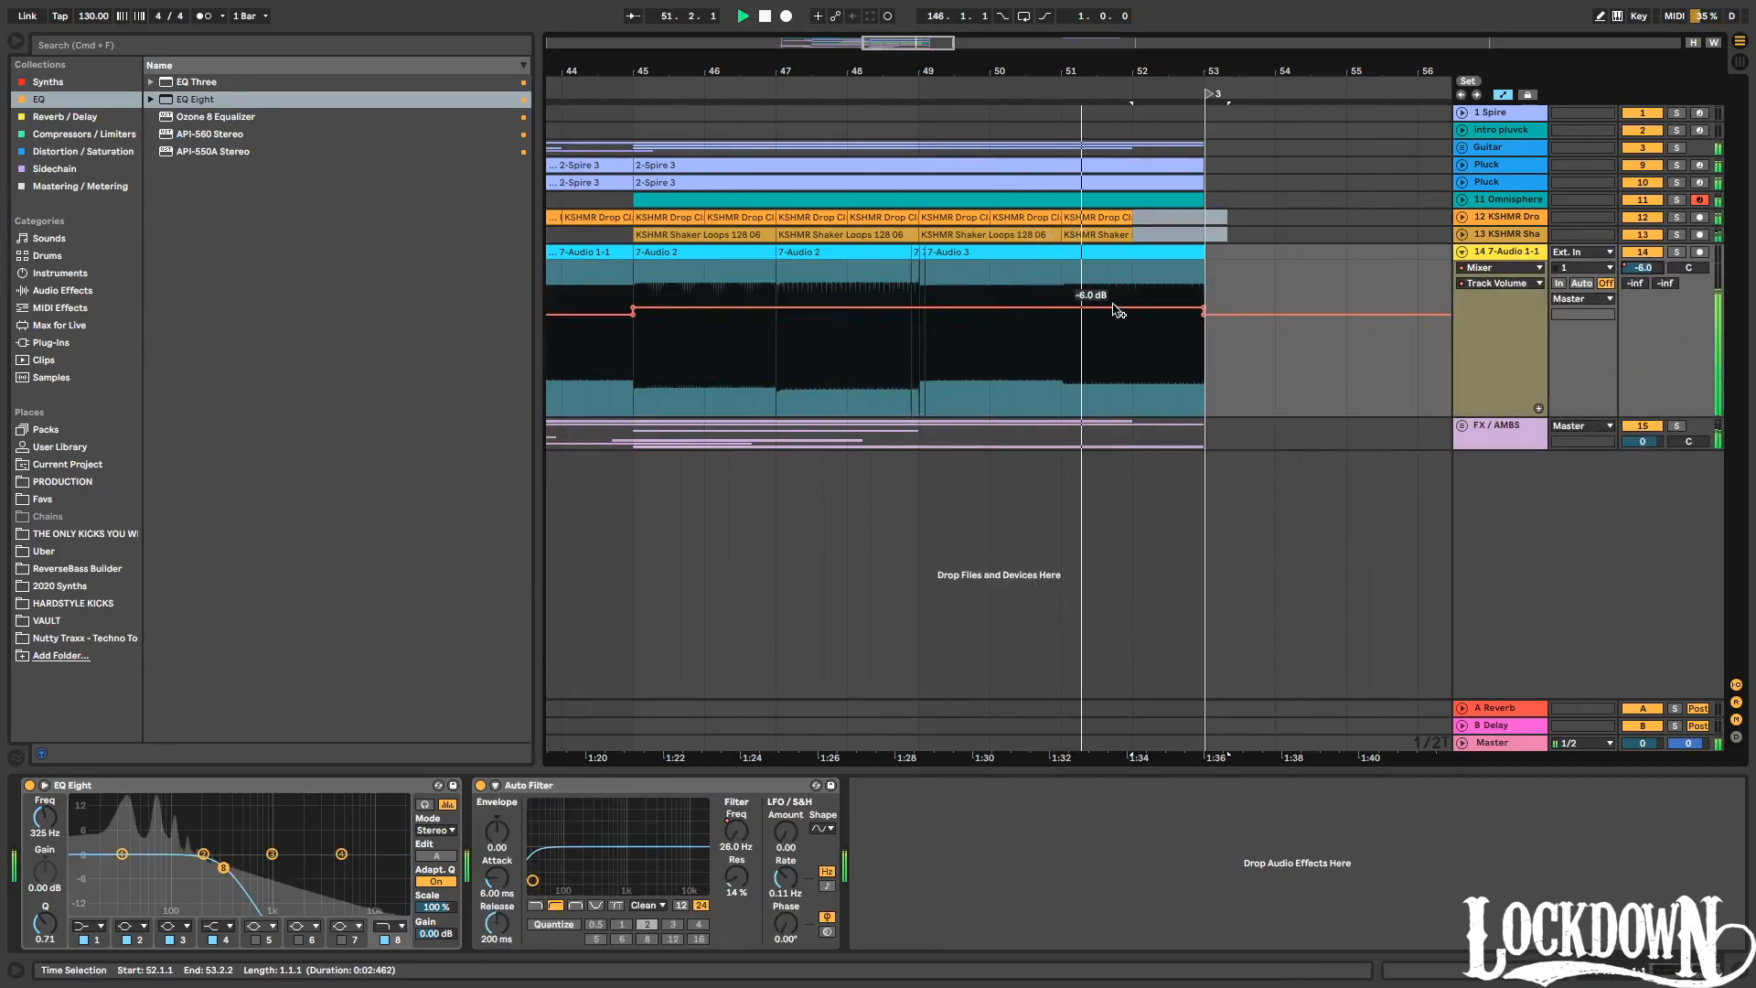
pyautogui.moveTo(1225, 273); pyautogui.dragTo(1138, 256)
pyautogui.press('Delete')
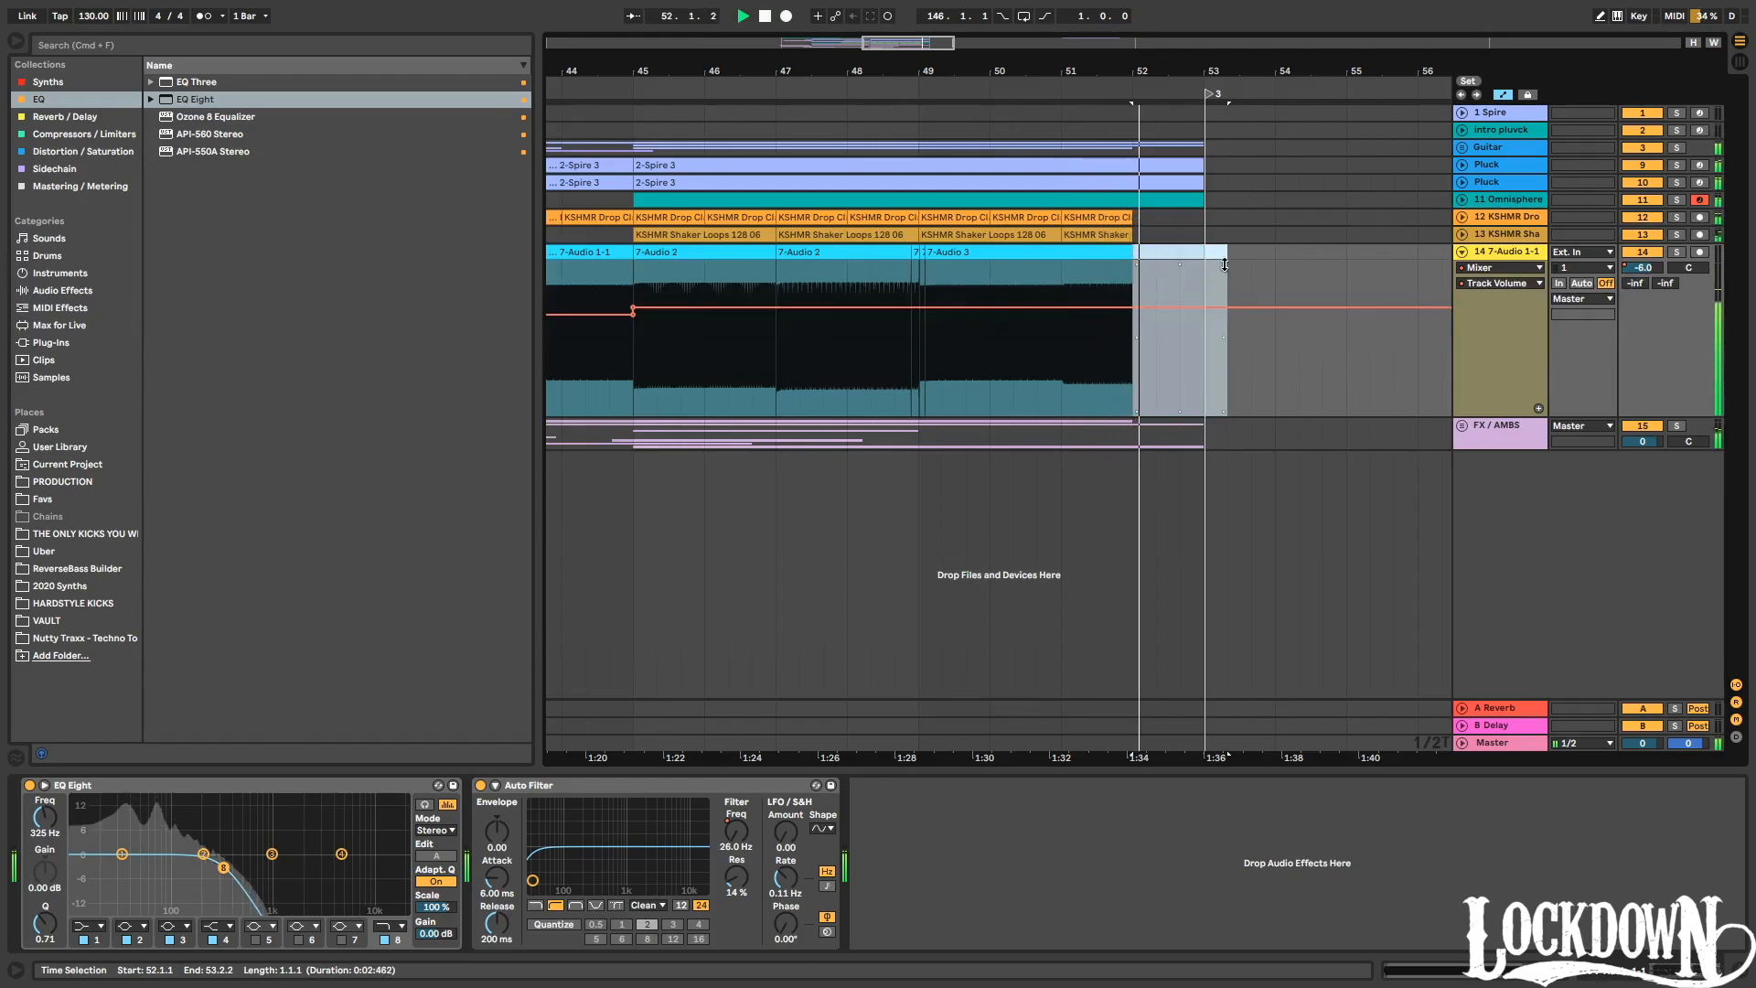
pyautogui.click(1462, 253)
pyautogui.press('space')
pyautogui.click(1462, 201)
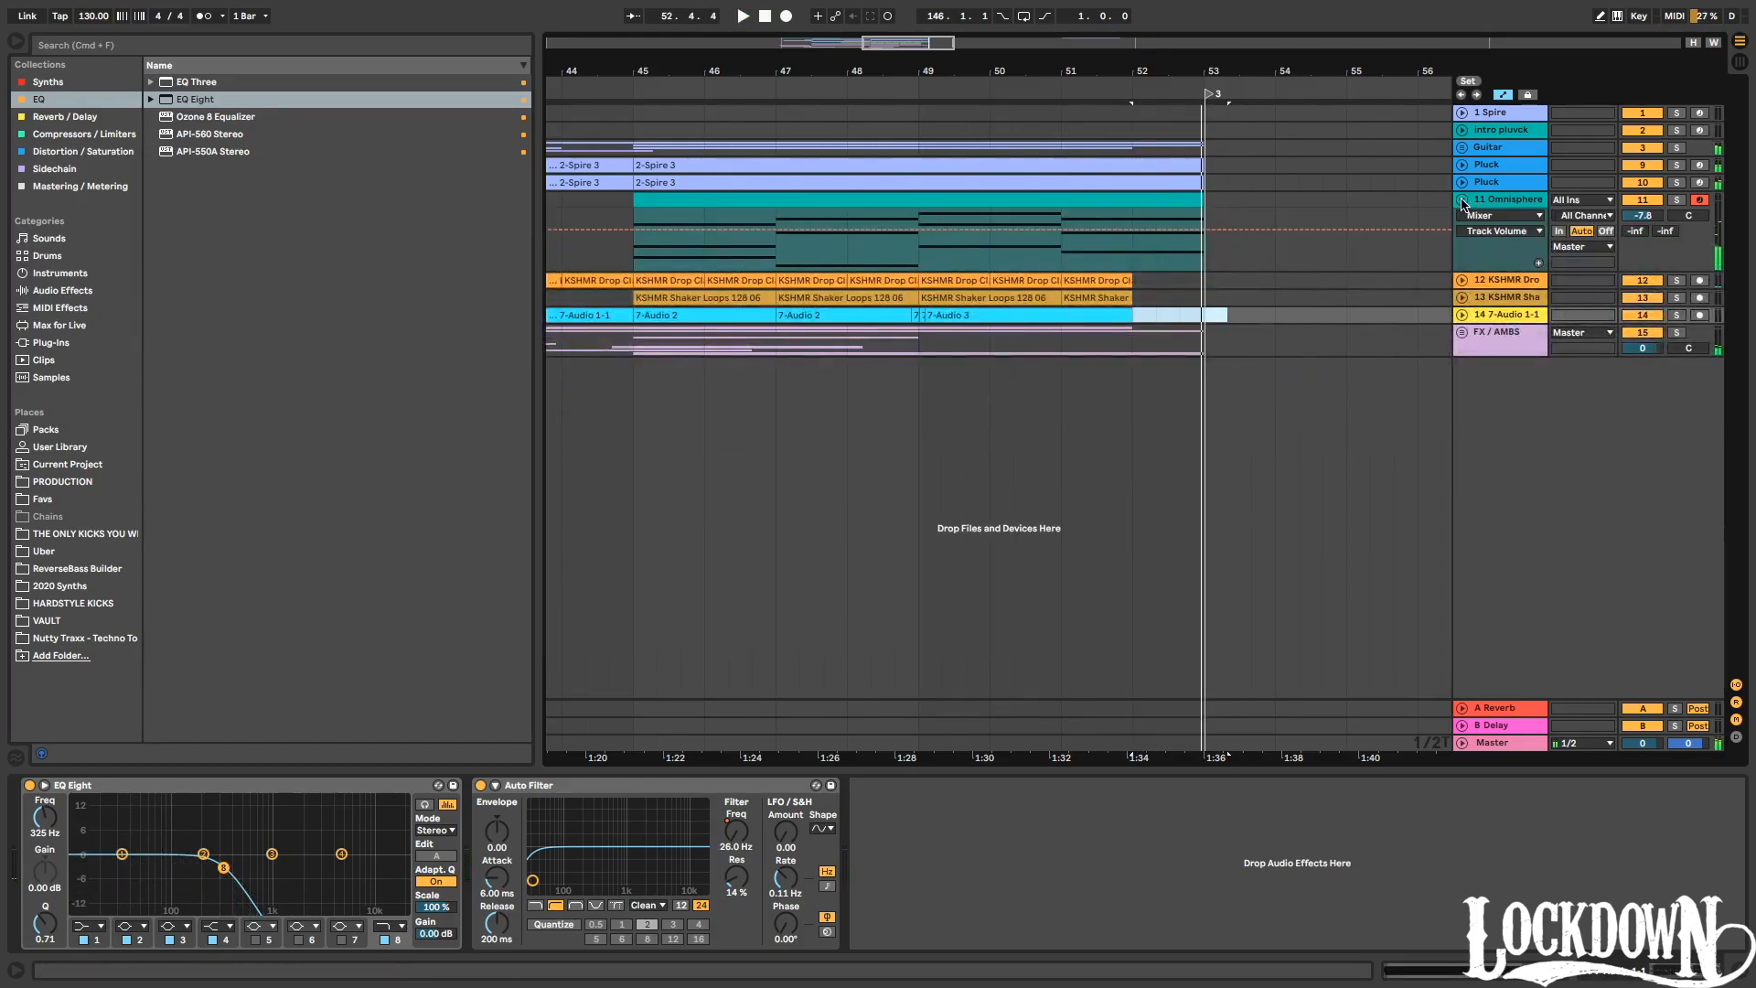
pyautogui.click(1463, 201)
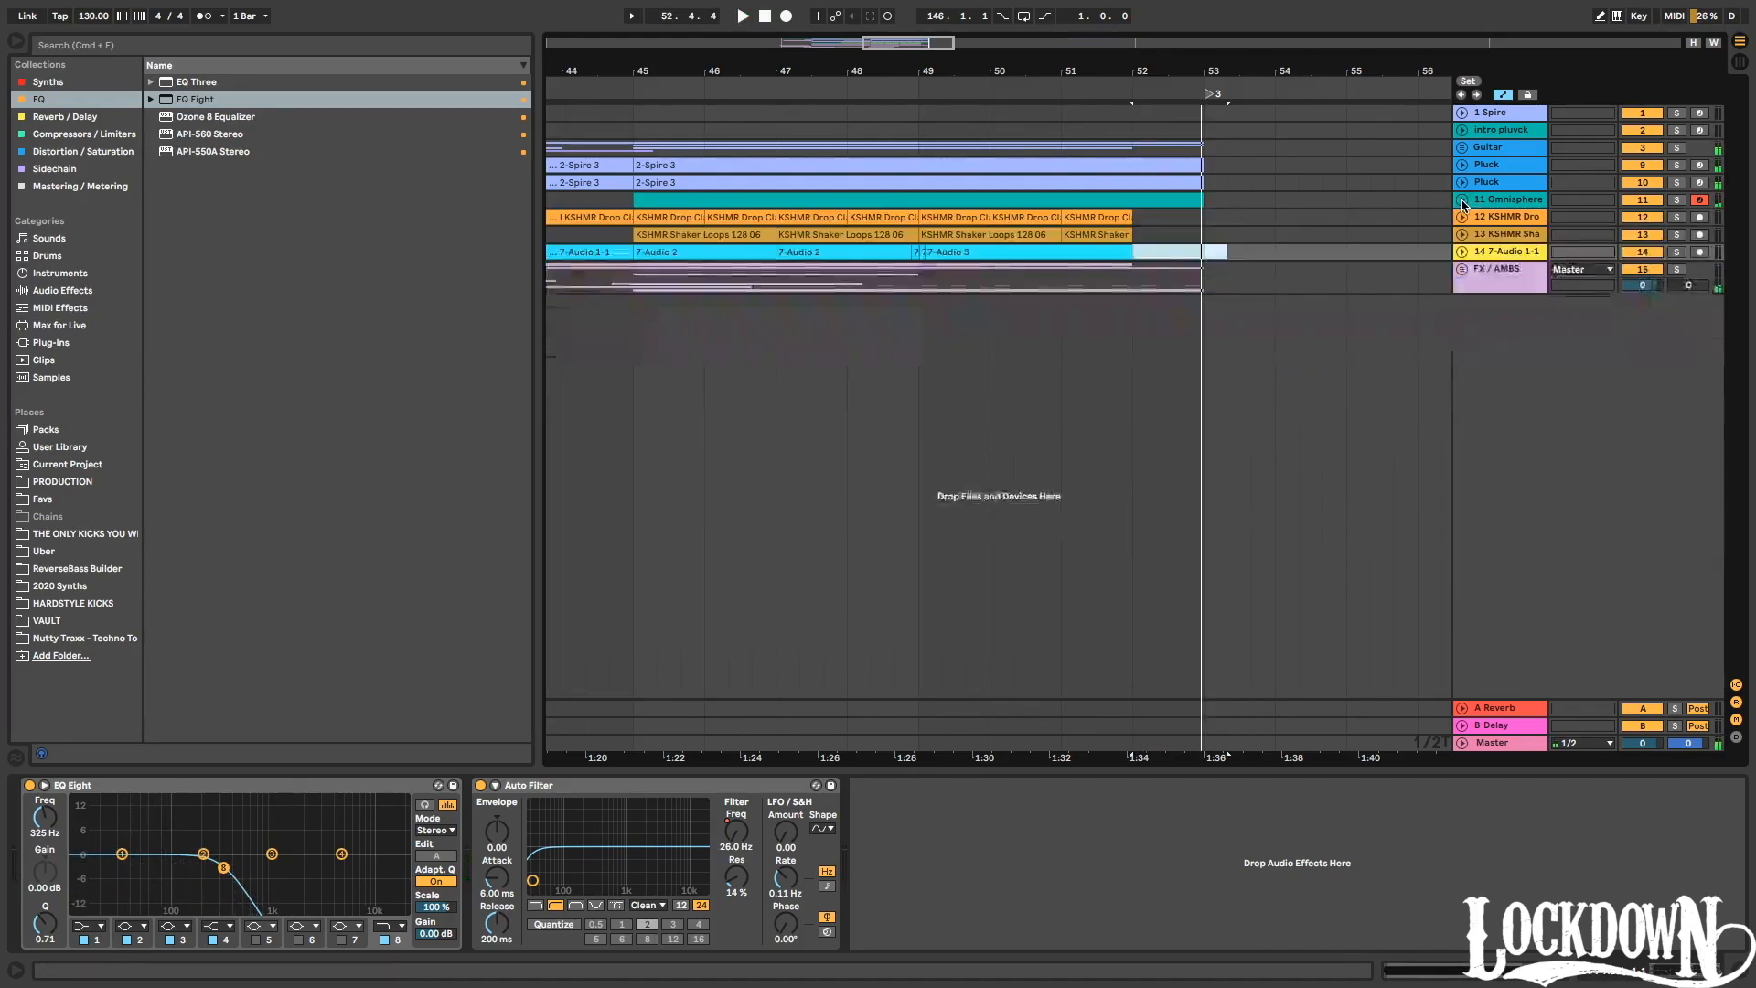
pyautogui.click(1203, 296)
pyautogui.press('-')
pyautogui.press('-')
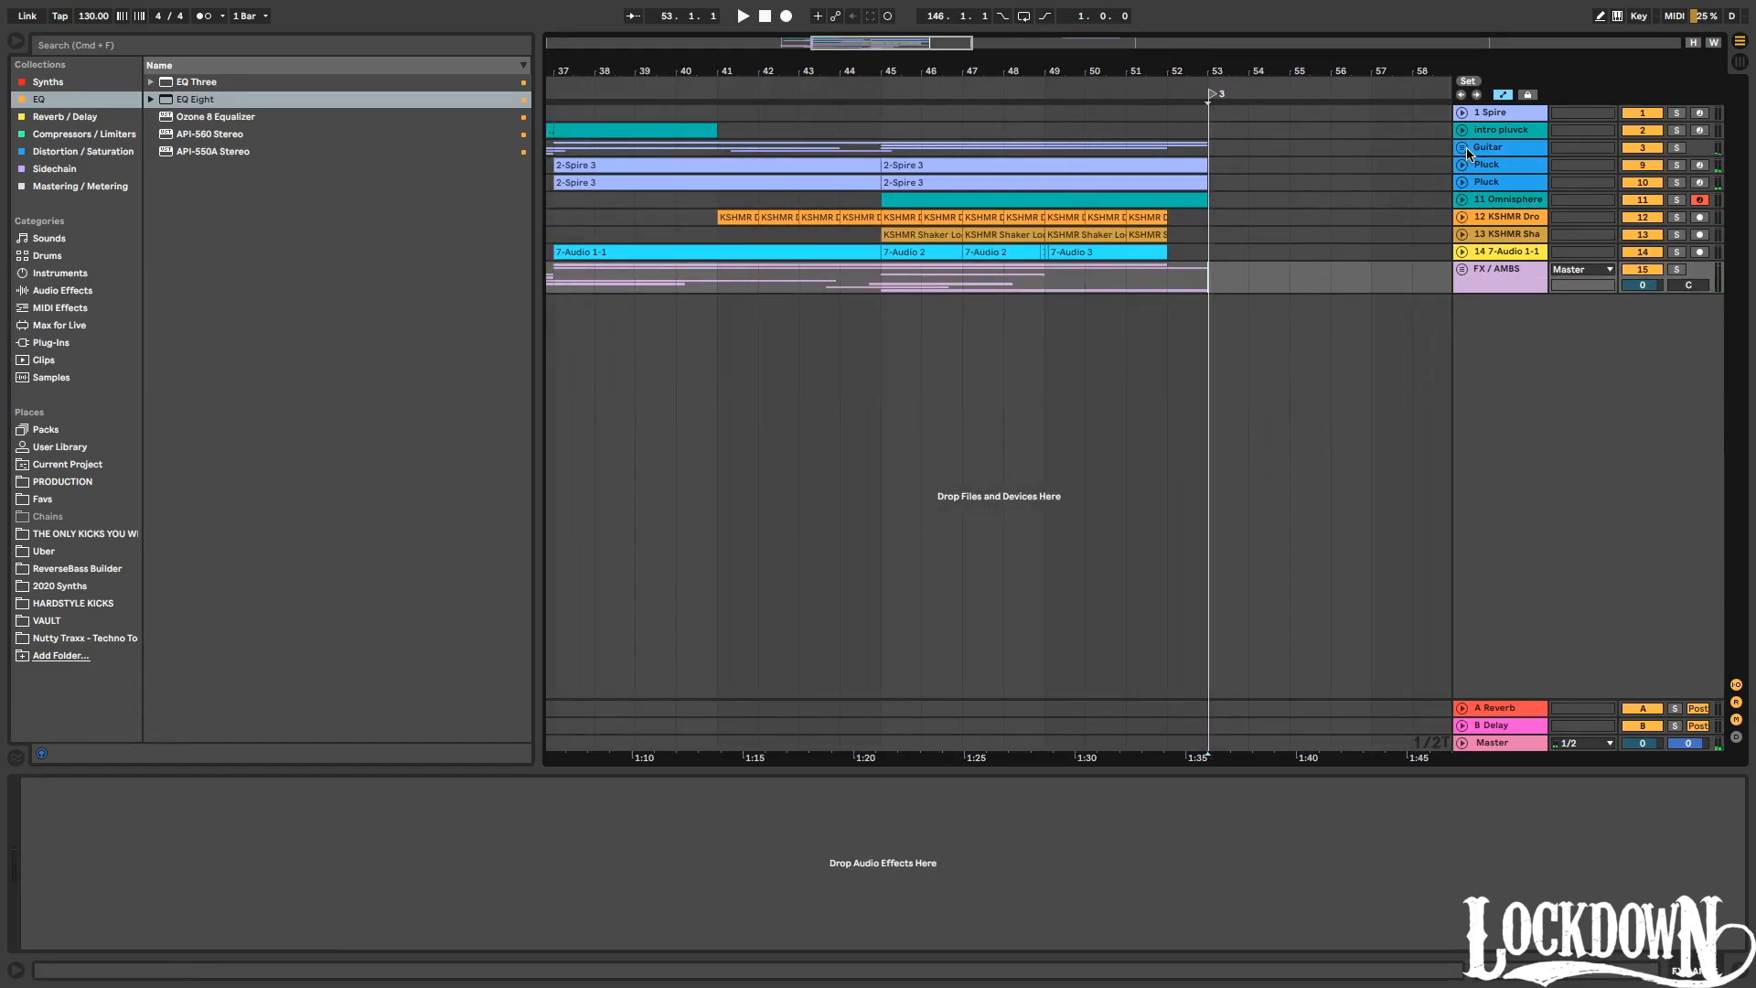
# Unfold the Guitar group, insert a new MIDI track below its first Omnisphere track and move it above the group.
pyautogui.click(1463, 149)
pyautogui.moveTo(1116, 67); pyautogui.dragTo(1116, 26)
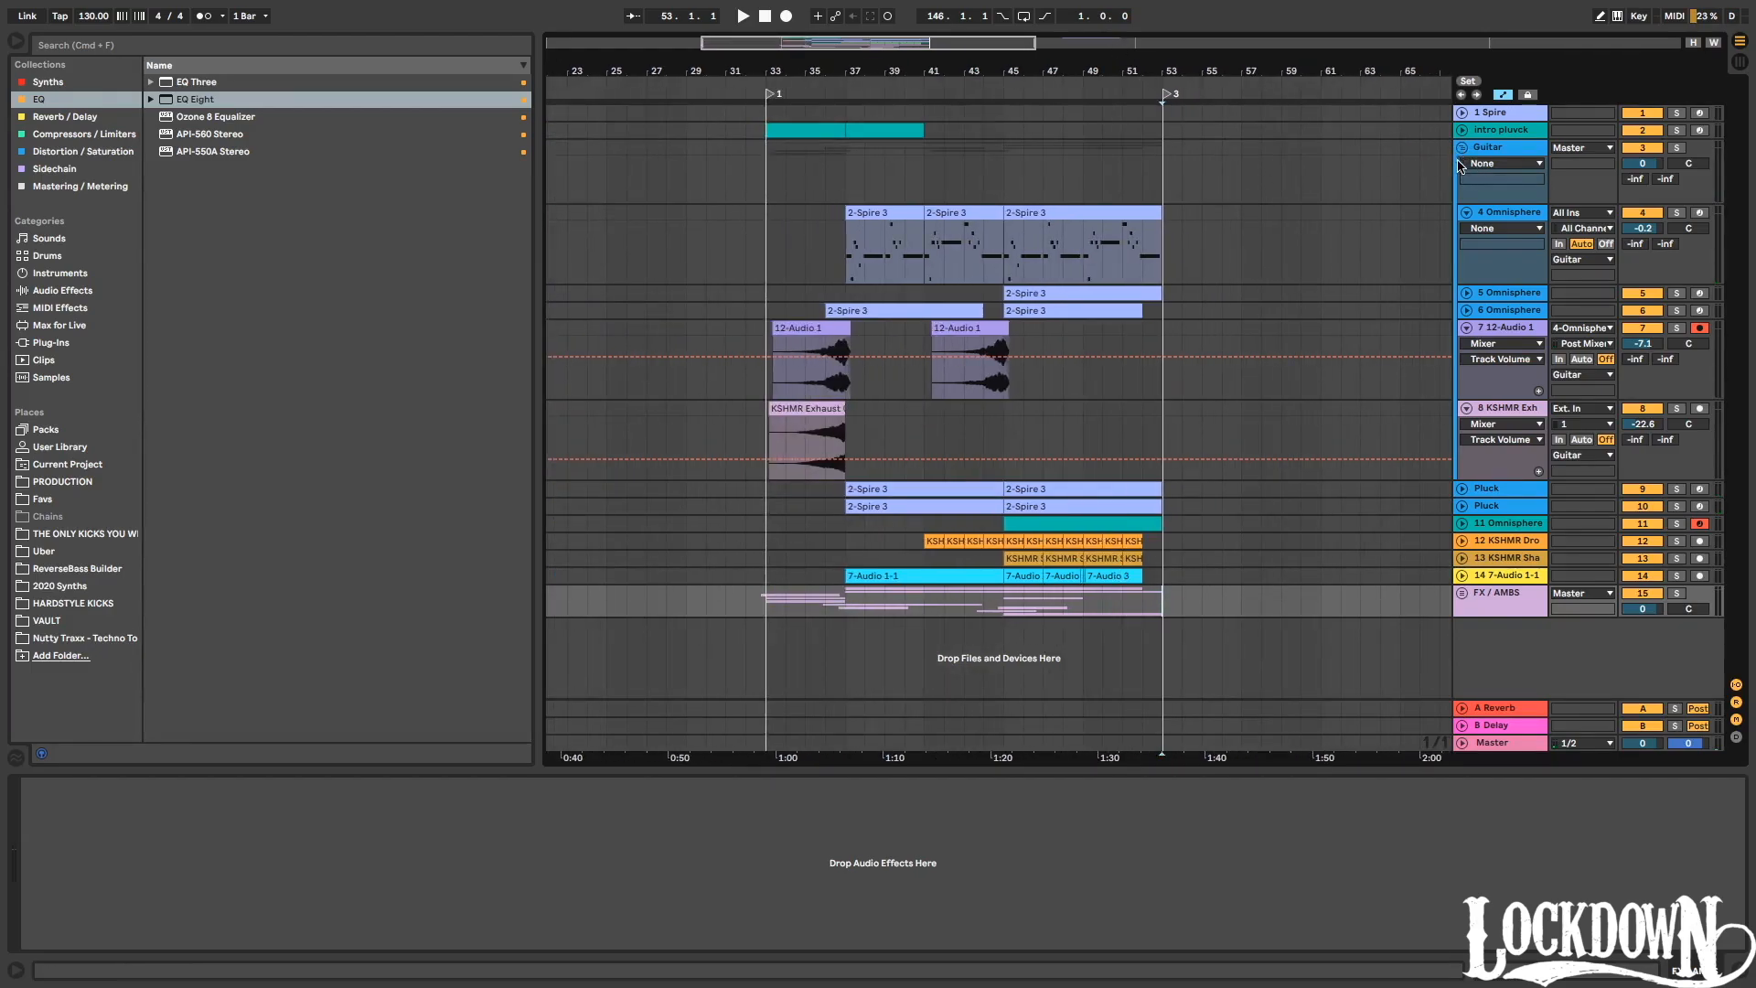
pyautogui.click(1498, 218)
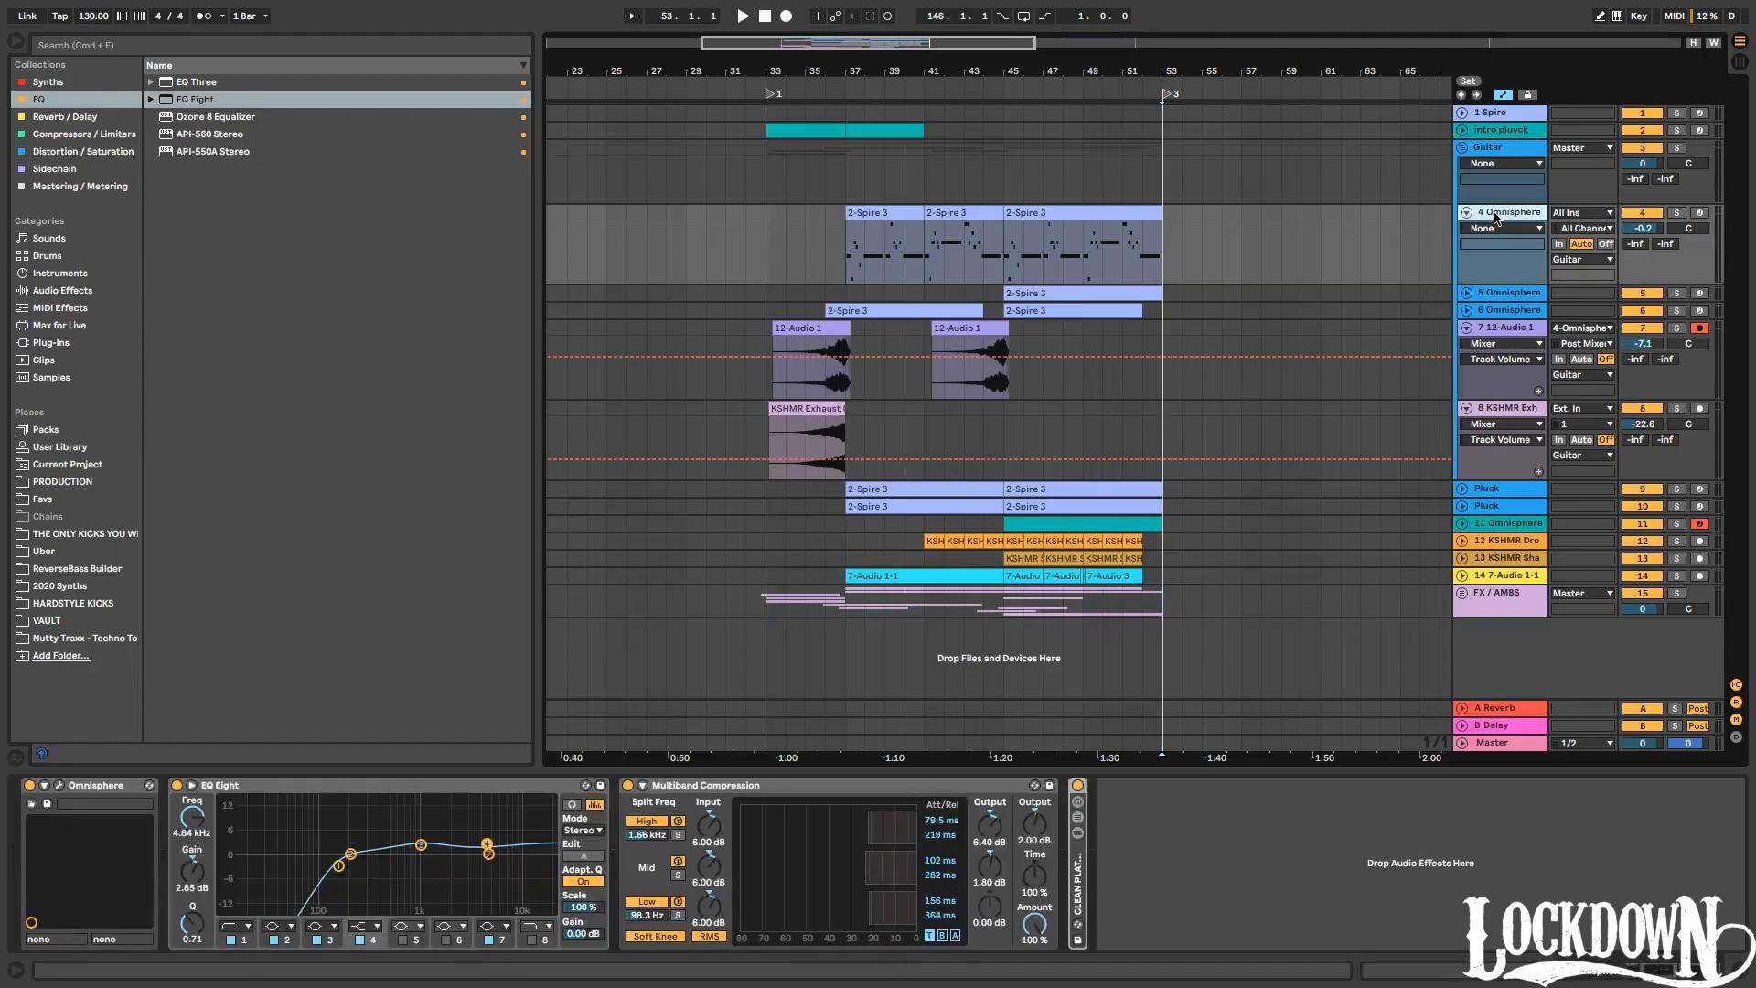
pyautogui.press('super+shift+t')
pyautogui.moveTo(1501, 309); pyautogui.dragTo(1532, 167)
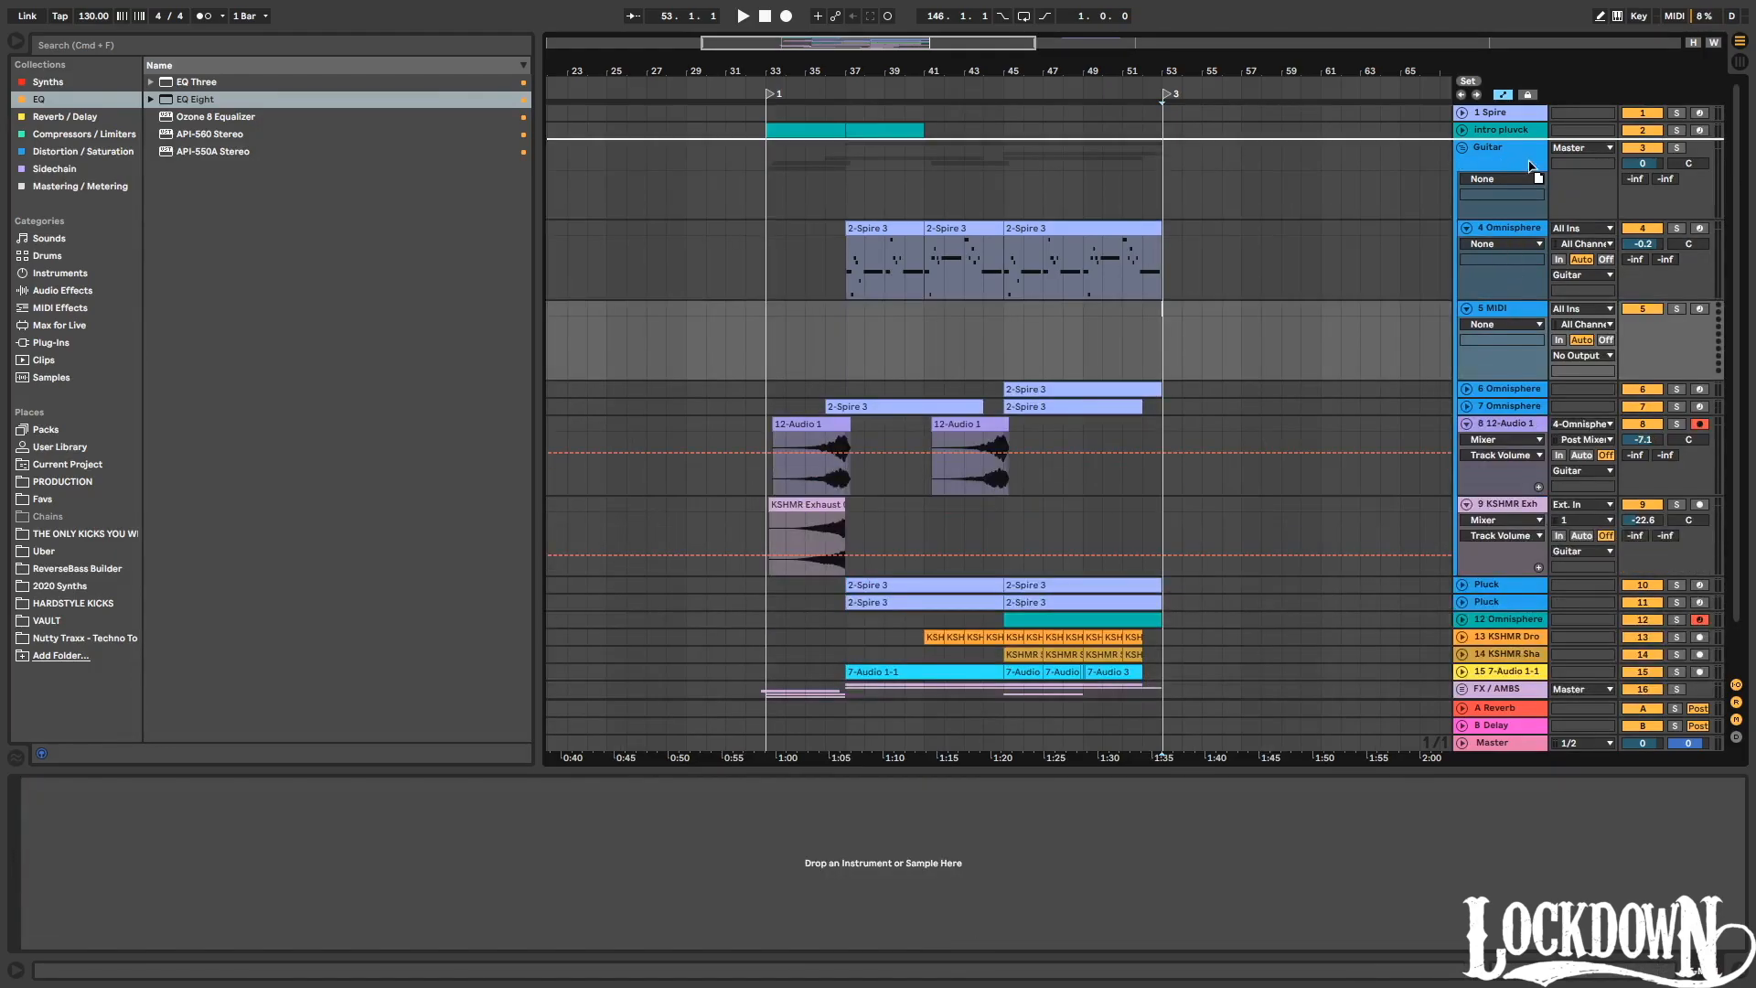
# Copy the first Omnisphere guitar track's 2-Spire 3 clip at bars 45 to 53 onto the new MIDI track at bar 53.
pyautogui.click(1141, 294)
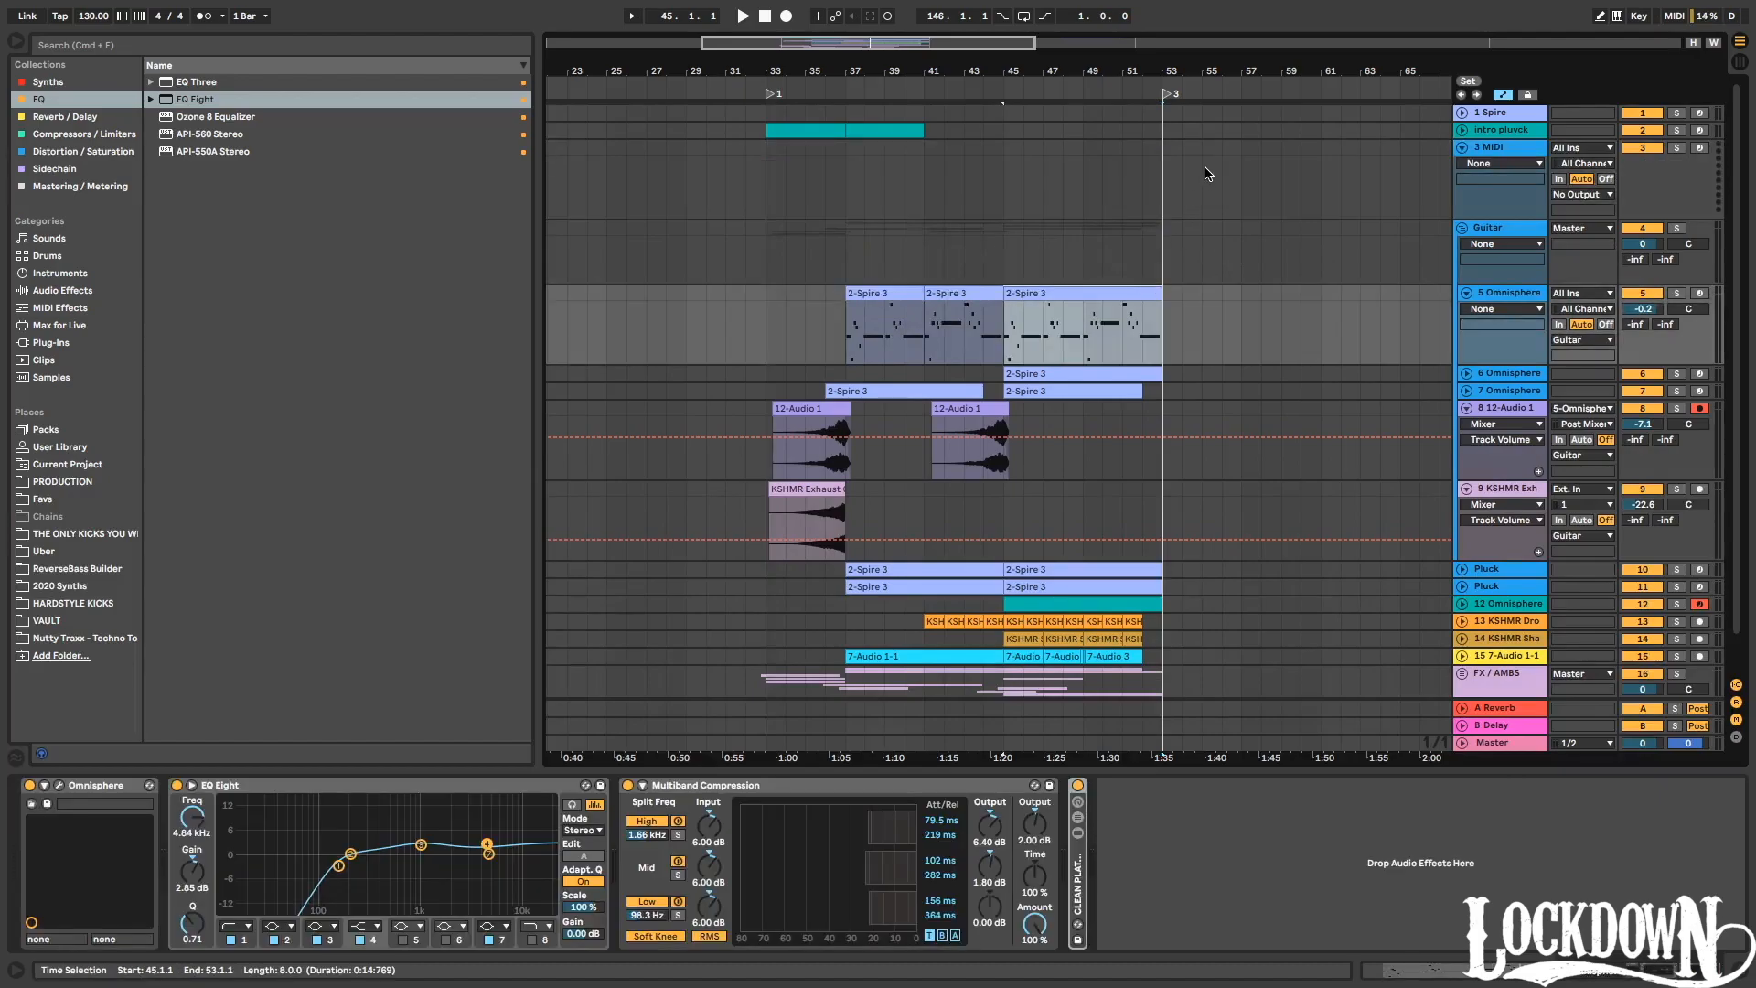
pyautogui.click(1155, 190)
pyautogui.press('super+v')
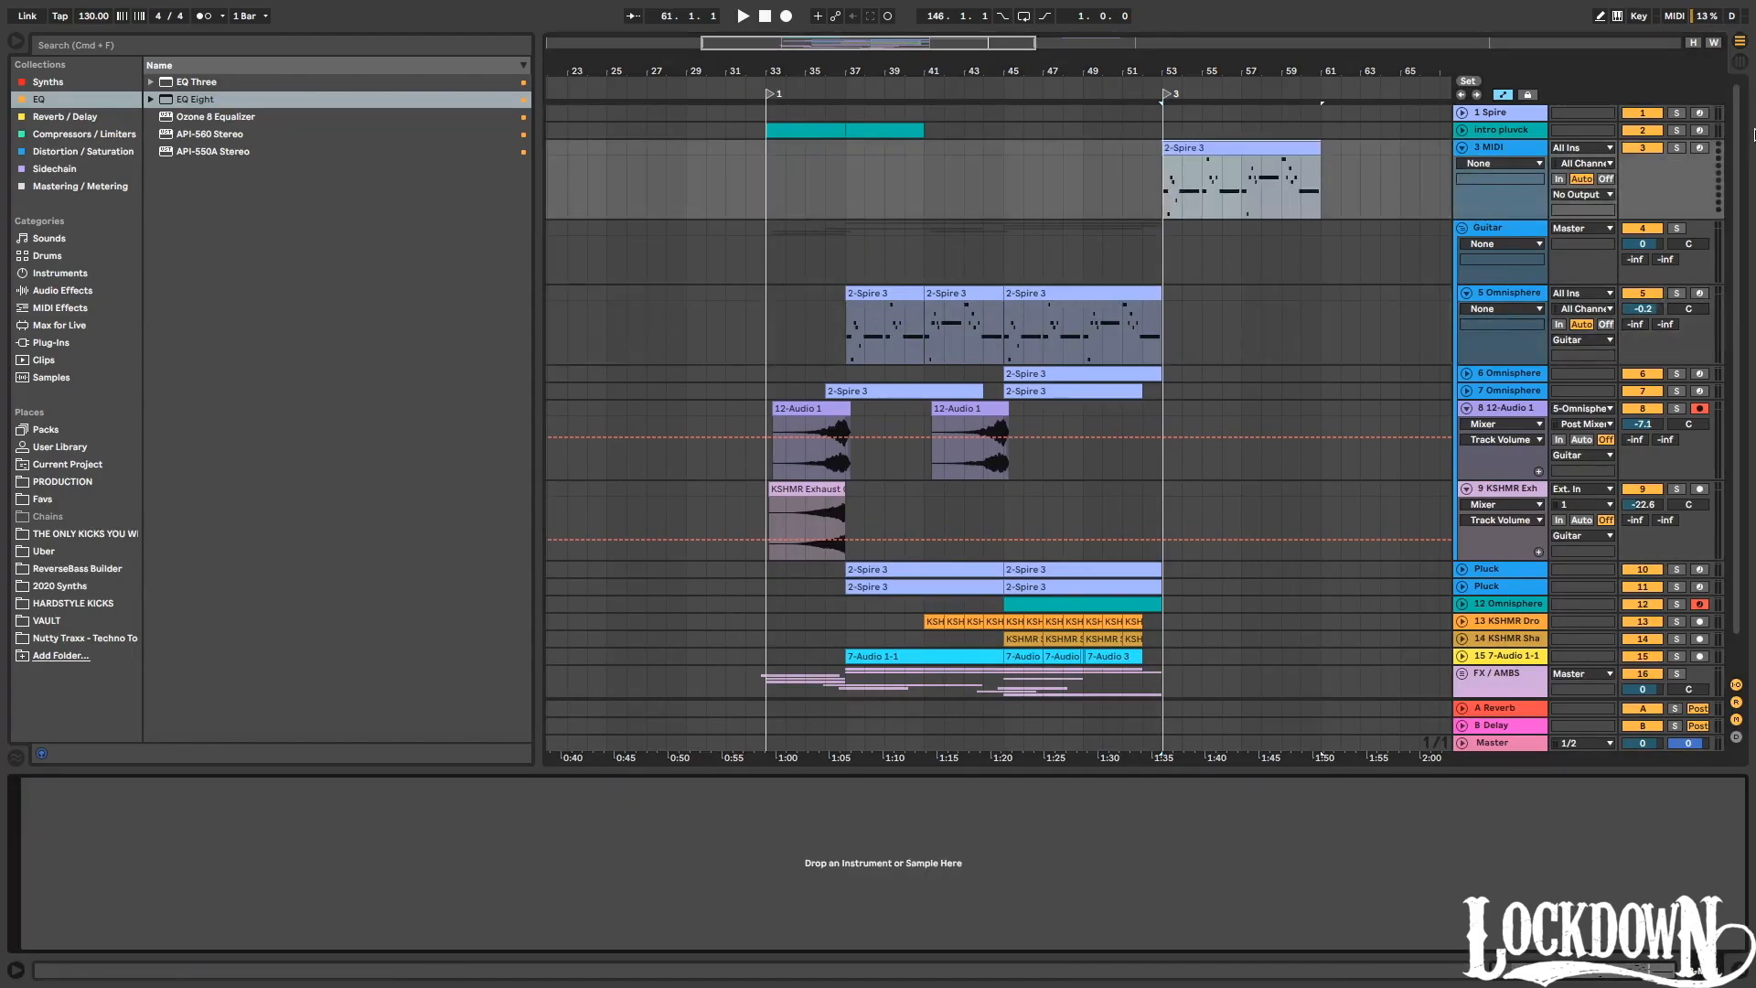
# Solo the new MIDI track and load the Spire synth on it.
pyautogui.click(1677, 150)
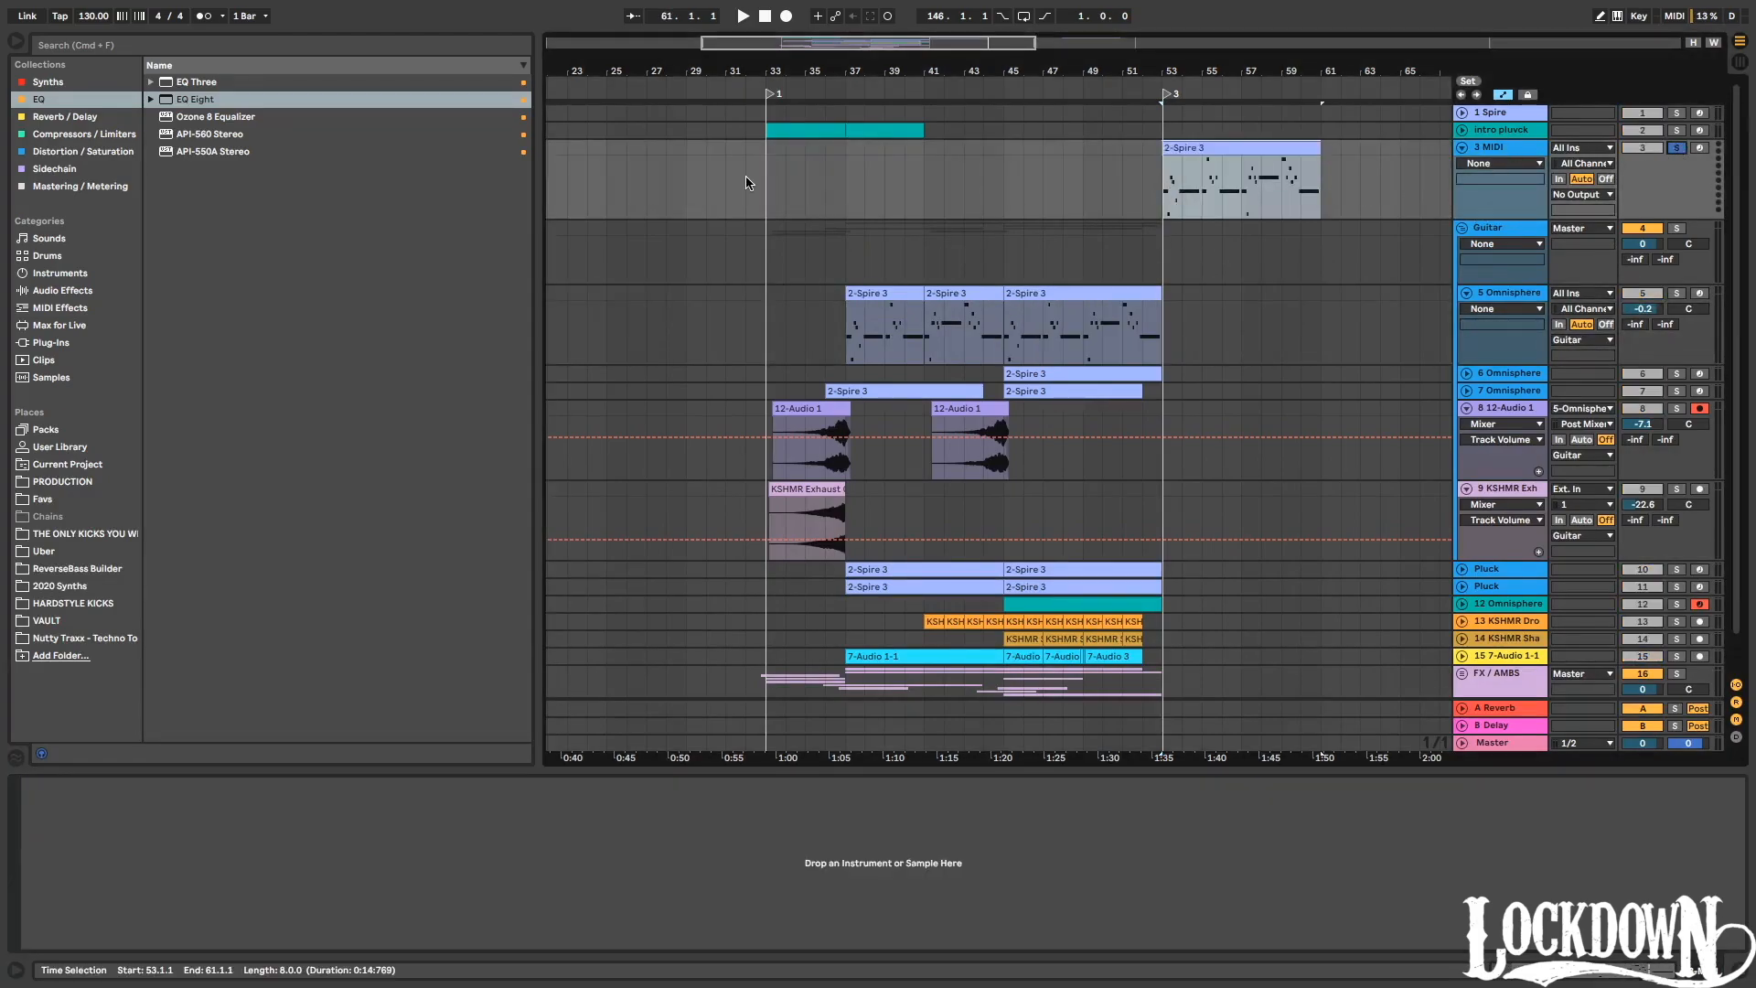
pyautogui.click(77, 83)
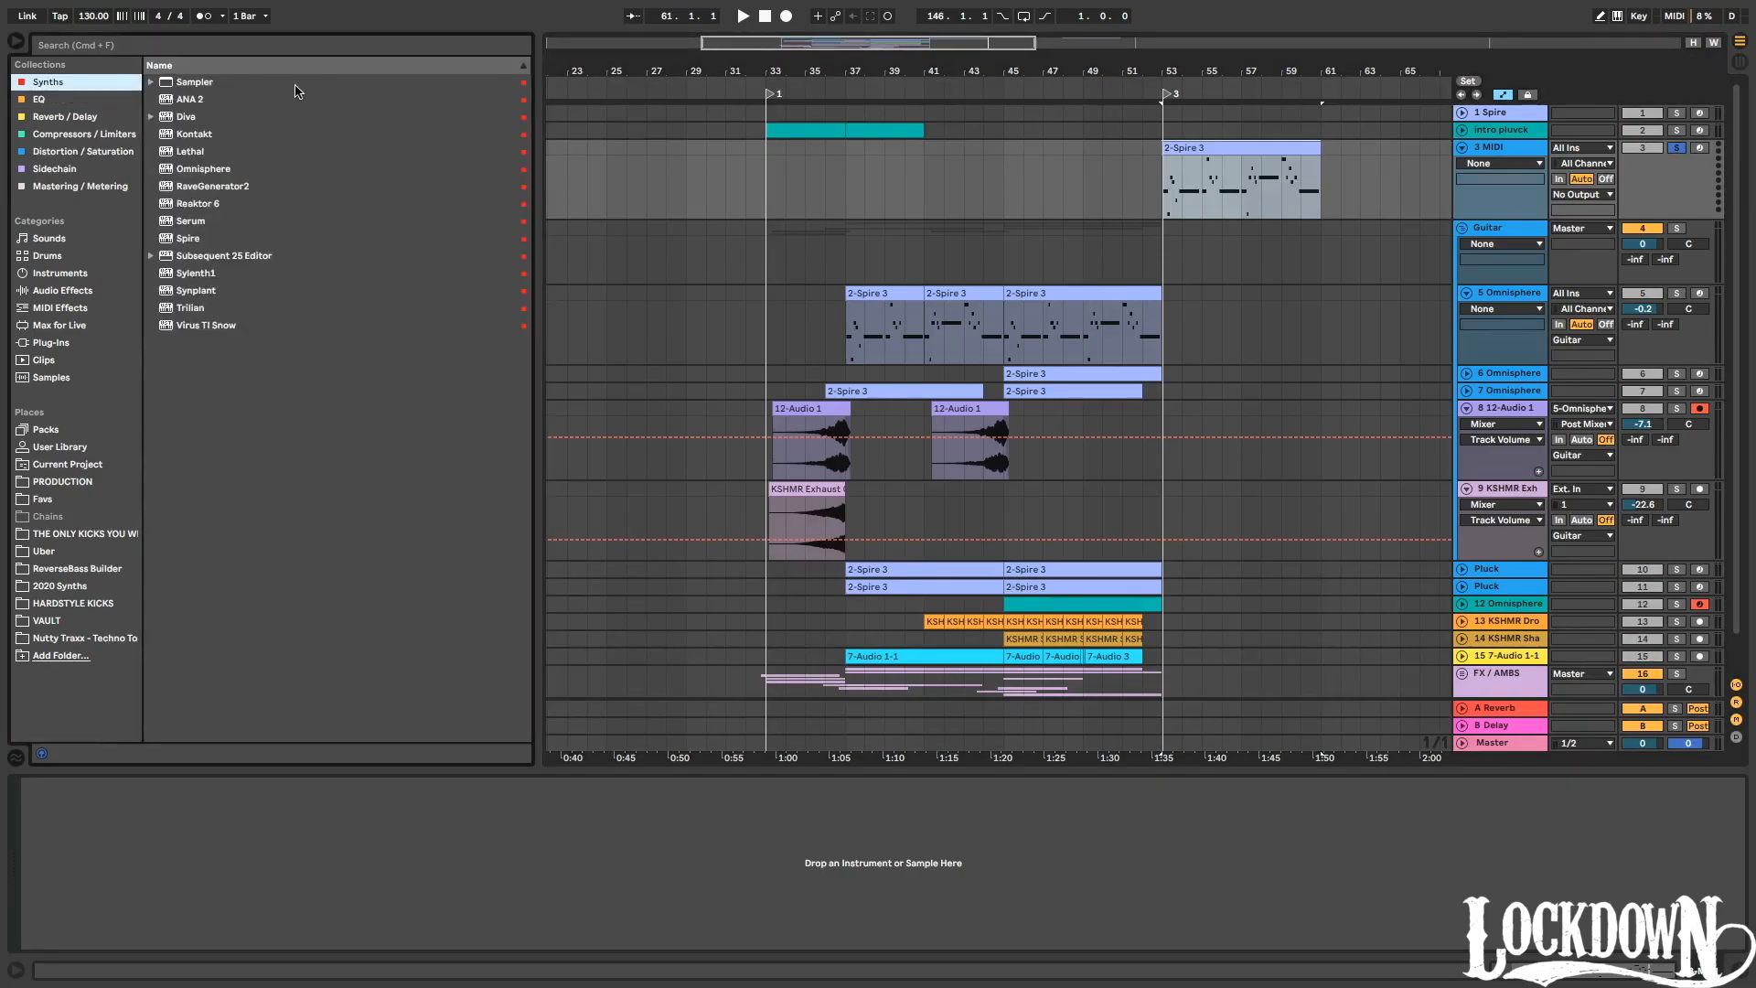
pyautogui.click(200, 243)
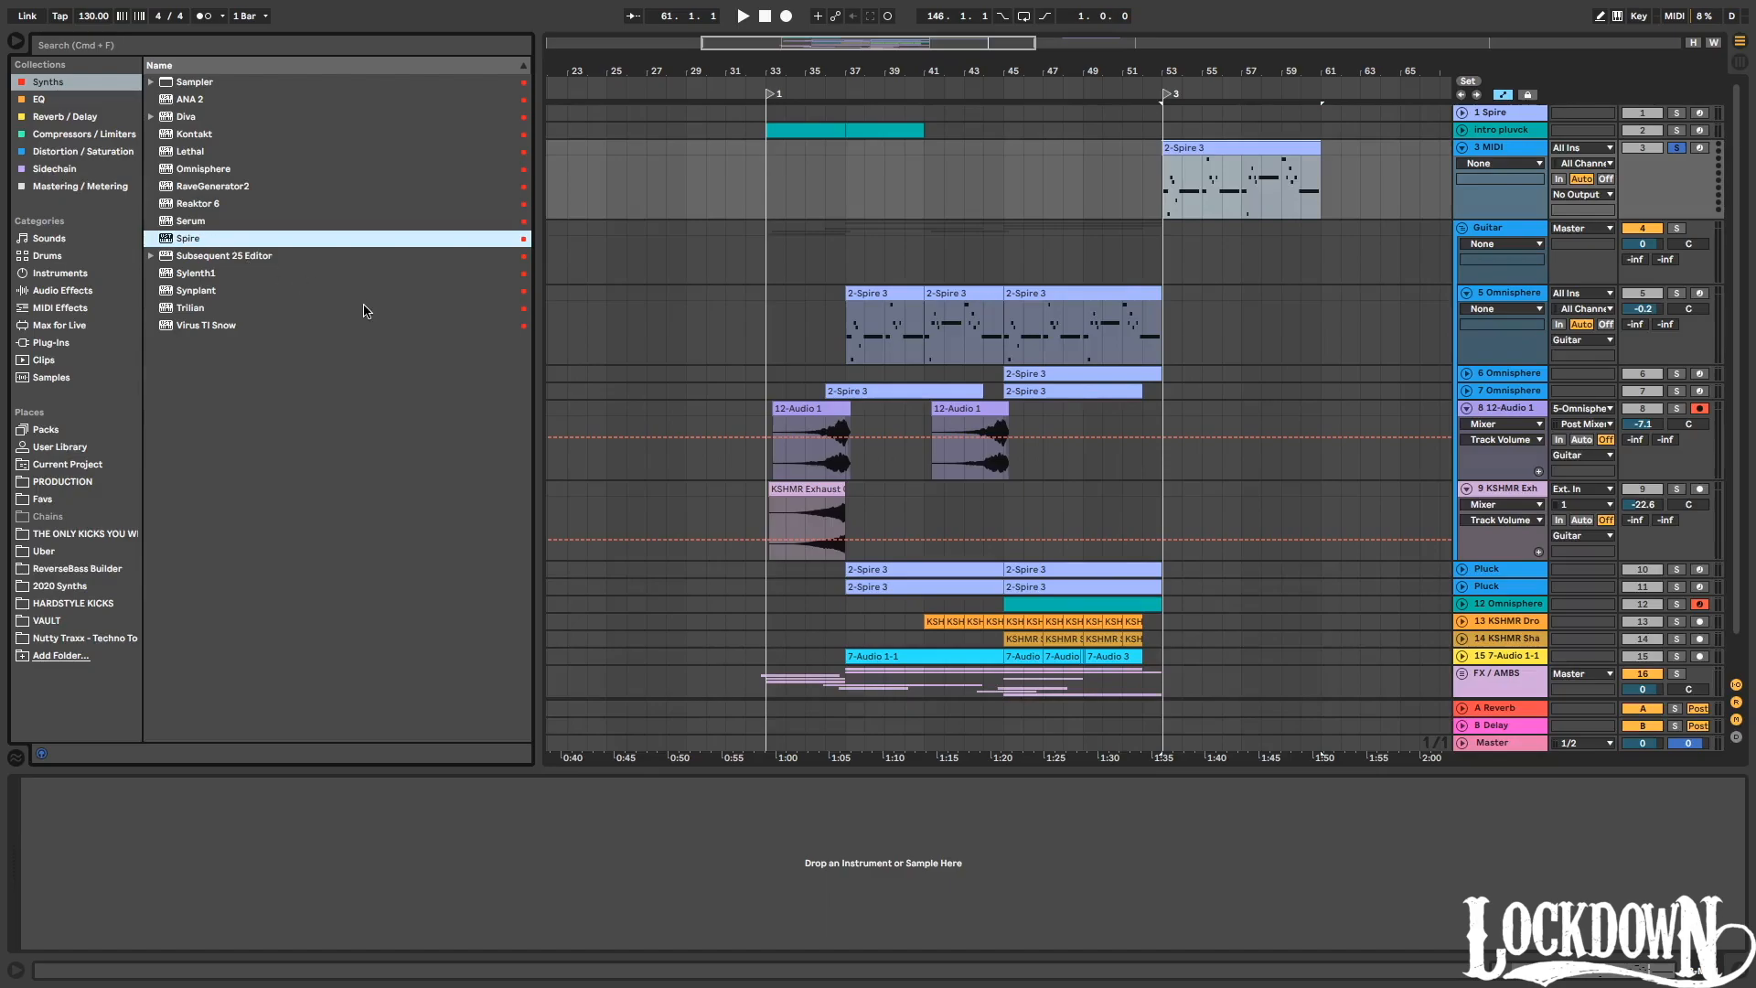
pyautogui.press('Return')
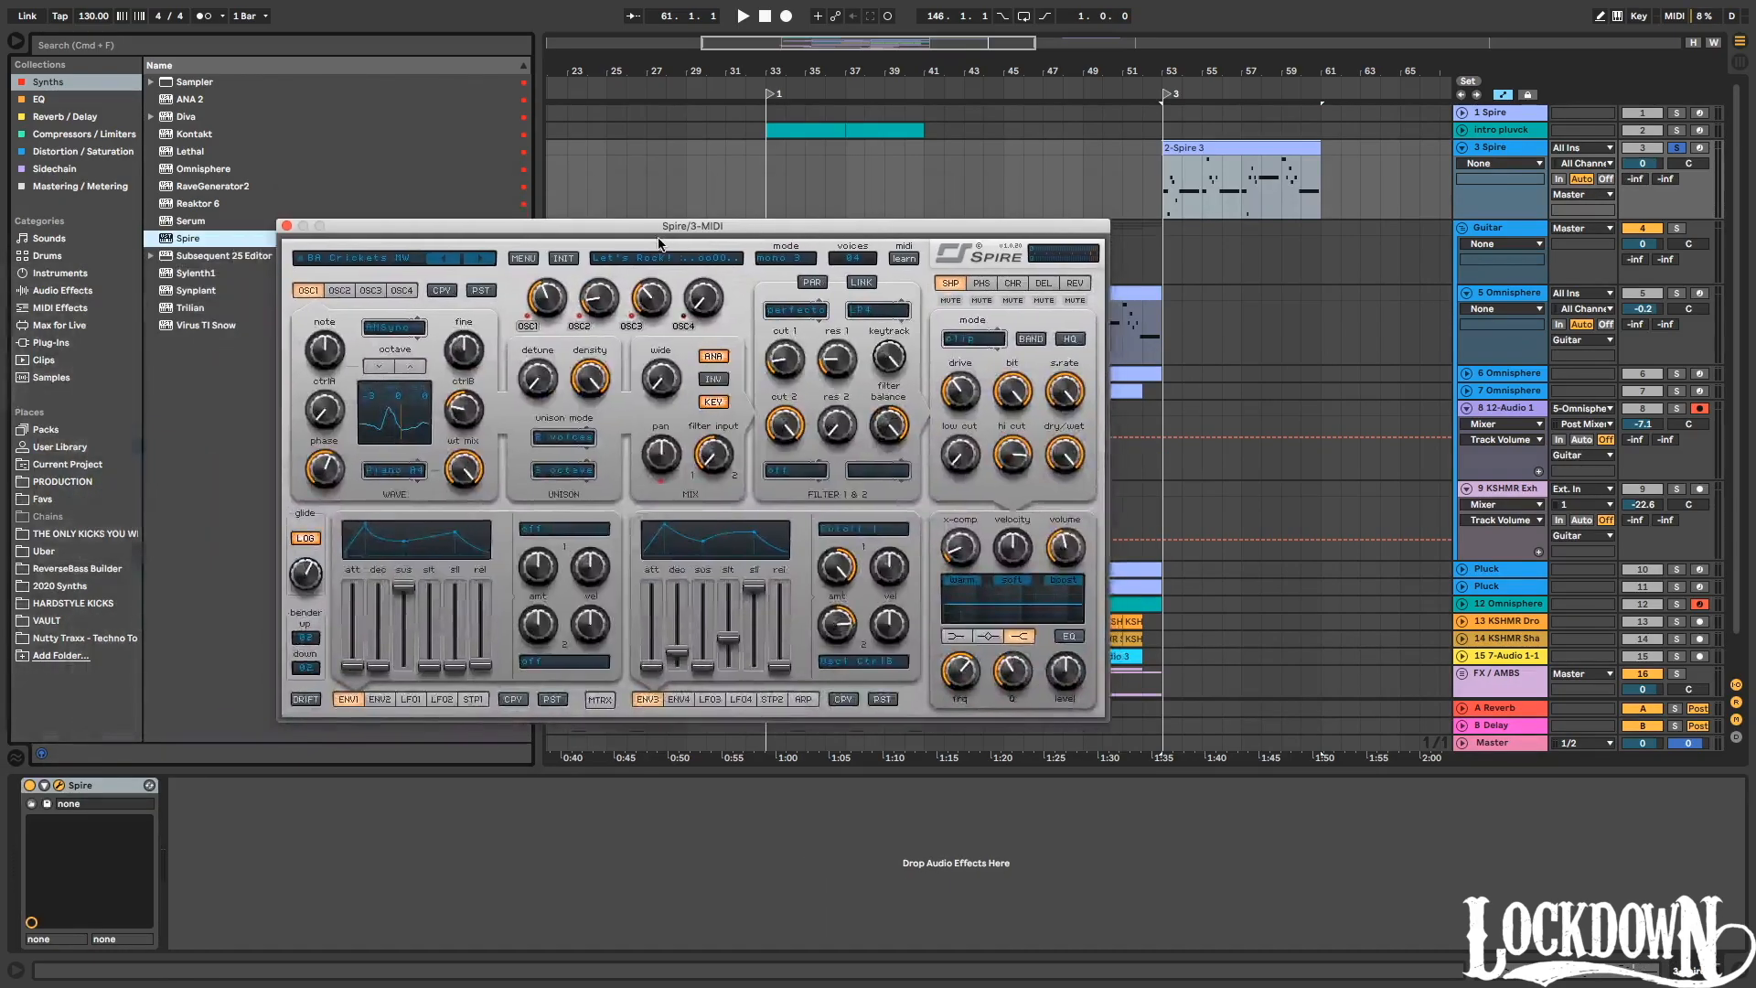
# Load the Mainroom Warehouse - Bigroom EDM Lead Drops bank in Spire and move the plug-in window clear of the upper tracks.
pyautogui.click(523, 259)
pyautogui.moveTo(540, 279)
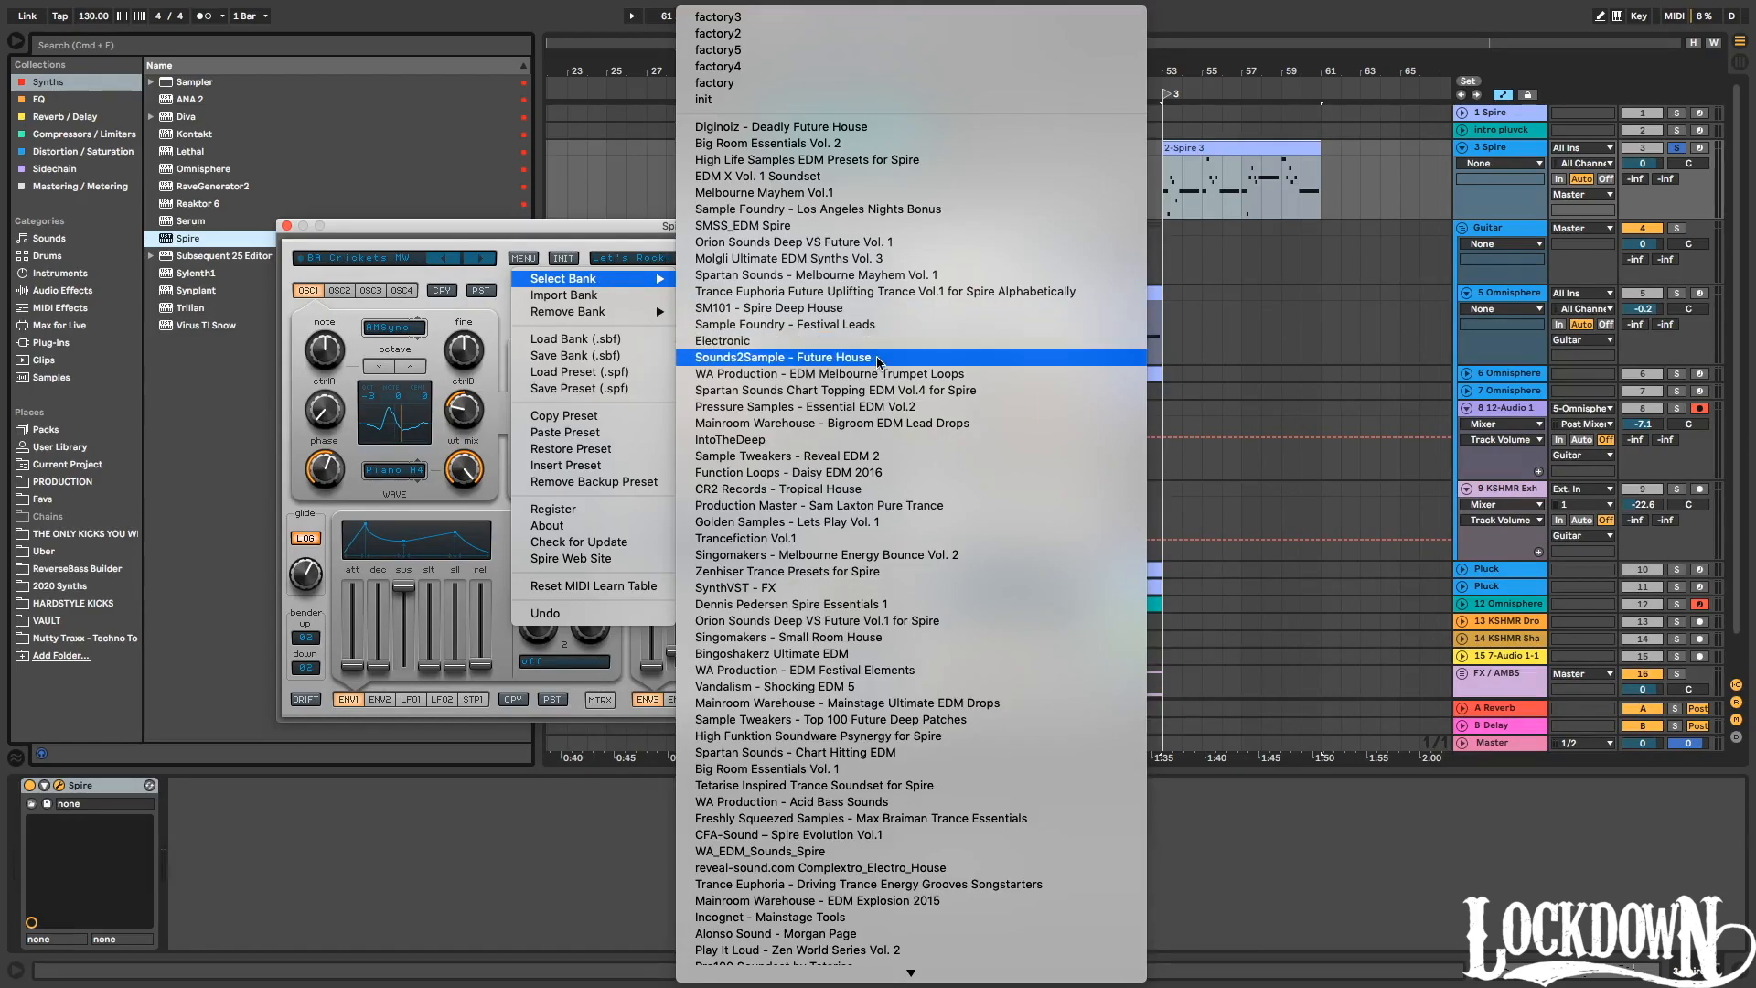
pyautogui.click(865, 424)
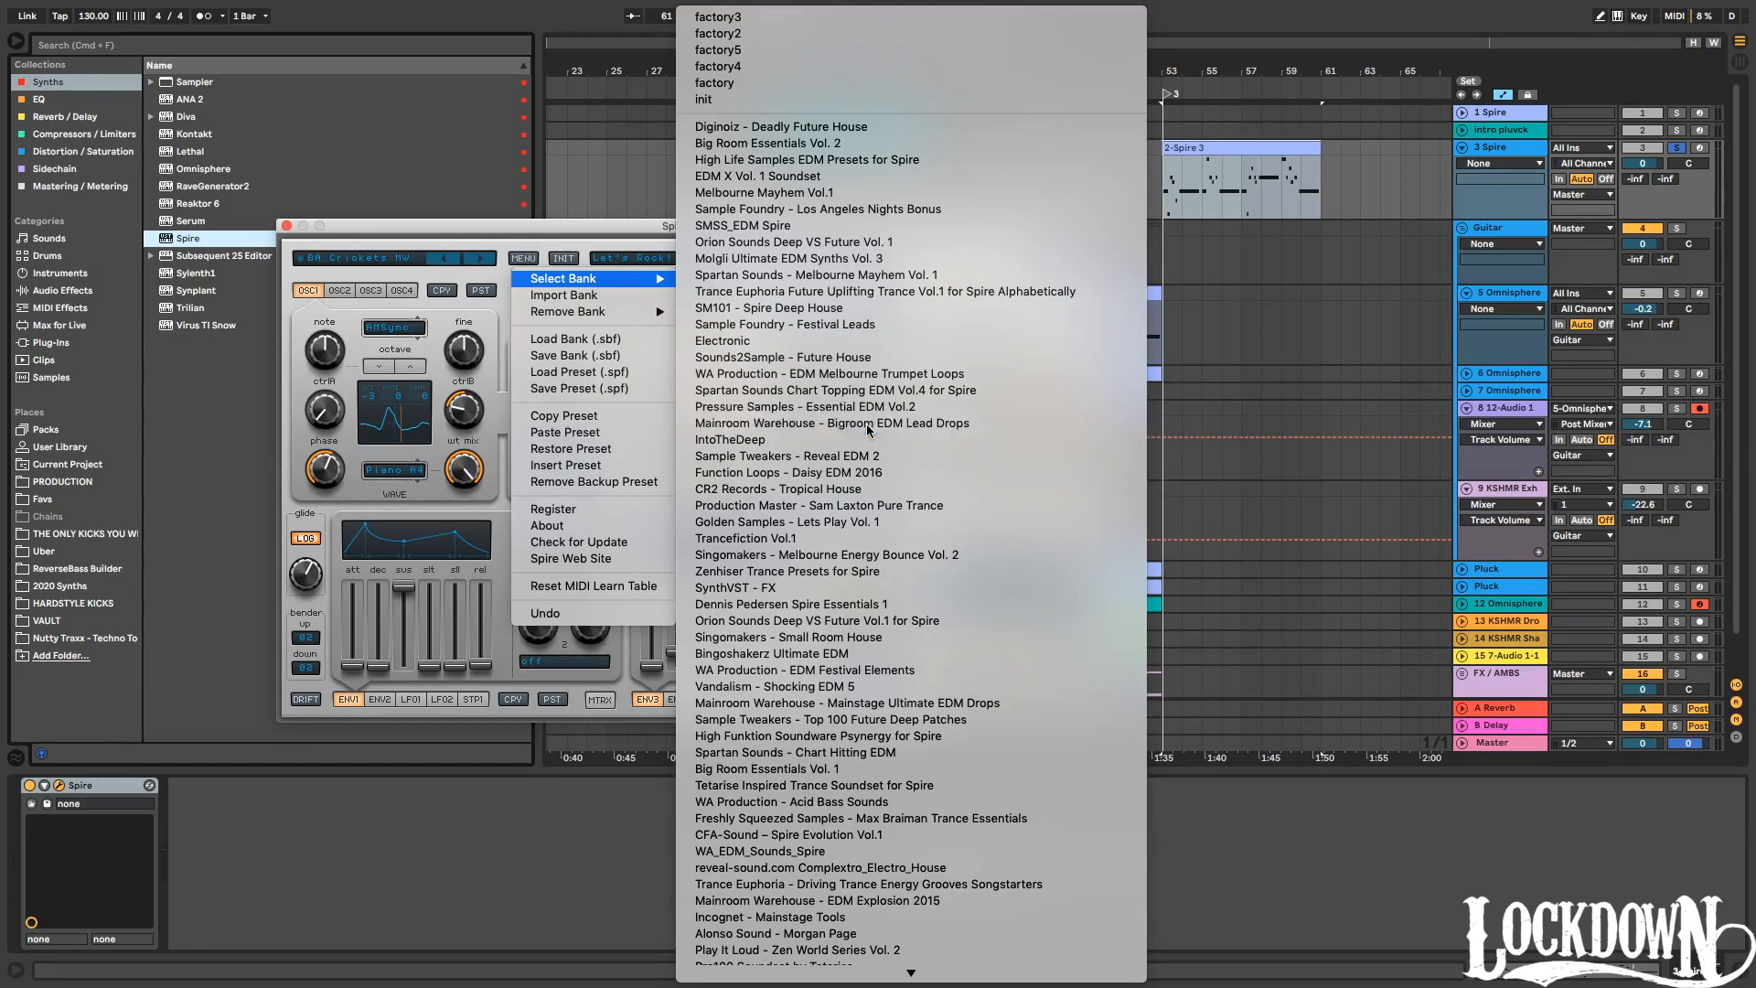
pyautogui.click(404, 259)
pyautogui.click(416, 257)
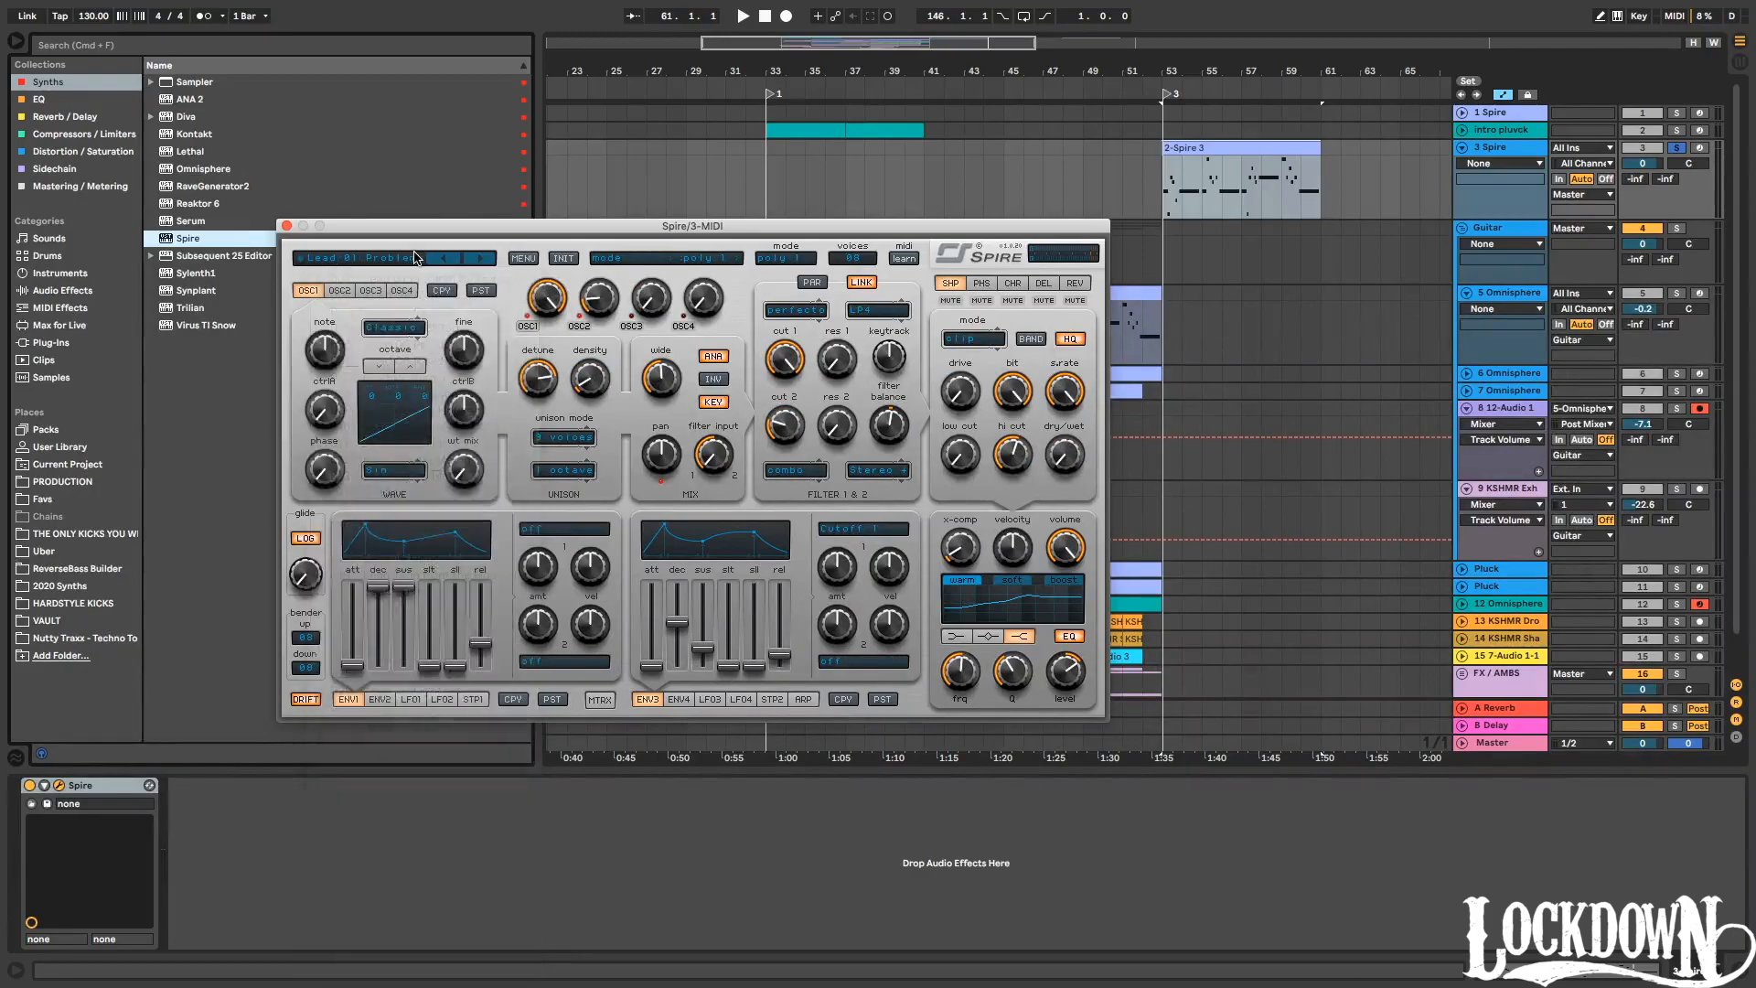
pyautogui.moveTo(512, 228); pyautogui.dragTo(669, 457)
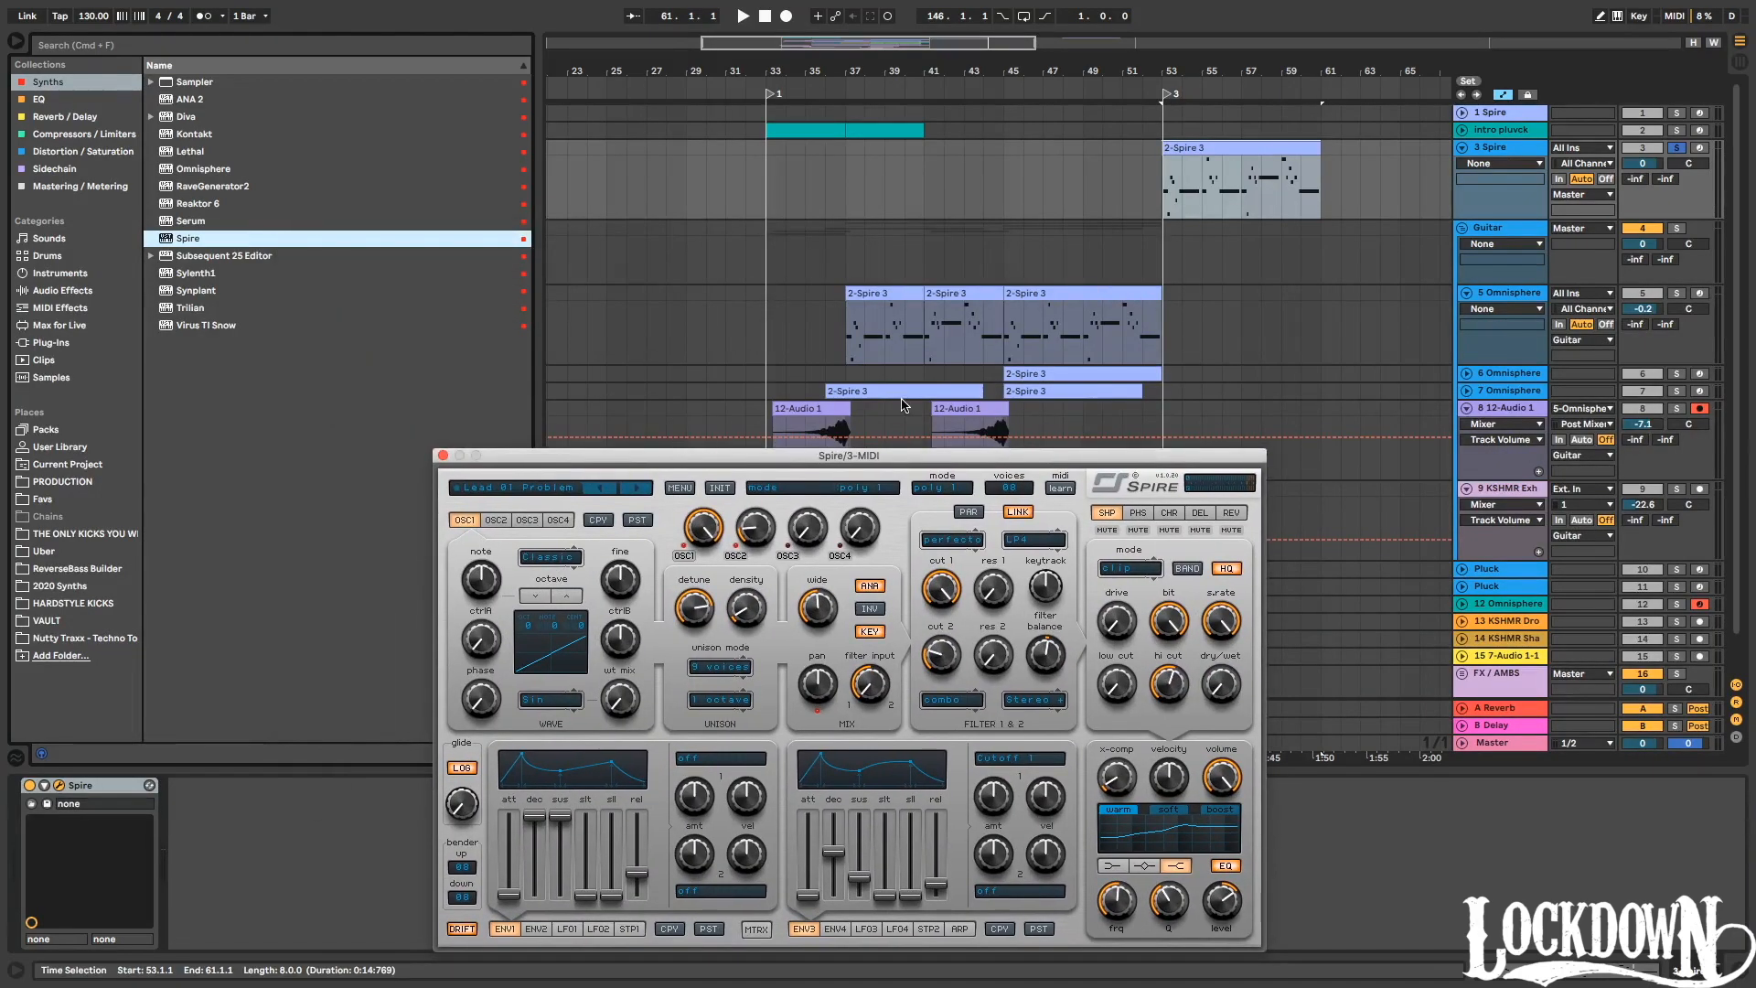
# Browse Spire's list of installed sound banks for another lead bank.
pyautogui.click(680, 488)
pyautogui.moveTo(723, 507)
pyautogui.scroll(-10, 954, 597)
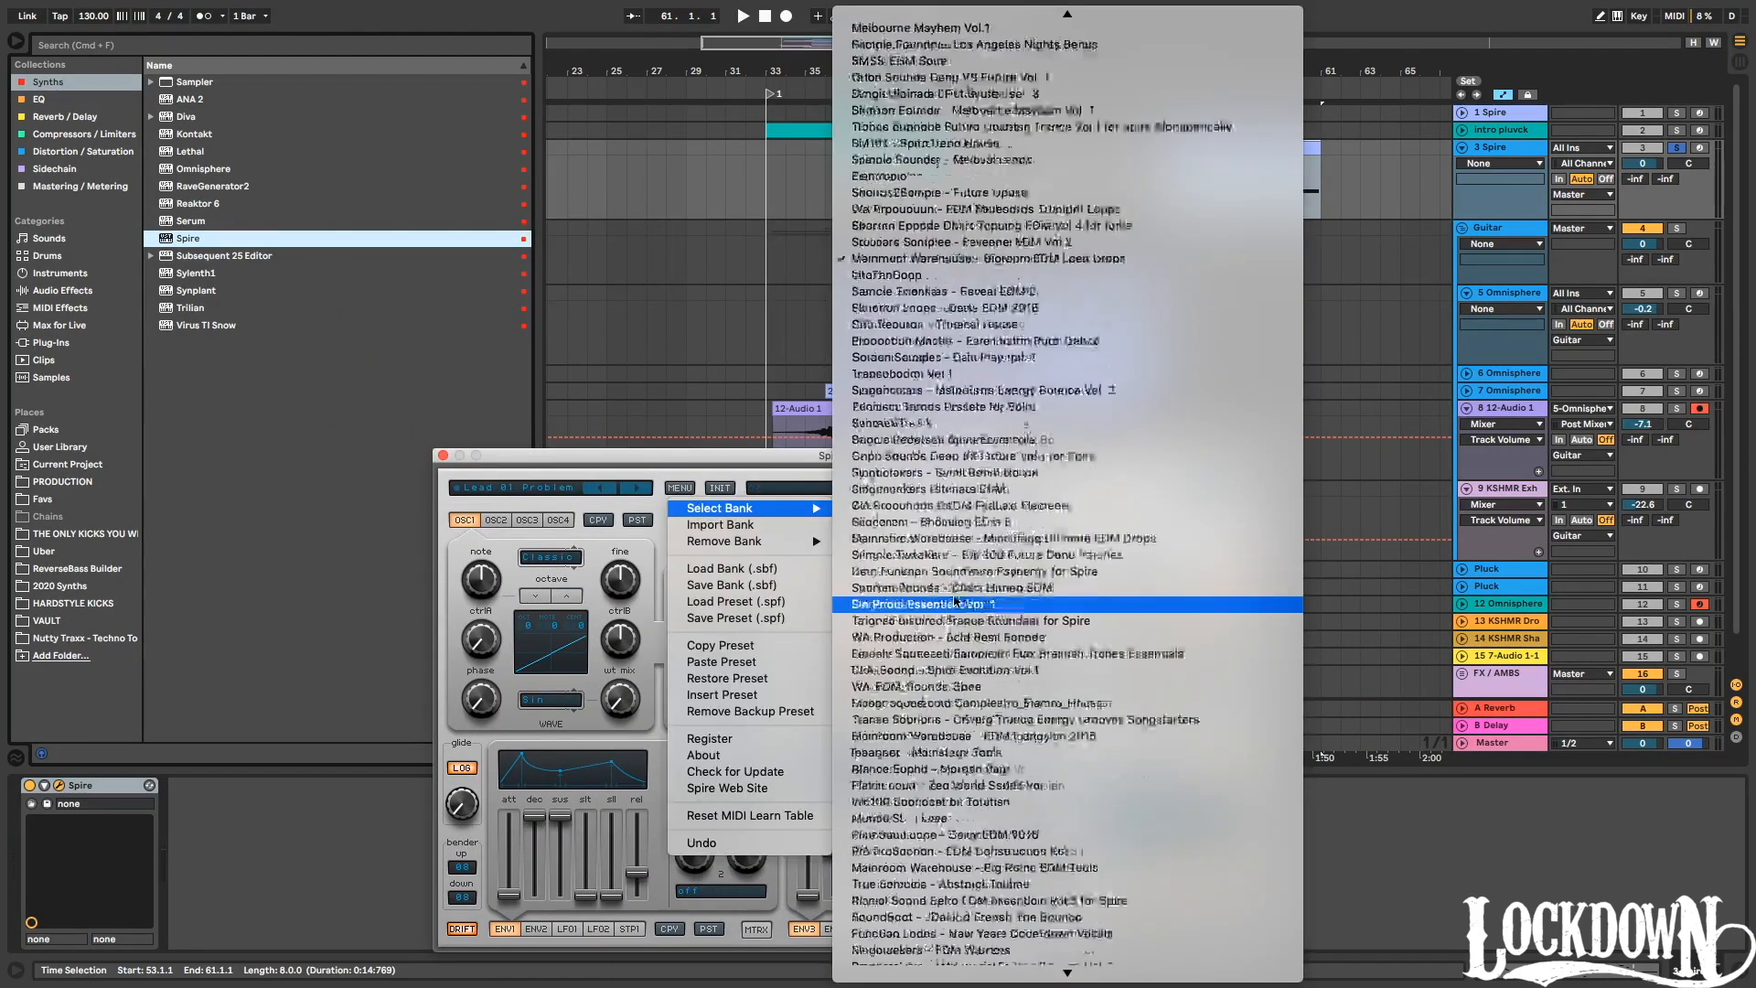
pyautogui.scroll(-15, 954, 594)
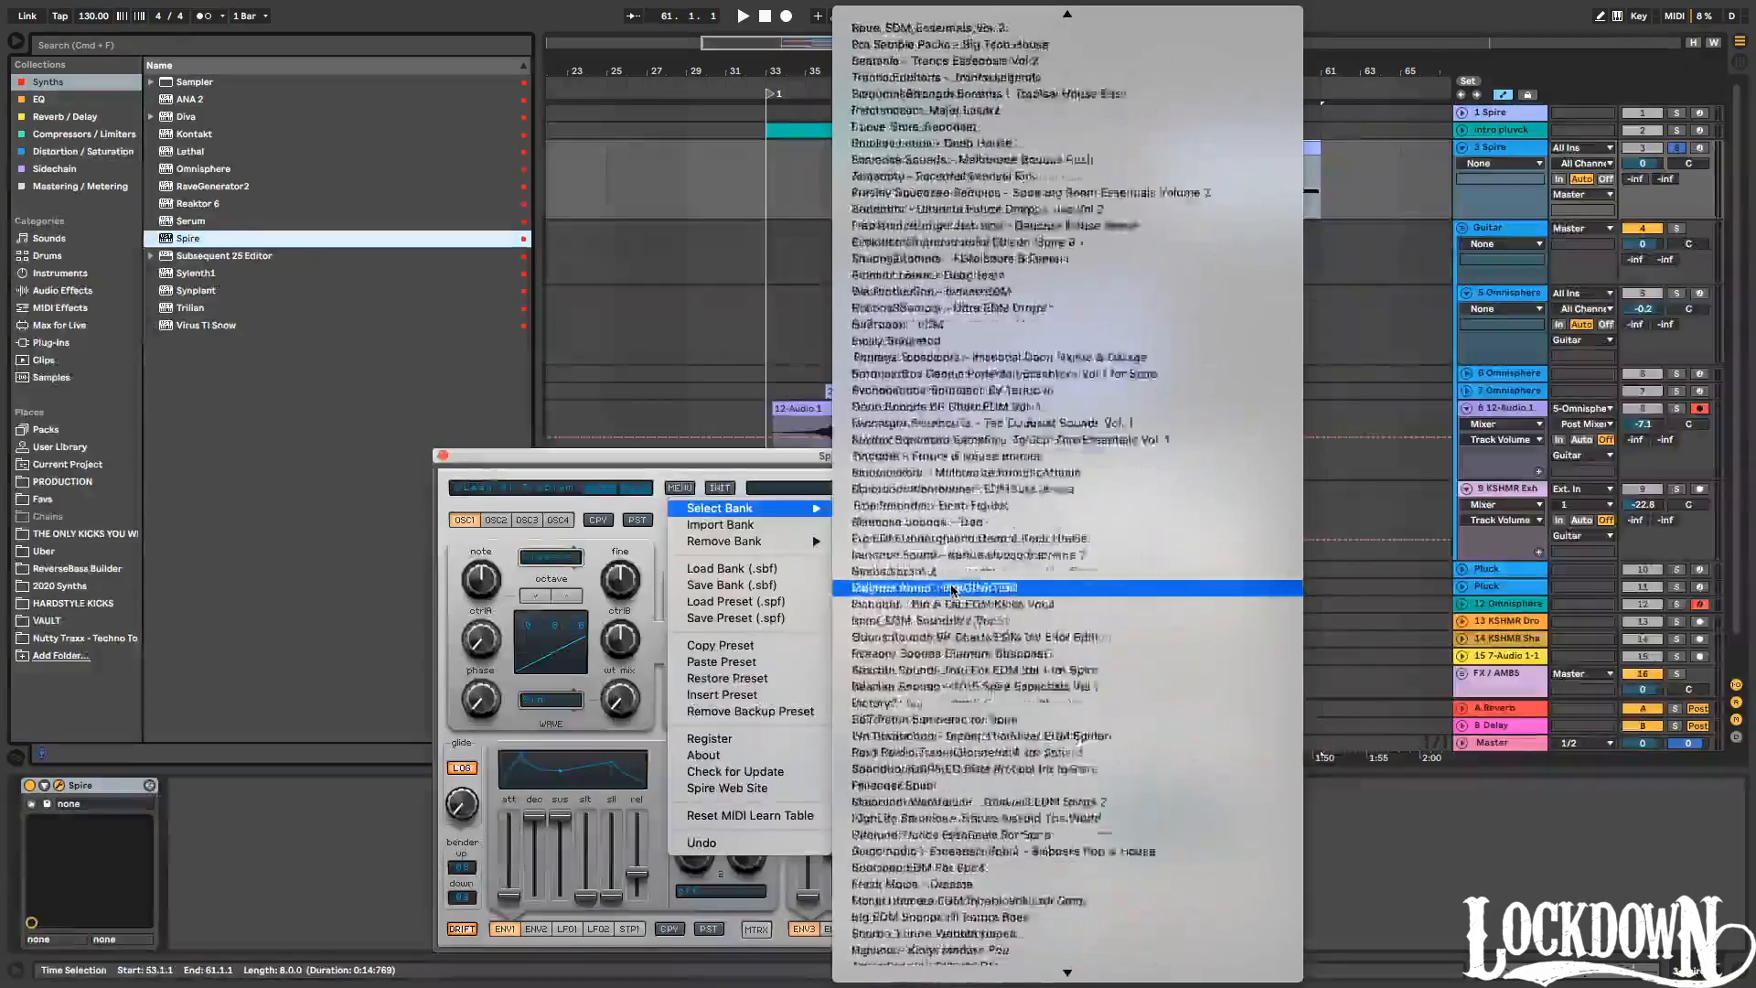
pyautogui.scroll(-15, 954, 590)
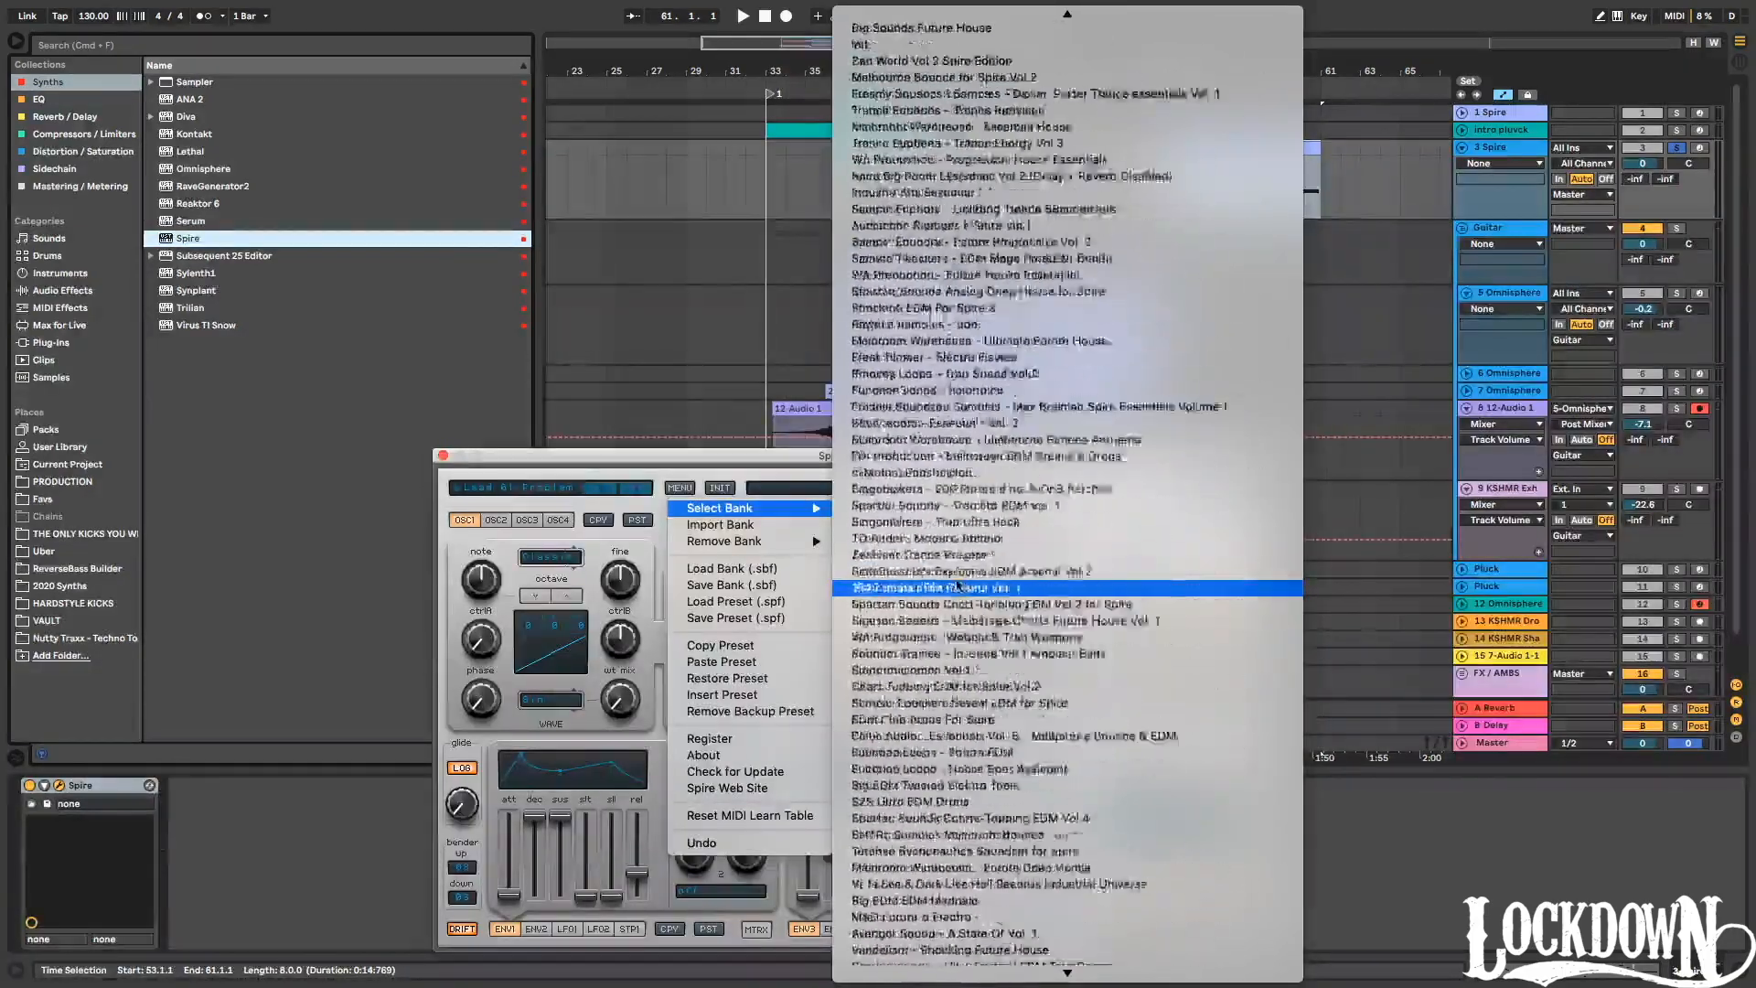
pyautogui.scroll(-15, 952, 597)
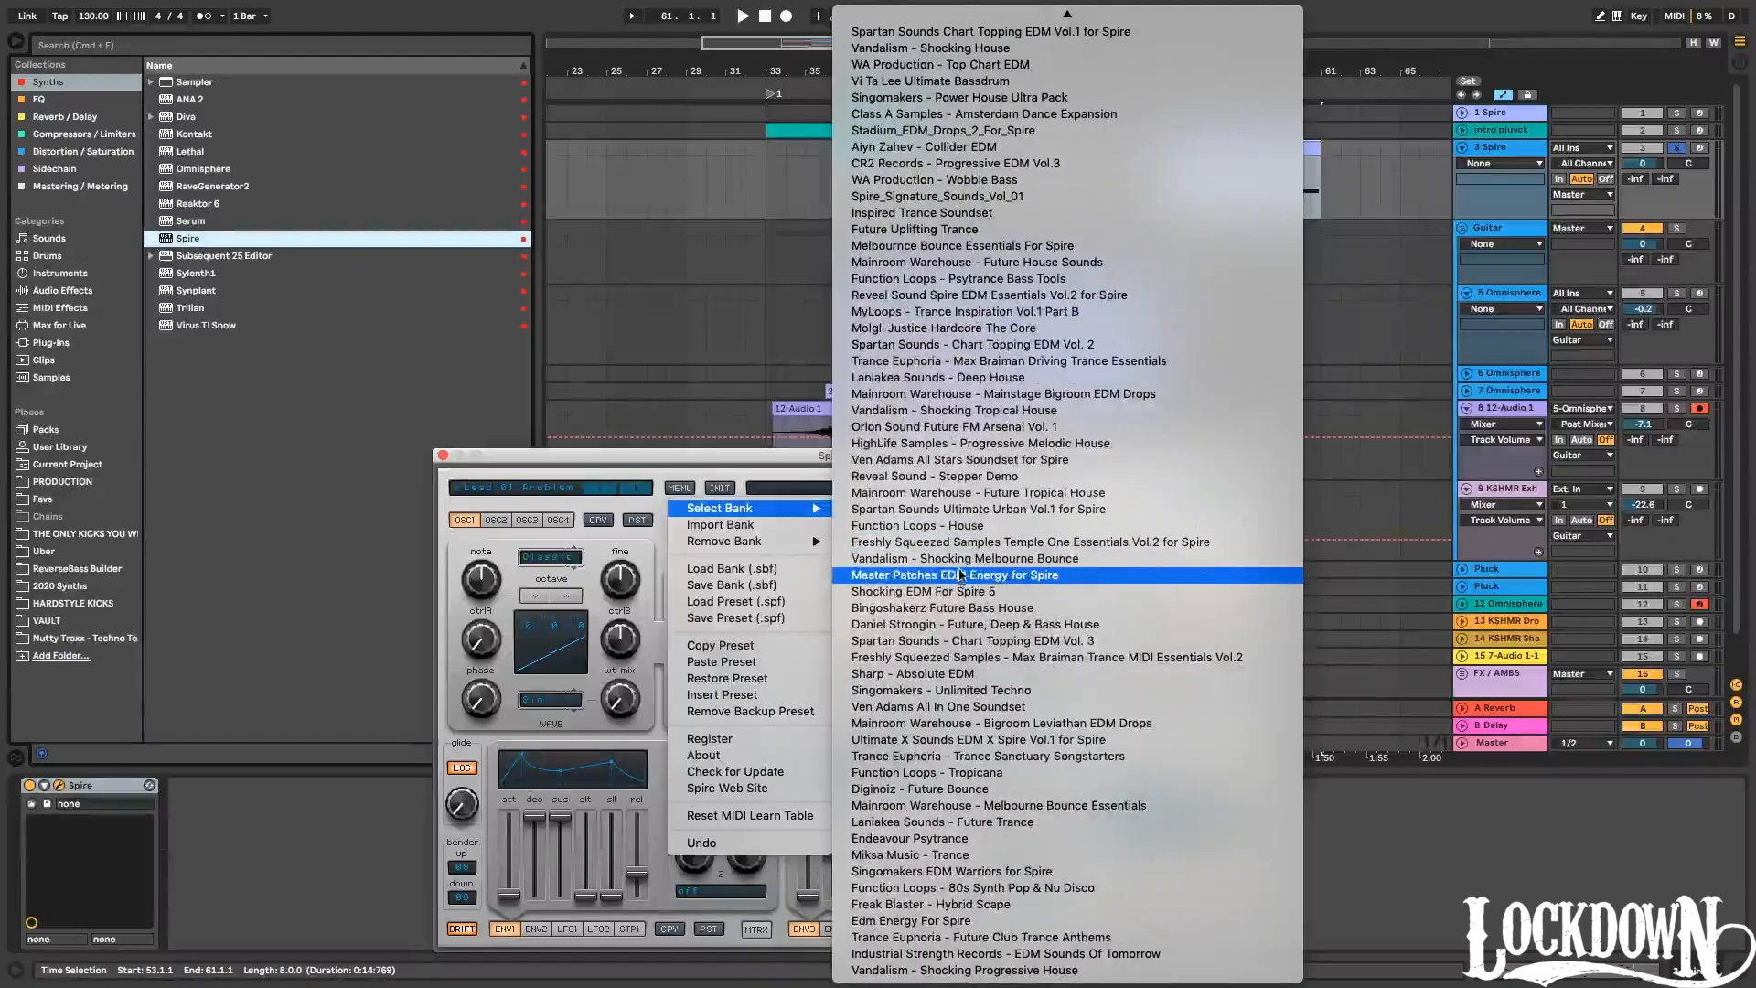
pyautogui.scroll(-15, 954, 559)
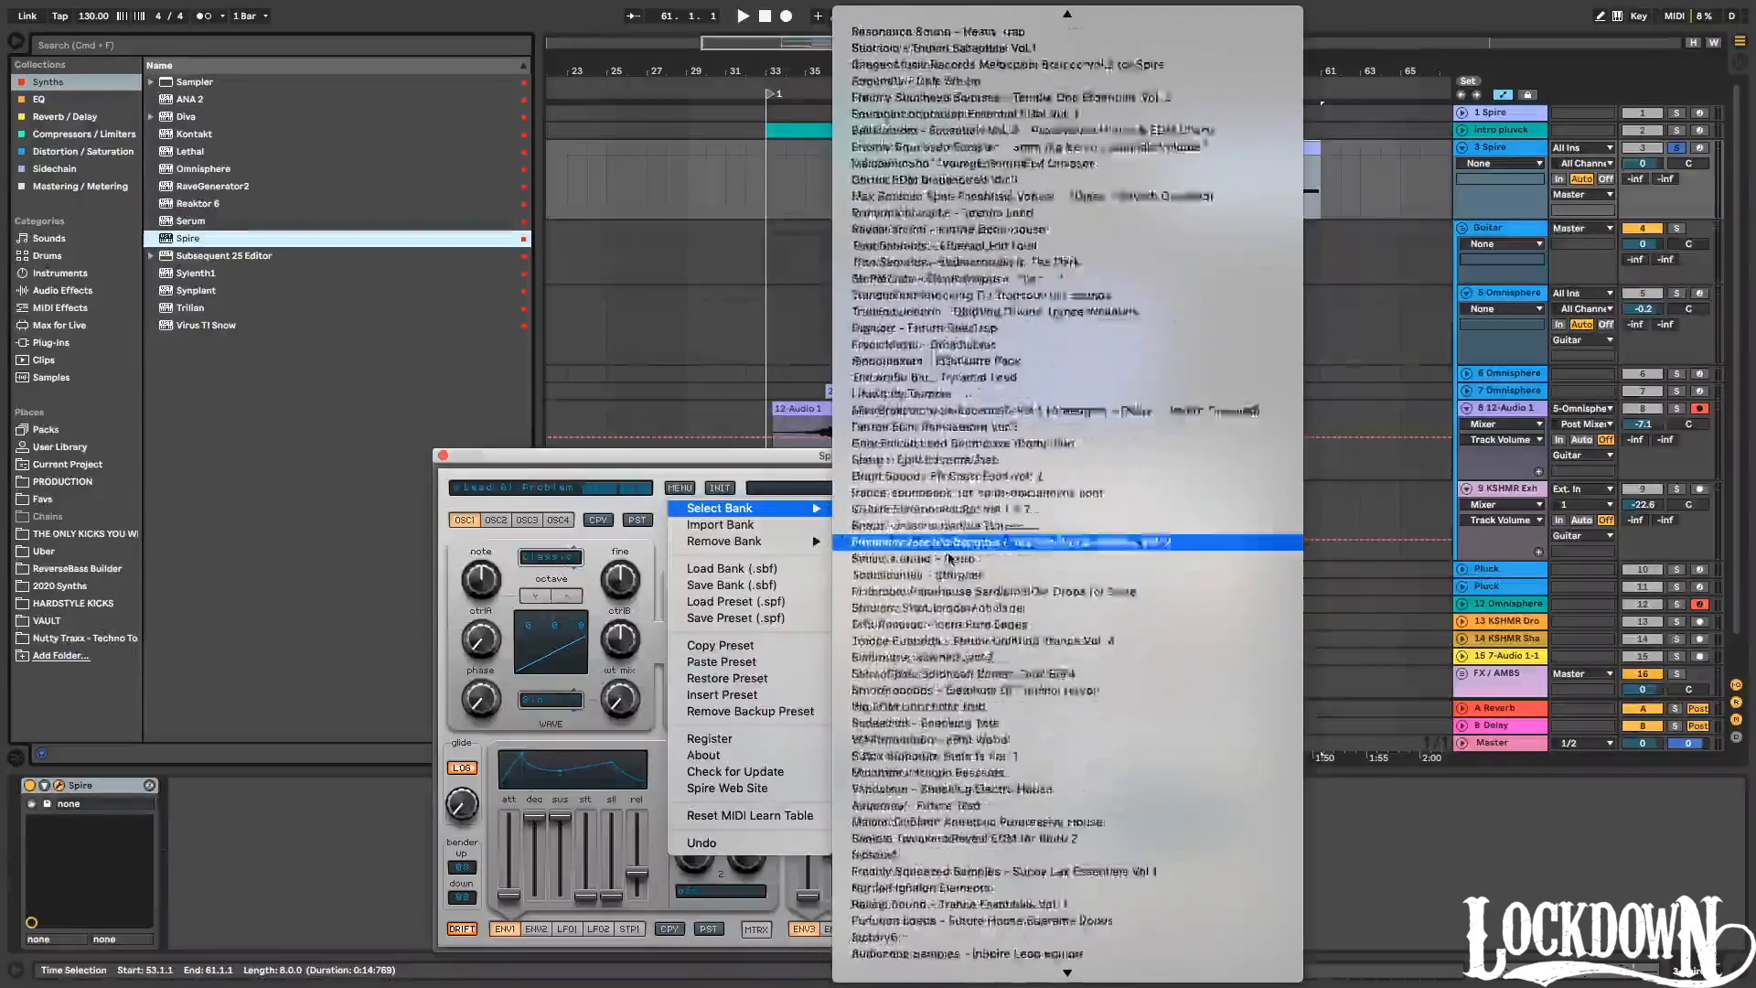
pyautogui.scroll(-5, 953, 559)
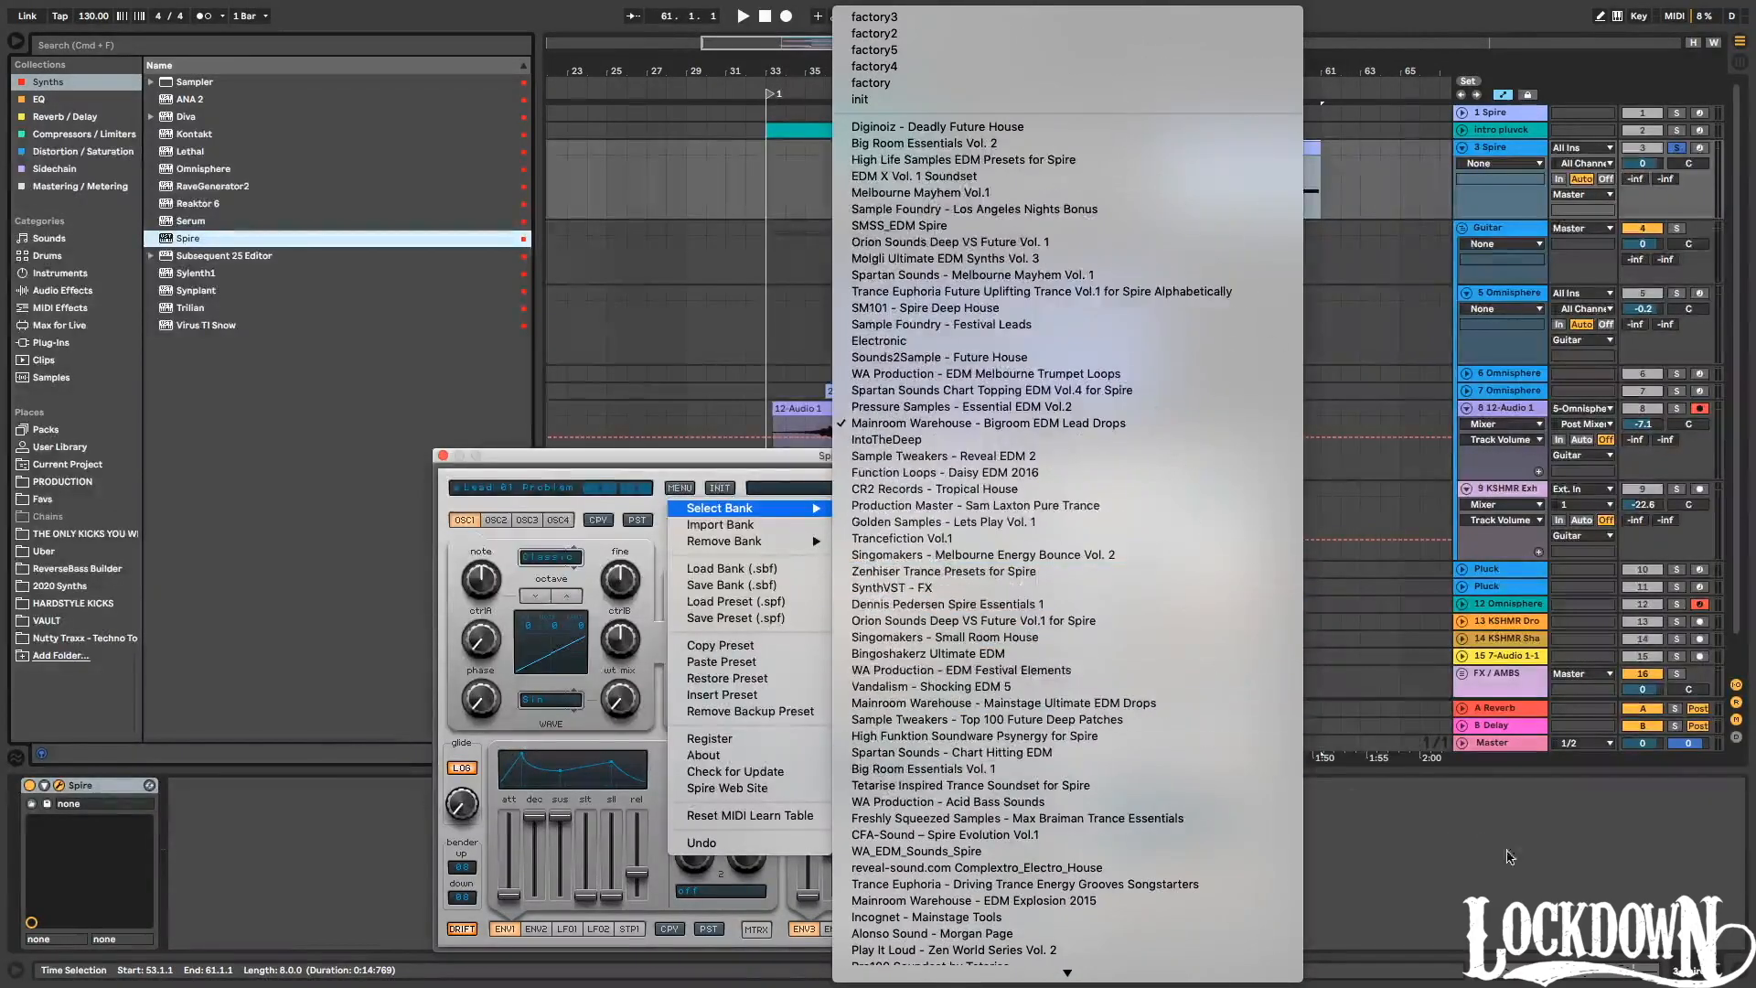
pyautogui.click(952, 558)
# Audition the current bank's lead presets against the bar 53 clip and settle on Lead 07 Burn It.
pyautogui.press('space')
pyautogui.click(638, 491)
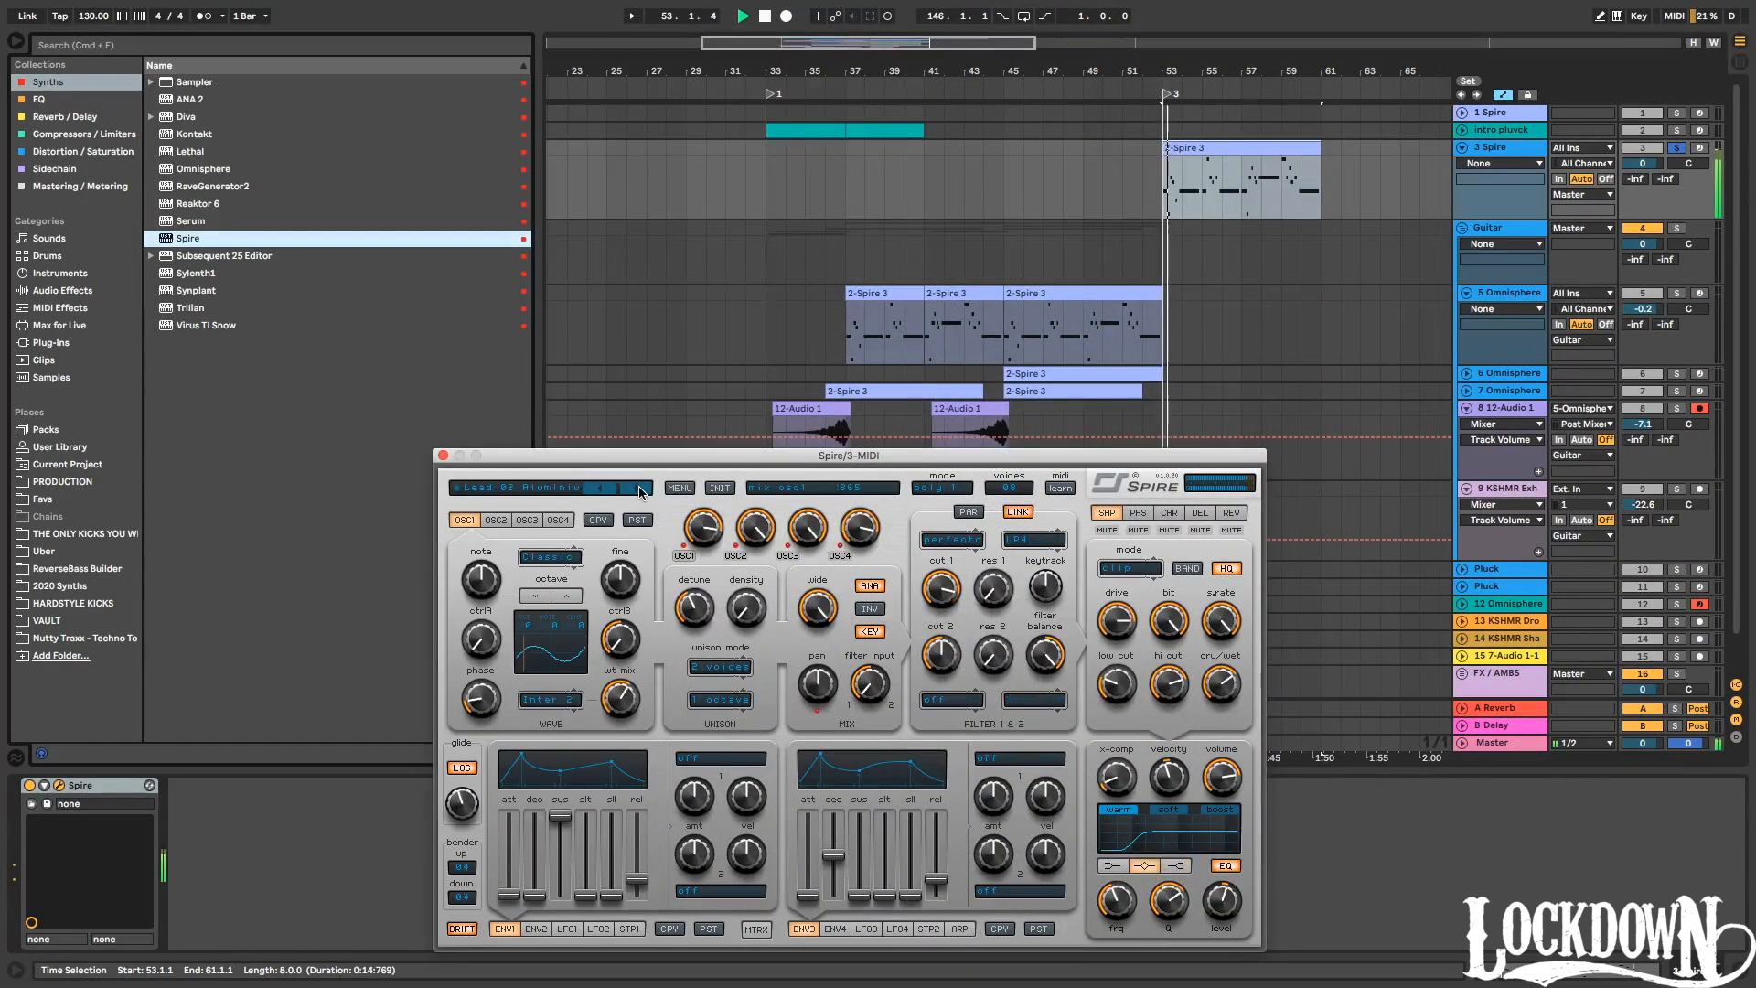
pyautogui.click(639, 491)
pyautogui.click(638, 492)
pyautogui.click(639, 491)
pyautogui.click(638, 491)
pyautogui.click(638, 492)
pyautogui.click(639, 492)
pyautogui.click(609, 490)
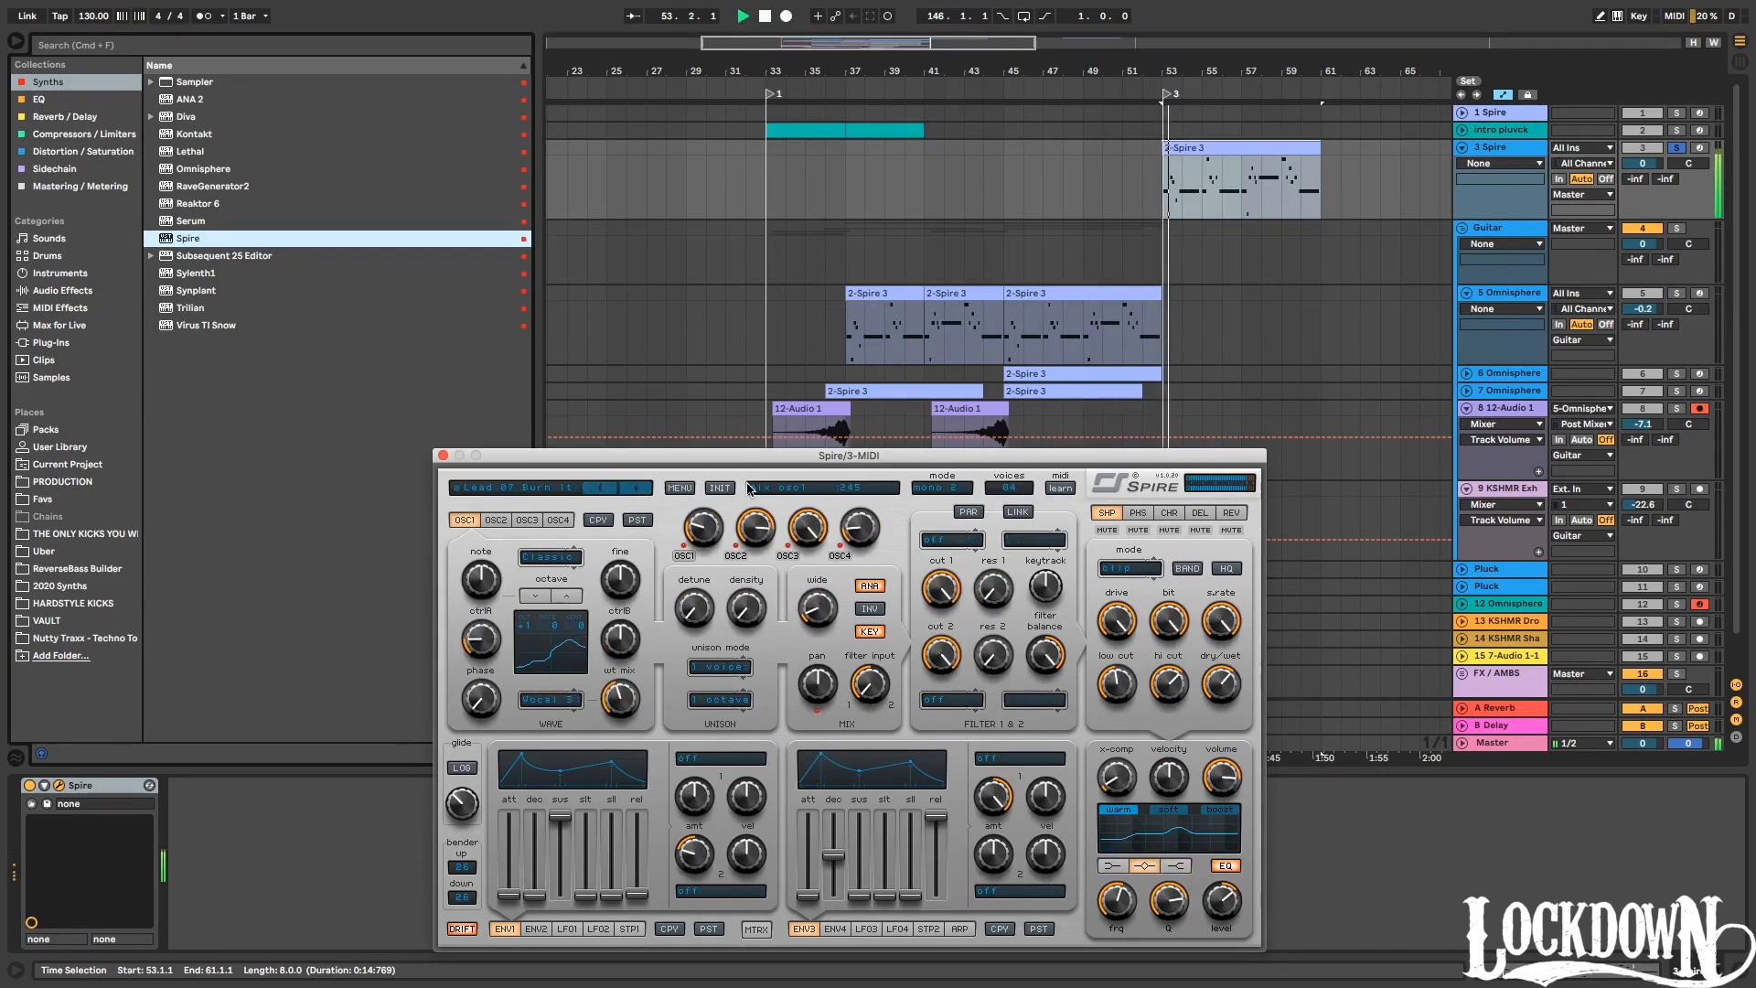
# Set Spire's bender range to 02 up and 02 down, then close the plug-in window.
pyautogui.moveTo(800, 457); pyautogui.dragTo(807, 290)
pyautogui.moveTo(471, 640); pyautogui.dragTo(475, 668)
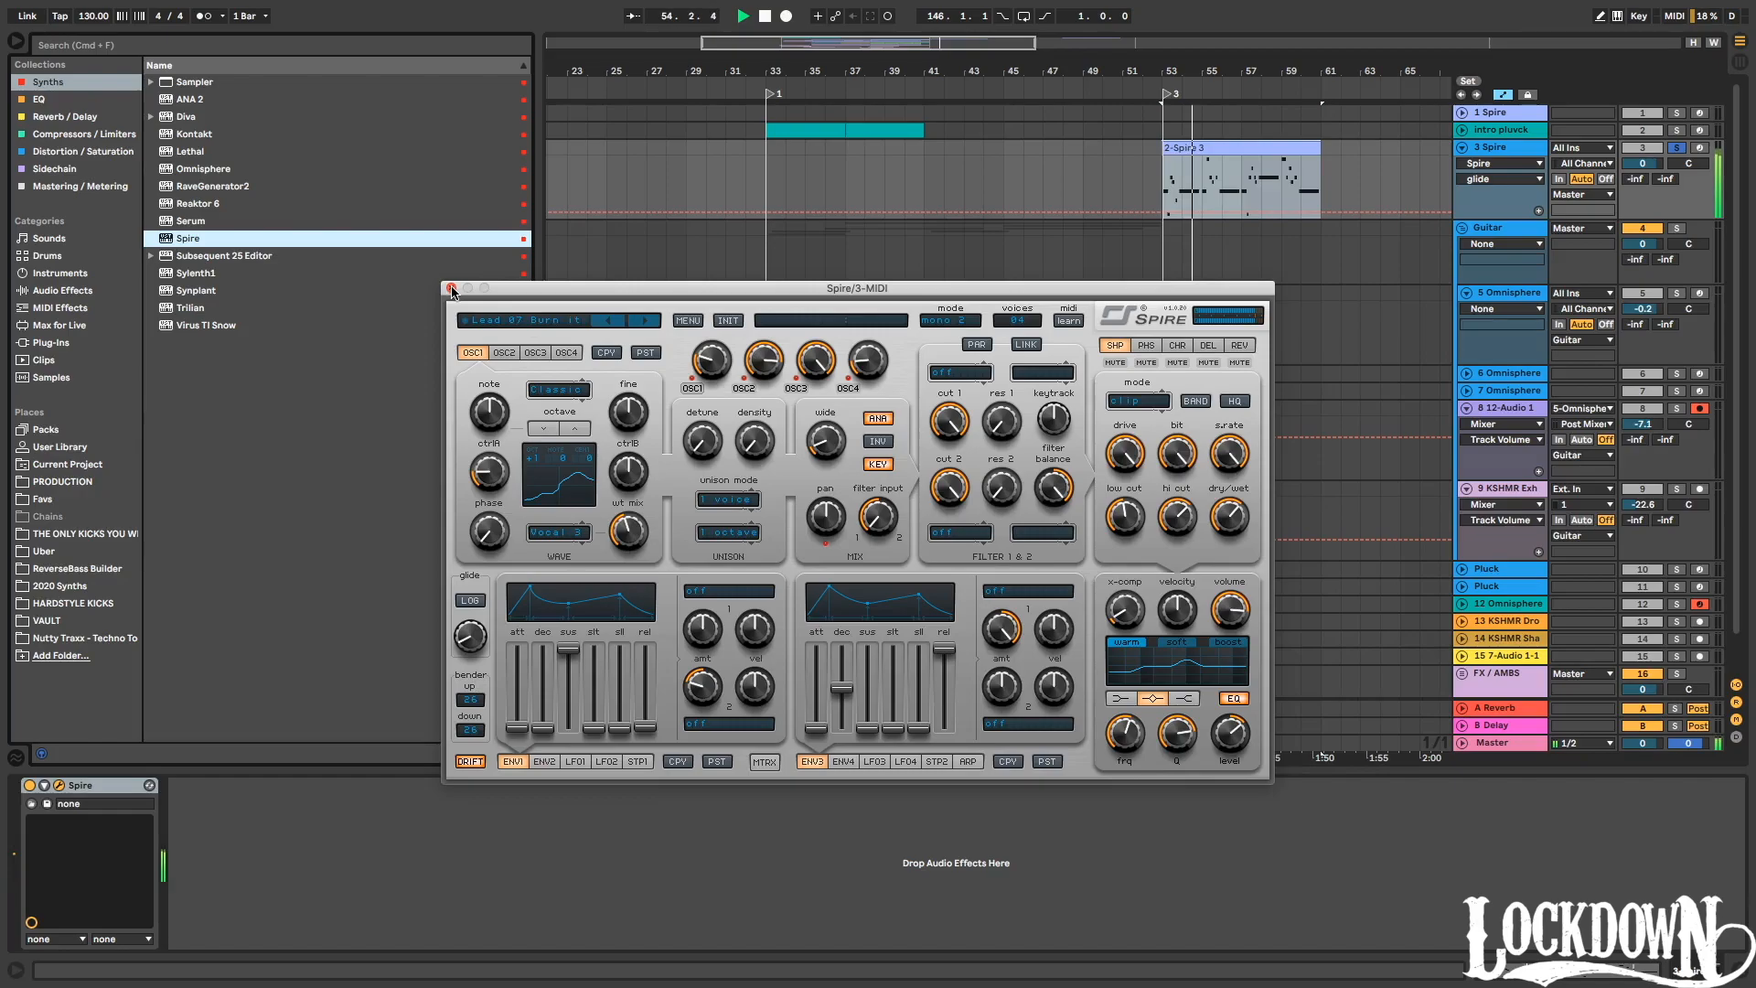
pyautogui.click(471, 701)
pyautogui.scroll(-3, 498, 773)
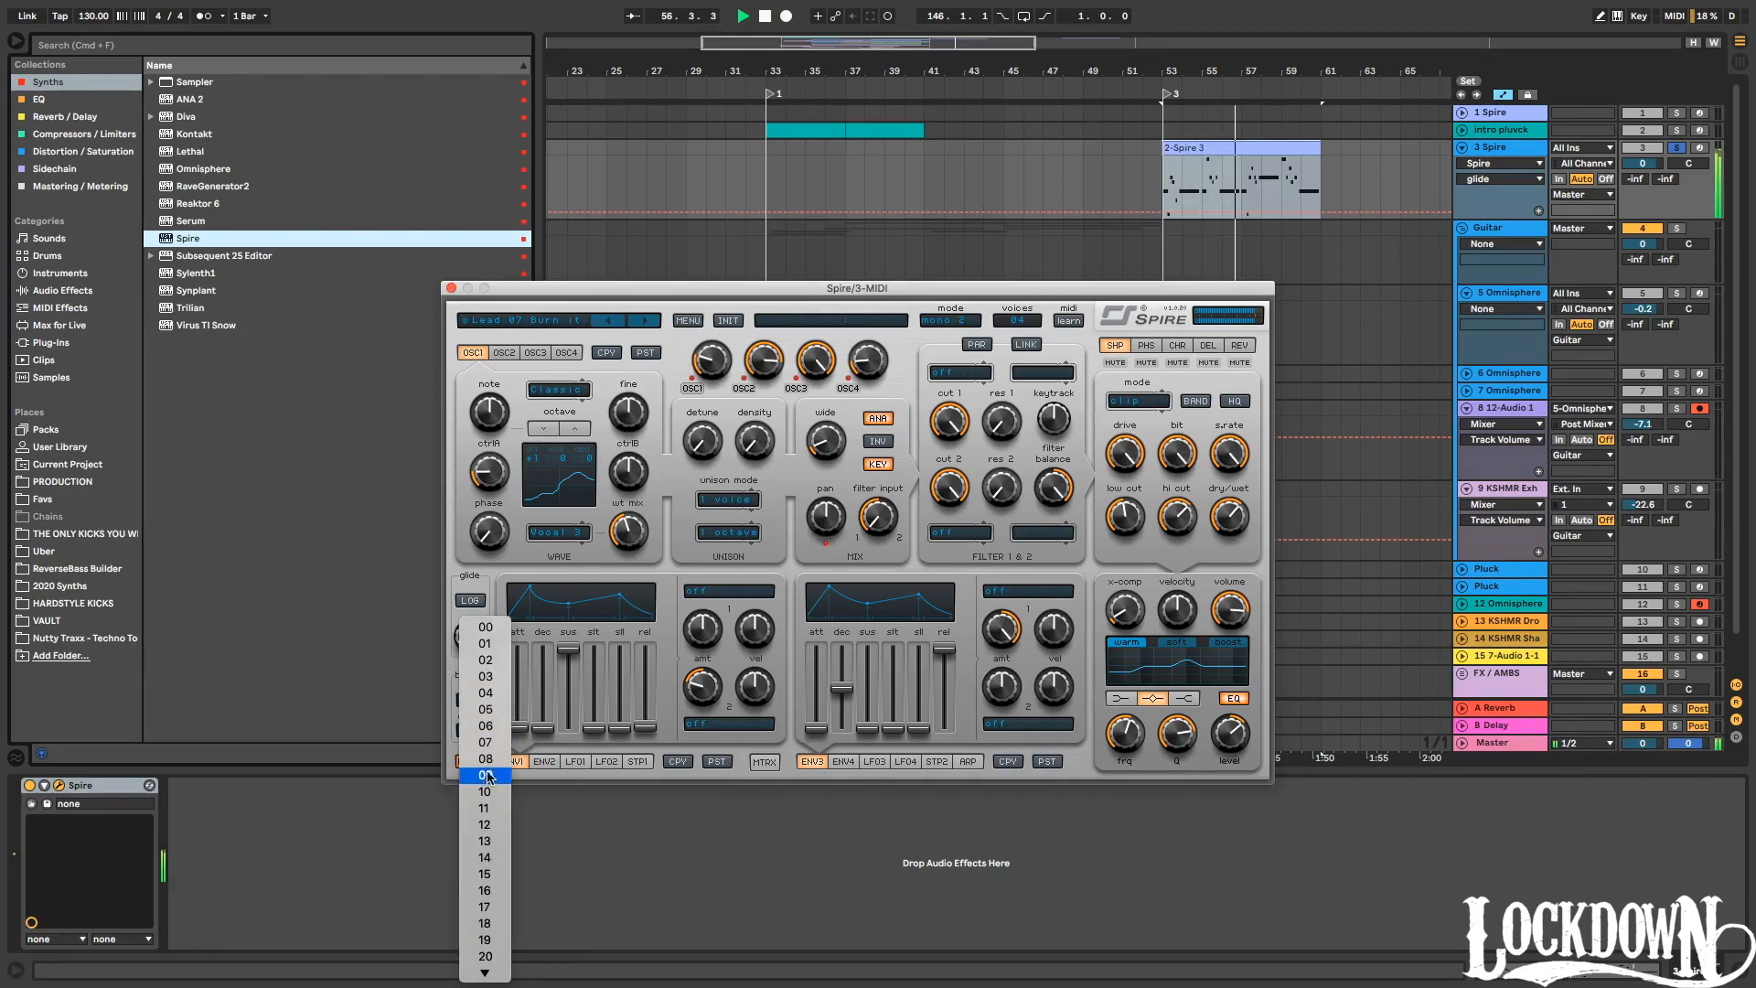
pyautogui.click(486, 663)
pyautogui.click(471, 729)
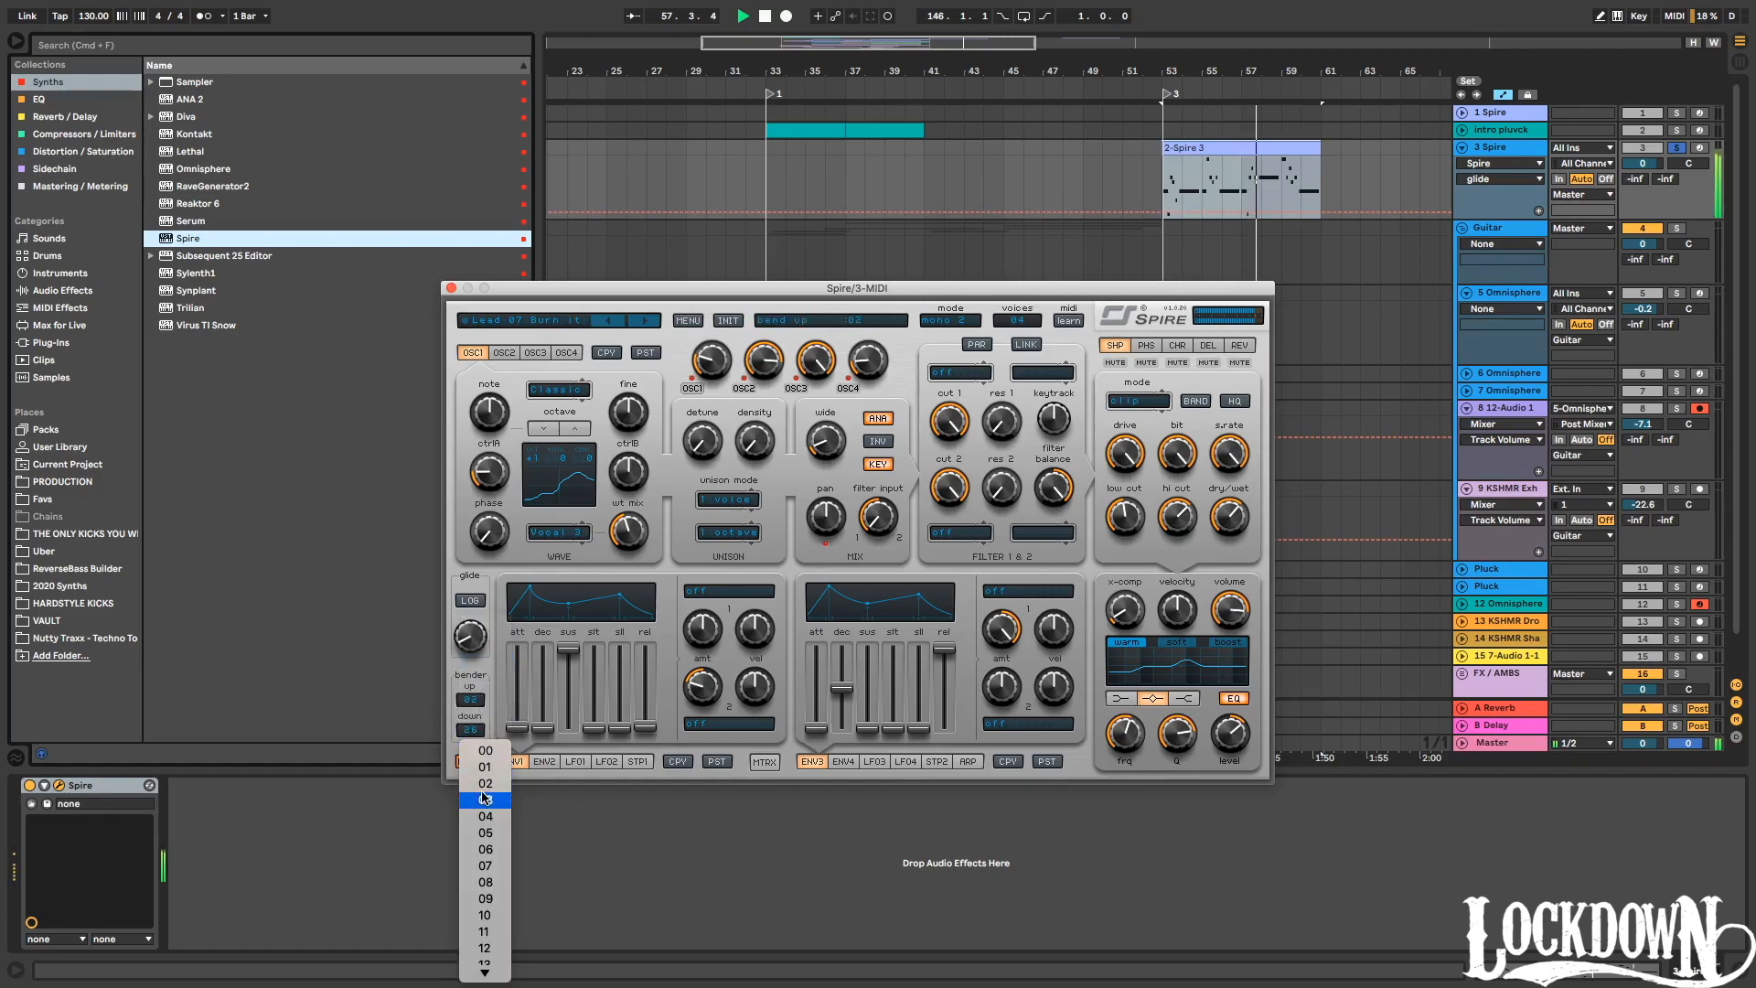
pyautogui.click(485, 784)
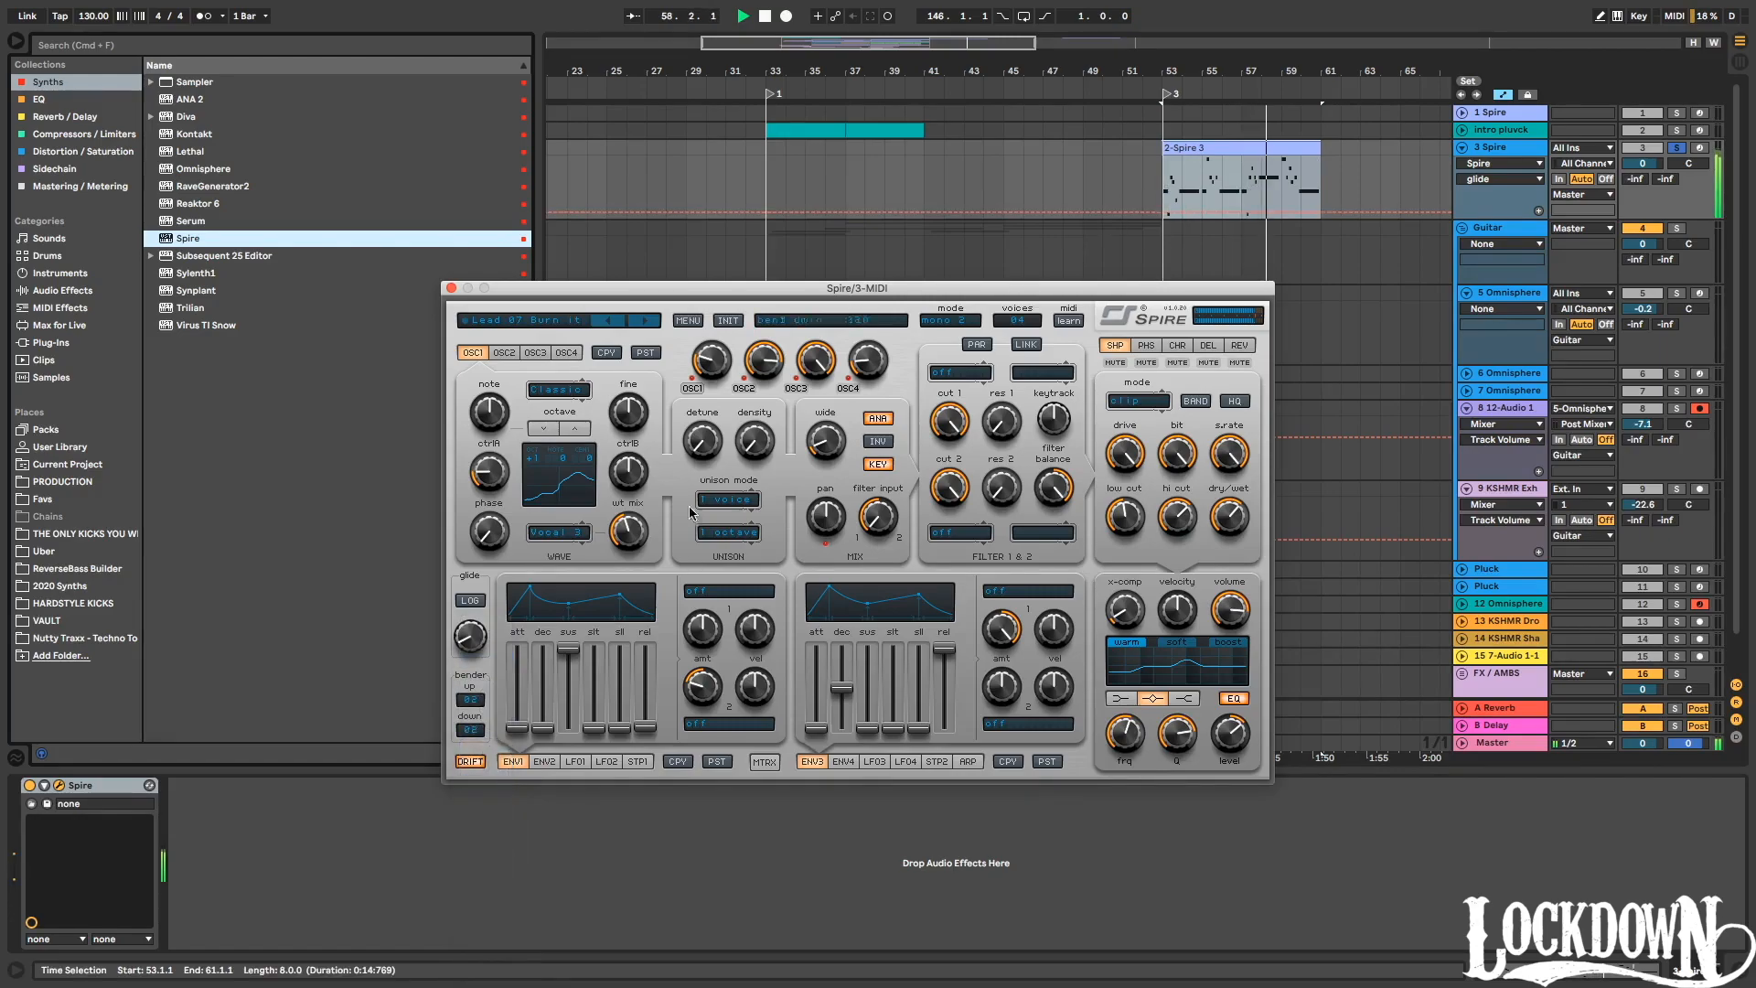
pyautogui.click(451, 289)
# Insert an empty one-bar MIDI clip at bar 52 on the soloed Spire track, directly before the copied clip.
pyautogui.press('+')
pyautogui.press('+')
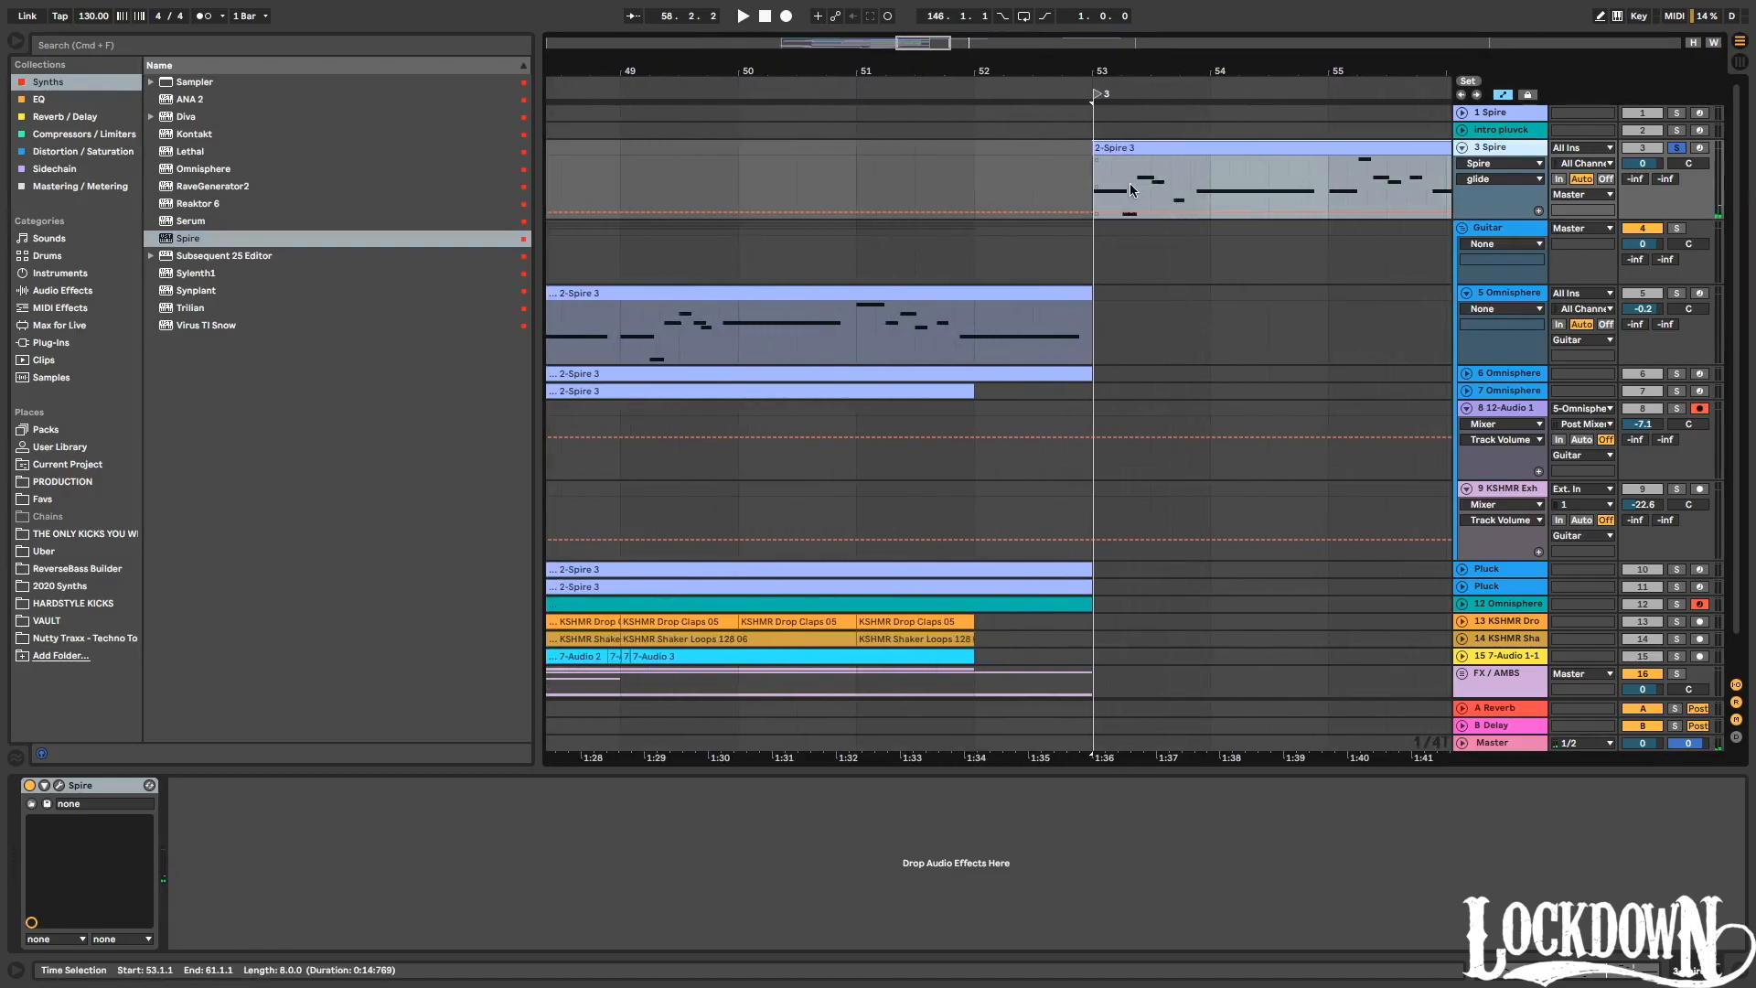
pyautogui.moveTo(988, 174); pyautogui.dragTo(1089, 178)
pyautogui.press('super+shift+m')
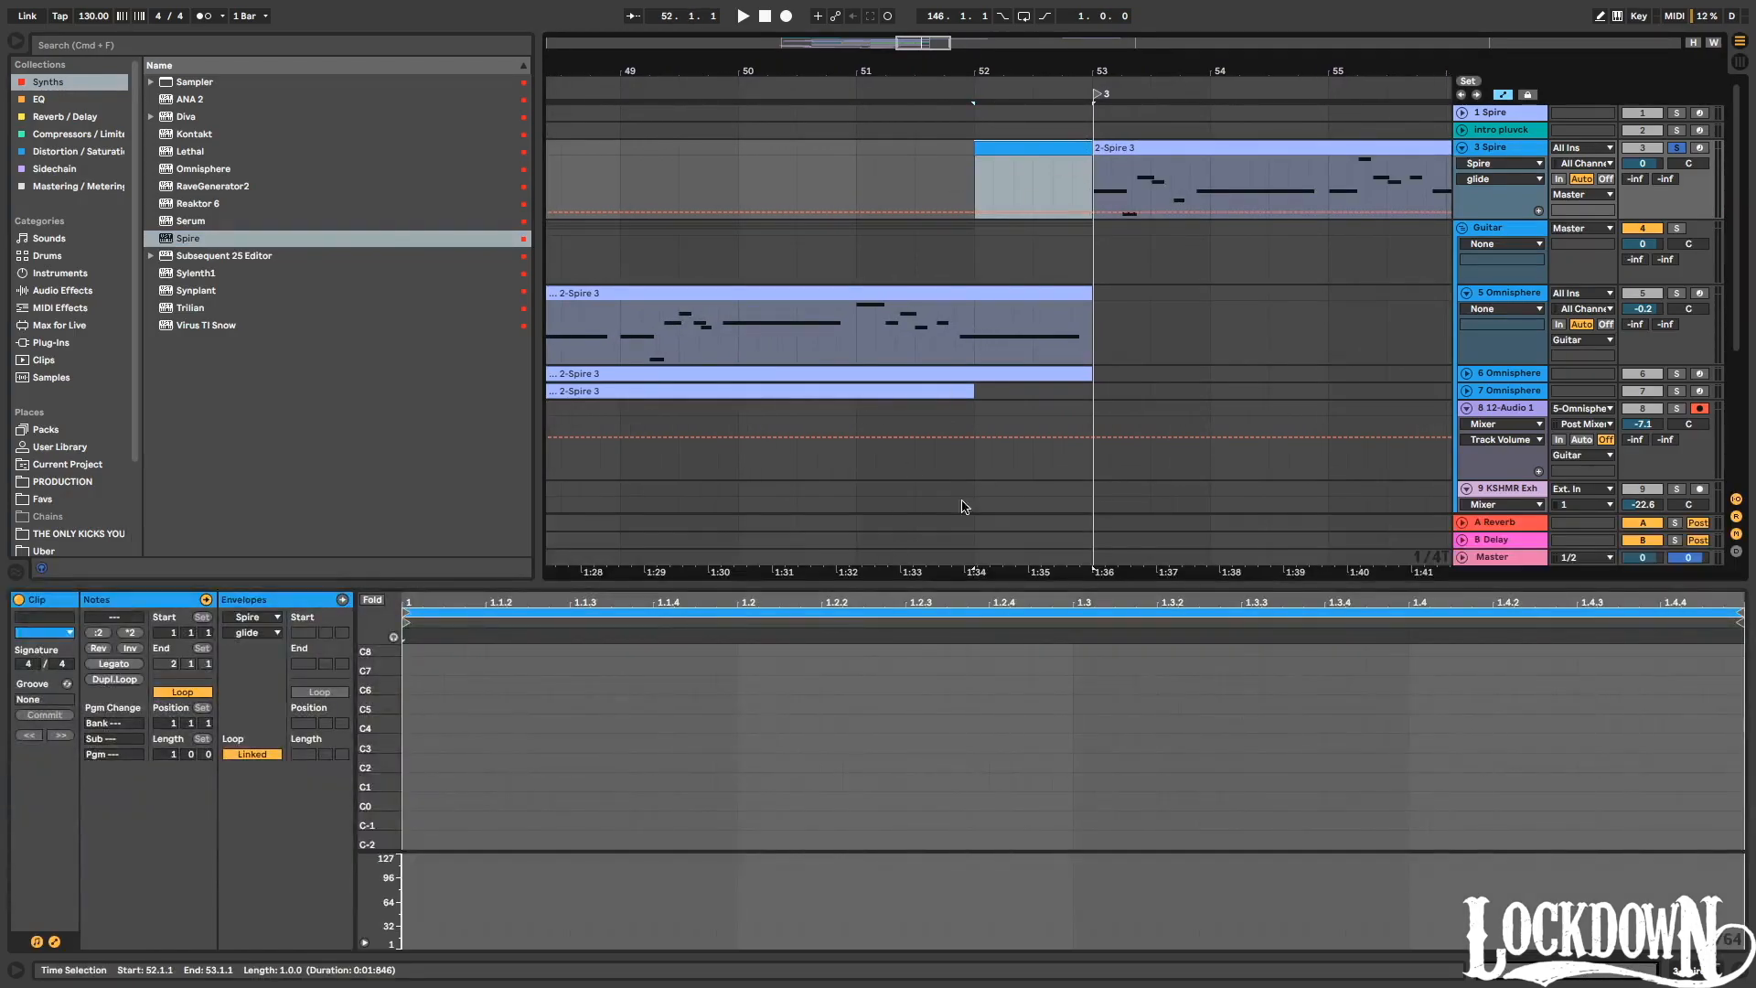
# Add a single E3 note to the bar 52 clip and lengthen it to fill the whole bar.
pyautogui.moveTo(368, 750); pyautogui.dragTo(388, 763)
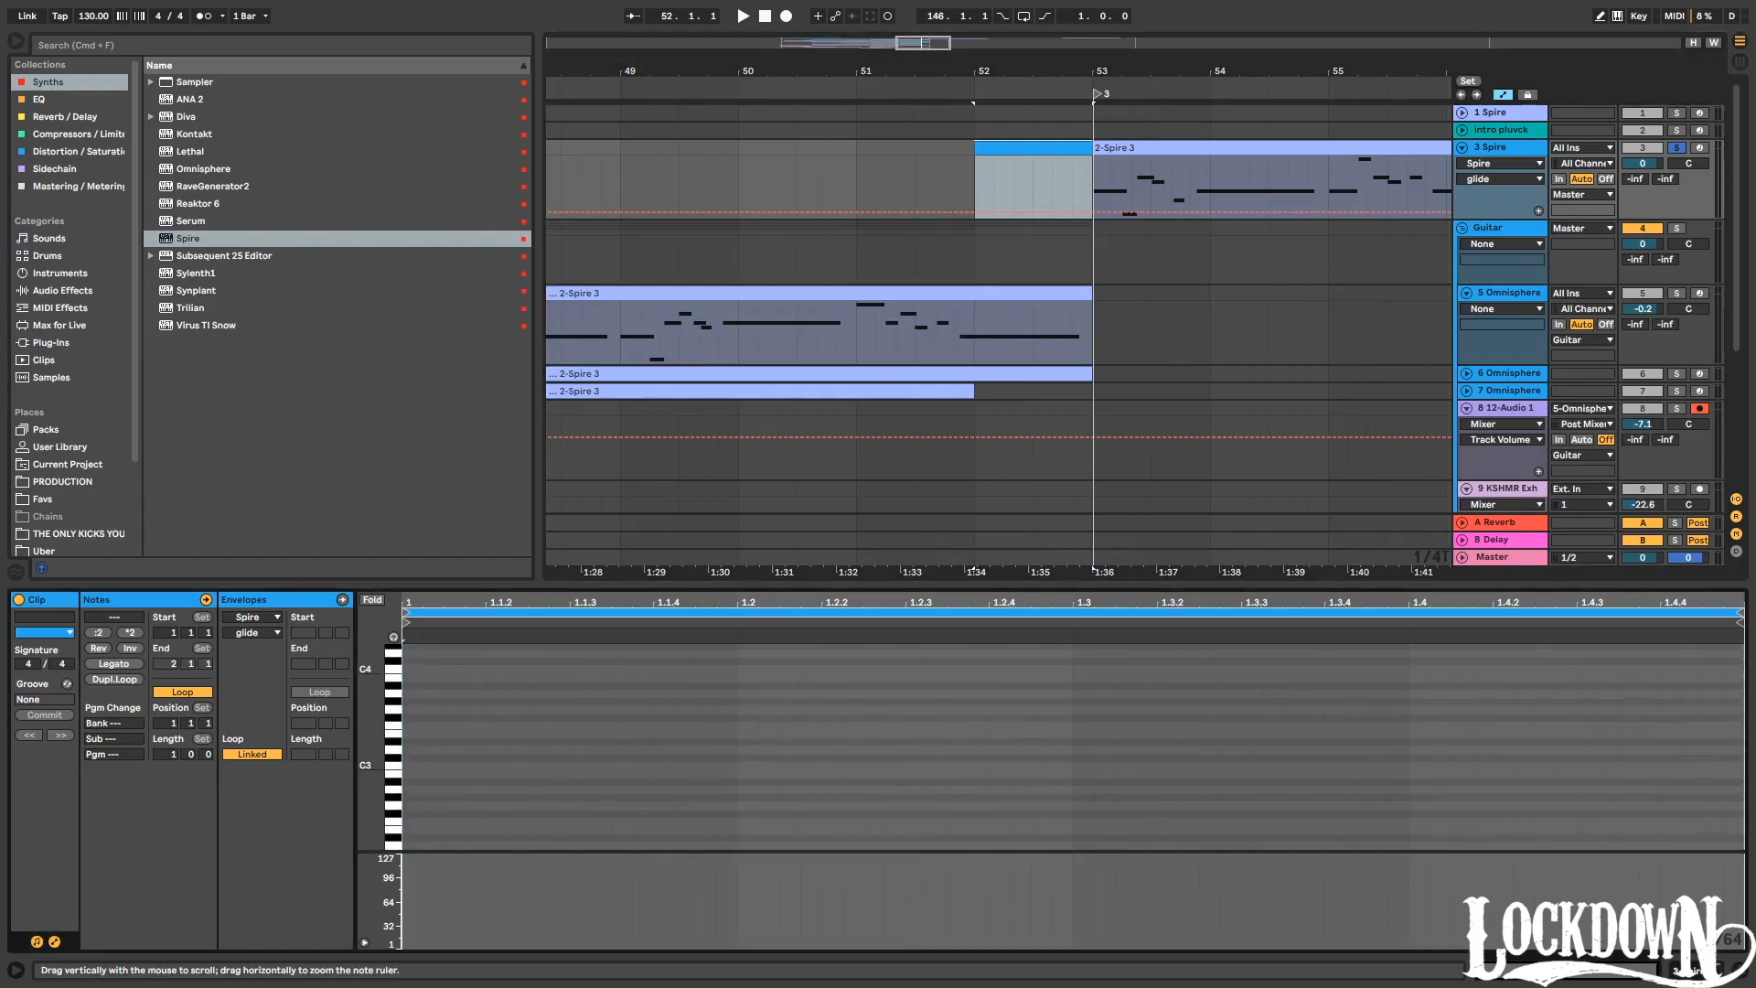
pyautogui.doubleClick(411, 766)
pyautogui.press('space')
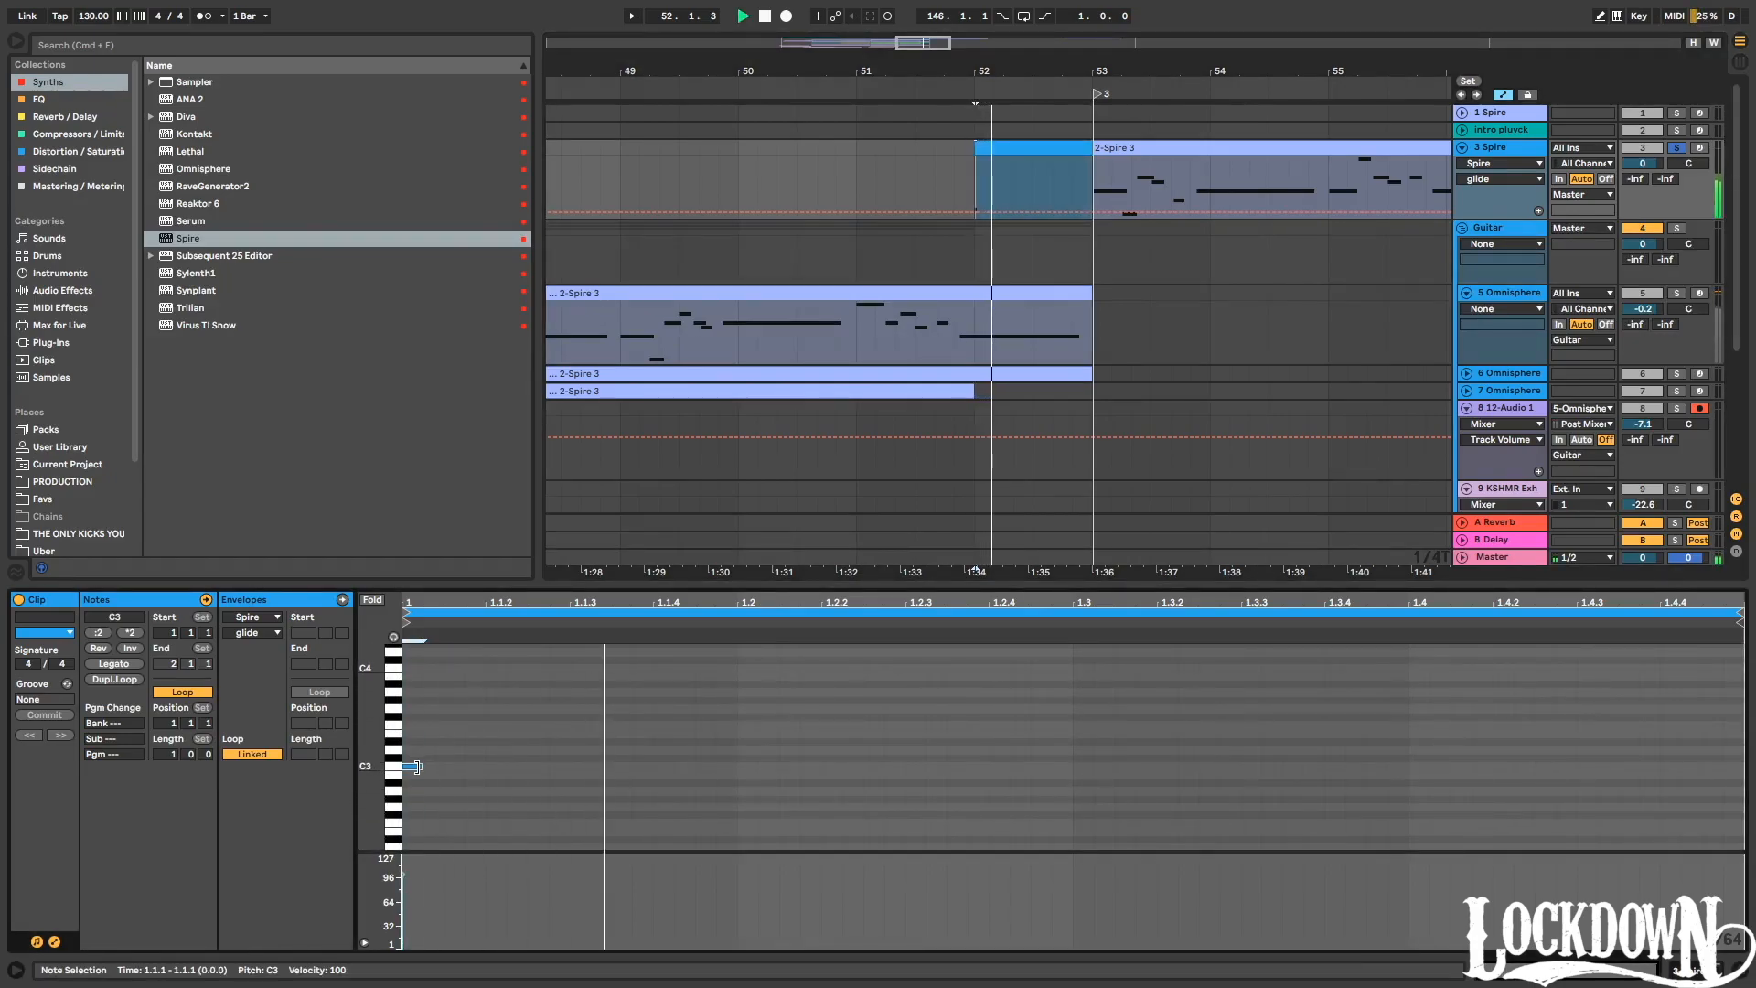
pyautogui.moveTo(414, 767); pyautogui.dragTo(634, 767)
pyautogui.press('Up')
pyautogui.press('Up')
pyautogui.press('Up')
pyautogui.press('Up')
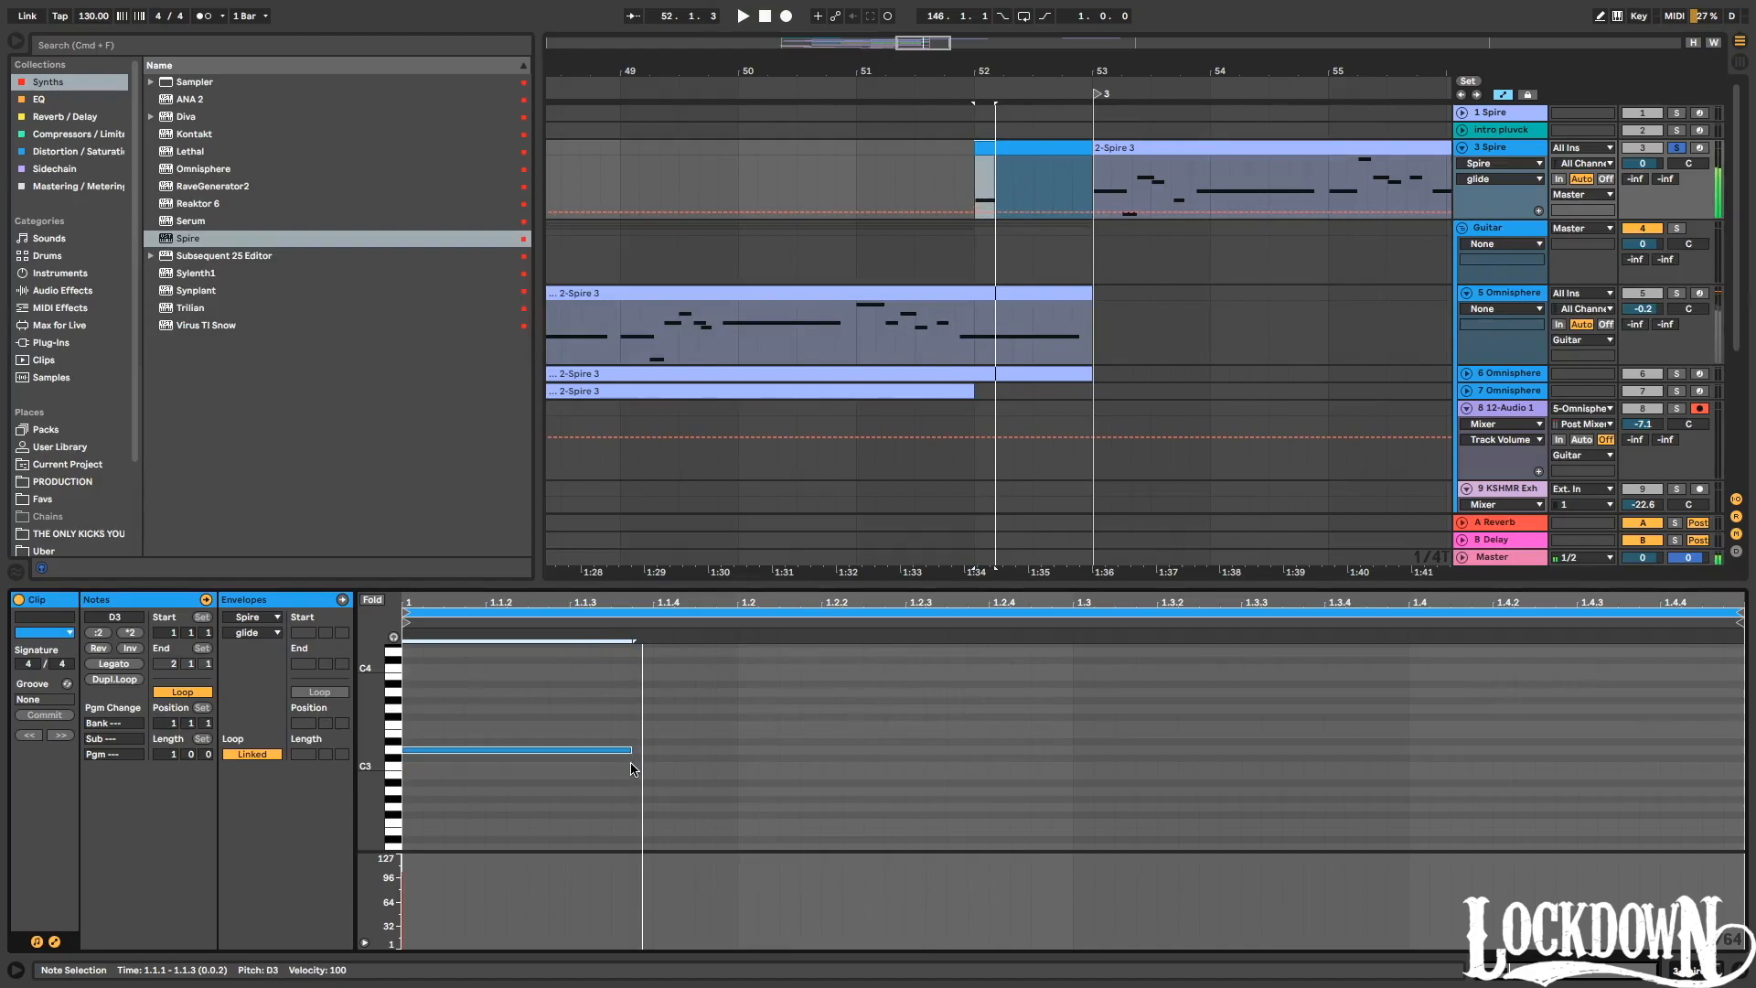
pyautogui.press('space')
pyautogui.moveTo(631, 735); pyautogui.dragTo(1738, 737)
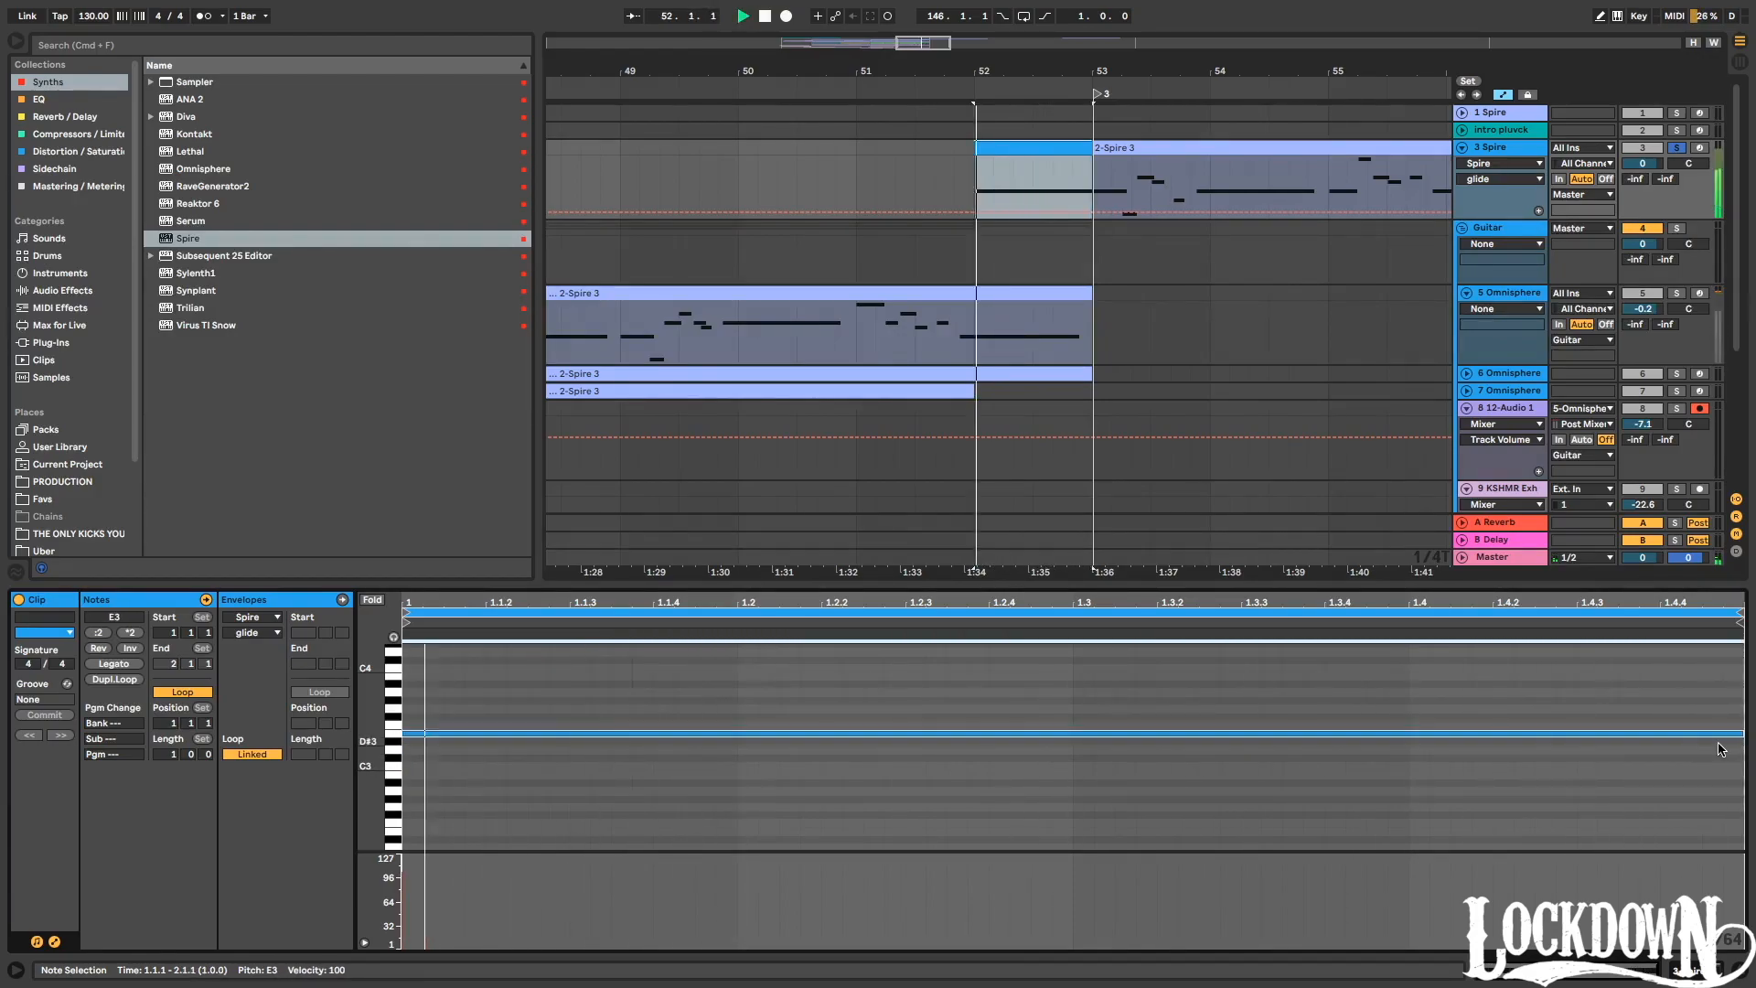
# Show the MIDI Ctrl Pitch Bend envelope of the bar 52 clip.
pyautogui.click(1054, 144)
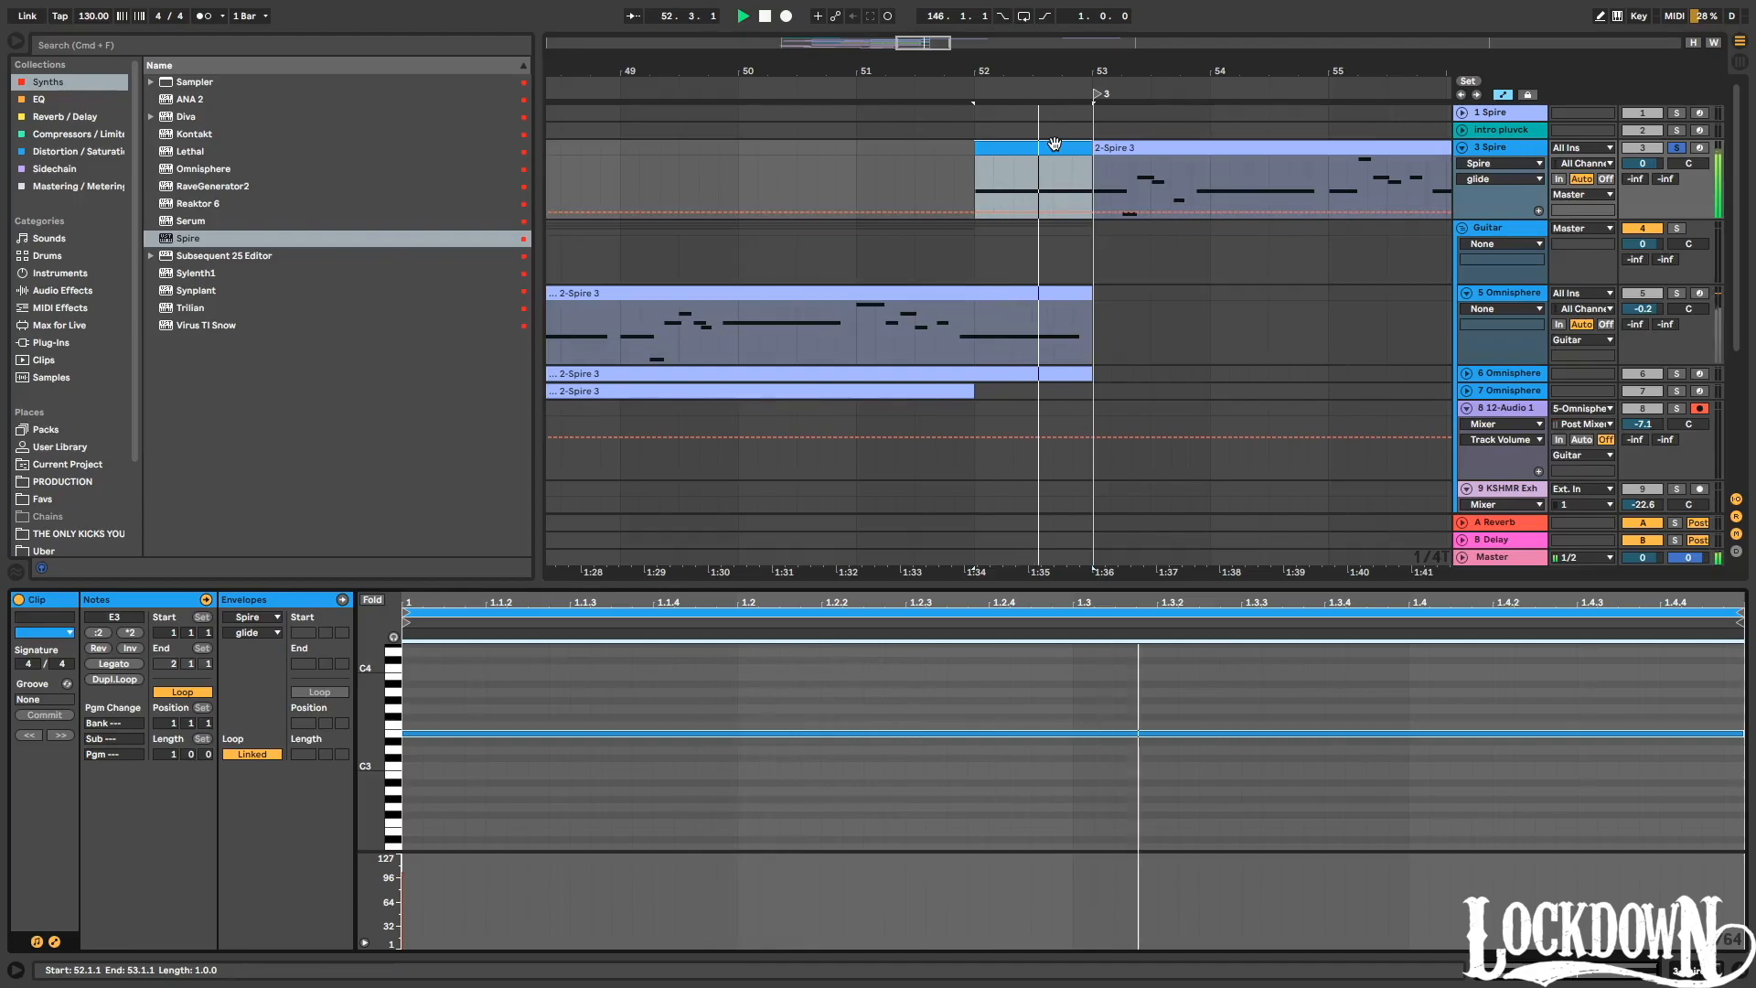
pyautogui.click(55, 942)
pyautogui.click(55, 941)
pyautogui.click(252, 616)
pyautogui.click(256, 631)
pyautogui.click(258, 632)
pyautogui.click(262, 645)
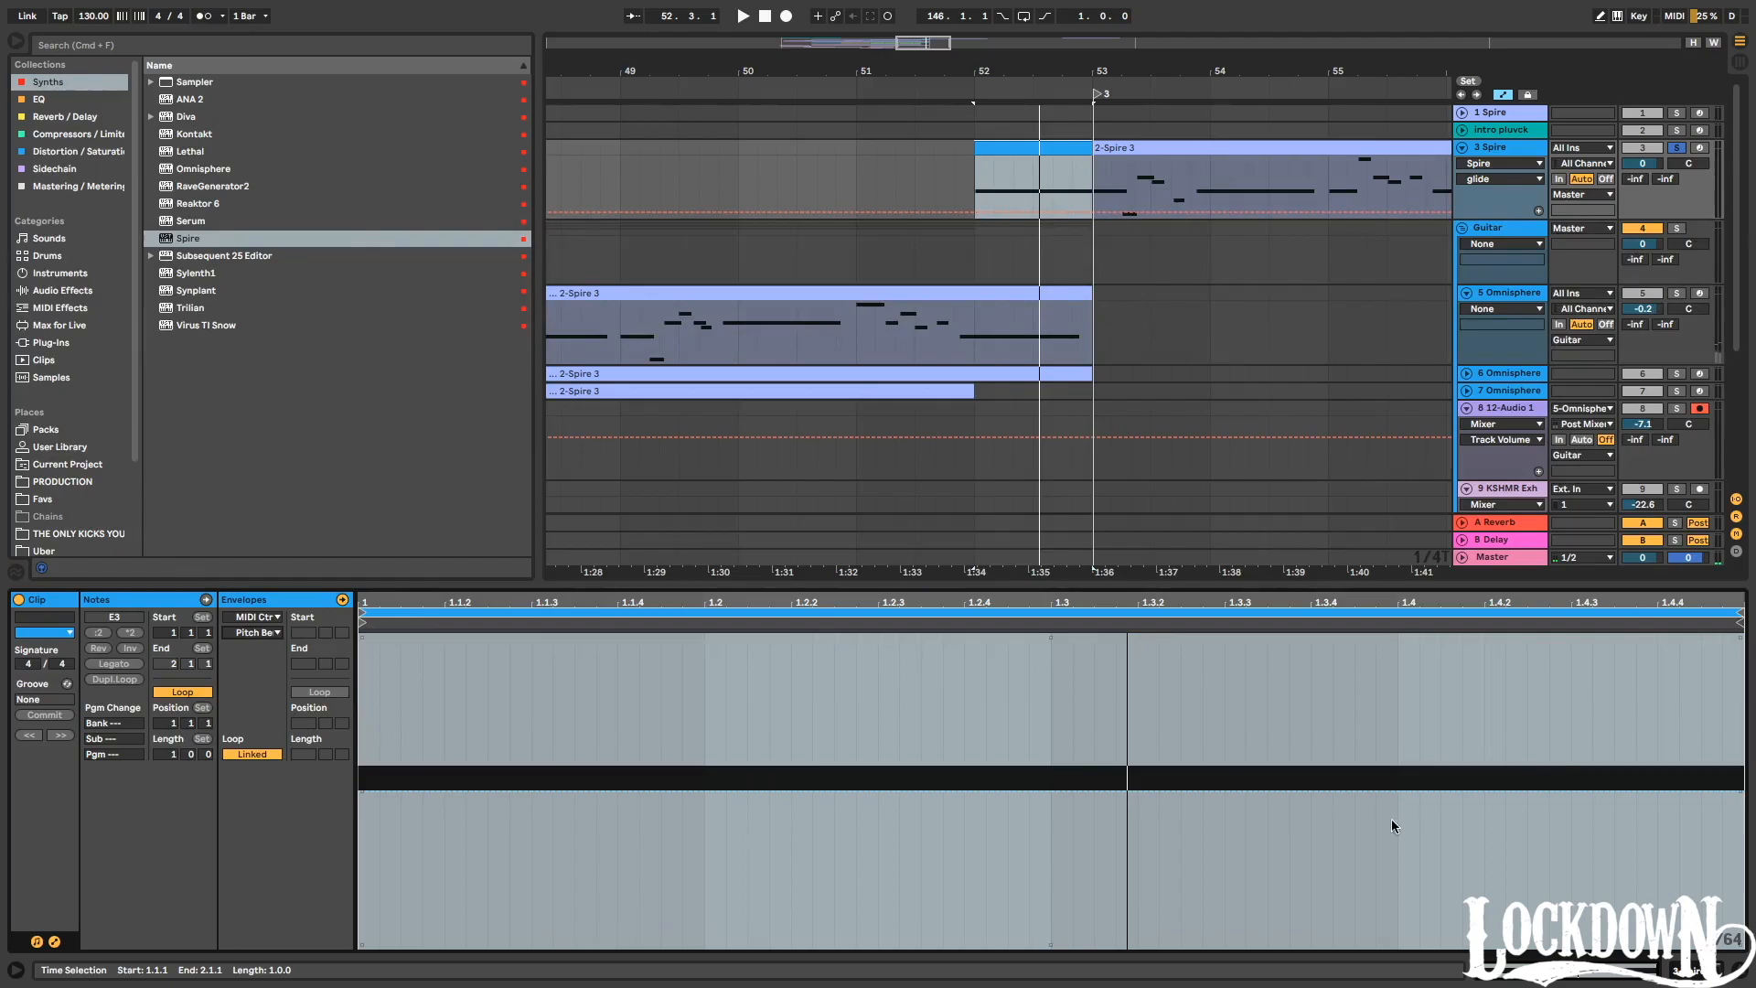
# Draw a pitch bend ramp from the minimum at the bar 52 clip's start up to 0 at its end, and audition it.
pyautogui.click(1735, 796)
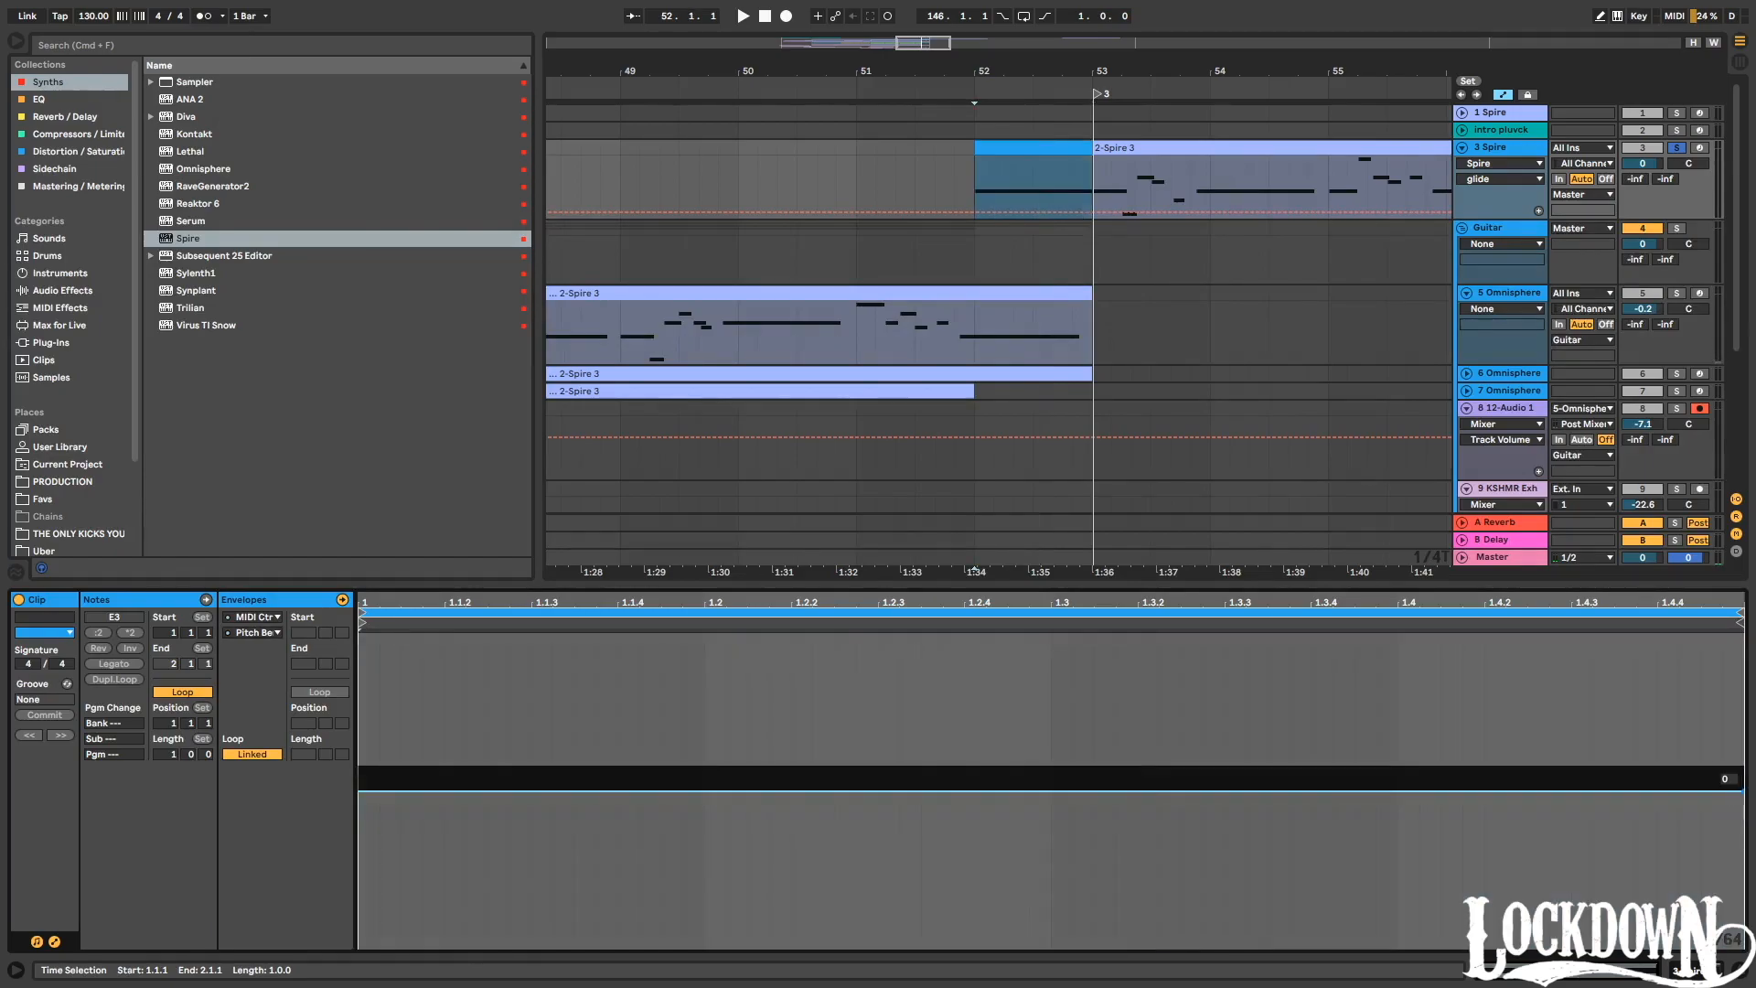
pyautogui.moveTo(361, 792); pyautogui.dragTo(362, 948)
pyautogui.press('space')
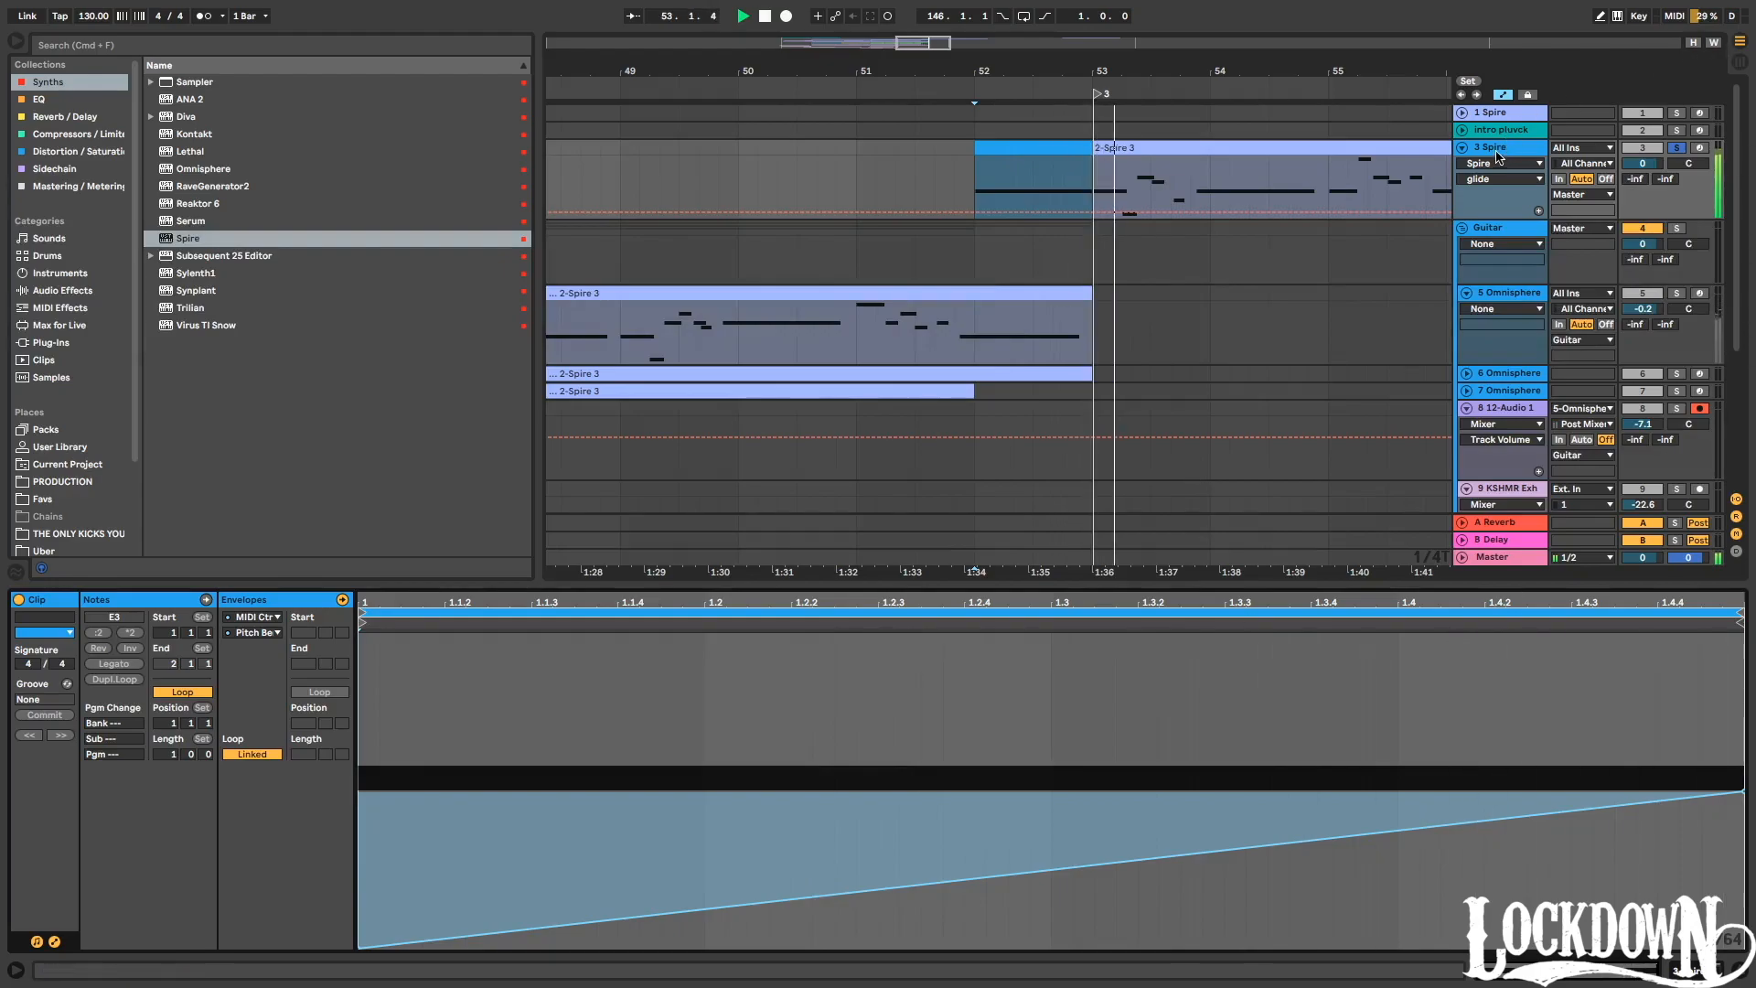
pyautogui.press('space')
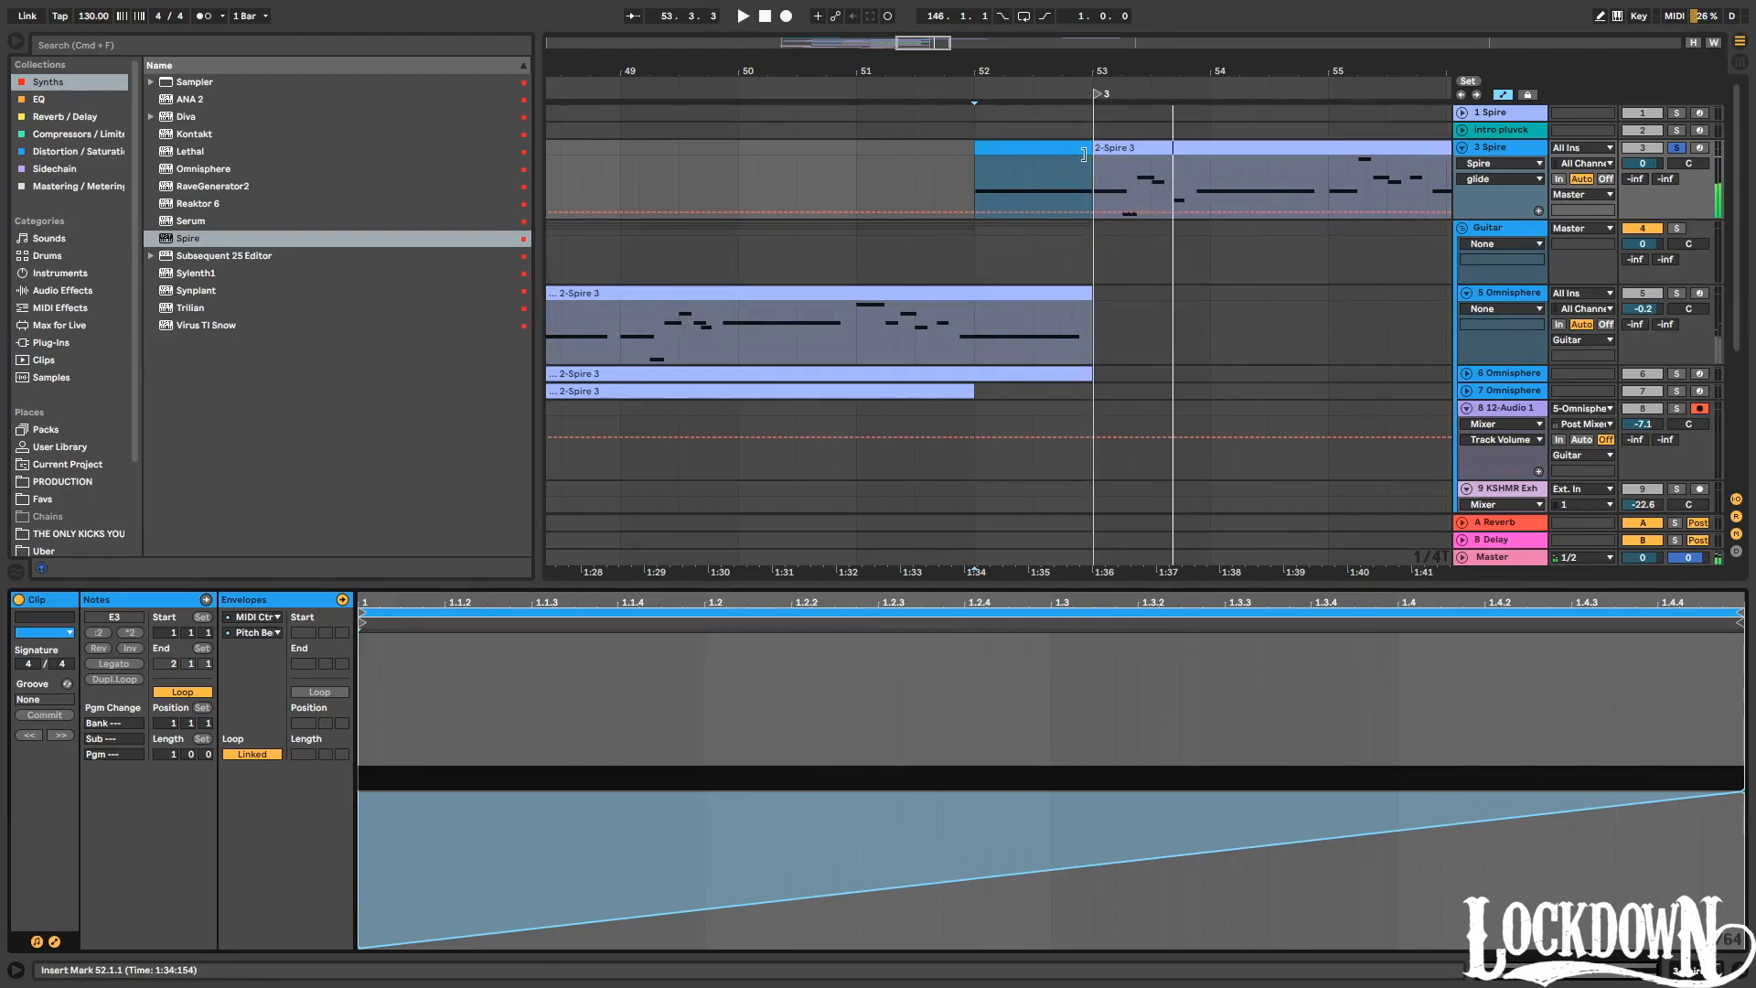
pyautogui.click(1119, 147)
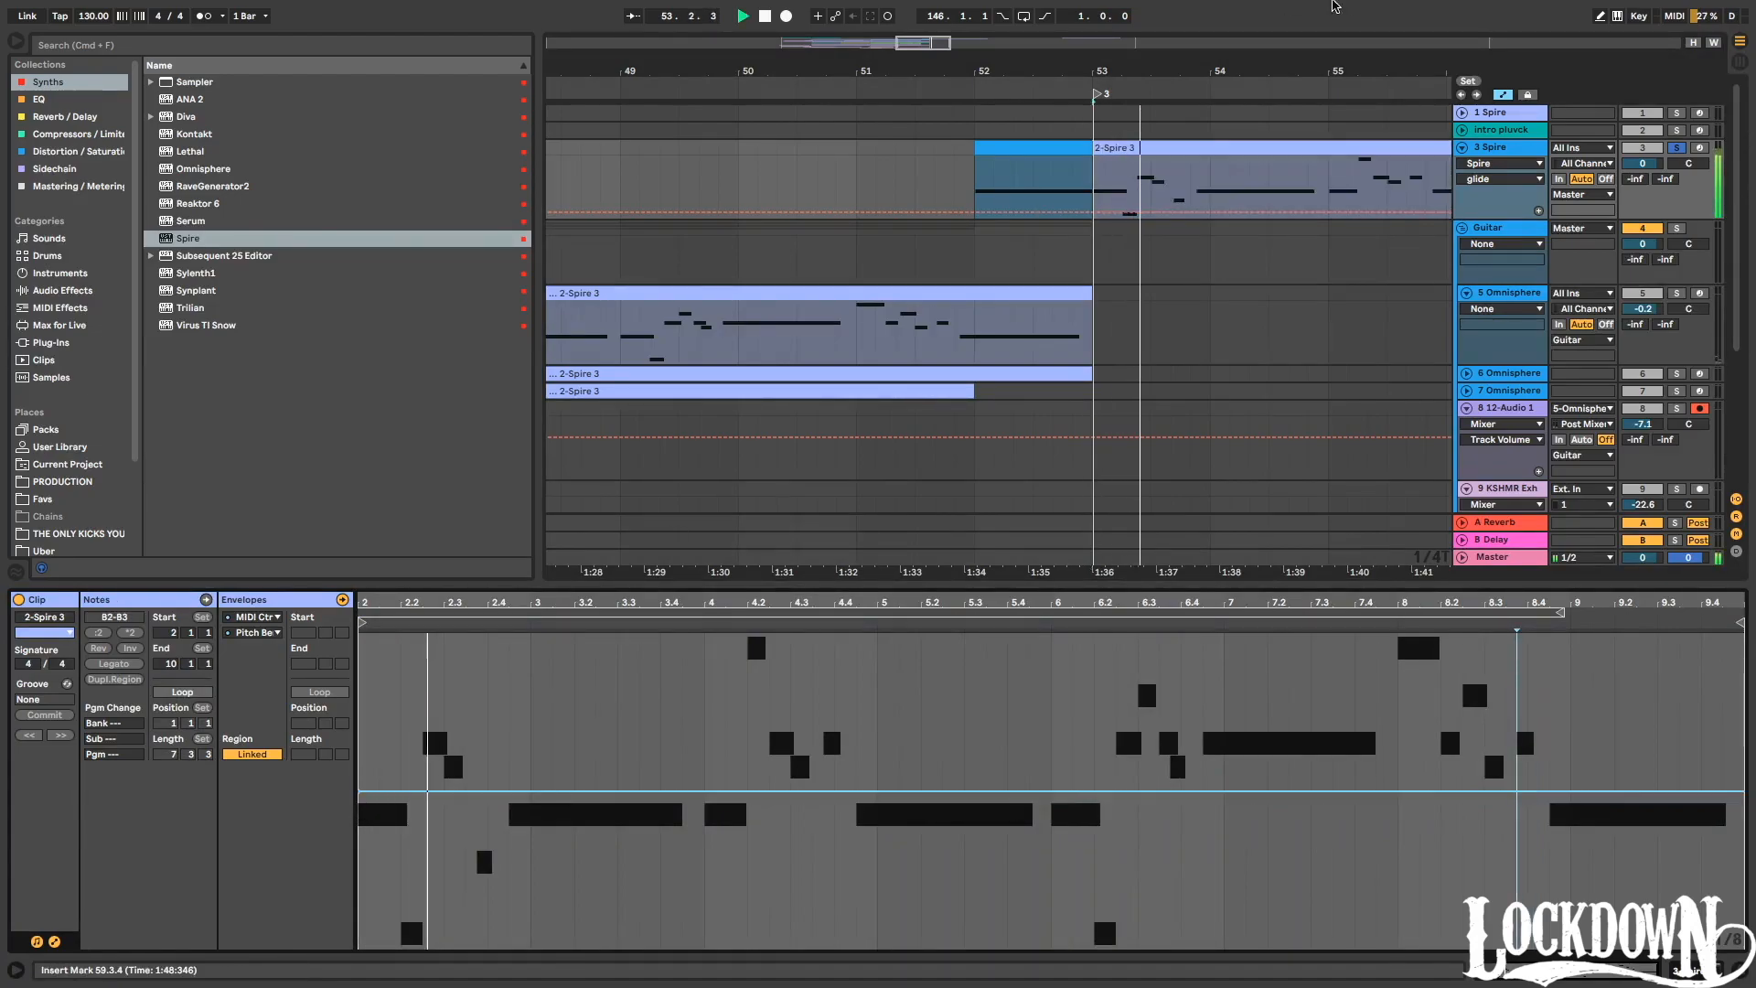
pyautogui.click(969, 84)
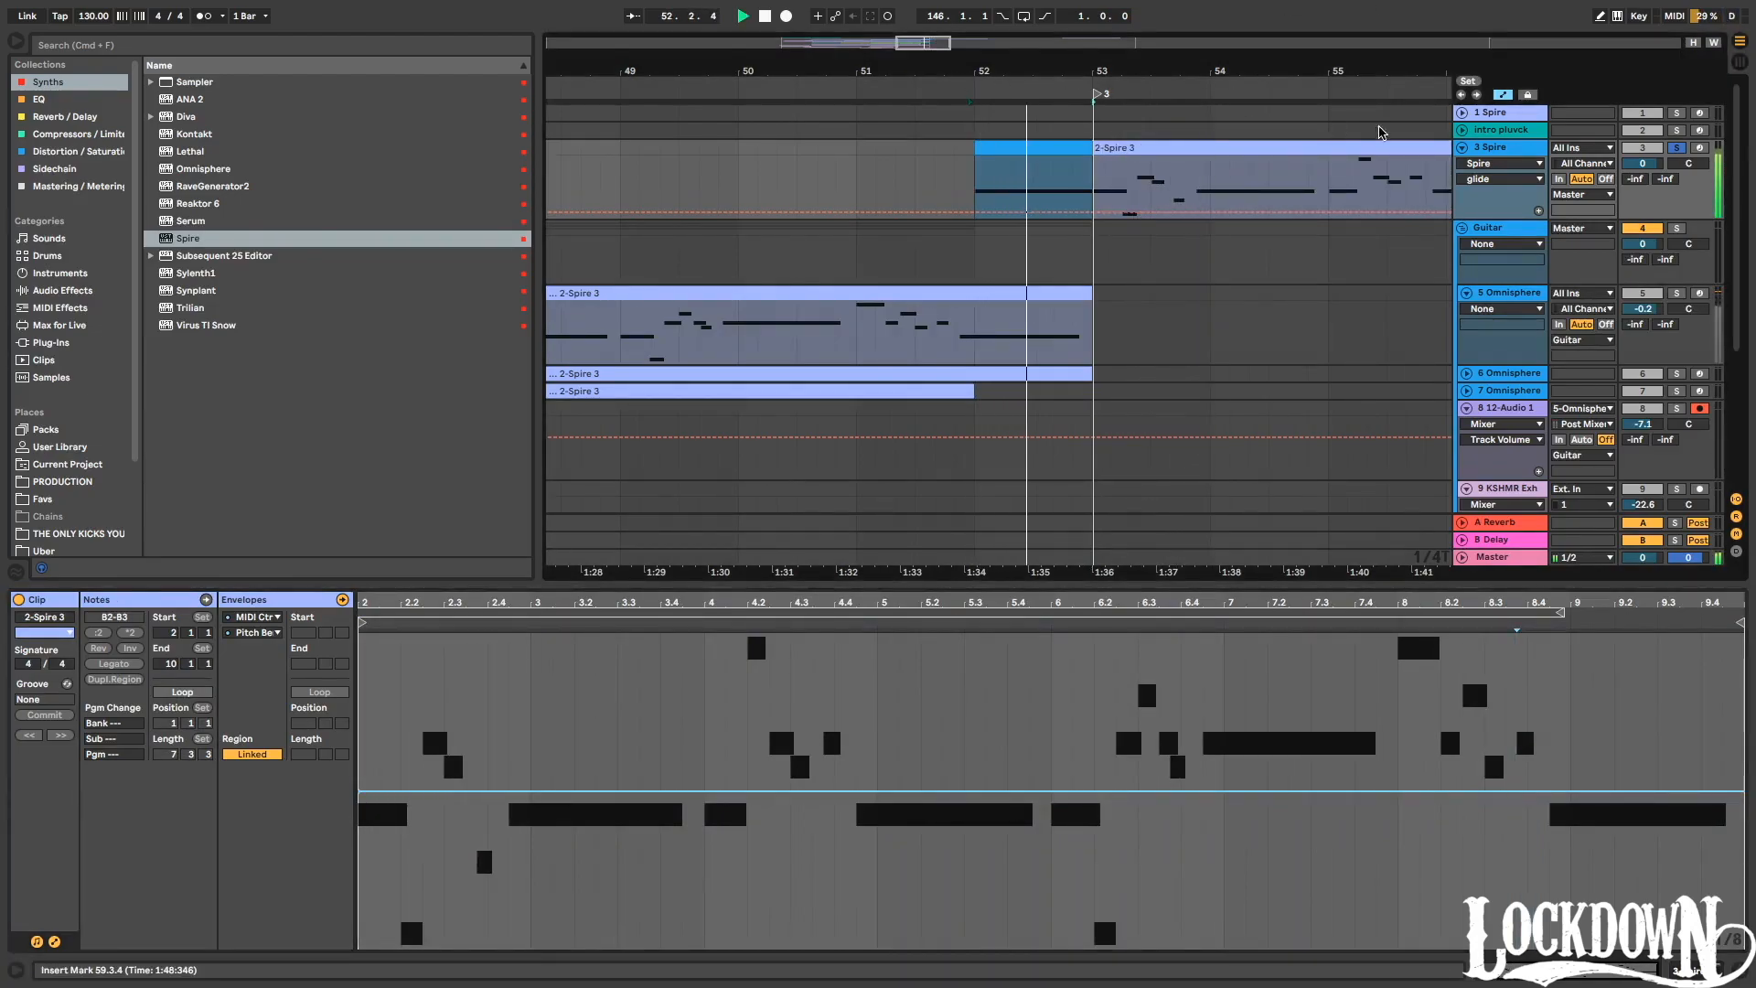
# Search all browser results for "zac water" and add Zac Waters Stutter Pan Tool.adv after Spire on the lead track.
pyautogui.click(1514, 156)
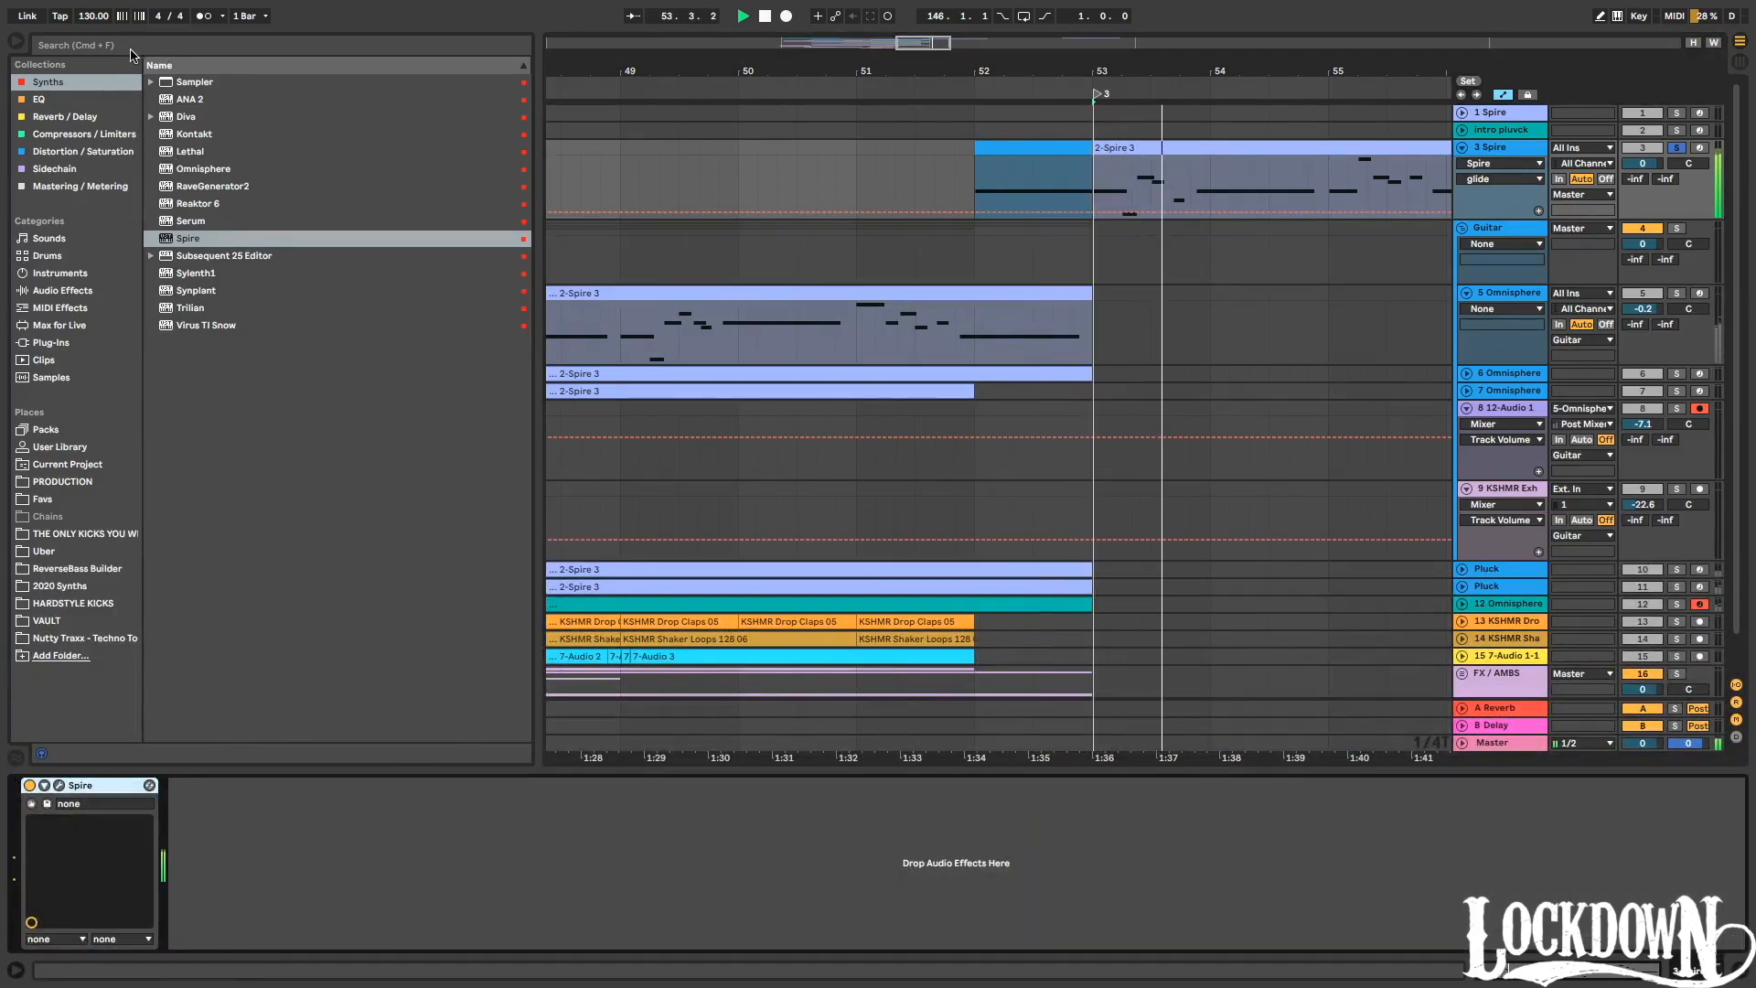
pyautogui.press('super+f')
pyautogui.write('zac water')
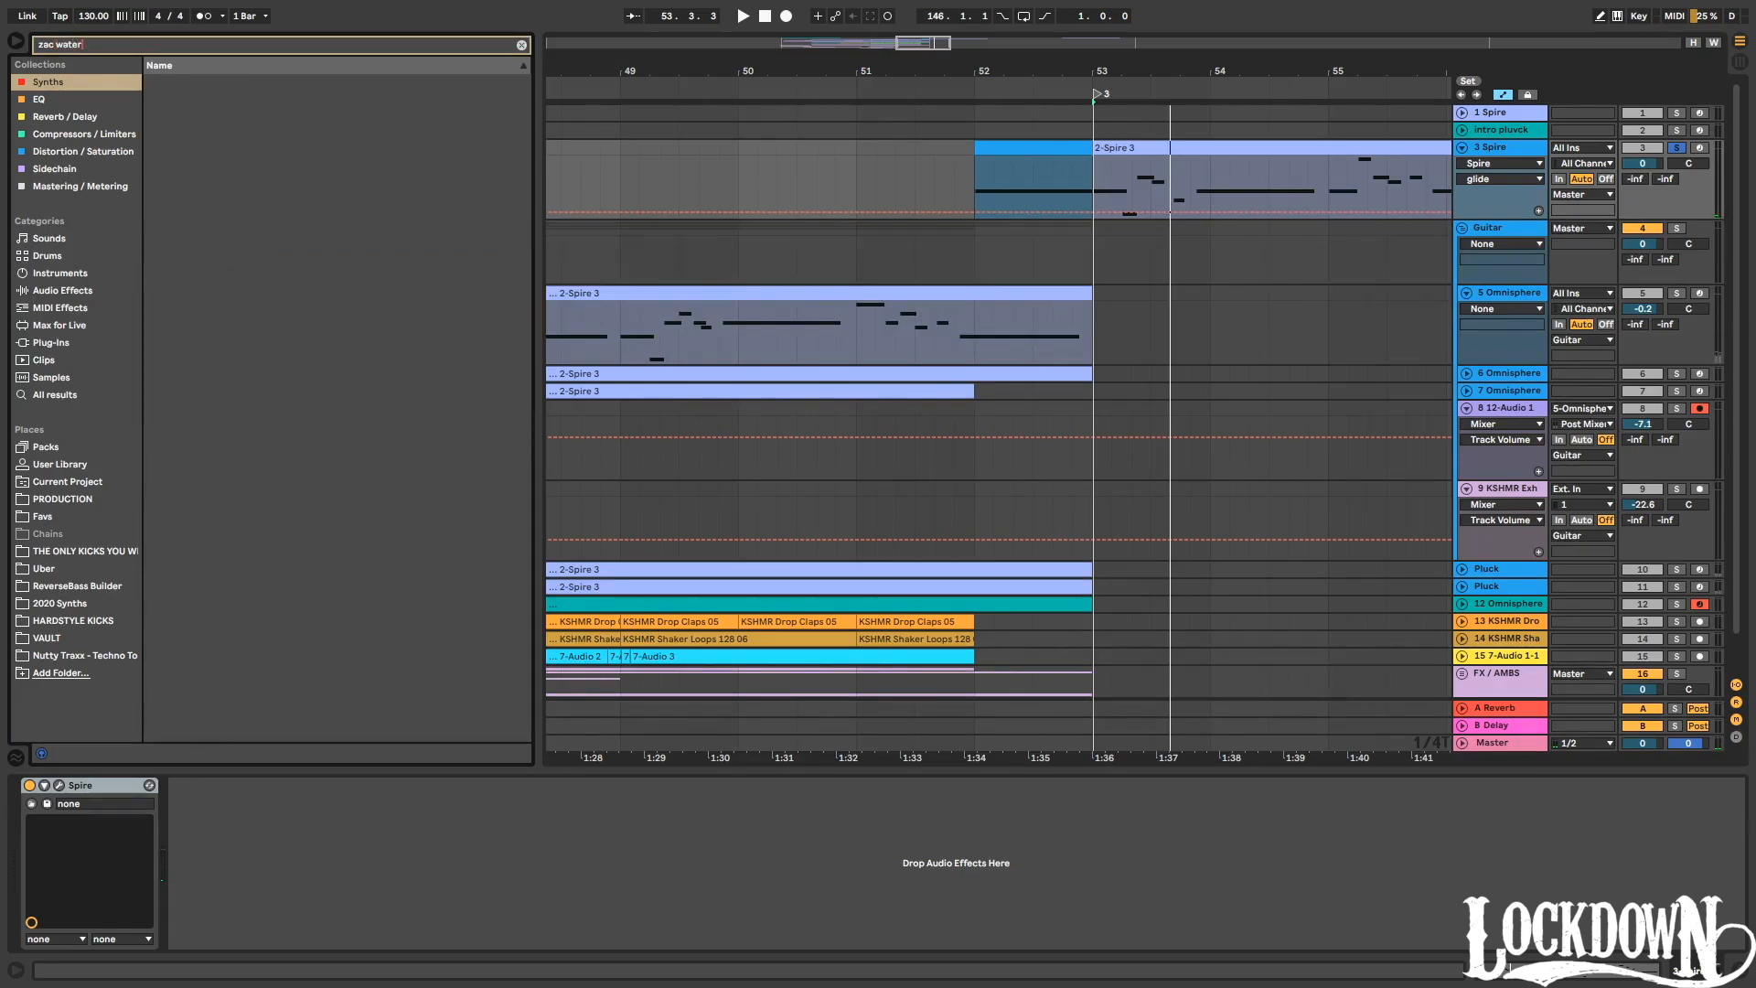
pyautogui.click(76, 395)
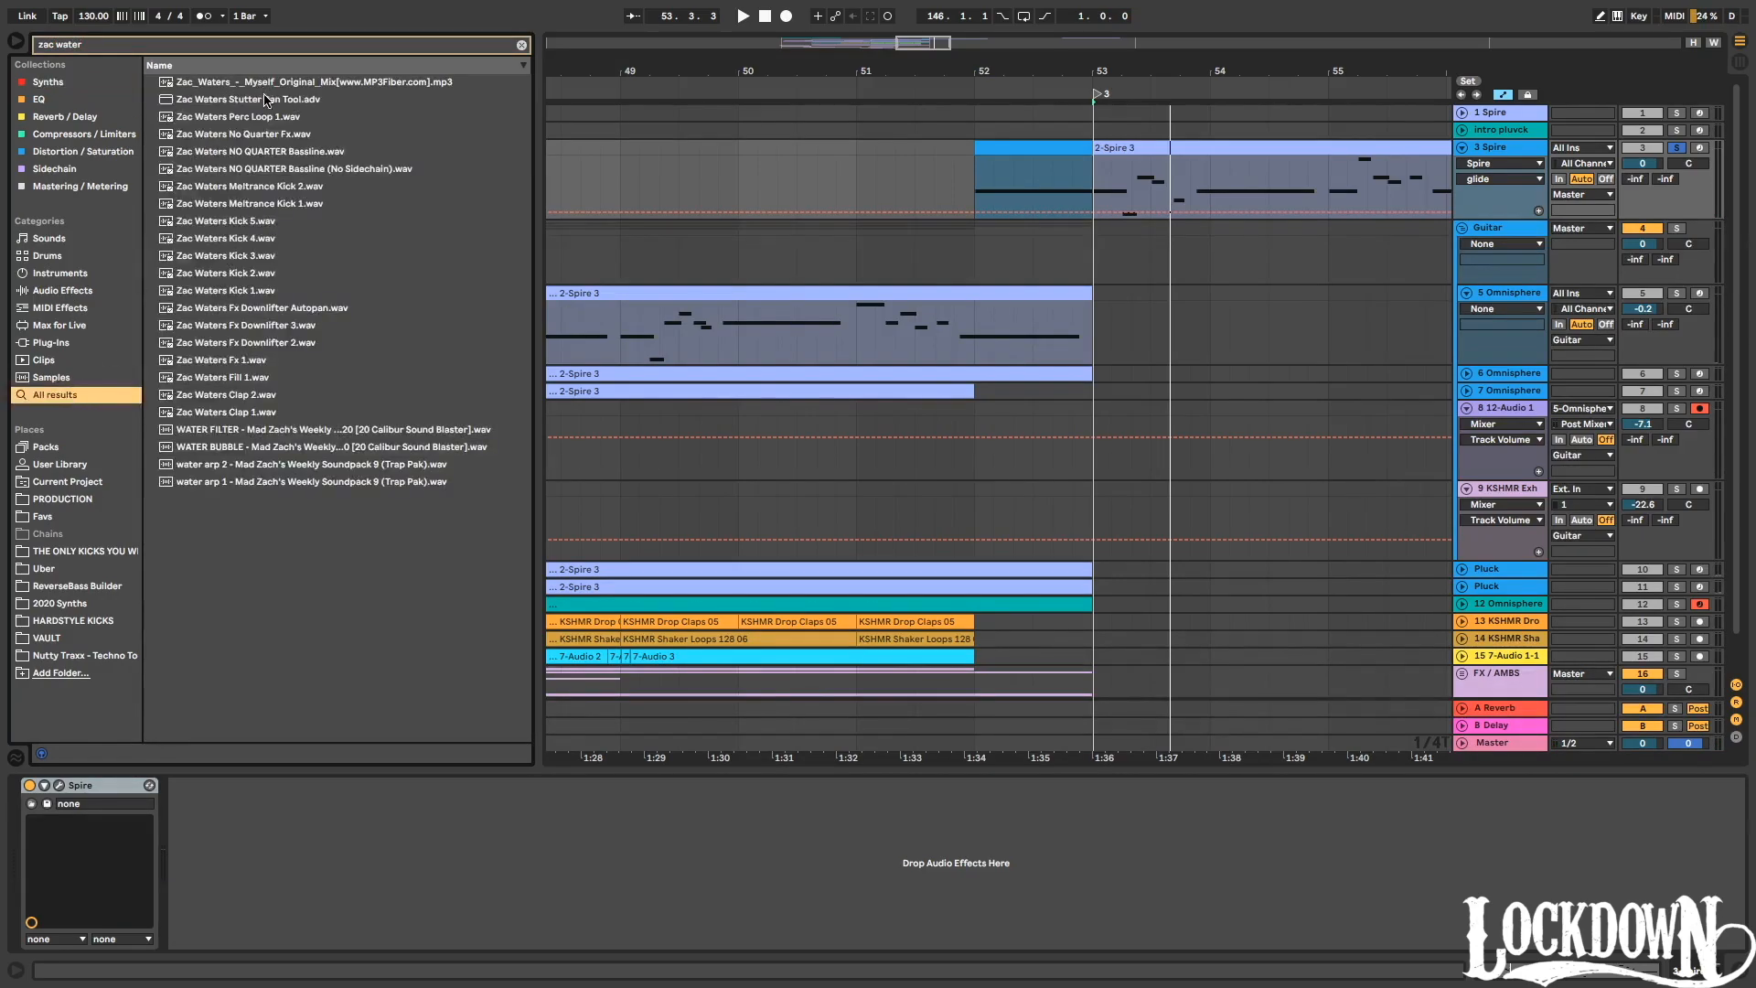
pyautogui.moveTo(238, 103); pyautogui.dragTo(260, 901)
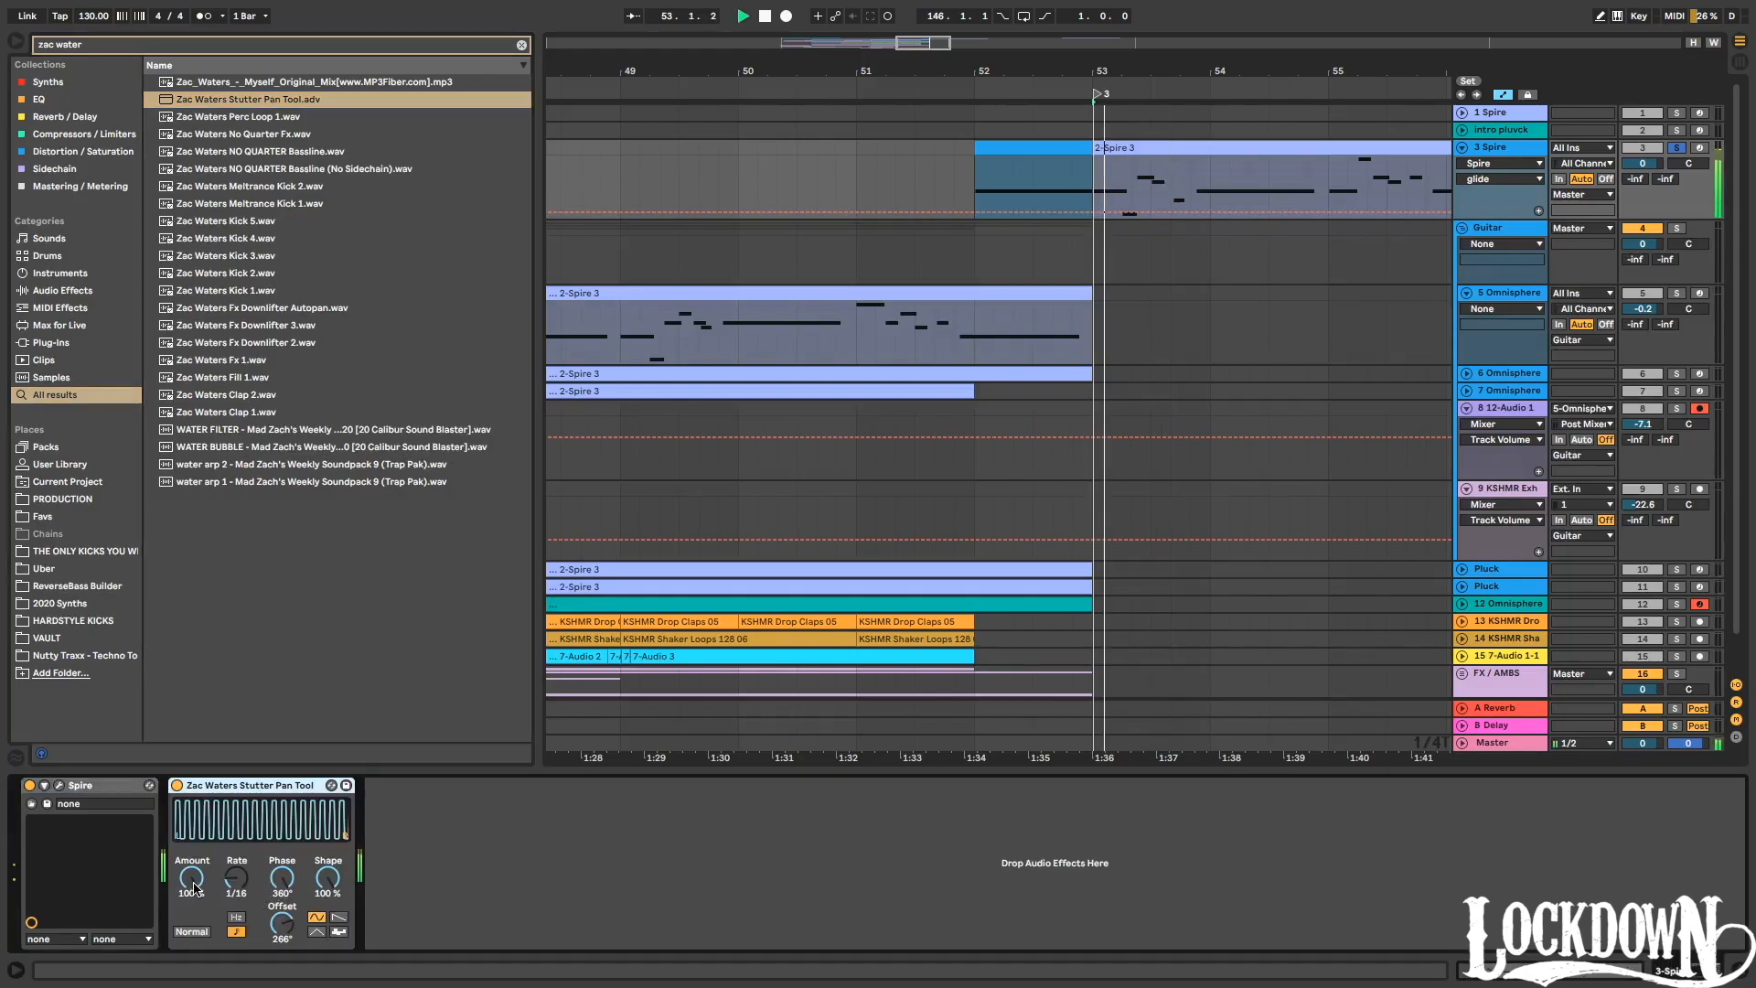
# Set the stutter pan effect's Rate to 1/32 and Amount to 0.00 %, and audition from bar 52.
pyautogui.press('space')
pyautogui.press('space')
pyautogui.moveTo(236, 878); pyautogui.dragTo(193, 924)
pyautogui.click(972, 194)
pyautogui.press('space')
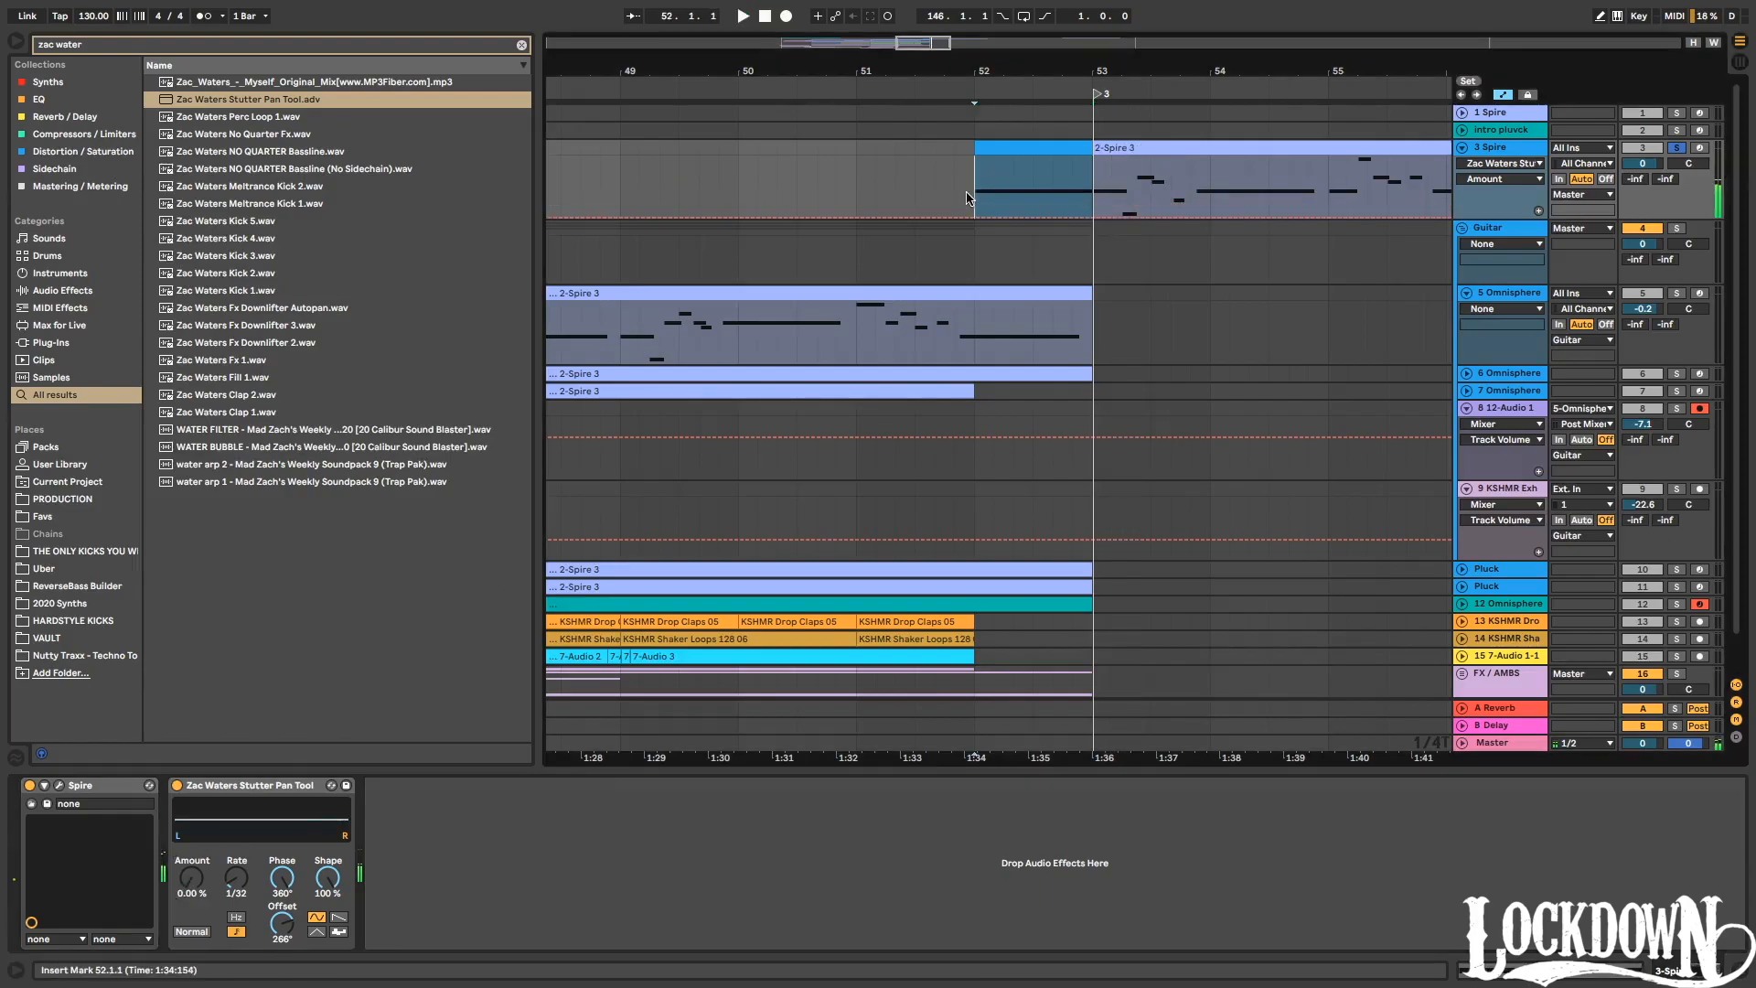
pyautogui.press('space')
# Automate the stutter pan Amount to ramp from 0 % at bar 52 to about 76.1 % at bar 53, dropping back to 0 % there.
pyautogui.moveTo(194, 890)
pyautogui.mouseDown()
pyautogui.moveTo(193, 860)
pyautogui.moveTo(182, 880)
pyautogui.mouseUp()
pyautogui.rightClick(183, 880)
pyautogui.click(198, 885)
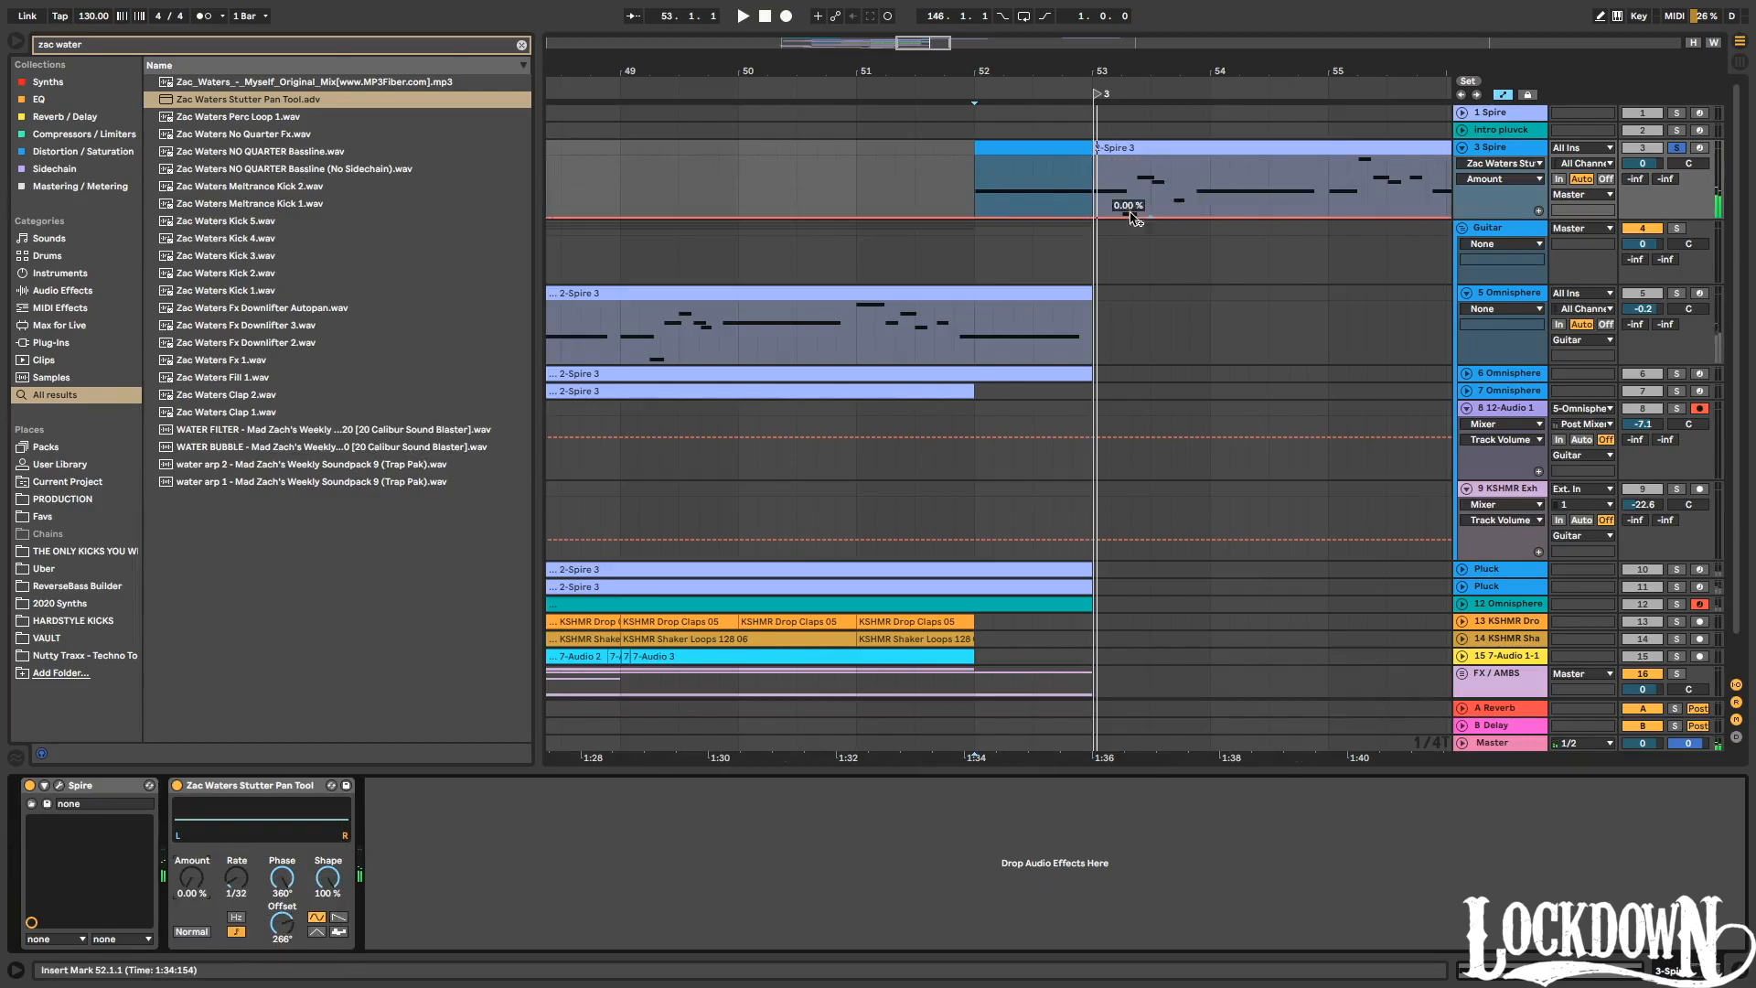
pyautogui.click(974, 220)
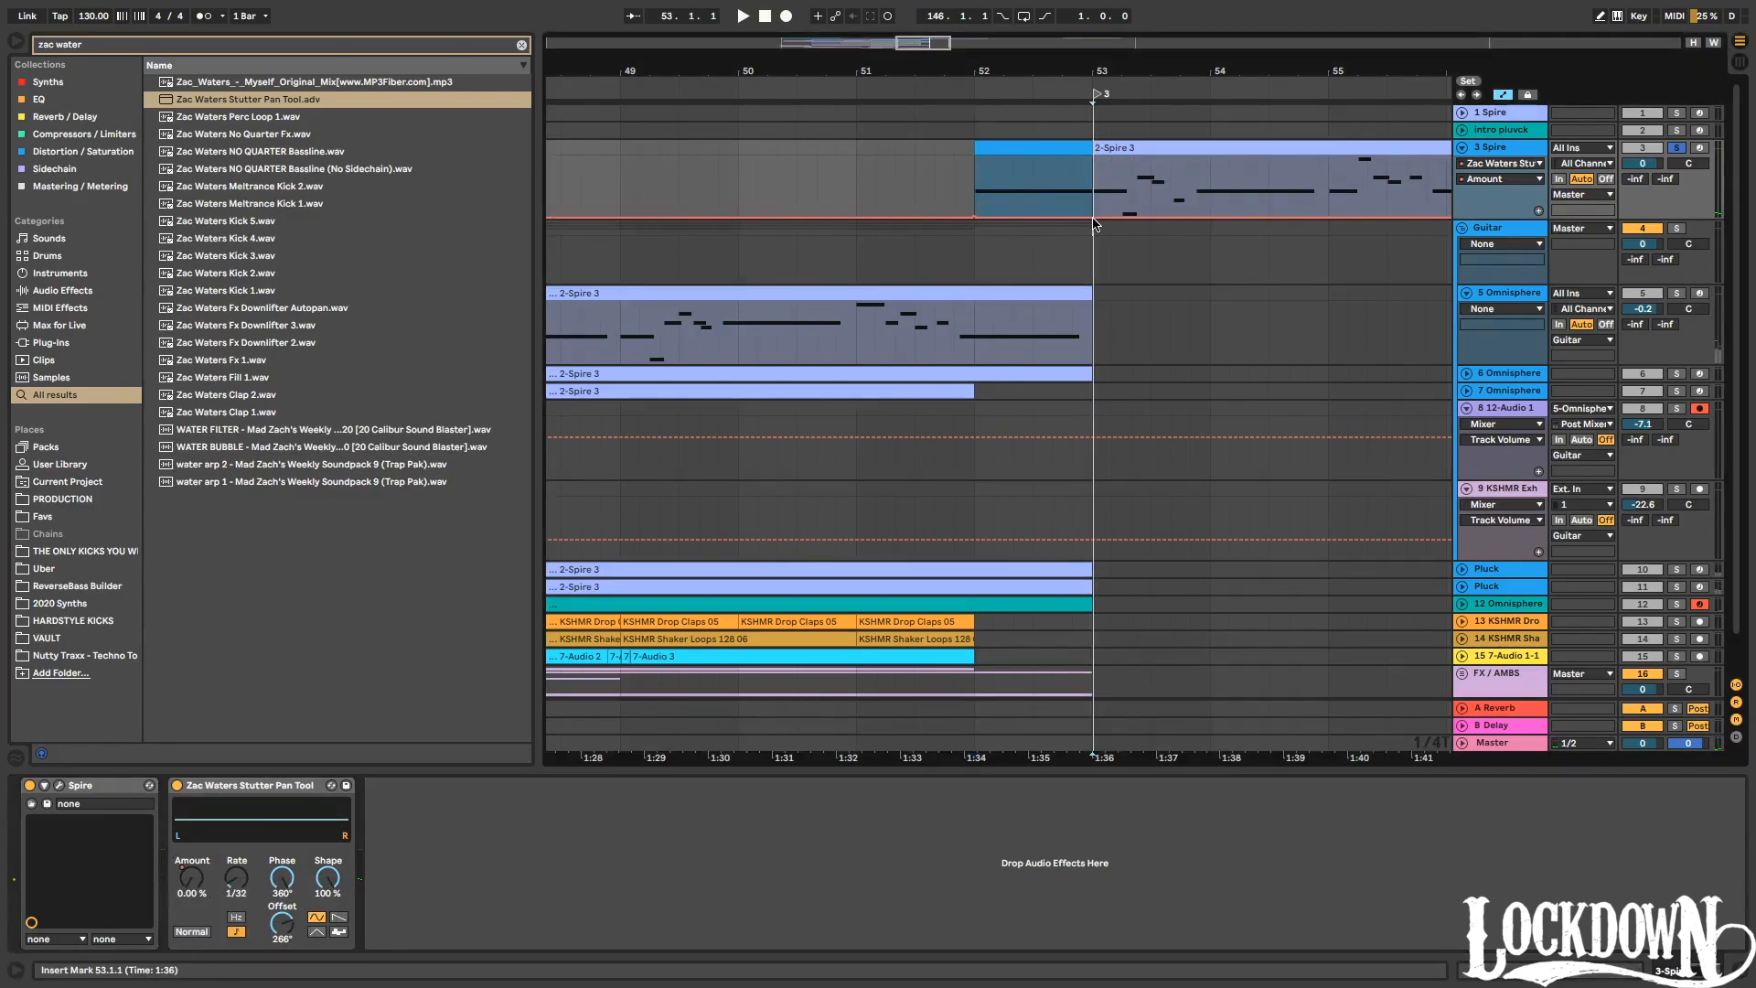
pyautogui.moveTo(1095, 219); pyautogui.dragTo(1093, 176)
pyautogui.press('space')
pyautogui.click(969, 90)
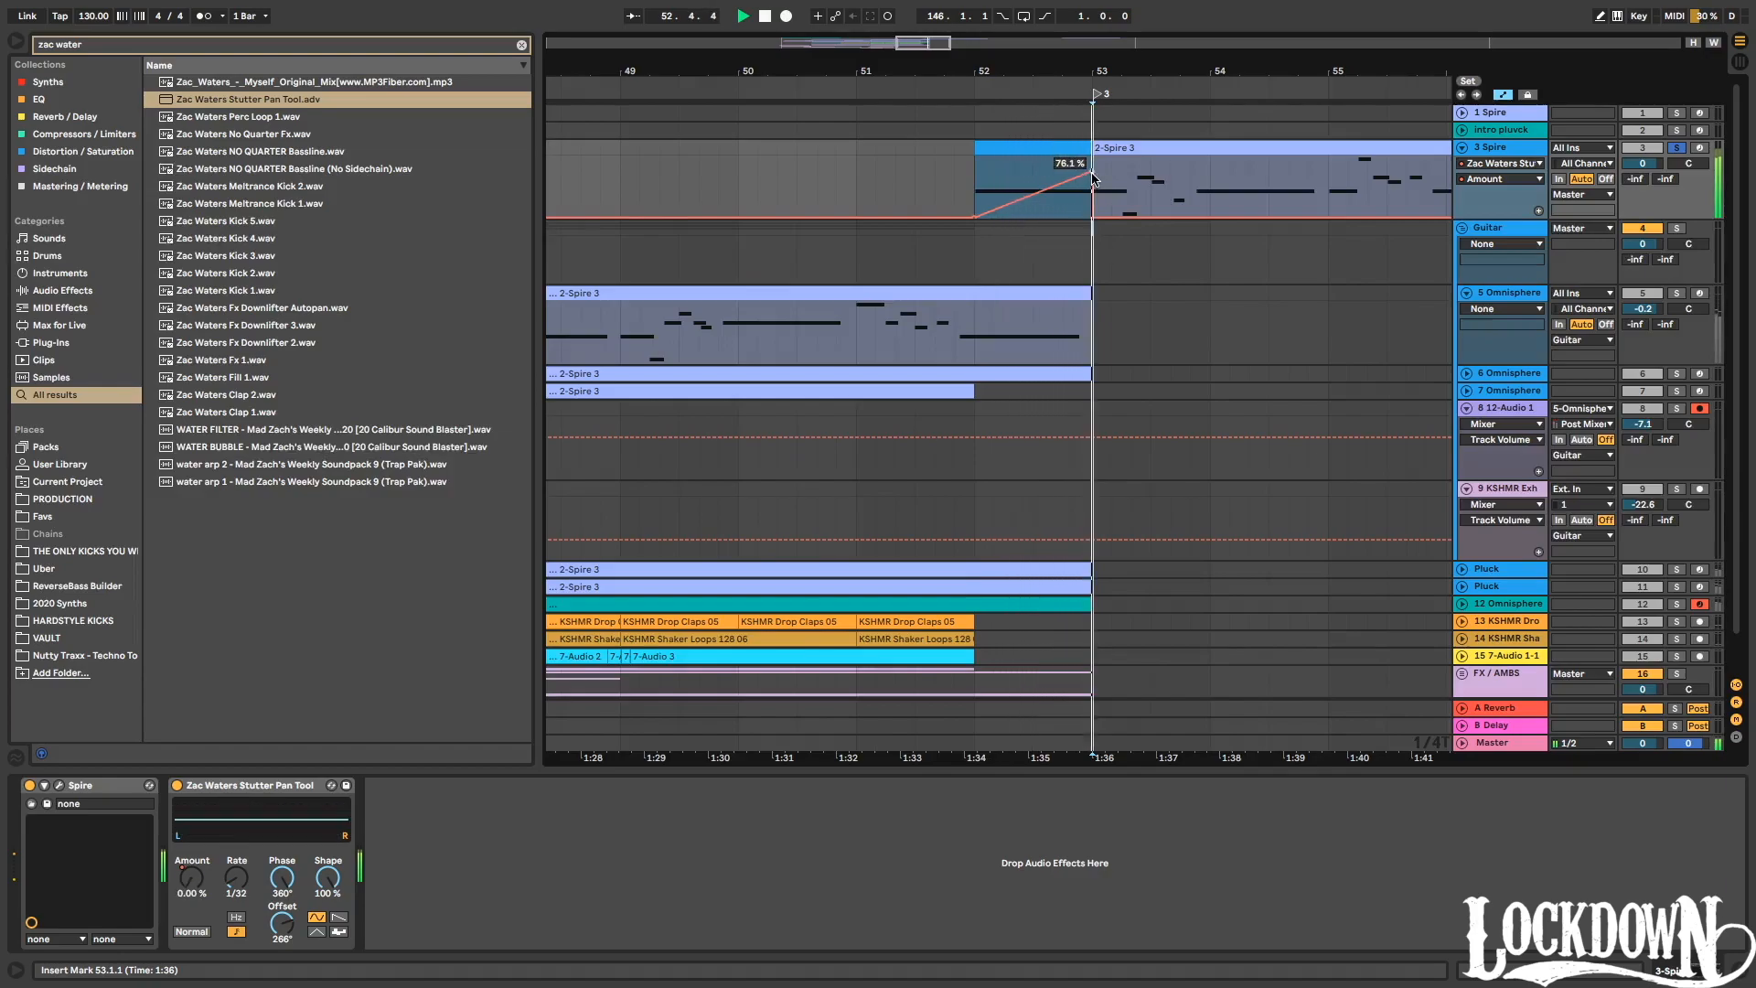
pyautogui.press('space')
# Search the browser for "auto f", add Auto Filter after the stutter pan on the lead track, and show its Frequency automation.
pyautogui.hotkey('ctrl', 'f')
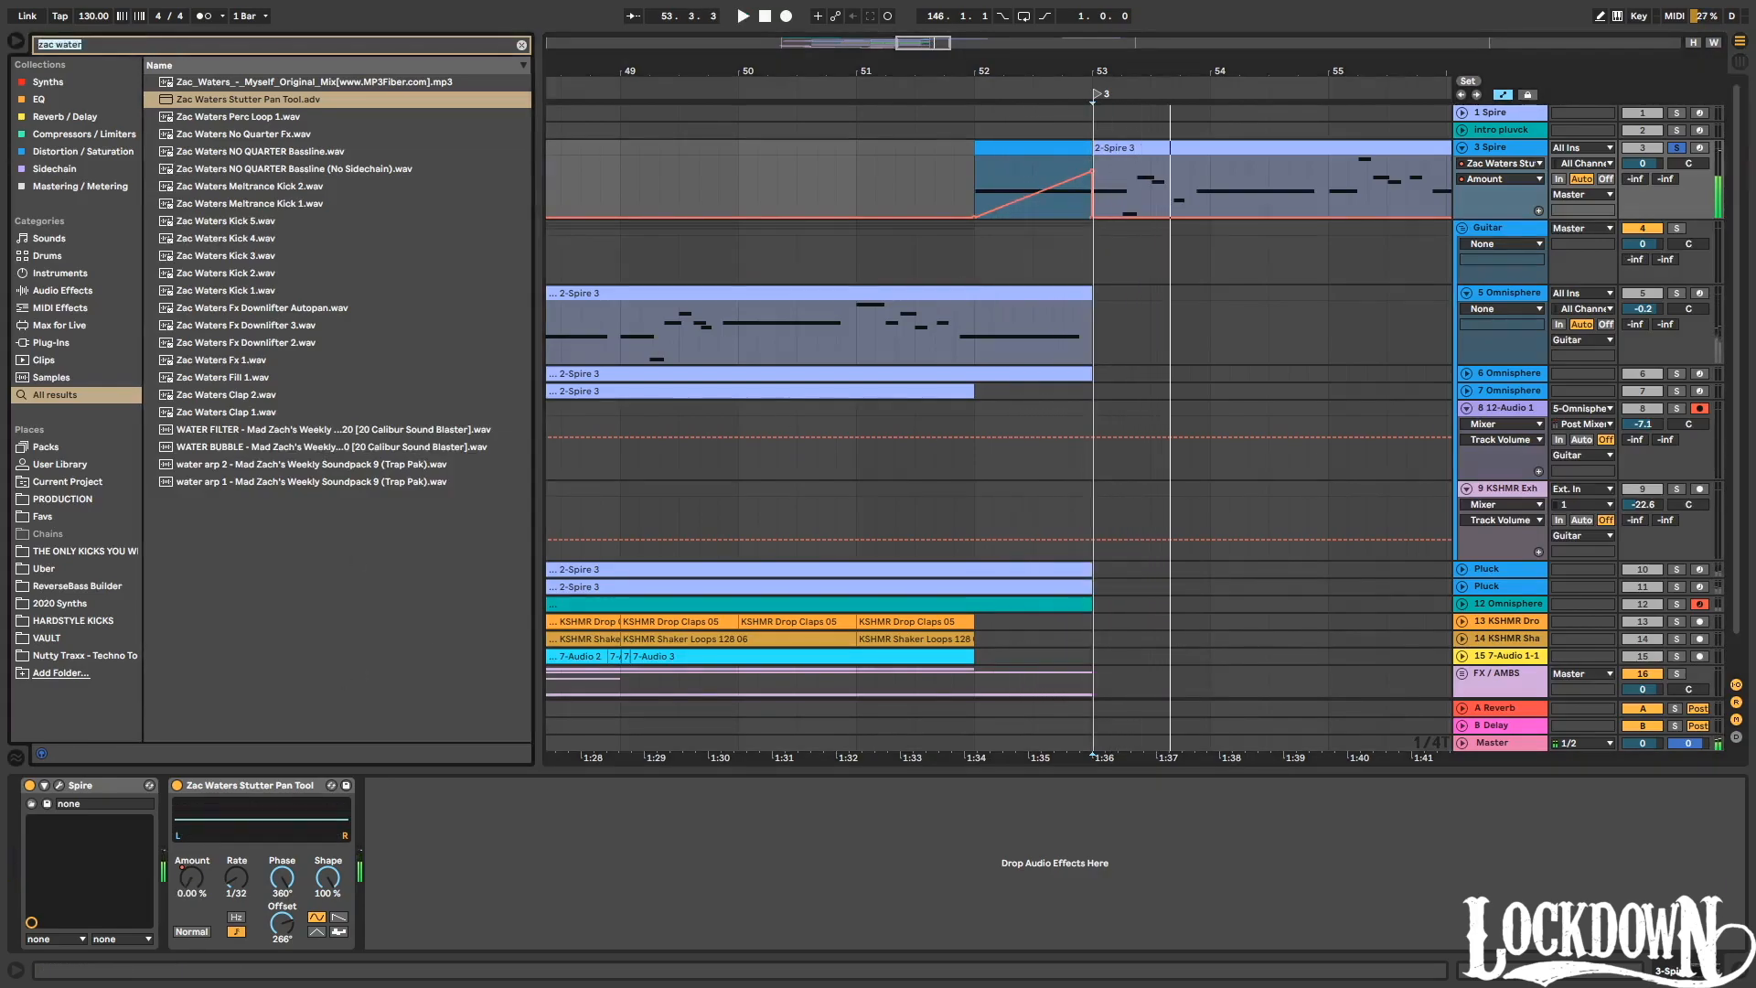
pyautogui.write('auto f')
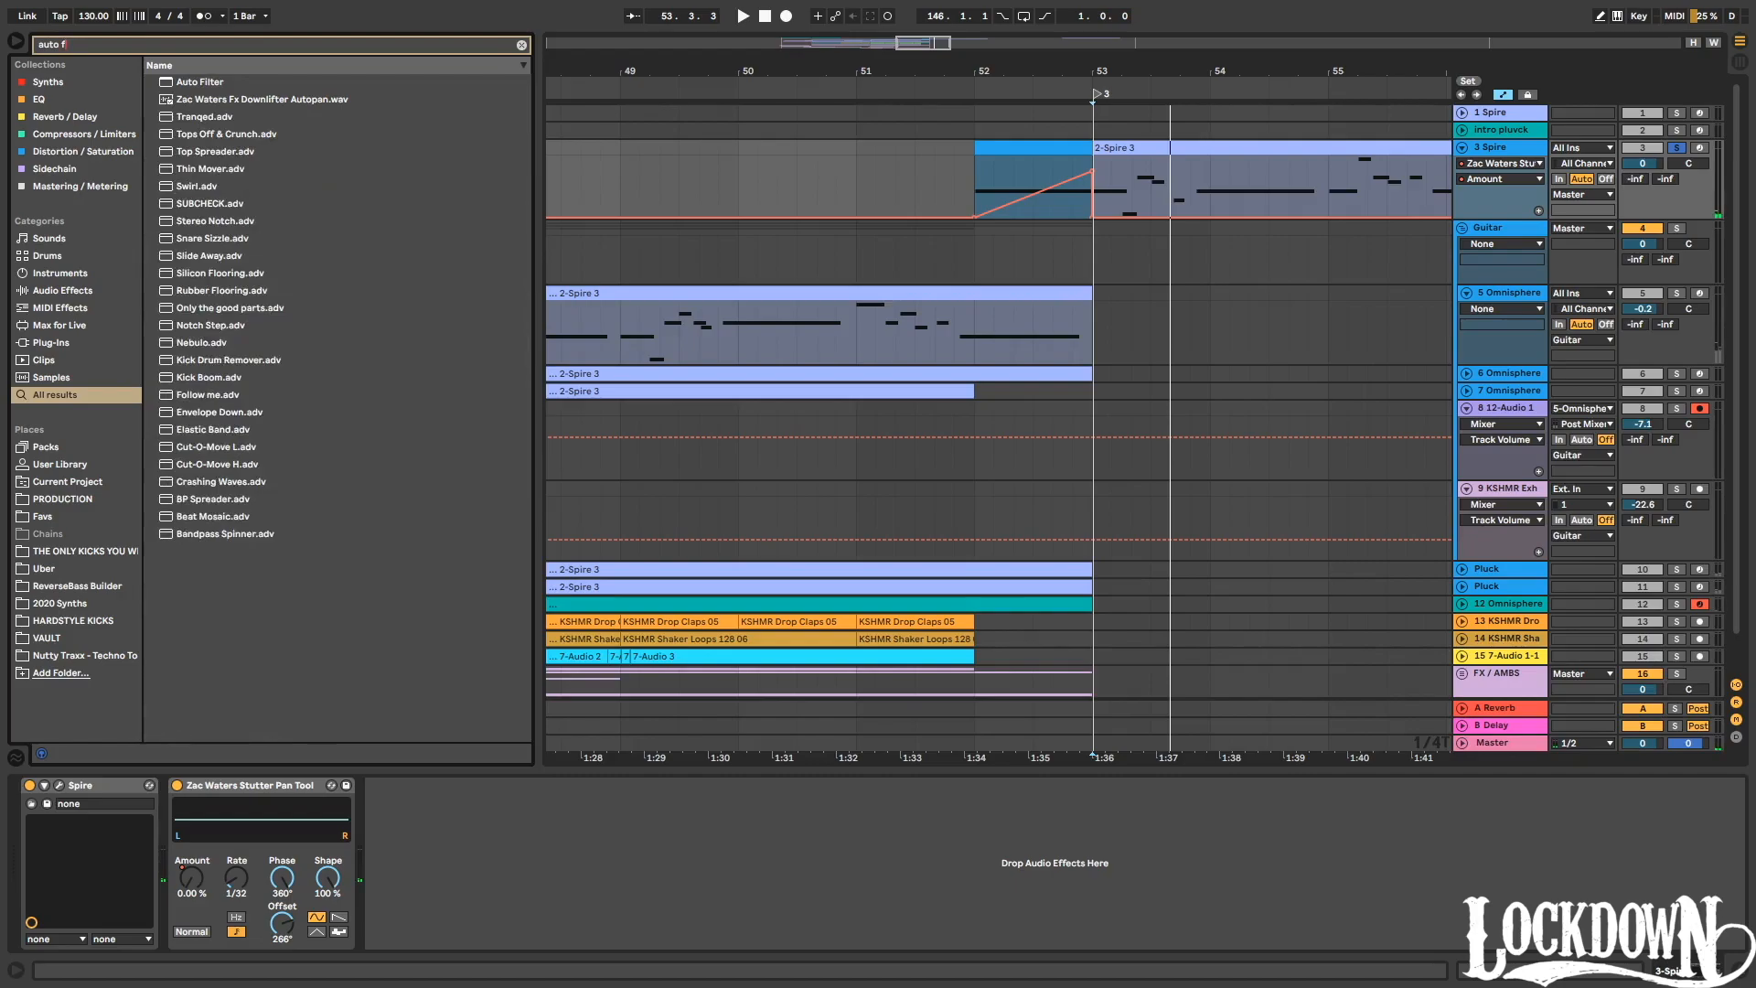
pyautogui.moveTo(211, 84); pyautogui.dragTo(421, 860)
pyautogui.press('space')
pyautogui.rightClick(621, 839)
pyautogui.click(677, 853)
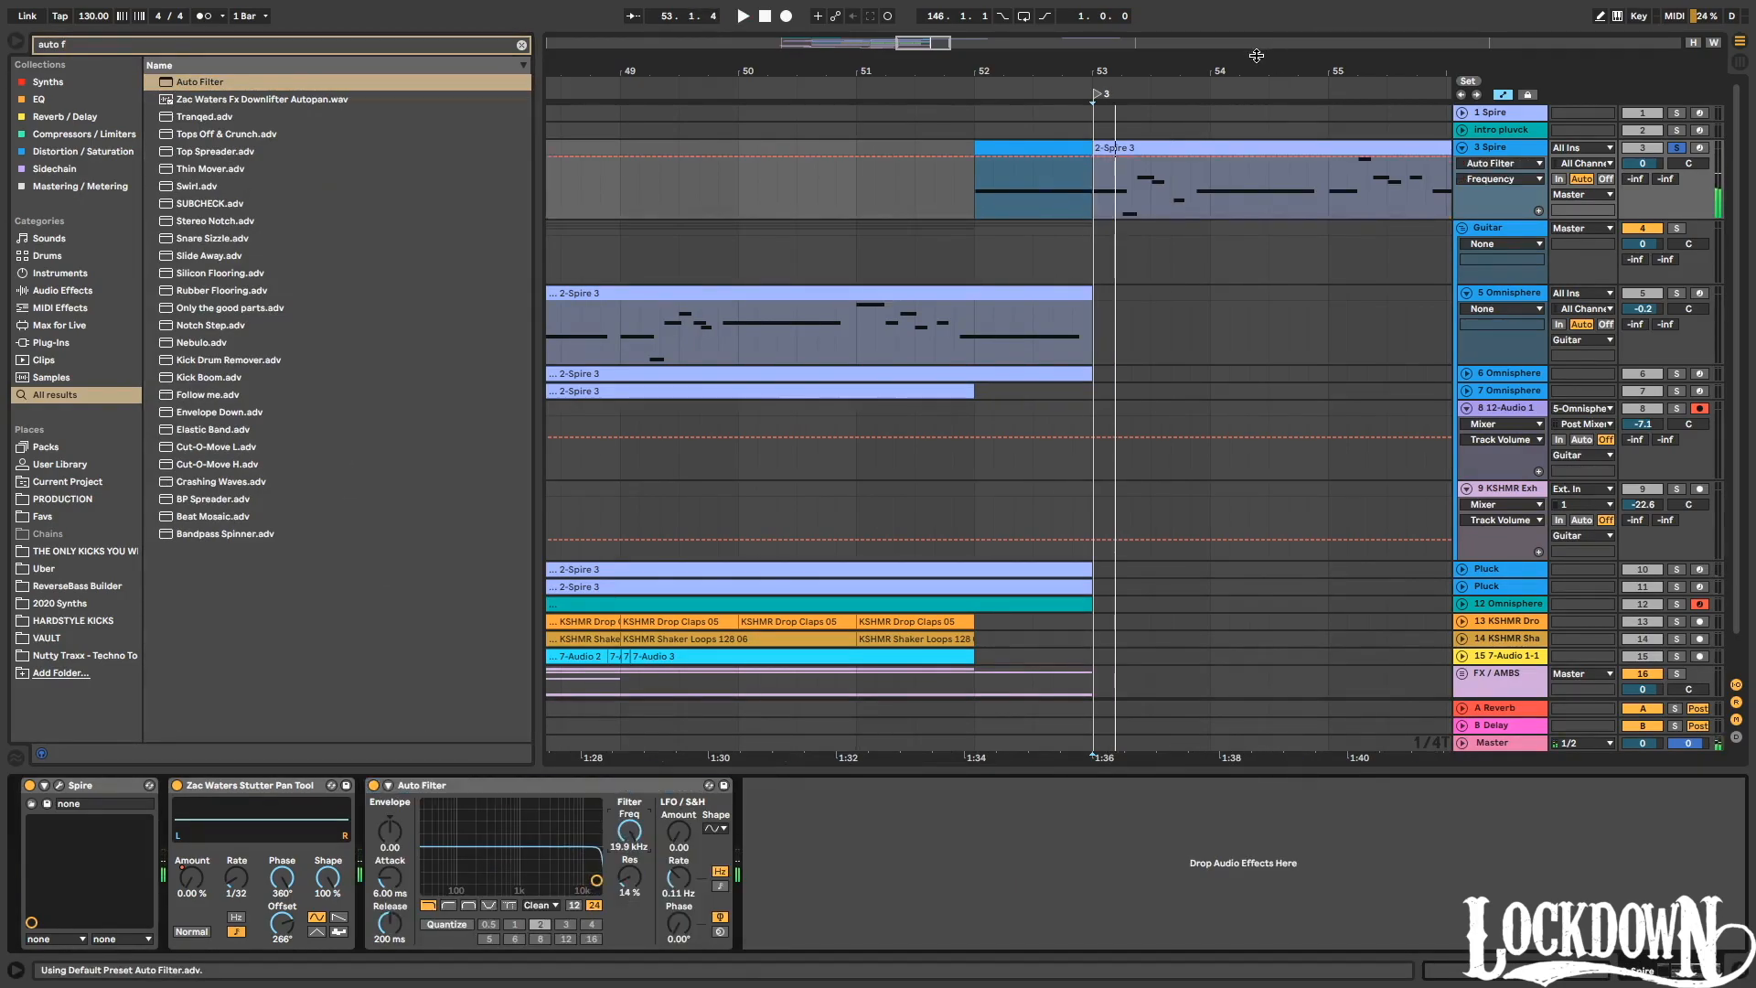
# Automate the Auto Filter Frequency to curve up from about 254 Hz at bar 52 to 19.9 kHz at bar 53, and audition it.
pyautogui.click(1095, 163)
pyautogui.moveTo(975, 168); pyautogui.dragTo(974, 217)
pyautogui.press('space')
pyautogui.moveTo(1061, 177)
pyautogui.mouseDown()
pyautogui.moveTo(980, 180)
pyautogui.moveTo(974, 197)
pyautogui.mouseUp()
pyautogui.press('space')
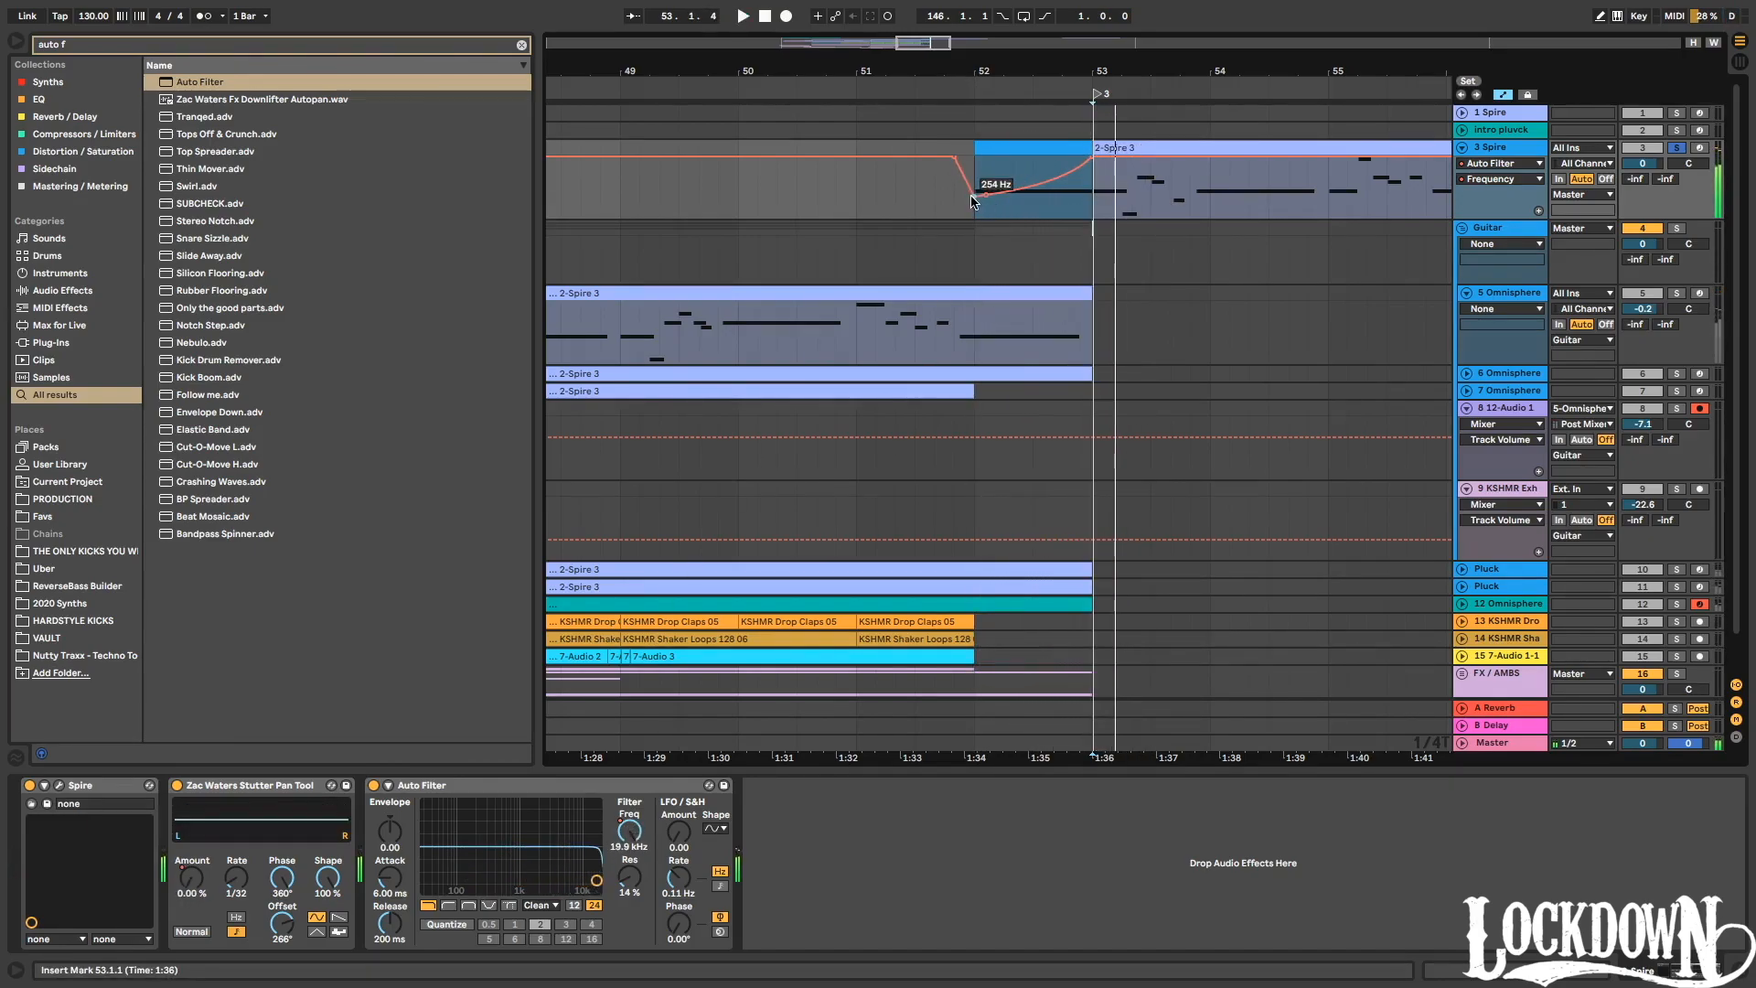
pyautogui.press('space')
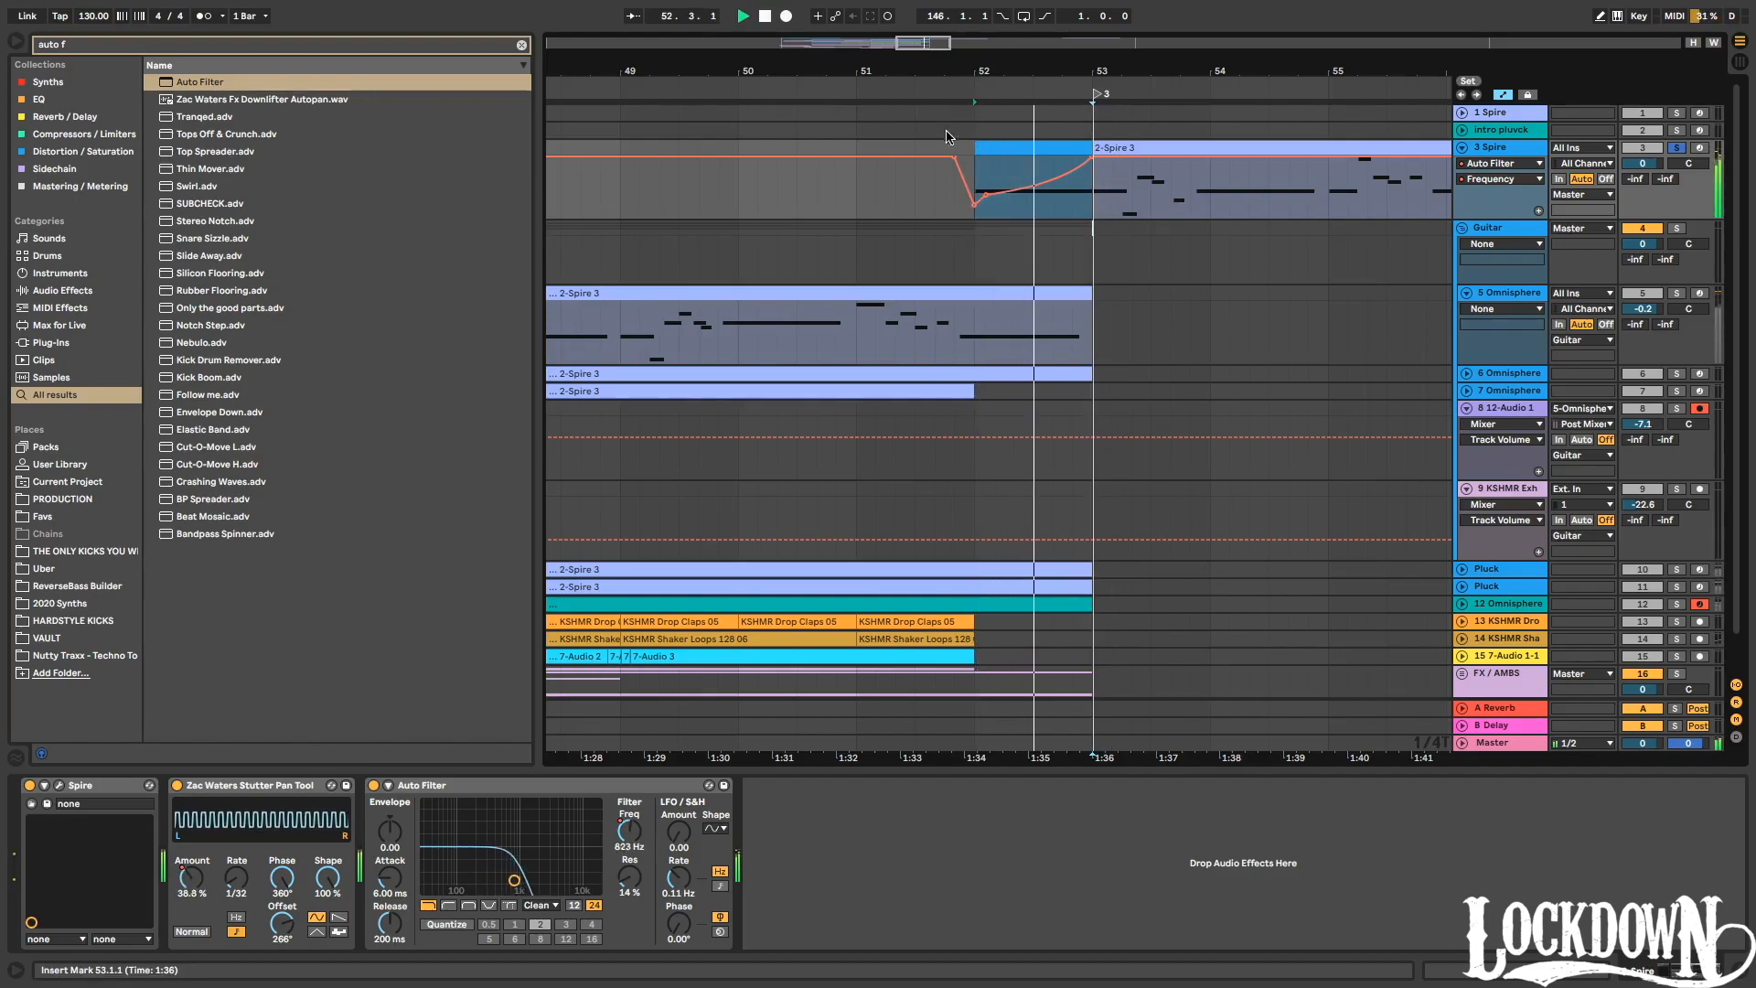
# Search the browser for "auto pan" and add Auto Pan between the stutter pan and Auto Filter, with Amount at about 44.5 %.
pyautogui.hotkey('ctrl', 'f')
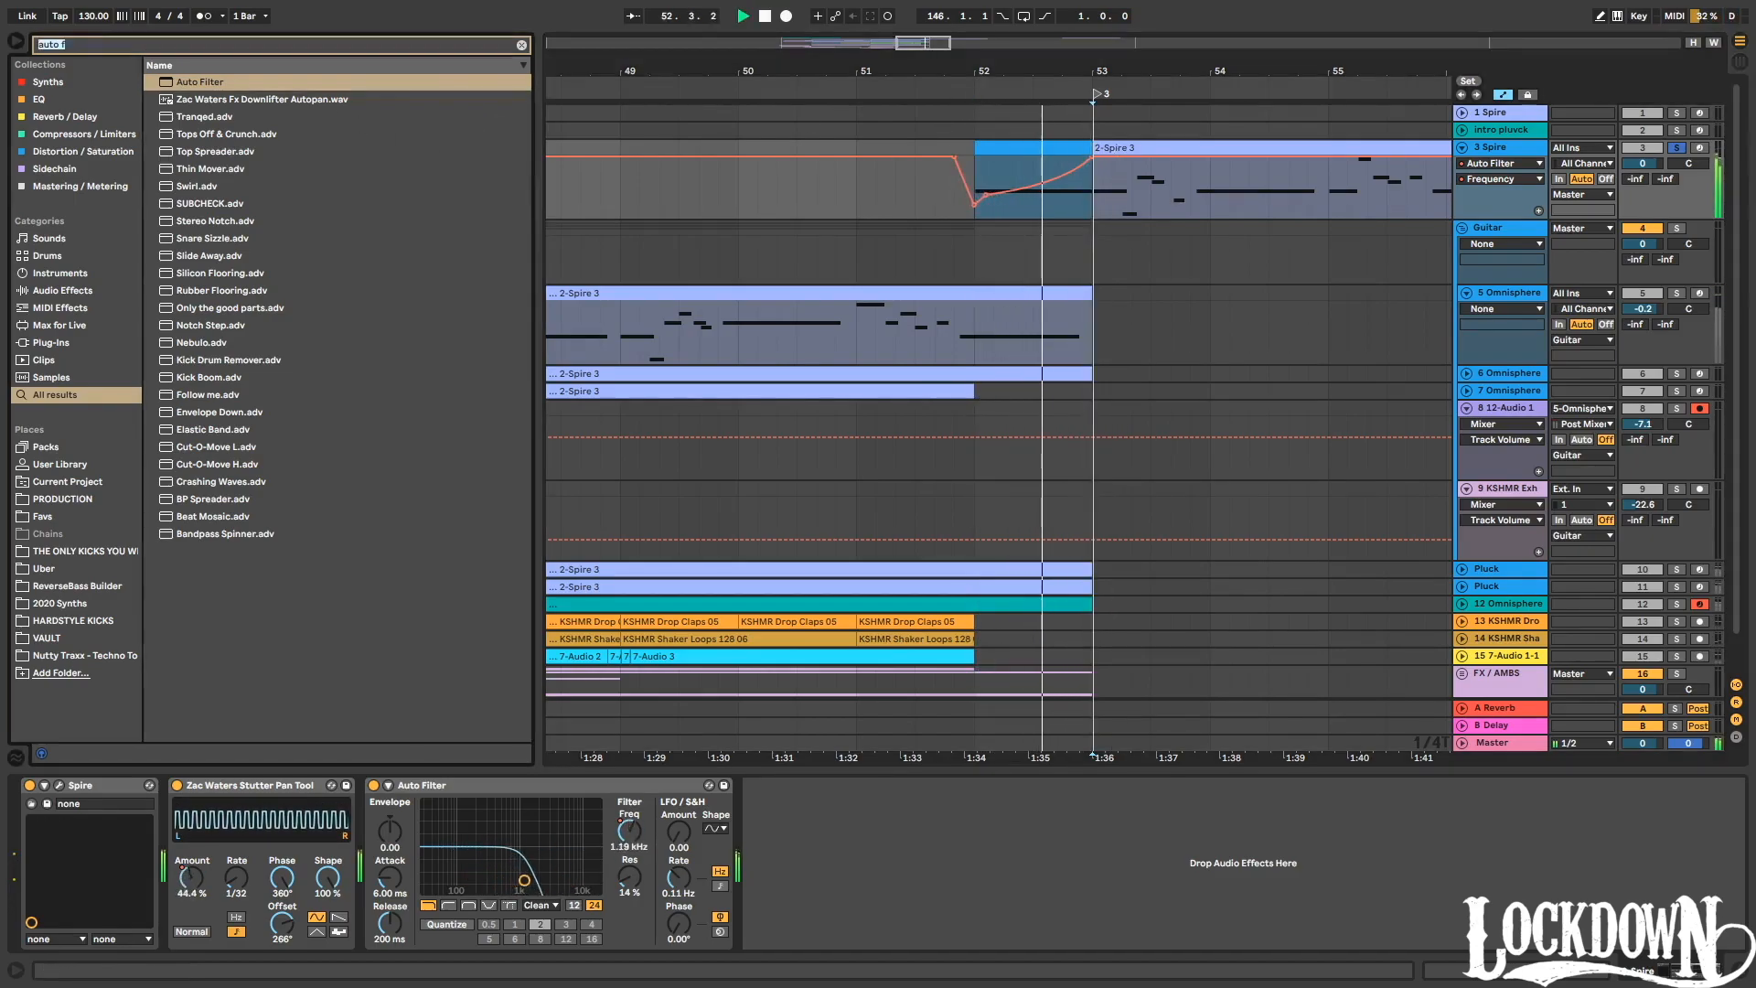
pyautogui.write('auto pan')
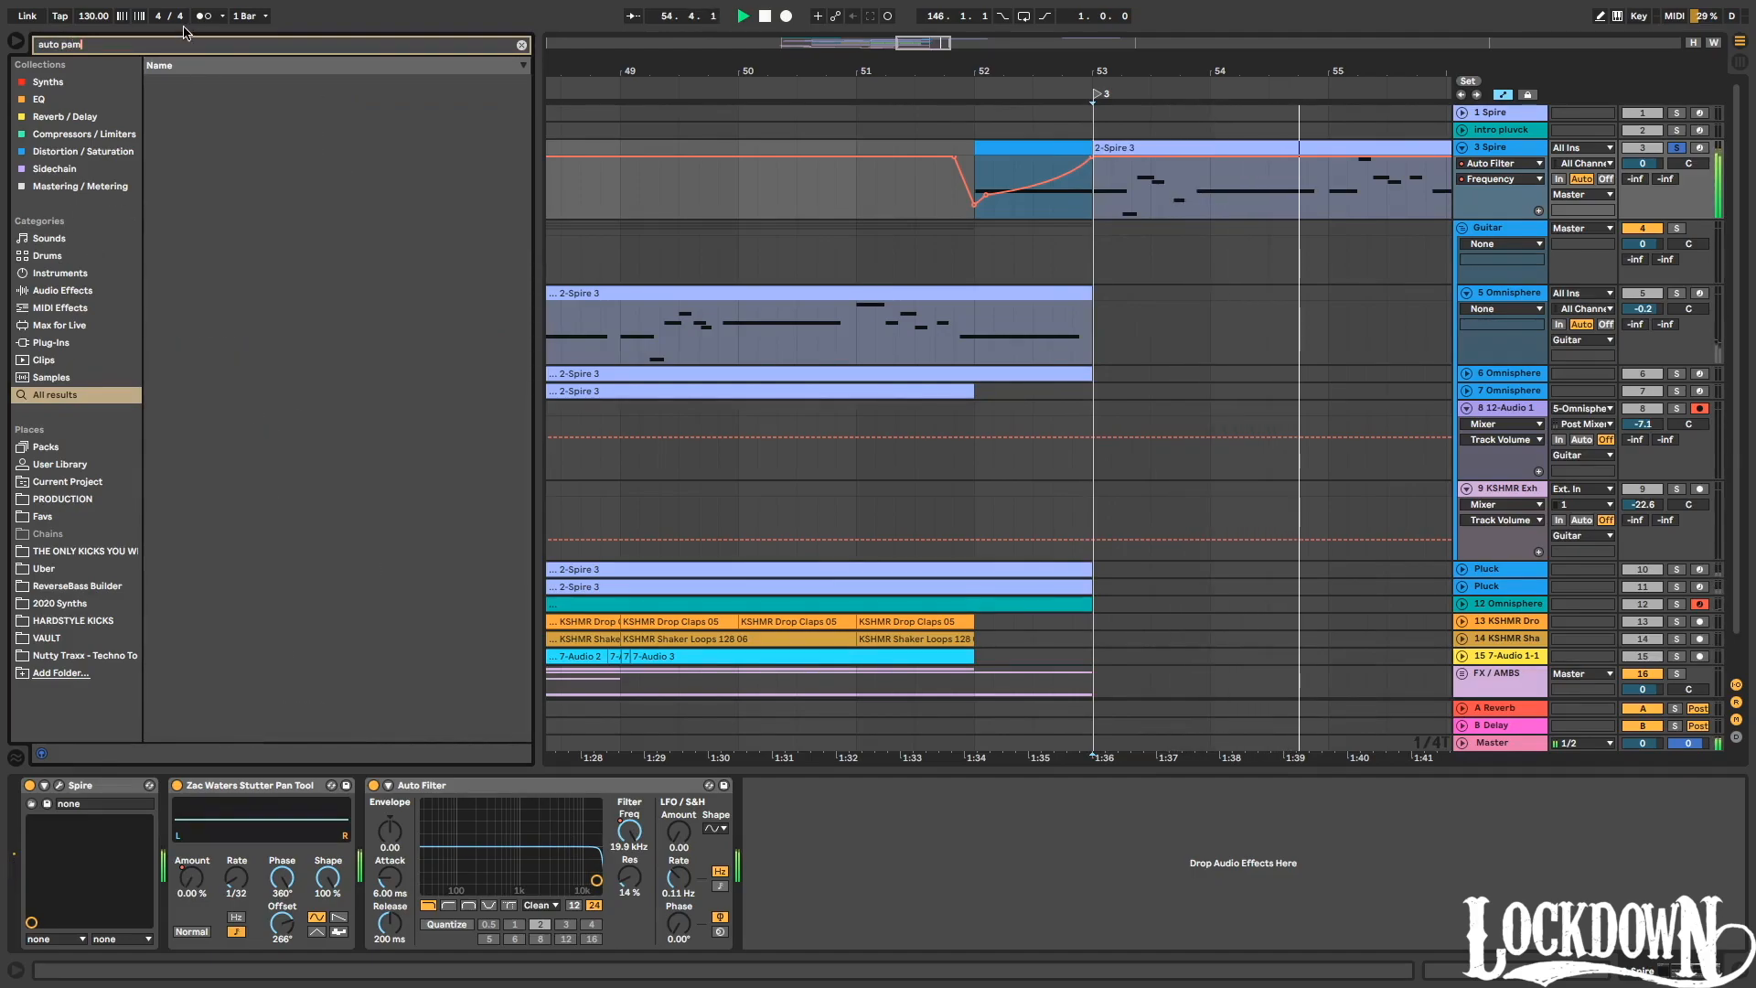
pyautogui.press('BackSpace')
pyautogui.write('n')
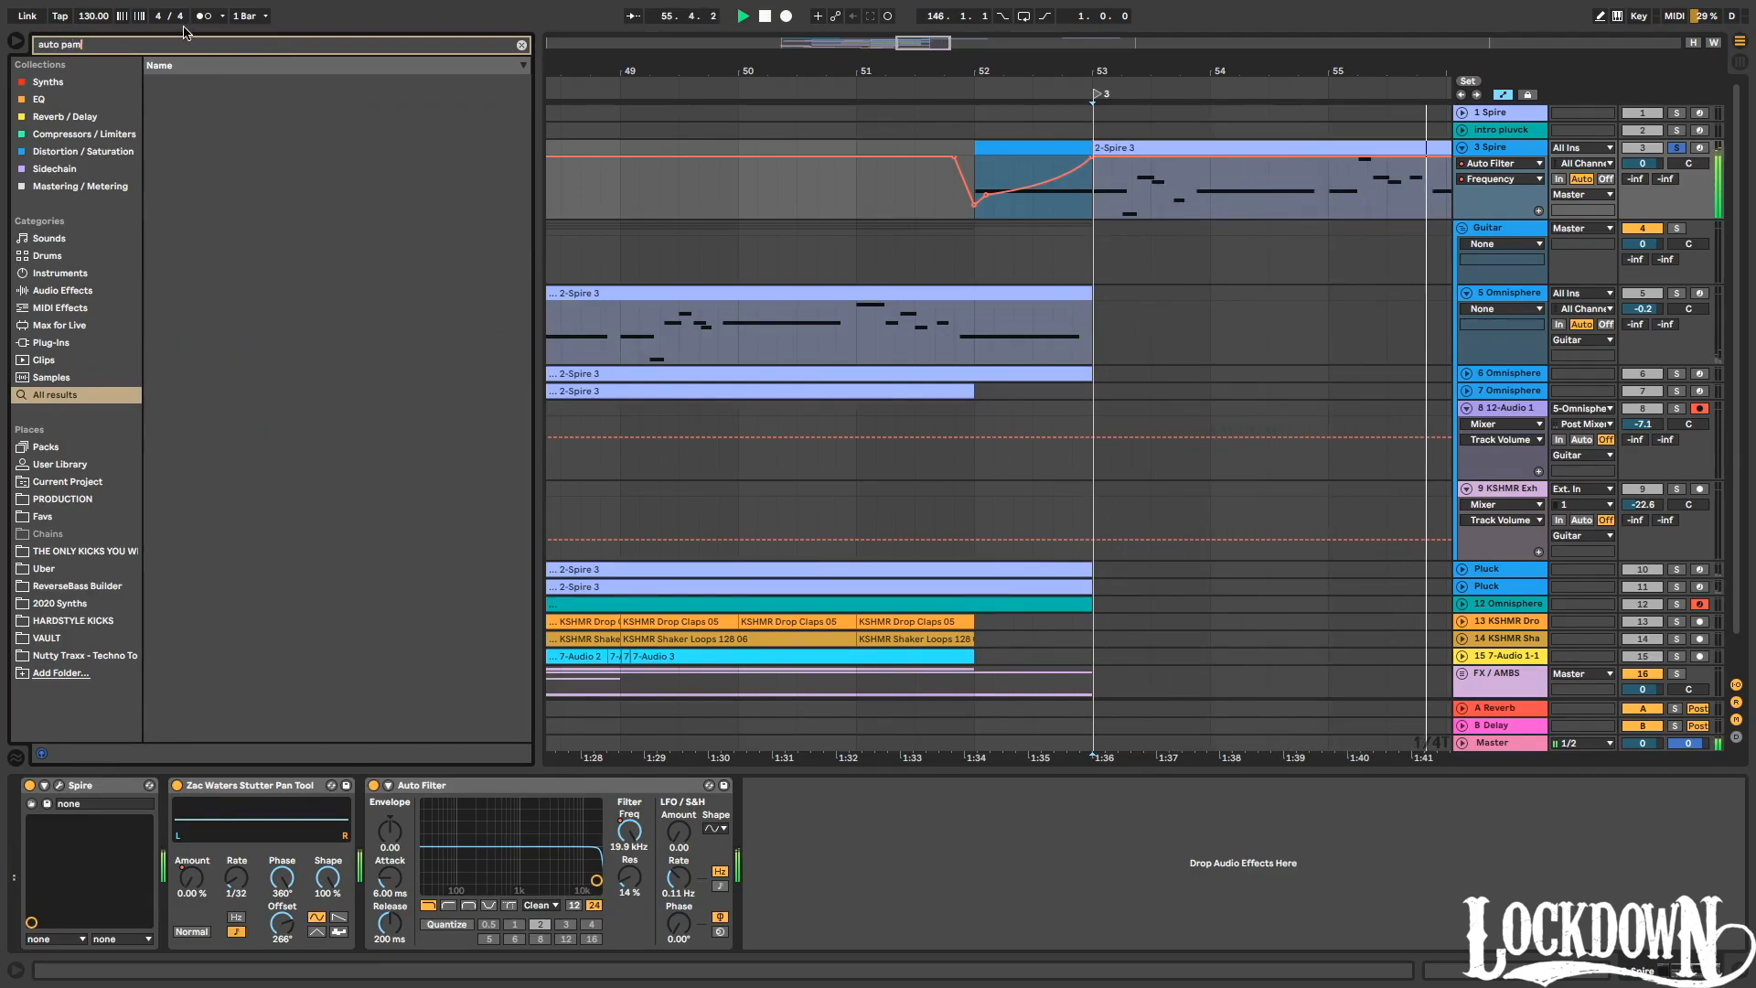
pyautogui.moveTo(245, 82); pyautogui.dragTo(456, 423)
pyautogui.moveTo(364, 846); pyautogui.dragTo(366, 849)
pyautogui.click(969, 87)
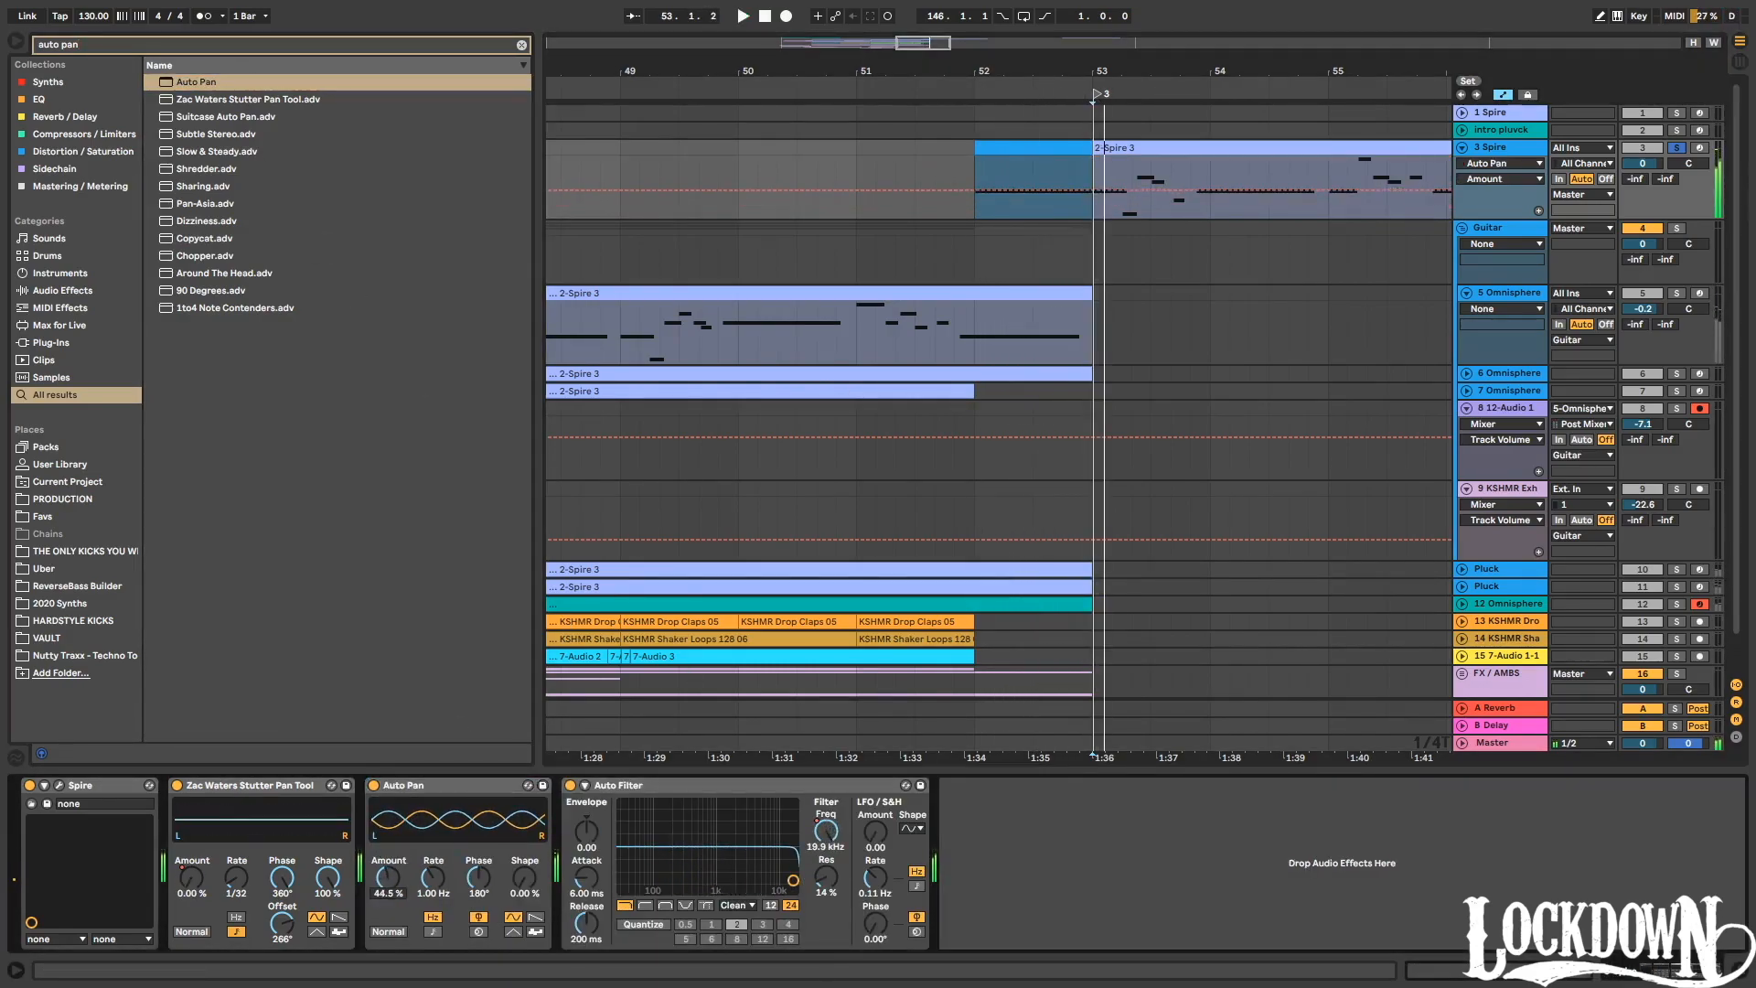
# Set the Auto Pan to a tempo-synced 1/4 Rate and its Amount to about 65.9 %, auditioning from bar 52.
pyautogui.click(433, 931)
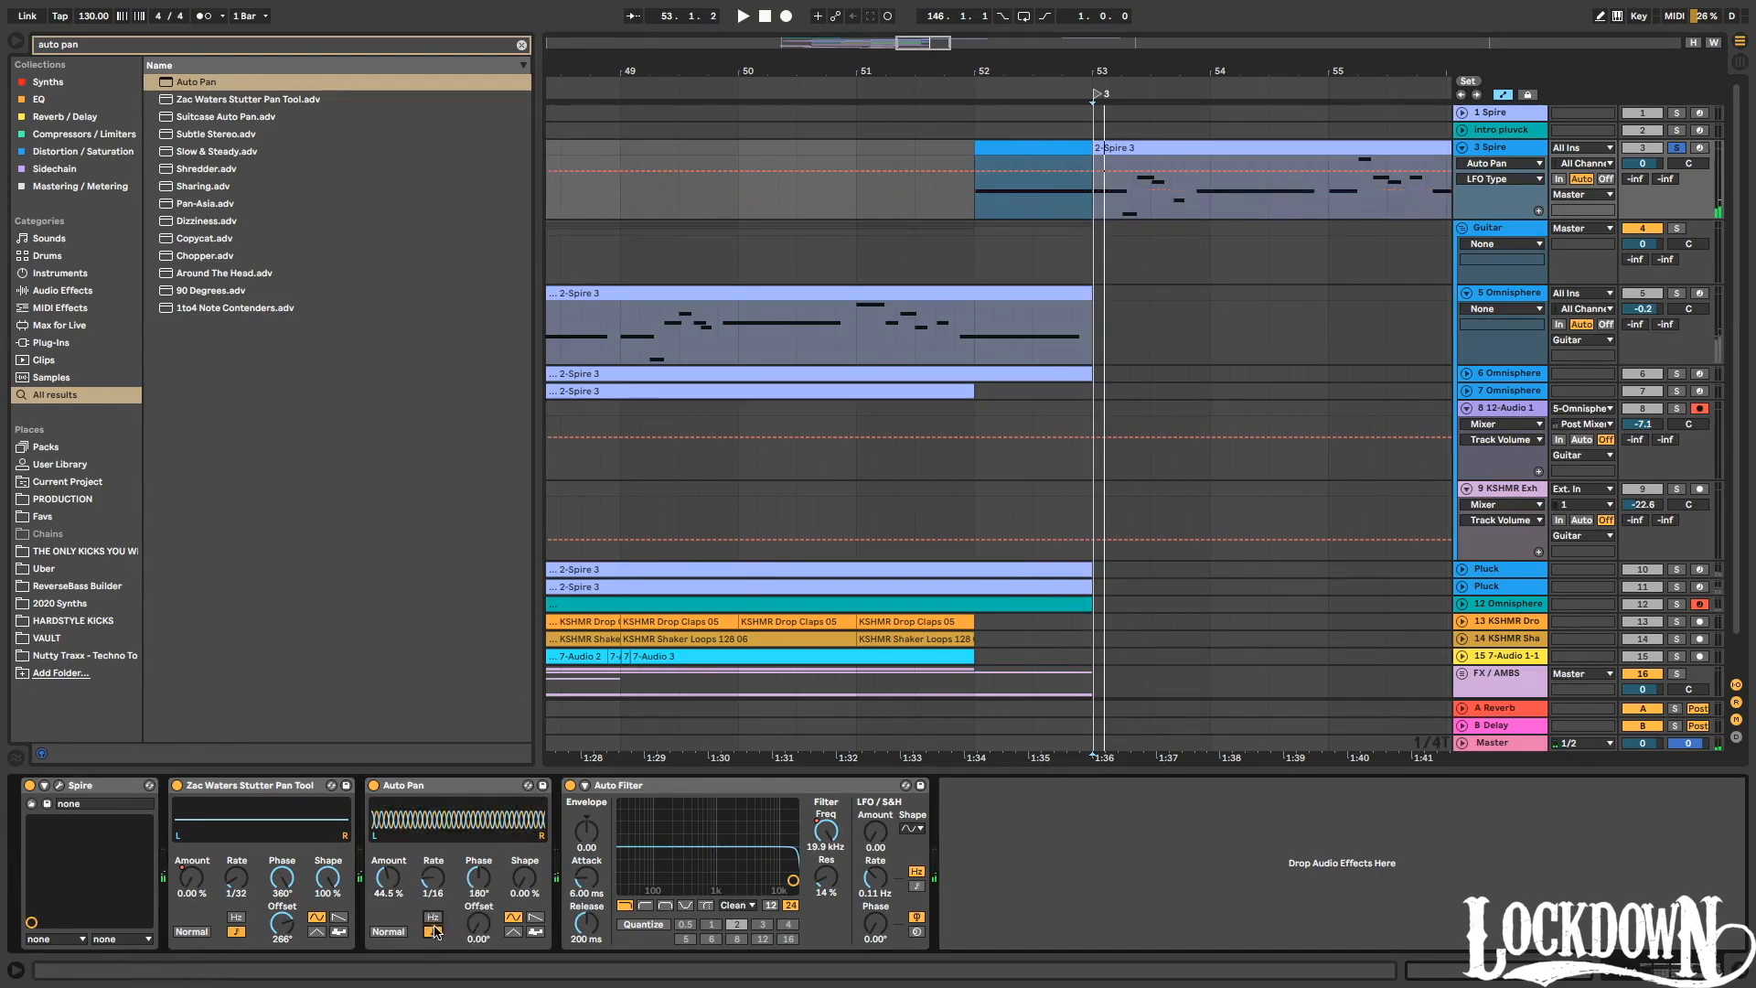
pyautogui.moveTo(442, 885); pyautogui.dragTo(442, 864)
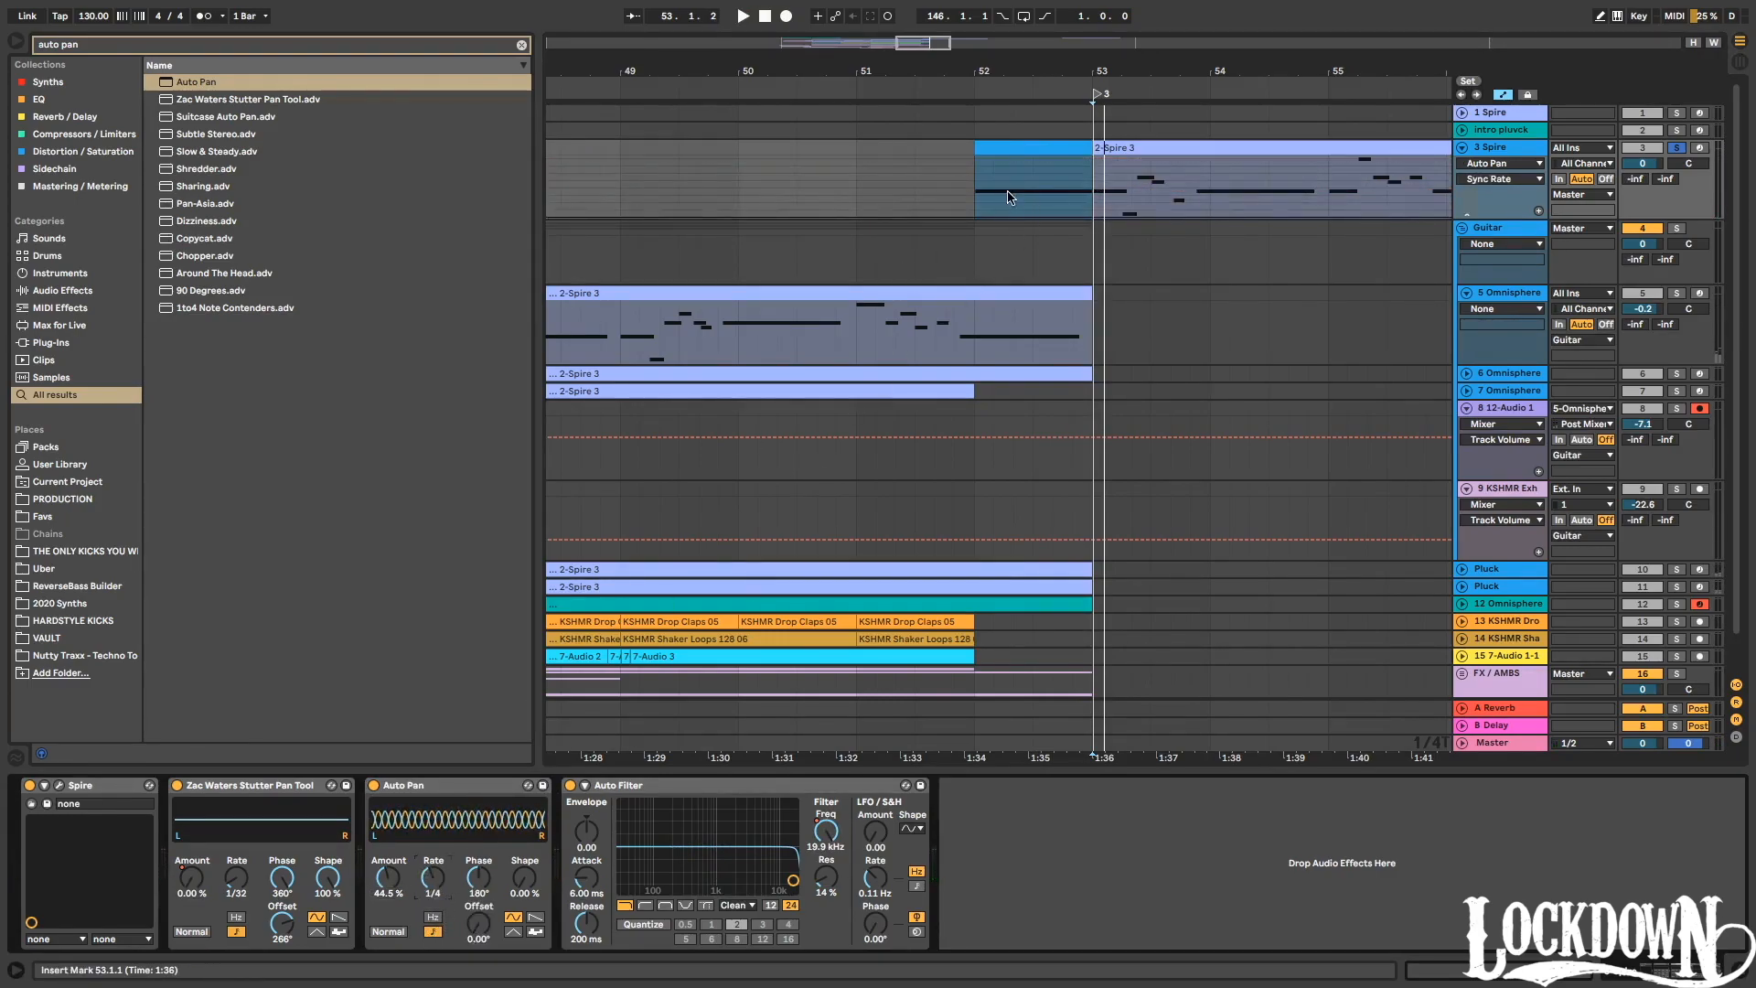
pyautogui.press('space')
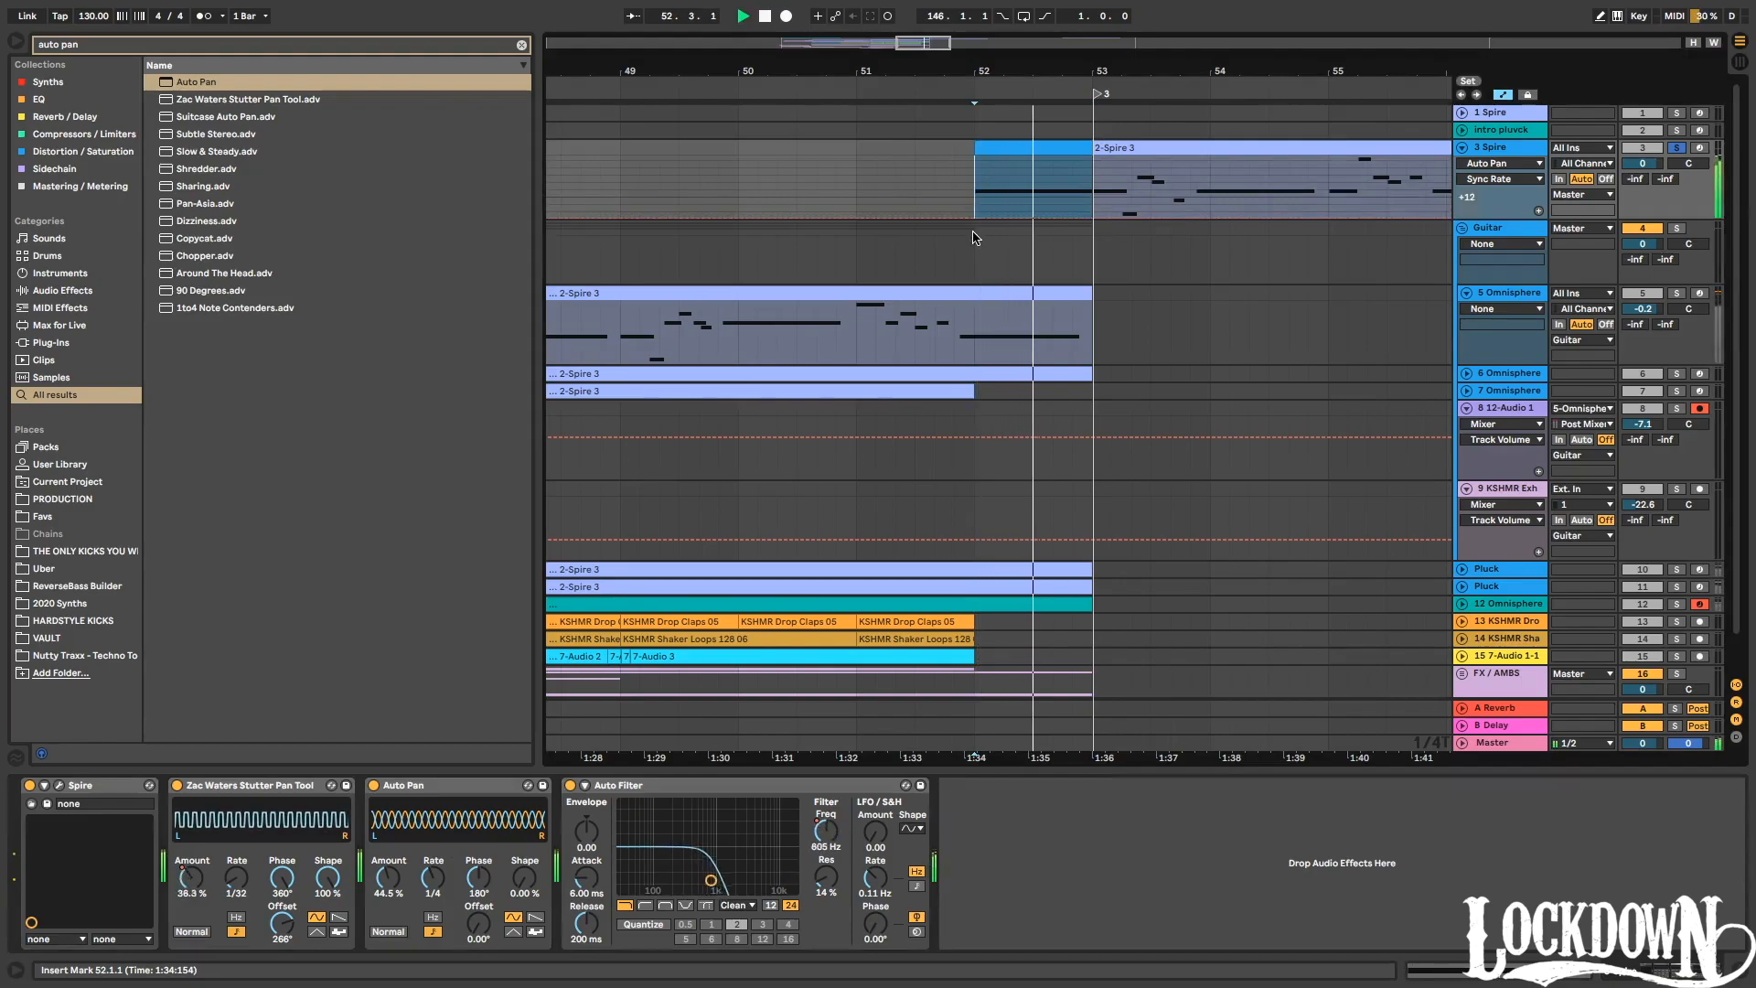
pyautogui.moveTo(388, 879); pyautogui.dragTo(389, 819)
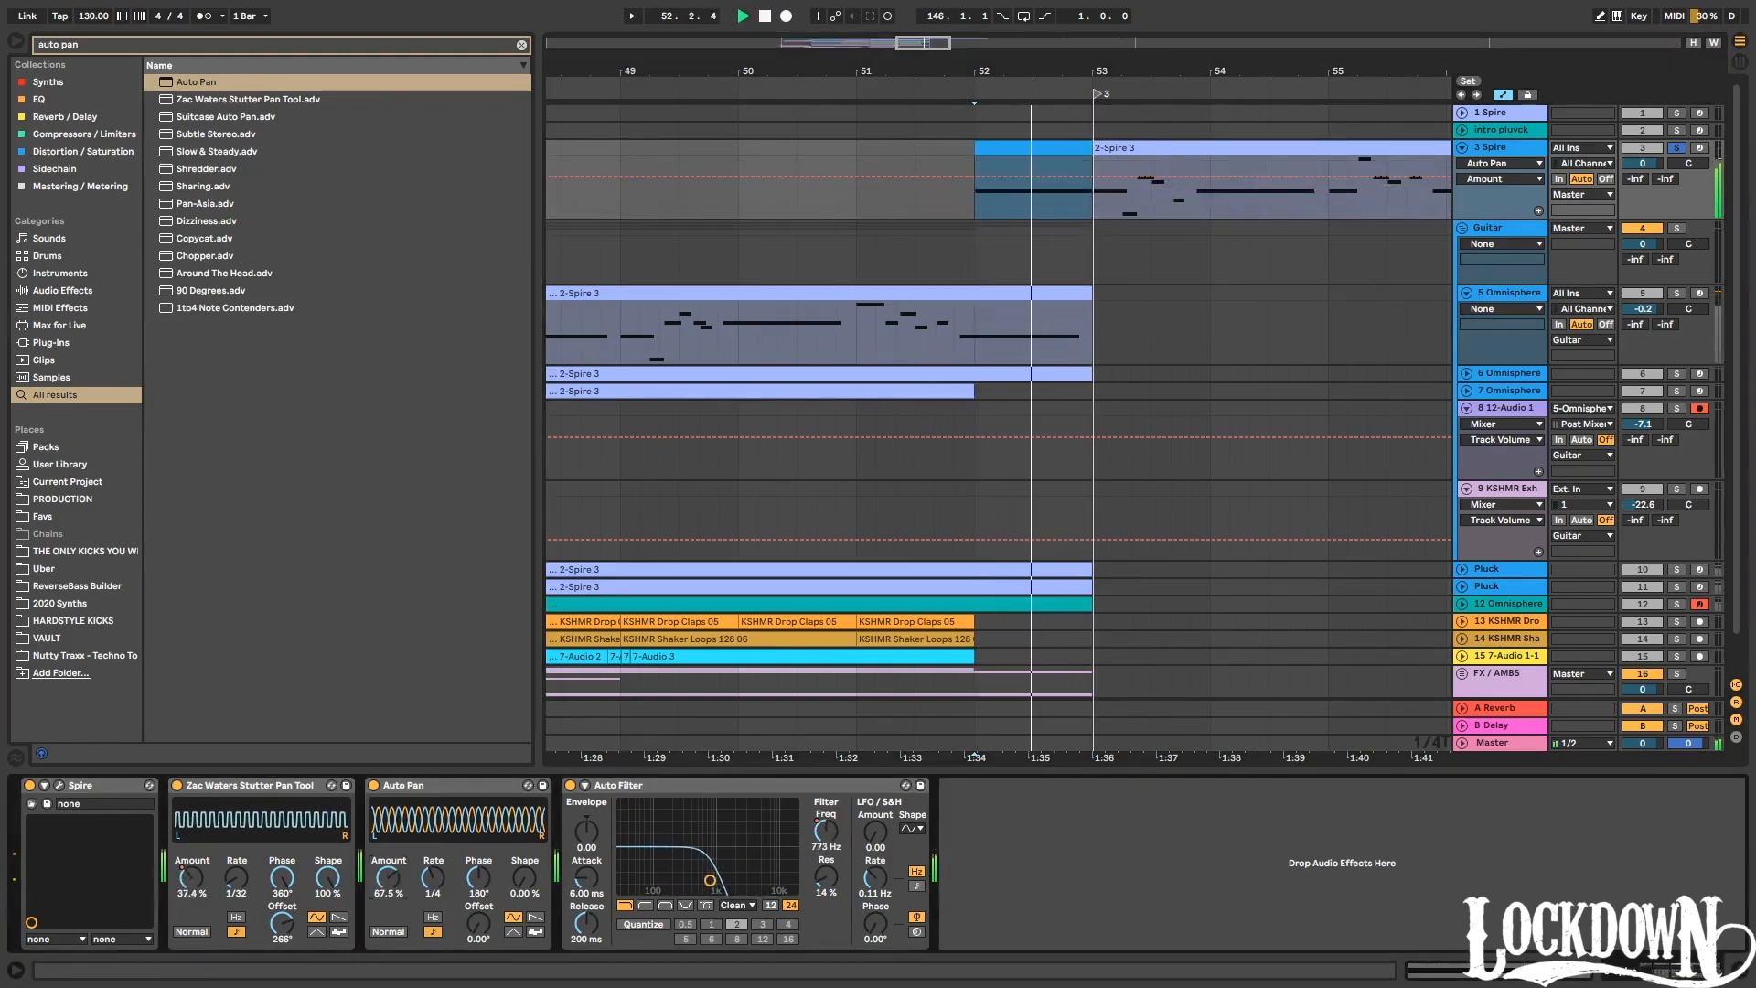
pyautogui.moveTo(380, 884); pyautogui.dragTo(380, 904)
pyautogui.press('space')
# Automate the Auto Pan Amount to ramp from about 22.6 % at bar 52 to about 74.8 % at bar 53, dropping to 0 % there.
pyautogui.rightClick(380, 884)
pyautogui.click(408, 890)
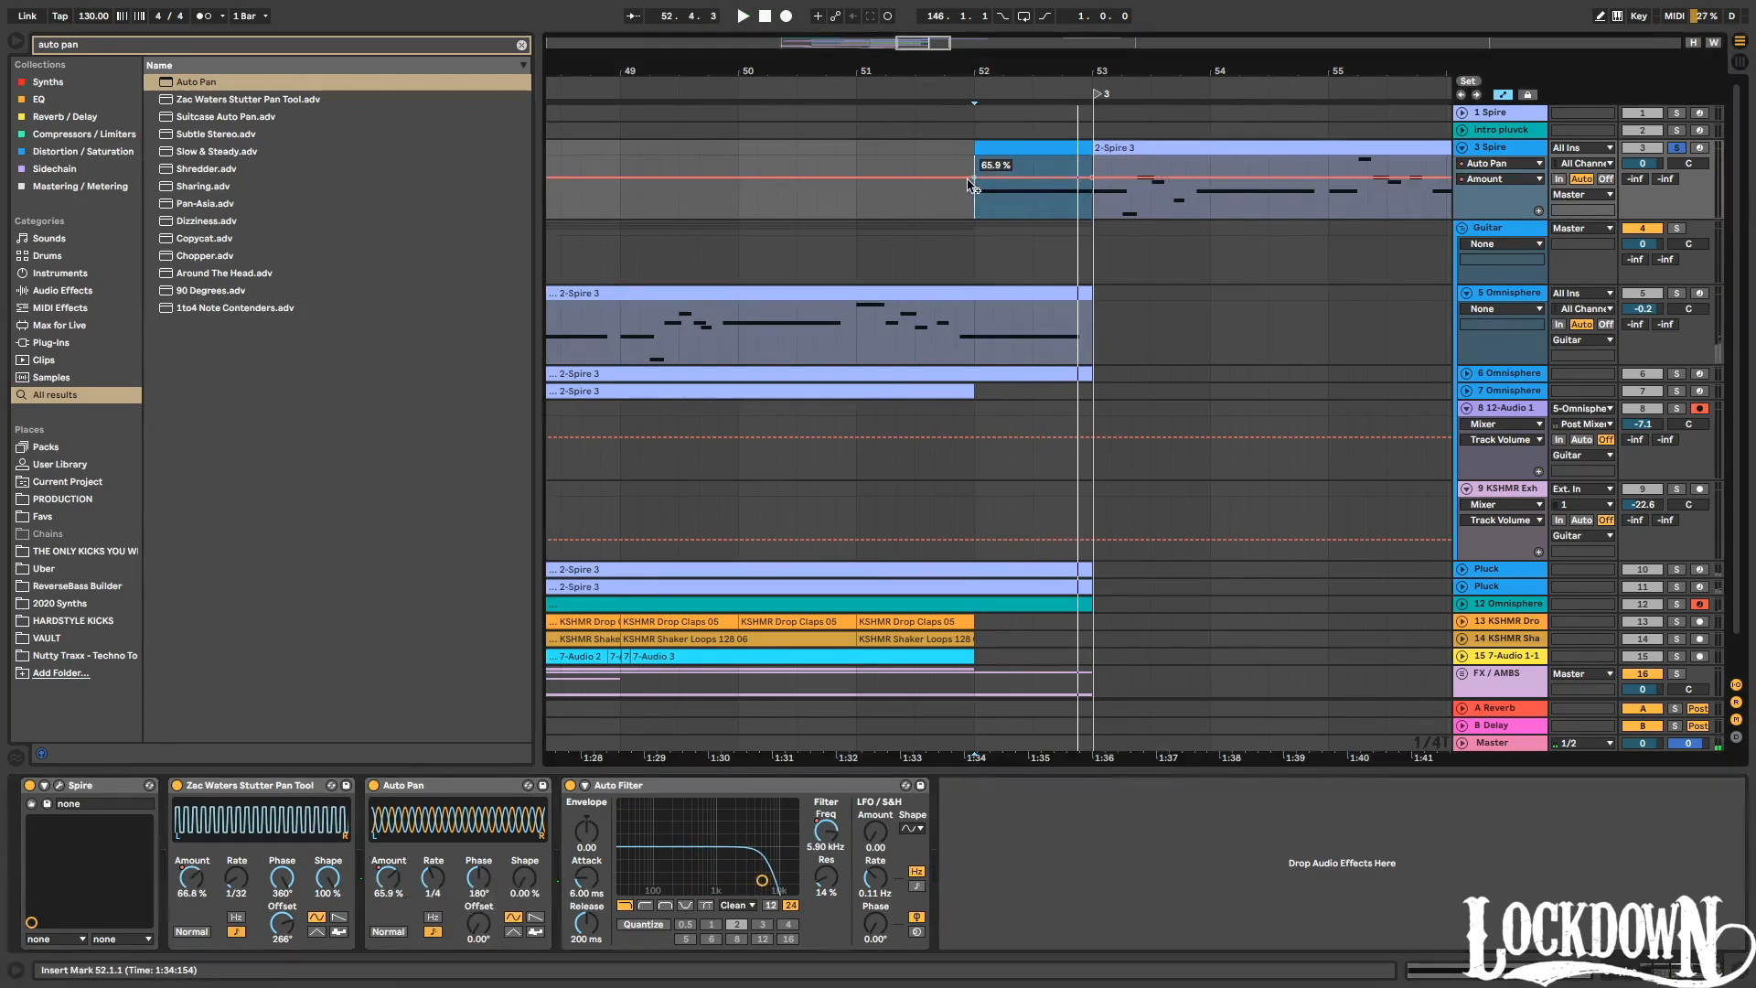
pyautogui.moveTo(1105, 186); pyautogui.dragTo(1089, 224)
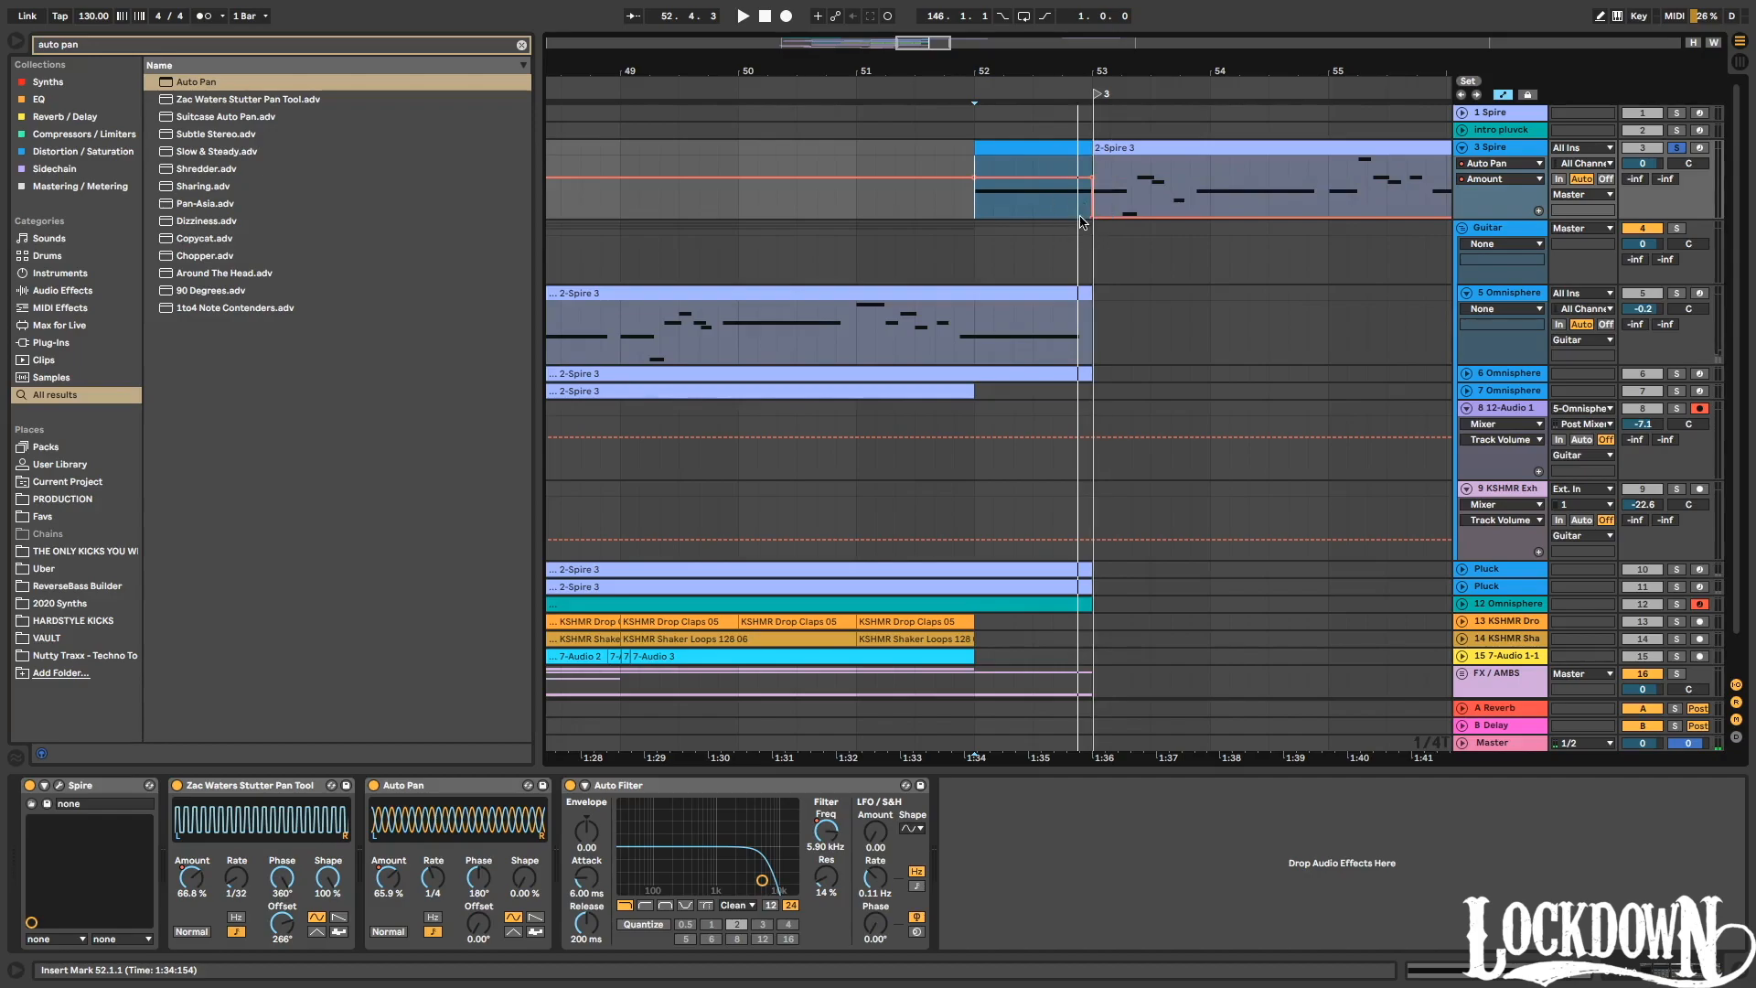
pyautogui.rightClick(397, 886)
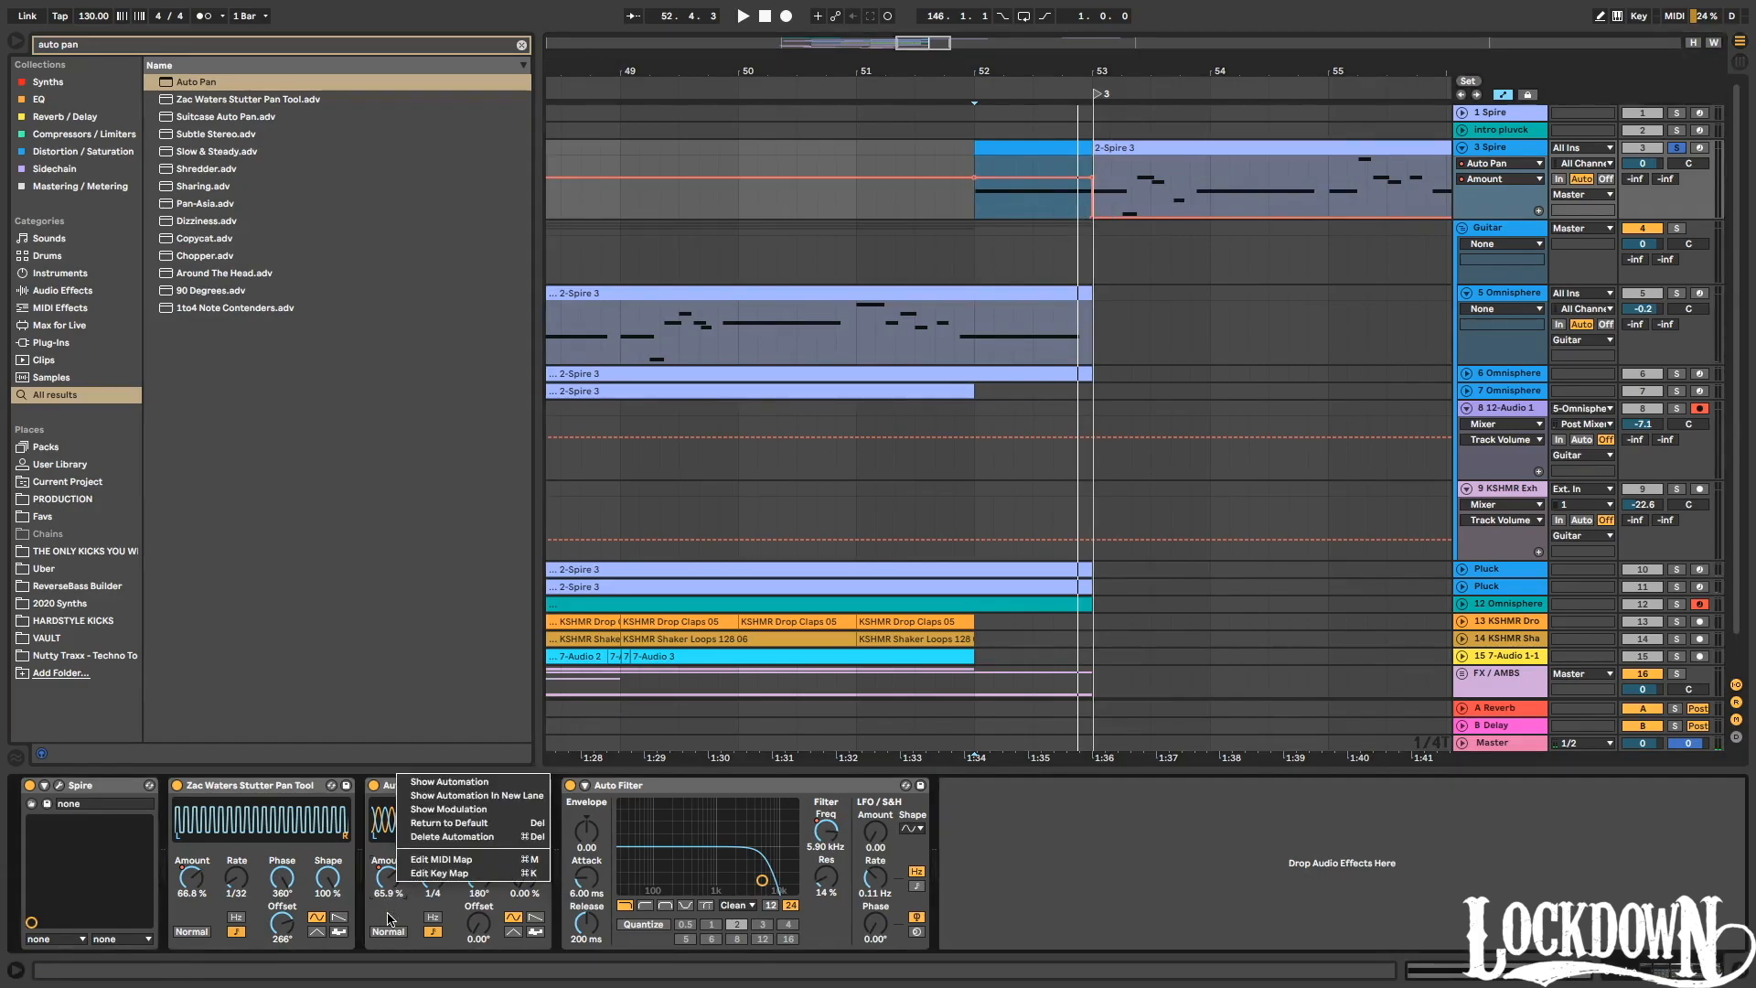
pyautogui.click(388, 914)
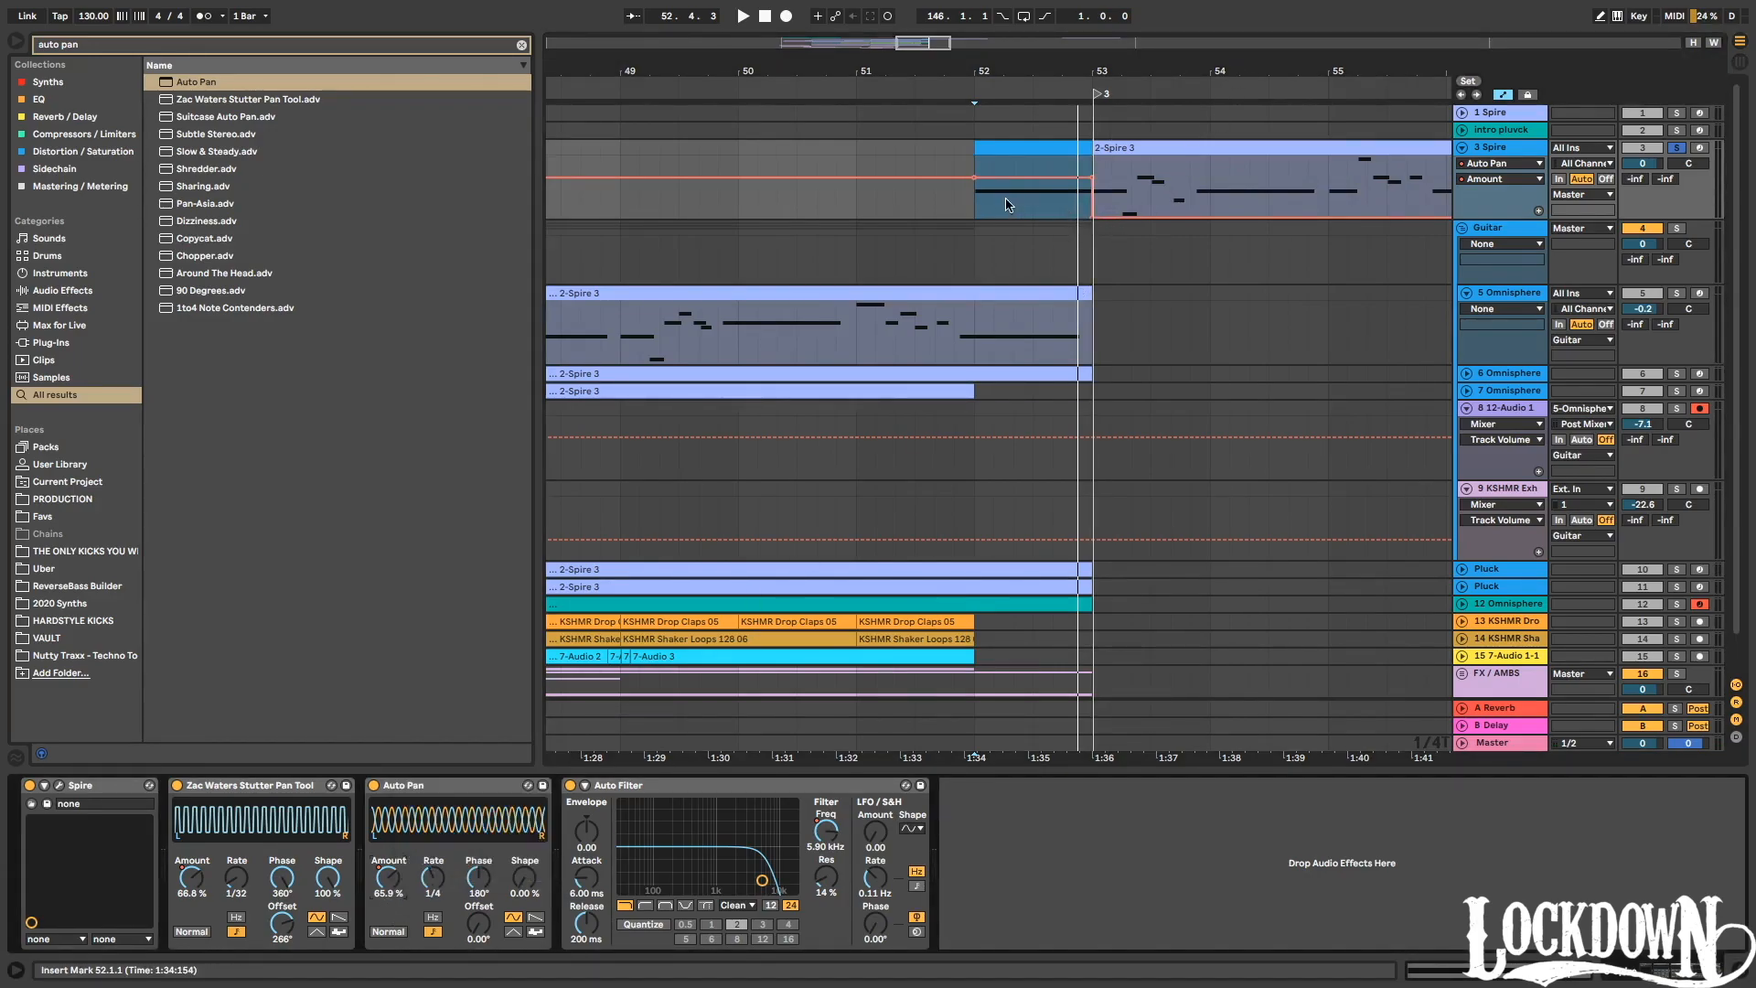
pyautogui.moveTo(973, 186); pyautogui.dragTo(973, 212)
pyautogui.press('space')
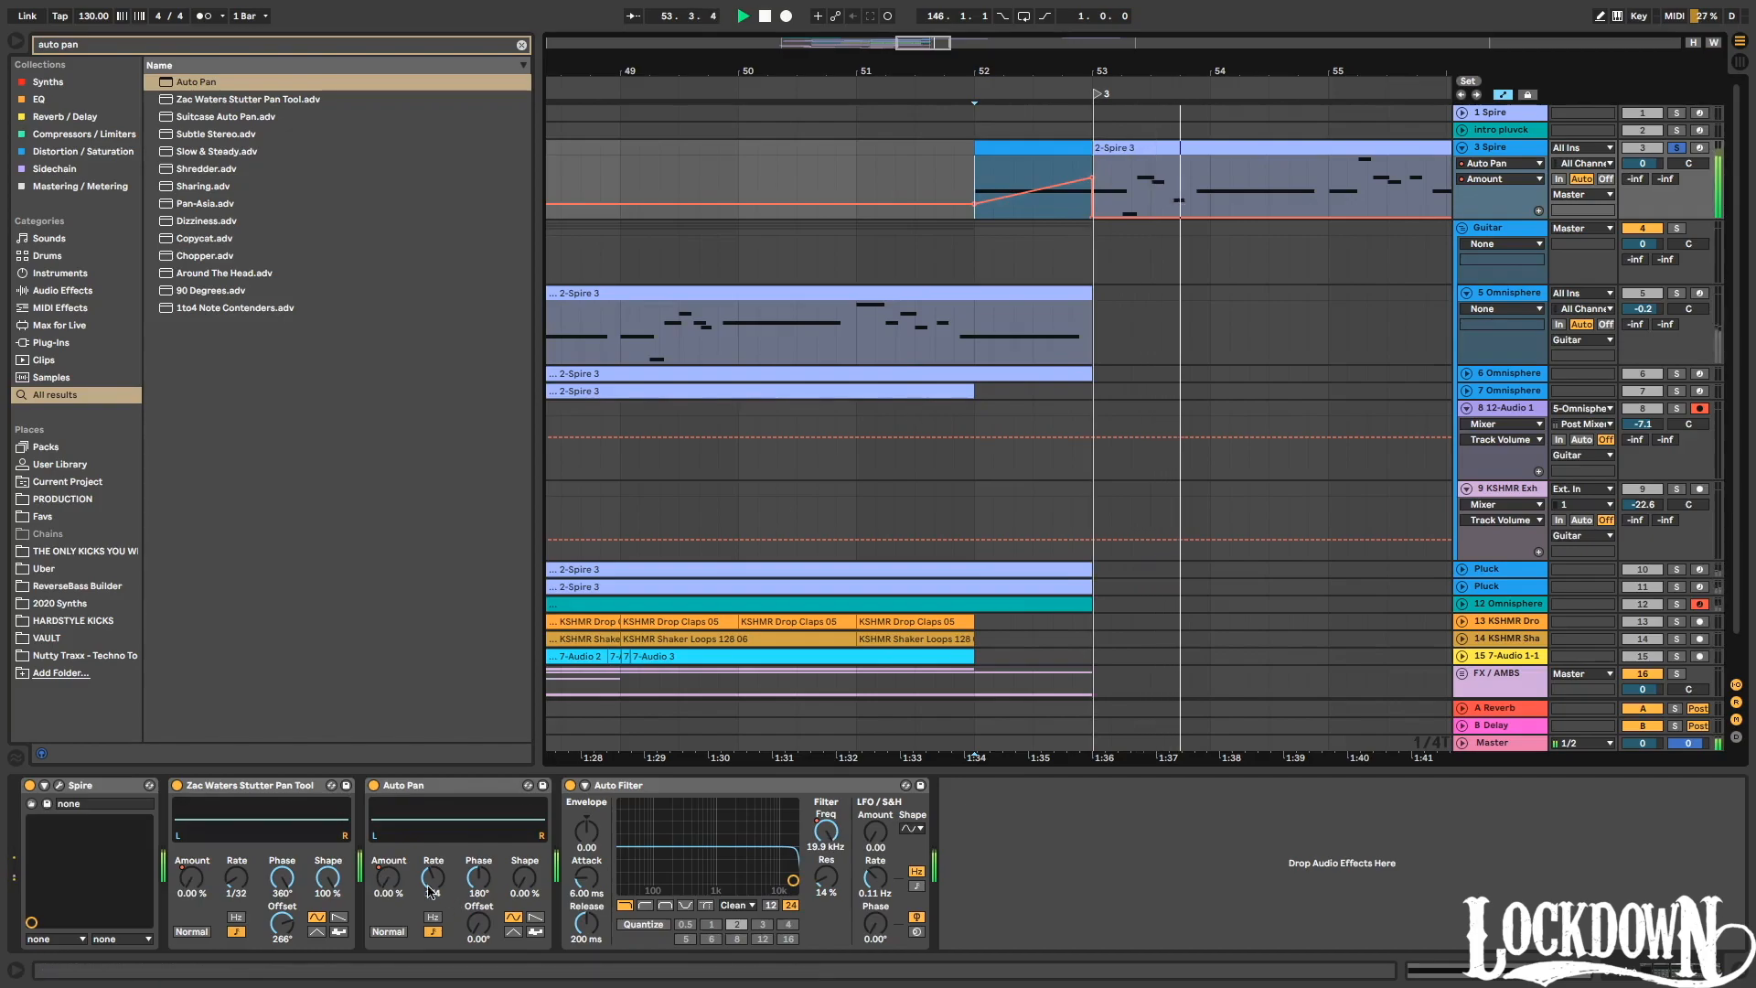
pyautogui.click(969, 95)
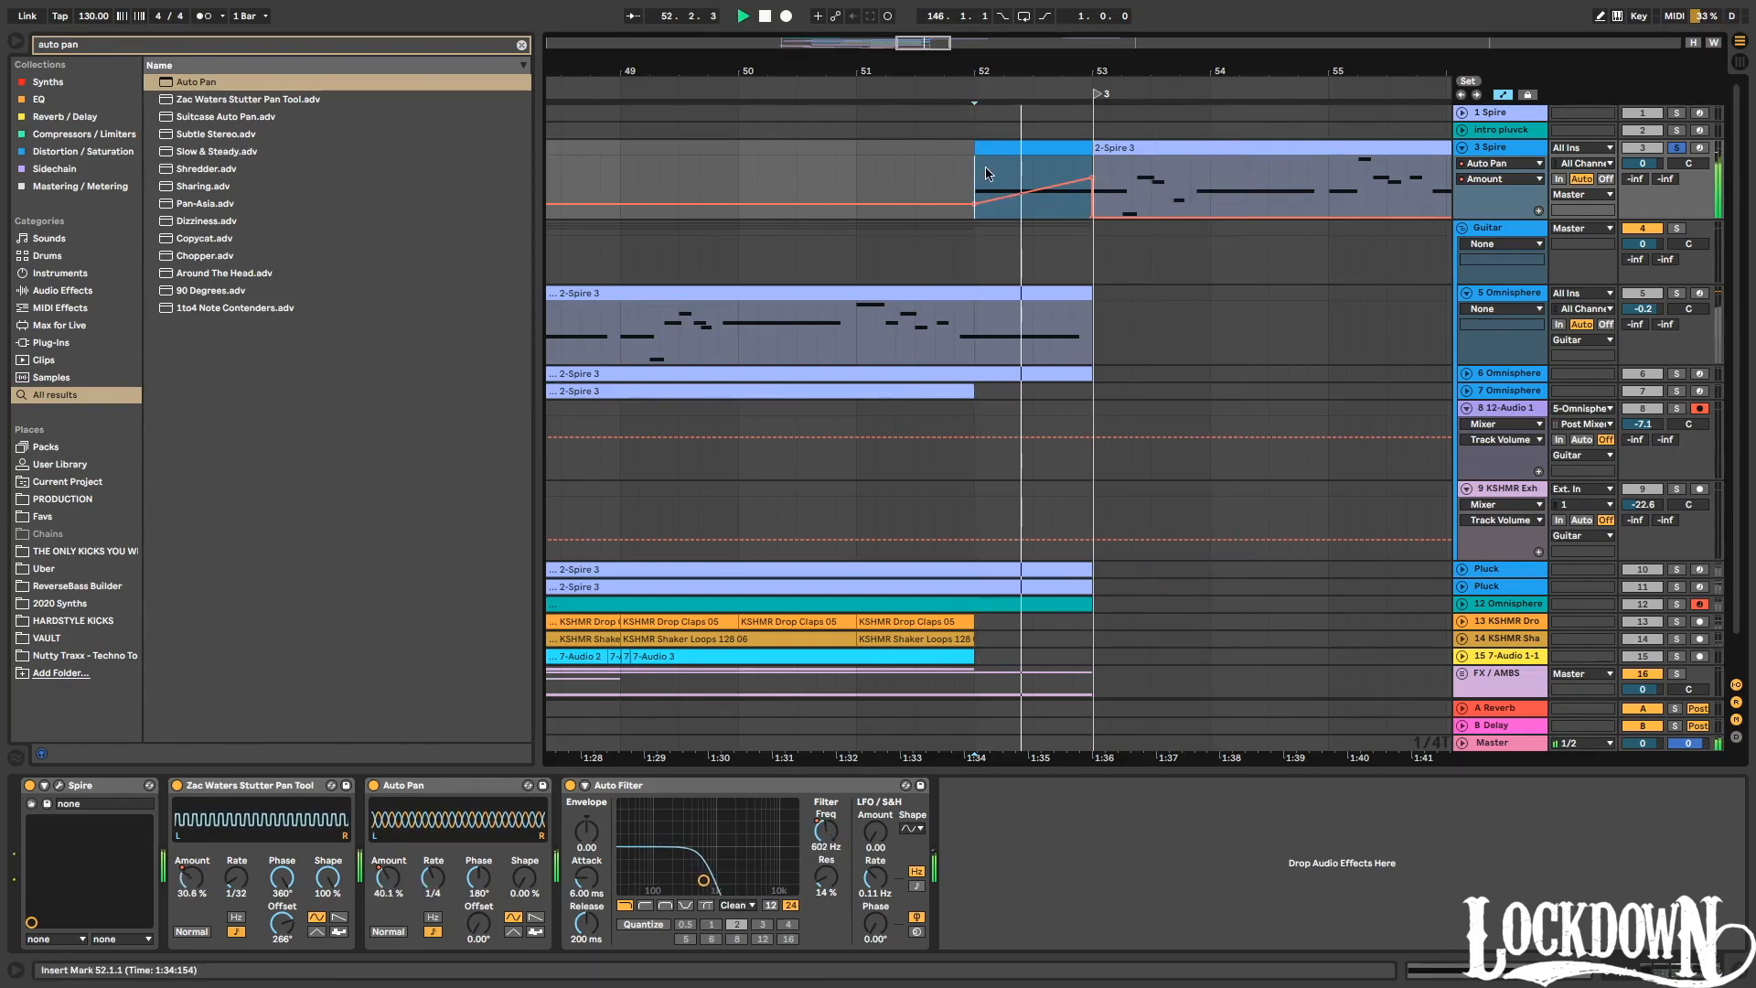
pyautogui.scroll(-1, 1069, 173)
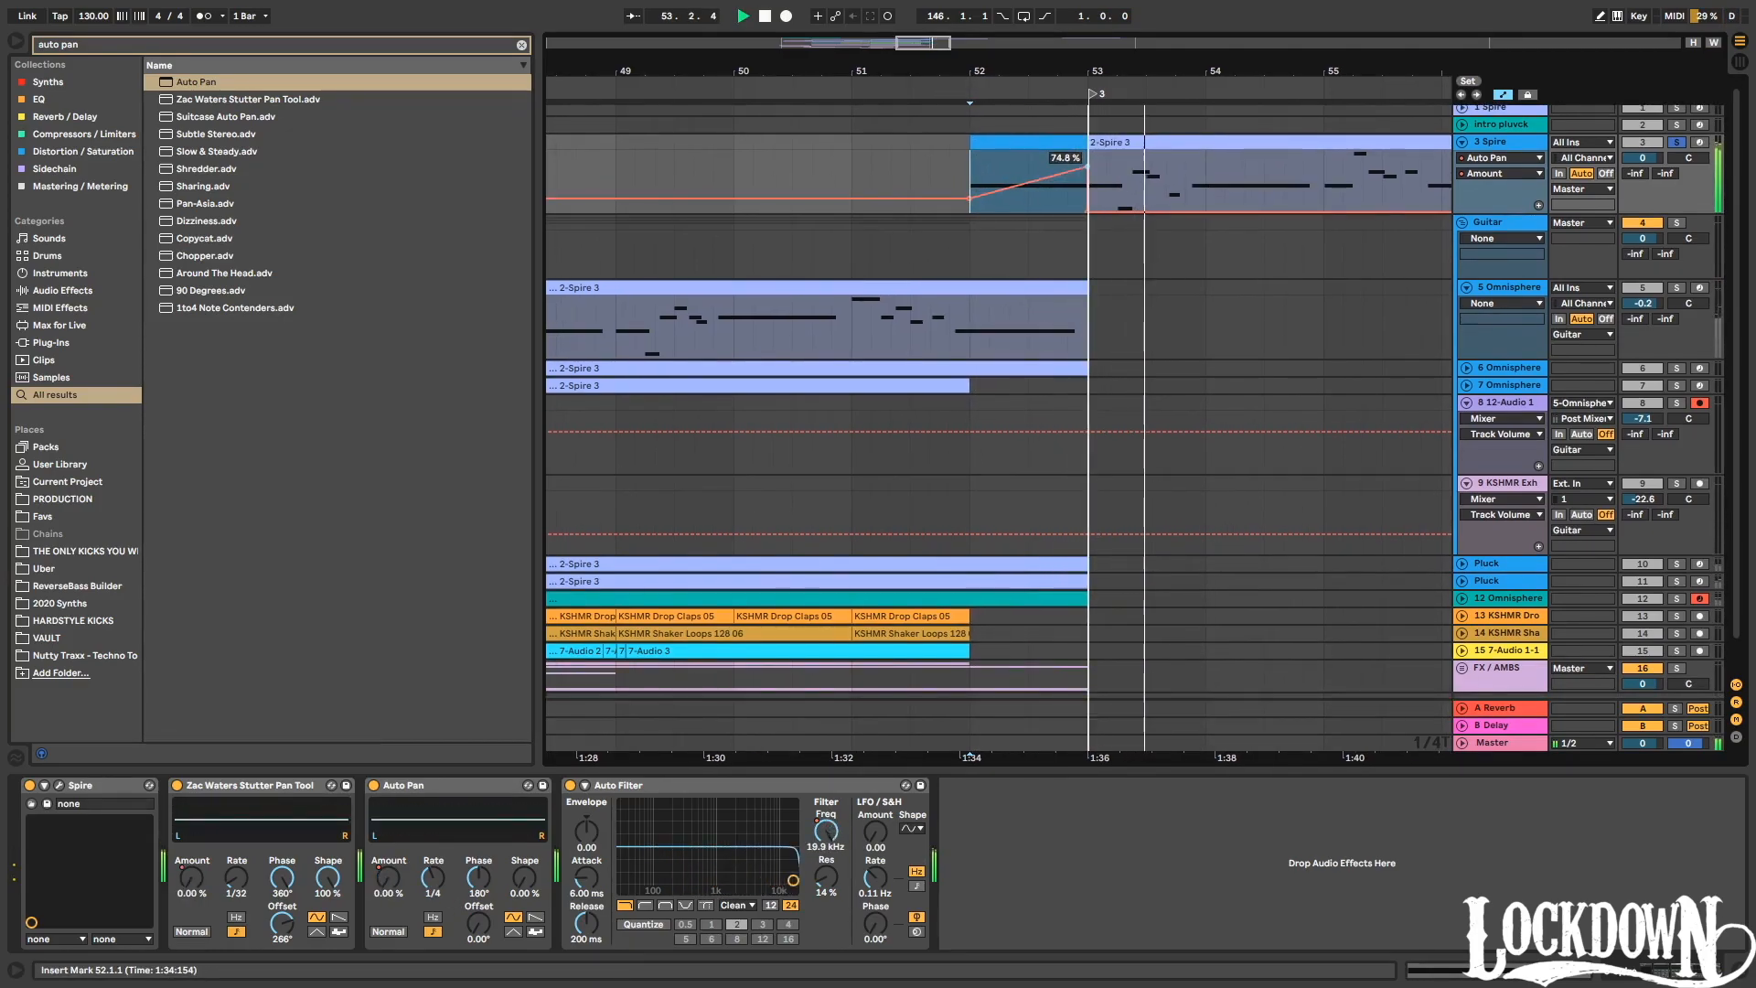
# Unsolo the Spire lead, fold its track and the Guitar group, and play the transition into bar 53 with the full arrangement.
pyautogui.click(1462, 142)
pyautogui.moveTo(1057, 71); pyautogui.dragTo(1057, 10)
pyautogui.click(1020, 96)
pyautogui.click(1677, 147)
pyautogui.hscroll(-1, 1225, 279)
pyautogui.moveTo(1087, 72); pyautogui.dragTo(1089, 115)
pyautogui.click(1461, 166)
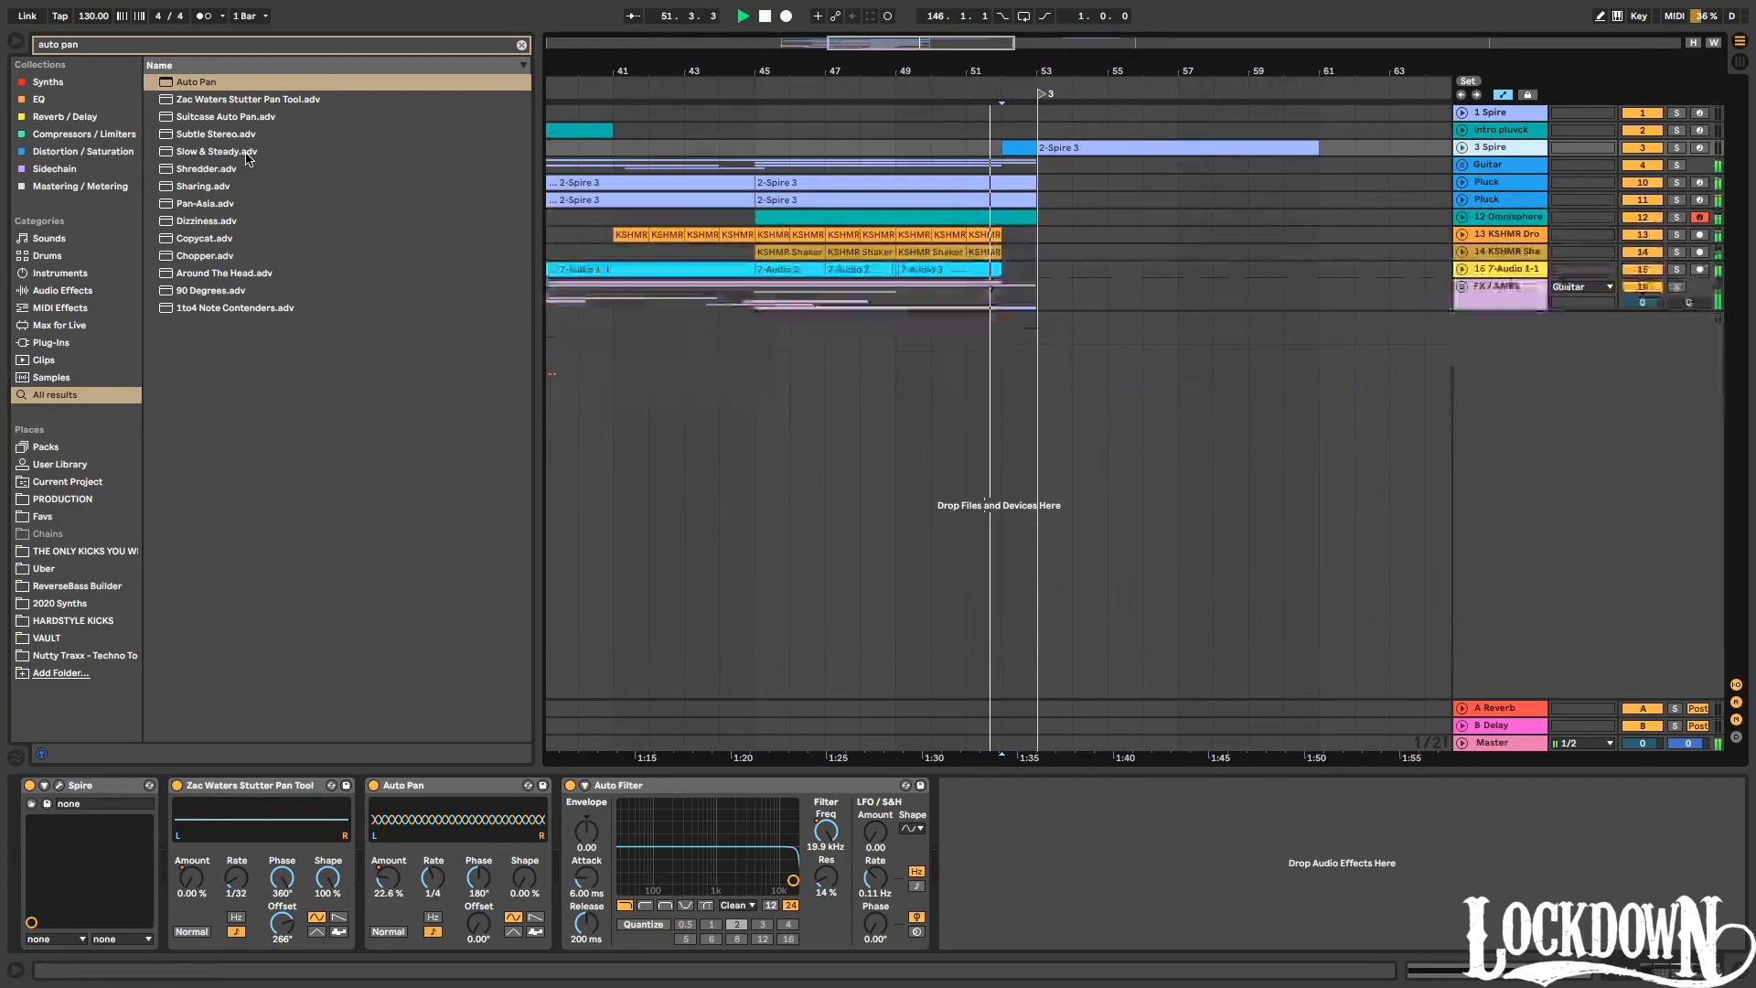
# Add EQ Eight directly after Spire on the lead track with a low cut at 174 Hz, and play from bar 52.
pyautogui.click(520, 45)
pyautogui.click(206, 106)
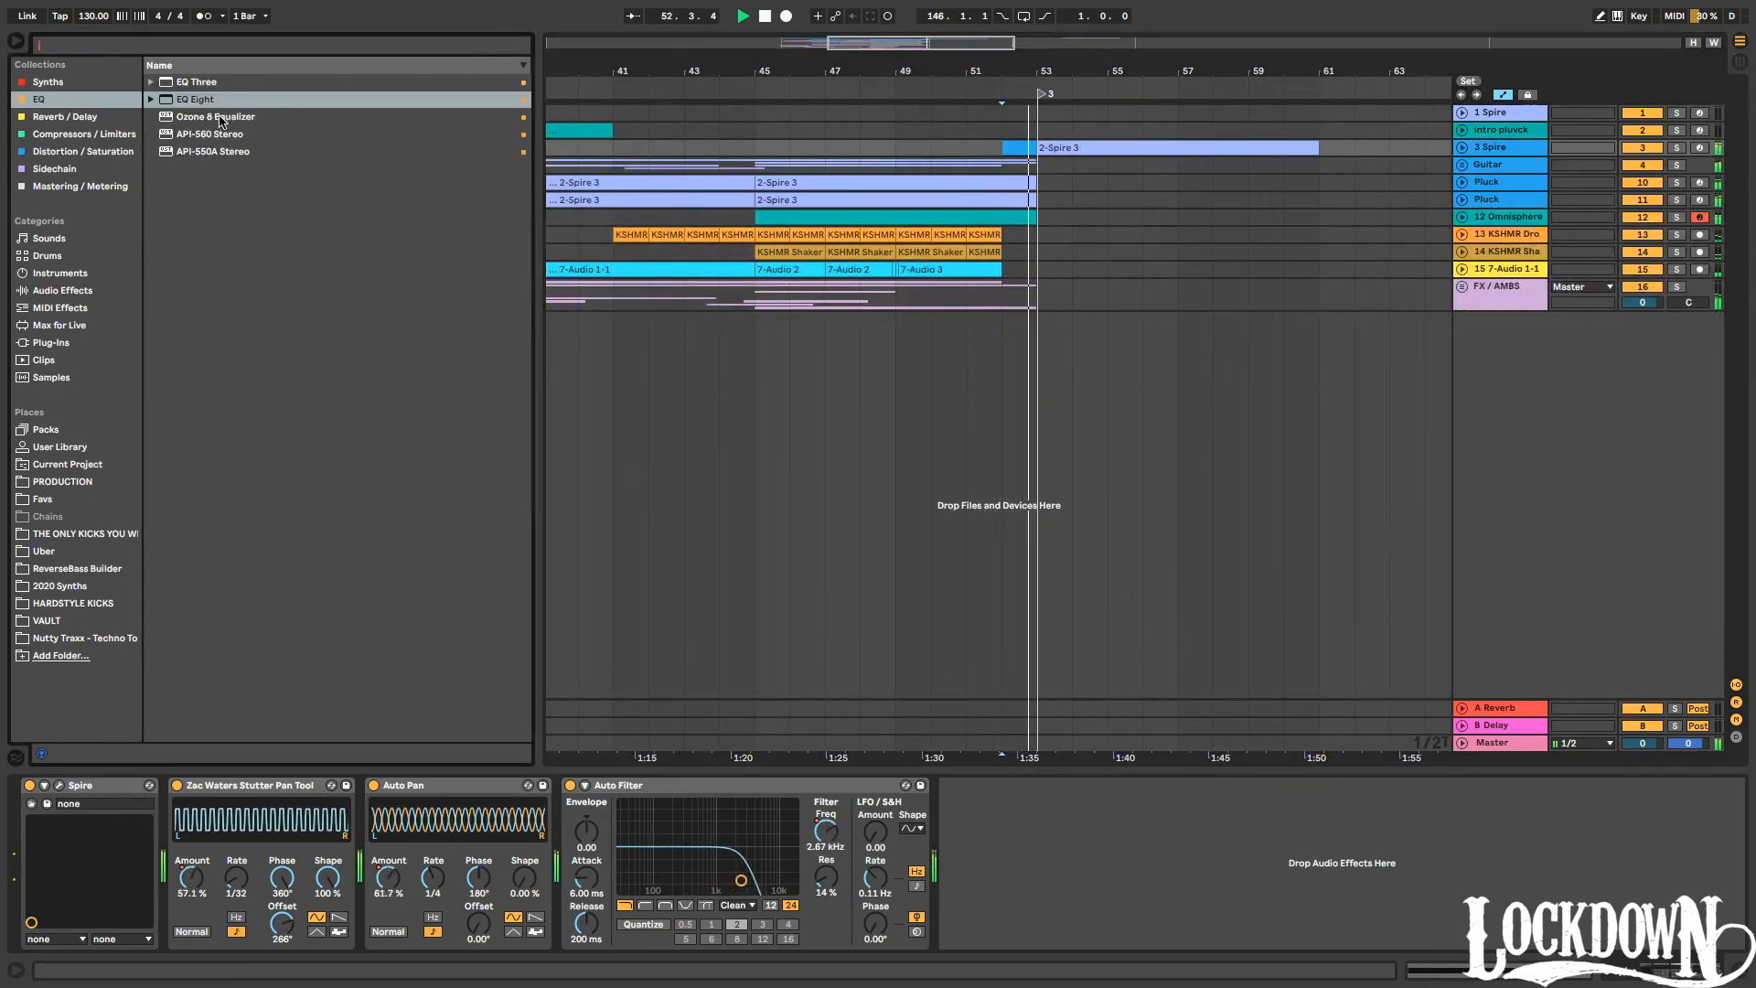
pyautogui.moveTo(206, 106)
pyautogui.mouseDown()
pyautogui.moveTo(476, 869)
pyautogui.moveTo(188, 847)
pyautogui.moveTo(344, 868)
pyautogui.mouseUp()
pyautogui.click(229, 926)
pyautogui.click(231, 833)
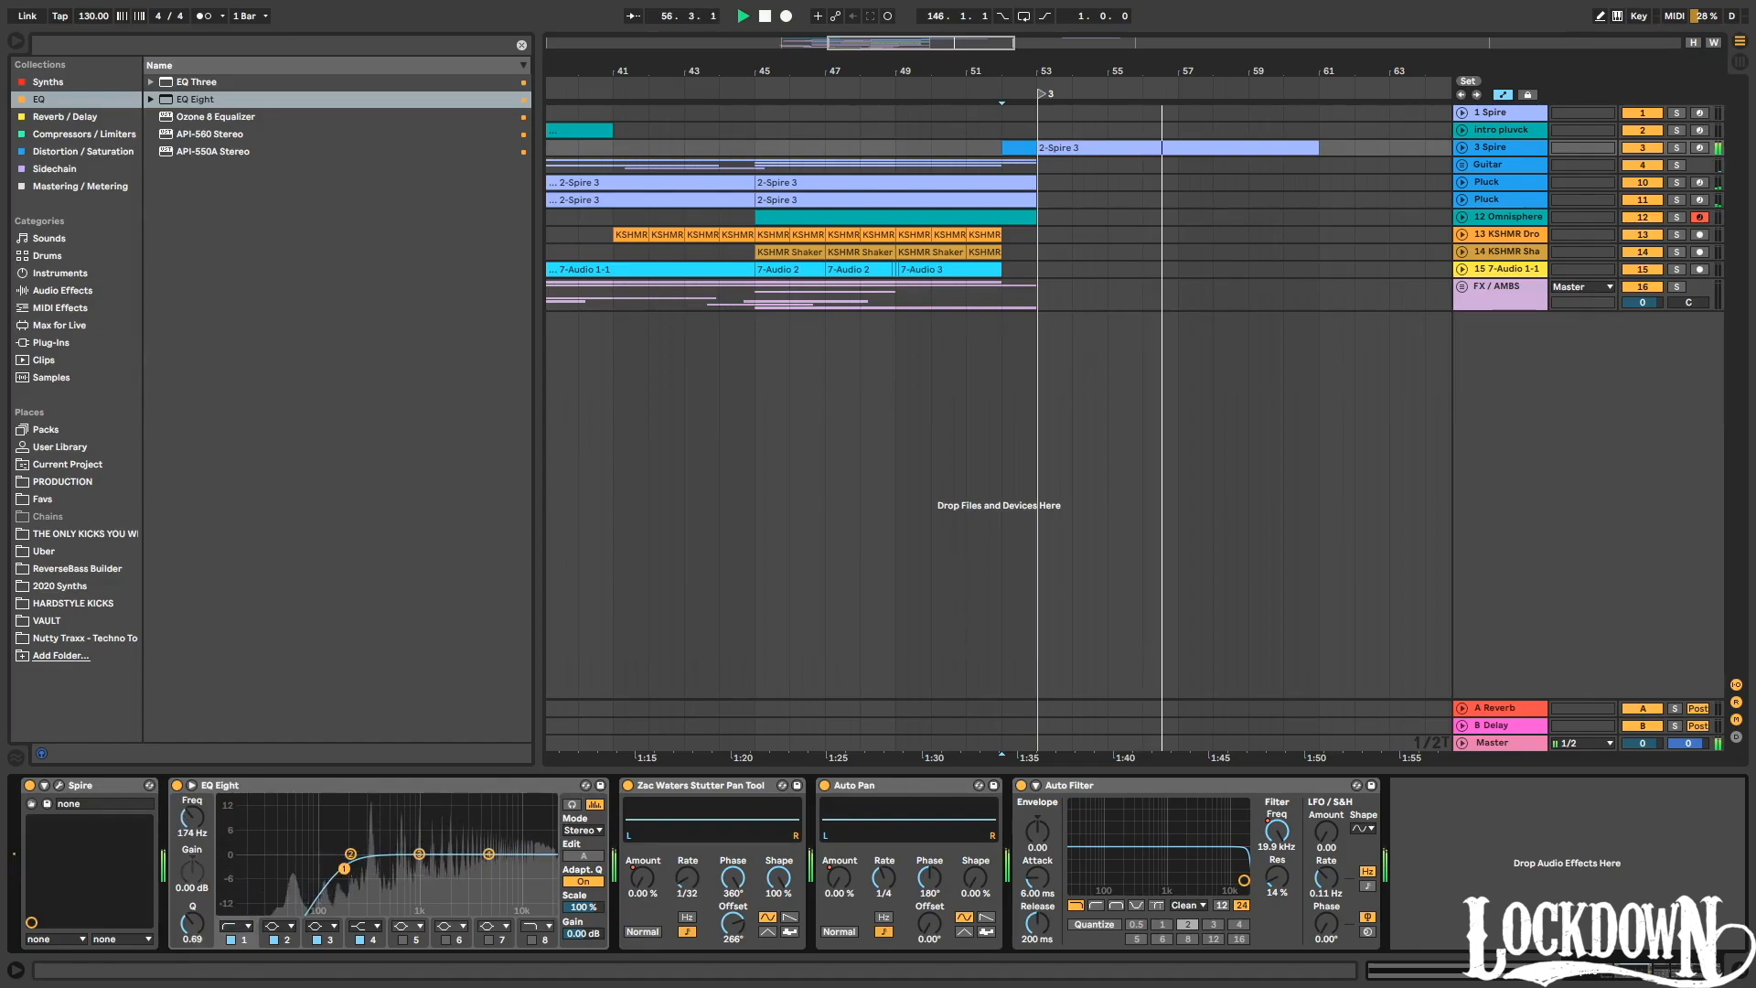
pyautogui.click(1012, 96)
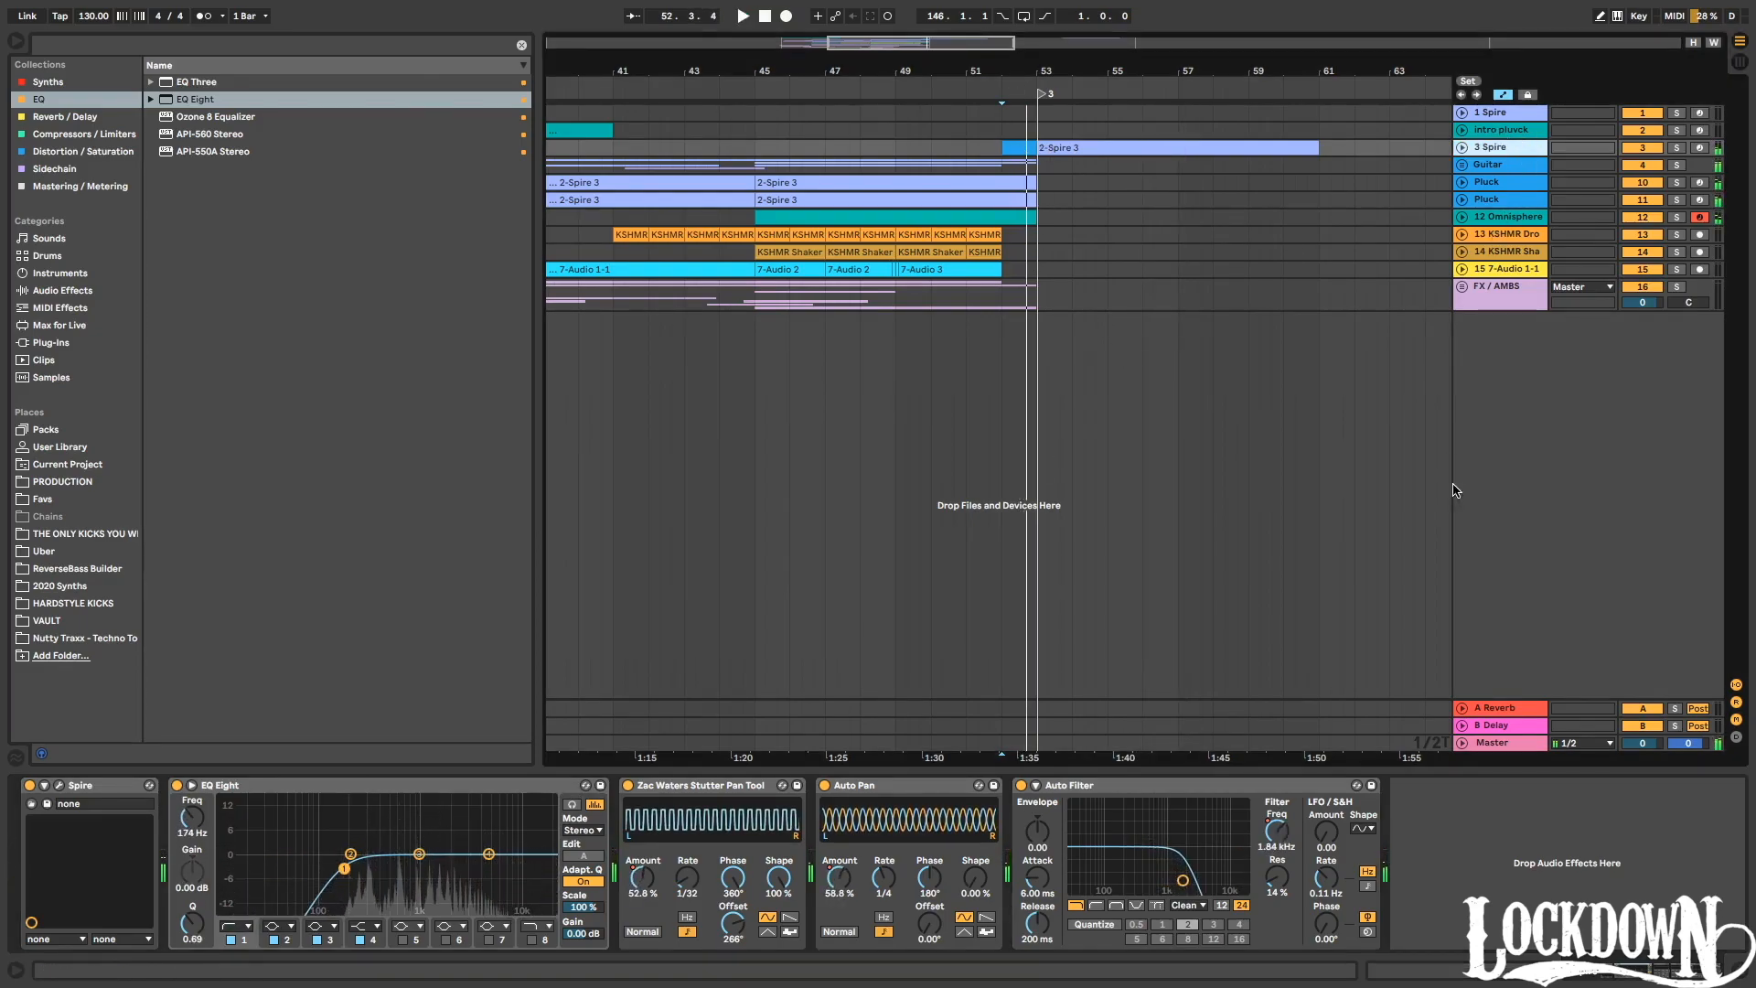
# Insert a MIDI track below the Spire lead and copy the lead's bar 53 clip onto it at bar 53.
pyautogui.hotkey('ctrl', 'shift', 't')
pyautogui.click(1470, 149)
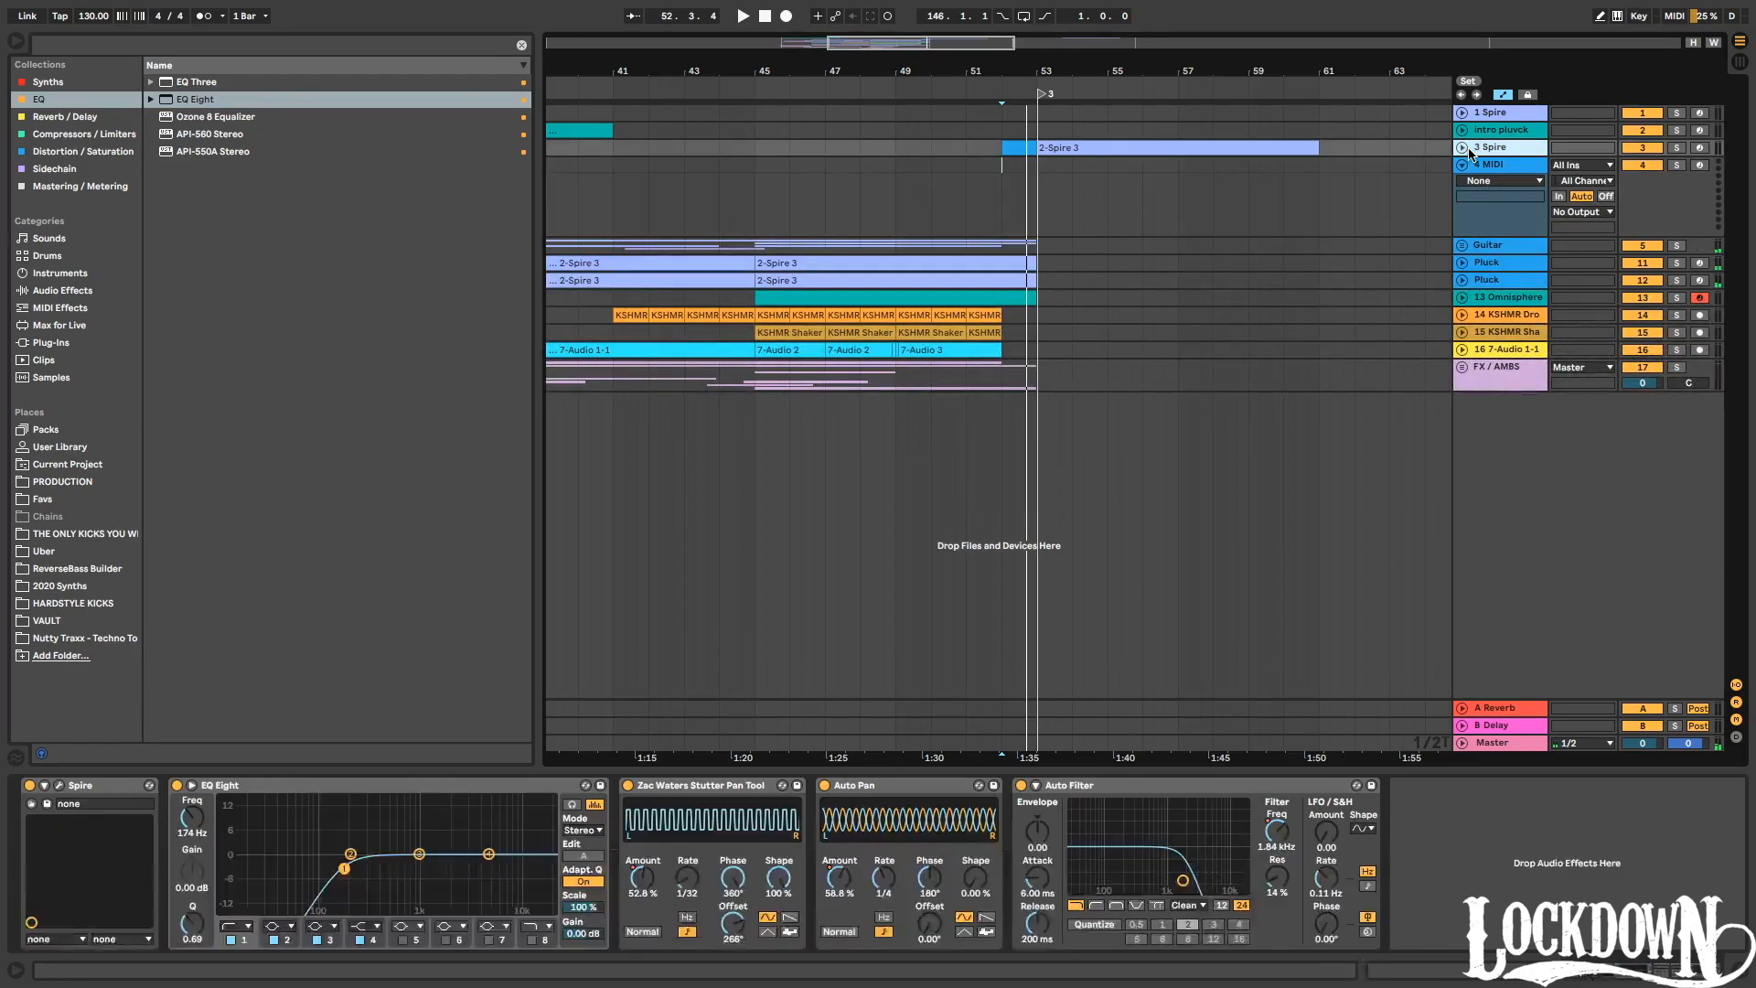
pyautogui.click(1464, 148)
pyautogui.click(1171, 146)
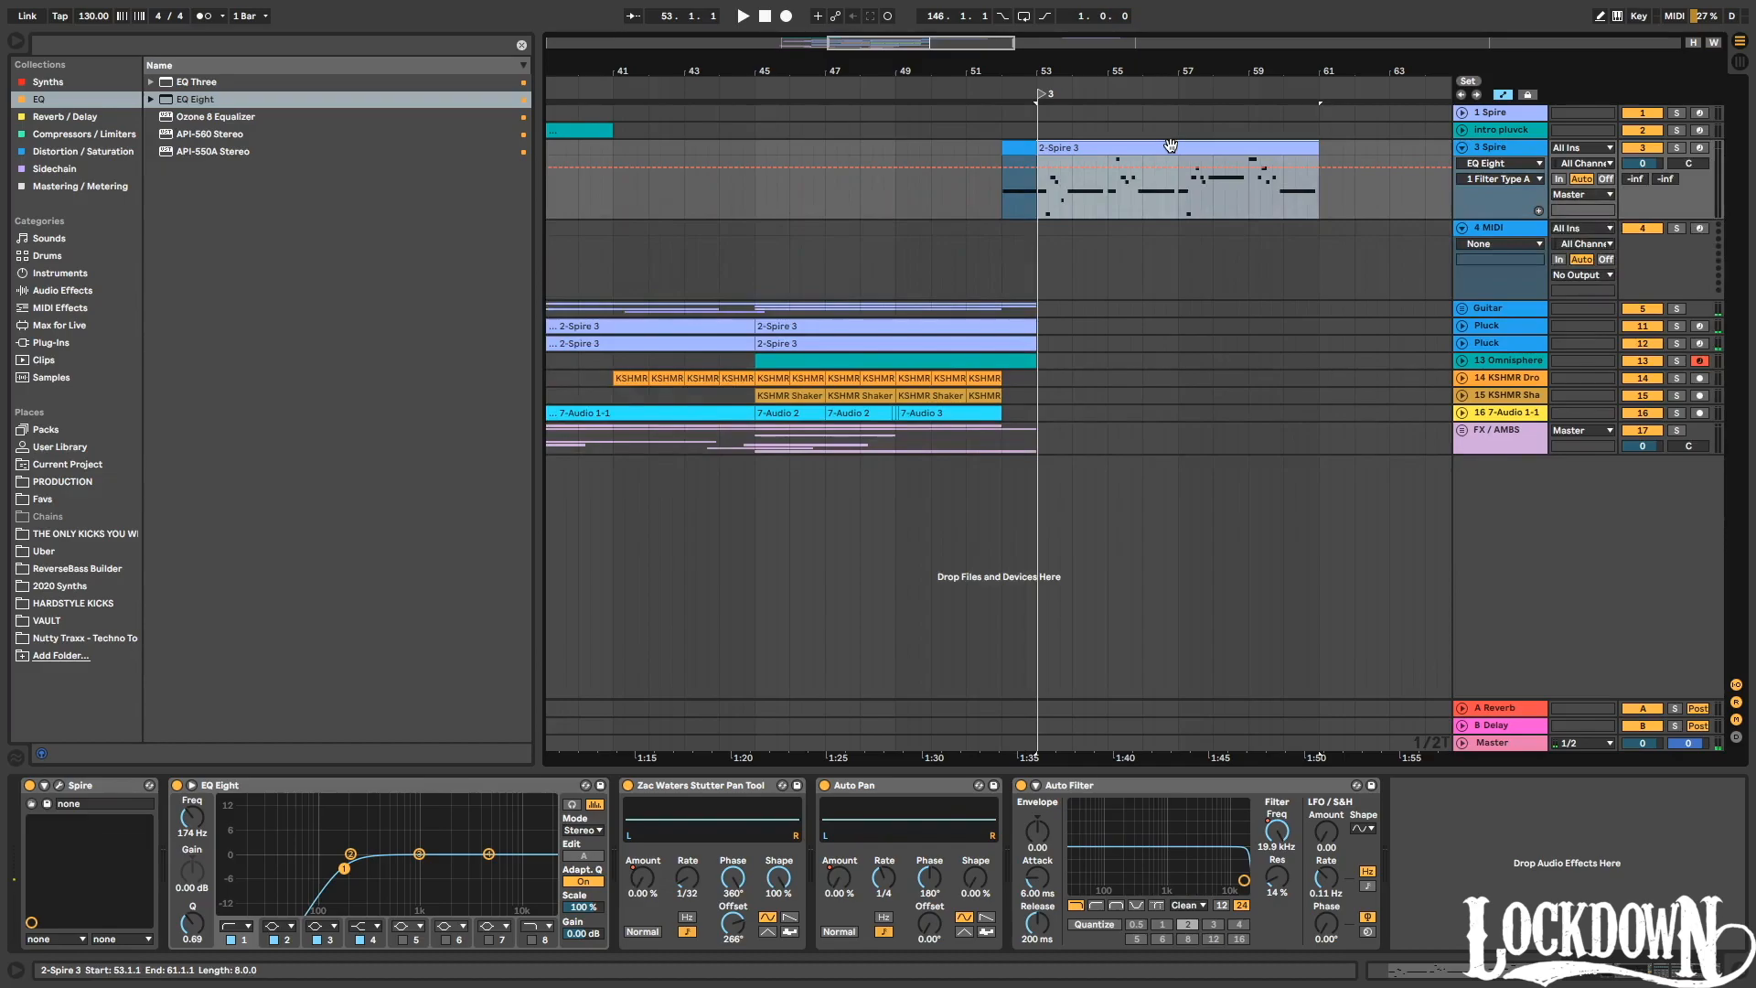
pyautogui.click(1040, 240)
pyautogui.hotkey('ctrl', 'v')
pyautogui.click(1498, 218)
pyautogui.click(1497, 229)
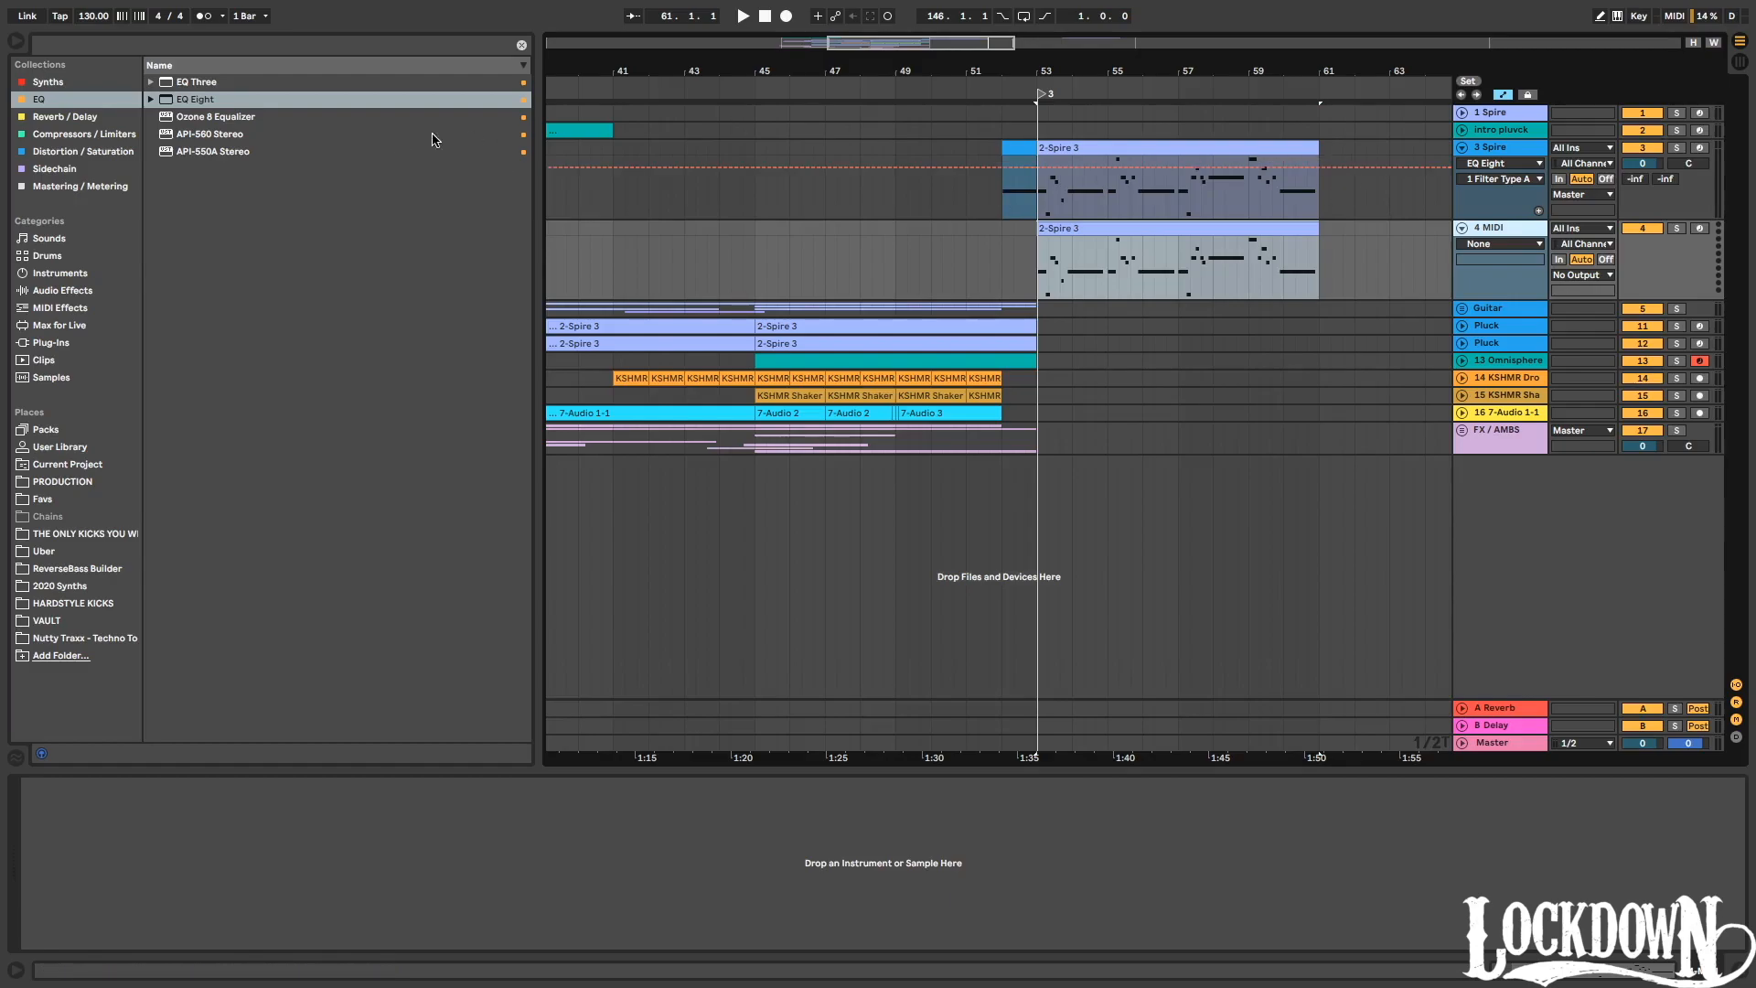
# Load Virus TI Snow from the Synths collection onto the new MIDI track.
pyautogui.click(41, 82)
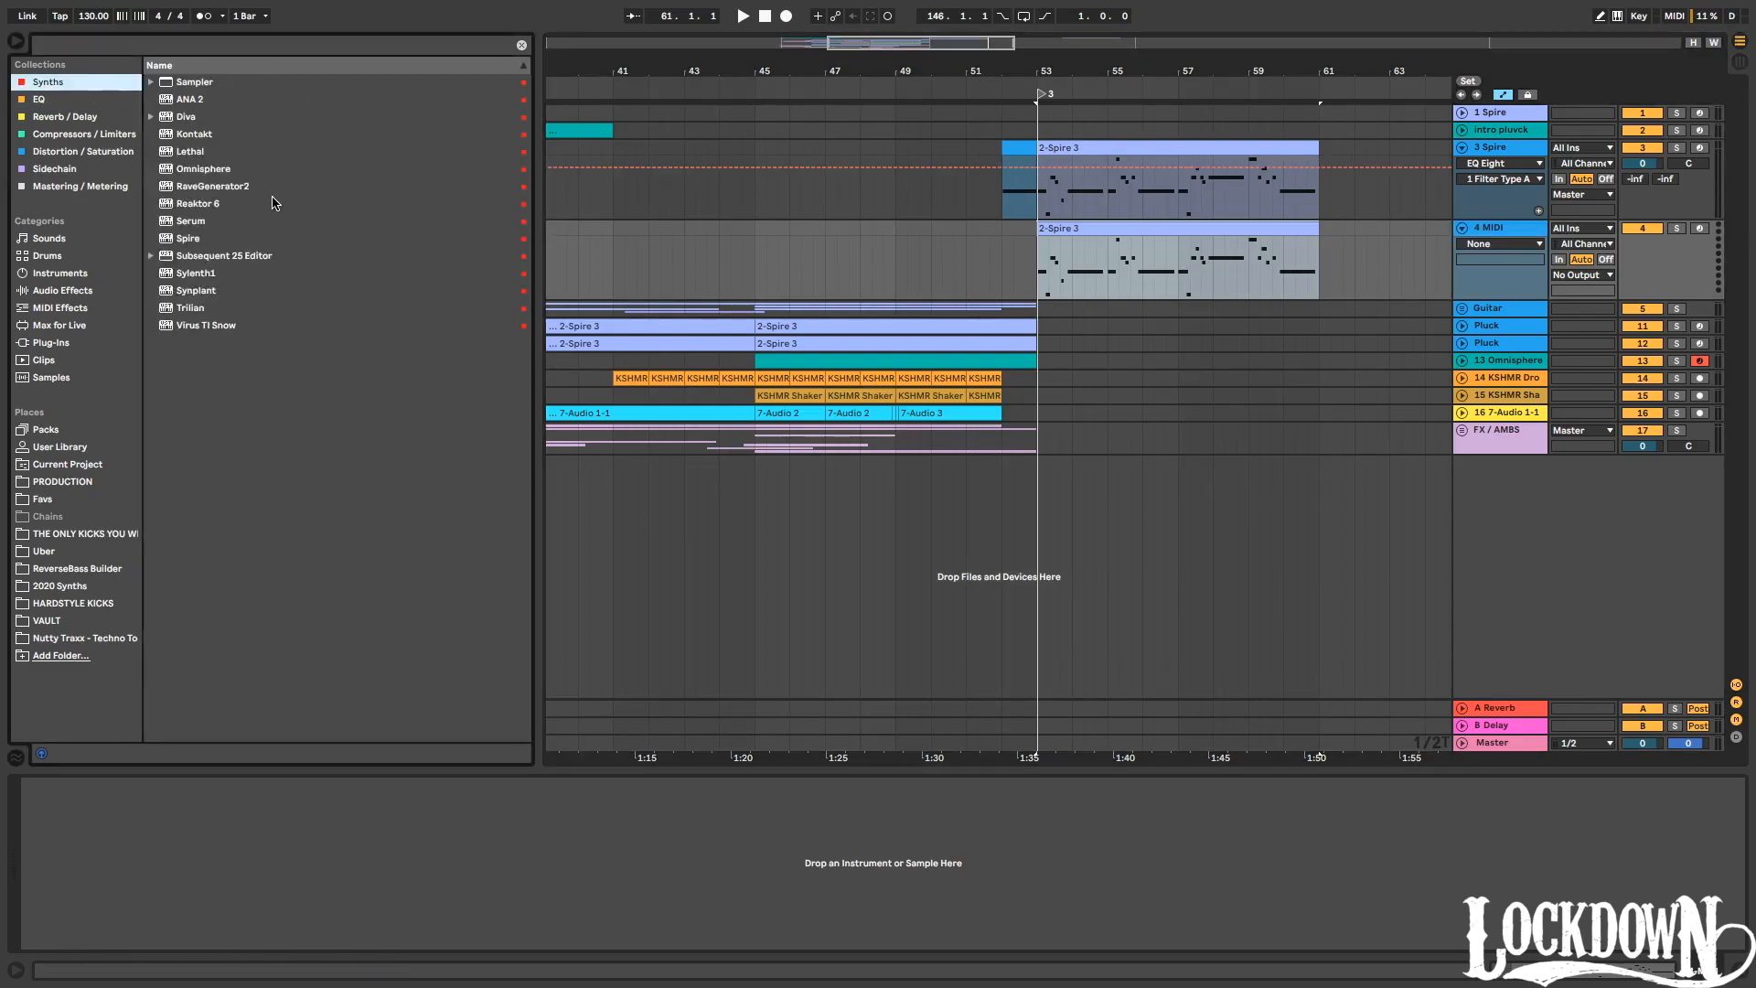
pyautogui.moveTo(206, 322); pyautogui.dragTo(1029, 291)
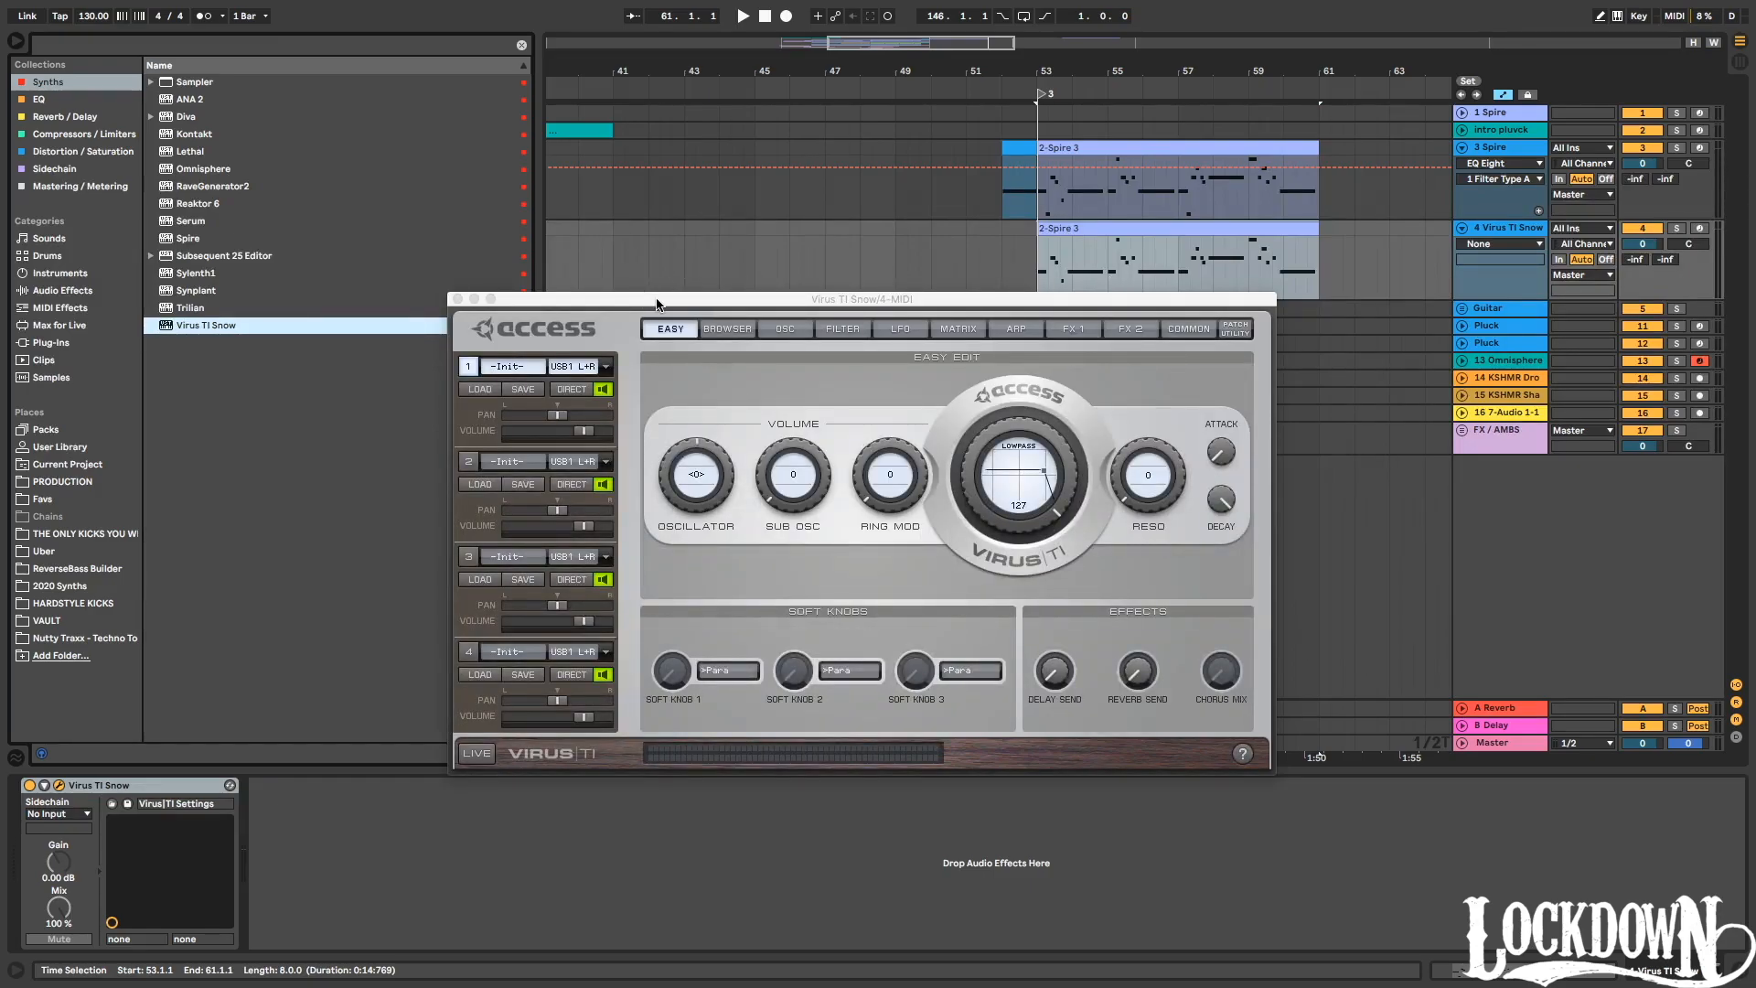
pyautogui.moveTo(661, 303); pyautogui.dragTo(765, 357)
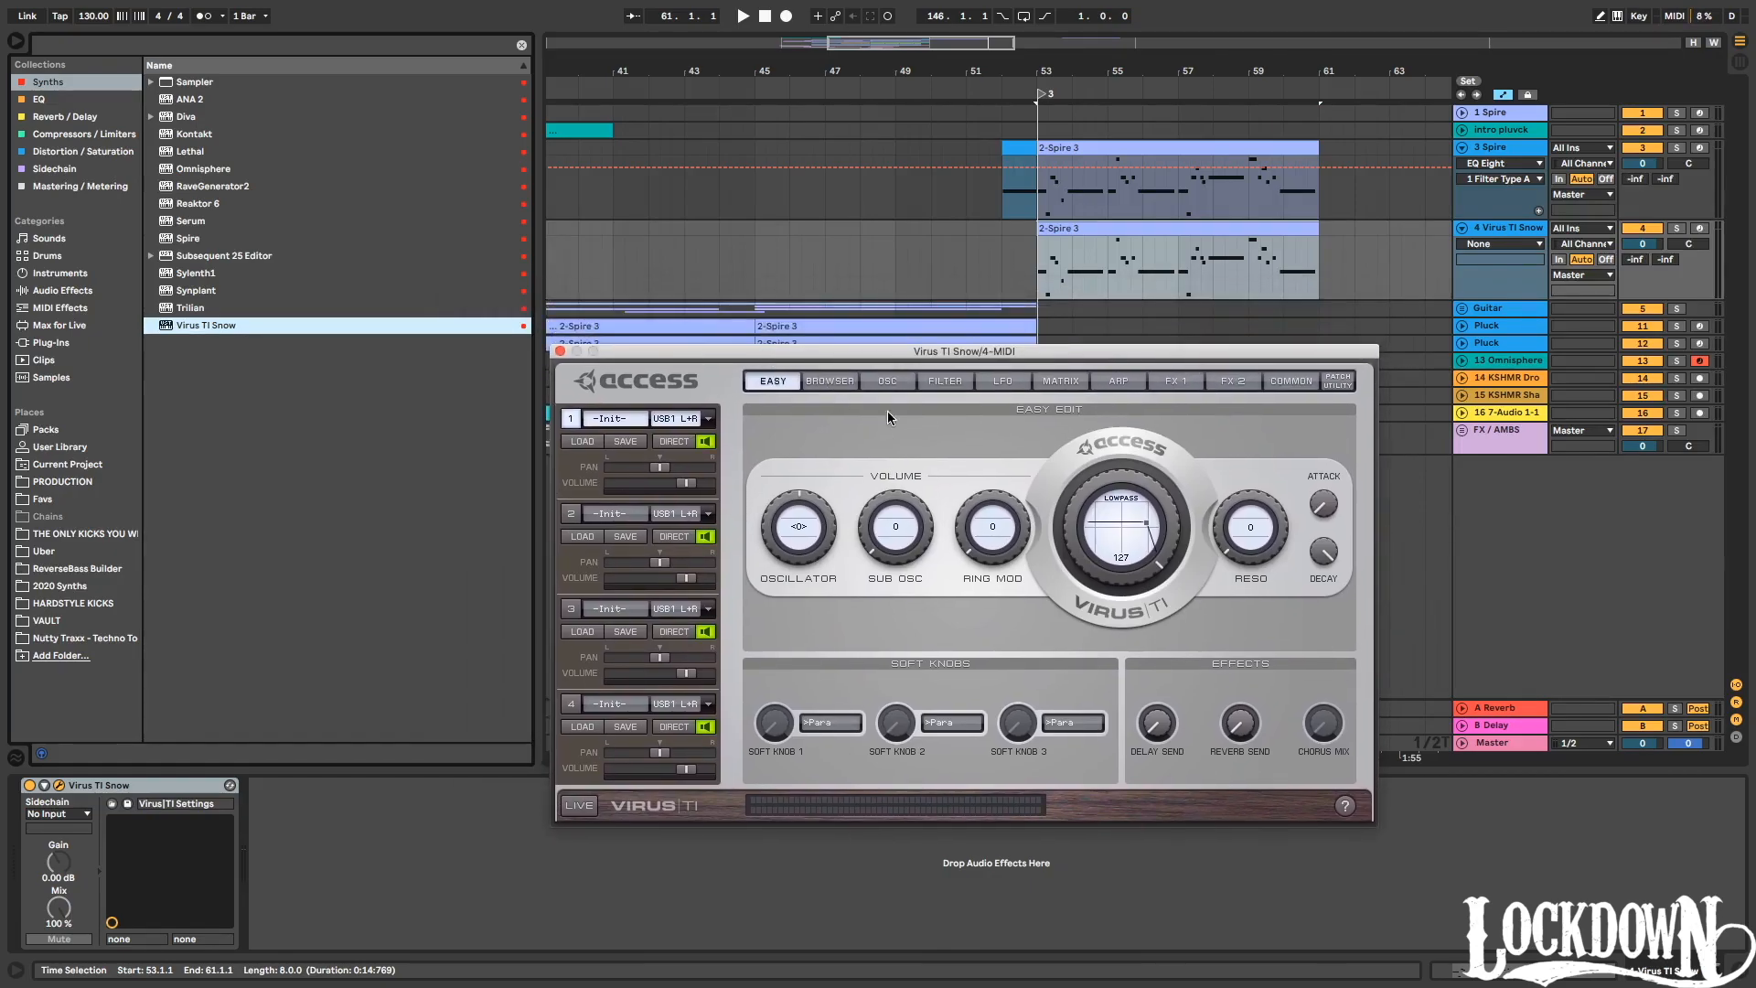
# Open the Virus TI Snow patch browser and audition the copied clip solo from bar 53.
pyautogui.click(828, 381)
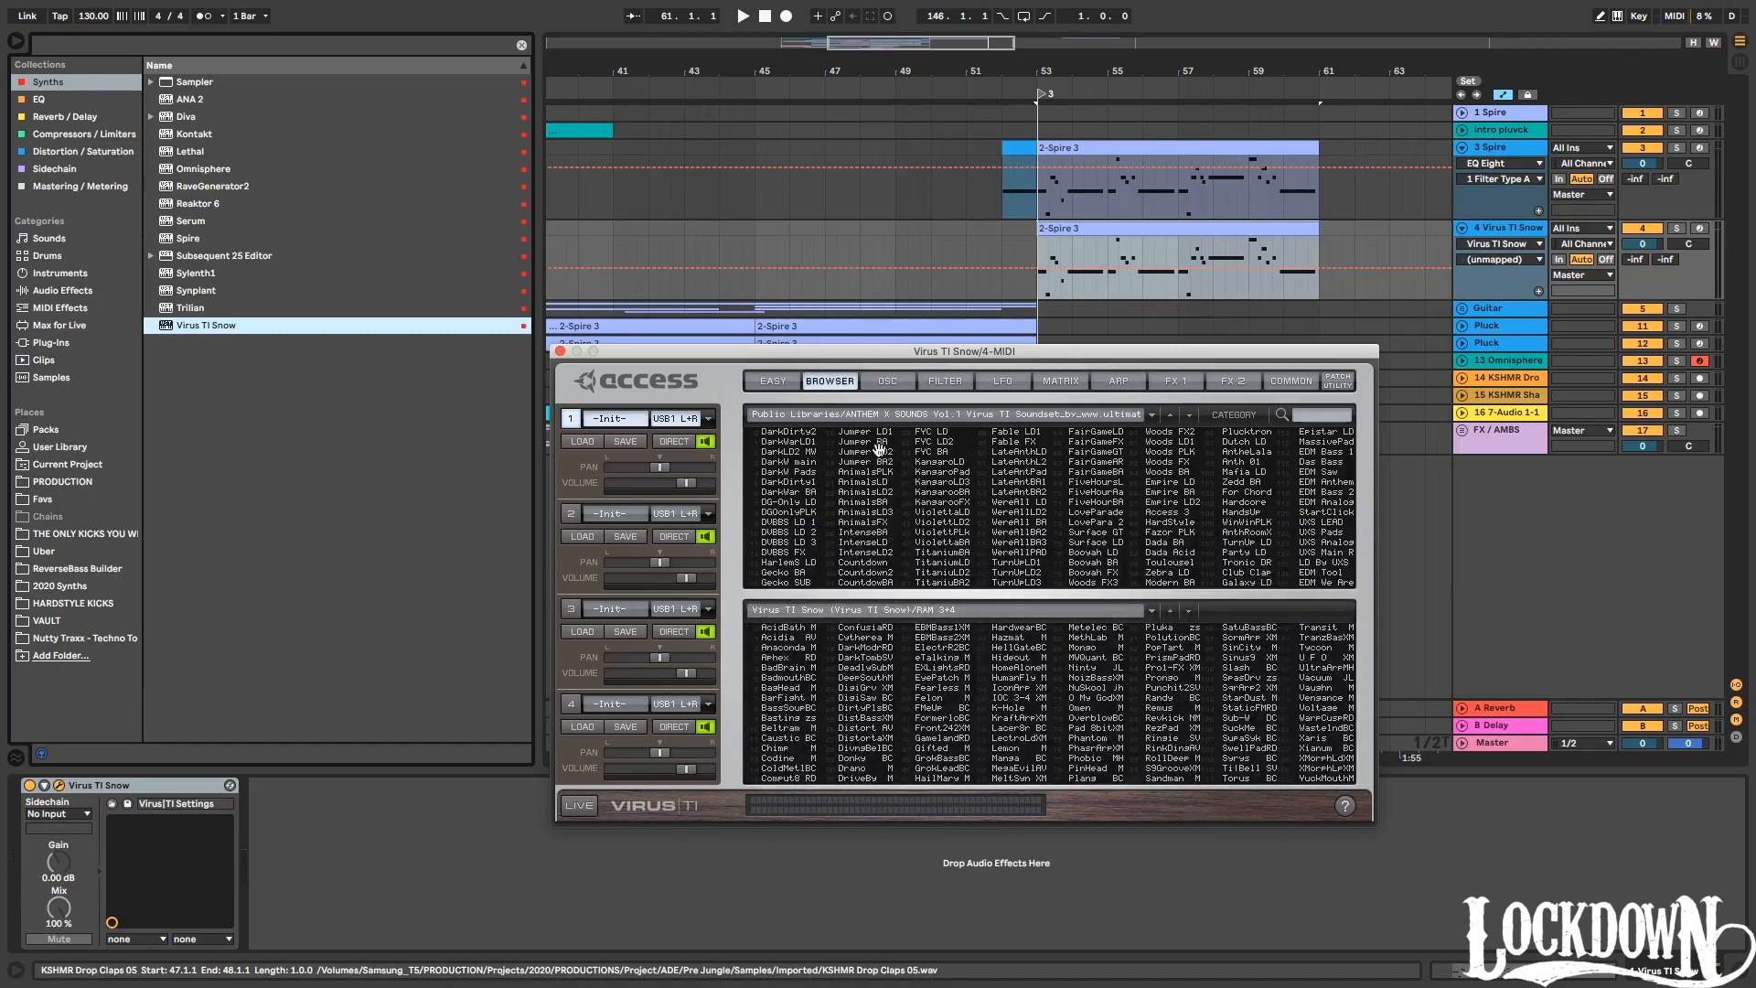
pyautogui.moveTo(931, 352); pyautogui.dragTo(2, 352)
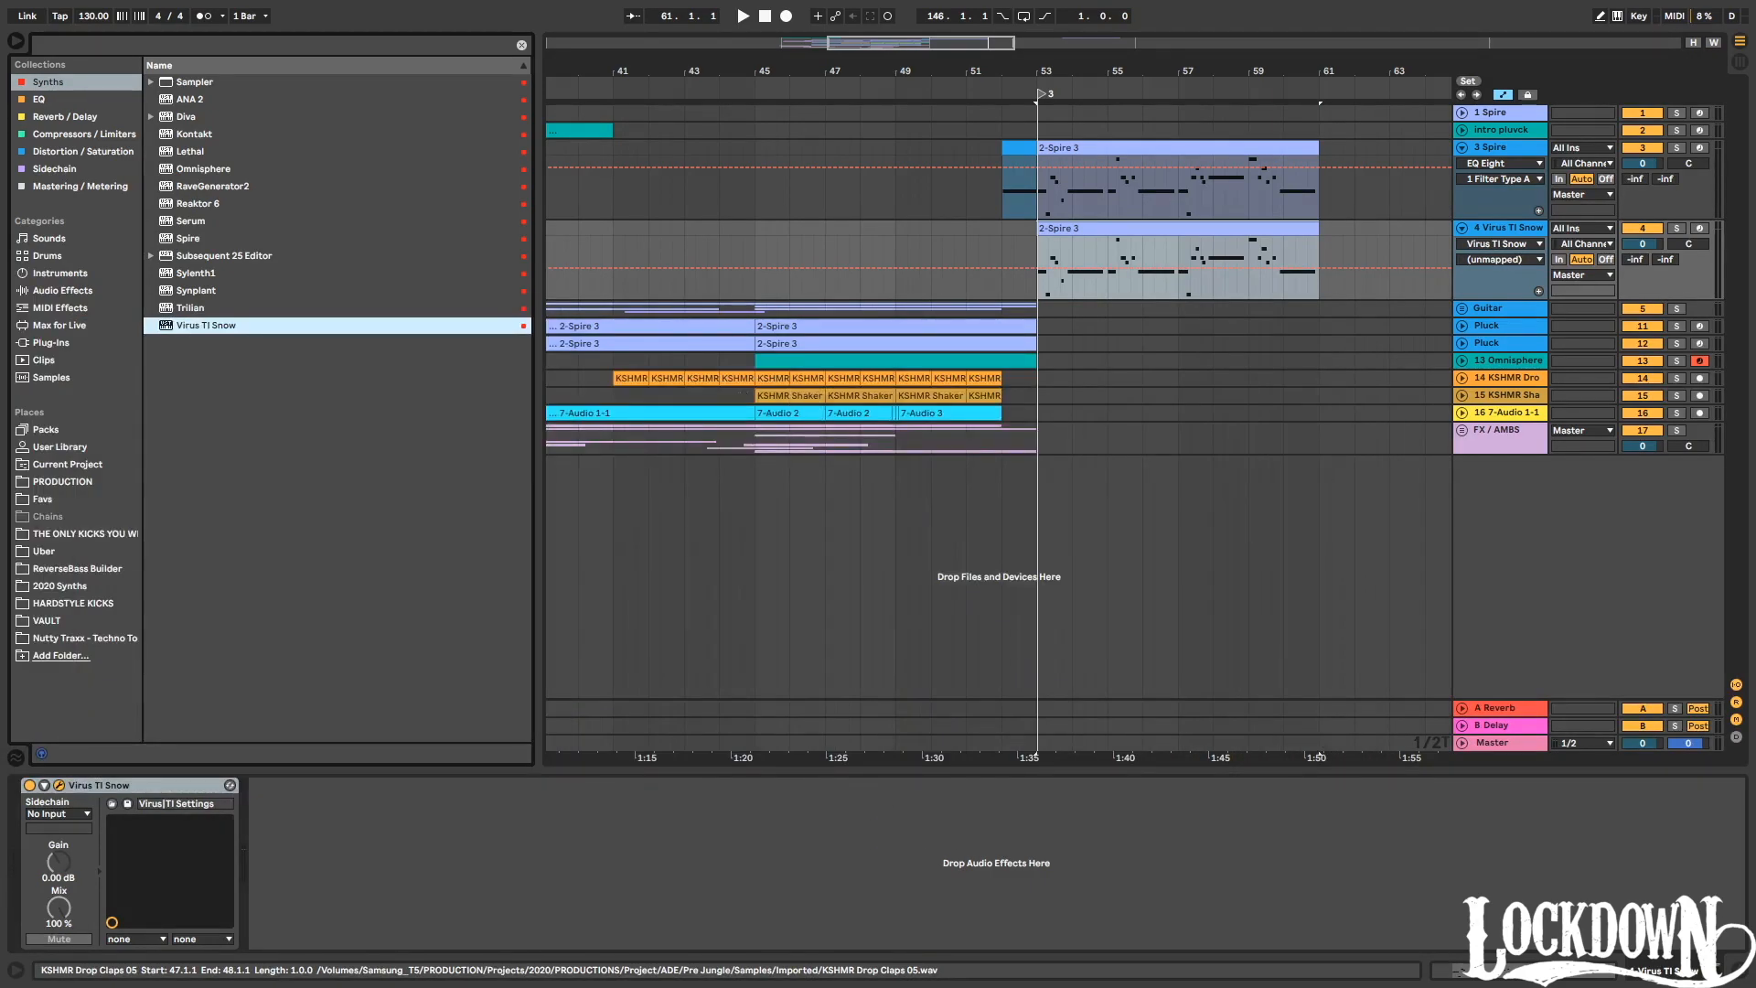
pyautogui.click(1085, 227)
pyautogui.press('space')
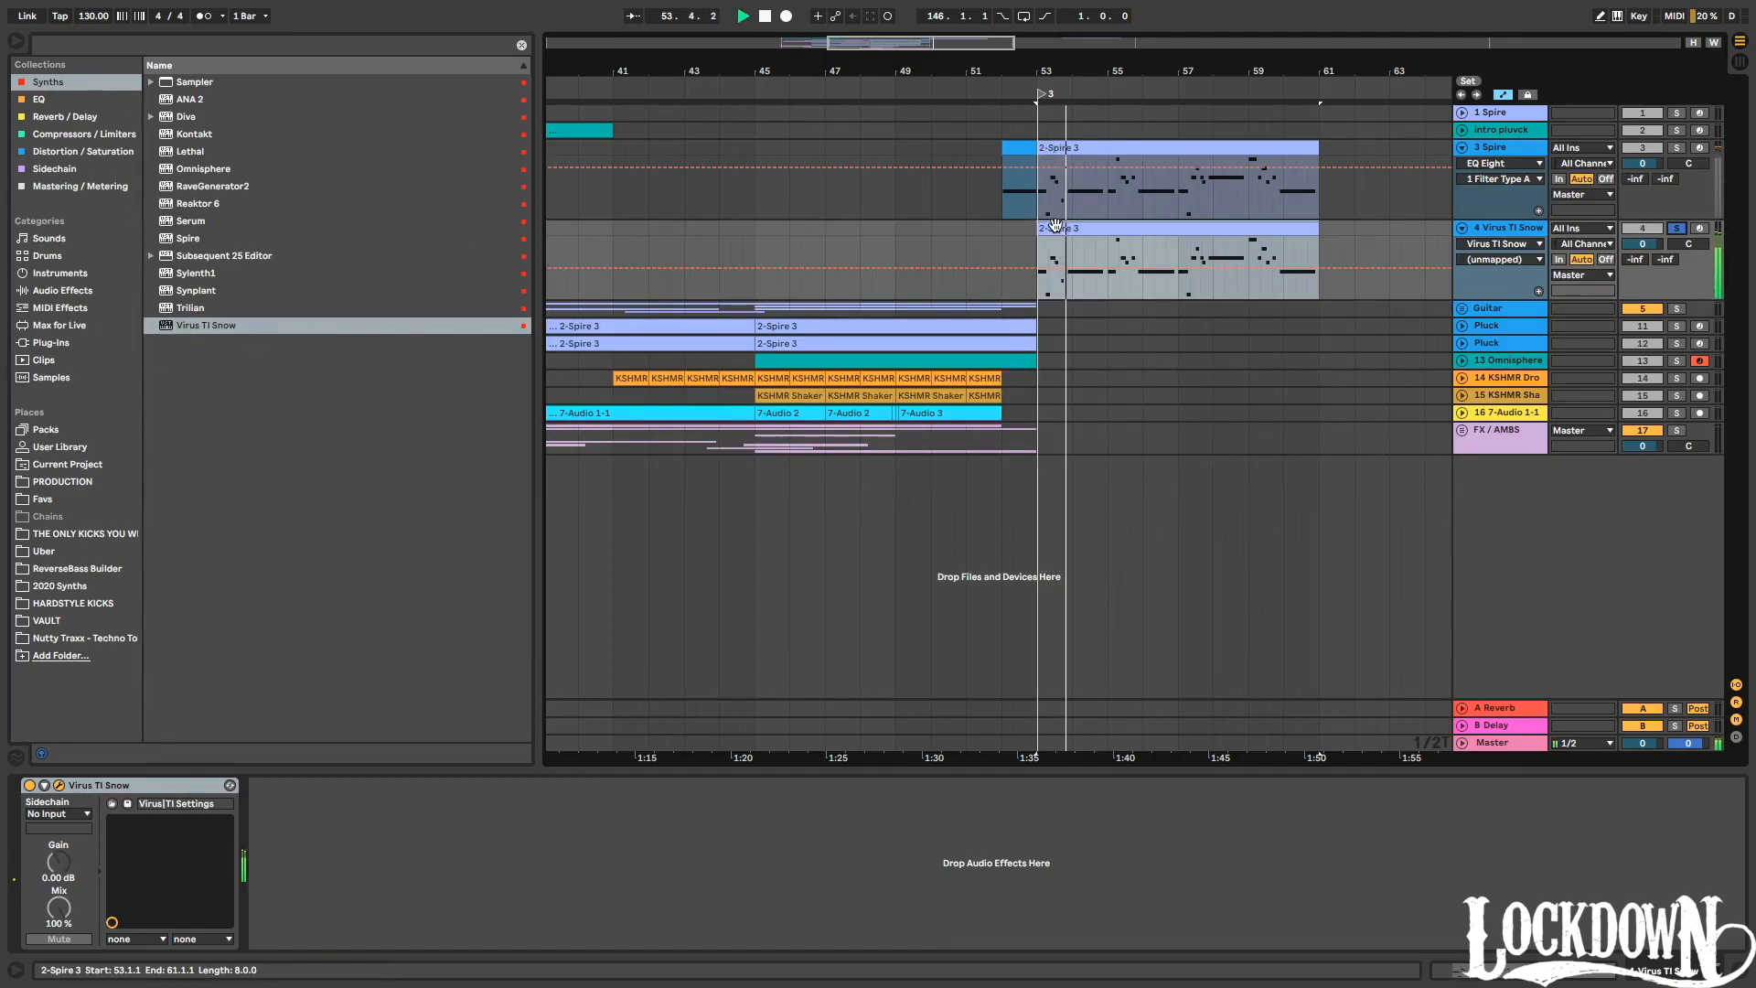
# Open the copied clip in an enlarged note editor and duplicate all its notes one octave lower.
pyautogui.hotkey('shift', 'Tab')
pyautogui.moveTo(640, 586); pyautogui.dragTo(530, 115)
pyautogui.moveTo(576, 224); pyautogui.dragTo(788, 451)
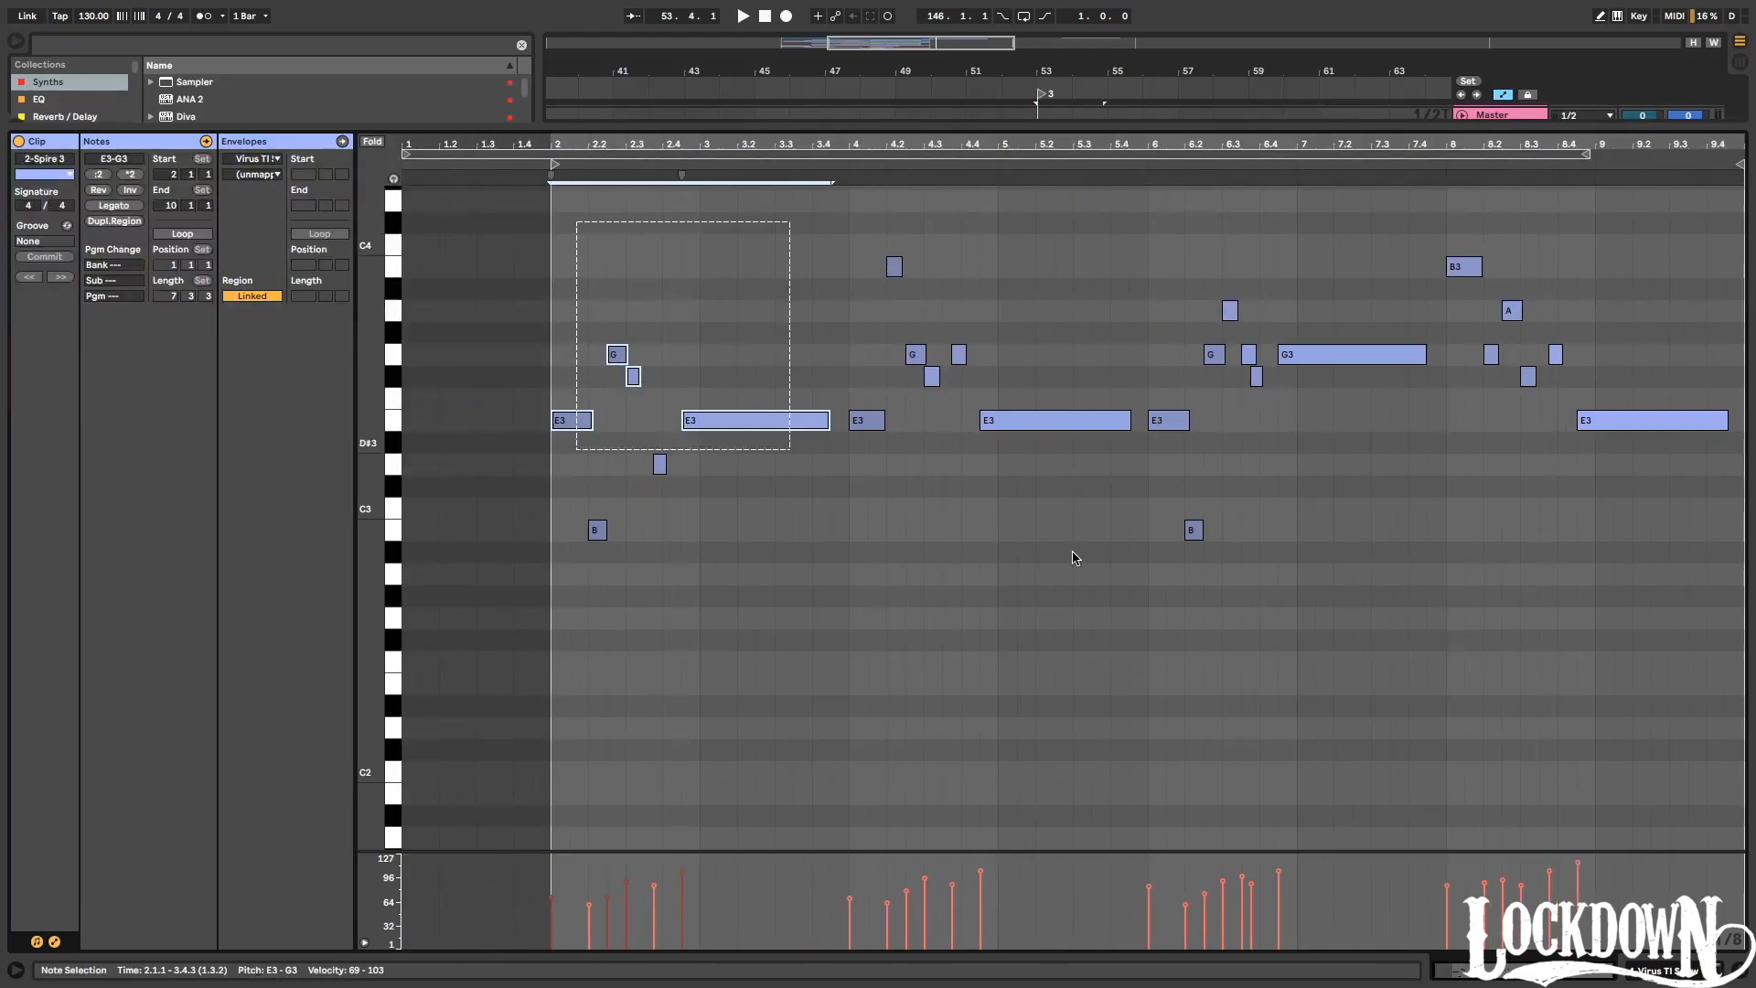
pyautogui.hotkey('ctrl', 'a')
pyautogui.moveTo(573, 433); pyautogui.dragTo(565, 687)
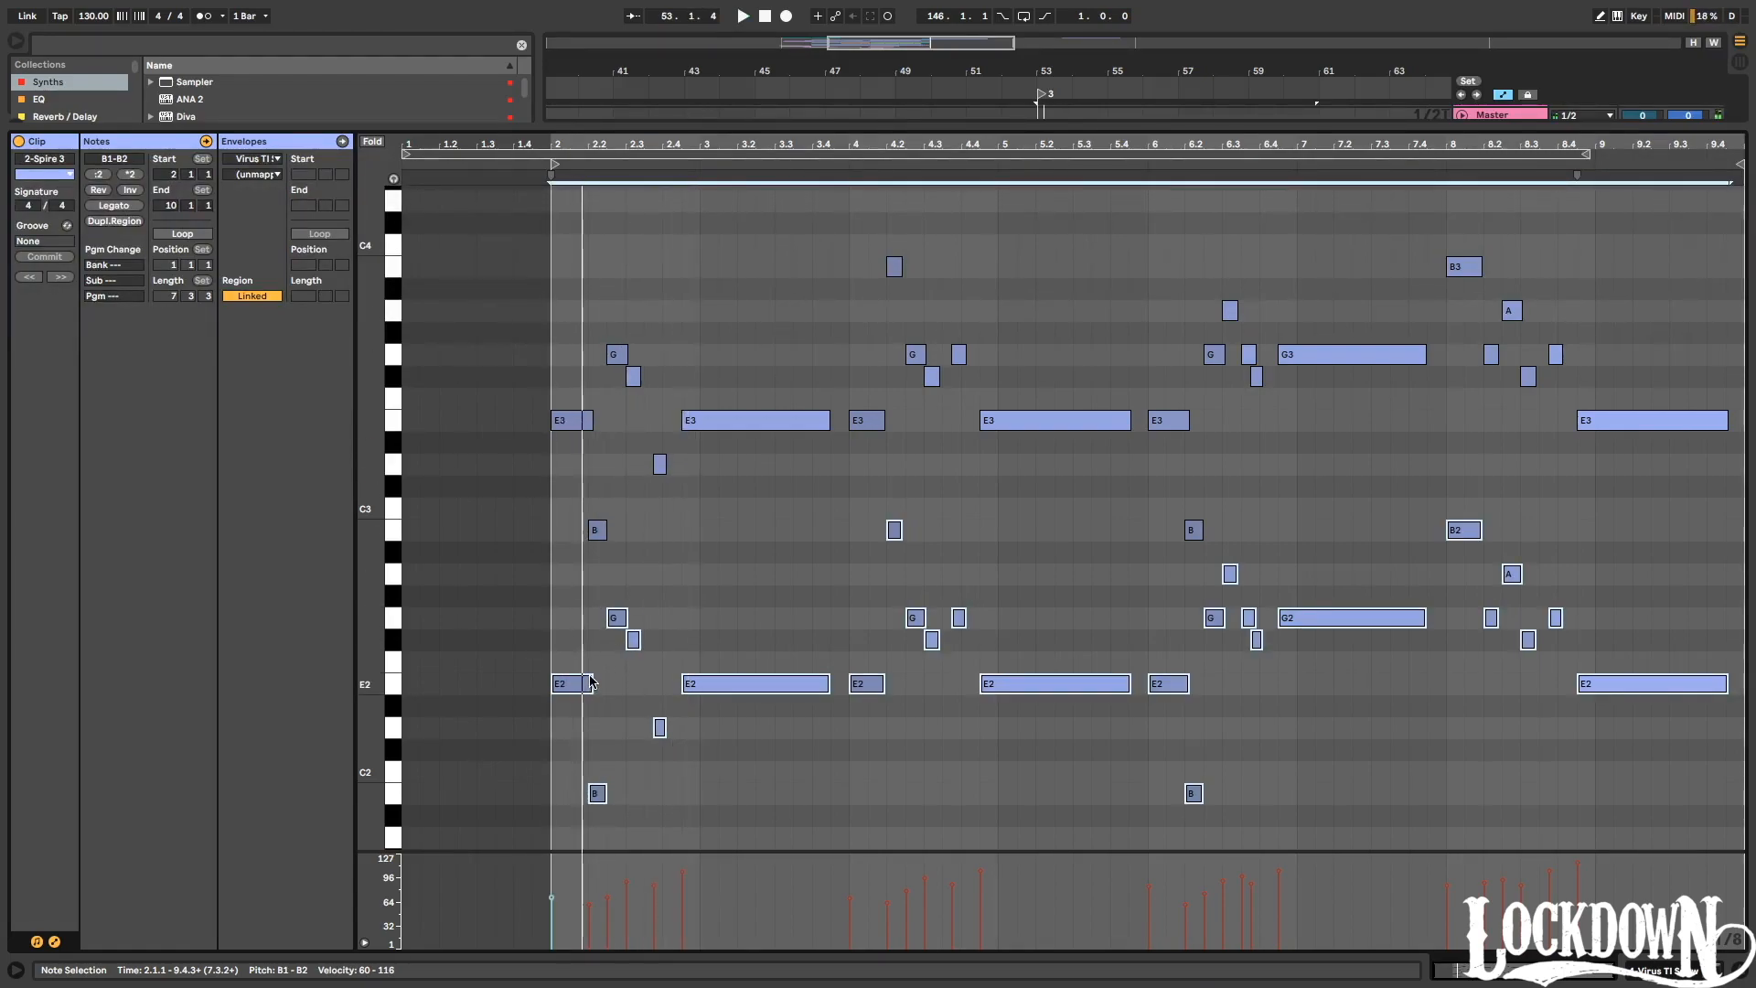
# Transpose the selected duplicate notes up until they sit one octave above the originals, with E4 over E3.
pyautogui.scroll(-5, 591, 677)
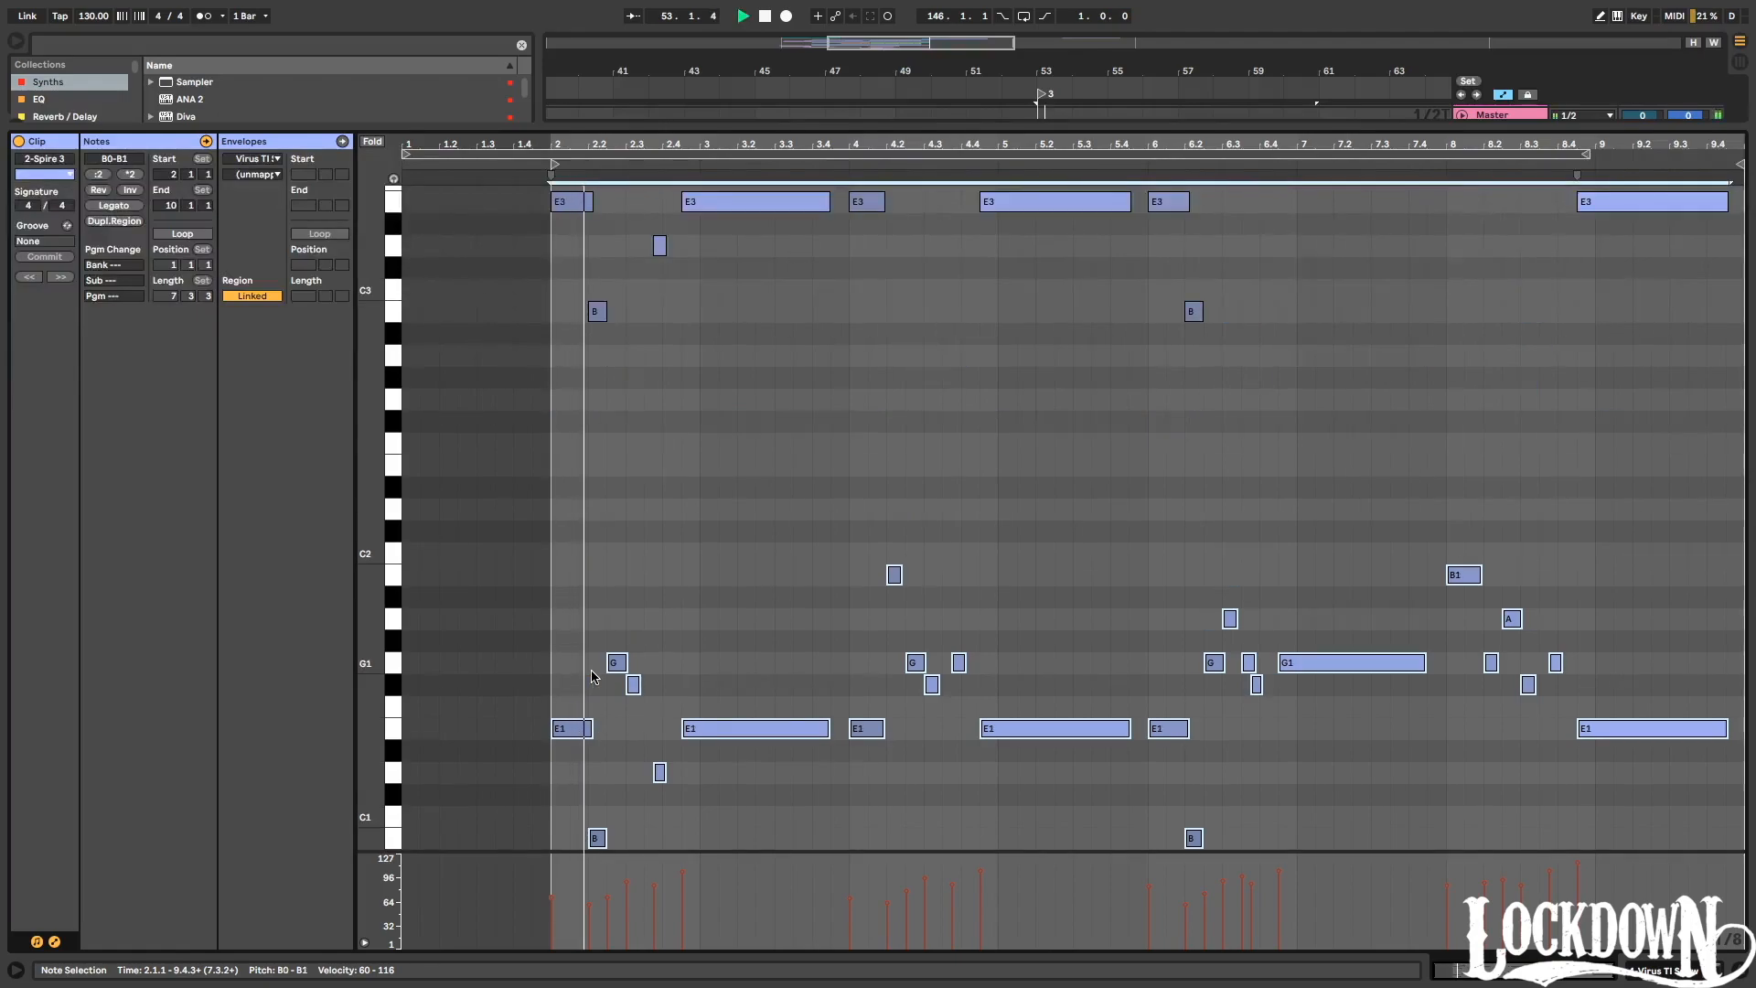
pyautogui.hotkey('shift', 'Up')
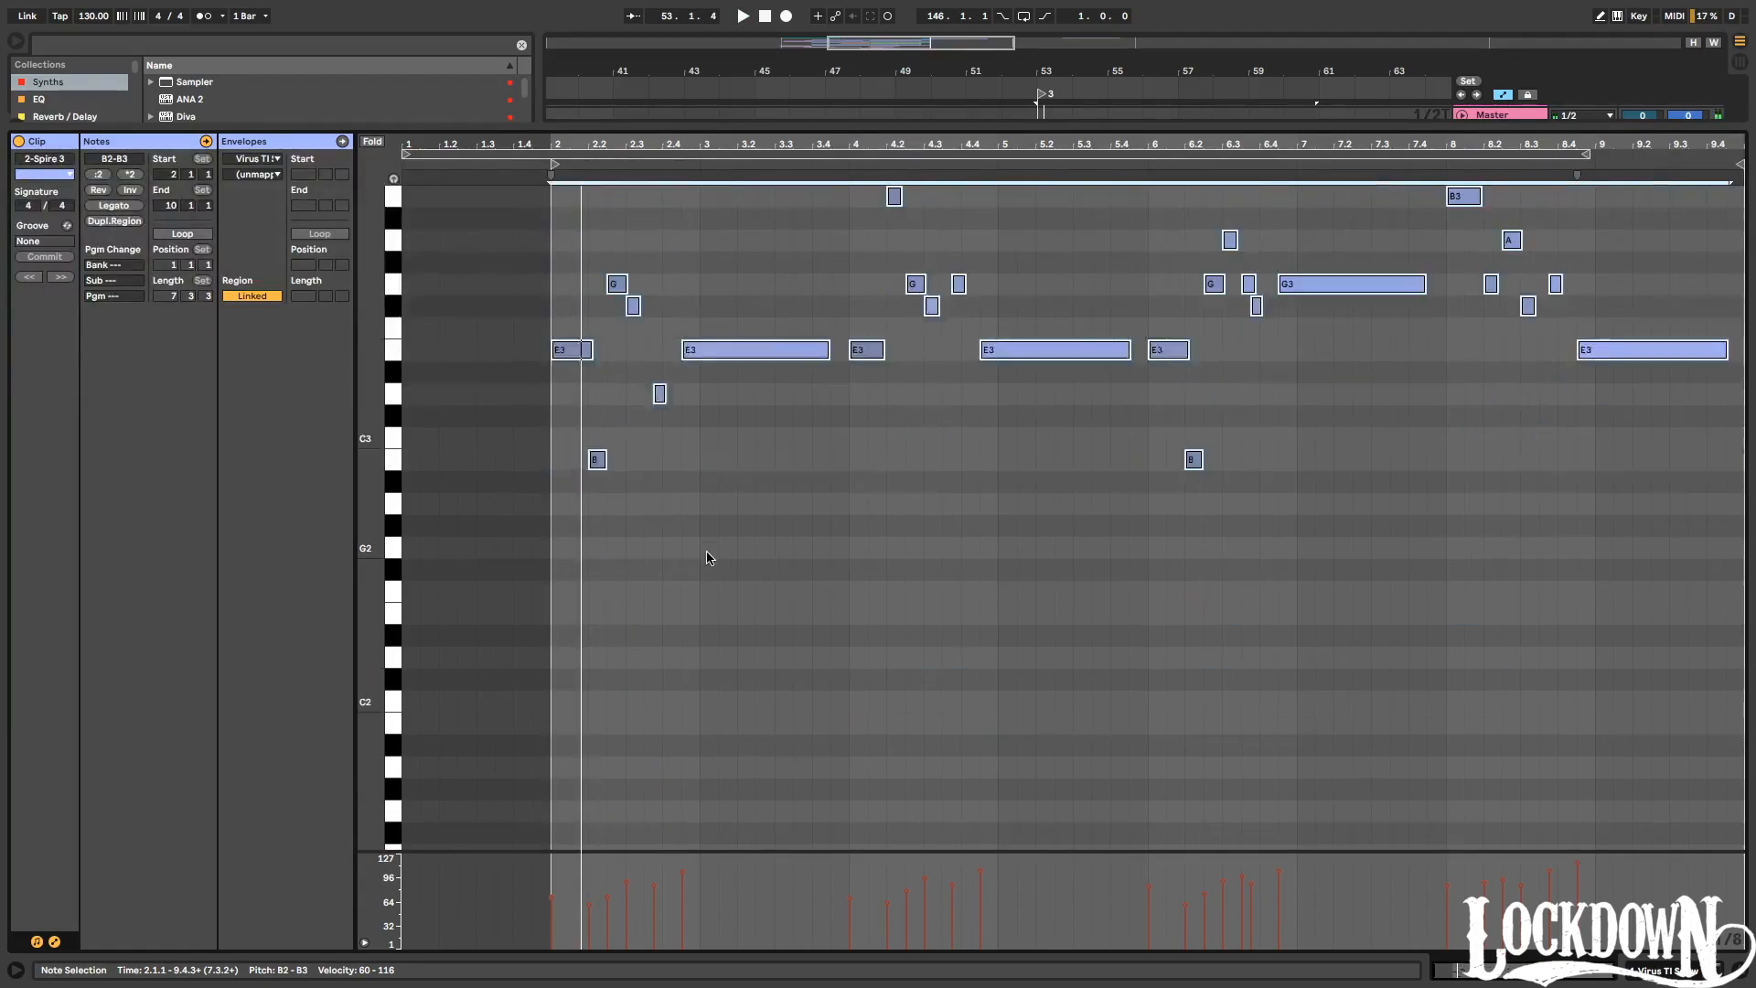
pyautogui.hotkey('shift', 'Up')
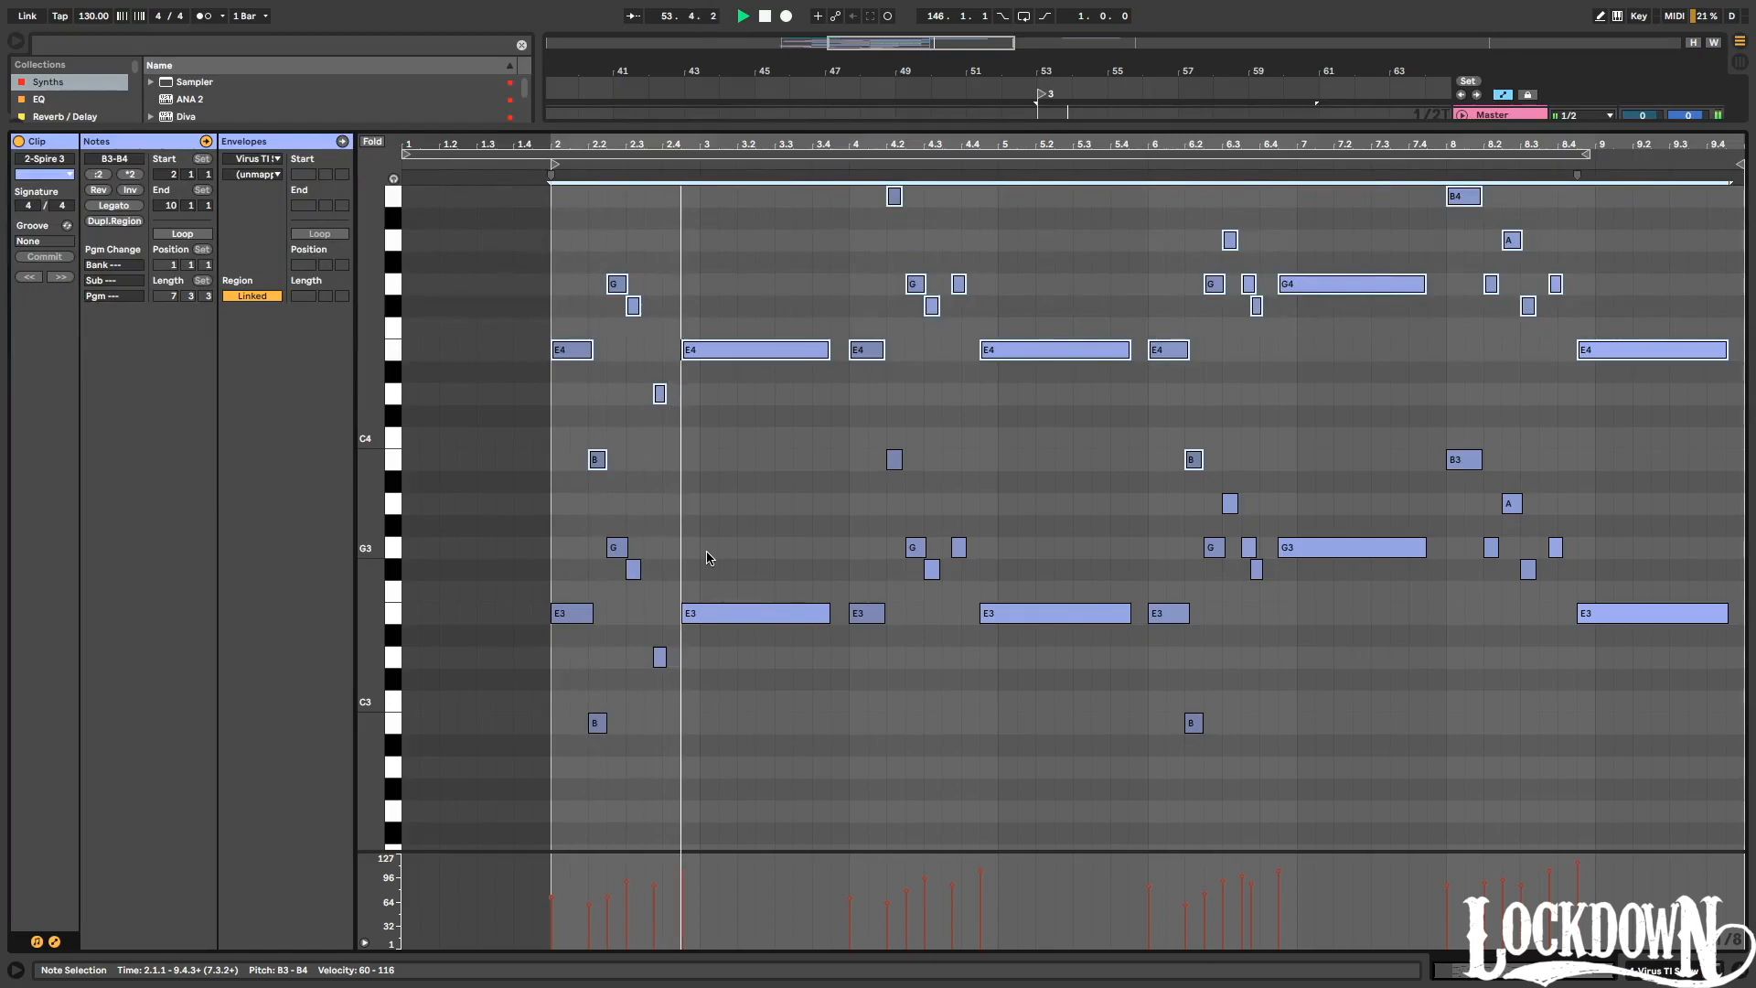
# Copy the first E4 note down to B3 at the start of bar 2 and shorten the copy.
pyautogui.moveTo(568, 145); pyautogui.dragTo(606, 167)
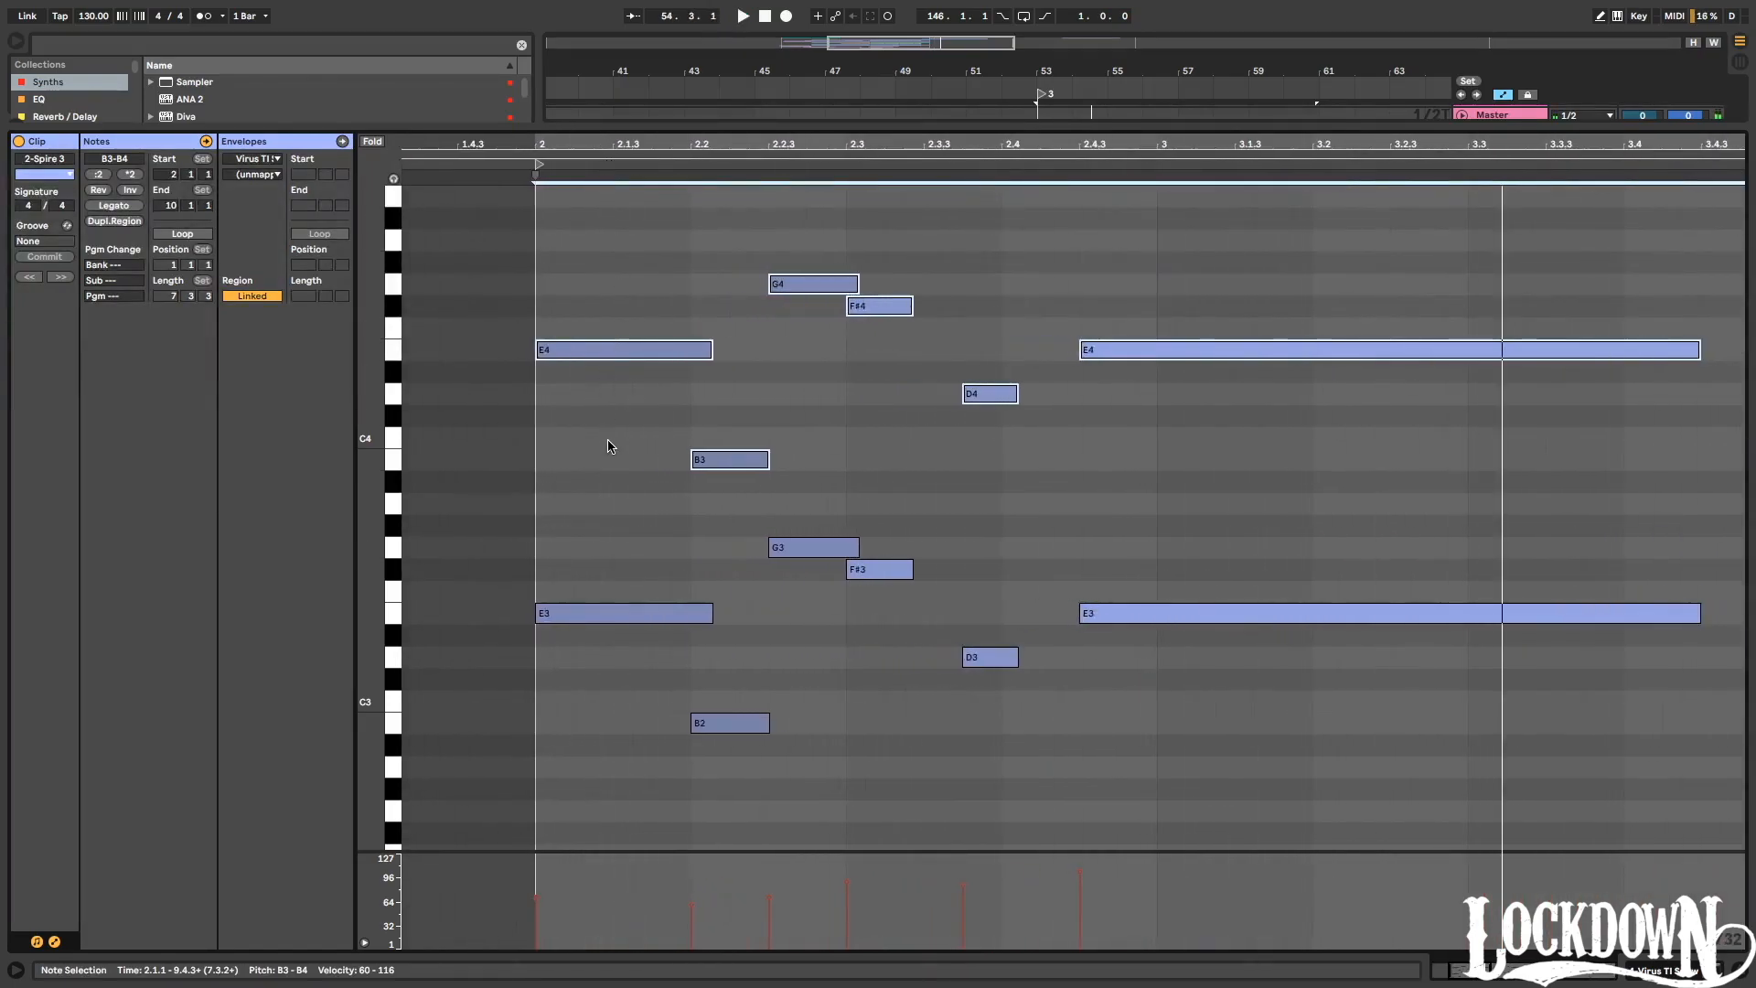
pyautogui.click(567, 354)
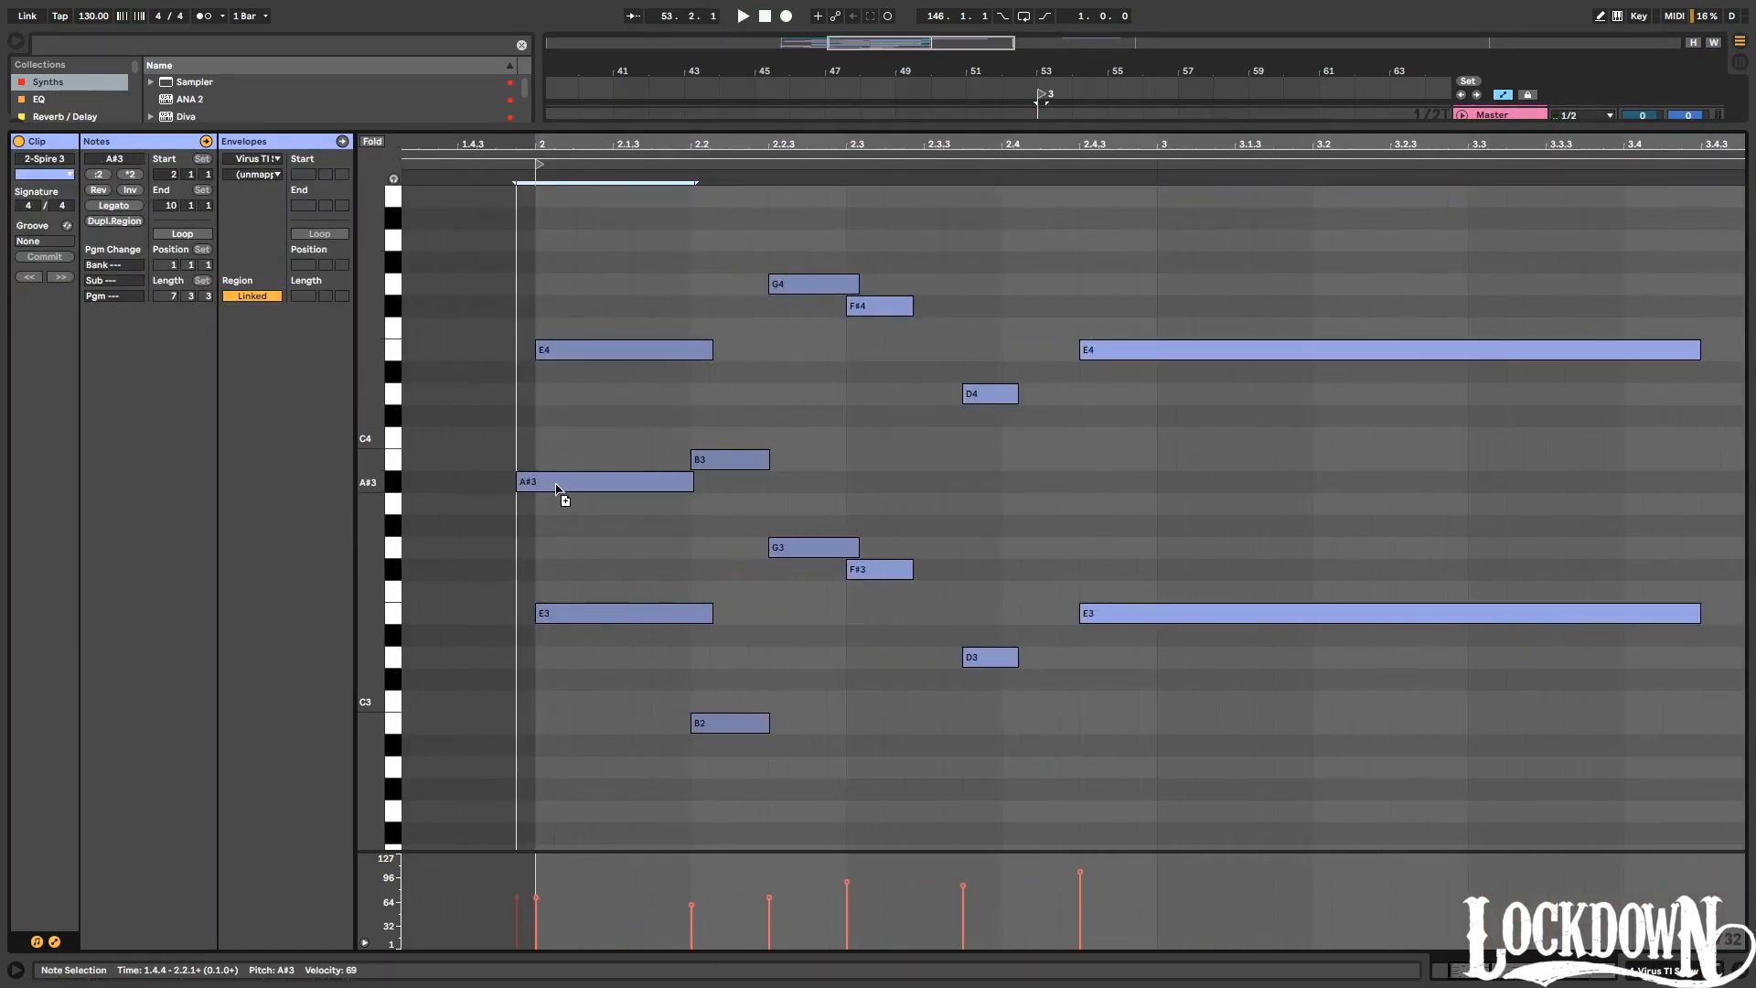
pyautogui.moveTo(588, 350); pyautogui.dragTo(594, 413)
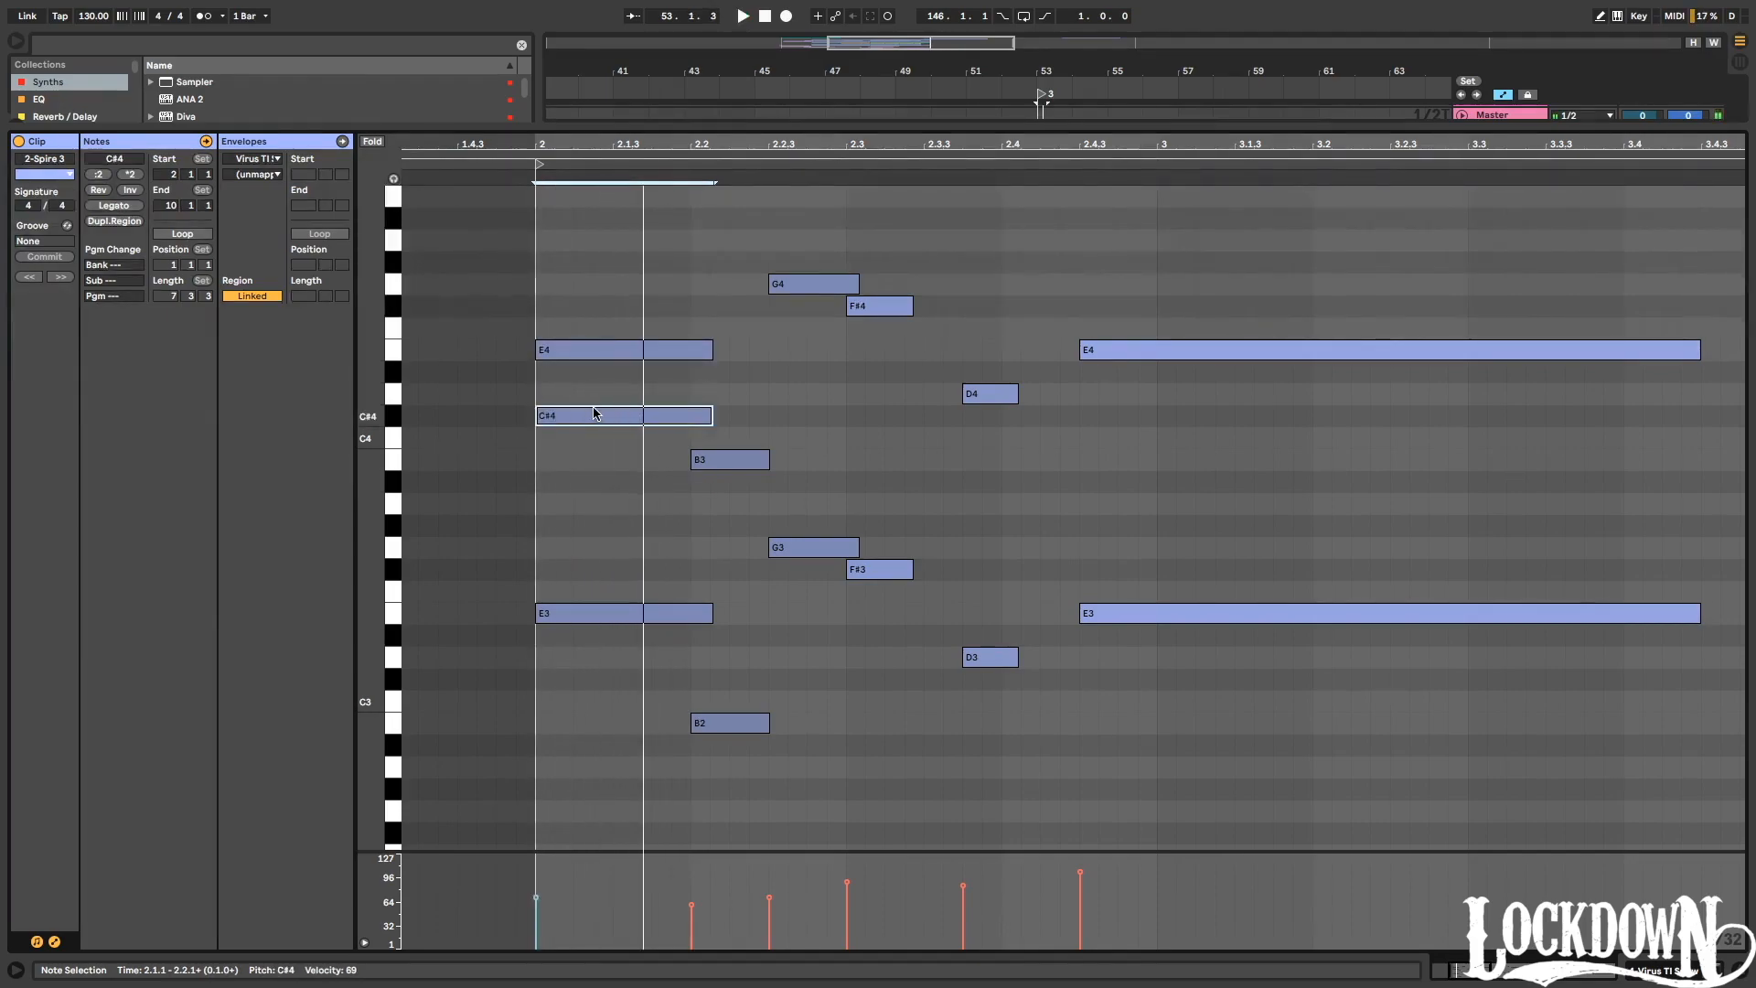
pyautogui.press('Down')
pyautogui.hotkey('shift', 'Left')
pyautogui.press('Down')
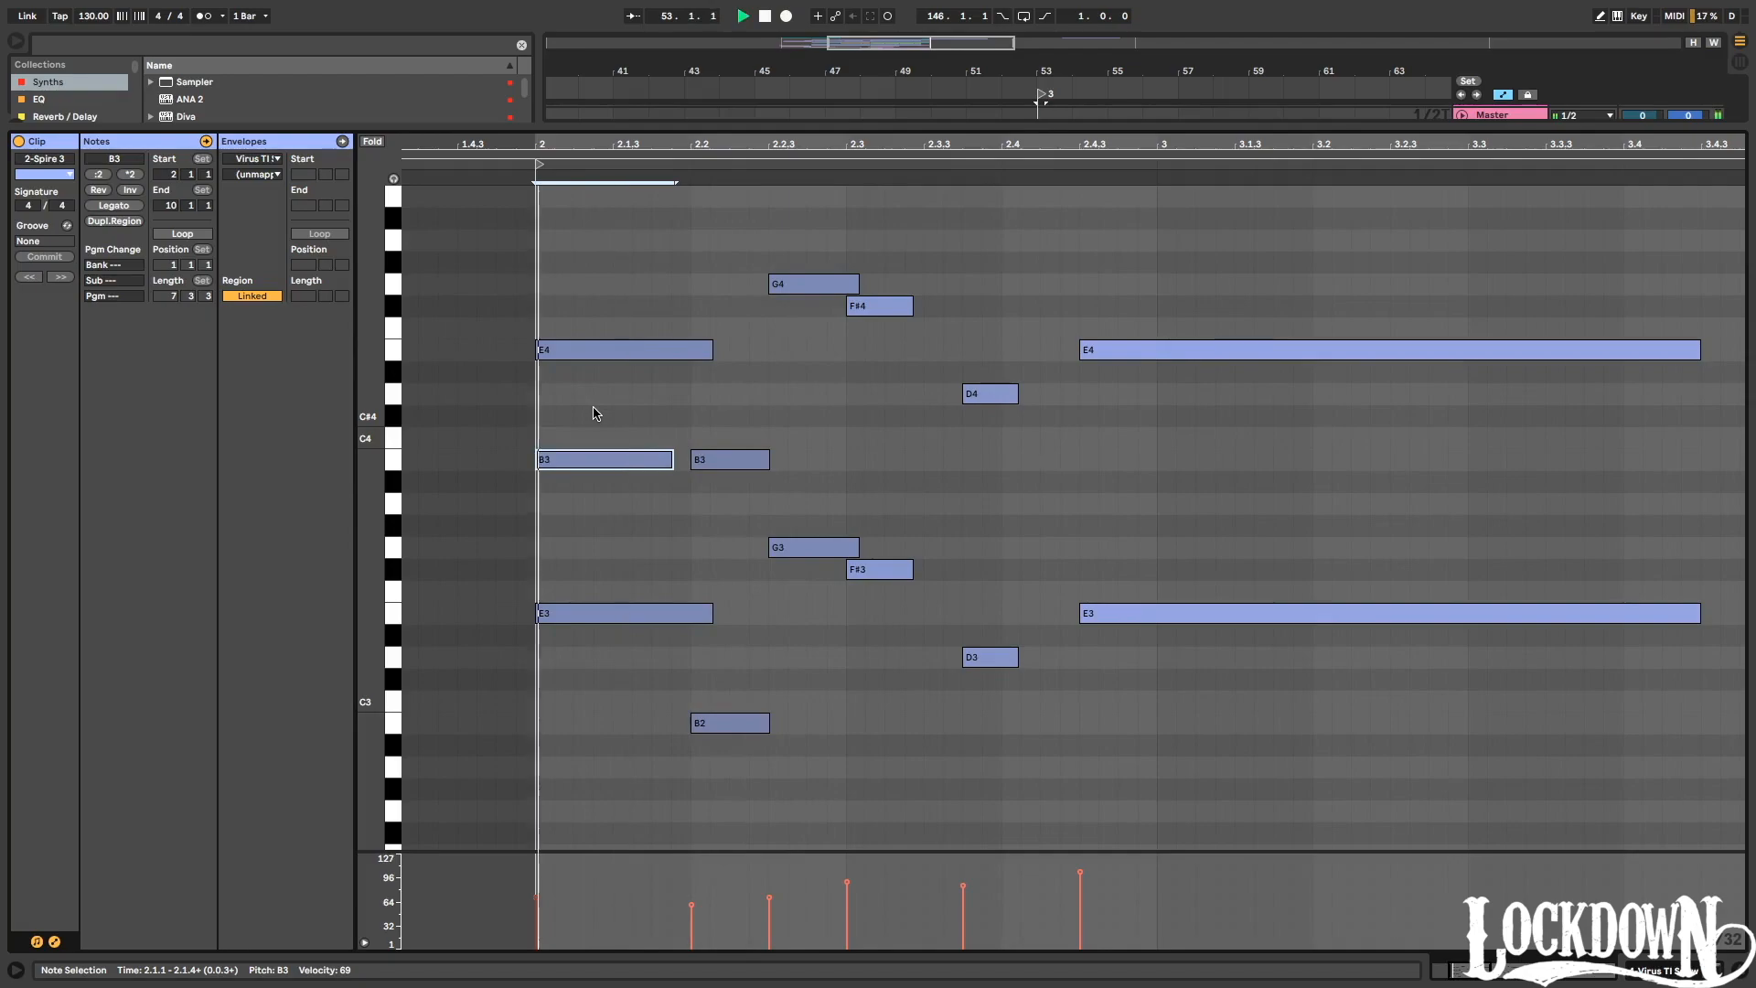
# Shorten the opening E3 and E4 notes and the following B and G octave pairs so each ends before the next note starts.
pyautogui.moveTo(710, 356); pyautogui.dragTo(688, 352)
pyautogui.moveTo(707, 616); pyautogui.dragTo(663, 619)
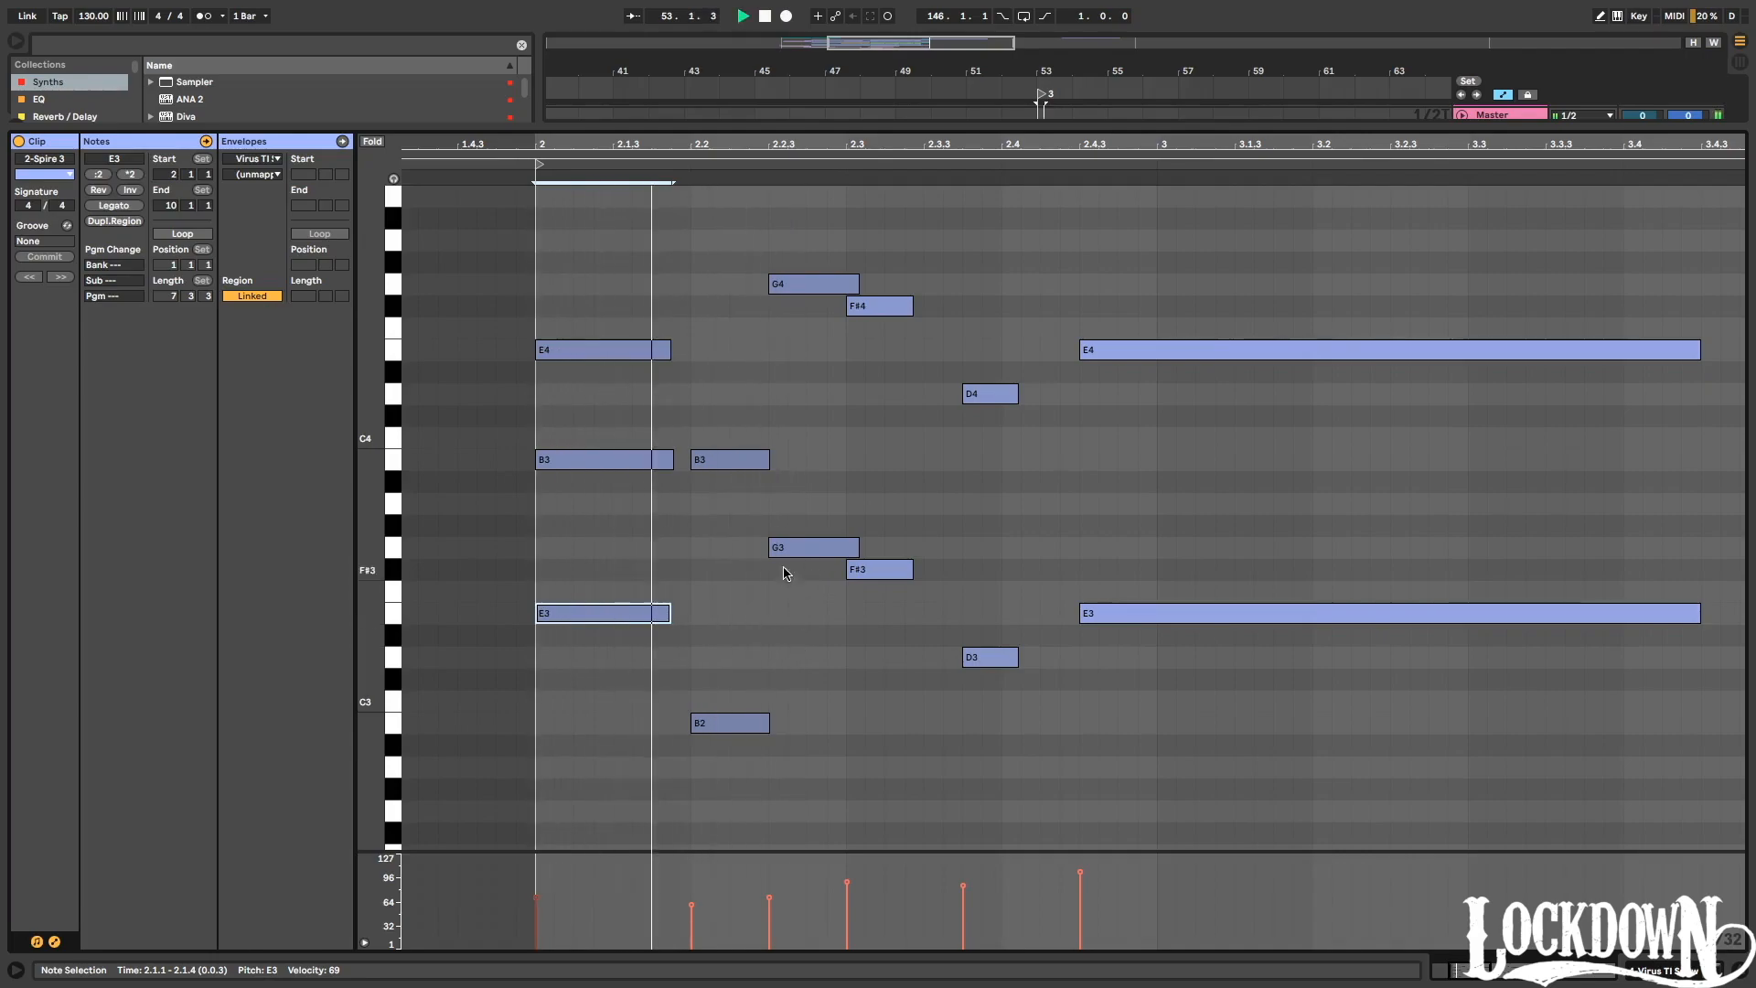
pyautogui.moveTo(782, 227); pyautogui.dragTo(830, 601)
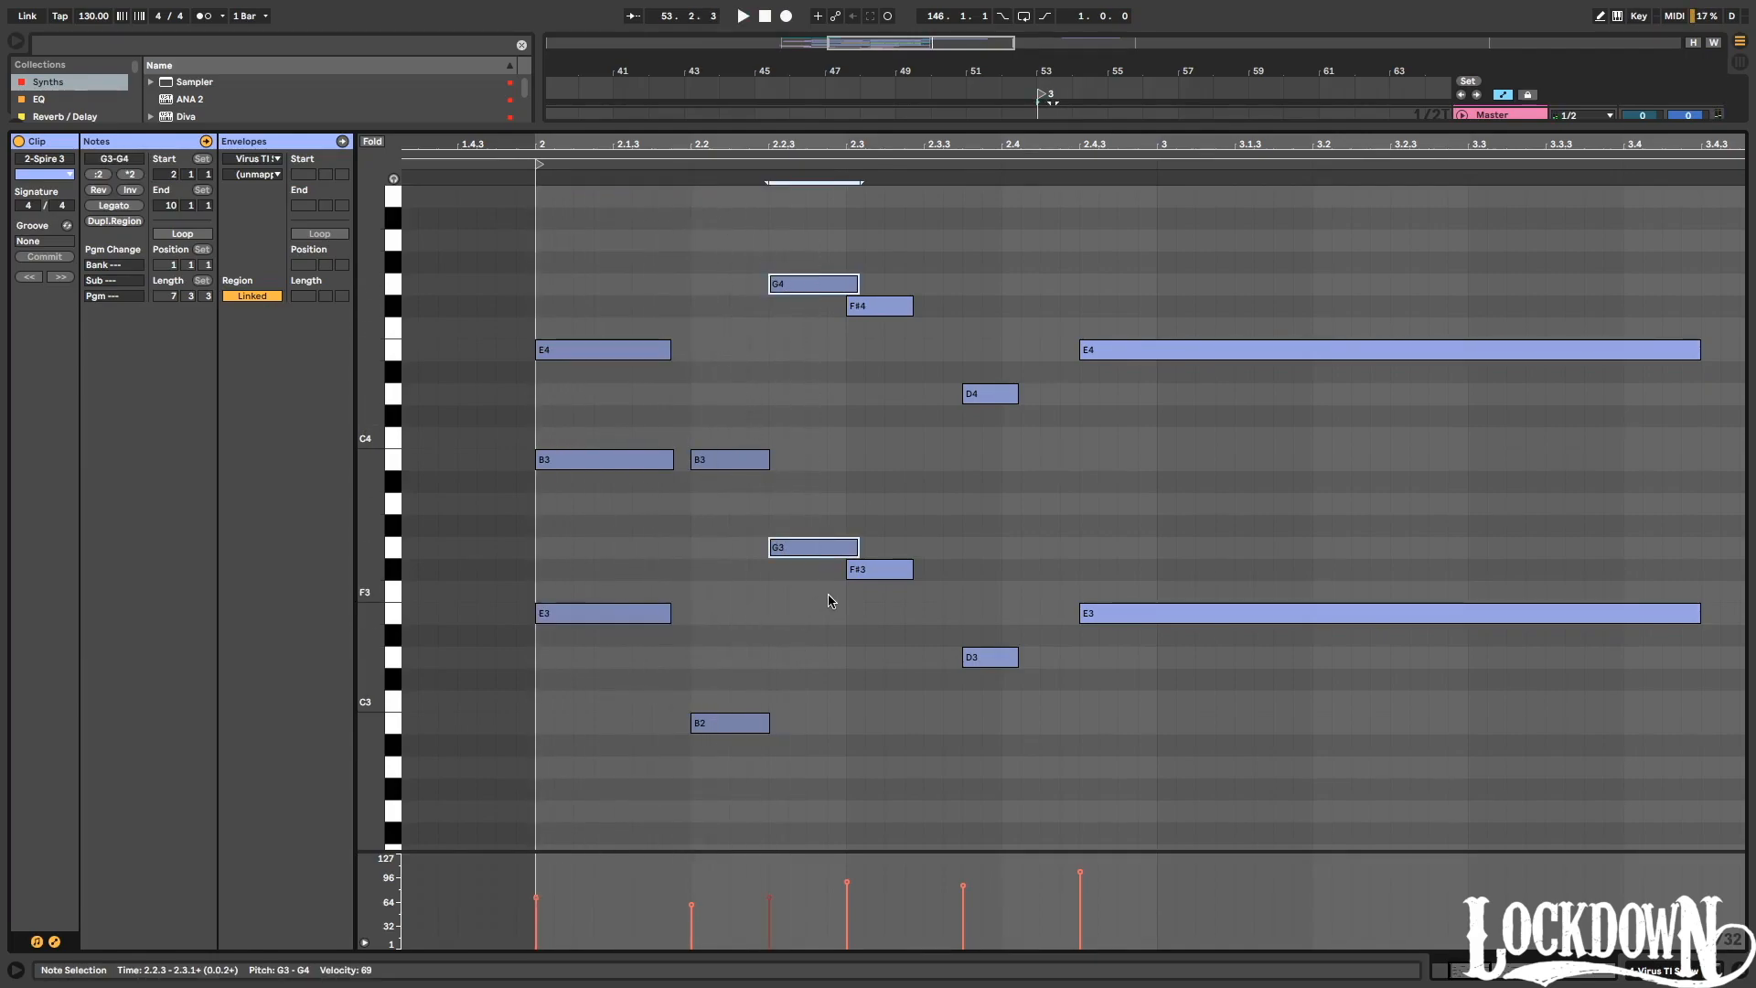
pyautogui.moveTo(720, 431); pyautogui.dragTo(699, 596)
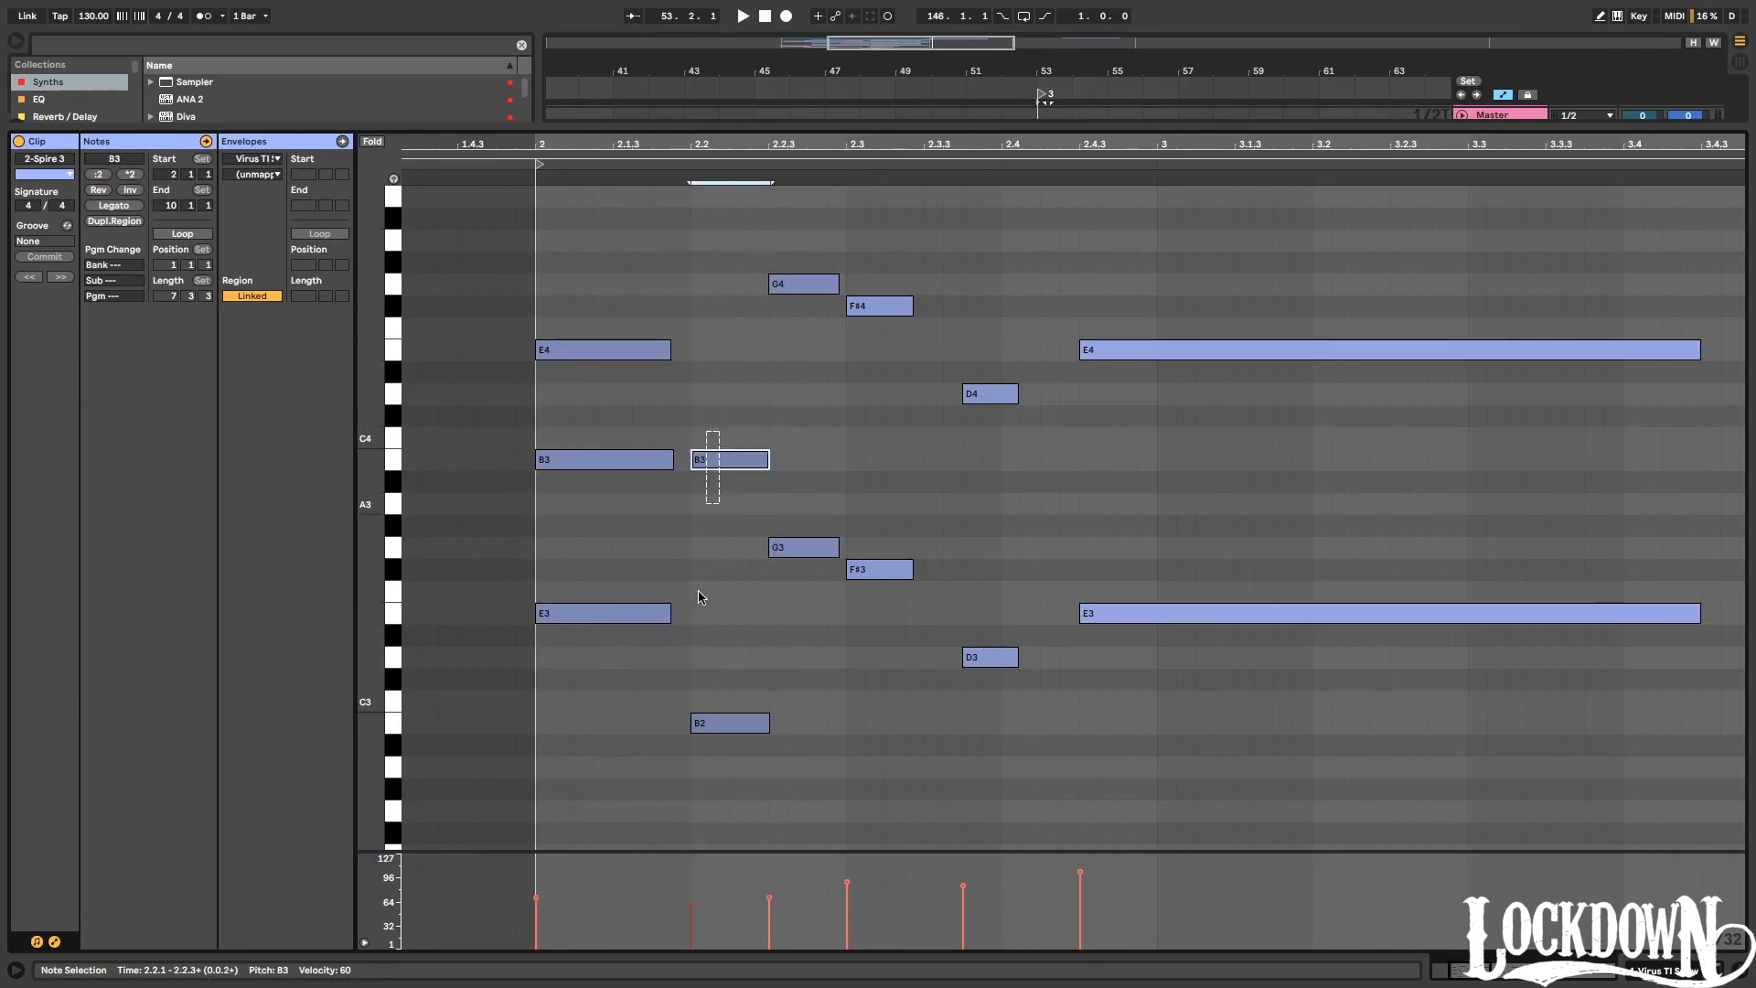
pyautogui.moveTo(883, 252); pyautogui.dragTo(920, 620)
pyautogui.press('space')
pyautogui.press('space')
# Add an E4 note above the B3 note at 2.2 and audition the phrase.
pyautogui.click(708, 561)
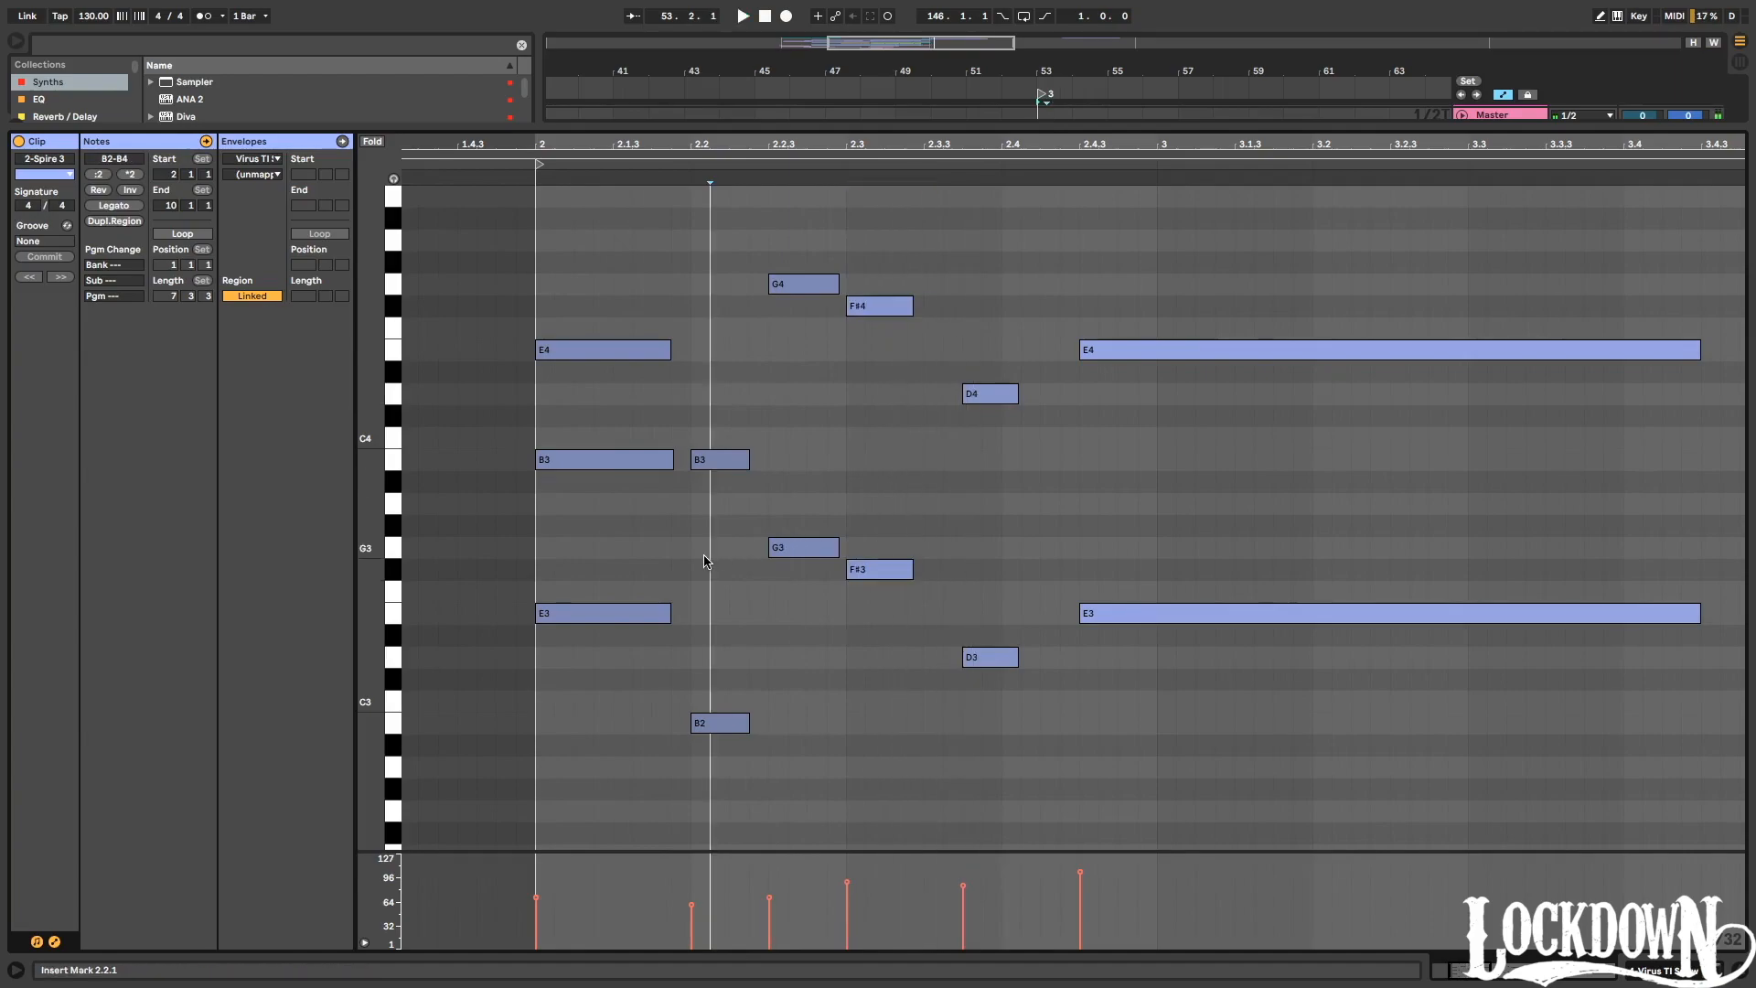
pyautogui.doubleClick(709, 357)
pyautogui.press('space')
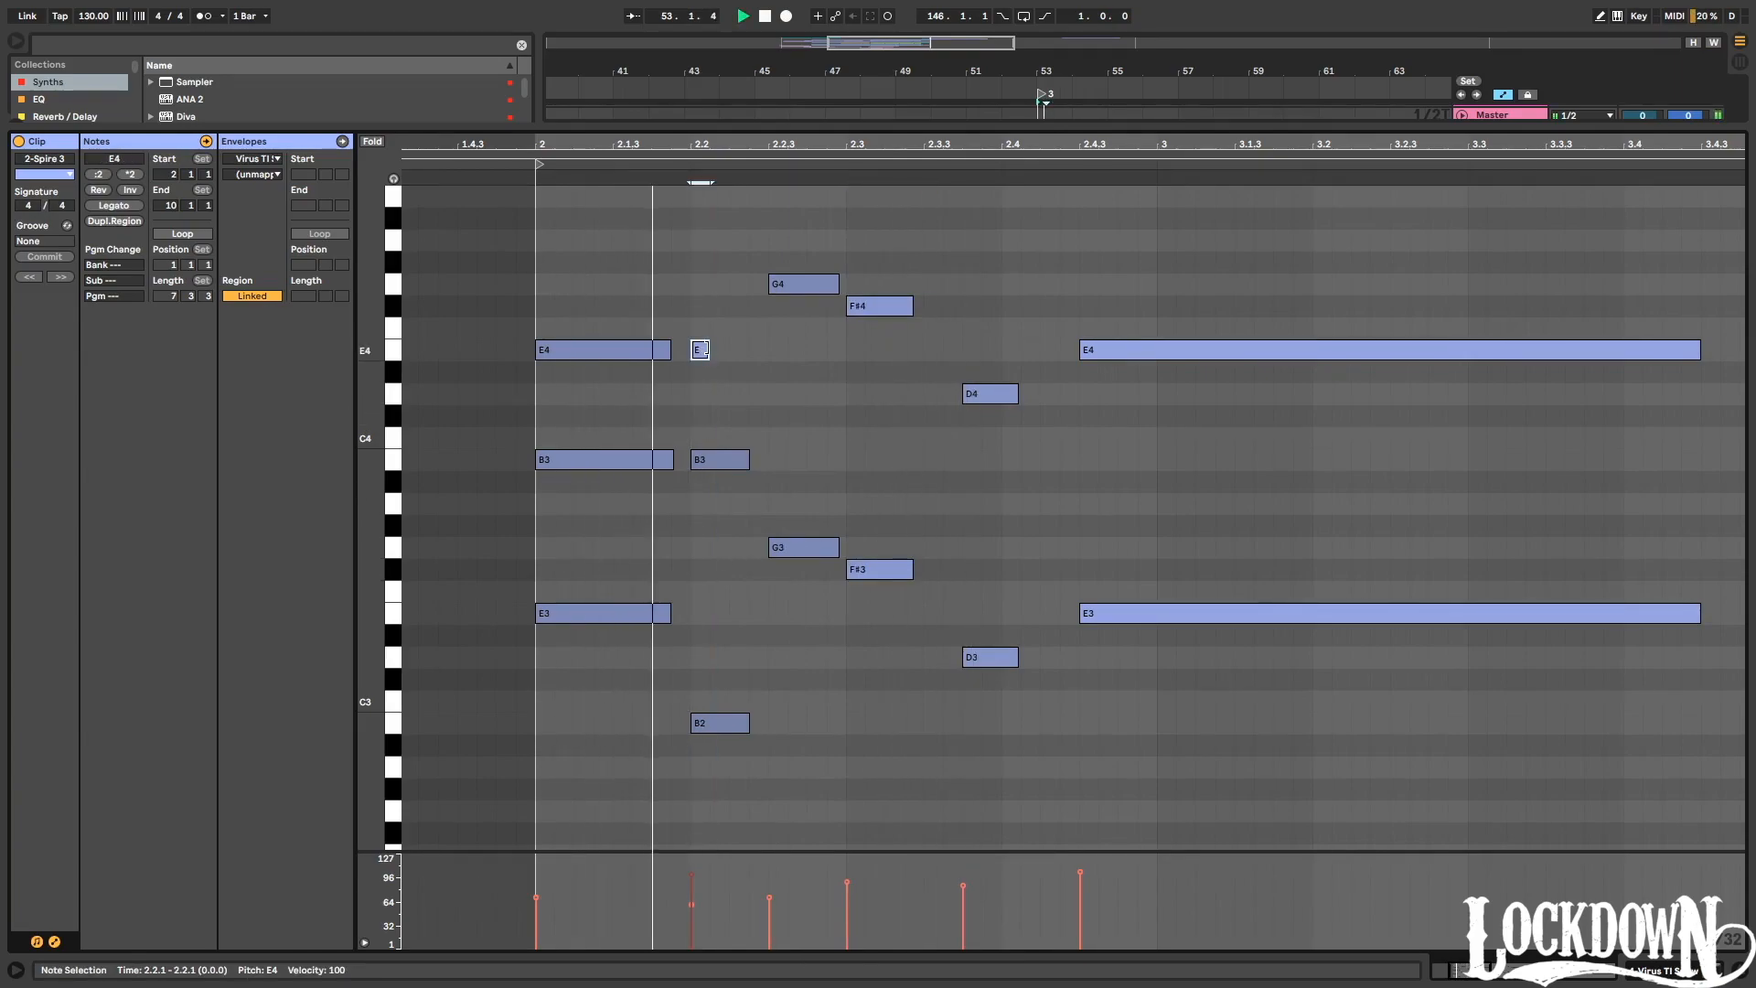
# Add a B3 note at 2.2.3 and duplicate it under the remaining notes of the first phrase, up to 2.4.3.
pyautogui.doubleClick(778, 351)
pyautogui.moveTo(788, 351); pyautogui.dragTo(825, 353)
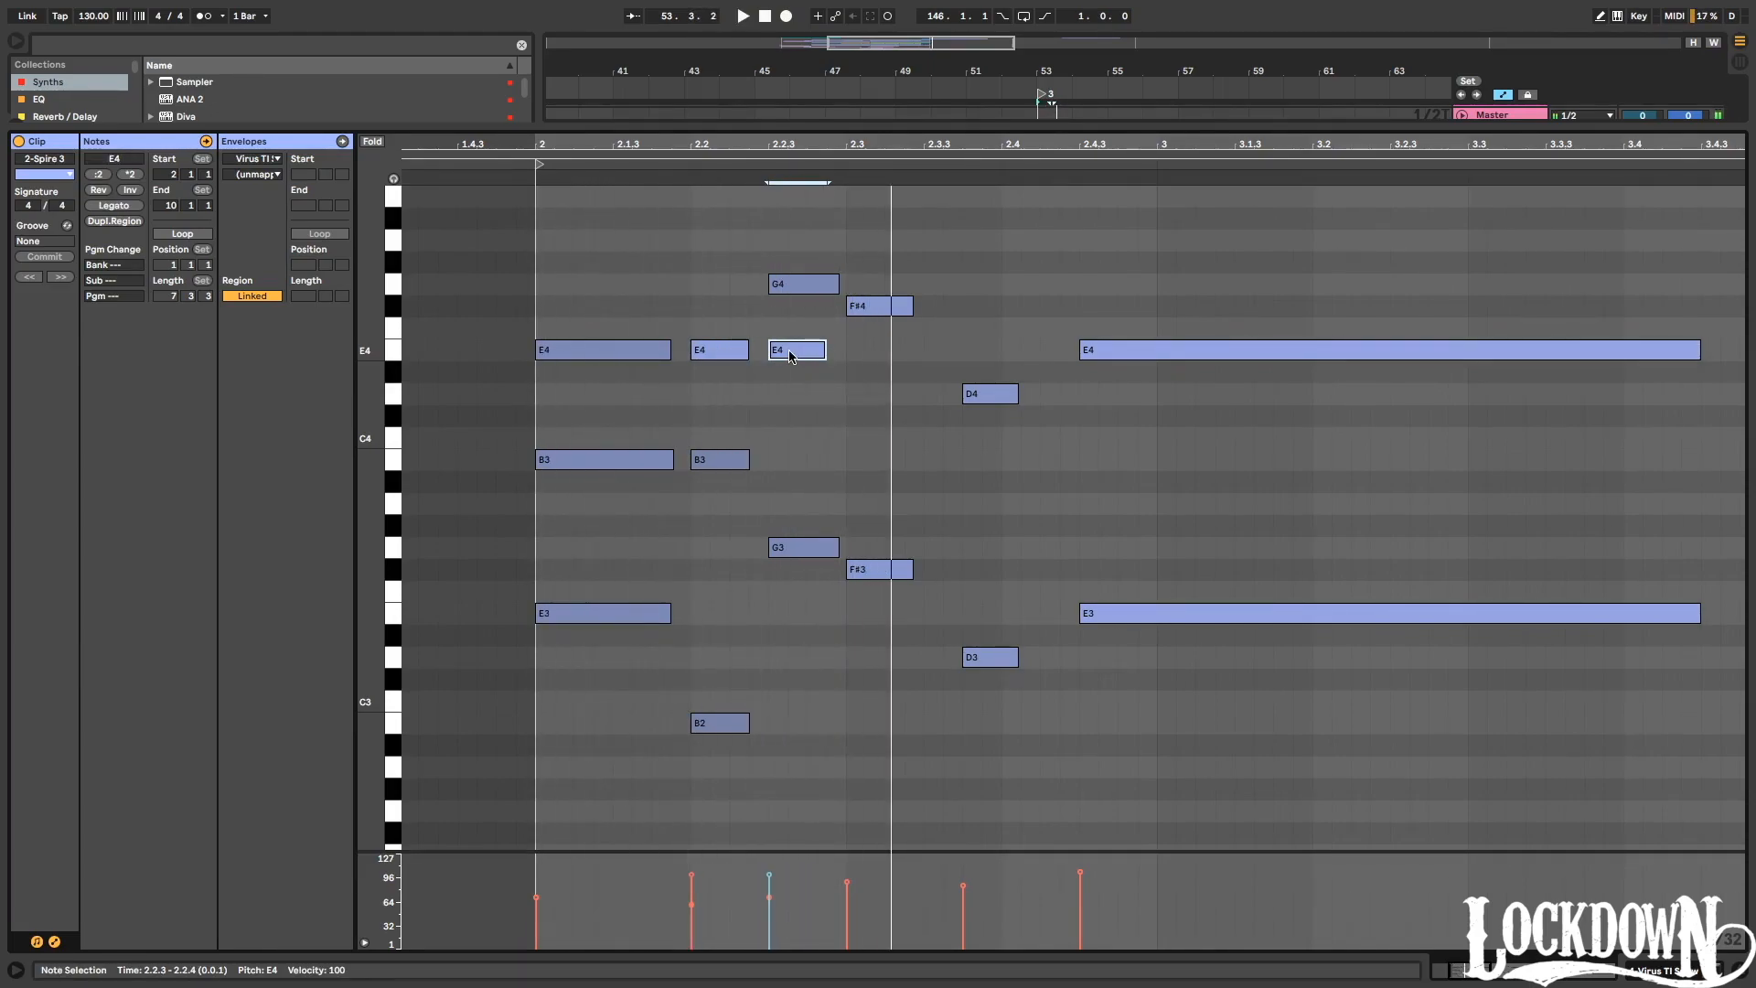
pyautogui.press('Down')
pyautogui.press('Down')
pyautogui.press('Down')
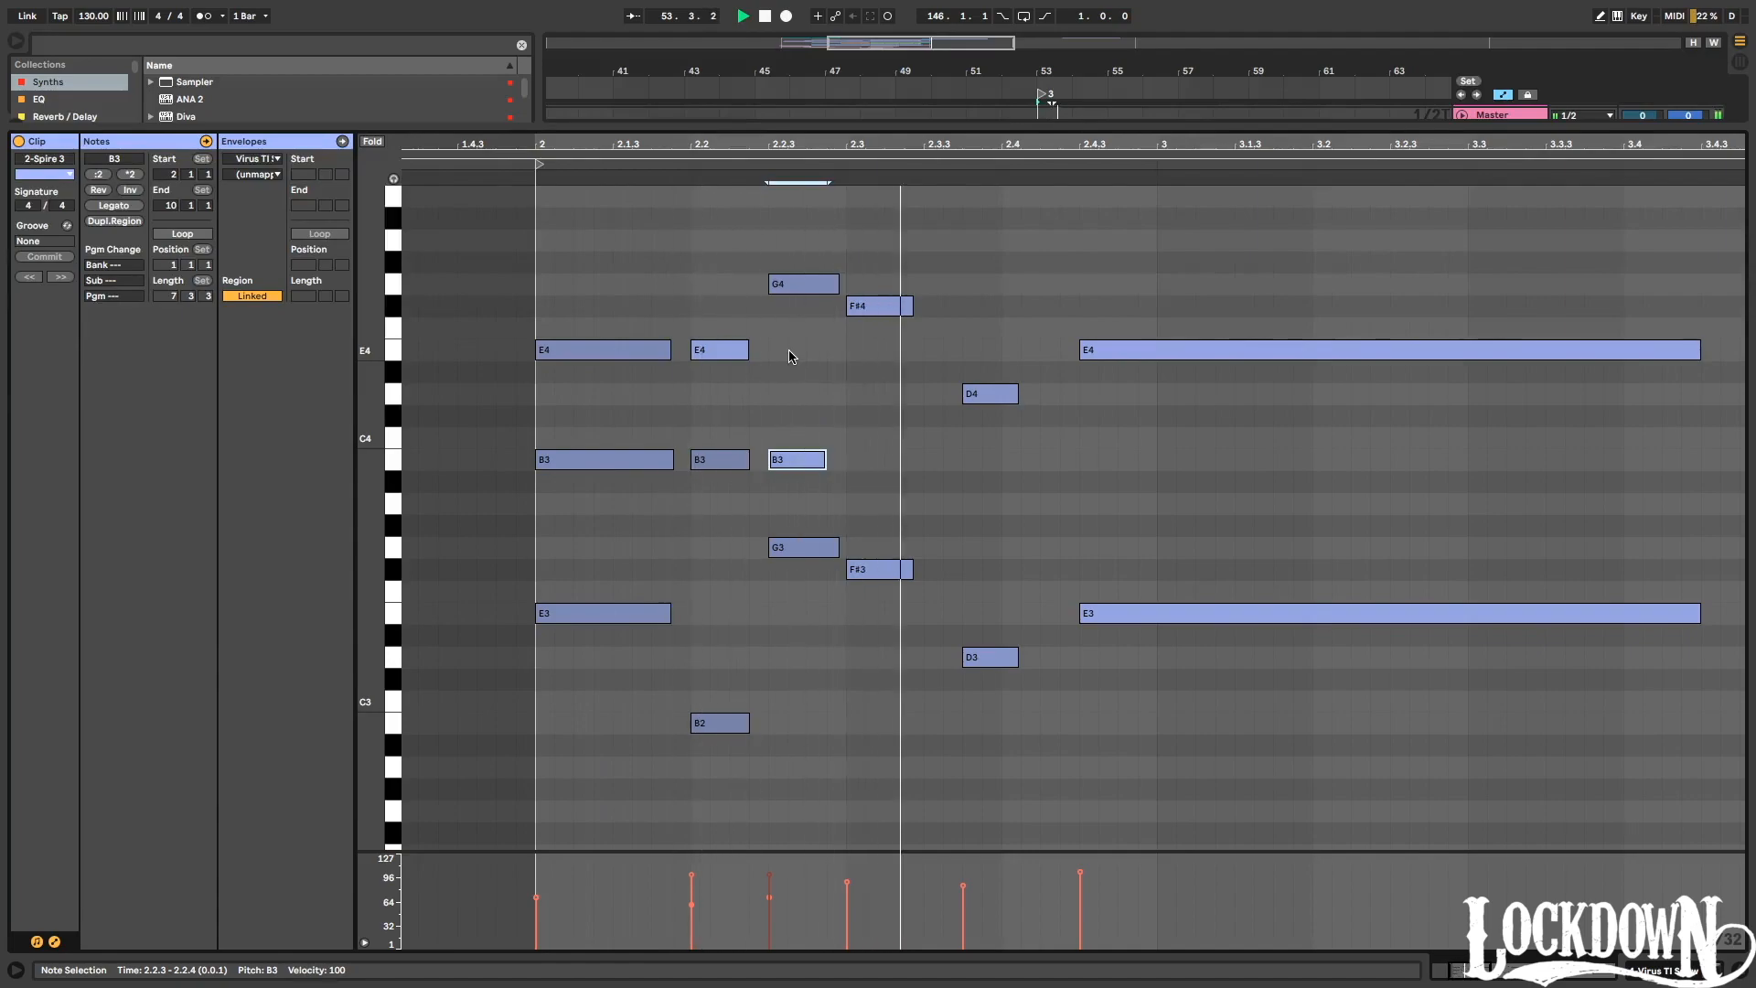
pyautogui.hotkey('ctrl', 'd')
pyautogui.press('space')
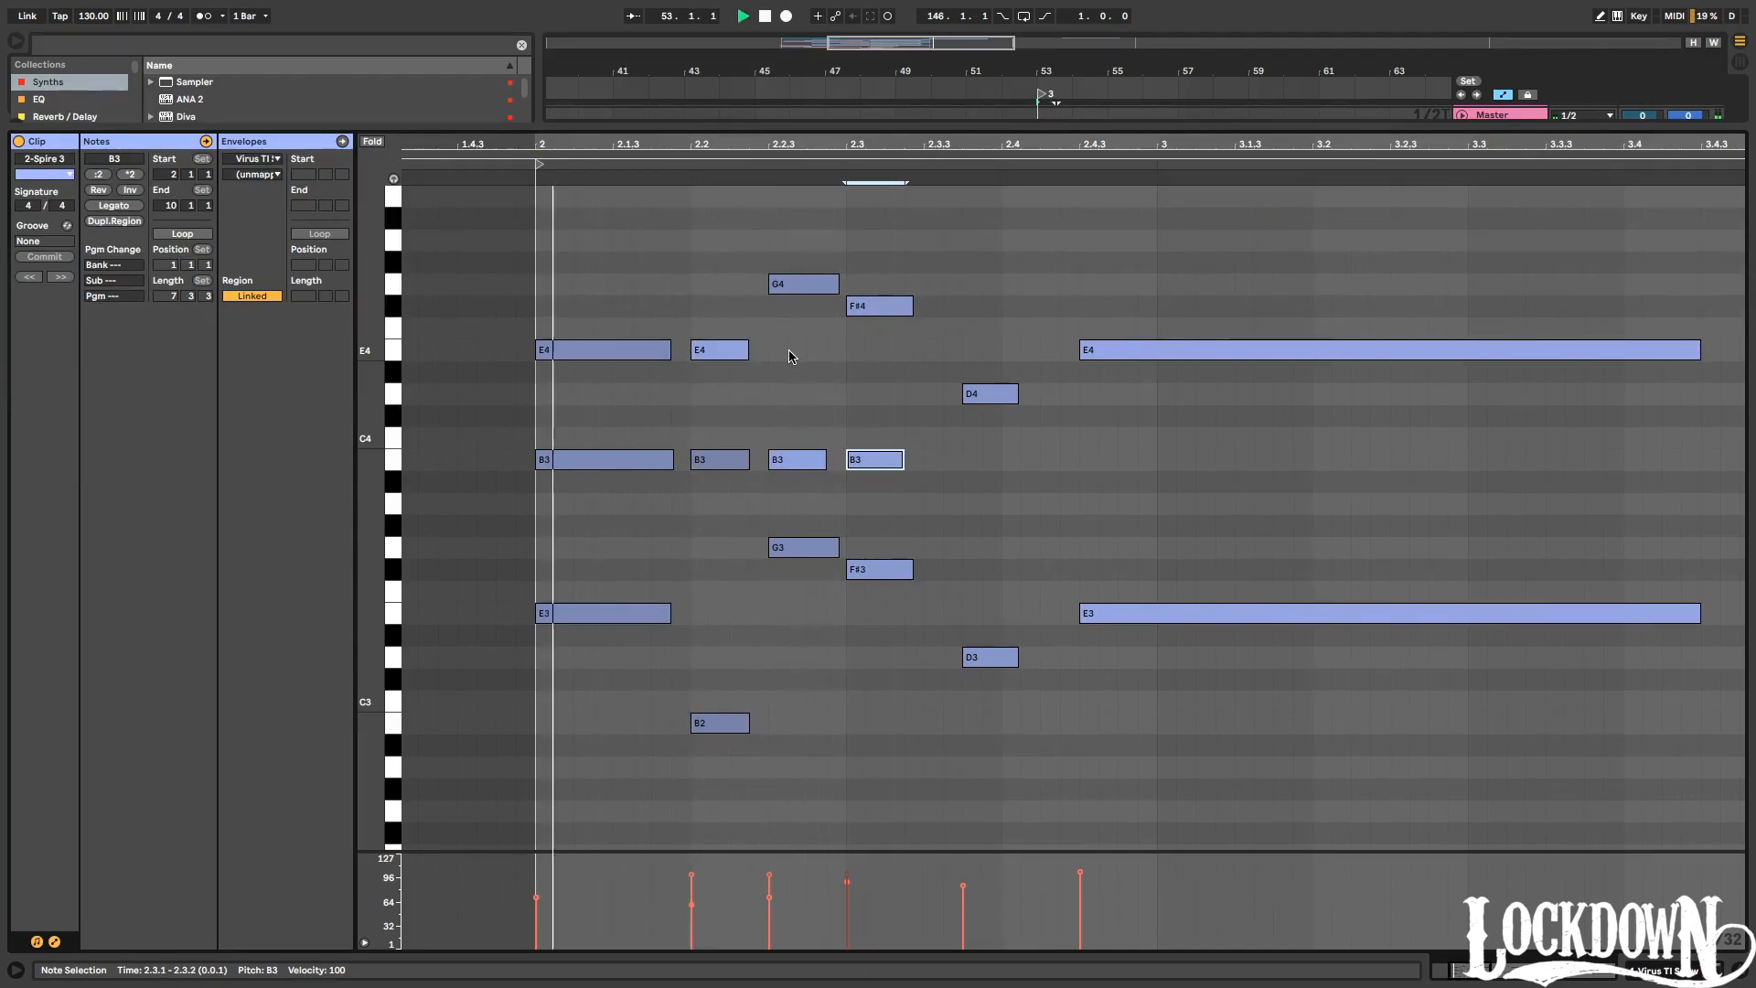
pyautogui.hotkey('ctrl', 'd')
pyautogui.press('space')
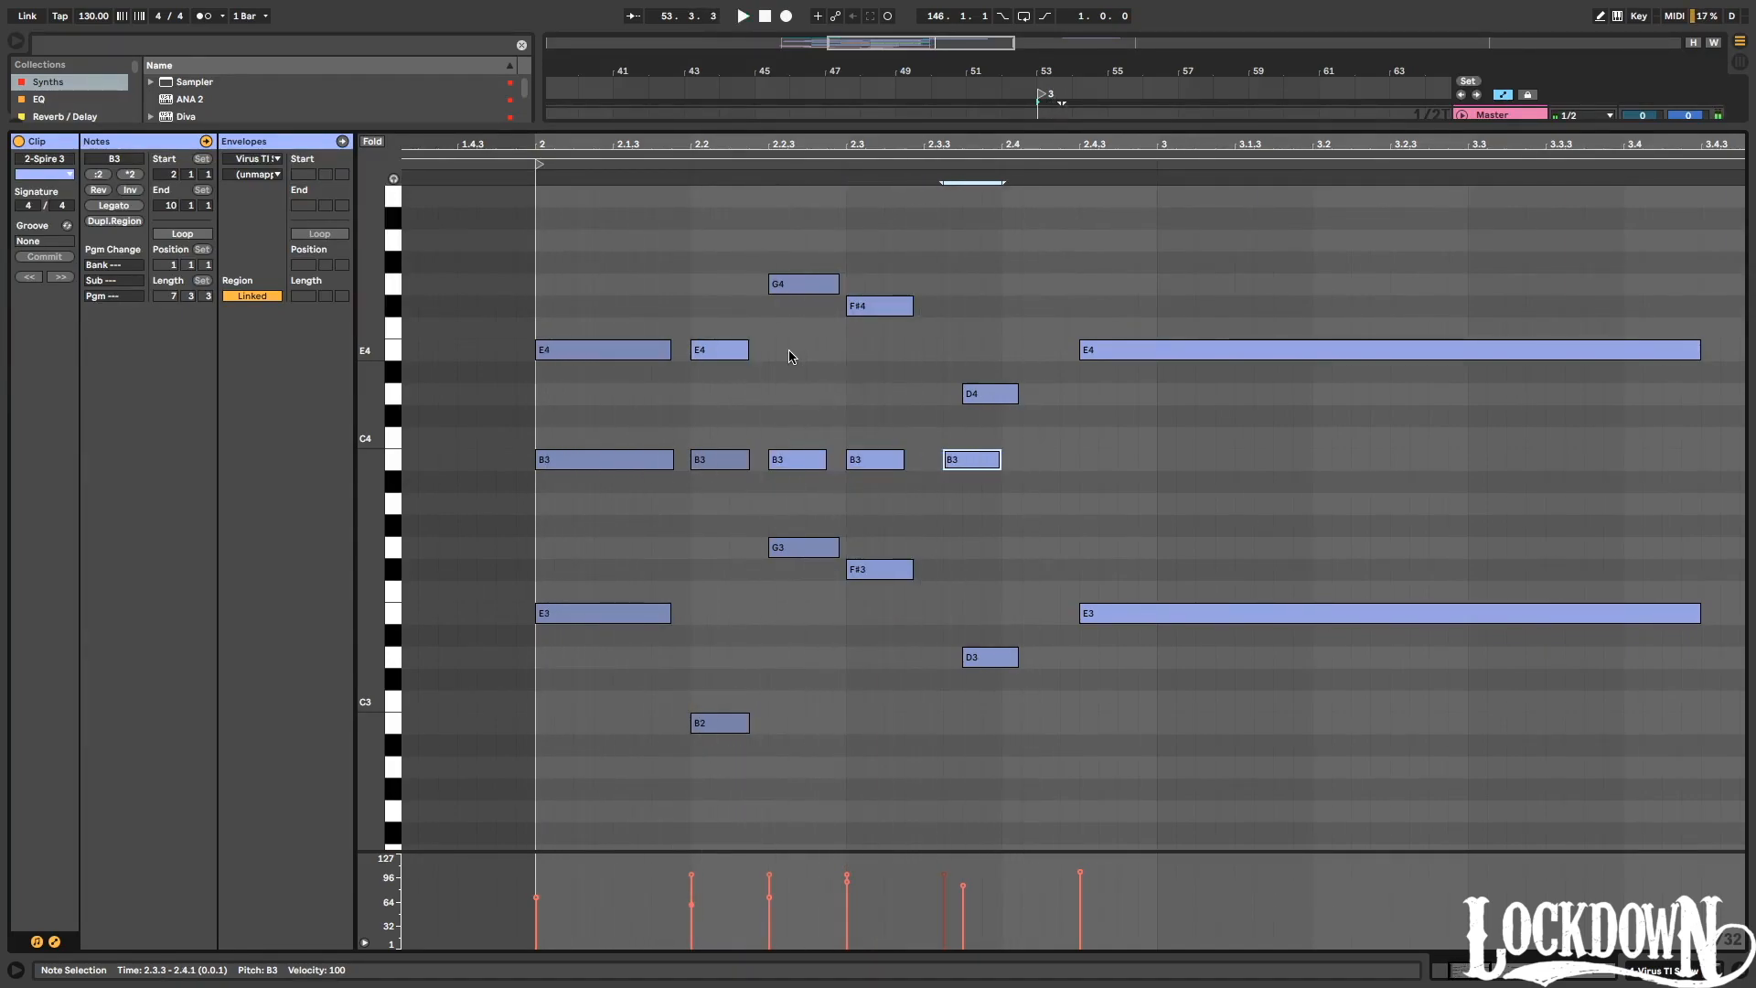
pyautogui.hotkey('ctrl', 'd')
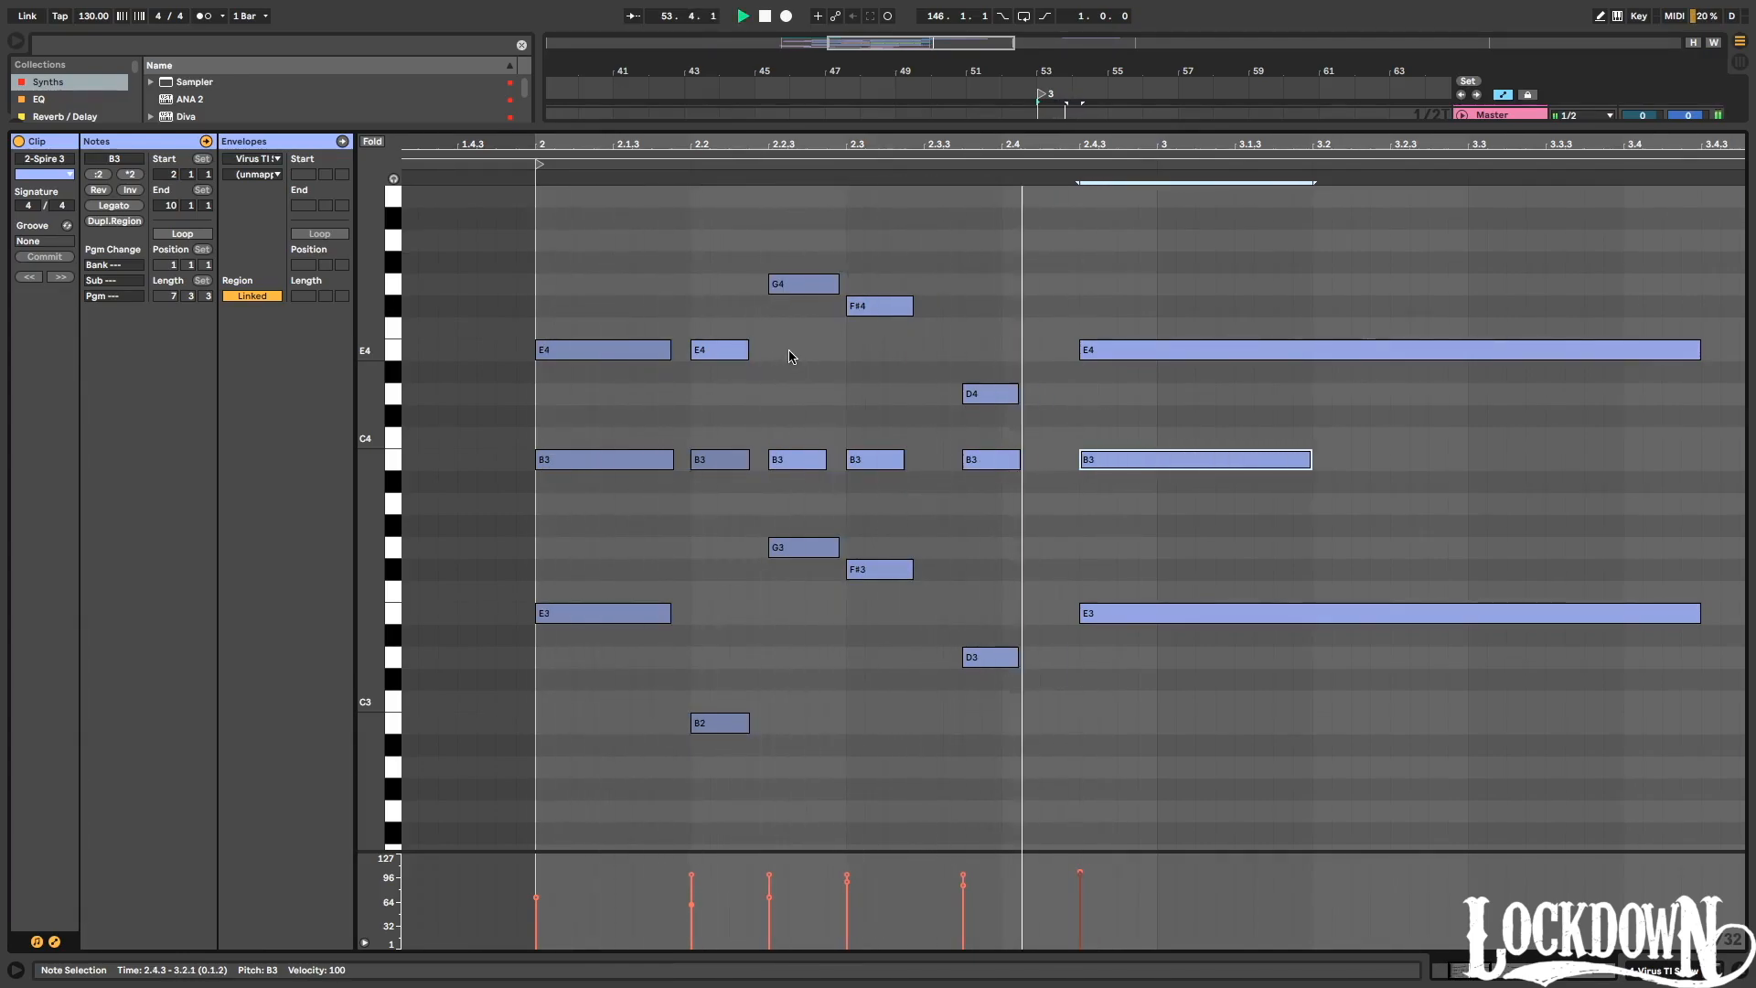
# Lengthen the B3 note at 2.4.3 until it ends together with the long E notes.
pyautogui.hotkey('shift', 'Right')
pyautogui.hotkey('shift', 'Right')
pyautogui.hotkey('shift', 'Right')
pyautogui.hotkey('shift', 'Right')
pyautogui.hotkey('shift', 'Right')
pyautogui.hotkey('shift', 'Right')
pyautogui.hotkey('shift', 'Right')
pyautogui.hotkey('shift', 'Right')
pyautogui.hotkey('shift', 'Right')
pyautogui.hotkey('shift', 'Right')
pyautogui.hotkey('shift', 'Right')
pyautogui.hotkey('shift', 'Right')
pyautogui.hotkey('shift', 'Right')
pyautogui.hotkey('shift', 'Right')
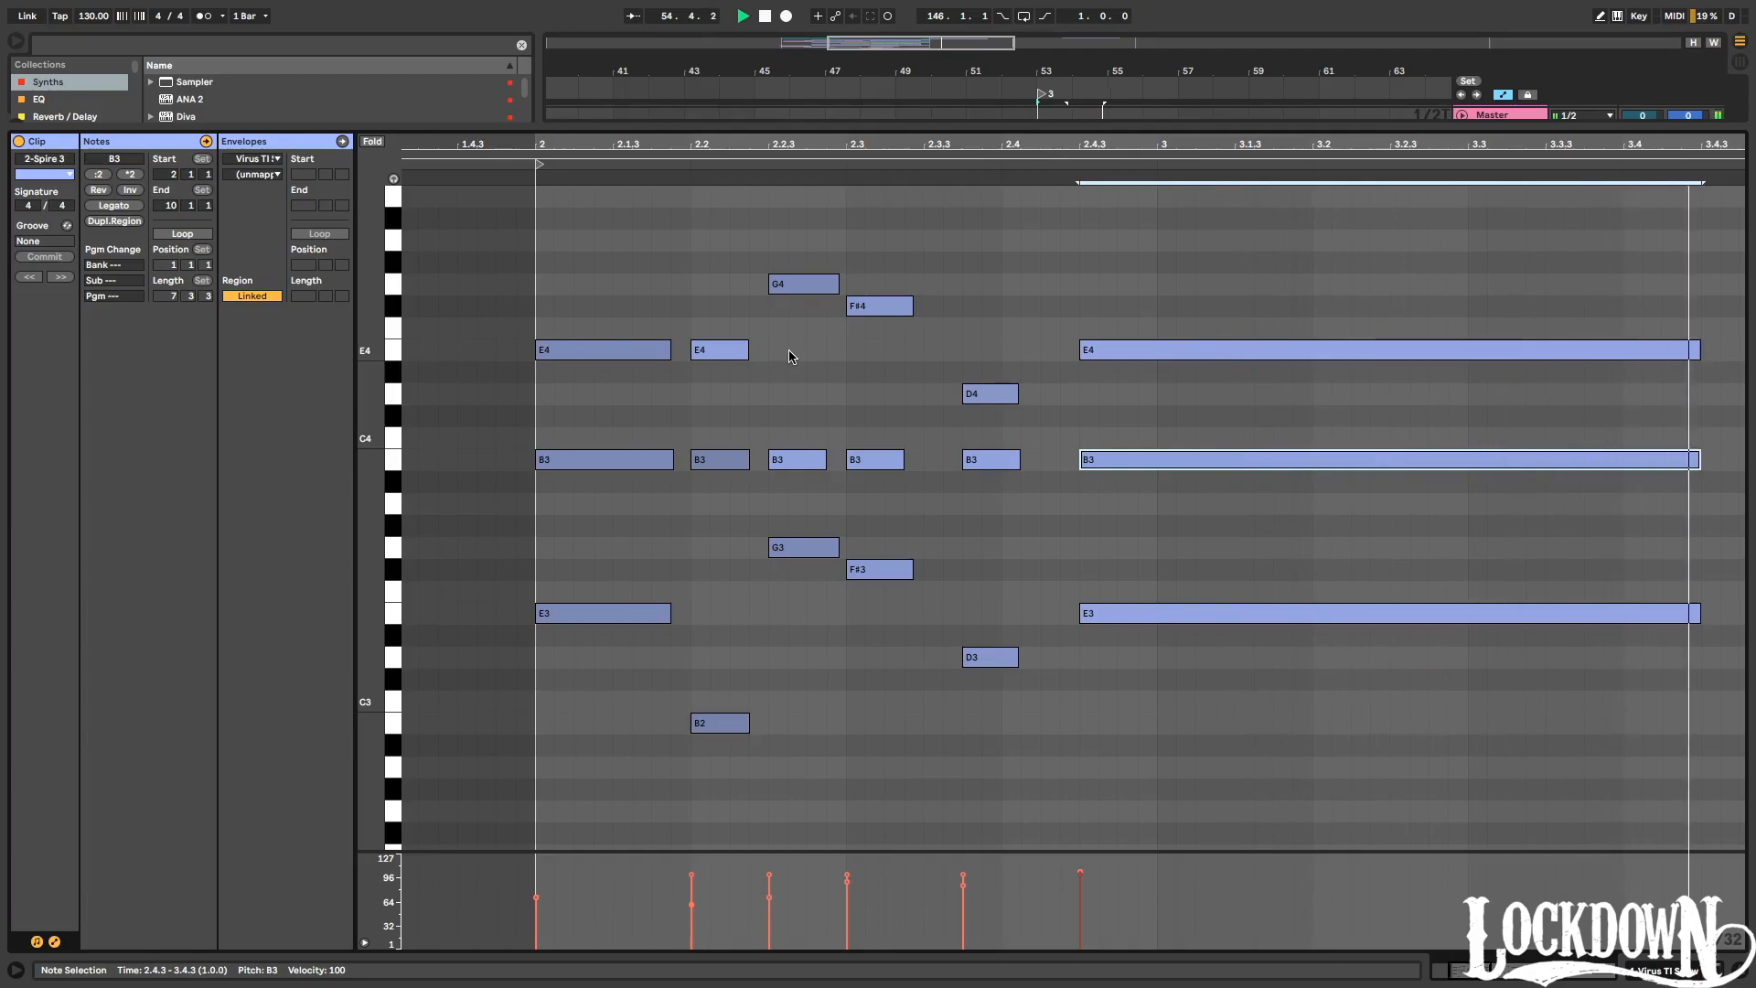
# Try the long harmony note at C4, move it back to B3 and audition the phrase.
pyautogui.press('Up')
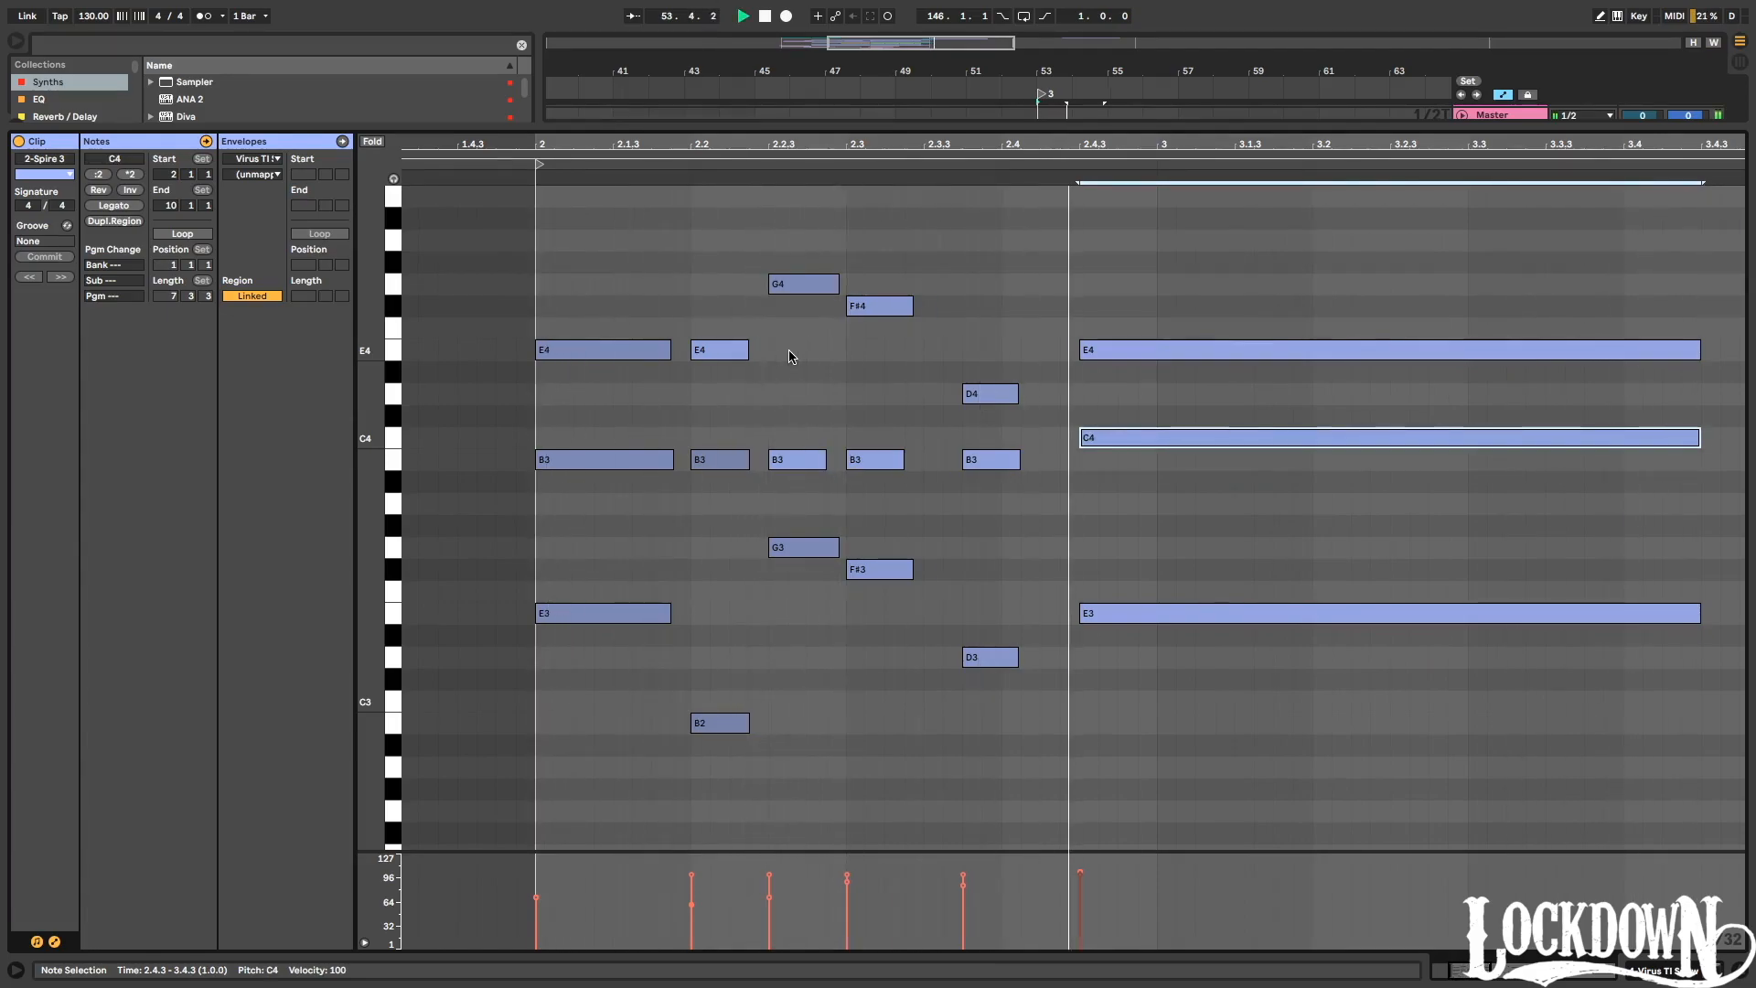
pyautogui.press('-')
pyautogui.press('-')
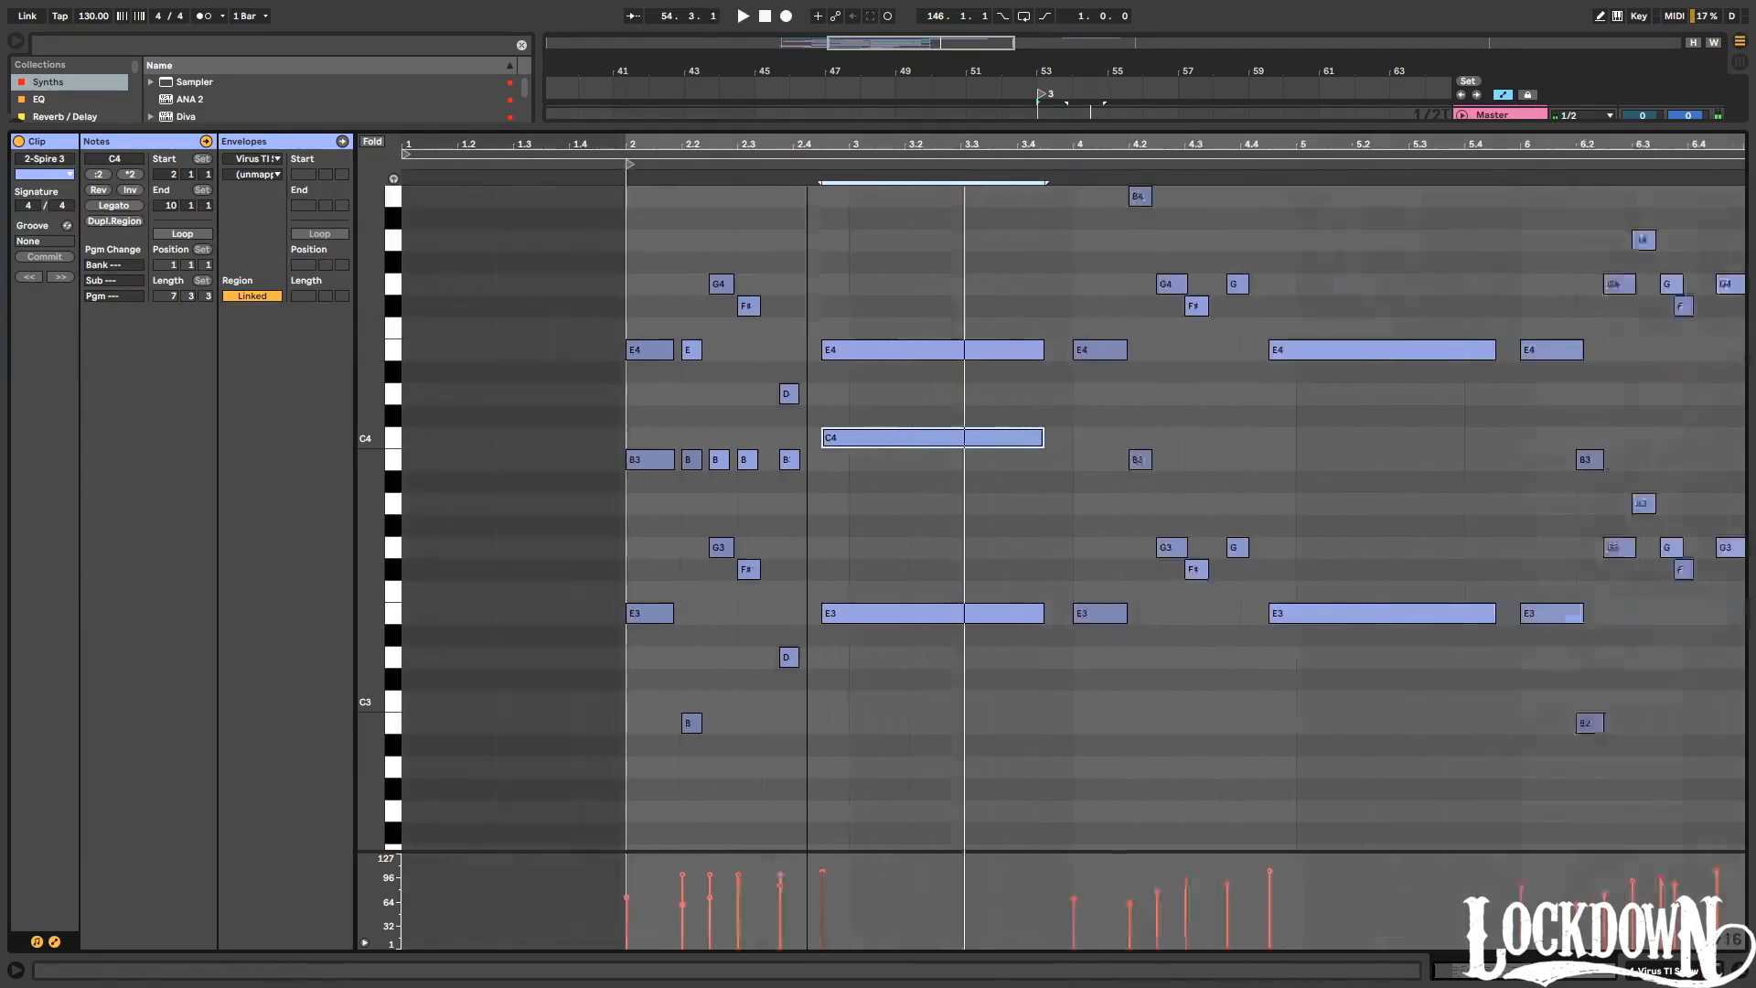
pyautogui.press('Down')
pyautogui.press('space')
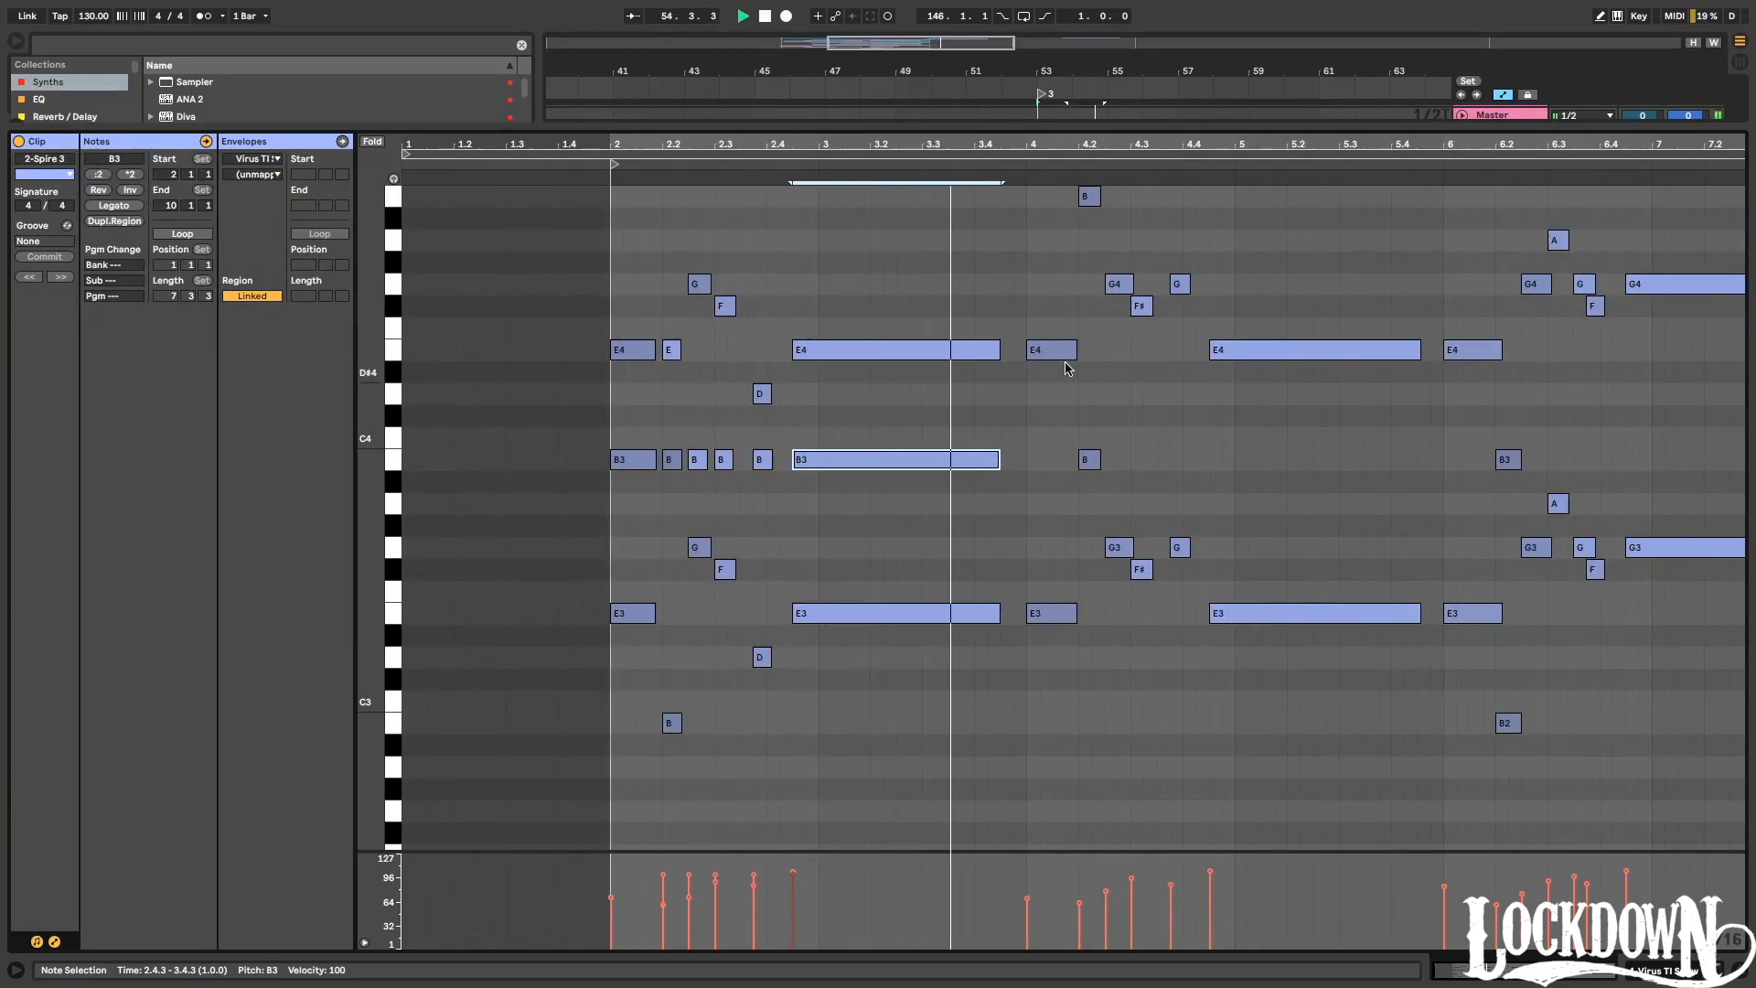
# Delete the B3 notes from the first phrase and audition the clip soloed together with the 3 Spire track.
pyautogui.moveTo(1027, 449); pyautogui.dragTo(674, 452)
pyautogui.press('Delete')
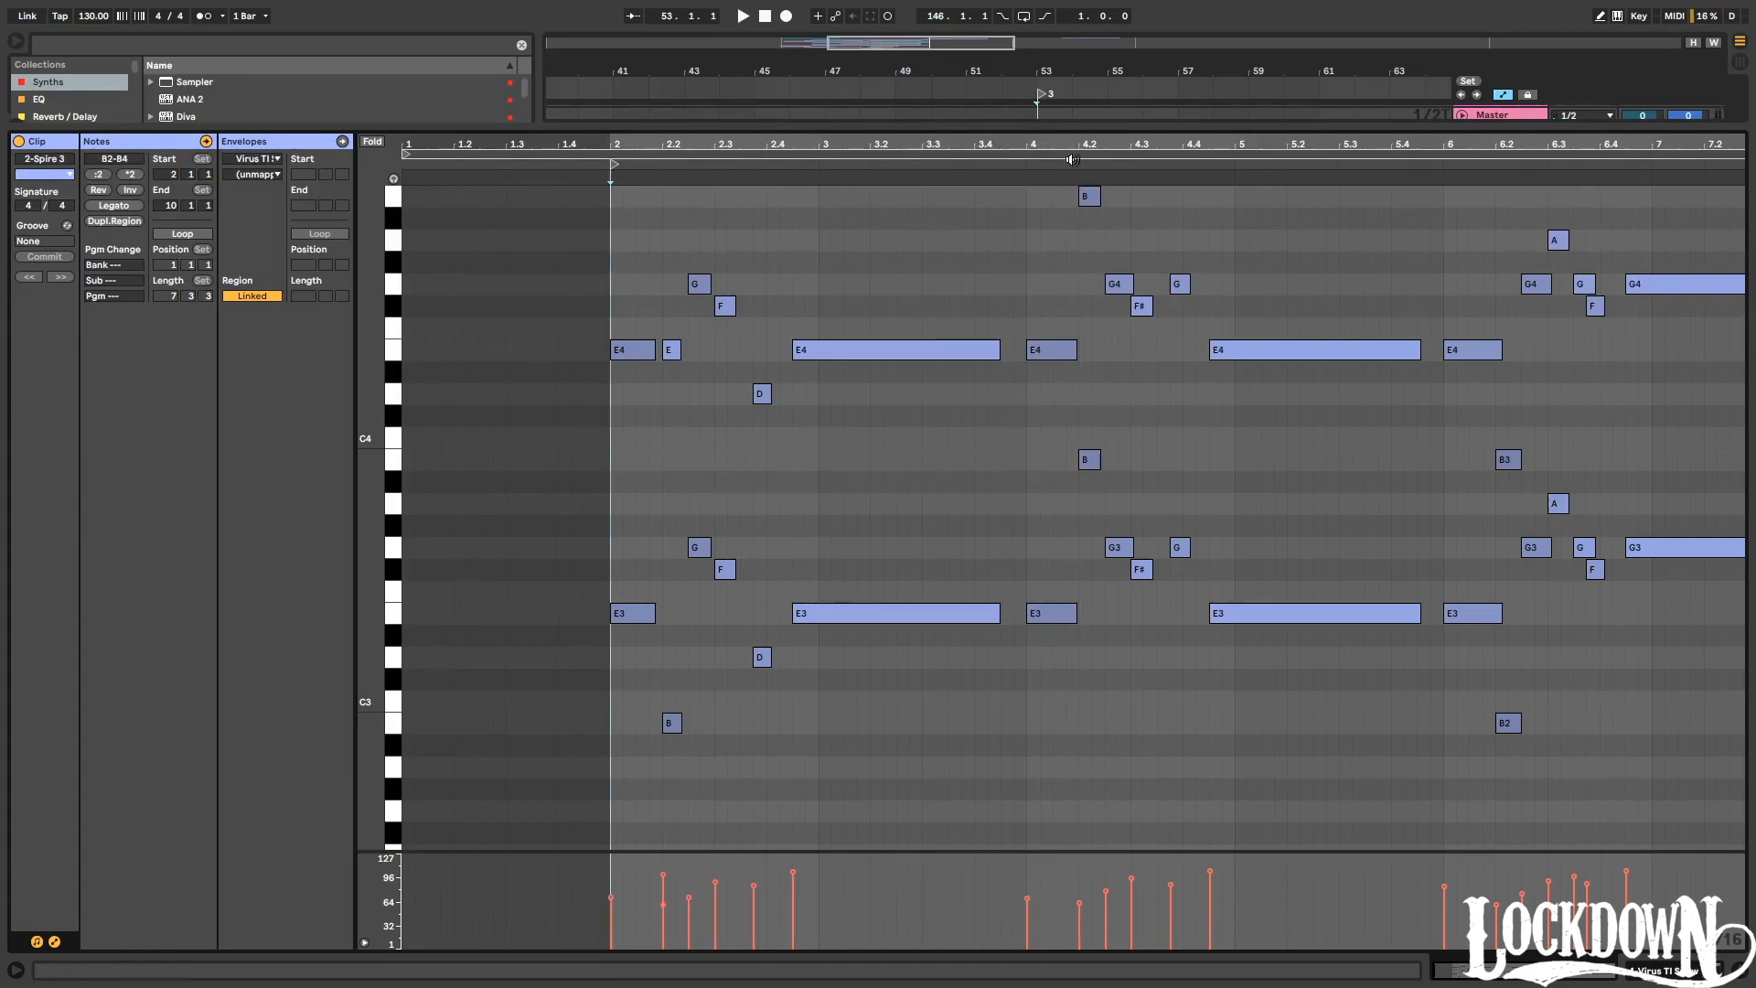
pyautogui.moveTo(1084, 126); pyautogui.dragTo(1088, 597)
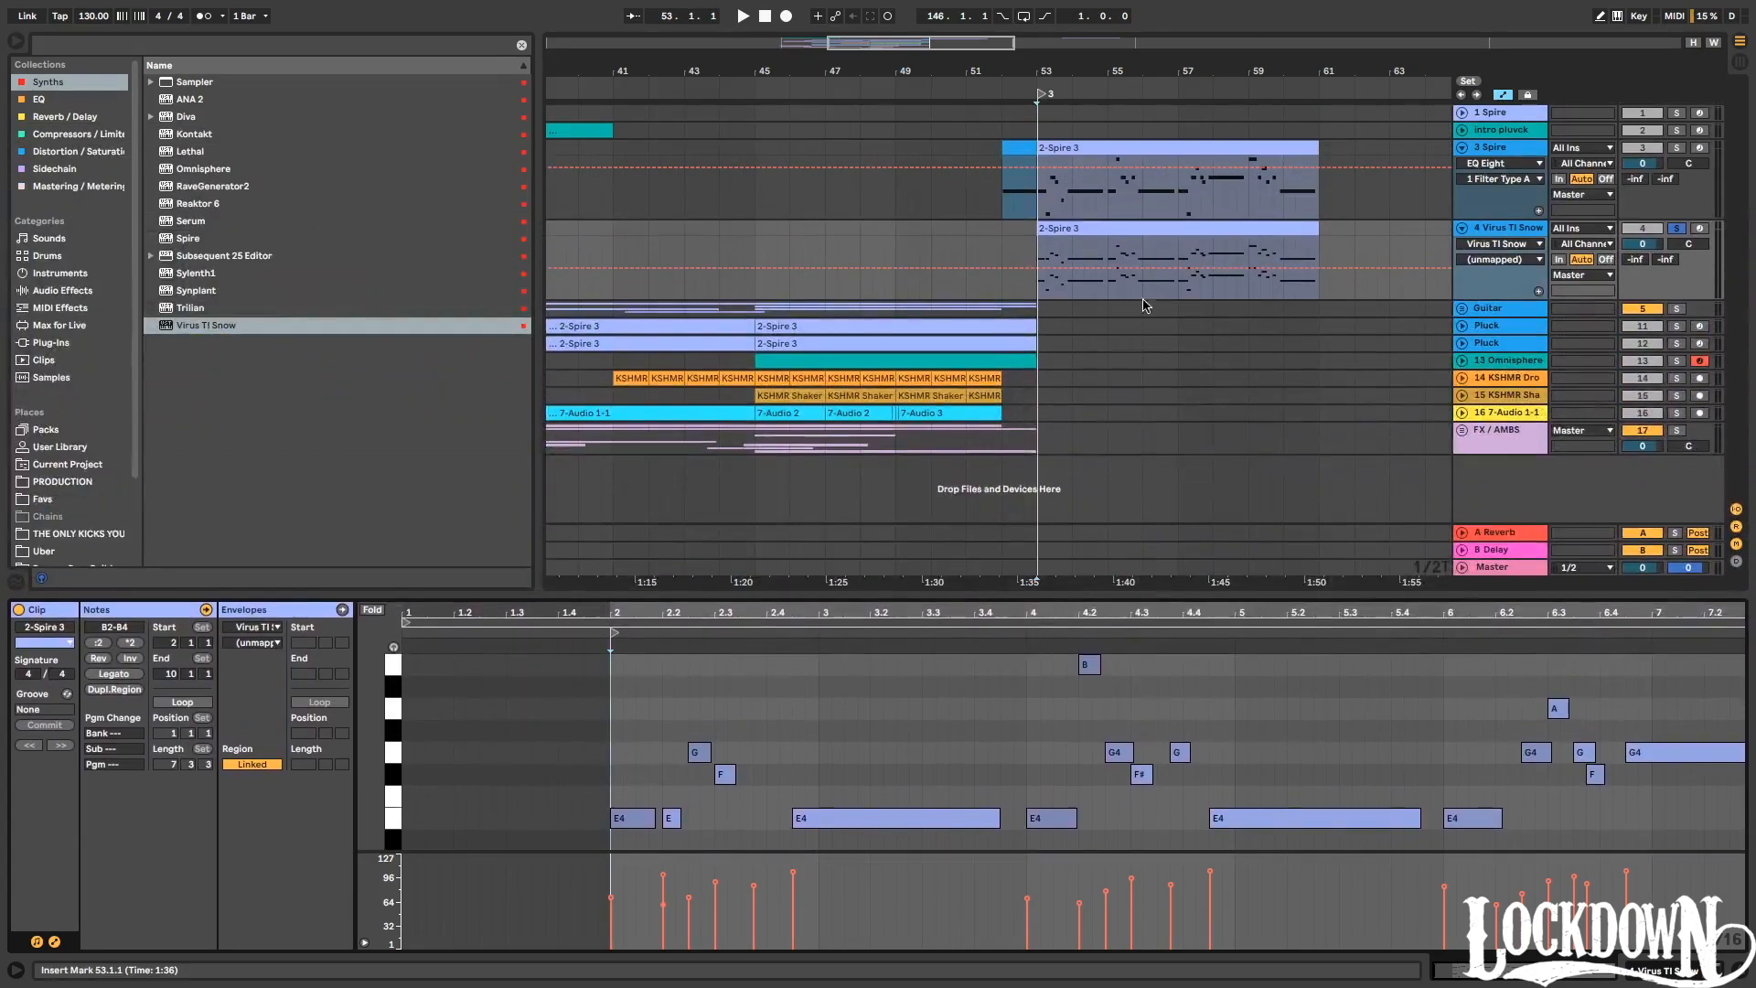
pyautogui.click(1677, 148)
pyautogui.press('space')
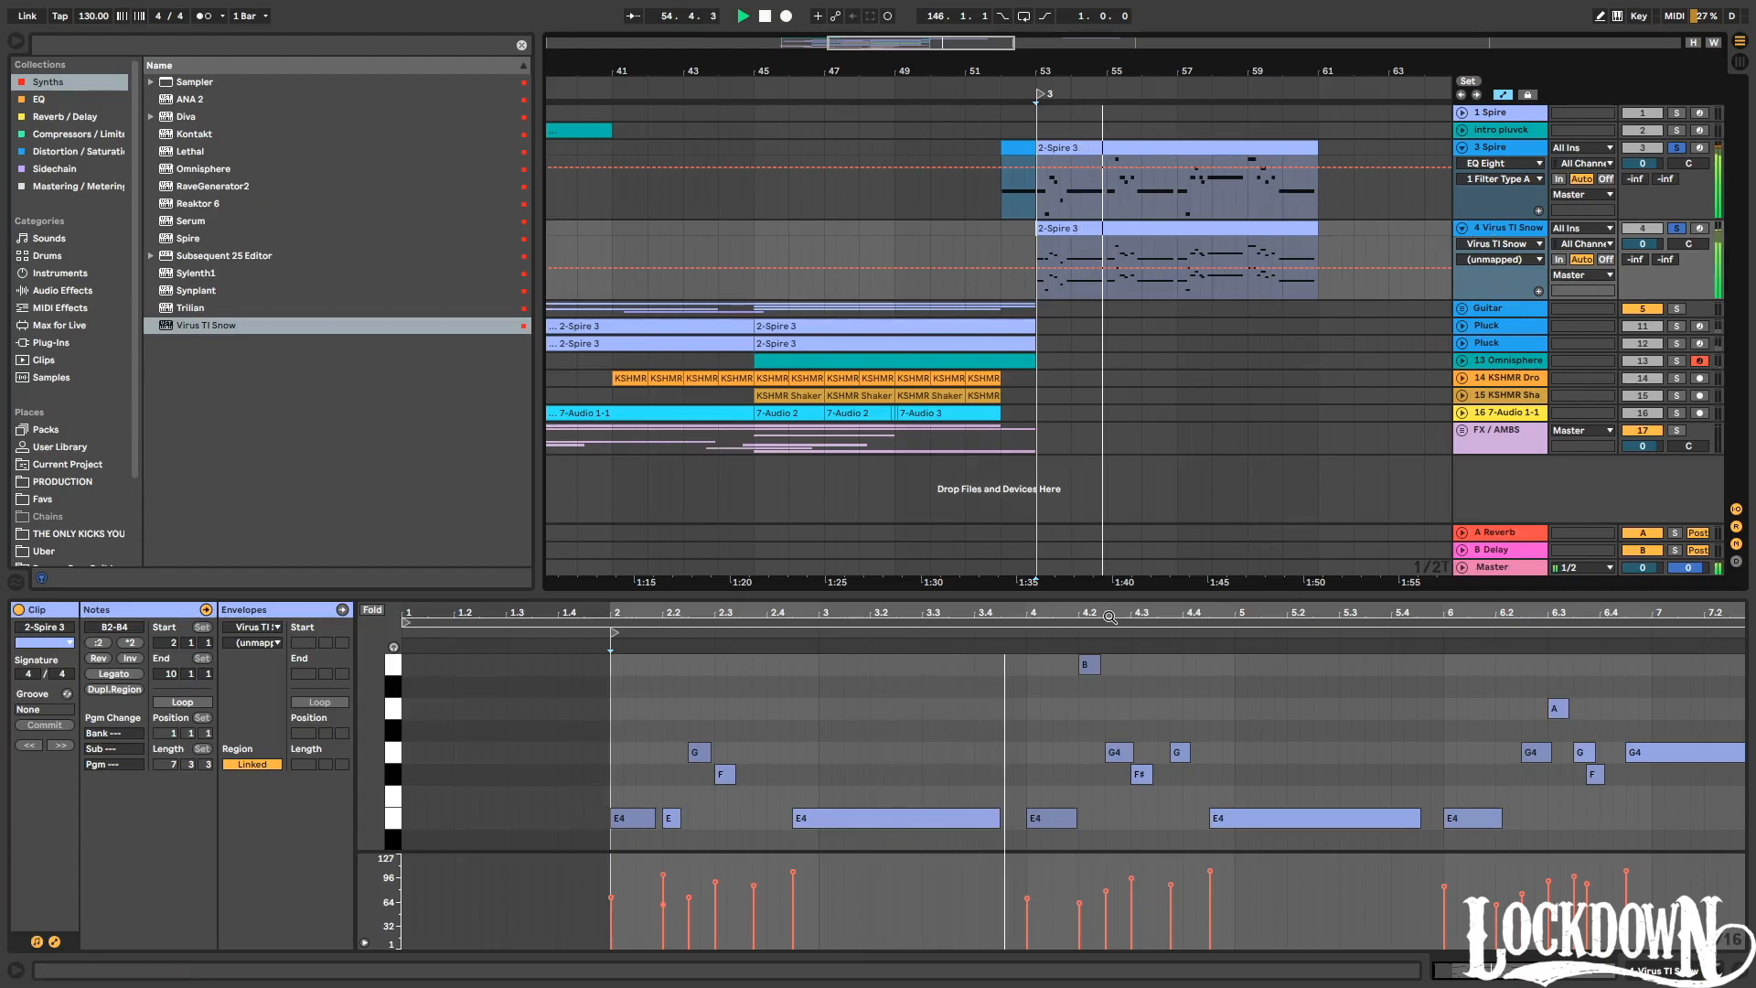
# Draw a pitch bend envelope in the Virus clip that curves down over the first long E note and resets at bar 4.
pyautogui.moveTo(970, 590); pyautogui.dragTo(969, 399)
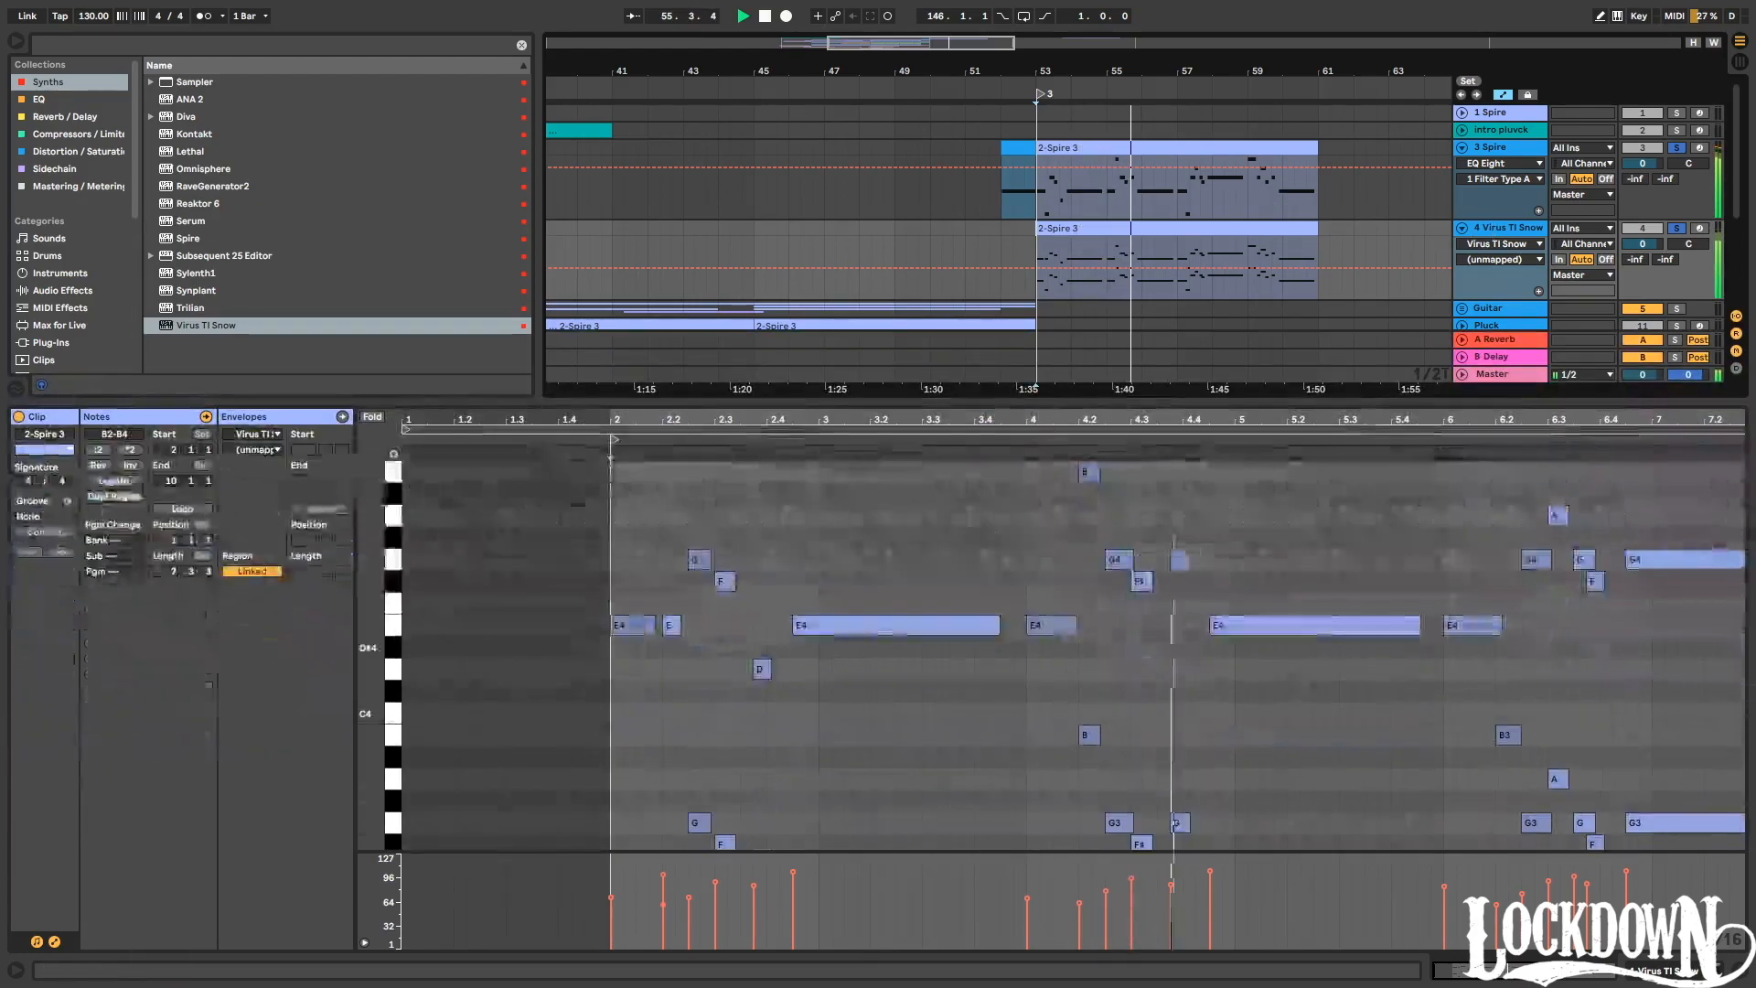
pyautogui.click(256, 434)
pyautogui.click(256, 449)
pyautogui.press('space')
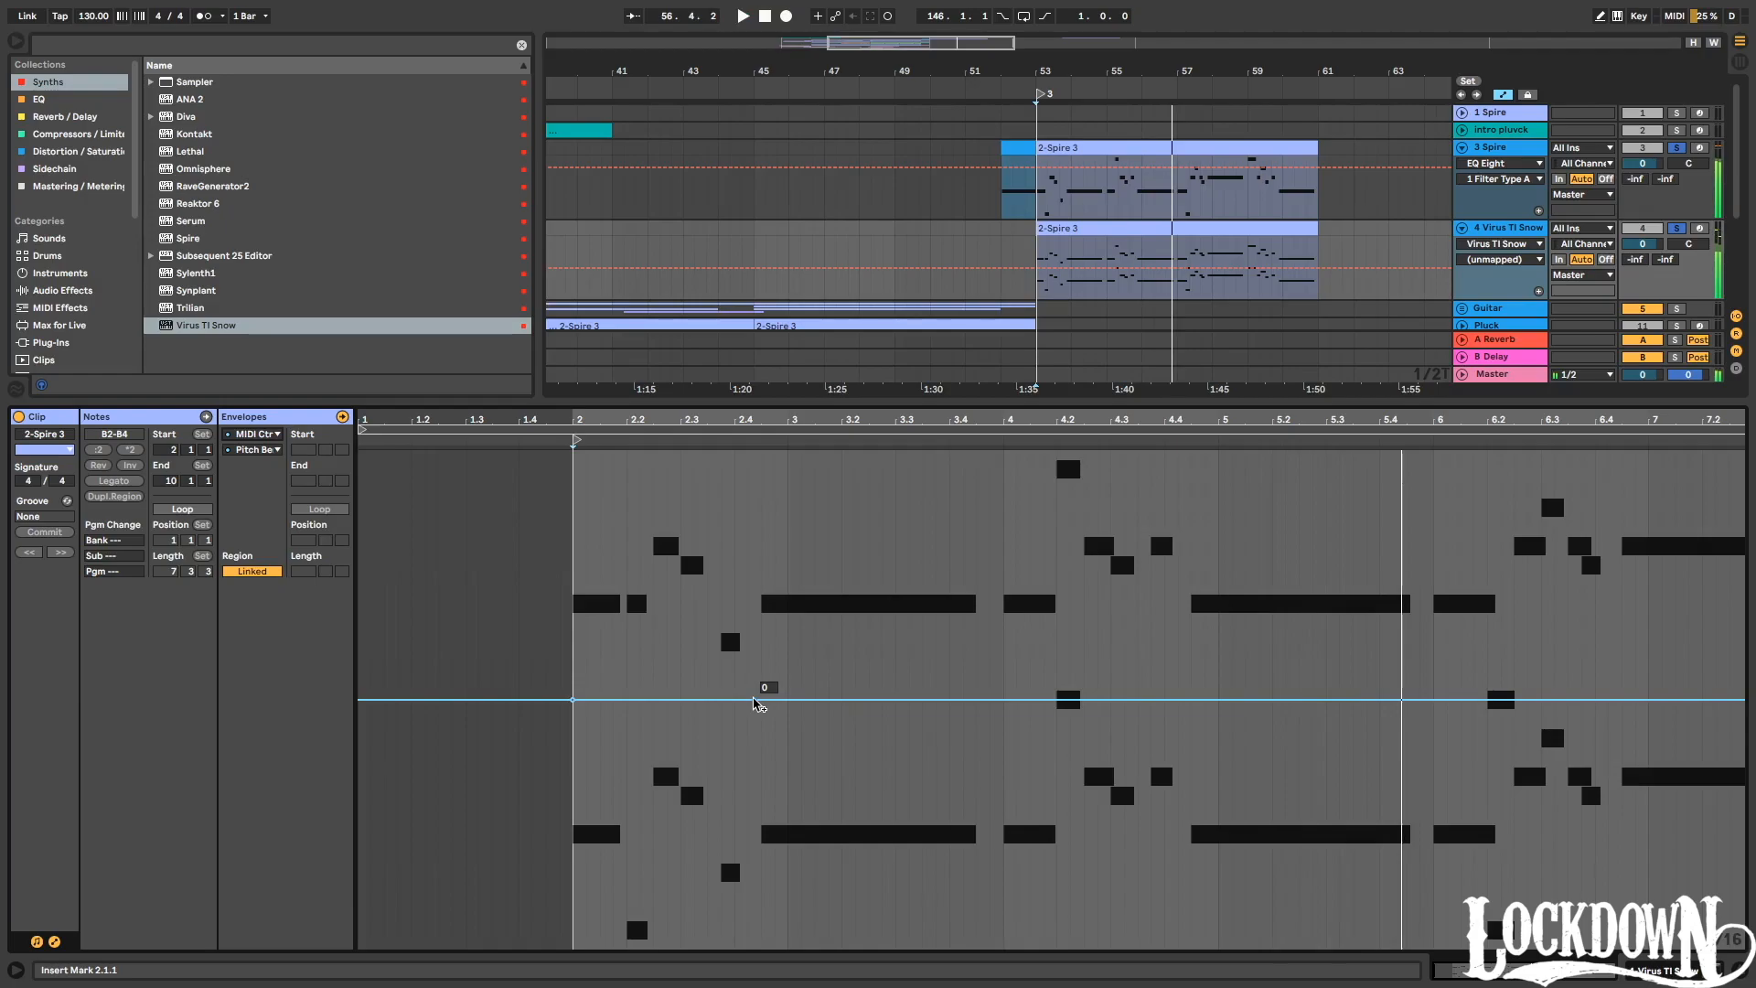
pyautogui.click(763, 700)
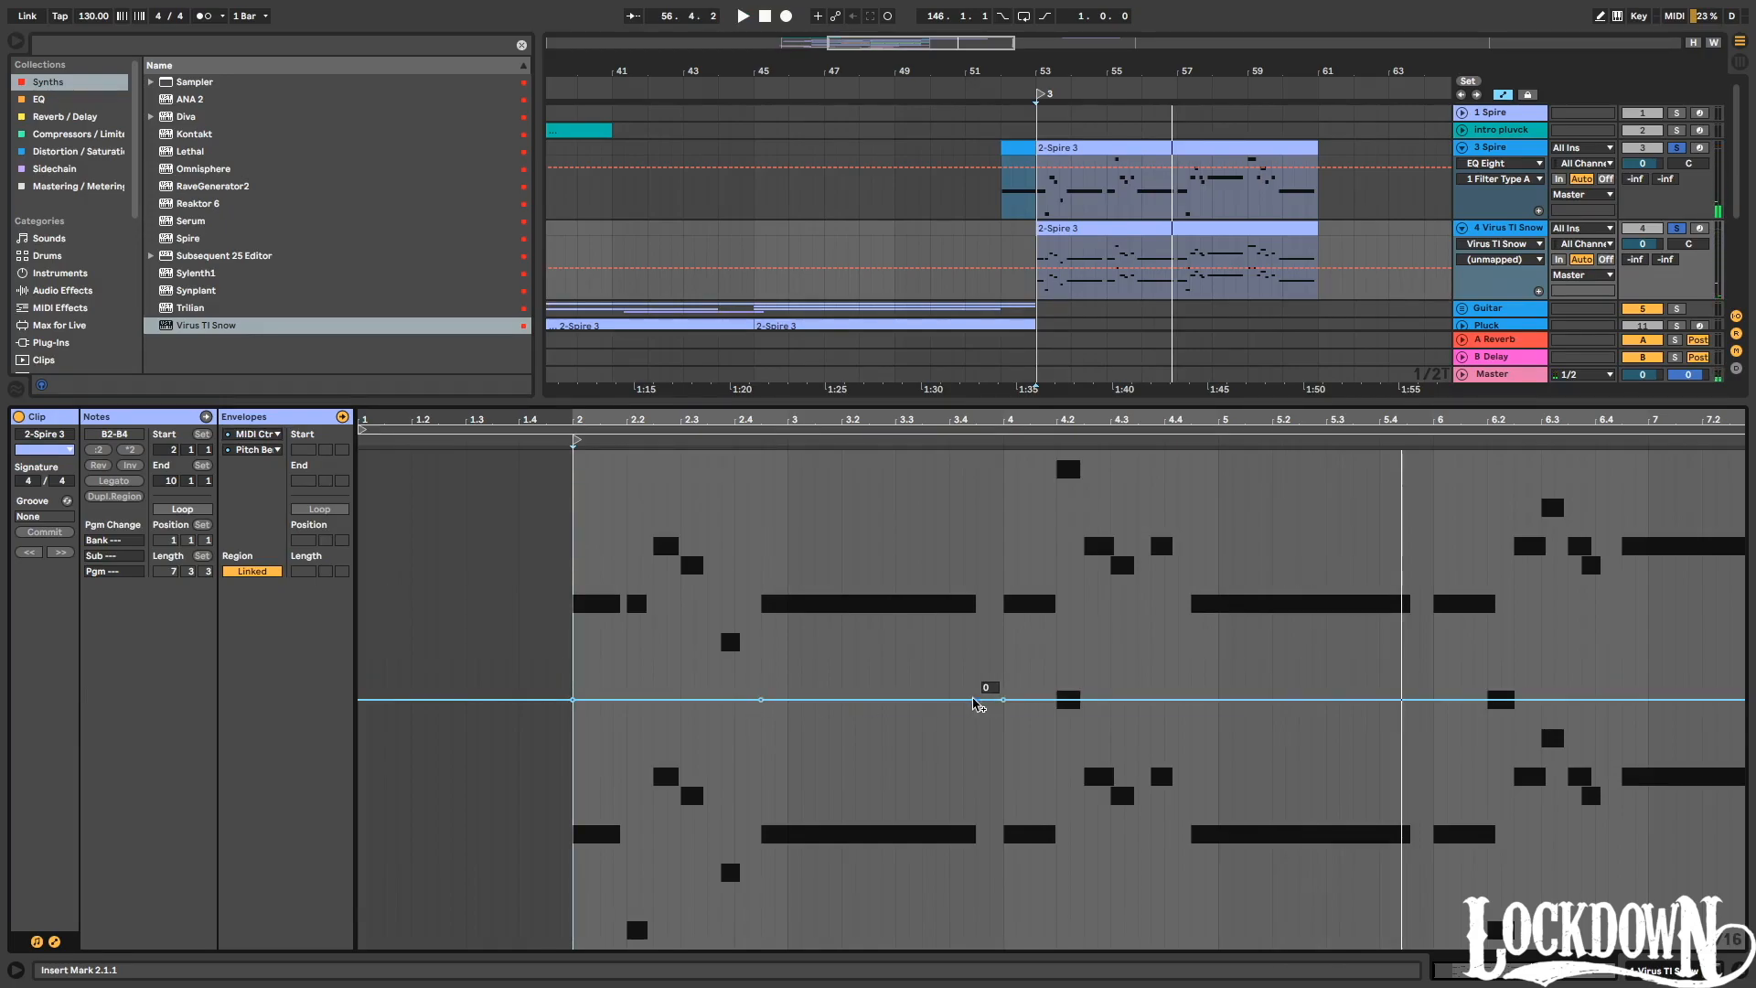
pyautogui.moveTo(976, 701); pyautogui.dragTo(944, 753)
pyautogui.press('space')
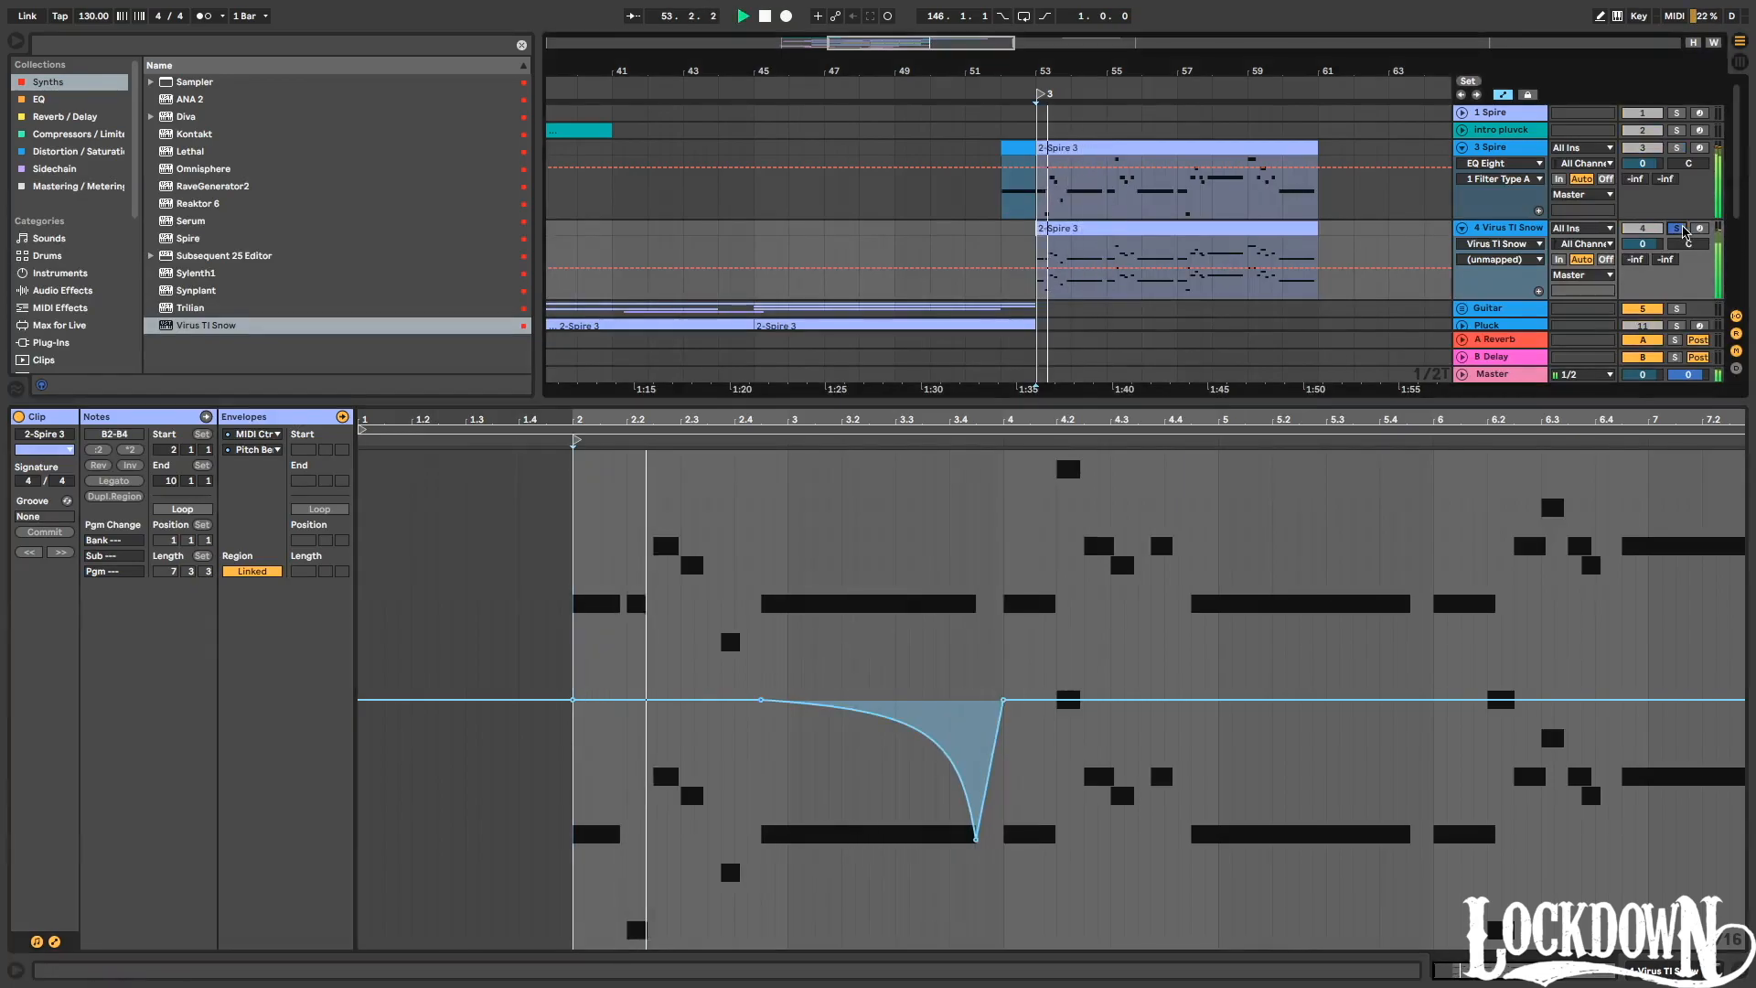
pyautogui.moveTo(976, 839); pyautogui.dragTo(1020, 919)
# Duplicate the two-bar pitch bend segment starting at 2.4.3 across the clip's remaining long notes.
pyautogui.moveTo(1187, 832); pyautogui.dragTo(764, 835)
pyautogui.hotkey('ctrl', 'd')
pyautogui.hotkey('ctrl', 'd')
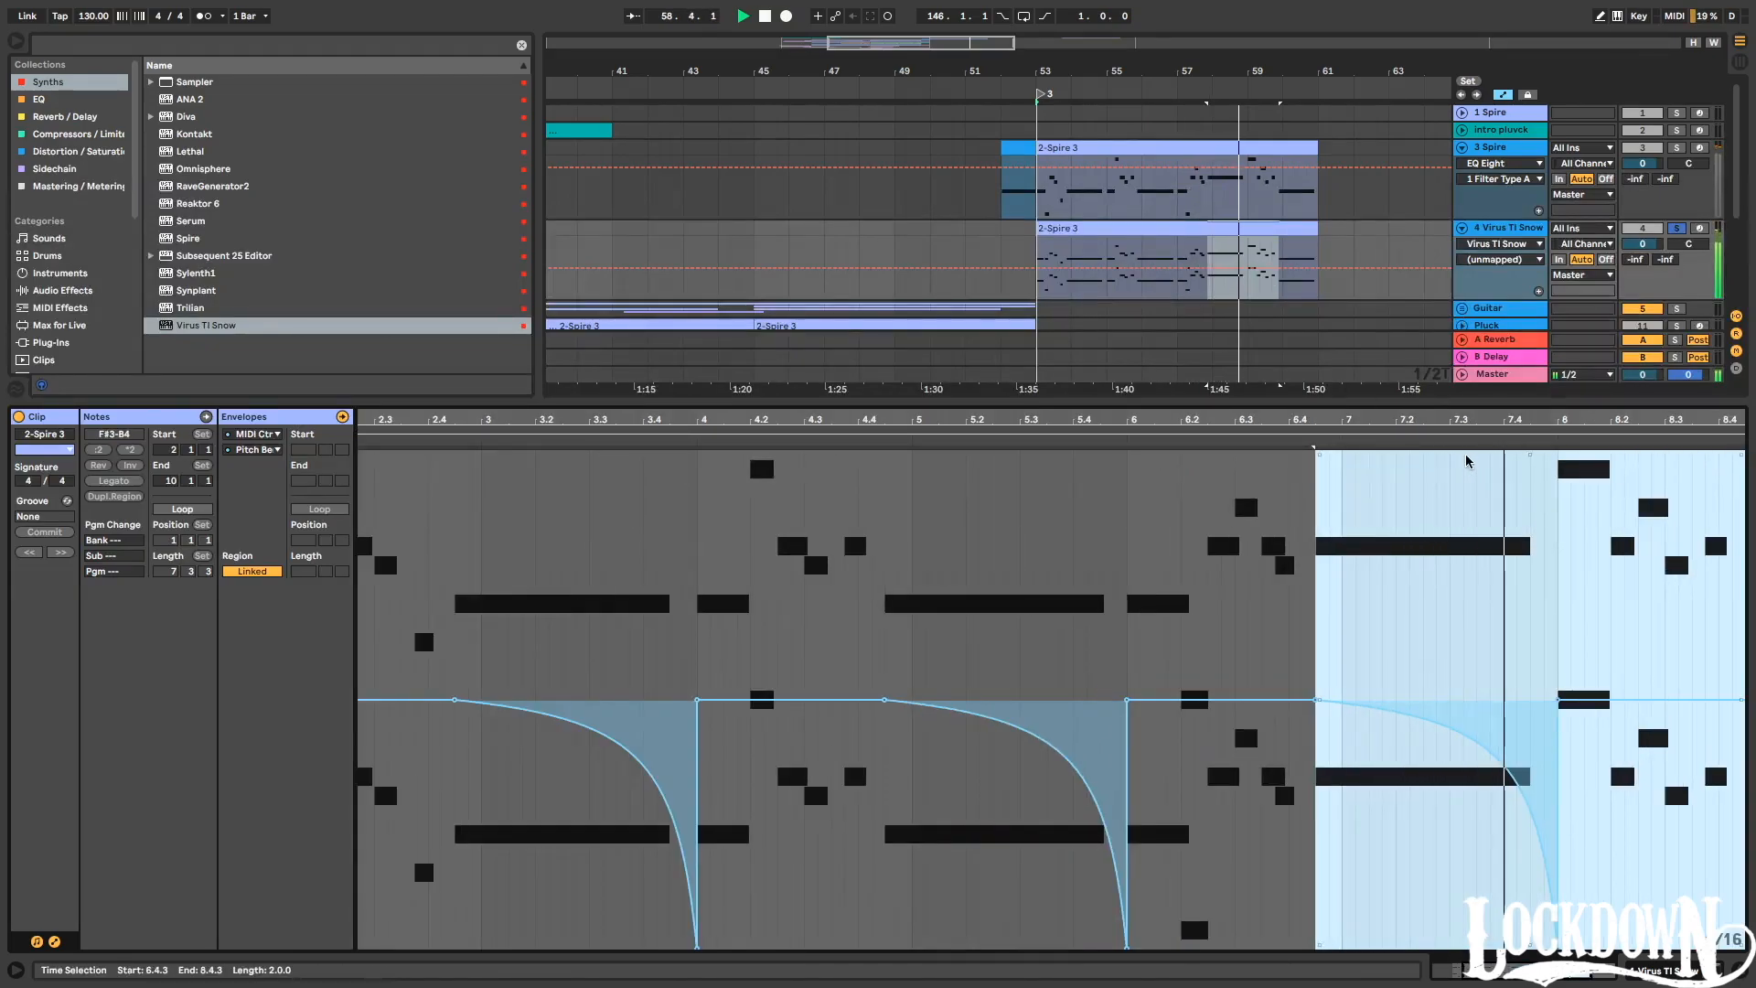
pyautogui.moveTo(1453, 428); pyautogui.dragTo(1529, 403)
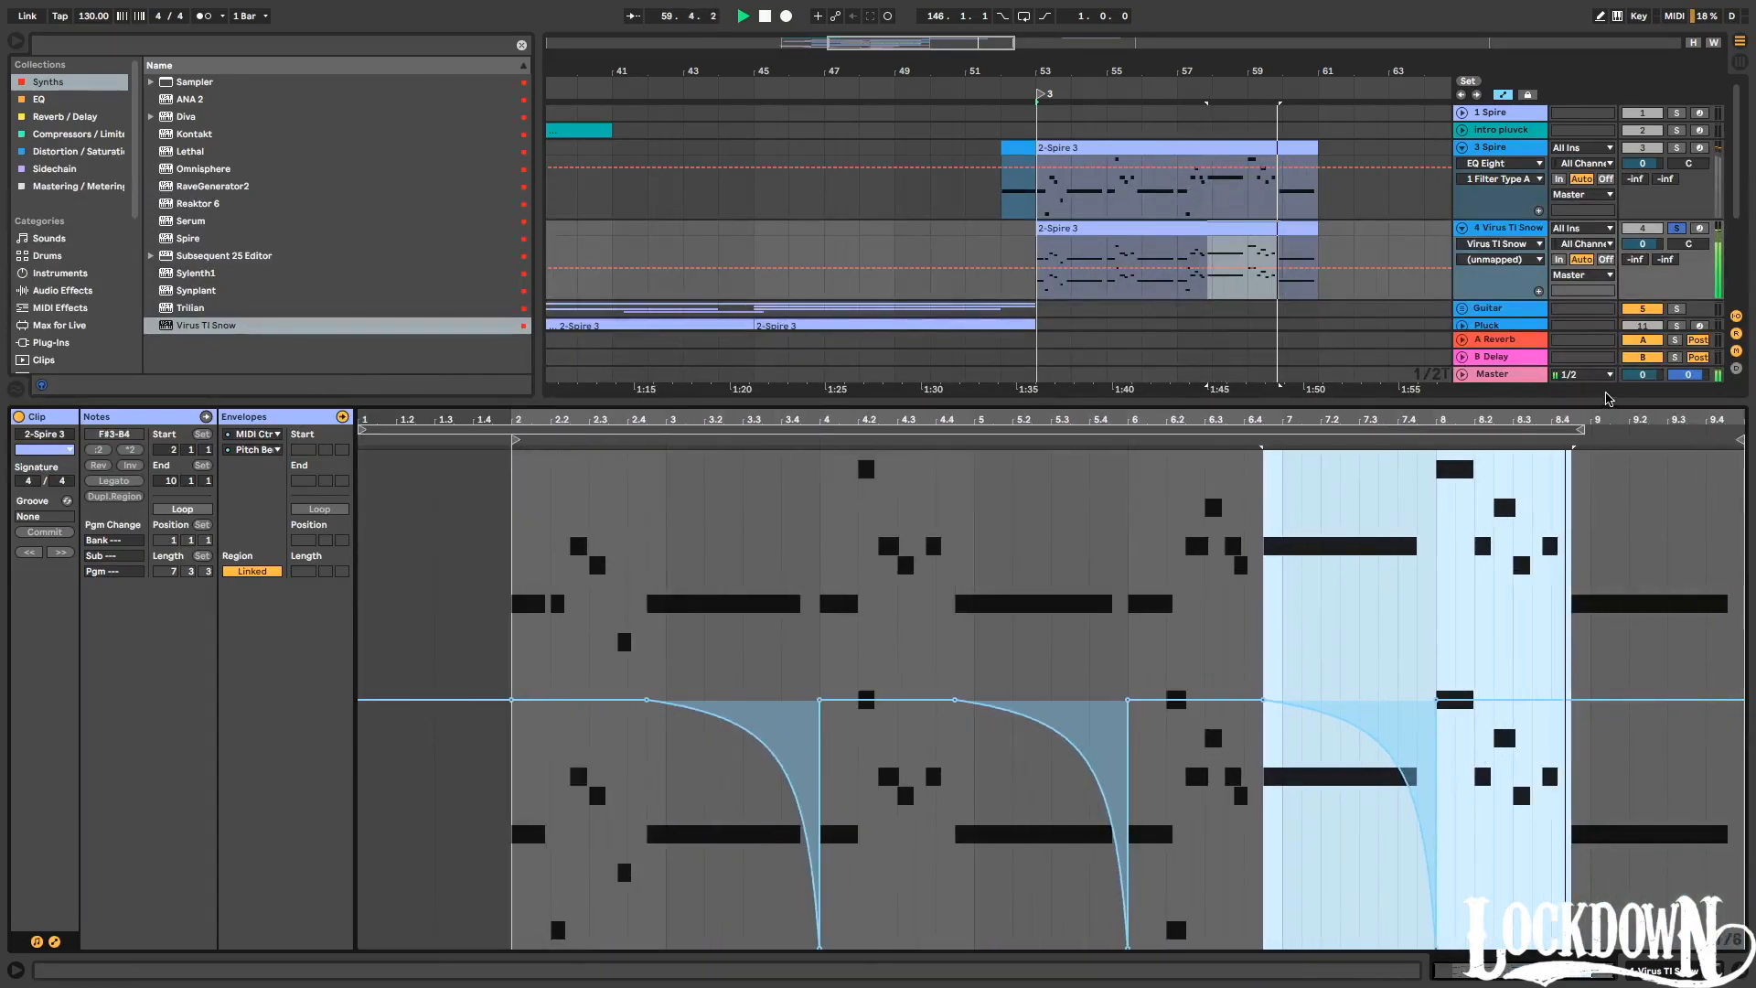
pyautogui.hotkey('ctrl', 'd')
pyautogui.moveTo(1530, 400); pyautogui.dragTo(1529, 771)
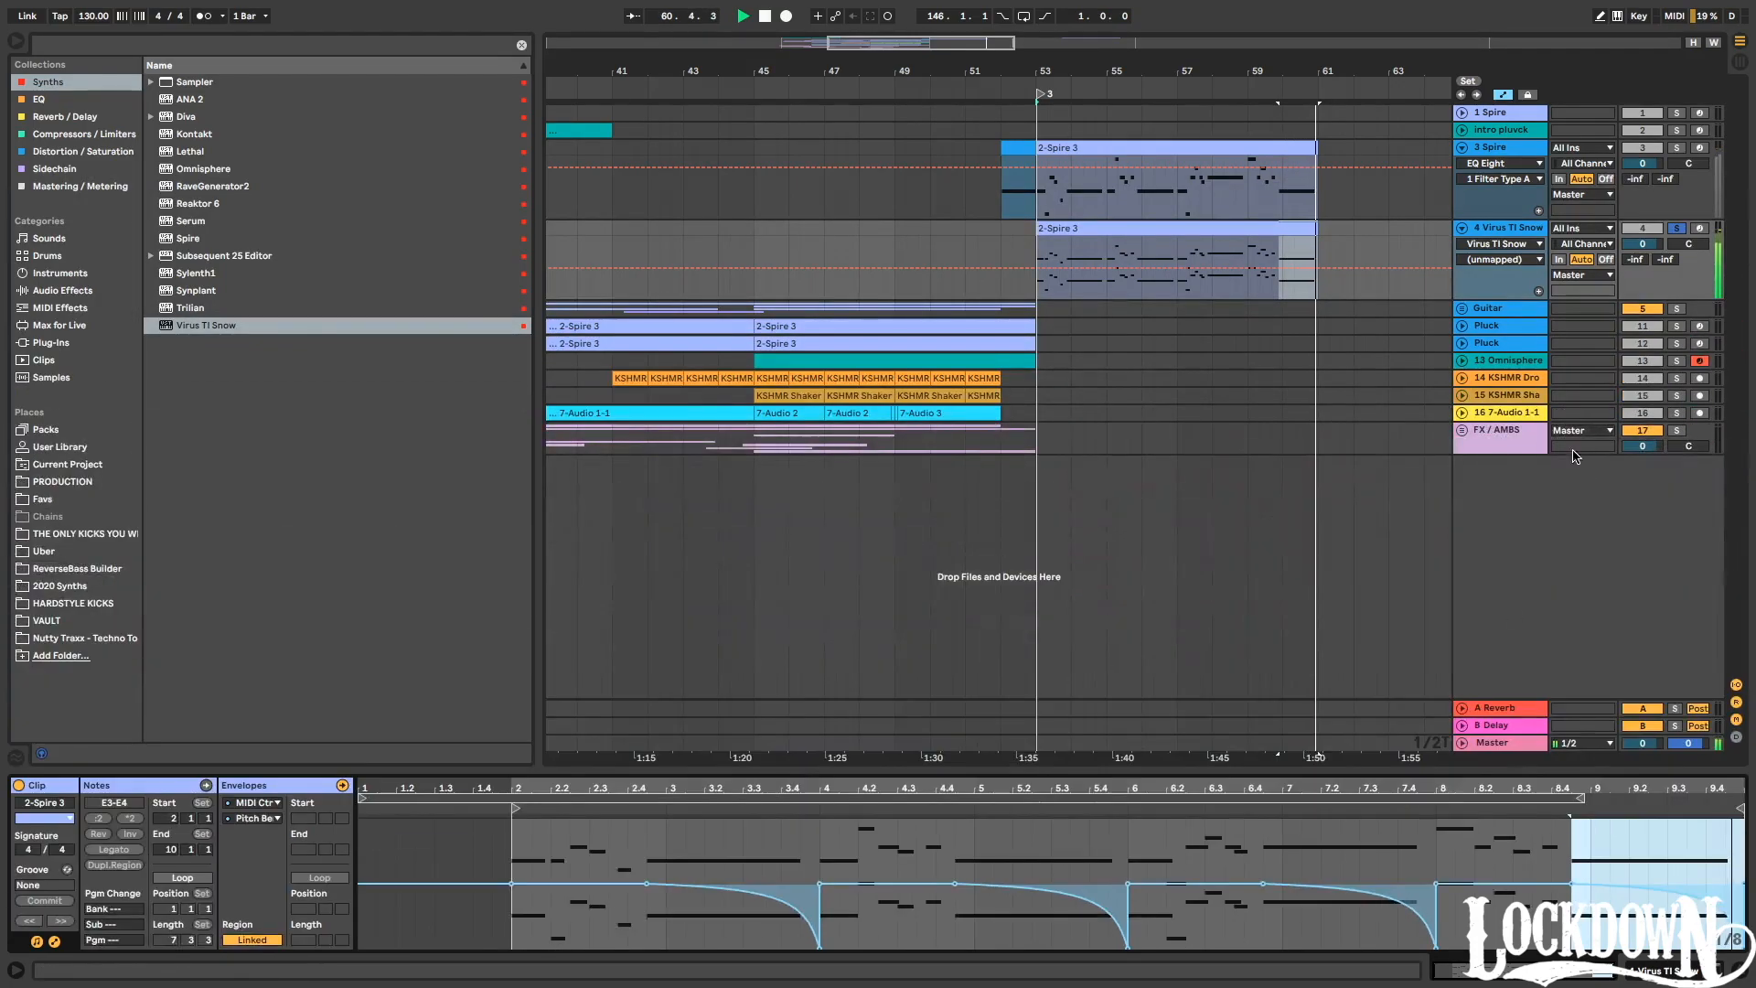
# Show the Virus TI Snow device, audition the soloed part from bar 53 and reopen its clip.
pyautogui.click(1533, 228)
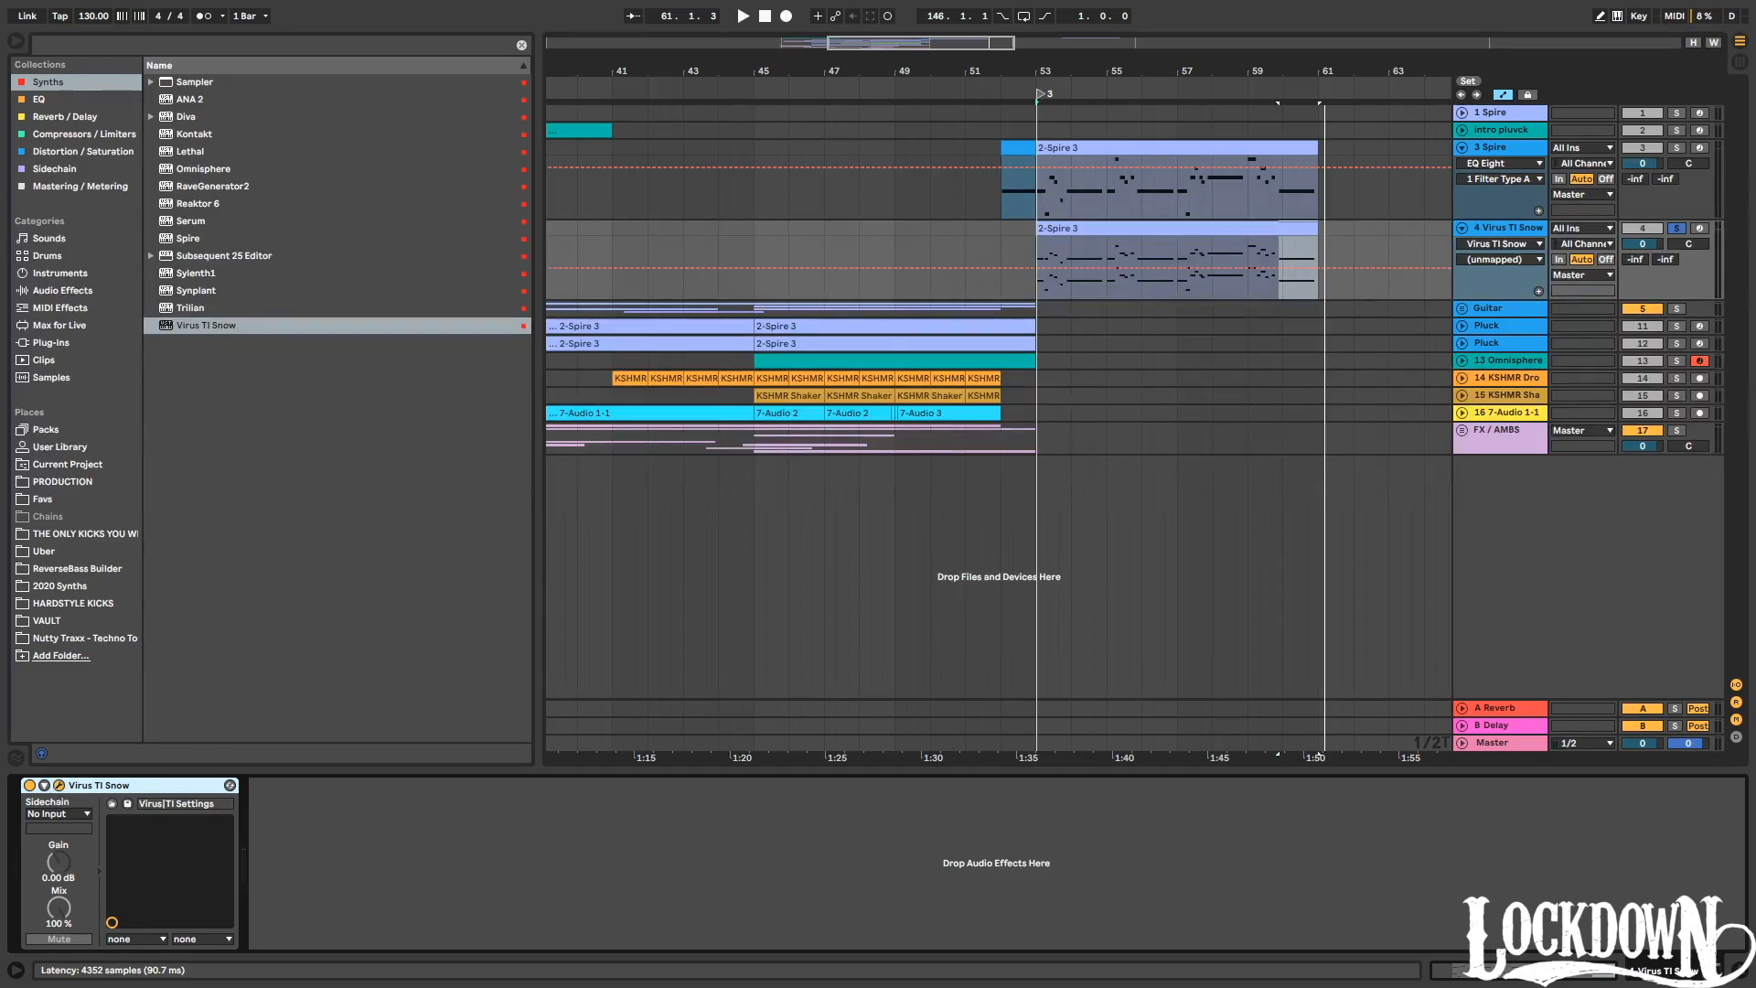
pyautogui.press('space')
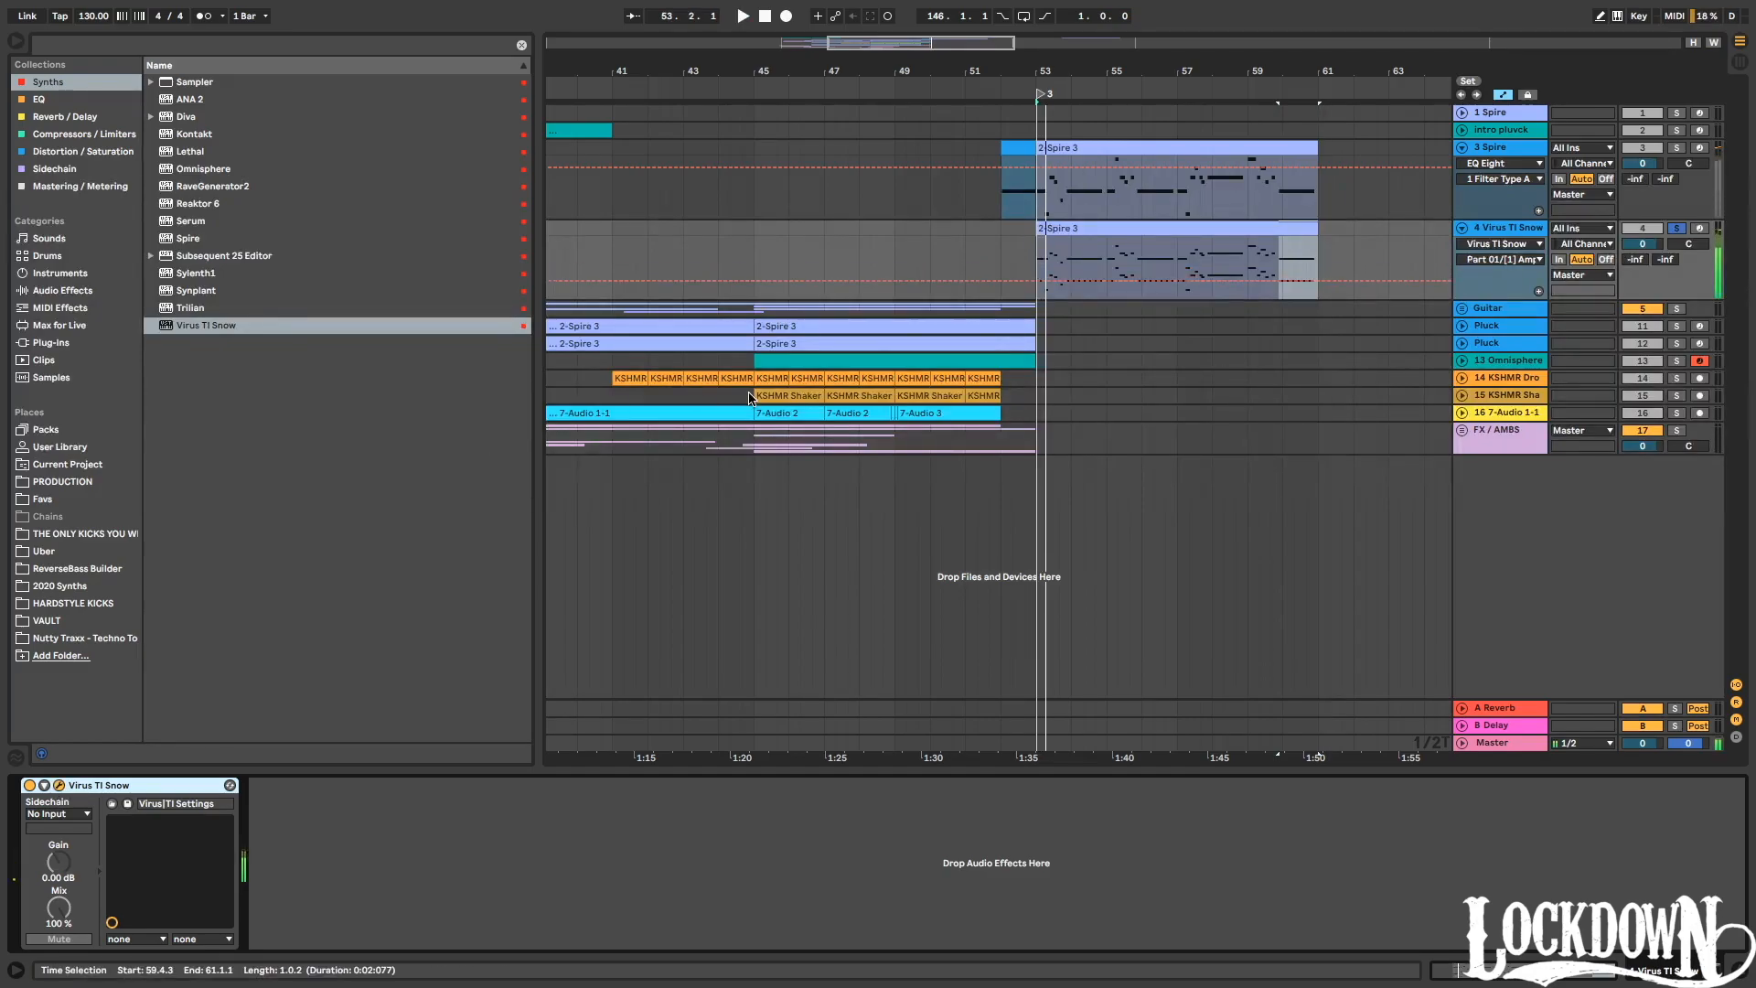
pyautogui.press('space')
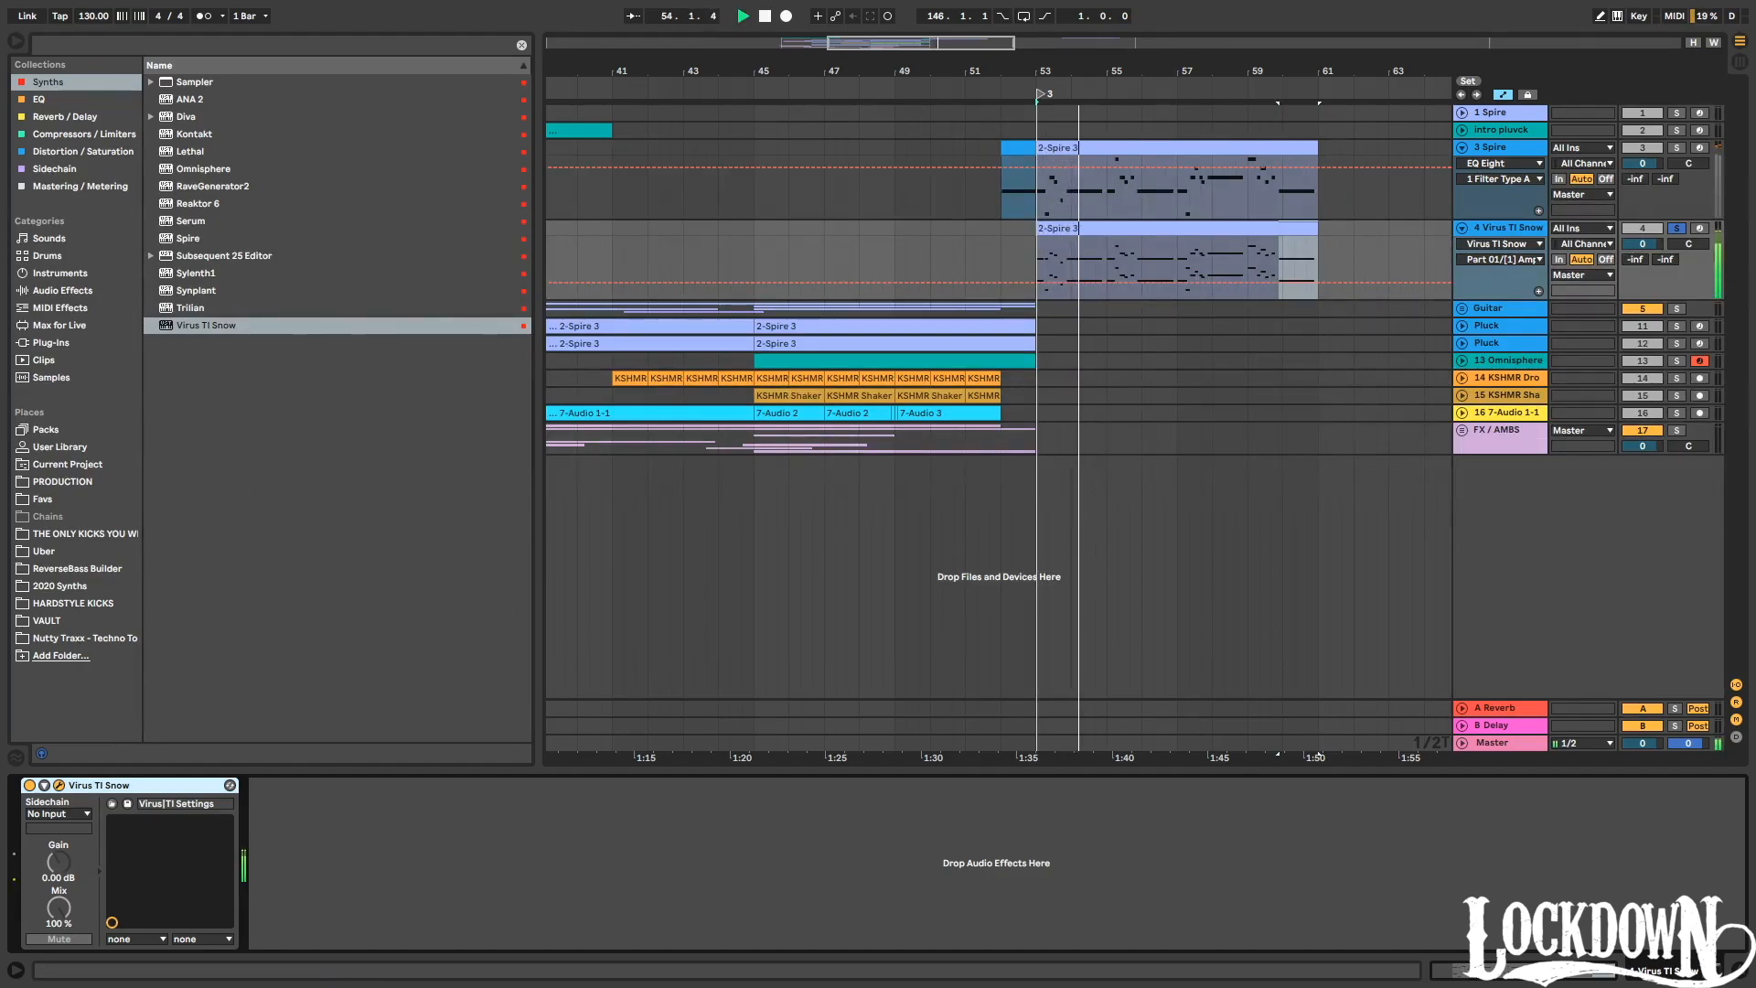
pyautogui.doubleClick(1149, 229)
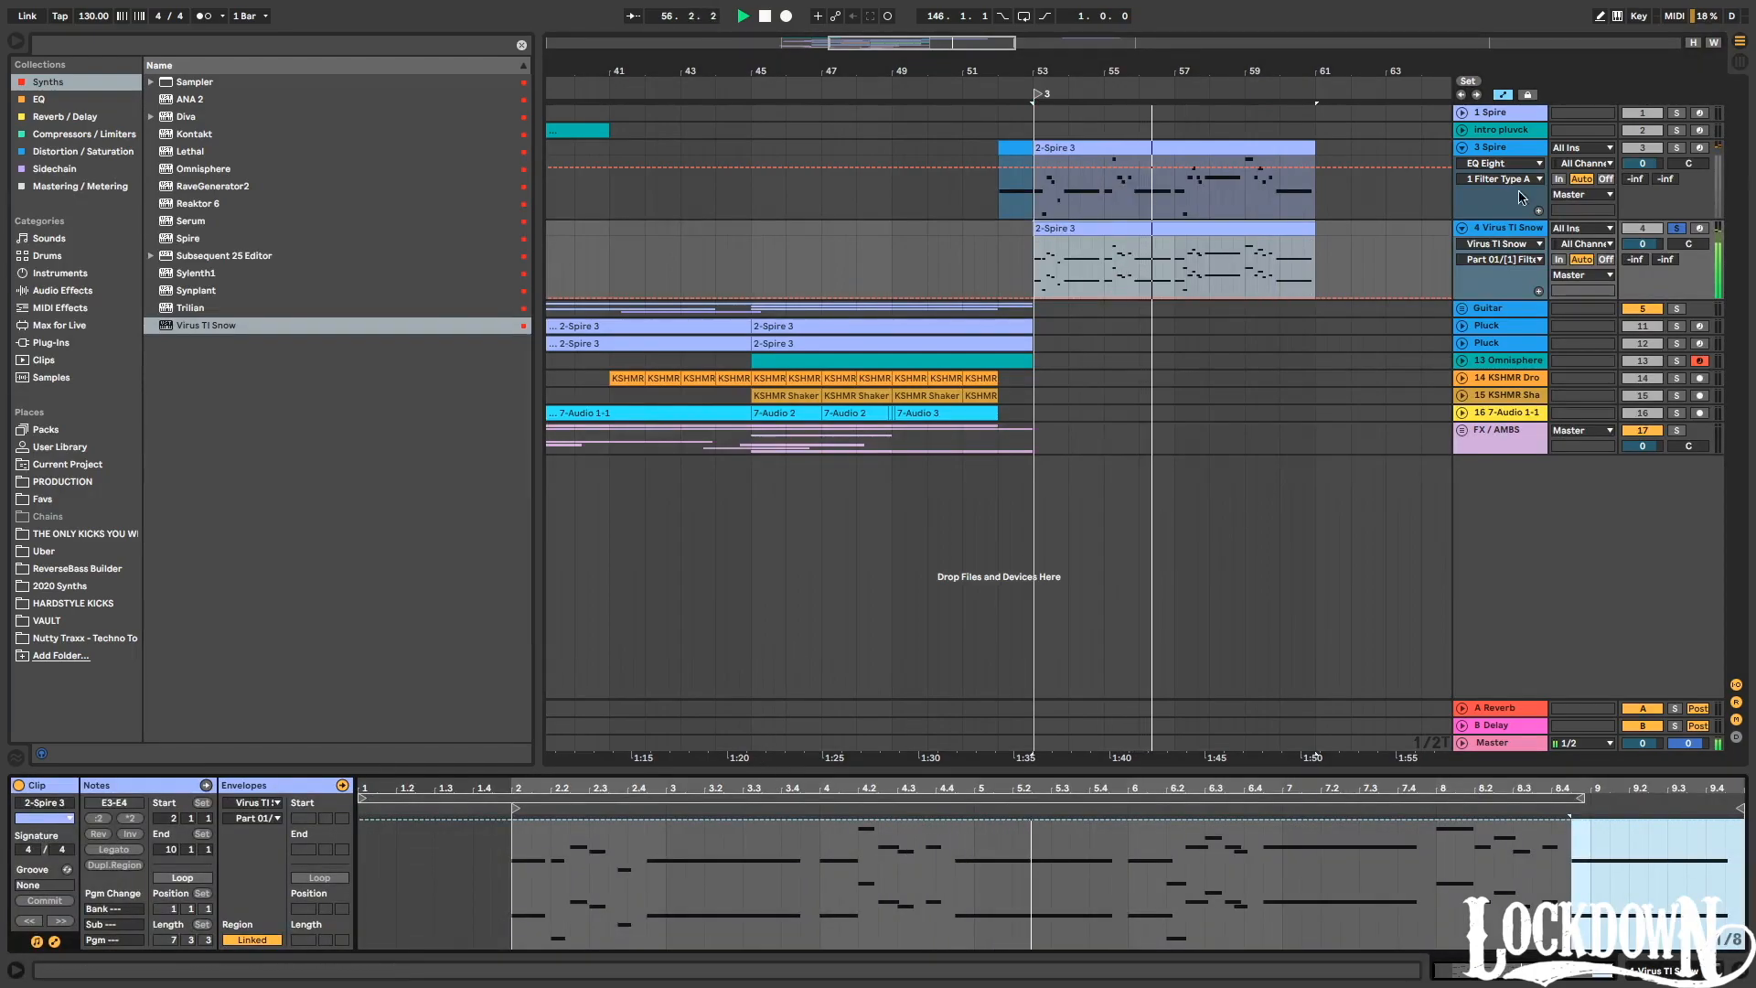
# Insert an audio track below Virus TI Snow, set its input to 4-Virus TI Snow and place the insert marker at 52.3.3.
pyautogui.press('space')
pyautogui.hotkey('ctrl', 't')
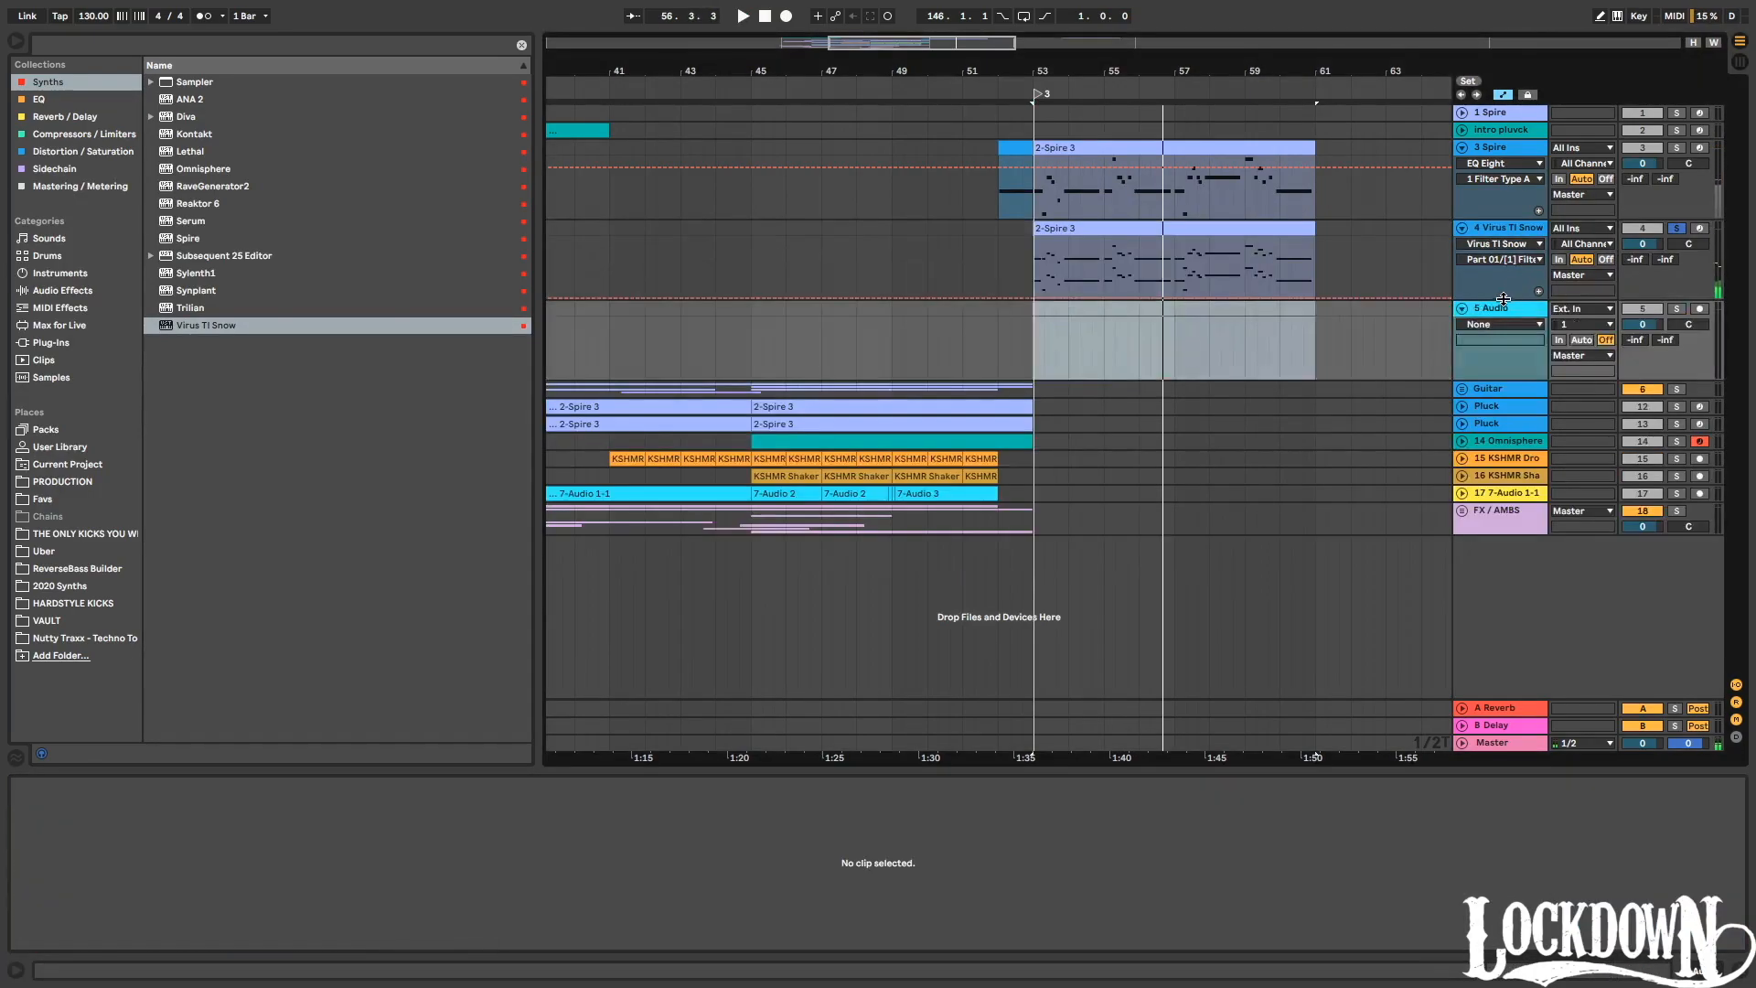
pyautogui.click(1573, 310)
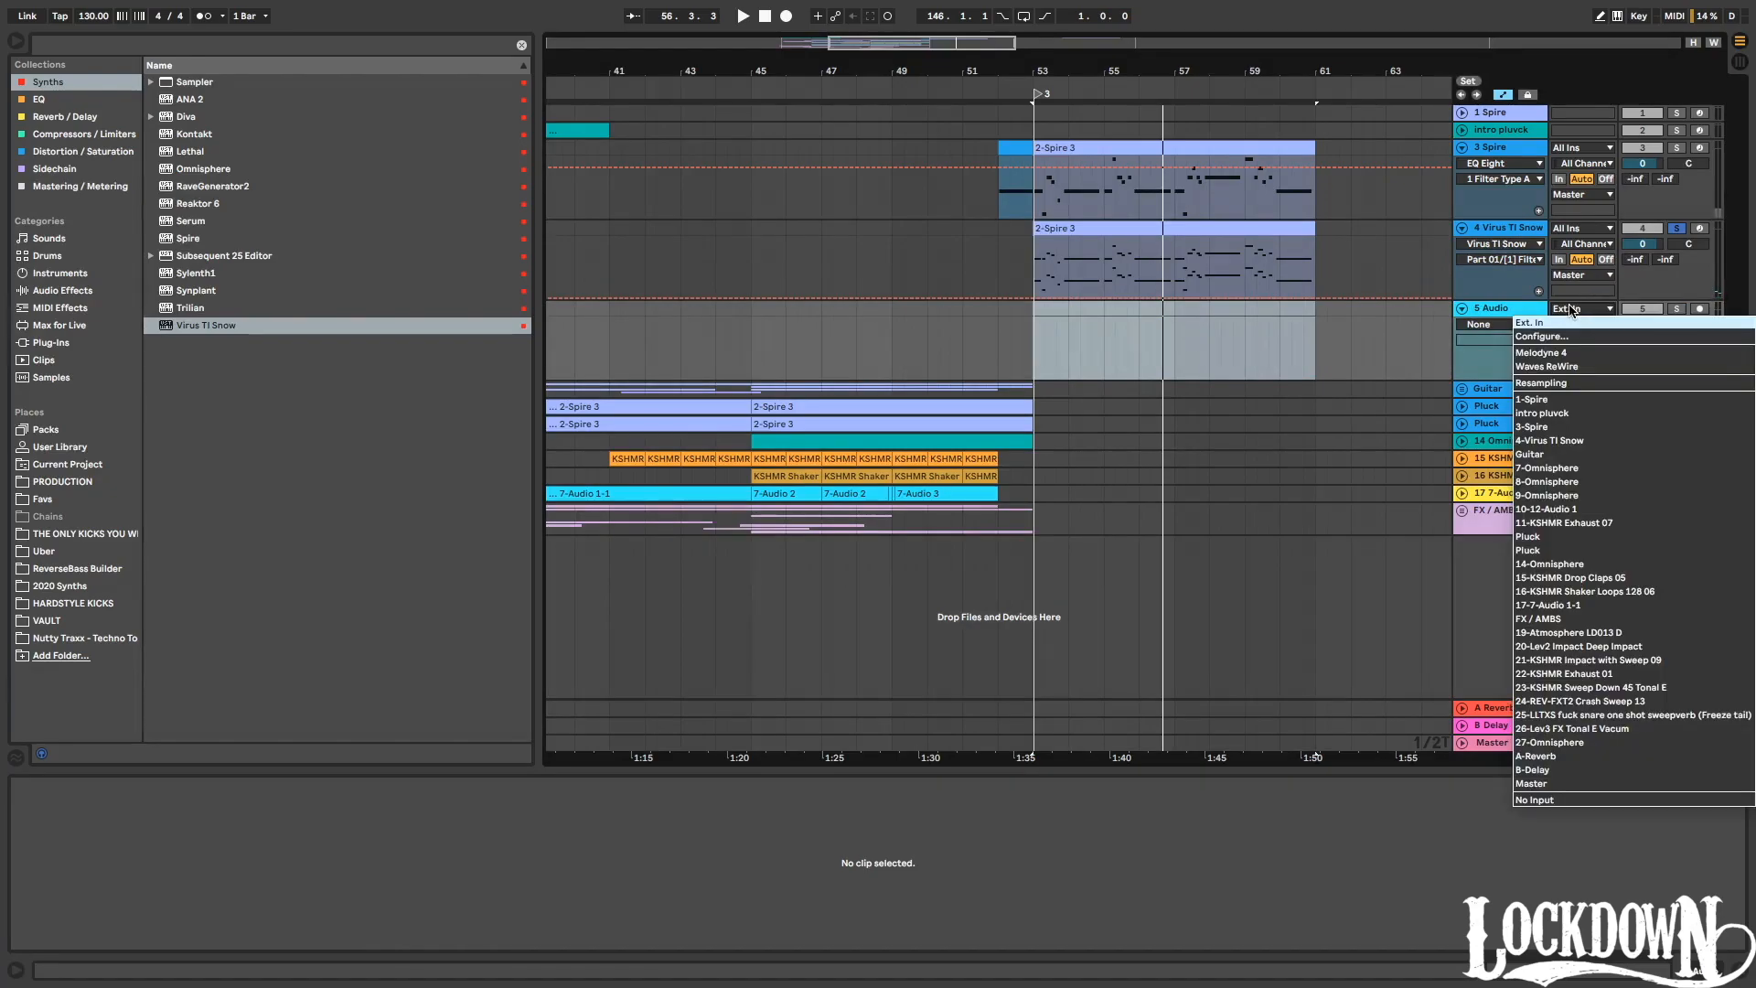
pyautogui.click(1555, 441)
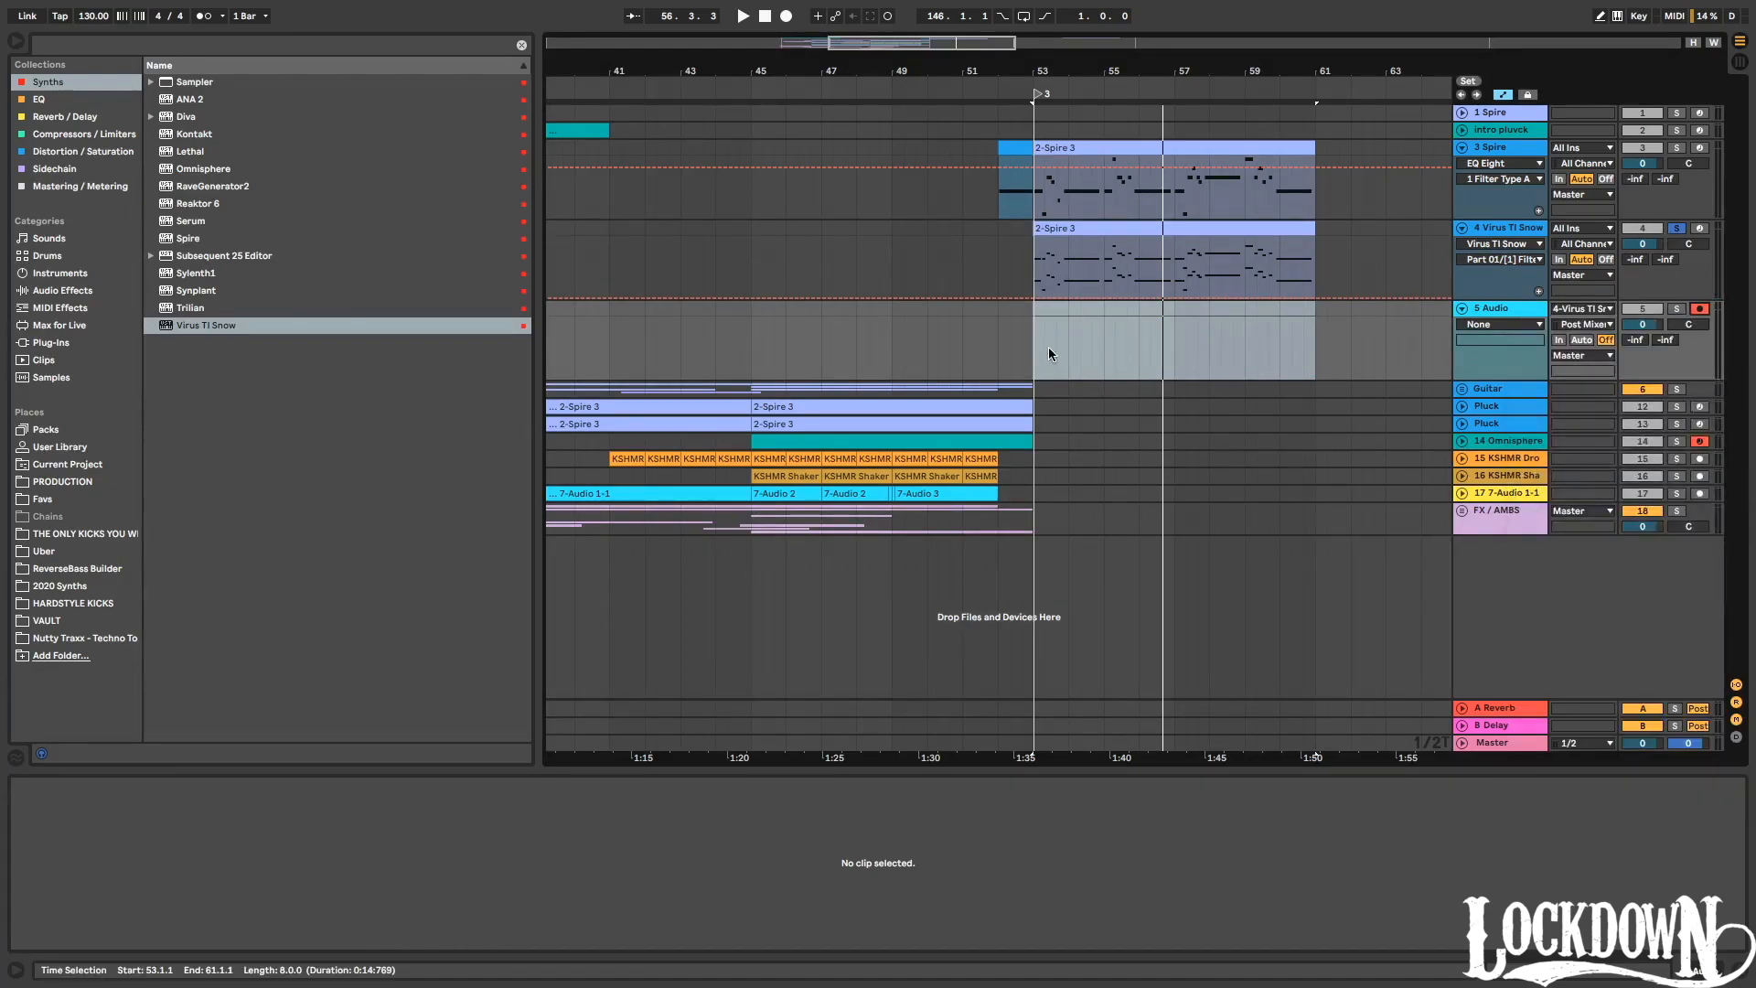
pyautogui.click(1022, 352)
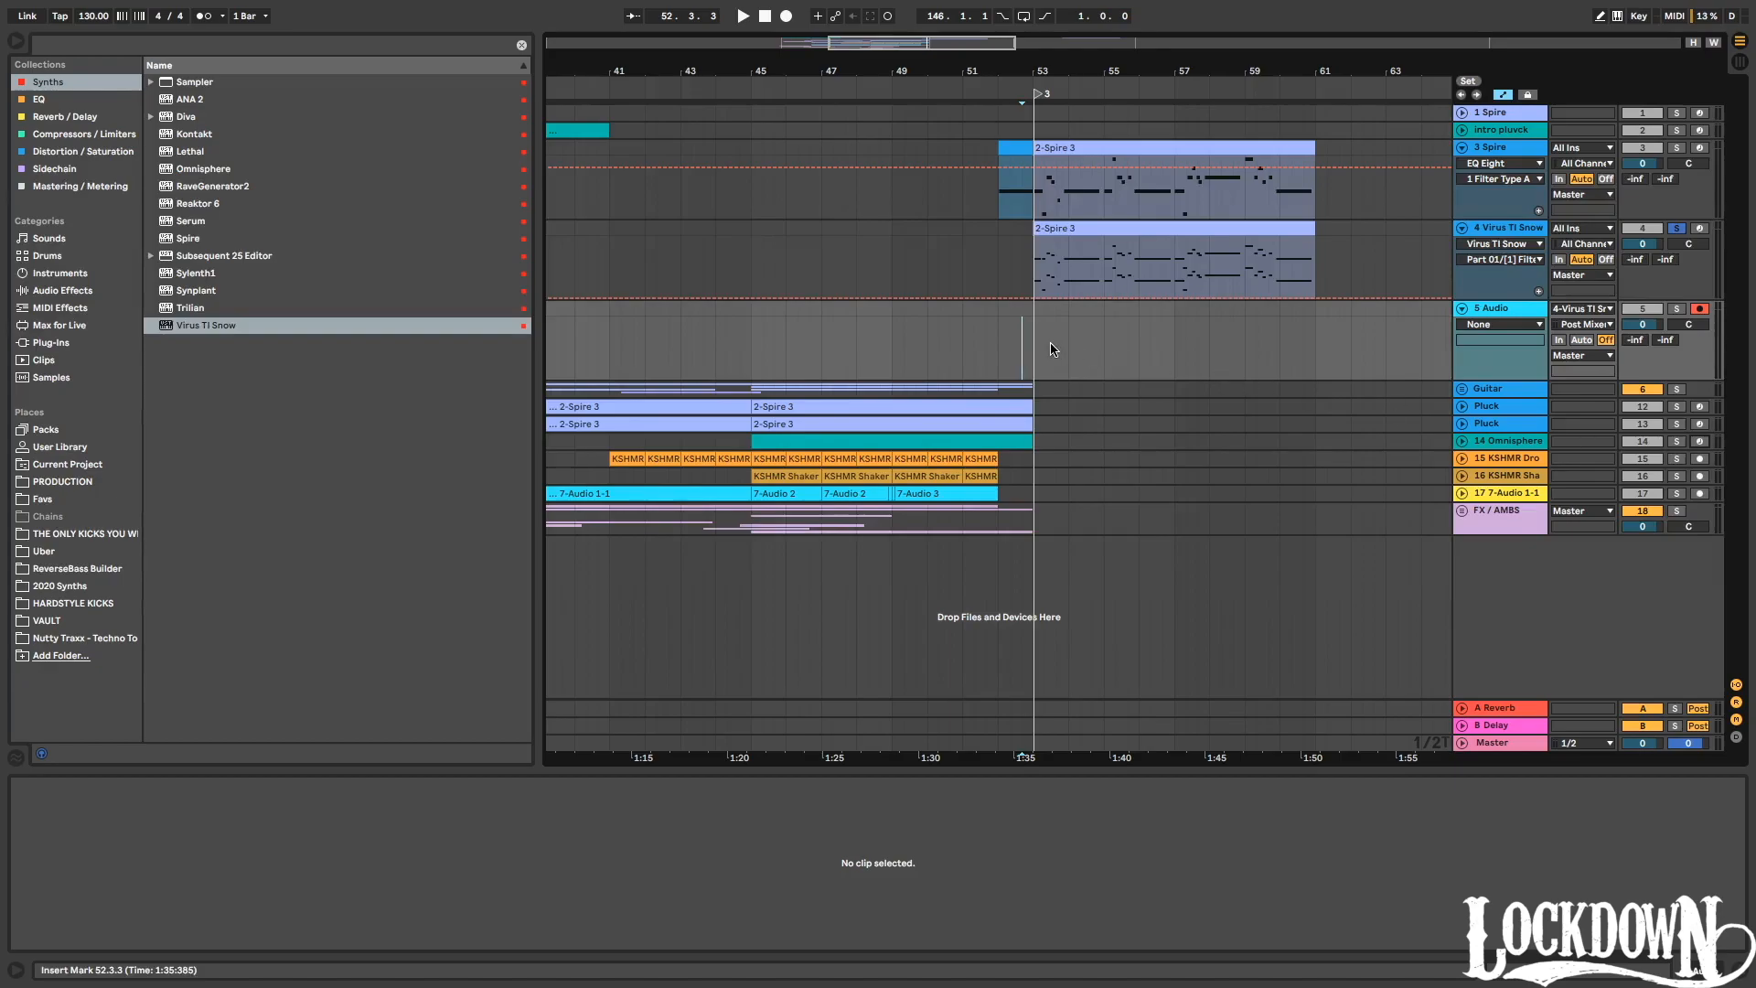
pyautogui.click(786, 17)
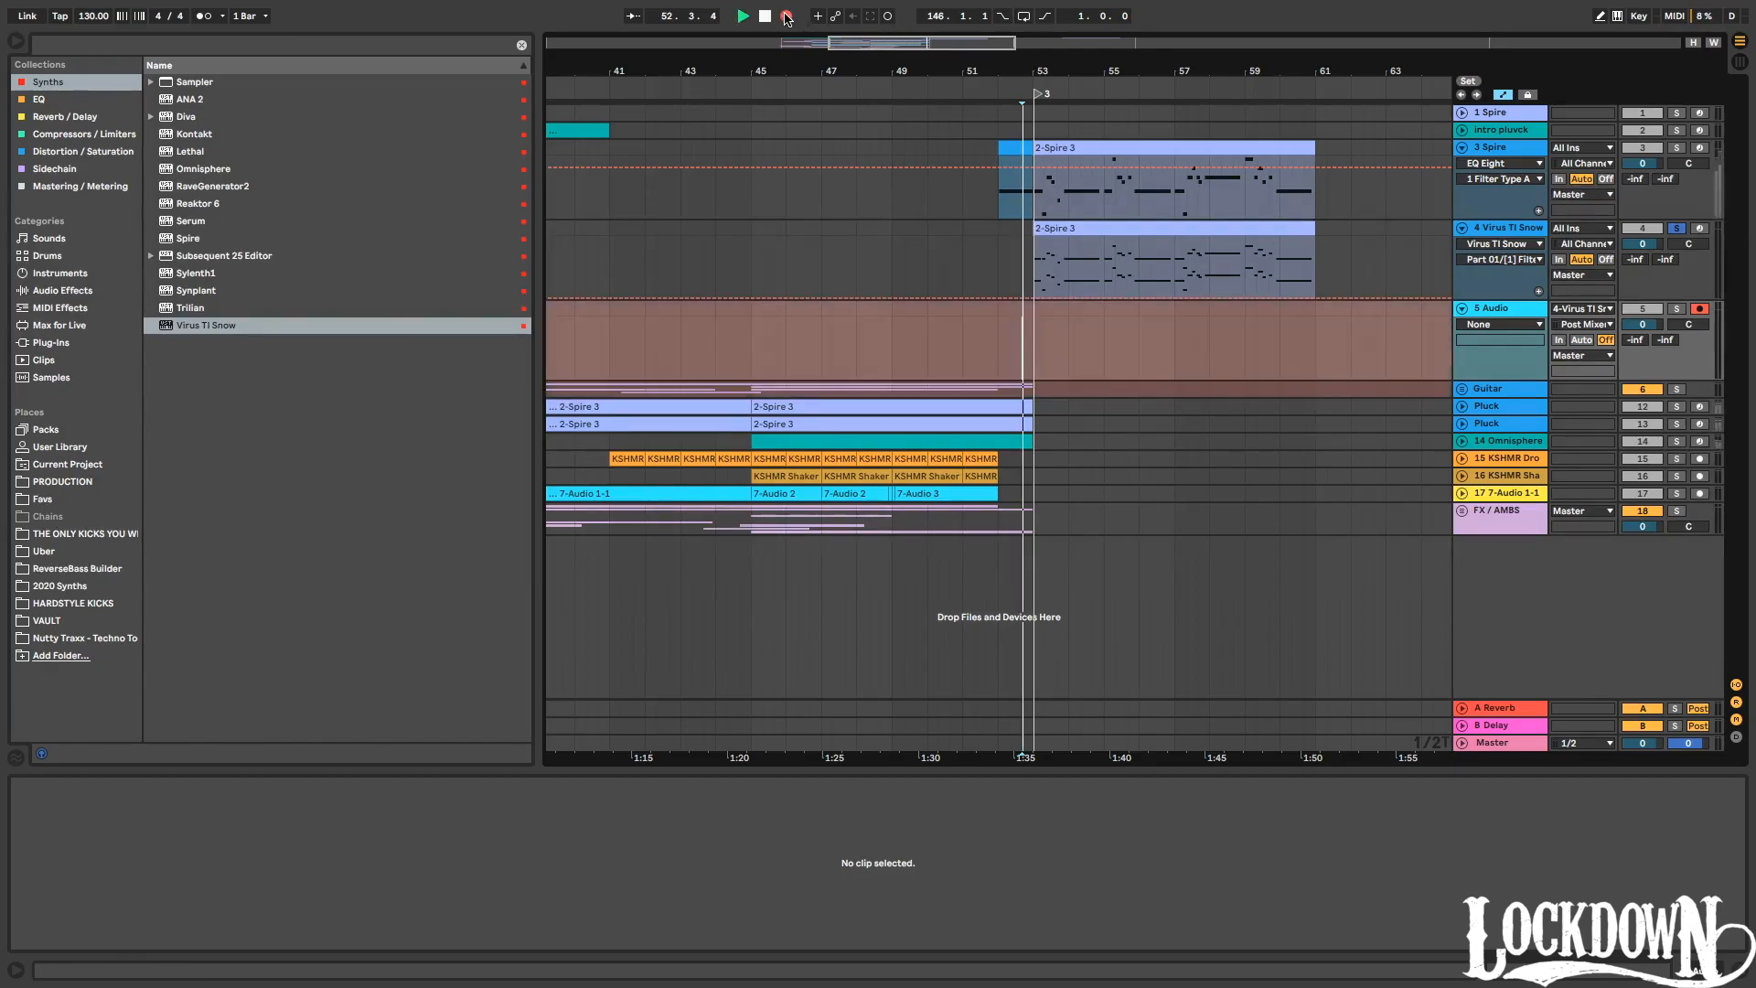
pyautogui.hotkey('ctrl', 'z')
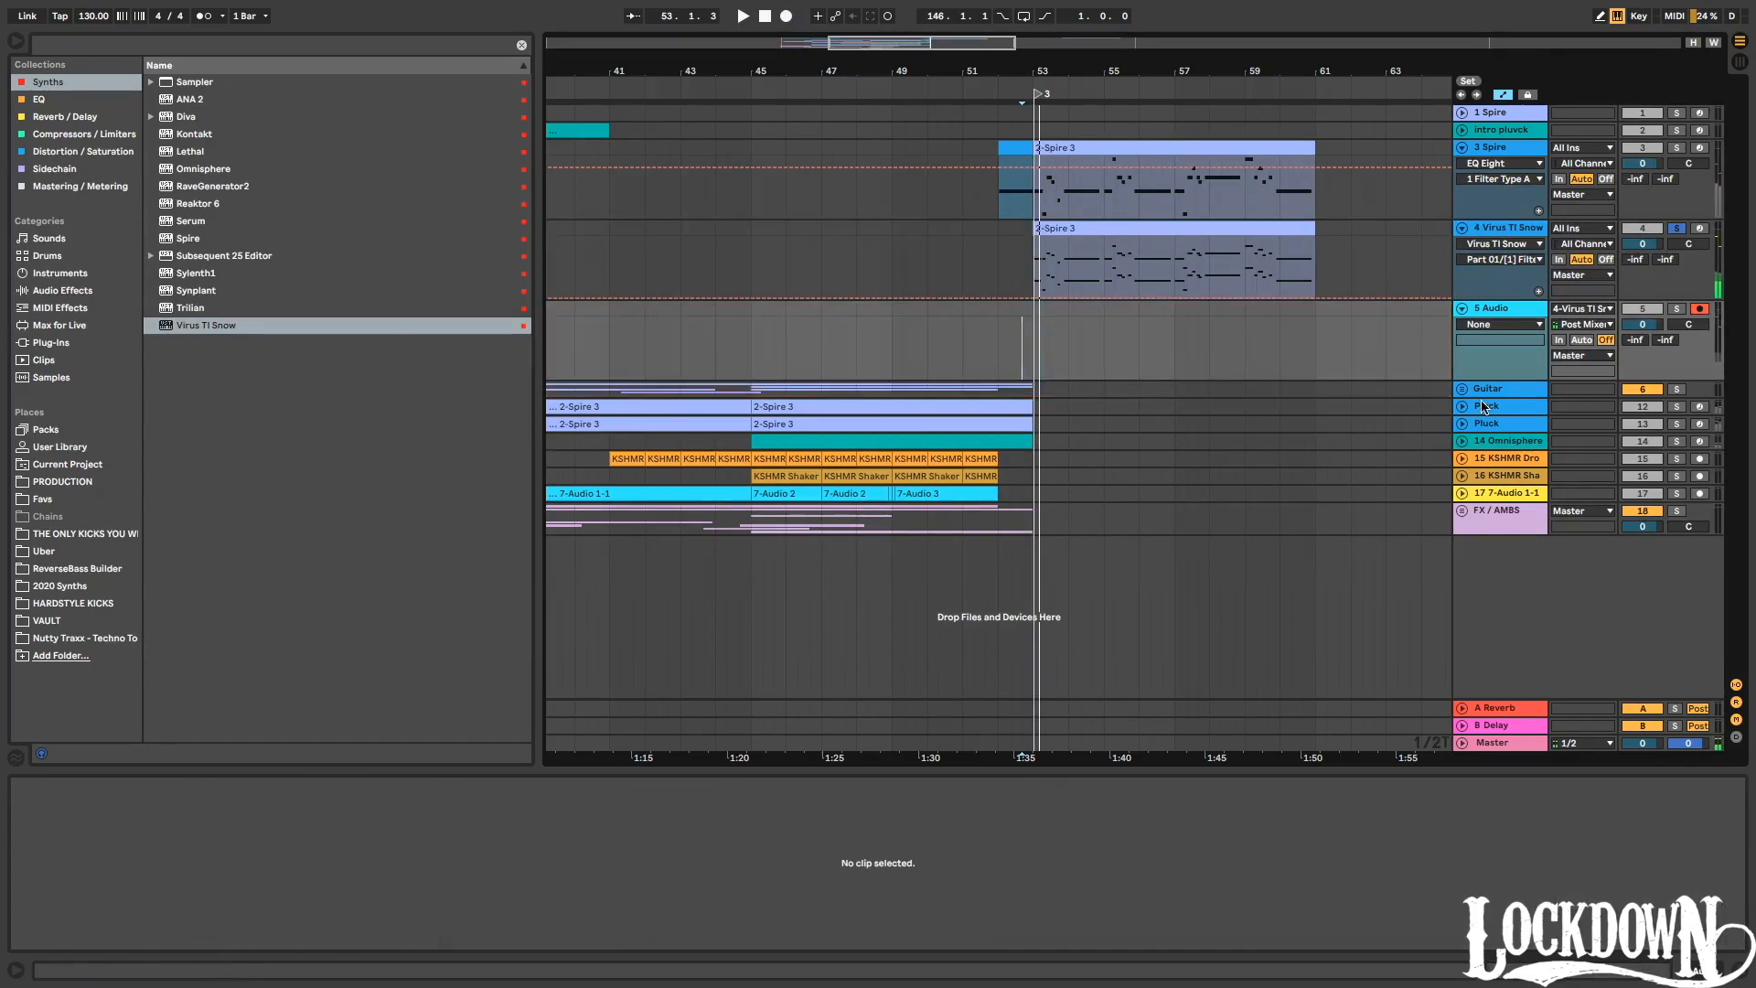
pyautogui.click(1463, 390)
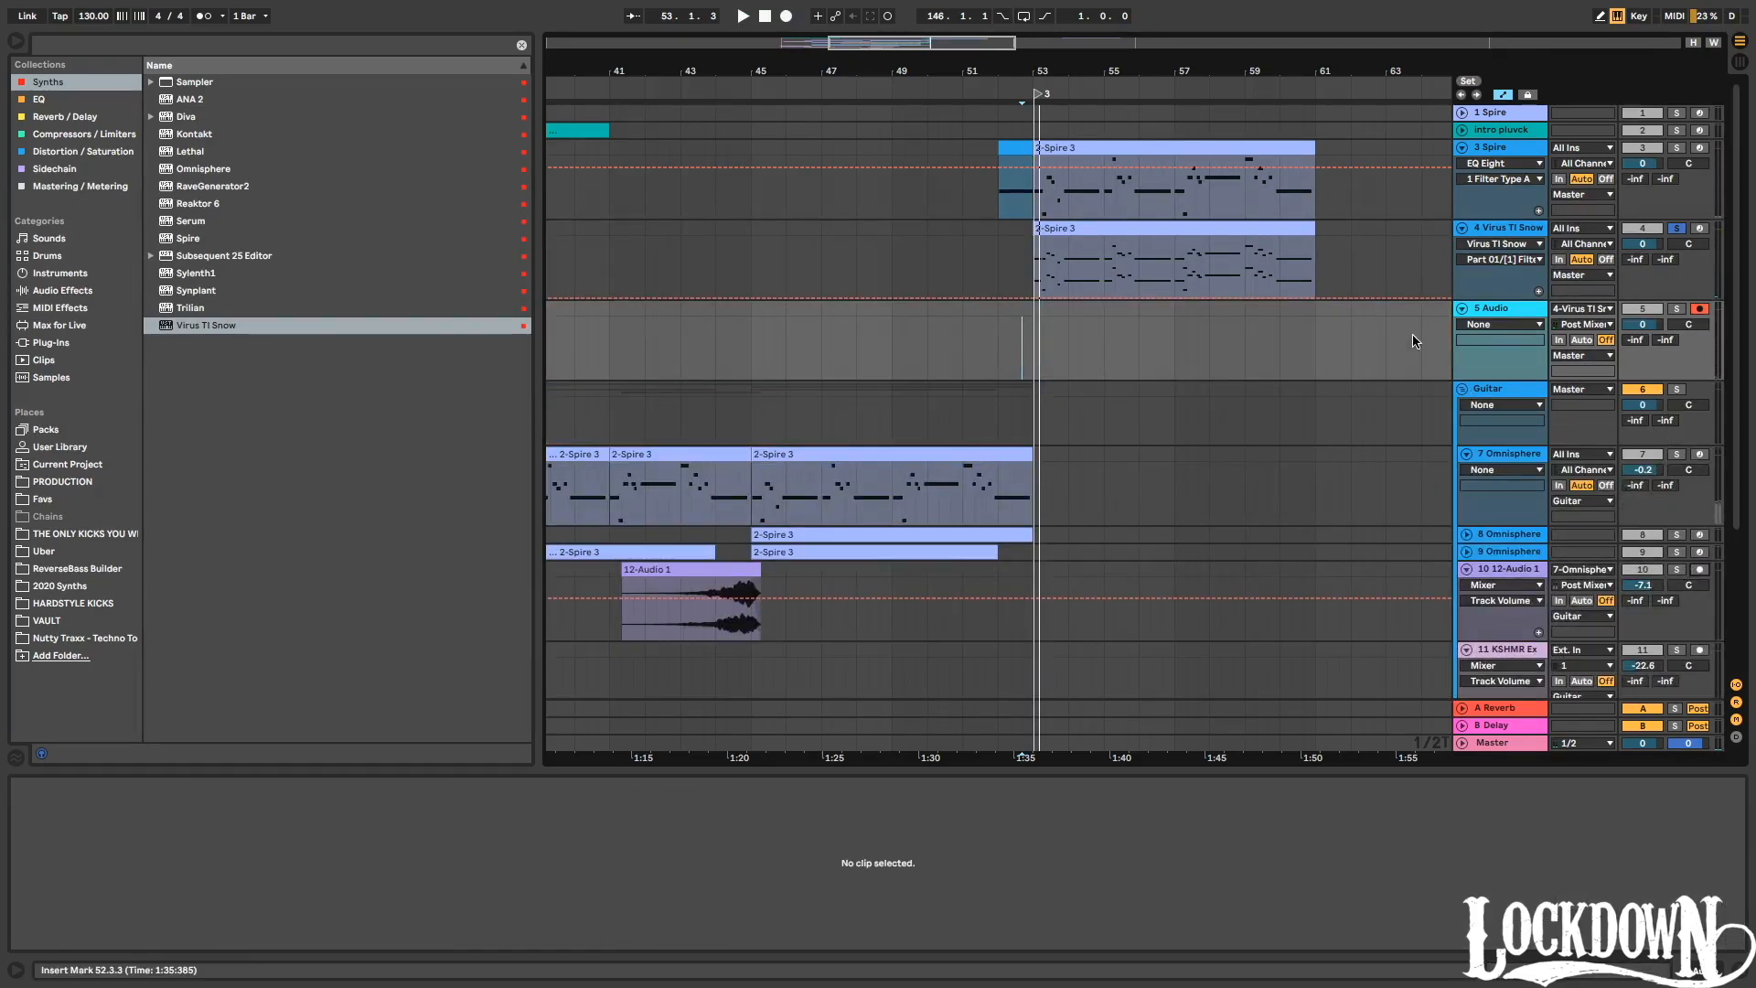
pyautogui.click(1462, 389)
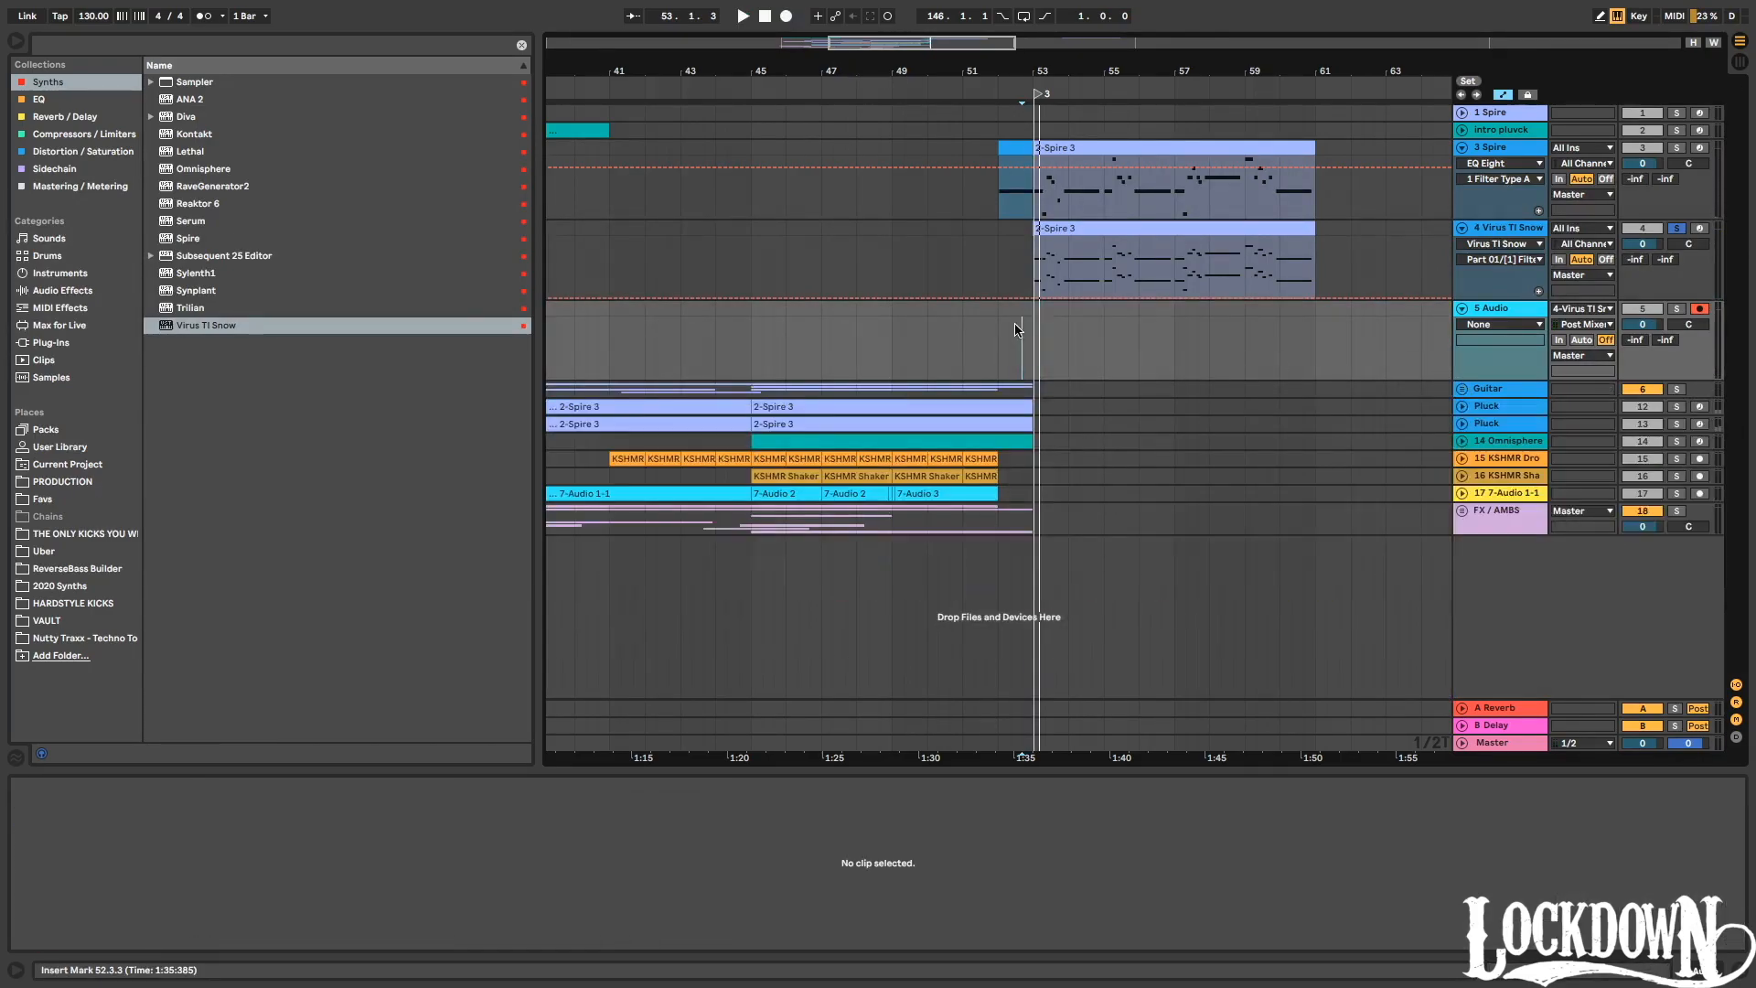
# Record the Virus TI Snow part as audio from 52.3.3 past bar 61 and insert an empty audio track below Virus TI Snow.
pyautogui.click(788, 16)
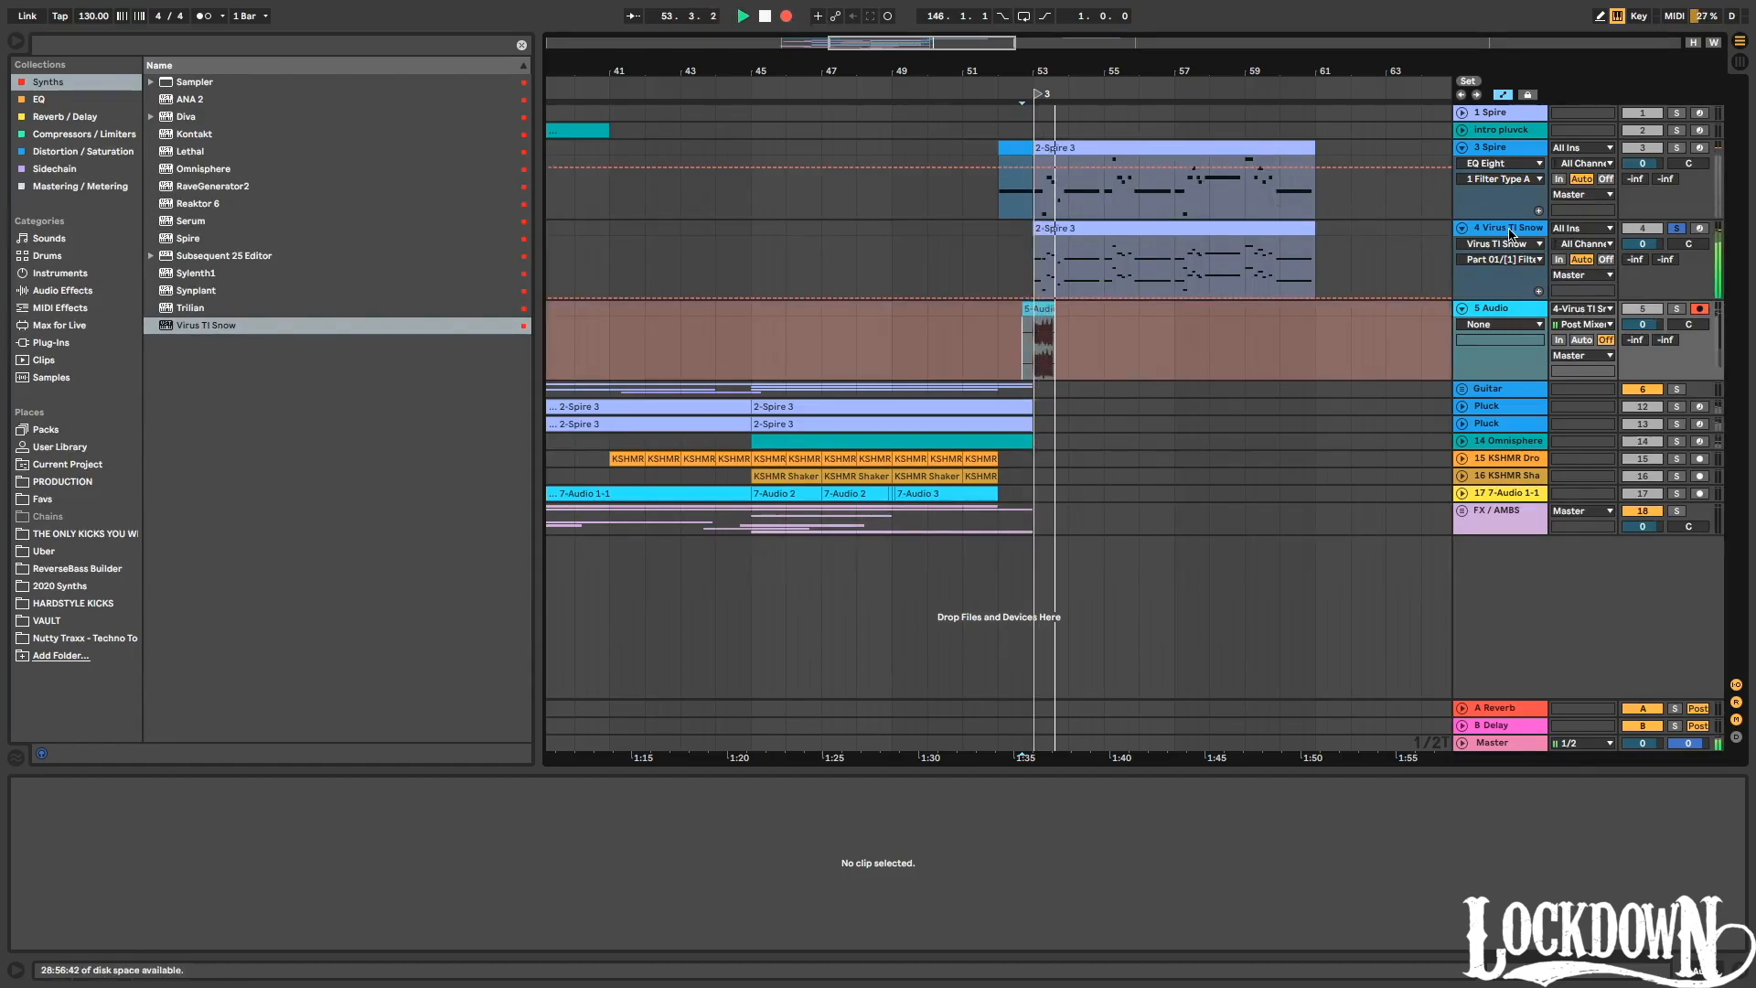
pyautogui.hotkey('ctrl', 't')
pyautogui.moveTo(1064, 69); pyautogui.dragTo(1000, 69)
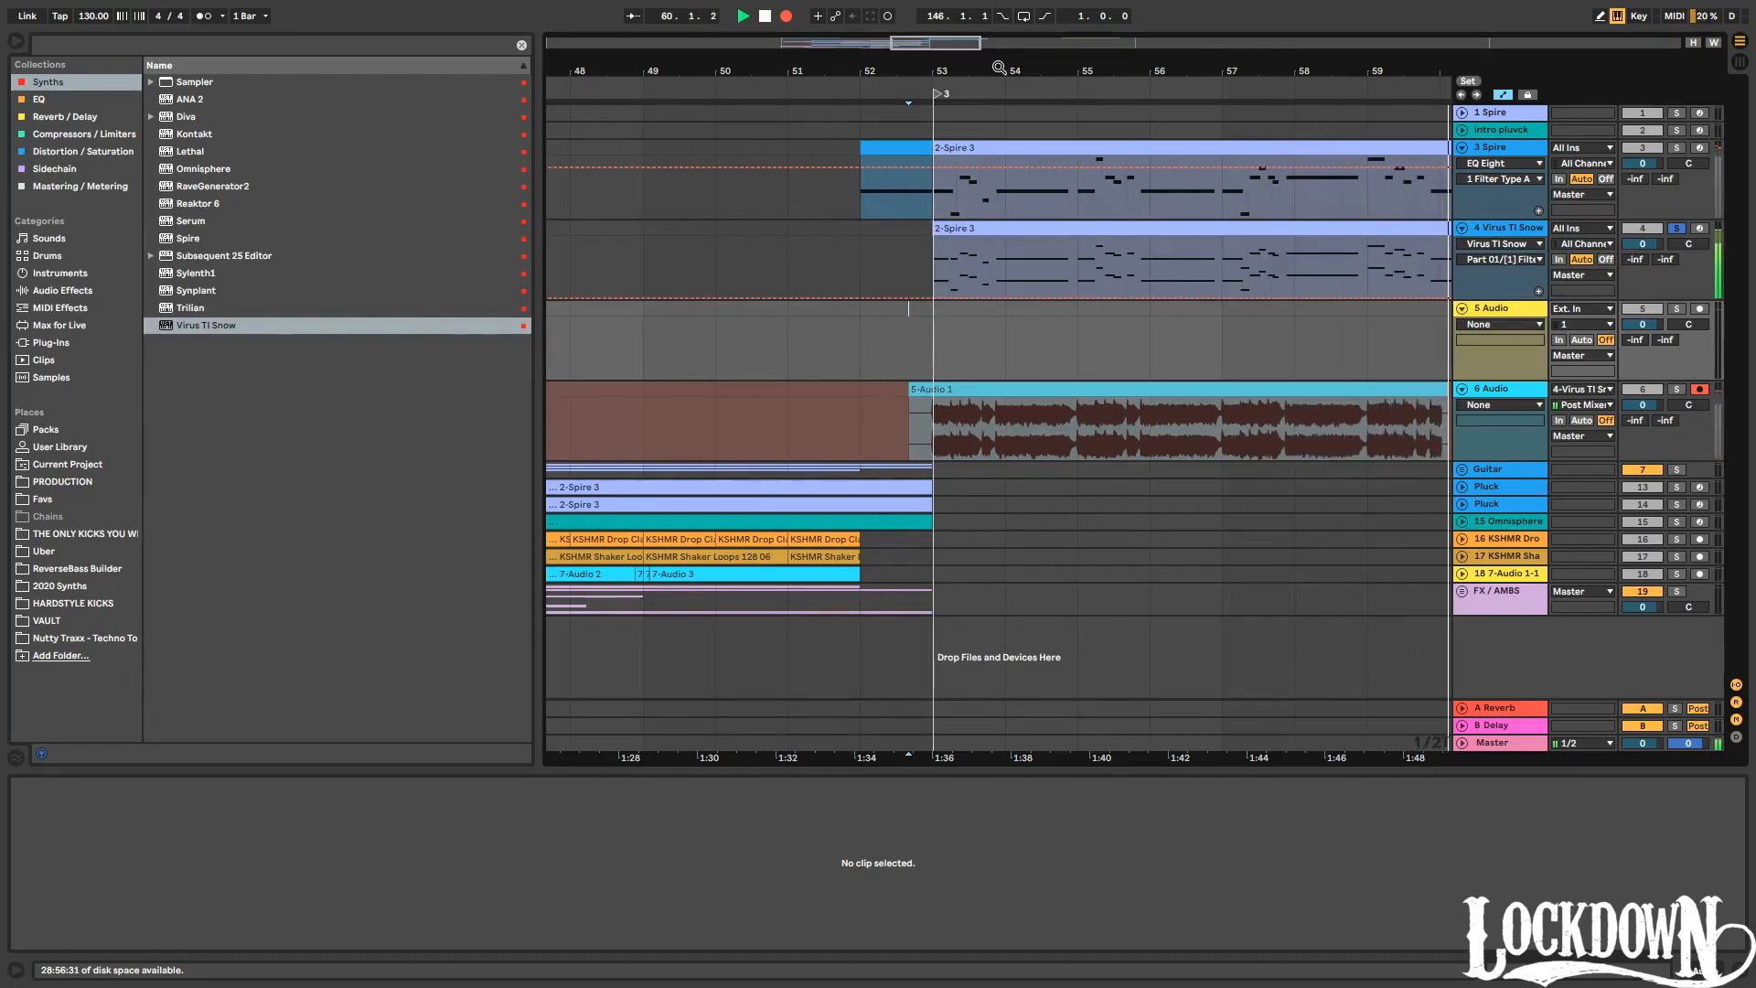
pyautogui.moveTo(1306, 75); pyautogui.dragTo(1120, 37)
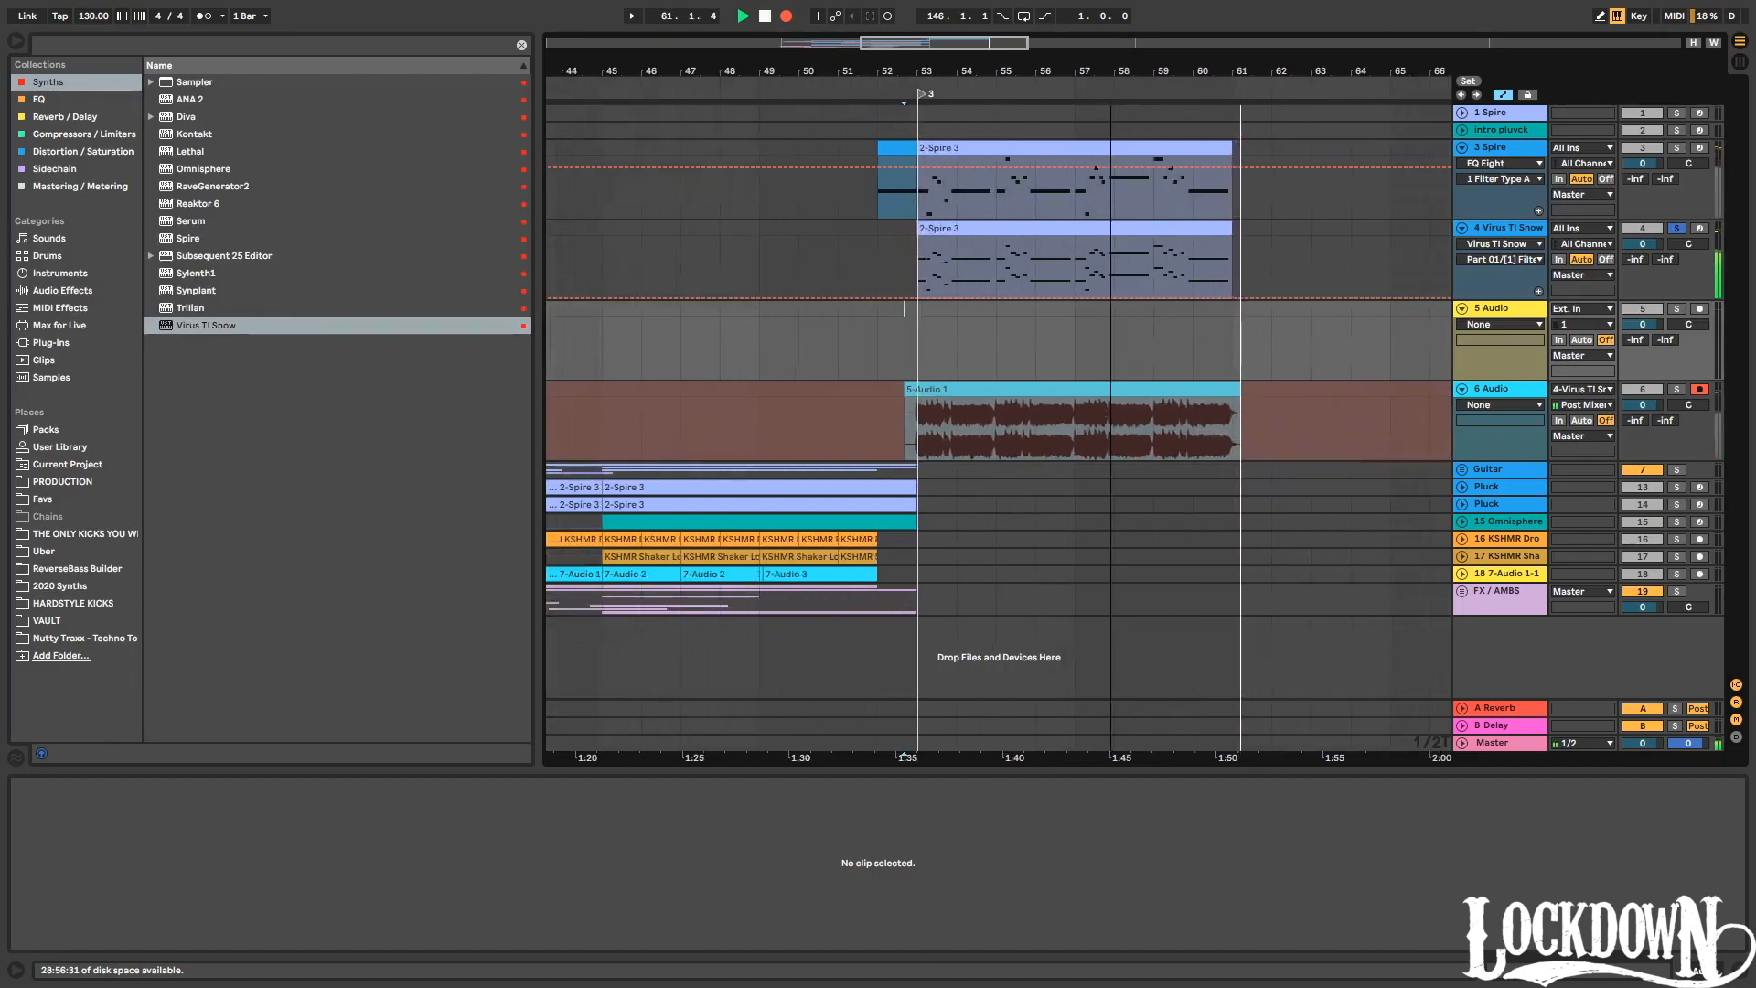
pyautogui.press('space')
# Punch in a second recording of the Virus part from bar 60 to capture its ending and tail up to about bar 62.
pyautogui.moveTo(1199, 72); pyautogui.dragTo(1198, 117)
pyautogui.click(1201, 95)
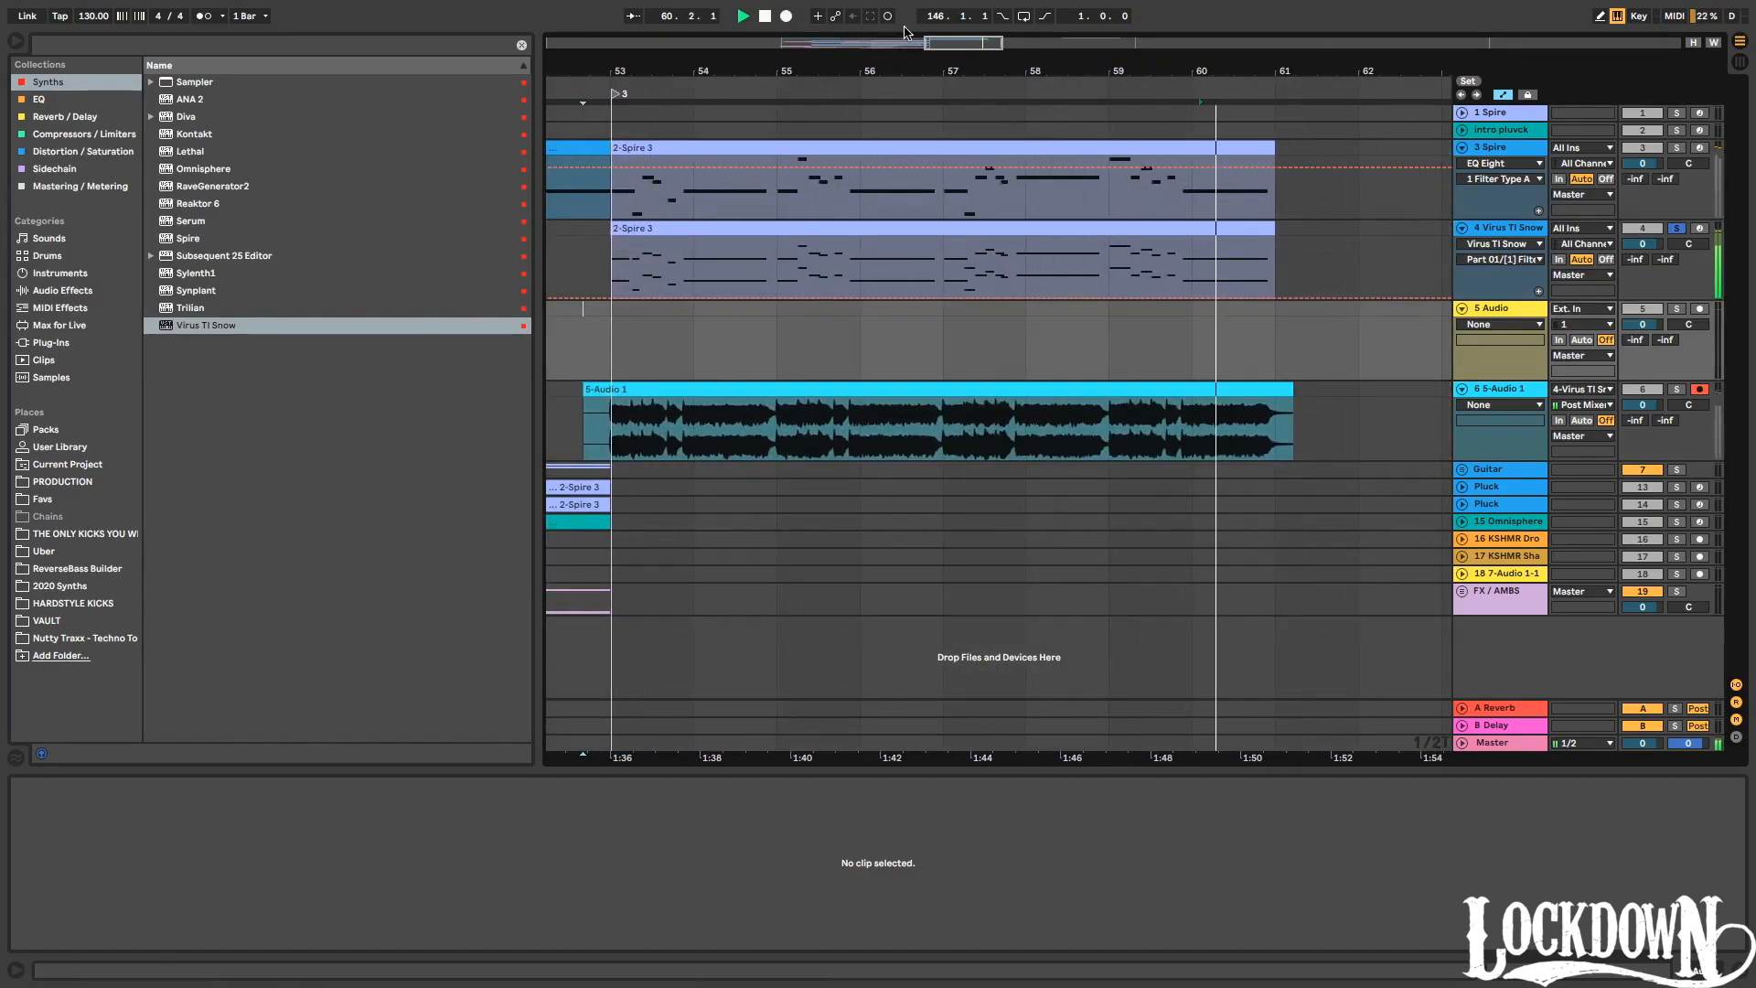
pyautogui.click(786, 16)
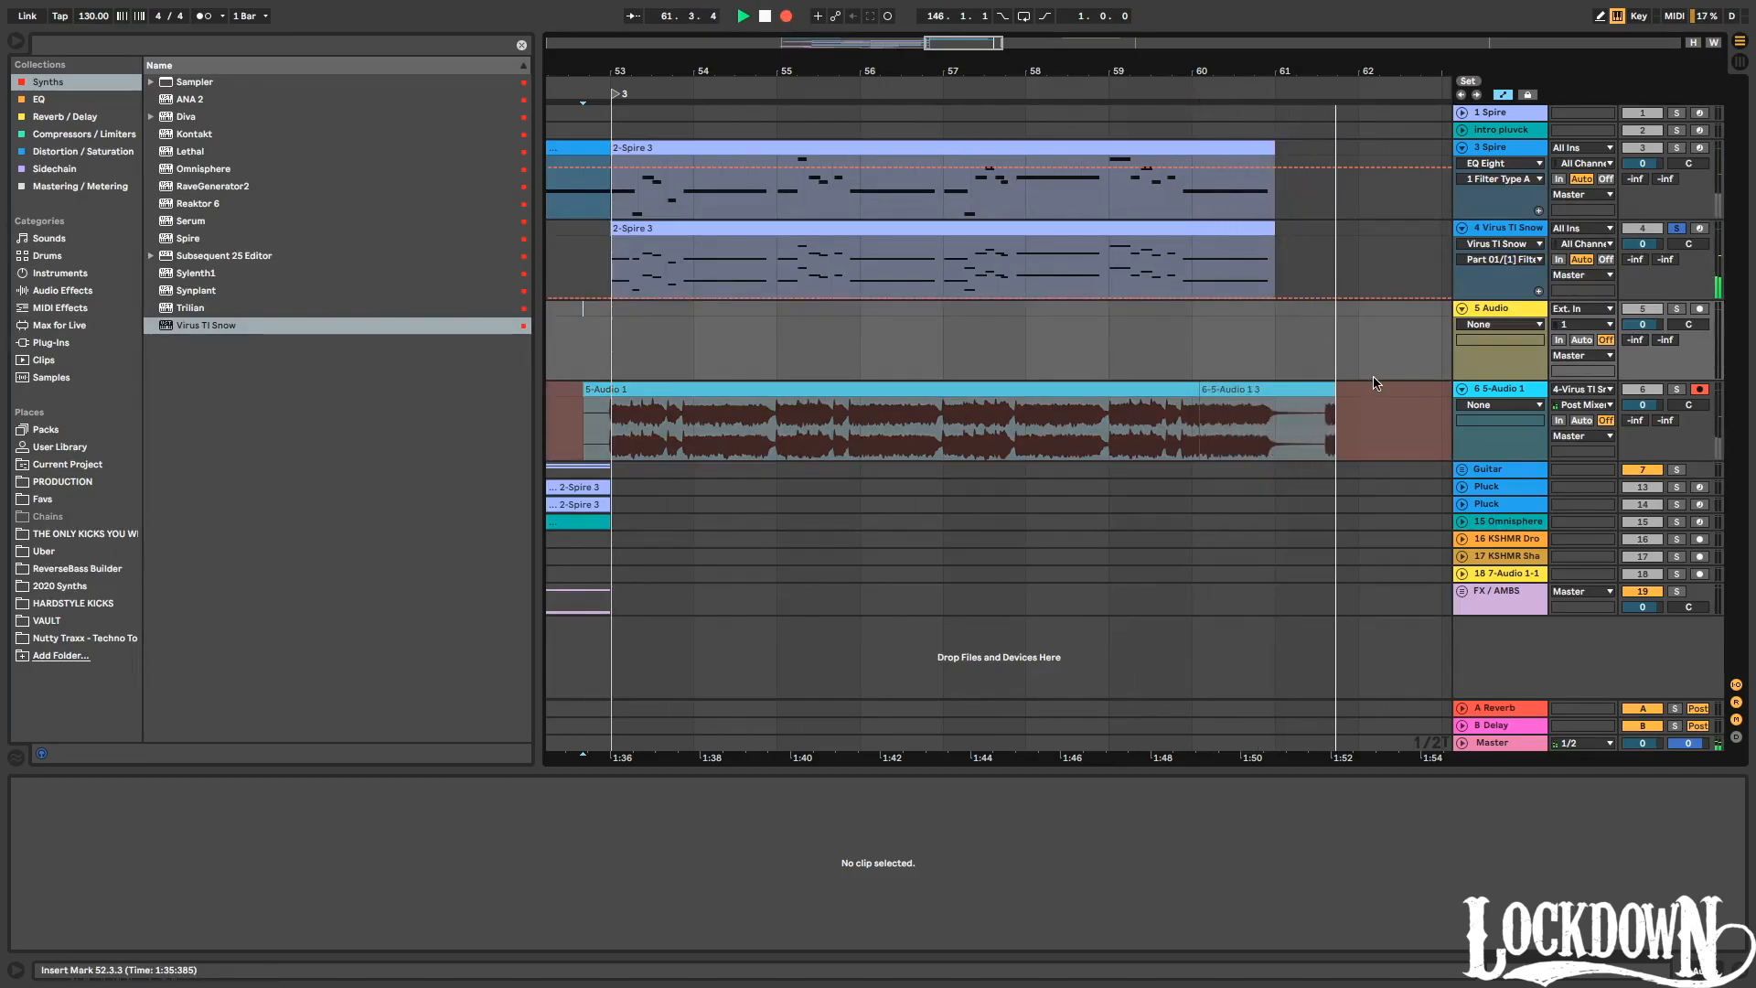
pyautogui.press('space')
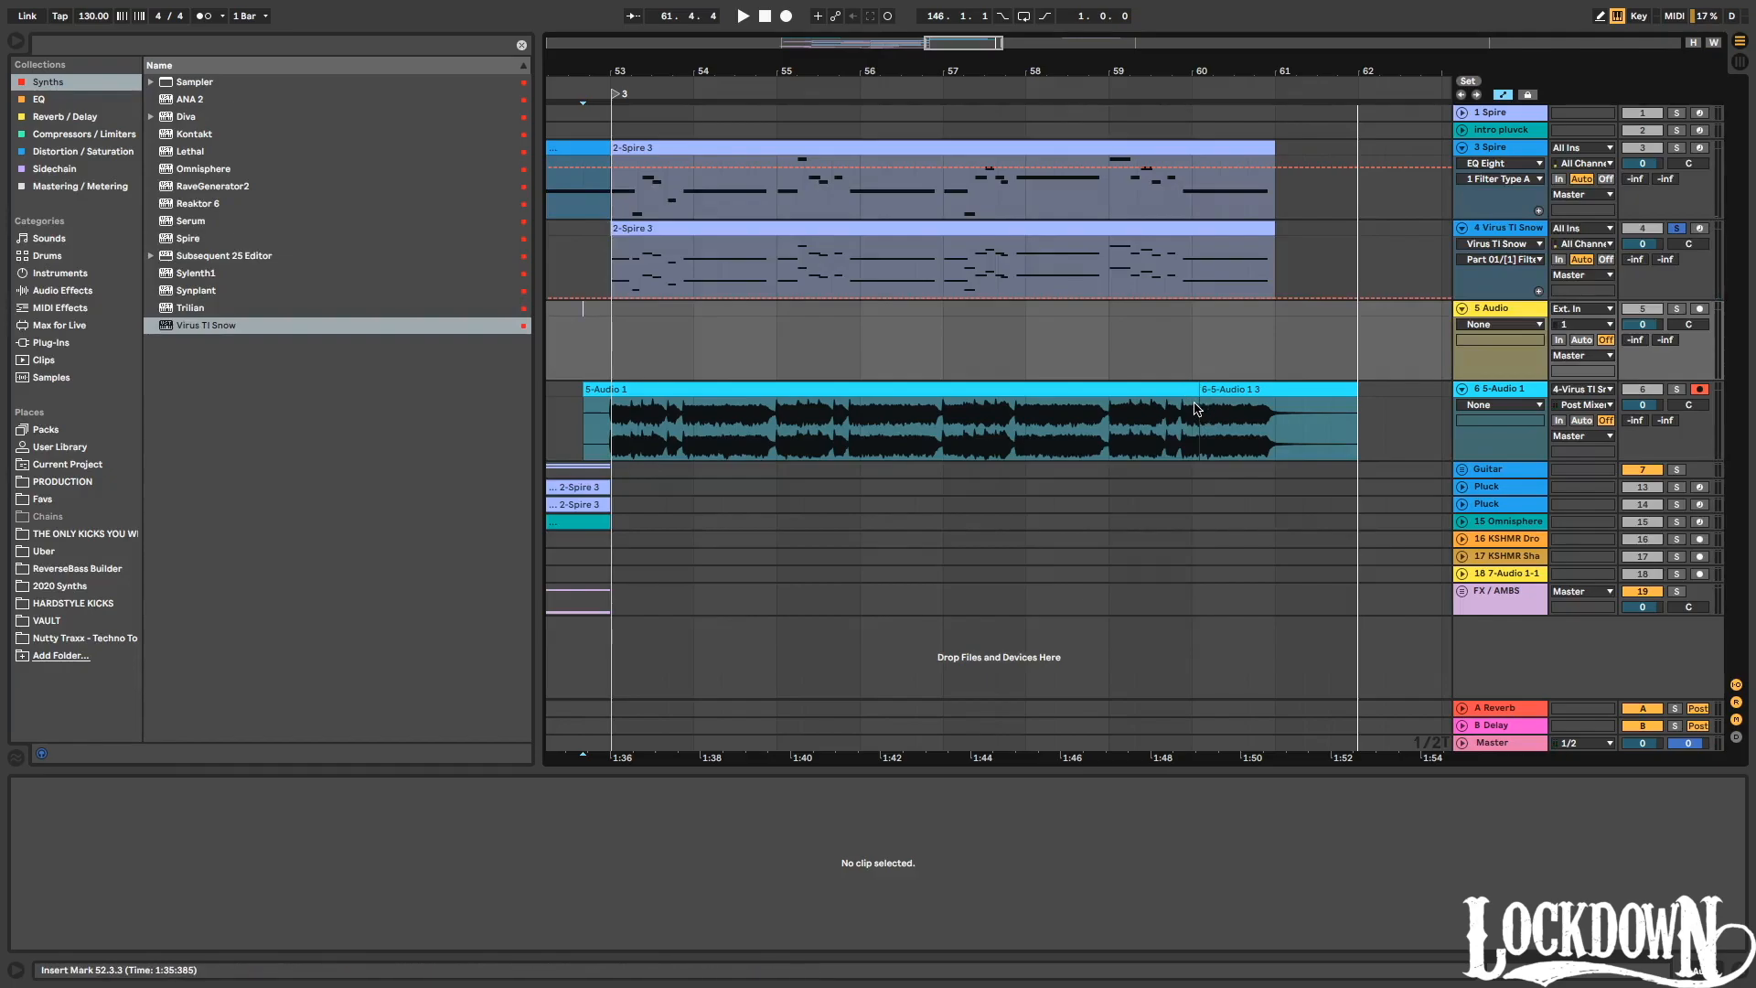
# Hide the automation lanes and extend the first recorded clip over the second one to about 60.4.1.
pyautogui.click(1191, 394)
pyautogui.click(1617, 18)
pyautogui.press('a')
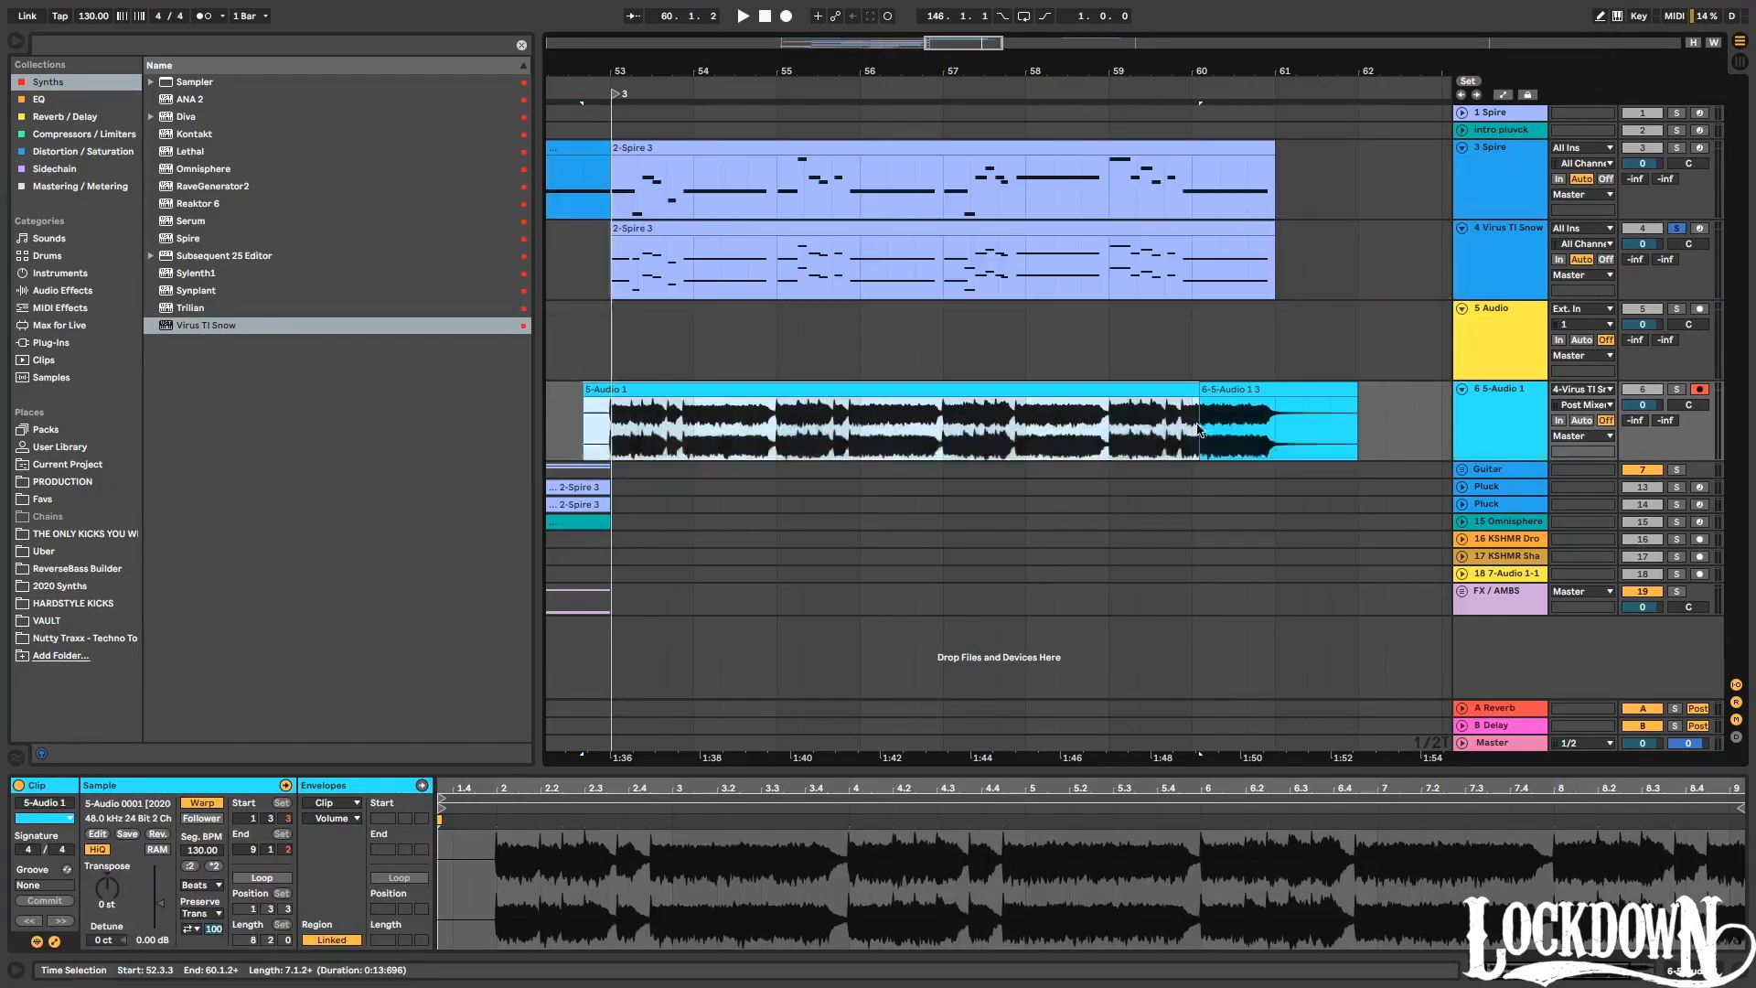
pyautogui.moveTo(1194, 402); pyautogui.dragTo(1260, 402)
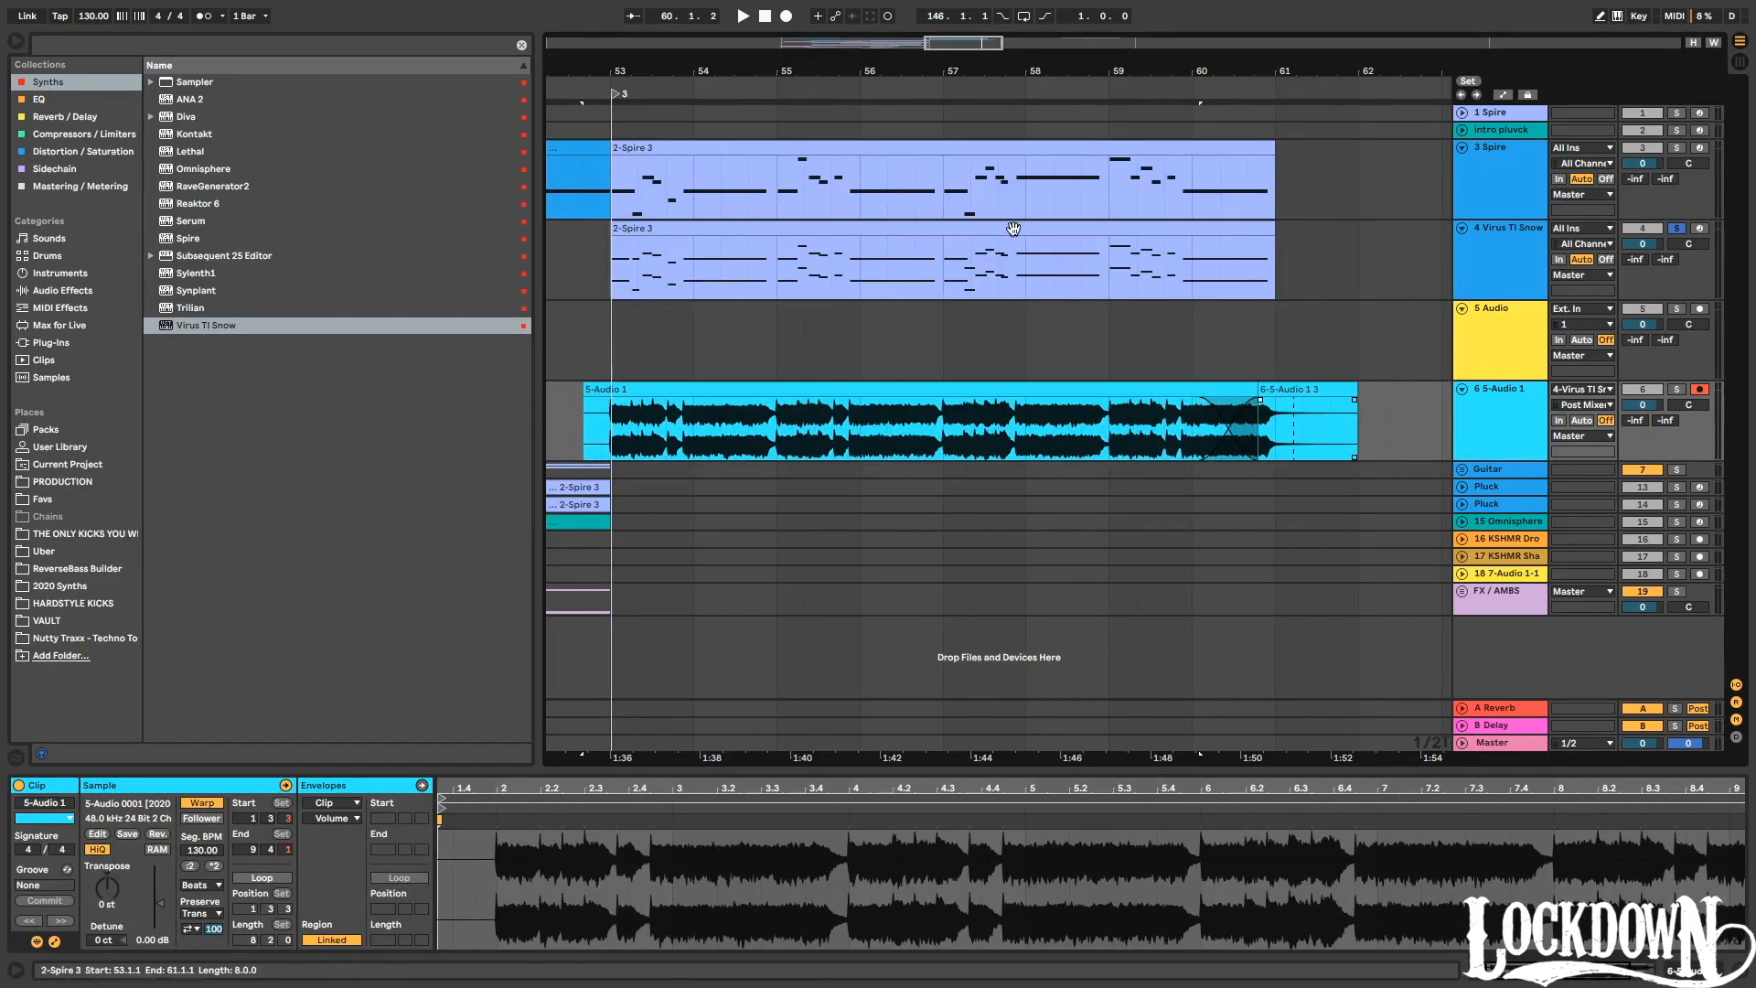
# Add EQ Eight to the recorded audio track and change its band 1 to a low-cut filter.
pyautogui.click(1512, 385)
pyautogui.click(88, 101)
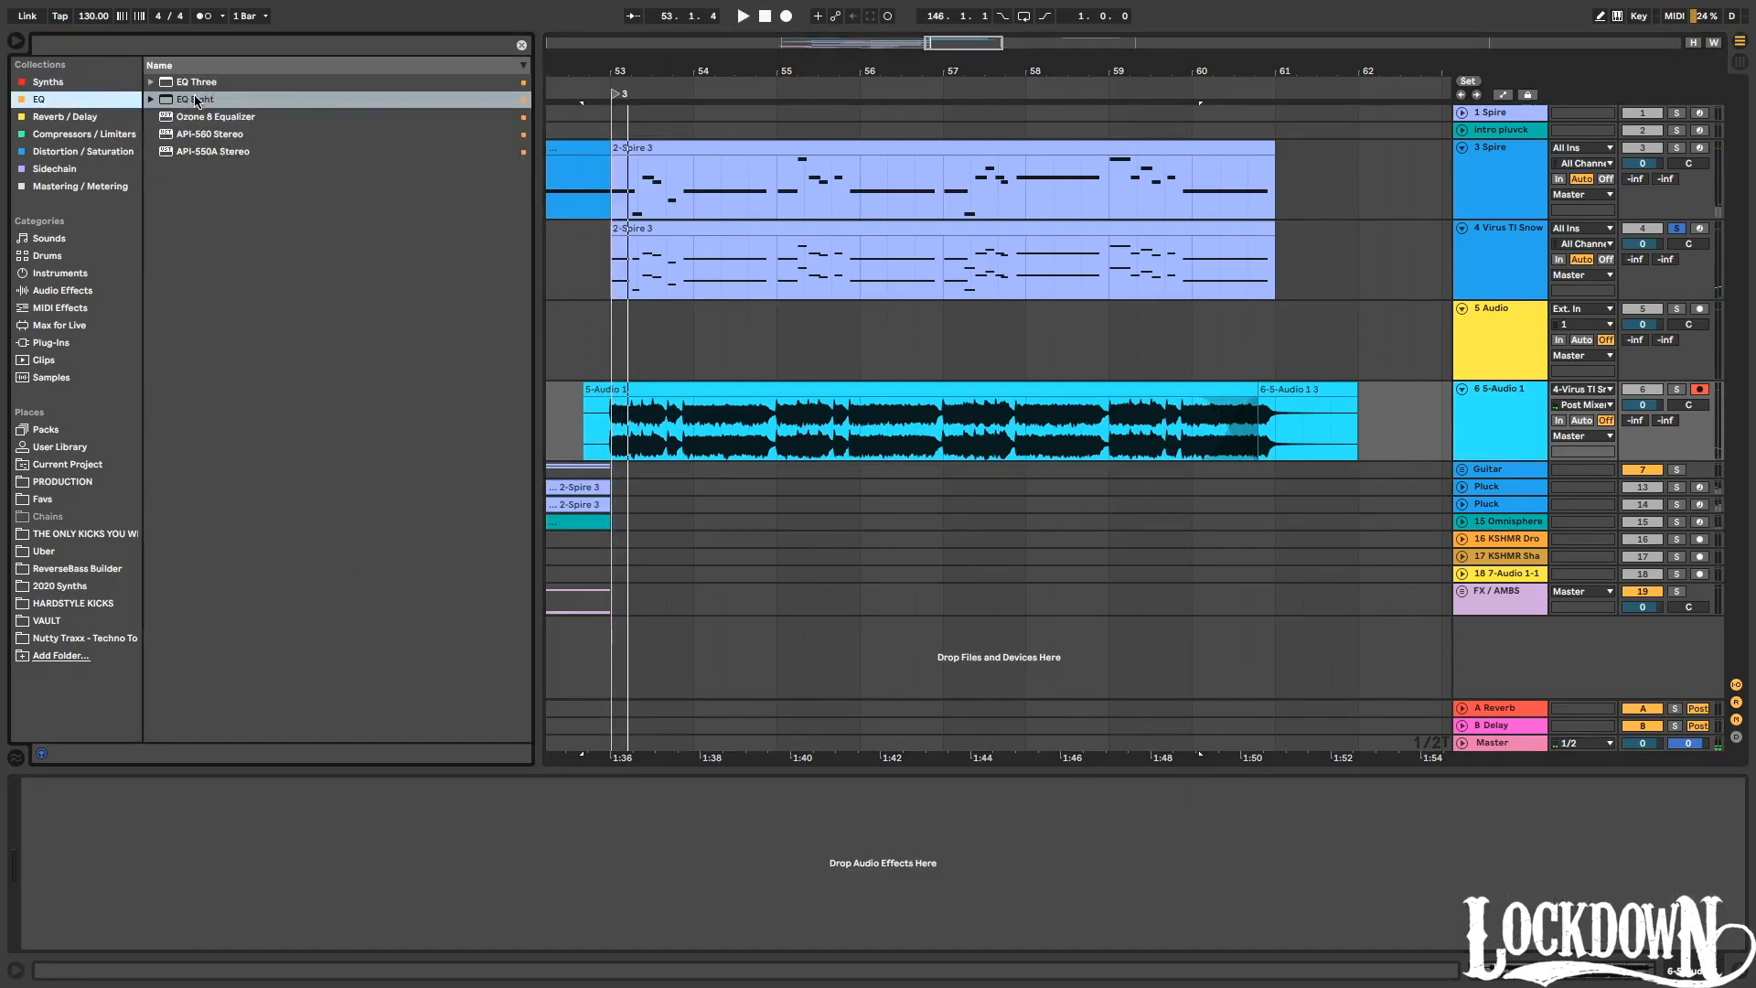
pyautogui.click(187, 101)
pyautogui.press('Return')
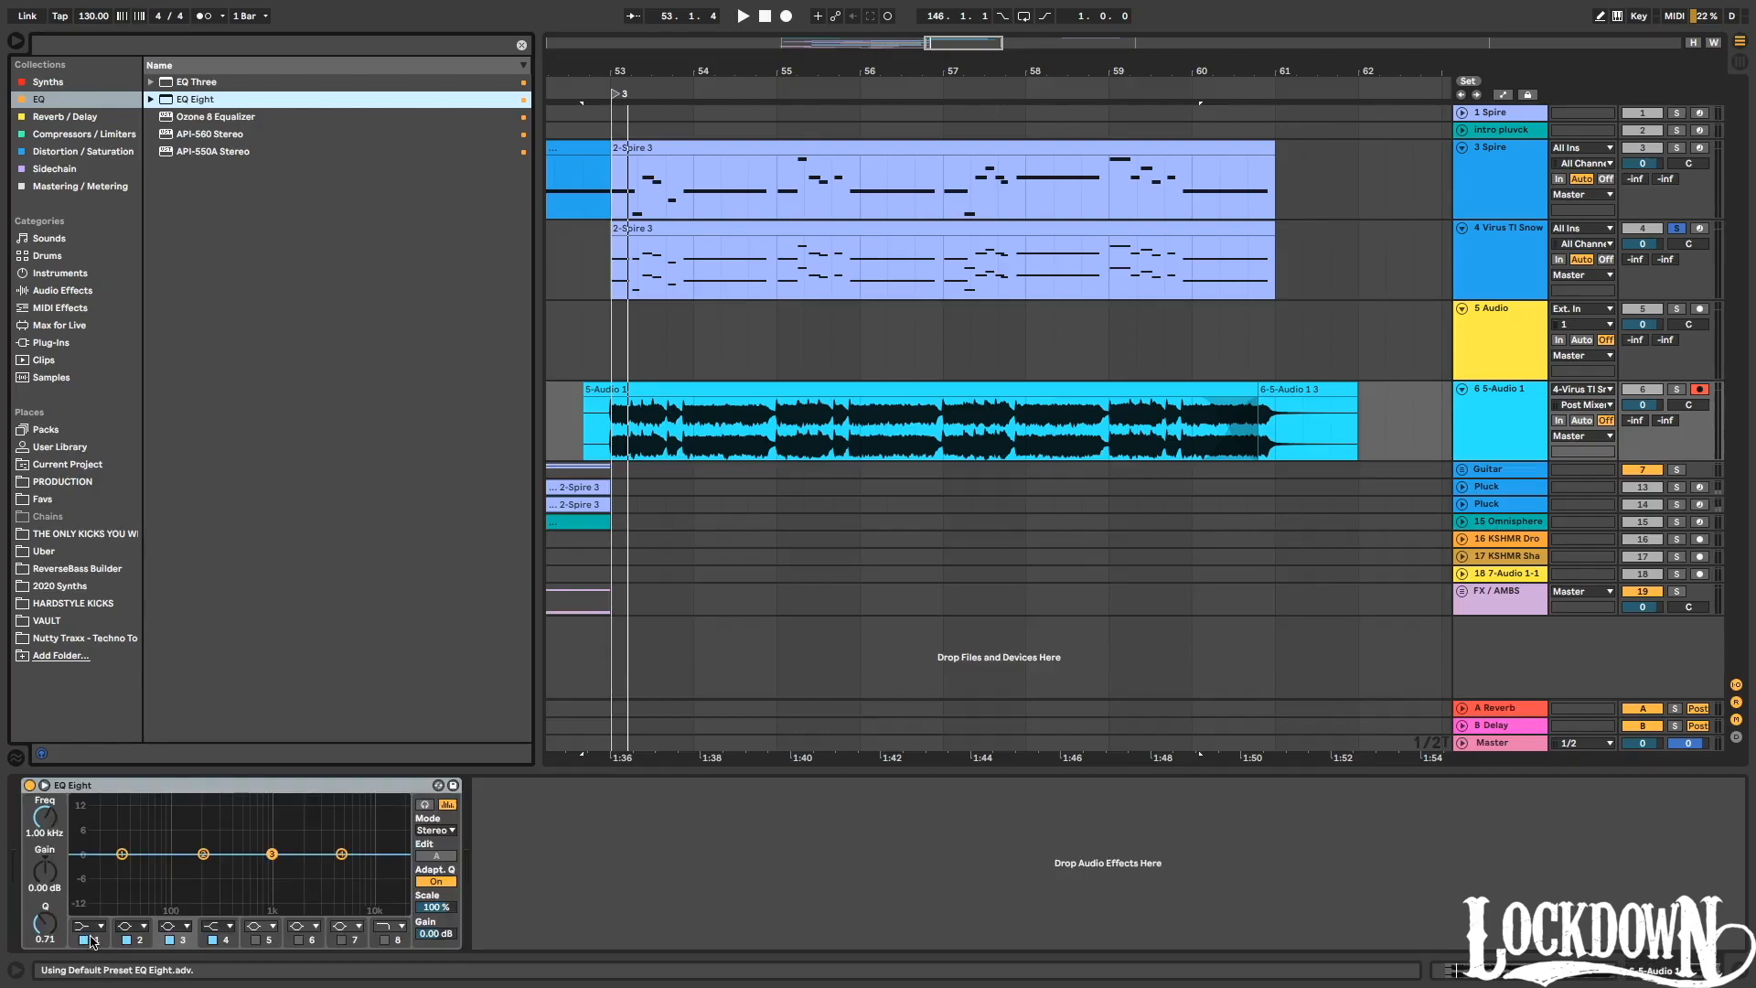
pyautogui.click(90, 926)
pyautogui.click(82, 831)
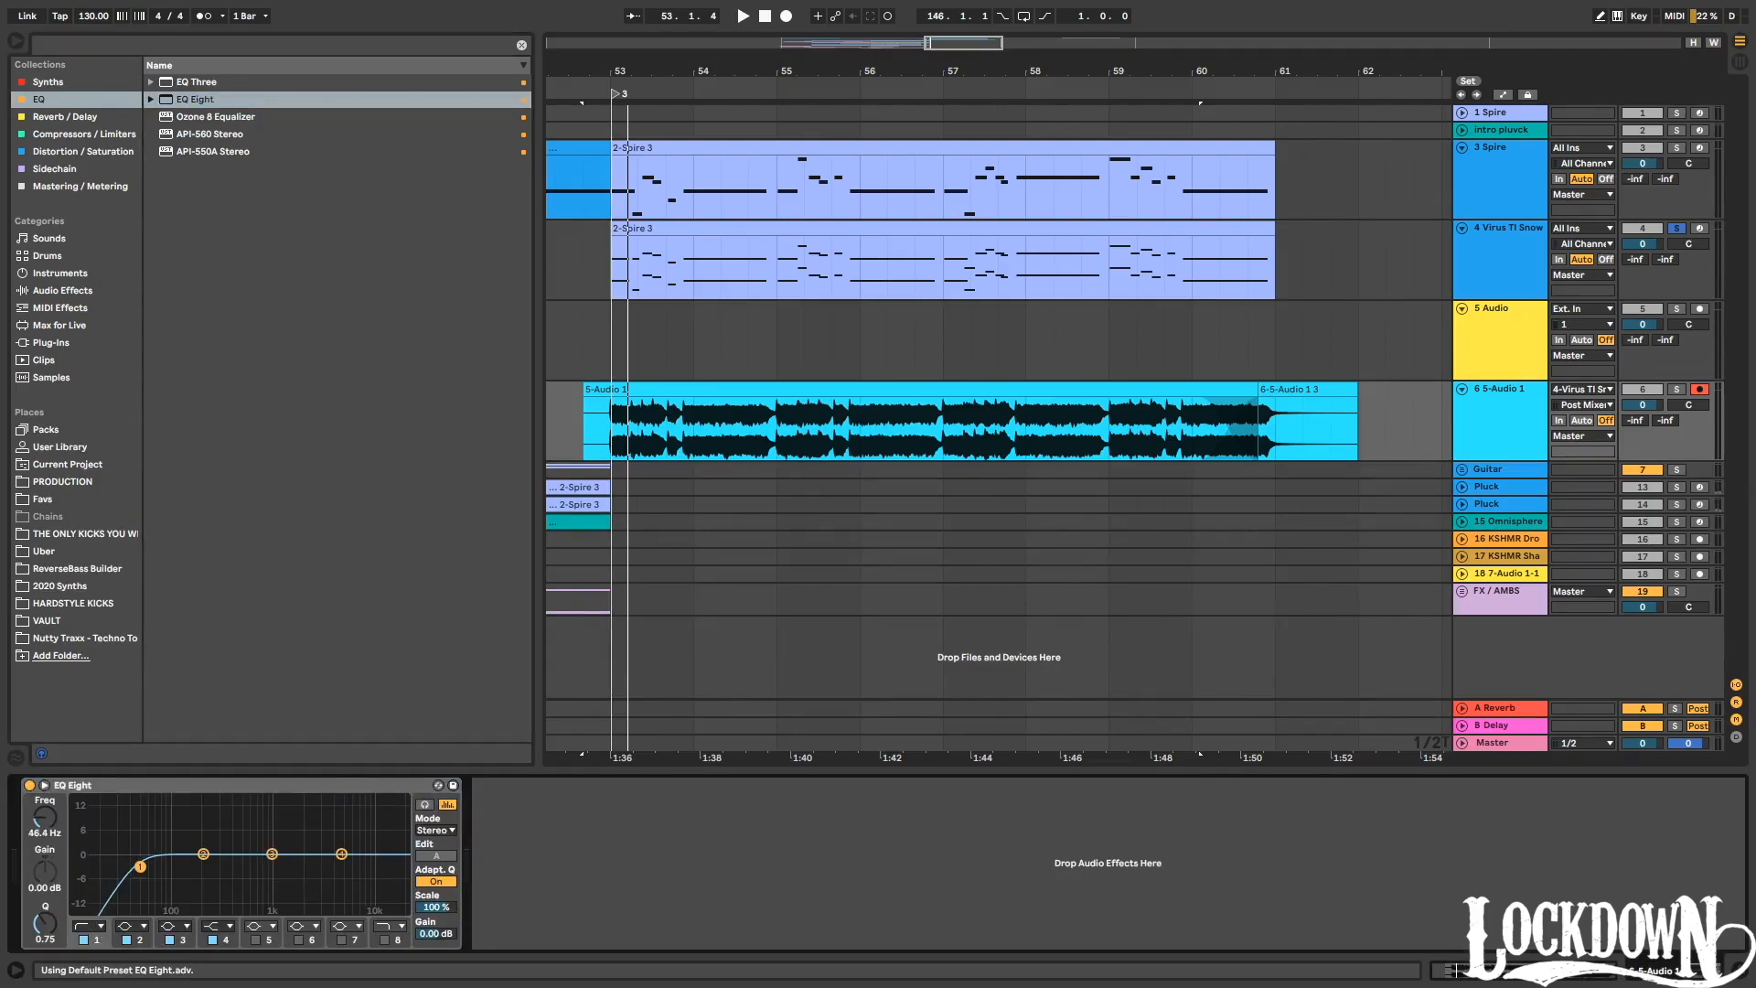
# During playback, set the low cut to 124 Hz, dip band 2 by 3.35 dB at 464 Hz and enable a high cut at 18.0 kHz.
pyautogui.press('space')
pyautogui.moveTo(203, 857); pyautogui.dragTo(239, 866)
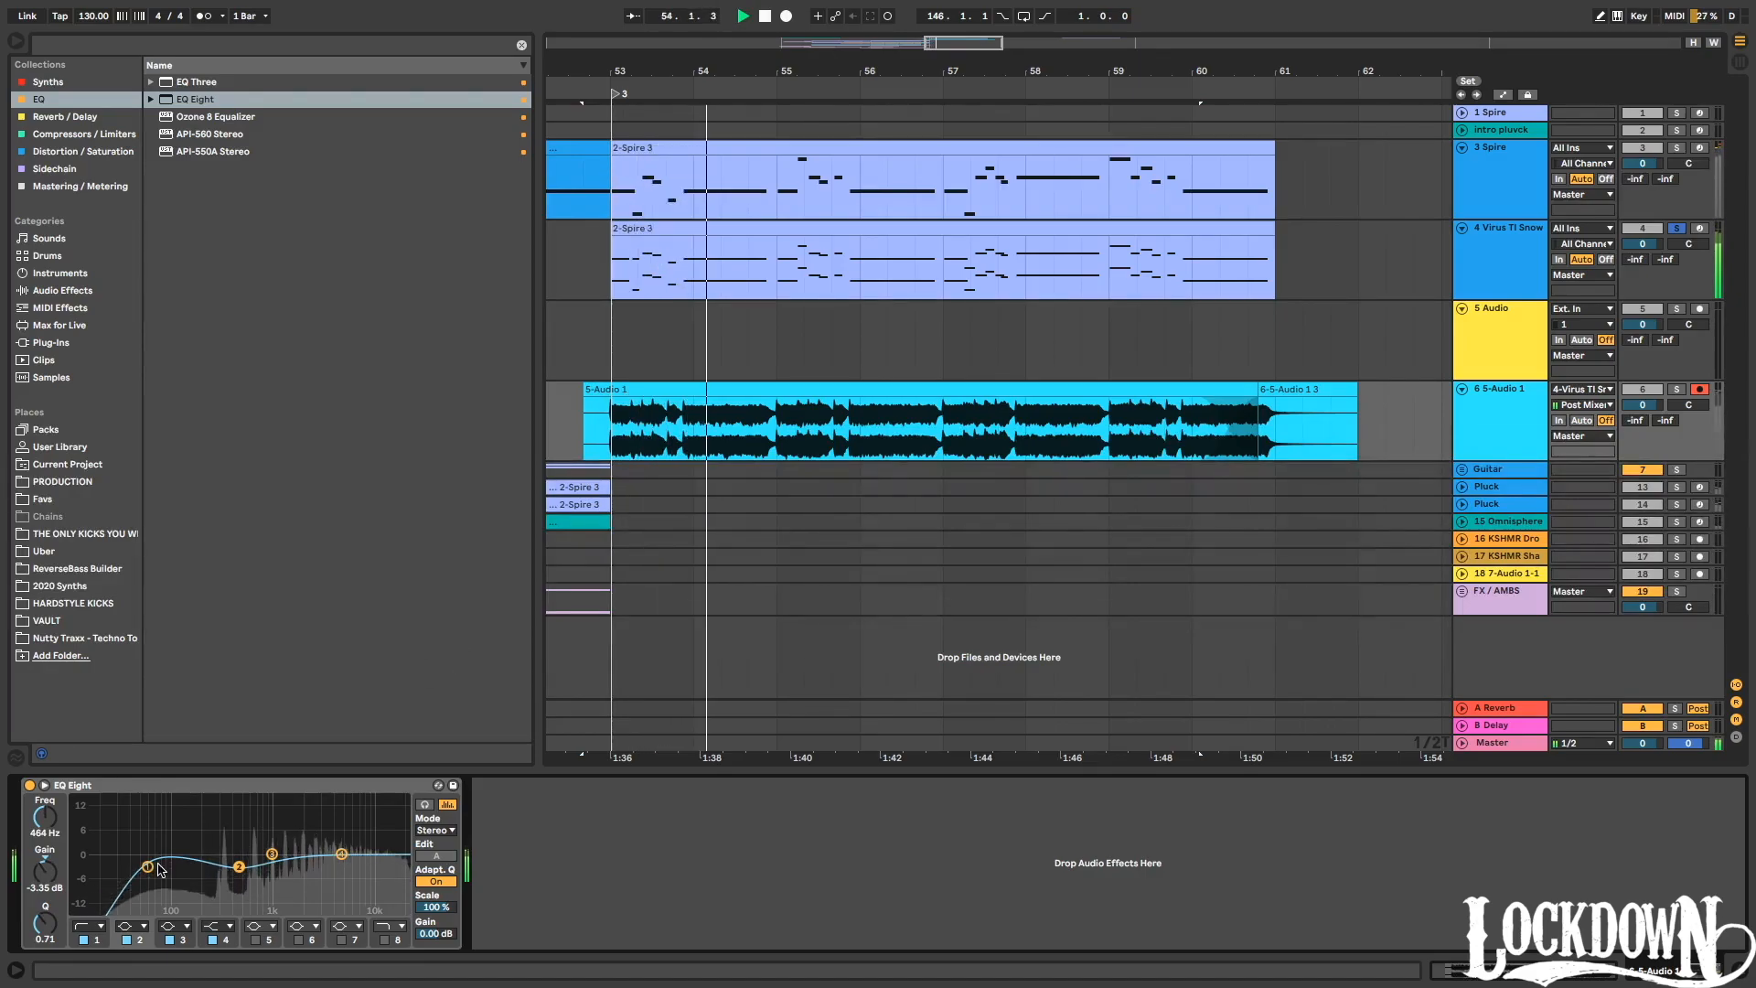
pyautogui.moveTo(147, 868); pyautogui.dragTo(182, 868)
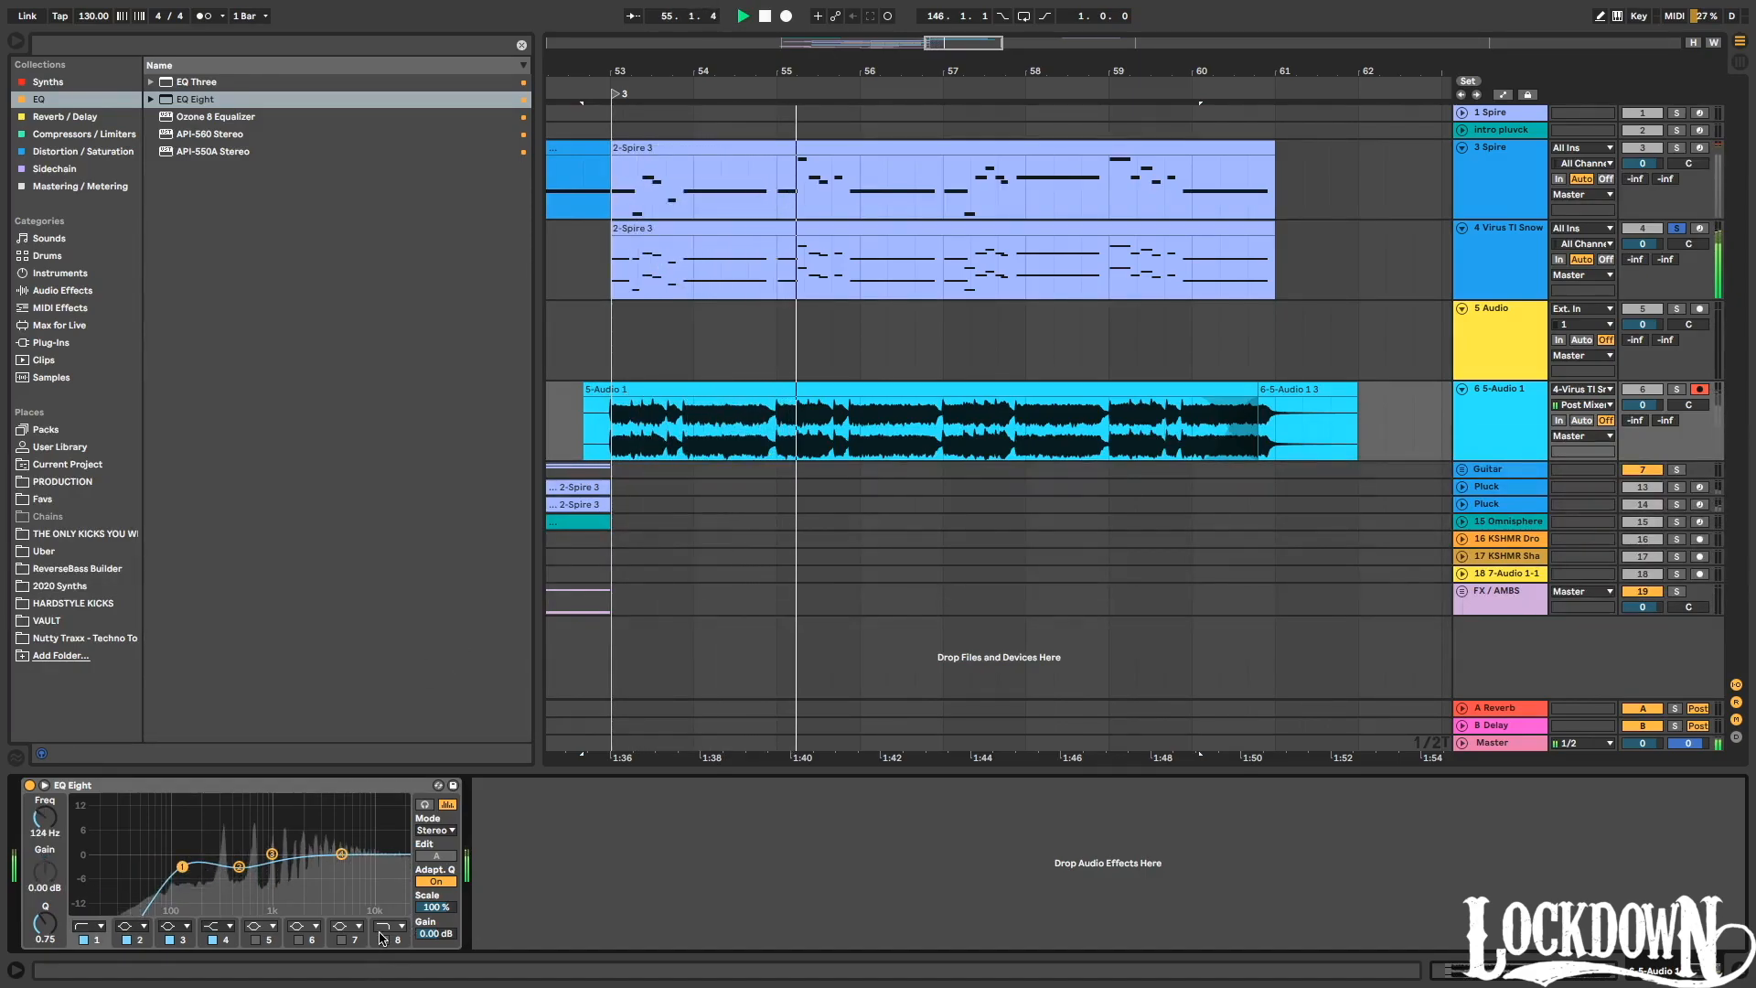
pyautogui.click(389, 931)
pyautogui.click(385, 938)
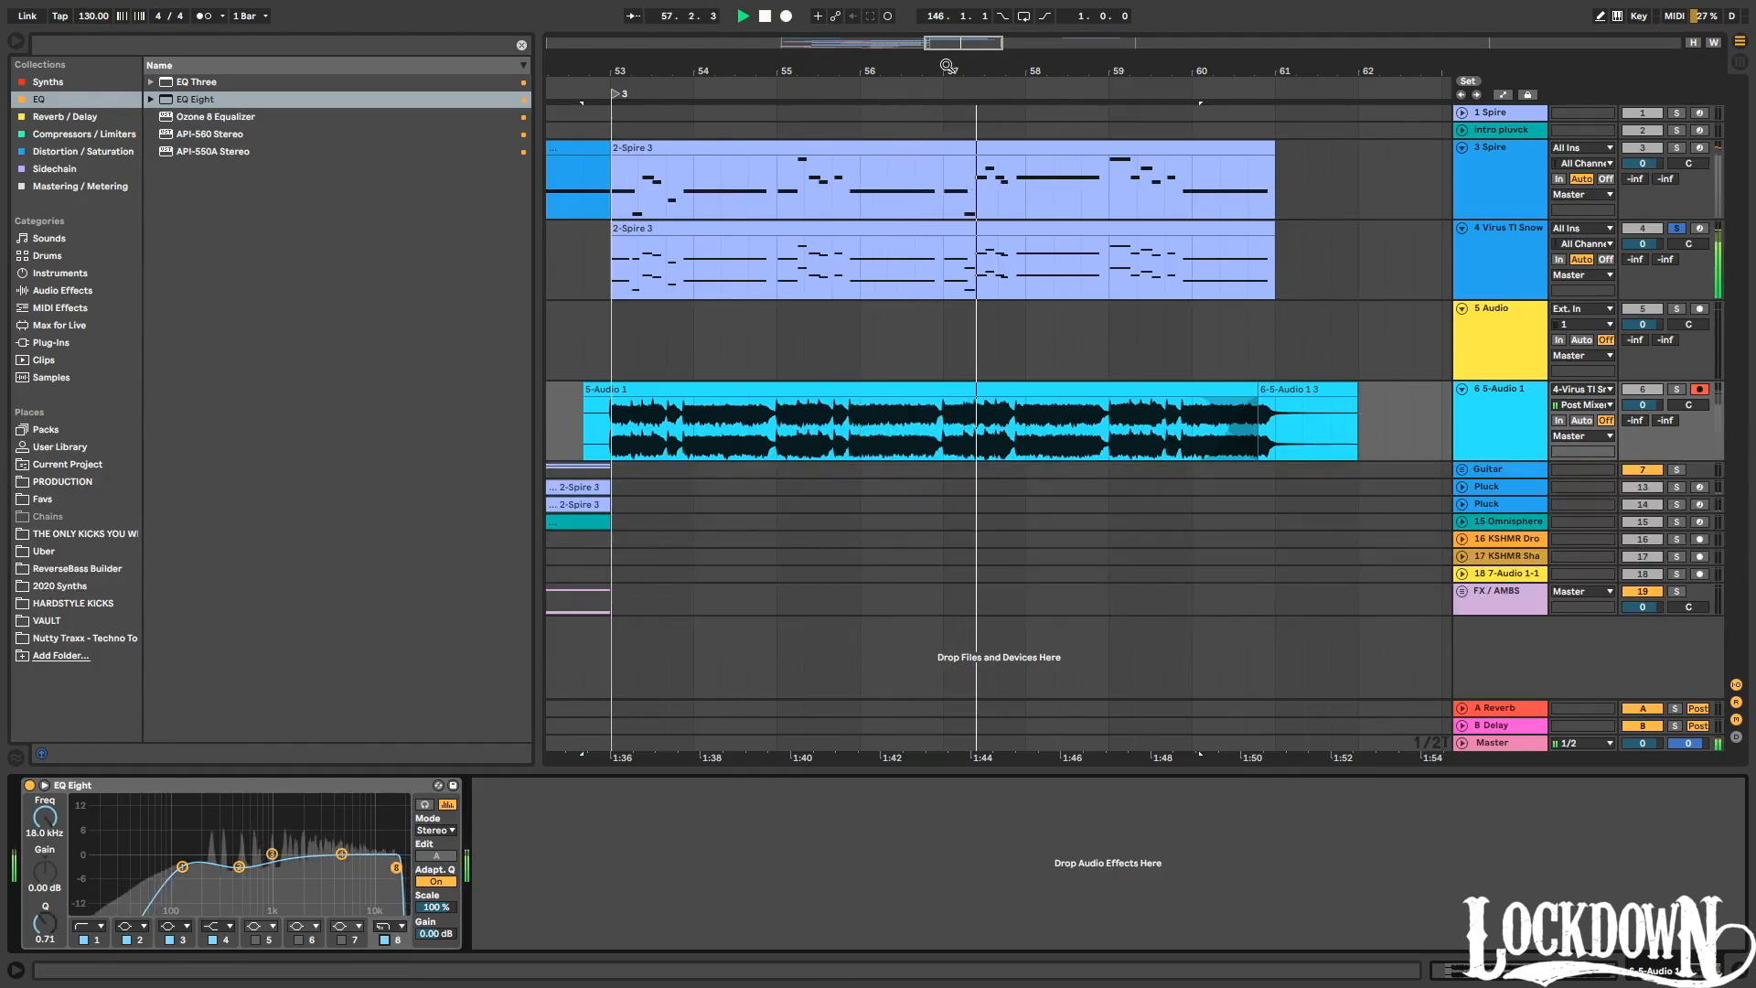
pyautogui.hscroll(-3, 999, 421)
pyautogui.press('-')
pyautogui.press('space')
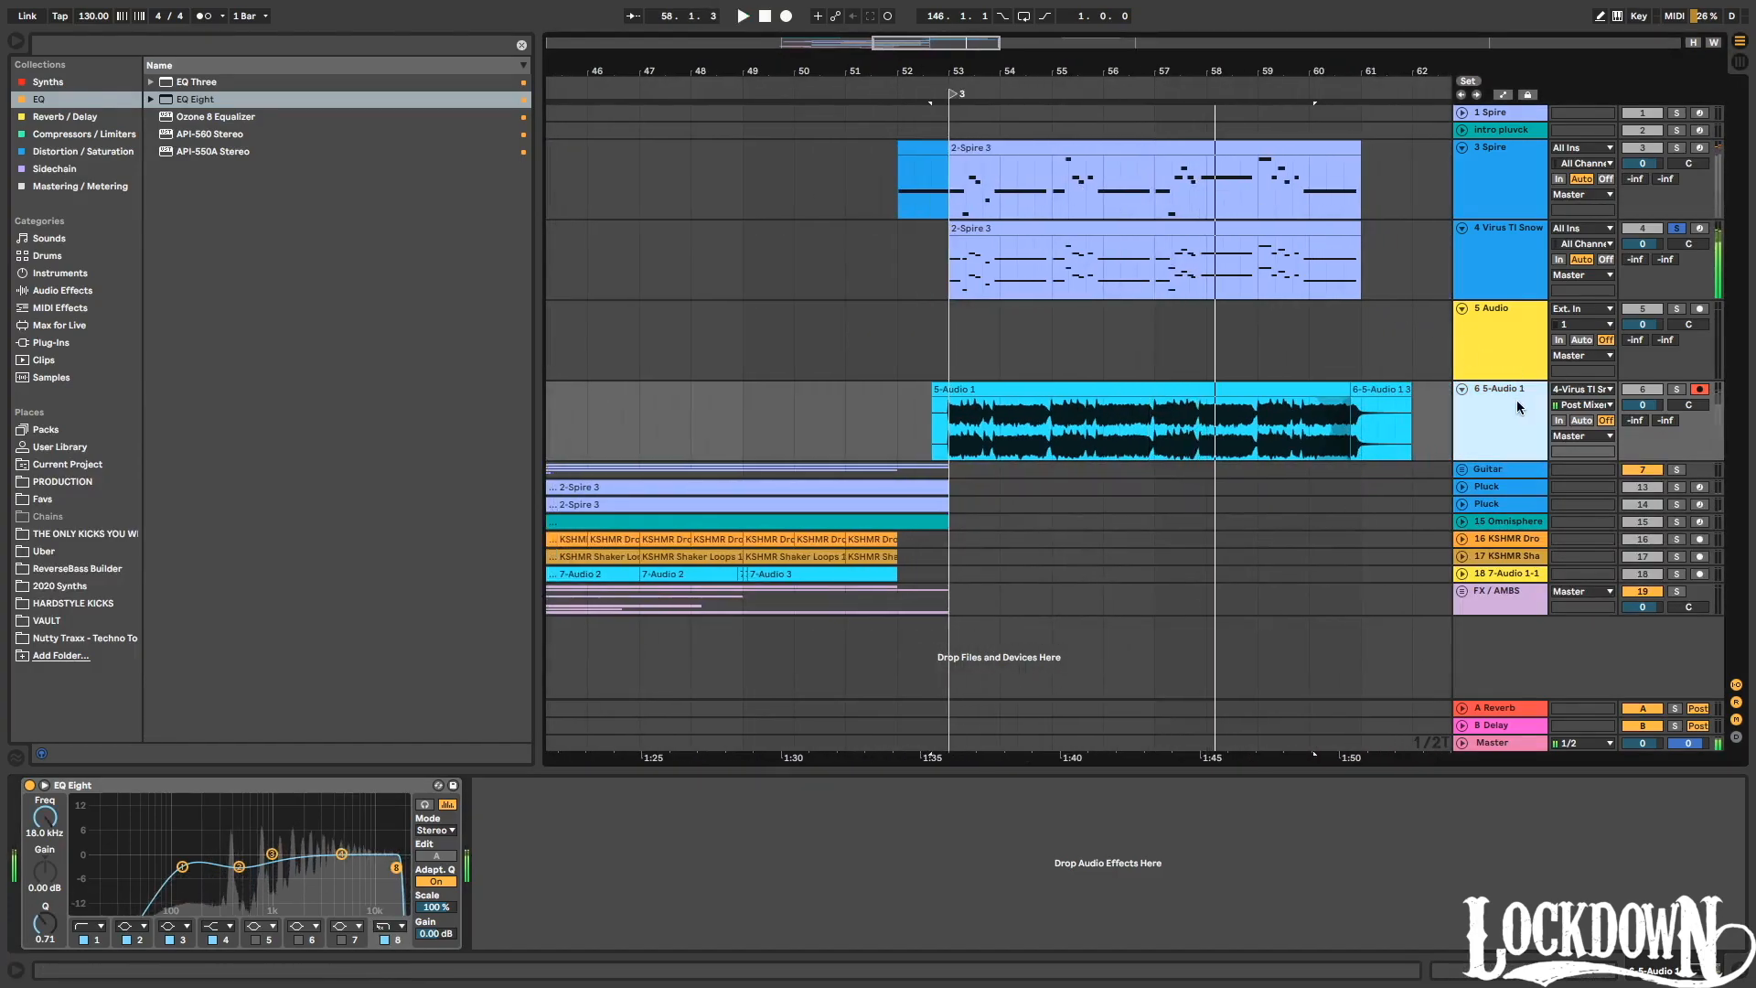
# Move both recorded clips onto the empty yellow audio track and place that track below the cyan recording track.
pyautogui.click(1510, 302)
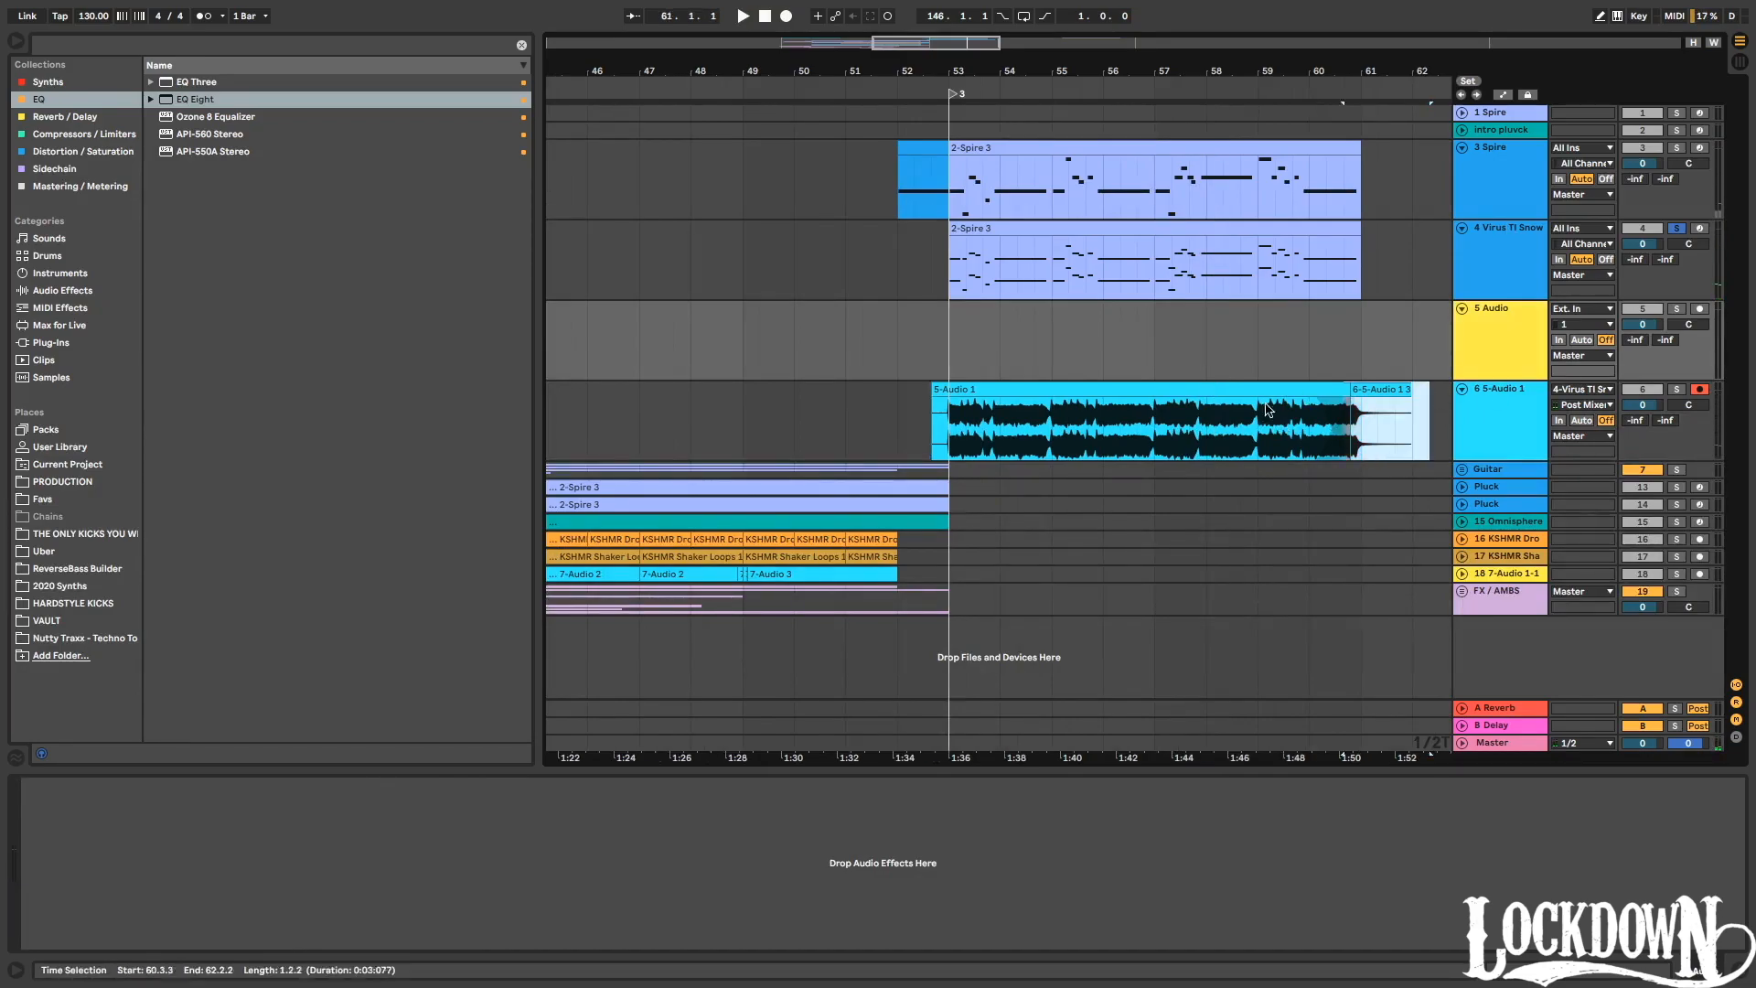
pyautogui.moveTo(1006, 421); pyautogui.dragTo(1009, 373)
pyautogui.moveTo(1478, 311); pyautogui.dragTo(1500, 447)
# Show the Virus TI Snow device and audition its soloed sound repeatedly from bar 53.
pyautogui.click(1521, 232)
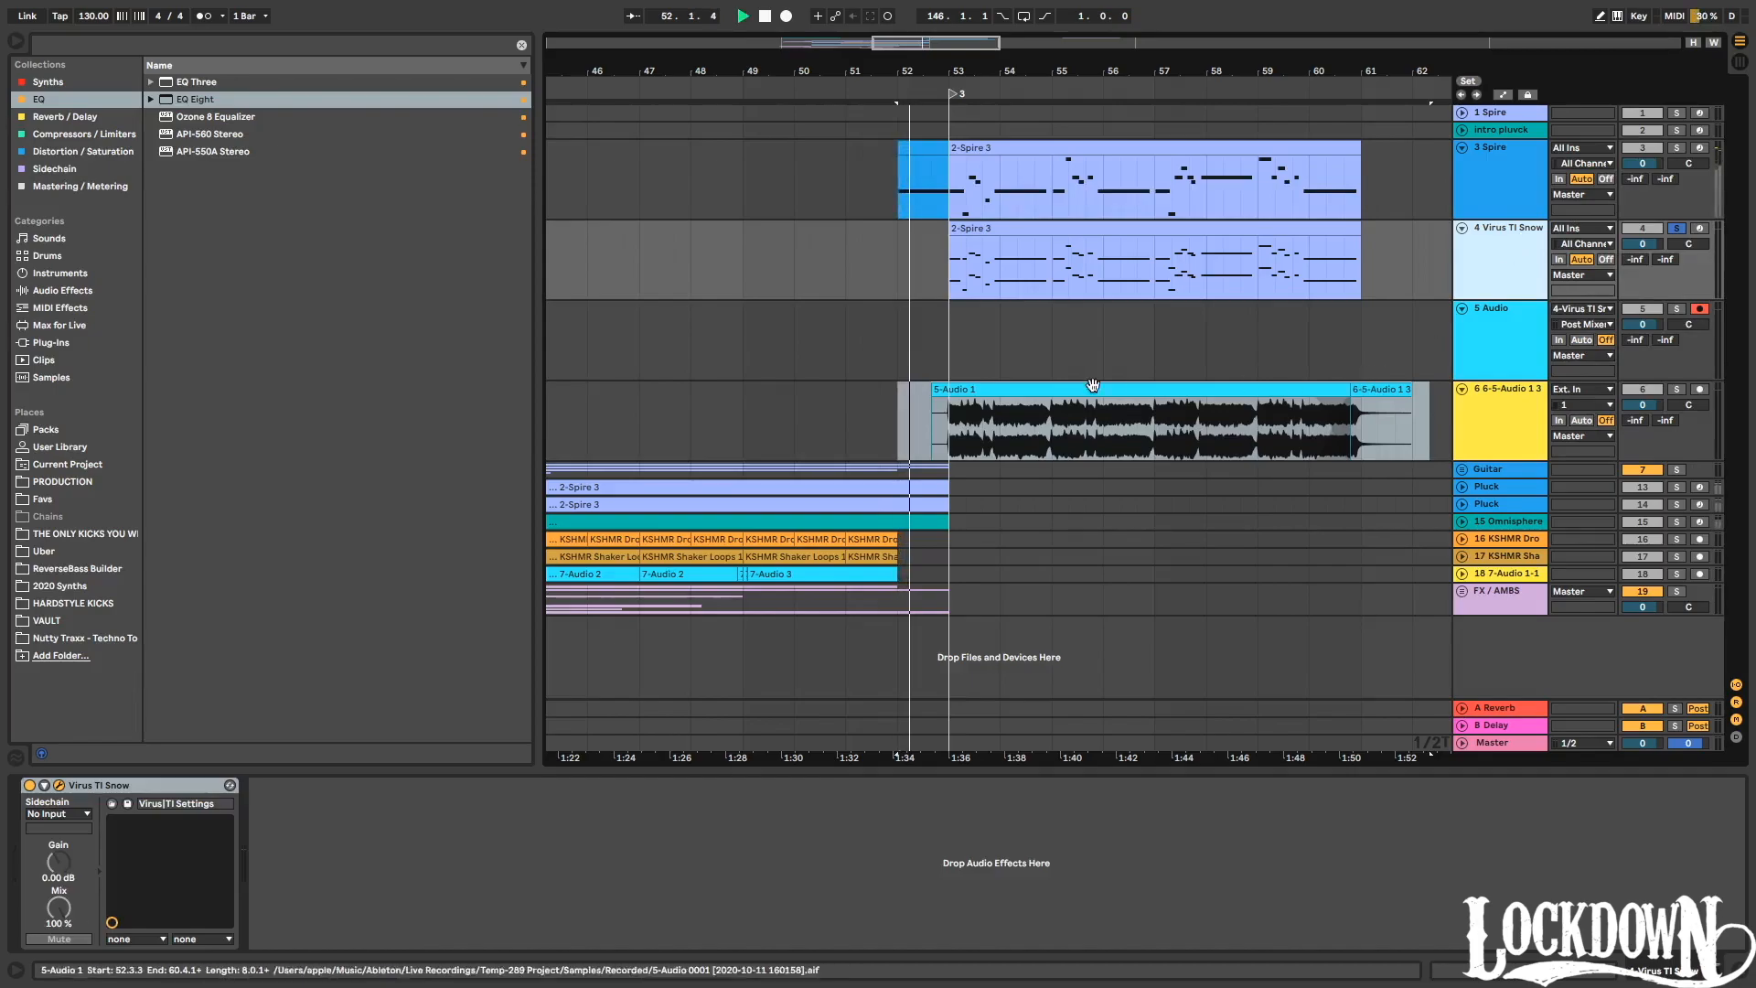
pyautogui.press('space')
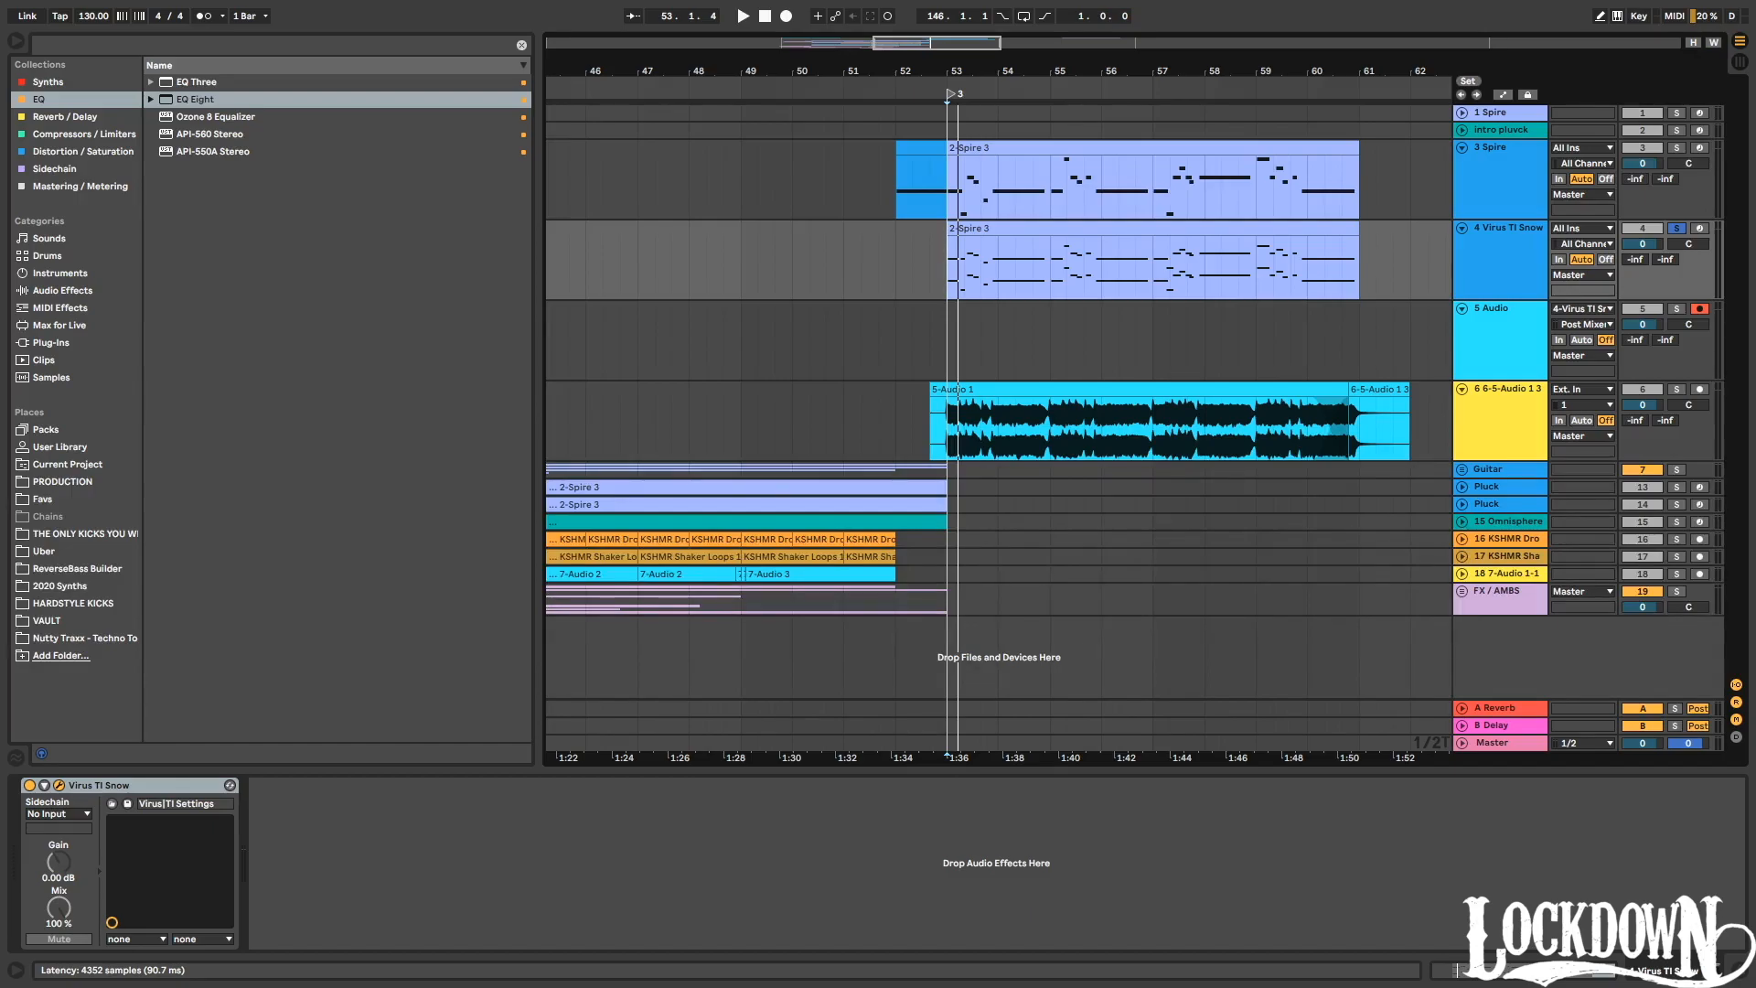
pyautogui.press('space')
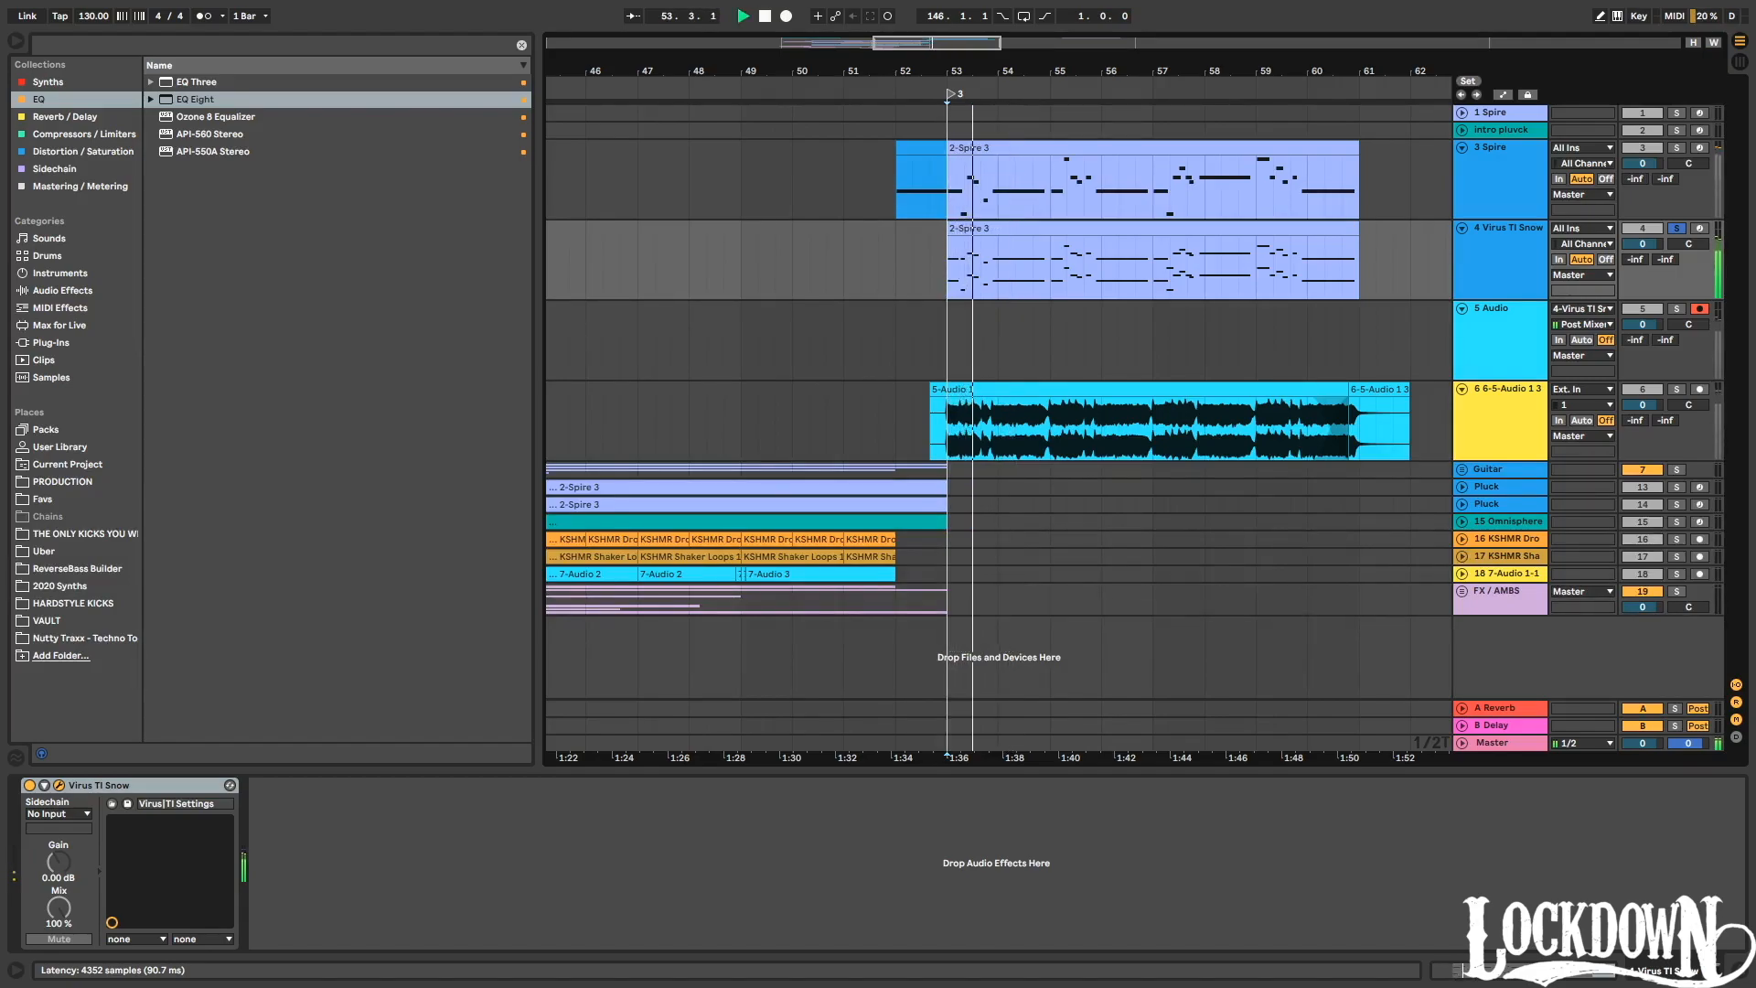
pyautogui.press('space')
pyautogui.press('space')
pyautogui.press('space')
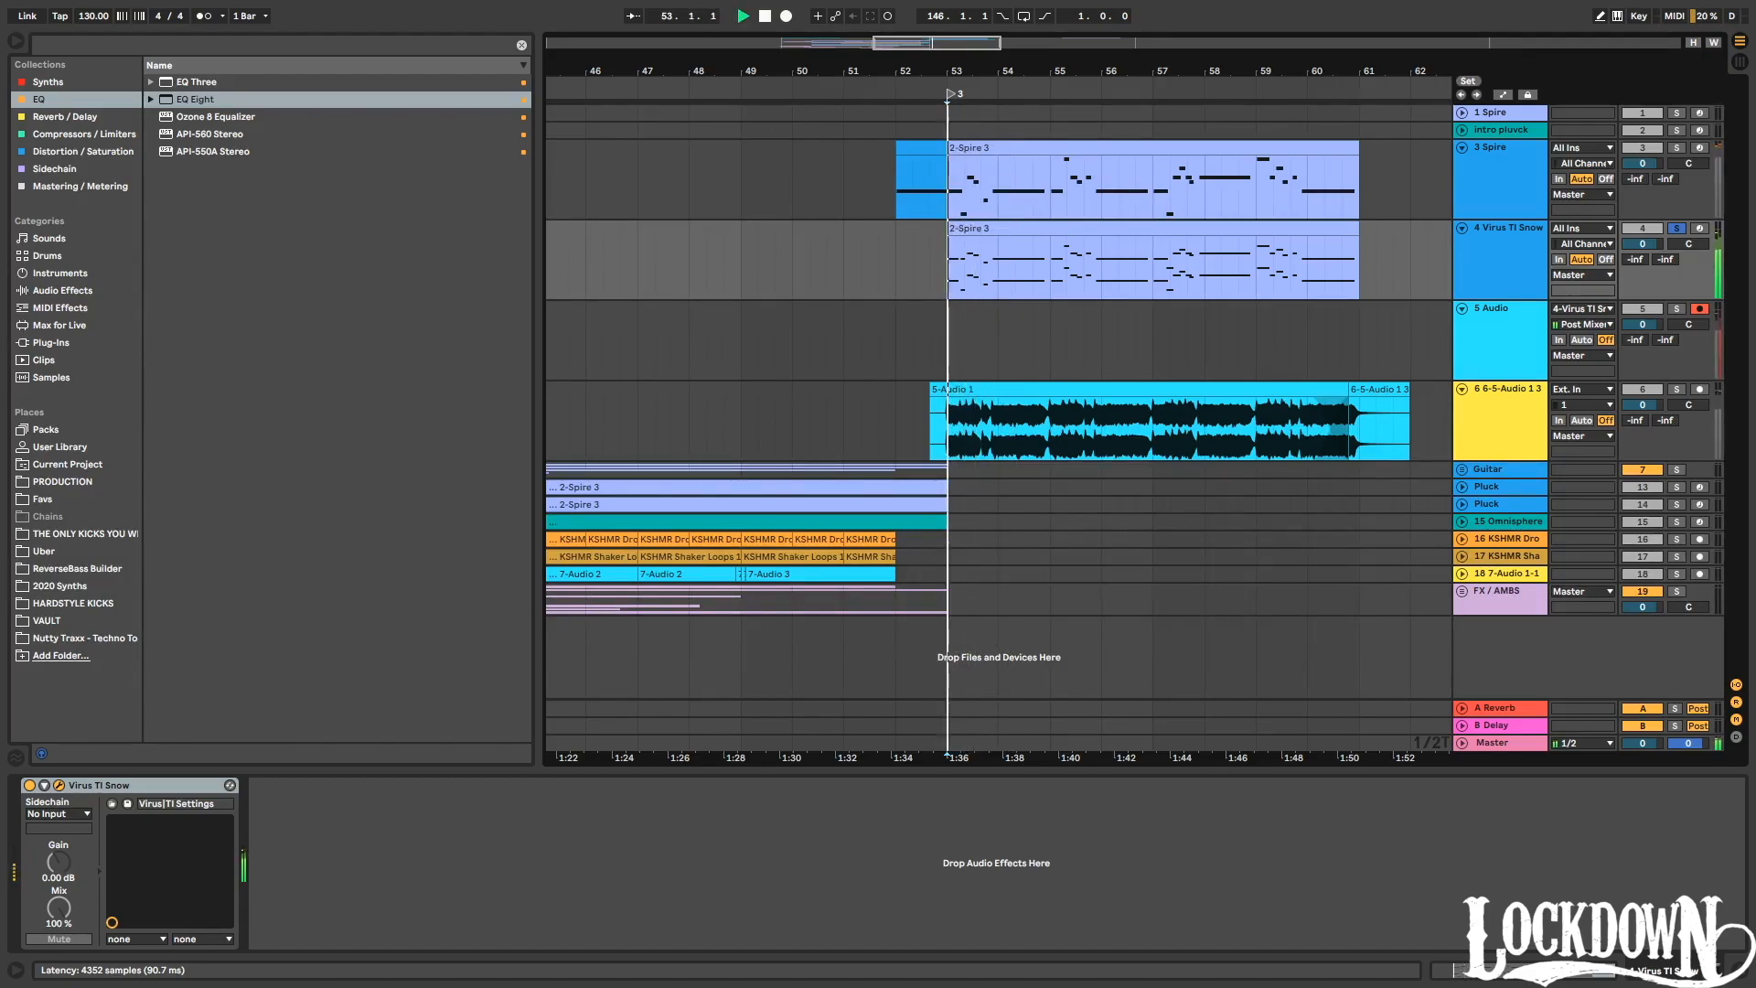
pyautogui.press('space')
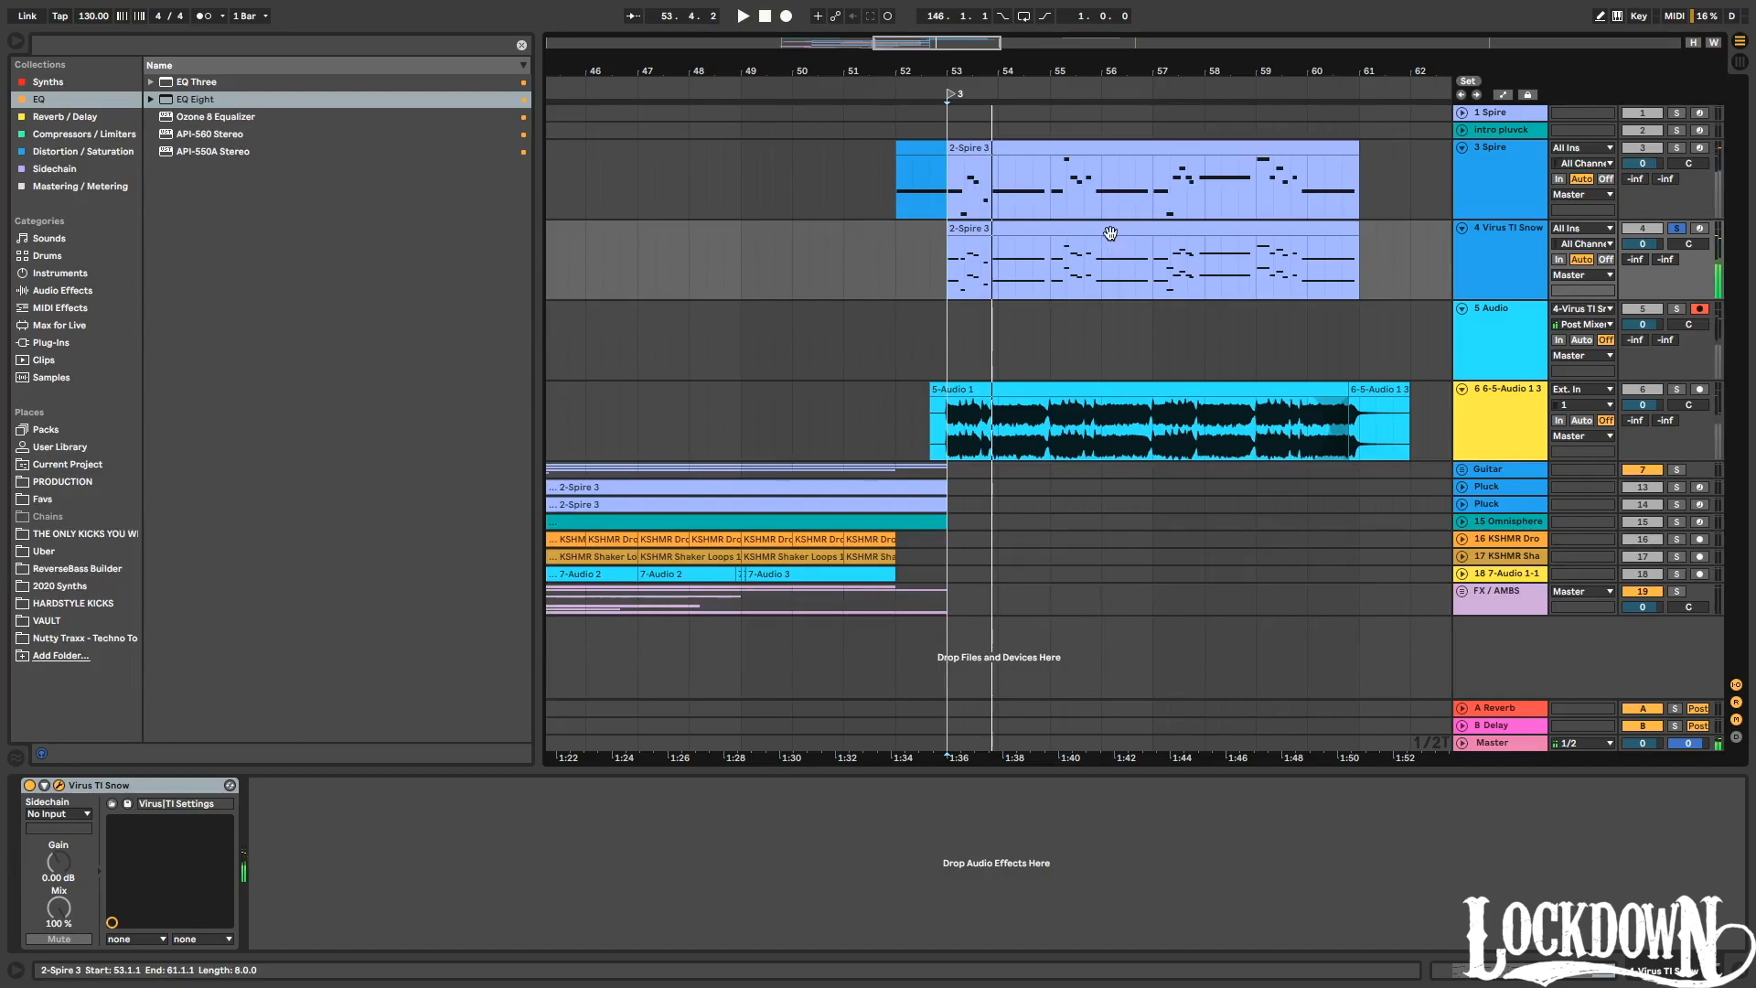
# Transpose all notes in the Virus TI Snow clip down one octave, audition them from bar 53 and close the clip editor.
pyautogui.click(1110, 240)
pyautogui.press('space')
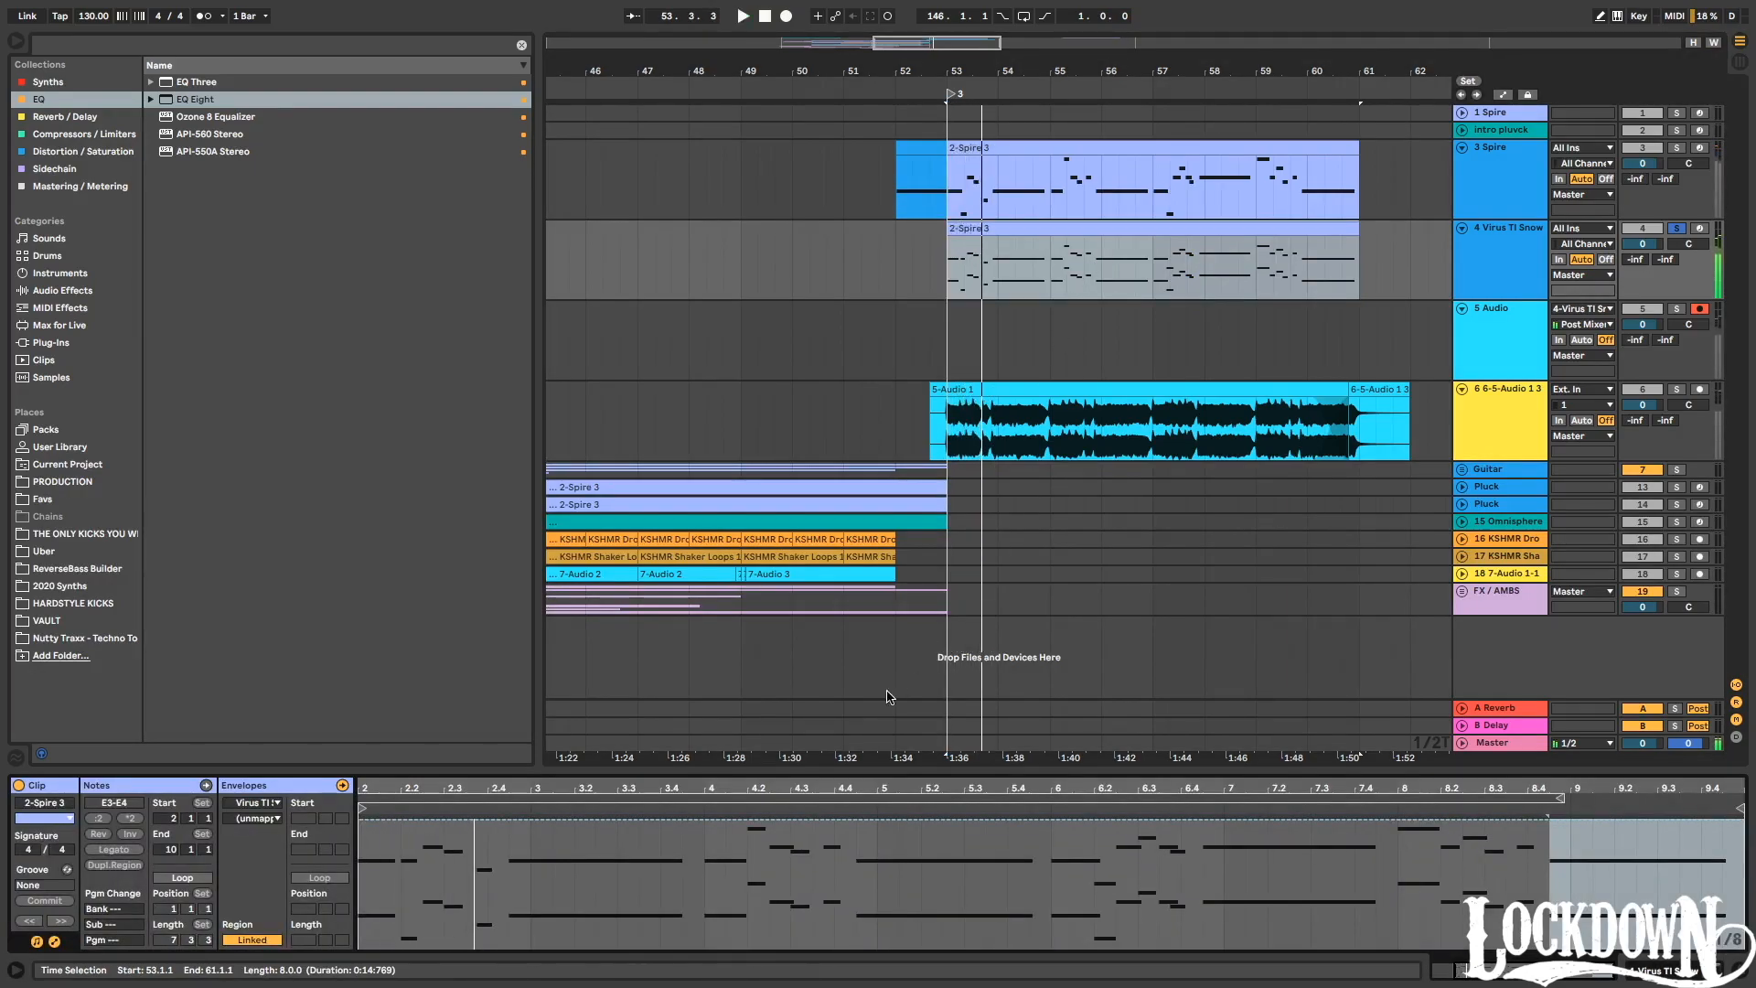
pyautogui.click(54, 942)
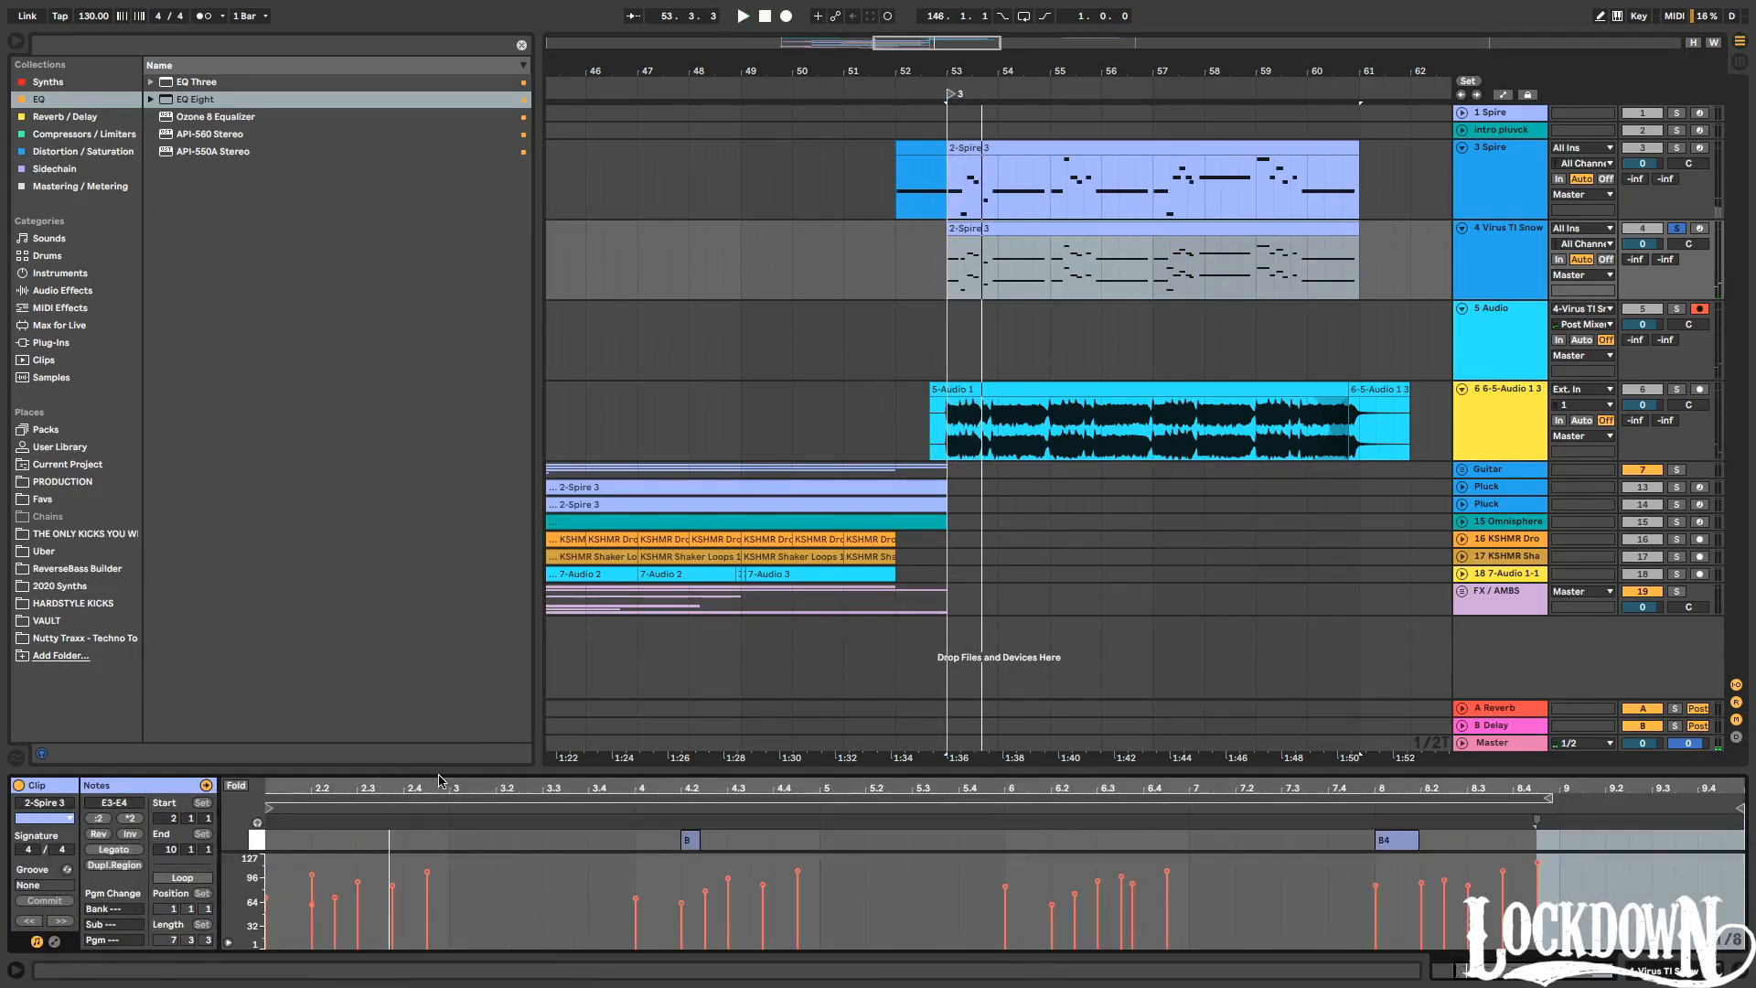
pyautogui.moveTo(444, 770); pyautogui.dragTo(439, 194)
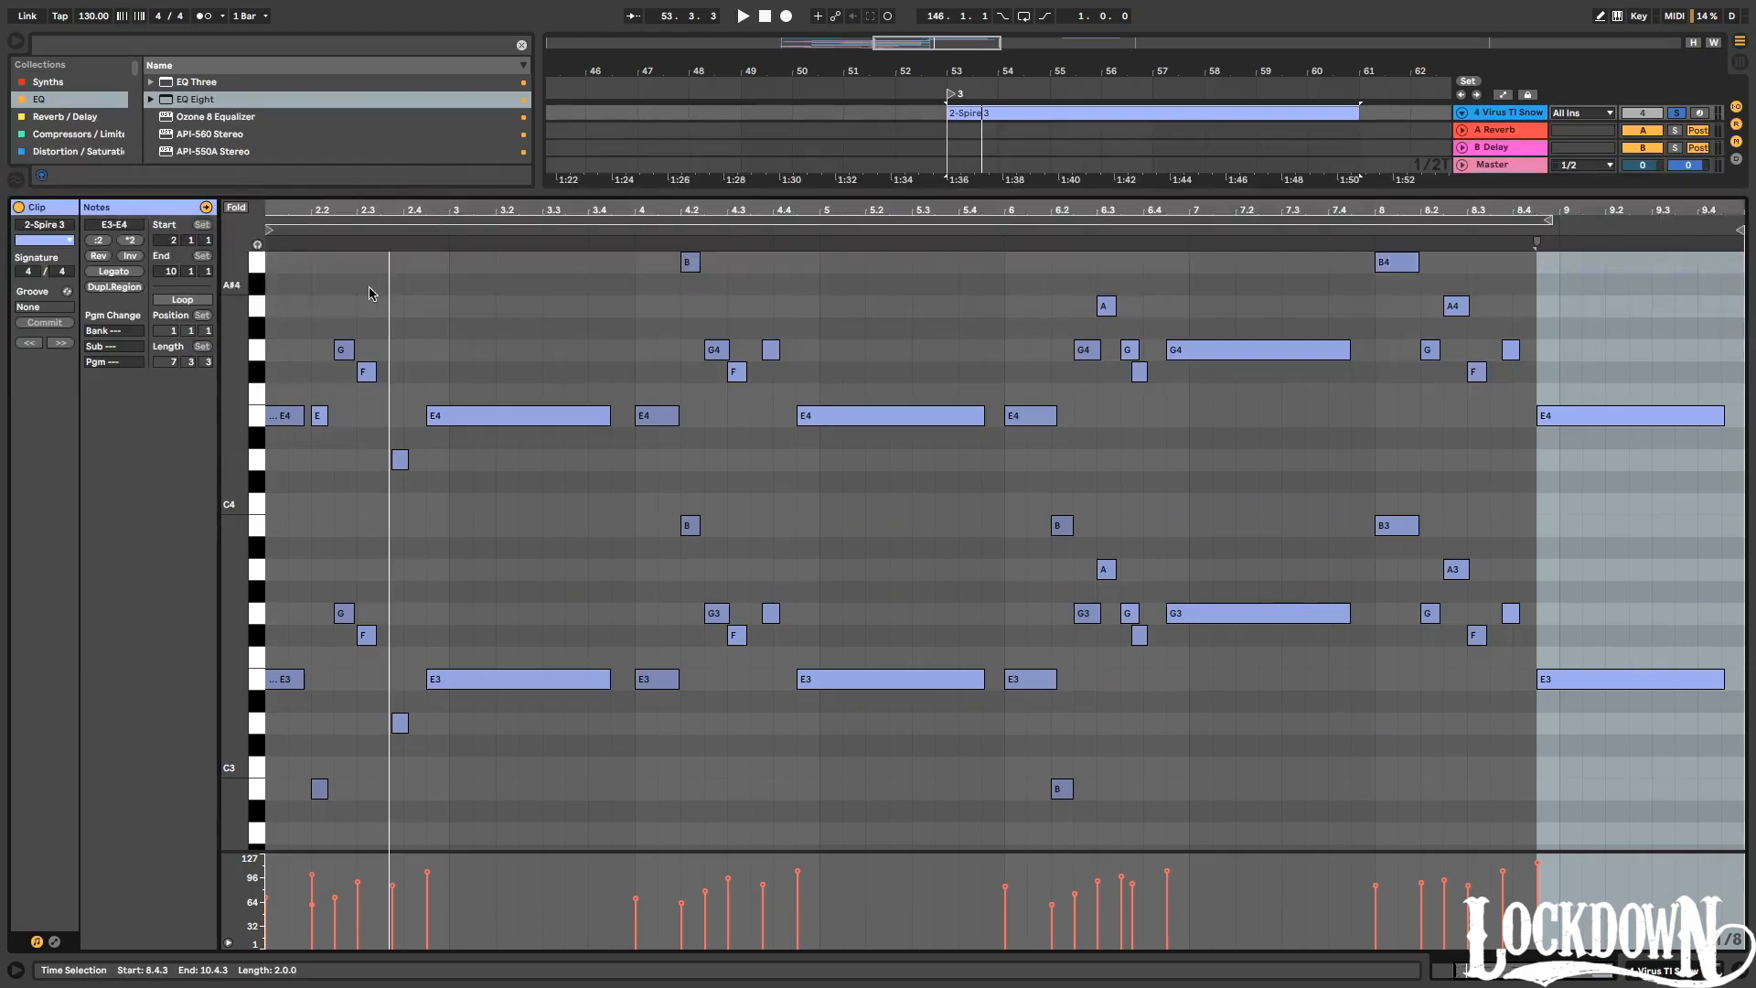
pyautogui.moveTo(243, 460); pyautogui.dragTo(350, 403)
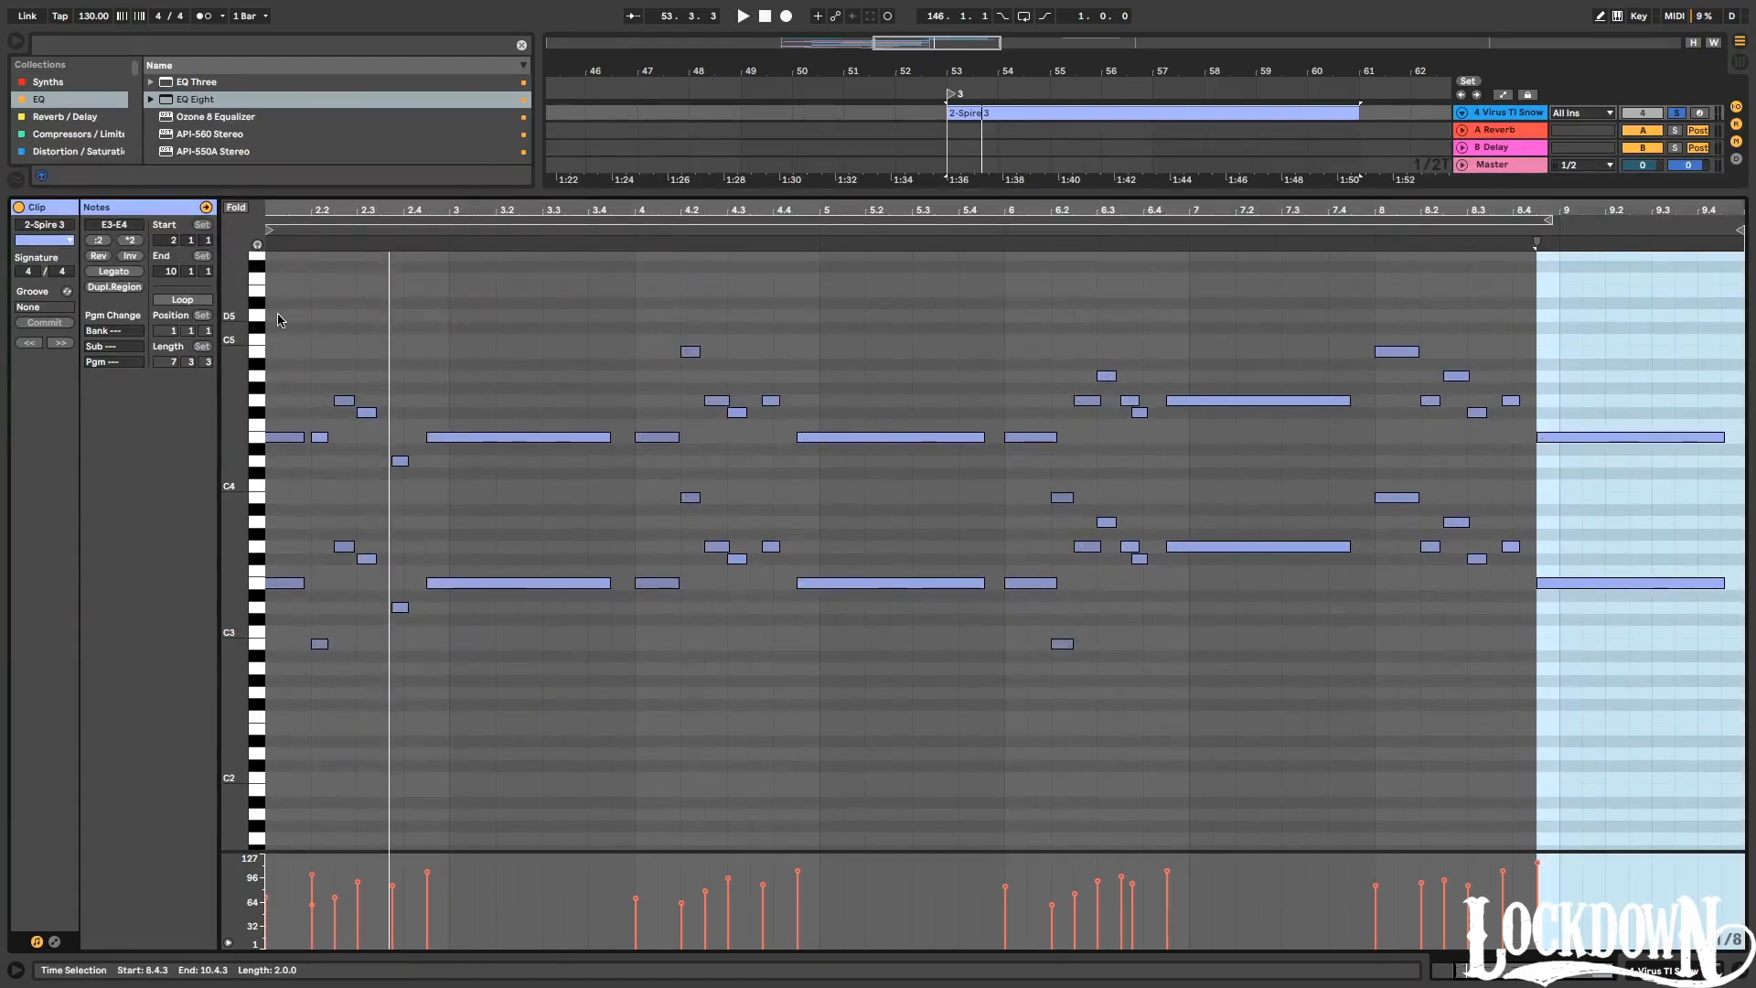
pyautogui.hotkey('ctrl', 'a')
pyautogui.hotkey('shift', 'Down')
pyautogui.press('space')
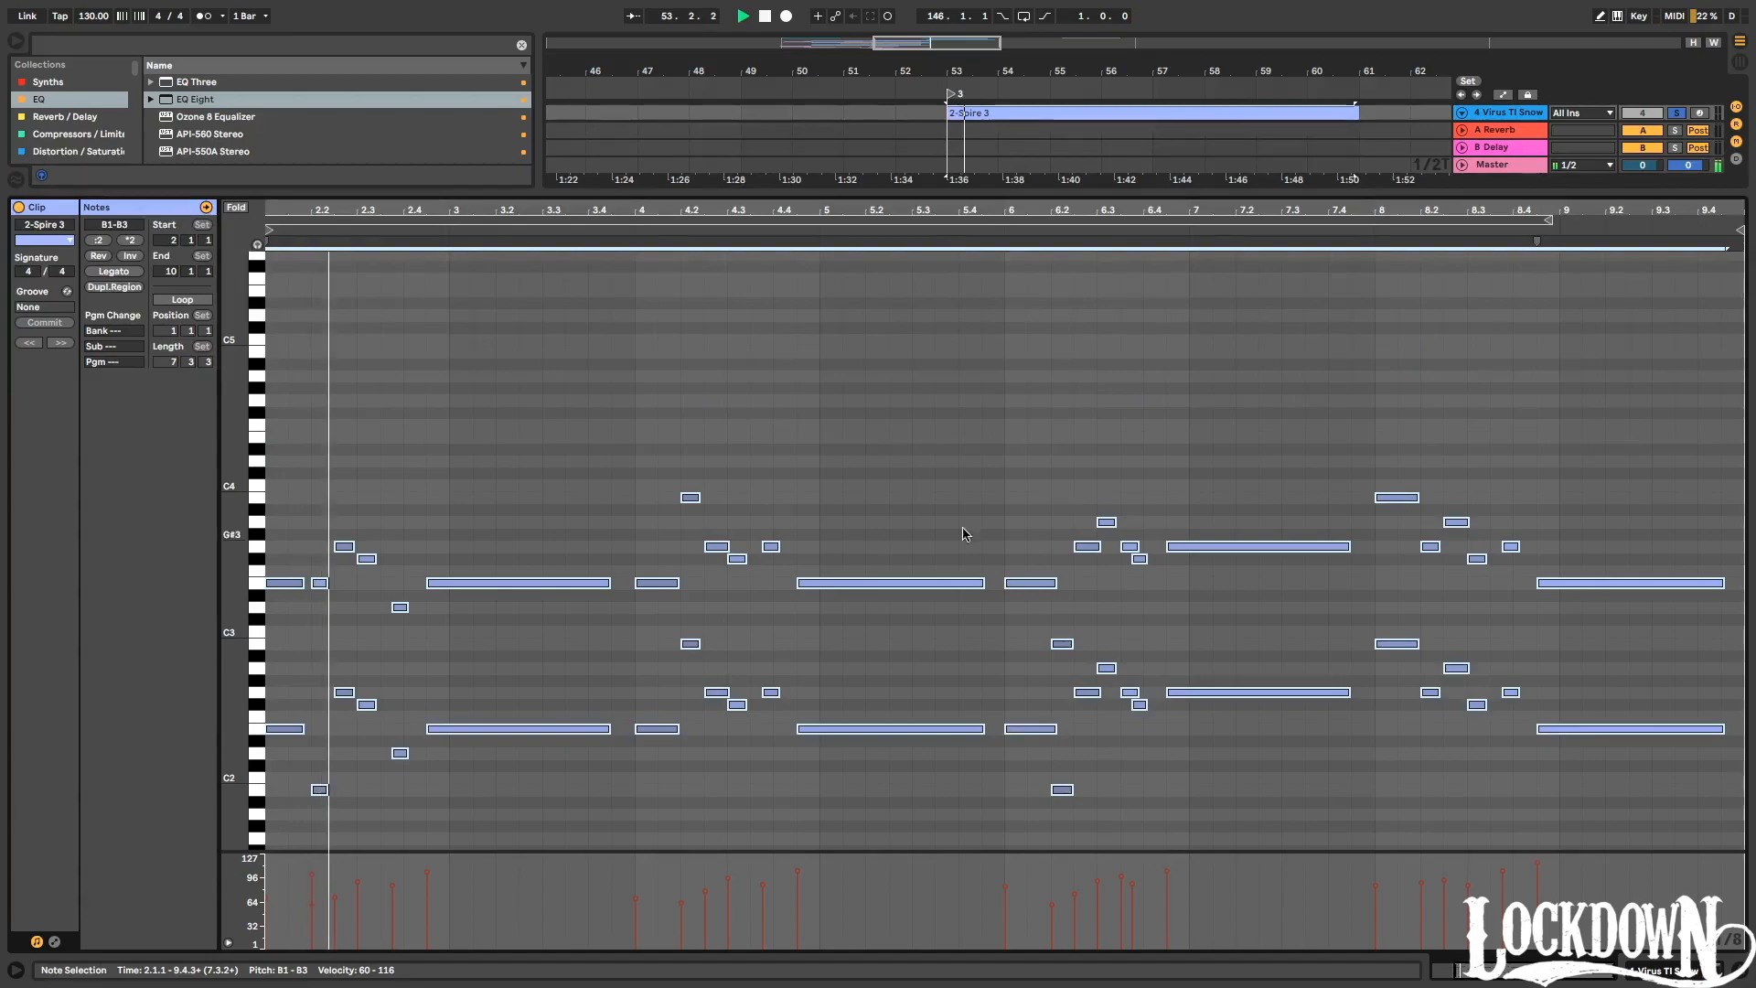
pyautogui.hotkey('ctrl', 'alt', 'l')
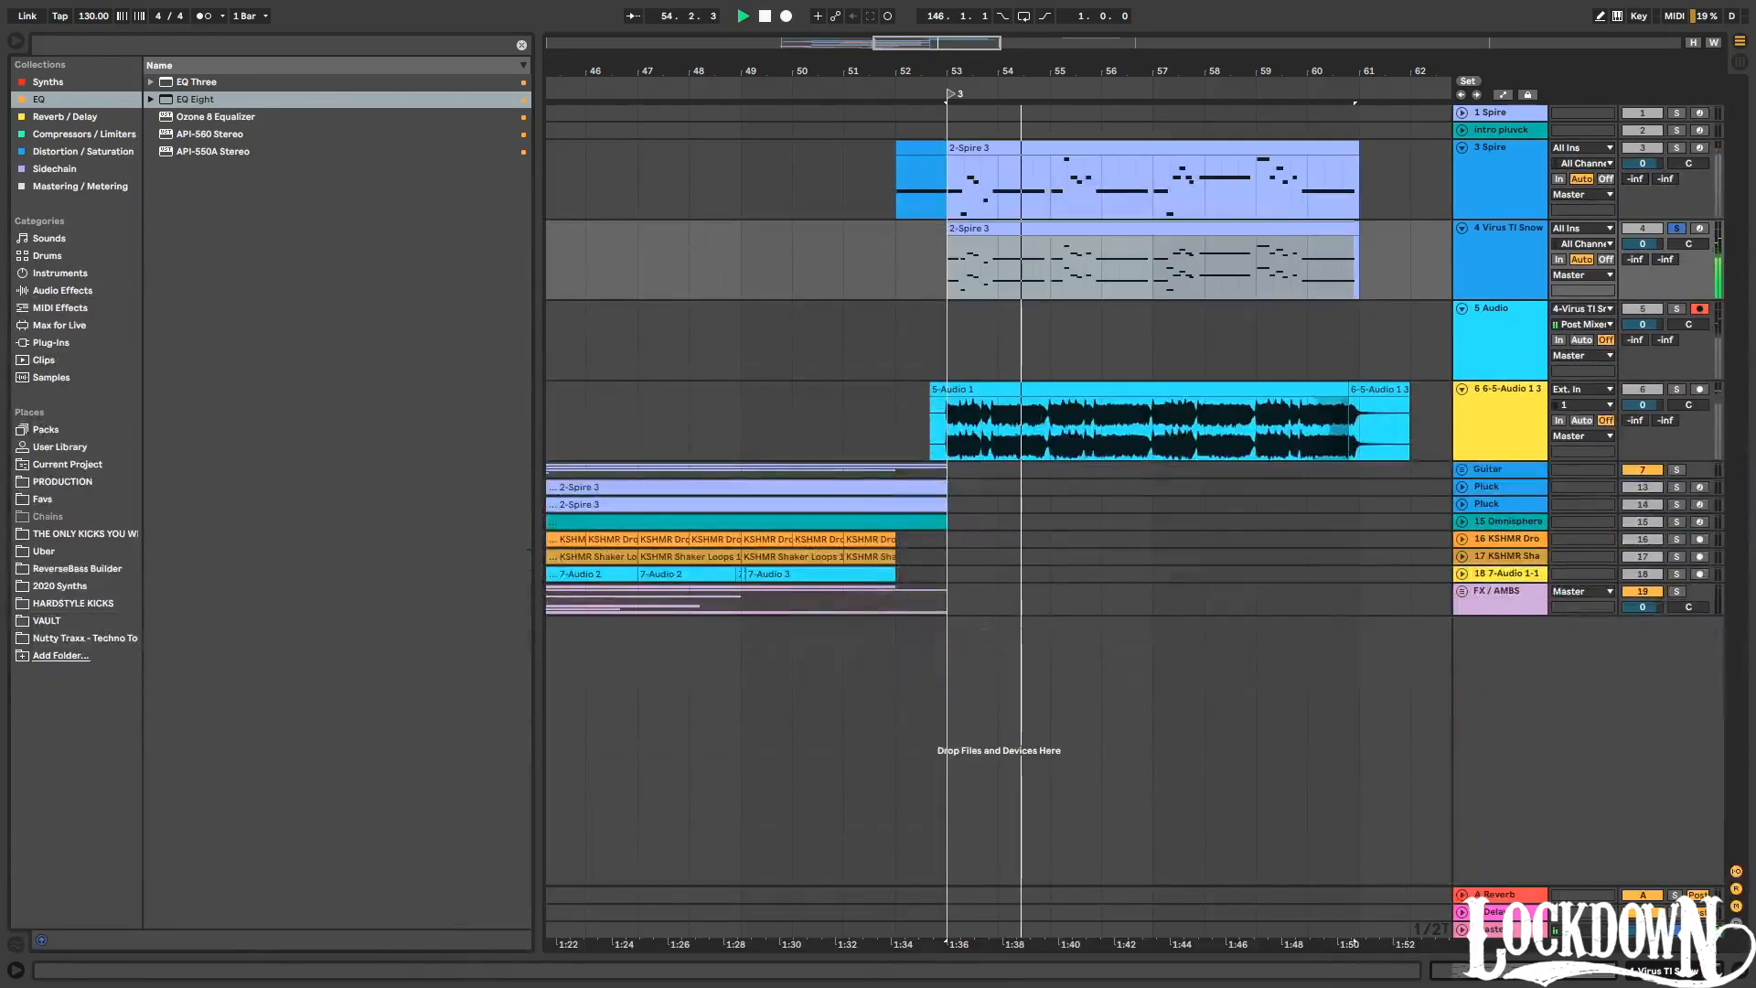
# Set the yellow audio track to -4.0 dB and the Virus TI Snow track to 2.2 dB, comparing both soloed during playback.
pyautogui.press('space')
pyautogui.click(1677, 389)
pyautogui.press('space')
pyautogui.moveTo(1642, 406); pyautogui.dragTo(1641, 430)
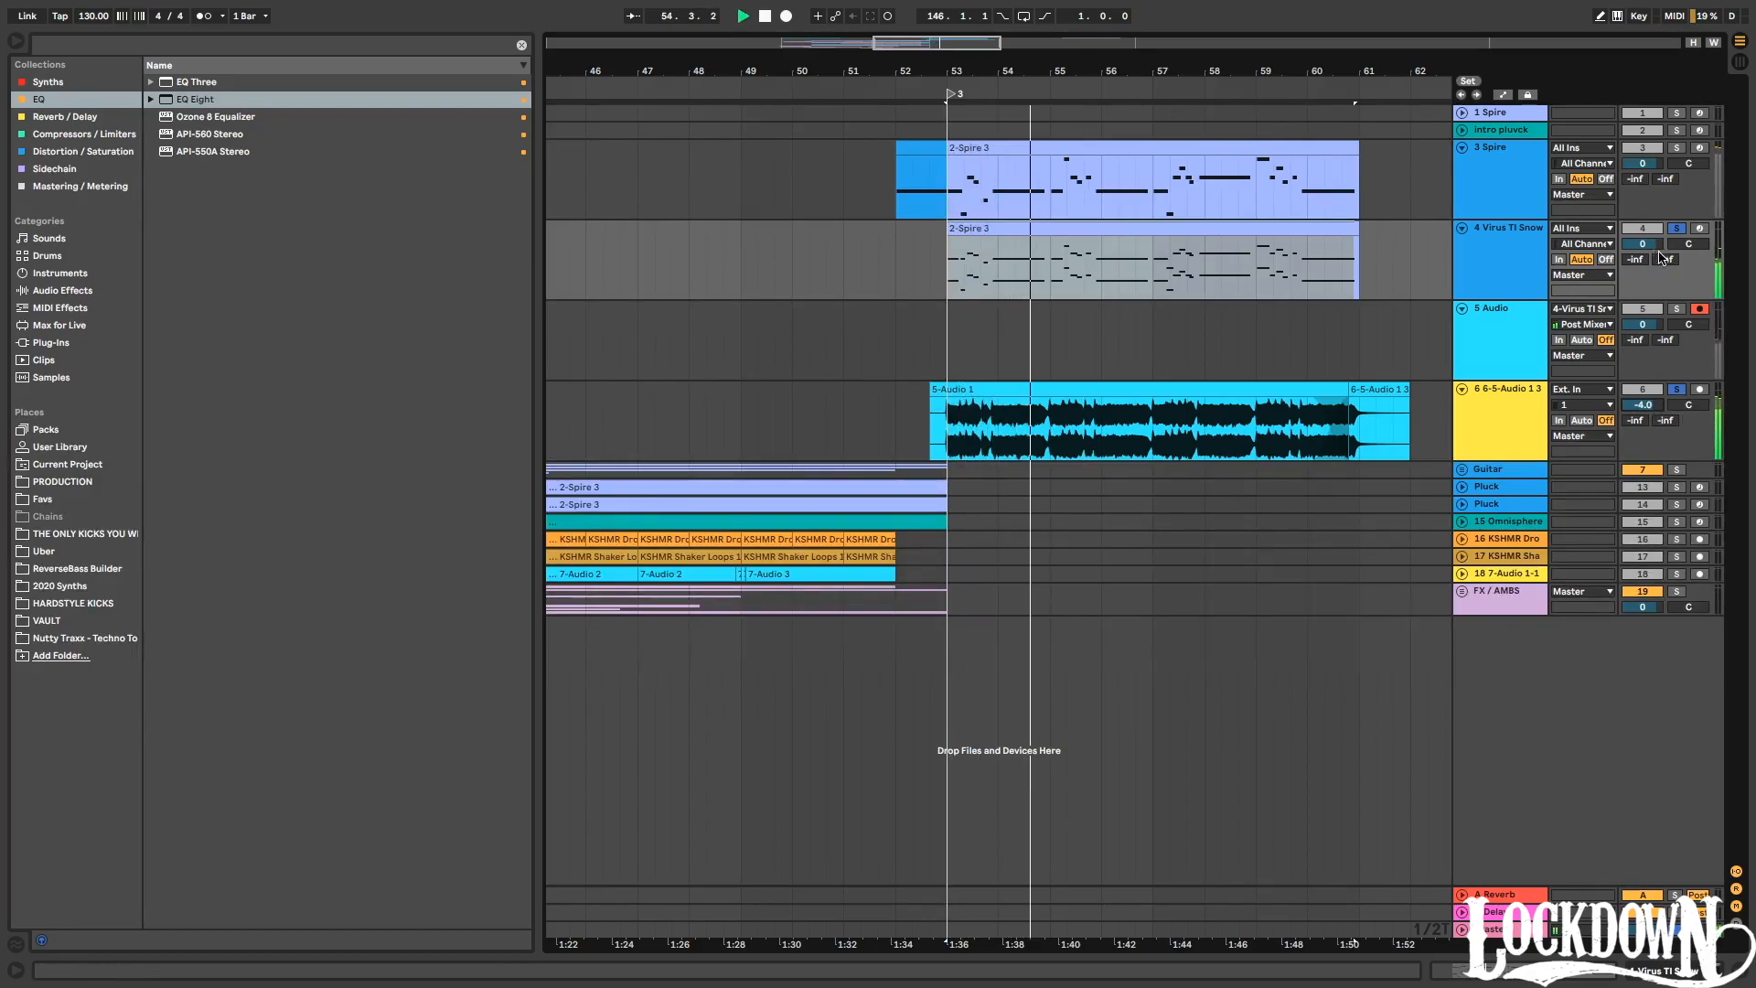
pyautogui.moveTo(1647, 256); pyautogui.dragTo(1654, 247)
pyautogui.press('space')
pyautogui.click(1677, 228)
pyautogui.press('space')
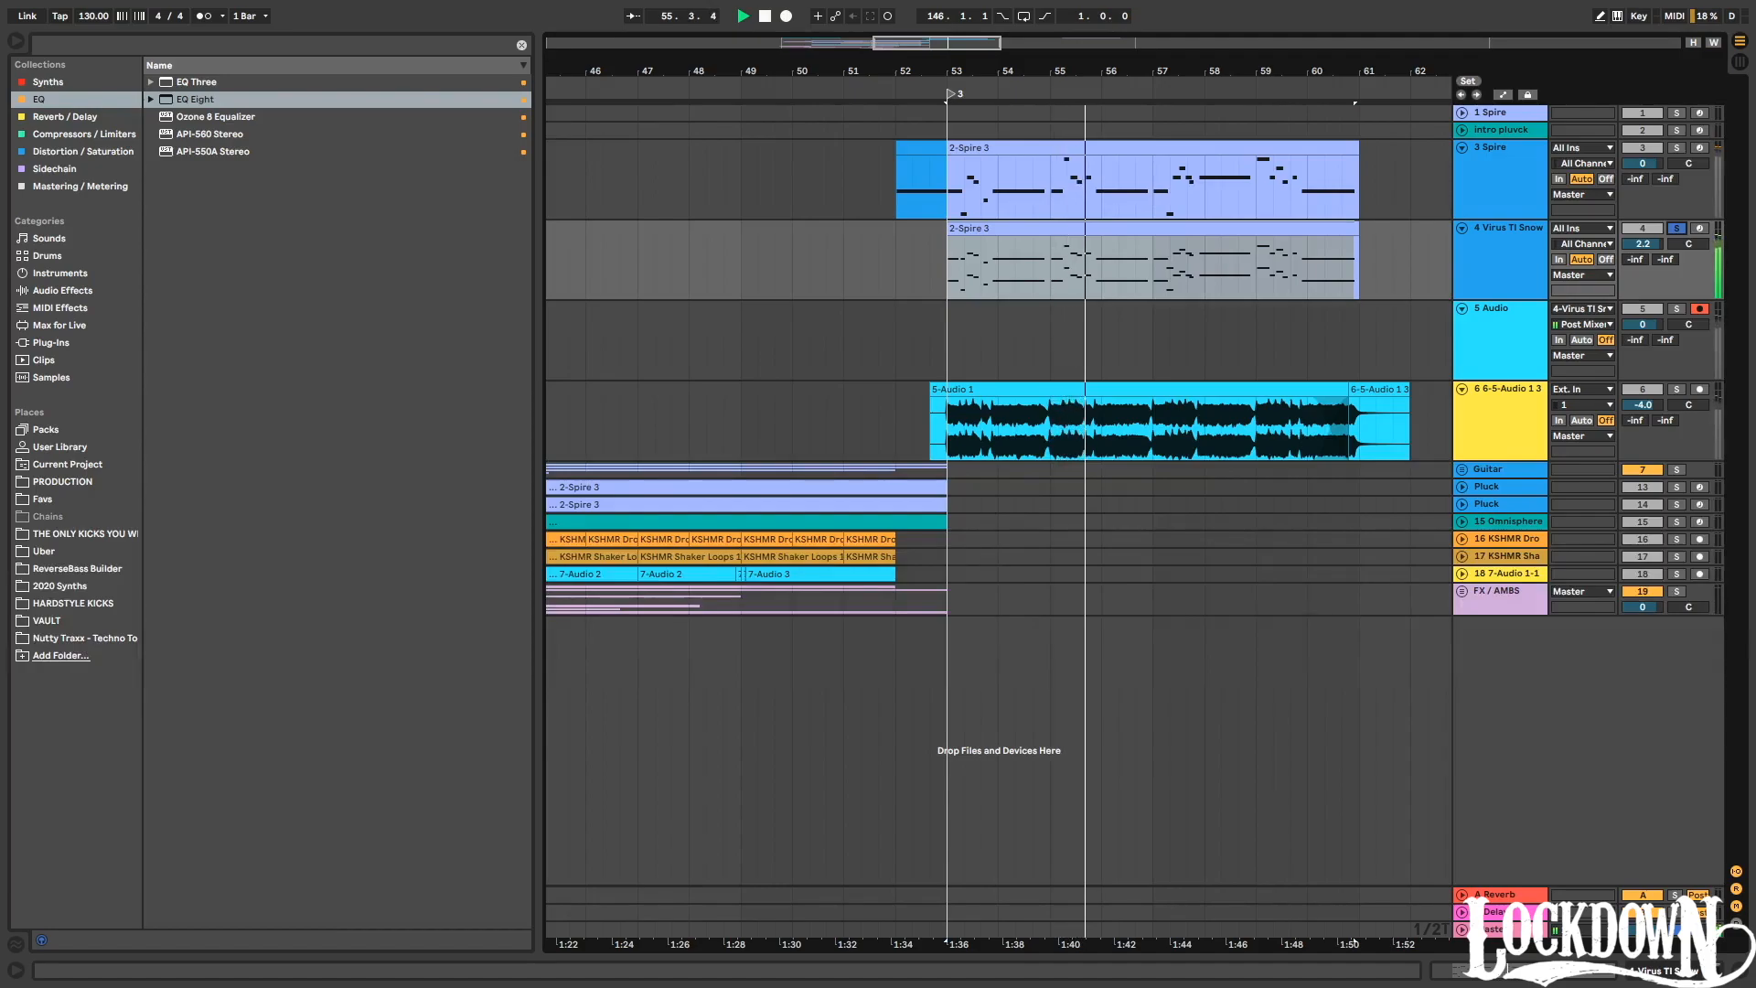
# Audition the soloed Virus TI Snow part repeatedly from bar 53.
pyautogui.press('space')
pyautogui.press('space')
pyautogui.press('space')
pyautogui.press('space')
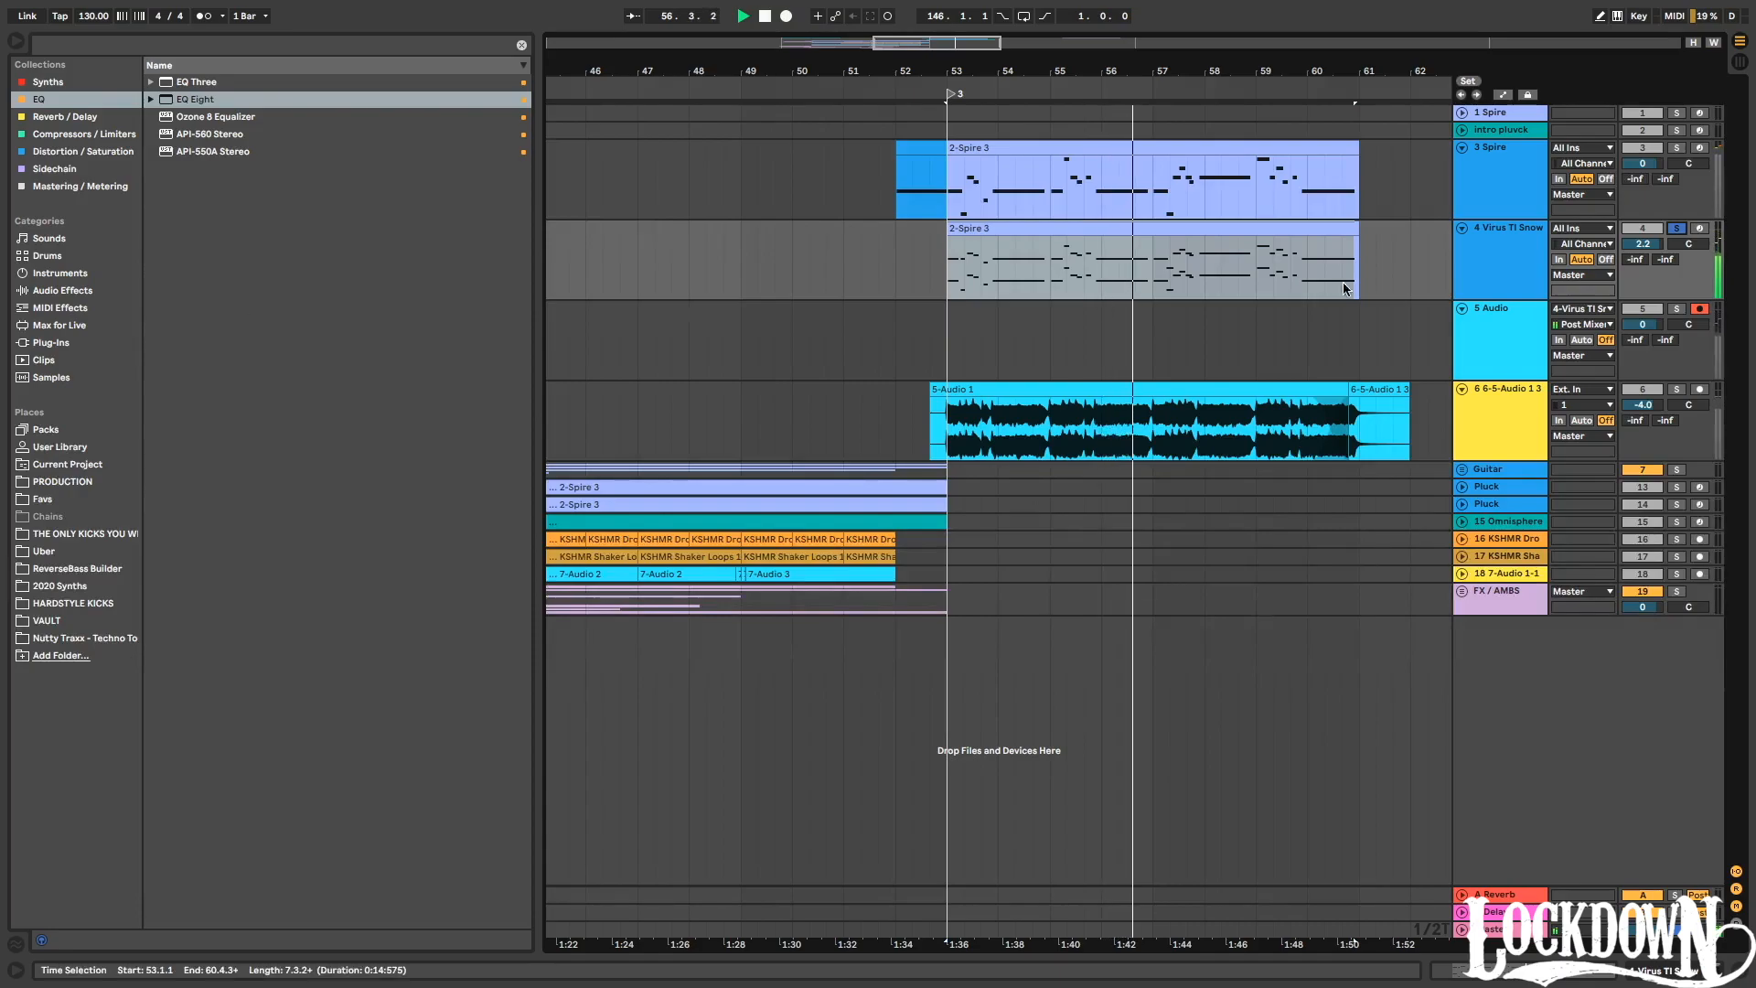
pyautogui.press('space')
pyautogui.press('space')
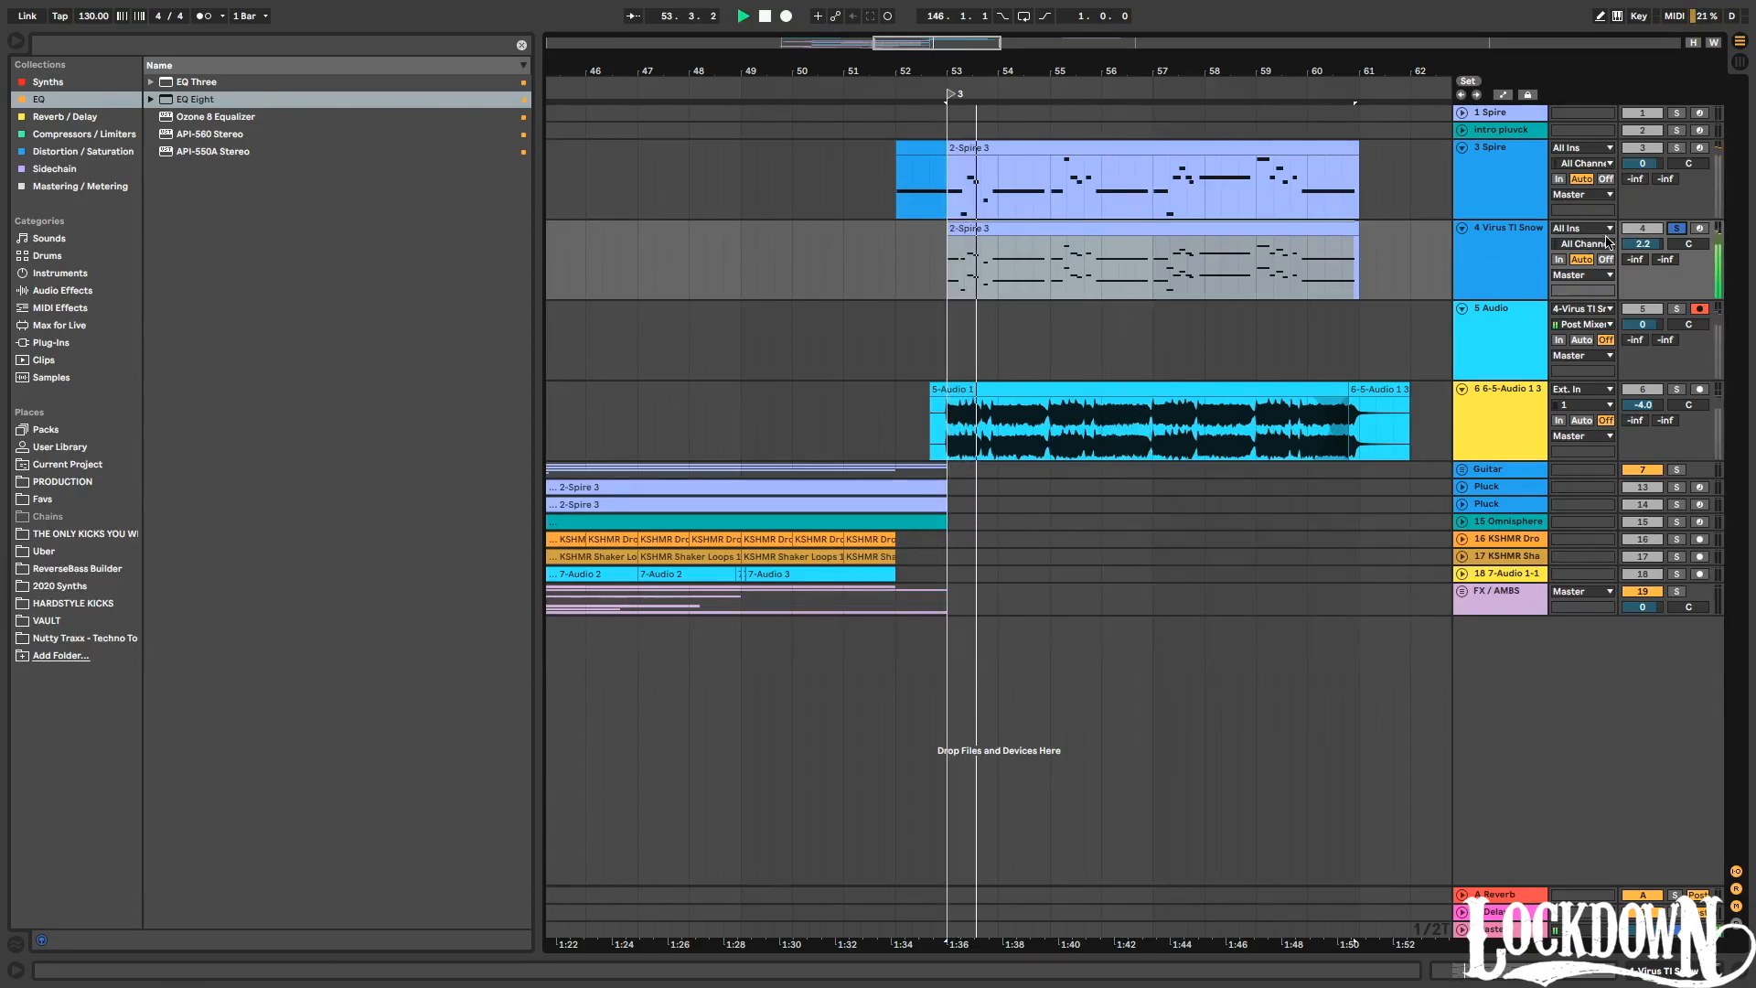
# Record the octave-lower Virus TI Snow part onto the 5 Audio track starting at 52.3.3.
pyautogui.click(951, 288)
pyautogui.click(930, 319)
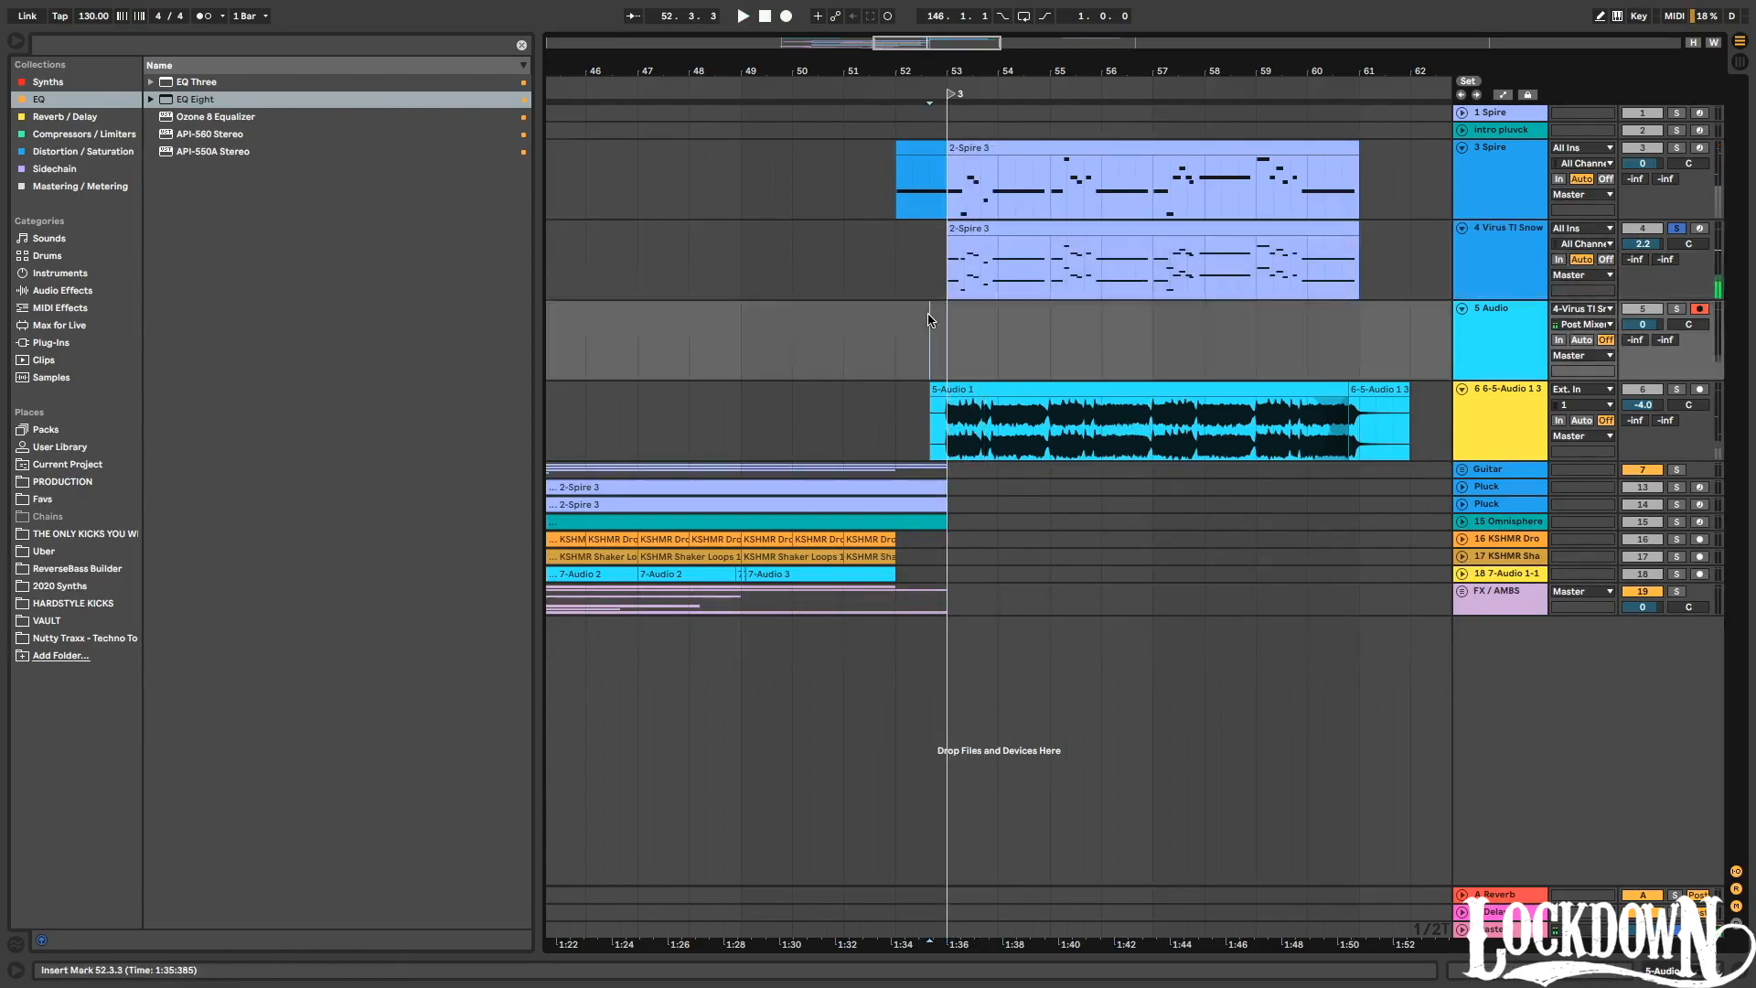
pyautogui.click(787, 17)
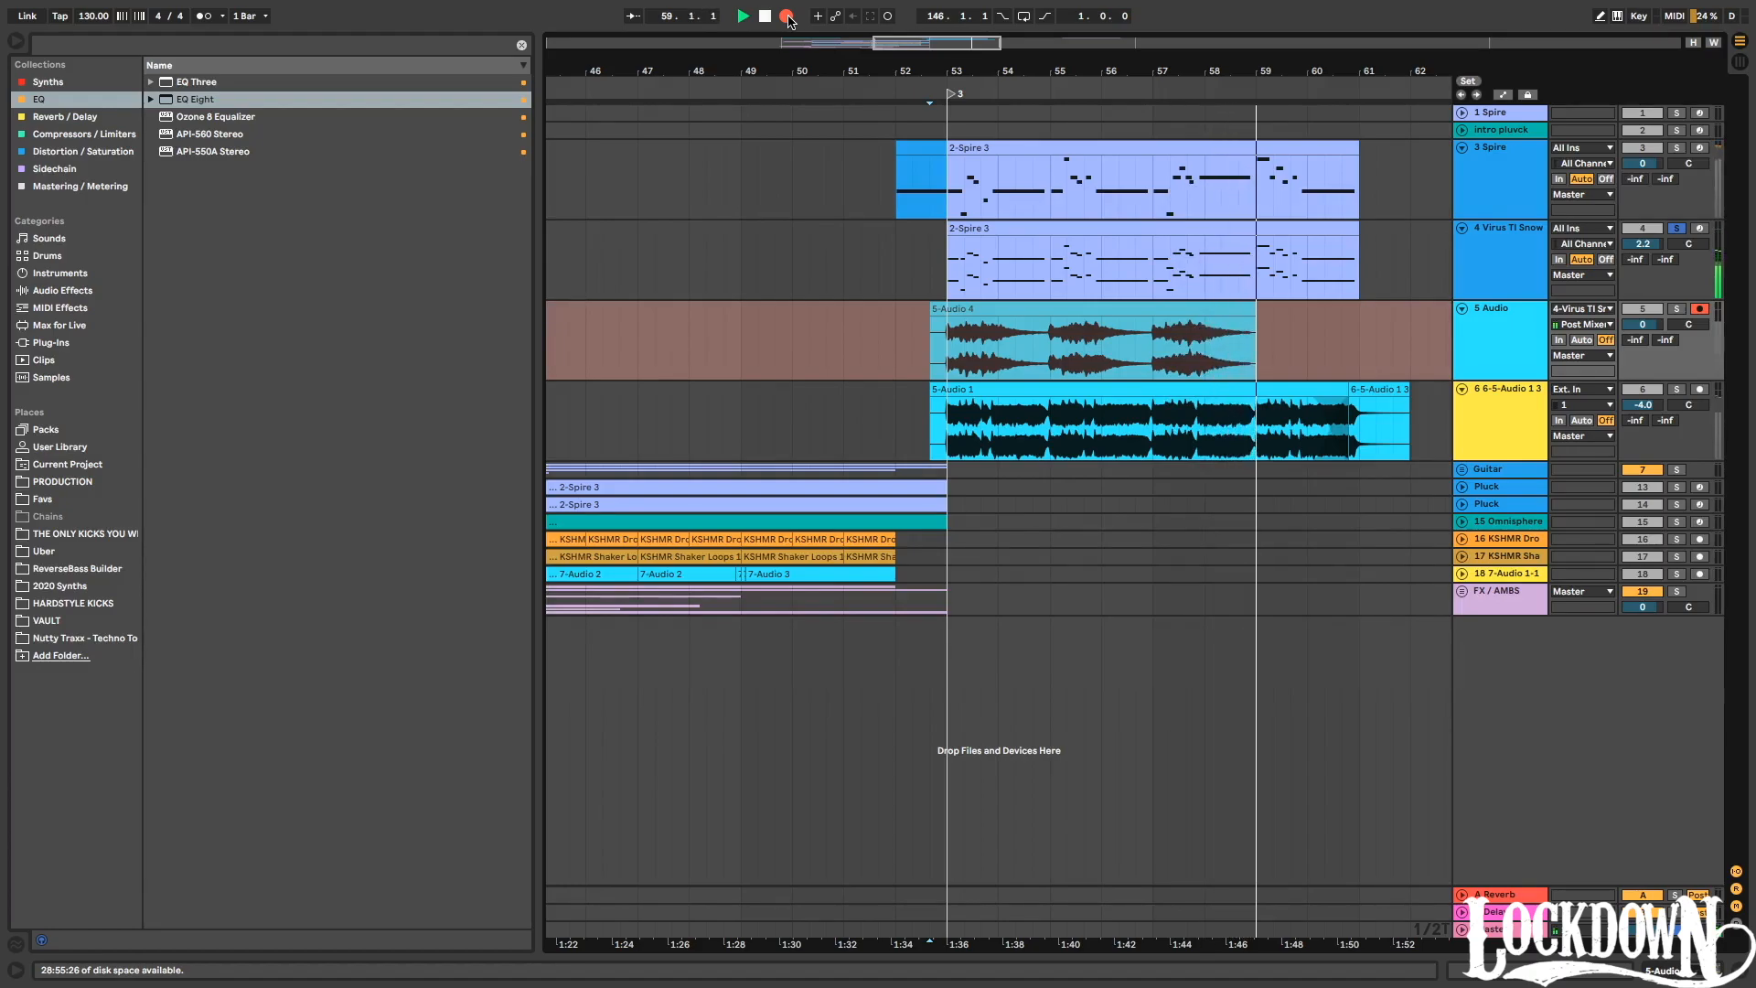
pyautogui.press('space')
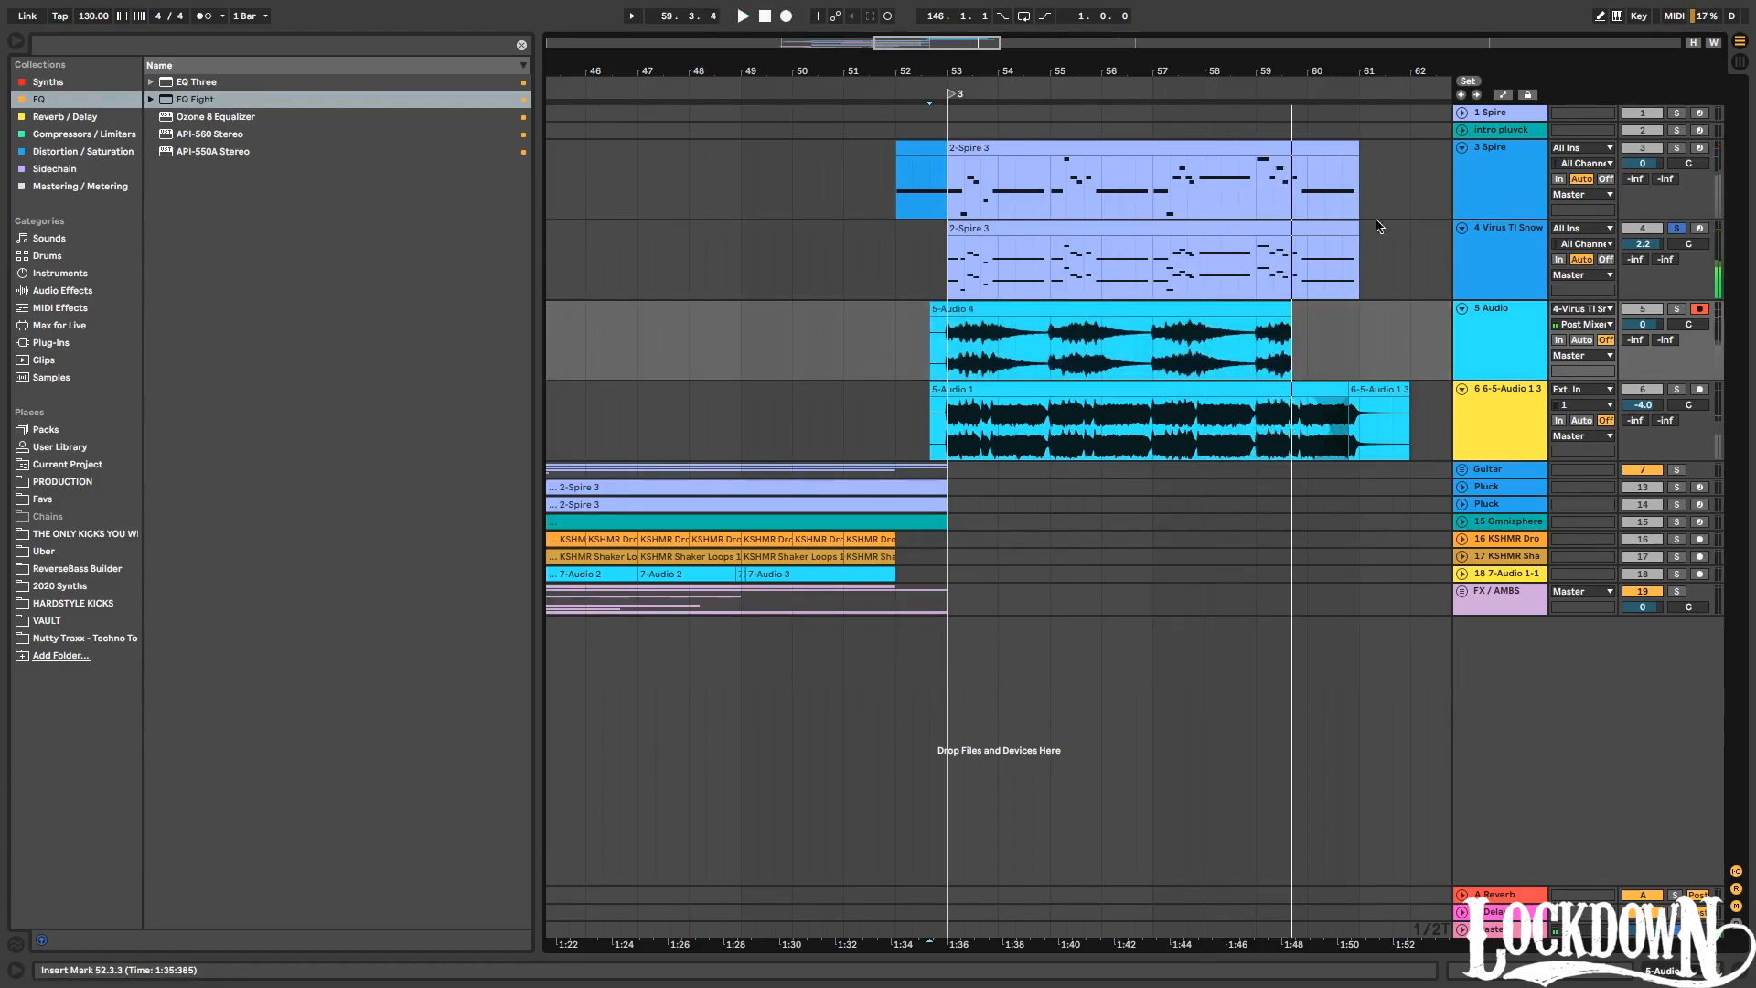
# Record the missing ending from about bar 58 onto 5 Audio and blend the clips near bar 59, checking with all tracks unsoloed.
pyautogui.click(1226, 84)
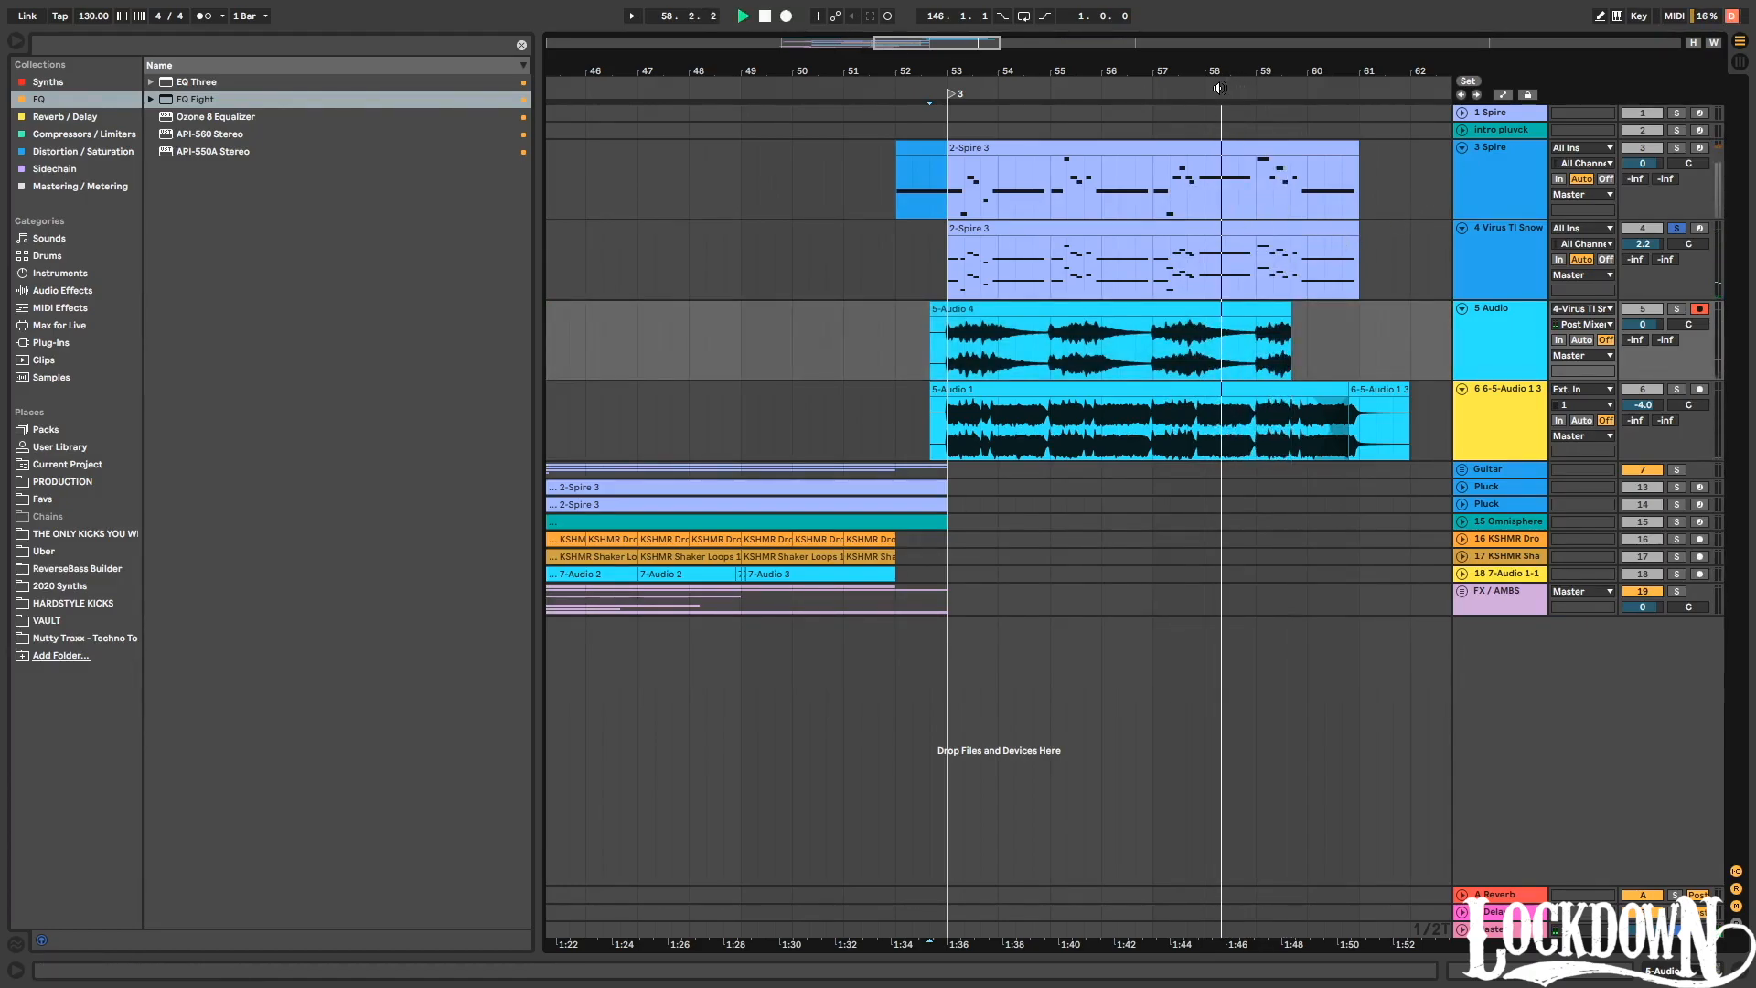
pyautogui.click(787, 16)
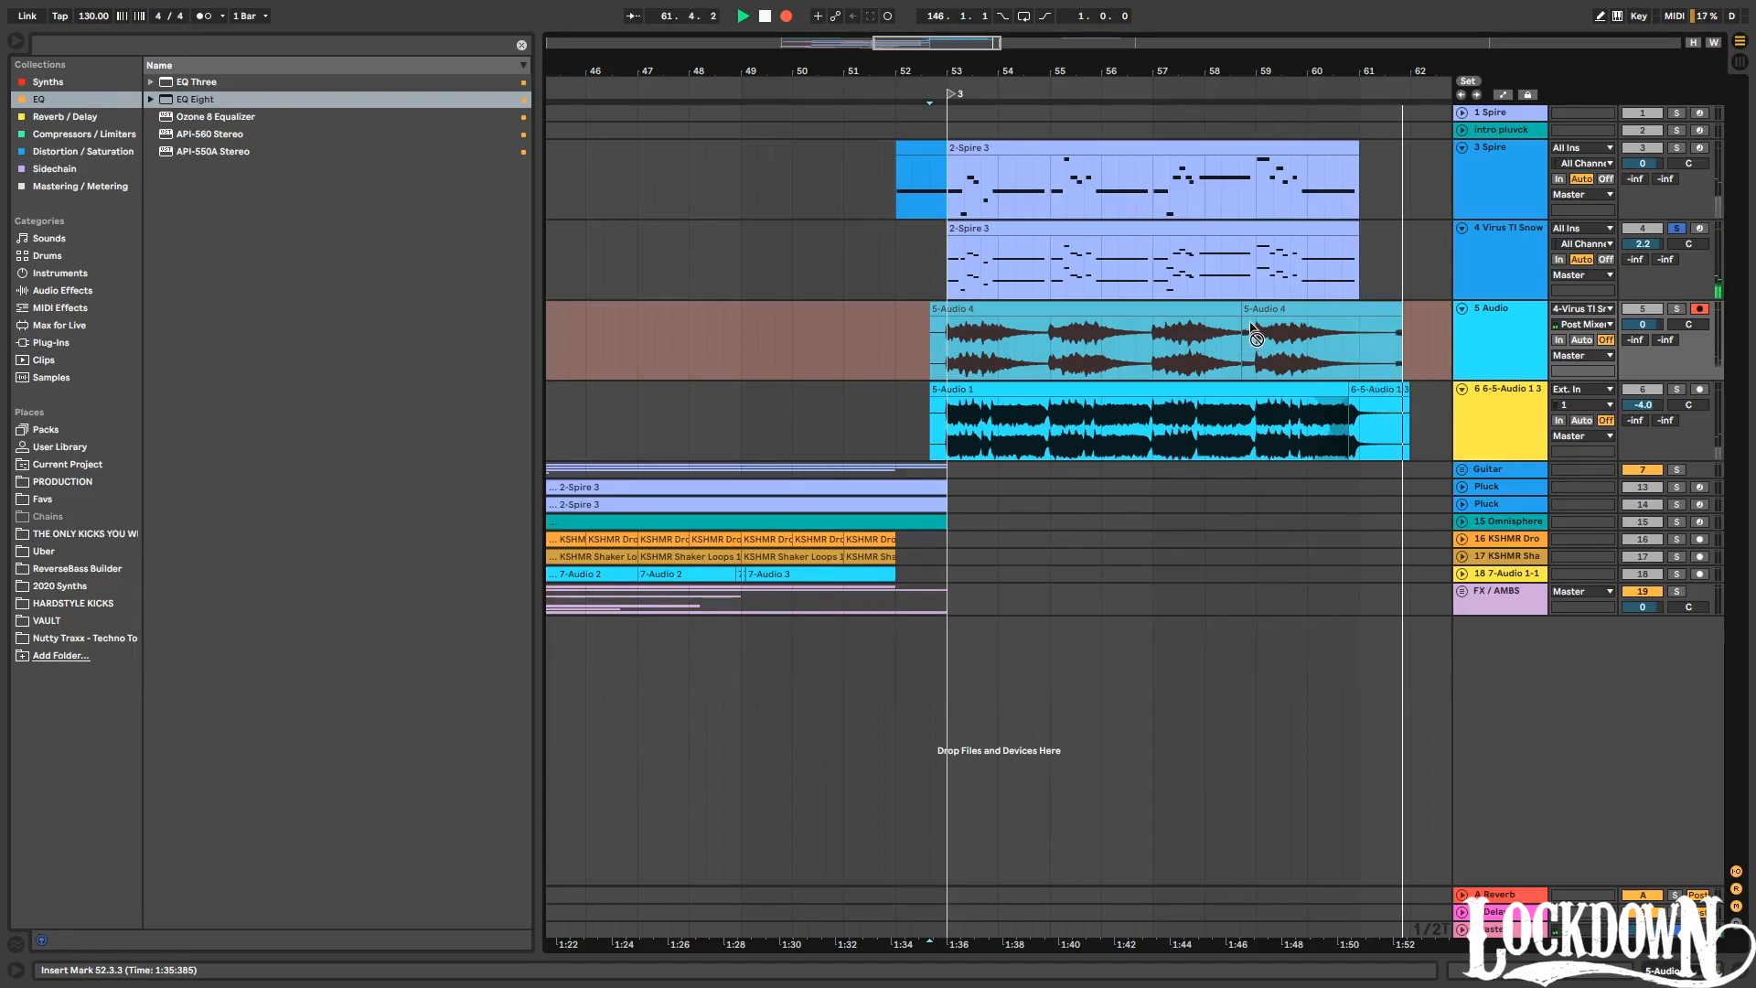
pyautogui.press('space')
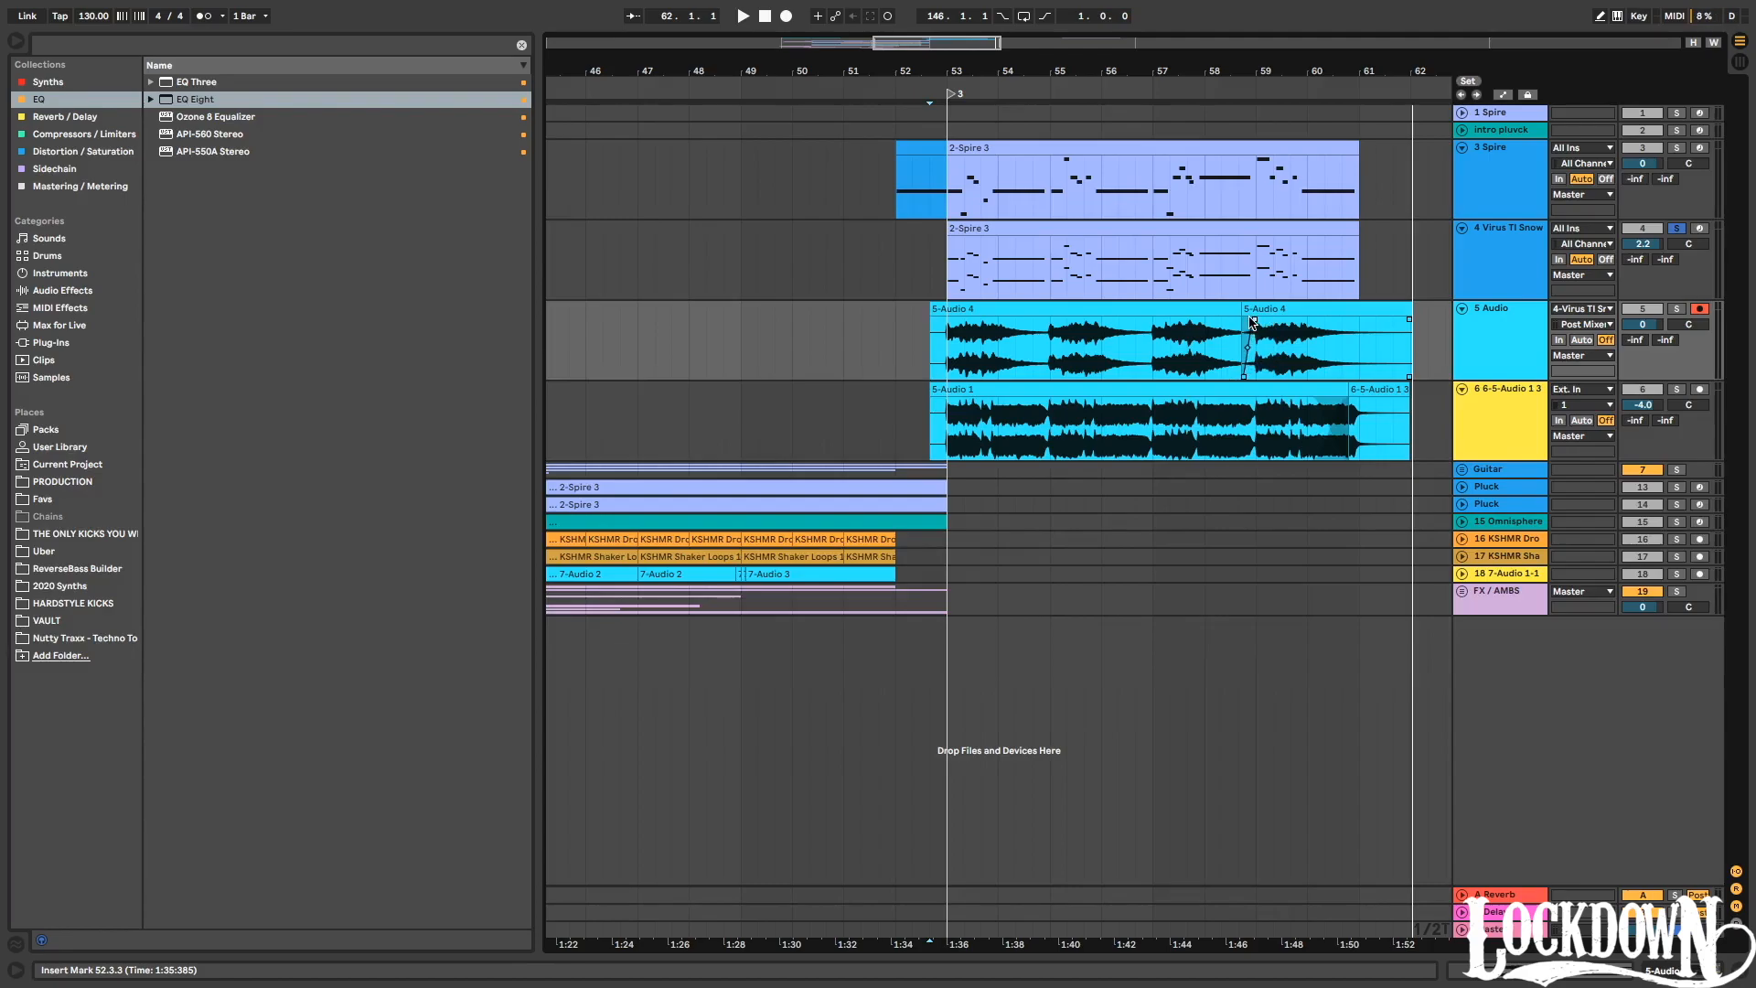
pyautogui.click(1248, 81)
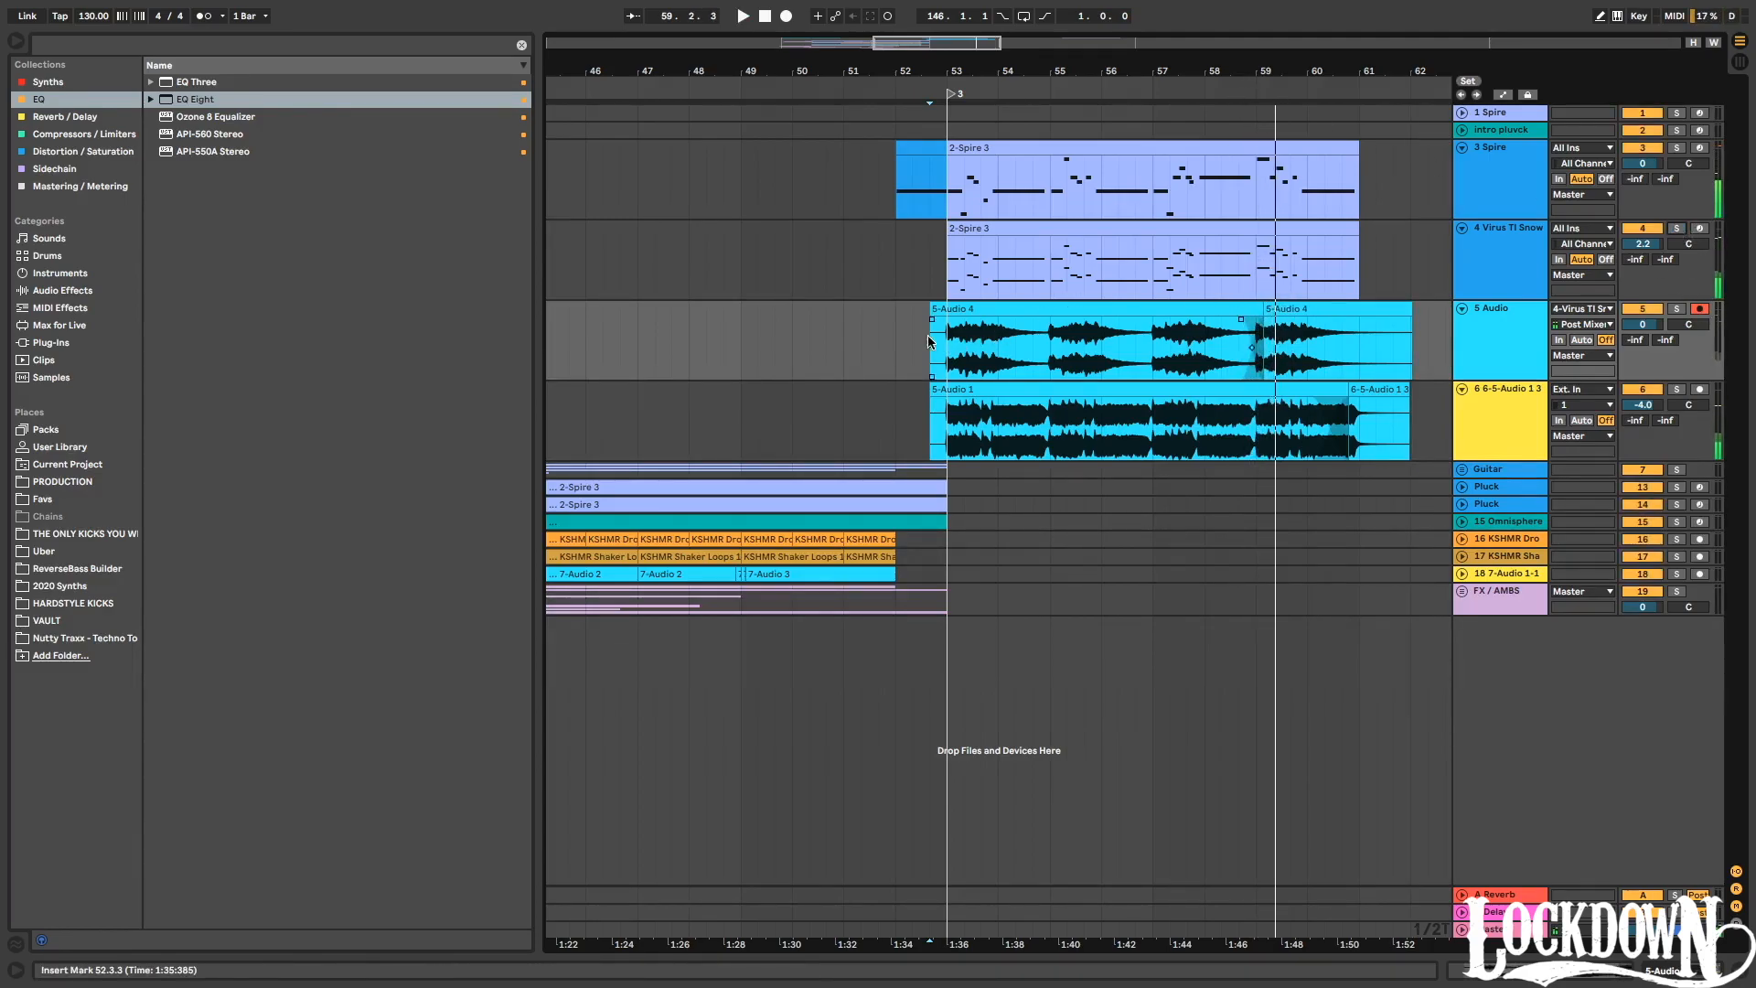
pyautogui.click(869, 77)
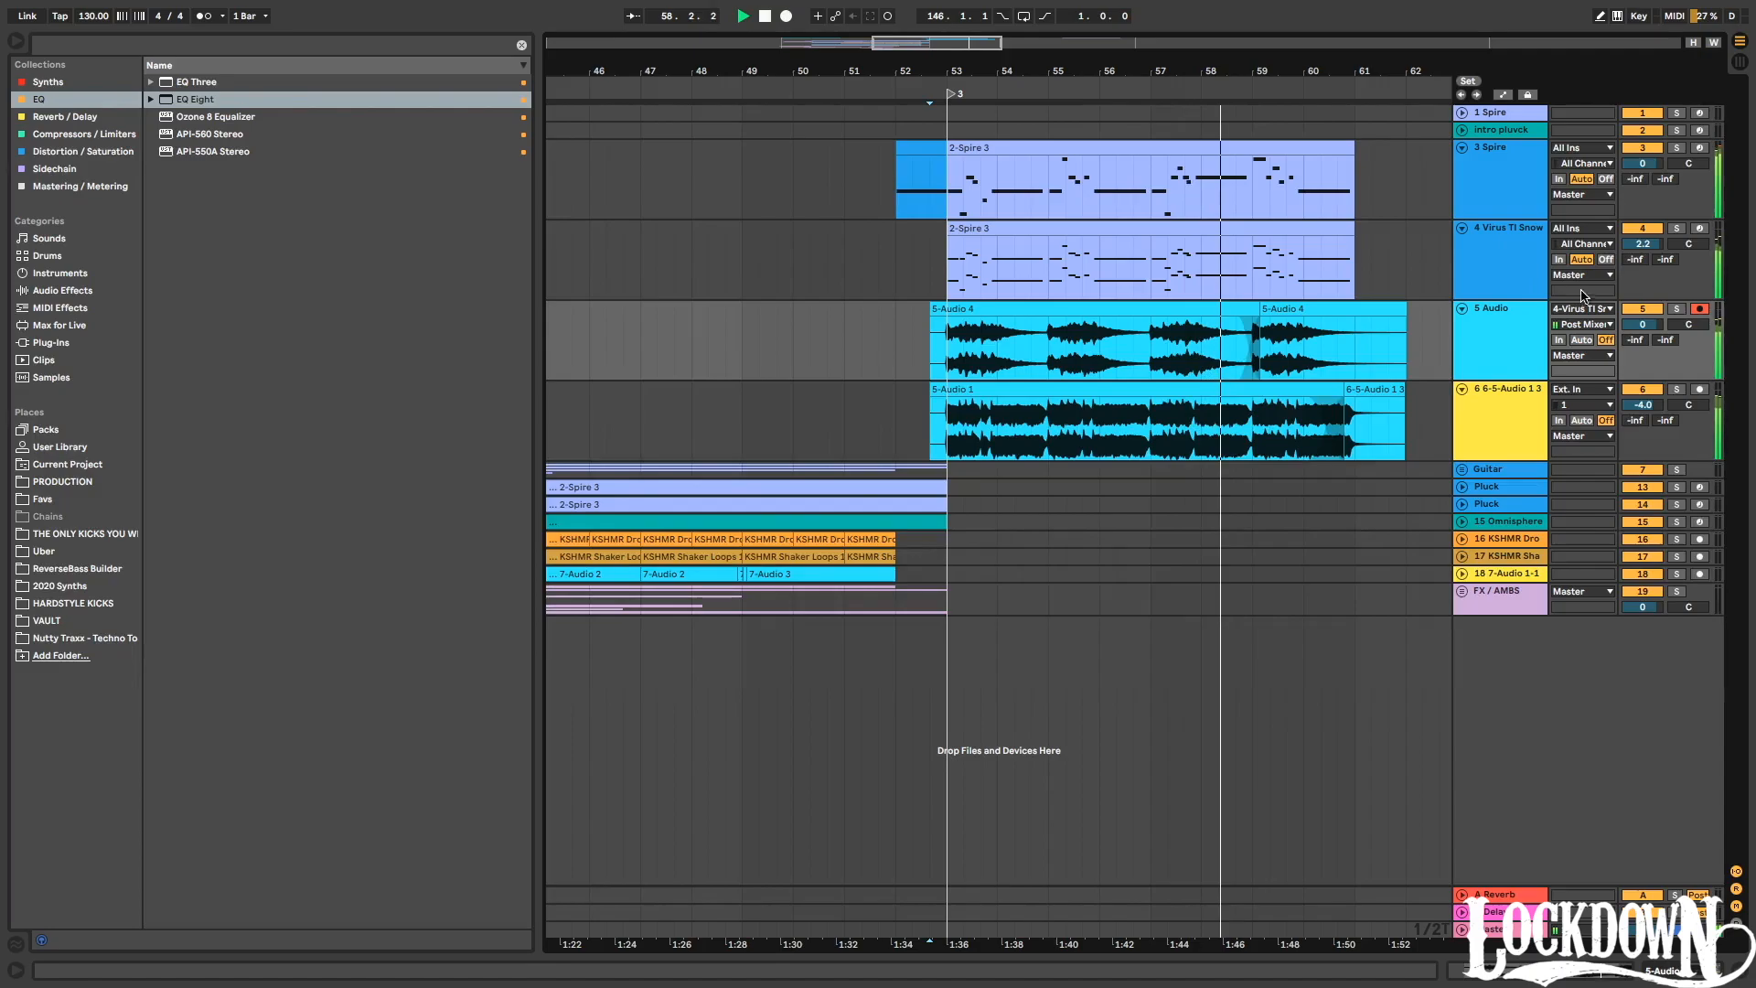
# Insert an audio track below 5 Audio and move both newly recorded clips onto it.
pyautogui.click(1510, 236)
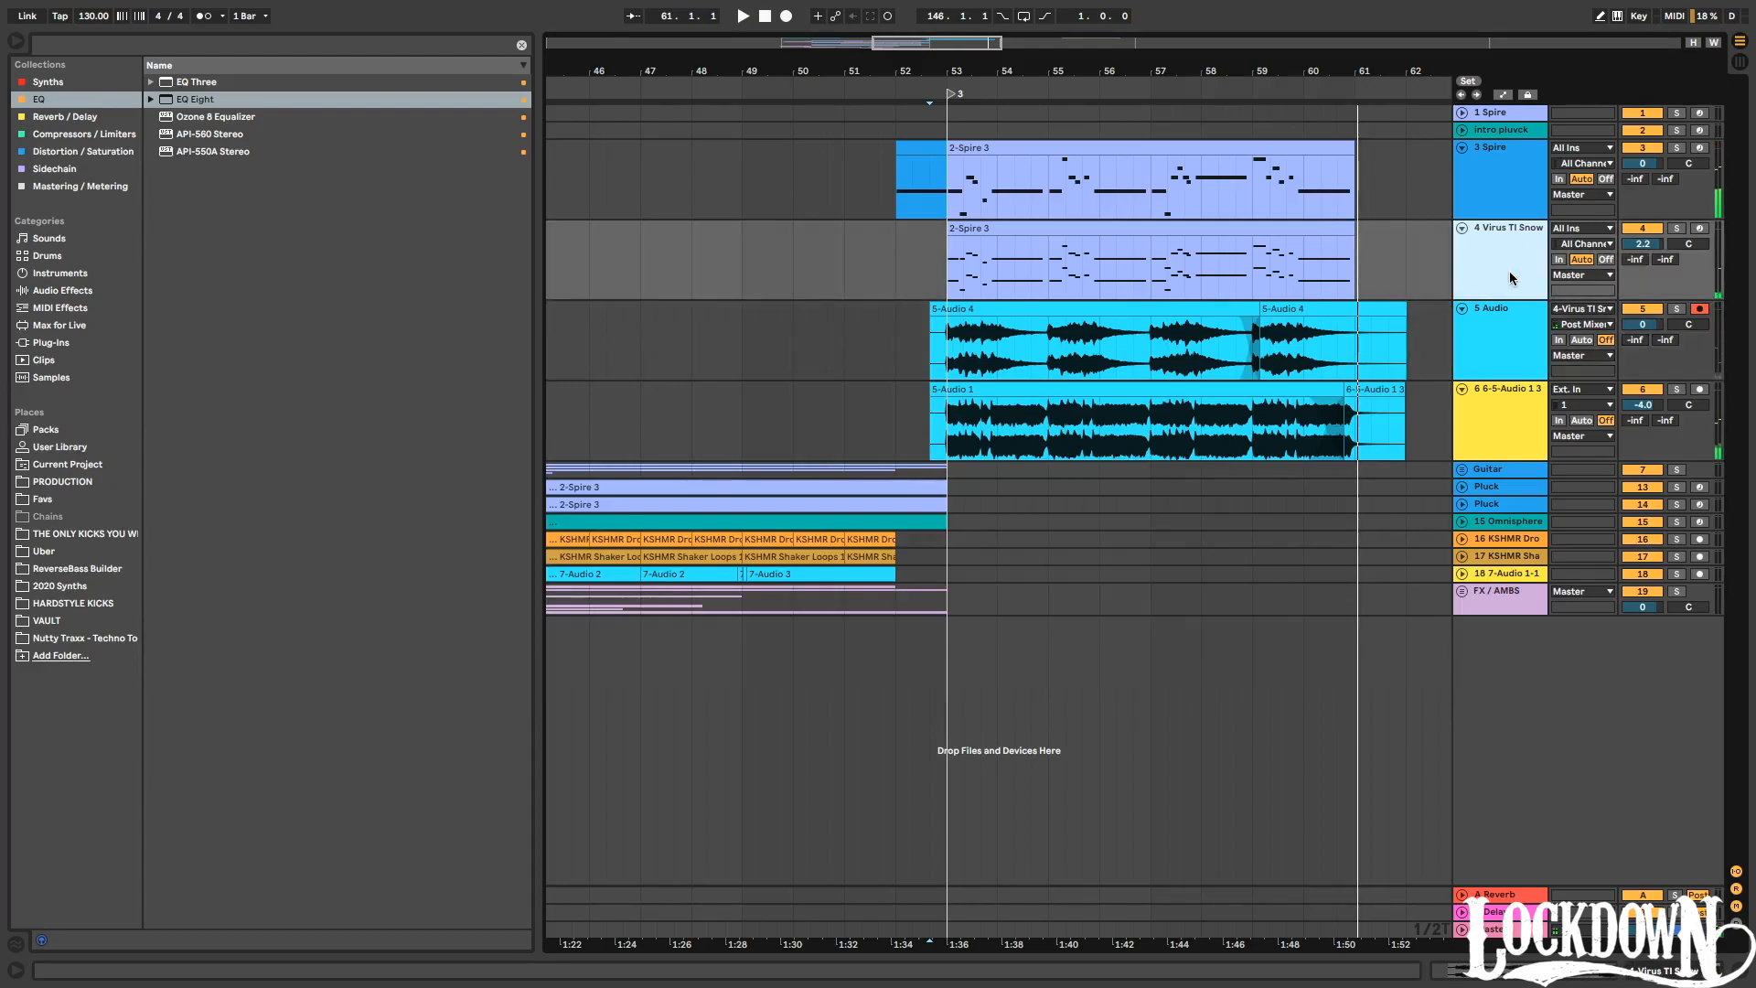
pyautogui.click(1505, 326)
pyautogui.hotkey('ctrl', 't')
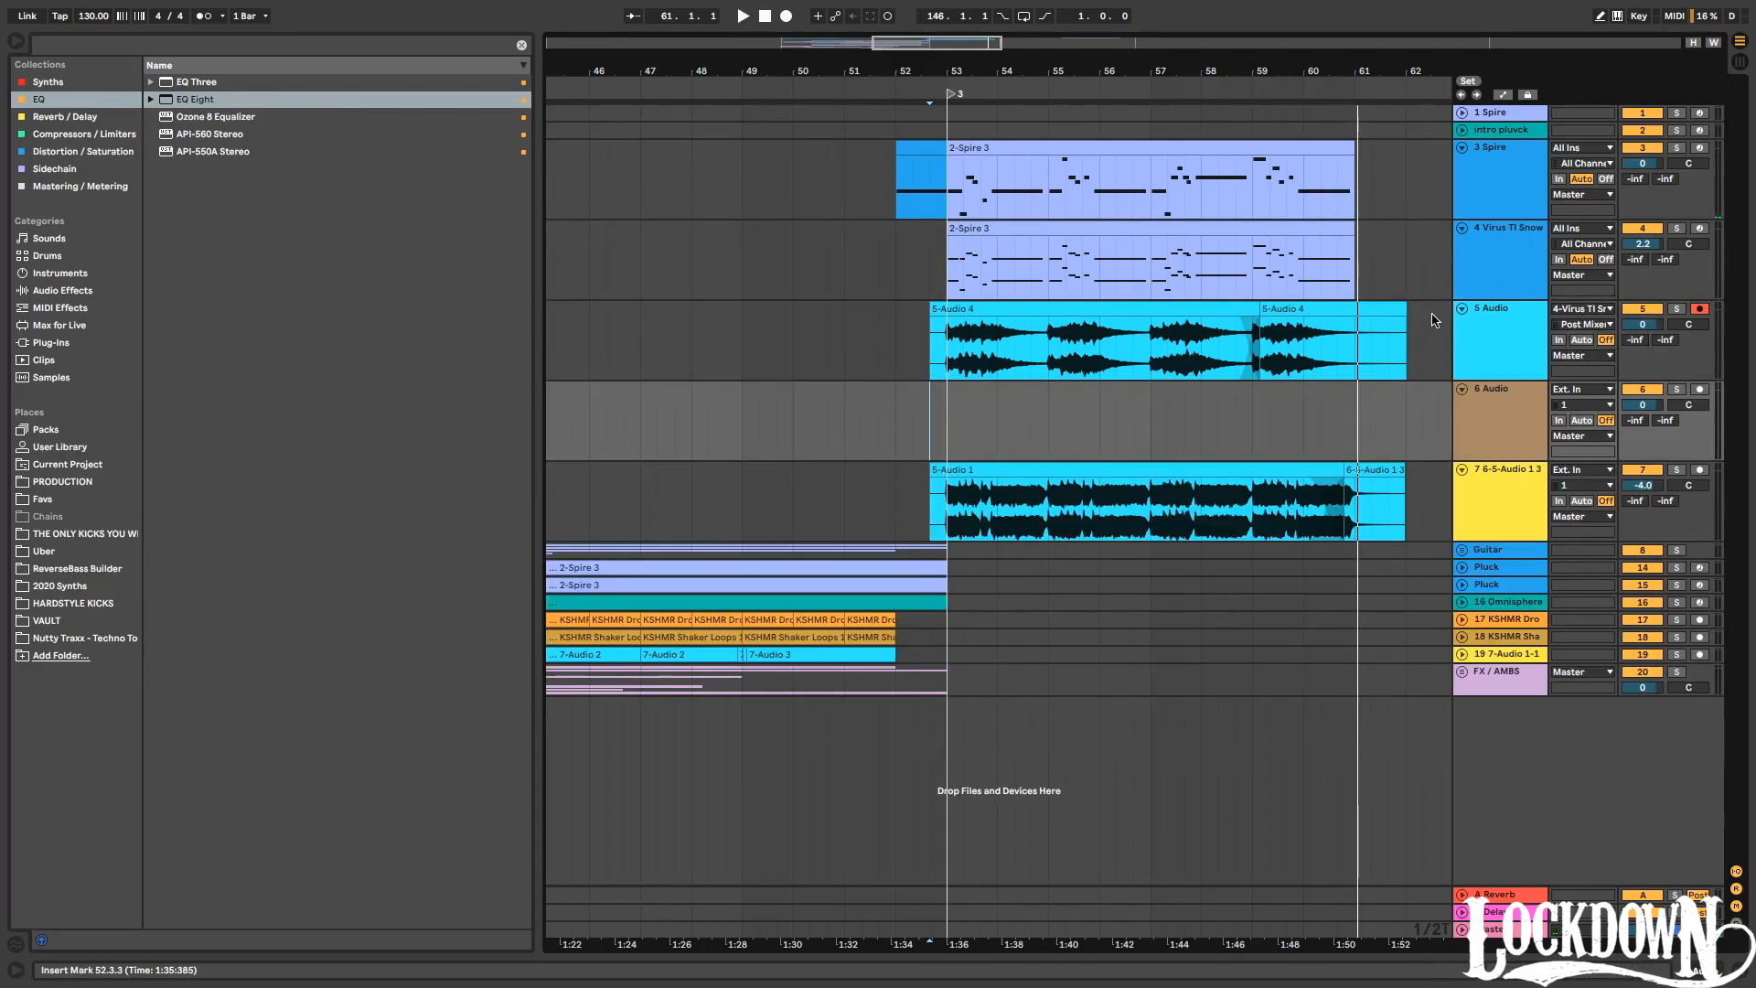
pyautogui.click(1476, 351)
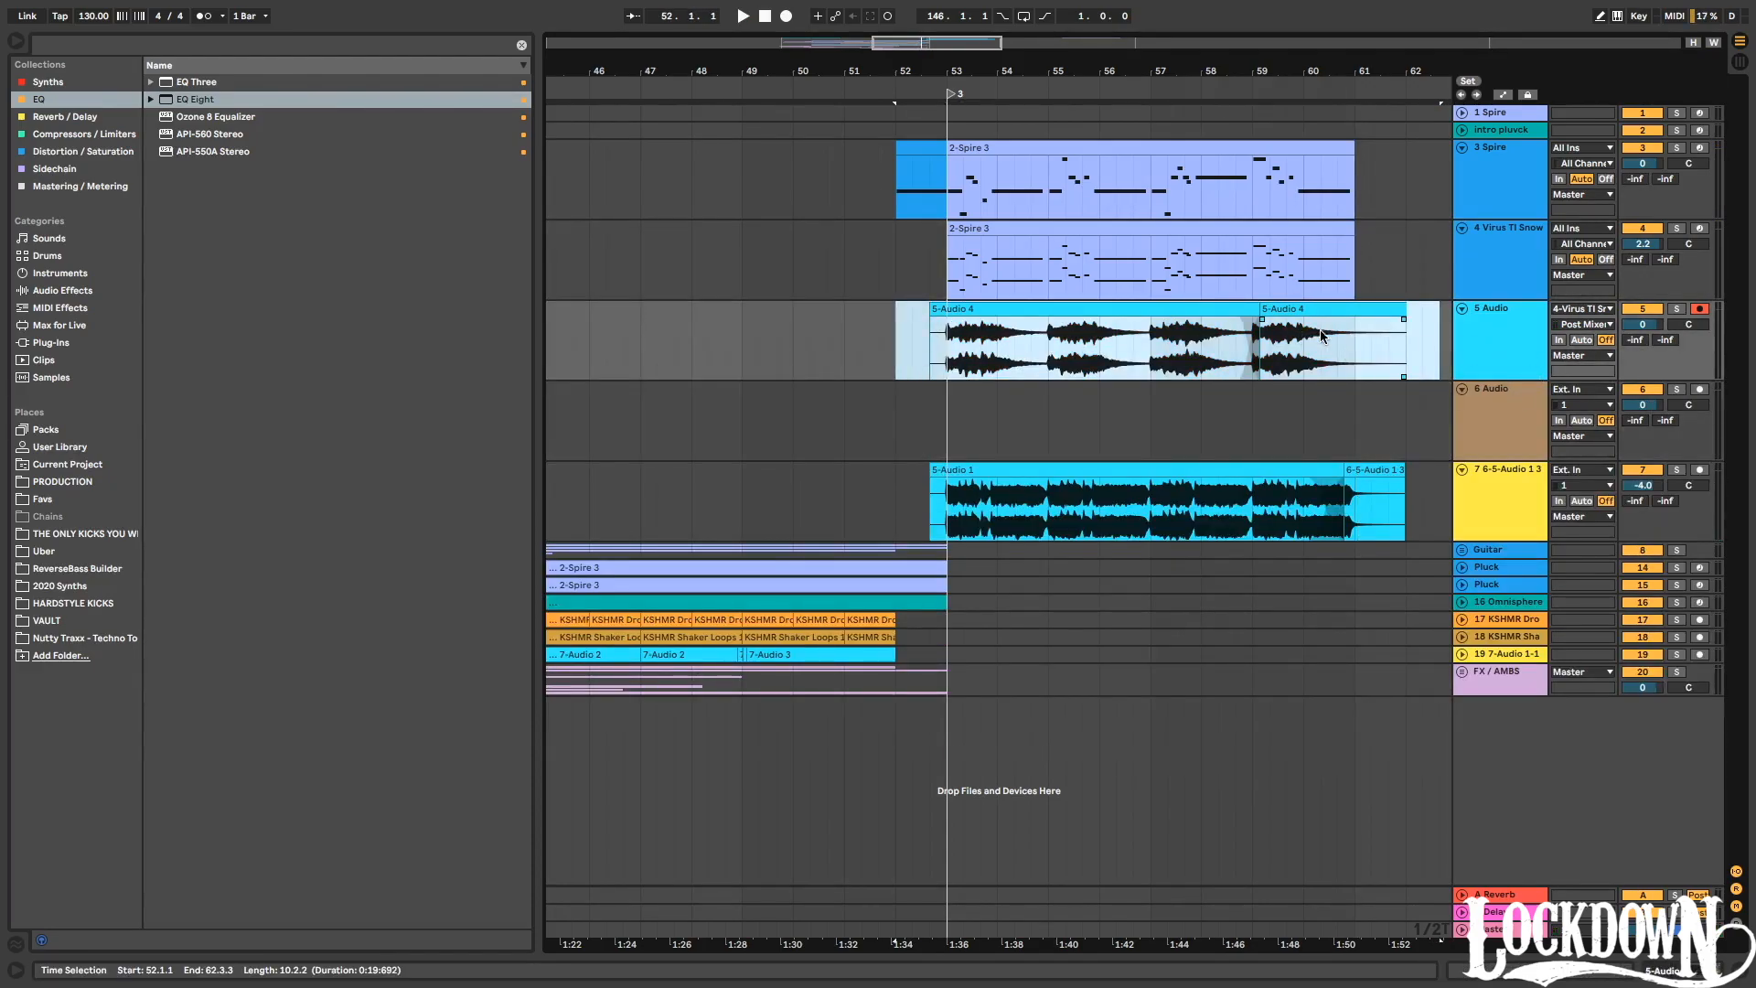
pyautogui.moveTo(1352, 320); pyautogui.dragTo(1359, 402)
pyautogui.click(1409, 327)
# Open the Virus TI Snow editor's patch browser and move its window clear of the arrangement.
pyautogui.click(1516, 260)
pyautogui.doubleClick(1523, 252)
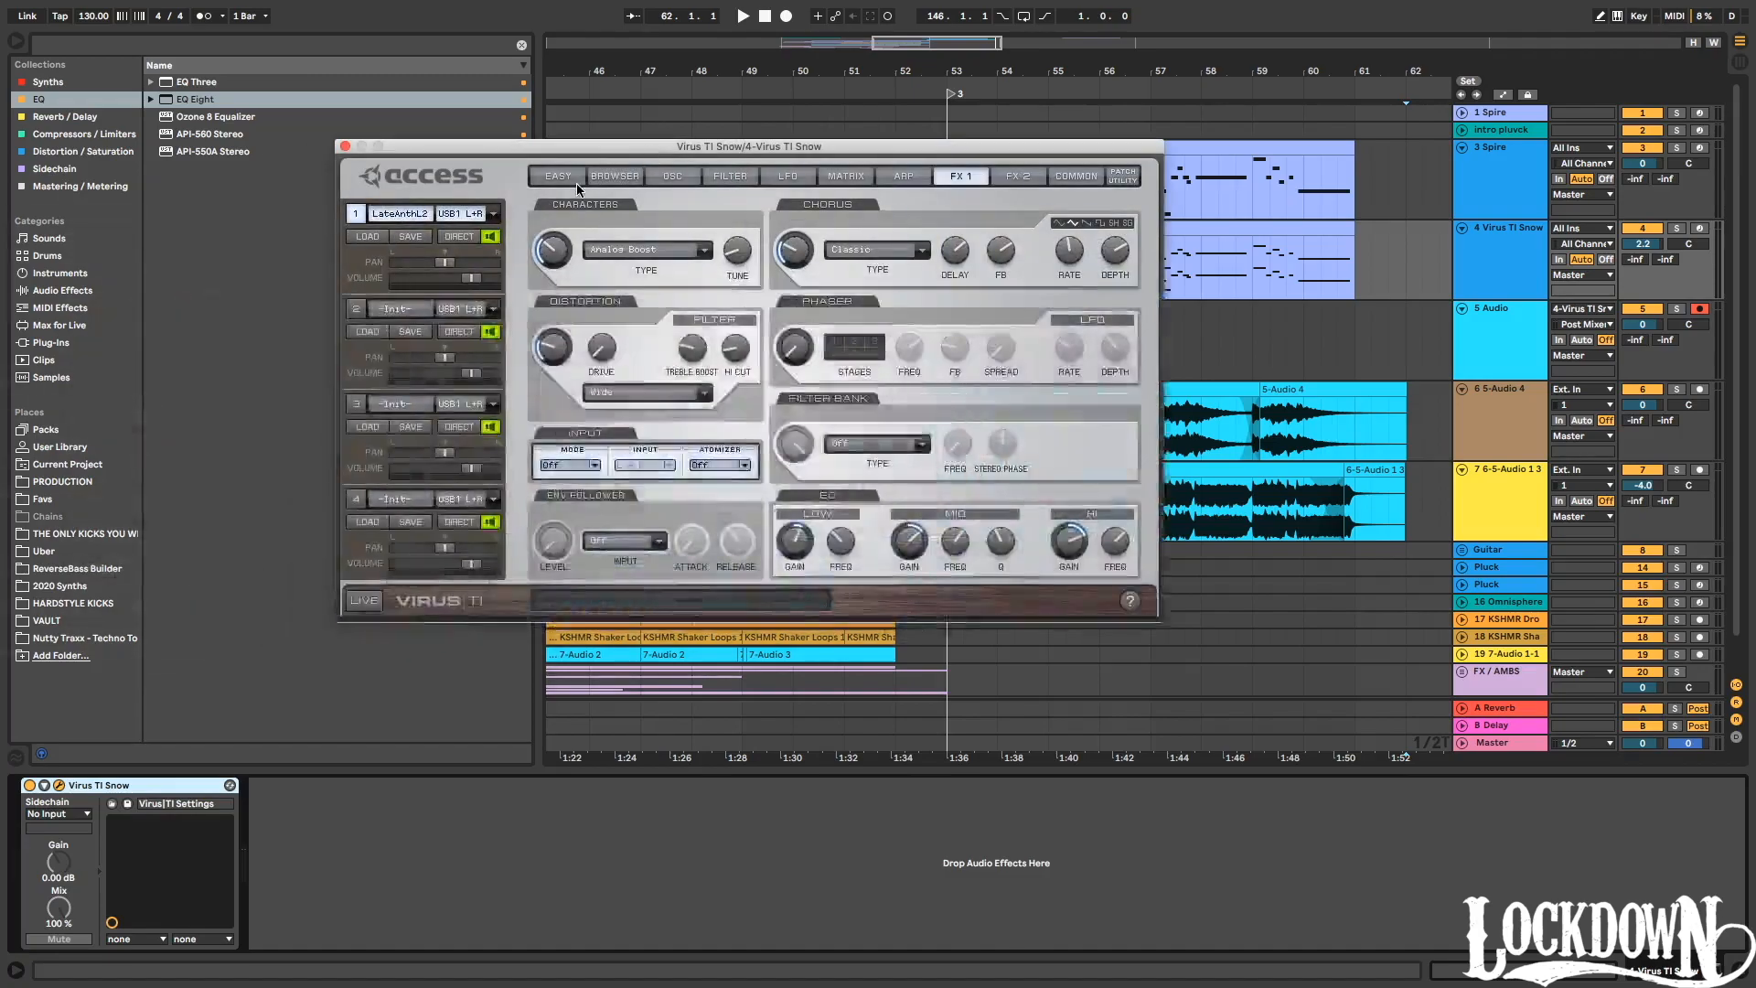
pyautogui.click(593, 179)
pyautogui.moveTo(681, 147); pyautogui.dragTo(0, 194)
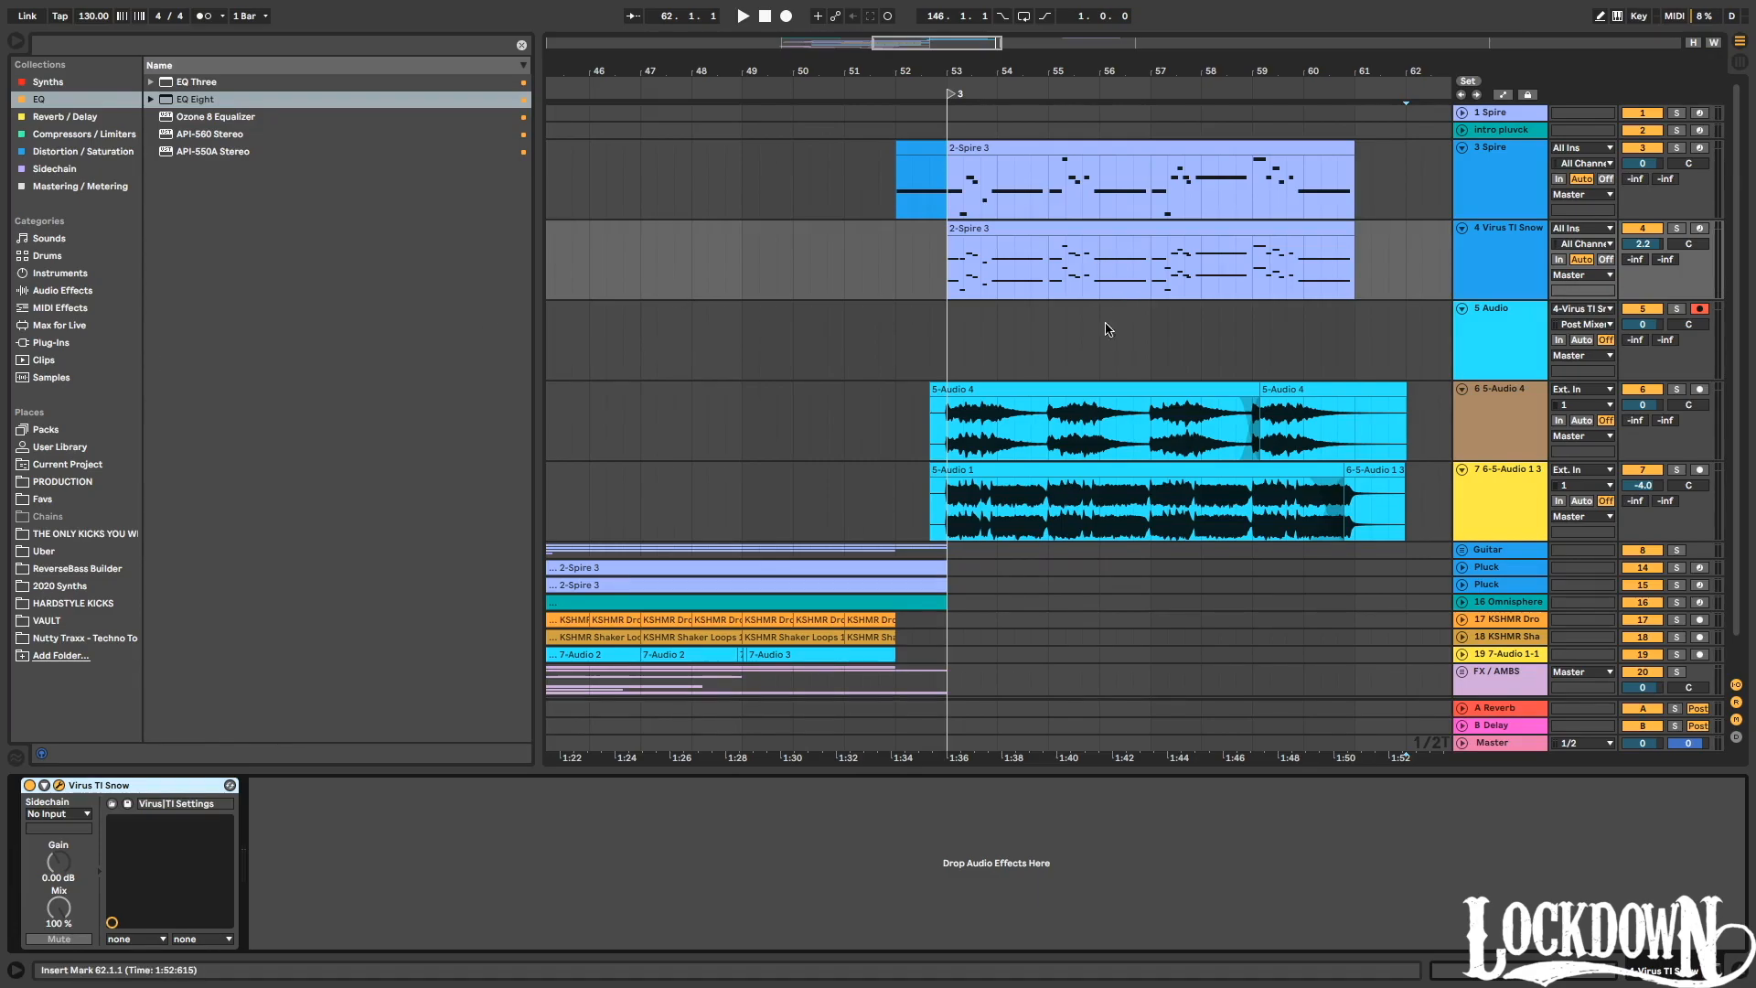
# Solo the Virus TI Snow track and audition its sound repeatedly from bar 53.
pyautogui.click(947, 347)
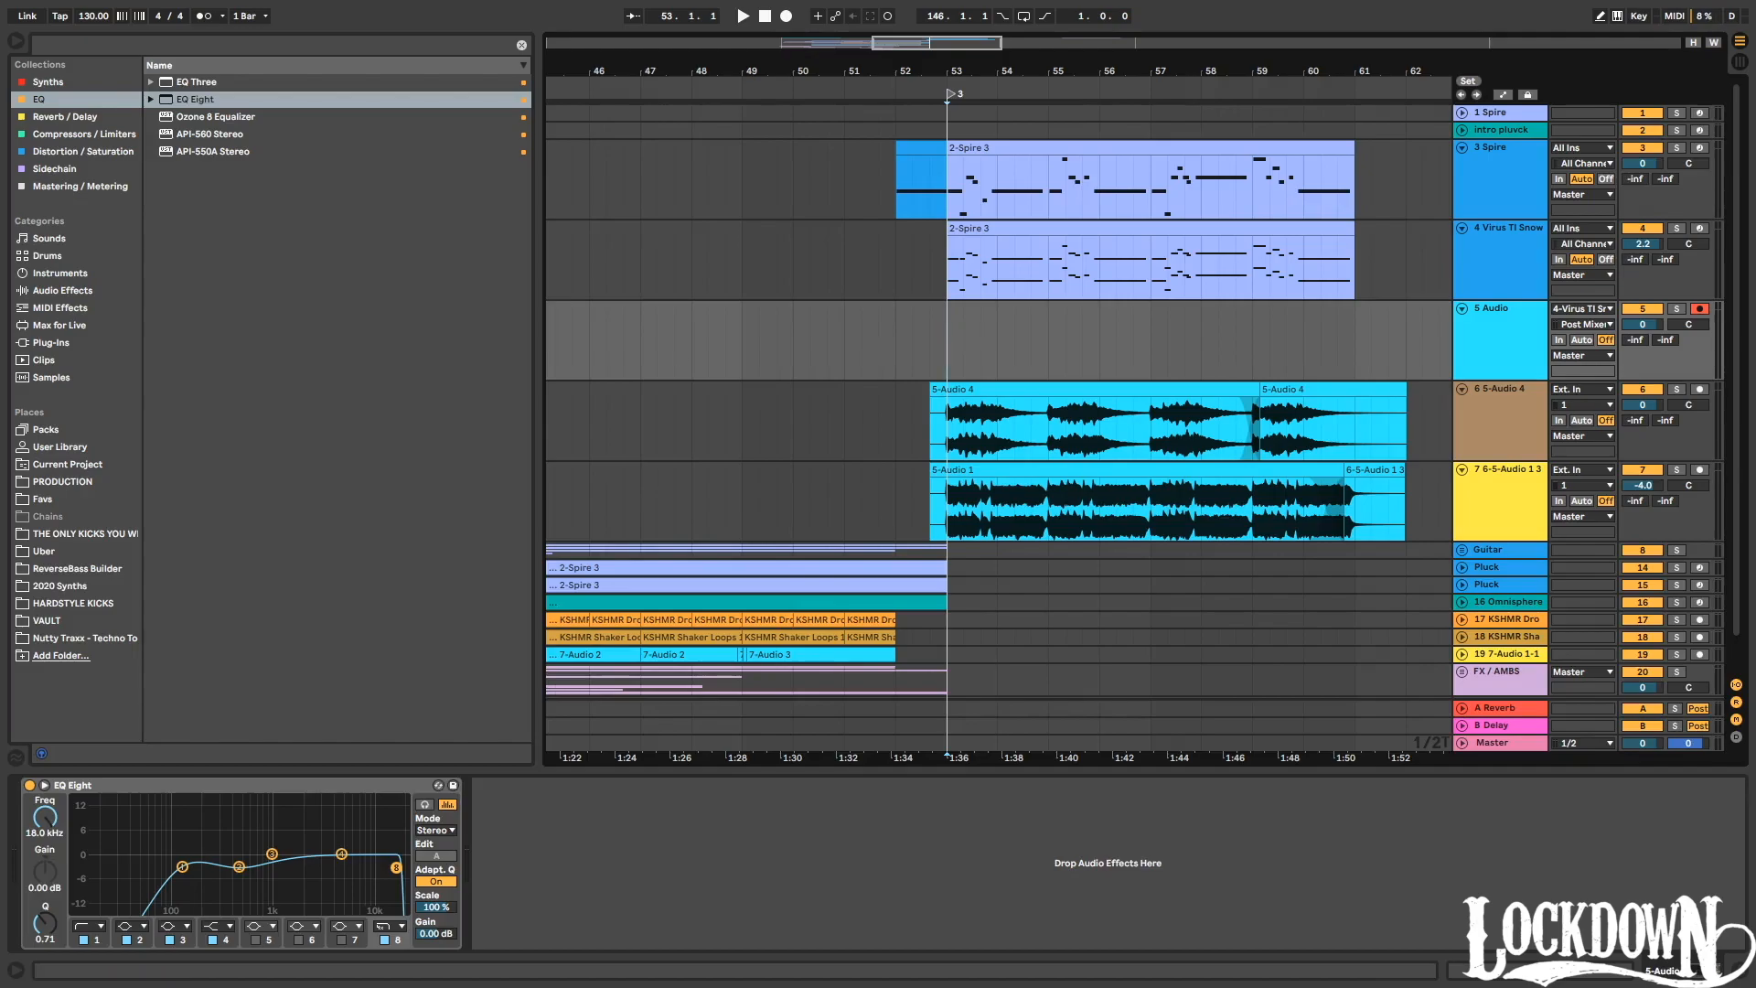
pyautogui.click(1679, 228)
pyautogui.press('space')
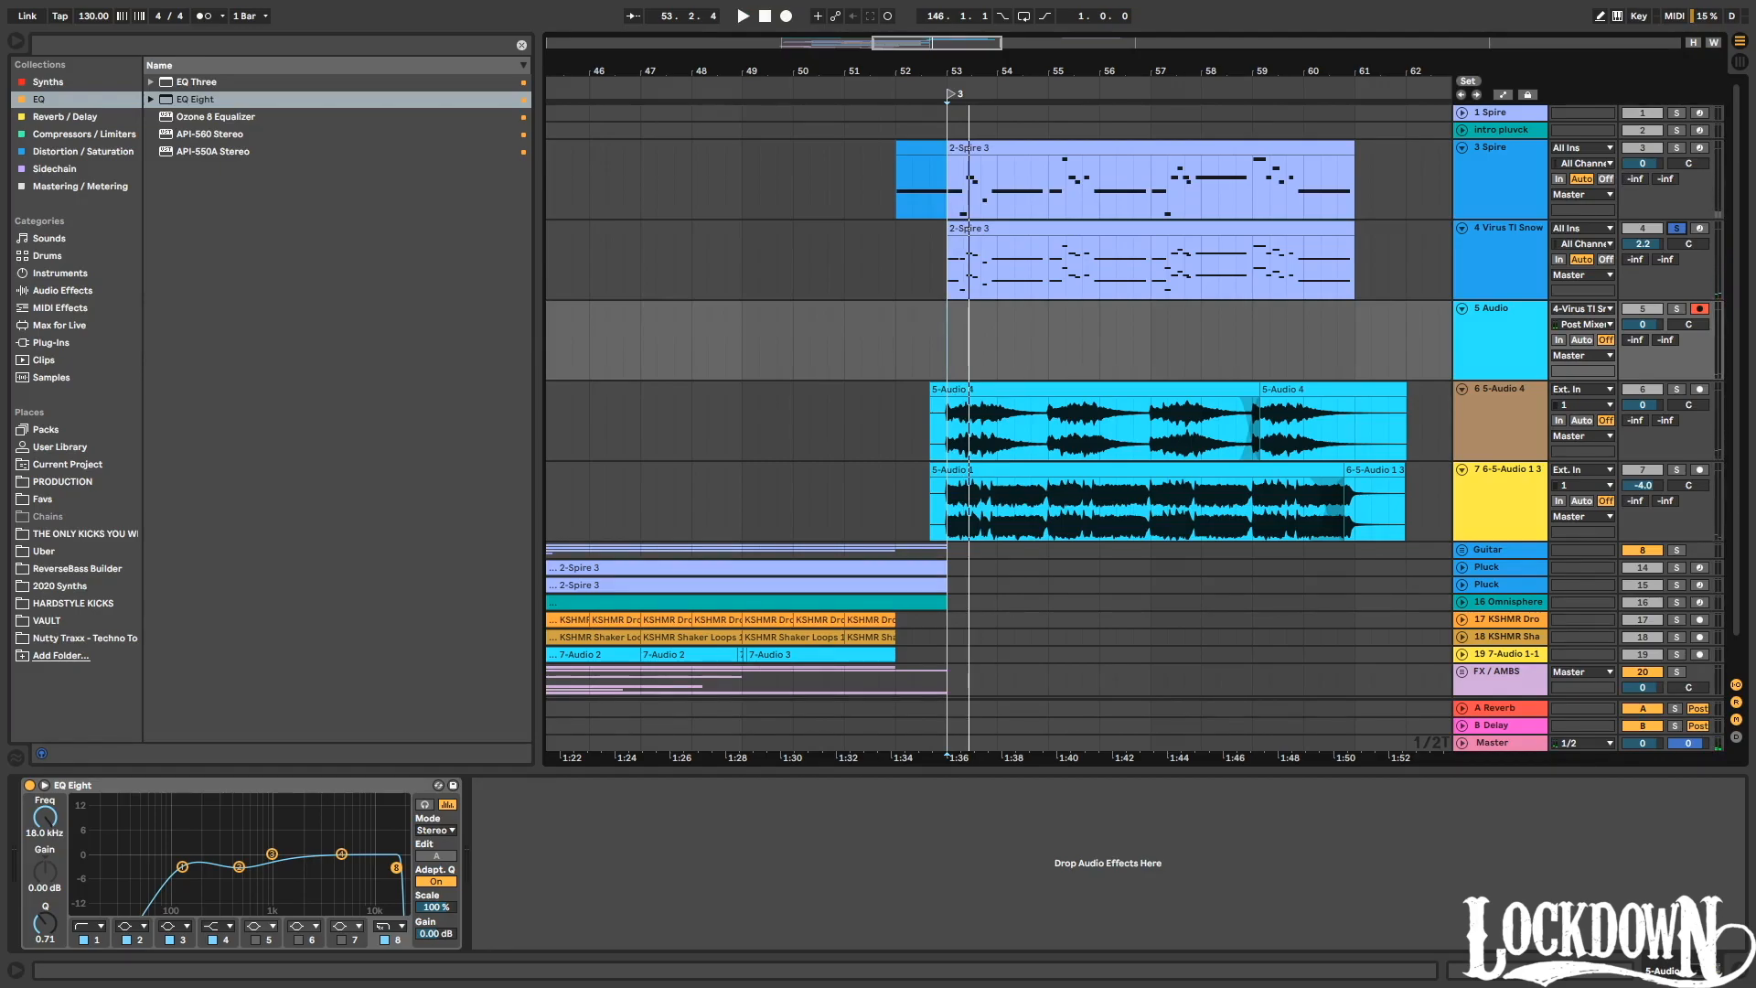
pyautogui.press('space')
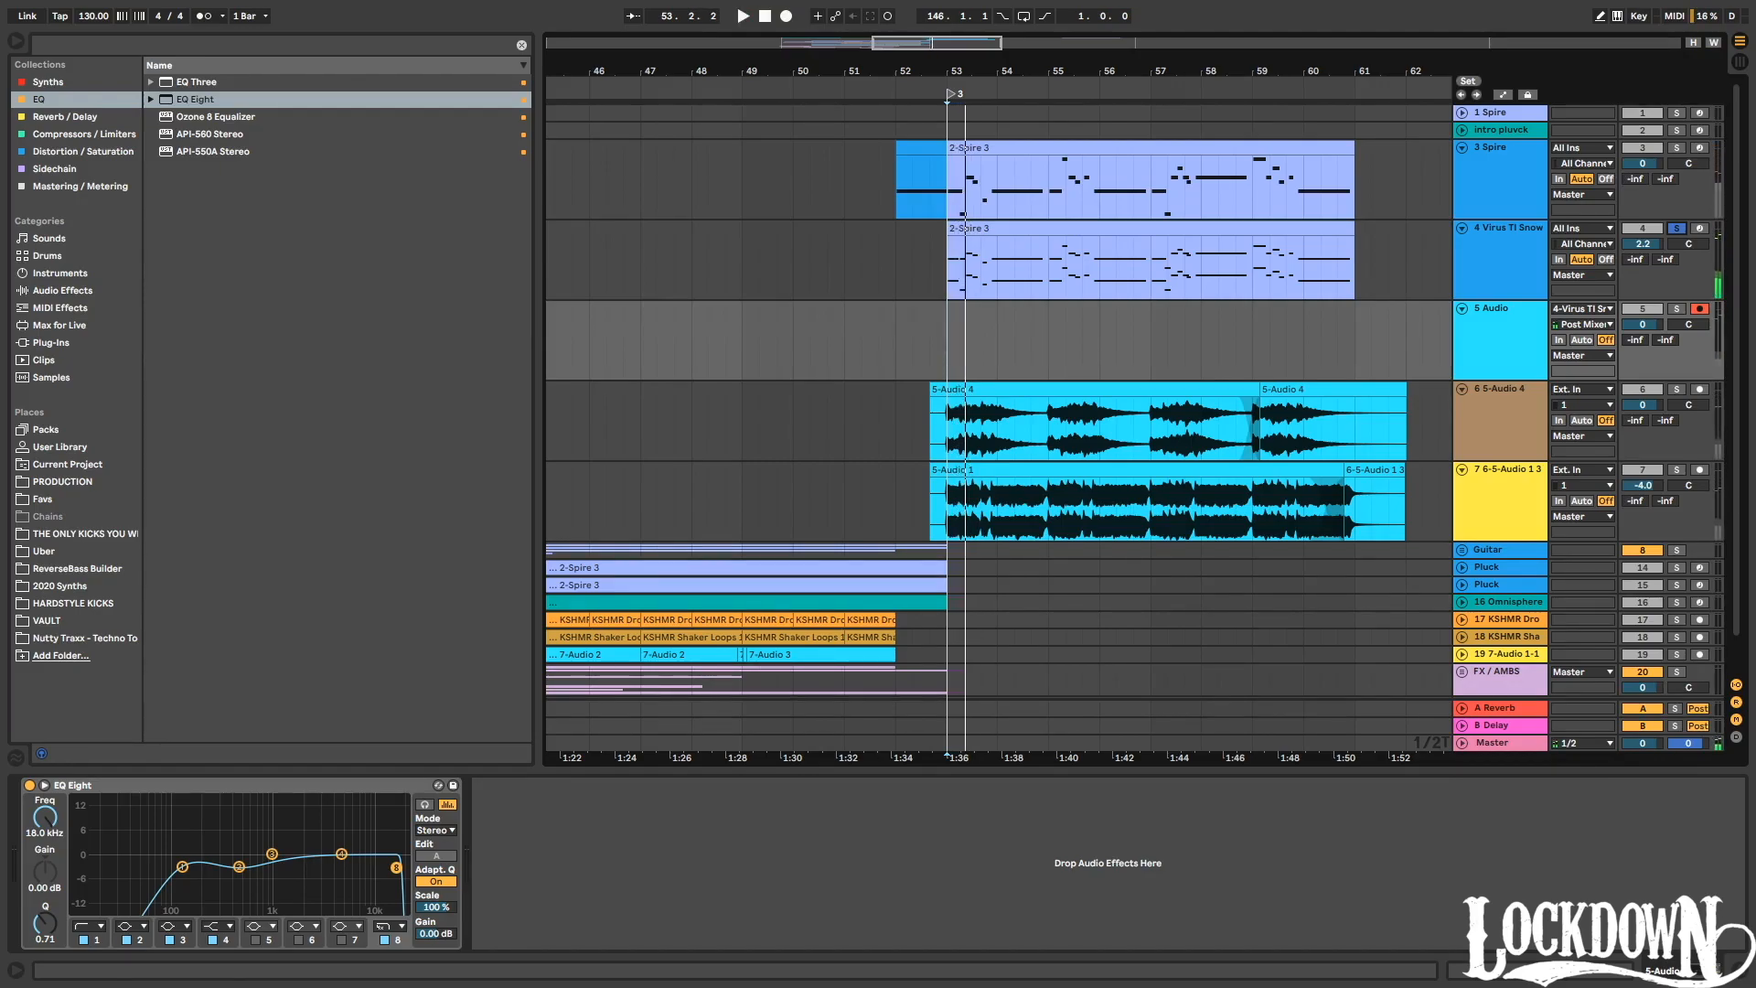
pyautogui.press('space')
pyautogui.press('space')
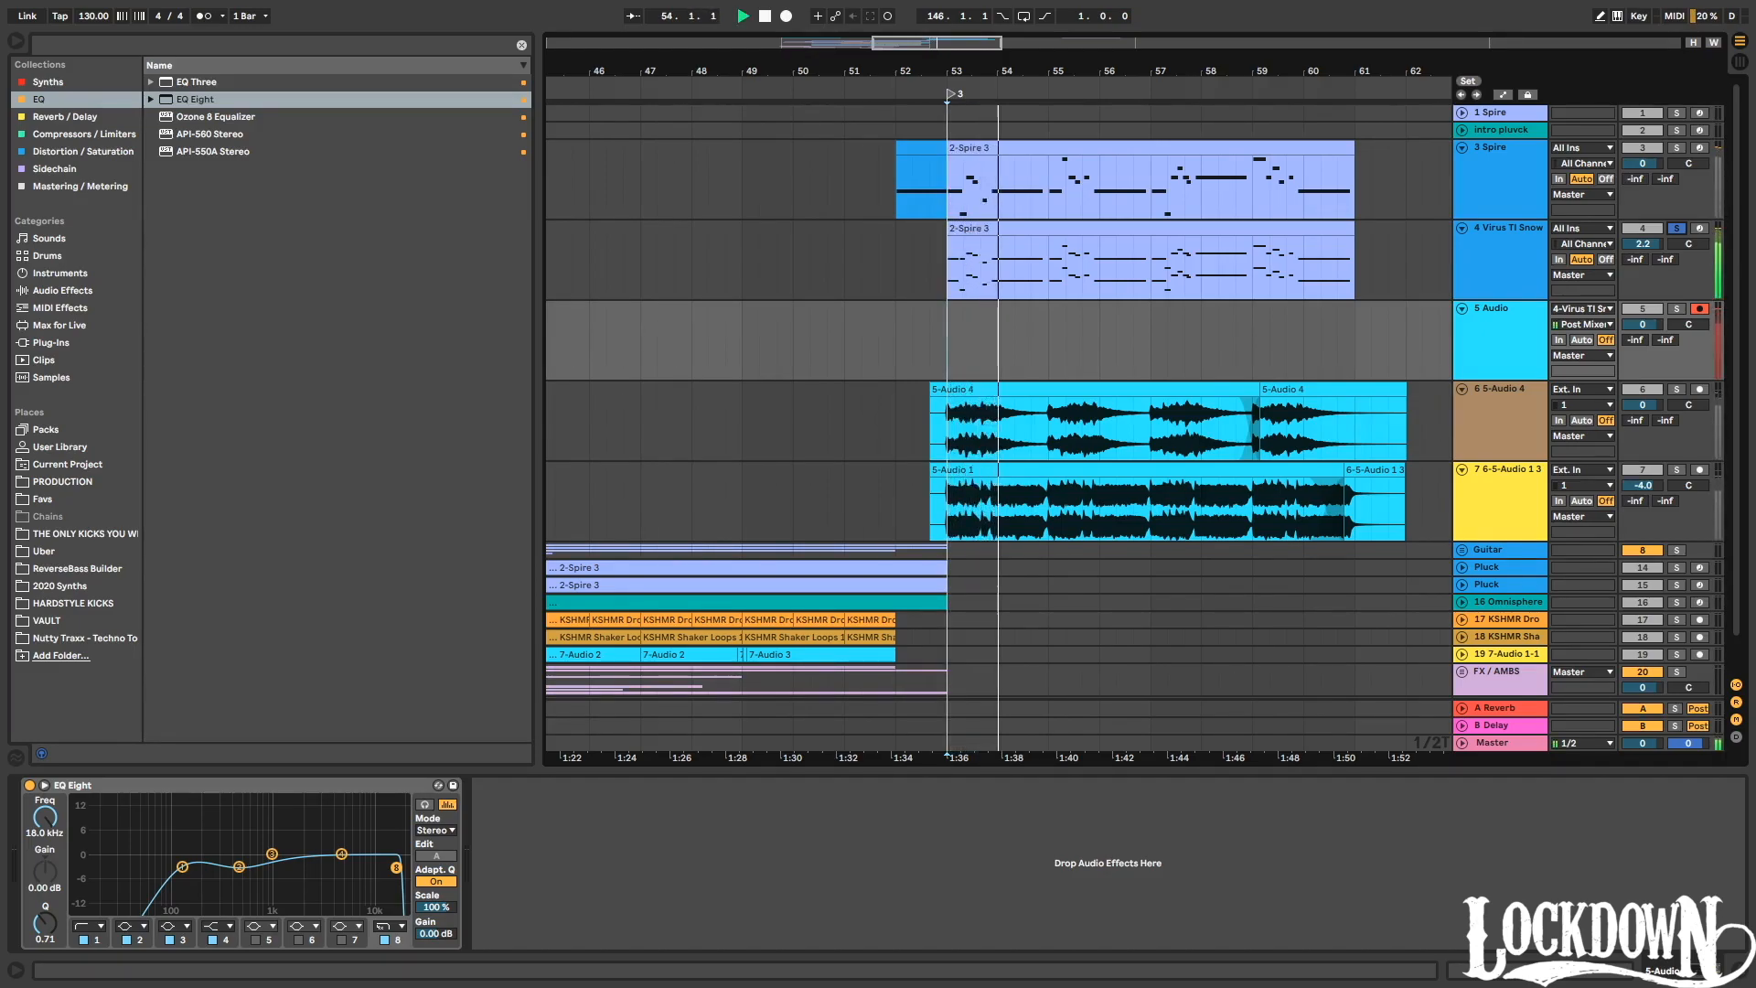
pyautogui.press('space')
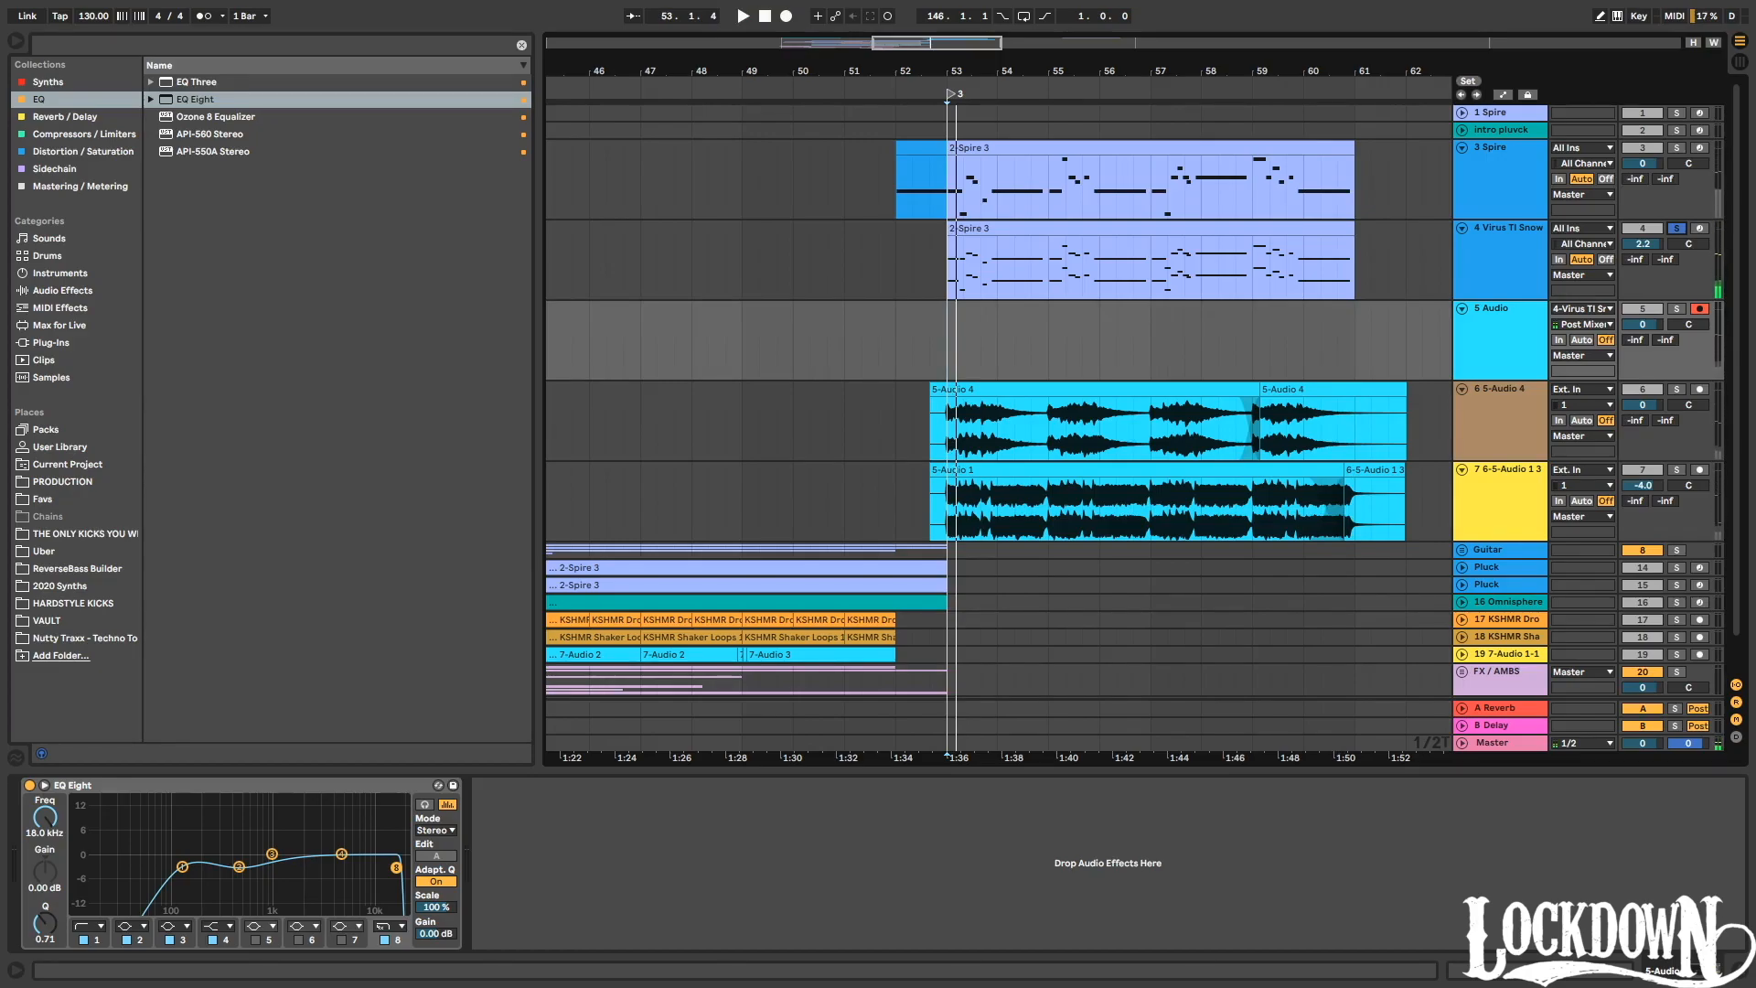
# Record the Virus TI Snow part onto 5 Audio from 52.3.3, then lower that track to -5.0 dB in the unsoloed mix.
pyautogui.press('space')
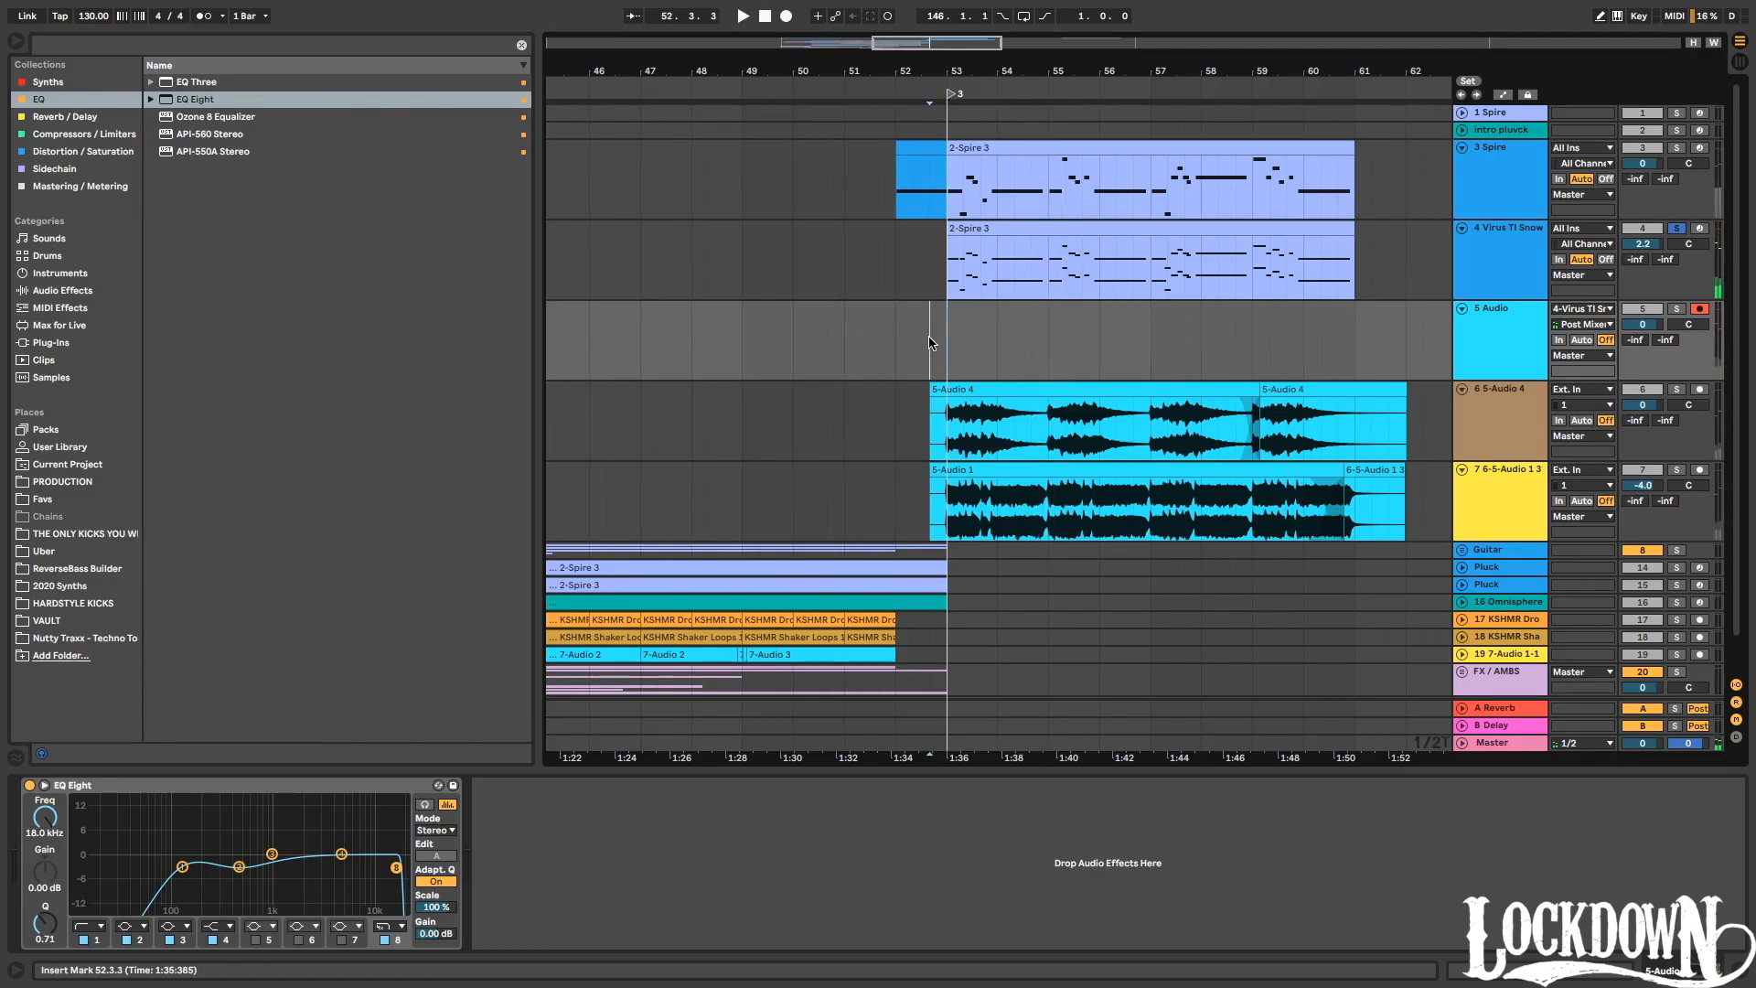
pyautogui.click(787, 15)
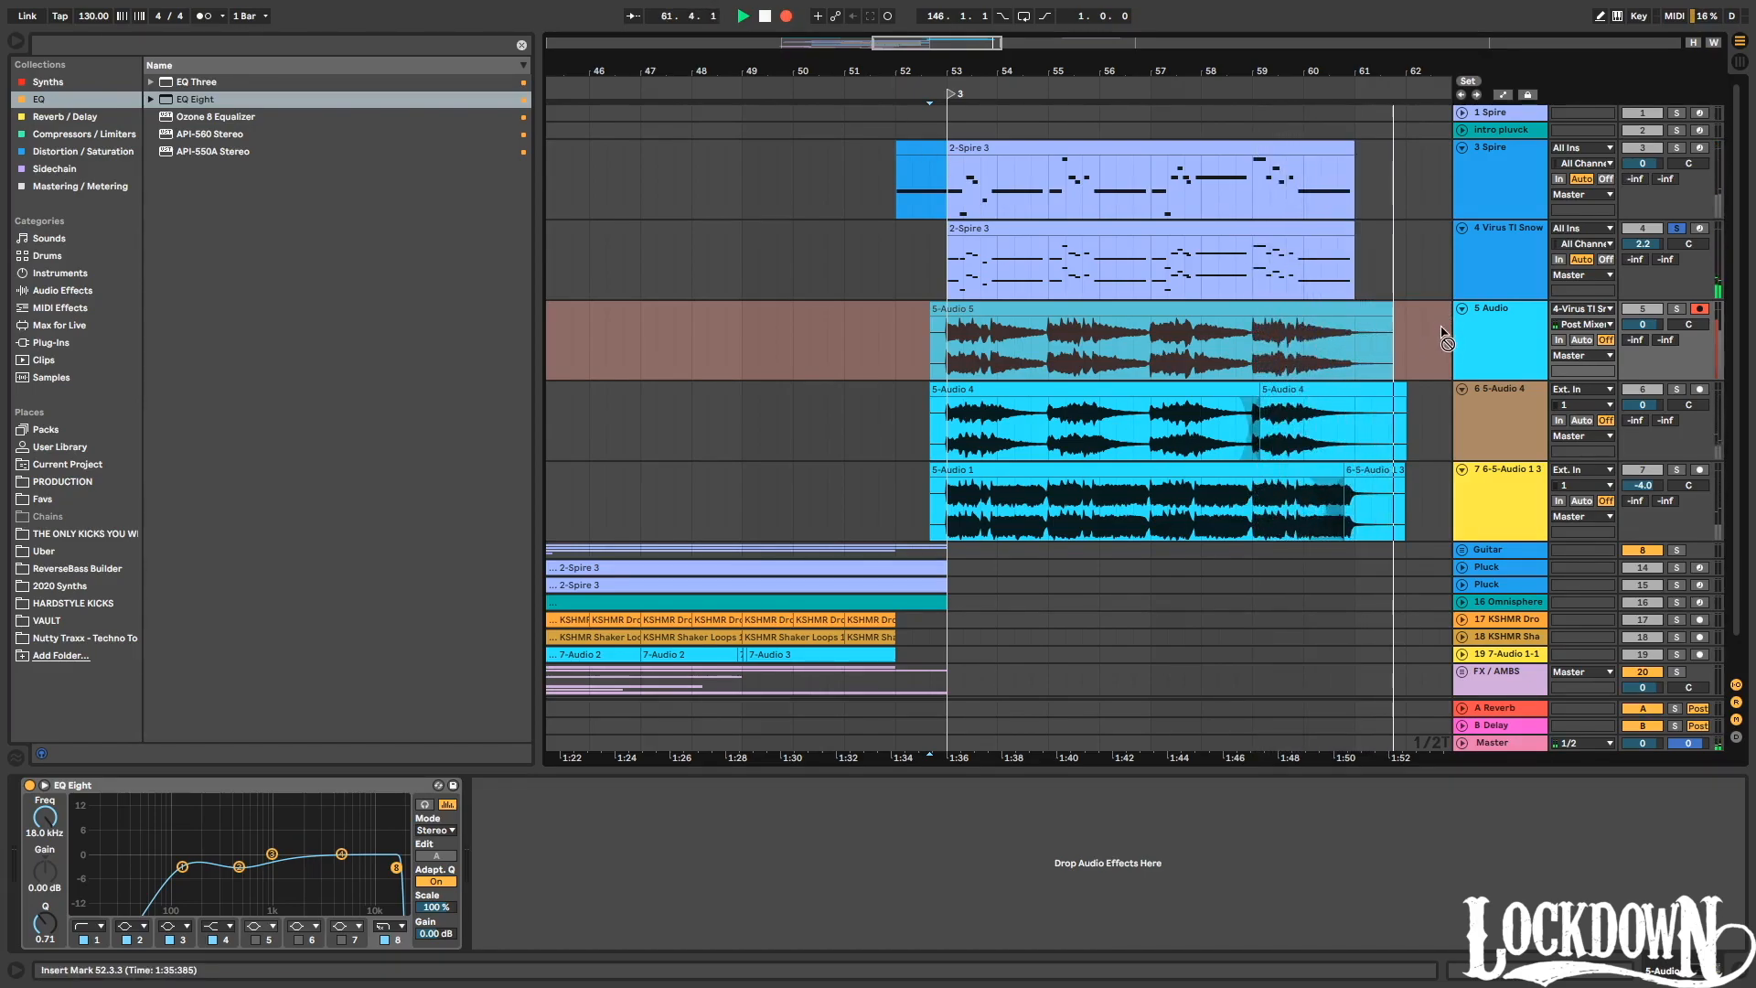
pyautogui.press('space')
pyautogui.press('s')
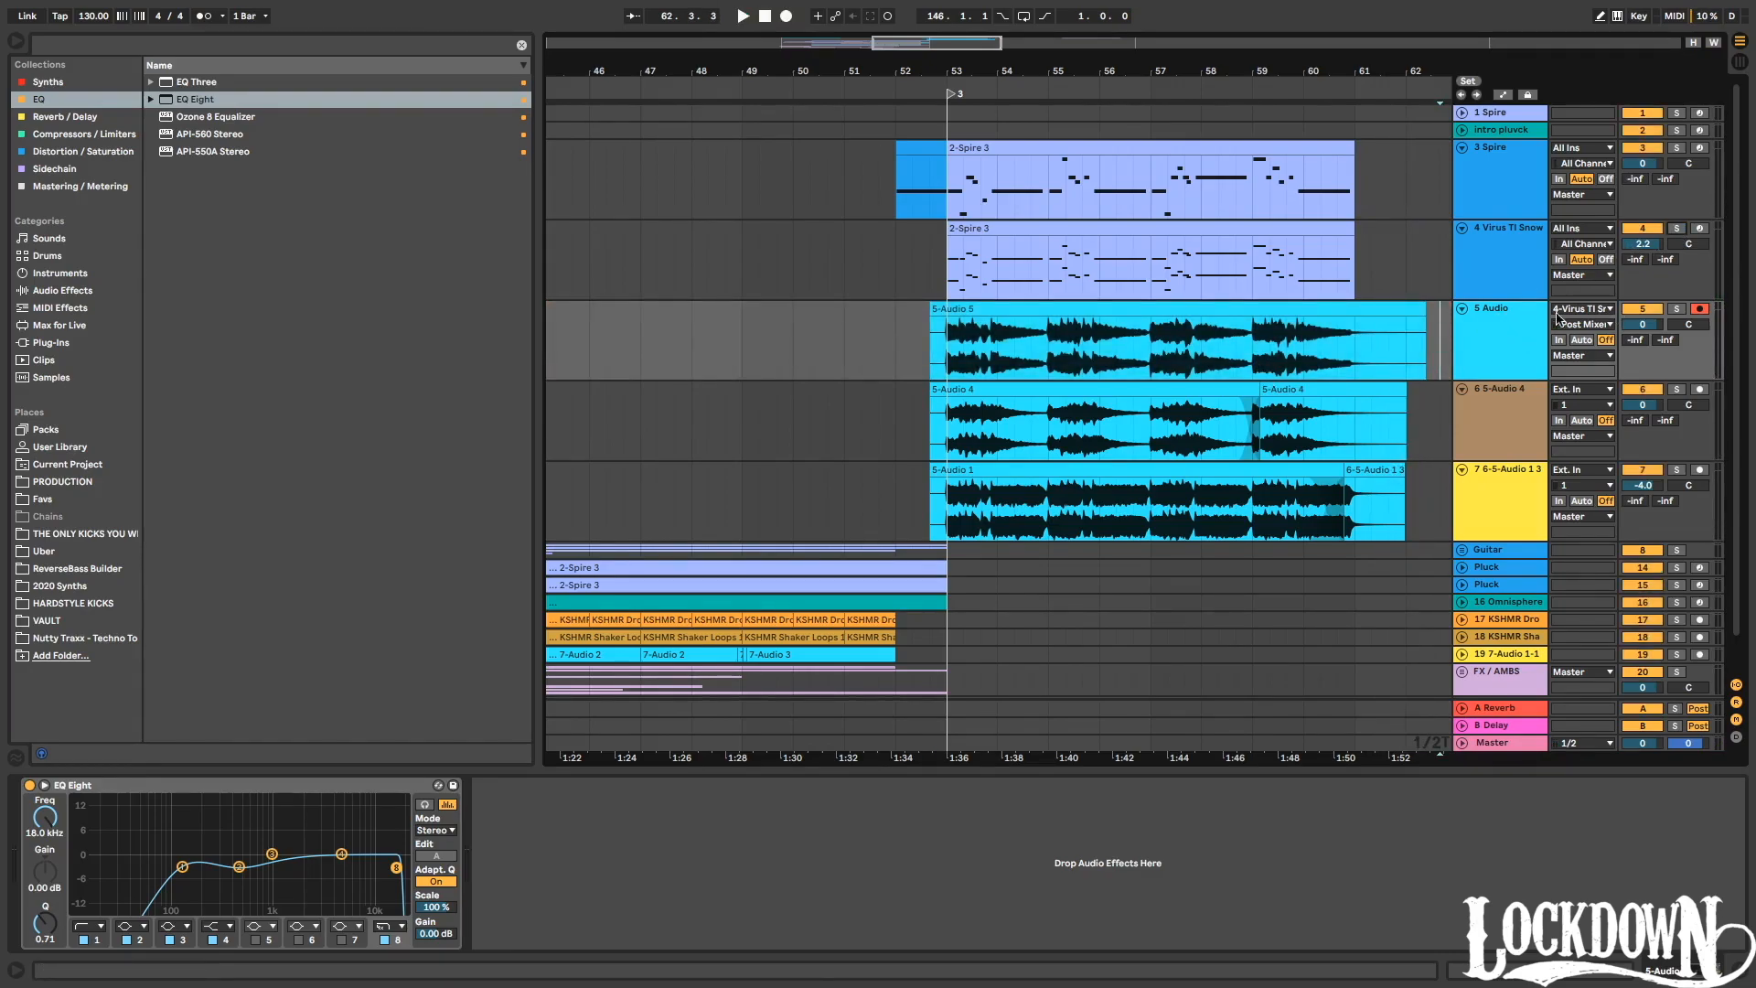
pyautogui.click(935, 275)
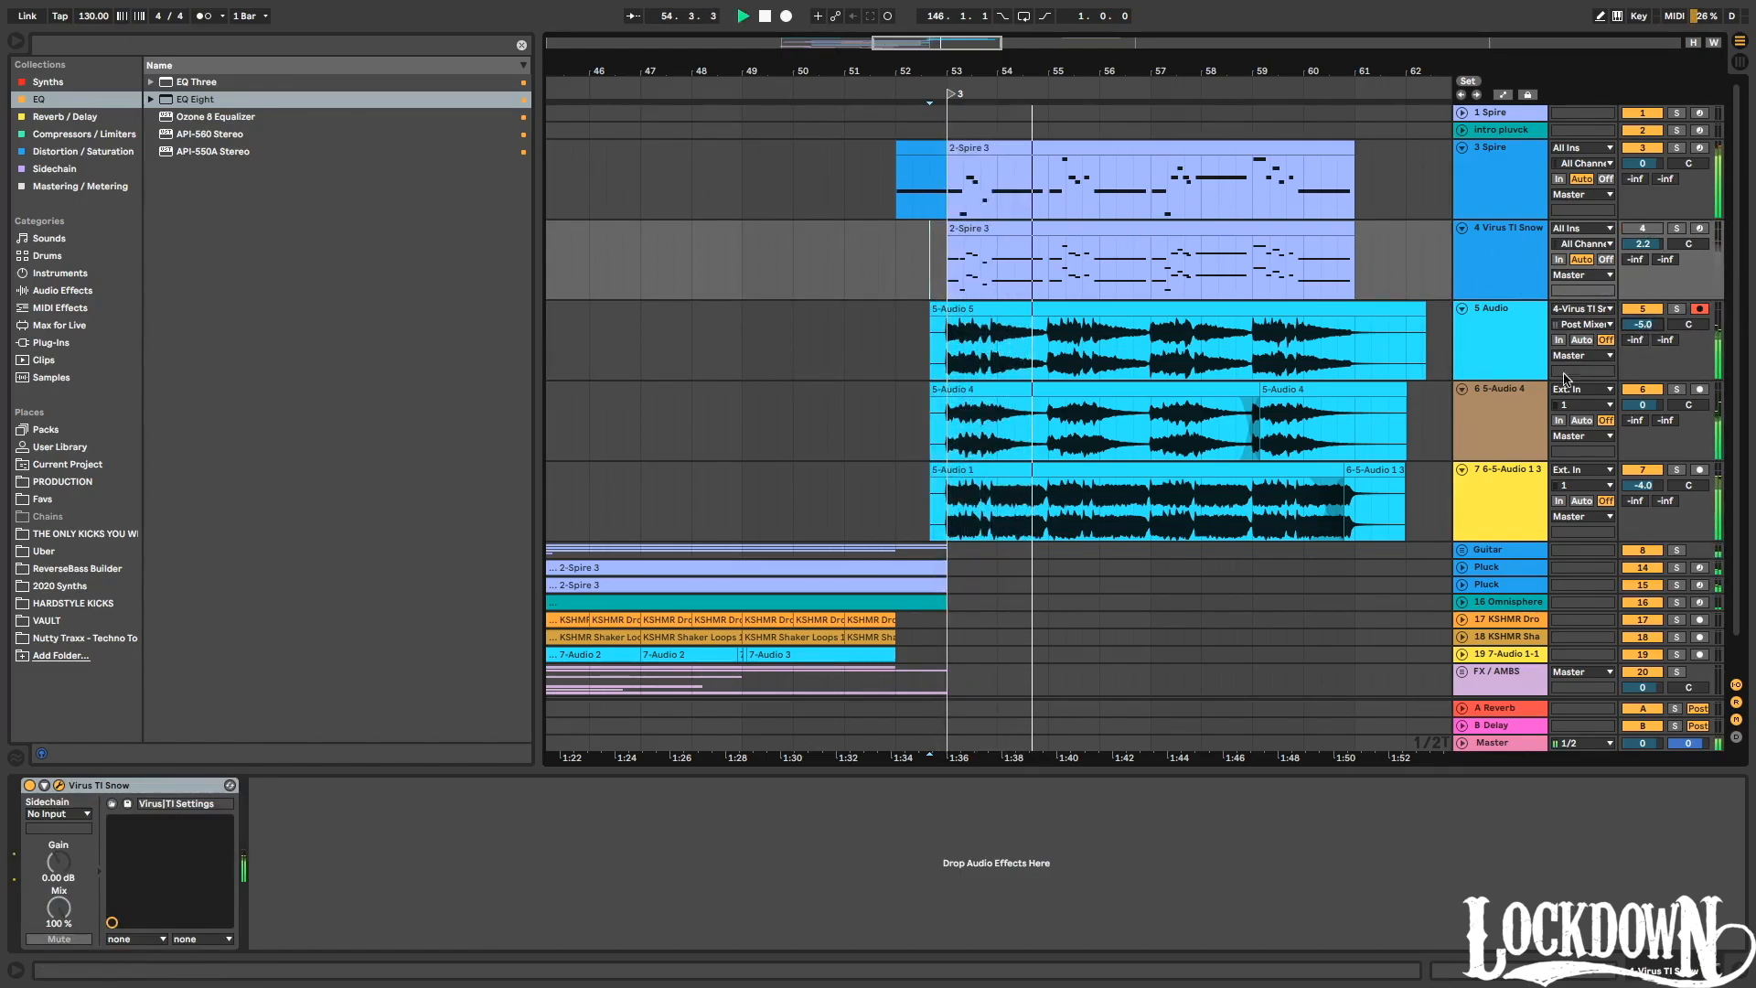
# Fold all tracks in the arrangement and expand only the 3 Spire track.
pyautogui.keyDown('alt'); pyautogui.click(1462, 308); pyautogui.keyUp('alt')
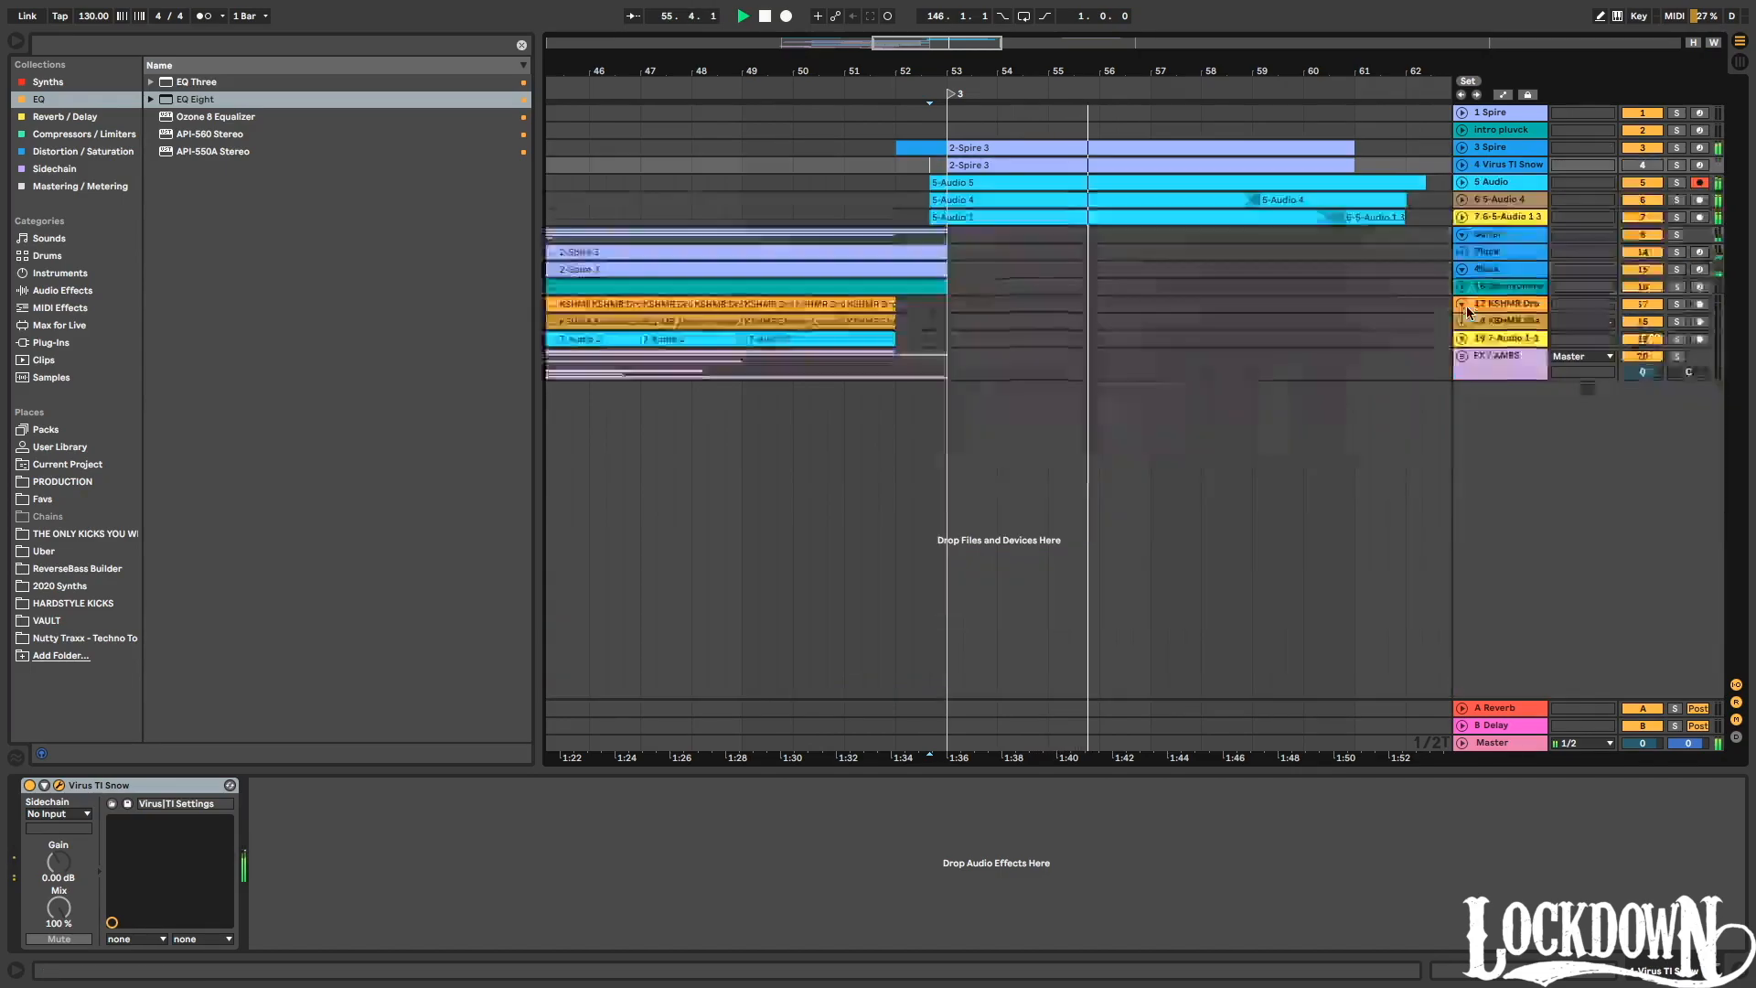
pyautogui.click(1461, 165)
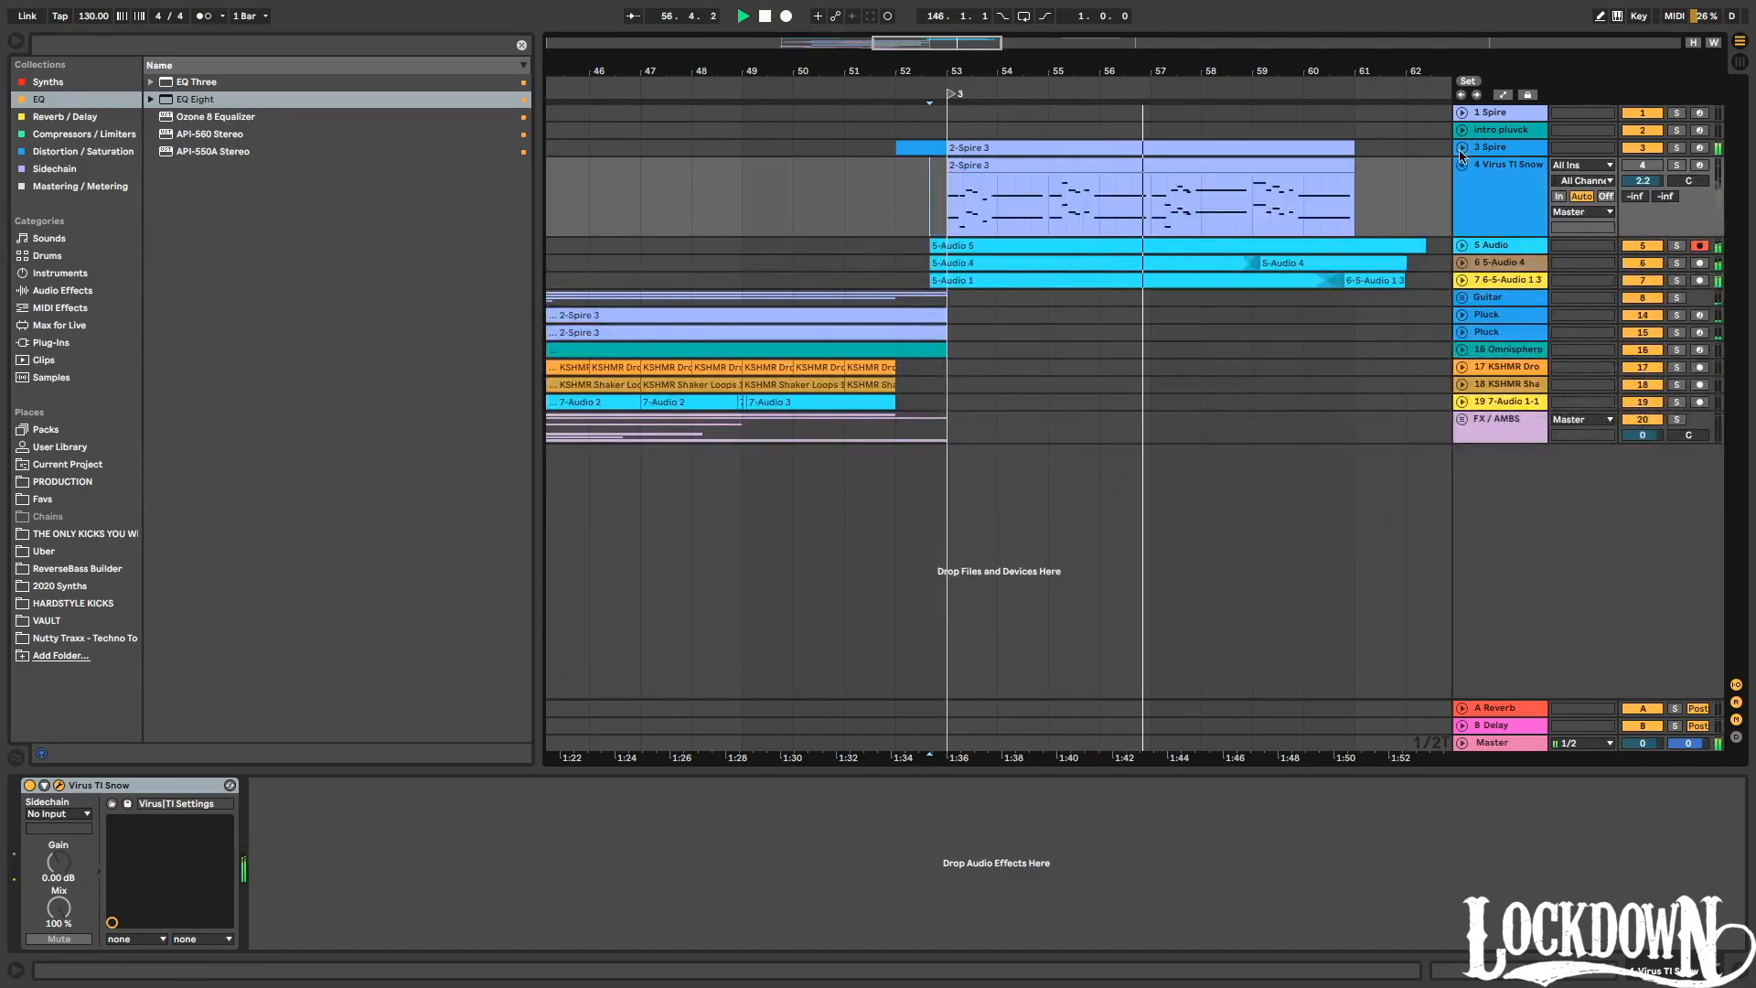
pyautogui.click(1462, 165)
pyautogui.click(1462, 147)
# Duplicate the 3 Spire track and play the copy soloed.
pyautogui.click(1508, 154)
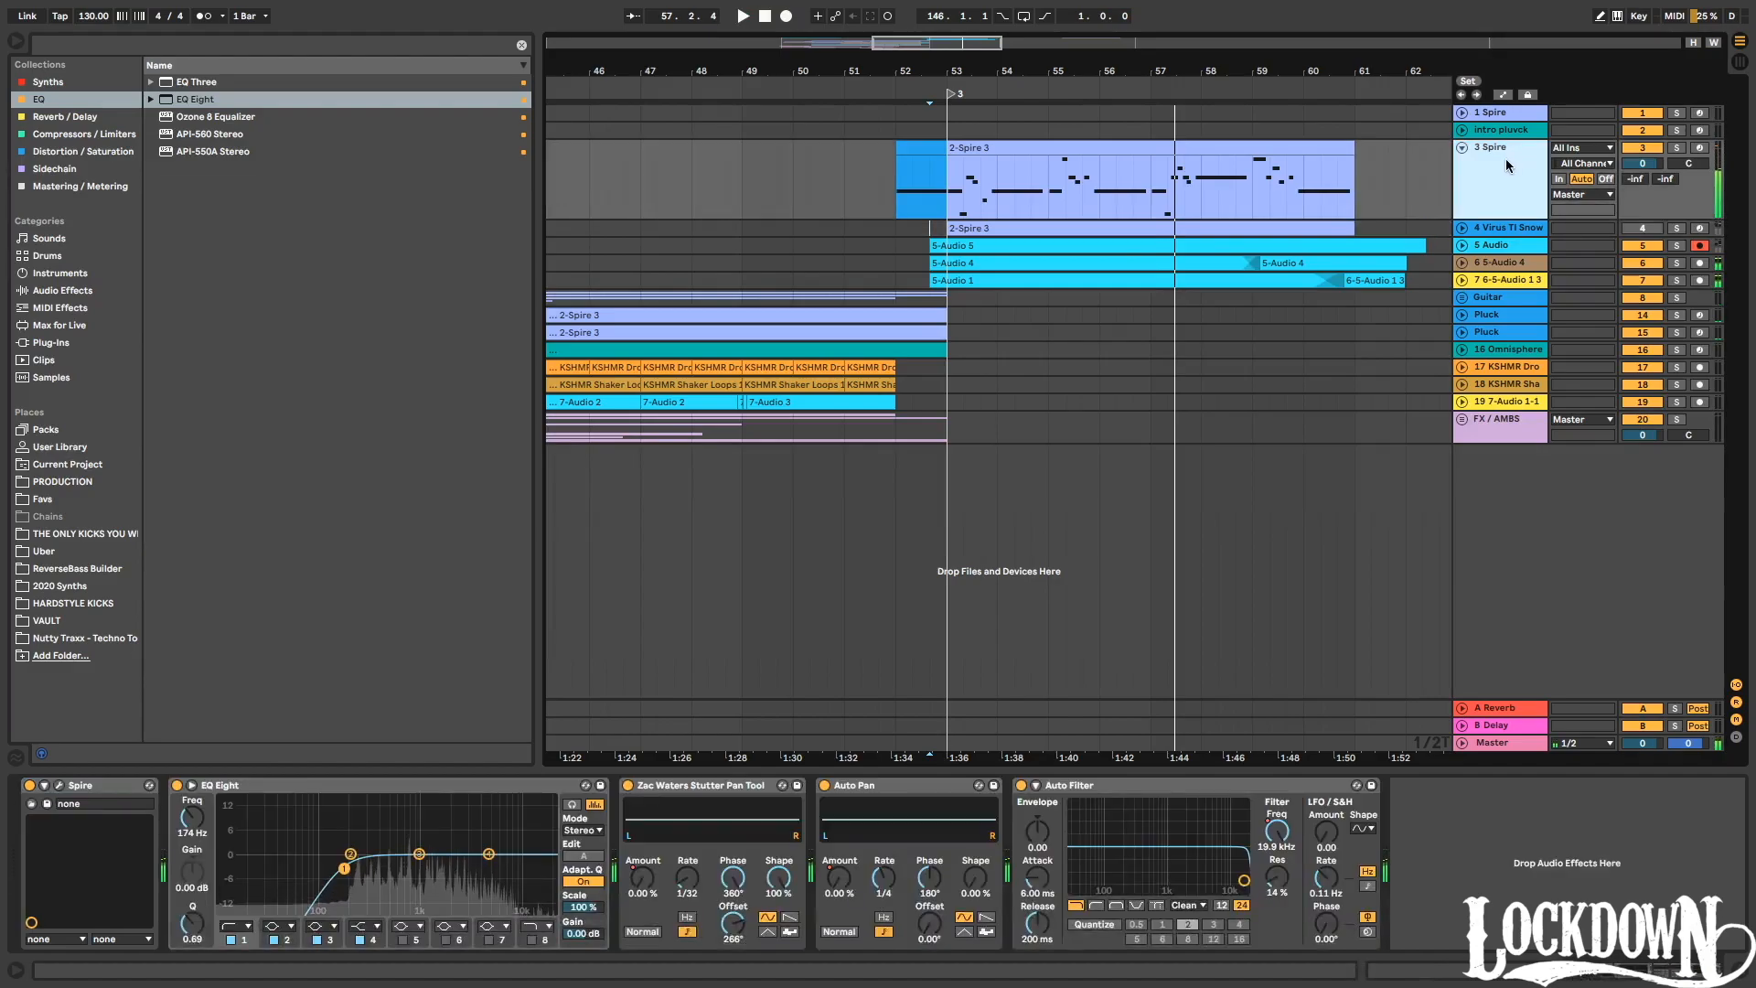
pyautogui.hotkey('ctrl', 'd')
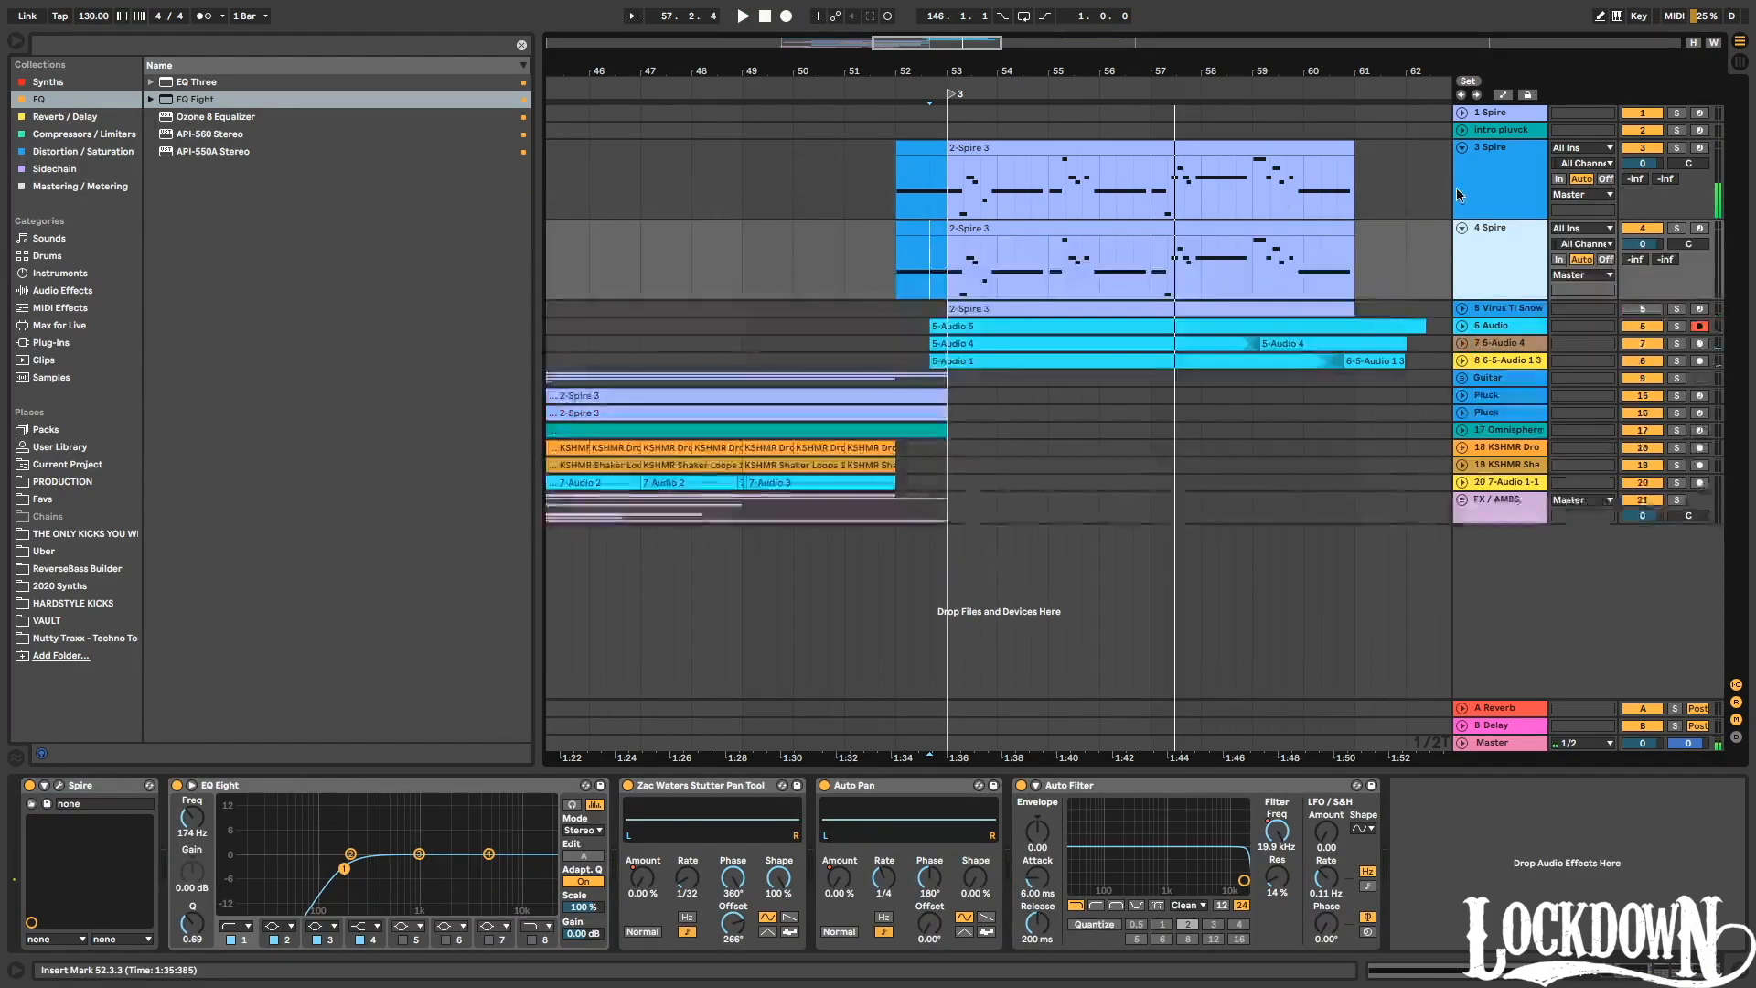
pyautogui.click(1681, 229)
pyautogui.press('space')
# Open the Spire synth on the soloed 4 Spire track and step forward through its lead presets during playback.
pyautogui.click(59, 785)
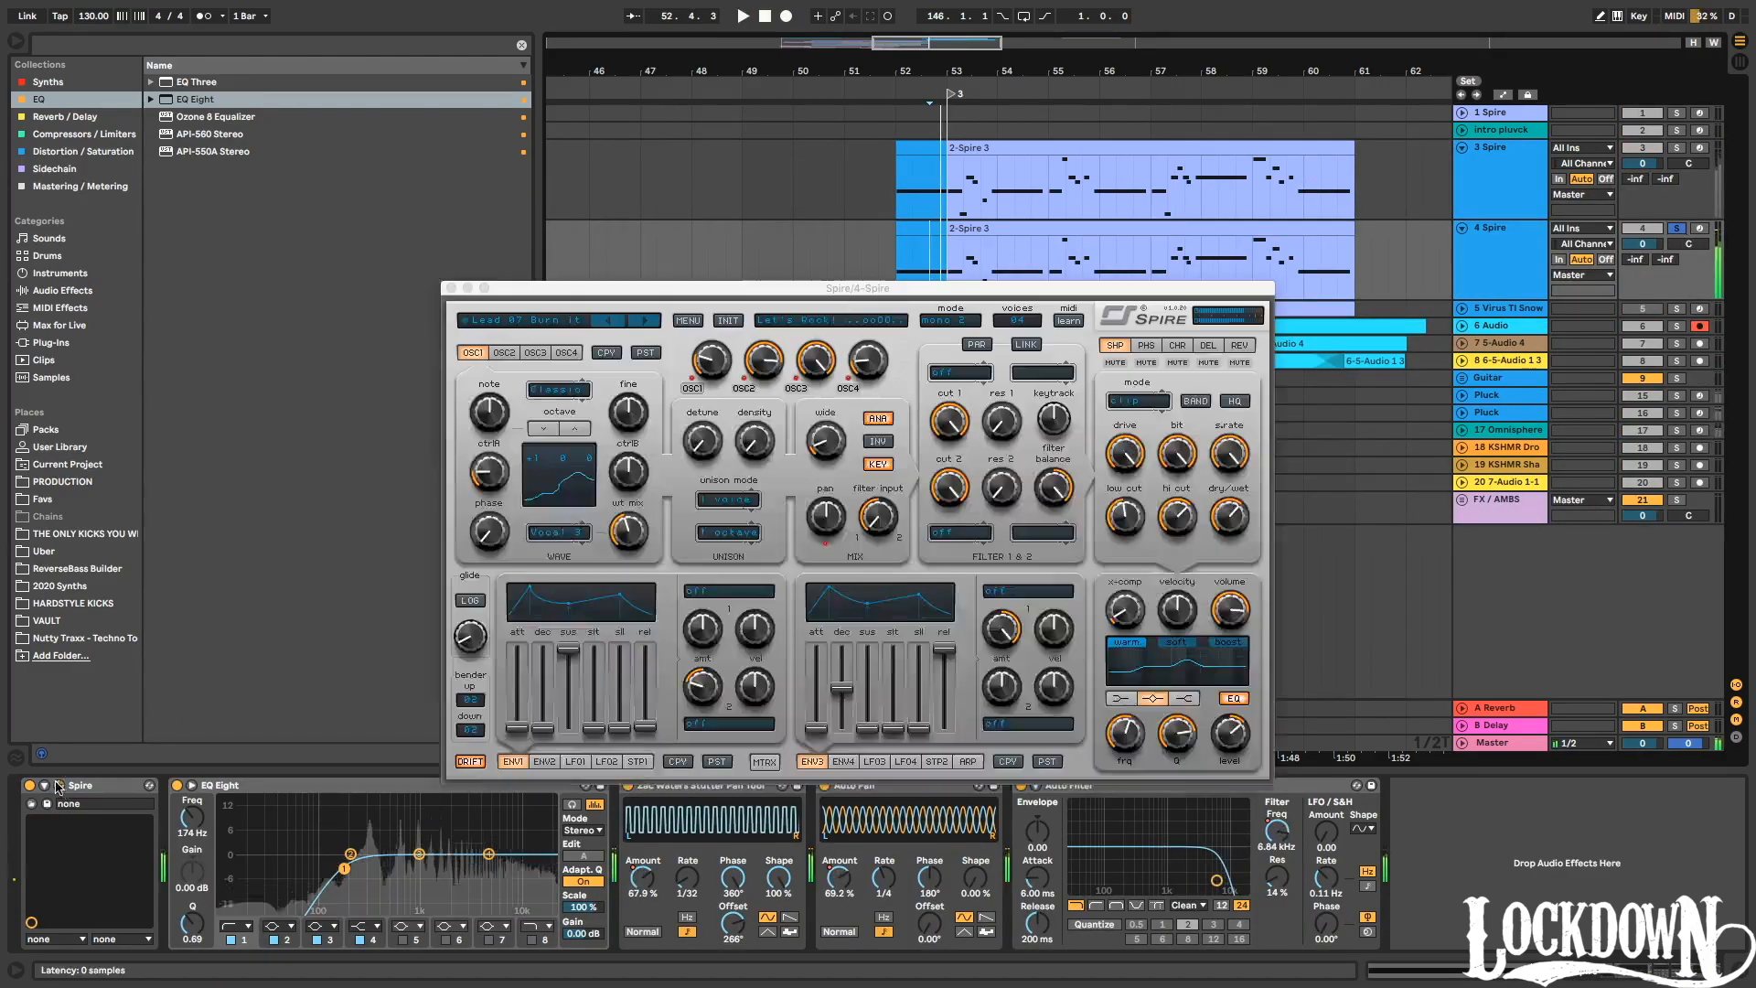
pyautogui.click(640, 319)
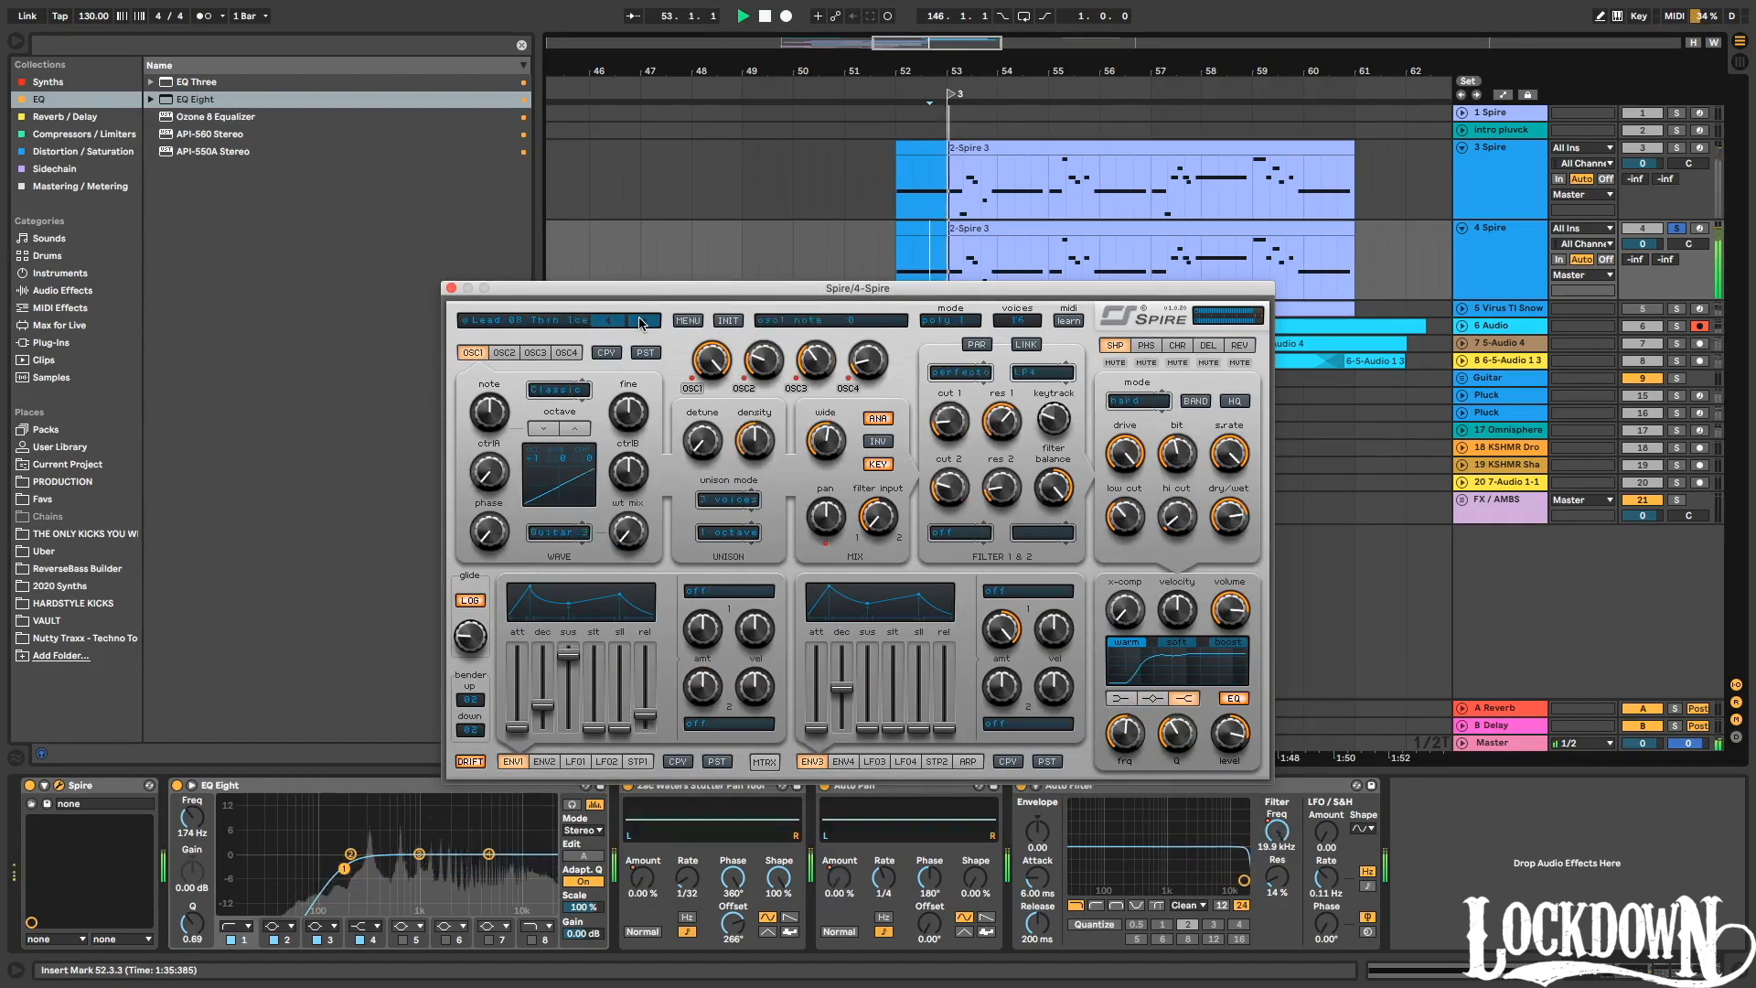
pyautogui.click(640, 319)
pyautogui.click(640, 319)
pyautogui.click(641, 319)
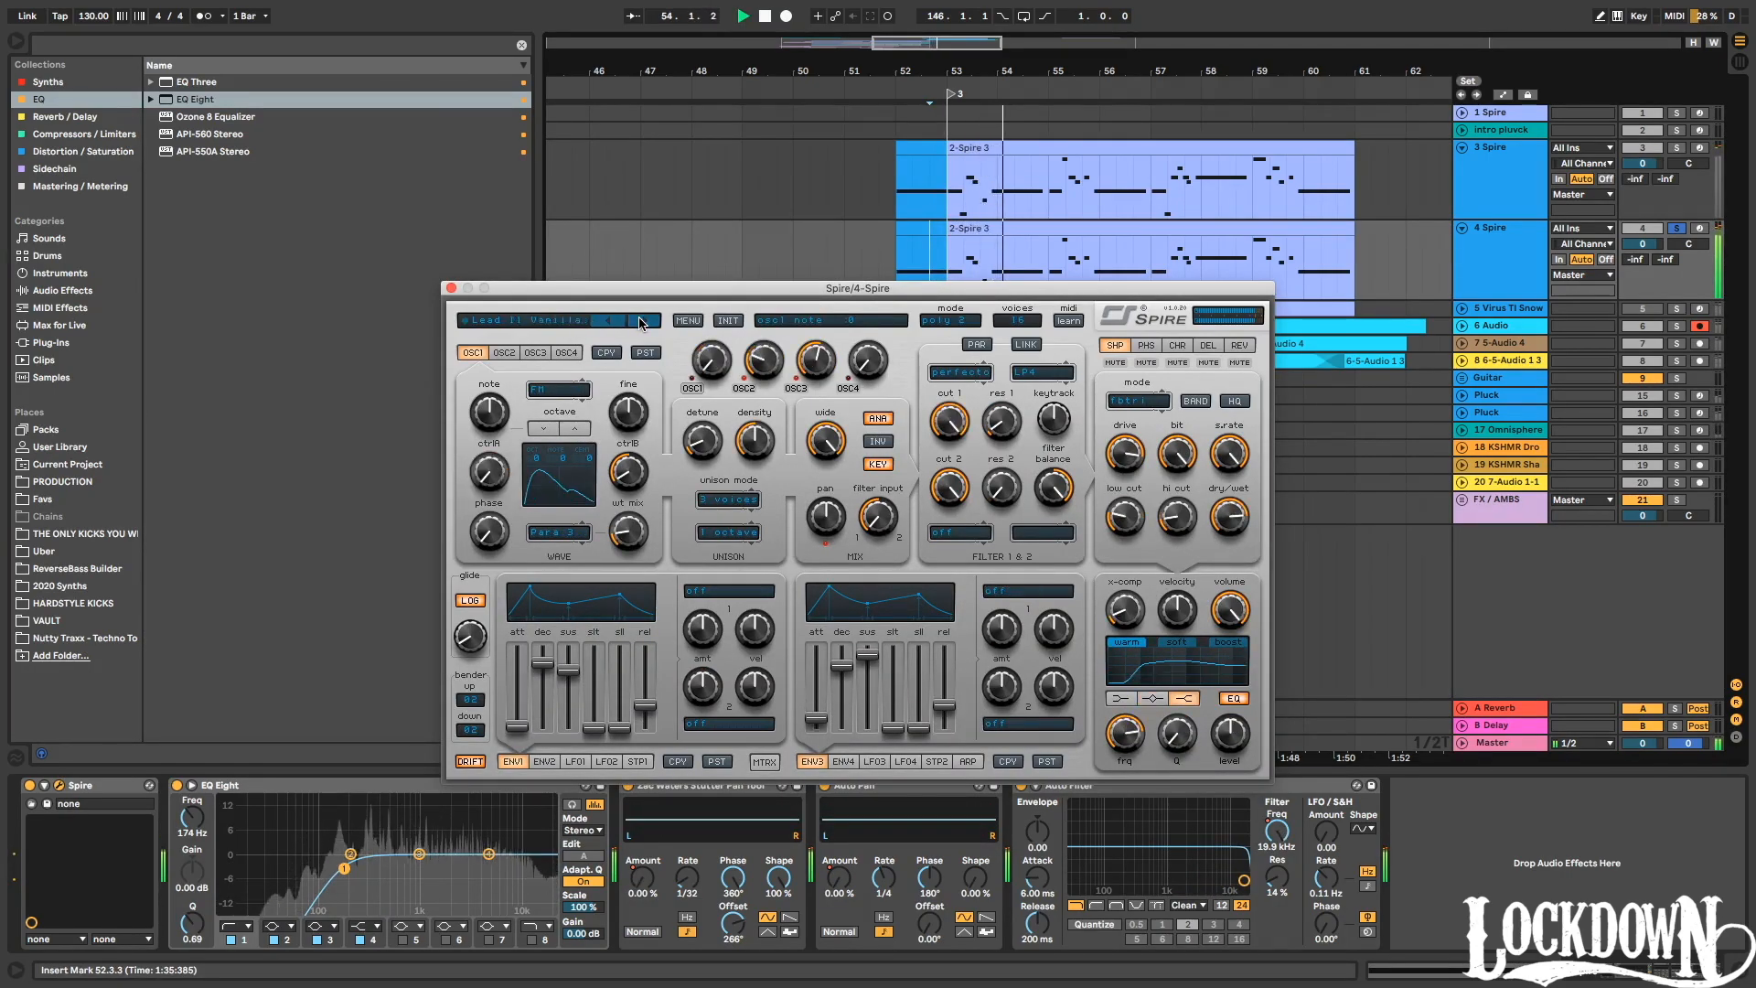
pyautogui.click(640, 319)
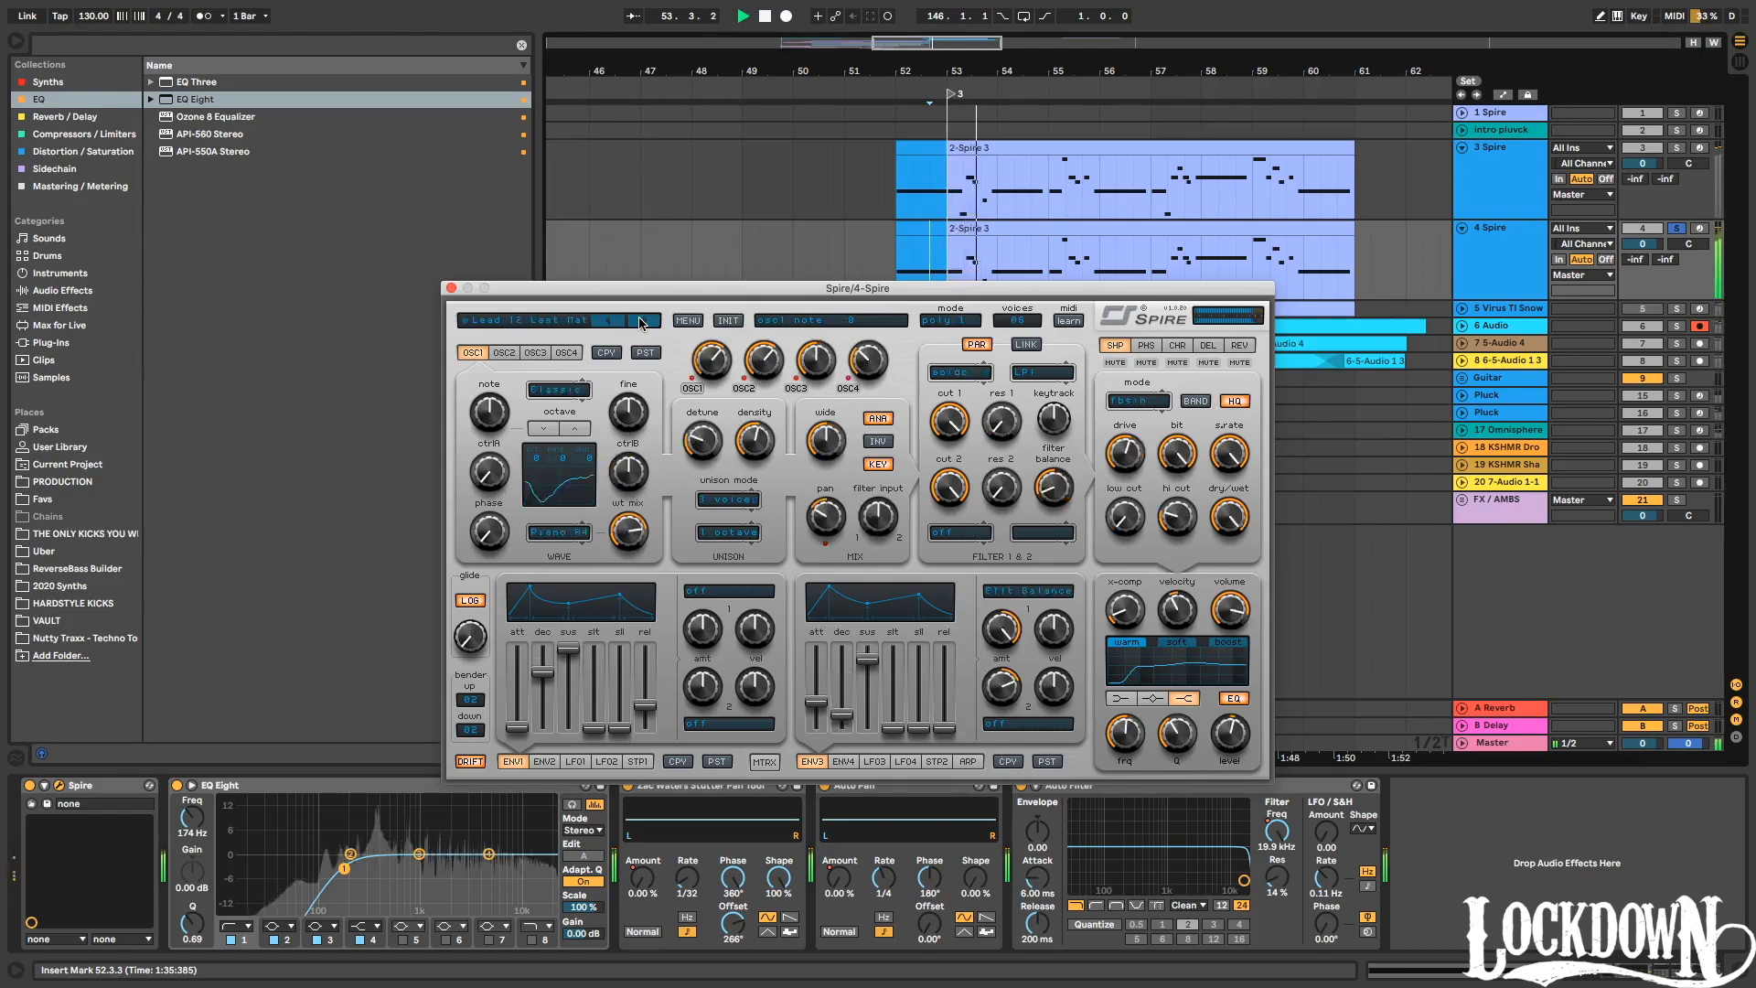
pyautogui.click(640, 320)
pyautogui.click(640, 319)
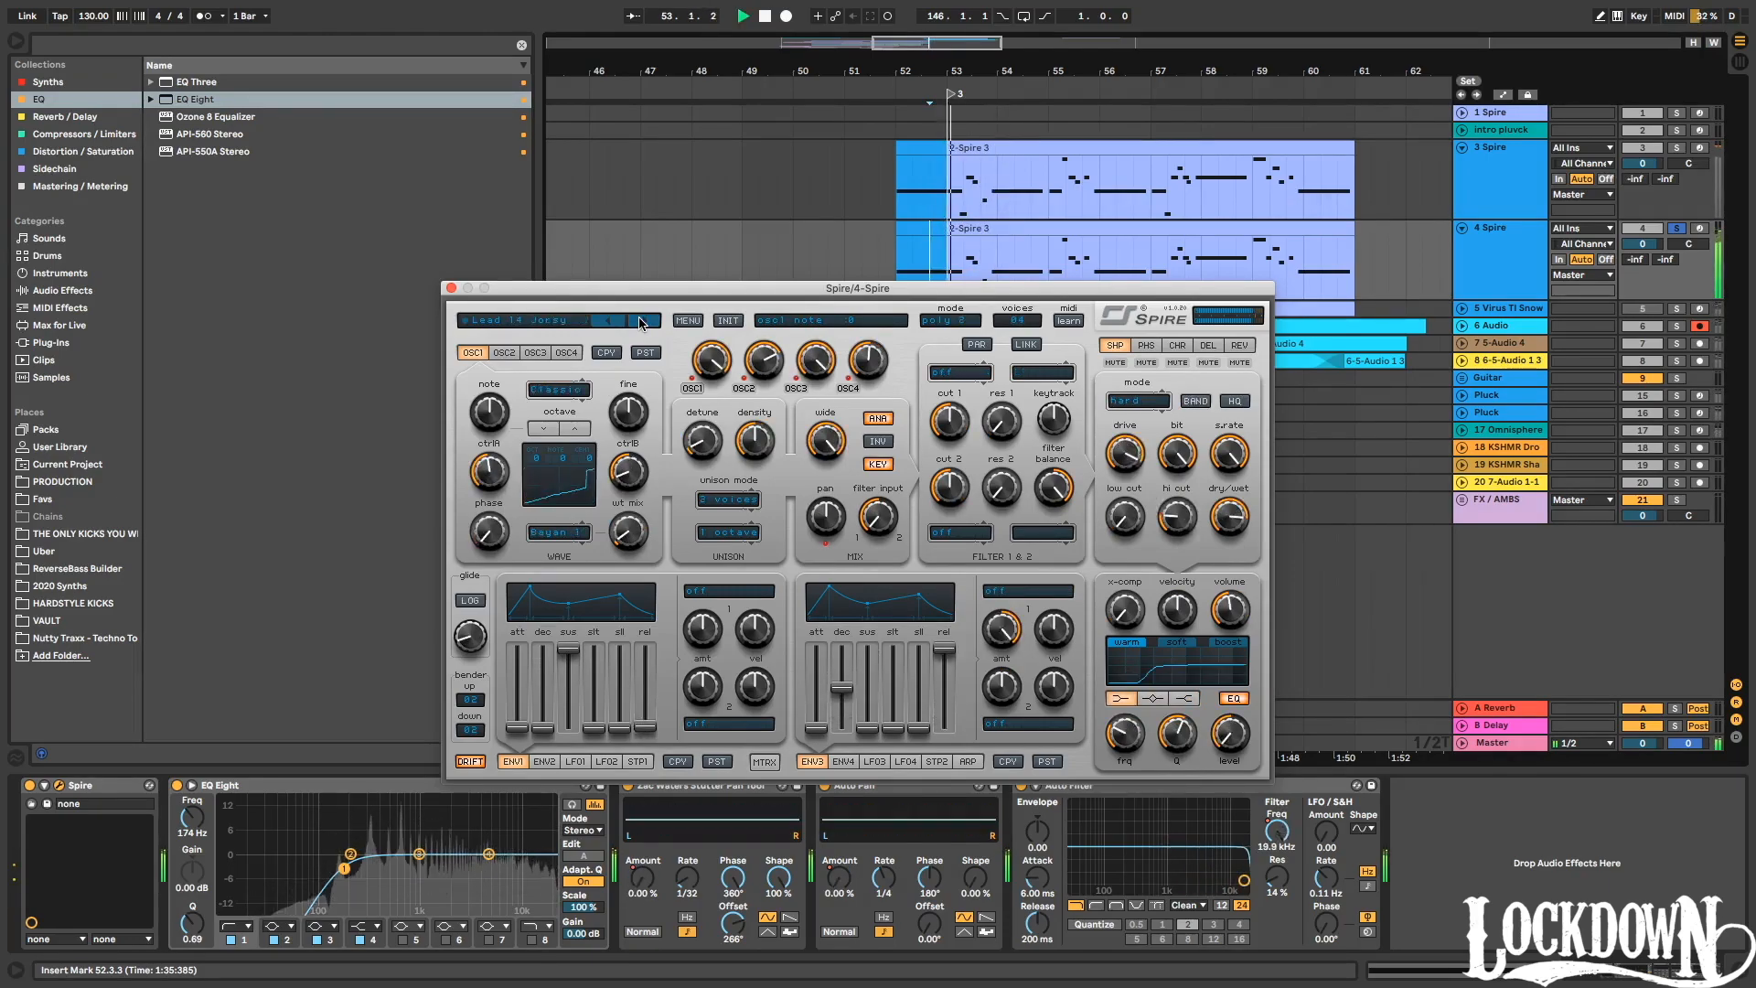
pyautogui.click(640, 319)
pyautogui.click(641, 319)
pyautogui.click(641, 319)
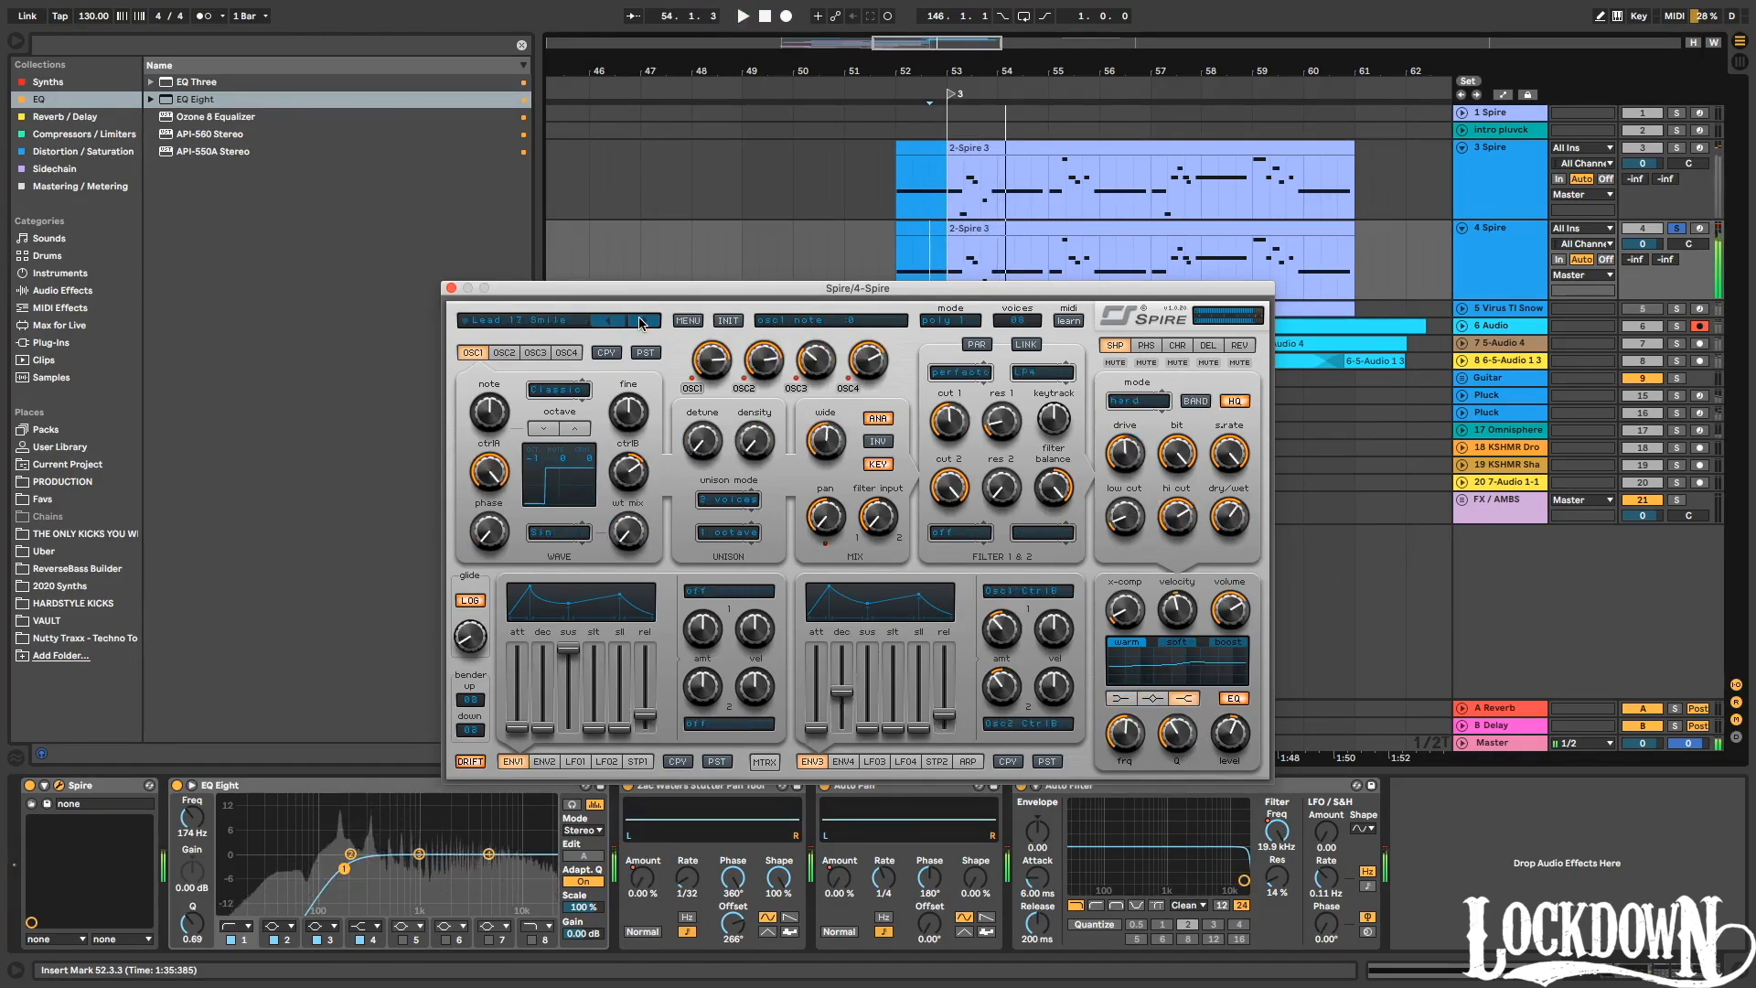
pyautogui.click(640, 319)
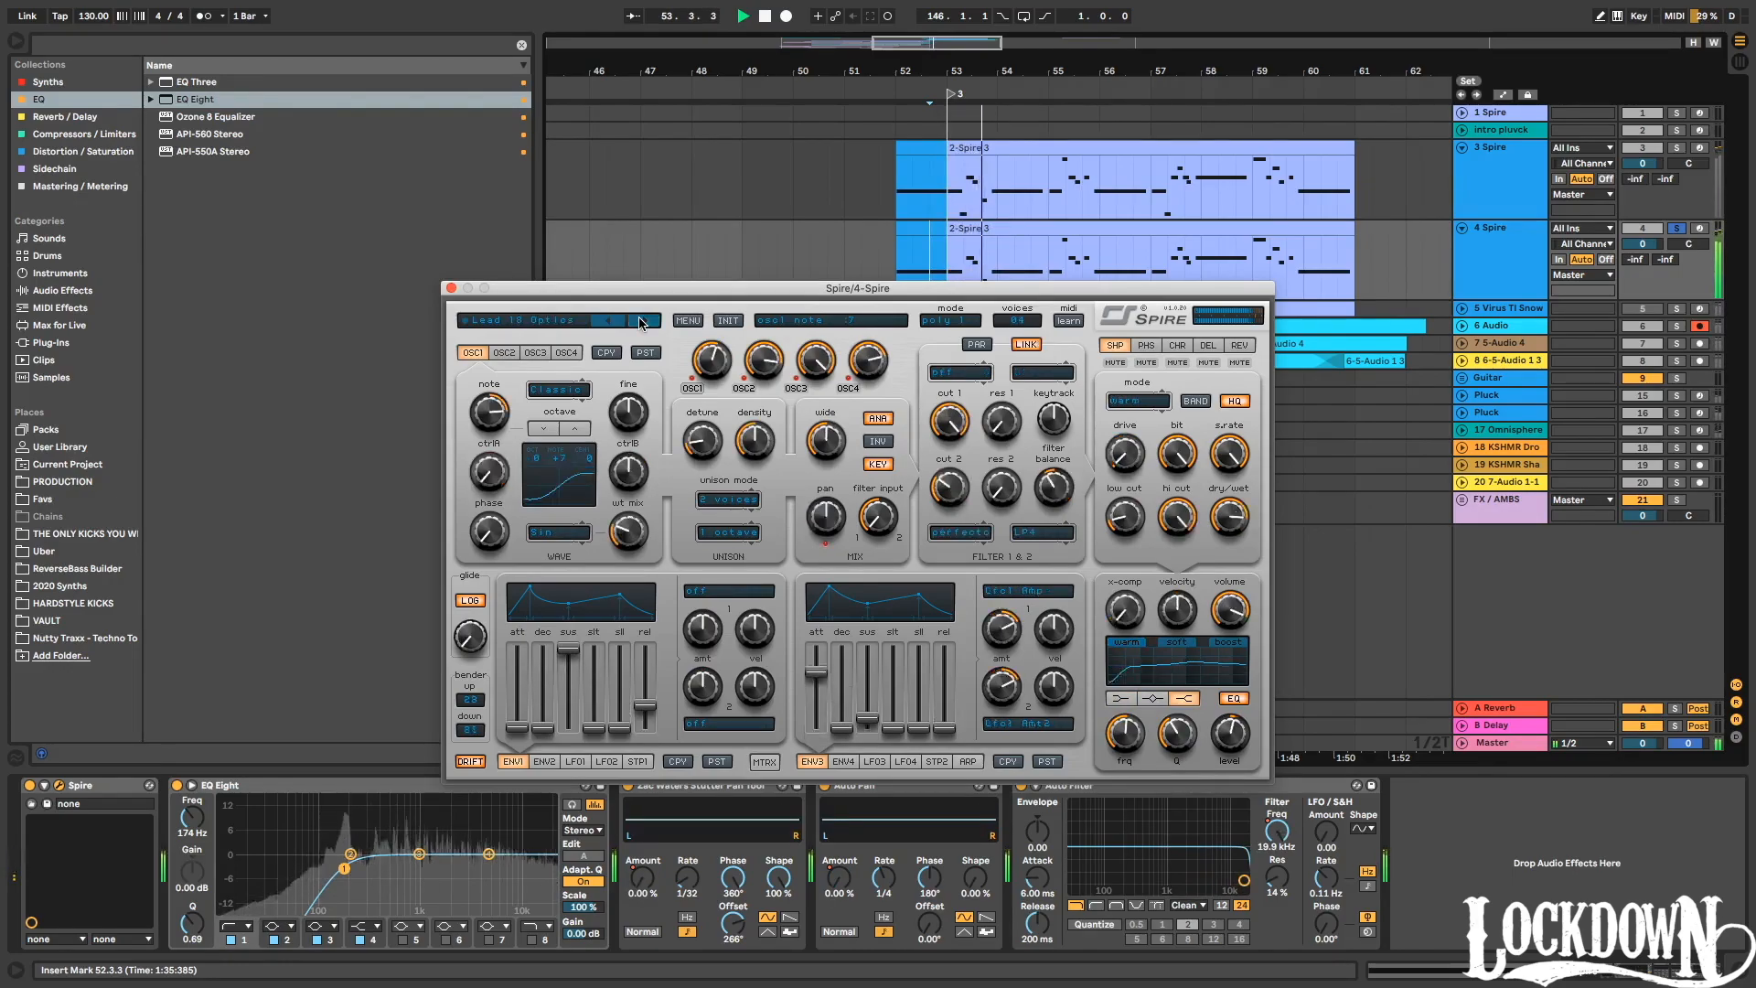
pyautogui.click(641, 319)
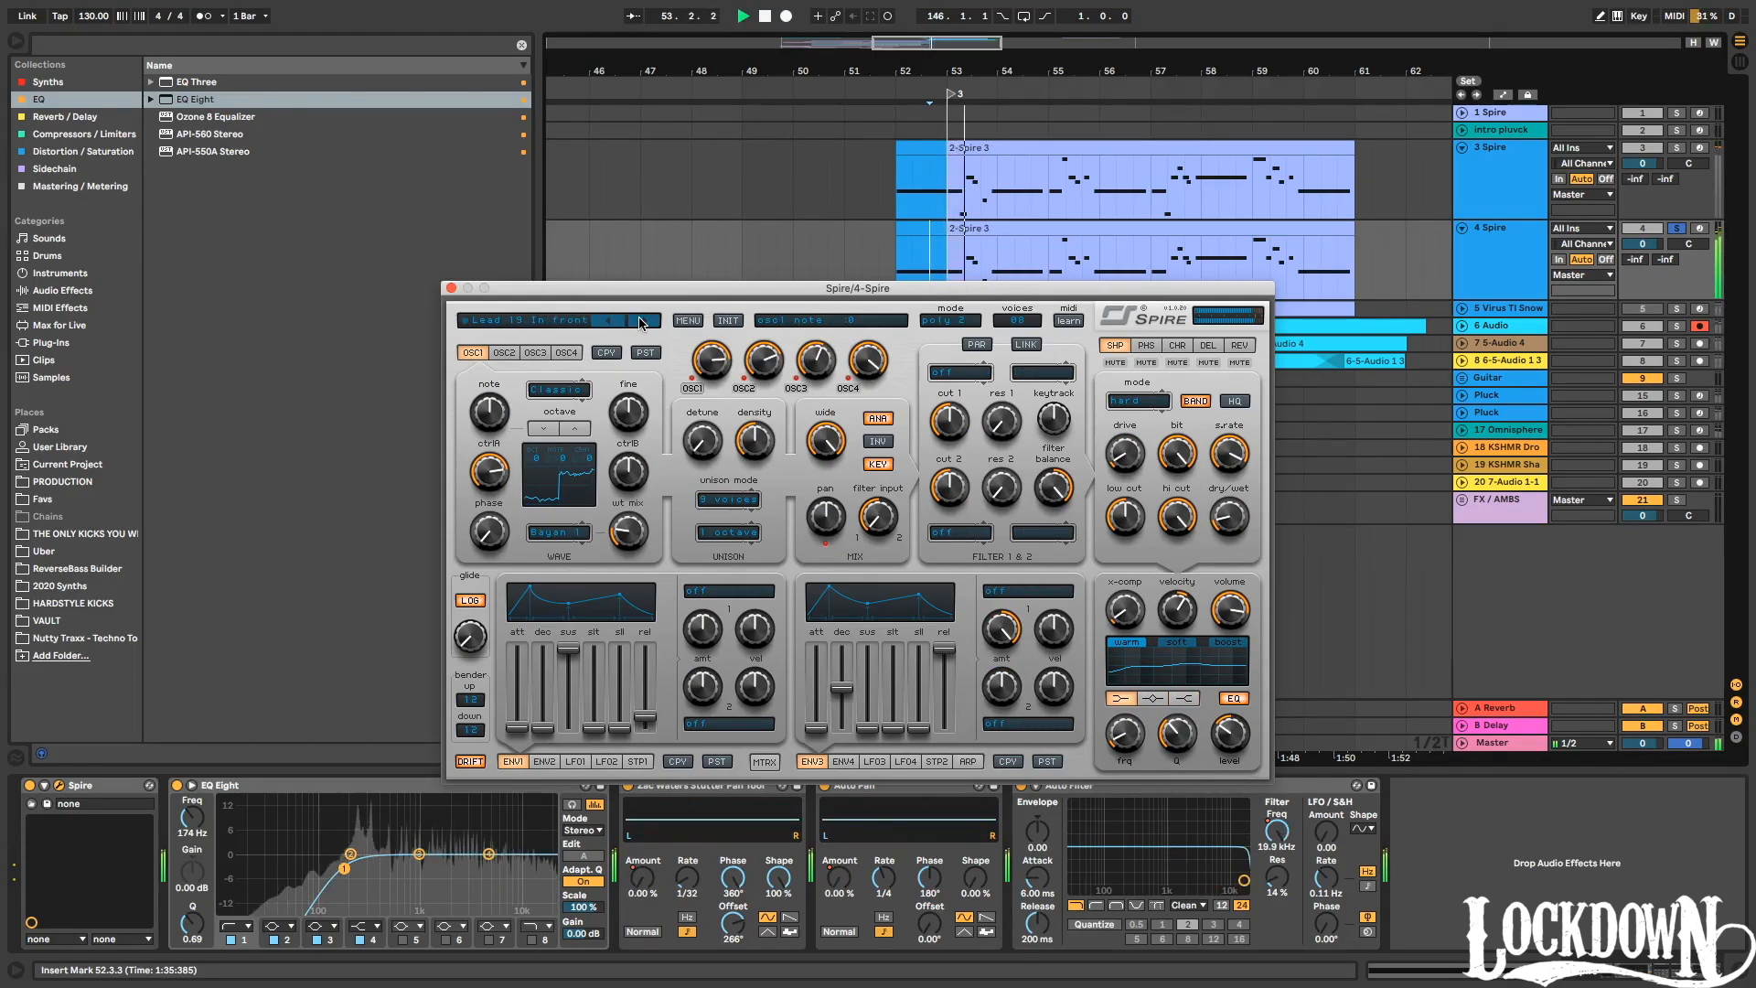
pyautogui.click(640, 319)
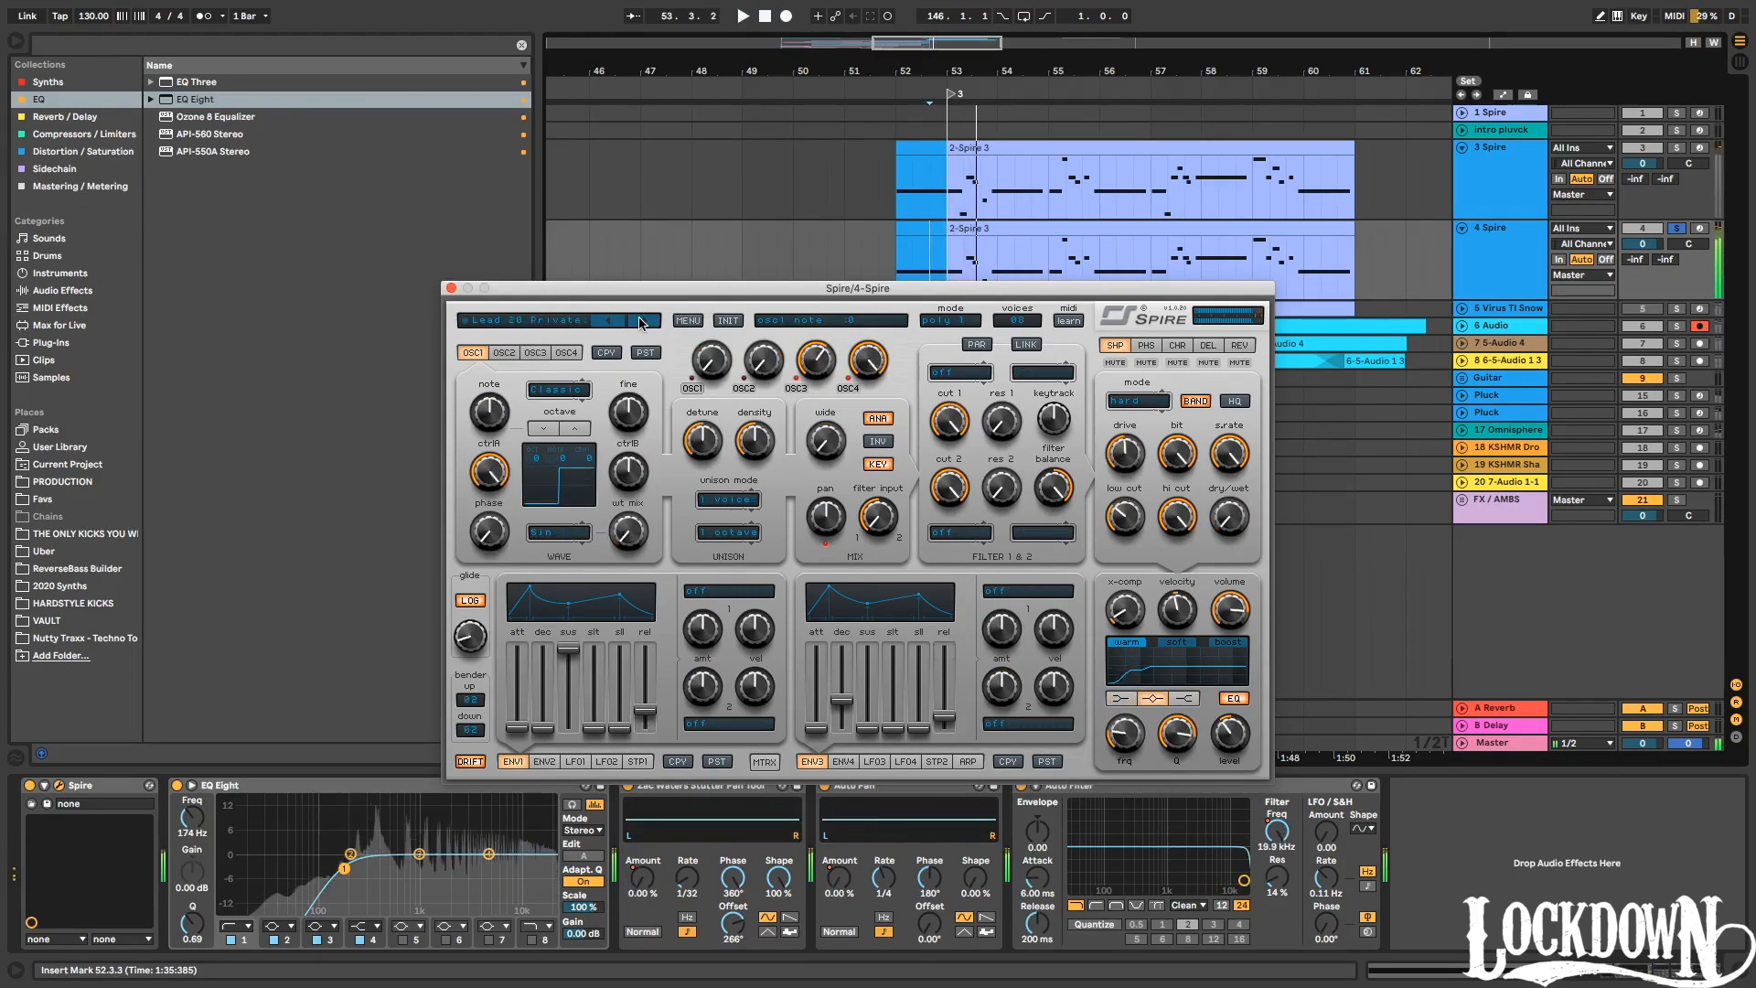
# Solo 3 Spire alongside 4 Spire, advance the copy by one more preset, and close the synth window.
pyautogui.click(1677, 148)
pyautogui.press('space')
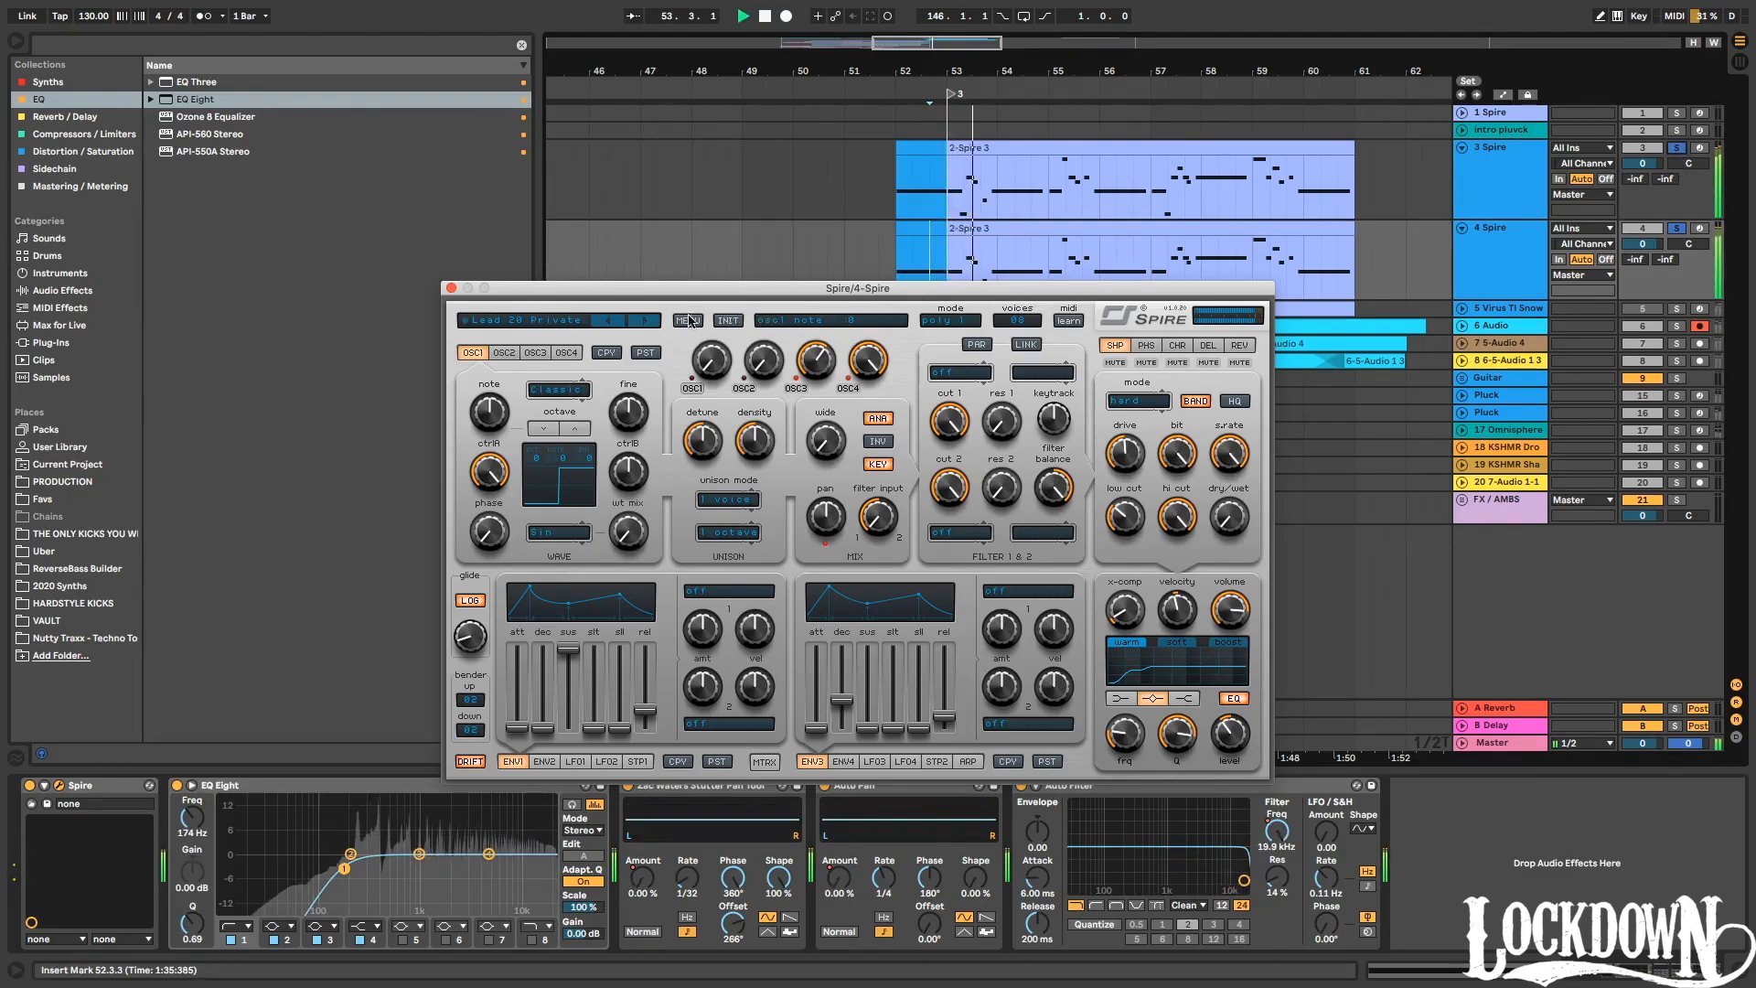
pyautogui.click(644, 321)
pyautogui.press('space')
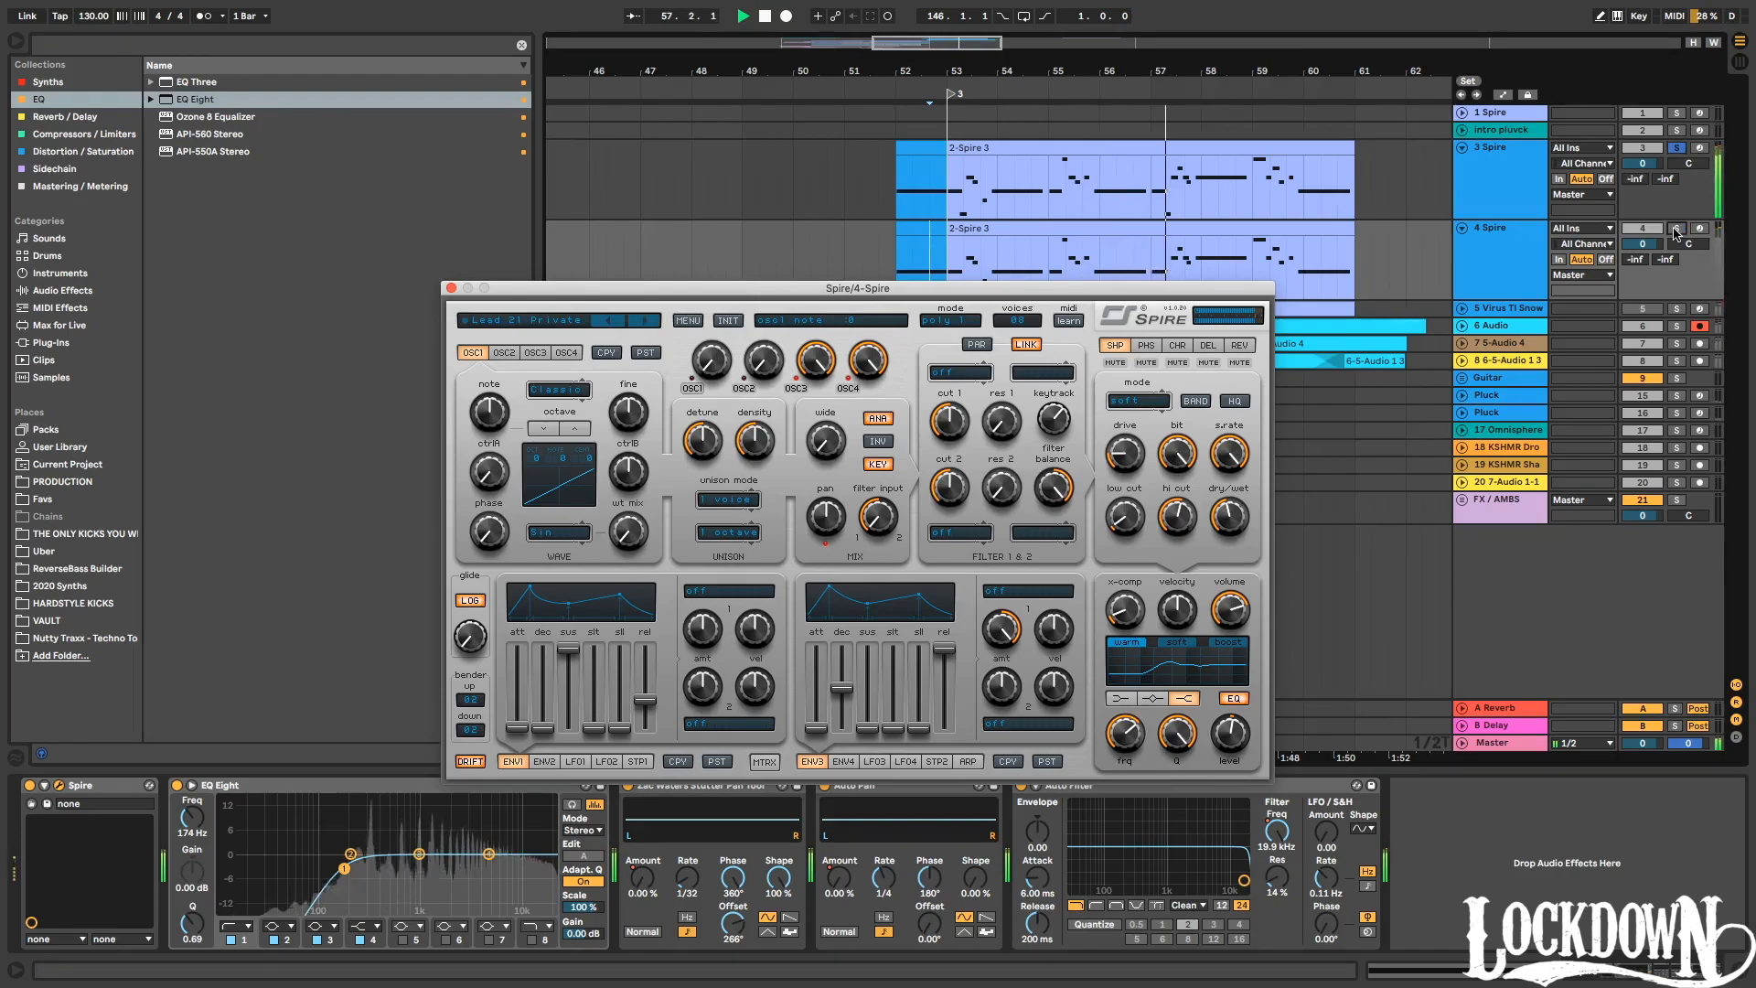
pyautogui.click(449, 289)
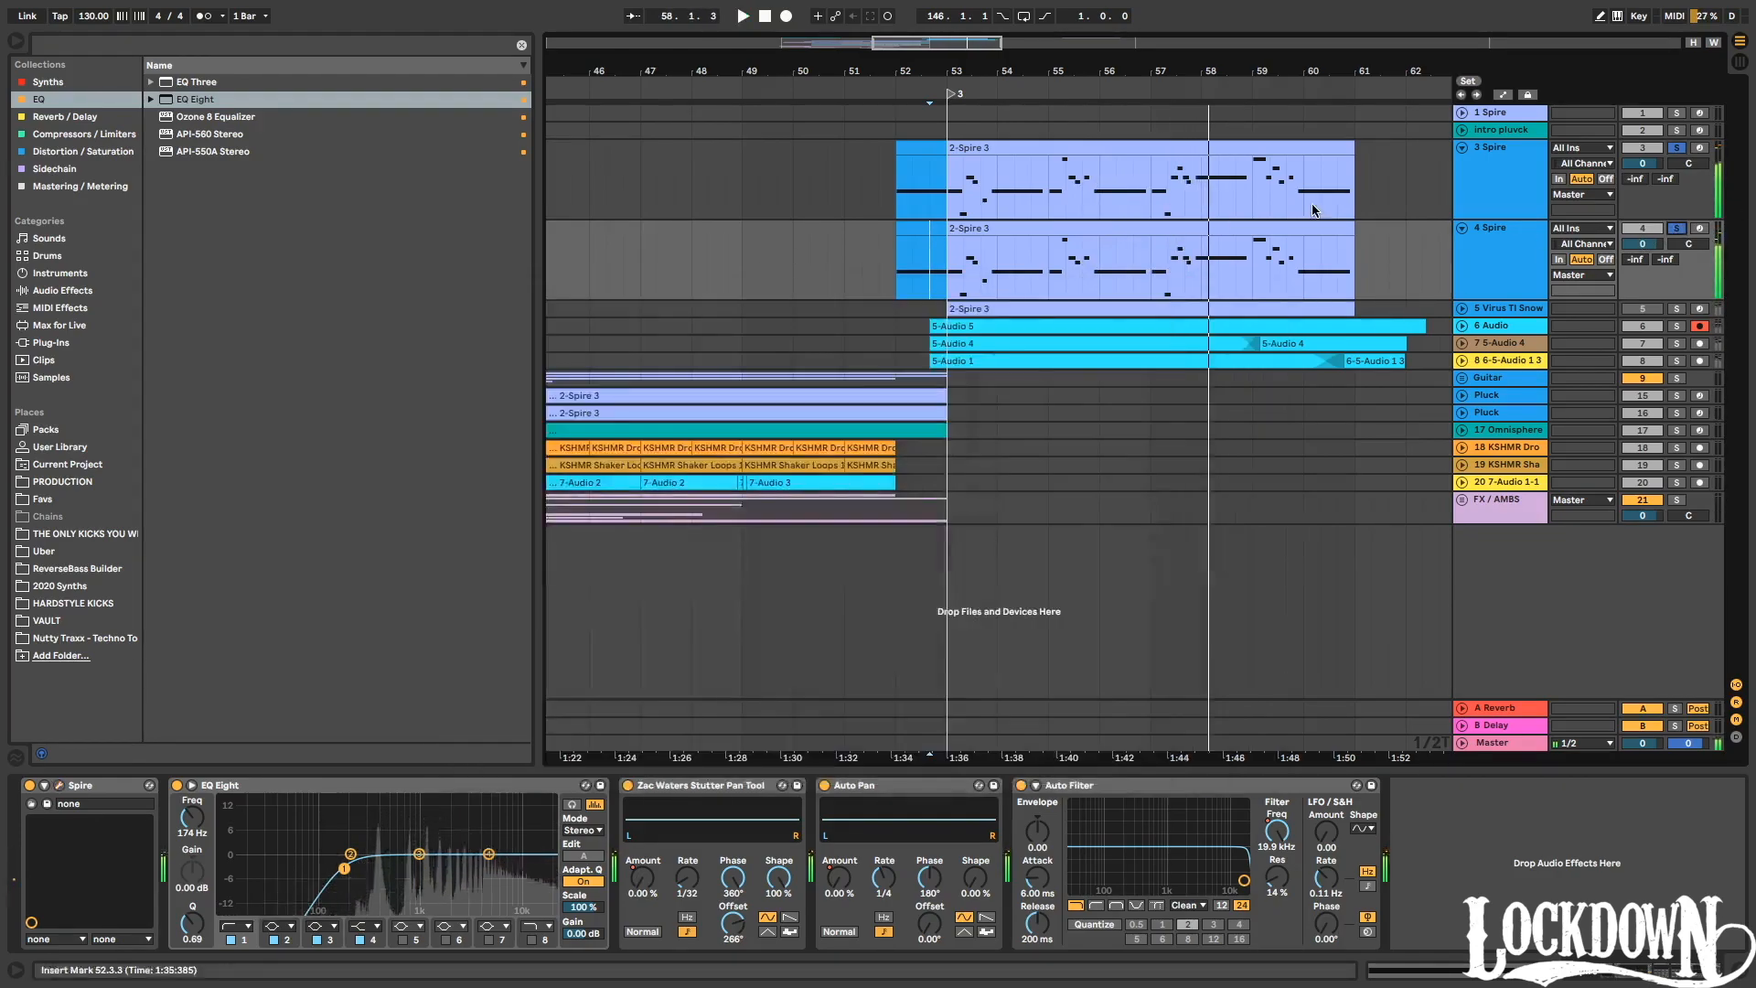
# Return to the unsoloed mix and lower the 4 Spire track volume to -3.0 dB.
pyautogui.click(1679, 232)
pyautogui.press('space')
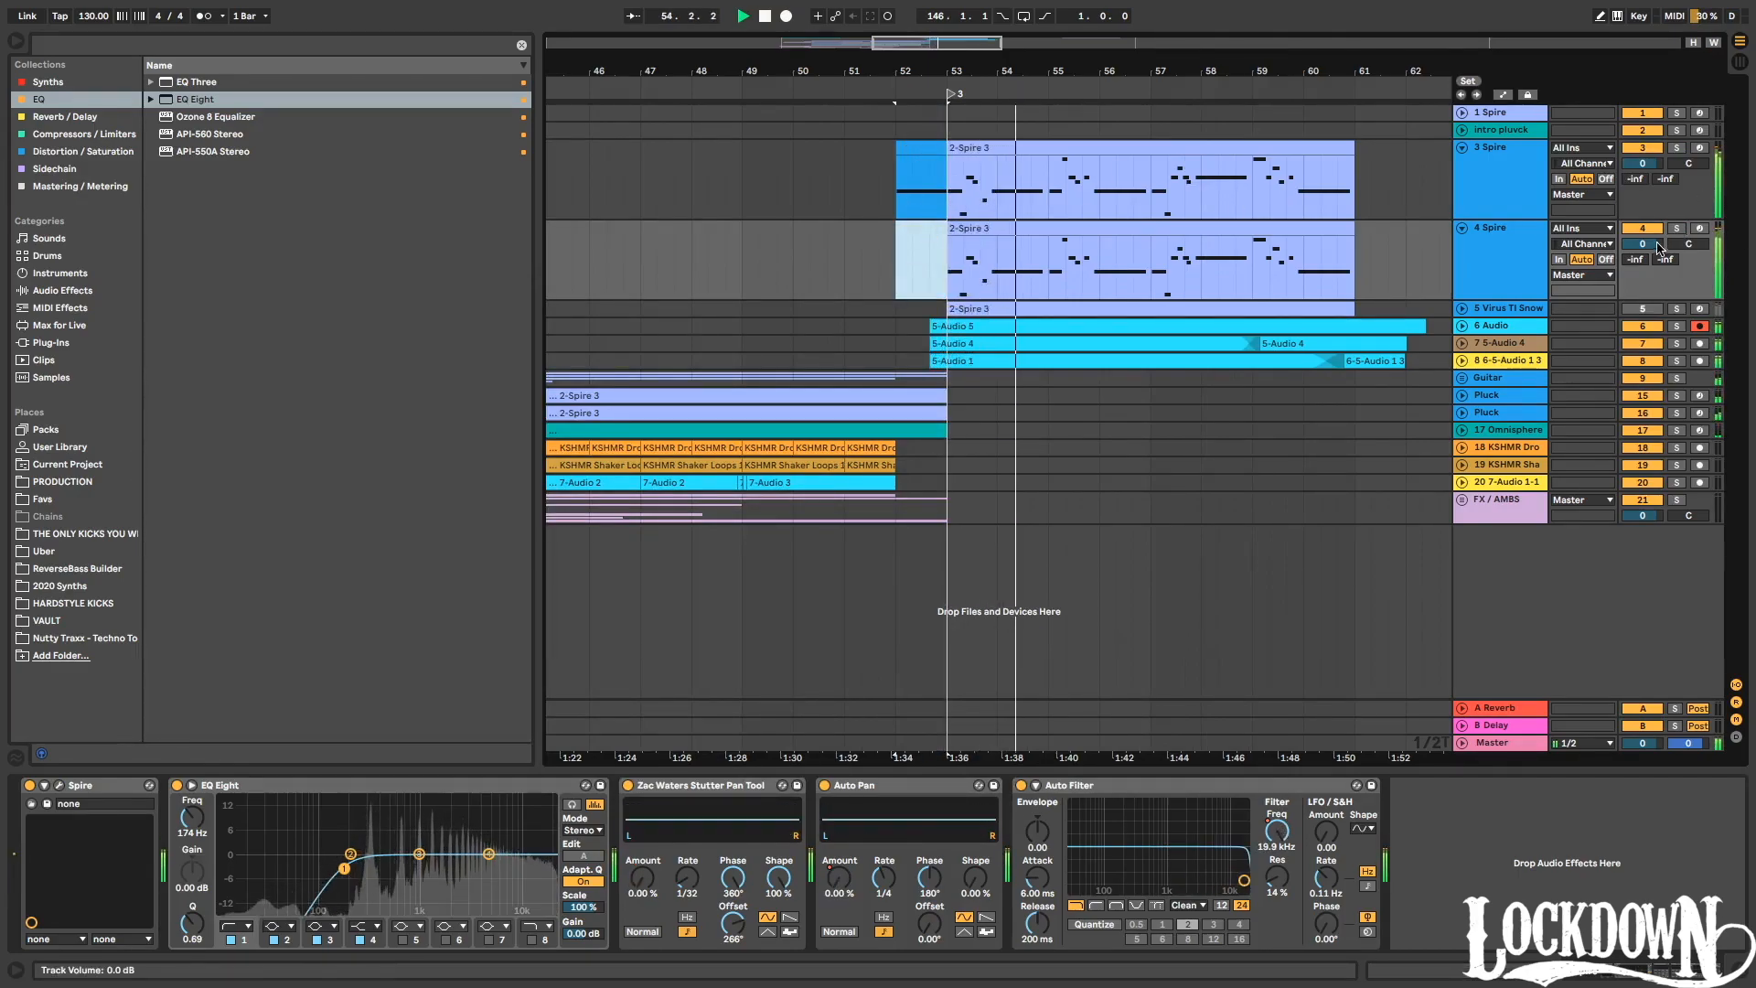
pyautogui.moveTo(1644, 243); pyautogui.dragTo(1657, 249)
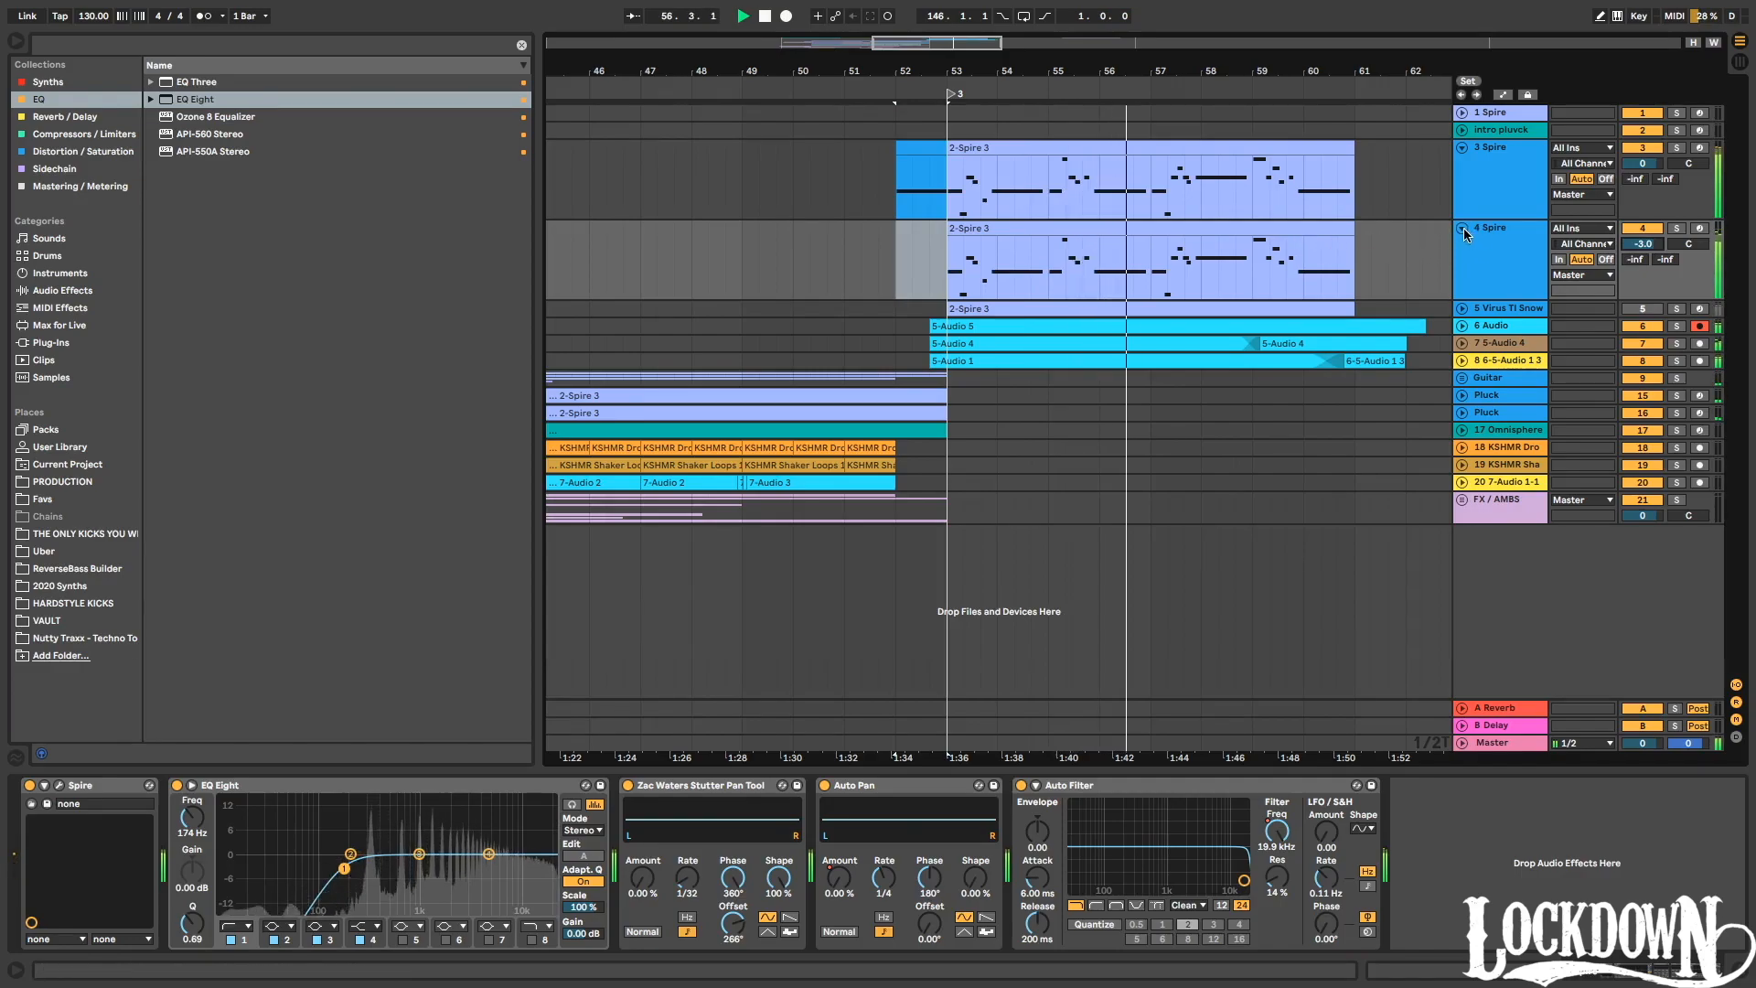
# Open the 3 Spire clip's envelopes and choose the MIDI Ctrl Pitch Bend envelope.
pyautogui.doubleClick(1095, 148)
pyautogui.press('space')
pyautogui.press('space')
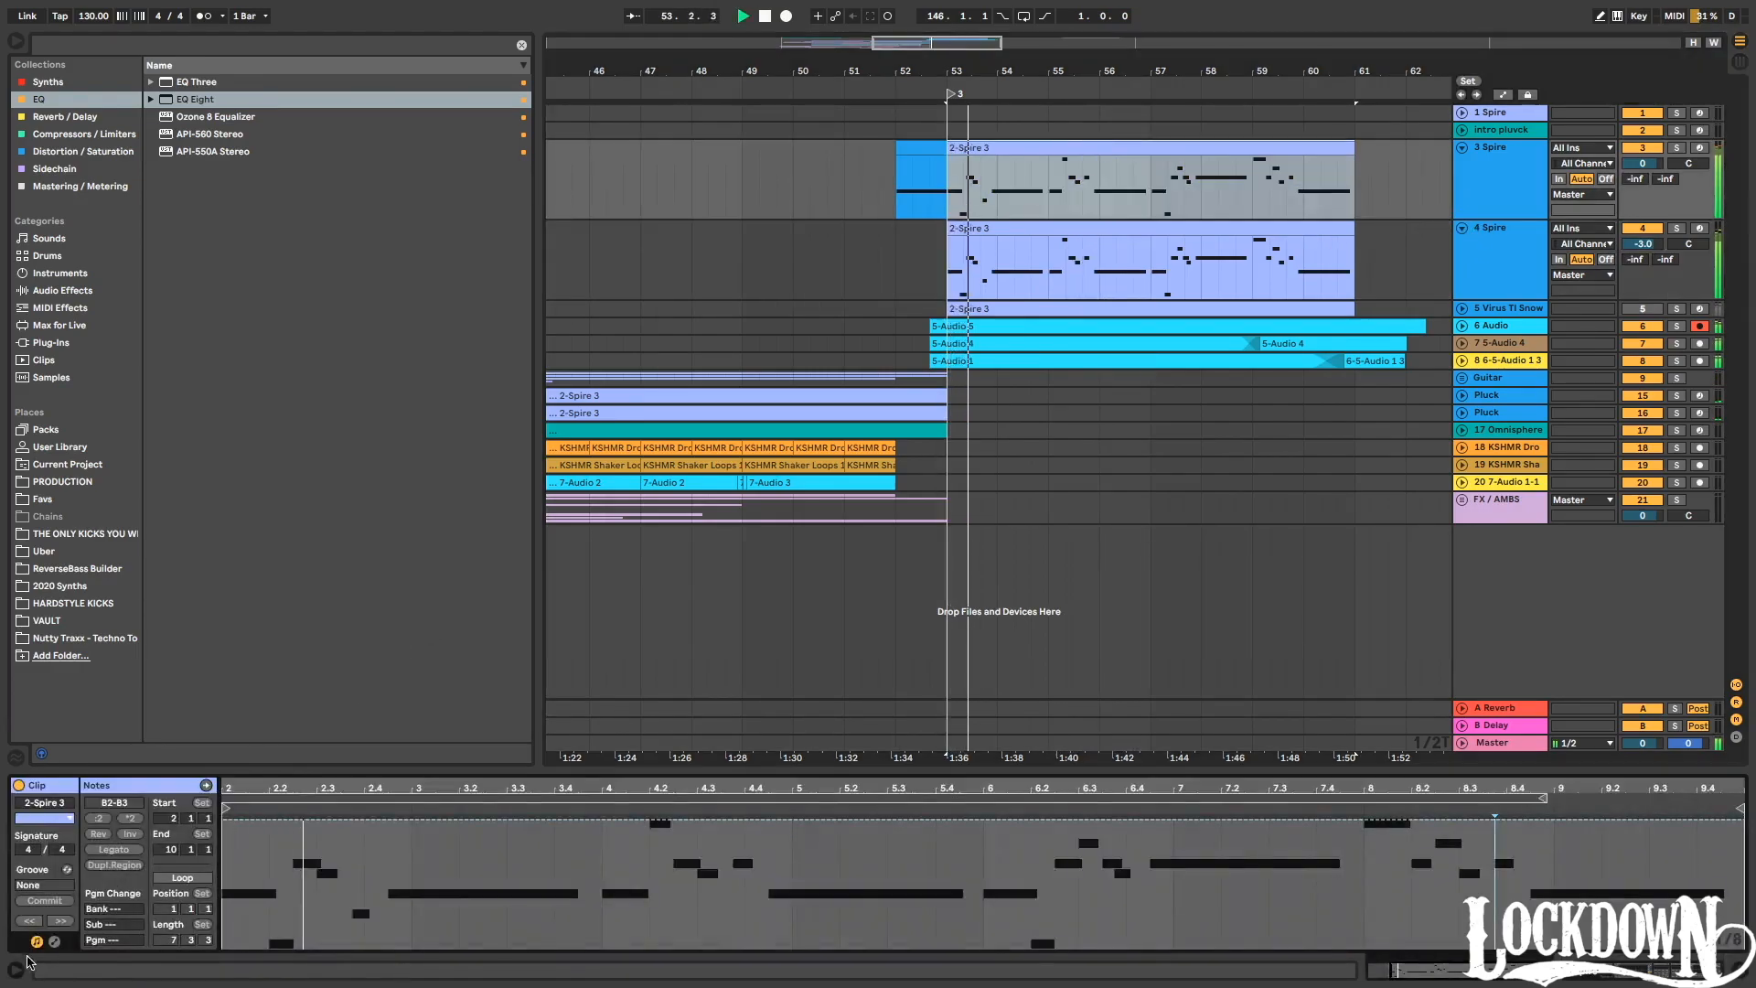
pyautogui.click(57, 942)
pyautogui.click(250, 803)
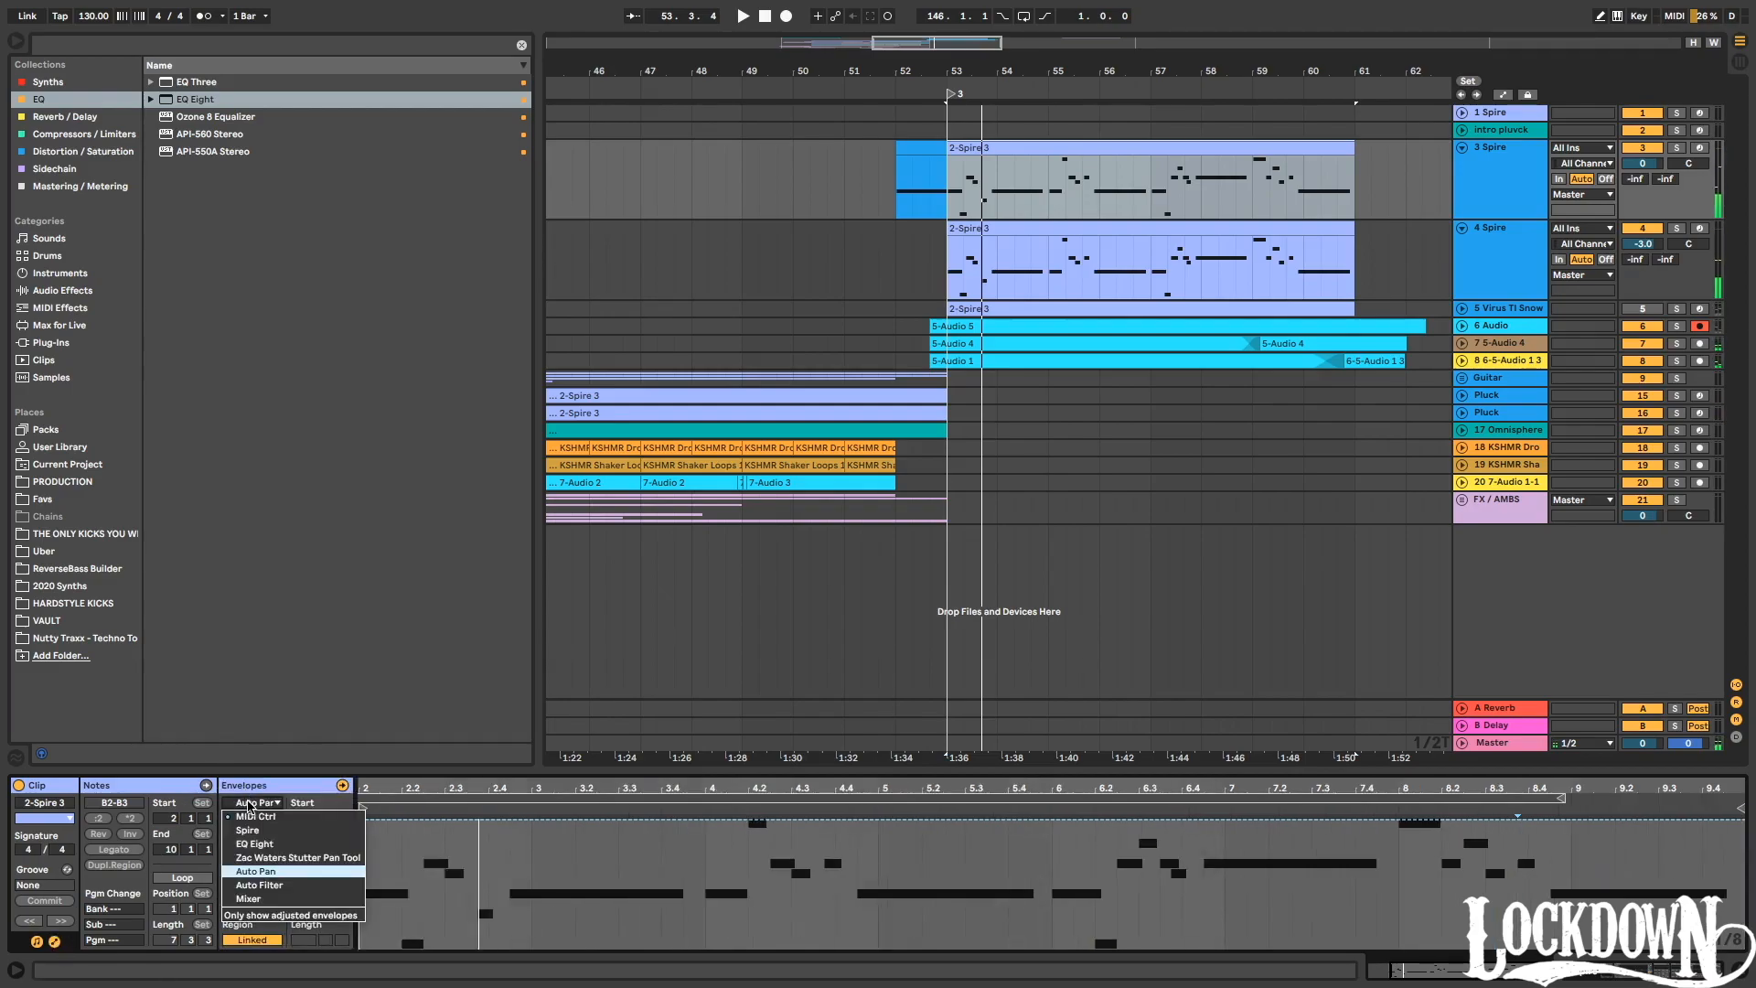
pyautogui.click(256, 817)
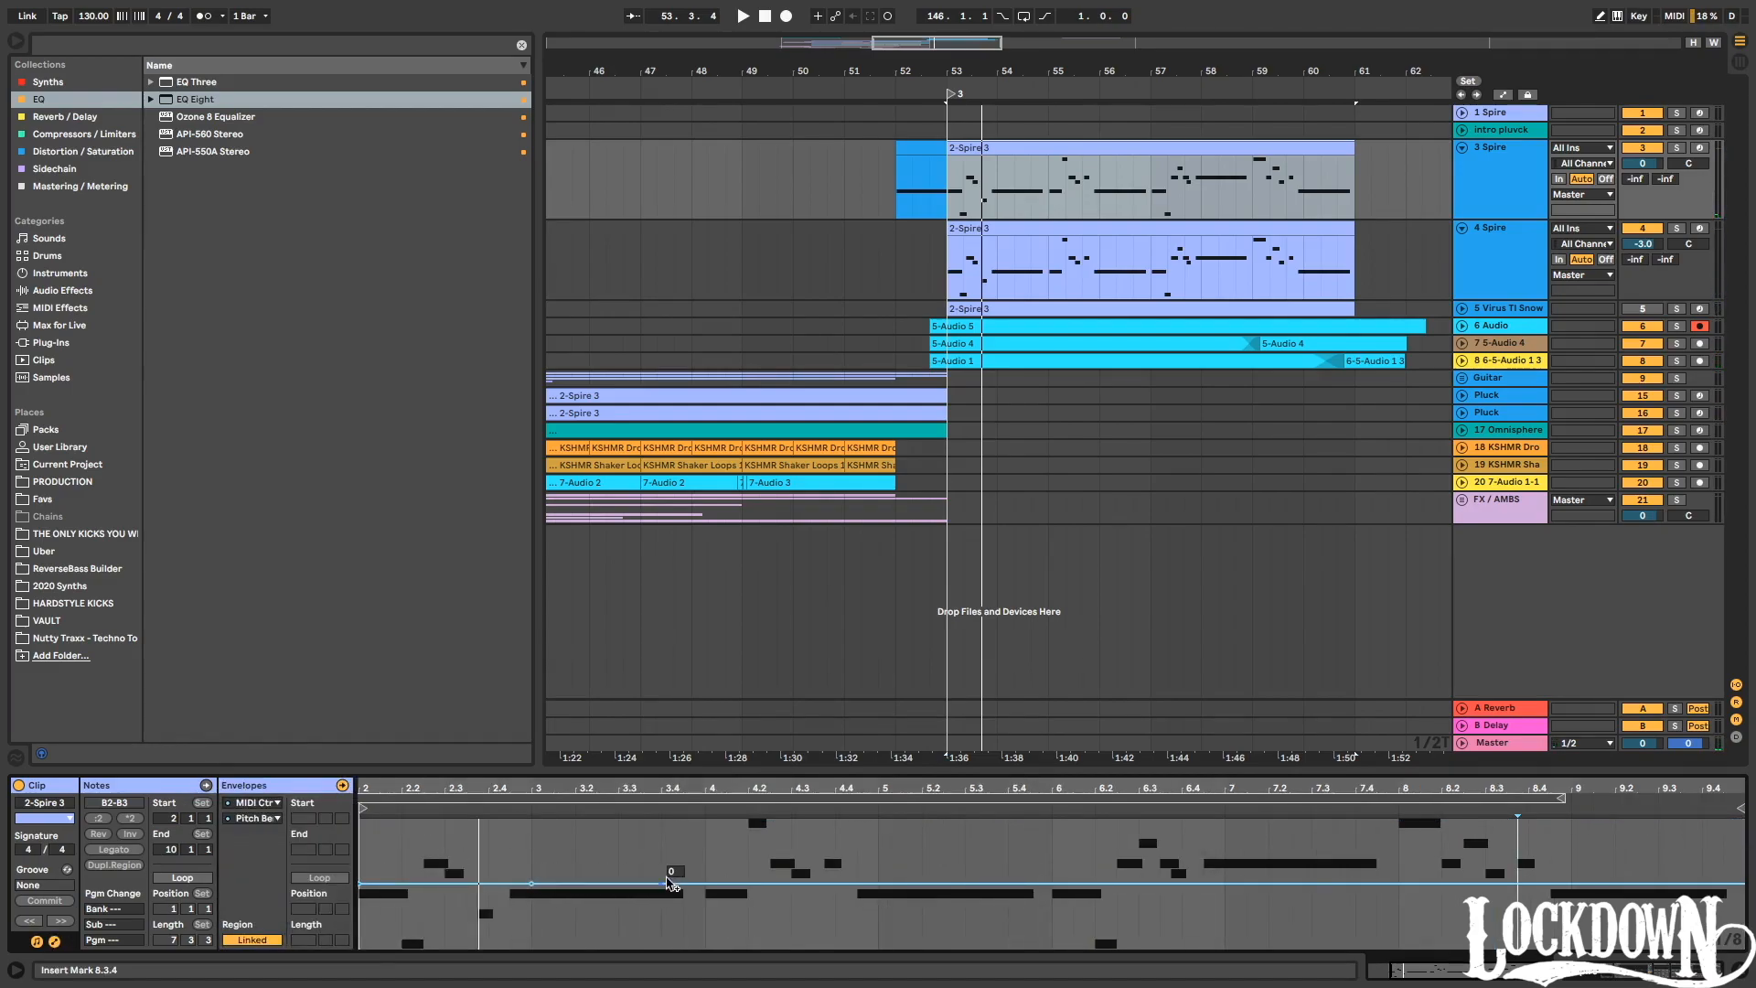
# Draw a pitch-bend dip falling from 3.1.1 to just before 4.1.1 and returning to 0 at 4.1.1.
pyautogui.click(709, 883)
pyautogui.moveTo(684, 884); pyautogui.dragTo(684, 909)
pyautogui.press('space')
pyautogui.click(574, 810)
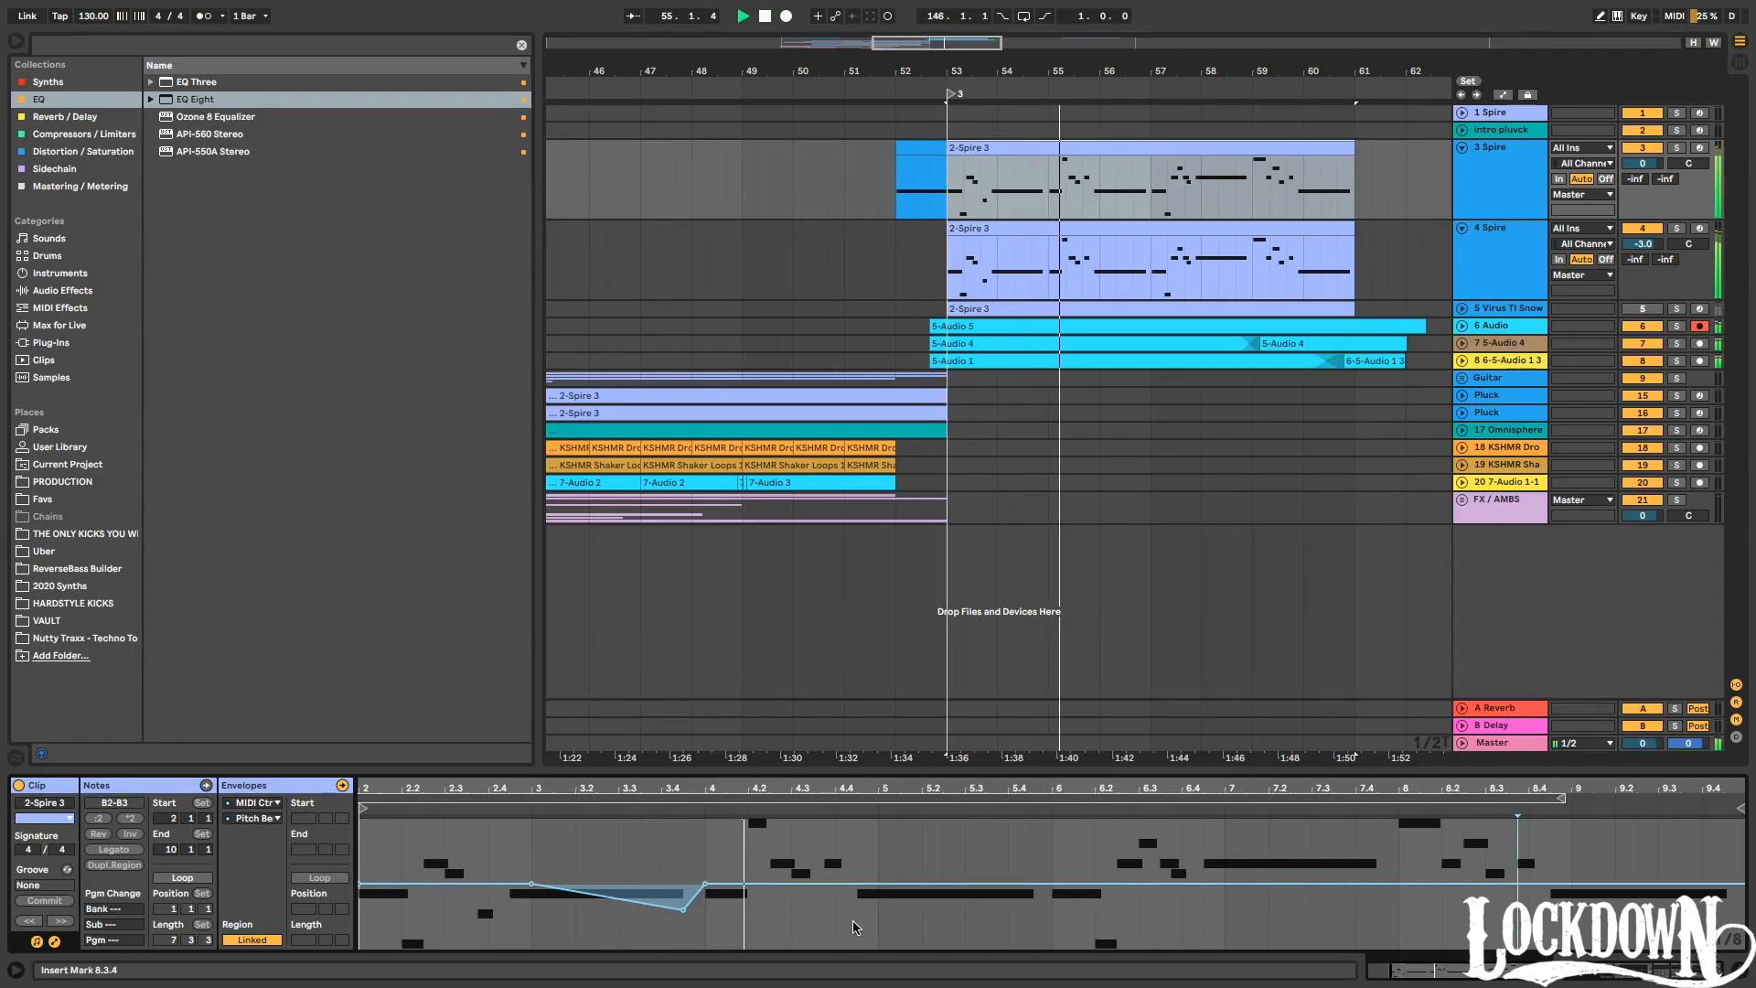
pyautogui.moveTo(879, 919); pyautogui.dragTo(532, 908)
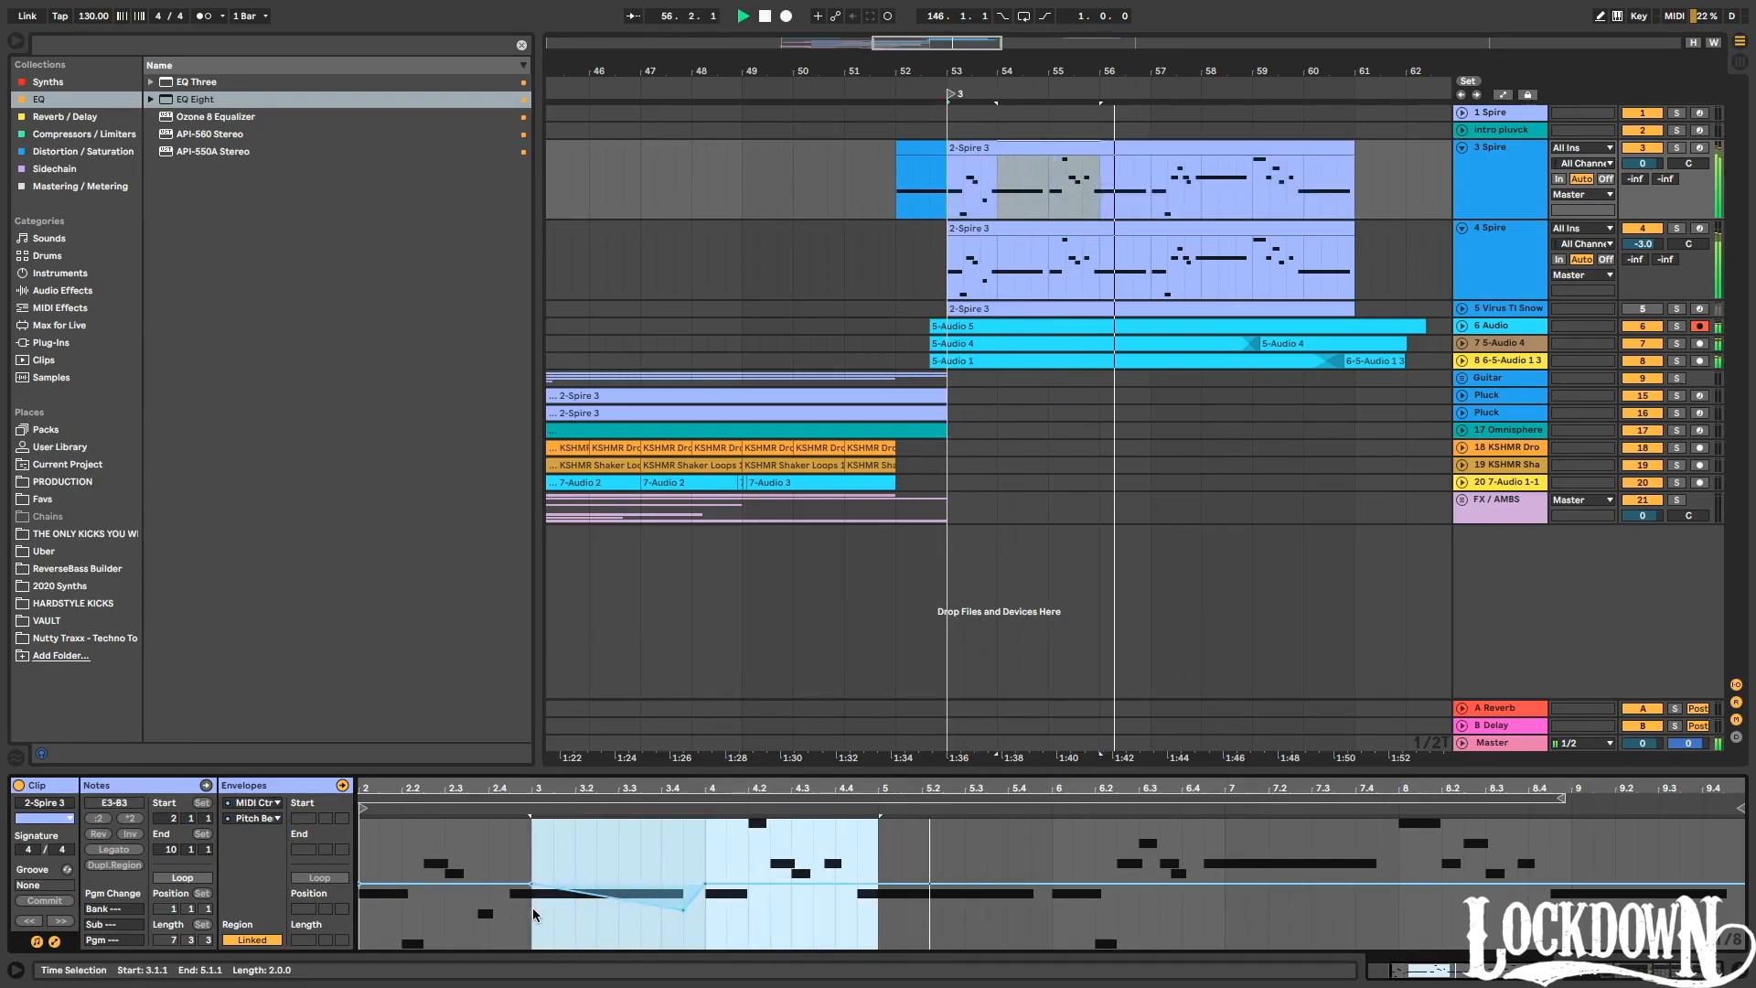
pyautogui.hotkey('ctrl', 'd')
pyautogui.hotkey('ctrl', 'z')
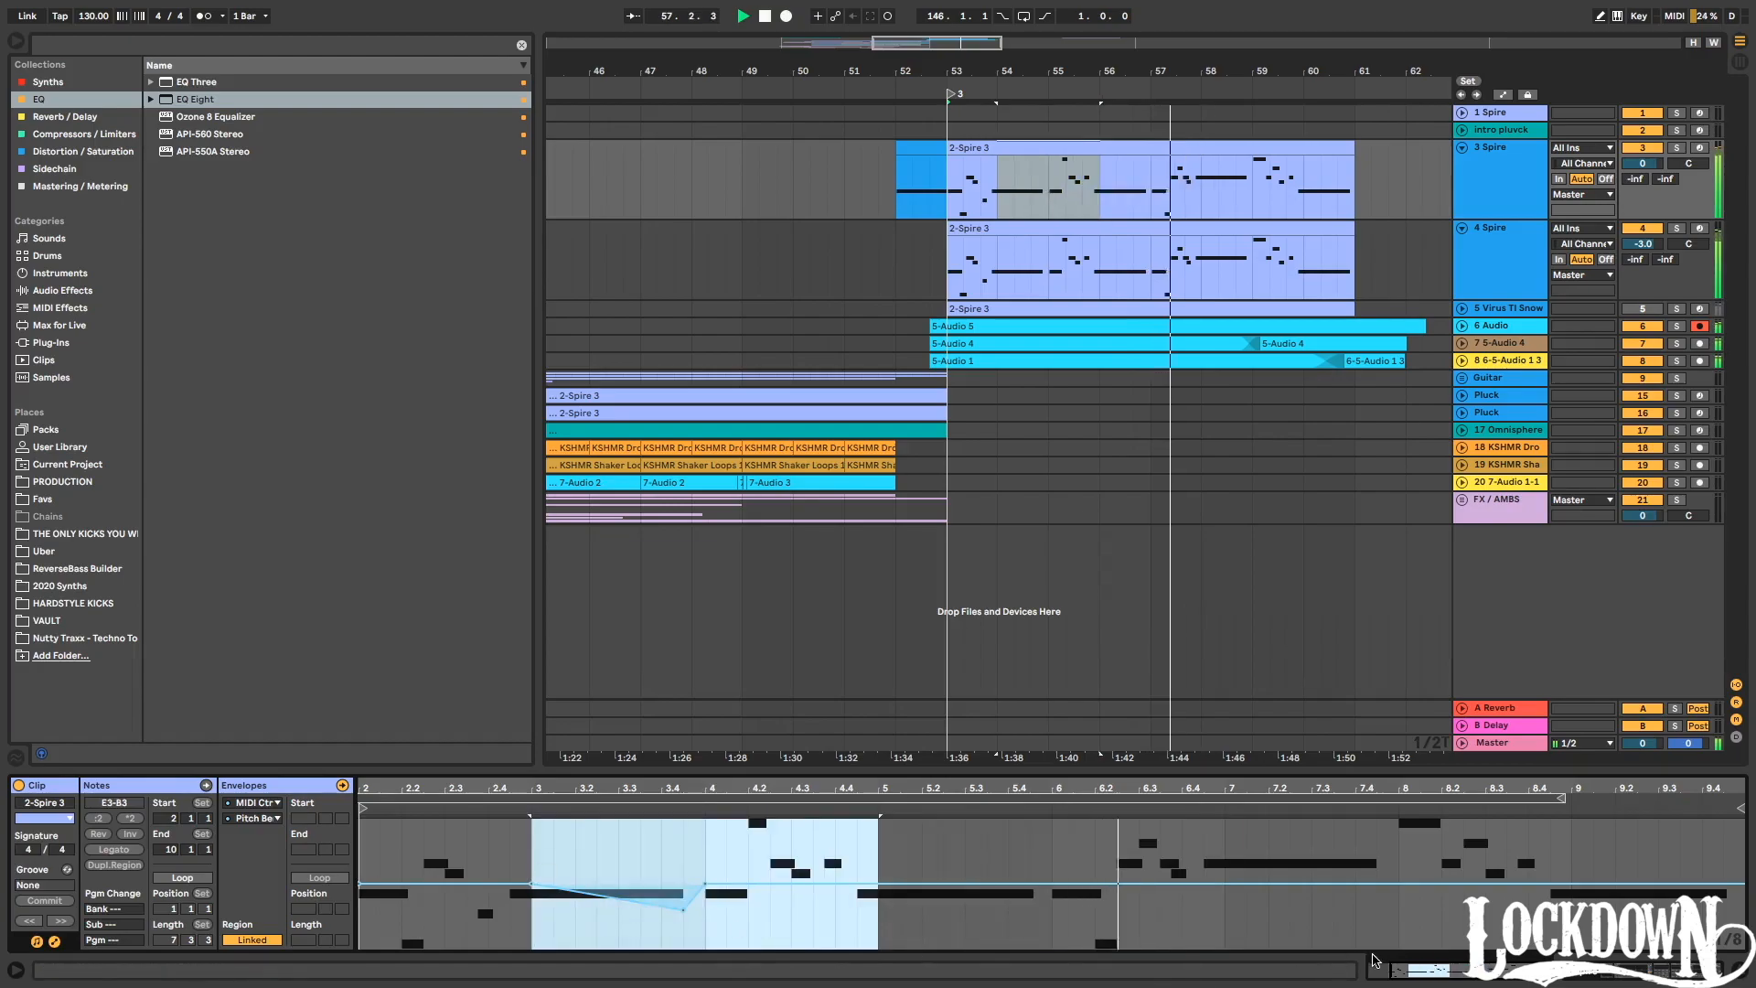
# Duplicate the clip's 3.1.1 to 7.1.1 envelope span so the pitch-bend dip repeats from 7.1.1.
pyautogui.moveTo(1226, 901); pyautogui.dragTo(565, 891)
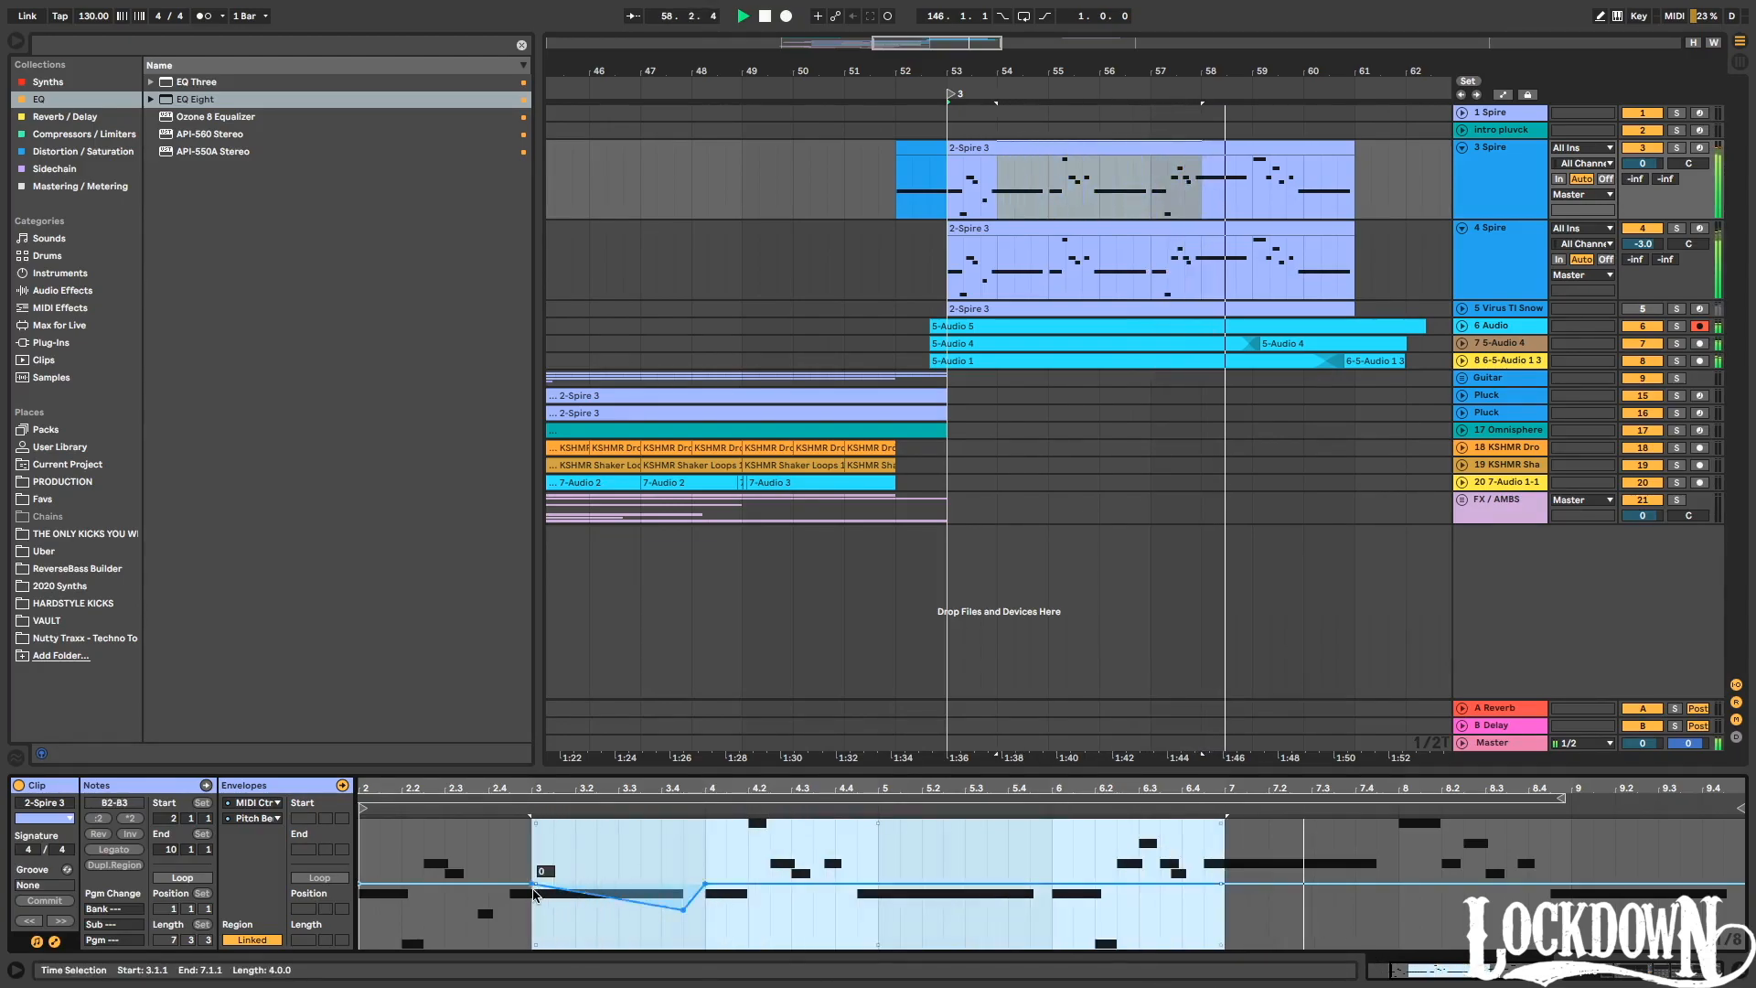
pyautogui.hotkey('ctrl', 'd')
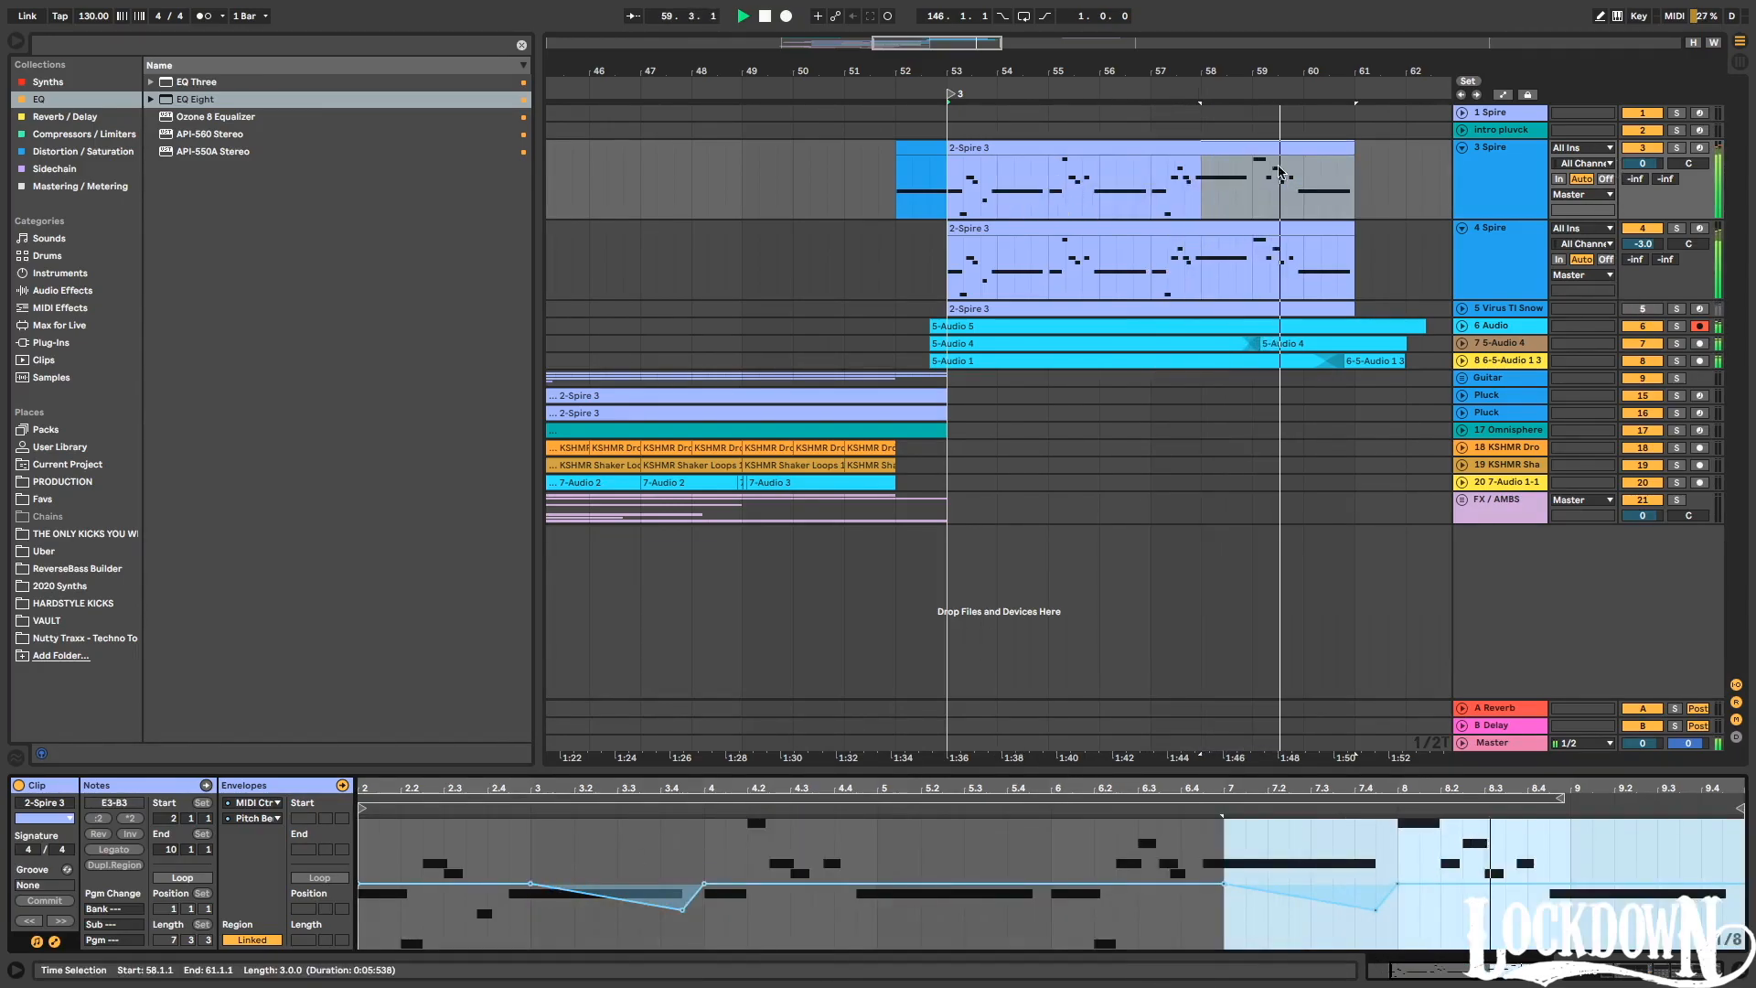
# Select the 4 Spire clip, then fold the 3 Spire and 4 Spire tracks.
pyautogui.click(1169, 218)
pyautogui.click(1171, 229)
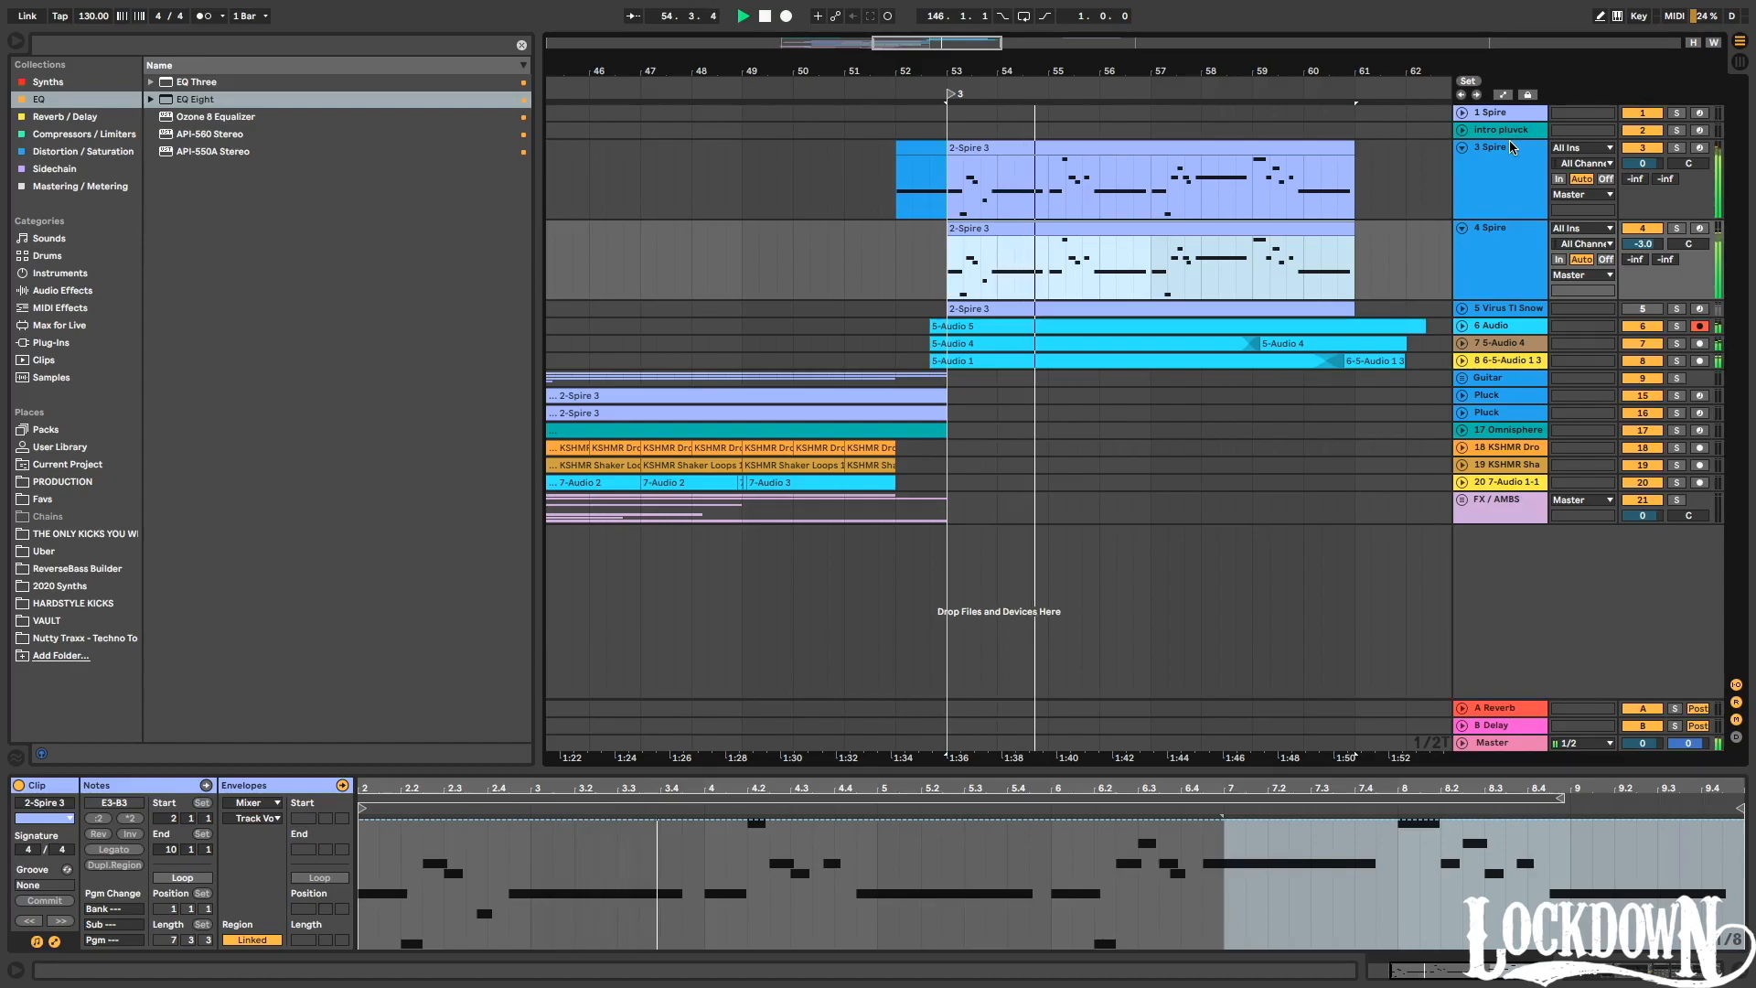
pyautogui.click(1462, 147)
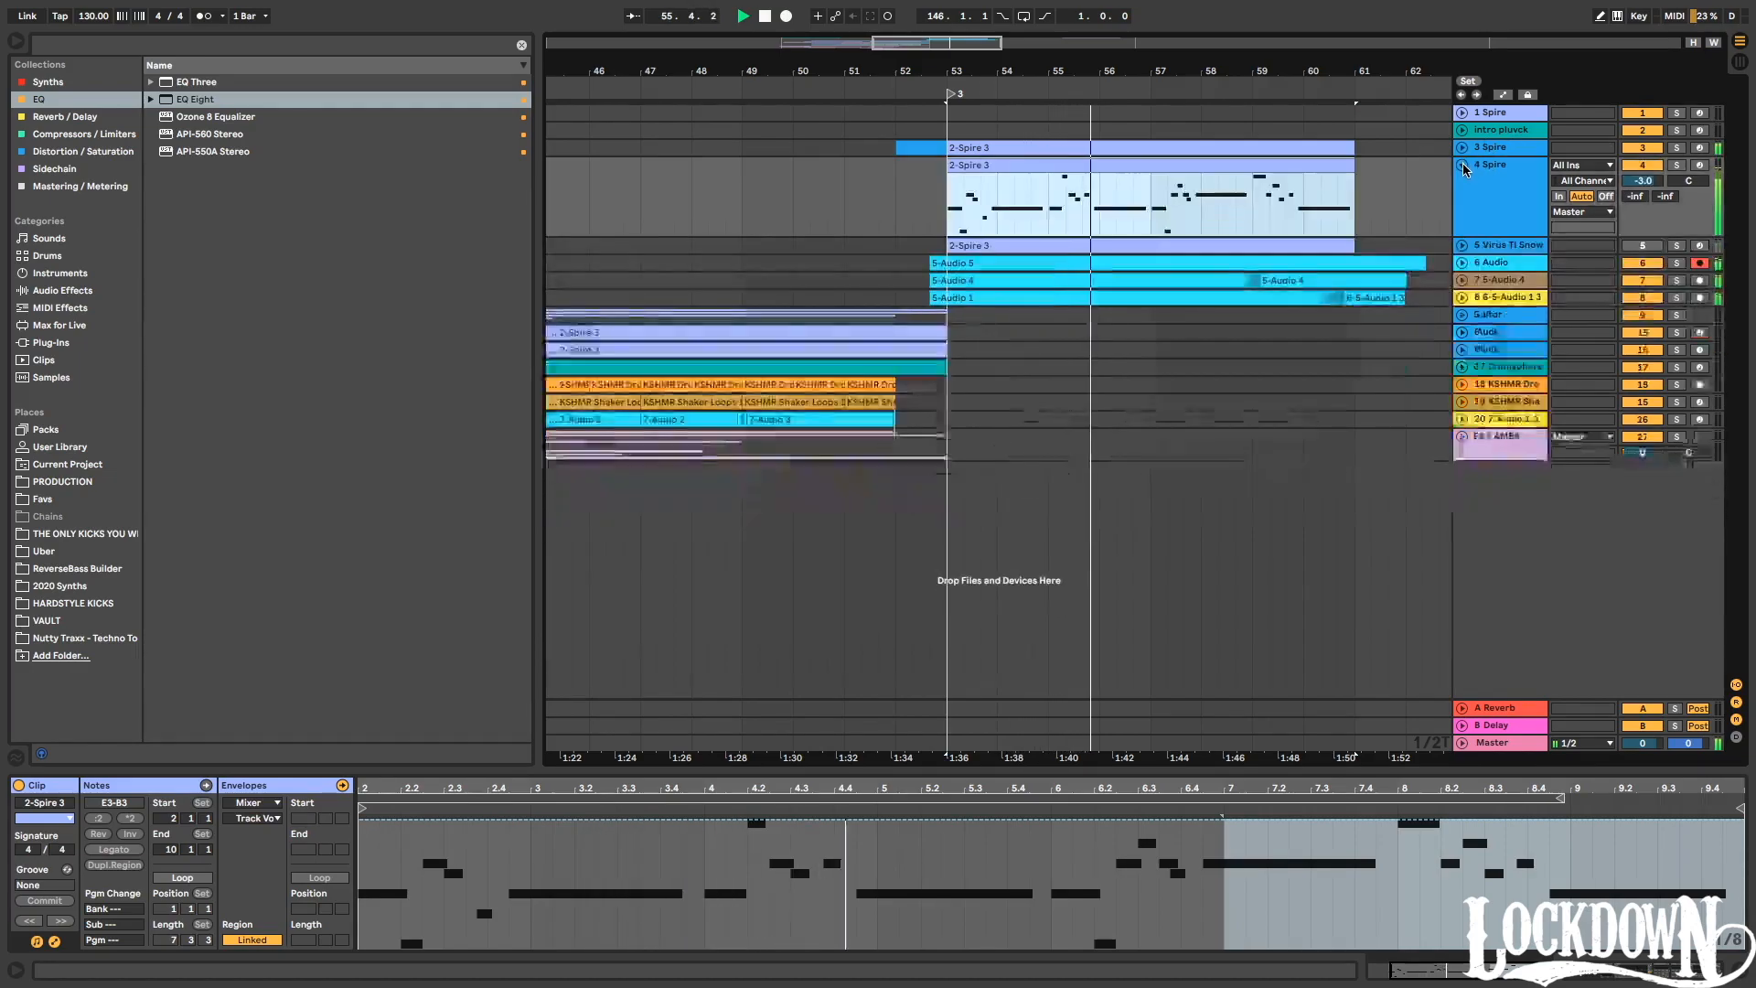
pyautogui.click(1462, 164)
# Expand track 18 KSHMR Dro, duplicate its drop claps to fill 53.1.1 to 61.1.1, and play from 53.1.1.
pyautogui.moveTo(1092, 71)
pyautogui.mouseDown()
pyautogui.moveTo(1092, 28)
pyautogui.moveTo(1092, 55)
pyautogui.mouseUp()
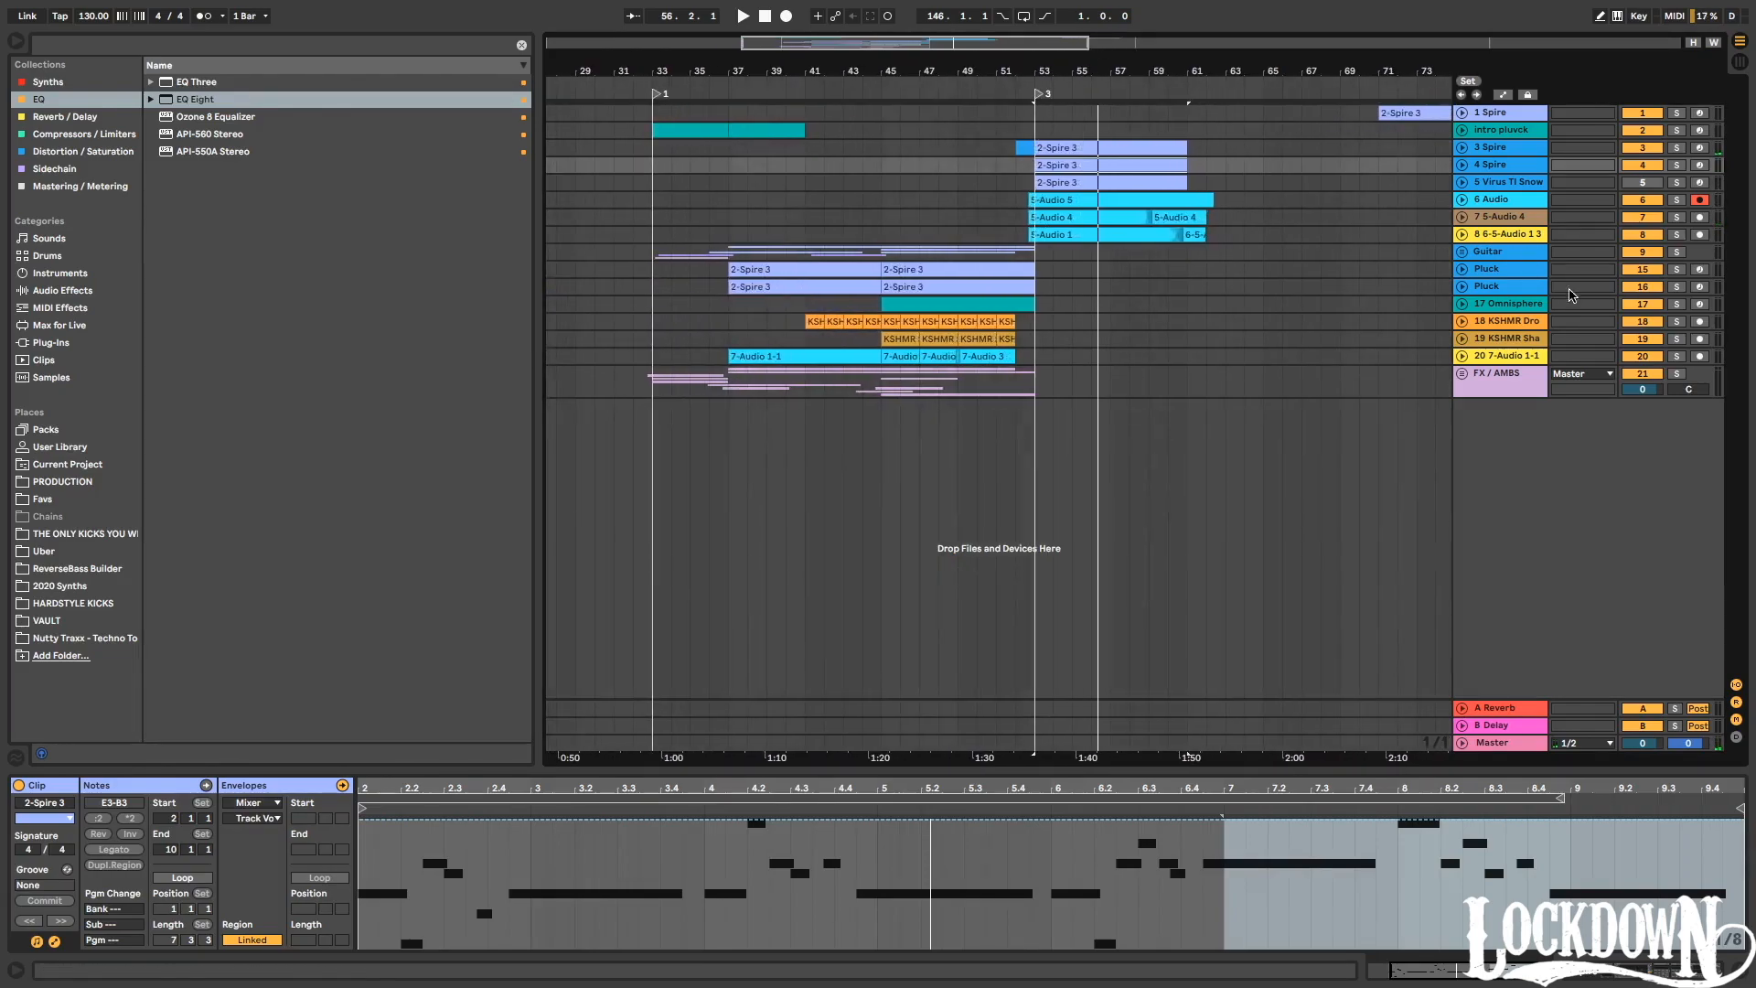
pyautogui.click(1461, 322)
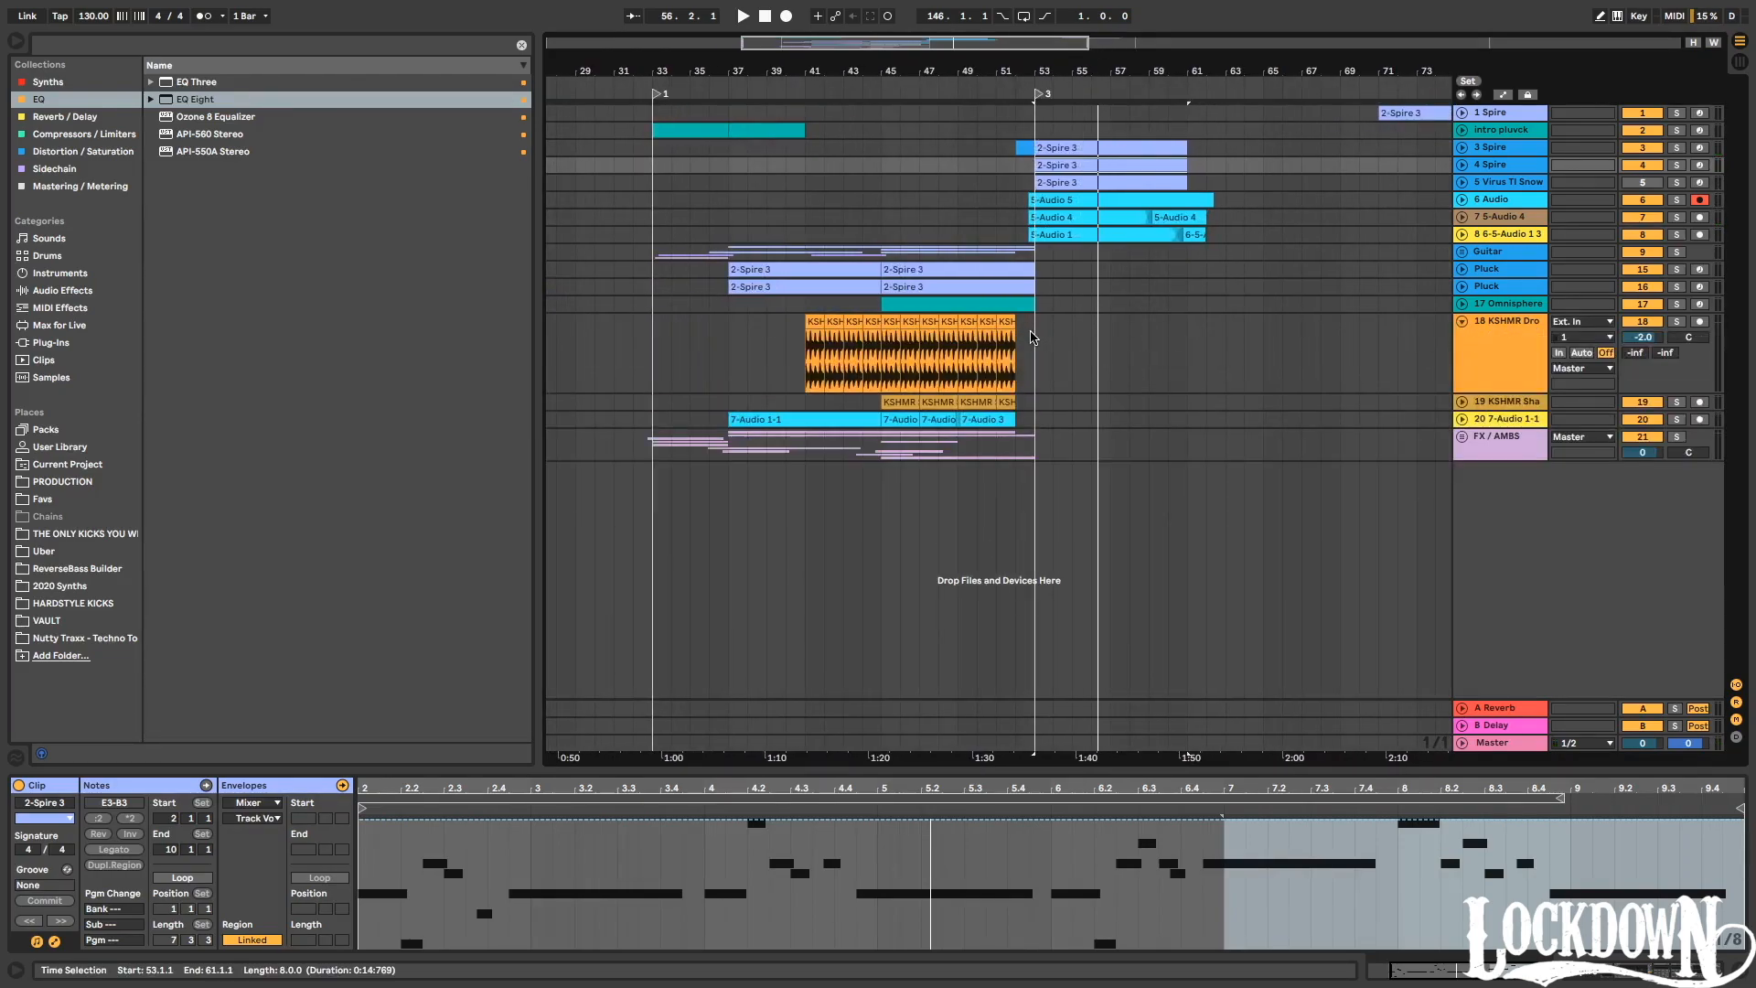
pyautogui.moveTo(1033, 338); pyautogui.dragTo(888, 348)
pyautogui.hotkey('ctrl', 'd')
pyautogui.moveTo(1026, 357); pyautogui.dragTo(1113, 317)
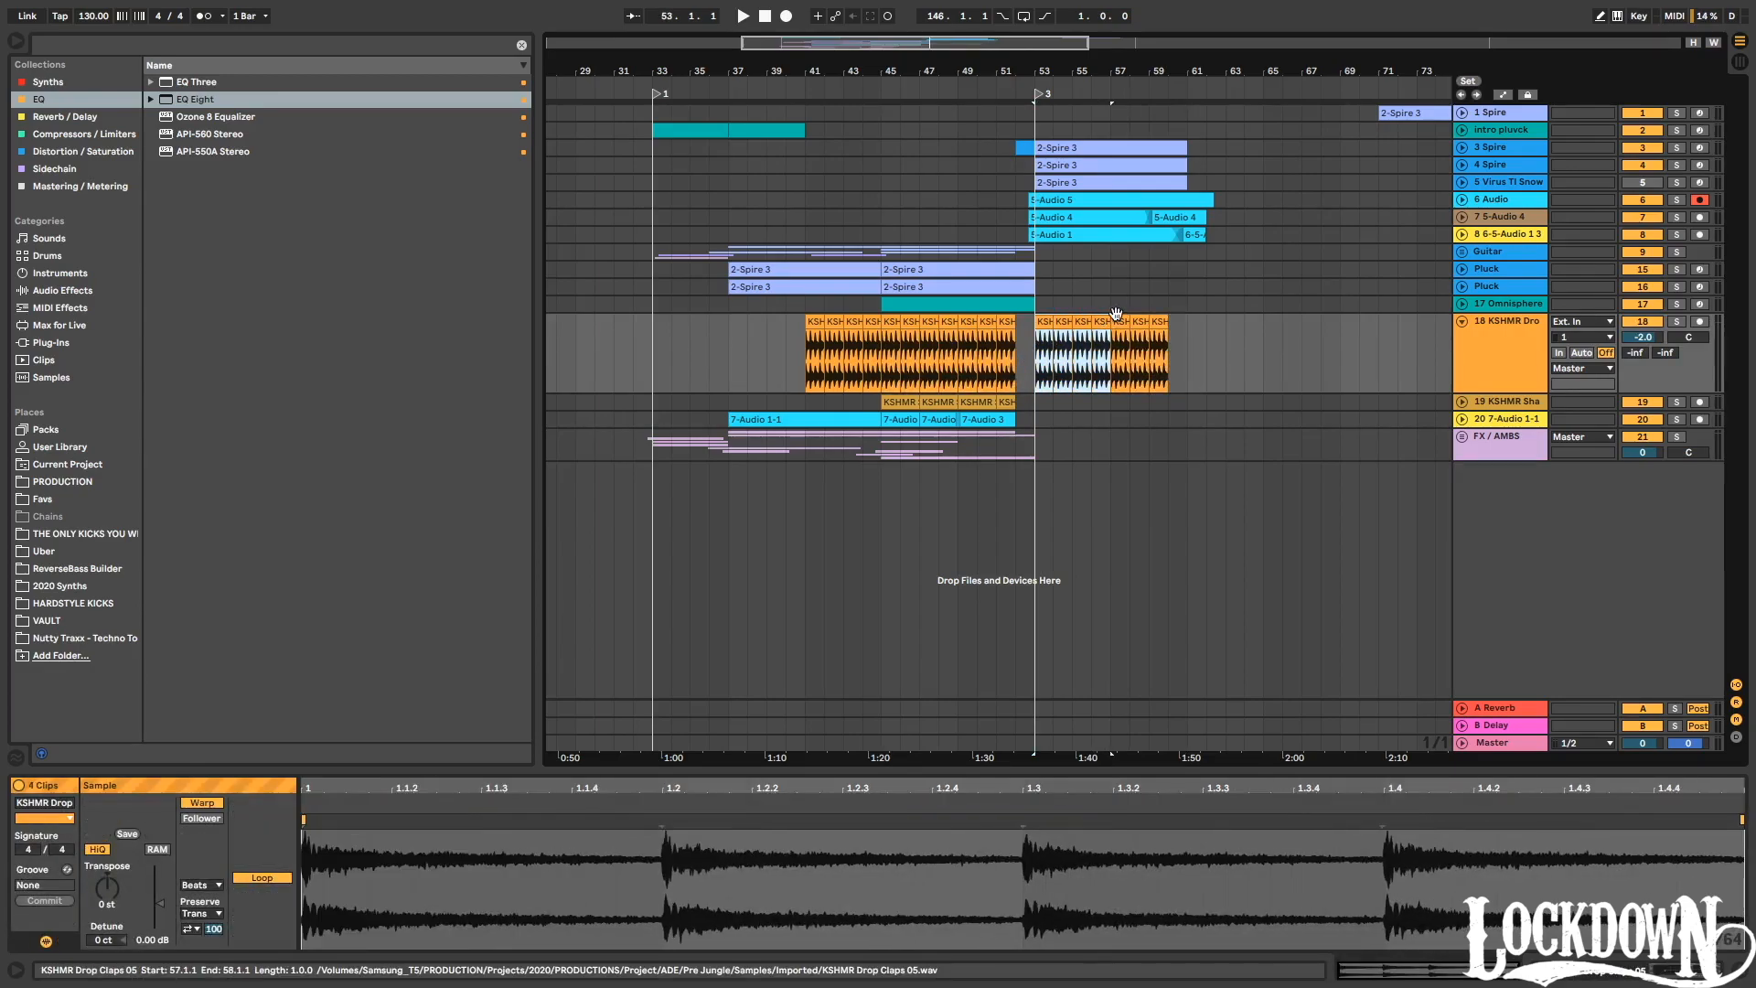
pyautogui.hotkey('ctrl', 'd')
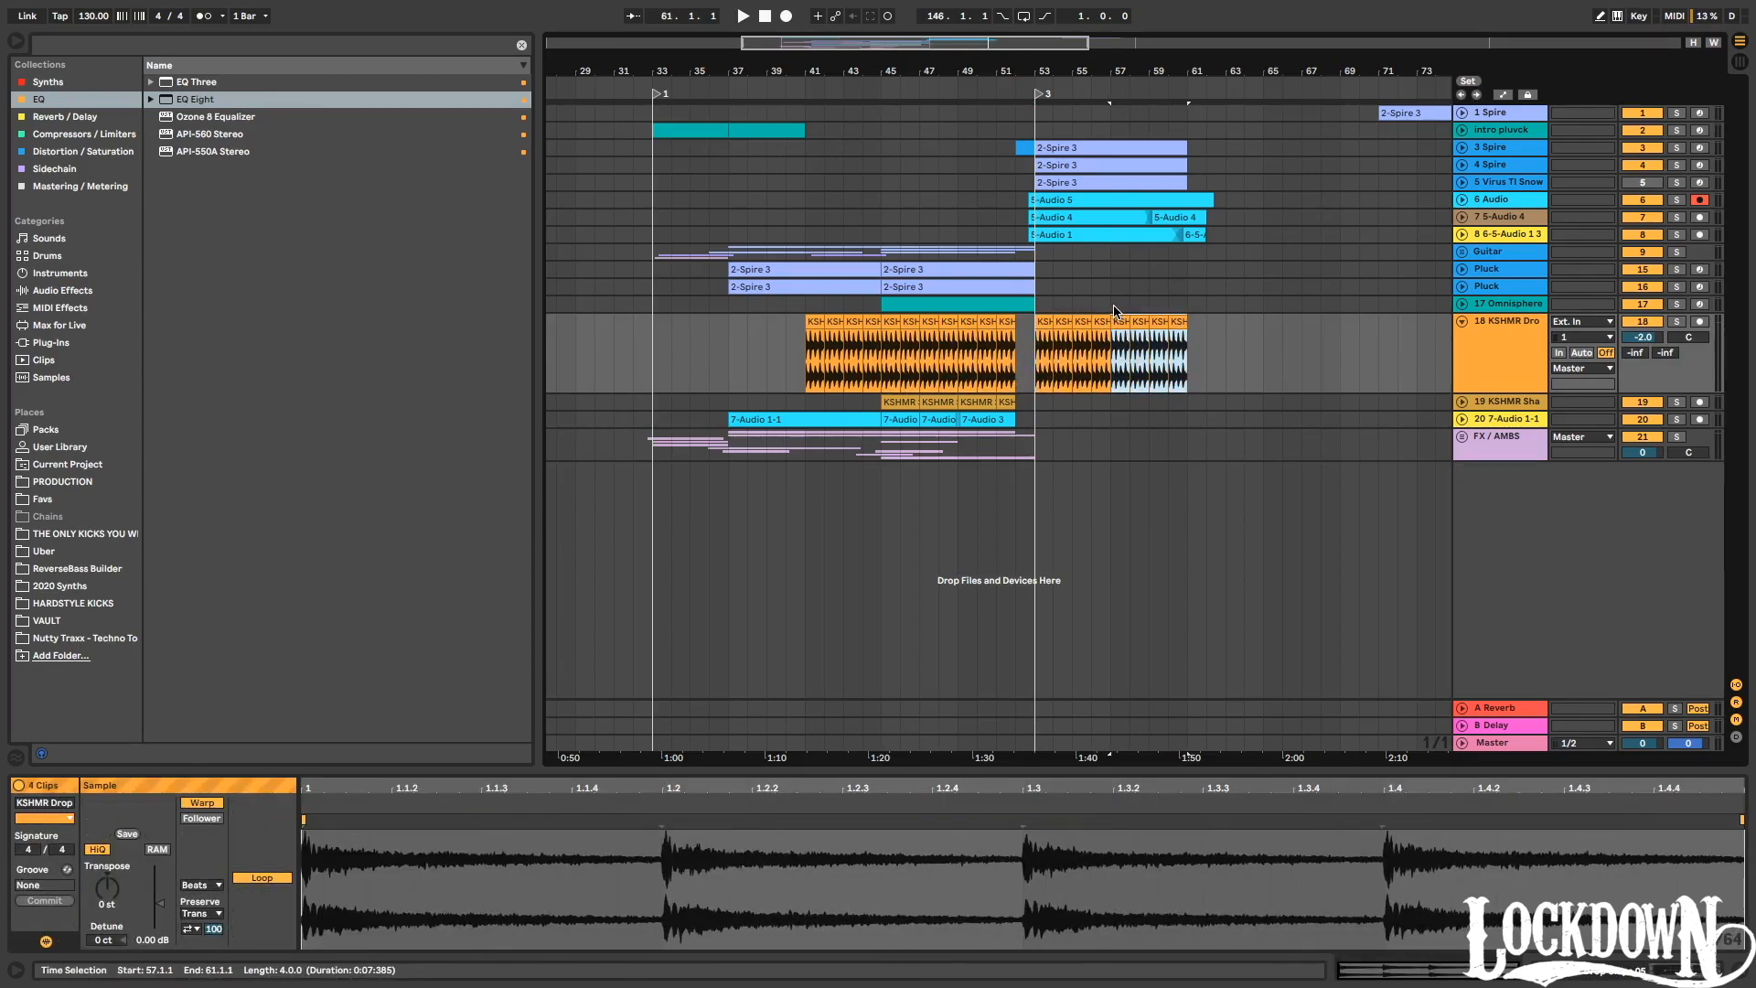
pyautogui.click(1033, 365)
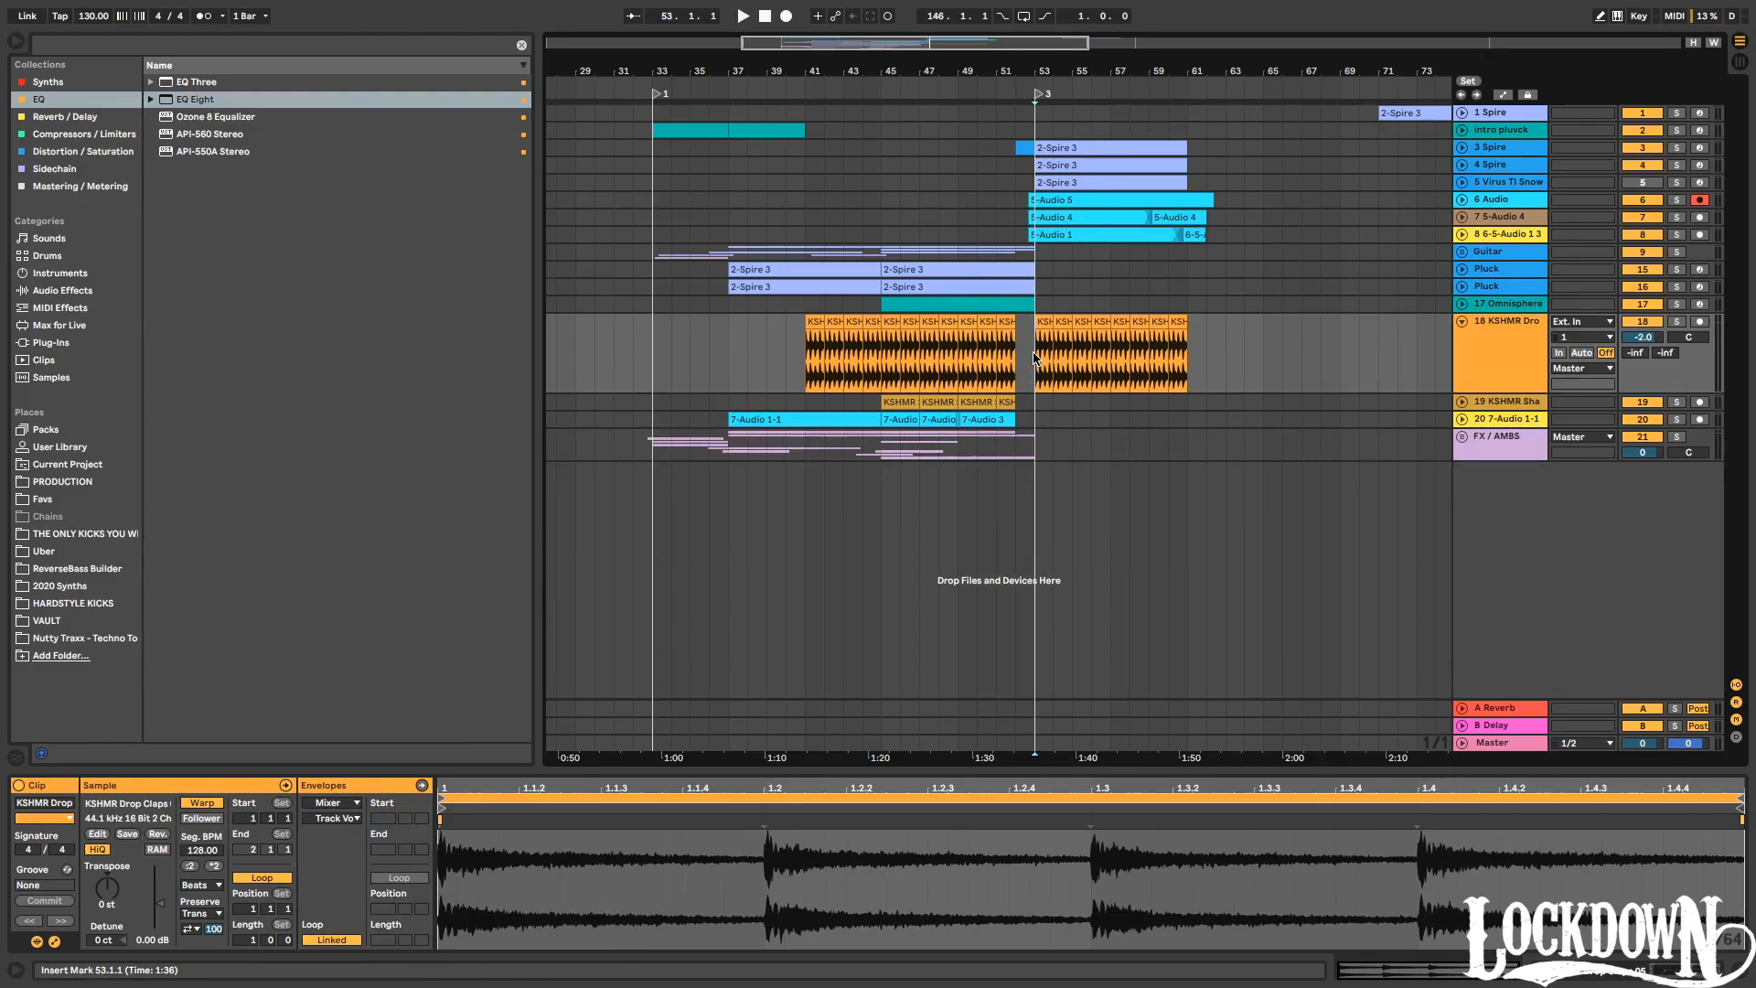
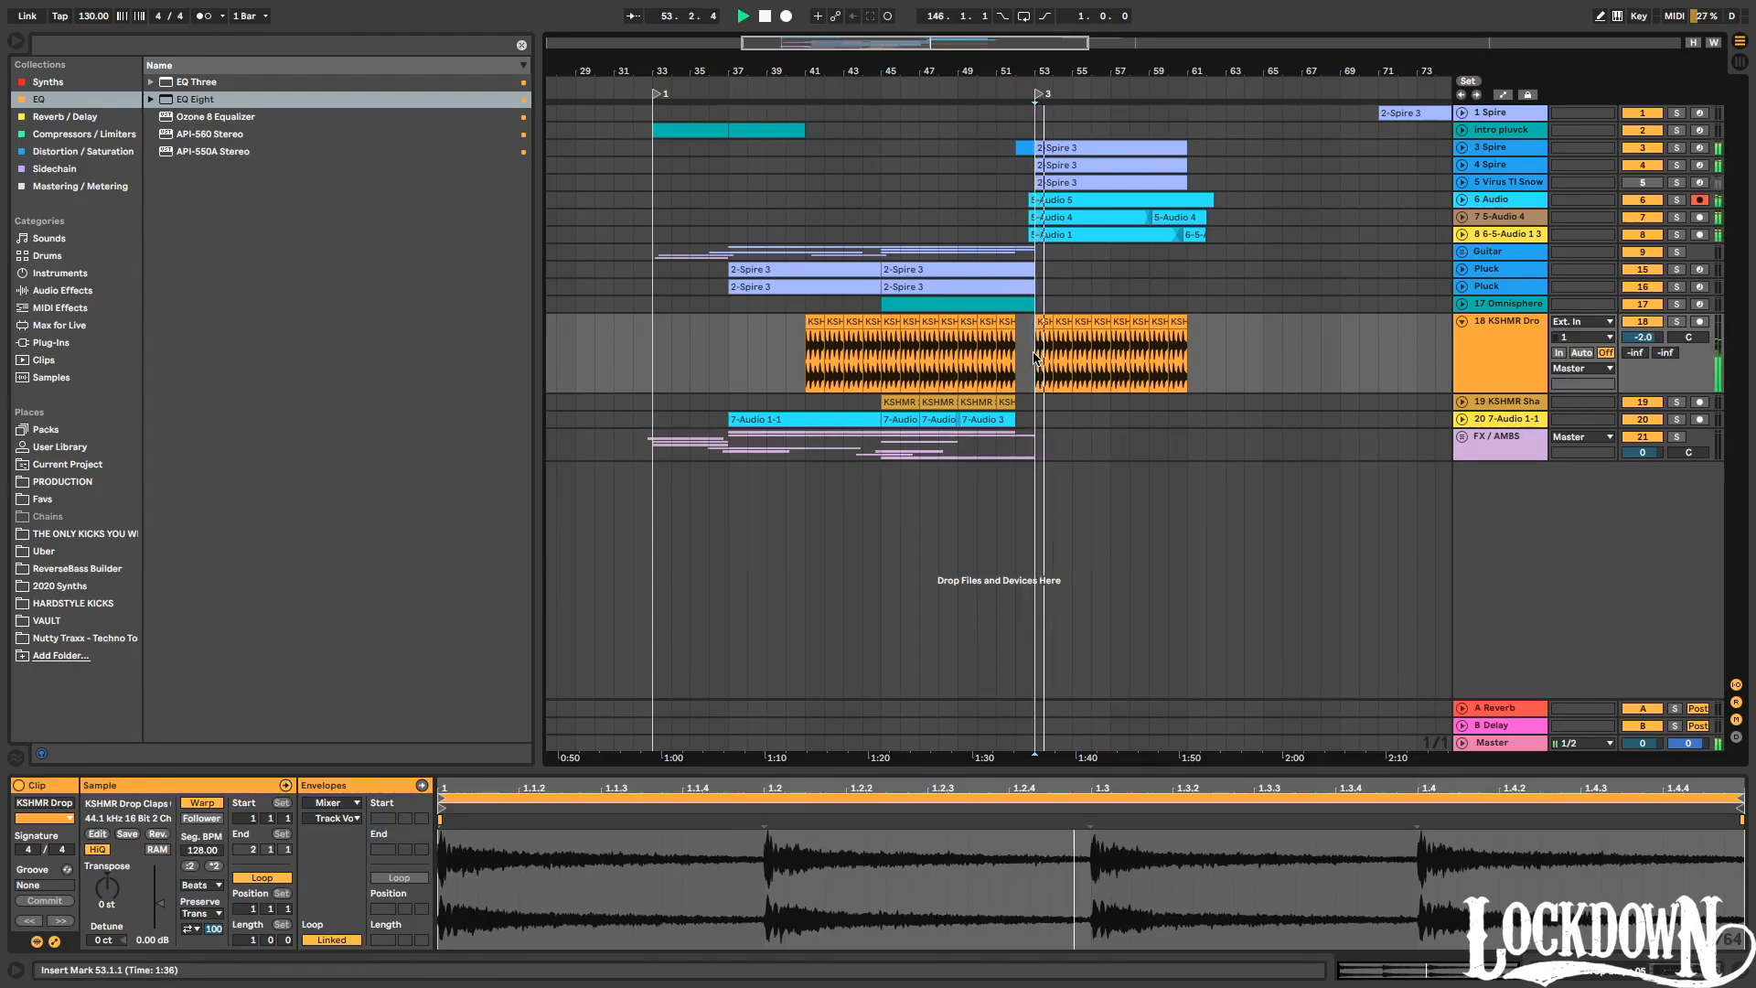
# Show the clap track's volume automation and raise it to 3.5 dB between 53.1.1 and 64.1.1.
pyautogui.rightClick(1663, 337)
pyautogui.click(1555, 356)
pyautogui.moveTo(1245, 370); pyautogui.dragTo(1076, 333)
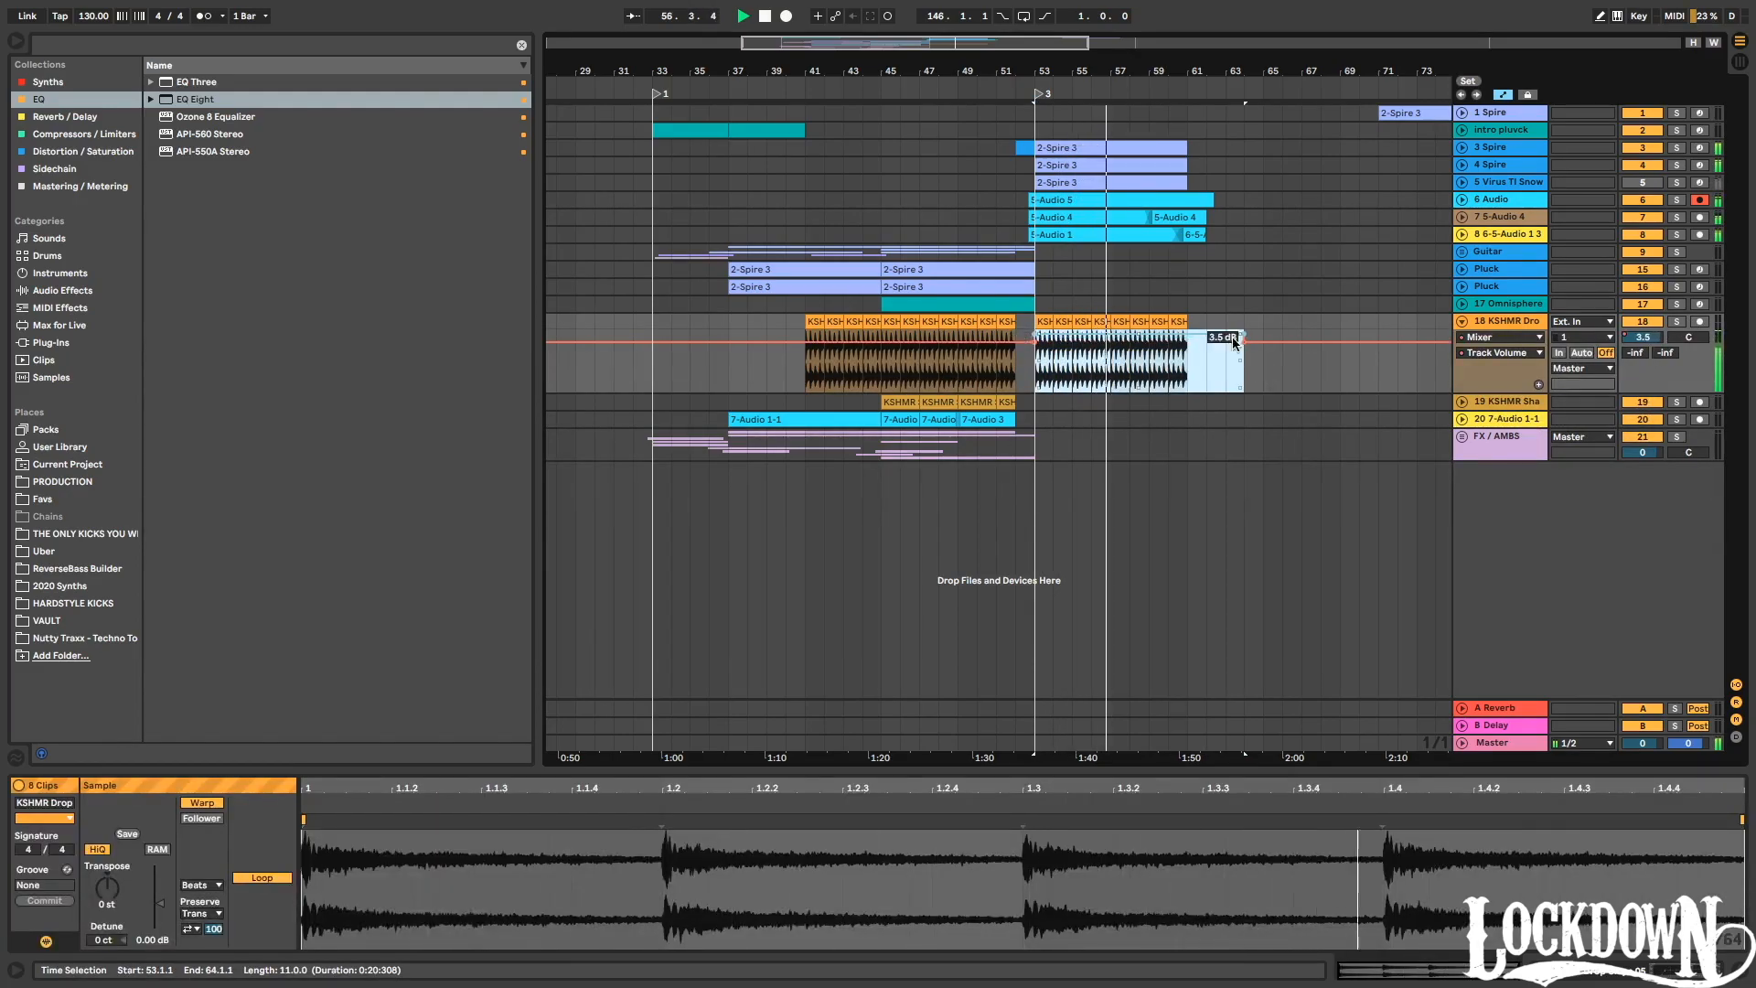
# Show the clap track's Auto Filter frequency automation and open the filter to 19.9 kHz from 53.1.1 onward.
pyautogui.doubleClick(1510, 325)
pyautogui.rightClick(740, 832)
pyautogui.click(777, 846)
pyautogui.moveTo(1040, 377); pyautogui.dragTo(1251, 379)
pyautogui.press('Delete')
pyautogui.moveTo(1065, 340); pyautogui.dragTo(1080, 226)
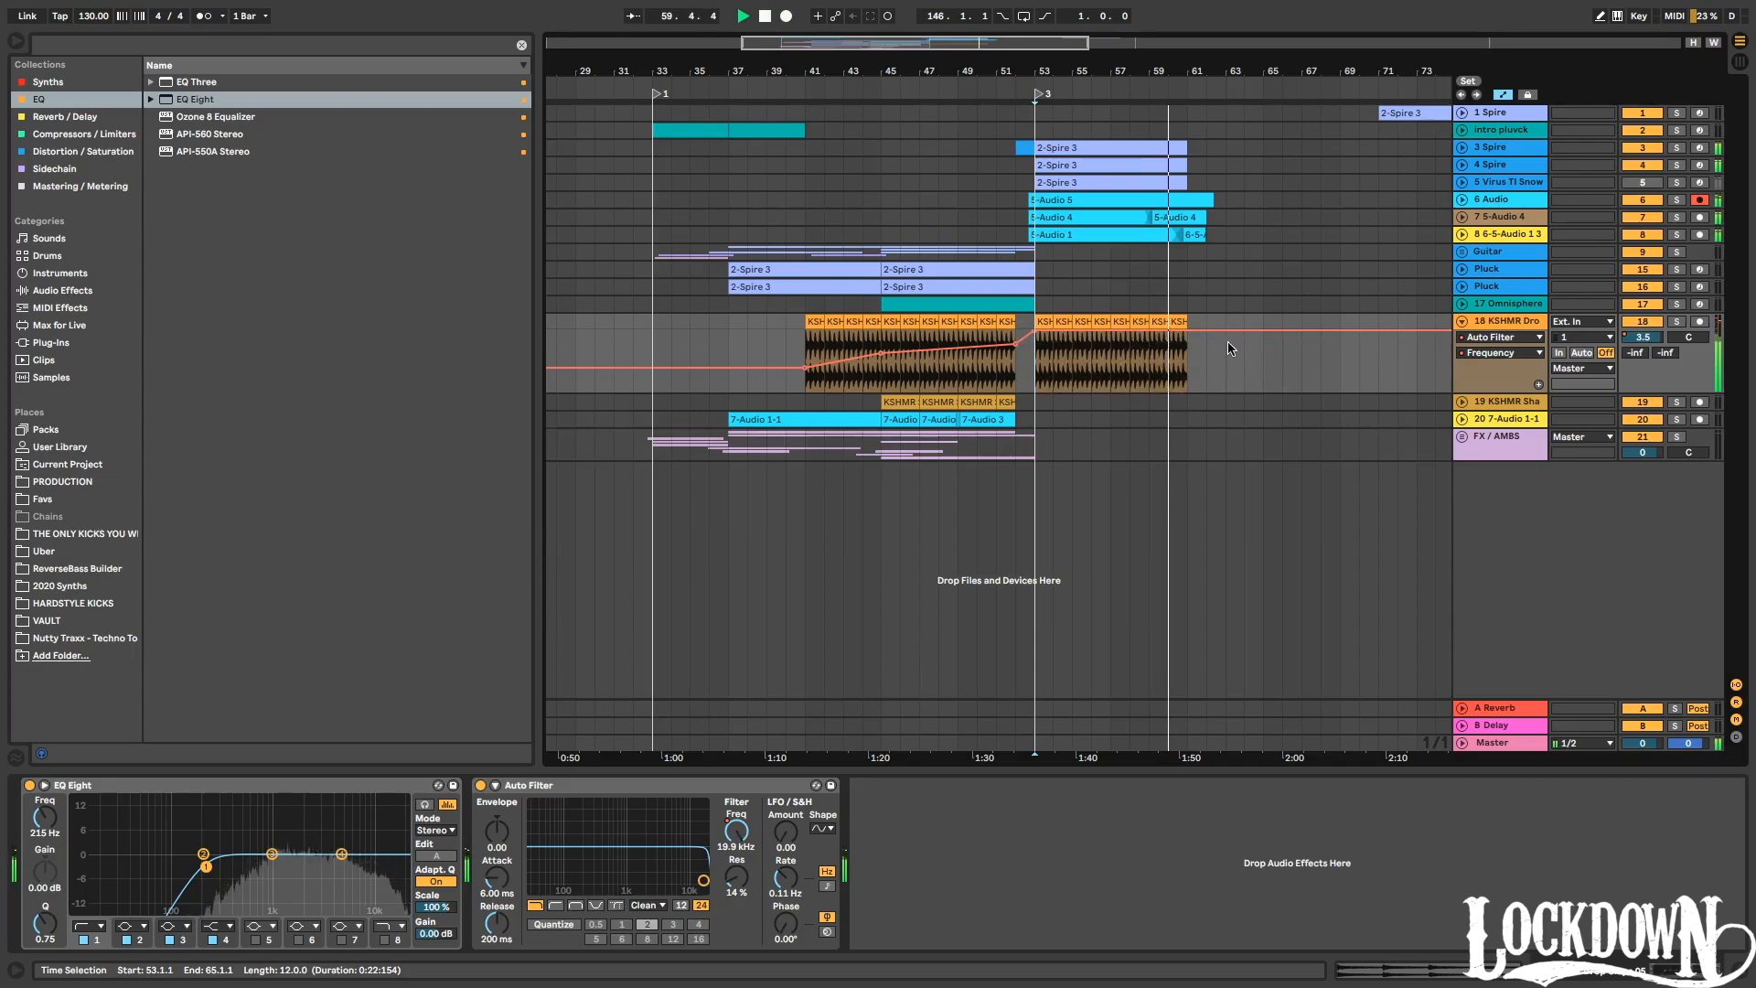
# Return to the clap track's volume automation and lower the drop section from 53.1.1 to 2.0 dB.
pyautogui.rightClick(1633, 337)
pyautogui.click(1622, 349)
pyautogui.moveTo(1034, 361); pyautogui.dragTo(1282, 362)
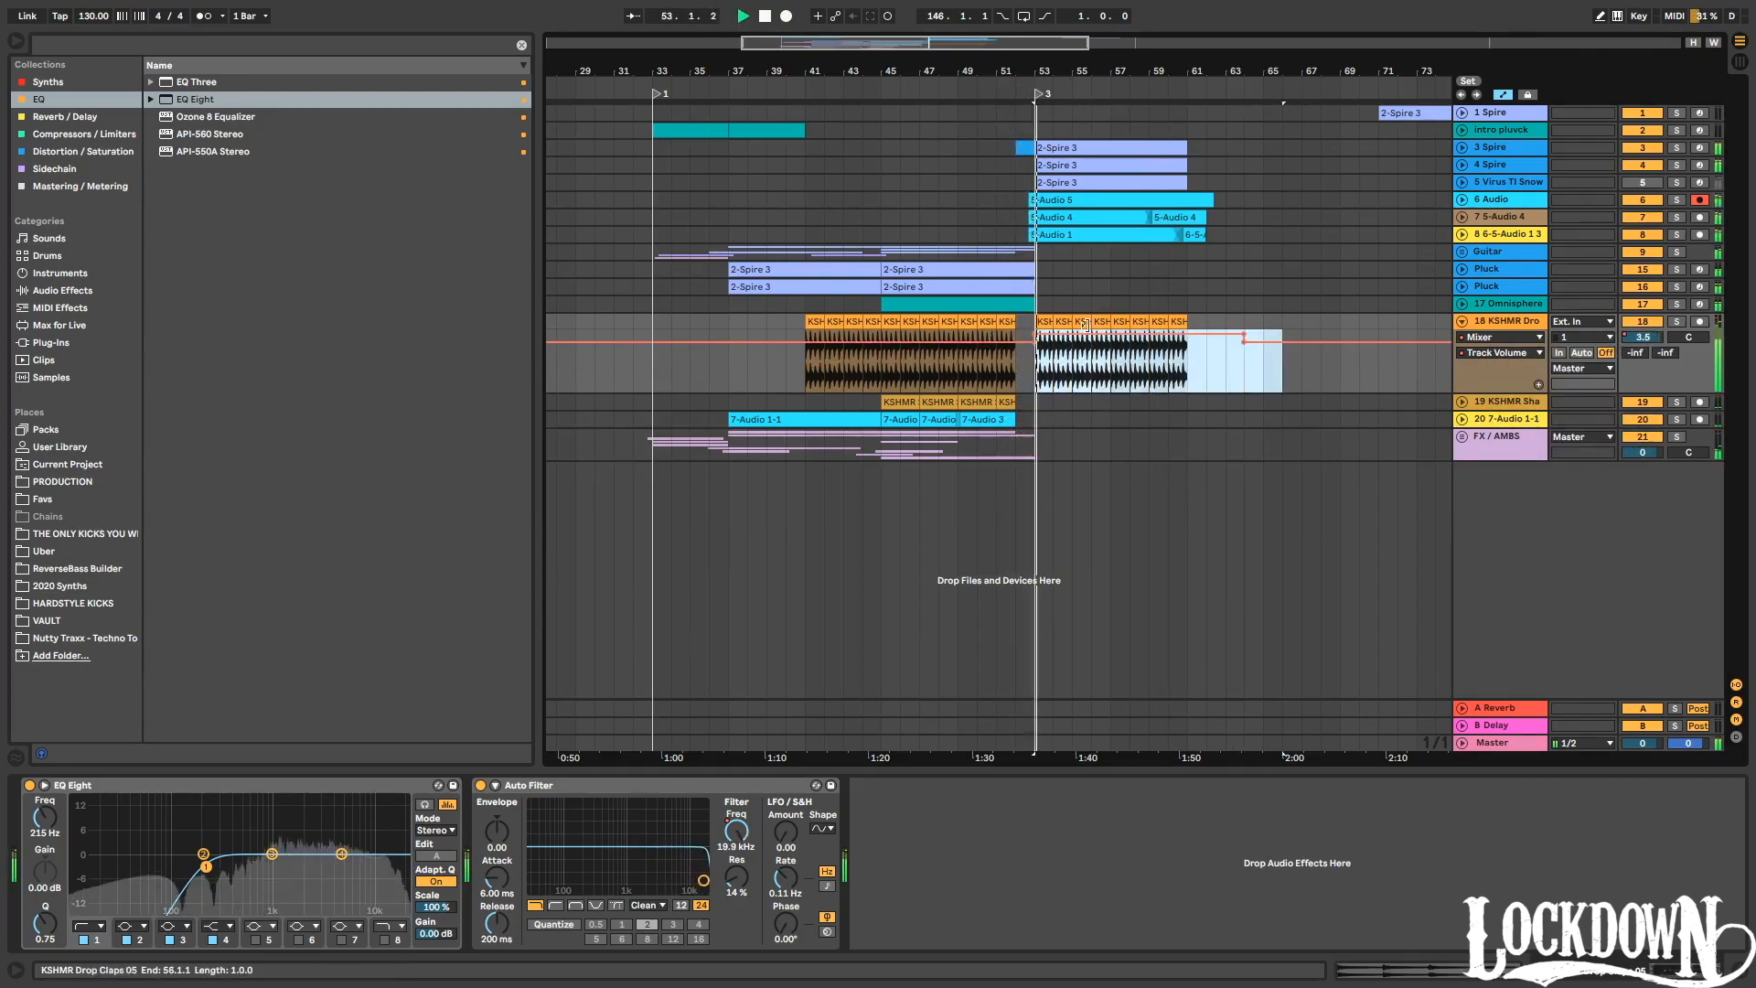
pyautogui.moveTo(1087, 335); pyautogui.dragTo(1186, 400)
# Expand track 20 7-Audio 1-1 and duplicate its bass section from 45.1.1 to 53.1.1 into the drop, filling 53.1.1 to 61.1.1.
pyautogui.click(1463, 421)
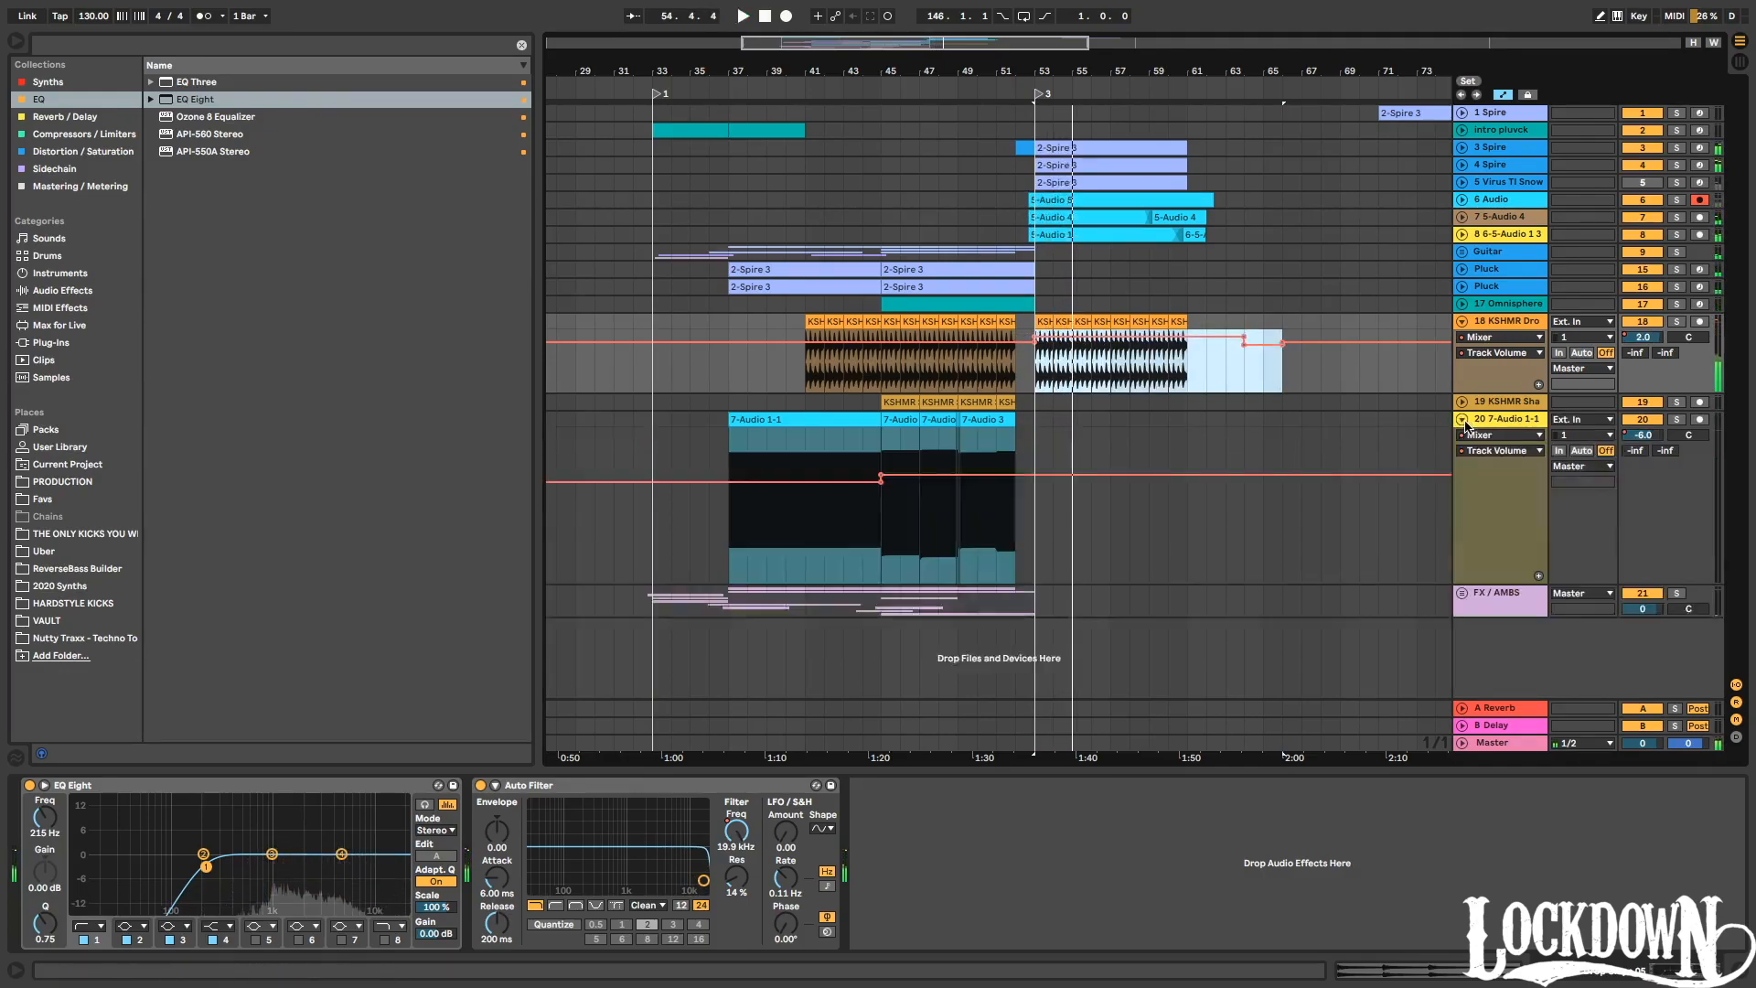
pyautogui.scroll(3, 970, 274)
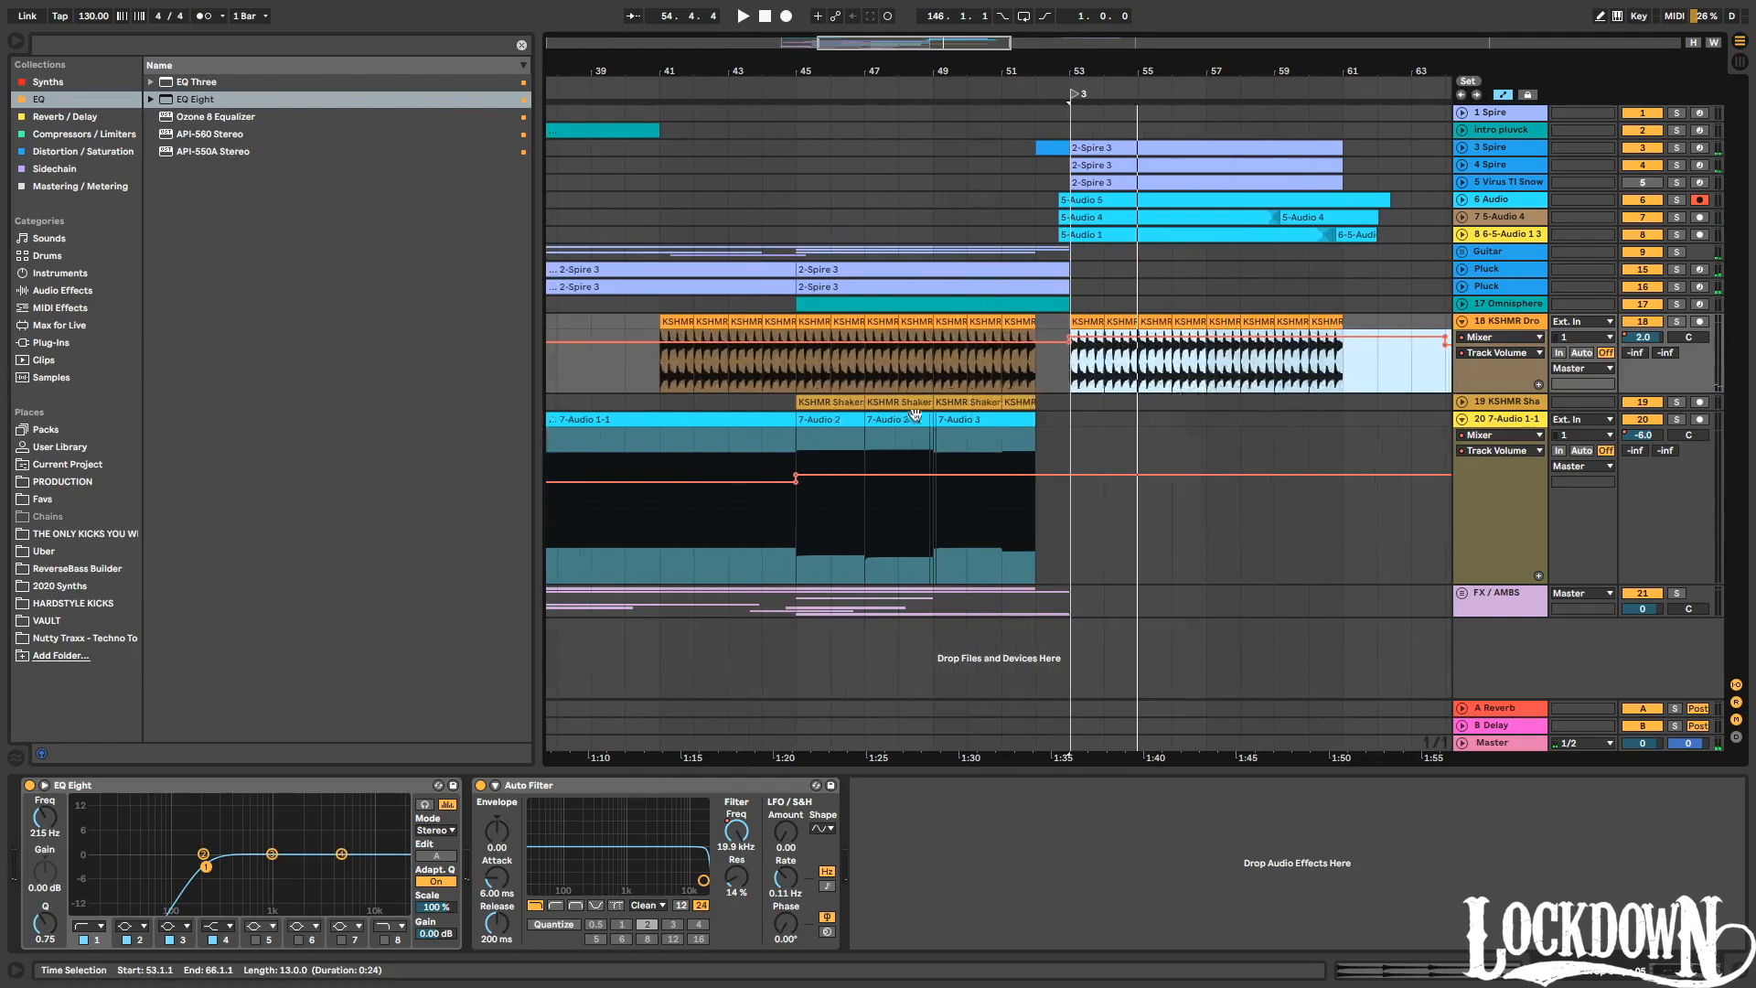
pyautogui.moveTo(809, 514); pyautogui.dragTo(826, 424)
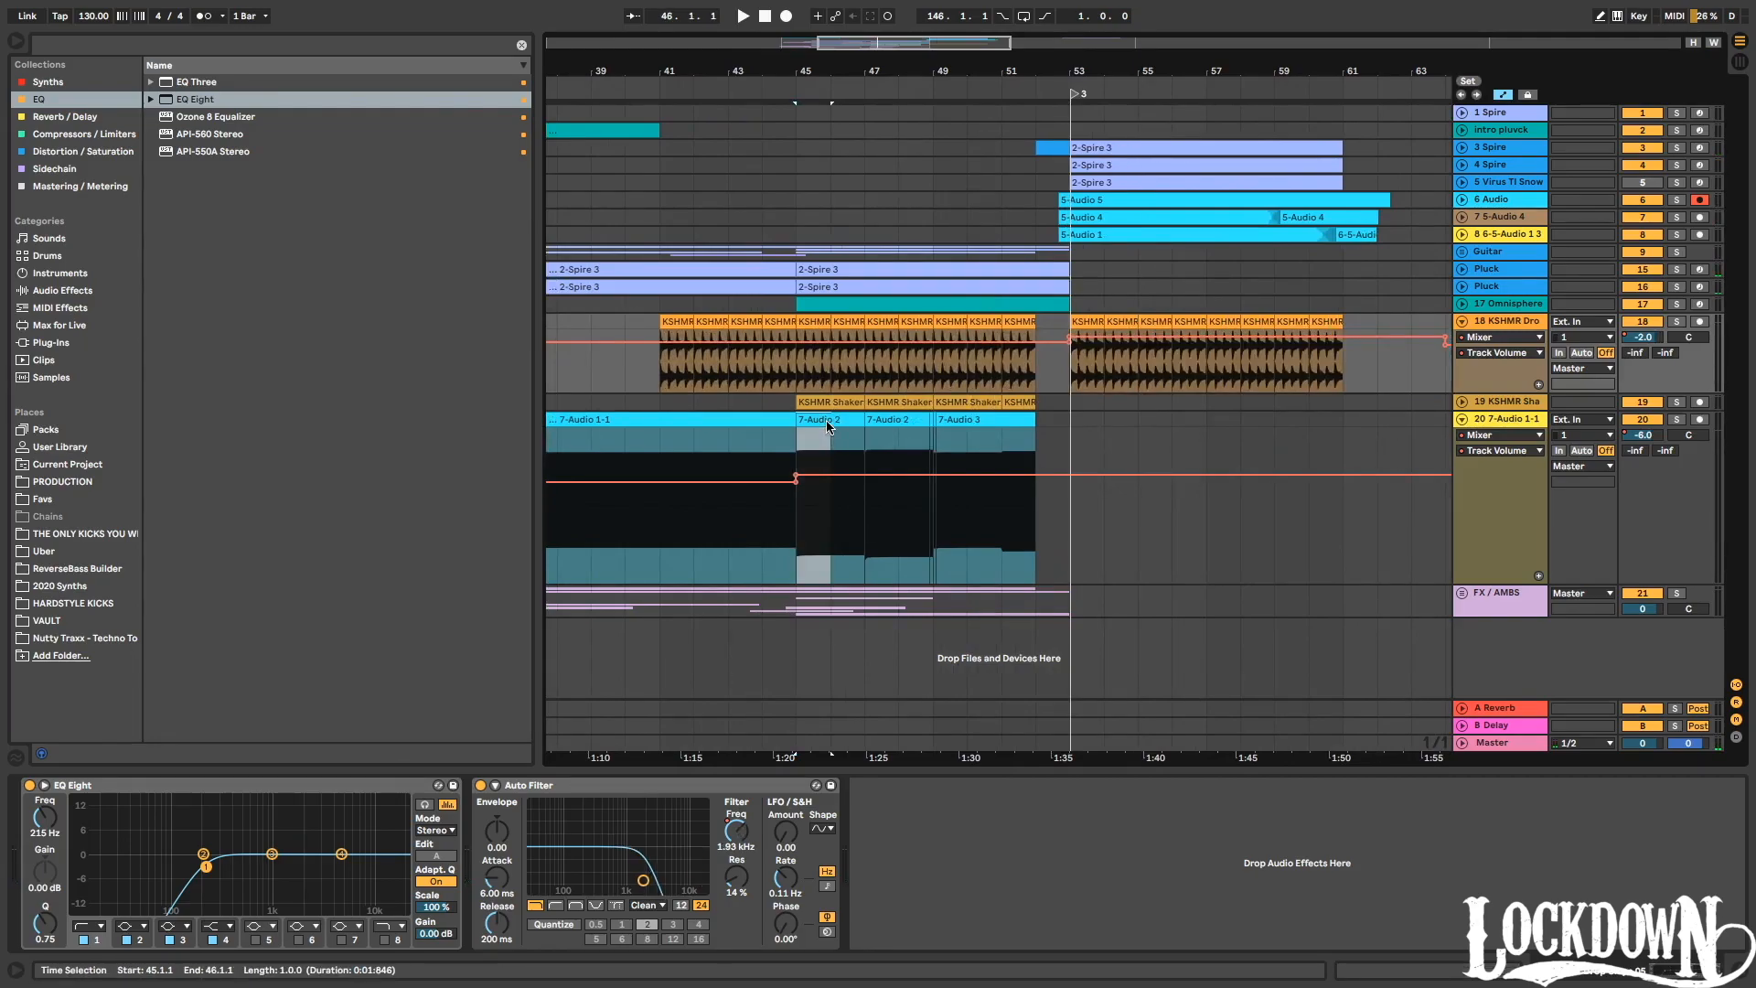
pyautogui.click(1064, 426)
pyautogui.hotkey('ctrl', 'v')
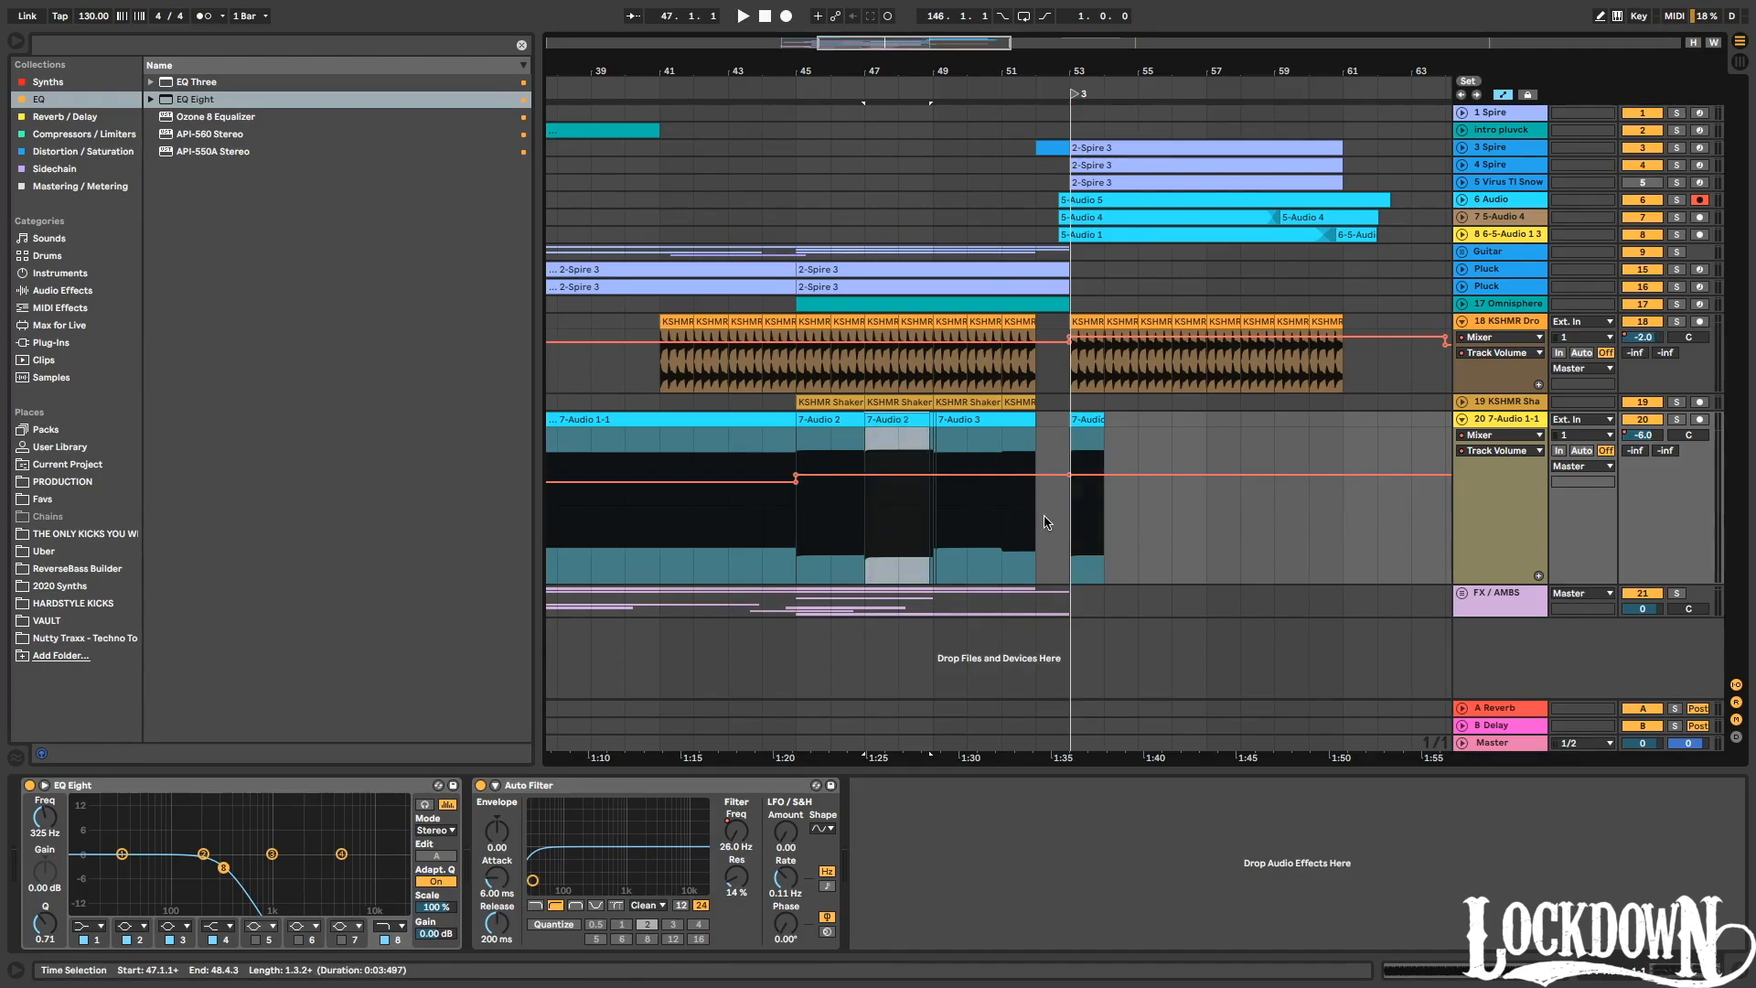
pyautogui.moveTo(1080, 533); pyautogui.dragTo(798, 442)
pyautogui.hotkey('ctrl', 'd')
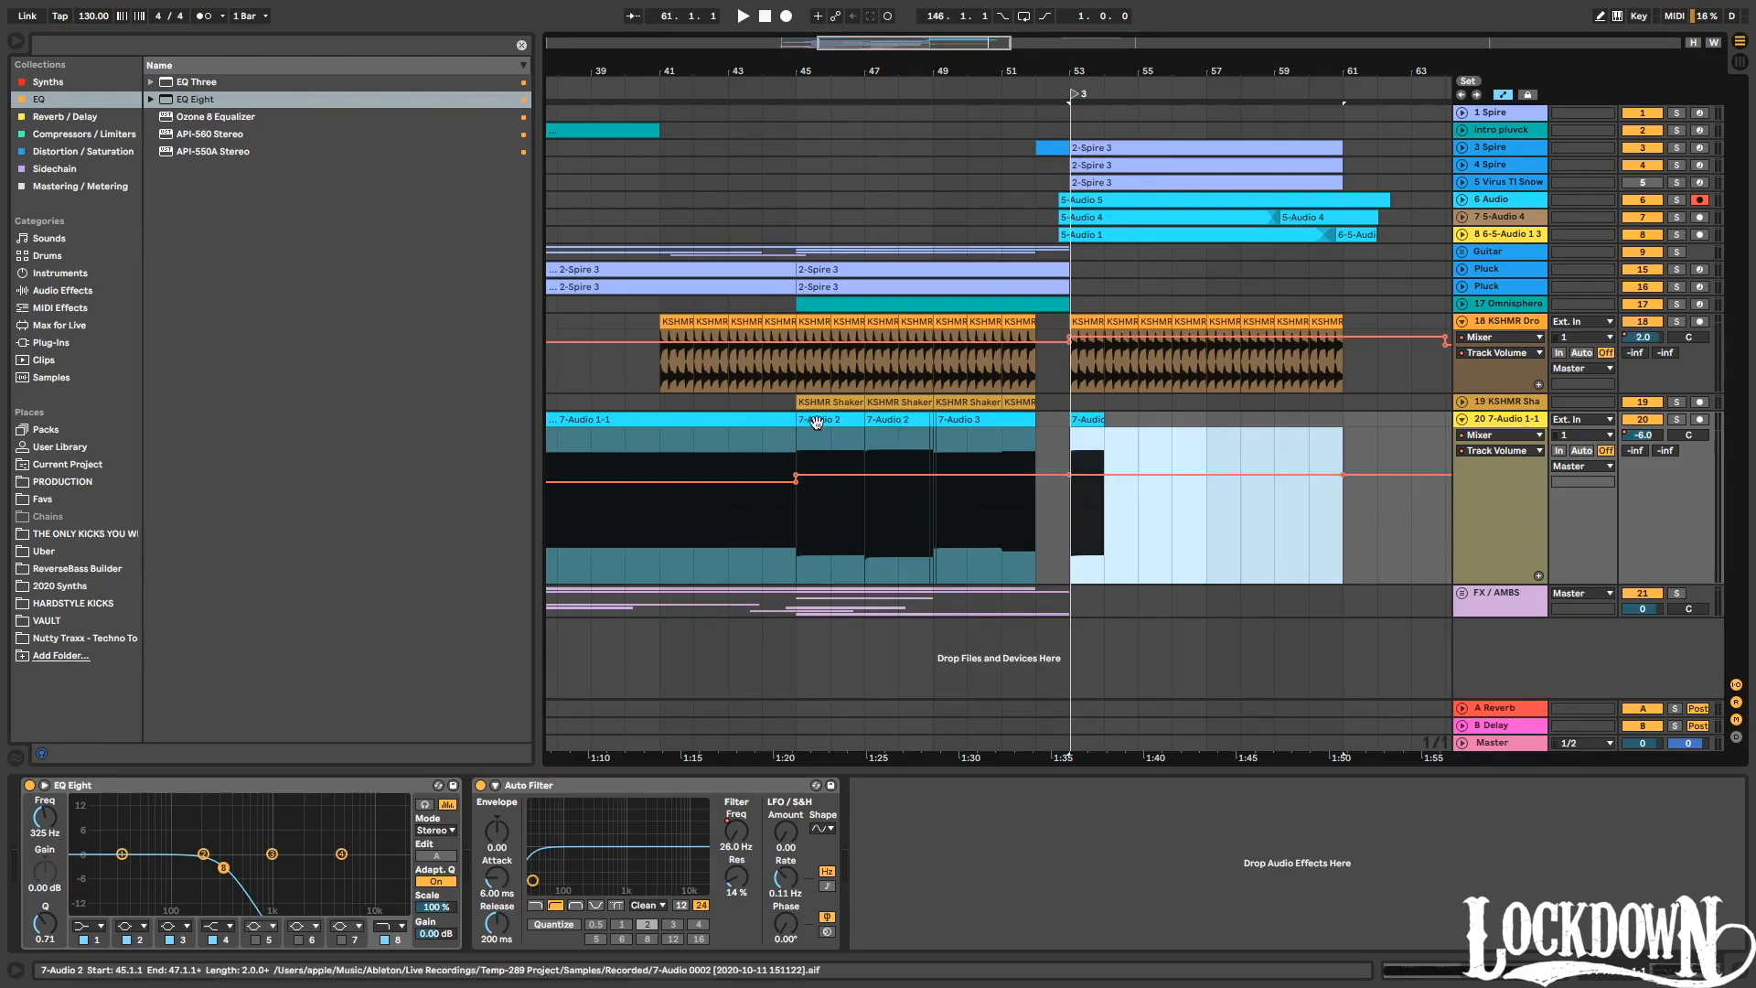
pyautogui.click(1068, 535)
pyautogui.moveTo(1068, 536); pyautogui.dragTo(799, 435)
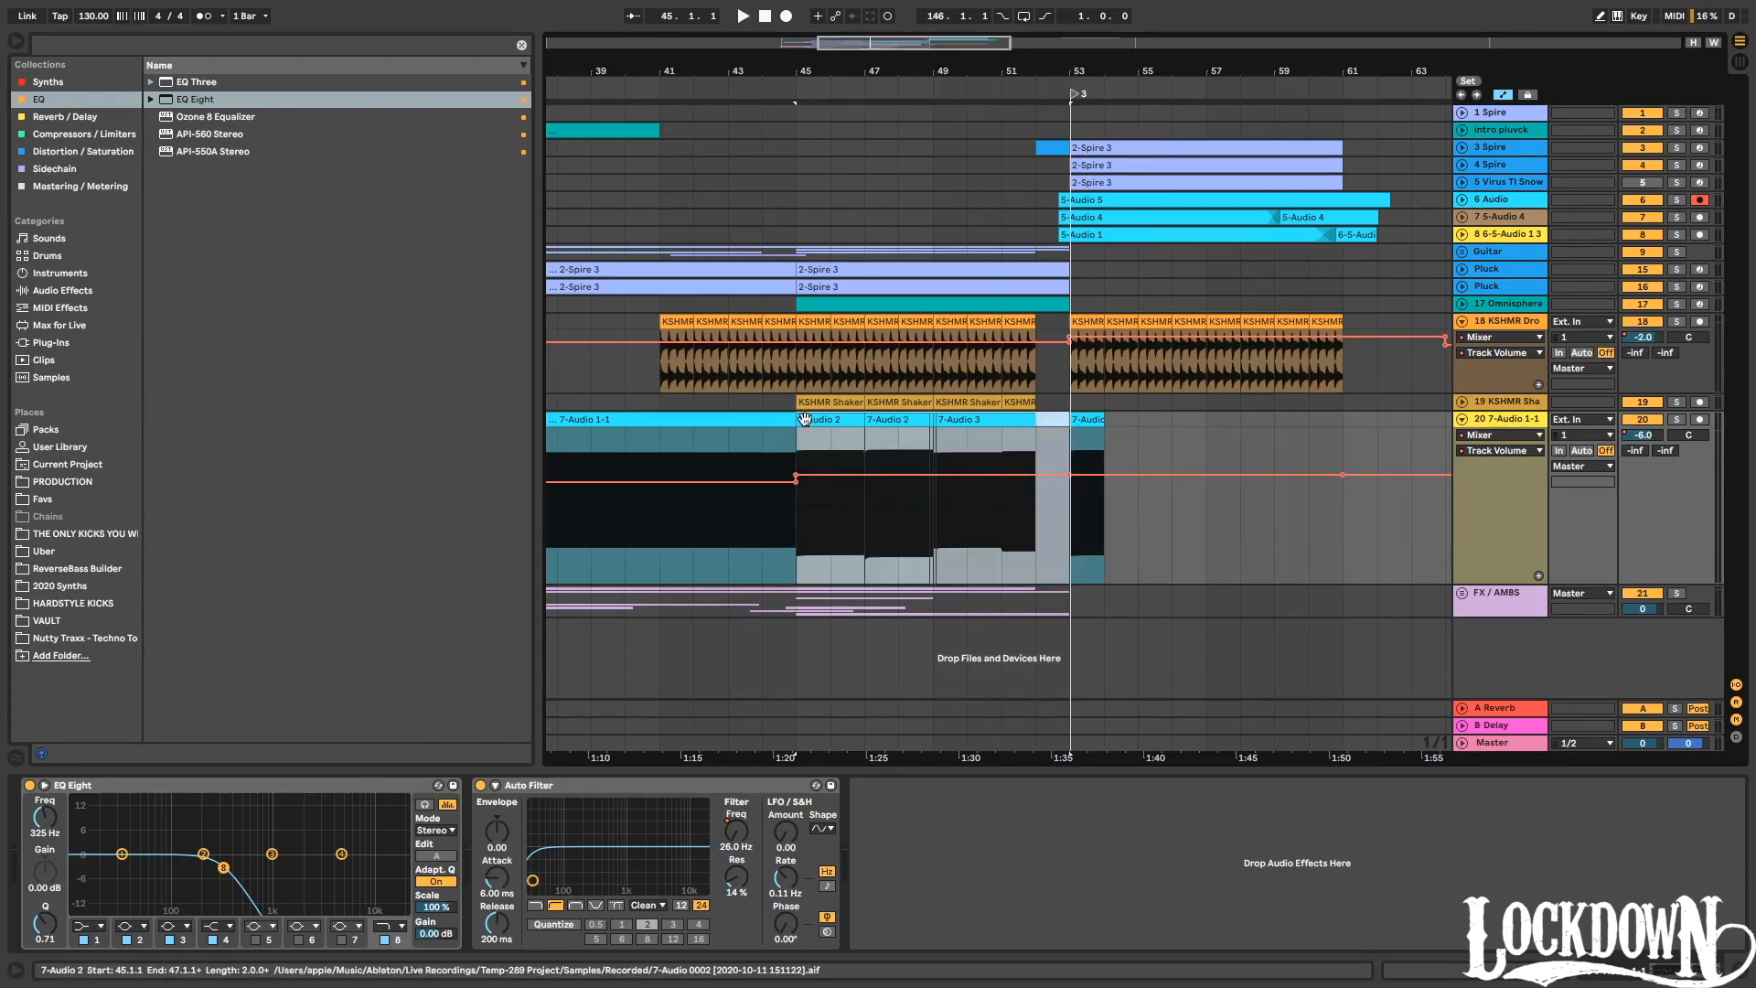
pyautogui.hotkey('ctrl', 'd')
# Split the bass at 53.2.1, shorten the first note to end at 53.1.3, and give it a fade-out.
pyautogui.moveTo(1079, 77); pyautogui.dragTo(982, 443)
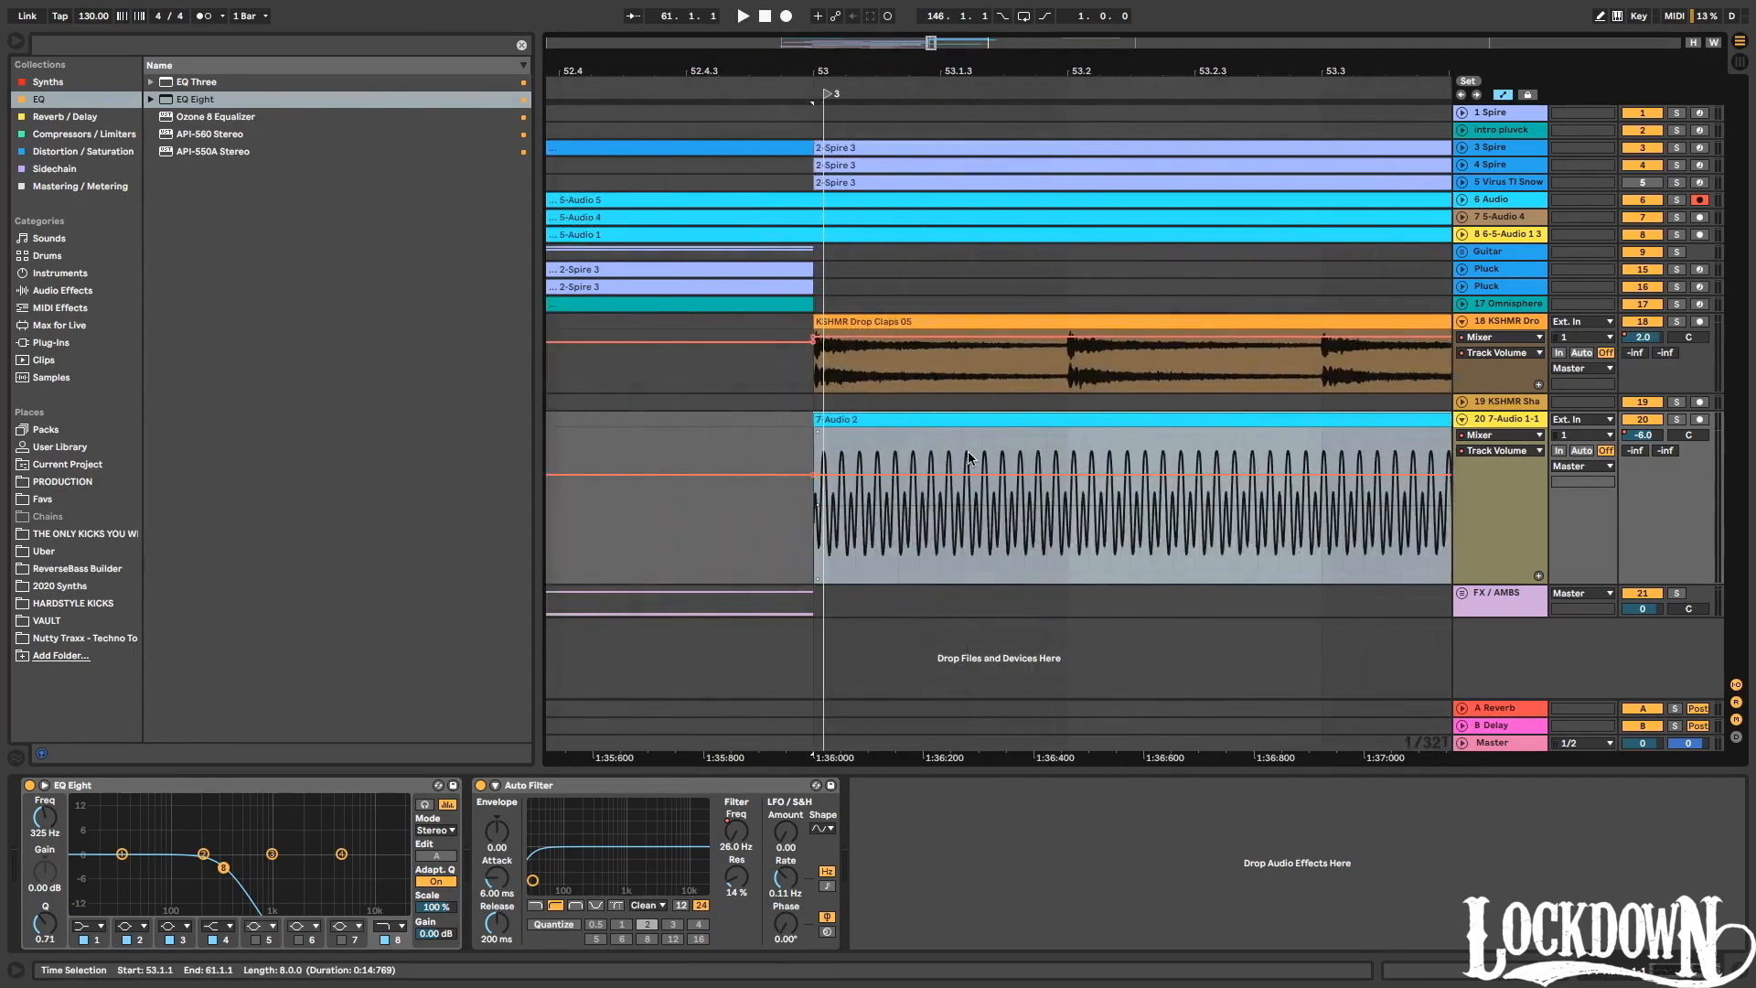
pyautogui.press('space')
pyautogui.press('space')
pyautogui.press('space')
pyautogui.press('space')
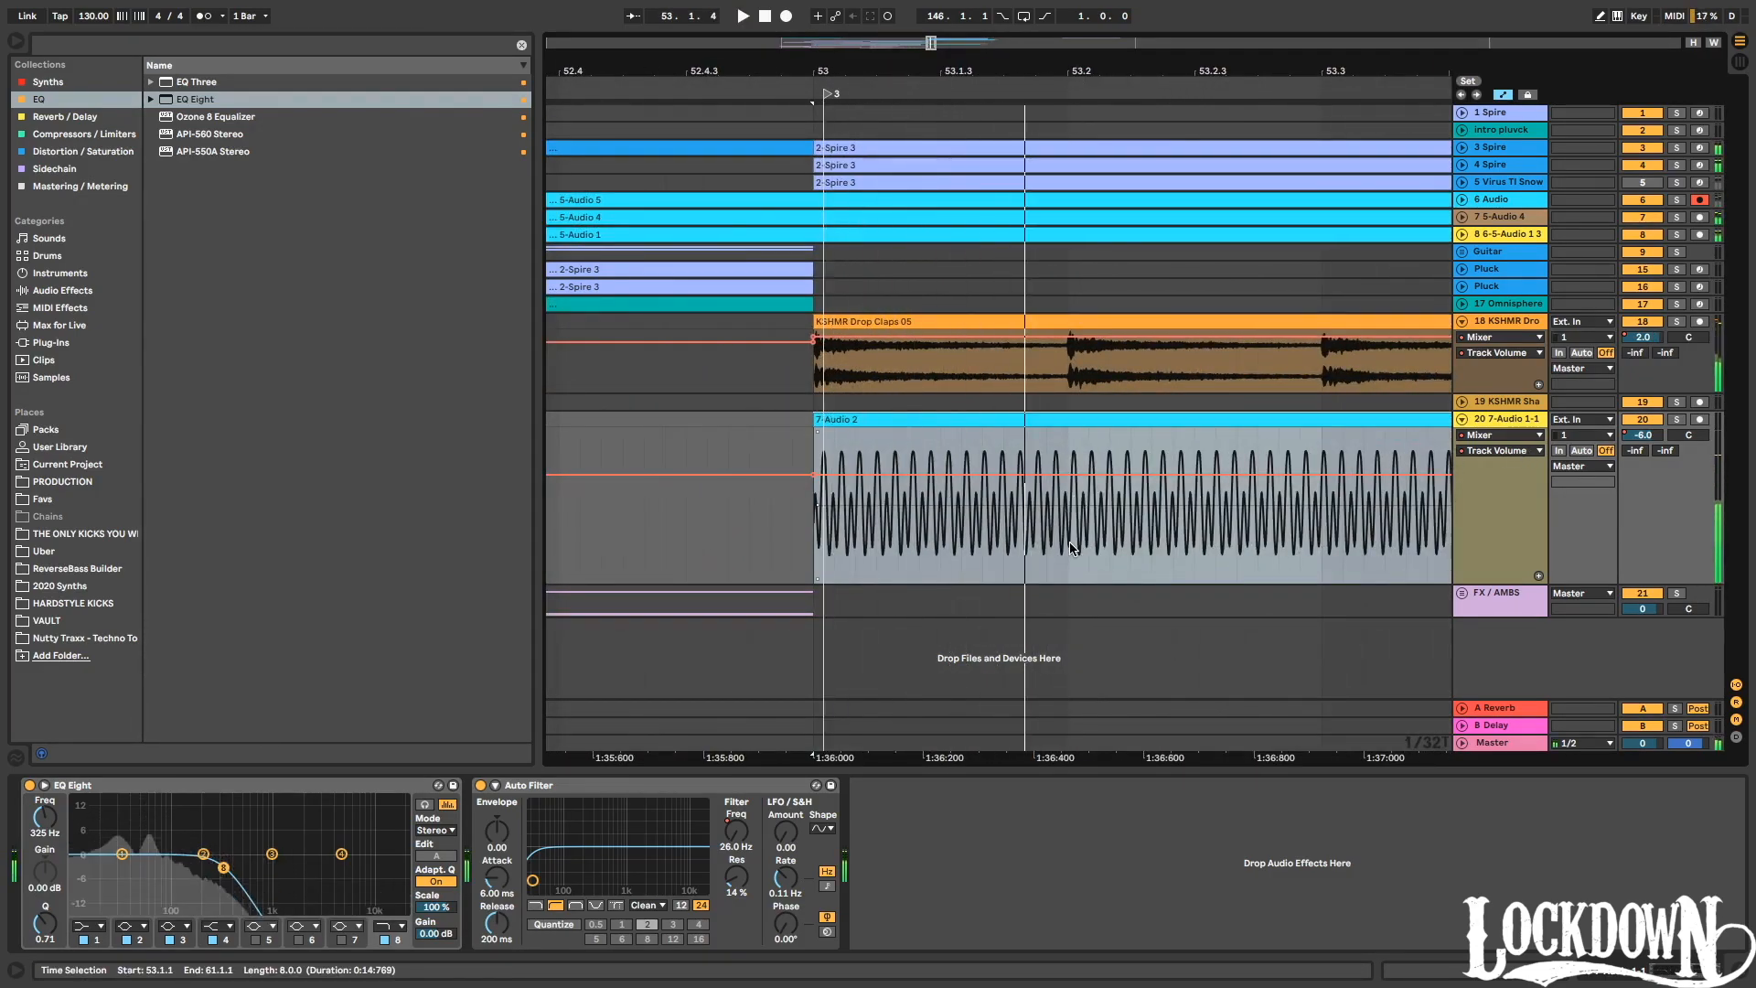
pyautogui.click(1068, 542)
pyautogui.hotkey('ctrl', 'e')
pyautogui.press('a')
pyautogui.moveTo(1064, 422); pyautogui.dragTo(901, 430)
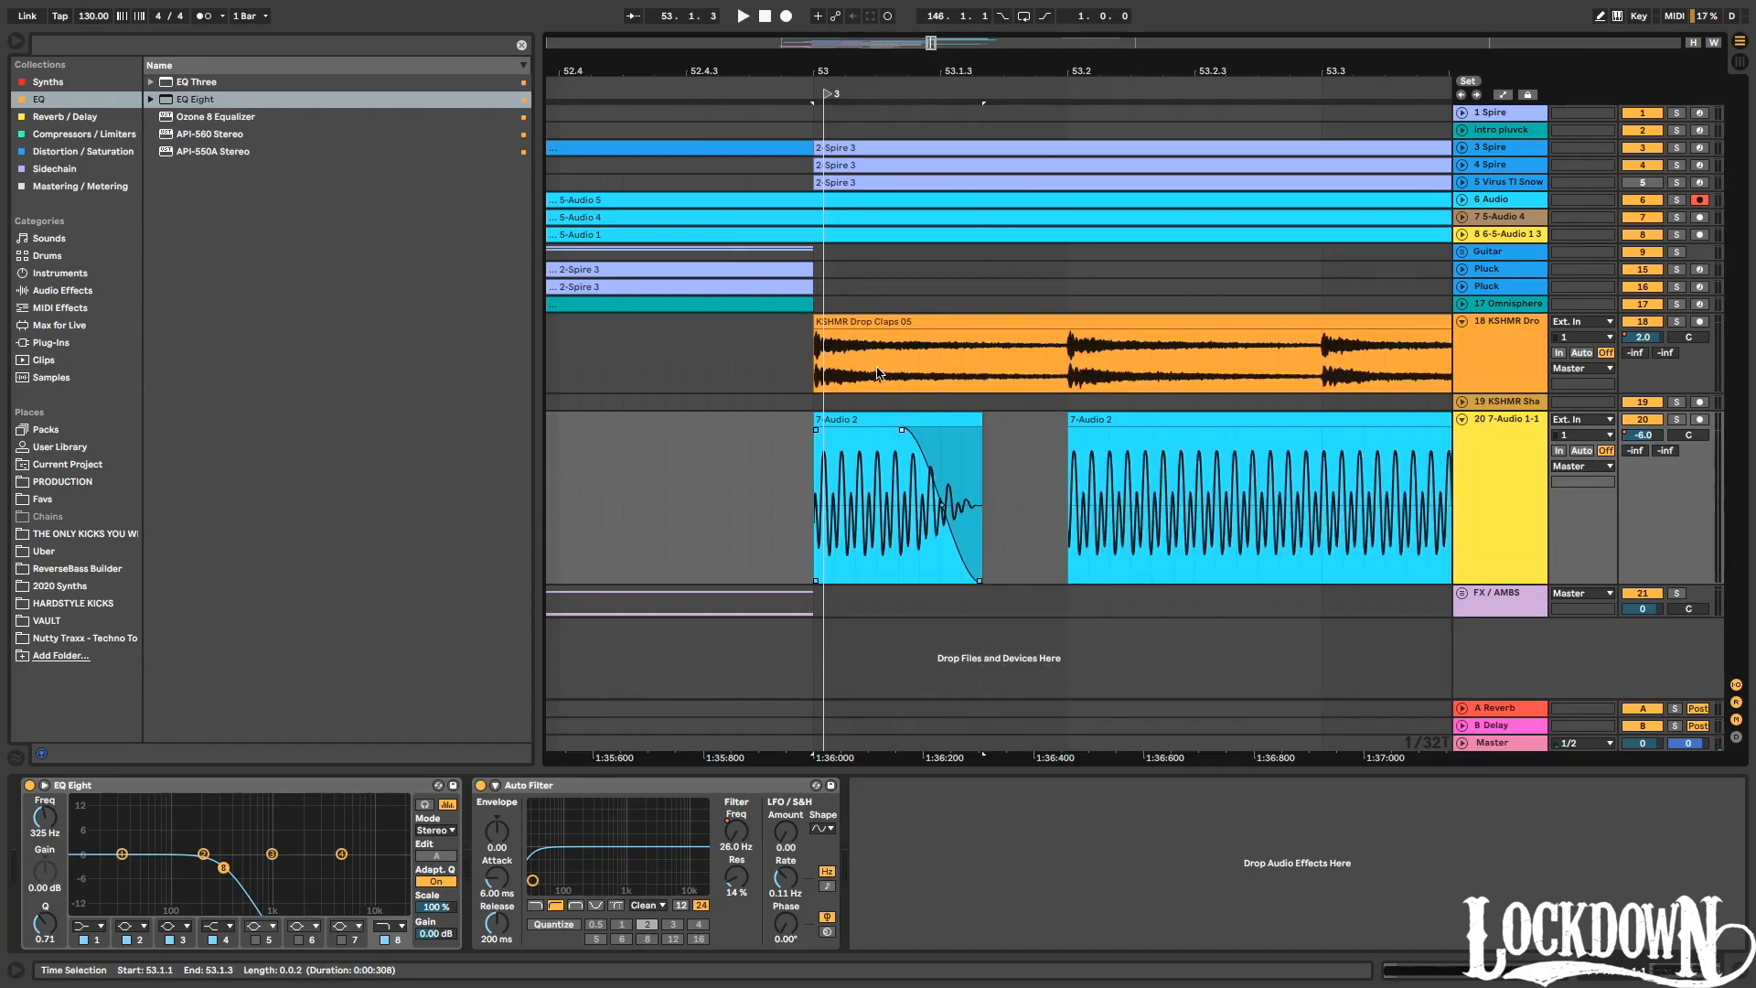
# Extend the faded first bass note to 53.2.1, play it, and duplicate it to fill 53.2.1 to 53.3.1.
pyautogui.click(816, 97)
pyautogui.moveTo(982, 421); pyautogui.dragTo(1061, 423)
pyautogui.press('space')
pyautogui.press('space')
pyautogui.press('space')
pyautogui.hotkey('ctrl', 'd')
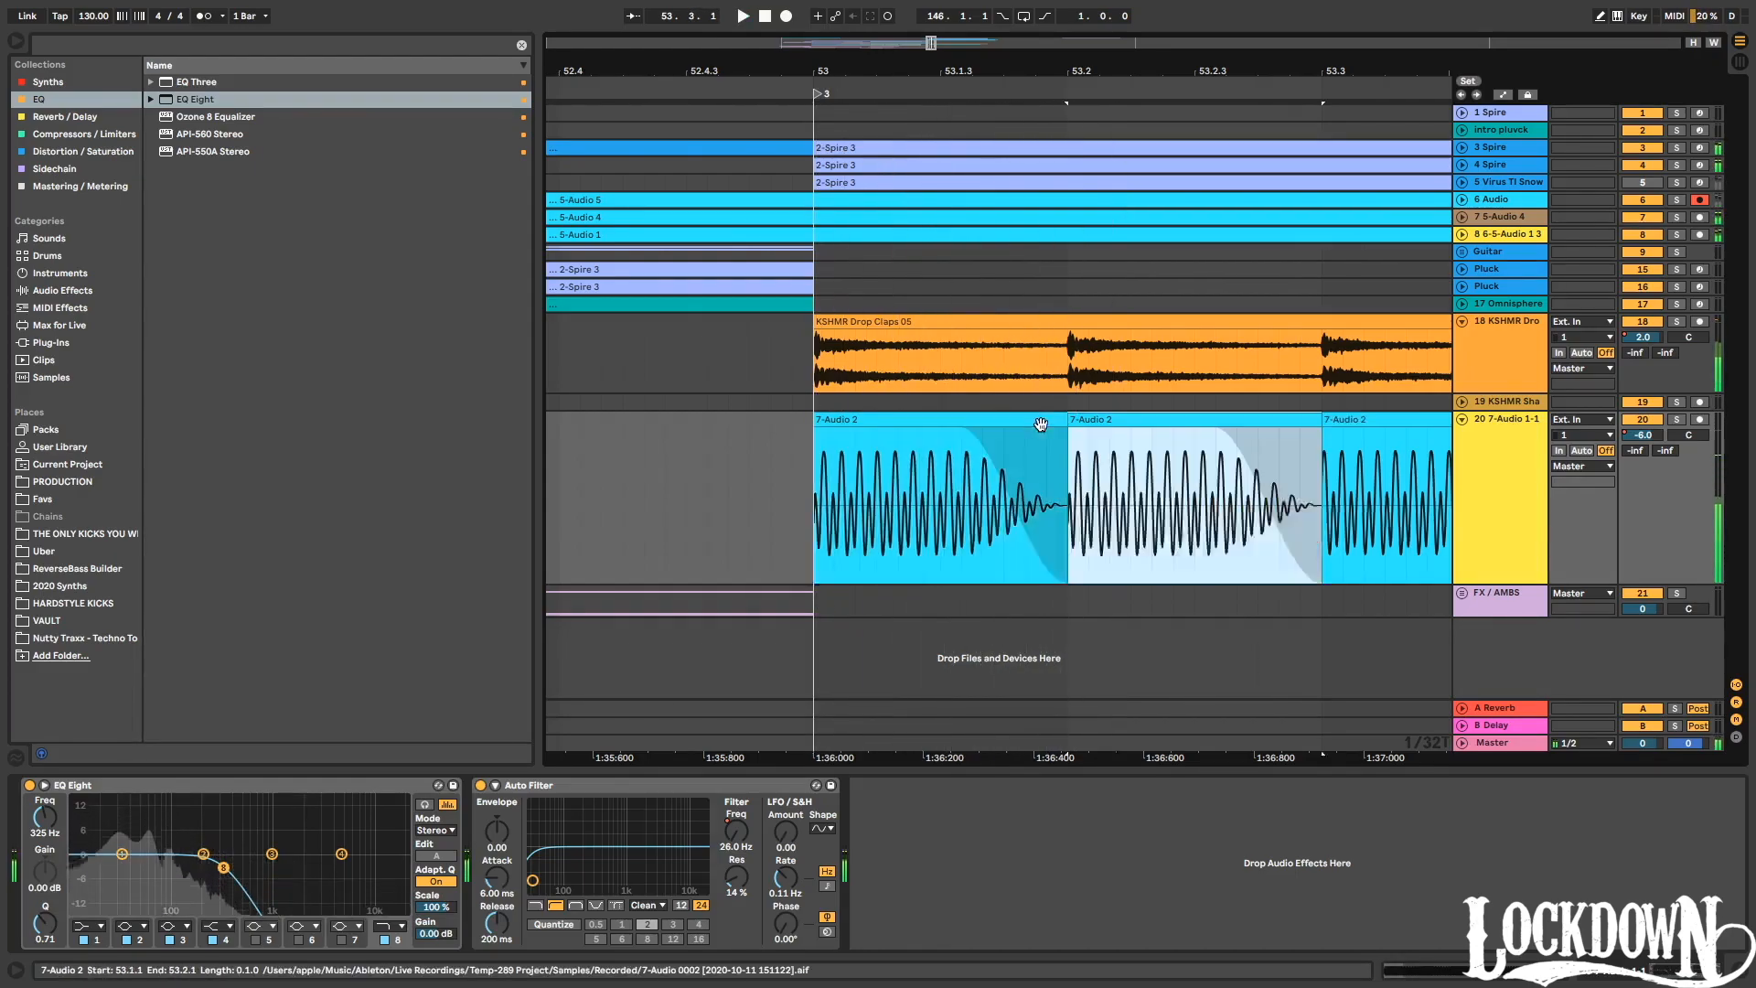
# Shorten the bass note at 53.2.1 to end at 53.2.3, duplicate it up to 53.3.1, and play the pattern.
pyautogui.press('-')
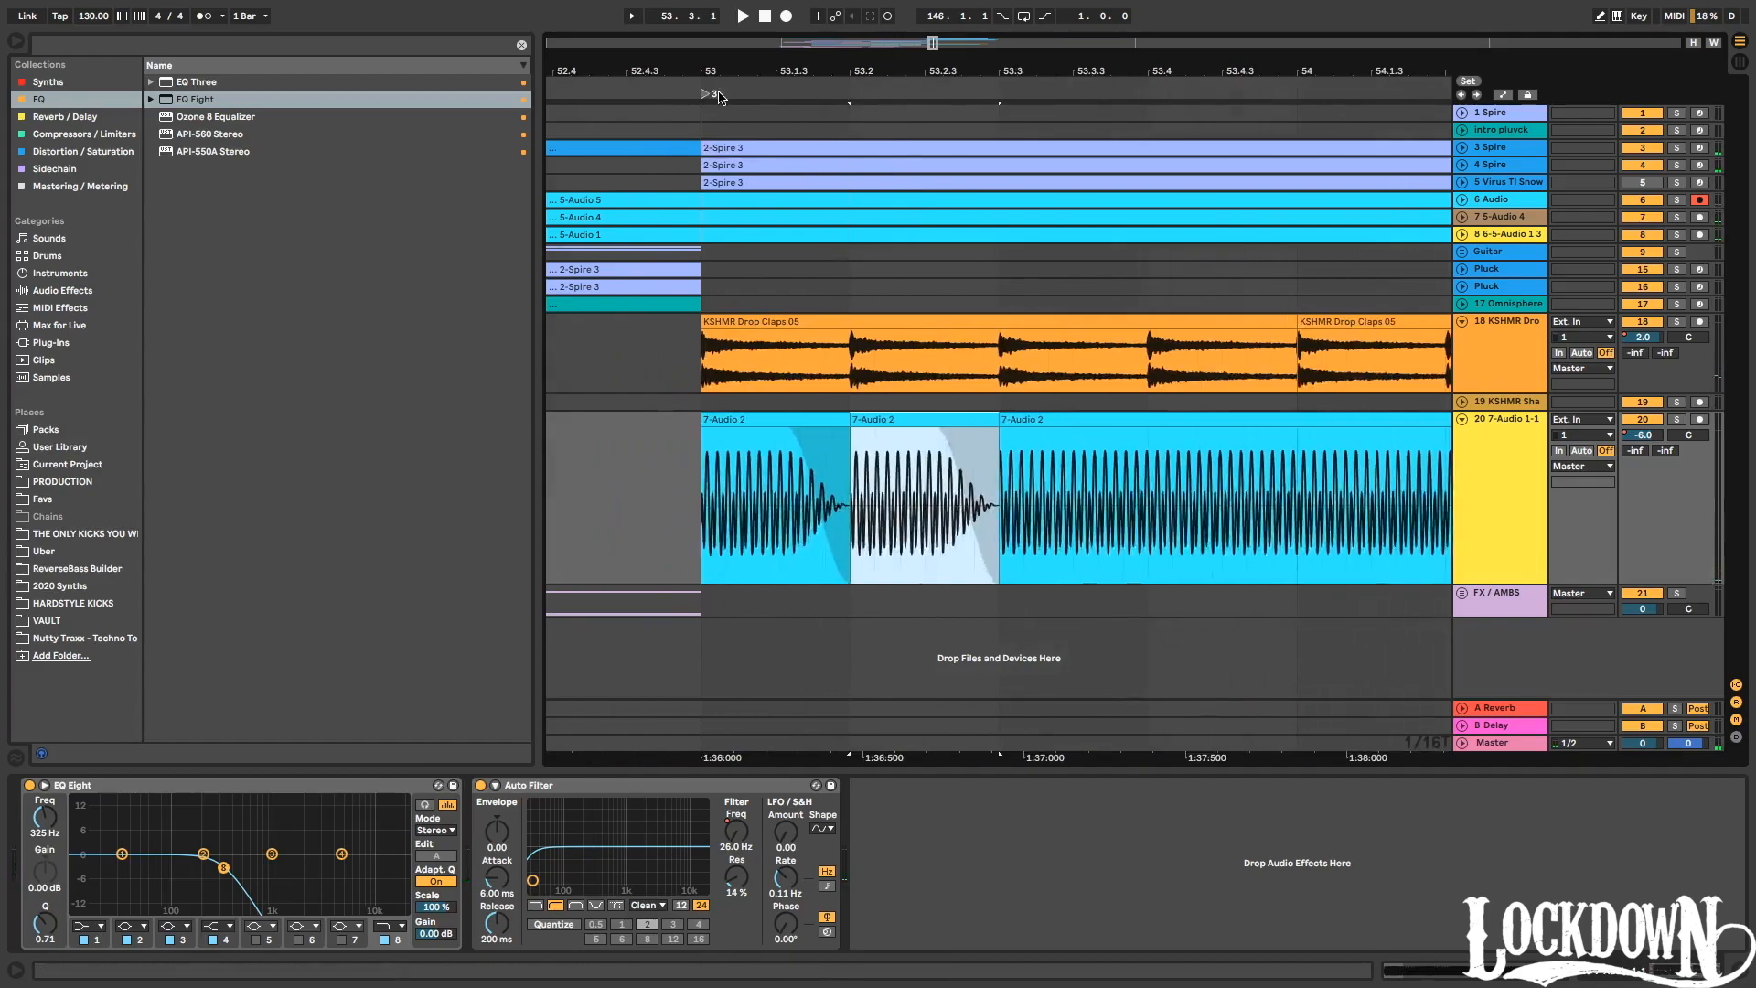
pyautogui.press('space')
pyautogui.press('space')
pyautogui.moveTo(997, 423); pyautogui.dragTo(924, 427)
pyautogui.moveTo(893, 510); pyautogui.dragTo(908, 474)
pyautogui.click(904, 419)
pyautogui.press('super+d')
pyautogui.click(678, 514)
pyautogui.press('space')
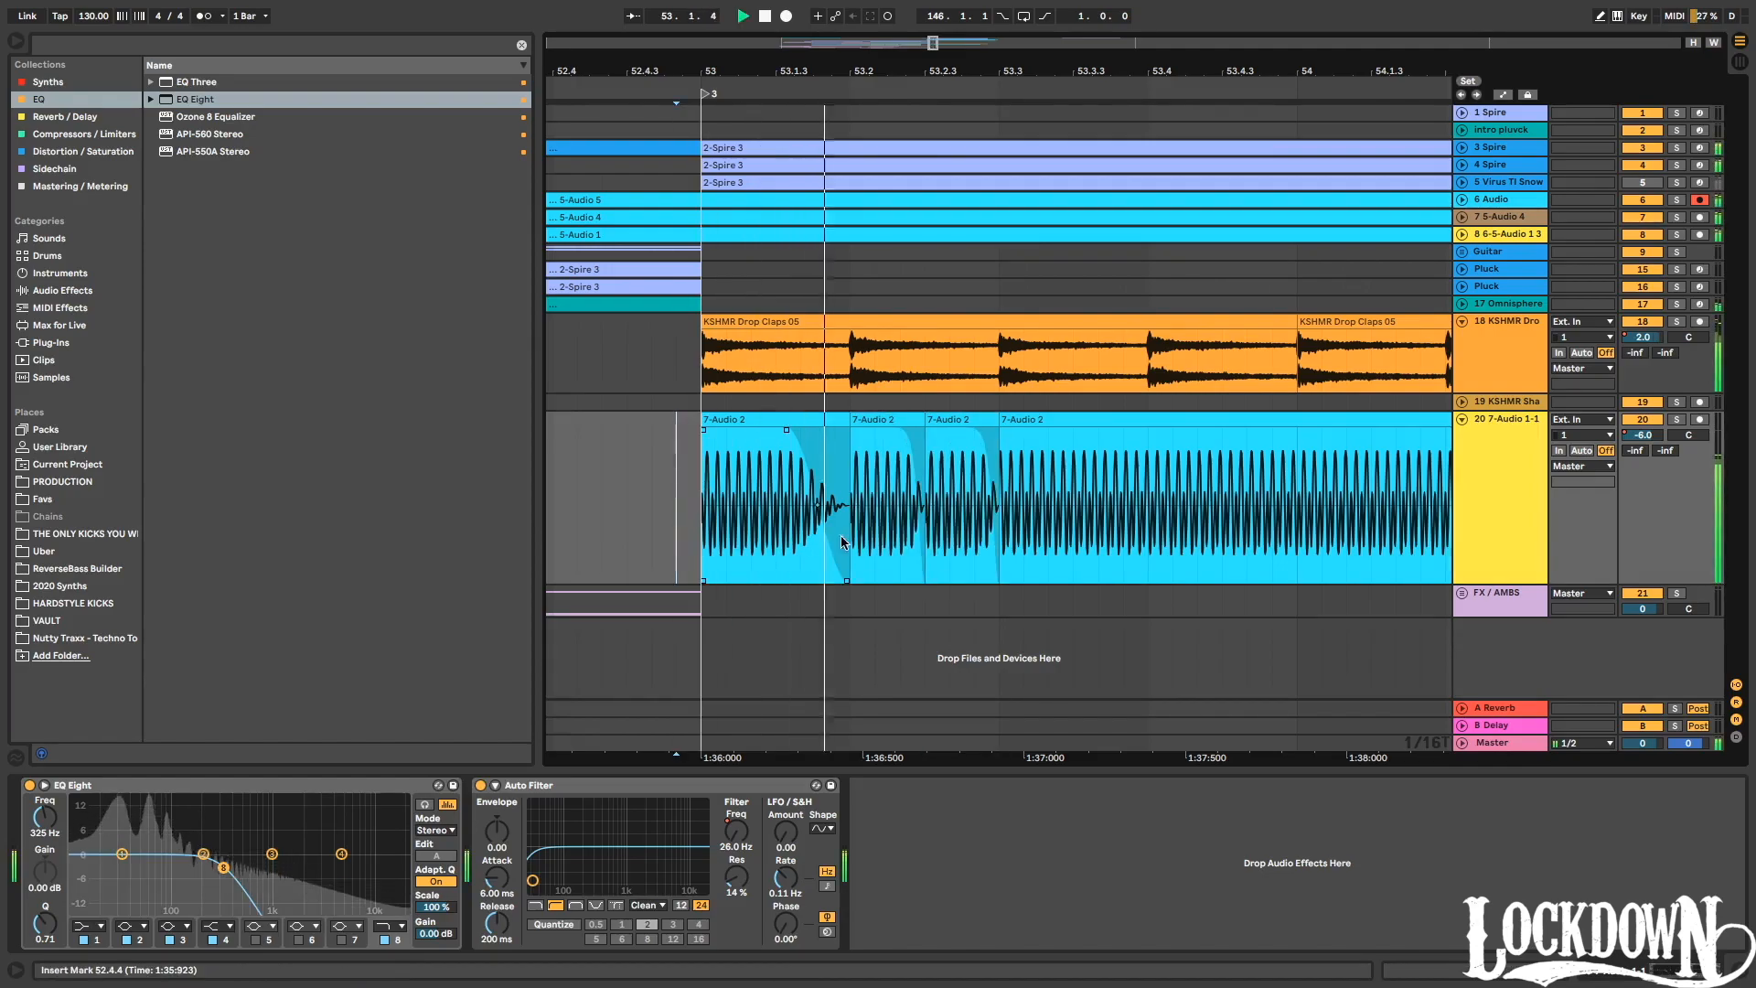
pyautogui.press('space')
# Try duplicating the three-note bass pattern to just before 53.3.1, play it, and undo the duplication.
pyautogui.moveTo(995, 498); pyautogui.dragTo(662, 429)
pyautogui.moveTo(679, 423); pyautogui.dragTo(1000, 430)
pyautogui.press('super+d')
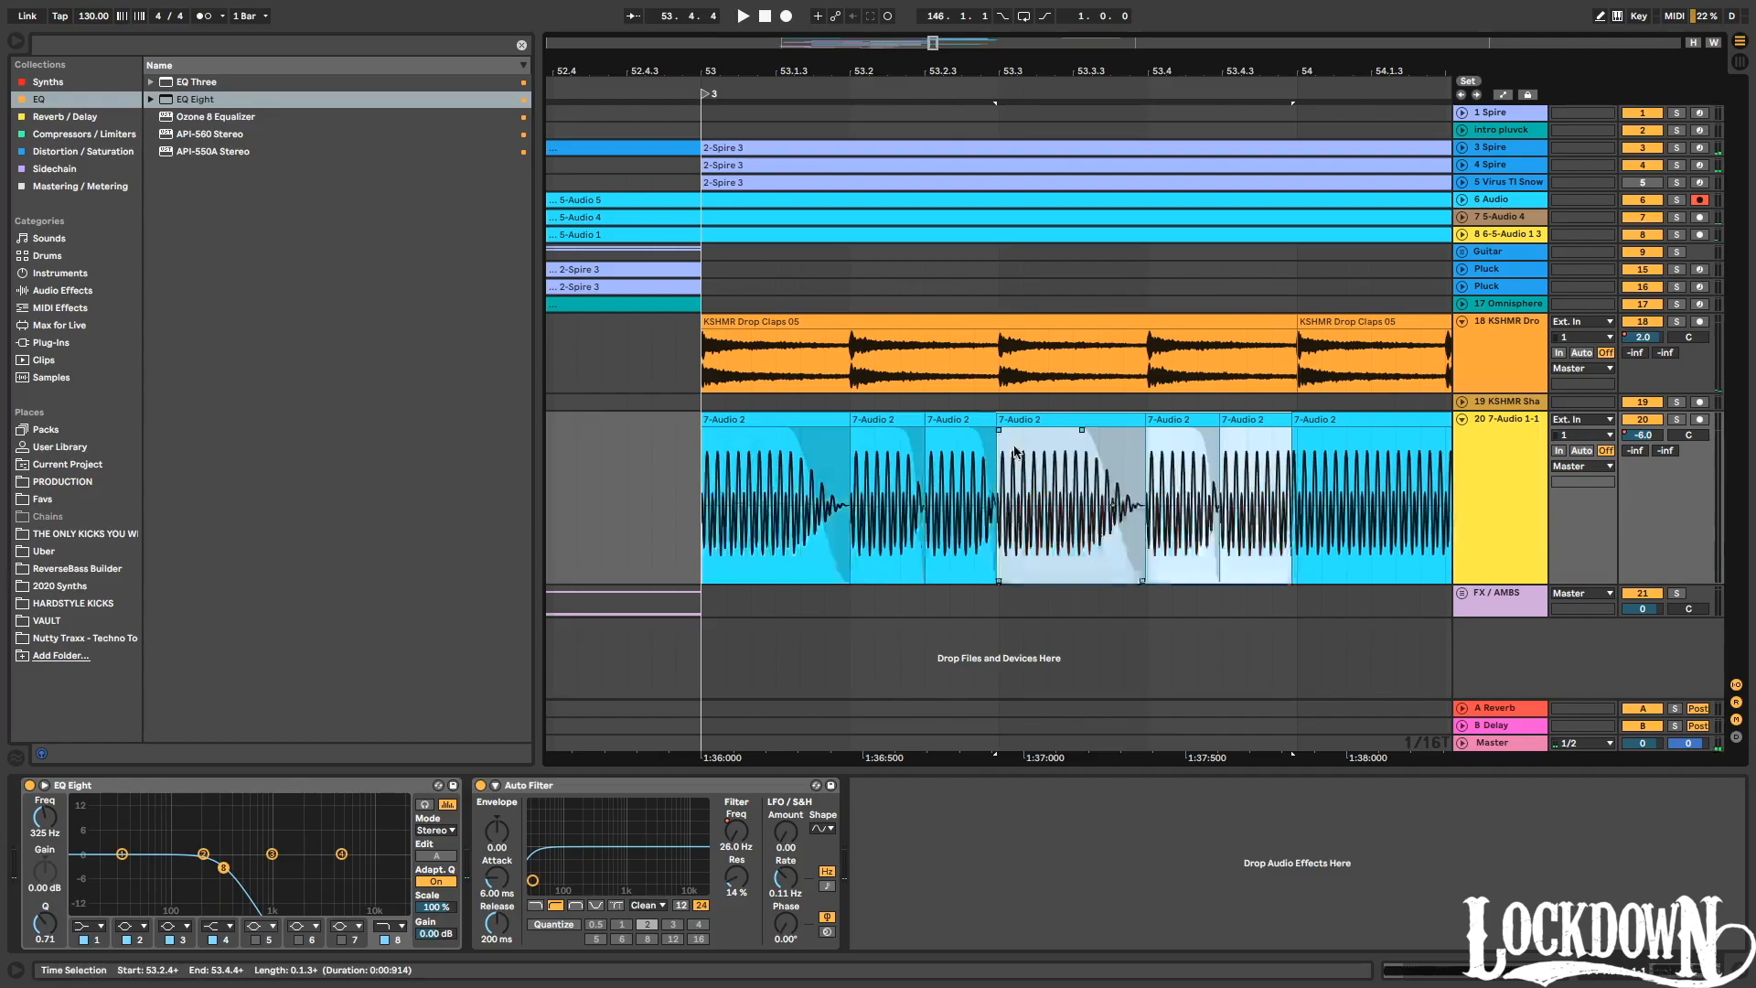
pyautogui.click(686, 494)
pyautogui.press('space')
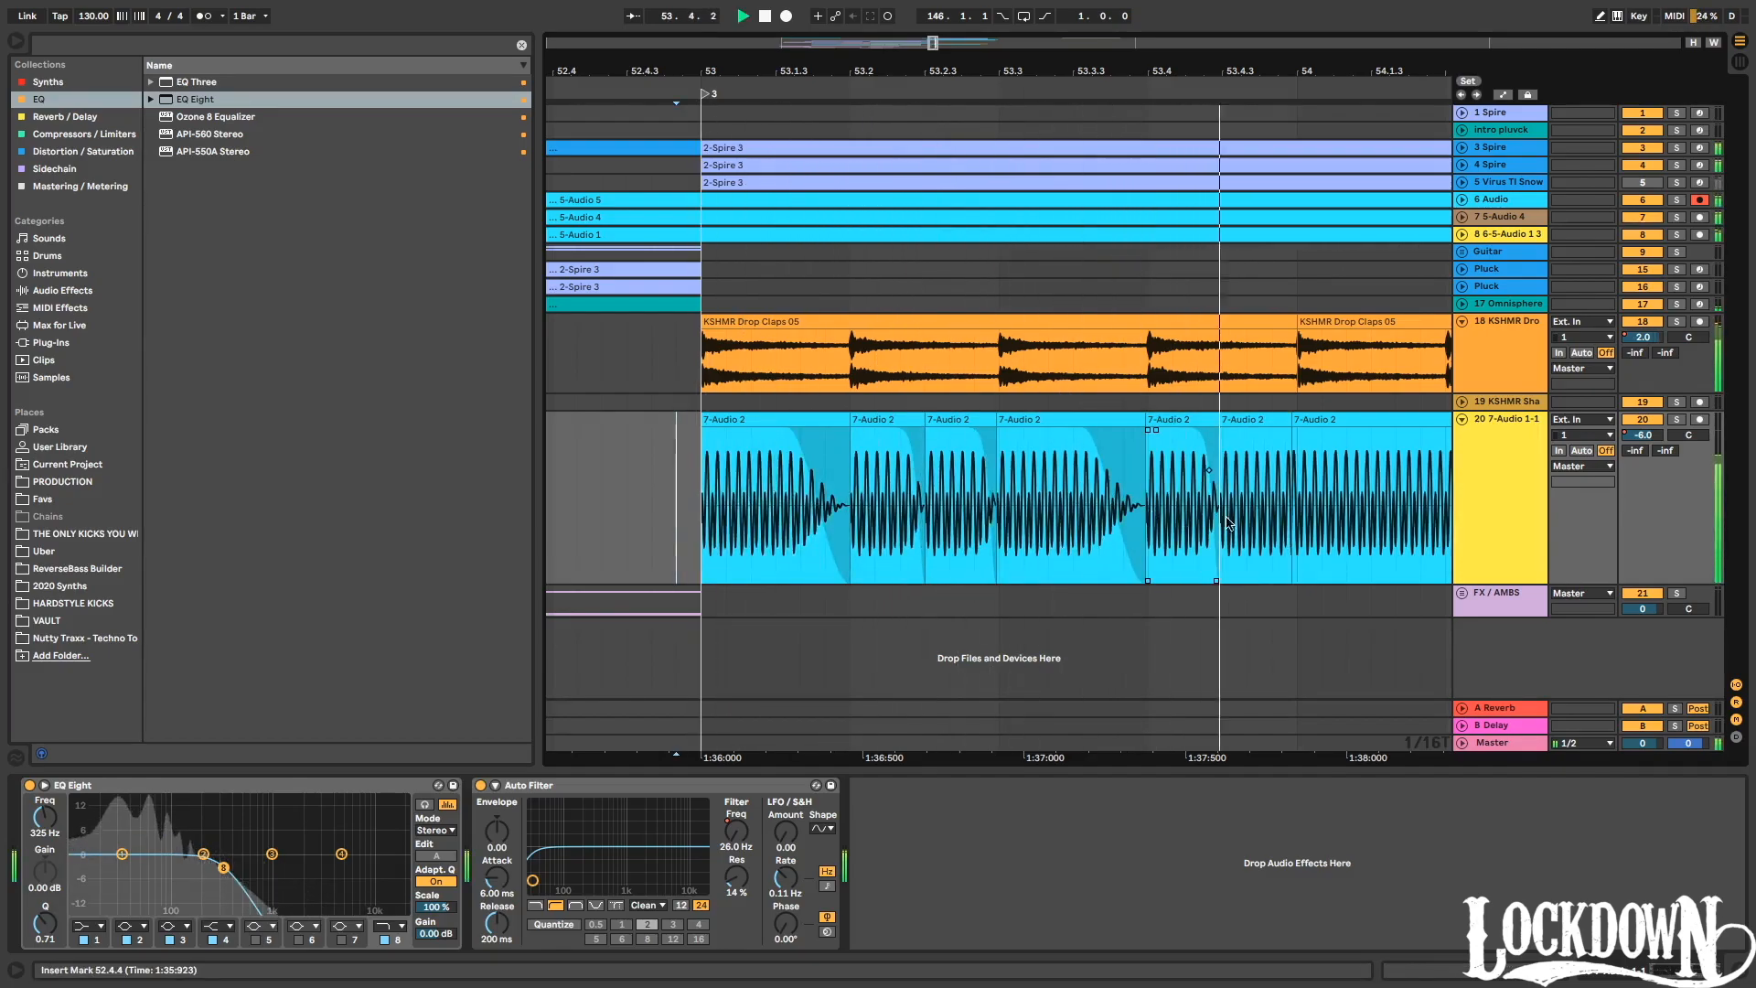
pyautogui.click(1050, 426)
pyautogui.press('space')
pyautogui.press('space')
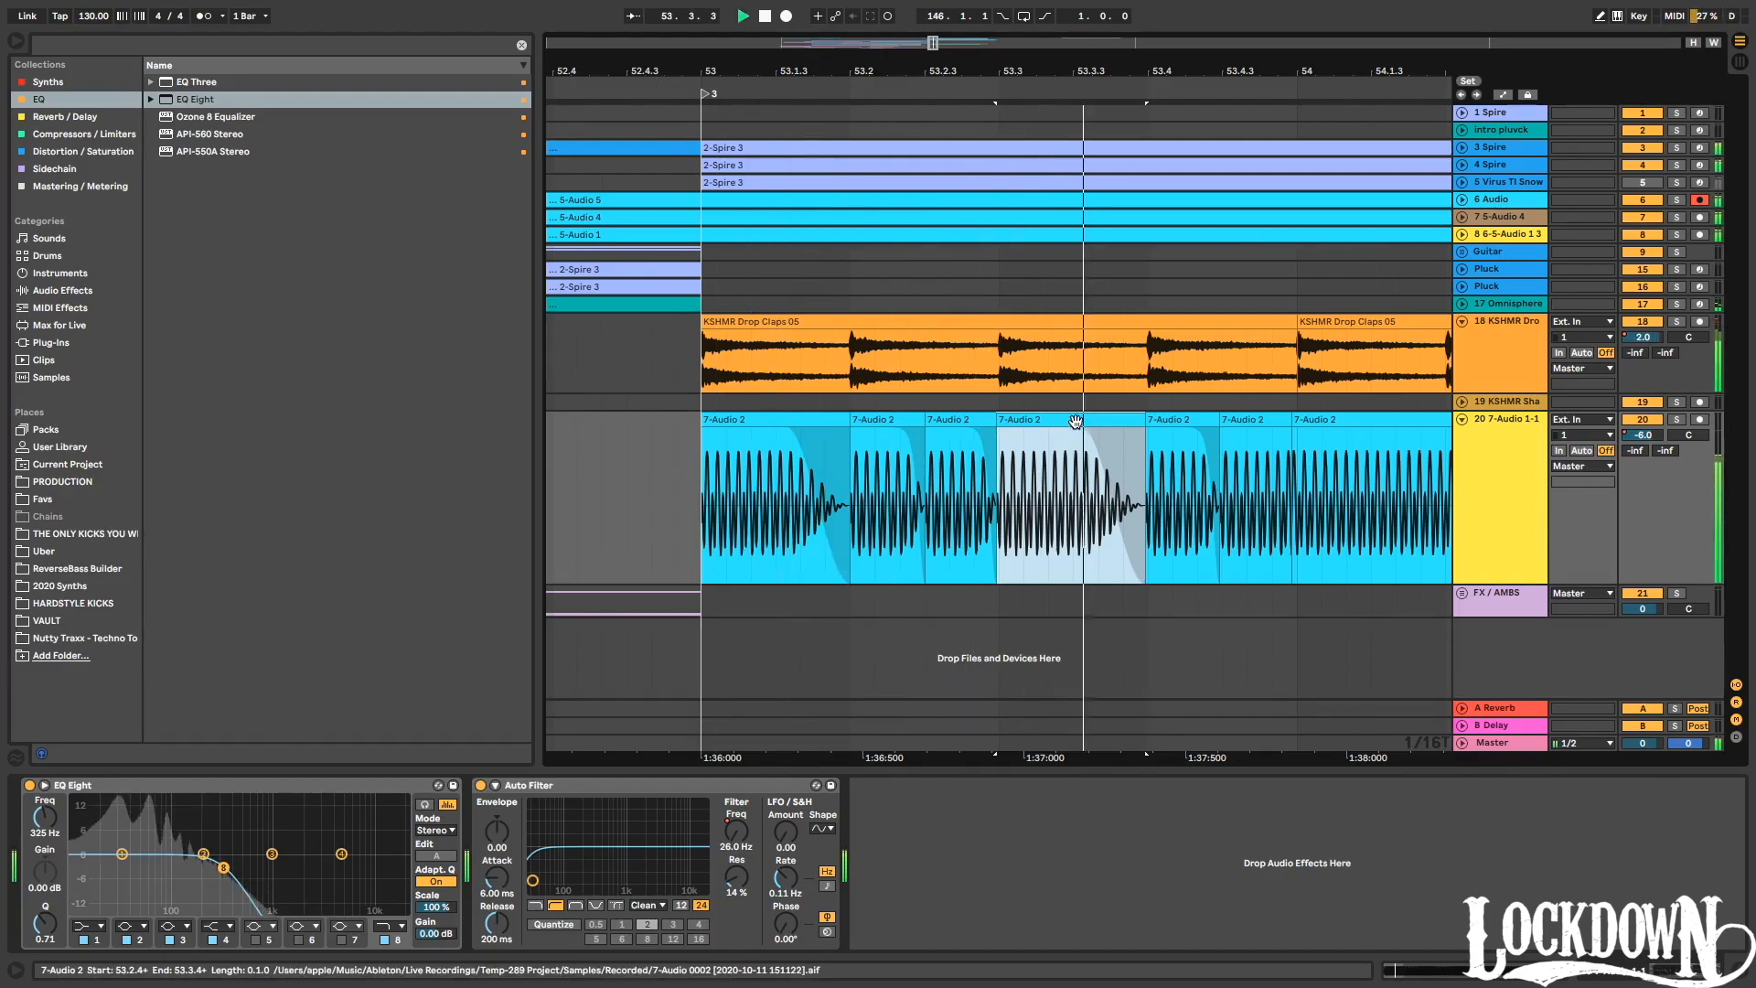
pyautogui.press('space')
pyautogui.hotkey('ctrl', 'z')
# Duplicate the bass pattern from 53.1.1 to 53.3.1 so it fills 53.3.1 to 54.1.1, and play it.
pyautogui.click(998, 600)
pyautogui.moveTo(999, 604); pyautogui.dragTo(703, 494)
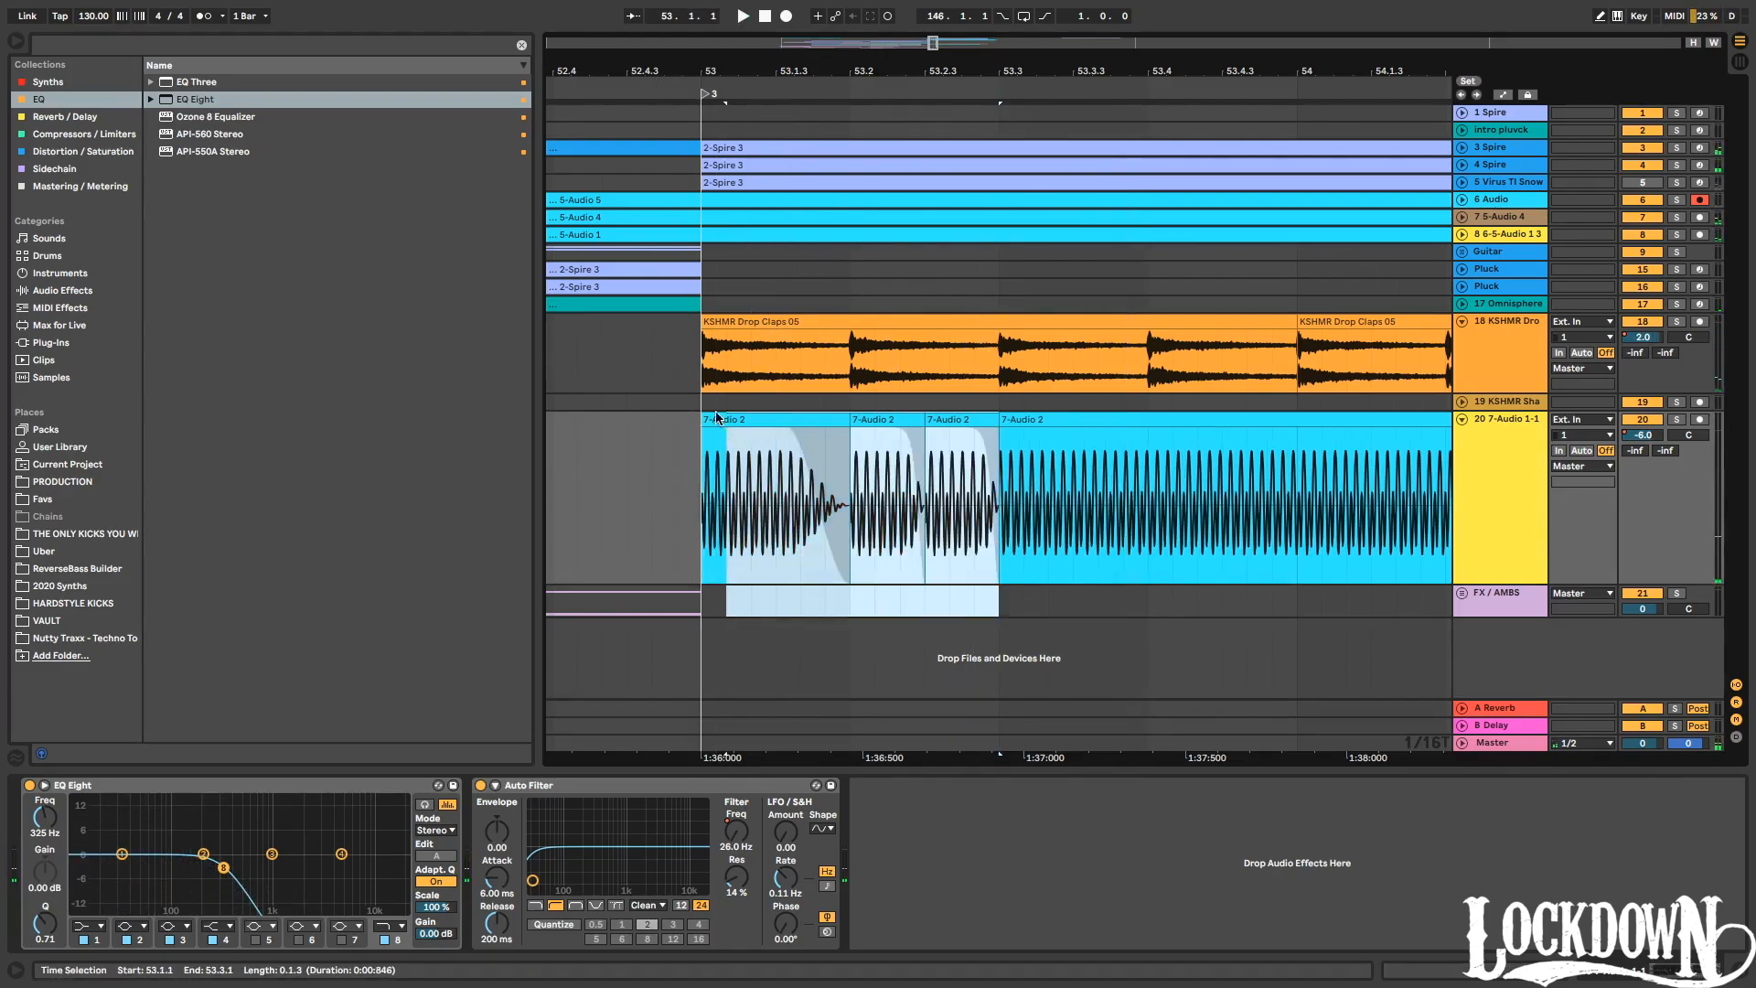
pyautogui.hotkey('ctrl', 'd')
pyautogui.press('space')
pyautogui.press('space')
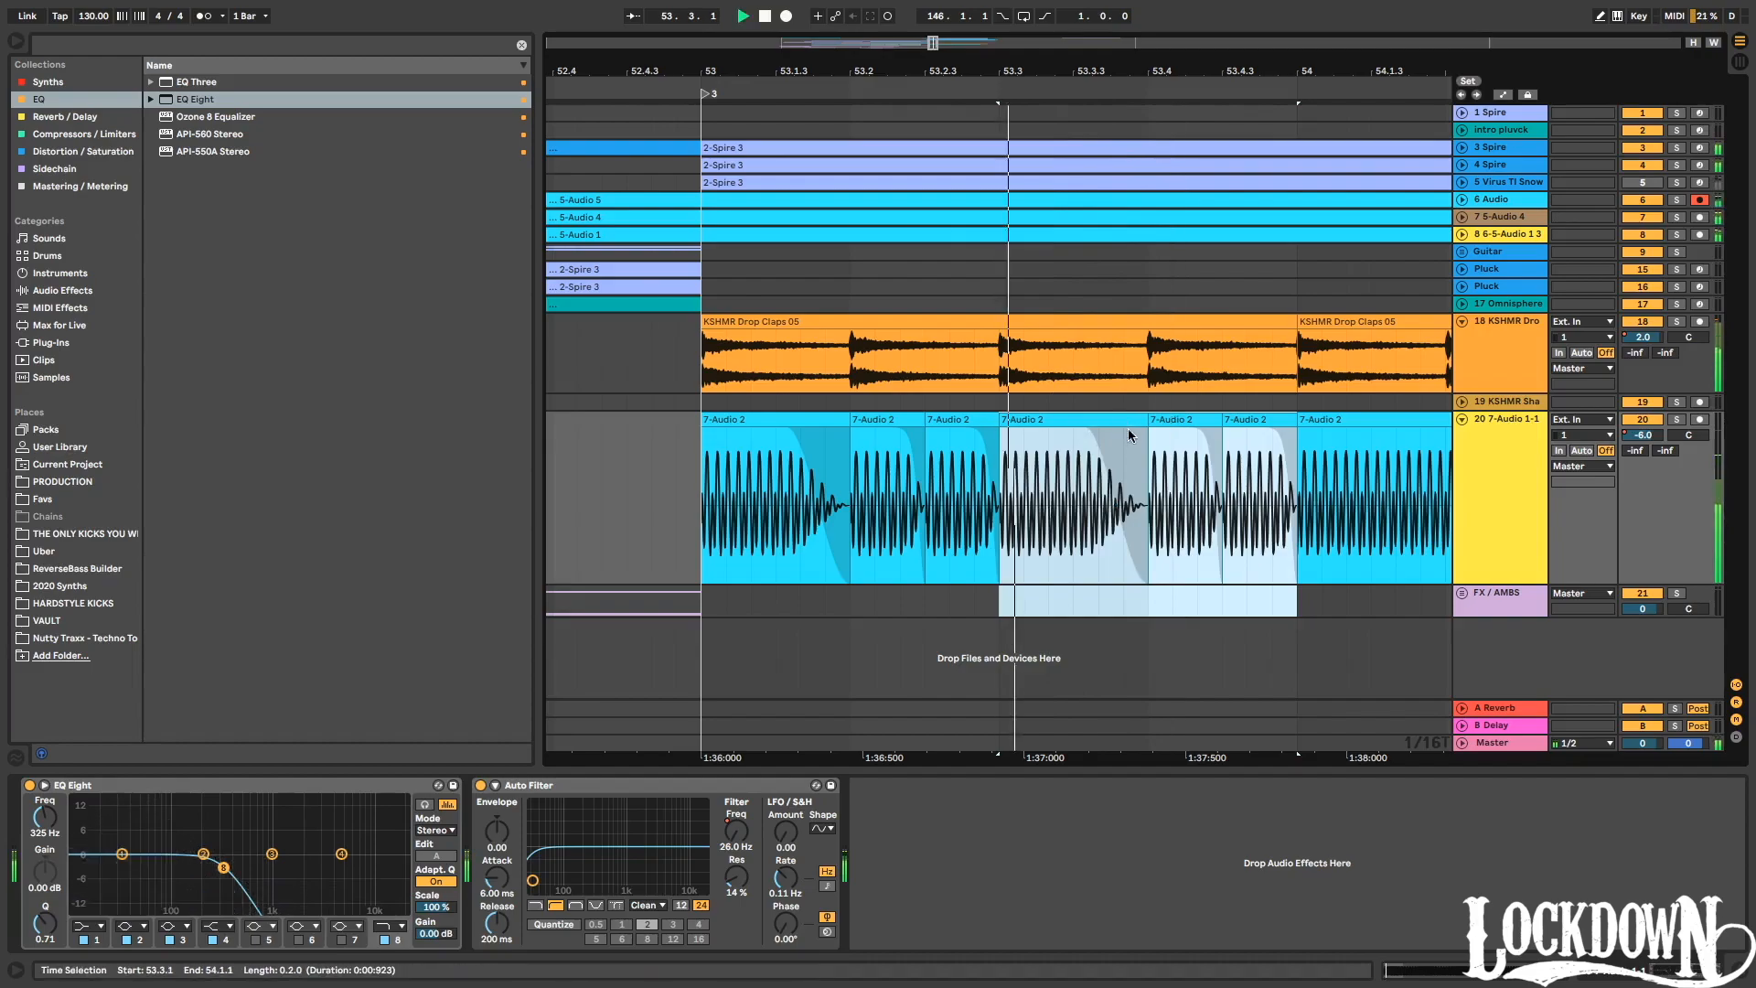
# Move the bass note at 53.4.1 earlier to 53.3.3, extend the last note of bar 53 back to 53.4.1, and play the rhythm.
pyautogui.moveTo(1171, 439); pyautogui.dragTo(1144, 423)
pyautogui.click(1159, 614)
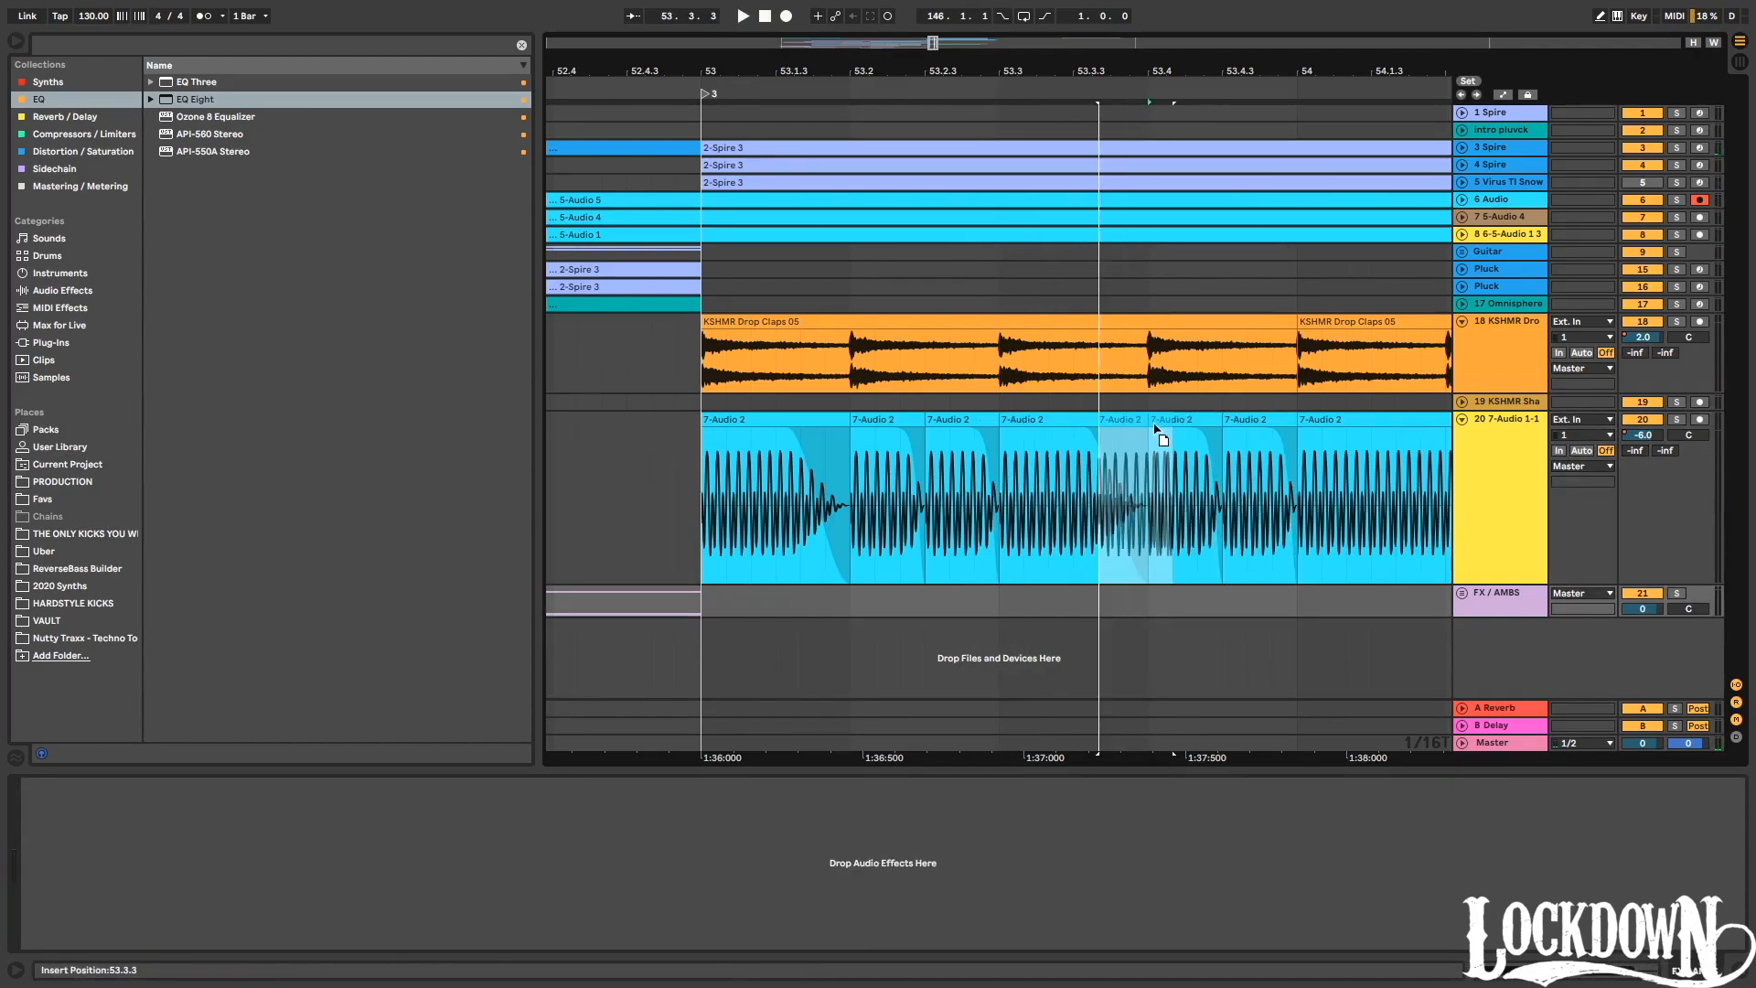
pyautogui.press('space')
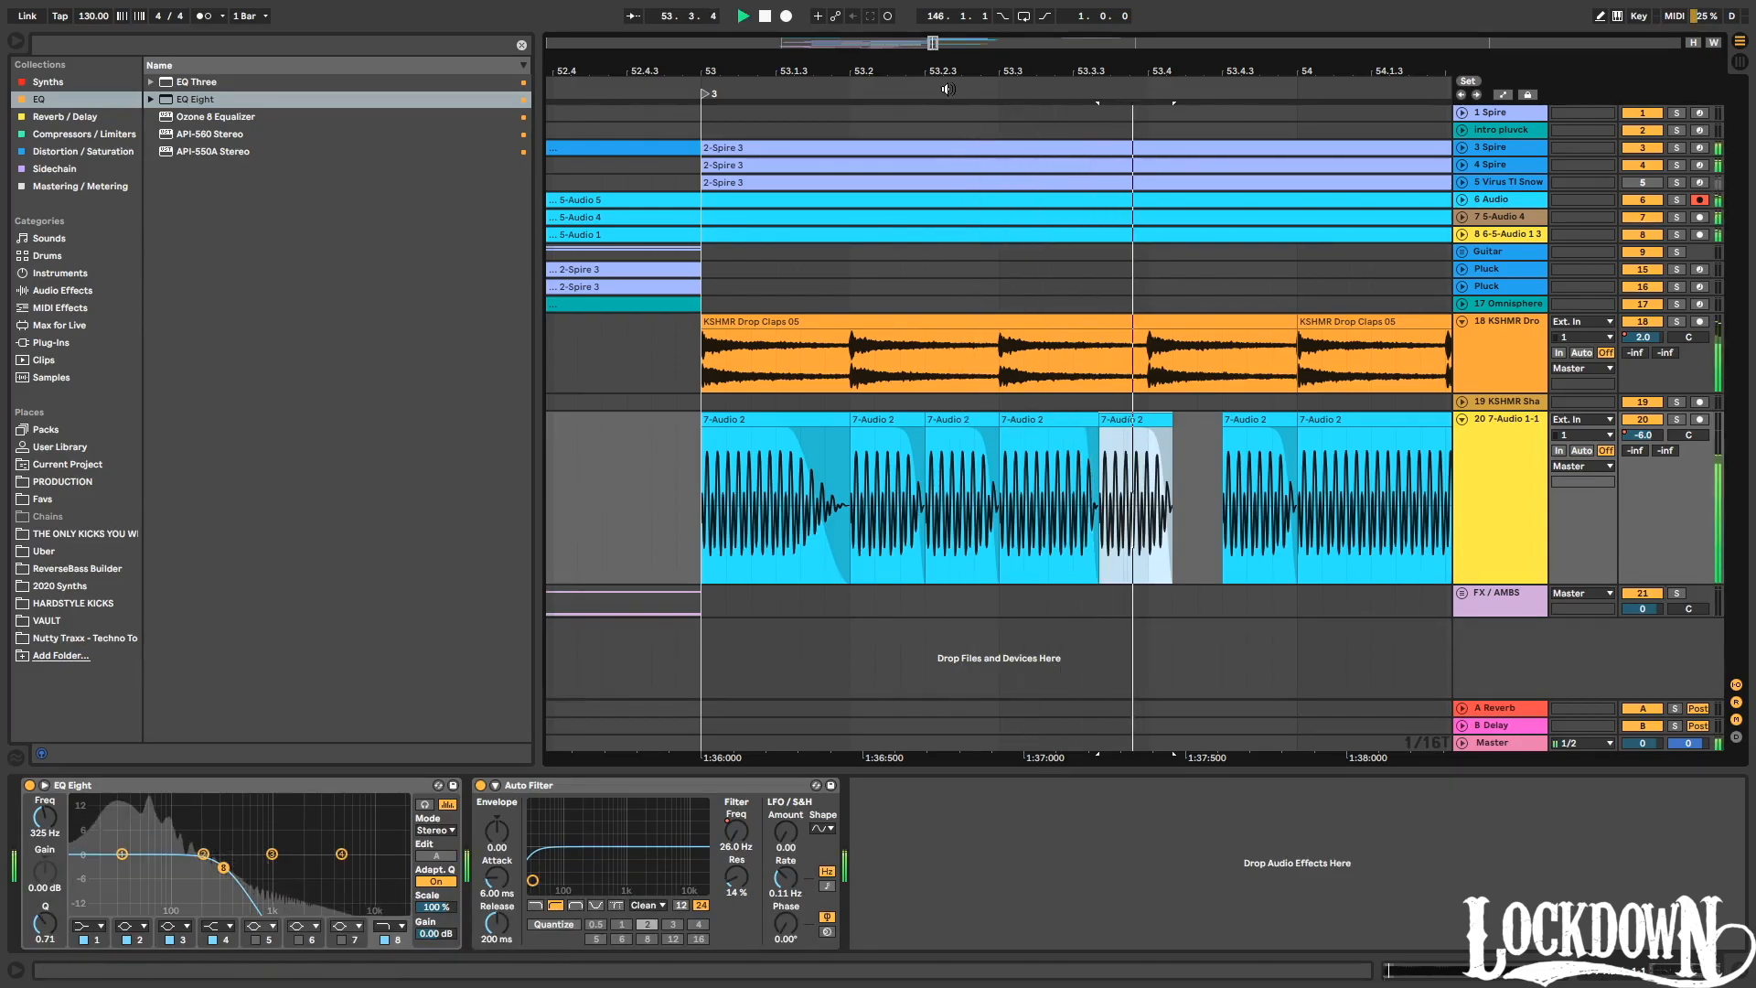
pyautogui.press('space')
pyautogui.moveTo(1250, 419); pyautogui.dragTo(1176, 422)
pyautogui.press('space')
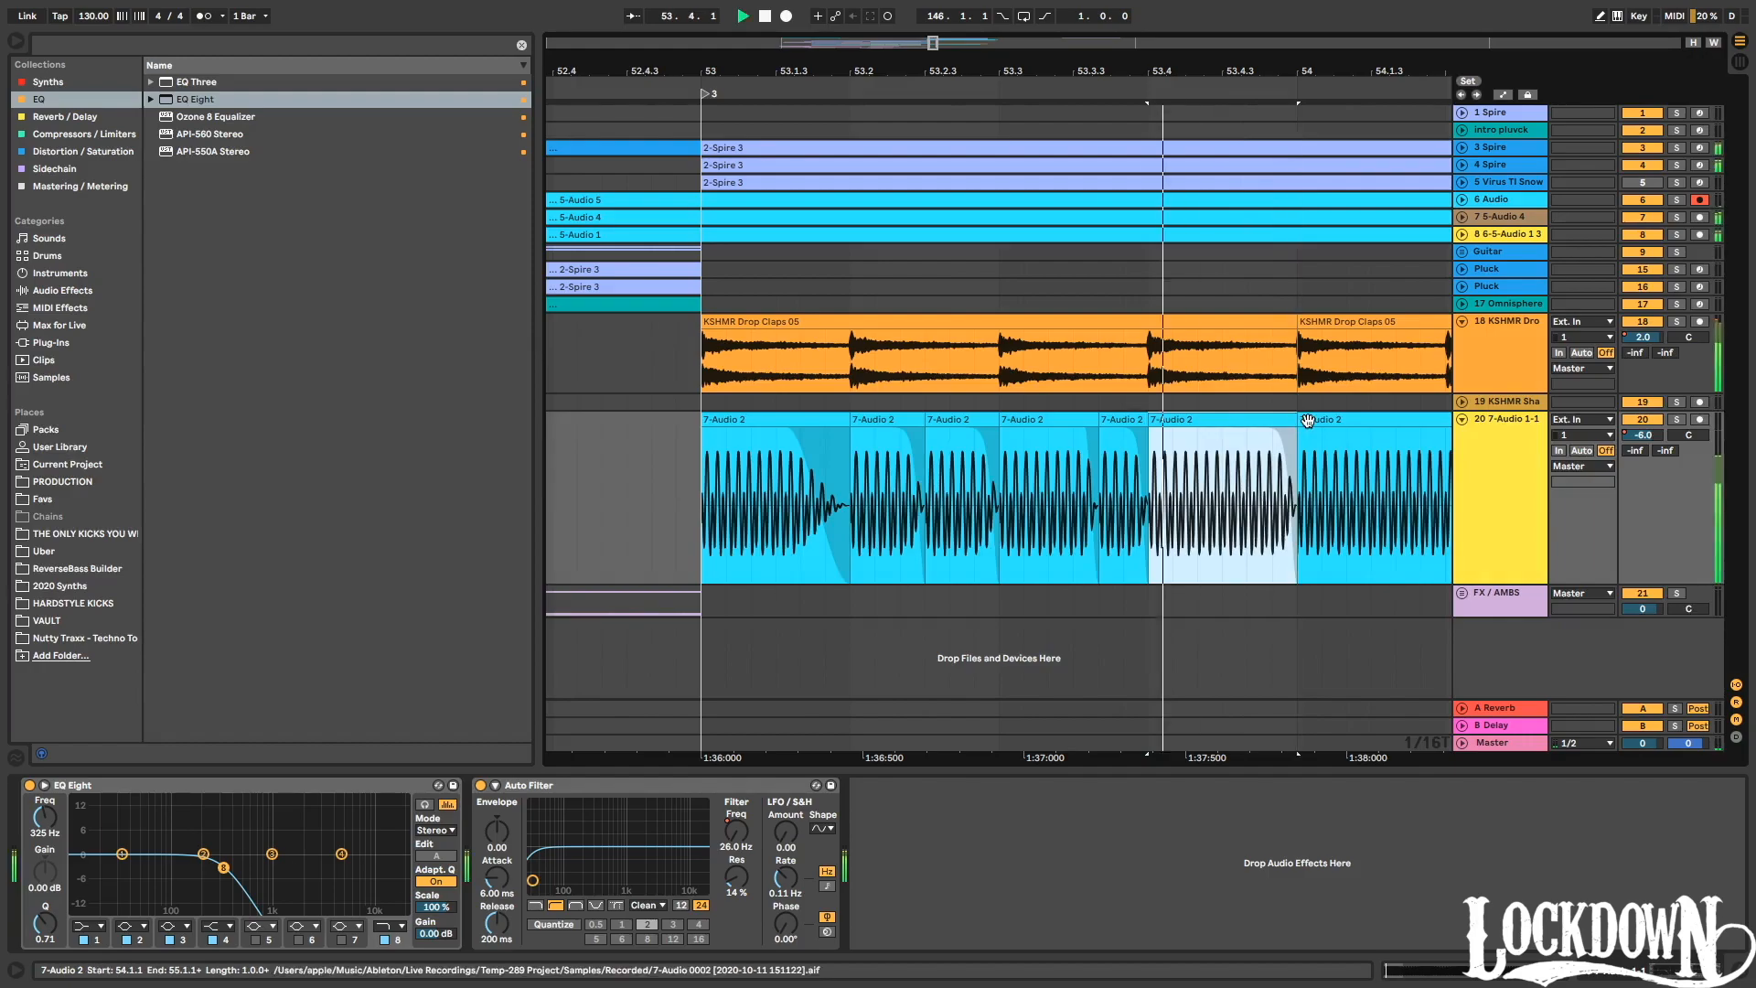
pyautogui.moveTo(932, 70); pyautogui.dragTo(911, 49)
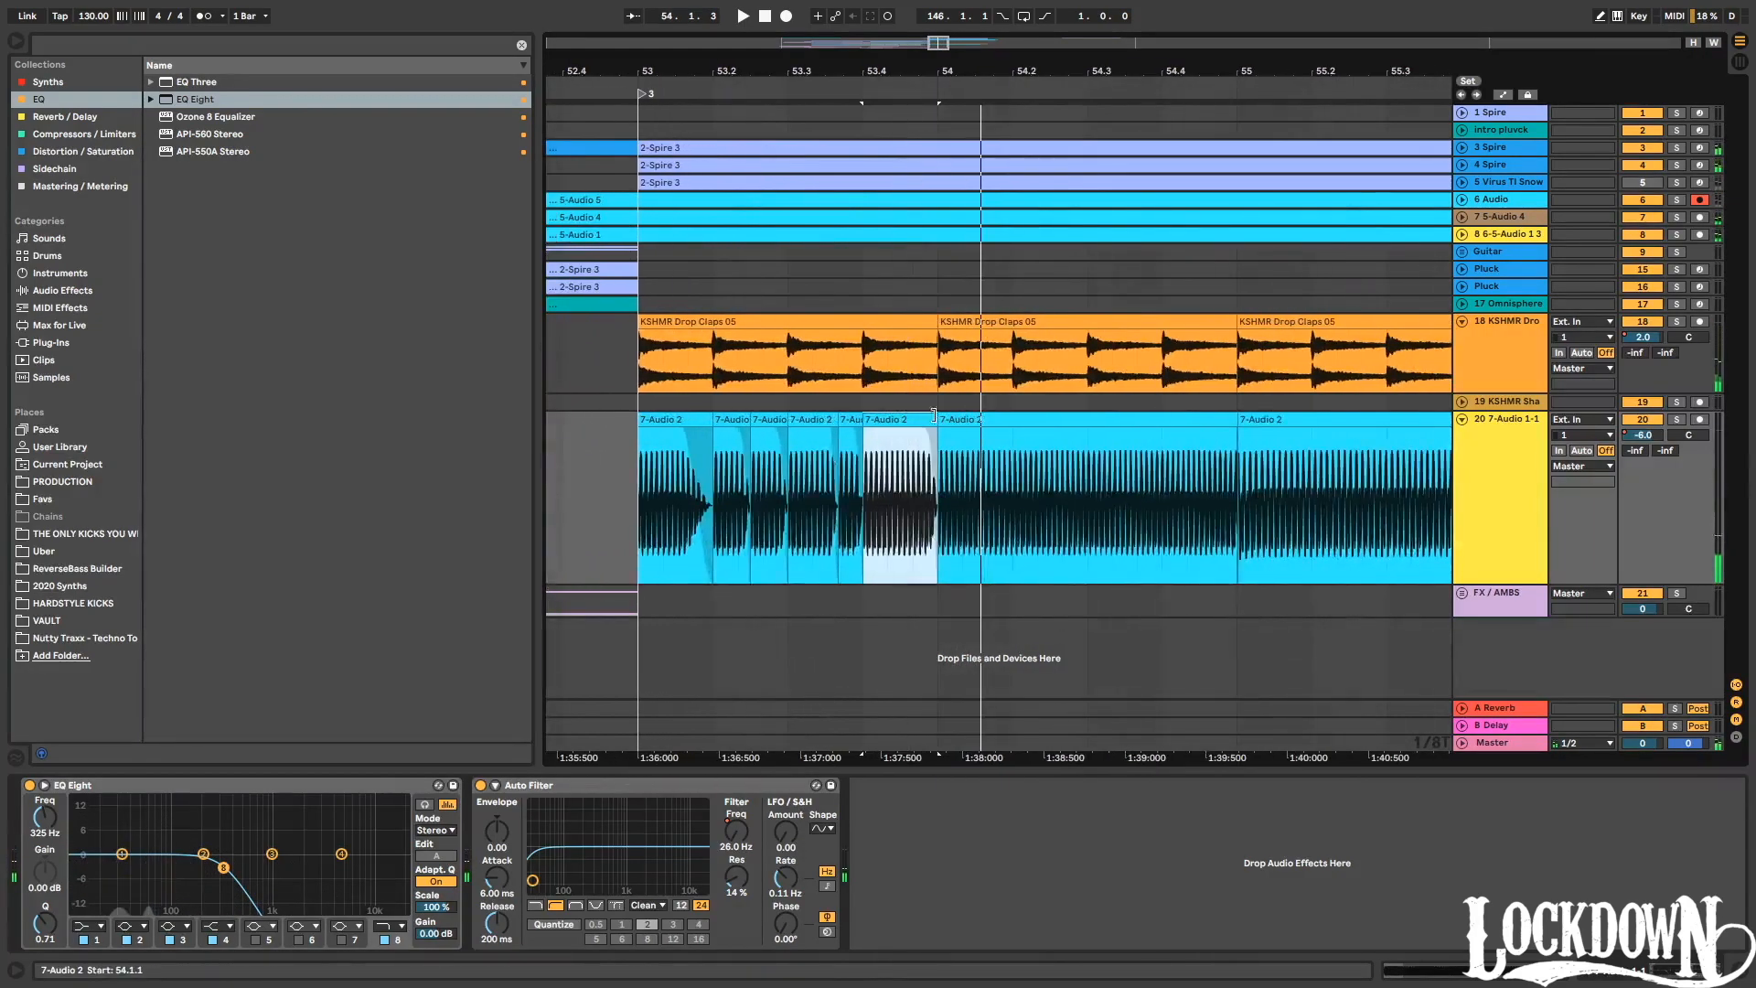
pyautogui.moveTo(932, 422)
pyautogui.mouseDown()
pyautogui.moveTo(1236, 430)
pyautogui.moveTo(1101, 430)
pyautogui.mouseUp()
pyautogui.press('super+z')
pyautogui.press('super+z')
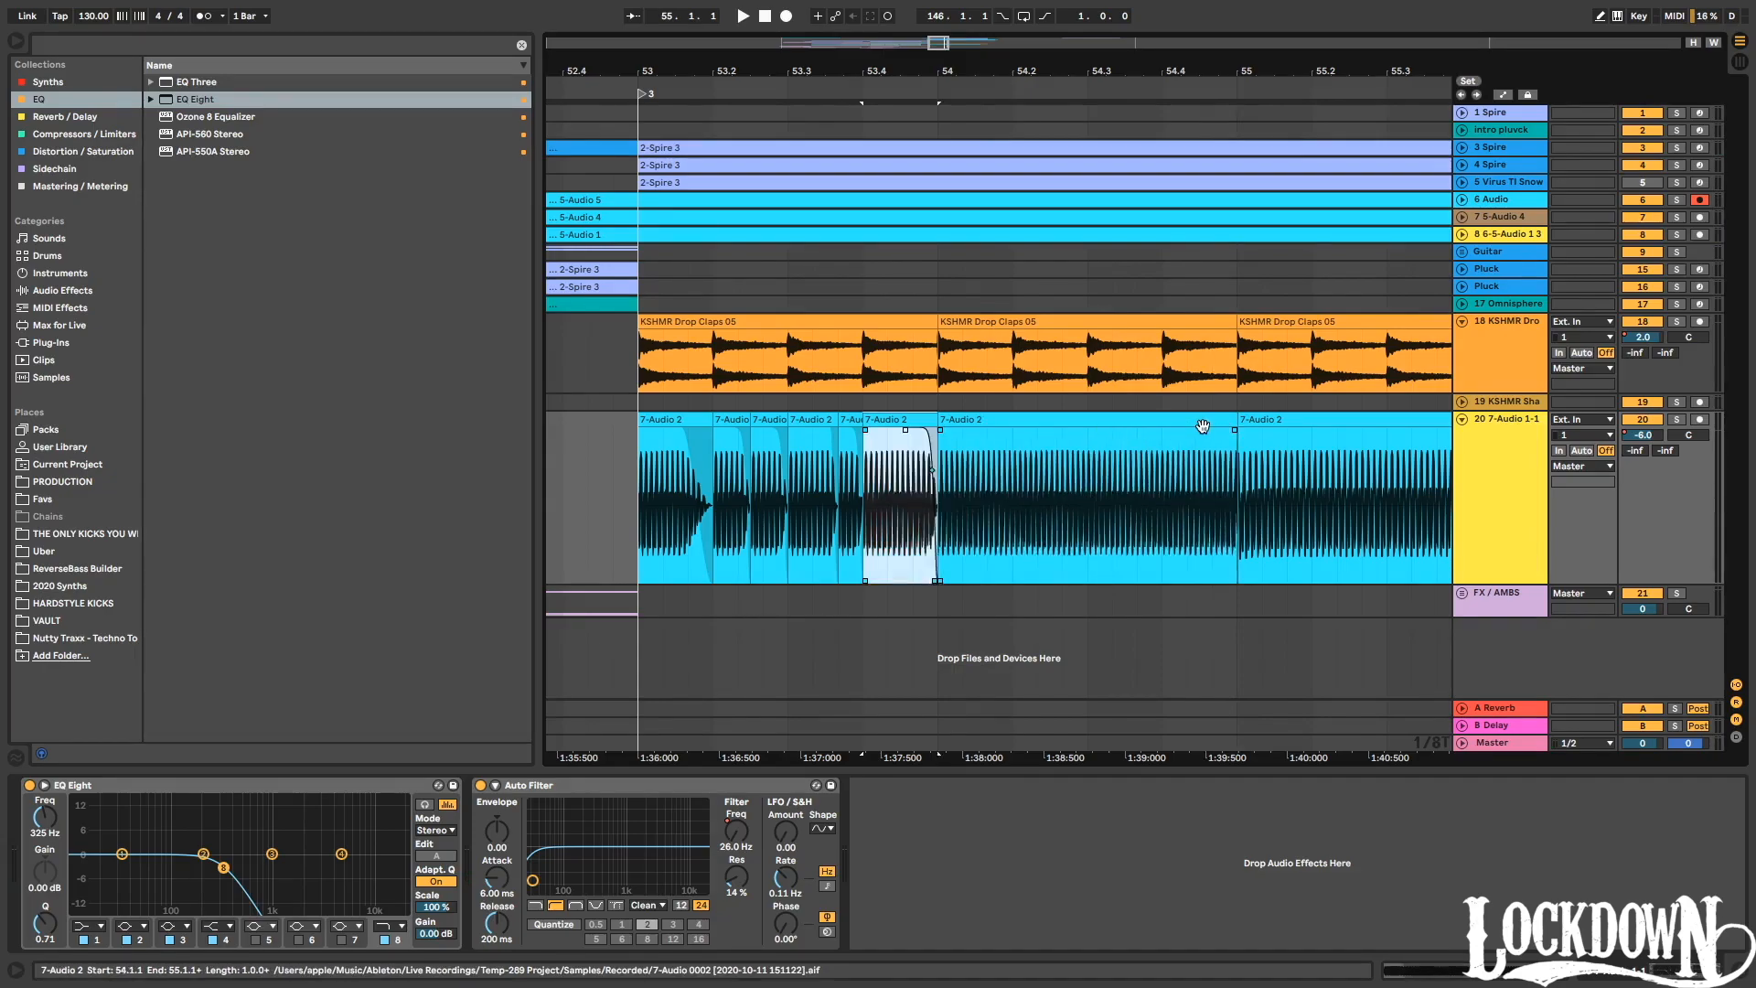
# Shorten the bass note at 53.4.1 to end at 53.4.3, duplicate it, and stretch the copy to end at 54.3.3.
pyautogui.press('space')
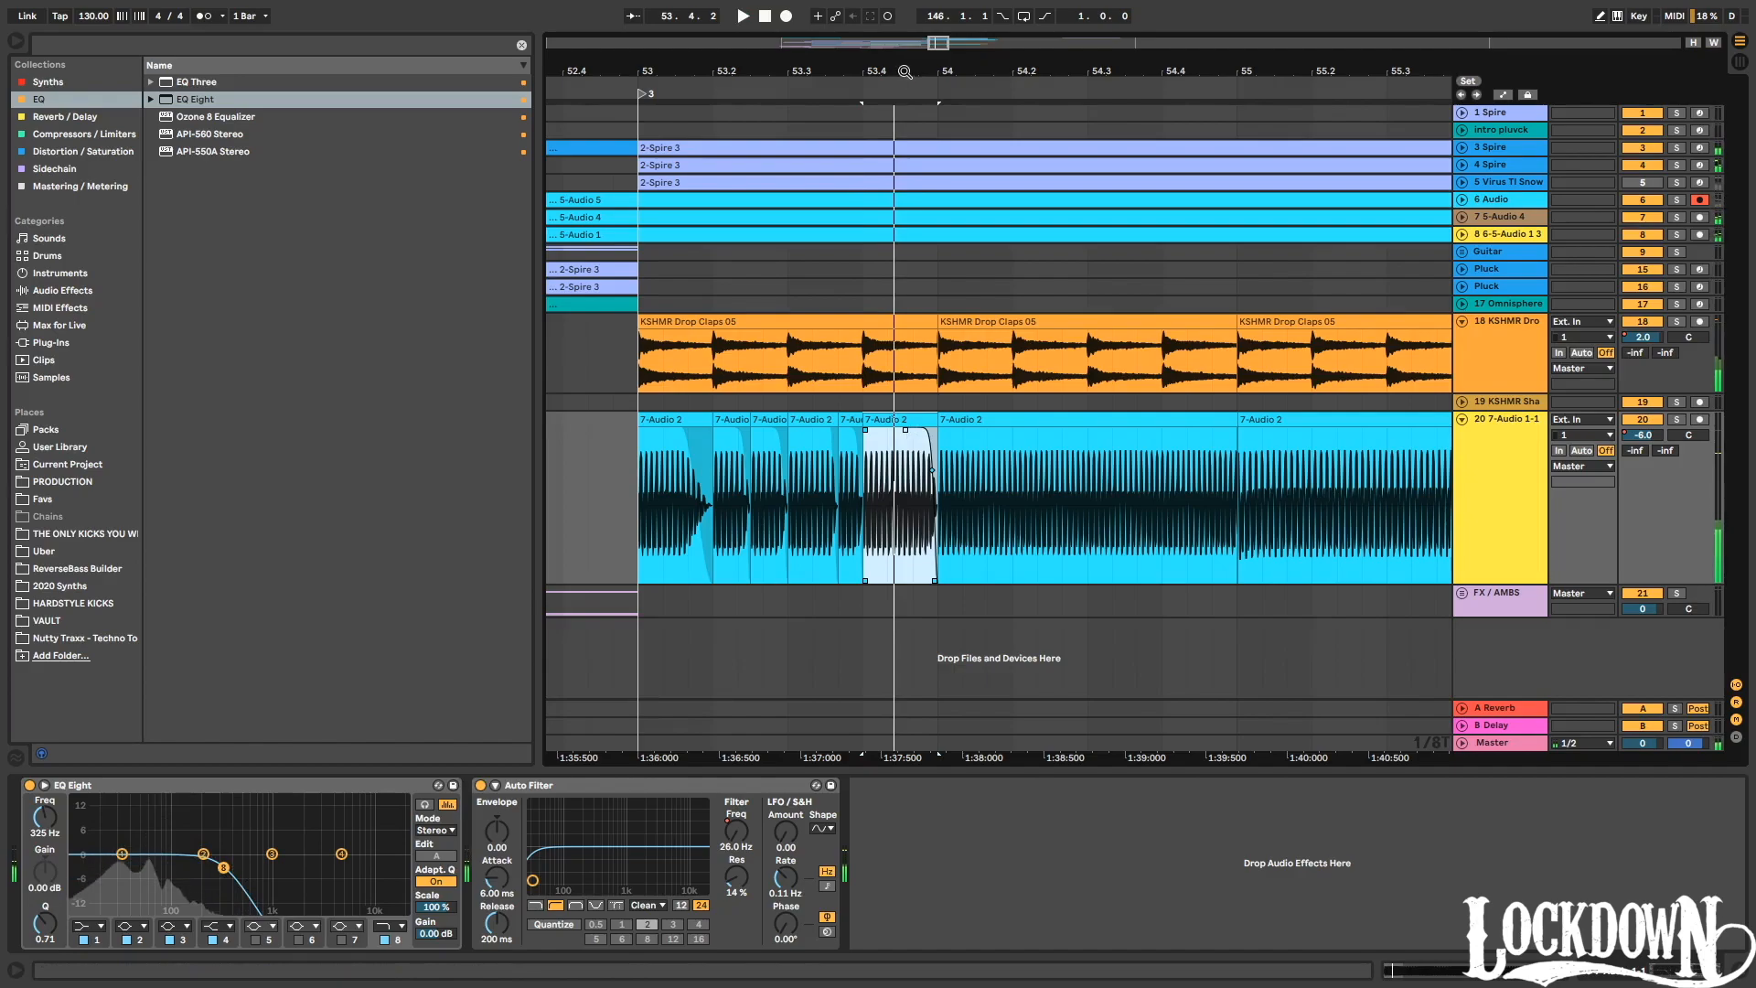
pyautogui.moveTo(906, 72); pyautogui.dragTo(907, 128)
pyautogui.moveTo(972, 423); pyautogui.dragTo(912, 424)
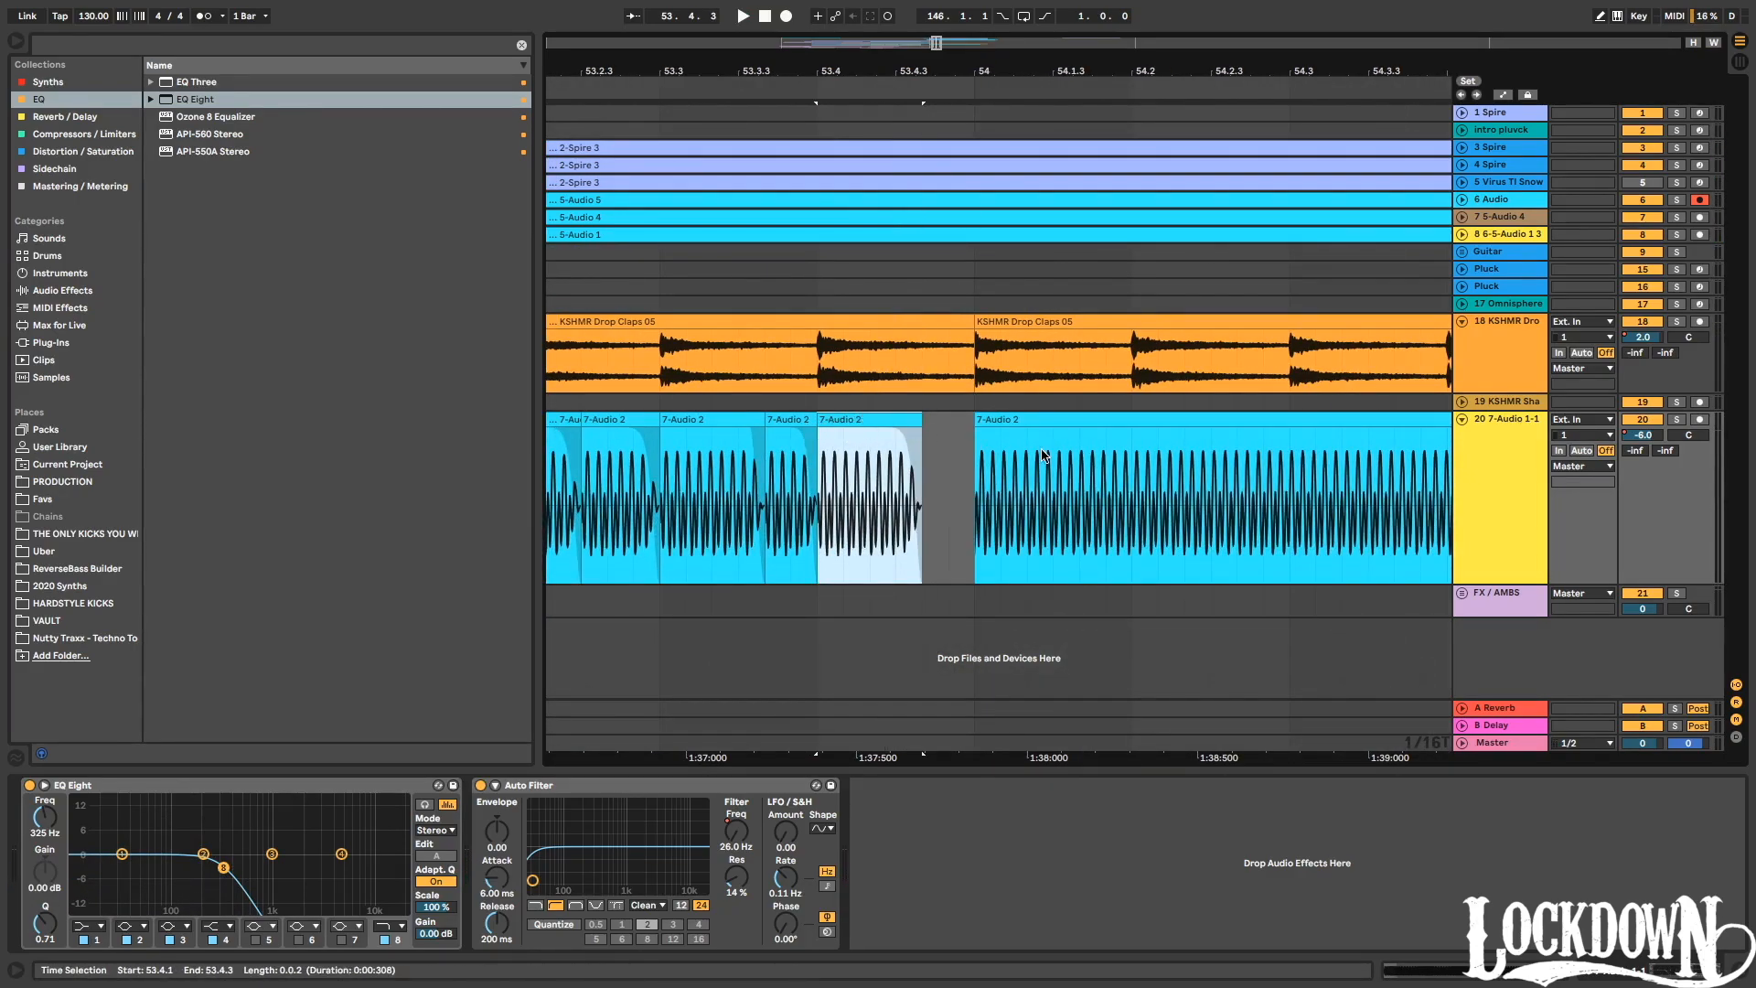
pyautogui.hotkey('ctrl', 'd')
pyautogui.moveTo(1022, 418); pyautogui.dragTo(1376, 413)
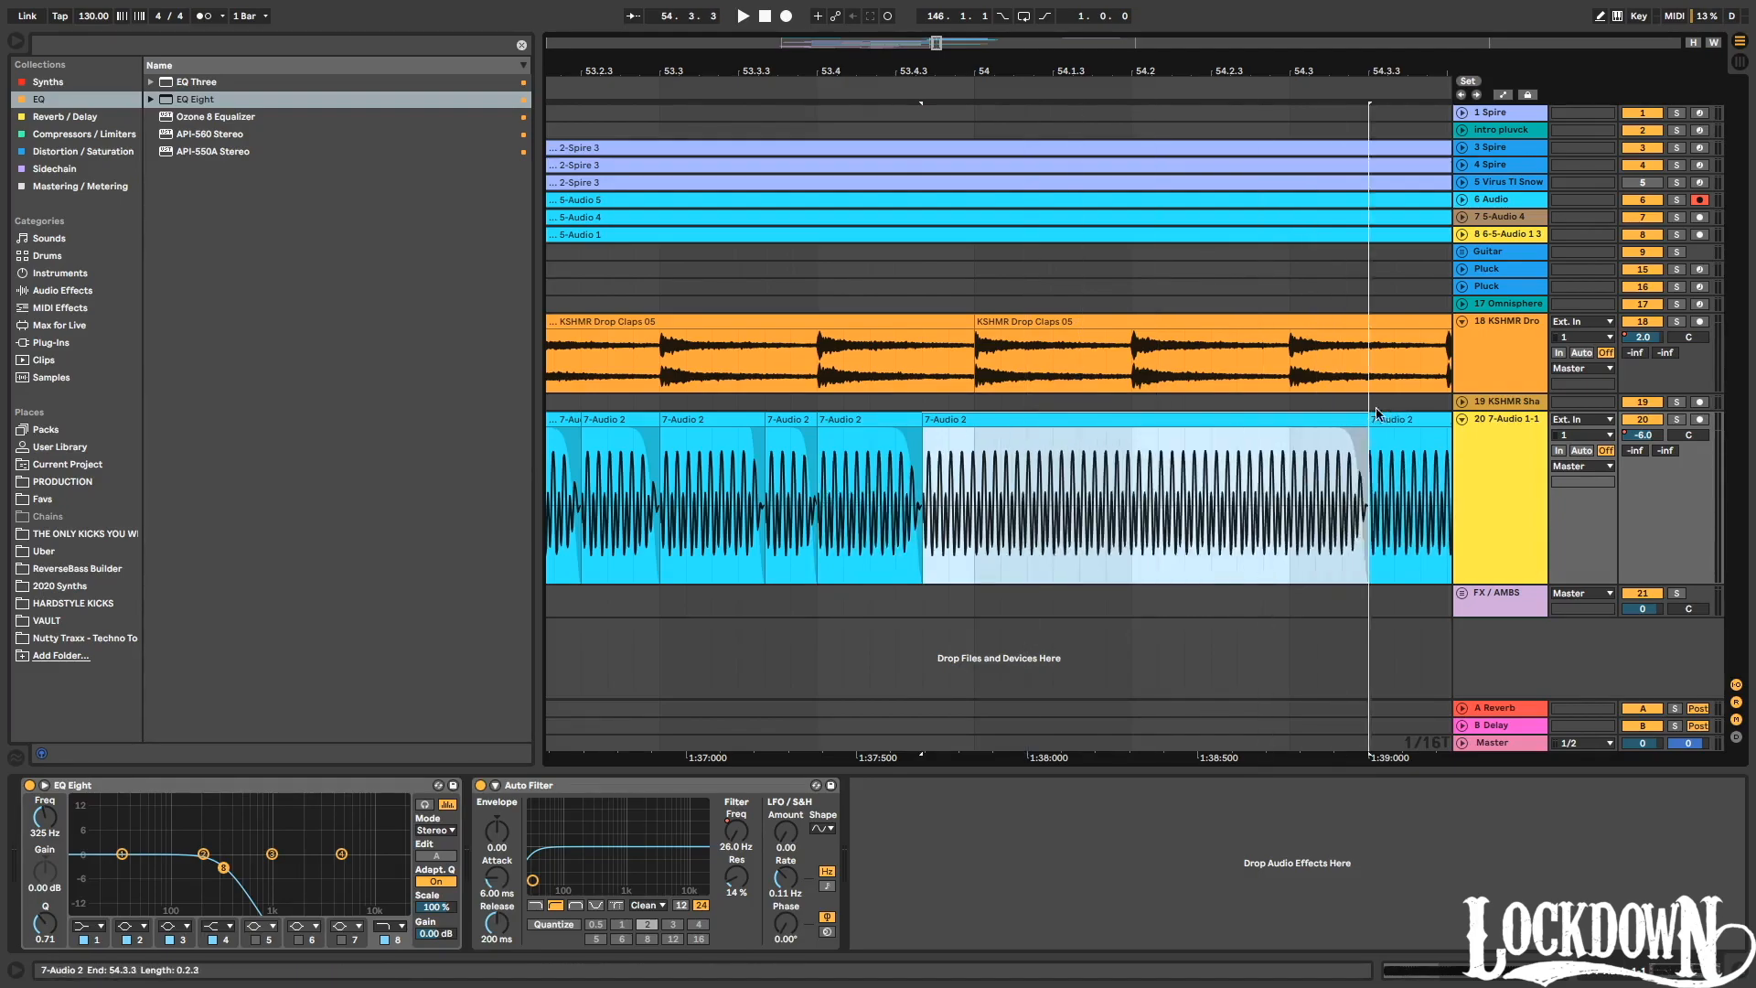
# Play the drop from 53.1.1, then extend the held bass note to 55.1.1 and lengthen its fade-out.
pyautogui.moveTo(1096, 70); pyautogui.dragTo(1083, 82)
pyautogui.click(894, 90)
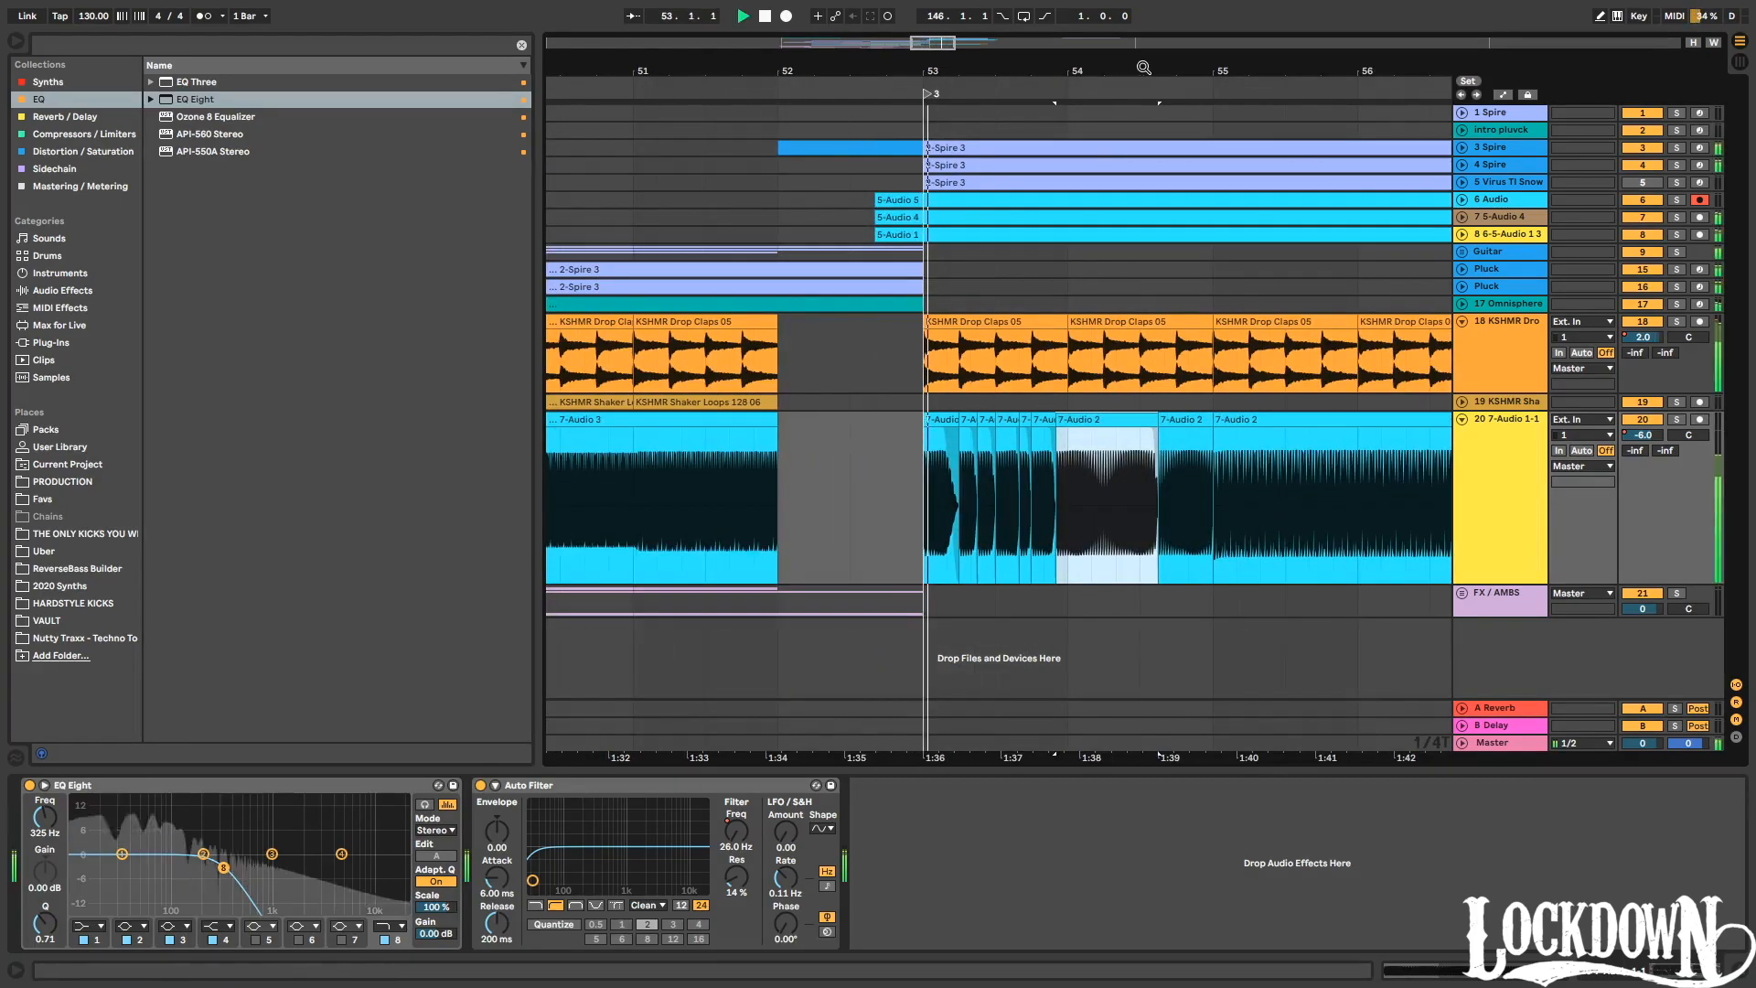
pyautogui.scroll(3, 1155, 416)
pyautogui.moveTo(1159, 417); pyautogui.dragTo(1125, 428)
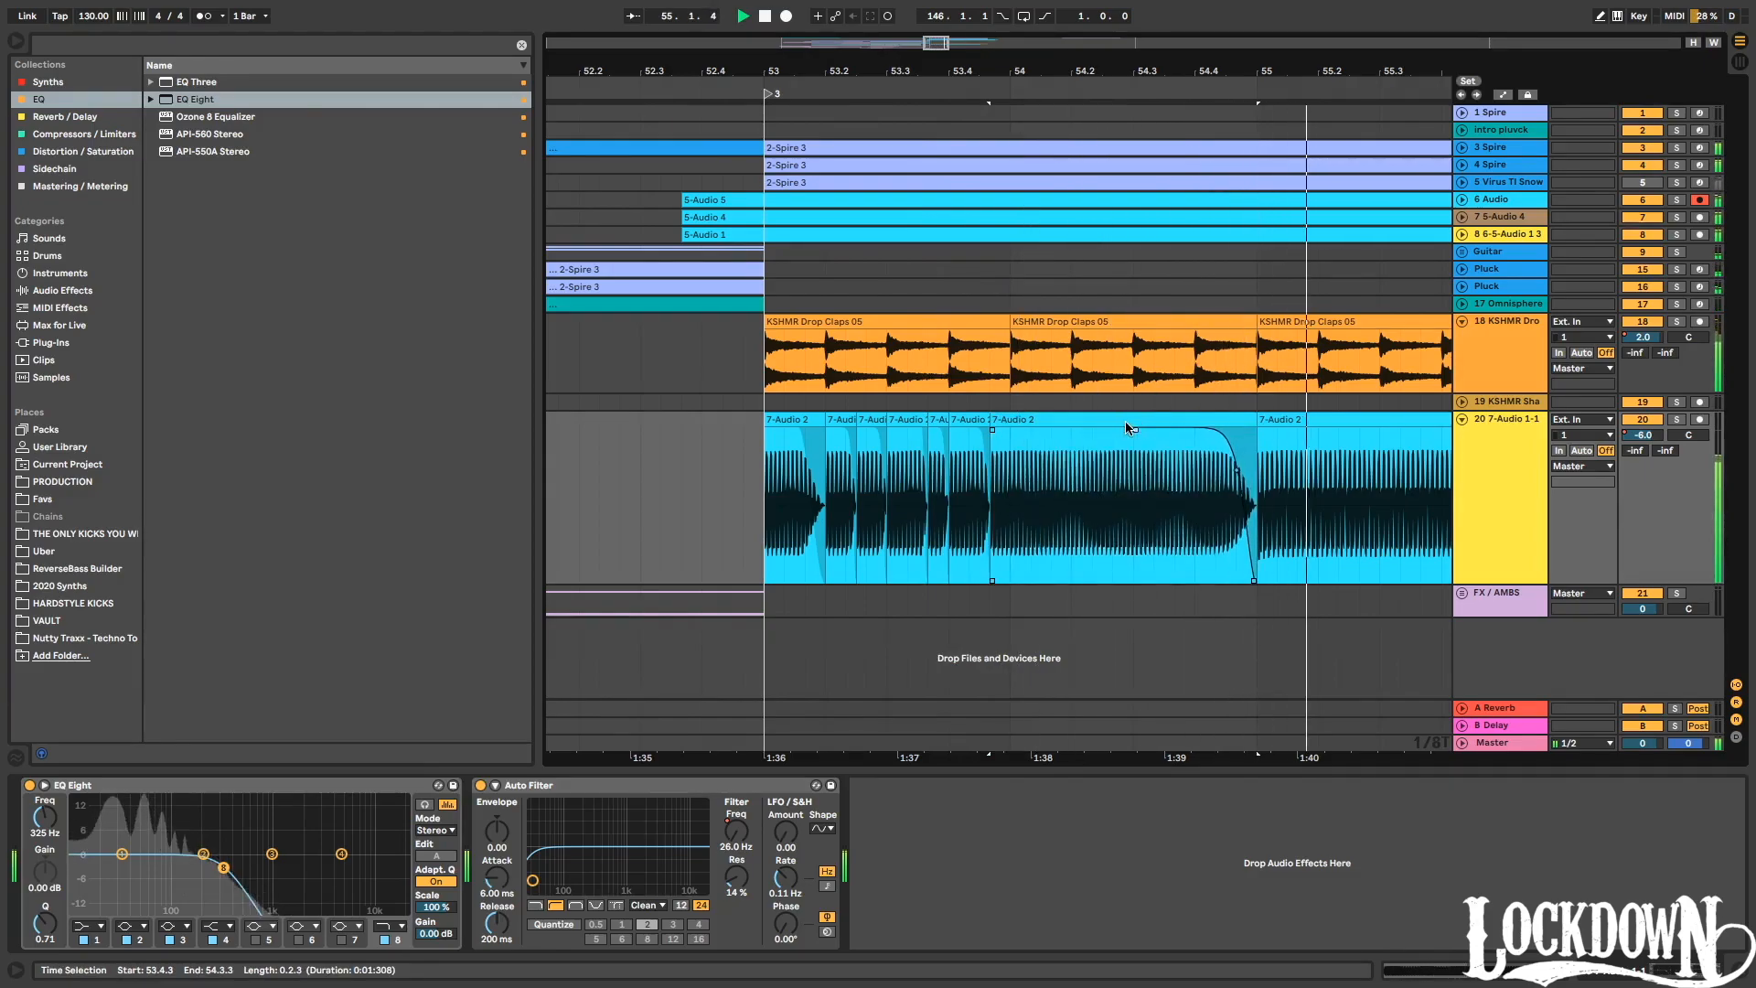
# Separate the first bass note of bar 55 at 55.2.1, shape its fade-out, and duplicate it to 55.2.1.
pyautogui.moveTo(1323, 74); pyautogui.dragTo(1318, 114)
pyautogui.press('space')
pyautogui.click(1187, 440)
pyautogui.moveTo(1187, 430); pyautogui.dragTo(1145, 430)
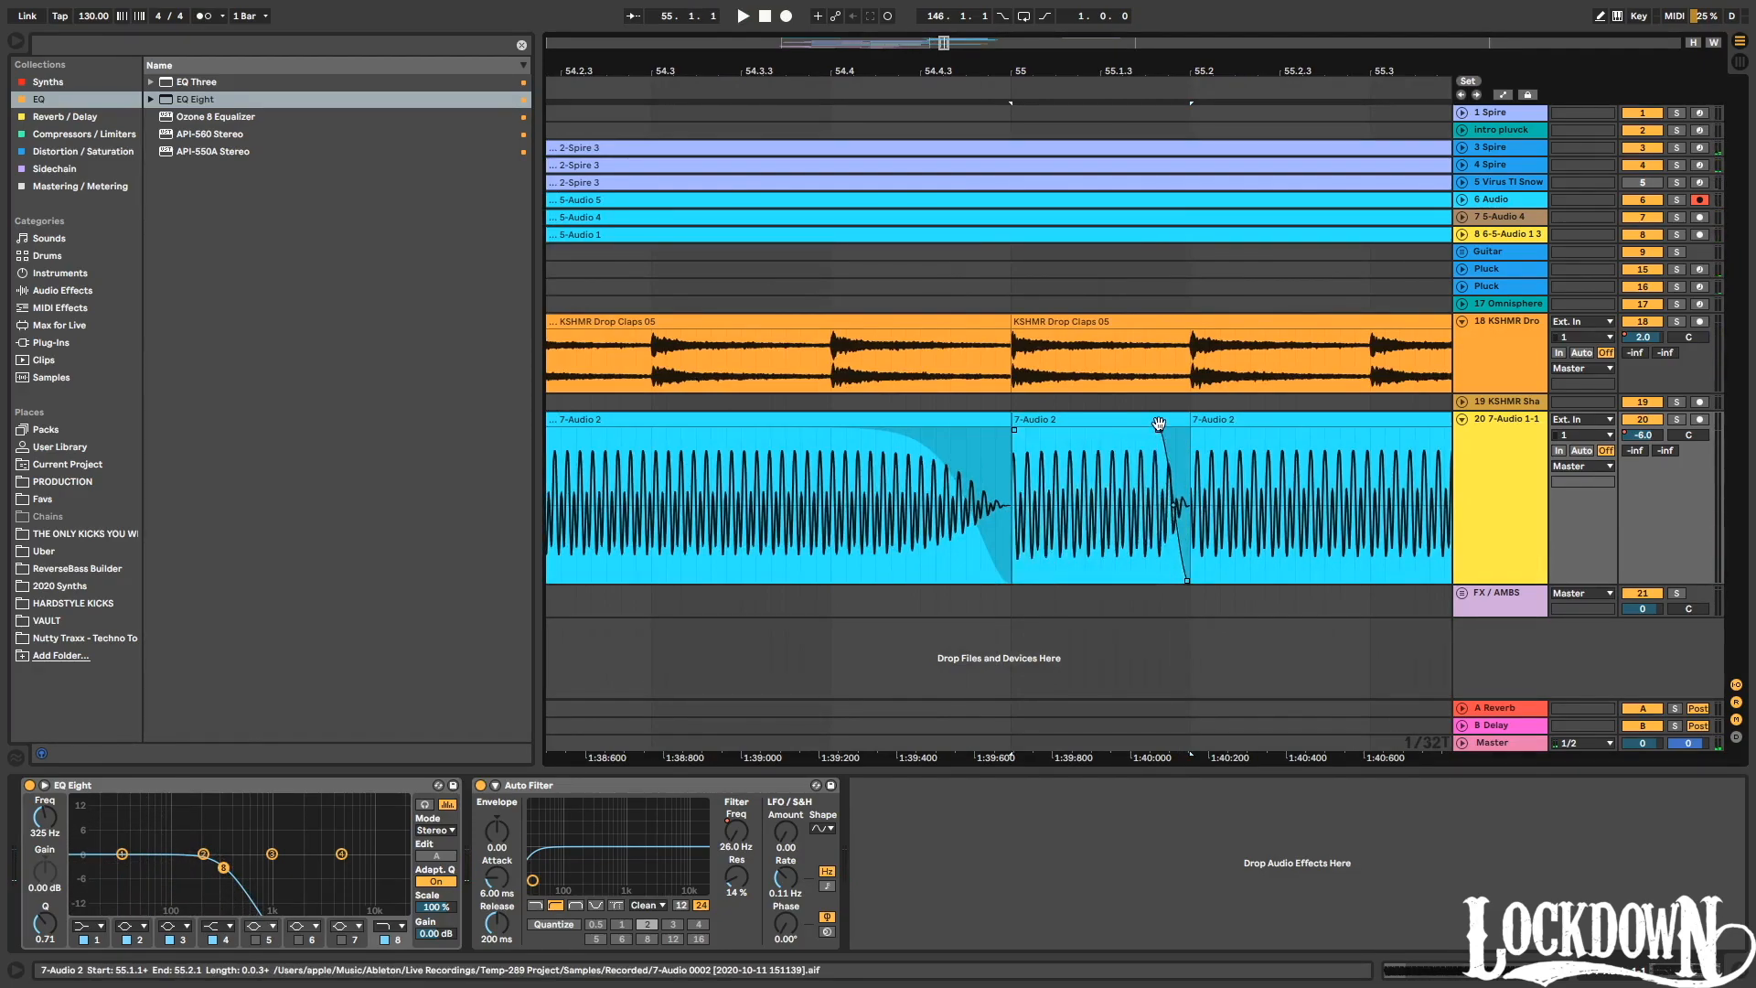
pyautogui.hotkey('ctrl', 'd')
# Shorten the bass note at 55.2.1 to end at 55.2.3 and duplicate it to fill up to 55.3.1.
pyautogui.moveTo(1359, 430); pyautogui.dragTo(1274, 430)
pyautogui.hotkey('ctrl', 'e')
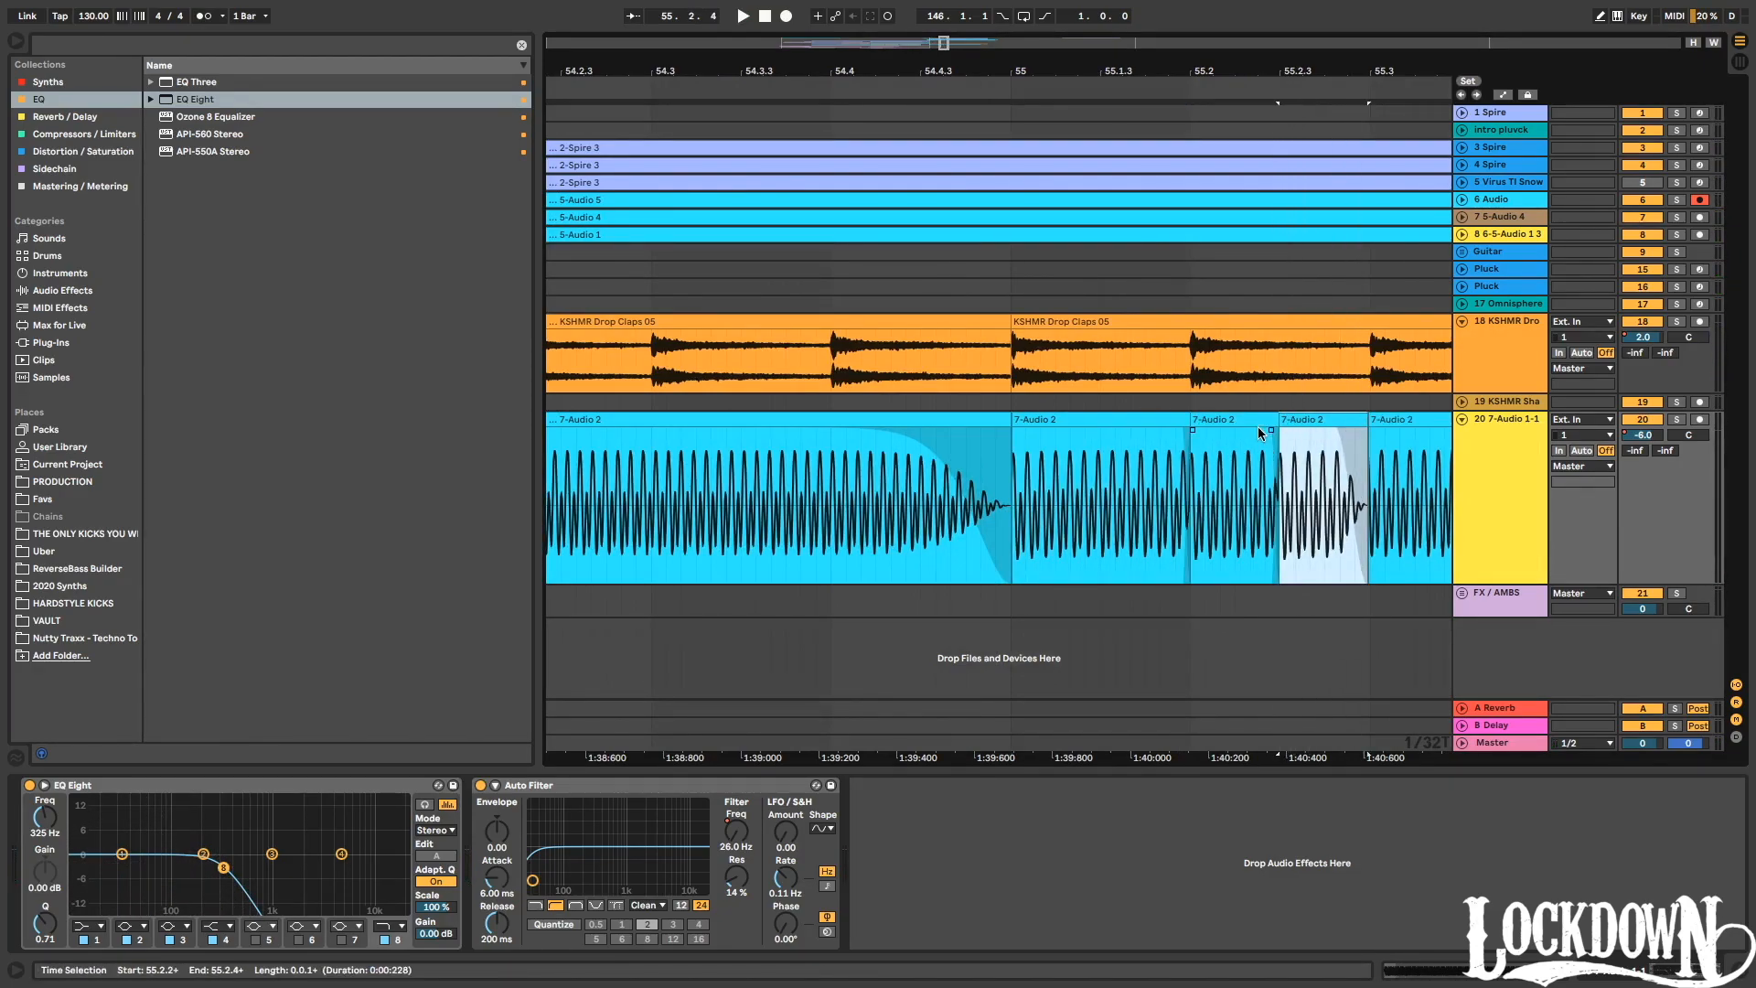
pyautogui.press('Delete')
pyautogui.moveTo(1274, 421); pyautogui.dragTo(1281, 422)
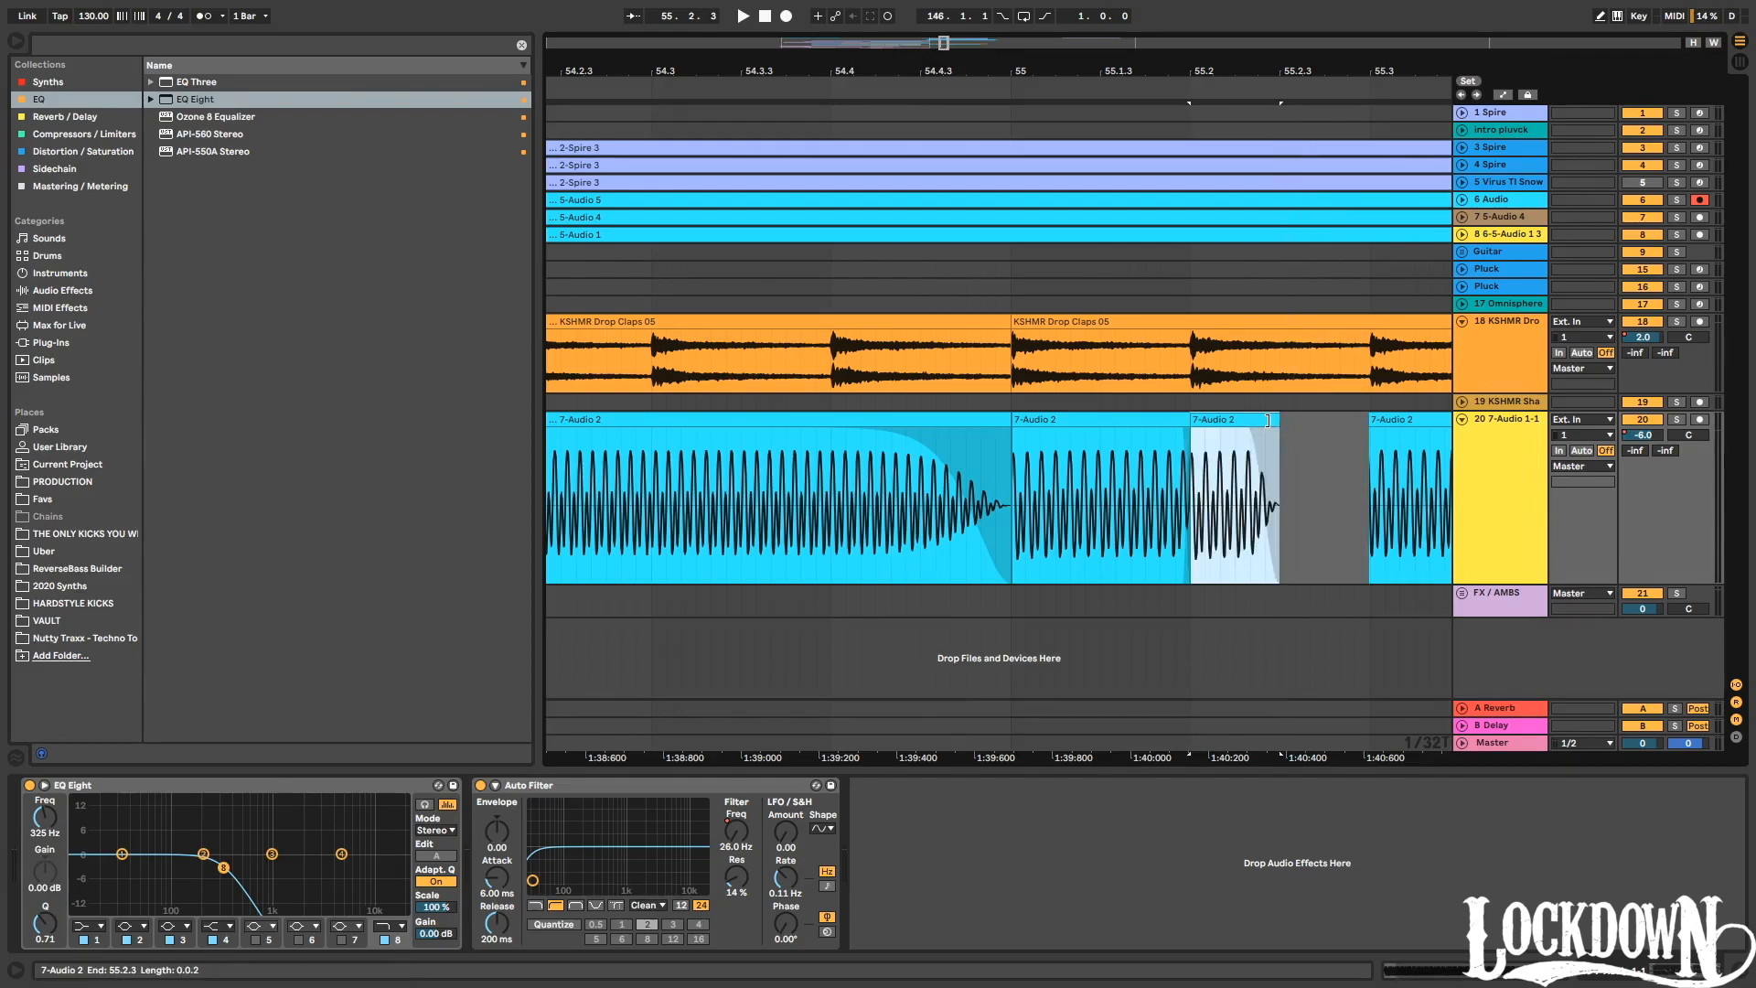
pyautogui.hotkey('ctrl', 'd')
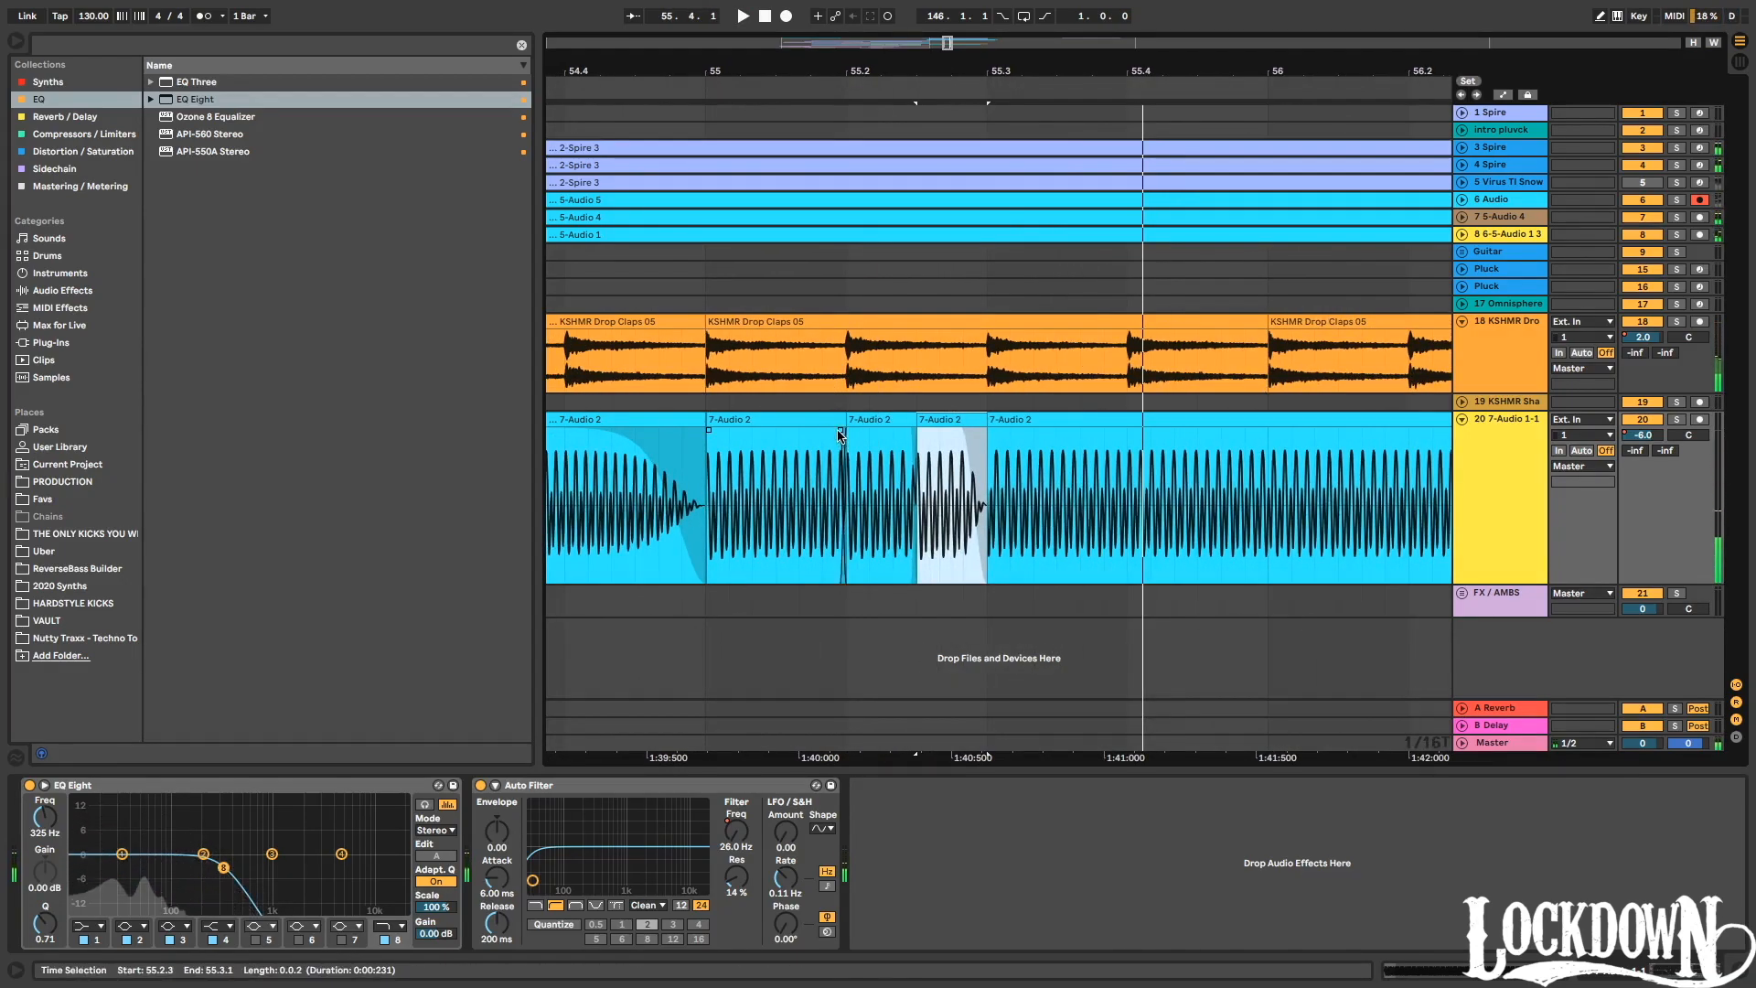
pyautogui.click(840, 432)
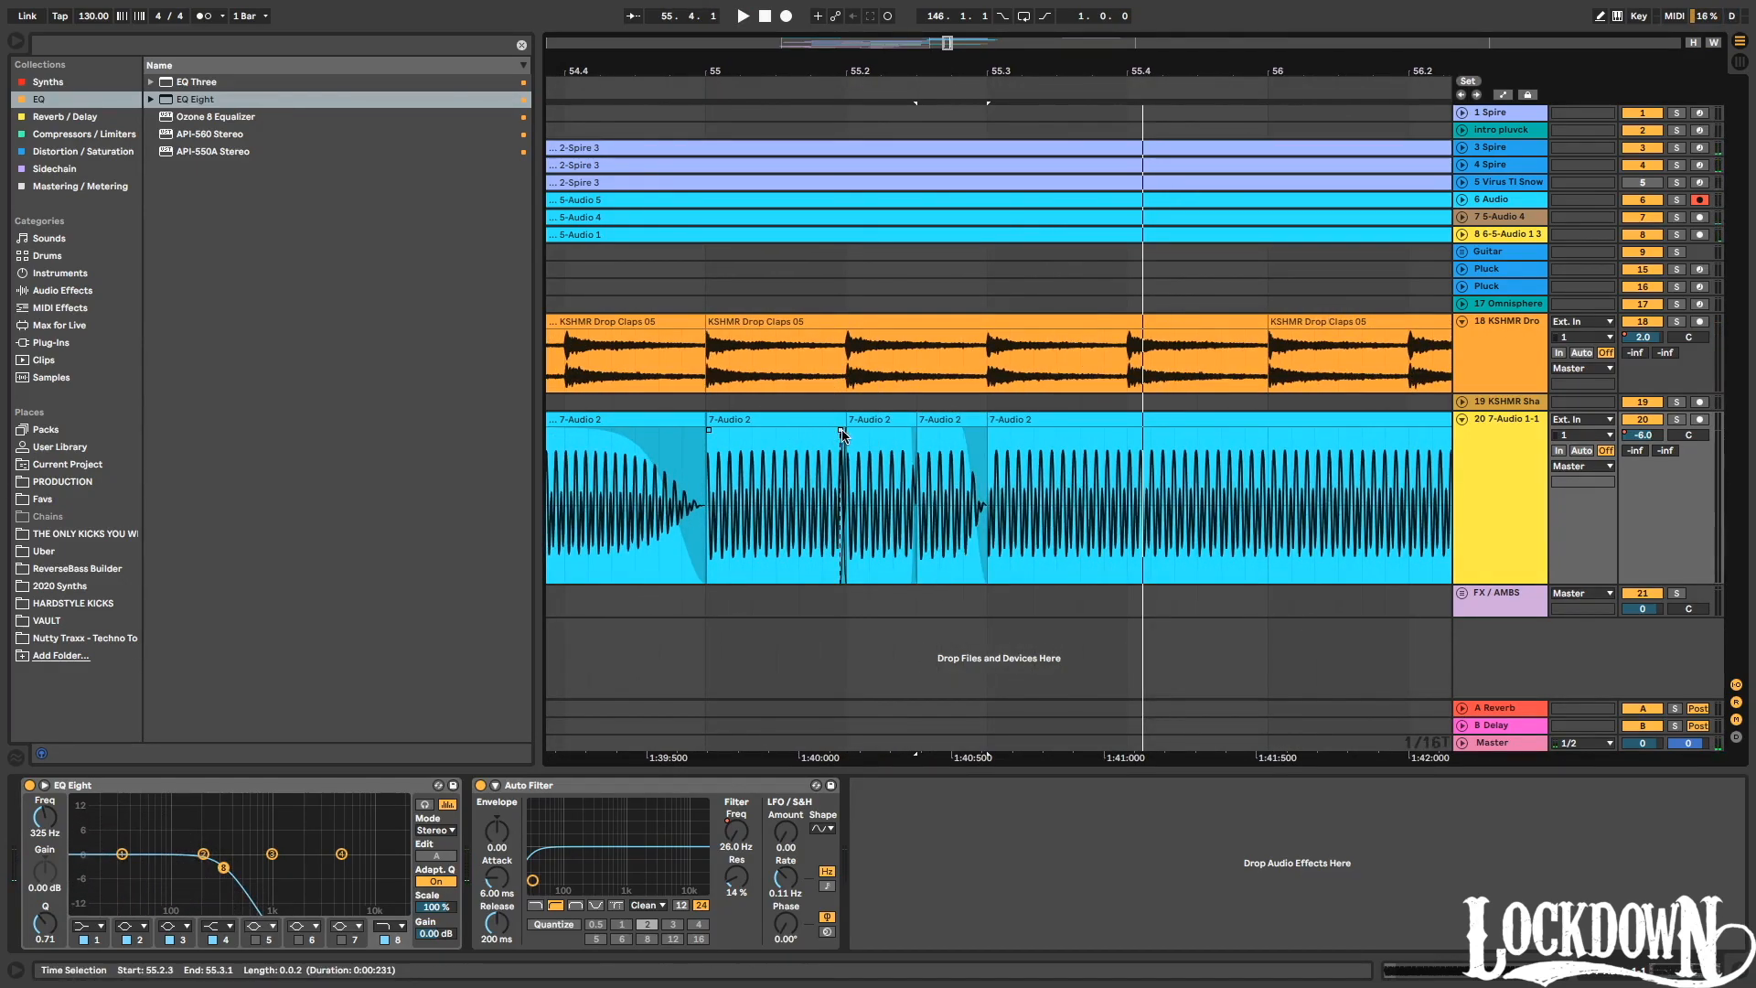
pyautogui.press('+')
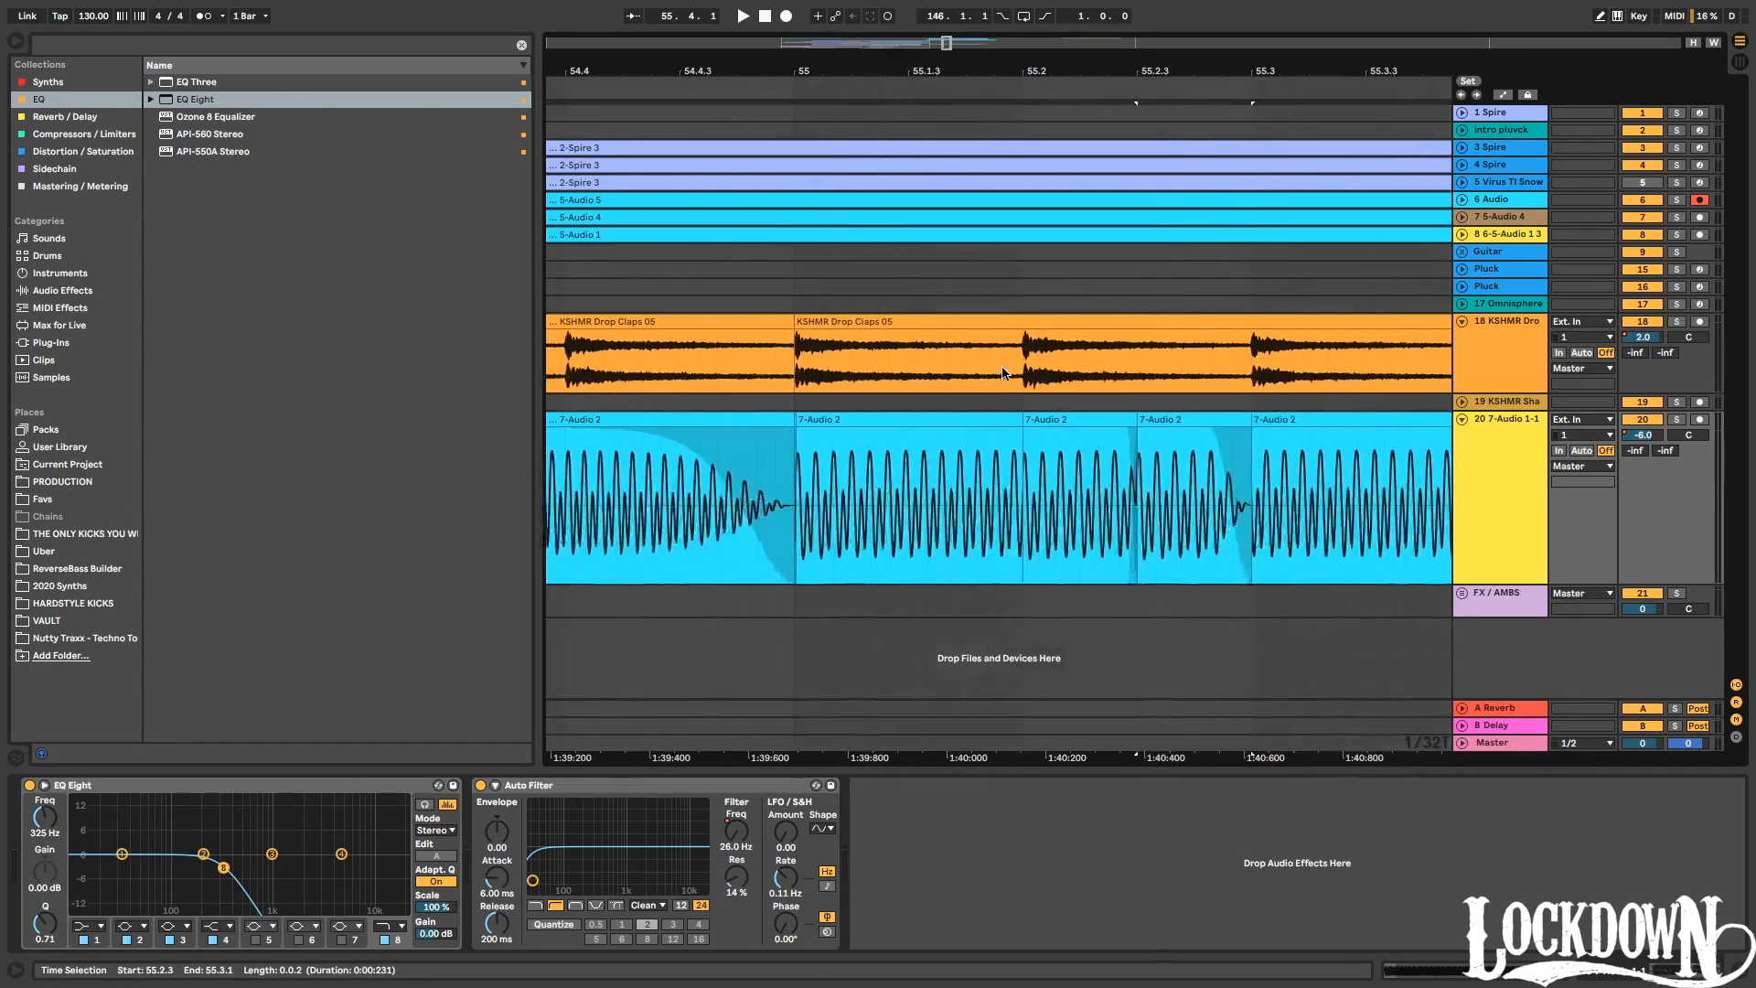
pyautogui.hotkey('ctrl', 'e')
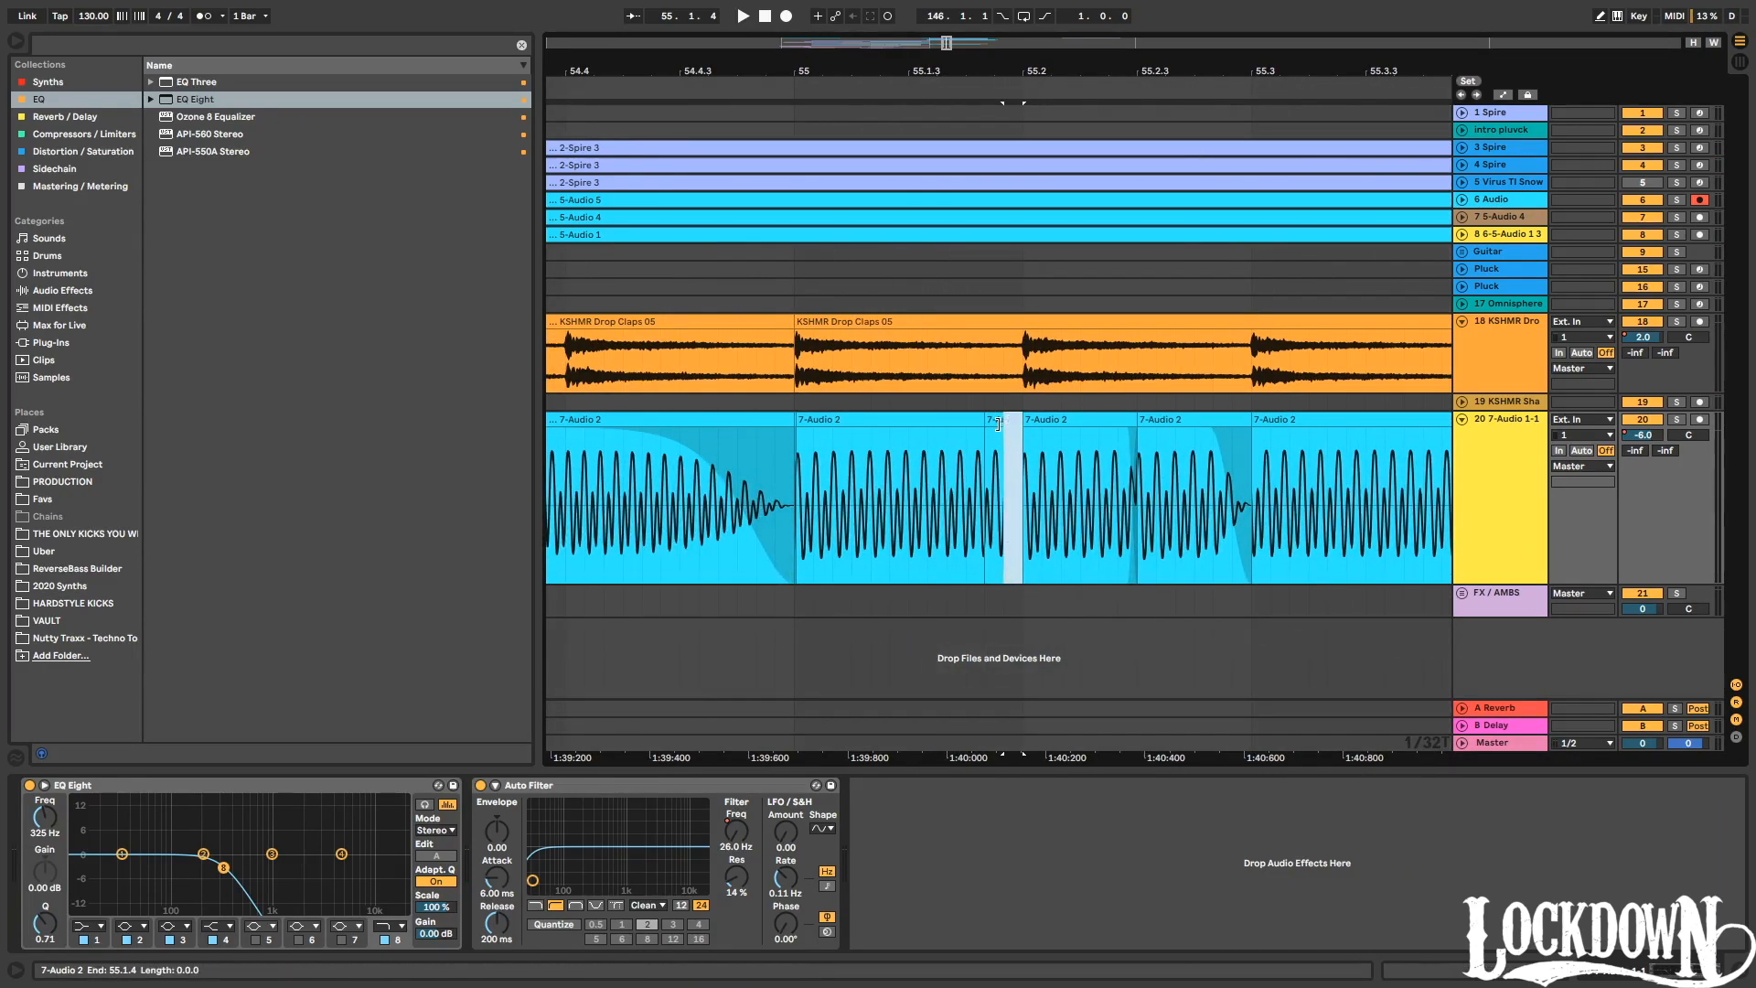
pyautogui.press('Delete')
pyautogui.click(987, 425)
pyautogui.hotkey('ctrl', 'z')
pyautogui.hotkey('ctrl', 'z')
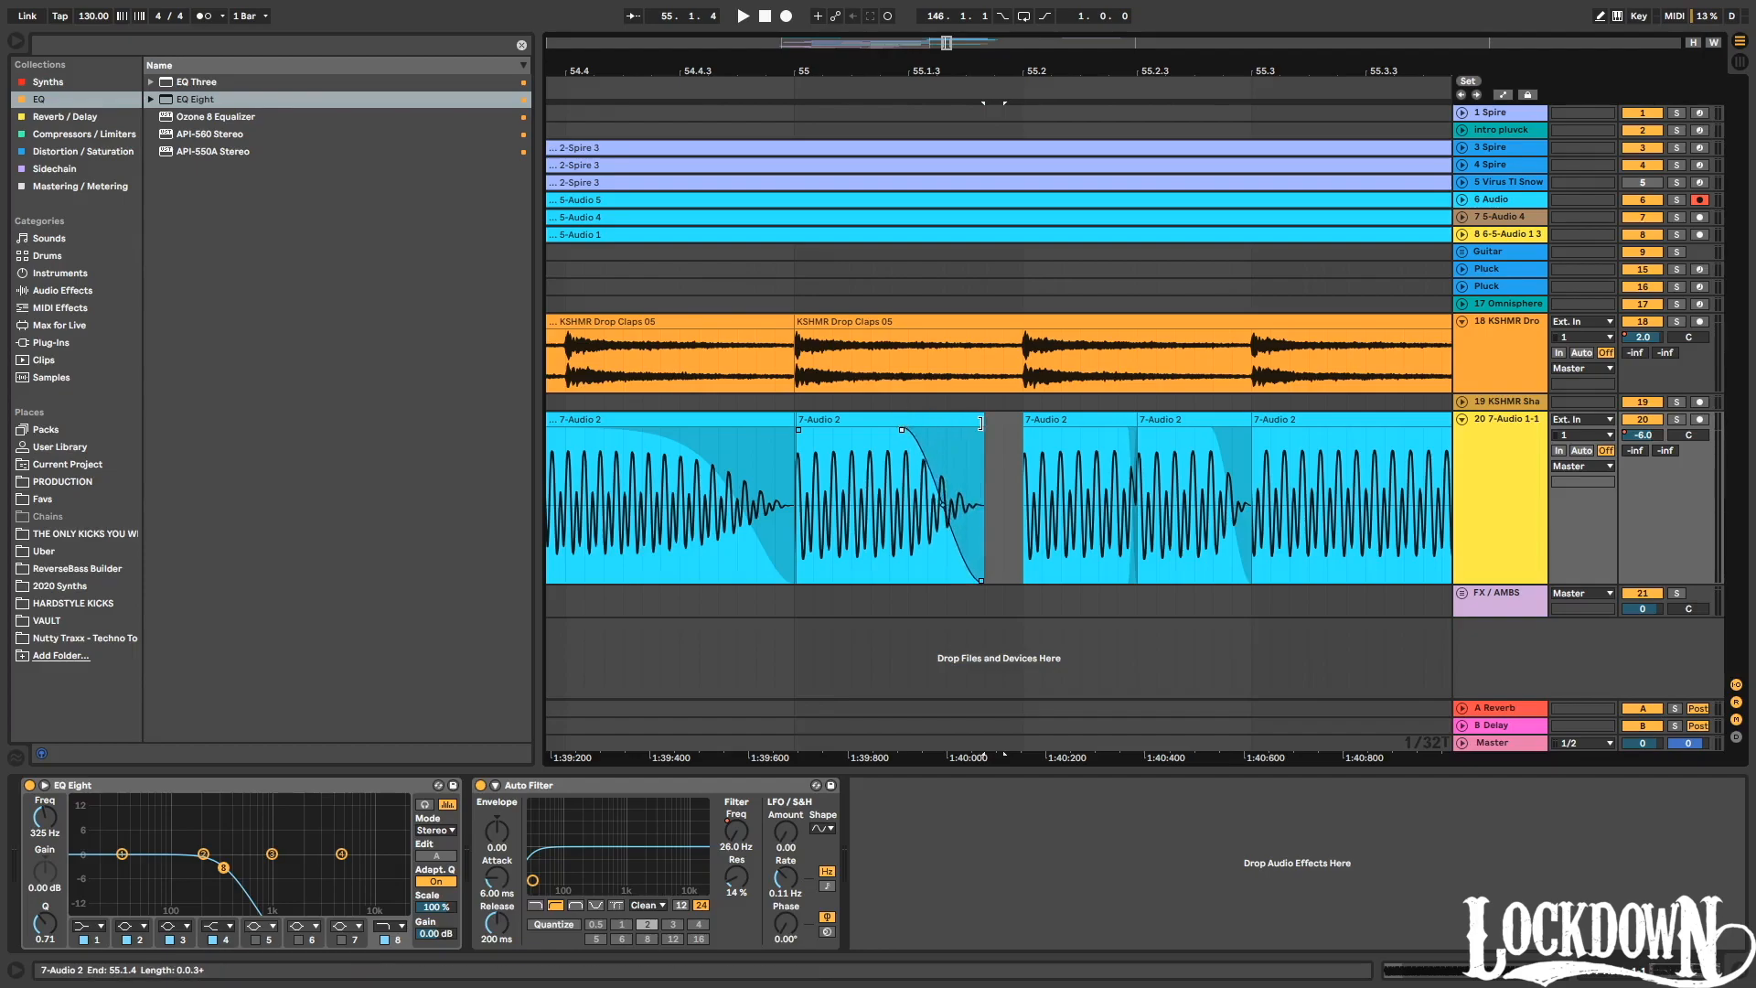
# Lengthen the fade-out on the bass note from 55.1.1 to 55.2.1 and play from 55.1.1.
pyautogui.click(947, 435)
pyautogui.click(800, 512)
pyautogui.press('space')
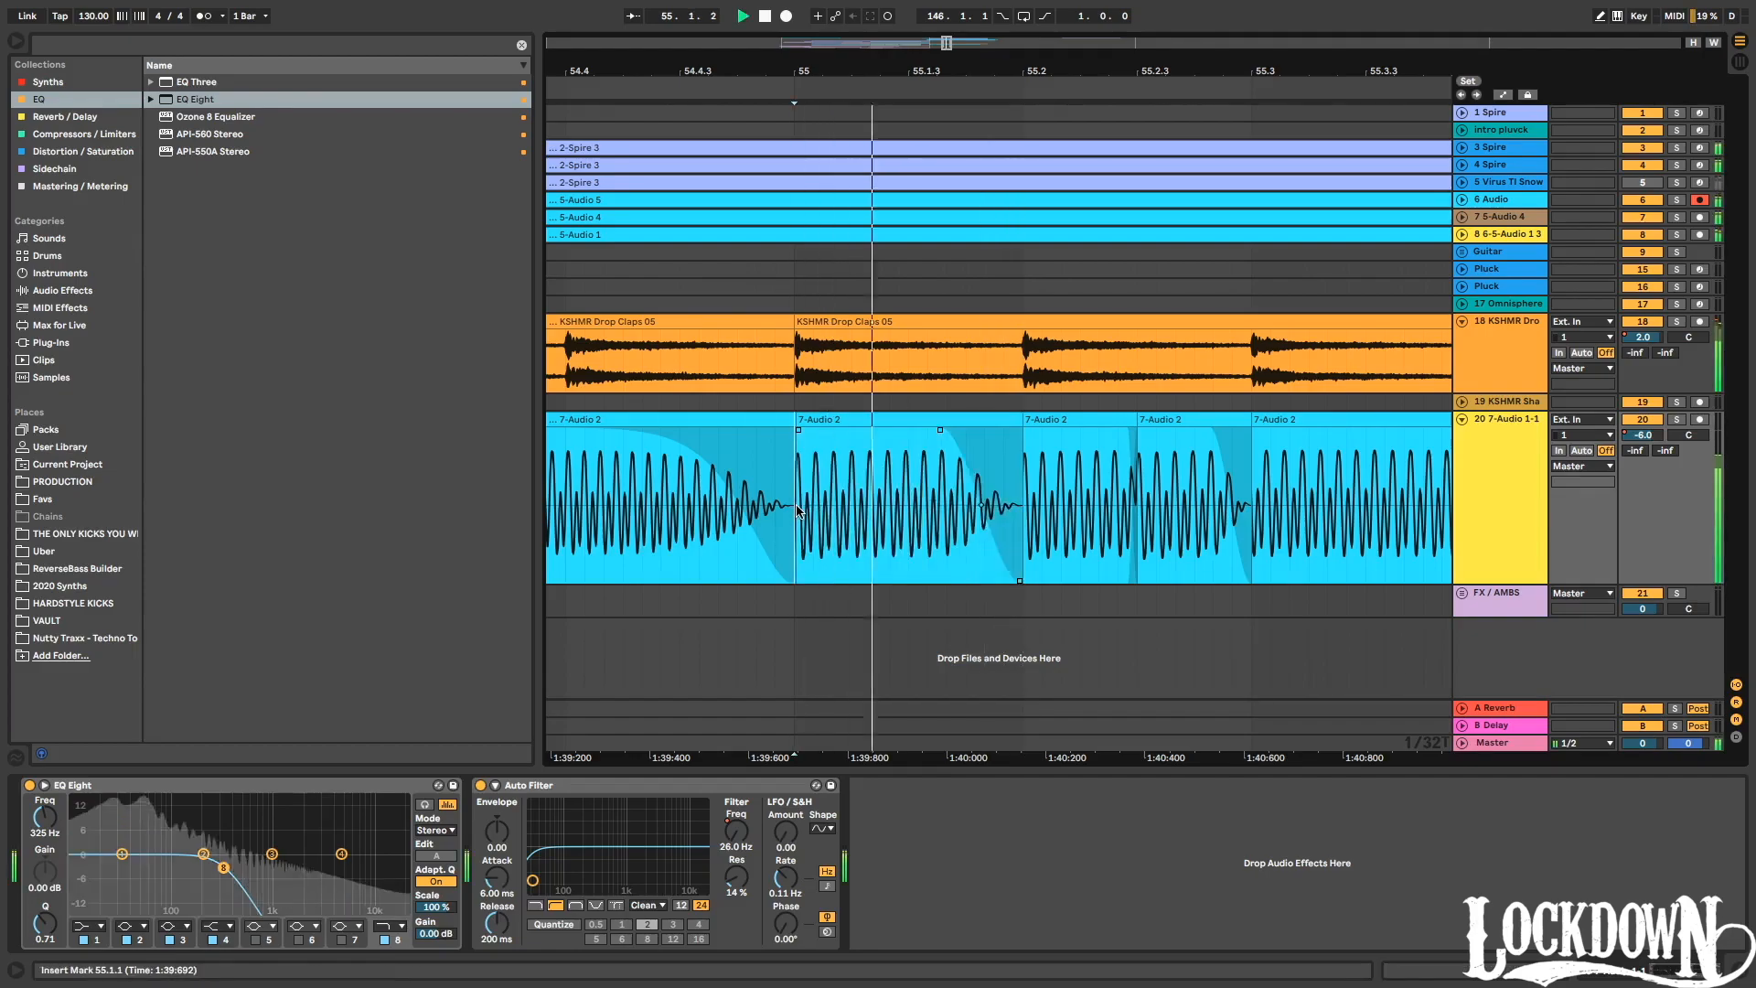
# Replace the bass note at 55.2.1 with a copy of the faded note at 55.2.3 and play bar 55.
pyautogui.click(1124, 443)
pyautogui.press('+')
pyautogui.press('Delete')
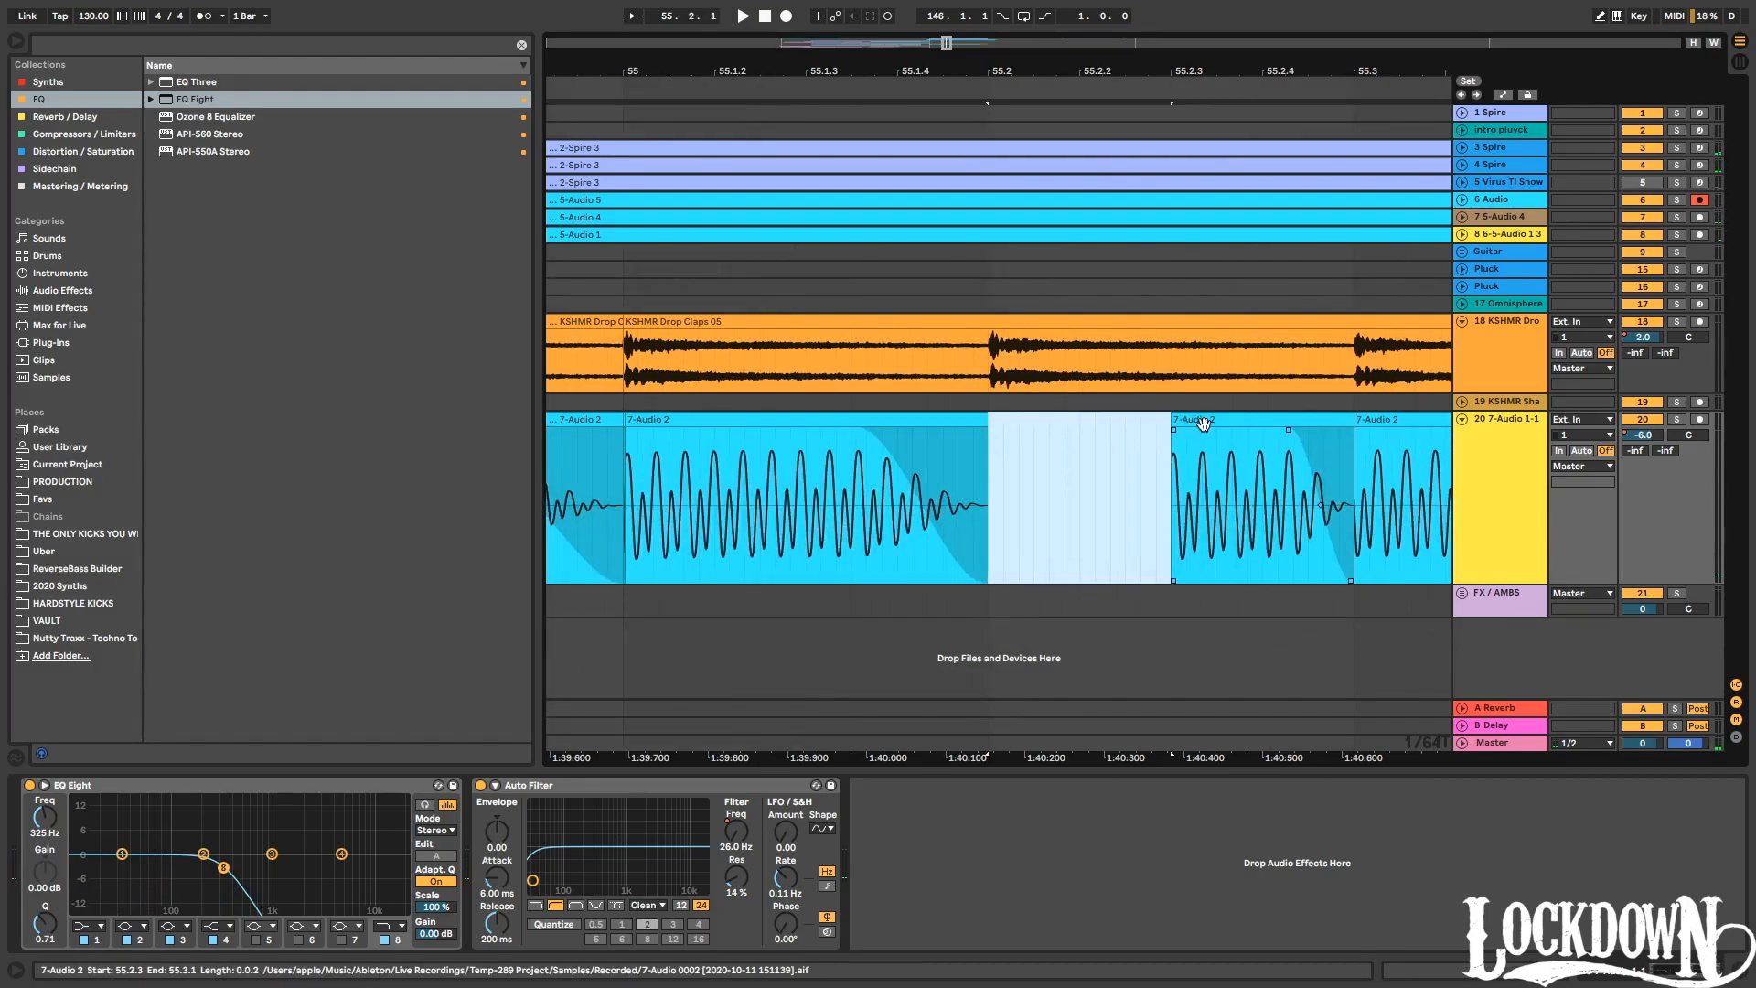
pyautogui.click(1199, 422)
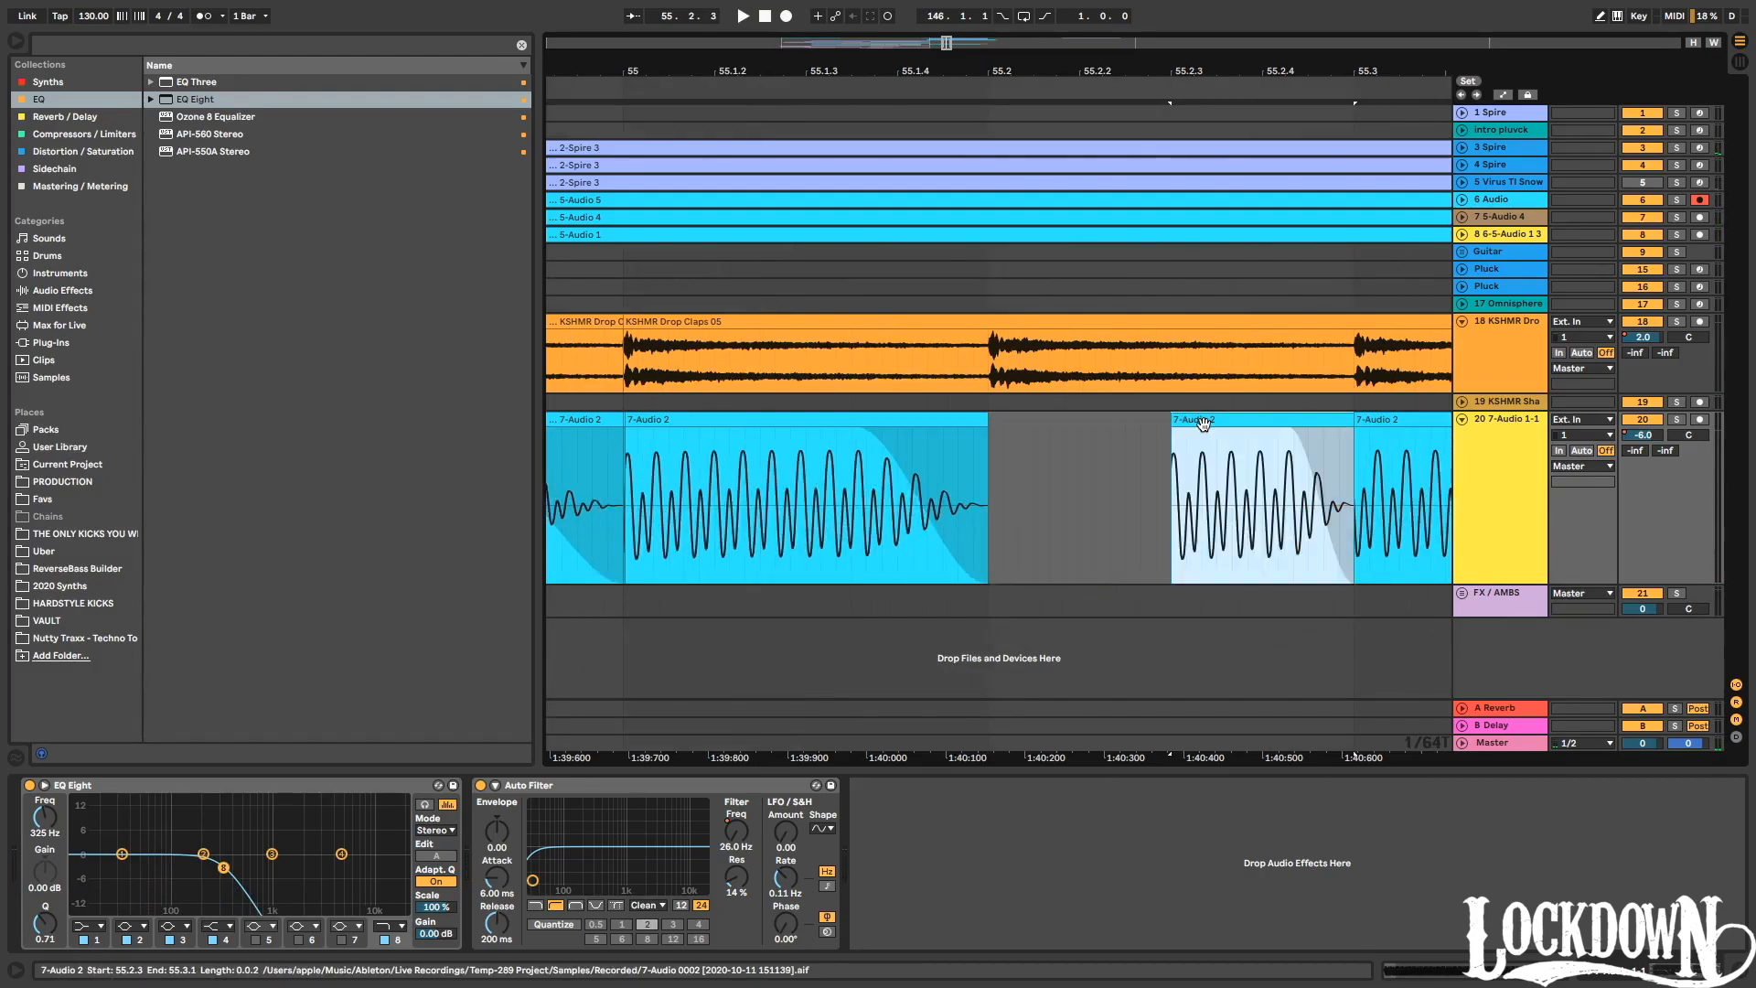
pyautogui.click(990, 505)
pyautogui.hotkey('ctrl', 'z')
pyautogui.click(593, 84)
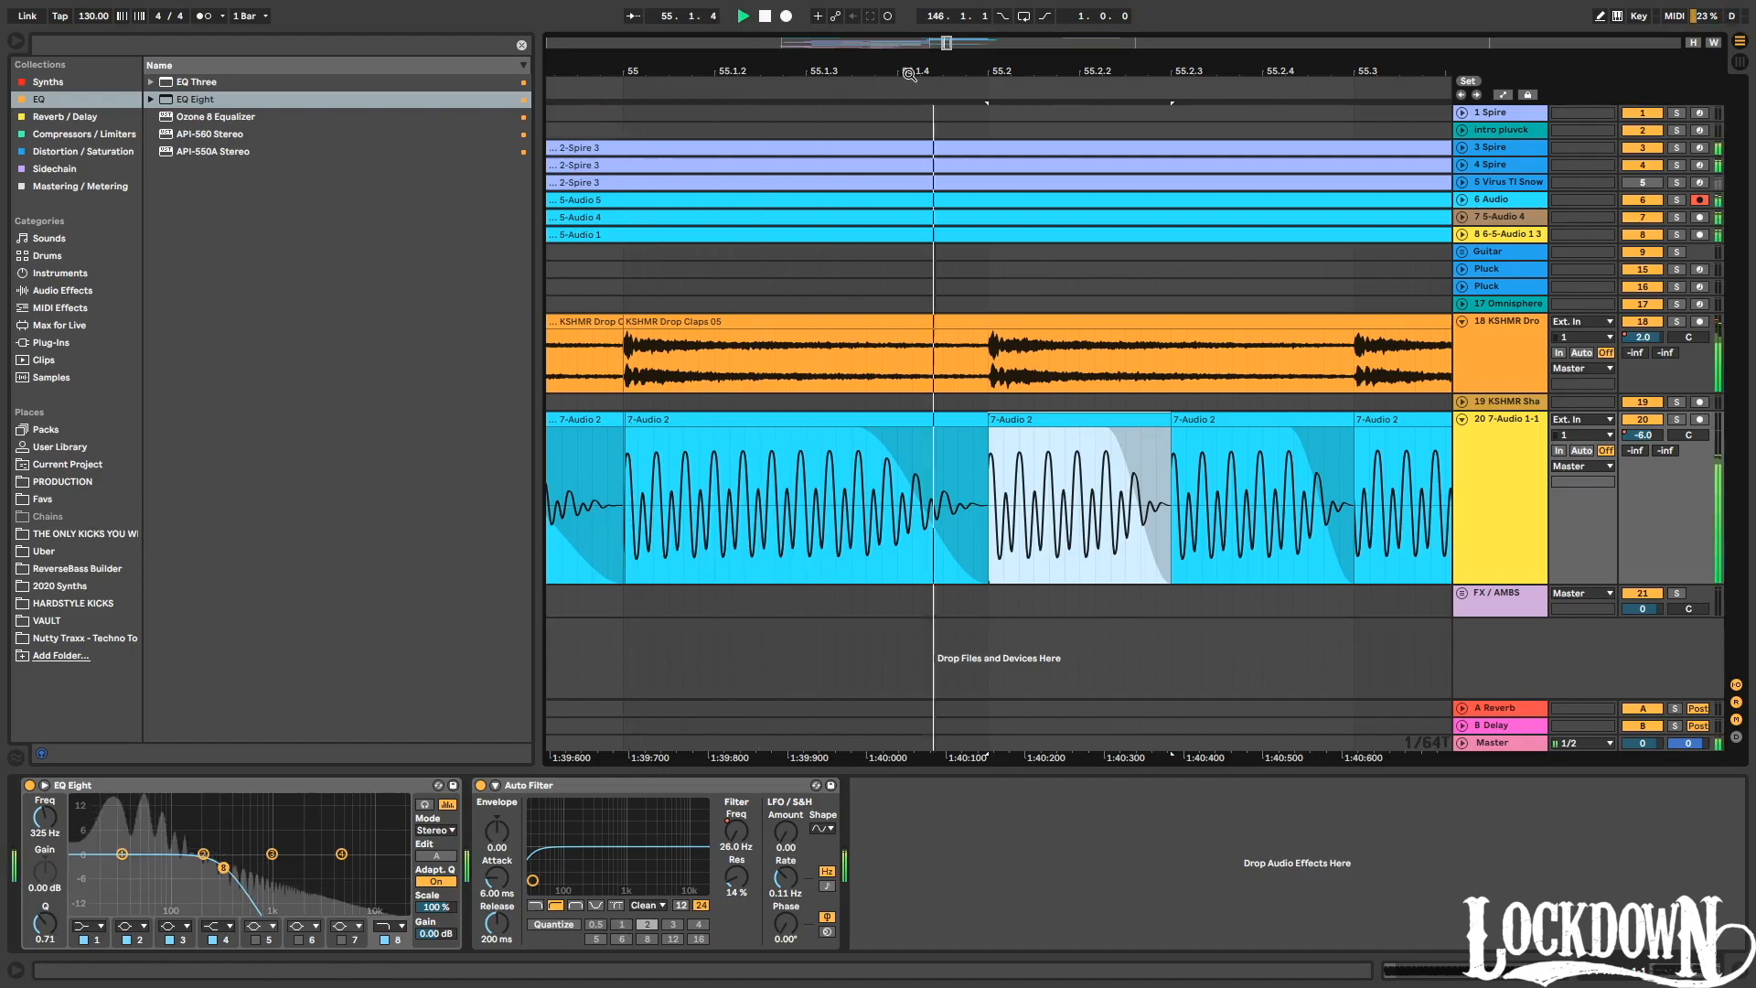
pyautogui.press('-')
pyautogui.press('space')
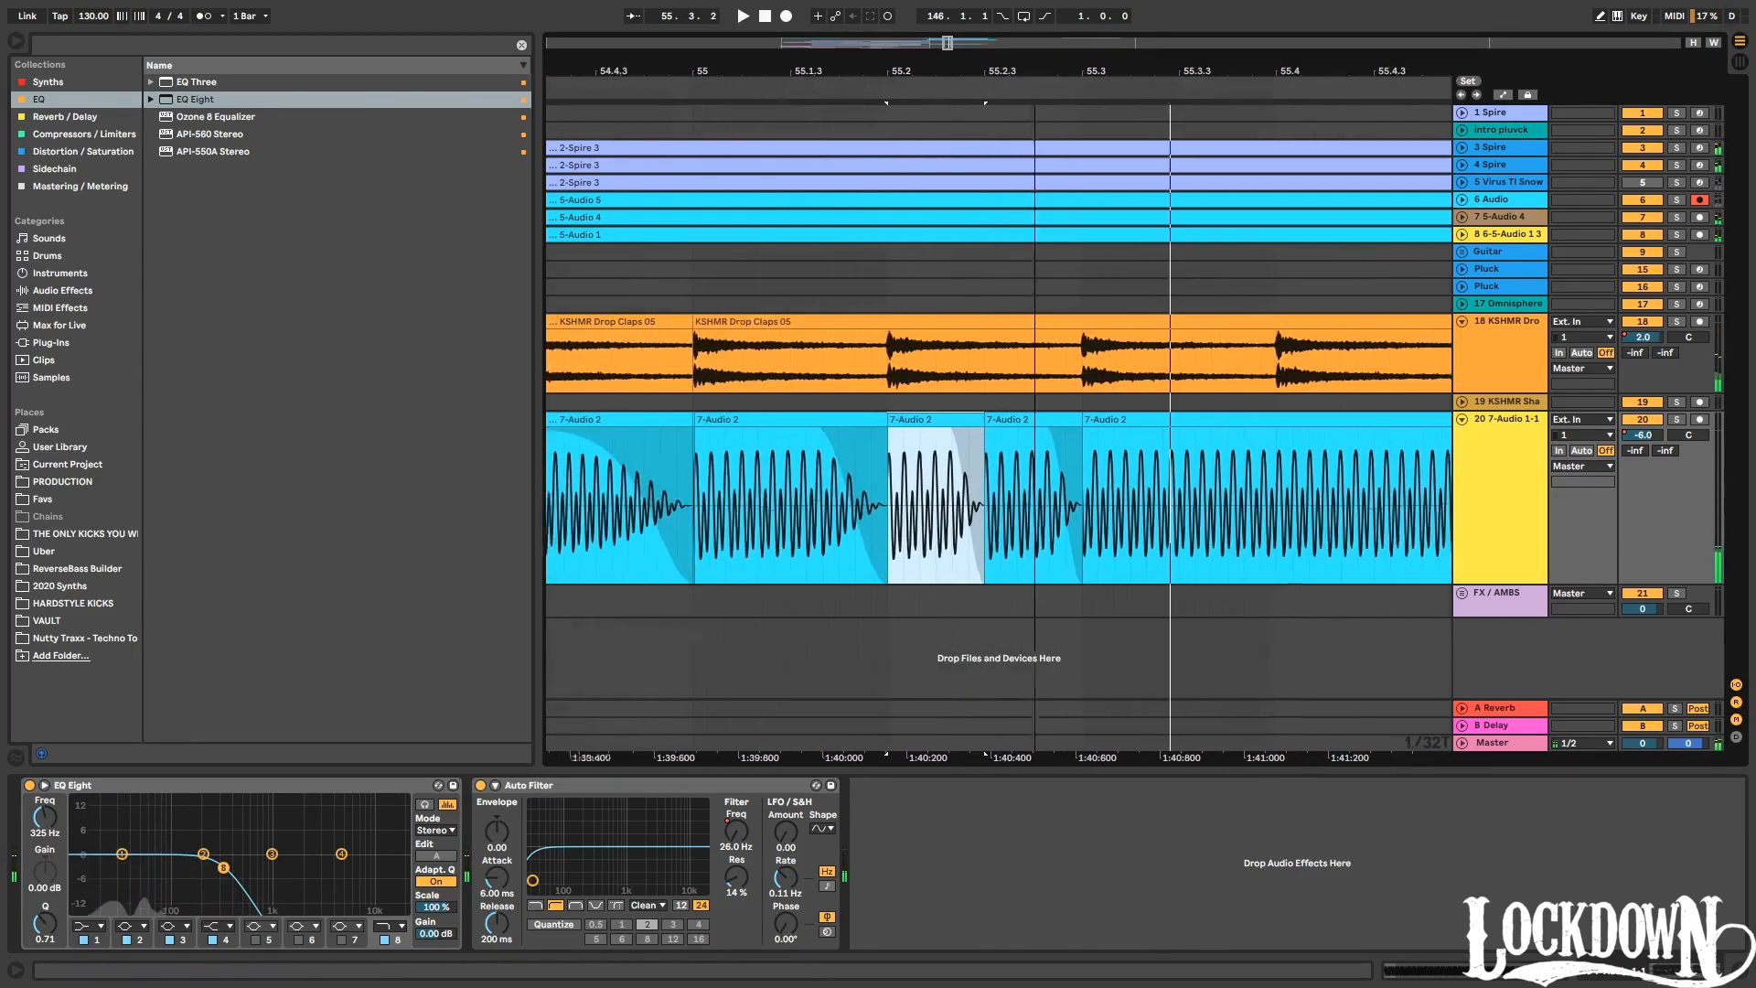
# Copy the bass note at 55.1.1 to 55.3.1, shorten it to end at 55.3.4, and duplicate it twice up to 56.1.2.
pyautogui.click(867, 422)
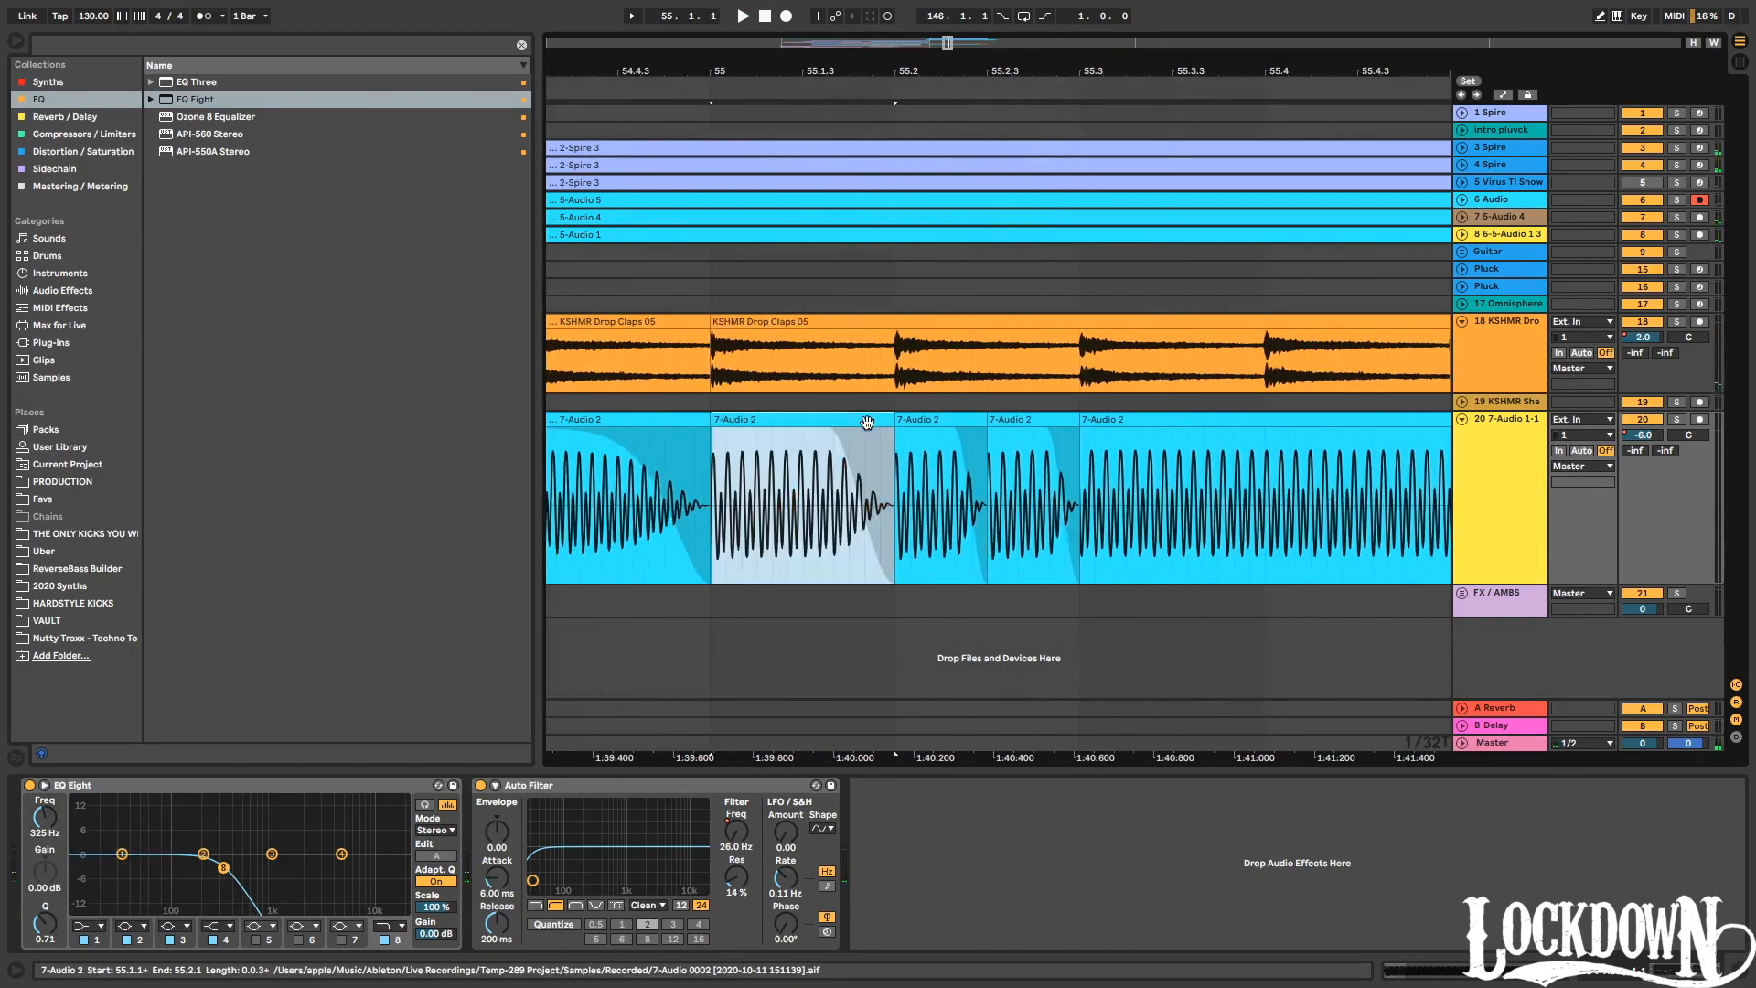
pyautogui.click(1086, 497)
pyautogui.hotkey('ctrl', 'v')
pyautogui.click(1219, 511)
pyautogui.moveTo(1211, 523); pyautogui.dragTo(1075, 430)
pyautogui.hotkey('ctrl', 'd')
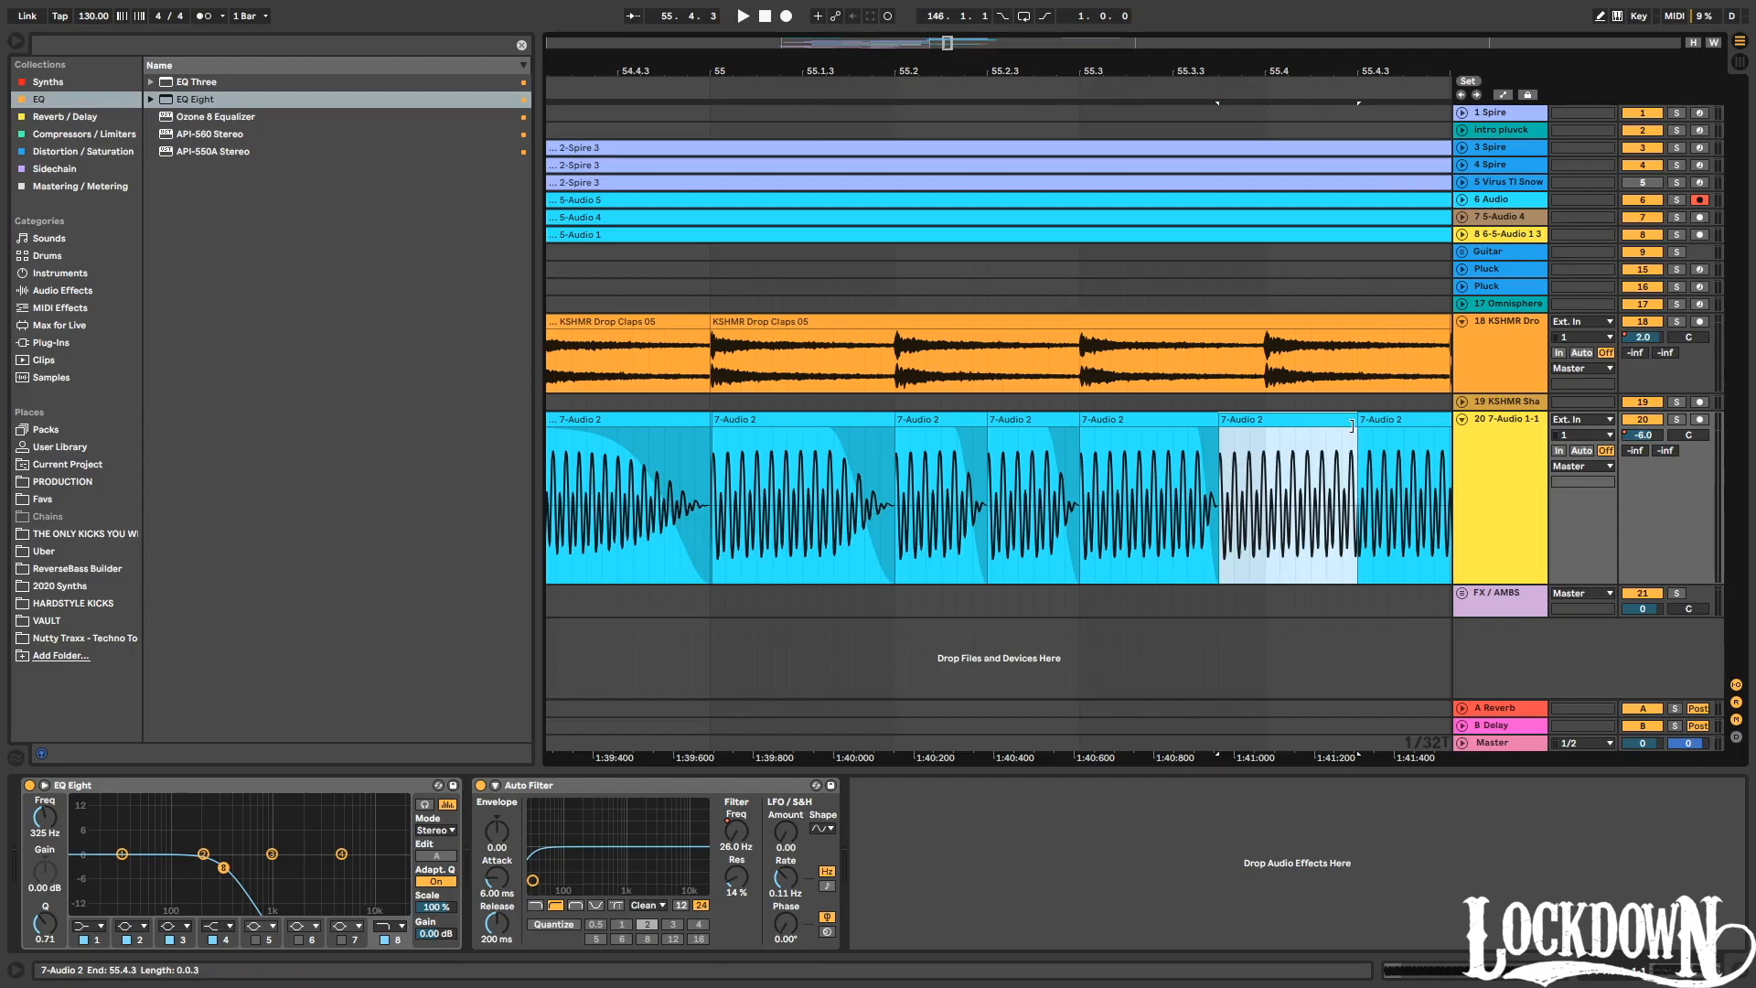
pyautogui.hotkey('ctrl', 'd')
pyautogui.moveTo(1128, 430); pyautogui.dragTo(1084, 426)
pyautogui.hotkey('ctrl', 'z')
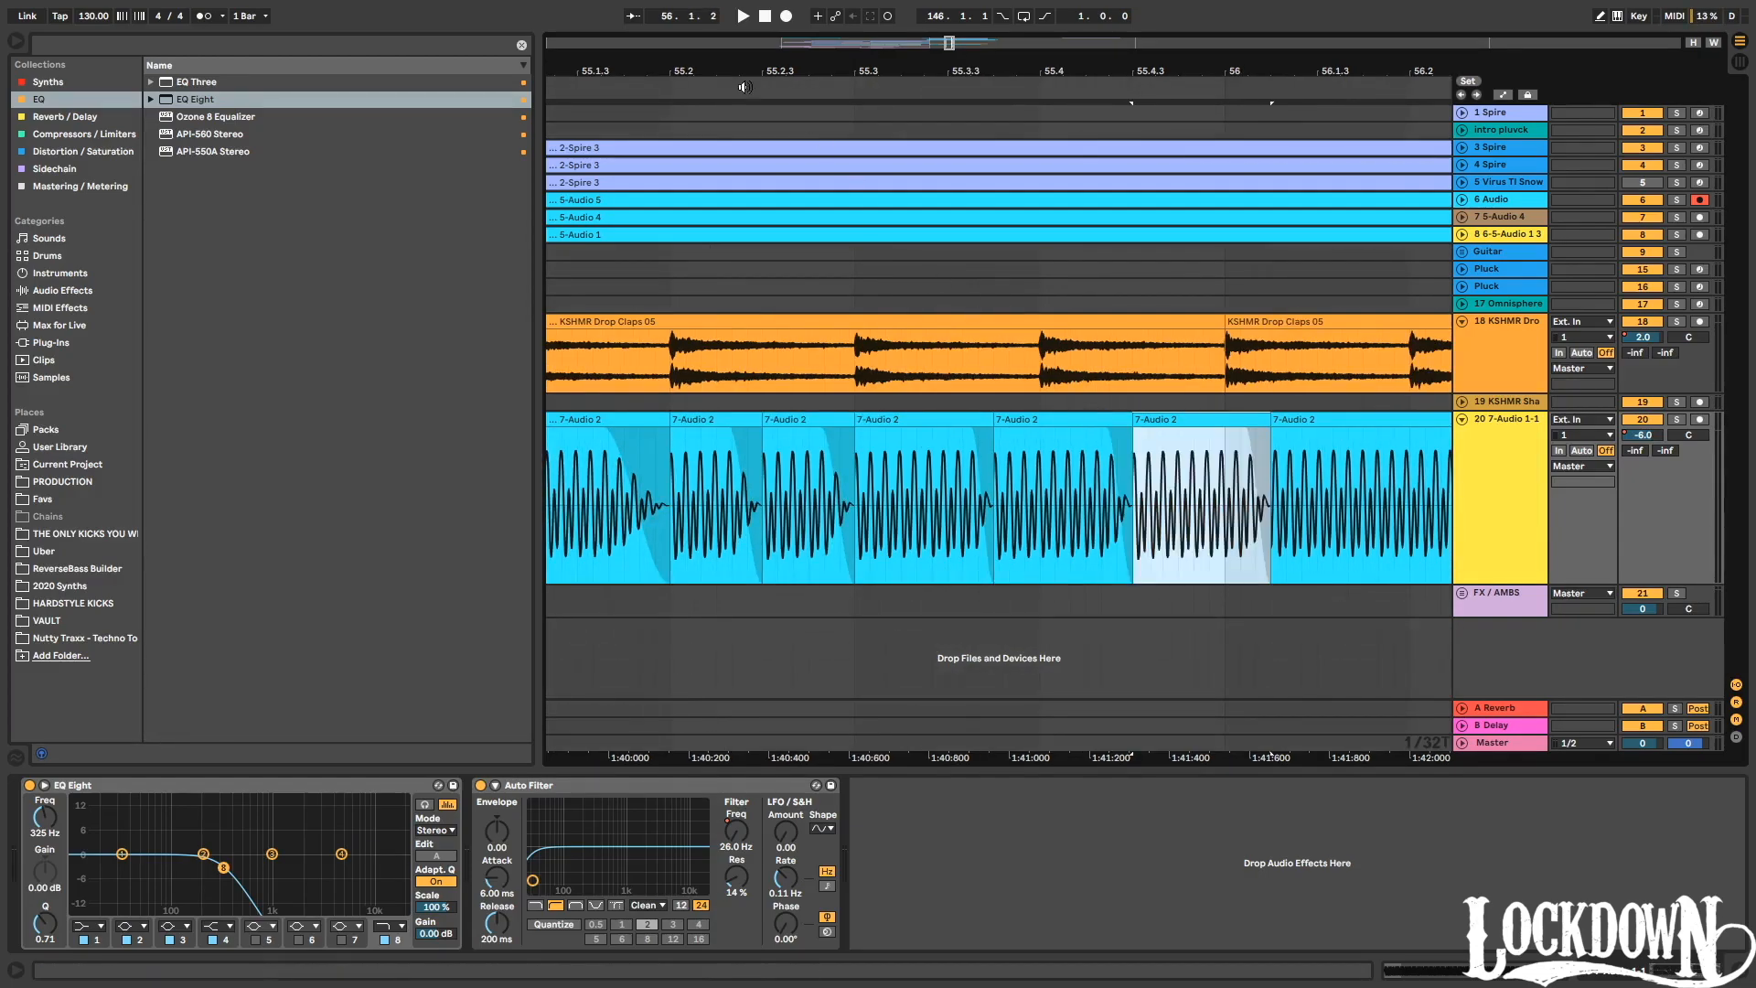
# Shorten the bass note at 55.3.4 to end just after 55.4.1, leaving a gap before 55.4.3, and play bar 55.
pyautogui.scroll(-3, 695, 119)
pyautogui.press('space')
pyautogui.press('space')
pyautogui.click(893, 423)
pyautogui.press('space')
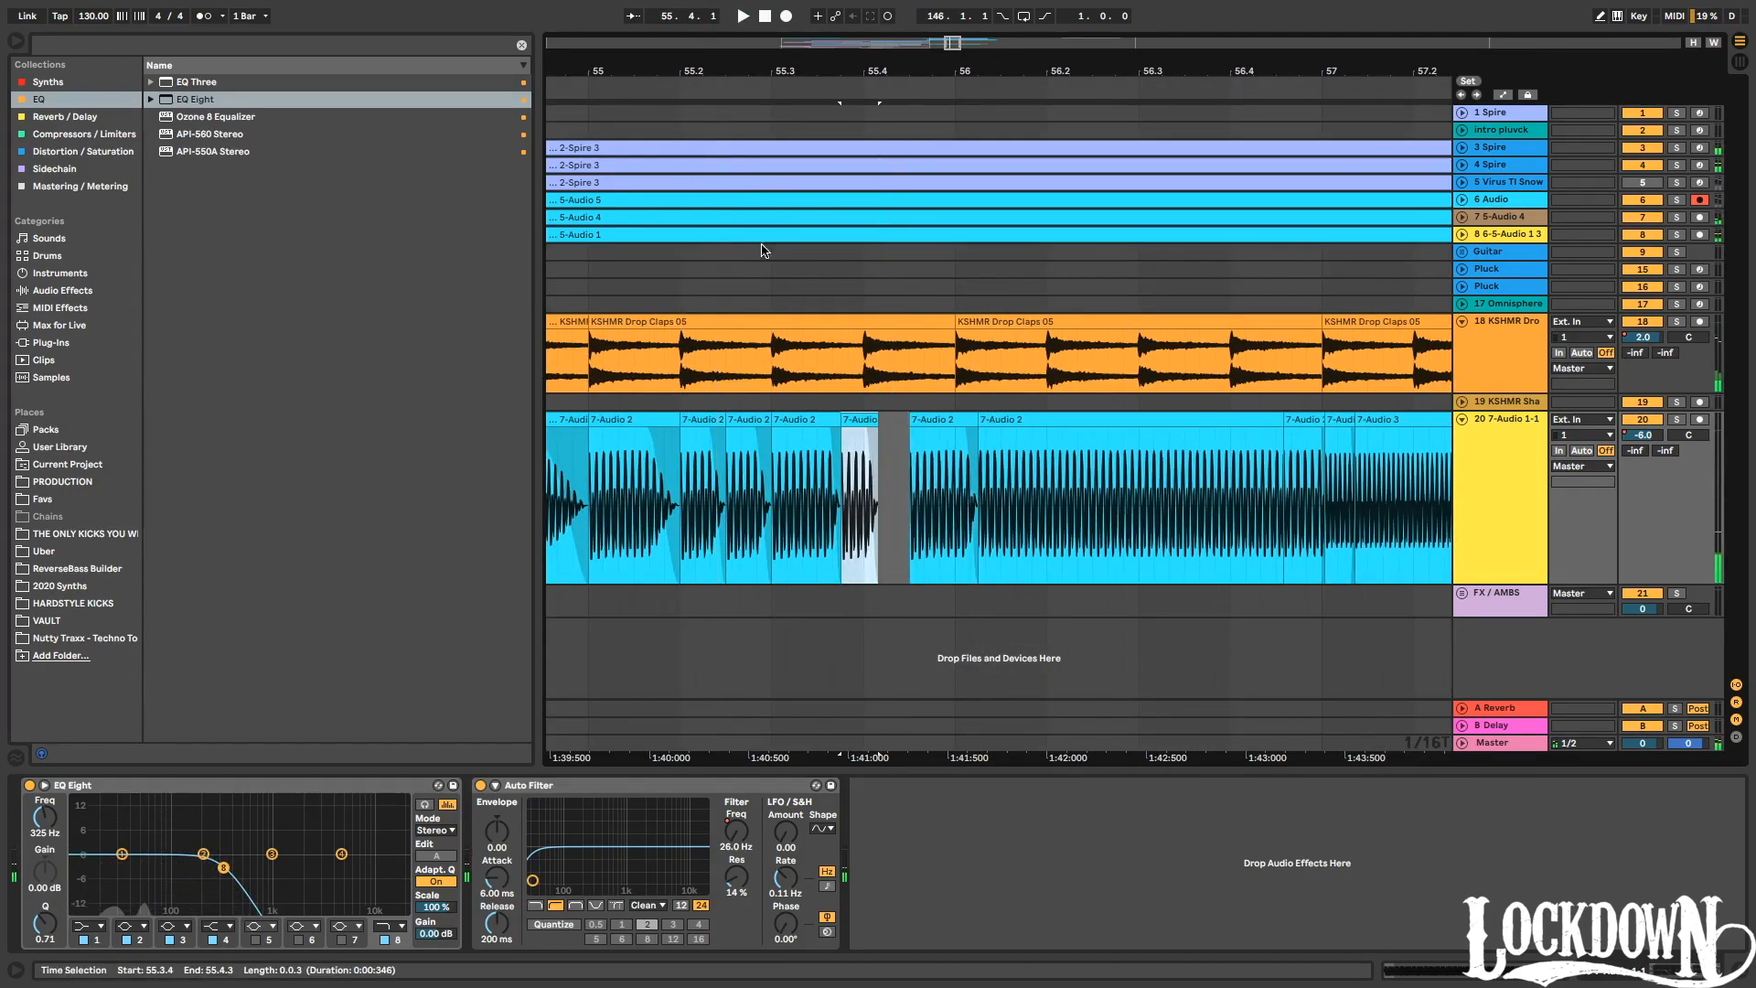
pyautogui.click(652, 97)
pyautogui.press('space')
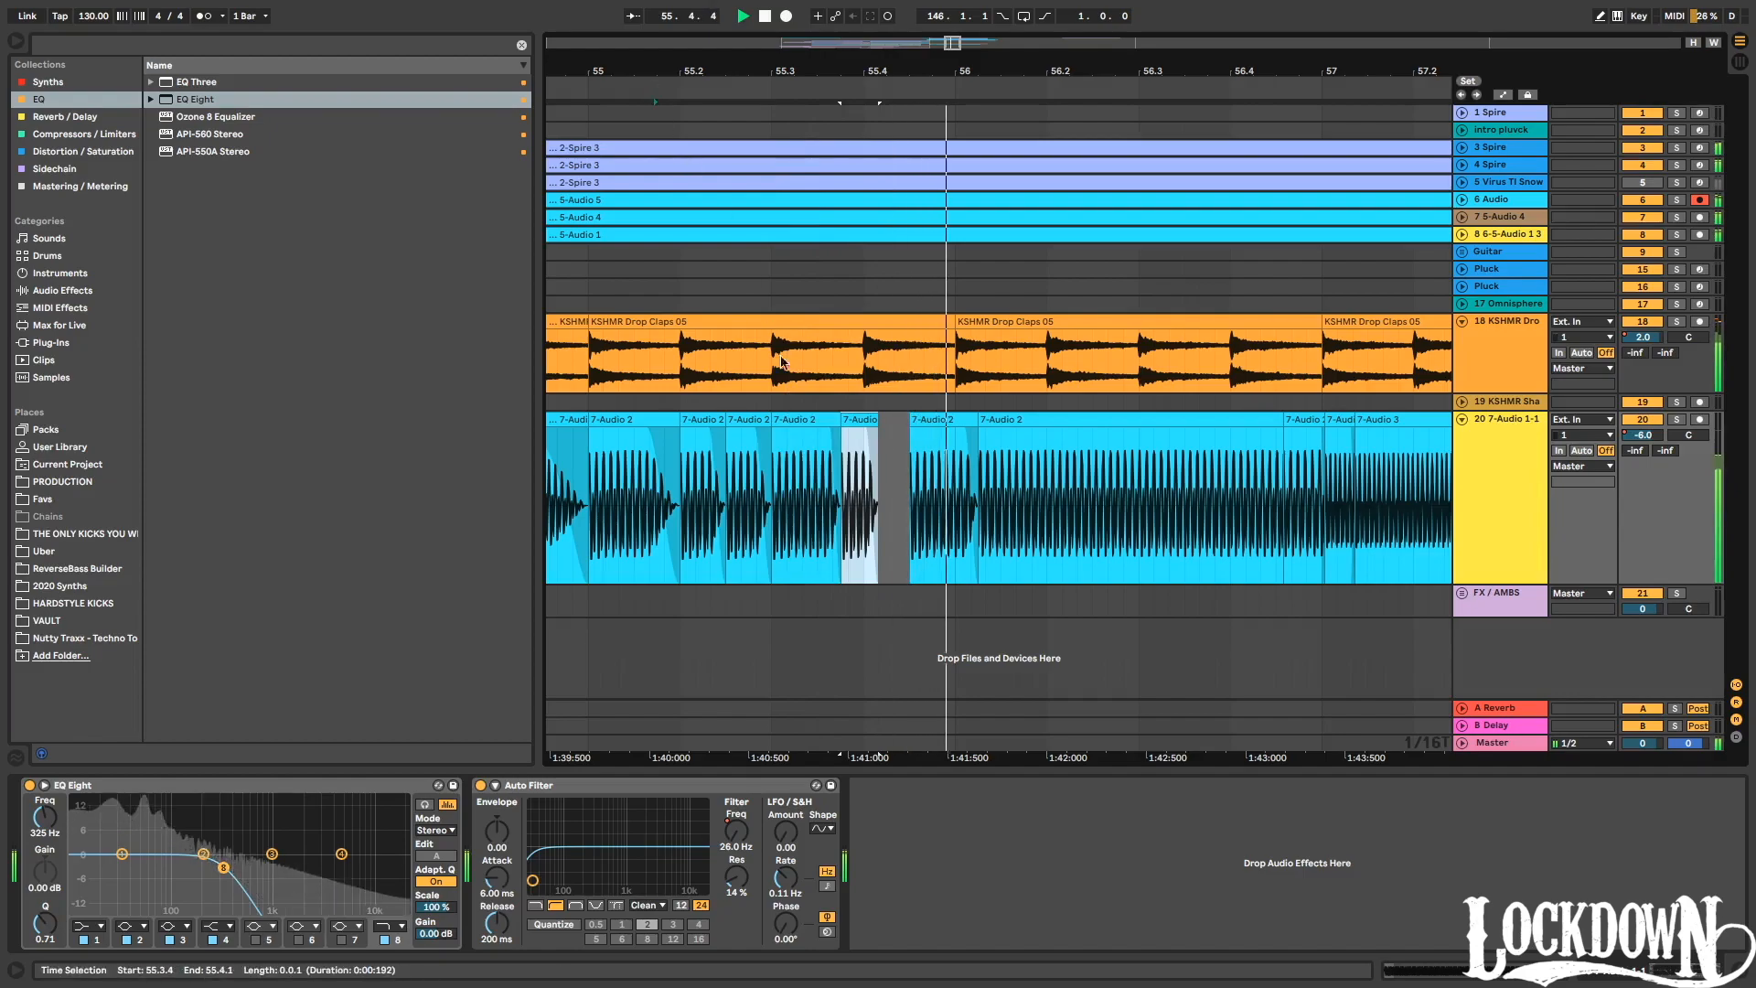
# Extend the bass note at 55.4.3 to end at 57.1.1 and fade out its end.
pyautogui.moveTo(977, 428); pyautogui.dragTo(1318, 429)
pyautogui.press('space')
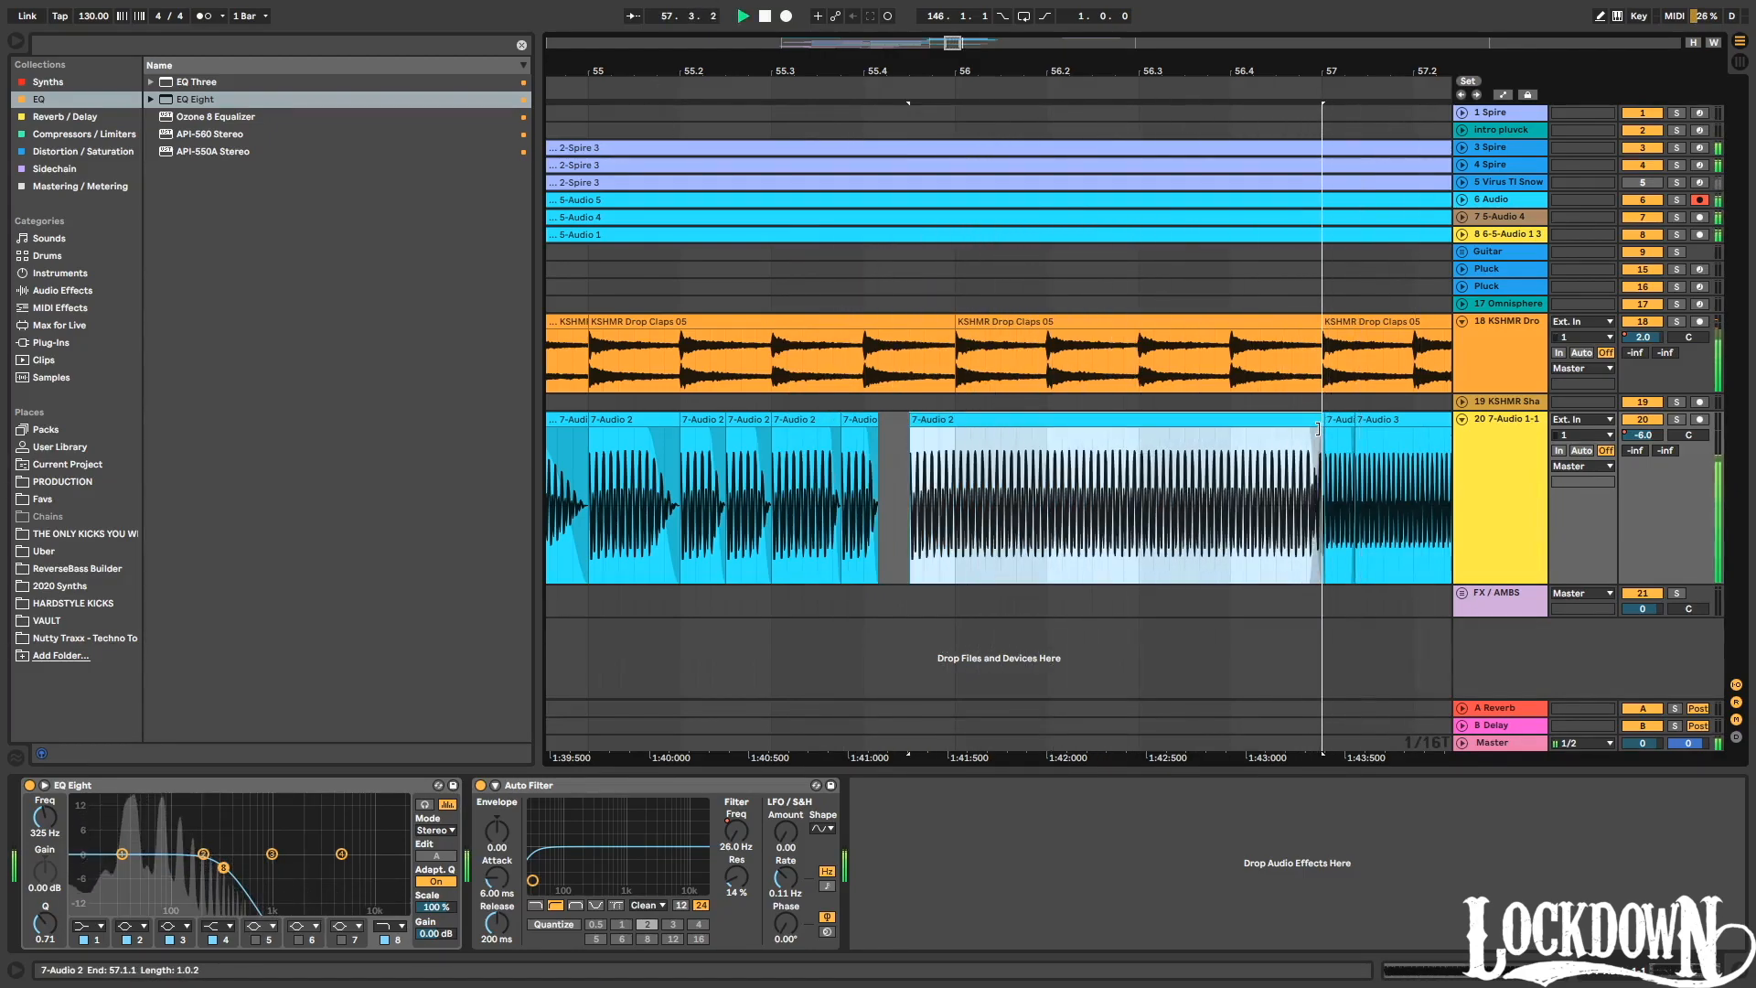
pyautogui.press('space')
pyautogui.press('space')
pyautogui.moveTo(1336, 75); pyautogui.dragTo(1337, 192)
pyautogui.press('space')
# Delete the leftover sliver and the short bass clip at 57.1.1.
pyautogui.click(1262, 421)
pyautogui.press('Delete')
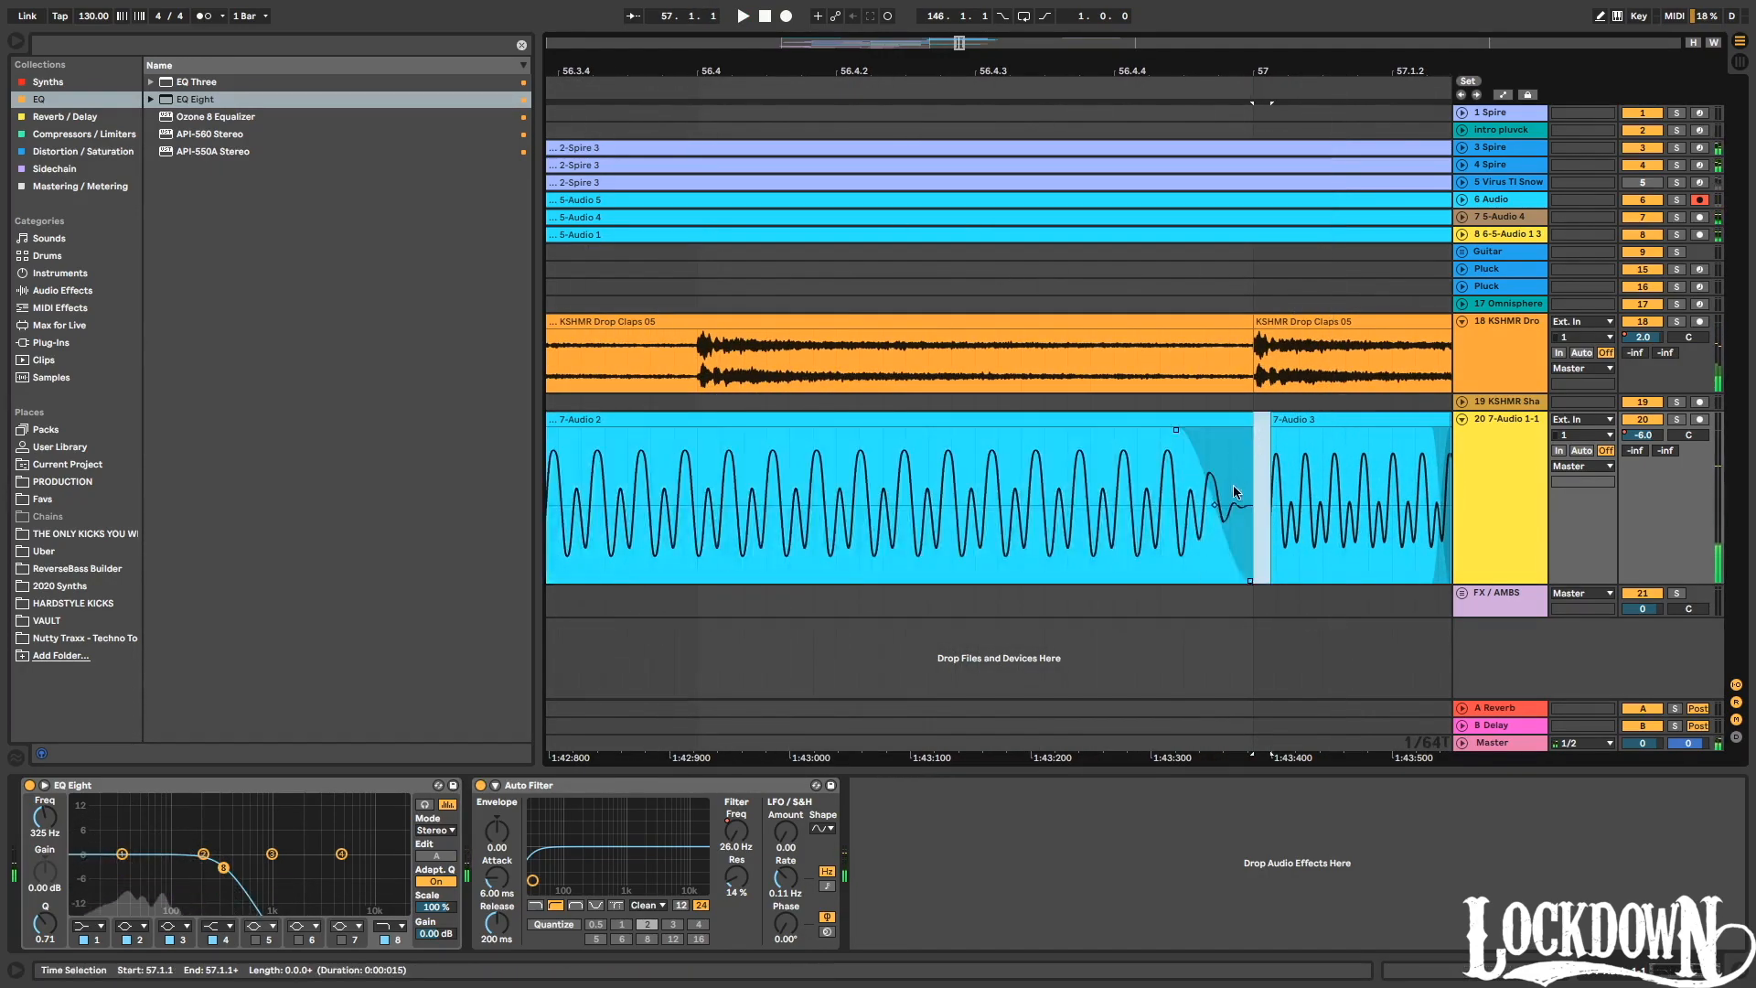
pyautogui.moveTo(1257, 75); pyautogui.dragTo(862, 18)
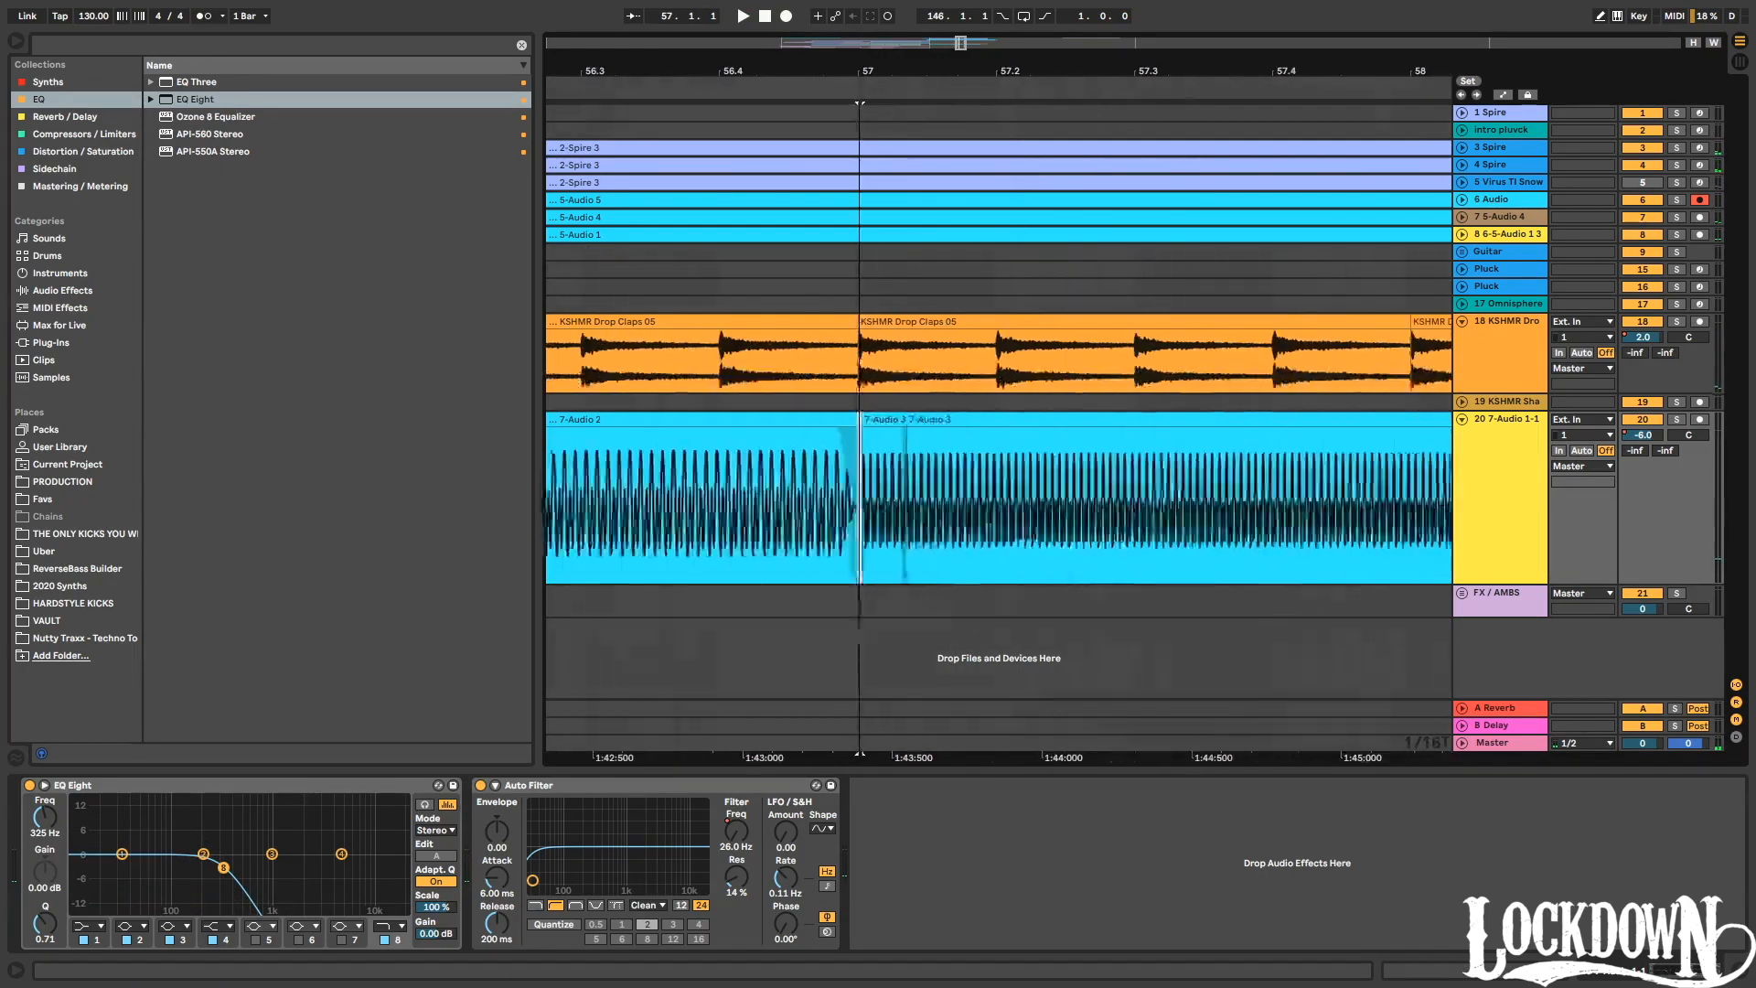
pyautogui.click(884, 421)
pyautogui.press('Delete')
# Split the bass clip at 57.3.1 and trim its first part to run from 57.1.1 to just before 57.2.1 with a fade-out.
pyautogui.click(1110, 500)
pyautogui.press('super+e')
pyautogui.moveTo(1003, 419); pyautogui.dragTo(961, 435)
pyautogui.press('space')
pyautogui.press('space')
pyautogui.moveTo(1069, 427); pyautogui.dragTo(956, 428)
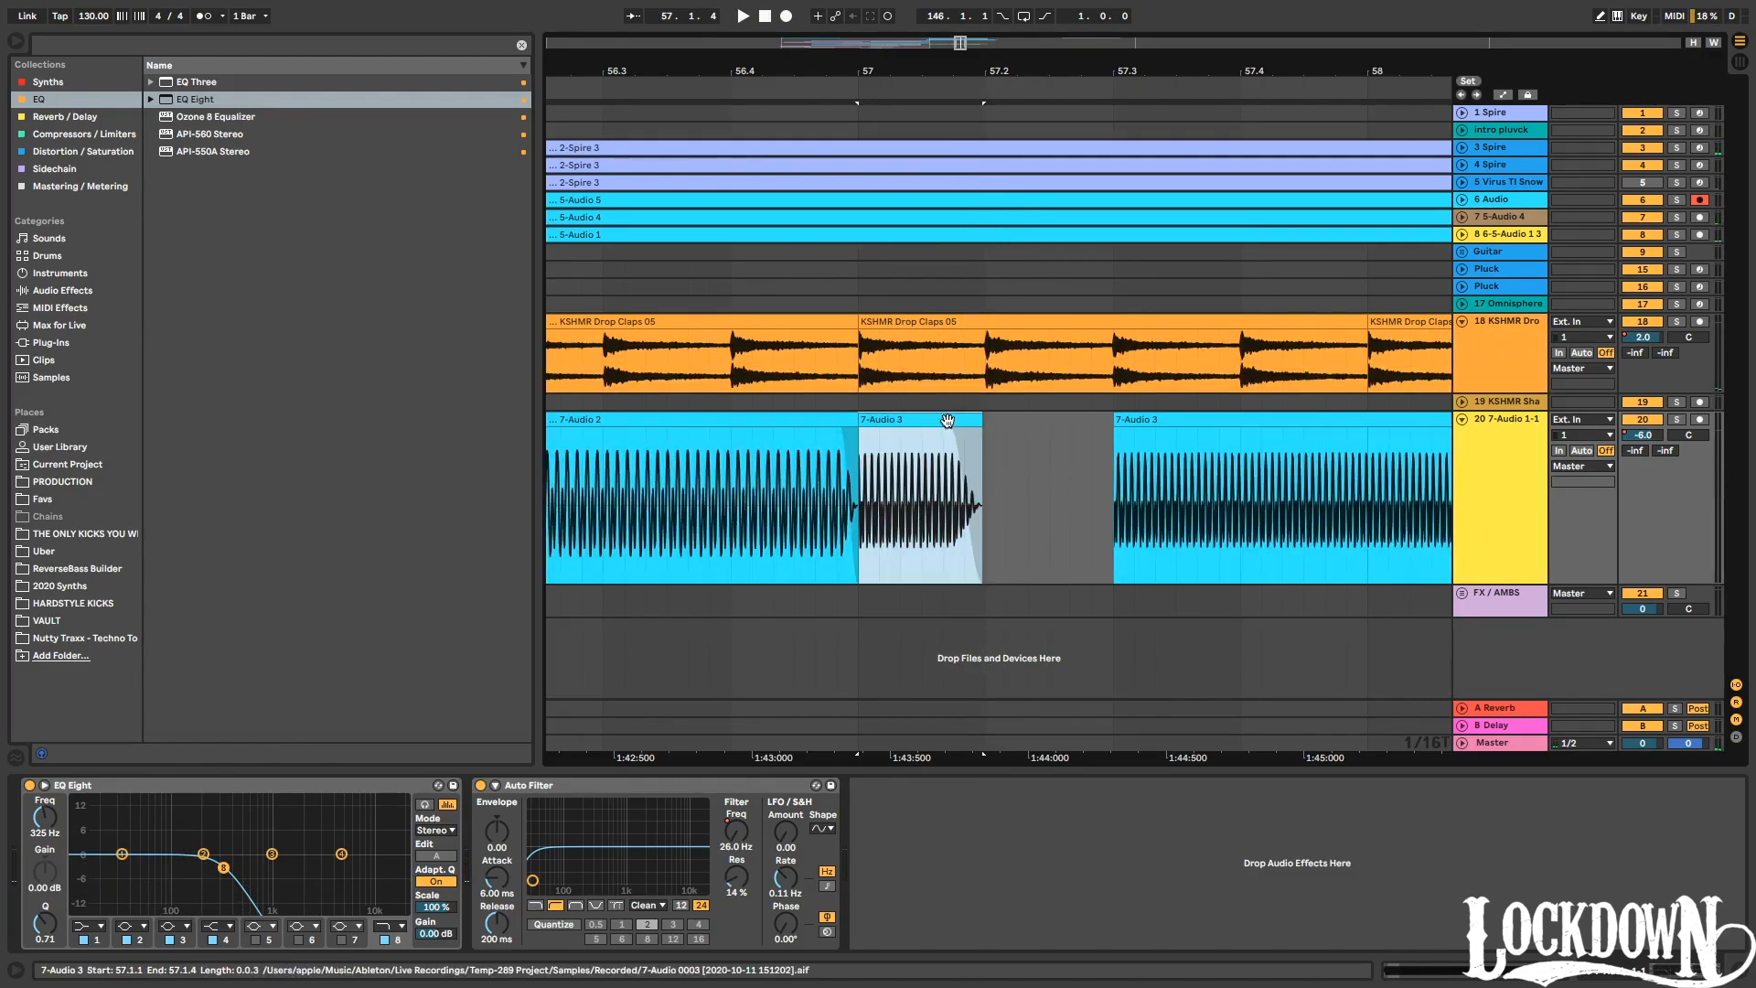
# Duplicate the bass note at 57.1.1, shorten the copy to 57.2.3, and duplicate that one up to 57.3.1.
pyautogui.hotkey('ctrl', 'd')
pyautogui.moveTo(1109, 426); pyautogui.dragTo(1040, 423)
pyautogui.hotkey('ctrl', 'd')
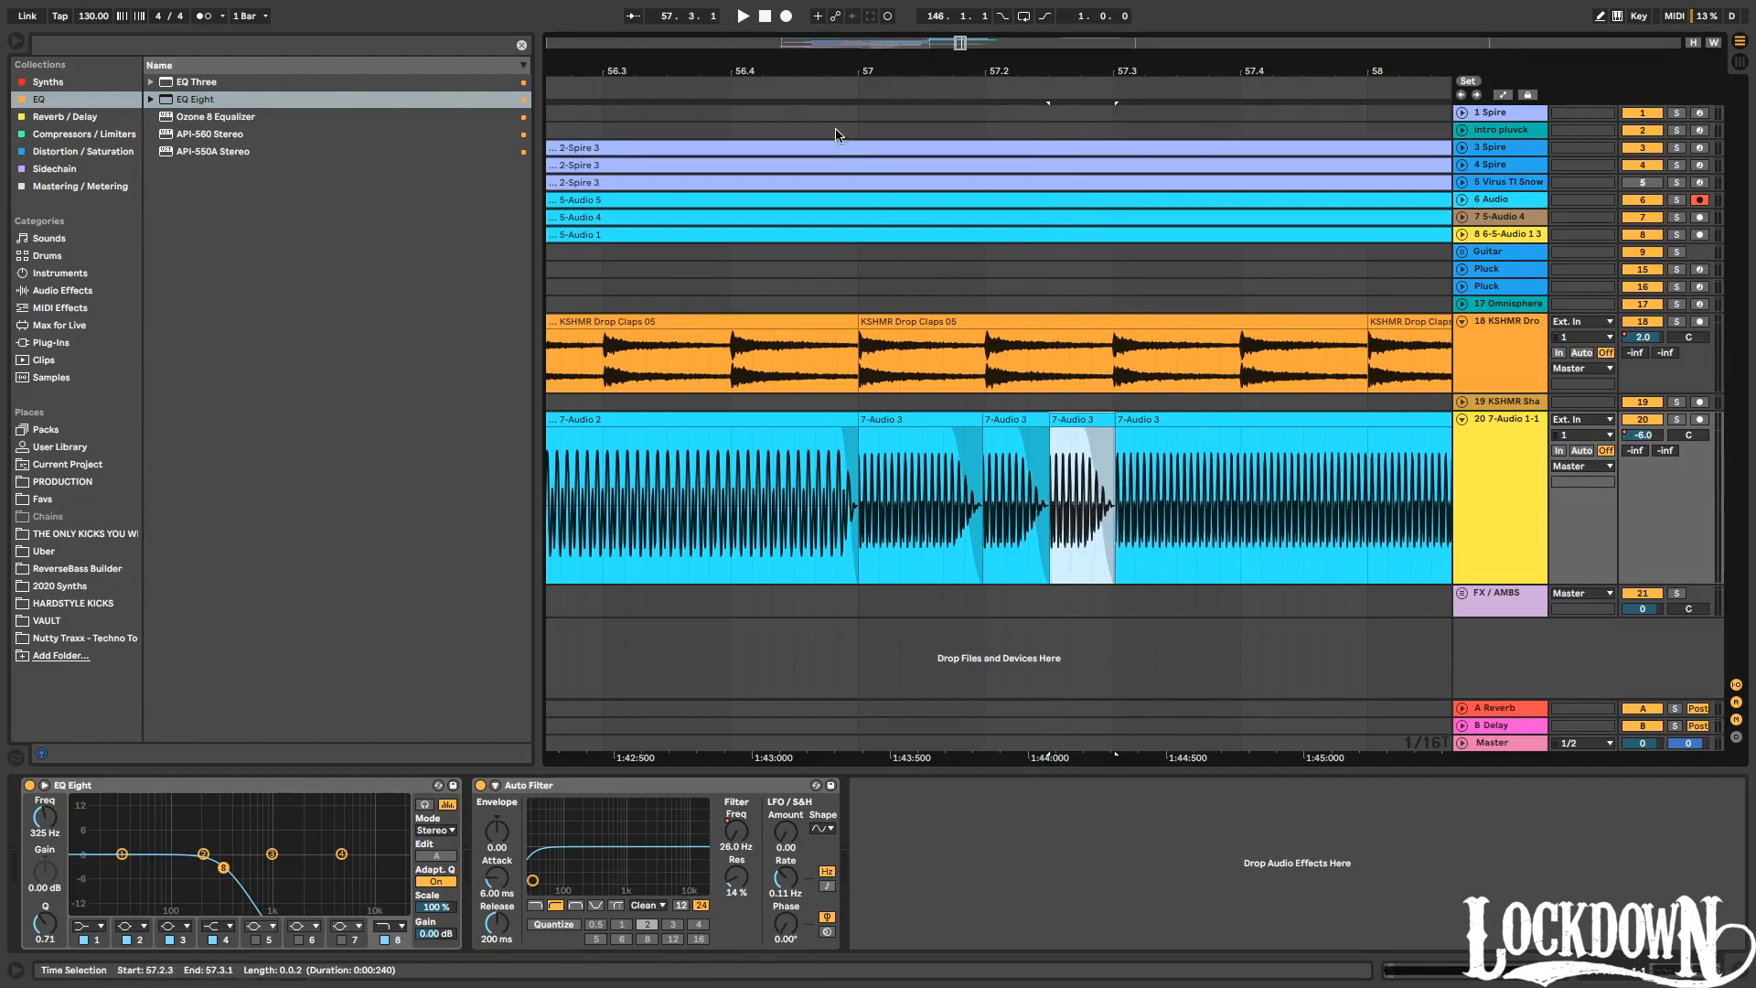
pyautogui.press('space')
pyautogui.press('space')
# Delete the remaining long bass clip from 57.3.1 onward and play from 57.1.1.
pyautogui.click(1122, 425)
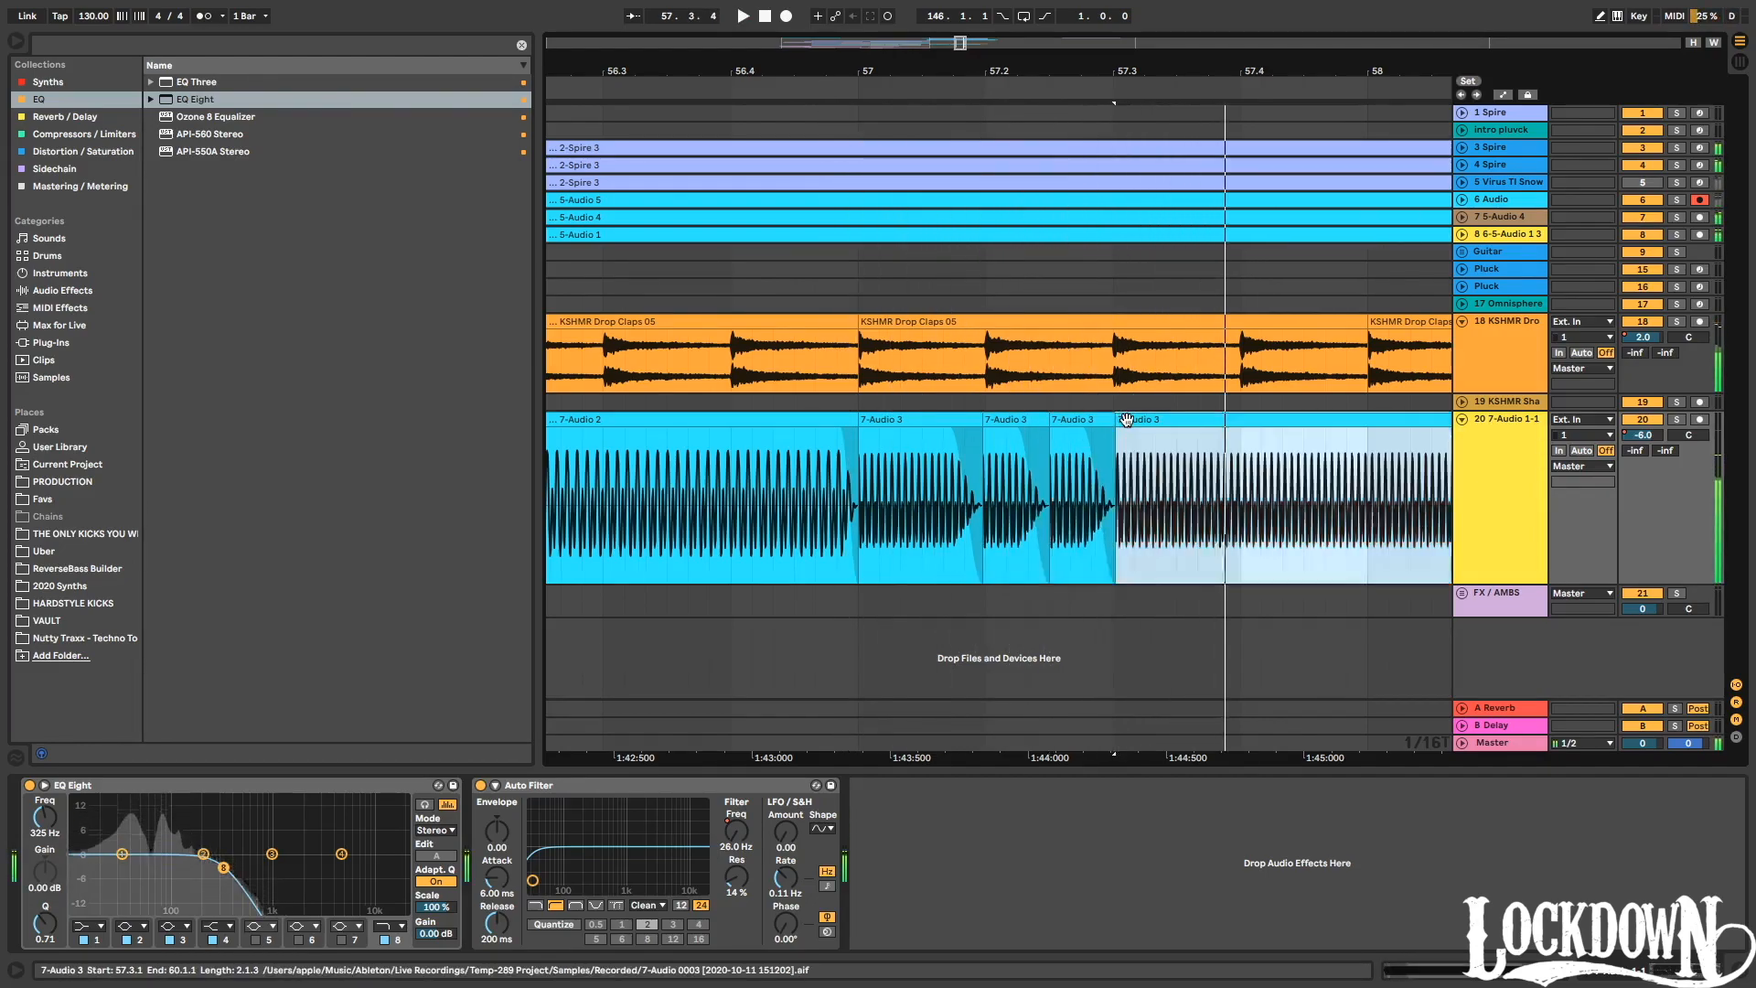
pyautogui.press('Delete')
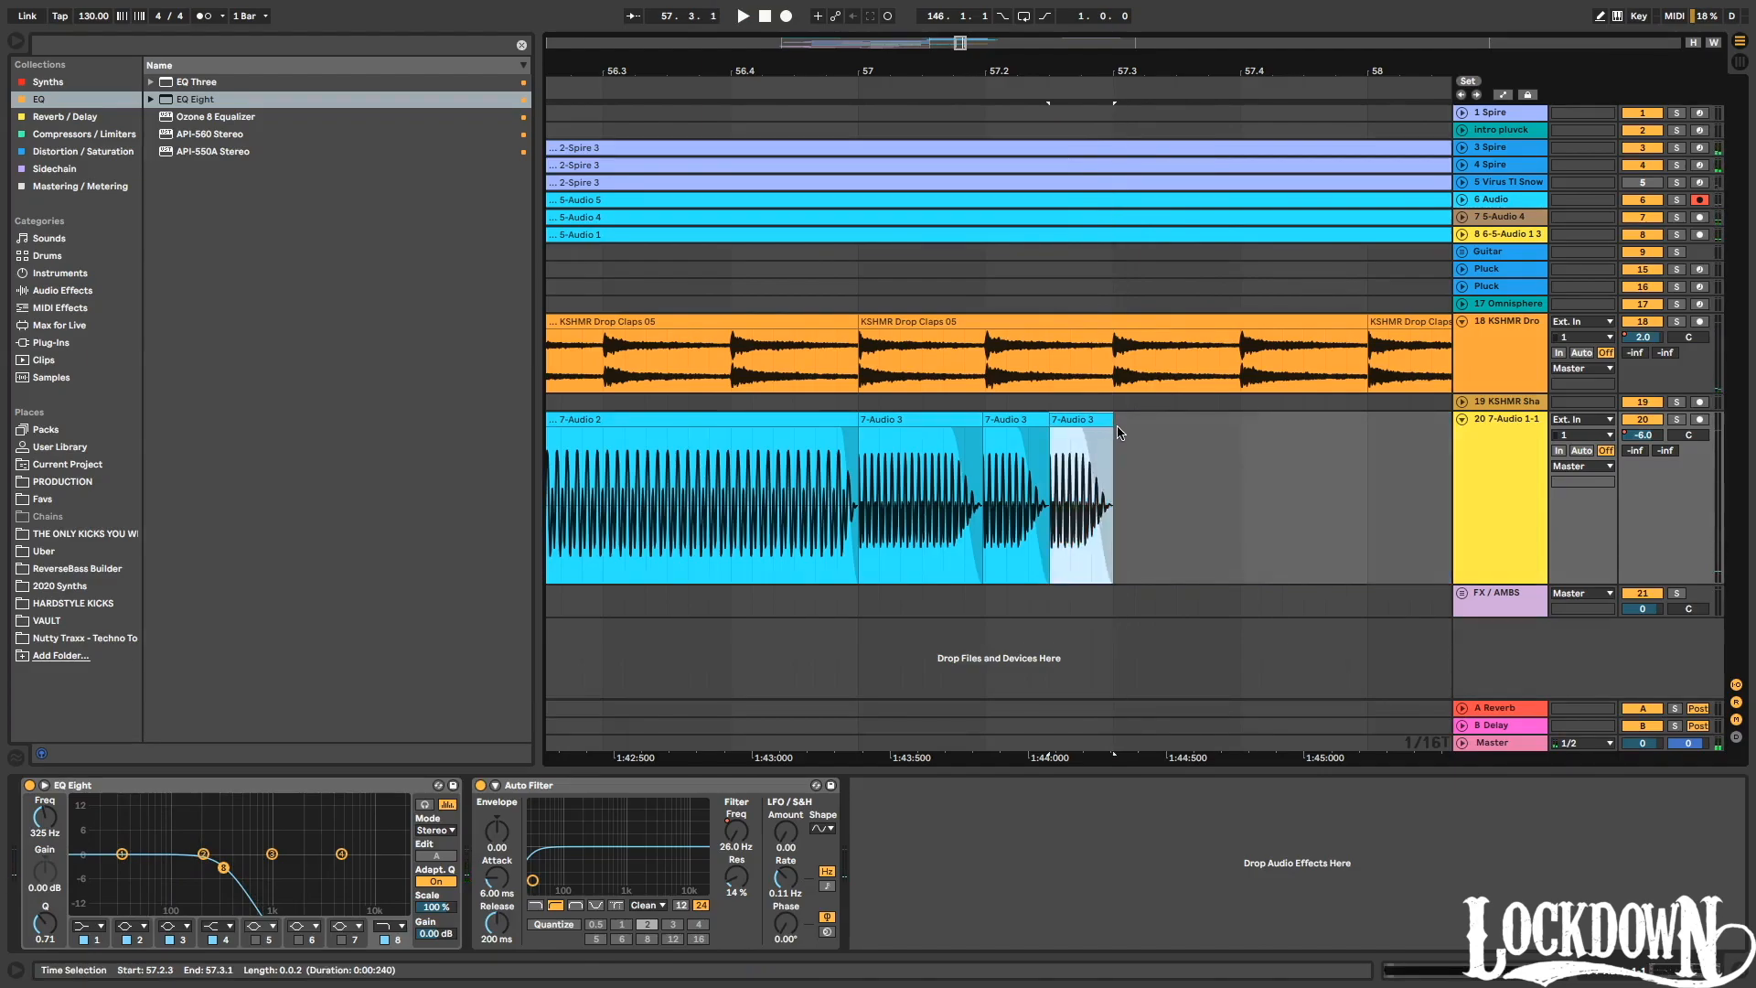
pyautogui.click(850, 485)
pyautogui.press('space')
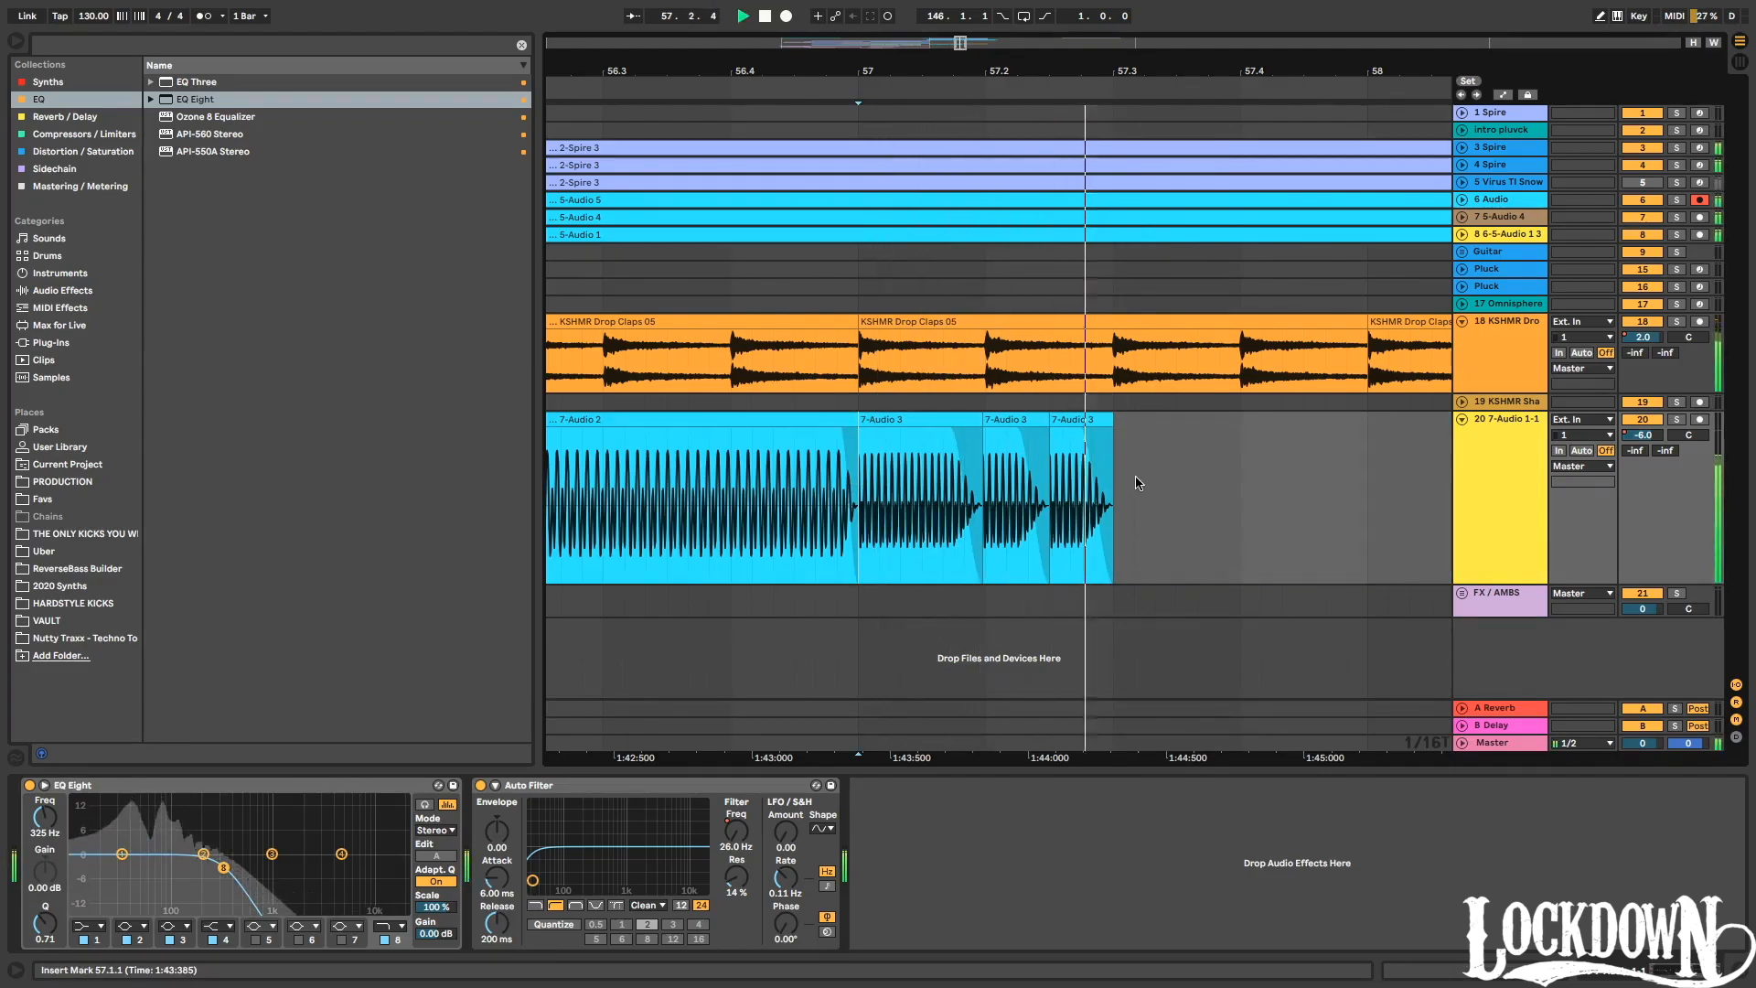
# Duplicate the two short bass notes of beat 57.2 to 57.3.3 and move the second copy to 57.4.3.
pyautogui.moveTo(1169, 440); pyautogui.dragTo(1027, 432)
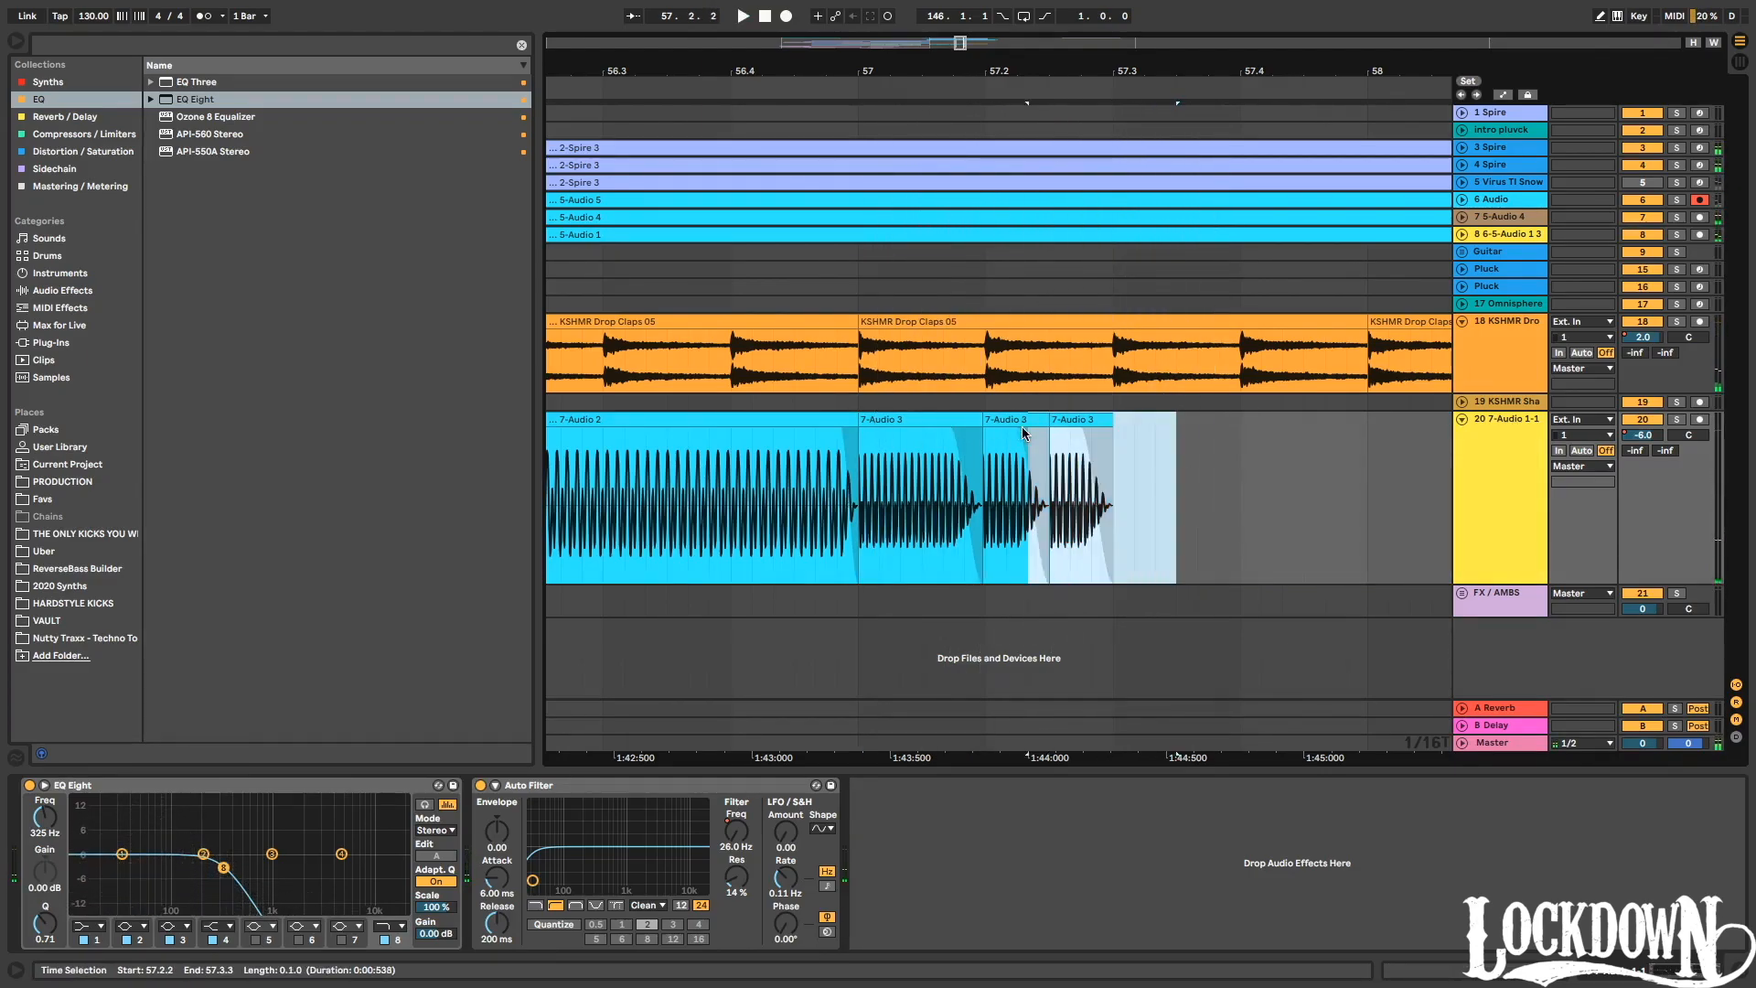
pyautogui.hotkey('ctrl', 'd')
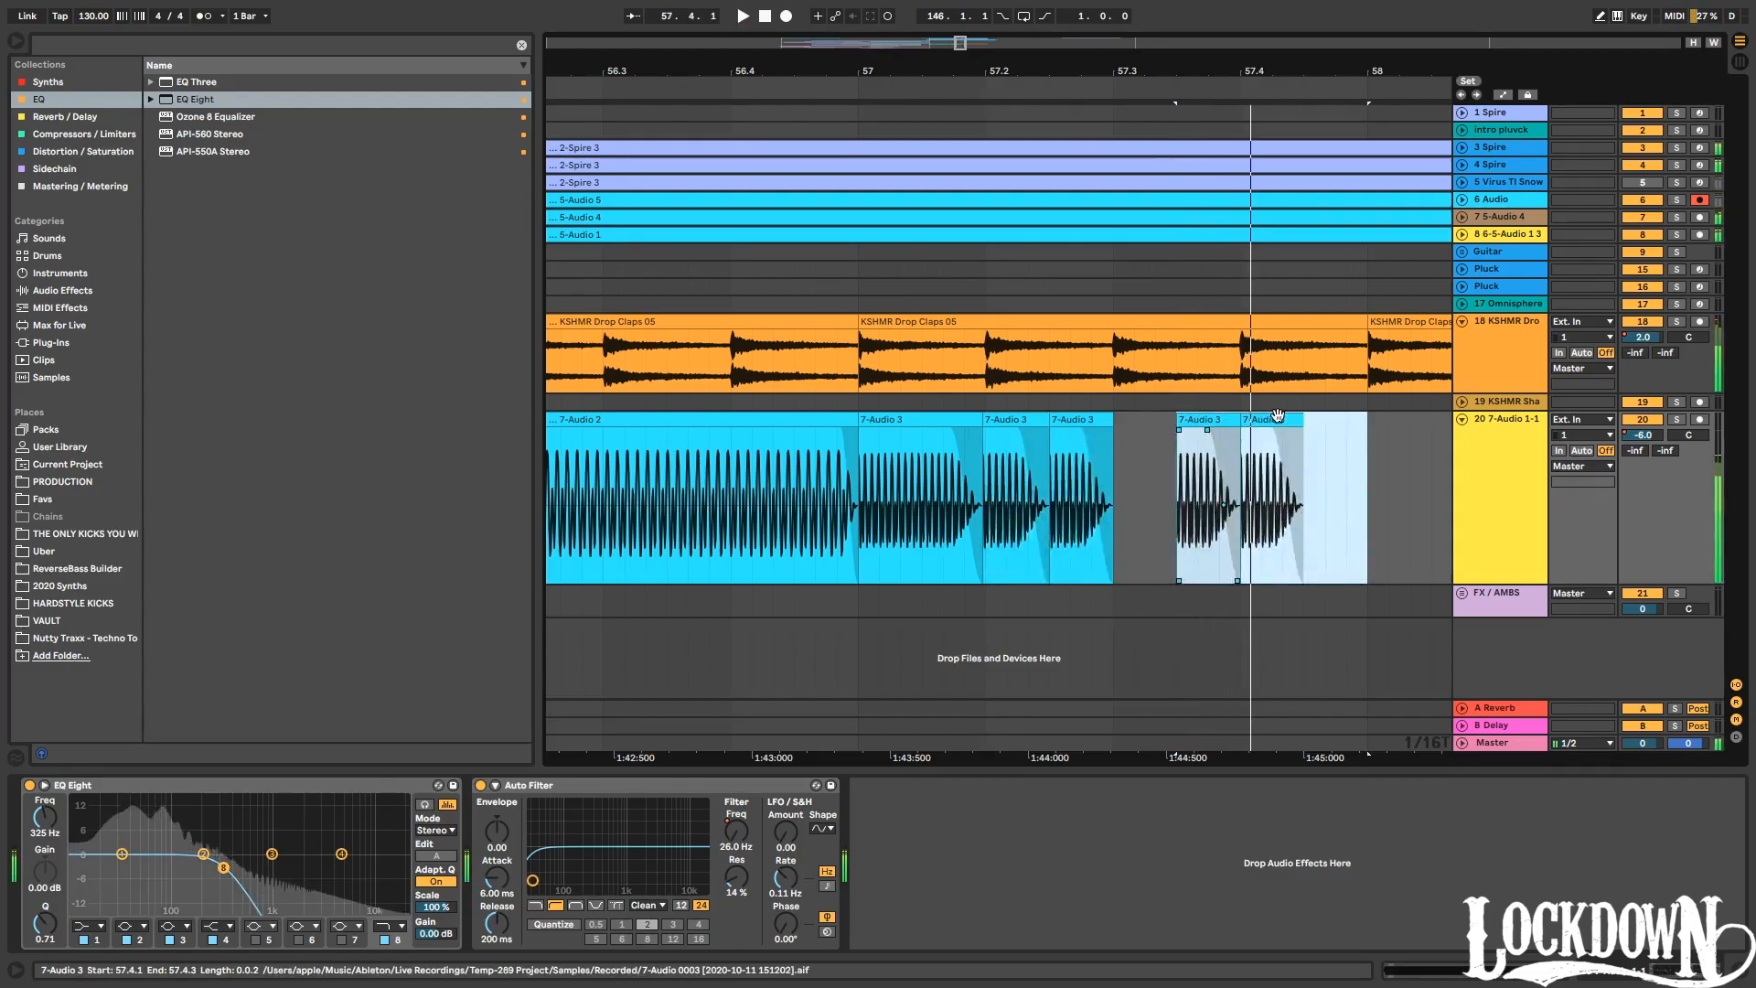
pyautogui.click(1274, 420)
pyautogui.moveTo(1274, 420); pyautogui.dragTo(1338, 420)
pyautogui.click(861, 528)
pyautogui.press('space')
pyautogui.press('space')
# Move the bass note at 57.3.3 to 57.3.1, play it back, and lengthen it to slightly past 57.3.3.
pyautogui.moveTo(1207, 439); pyautogui.dragTo(1144, 439)
pyautogui.click(853, 528)
pyautogui.press('space')
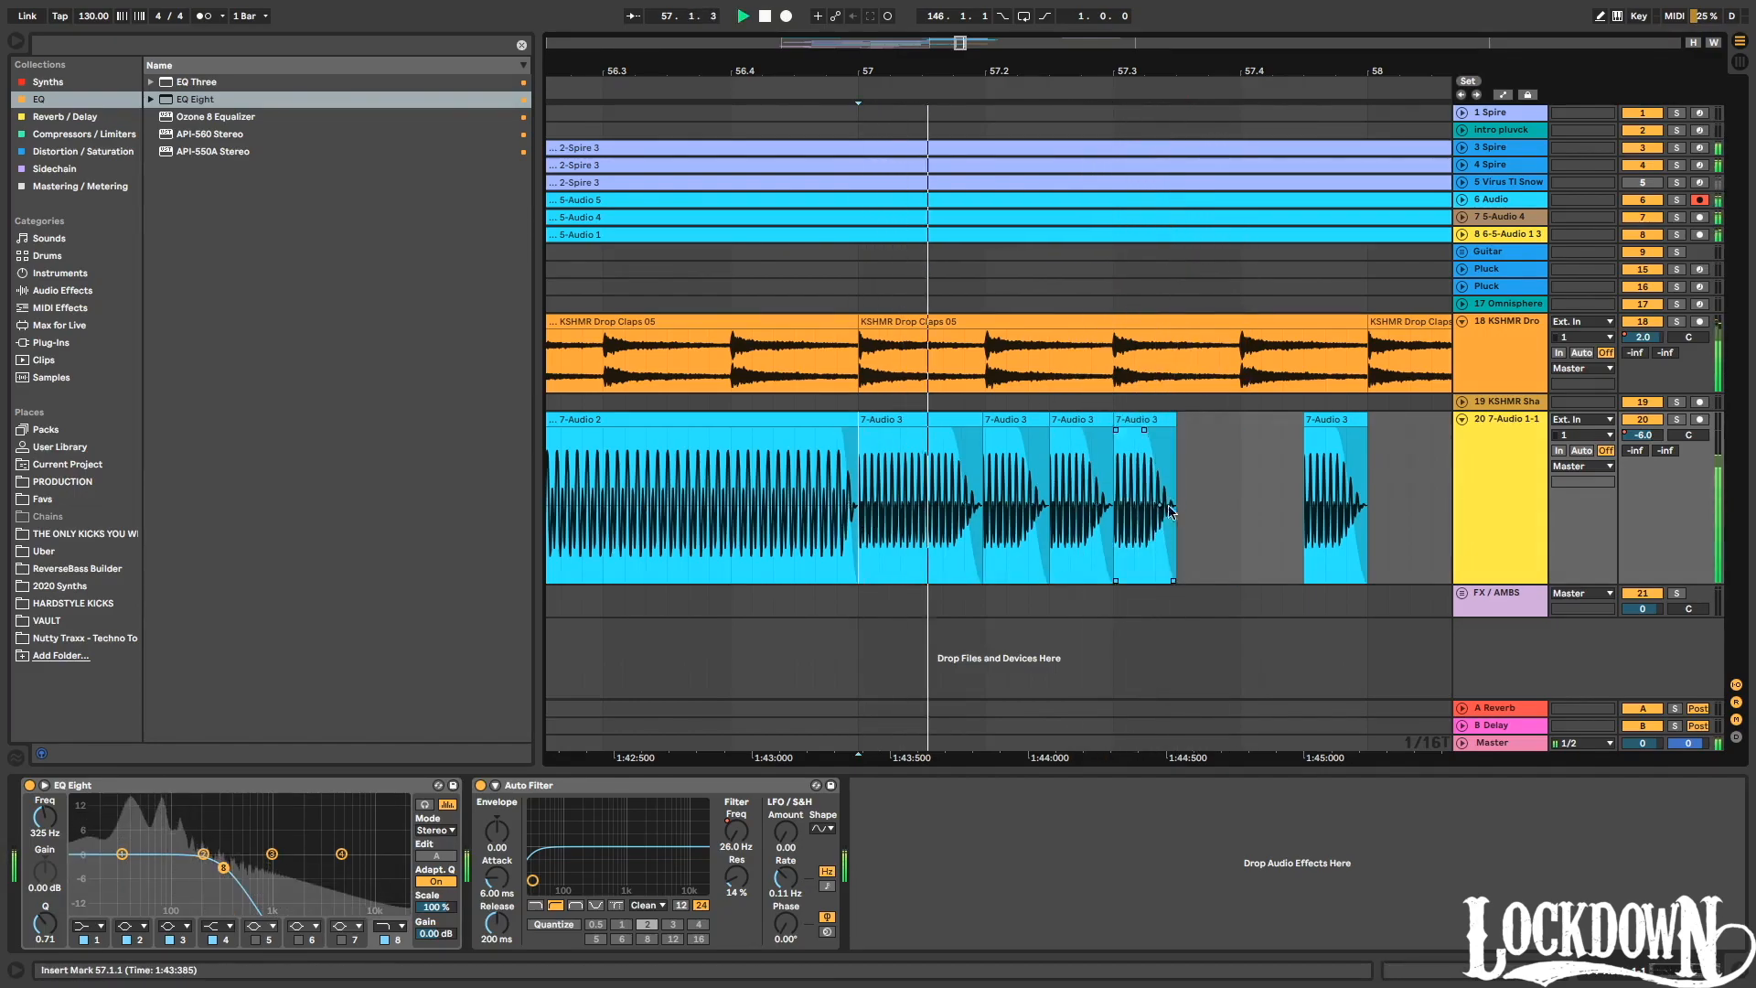
pyautogui.moveTo(1172, 421)
pyautogui.mouseDown()
pyautogui.moveTo(1240, 424)
pyautogui.moveTo(1199, 422)
pyautogui.mouseUp()
pyautogui.press('space')
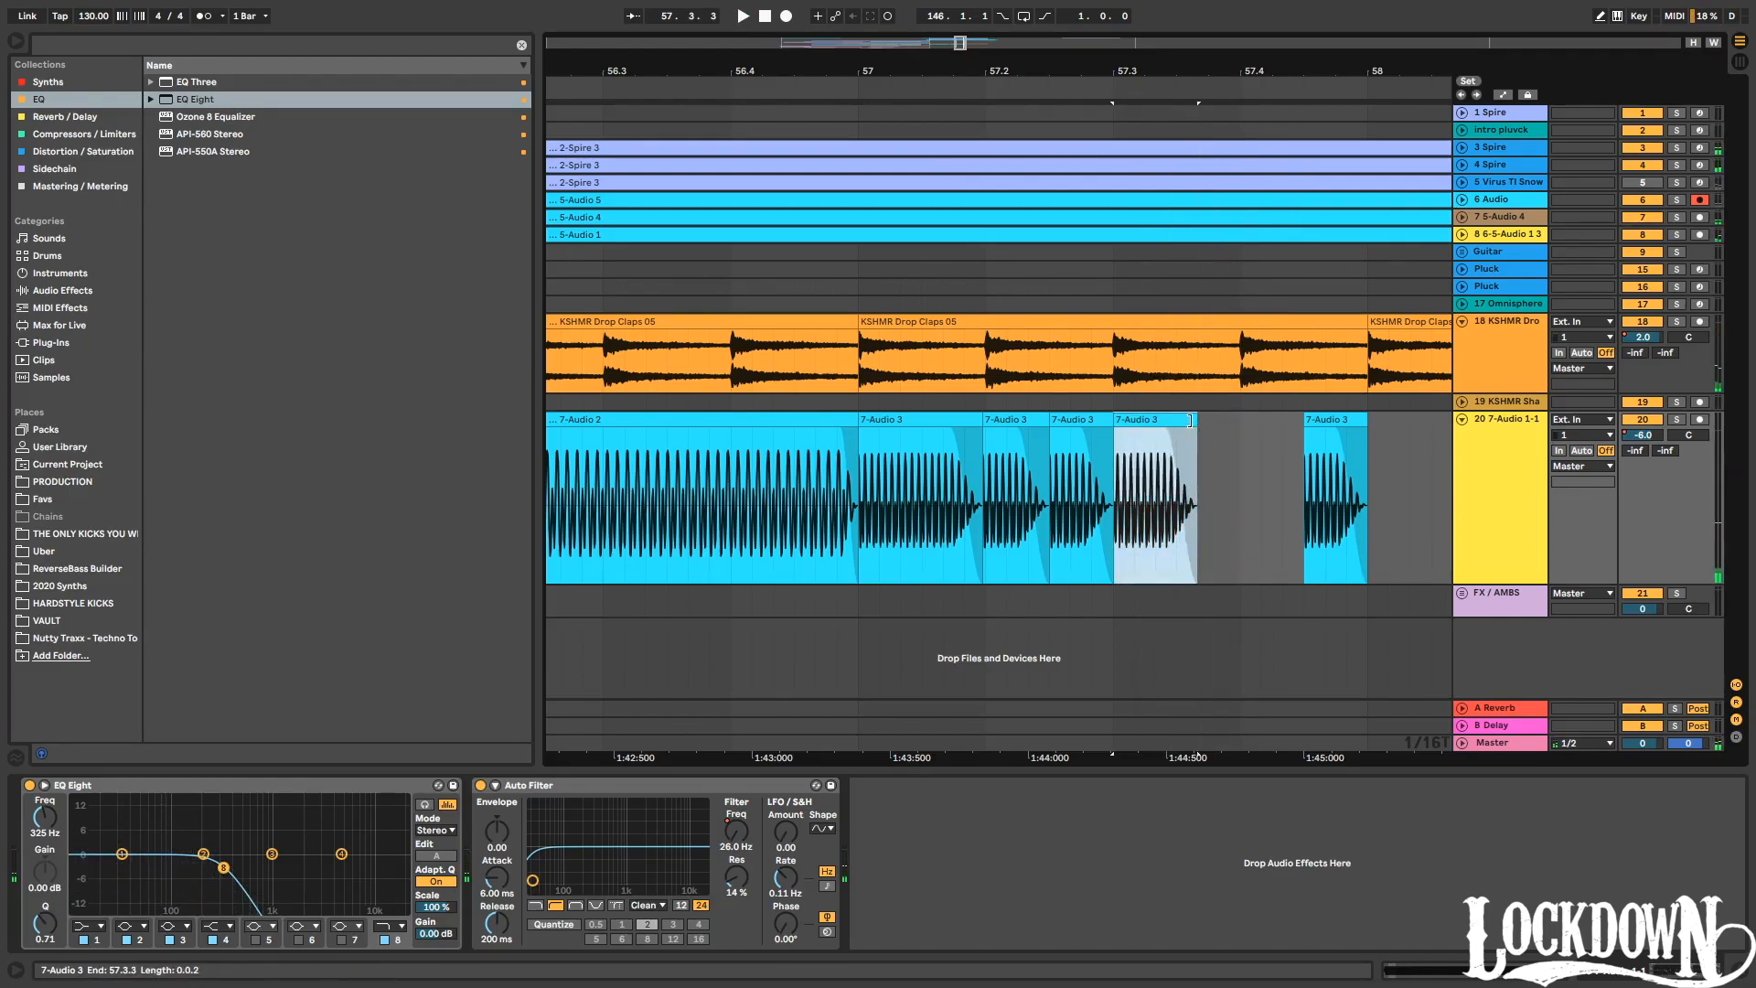
# Duplicate the lengthened bass note at 57.3.1 and extend the copy to meet the last note at 57.4.3.
pyautogui.hotkey('ctrl', 'd')
pyautogui.click(881, 502)
pyautogui.press('space')
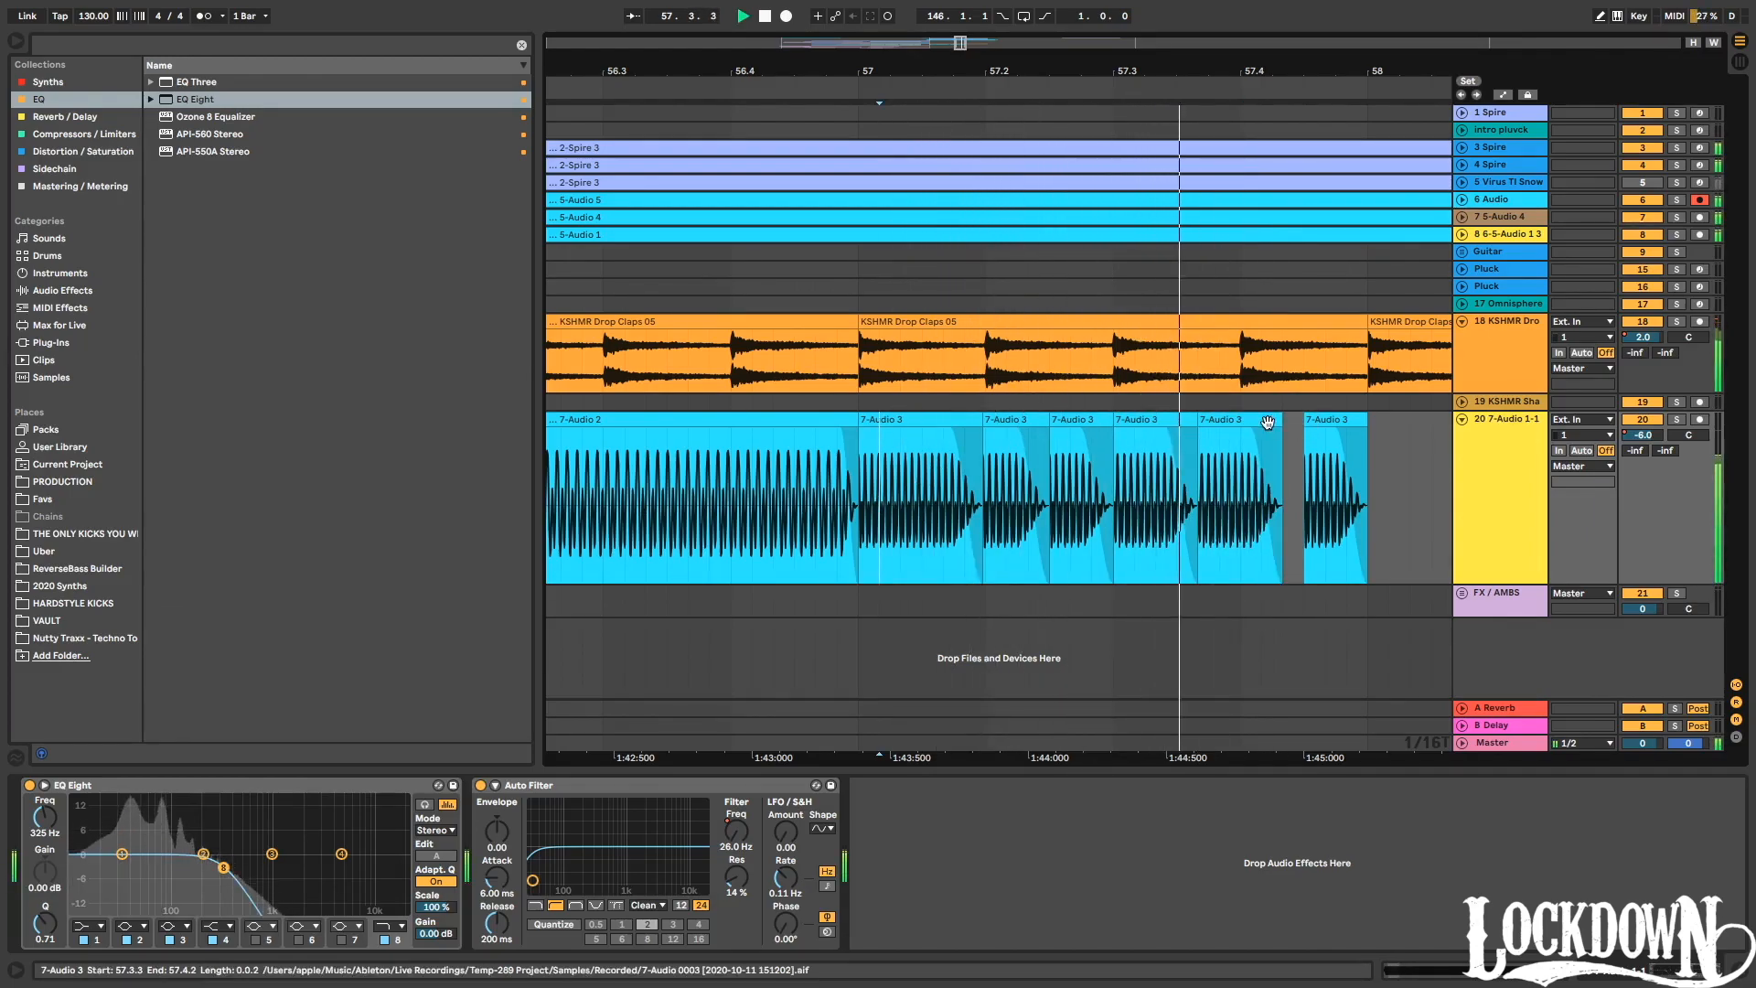
pyautogui.press('space')
pyautogui.moveTo(1349, 430); pyautogui.dragTo(1294, 417)
pyautogui.click(1308, 421)
# Extend the bass note at 57.4.3 to end at 59.1.1 and play the drop from bar 53.
pyautogui.click(869, 499)
pyautogui.press('space')
pyautogui.press('-')
pyautogui.press('-')
pyautogui.press('-')
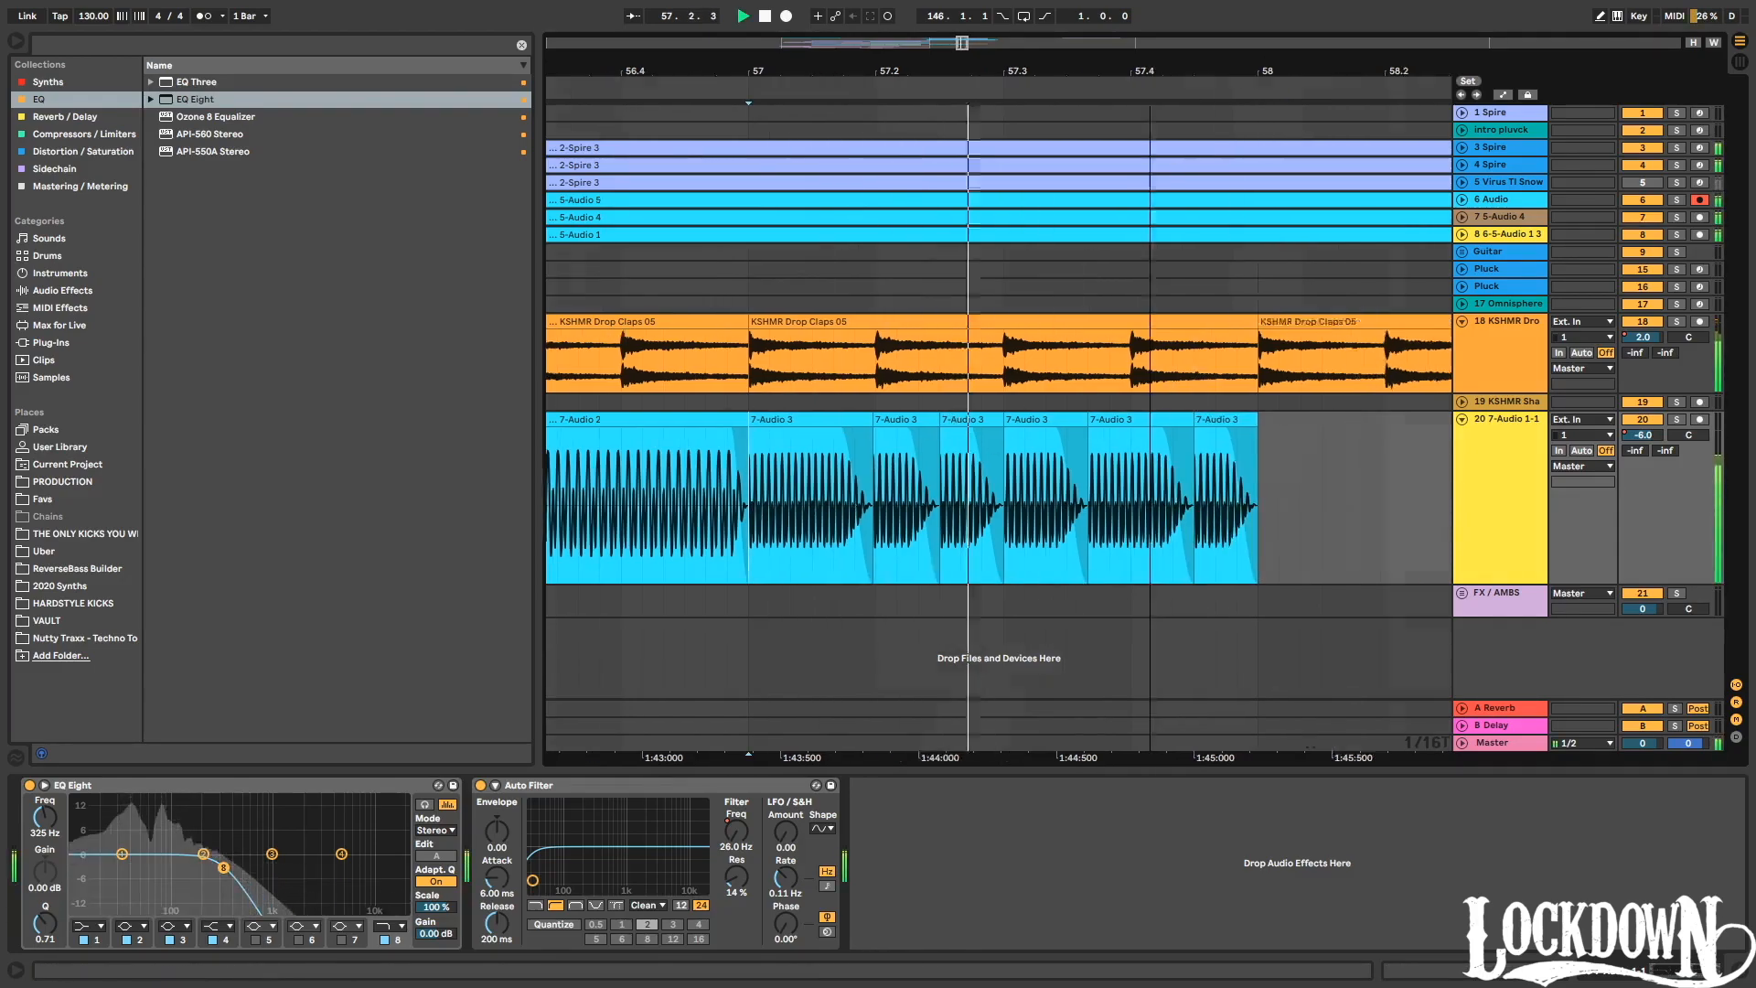
pyautogui.moveTo(765, 422); pyautogui.dragTo(939, 436)
pyautogui.press('space')
pyautogui.press('space')
pyautogui.moveTo(780, 71); pyautogui.dragTo(1161, 20)
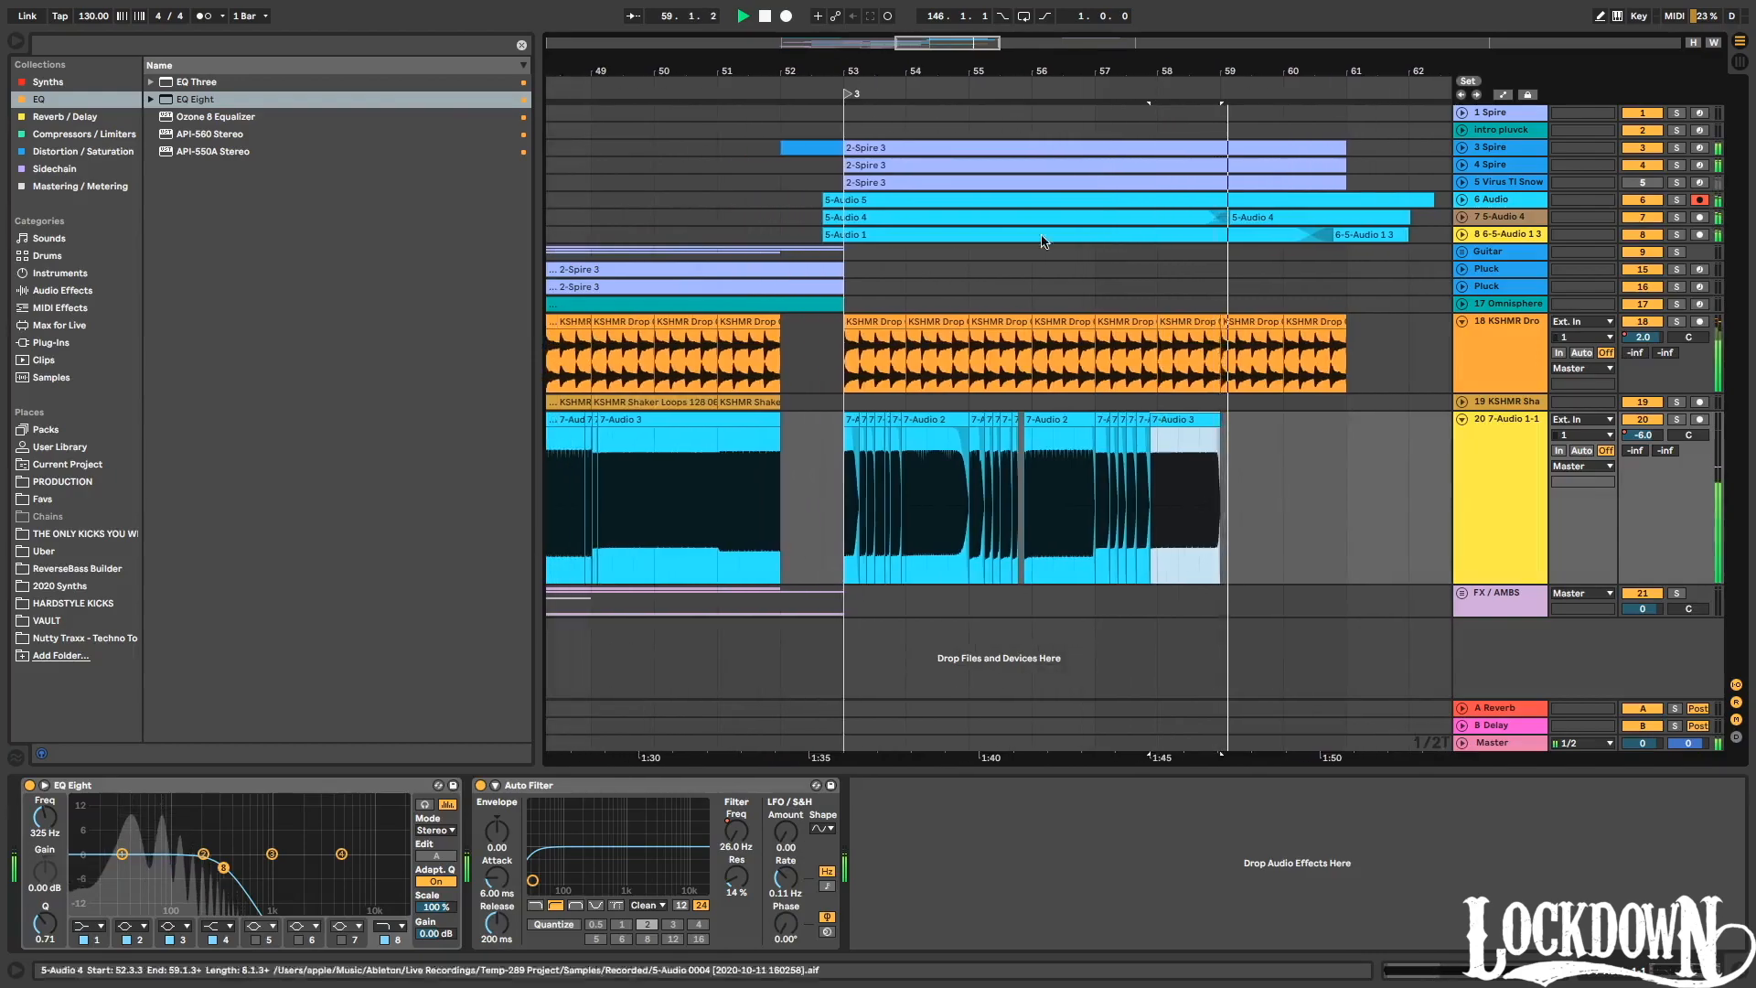
pyautogui.press('space')
# Copy the final section of the build-up bass, just before bar 52, to 59.1.1 in the drop.
pyautogui.moveTo(780, 422); pyautogui.dragTo(1239, 467)
pyautogui.click(784, 509)
pyautogui.press('super+e')
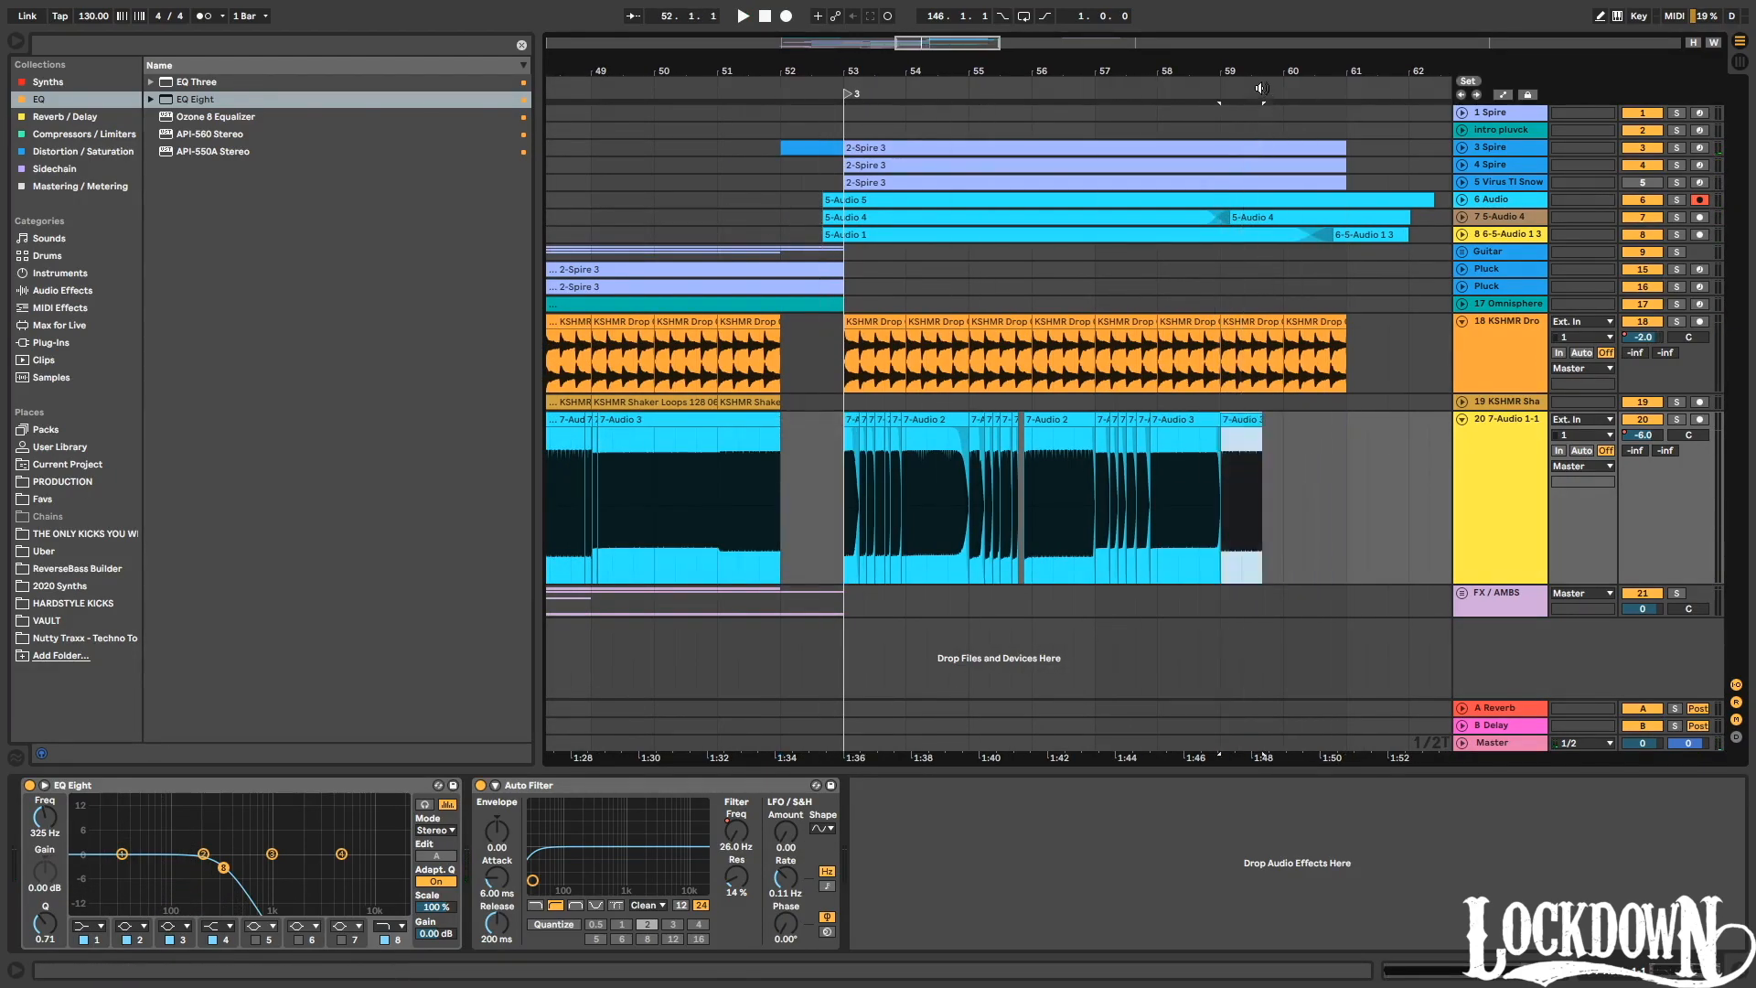
# Shorten the bass note at 59.1.1 to end at 59.2.1 and play it back.
pyautogui.moveTo(1255, 73); pyautogui.dragTo(1281, 359)
pyautogui.moveTo(1317, 421); pyautogui.dragTo(1161, 423)
pyautogui.press('space')
pyautogui.press('space')
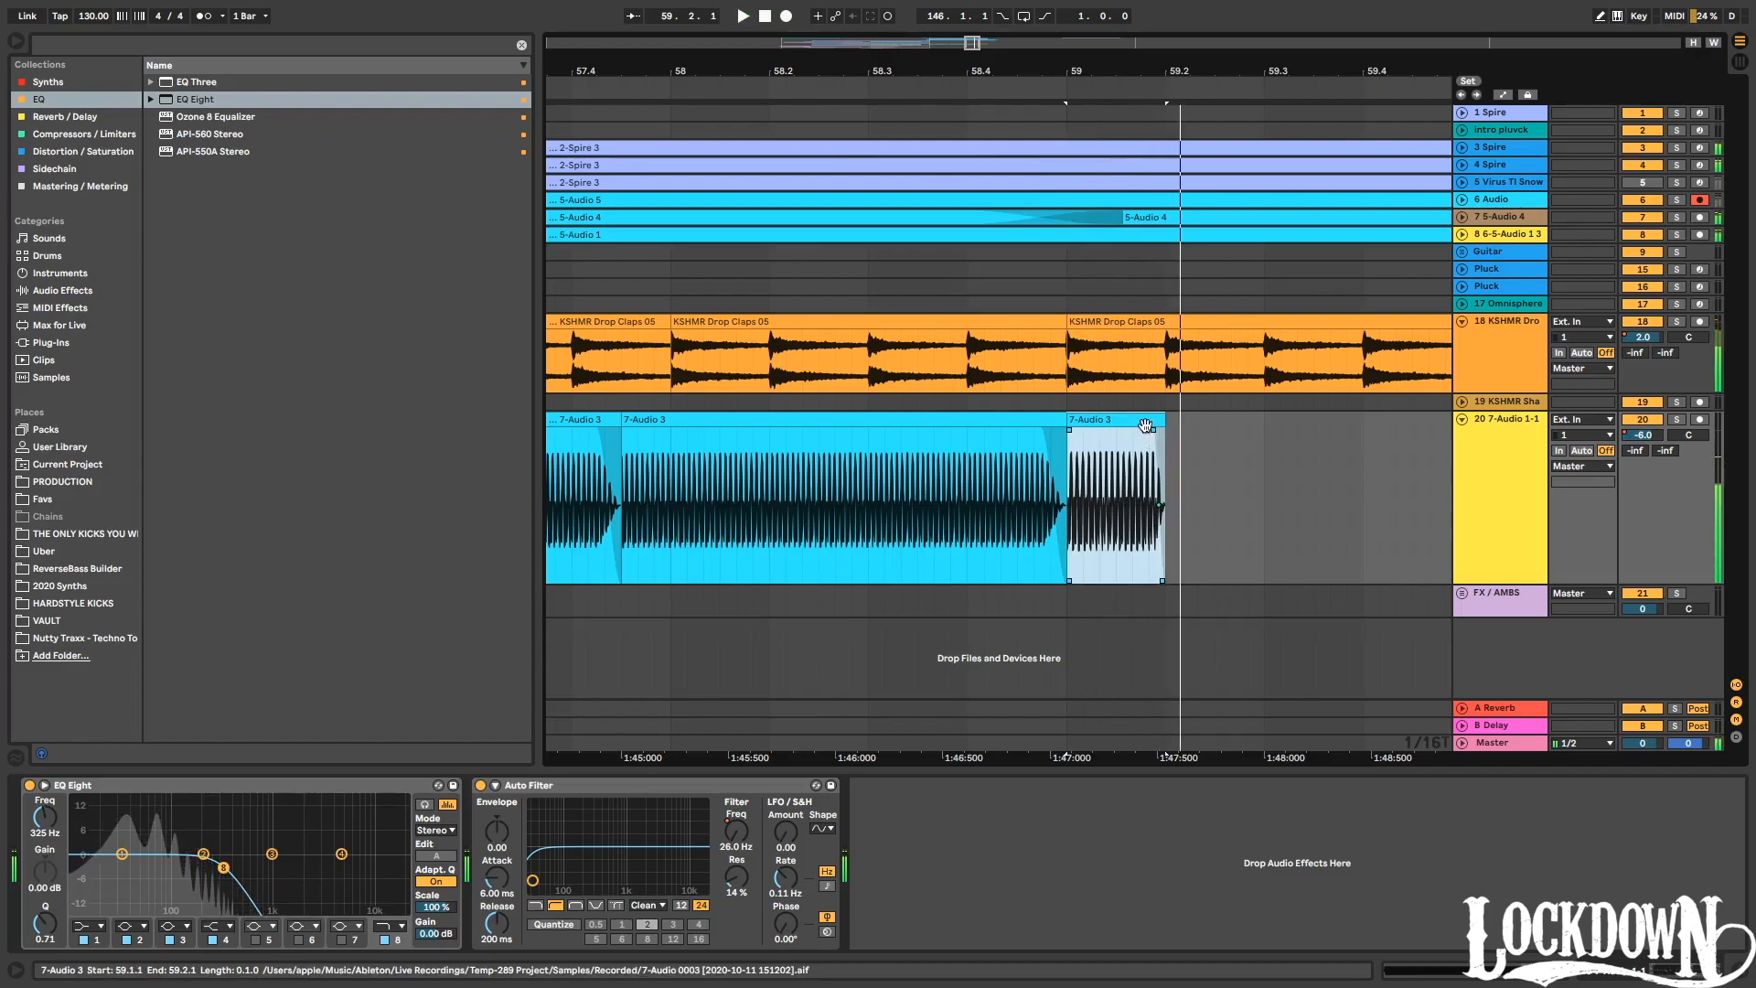
# Duplicate the bass note to 59.2.1, shorten the copy to 59.2.3, and duplicate it up to 59.3.1.
pyautogui.hotkey('ctrl', 'd')
pyautogui.moveTo(1252, 425); pyautogui.dragTo(1201, 435)
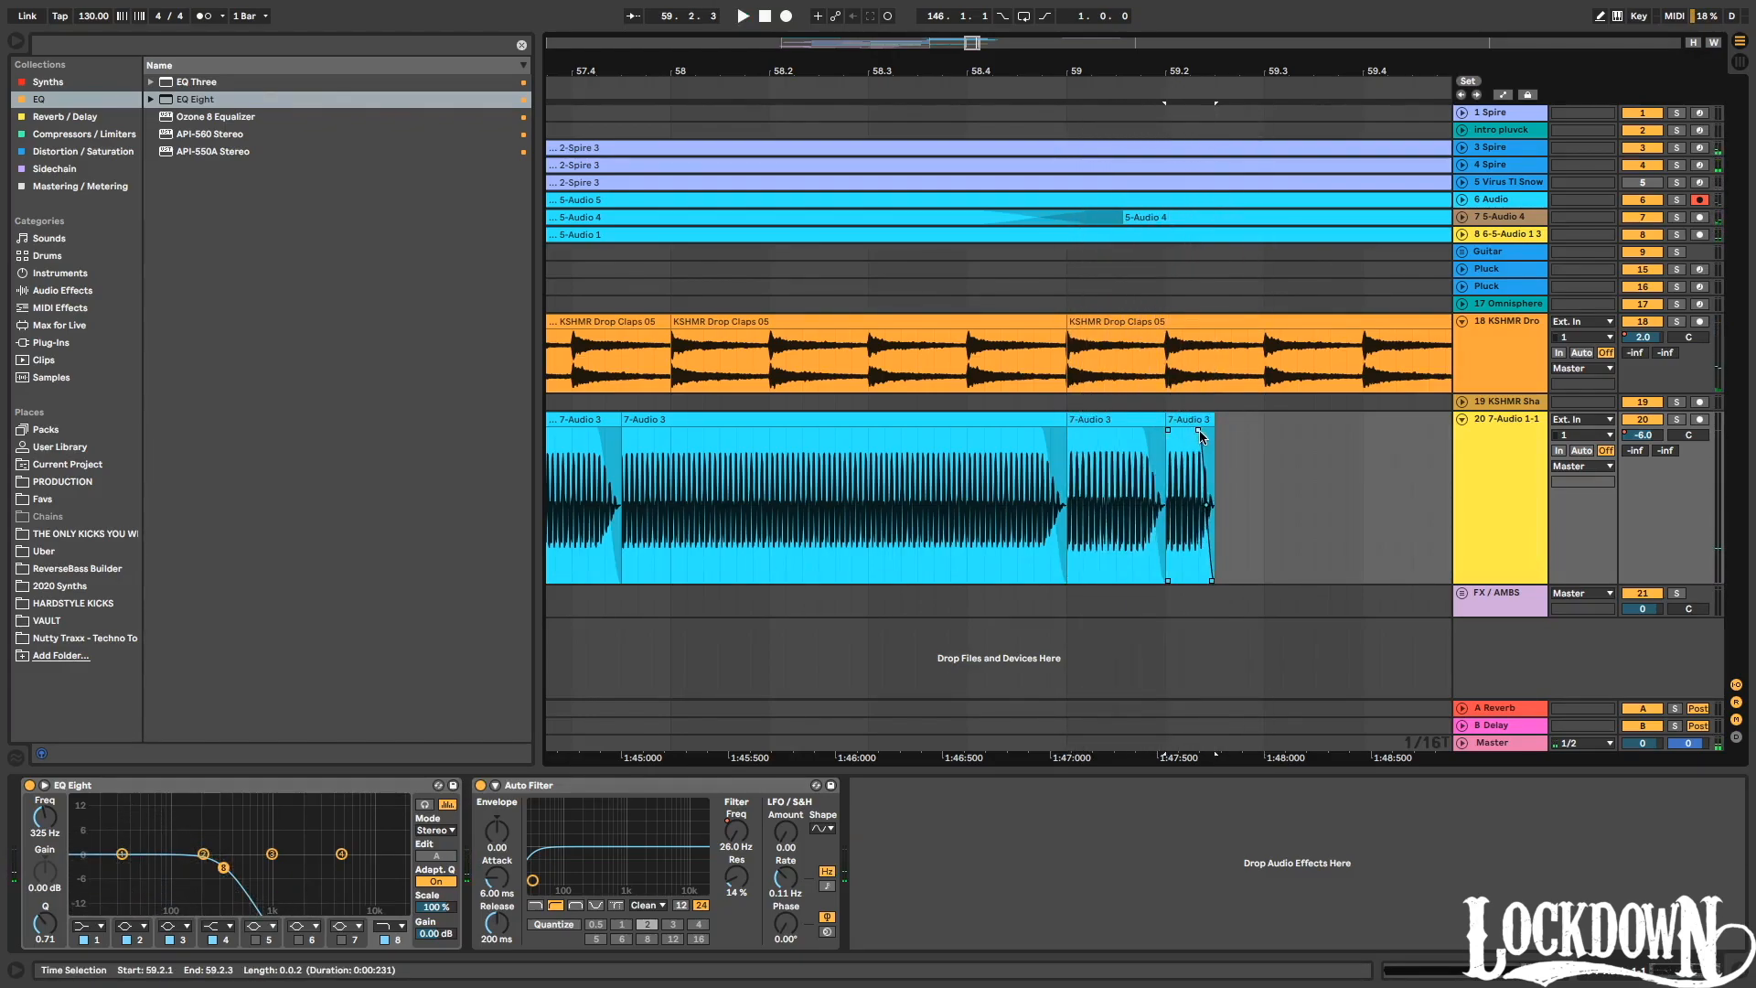
pyautogui.hotkey('ctrl', 'd')
# Play from 59.1.1, duplicate the short bass note to 59.3.1, and shift the copy toward the end of beat 59.3.
pyautogui.press('space')
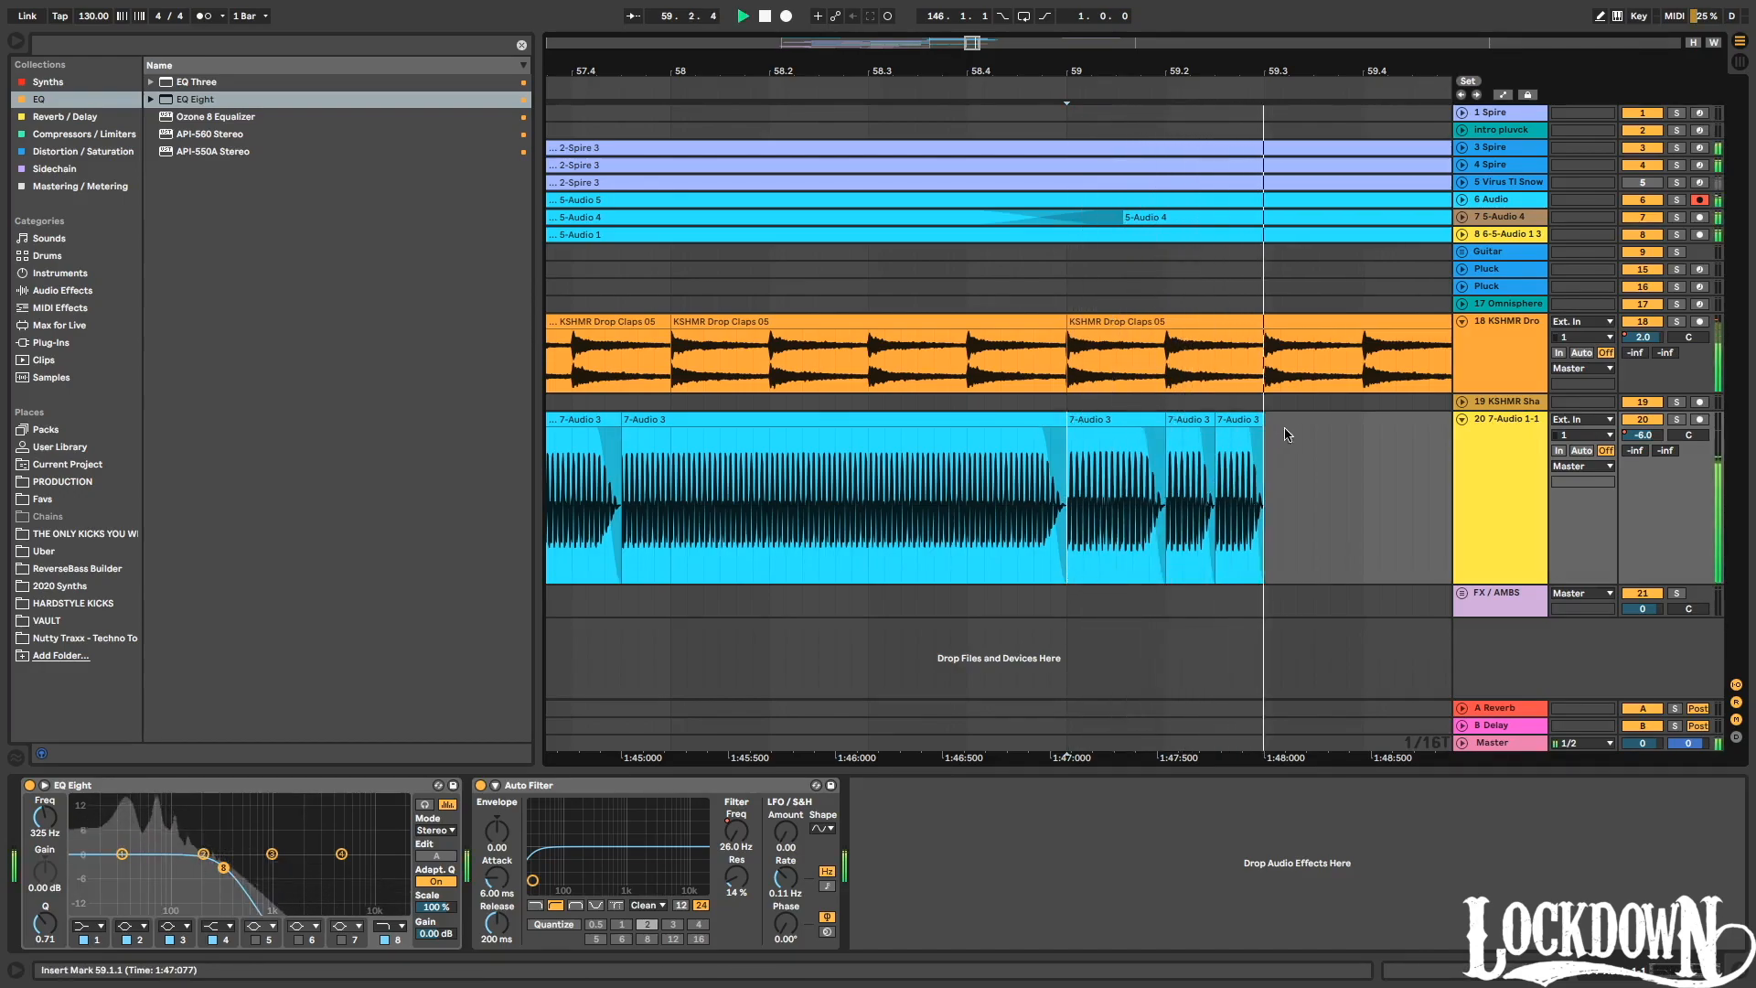
pyautogui.hotkey('ctrl', 'd')
pyautogui.press('space')
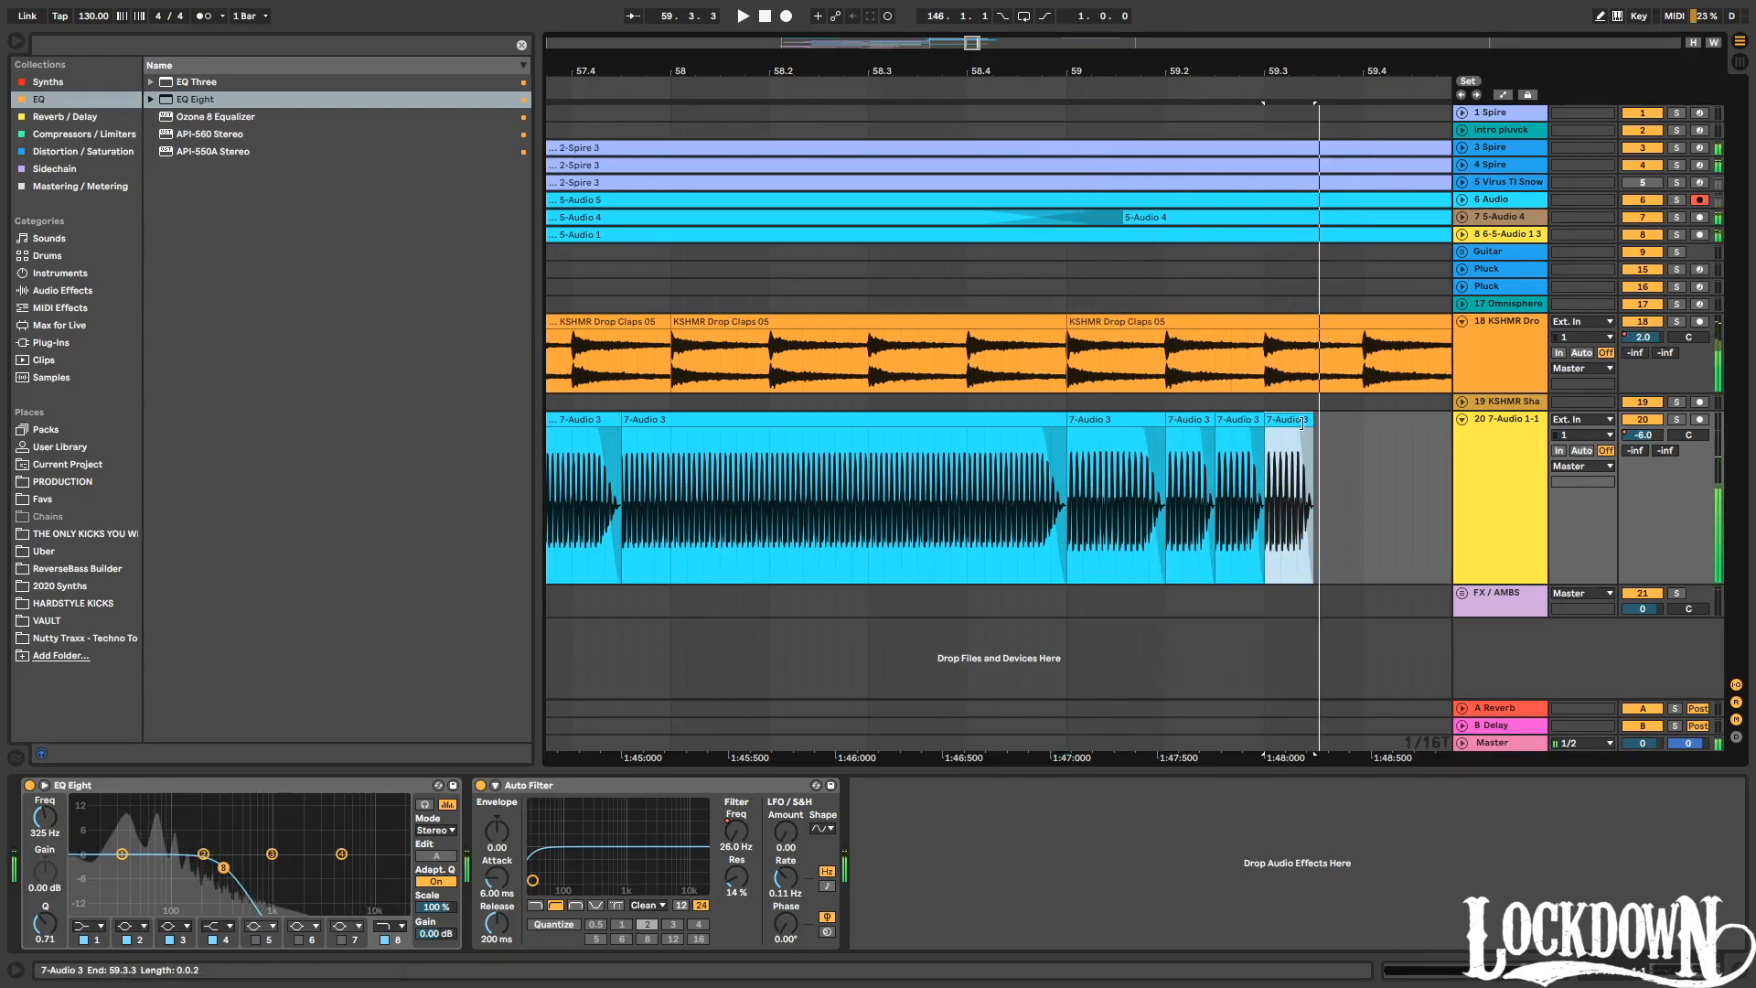
pyautogui.moveTo(1301, 423); pyautogui.dragTo(1367, 422)
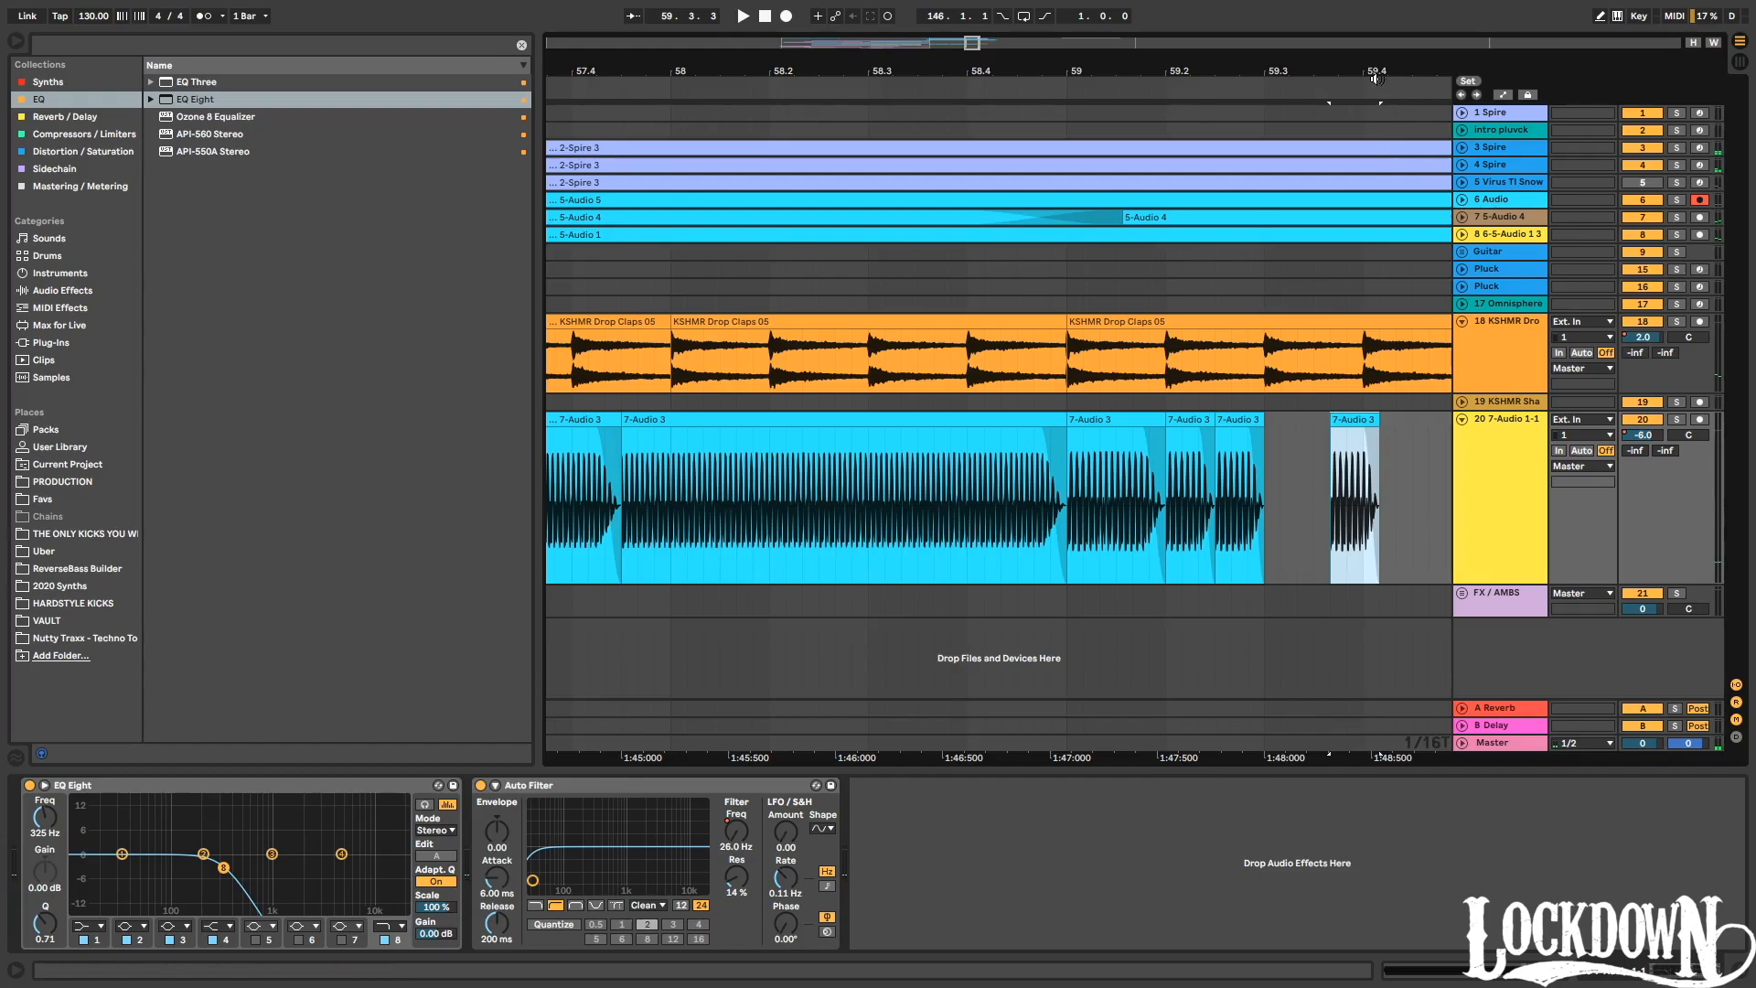
# Move the short bass note from the end of beat 59.3 back to 59.3.1 and duplicate it.
pyautogui.press('space')
pyautogui.moveTo(1369, 76); pyautogui.dragTo(1369, 111)
pyautogui.moveTo(1310, 432); pyautogui.dragTo(1086, 434)
pyautogui.hotkey('ctrl', 'z')
pyautogui.moveTo(1335, 417); pyautogui.dragTo(1150, 417)
pyautogui.hotkey('ctrl', 'd')
# Shift the duplicated bass note to 59.3.4, lengthen the note at 59.3.1 to meet it, and play the pattern back.
pyautogui.moveTo(1257, 417); pyautogui.dragTo(1335, 417)
pyautogui.moveTo(1206, 419); pyautogui.dragTo(1282, 419)
pyautogui.moveTo(734, 73); pyautogui.dragTo(834, 50)
pyautogui.press('space')
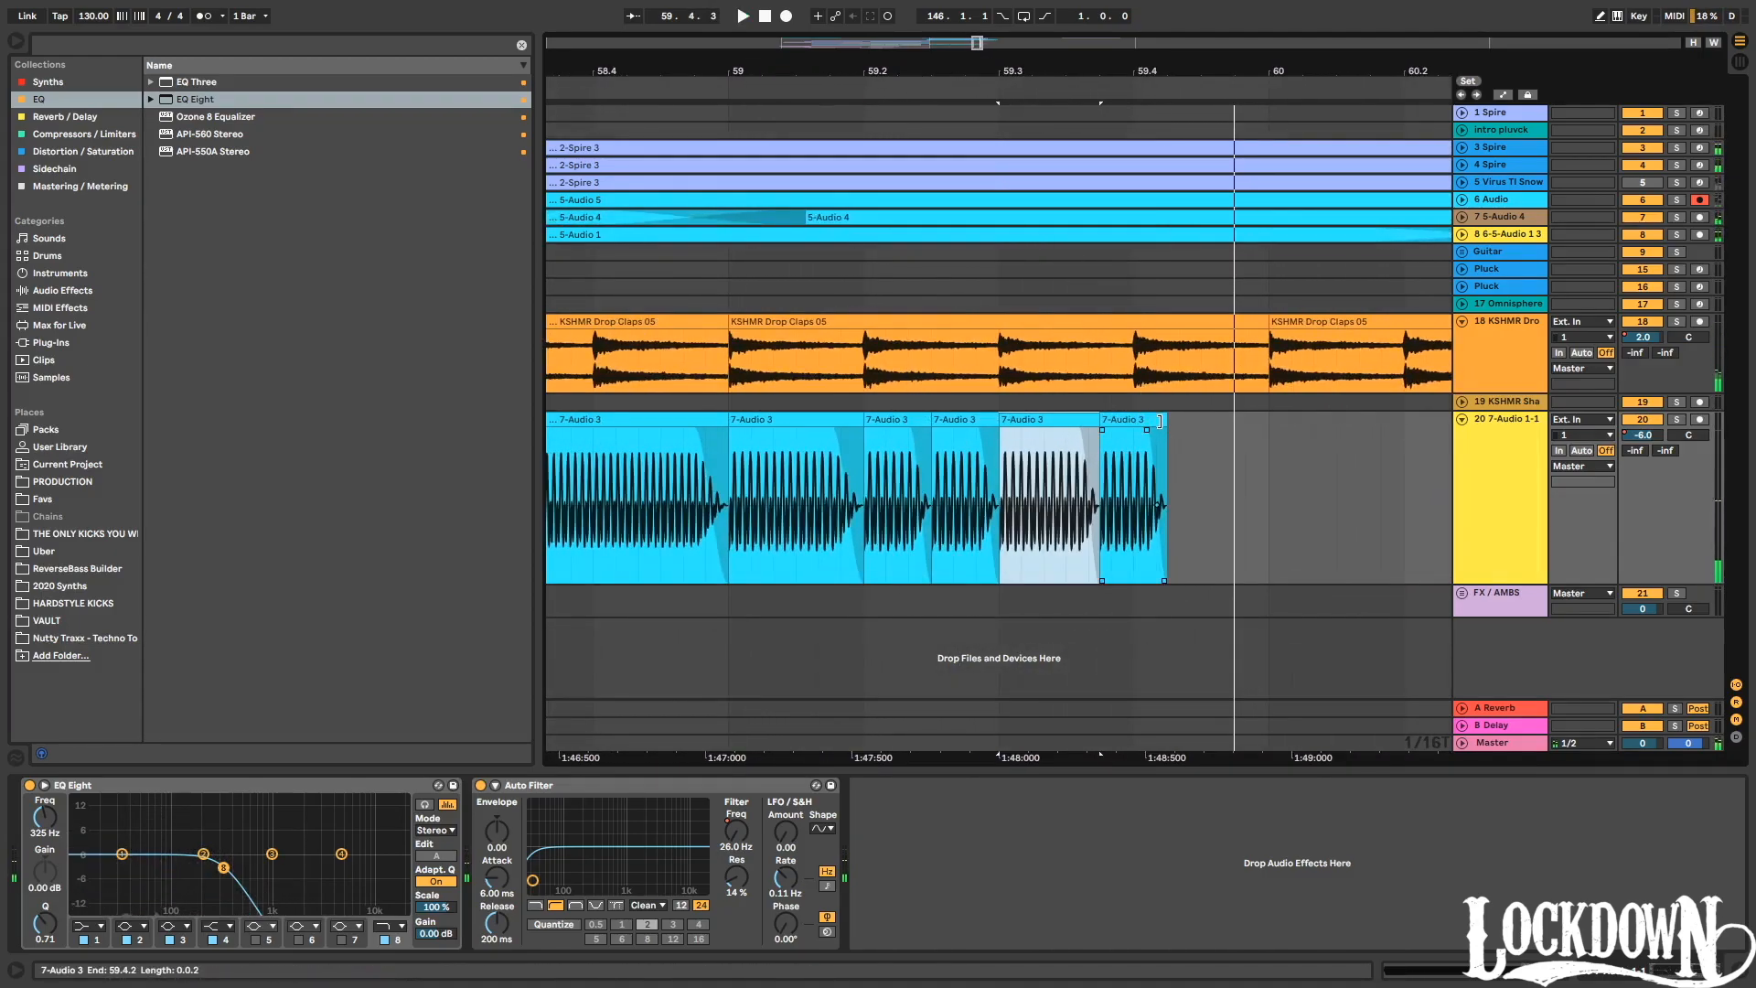
# Lengthen the bass note at 59.3.4 to end at 59.4.3 and duplicate it directly after.
pyautogui.moveTo(1158, 419); pyautogui.dragTo(1201, 421)
pyautogui.hotkey('ctrl', 'd')
pyautogui.moveTo(1208, 64); pyautogui.dragTo(987, 20)
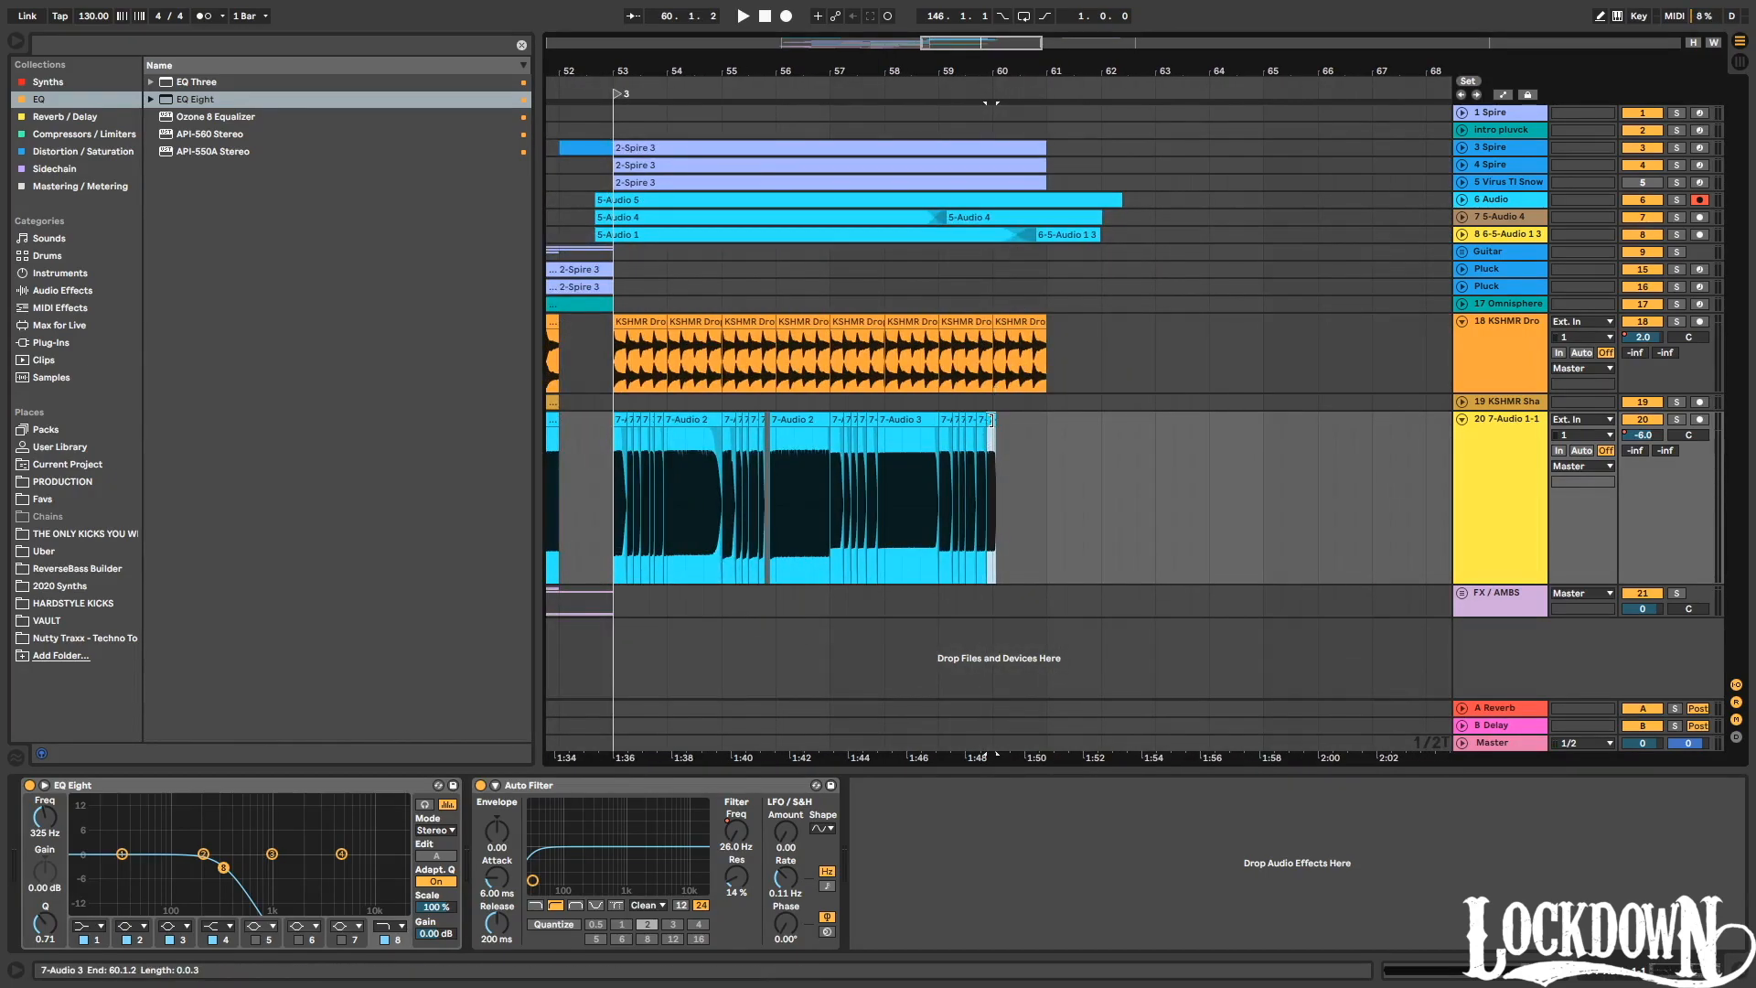
# Extend the last bass note to about 60.4.3, give it a long fade-out, and play back the ending.
pyautogui.moveTo(991, 421); pyautogui.dragTo(1040, 428)
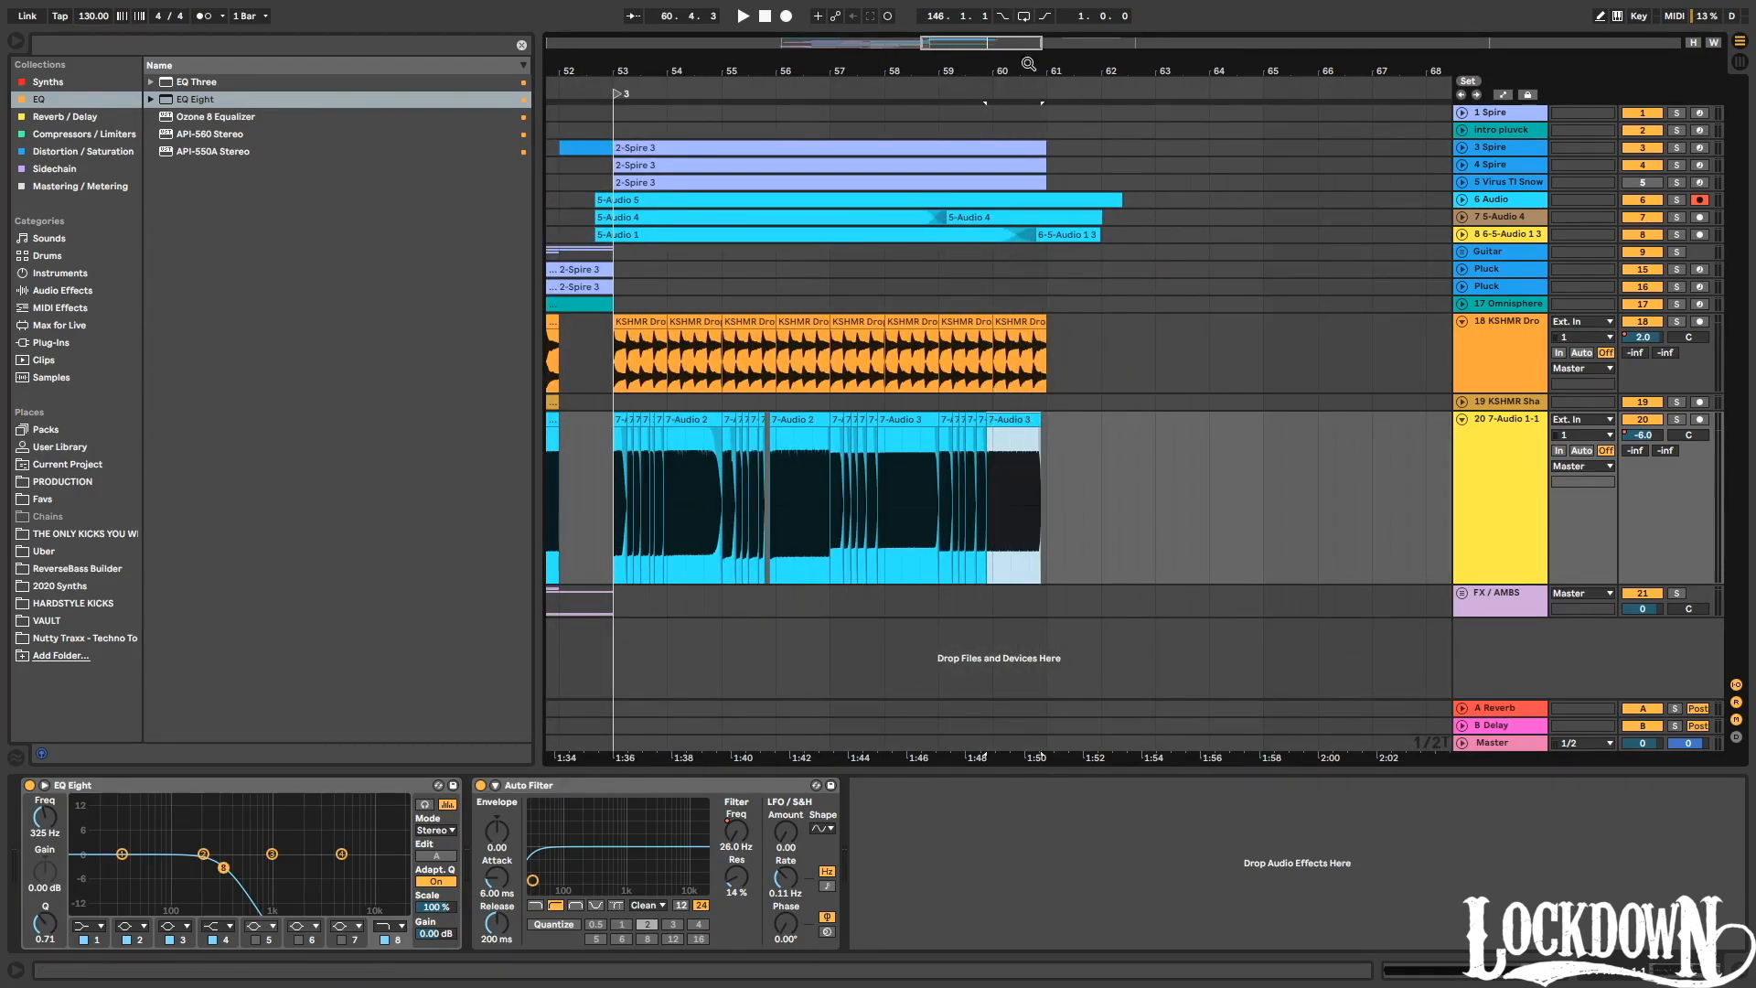
pyautogui.moveTo(1030, 64); pyautogui.dragTo(1064, 322)
pyautogui.moveTo(1105, 434); pyautogui.dragTo(1015, 426)
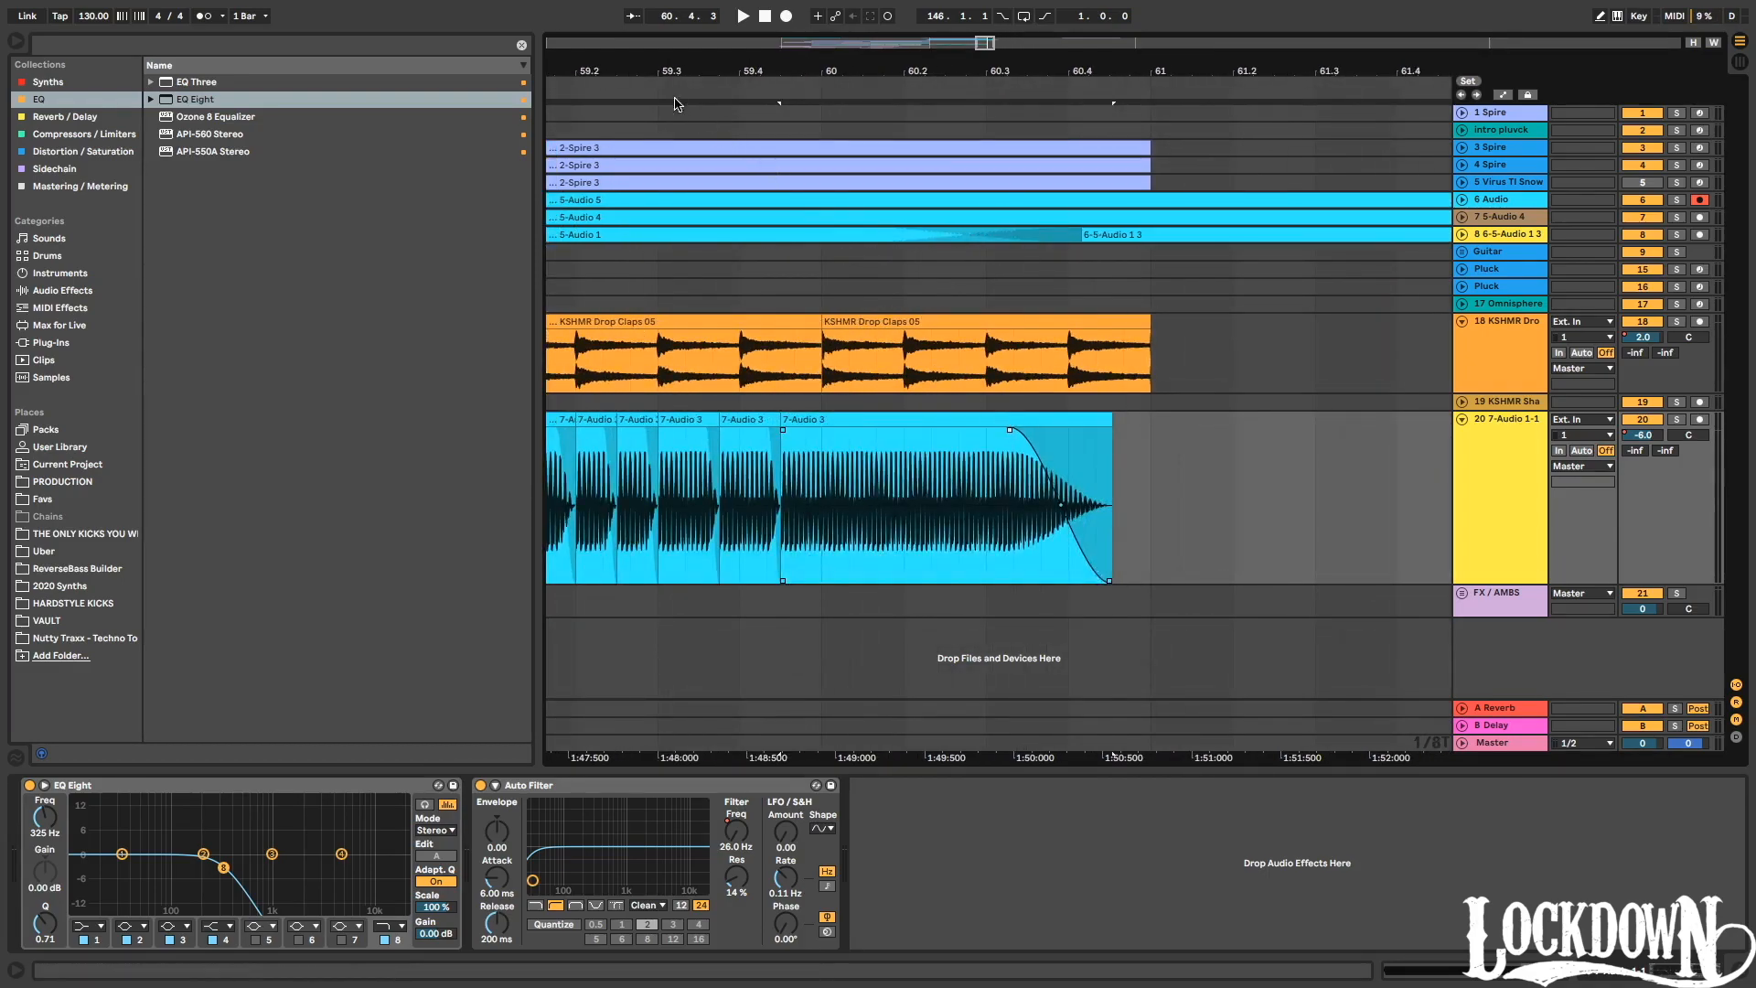
pyautogui.click(657, 77)
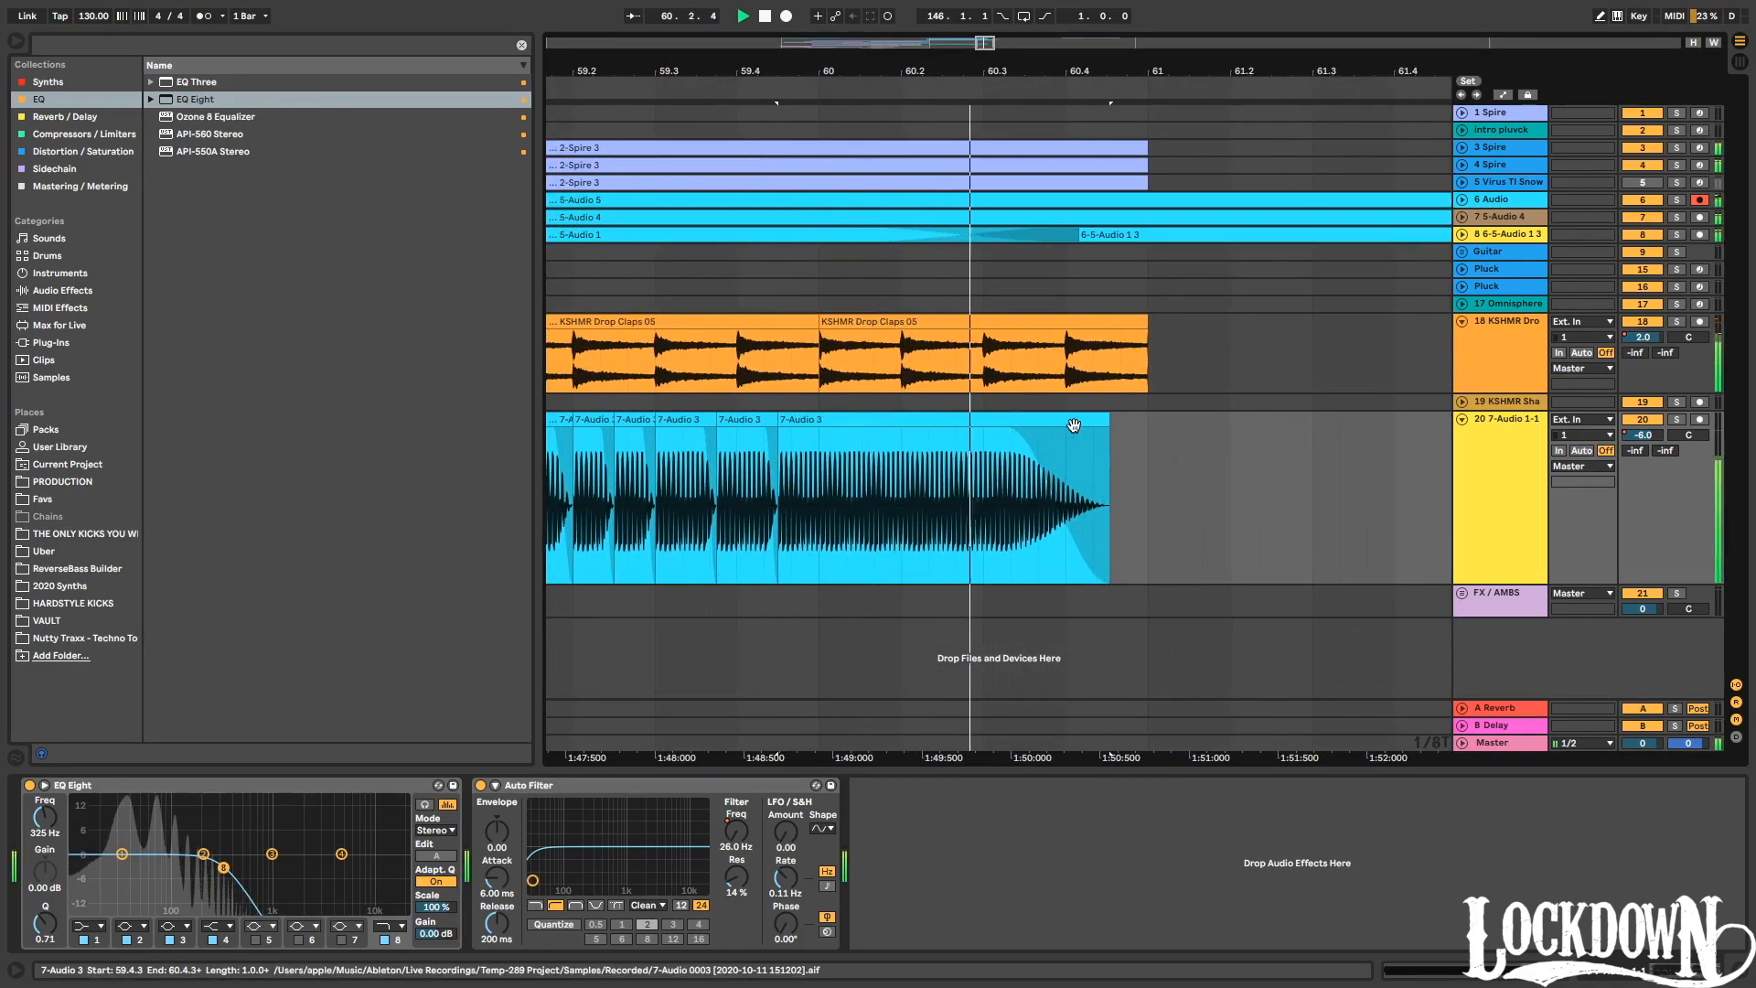
pyautogui.press('space')
# Extend the last bass note to bar 61, keeping its start at 59.4.3, and shorten its fade-out during playback.
pyautogui.moveTo(1106, 422); pyautogui.dragTo(1273, 427)
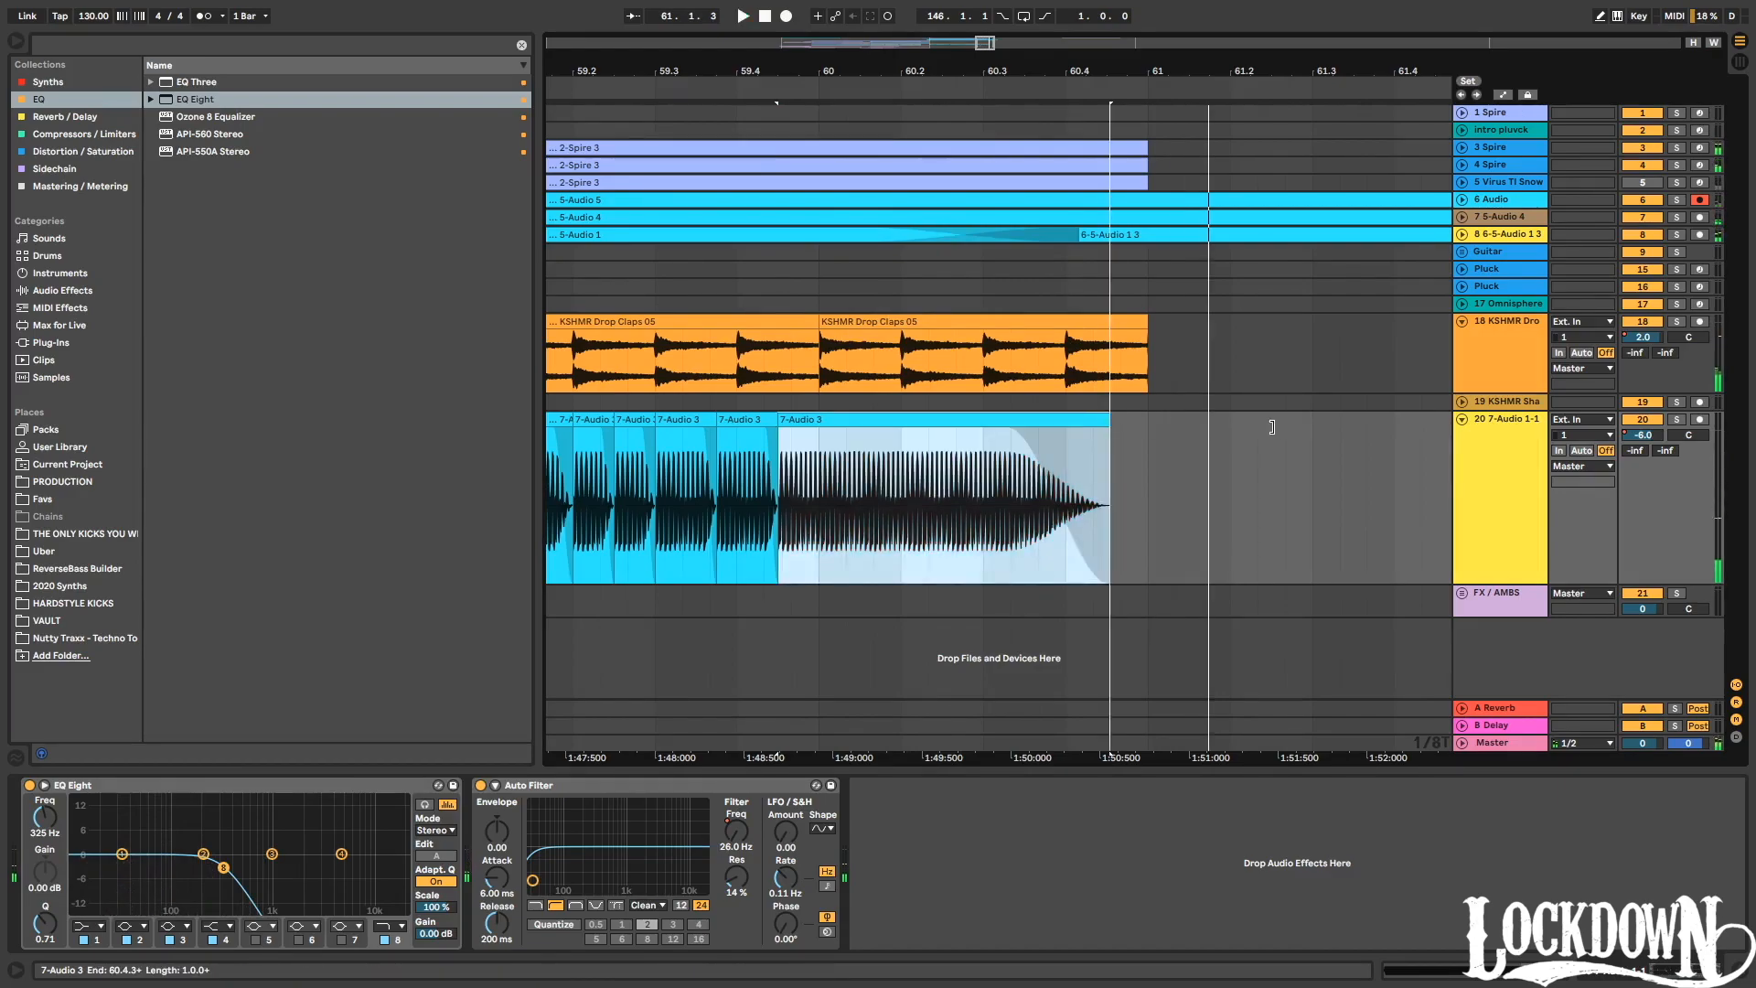
pyautogui.press('a')
pyautogui.press('a')
pyautogui.moveTo(967, 422); pyautogui.dragTo(1008, 434)
pyautogui.moveTo(828, 419); pyautogui.dragTo(795, 419)
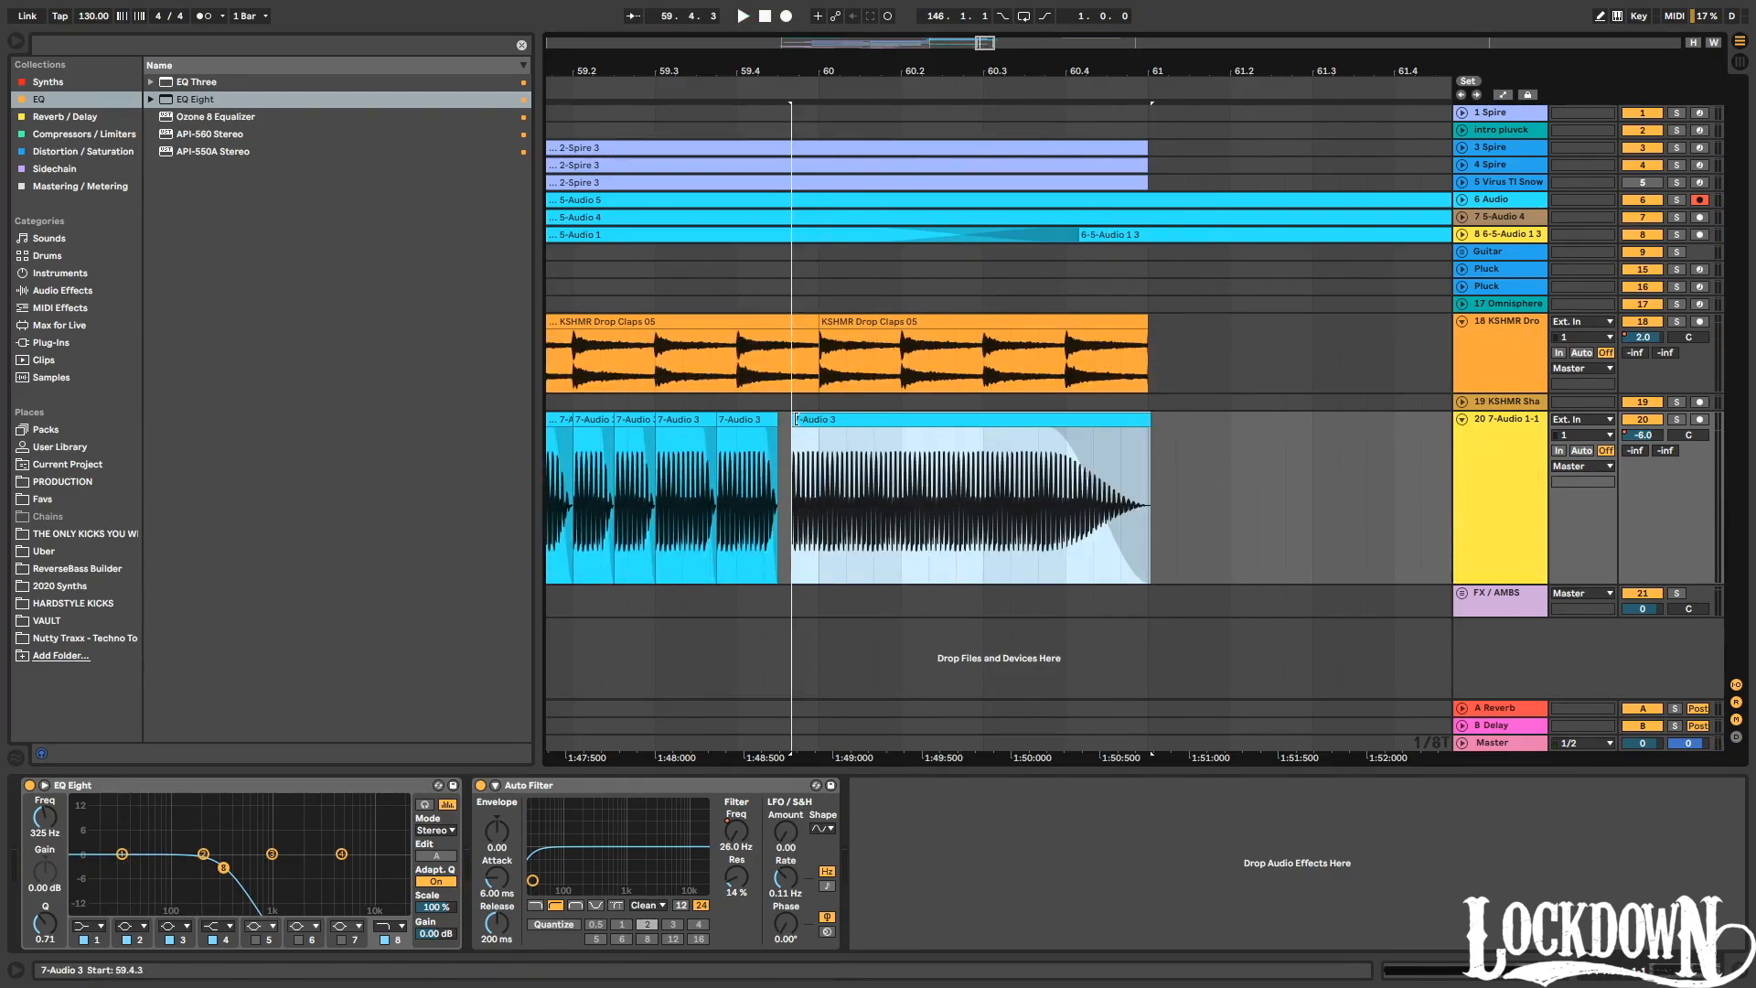
pyautogui.press('space')
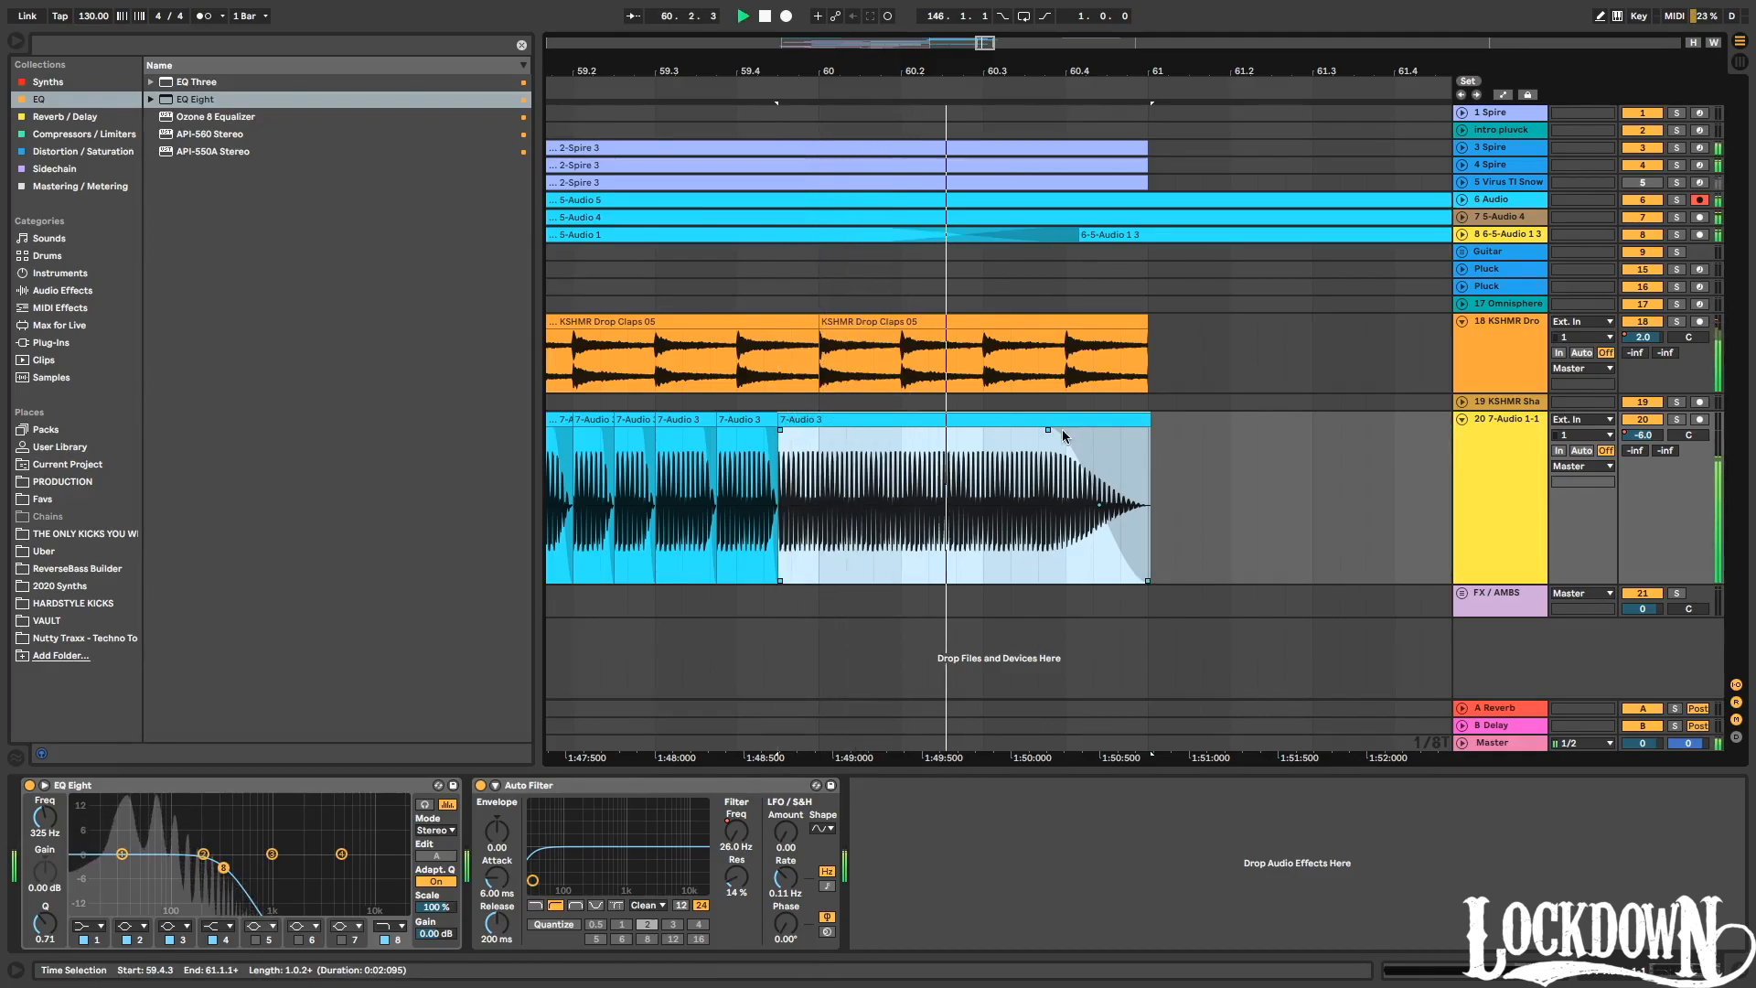
pyautogui.moveTo(1046, 430); pyautogui.dragTo(1126, 430)
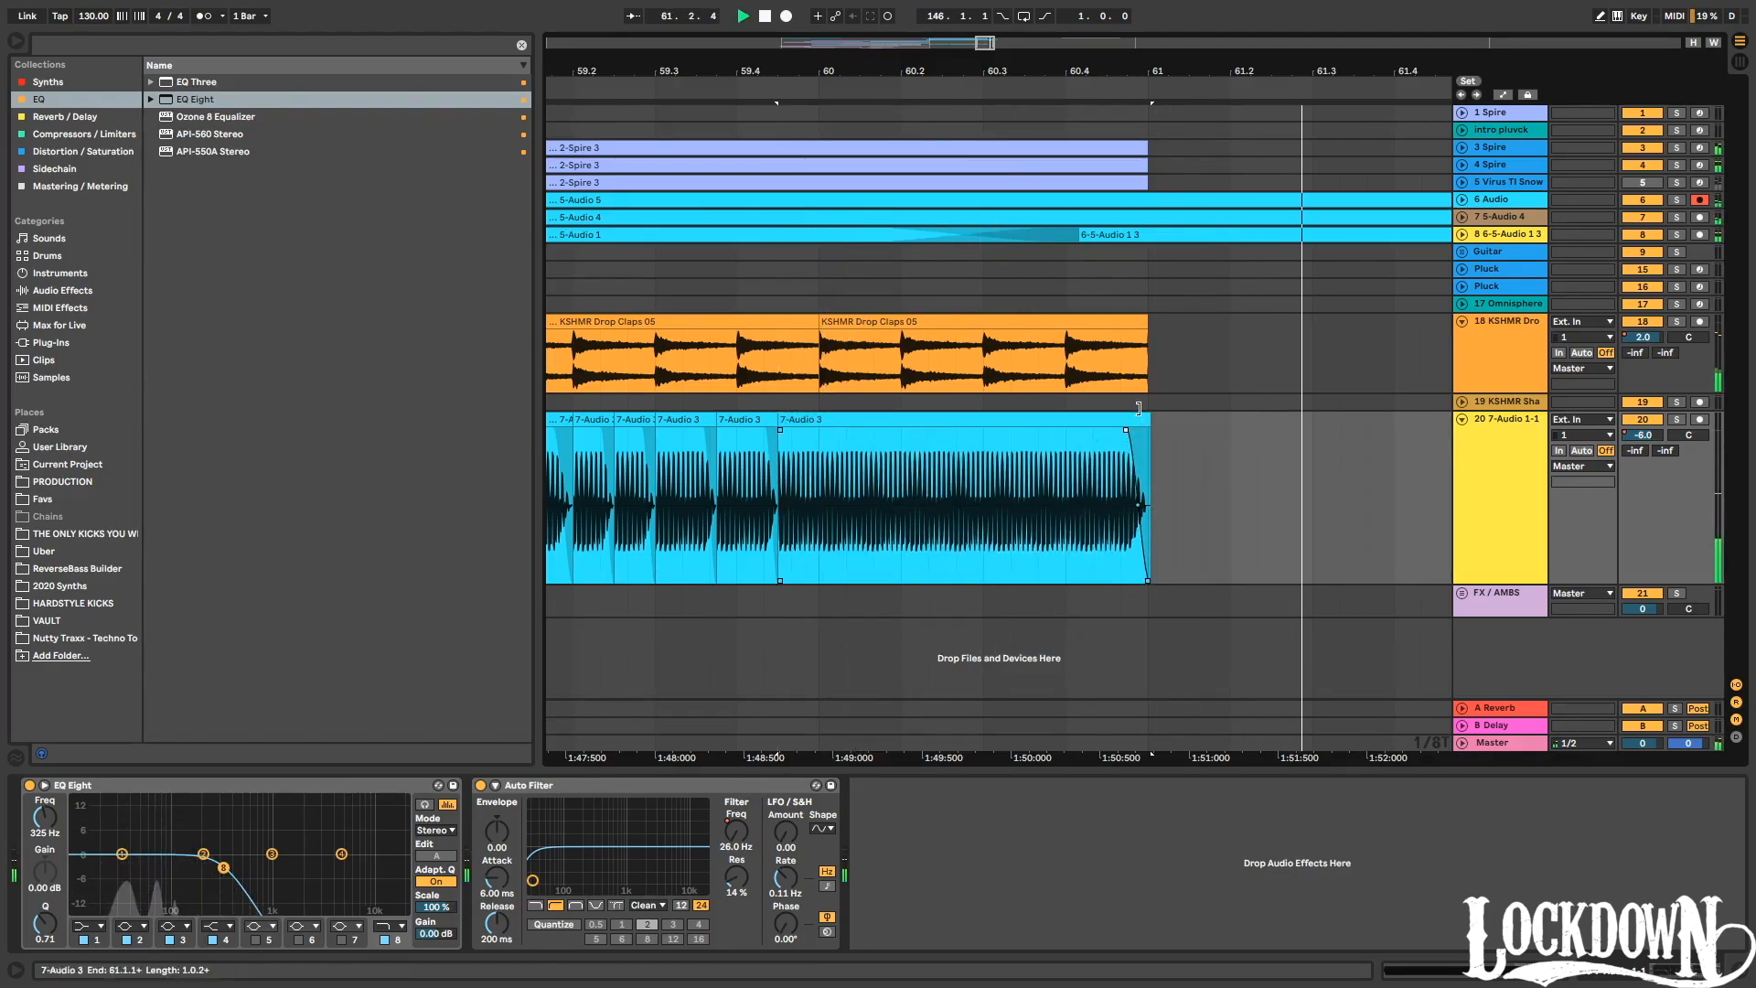
pyautogui.moveTo(1040, 73); pyautogui.dragTo(1301, 74)
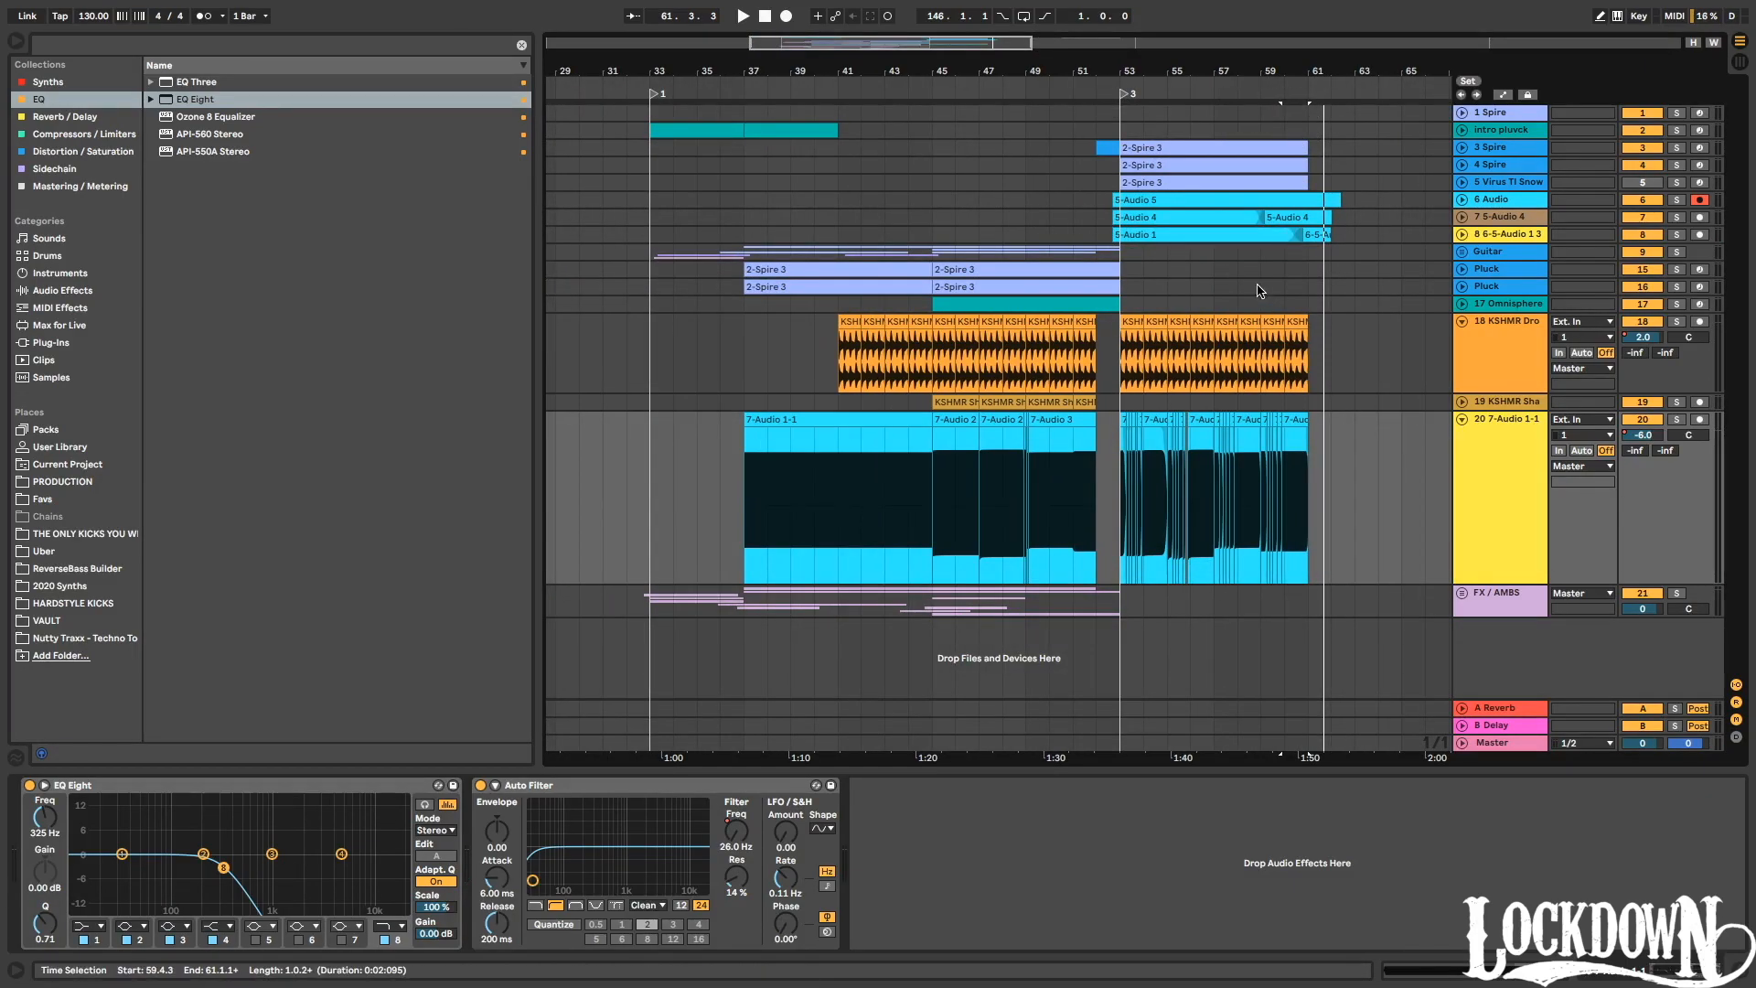
# Collapse all tracks, and unfold only the KSHMR shaker track, the FX / AMBS group and the 7-Audio bass track while the drop plays.
pyautogui.keyDown('alt'); pyautogui.click(1462, 419); pyautogui.keyUp('alt')
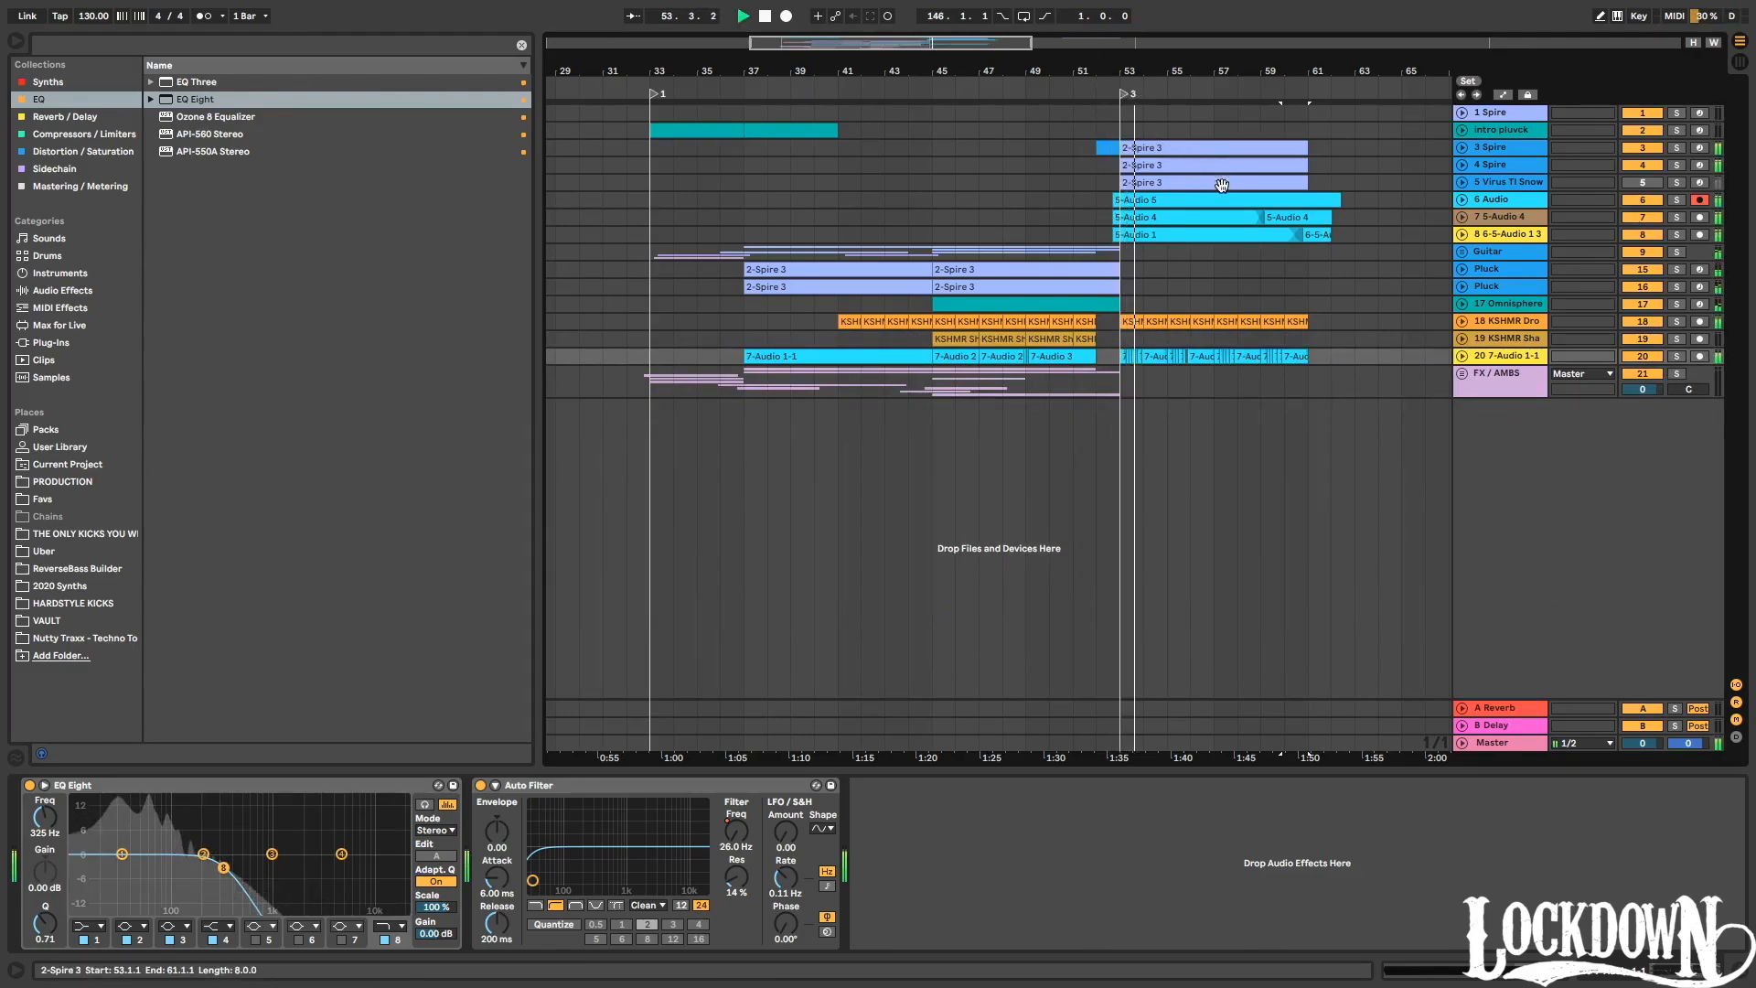
pyautogui.click(1461, 338)
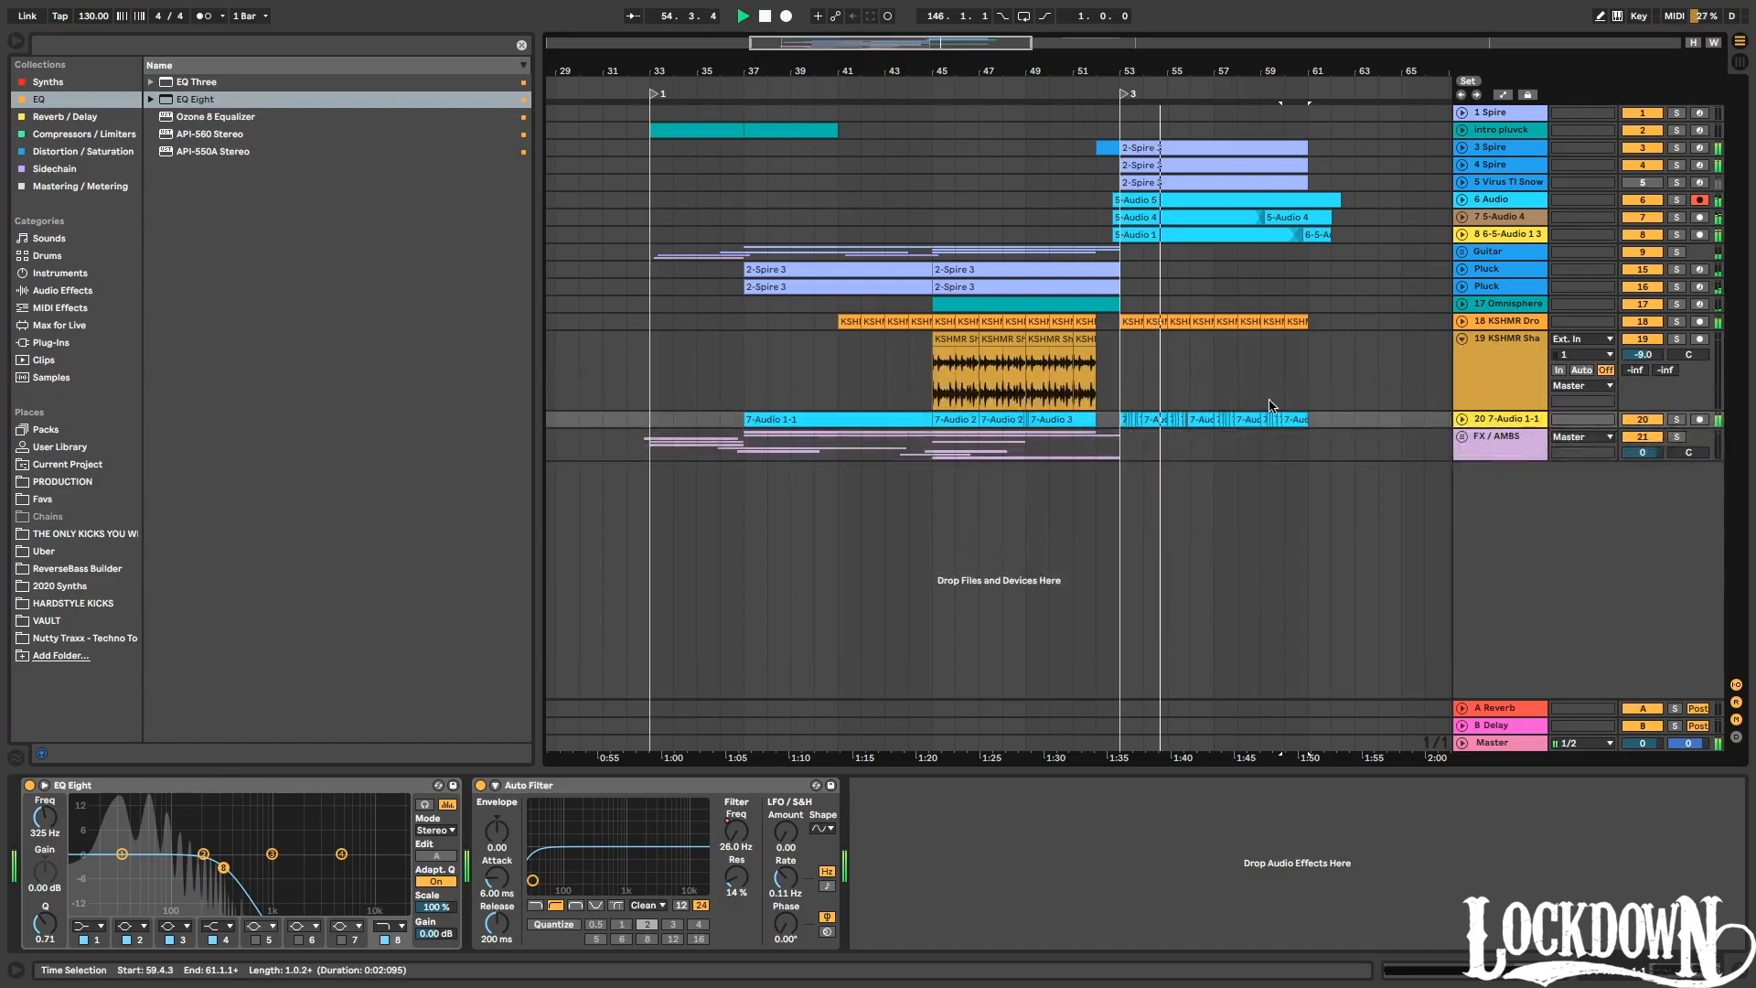
pyautogui.click(1462, 436)
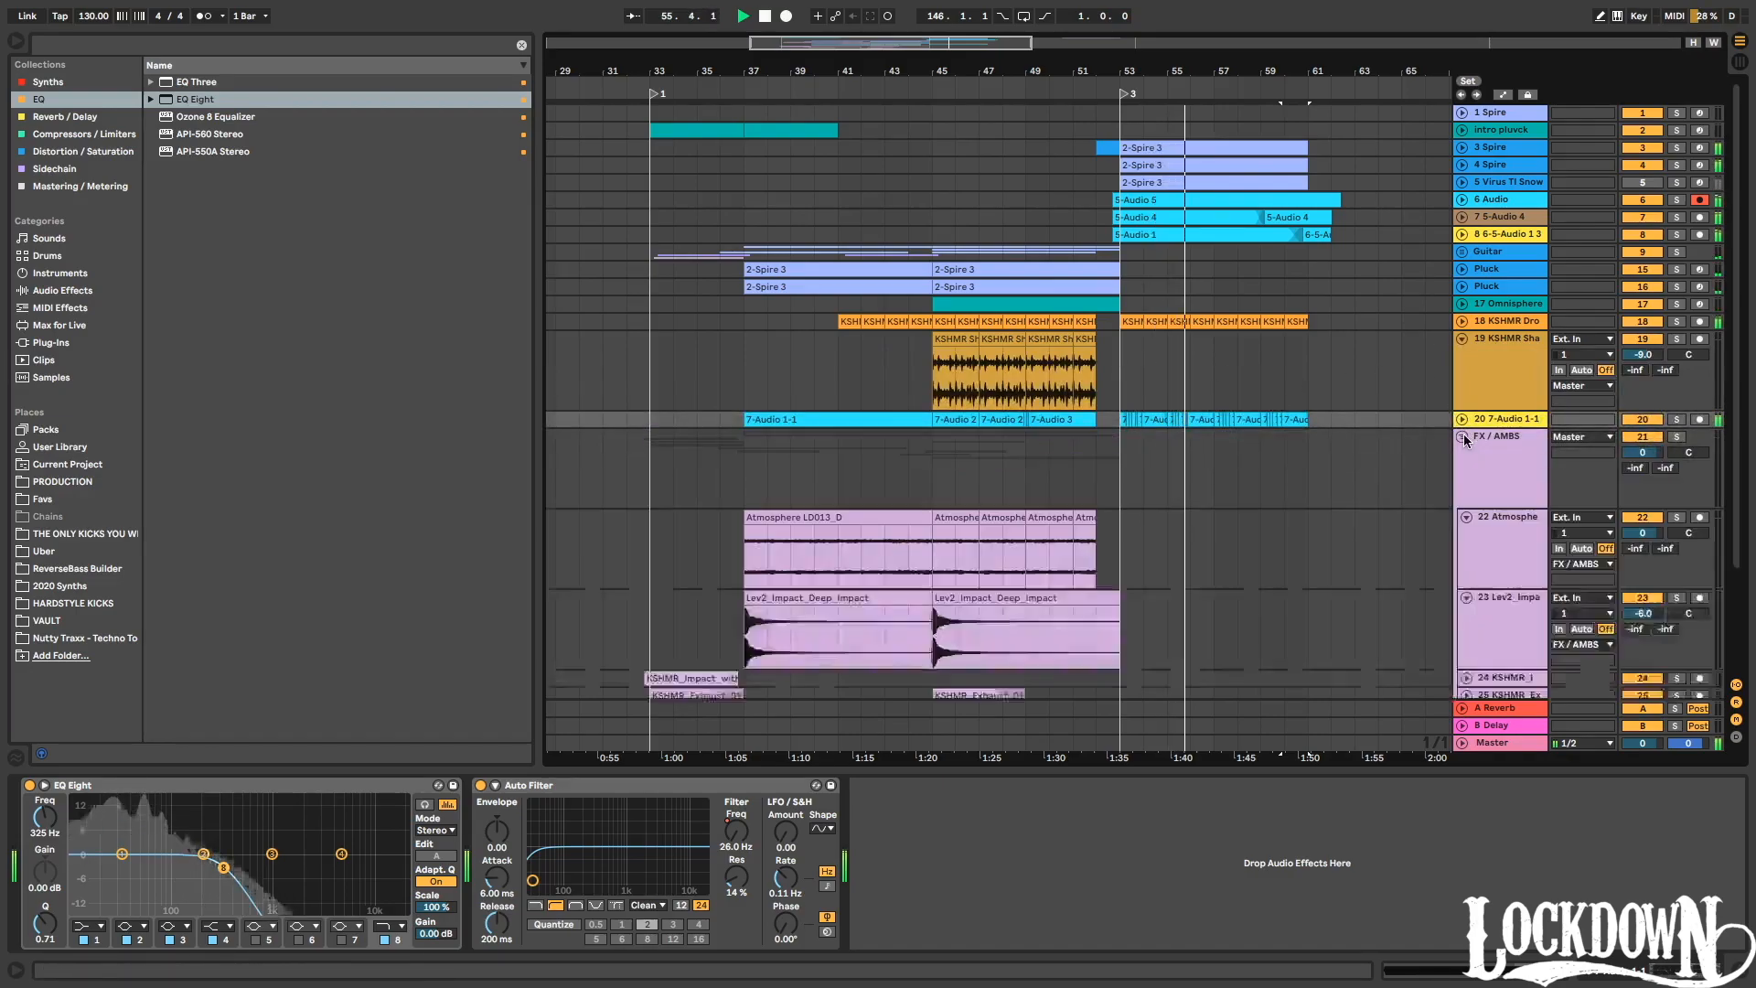
pyautogui.scroll(-3, 1372, 393)
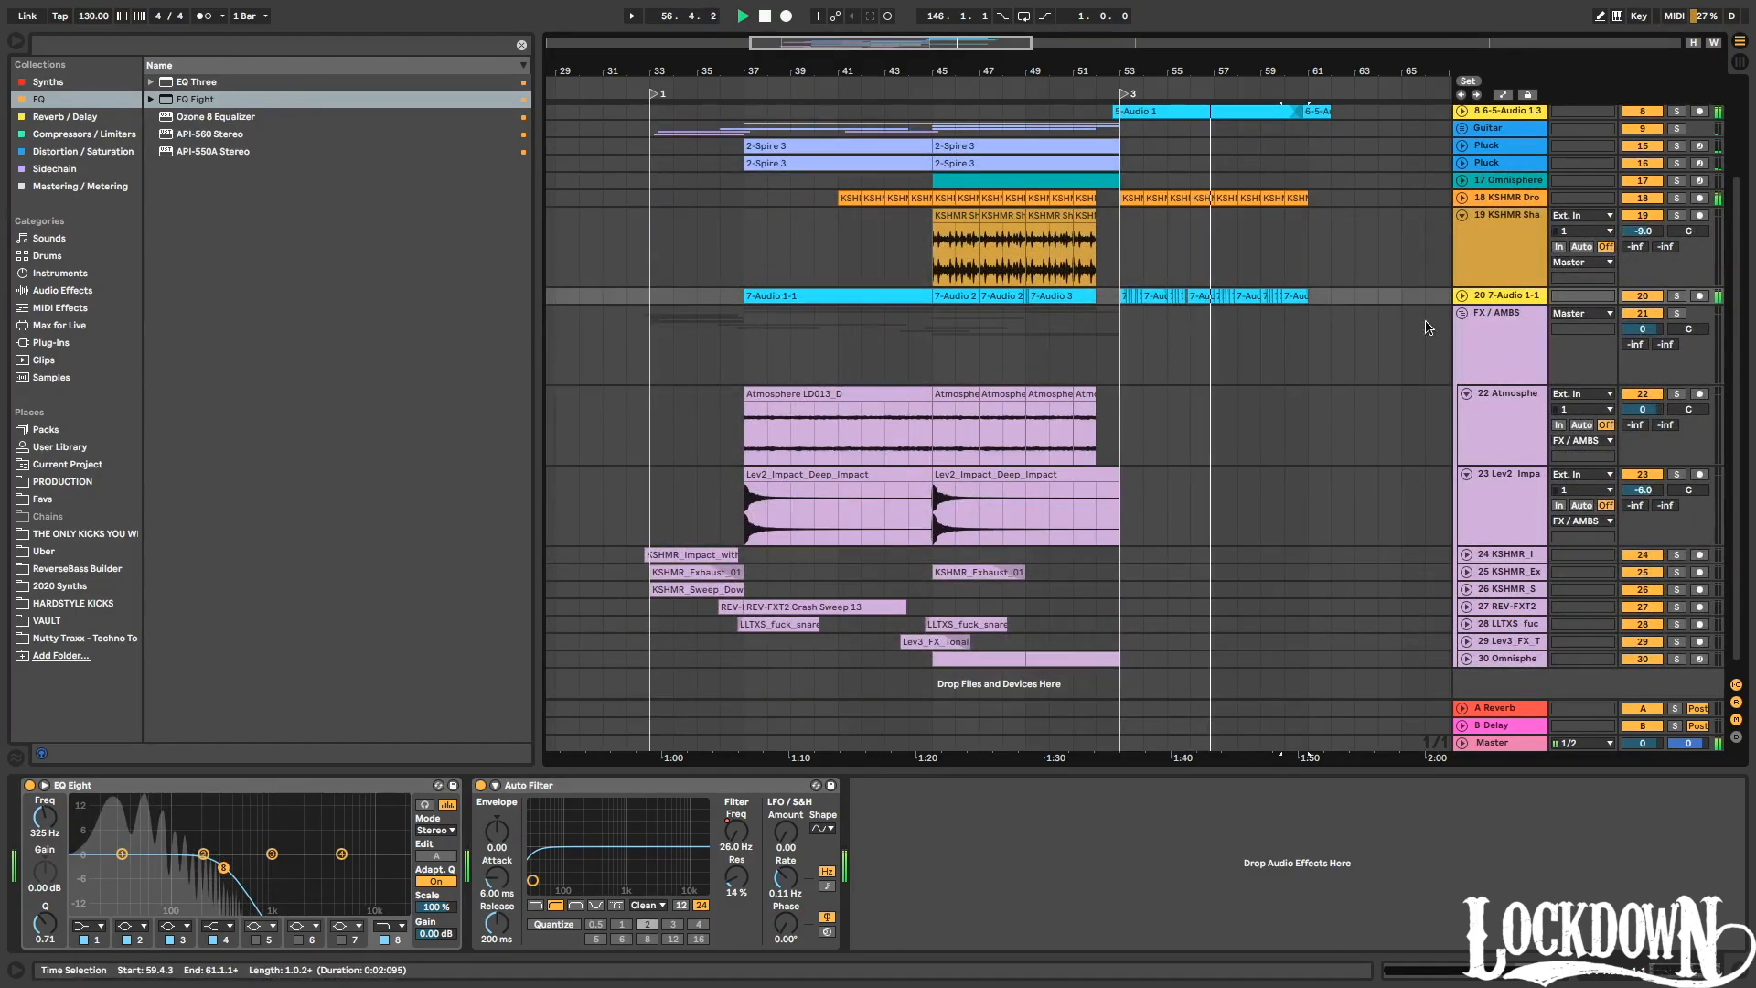
pyautogui.click(1462, 296)
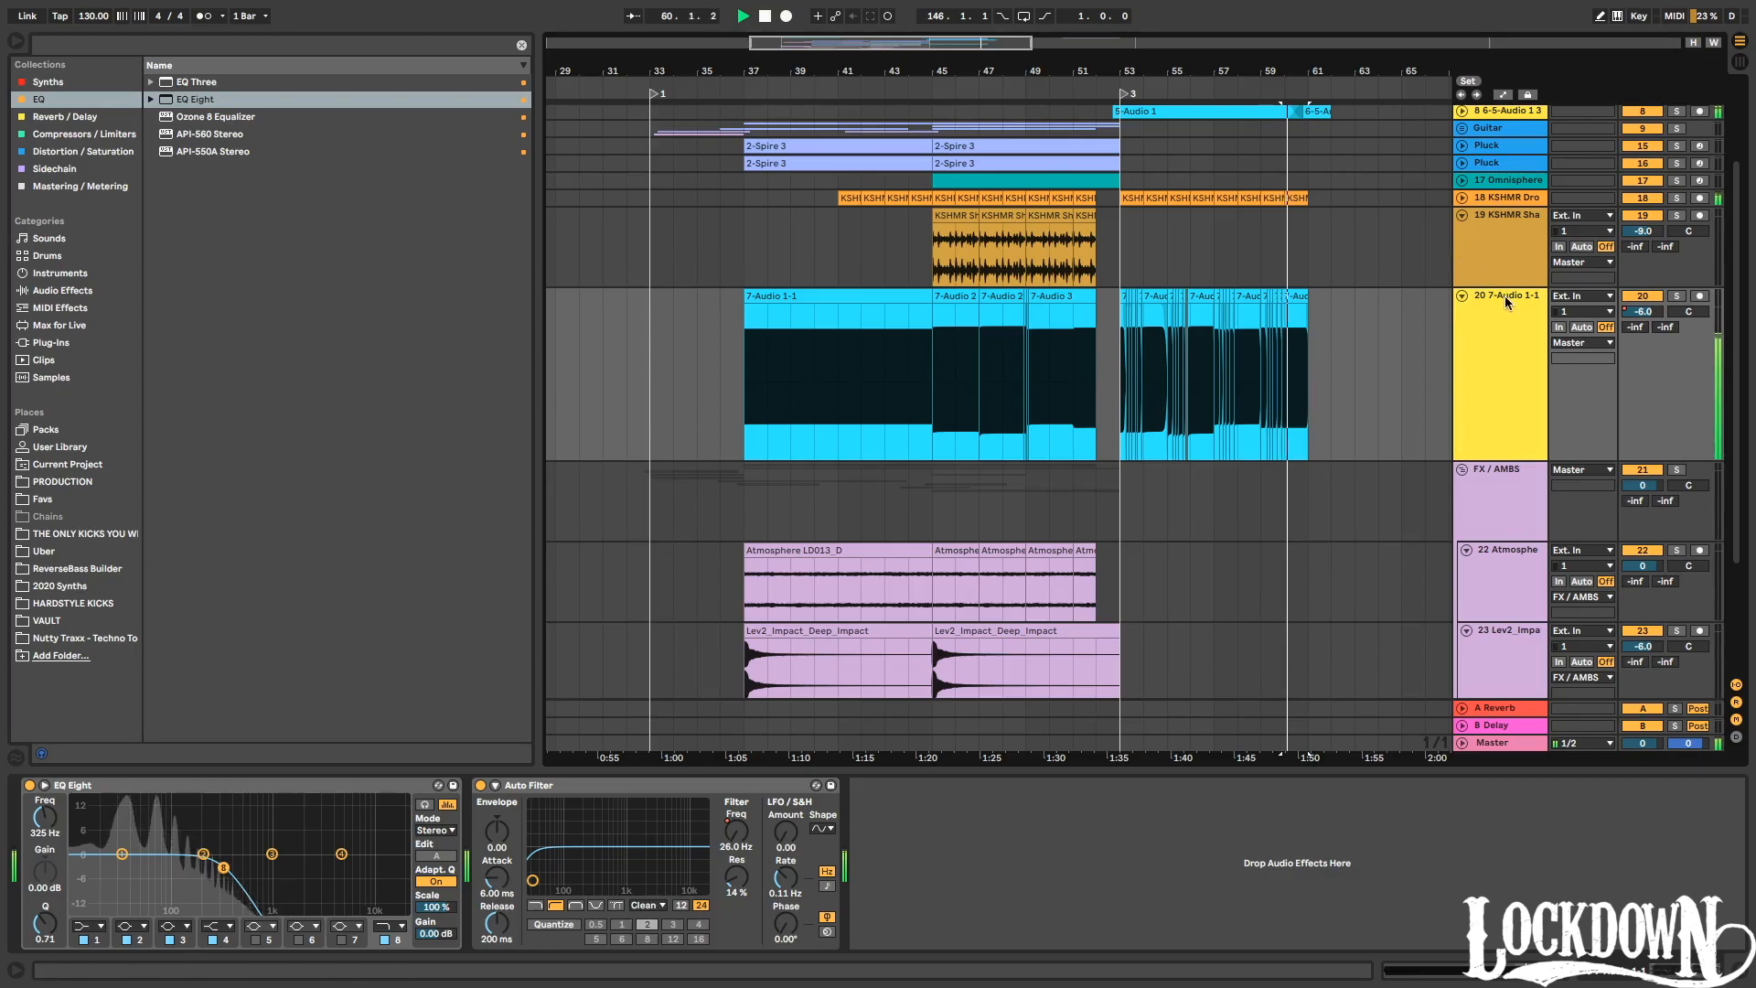
# Duplicate the Atmosphere clips of bars 45 to 53 into the drop at bar 53 and select the last copy at bar 59.
pyautogui.click(1501, 299)
pyautogui.scroll(-3, 1502, 299)
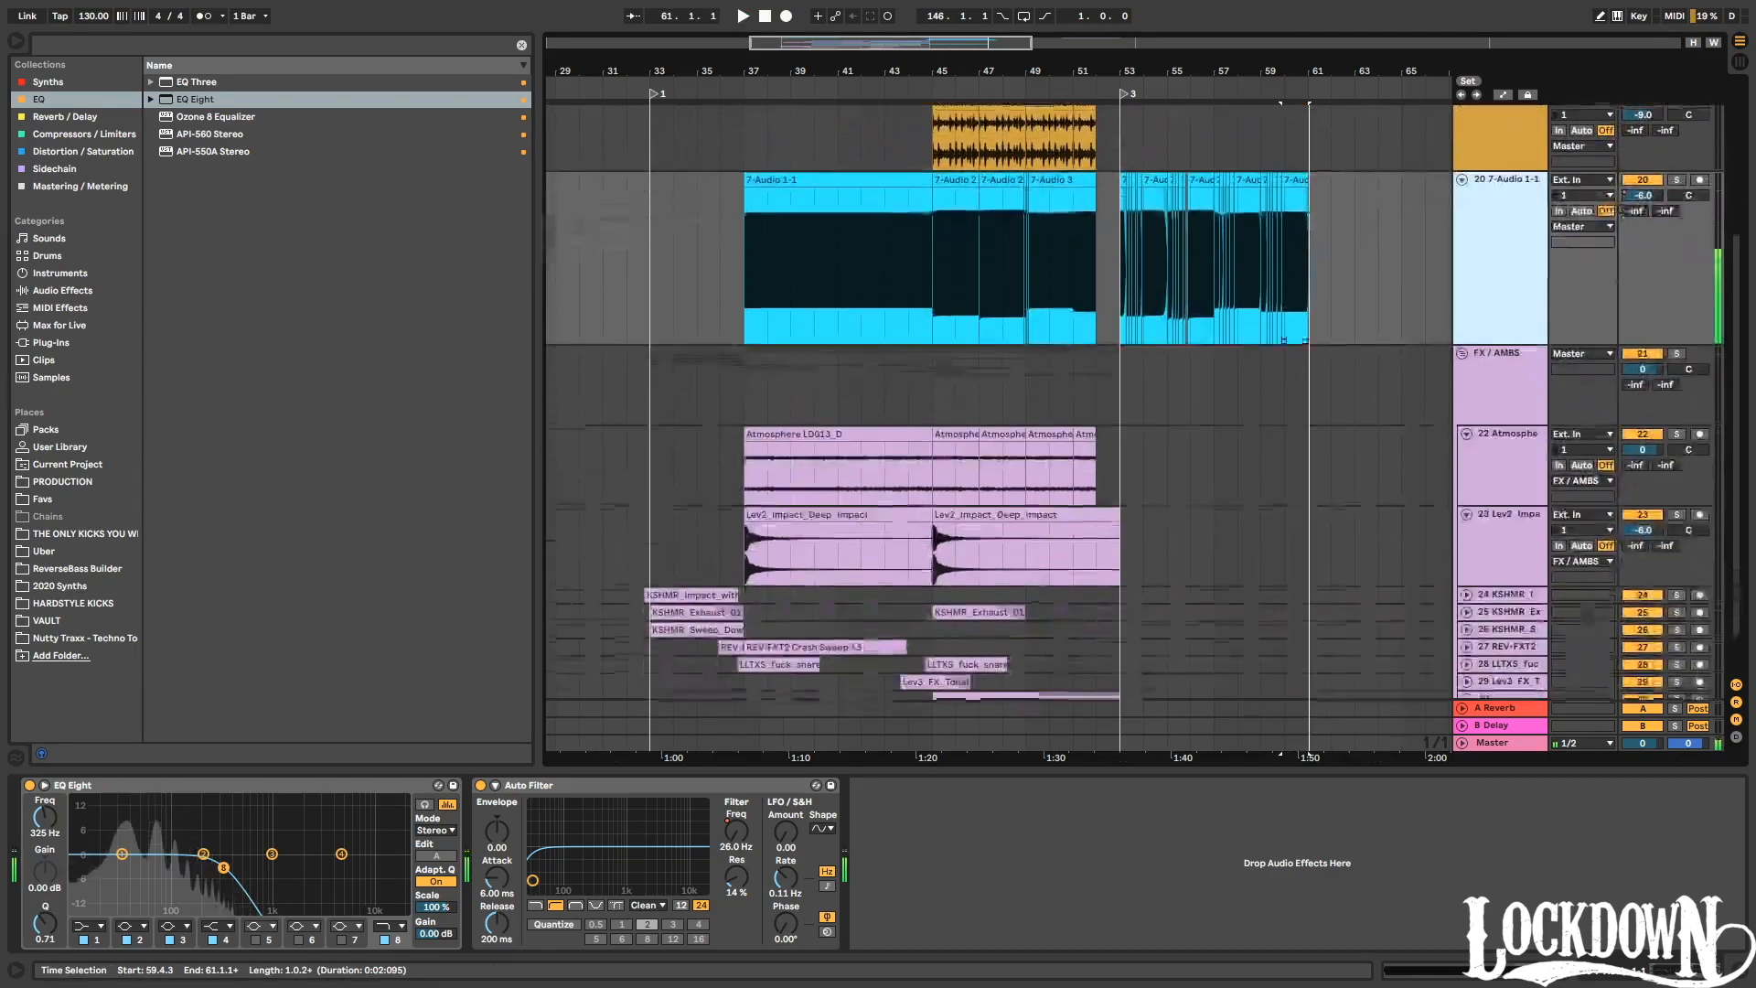
pyautogui.scroll(-1, 1281, 302)
pyautogui.scroll(-2, 1159, 400)
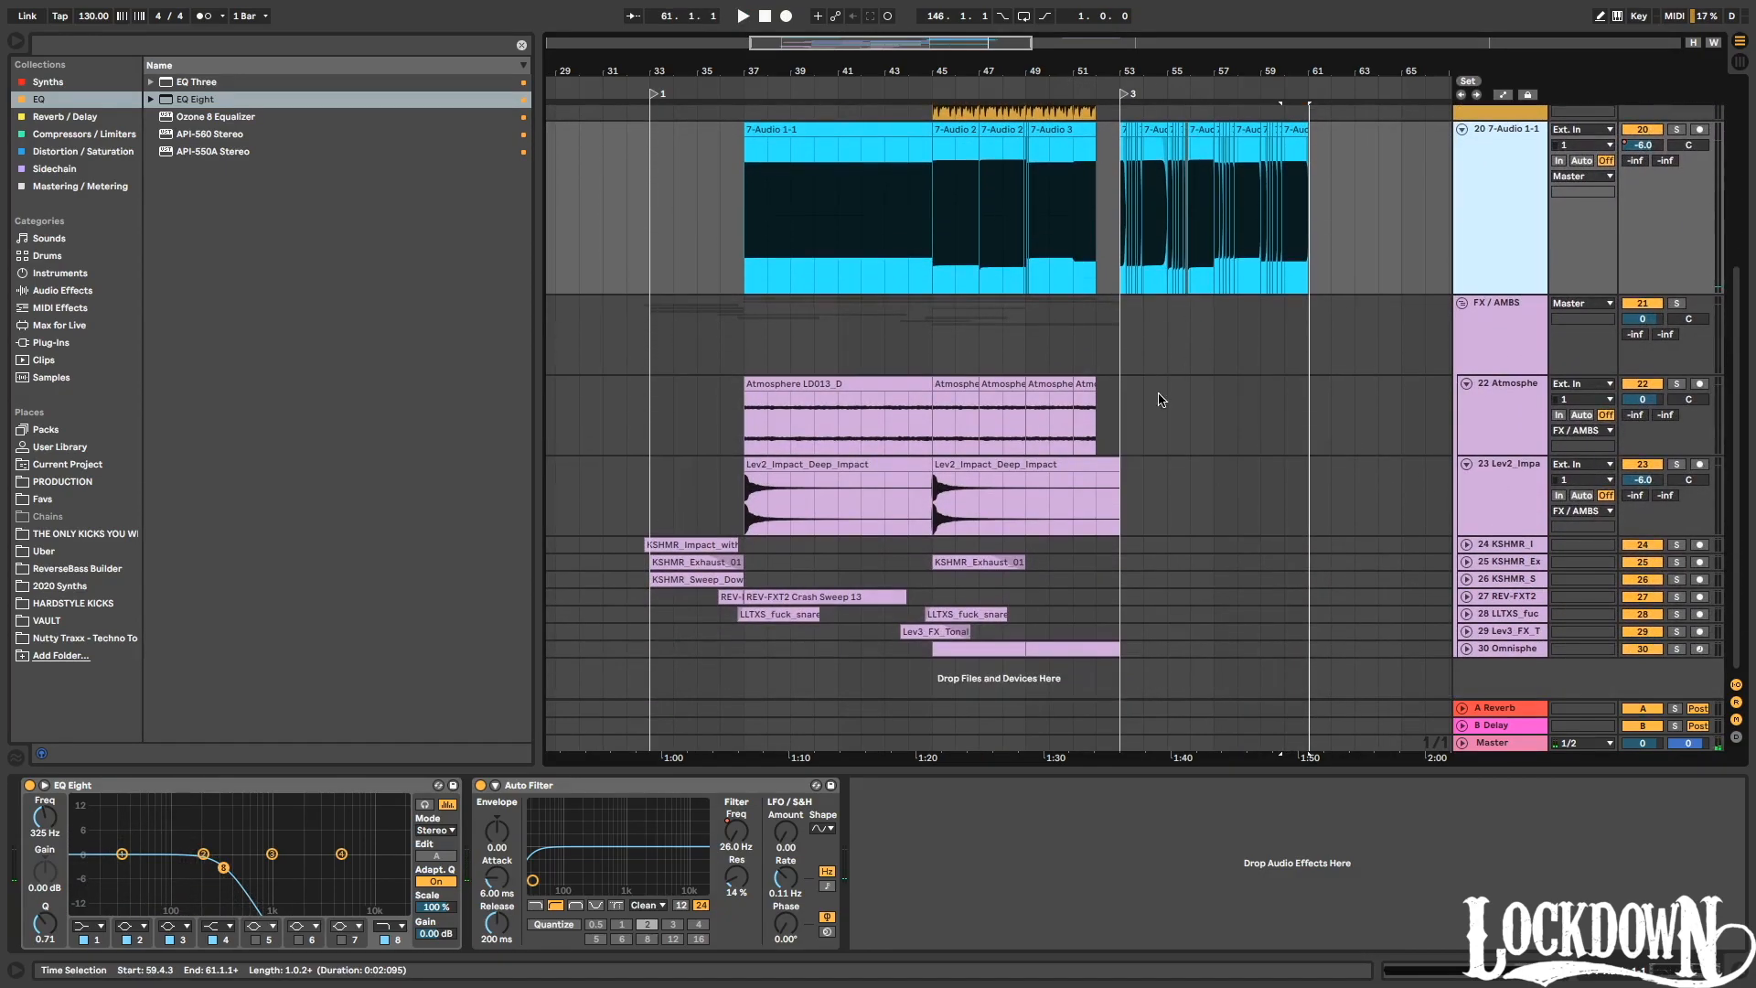
pyautogui.moveTo(1125, 407); pyautogui.dragTo(965, 396)
pyautogui.hotkey('ctrl', 'd')
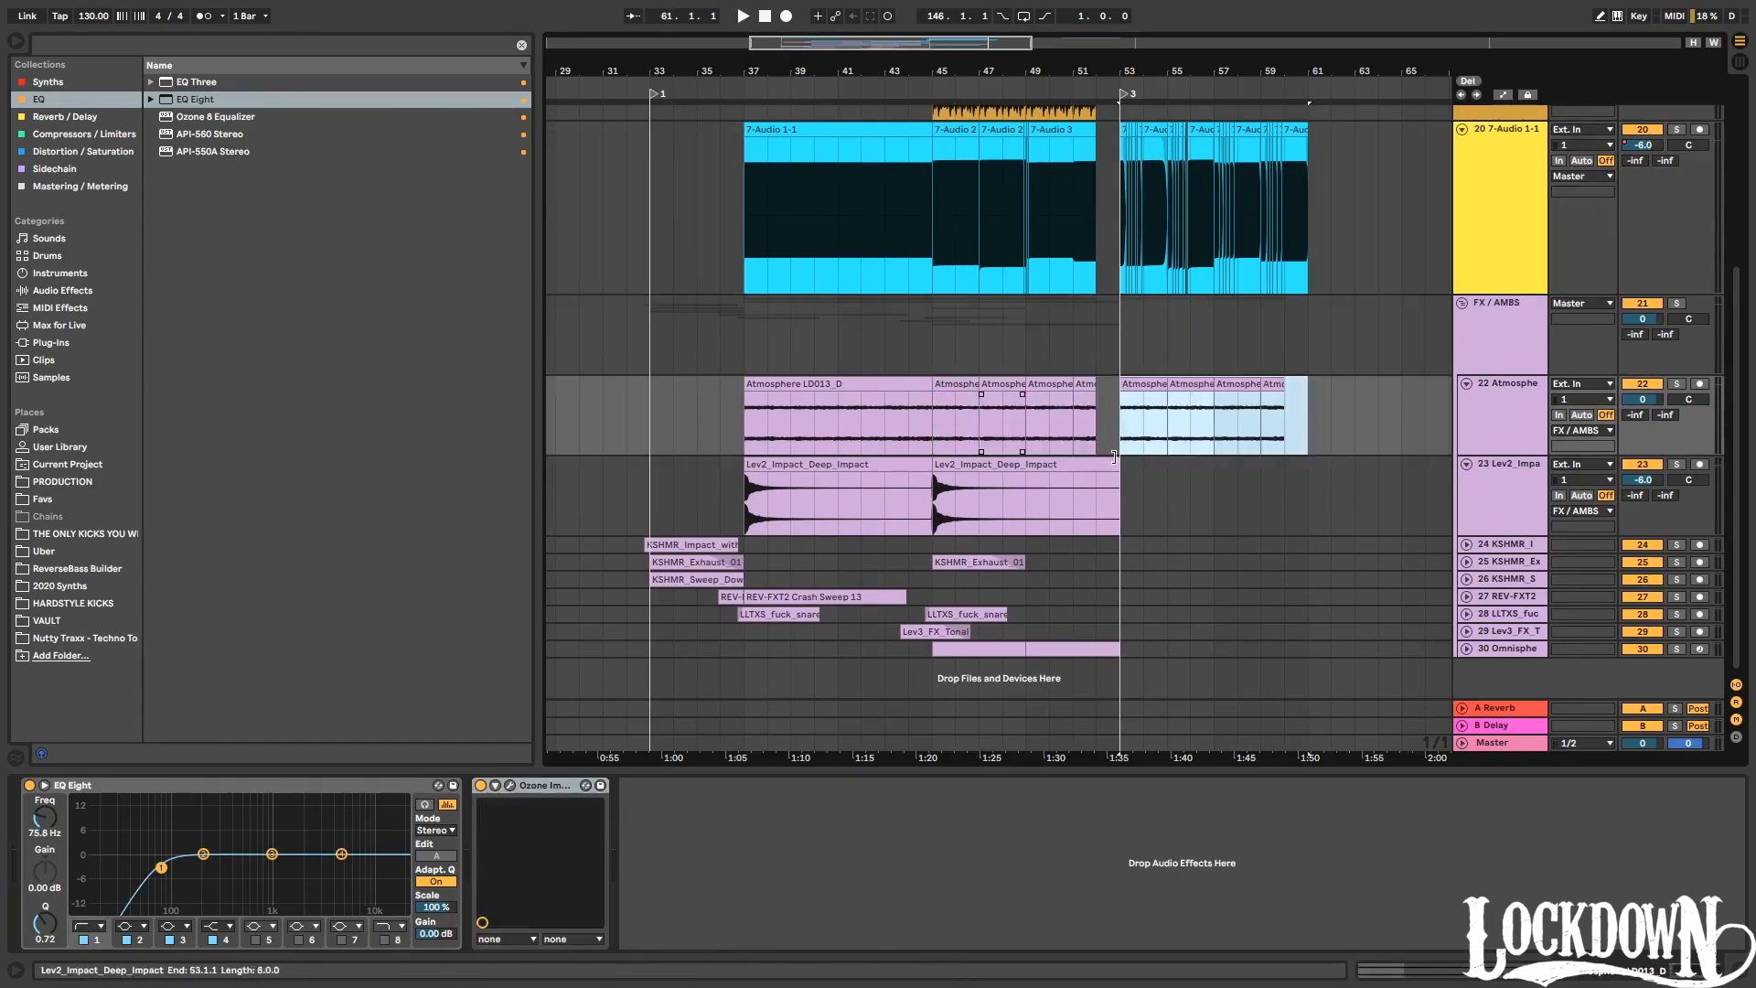
pyautogui.click(1308, 396)
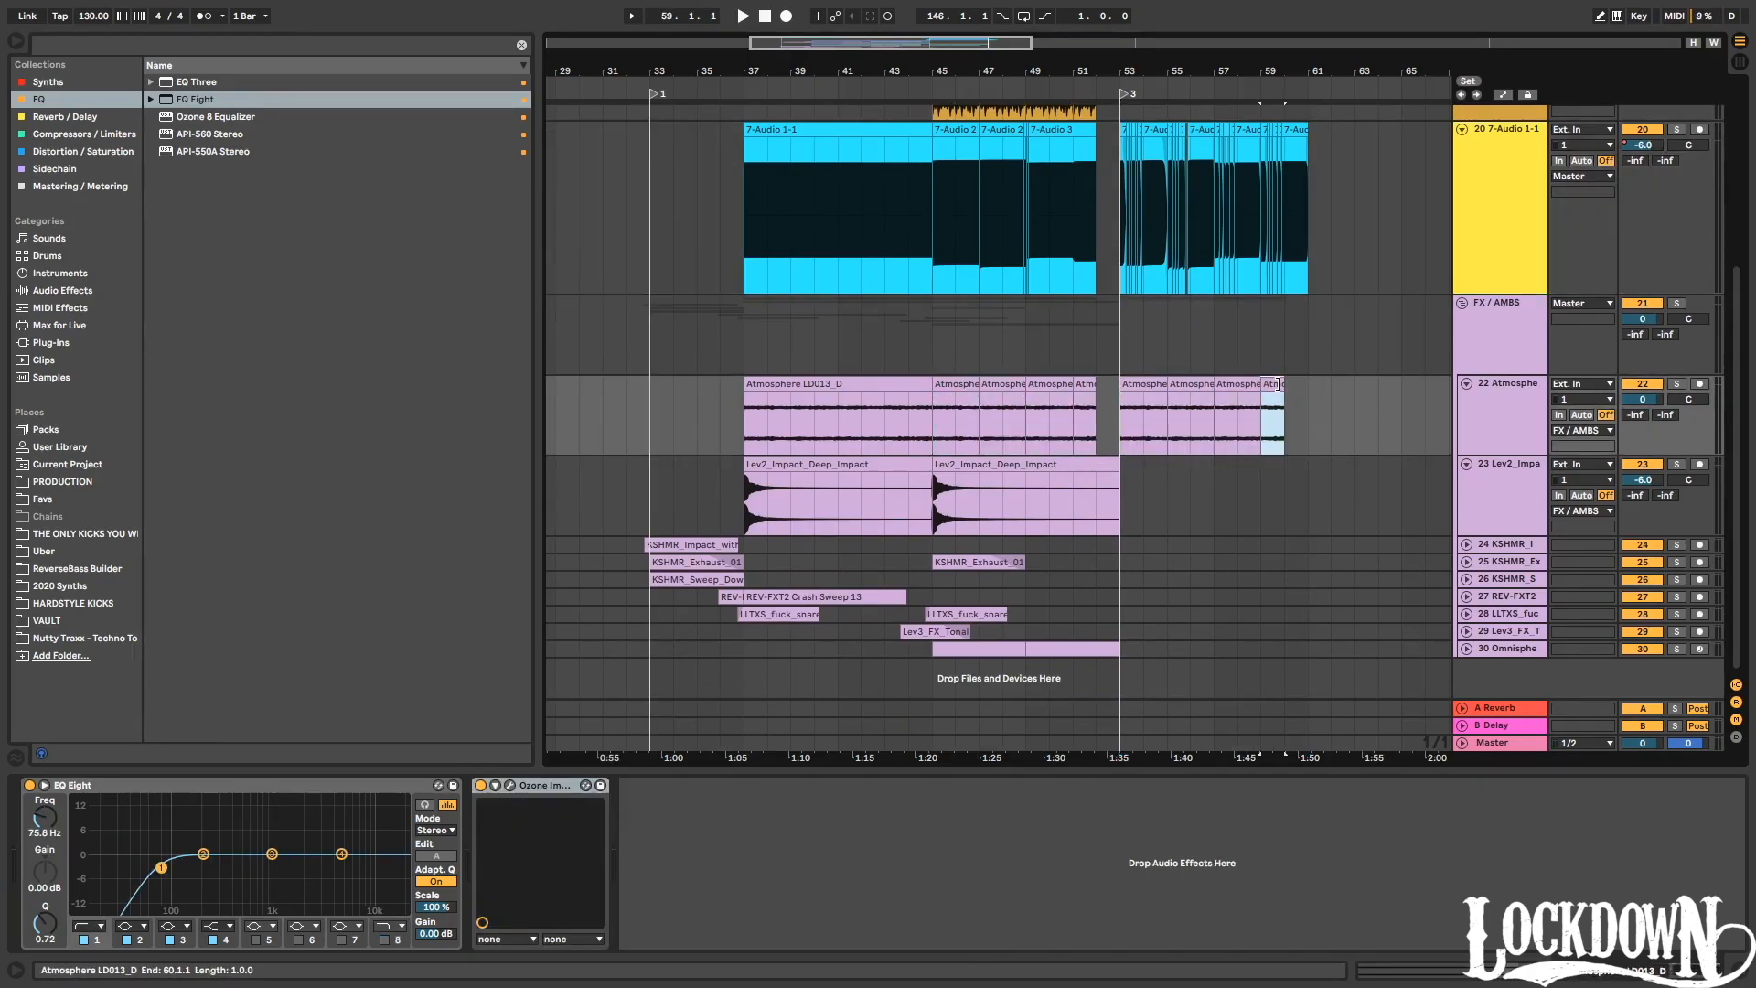
# Try duplicating the second Lev2_Impact_Deep_Impact clip to bar 53 with a fade-out and a split, and delete the copy.
pyautogui.moveTo(1124, 484); pyautogui.dragTo(942, 459)
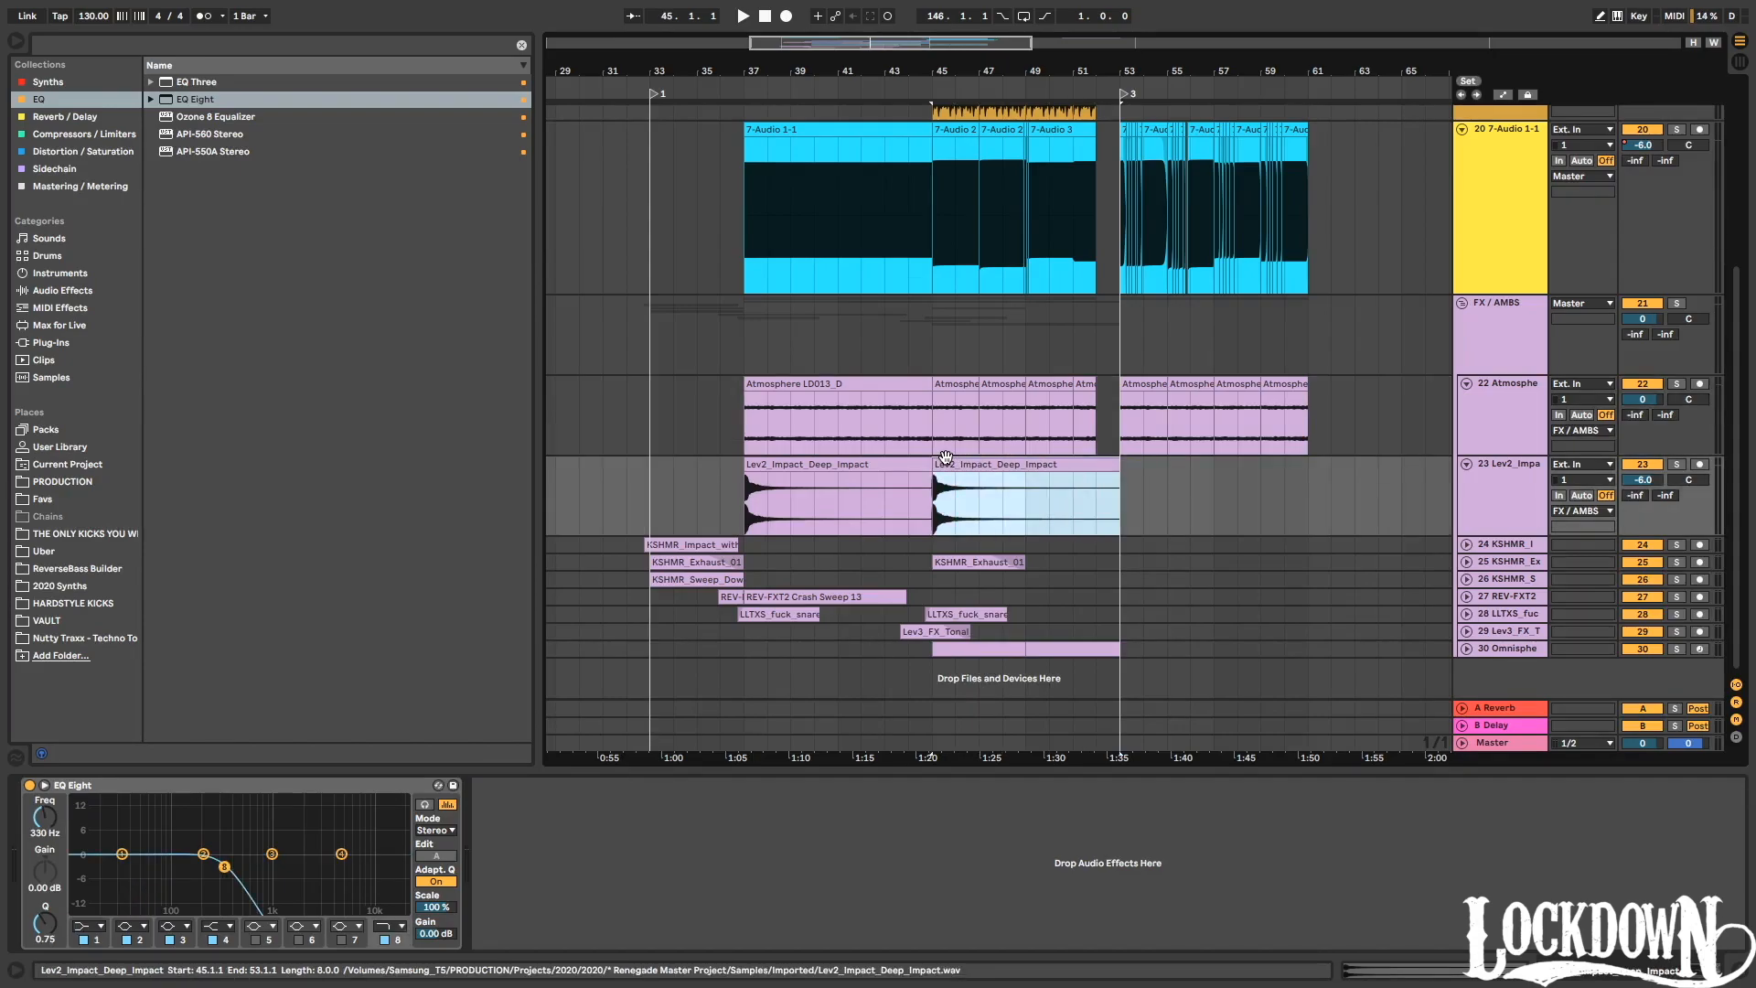
pyautogui.press('super+d')
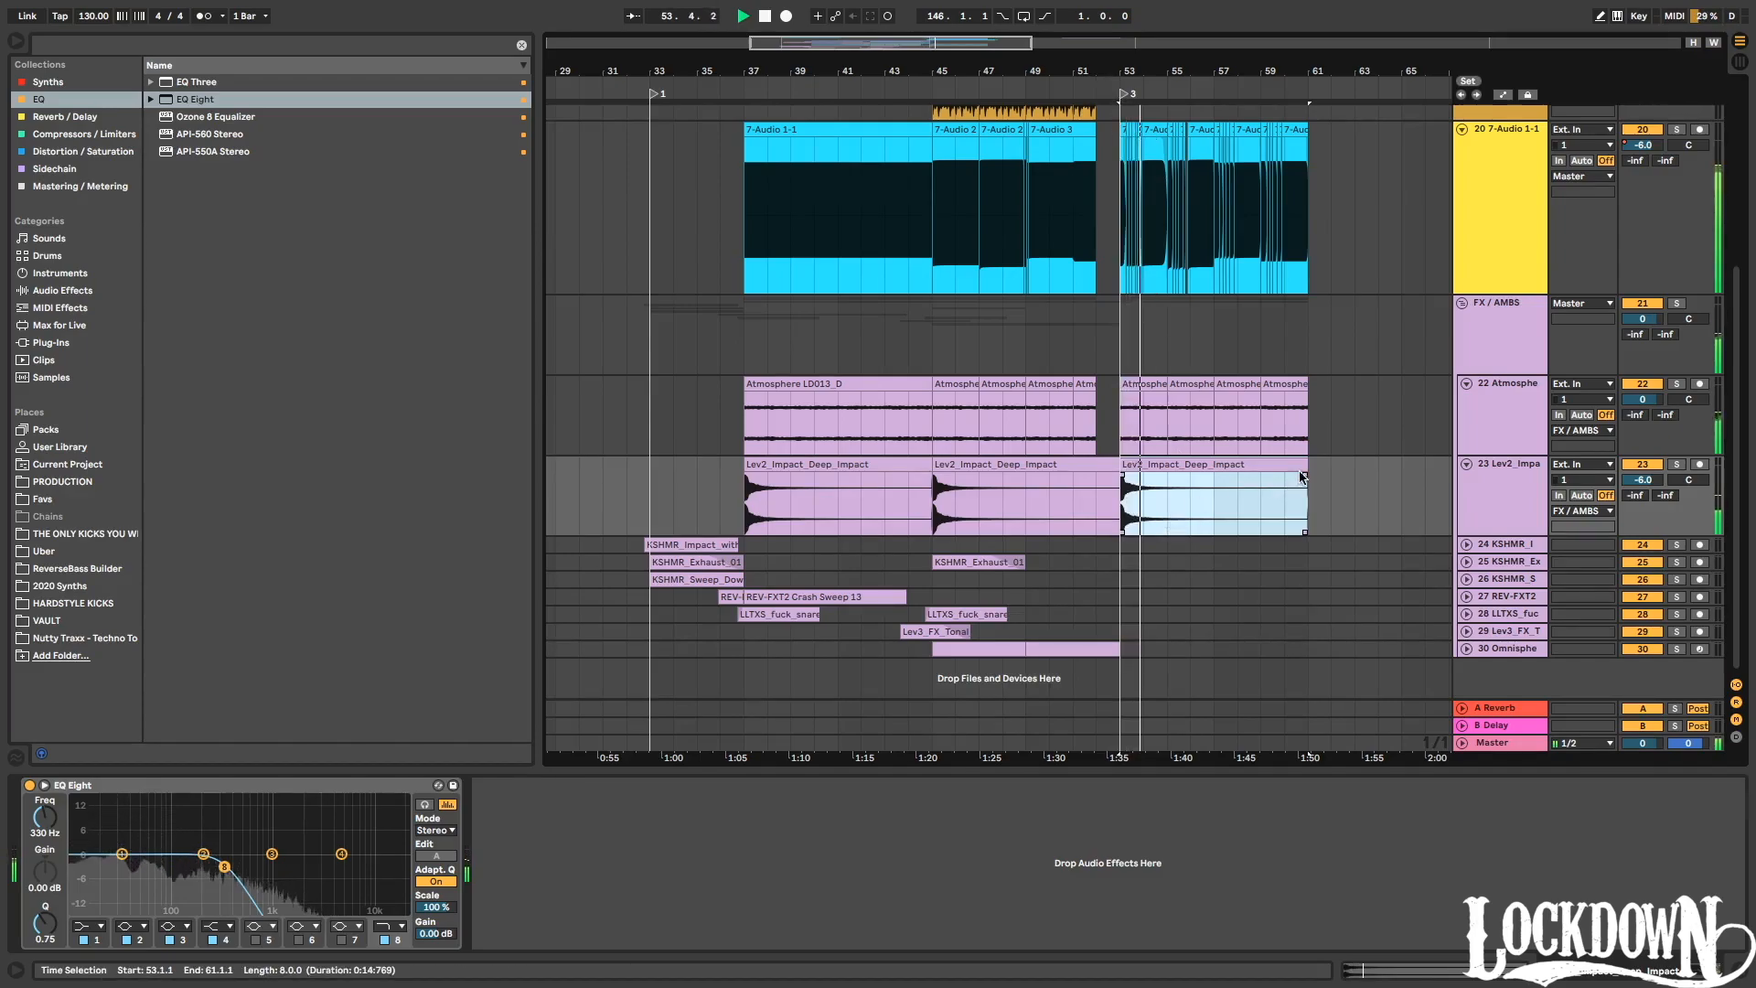
pyautogui.moveTo(1299, 477); pyautogui.dragTo(1258, 474)
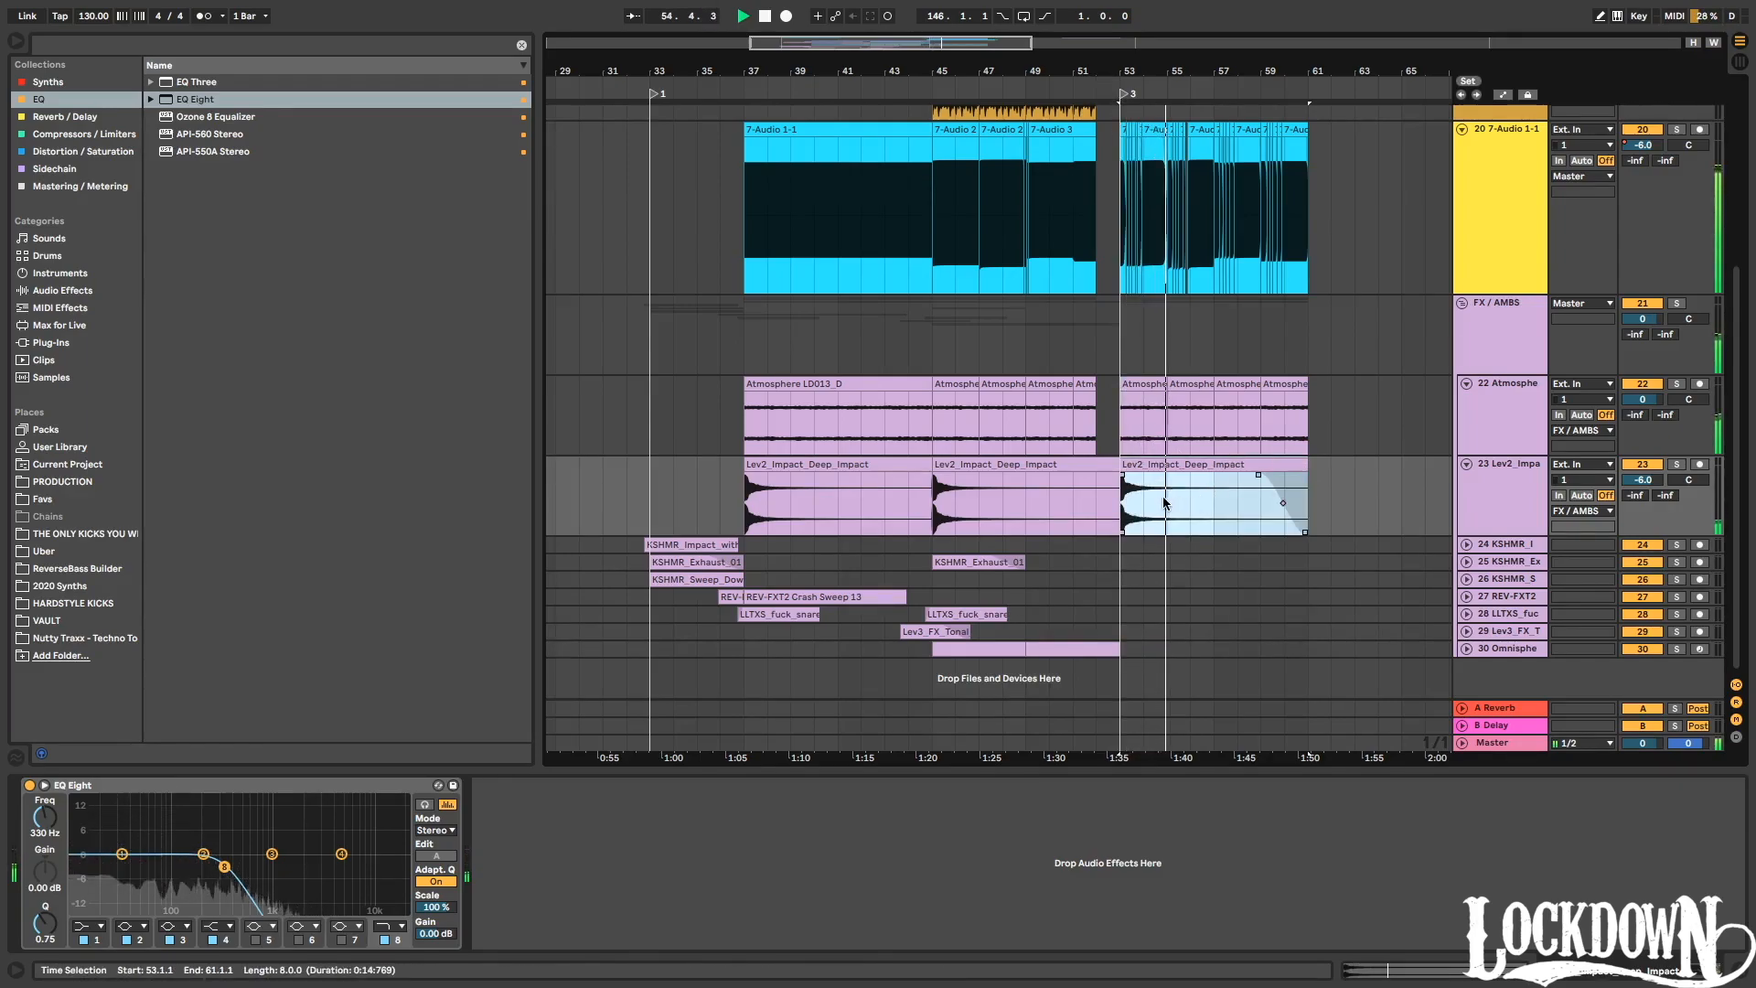
pyautogui.moveTo(1164, 503); pyautogui.dragTo(1214, 502)
pyautogui.press('super+e')
pyautogui.press('space')
pyautogui.moveTo(1403, 485); pyautogui.dragTo(1120, 498)
pyautogui.press('Delete')
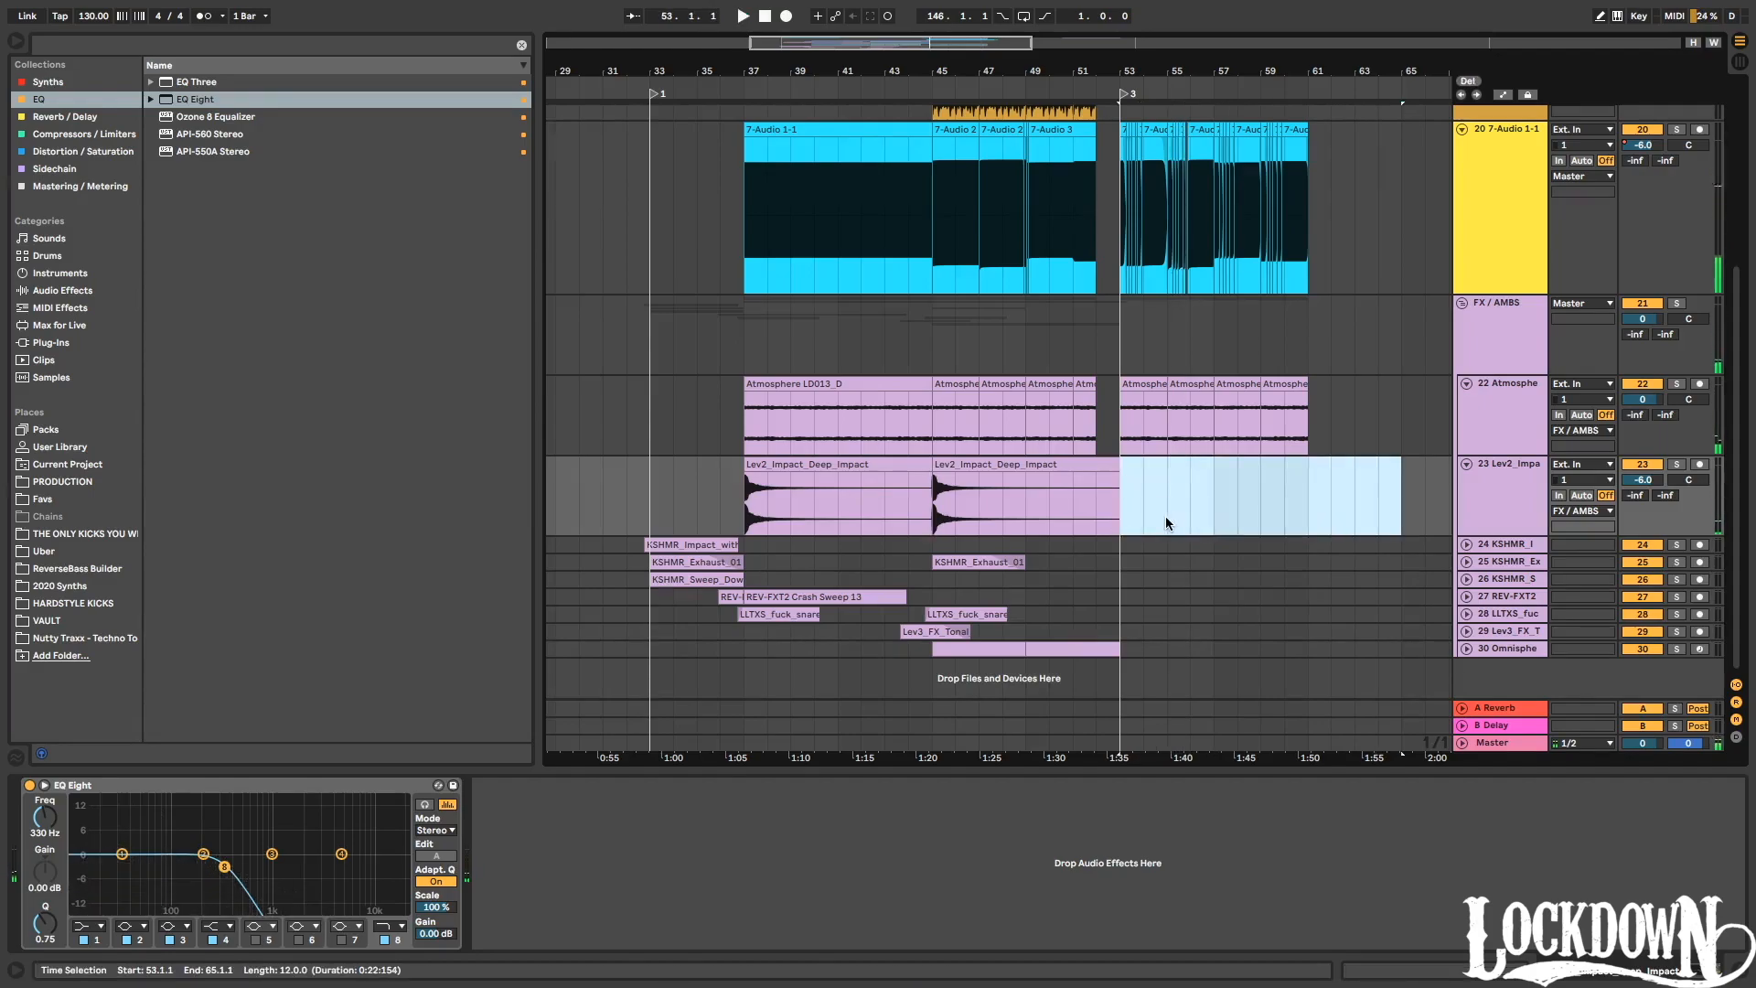
# Unfold track 25 and copy the KSHMR_Exhaust_01 clip from bar 33 to bar 53.
pyautogui.click(1464, 561)
pyautogui.scroll(-1, 1281, 549)
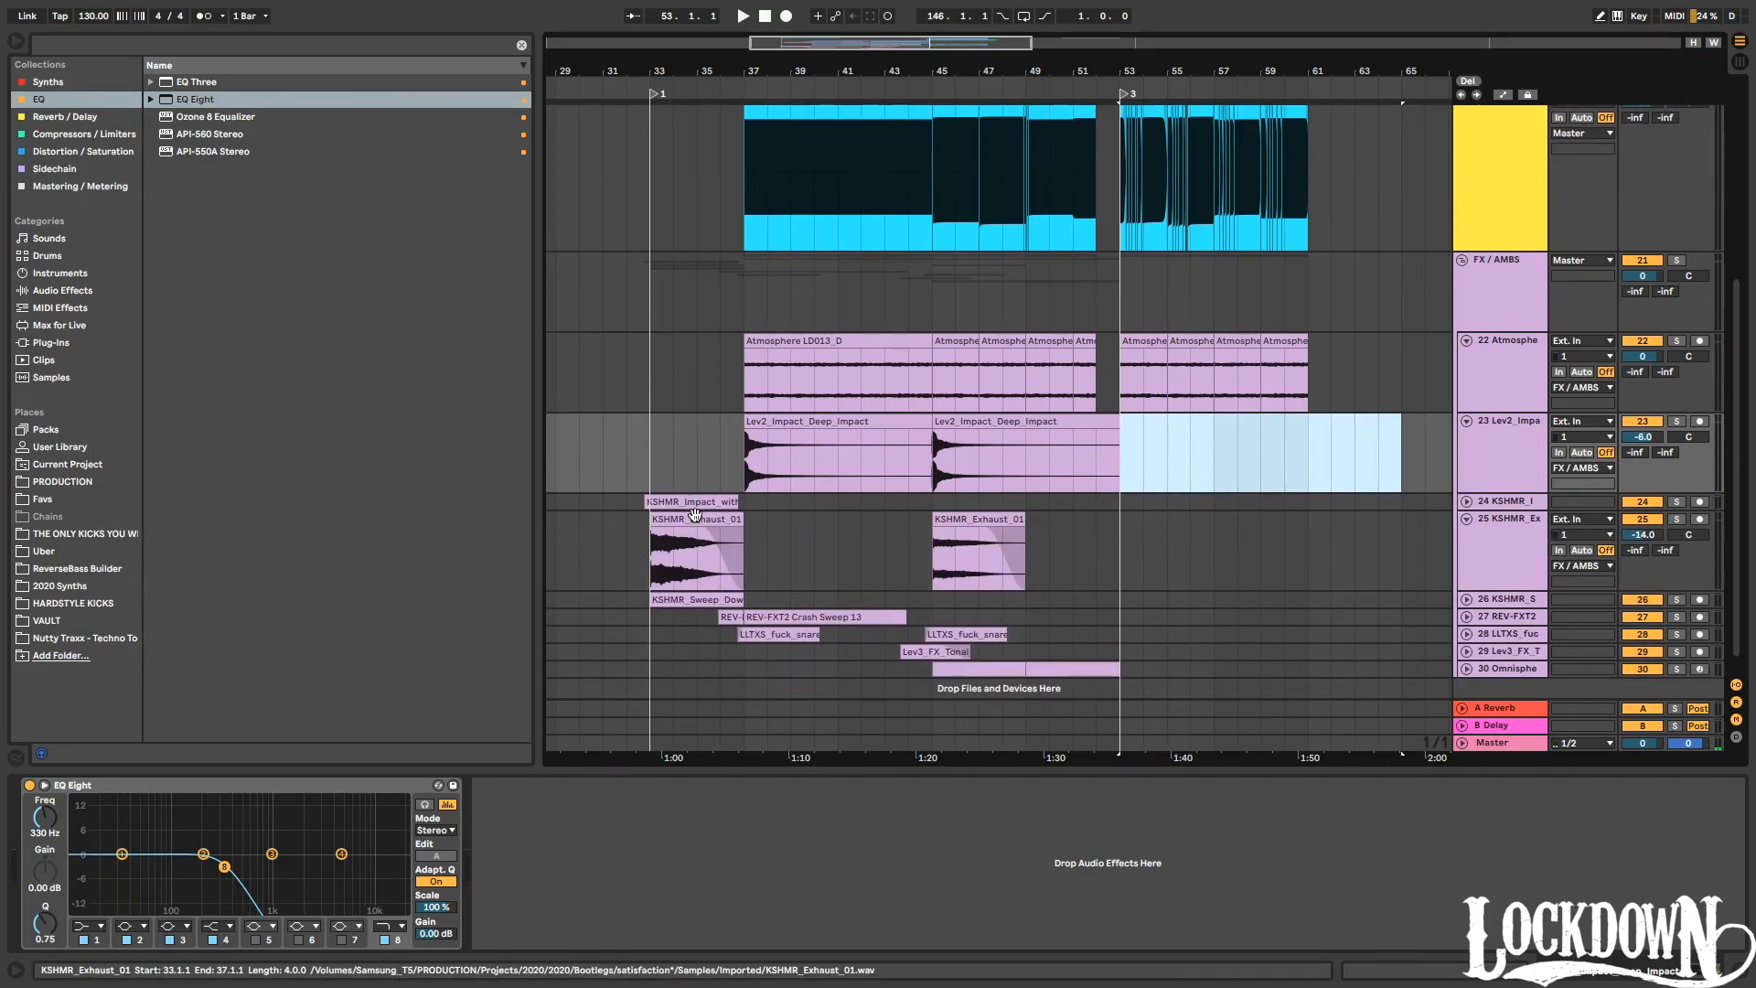
pyautogui.click(696, 548)
pyautogui.click(1110, 556)
pyautogui.hotkey('ctrl', 'v')
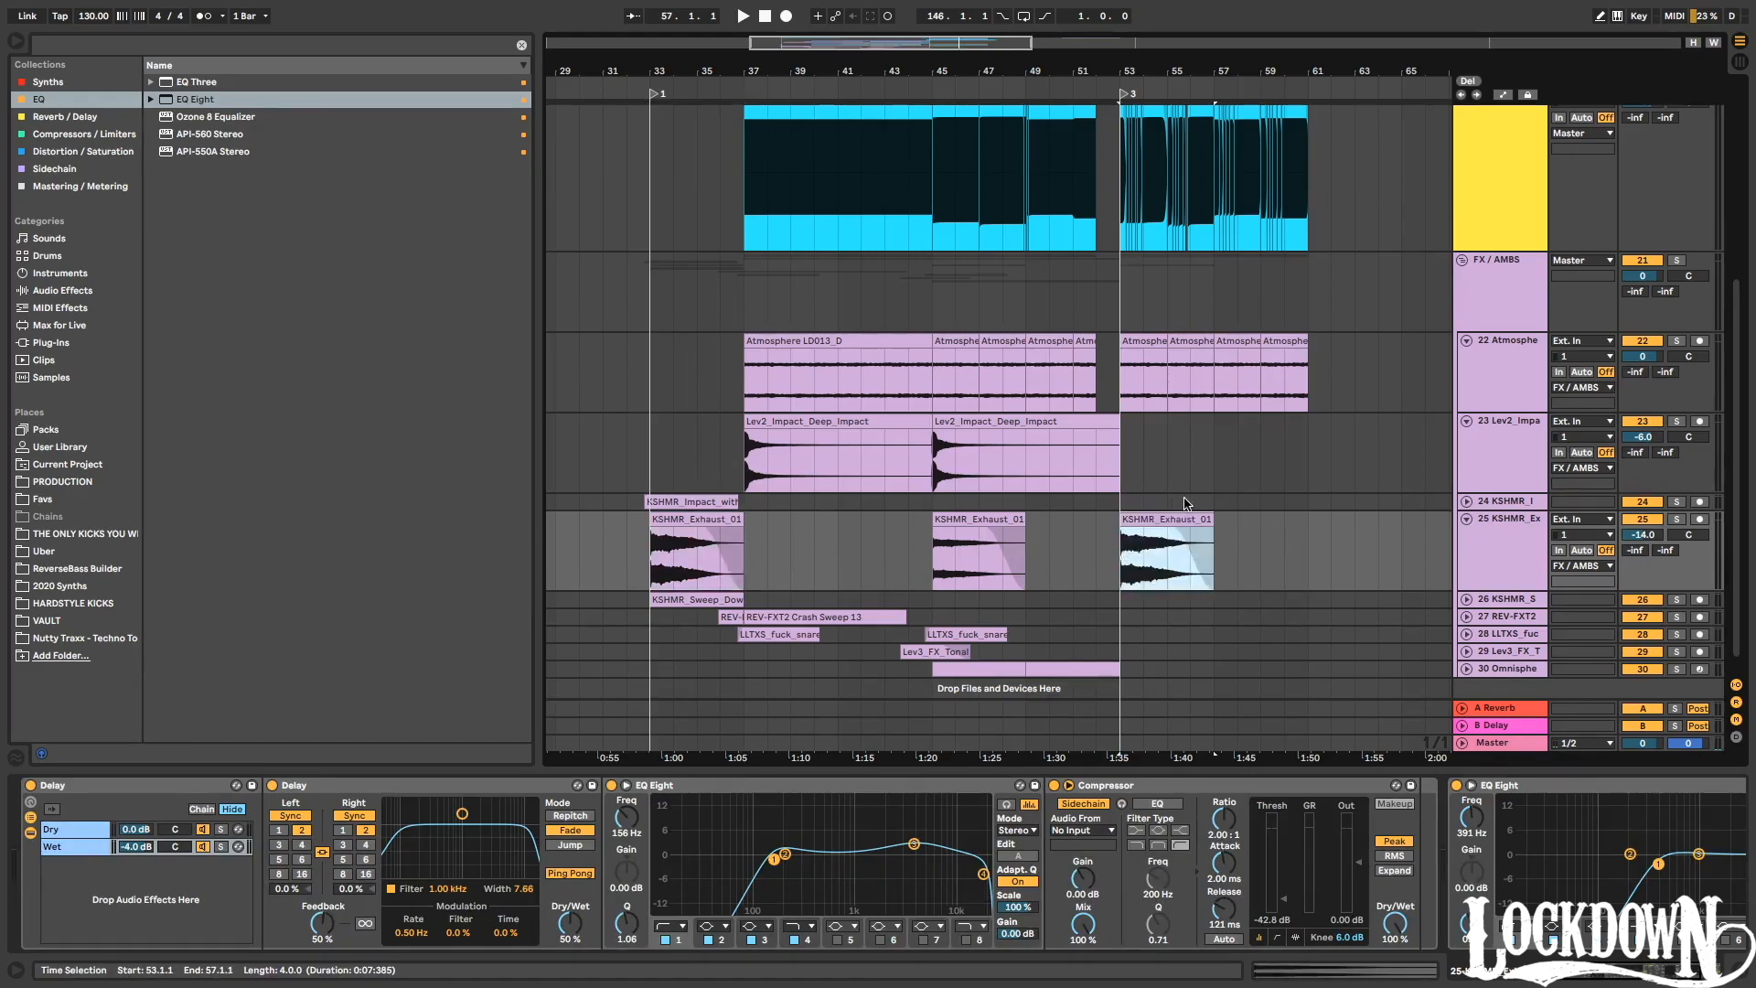
# Unfold track 24, duplicate the KSHMR_Impact clip across to bar 53, and remove everything in it after bar 53.
pyautogui.click(1466, 502)
pyautogui.moveTo(629, 535); pyautogui.dragTo(1088, 535)
pyautogui.hotkey('ctrl', 'd')
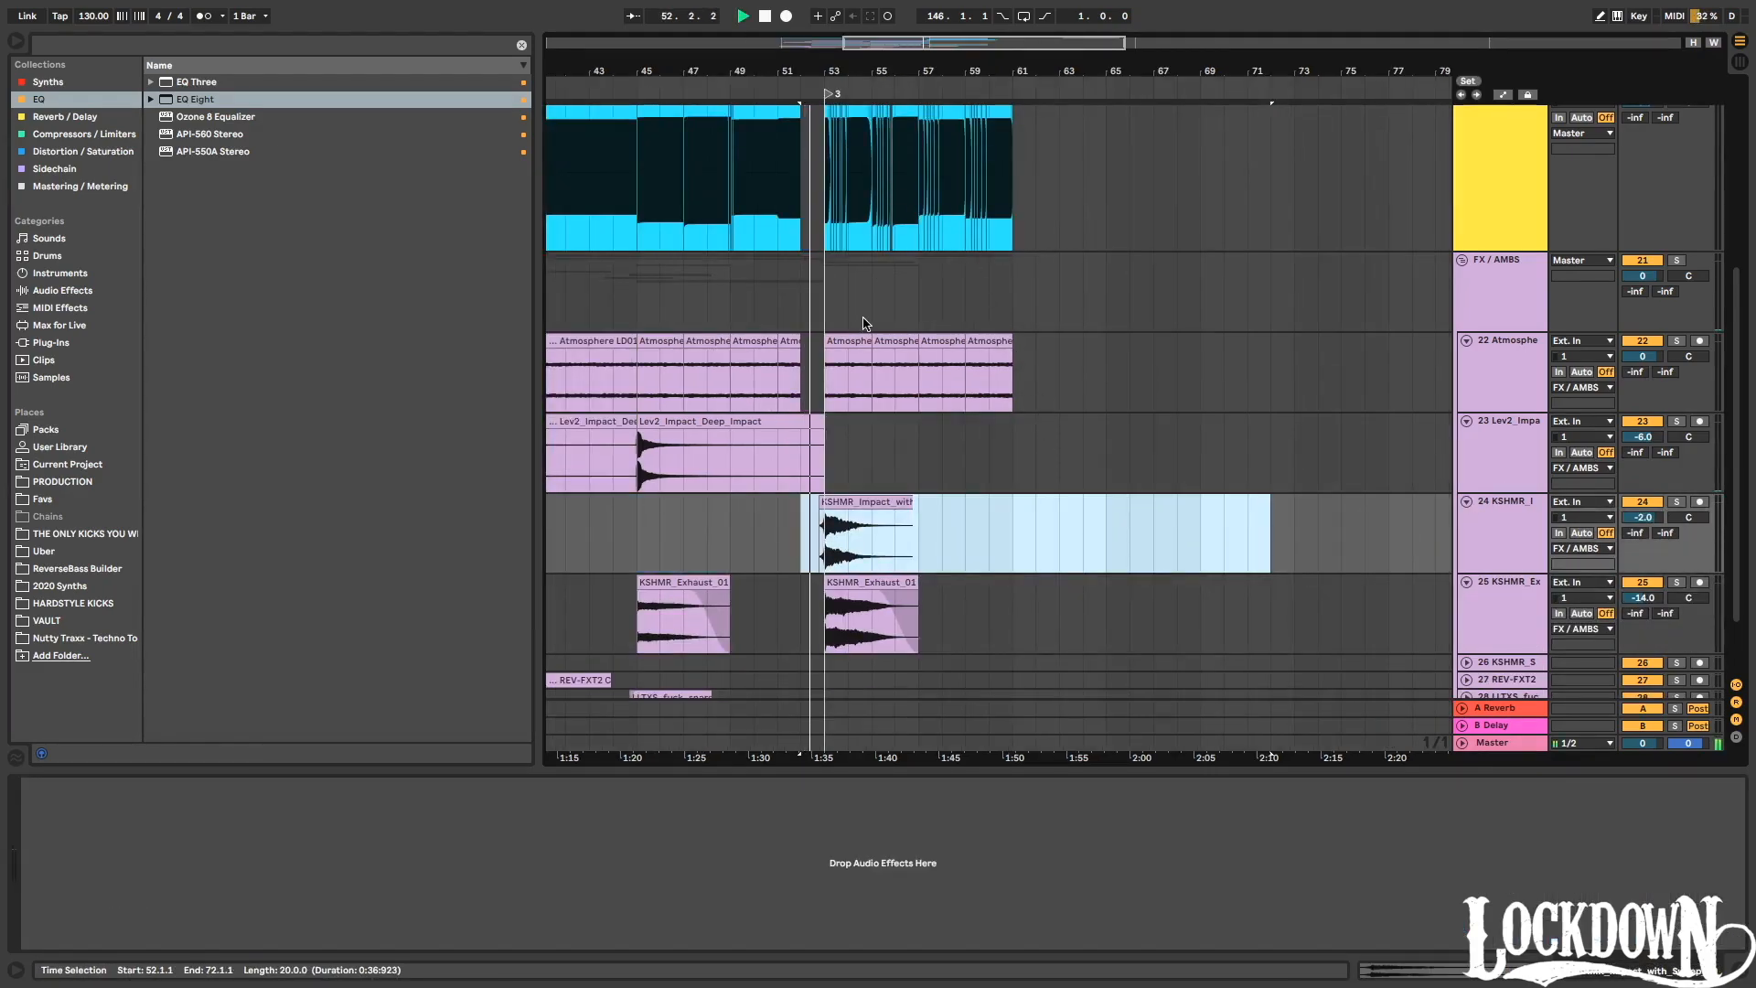
pyautogui.scroll(-3, 865, 369)
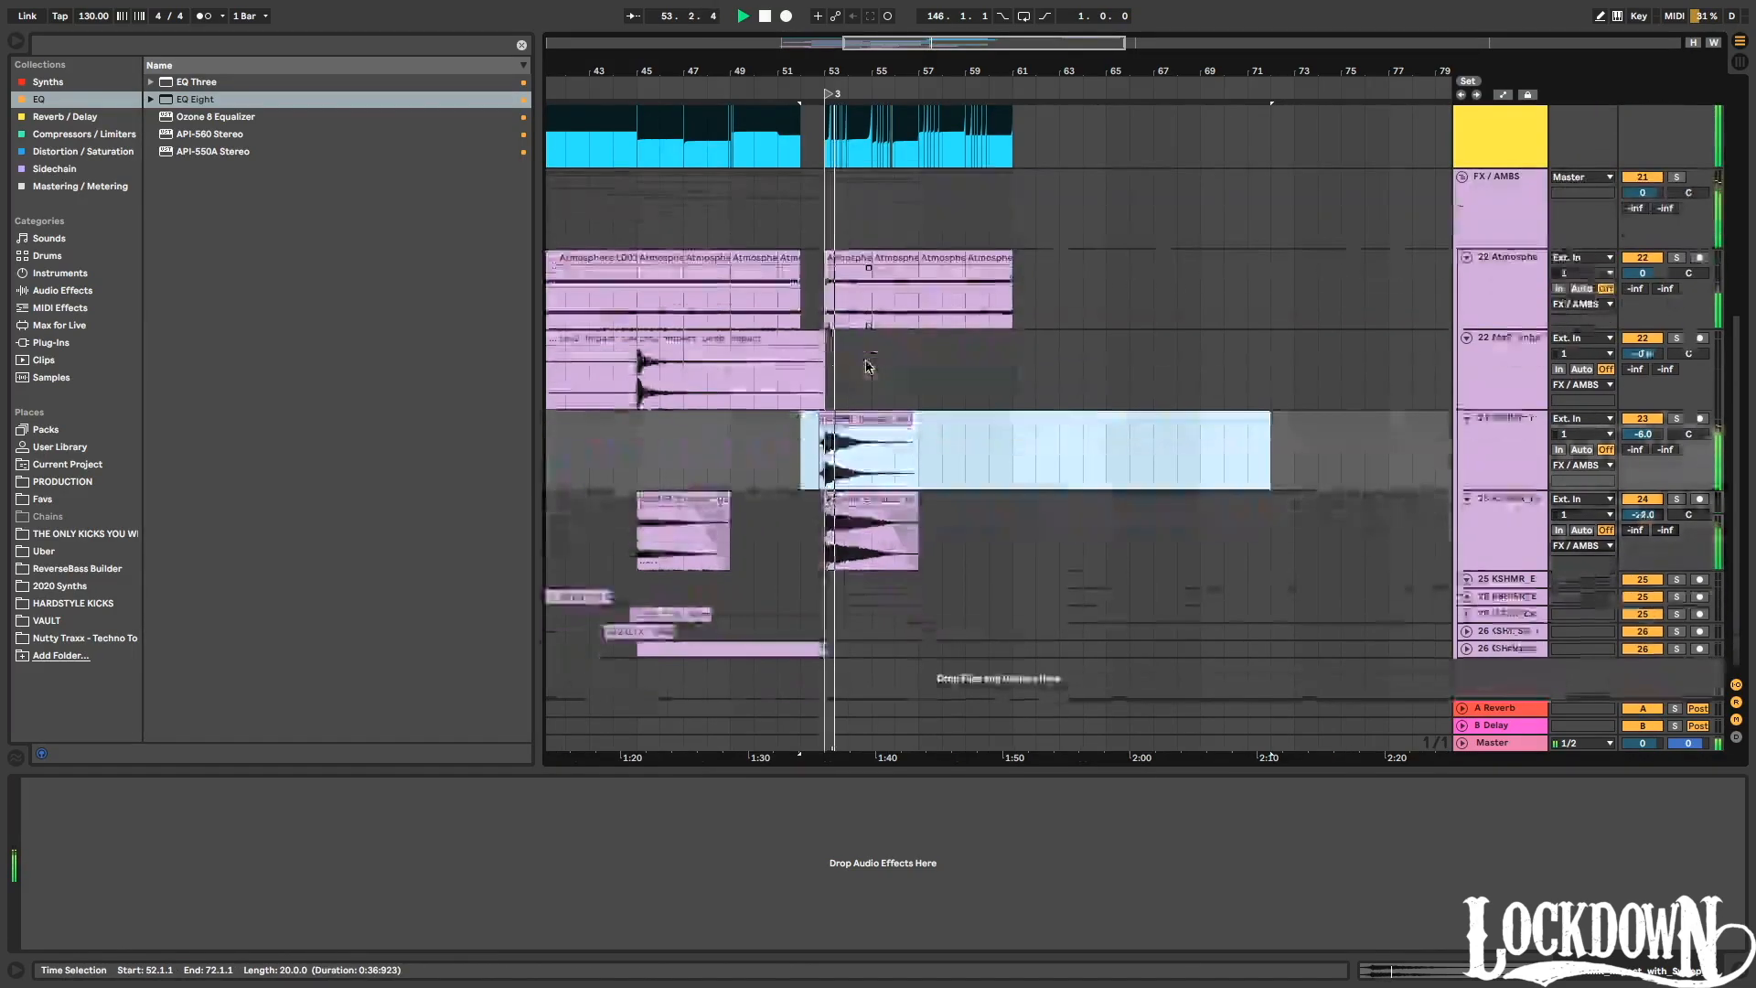
pyautogui.moveTo(819, 448); pyautogui.dragTo(912, 448)
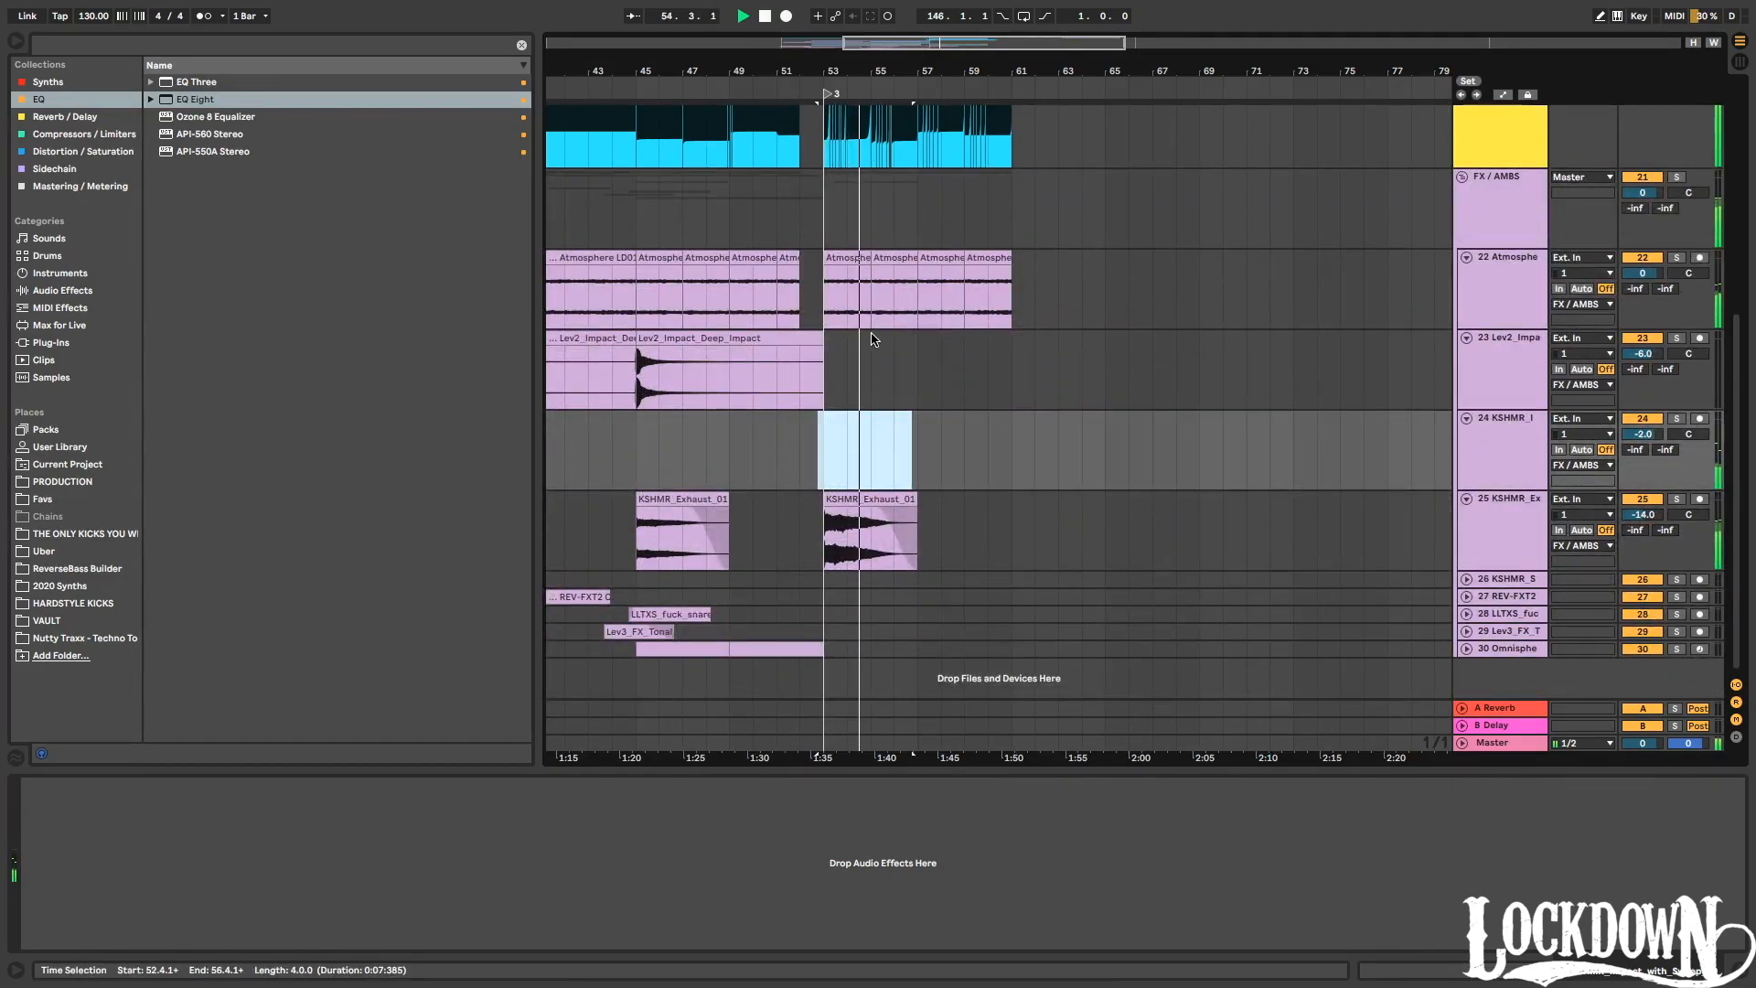
pyautogui.moveTo(1058, 448); pyautogui.dragTo(821, 449)
pyautogui.click(817, 91)
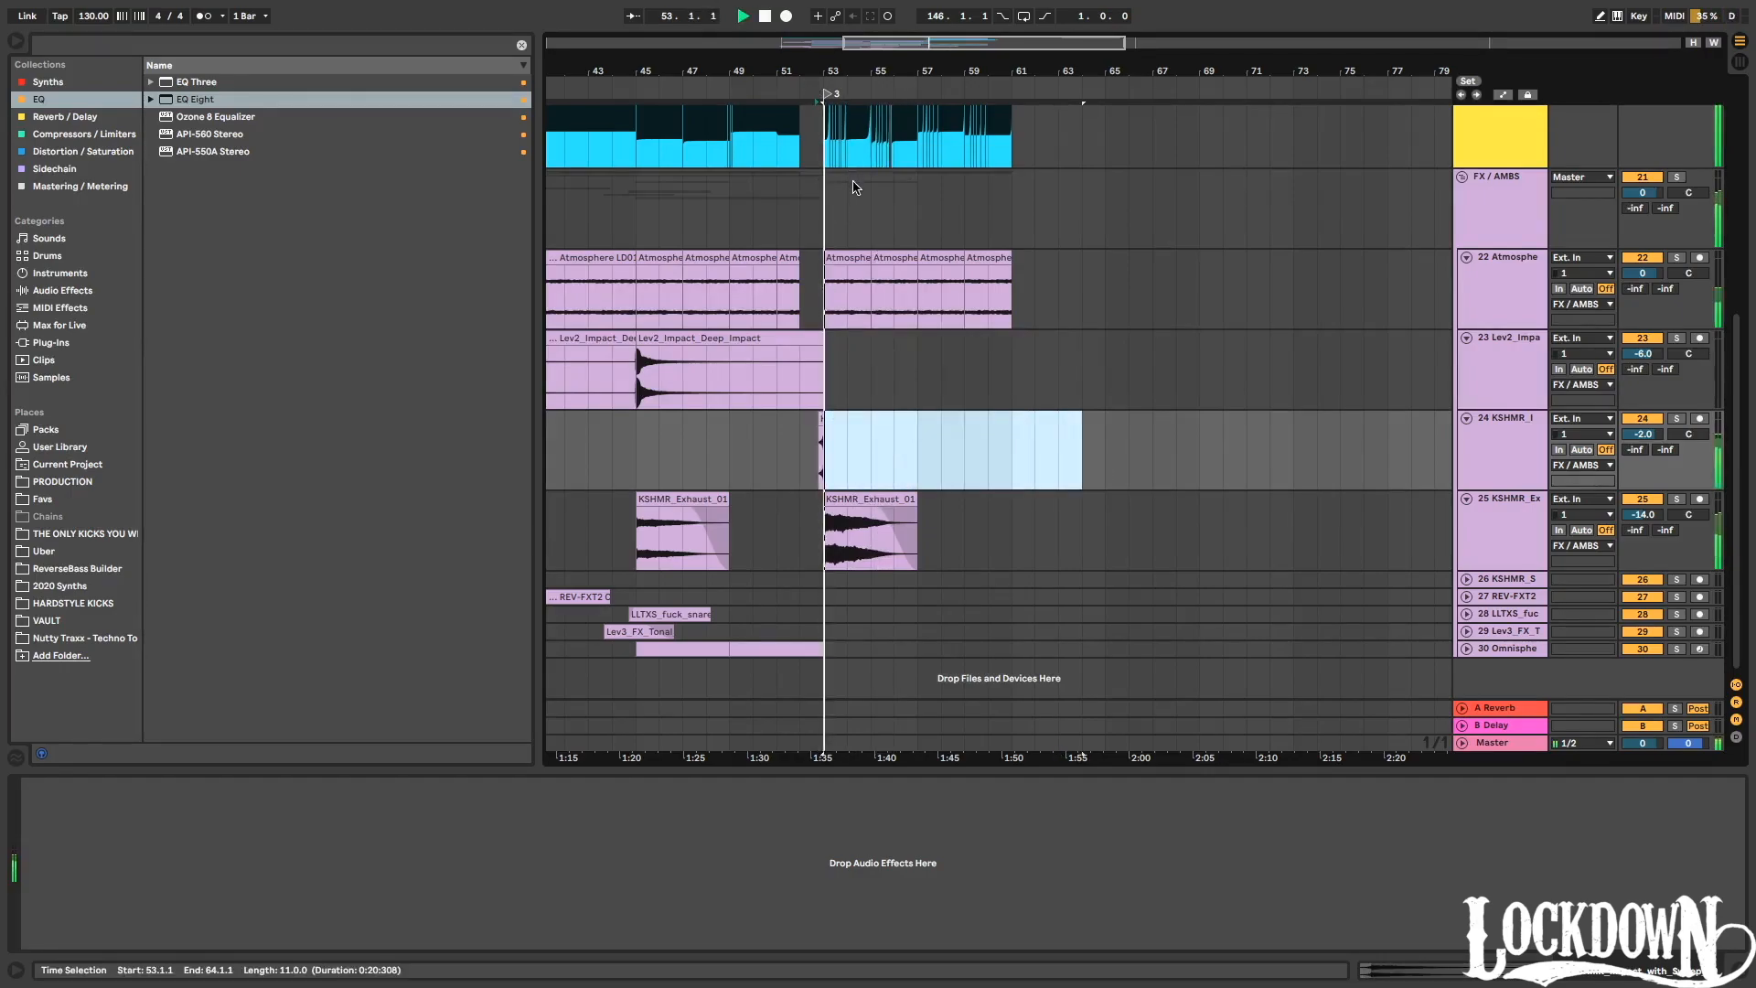
# Try duplicating the KSHMR_Sweep_Down clip on track 26 to bar 53, and remove the copy.
pyautogui.moveTo(833, 69); pyautogui.dragTo(961, 51)
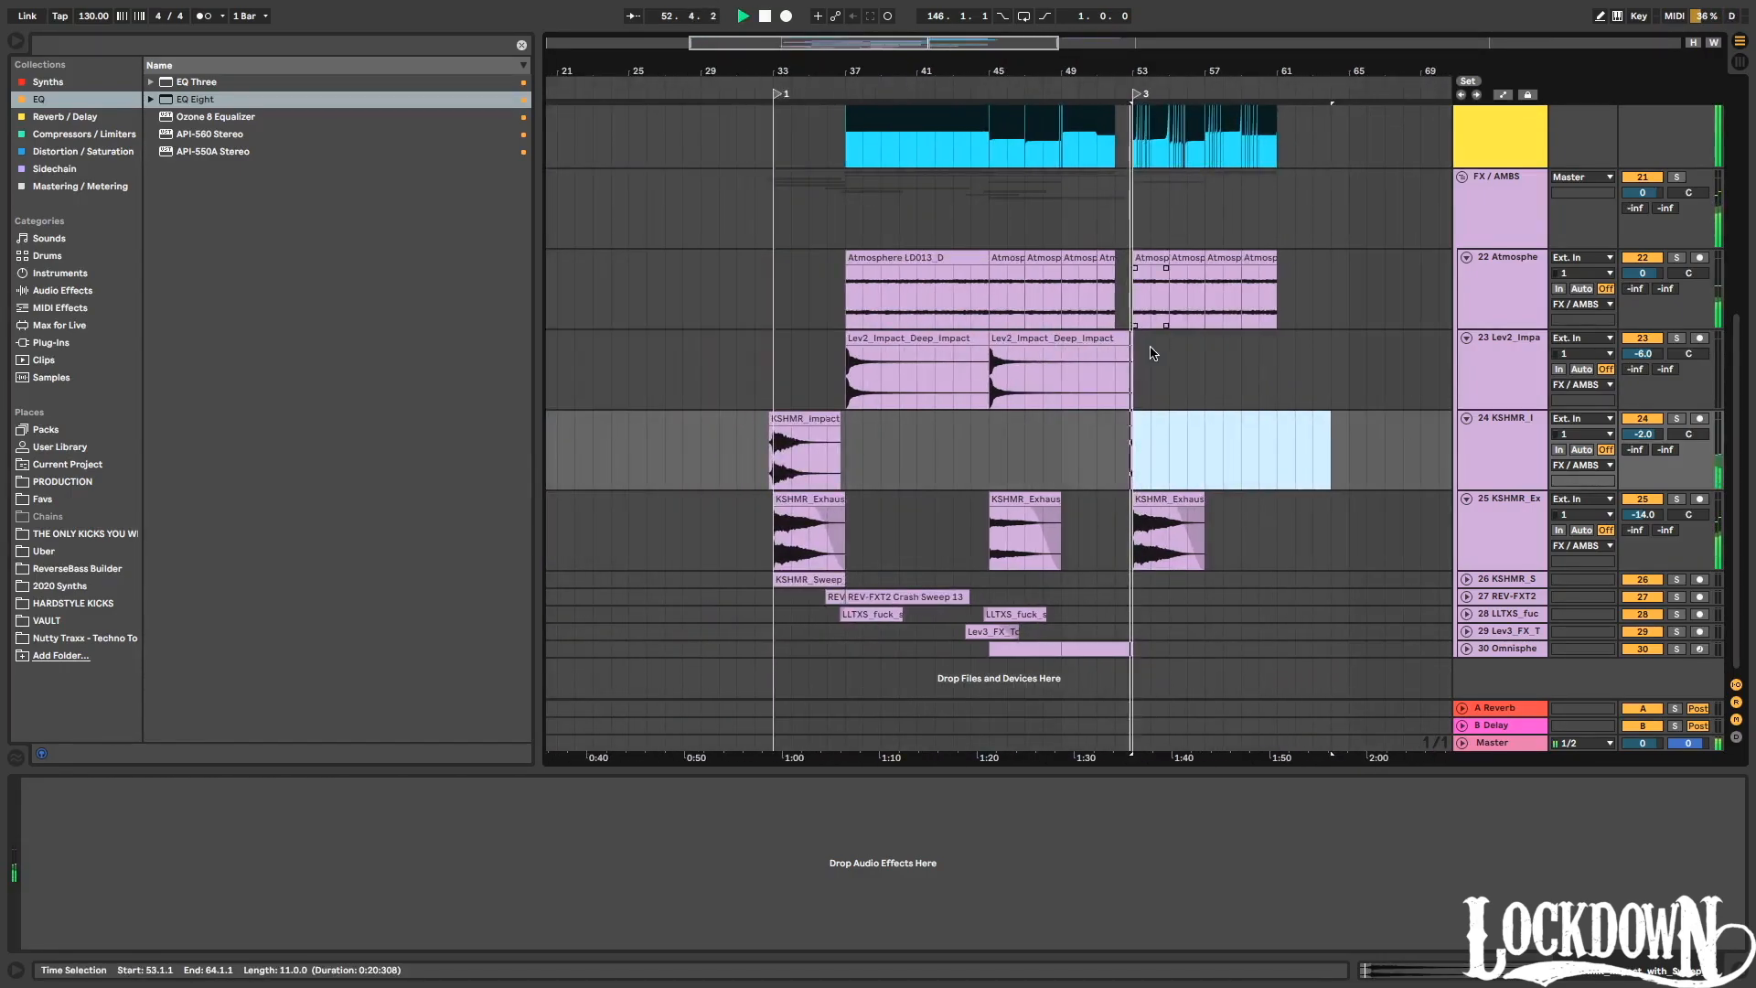
pyautogui.click(1467, 582)
pyautogui.moveTo(1132, 535); pyautogui.dragTo(778, 537)
pyautogui.press('space')
pyautogui.hotkey('ctrl', 'd')
pyautogui.press('space')
pyautogui.hotkey('ctrl', 'z')
pyautogui.moveTo(1016, 540); pyautogui.dragTo(883, 549)
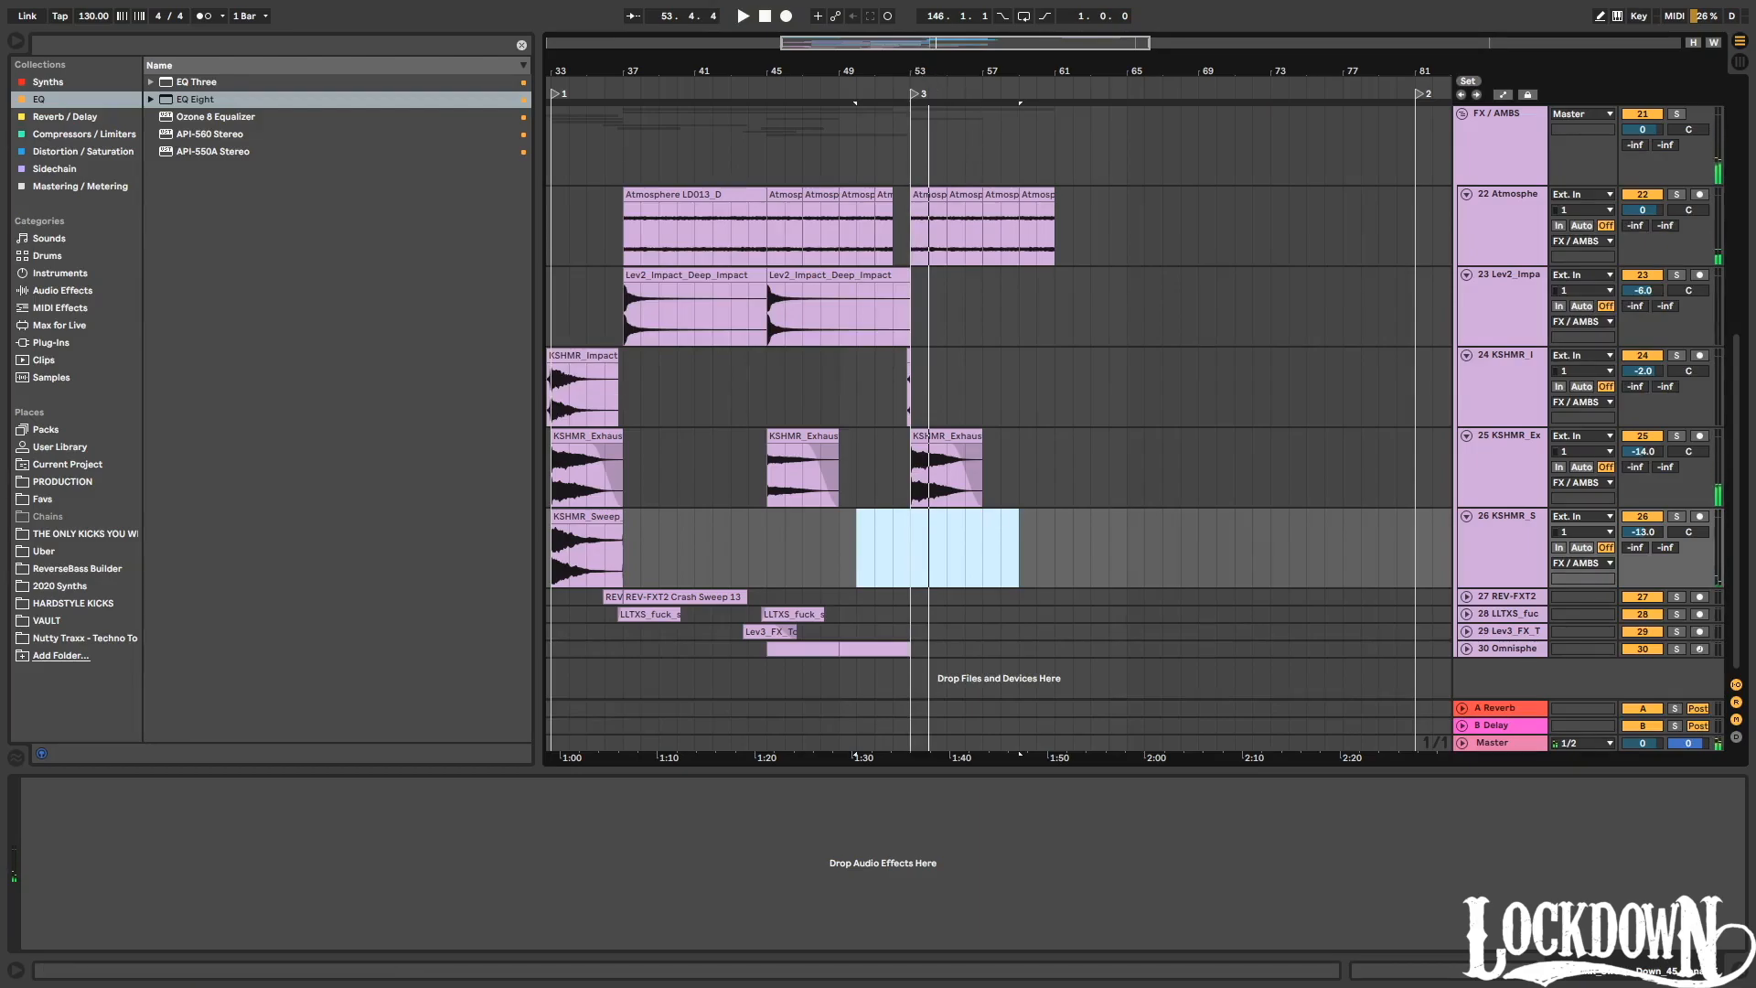
# Unfold track 27 and duplicate both REV-FXT2 Crash Sweep 13 clips so the crash lands on bar 53.
pyautogui.moveTo(918, 70); pyautogui.dragTo(1244, 256)
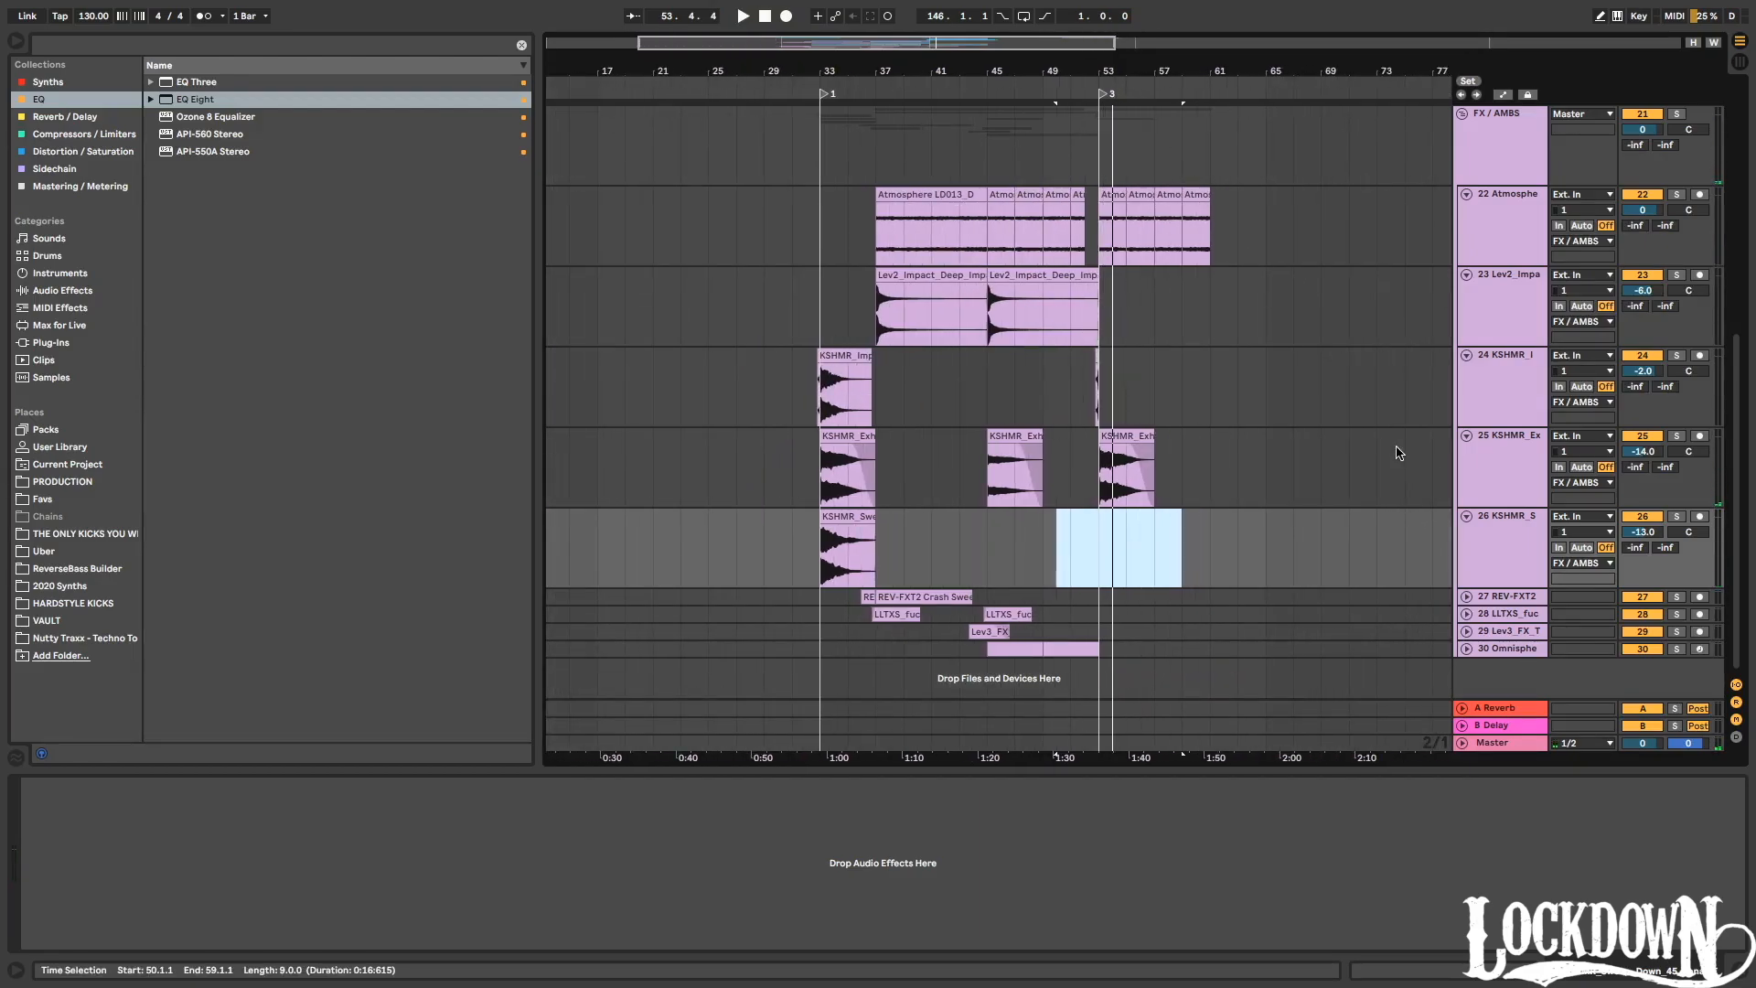
pyautogui.click(1467, 598)
pyautogui.scroll(-2, 1360, 571)
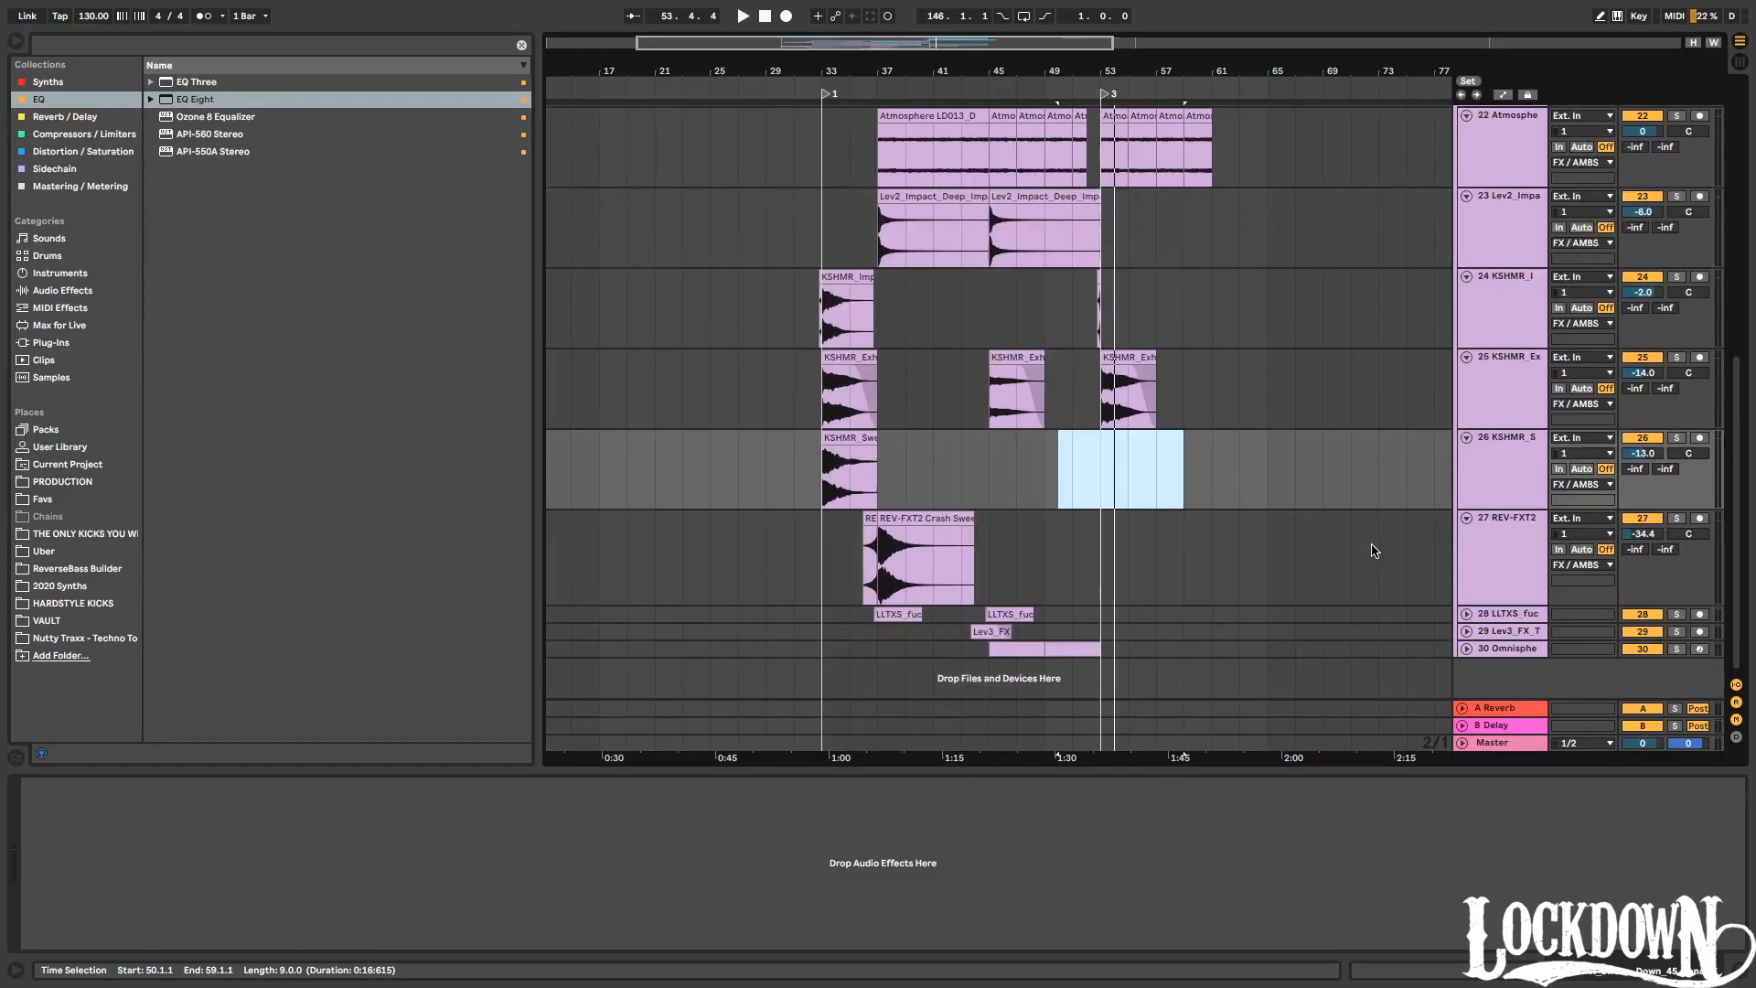
pyautogui.click(1105, 553)
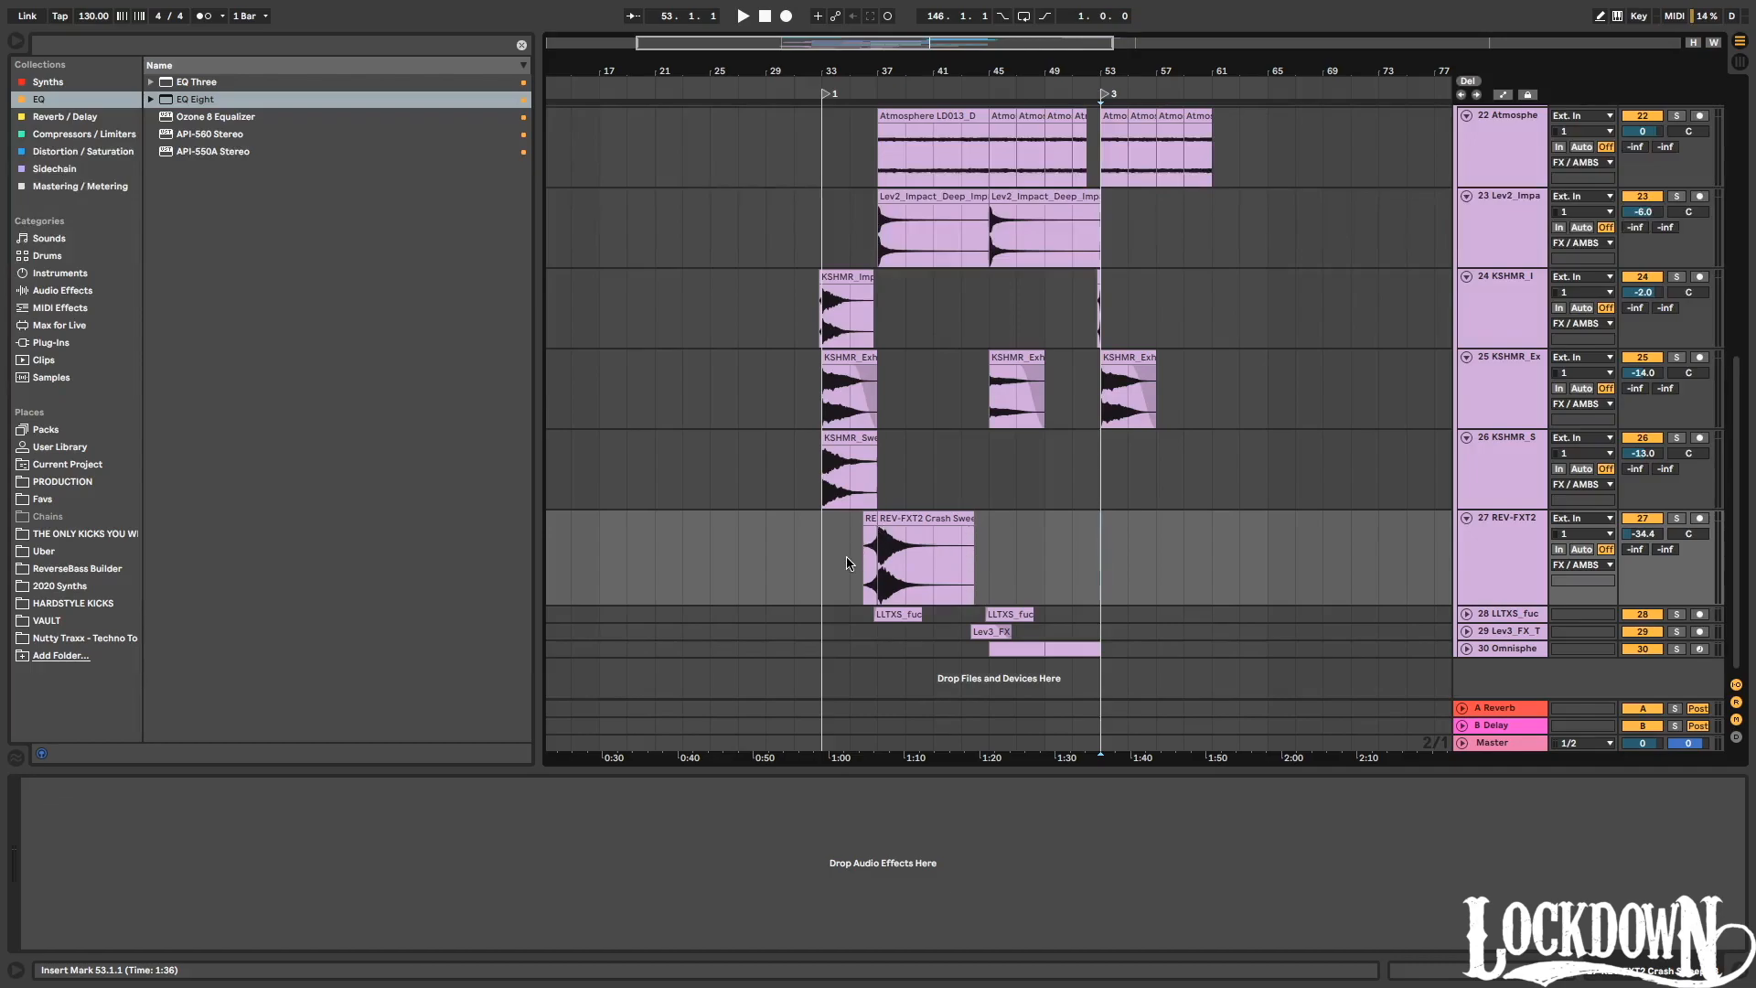
pyautogui.moveTo(847, 563); pyautogui.dragTo(1088, 568)
pyautogui.hotkey('ctrl', 'd')
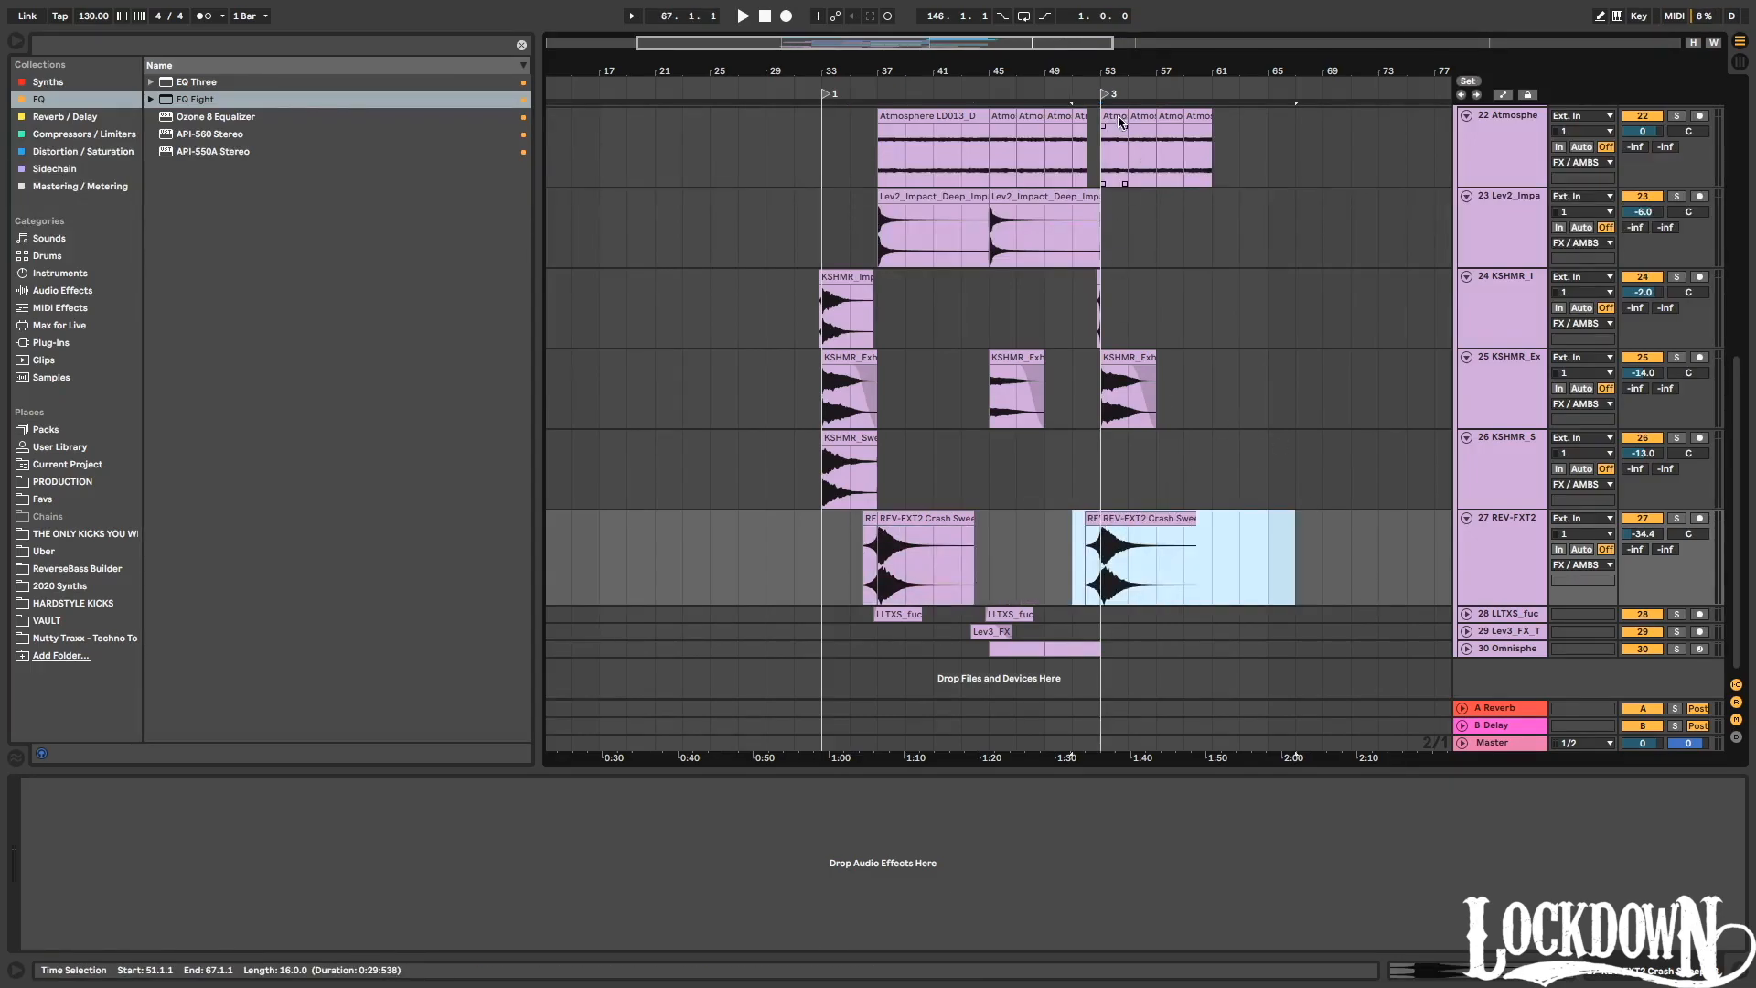
# Unfold track 28, duplicate the snare sweepverb clip into the section at bar 53, and play it back from there.
pyautogui.moveTo(1108, 69); pyautogui.dragTo(1108, 89)
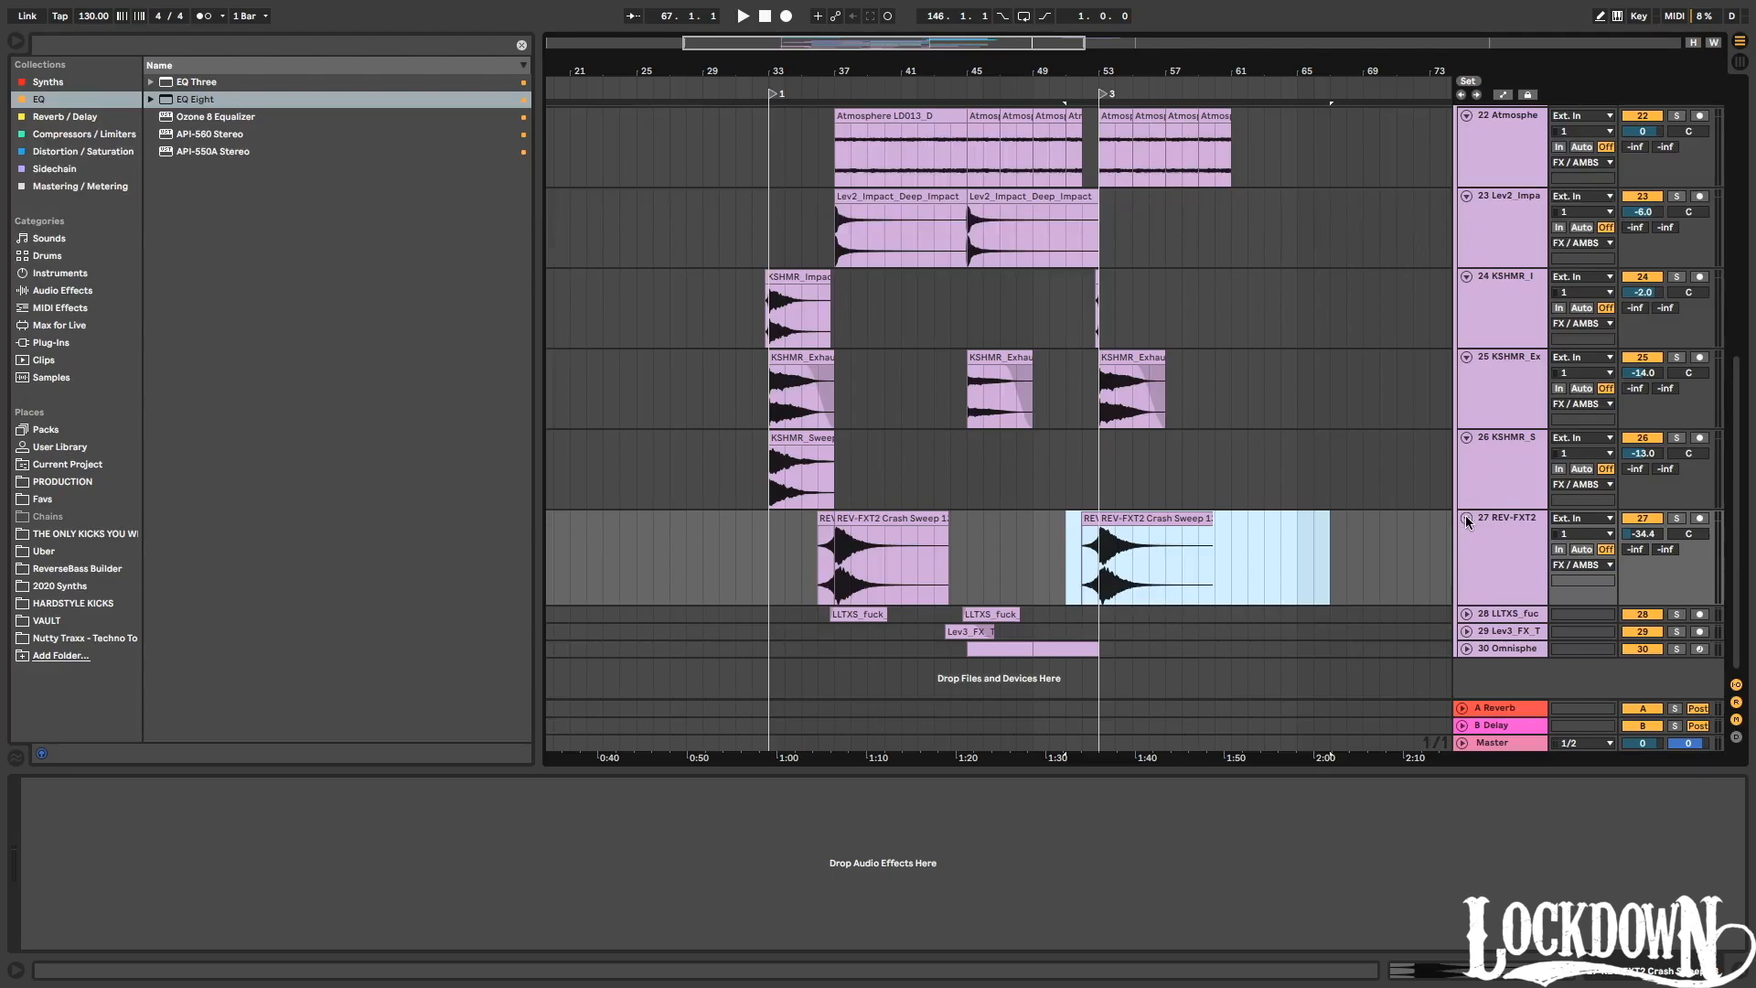
pyautogui.click(1468, 615)
pyautogui.scroll(-2, 1379, 593)
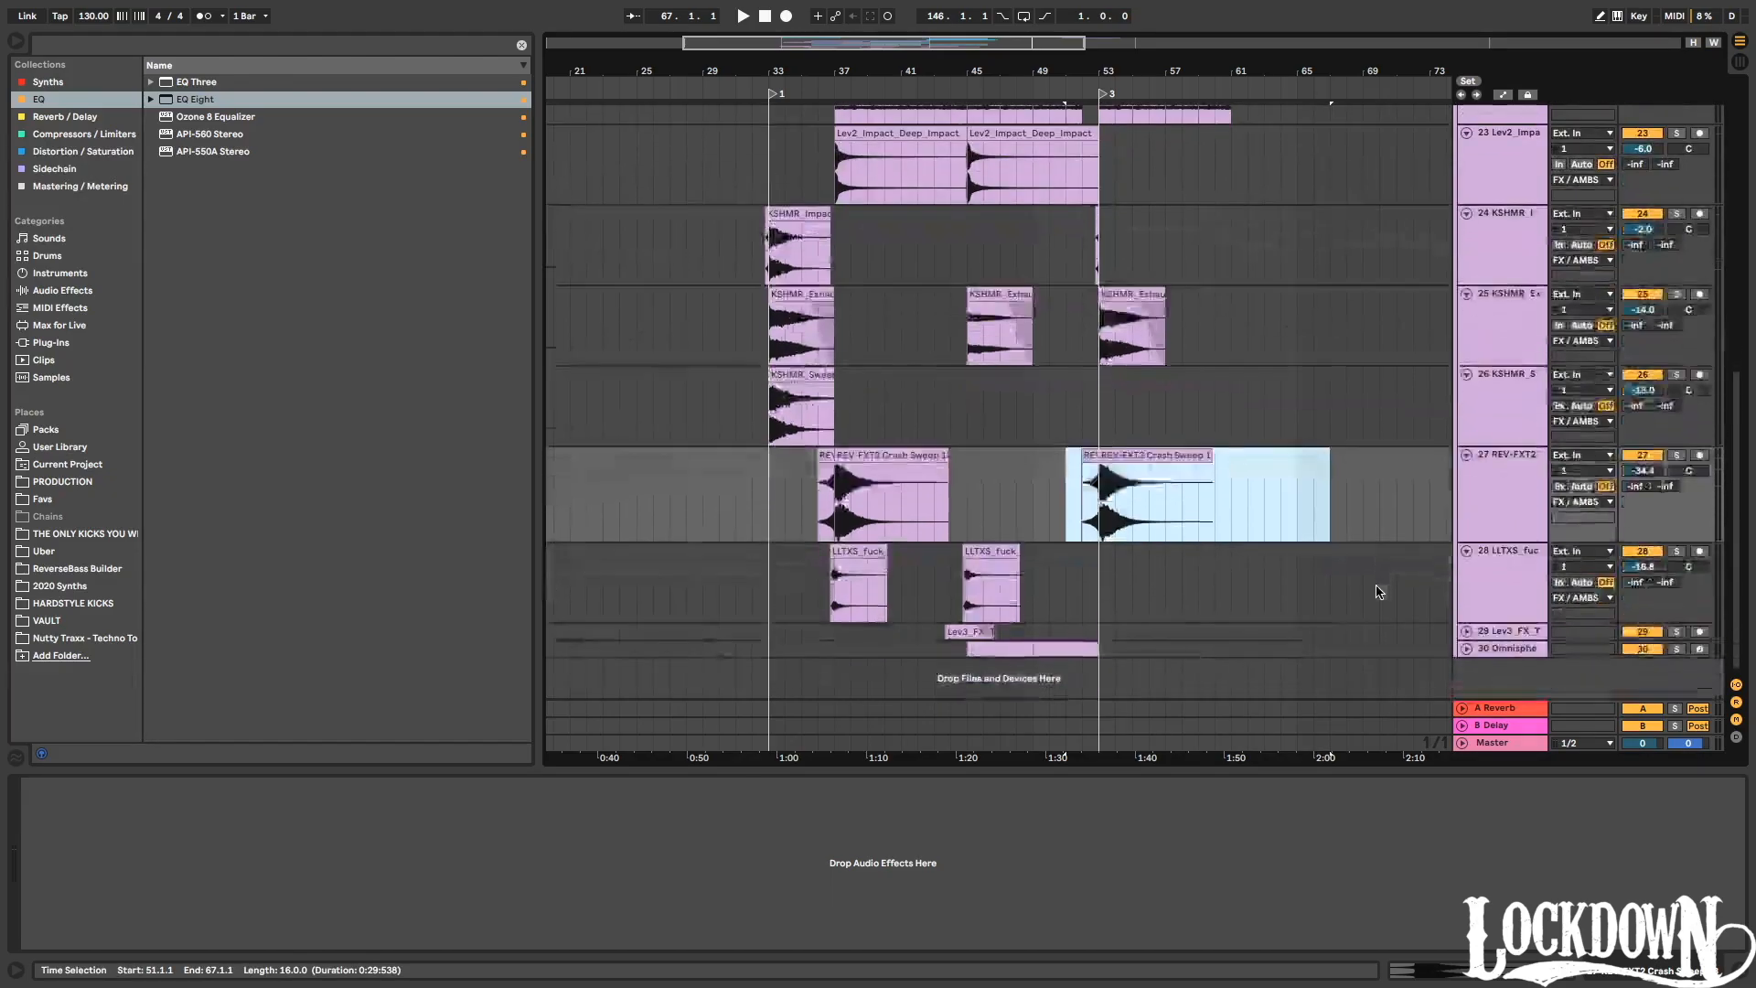
pyautogui.moveTo(837, 78)
pyautogui.mouseDown()
pyautogui.moveTo(837, 119)
pyautogui.moveTo(821, 89)
pyautogui.mouseUp()
pyautogui.click(810, 86)
pyautogui.moveTo(1245, 587); pyautogui.dragTo(1018, 555)
pyautogui.hotkey('ctrl', 'd')
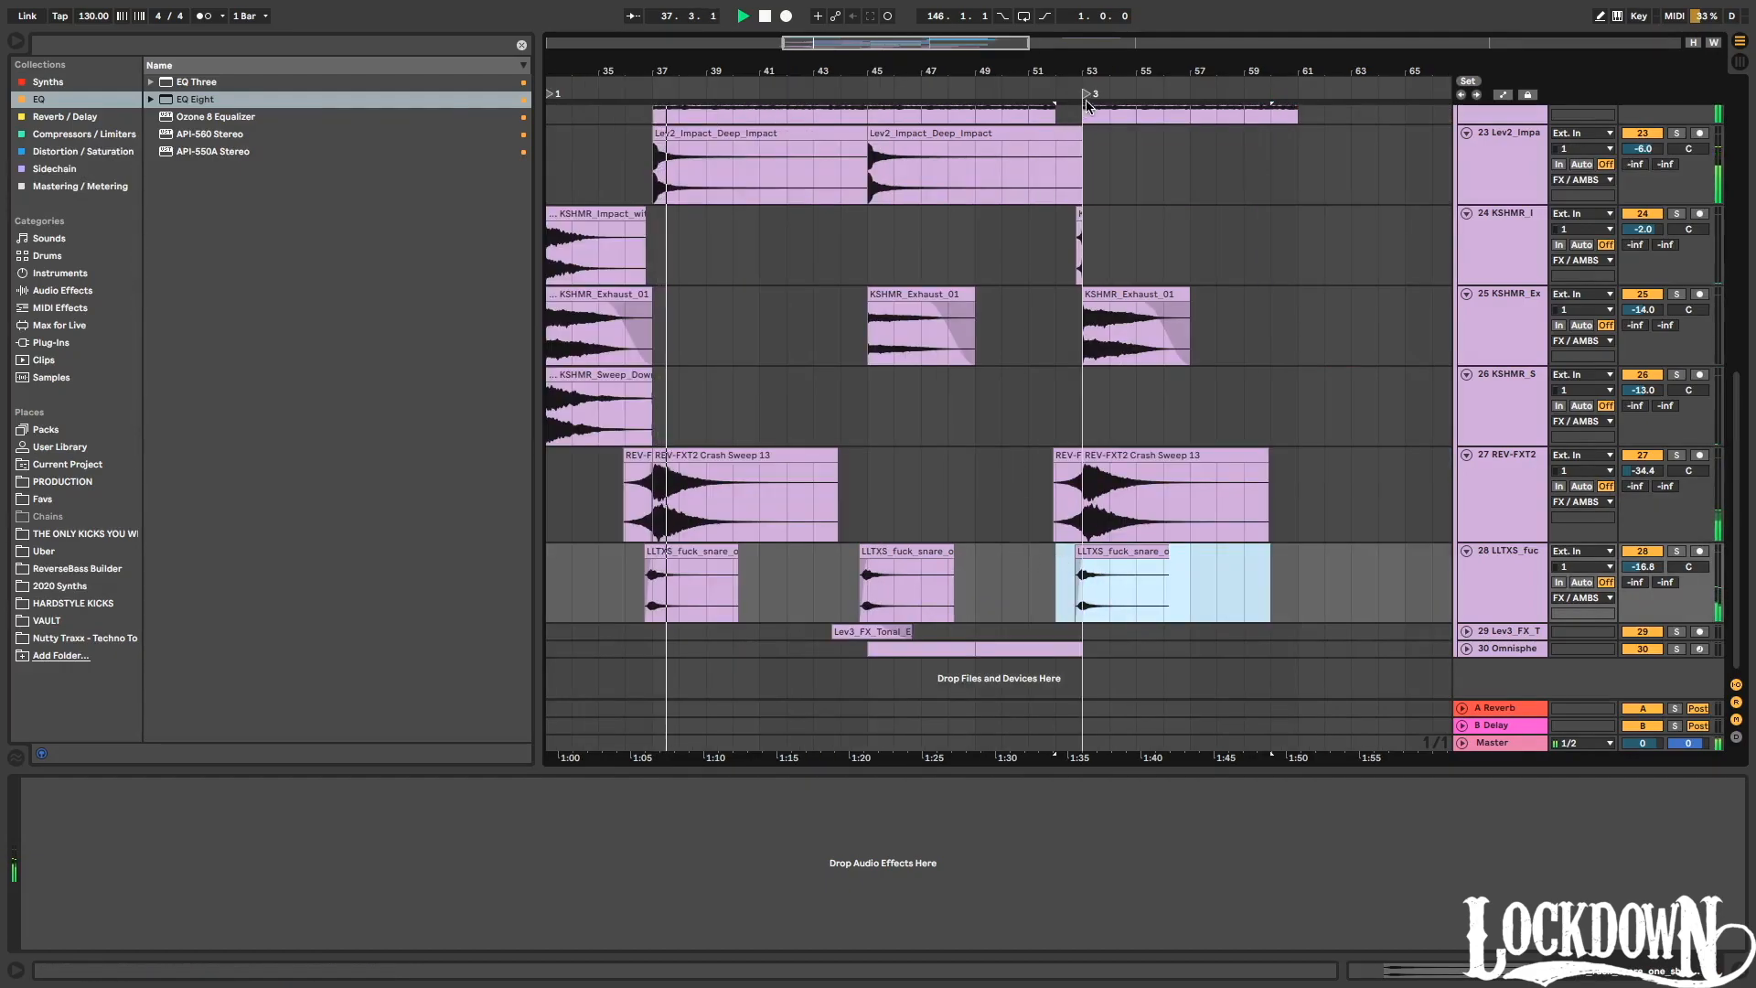
pyautogui.moveTo(1089, 91); pyautogui.dragTo(1093, 211)
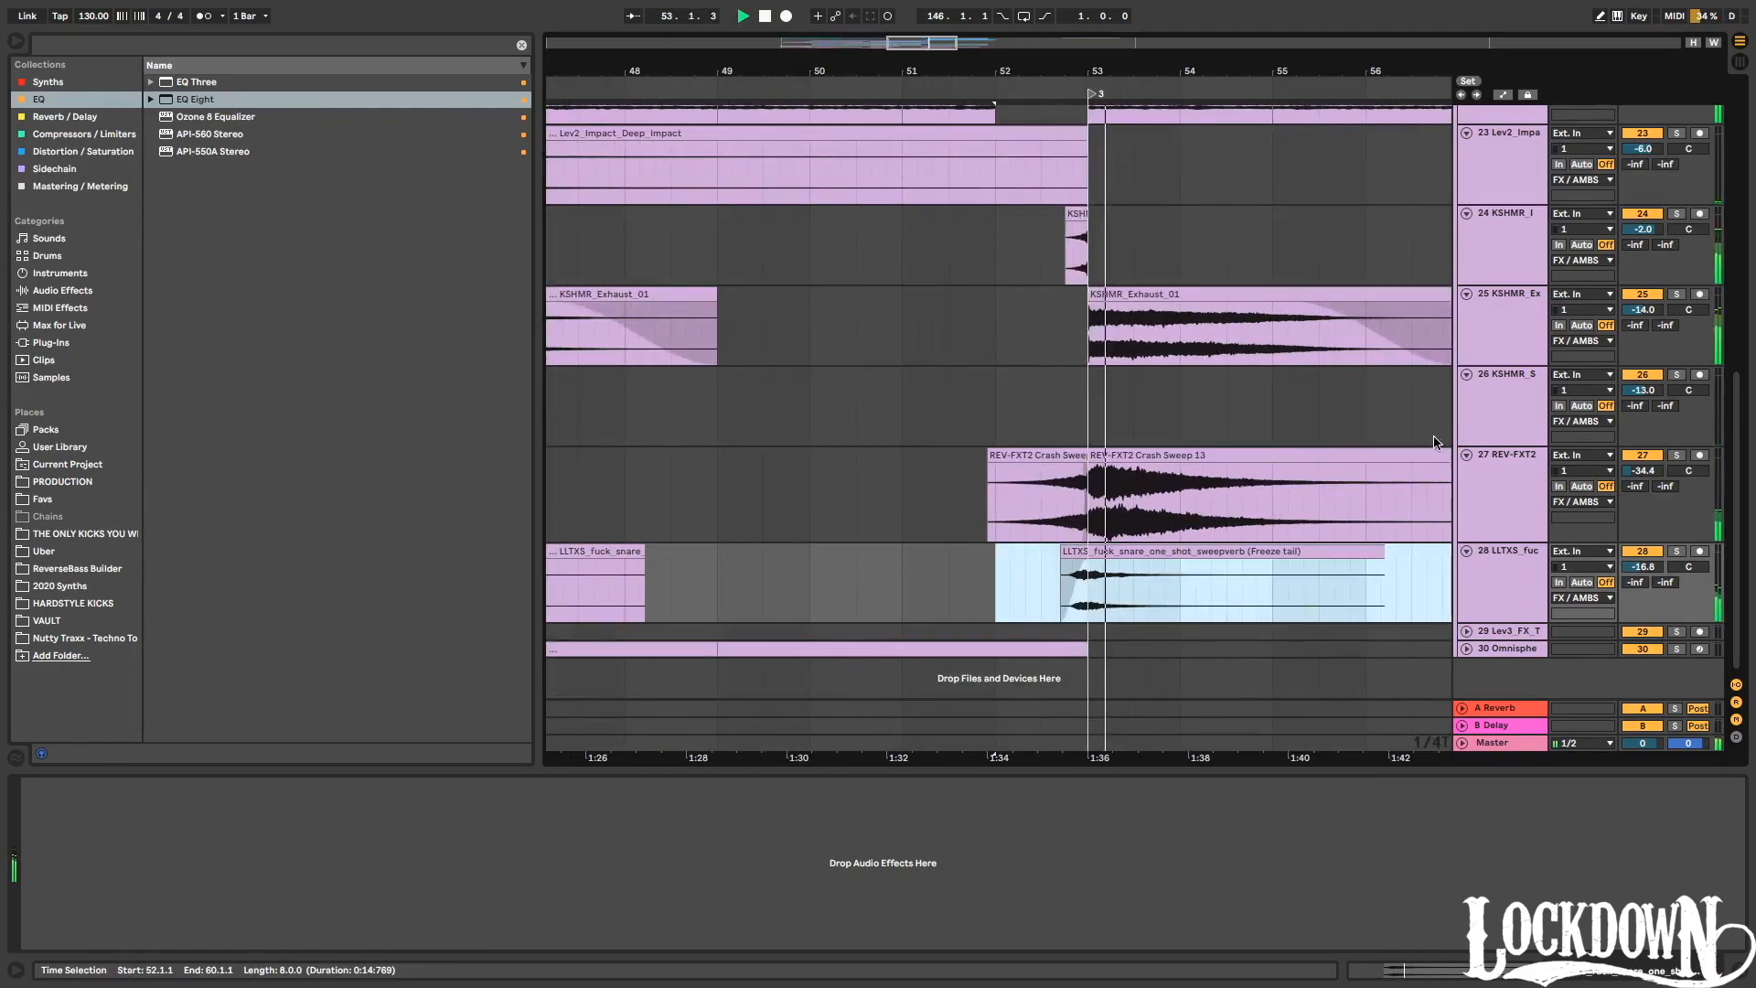
# Unfold track 29, duplicate the Lev3_FX_Tonal clip around bar 53, and trim its start to bar 53.
pyautogui.press('-')
pyautogui.press('-')
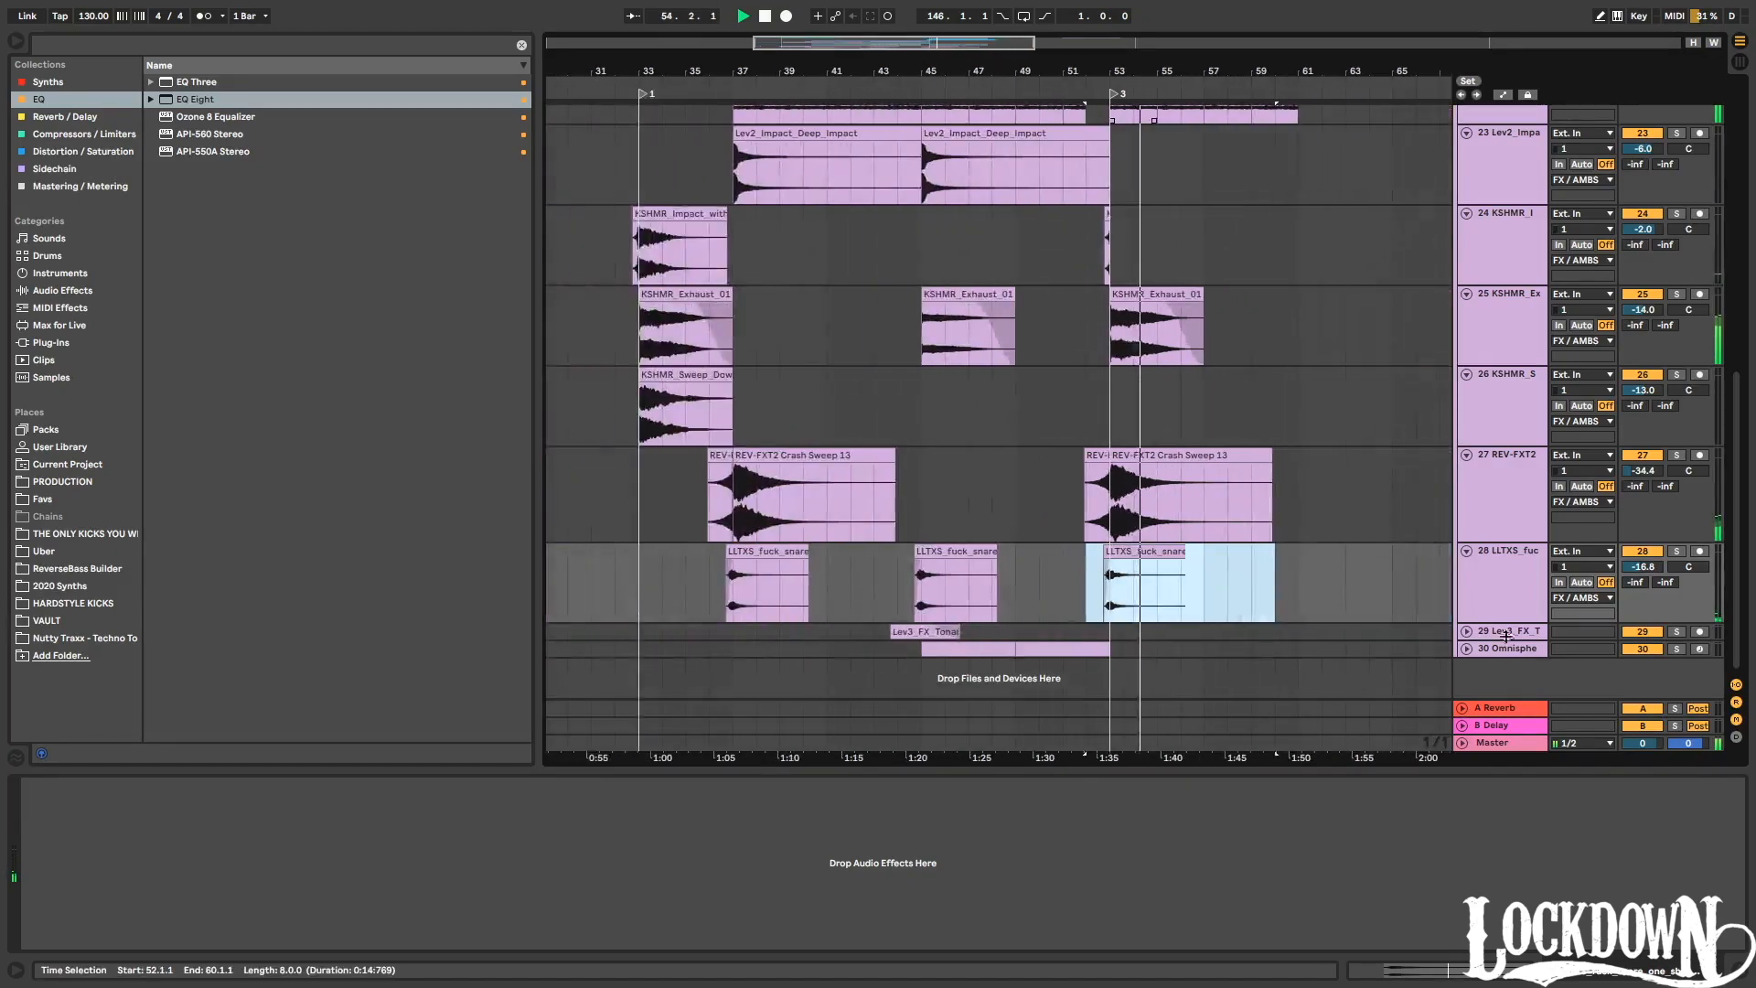
pyautogui.click(1467, 631)
pyautogui.scroll(-1, 1166, 611)
pyautogui.moveTo(1066, 594); pyautogui.dragTo(870, 595)
pyautogui.hotkey('ctrl', 'd')
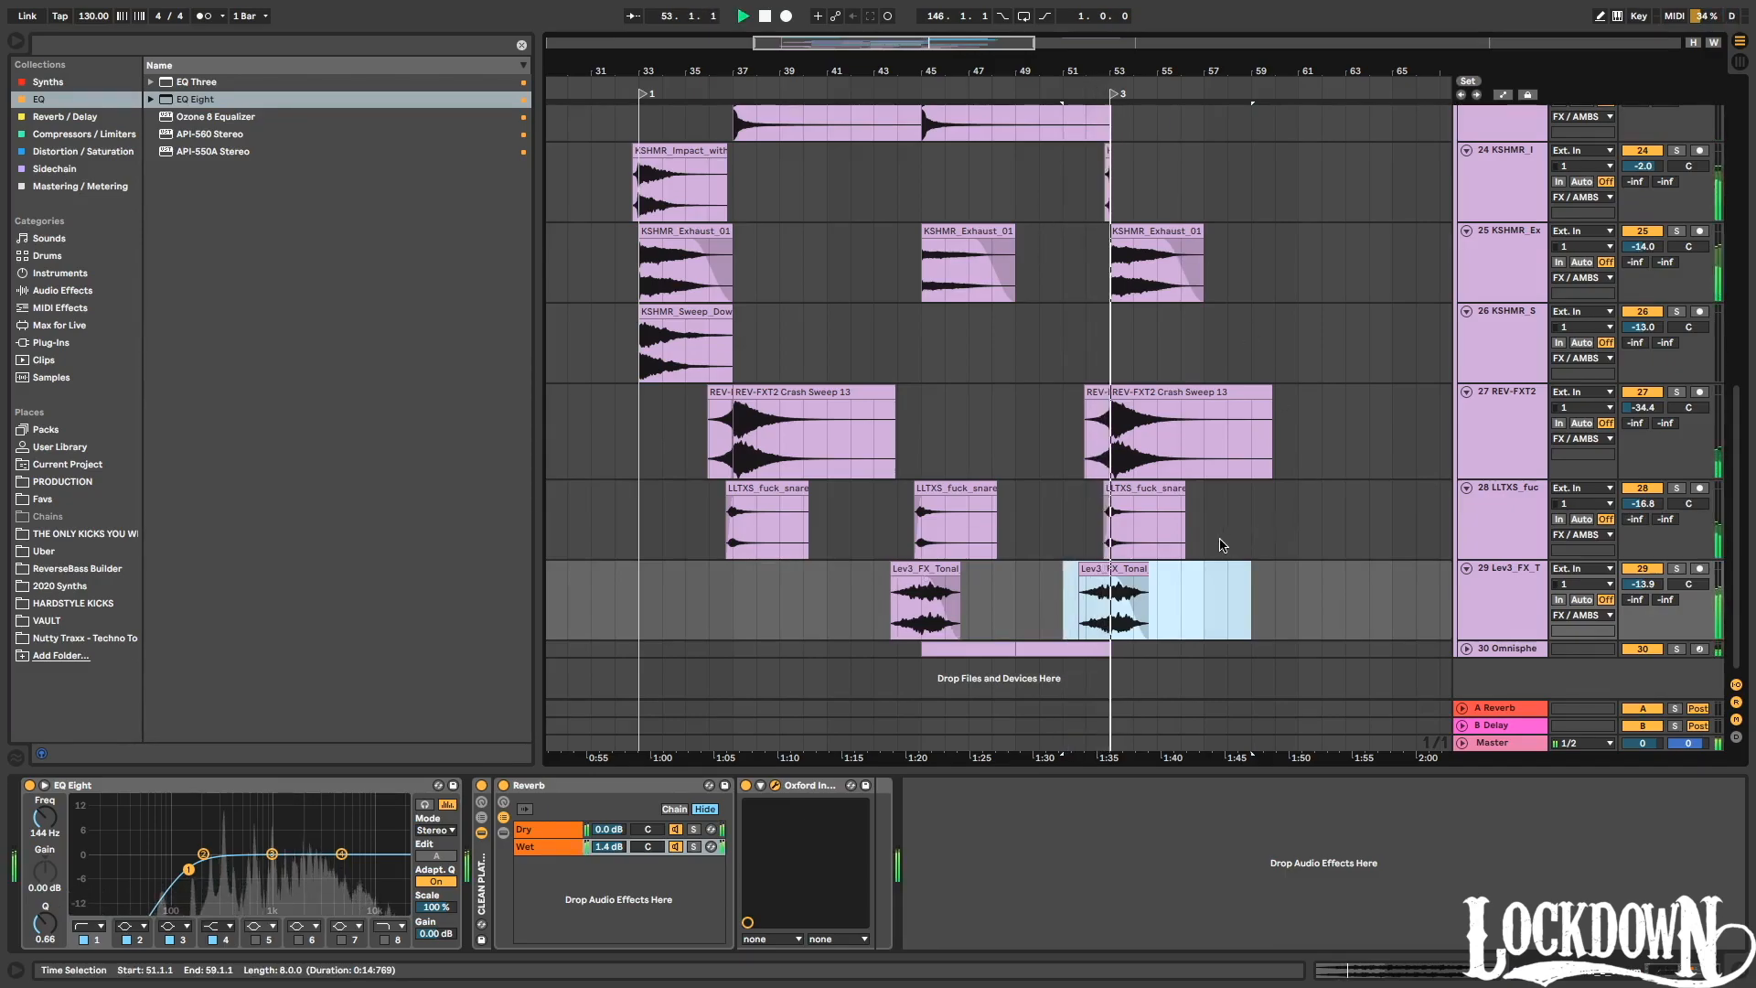
pyautogui.click(1671, 572)
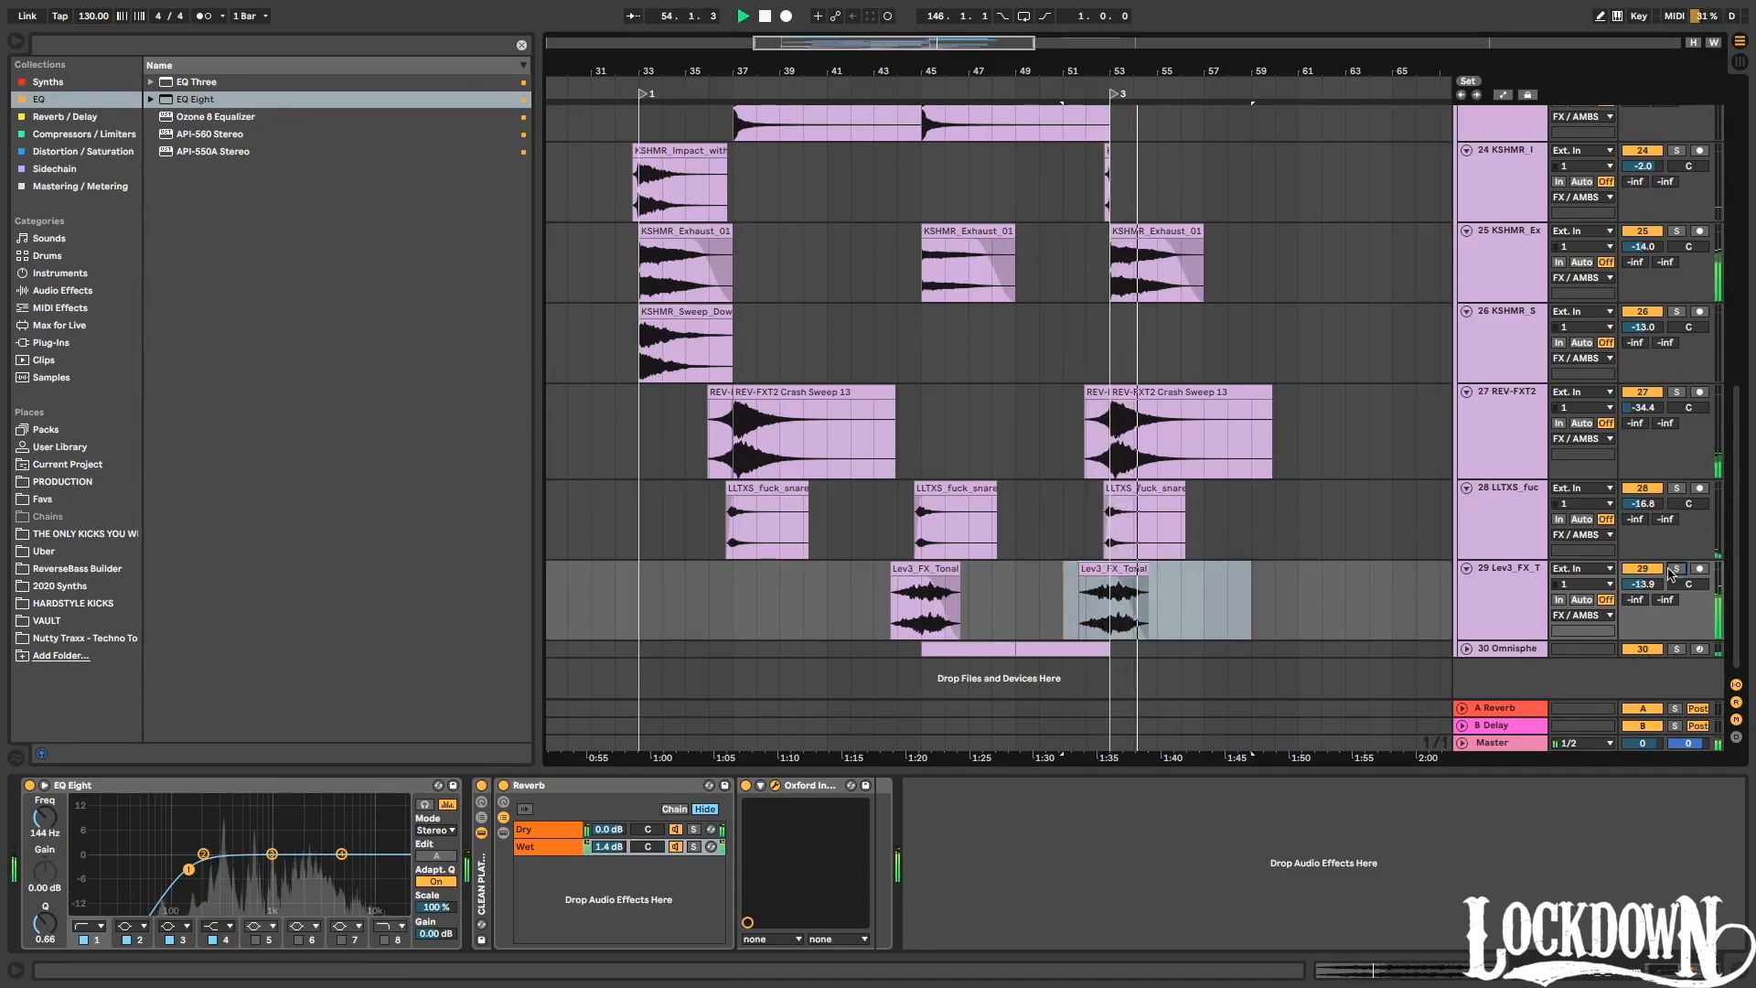
pyautogui.moveTo(1080, 595); pyautogui.dragTo(1109, 595)
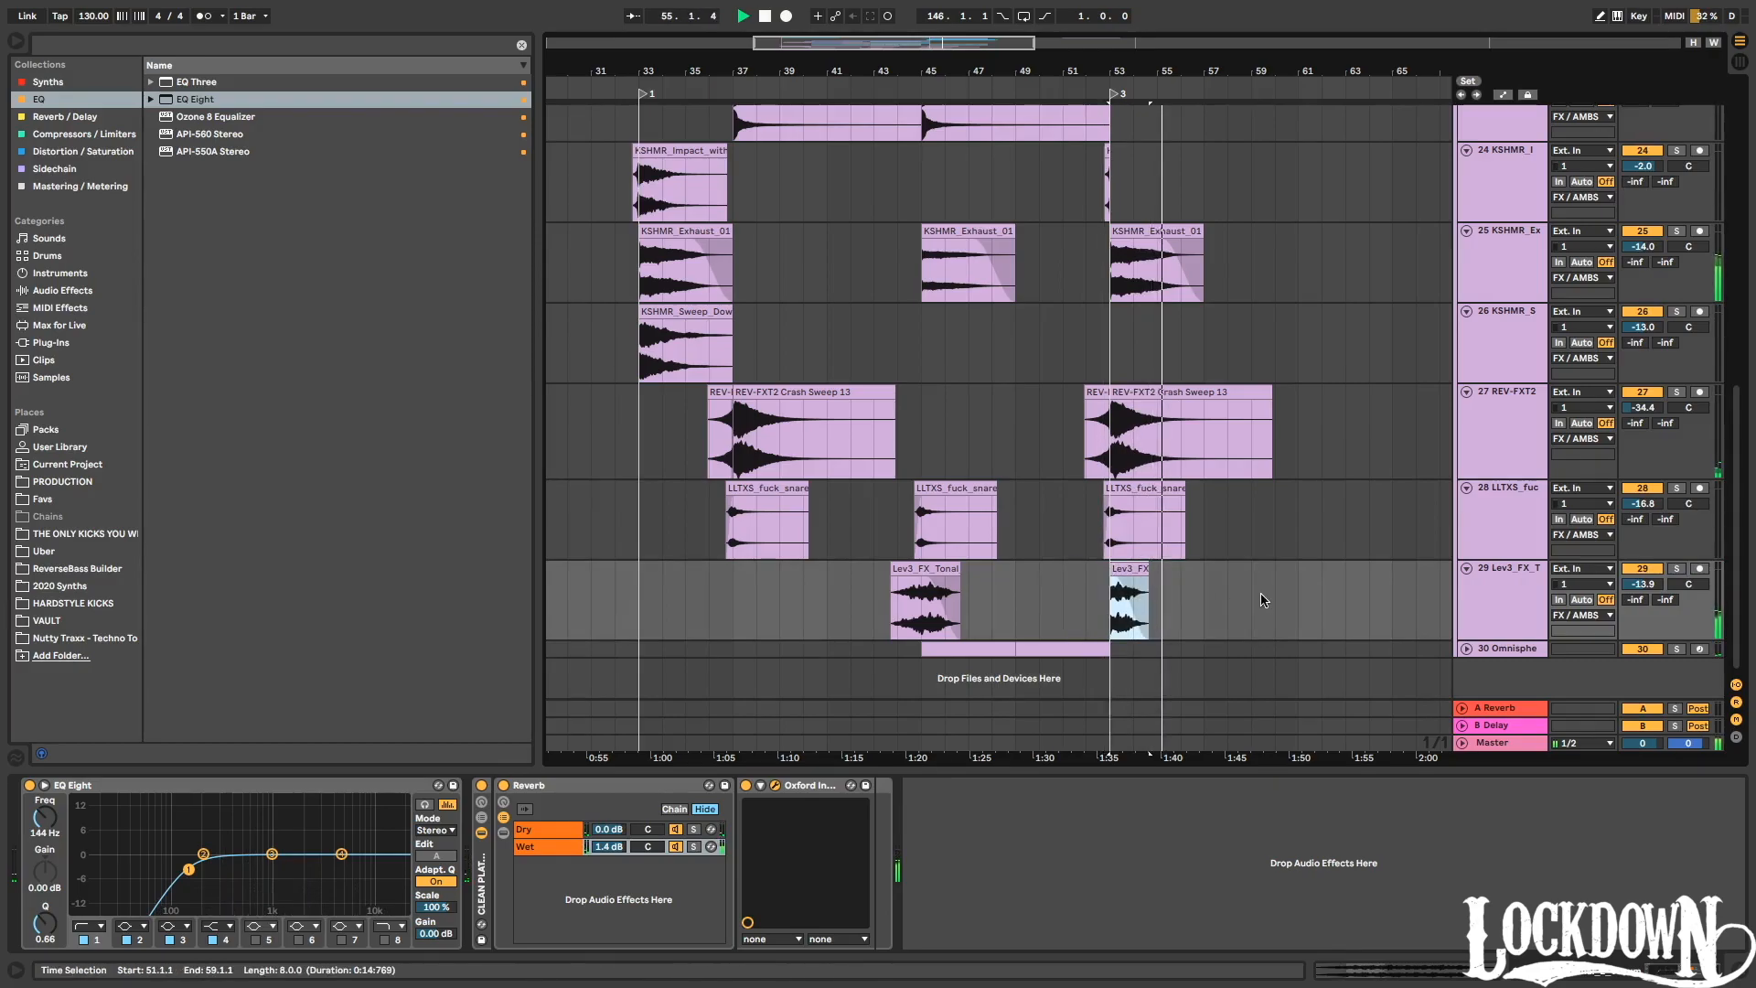
# Unfold and freeze the Omnisphere track.
pyautogui.click(1466, 648)
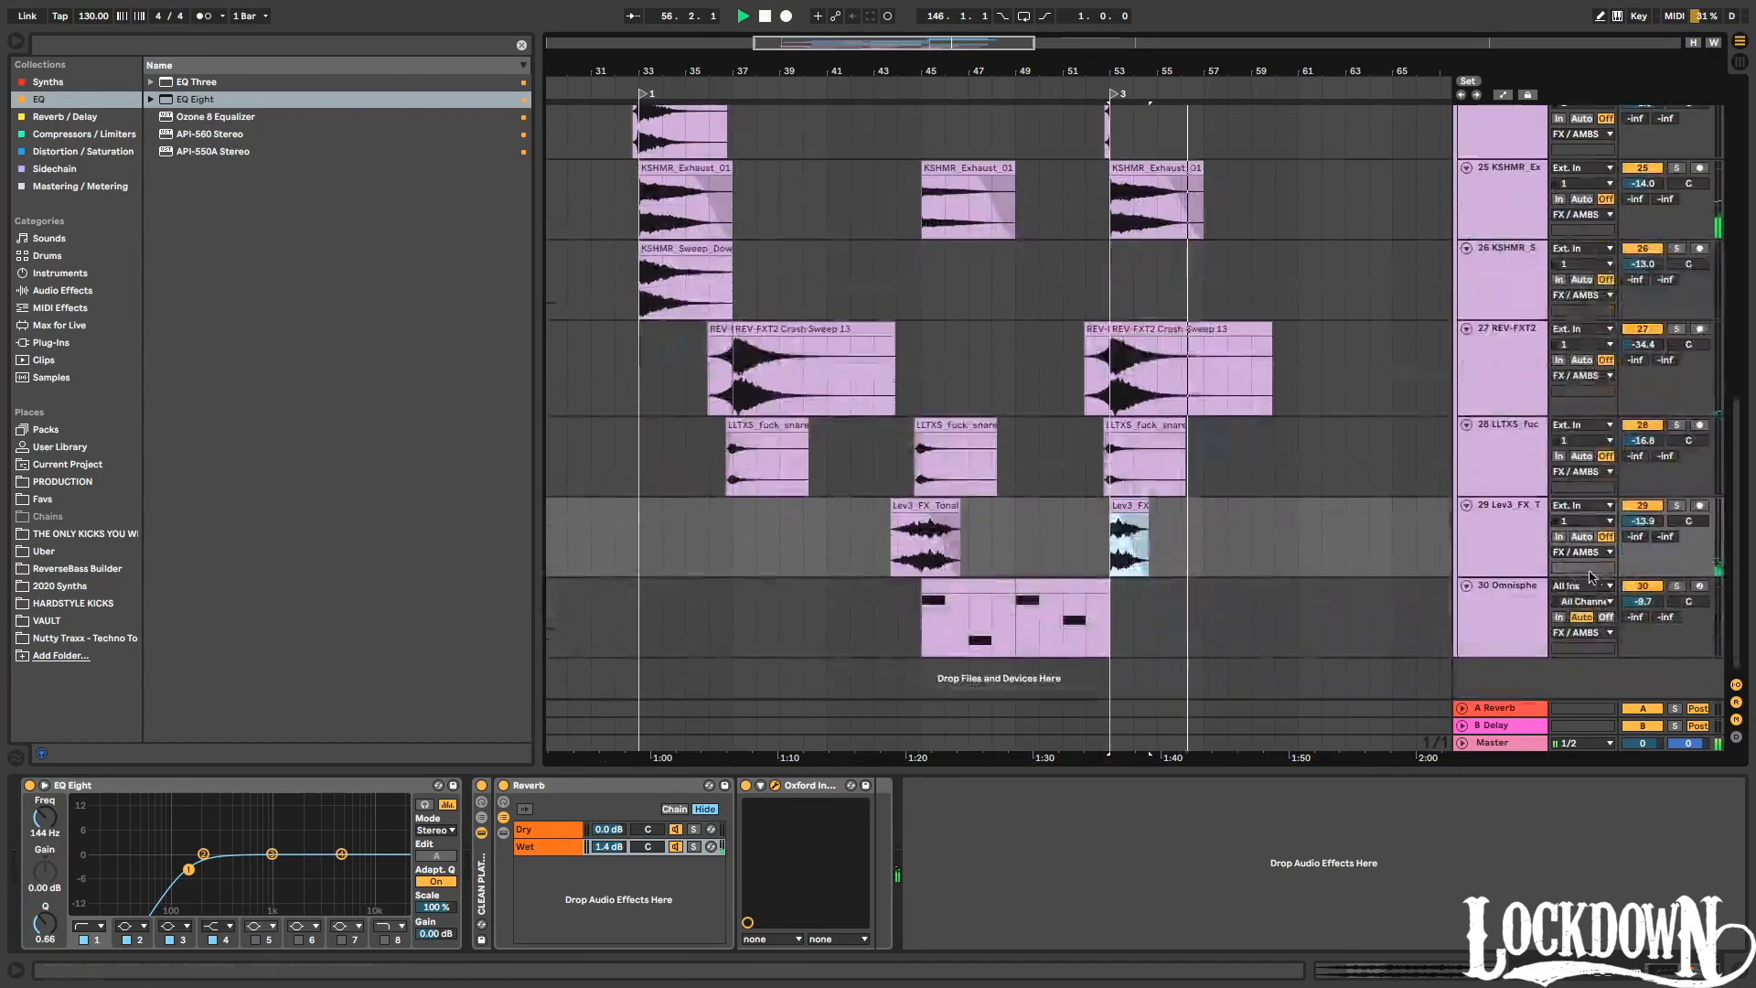
pyautogui.rightClick(1489, 584)
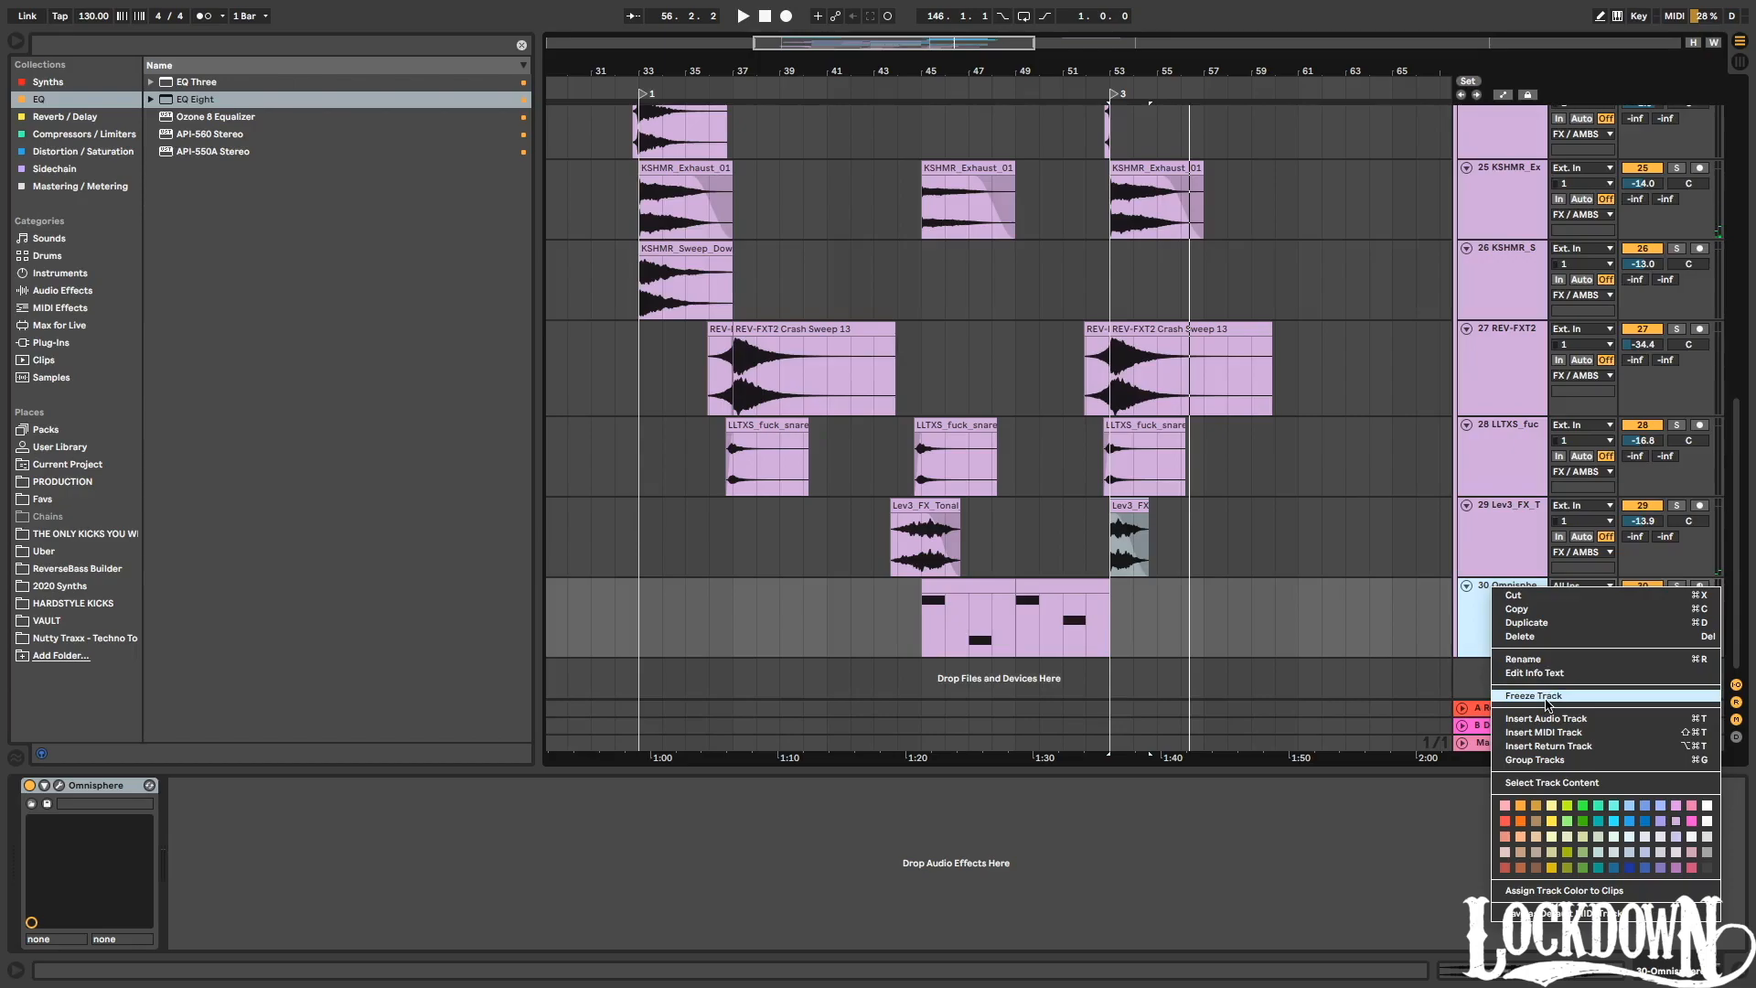
pyautogui.click(1547, 697)
pyautogui.click(1015, 329)
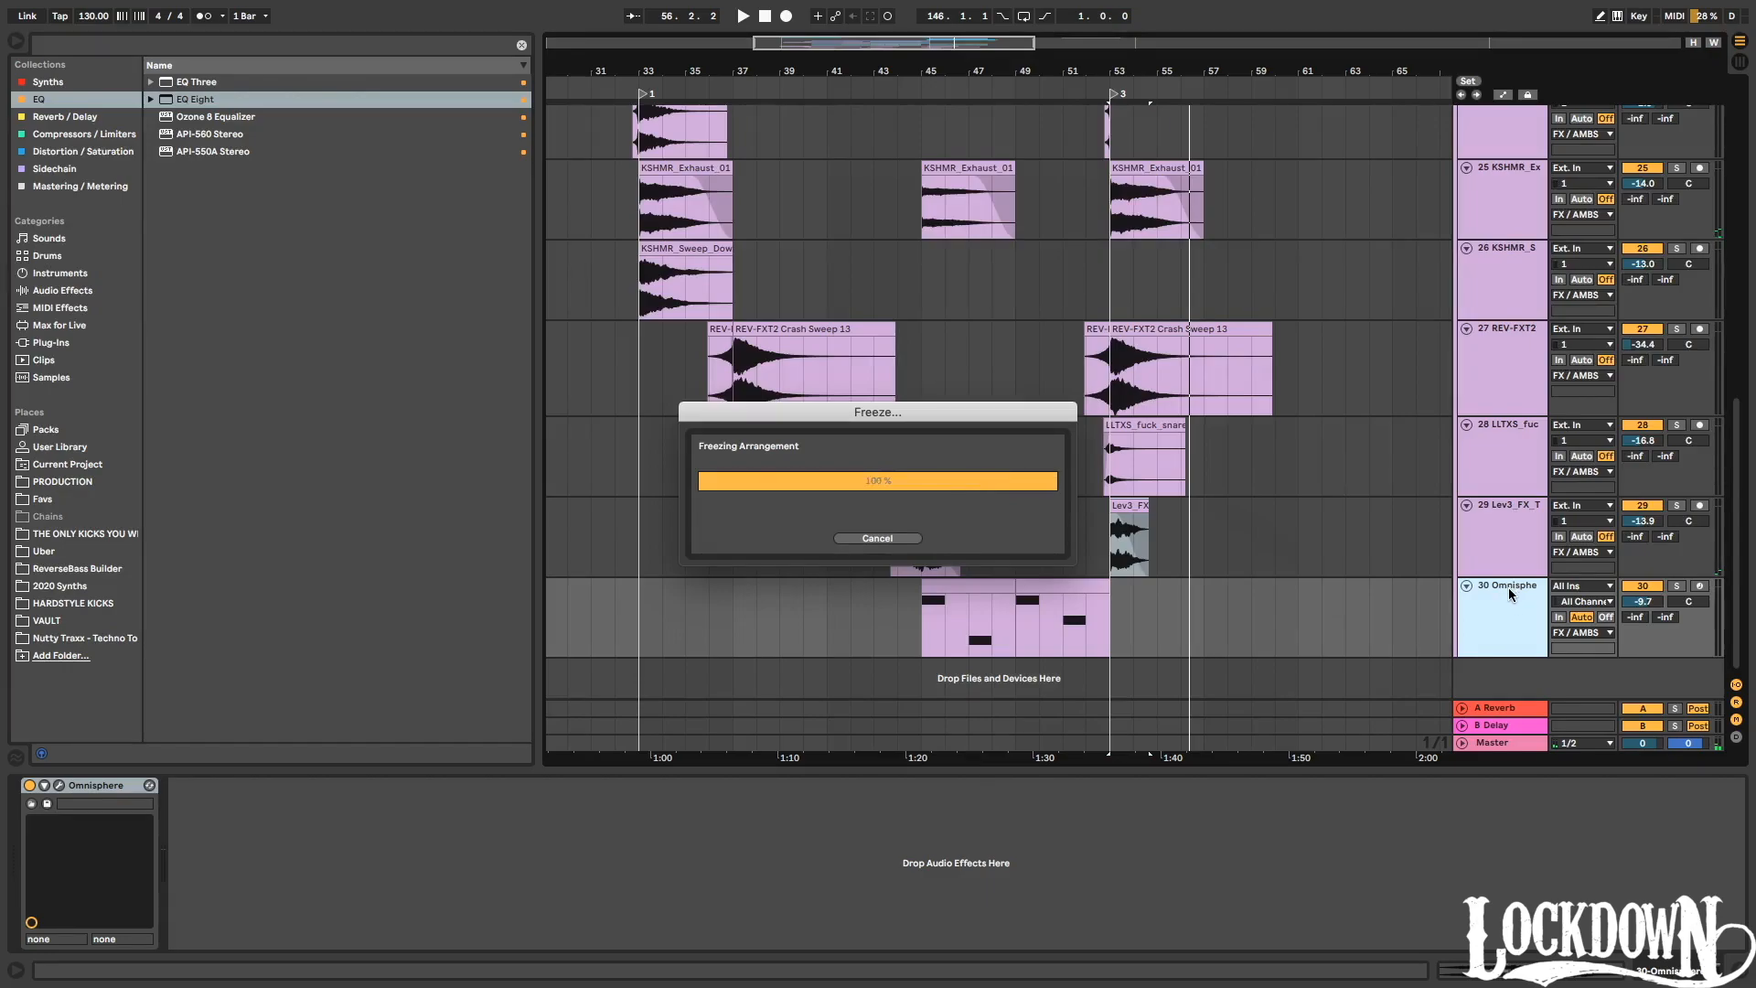
# Insert a new audio track and copy the frozen Omnisphere clips onto it at bar 45.
pyautogui.press('super+t')
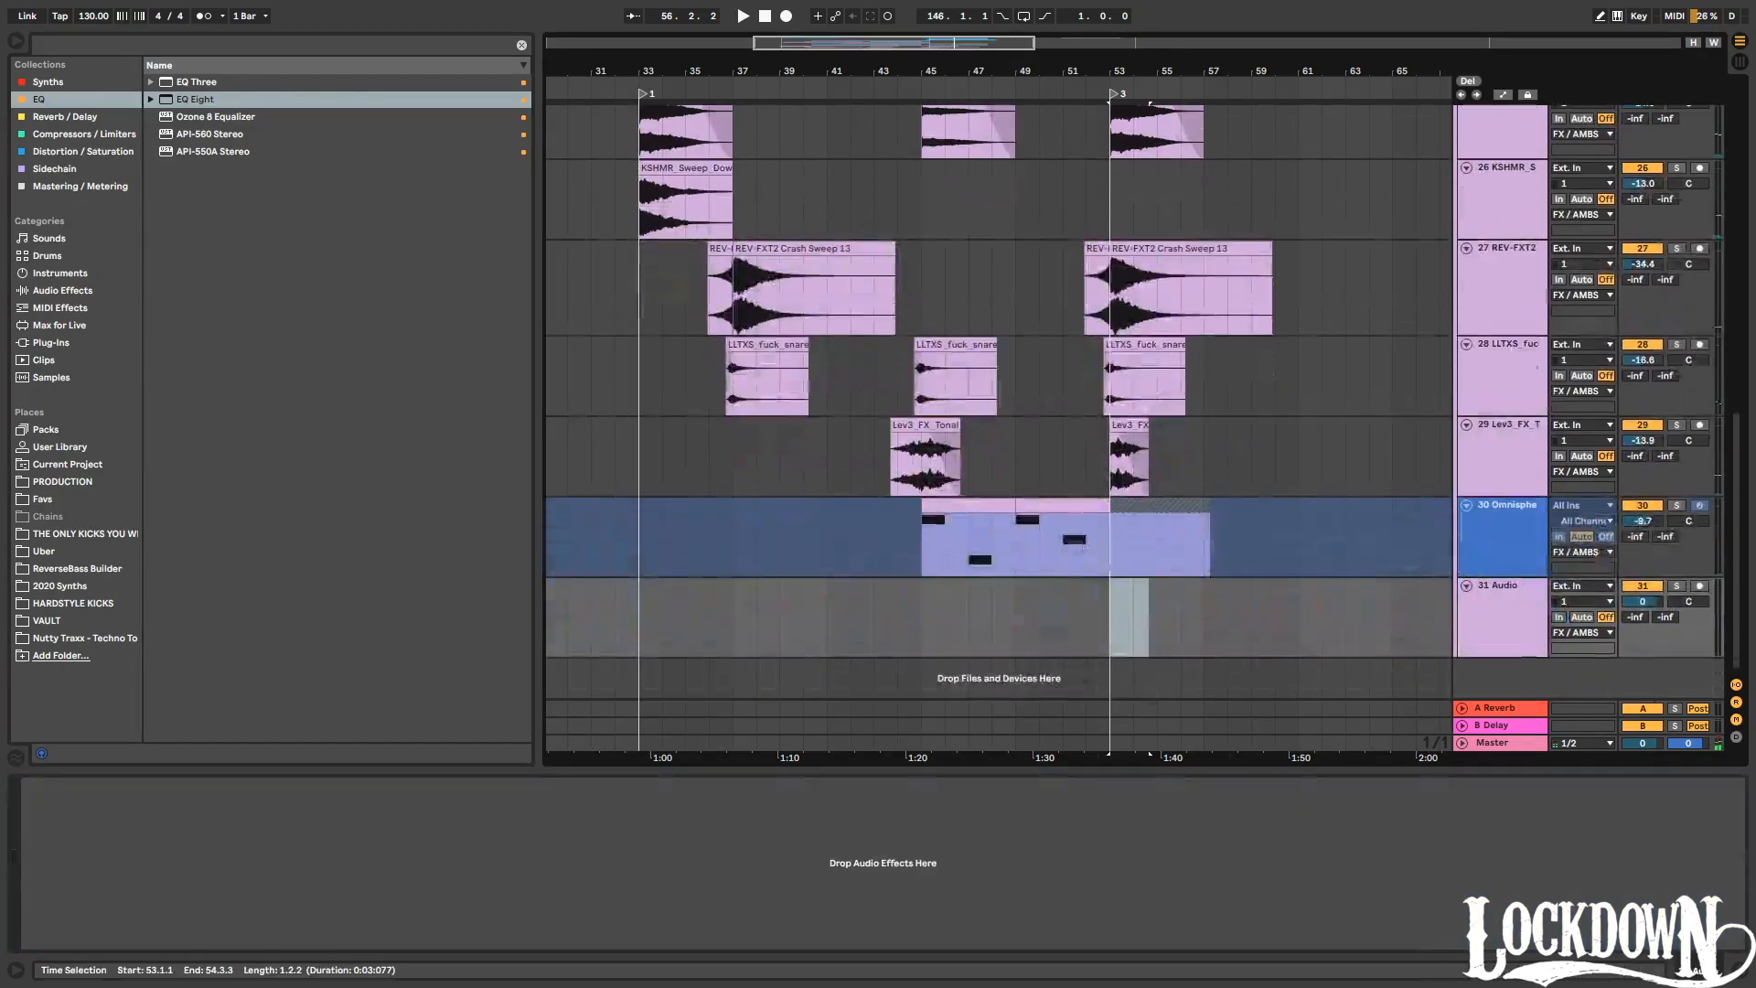
pyautogui.moveTo(920, 542); pyautogui.dragTo(982, 601)
pyautogui.press('super+d')
pyautogui.press('super+z')
# Duplicate the copied Freeze audio clips to bar 53 and delete the original Omnisphere track.
pyautogui.moveTo(1118, 615); pyautogui.dragTo(963, 585)
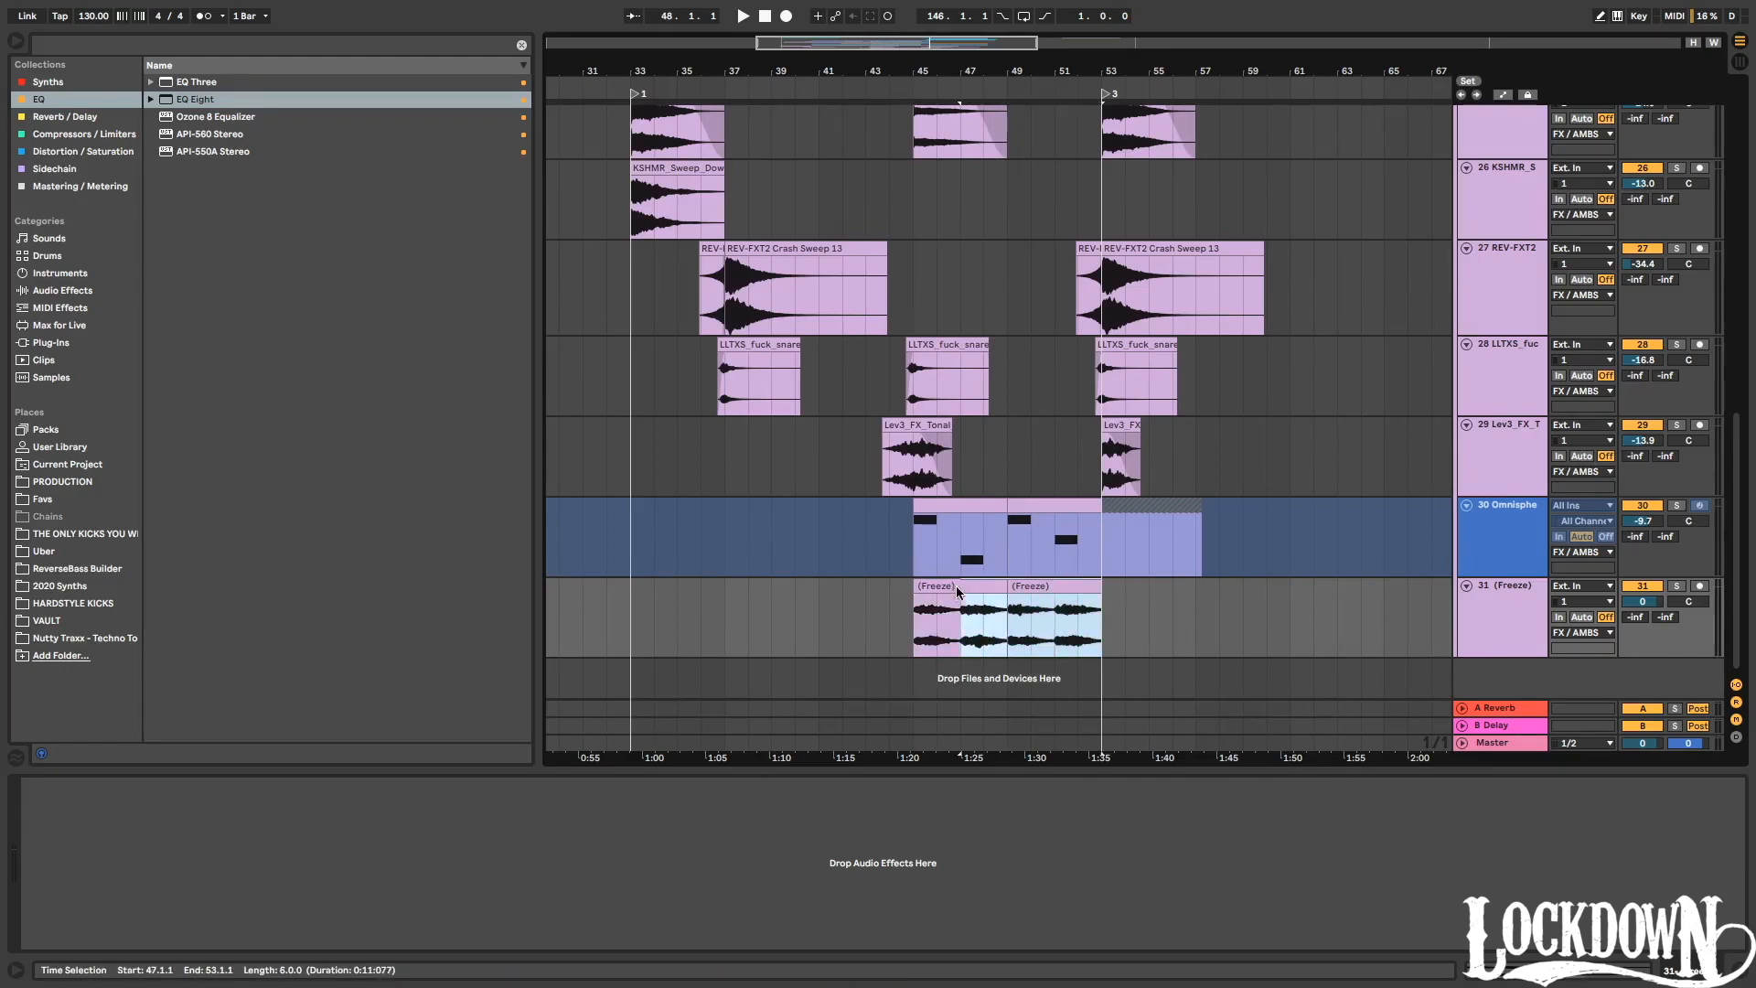
pyautogui.press('super+d')
pyautogui.click(1506, 524)
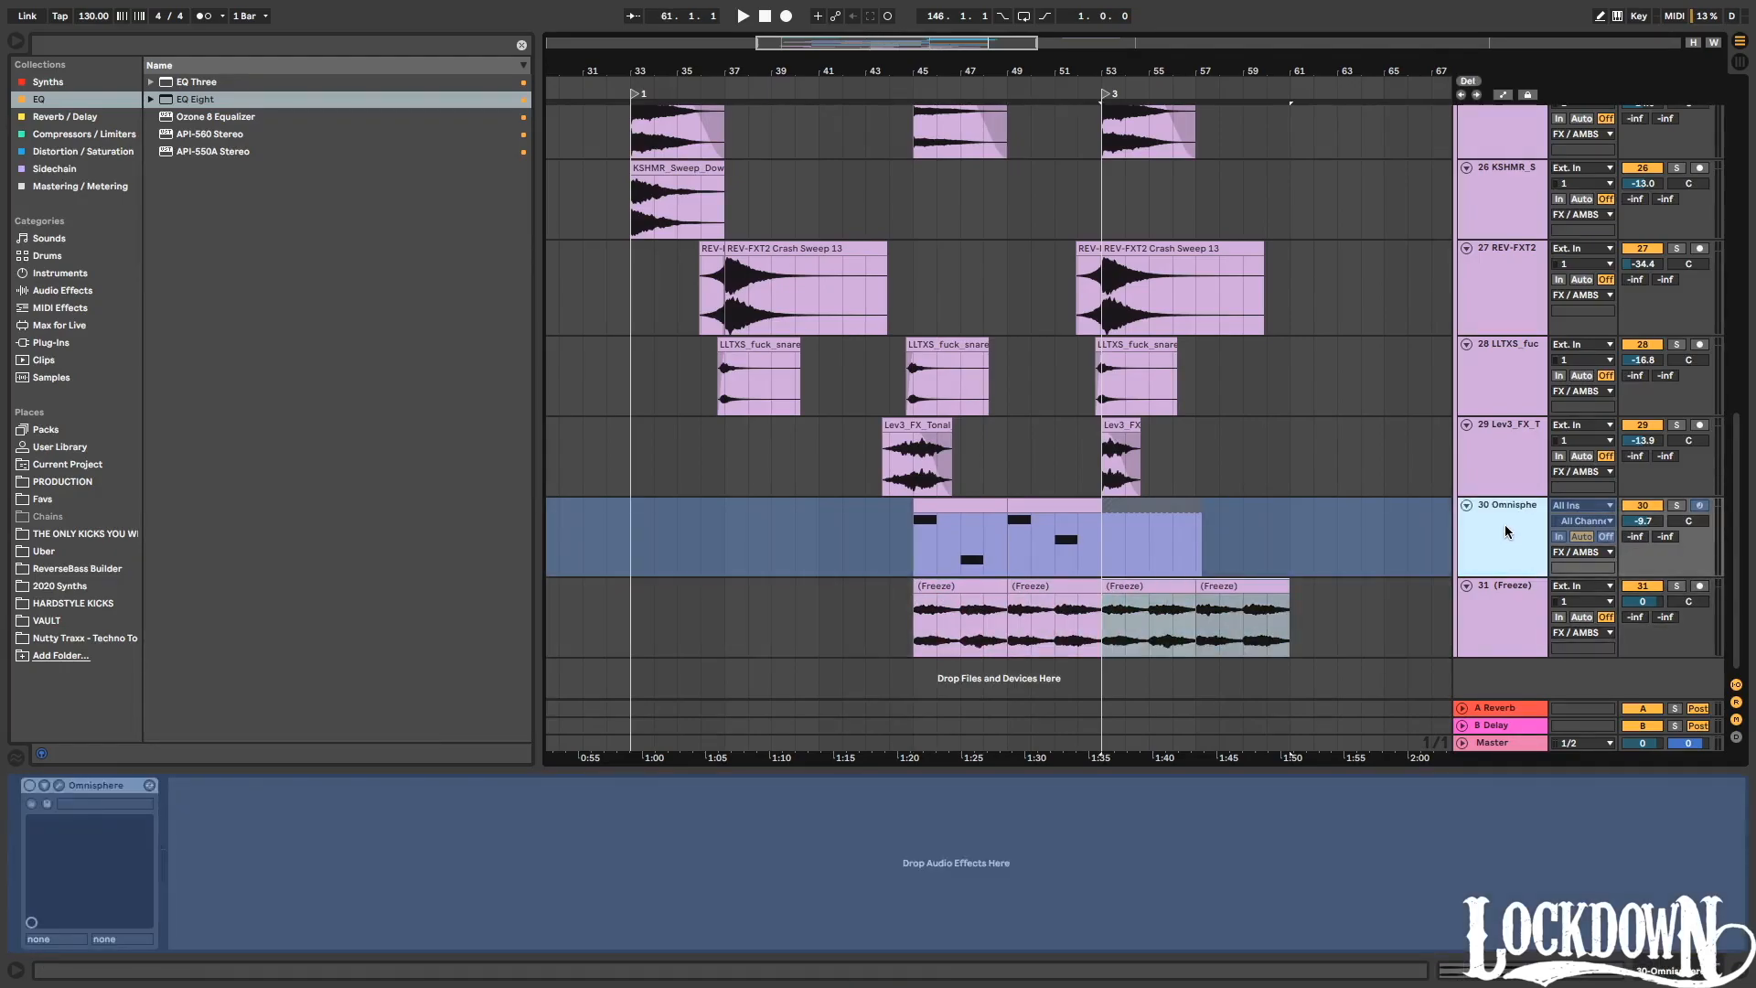
pyautogui.press('Delete')
# Shorten the Freeze clip at bar 53 to end at bar 54 with a curved fade-out, and play it back.
pyautogui.moveTo(1196, 519); pyautogui.dragTo(1149, 518)
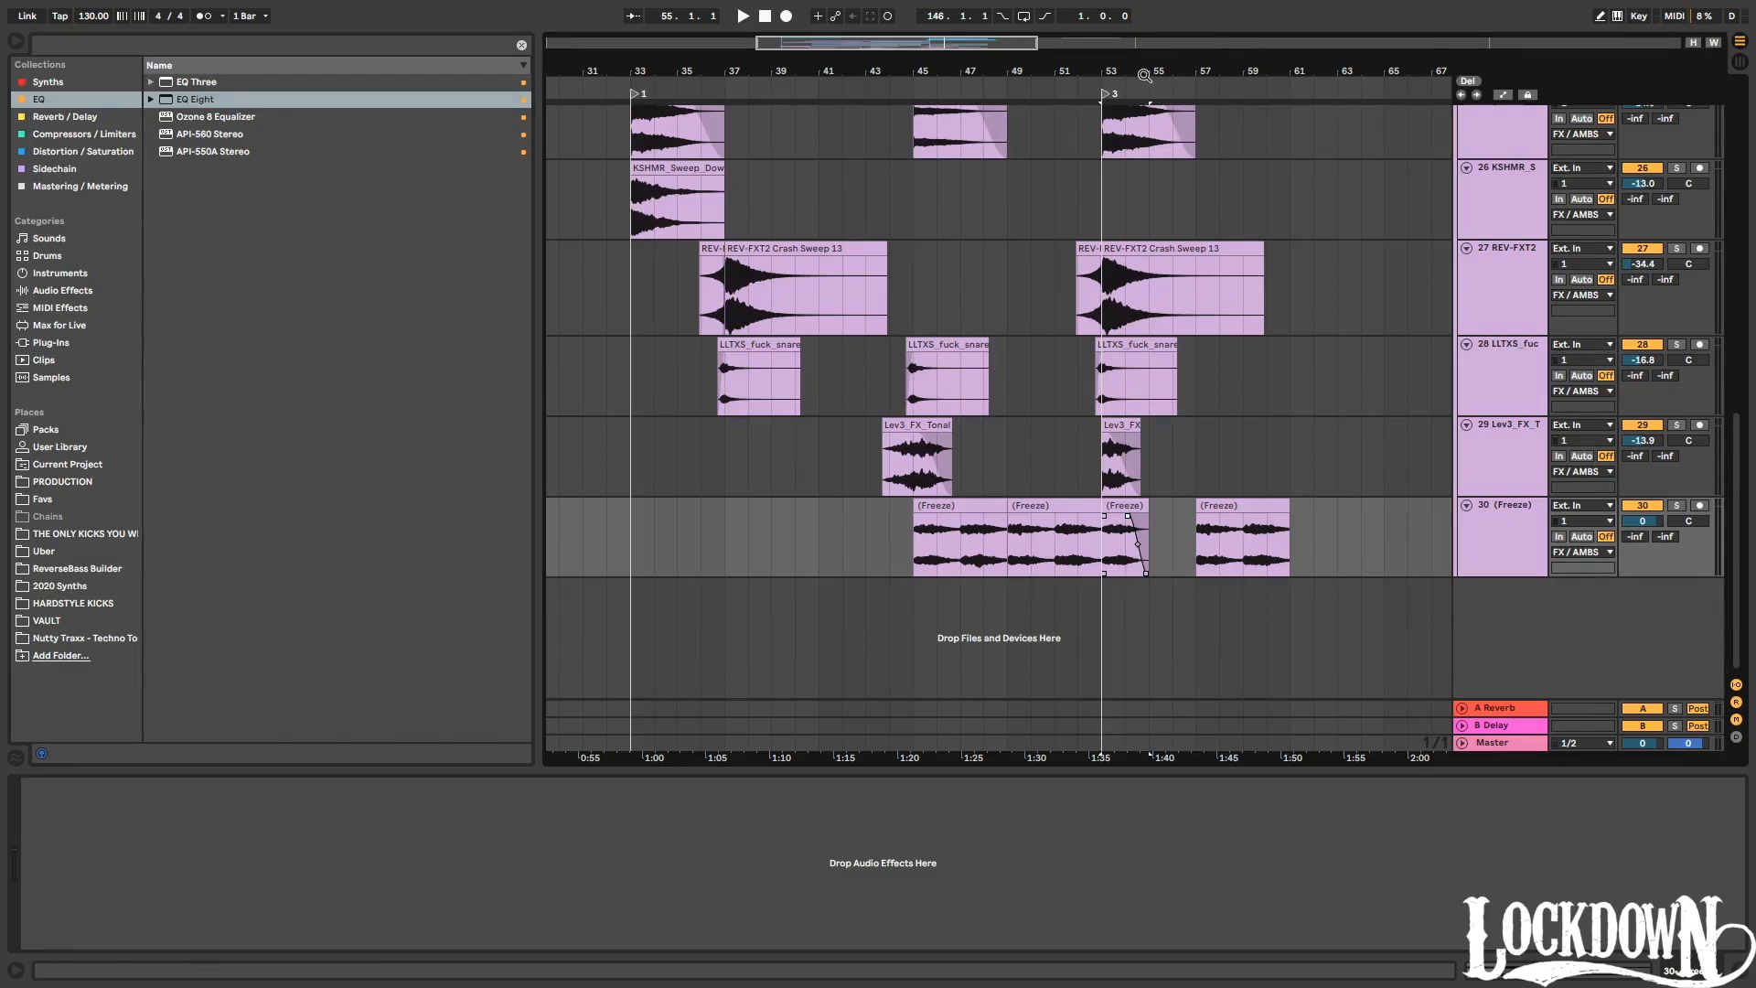
pyautogui.click(1100, 84)
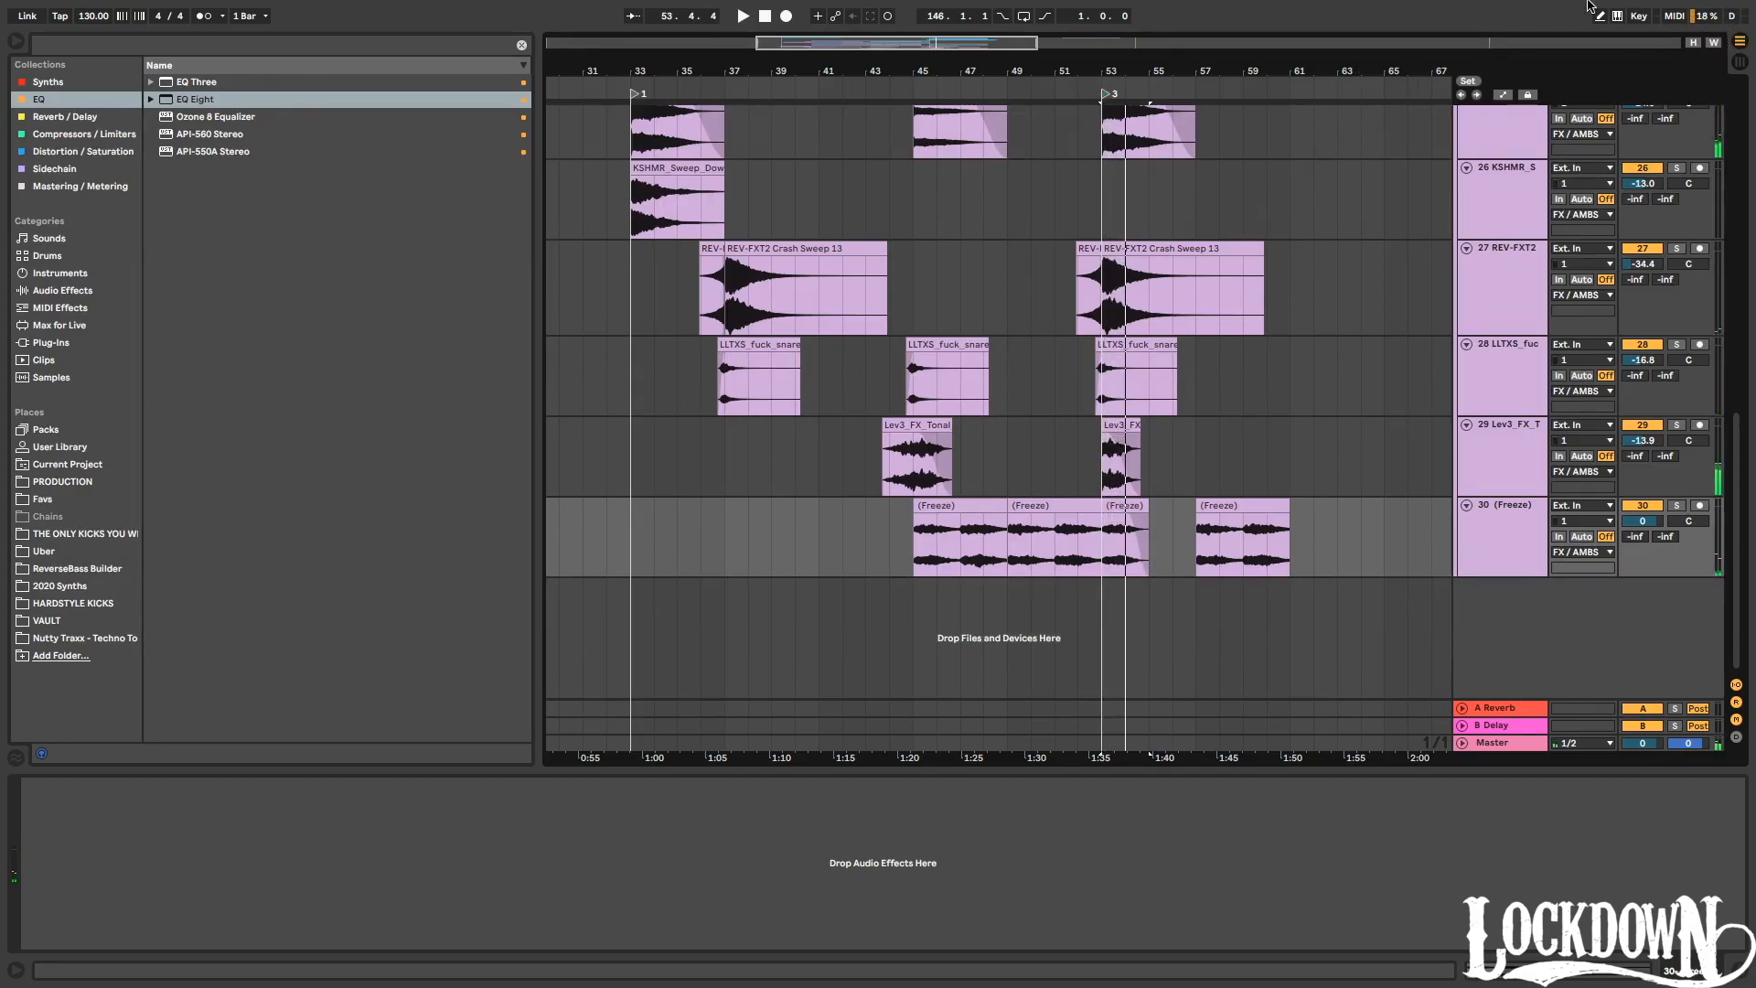
pyautogui.moveTo(1118, 70); pyautogui.dragTo(1117, 147)
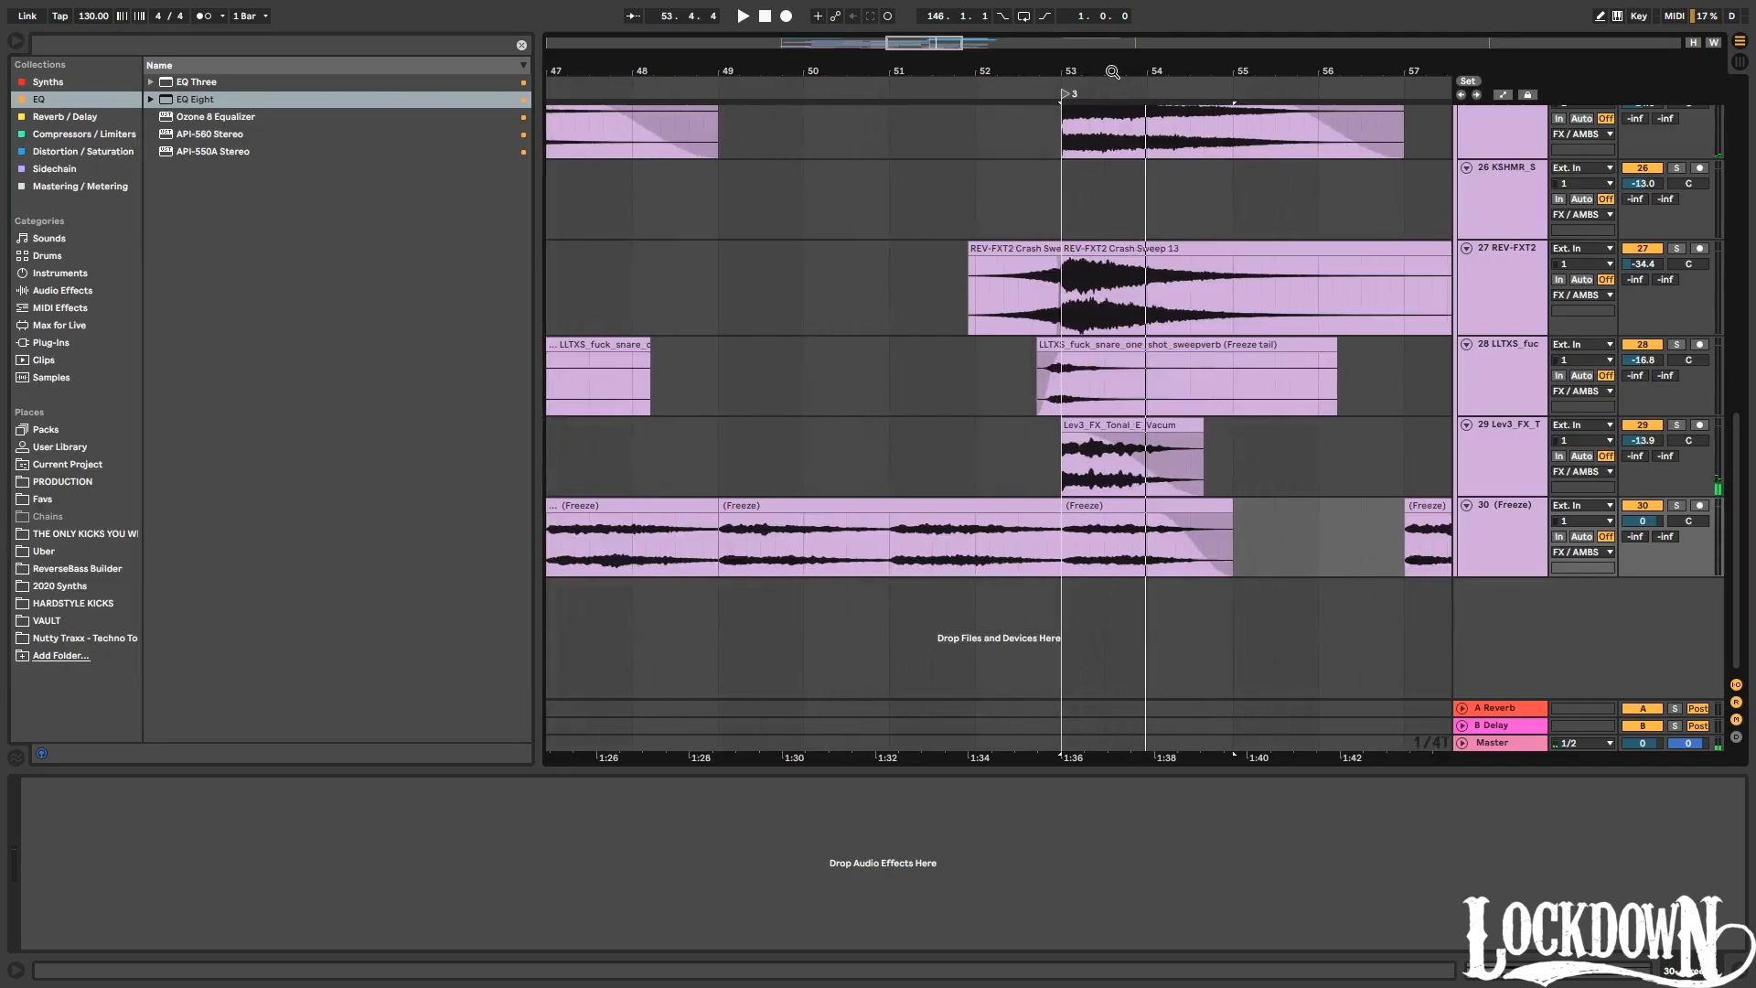
pyautogui.moveTo(1227, 505); pyautogui.dragTo(1116, 546)
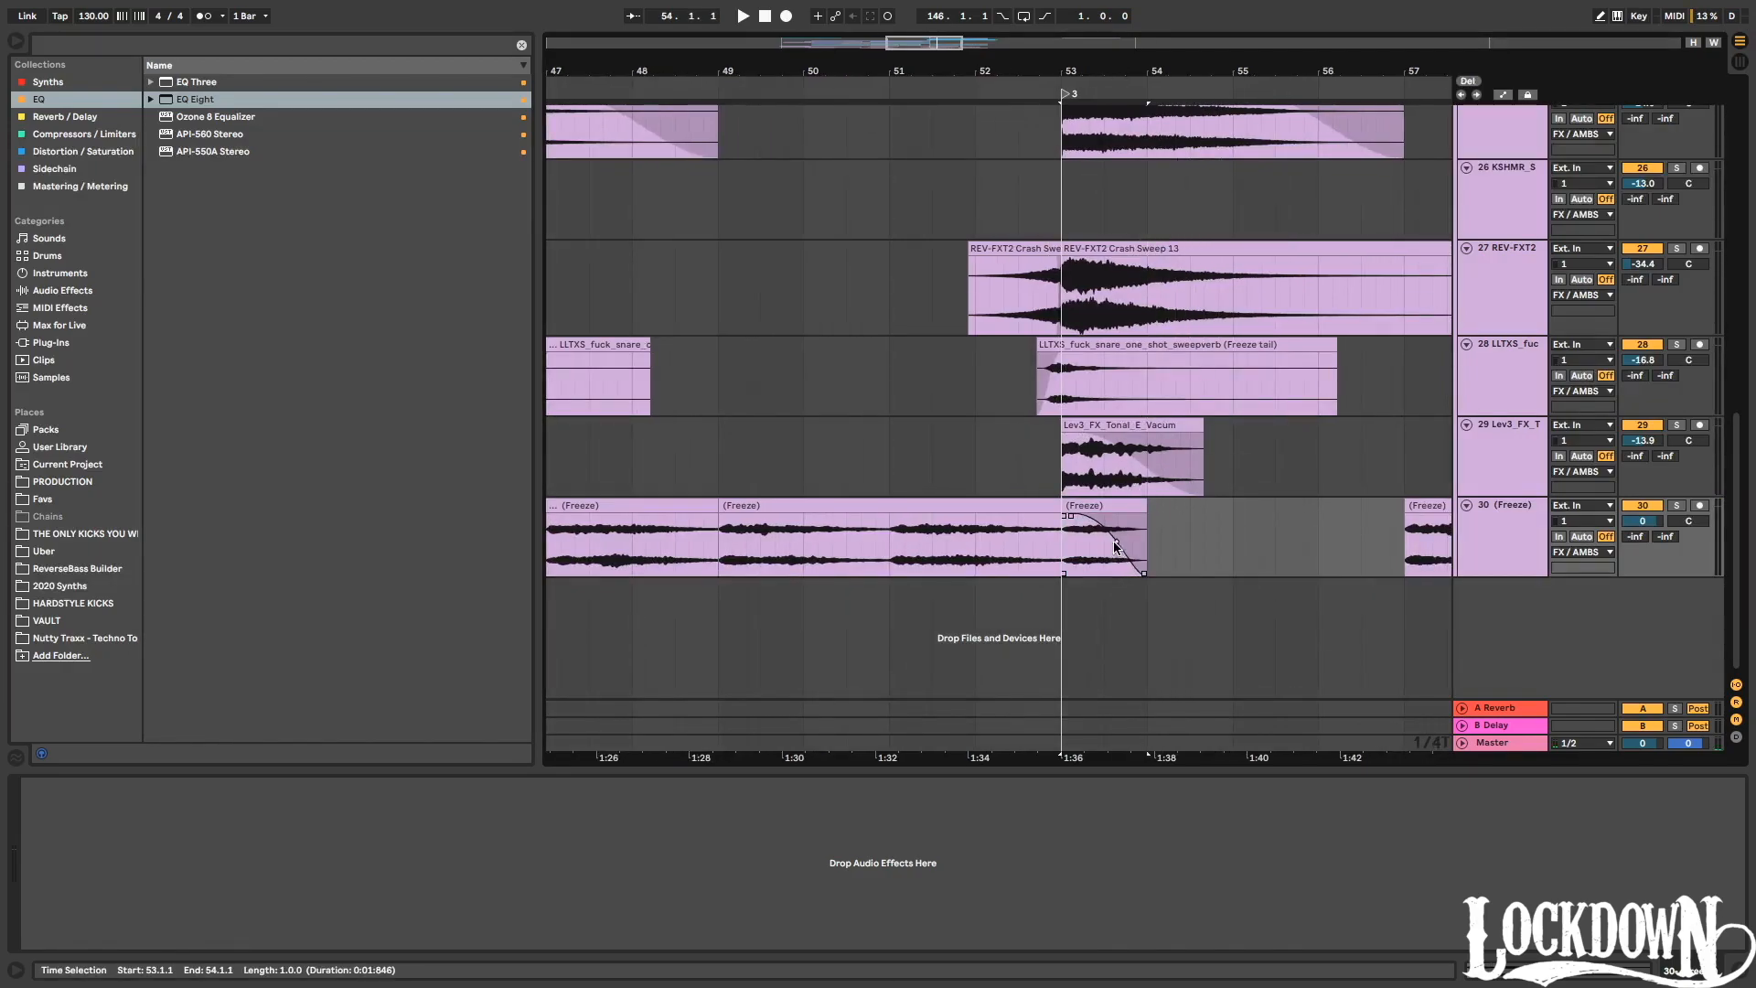
pyautogui.press('space')
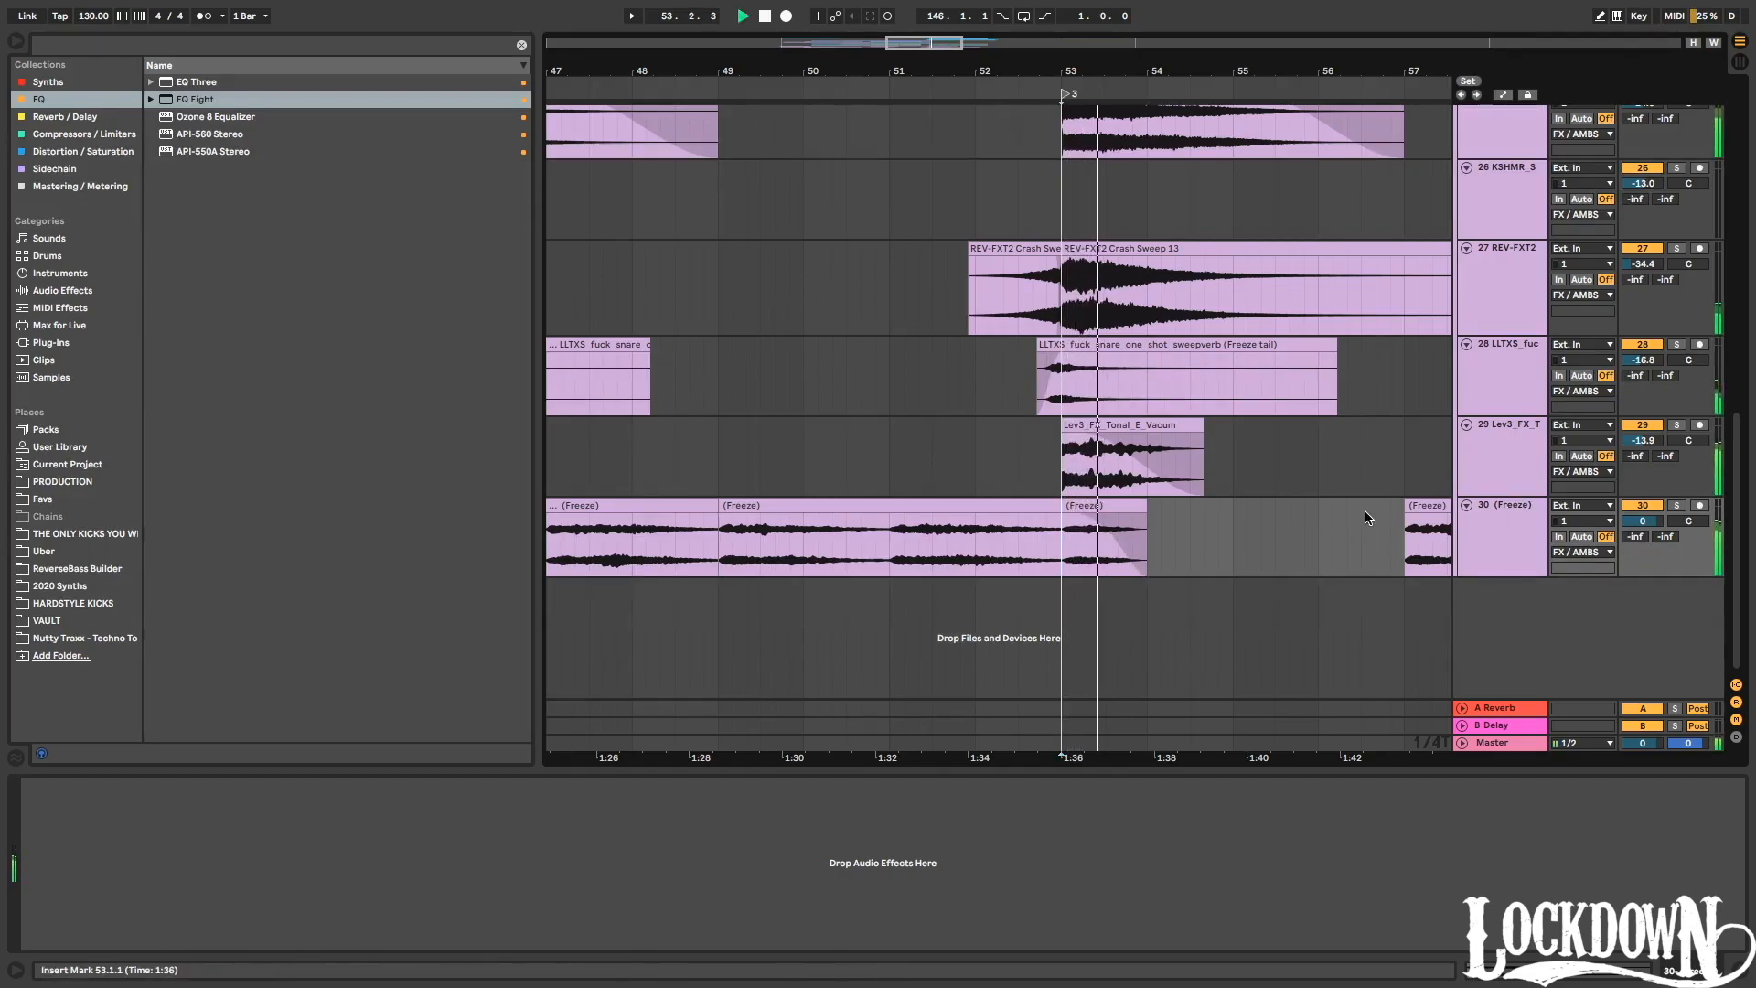
# Delete the Freeze clips from bar 53 onward and the Lev3 tonal vacuum FX clip at bar 53.
pyautogui.moveTo(1314, 69); pyautogui.dragTo(1083, 64)
pyautogui.press('space')
pyautogui.moveTo(1438, 540); pyautogui.dragTo(884, 525)
pyautogui.press('Delete')
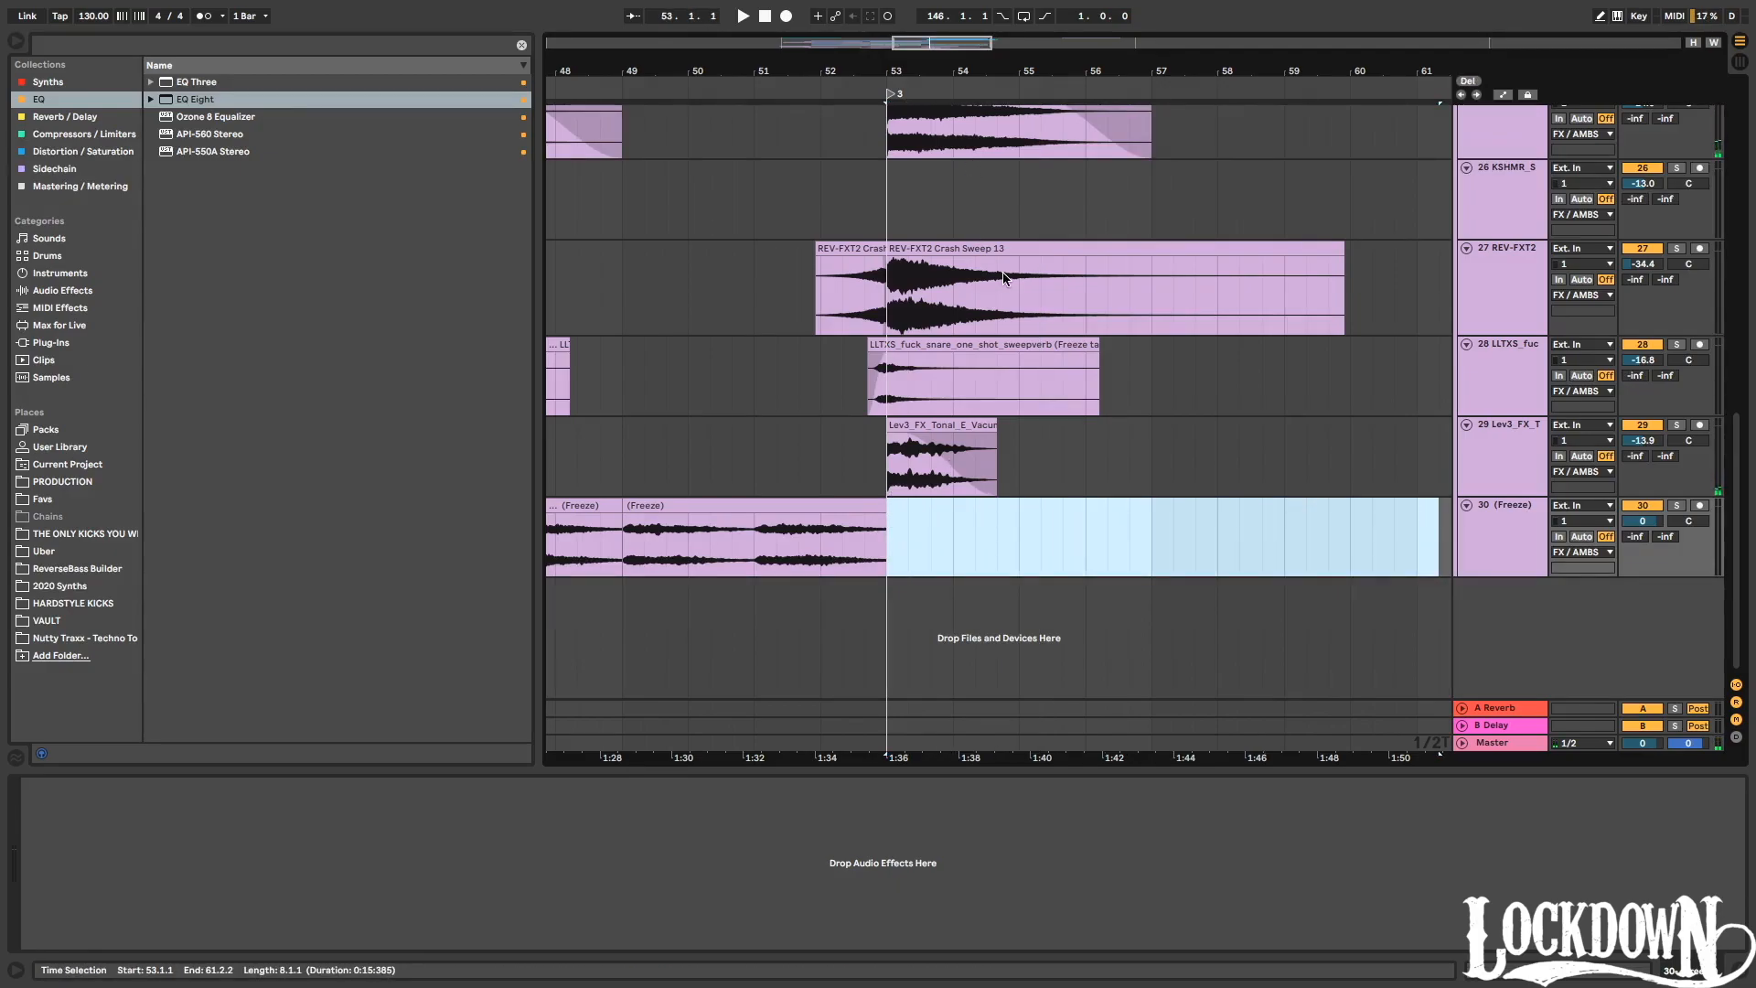
pyautogui.moveTo(1134, 459); pyautogui.dragTo(792, 451)
pyautogui.press('Delete')
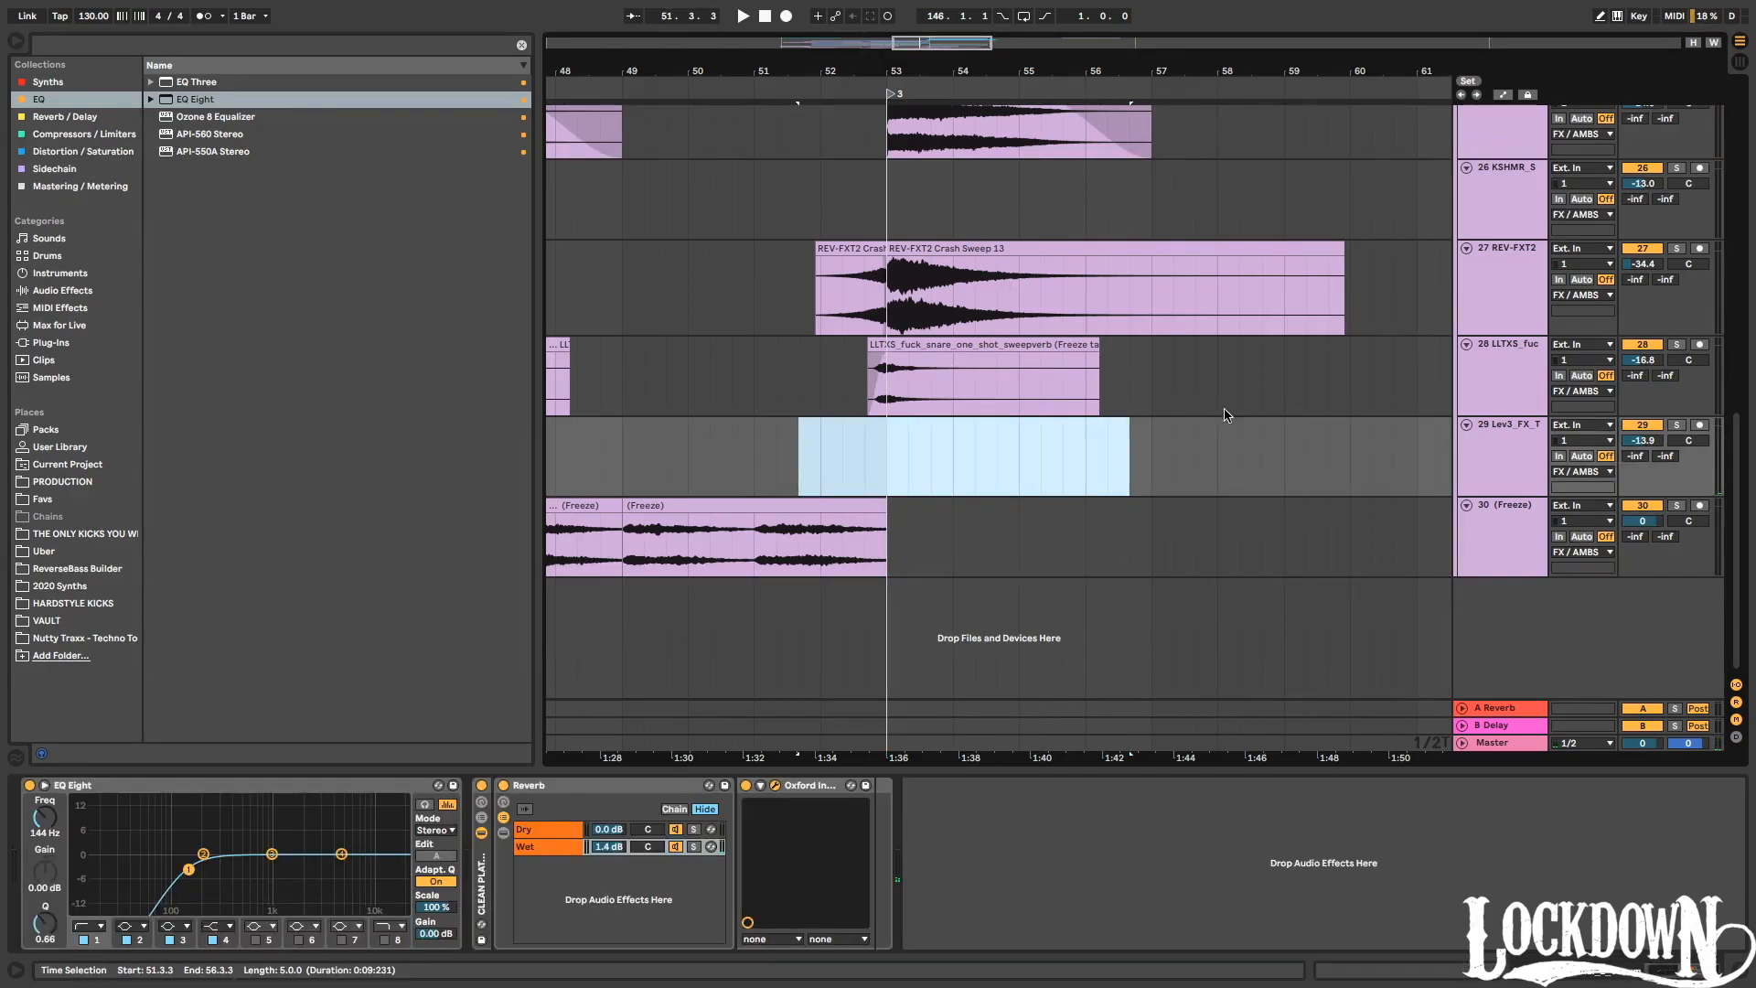
# Fold the FX / AMBS group and play the section from bar 53.
pyautogui.scroll(6, 1180, 408)
pyautogui.click(1462, 244)
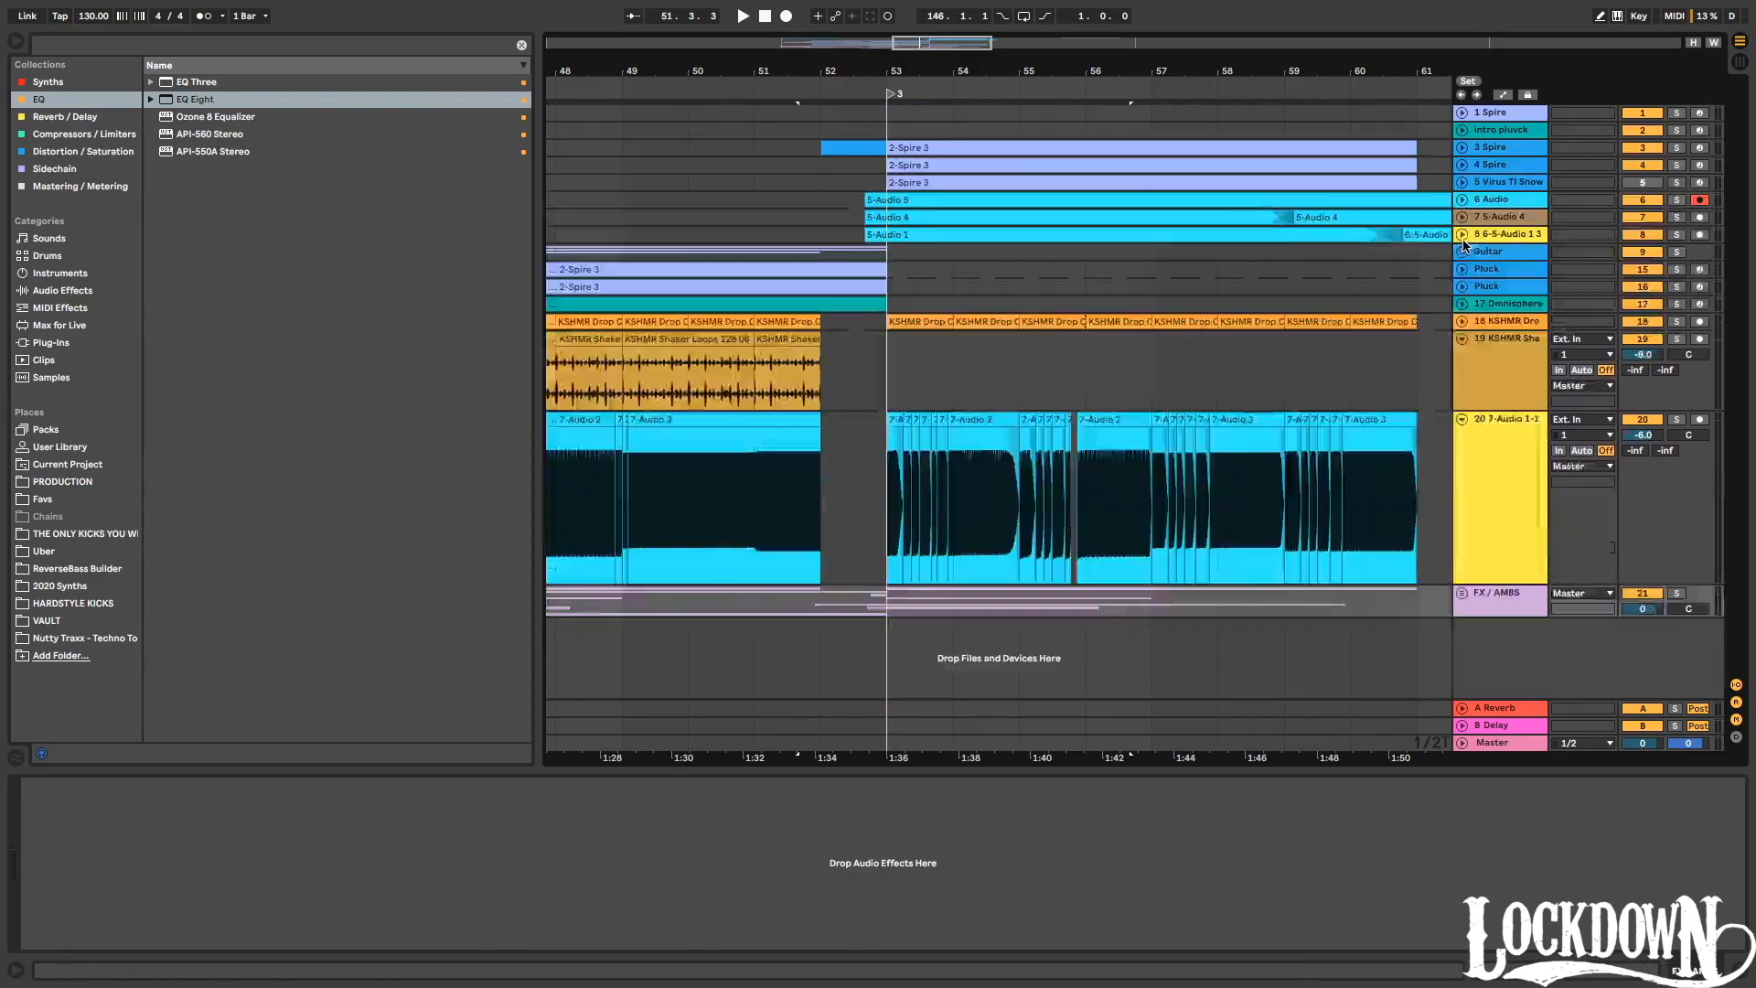
pyautogui.press('space')
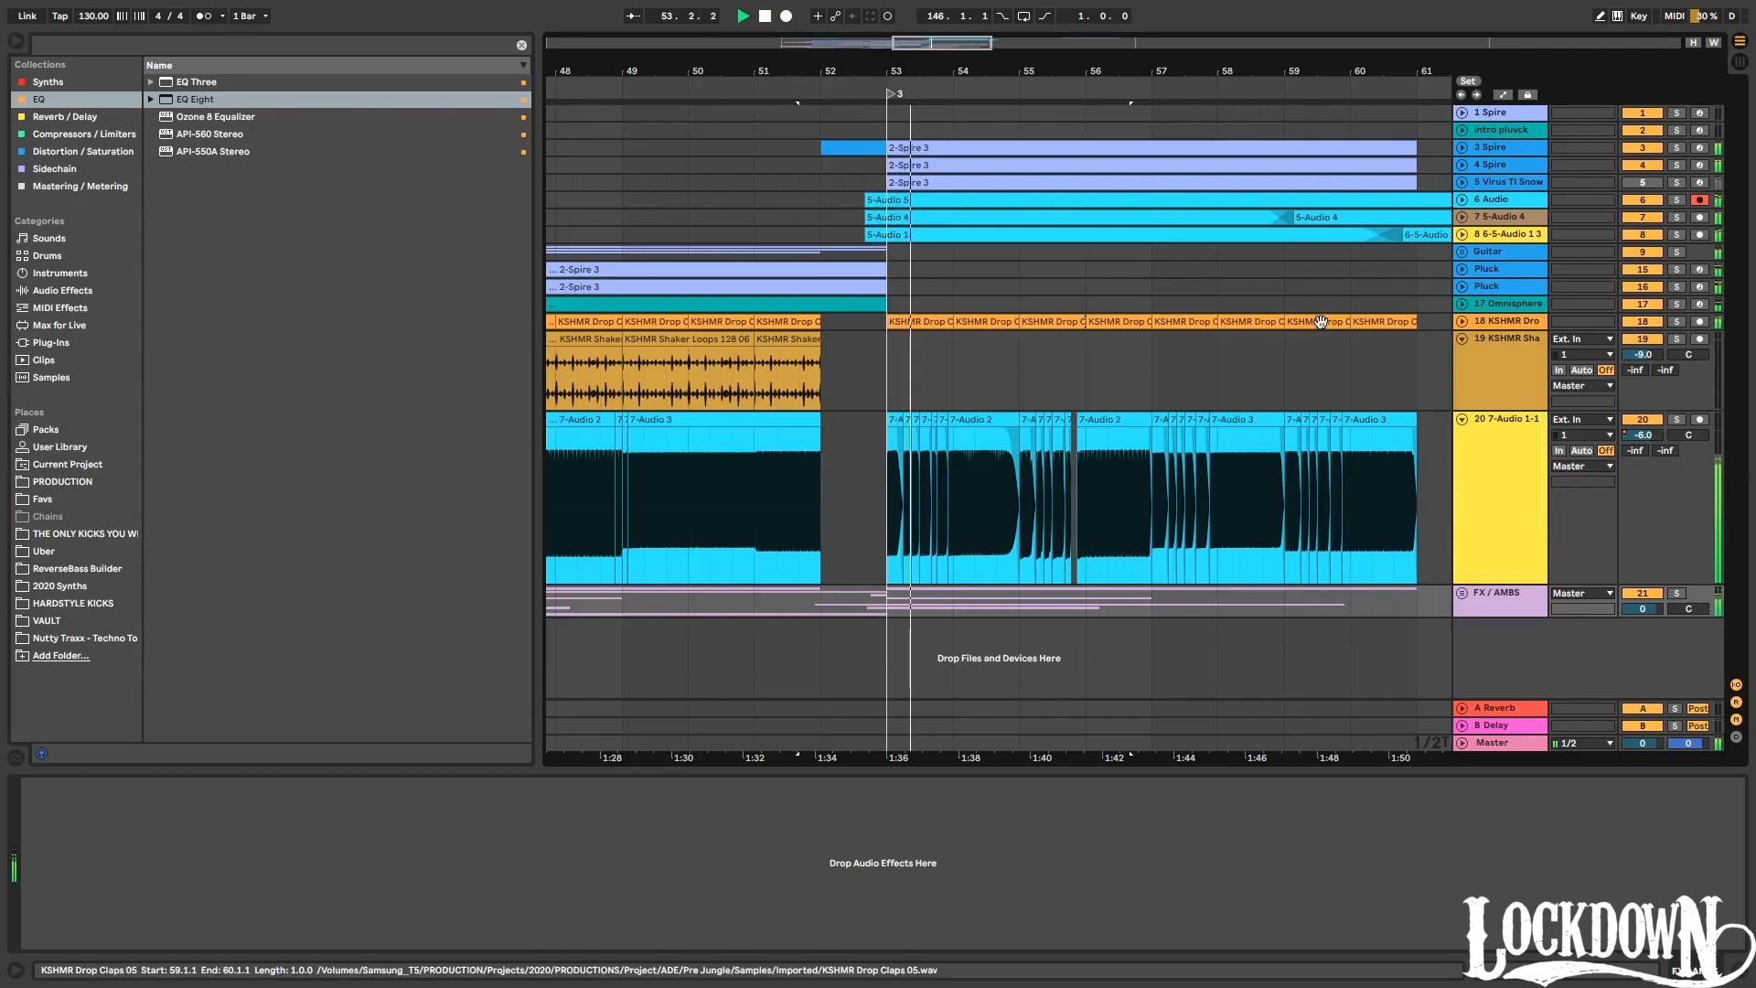
# Solo the 3 Spire and 4 Spire tracks and combine them into a group.
pyautogui.click(1472, 151)
pyautogui.click(1463, 147)
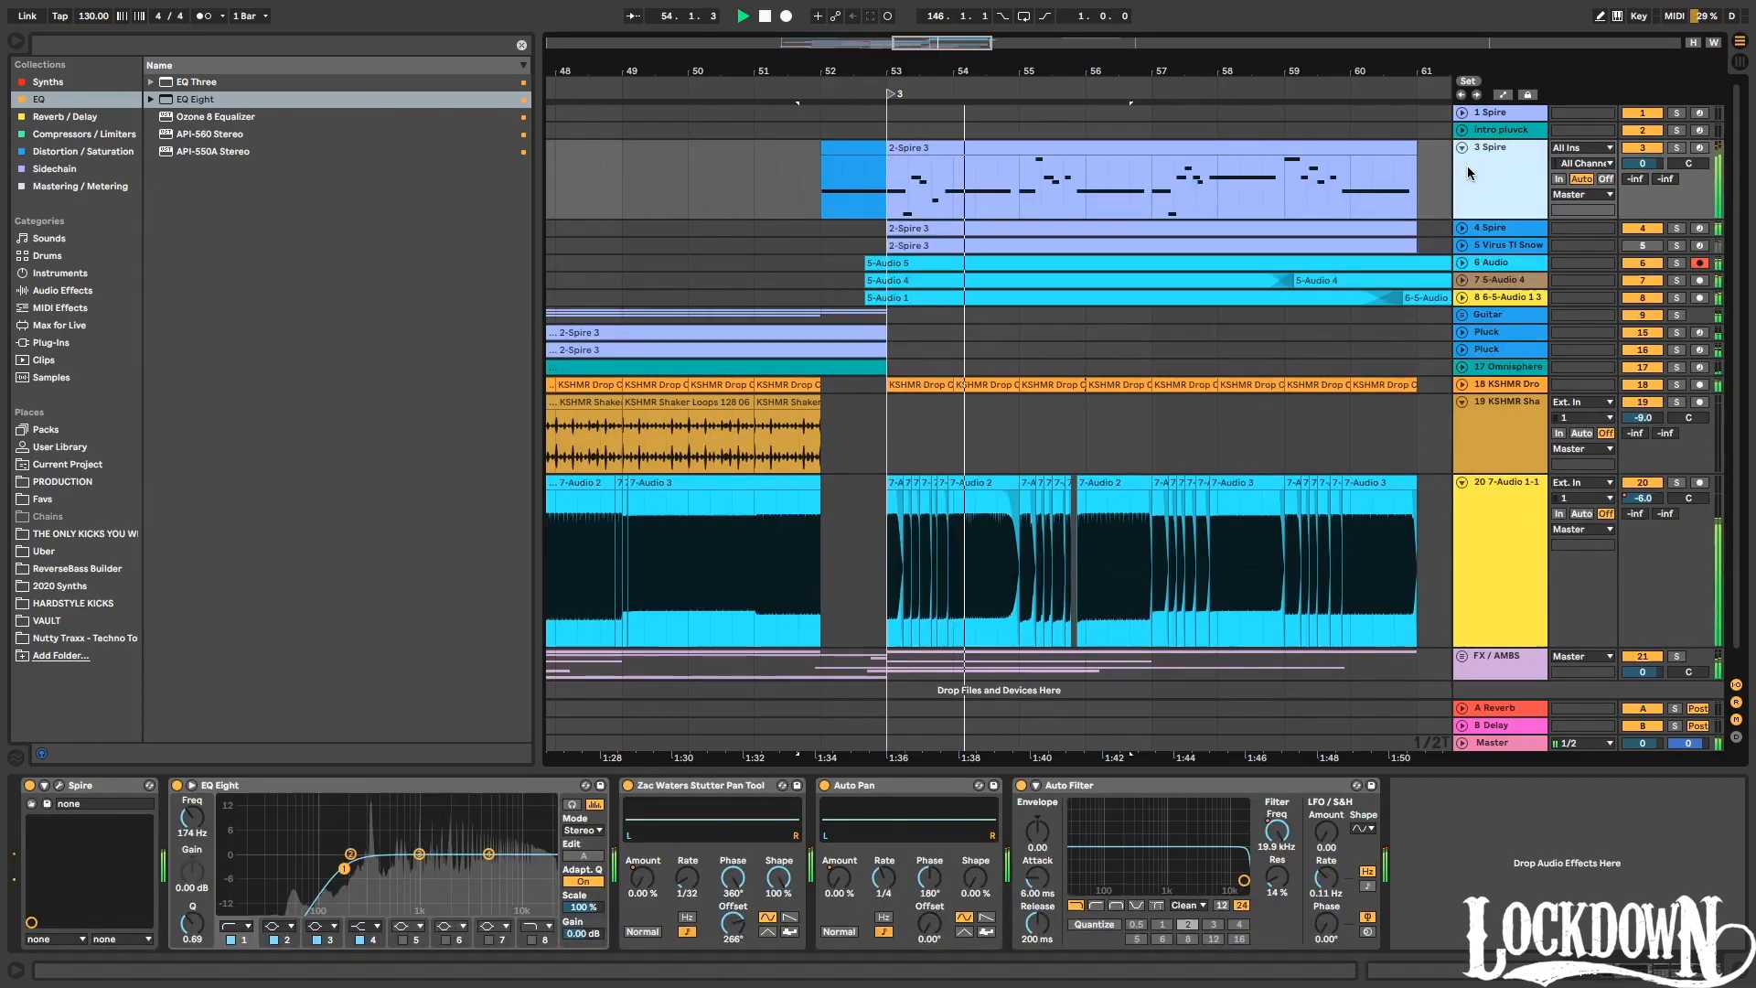
pyautogui.click(1679, 147)
pyautogui.keyDown('super'); pyautogui.click(1677, 228); pyautogui.keyUp('super')
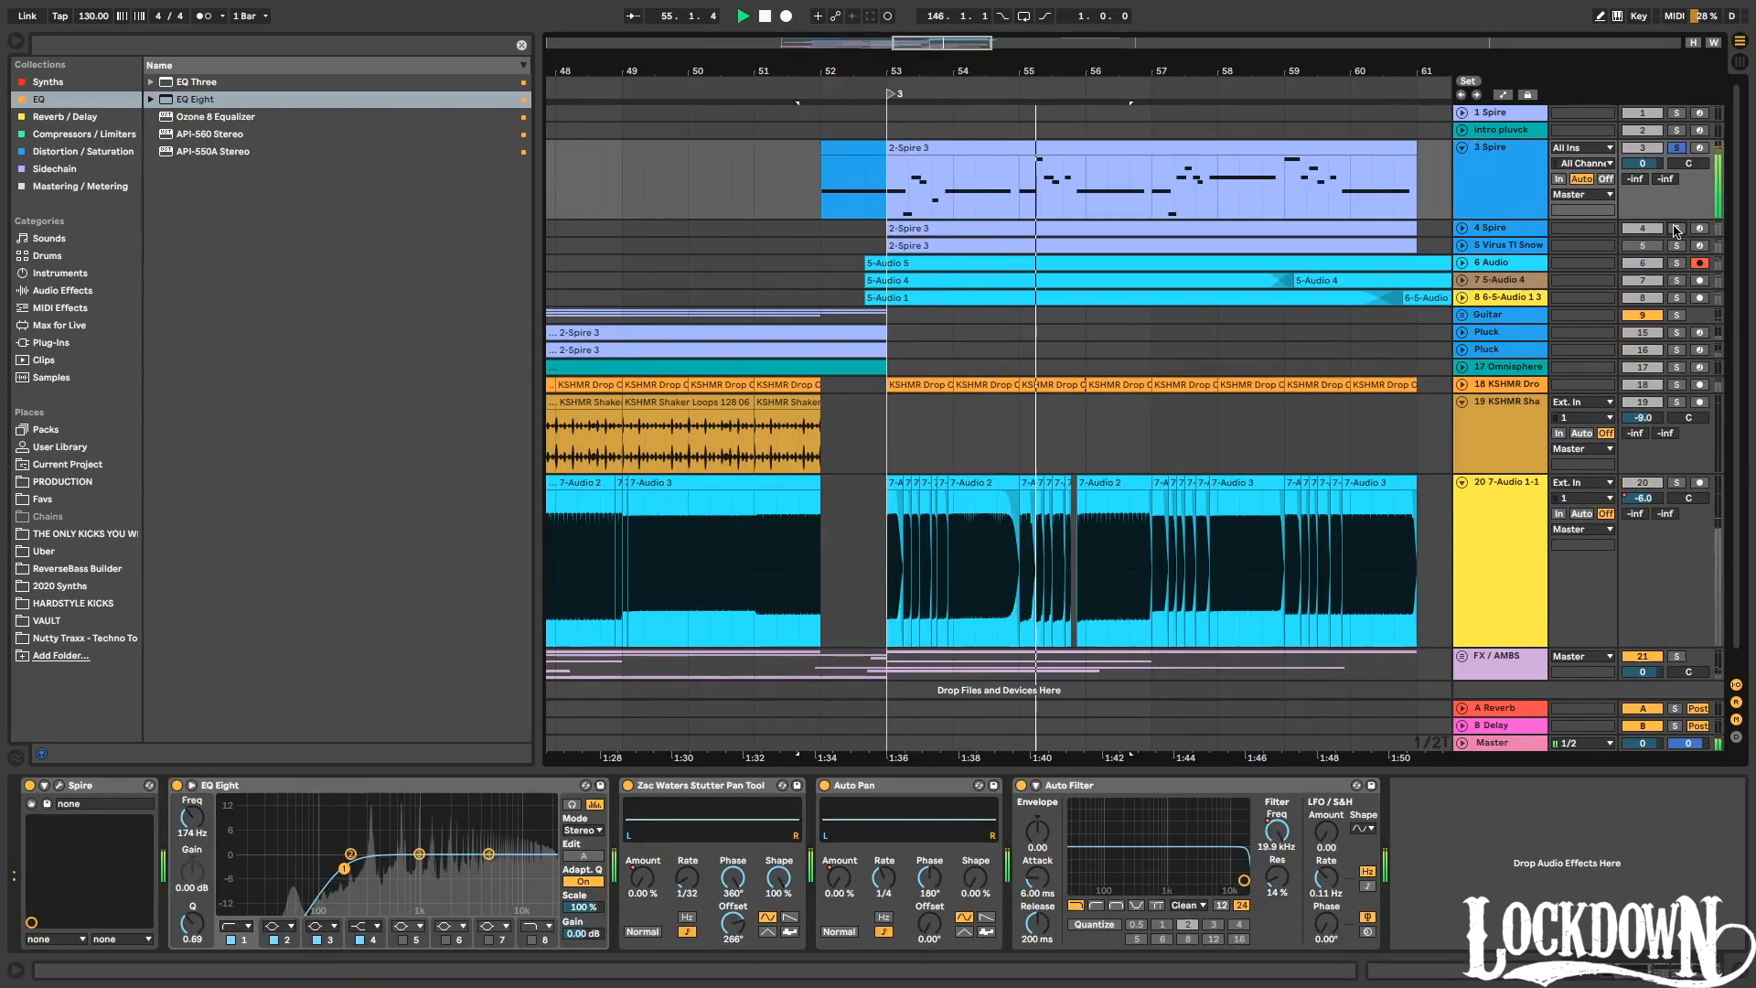
pyautogui.click(1514, 228)
pyautogui.press('super+g')
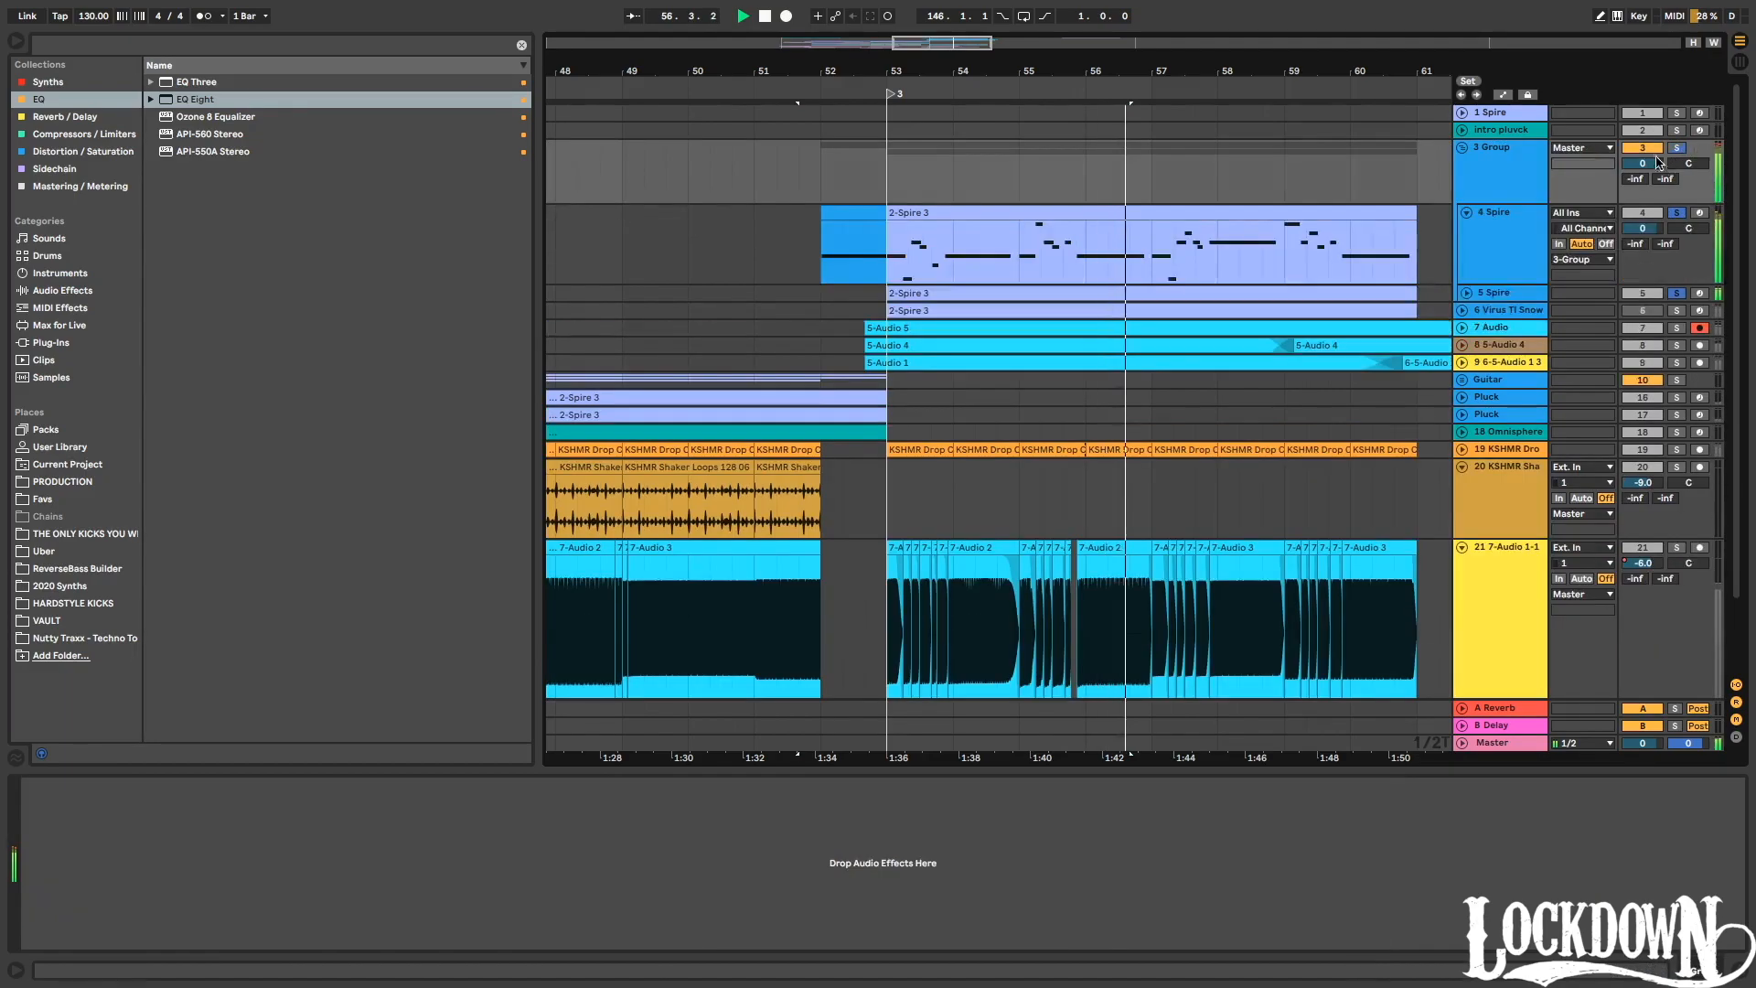
# Set the new Spire group's volume to -5.0 dB and fold the group.
pyautogui.moveTo(1643, 162); pyautogui.dragTo(1657, 169)
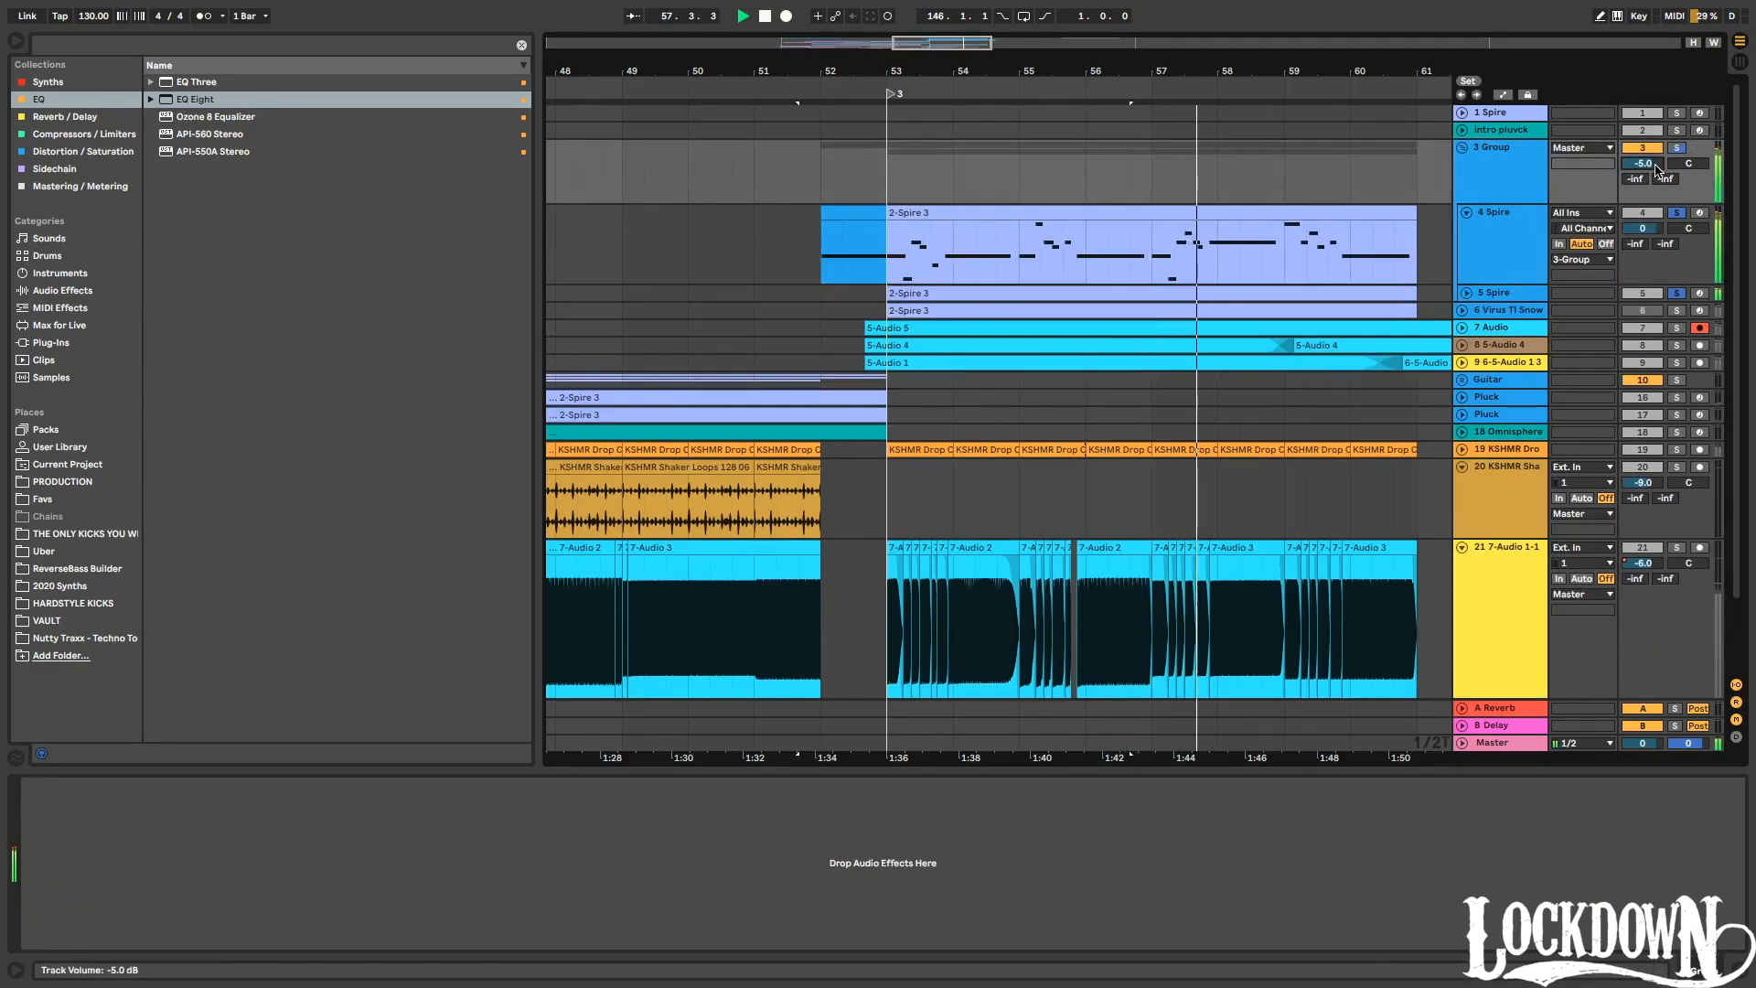
pyautogui.click(1462, 148)
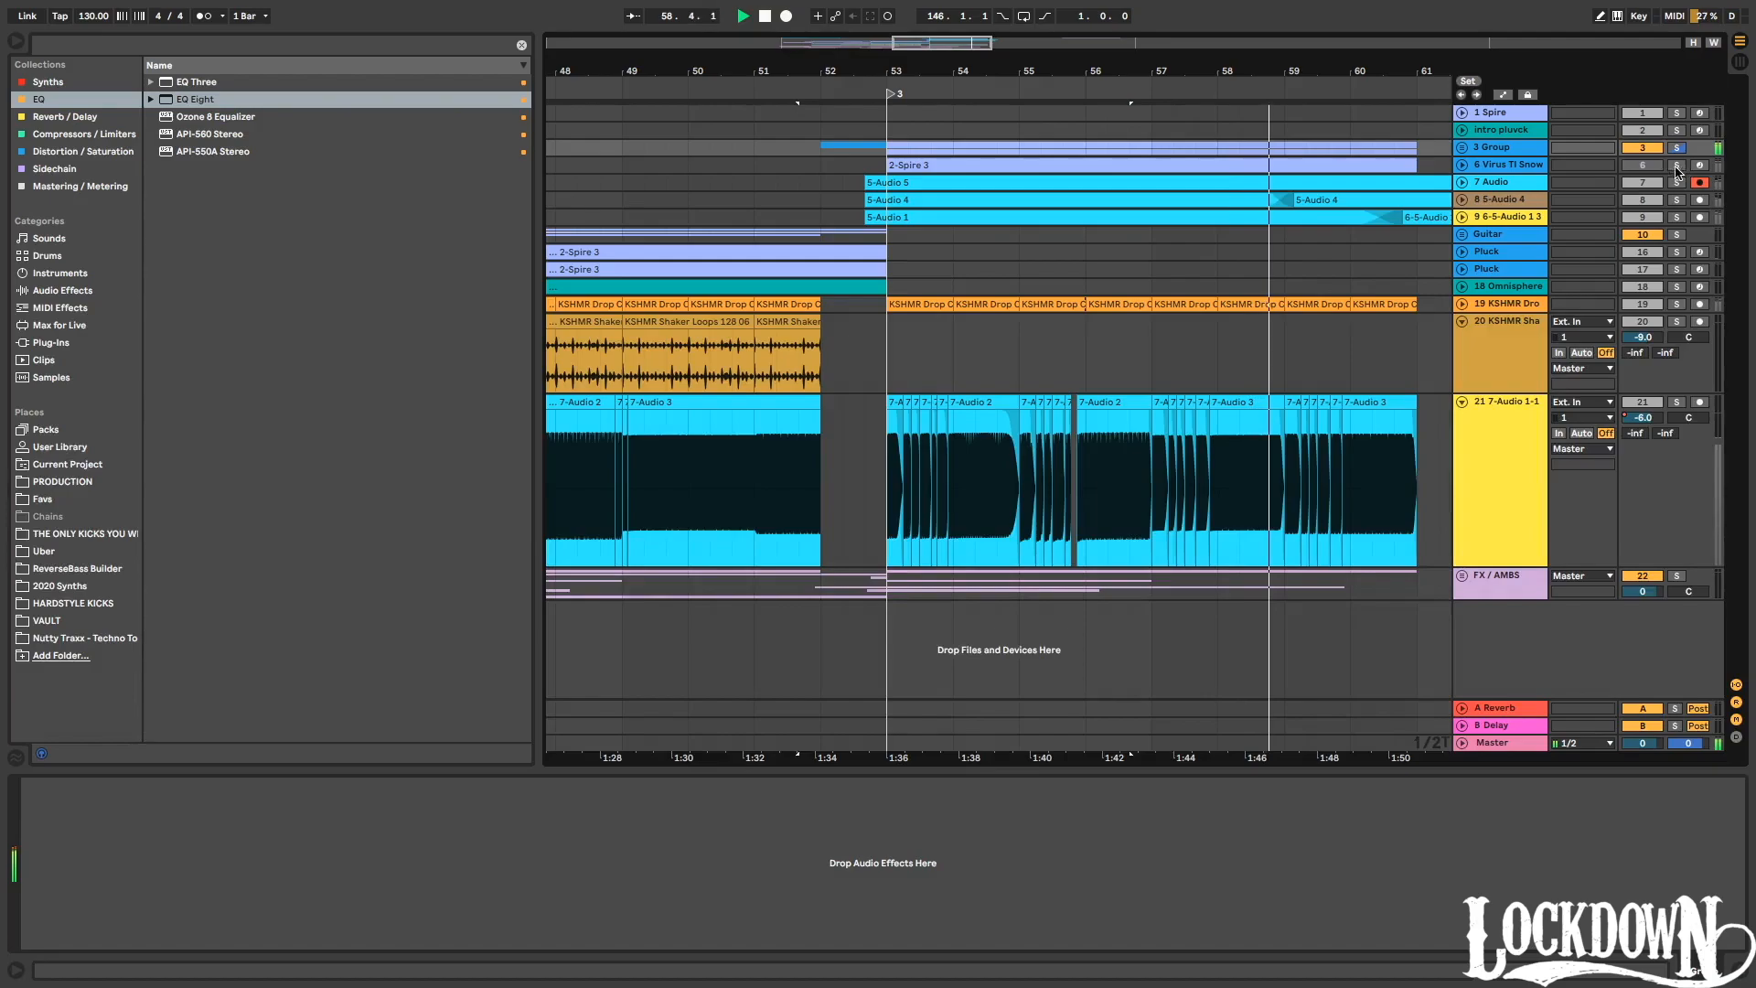
pyautogui.click(1676, 147)
# Move the Audio track above the Virus TI Snow track, solo it with the Spire group, and unfold it.
pyautogui.click(831, 82)
pyautogui.click(1523, 171)
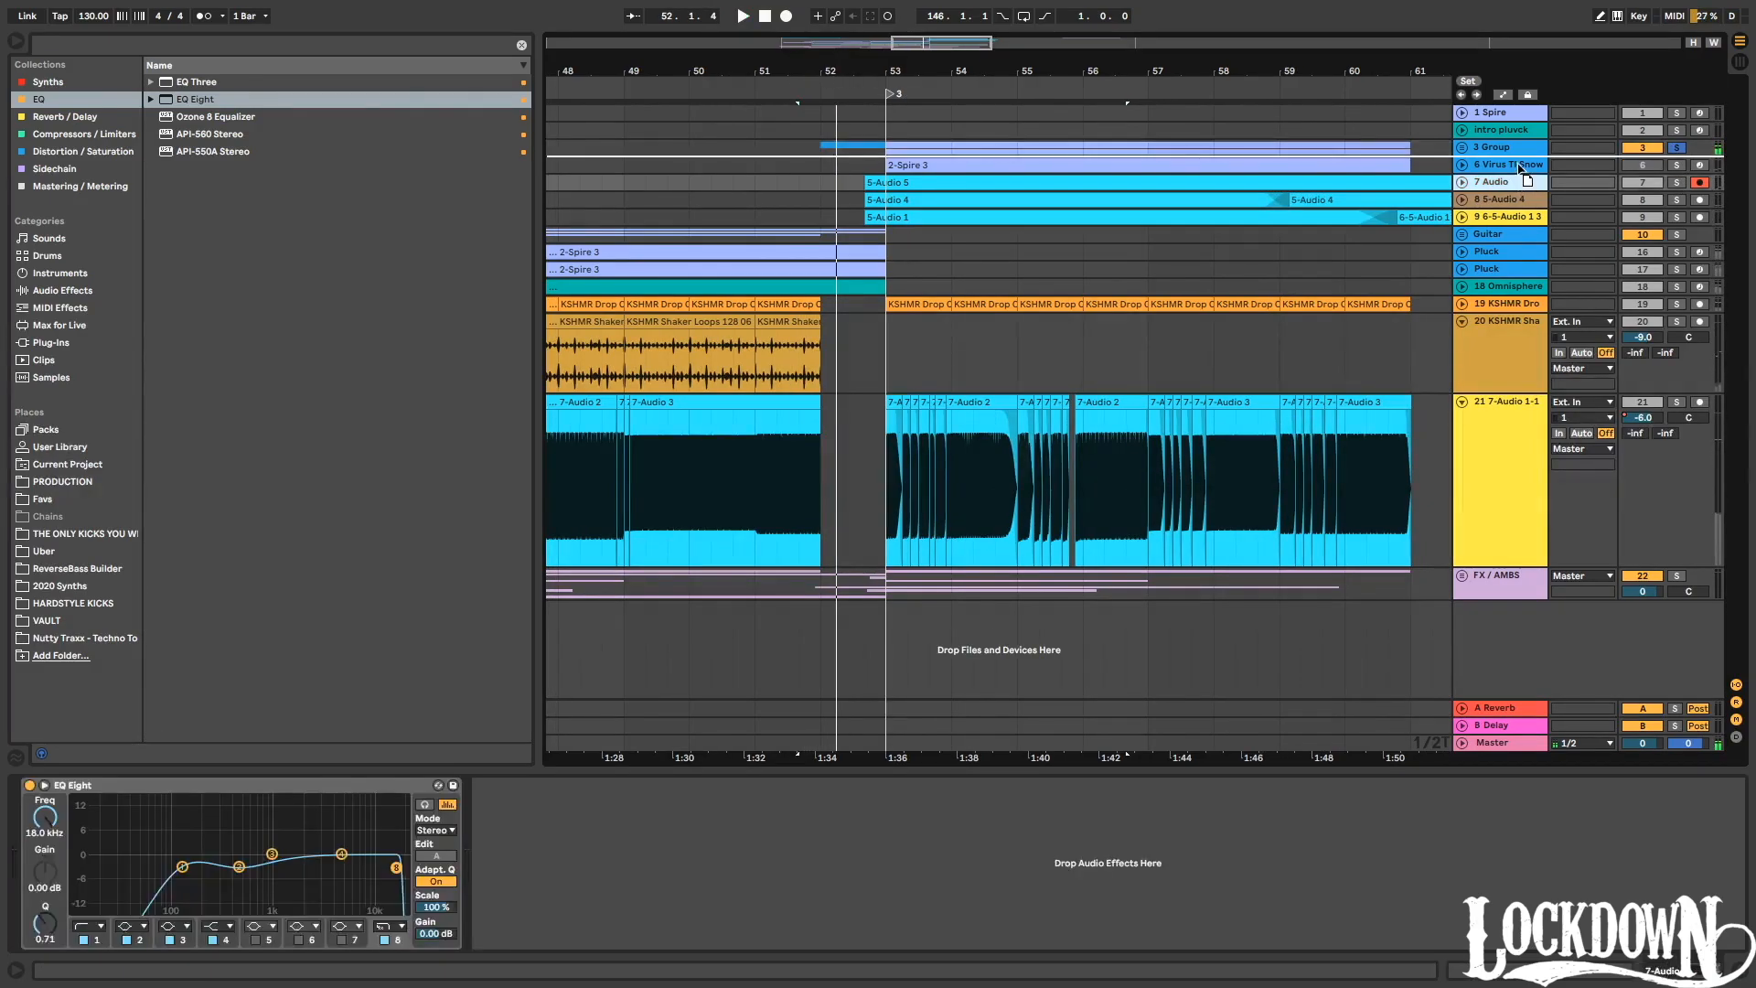
pyautogui.moveTo(1652, 169); pyautogui.dragTo(1685, 167)
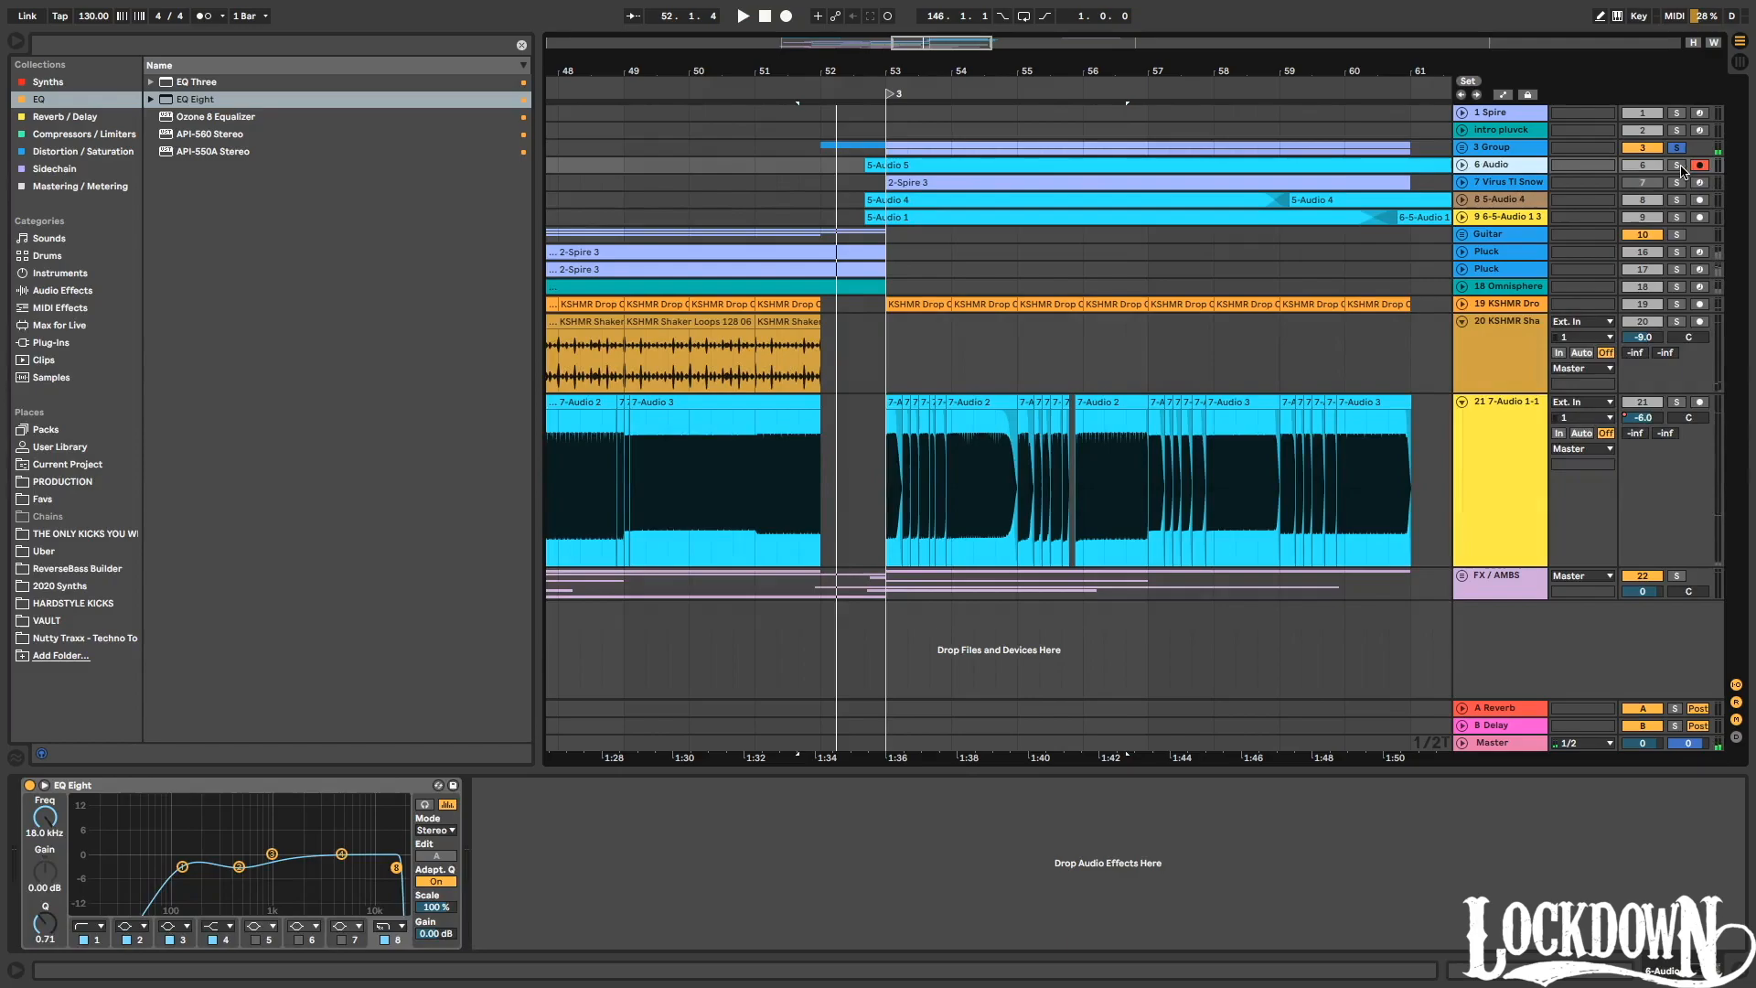
pyautogui.click(1462, 164)
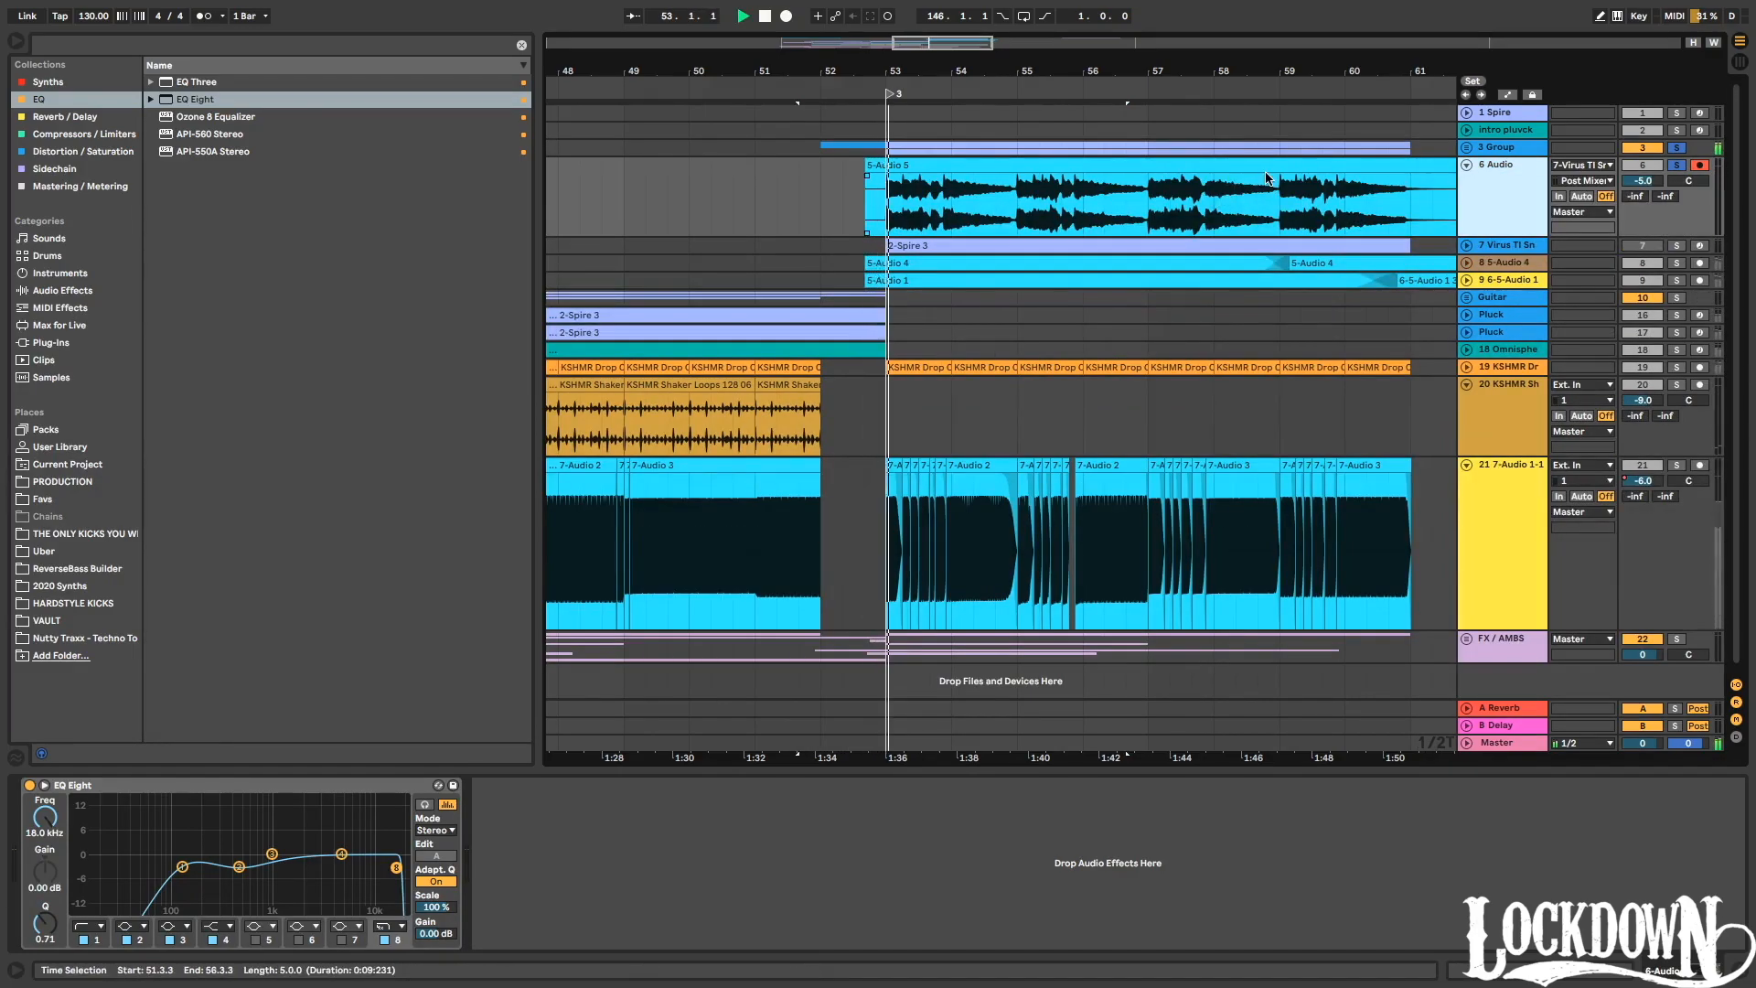
# Reshape the 6 Audio track's EQ Eight curve with band 8 at 11.1 kHz and Q 0.43, and set the track volume to -3.0 dB.
pyautogui.moveTo(1643, 177); pyautogui.dragTo(1648, 182)
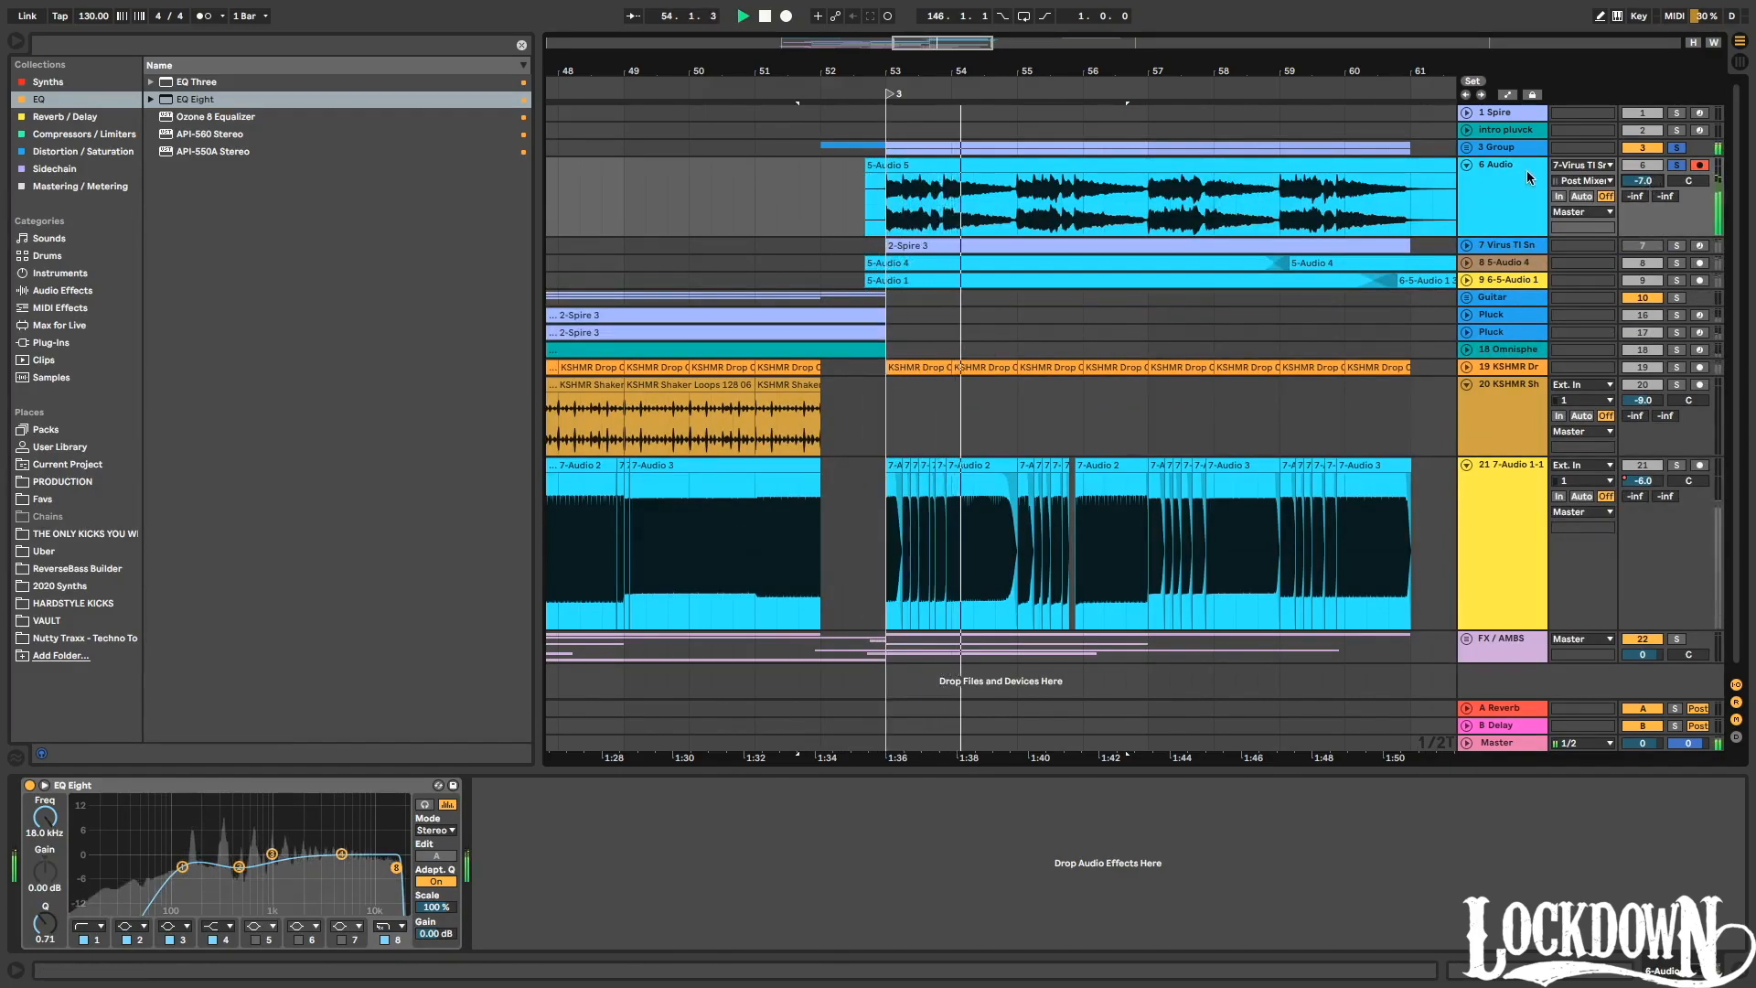
pyautogui.click(1526, 180)
pyautogui.moveTo(240, 867); pyautogui.dragTo(375, 878)
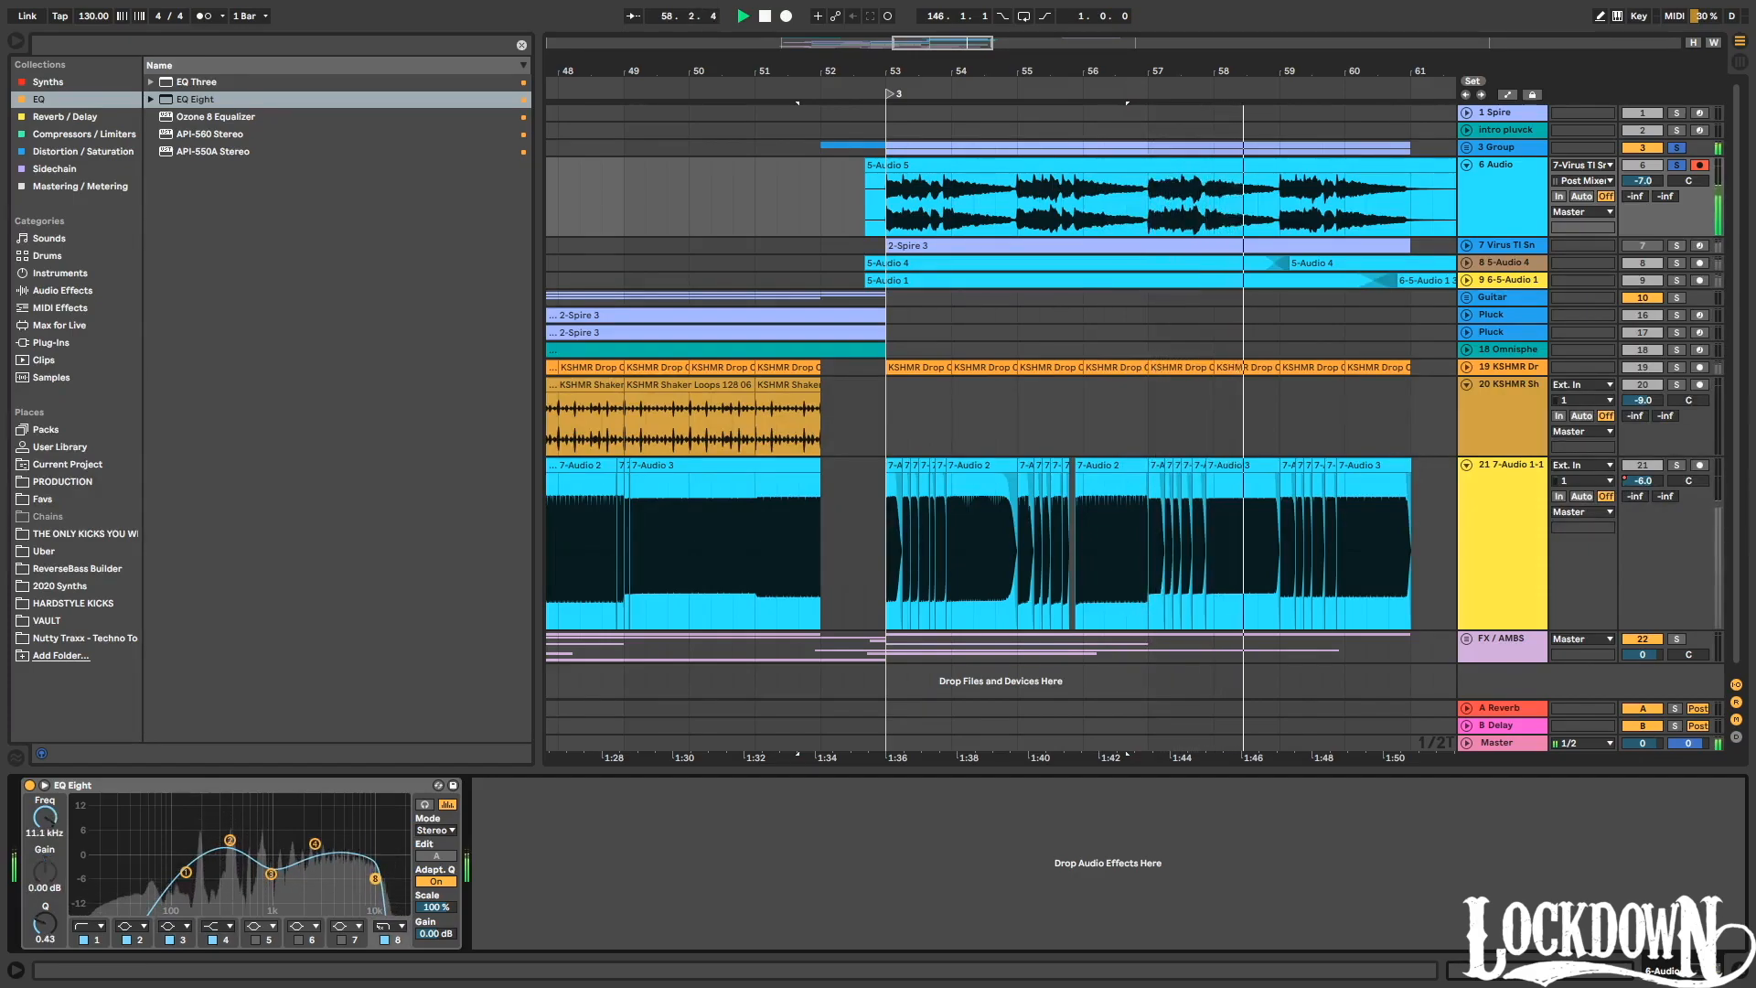
pyautogui.moveTo(1641, 186); pyautogui.dragTo(1641, 174)
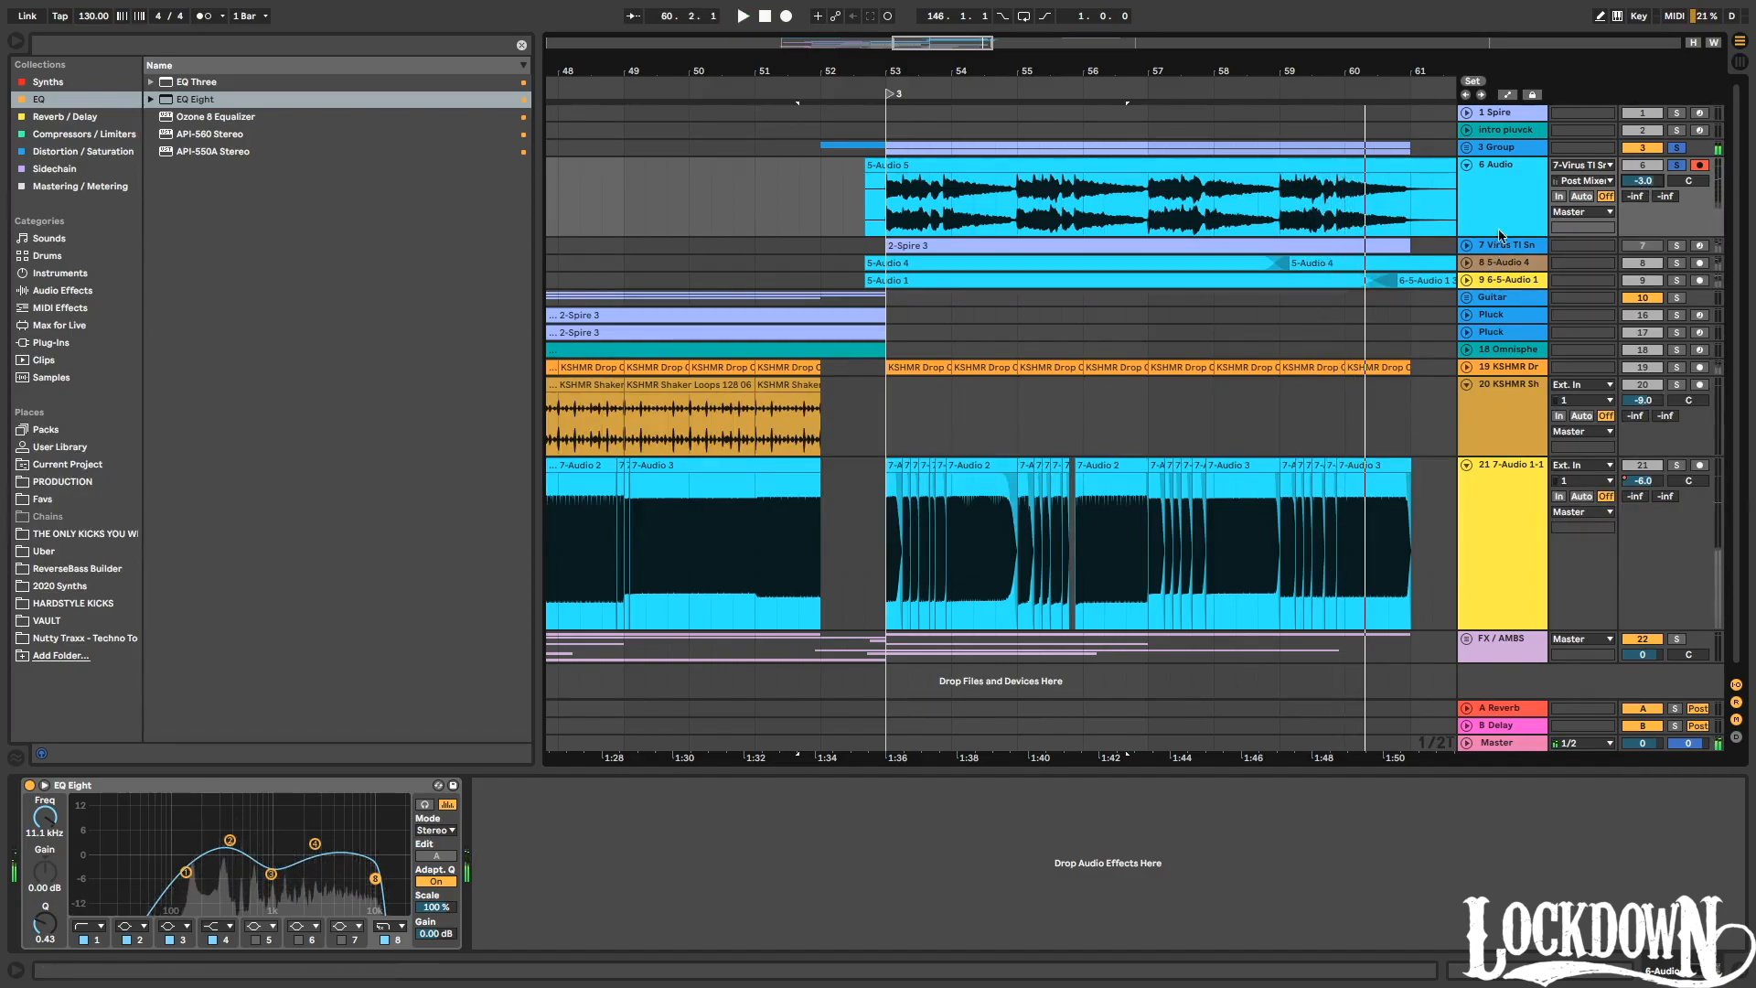
# Unfold the 5-Audio 4 track, move it directly below the 6 Audio track, and solo it for playback from bar 53.
pyautogui.click(1467, 262)
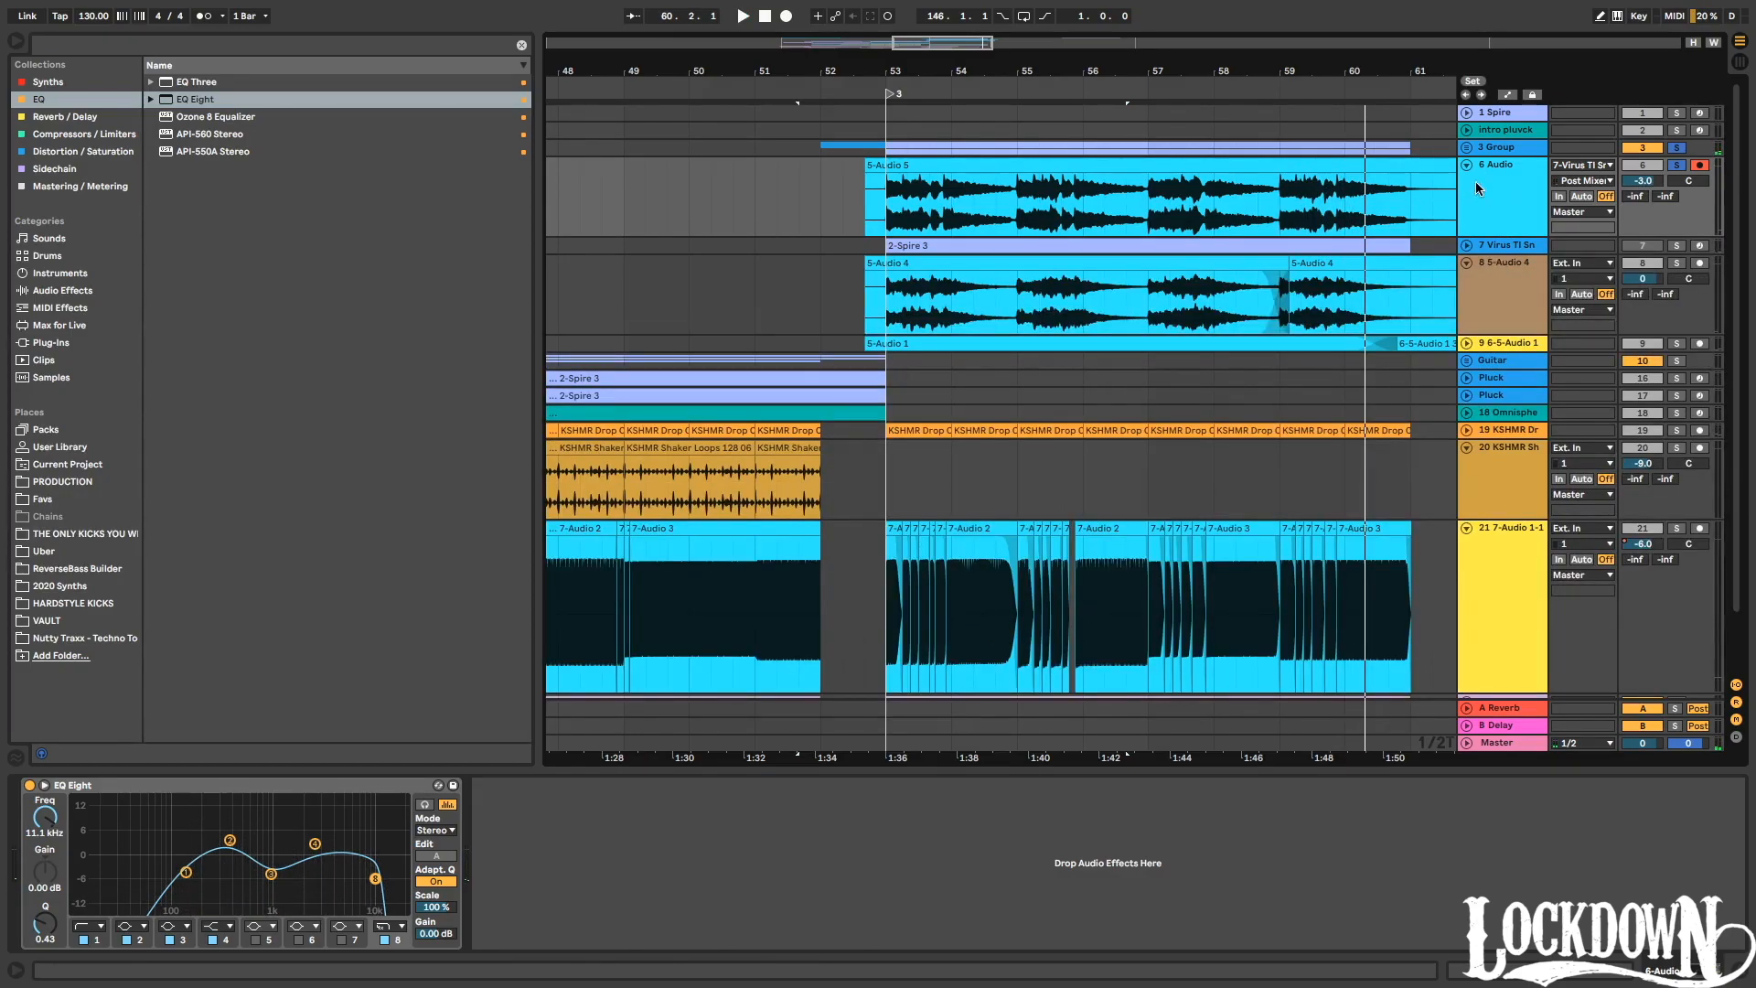
pyautogui.moveTo(1505, 267); pyautogui.dragTo(1505, 238)
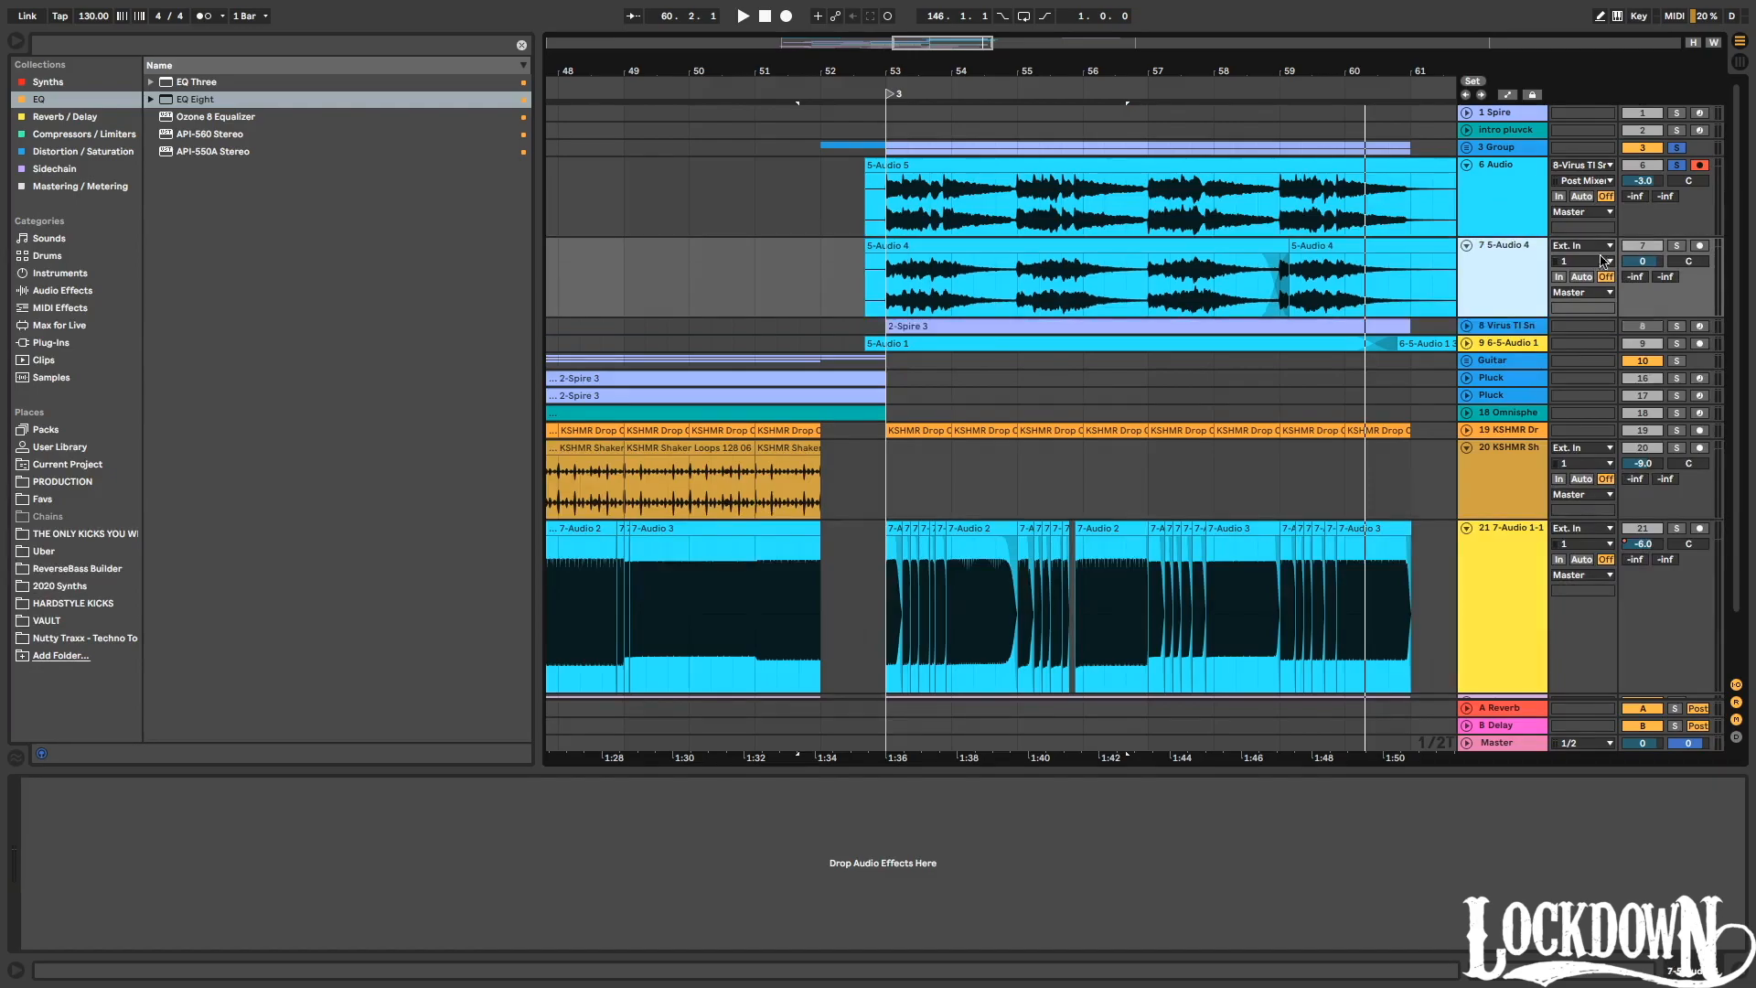
pyautogui.click(1679, 246)
pyautogui.click(885, 298)
pyautogui.press('space')
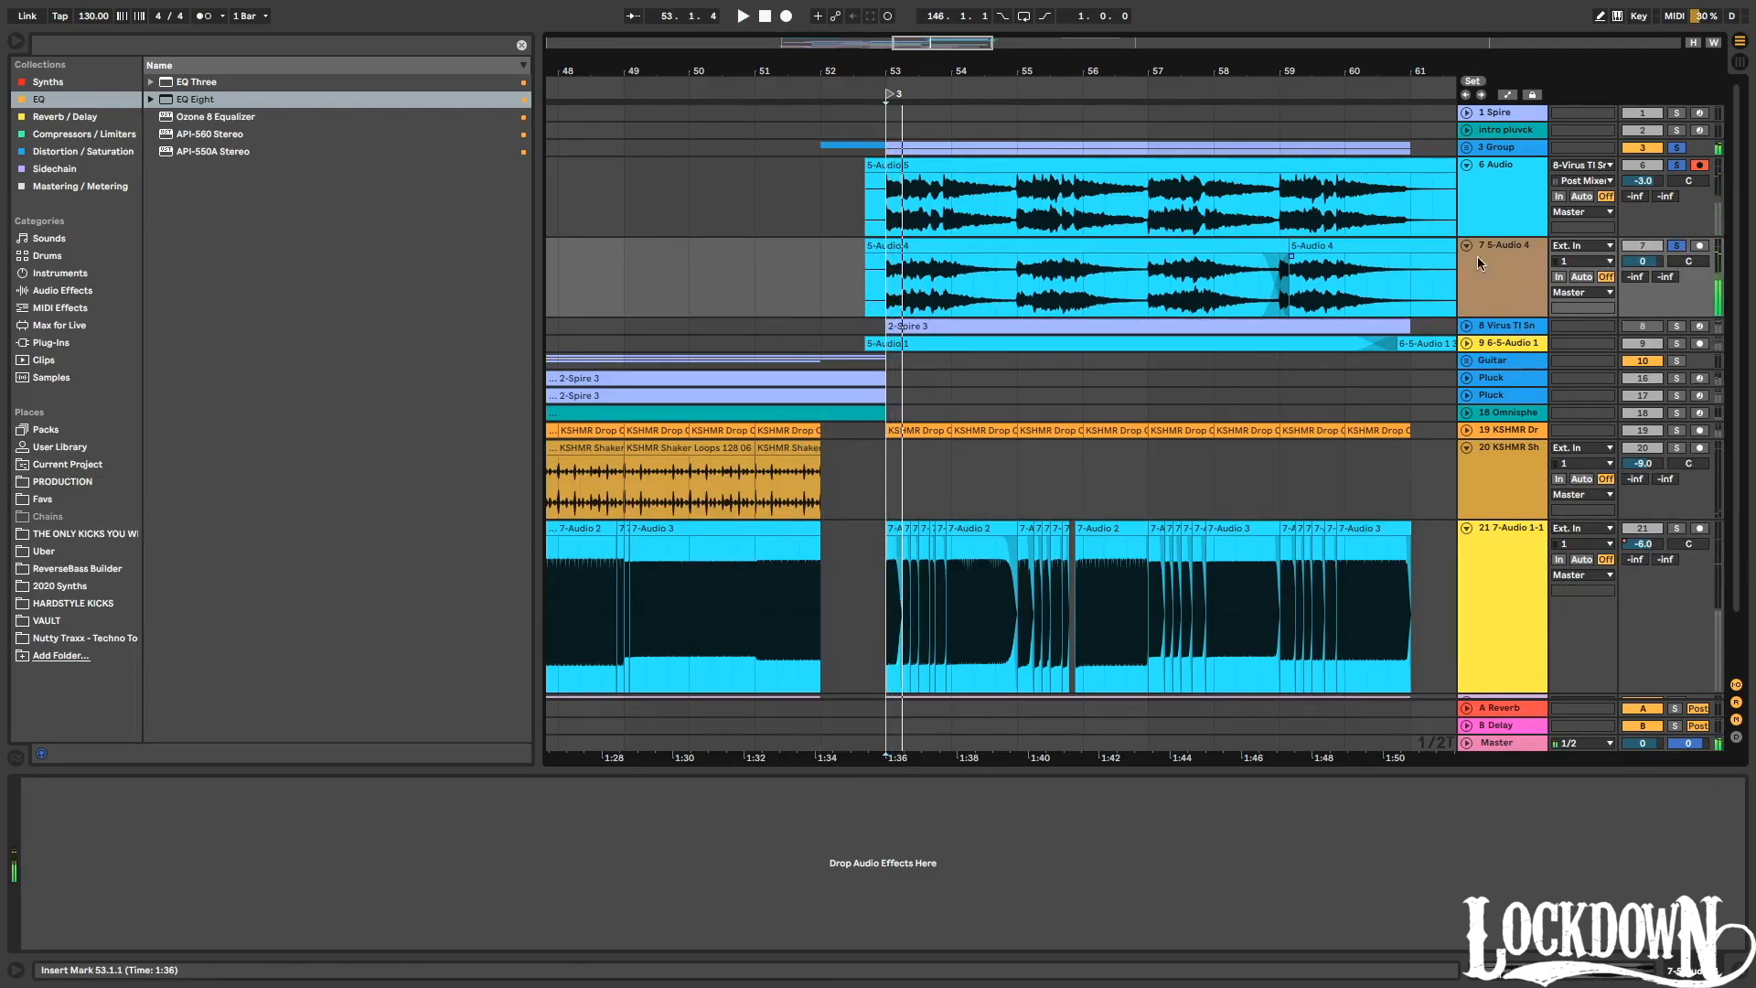
pyautogui.press('space')
pyautogui.click(1677, 246)
pyautogui.click(1679, 246)
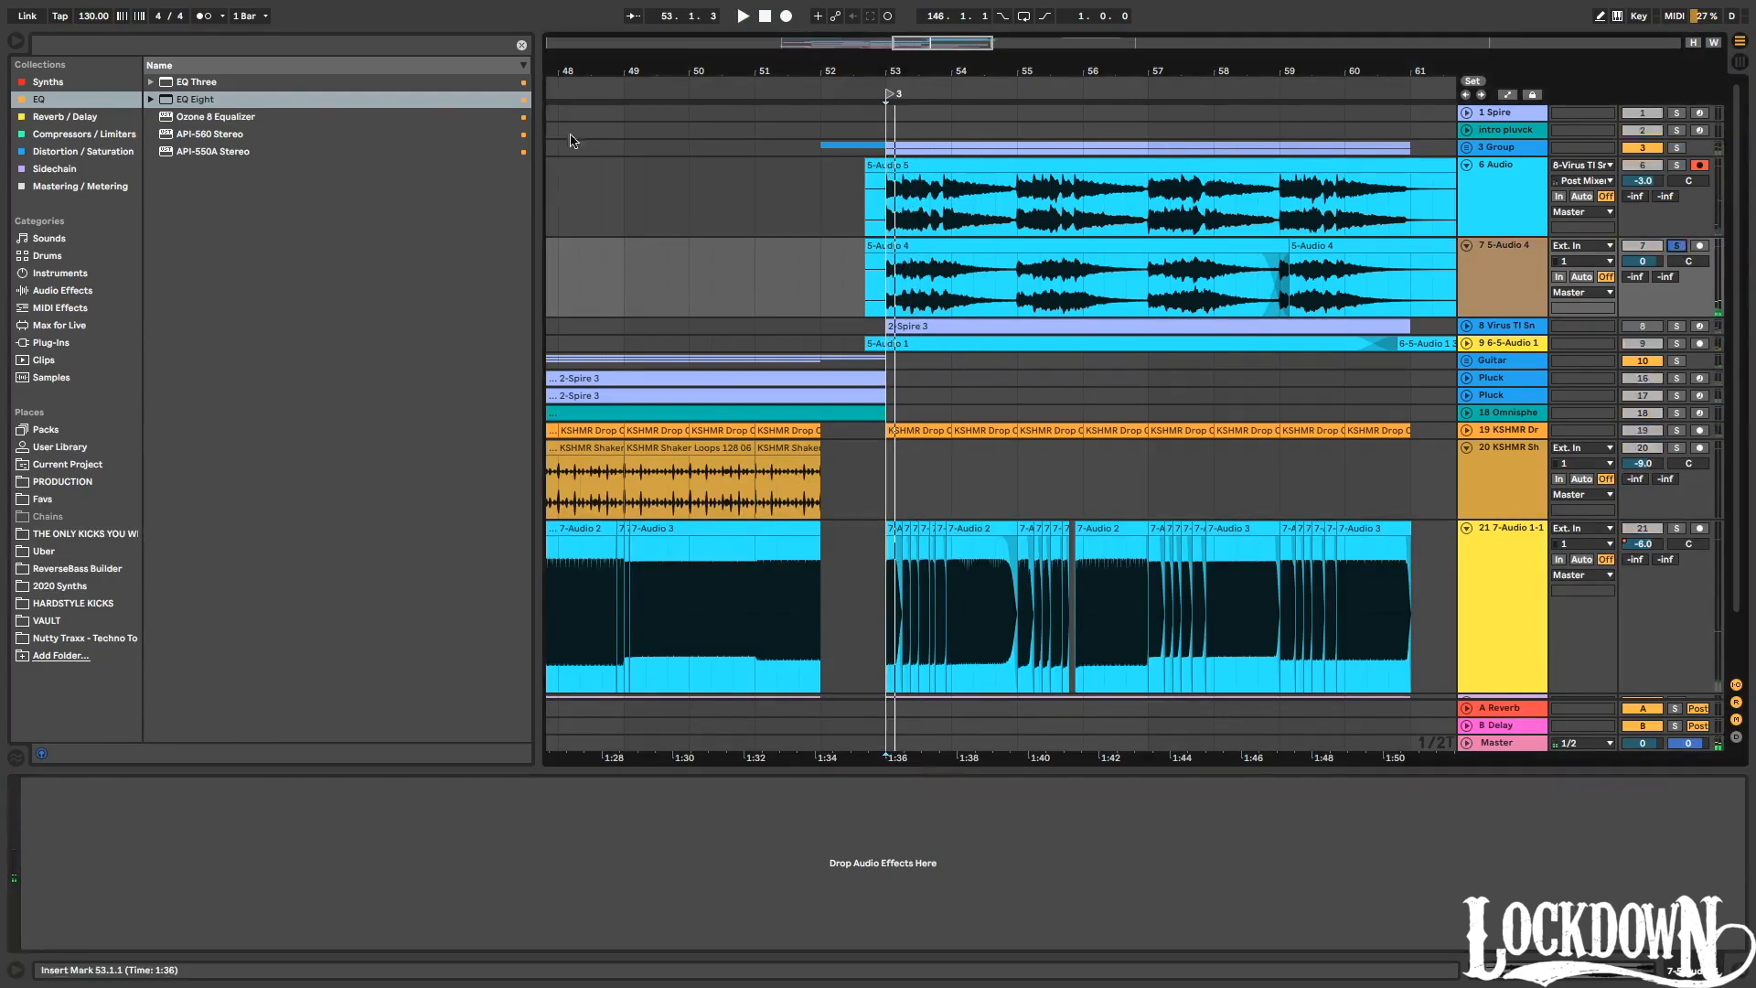
# Add an EQ Eight to the 5-Audio 4 track and boost band 3 by 5.58 dB at 1.07 kHz with Q 2.03.
pyautogui.moveTo(195, 107); pyautogui.dragTo(1000, 297)
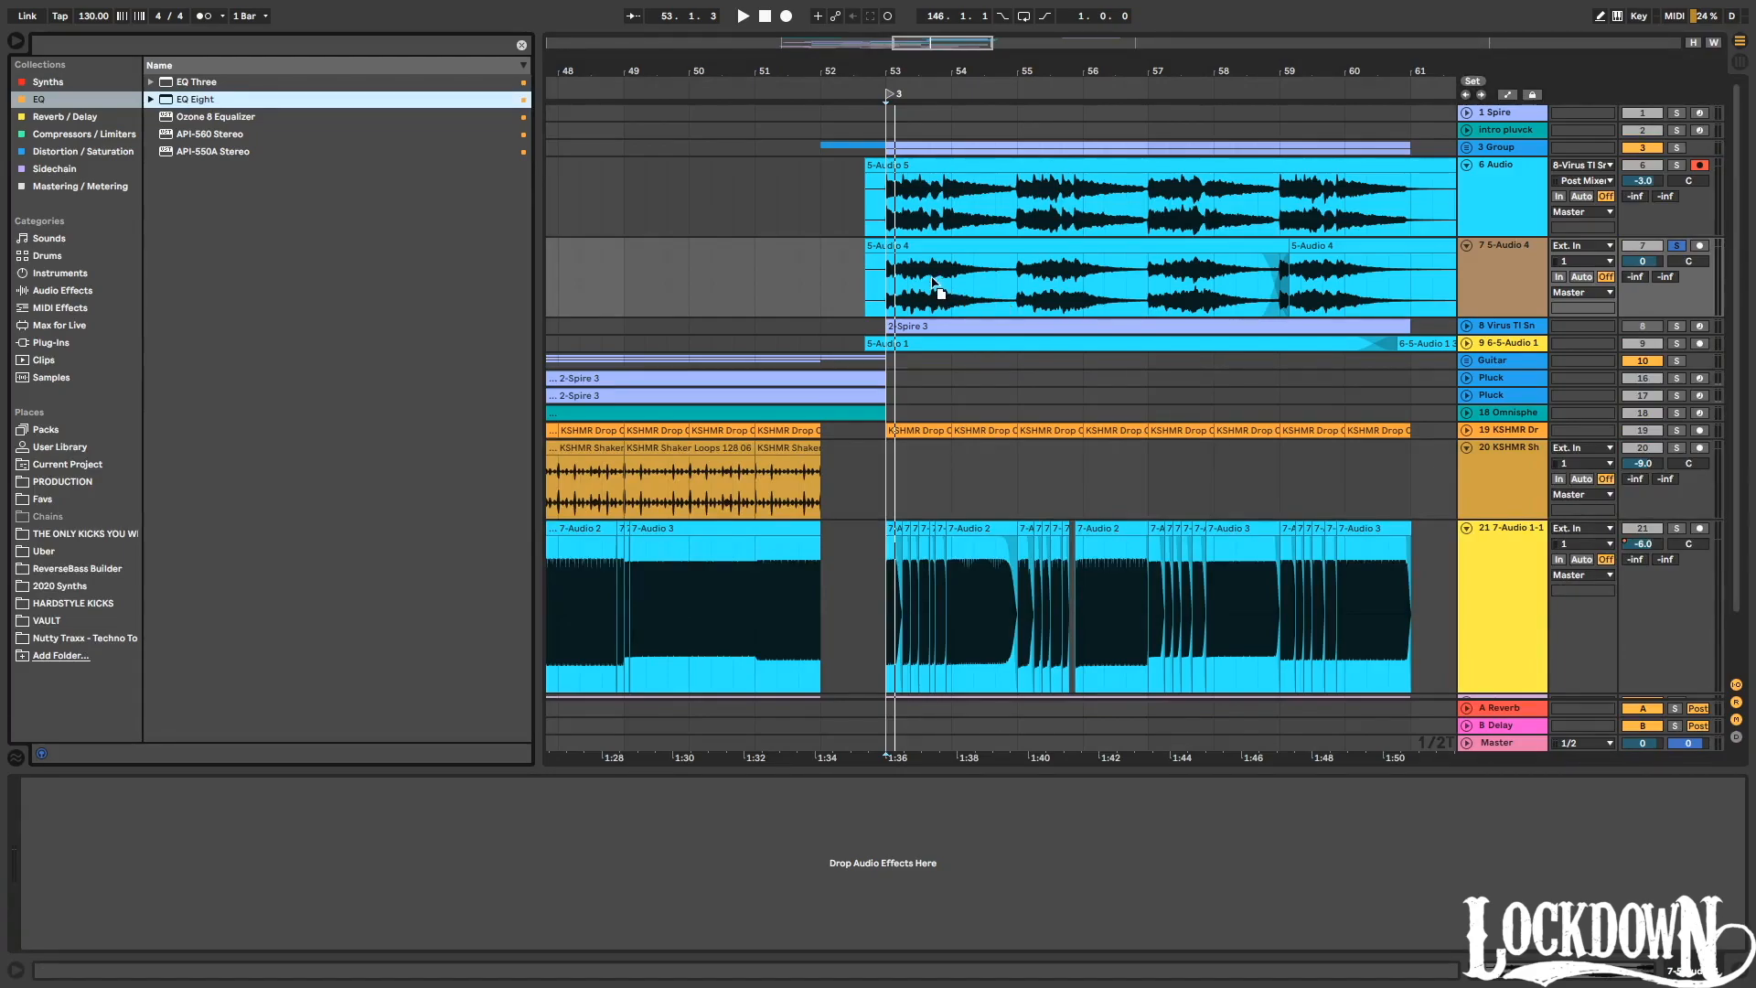
pyautogui.moveTo(595, 648); pyautogui.dragTo(345, 851)
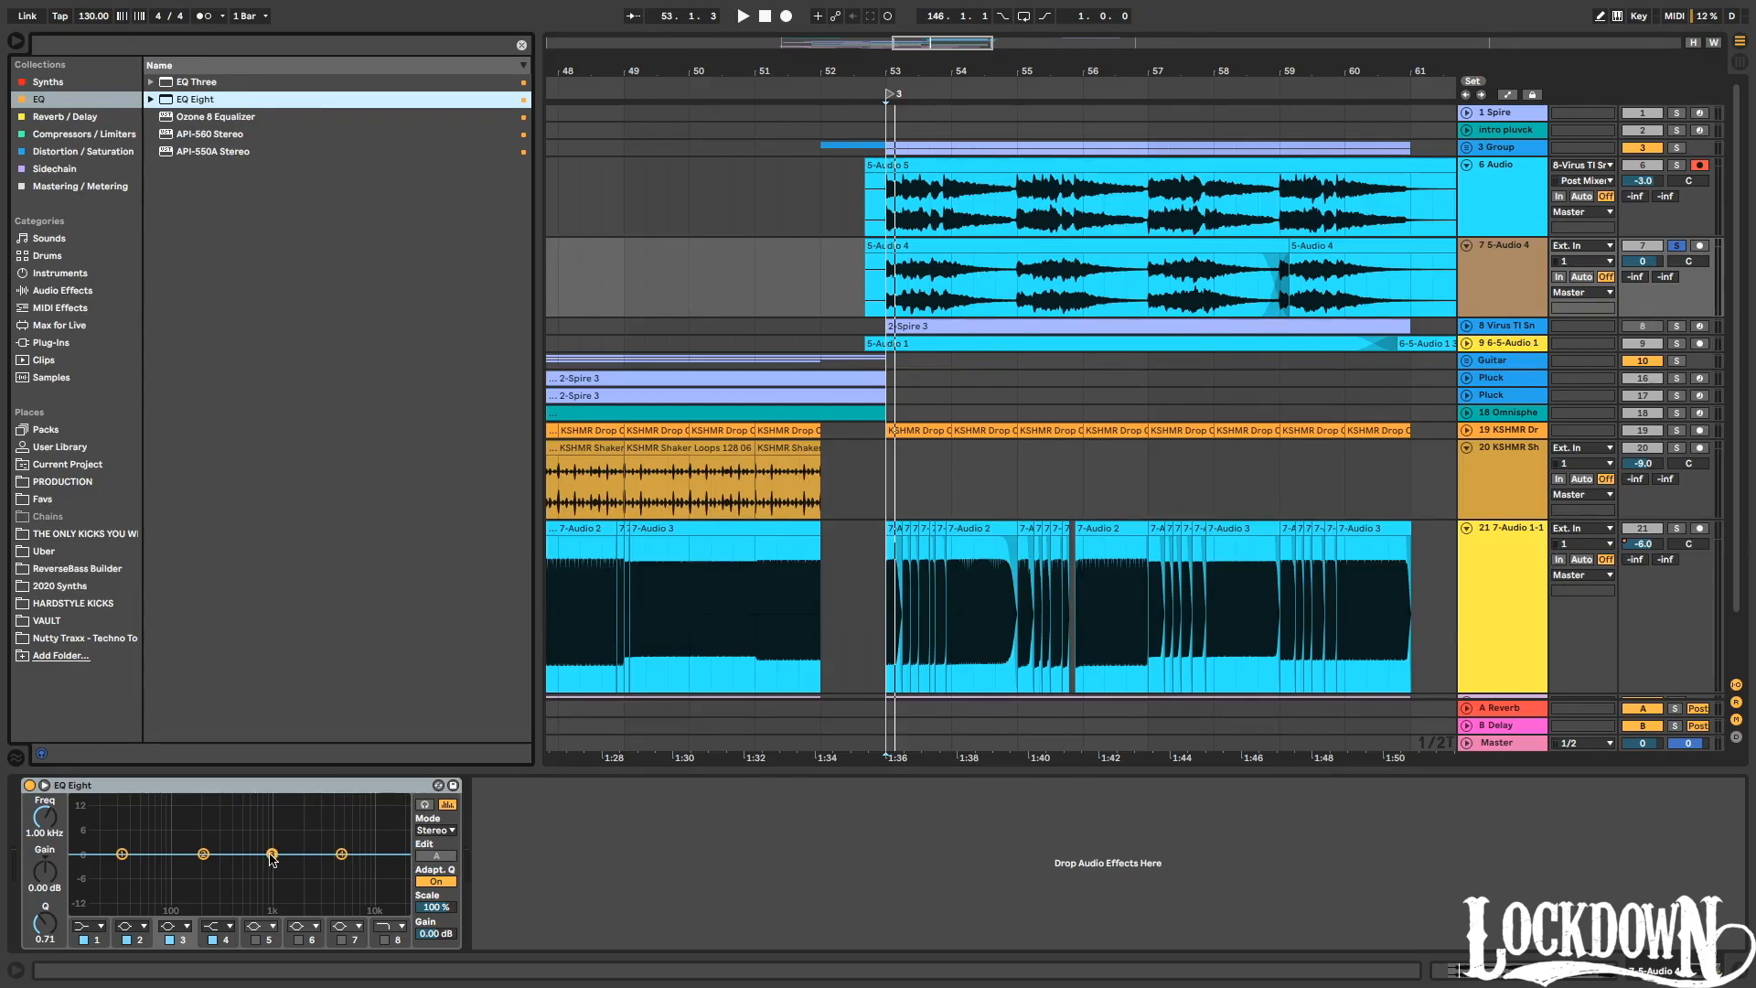
pyautogui.moveTo(272, 856); pyautogui.dragTo(274, 834)
pyautogui.press('space')
pyautogui.moveTo(45, 923); pyautogui.dragTo(45, 892)
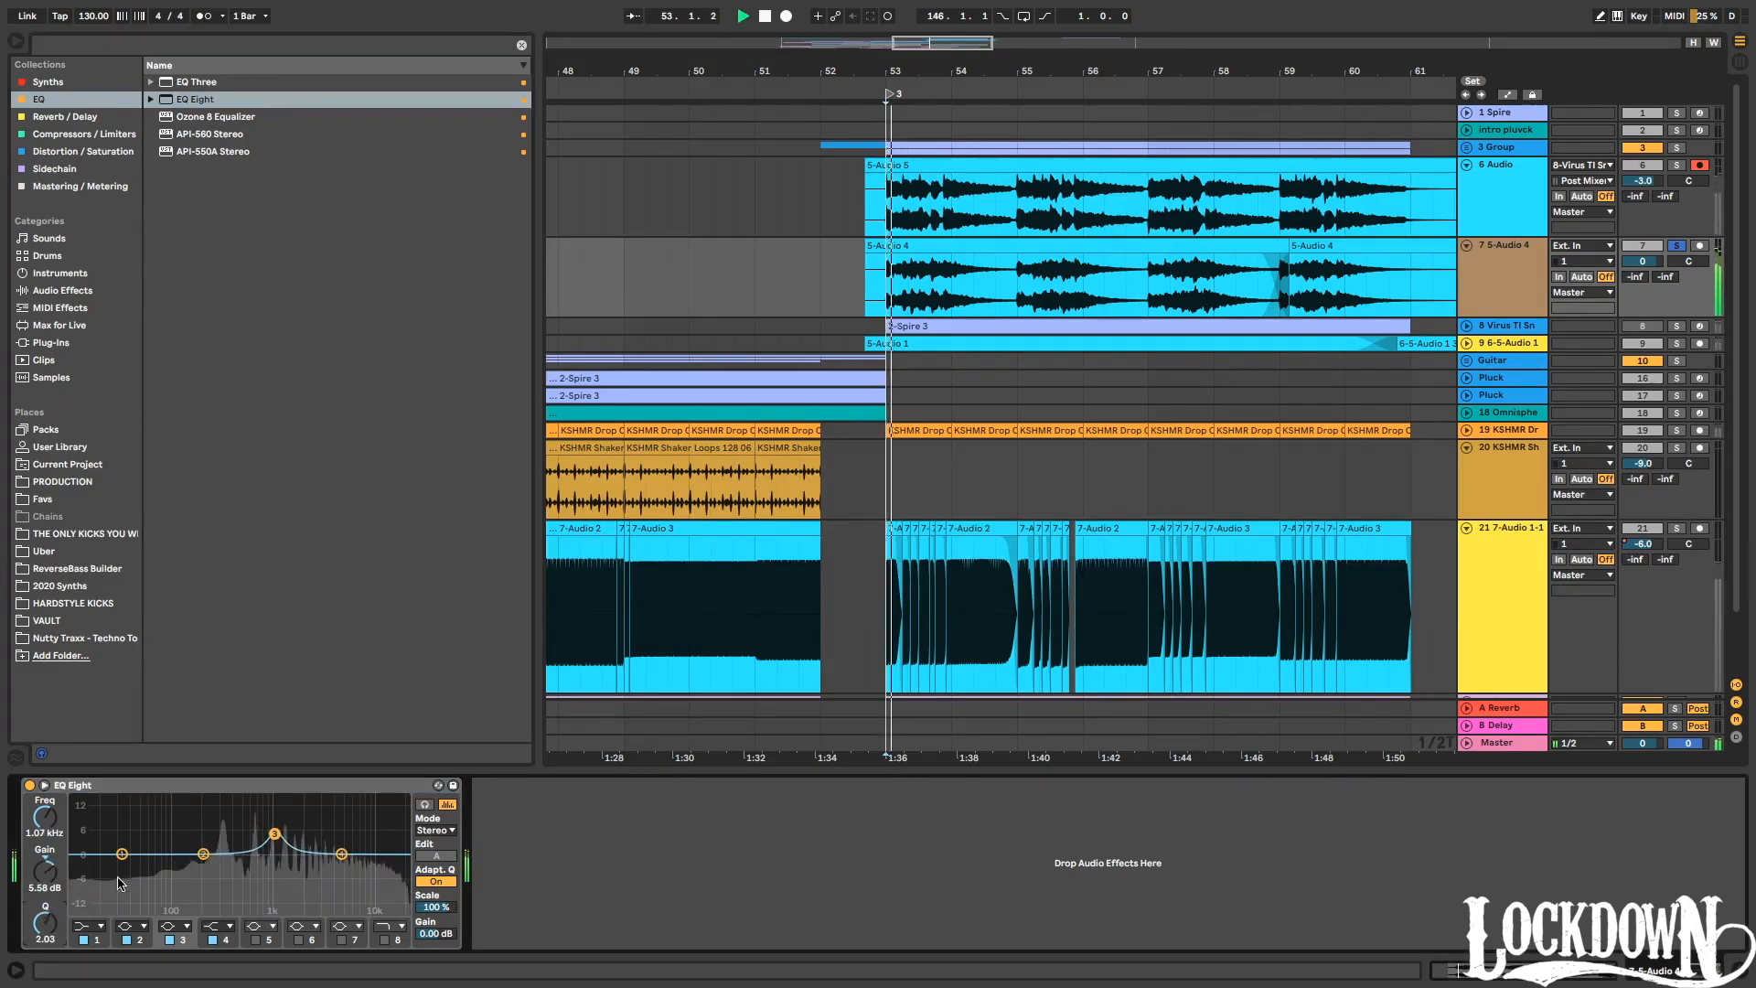
# Make EQ band 1 a low cut and enable band 8 as a high cut at 17.4 kHz with Q 0.49.
pyautogui.click(88, 926)
pyautogui.click(91, 834)
pyautogui.press('space')
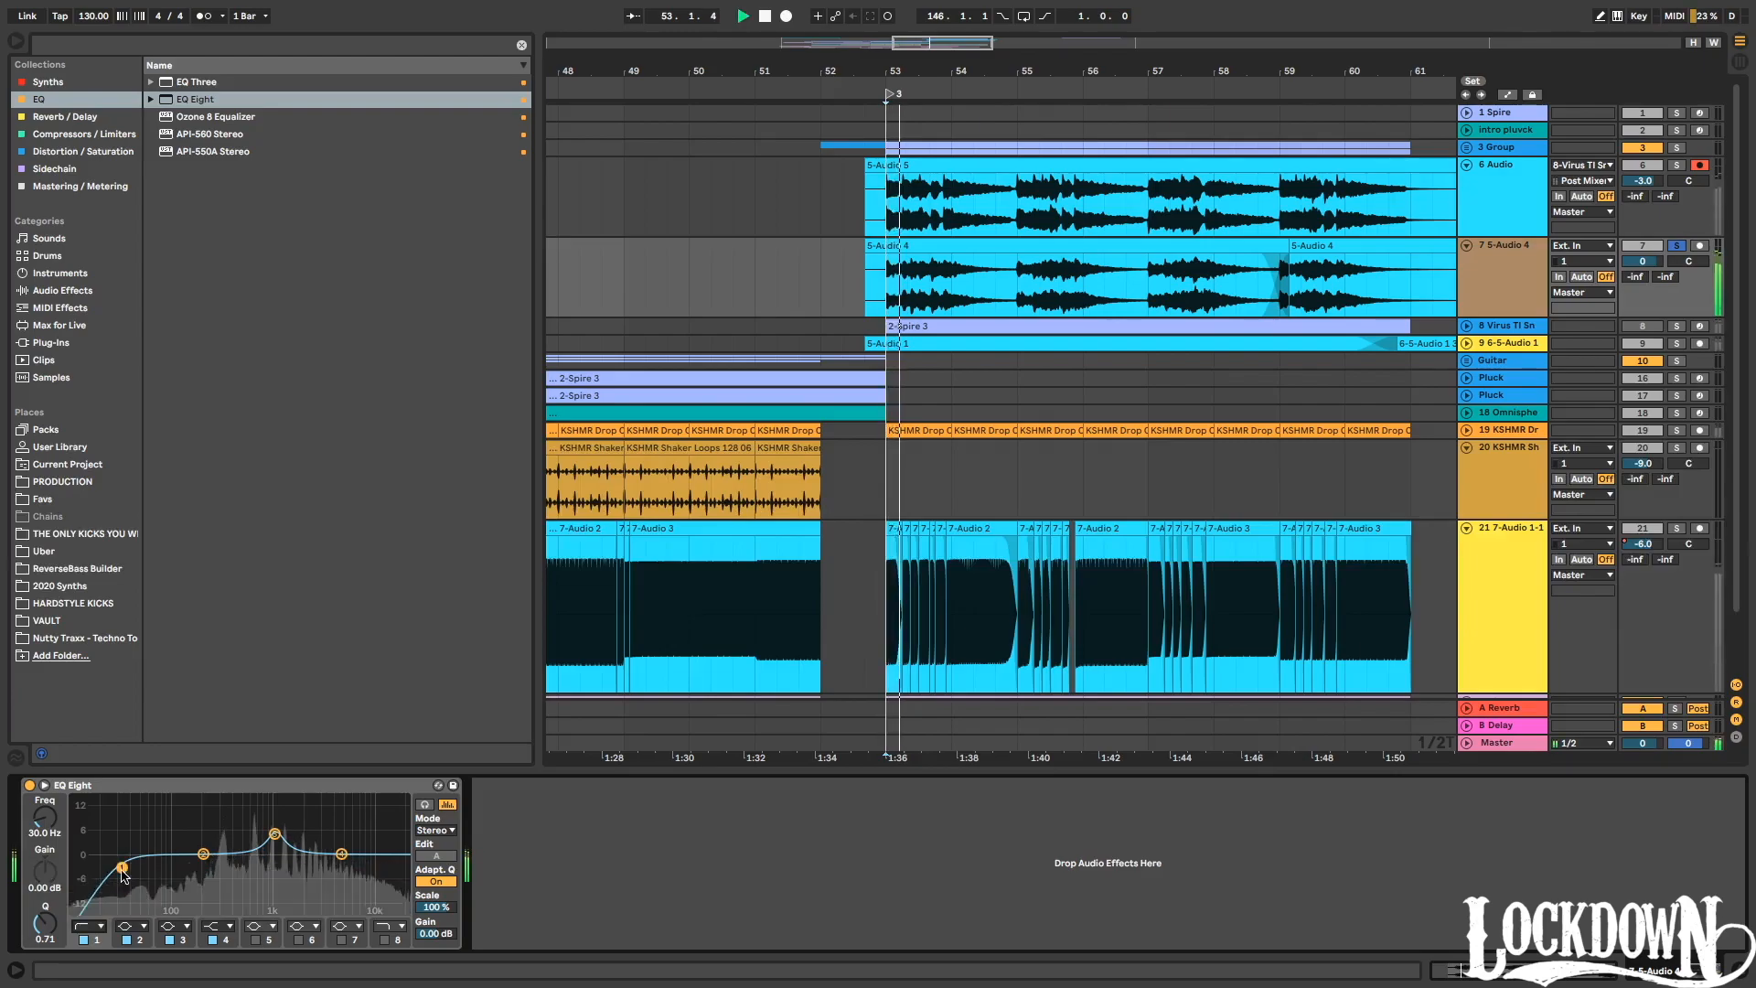
pyautogui.click(385, 939)
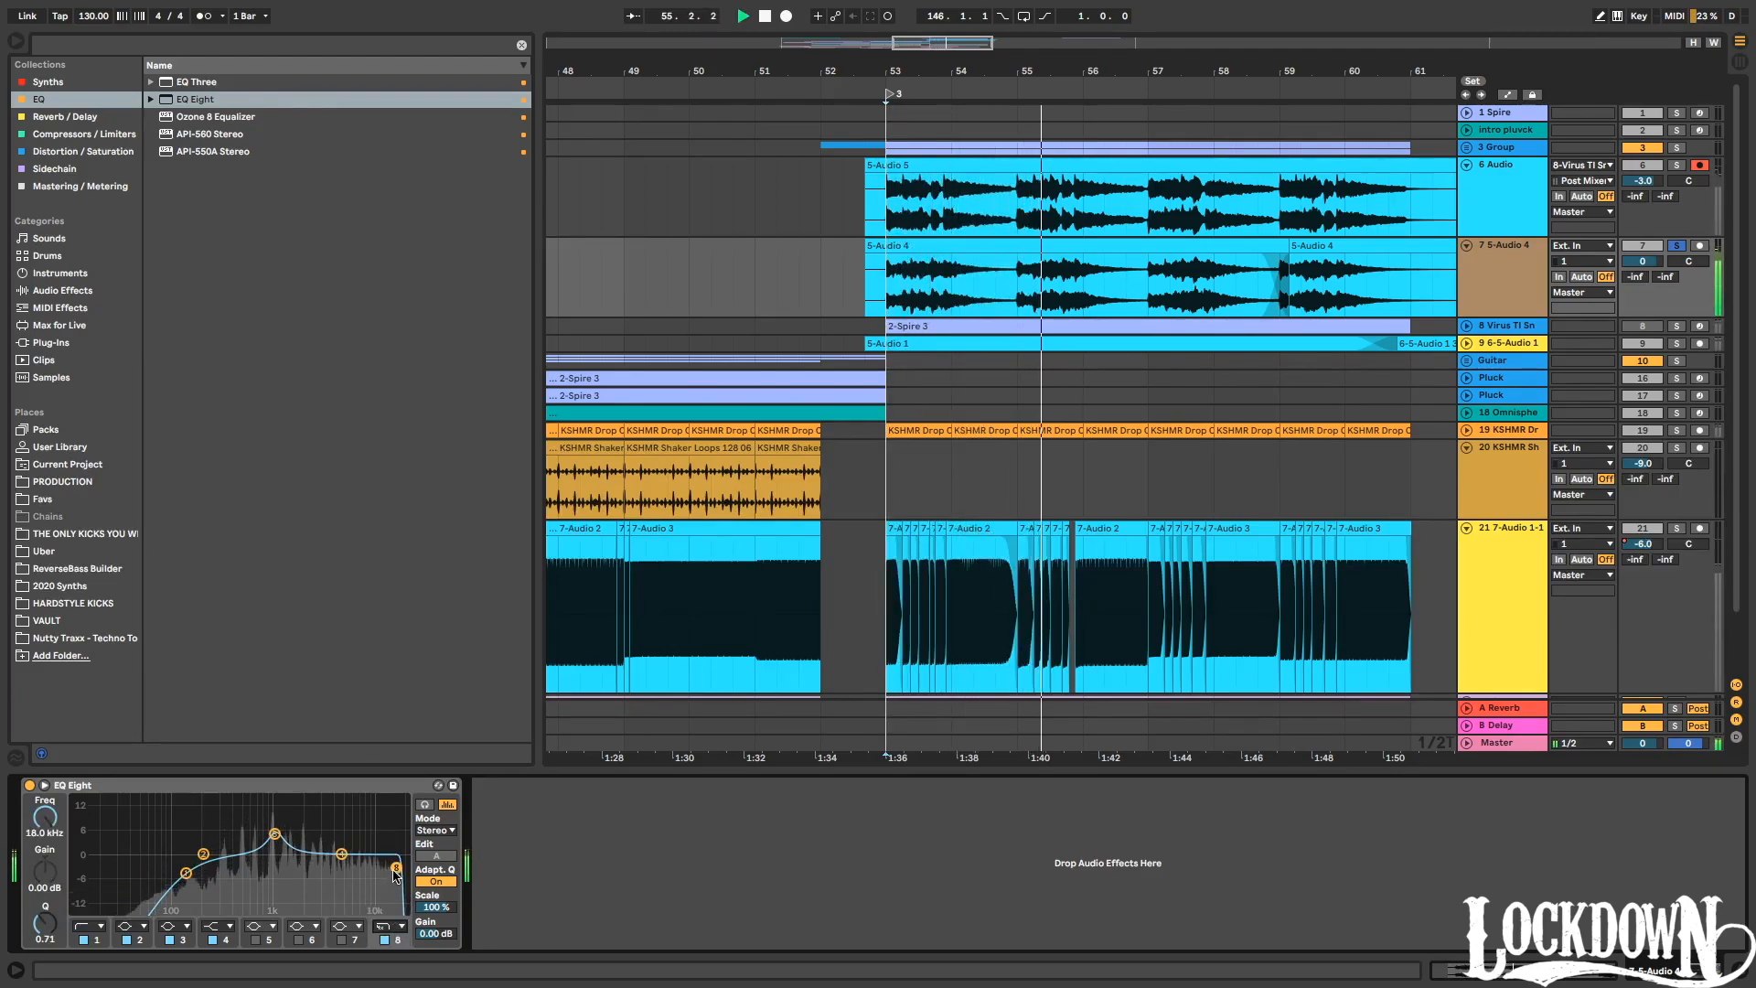
# Add a Compressor after the EQ Eight on the 5-Audio 4 track and lower its threshold to -22.6 dB.
pyautogui.click(79, 137)
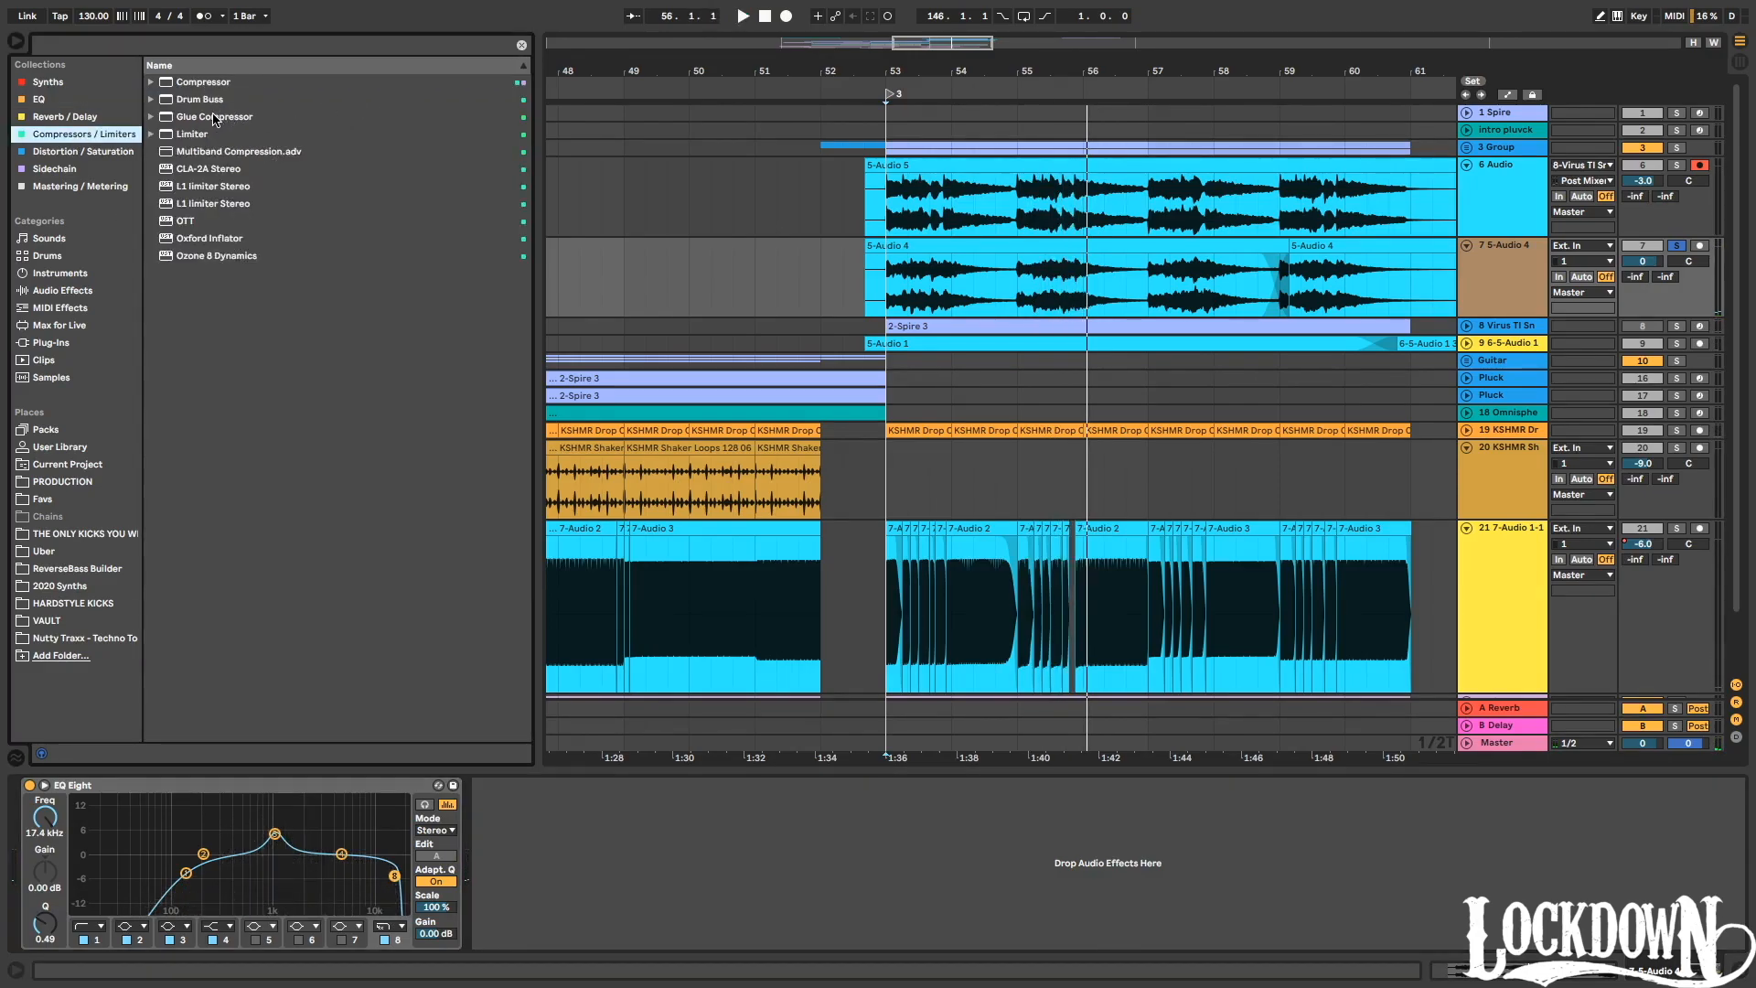
pyautogui.moveTo(206, 83); pyautogui.dragTo(450, 540)
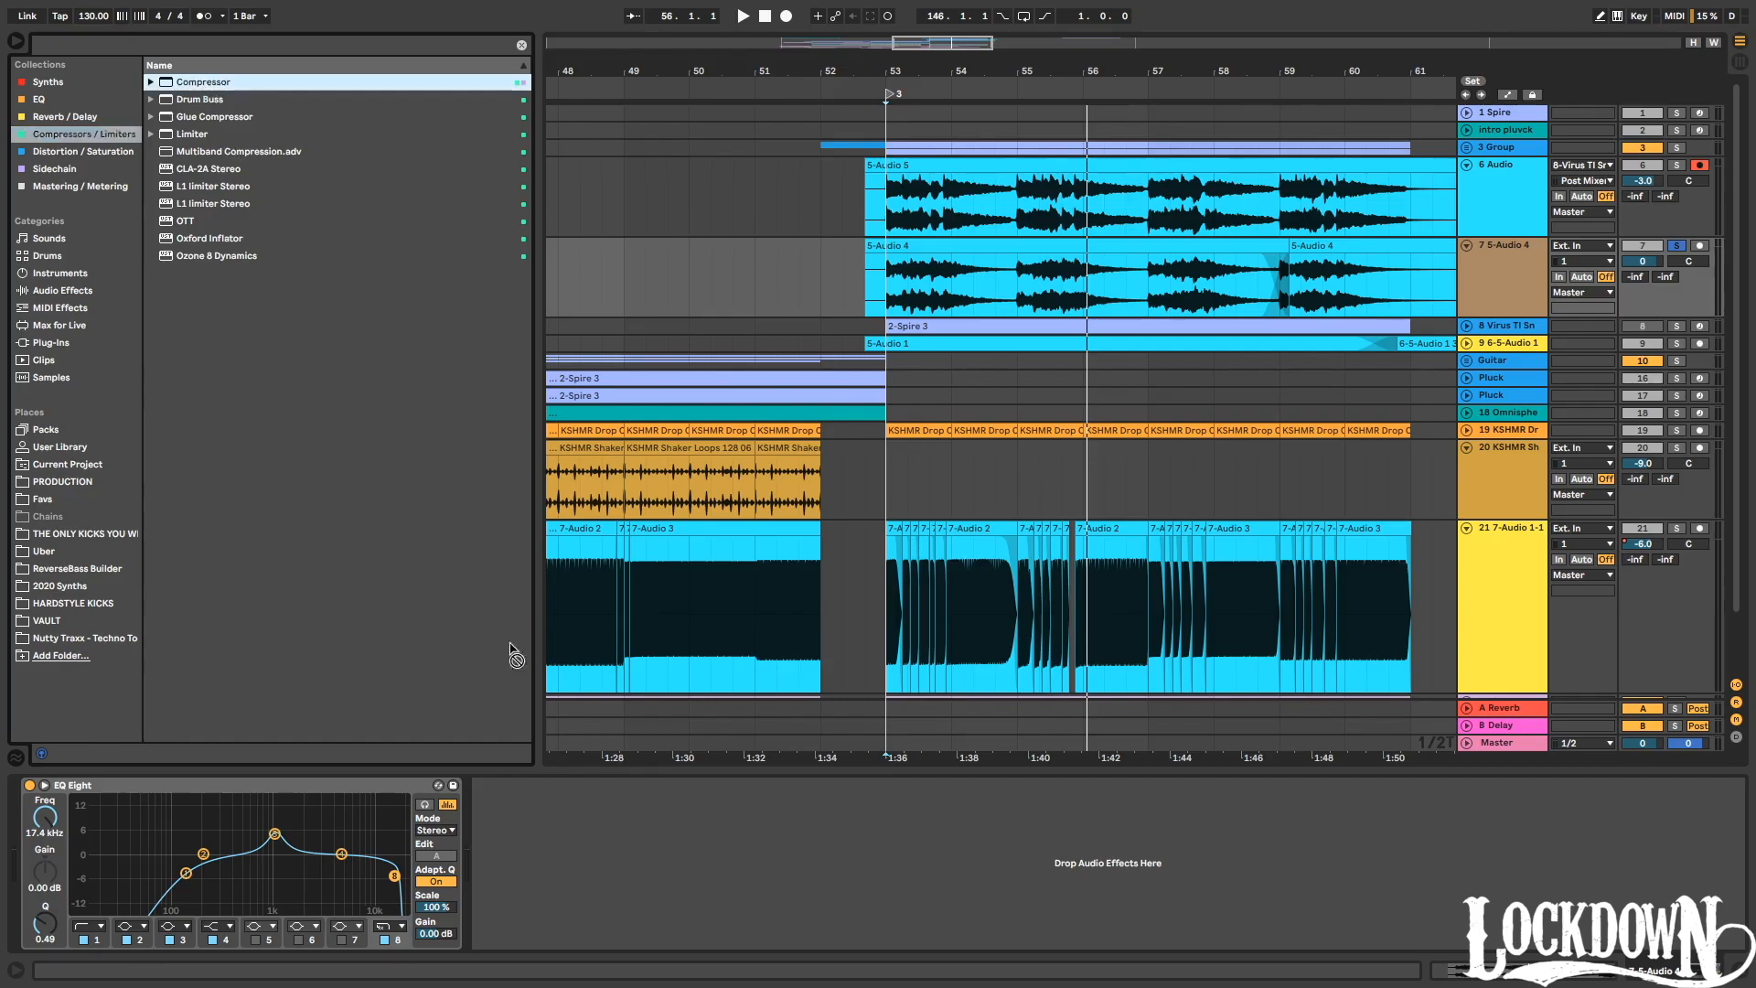
pyautogui.moveTo(539, 832); pyautogui.dragTo(556, 876)
pyautogui.press('space')
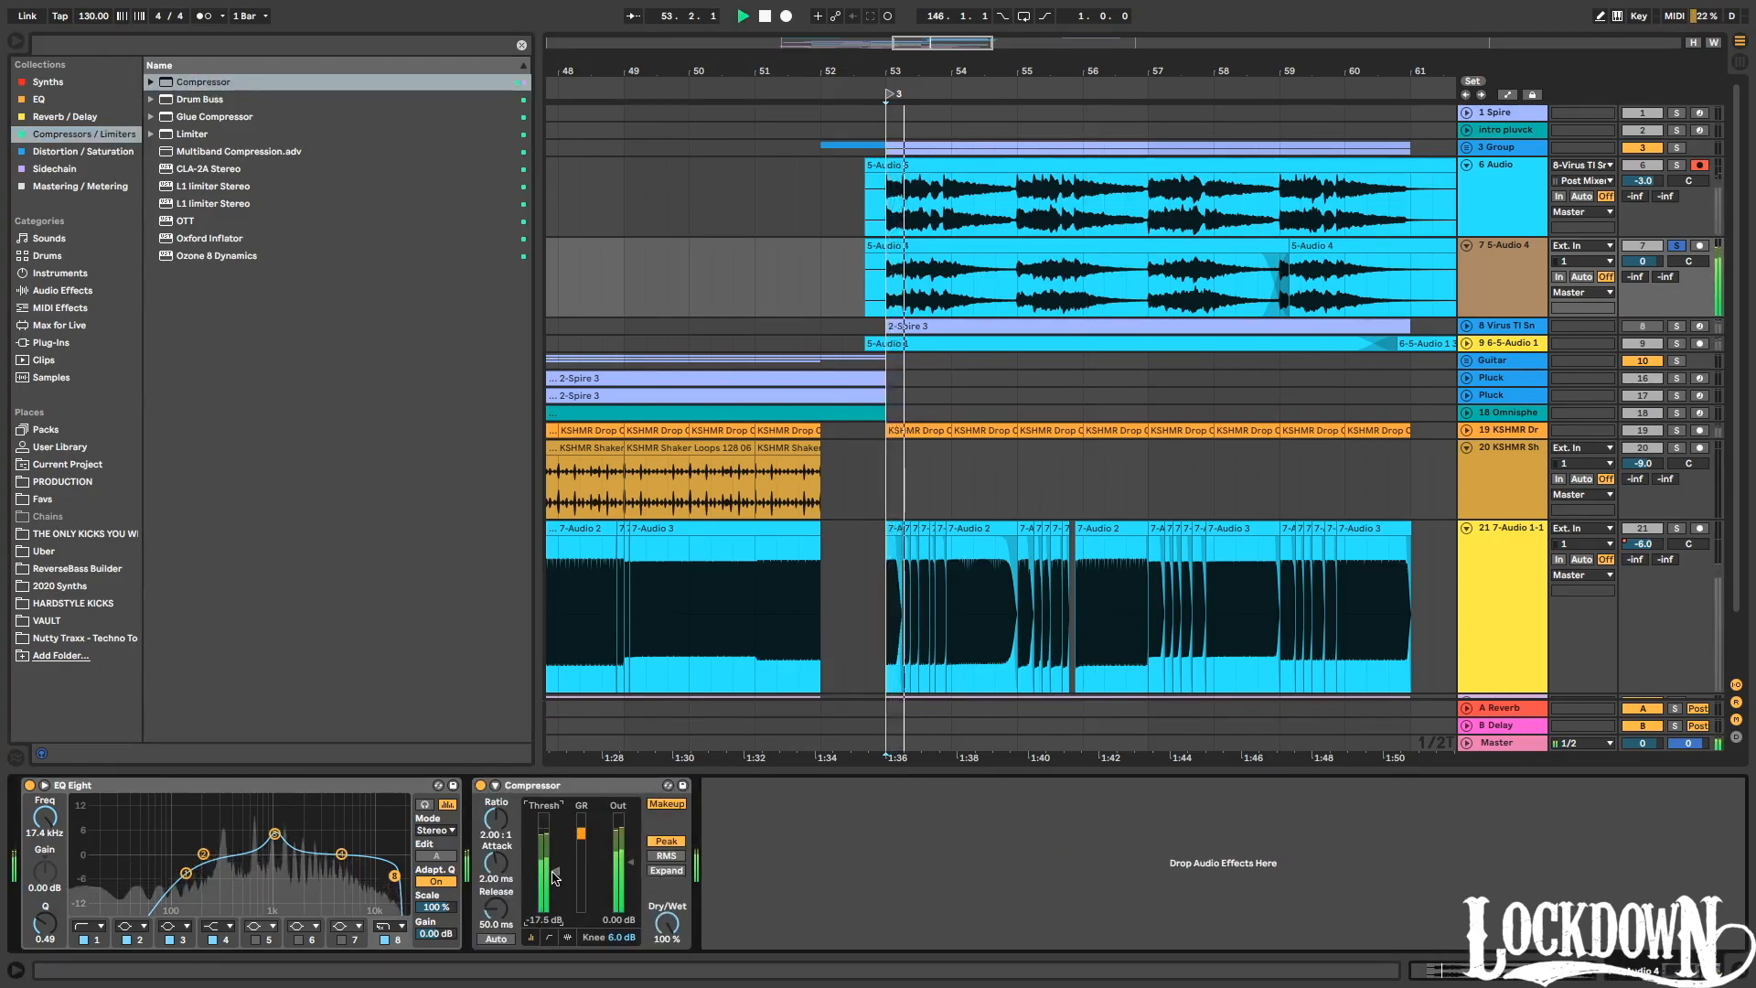
pyautogui.press('space')
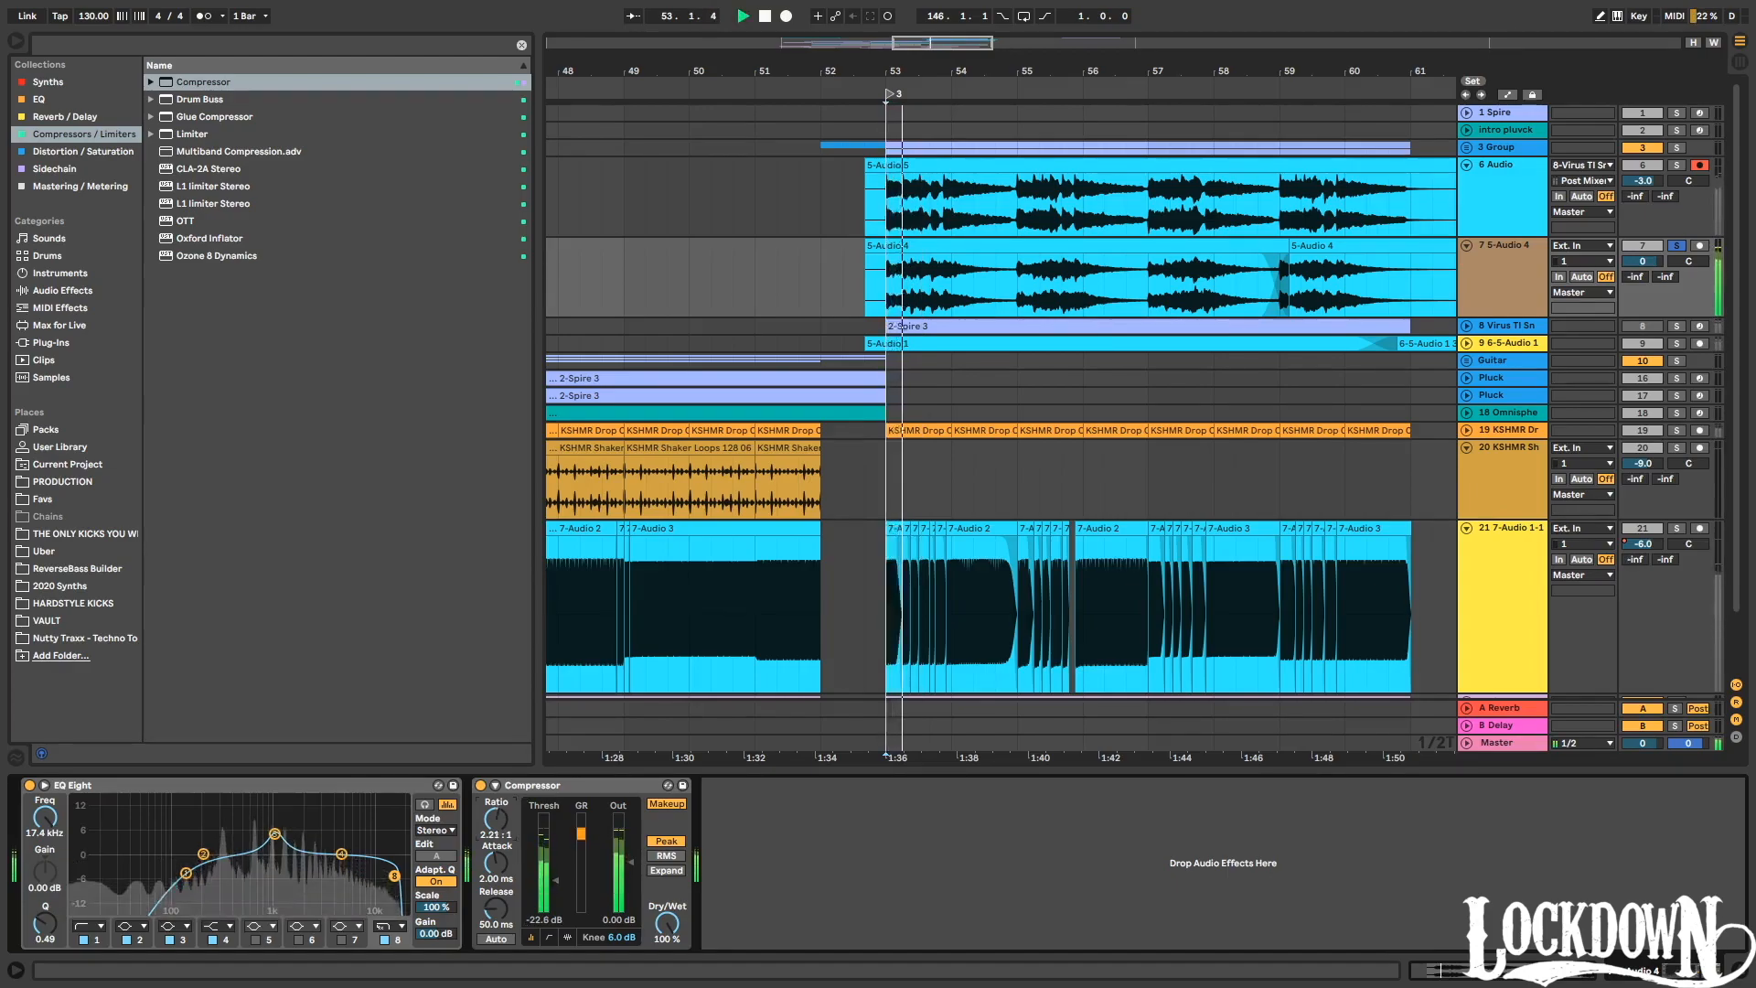
# Set the Compressor's ratio to 2.57:1, its attack to 6.57 ms and its release to 17.5 ms.
pyautogui.moveTo(494, 818); pyautogui.dragTo(495, 805)
pyautogui.moveTo(492, 903); pyautogui.dragTo(493, 926)
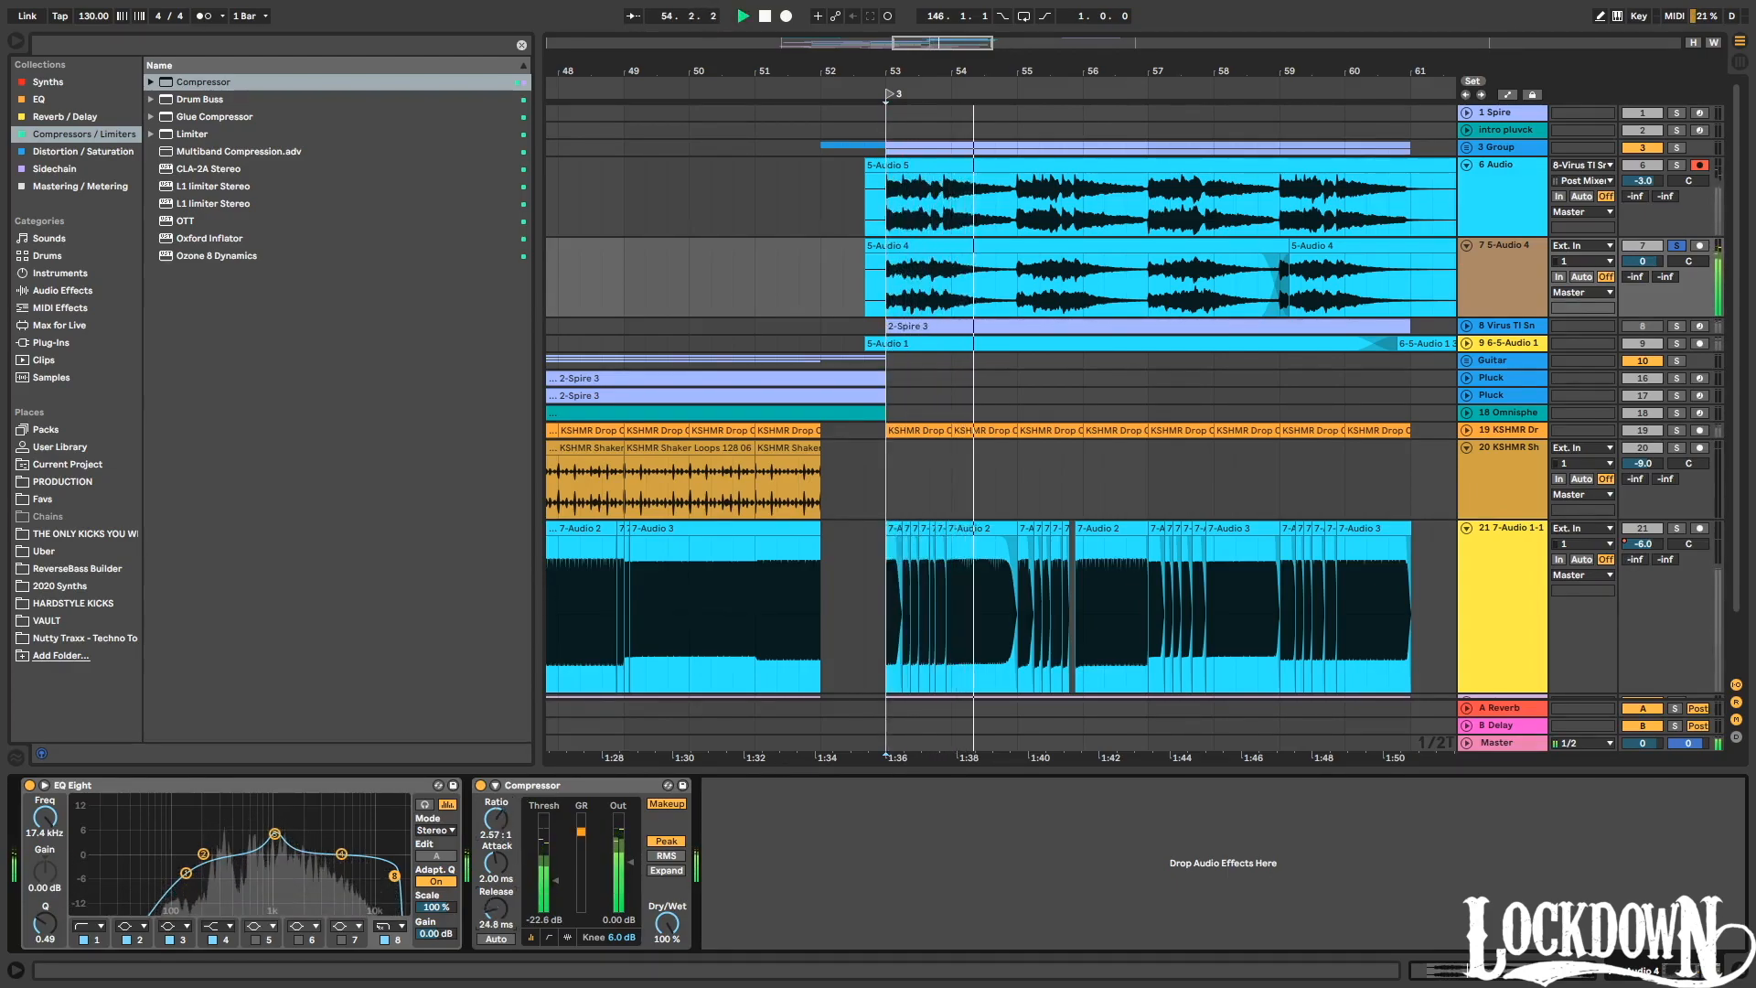
pyautogui.moveTo(496, 861); pyautogui.dragTo(496, 846)
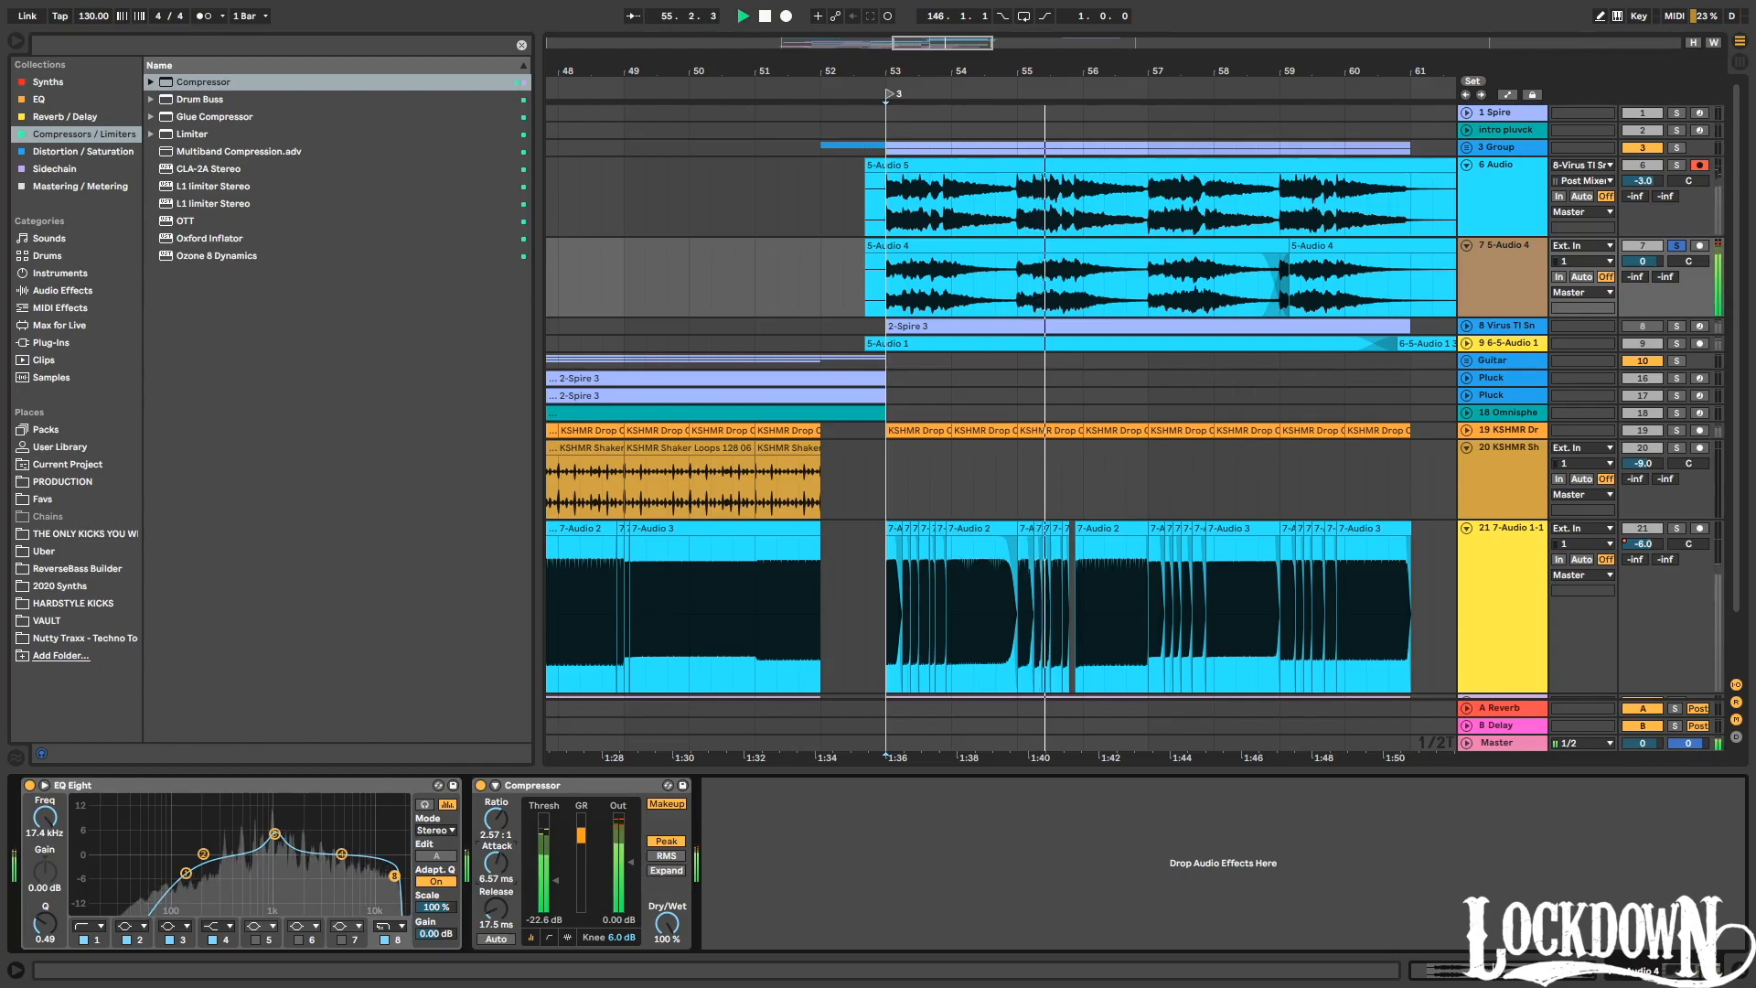
# Set the Compressor's output gain to -6.28 dB and its threshold to -27.2 dB while replaying from bar 53.
pyautogui.moveTo(632, 862); pyautogui.dragTo(631, 871)
pyautogui.press('space')
pyautogui.press('space')
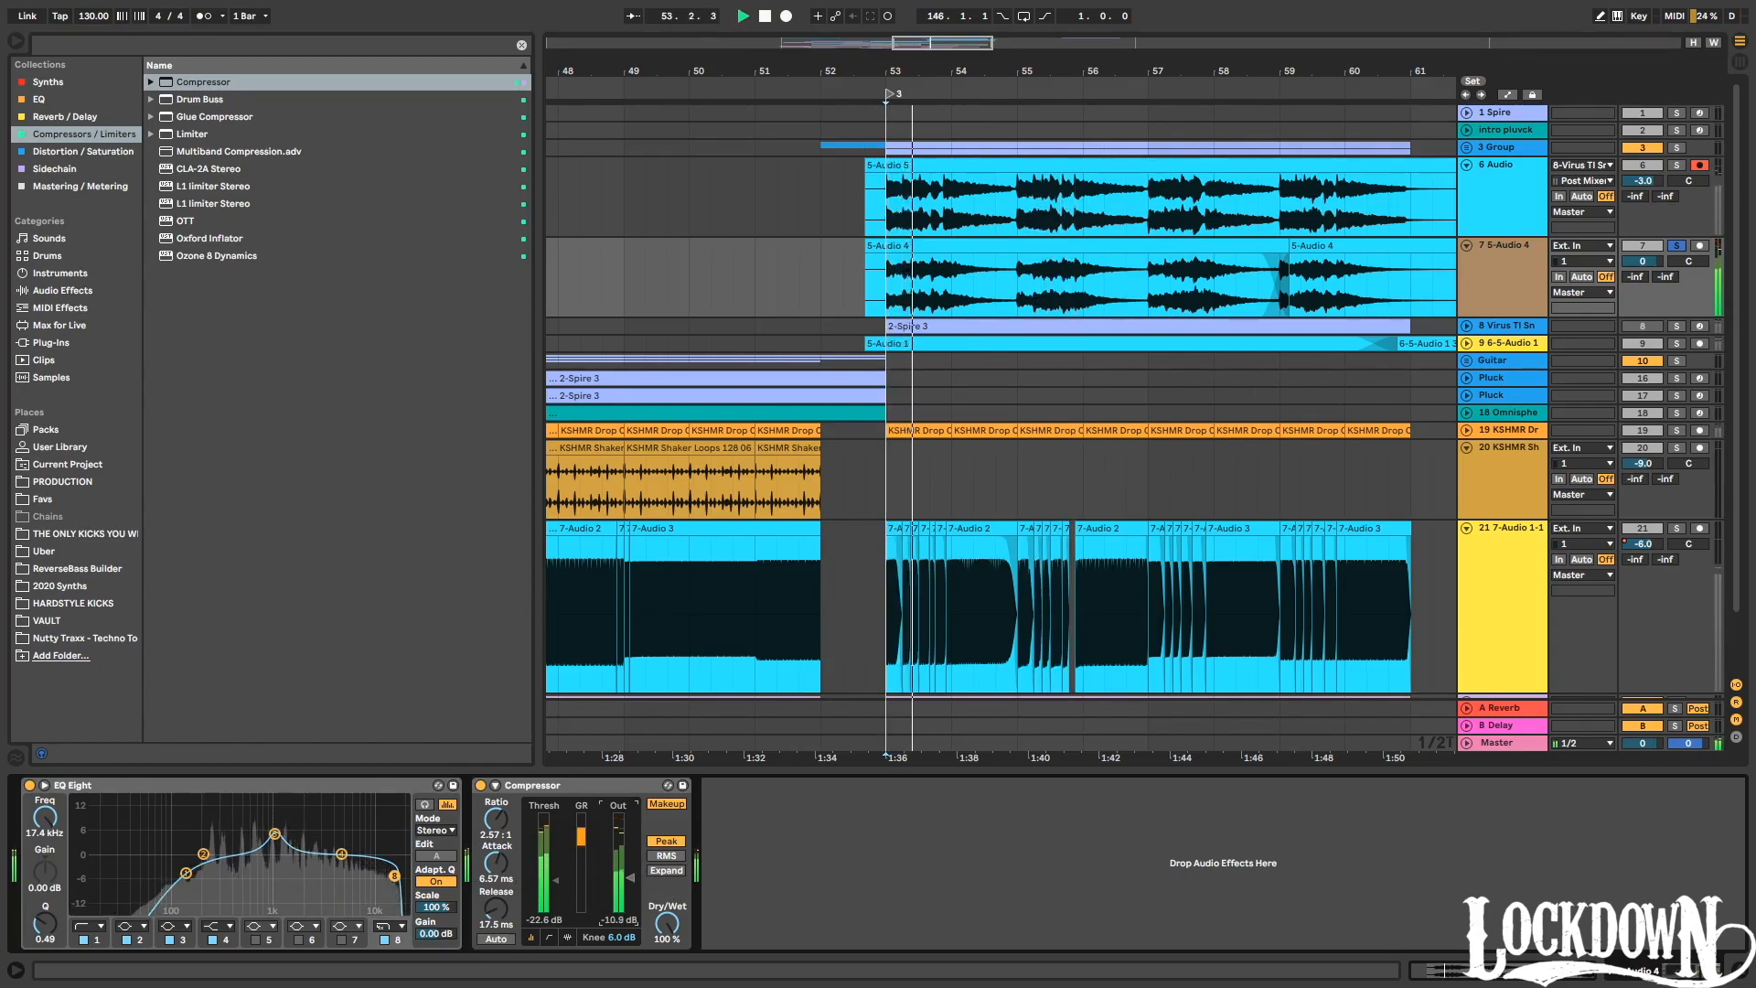
pyautogui.press('space')
pyautogui.press('space')
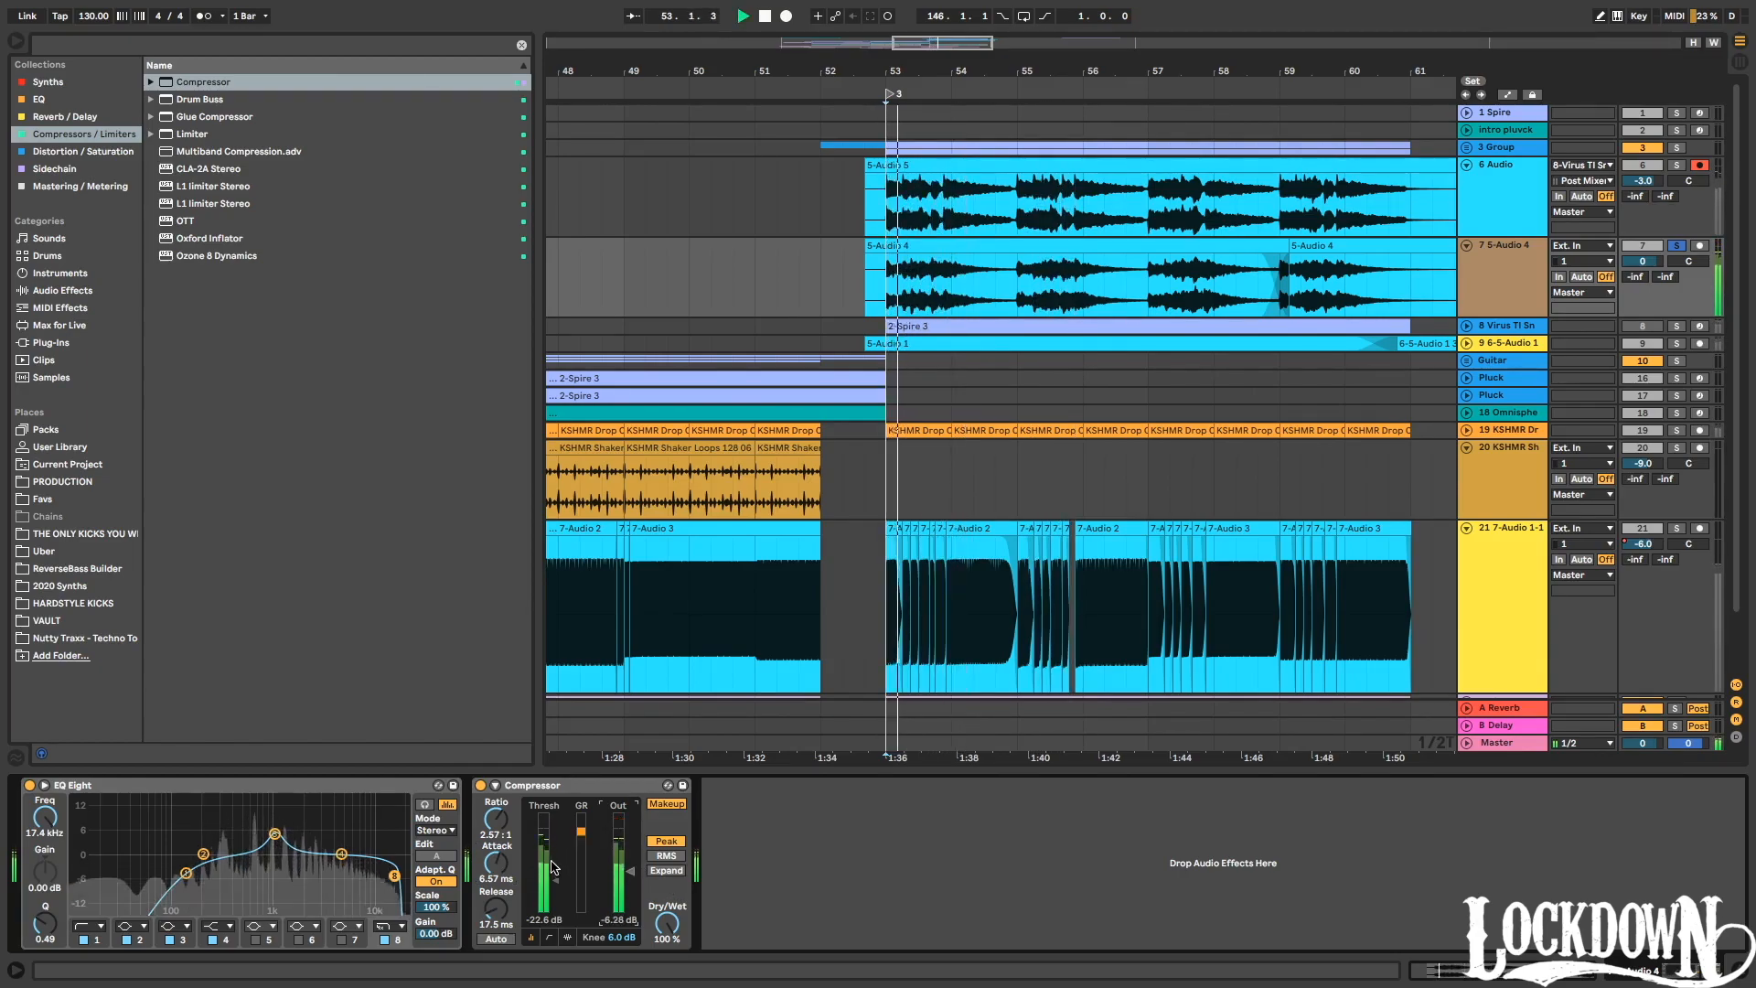
pyautogui.moveTo(555, 880); pyautogui.dragTo(555, 892)
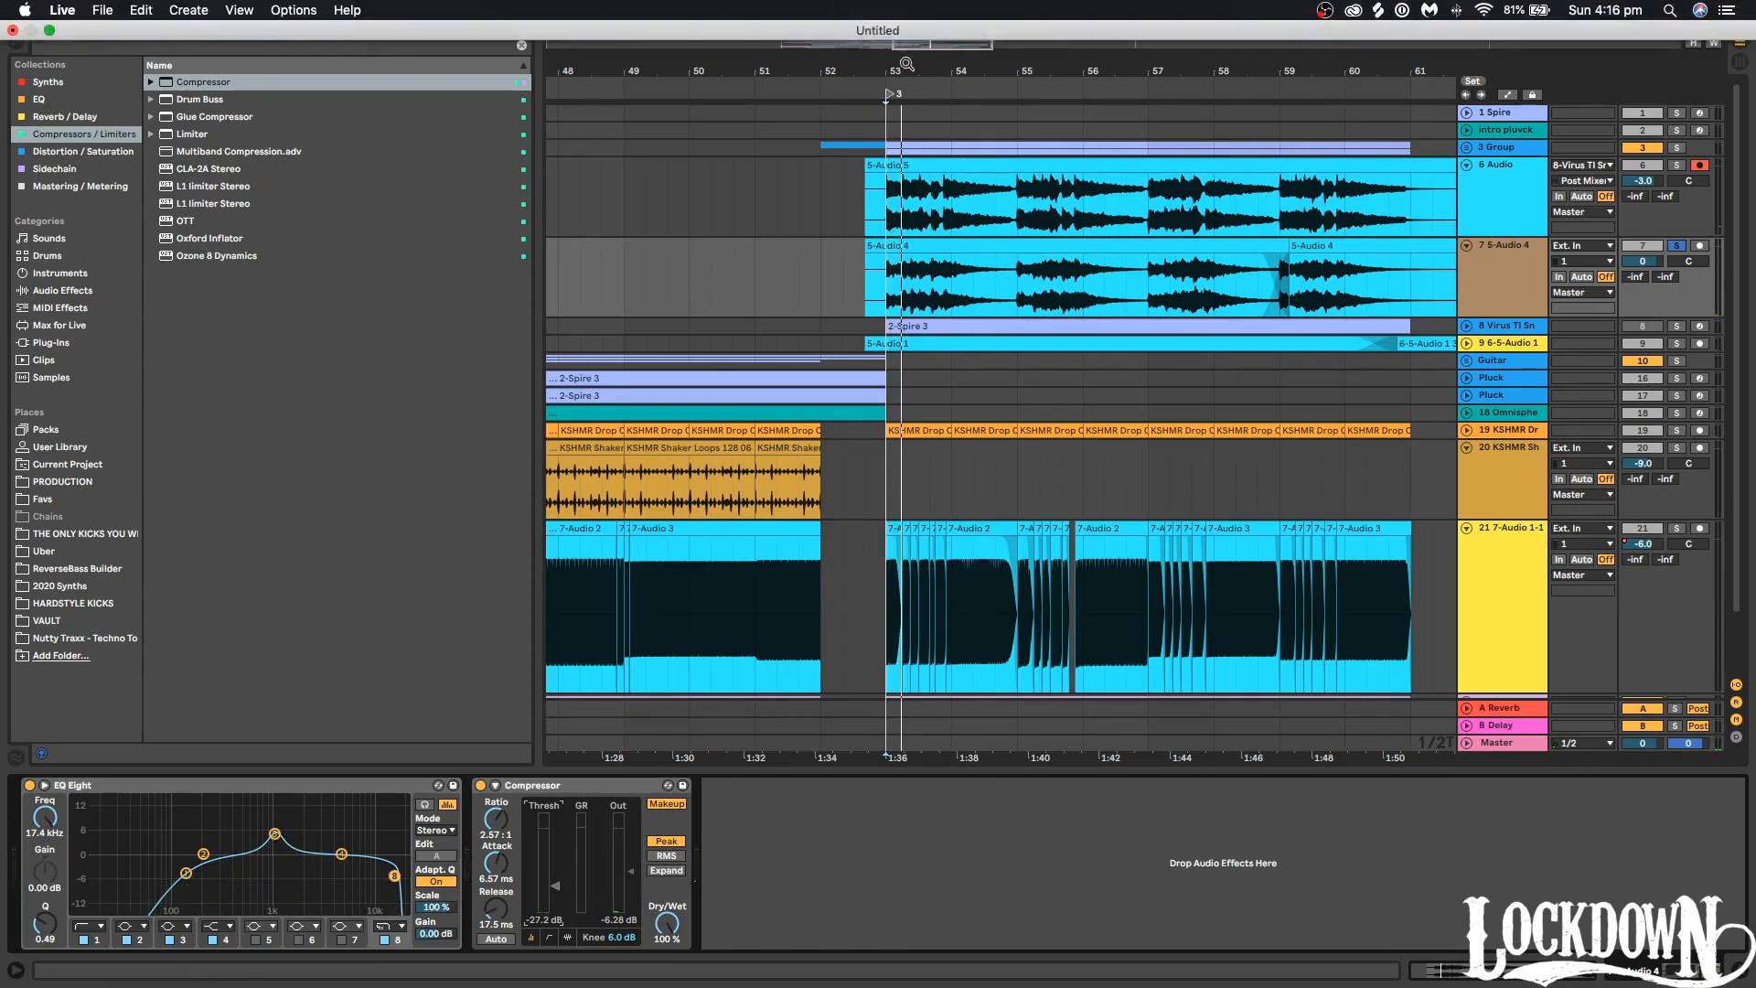
# Clear the track solos and play the full mix from bar 53.
pyautogui.scroll(-3, 897, 65)
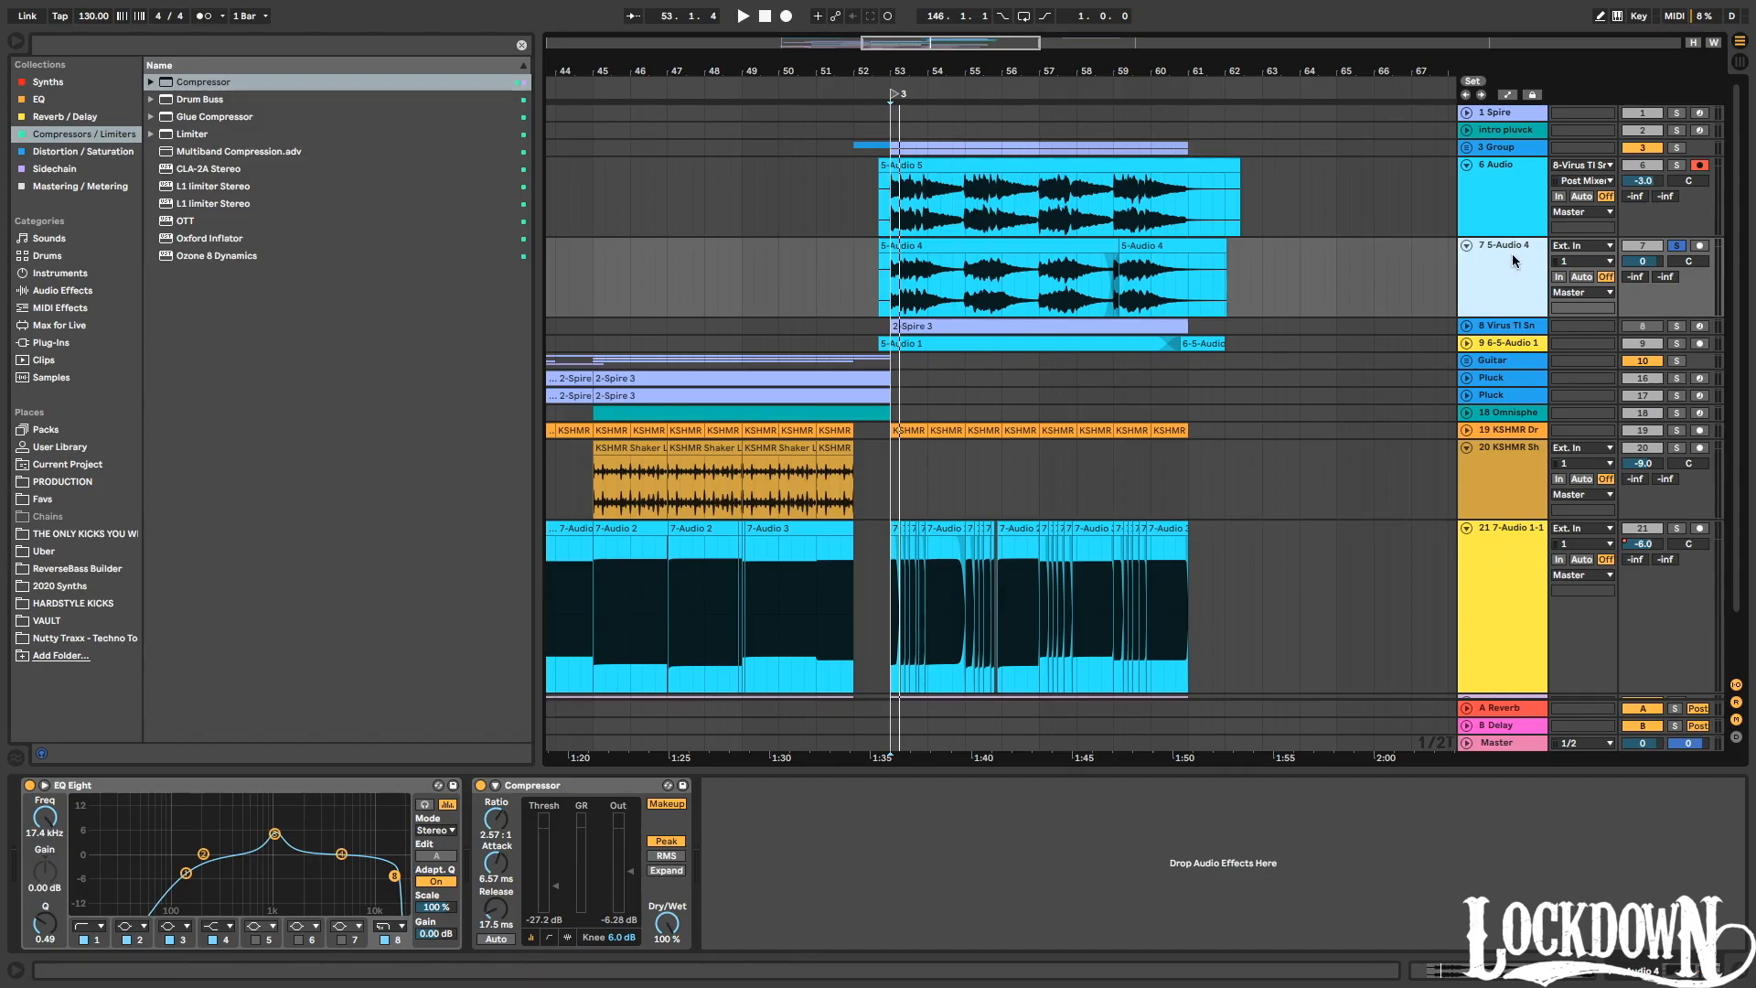
pyautogui.click(1677, 167)
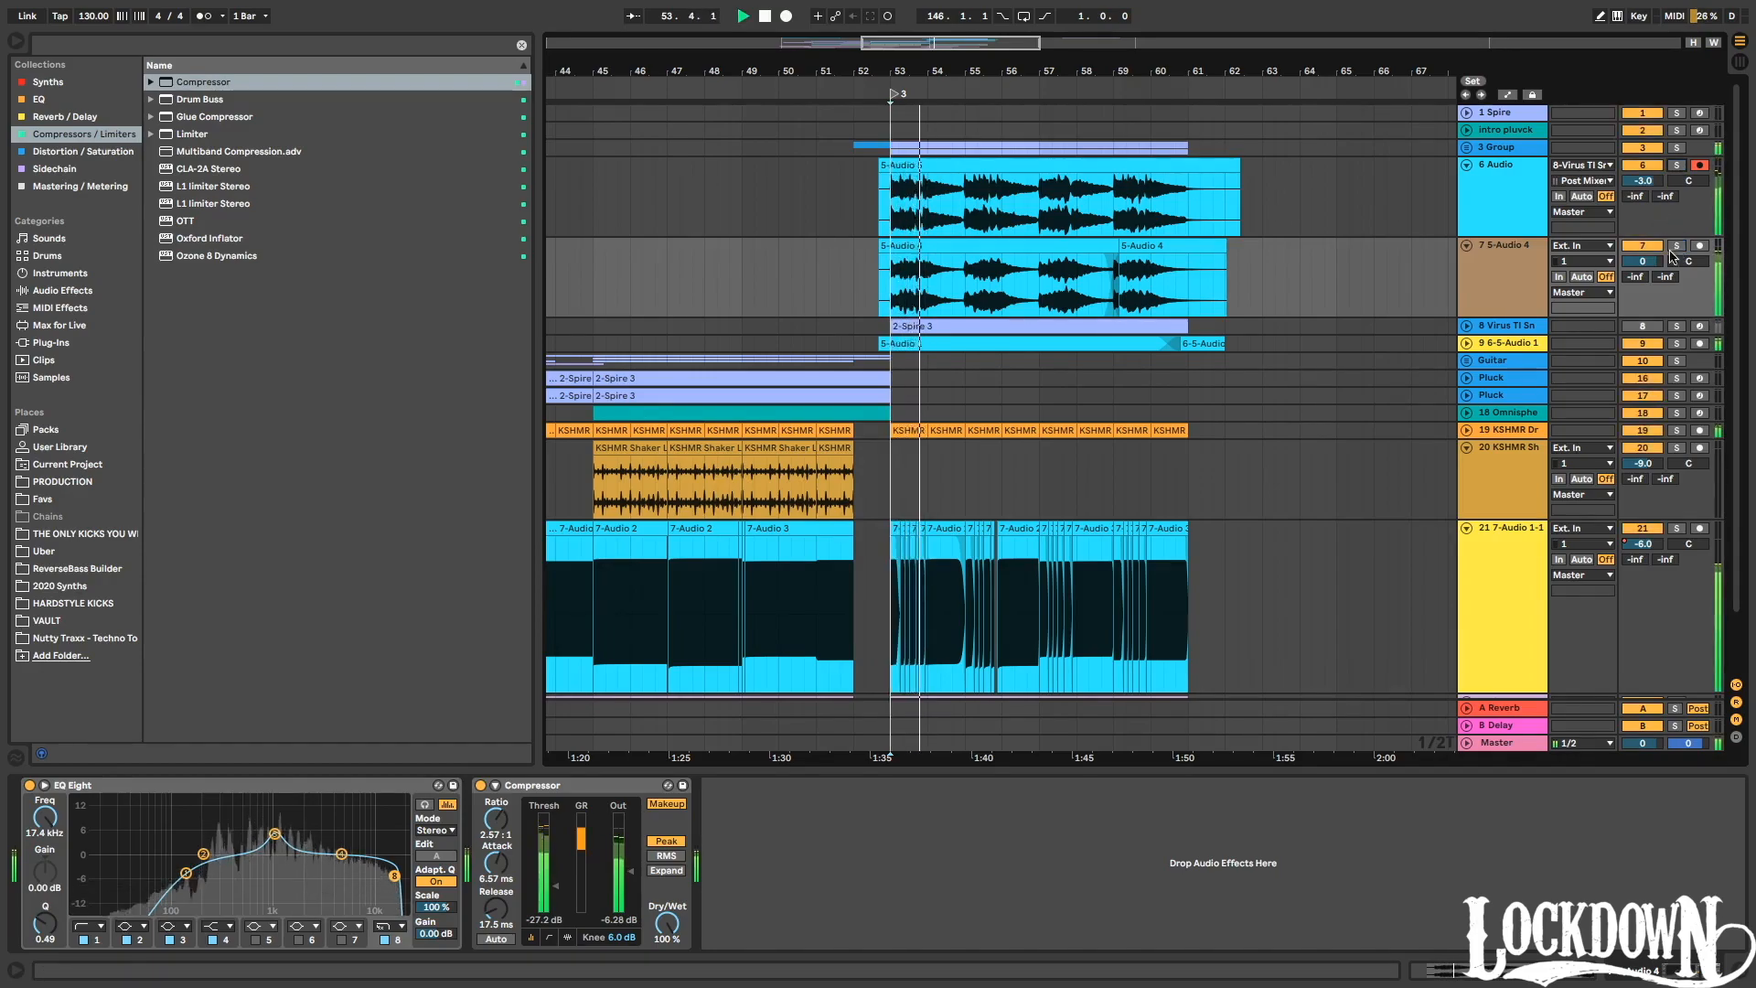
# Set the 5-Audio 4 track's volume to -1.3 dB and unfold the Virus TI Snow track.
pyautogui.moveTo(1643, 261); pyautogui.dragTo(1643, 273)
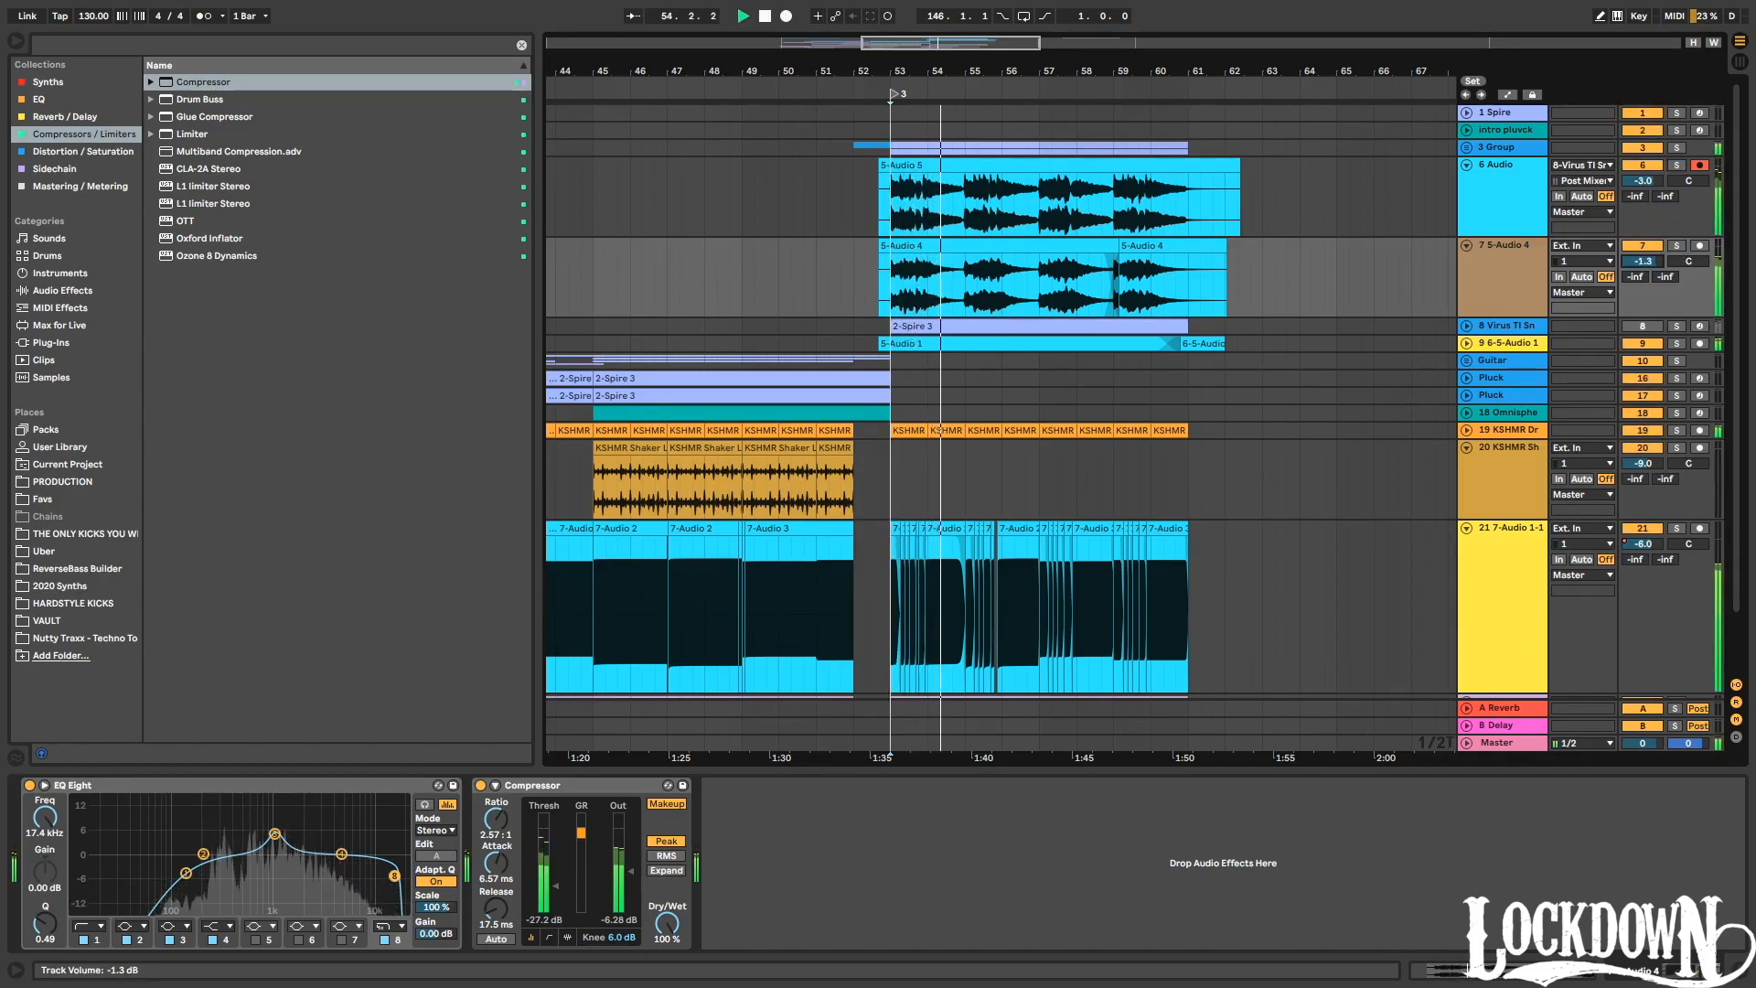
pyautogui.click(1468, 327)
pyautogui.click(1503, 325)
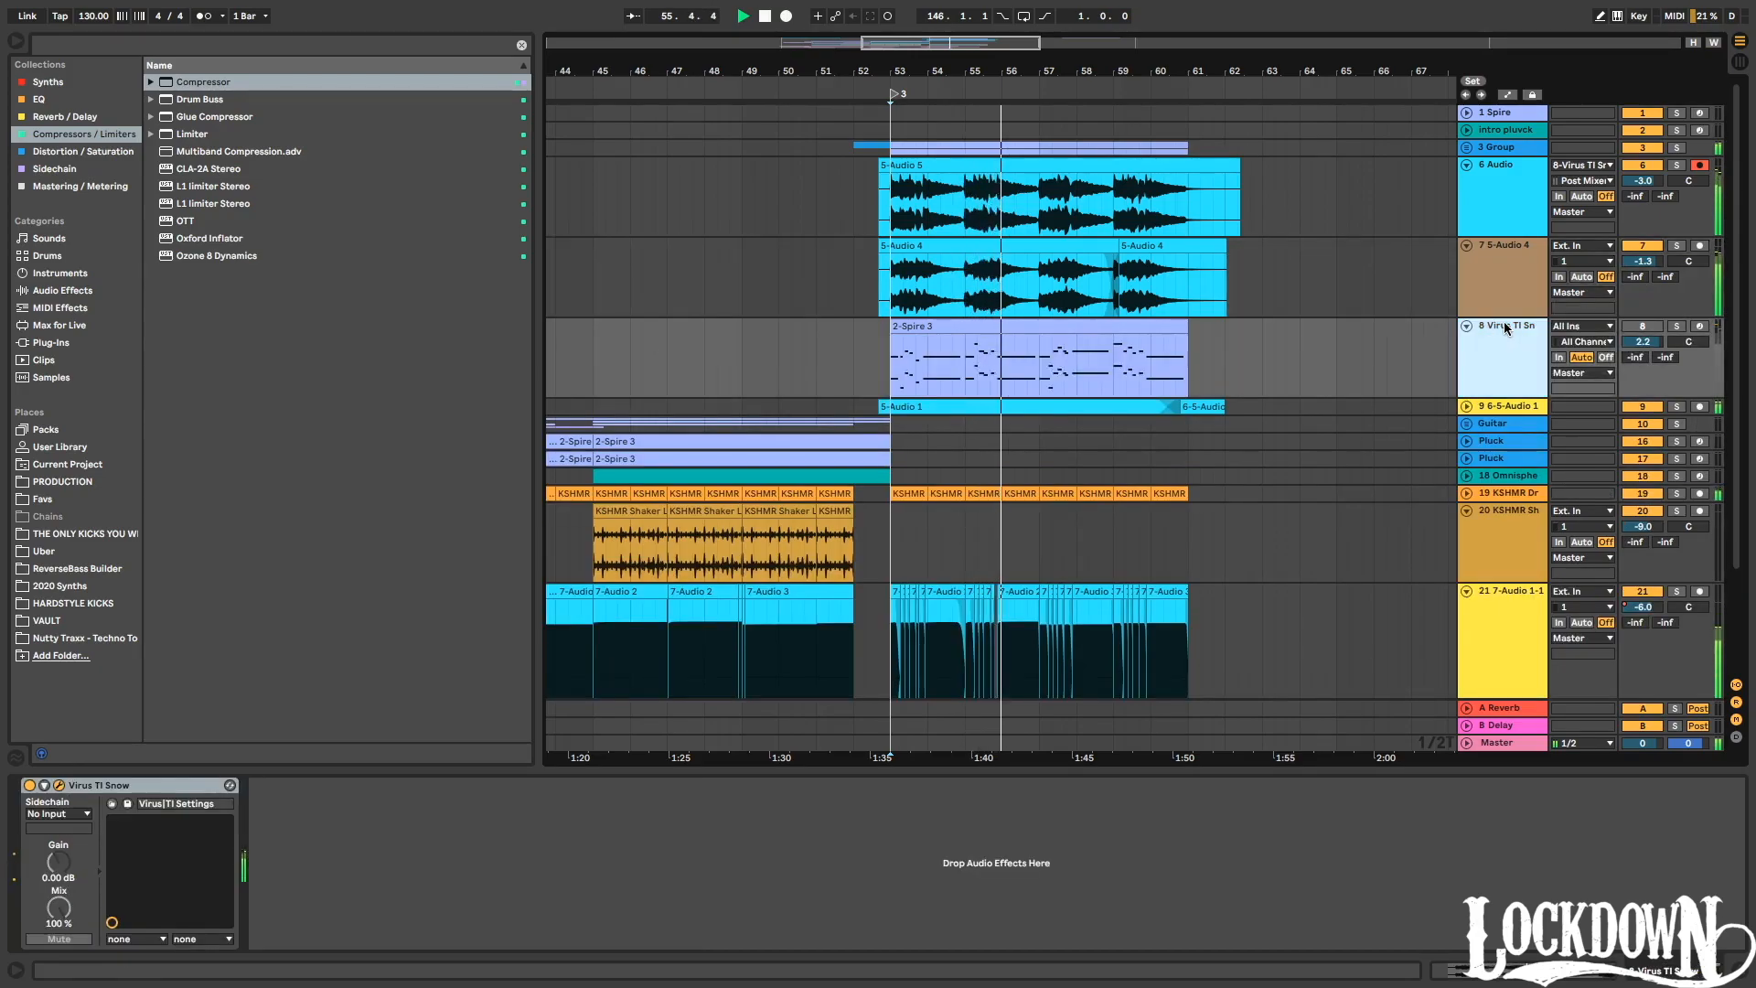
pyautogui.press('Delete')
pyautogui.press('space')
pyautogui.click(1468, 326)
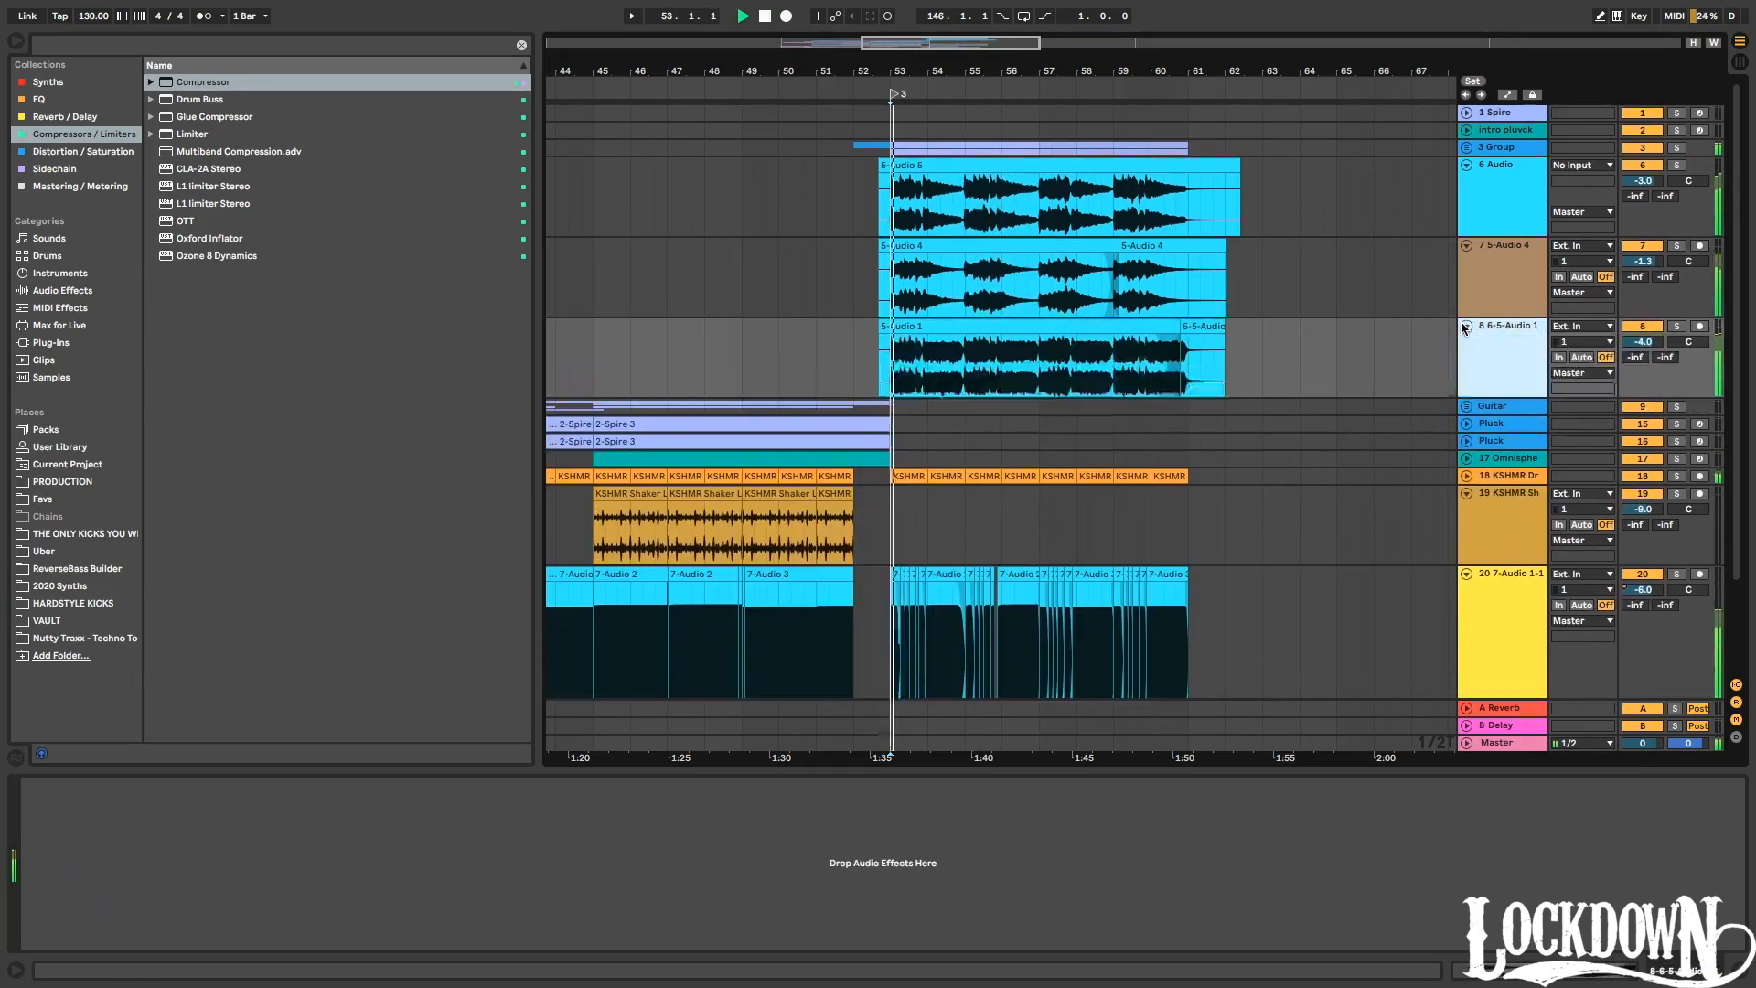
pyautogui.press('space')
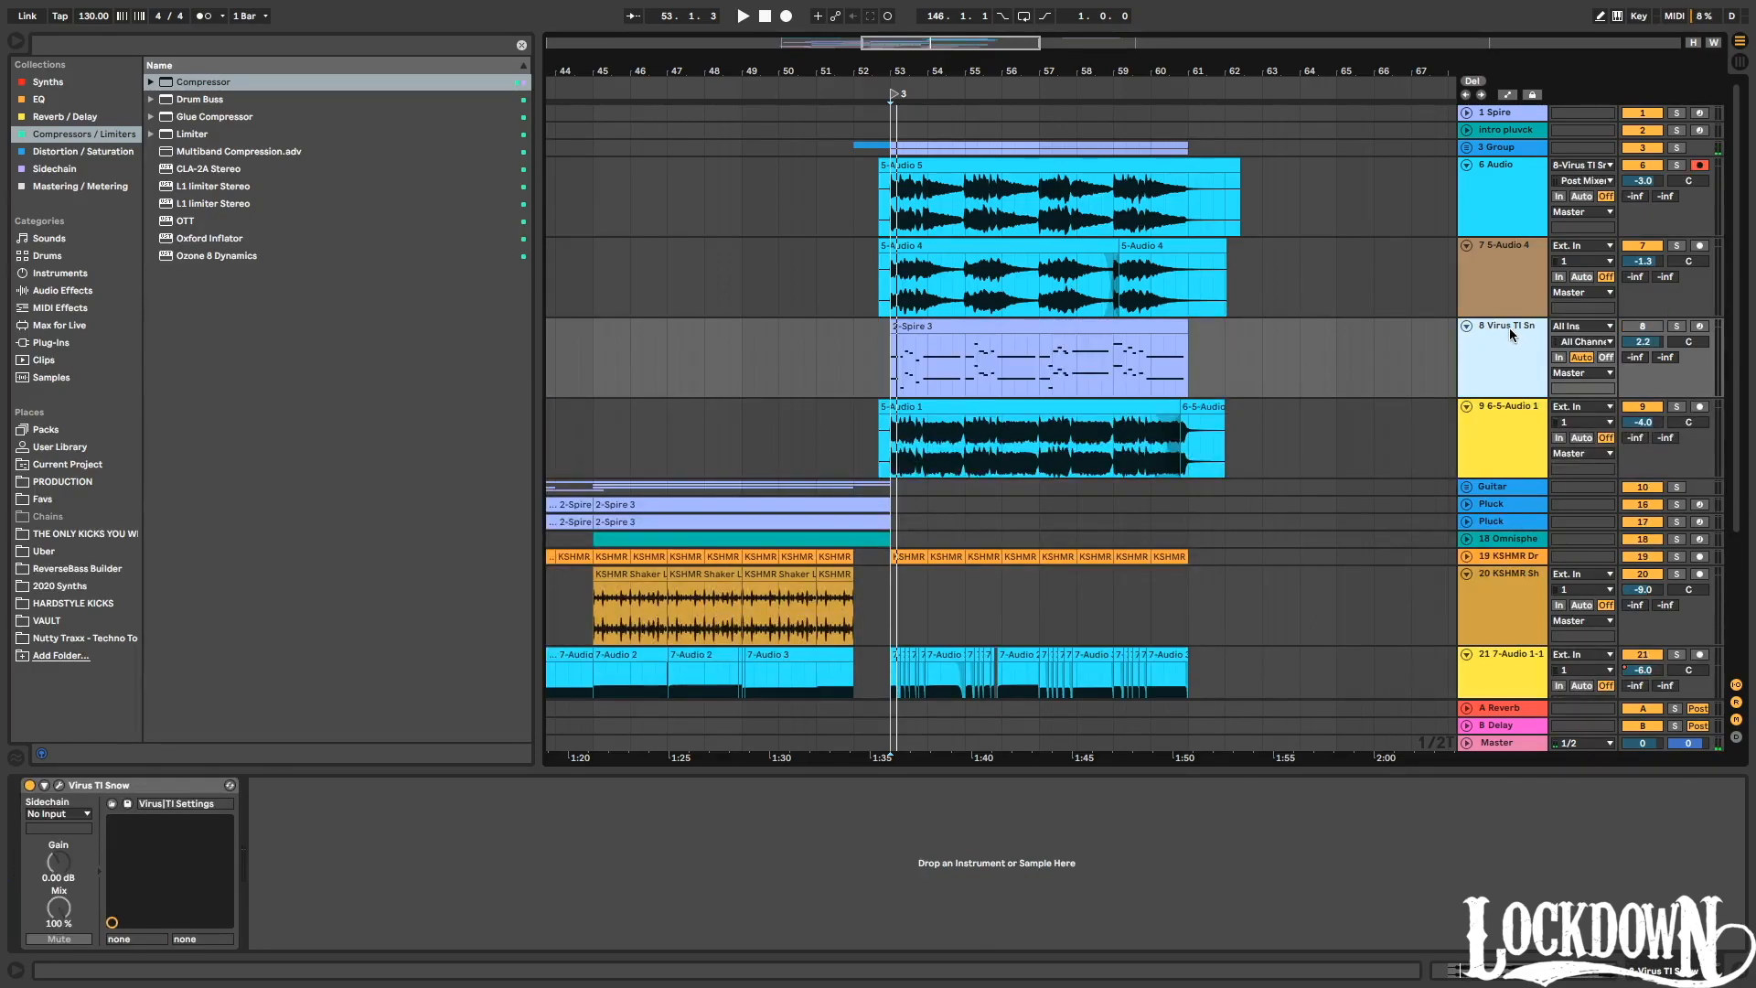
# Move the Virus TI Snow track below 6-5-Audio 1 and add an audio track under it with 9-Virus TI Snow as input.
pyautogui.moveTo(1515, 391)
pyautogui.mouseDown()
pyautogui.moveTo(1507, 373)
pyautogui.moveTo(1511, 403)
pyautogui.mouseUp()
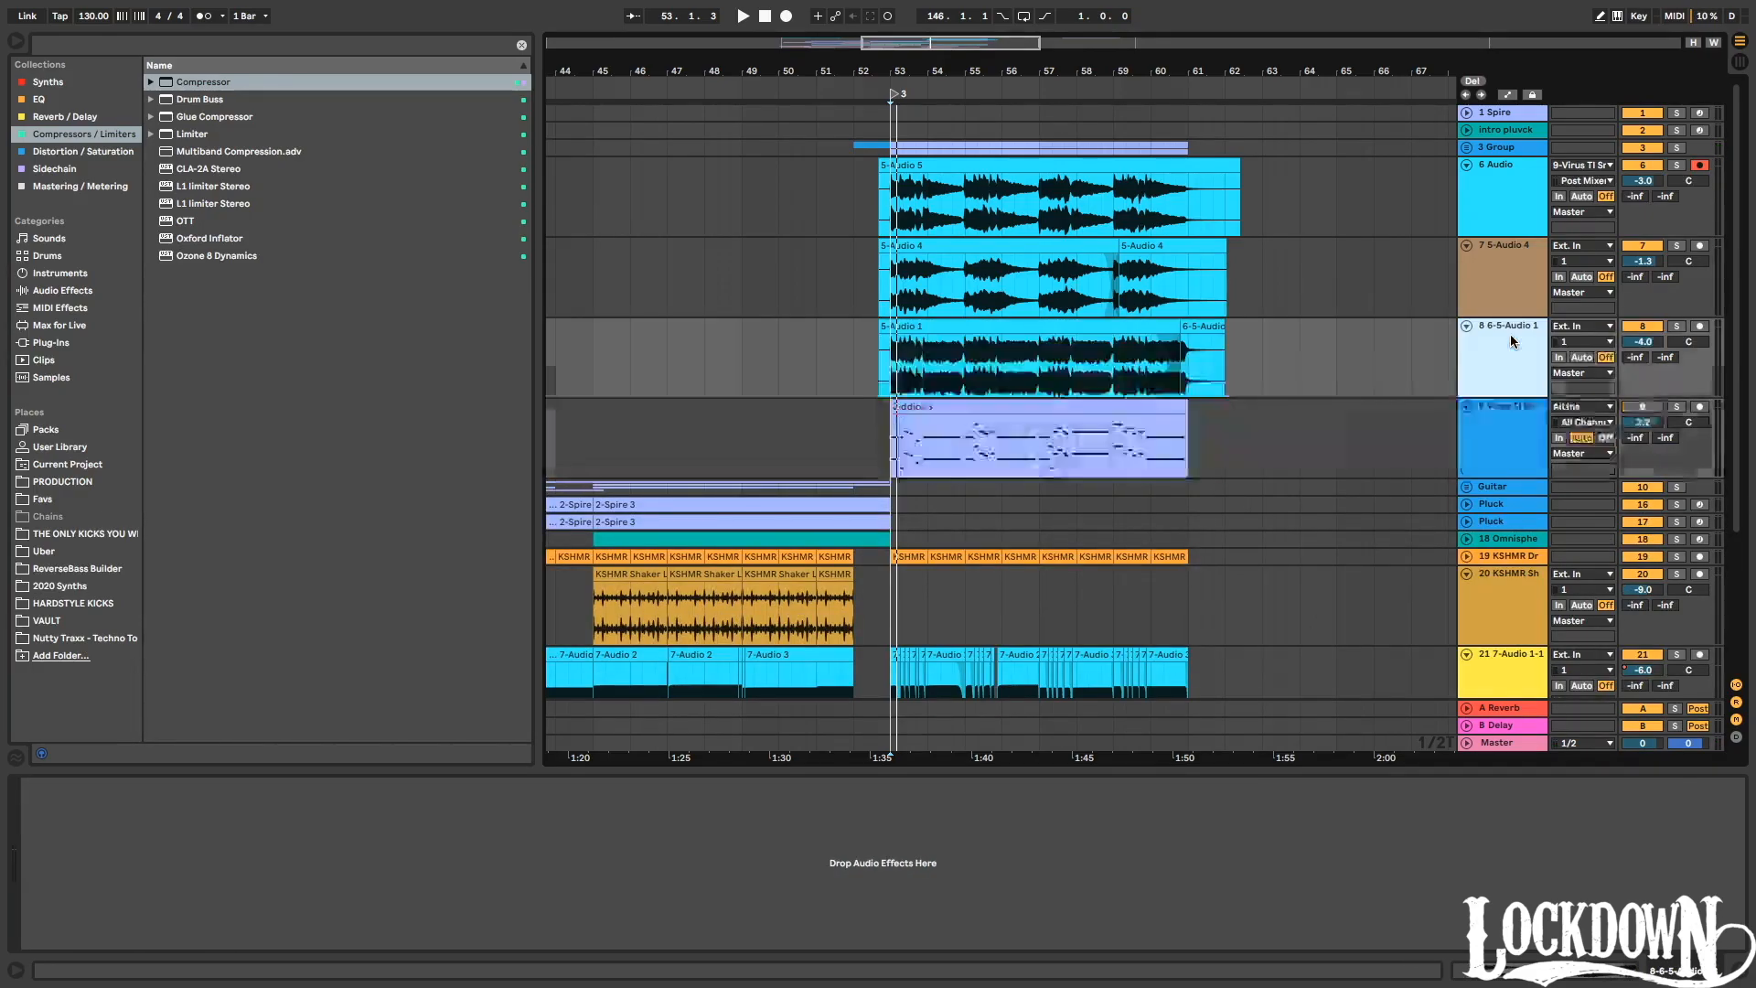
pyautogui.click(1506, 408)
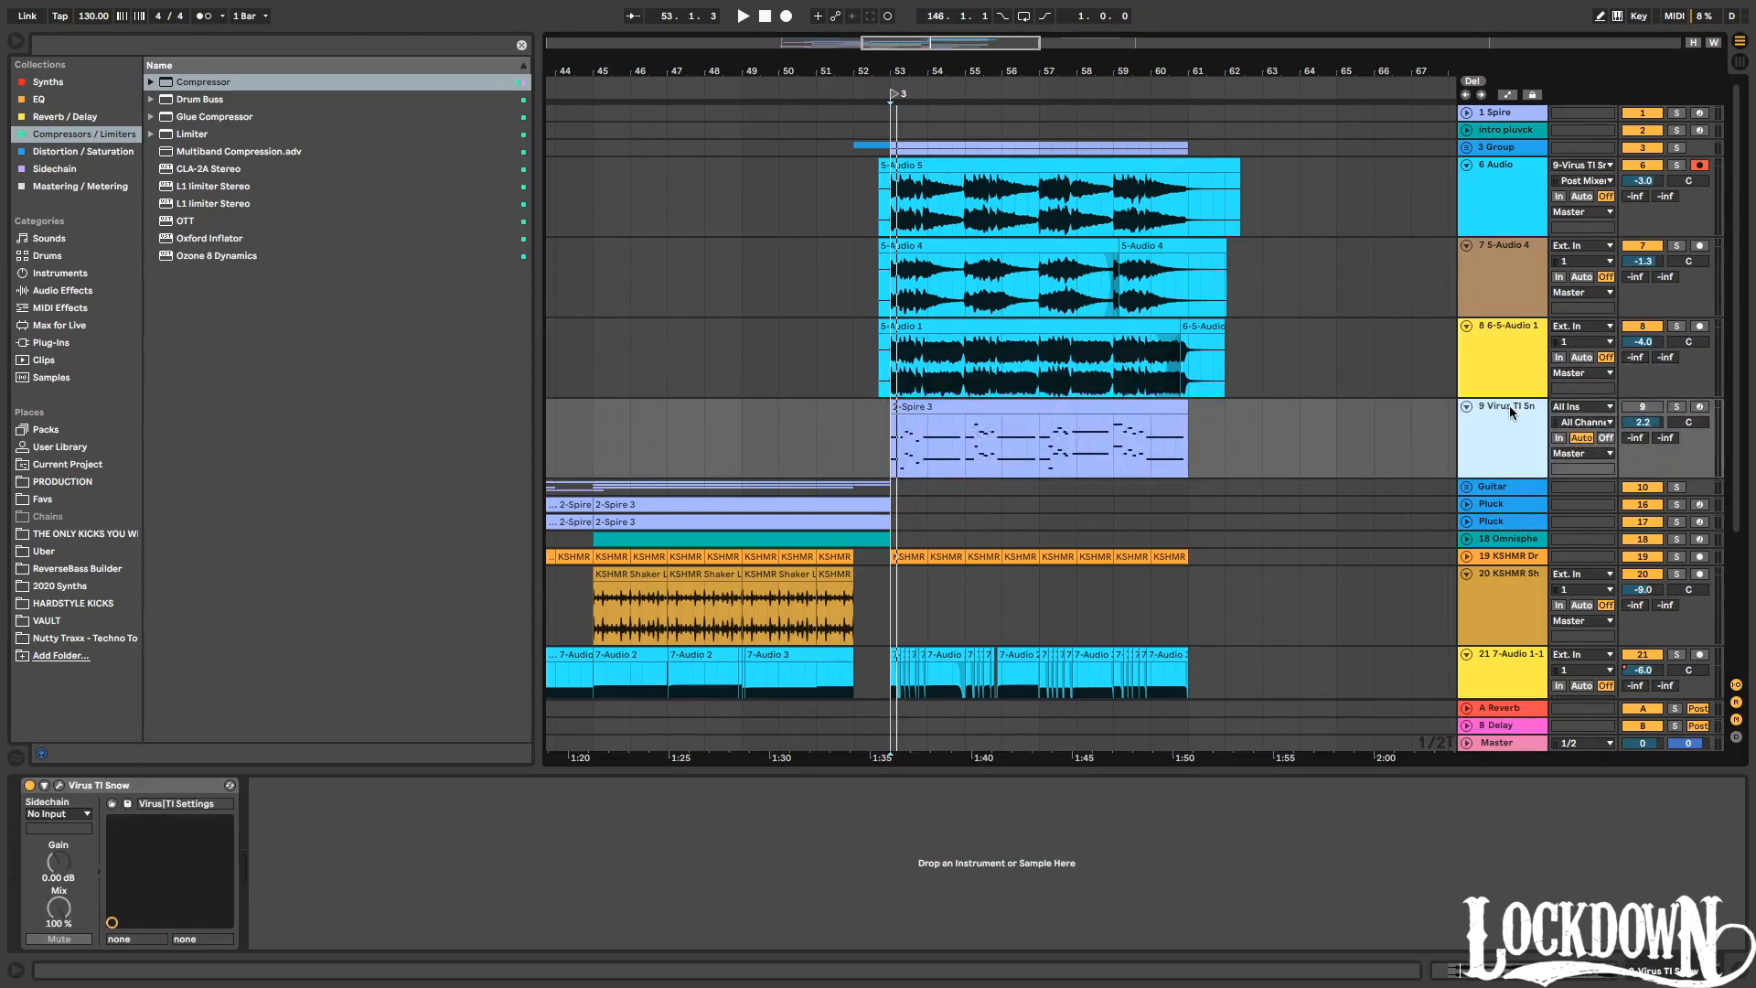
pyautogui.hotkey('ctrl', 't')
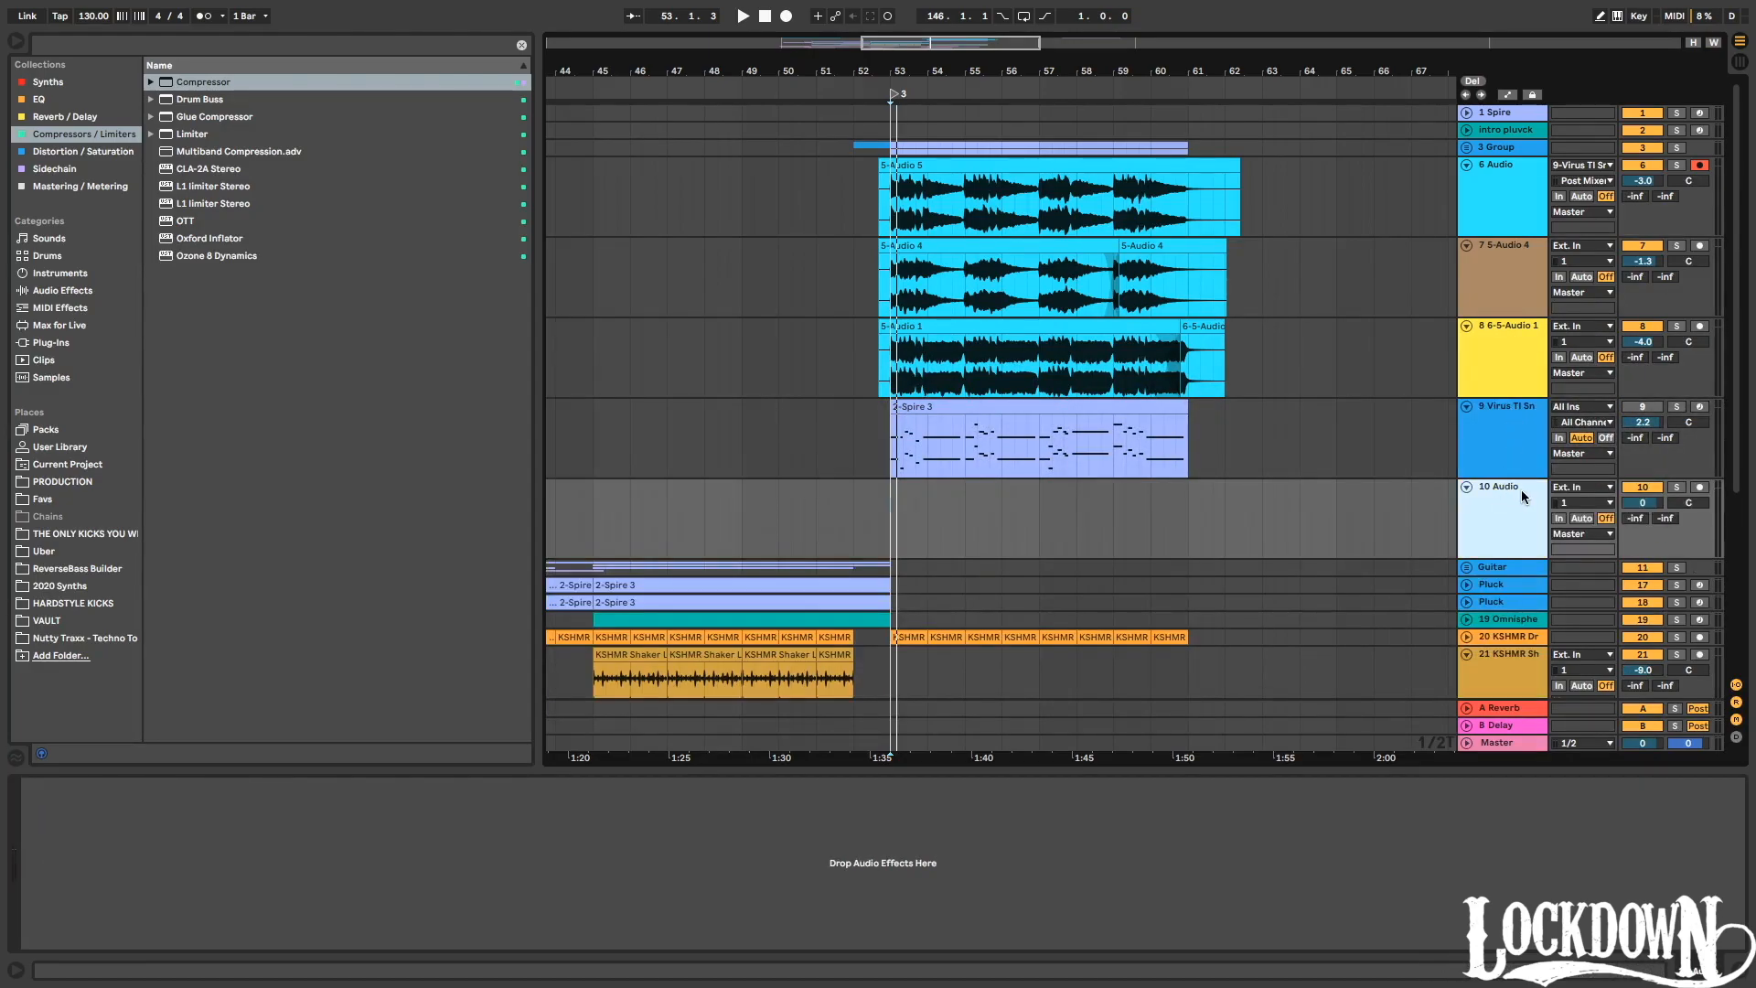
pyautogui.click(1593, 492)
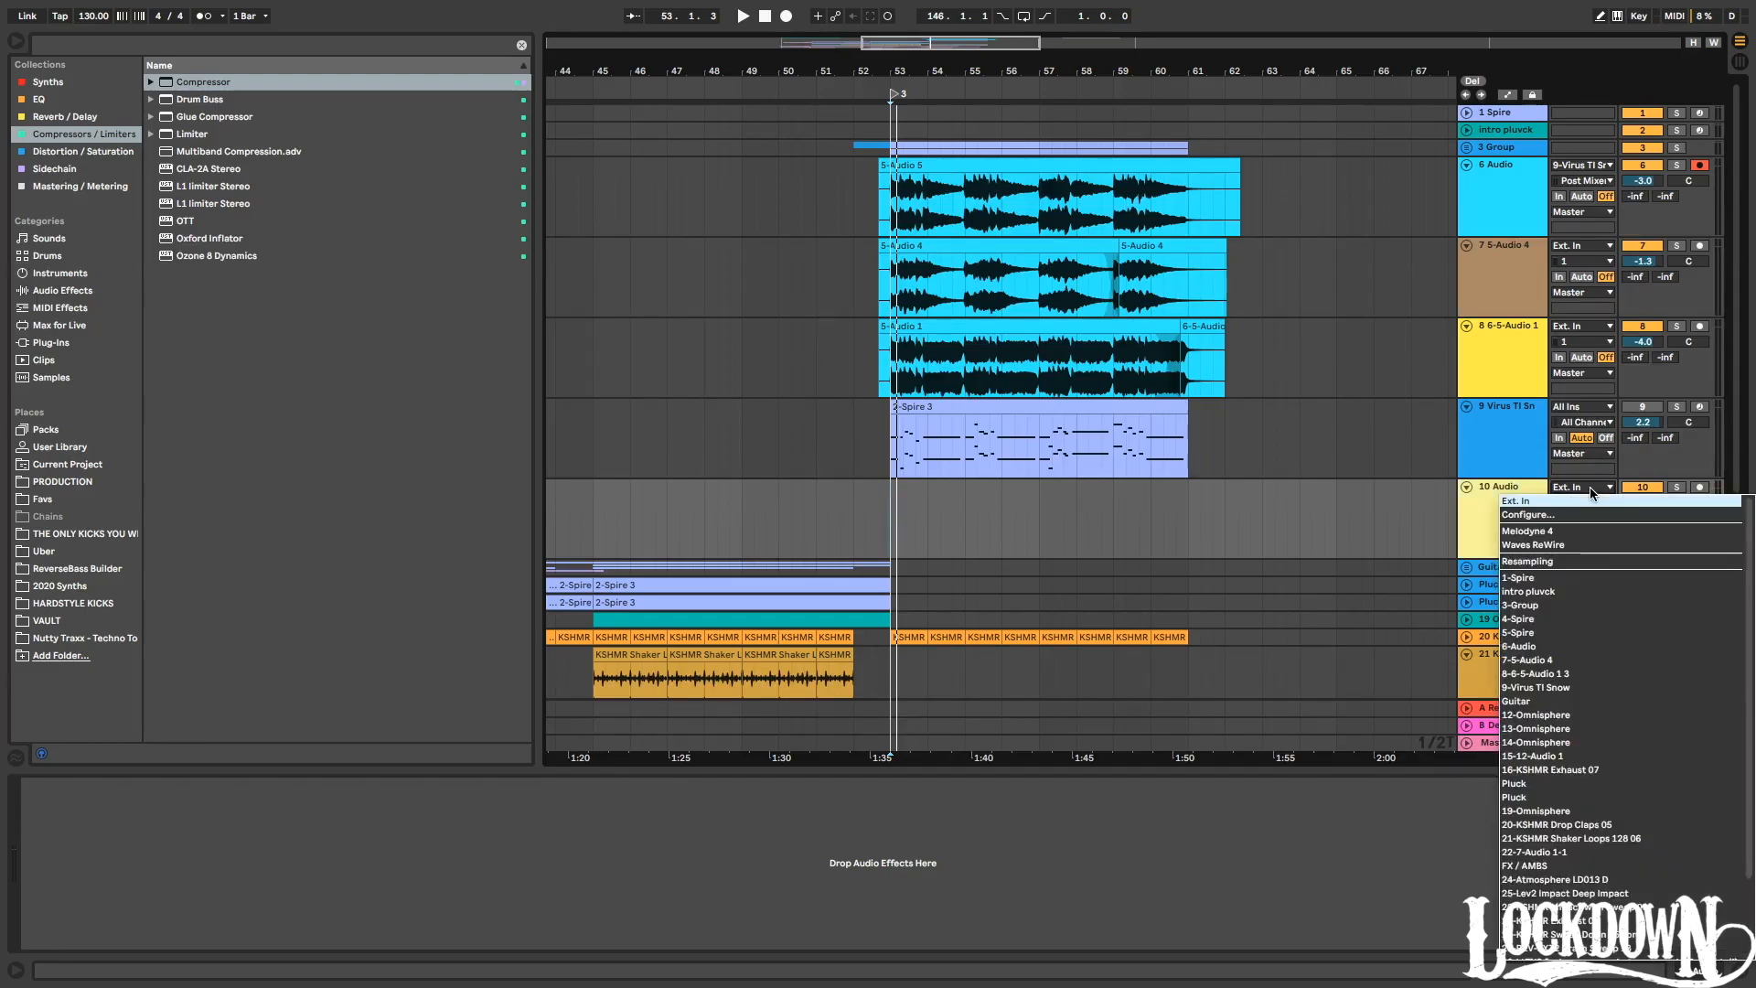
pyautogui.click(1558, 688)
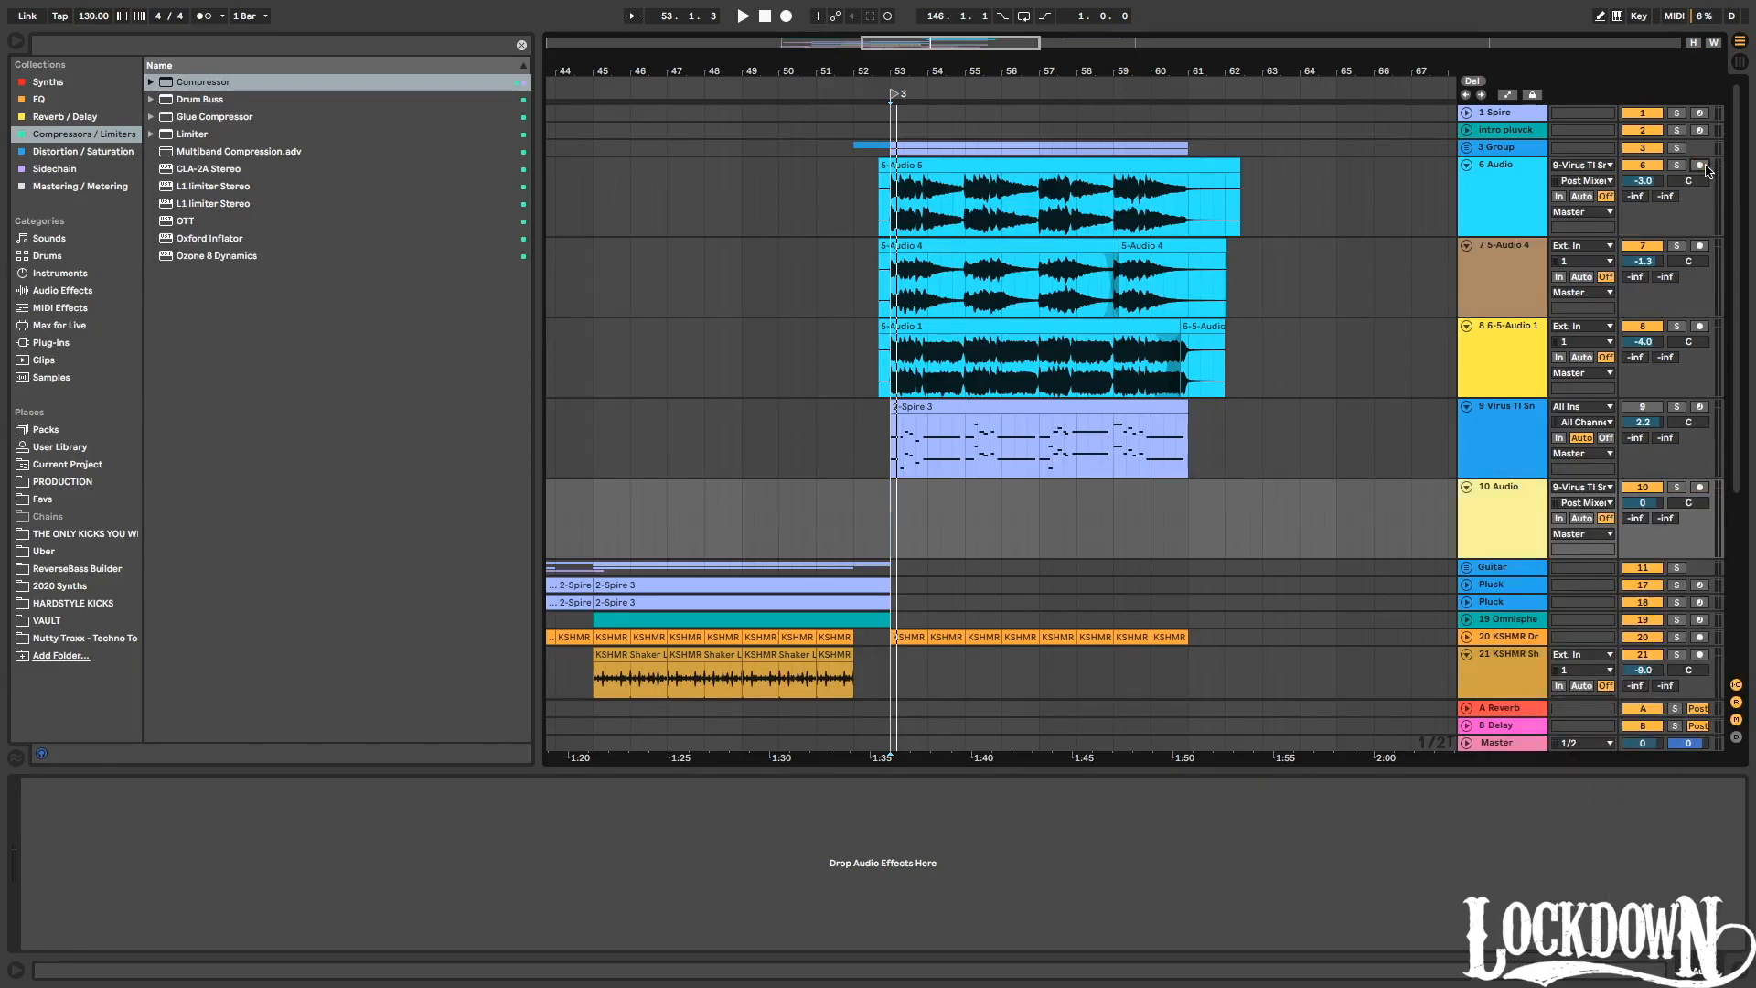
# Arm the 10 Audio track for recording and play the Virus TI Snow track in solo from bar 53.
pyautogui.click(1699, 487)
pyautogui.click(1511, 414)
pyautogui.click(1677, 406)
pyautogui.press('space')
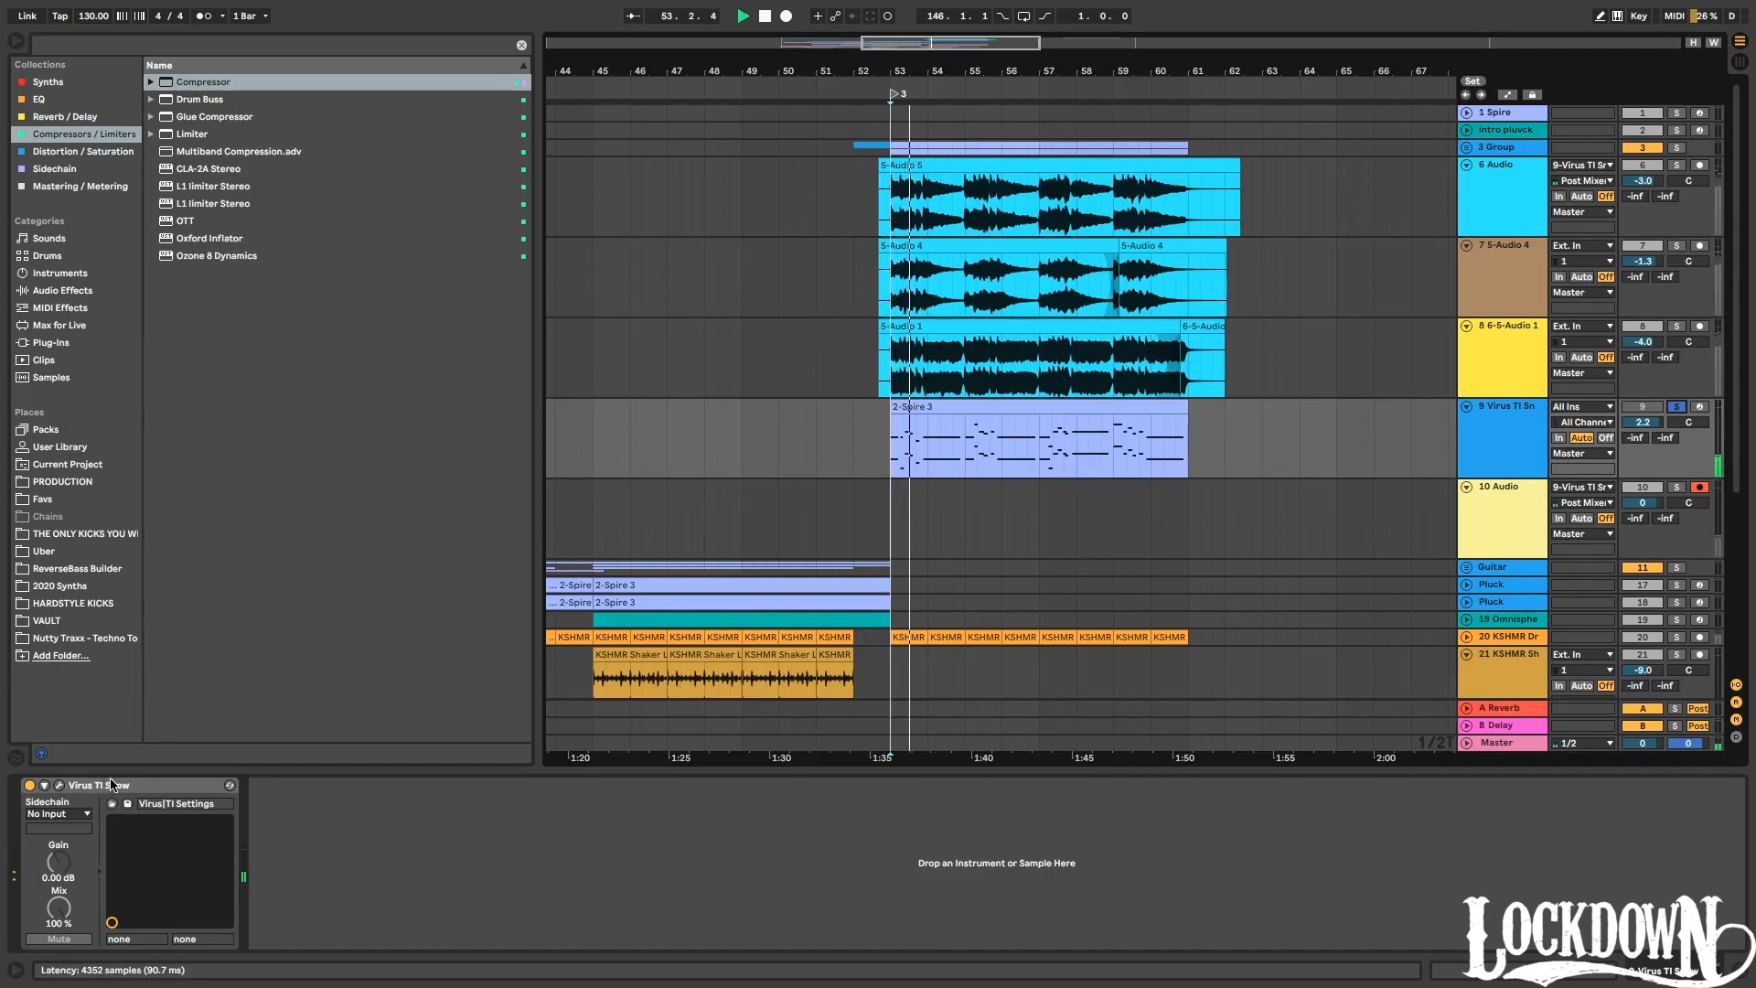
# Replace the Virus TI Snow instrument on track 9 with the reFX Nexus VST3 plug-in.
pyautogui.press('space')
pyautogui.press('Delete')
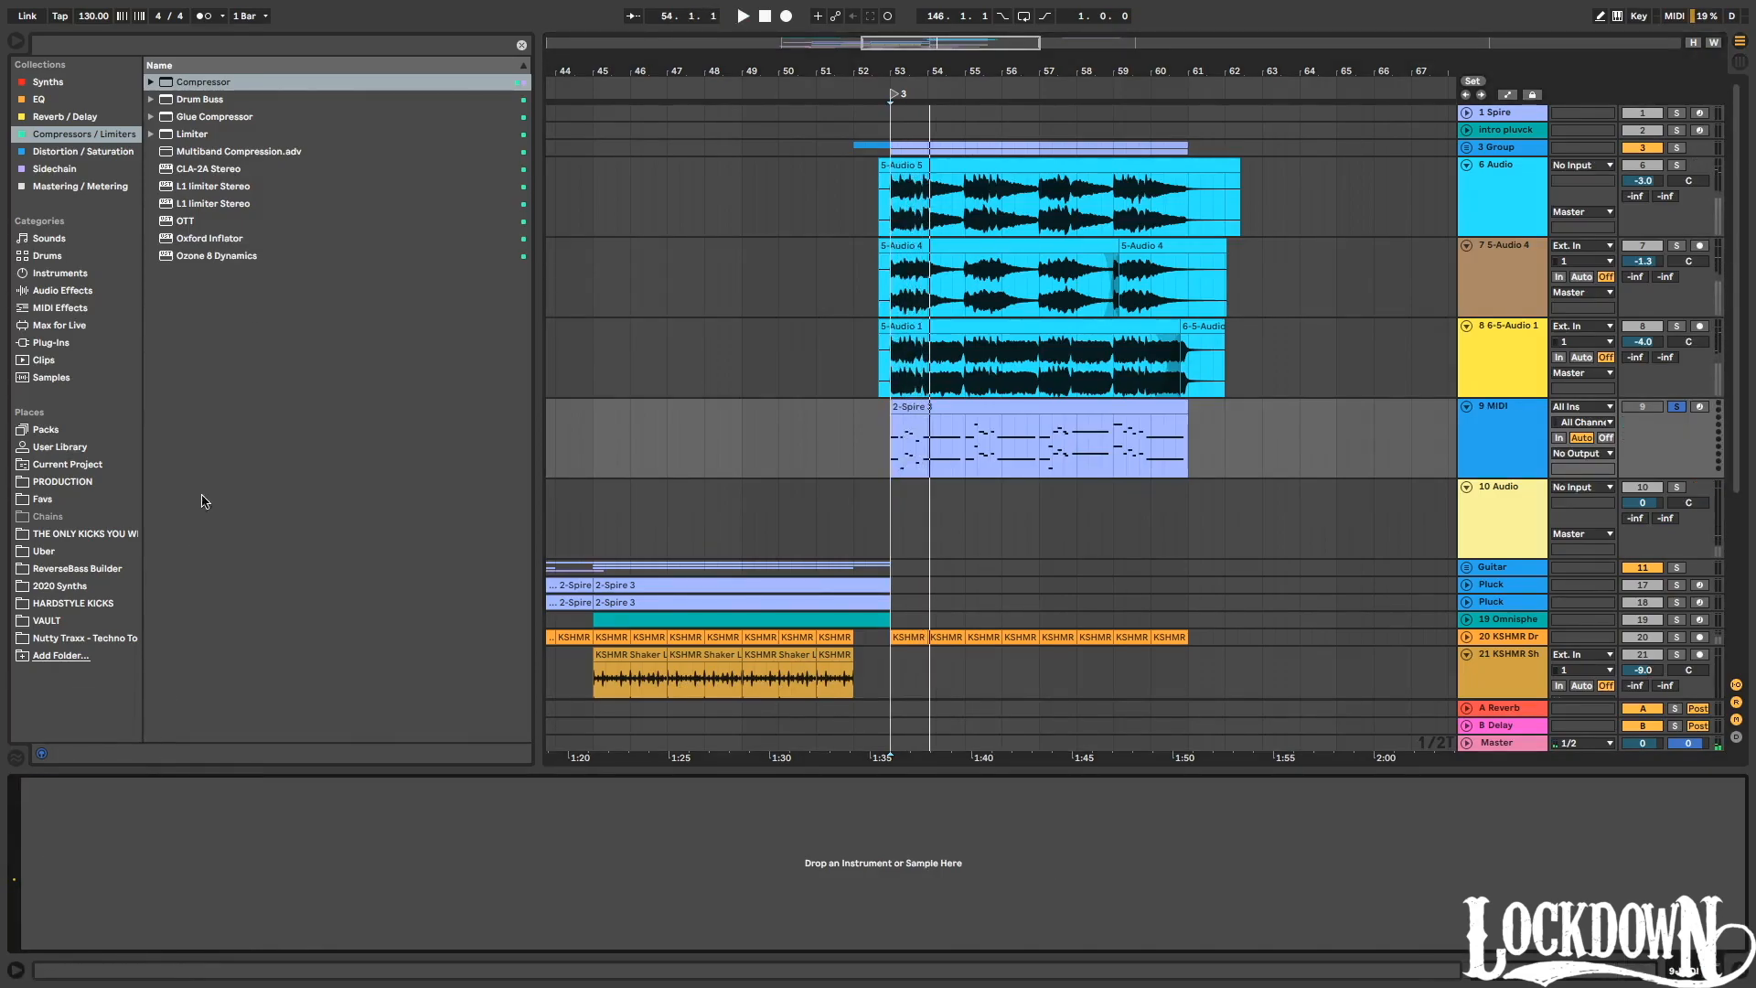
pyautogui.click(50, 82)
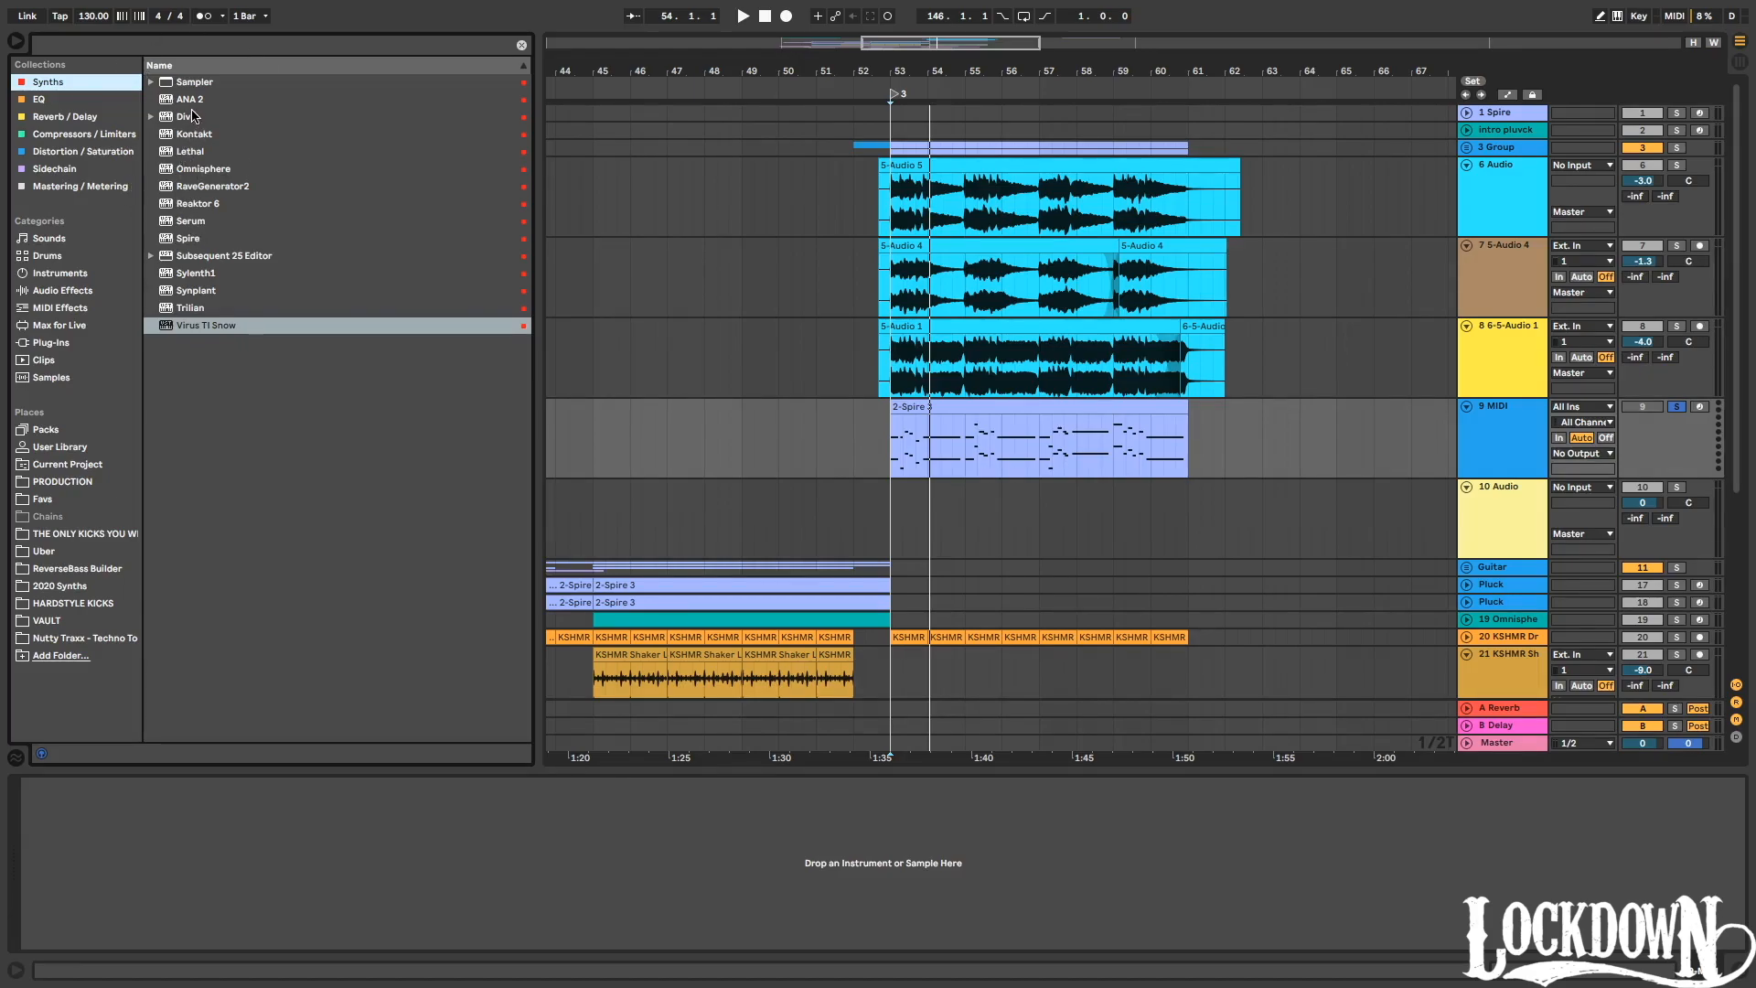
pyautogui.hotkey('ctrl', 'f')
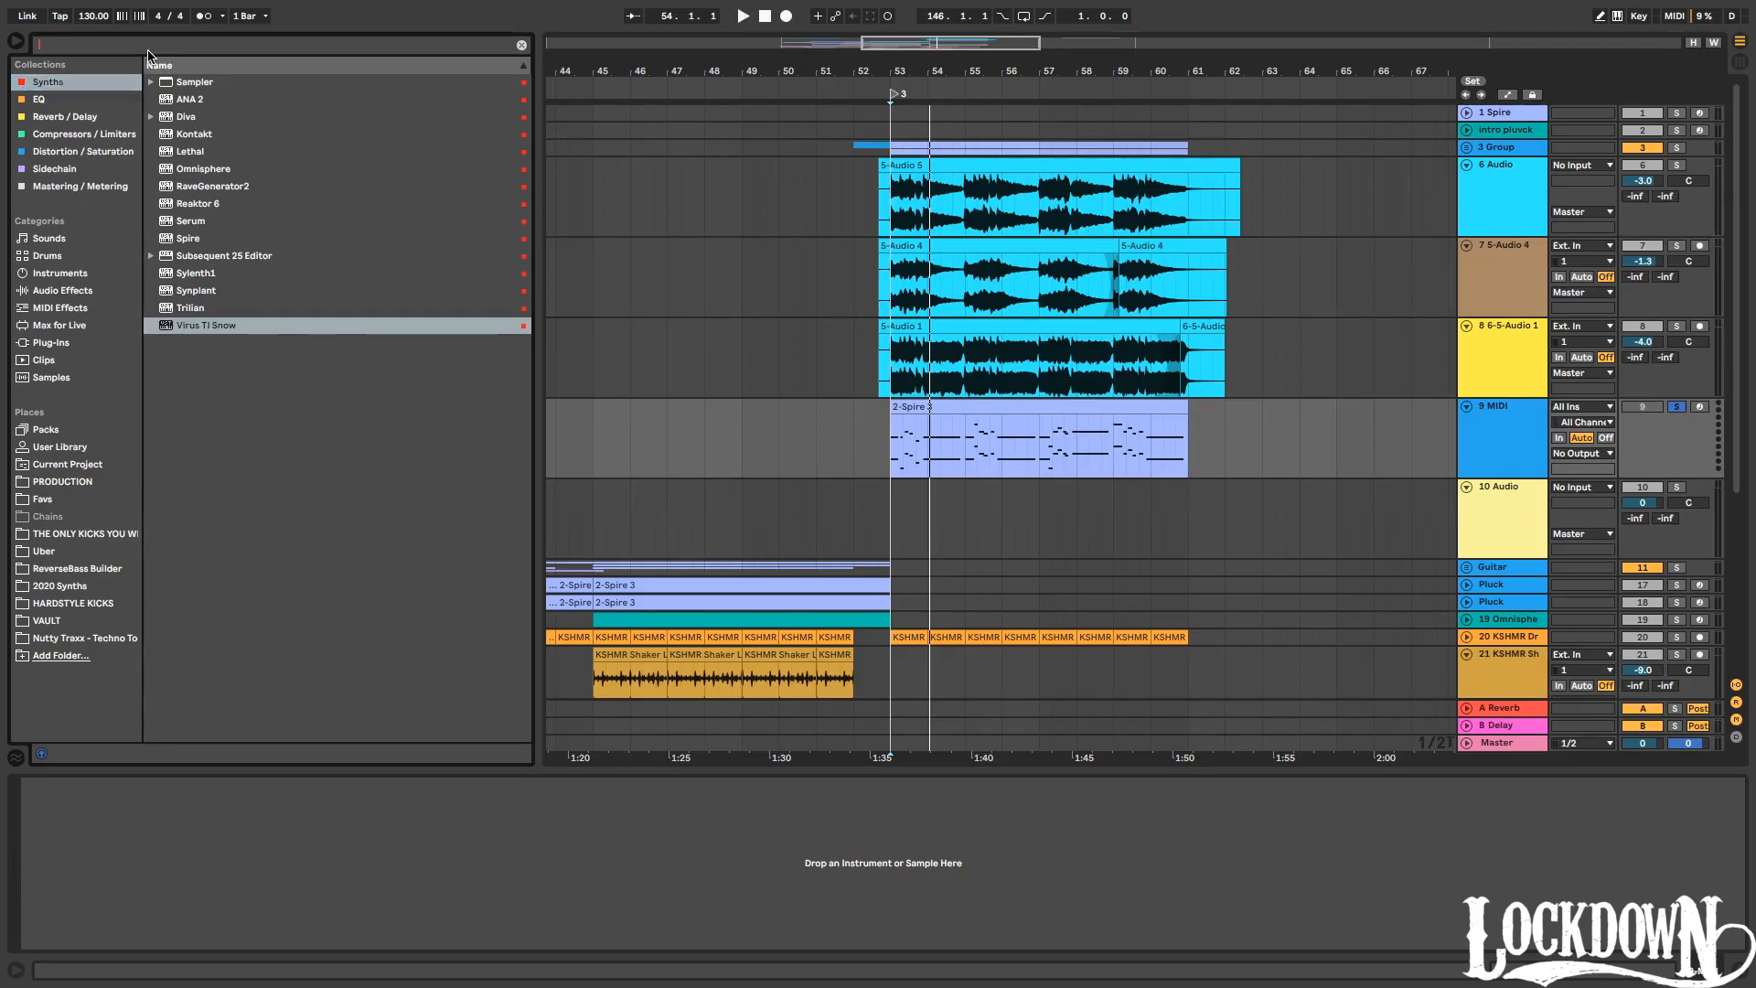
pyautogui.write('nexua')
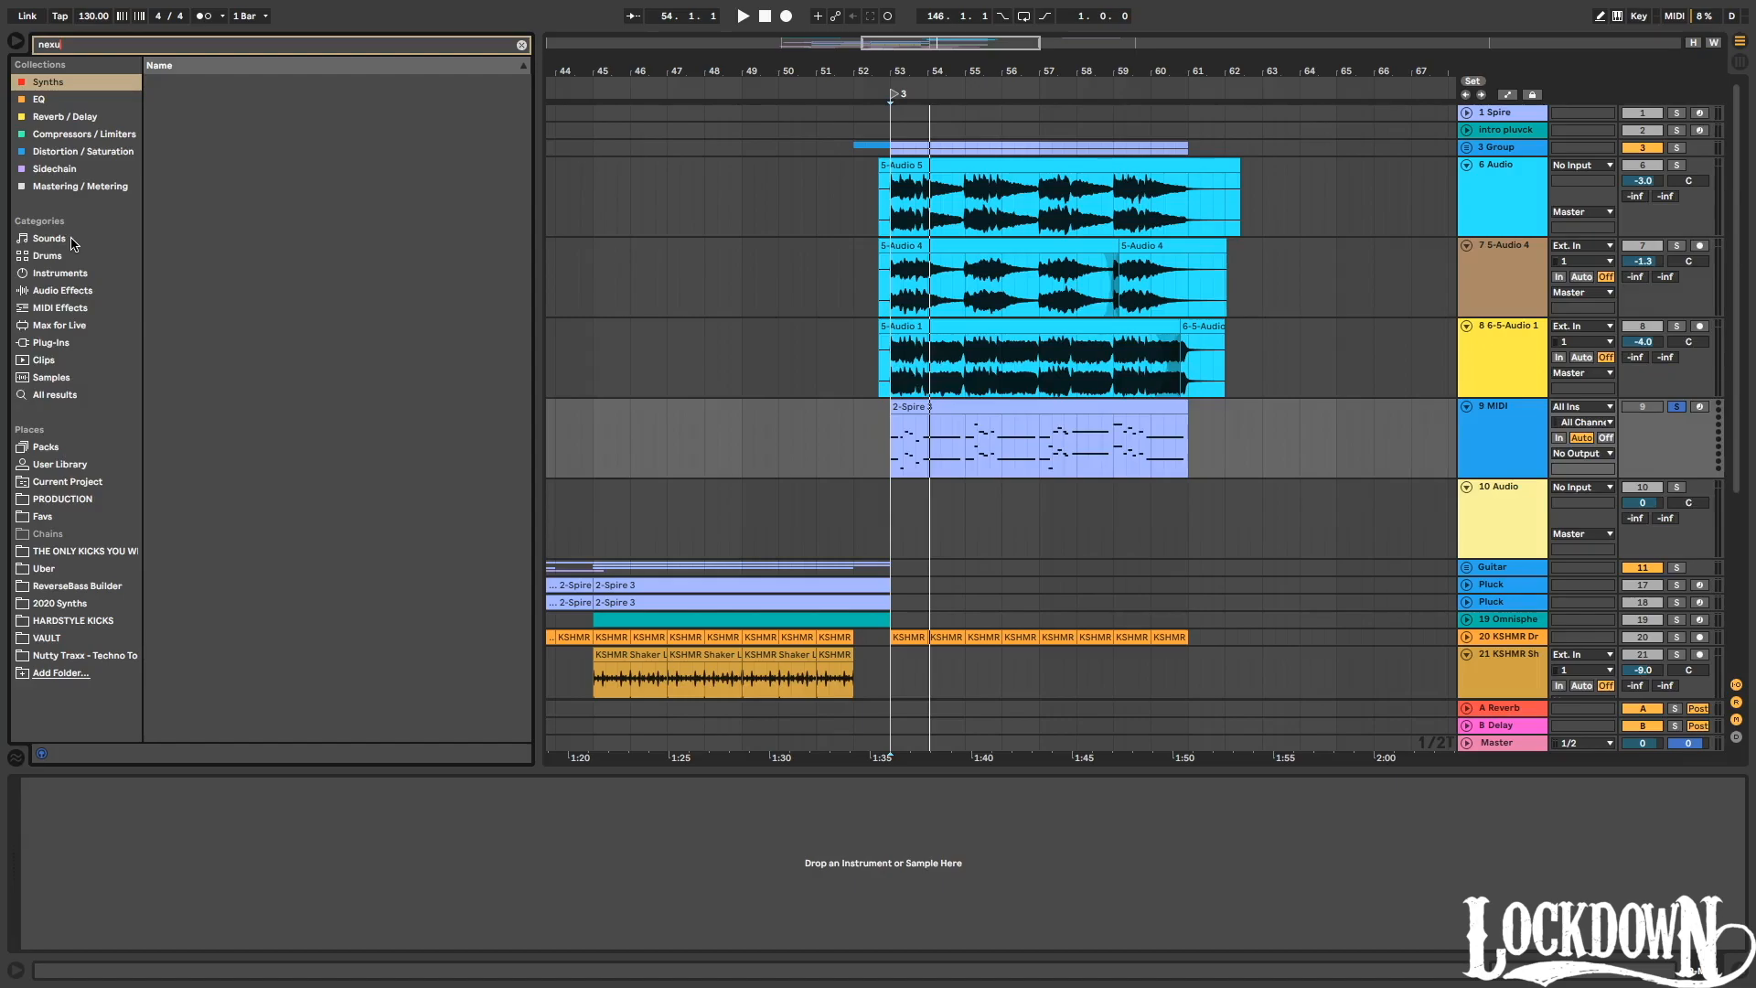
pyautogui.click(53, 344)
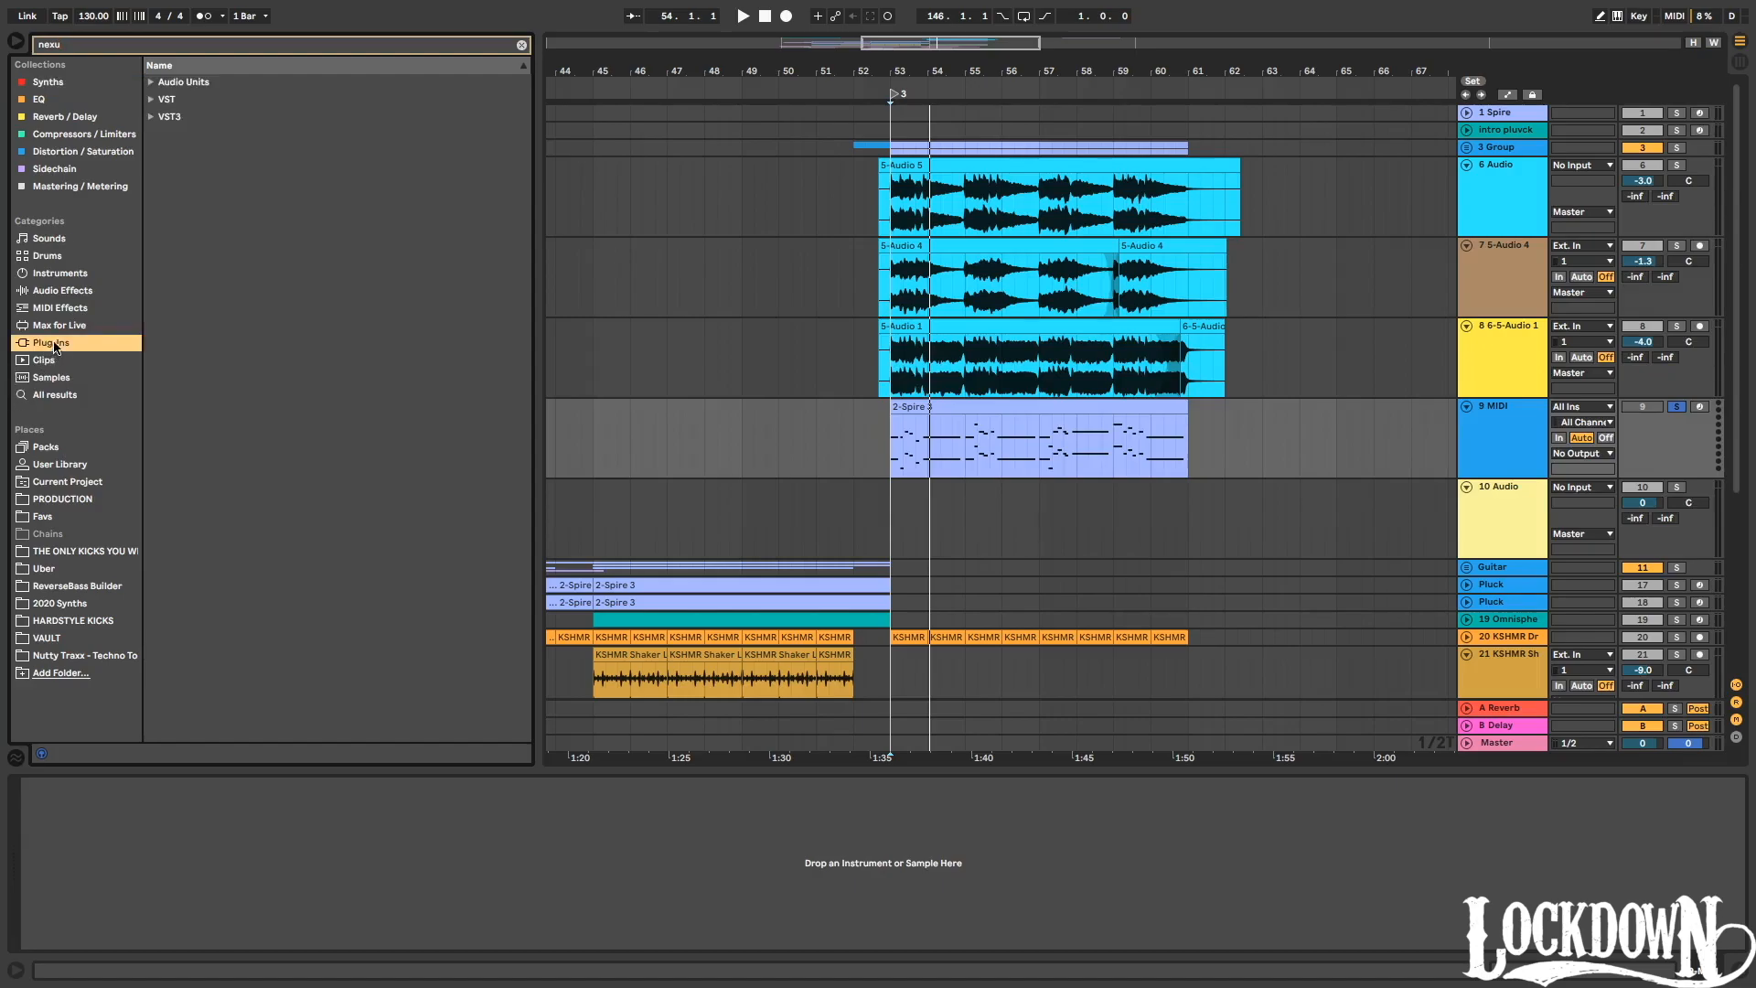
pyautogui.doubleClick(160, 117)
pyautogui.click(168, 138)
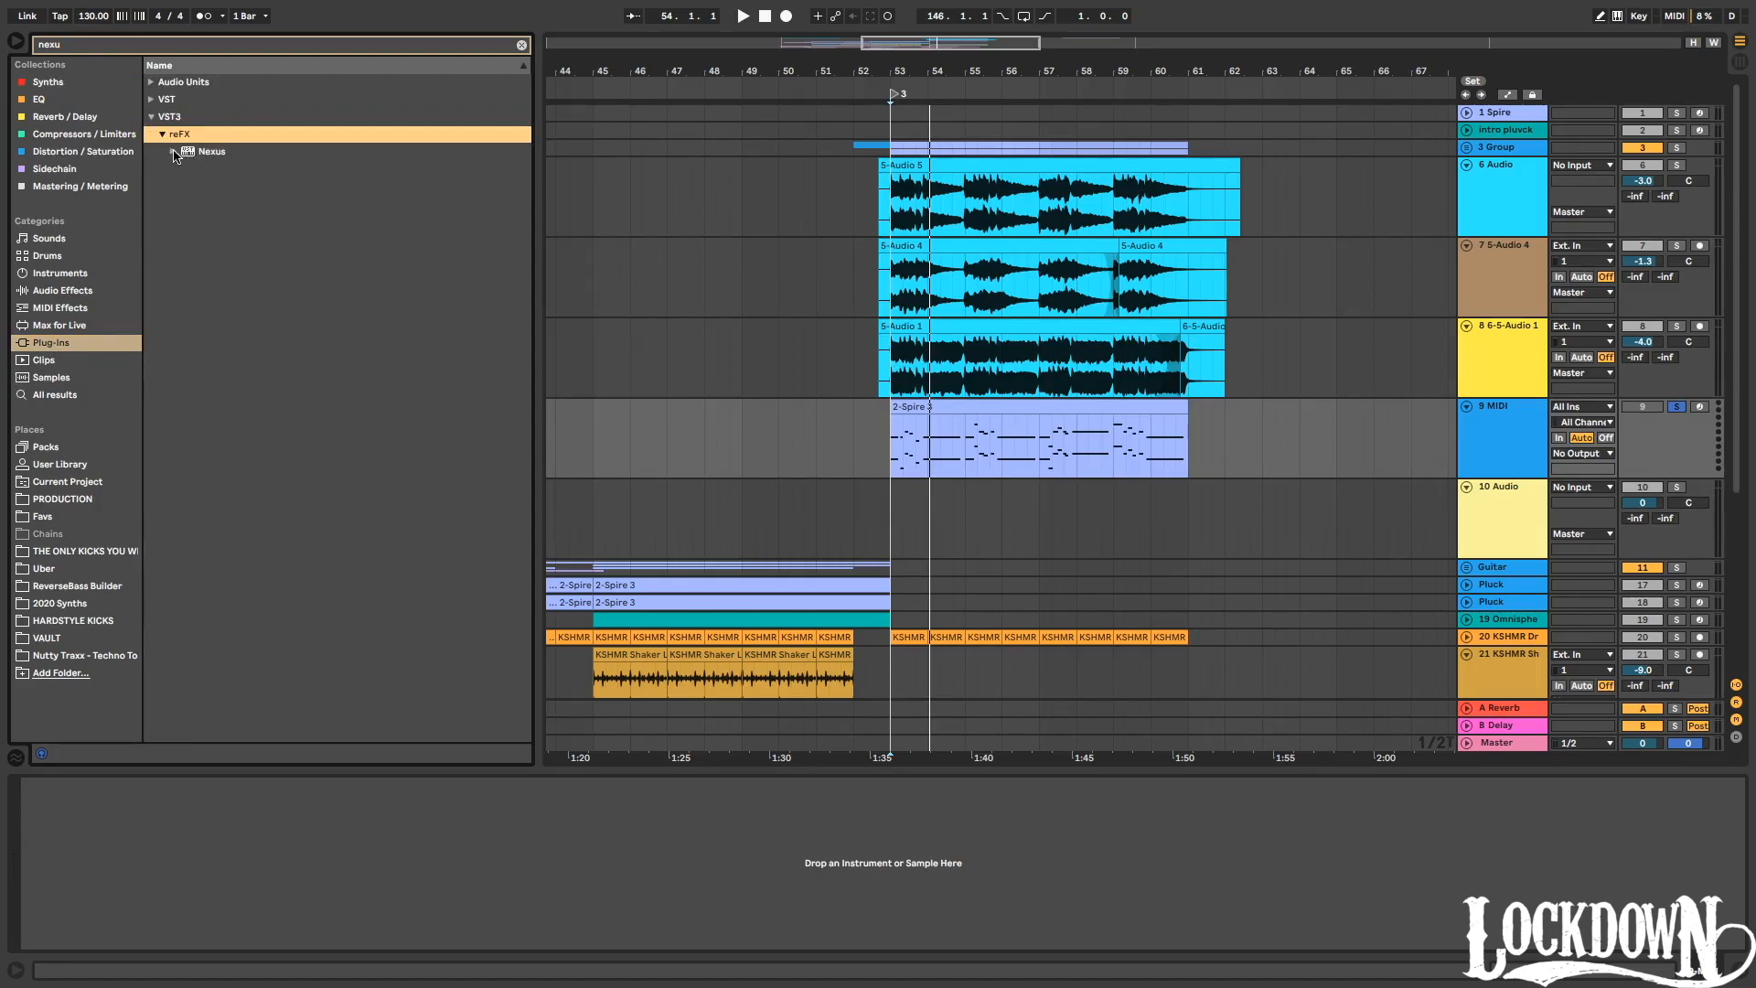
pyautogui.click(174, 153)
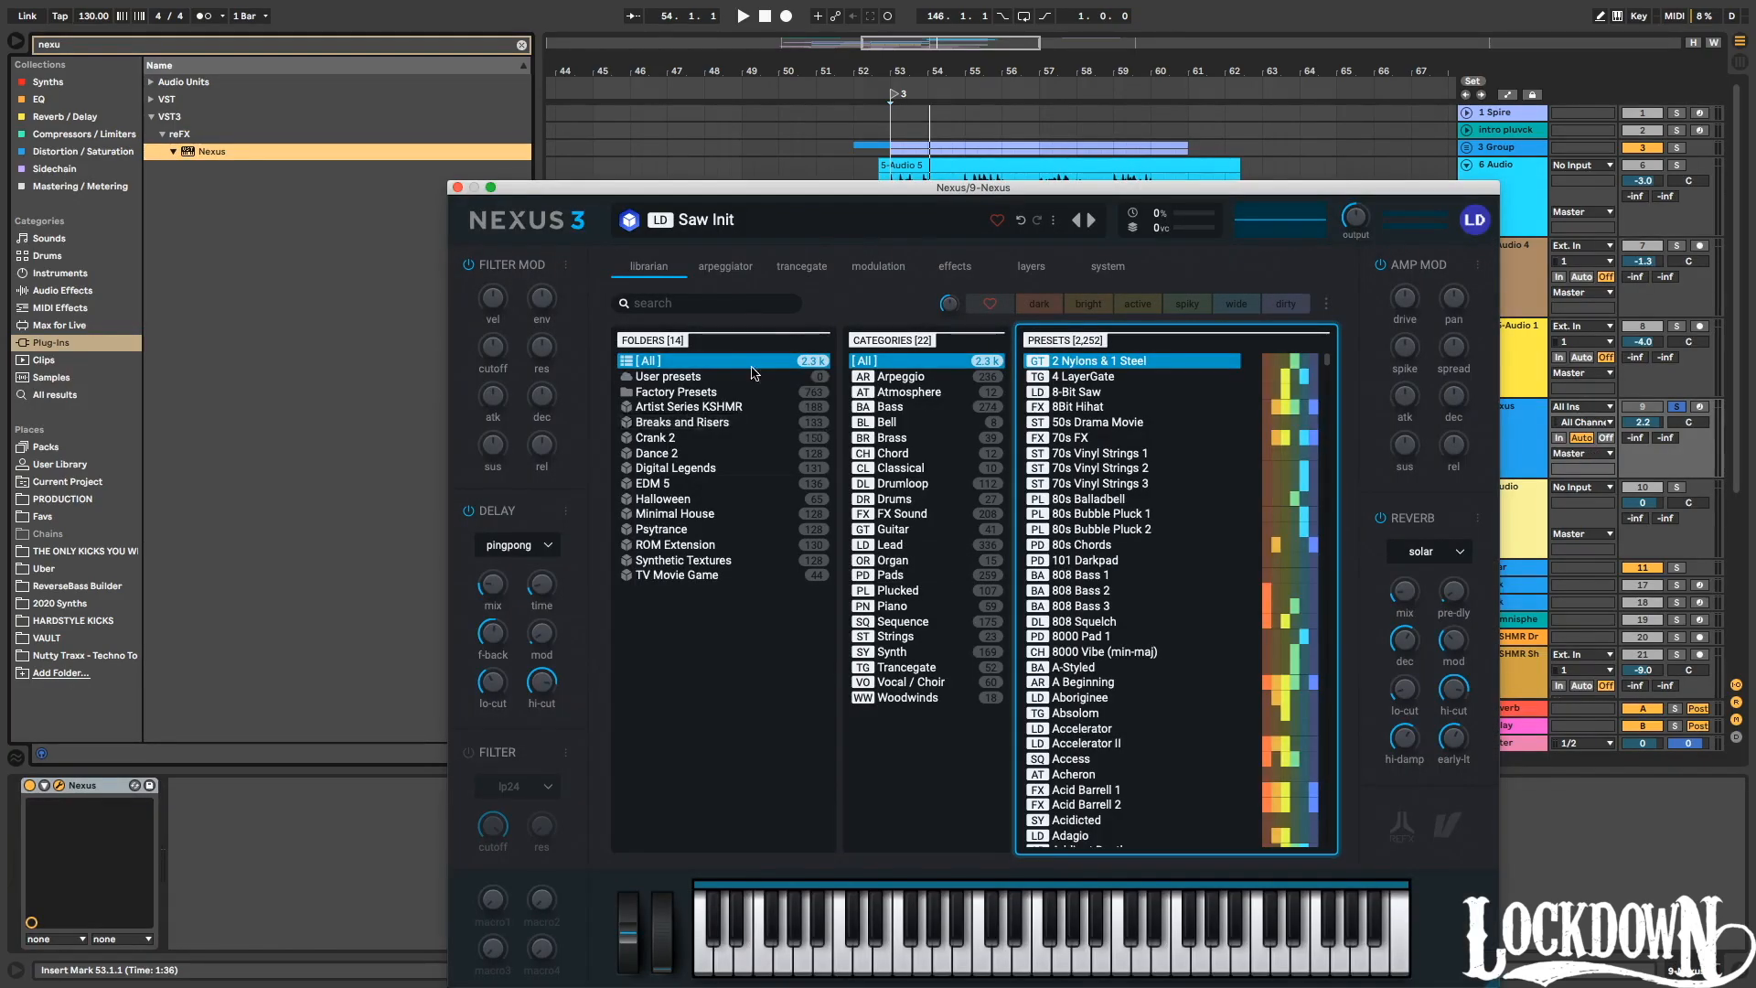
# Choose the Neverland Main preset from the Lead category of the Artist Series KSHMR folder in Nexus.
pyautogui.moveTo(681, 196); pyautogui.dragTo(485, 147)
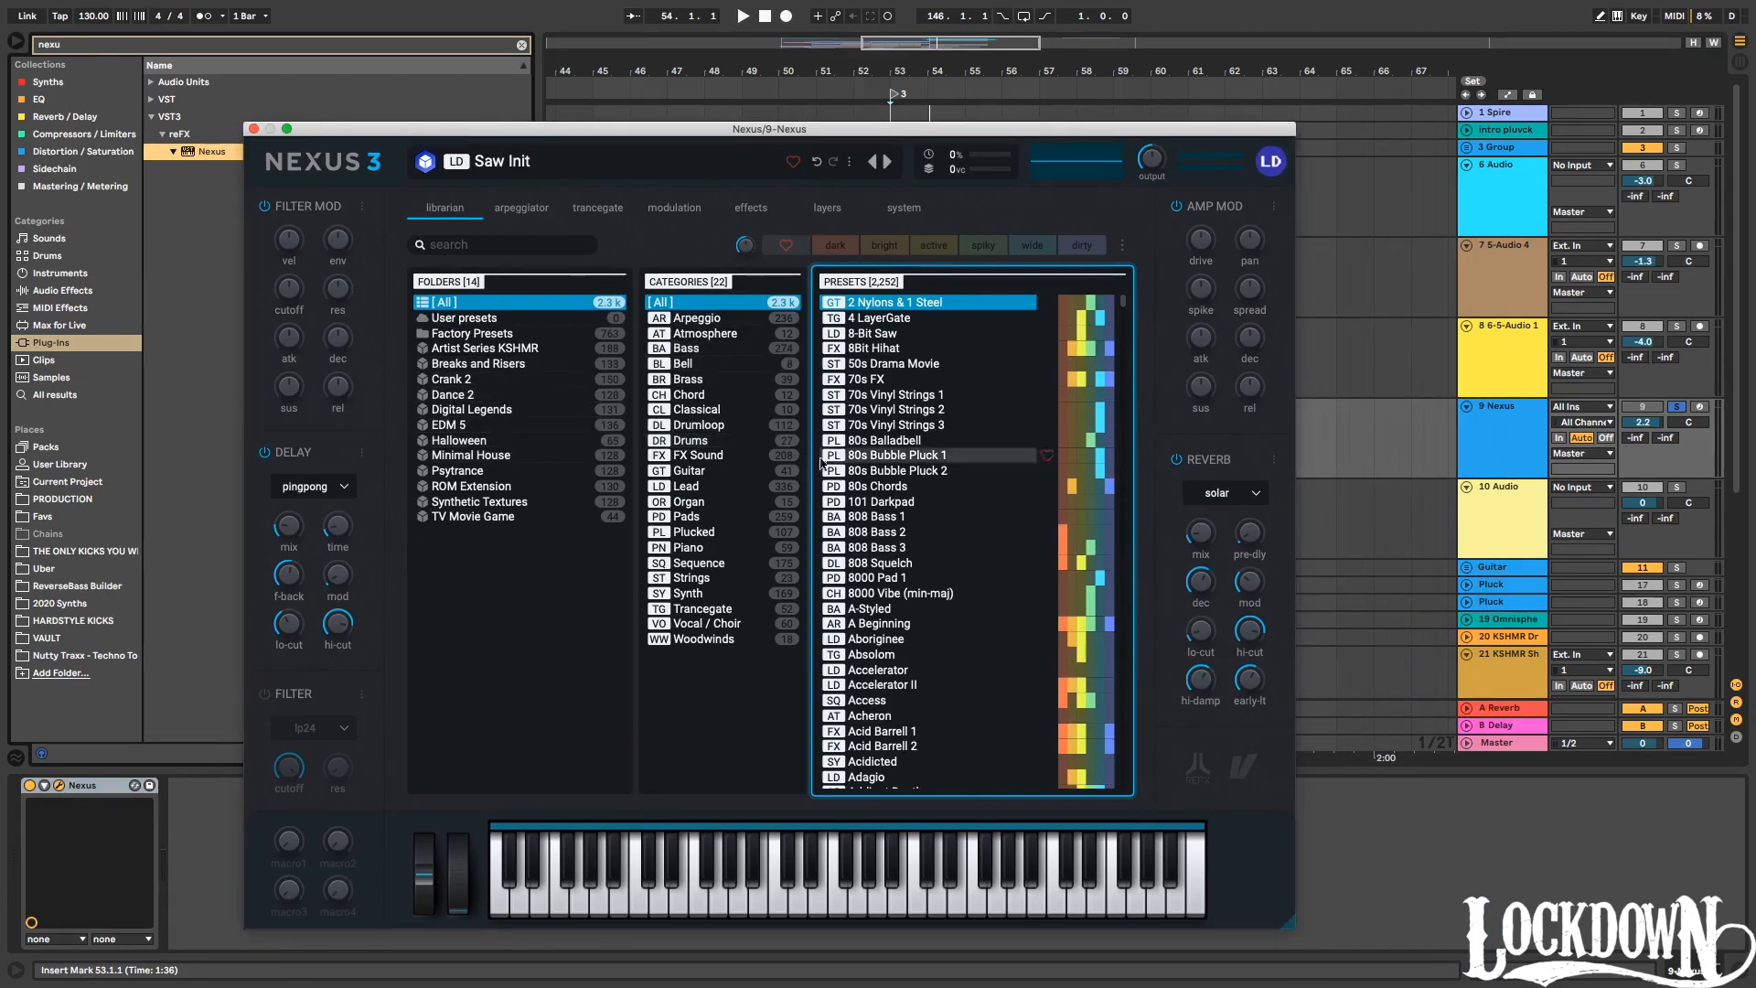
pyautogui.click(503, 363)
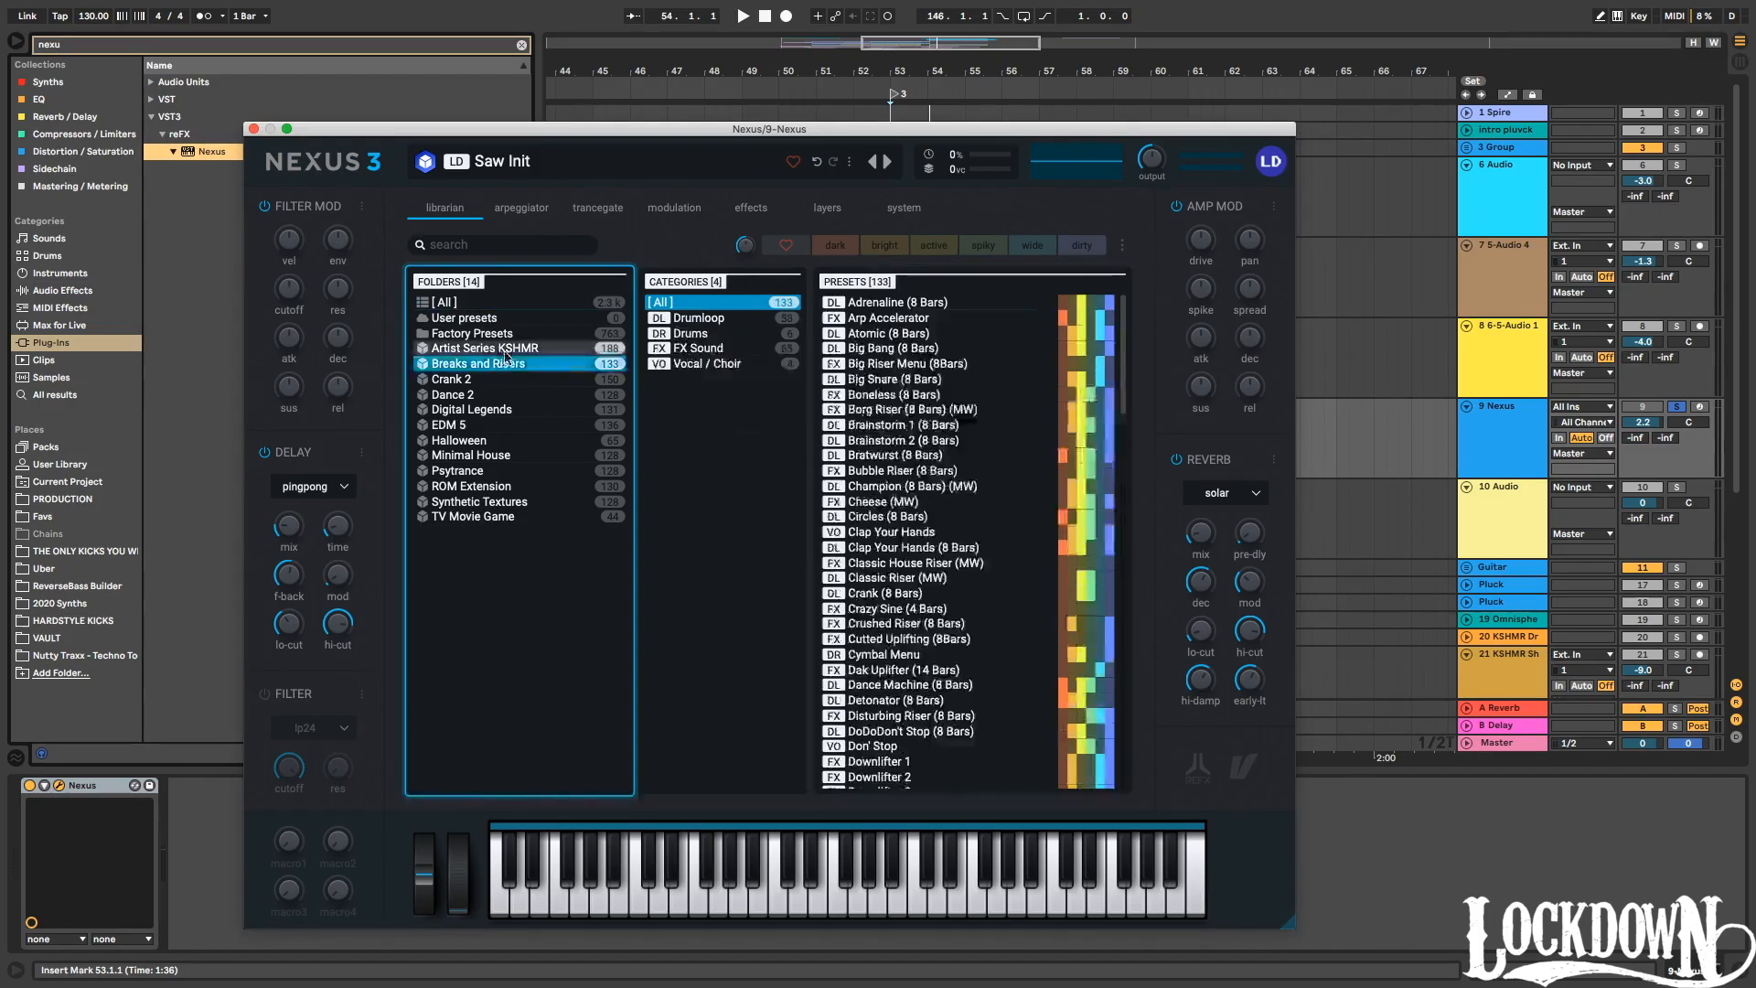
pyautogui.click(506, 350)
pyautogui.click(686, 425)
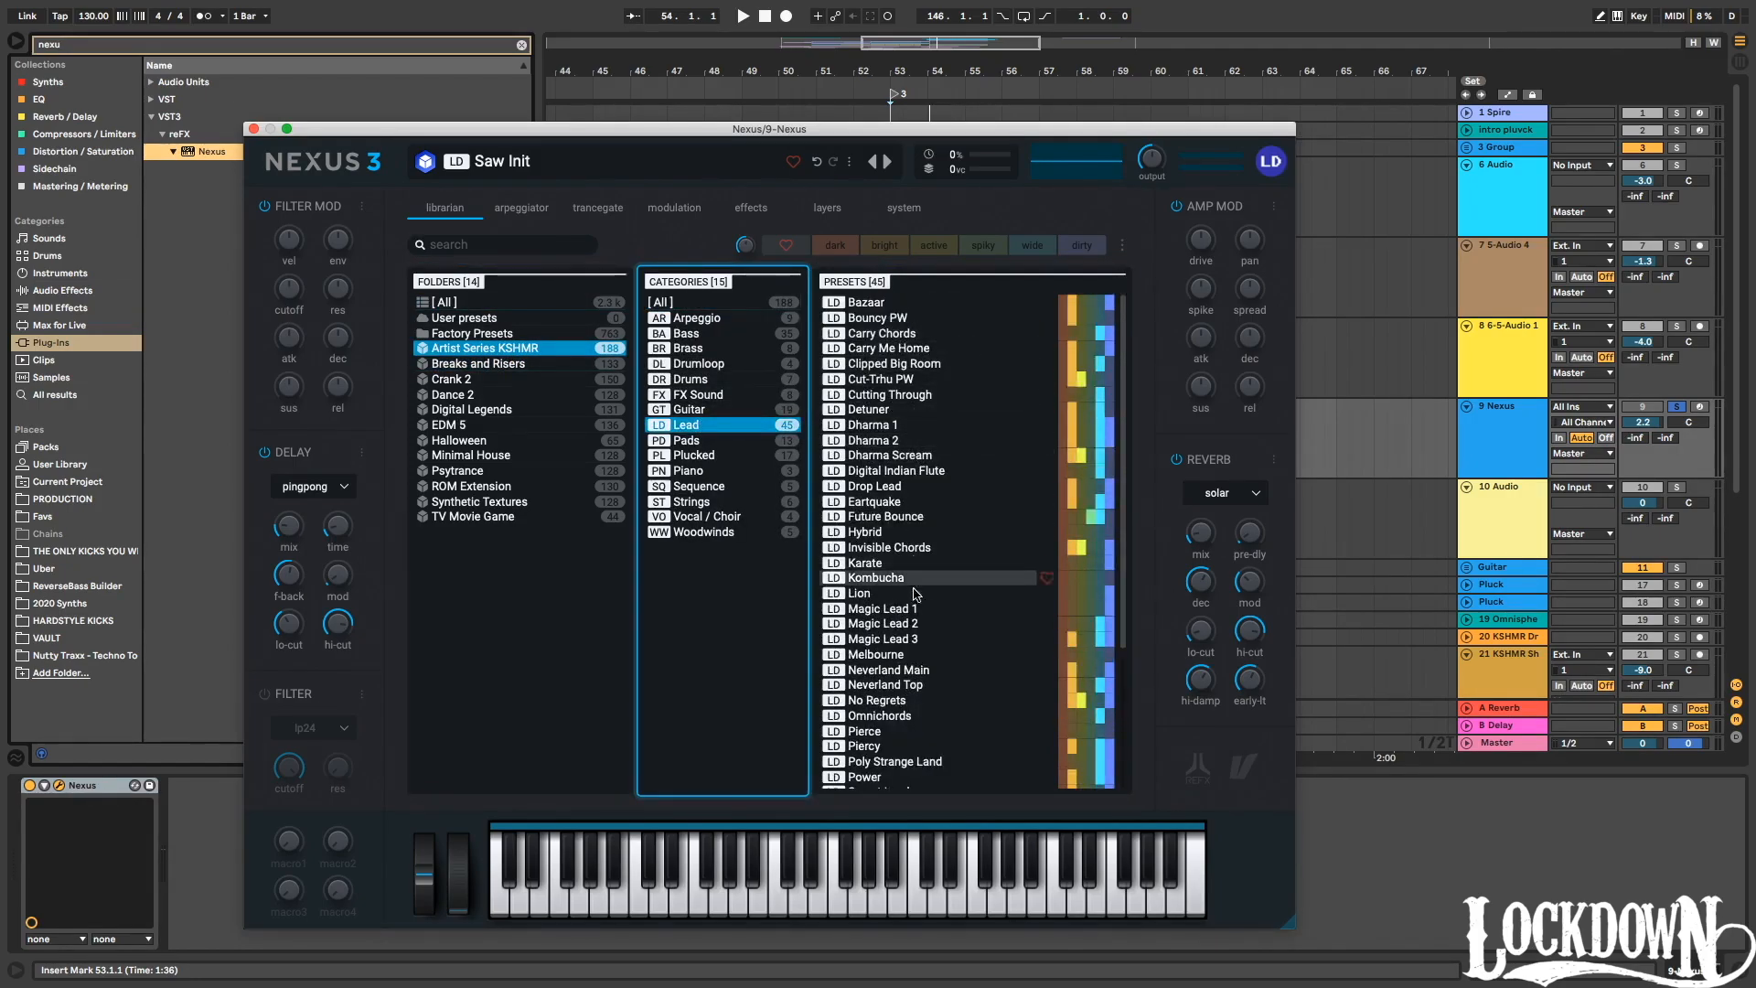
pyautogui.scroll(-3, 919, 603)
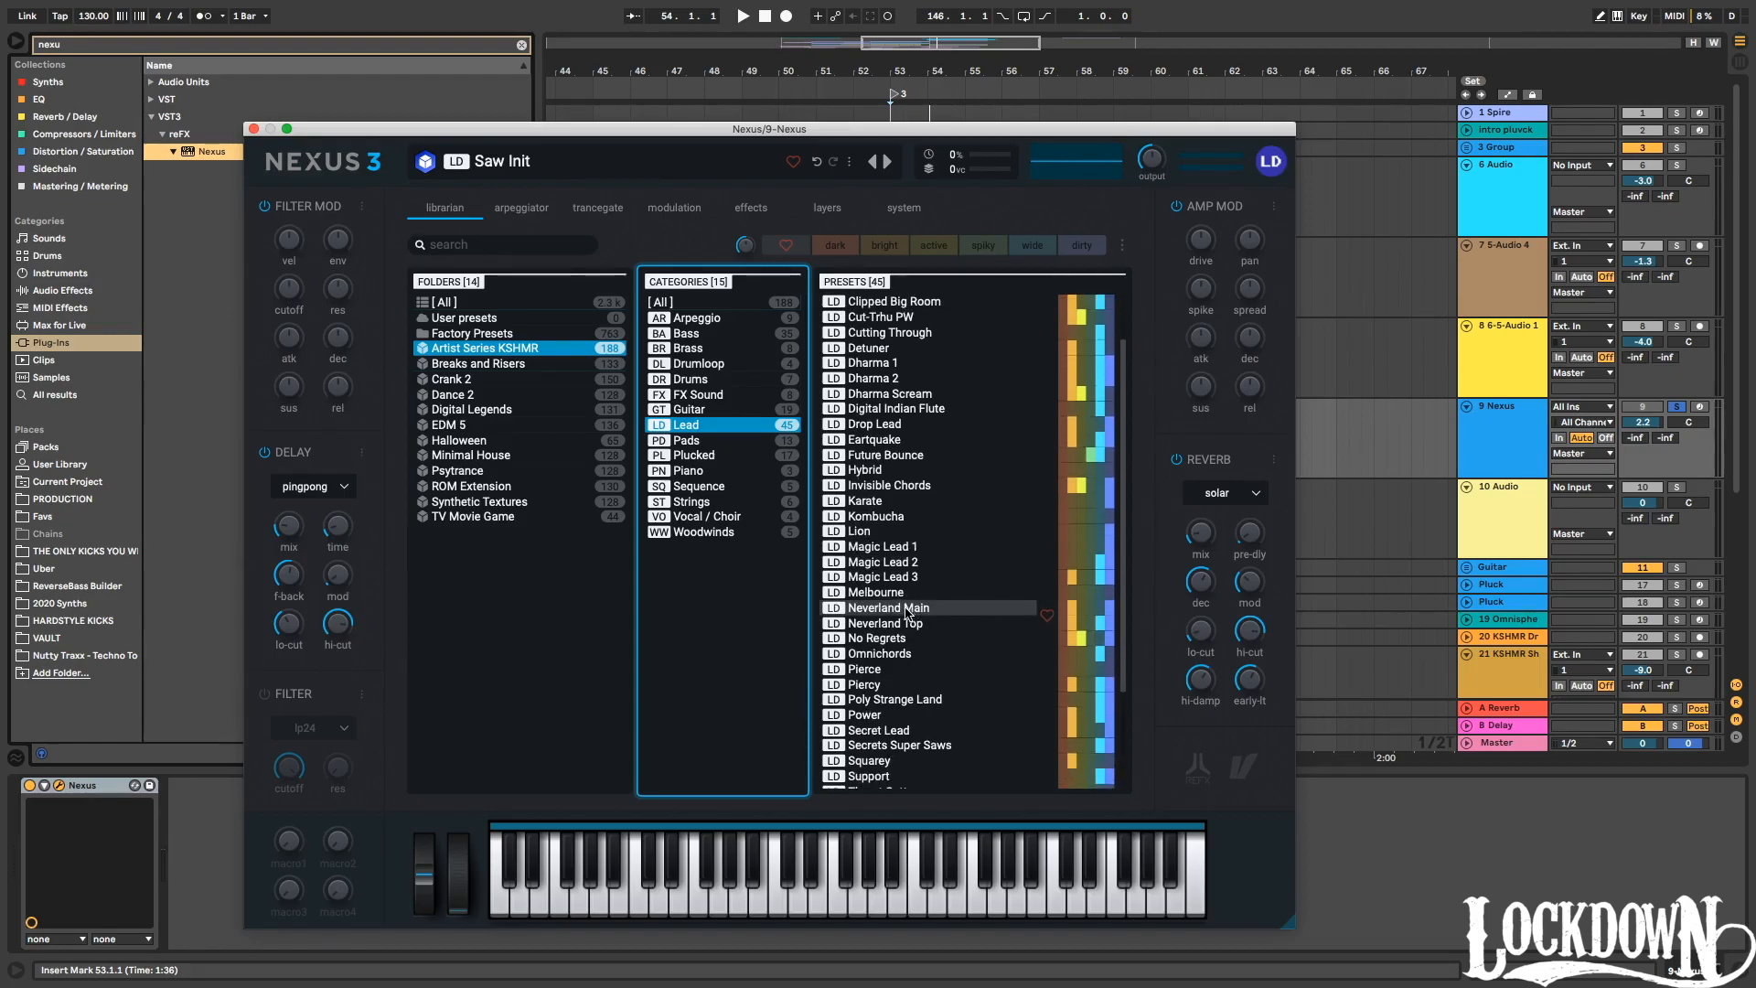
pyautogui.click(908, 608)
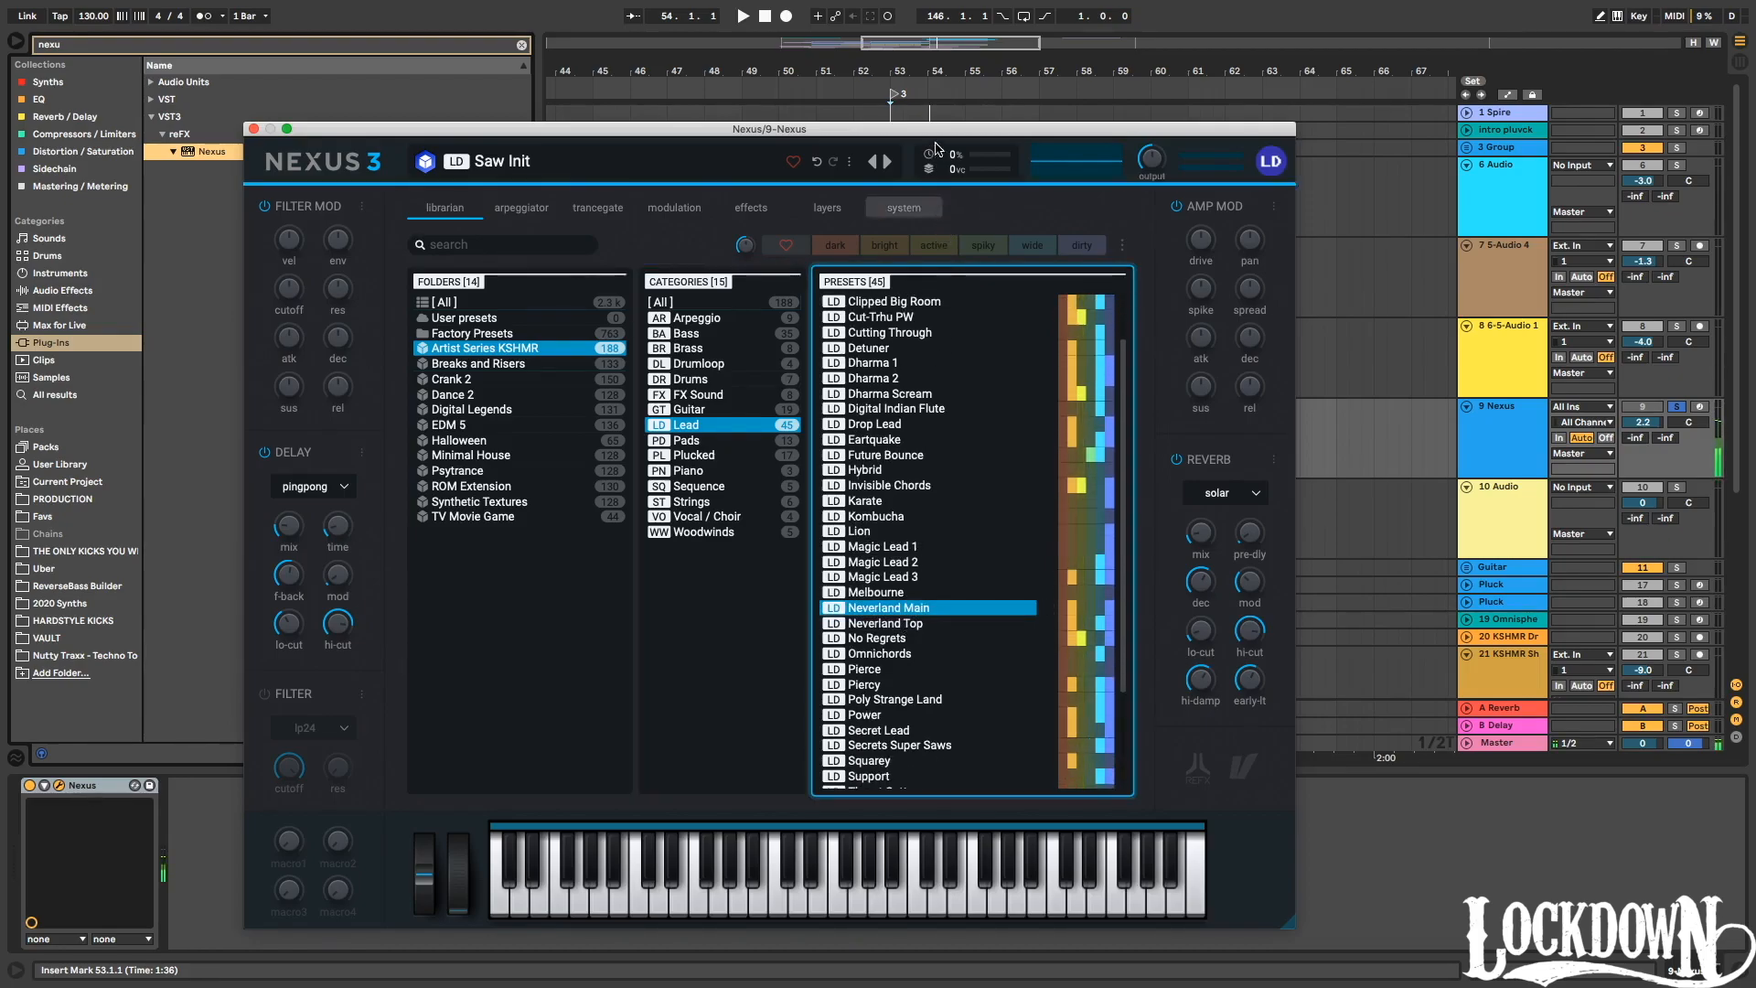
pyautogui.moveTo(971, 133); pyautogui.dragTo(0, 158)
# Set the Nexus track's volume to -6.0 dB and play it soloed together with 6-5-Audio 1.
pyautogui.press('space')
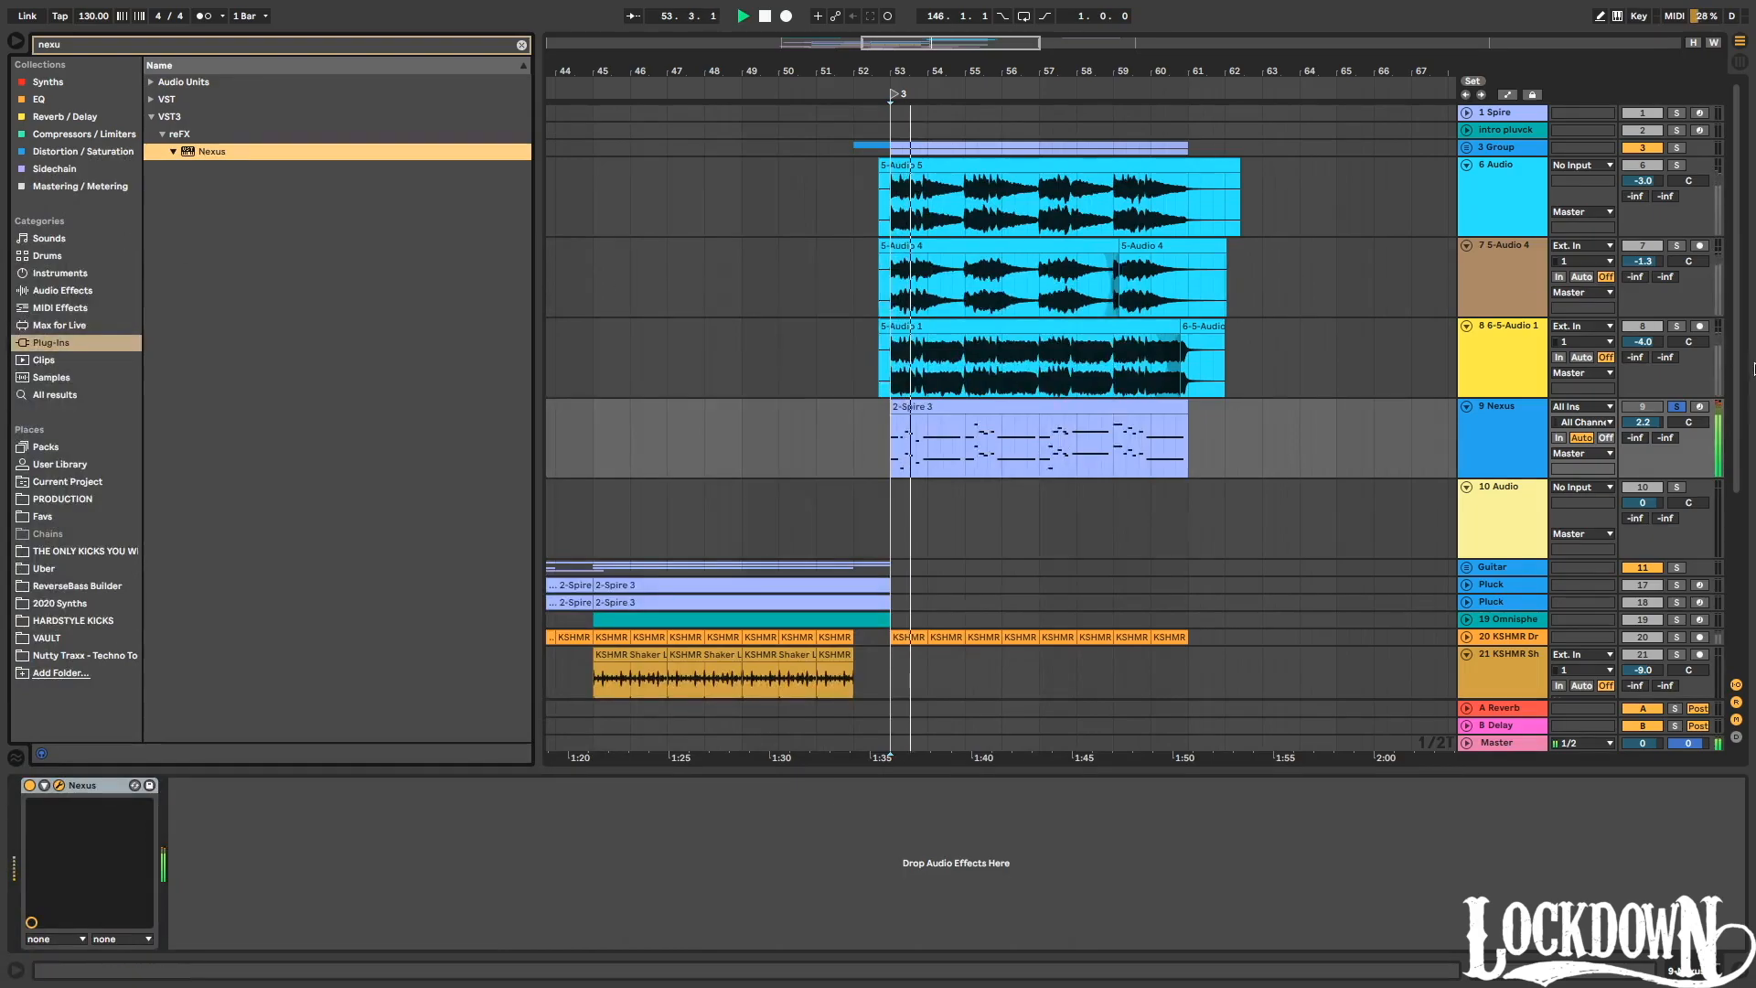
pyautogui.moveTo(1656, 422); pyautogui.dragTo(1655, 449)
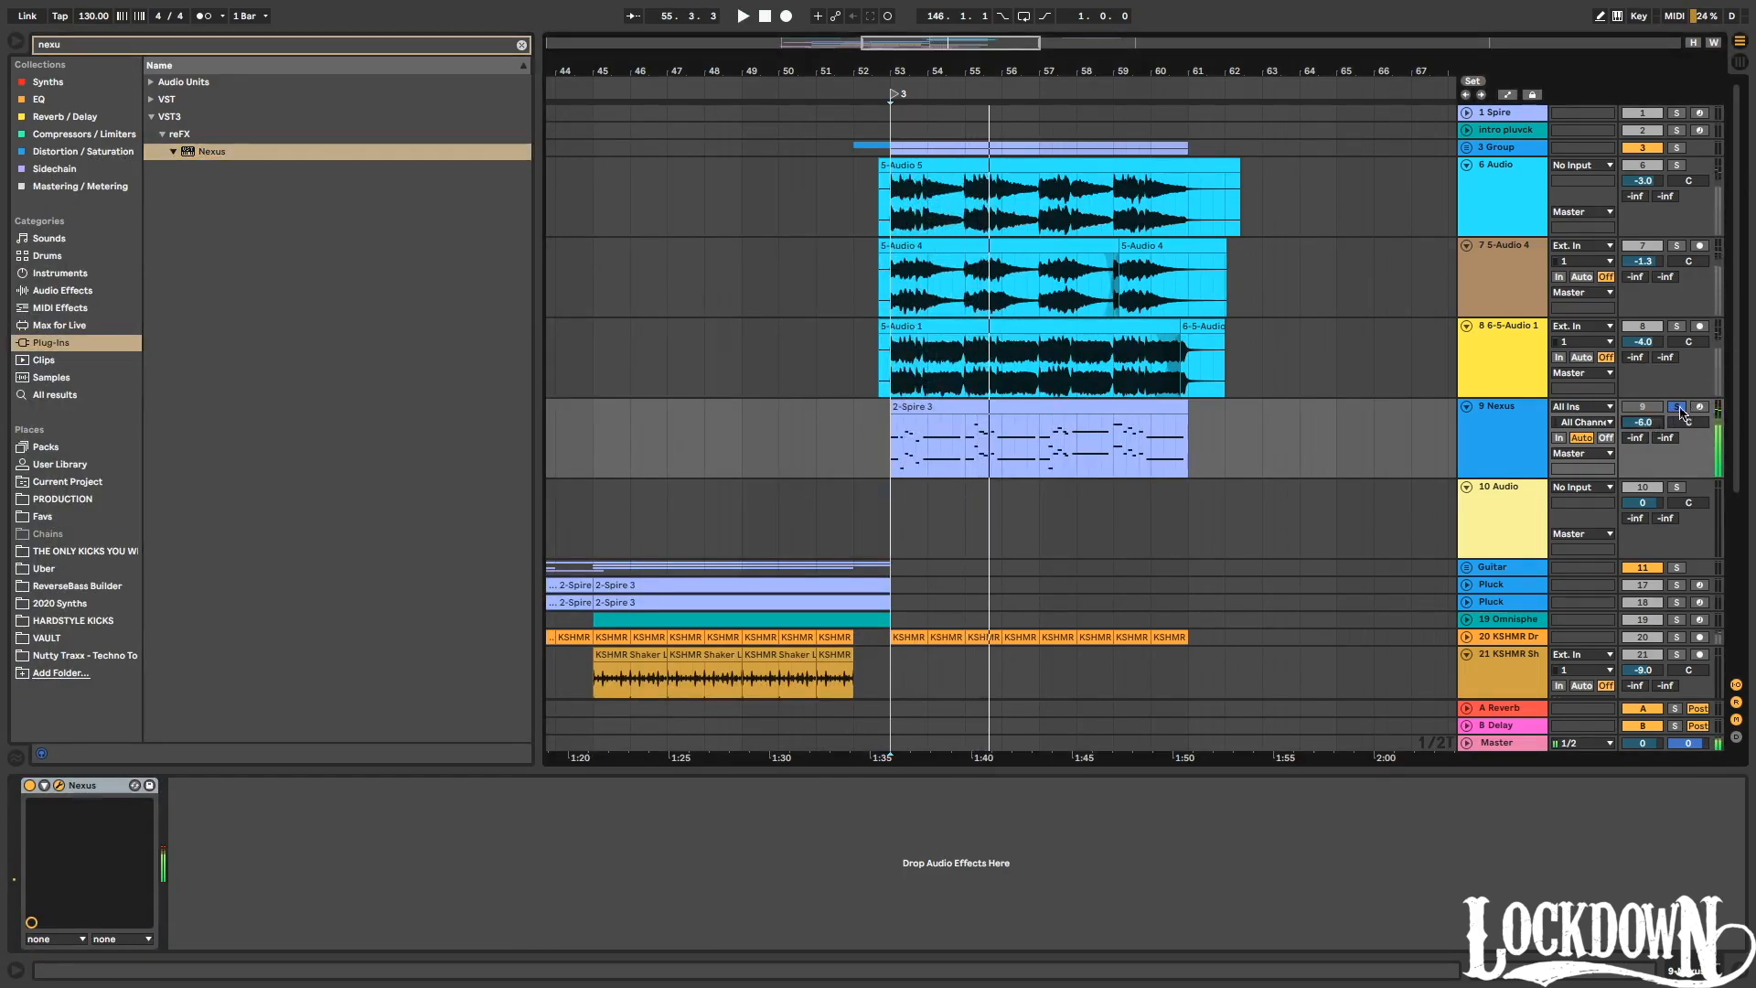
pyautogui.click(1677, 326)
pyautogui.press('space')
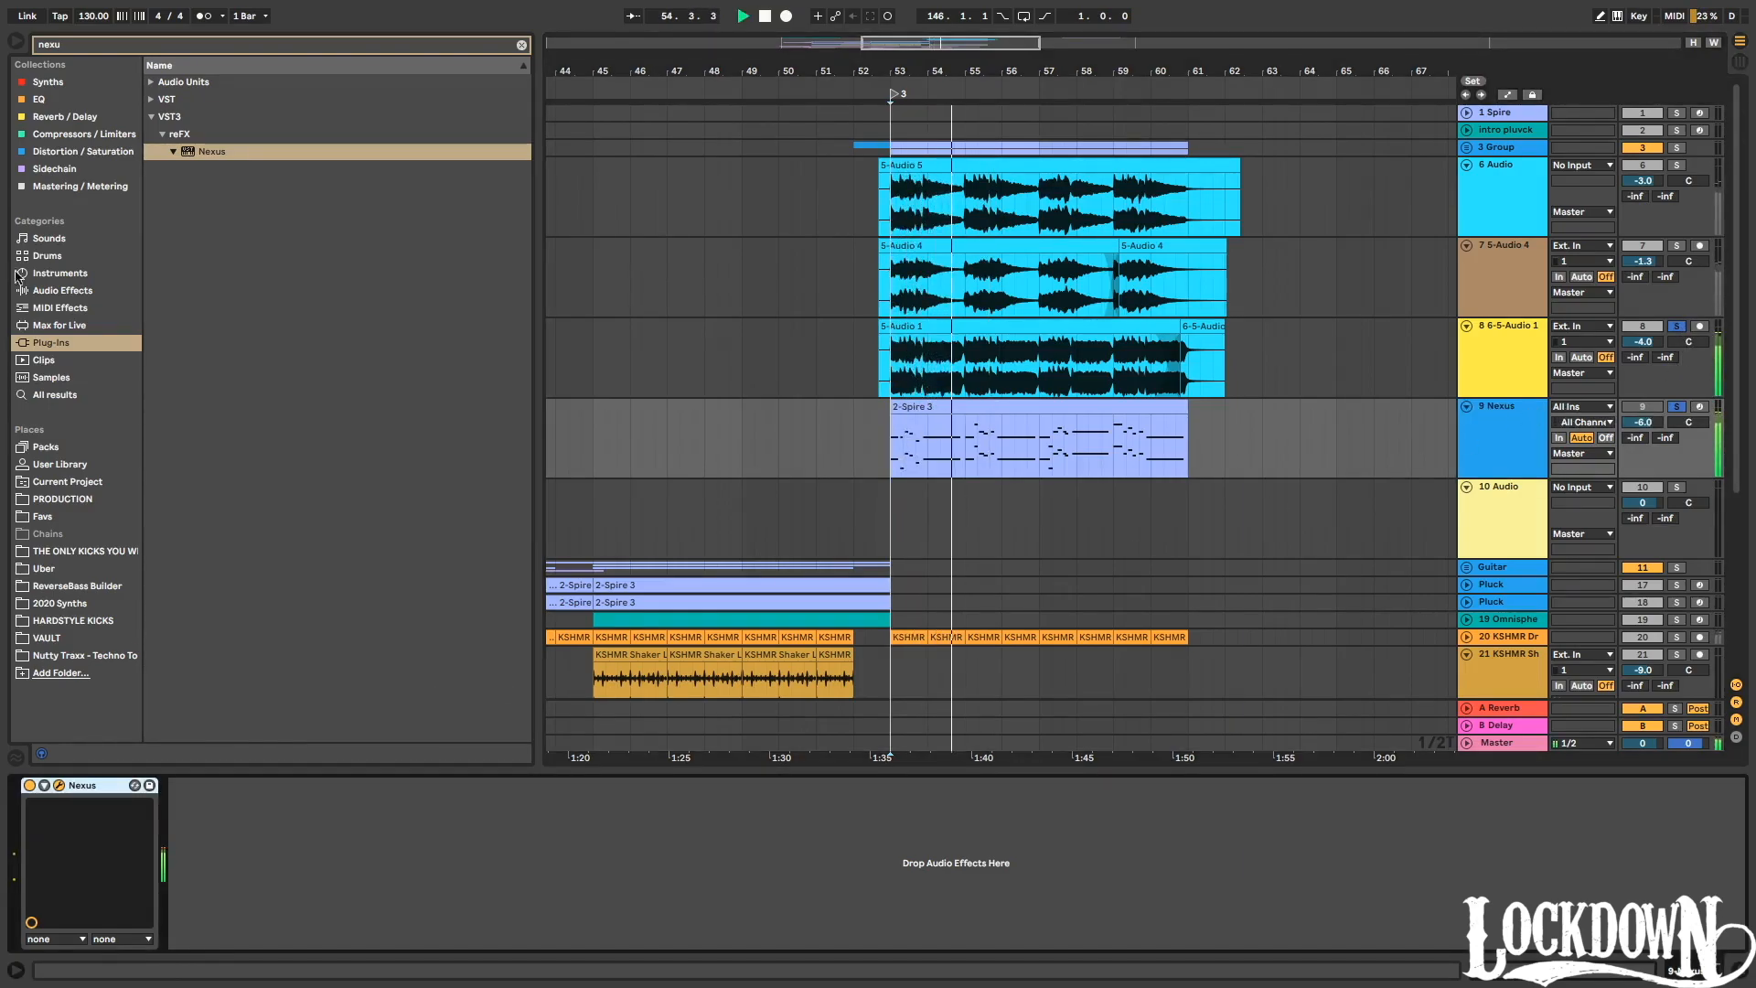
# Add an EQ Eight after Nexus with a low cut at 71.1 Hz, a band 3 boost, and band 4 at 1.90 kHz, -3.35 dB.
pyautogui.click(38, 98)
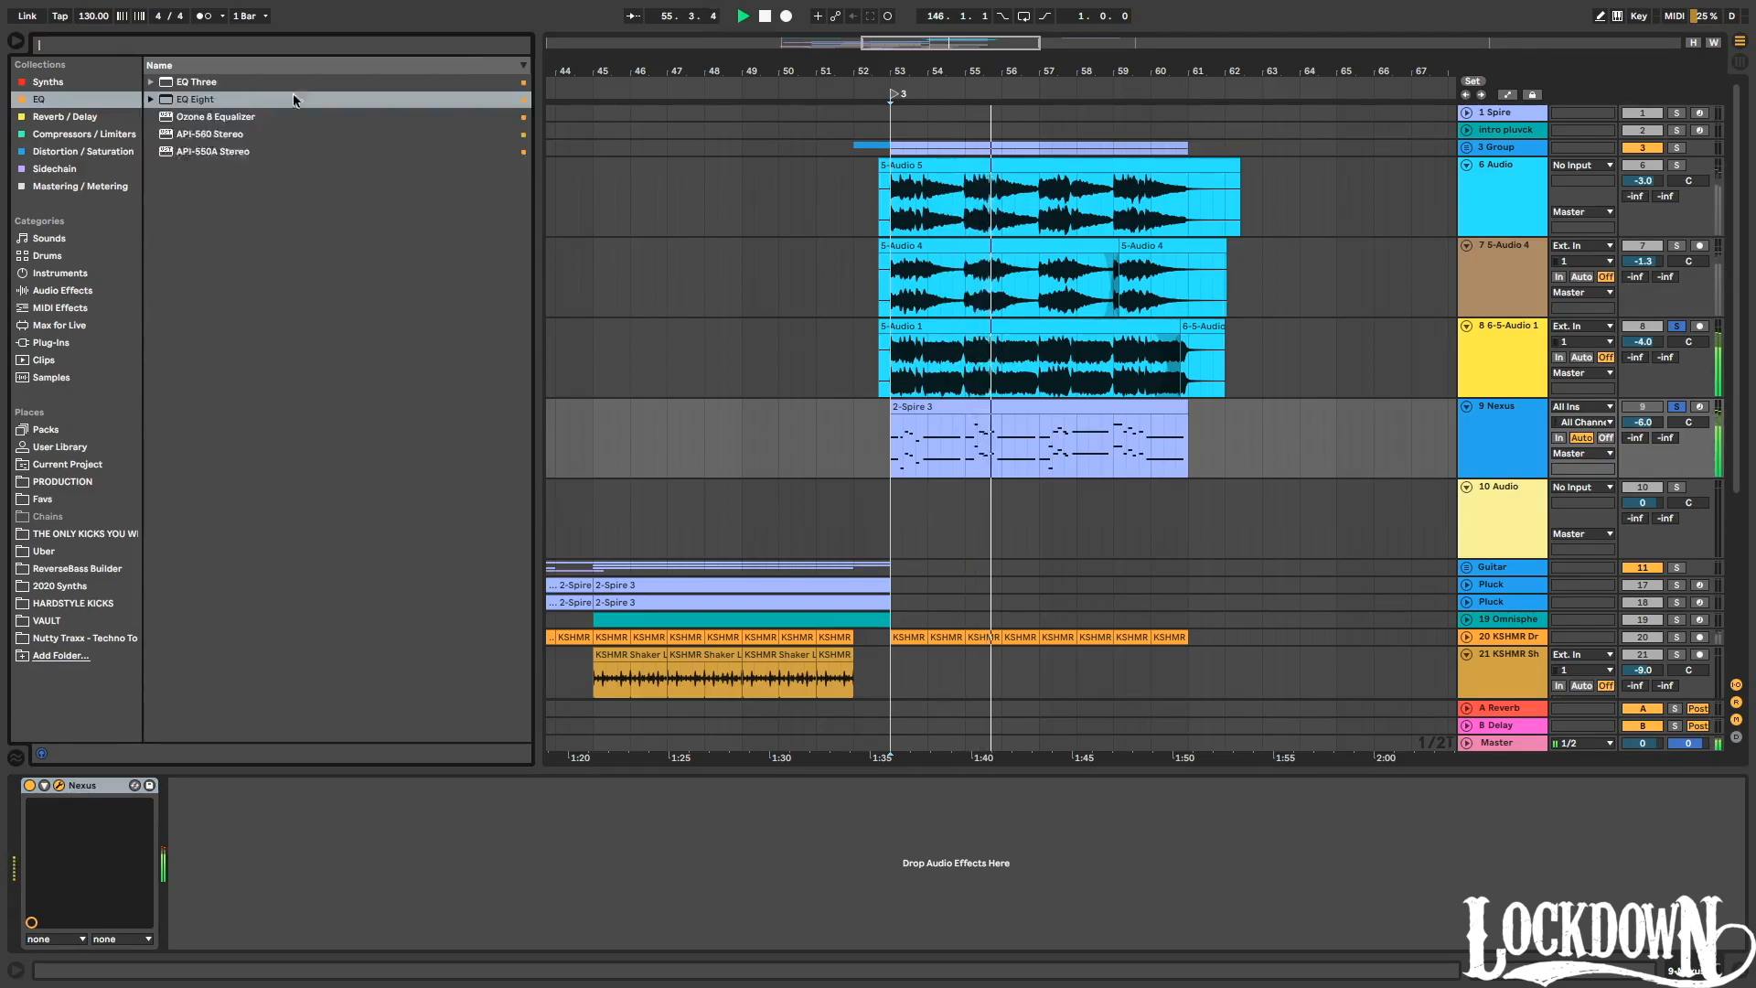
pyautogui.moveTo(196, 97); pyautogui.dragTo(305, 876)
pyautogui.click(238, 925)
pyautogui.click(236, 830)
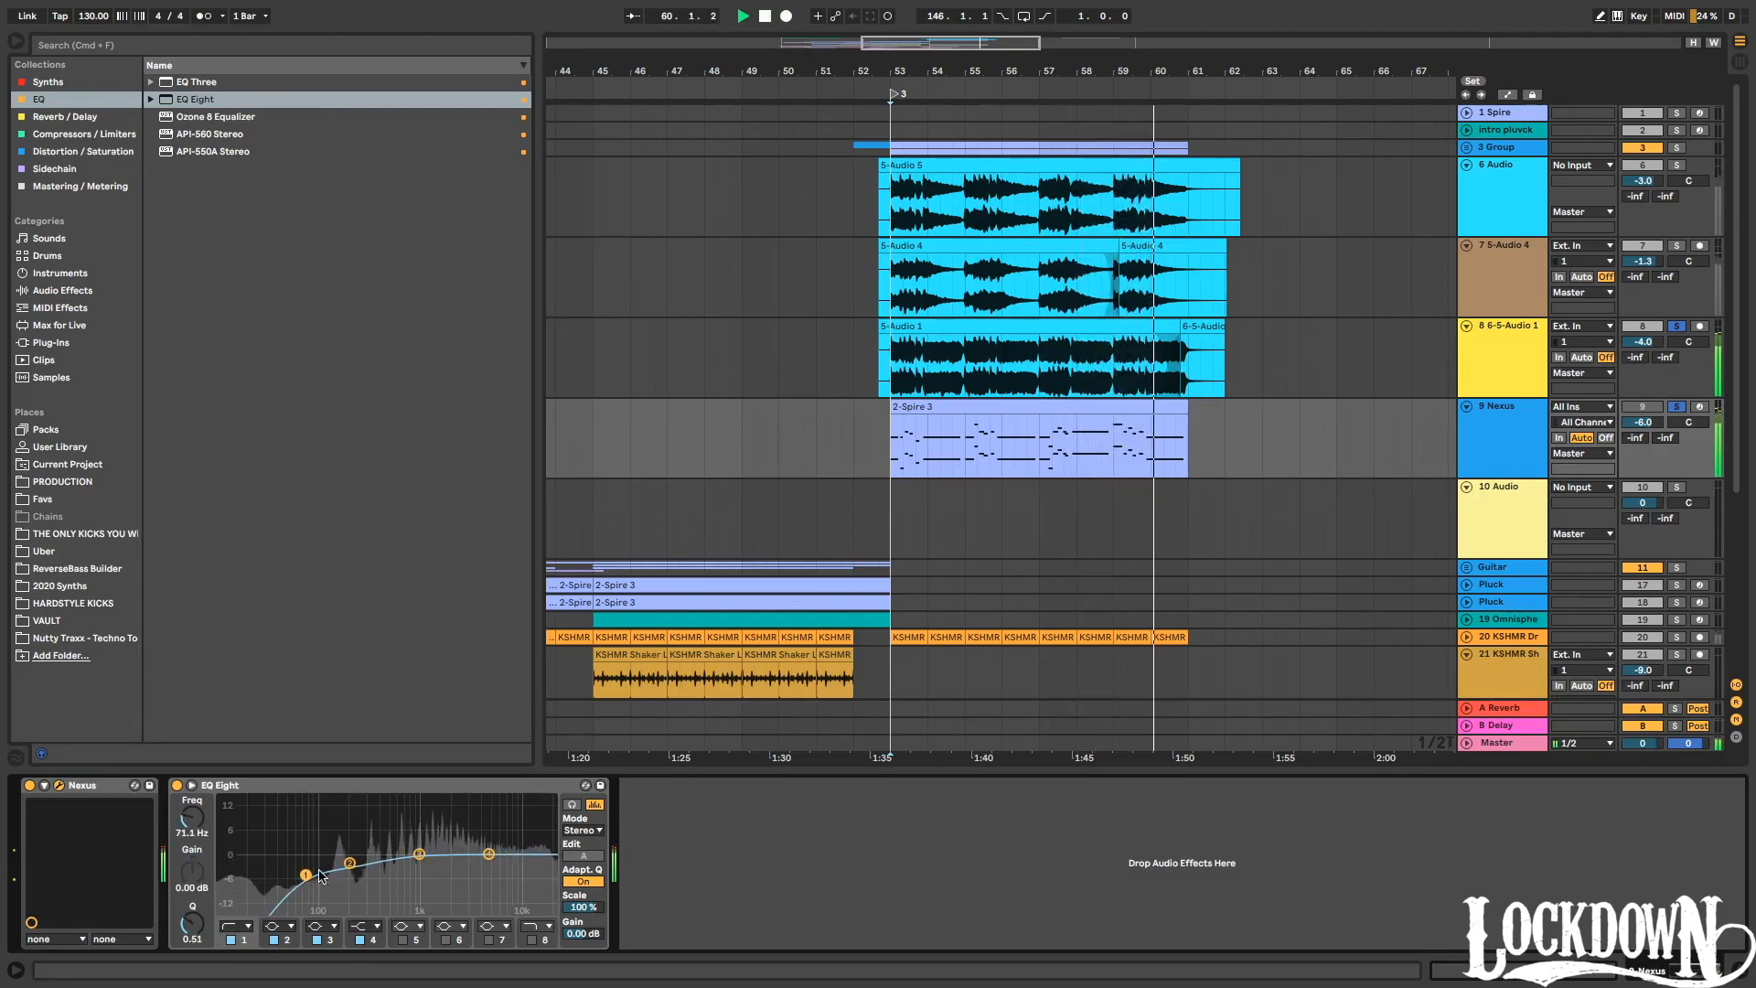
pyautogui.moveTo(419, 854); pyautogui.dragTo(379, 838)
pyautogui.moveTo(489, 853); pyautogui.dragTo(446, 866)
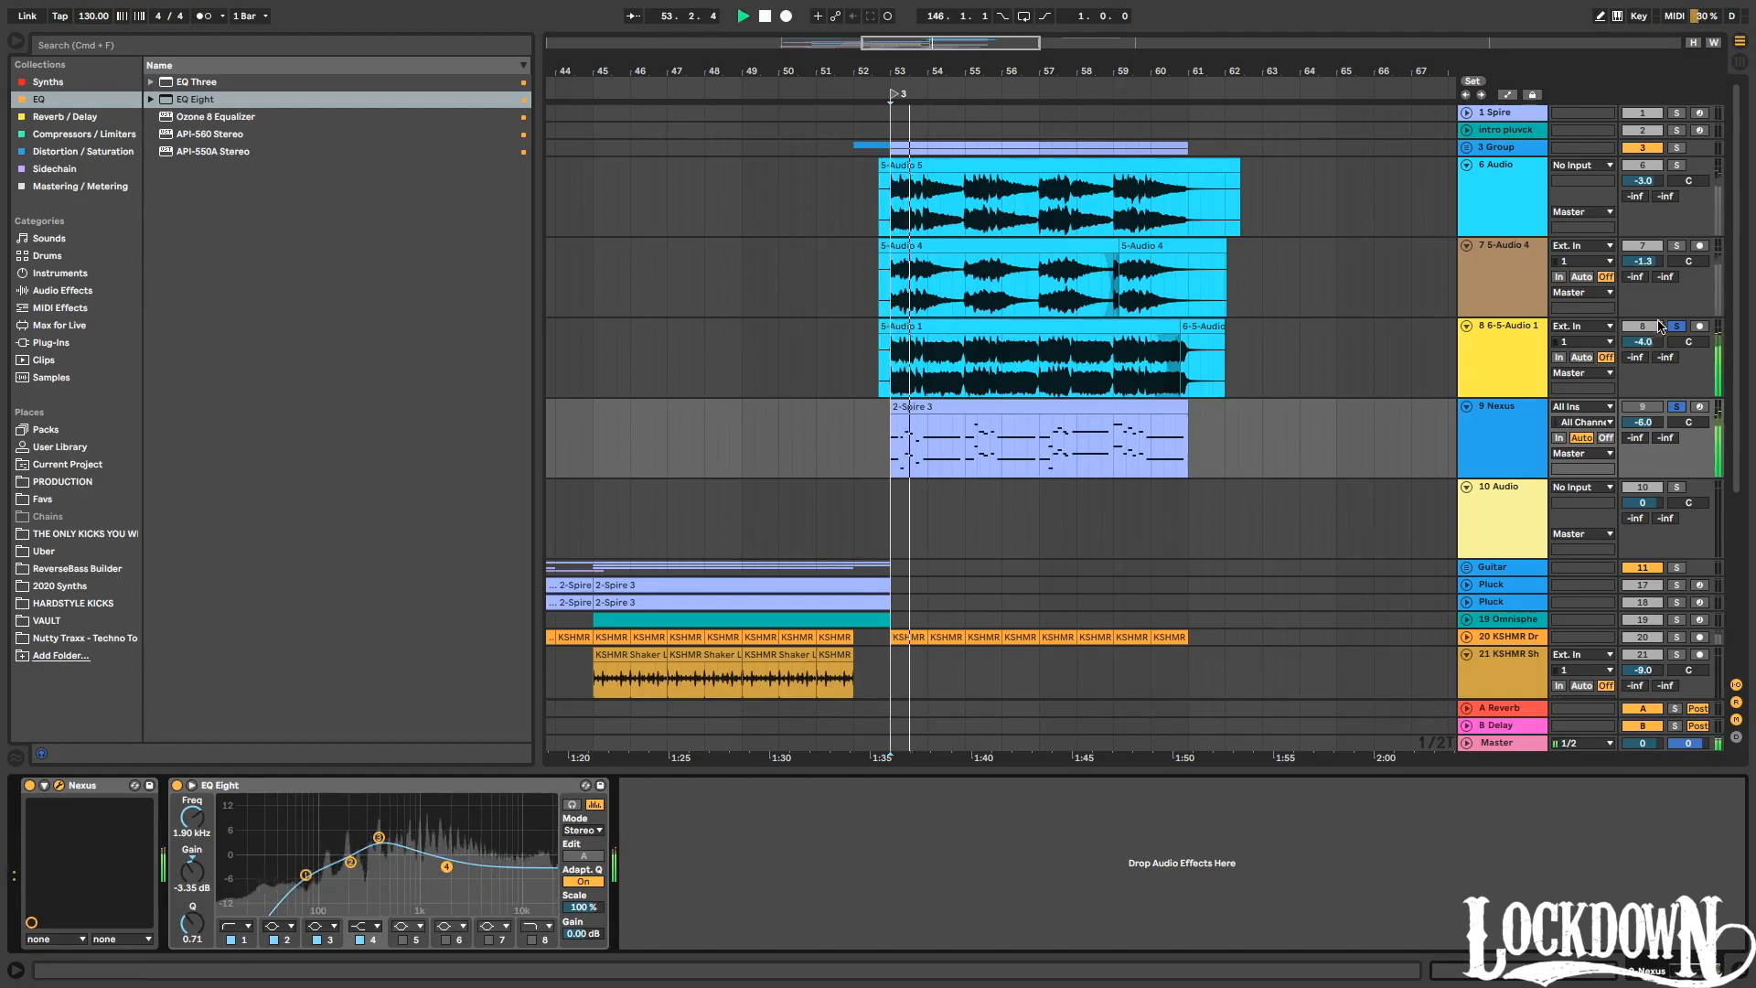
# Set the 6-5-Audio 1 track's volume to -2.9 dB while replaying from bar 53.
pyautogui.press('space')
pyautogui.press('space')
pyautogui.moveTo(1646, 342)
pyautogui.mouseDown()
pyautogui.moveTo(1646, 327)
pyautogui.moveTo(1647, 350)
pyautogui.mouseUp()
pyautogui.press('space')
# Add an EQ Eight to the 6-5-Audio 1 track.
pyautogui.click(1509, 337)
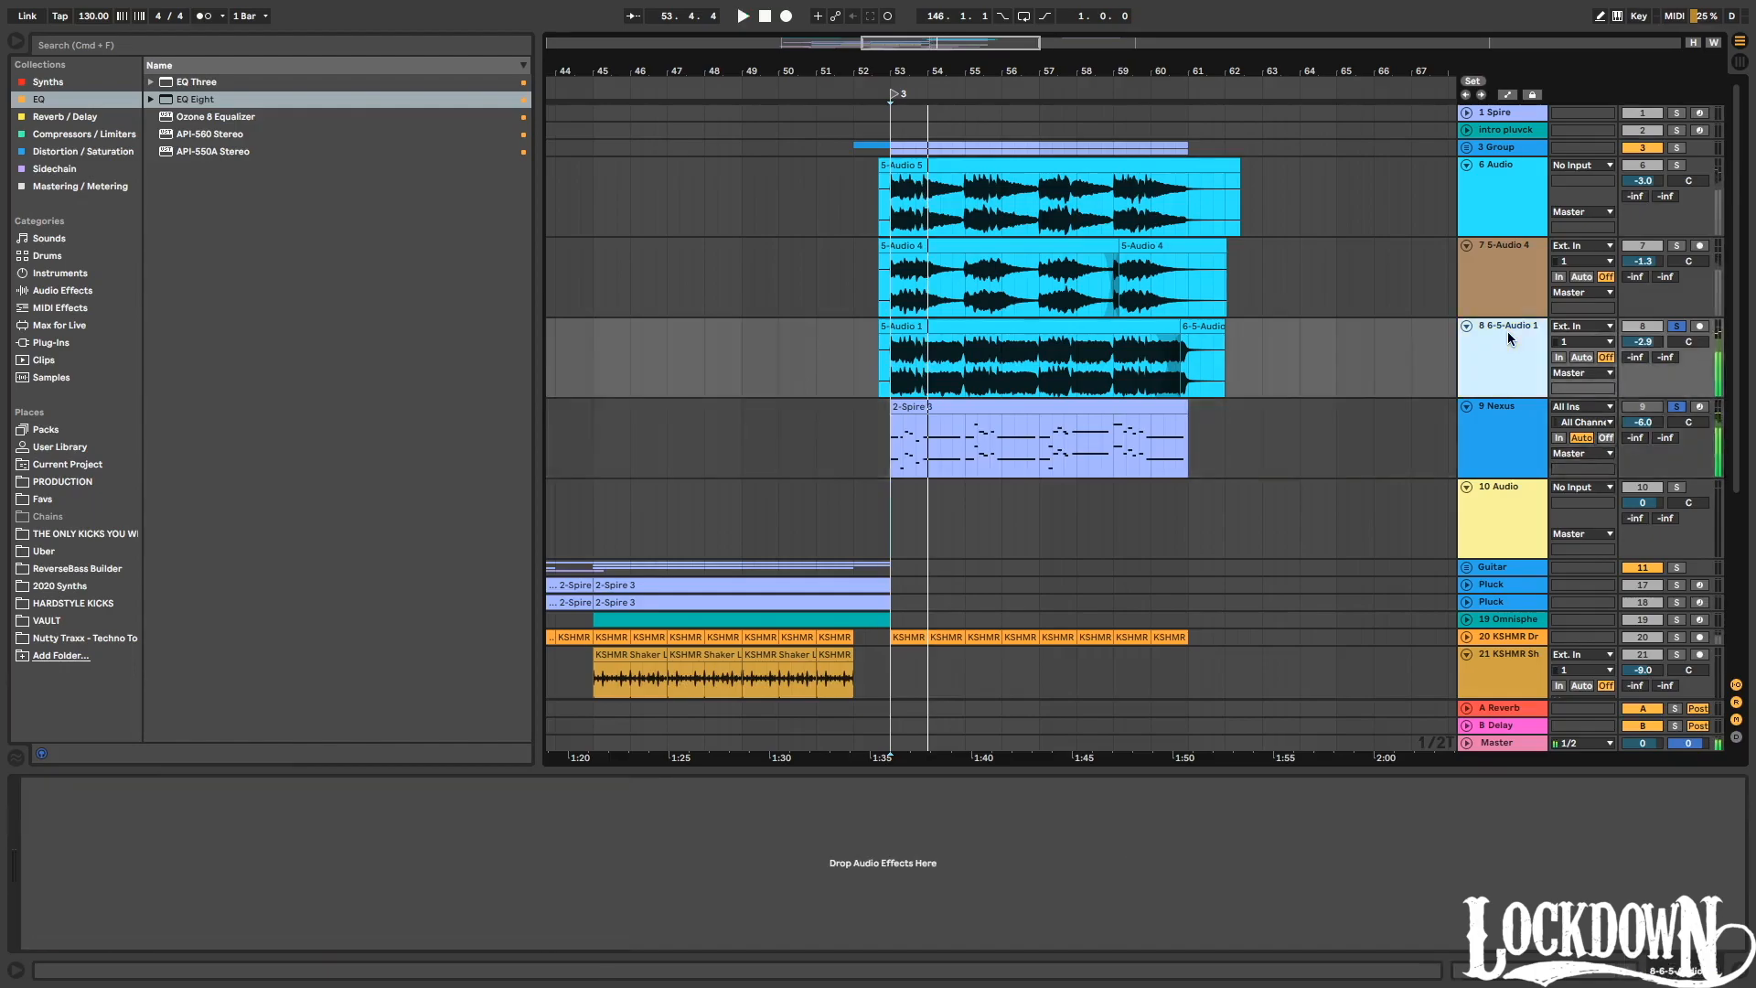
pyautogui.press('space')
pyautogui.press('space')
pyautogui.moveTo(217, 99); pyautogui.dragTo(266, 139)
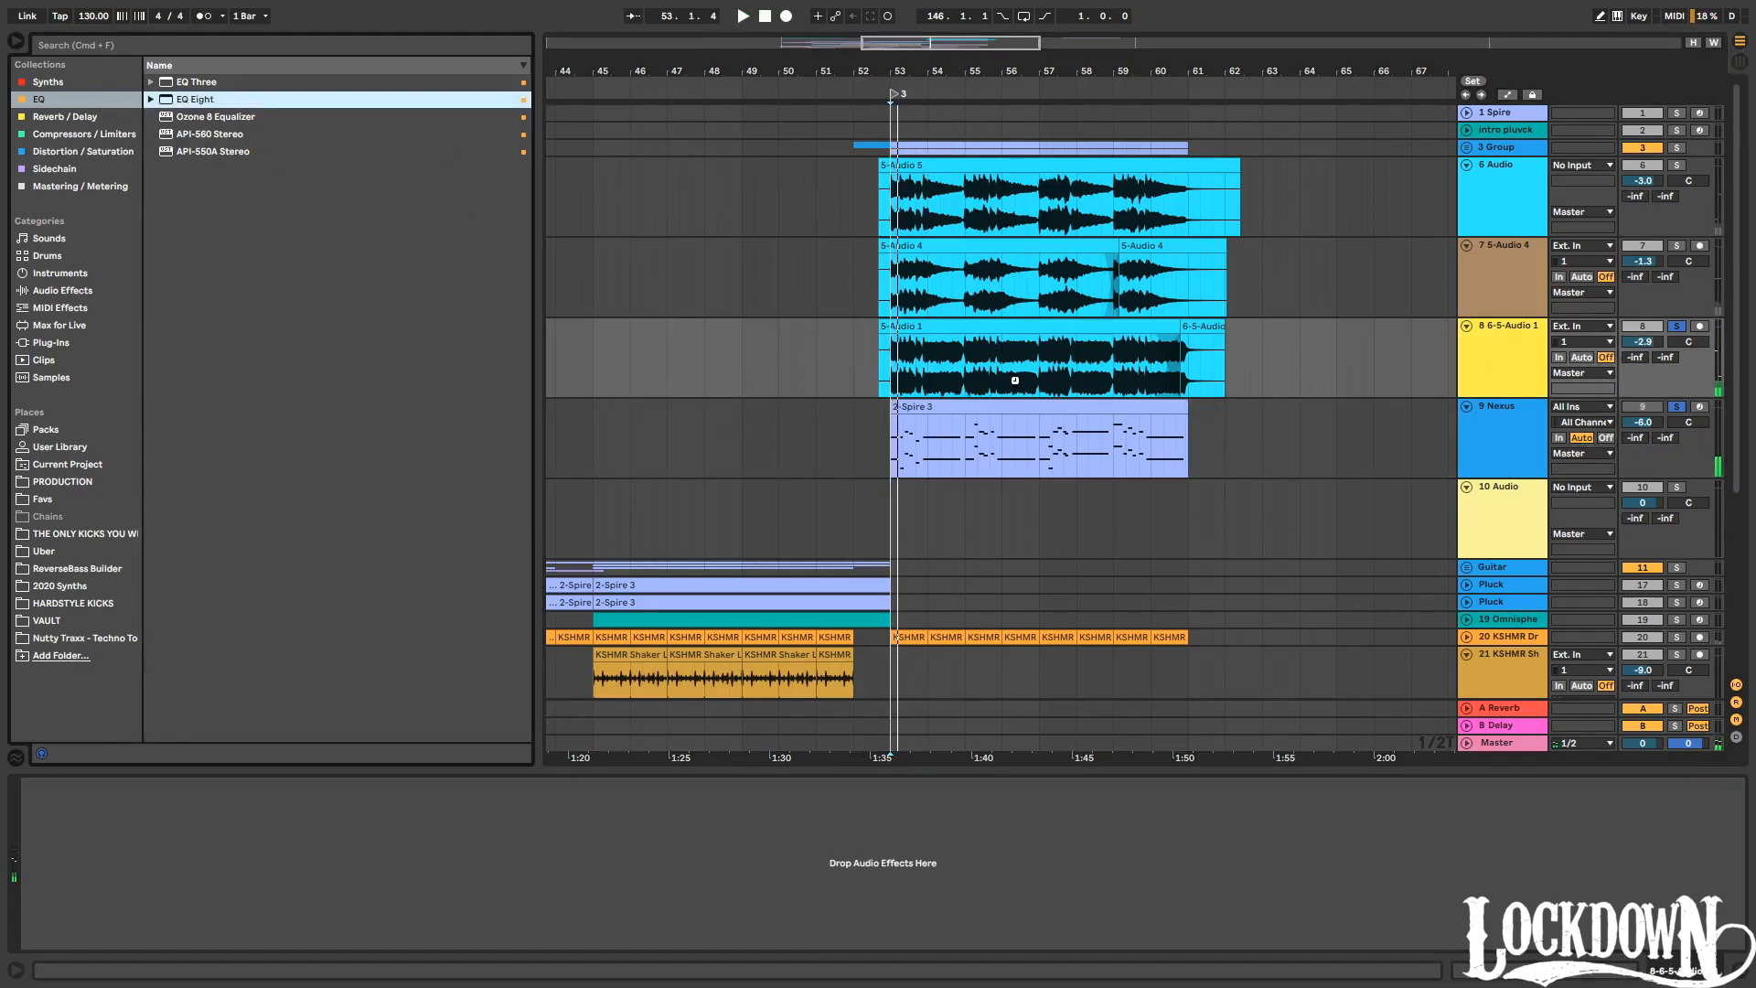
pyautogui.moveTo(1014, 380); pyautogui.dragTo(1015, 382)
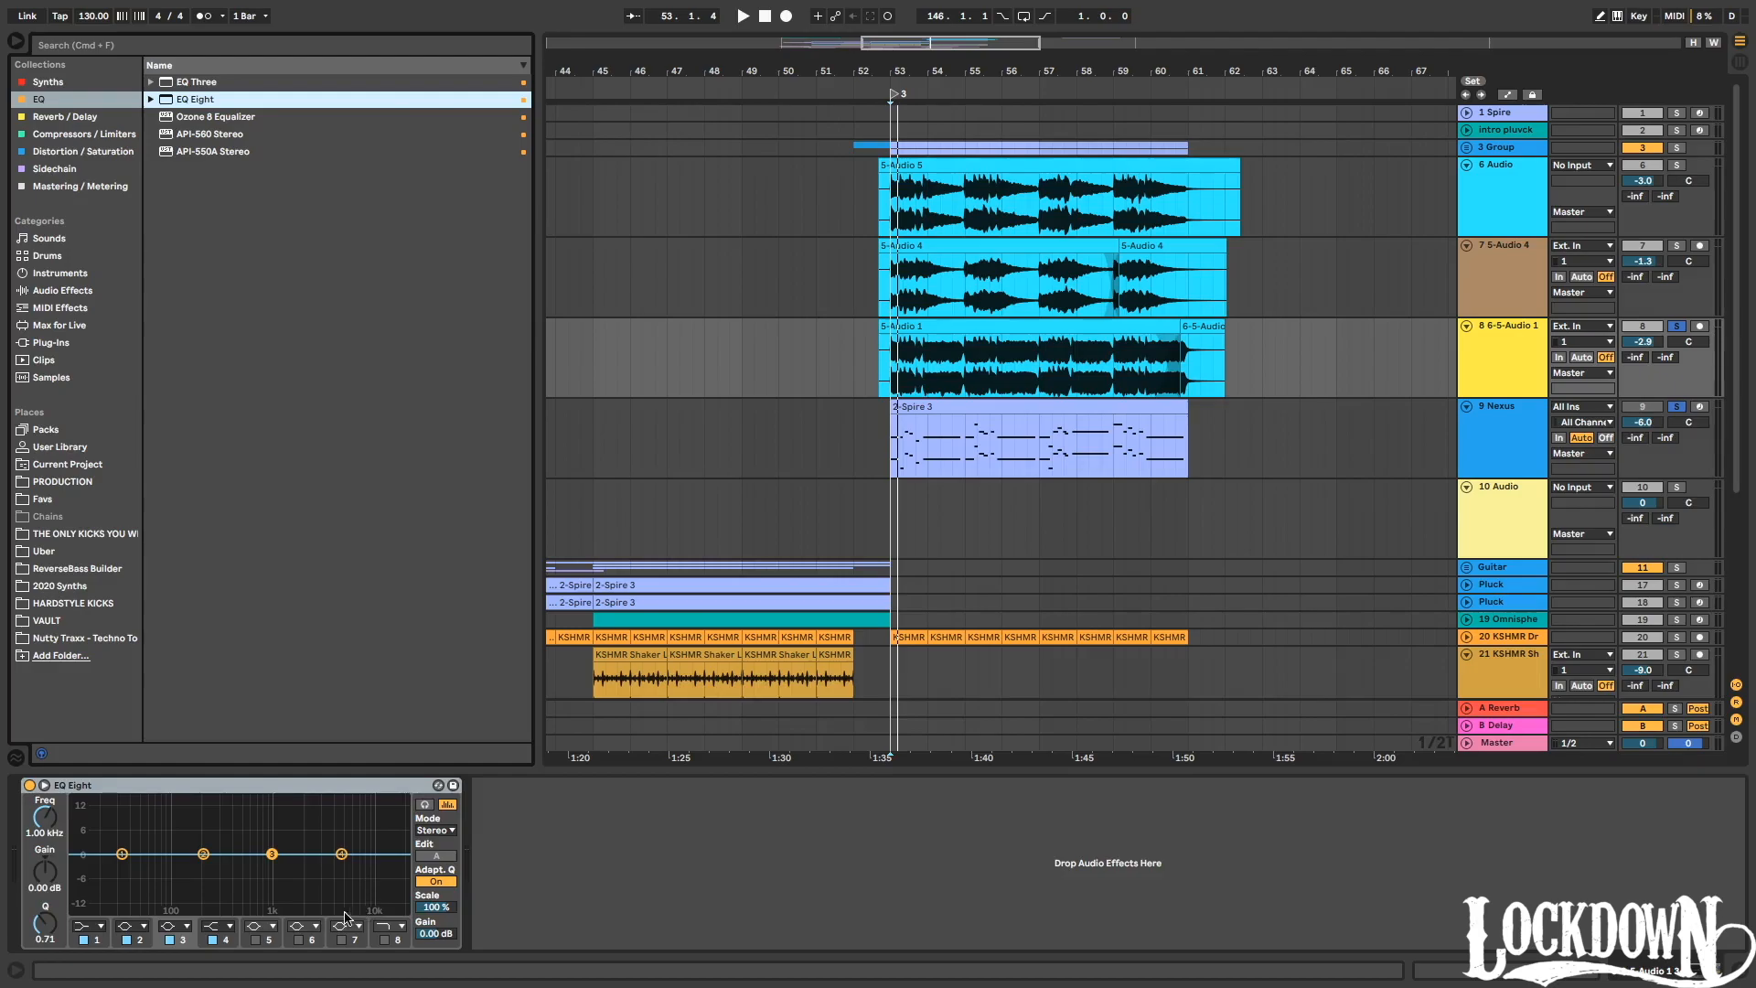
# Set the EQ Eight's band 4 to -2.11 dB at 2.40 kHz and make band 1 a low cut at 91.8 Hz.
pyautogui.click(231, 949)
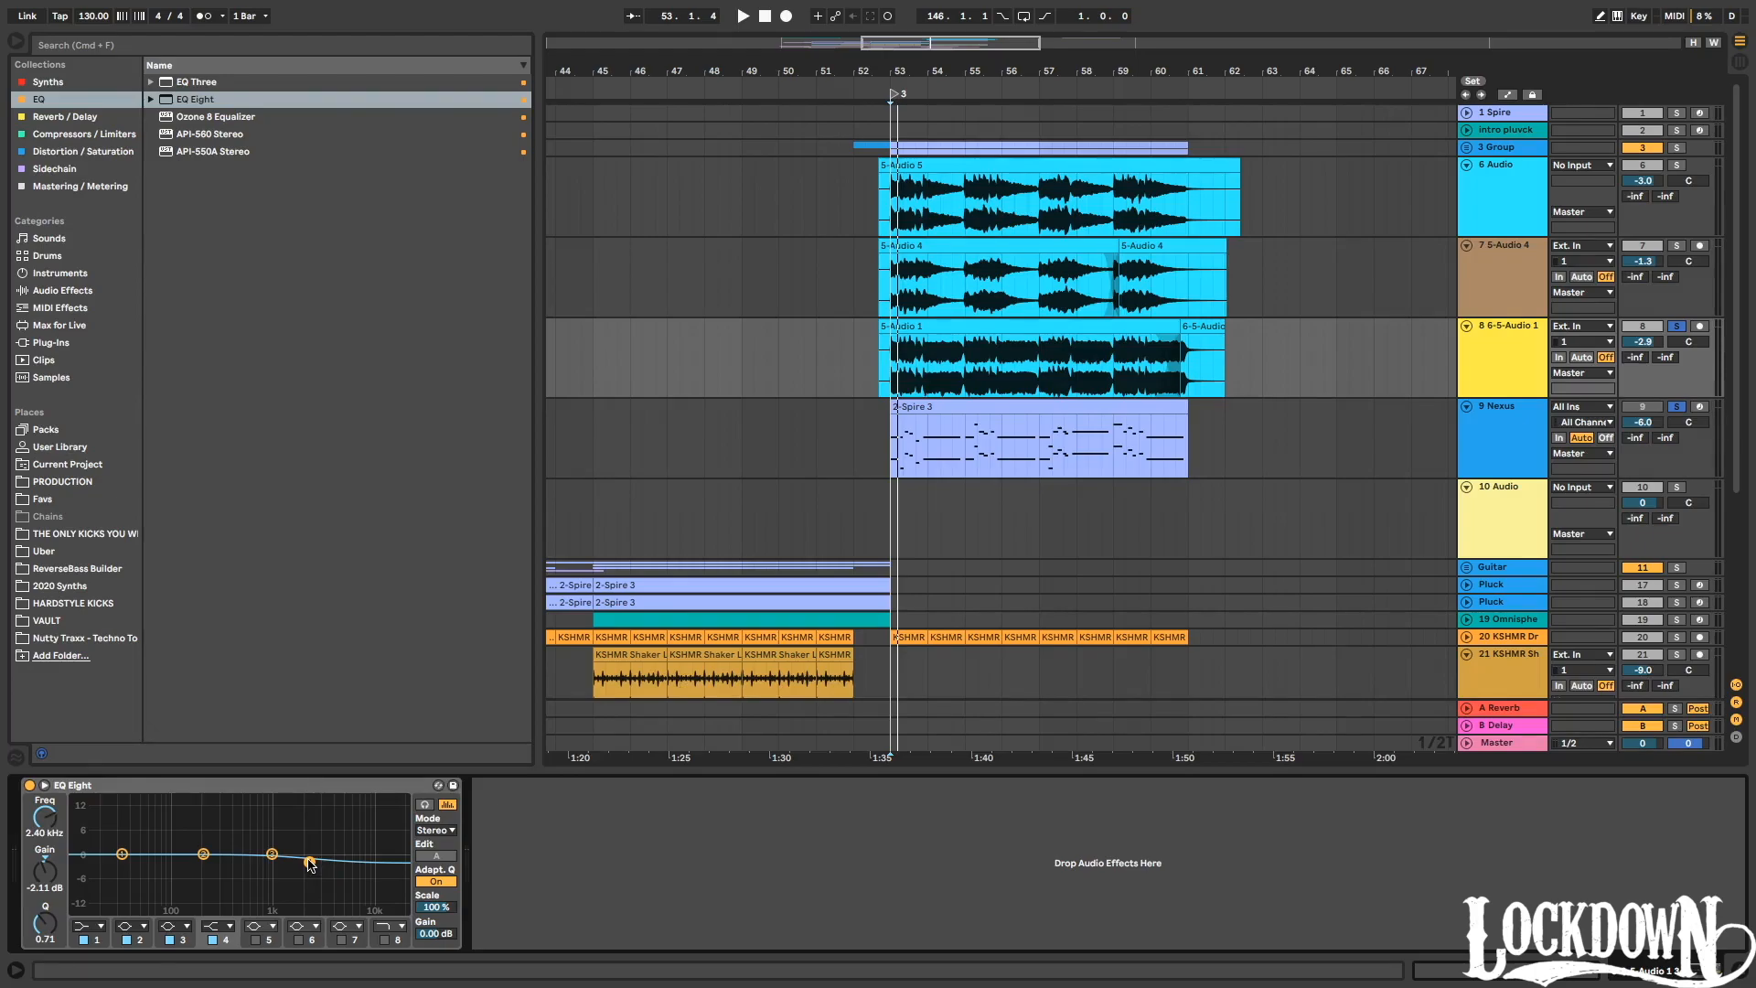
pyautogui.click(92, 924)
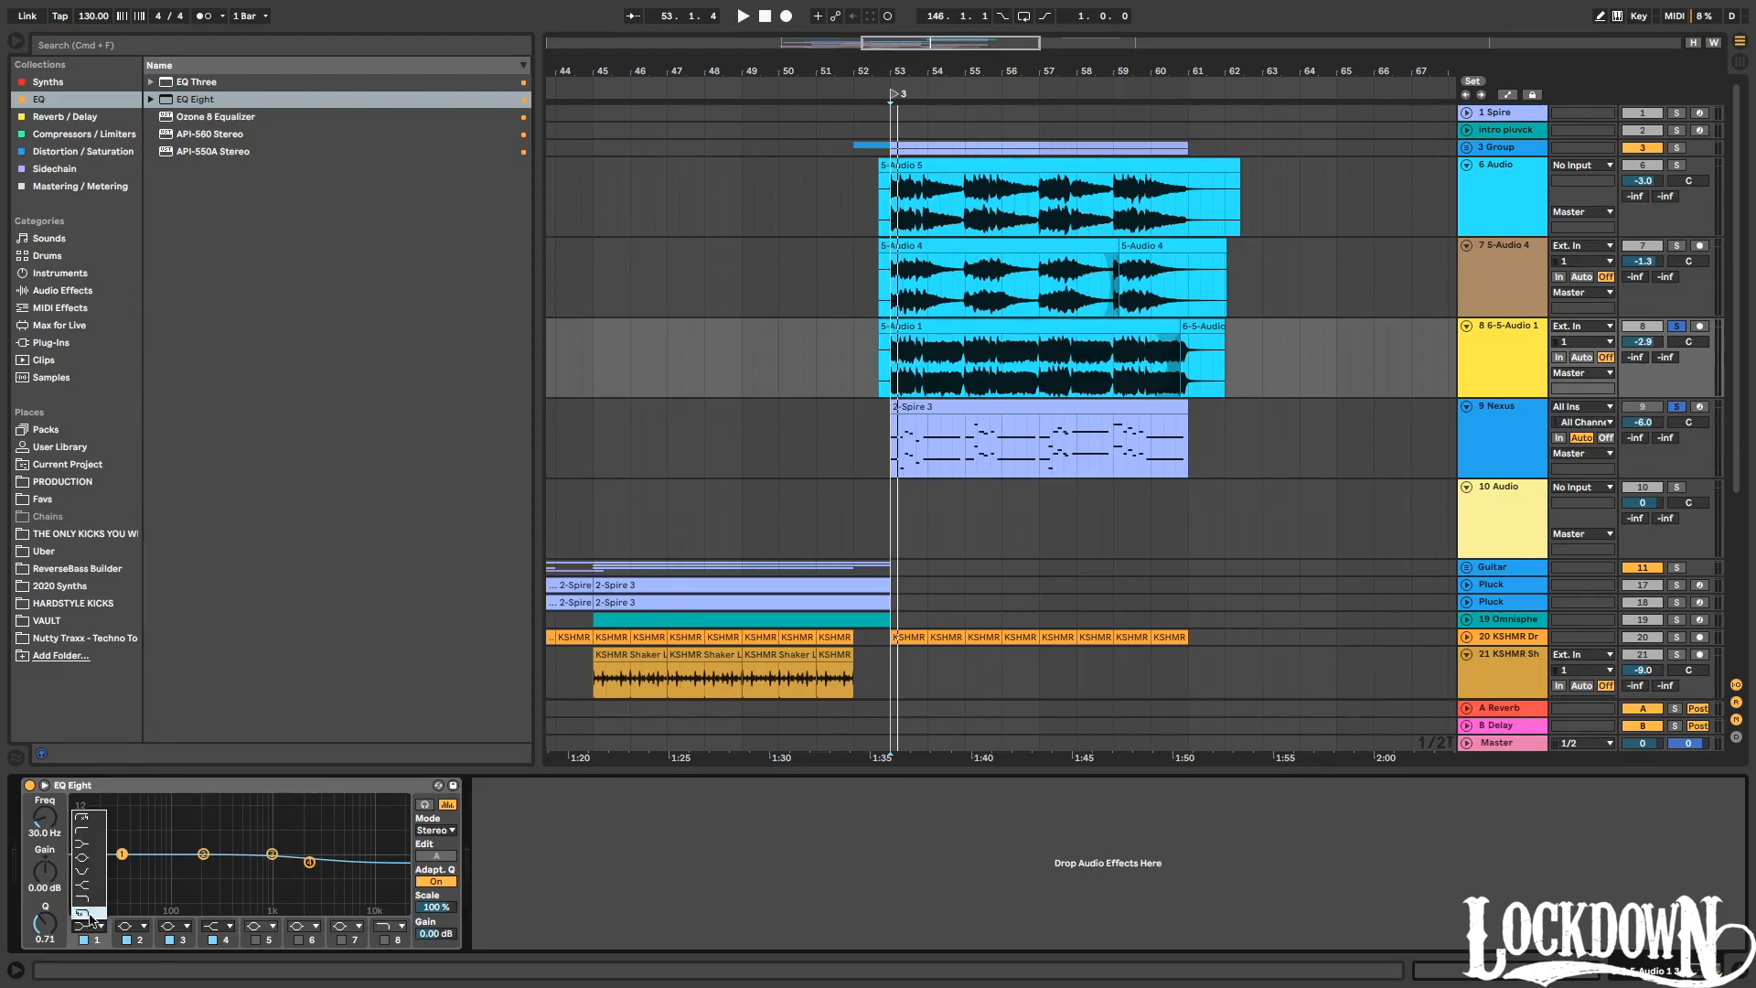
pyautogui.click(93, 842)
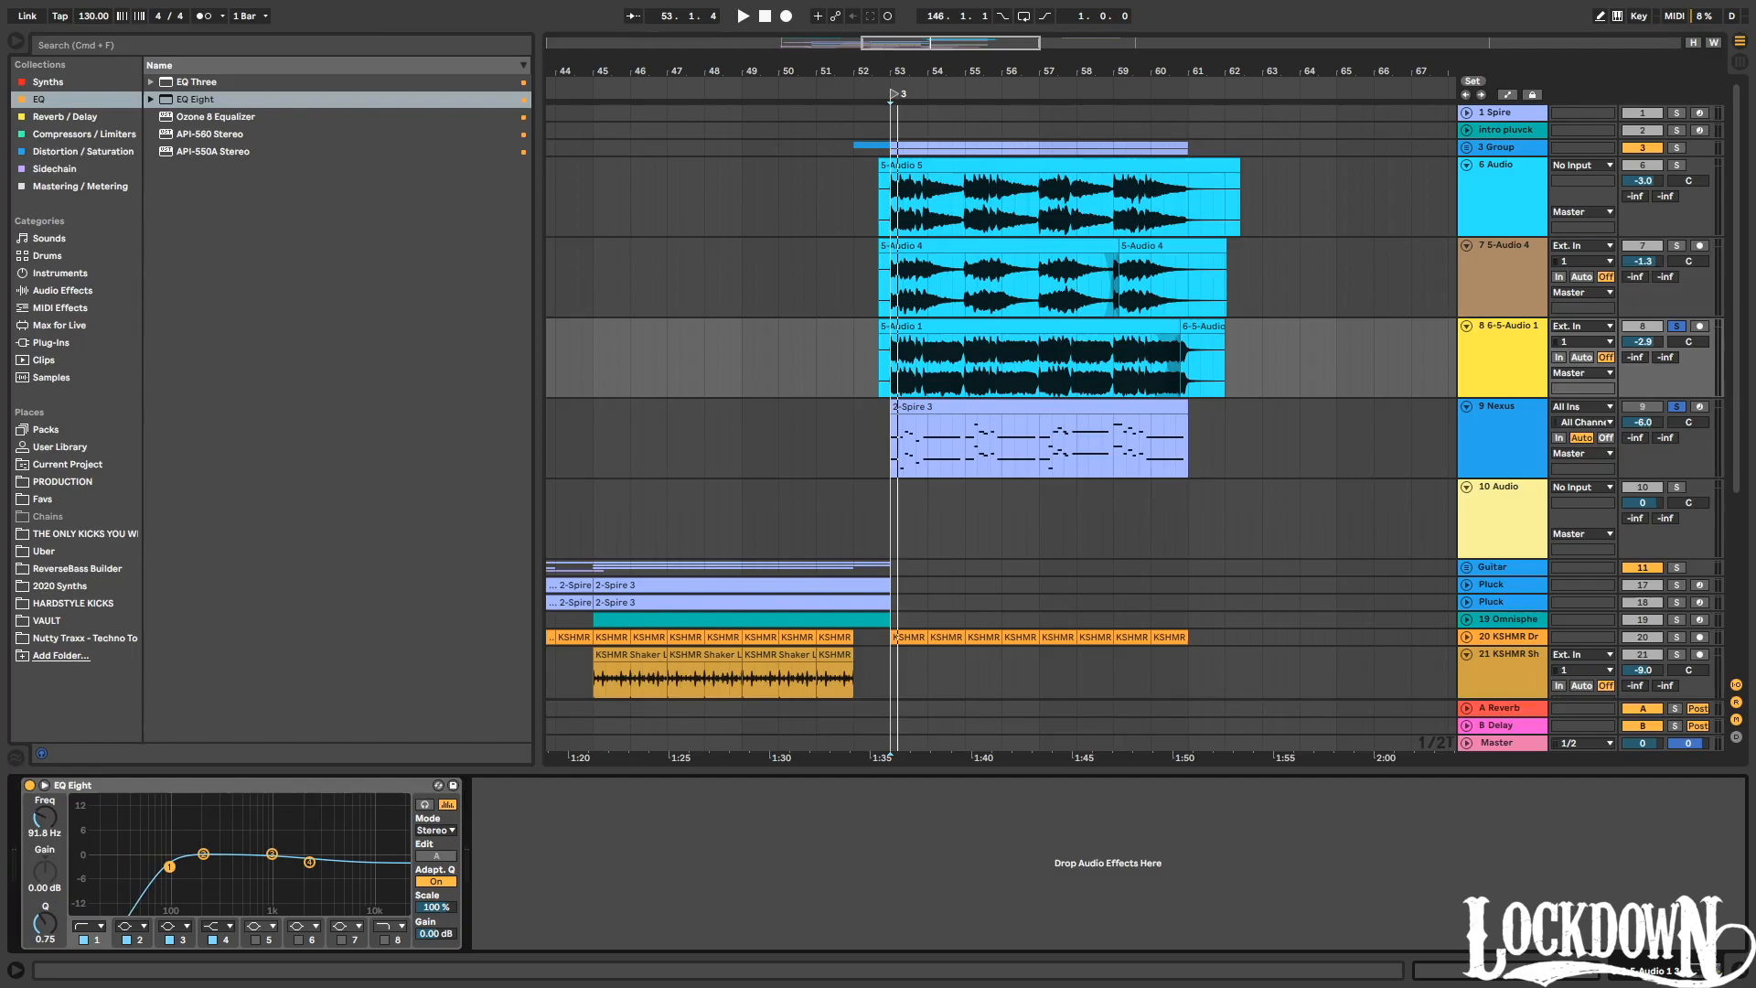
# Boost the EQ Eight's band 3 by 3.10 dB at 562 Hz while replaying from bar 53.
pyautogui.press('space')
pyautogui.press('space')
pyautogui.press('space')
pyautogui.moveTo(272, 854)
pyautogui.mouseDown()
pyautogui.moveTo(204, 861)
pyautogui.moveTo(247, 843)
pyautogui.mouseUp()
pyautogui.press('space')
pyautogui.press('space')
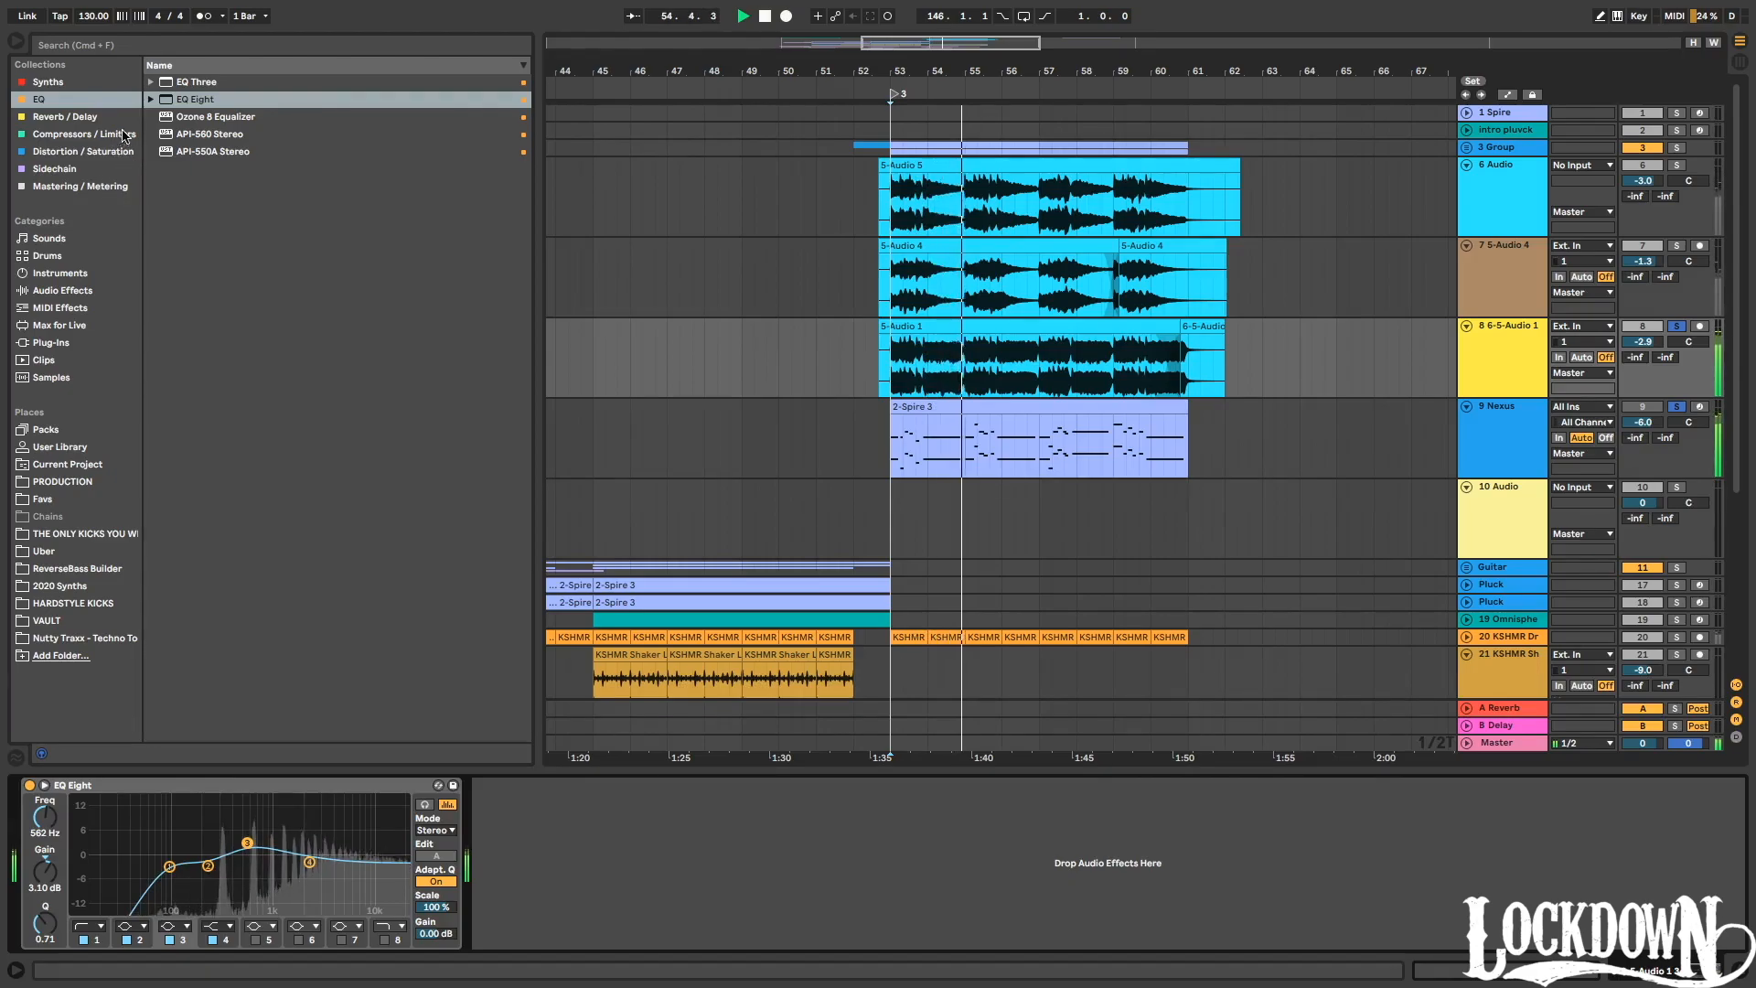
# Add a Compressor after the EQ Eight on the 6-5-Audio 1 track and replay from bar 53.
pyautogui.click(84, 133)
pyautogui.moveTo(210, 83); pyautogui.dragTo(495, 883)
pyautogui.press('space')
pyautogui.press('space')
pyautogui.press('space')
pyautogui.press('space')
pyautogui.press('space')
pyautogui.press('space')
pyautogui.press('space')
pyautogui.press('space')
pyautogui.press('space')
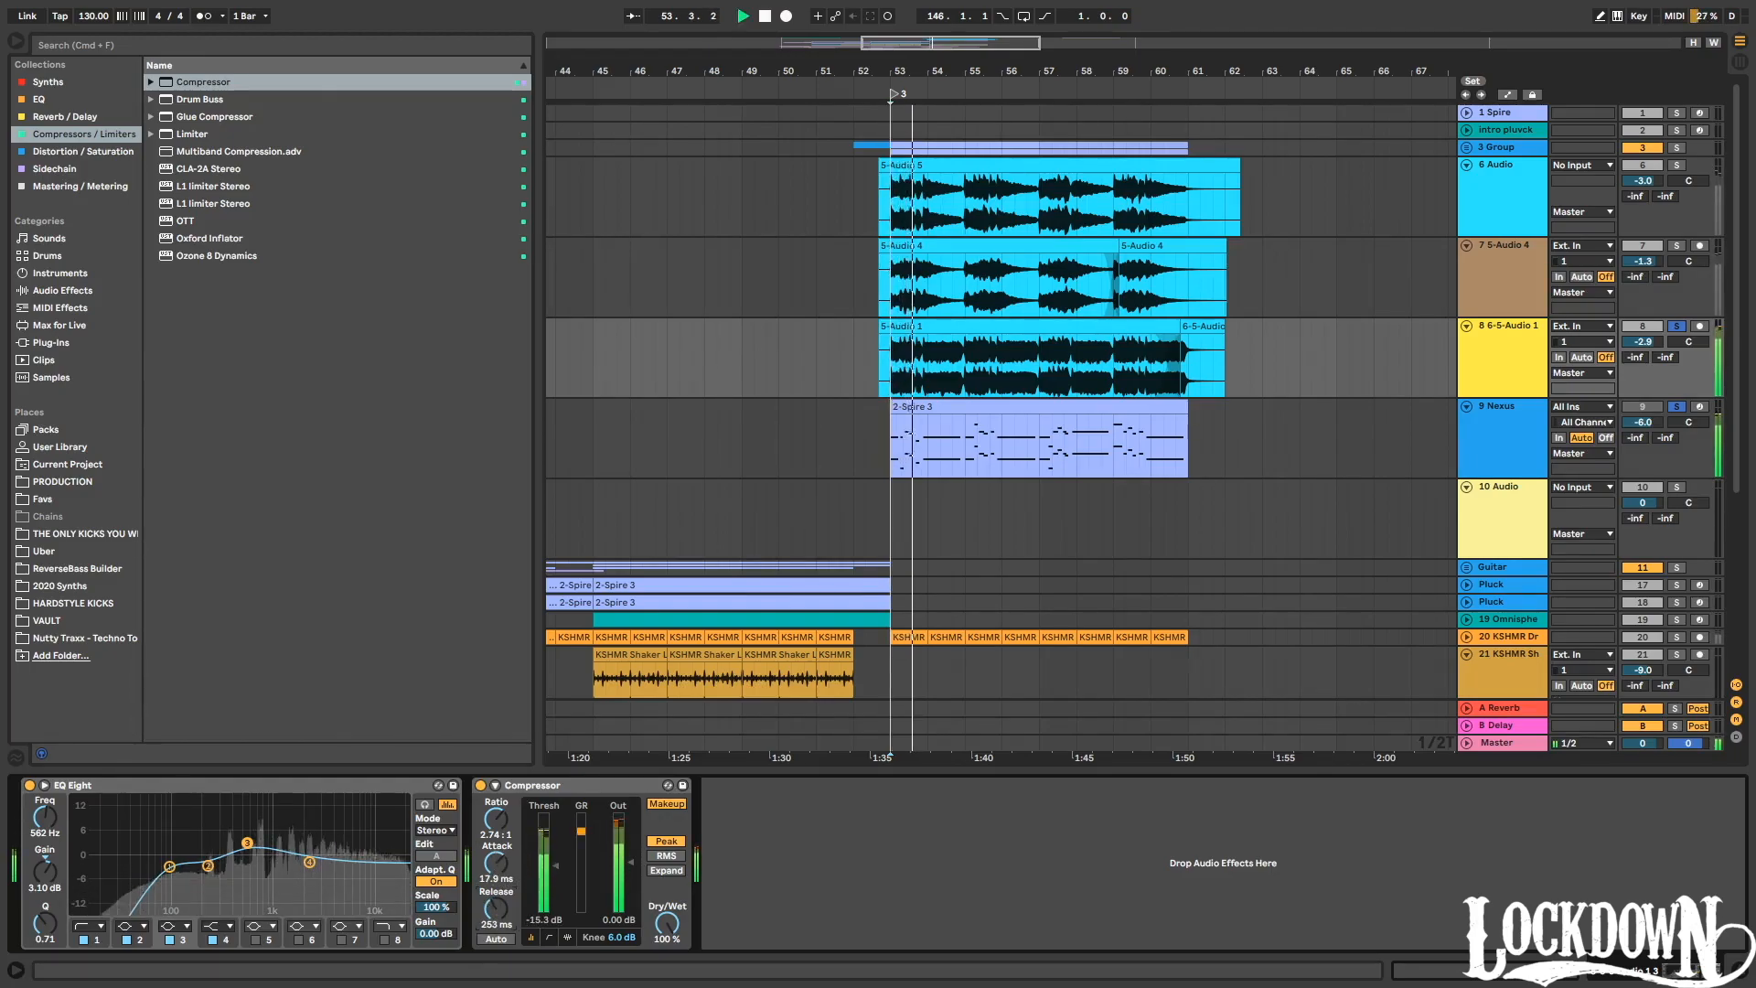
# Set the Compressor's output gain to -2.97 dB on the 6-5-Audio 1 track.
pyautogui.press('space')
pyautogui.press('space')
pyautogui.moveTo(631, 861); pyautogui.dragTo(632, 865)
pyautogui.scroll(-1, 1648, 428)
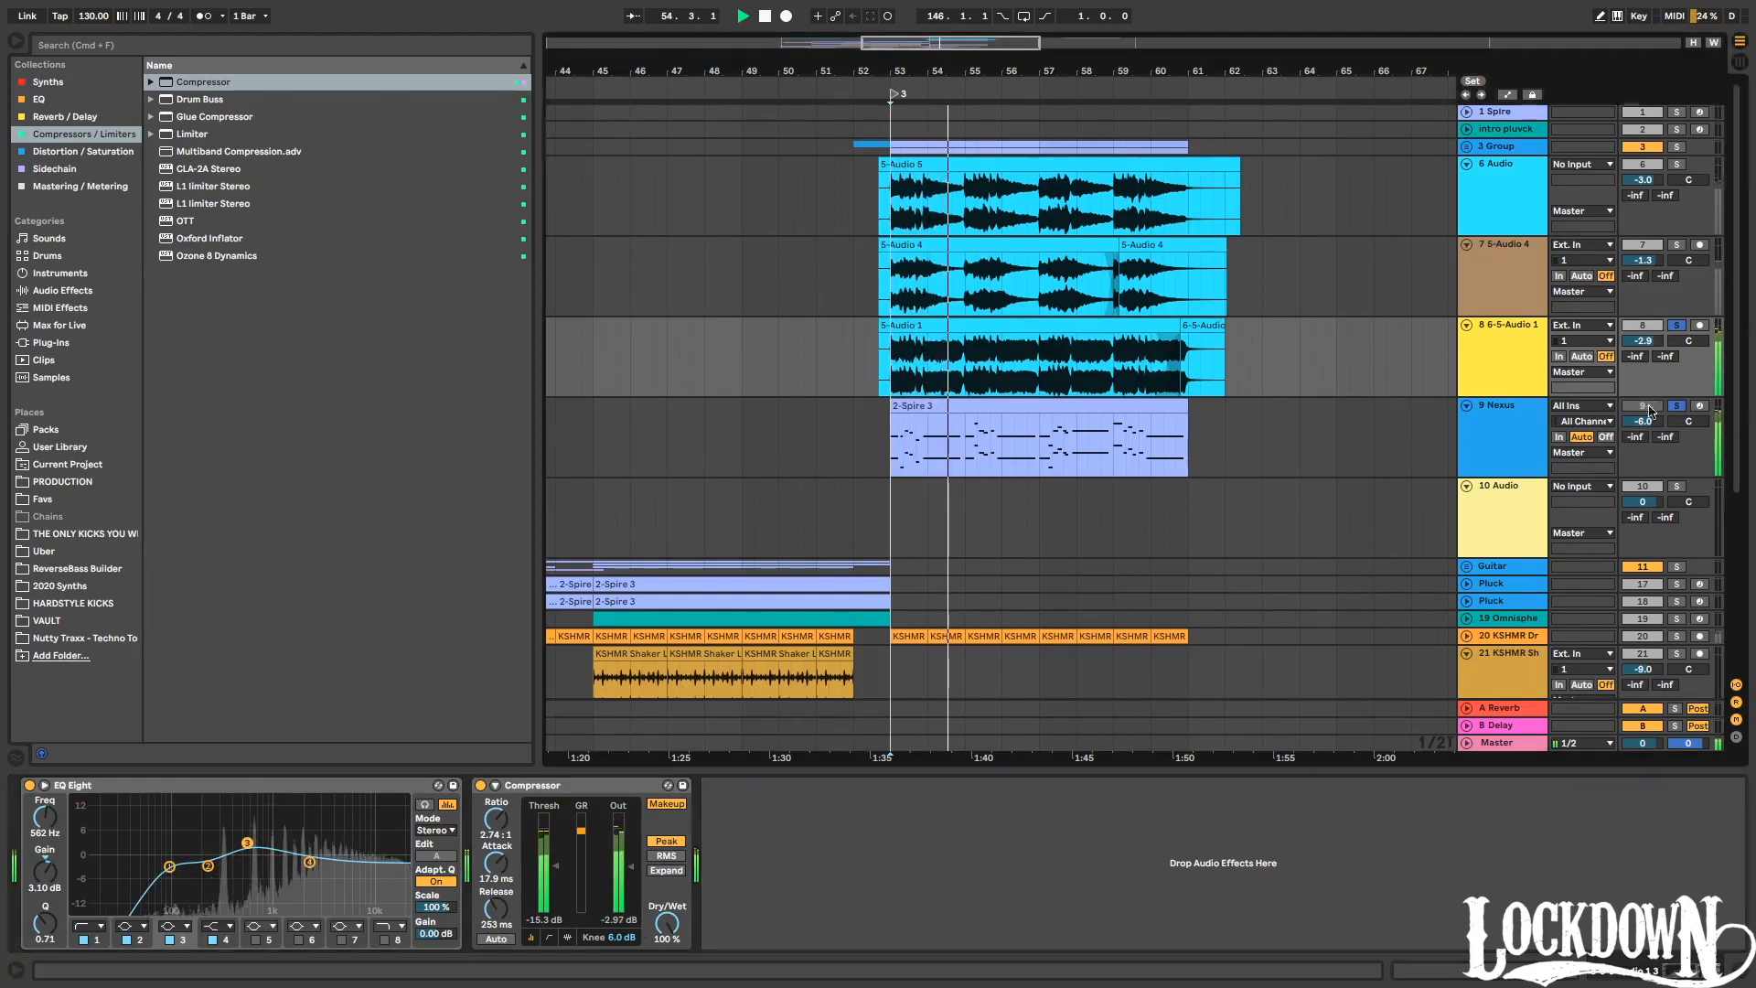
# On 6-5-Audio 1's EQ Eight, set band 2 to 2.85 dB at 225 Hz, band 4 to 0.87 dB at 2.97 kHz, and enable band 8's high cut.
pyautogui.click(1491, 407)
pyautogui.scroll(1, 1487, 412)
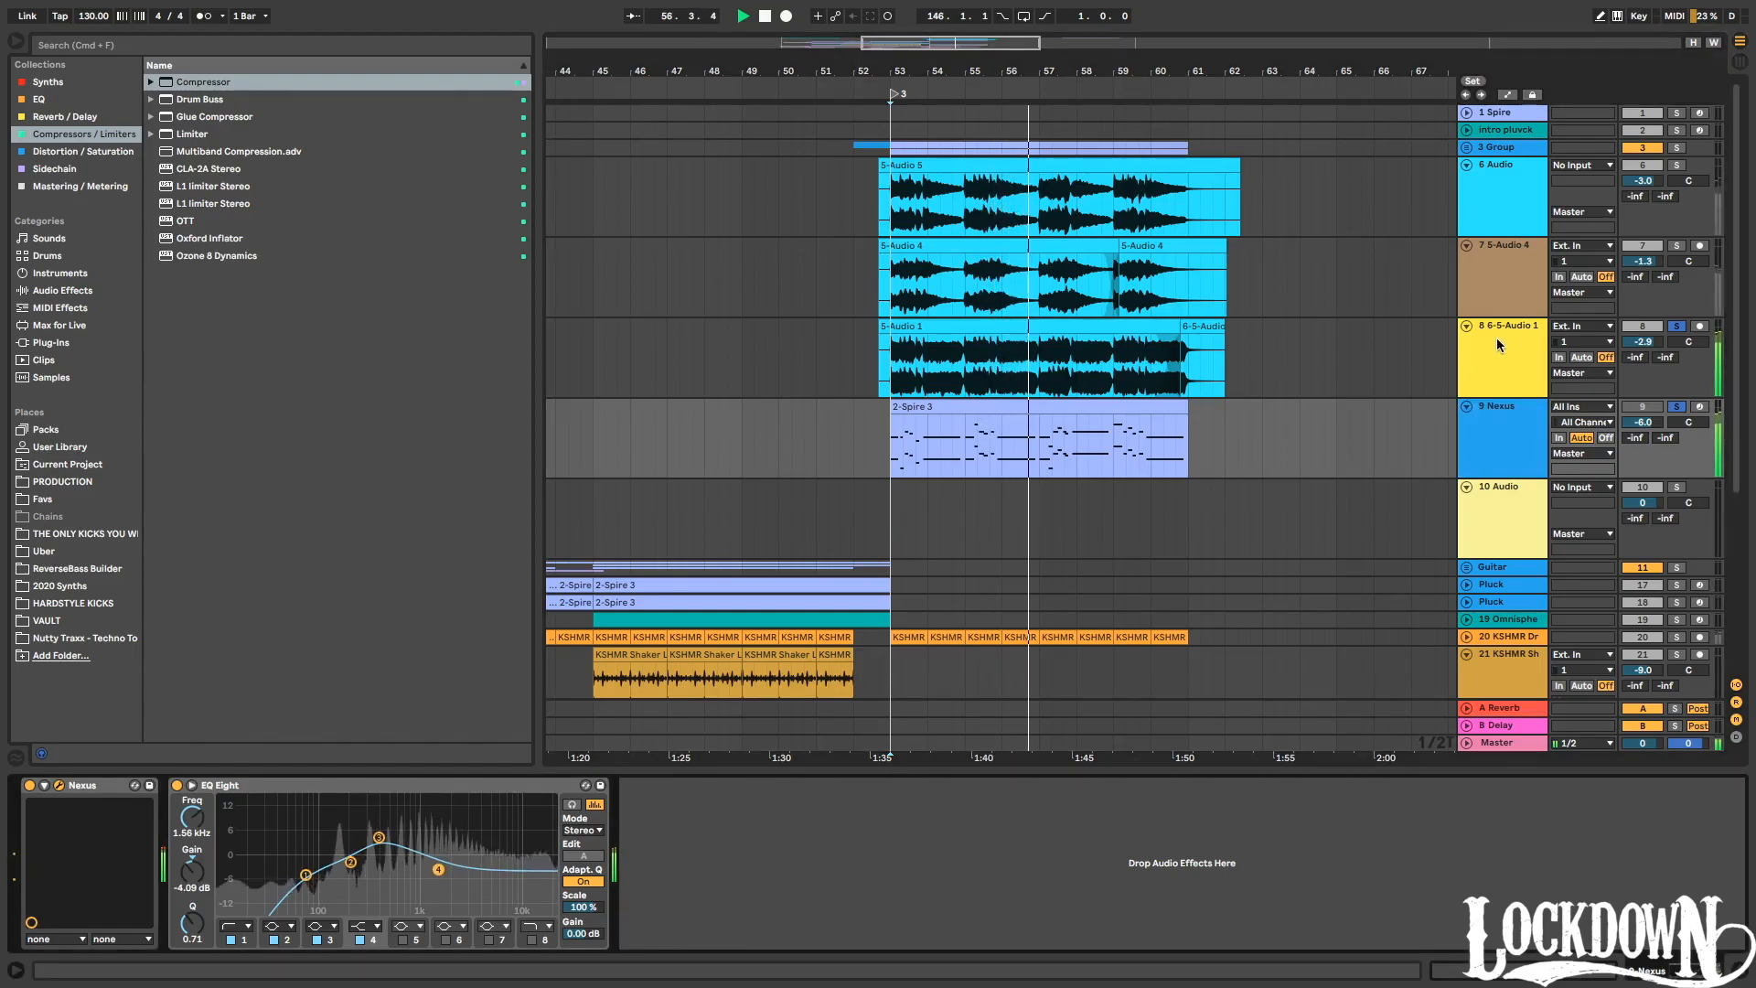
pyautogui.press('Up')
pyautogui.press('space')
pyautogui.press('space')
pyautogui.moveTo(247, 842); pyautogui.dragTo(208, 844)
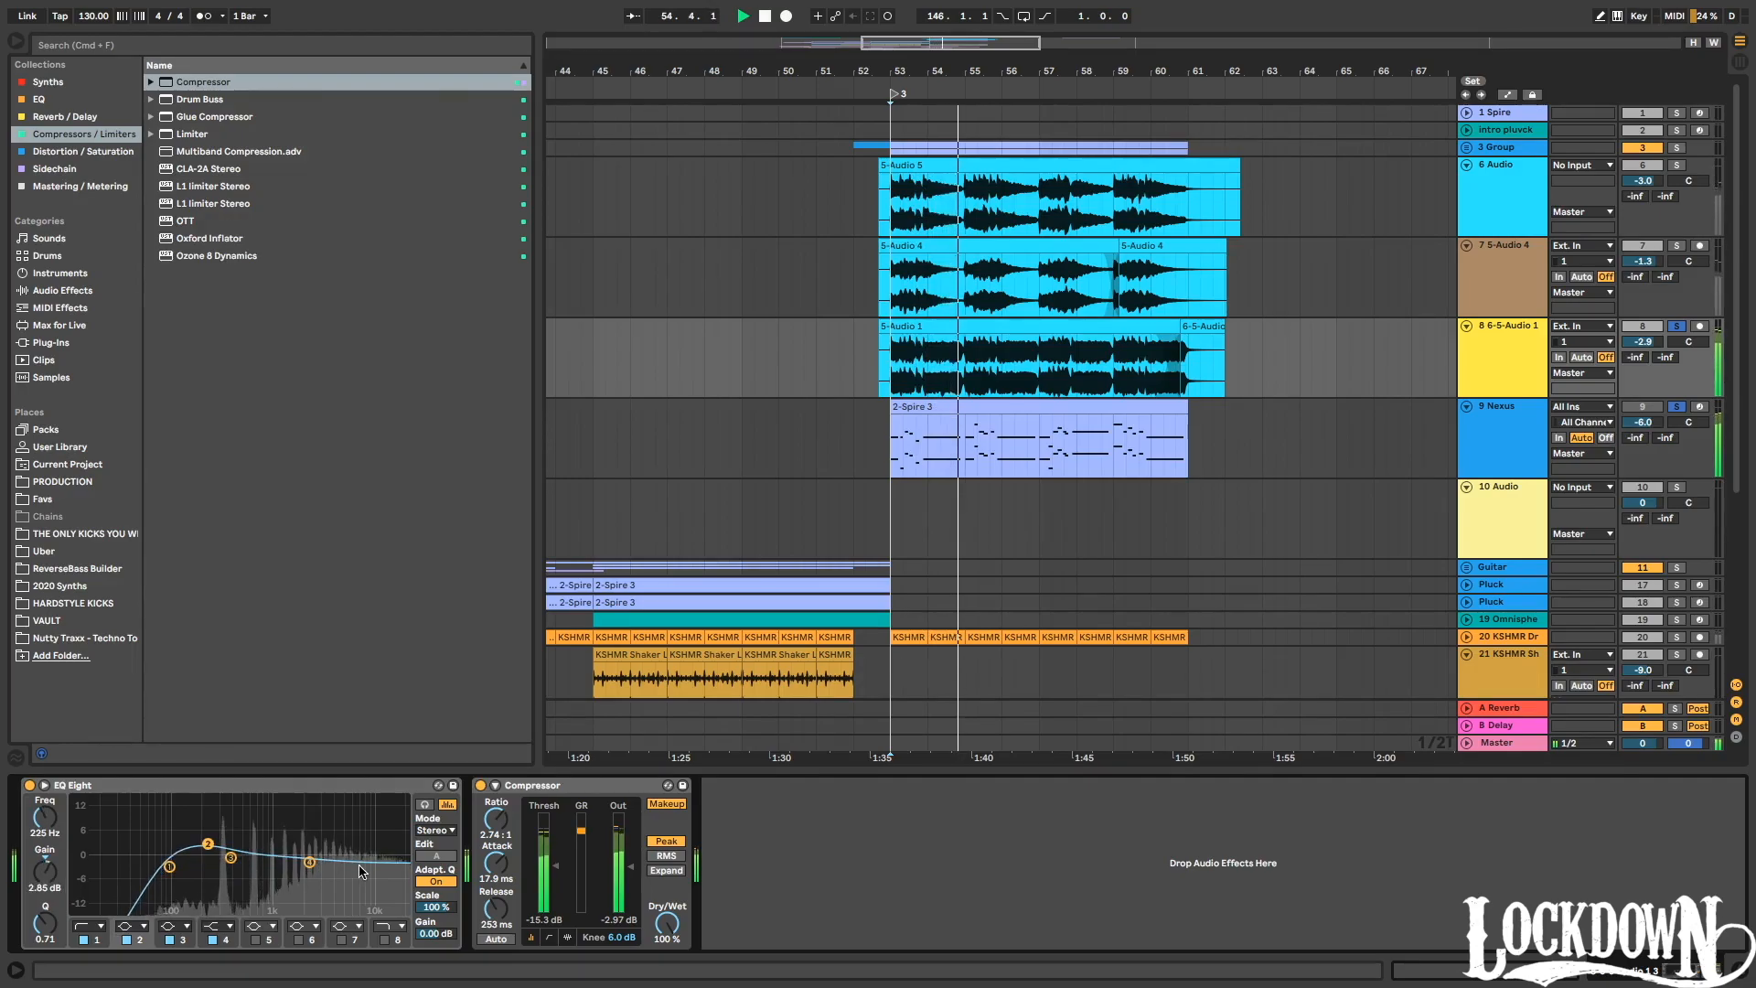
pyautogui.moveTo(309, 860); pyautogui.dragTo(320, 853)
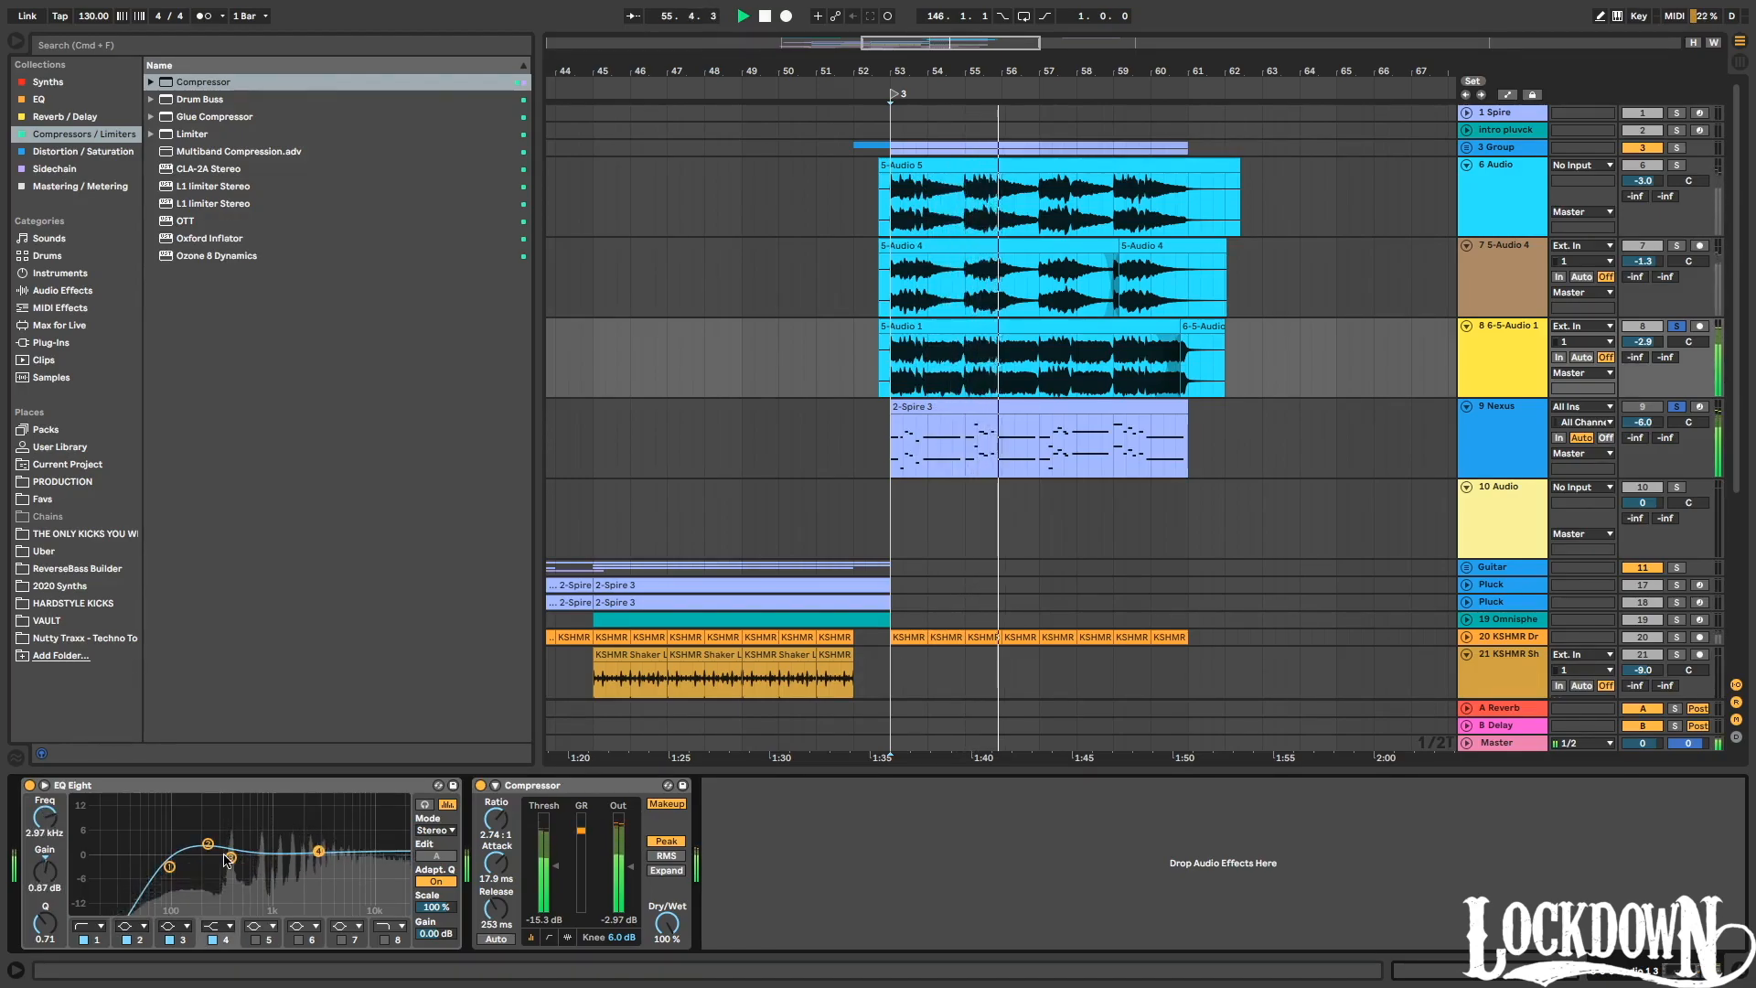
pyautogui.click(385, 941)
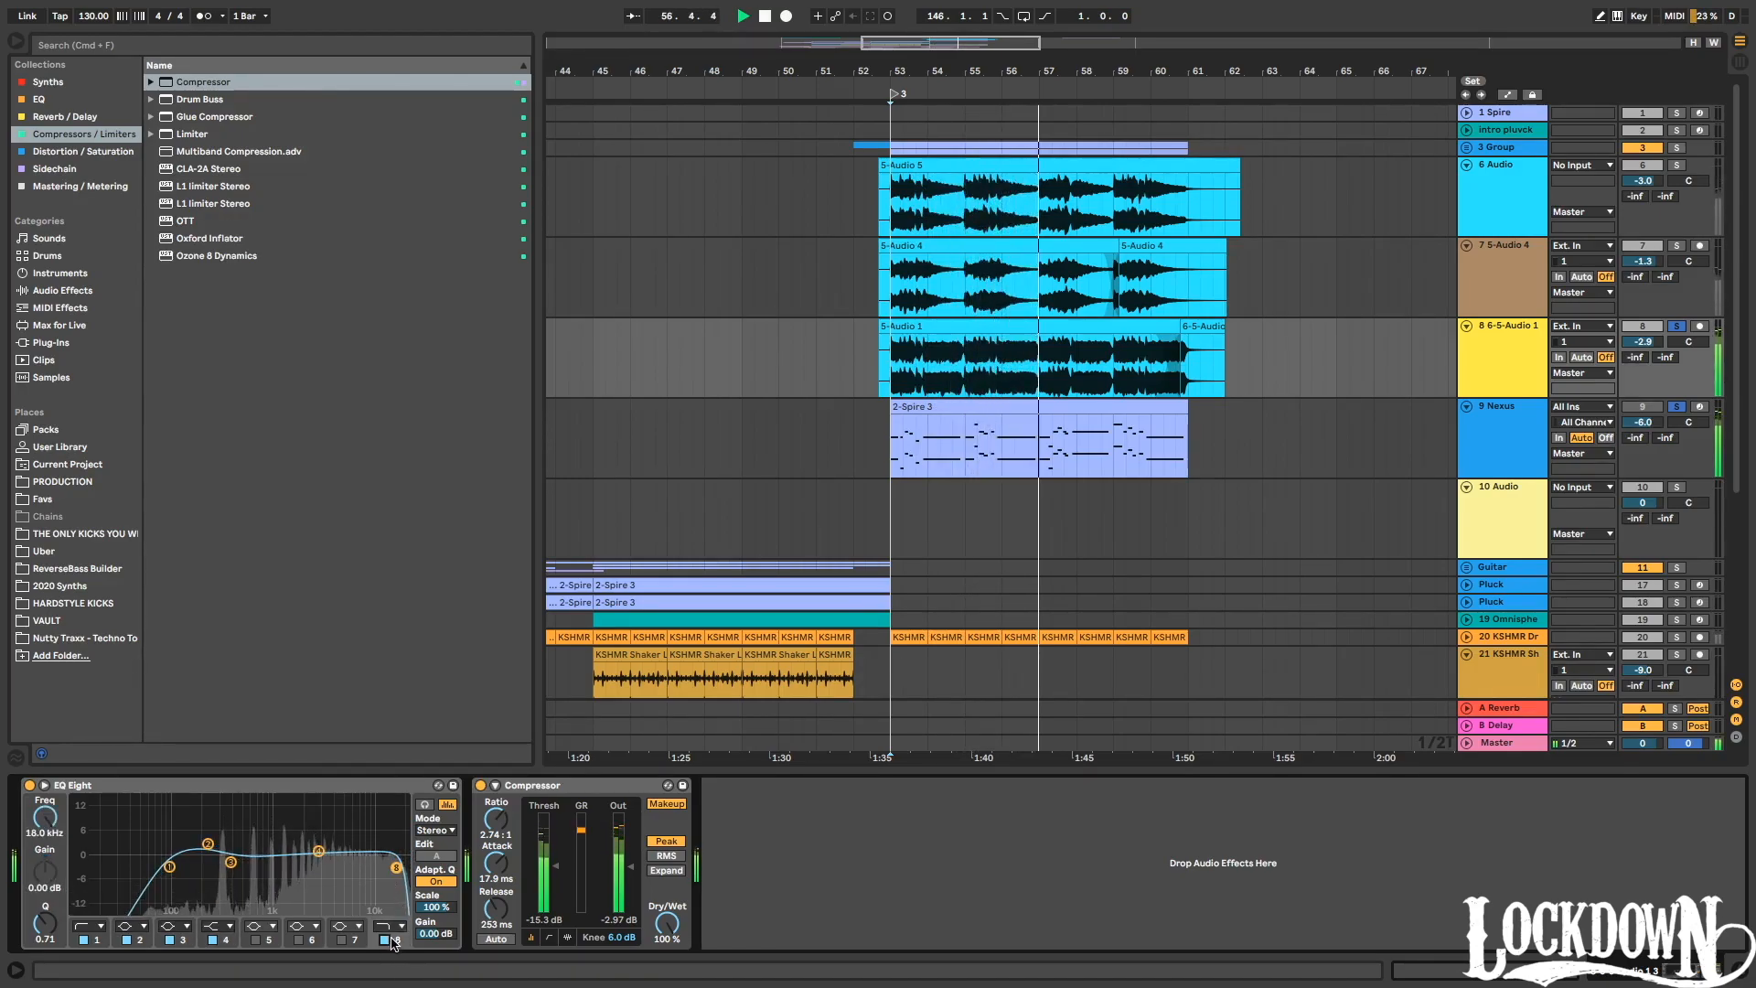
# Solo the 5-Audio 4 track too and lower 6-5-Audio 1 and Nexus together to -5.2 dB and -8.3 dB.
pyautogui.press('space')
pyautogui.press('space')
pyautogui.click(1677, 245)
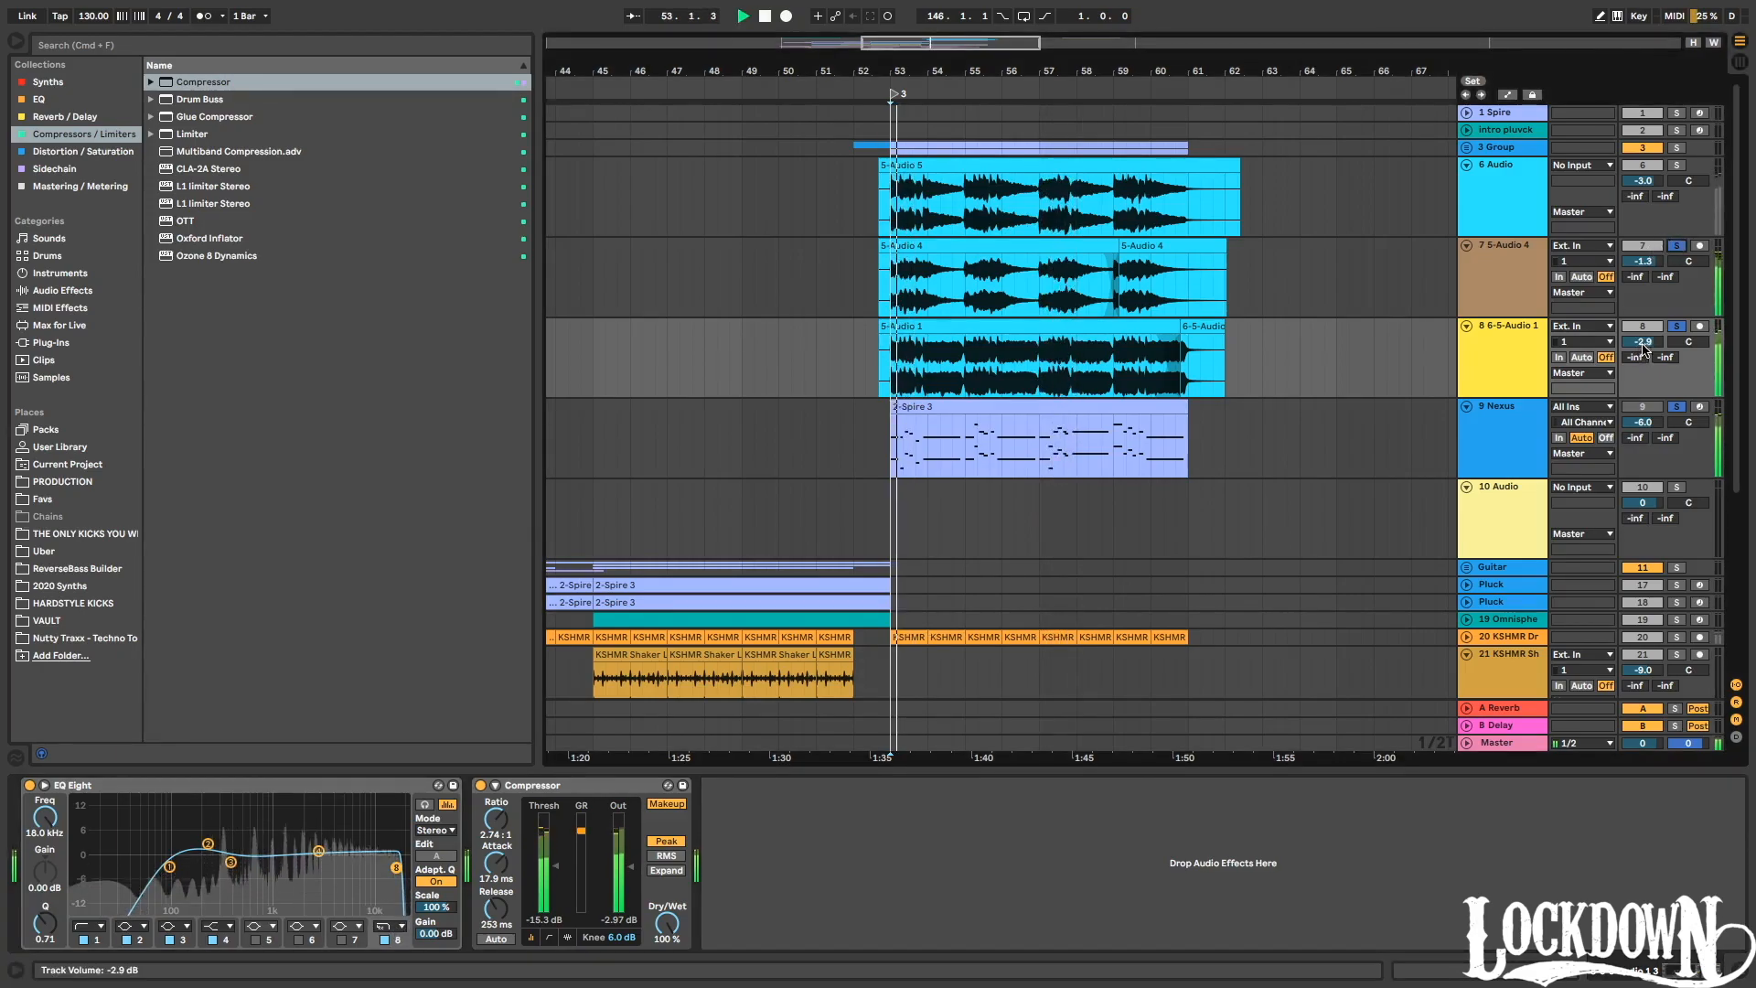
pyautogui.press('space')
pyautogui.click(1506, 405)
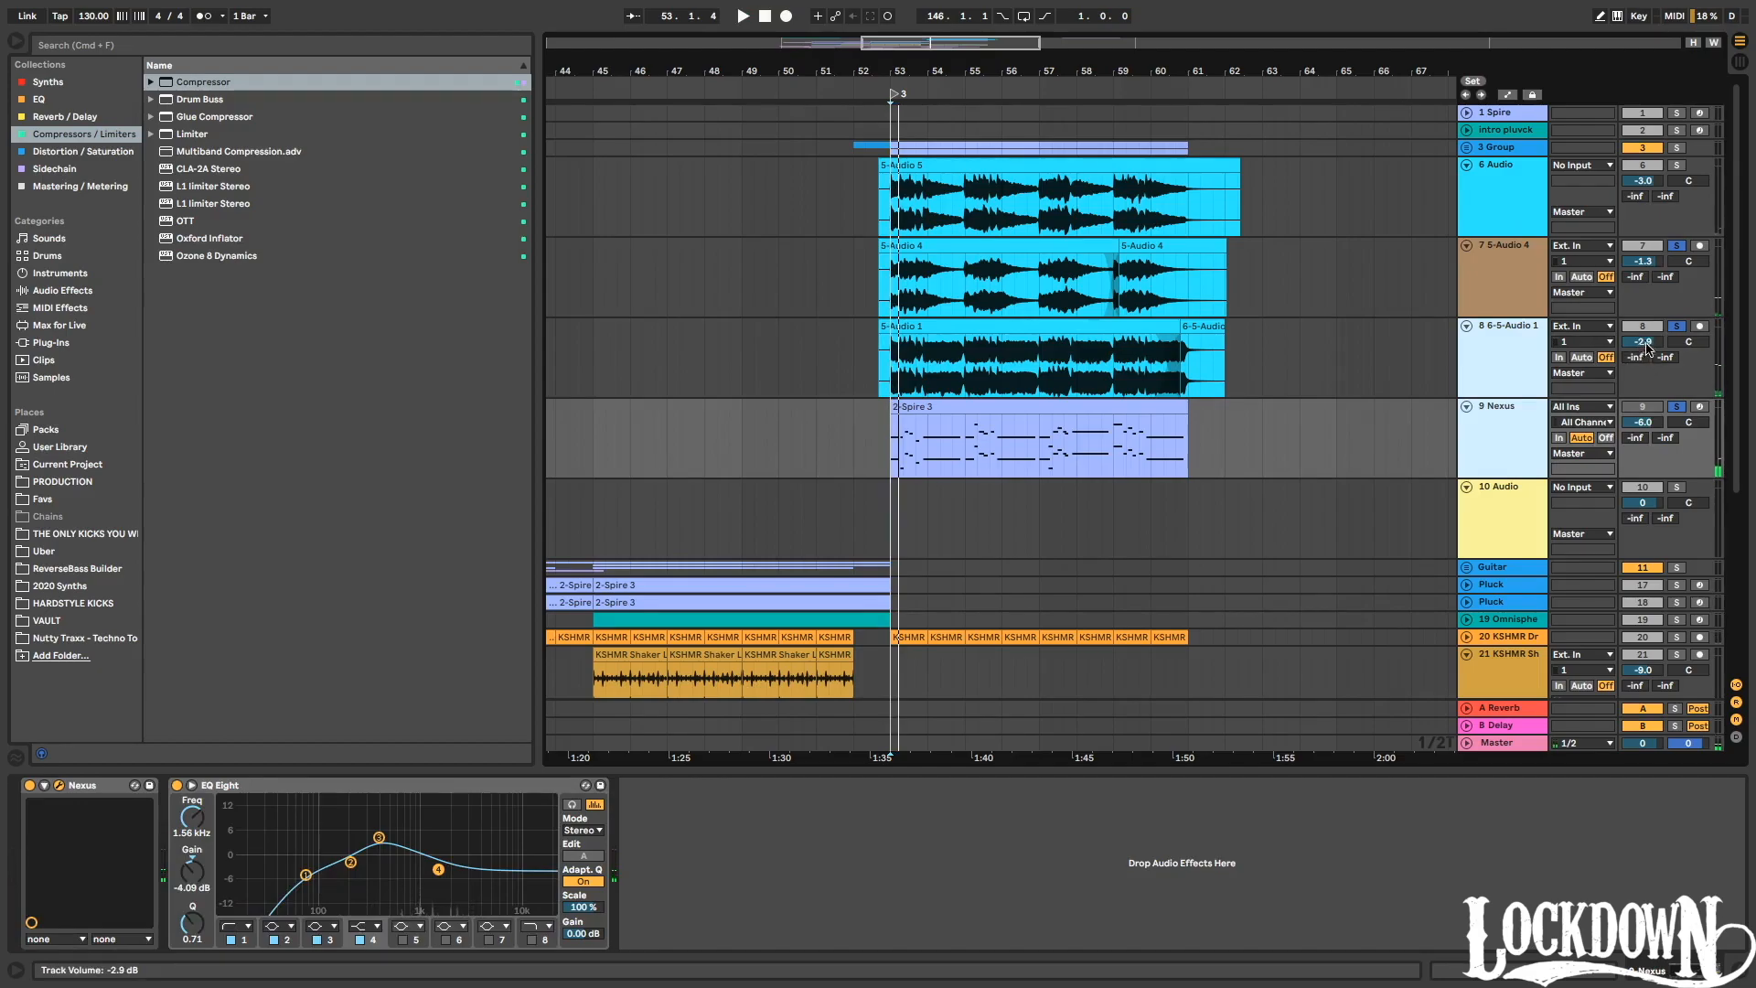
pyautogui.moveTo(1643, 341); pyautogui.dragTo(1644, 359)
pyautogui.press('space')
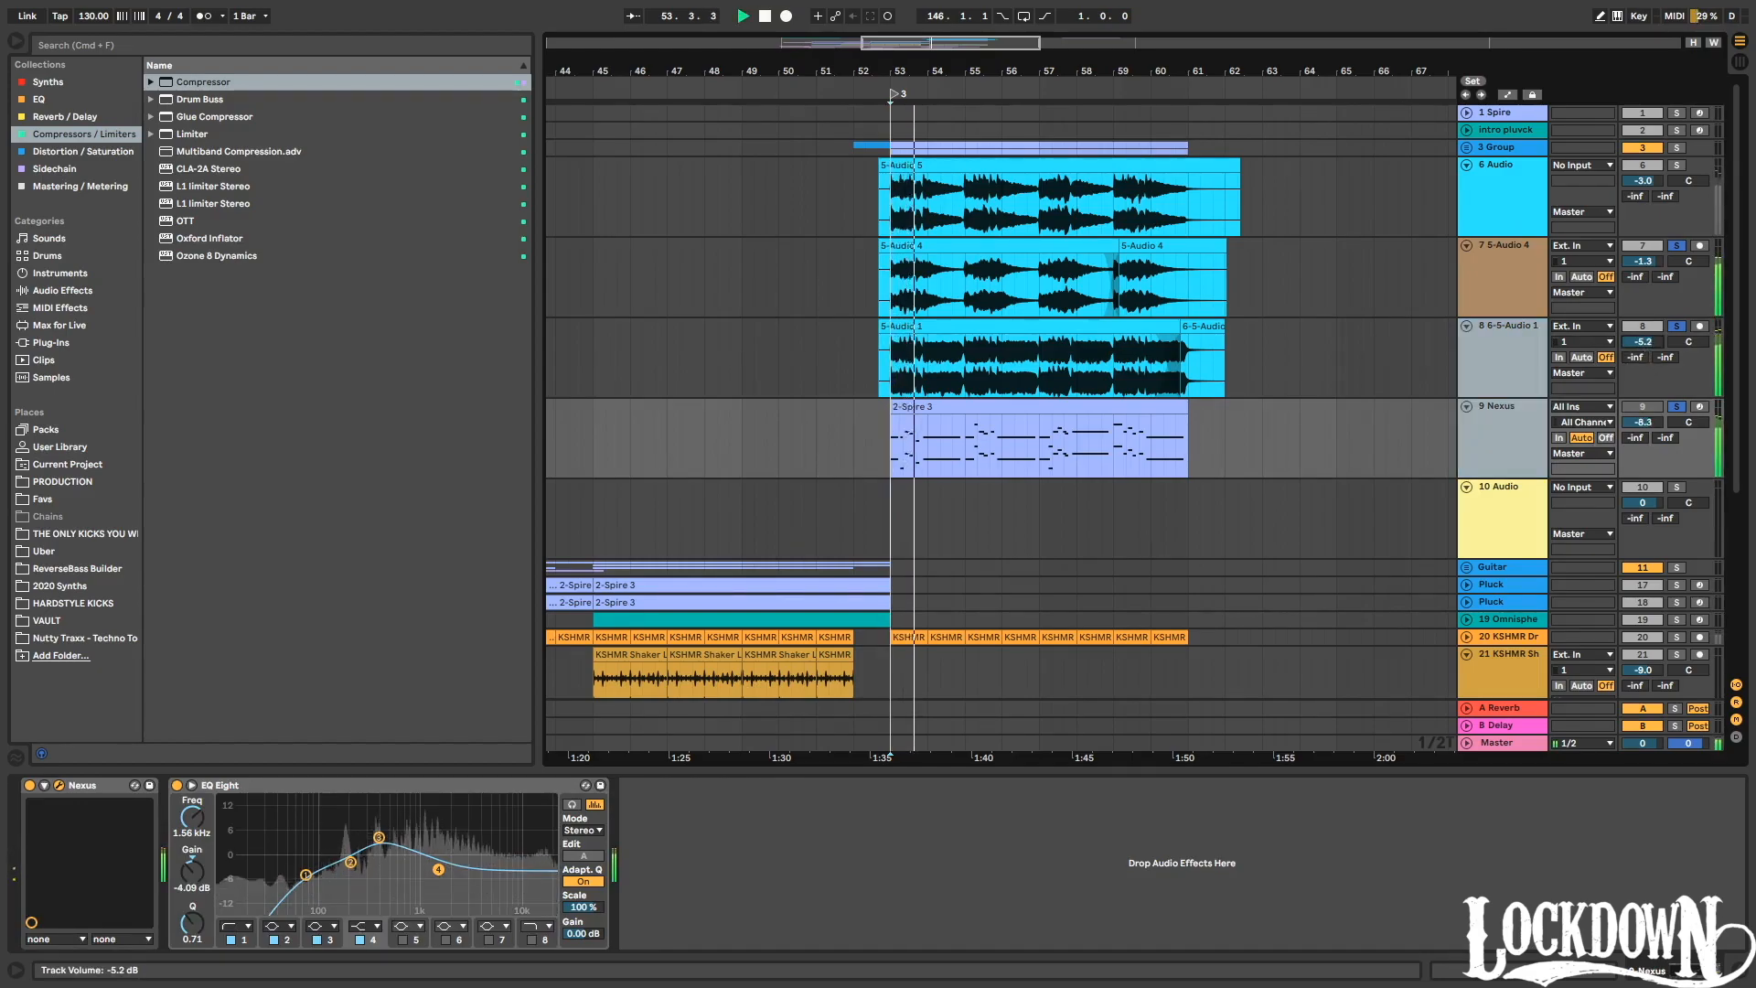
# Rebalance the layers with 6 Audio at -8.1 dB, 6-5-Audio 1 at -3.8 dB and Nexus at -6.9 dB, and clear the solos.
pyautogui.click(1675, 165)
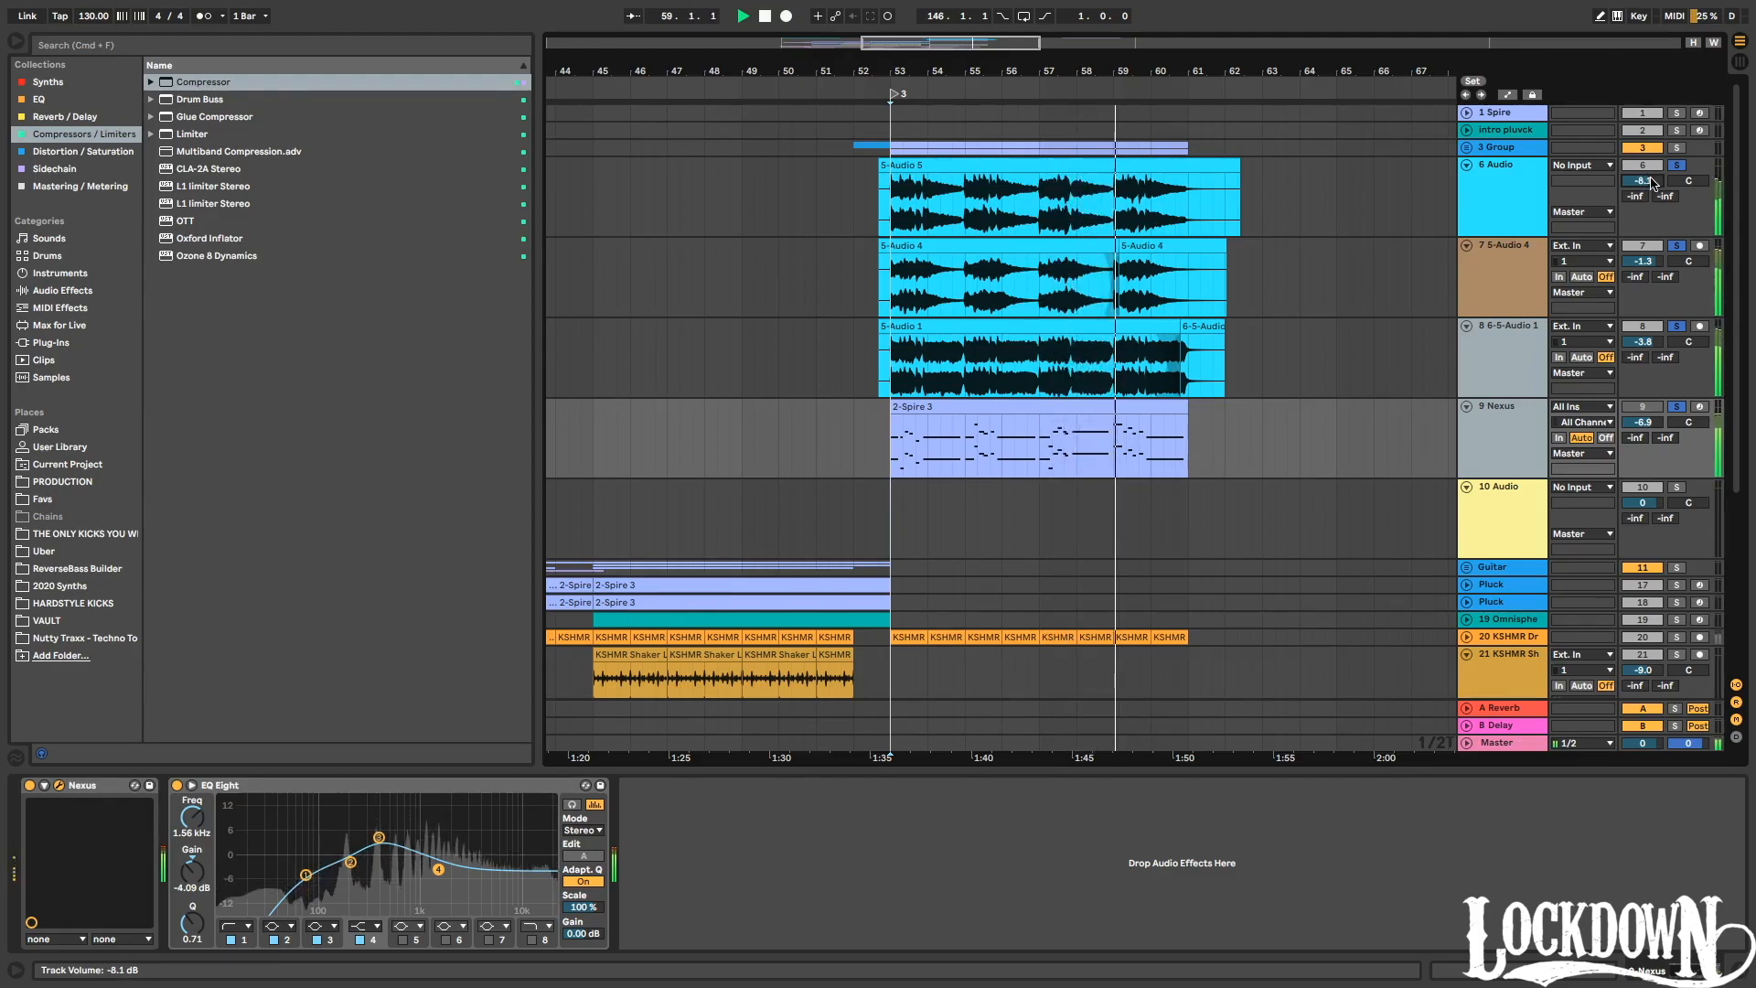
pyautogui.press('space')
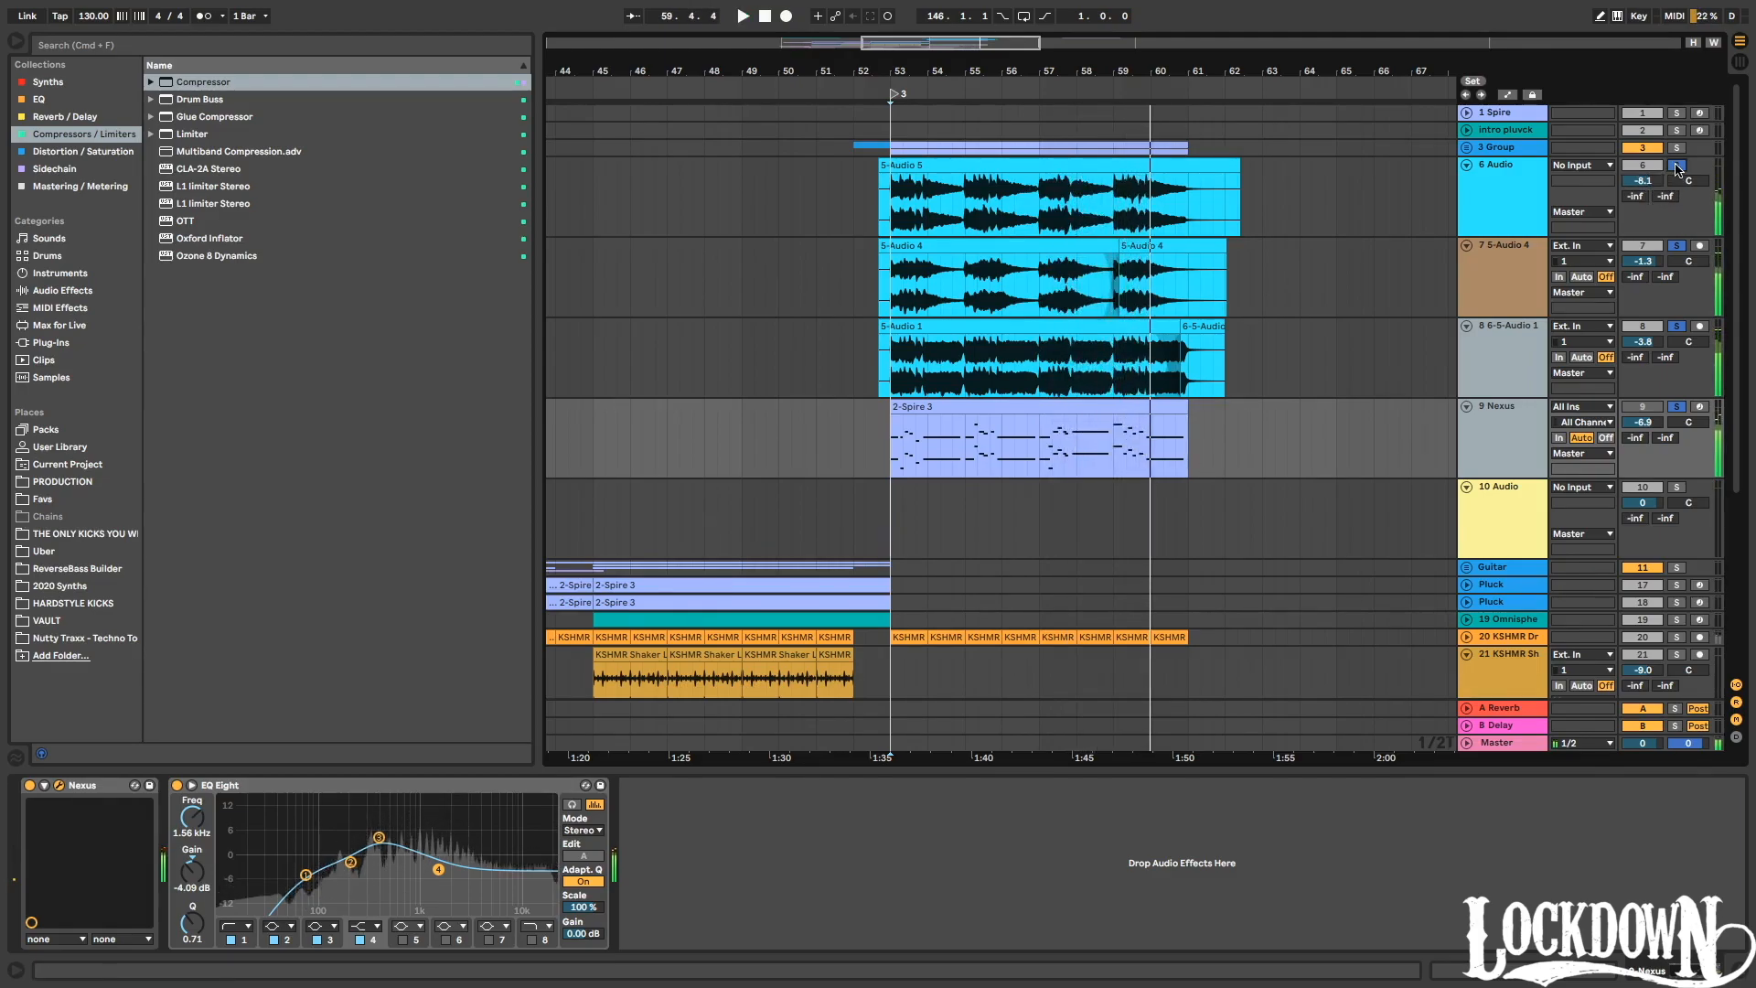
pyautogui.click(1677, 168)
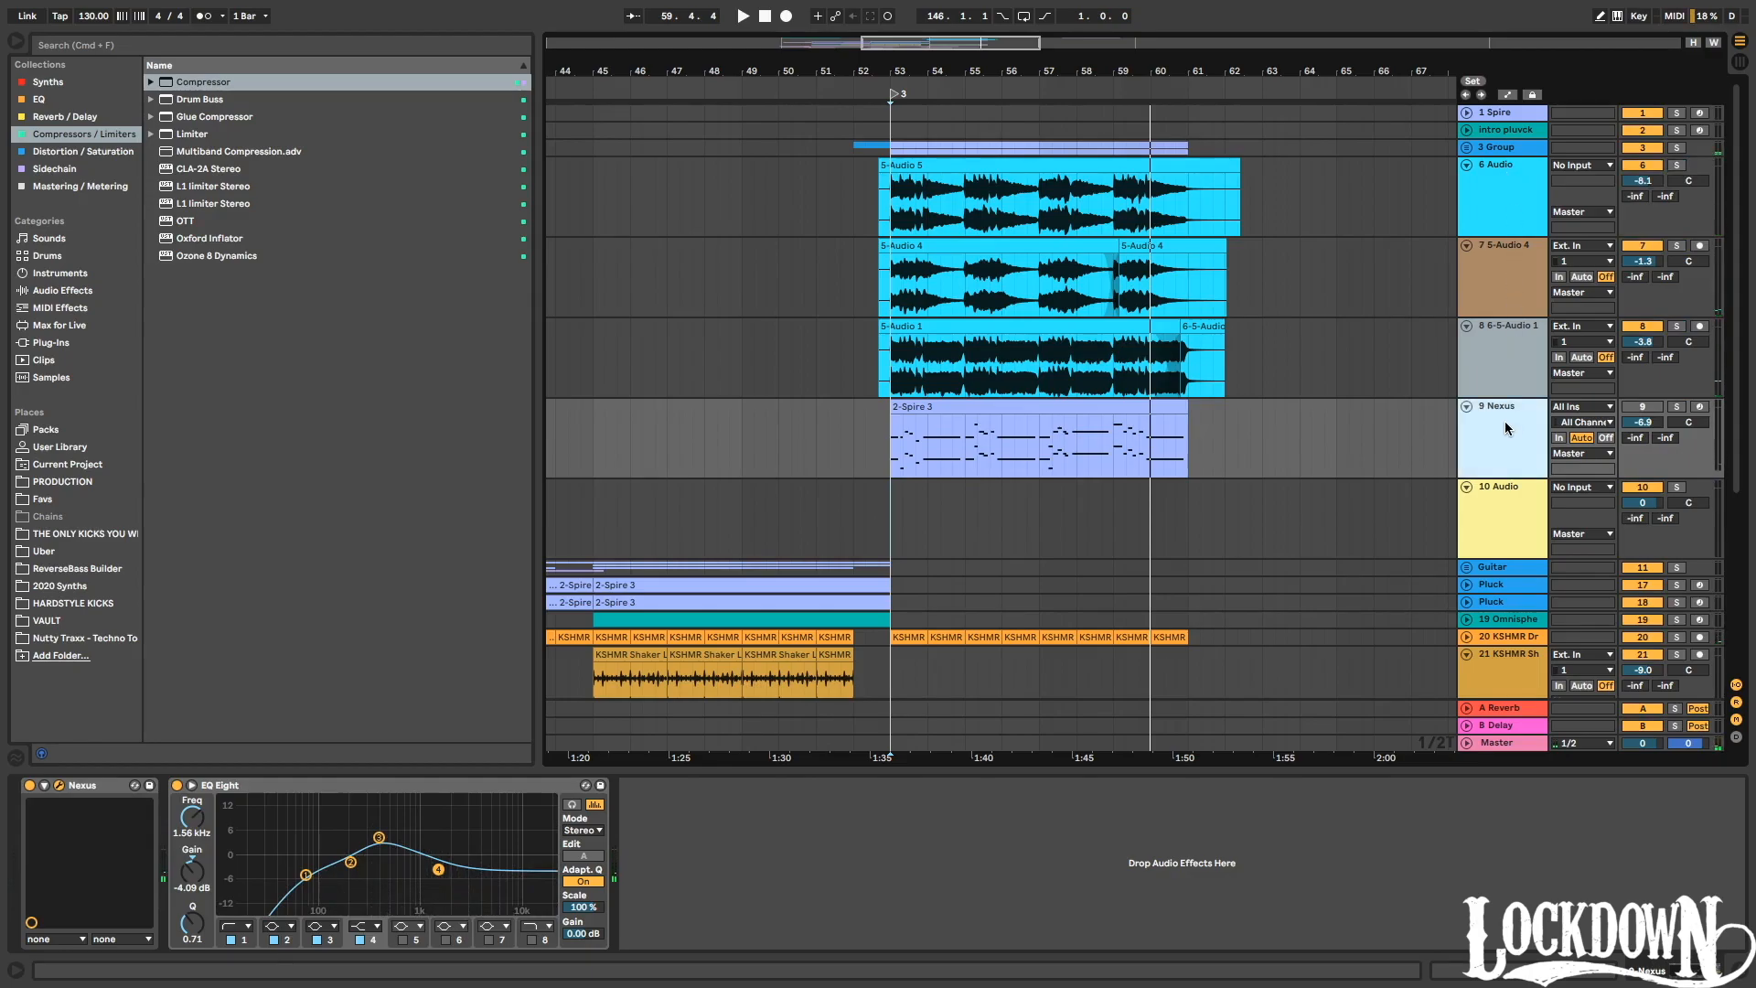
pyautogui.press('Delete')
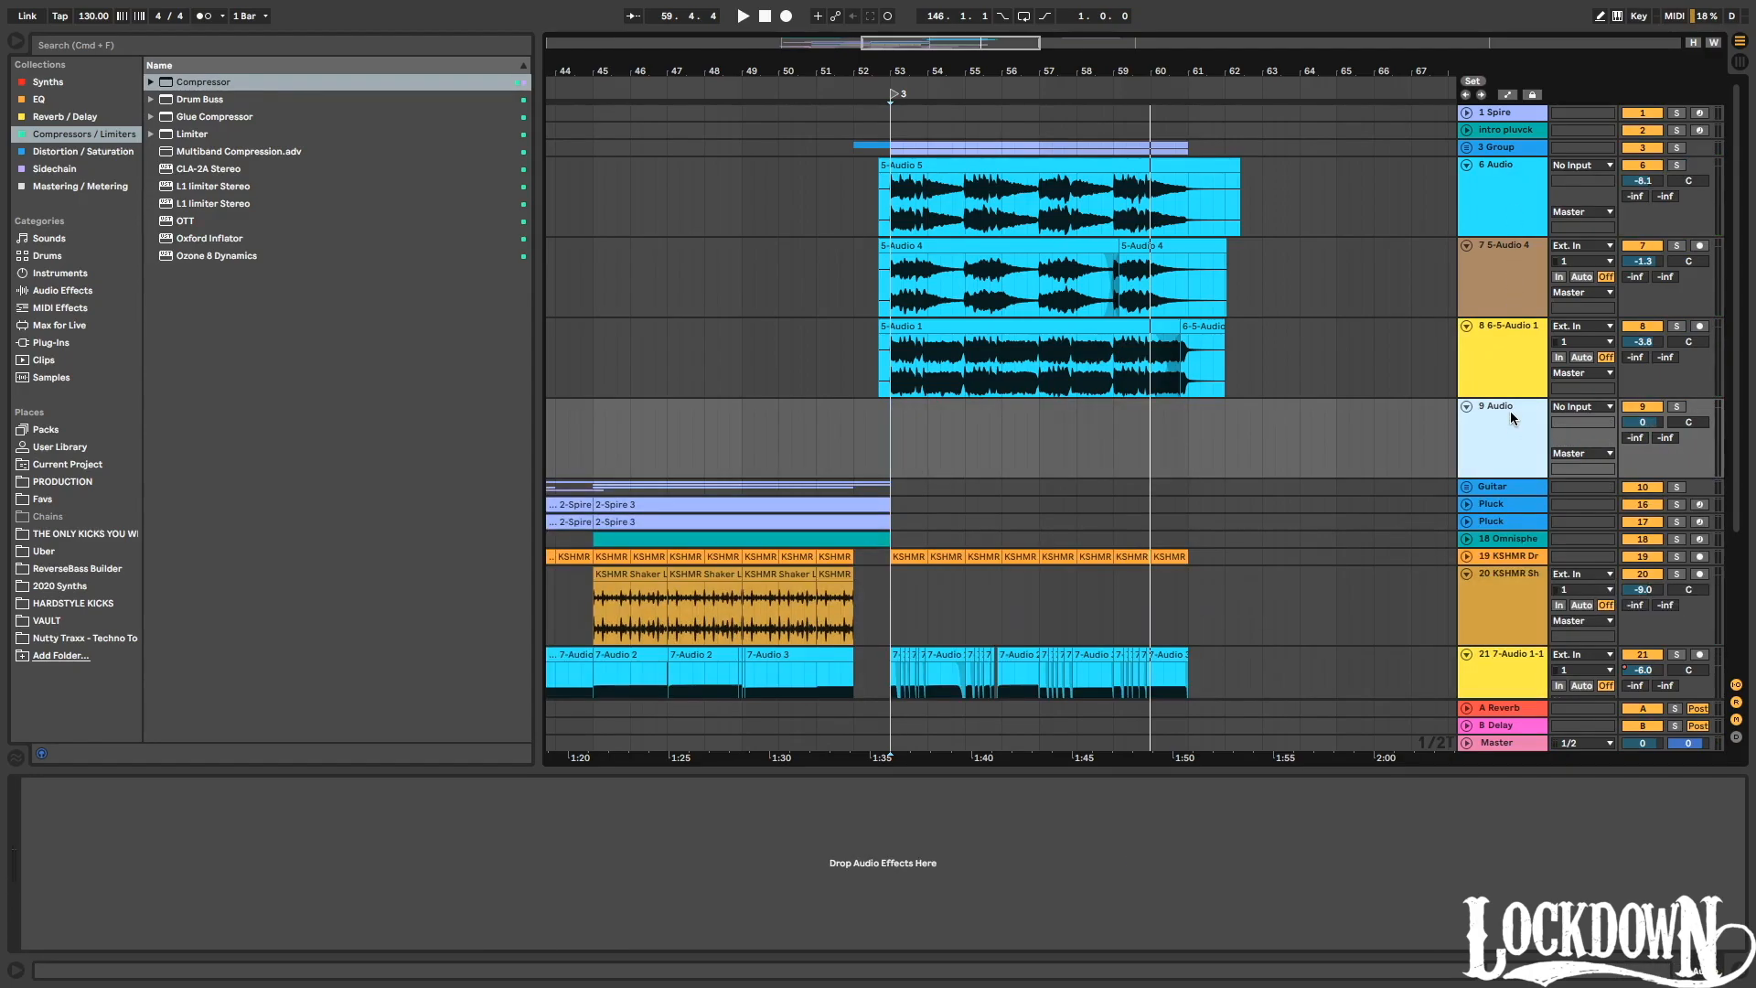
pyautogui.click(1513, 336)
pyautogui.moveTo(1307, 70); pyautogui.dragTo(1286, 110)
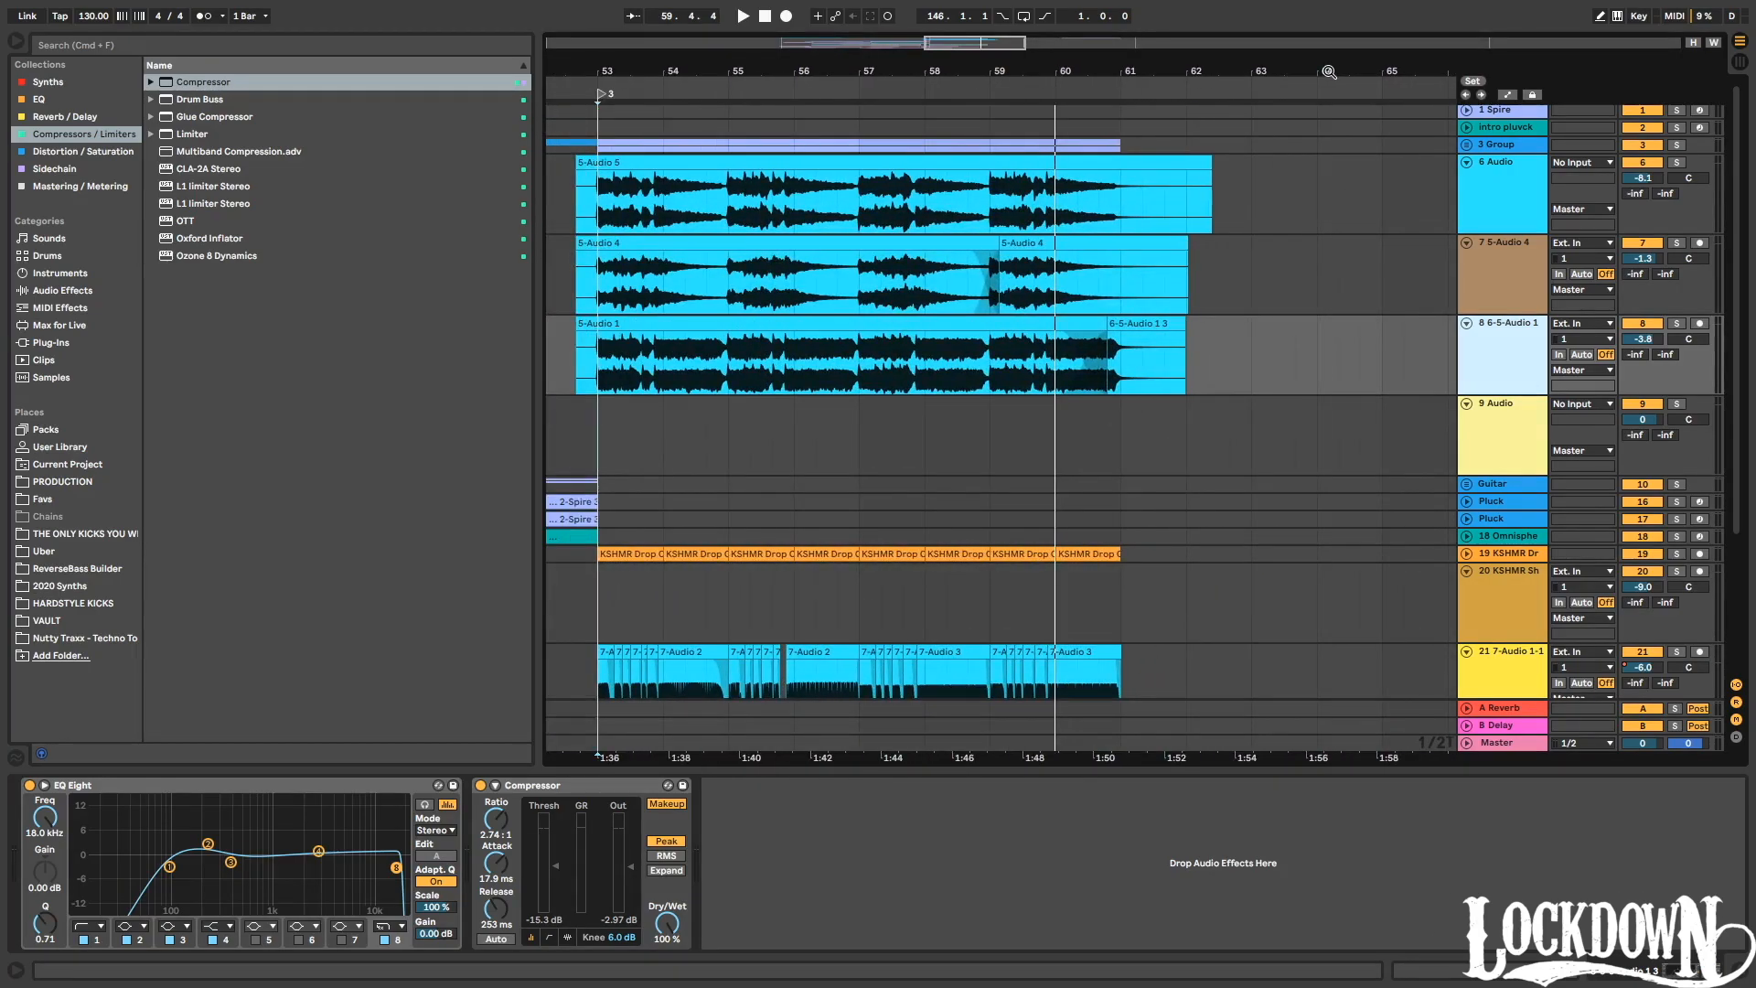
pyautogui.press('super+z')
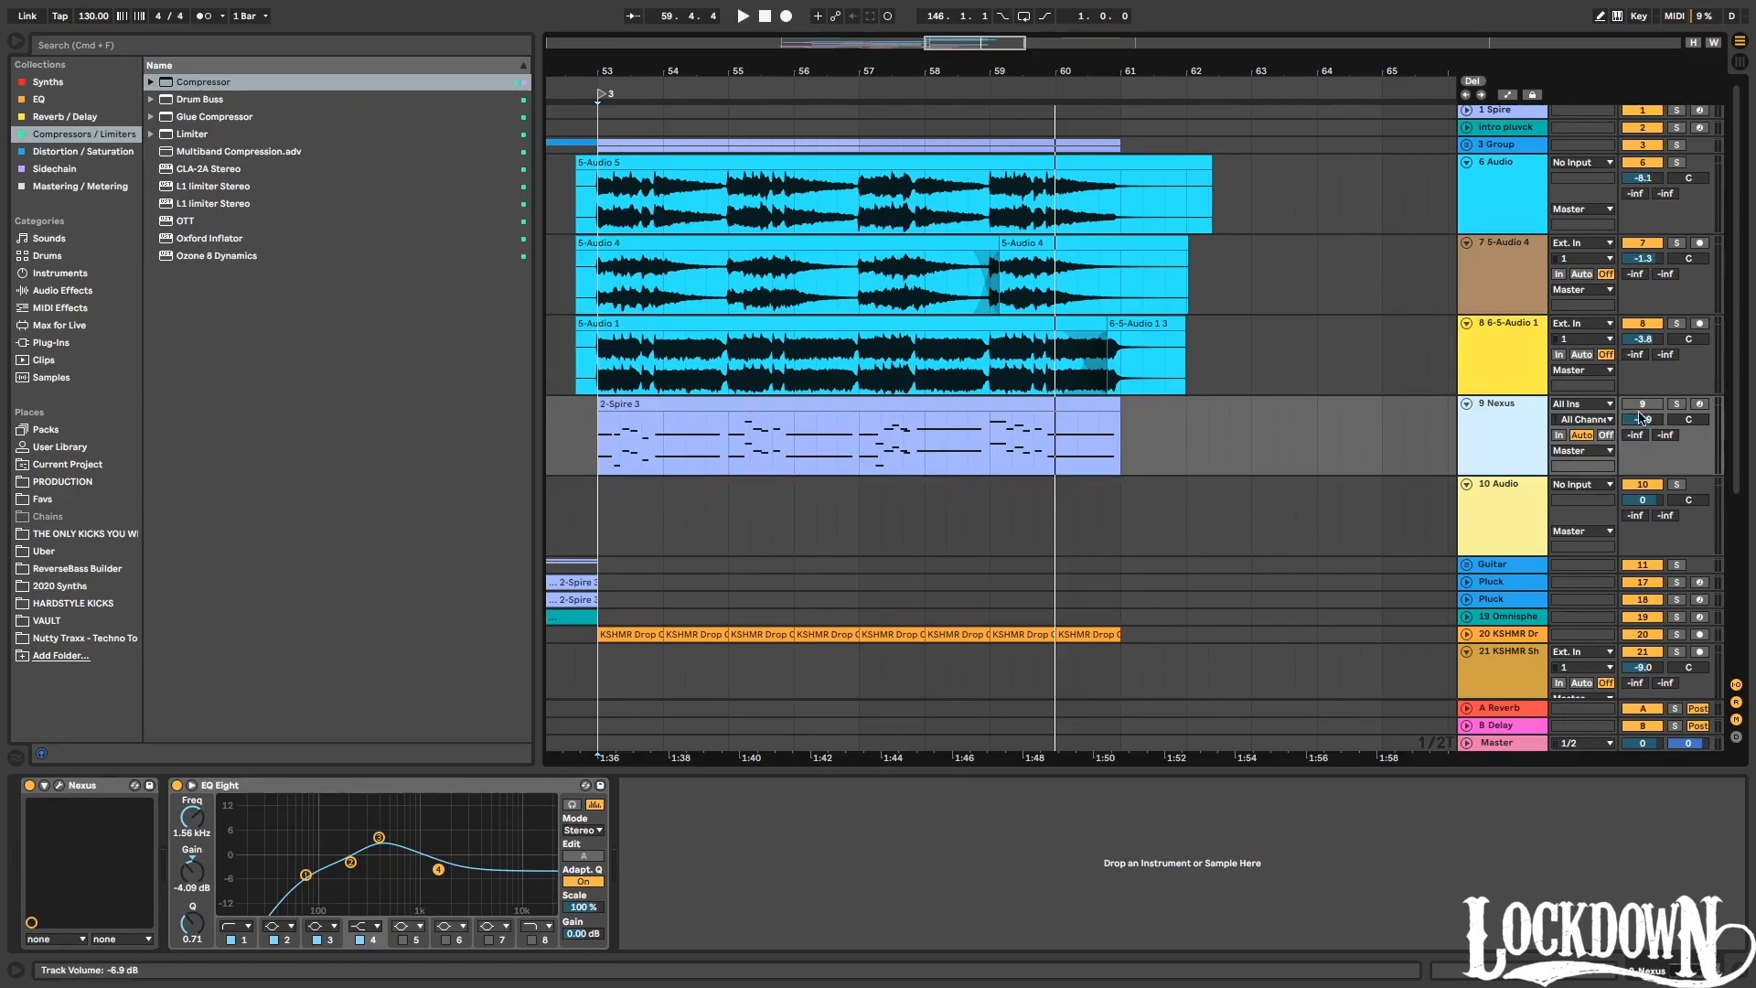
# Reactivate the Nexus track, group the four lead tracks from 6 Audio to Nexus, and solo the group at -2.0 dB.
pyautogui.click(1514, 412)
pyautogui.press('space')
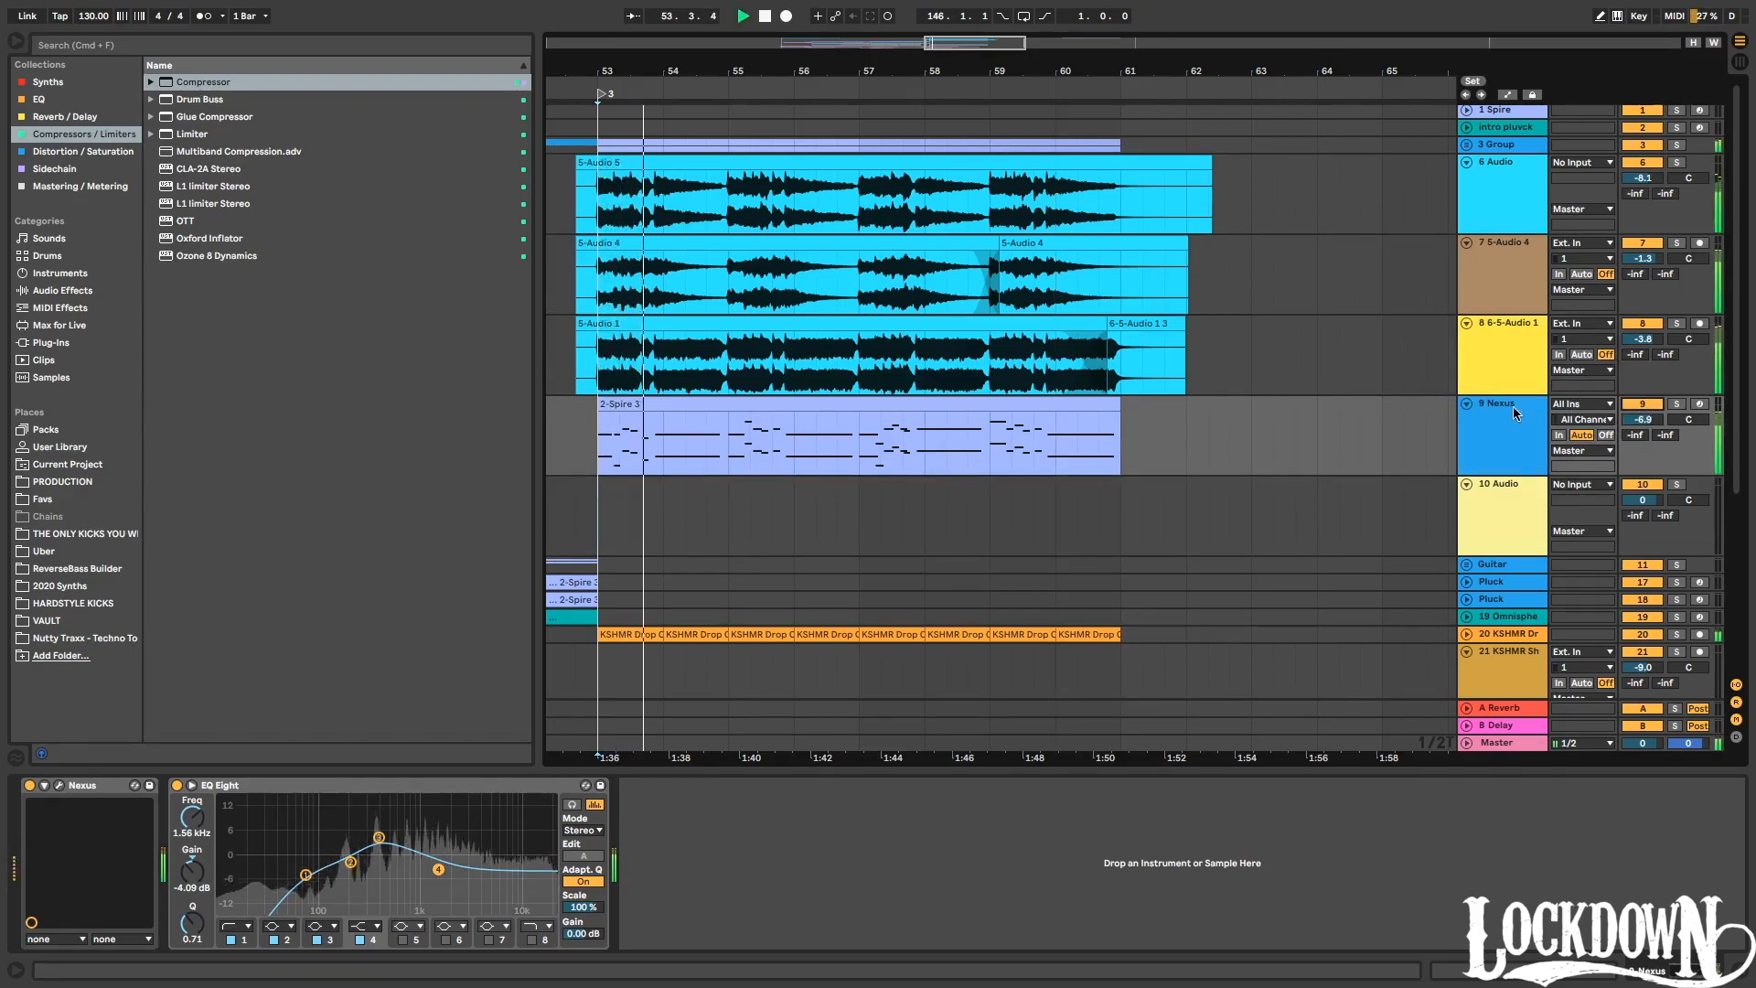
pyautogui.keyDown('shift'); pyautogui.click(1501, 169); pyautogui.keyUp('shift')
pyautogui.press('super+g')
pyautogui.click(1677, 162)
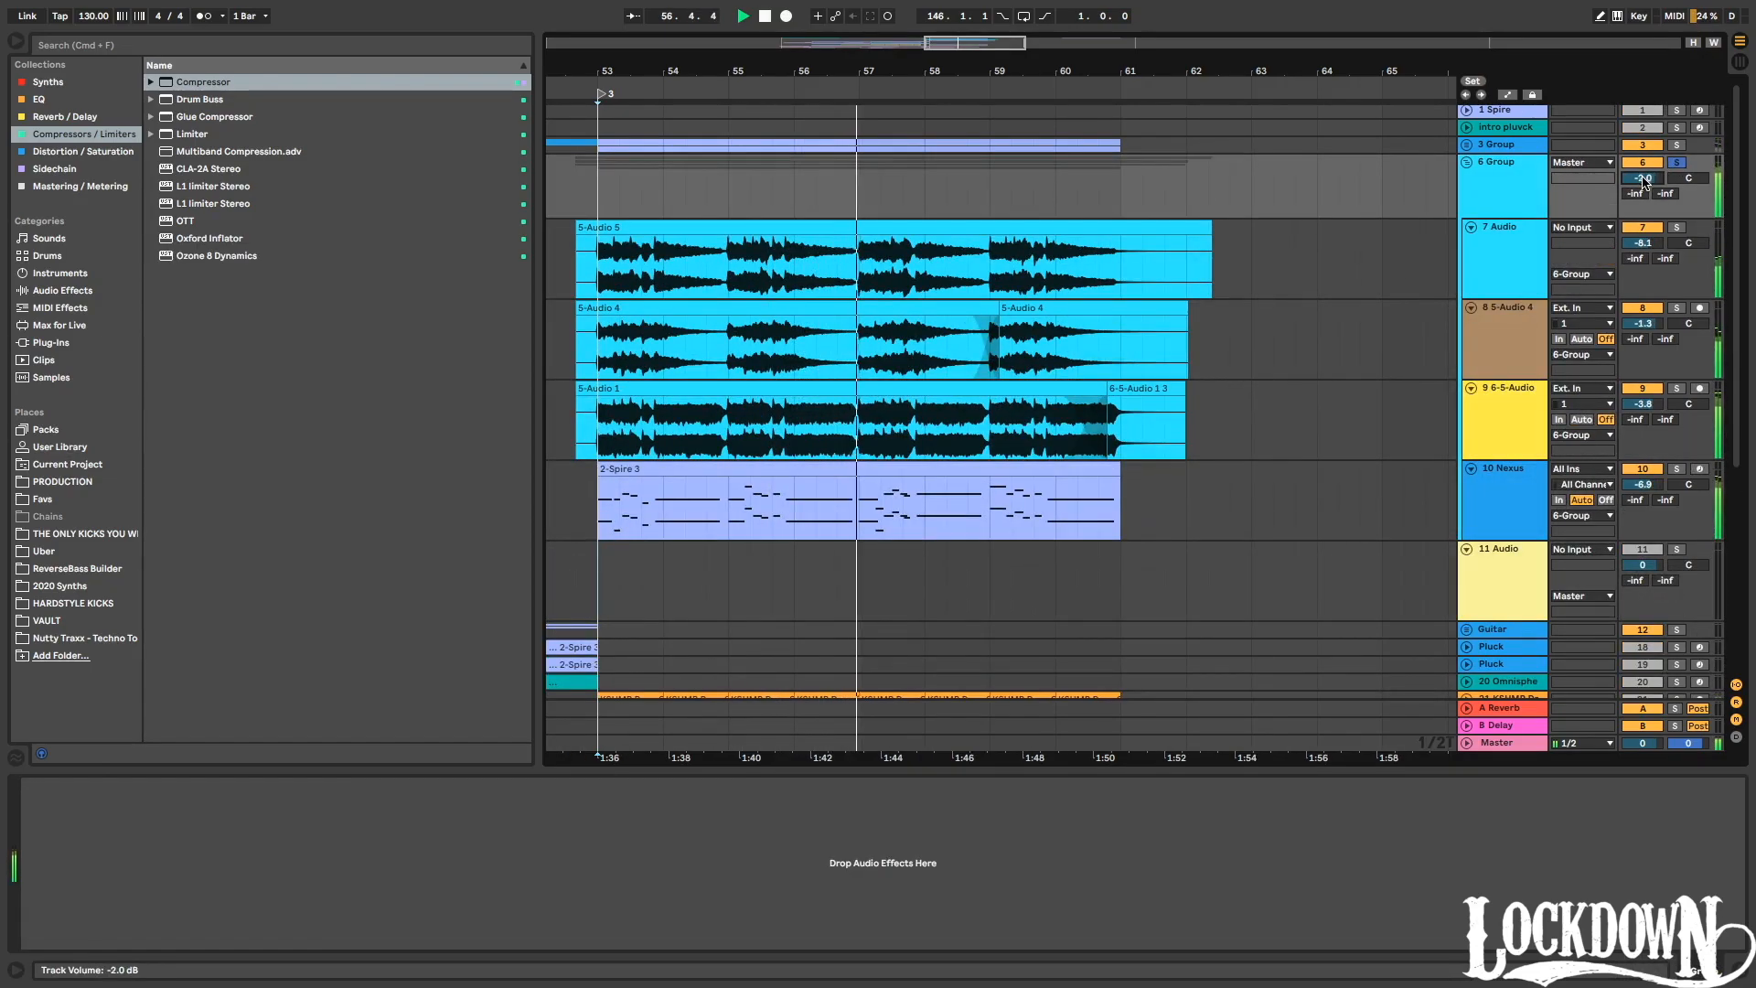
# Add an EQ Eight to the lead group and cut band 2 by about 2.6 dB at 250 Hz.
pyautogui.click(77, 117)
pyautogui.click(76, 133)
pyautogui.click(74, 103)
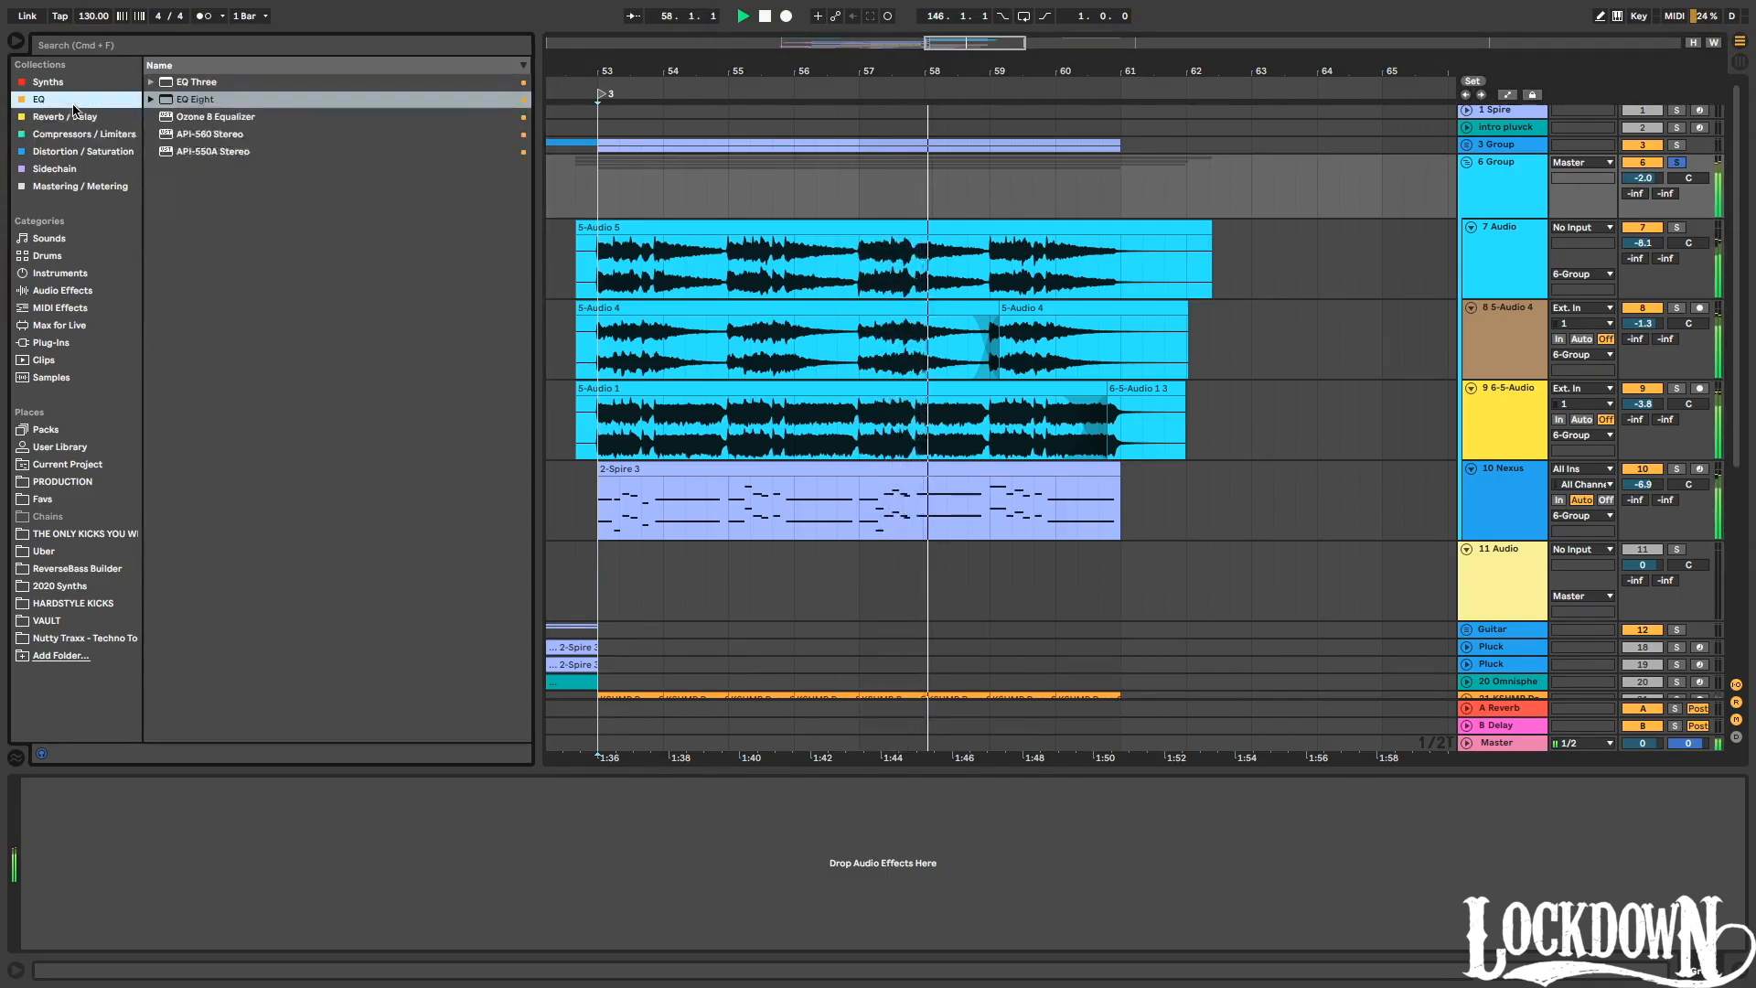
pyautogui.doubleClick(186, 101)
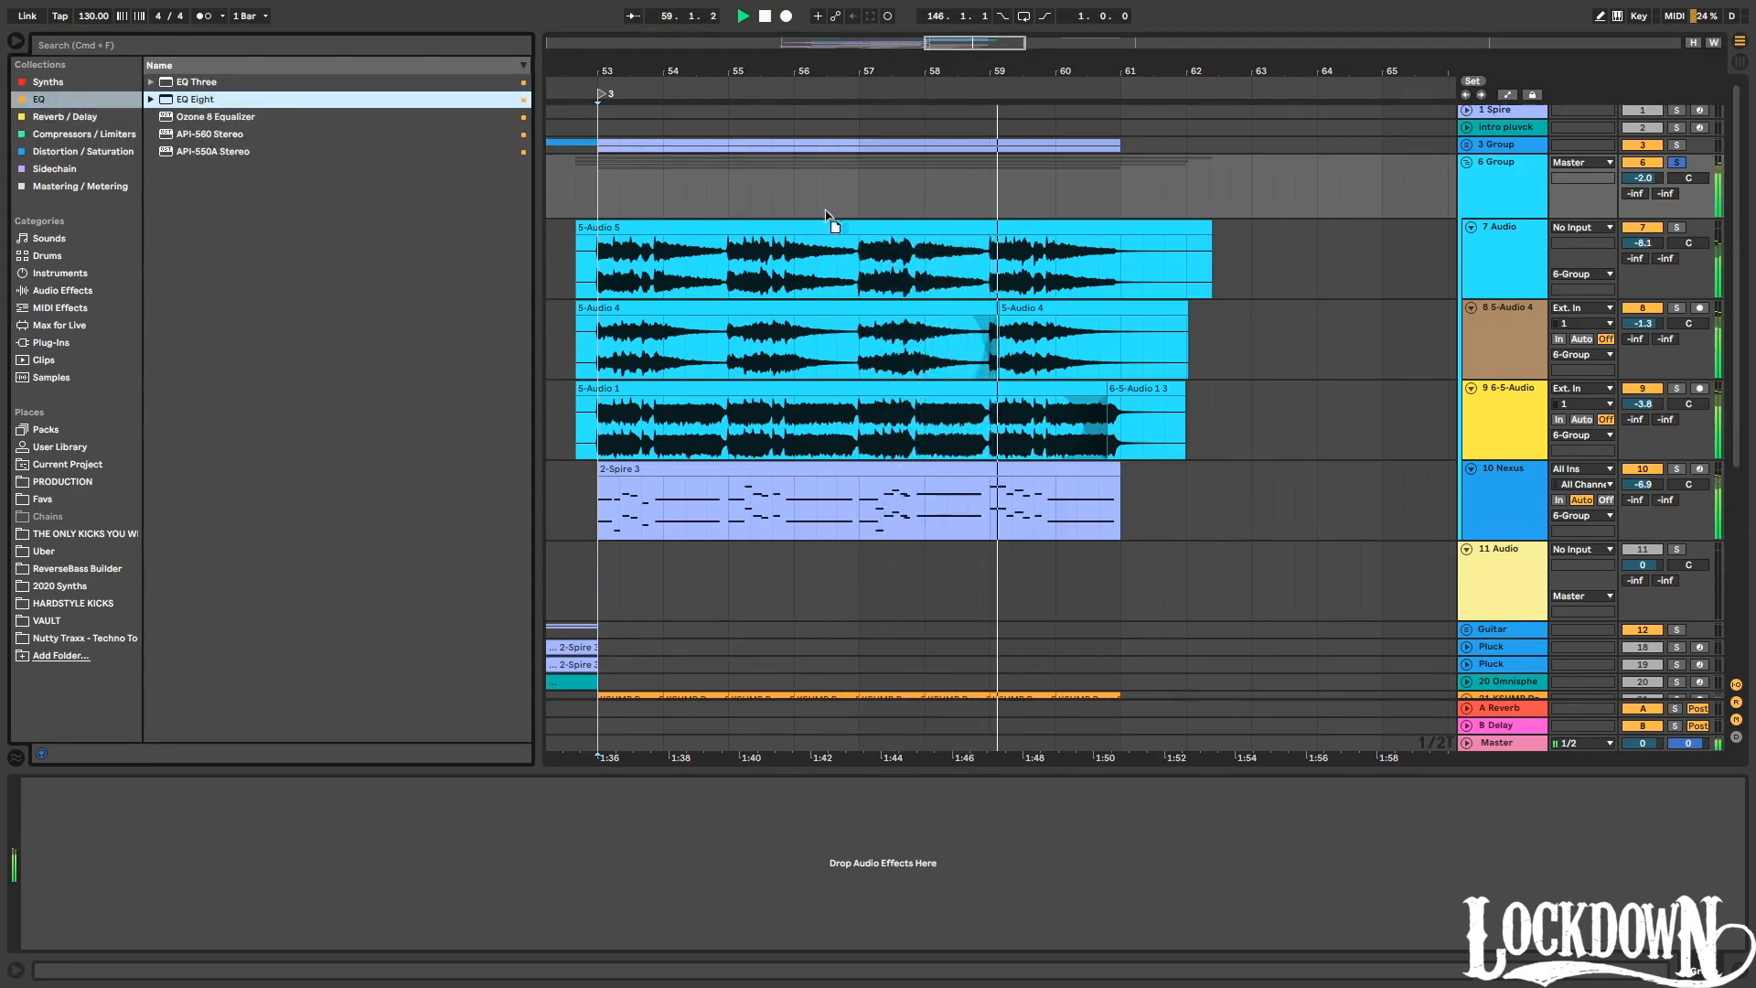
pyautogui.moveTo(204, 858); pyautogui.dragTo(212, 863)
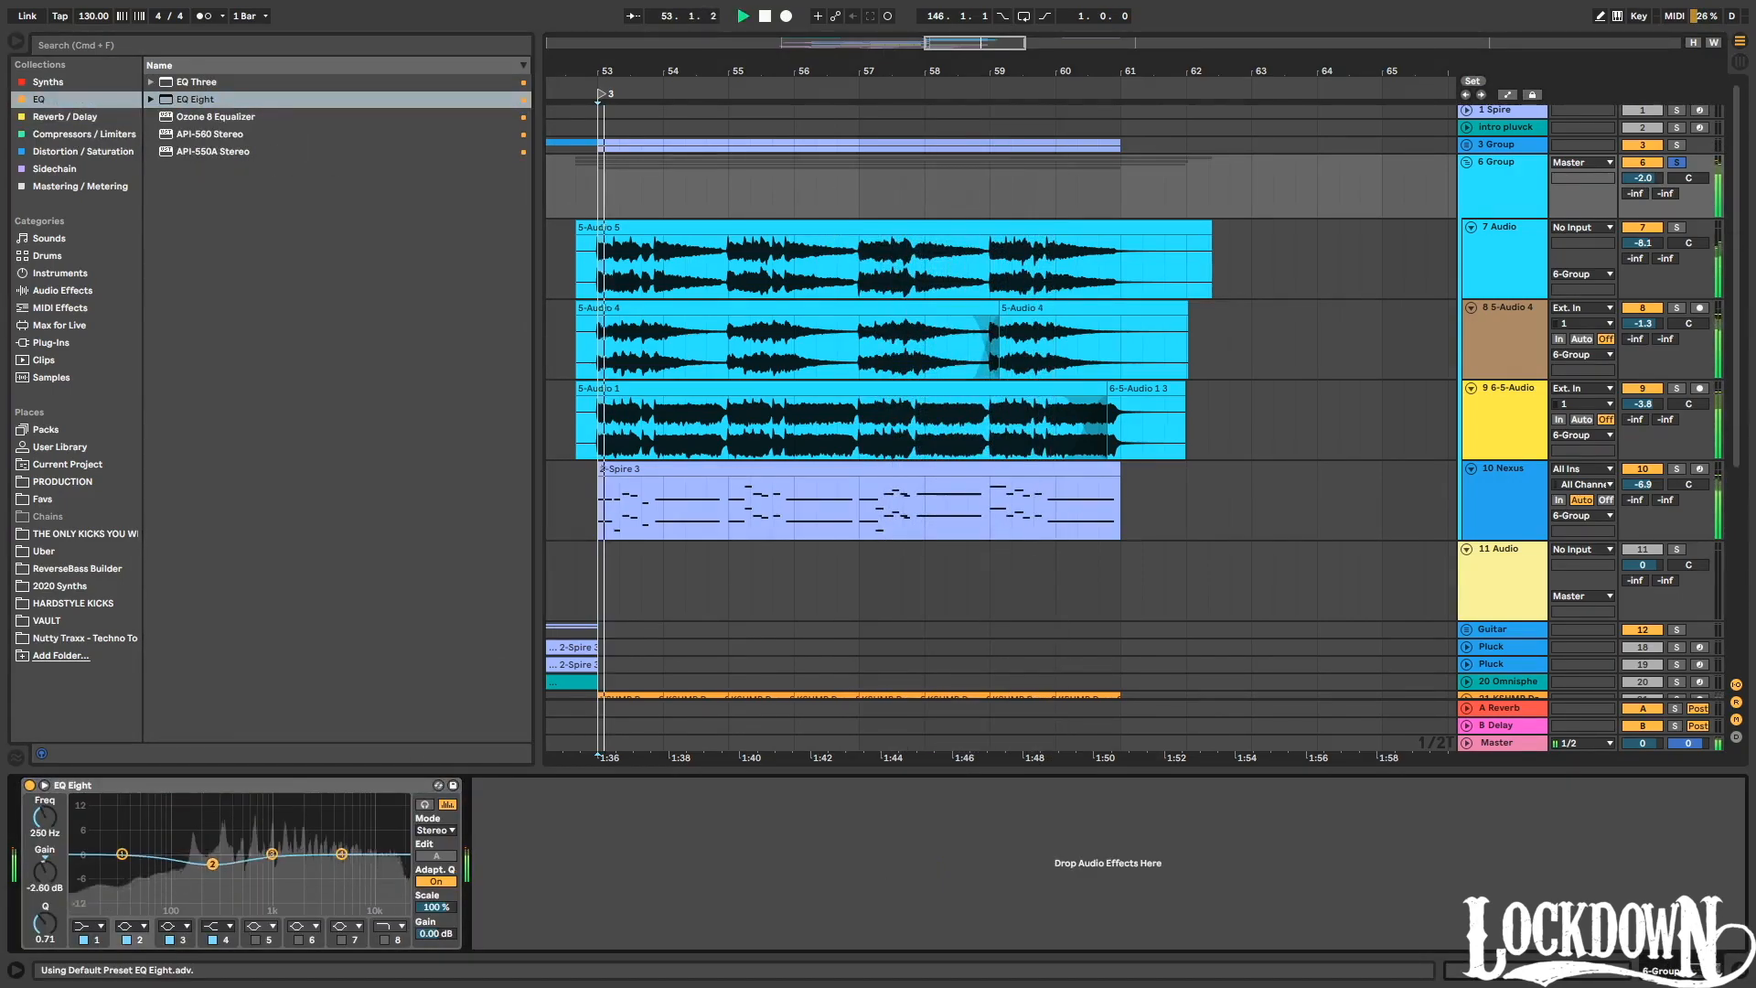
# Shape the group's EQ Eight with low and high cuts, a 2.85 dB band 3 boost at 1.35 kHz and -2.00 dB output gain.
pyautogui.press('space')
pyautogui.moveTo(122, 867); pyautogui.dragTo(165, 870)
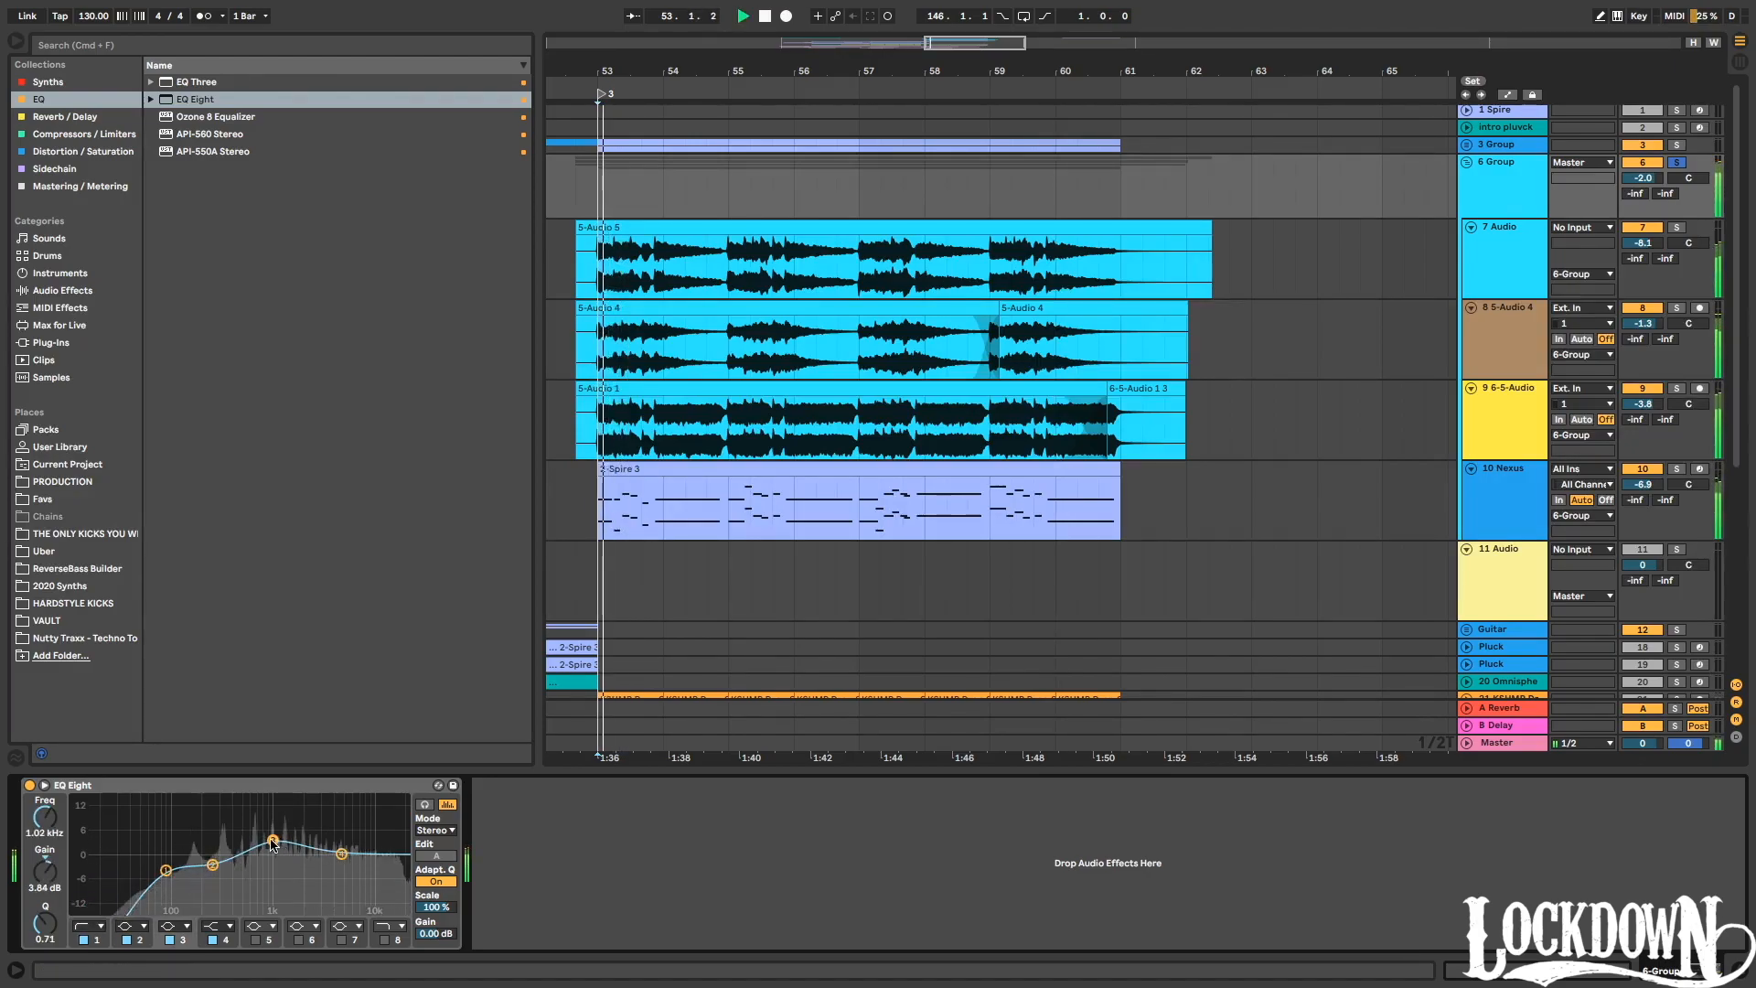
pyautogui.moveTo(289, 843); pyautogui.dragTo(302, 844)
pyautogui.click(385, 940)
pyautogui.moveTo(341, 853); pyautogui.dragTo(285, 844)
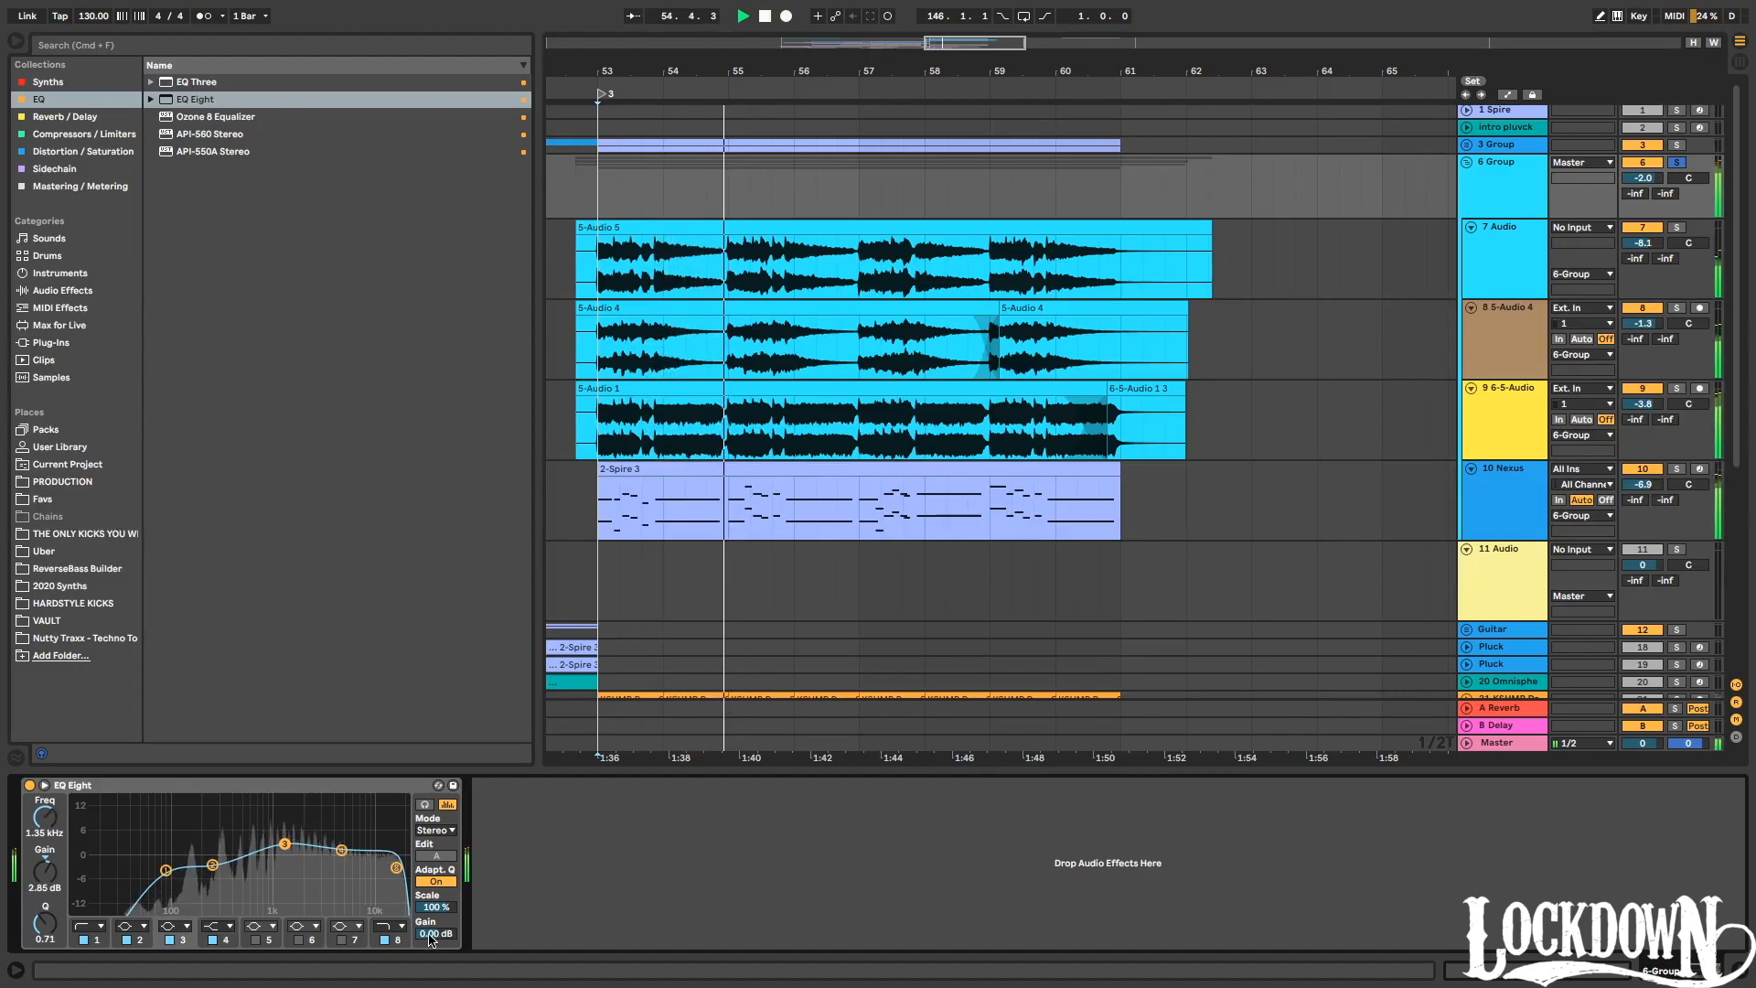
pyautogui.press('Down')
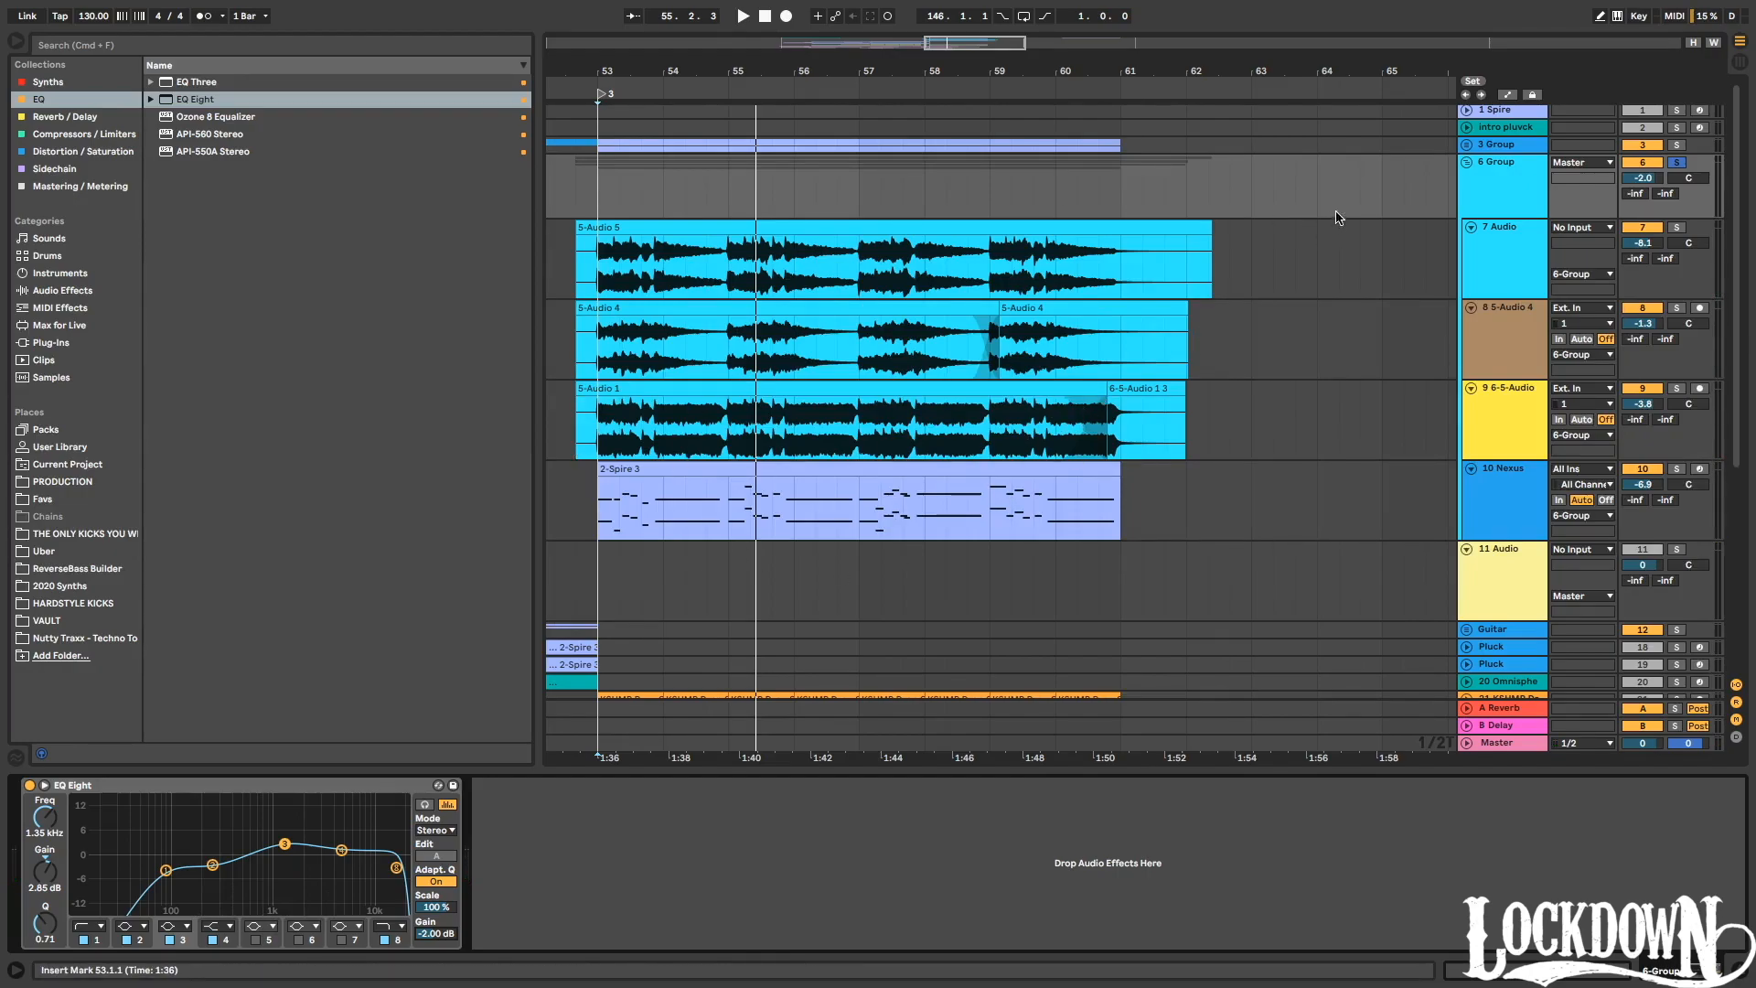
# Collapse the lead group and solo the 7-Audio 1-1 track with it, replaying from bar 53.
pyautogui.click(1469, 166)
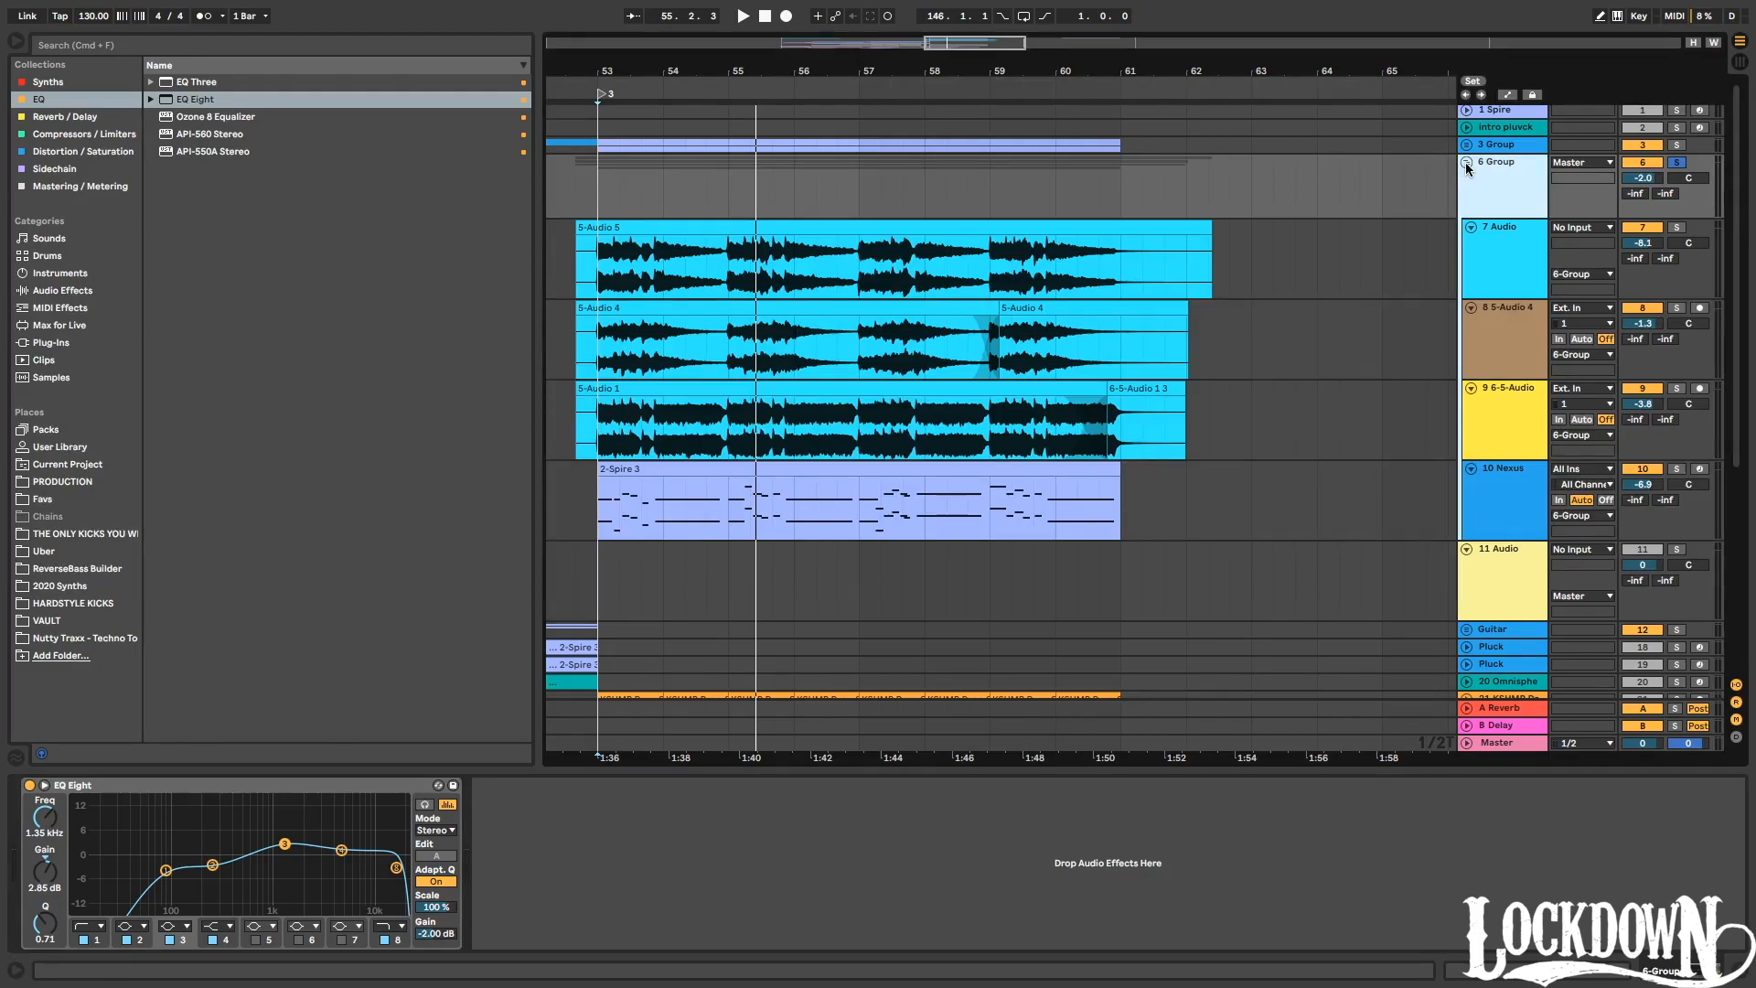
pyautogui.click(1466, 163)
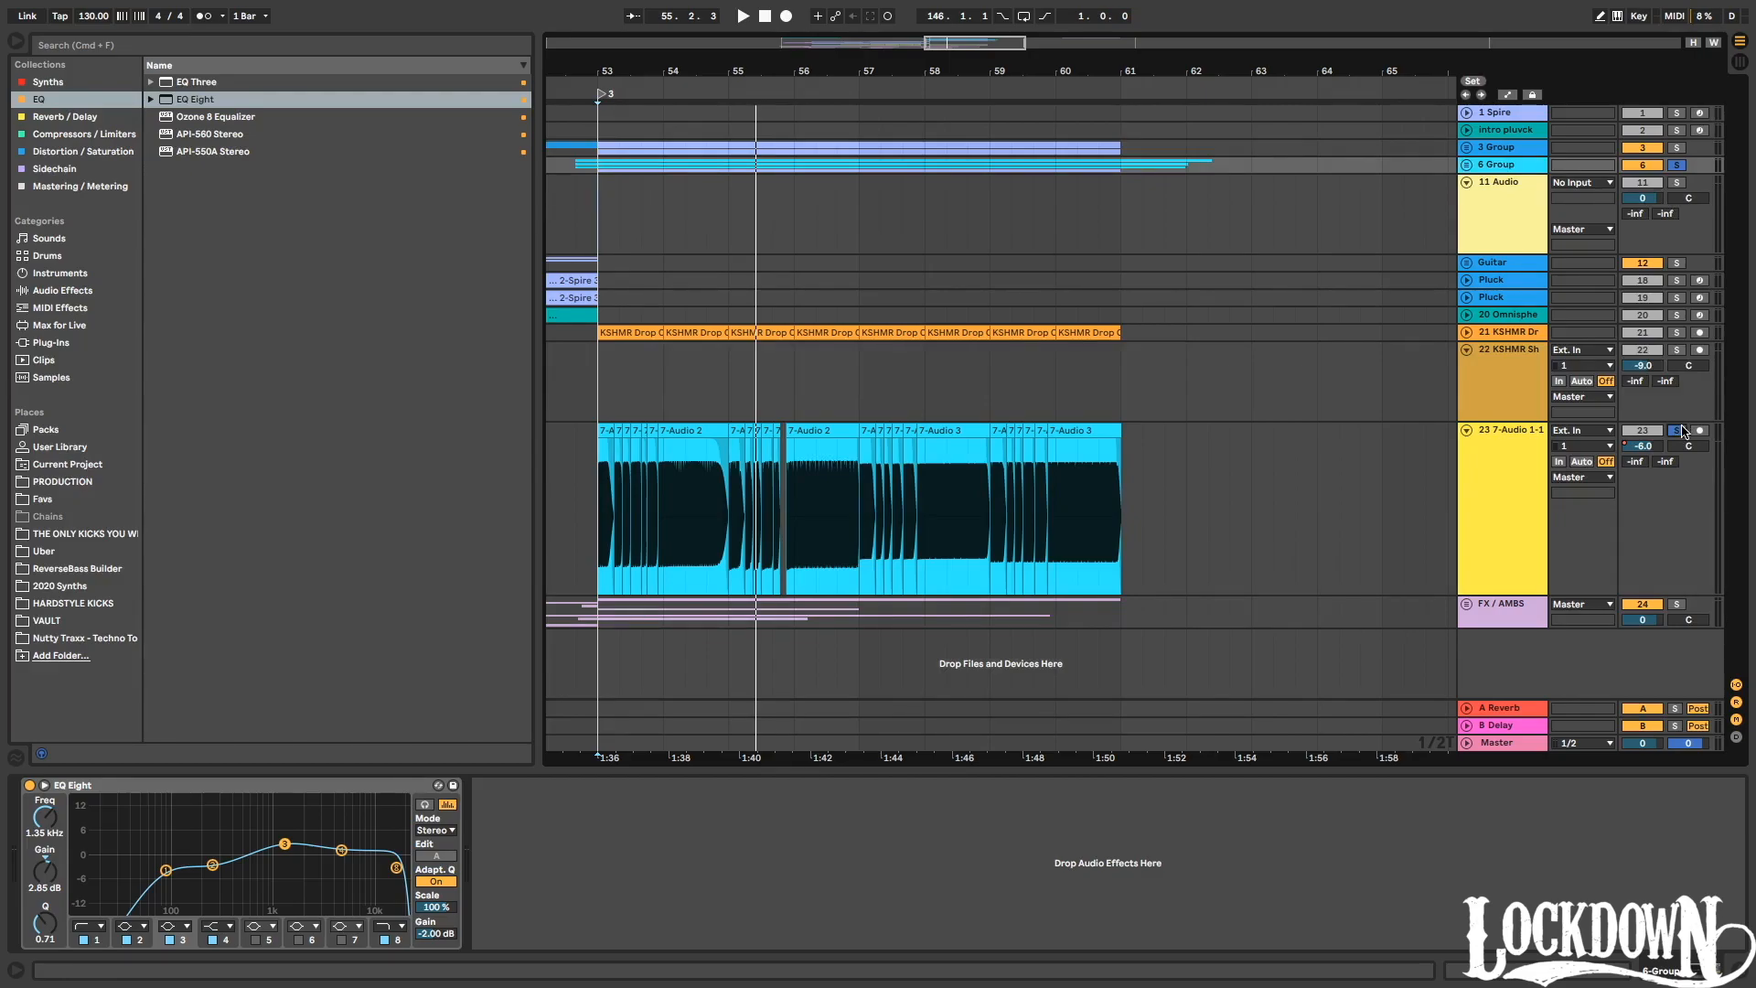
pyautogui.press('space')
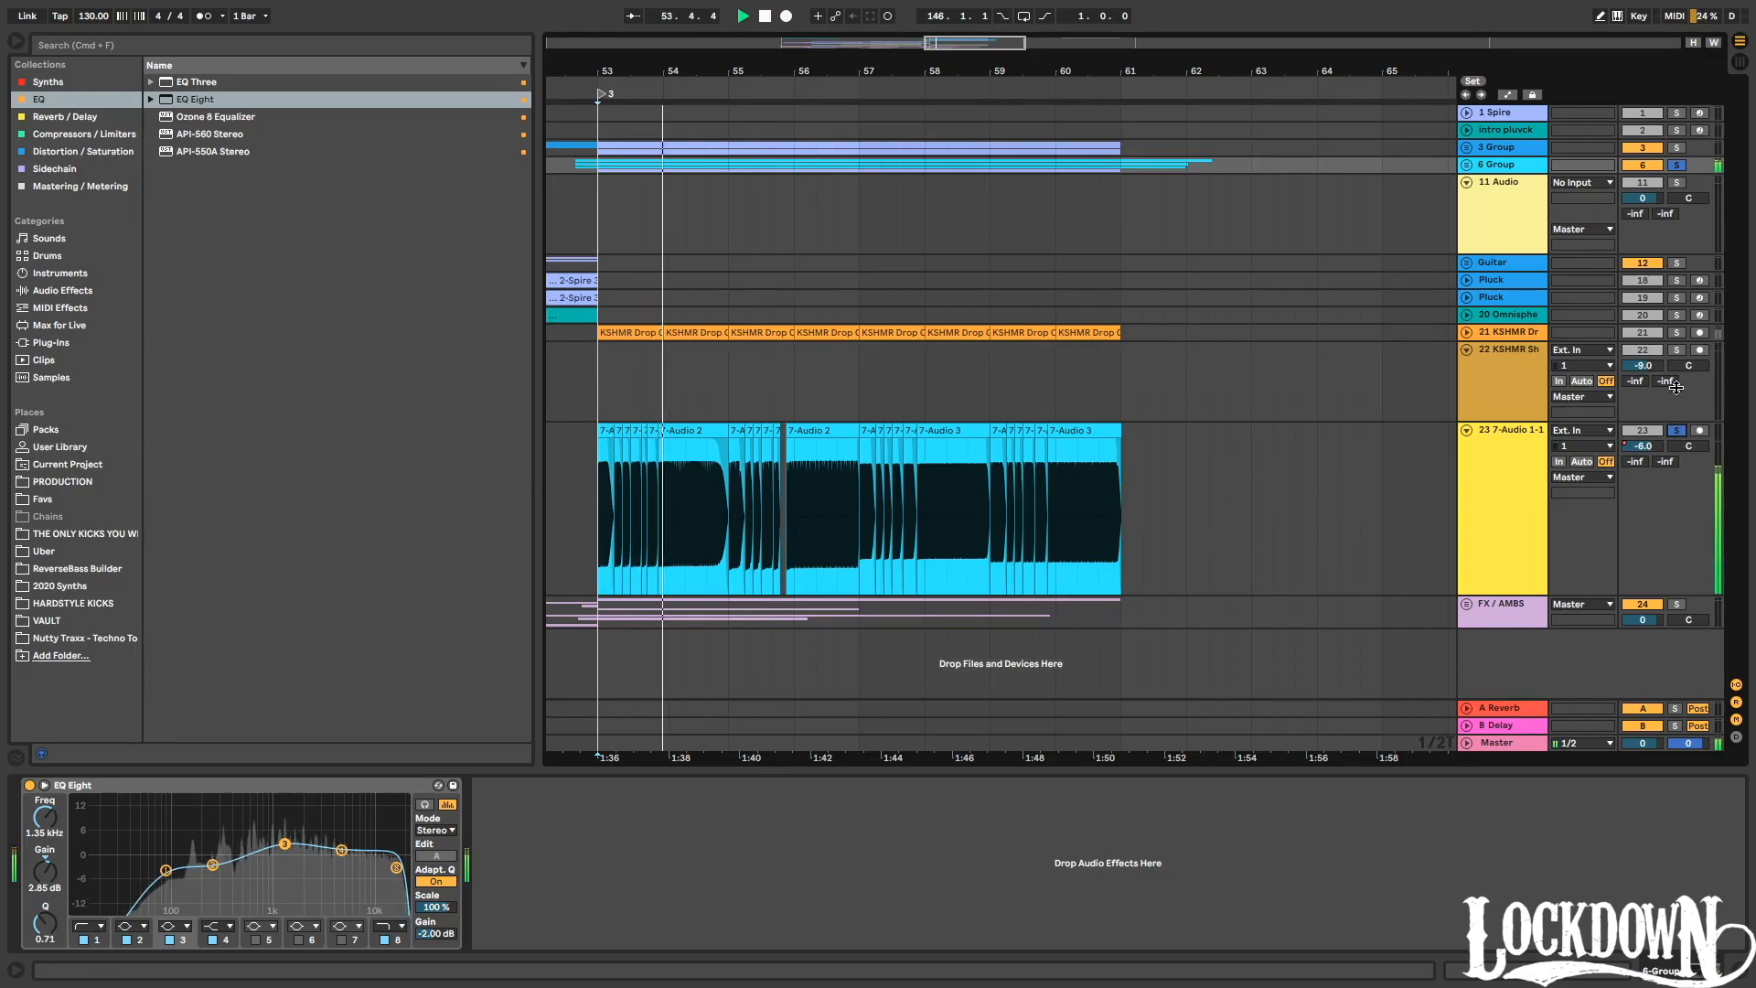
# Examine and replay the 7-Audio 1-1 clips between 53.2 and 54 to check their timing against the leads.
pyautogui.press('+')
pyautogui.press('+')
pyautogui.press('+')
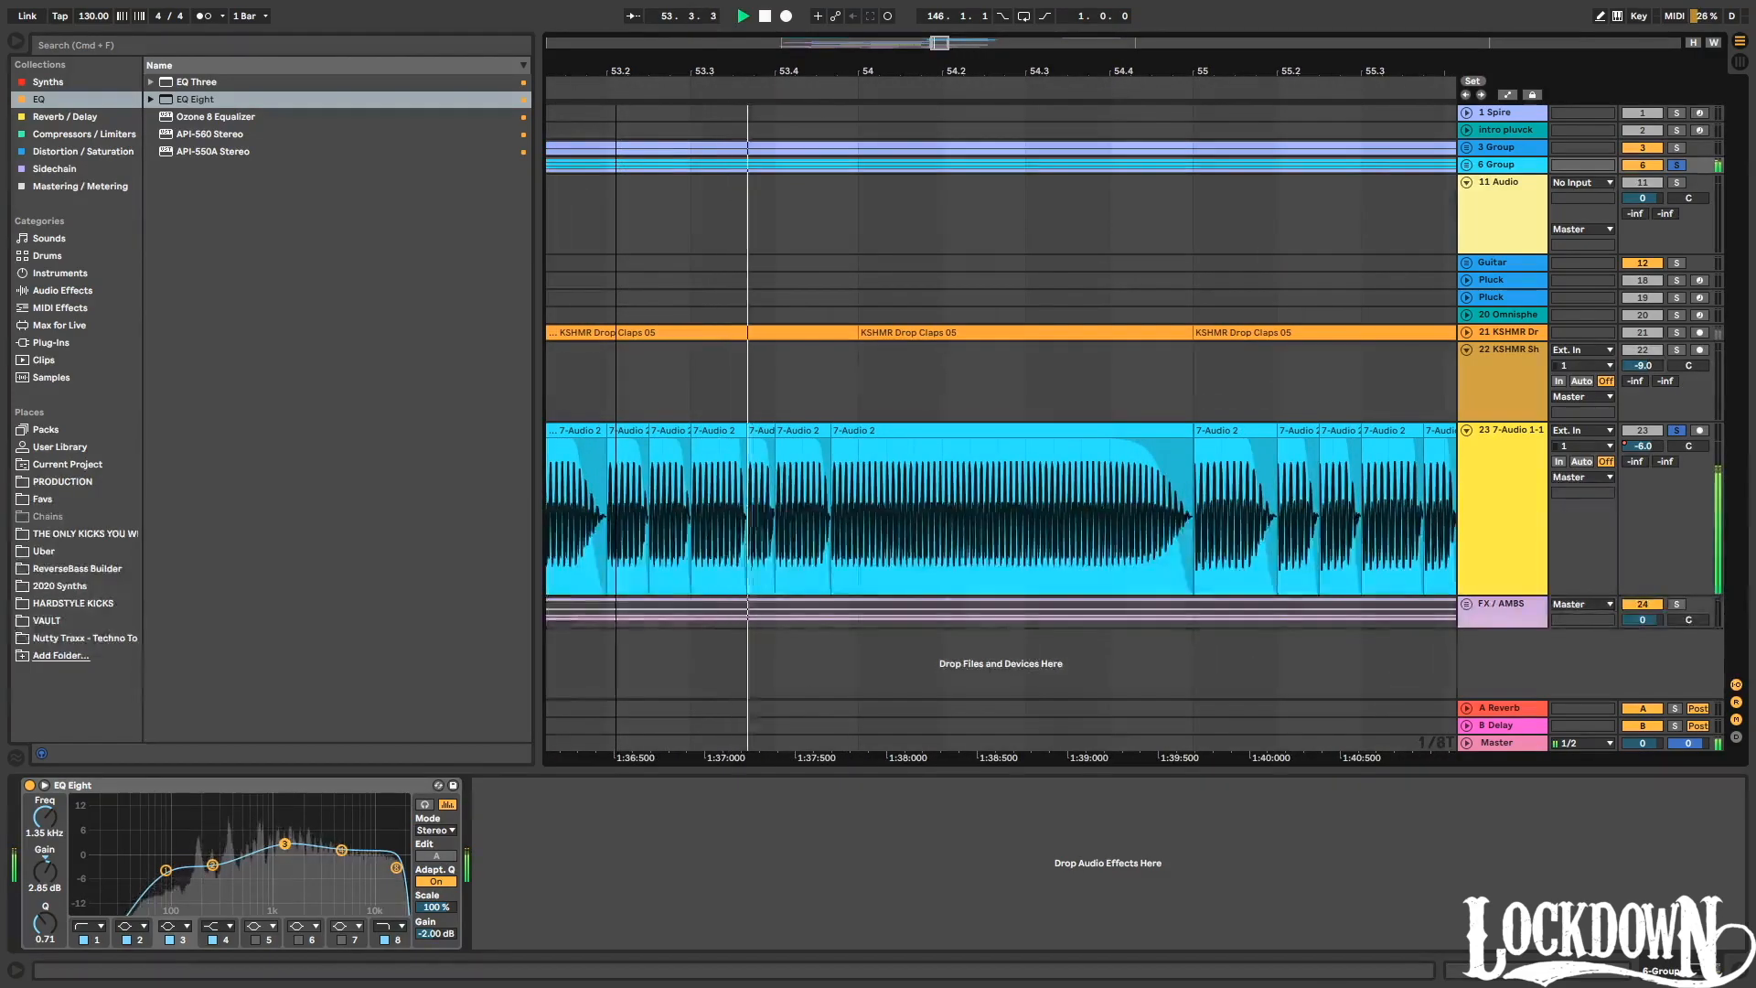
pyautogui.press('+')
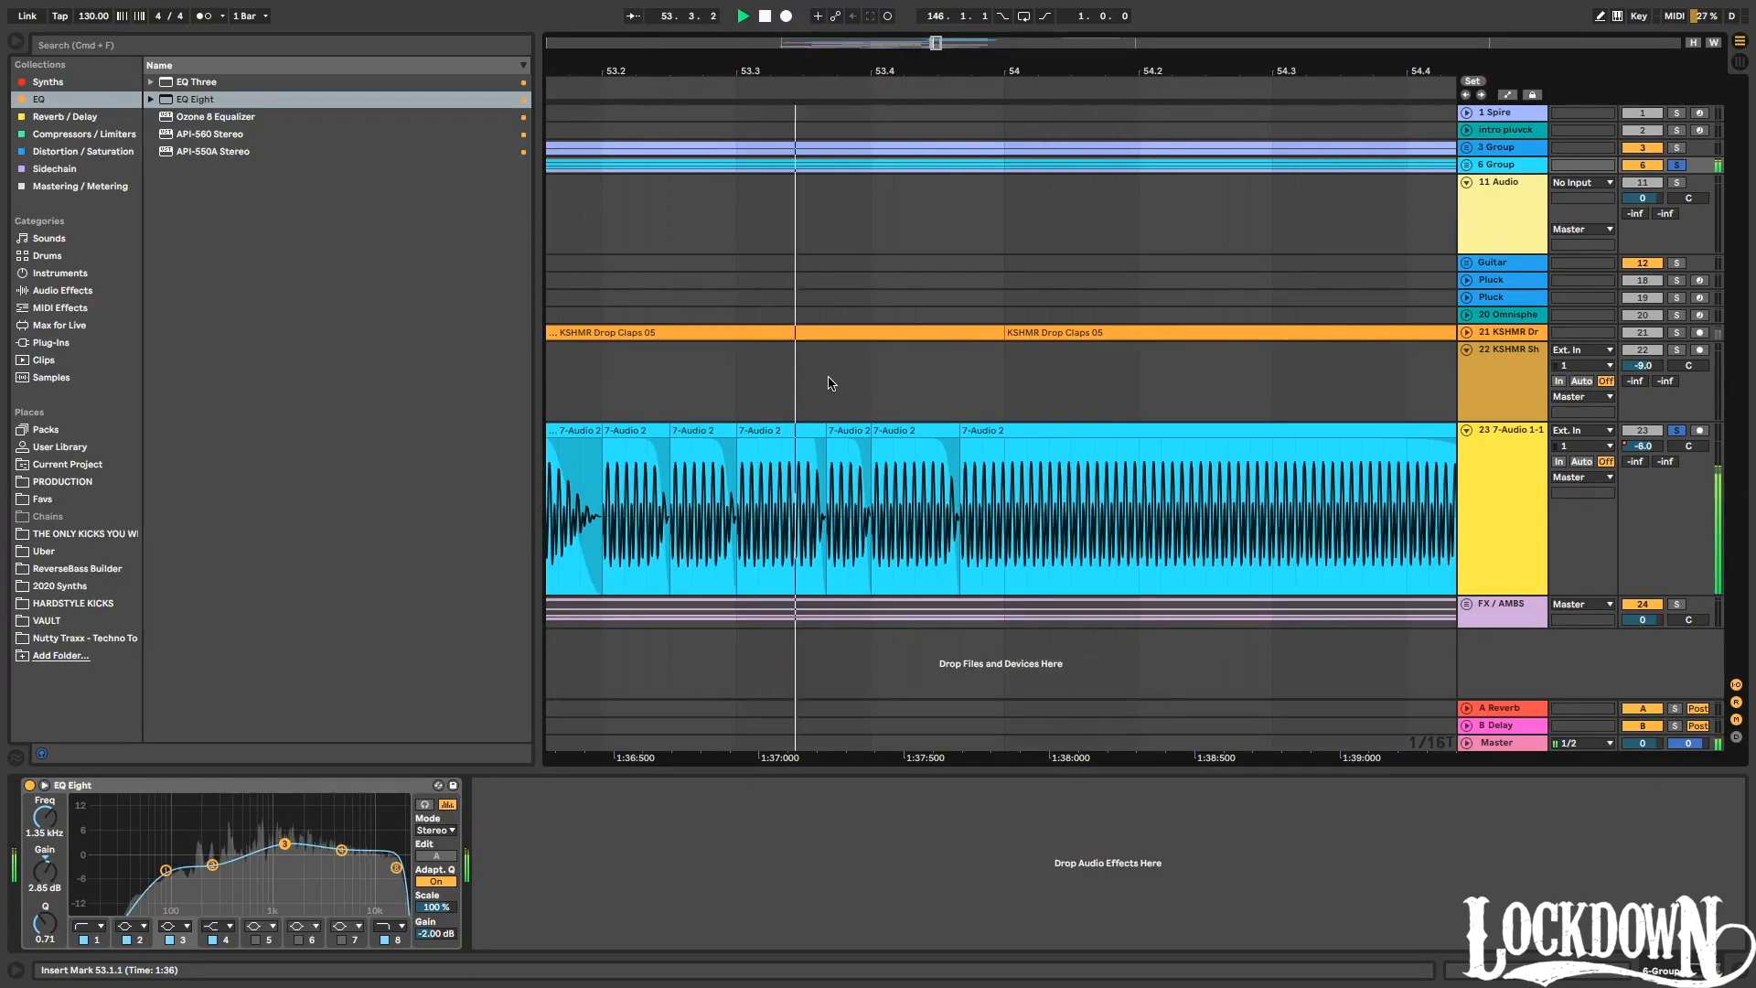
pyautogui.click(810, 441)
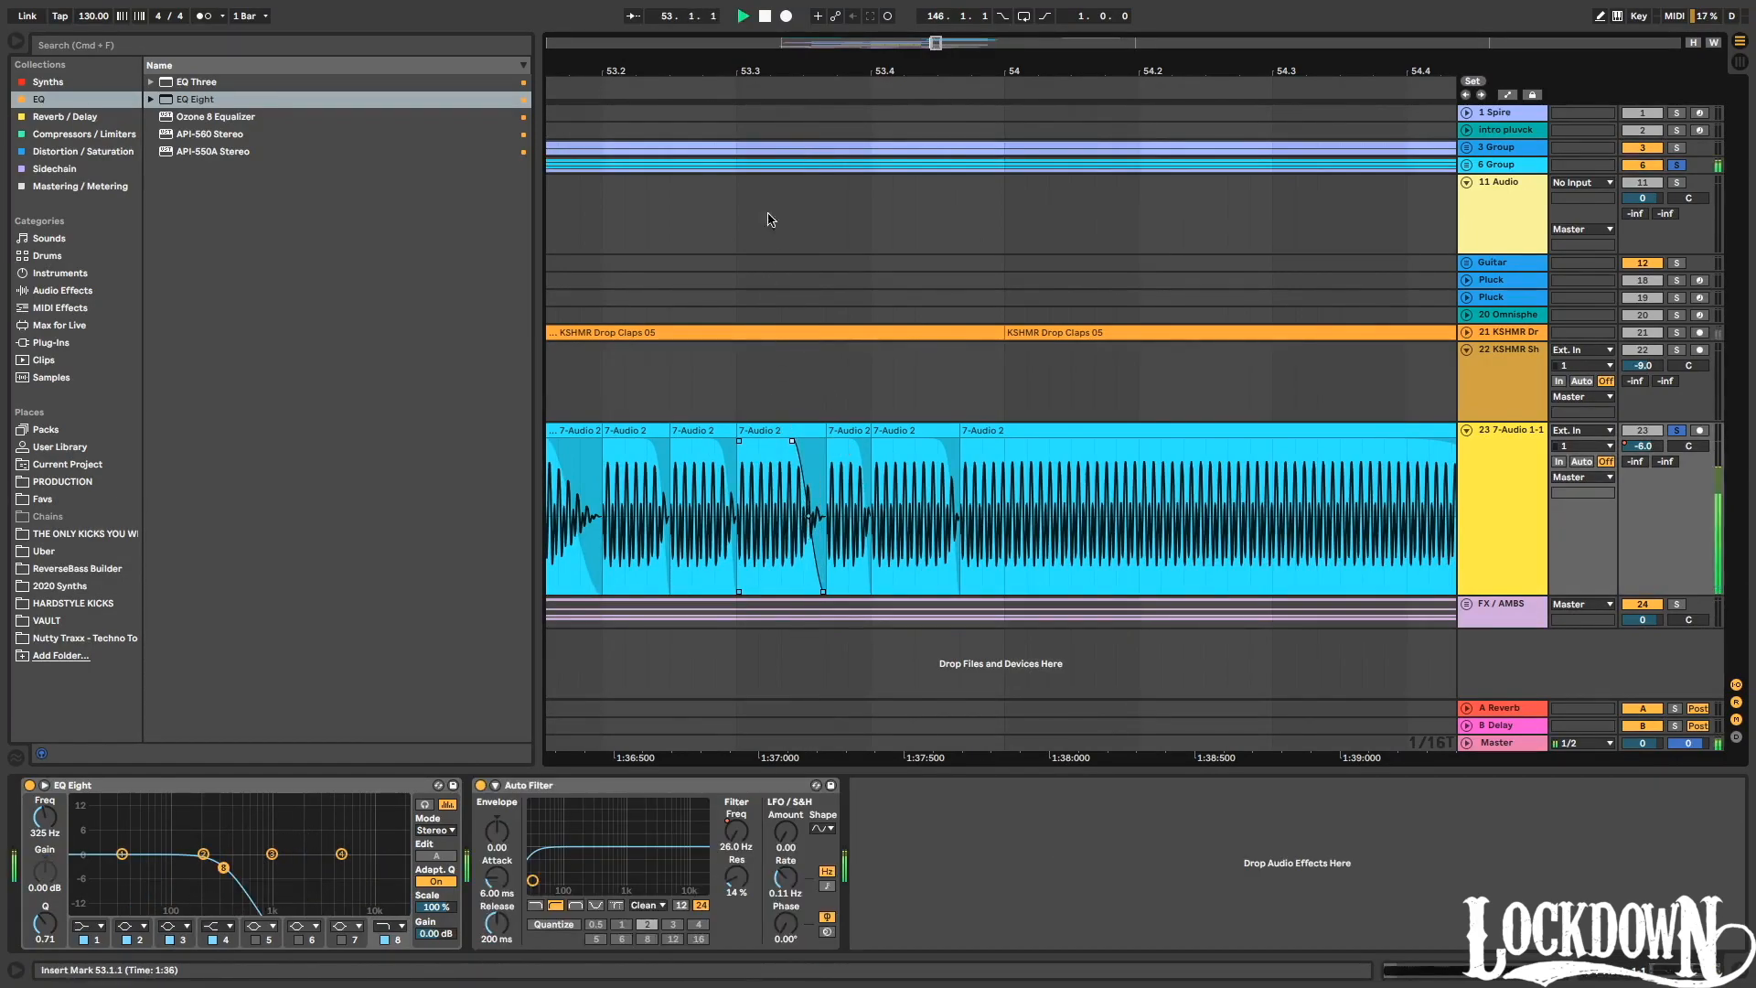
pyautogui.press('space')
pyautogui.click(837, 450)
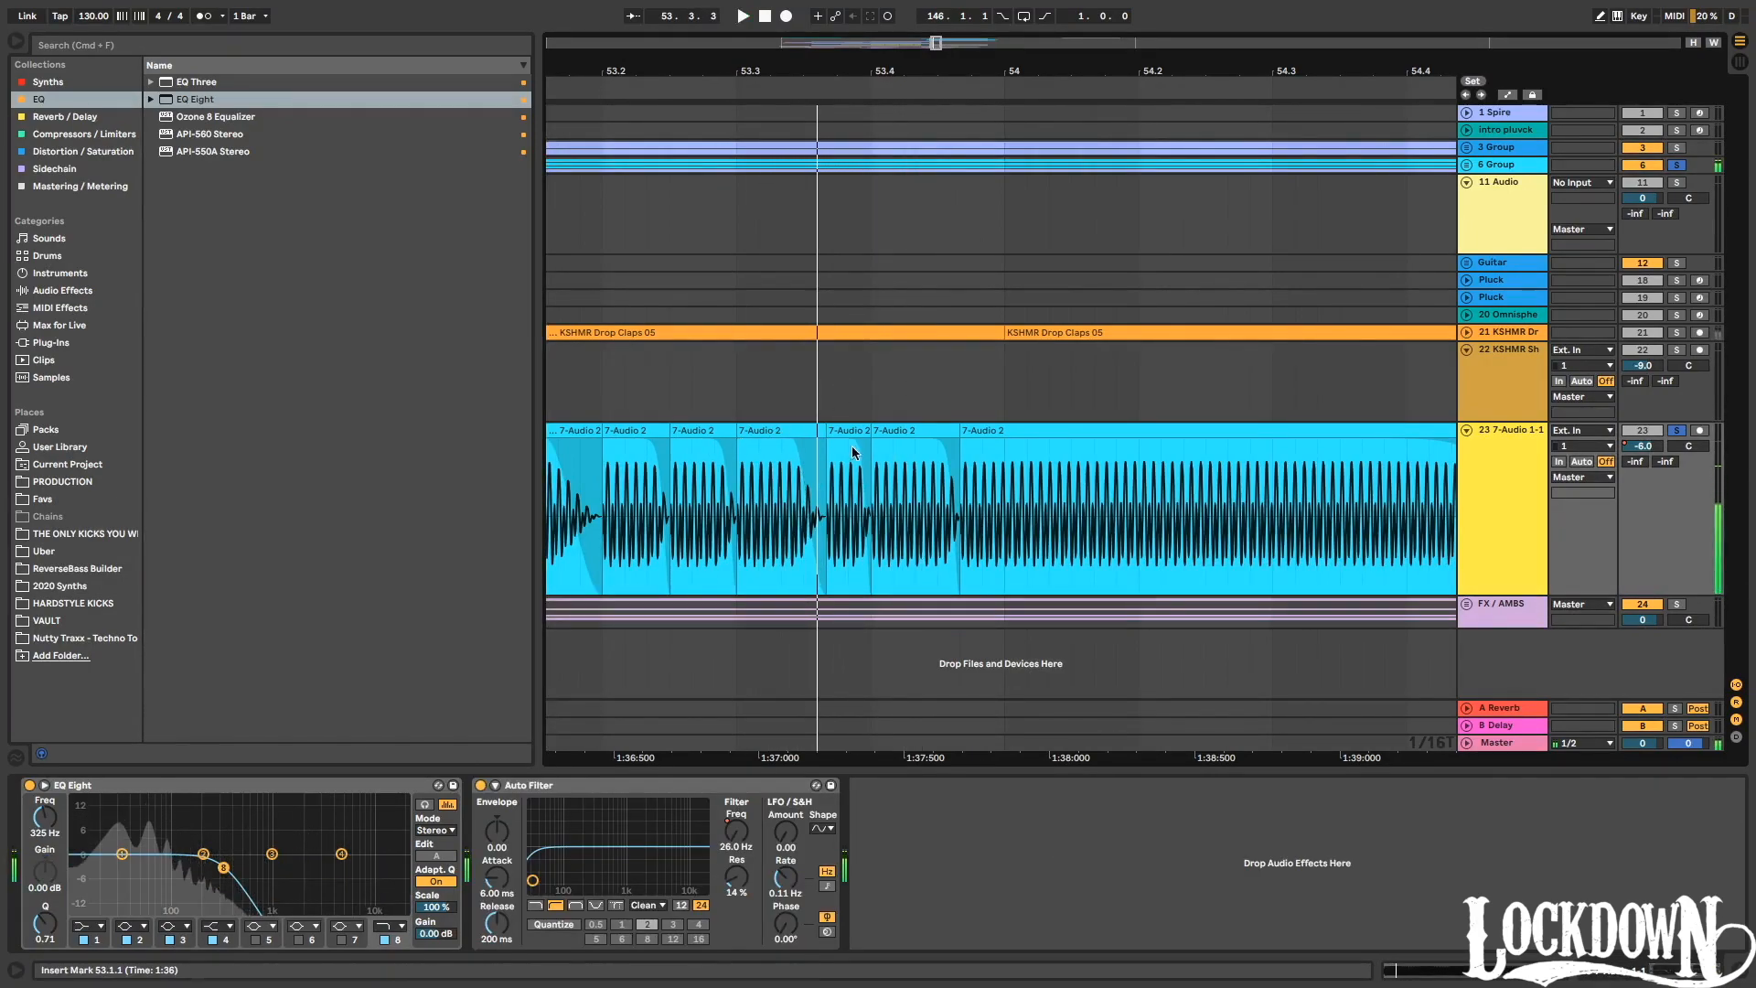
pyautogui.click(729, 84)
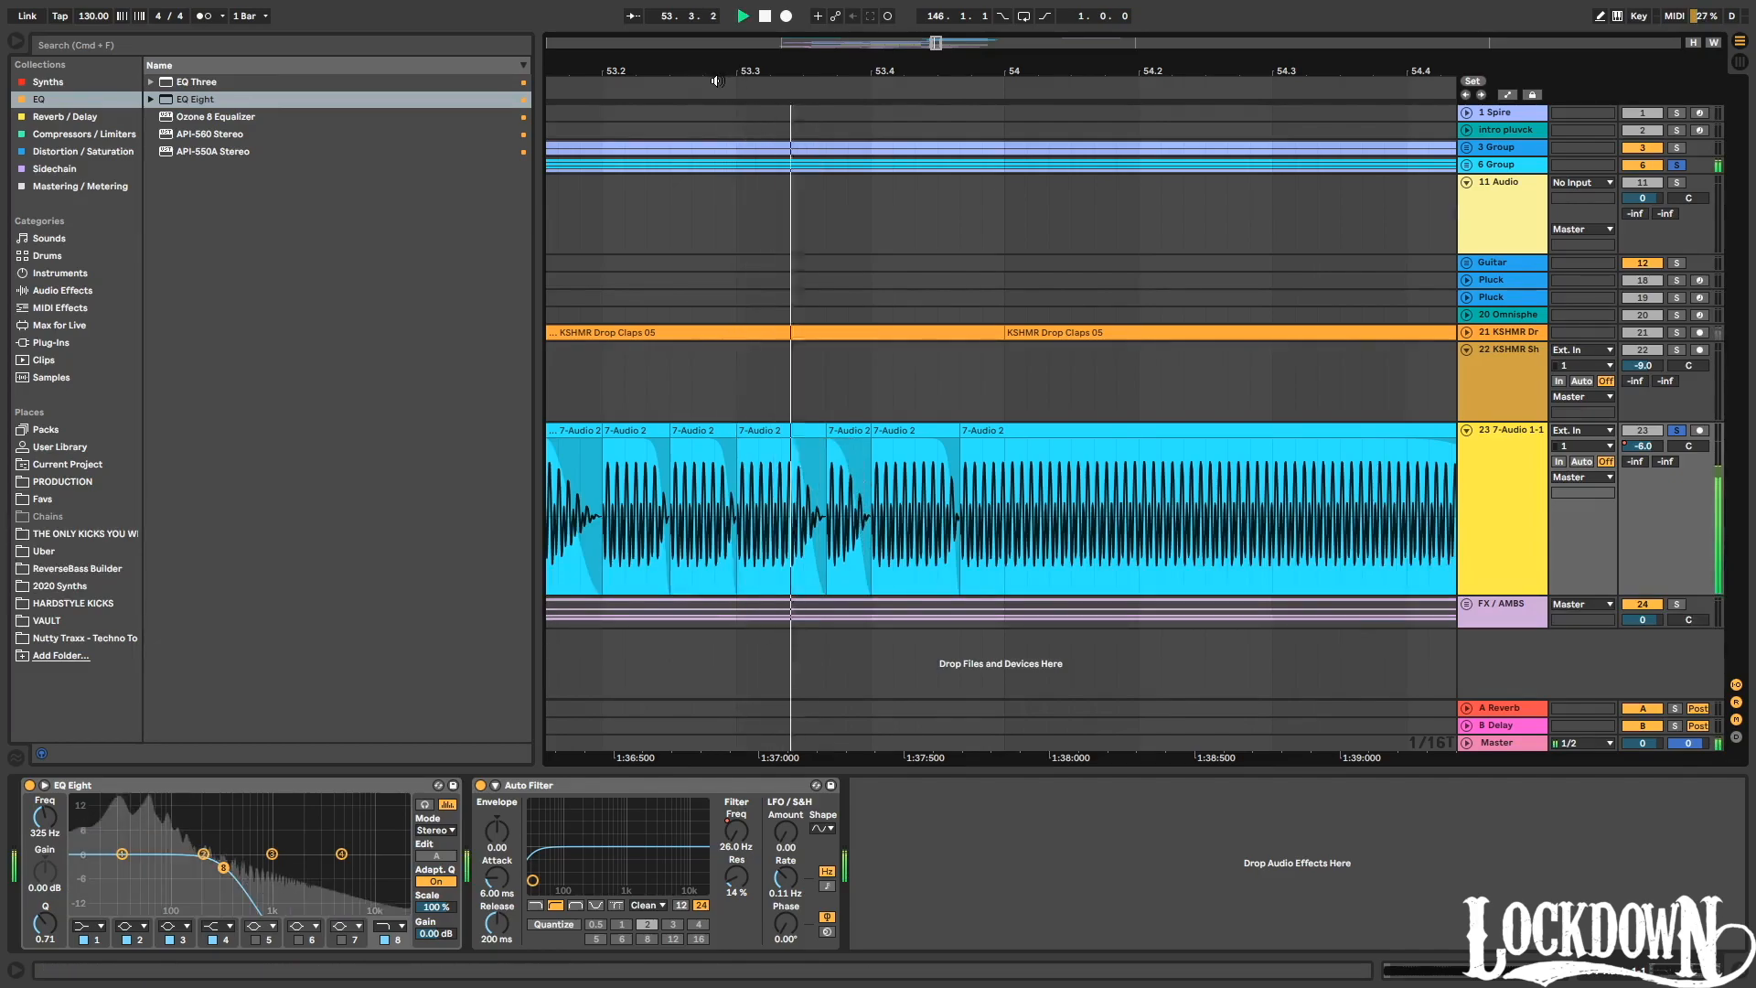
pyautogui.press('space')
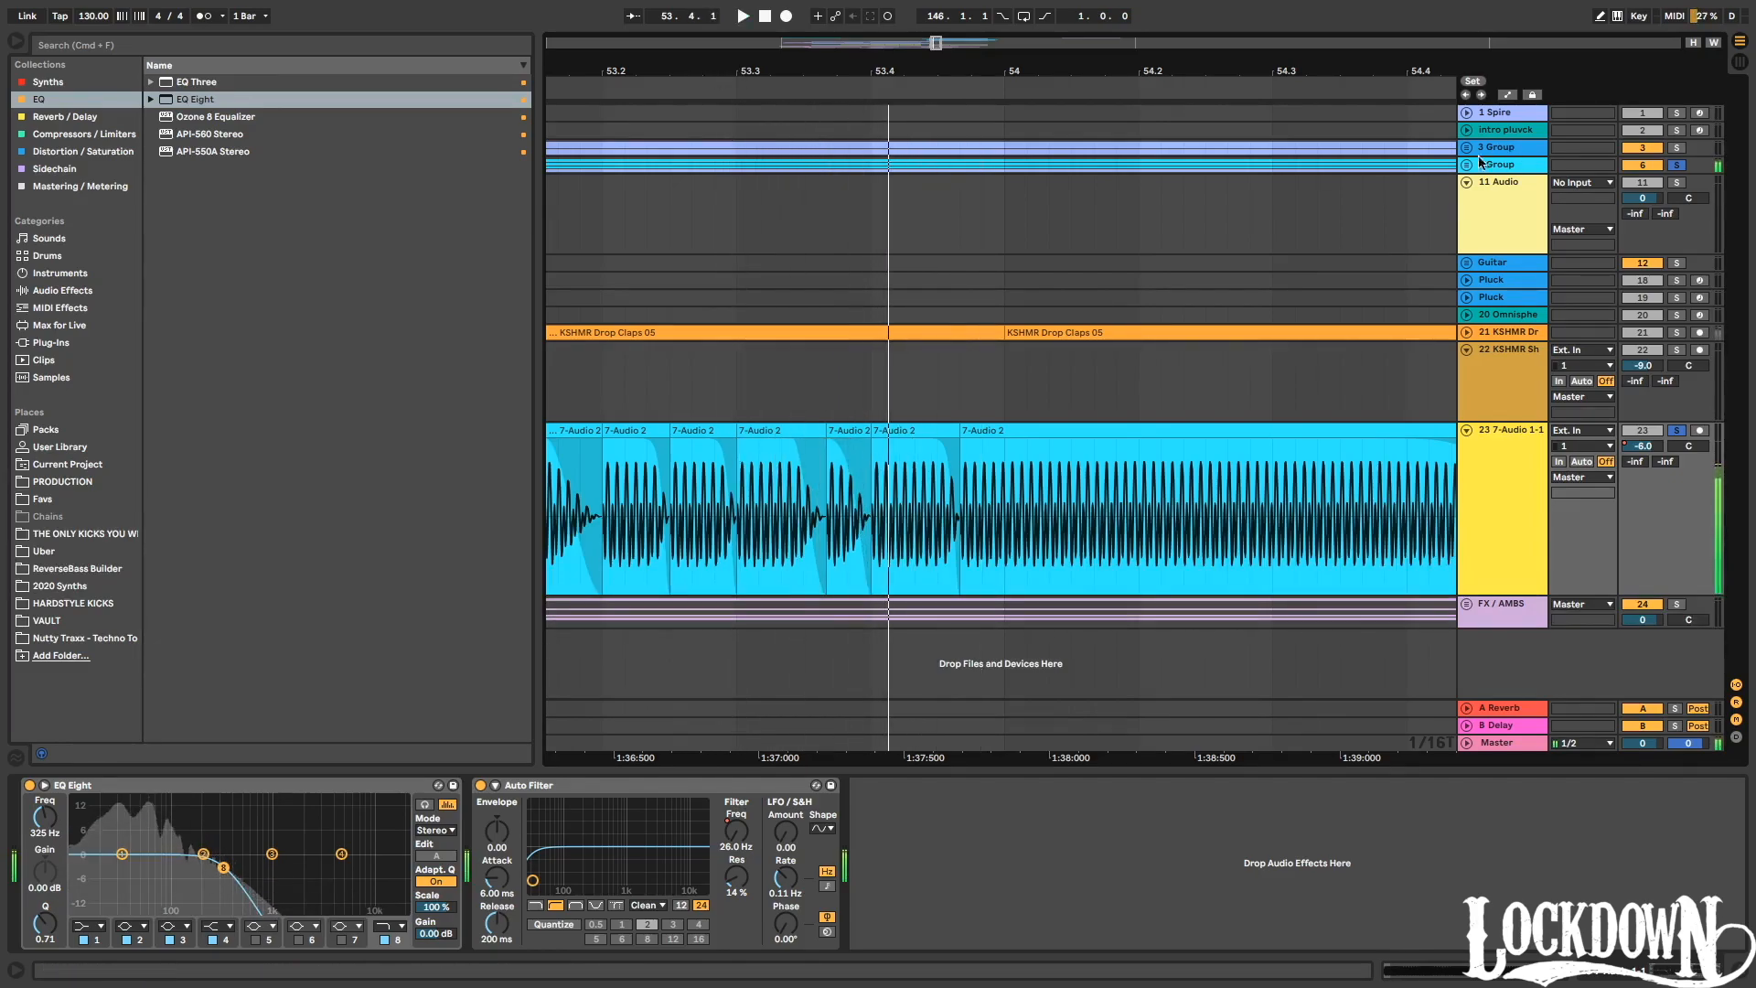
# Retime the 7-Audio 1-1 clips around 53.4 to the lead, starting the later short clip at 53.4.3 and extending the preceding one to 53.4.2.
pyautogui.scroll(5, 1076, 241)
pyautogui.scroll(-3, 1075, 243)
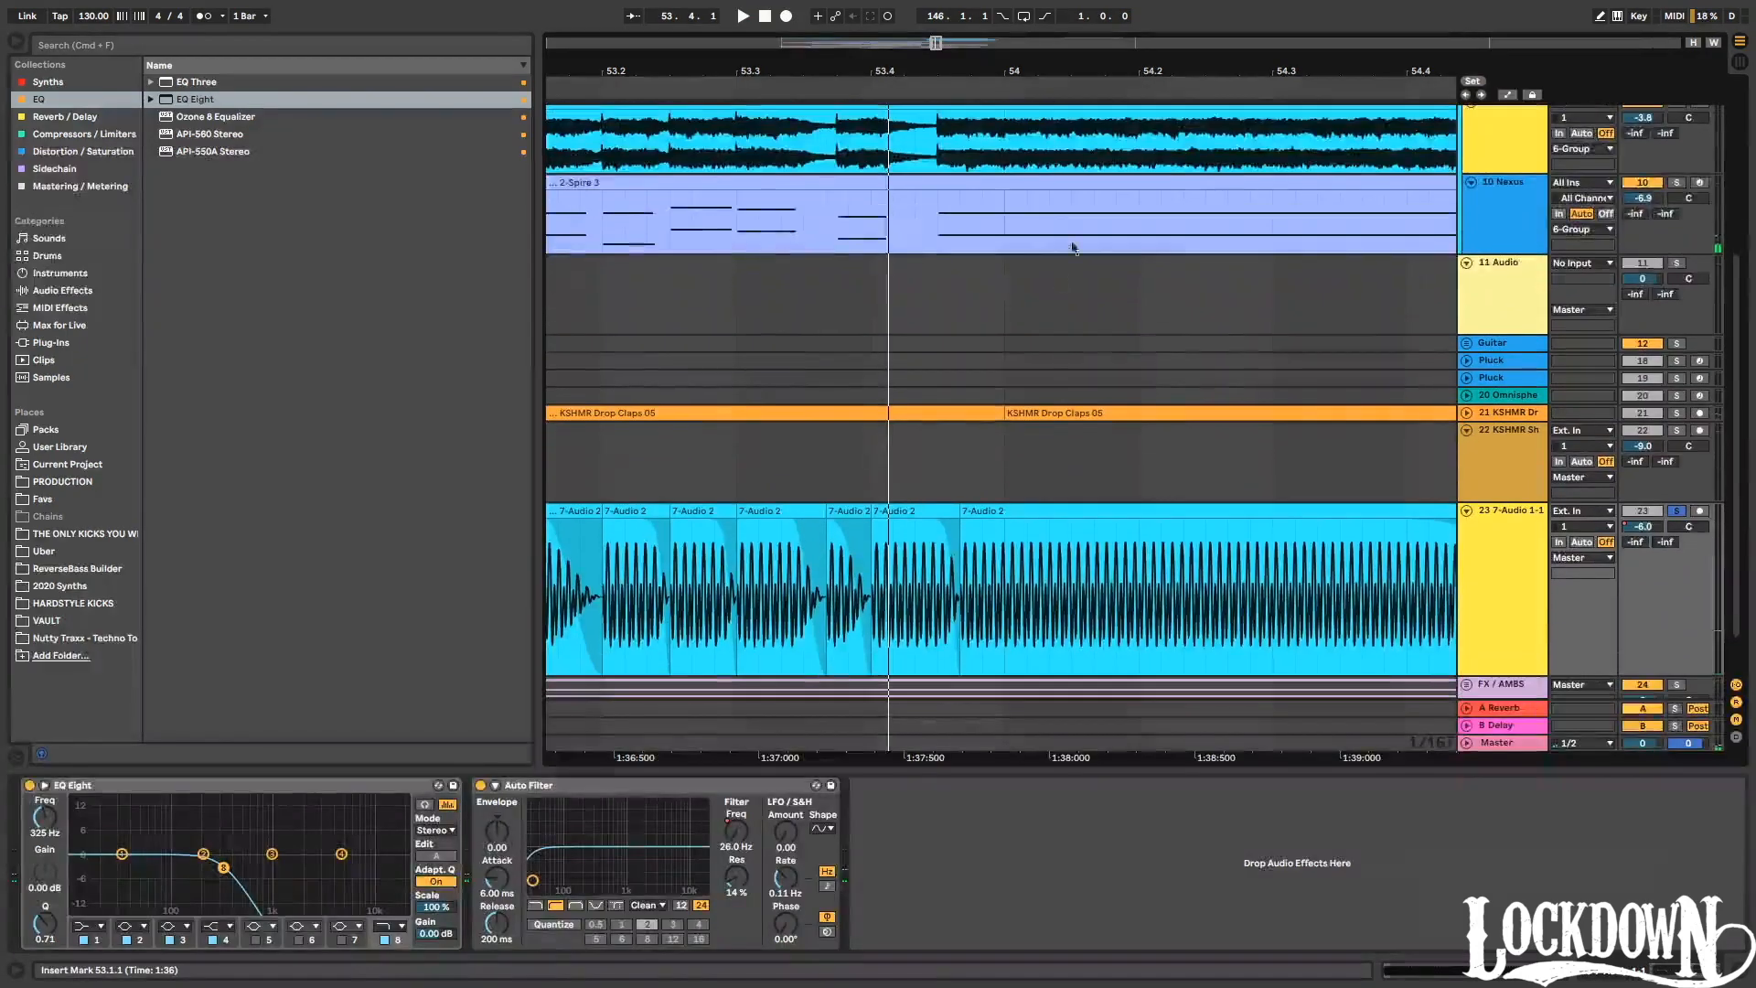
pyautogui.click(972, 512)
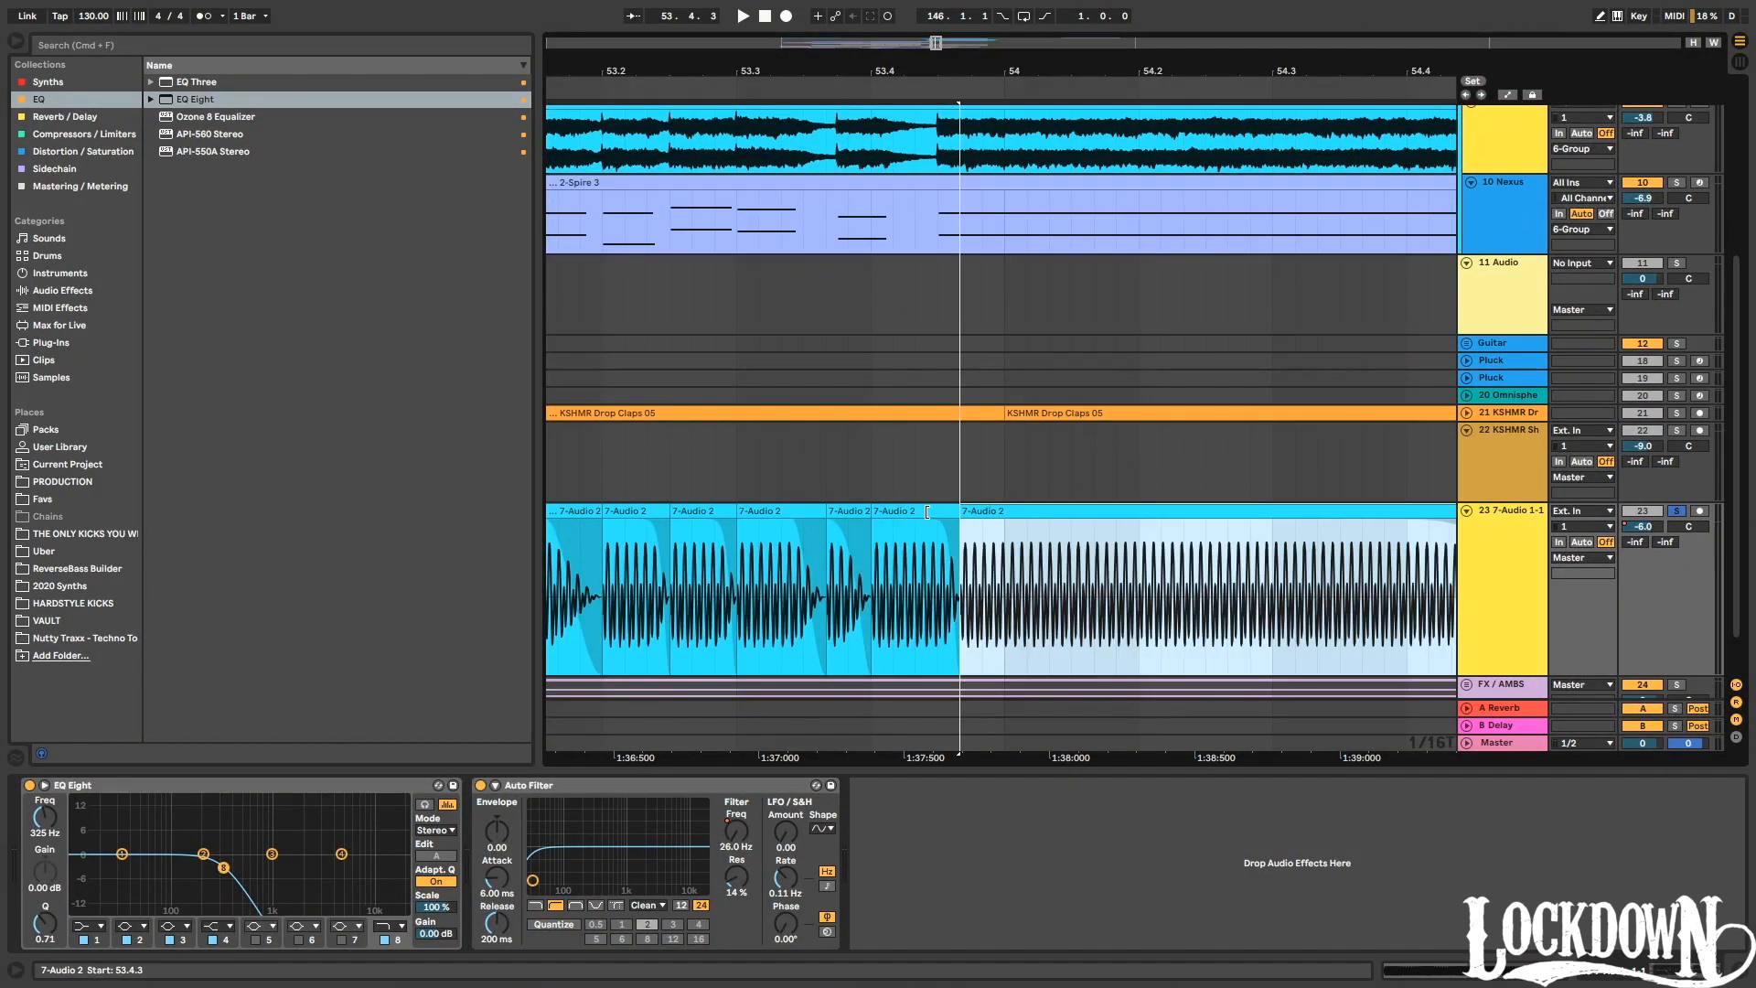
pyautogui.moveTo(973, 530)
pyautogui.mouseDown()
pyautogui.moveTo(1032, 523)
pyautogui.moveTo(989, 589)
pyautogui.moveTo(1015, 539)
pyautogui.moveTo(934, 528)
pyautogui.moveTo(966, 525)
pyautogui.mouseUp()
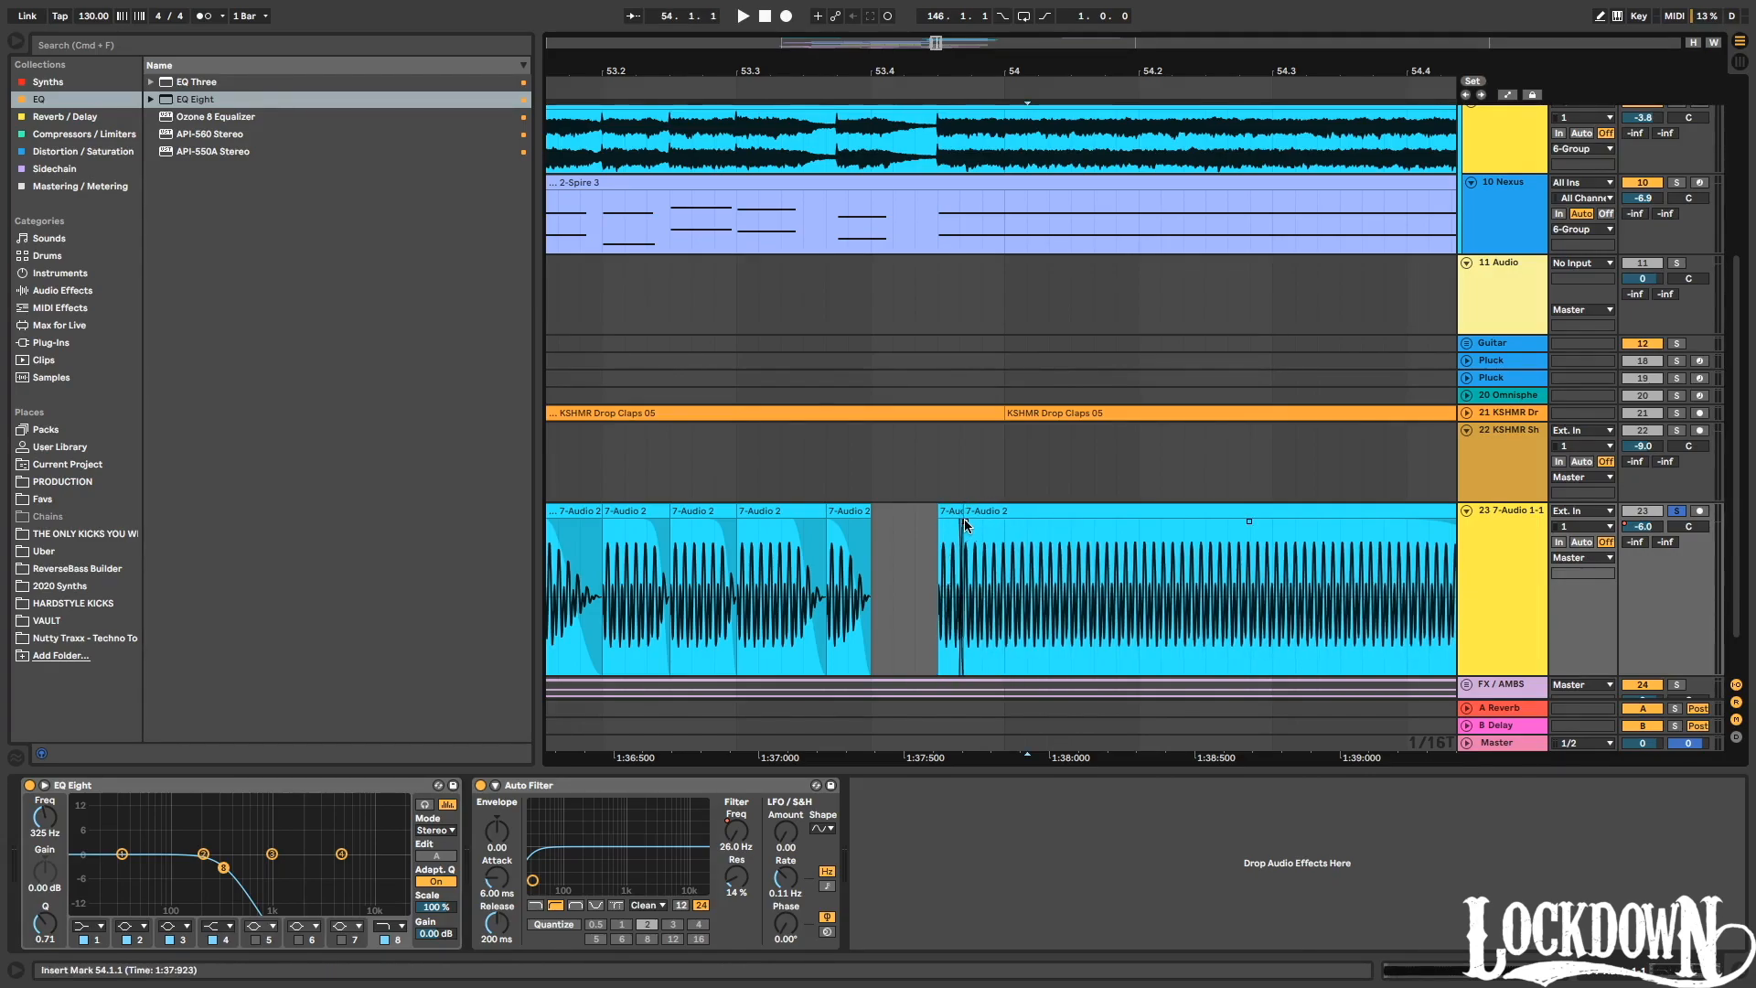
pyautogui.click(652, 86)
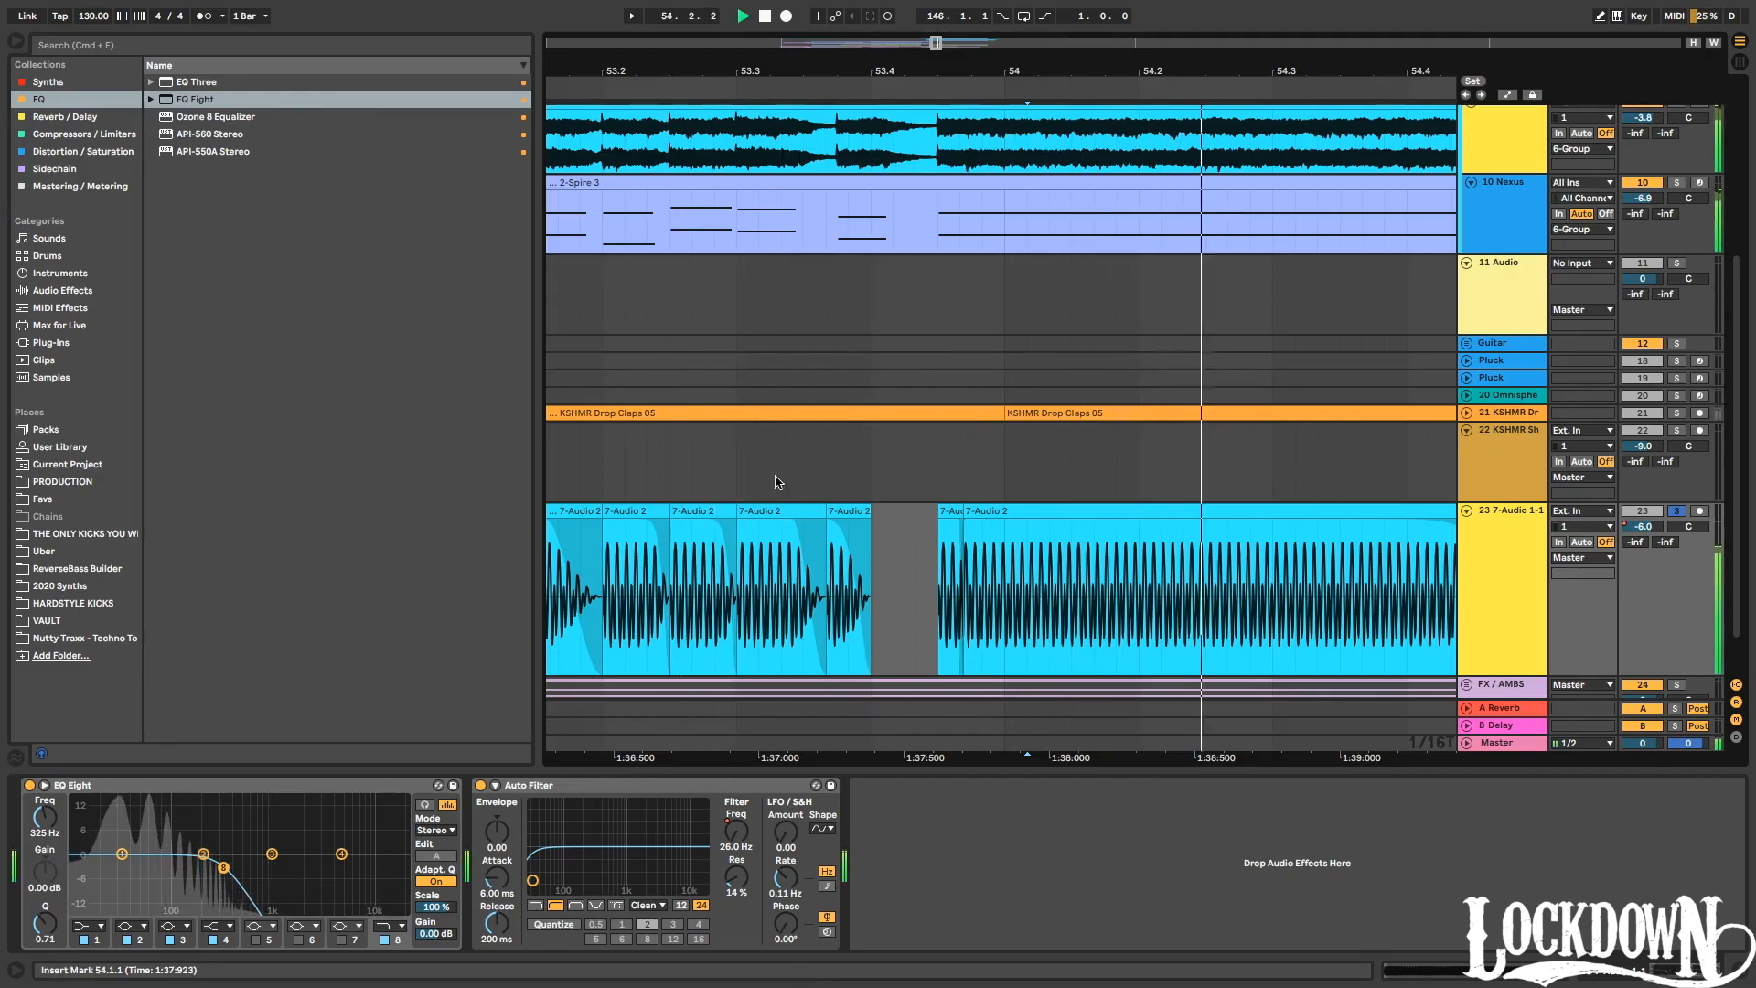
pyautogui.moveTo(874, 513); pyautogui.dragTo(915, 512)
pyautogui.click(911, 80)
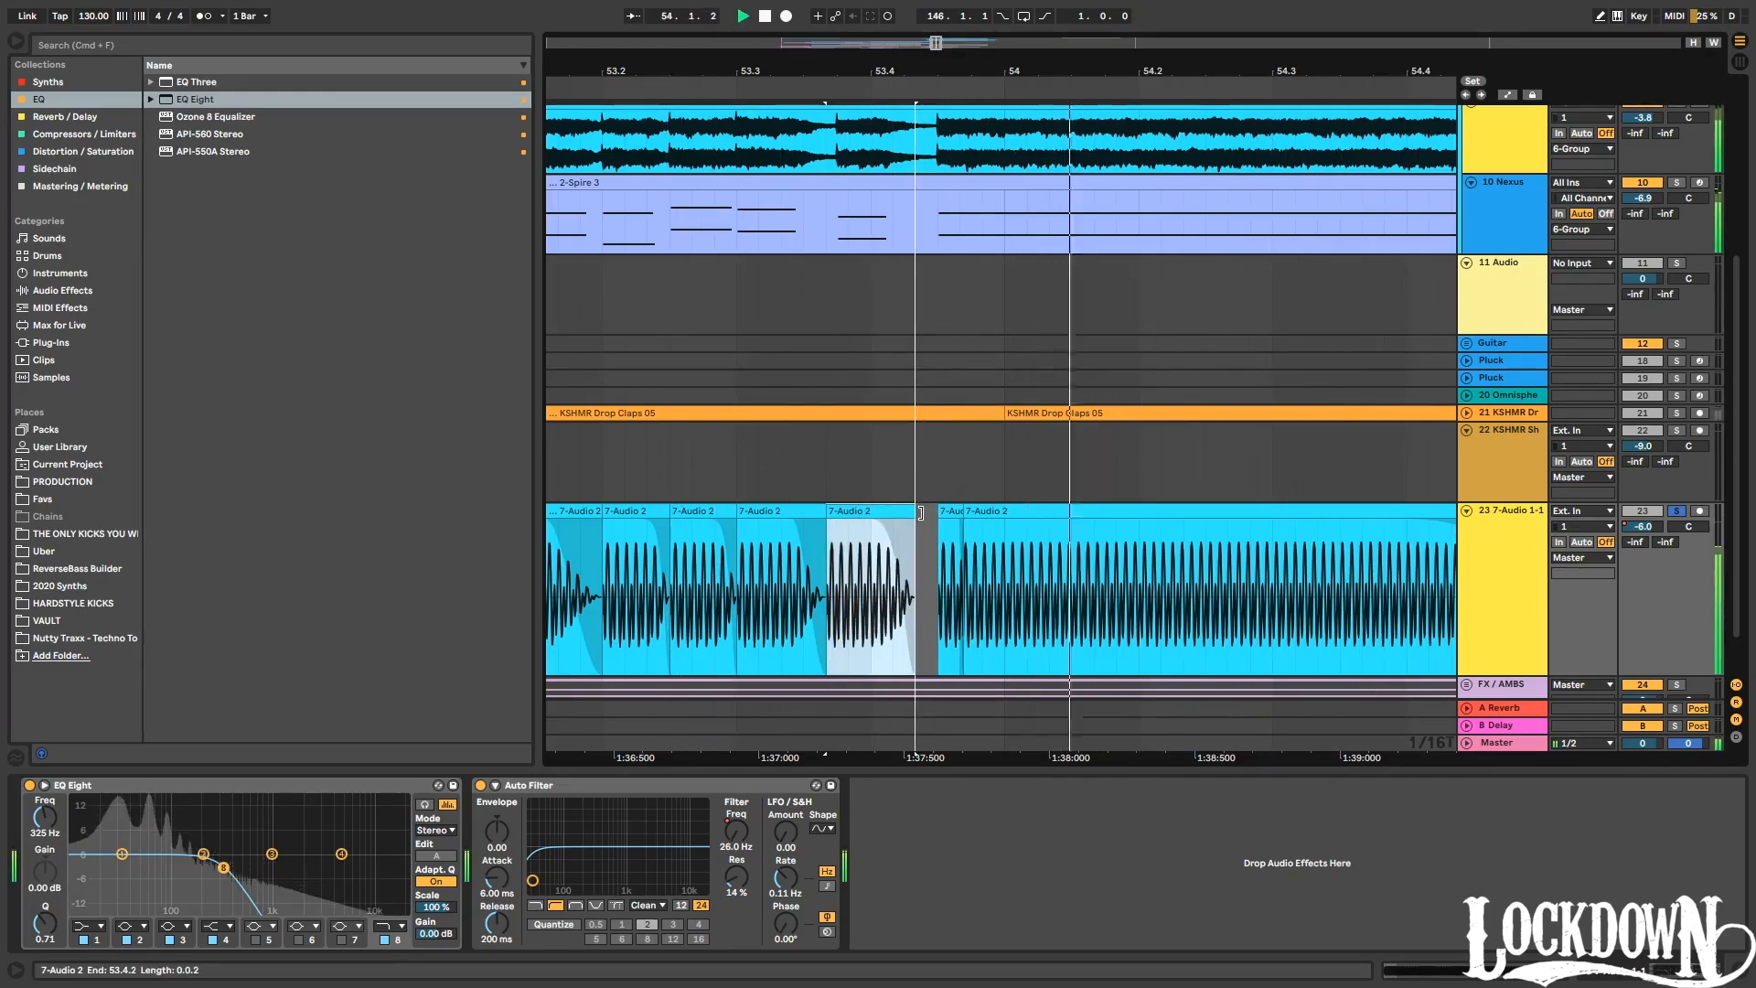
# Play through bars 53 to 61 and check the remaining 7-Audio 1-1 clips against the leads.
pyautogui.moveTo(910, 71); pyautogui.dragTo(818, 27)
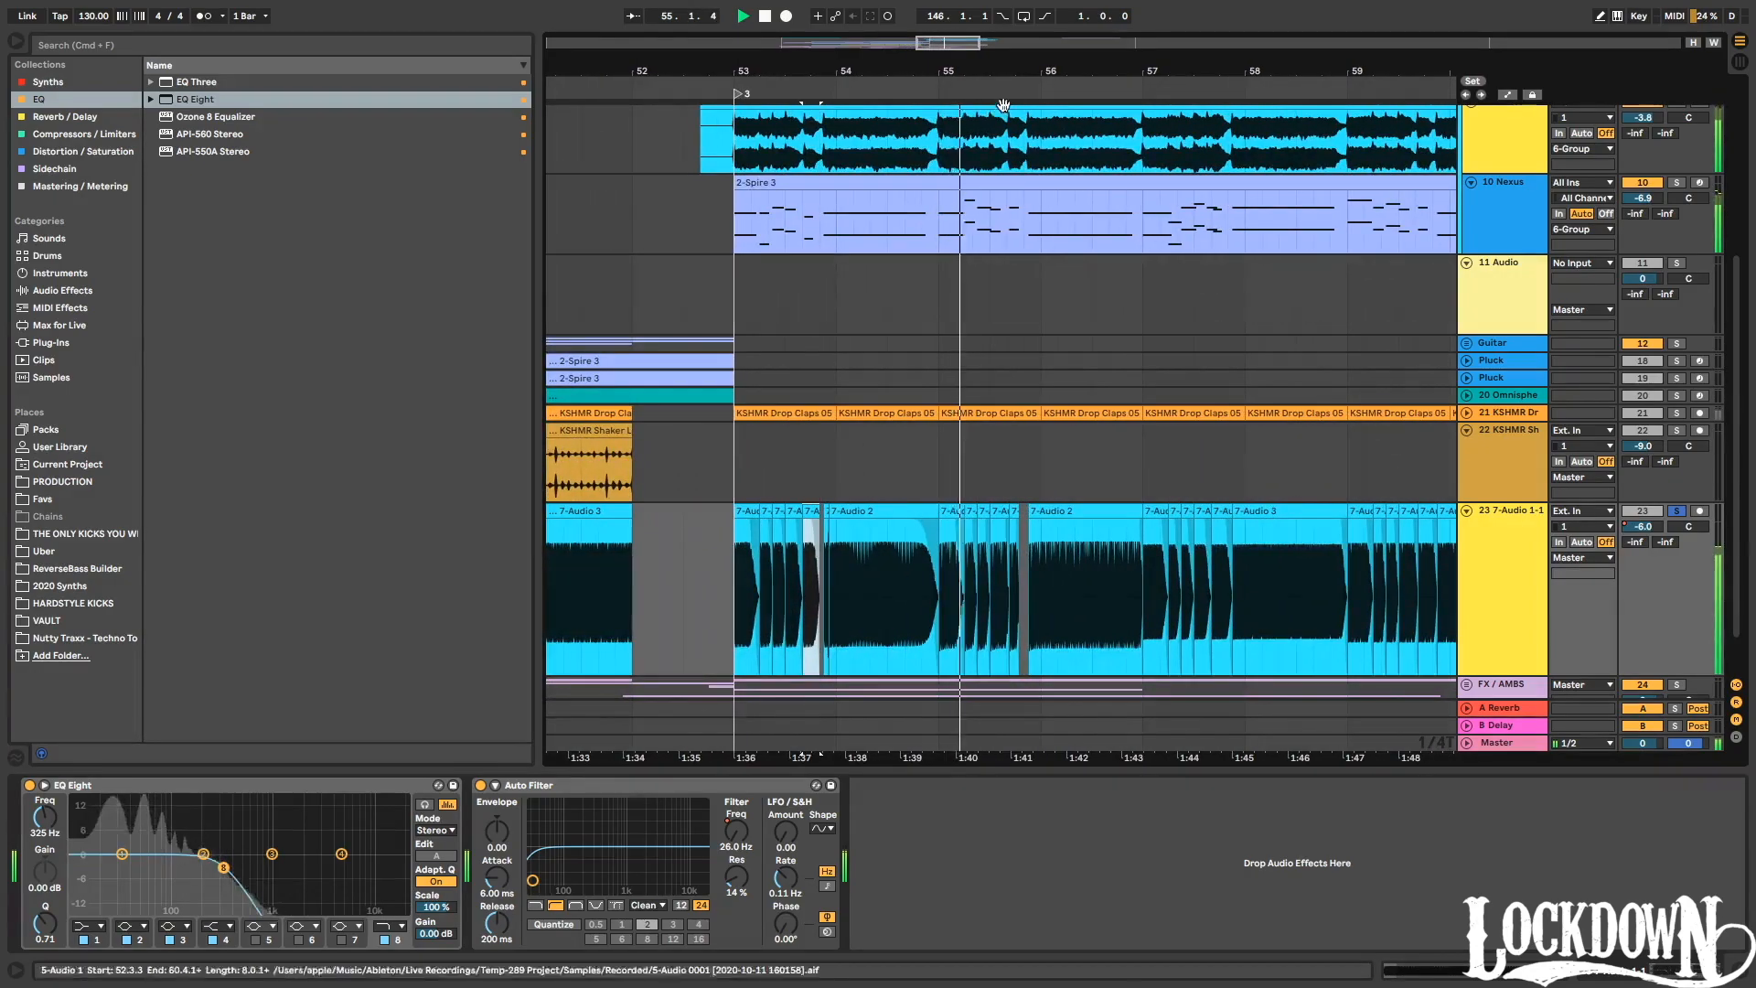
pyautogui.moveTo(1034, 74); pyautogui.dragTo(682, 110)
pyautogui.moveTo(966, 71); pyautogui.dragTo(704, 85)
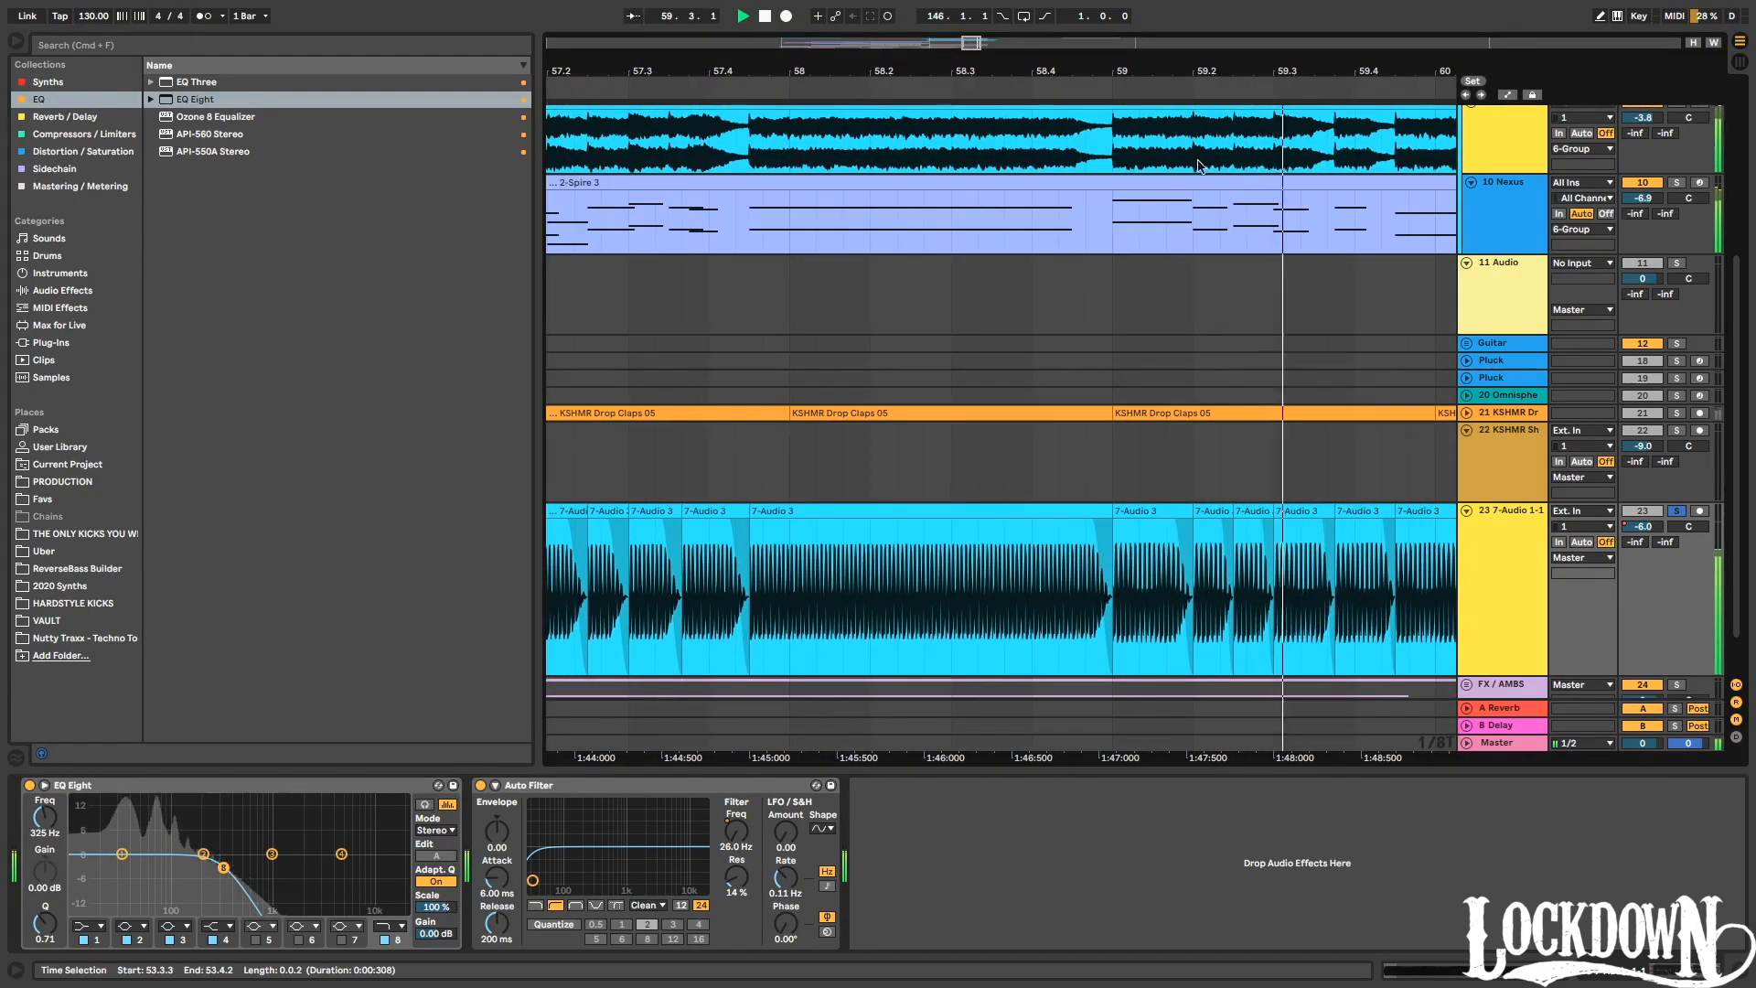
pyautogui.moveTo(1320, 74); pyautogui.dragTo(1285, 7)
pyautogui.press('space')
# Collapse the 7-Audio 1-1 track, clear the track solos and play the full mix from around bar 51.
pyautogui.click(1467, 514)
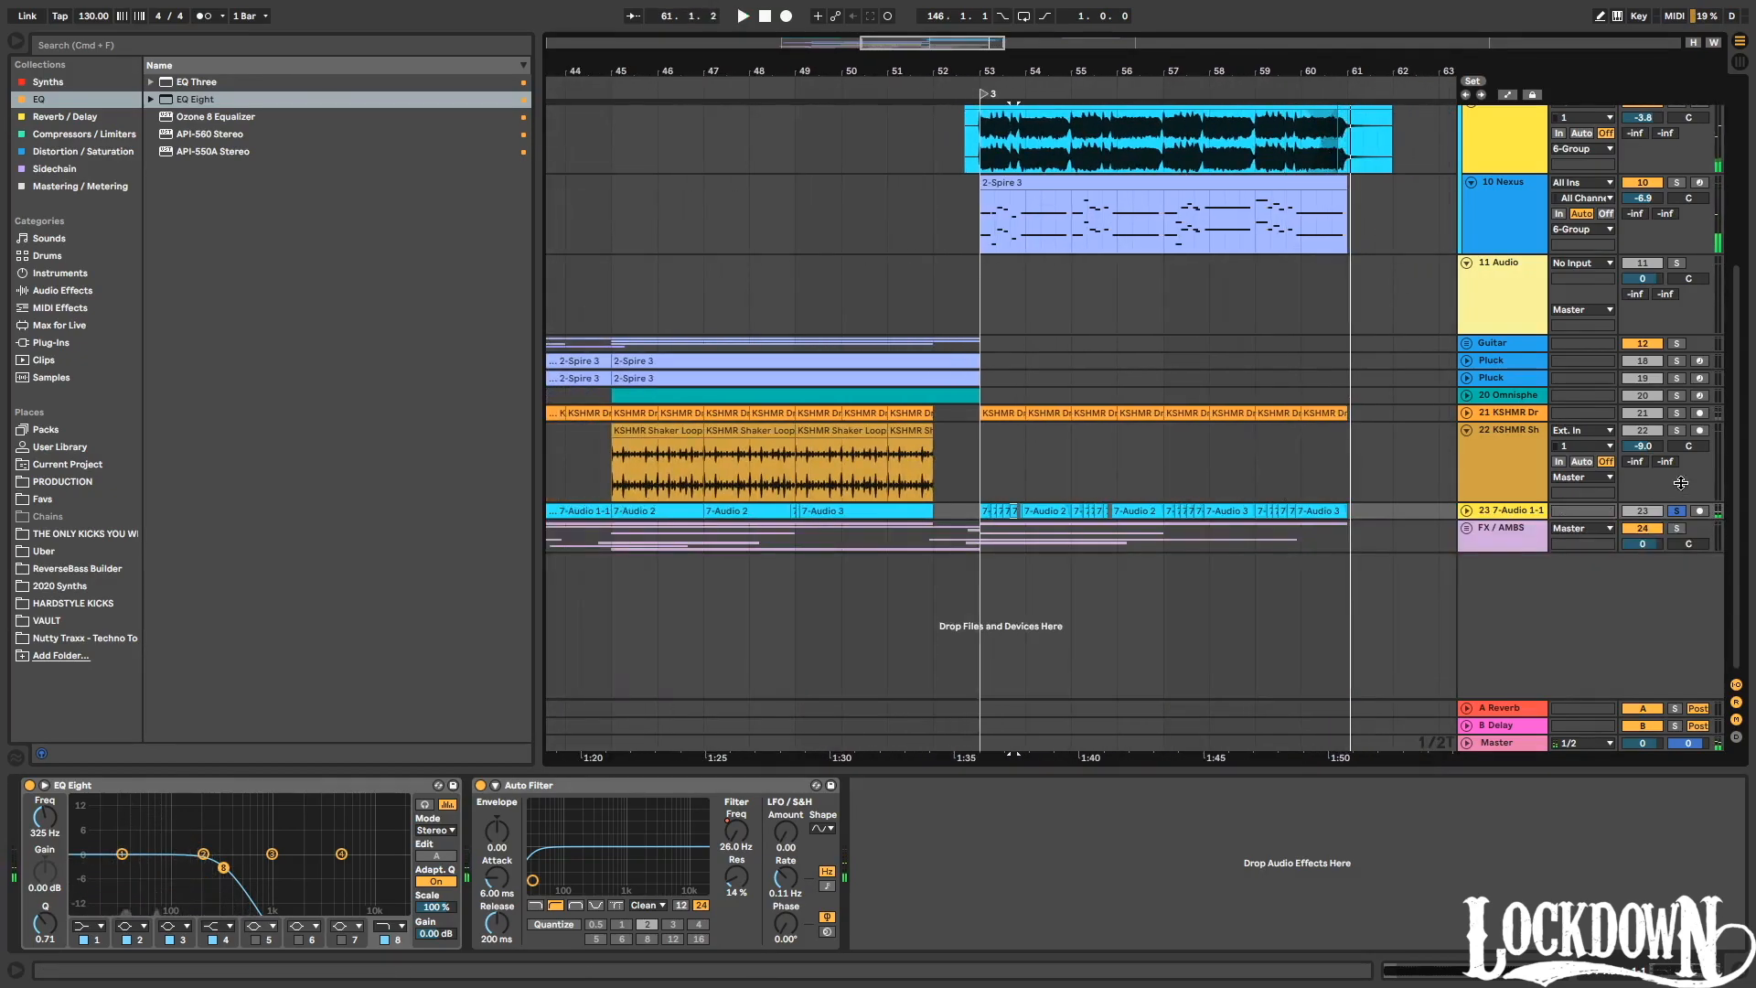
pyautogui.press('space')
pyautogui.click(1677, 413)
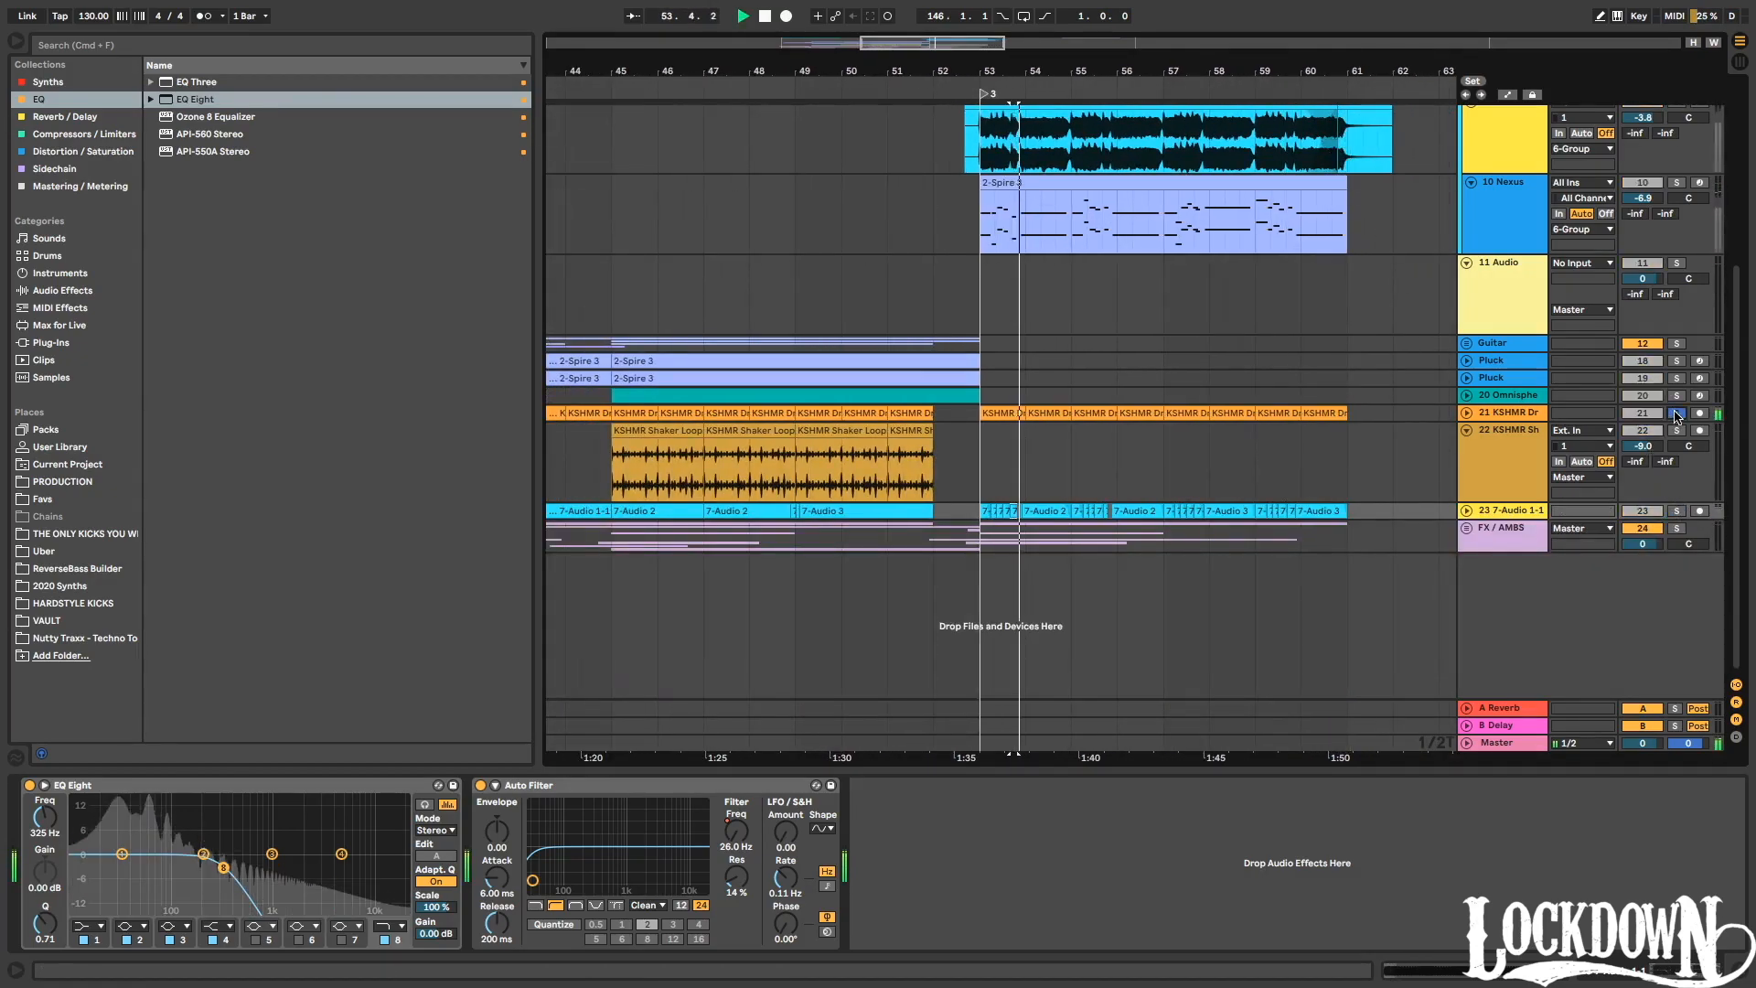
pyautogui.click(1676, 412)
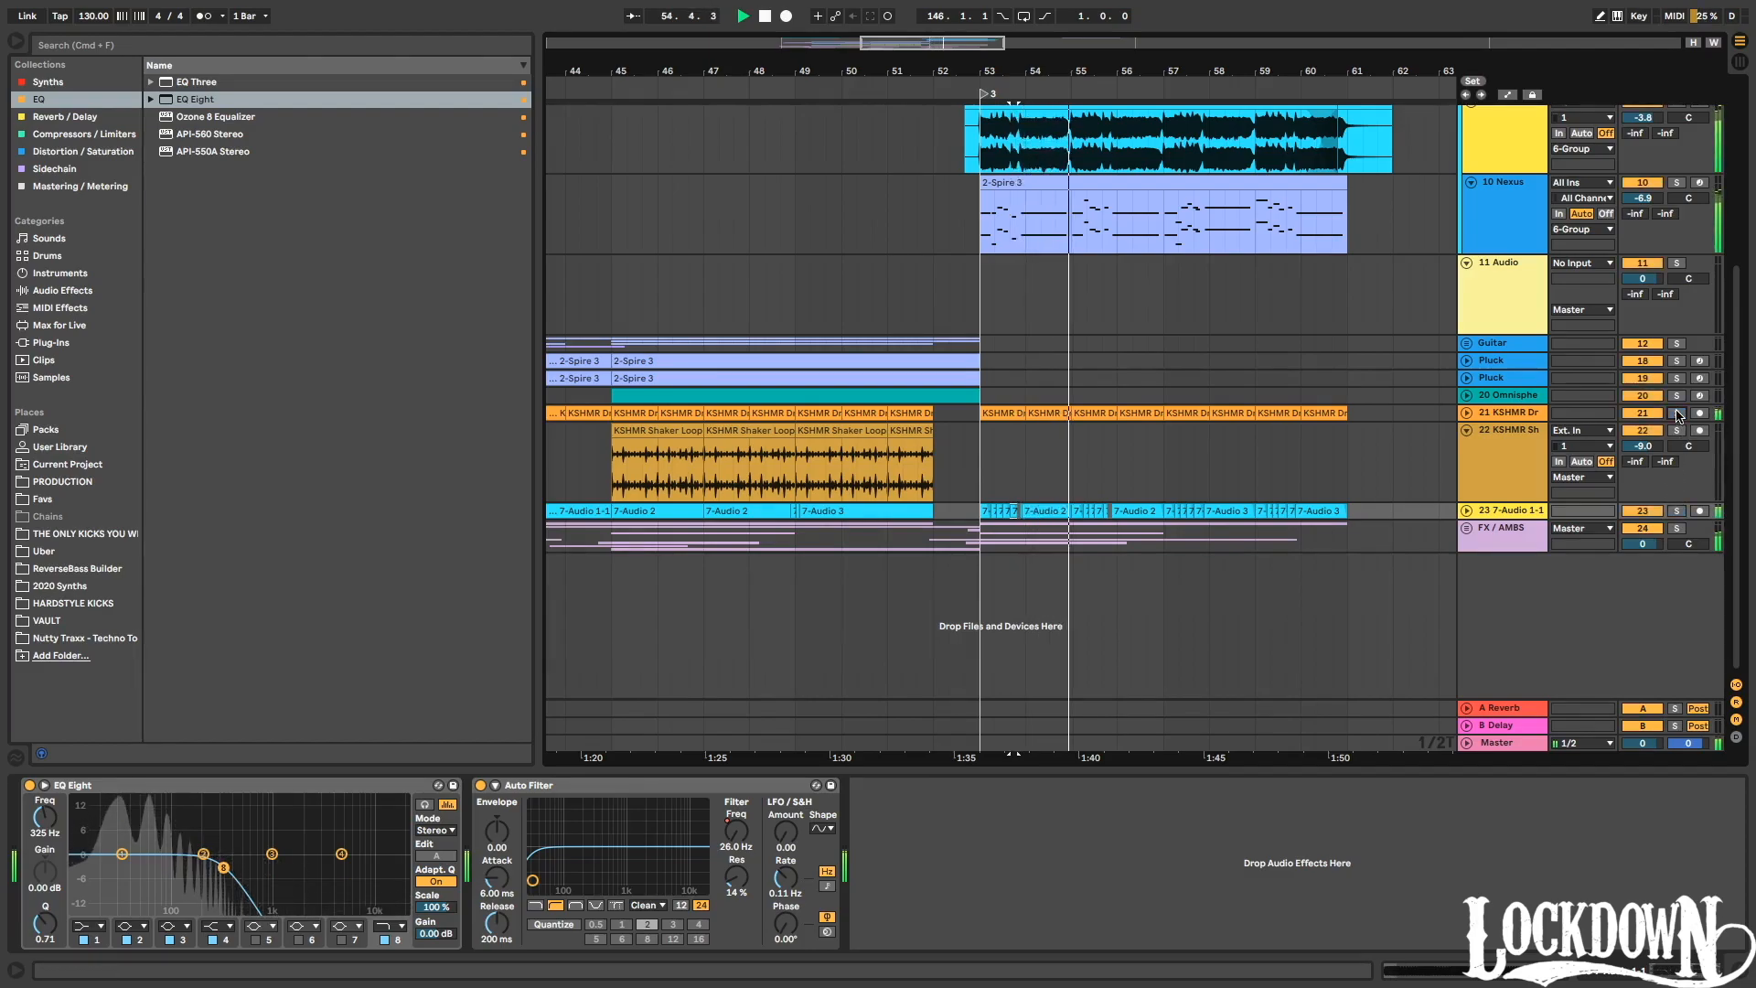
pyautogui.click(982, 95)
pyautogui.scroll(2, 962, 98)
pyautogui.click(910, 98)
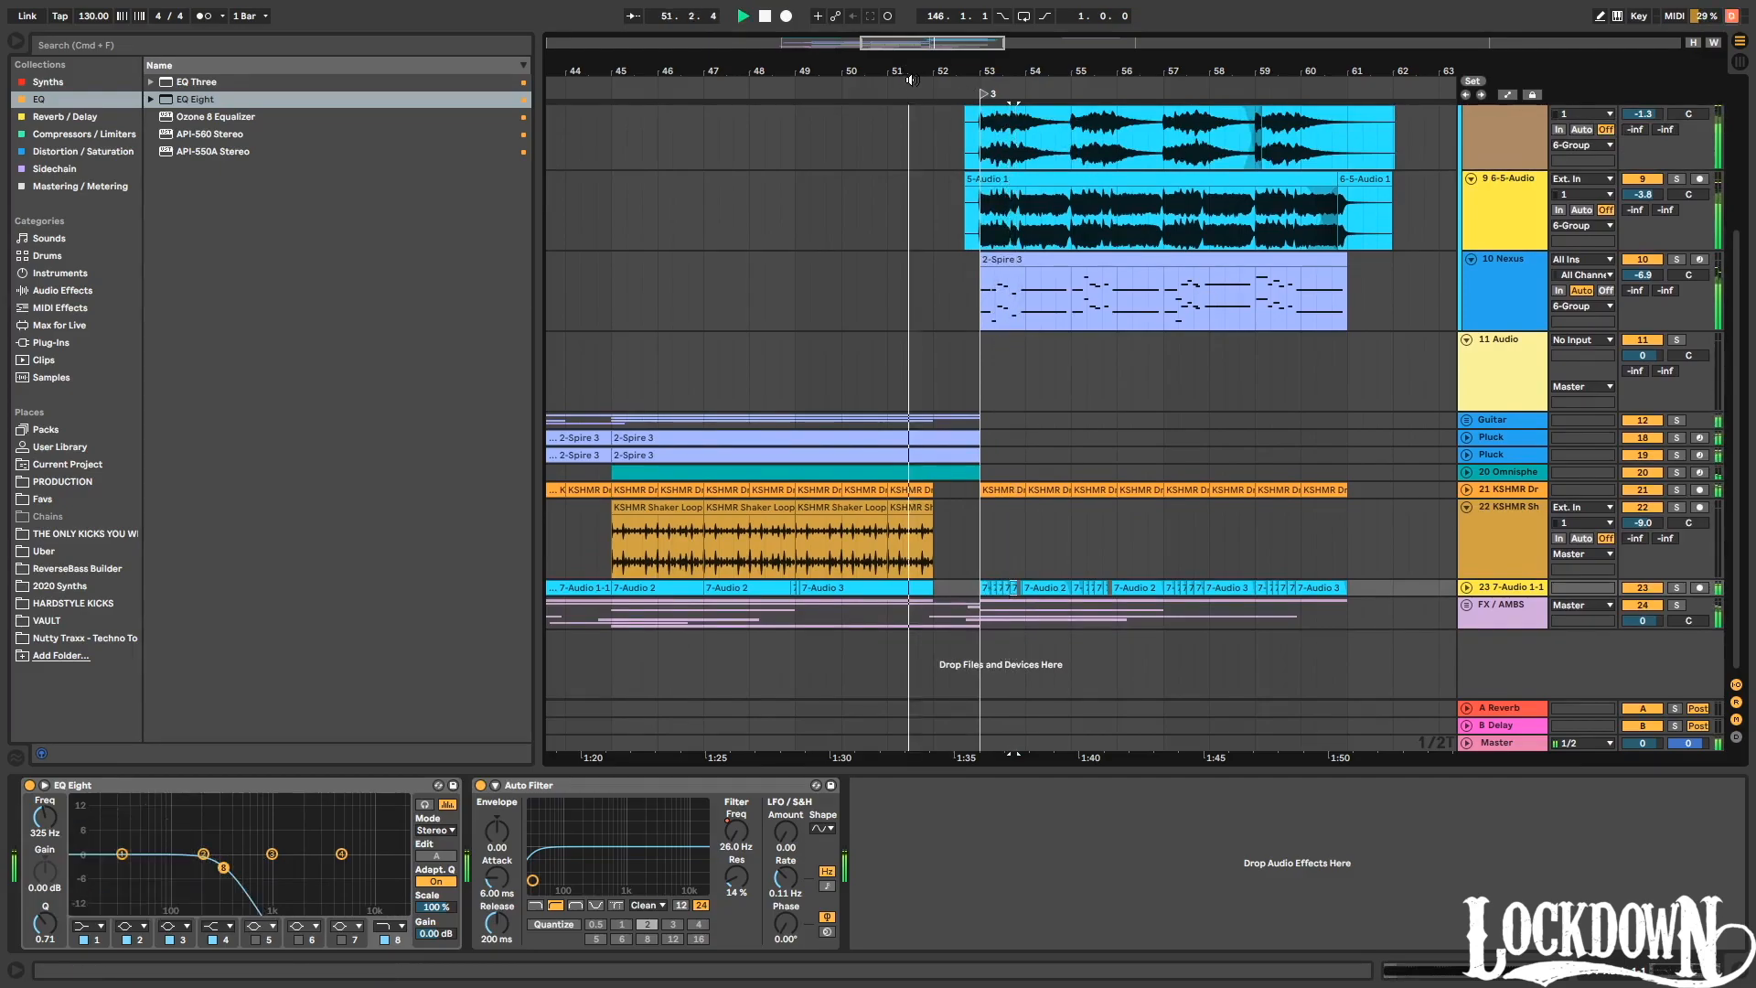
pyautogui.scroll(4, 1280, 201)
# Collapse the 6 Group, add an EQ Eight to the 3 Group and cut band 3 by about 1.6 dB at 1.02 kHz.
pyautogui.click(1509, 192)
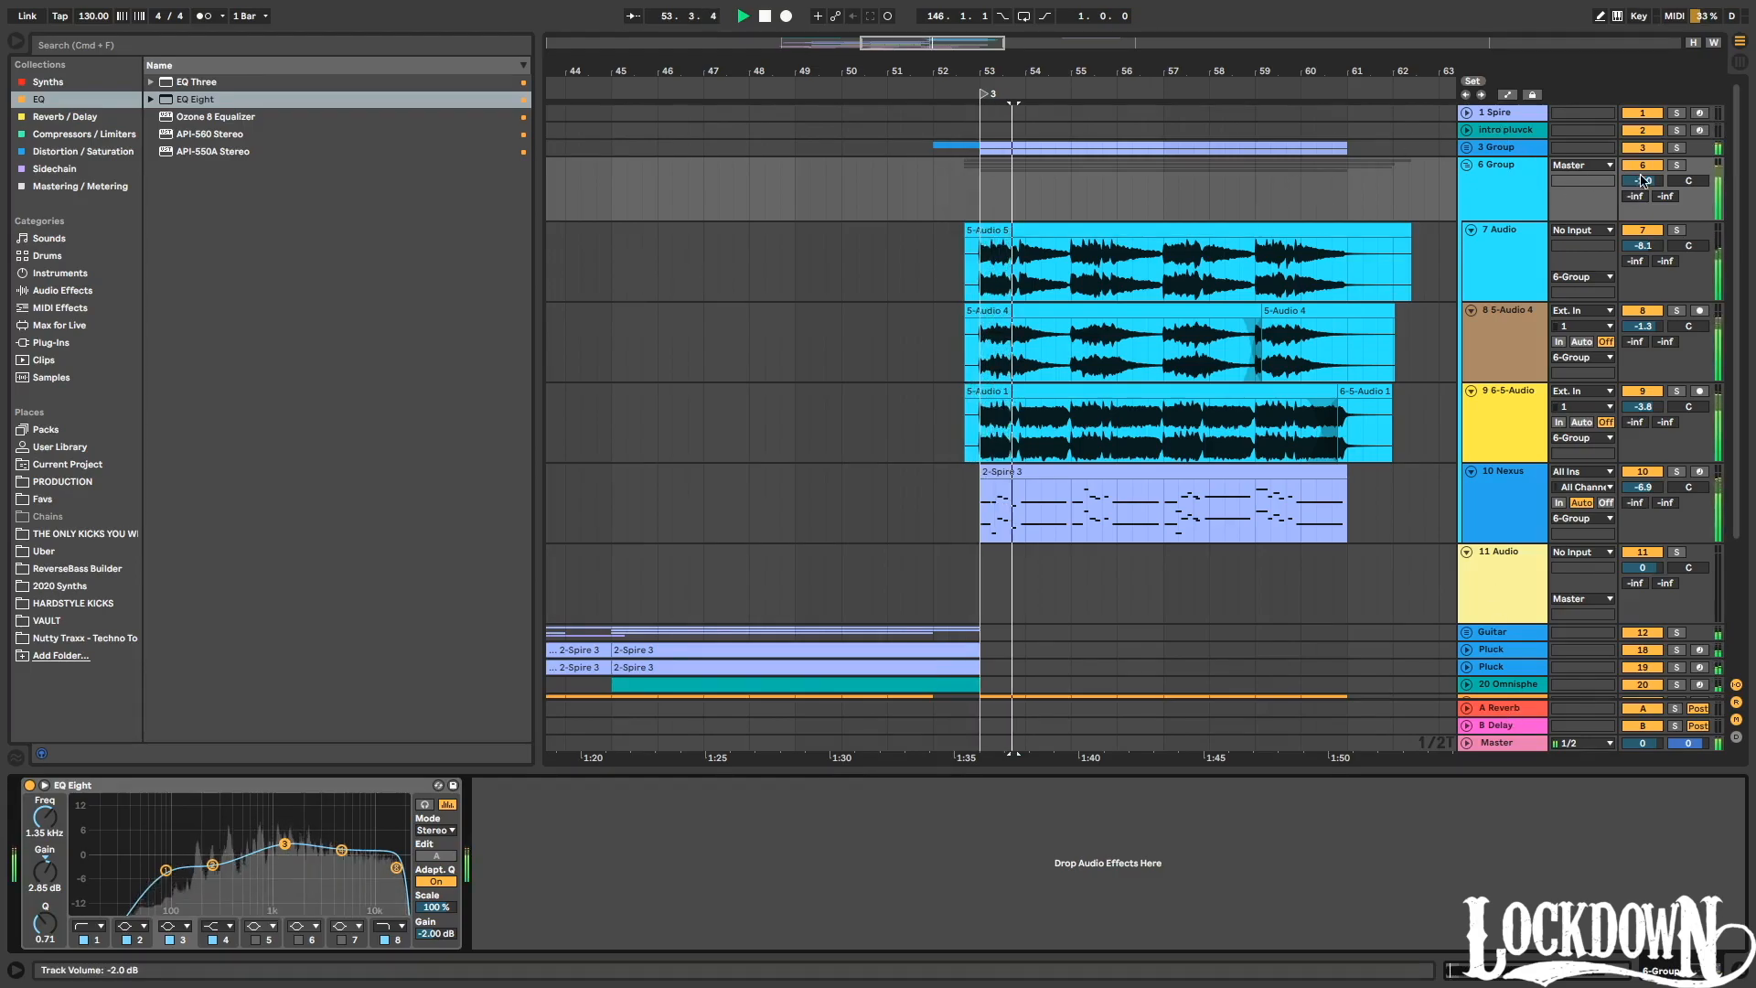
pyautogui.click(1468, 166)
pyautogui.click(1467, 148)
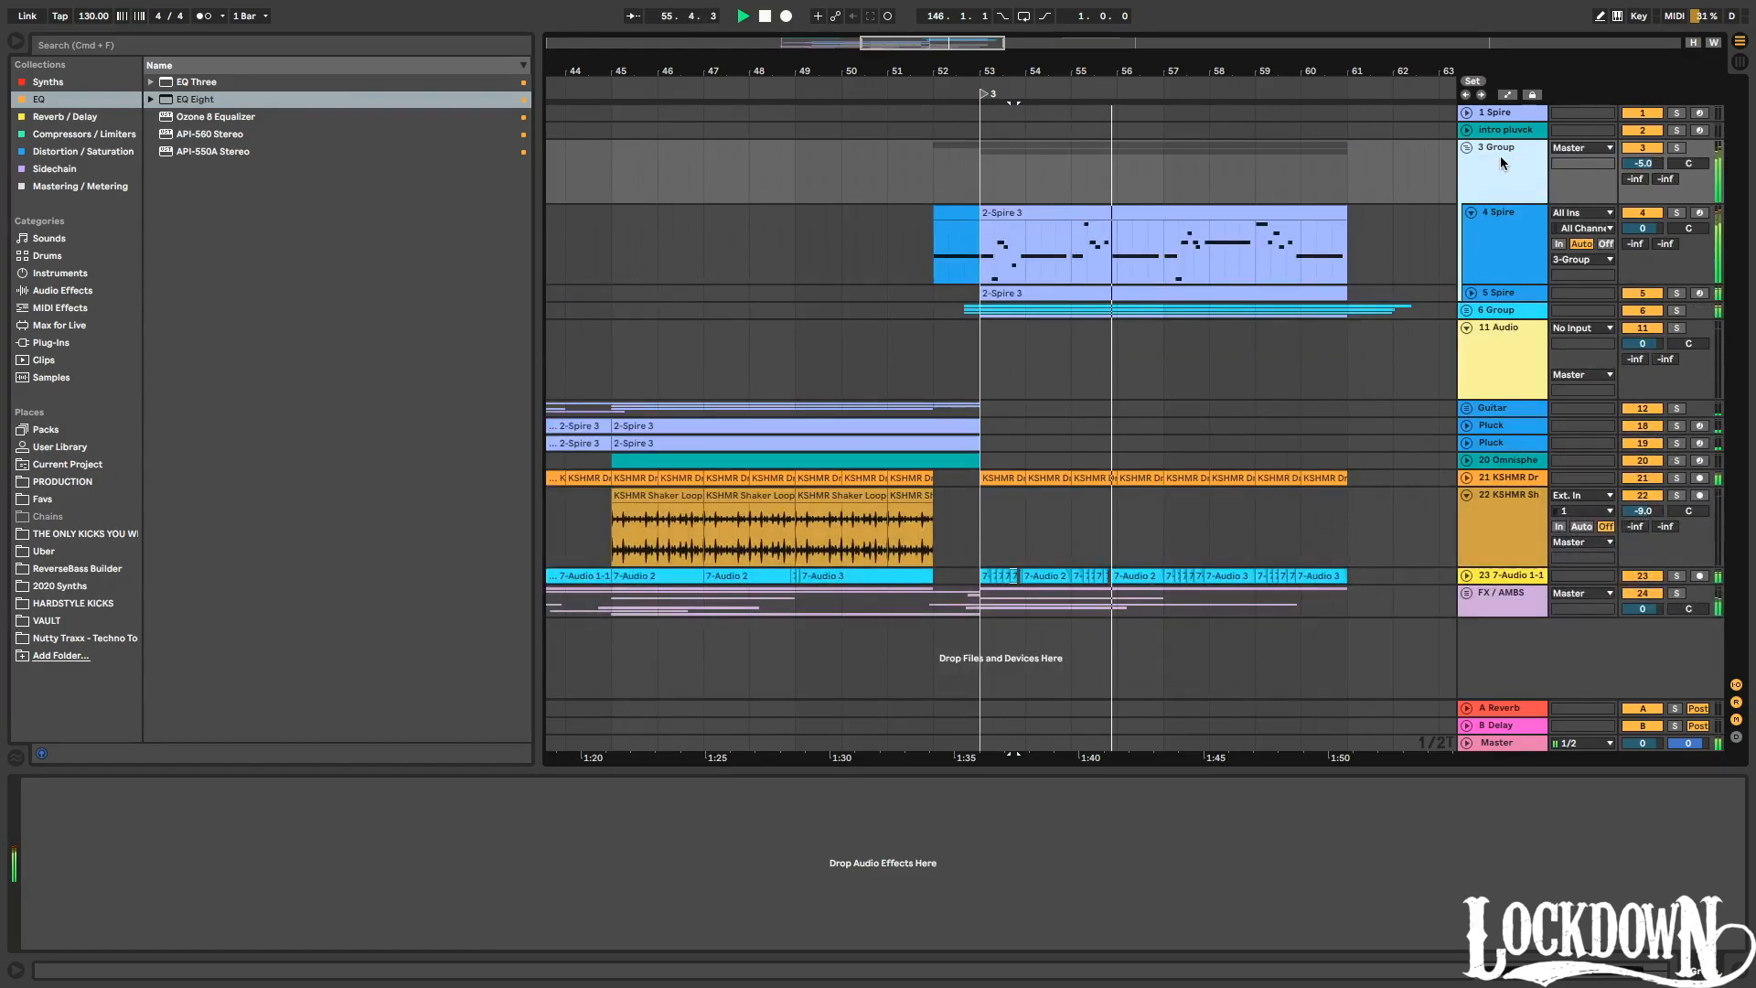
pyautogui.moveTo(206, 107); pyautogui.dragTo(1128, 195)
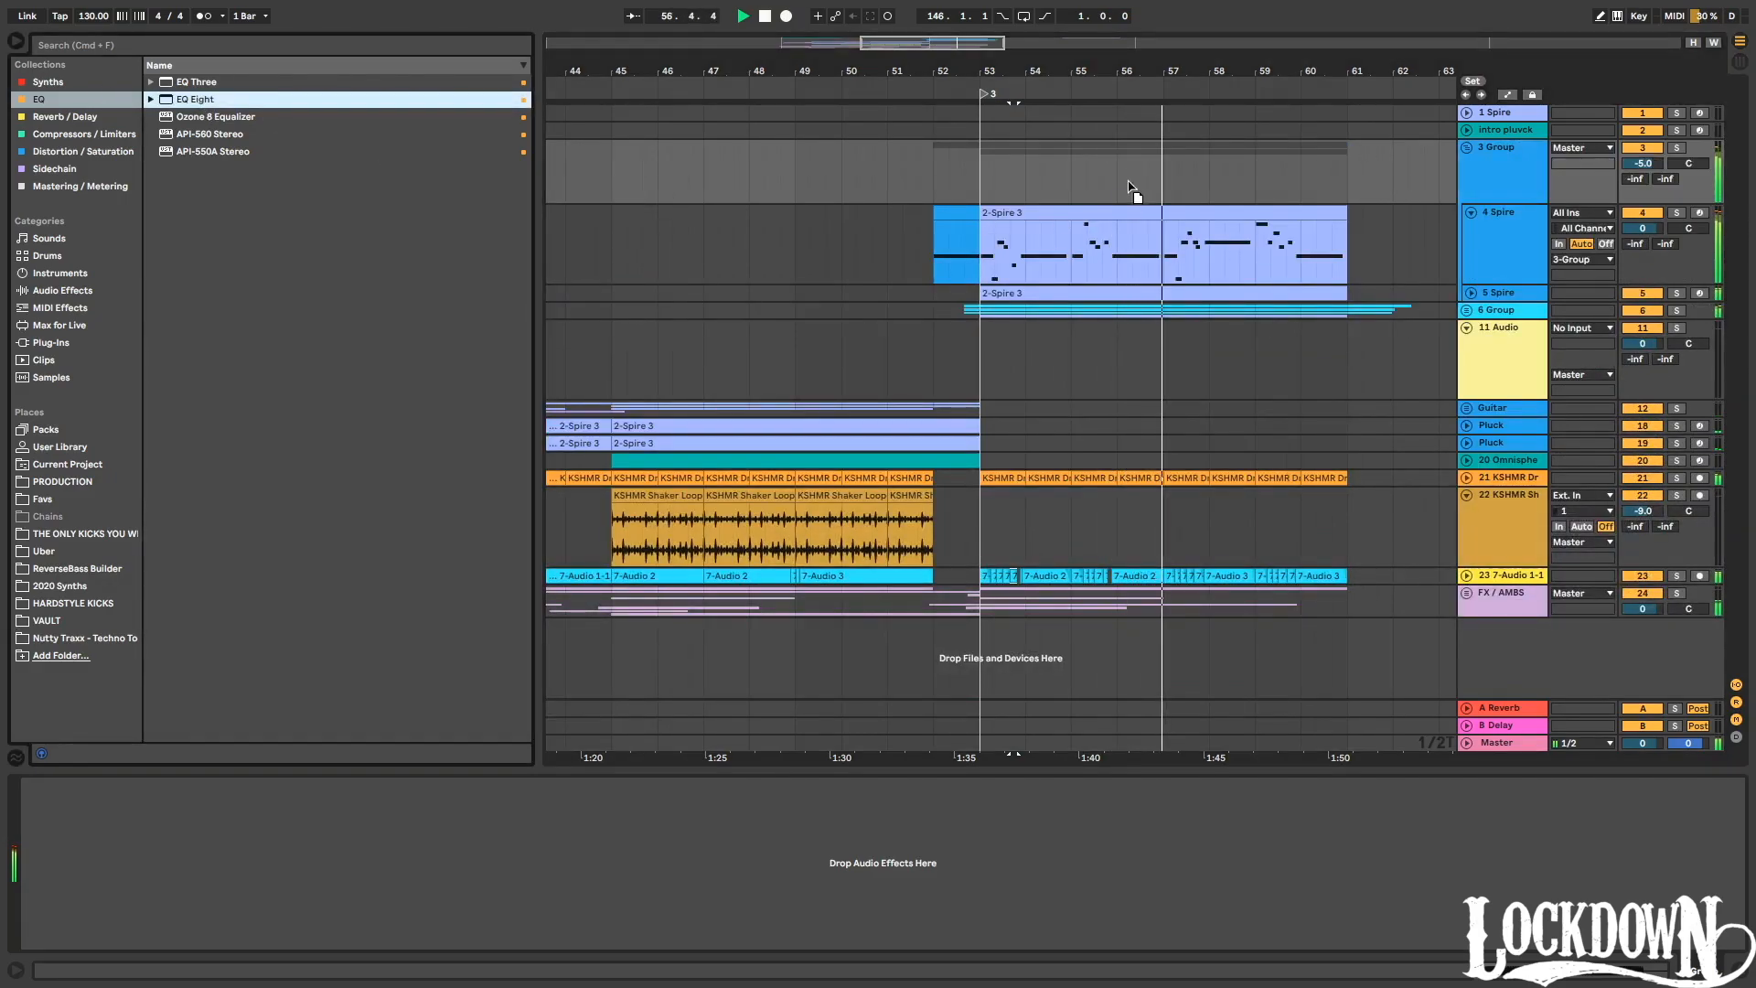
pyautogui.moveTo(684, 634); pyautogui.dragTo(331, 767)
pyautogui.moveTo(204, 855); pyautogui.dragTo(216, 868)
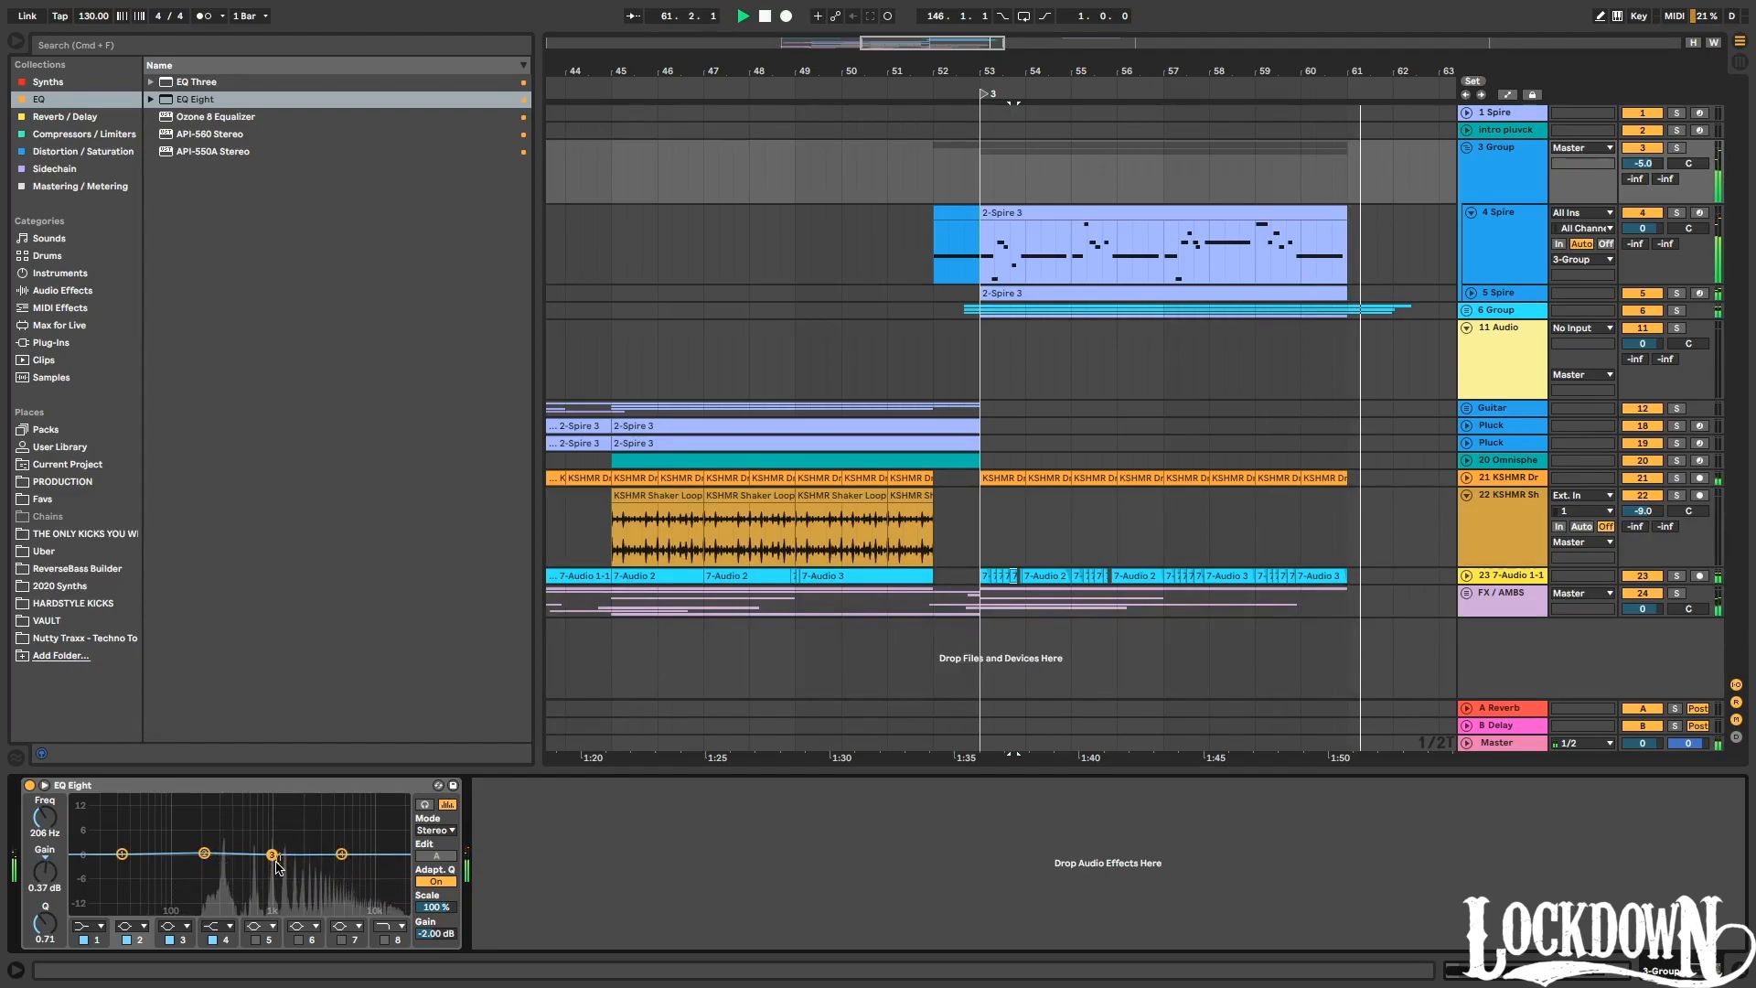
pyautogui.press('space')
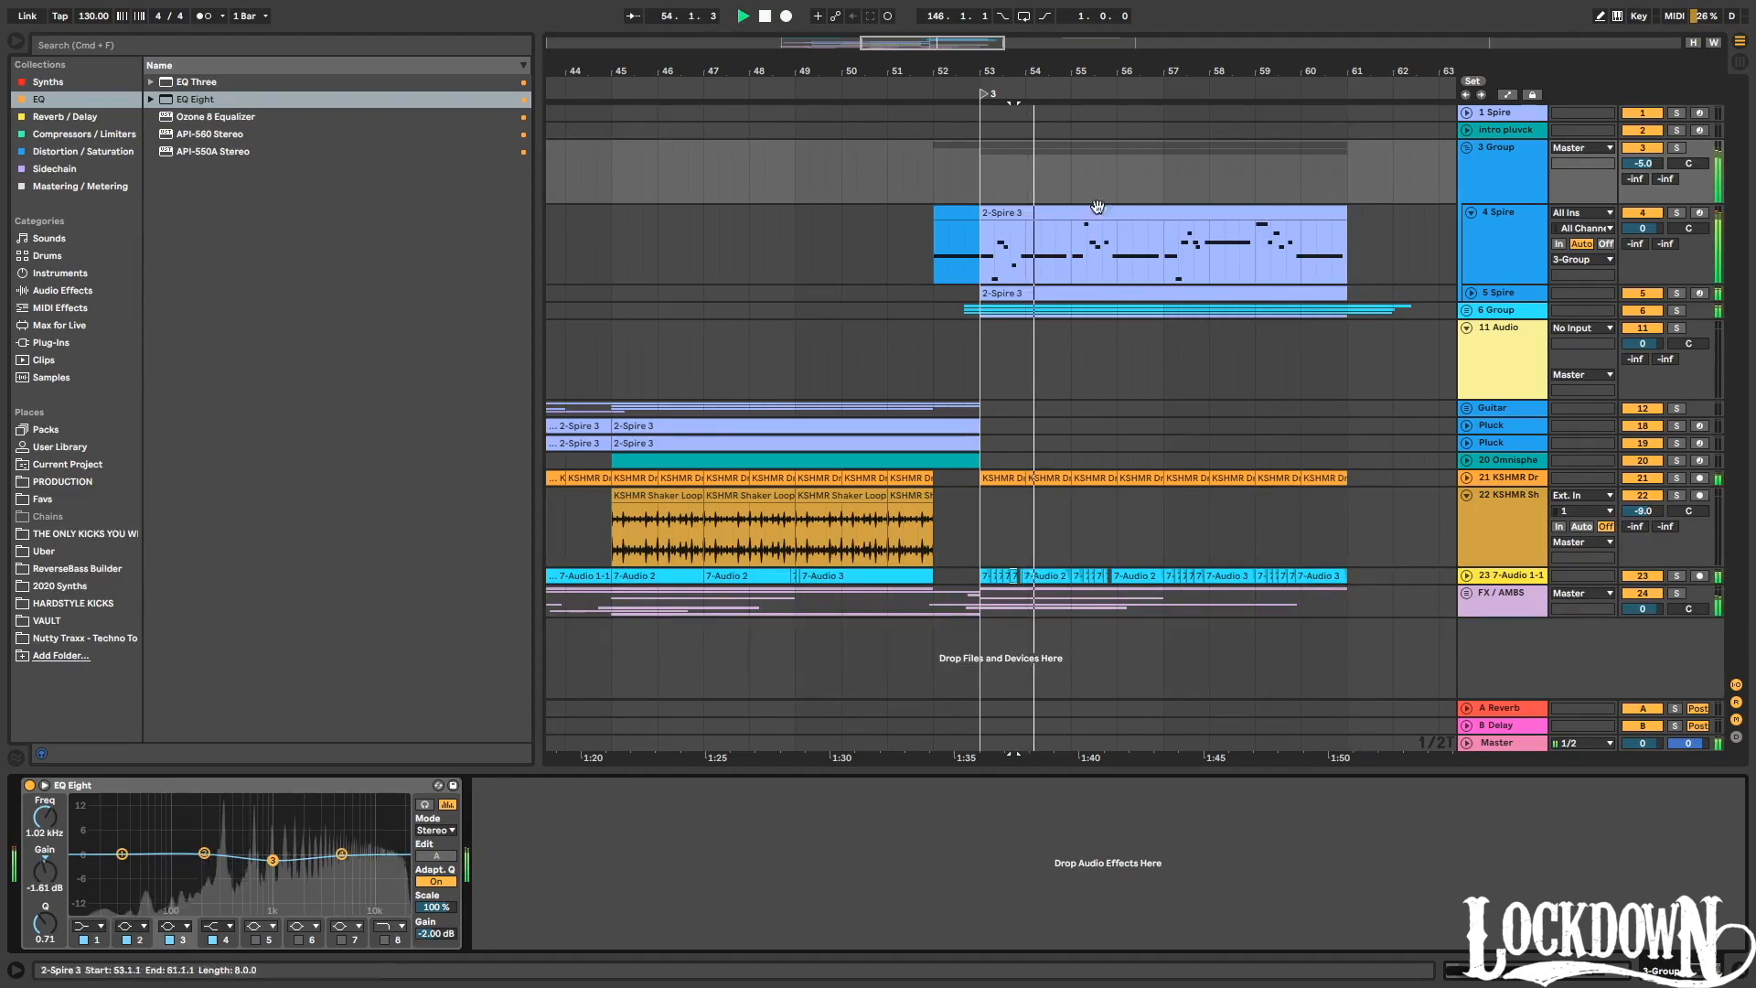
# Change band 1 of the 3 Group's EQ Eight to a low cut at about 66.7 Hz with a Q of 0.58.
pyautogui.click(907, 95)
pyautogui.click(81, 925)
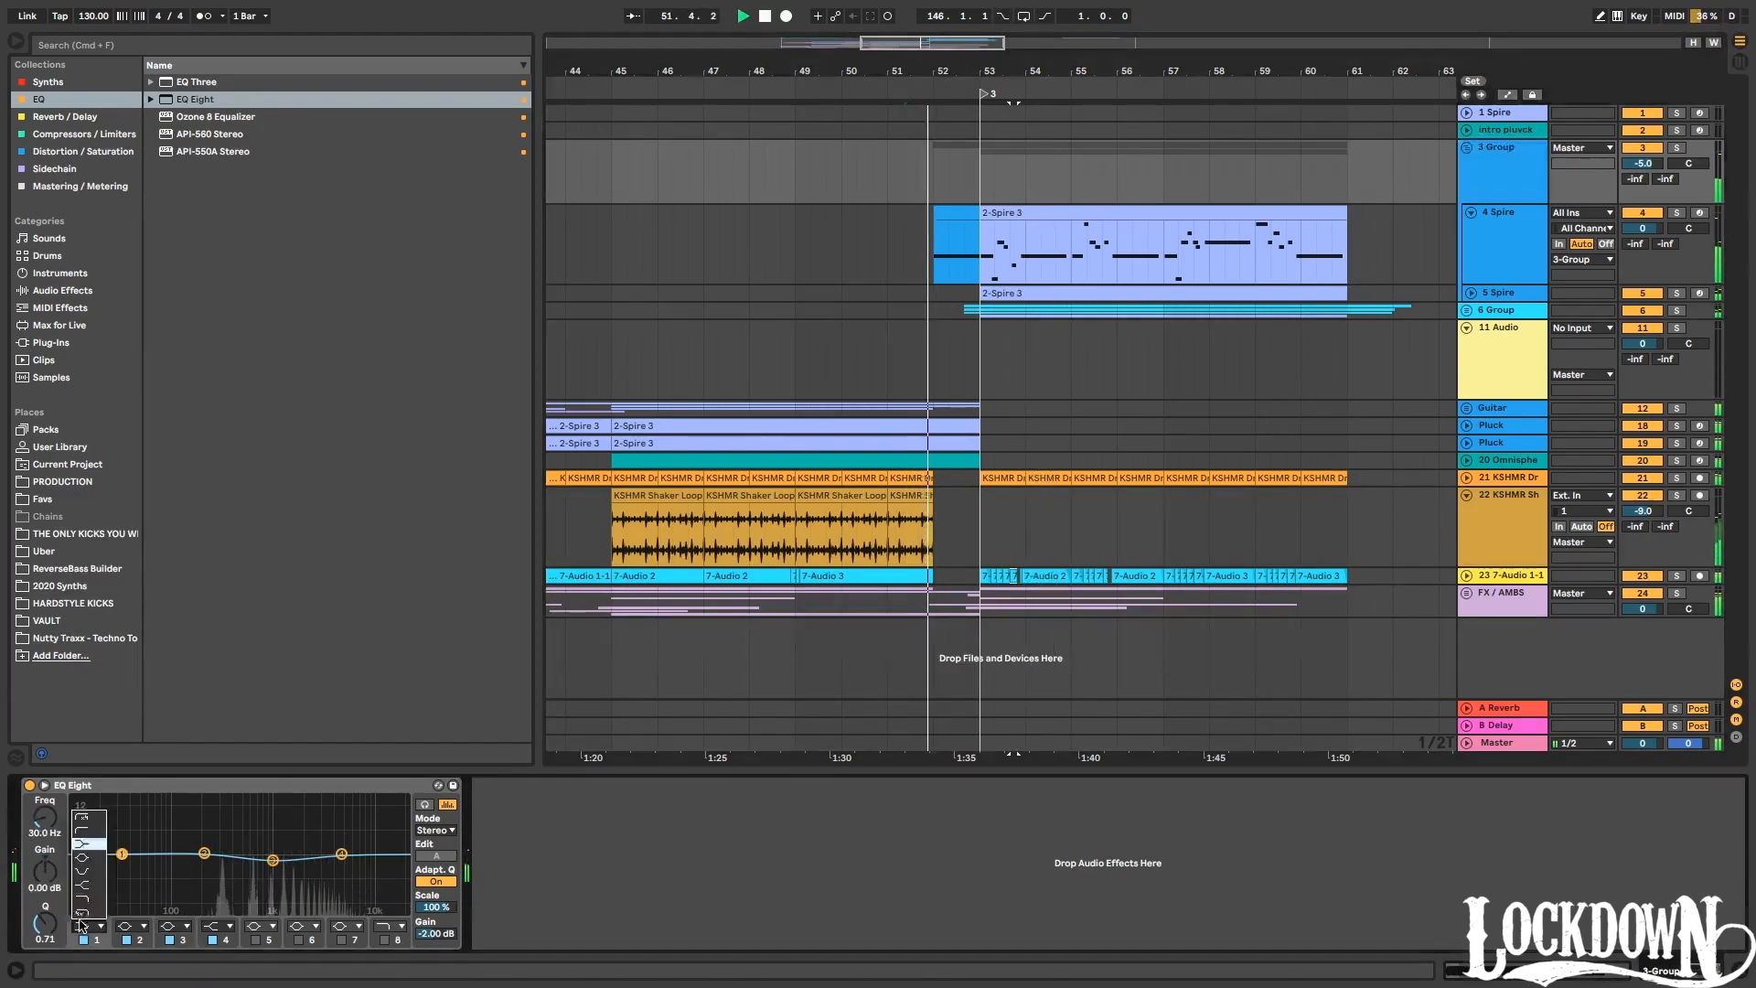
pyautogui.click(85, 831)
pyautogui.moveTo(122, 865); pyautogui.dragTo(156, 871)
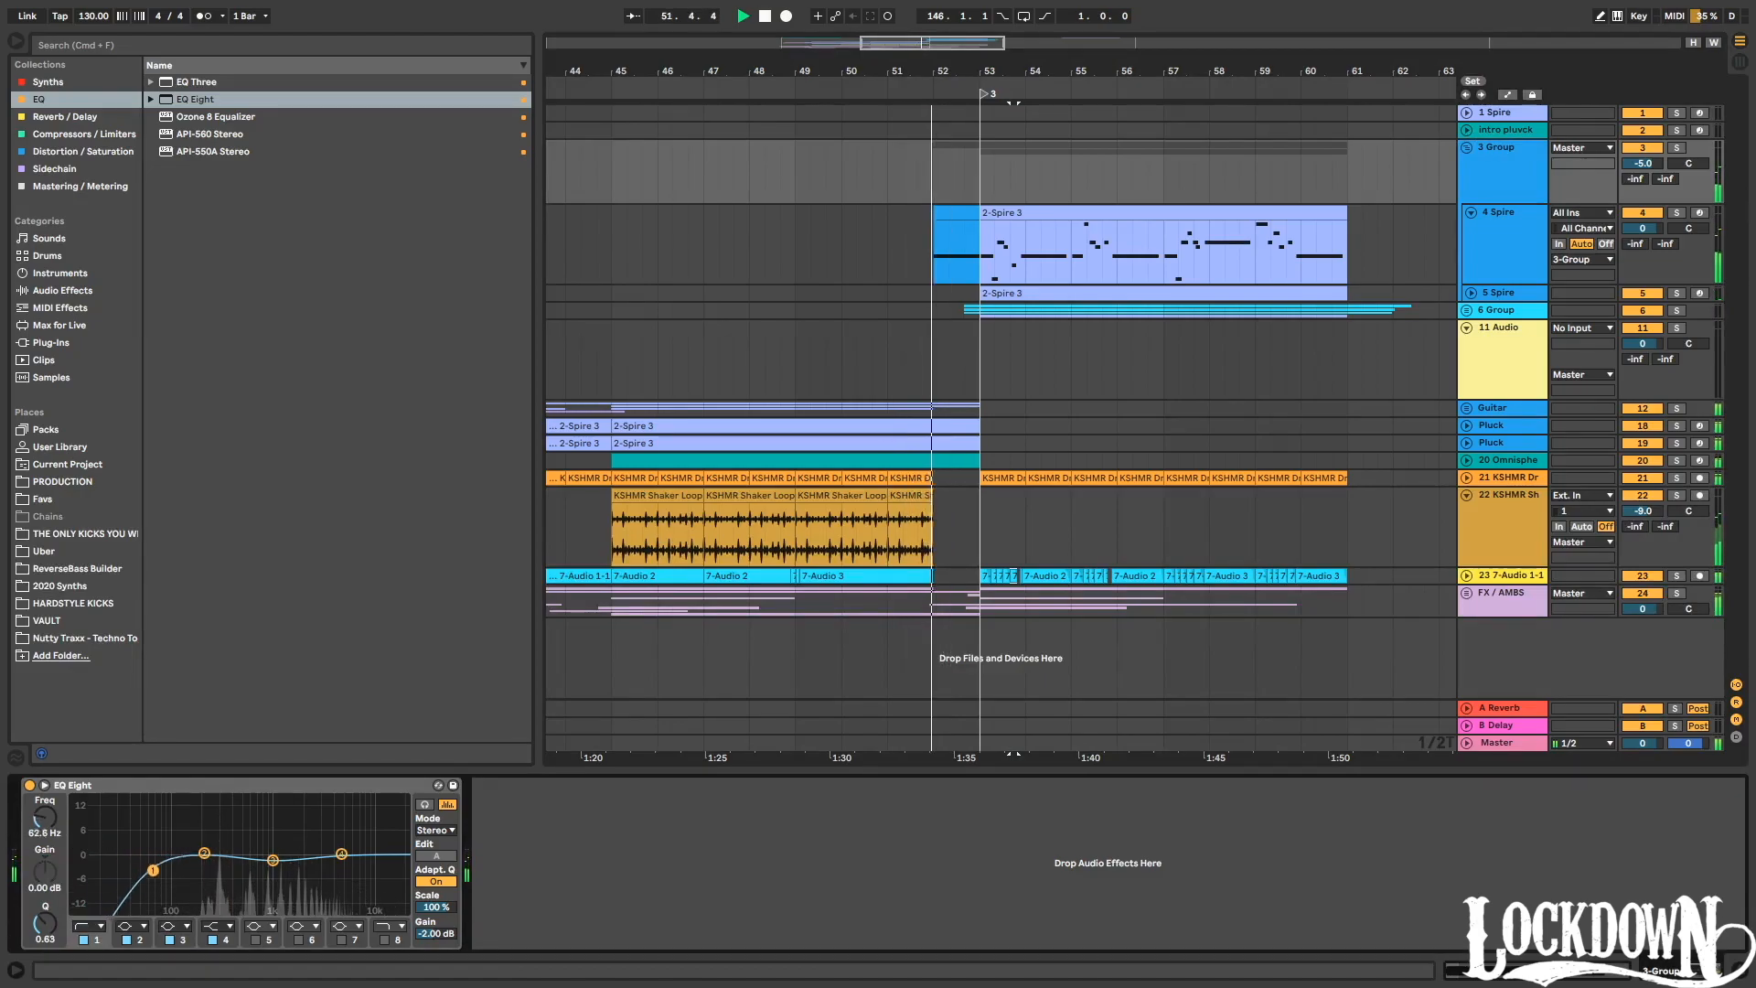
# Show the 3 Group's track volume automation, raise the level over bar 52 only, and replay the transition into bar 53.
pyautogui.moveTo(960, 73); pyautogui.dragTo(966, 38)
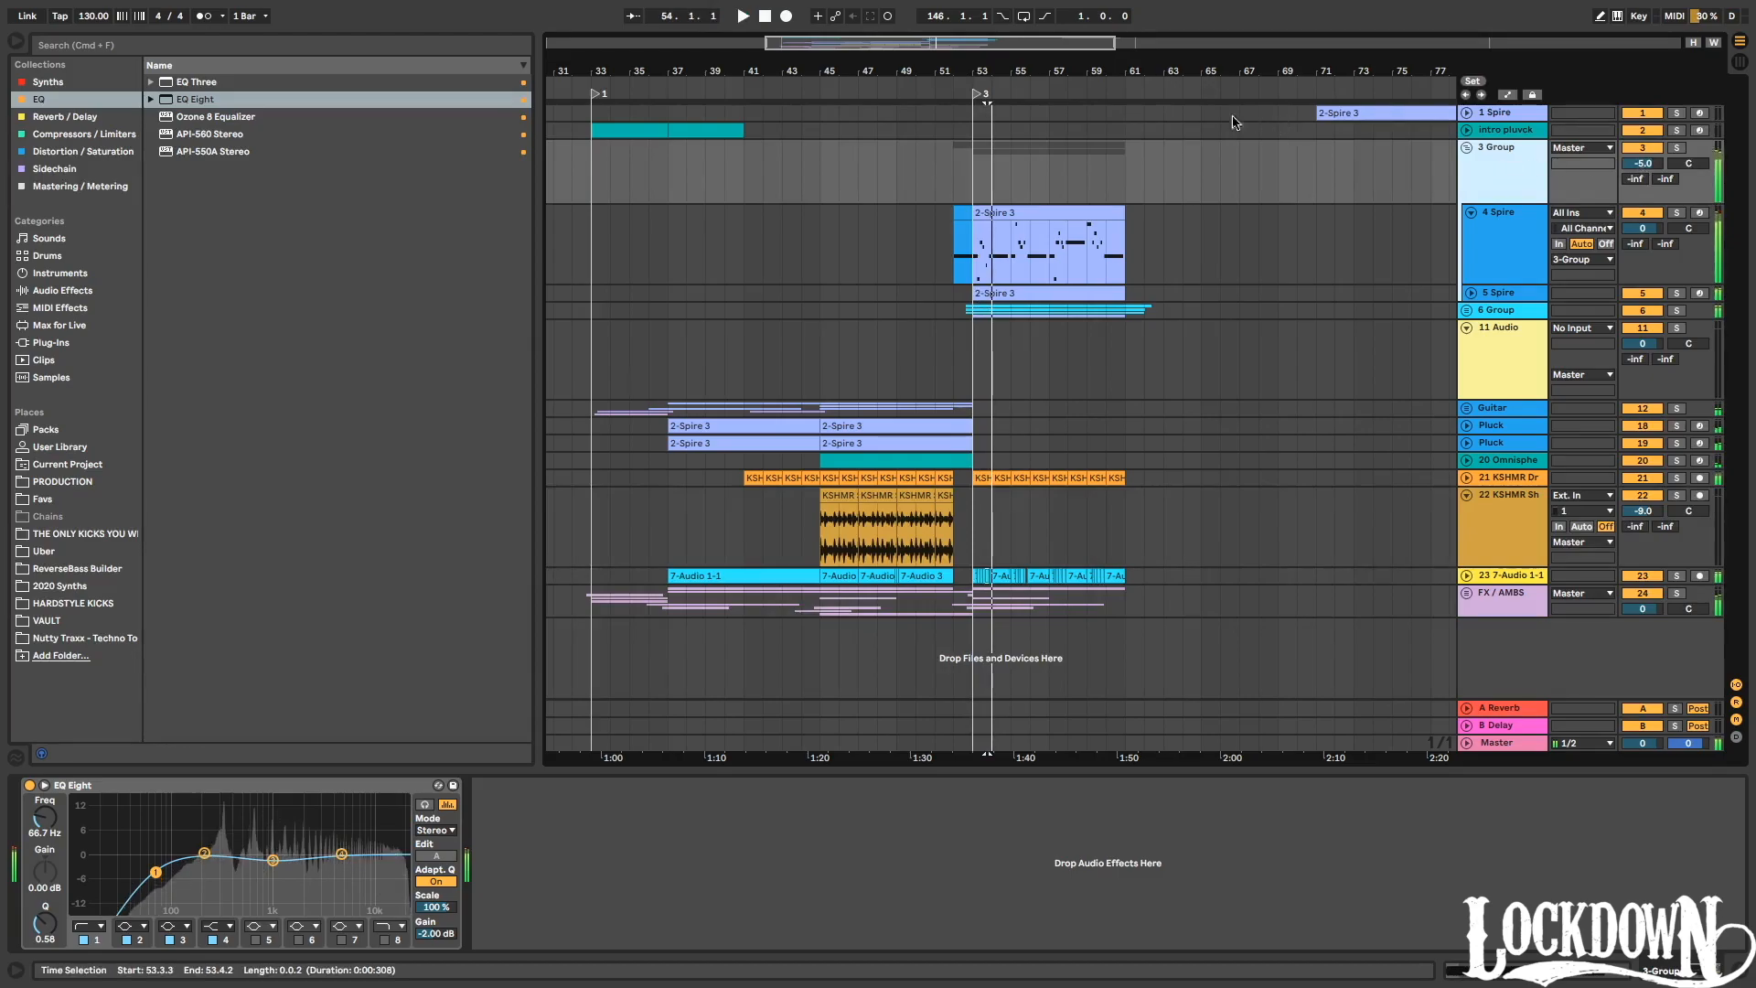
pyautogui.click(951, 89)
pyautogui.moveTo(972, 72); pyautogui.dragTo(973, 106)
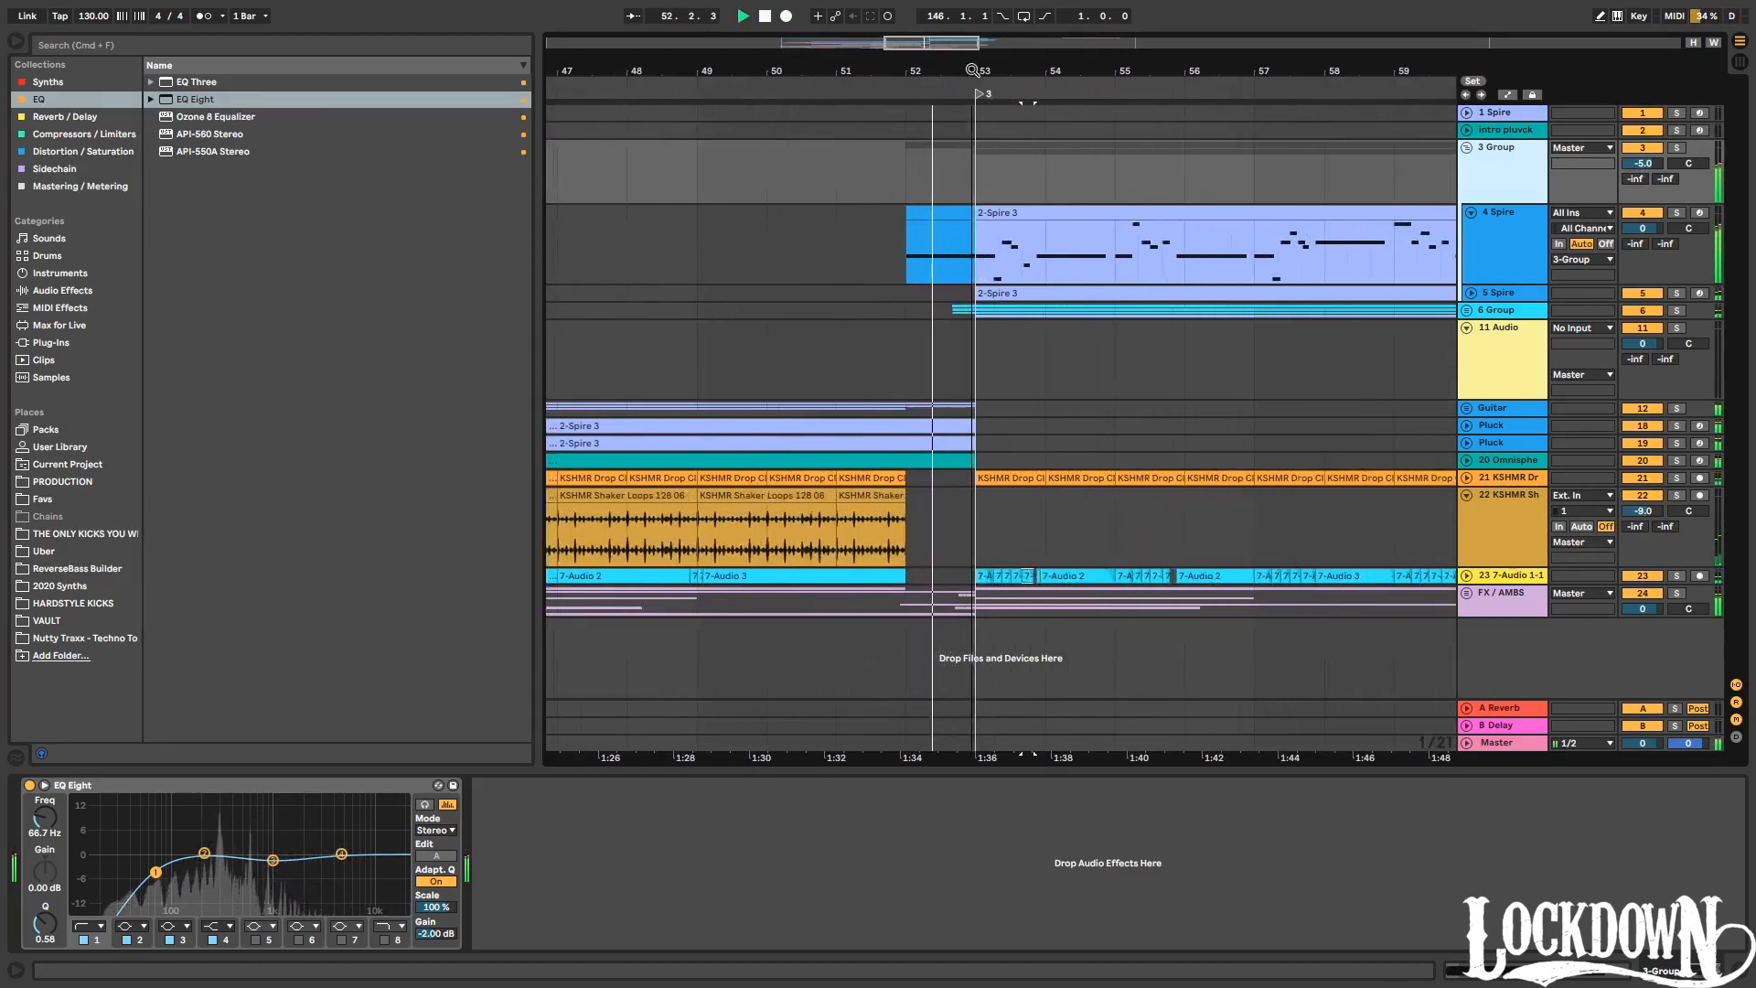
pyautogui.rightClick(1649, 164)
pyautogui.click(1555, 170)
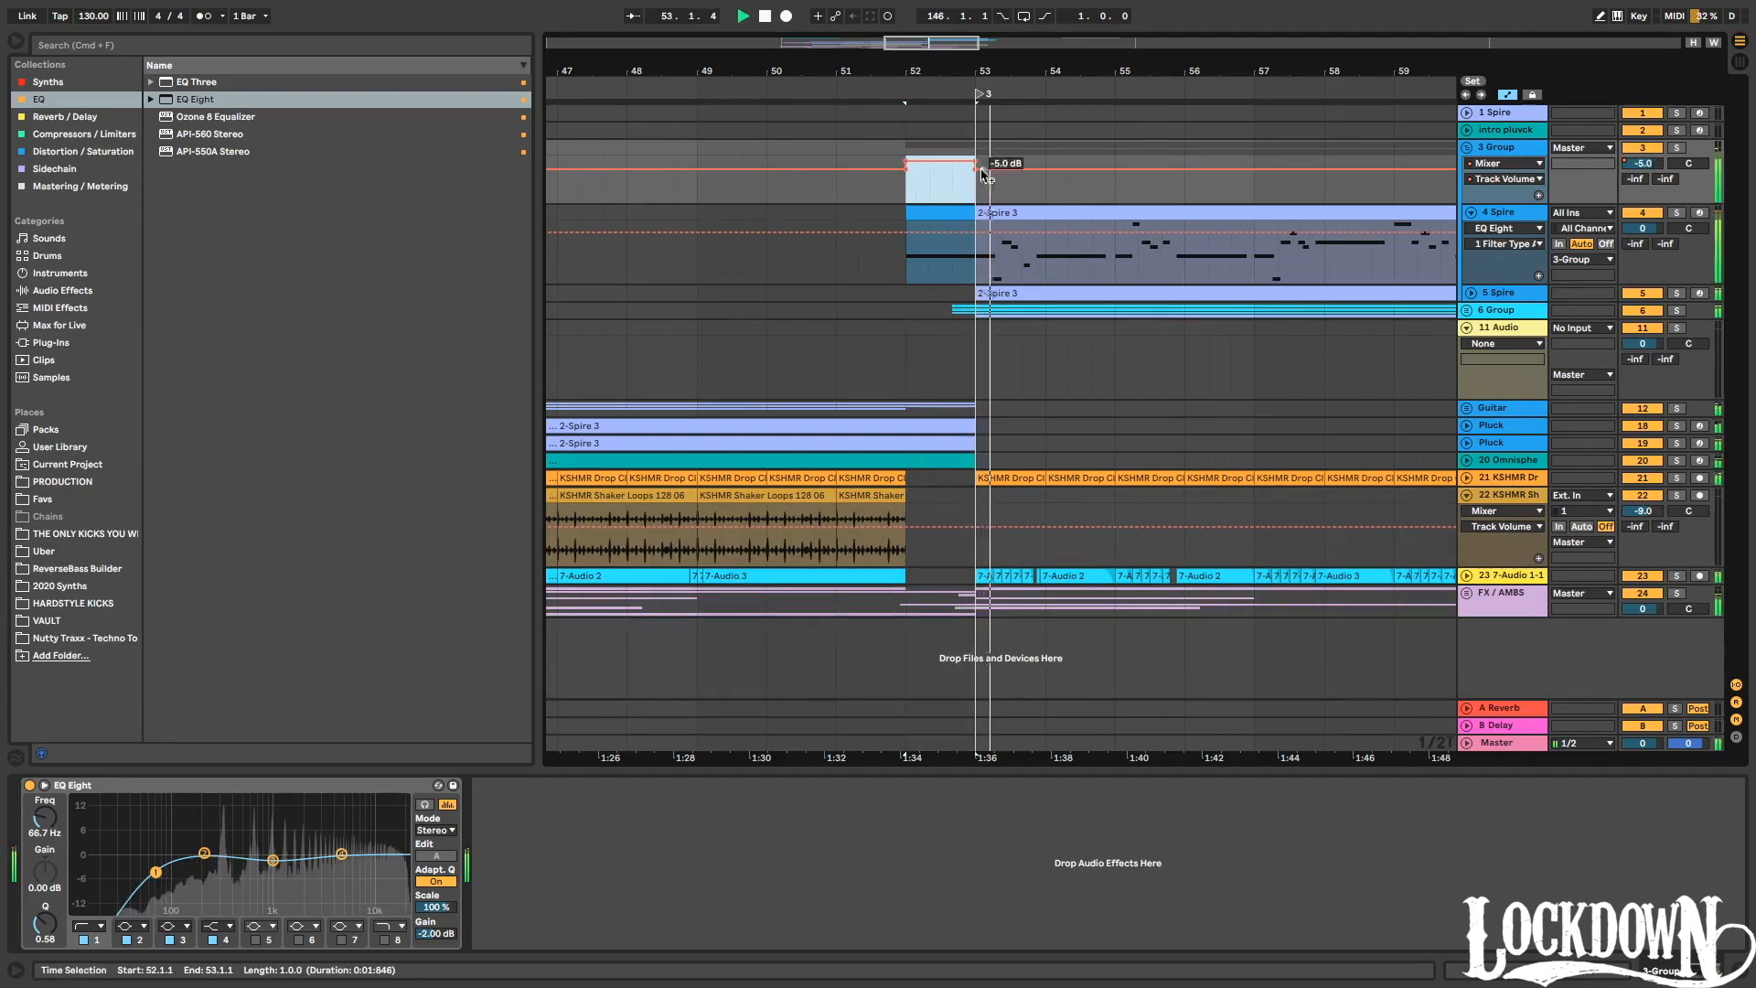
pyautogui.click(912, 85)
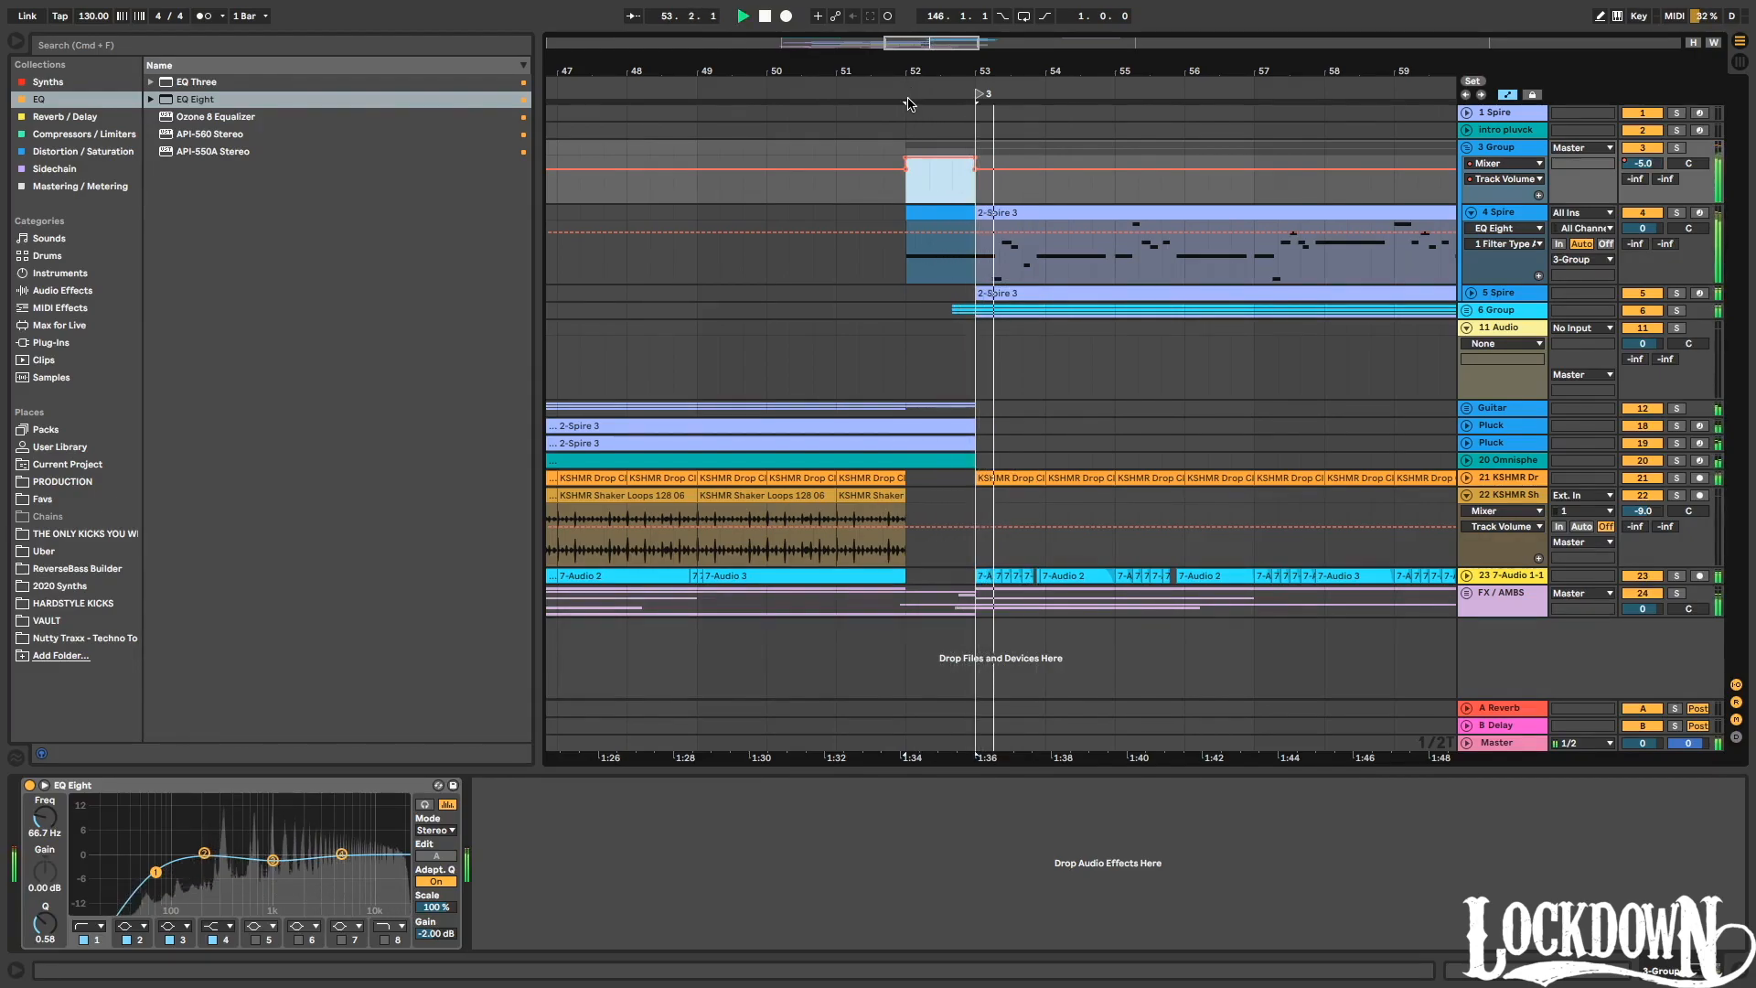
pyautogui.moveTo(931, 73); pyautogui.dragTo(1149, 69)
# Stop playback, collapse the 3 Group, and unfold the intro pluvck track and the Guitar group.
pyautogui.press('space')
pyautogui.click(1467, 147)
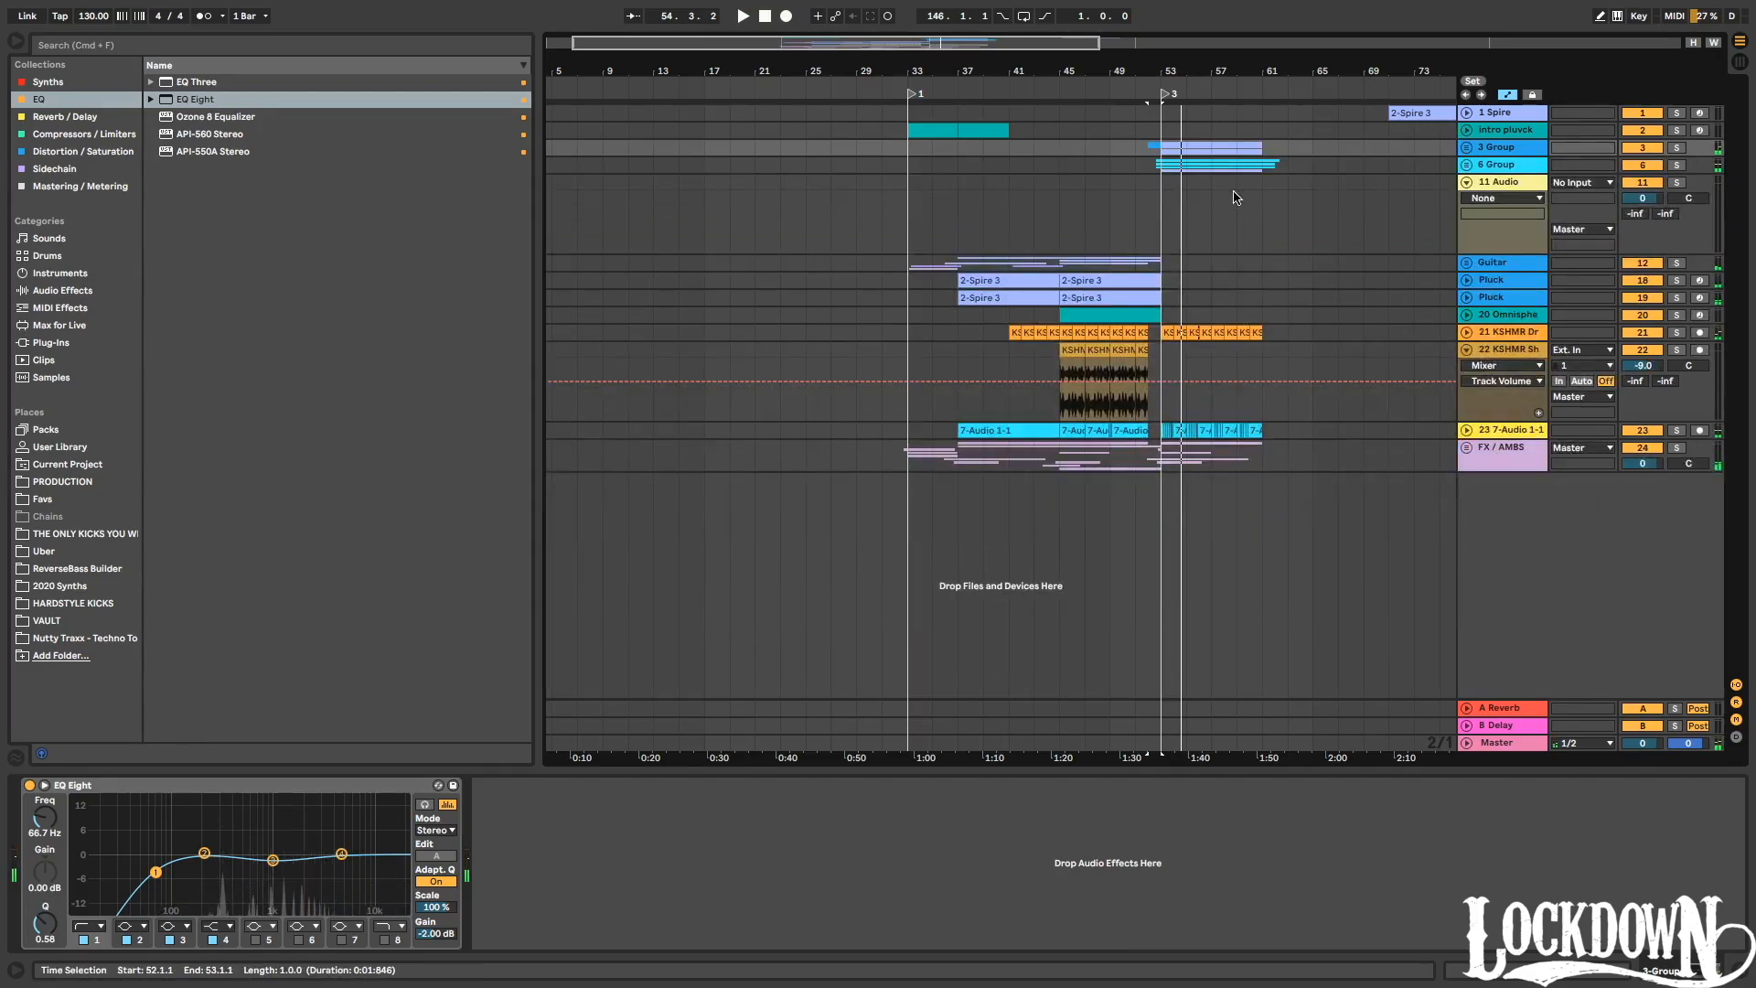
pyautogui.click(1467, 130)
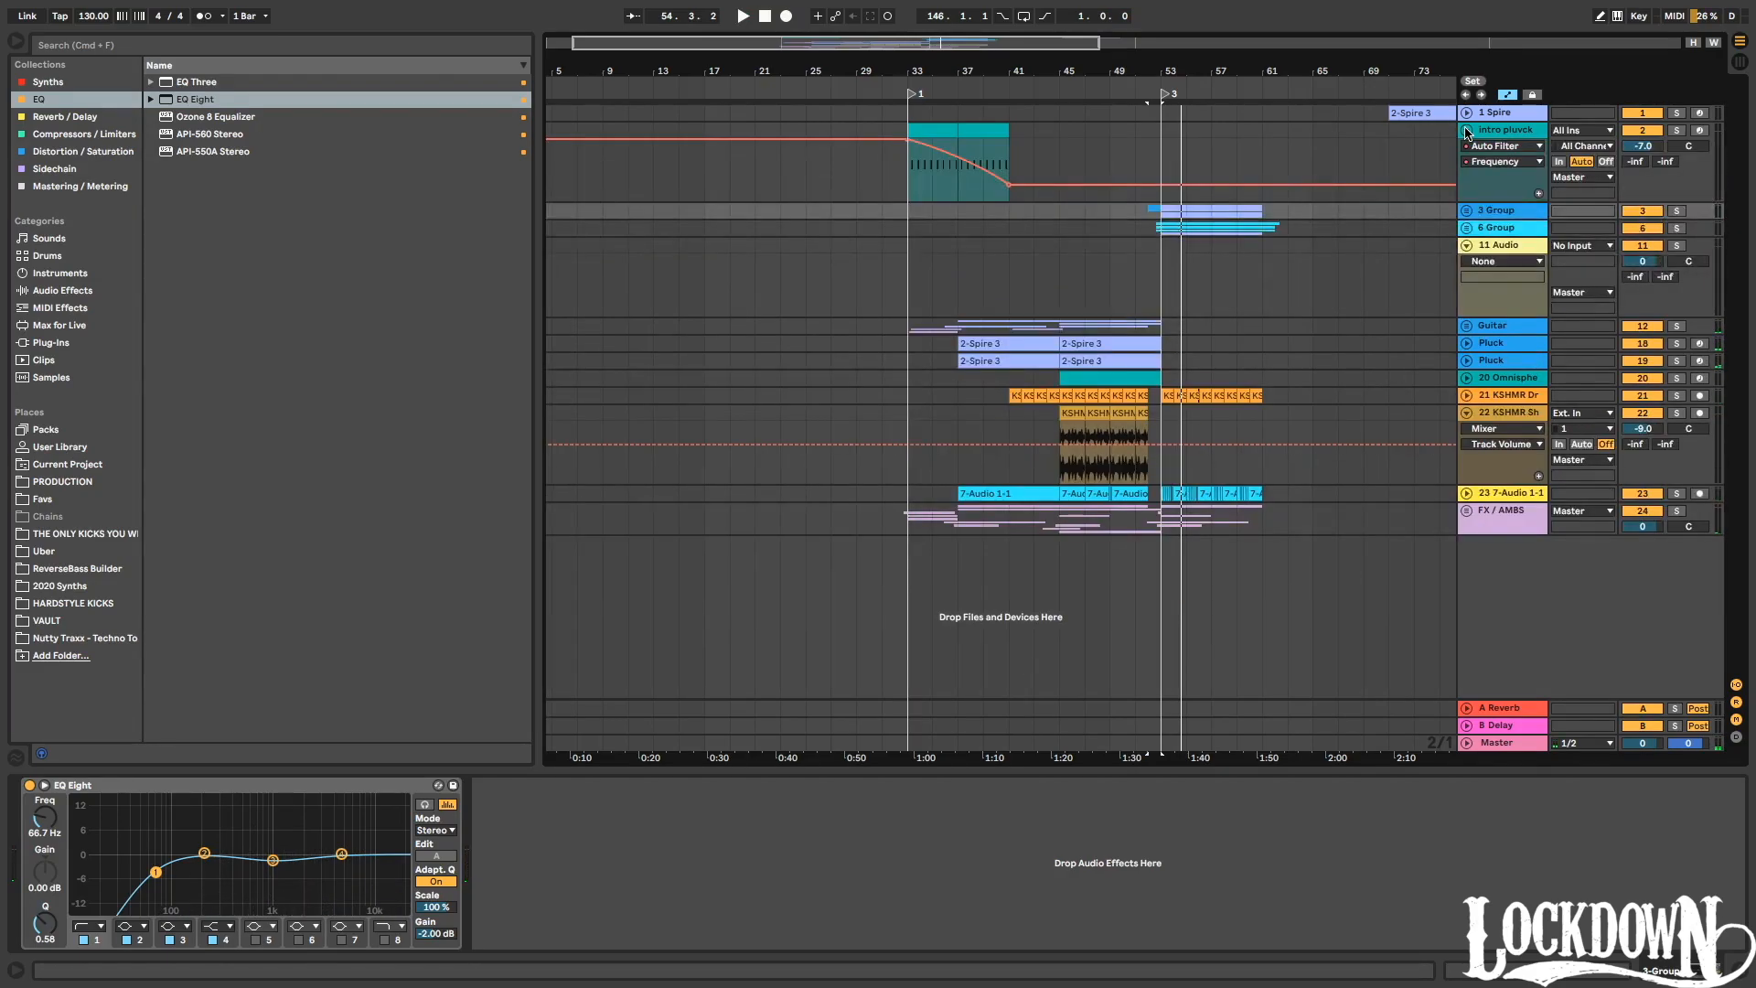
pyautogui.click(1466, 325)
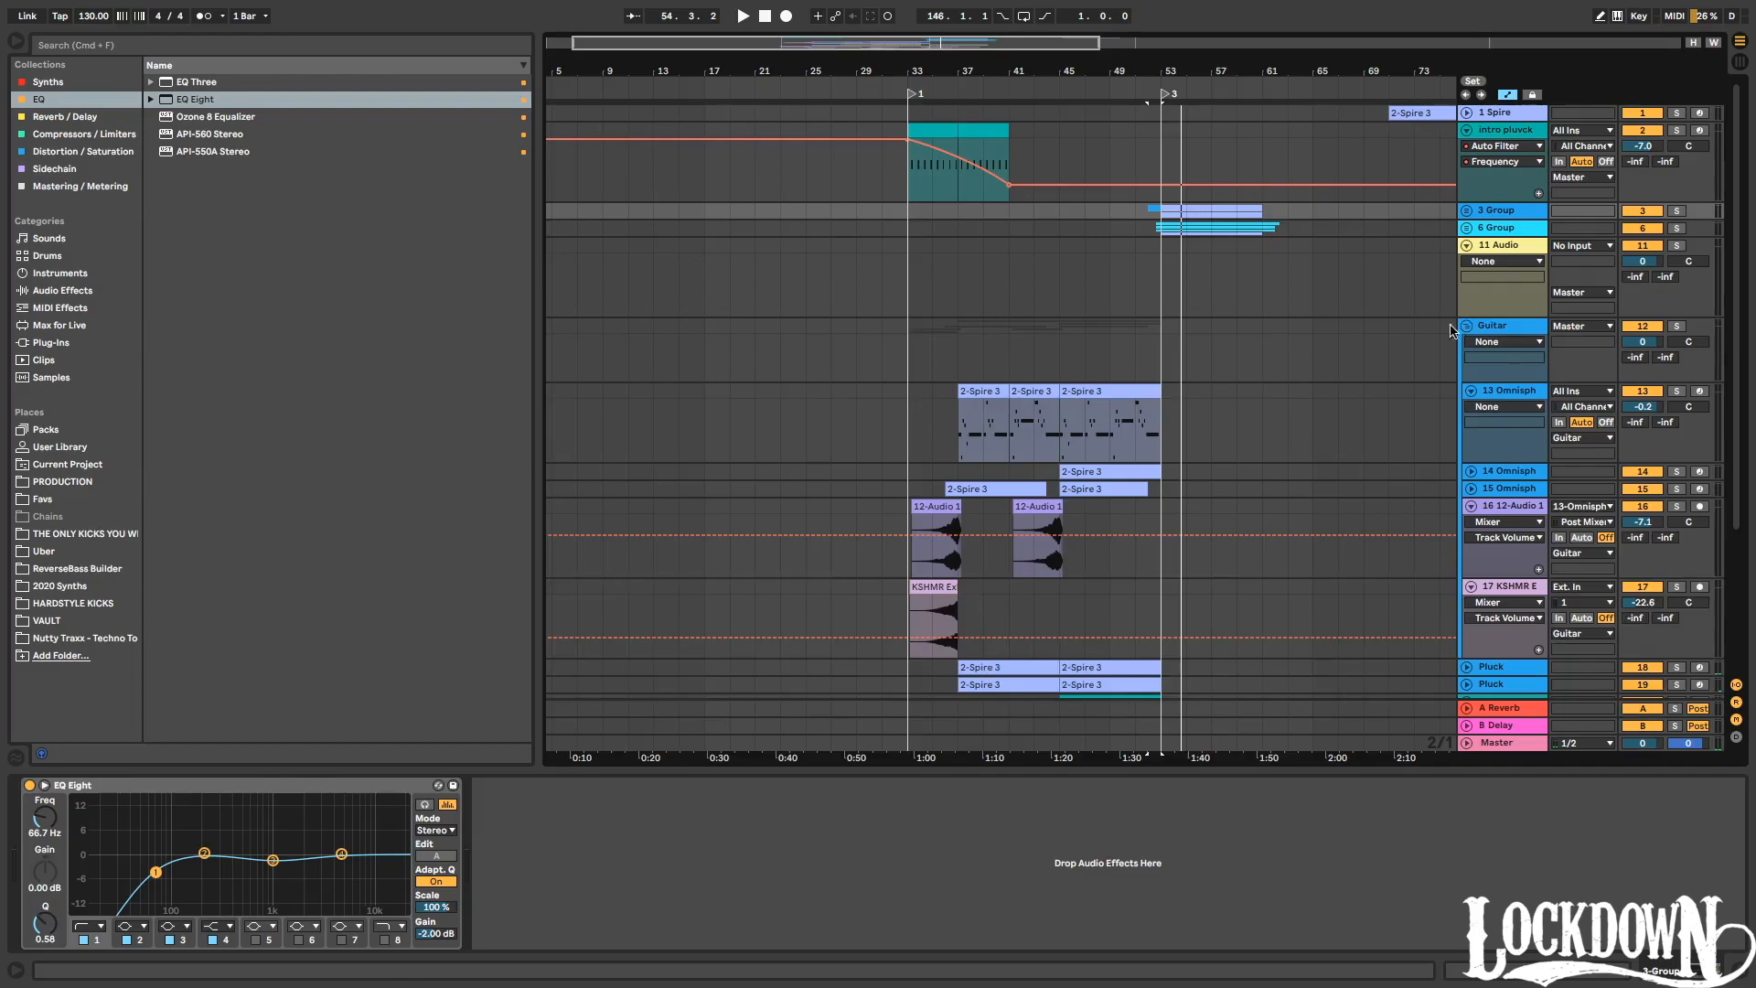
# Try duplicating the bar 45–53 clips of Omnisphere tracks 13 and 14 to bar 53, audition them, and delete the copies.
pyautogui.scroll(-4, 1289, 337)
pyautogui.scroll(3, 1203, 248)
pyautogui.moveTo(1170, 52); pyautogui.dragTo(1204, 406)
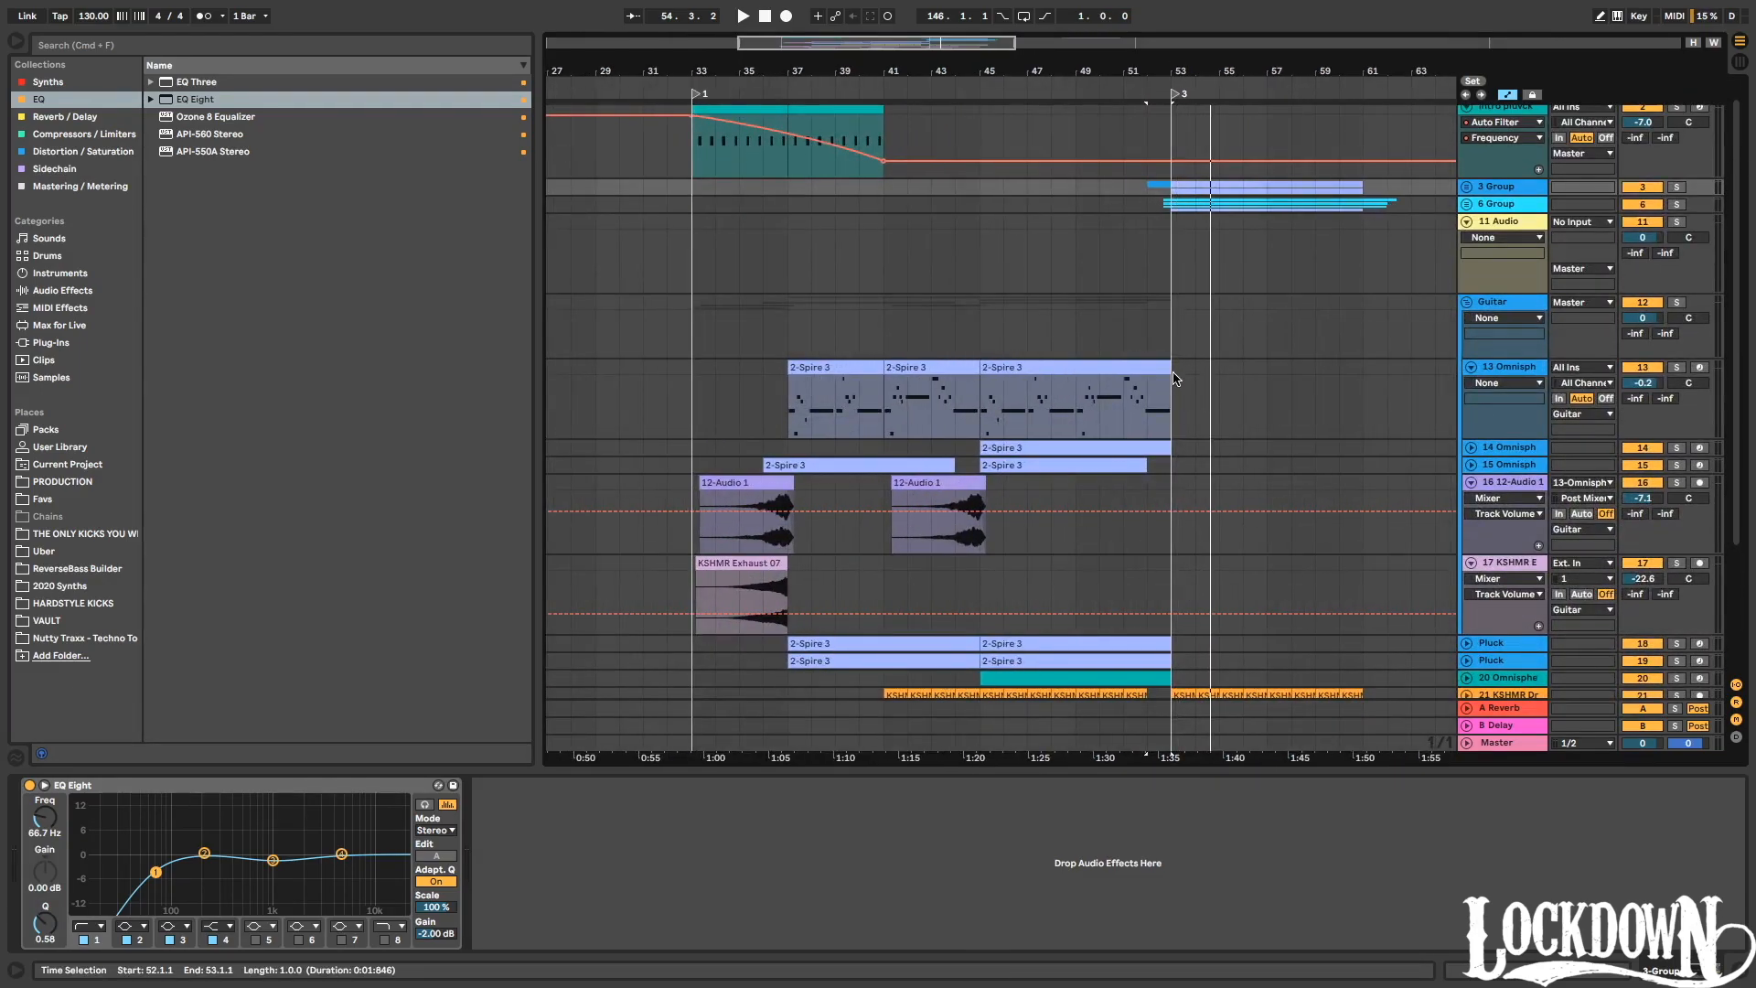
pyautogui.moveTo(1177, 456); pyautogui.dragTo(1006, 370)
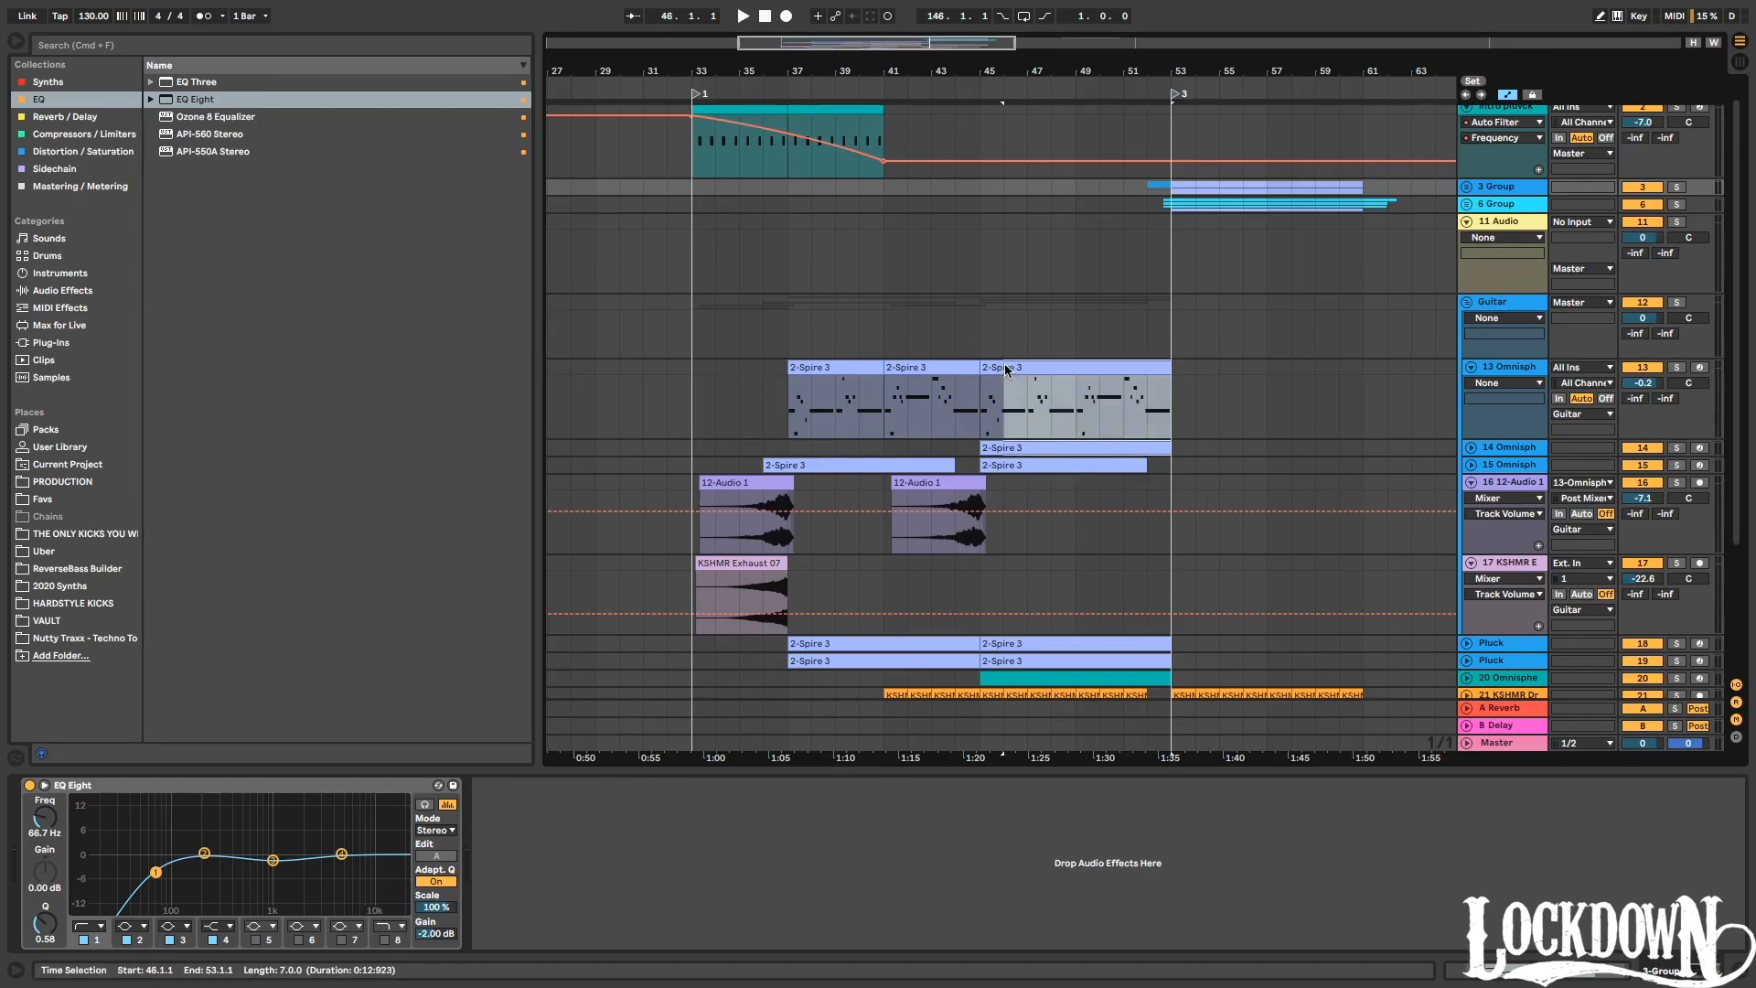
pyautogui.press('super+d')
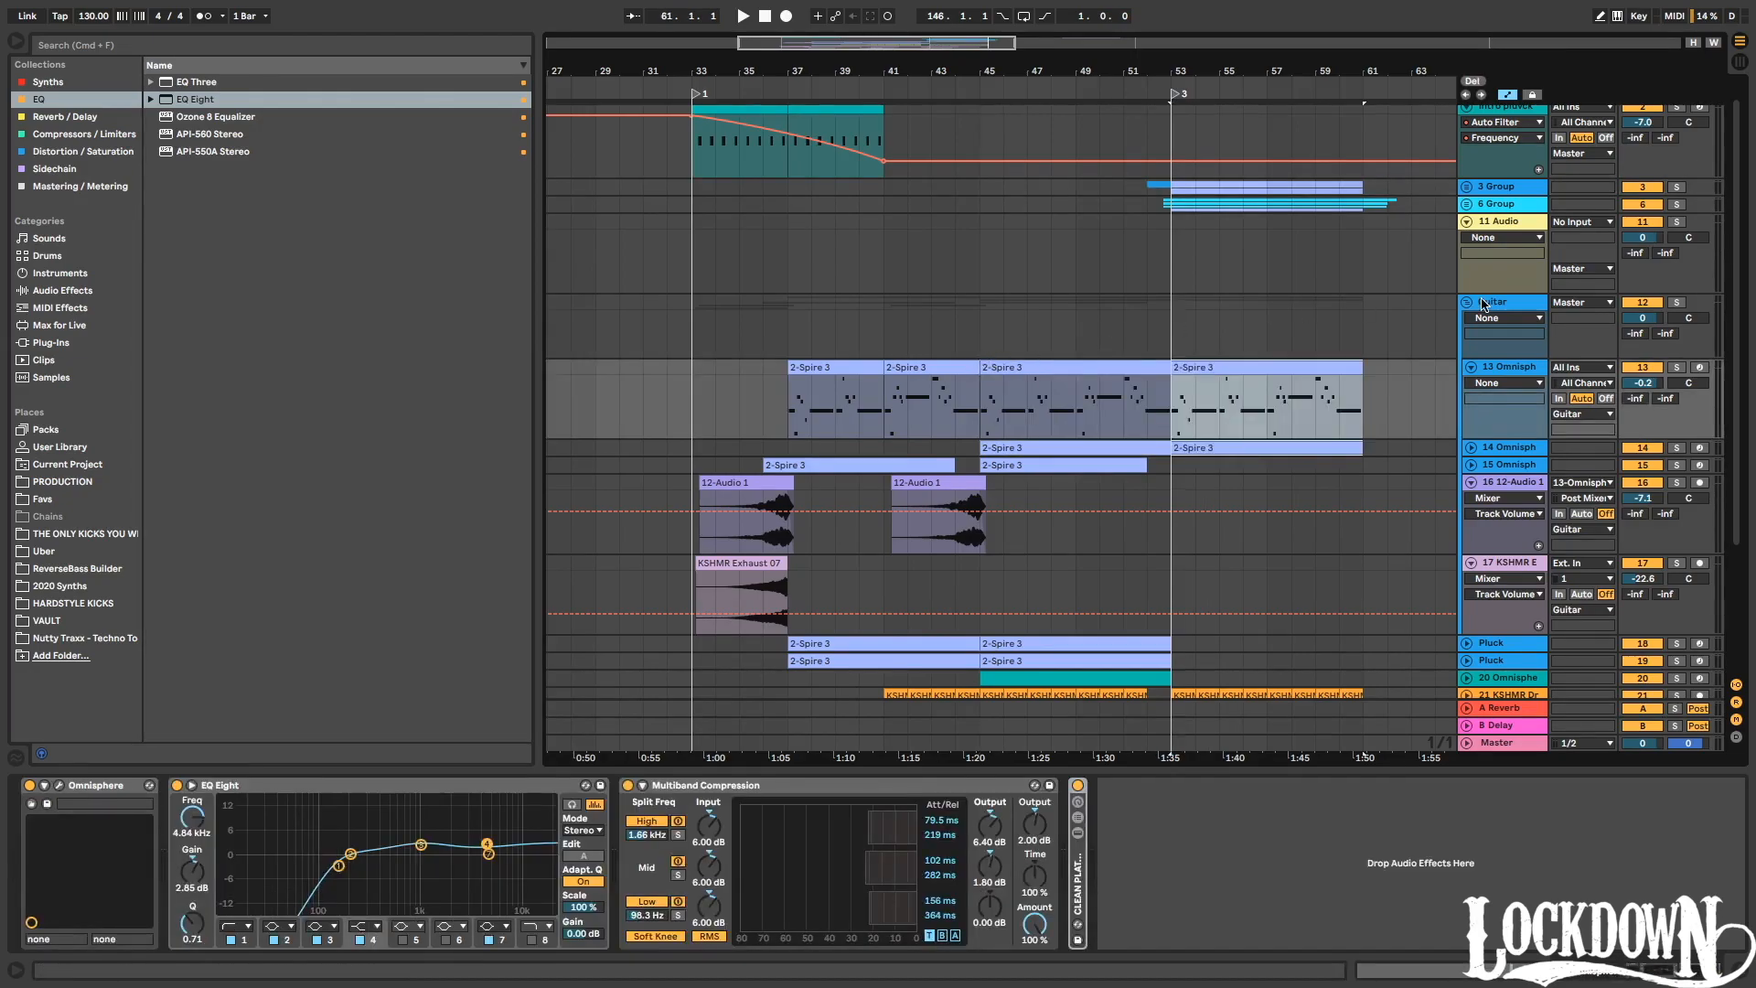
pyautogui.press('space')
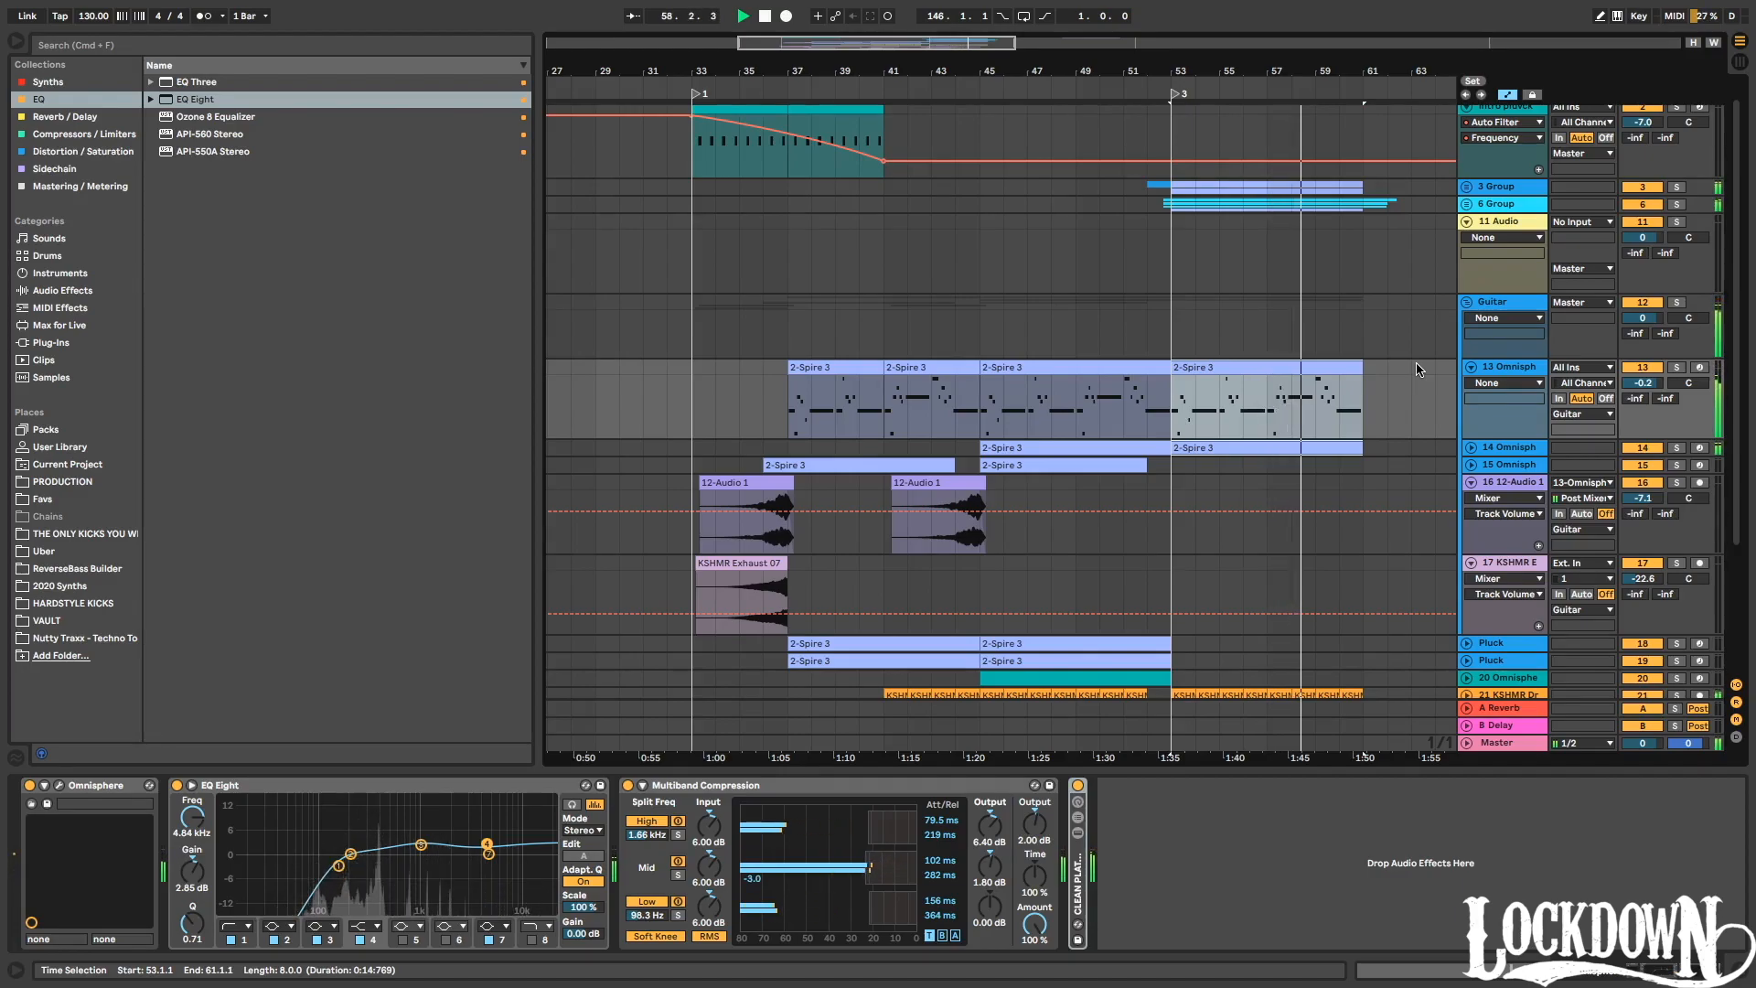
pyautogui.press('space')
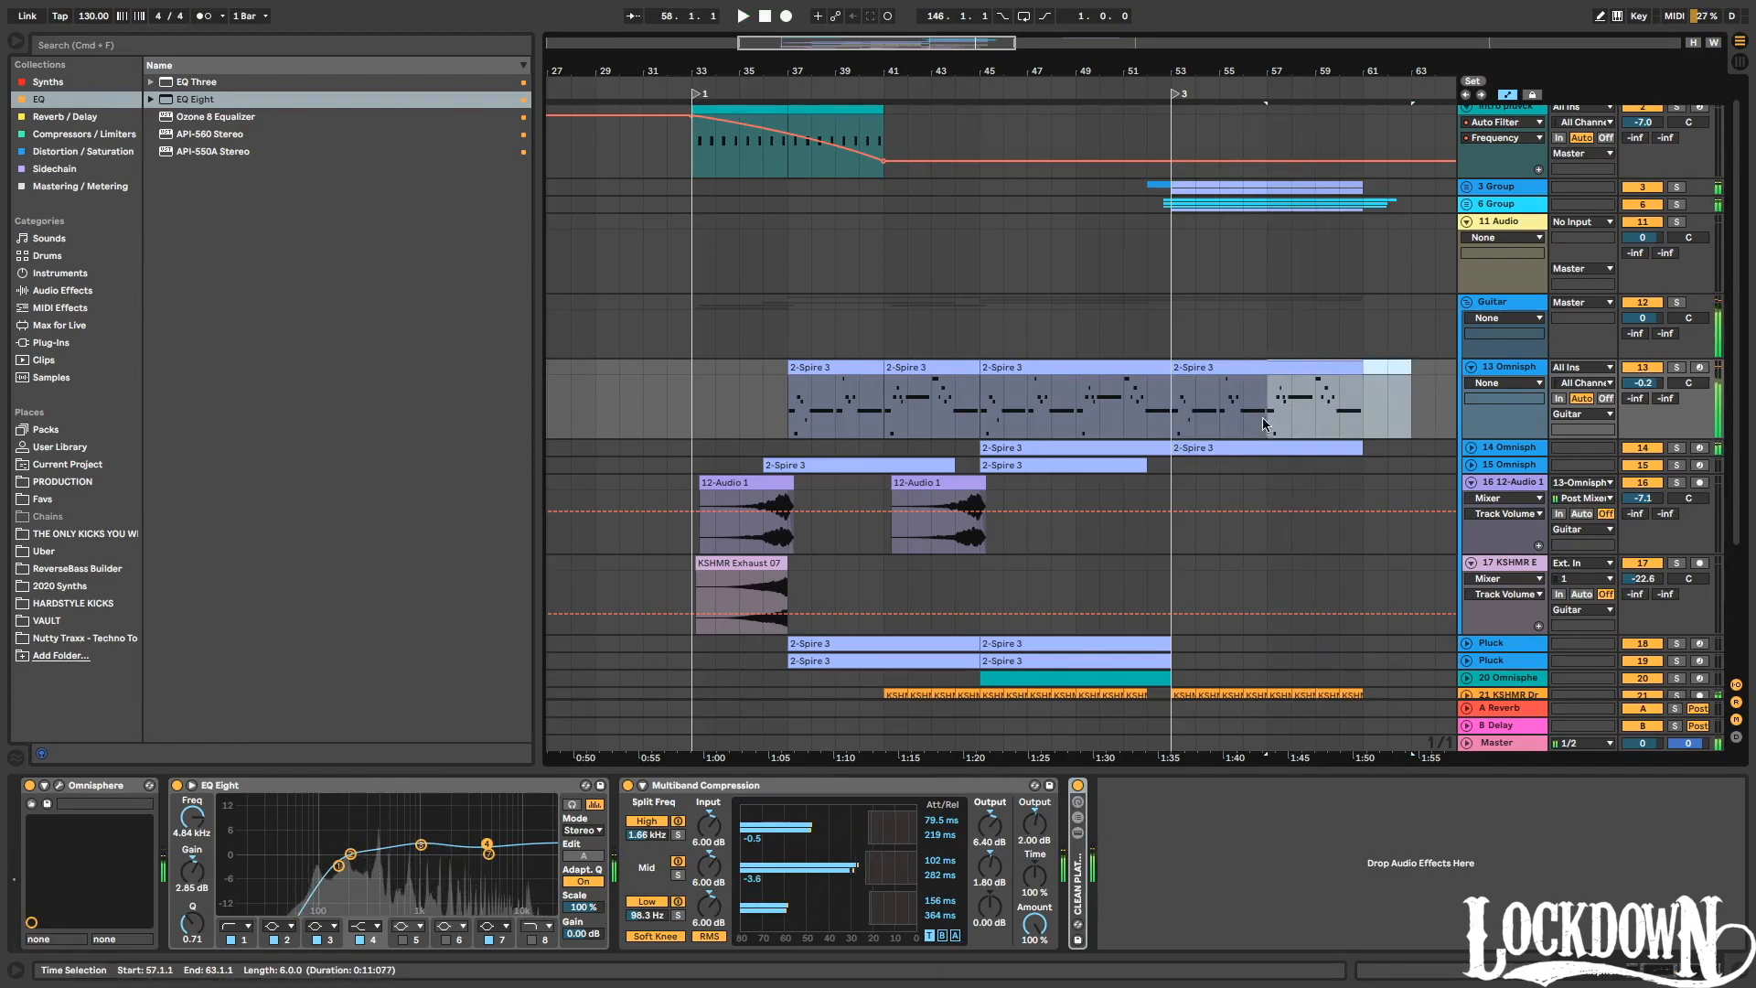
pyautogui.keyDown('shift'); pyautogui.click(1406, 364); pyautogui.keyUp('shift')
pyautogui.press('Delete')
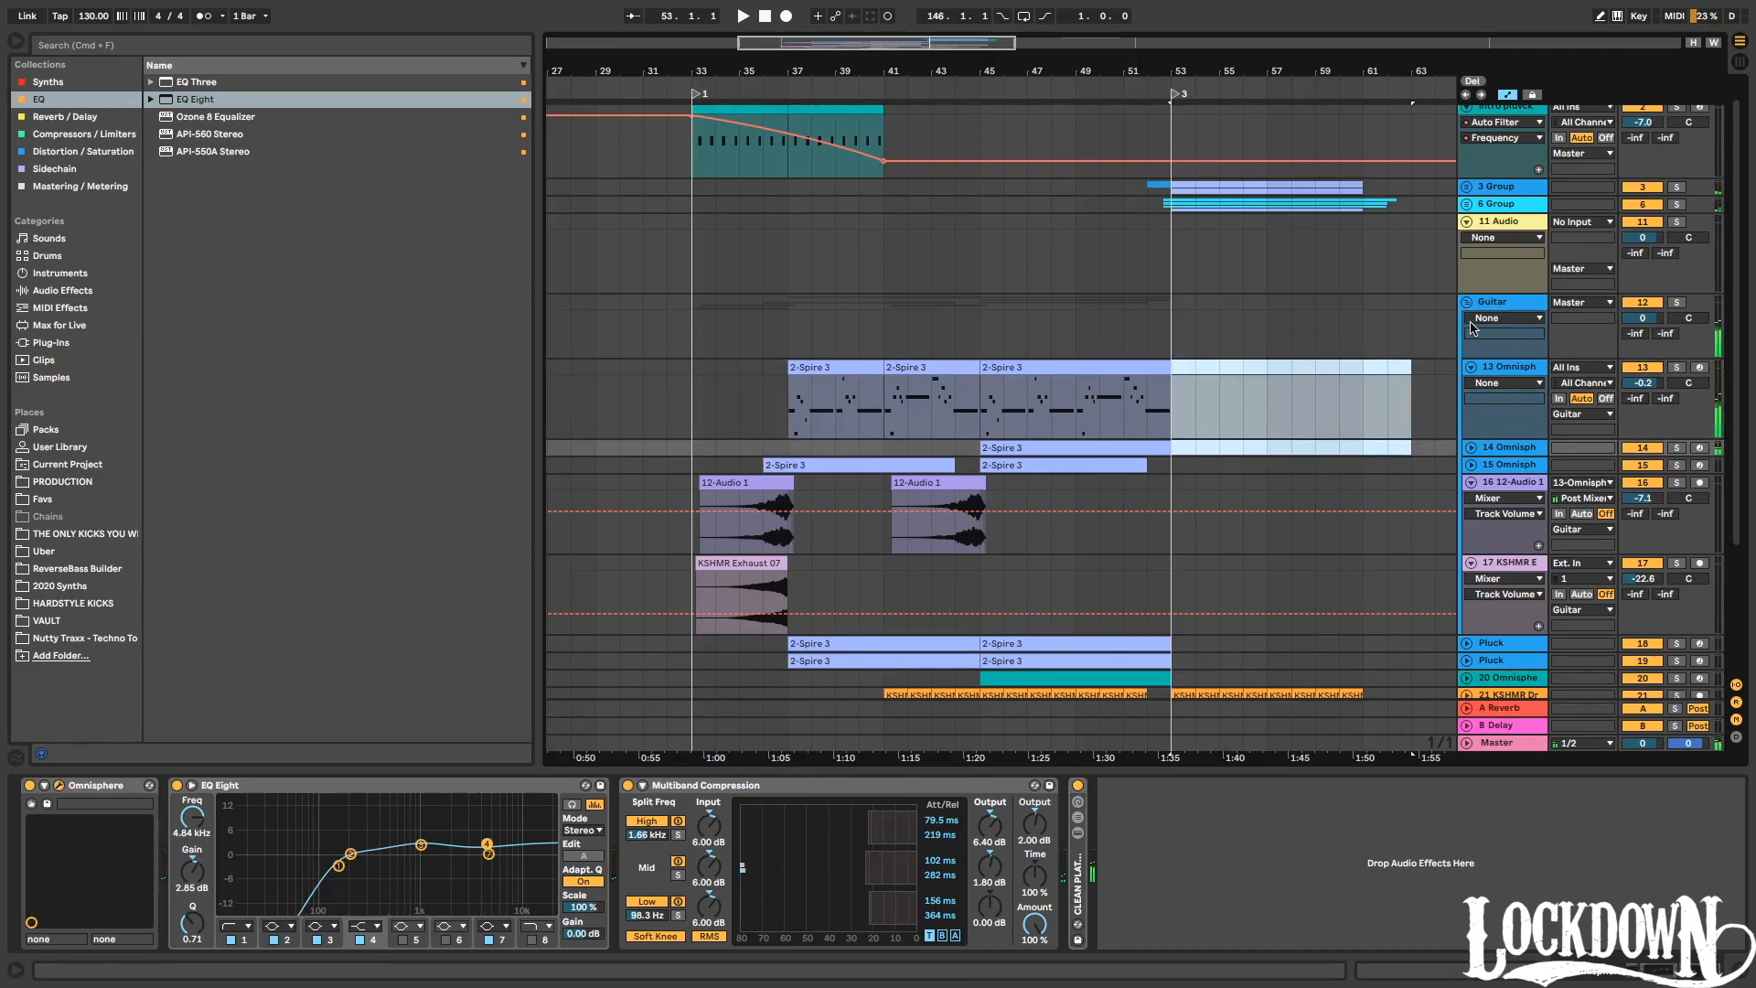
# Unfold Omnisphere track 15, copy bars 37 to 40 of its first clip to bar 53, and play the result.
pyautogui.scroll(-4, 1473, 327)
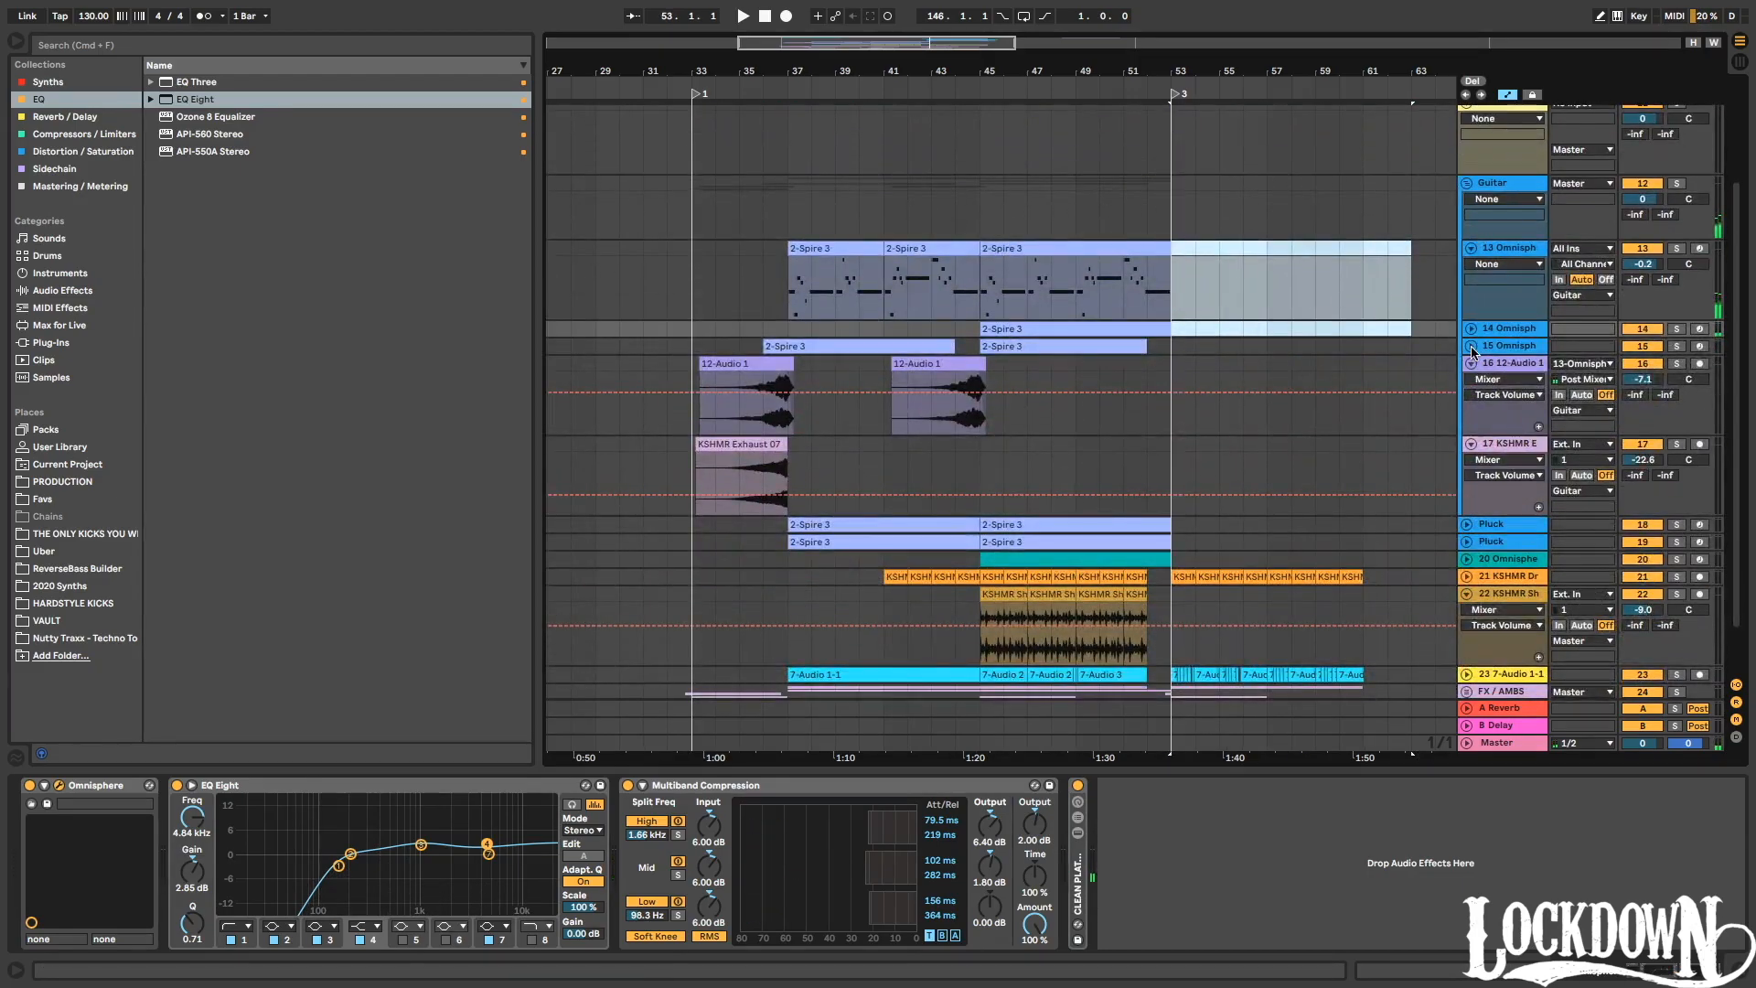
pyautogui.click(1472, 346)
pyautogui.click(1471, 347)
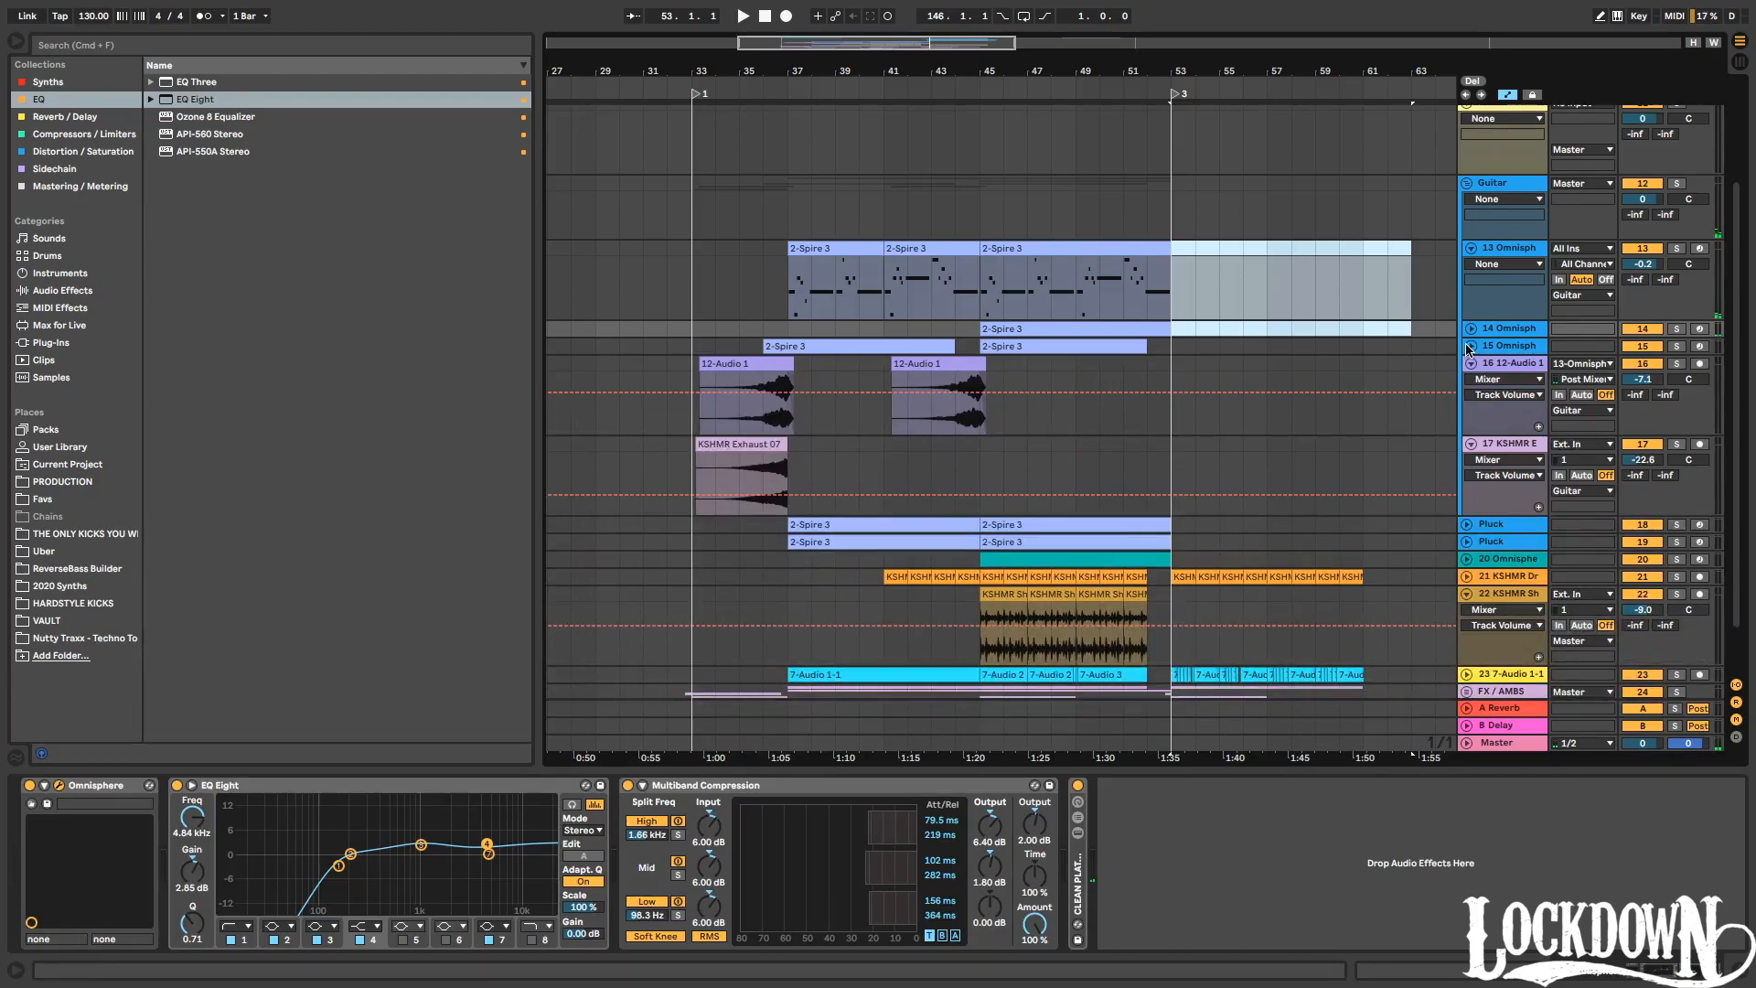
pyautogui.click(1471, 346)
pyautogui.click(907, 348)
pyautogui.moveTo(785, 367); pyautogui.dragTo(859, 367)
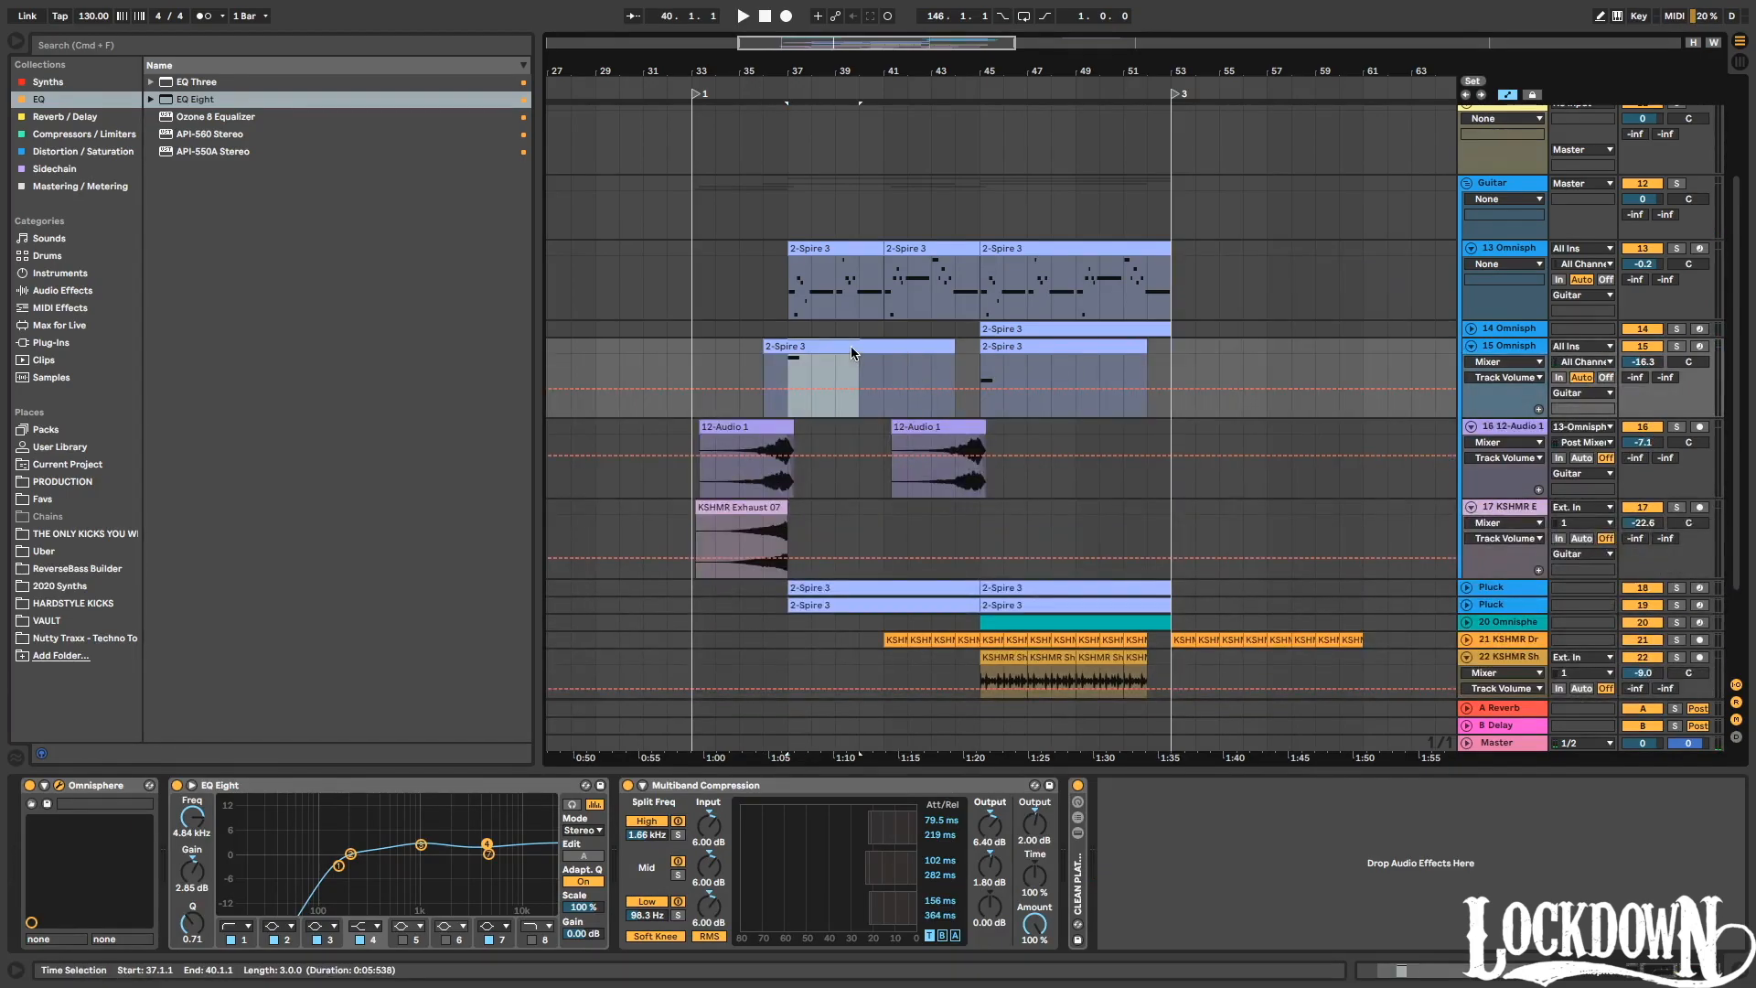
pyautogui.click(1176, 360)
pyautogui.hotkey('ctrl', 'v')
pyautogui.press('space')
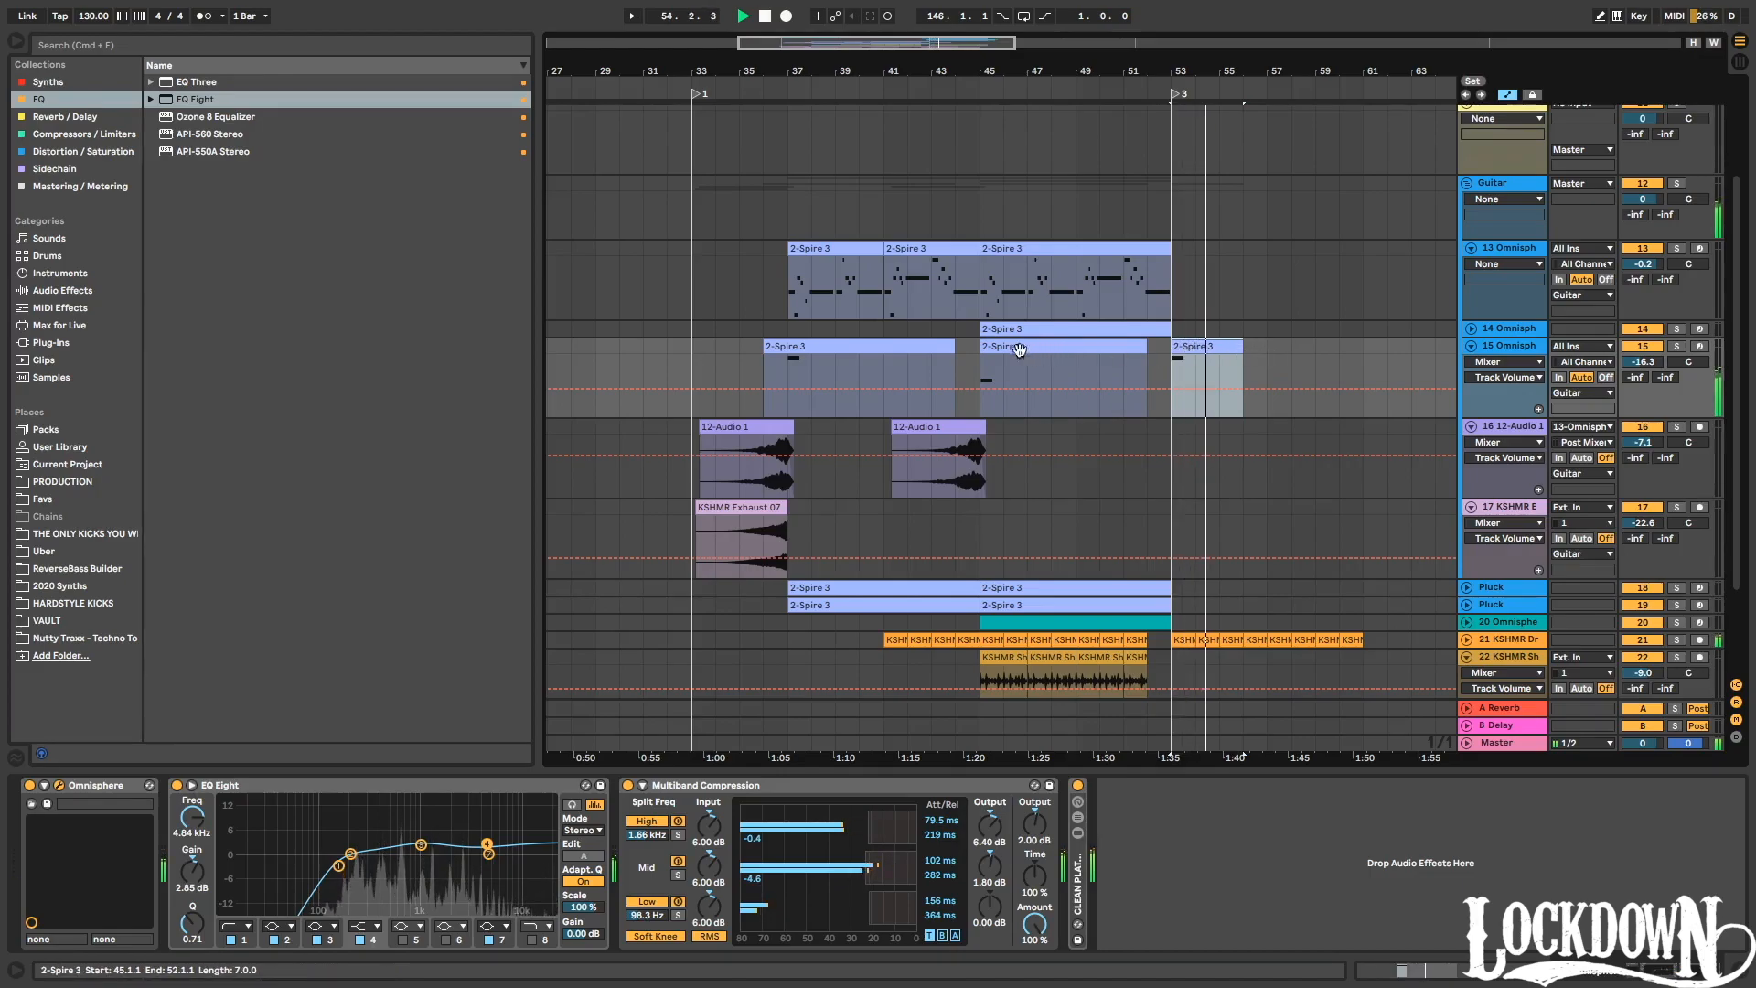
# Copy bars 45 to 46 of Omnisphere track 15's second clip to bar 57, and stop playback after auditioning it.
pyautogui.moveTo(995, 372); pyautogui.dragTo(1025, 371)
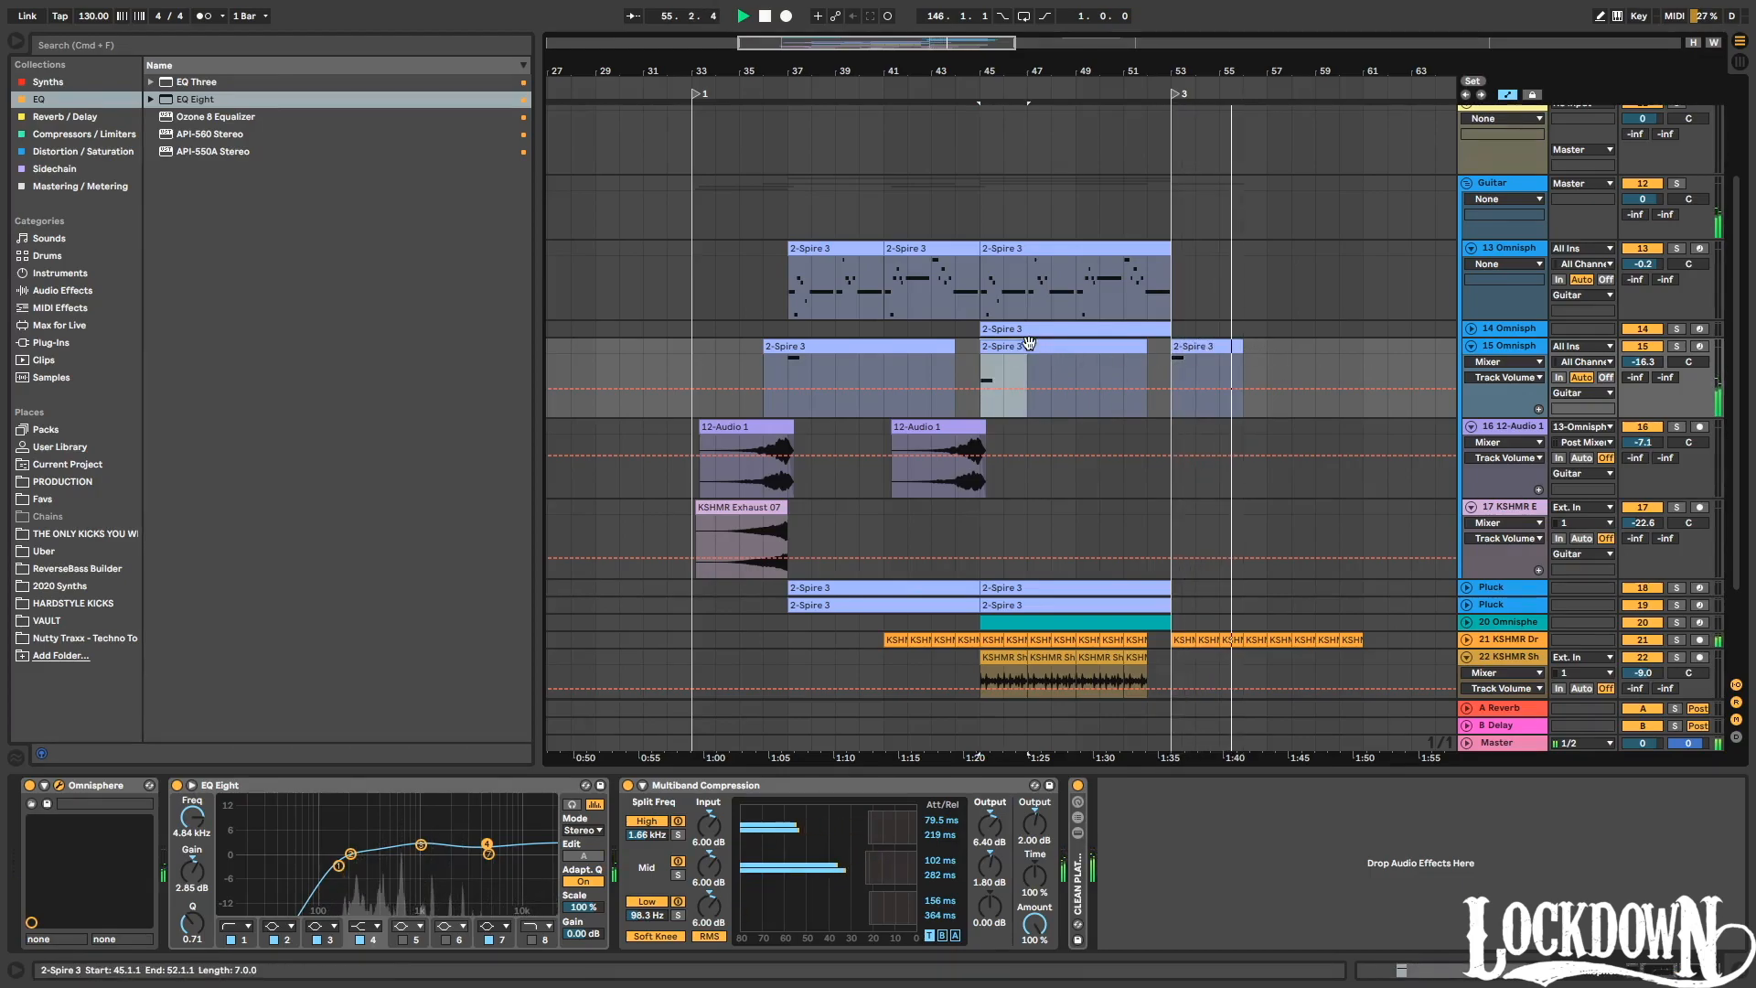
pyautogui.hotkey('ctrl', 'c')
pyautogui.click(1273, 353)
pyautogui.hotkey('ctrl', 'v')
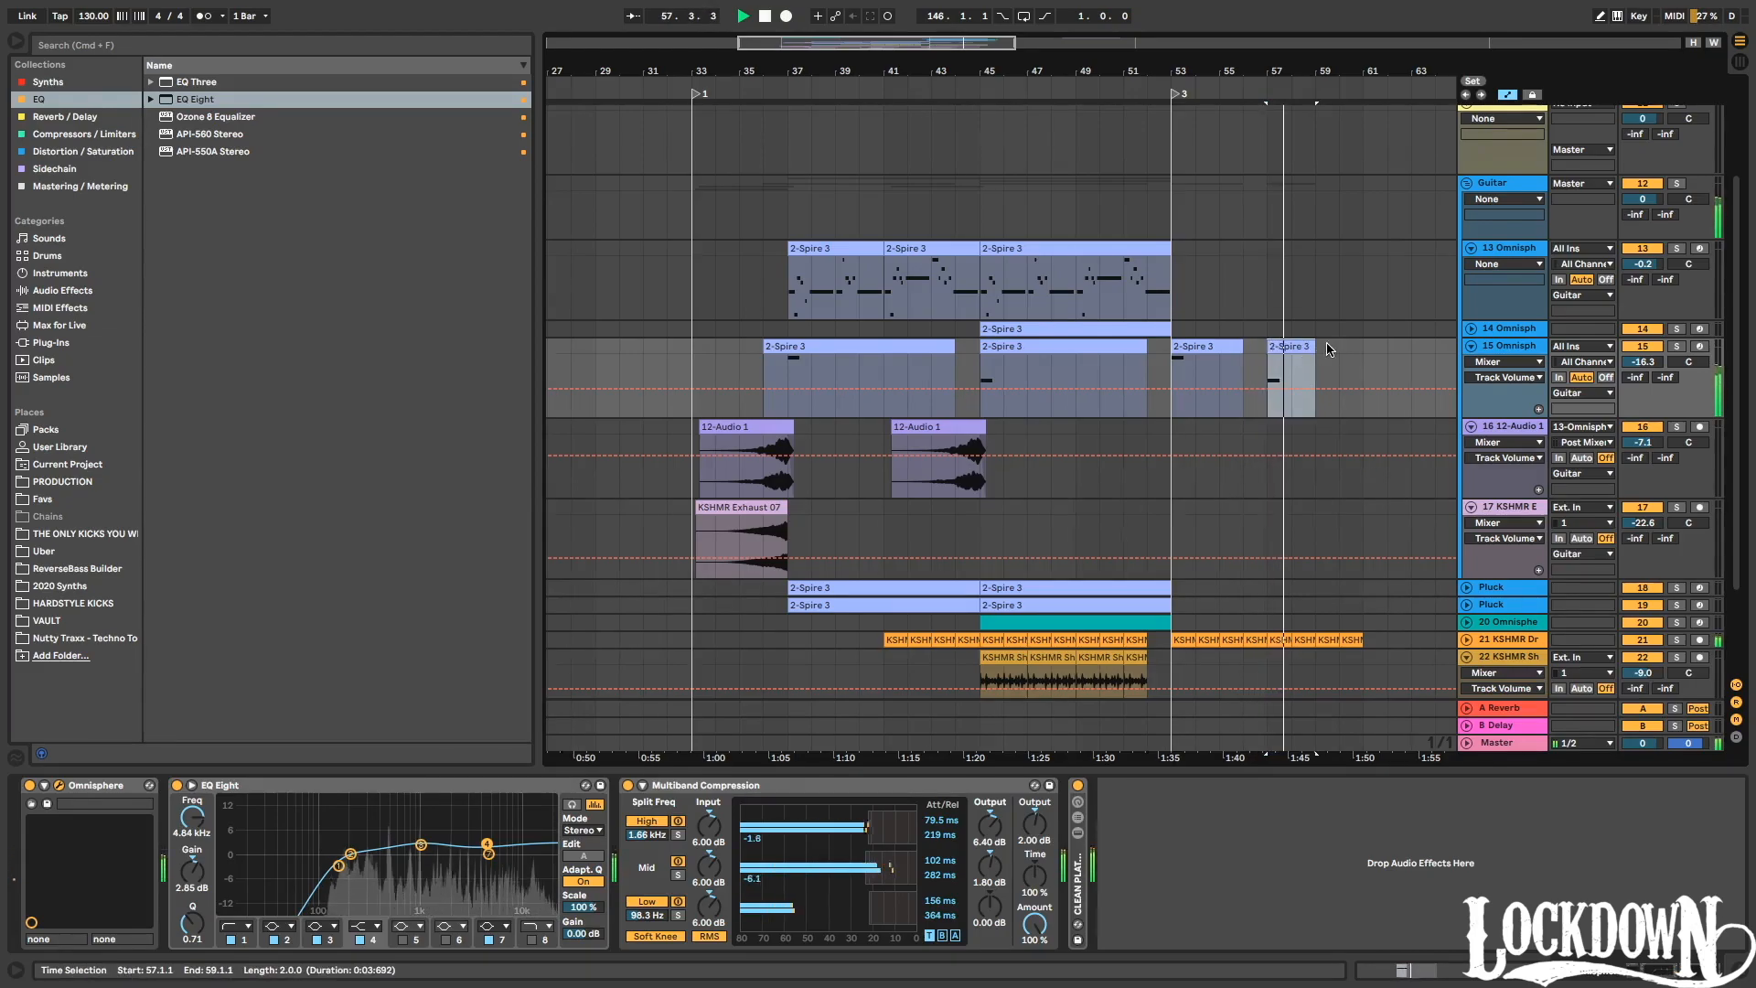
pyautogui.click(1333, 348)
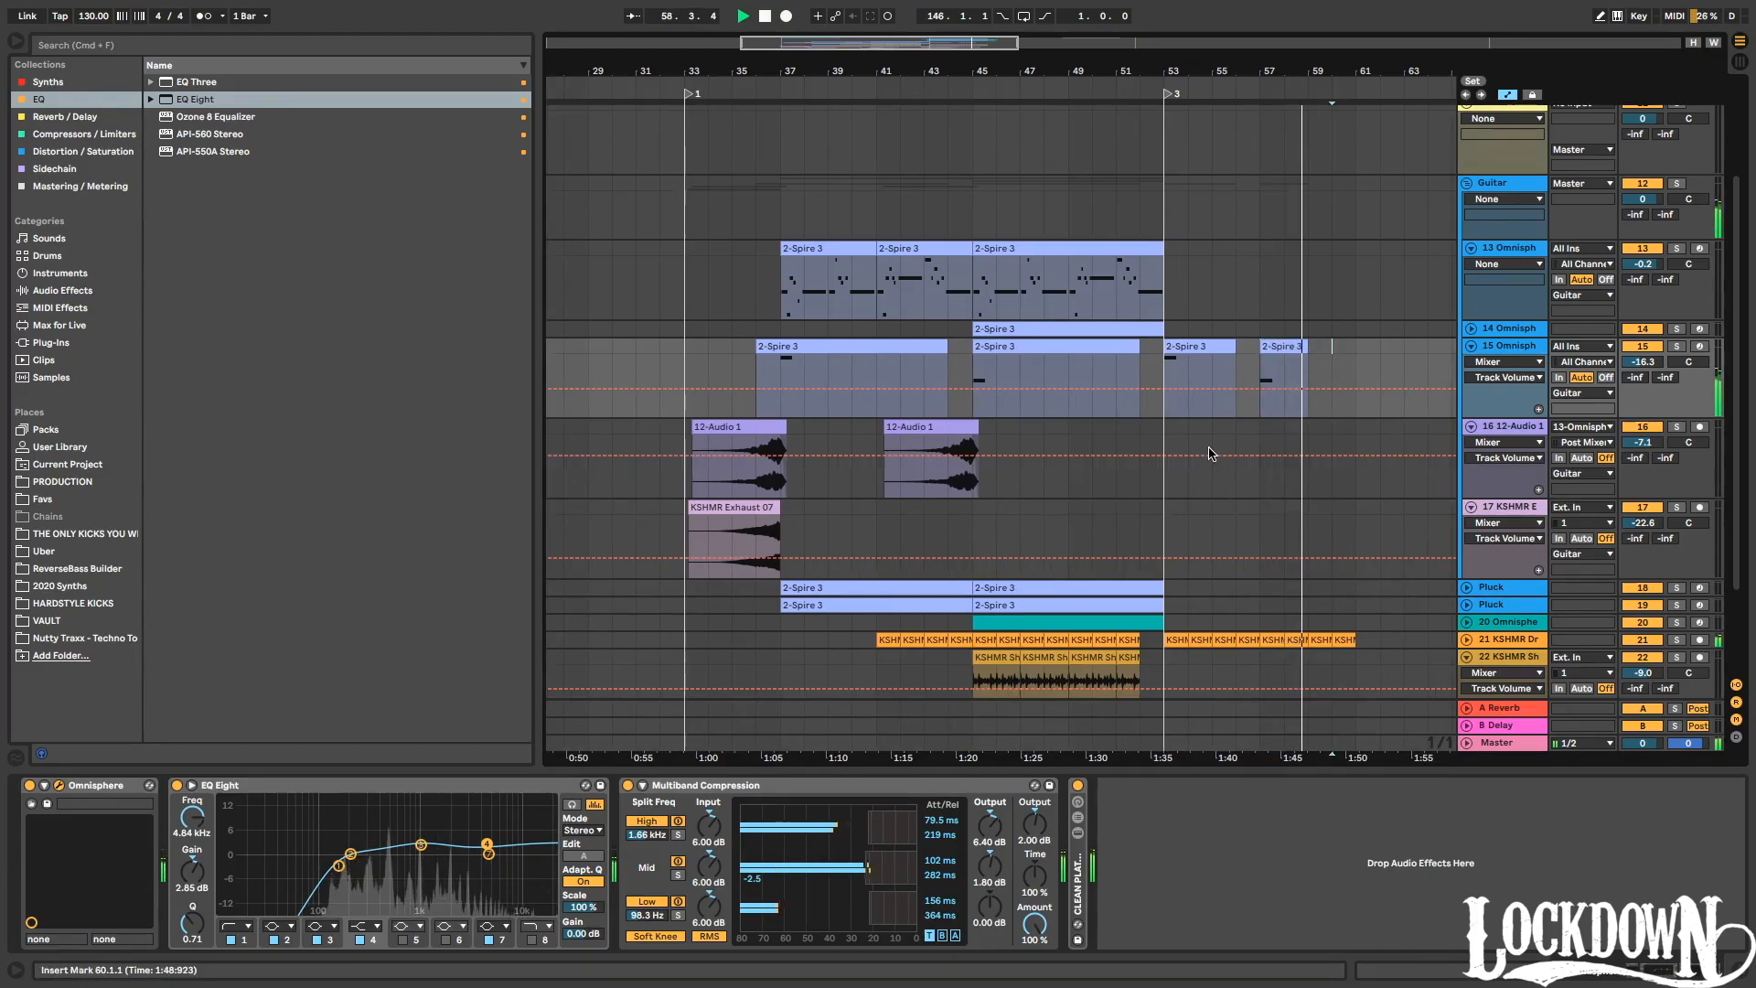
pyautogui.scroll(-2, 1206, 428)
pyautogui.scroll(-1, 1205, 428)
pyautogui.press('space')
# Duplicate the KSHMR Exhaust 07 clip so the copy ends at bar 53, and play the transition.
pyautogui.moveTo(1076, 397); pyautogui.dragTo(673, 399)
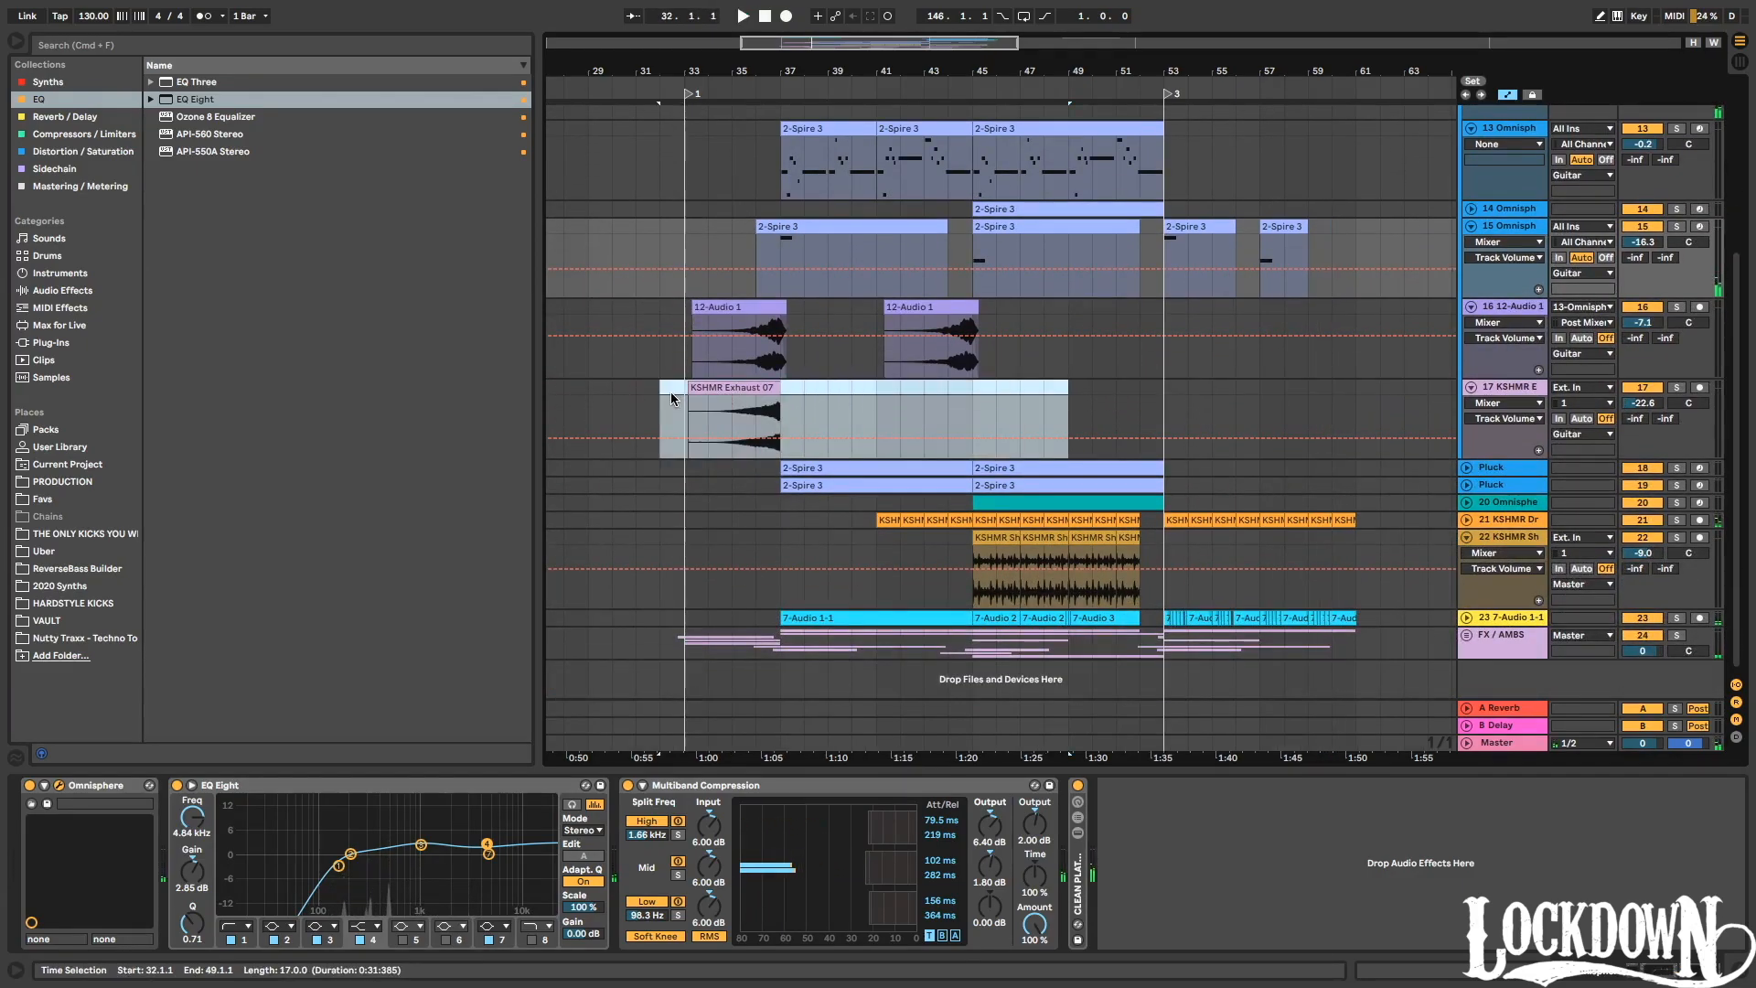
pyautogui.press('super+d')
pyautogui.press('space')
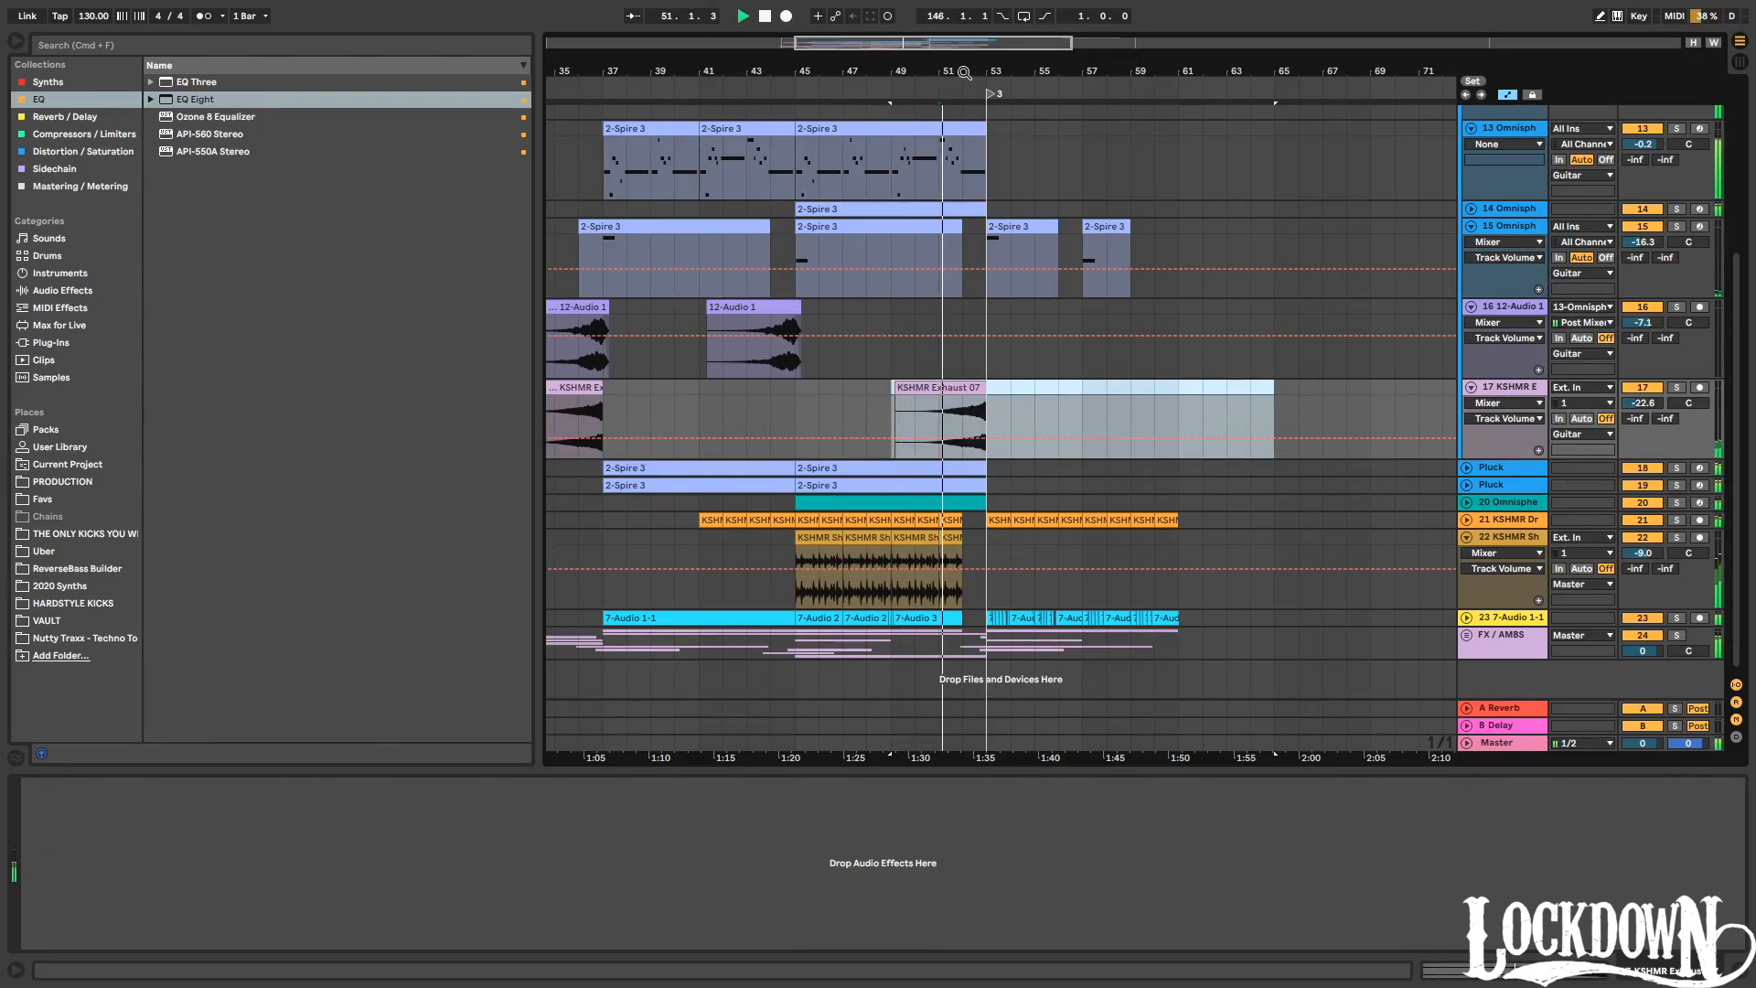
pyautogui.scroll(3, 990, 177)
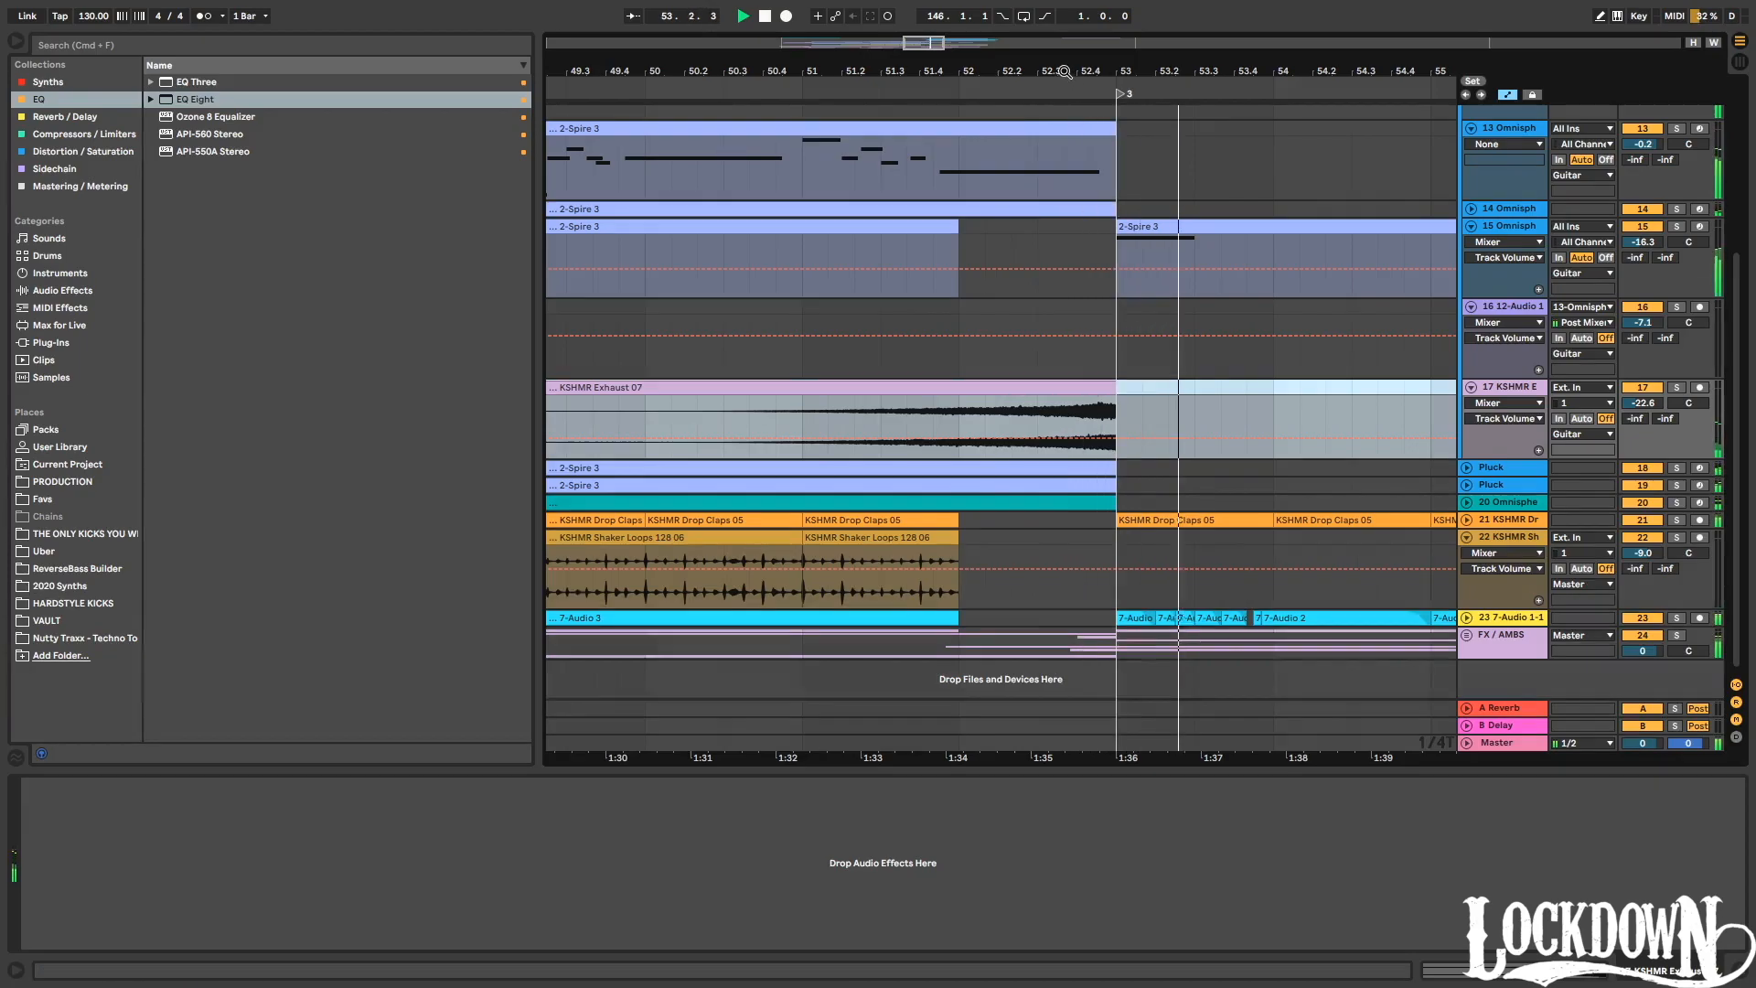
pyautogui.press('space')
pyautogui.press('-')
pyautogui.press('-')
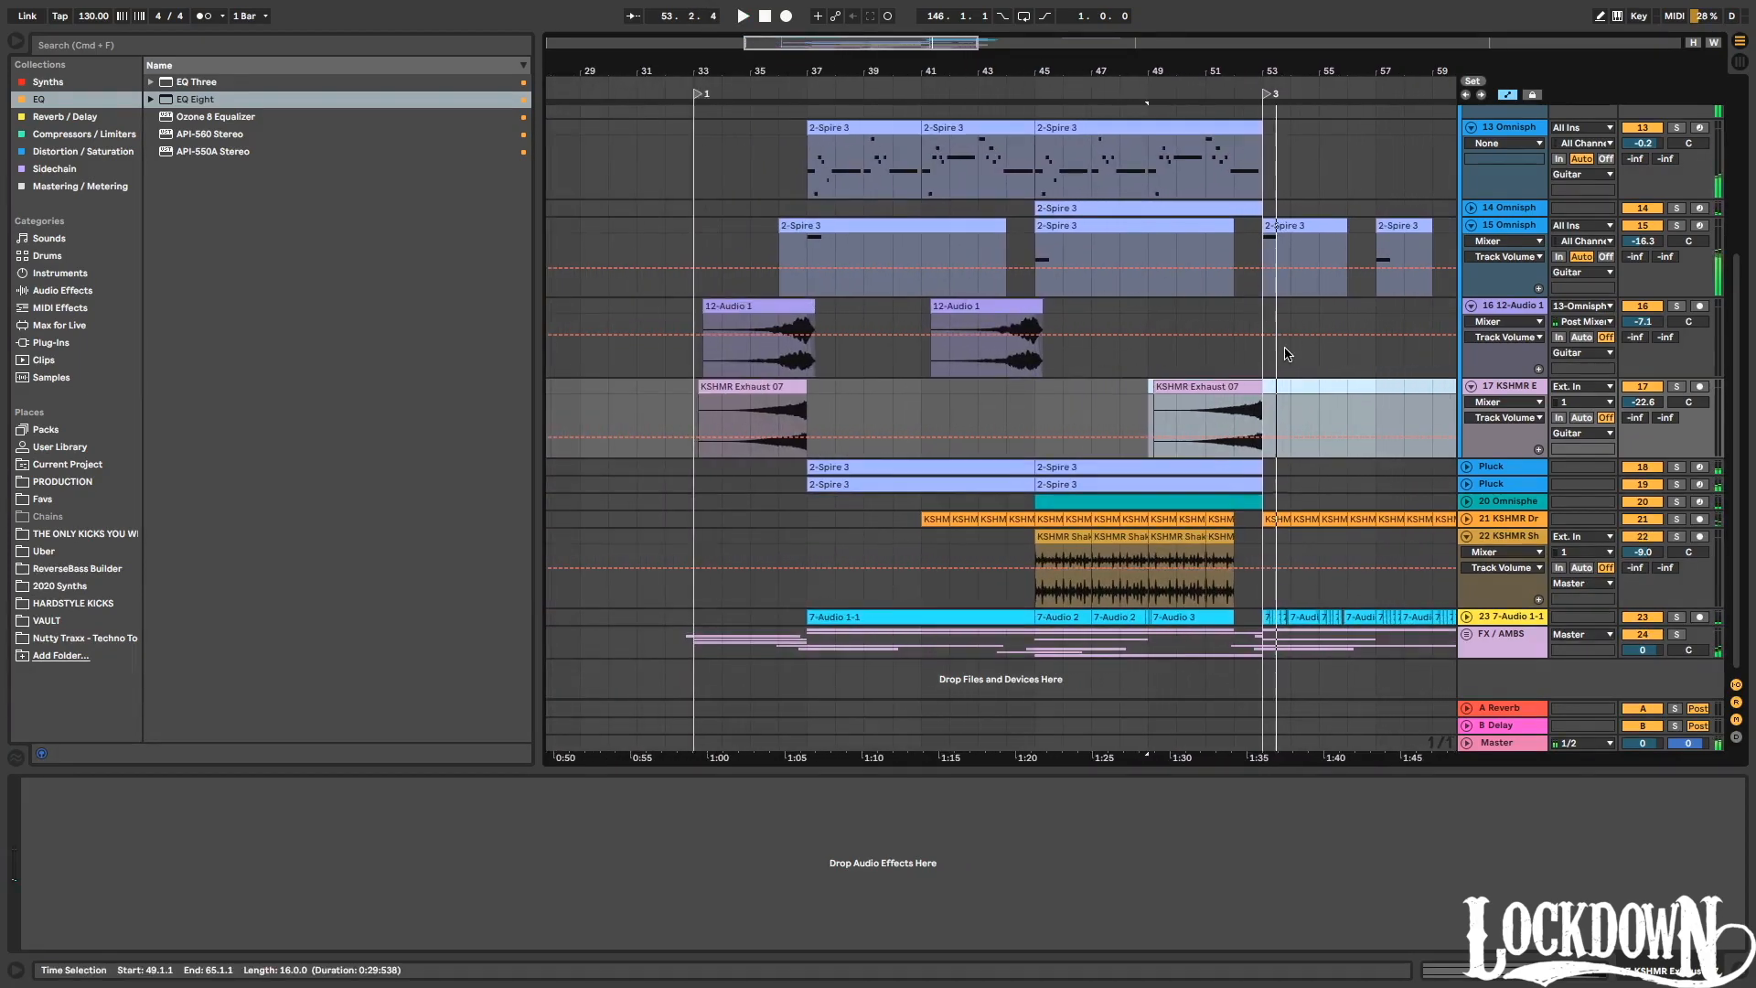
# Collapse the KSHMR shaker track and the Guitar group in the arrangement.
pyautogui.click(1467, 518)
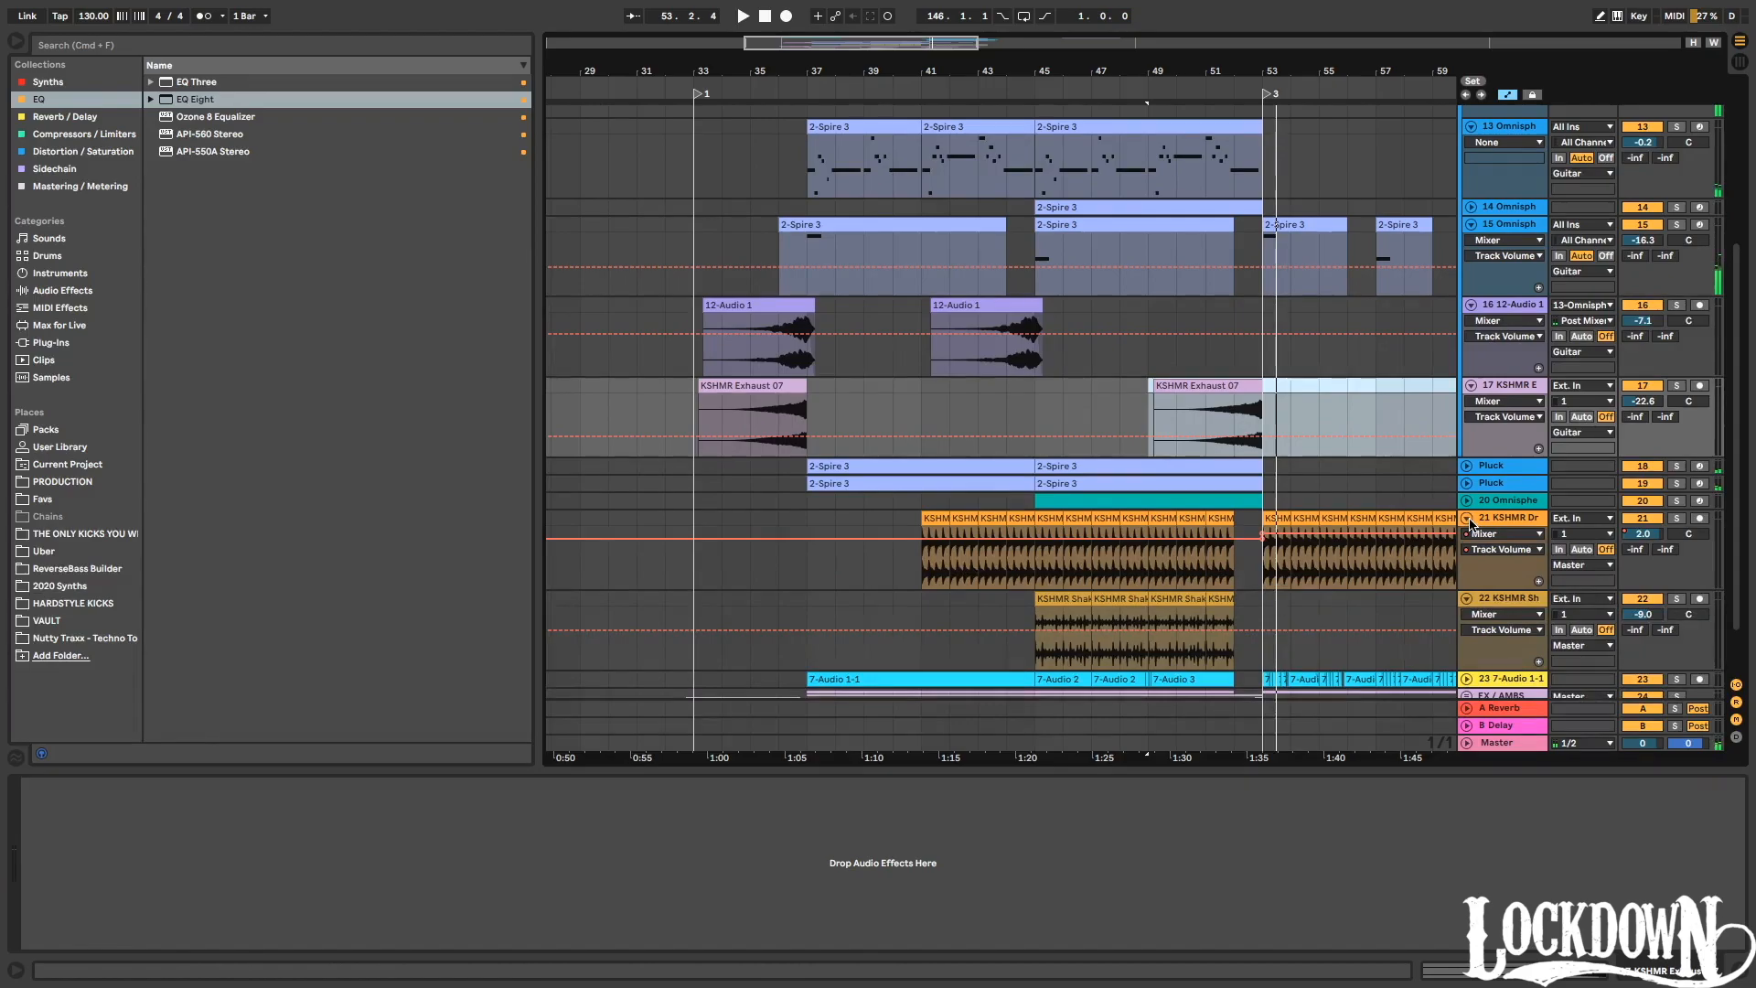
pyautogui.click(1468, 517)
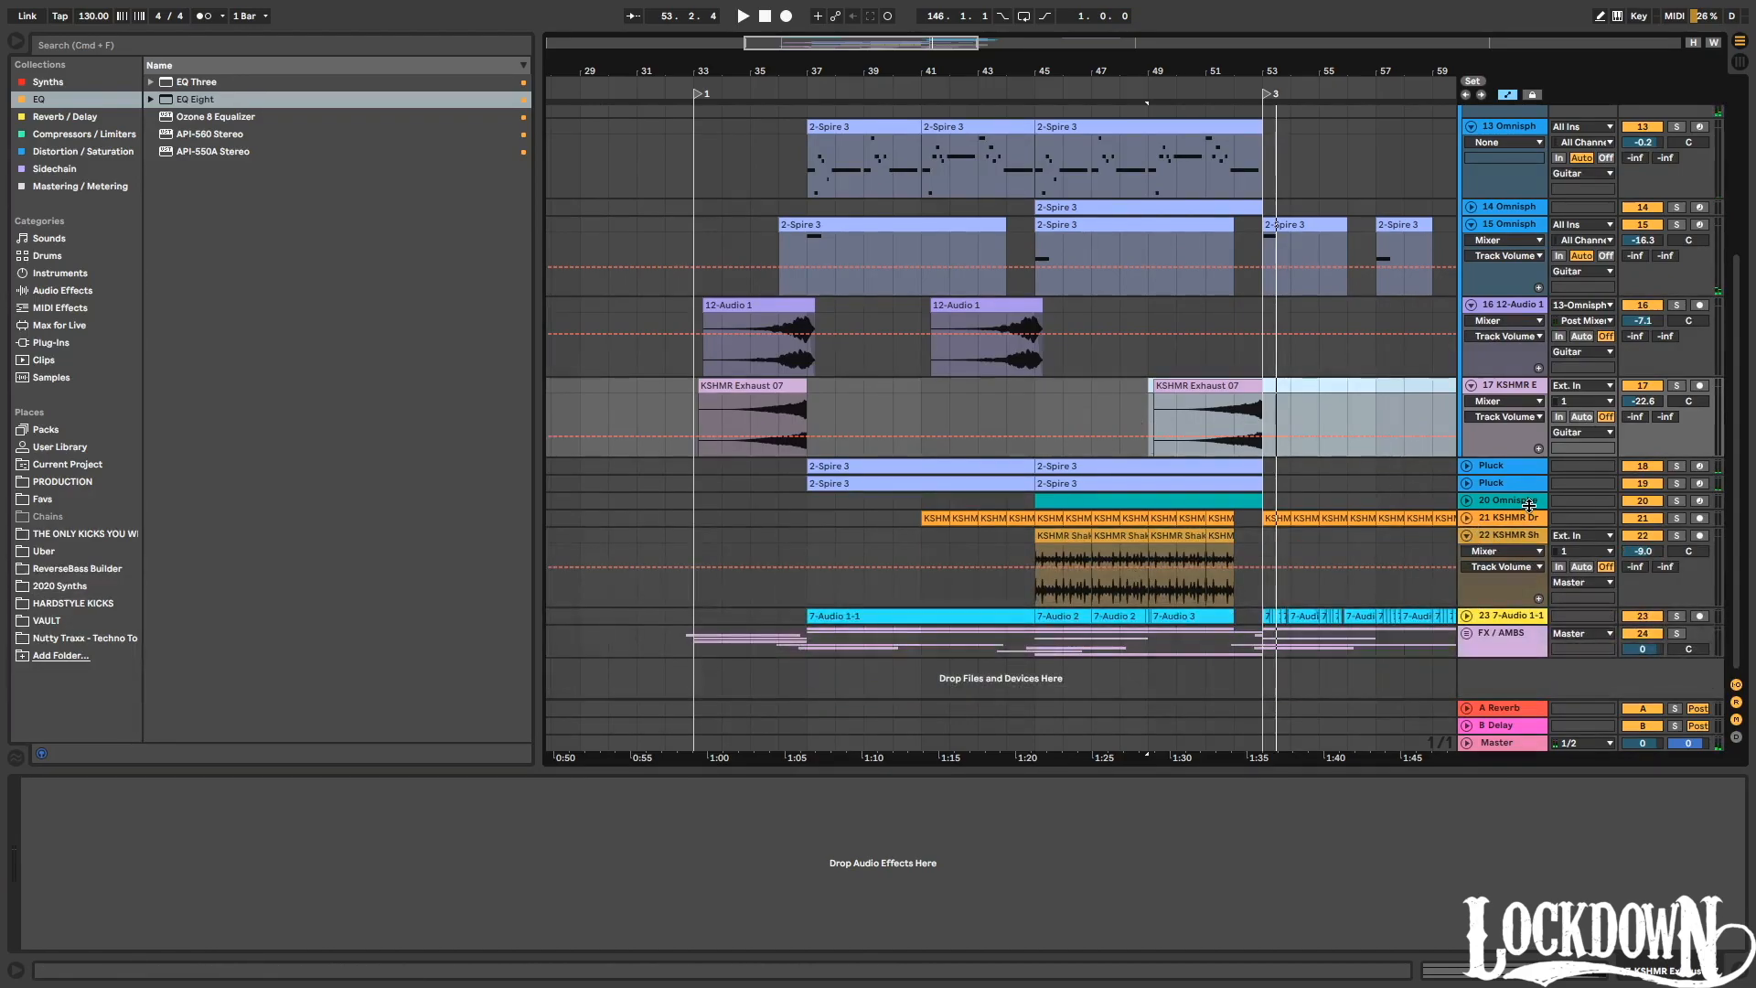
pyautogui.hscroll(3, 1144, 224)
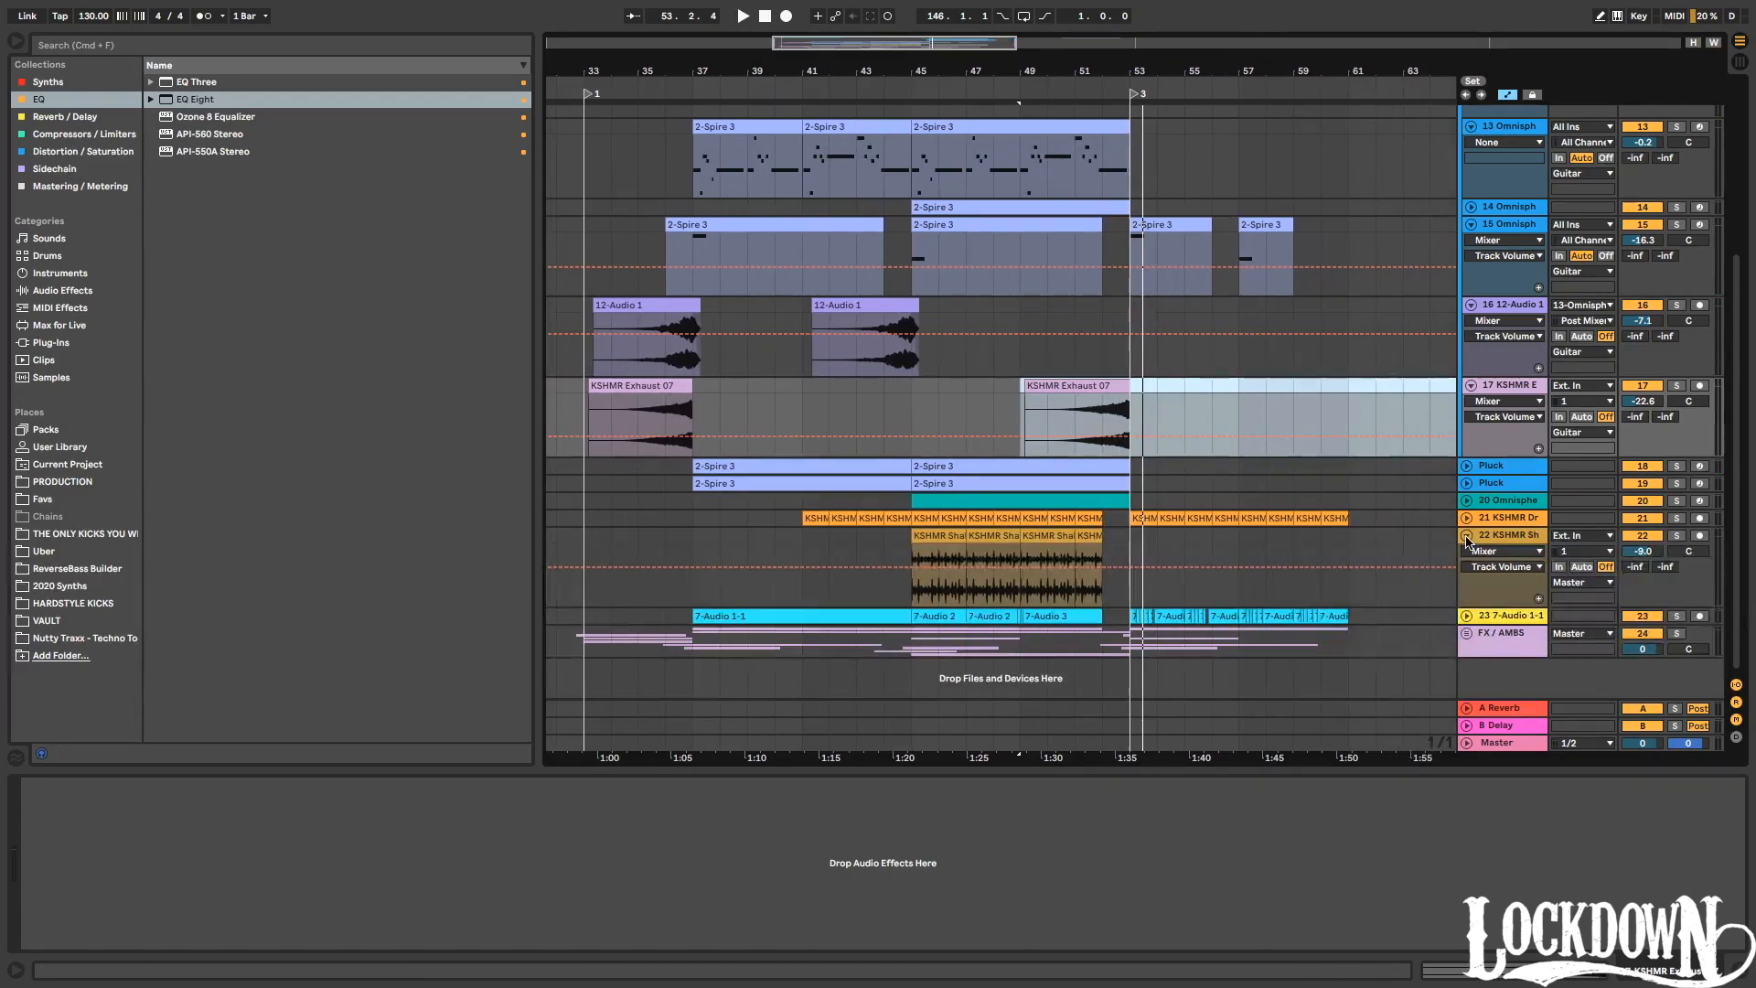
pyautogui.click(1466, 536)
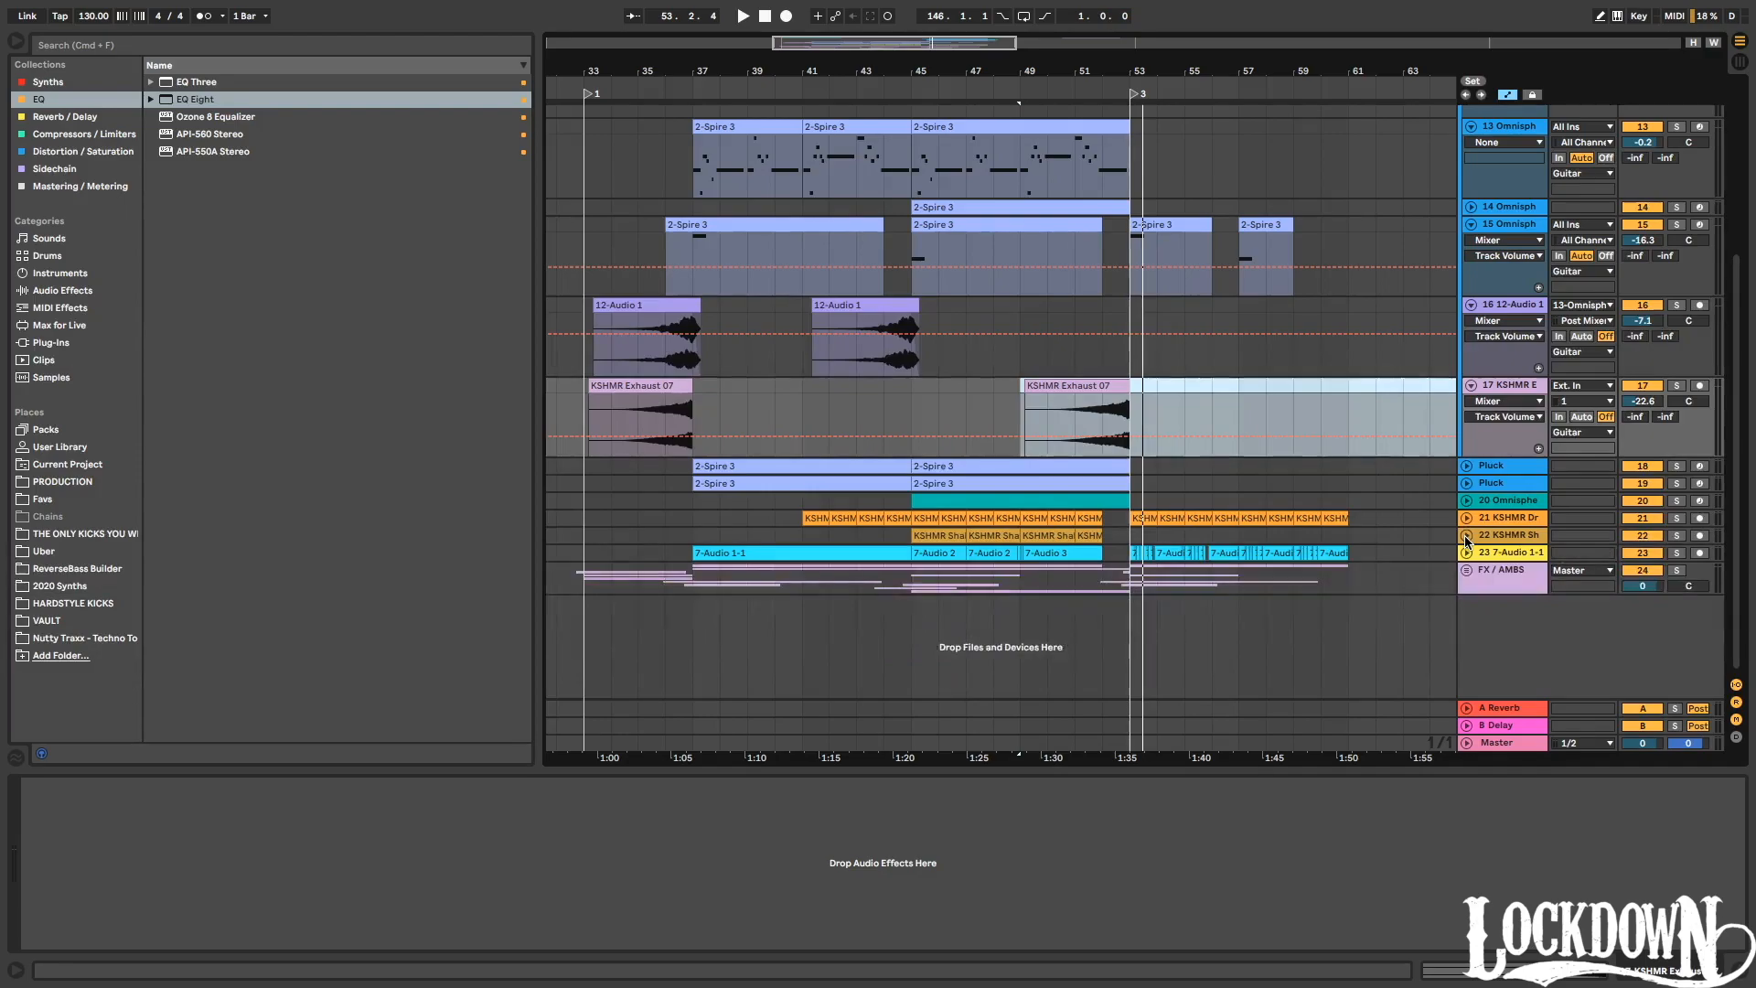
pyautogui.click(1468, 554)
pyautogui.click(1469, 554)
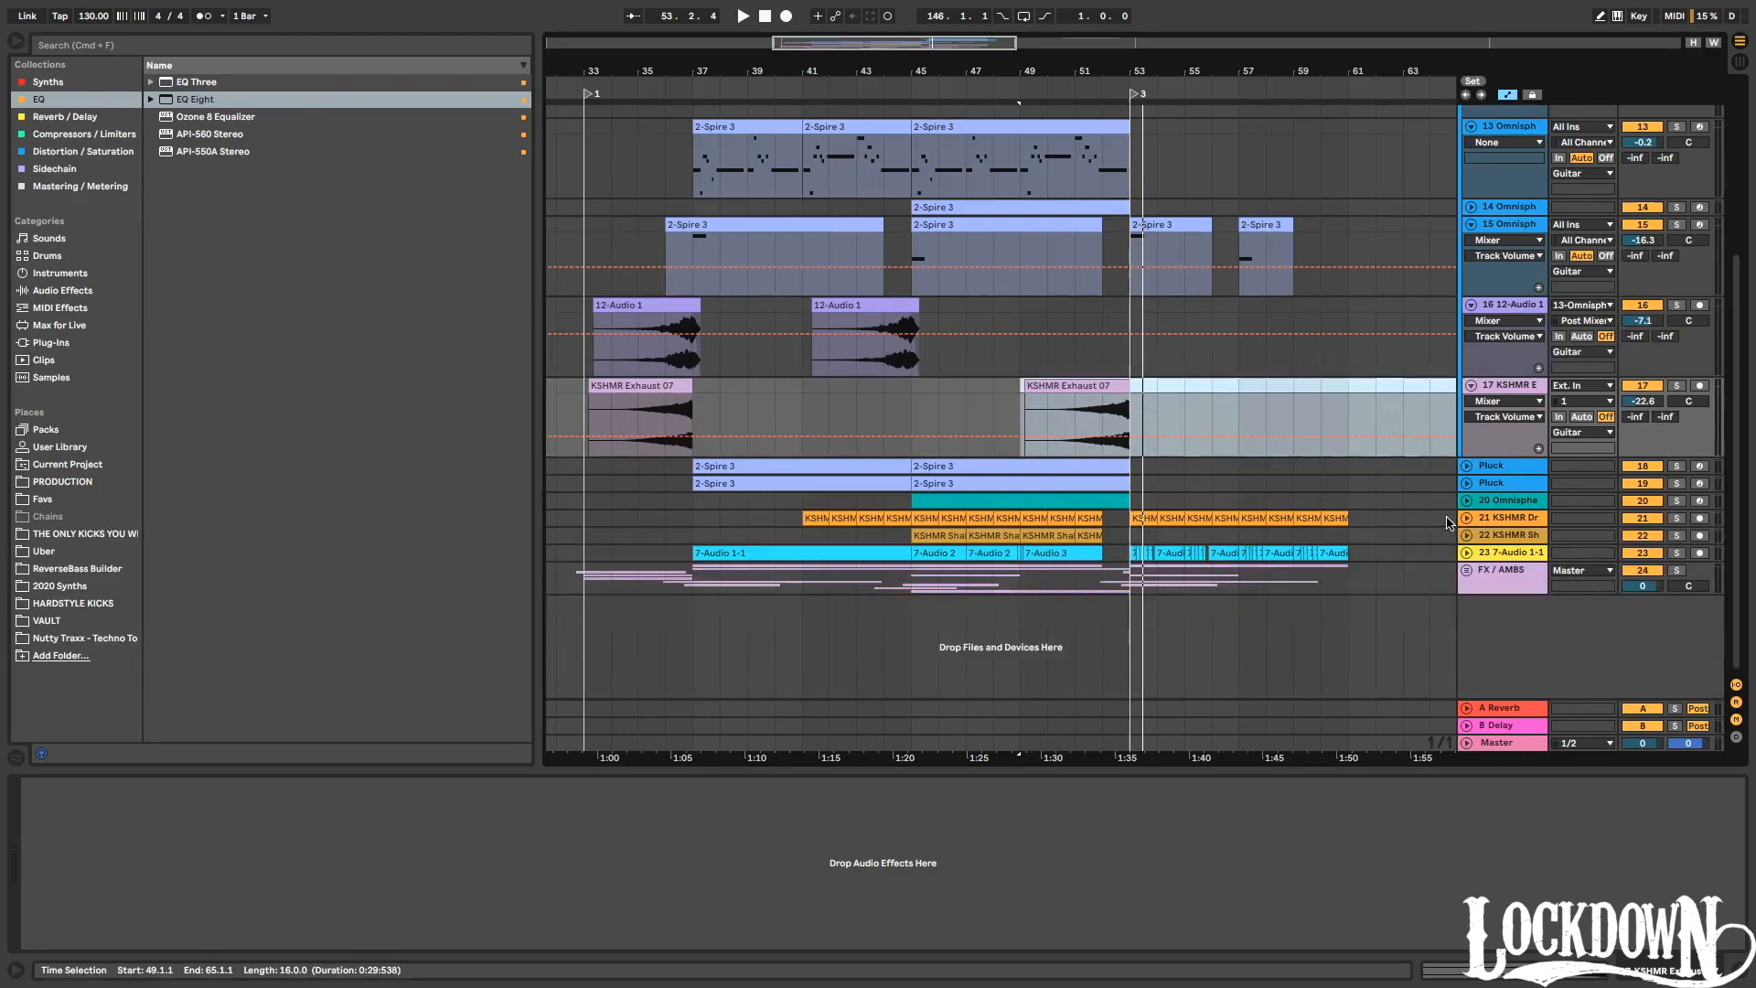
pyautogui.scroll(5, 1482, 366)
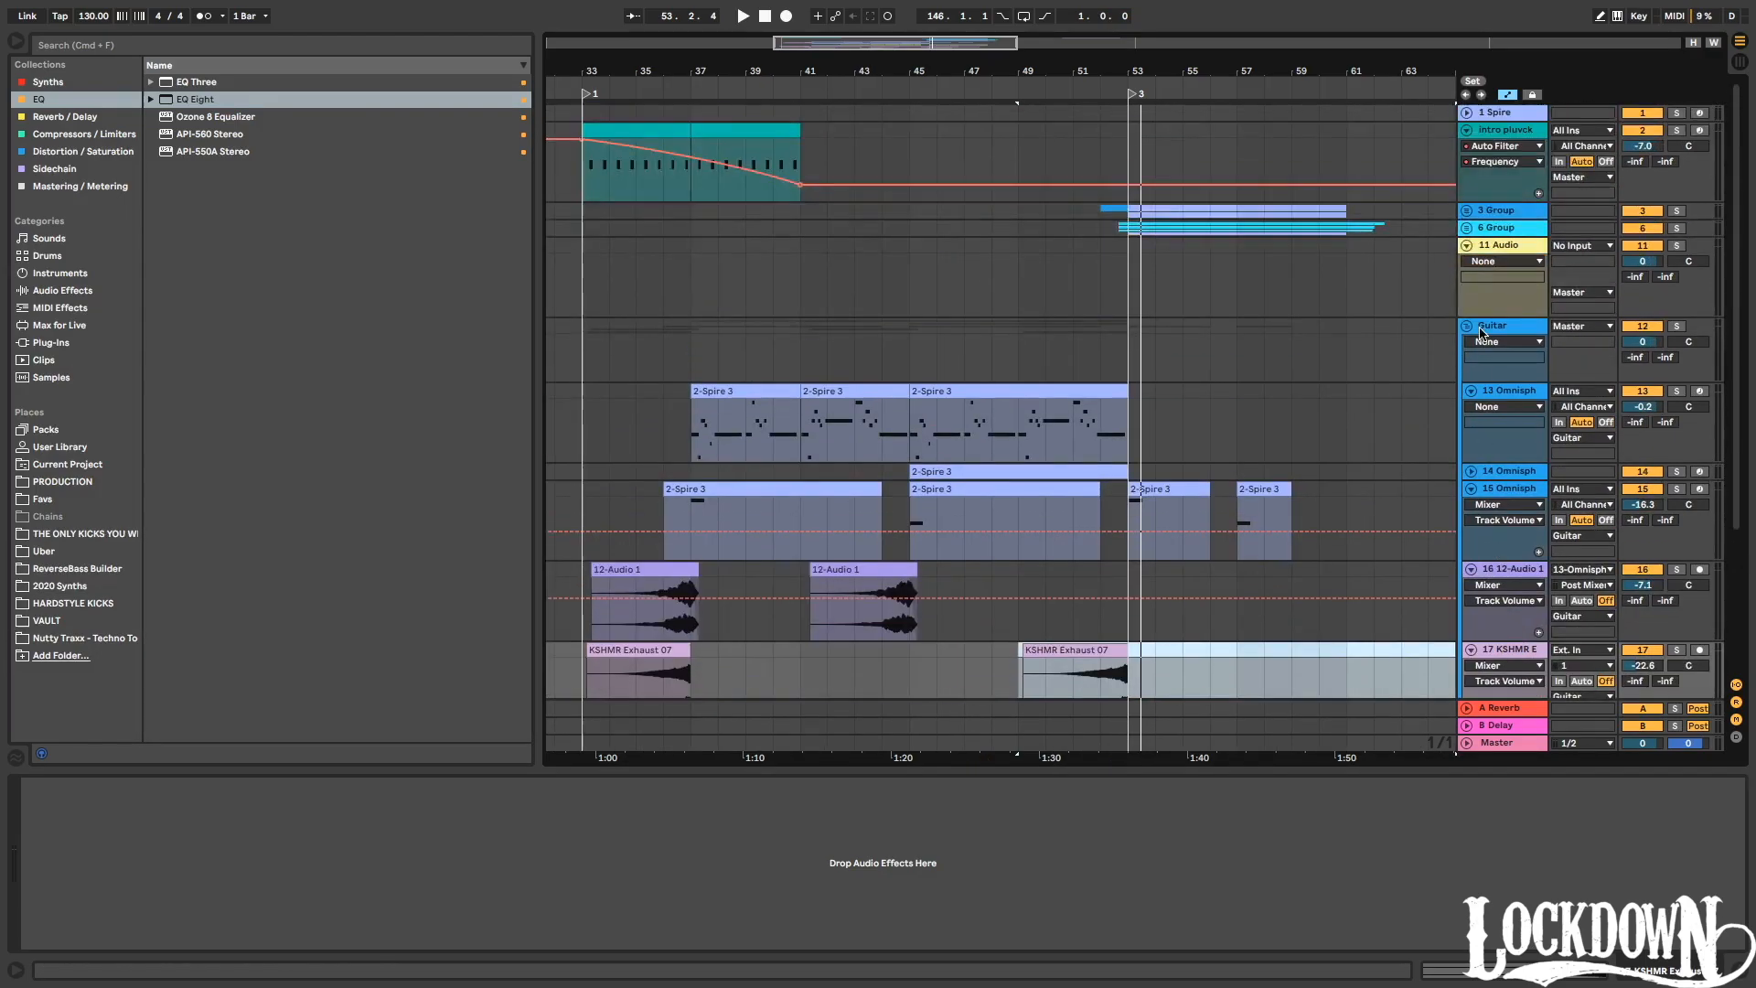
pyautogui.click(1465, 328)
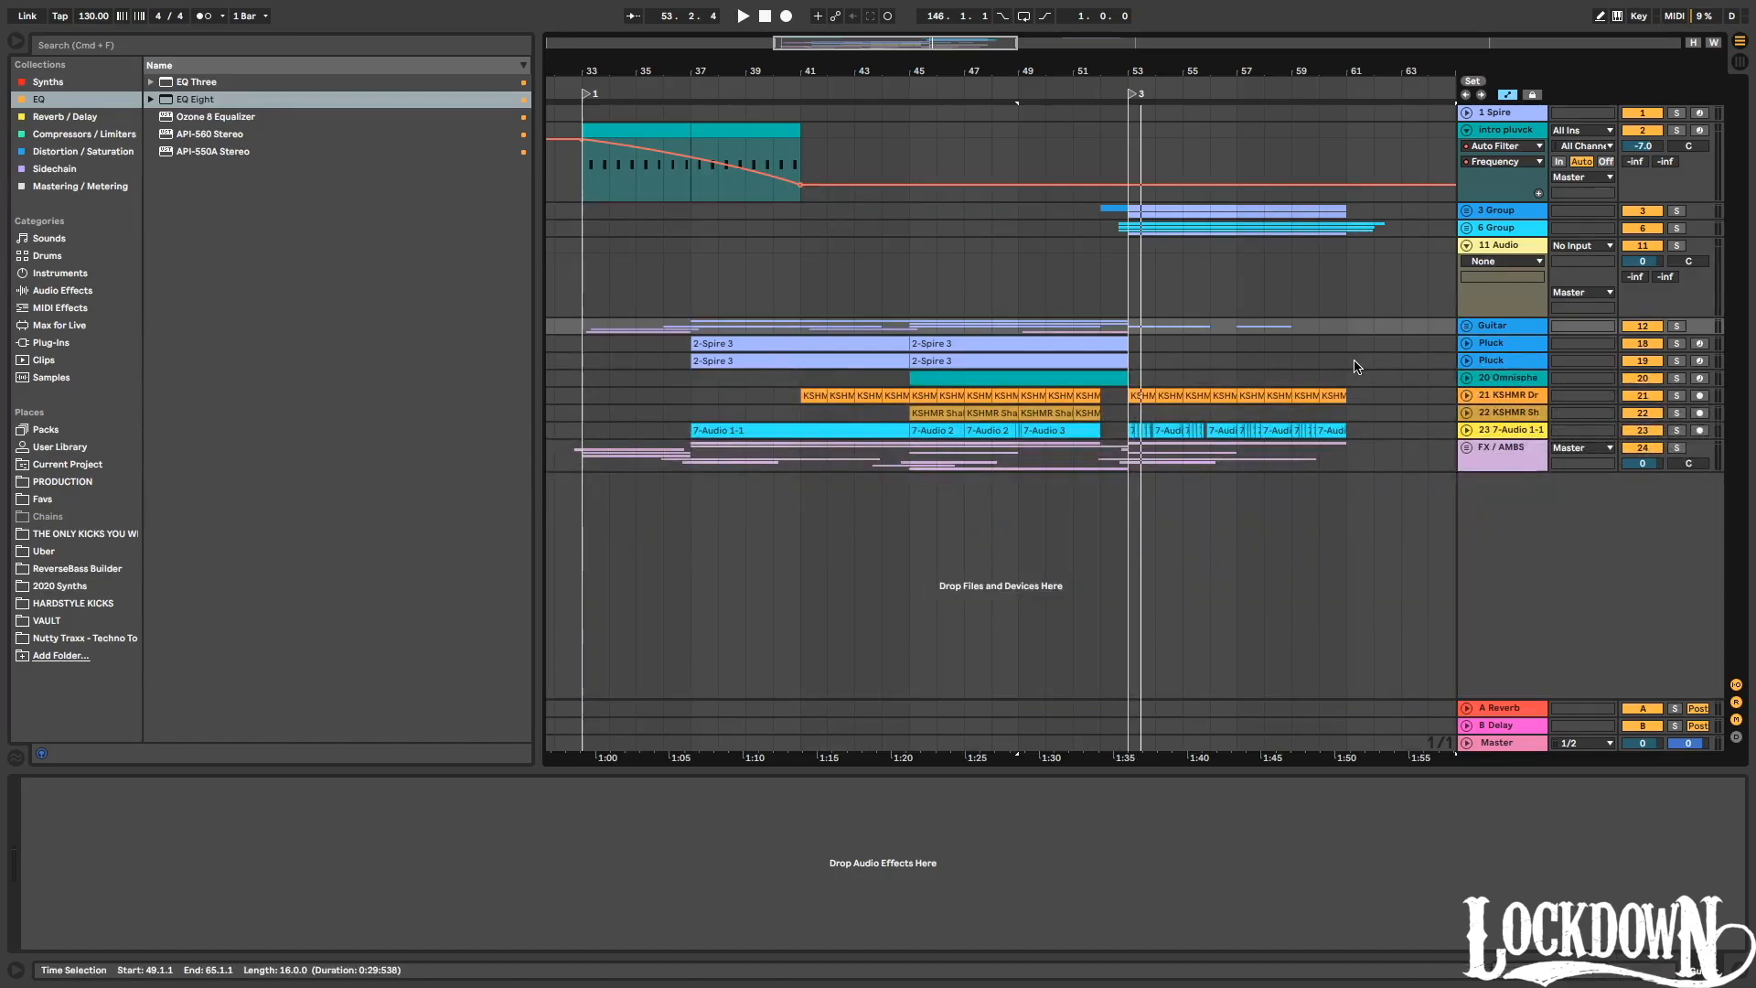
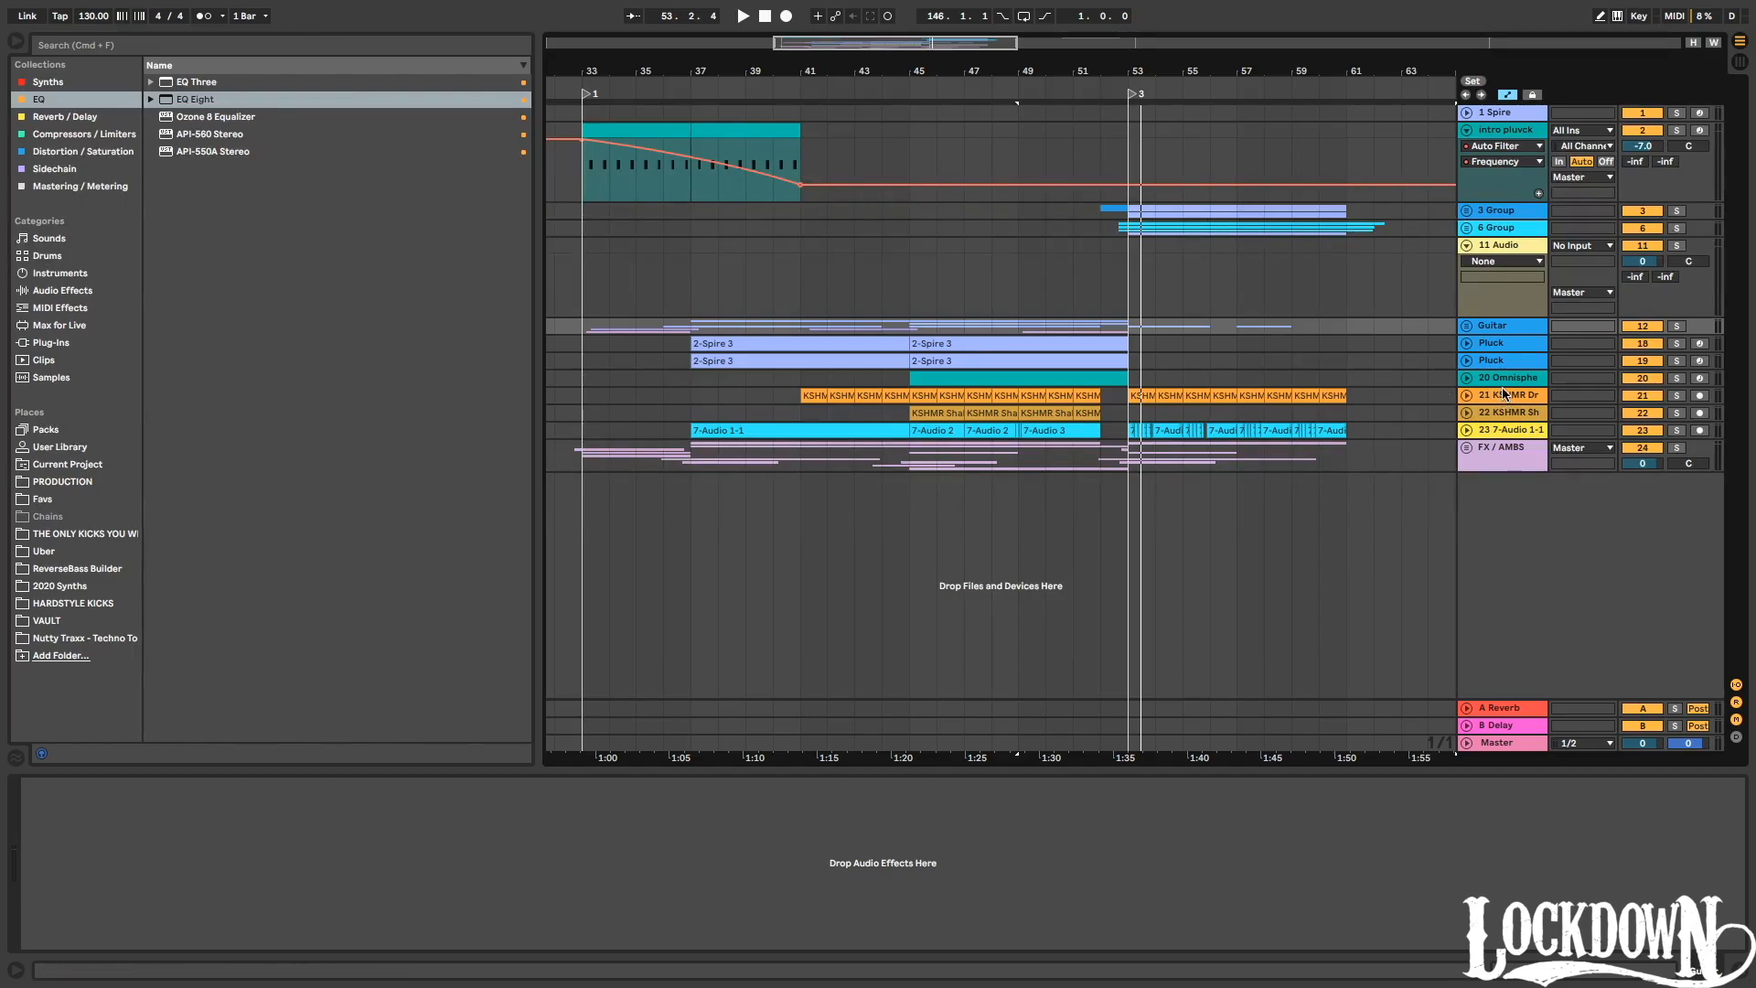
# Insert an audio track directly below the KSHMR drop claps track and place the insert marker at bar 53.
pyautogui.click(1533, 399)
pyautogui.press('super+t')
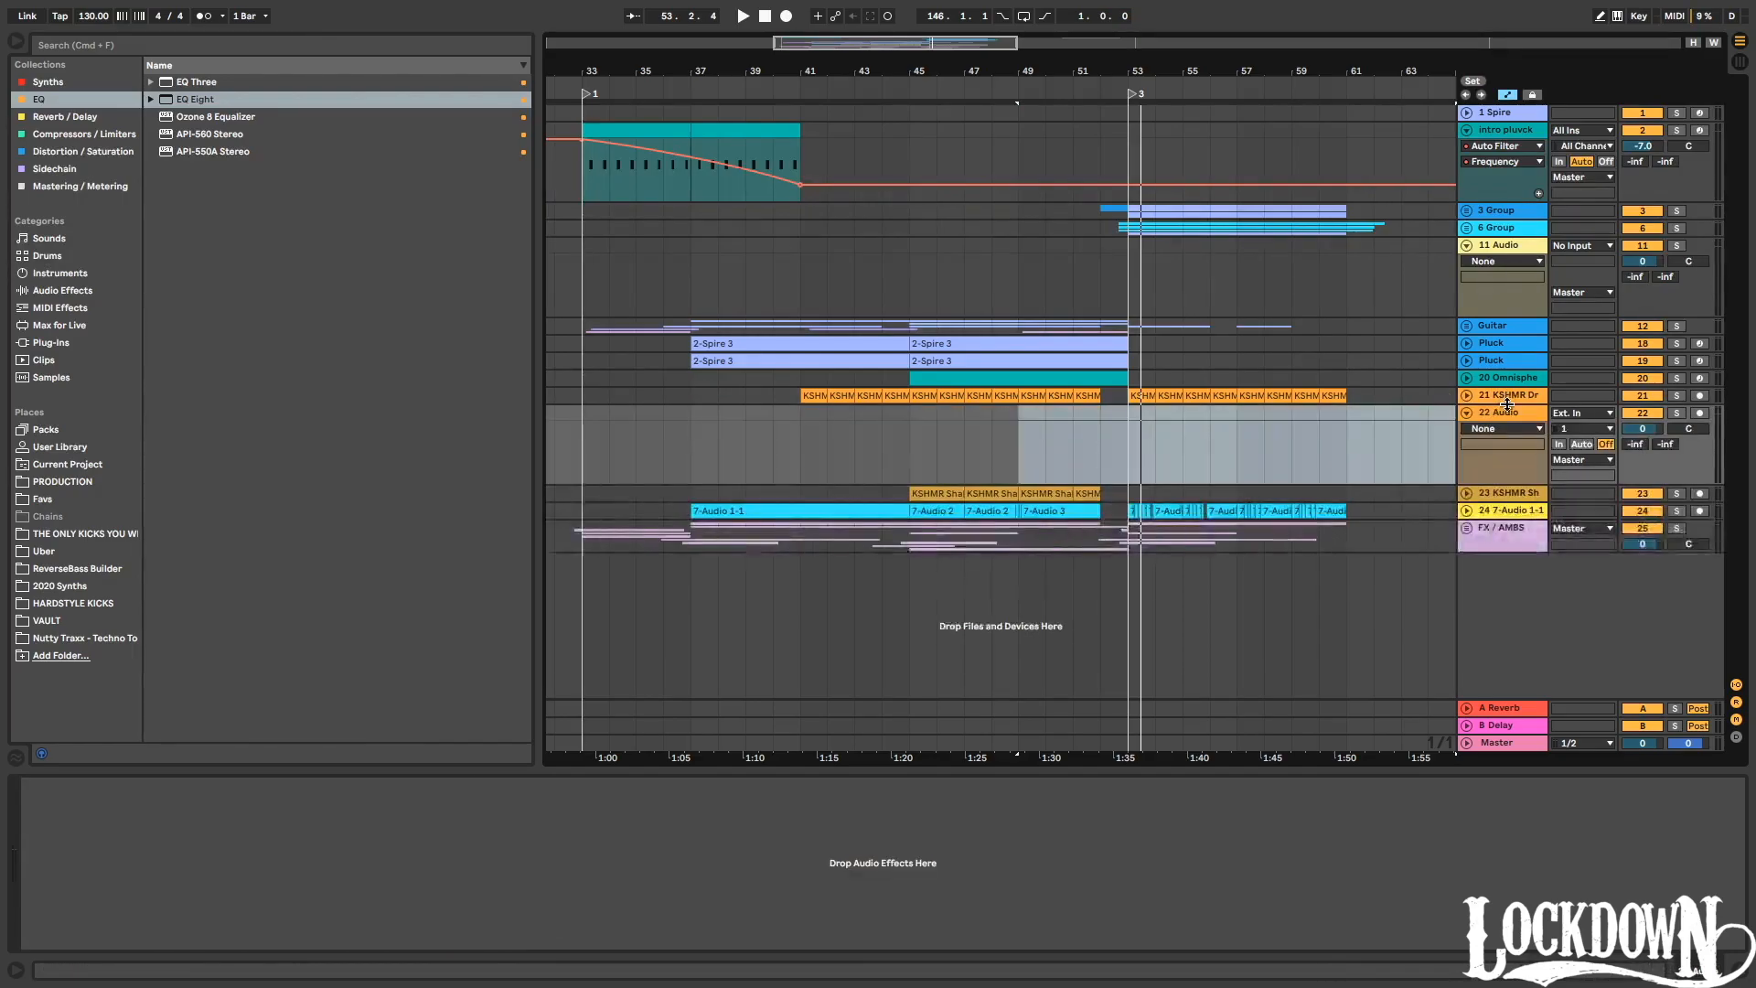
pyautogui.click(1131, 423)
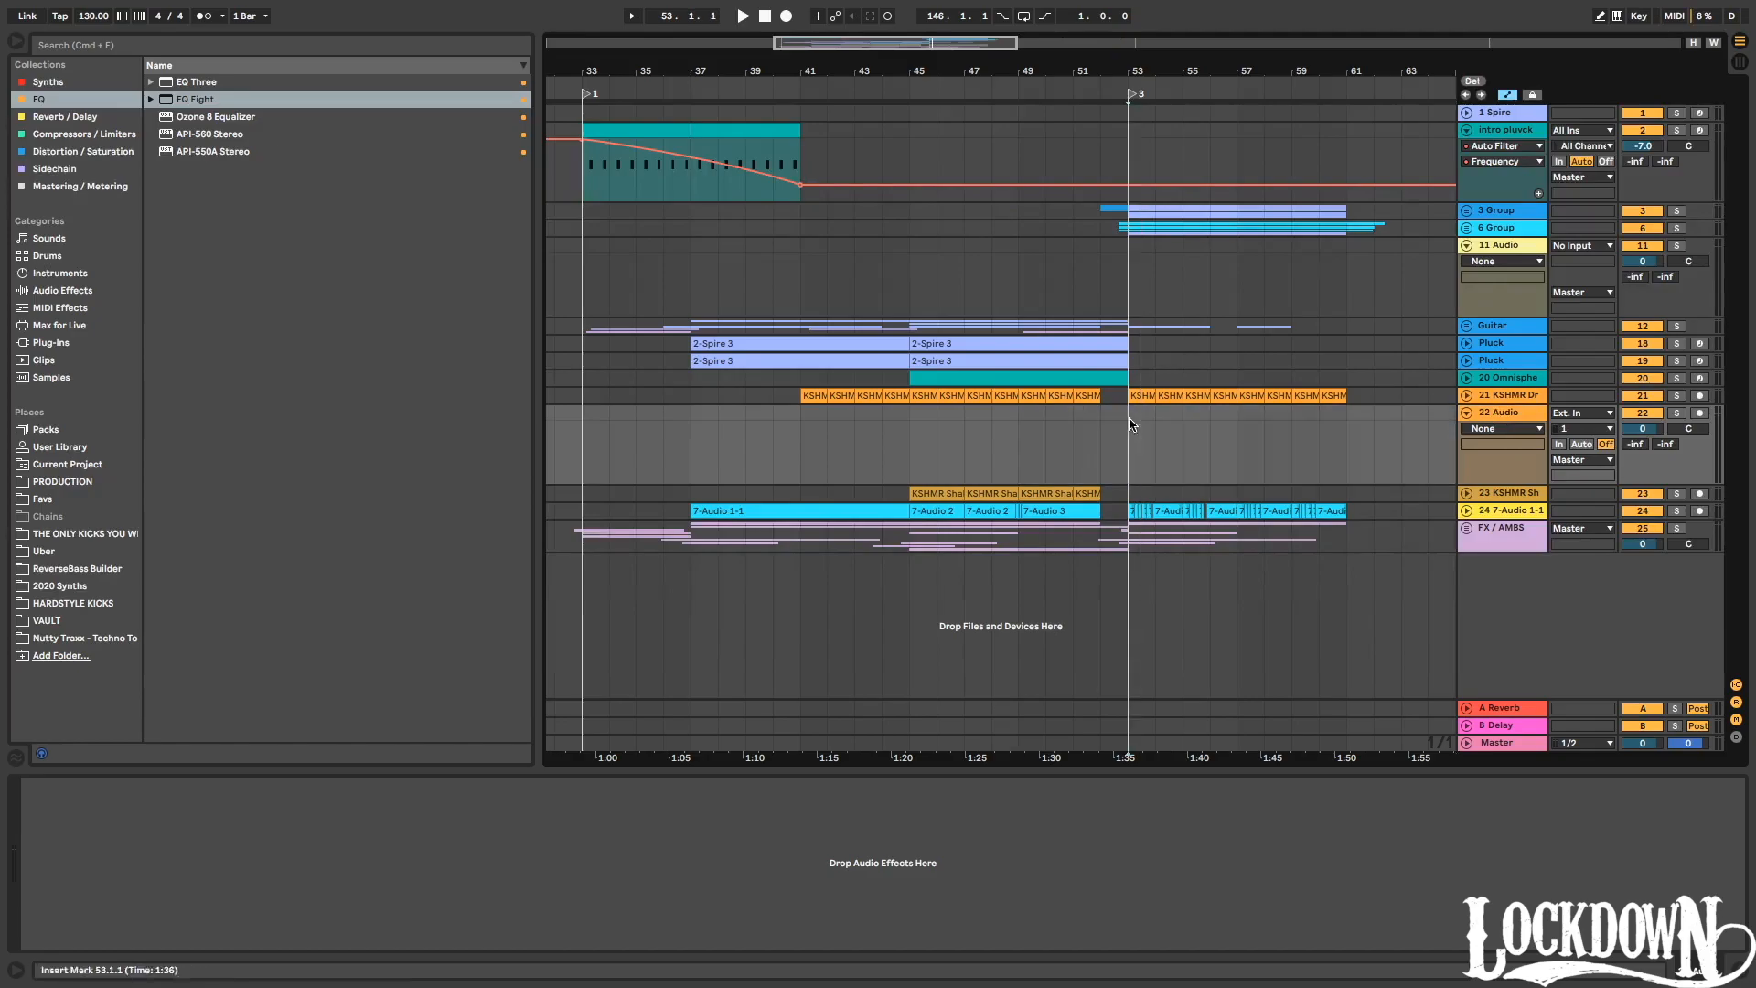
# Search all library results for "top kick", place KSHMR_Top_Kick_12.wav at bar 53 on the new audio track, and audition it.
pyautogui.press('super+f')
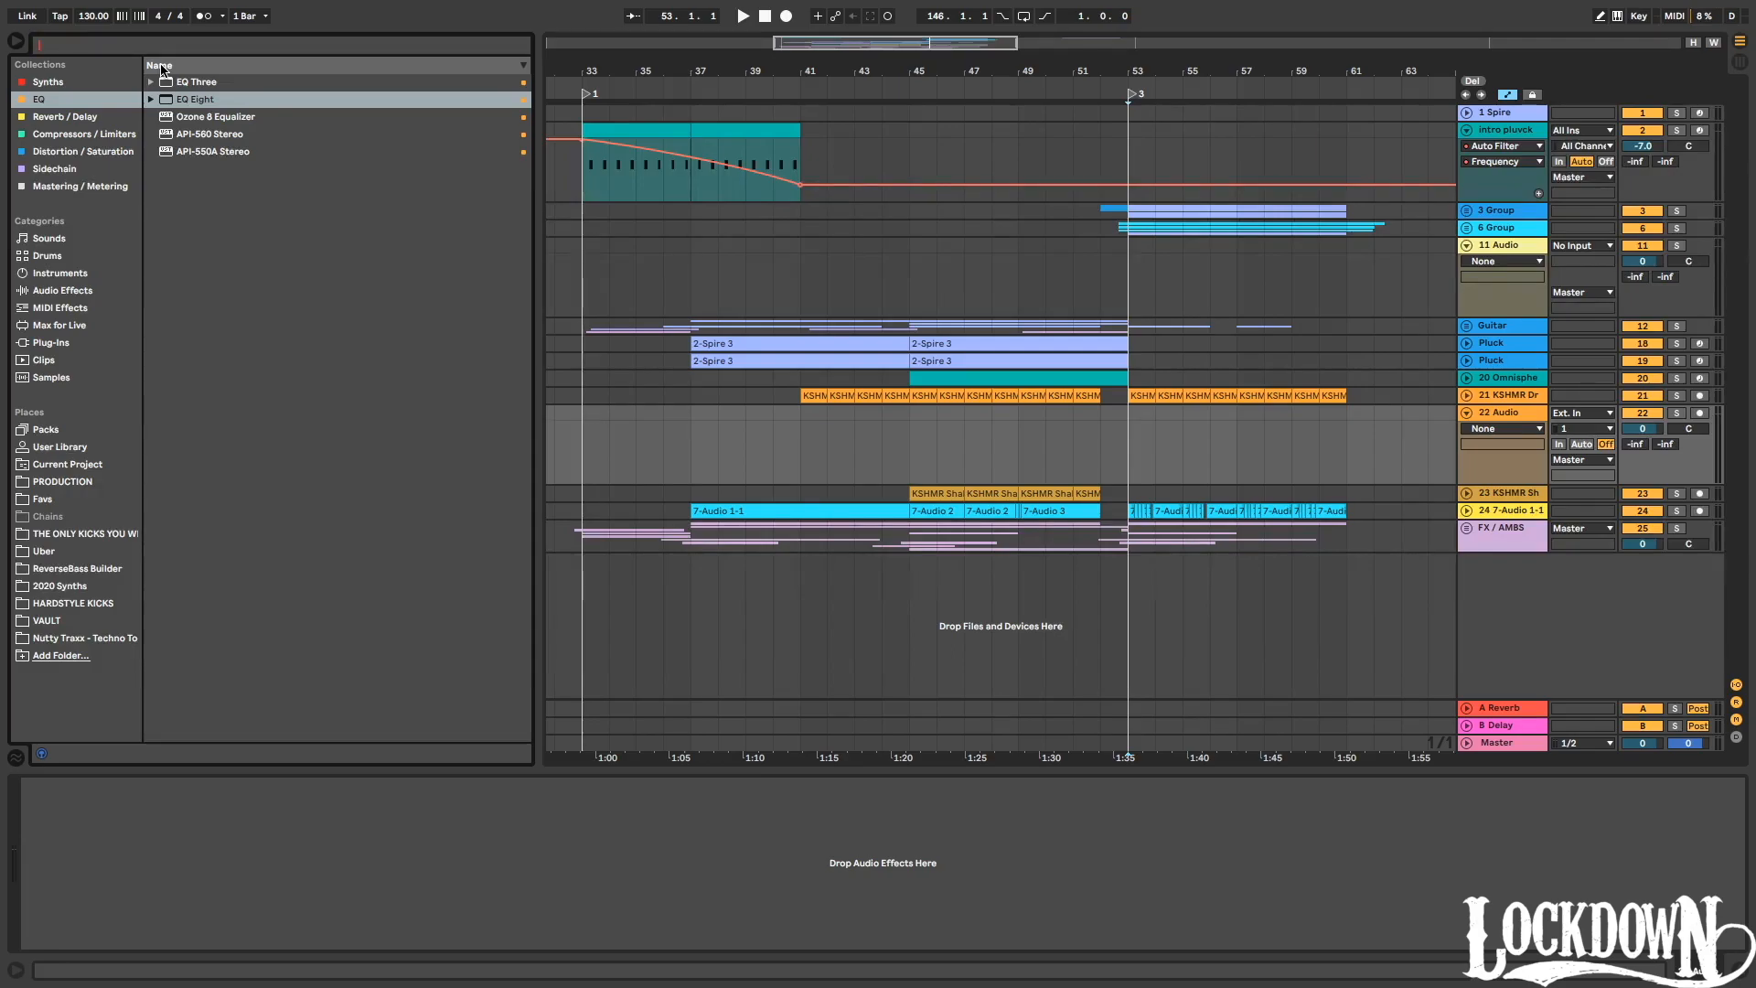
pyautogui.write('top kick')
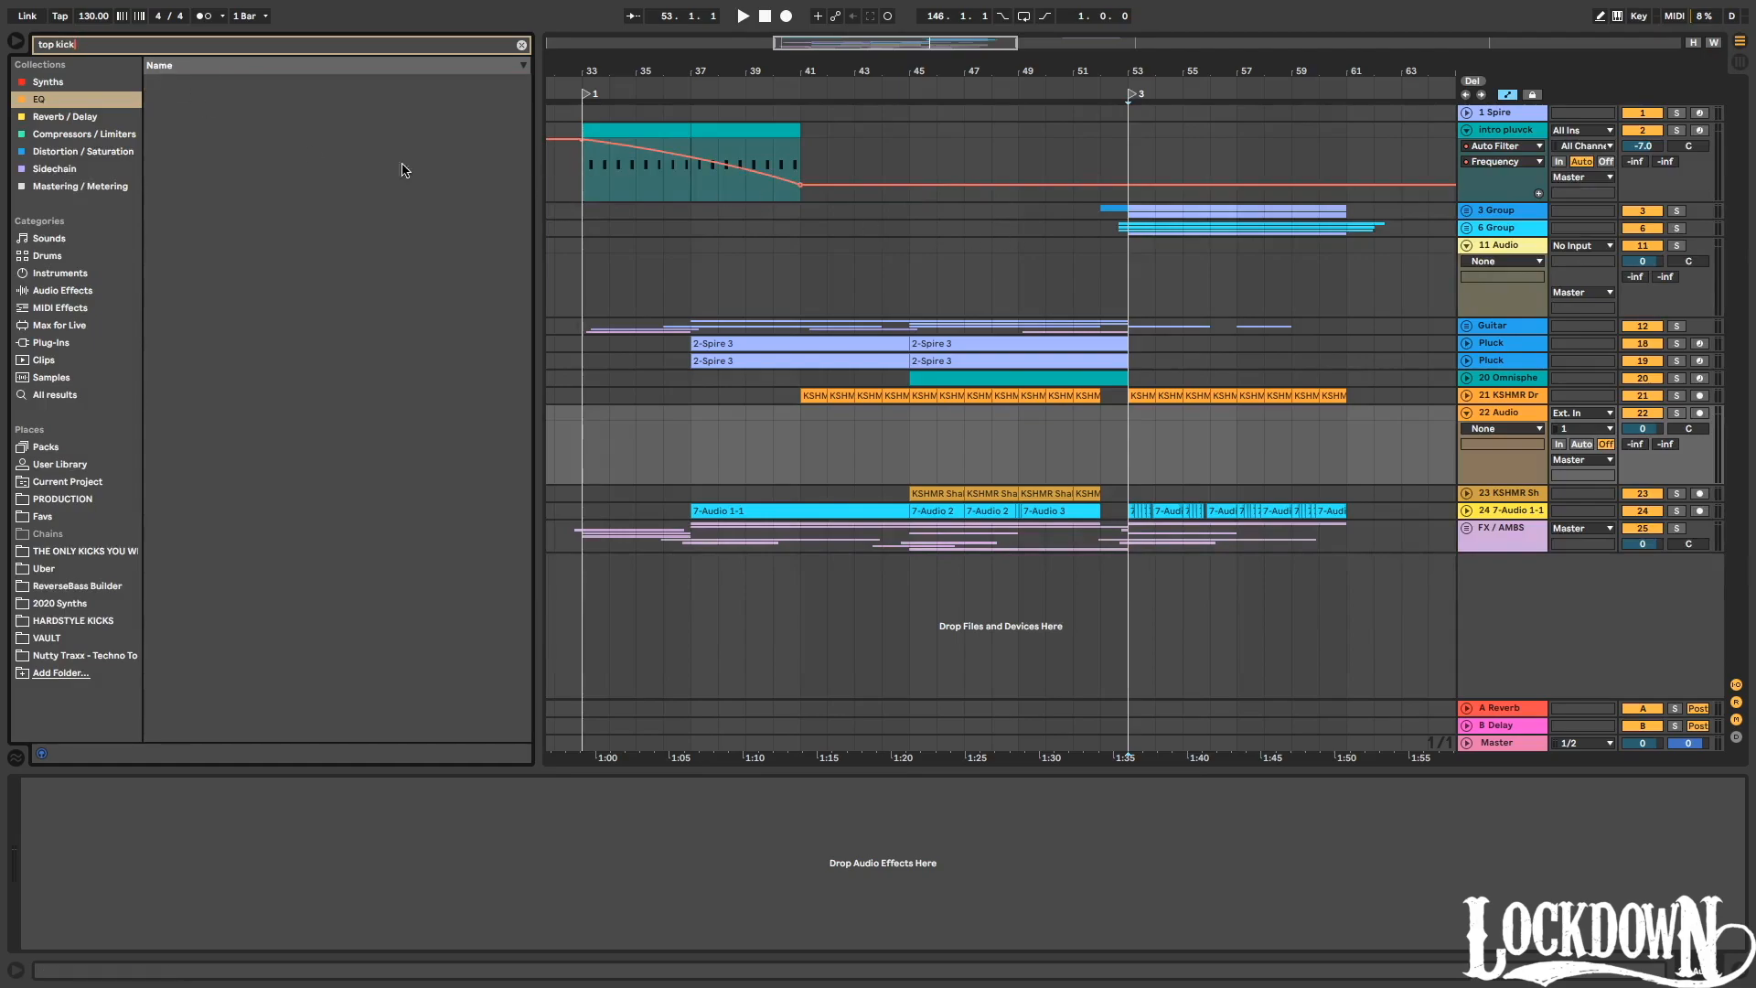
pyautogui.click(80, 397)
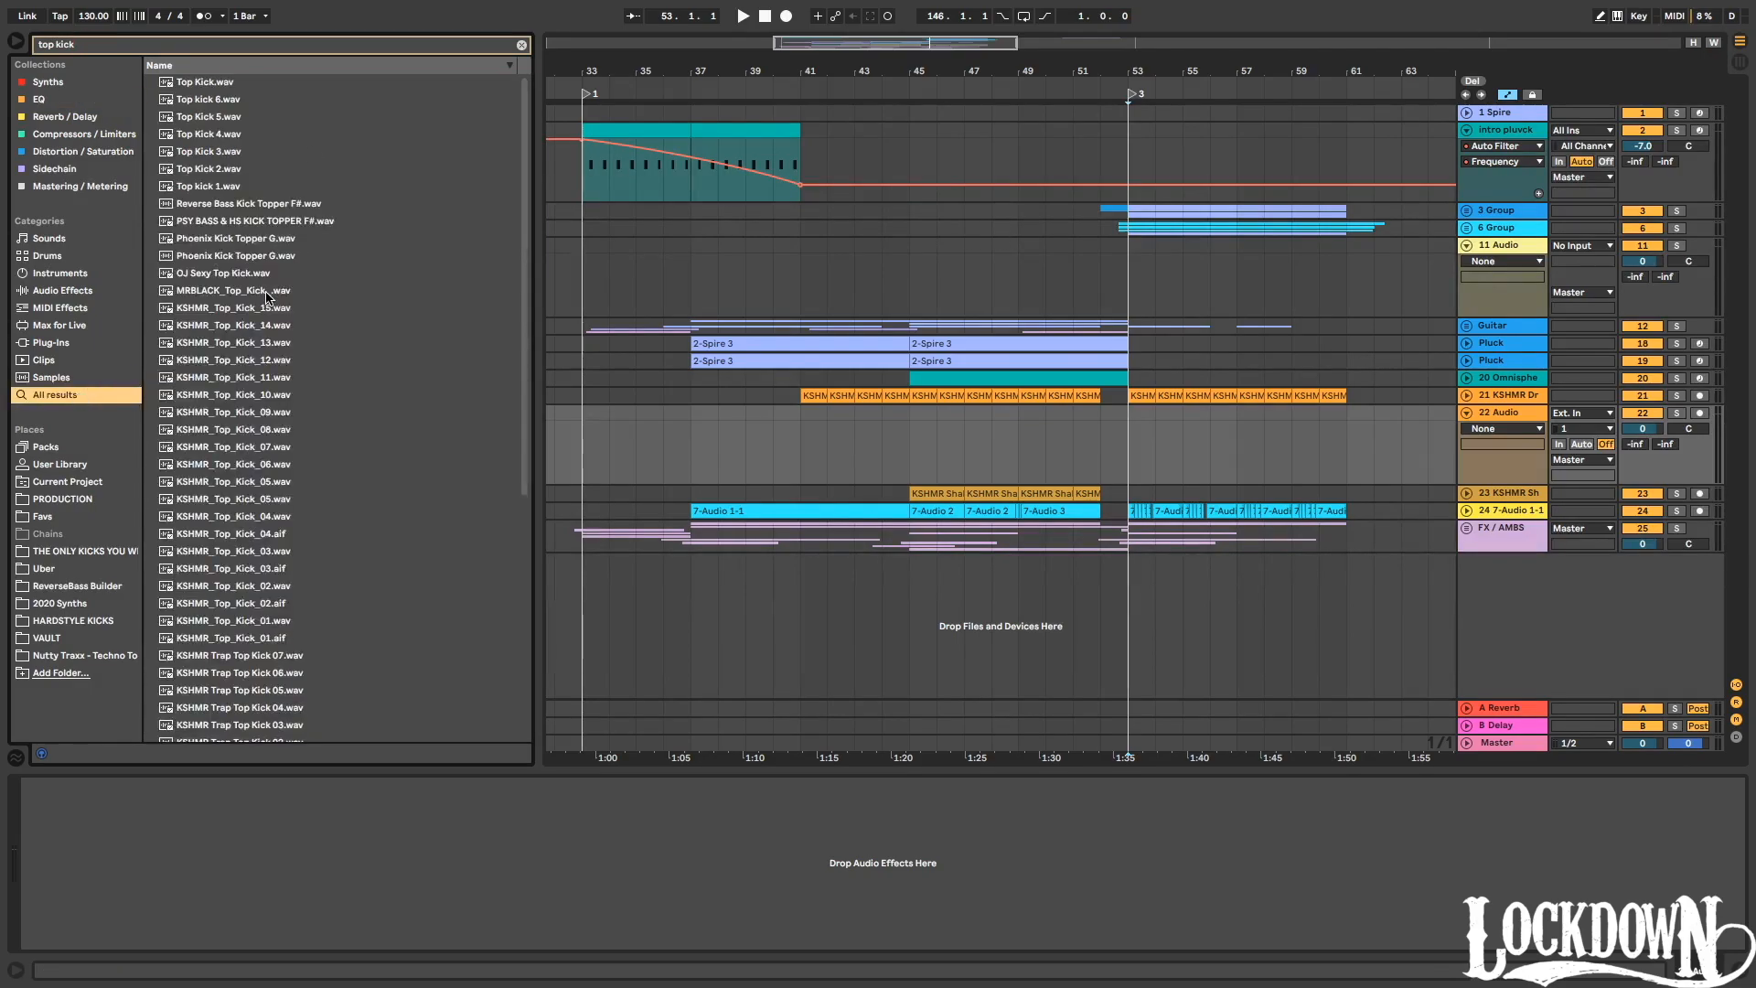
pyautogui.click(230, 168)
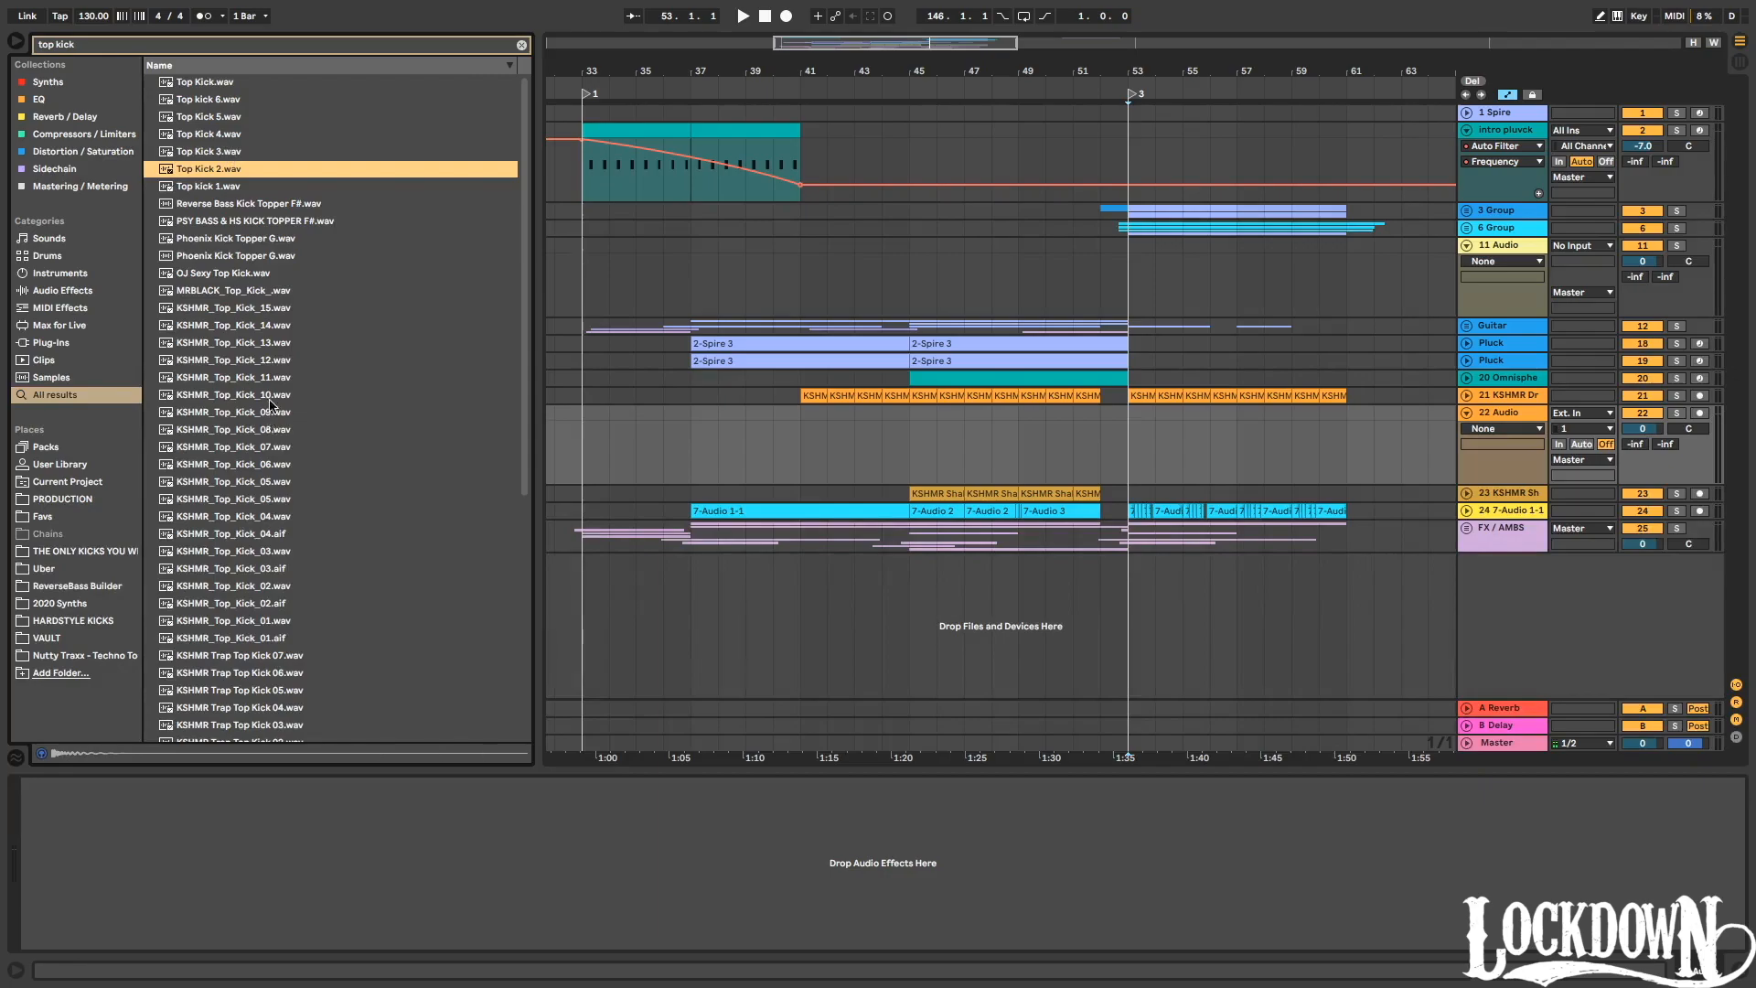
pyautogui.click(271, 361)
pyautogui.moveTo(271, 361); pyautogui.dragTo(1134, 443)
pyautogui.moveTo(1134, 77); pyautogui.dragTo(1130, 365)
pyautogui.press('space')
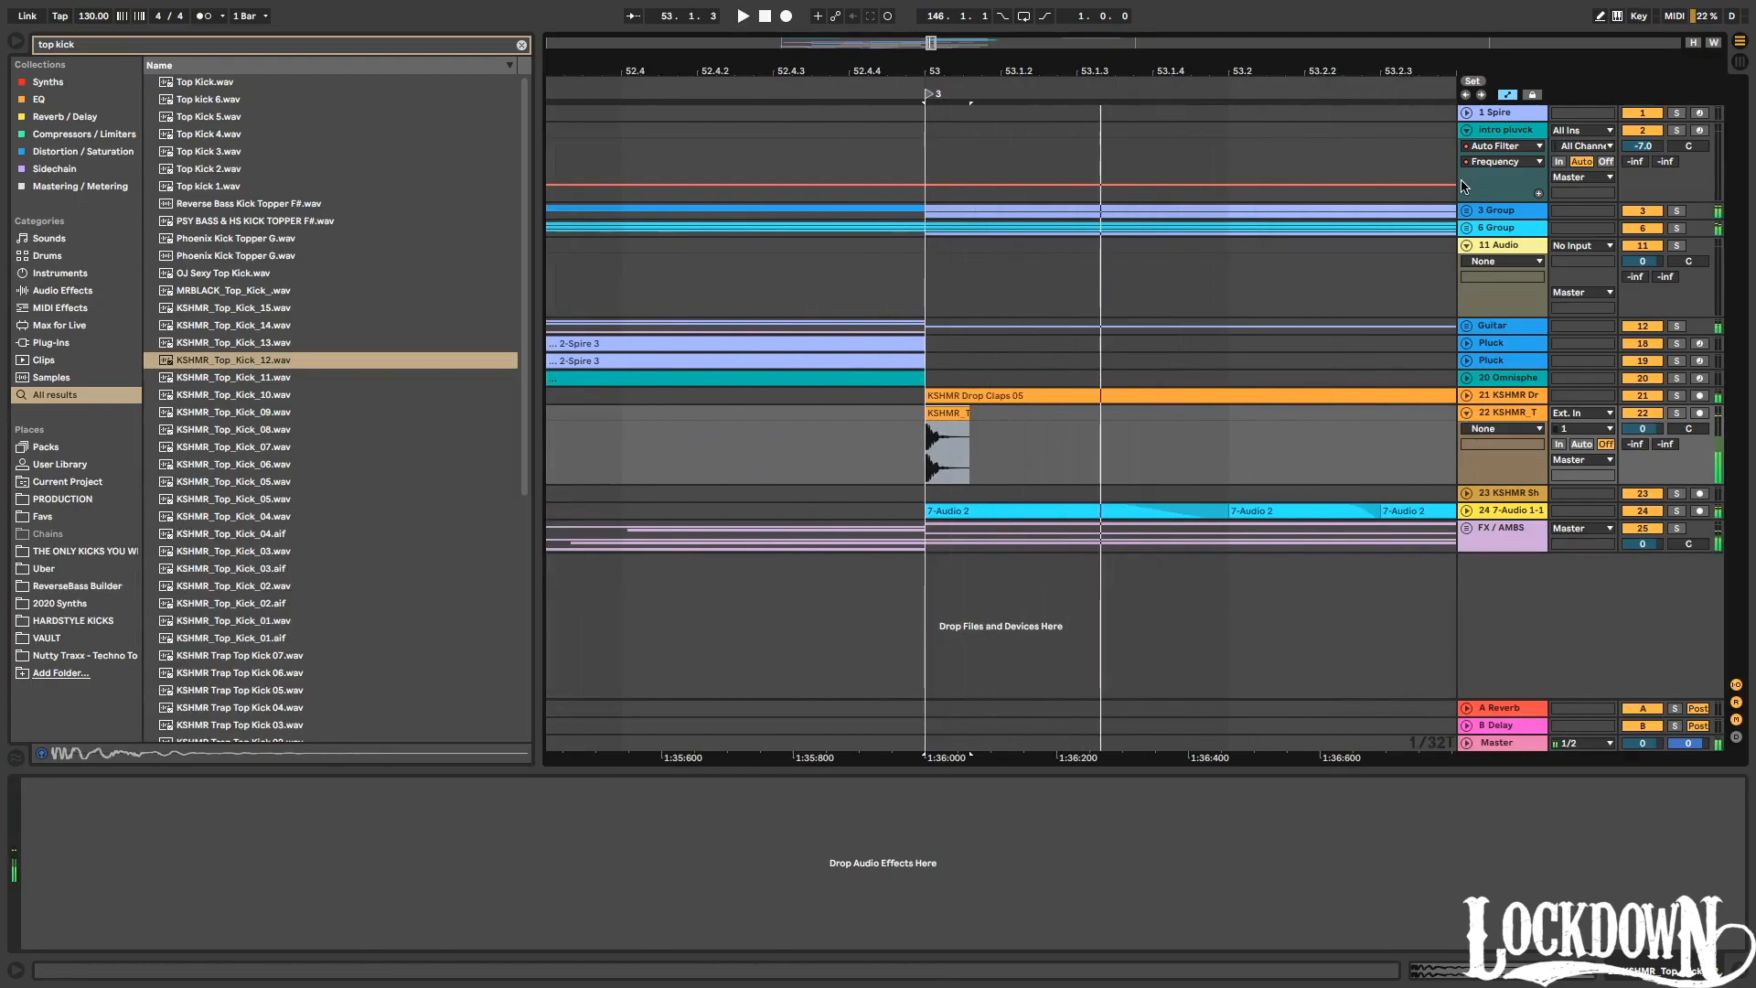
# Unfold the 6 Group and duplicate the top kick from bar 53 to 53.2.
pyautogui.click(1467, 229)
pyautogui.scroll(-5, 1215, 269)
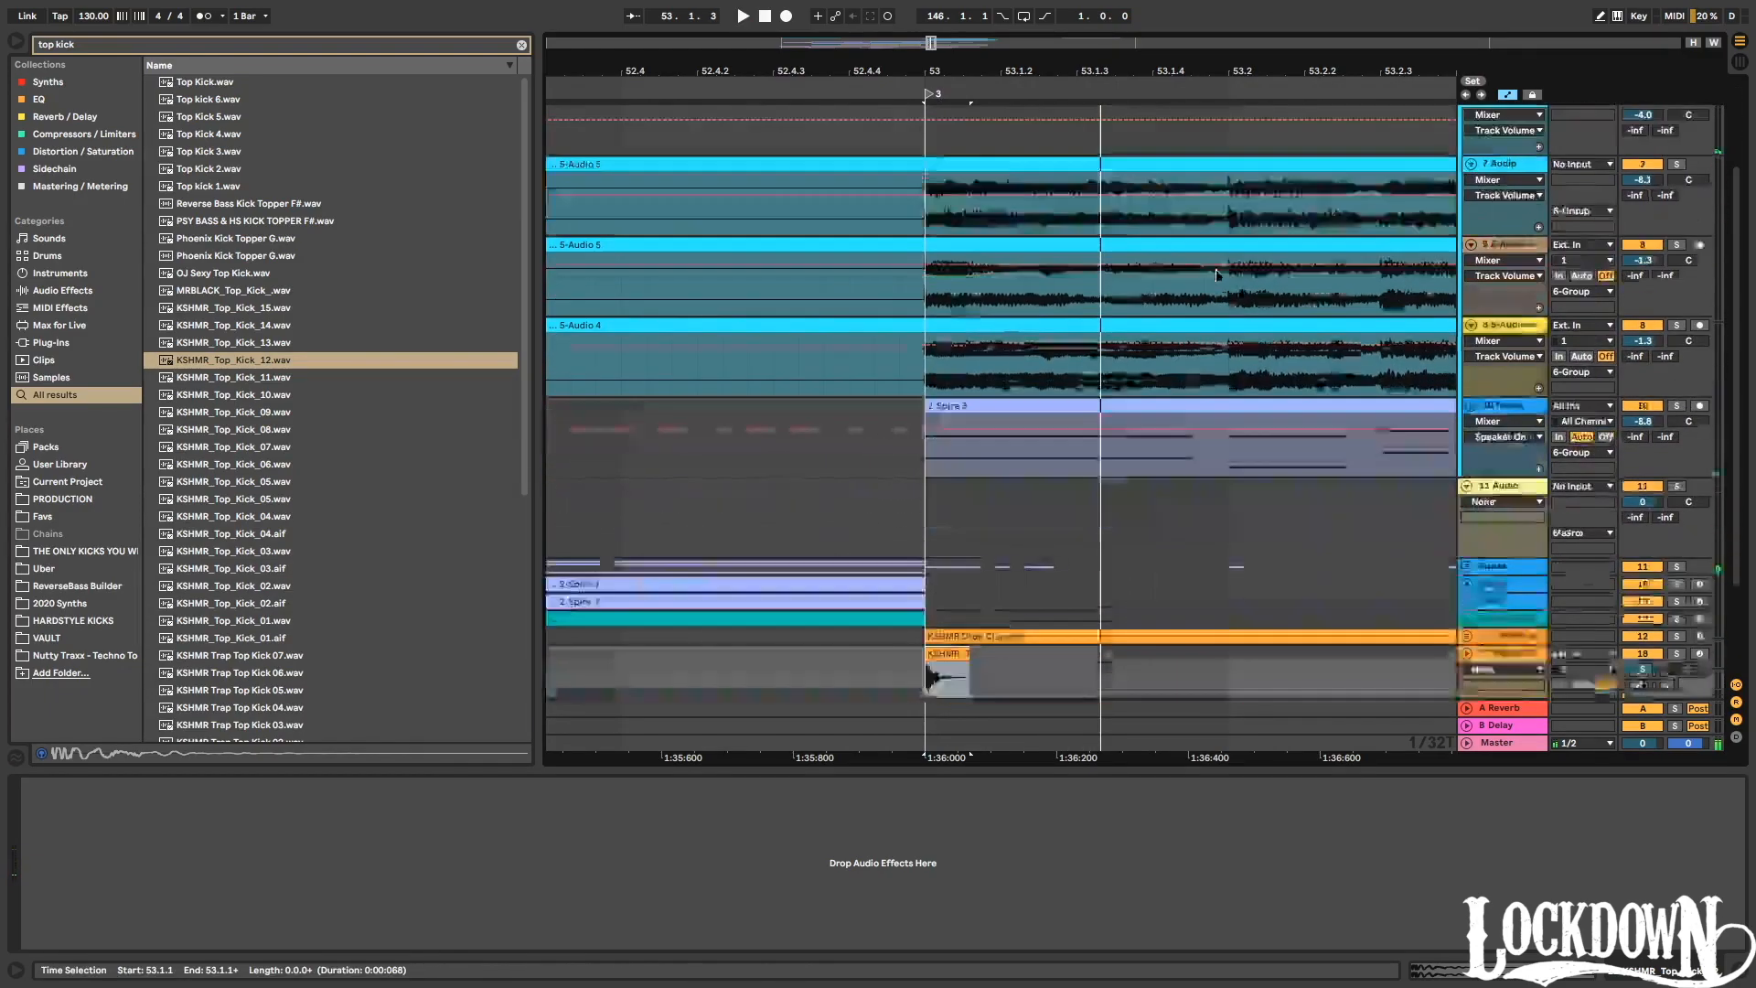
pyautogui.scroll(-3, 1031, 113)
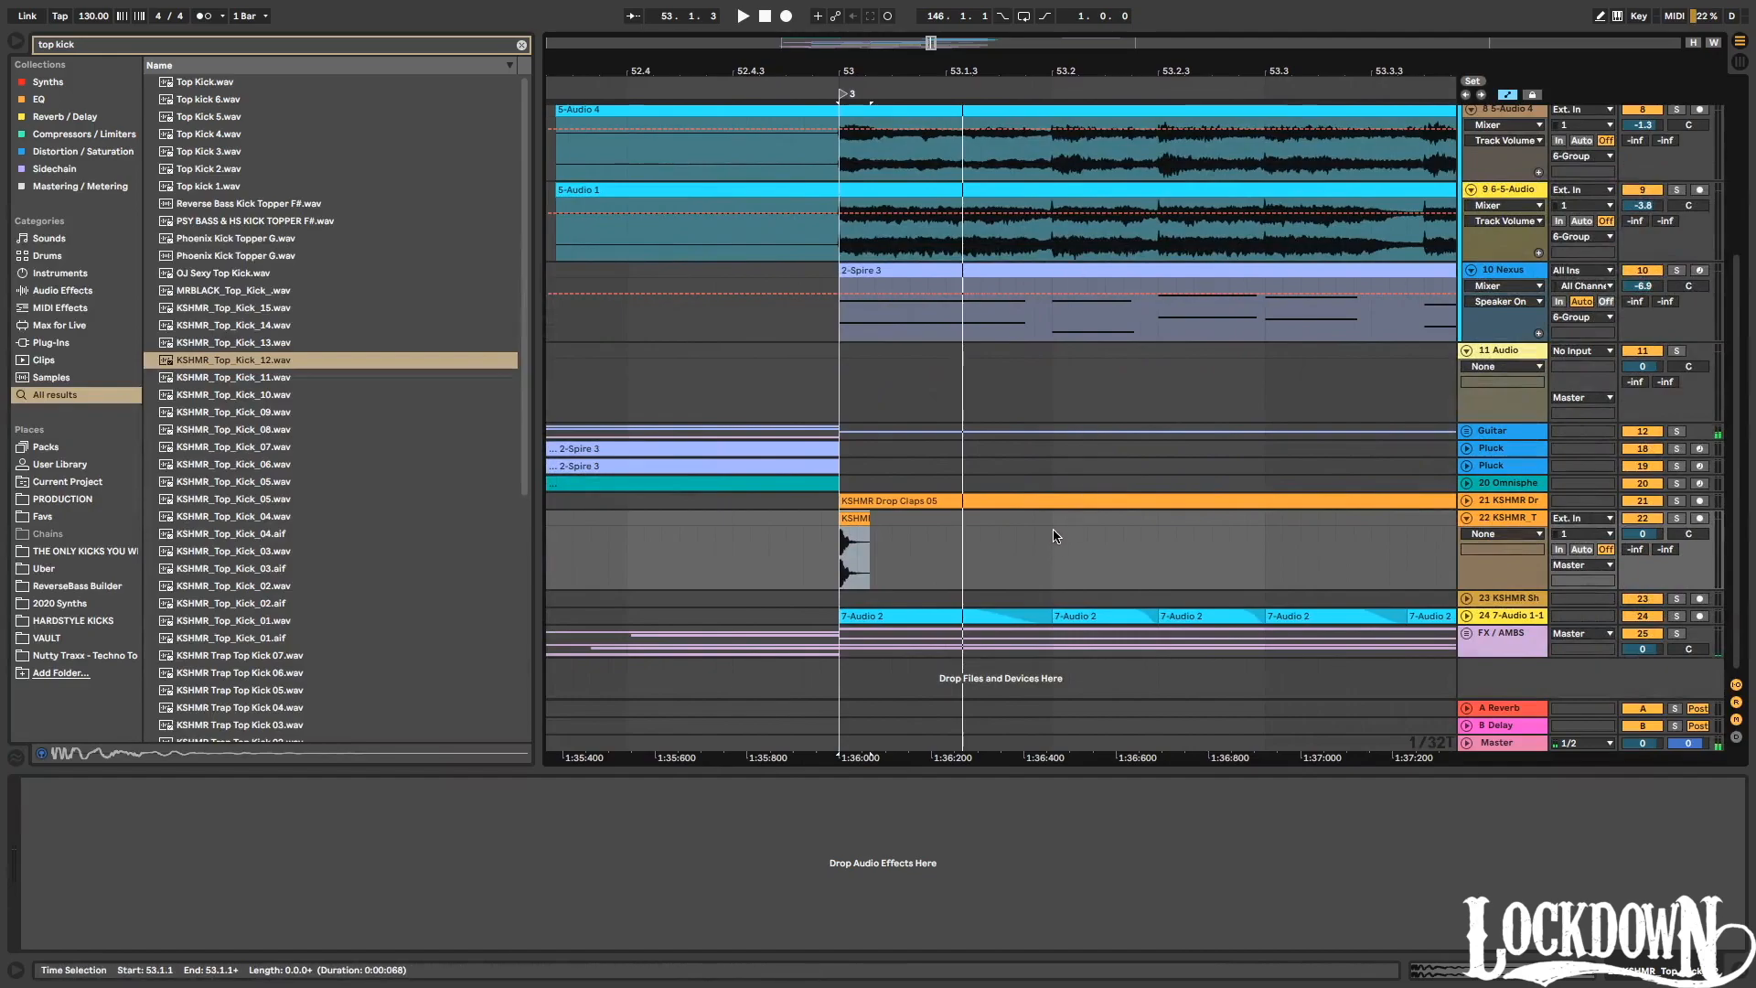
pyautogui.moveTo(1052, 540); pyautogui.dragTo(840, 544)
pyautogui.hotkey('ctrl', 'd')
pyautogui.moveTo(1166, 578); pyautogui.dragTo(1042, 528)
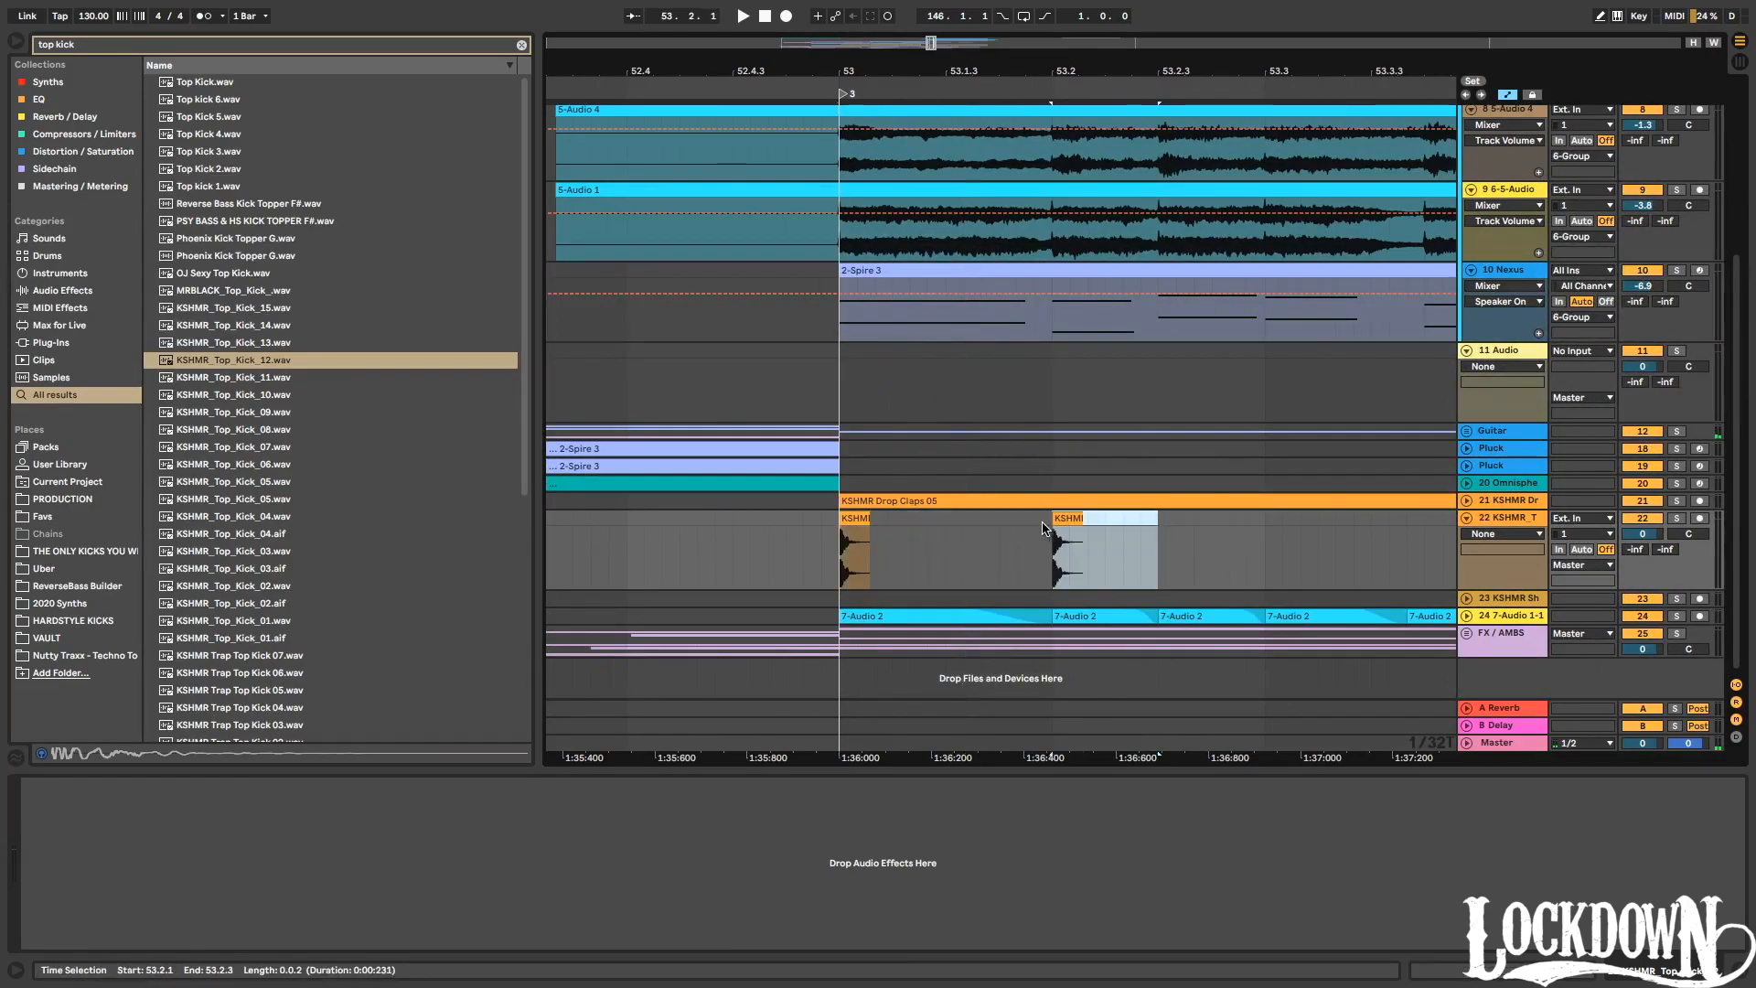
pyautogui.hotkey('ctrl', 'd')
pyautogui.hotkey('ctrl', 'd')
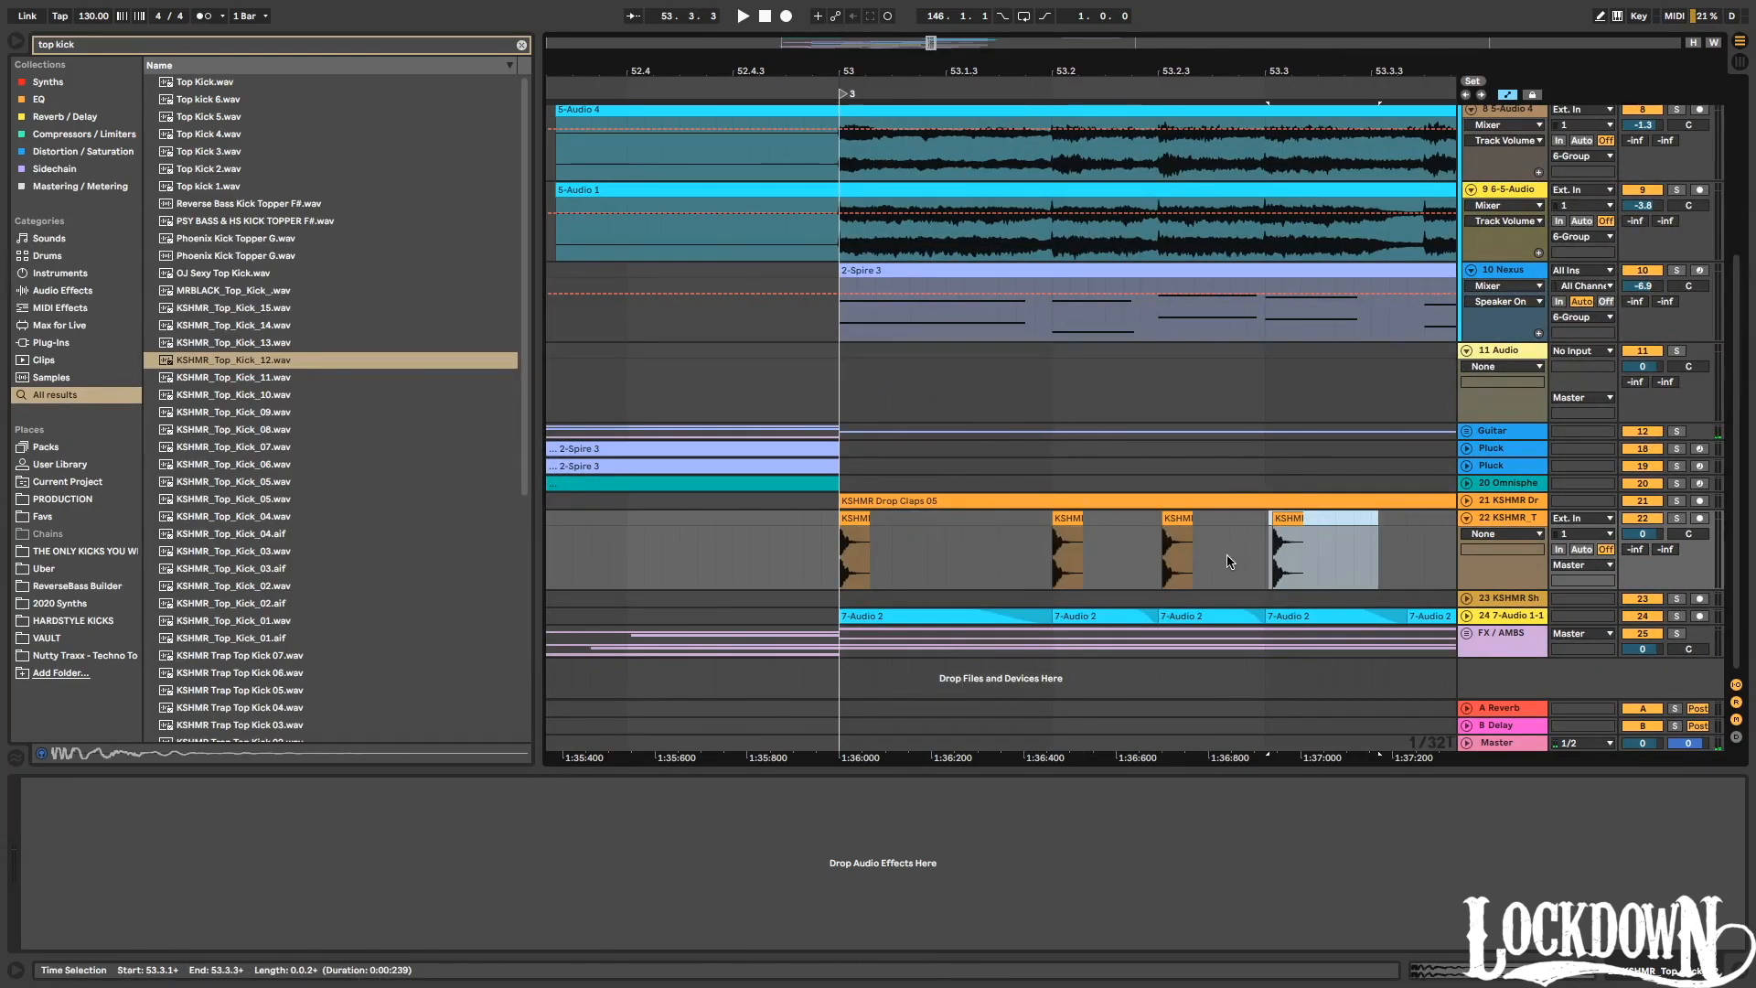
pyautogui.hotkey('ctrl', 'z')
pyautogui.hotkey('ctrl', 'z')
# Duplicate the top kick at 53.2 to 53.2.3 and 53.3, and play the result.
pyautogui.moveTo(1052, 549); pyautogui.dragTo(1143, 529)
pyautogui.hotkey('ctrl', 'd')
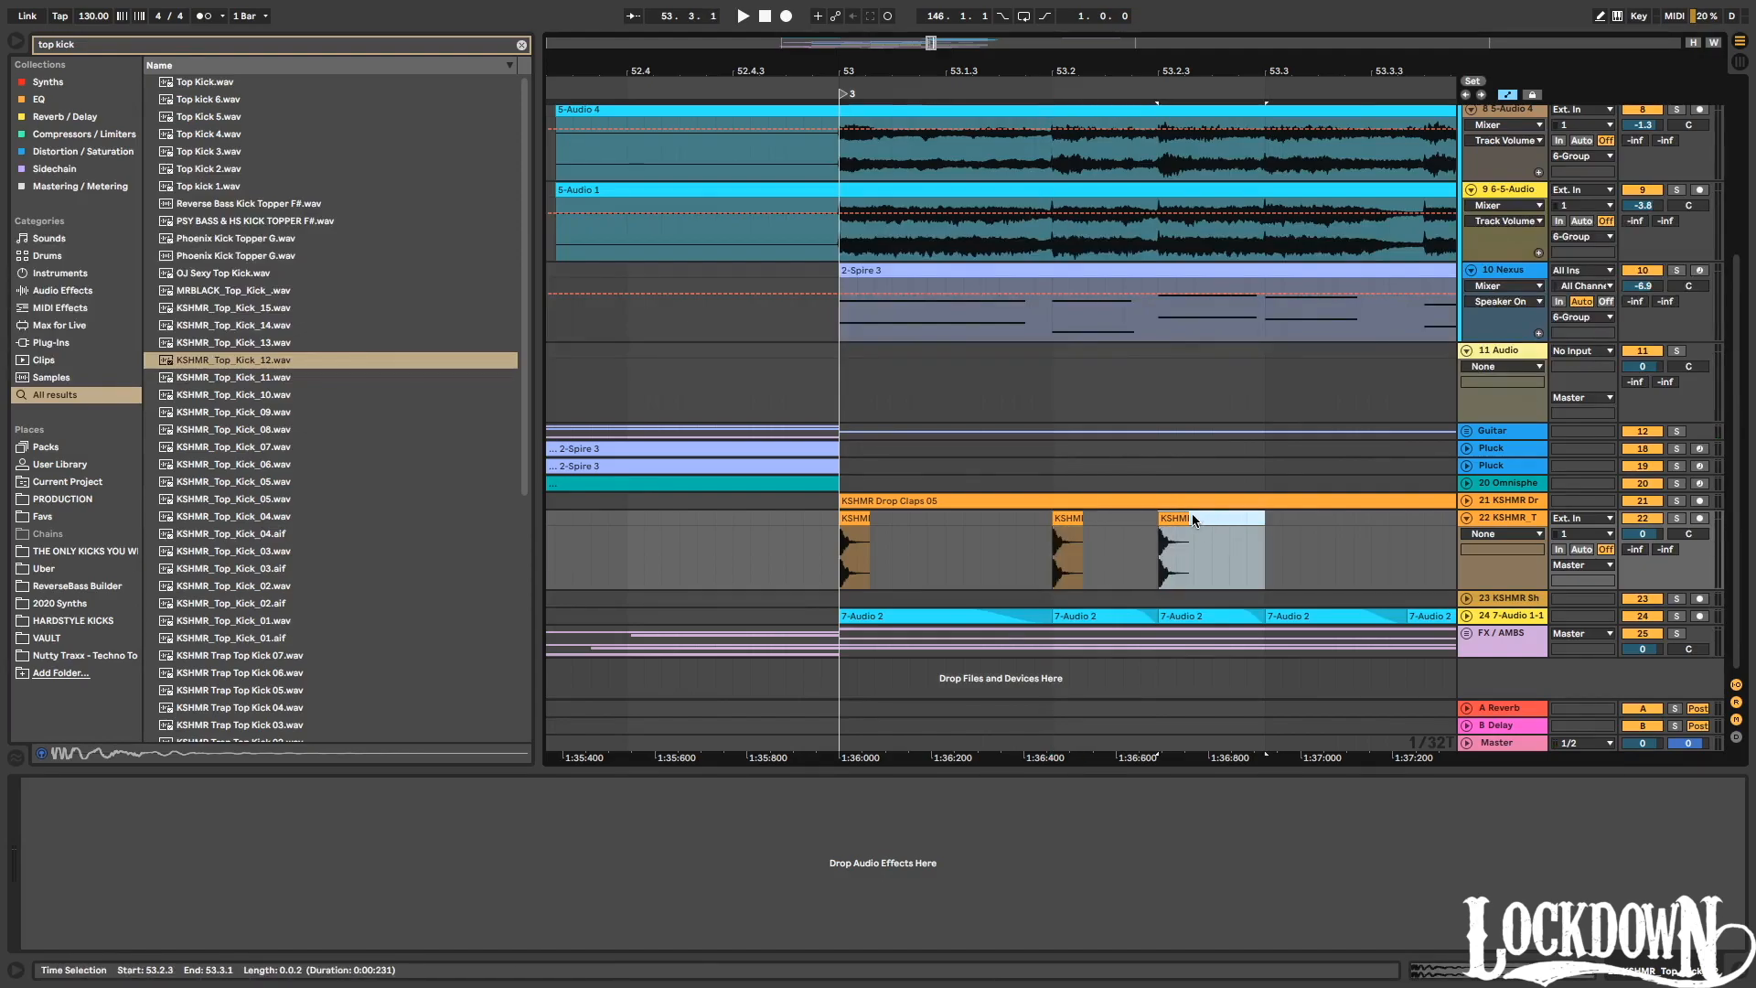
pyautogui.hotkey('ctrl', 'd')
pyautogui.click(782, 558)
pyautogui.press('space')
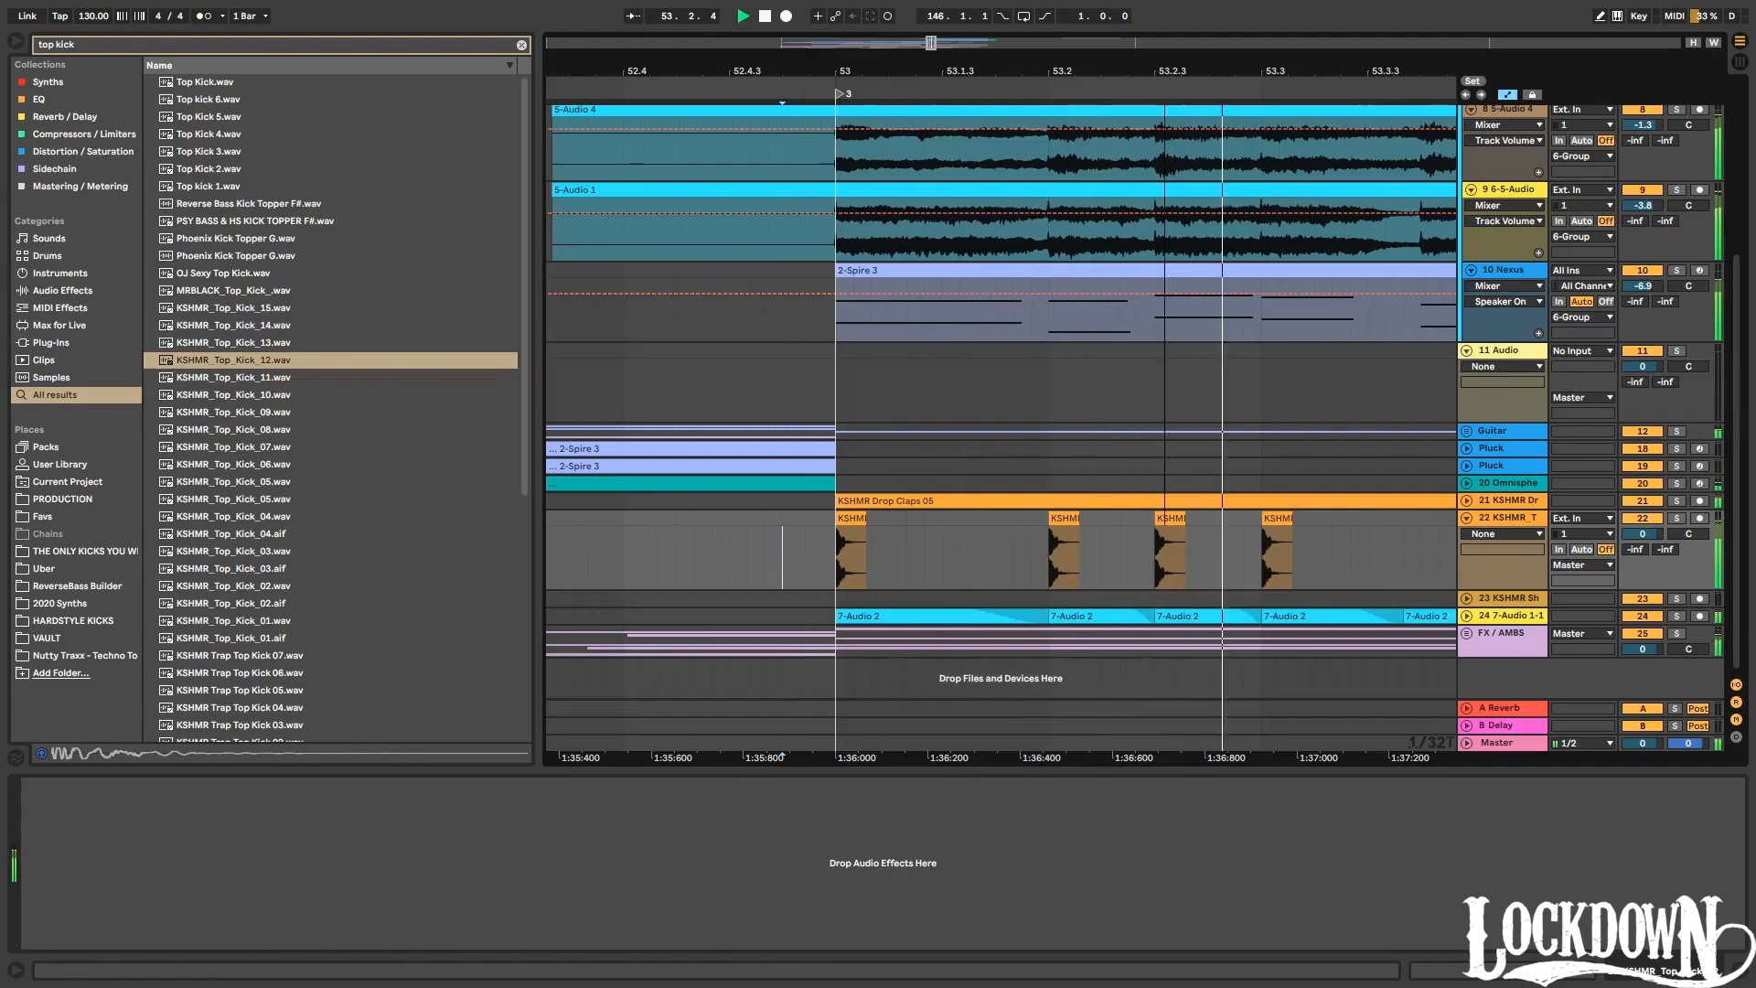
pyautogui.press('-')
# Set the adaptive grid to Narrowest and duplicate the top kick at 53.3 to 53.3.4 and 53.4.3.
pyautogui.rightClick(1150, 557)
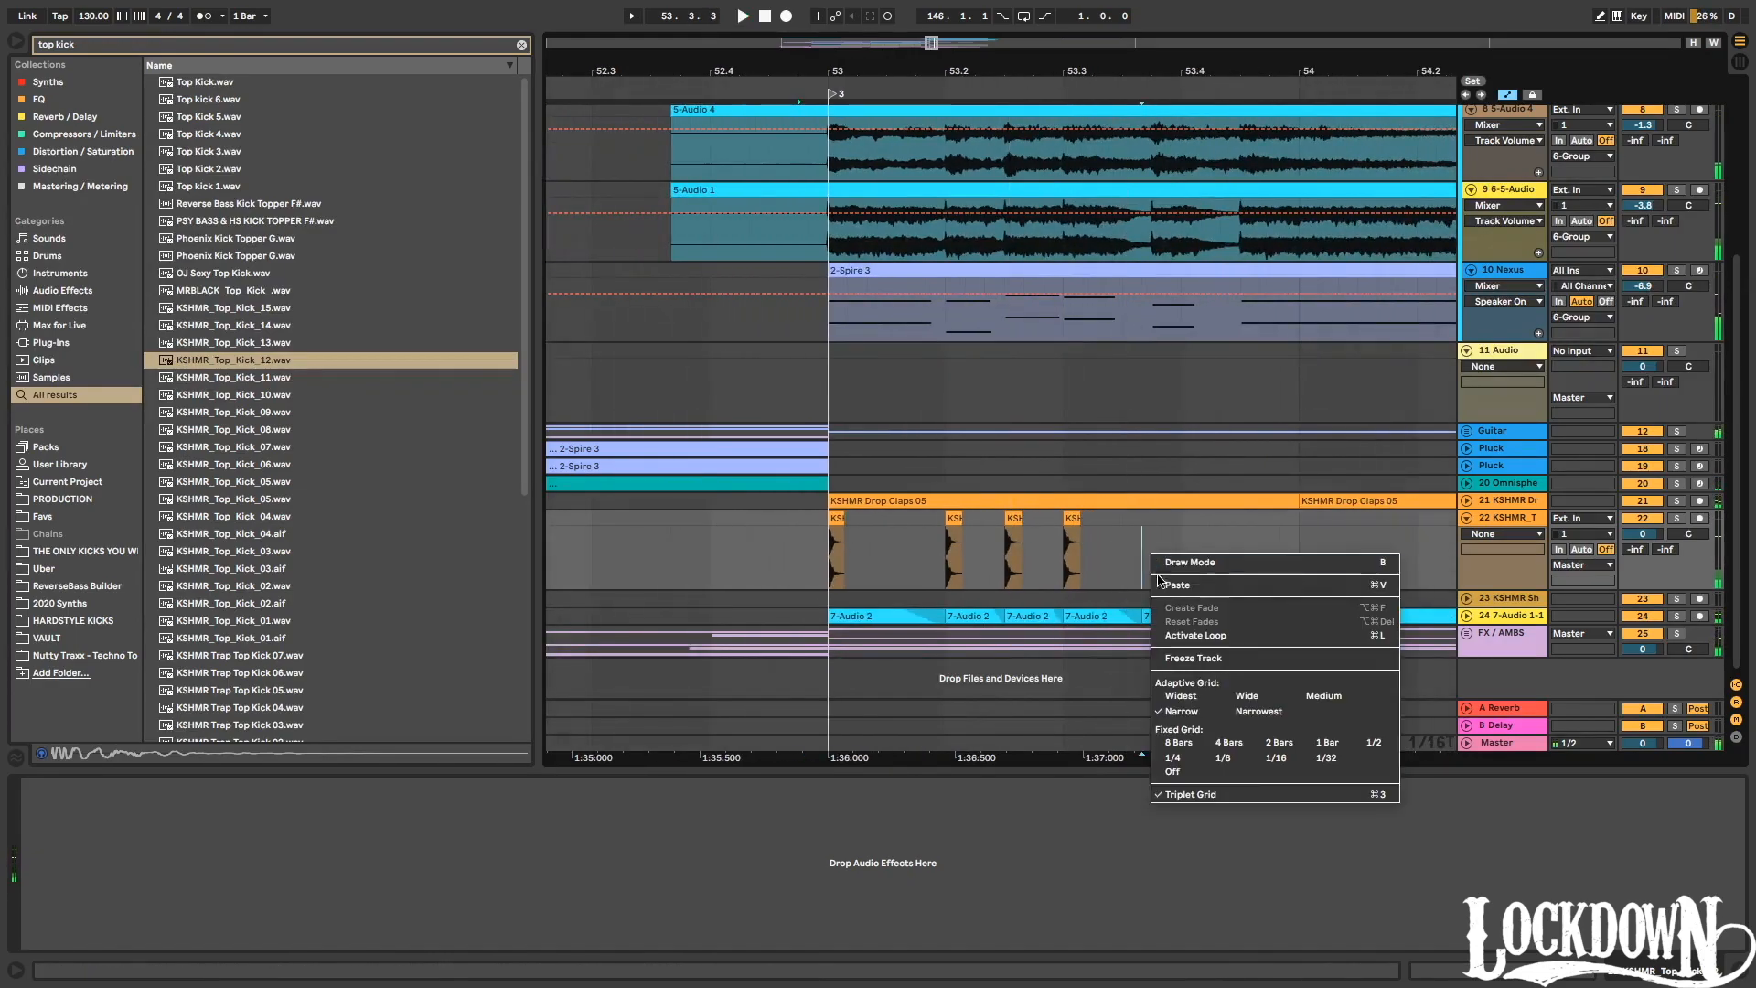
pyautogui.click(1258, 711)
pyautogui.moveTo(1154, 557); pyautogui.dragTo(1059, 557)
pyautogui.hotkey('ctrl', 'd')
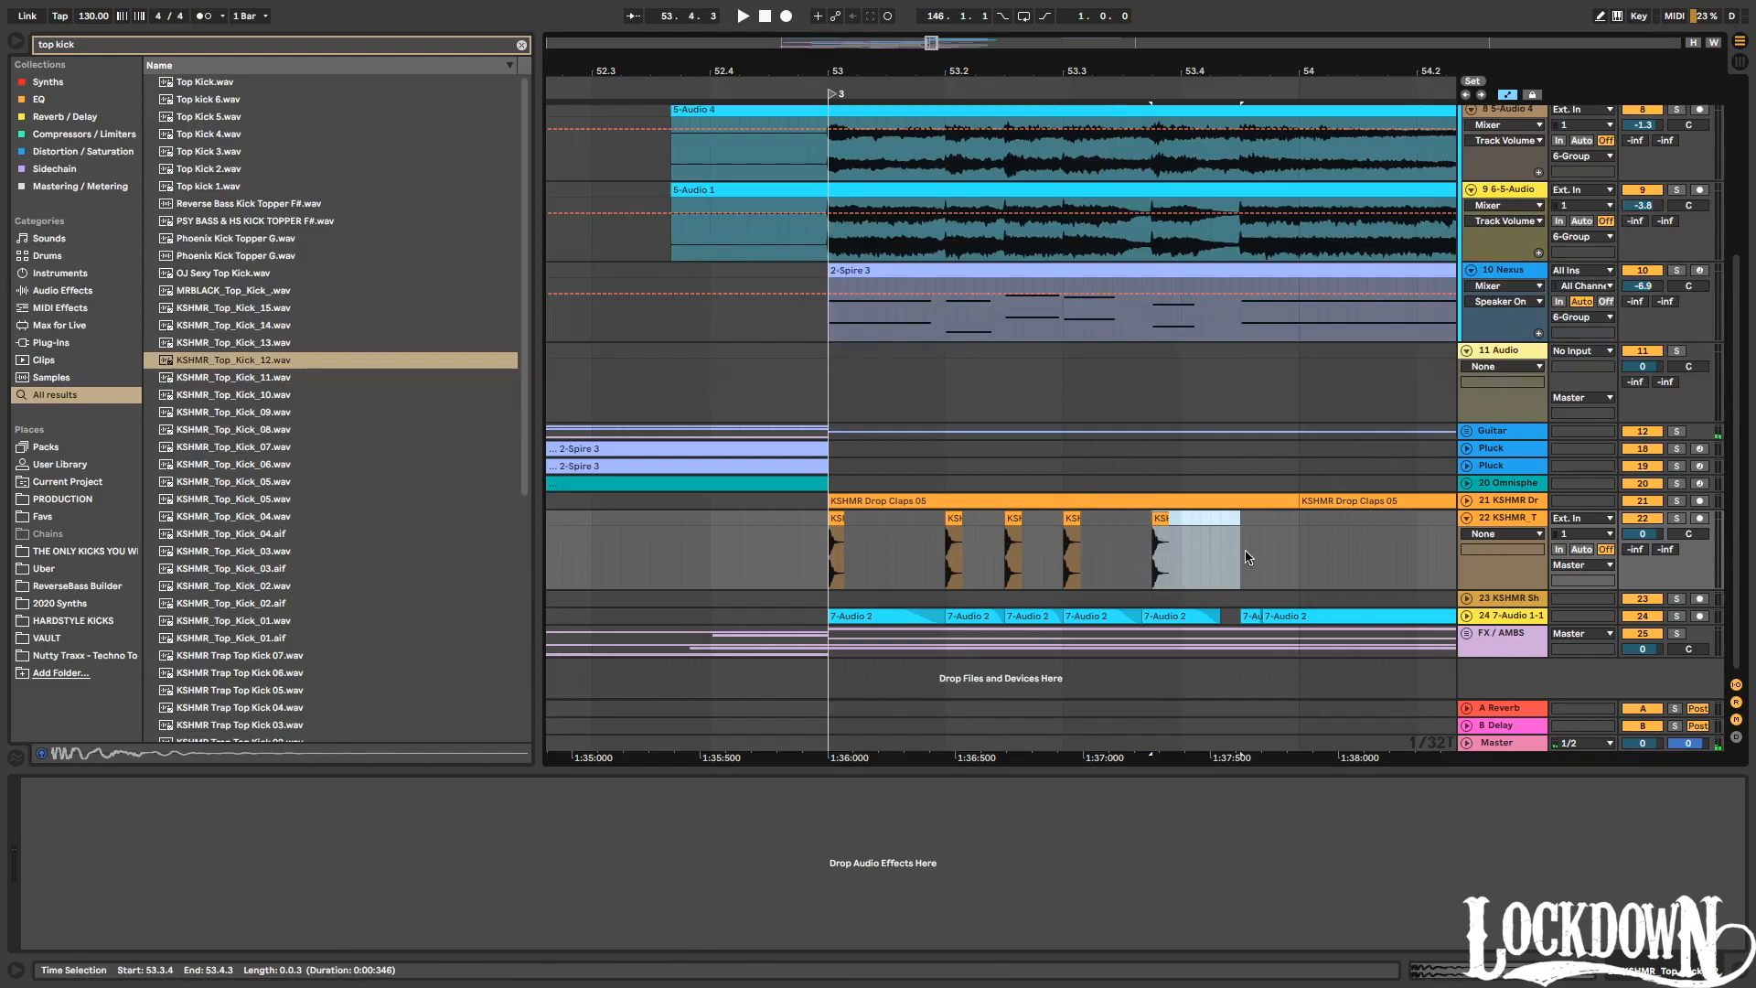
pyautogui.hotkey('ctrl', 'd')
# Copy the one-bar top kick pattern of bar 53 to bar 55 and play it.
pyautogui.moveTo(1299, 536); pyautogui.dragTo(877, 520)
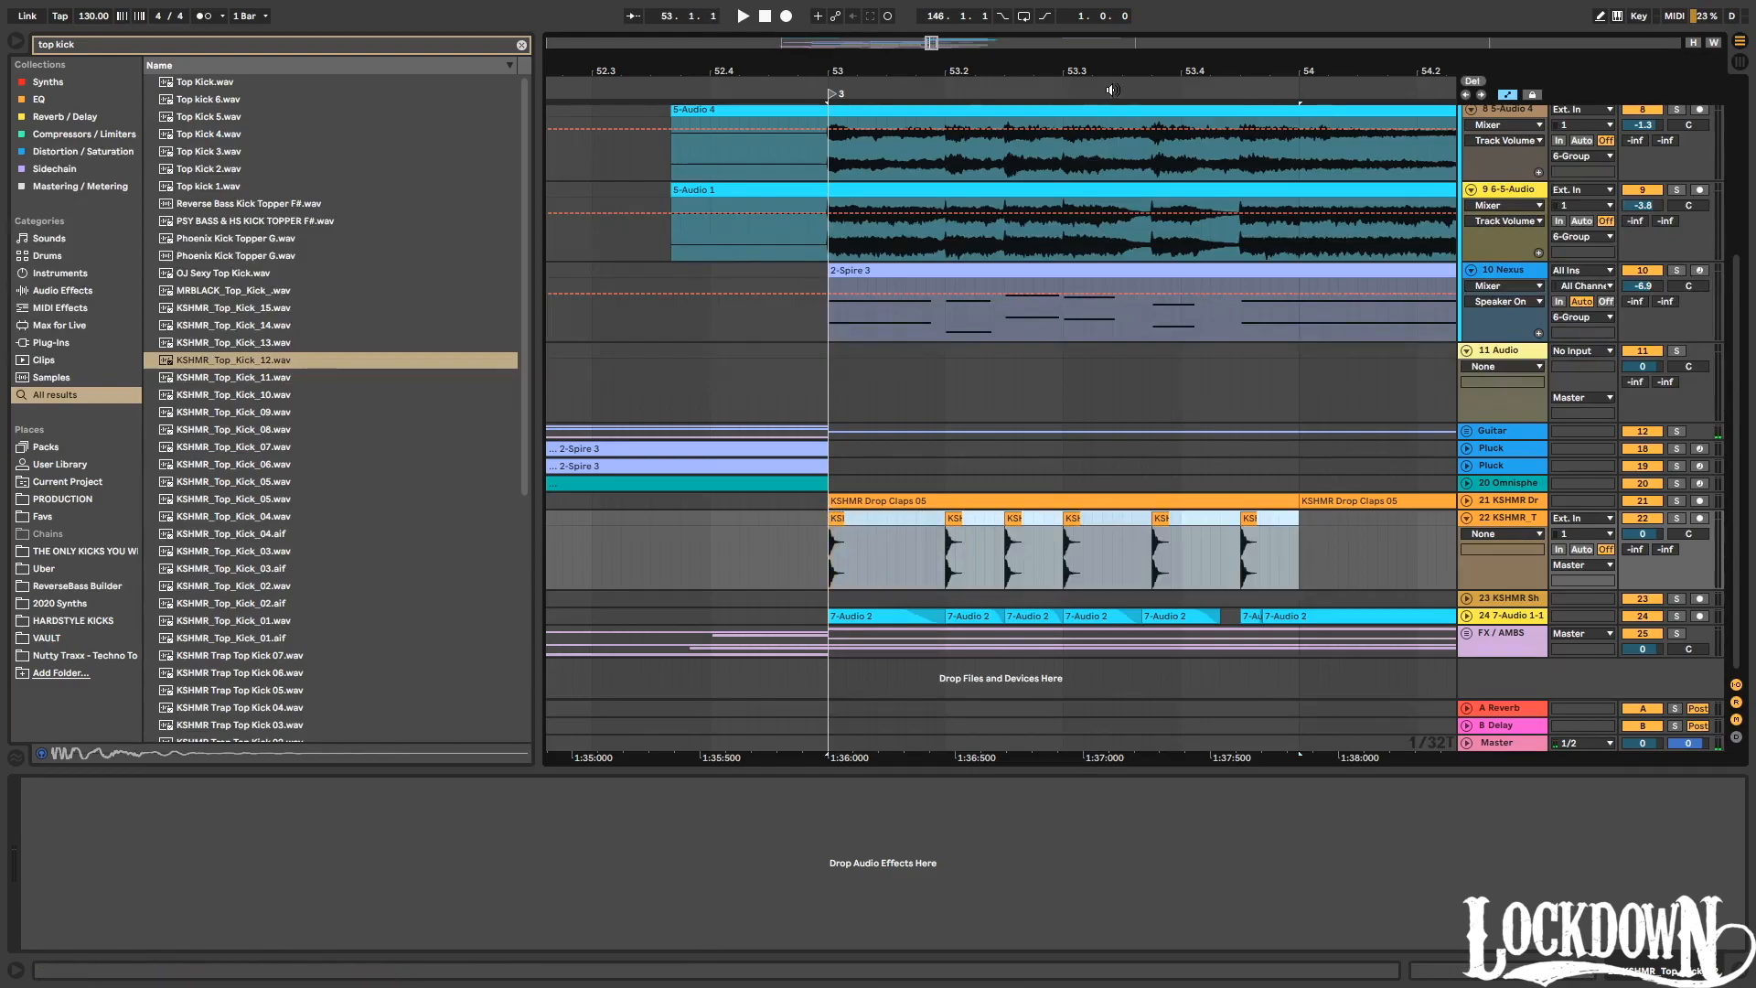
pyautogui.press('-')
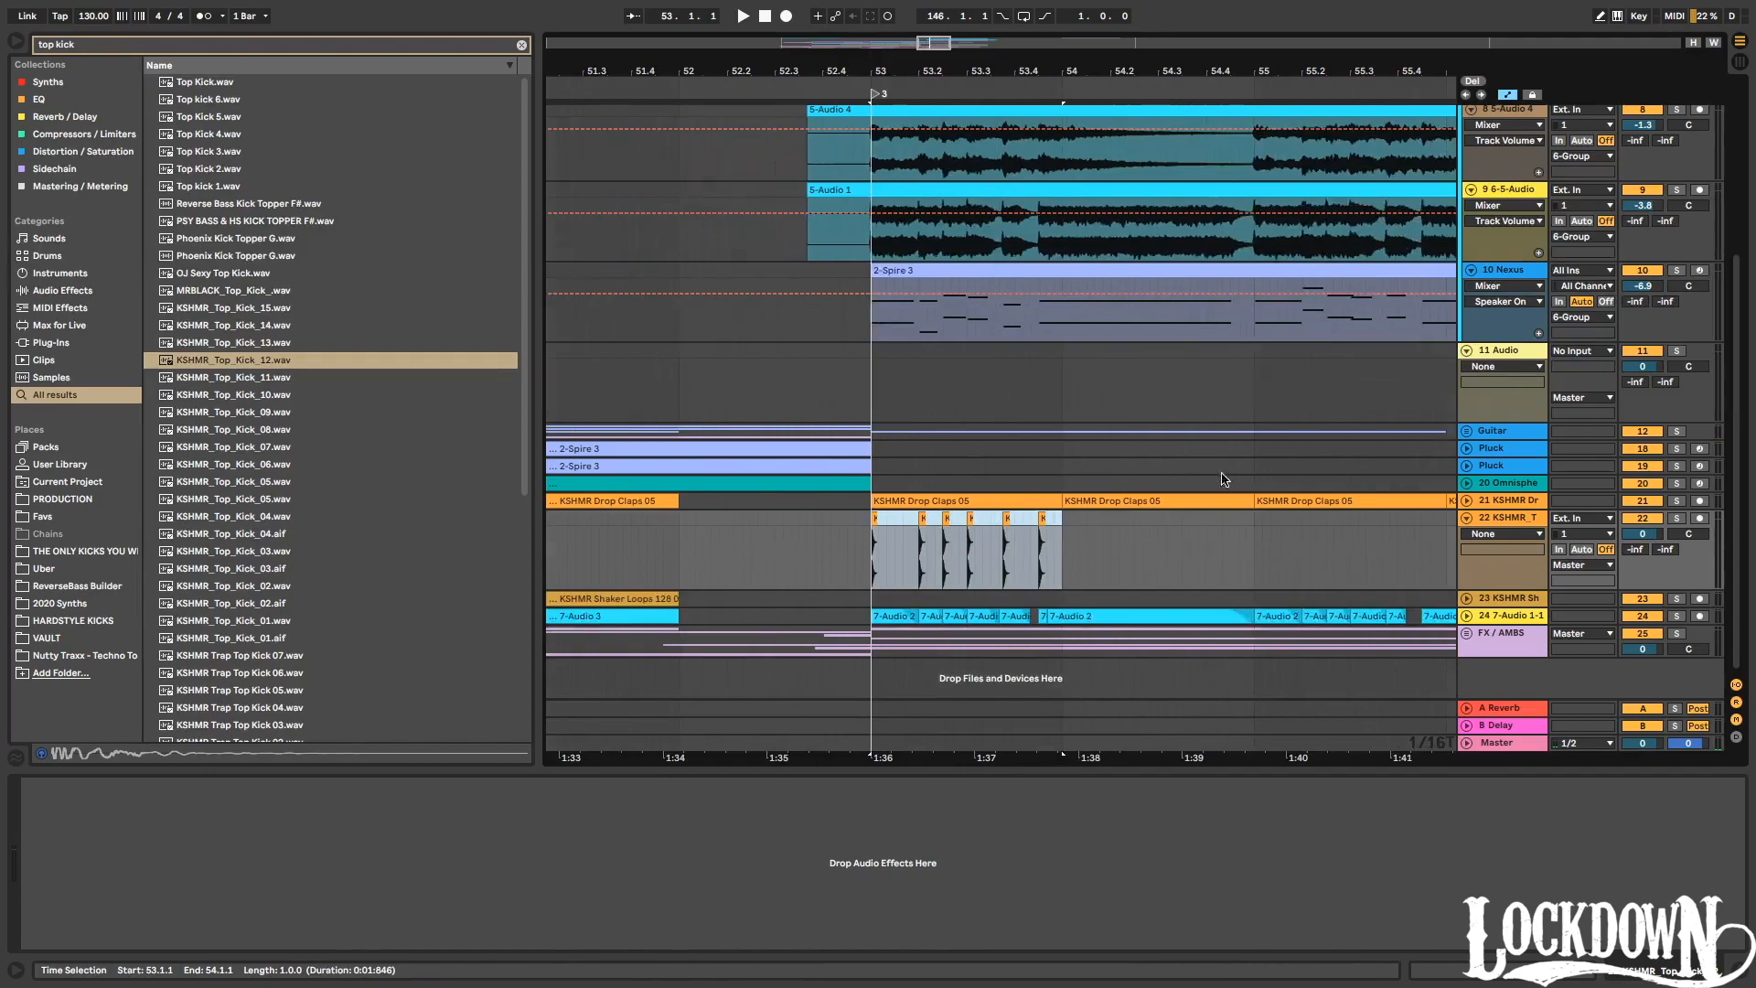
pyautogui.hotkey('ctrl', 'c')
pyautogui.click(1251, 526)
pyautogui.hotkey('ctrl', 'v')
pyautogui.press('space')
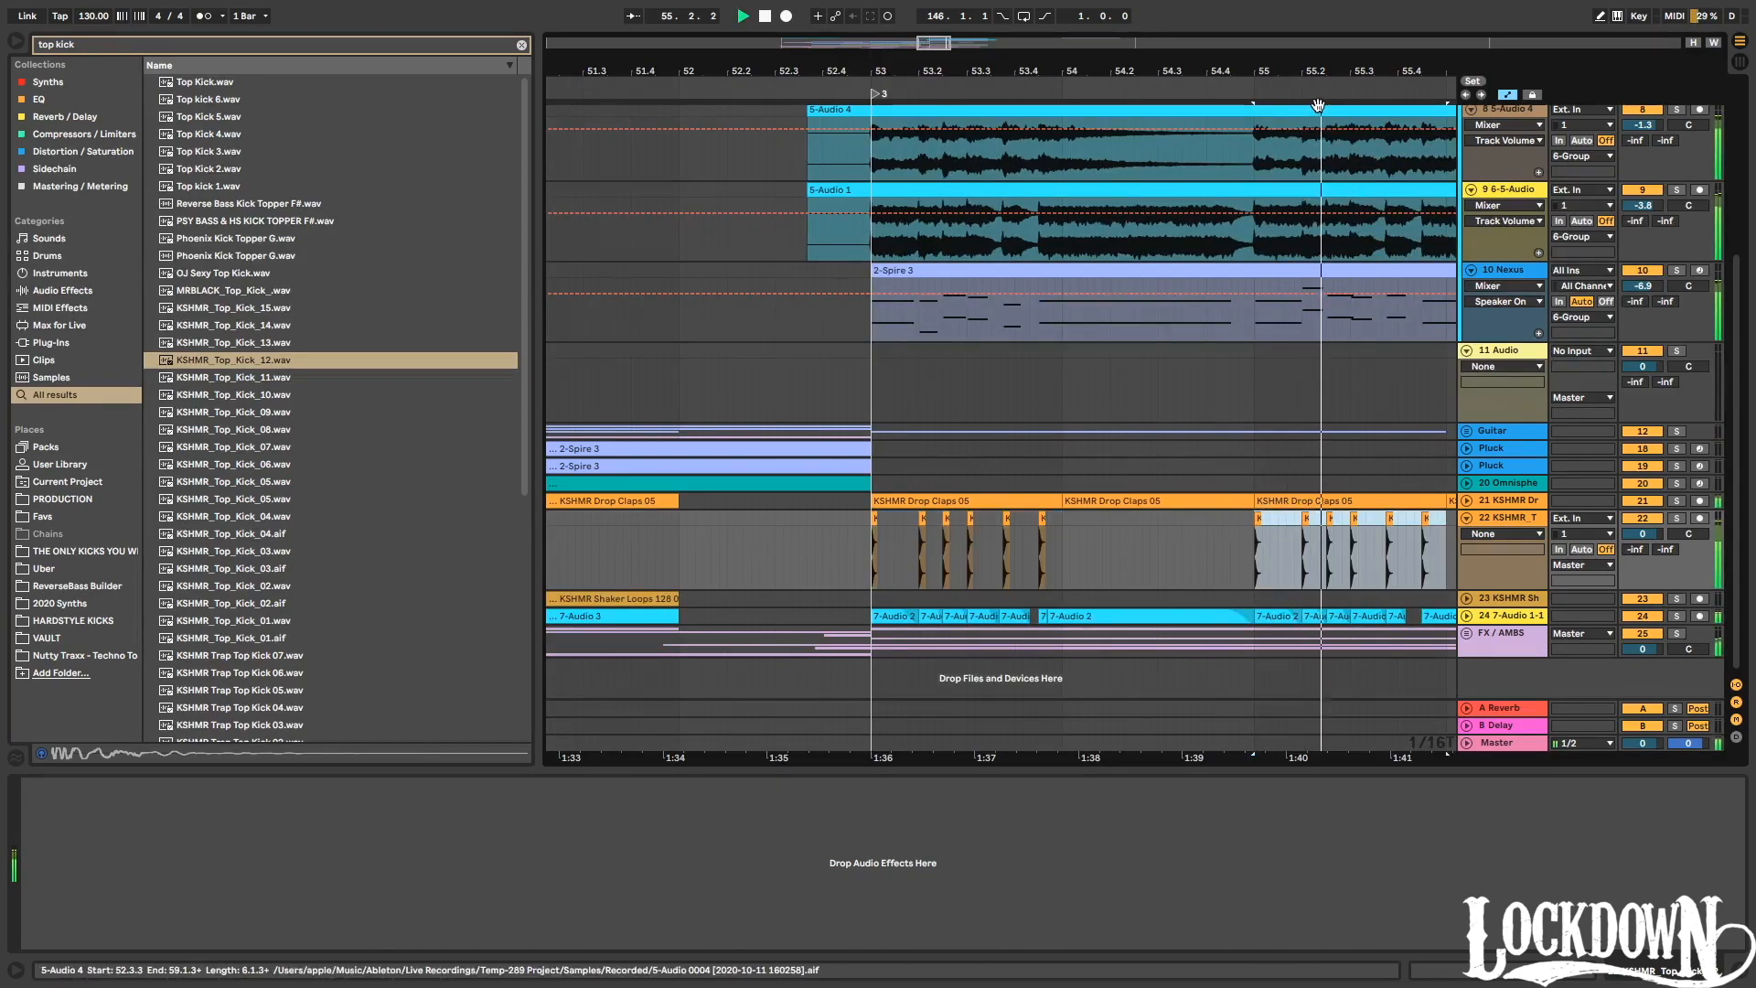
# Duplicate the top kick pattern of bars 53 to 56 to bar 57, audition it, and stop playback.
pyautogui.moveTo(1320, 62); pyautogui.dragTo(1003, 63)
pyautogui.moveTo(1189, 528); pyautogui.dragTo(745, 529)
pyautogui.hotkey('ctrl', 'd')
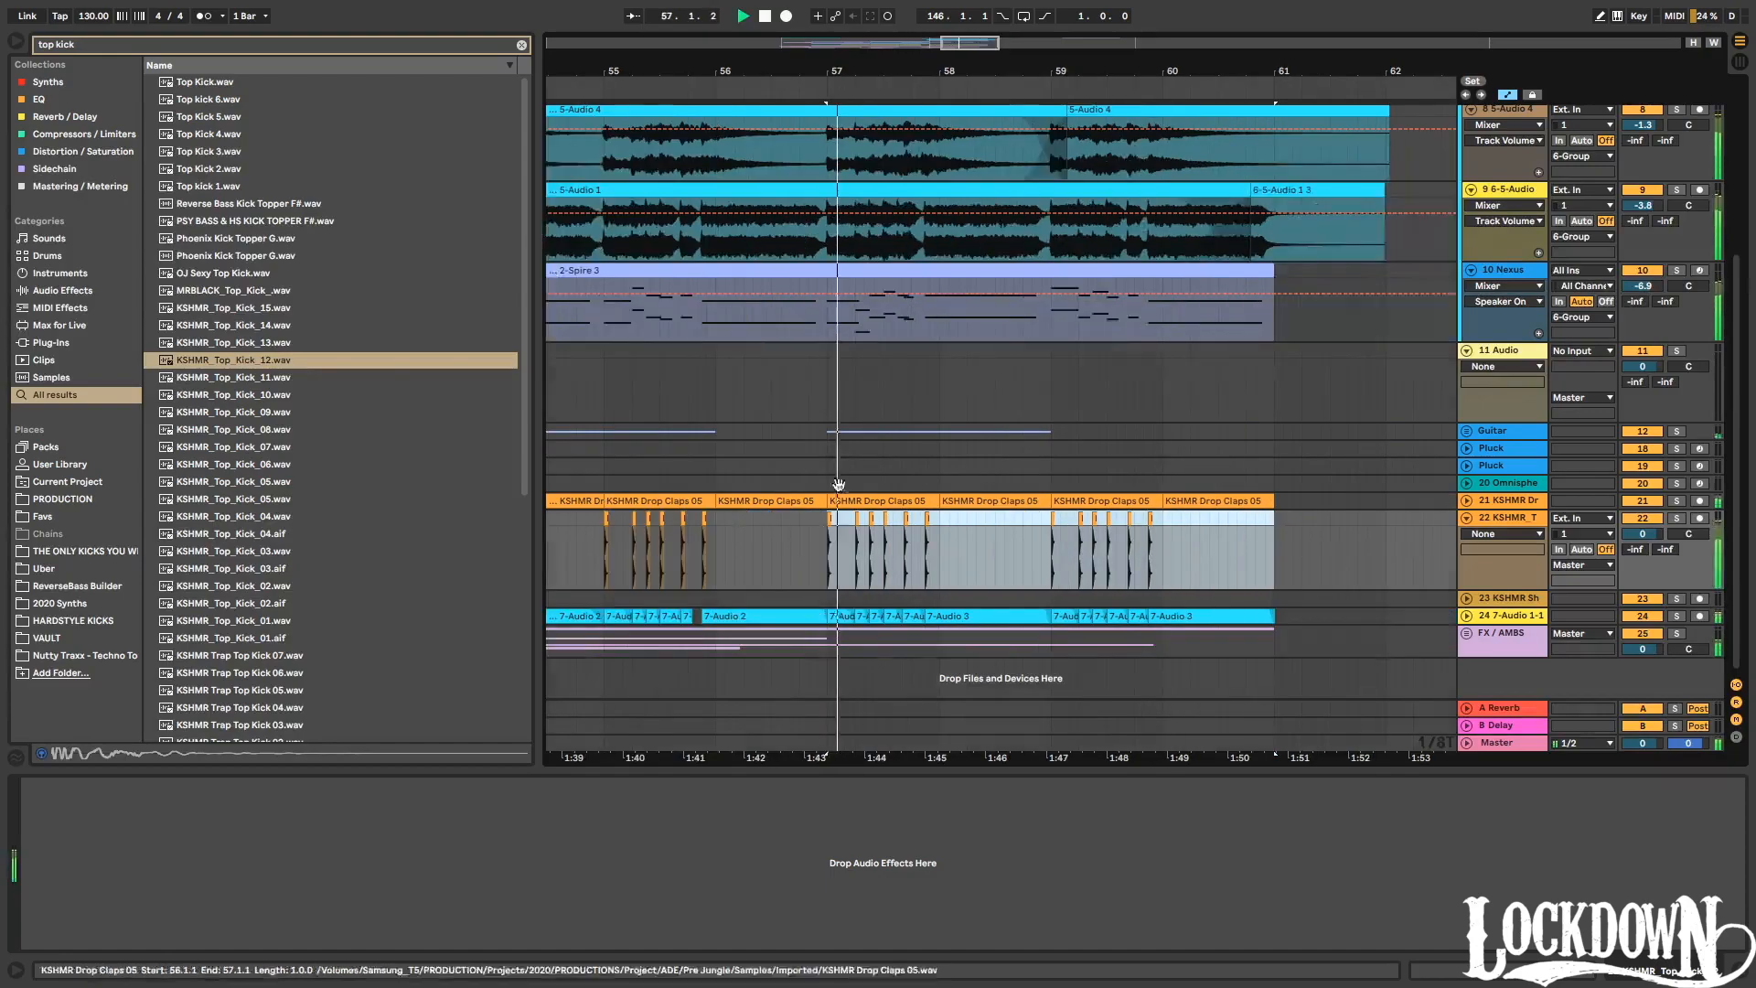
pyautogui.press('space')
pyautogui.moveTo(906, 72); pyautogui.dragTo(906, 219)
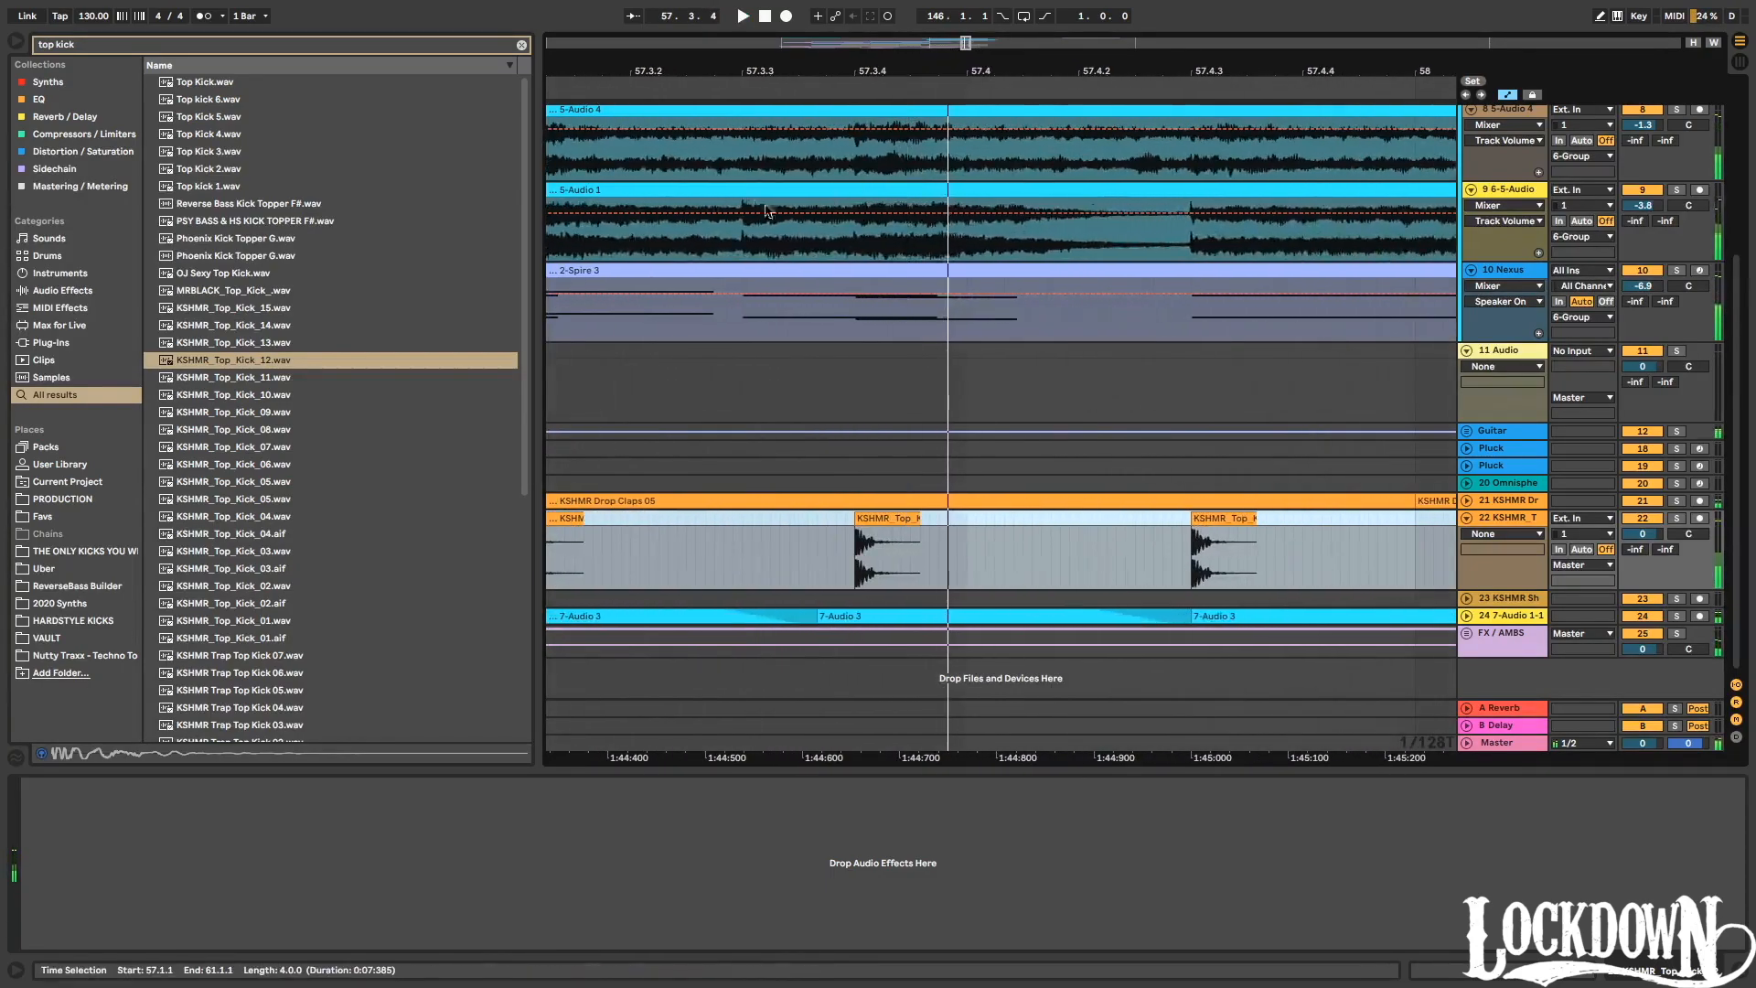
# Copy the top kick from 57.3.4 to 57.3.3 and play the result.
pyautogui.click(719, 89)
pyautogui.click(860, 518)
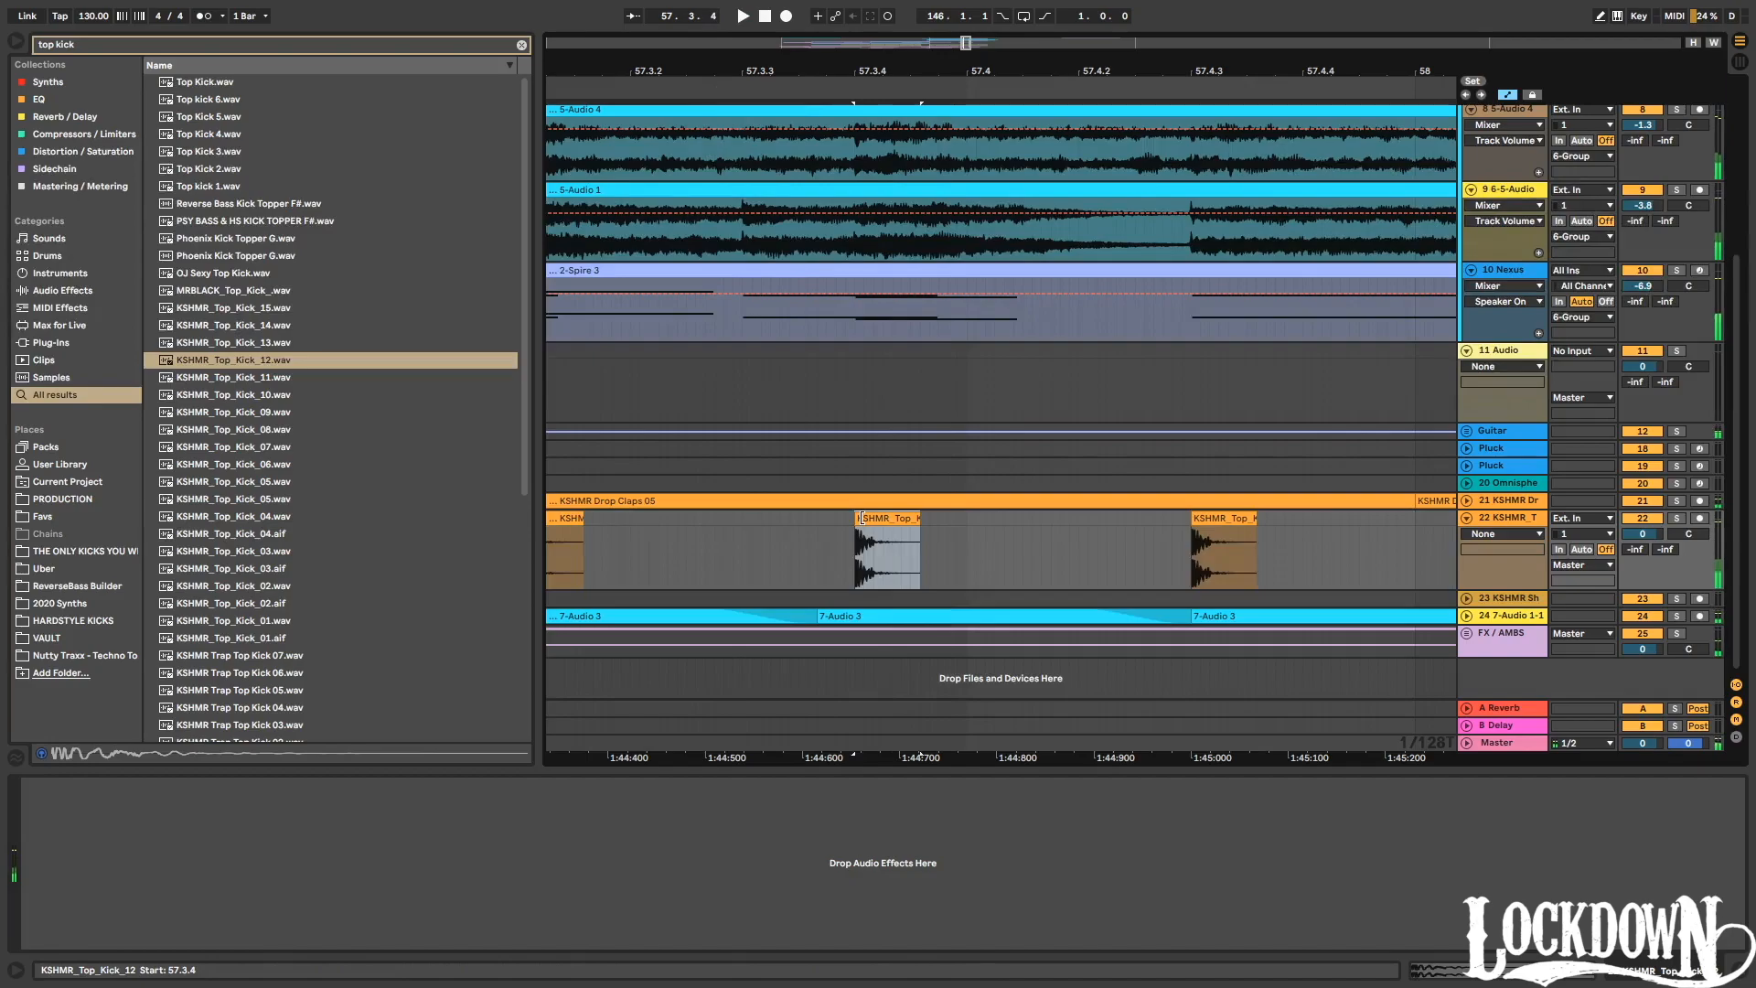
pyautogui.click(769, 560)
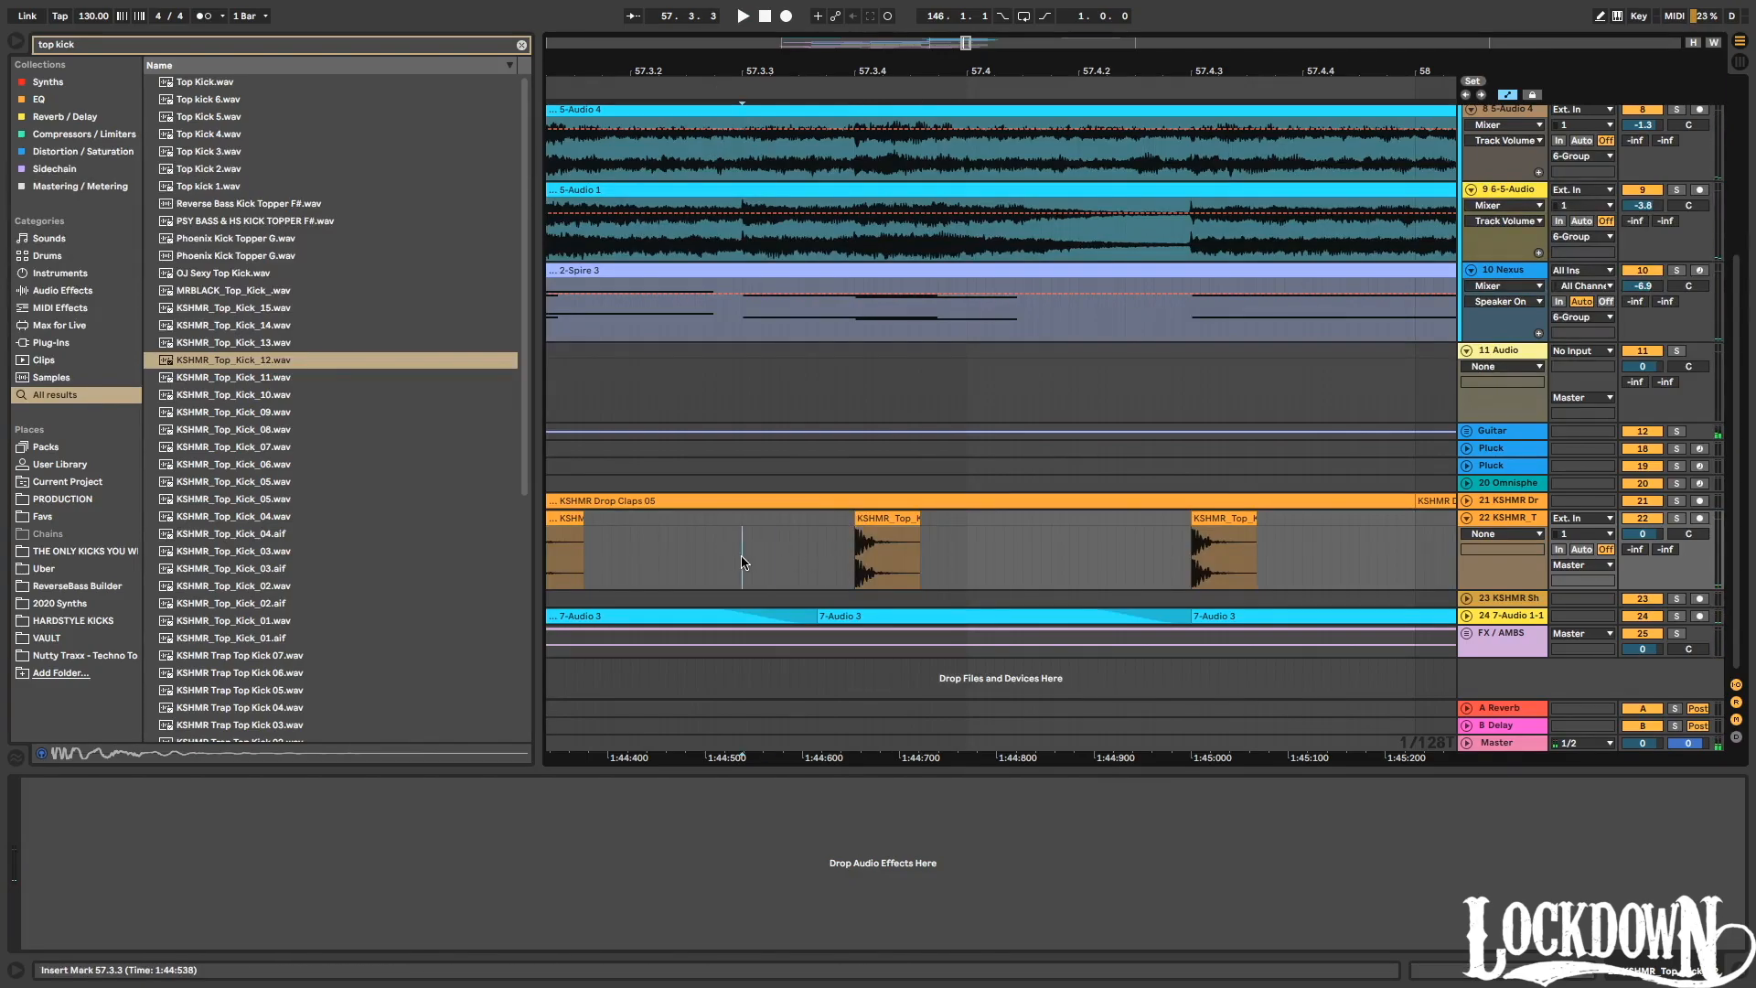
pyautogui.press('super+v')
pyautogui.press('space')
pyautogui.moveTo(862, 71); pyautogui.dragTo(1090, 8)
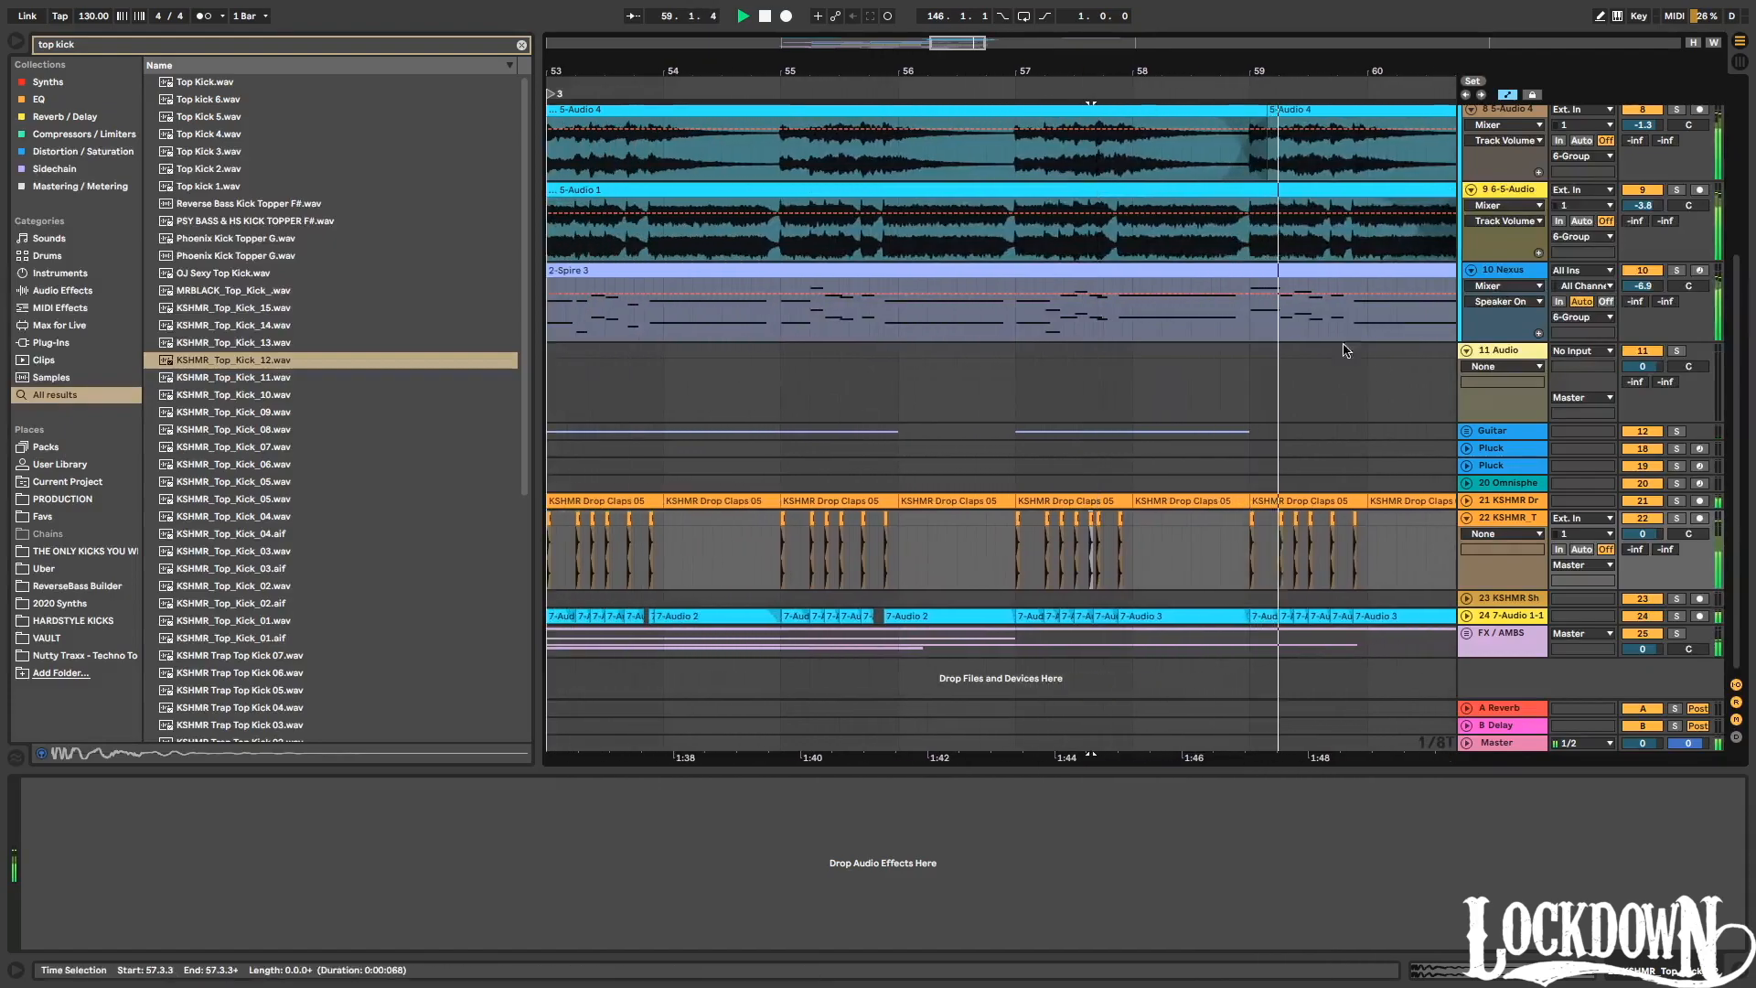
# Add EQ Eight to the top kick track and cut band 2 around 350 Hz while playing.
pyautogui.click(40, 101)
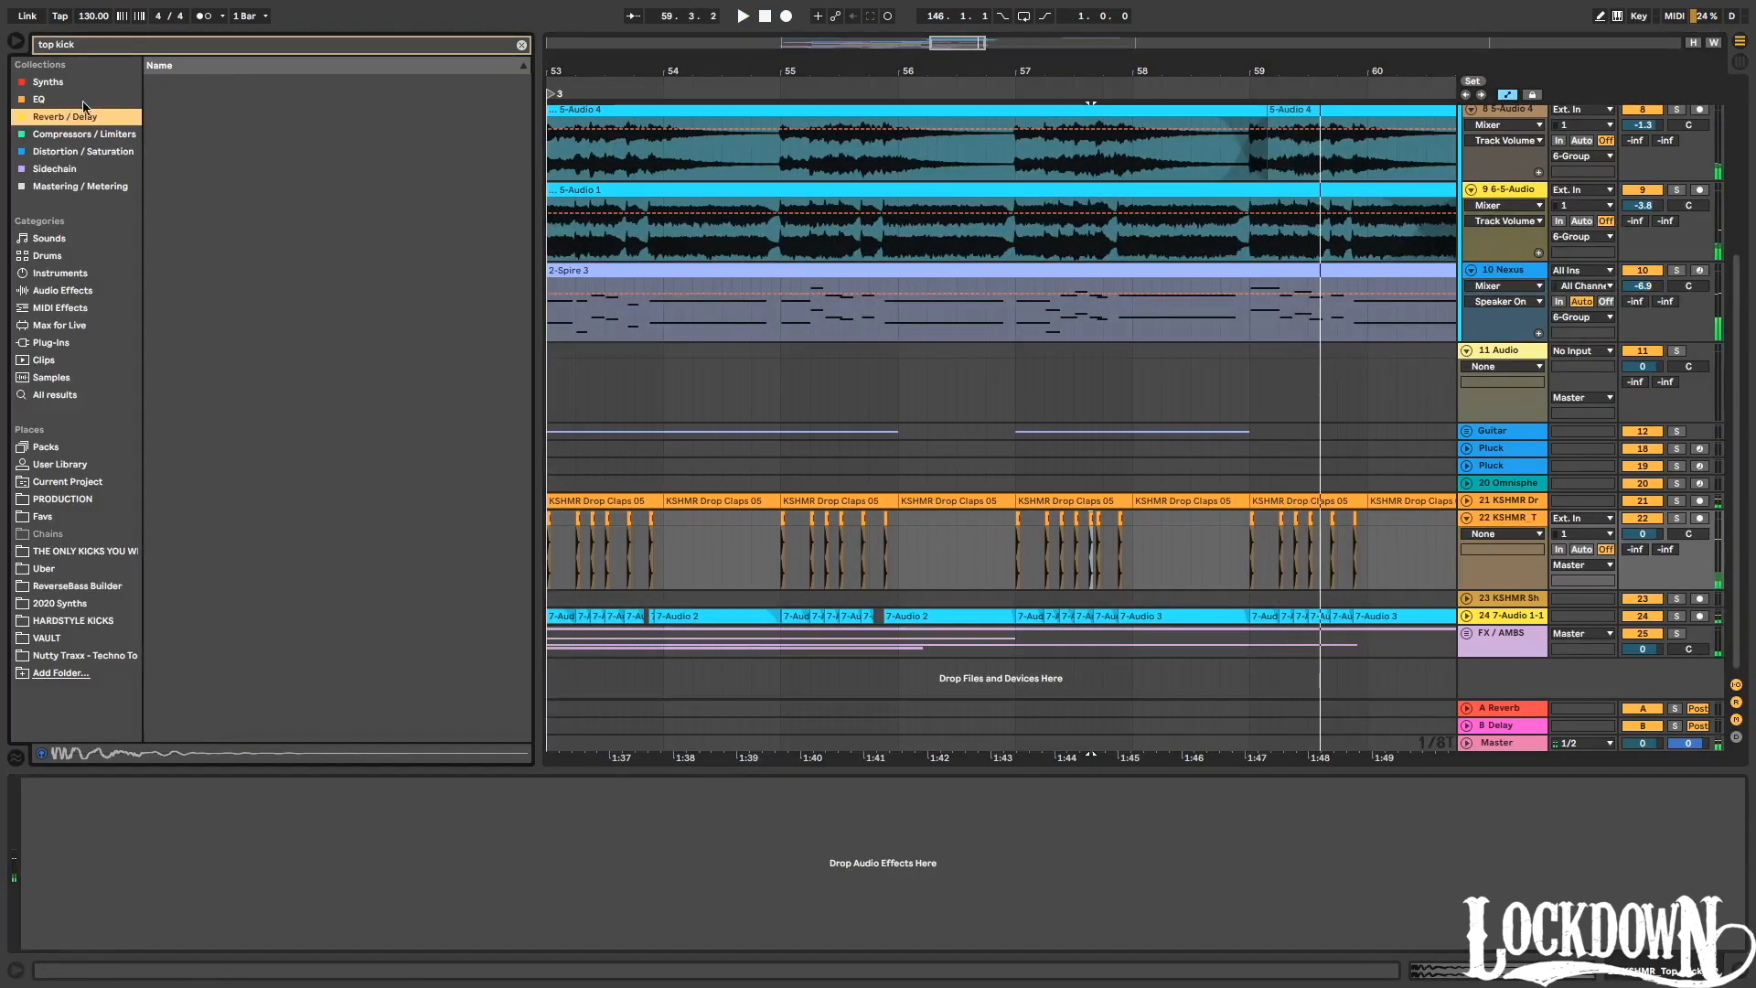
pyautogui.click(522, 45)
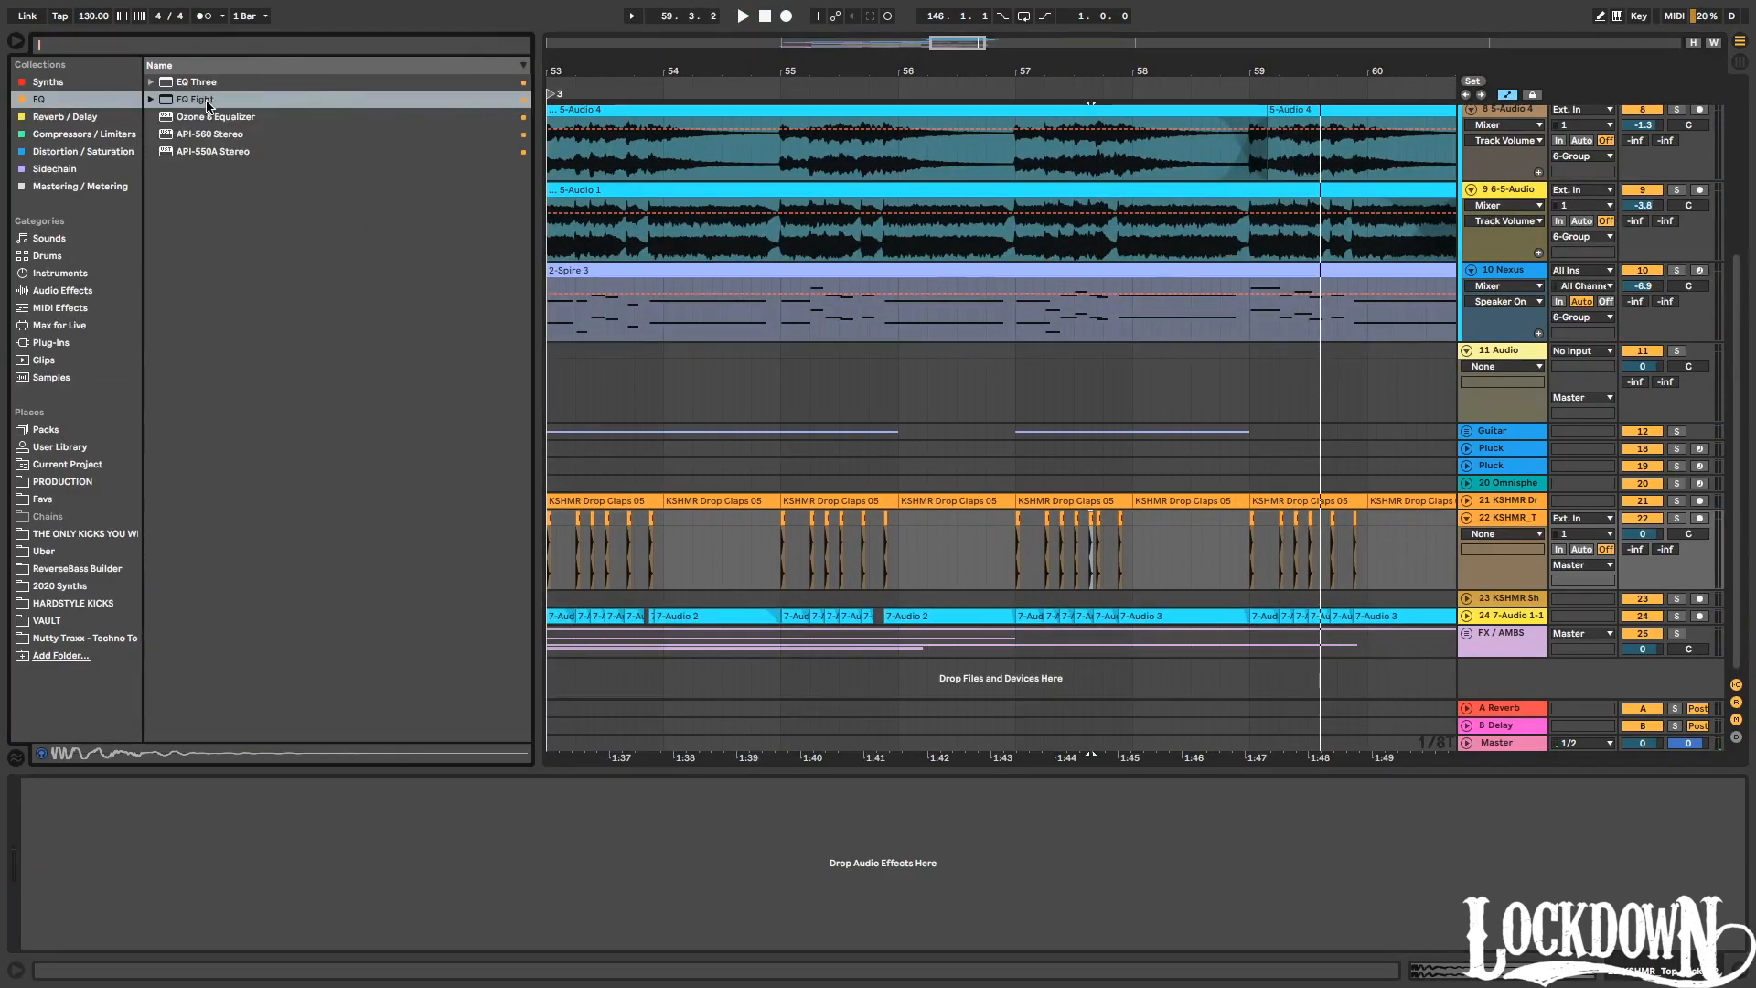
pyautogui.moveTo(208, 102); pyautogui.dragTo(539, 531)
pyautogui.press('space')
pyautogui.moveTo(512, 972)
pyautogui.mouseDown()
pyautogui.moveTo(220, 860)
pyautogui.moveTo(225, 896)
pyautogui.mouseUp()
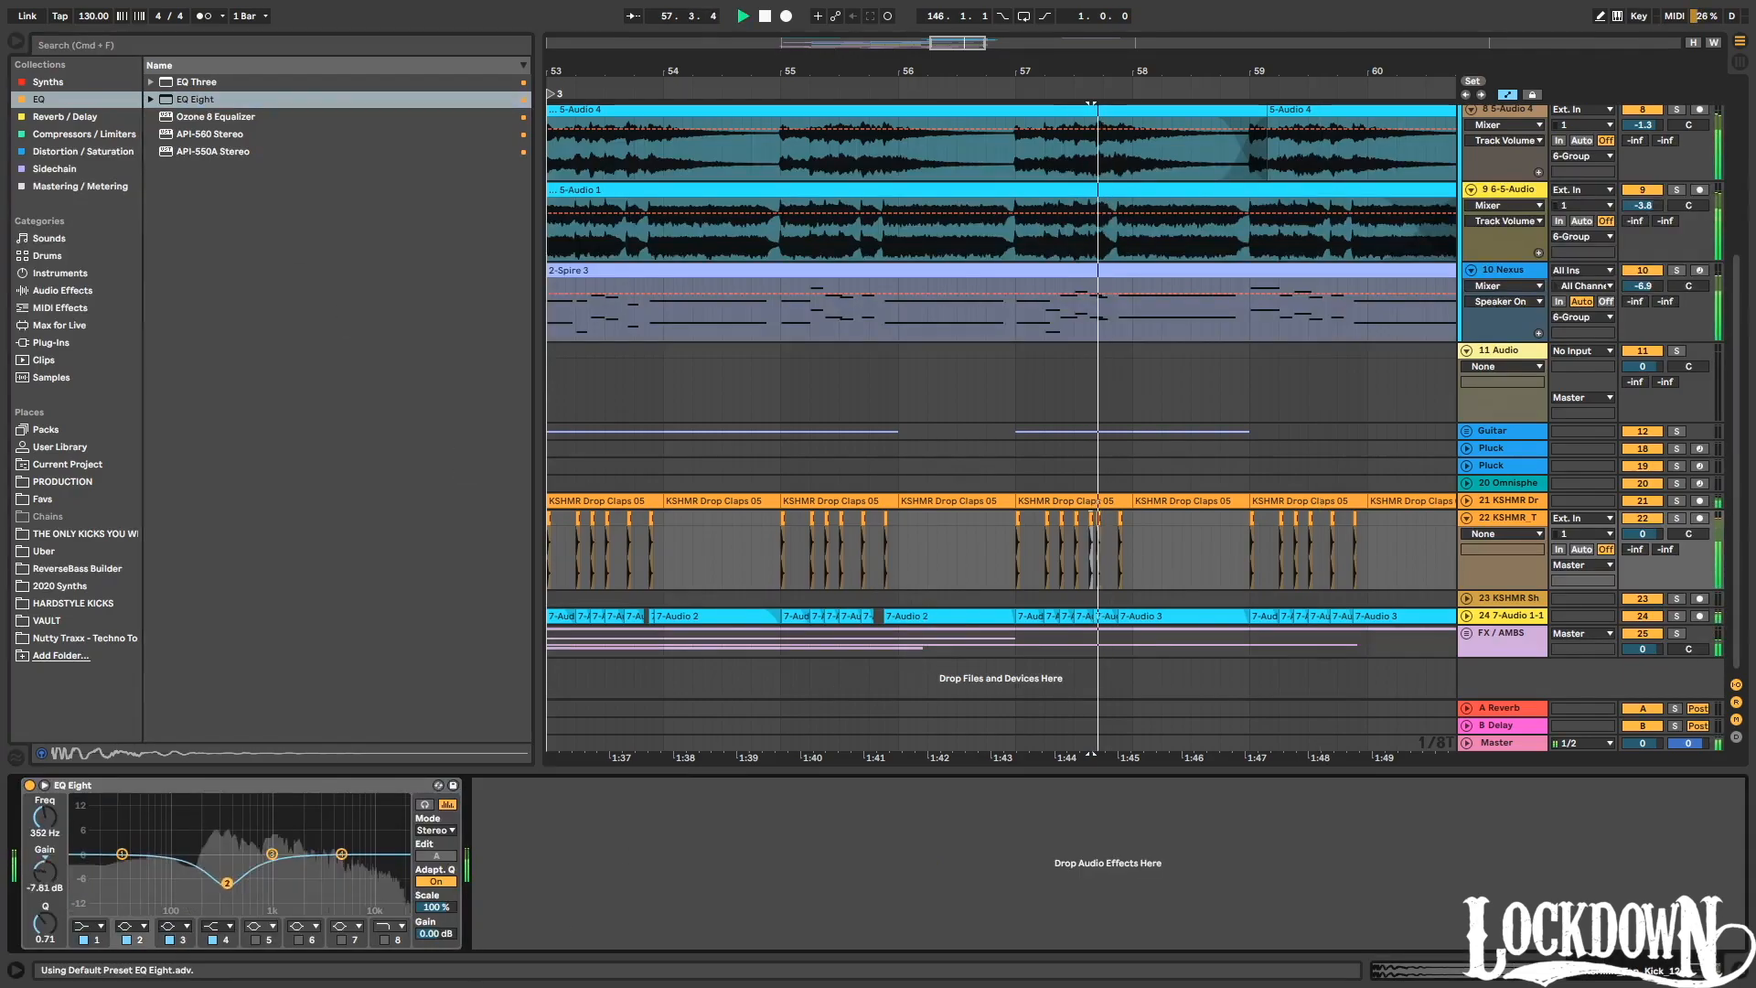
# Set band 1 of the top kick's EQ Eight to a low cut at 111 Hz and solo the track.
pyautogui.click(97, 927)
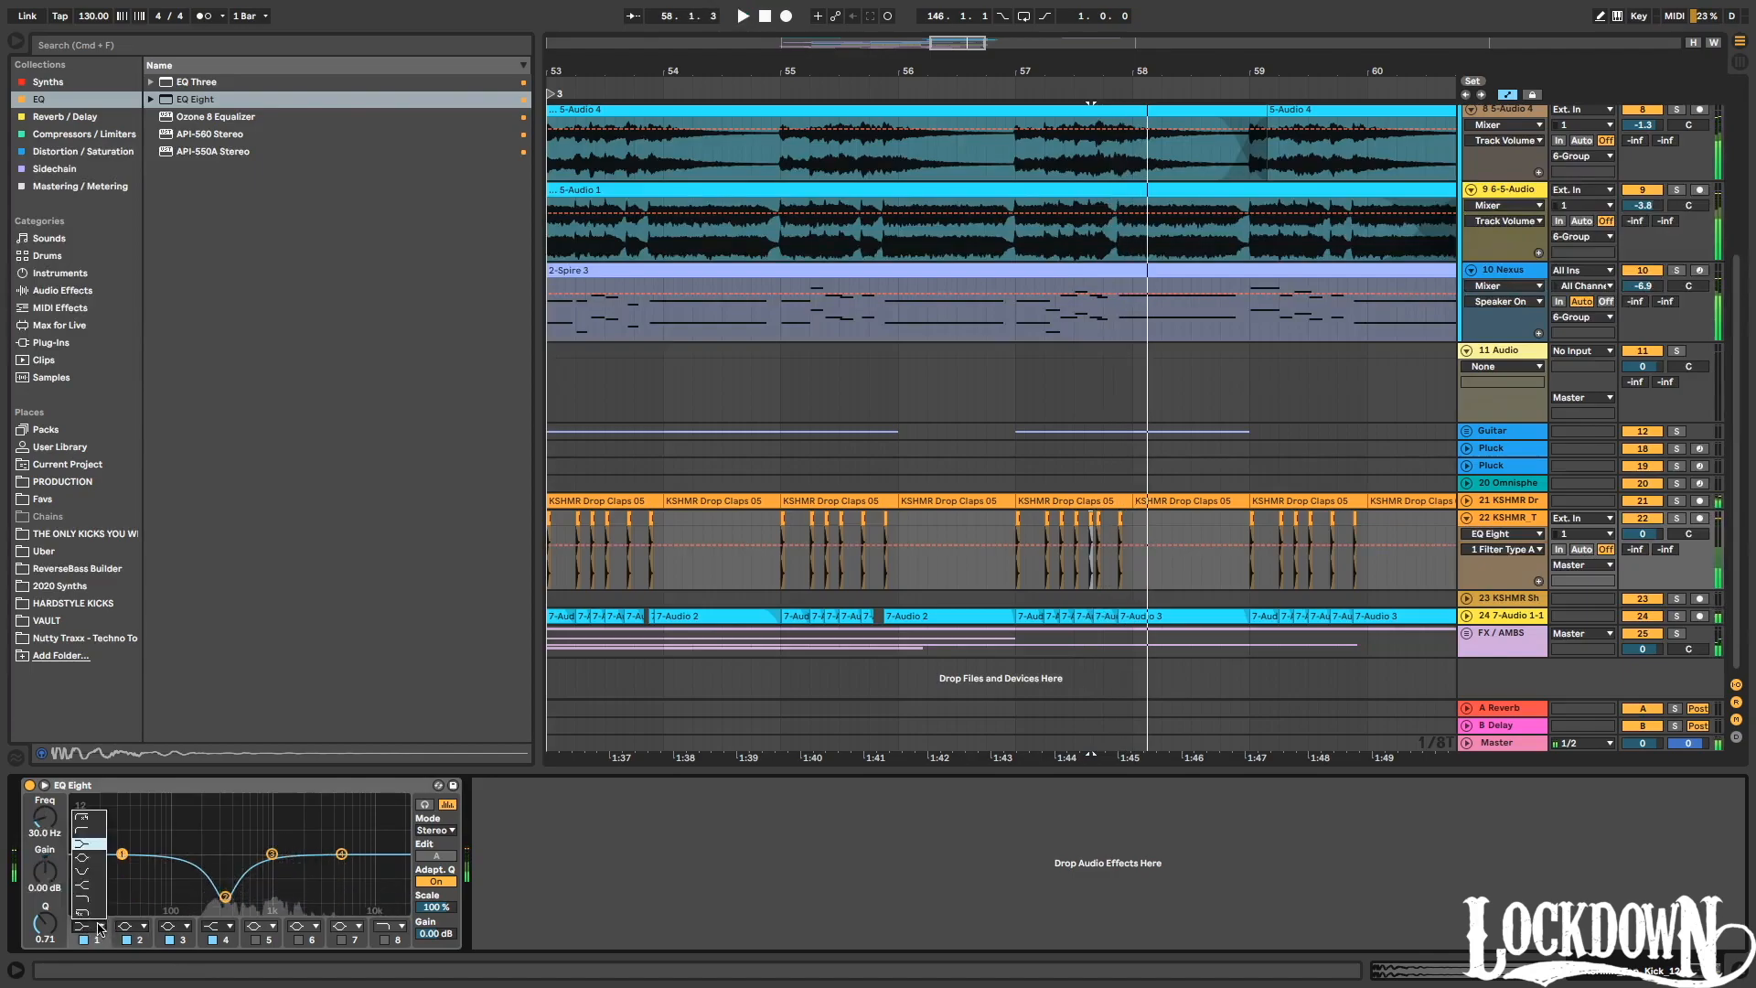
pyautogui.click(96, 832)
pyautogui.moveTo(122, 854); pyautogui.dragTo(177, 871)
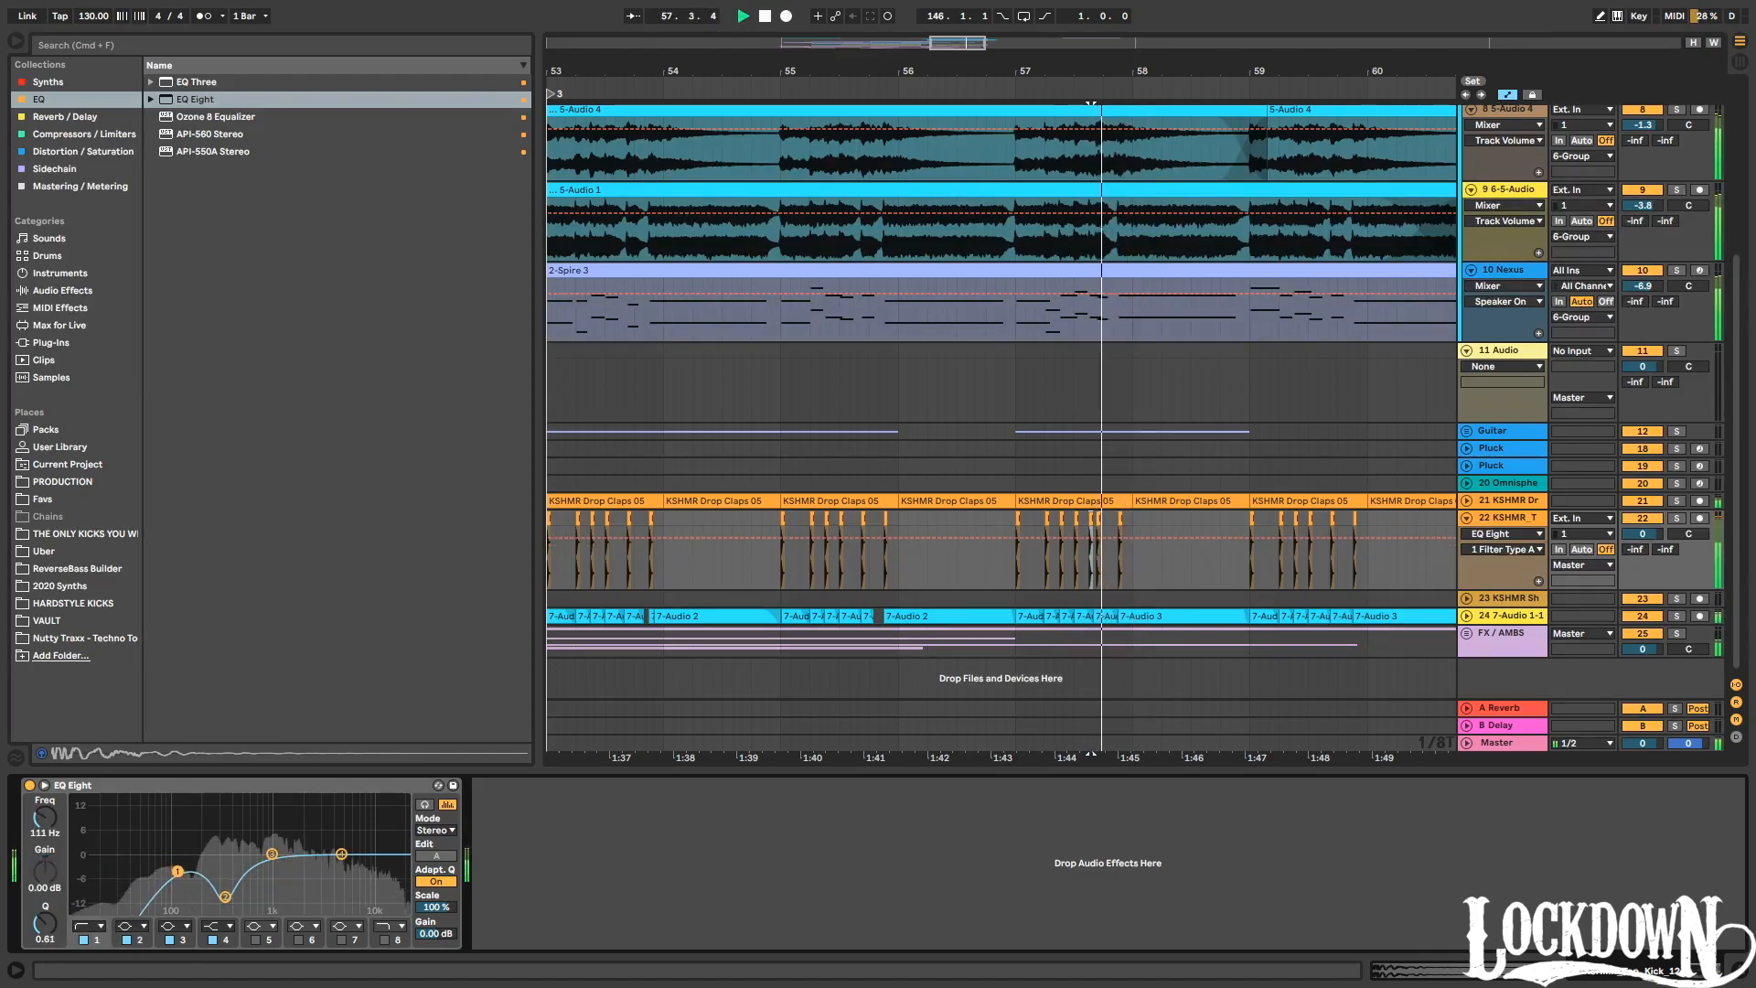
pyautogui.click(1677, 518)
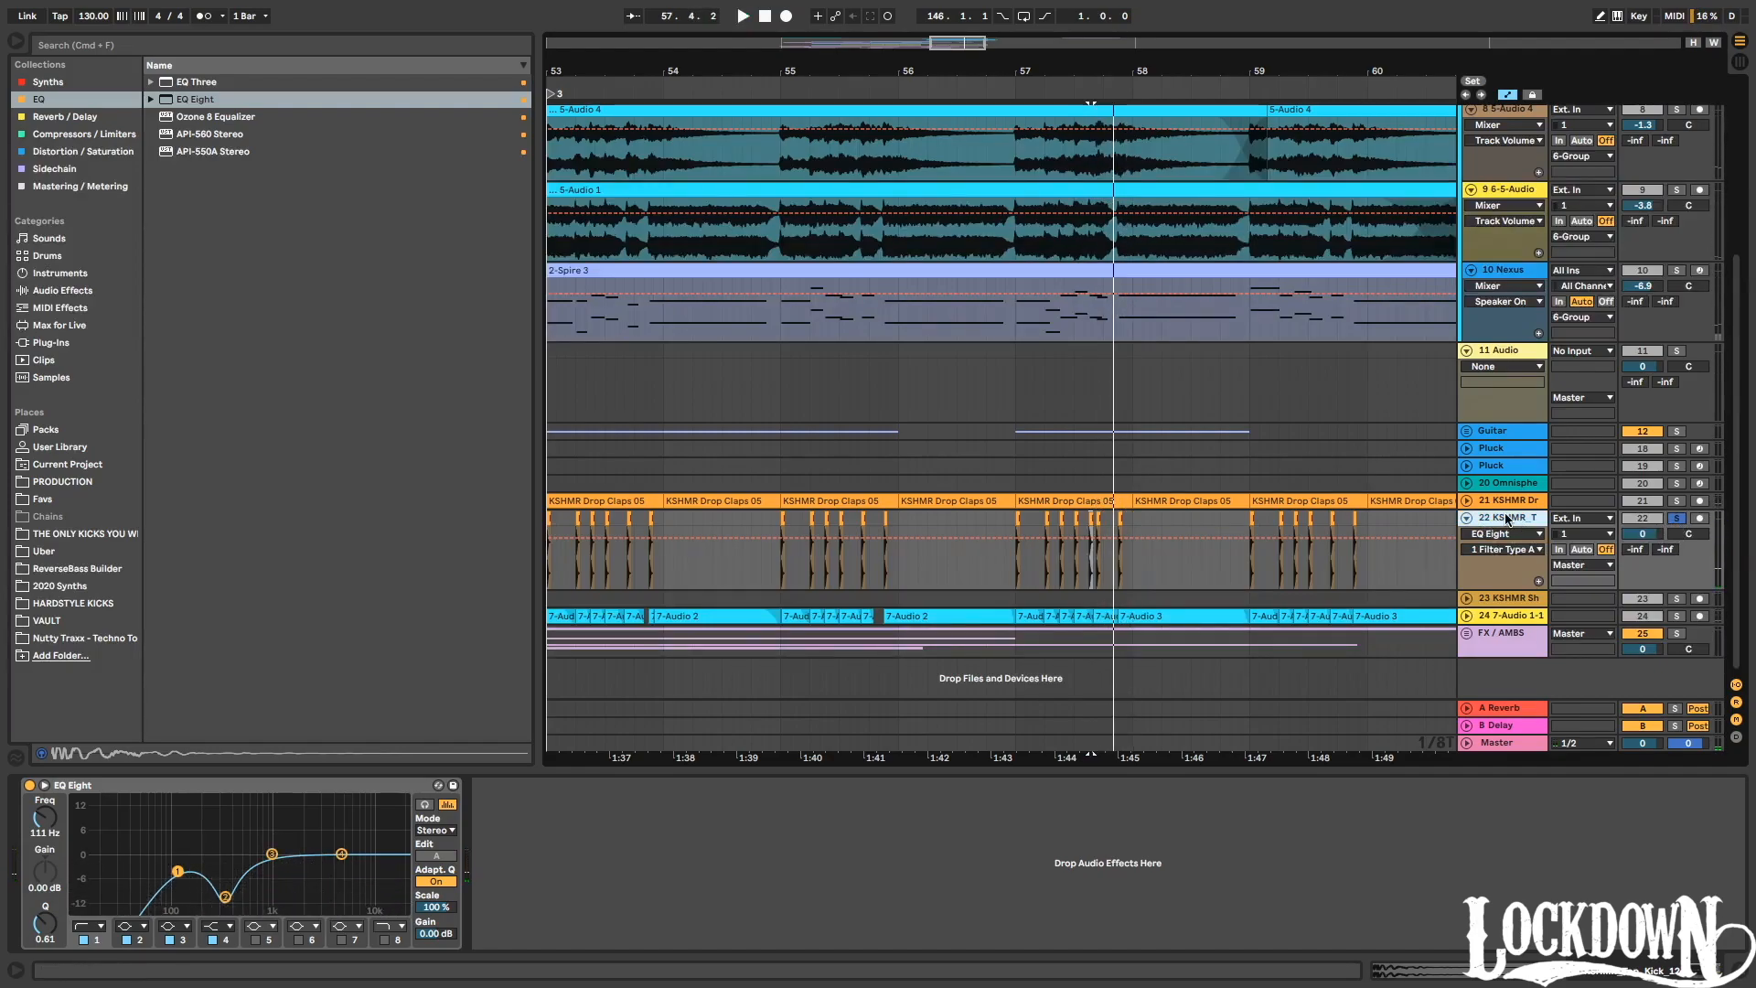
# Insert a new audio track below the top kick track and search all browser results for "white noise".
pyautogui.press('super+t')
pyautogui.moveTo(1015, 65)
pyautogui.mouseDown()
pyautogui.moveTo(1114, 65)
pyautogui.moveTo(1043, 65)
pyautogui.mouseUp()
pyautogui.click(152, 45)
pyautogui.write('white noise')
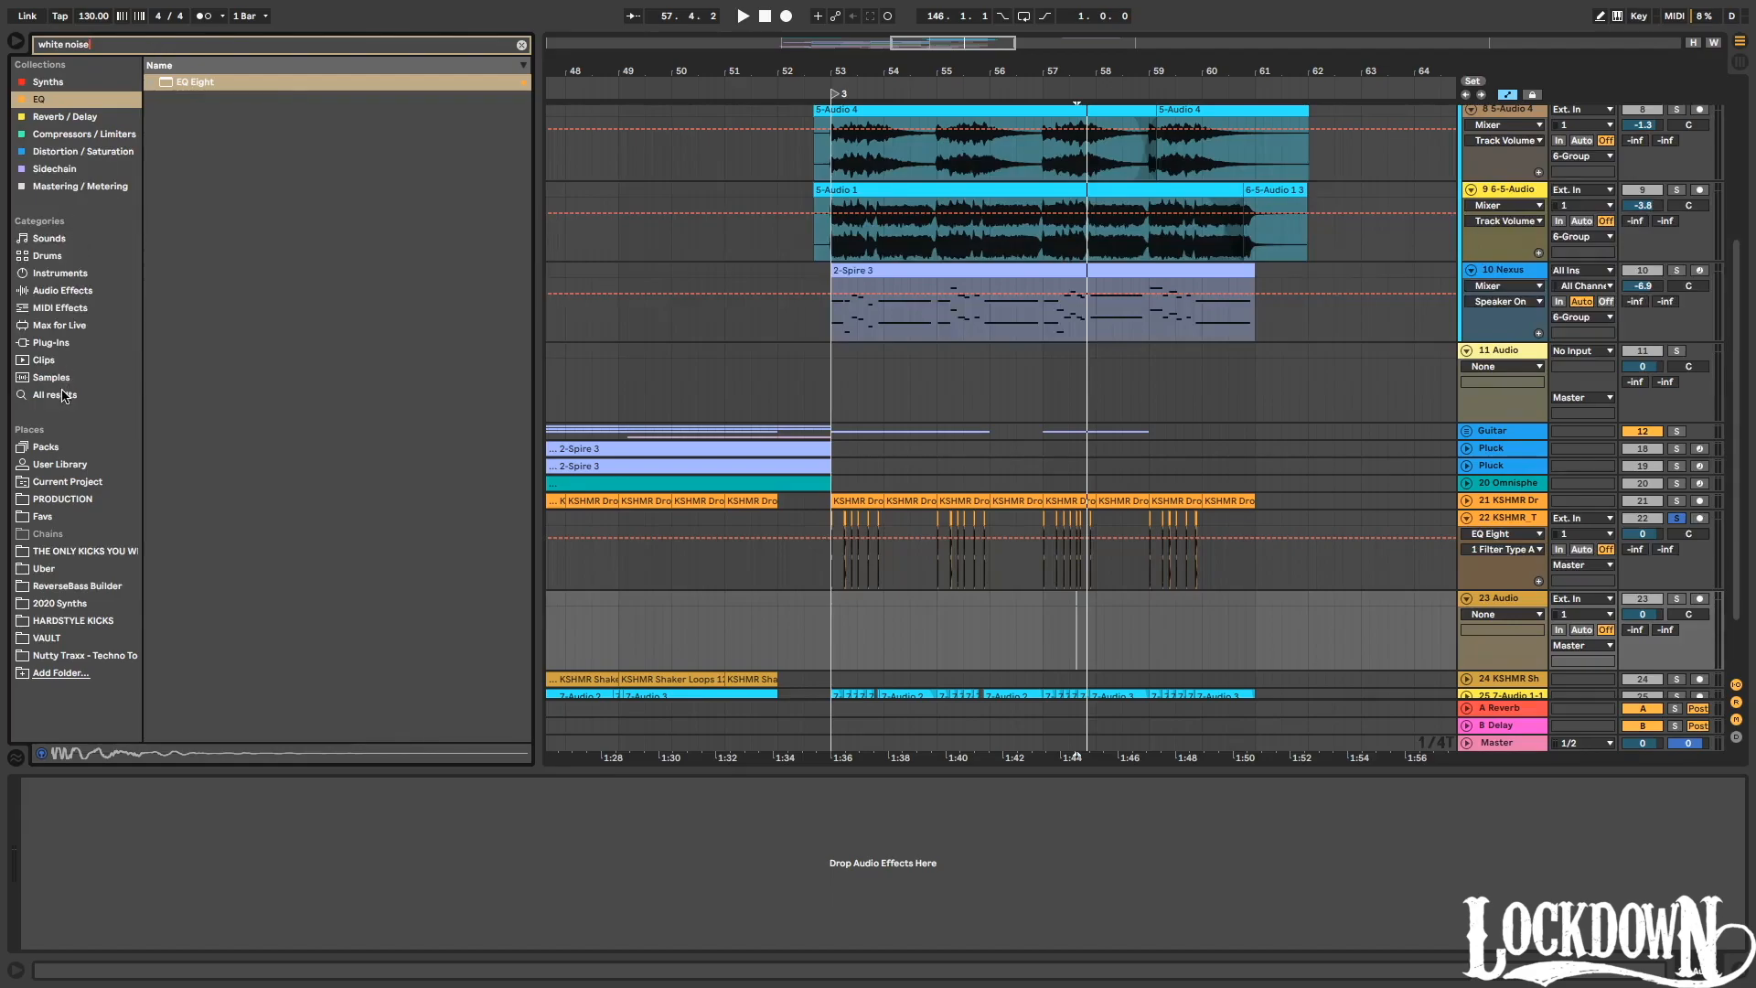
pyautogui.click(63, 395)
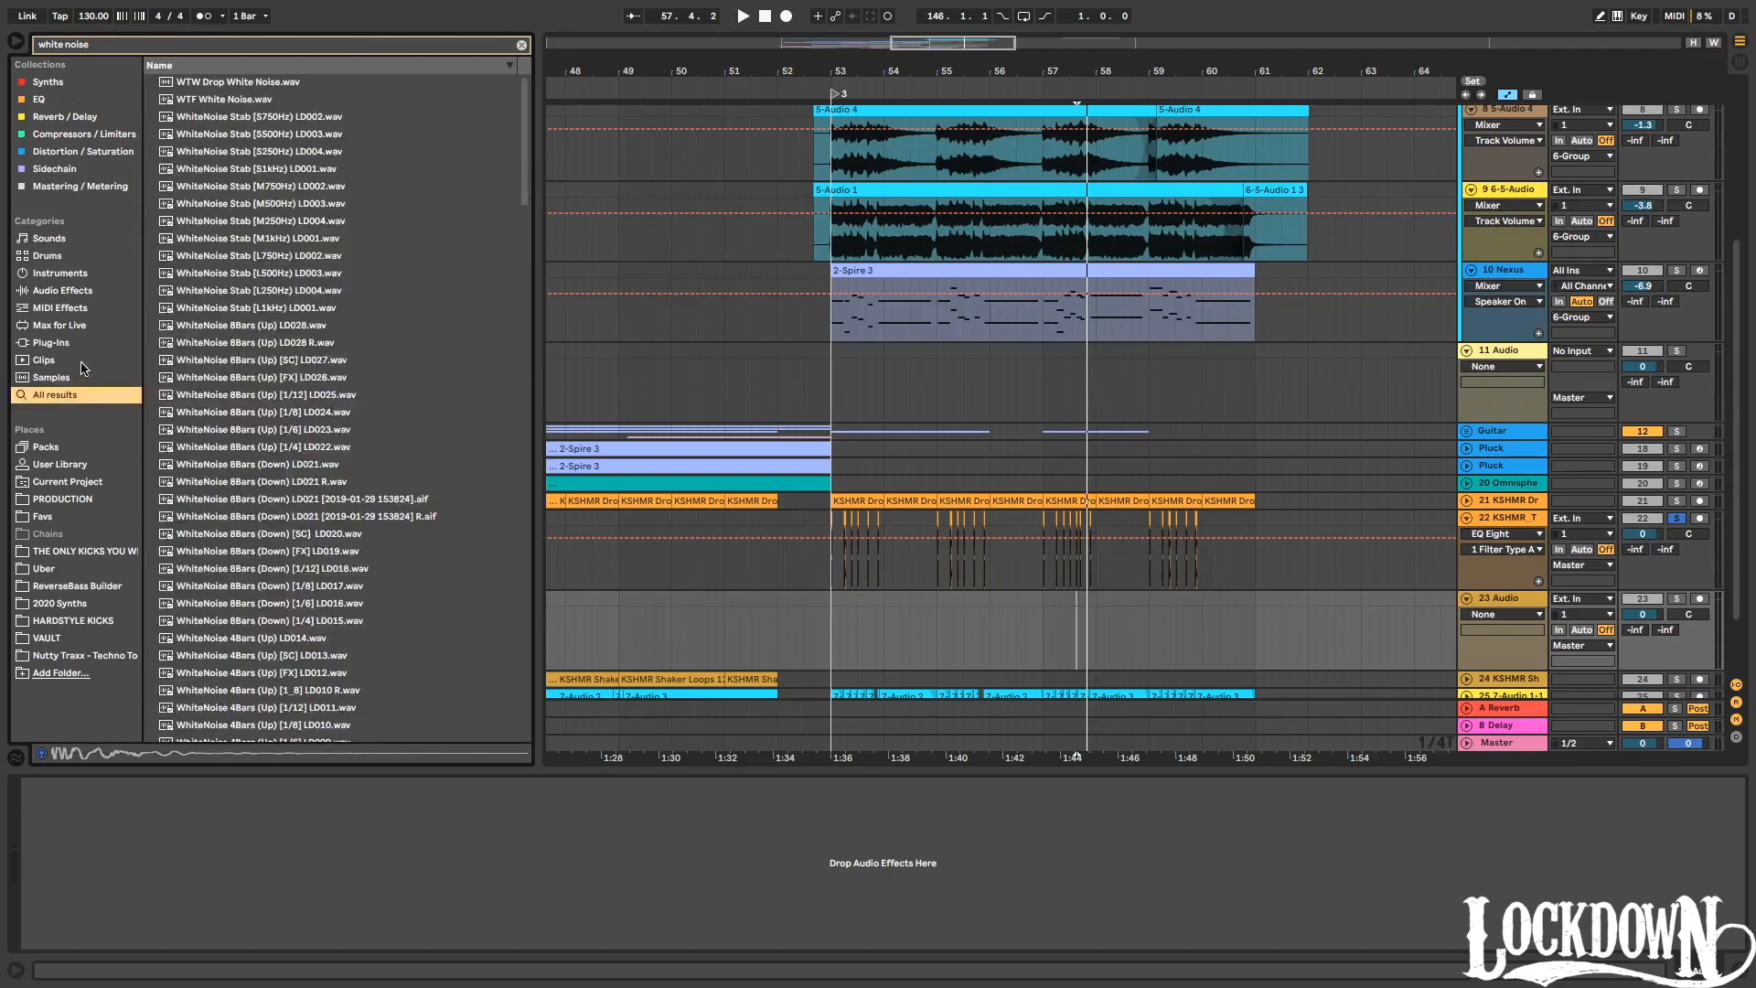
# Audition several of the white noise samples, from the stabs and sweeps to the WA EDM impacts.
pyautogui.click(237, 103)
pyautogui.click(239, 362)
pyautogui.scroll(-3, 241, 549)
pyautogui.click(244, 580)
pyautogui.scroll(-1, 274, 557)
pyautogui.scroll(-8, 283, 549)
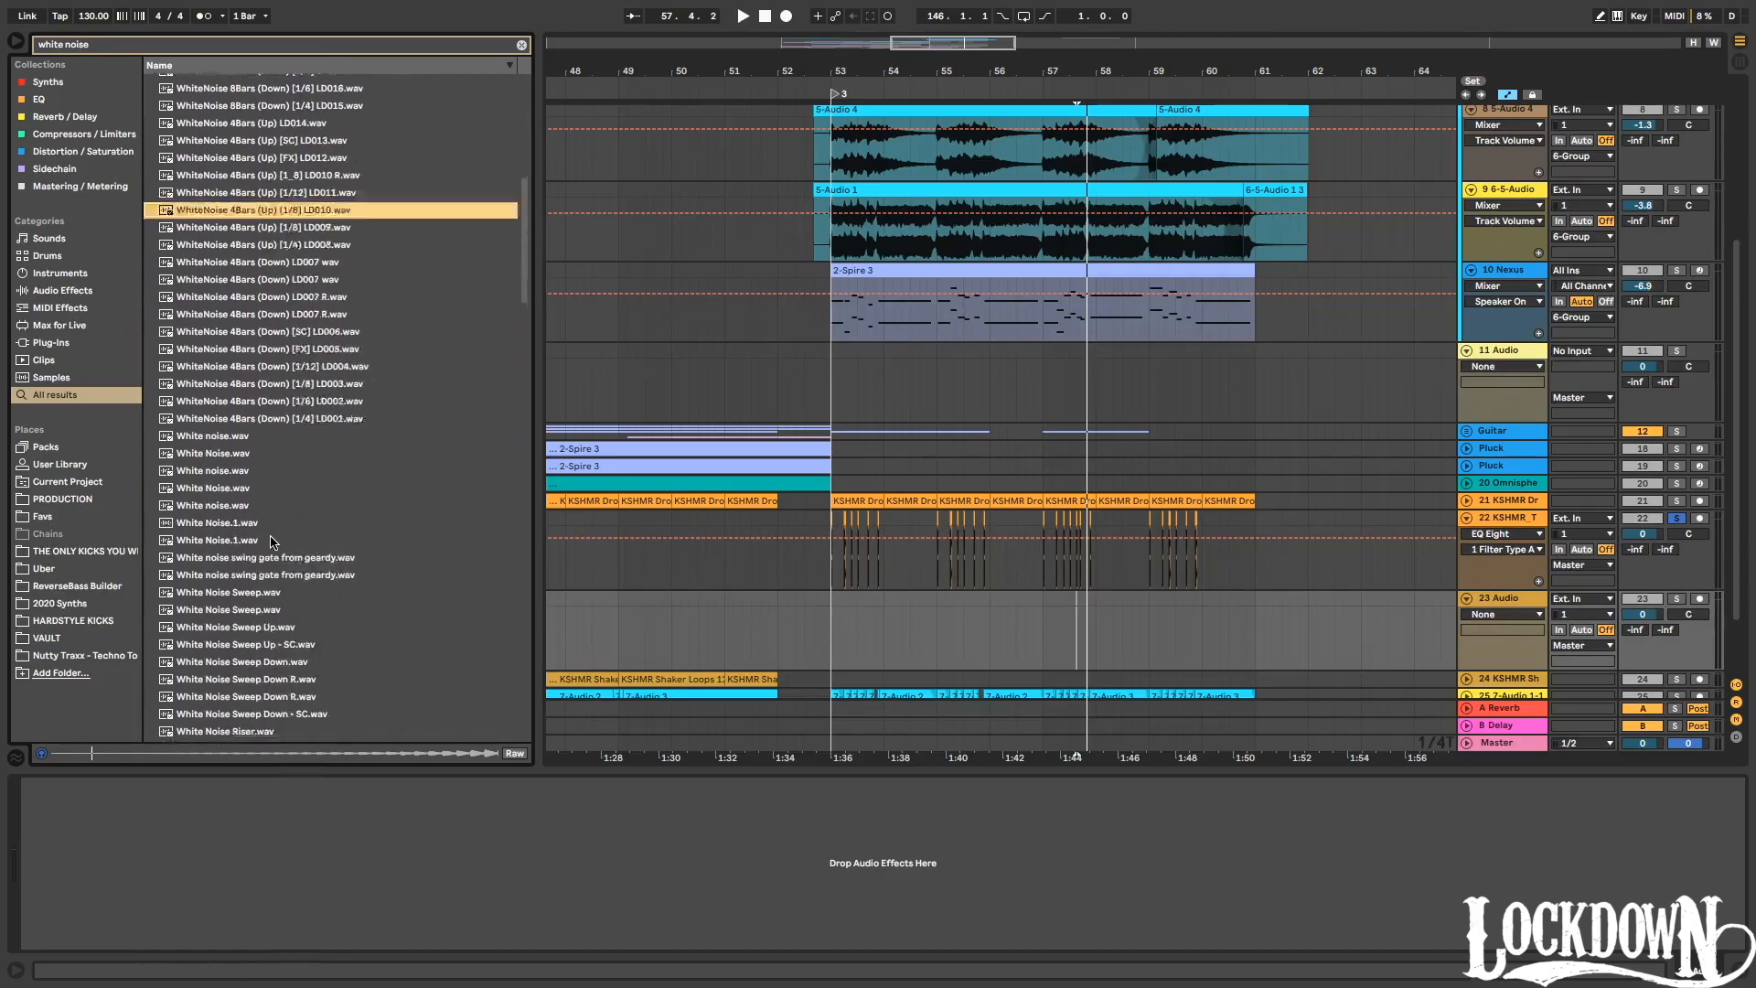
pyautogui.click(246, 386)
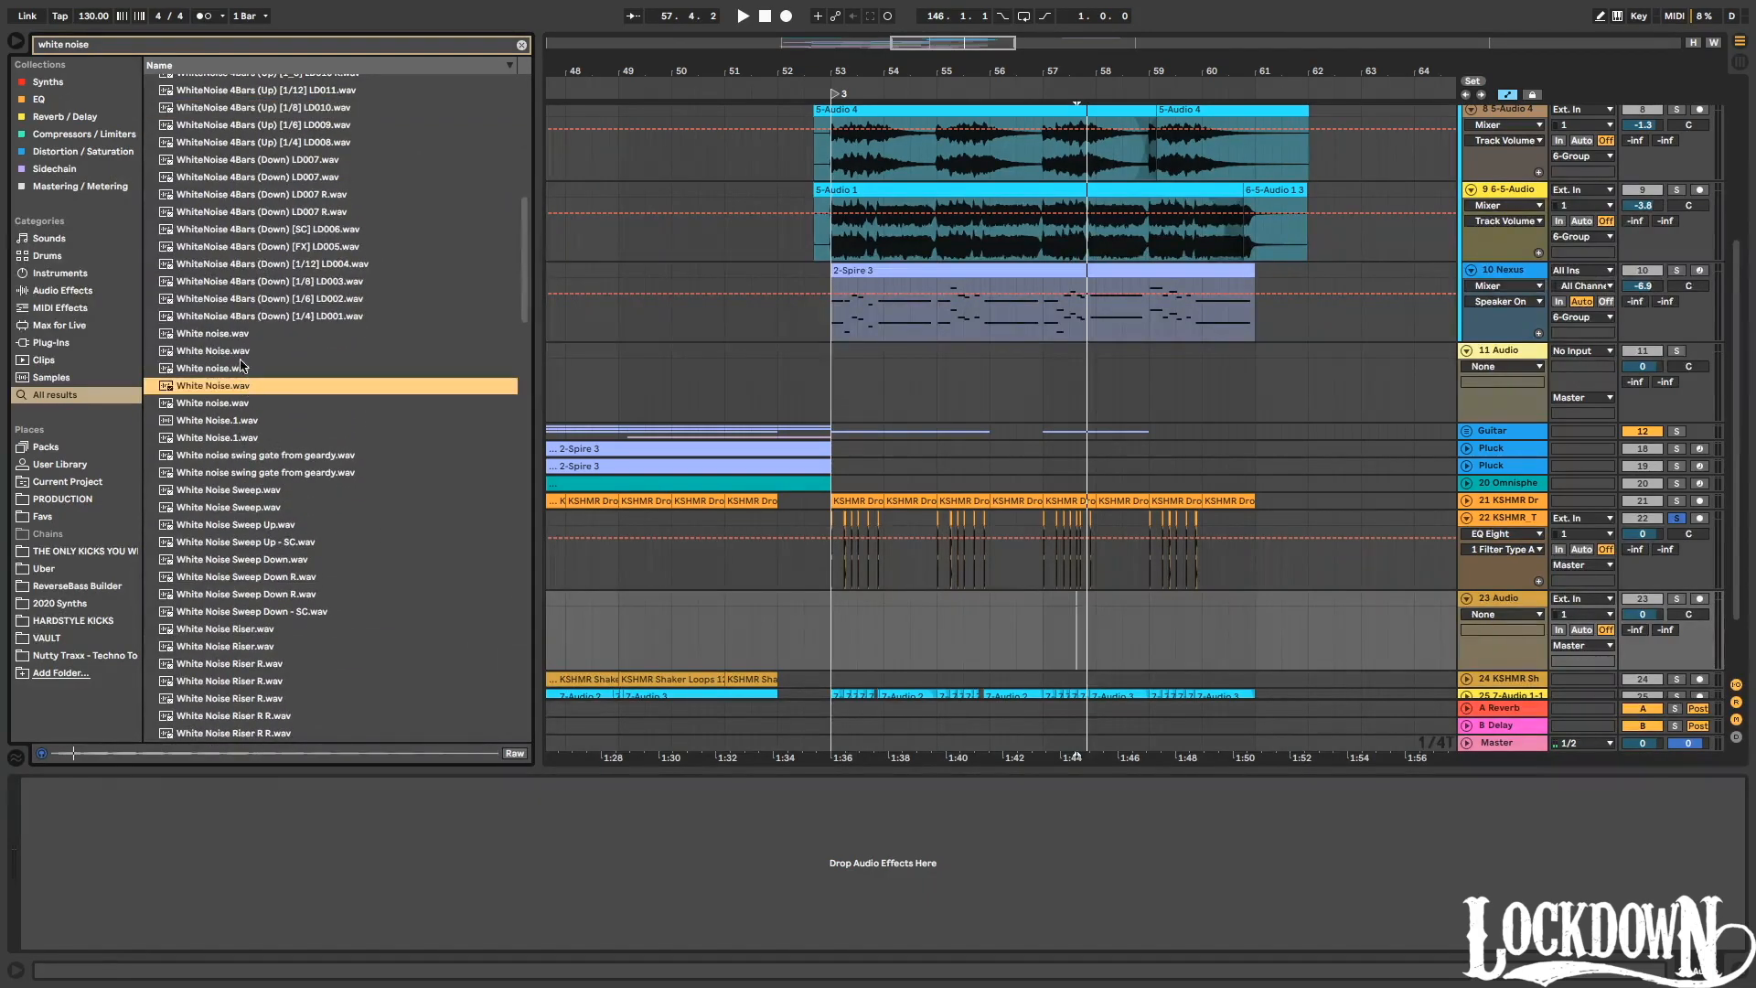
pyautogui.click(240, 355)
pyautogui.click(234, 488)
pyautogui.scroll(-12, 236, 487)
pyautogui.click(236, 429)
pyautogui.click(260, 495)
# Place WA EDM White Noise Impact 2 at bar 53 on the new audio track and play it.
pyautogui.moveTo(241, 500); pyautogui.dragTo(848, 622)
pyautogui.press('space')
pyautogui.press('space')
# Cut off the white noise impact's tail after about 53.1.3 and fade the clip out over its whole length.
pyautogui.moveTo(845, 72); pyautogui.dragTo(842, 254)
pyautogui.moveTo(749, 73); pyautogui.dragTo(1375, 64)
pyautogui.moveTo(1309, 600); pyautogui.dragTo(924, 626)
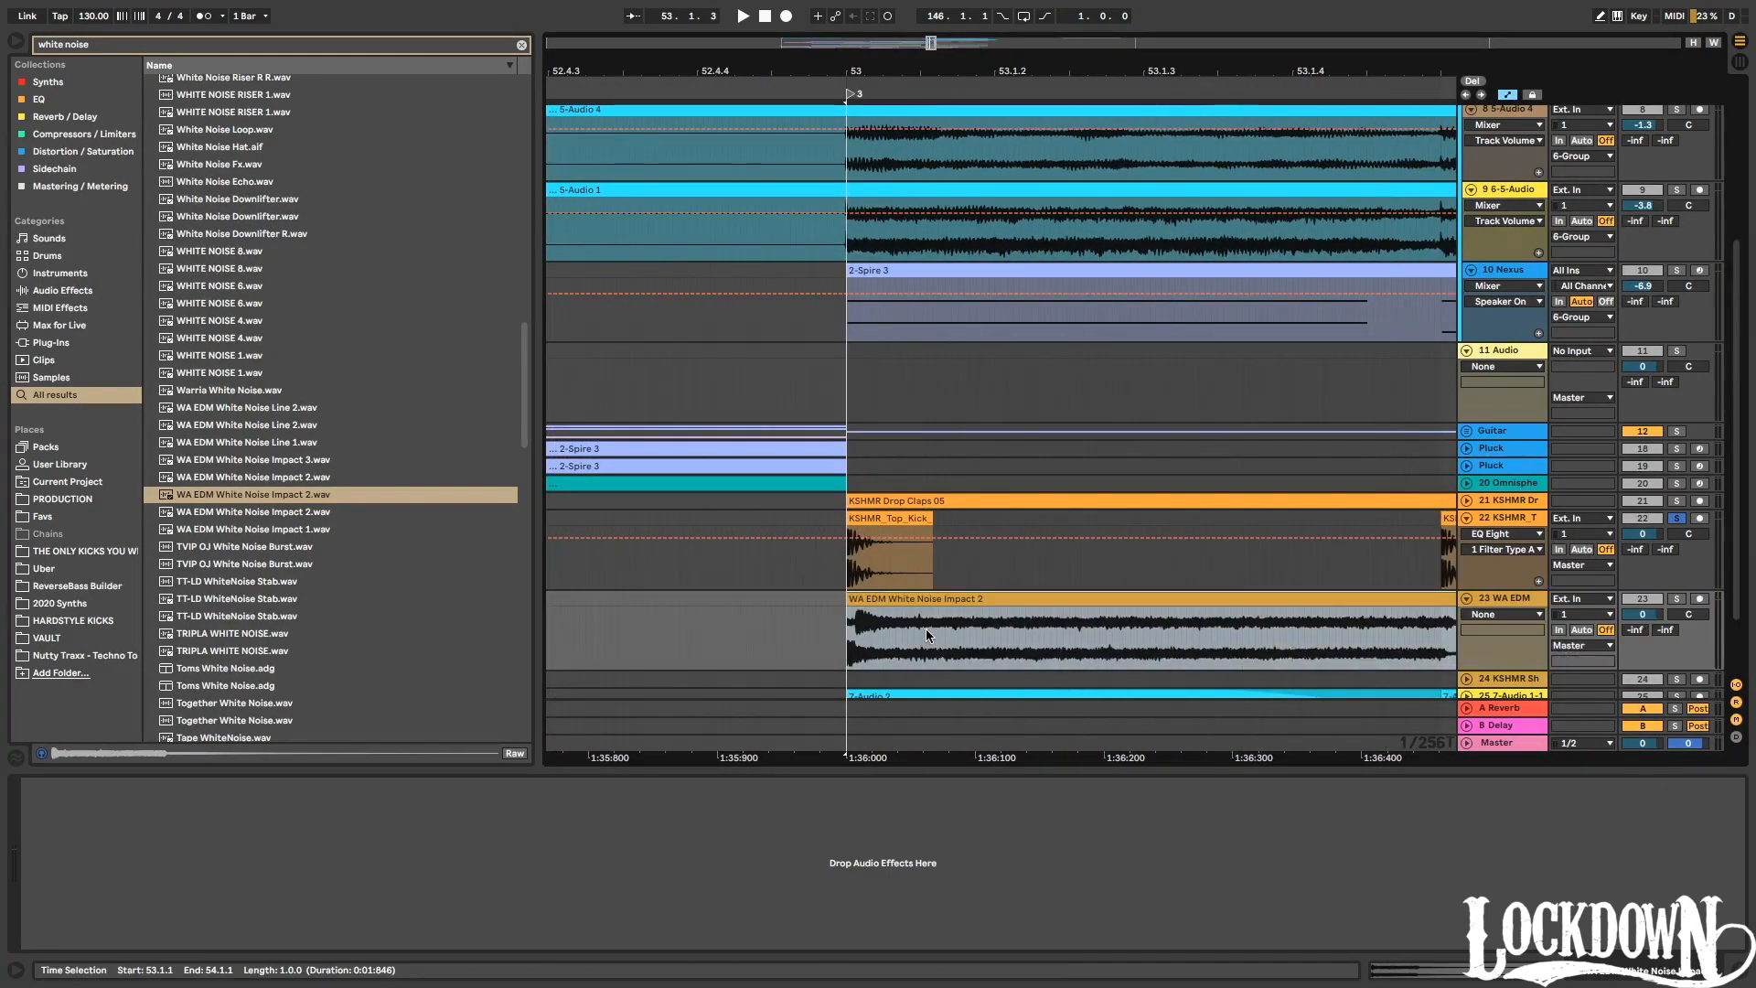
pyautogui.click(939, 636)
pyautogui.press('super+e')
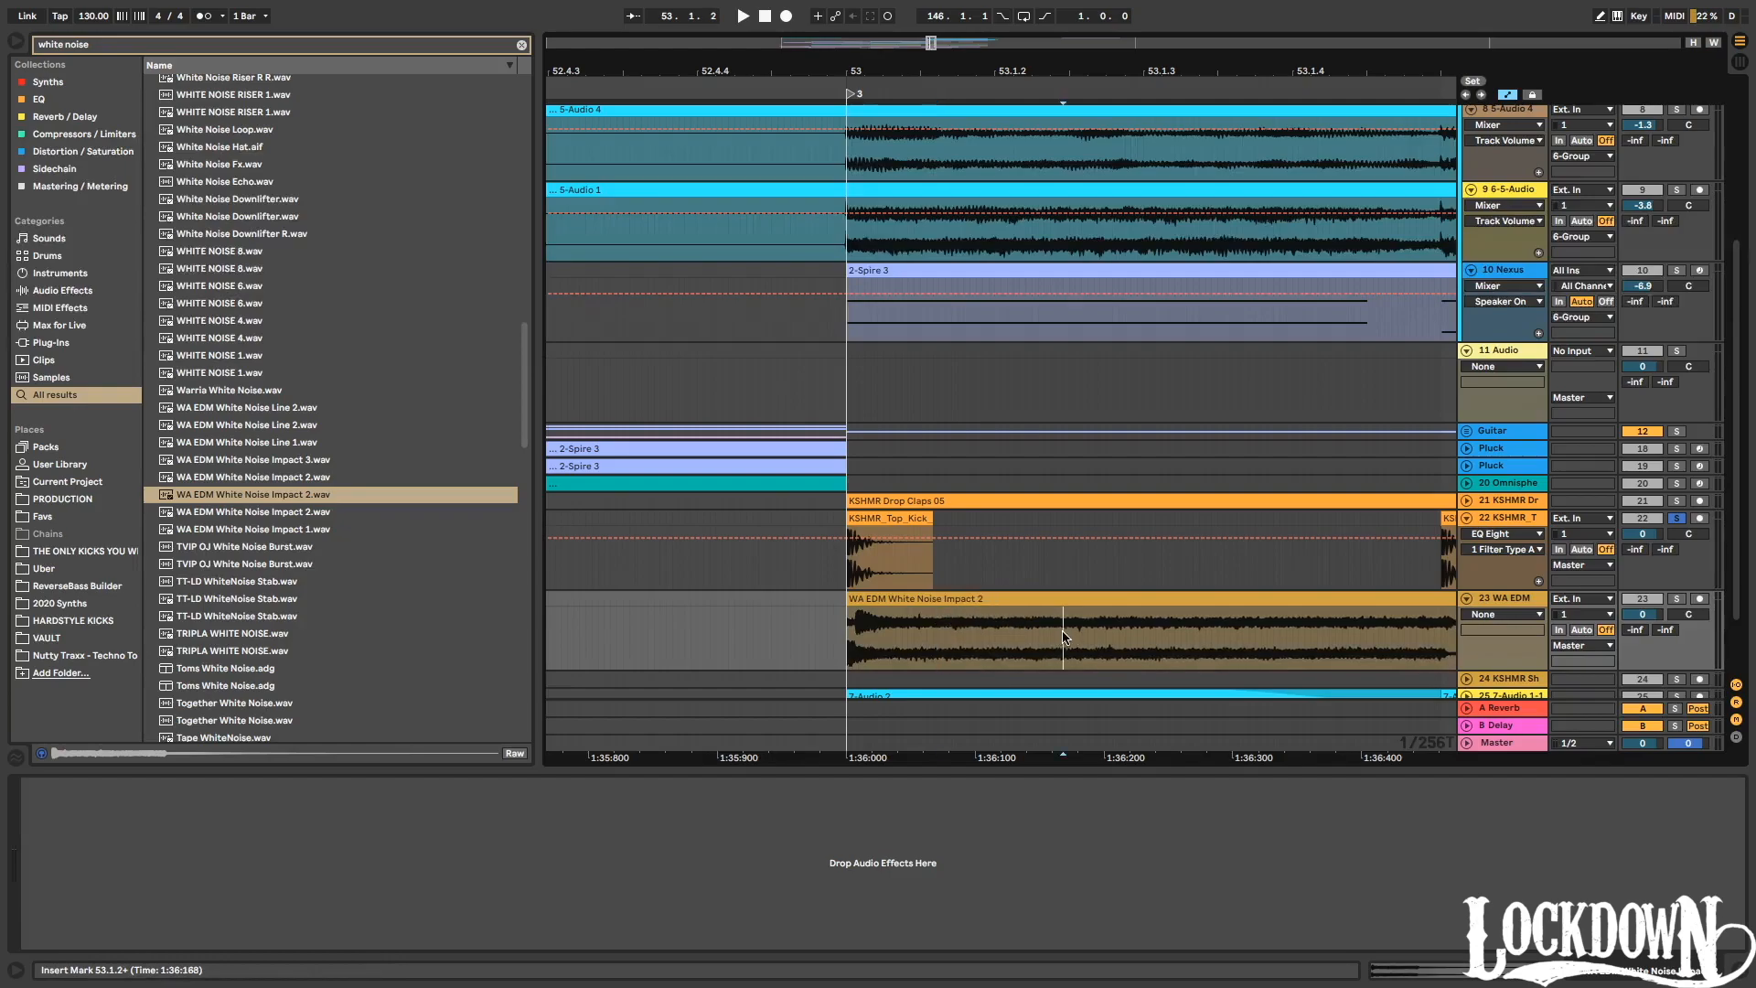
pyautogui.press('super+e')
pyautogui.click(1286, 599)
pyautogui.press('Delete')
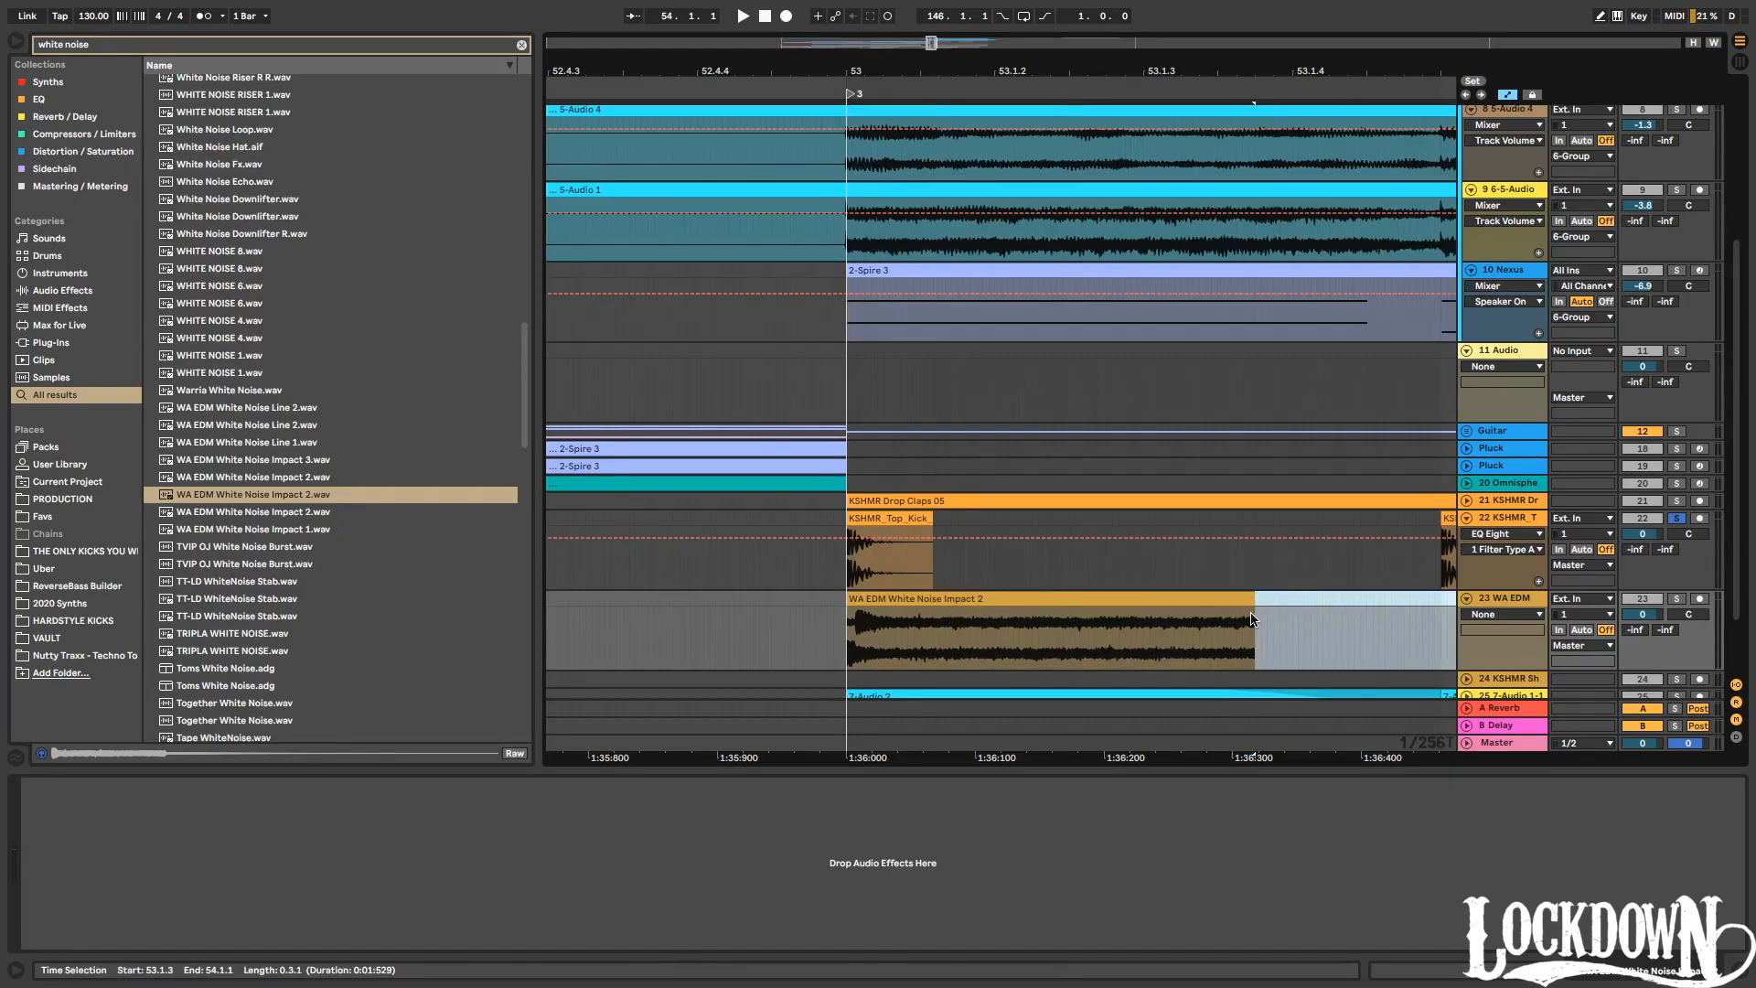
pyautogui.press('a')
pyautogui.moveTo(1253, 609); pyautogui.dragTo(840, 575)
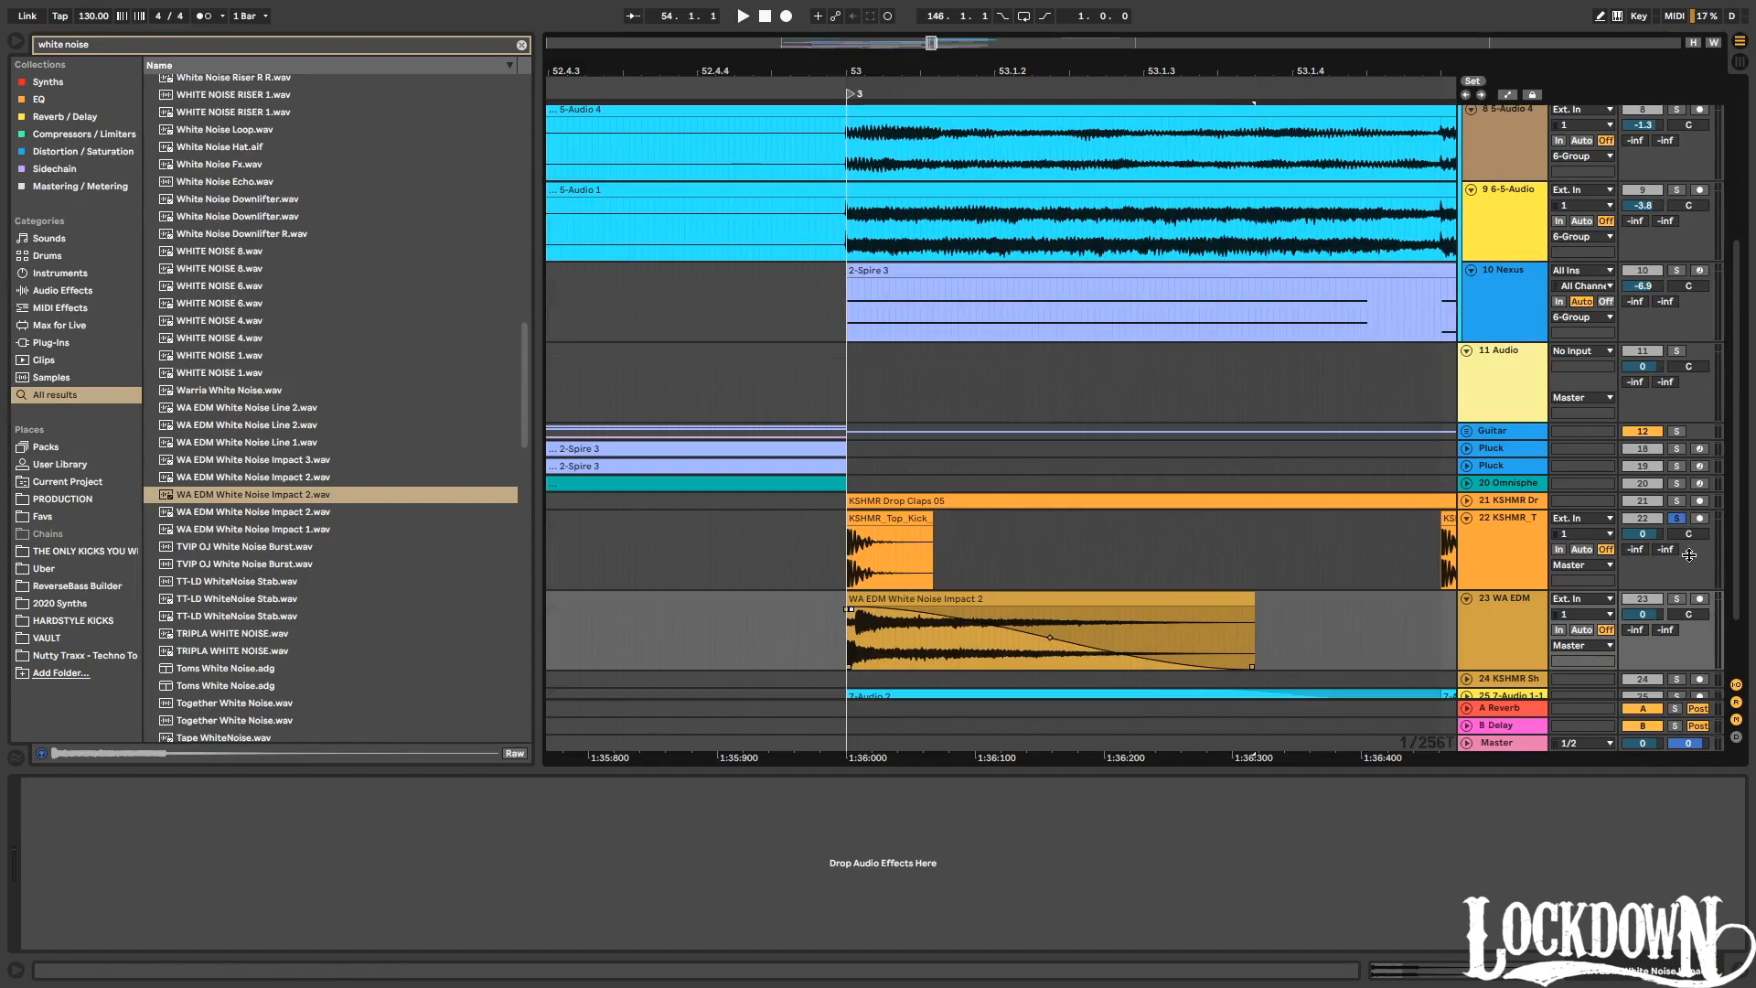
# Take the tracks out of solo and play the white noise impact in the mix from 52.4.4.
pyautogui.click(1677, 600)
pyautogui.press('space')
pyautogui.press('space')
pyautogui.click(808, 639)
pyautogui.press('space')
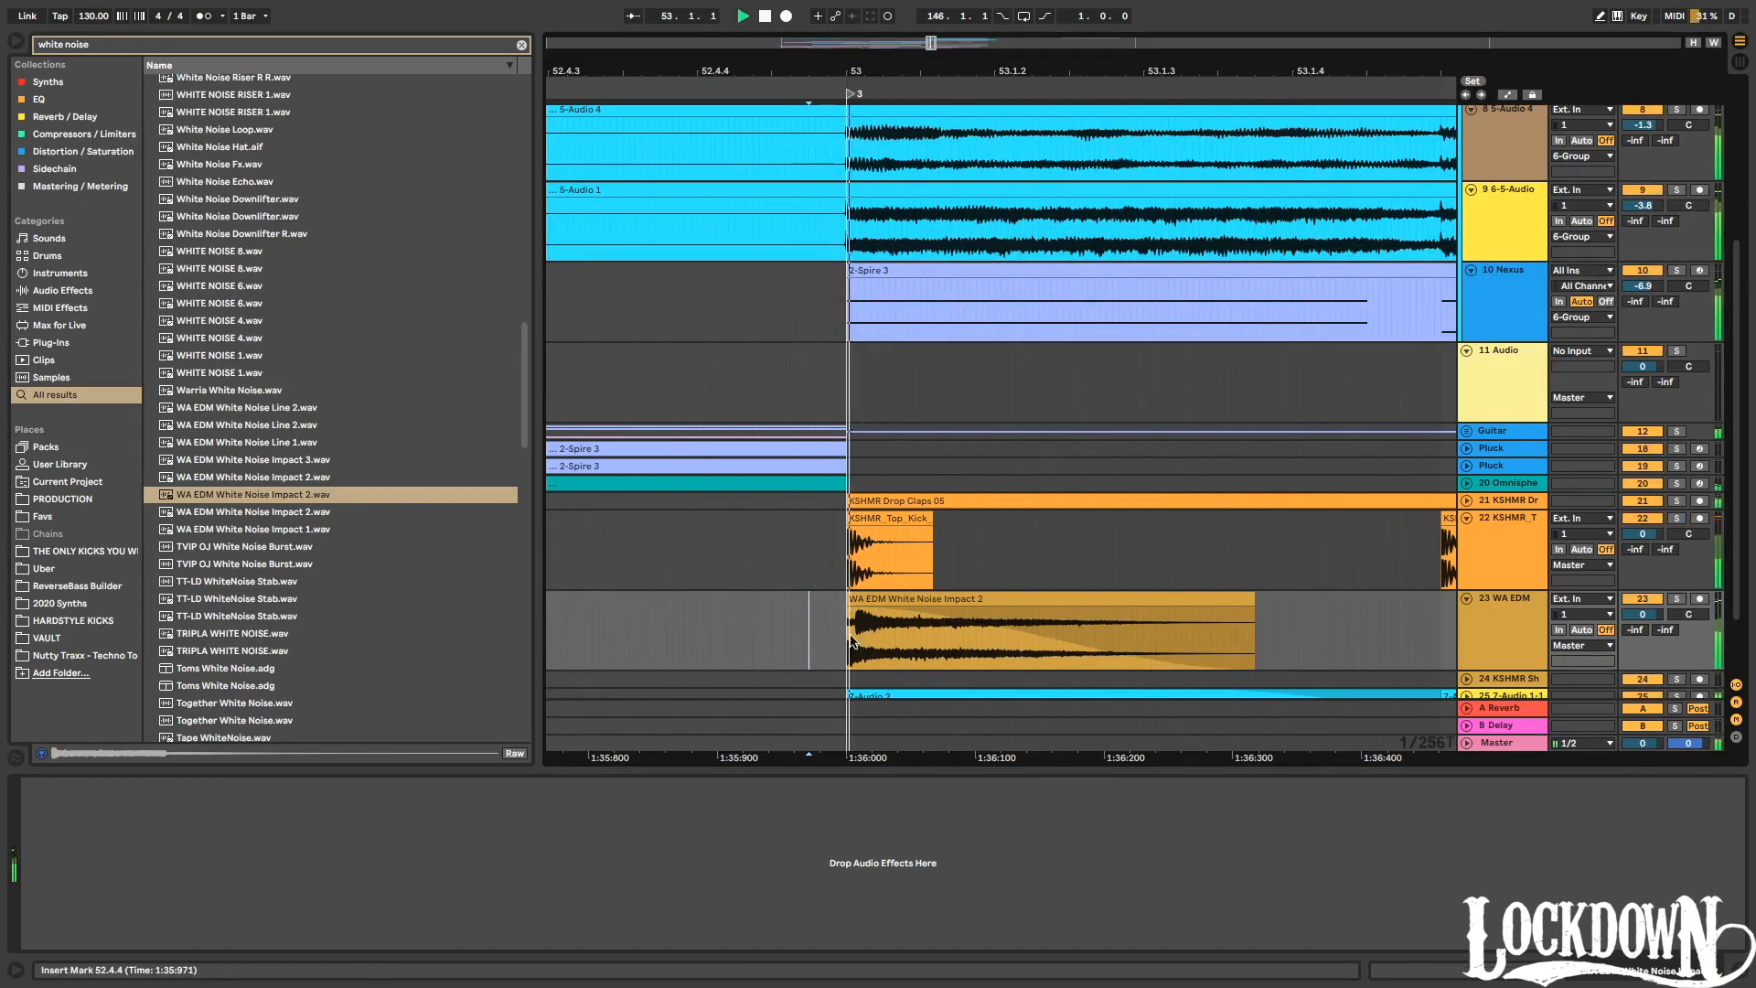
pyautogui.press('space')
# Duplicate the white noise impact at bar 53 to 53.2.
pyautogui.moveTo(883, 71); pyautogui.dragTo(866, 37)
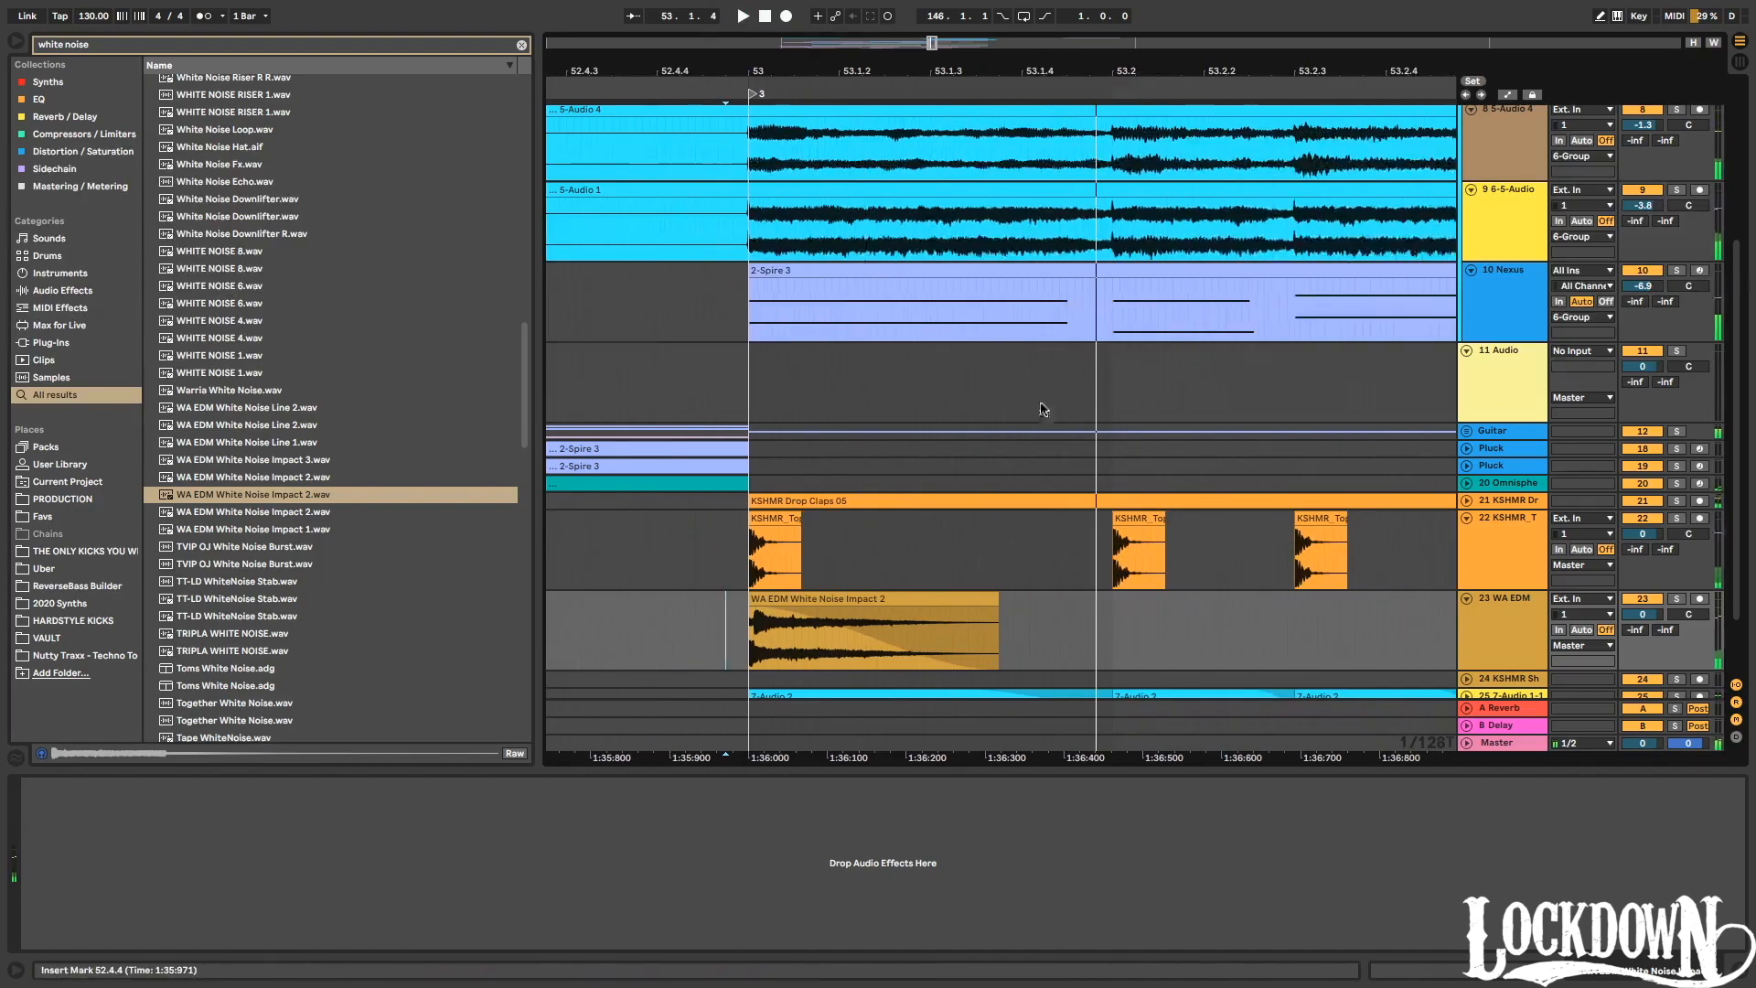
pyautogui.moveTo(1110, 615); pyautogui.dragTo(726, 600)
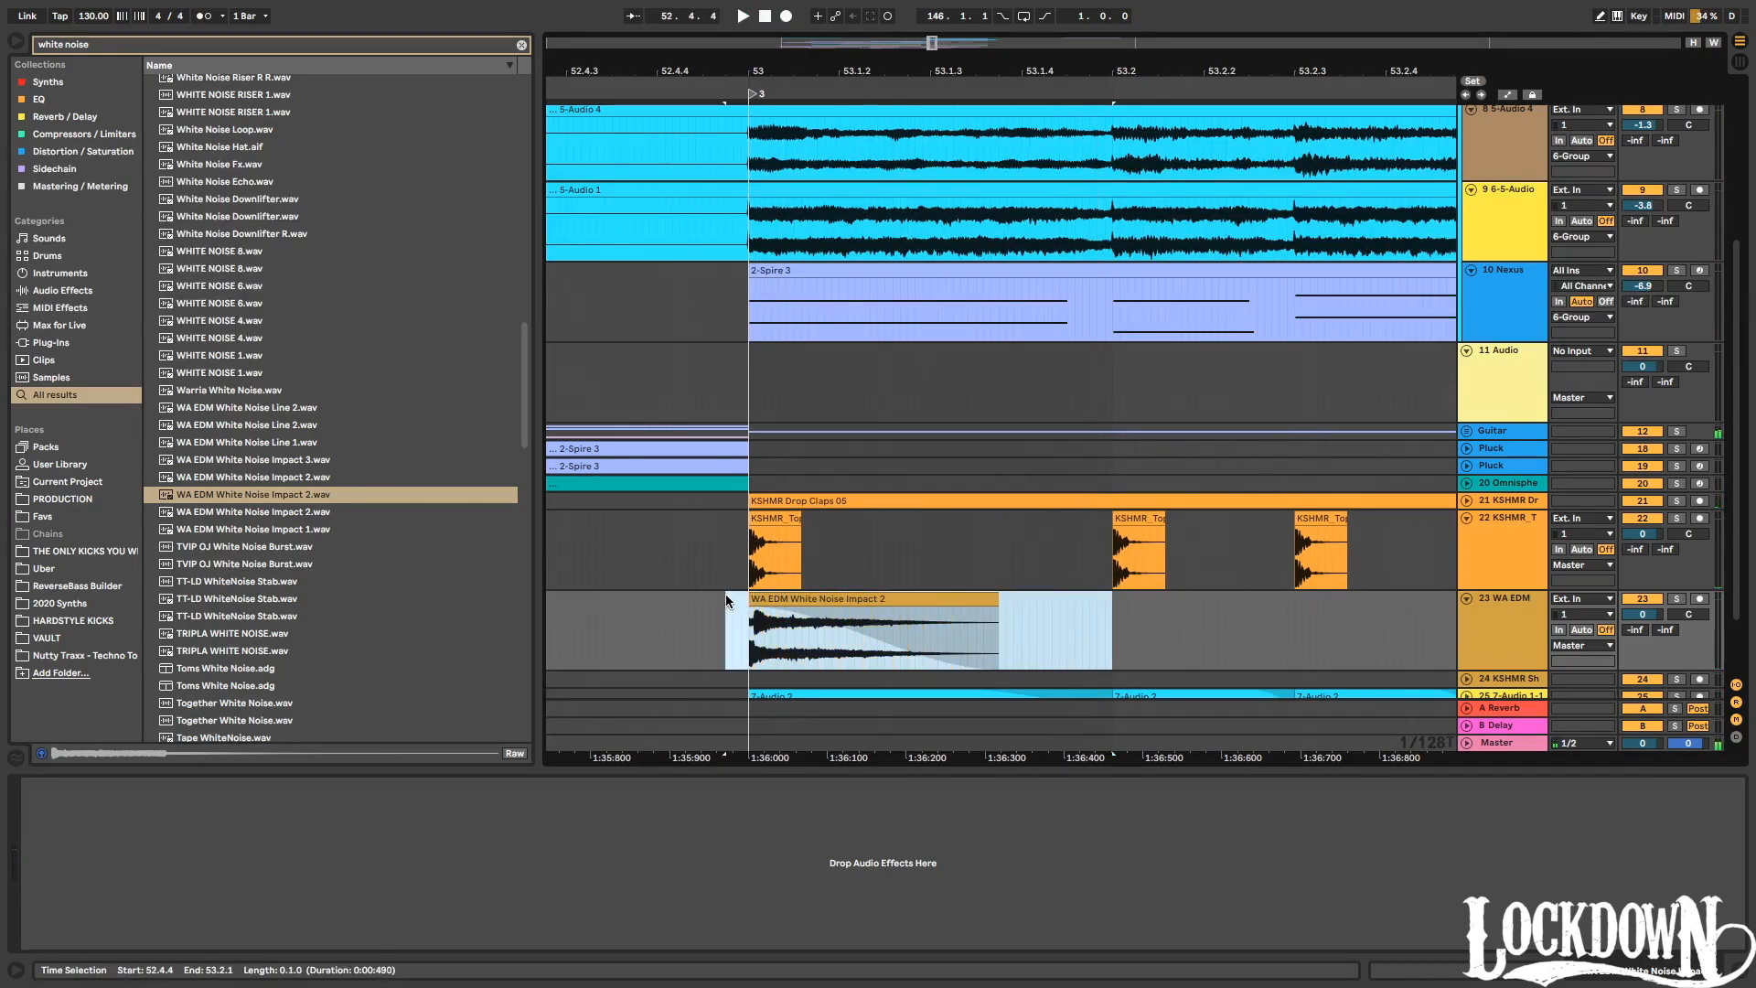
pyautogui.hotkey('ctrl', 'd')
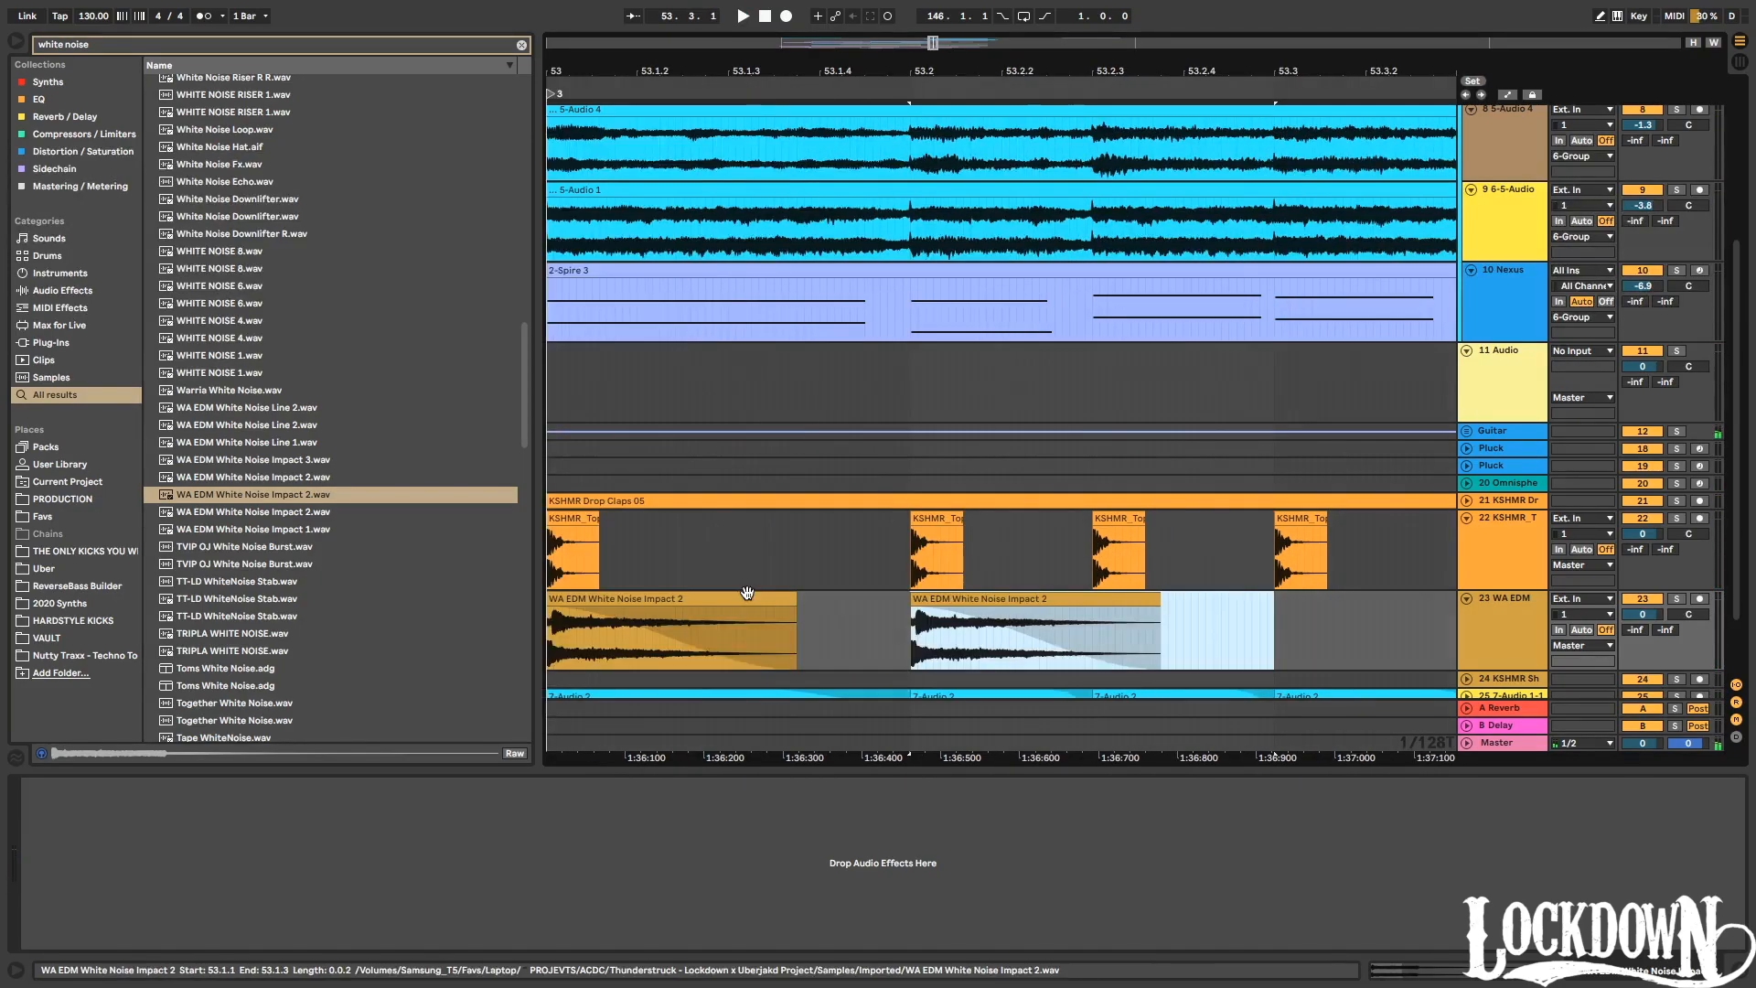
# Shorten the white noise impact at 53.2 to end at 53.2.3 and duplicate it to 53.2.3 and 53.3.
pyautogui.click(1162, 601)
pyautogui.moveTo(1157, 601); pyautogui.dragTo(1092, 601)
pyautogui.click(1094, 601)
pyautogui.click(1082, 600)
pyautogui.hotkey('ctrl', 'd')
pyautogui.hotkey('ctrl', 'd')
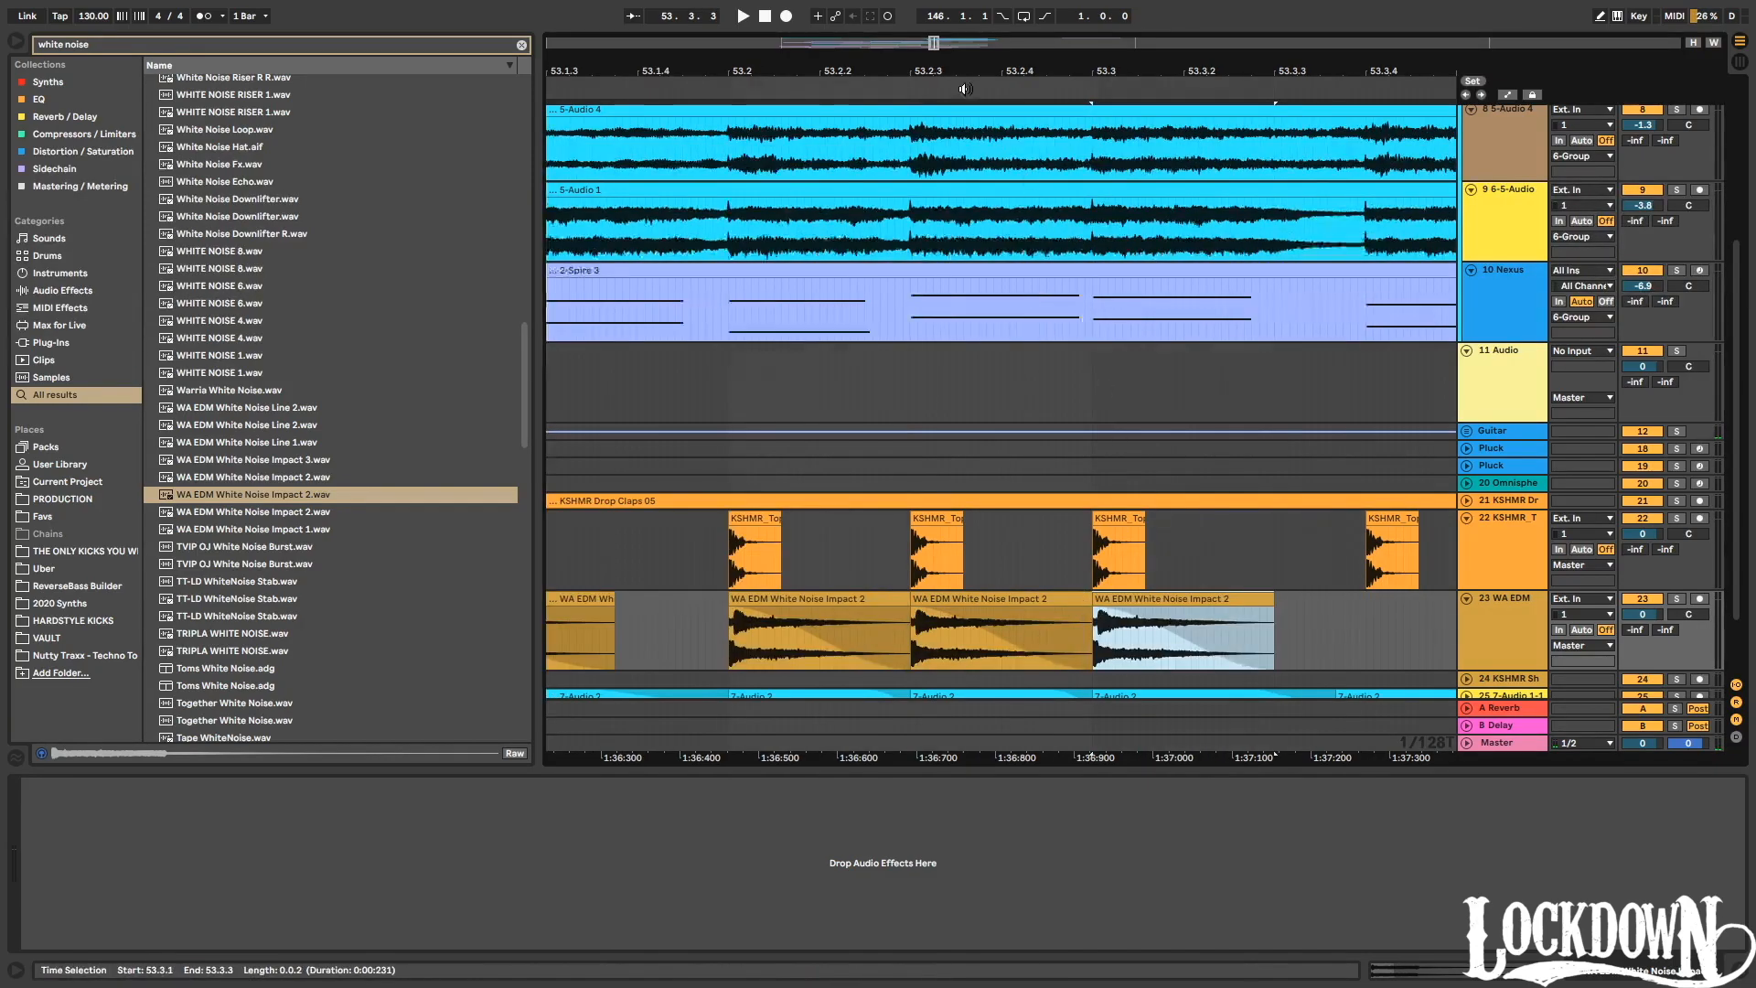
# Play the pattern, then extend the white noise impact at 53.3 to 53.3.4 and duplicate it to 53.3.4 and 53.4.3.
pyautogui.moveTo(949, 61); pyautogui.dragTo(949, 29)
pyautogui.click(701, 87)
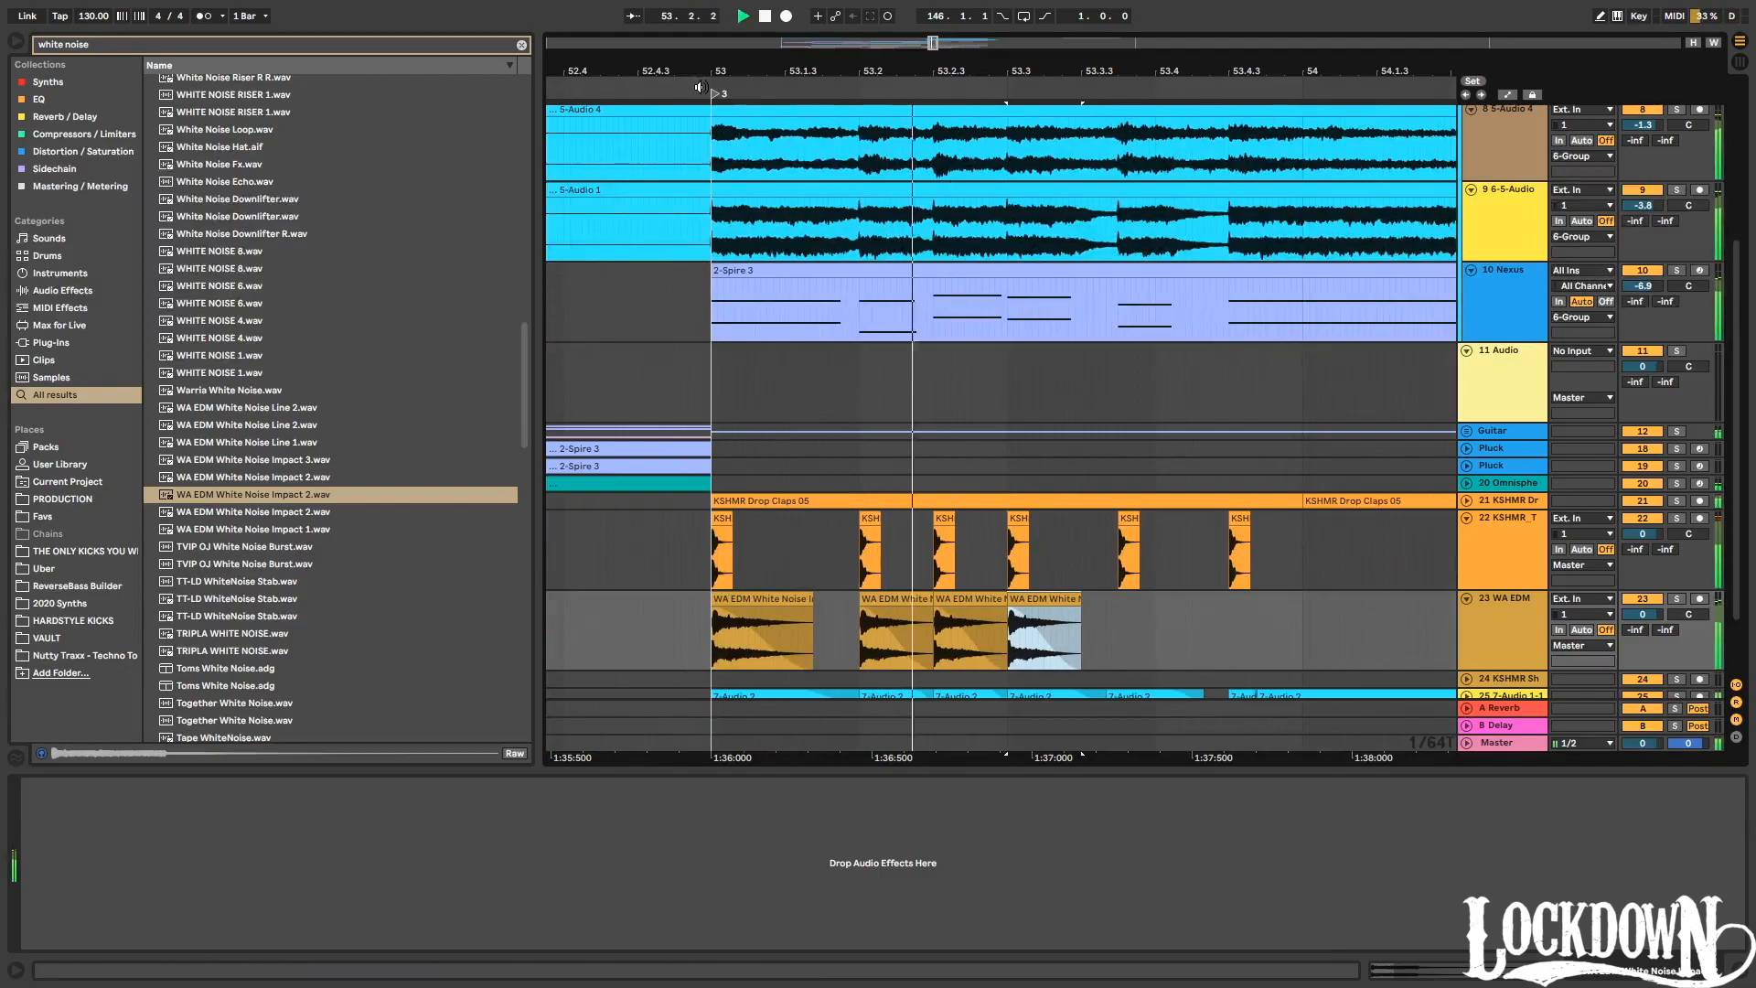
pyautogui.press('space')
pyautogui.moveTo(1082, 601); pyautogui.dragTo(1122, 601)
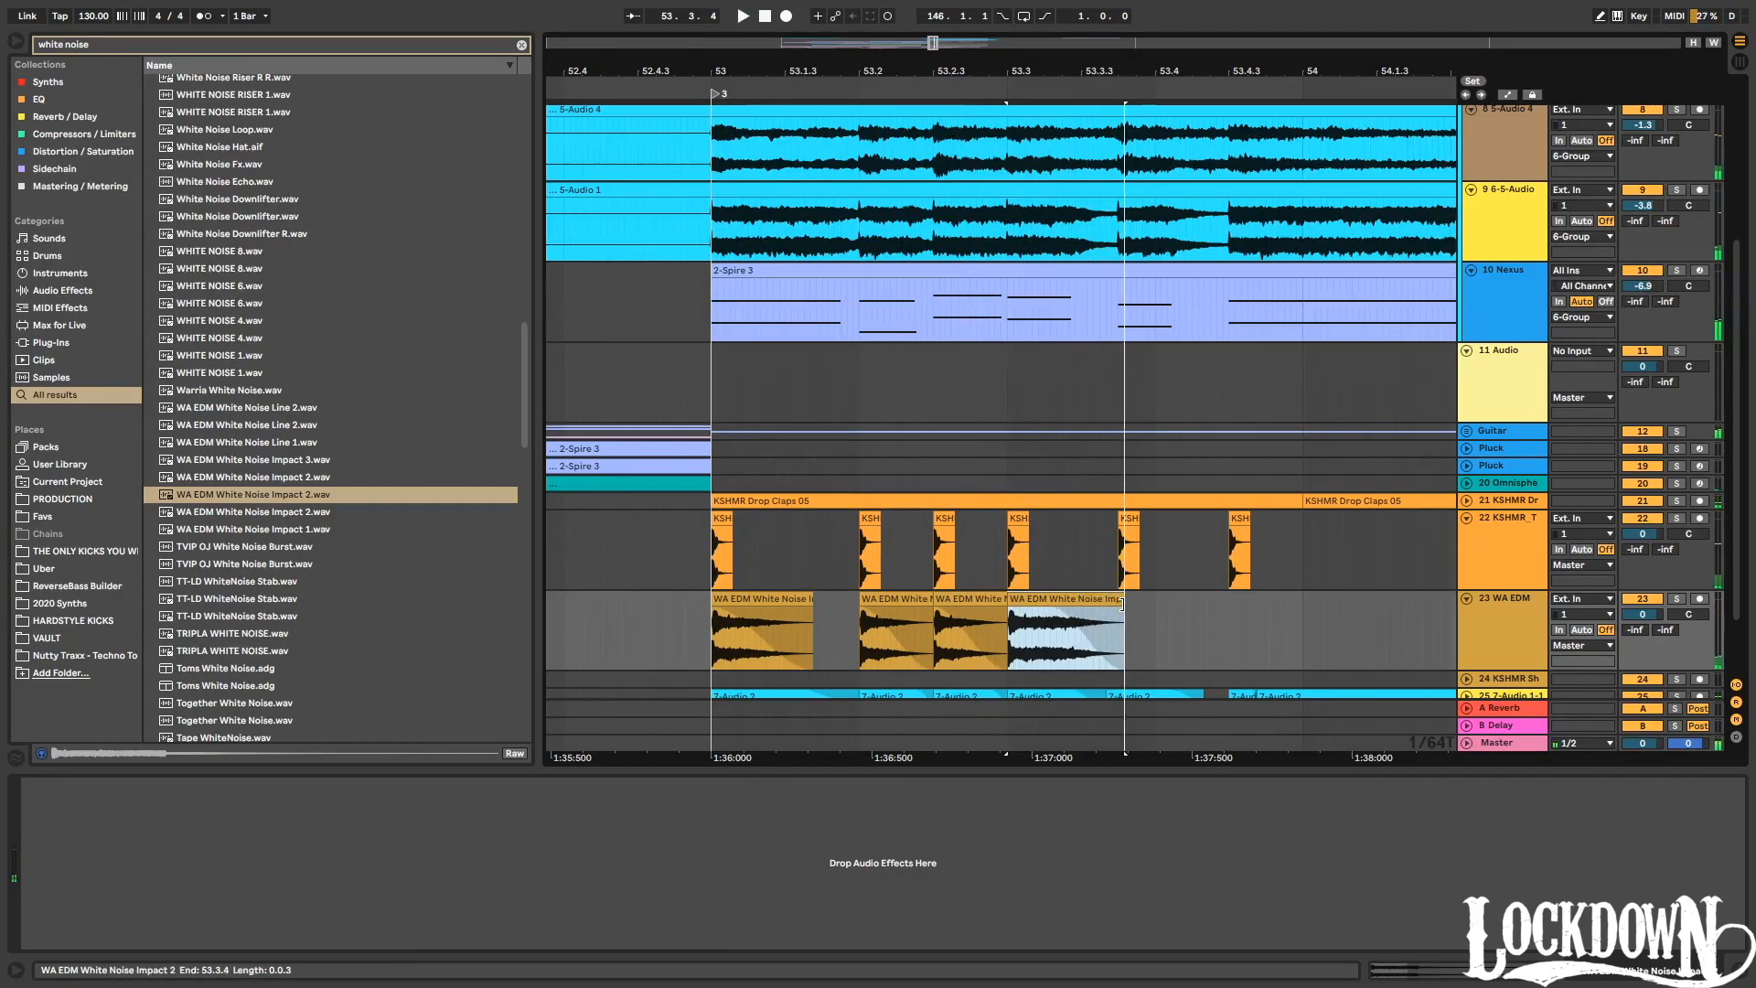
pyautogui.hotkey('ctrl', 'd')
pyautogui.hotkey('ctrl', 'd')
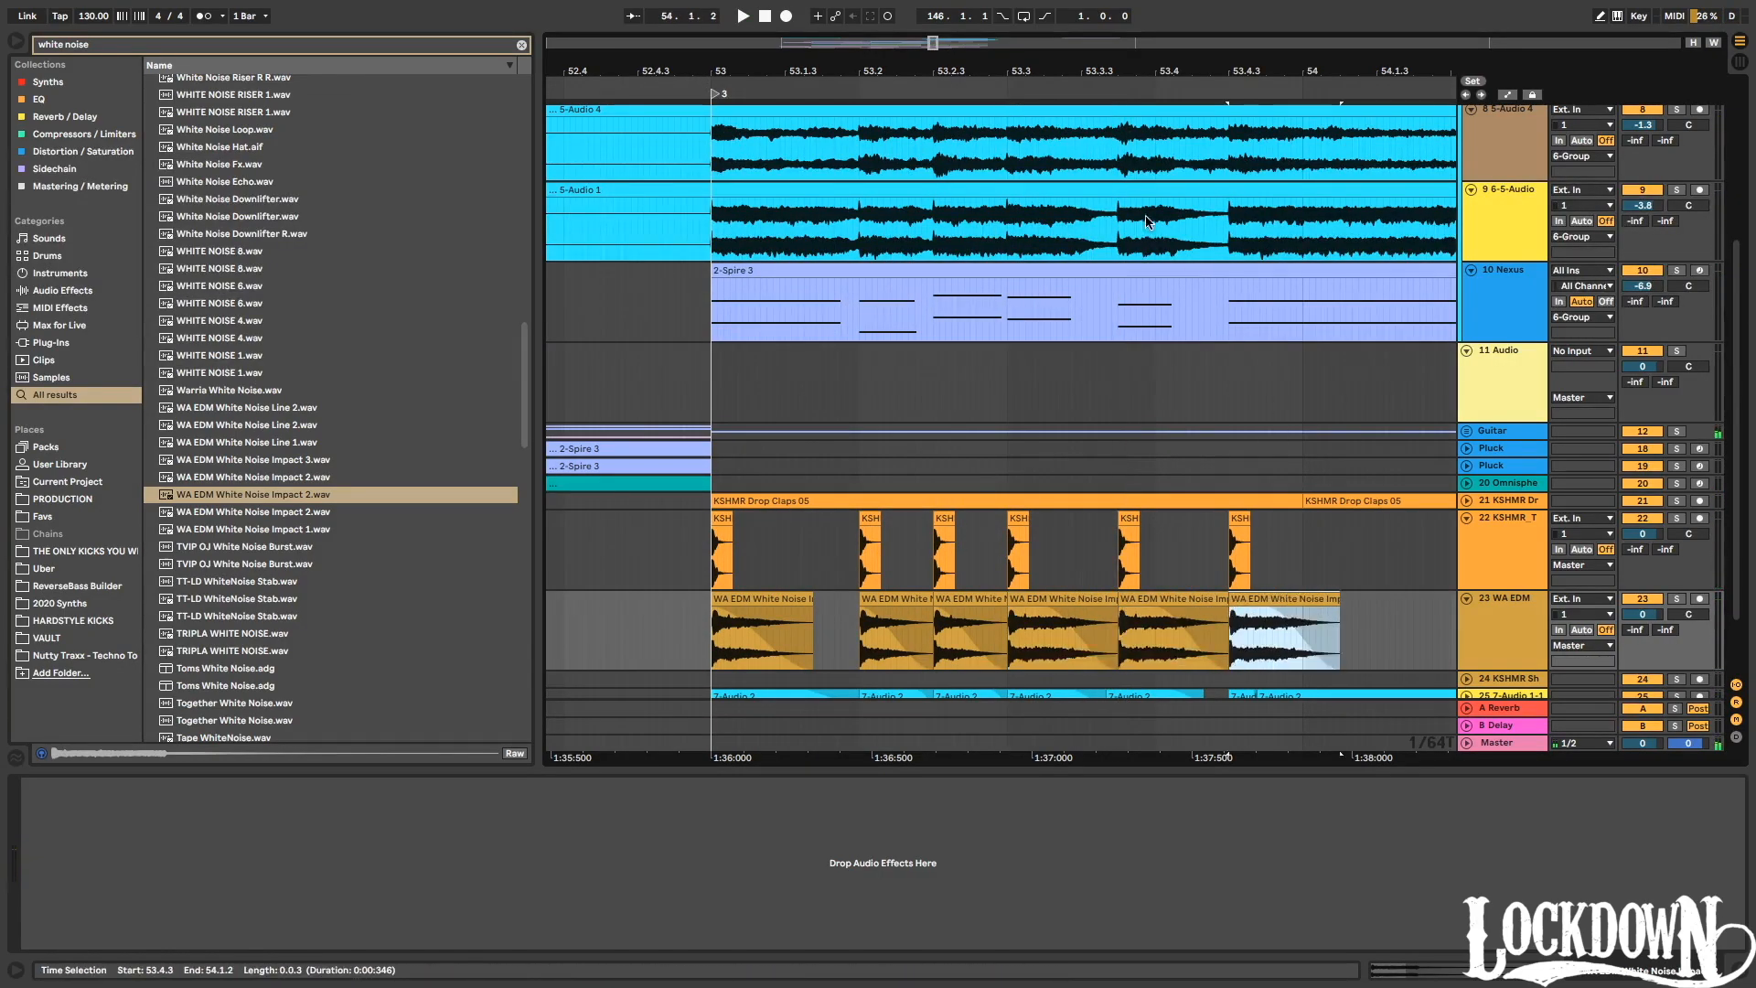
# Duplicate the two-bar white noise pattern starting at bar 53 repeatedly along the section, at two-bar intervals from bar 55.
pyautogui.moveTo(1070, 73); pyautogui.dragTo(873, 41)
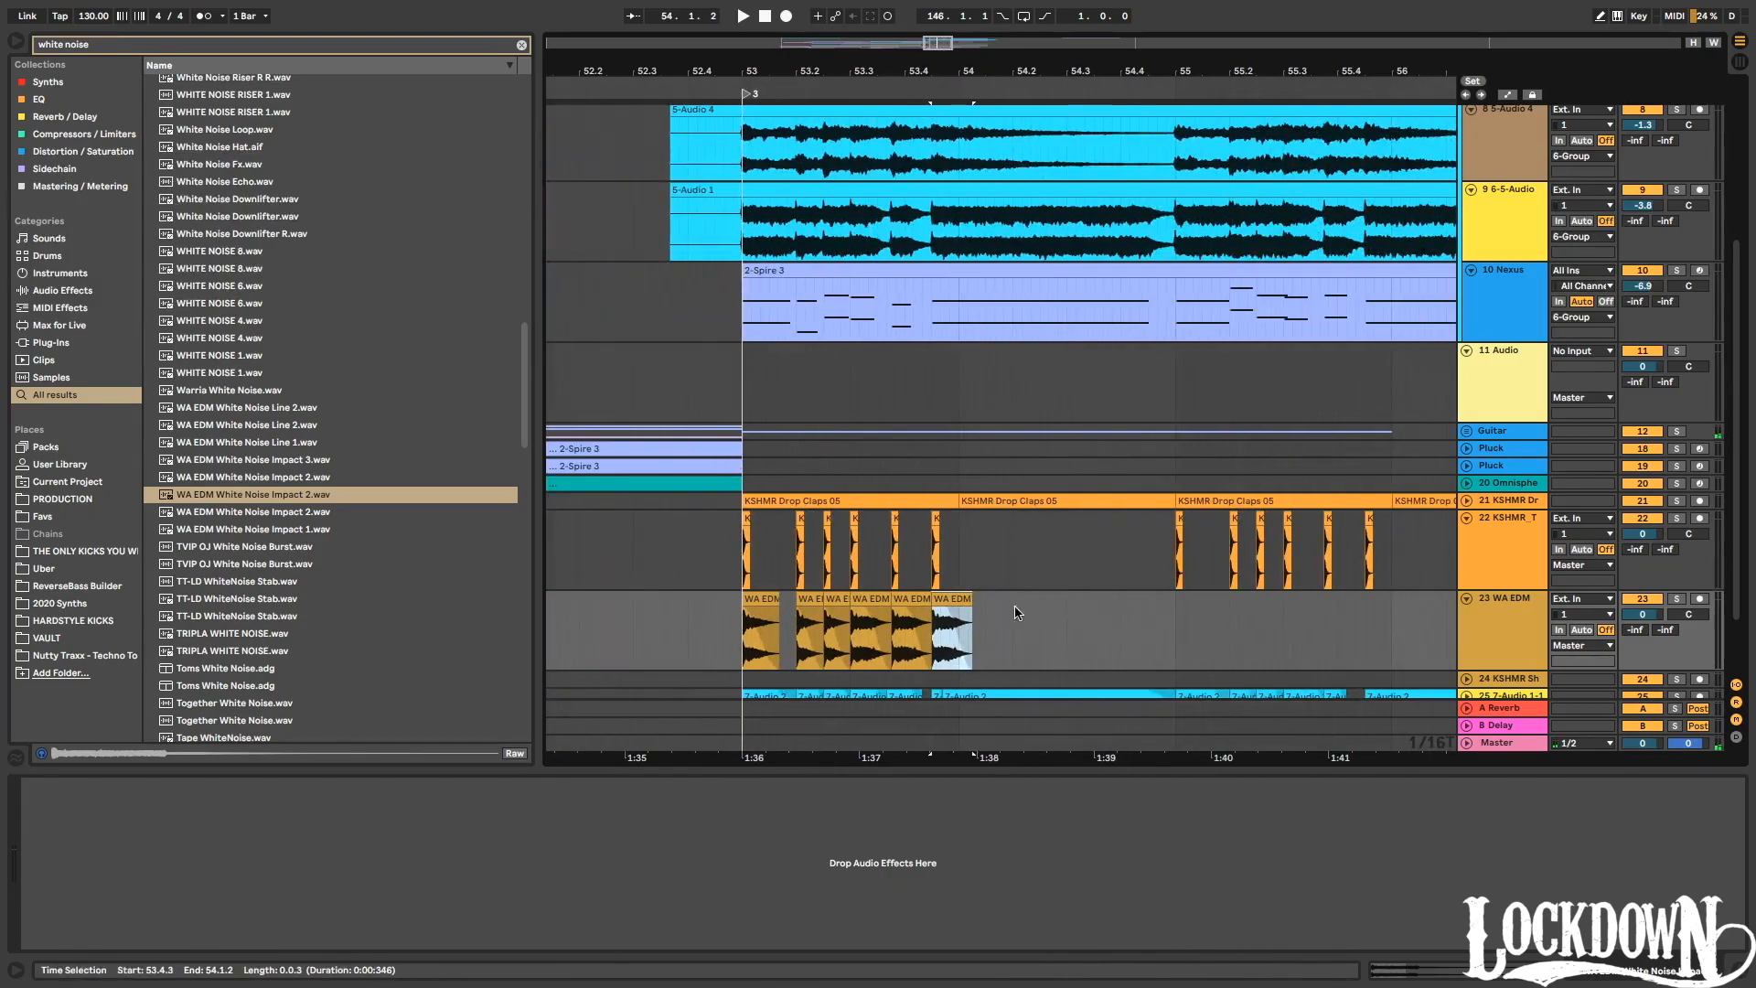
pyautogui.moveTo(1183, 627); pyautogui.dragTo(752, 631)
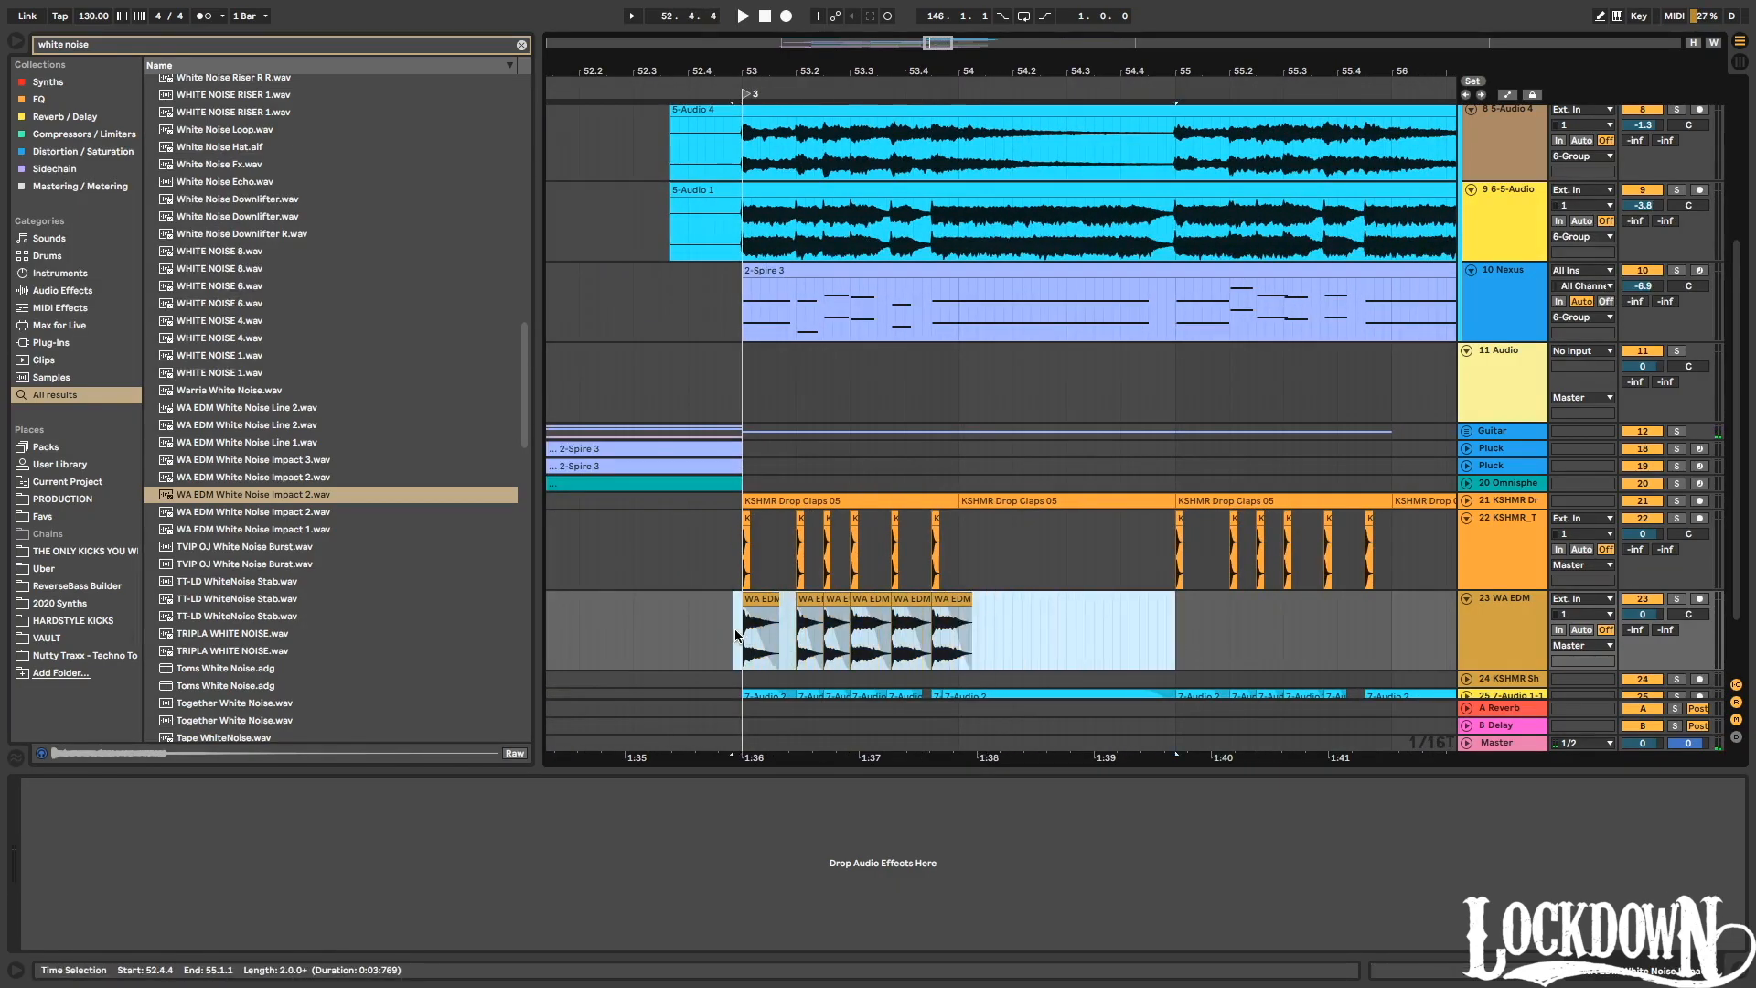
pyautogui.hotkey('ctrl', 'd')
pyautogui.hotkey('ctrl', 'd')
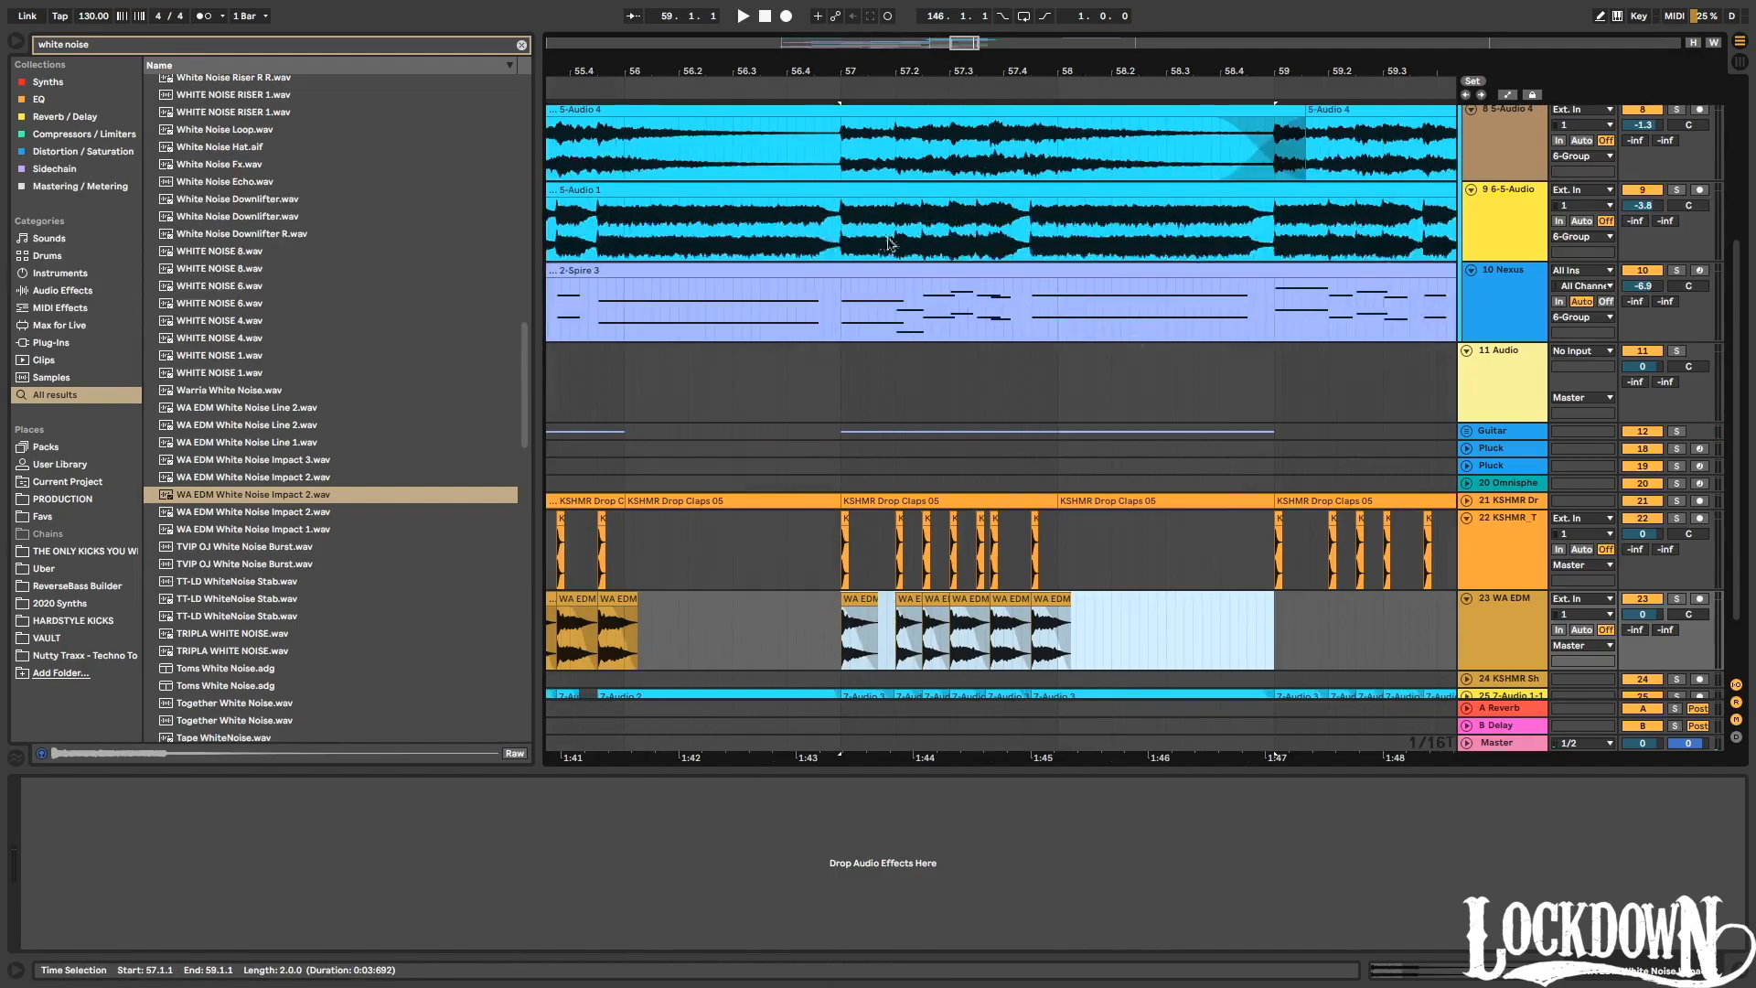
# Trim the white noise impact at 57.3 to end at 57.3.3 and add a faded copy from 57.3.3 to 57.3.4.
pyautogui.scroll(6, 952, 86)
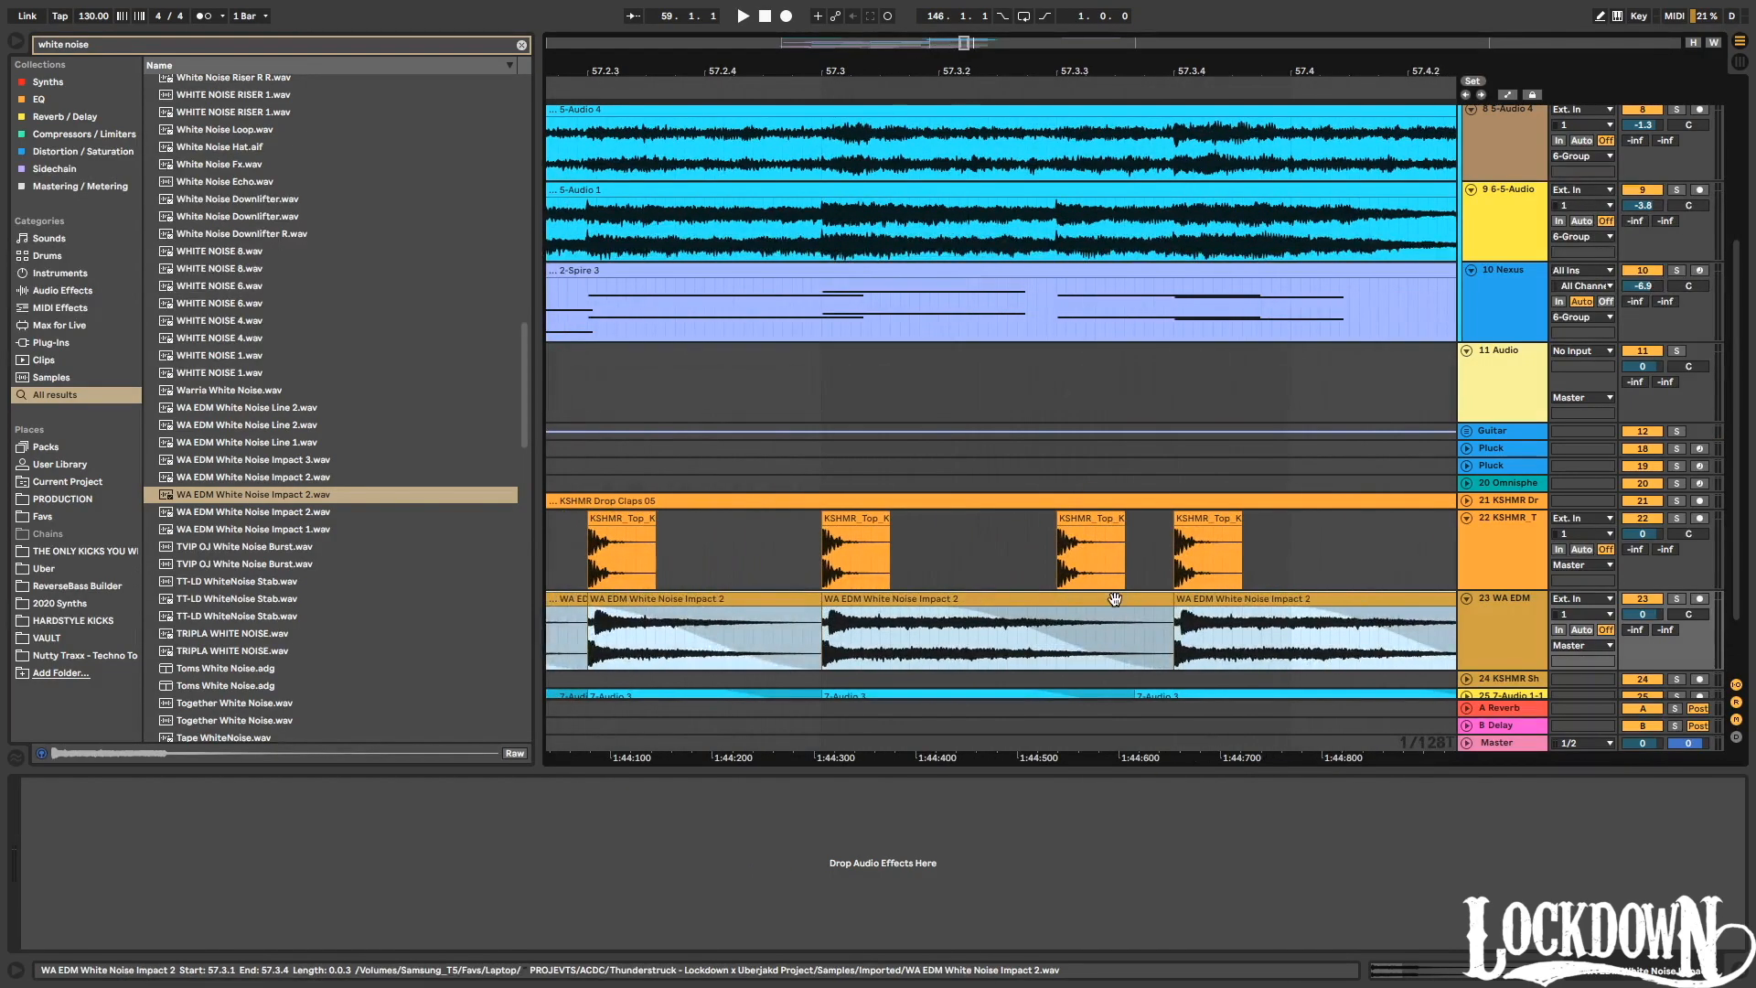
pyautogui.click(1164, 601)
pyautogui.moveTo(1164, 601); pyautogui.dragTo(1056, 604)
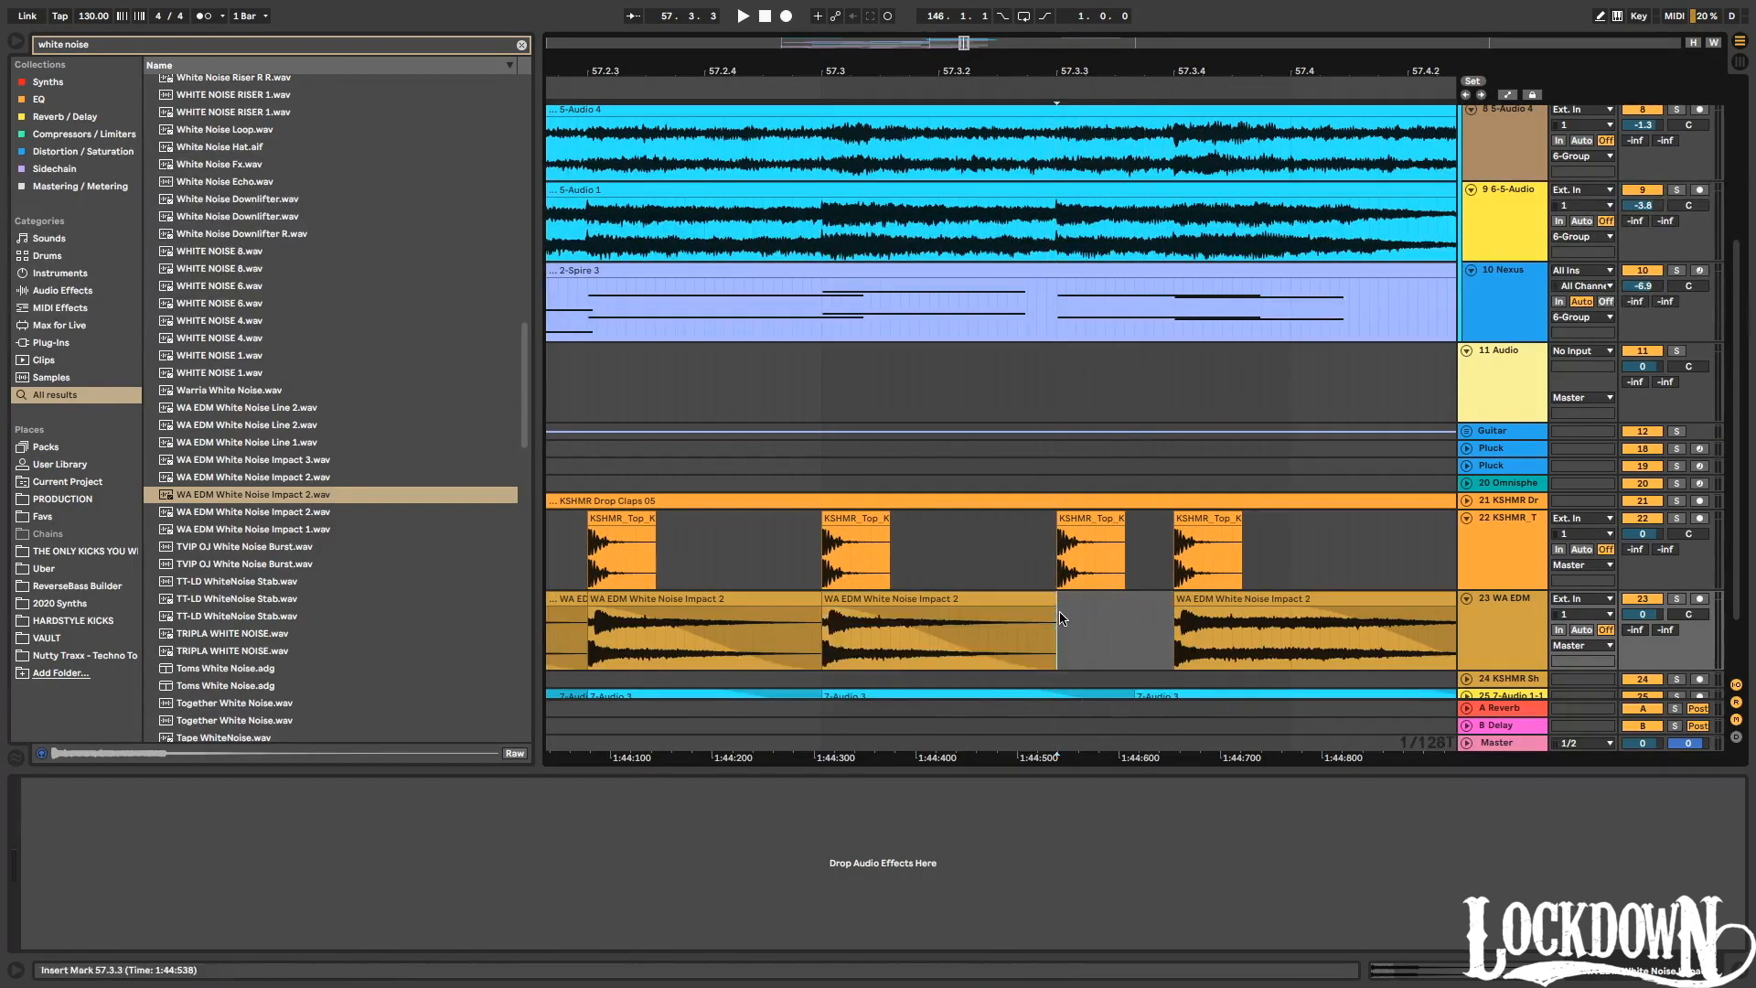
pyautogui.click(843, 624)
pyautogui.moveTo(827, 649); pyautogui.dragTo(935, 600)
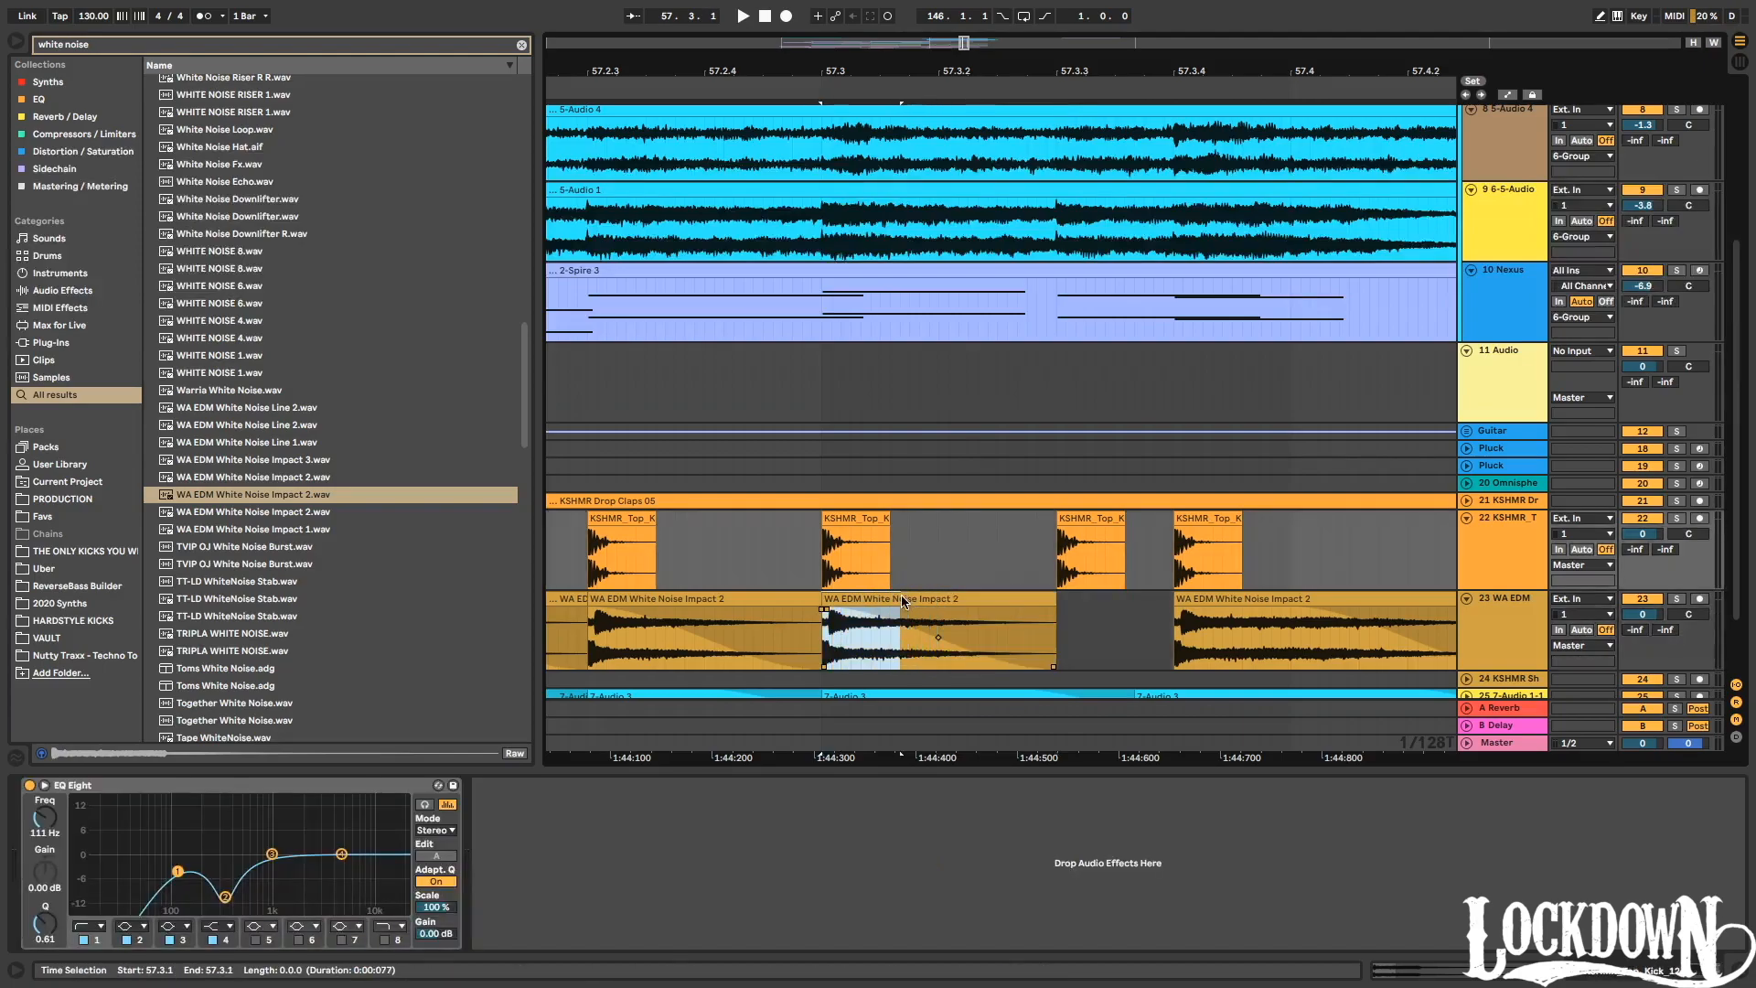
pyautogui.click(1012, 631)
pyautogui.click(1064, 631)
pyautogui.hotkey('ctrl', 'v')
pyautogui.moveTo(1136, 603); pyautogui.dragTo(1168, 602)
pyautogui.click(1172, 611)
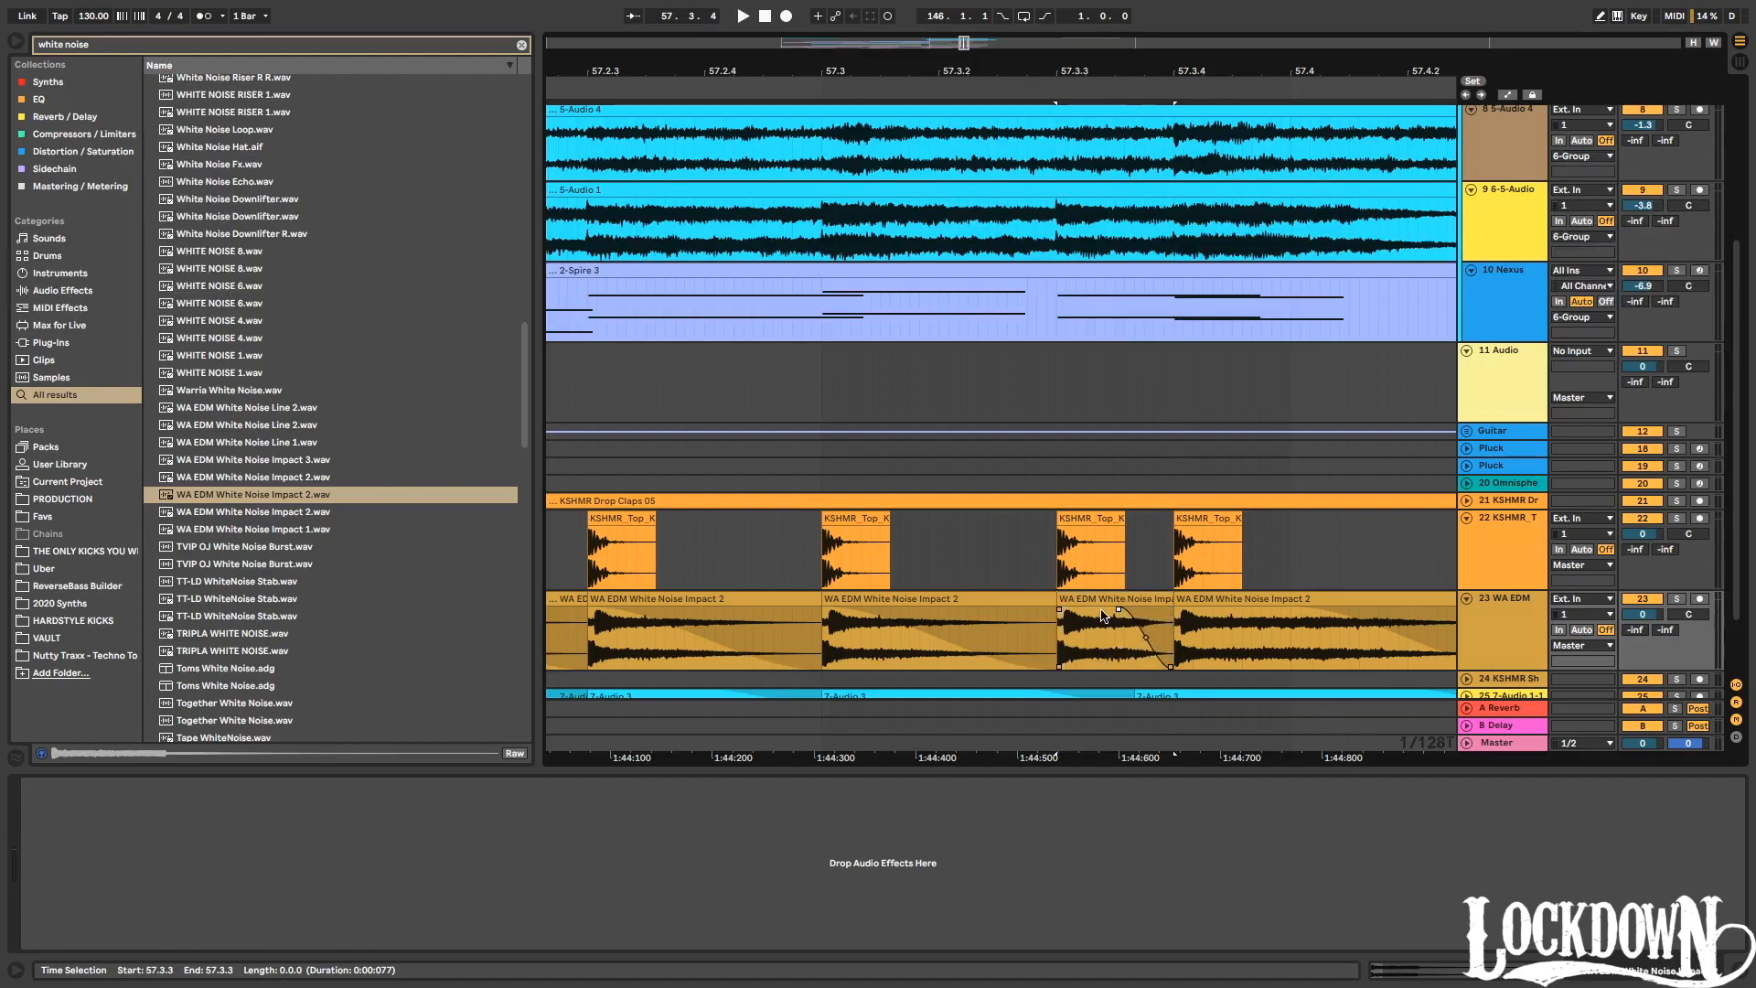
# Delete the surplus white noise pattern at bar 61.
pyautogui.moveTo(1023, 71)
pyautogui.mouseDown()
pyautogui.moveTo(1023, 27)
pyautogui.moveTo(1023, 46)
pyautogui.mouseUp()
pyautogui.moveTo(1139, 649); pyautogui.dragTo(1033, 622)
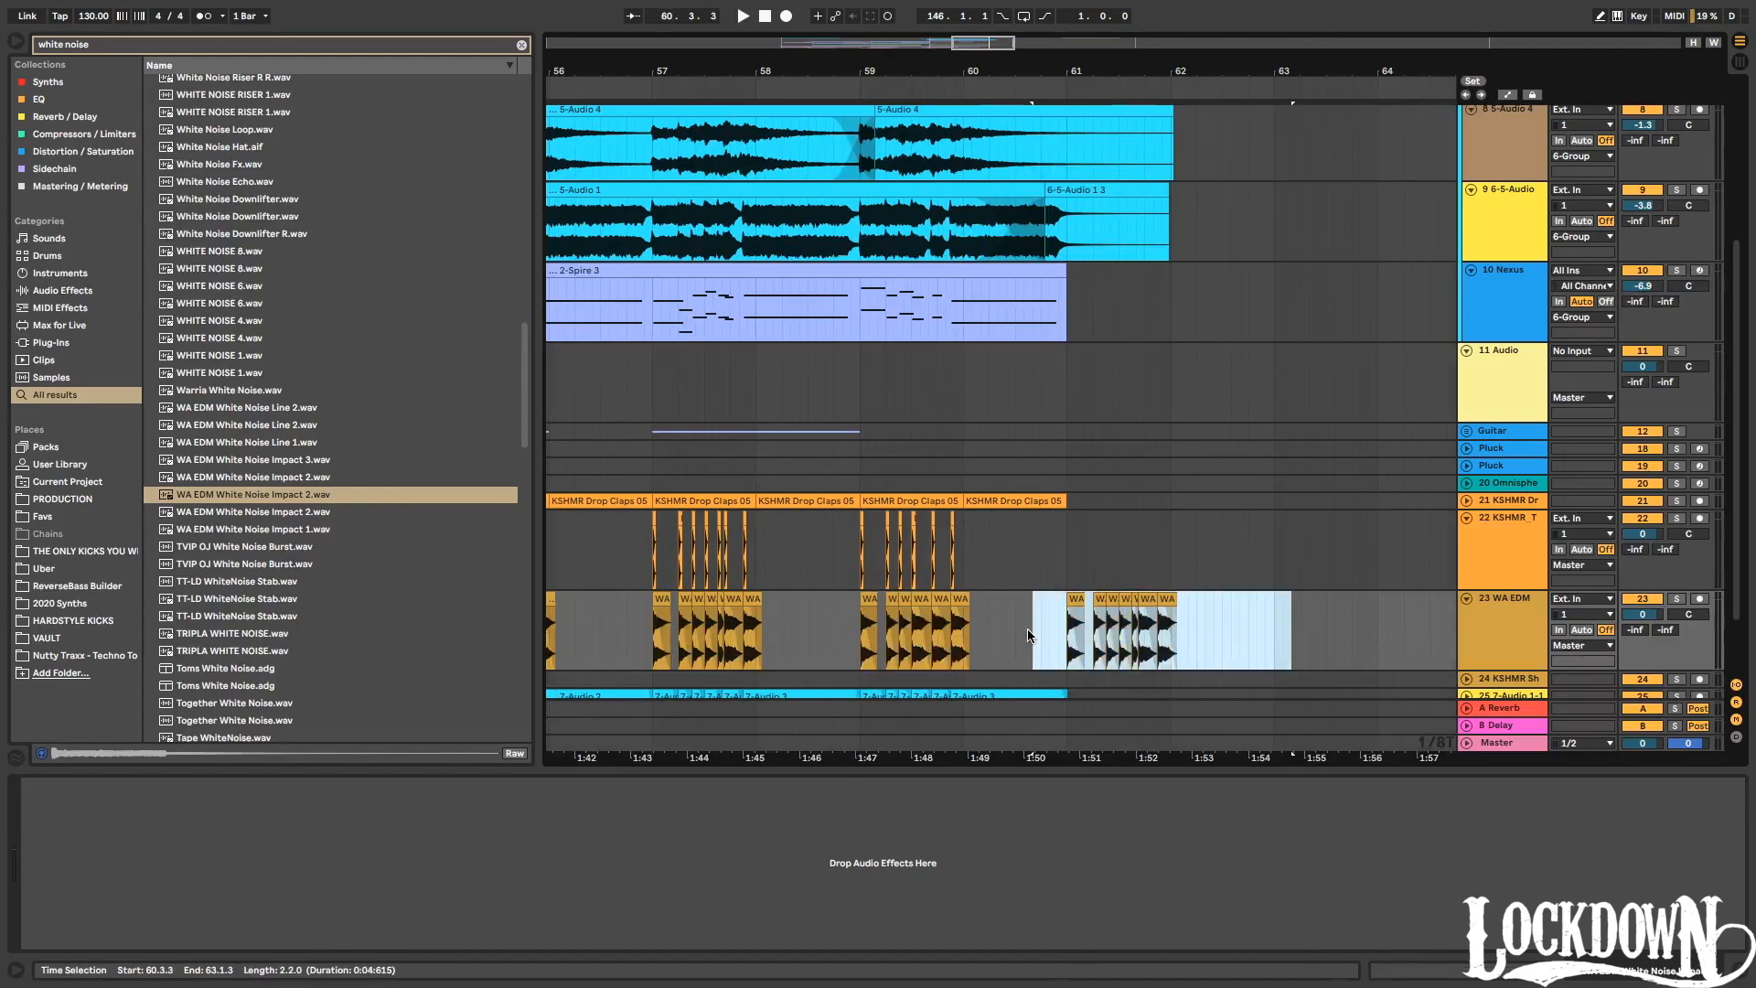
pyautogui.press('Delete')
# Play the section from just before bar 53 and lower the white noise track's volume to -10.2 dB.
pyautogui.moveTo(899, 90); pyautogui.dragTo(1151, 97)
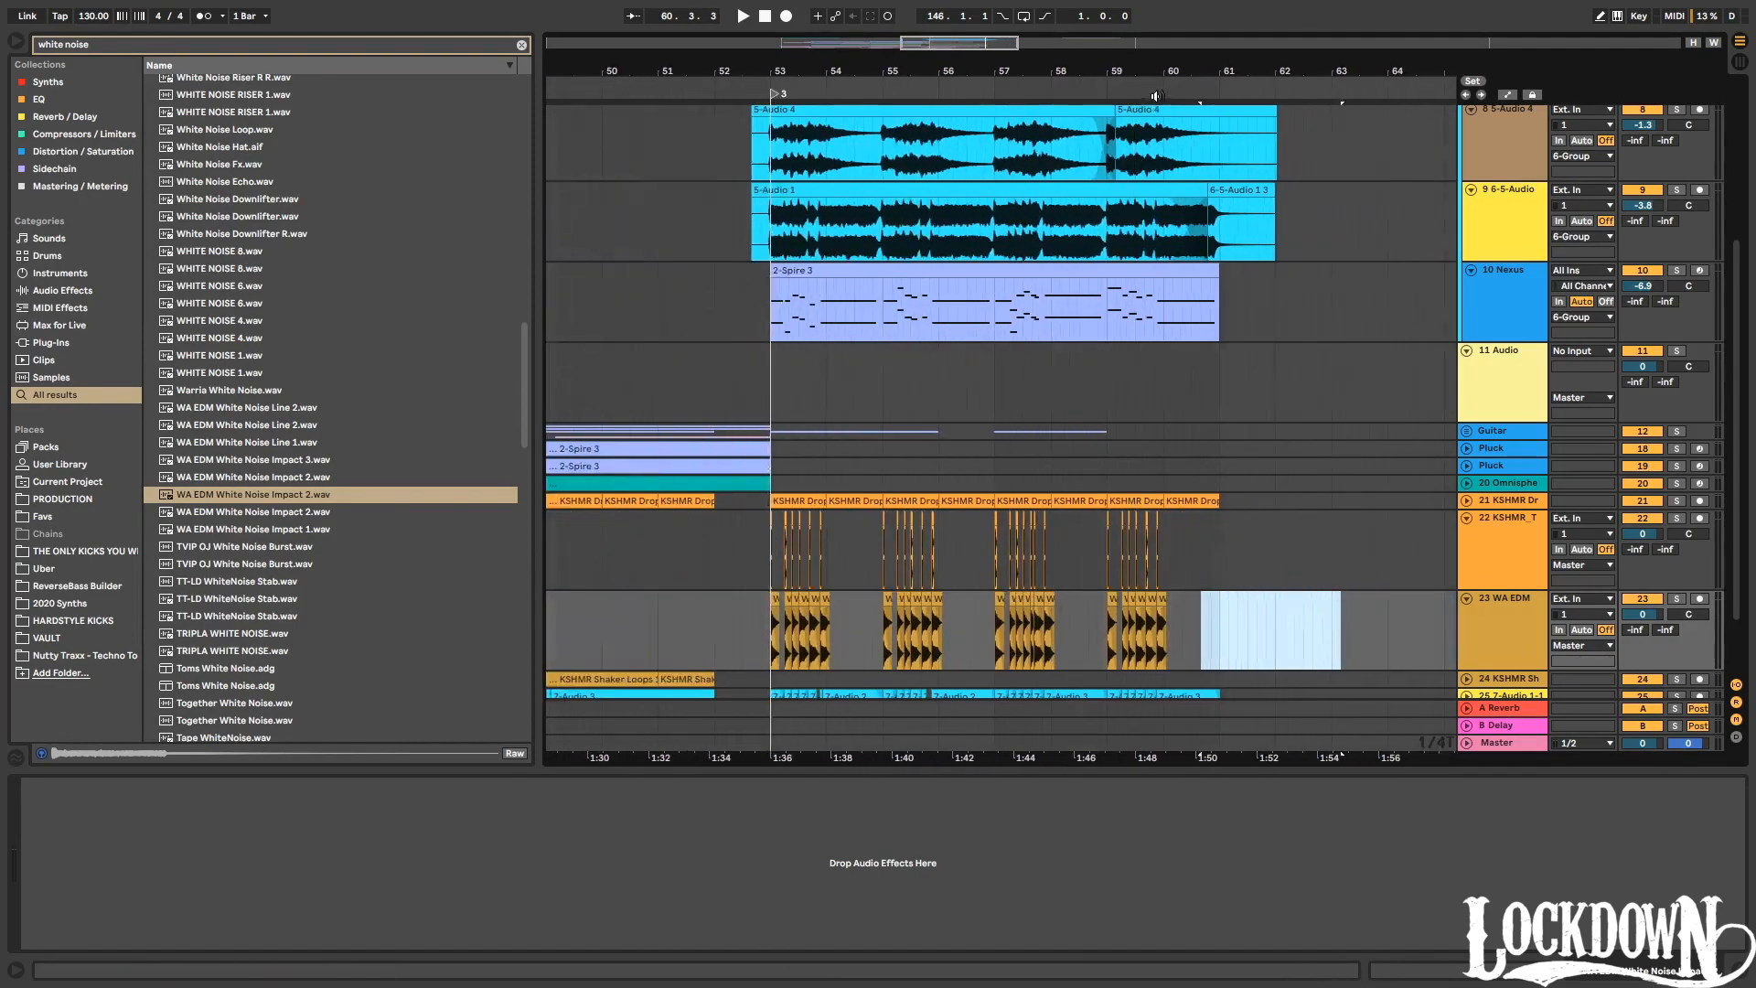
pyautogui.click(764, 634)
pyautogui.press('space')
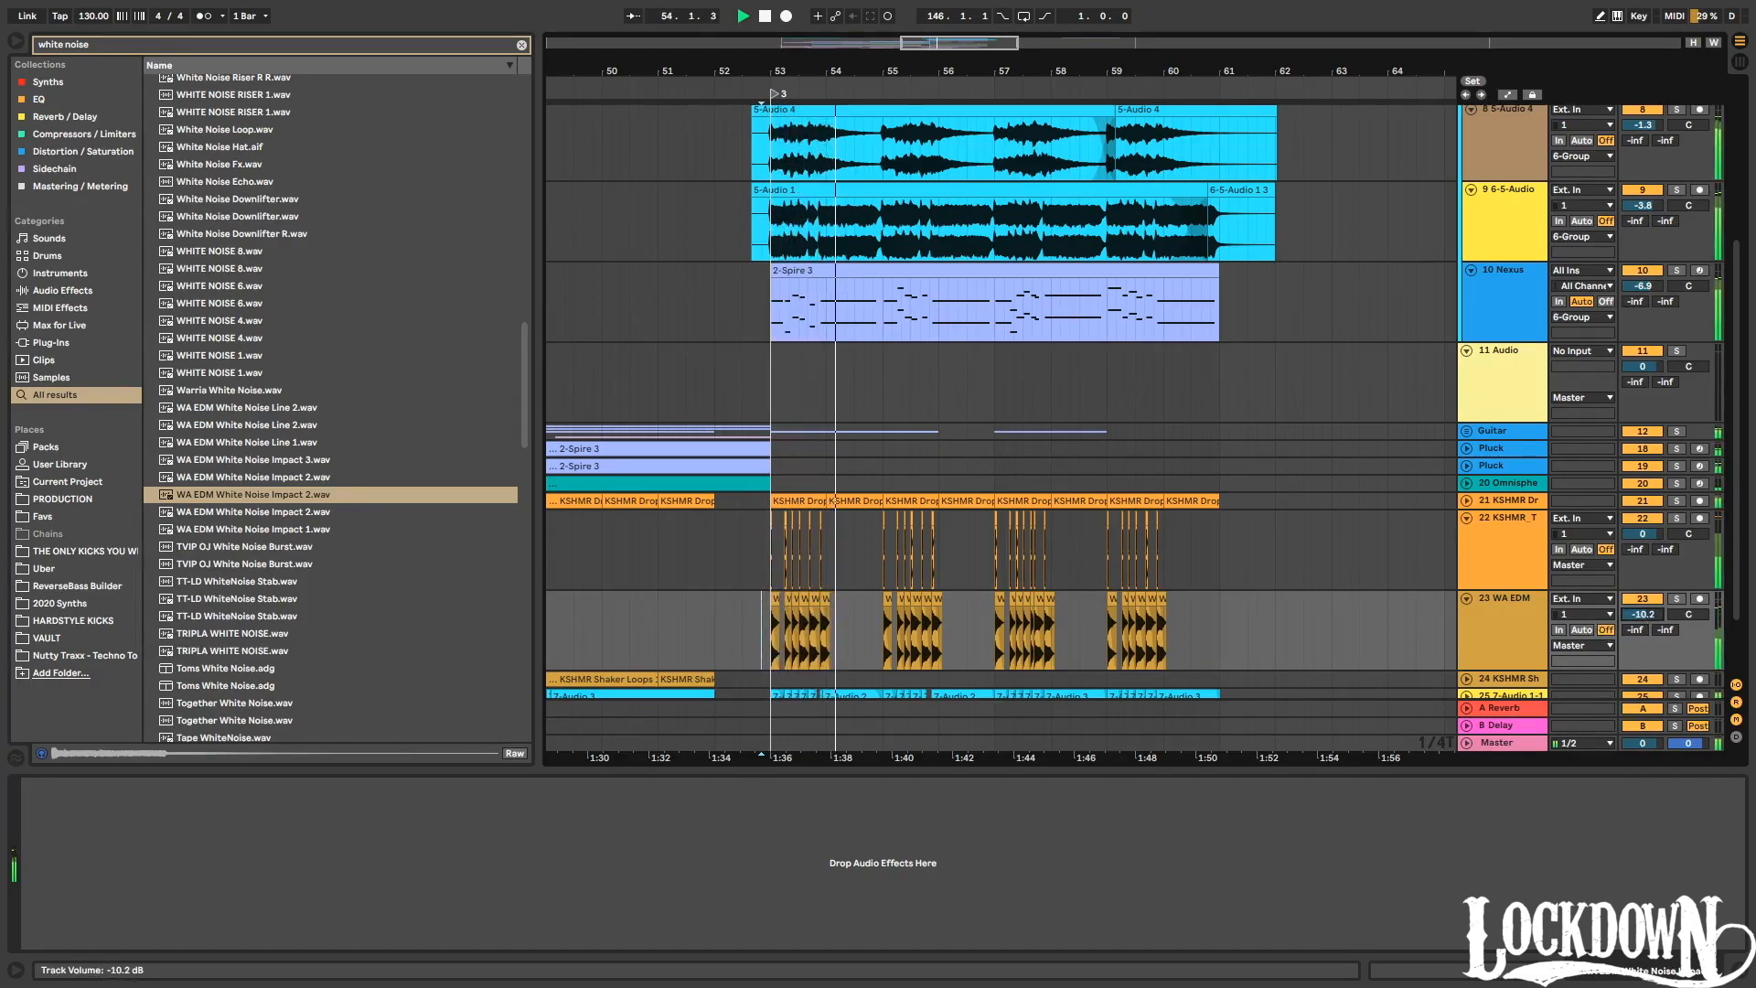
# Lower the white noise track's volume to -12.6 dB and the KSHMR top kick track's volume to -3.2 dB during playback.
pyautogui.moveTo(1642, 614); pyautogui.dragTo(1642, 640)
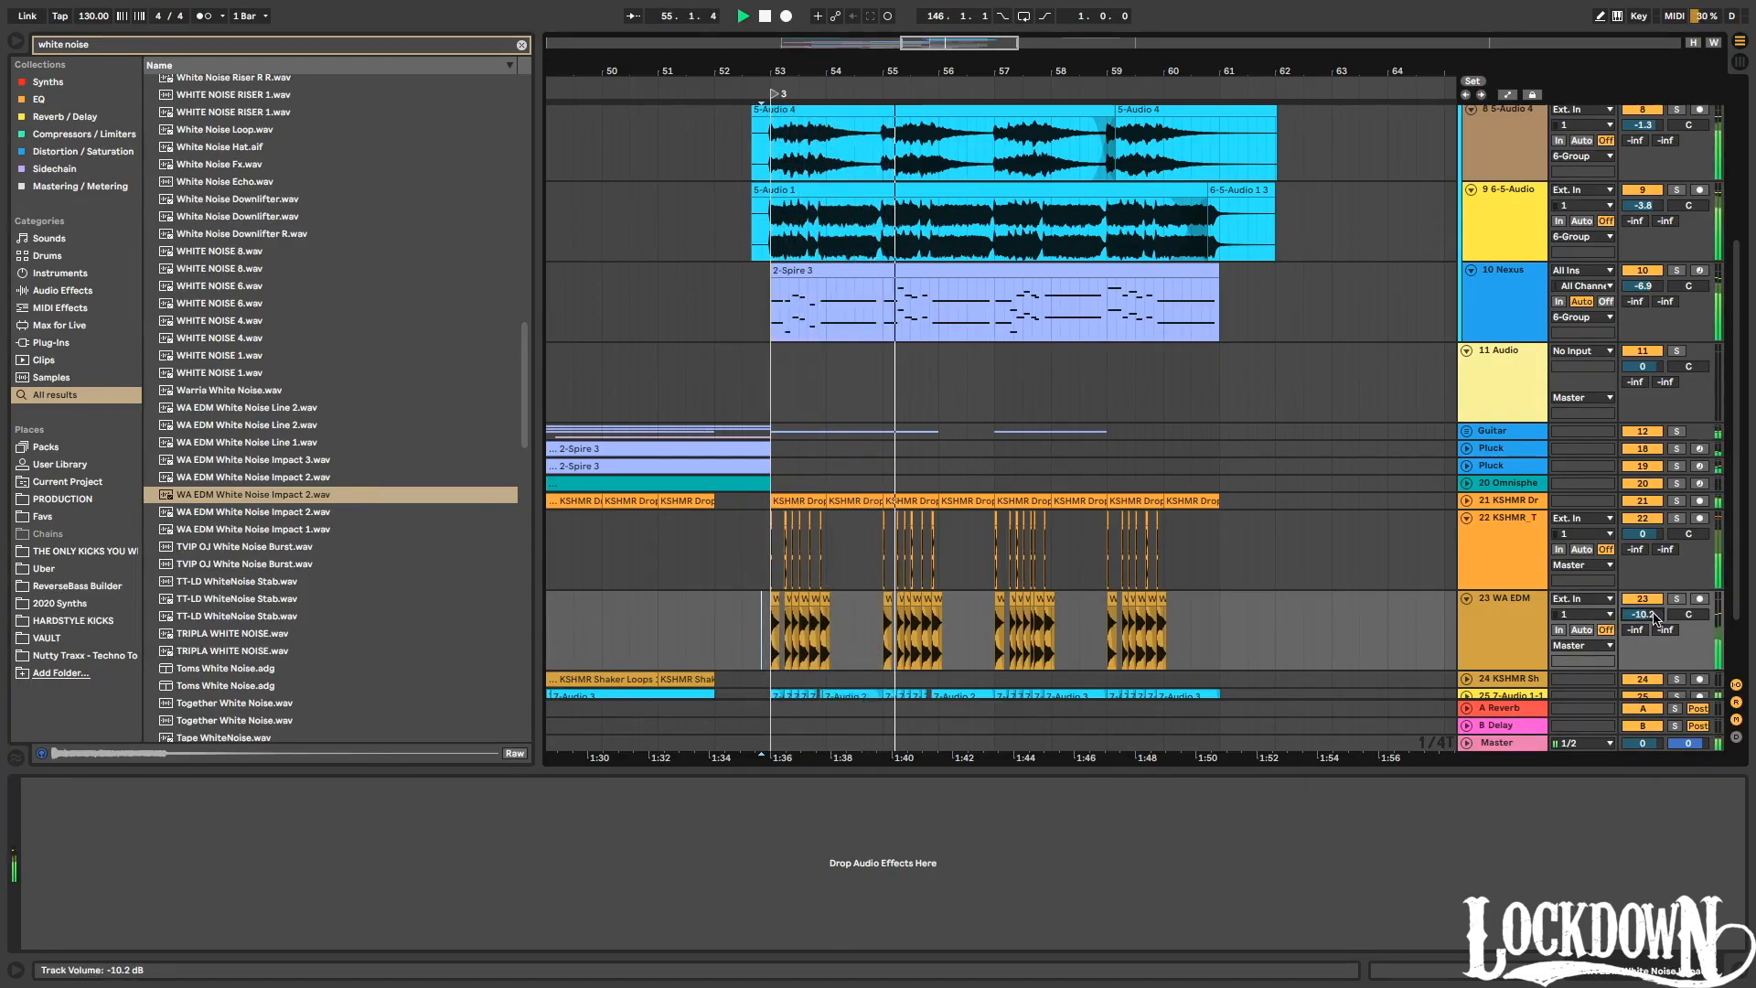
pyautogui.scroll(-2, 1654, 620)
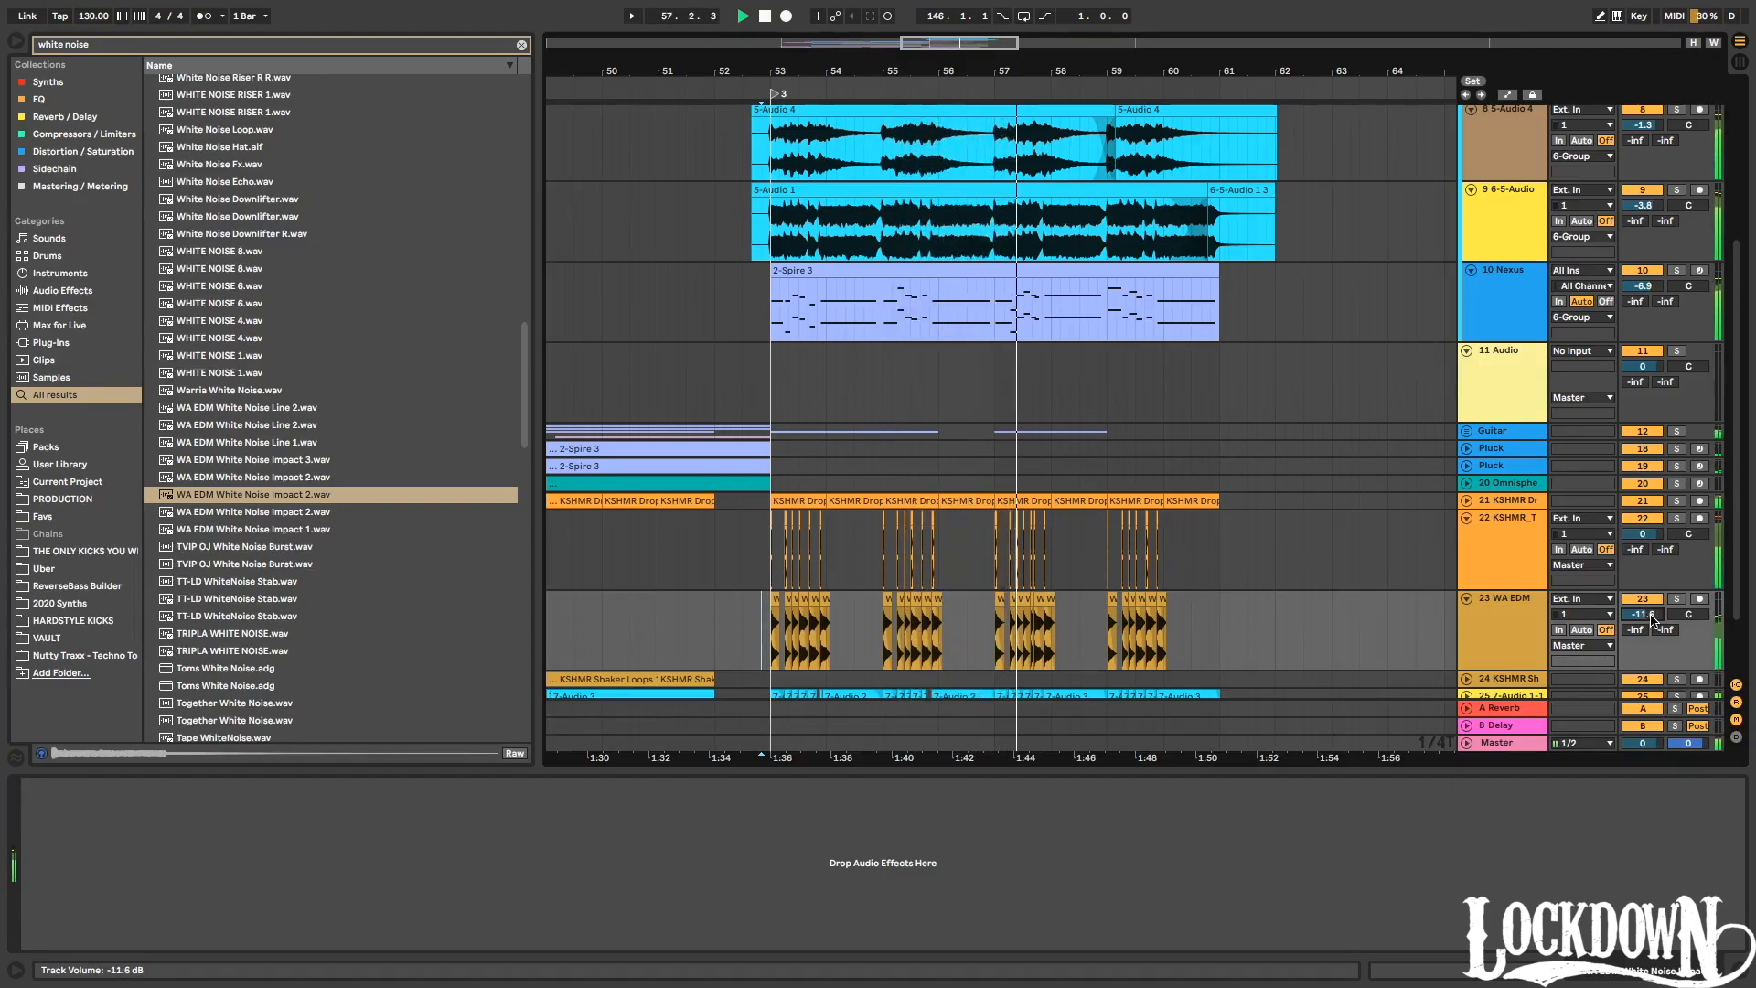
pyautogui.moveTo(1643, 534); pyautogui.dragTo(1643, 543)
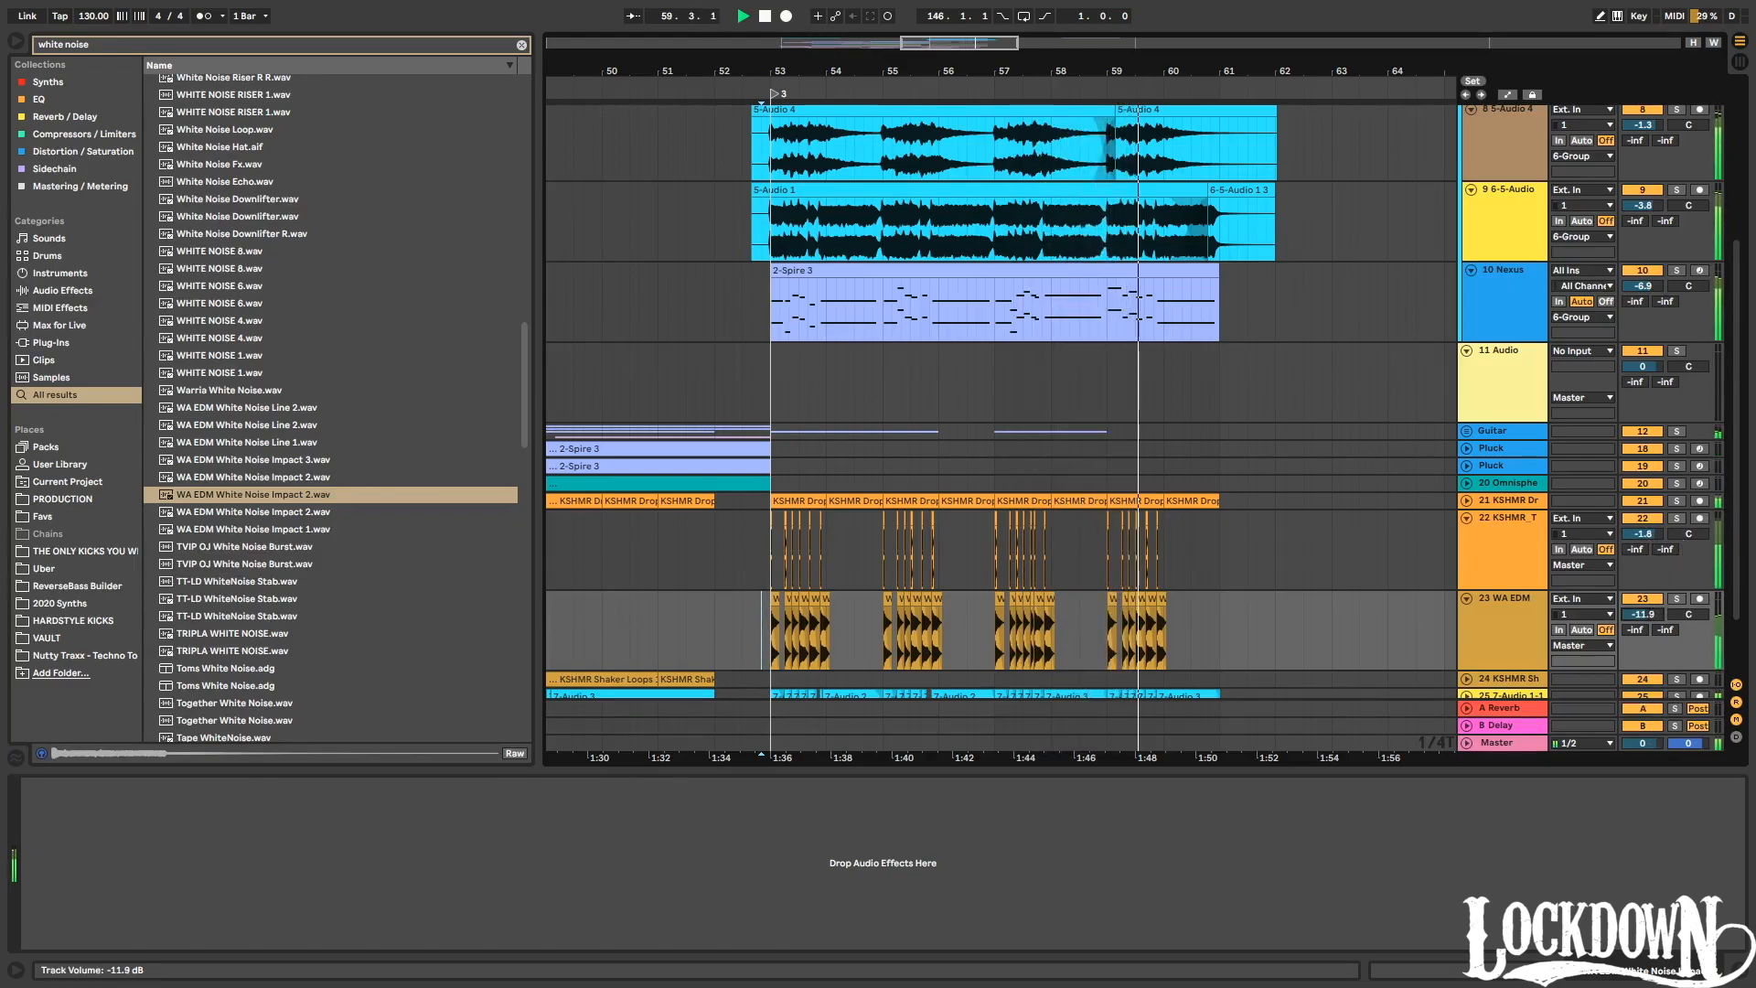
pyautogui.moveTo(1642, 533); pyautogui.dragTo(1643, 543)
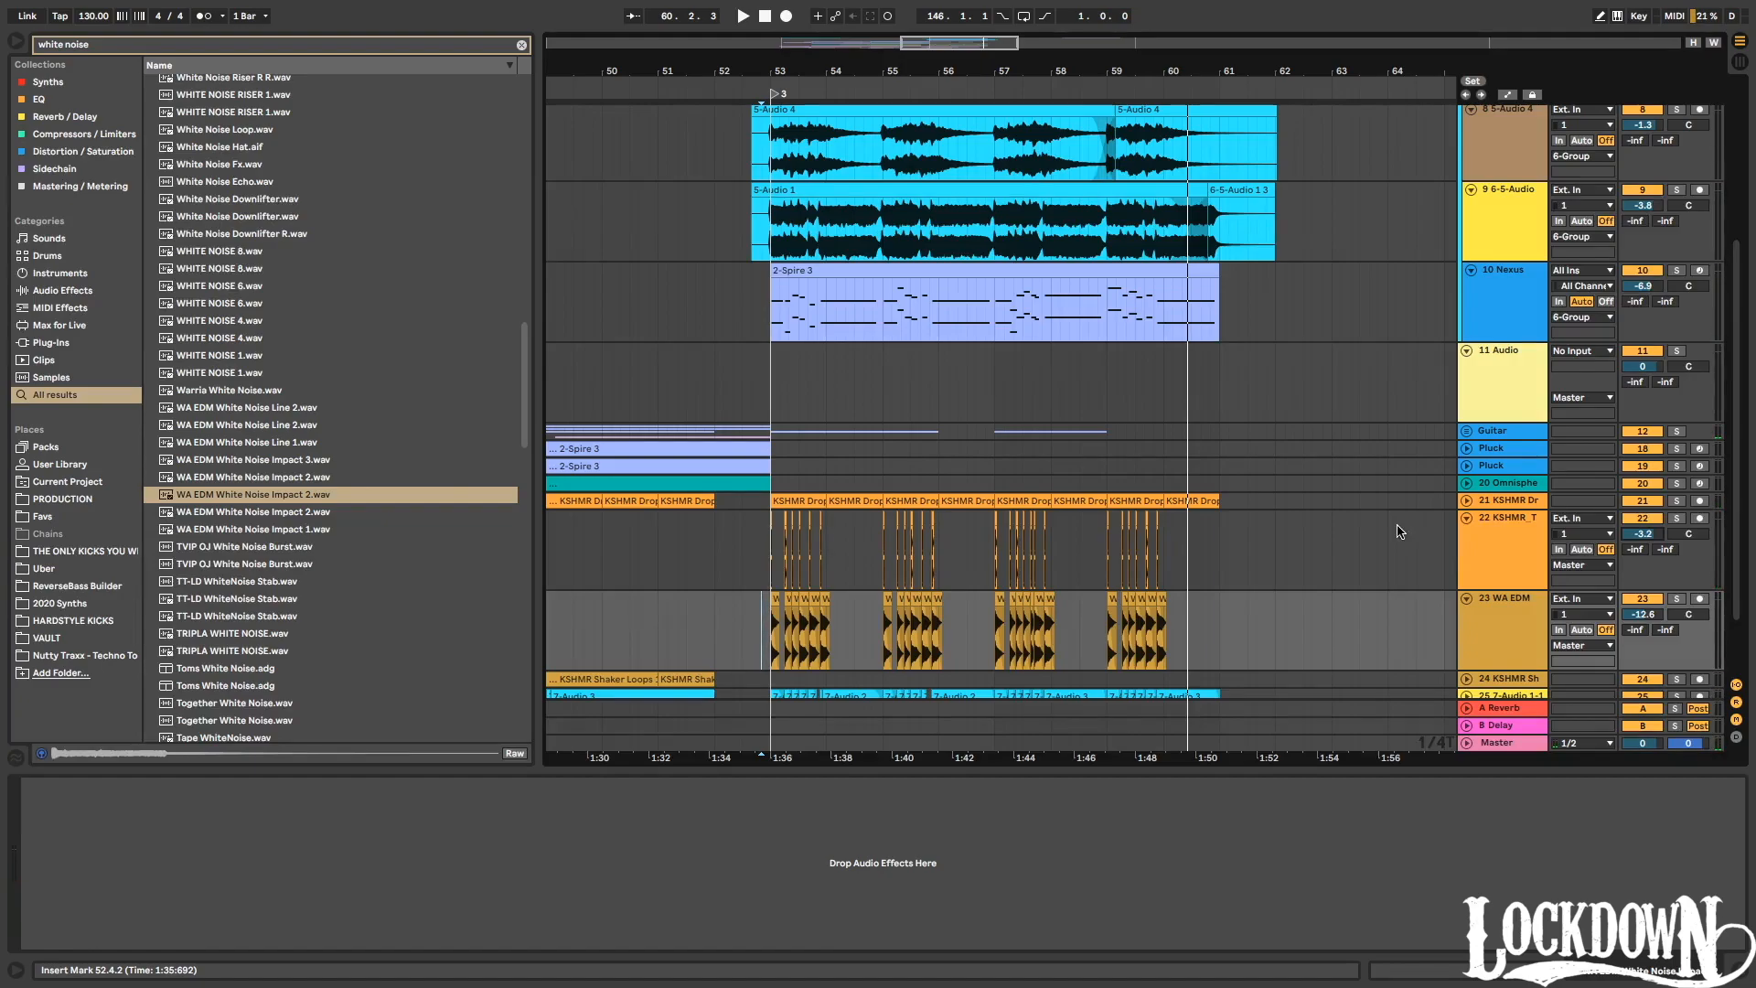
# Add the Multiband Compression preset after EQ Eight on the 6 Group and listen to the group soloed.
pyautogui.scroll(5, 1424, 464)
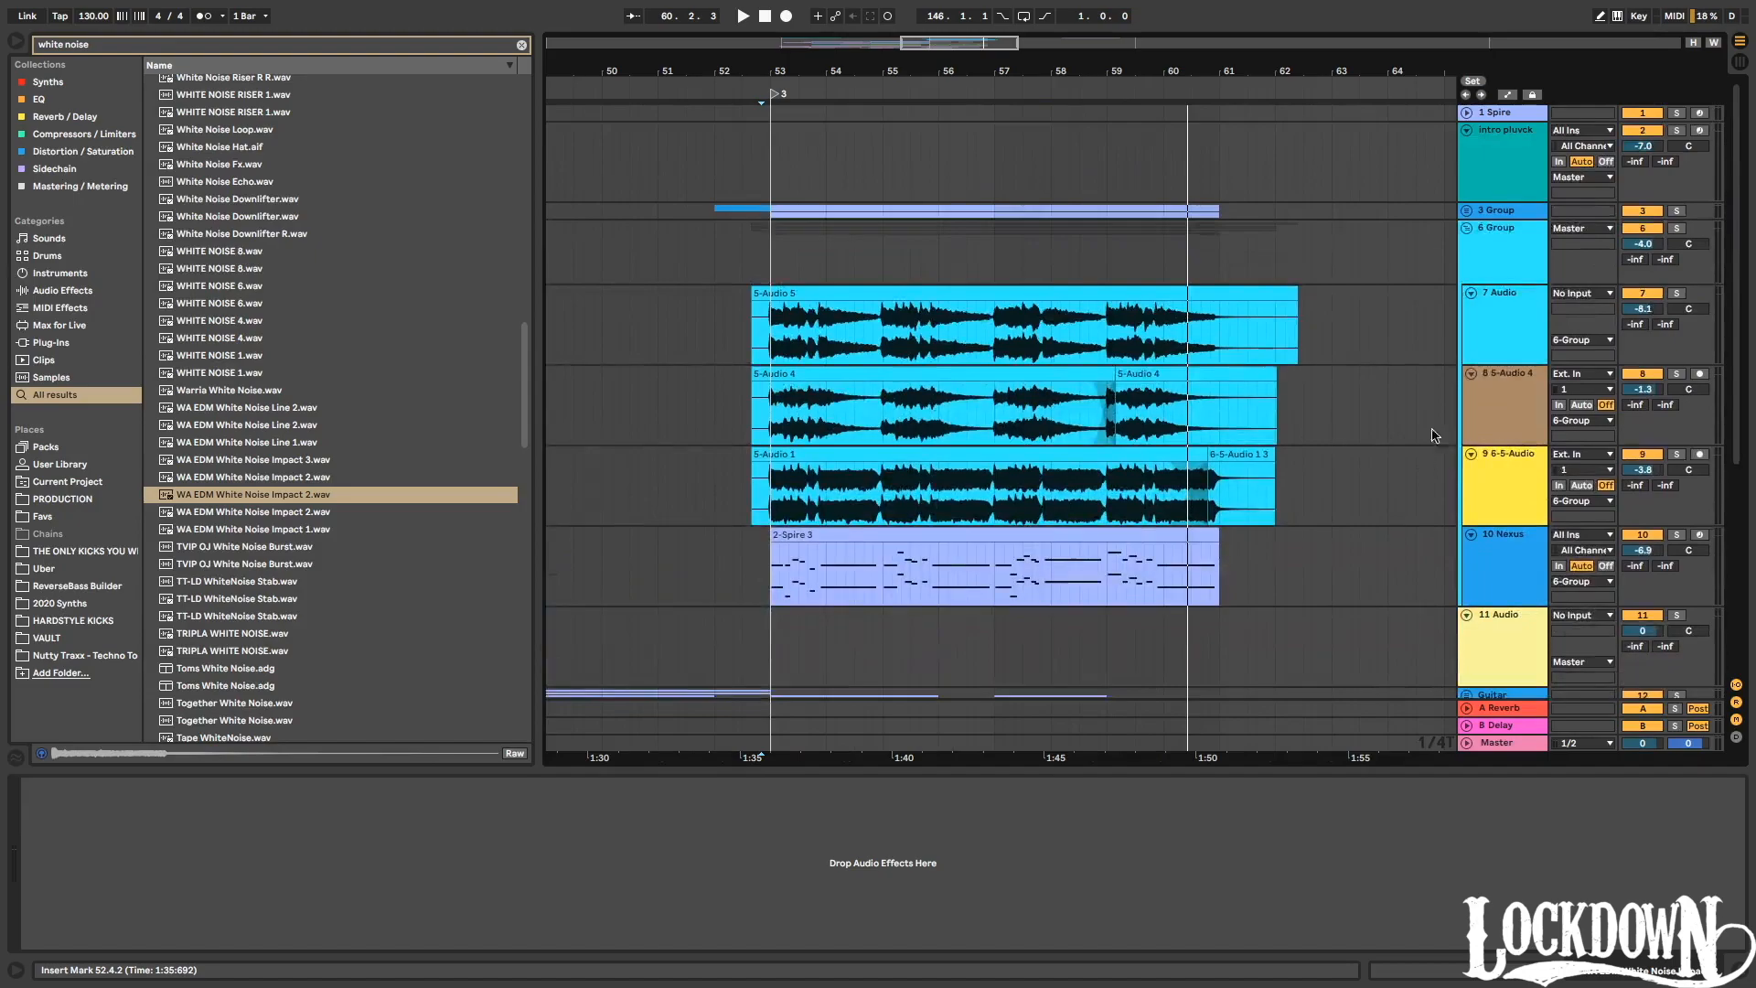
pyautogui.click(1505, 234)
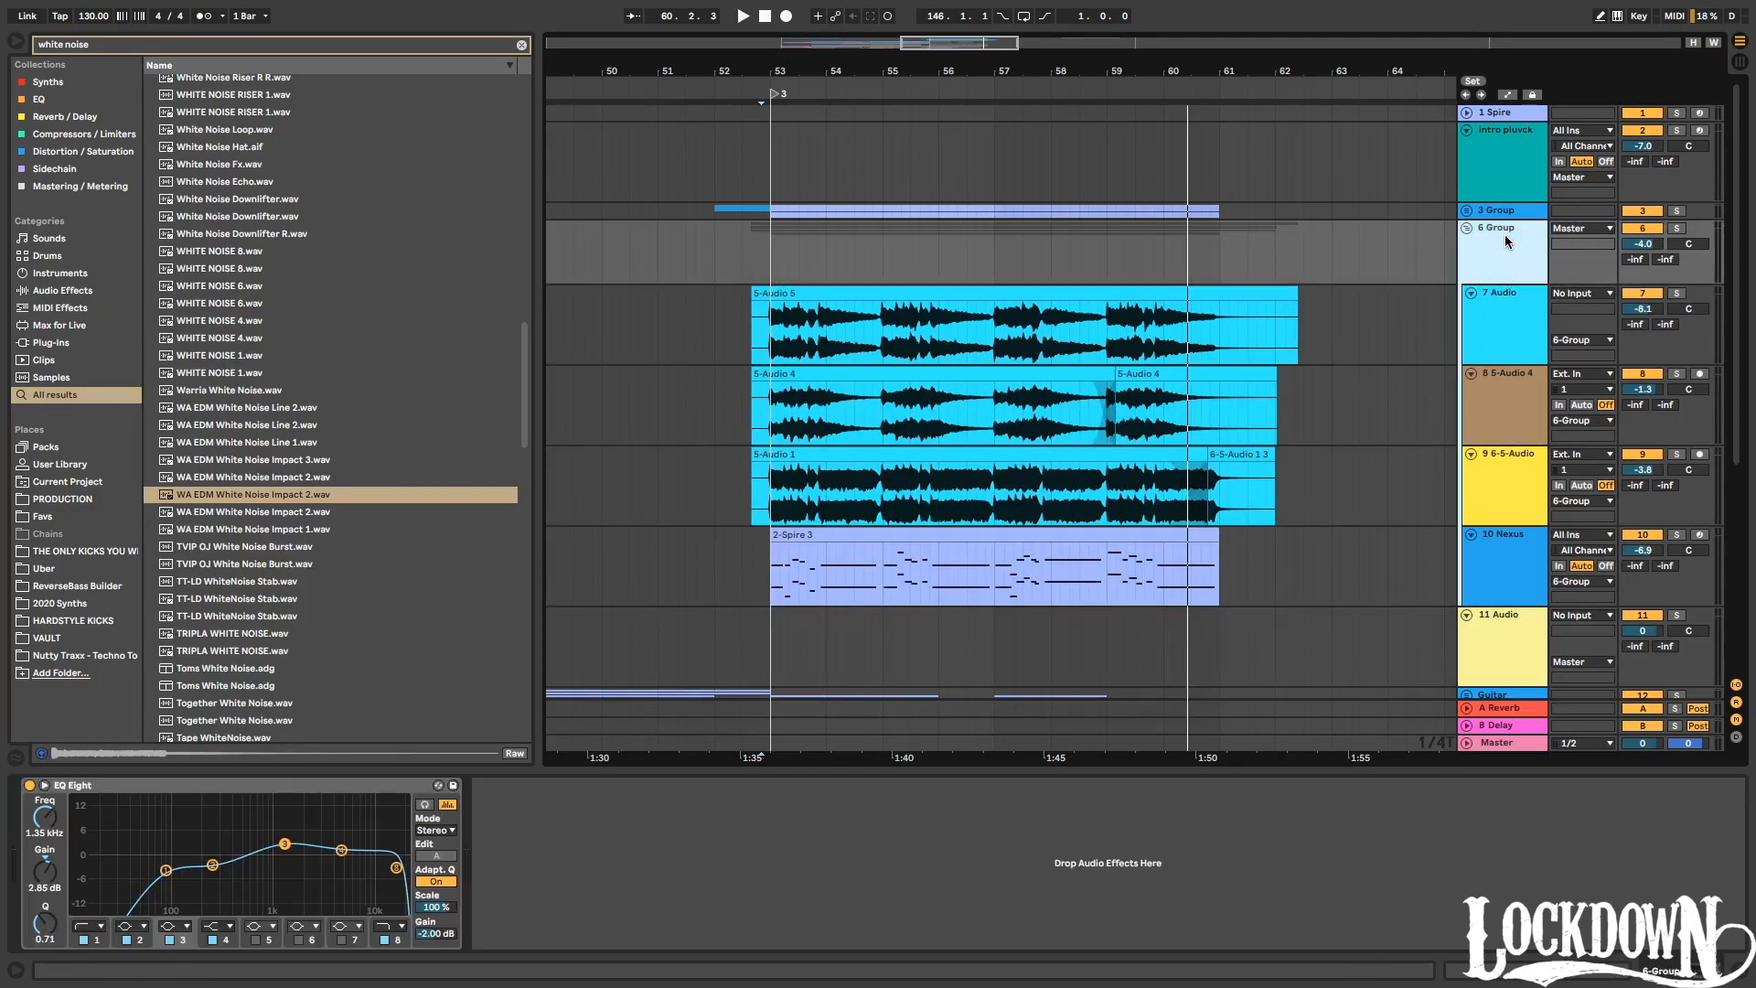
pyautogui.click(83, 135)
pyautogui.click(520, 46)
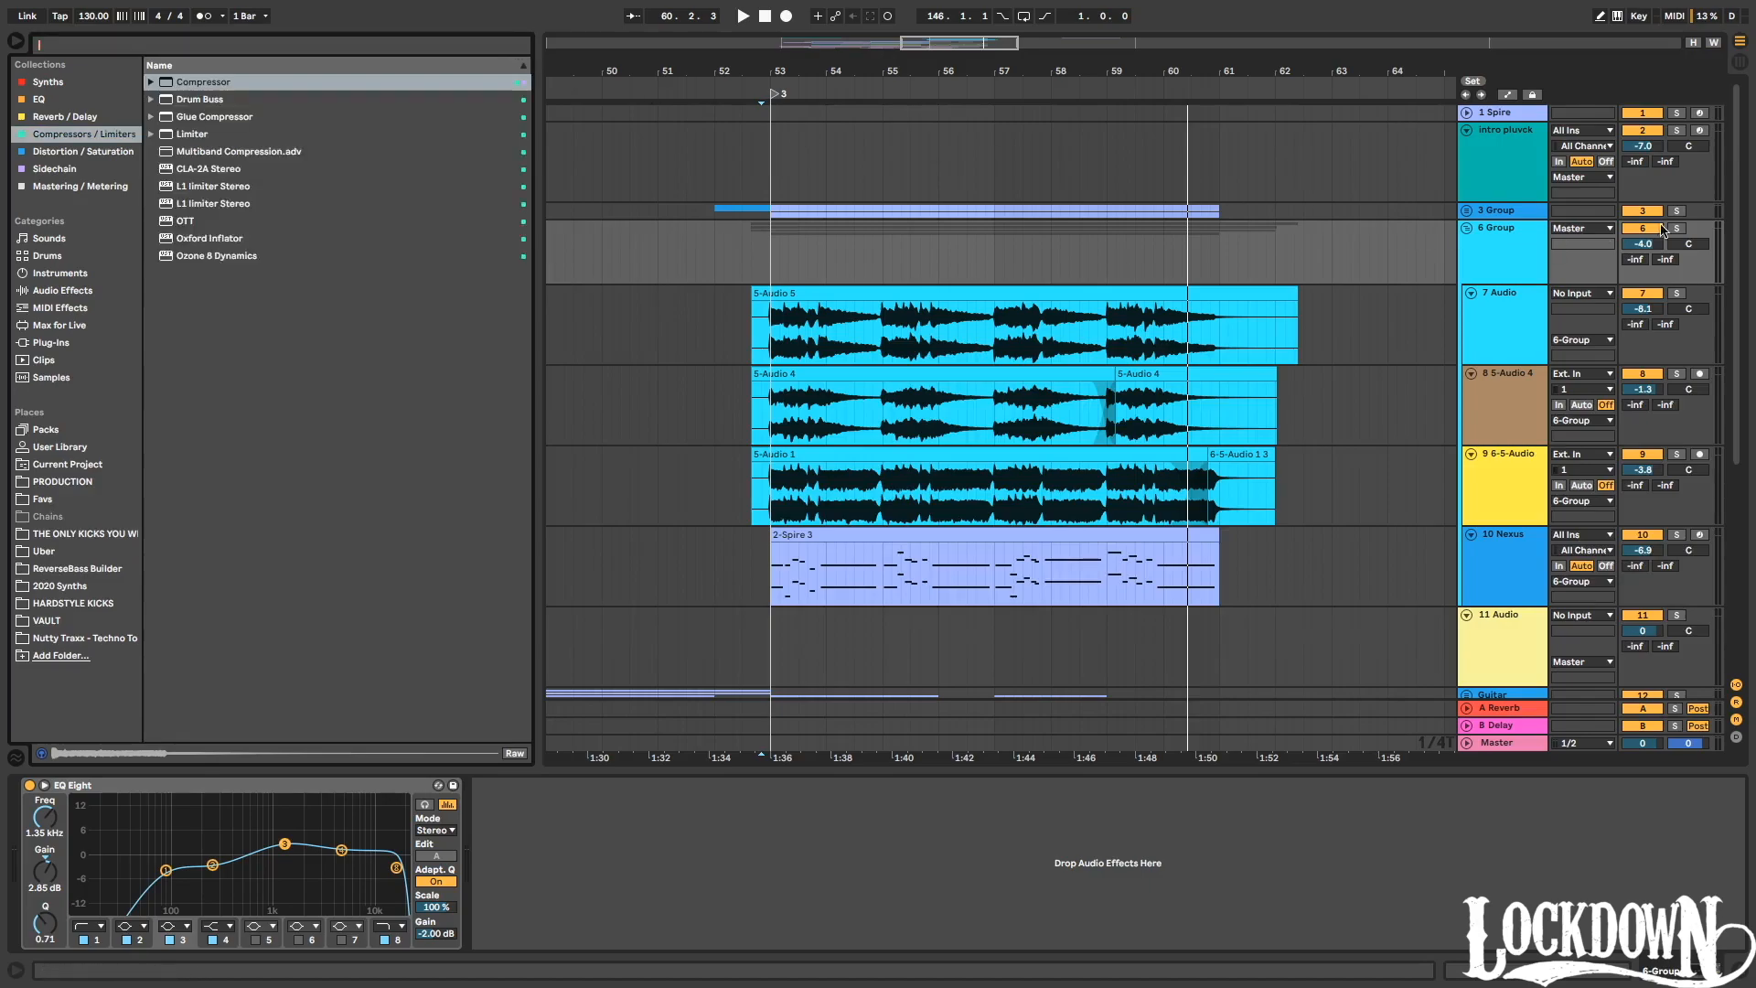
pyautogui.click(732, 93)
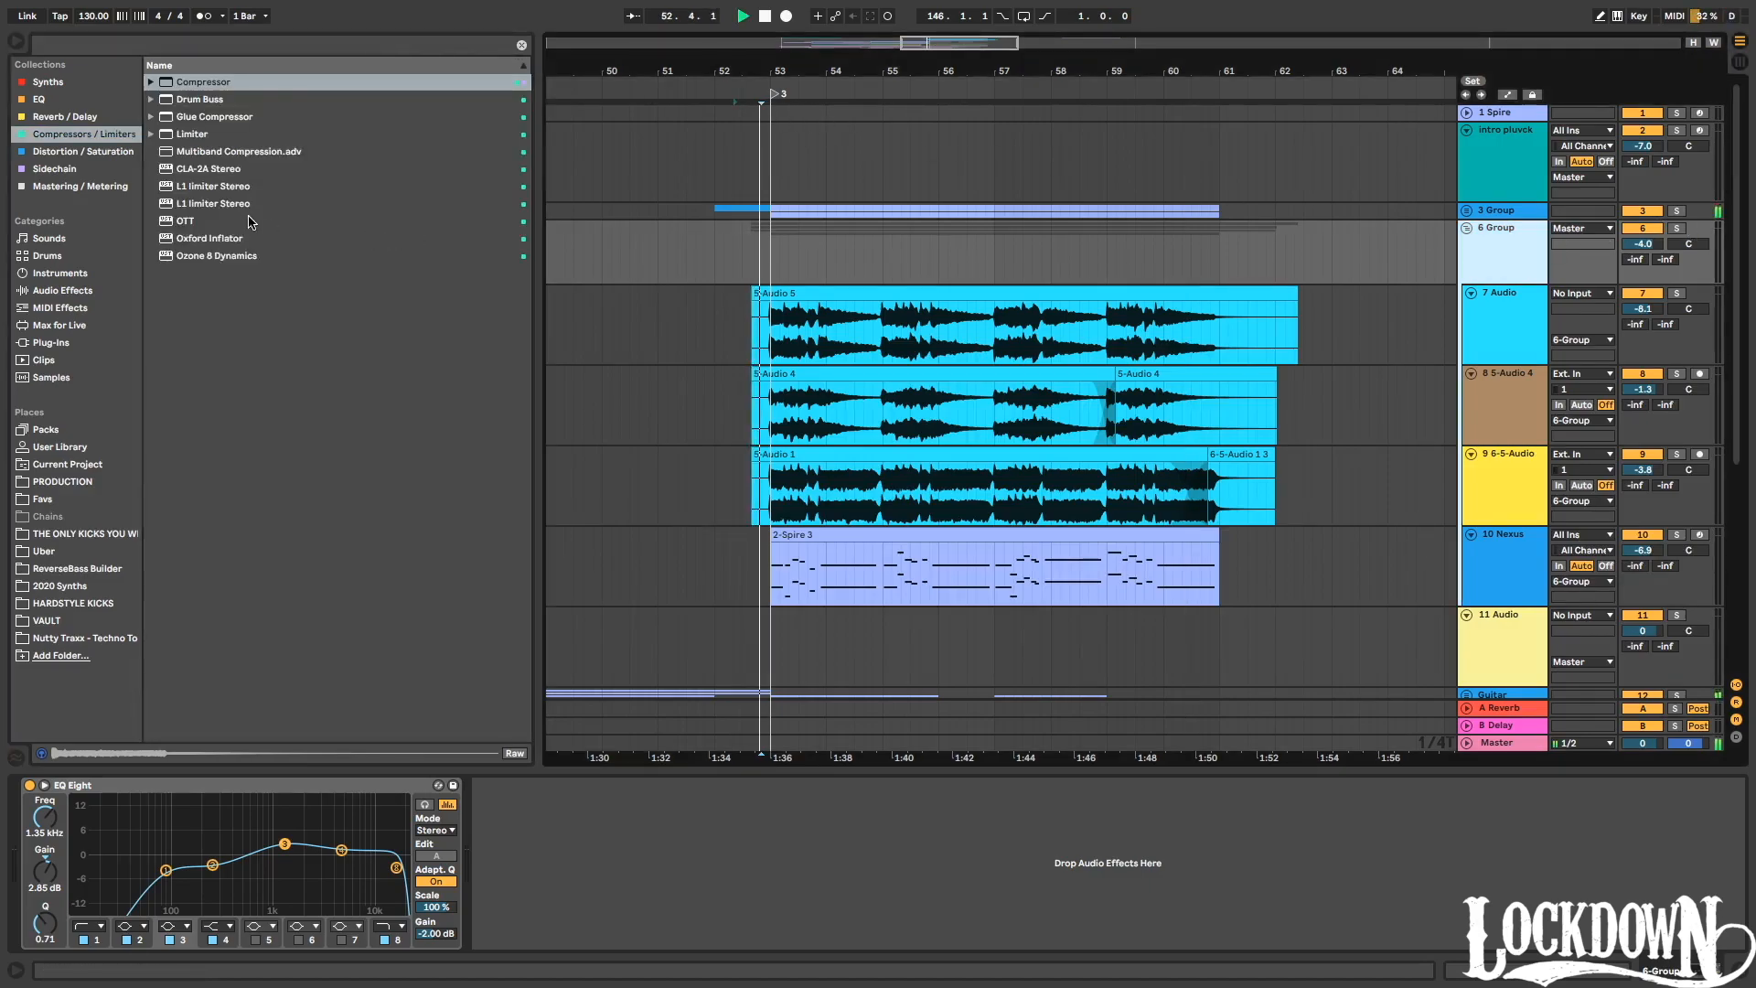
pyautogui.moveTo(238, 151); pyautogui.dragTo(549, 847)
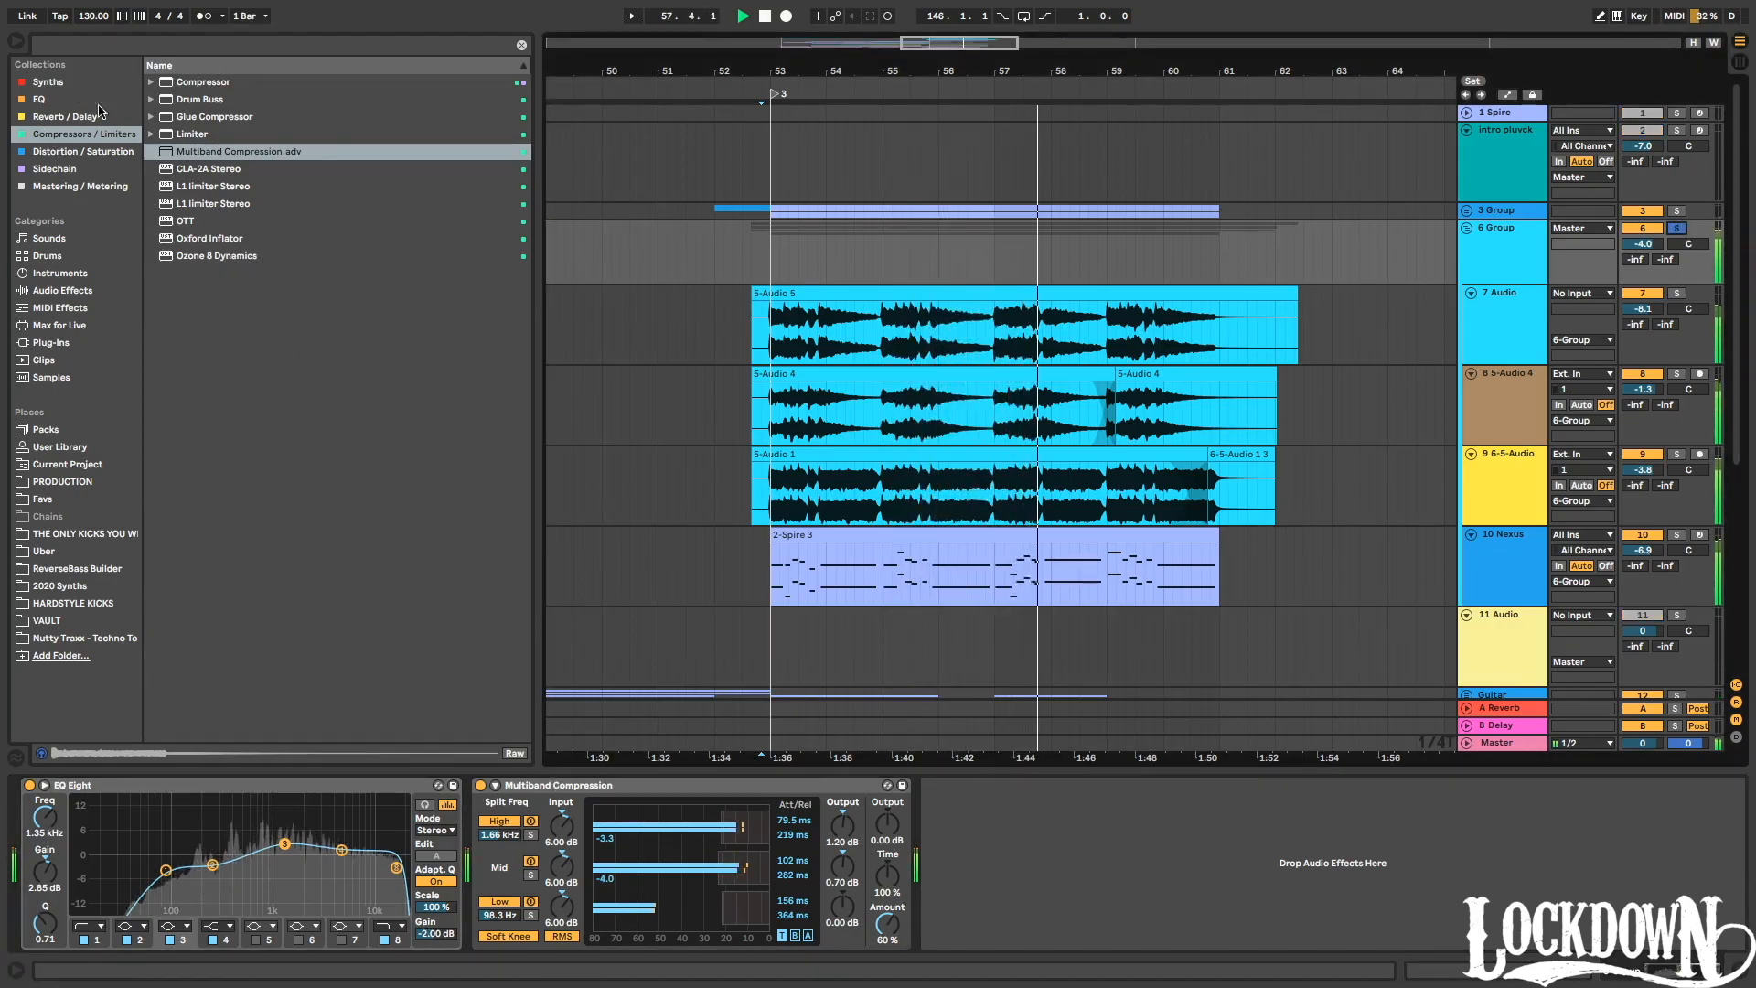
# Try the Glue Compressor's Mastering - Gentle Limiter preset on the 6 Group with the threshold at -37.1 dB, and remove it.
pyautogui.click(151, 116)
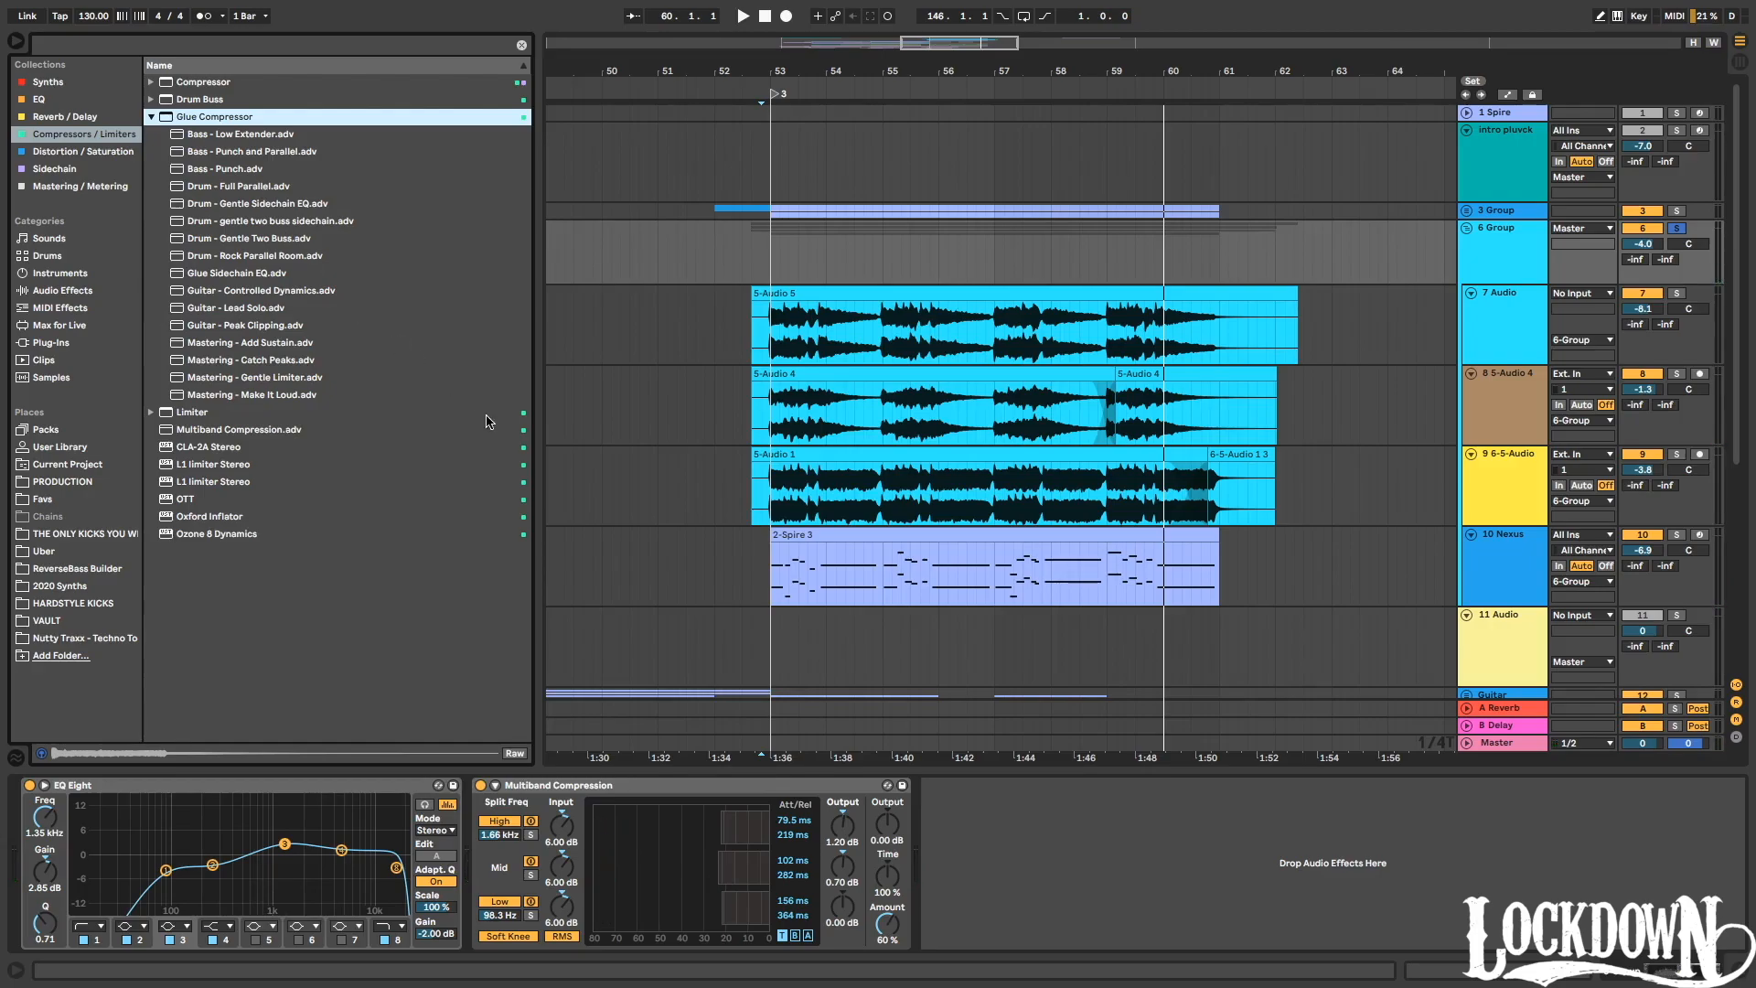
pyautogui.moveTo(274, 382); pyautogui.dragTo(1028, 831)
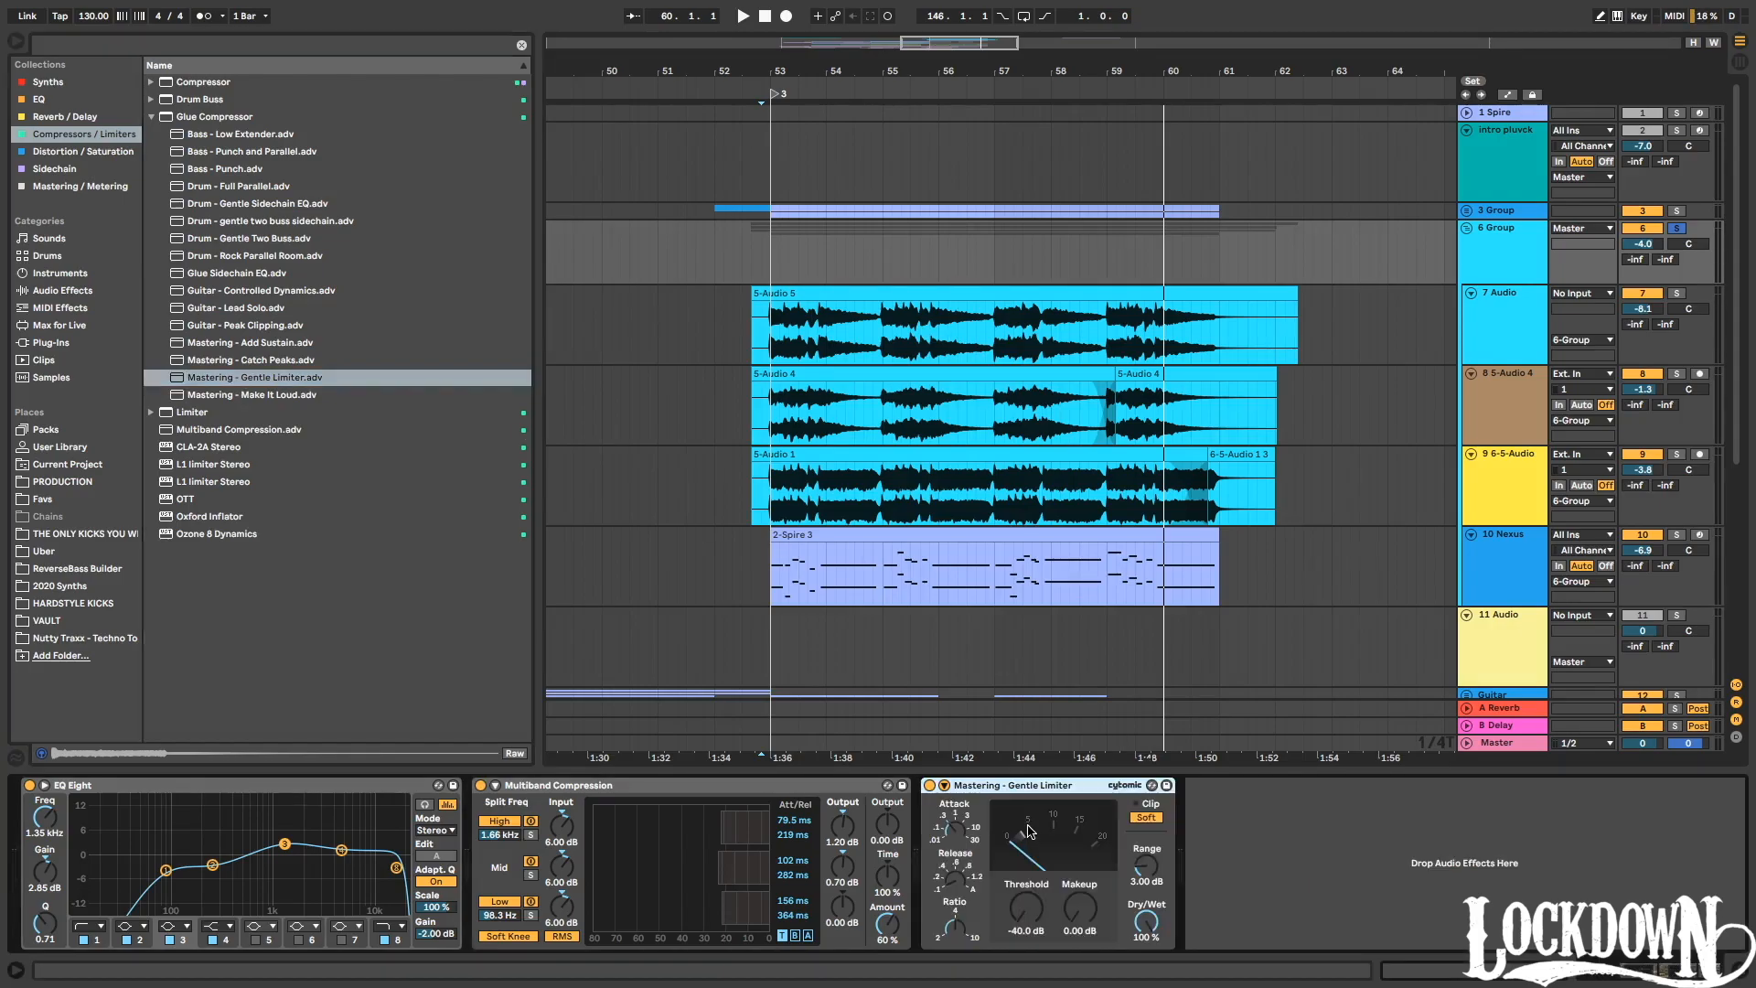
pyautogui.press('space')
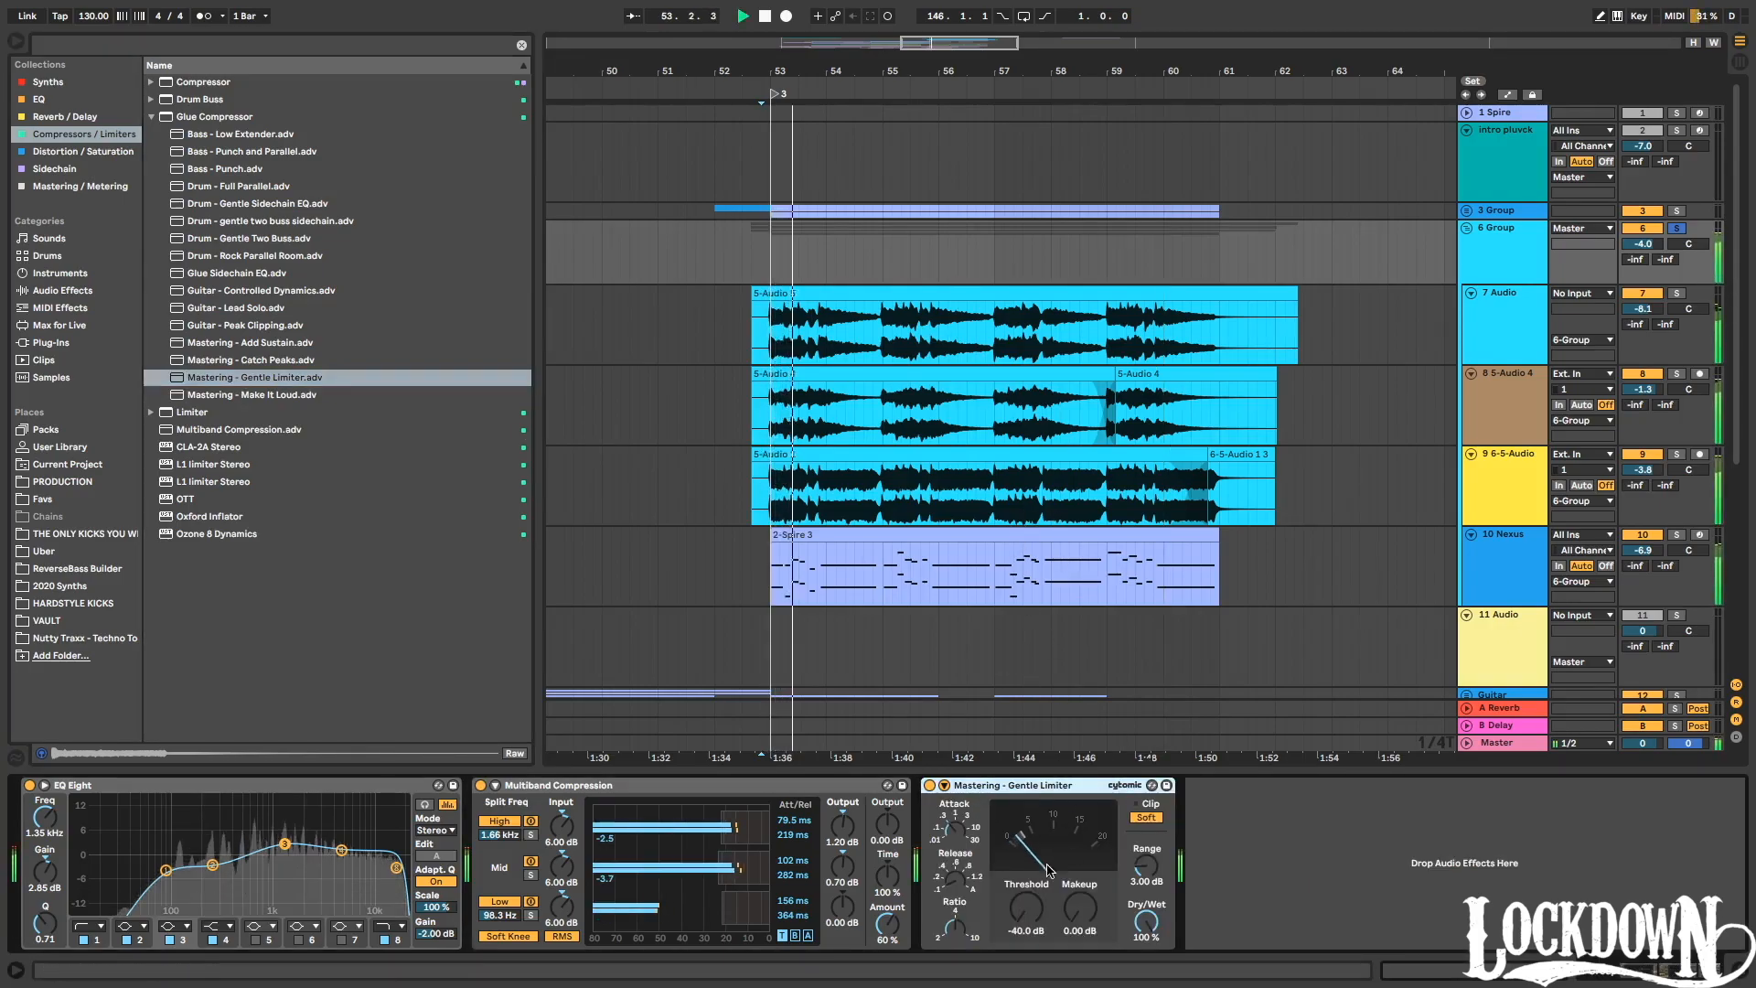
pyautogui.moveTo(1026, 913); pyautogui.dragTo(1026, 902)
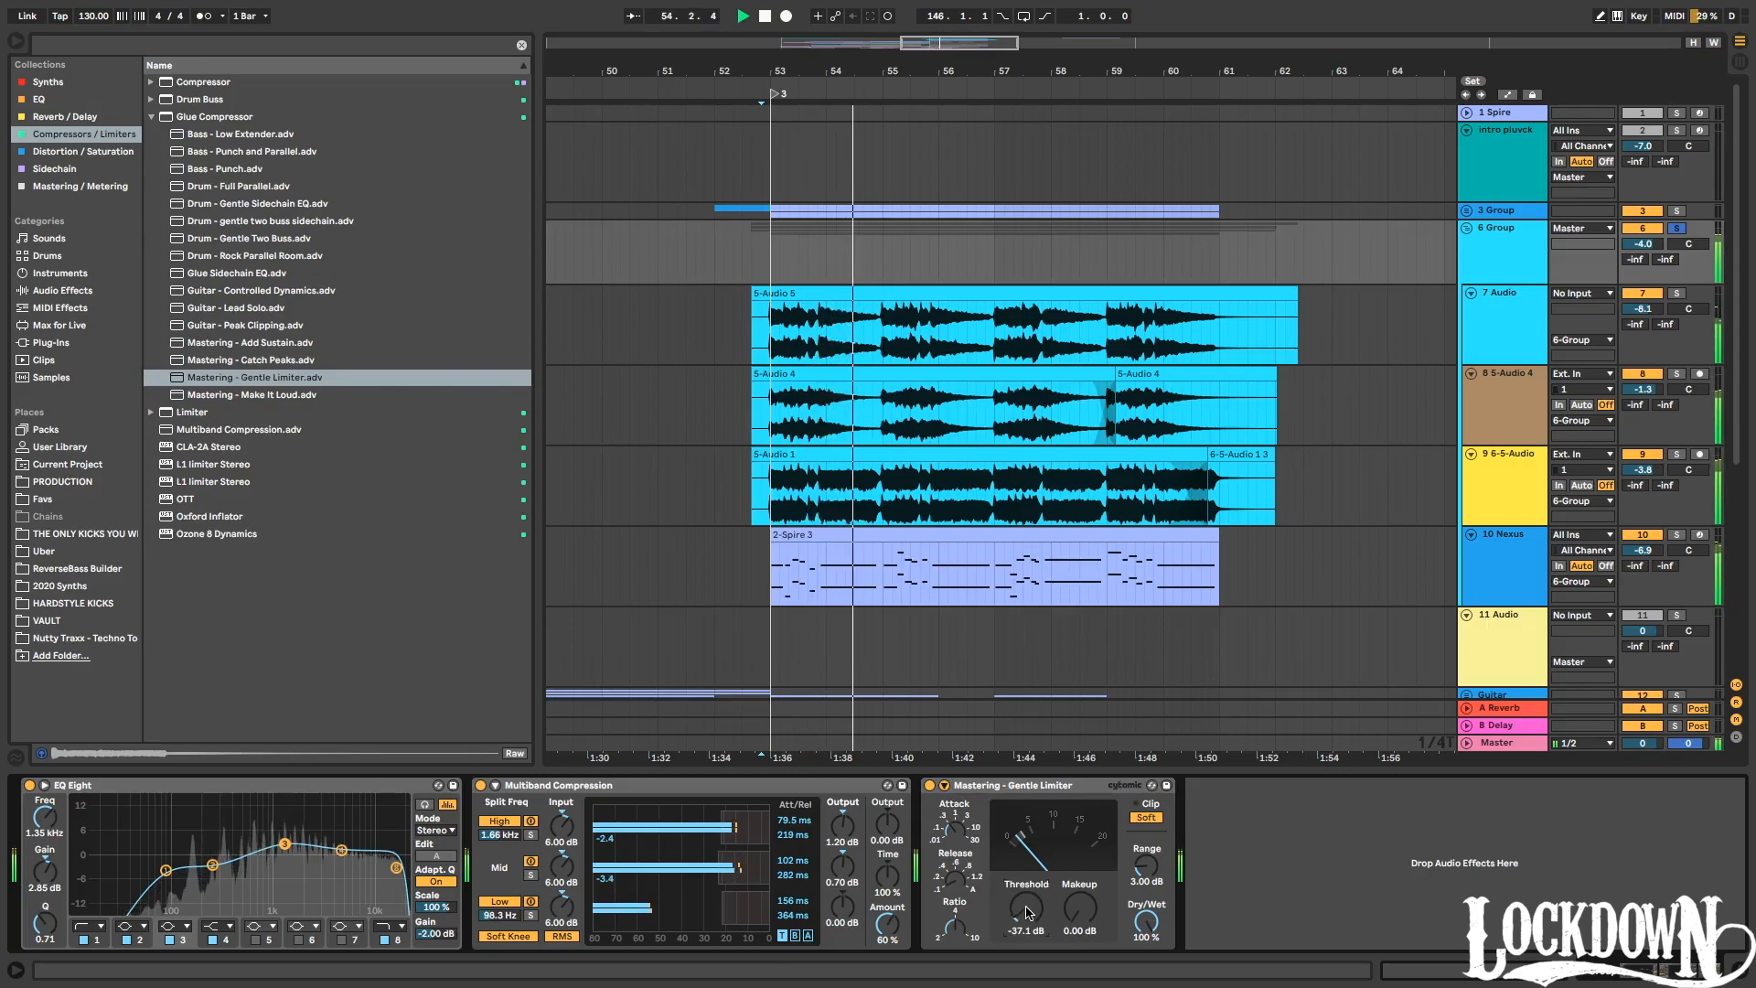
pyautogui.press('space')
pyautogui.click(1041, 794)
pyautogui.press('Delete')
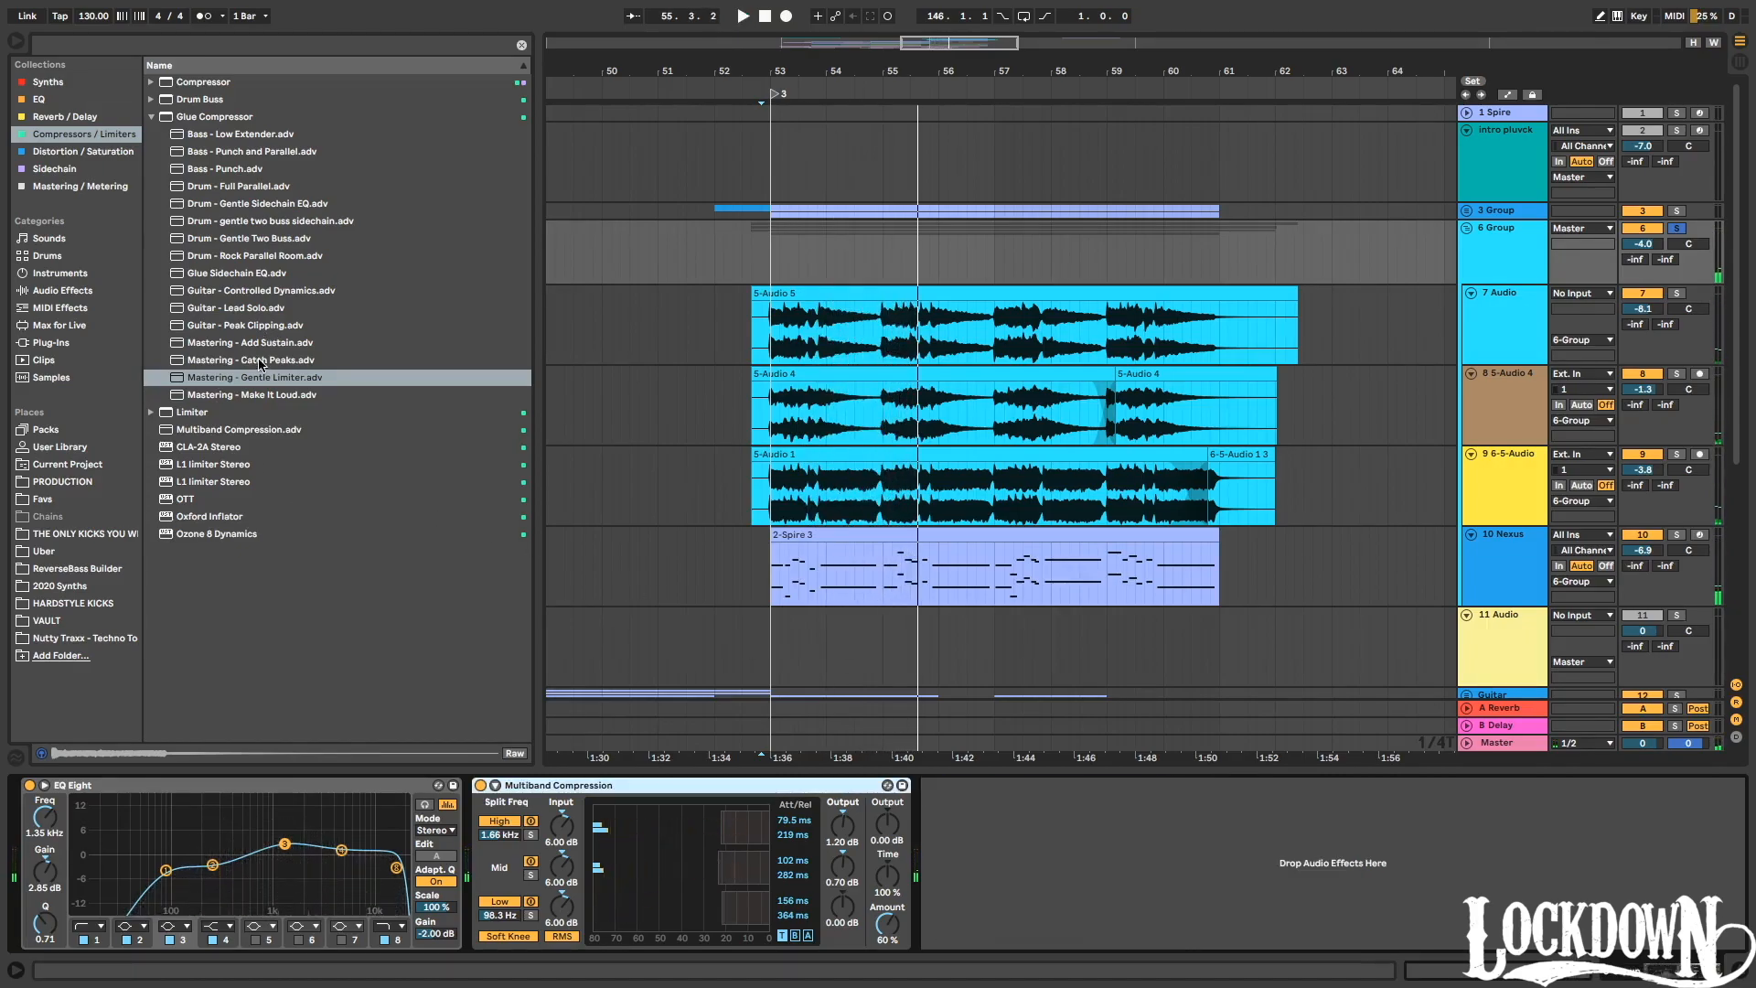
# Try the Glue Compressor's Mastering - Catch Peaks preset on the 6 Group and remove it.
pyautogui.moveTo(255, 365); pyautogui.dragTo(1020, 822)
pyautogui.press('space')
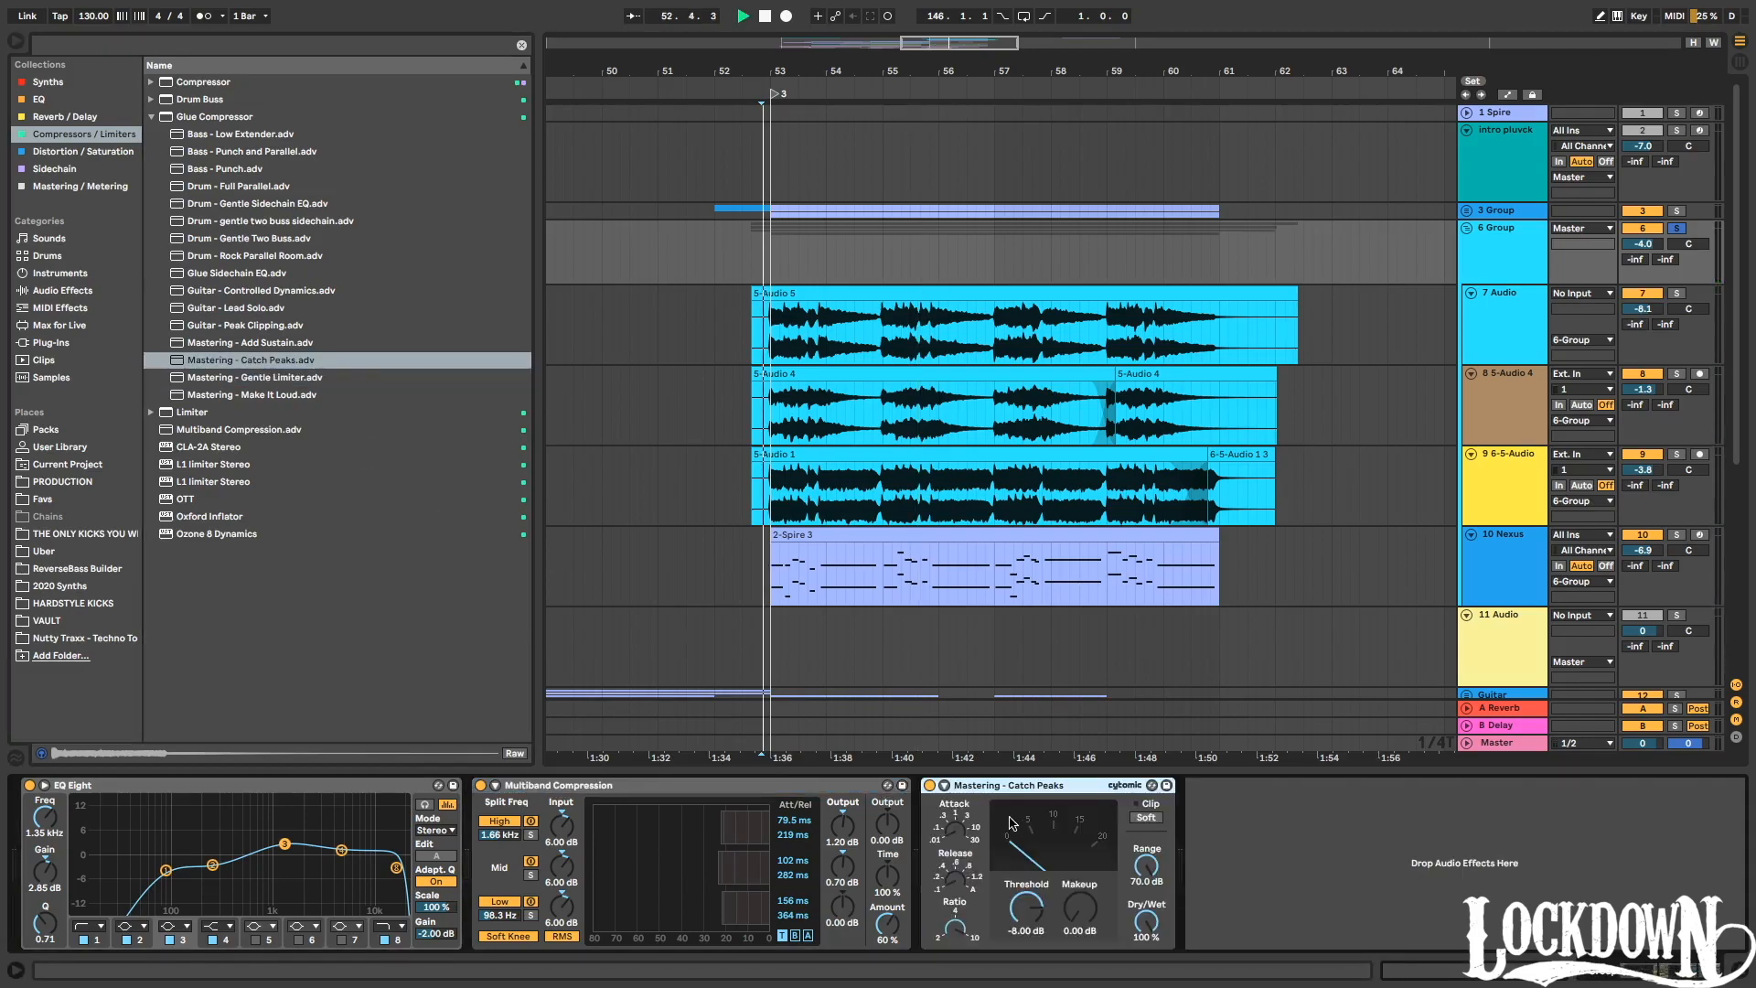
pyautogui.press('Delete')
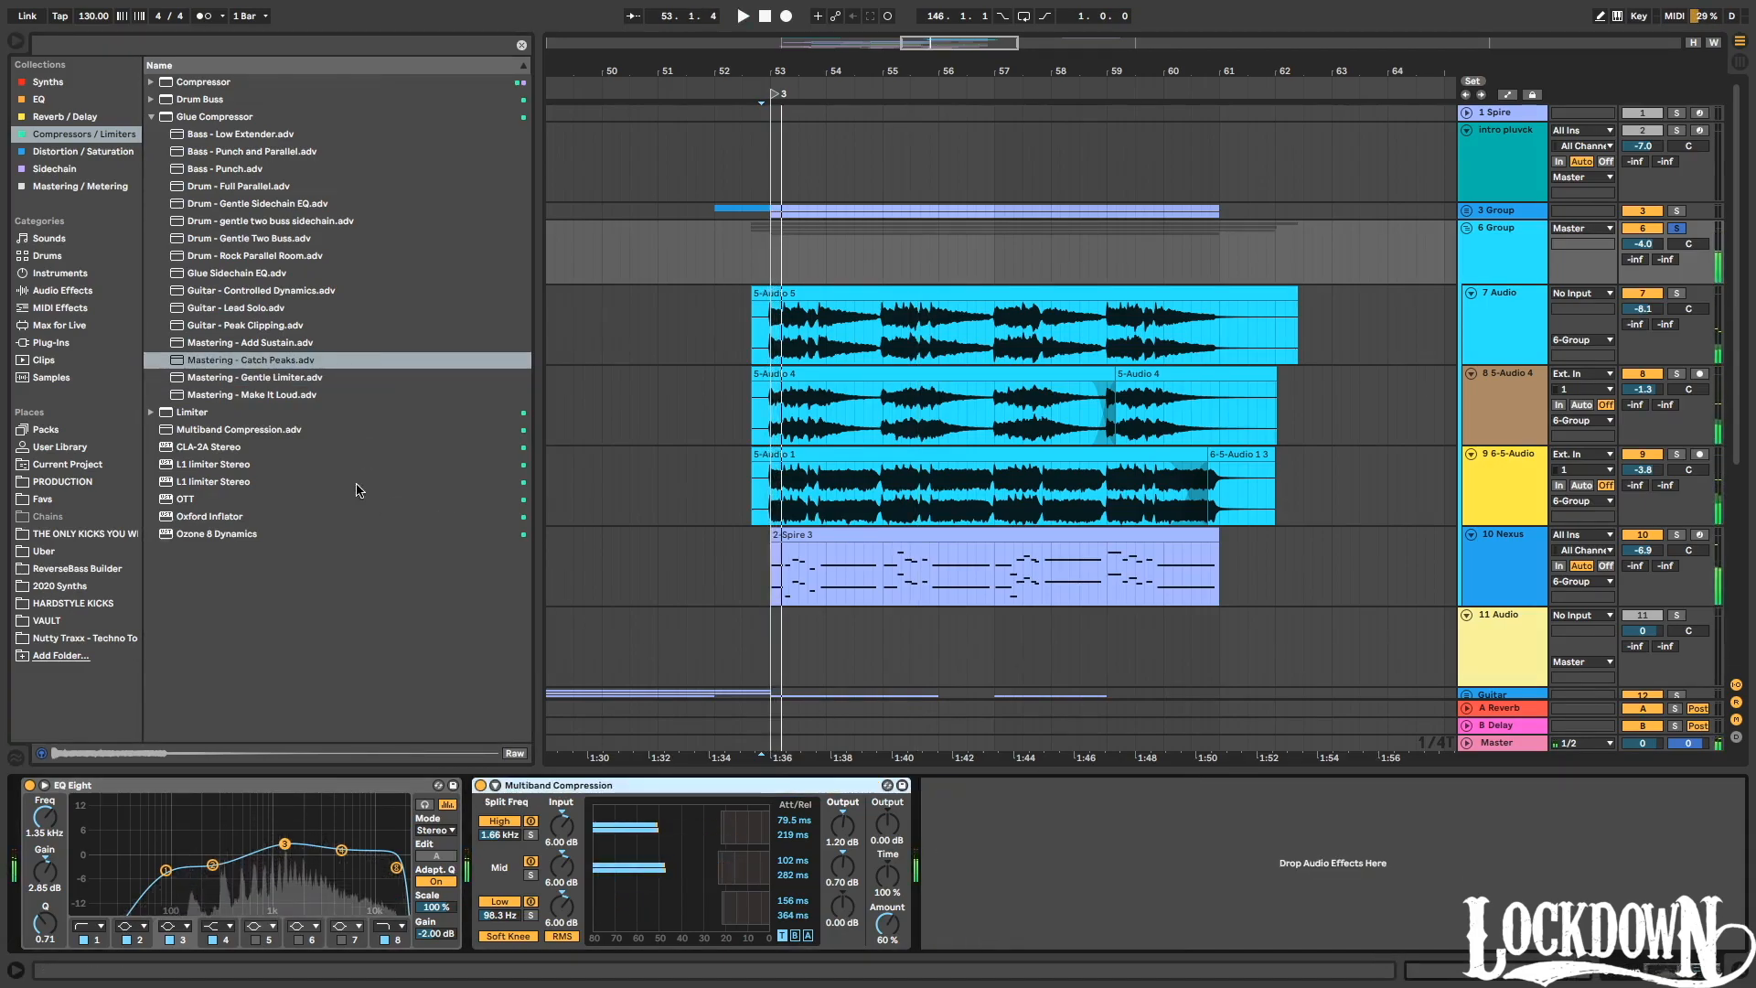
pyautogui.click(296, 394)
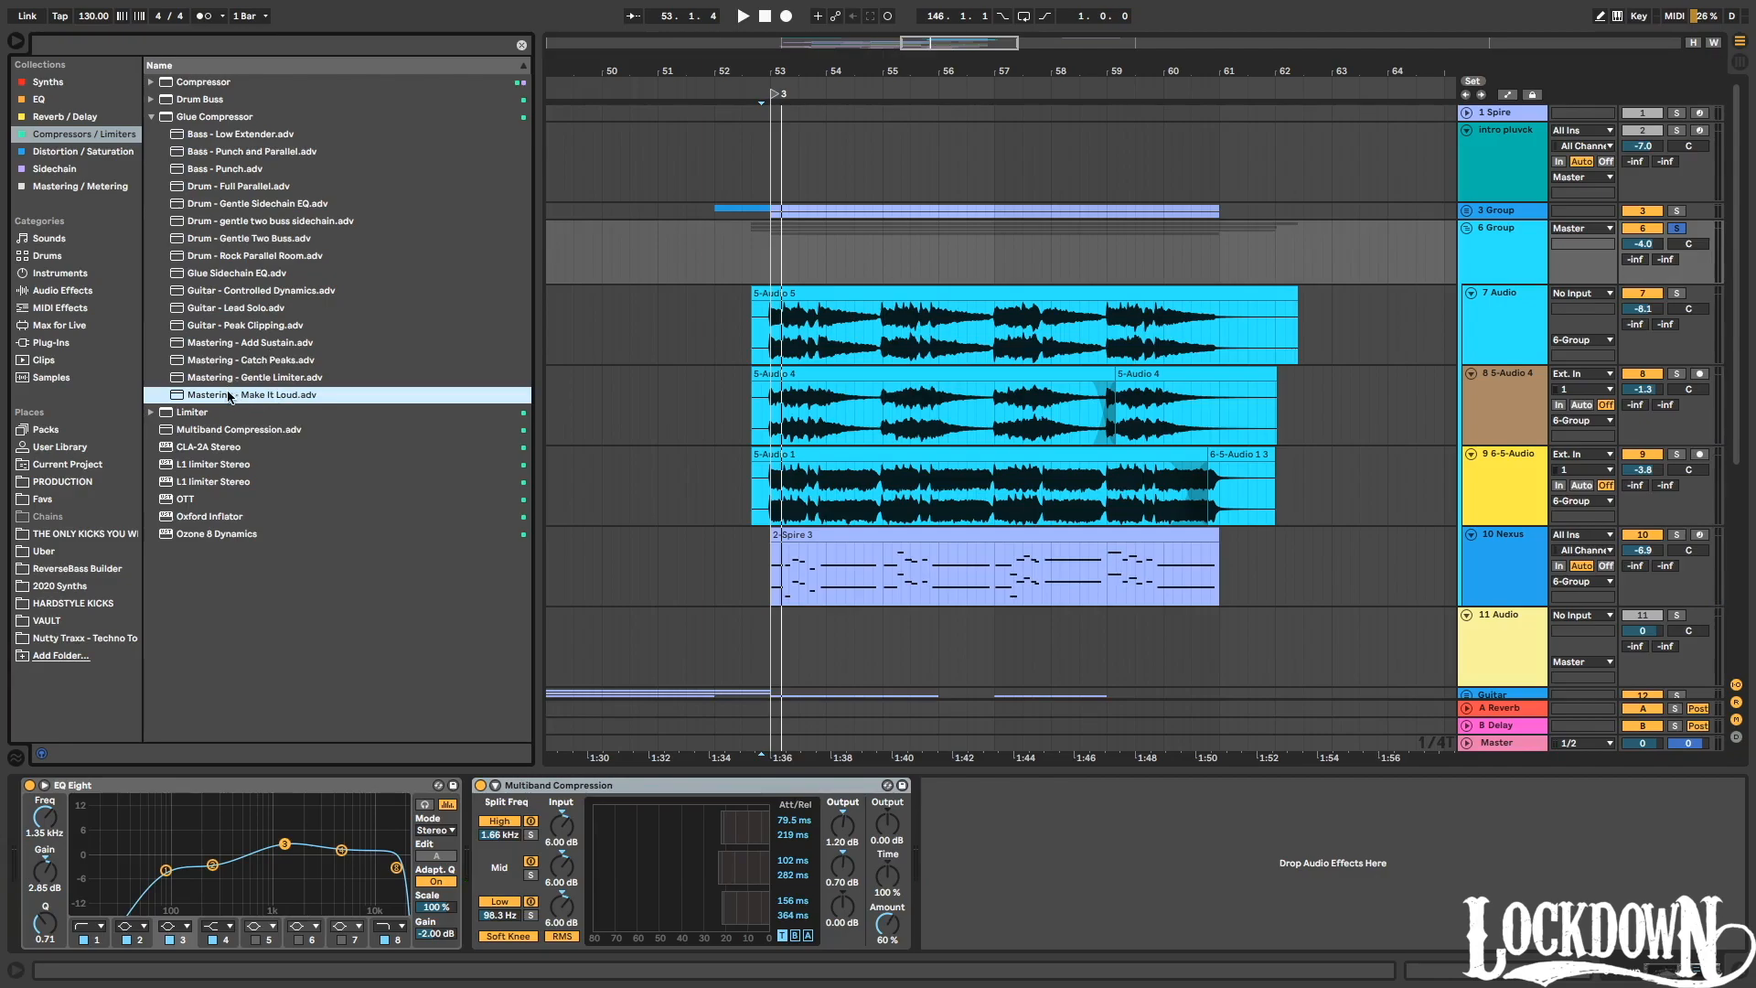
pyautogui.click(153, 117)
# Solo the 8 5-Audio 4 track and add the Amp audio effect after Multiband Compression on the 6 Group.
pyautogui.click(122, 45)
pyautogui.write('amp')
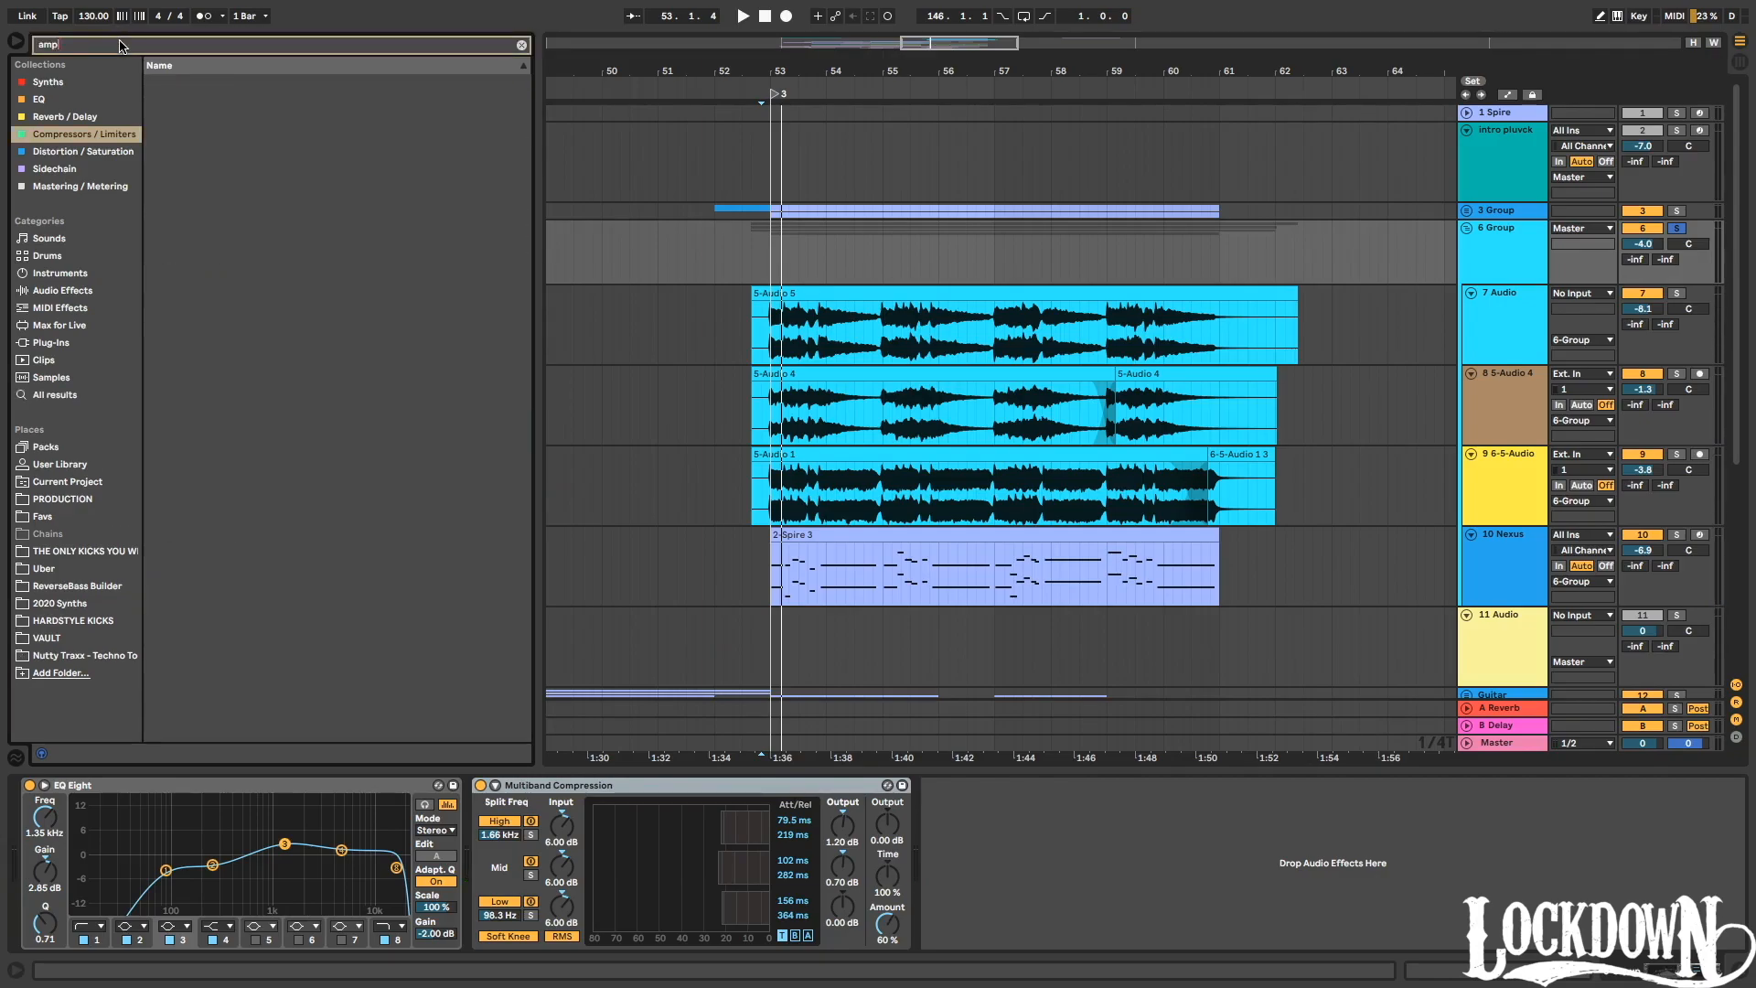
pyautogui.click(99, 293)
pyautogui.click(152, 83)
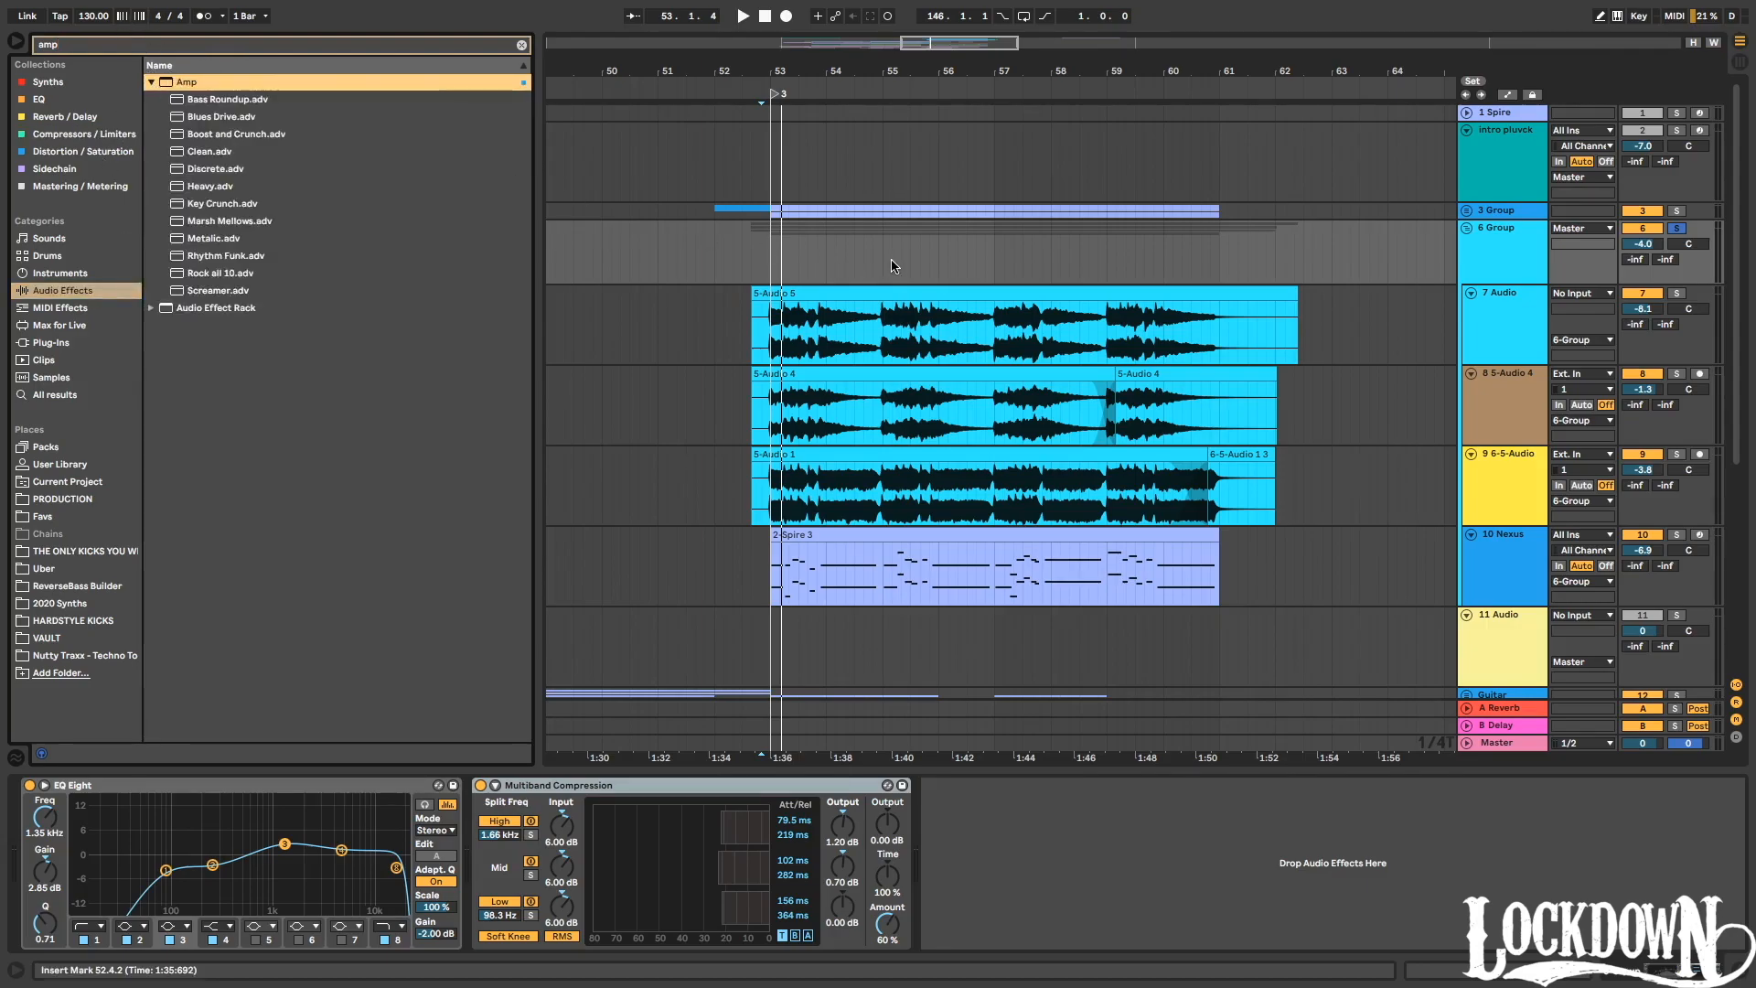
pyautogui.scroll(-3, 893, 266)
pyautogui.click(1677, 314)
pyautogui.press('space')
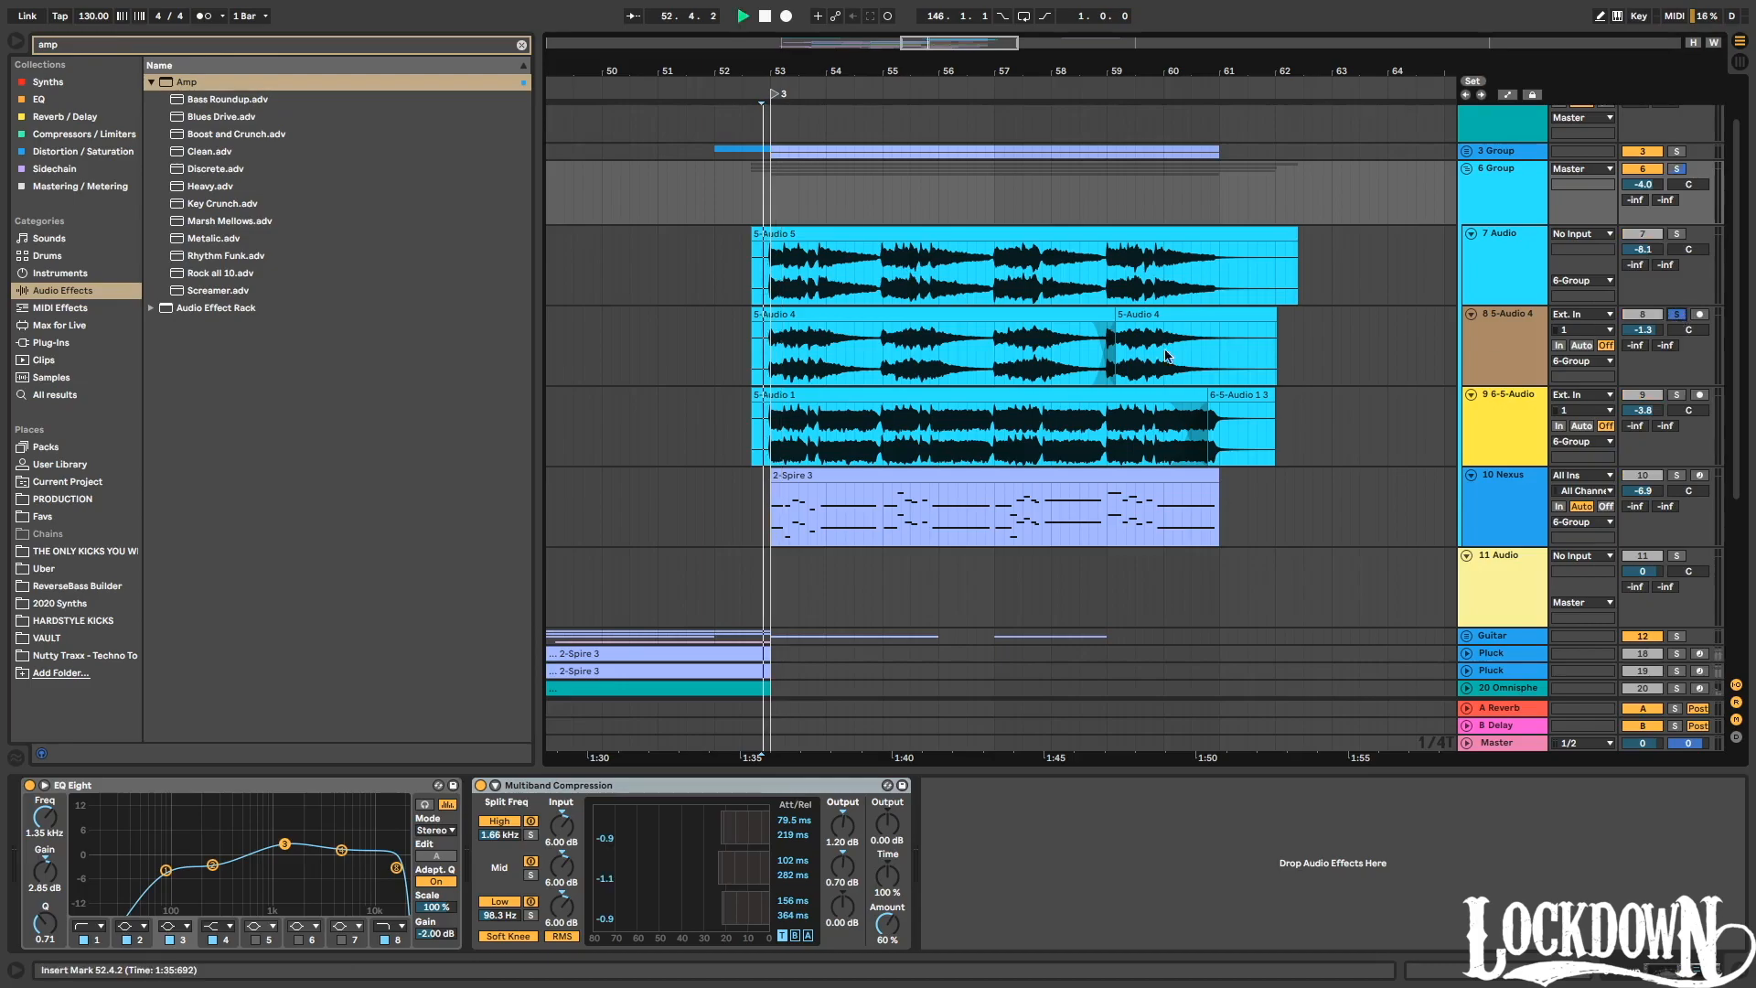
pyautogui.moveTo(202, 85); pyautogui.dragTo(1021, 857)
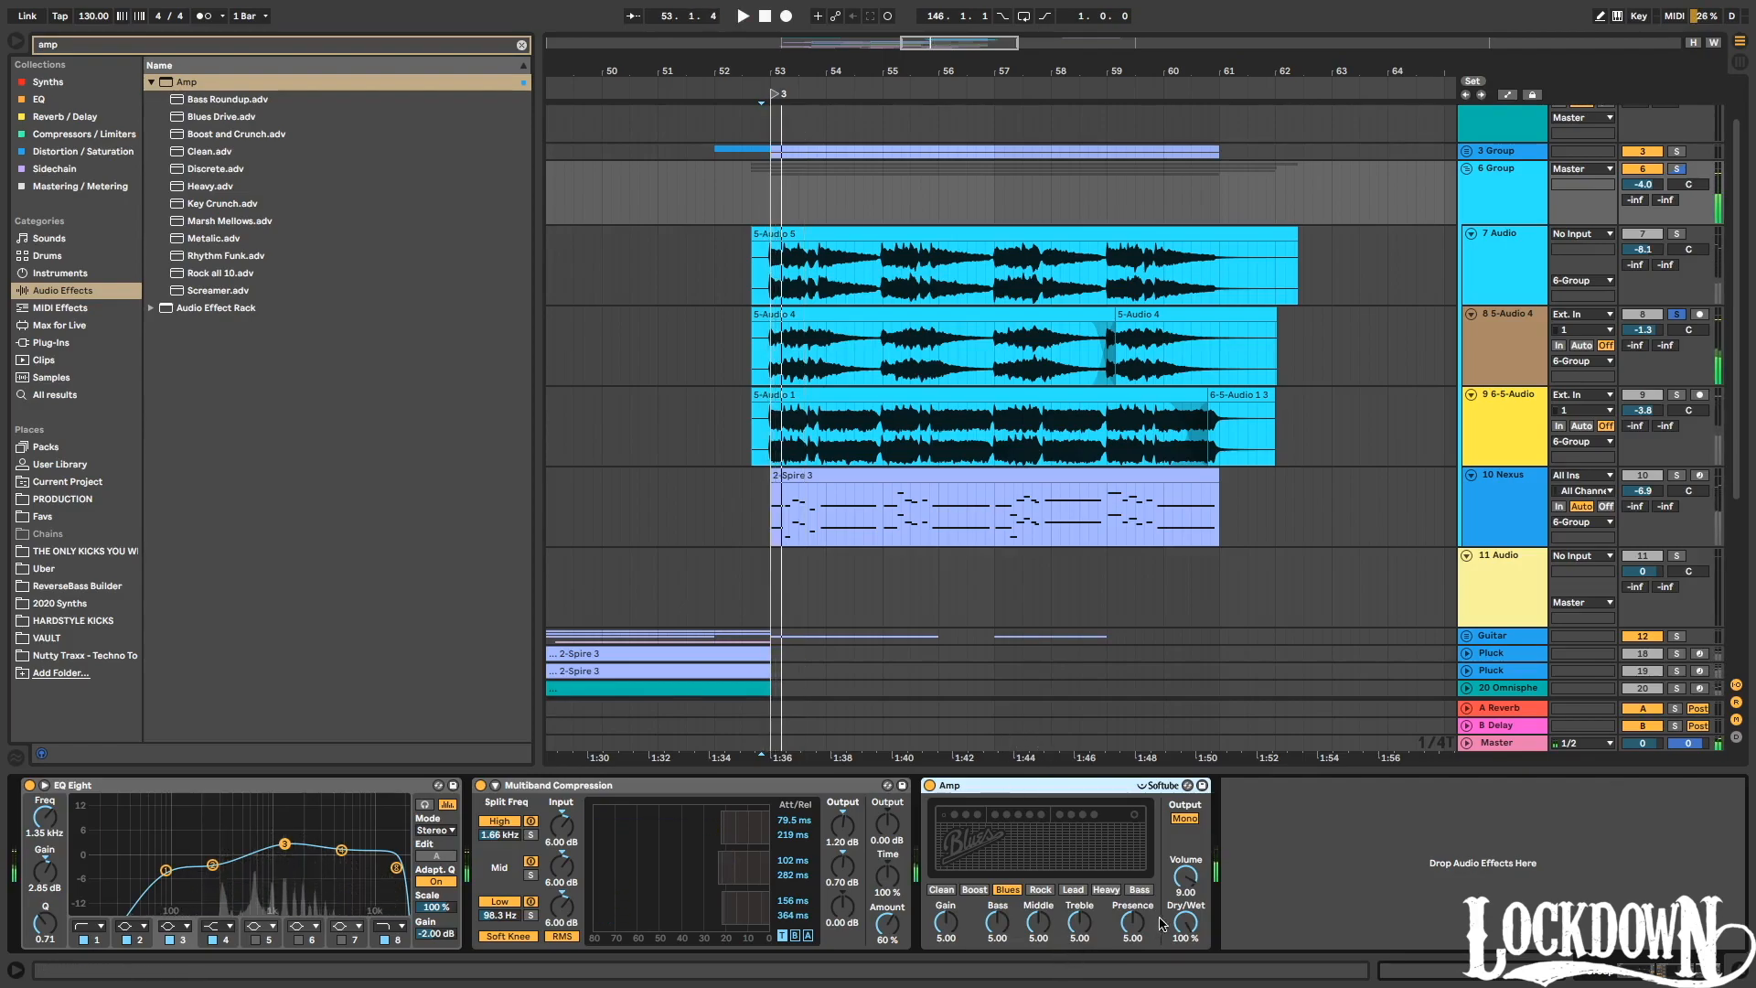
# Set the Amp's Presence to 3.25, Gain to 4.13 and Dry/Wet to 50% while checking the sound in playback.
pyautogui.moveTo(1188, 924)
pyautogui.mouseDown()
pyautogui.moveTo(1188, 960)
pyautogui.moveTo(1134, 948)
pyautogui.mouseUp()
pyautogui.press('space')
pyautogui.press('space')
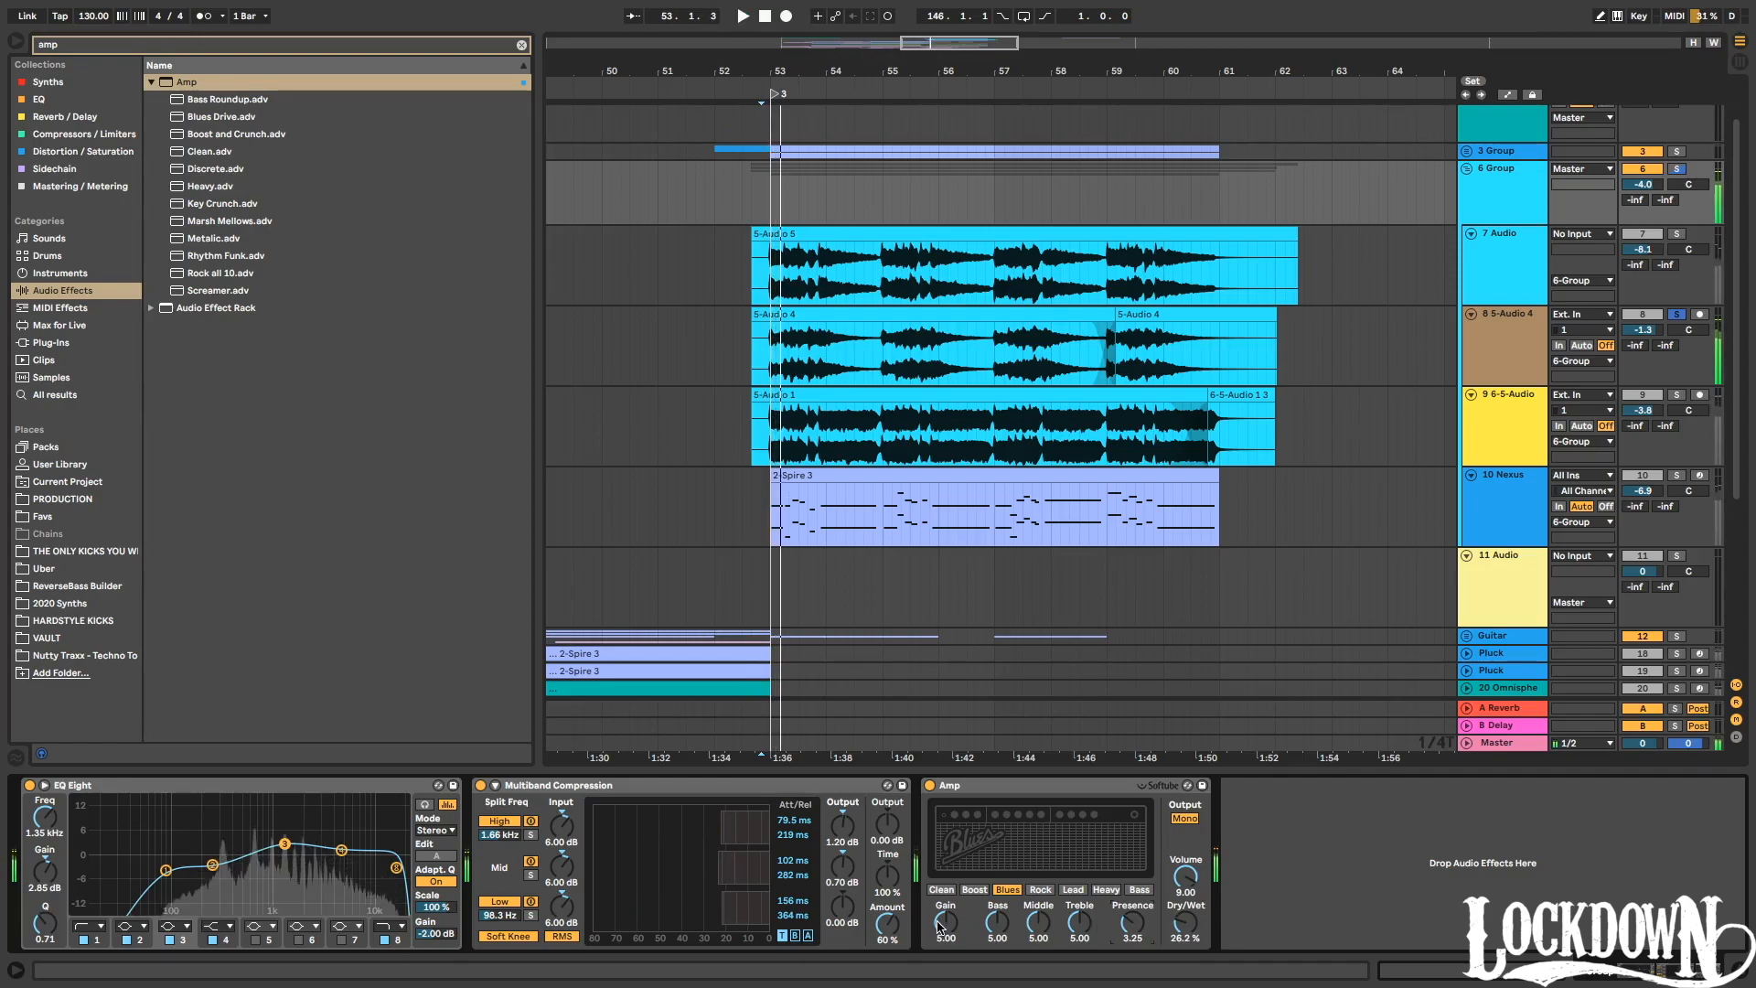
pyautogui.moveTo(946, 924); pyautogui.dragTo(946, 937)
pyautogui.press('space')
pyautogui.moveTo(1164, 936); pyautogui.dragTo(1166, 931)
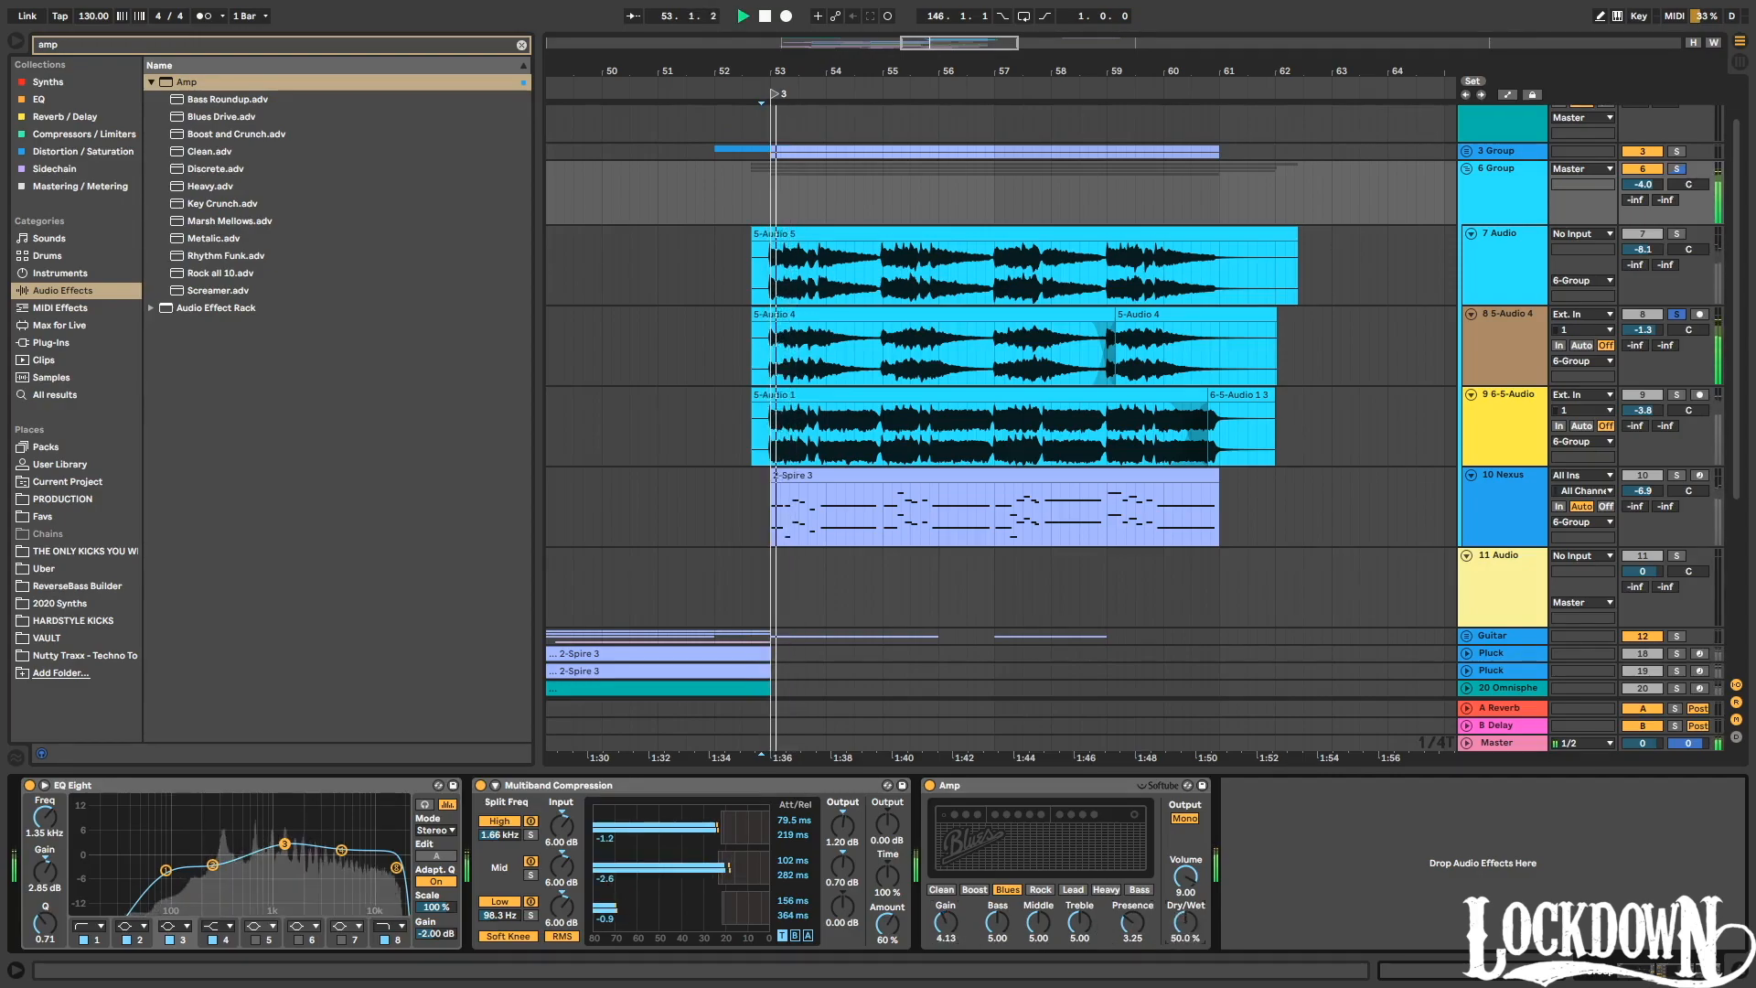
# Audition the Amp's types, choose Clean and lower its Dry/Wet to 33.3%.
pyautogui.click(942, 890)
pyautogui.press('space')
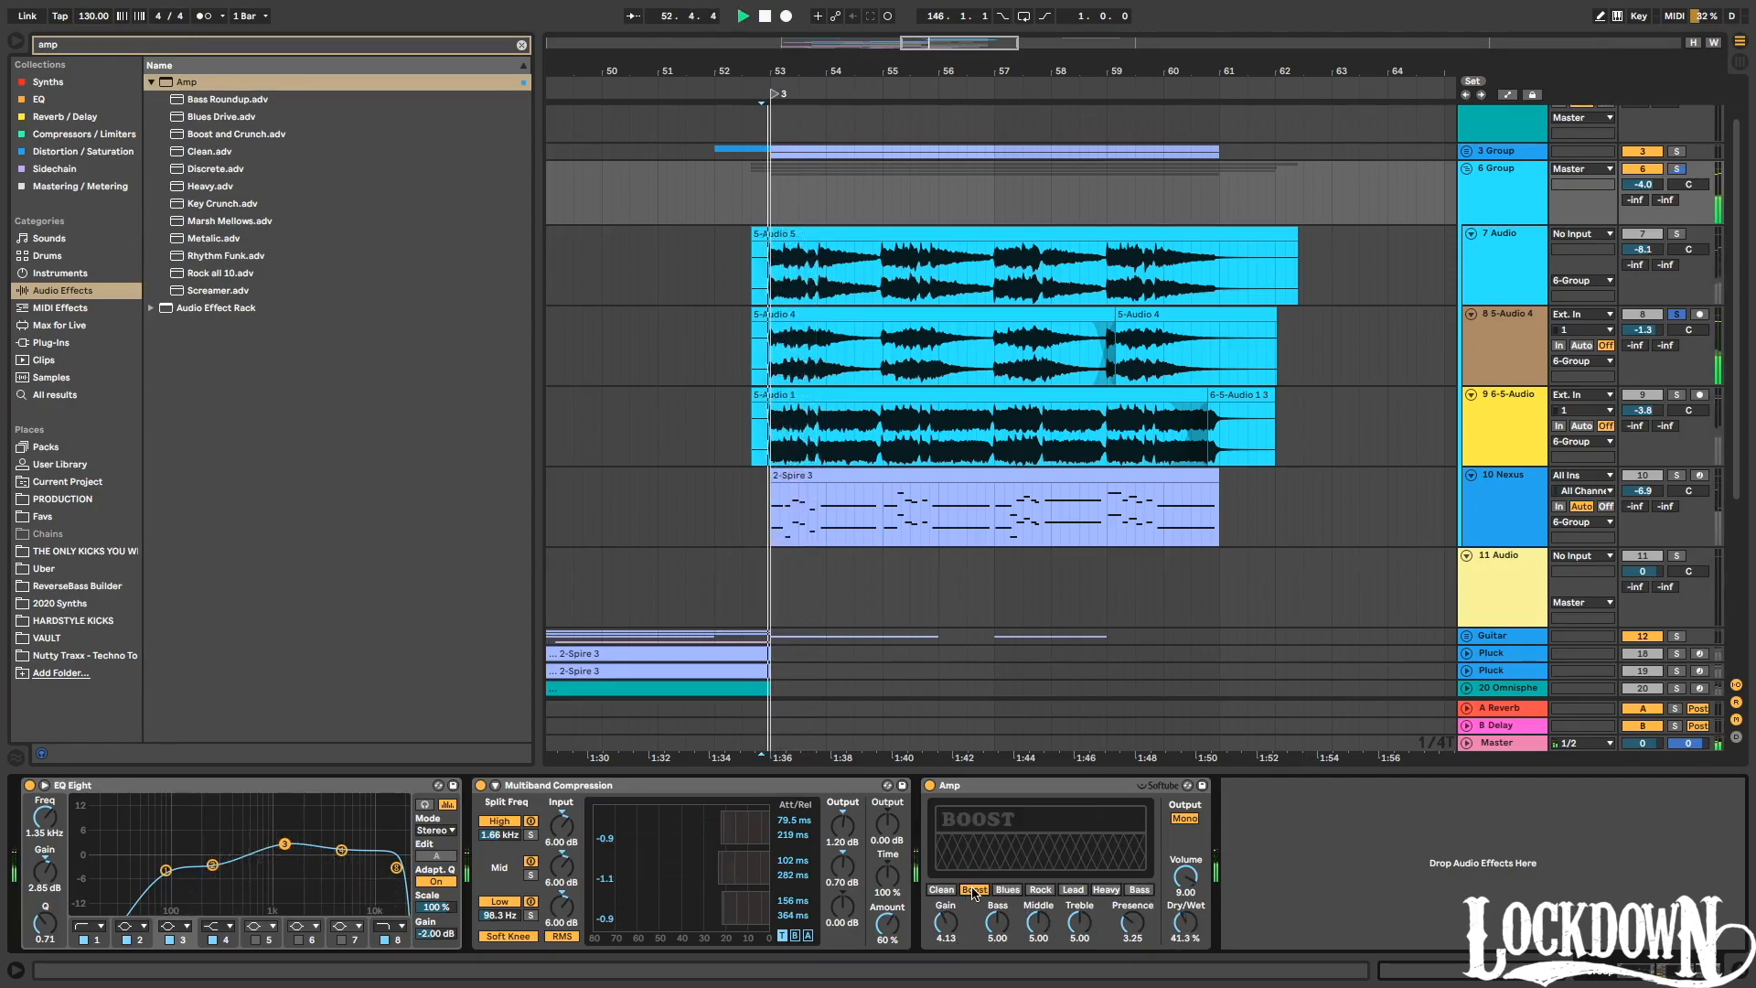
pyautogui.press('space')
pyautogui.press('space')
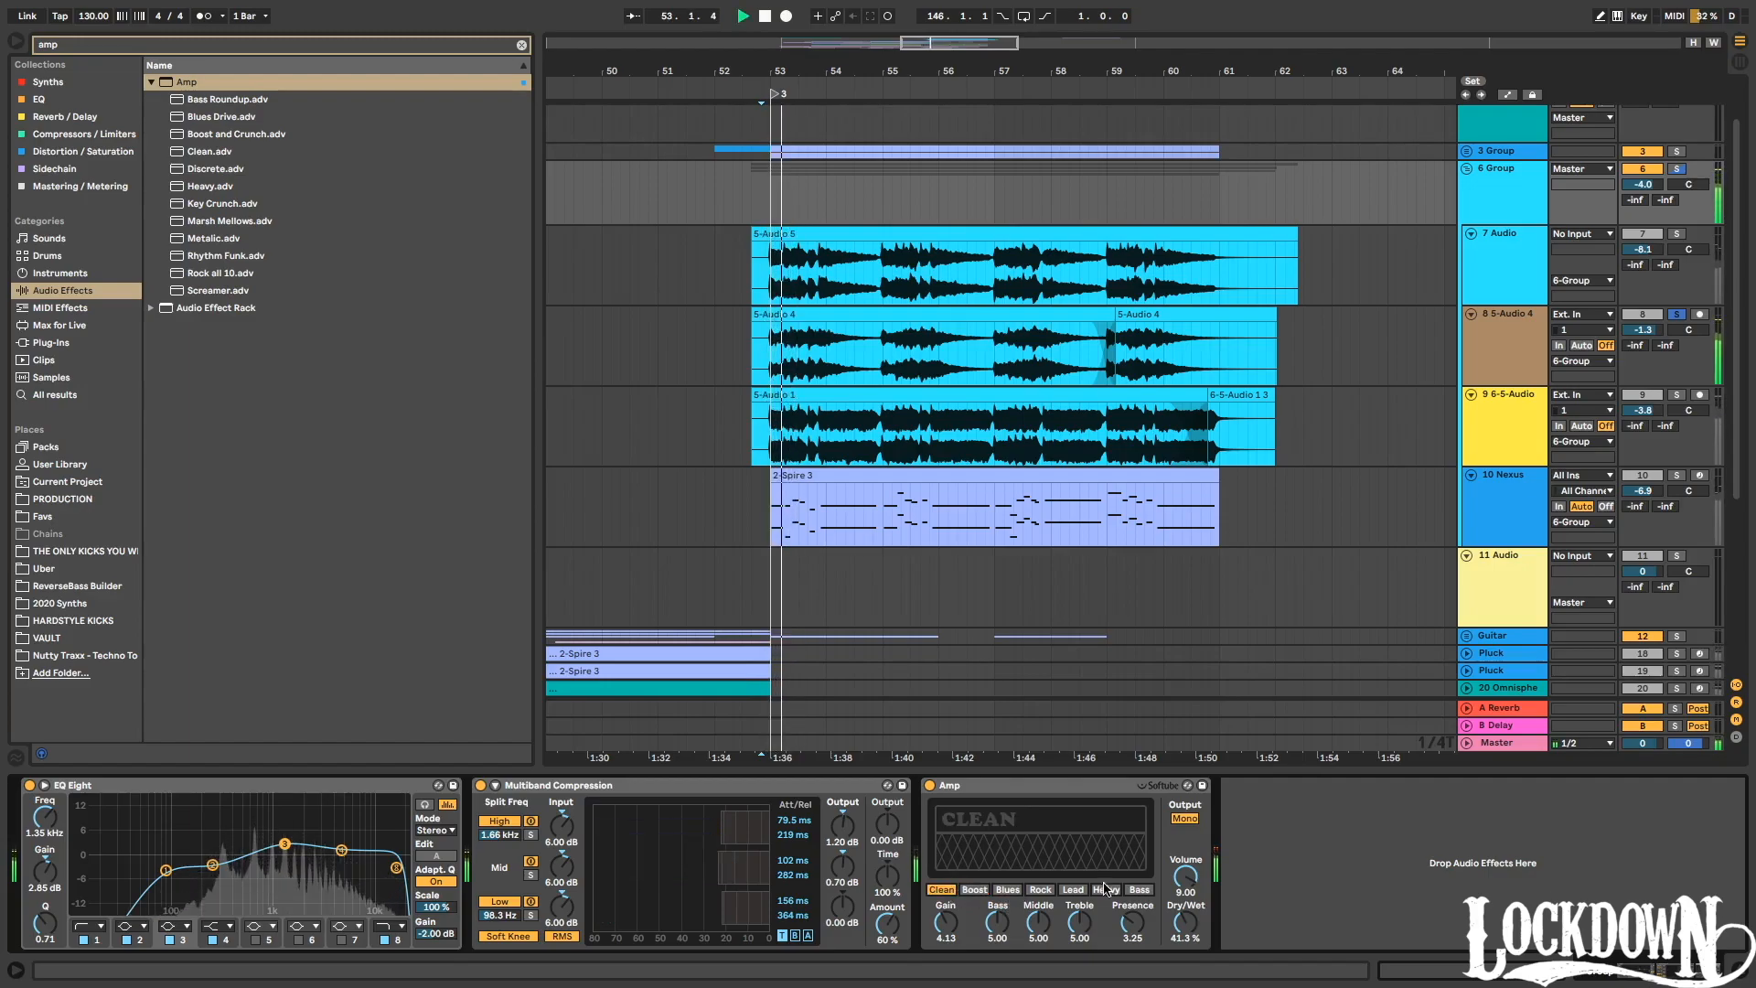
pyautogui.moveTo(1195, 924); pyautogui.dragTo(1196, 927)
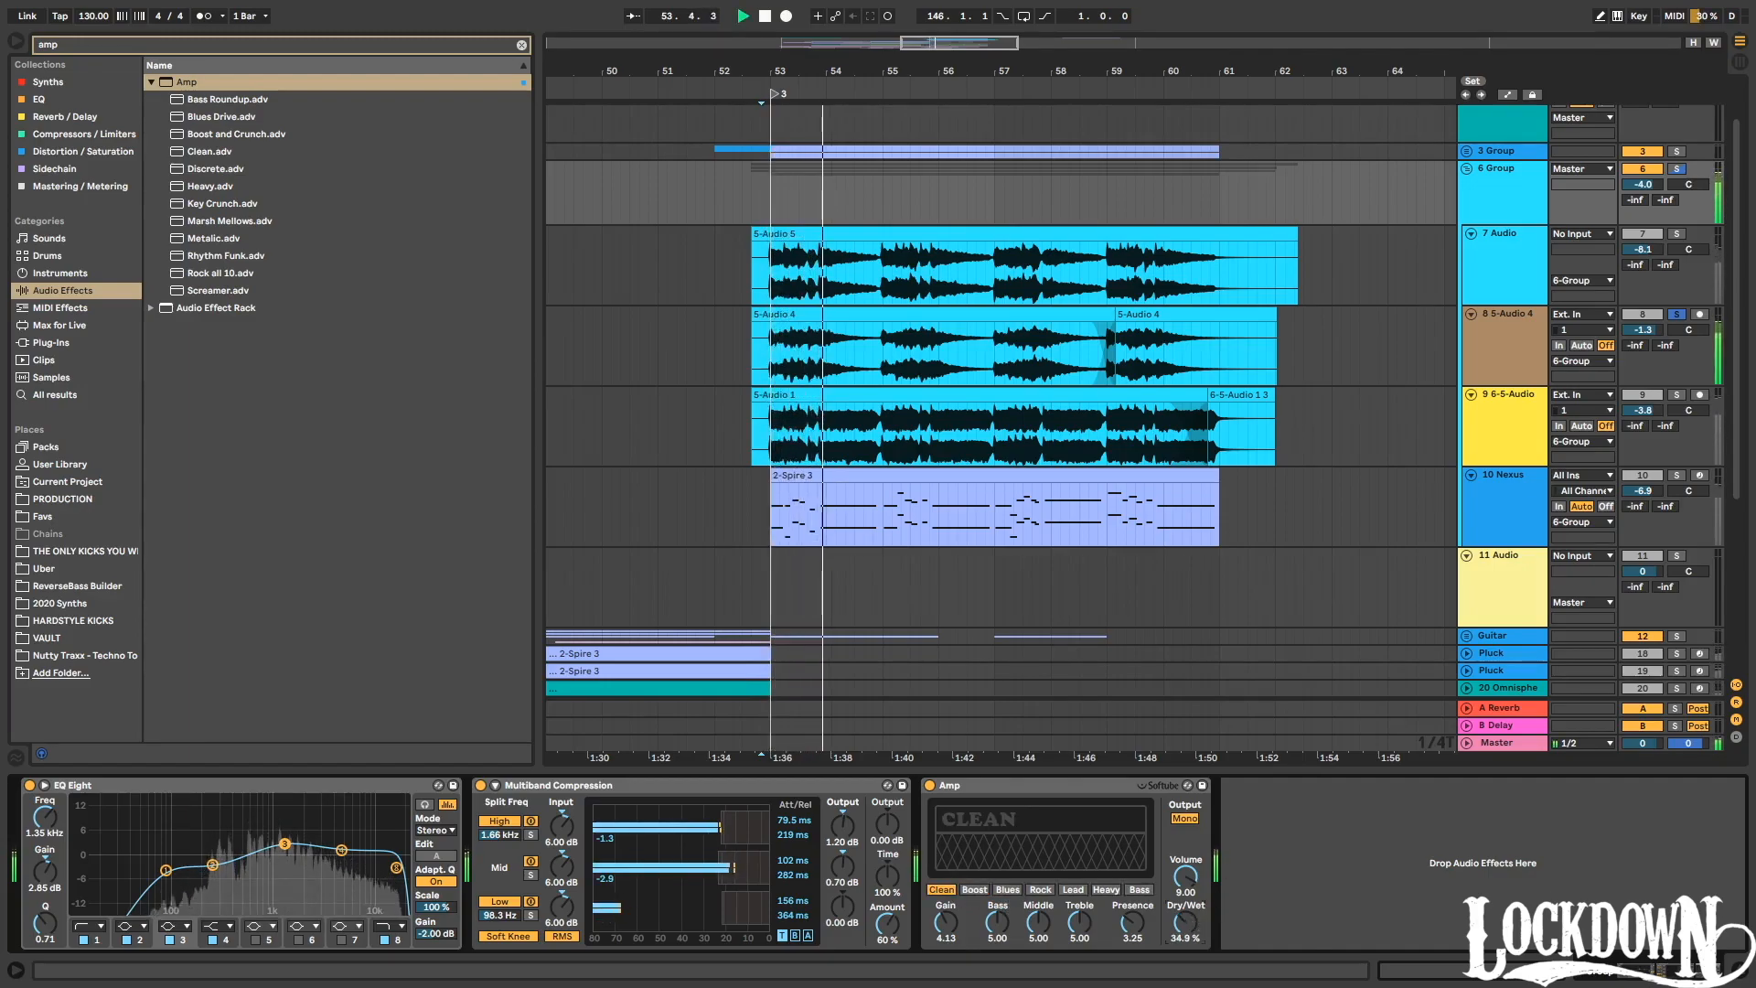
pyautogui.press('space')
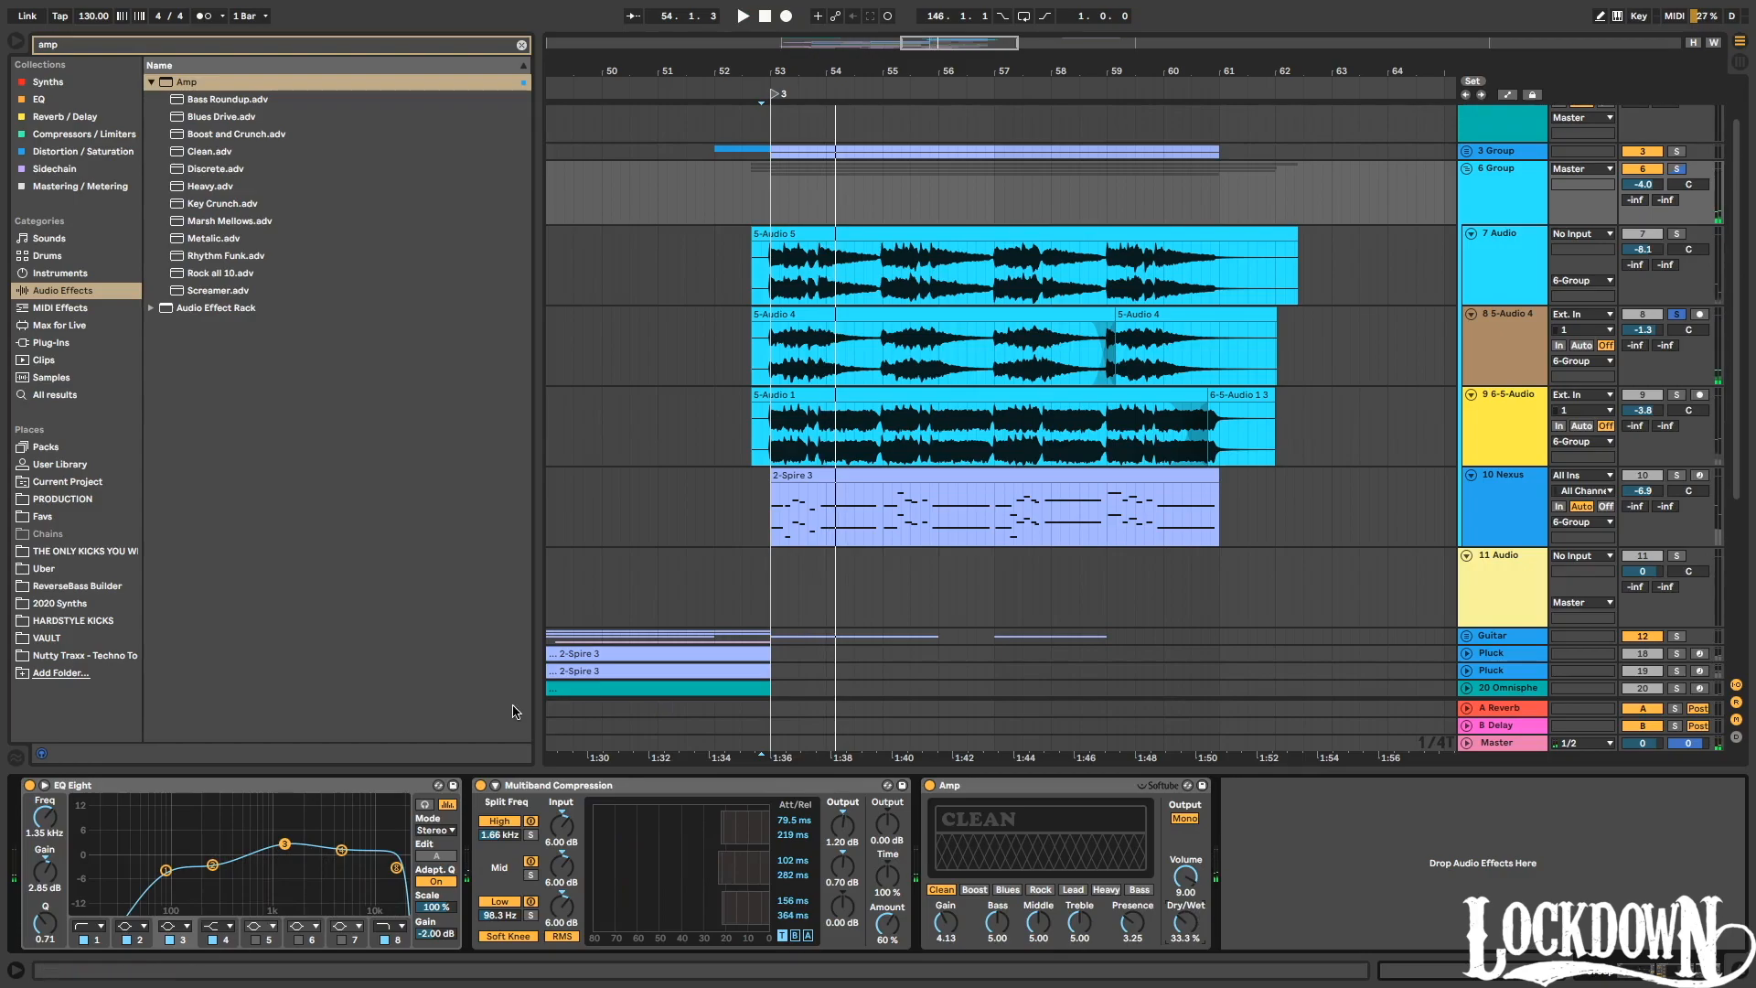
pyautogui.click(1020, 794)
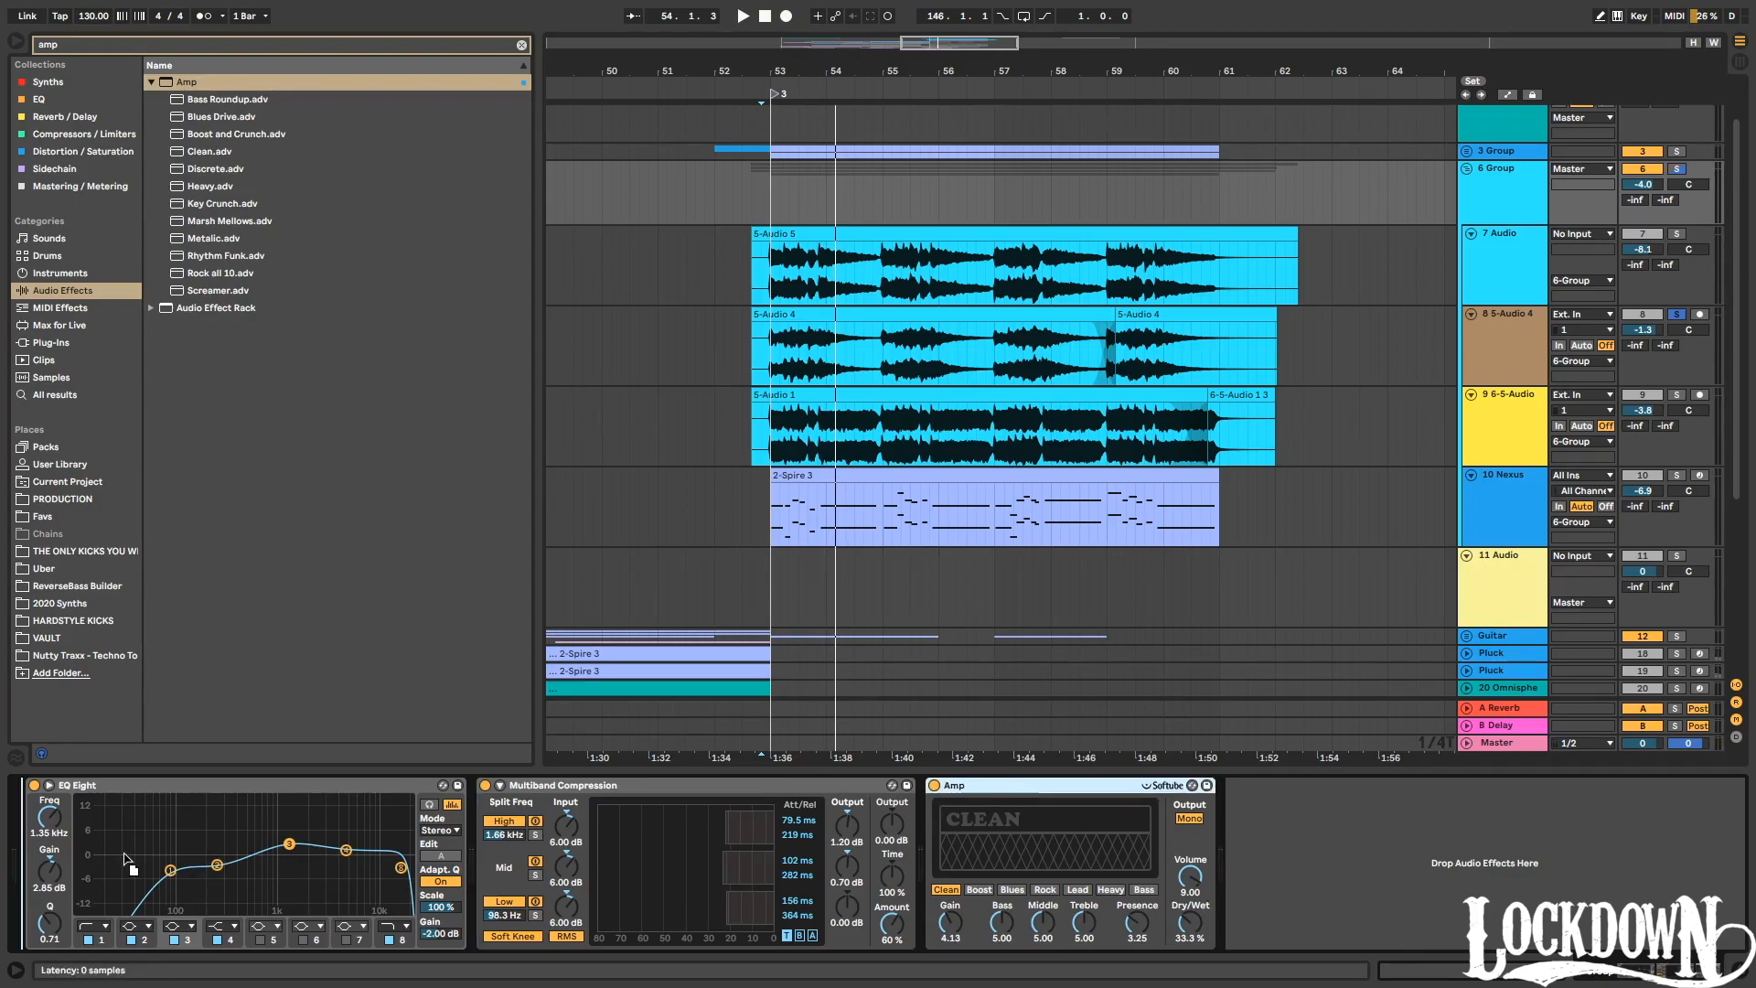
pyautogui.moveTo(165, 829); pyautogui.dragTo(174, 829)
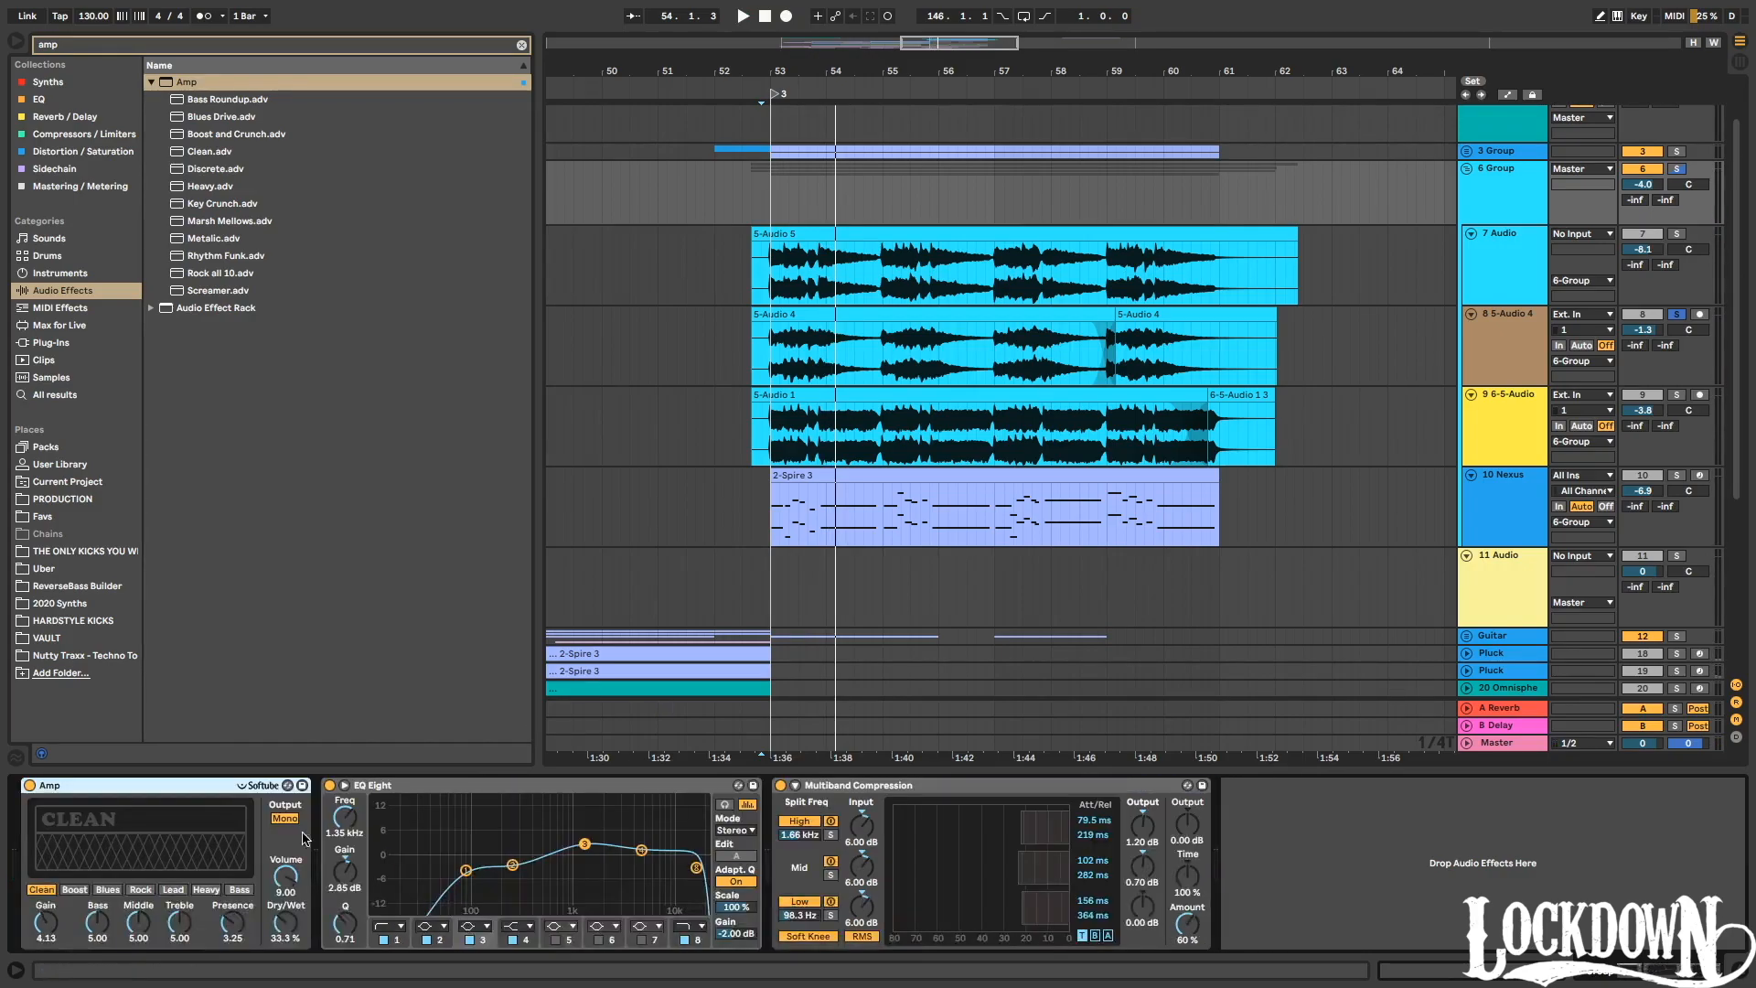
pyautogui.press('space')
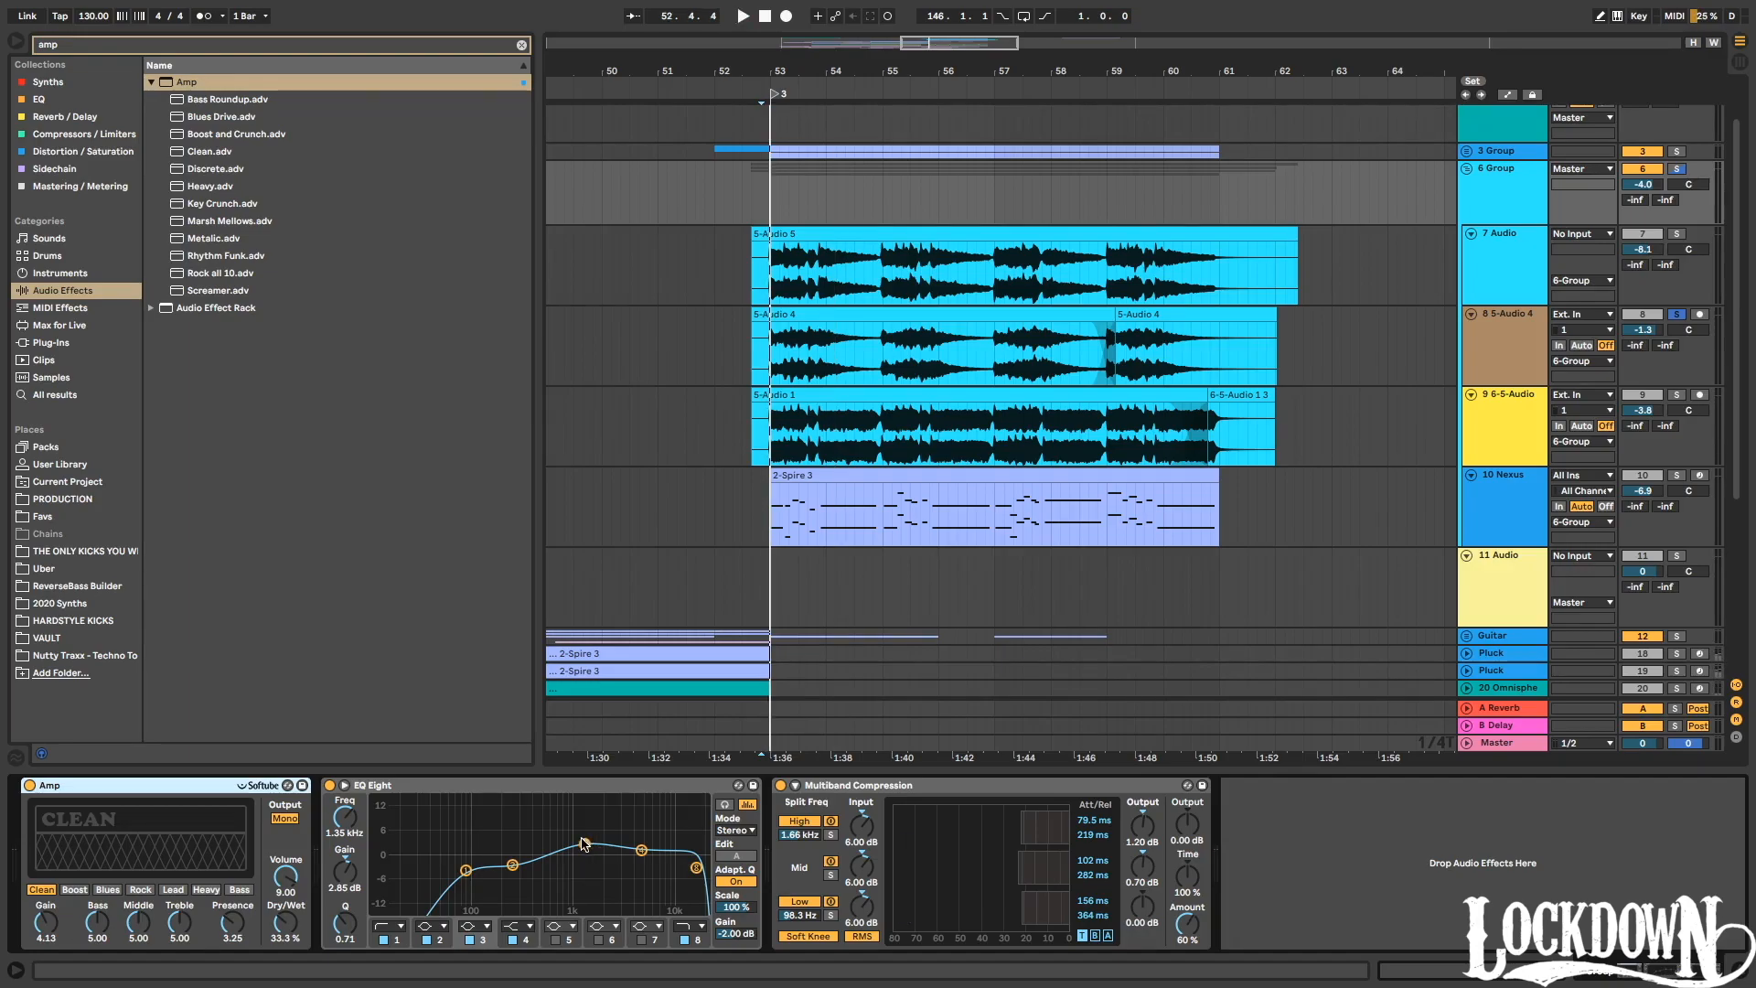
# Shift EQ Eight's band 3 to 726 Hz with about 5.6 dB gain and open an enlarged view of the curve.
pyautogui.press('space')
pyautogui.moveTo(583, 846); pyautogui.dragTo(558, 833)
pyautogui.press('space')
pyautogui.click(344, 785)
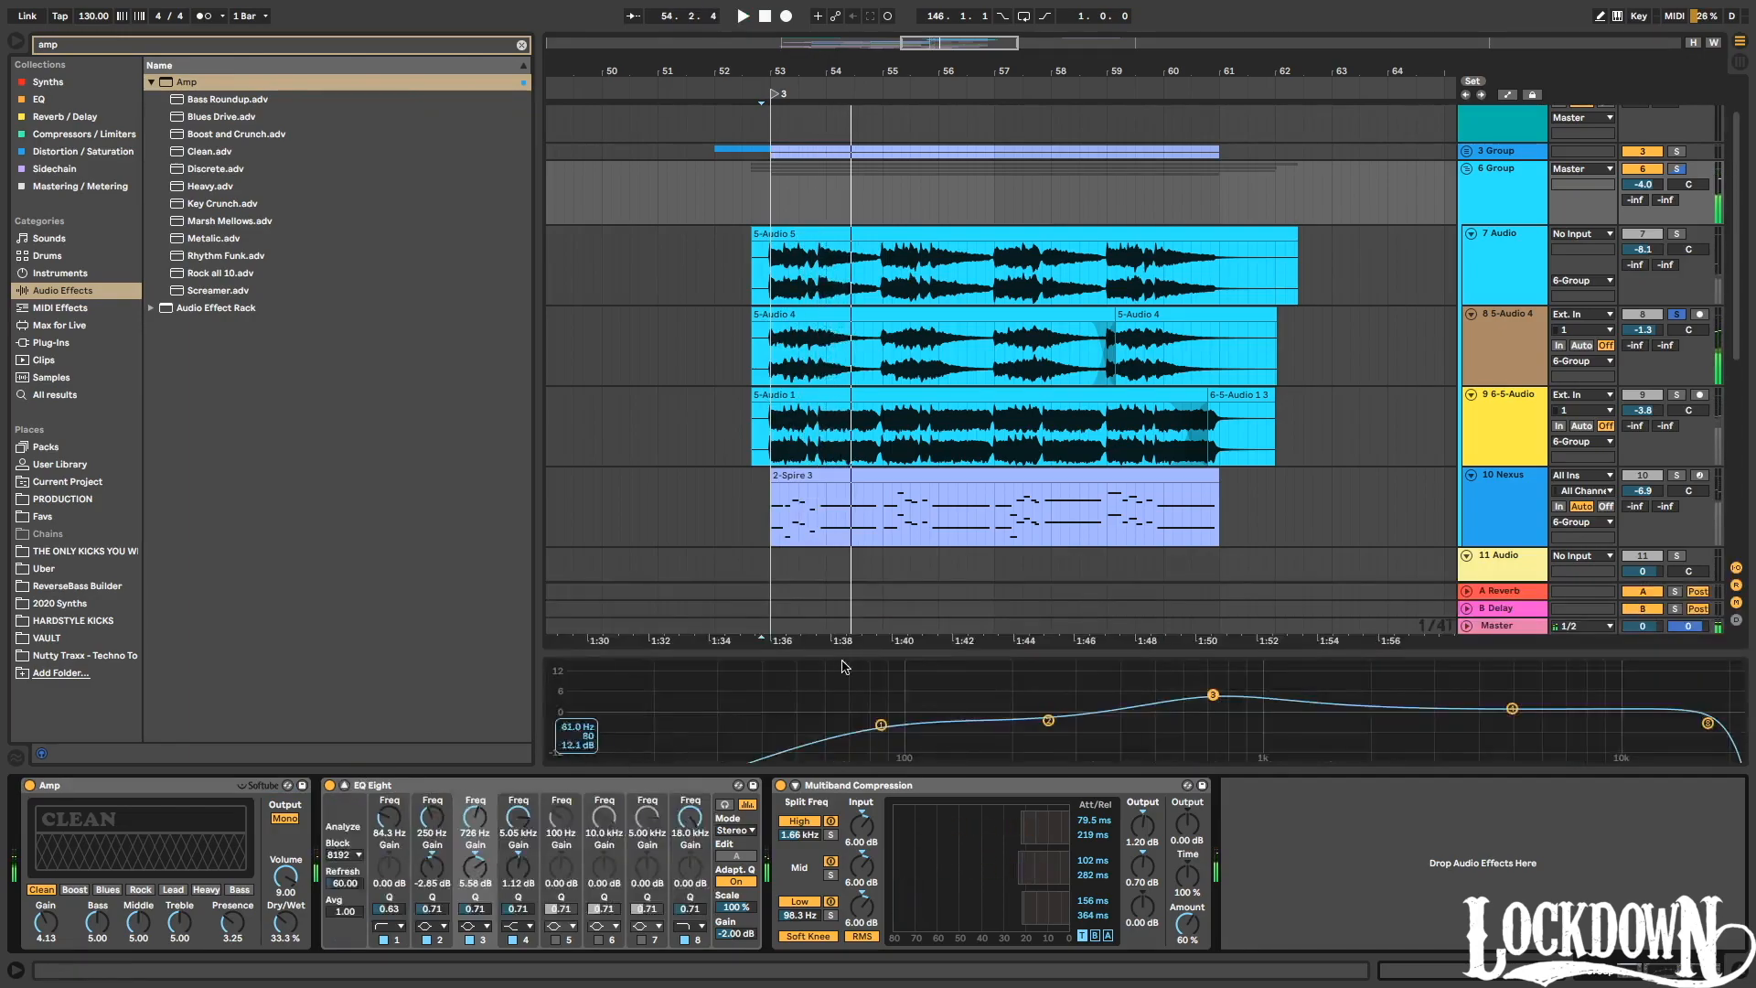
pyautogui.moveTo(953, 651); pyautogui.dragTo(894, 418)
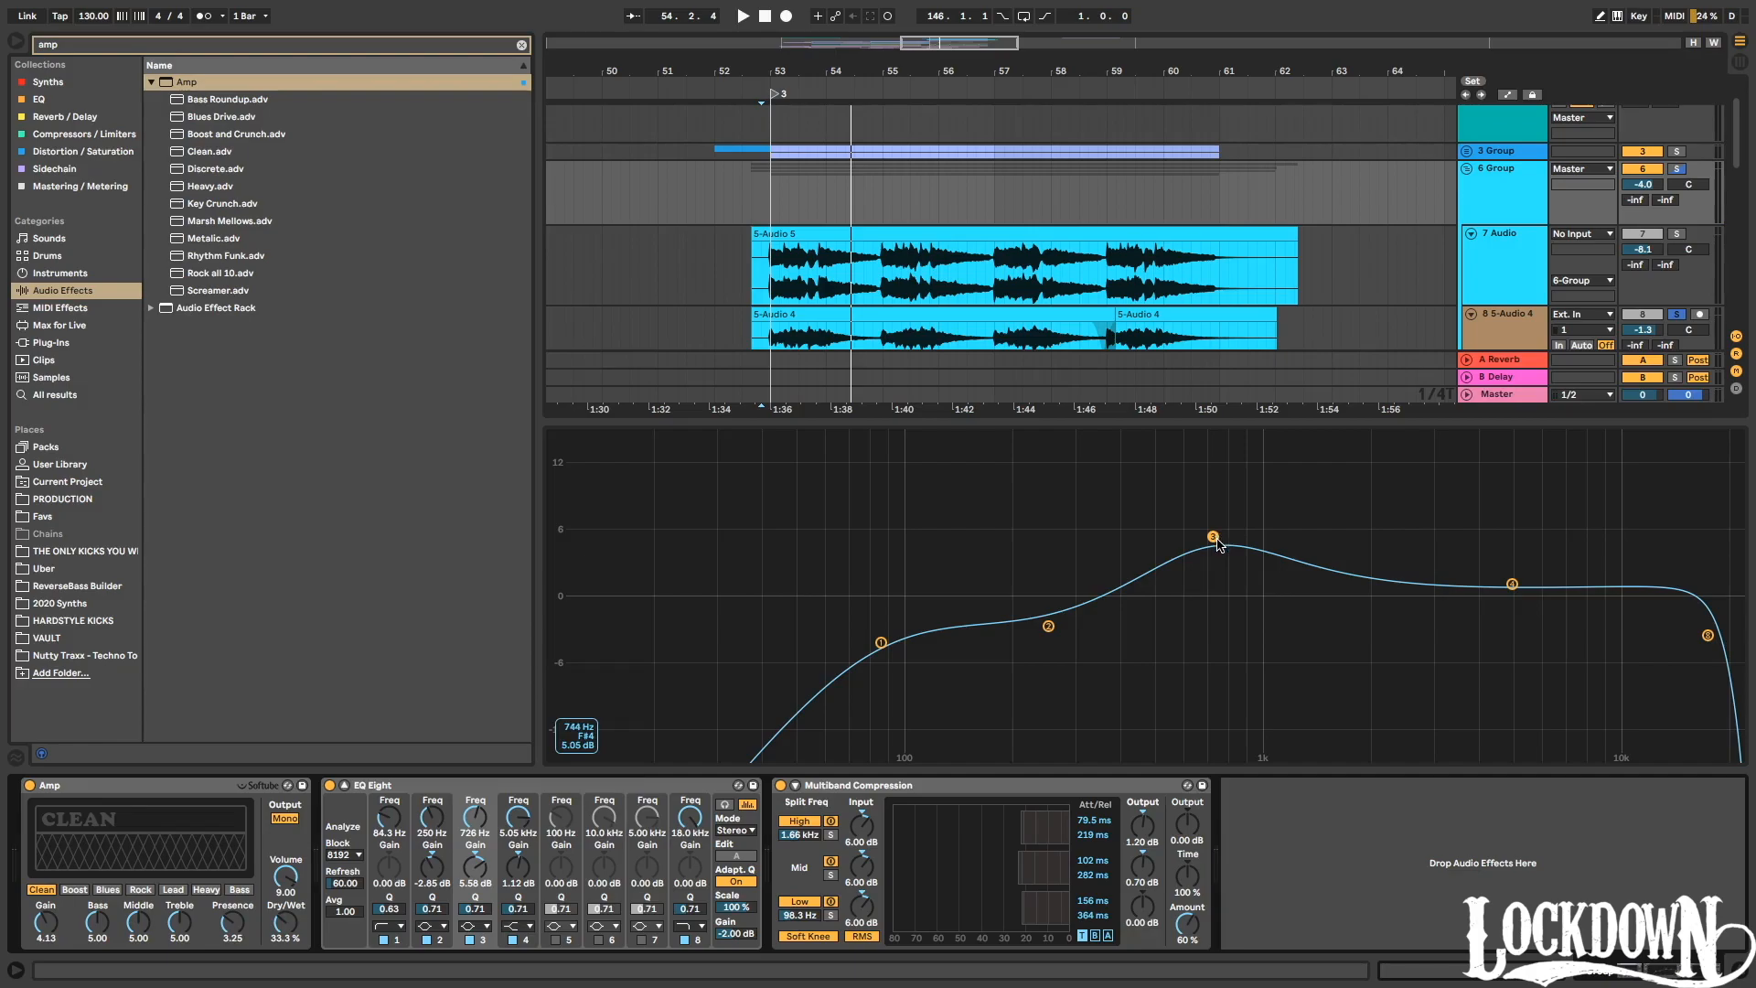
# Move EQ Eight's band 3 to 642 Hz at 5.71 dB, narrow its Q to 2.90 and play the section.
pyautogui.moveTo(1212, 537); pyautogui.dragTo(1193, 534)
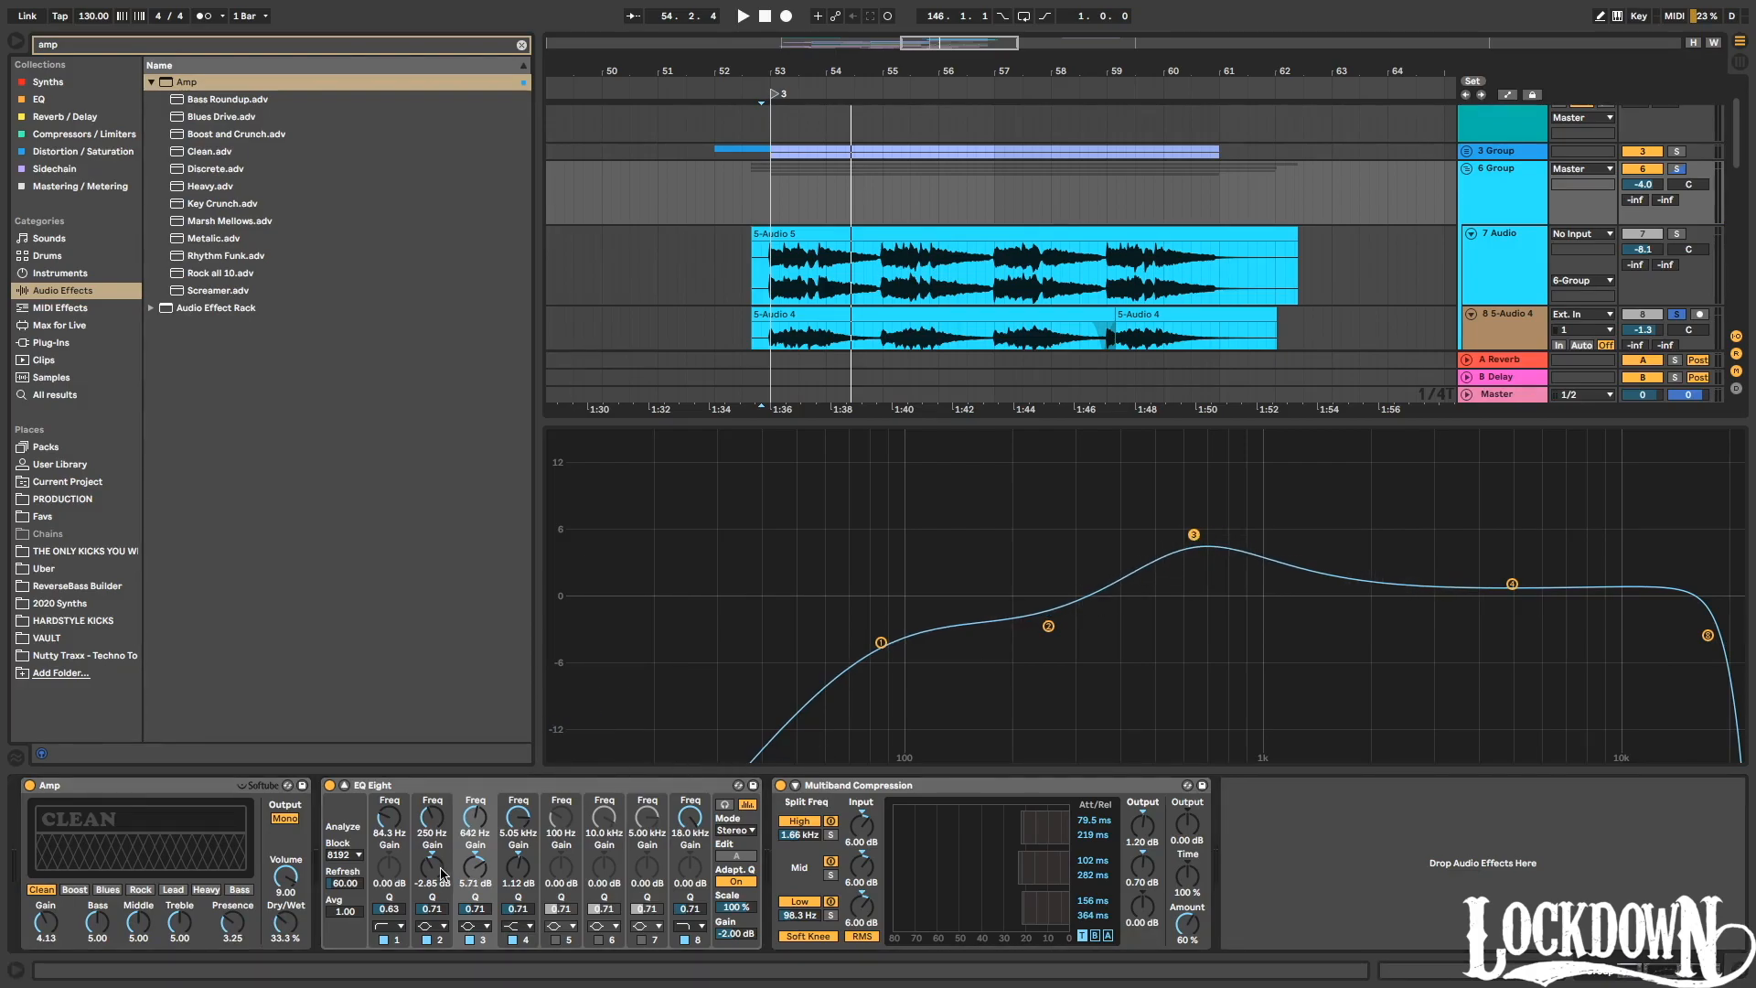
pyautogui.moveTo(469, 914); pyautogui.dragTo(469, 860)
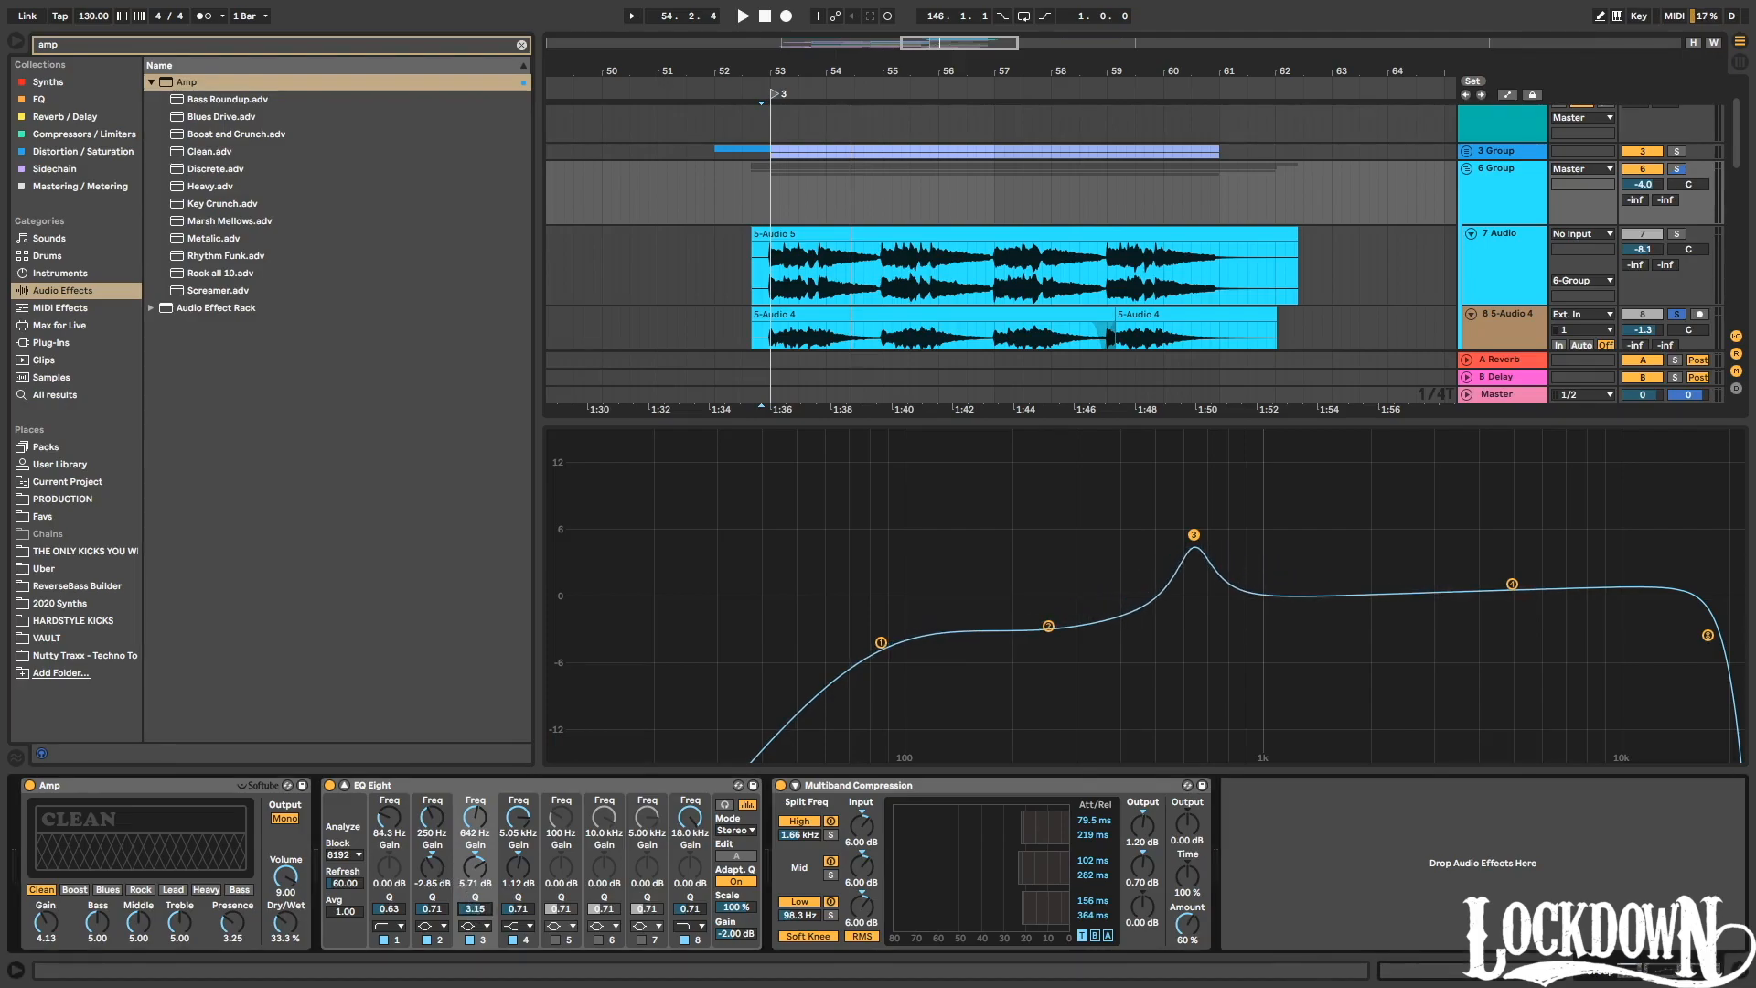
pyautogui.press('space')
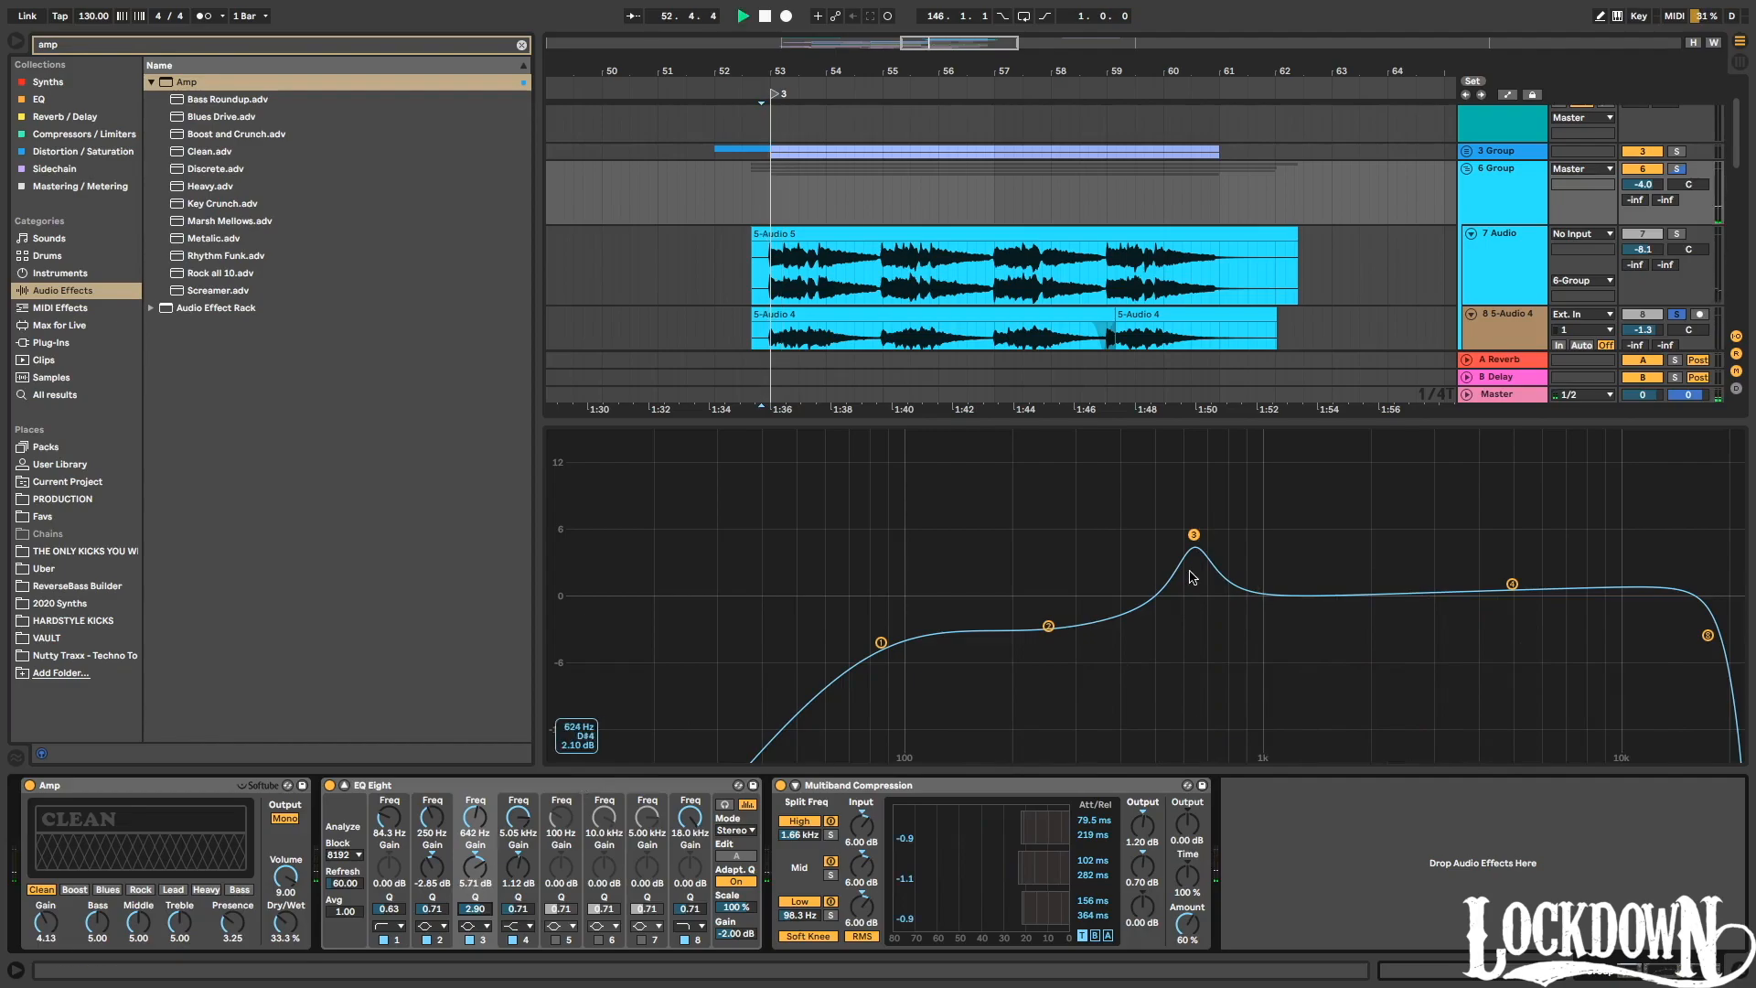
# Widen EQ Eight's band 3 Q to 1.14, cut band 2 to -3.84 dB, lower band 1's Q to 0.46 and move band 4 to 3.28 kHz, -1.96 dB.
pyautogui.press('space')
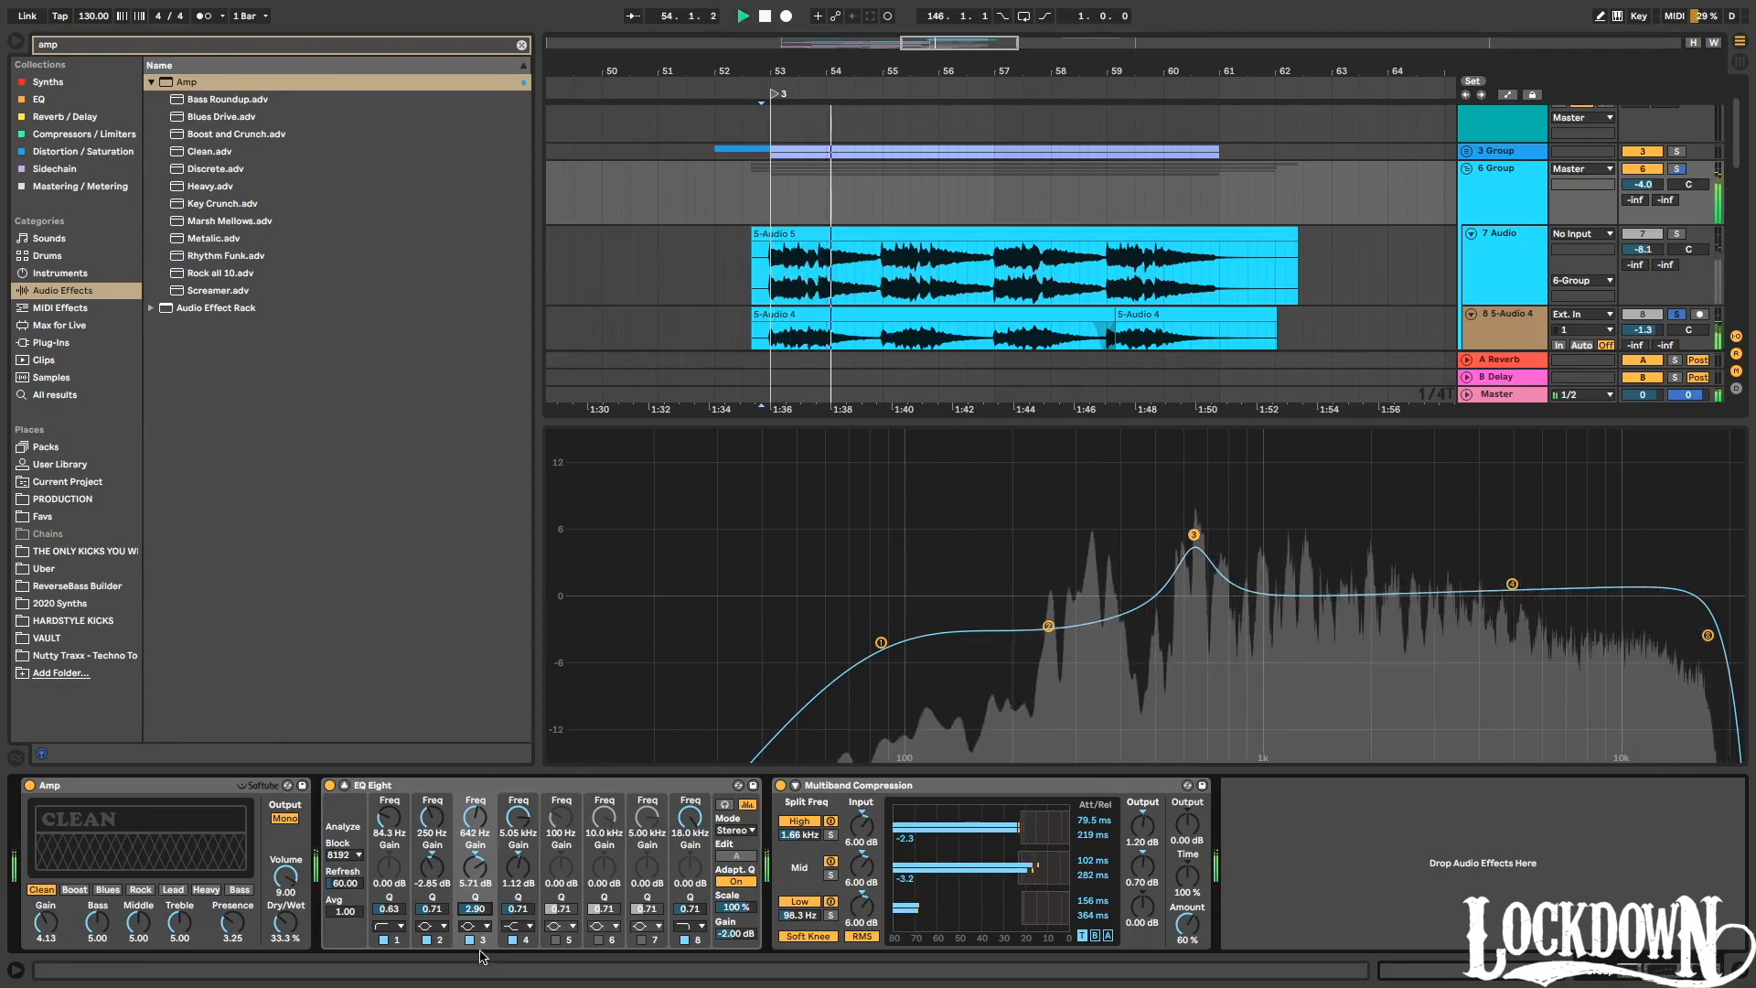
pyautogui.moveTo(475, 909); pyautogui.dragTo(474, 952)
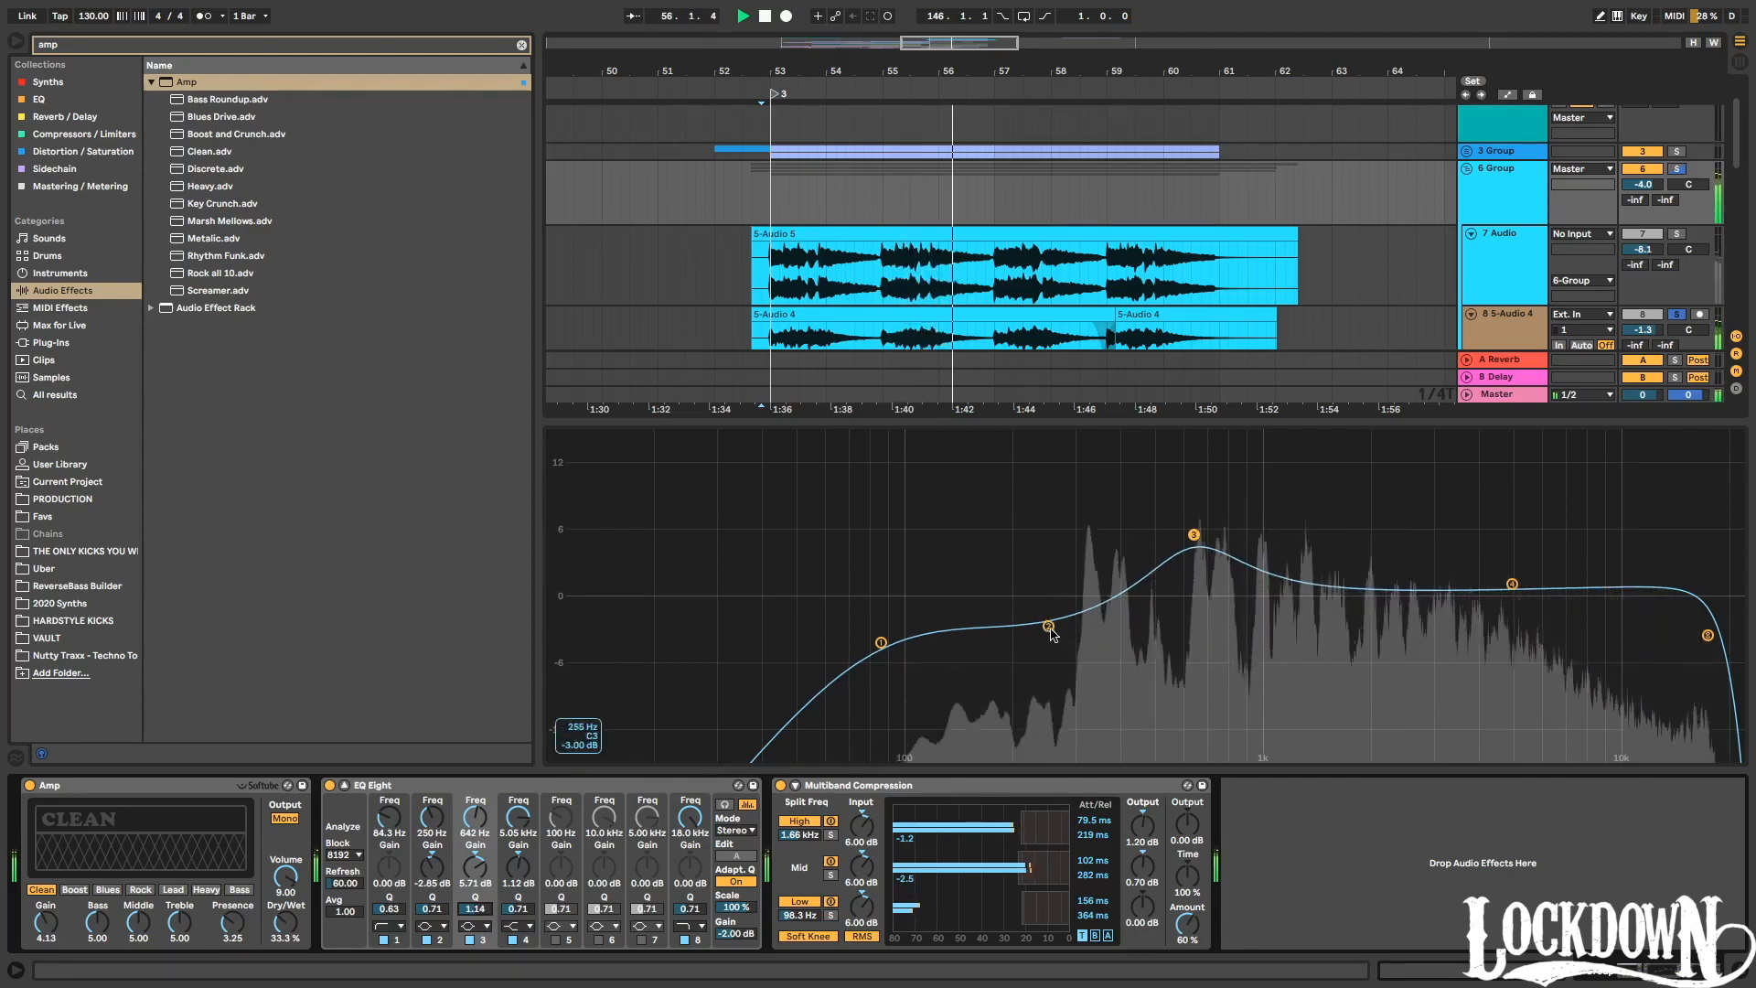
pyautogui.moveTo(1050, 628); pyautogui.dragTo(1050, 639)
pyautogui.moveTo(882, 643); pyautogui.dragTo(880, 663)
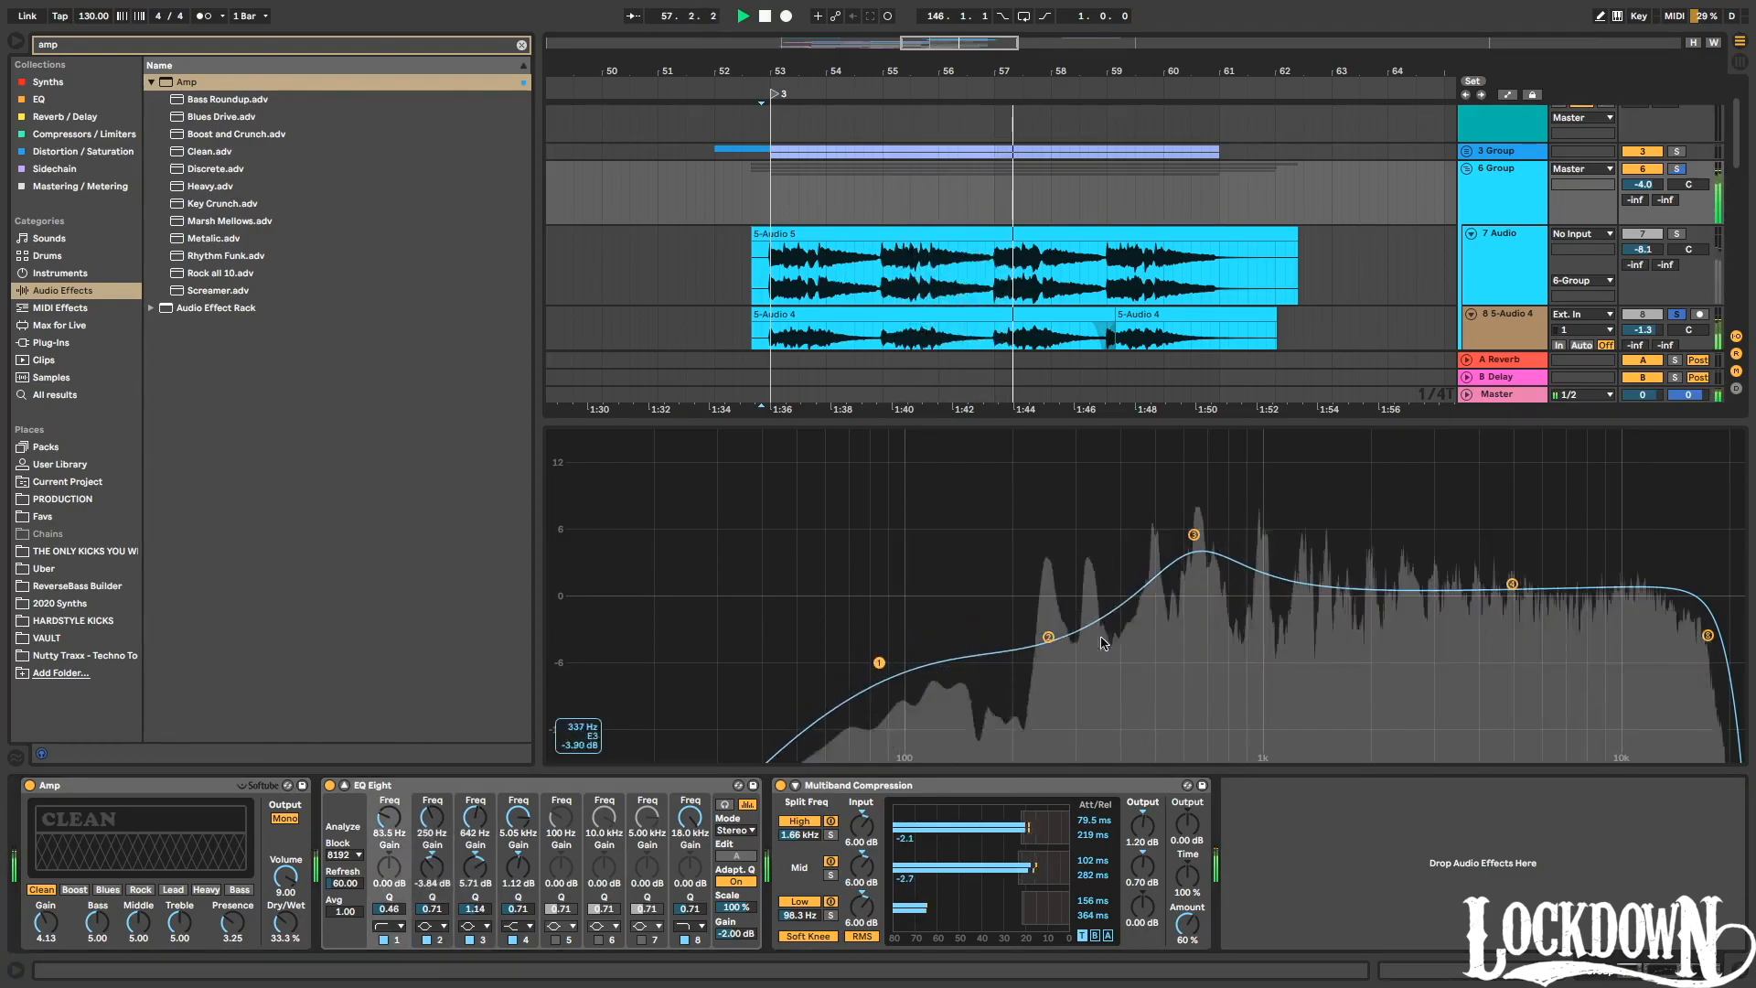
pyautogui.moveTo(1512, 584); pyautogui.dragTo(1445, 617)
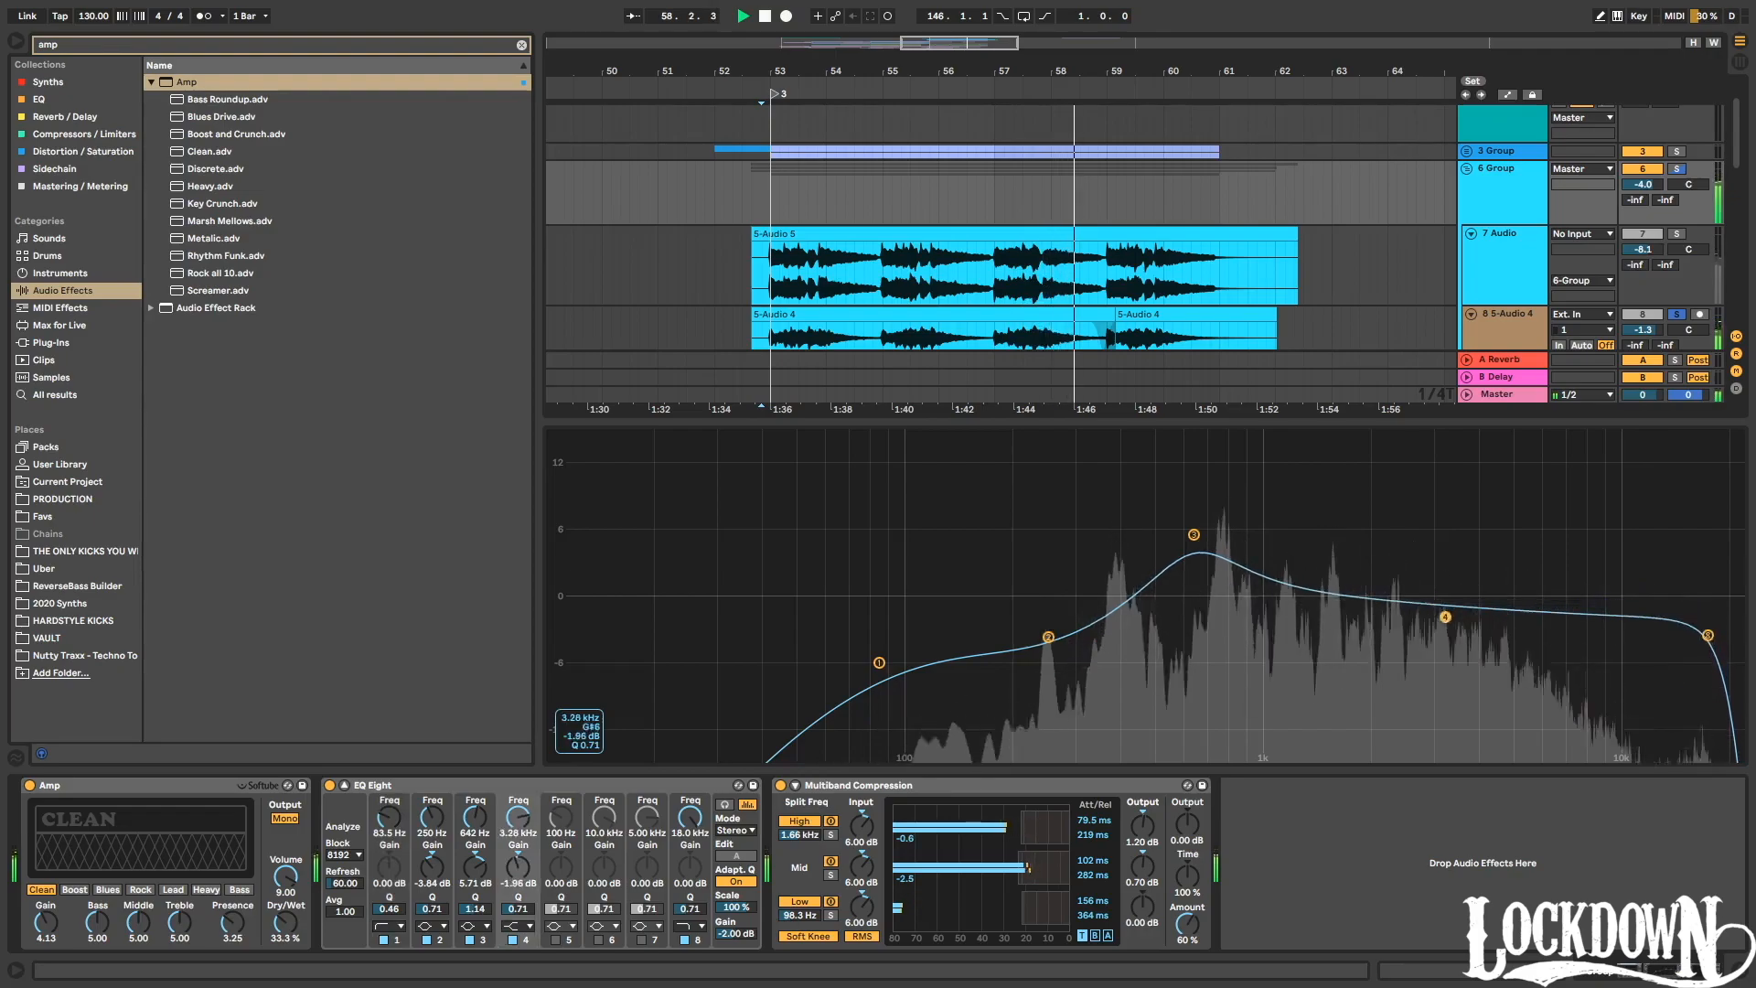
# Unsolo the 8 5-Audio 4 track, shrink the enlarged EQ curve view and replay the section at bar 53.
pyautogui.click(1676, 315)
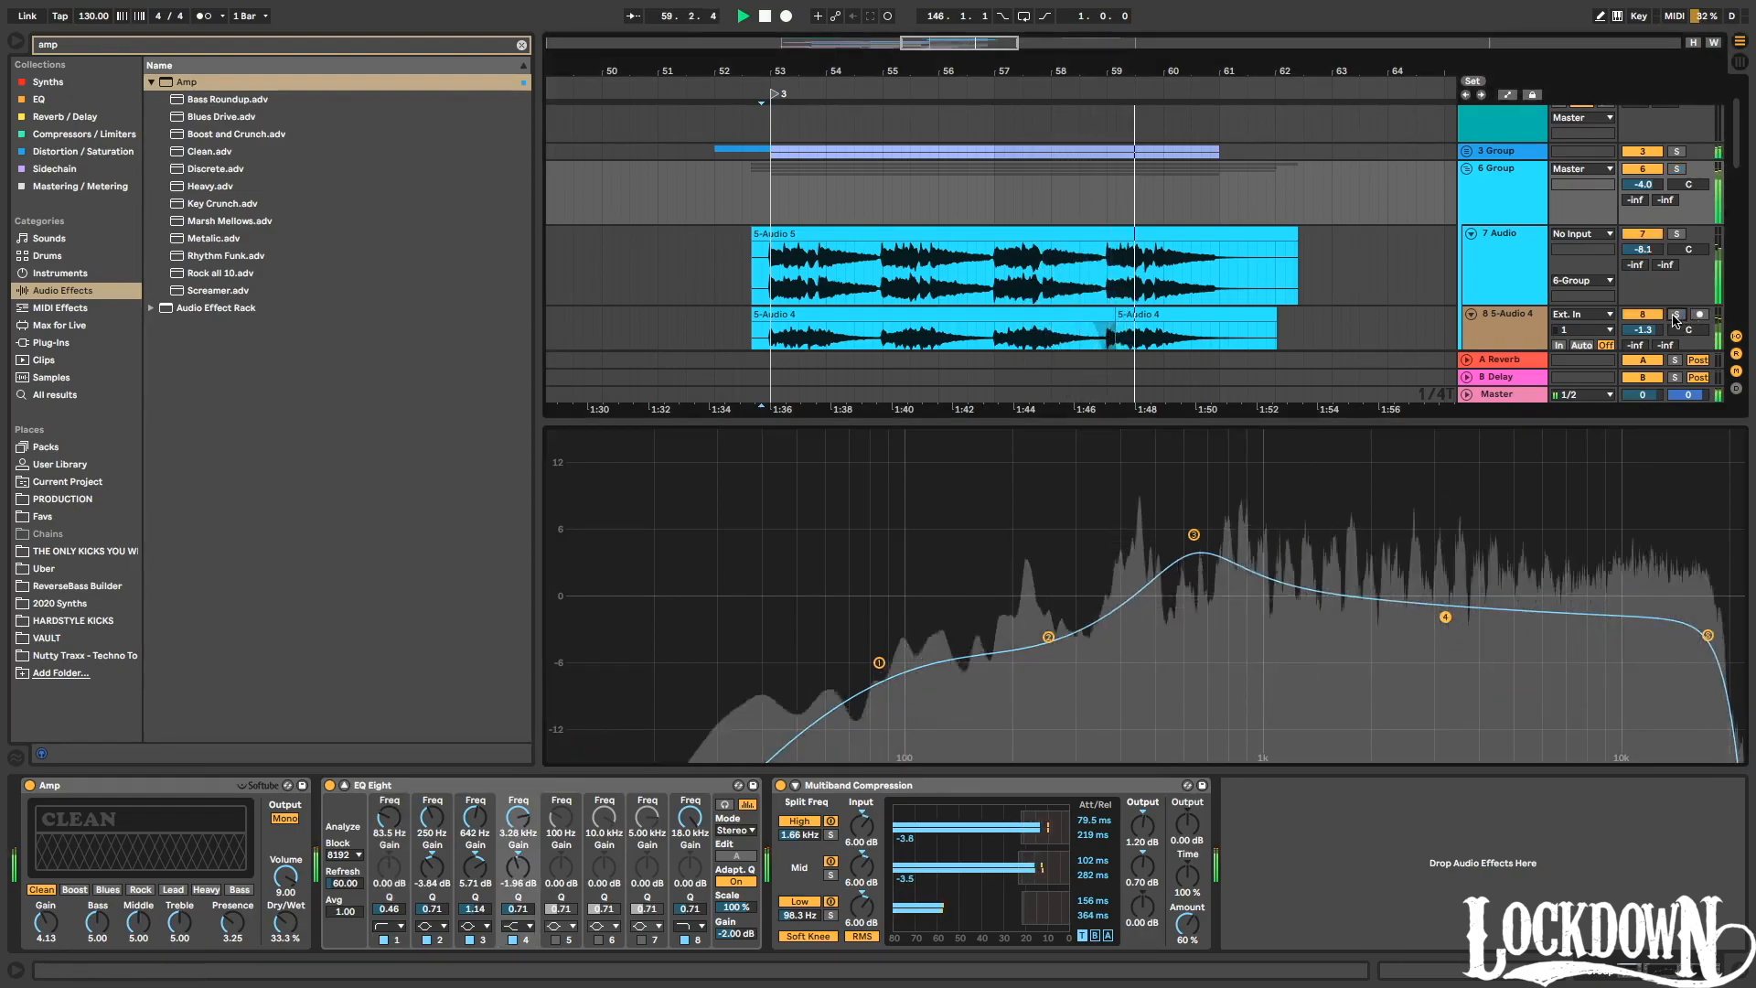
pyautogui.moveTo(1353, 422); pyautogui.dragTo(1355, 631)
pyautogui.press('space')
pyautogui.press('space')
pyautogui.press('space')
pyautogui.press('space')
# Set the 8 5-Audio 4 track's volume to 1.7 dB, comparing it soloed and in the mix.
pyautogui.moveTo(1643, 330); pyautogui.dragTo(1643, 317)
pyautogui.click(1676, 315)
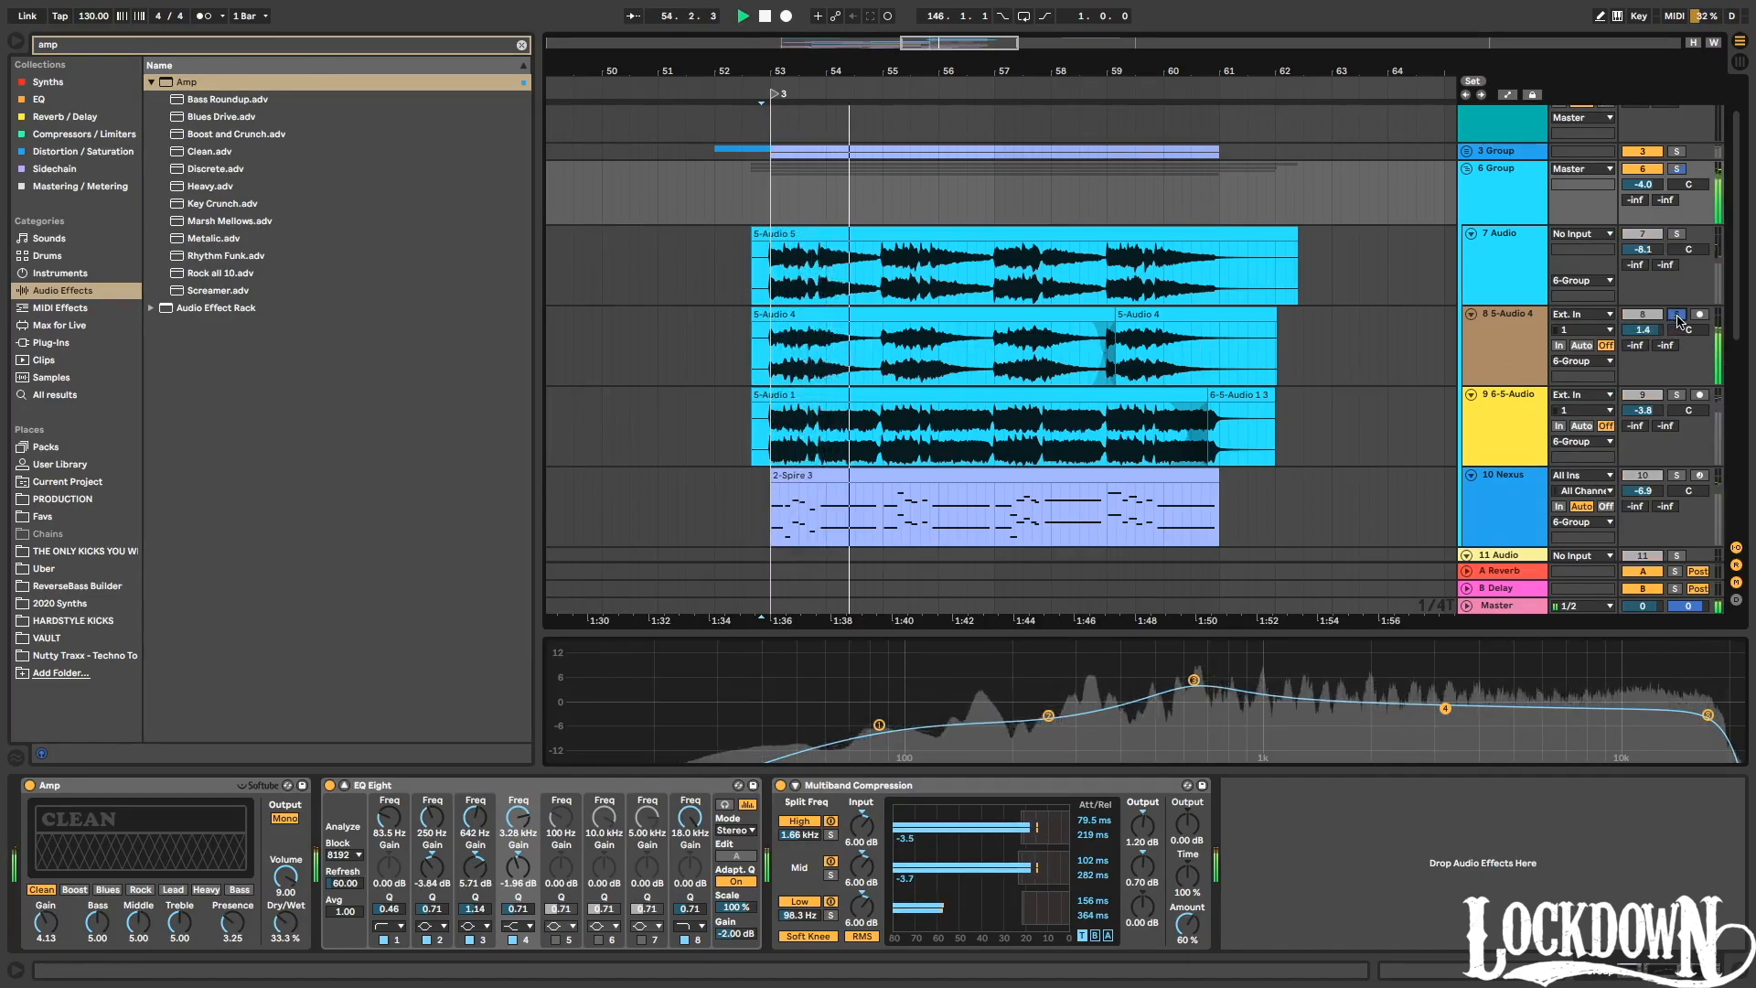
pyautogui.click(1677, 315)
pyautogui.moveTo(1644, 330); pyautogui.dragTo(1649, 353)
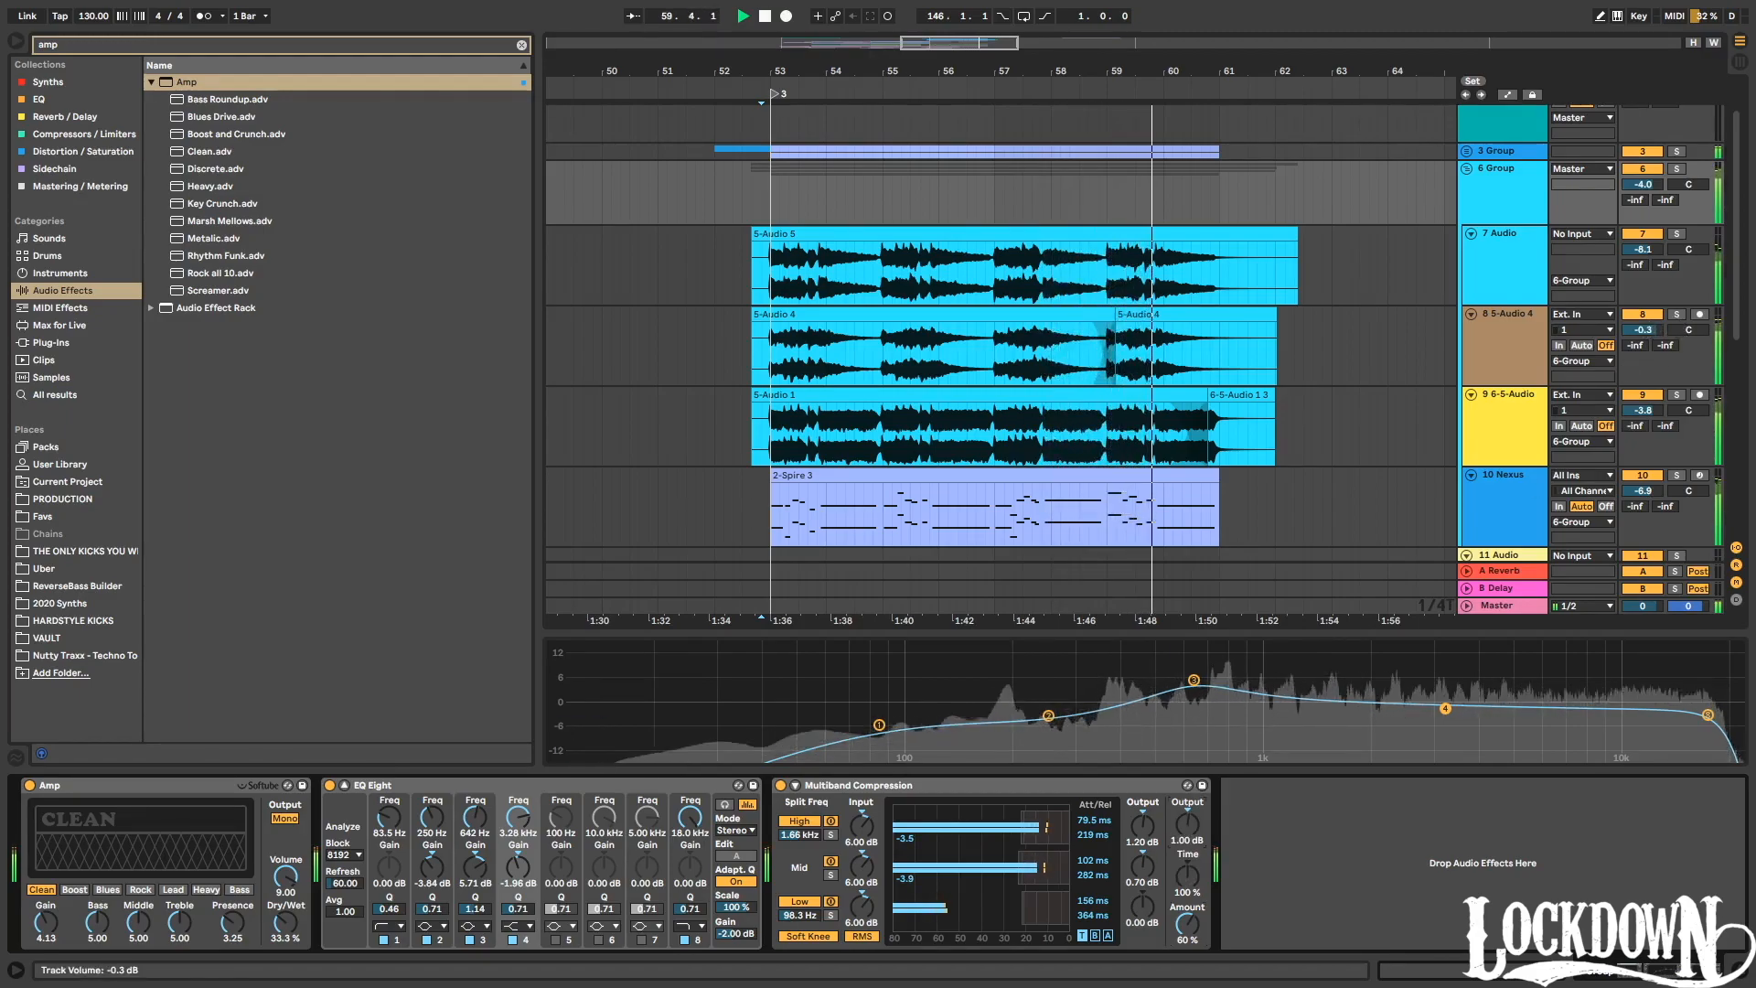
pyautogui.scroll(2, 1646, 332)
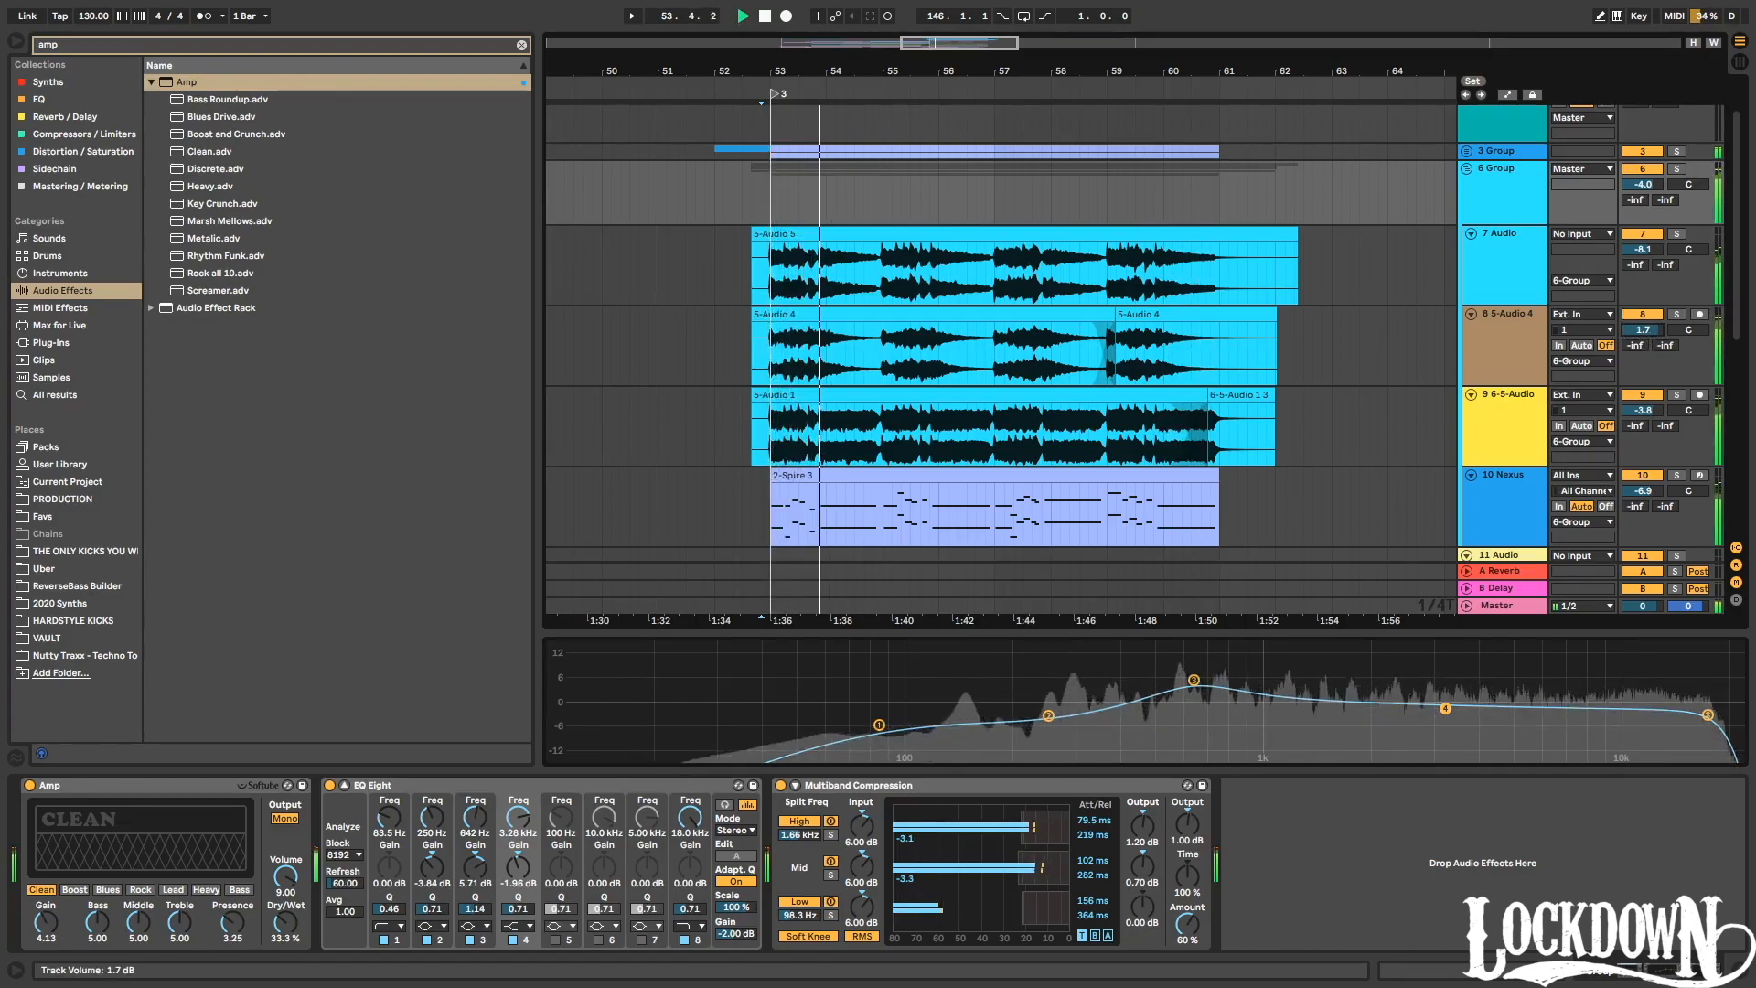
# Fold the 6 Group, stop playback and delete the empty 11 Audio track.
pyautogui.click(1468, 170)
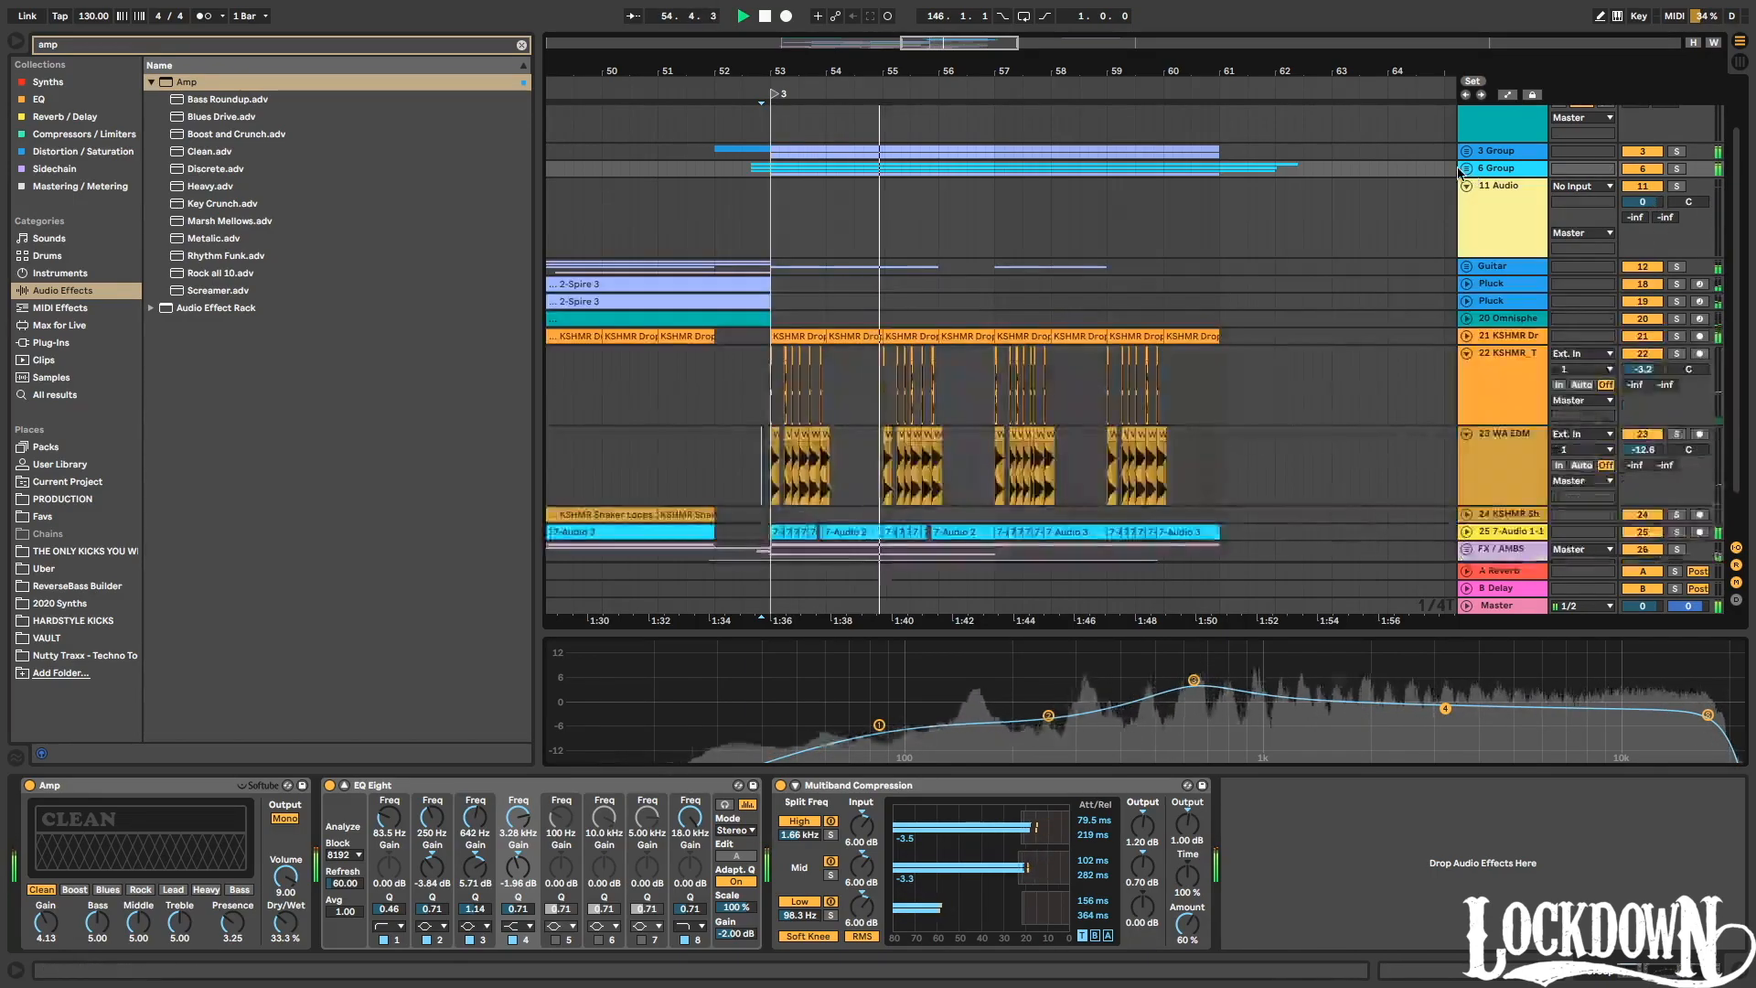
pyautogui.moveTo(1118, 71); pyautogui.dragTo(1118, 20)
pyautogui.press('space')
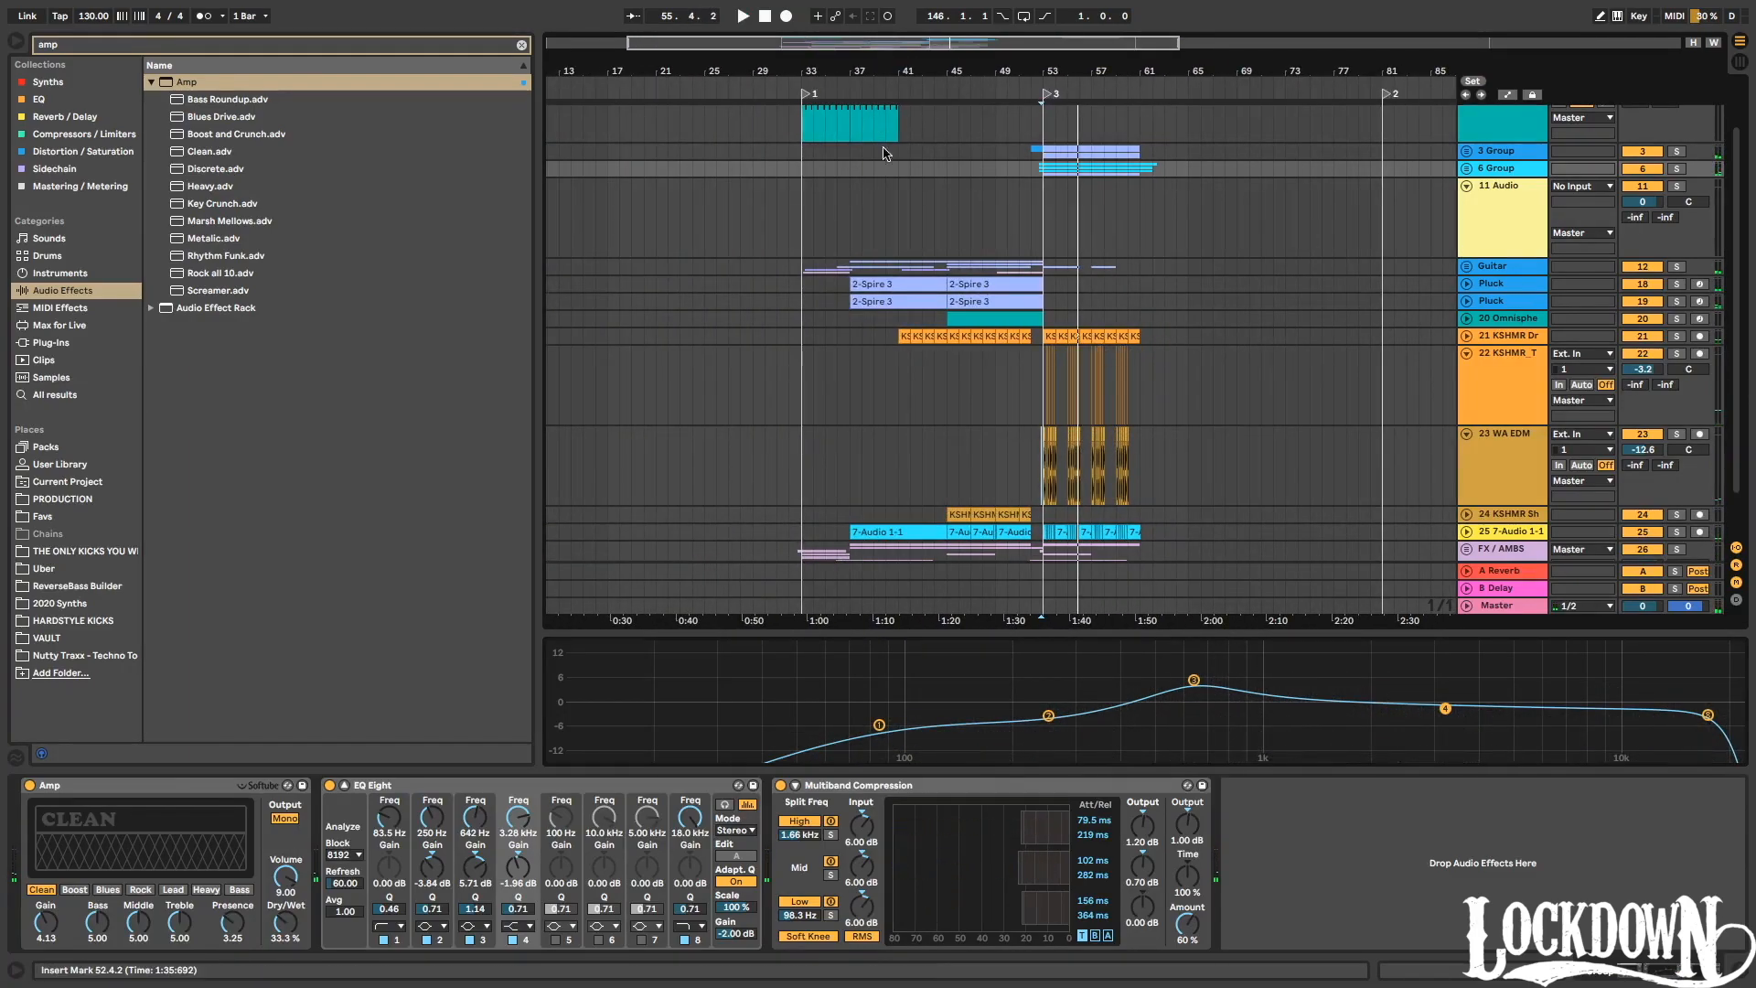
pyautogui.scroll(-2, 885, 154)
pyautogui.scroll(4, 1189, 270)
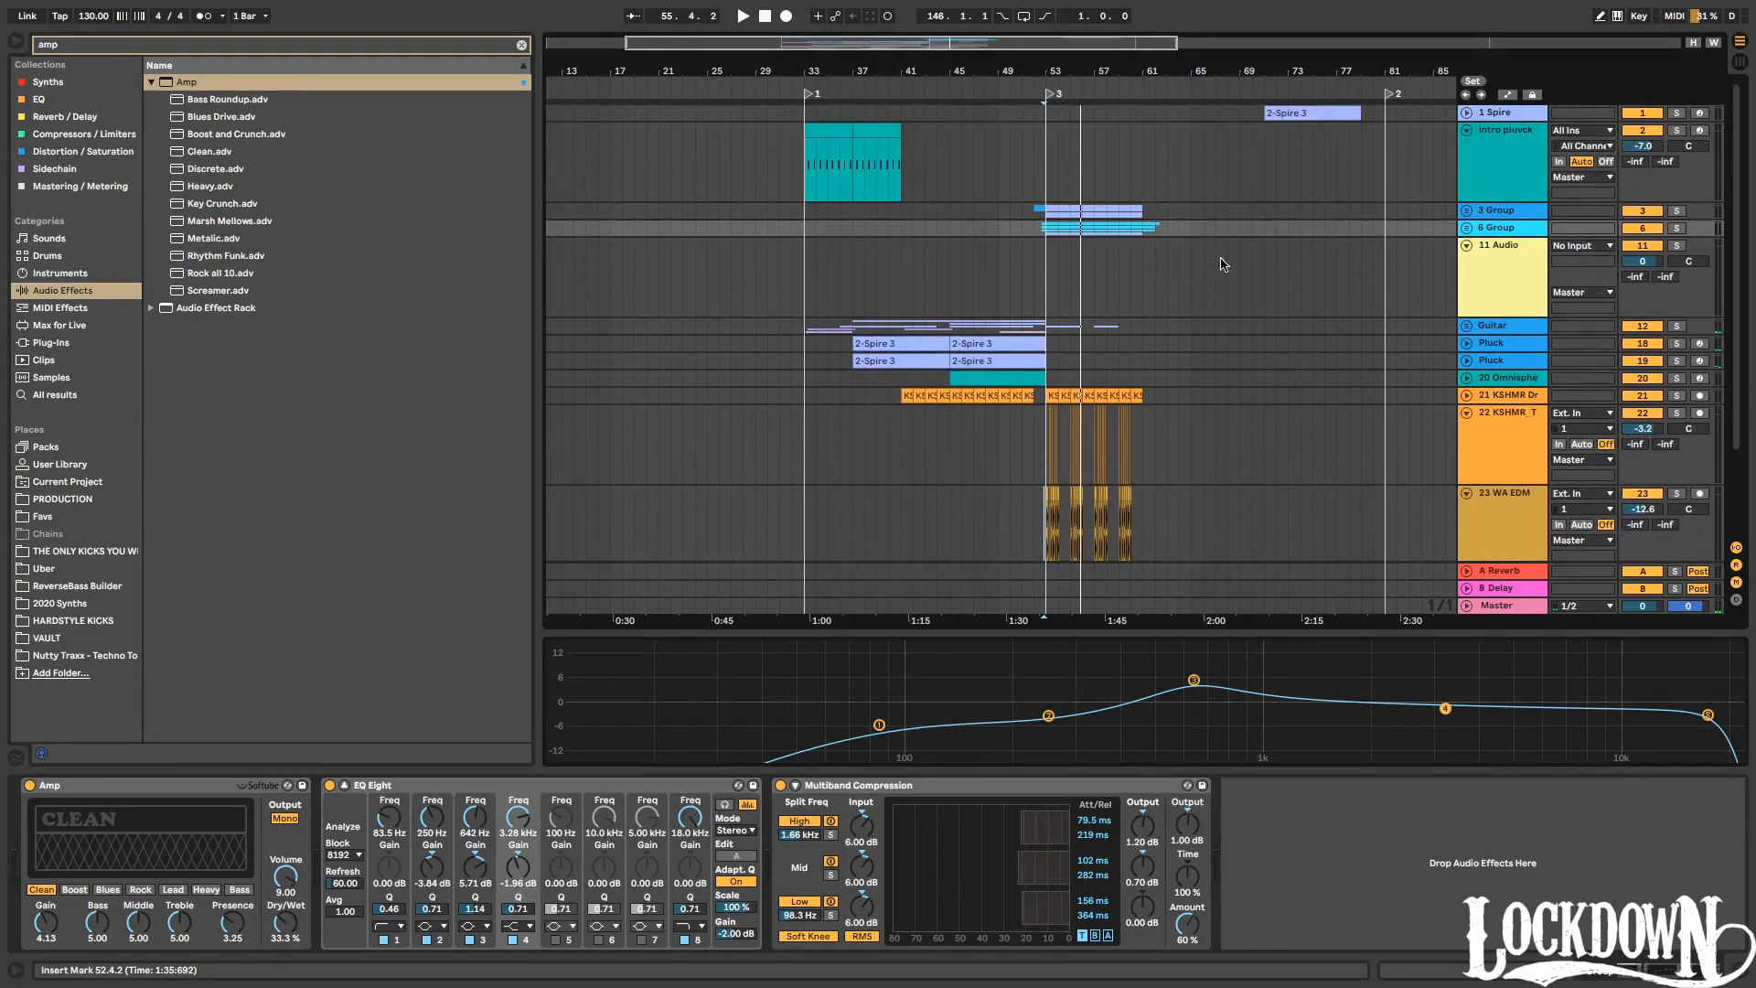
pyautogui.click(1494, 245)
pyautogui.press('Delete')
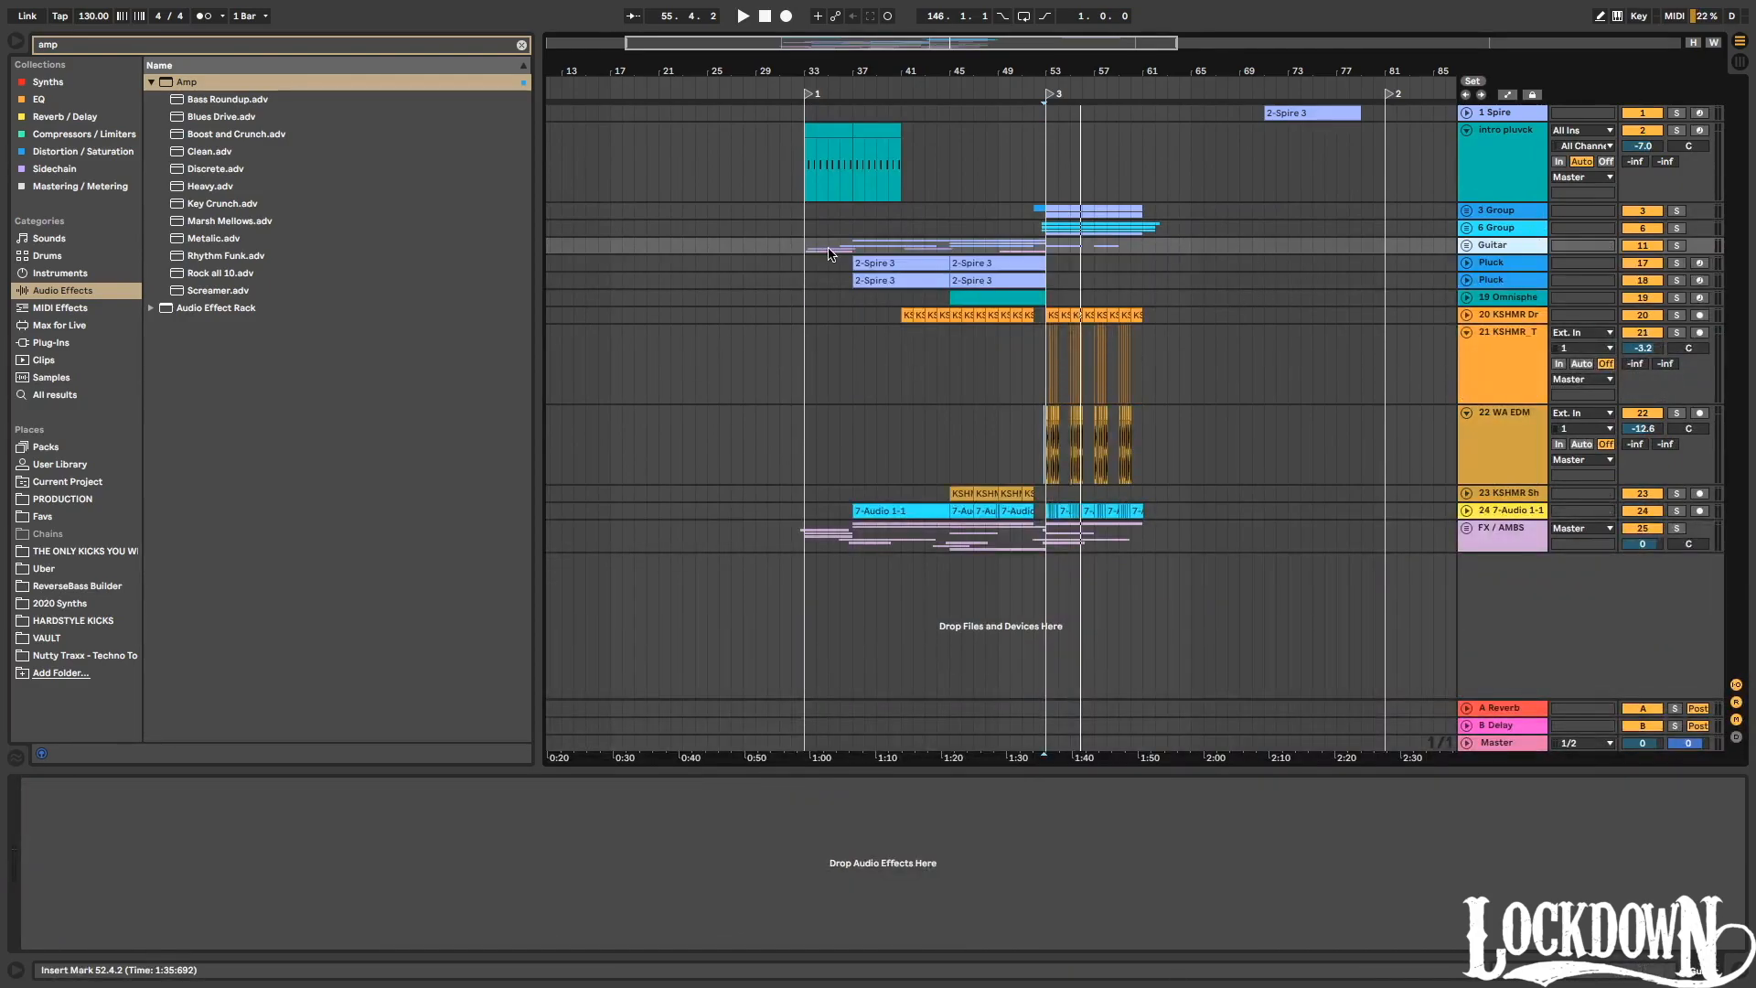
# Play the arrangement from about bar 33 and insert a new audio track below the FX / AMBS group.
pyautogui.click(794, 81)
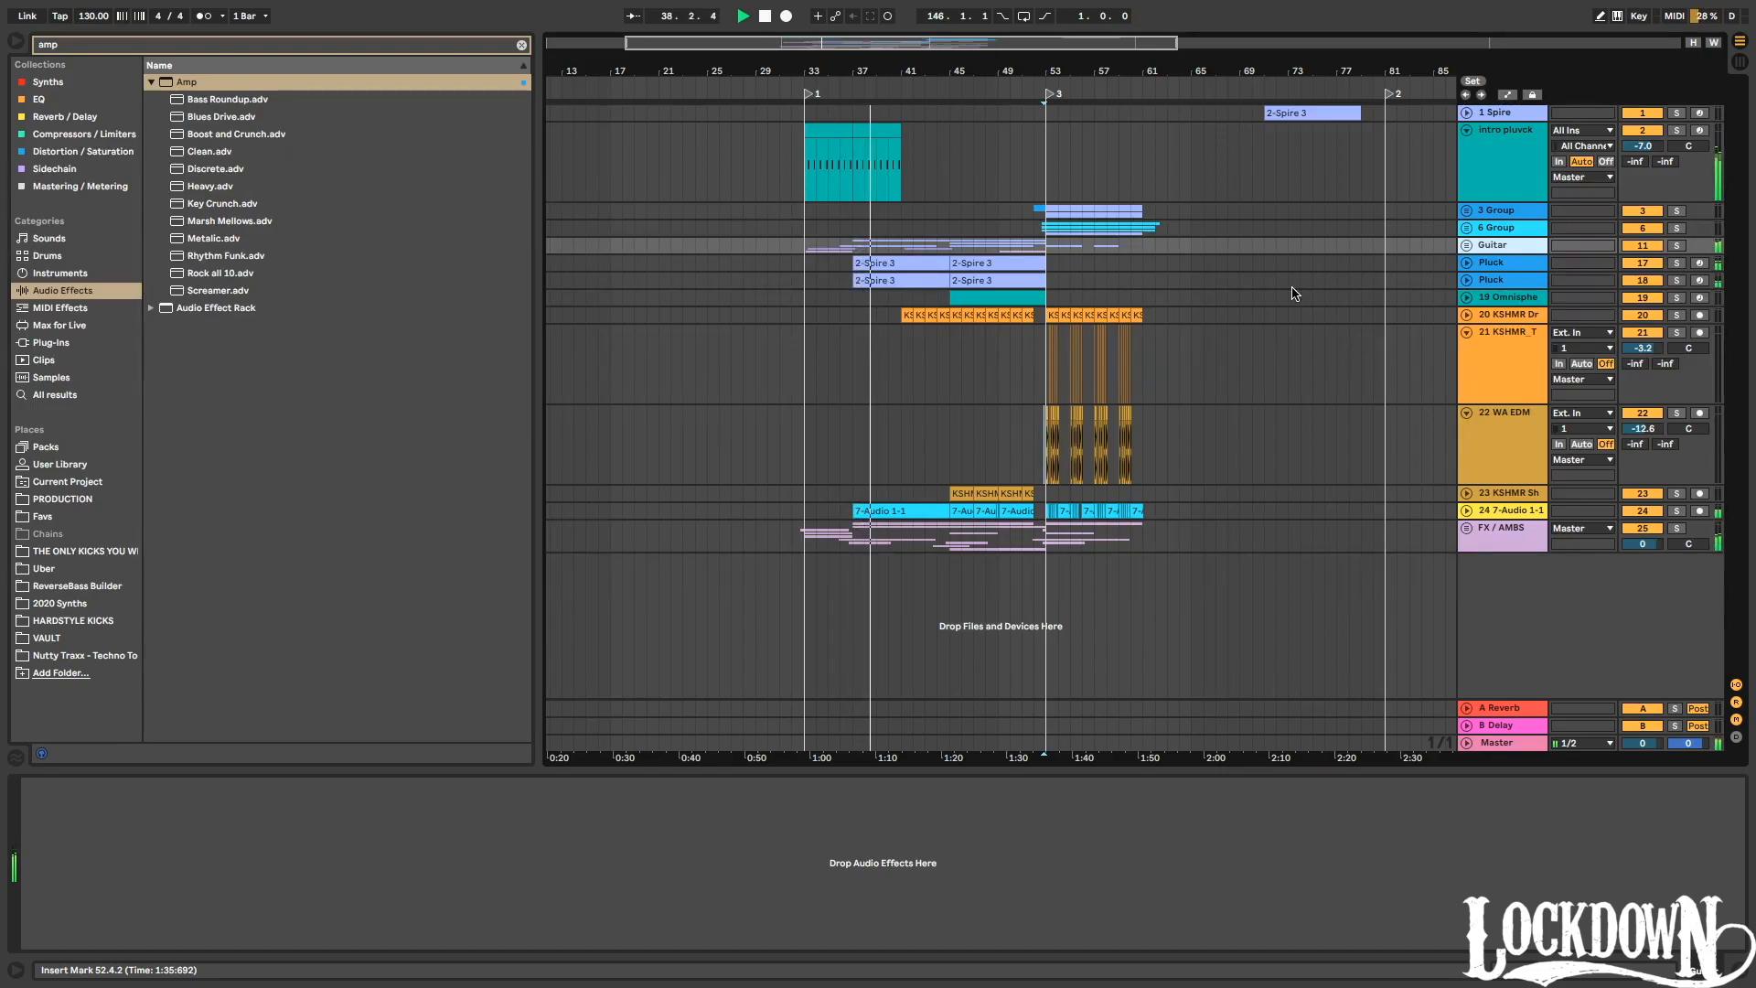
pyautogui.click(1508, 533)
pyautogui.hotkey('ctrl', 't')
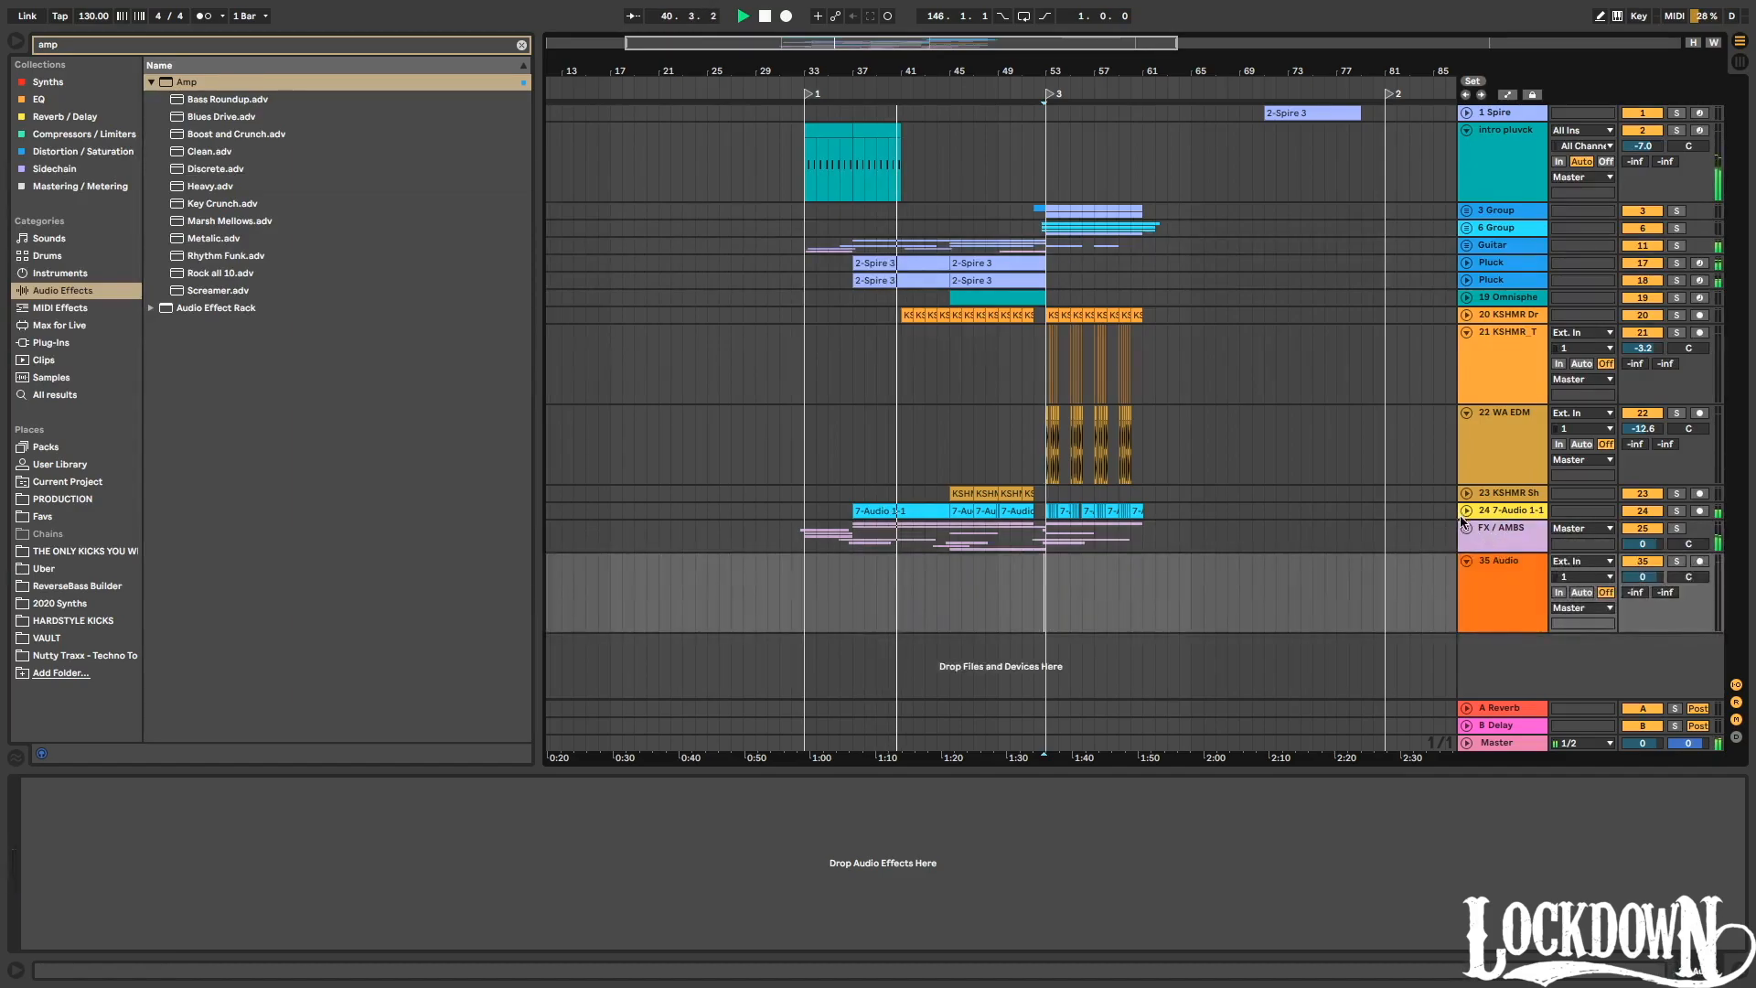
# Search all browser results for "pres" and browse to the Pressure Uplifter samples.
pyautogui.hotkey('ctrl', 'f')
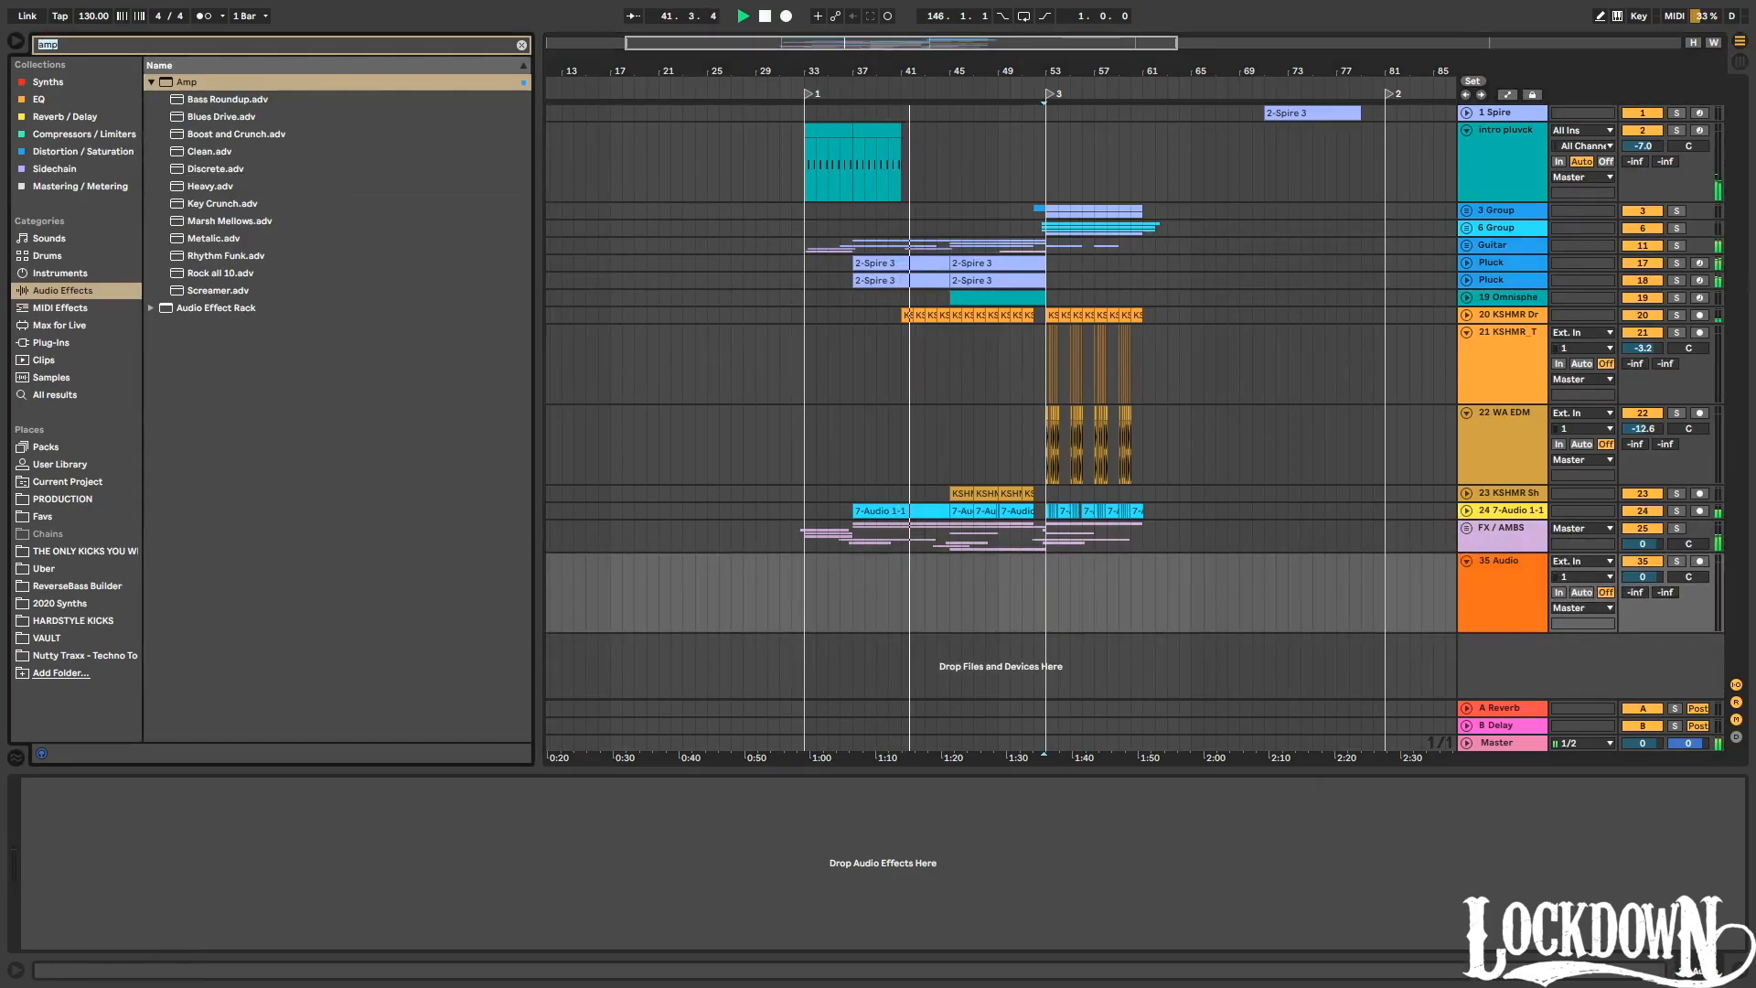
pyautogui.write('e')
pyautogui.write('pre')
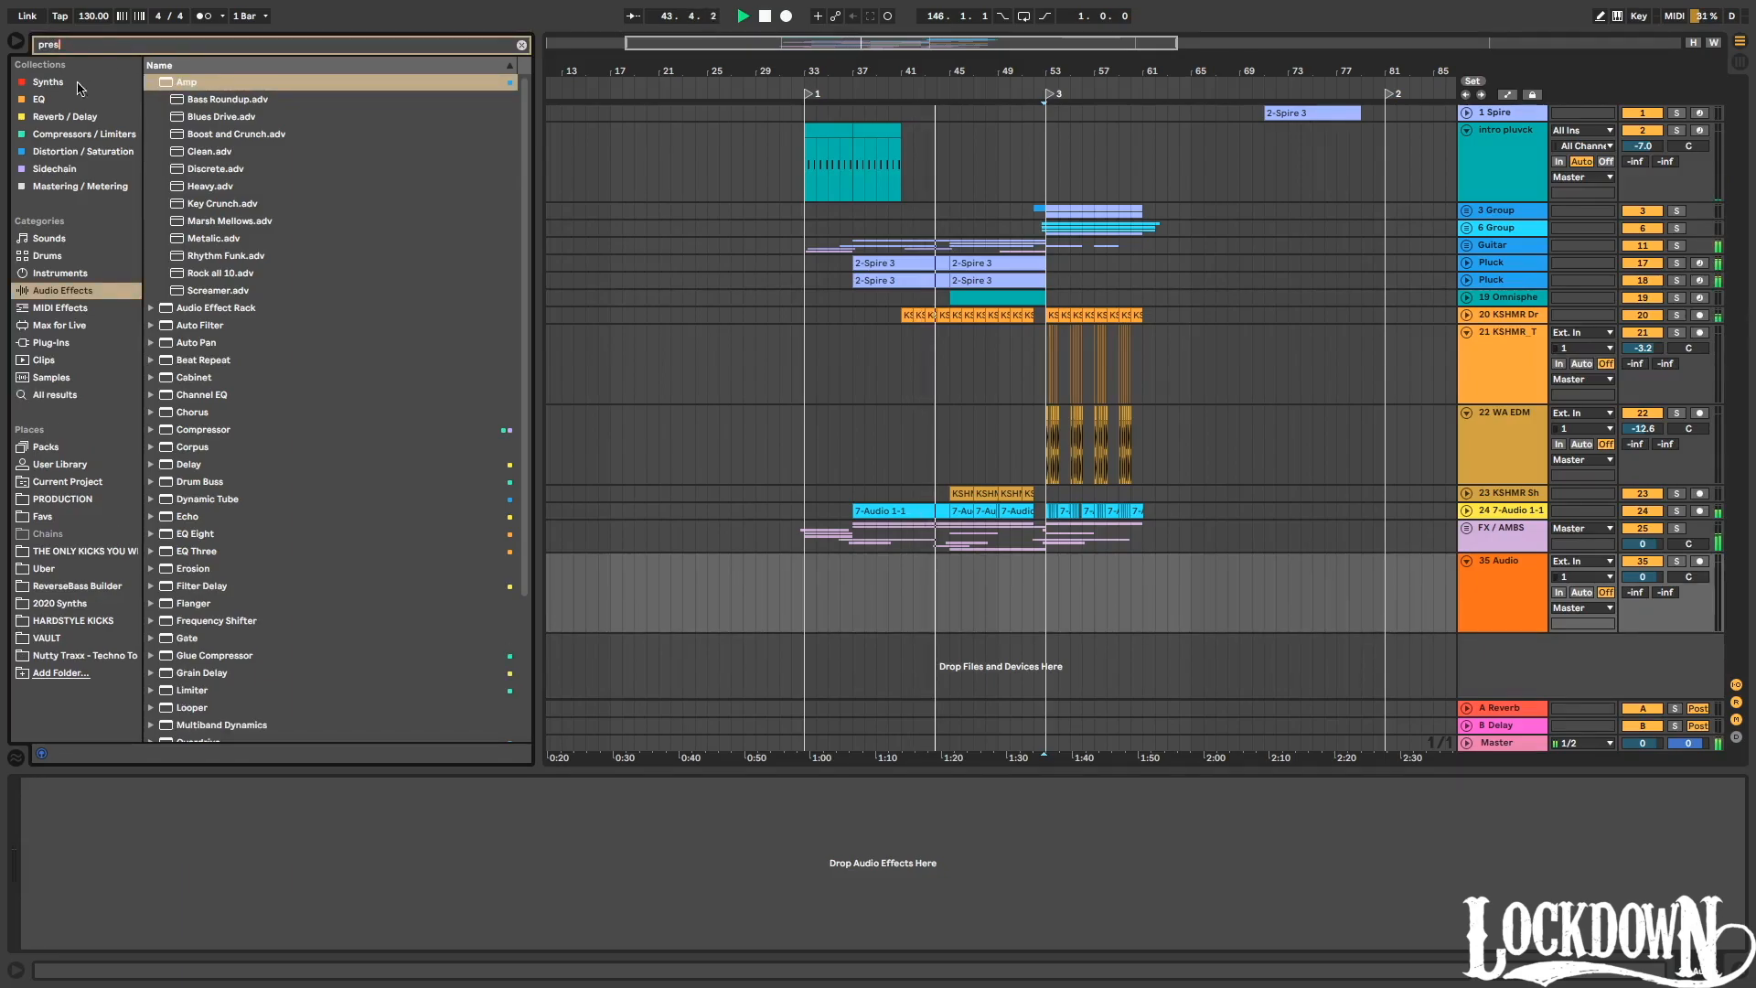
pyautogui.click(60, 498)
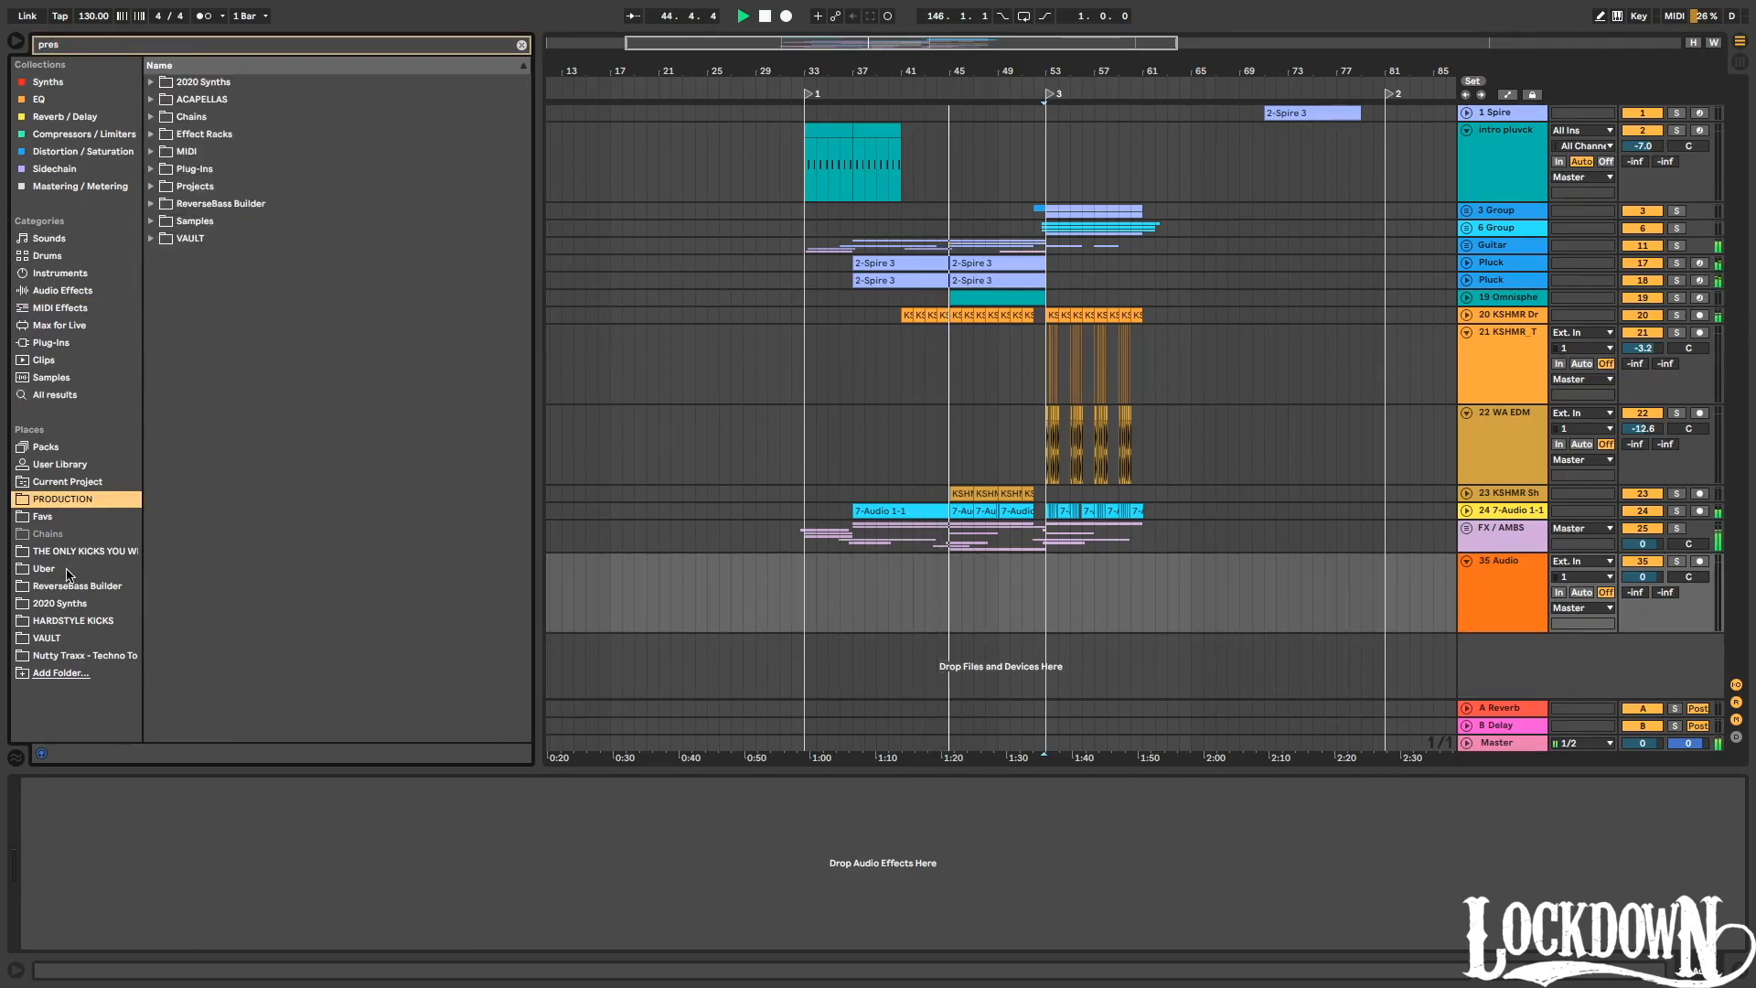
pyautogui.click(48, 396)
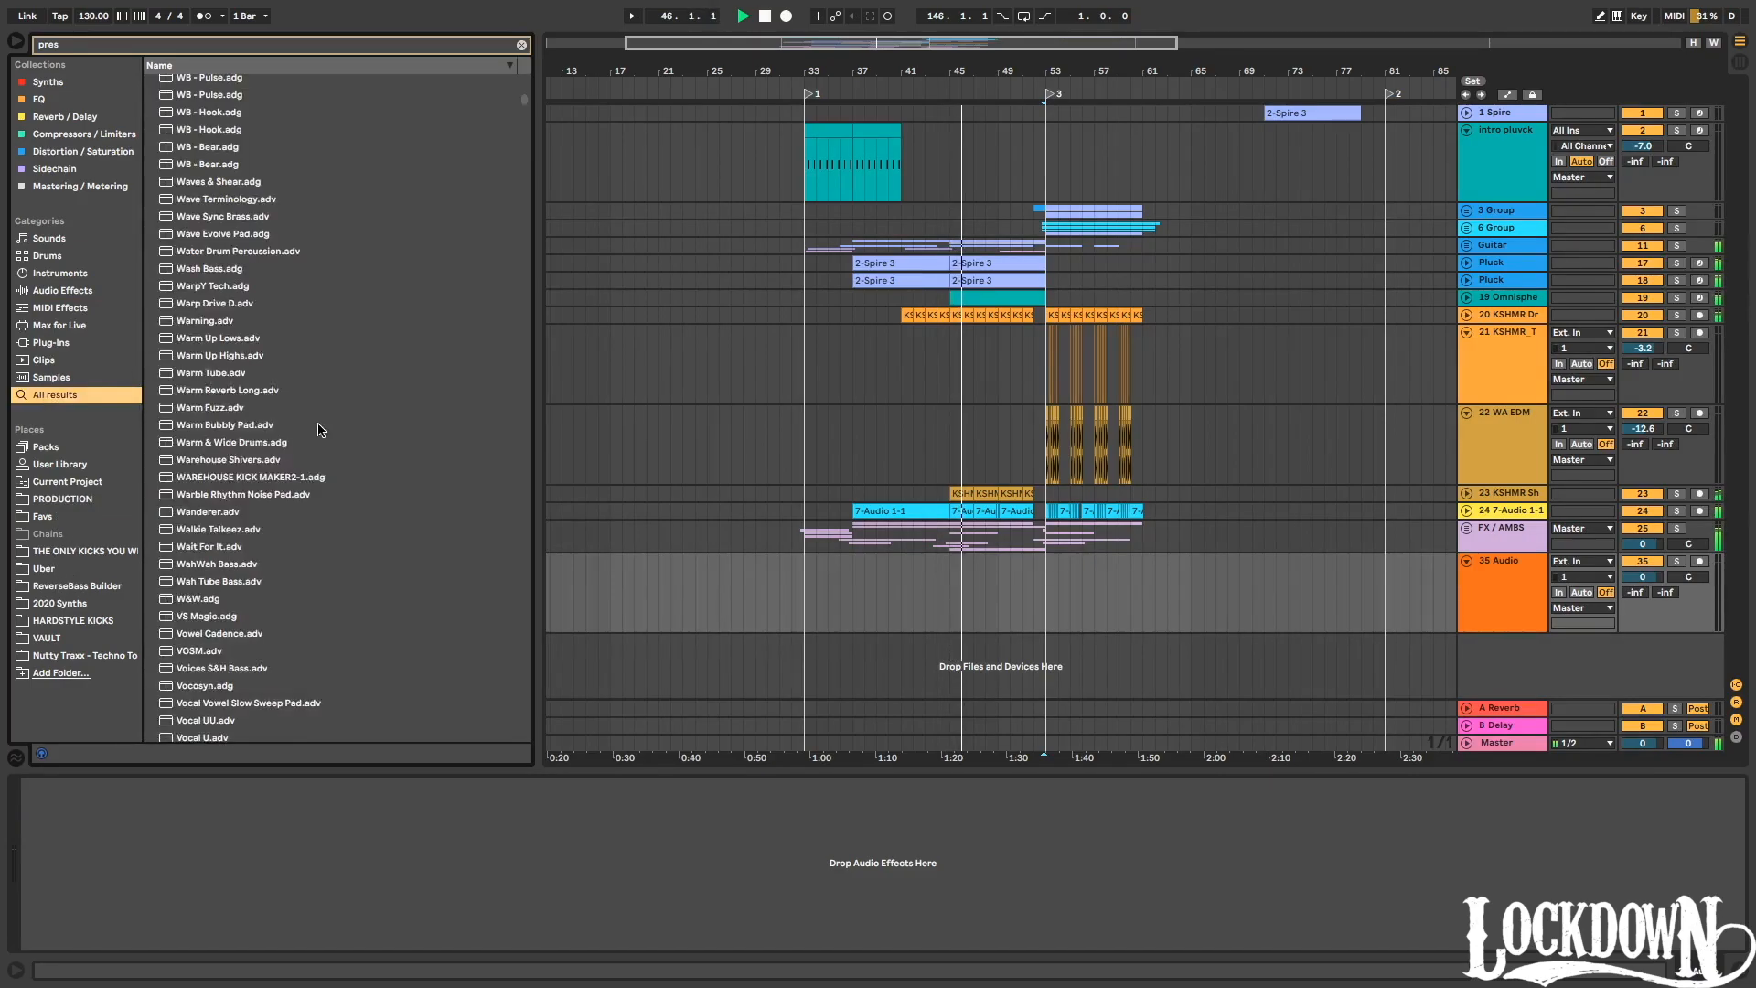
pyautogui.moveTo(520, 120); pyautogui.dragTo(498, 295)
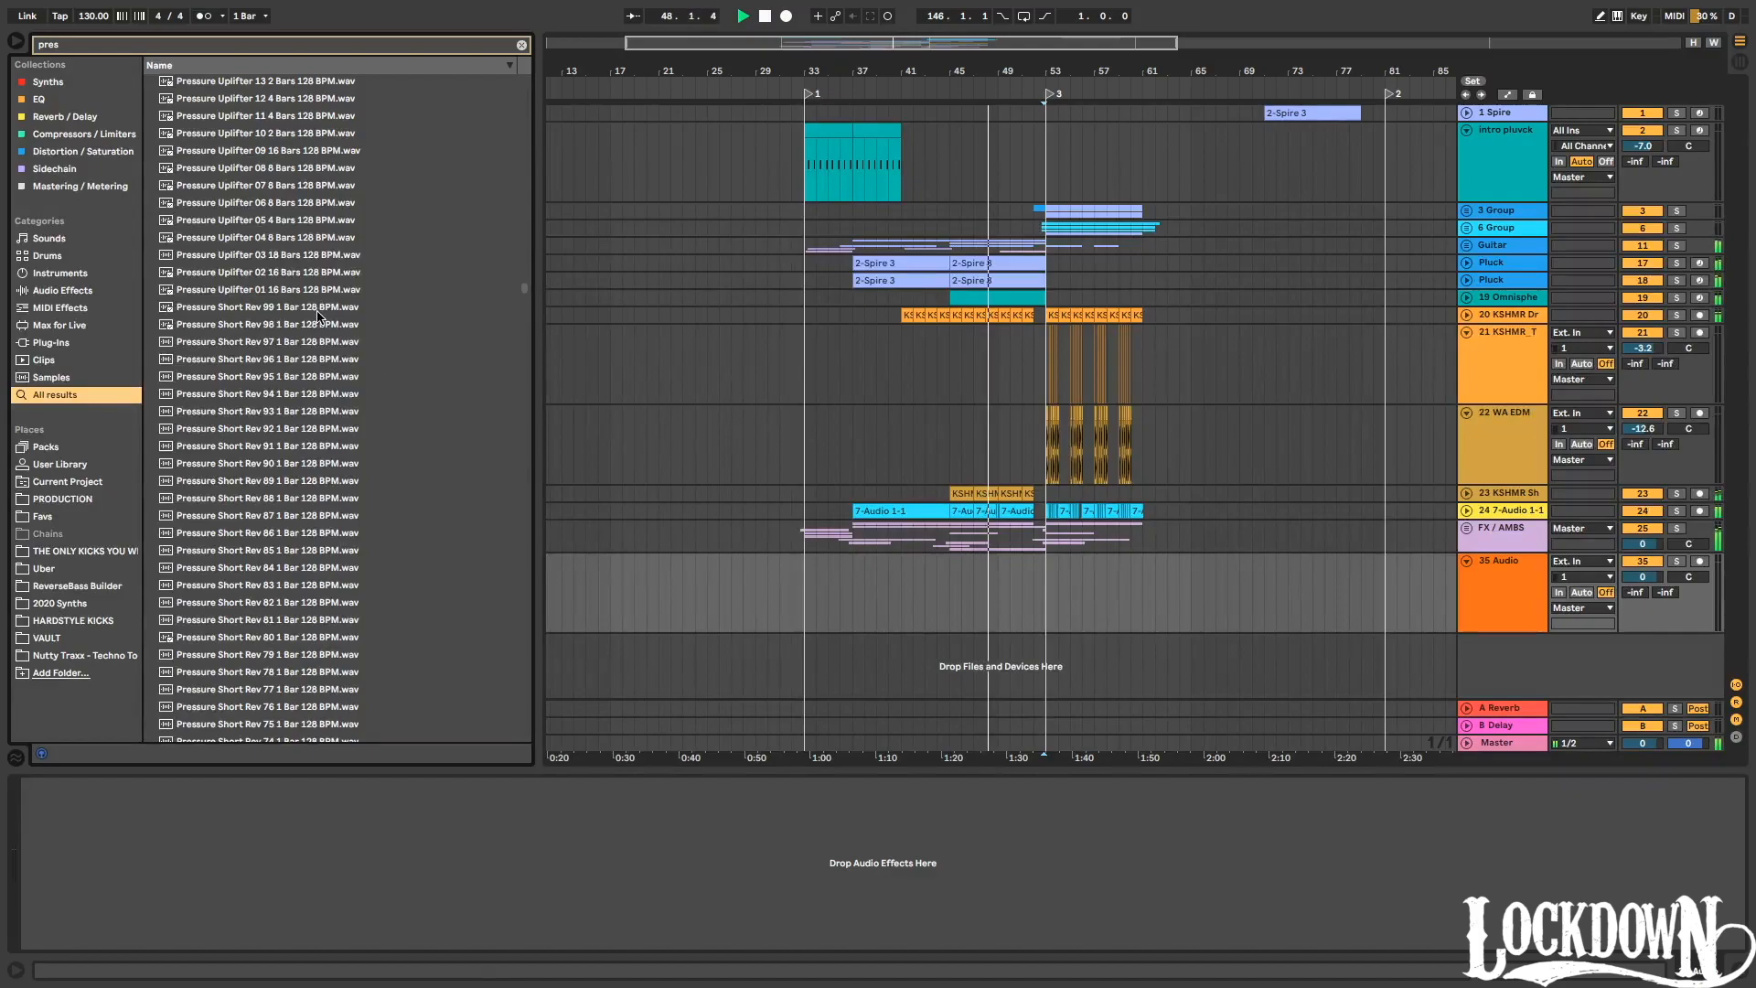
pyautogui.scroll(5, 319, 314)
pyautogui.press('+')
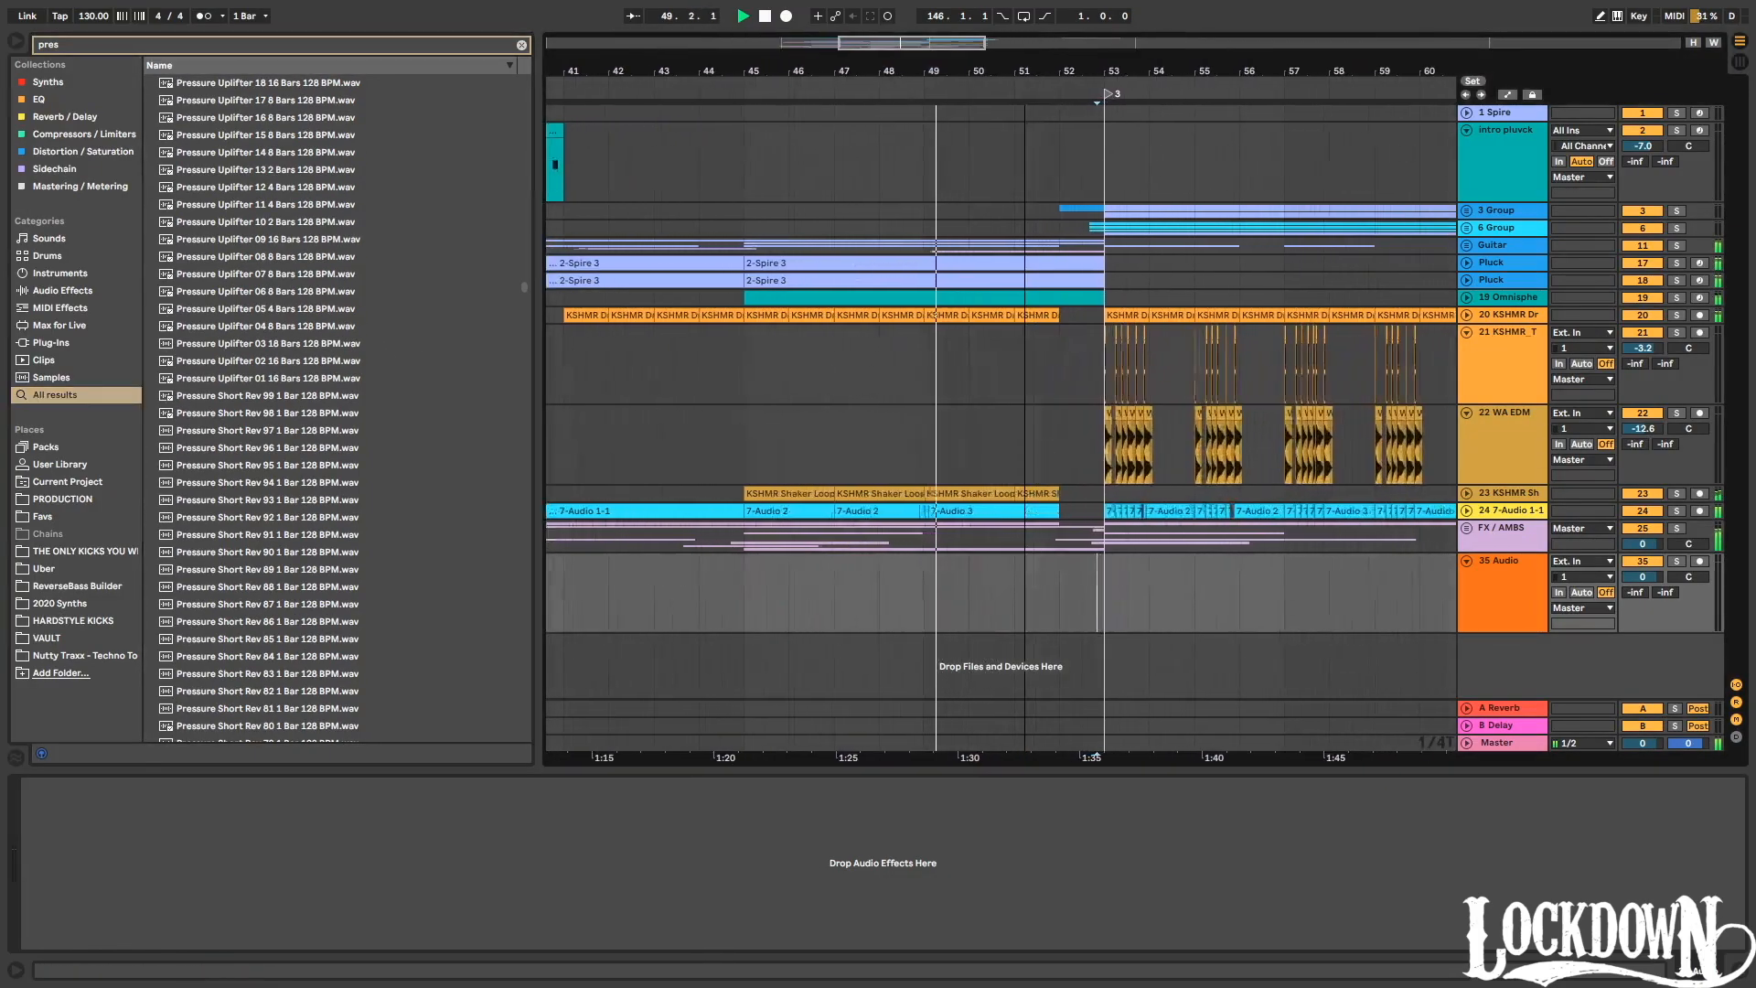
pyautogui.scroll(4, 340, 309)
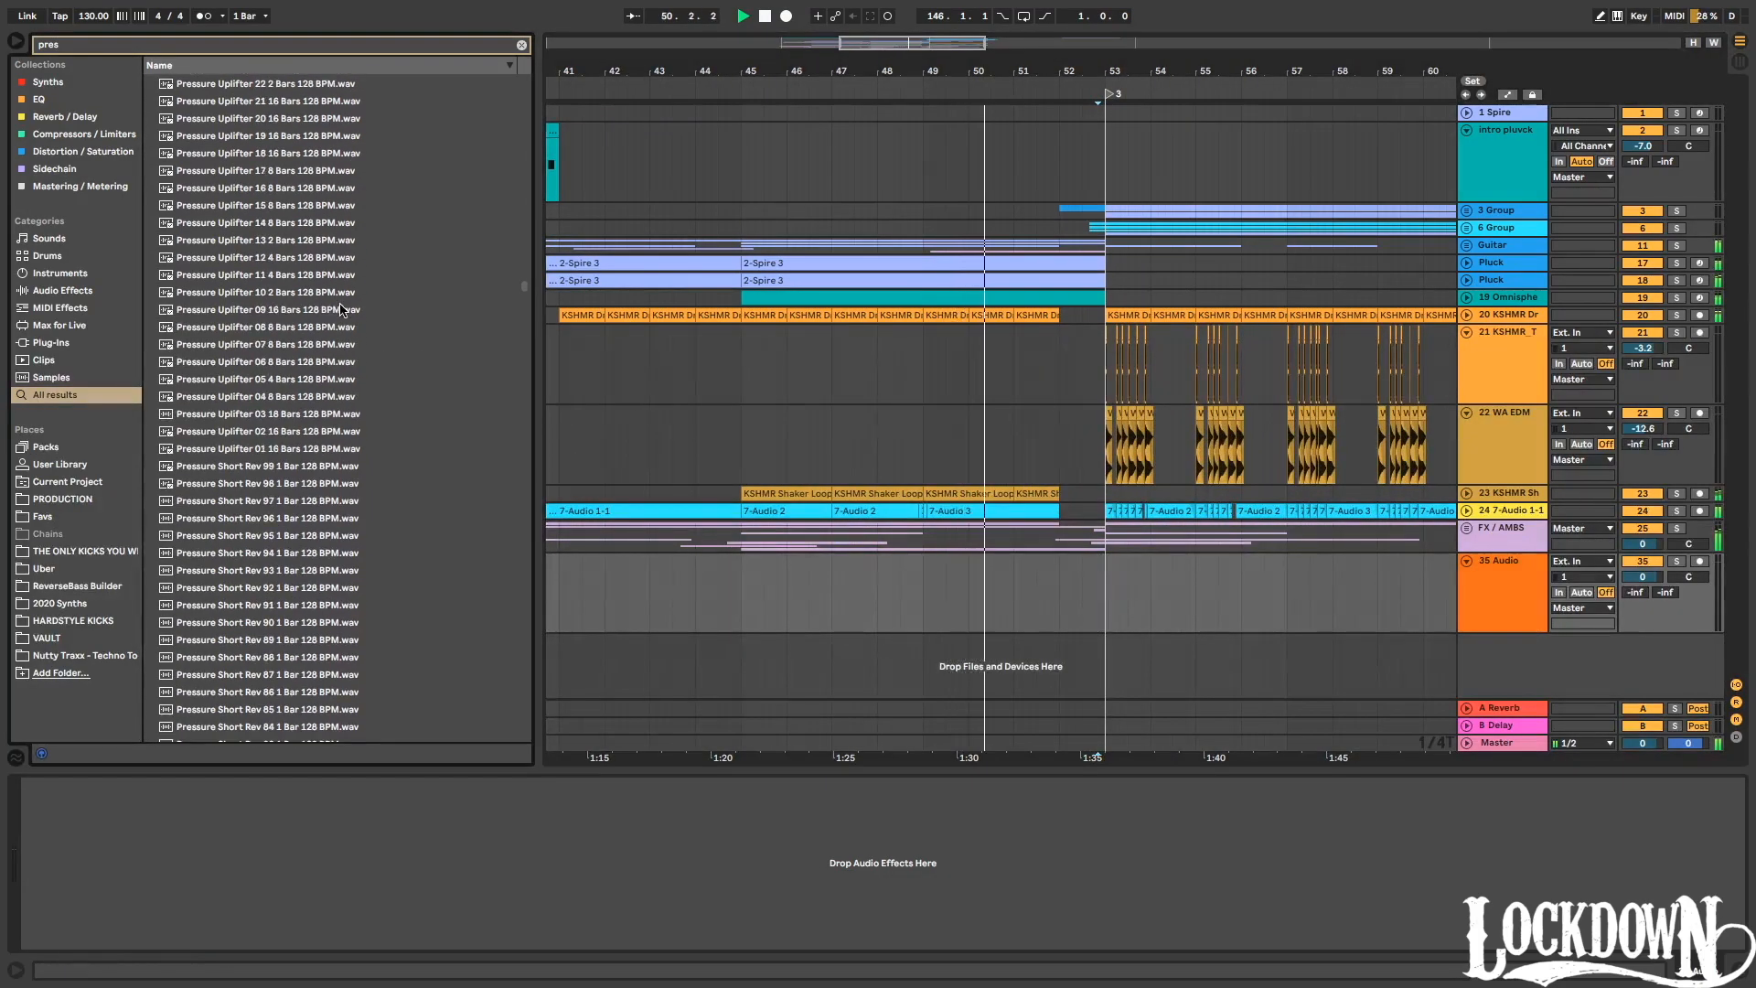
pyautogui.scroll(5, 363, 284)
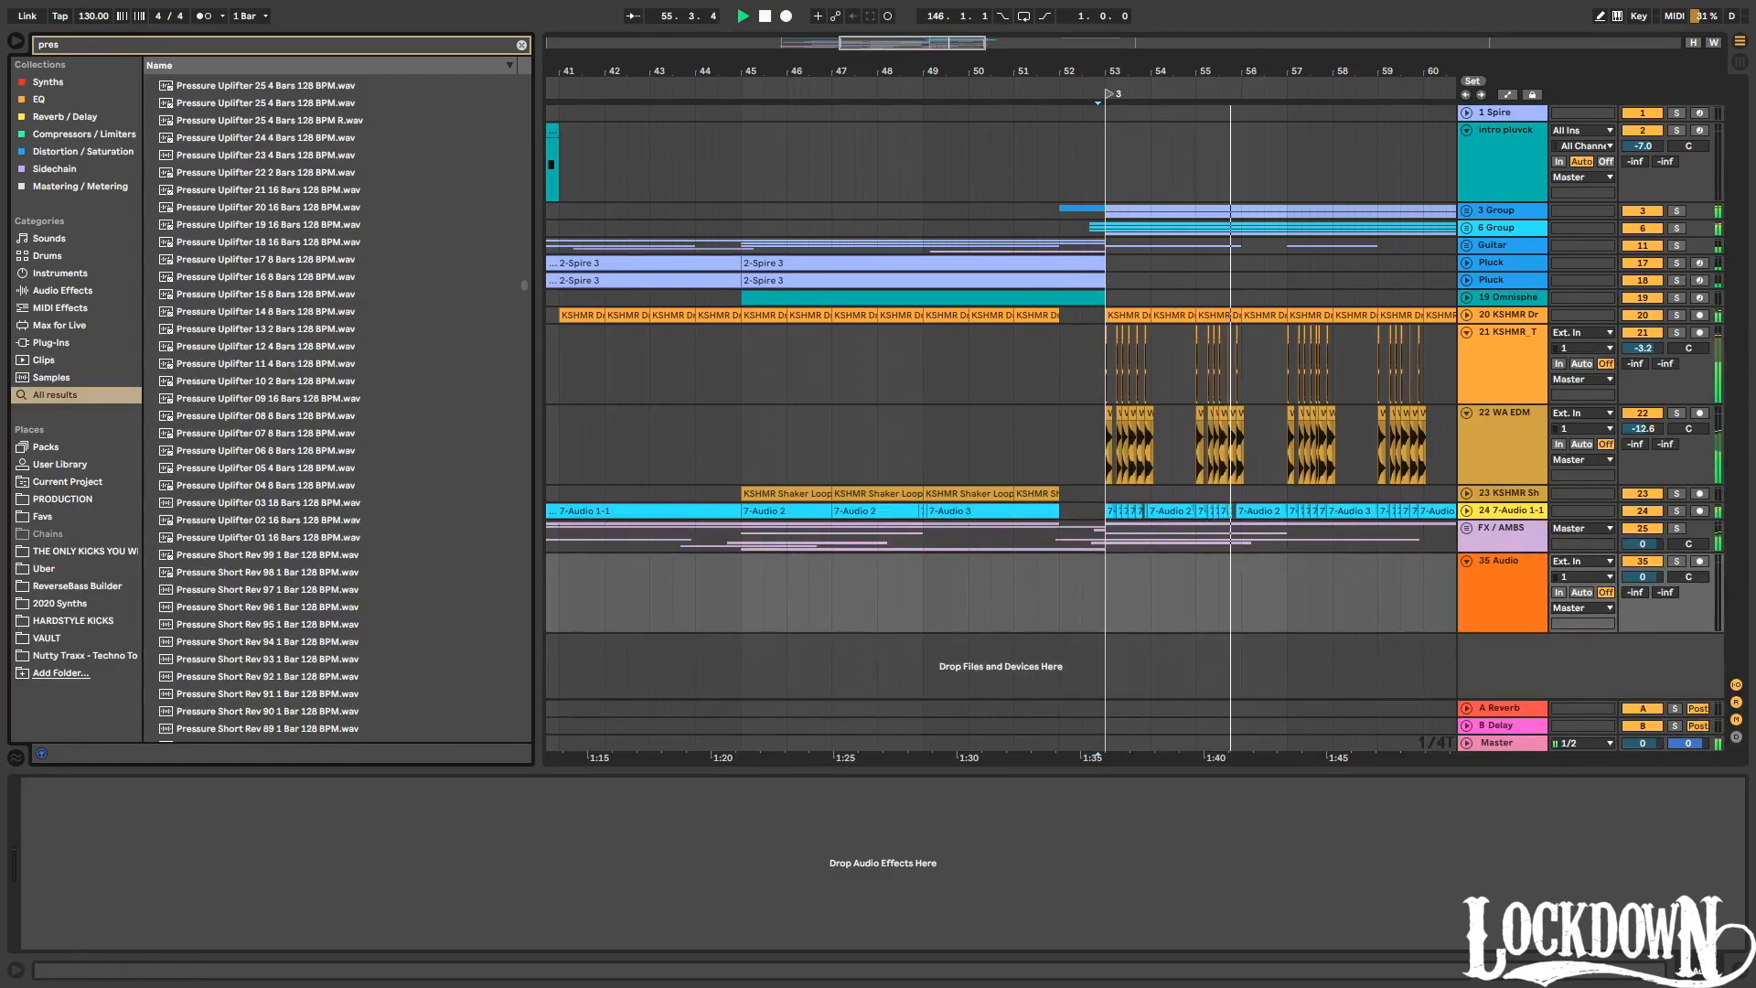
# Set the 6 Group's Multiband Compression output to -2.30 dB for the high band and 1.70 dB for the mid band.
pyautogui.press('-')
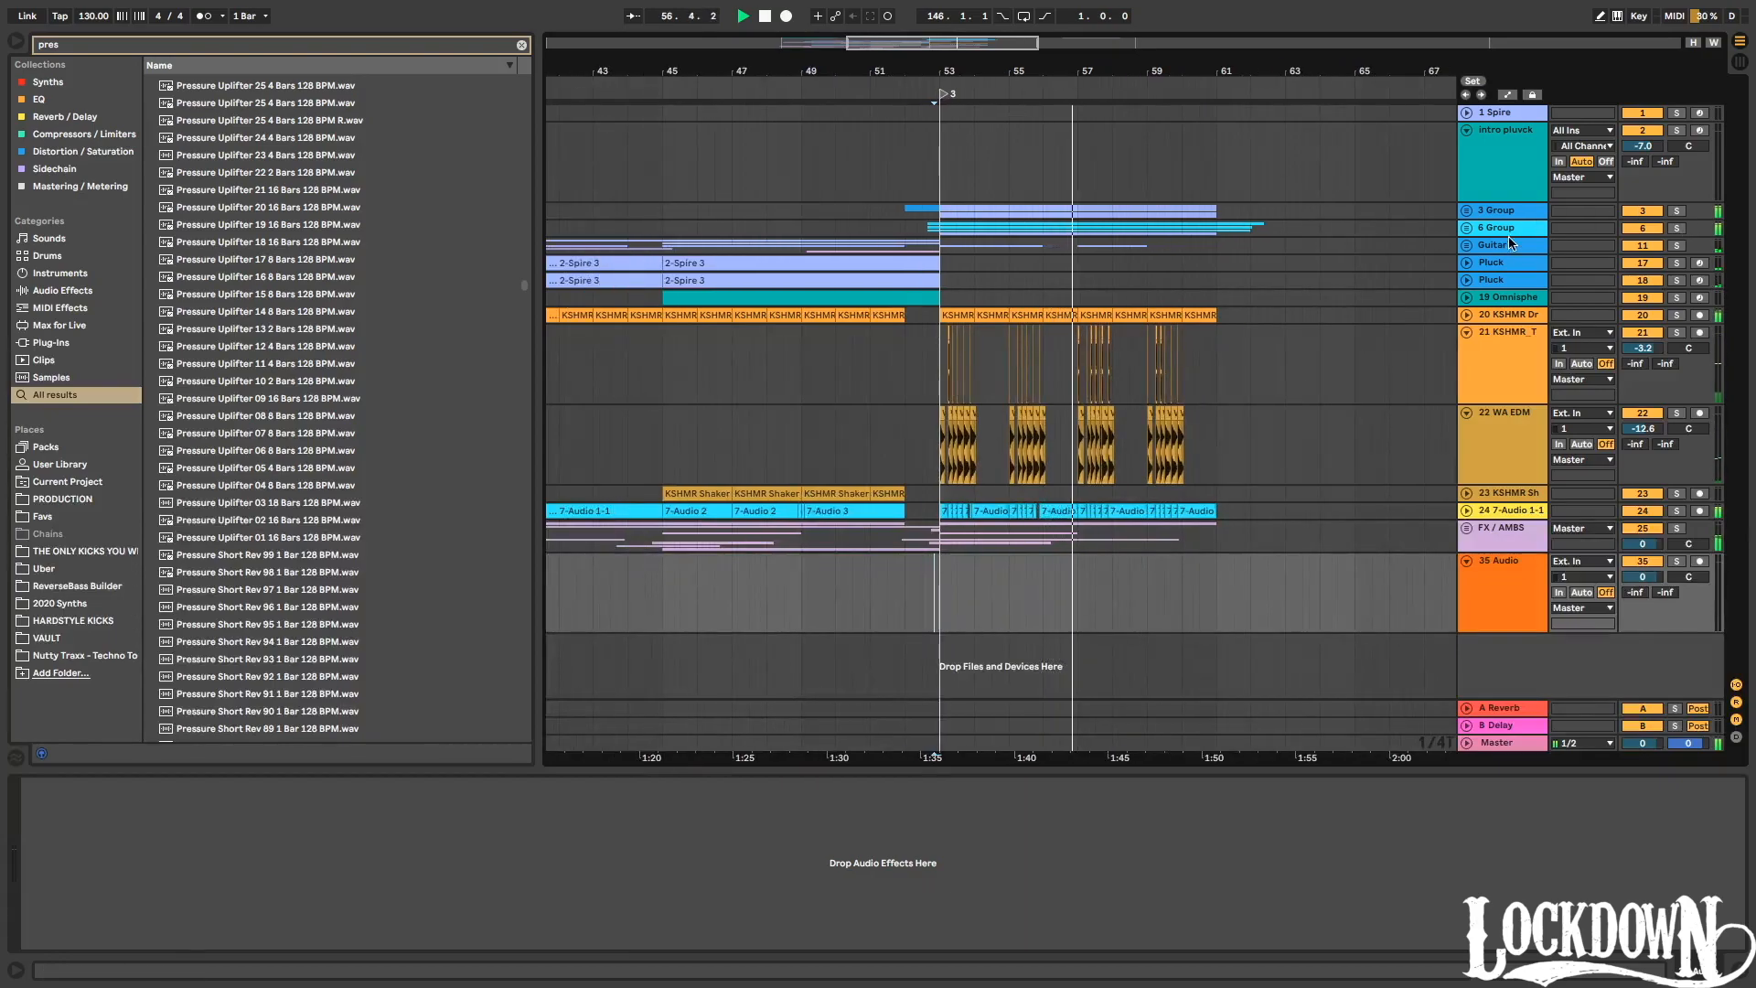
pyautogui.click(1509, 241)
pyautogui.moveTo(1144, 826); pyautogui.dragTo(1194, 945)
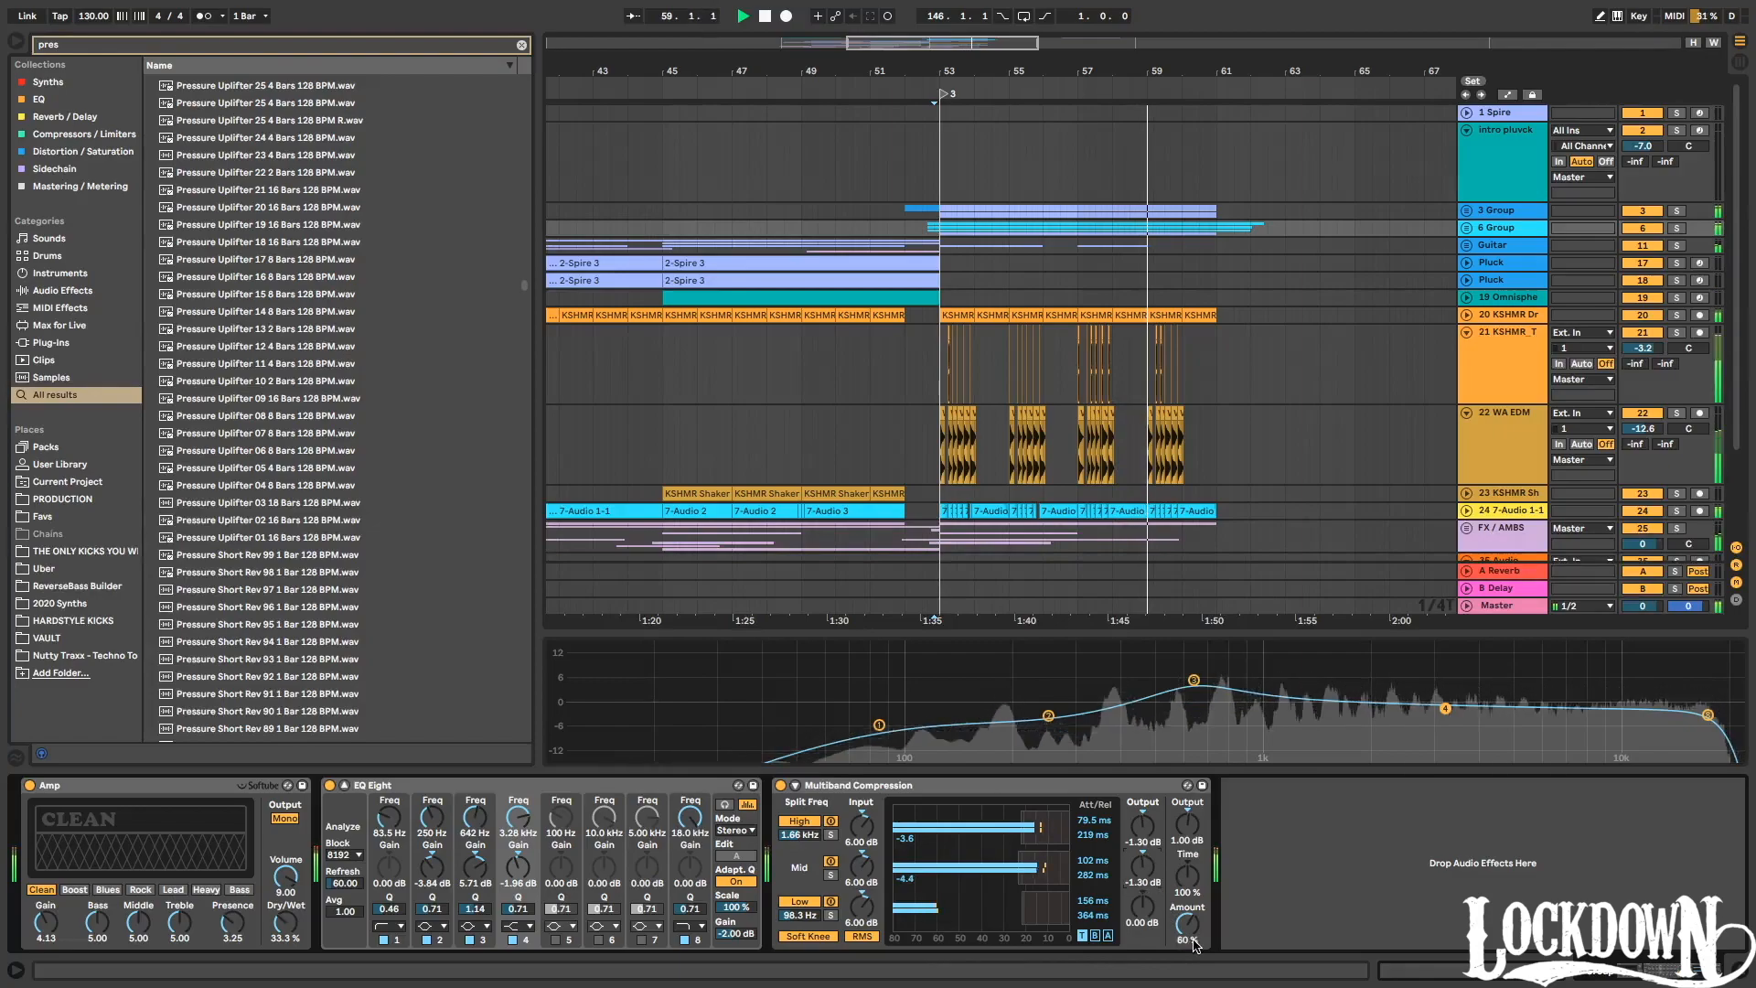
pyautogui.moveTo(1143, 865); pyautogui.dragTo(1149, 839)
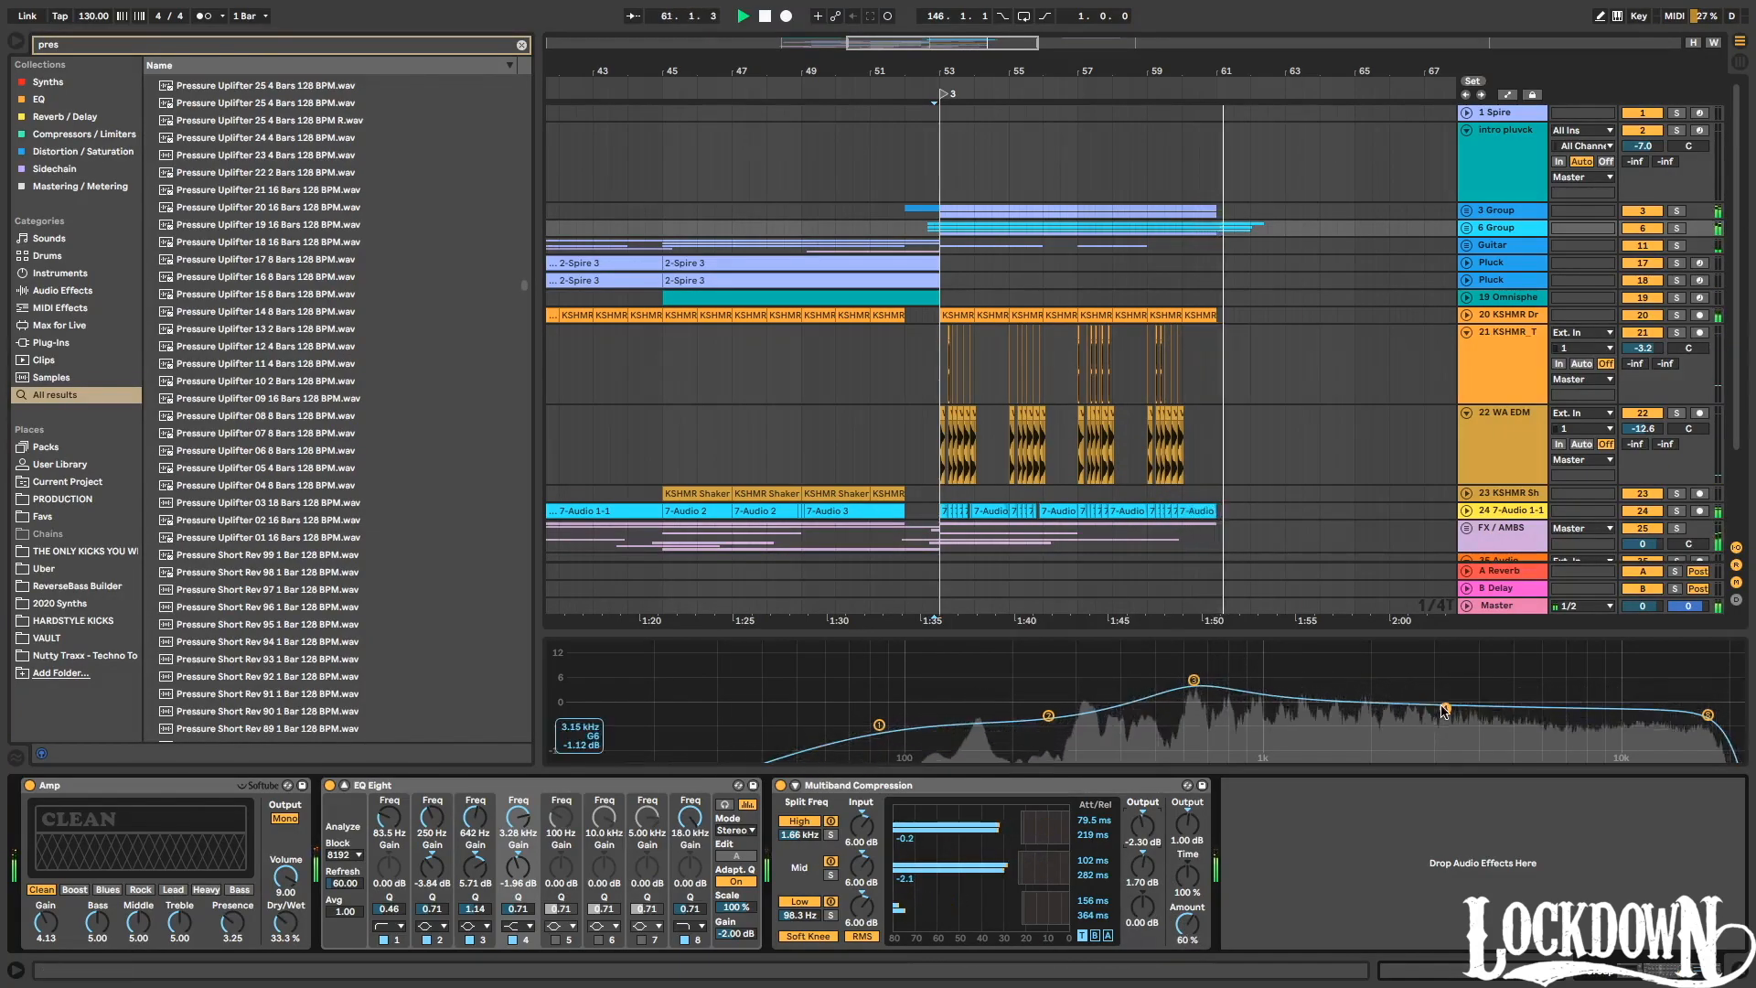
# Unfold the 6 Group and play its layers from around bar 48 into the section at bar 53.
pyautogui.press('space')
pyautogui.click(1466, 228)
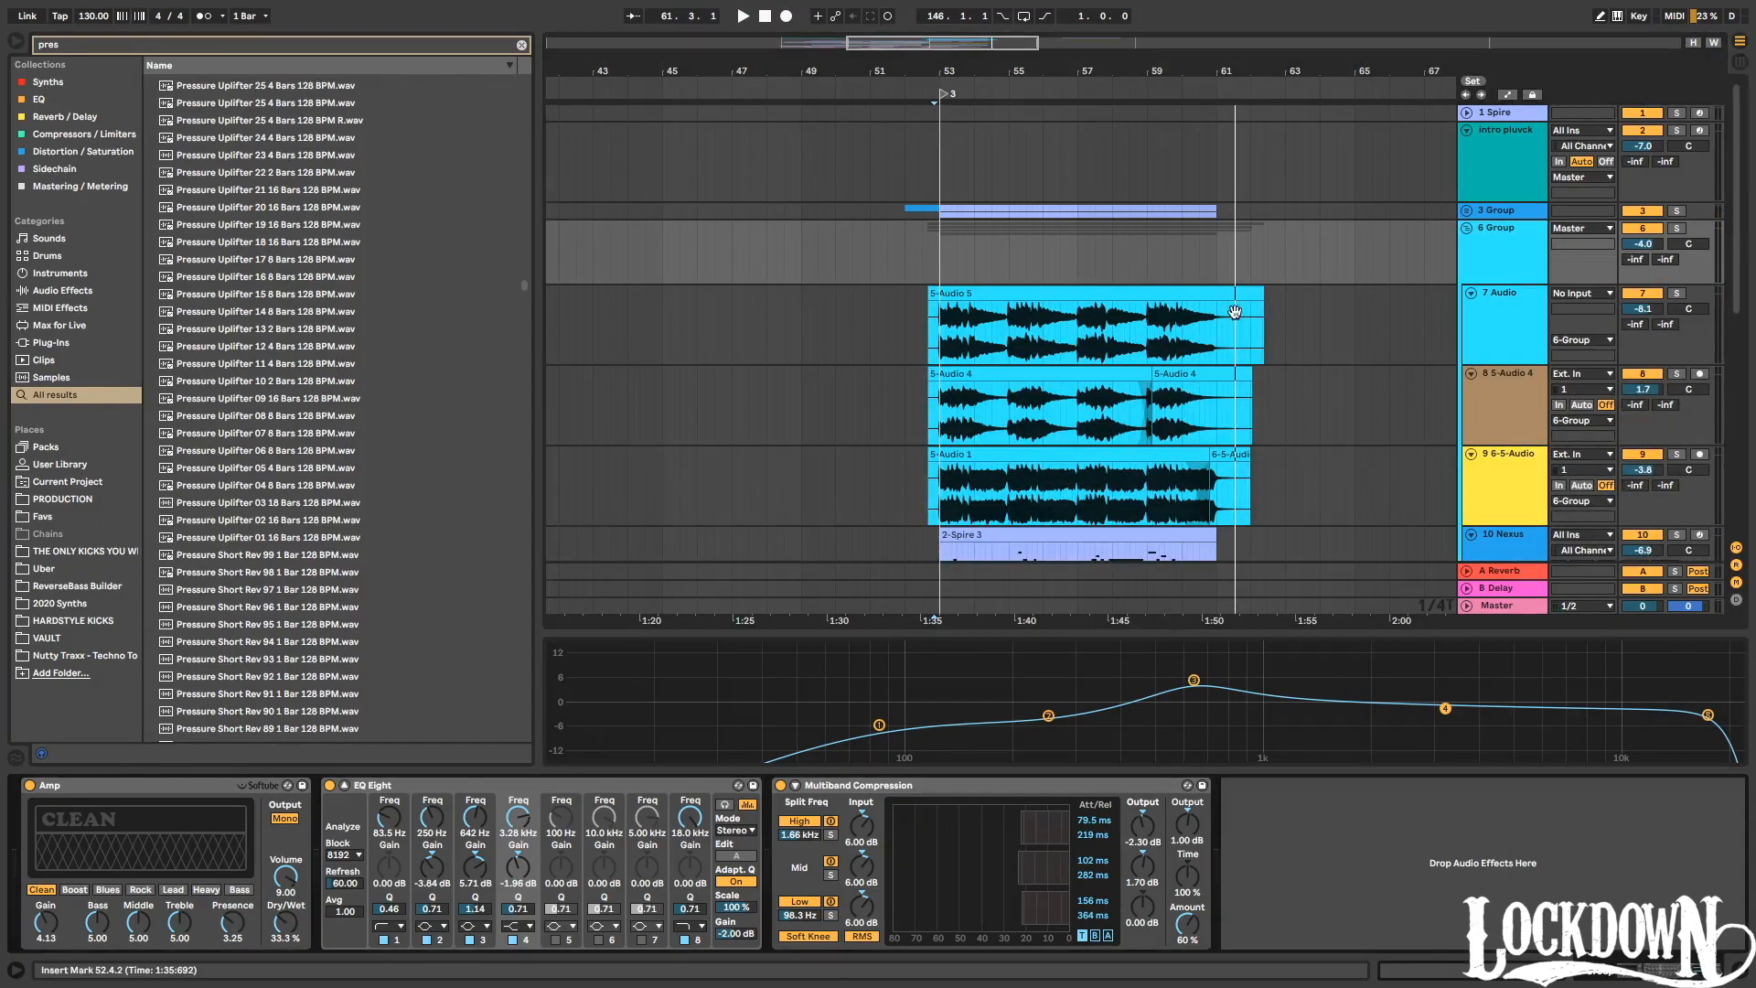
pyautogui.click(921, 87)
pyautogui.click(766, 99)
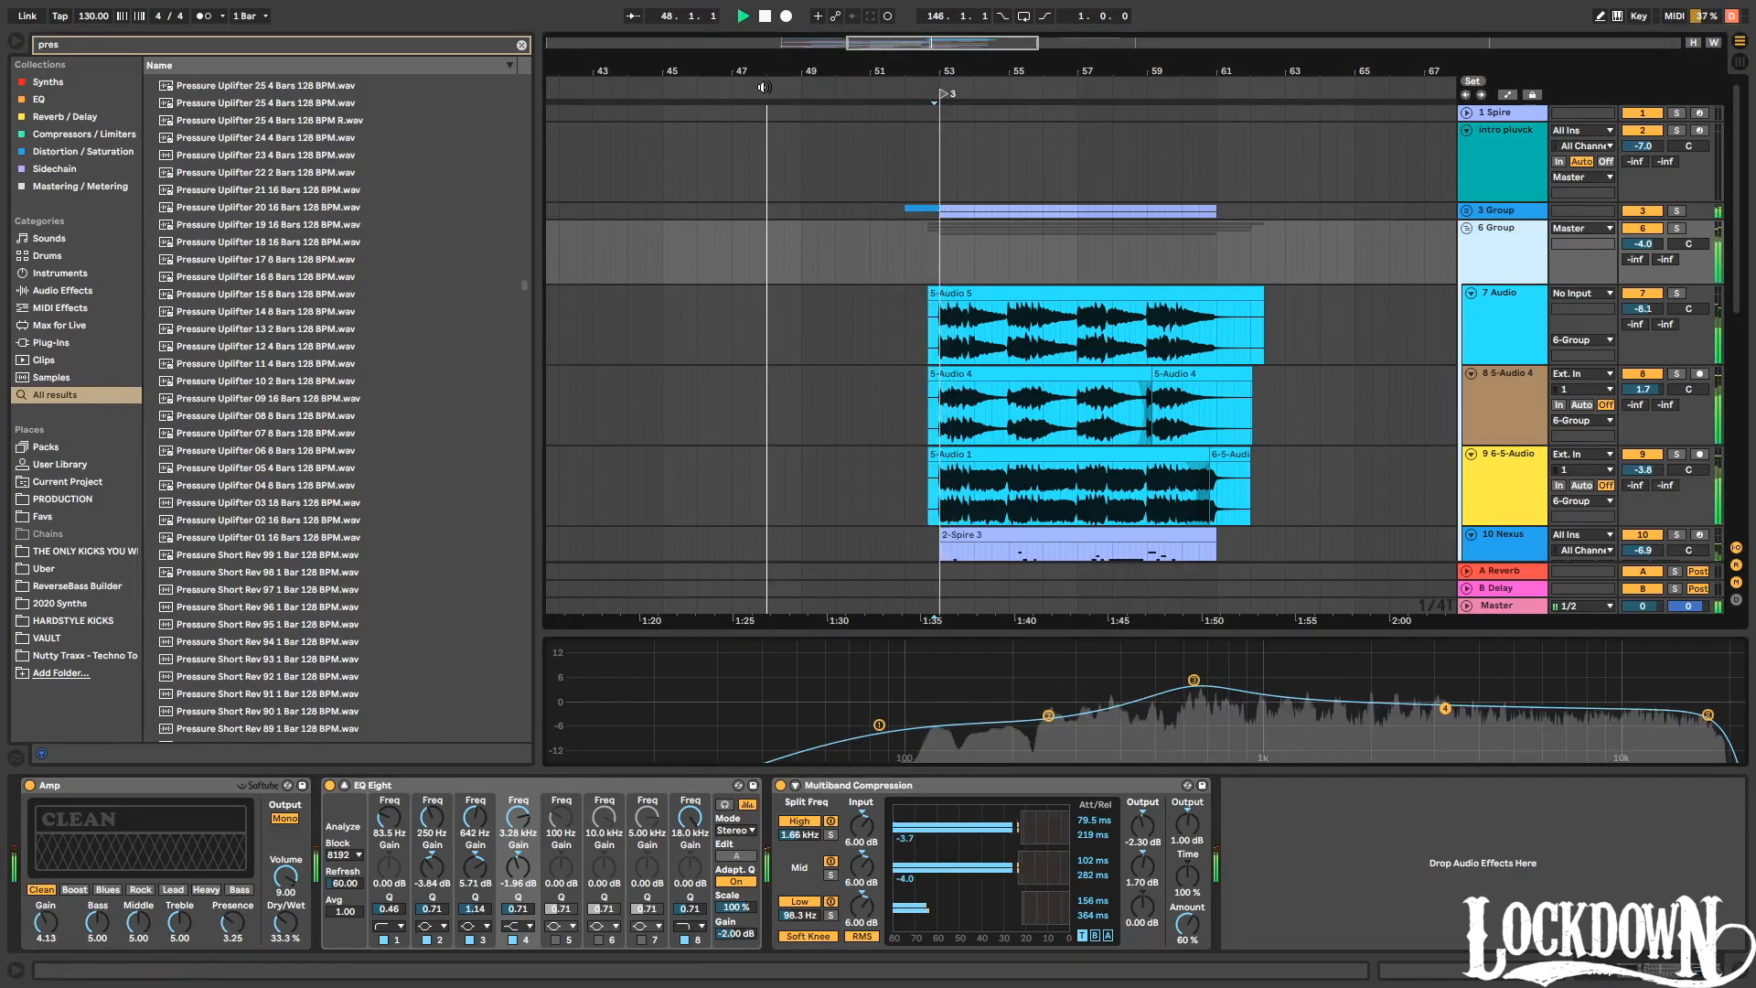
# Show the Master's track volume automation, lower it to about -1.8 dB between bars 33 and 53, and play the transition.
pyautogui.rightClick(1643, 607)
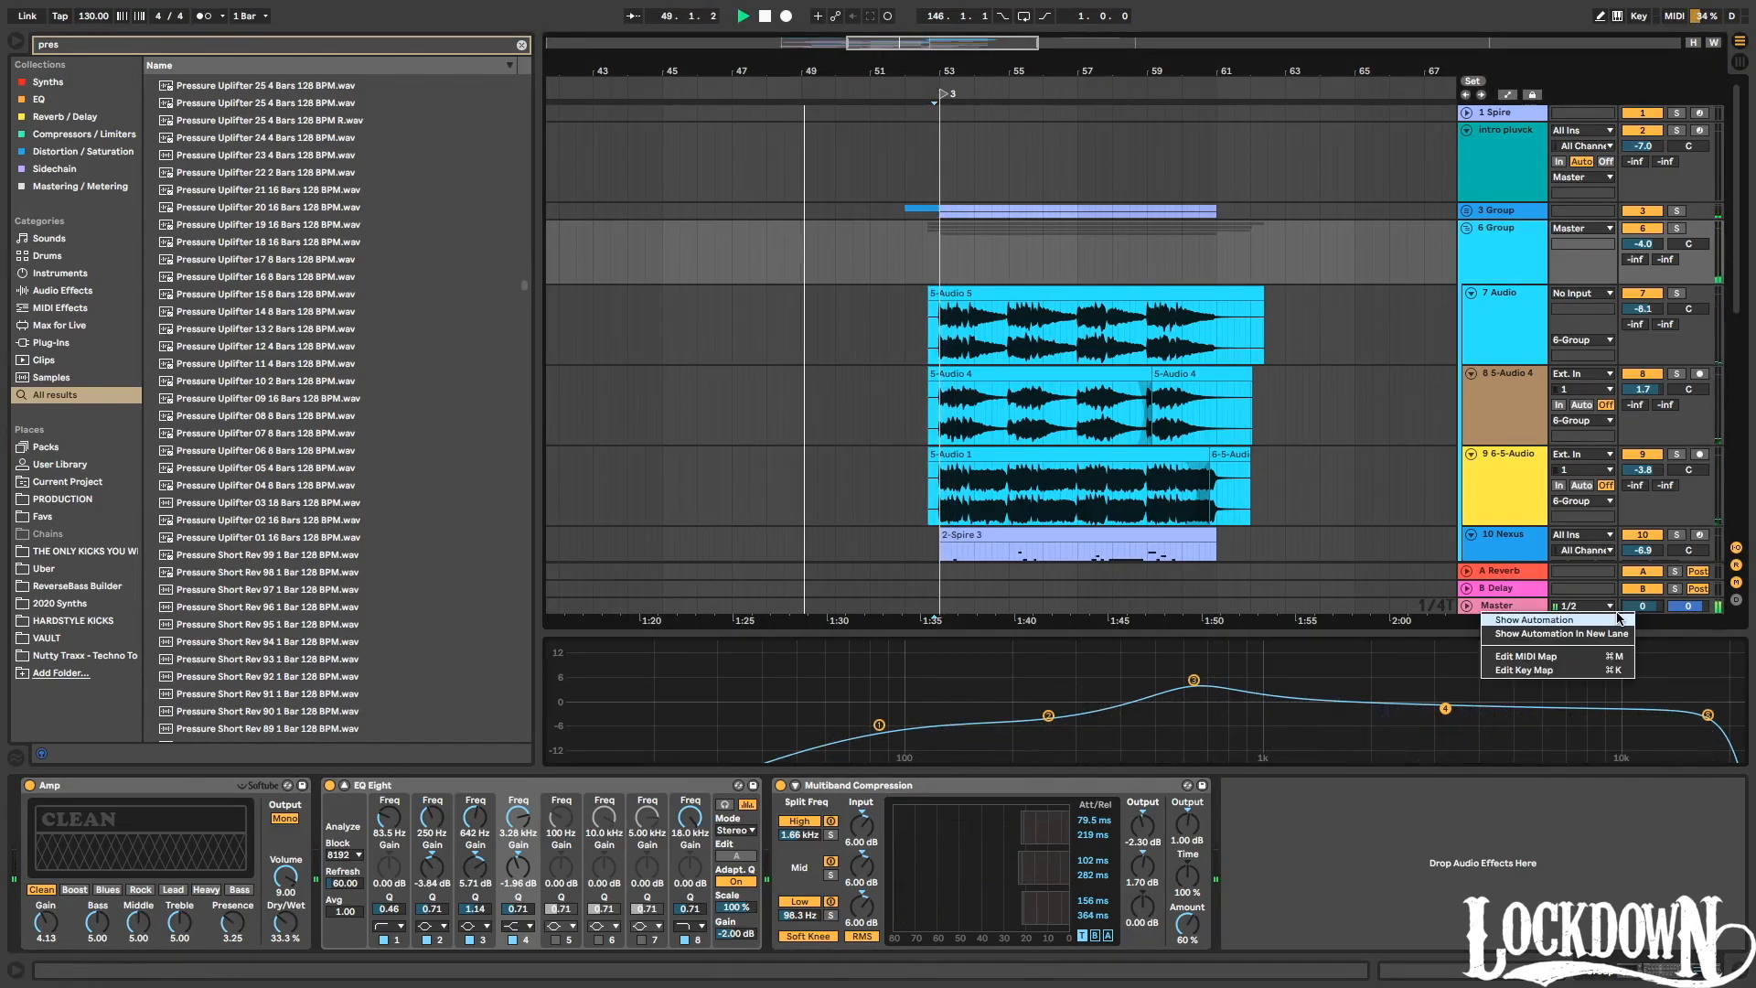
pyautogui.click(1634, 618)
pyautogui.scroll(-4, 1003, 441)
pyautogui.moveTo(942, 582); pyautogui.dragTo(455, 556)
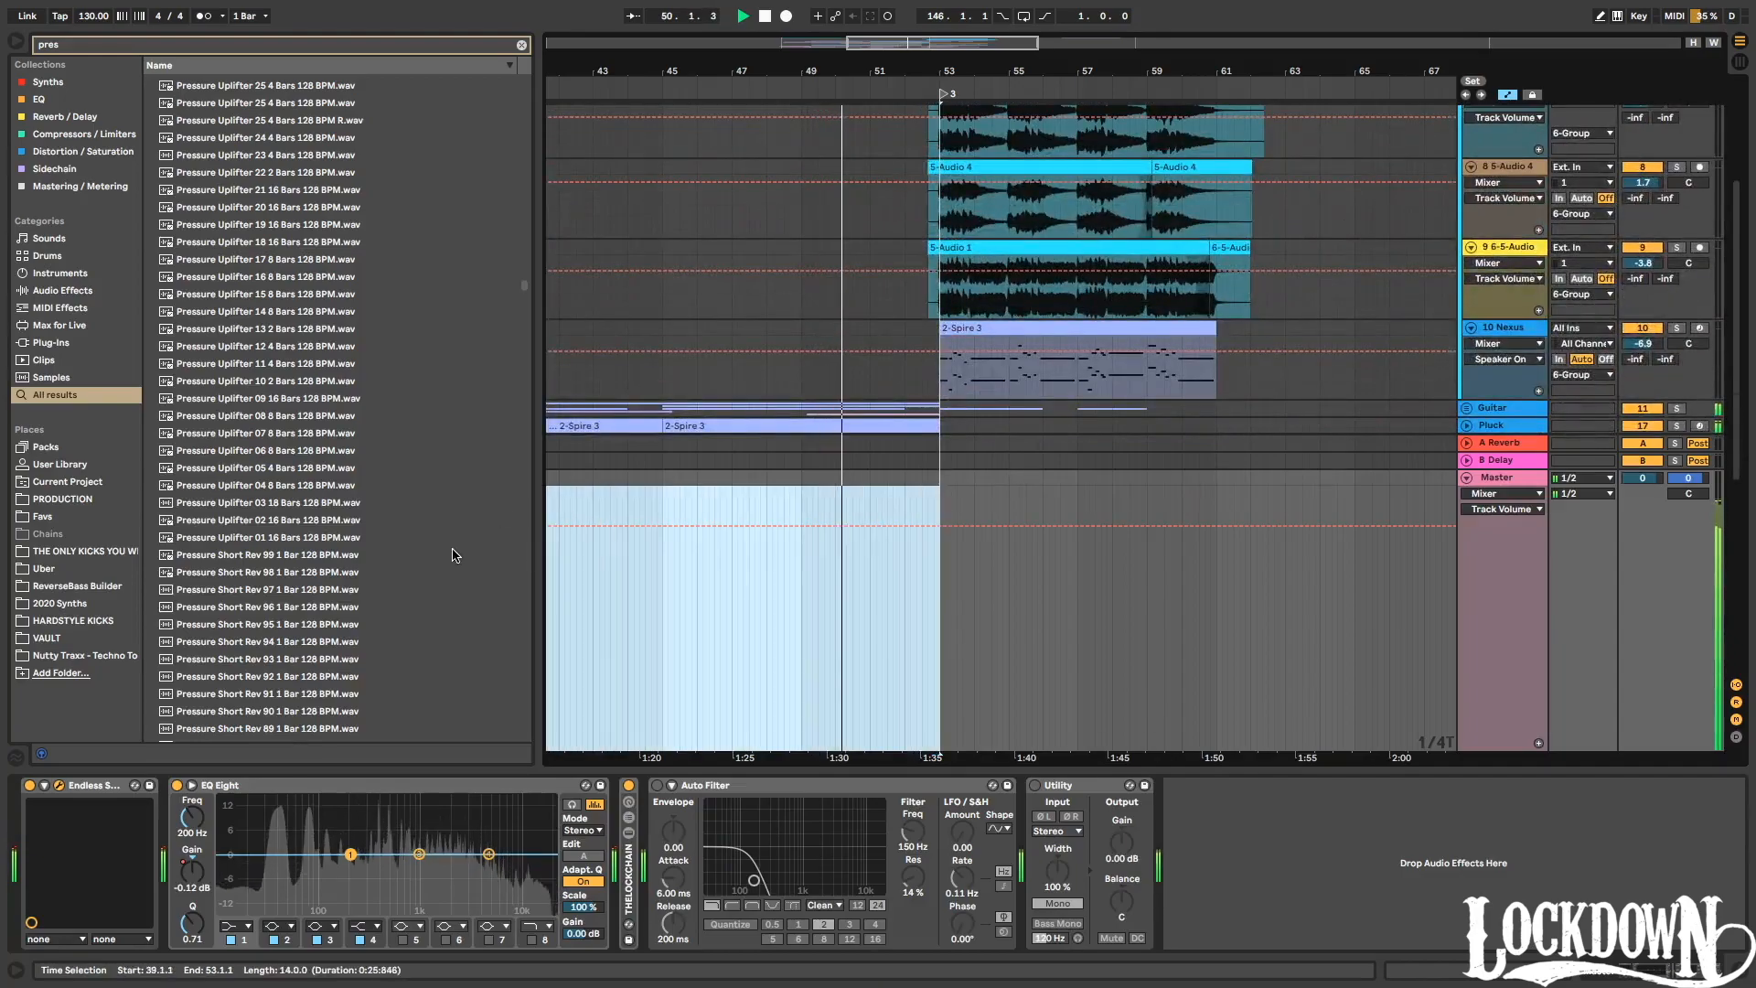
pyautogui.moveTo(719, 72); pyautogui.dragTo(981, 72)
pyautogui.moveTo(1204, 580); pyautogui.dragTo(621, 580)
pyautogui.moveTo(772, 530); pyautogui.dragTo(772, 541)
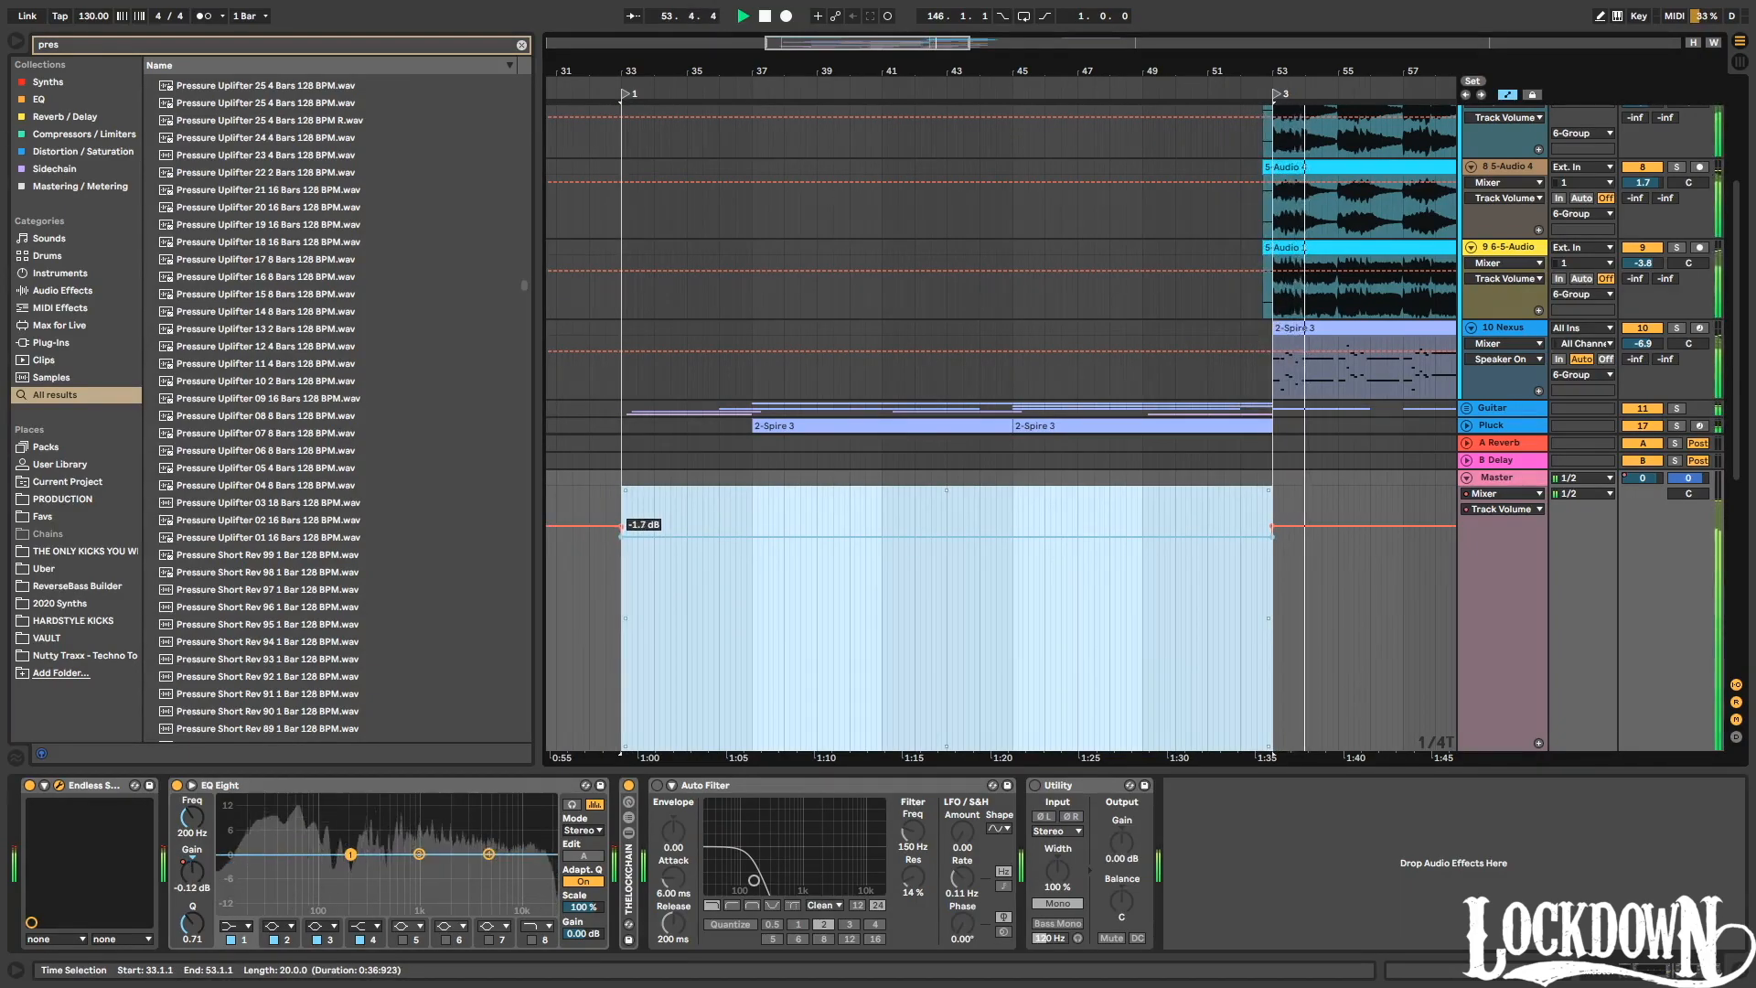
pyautogui.click(1240, 89)
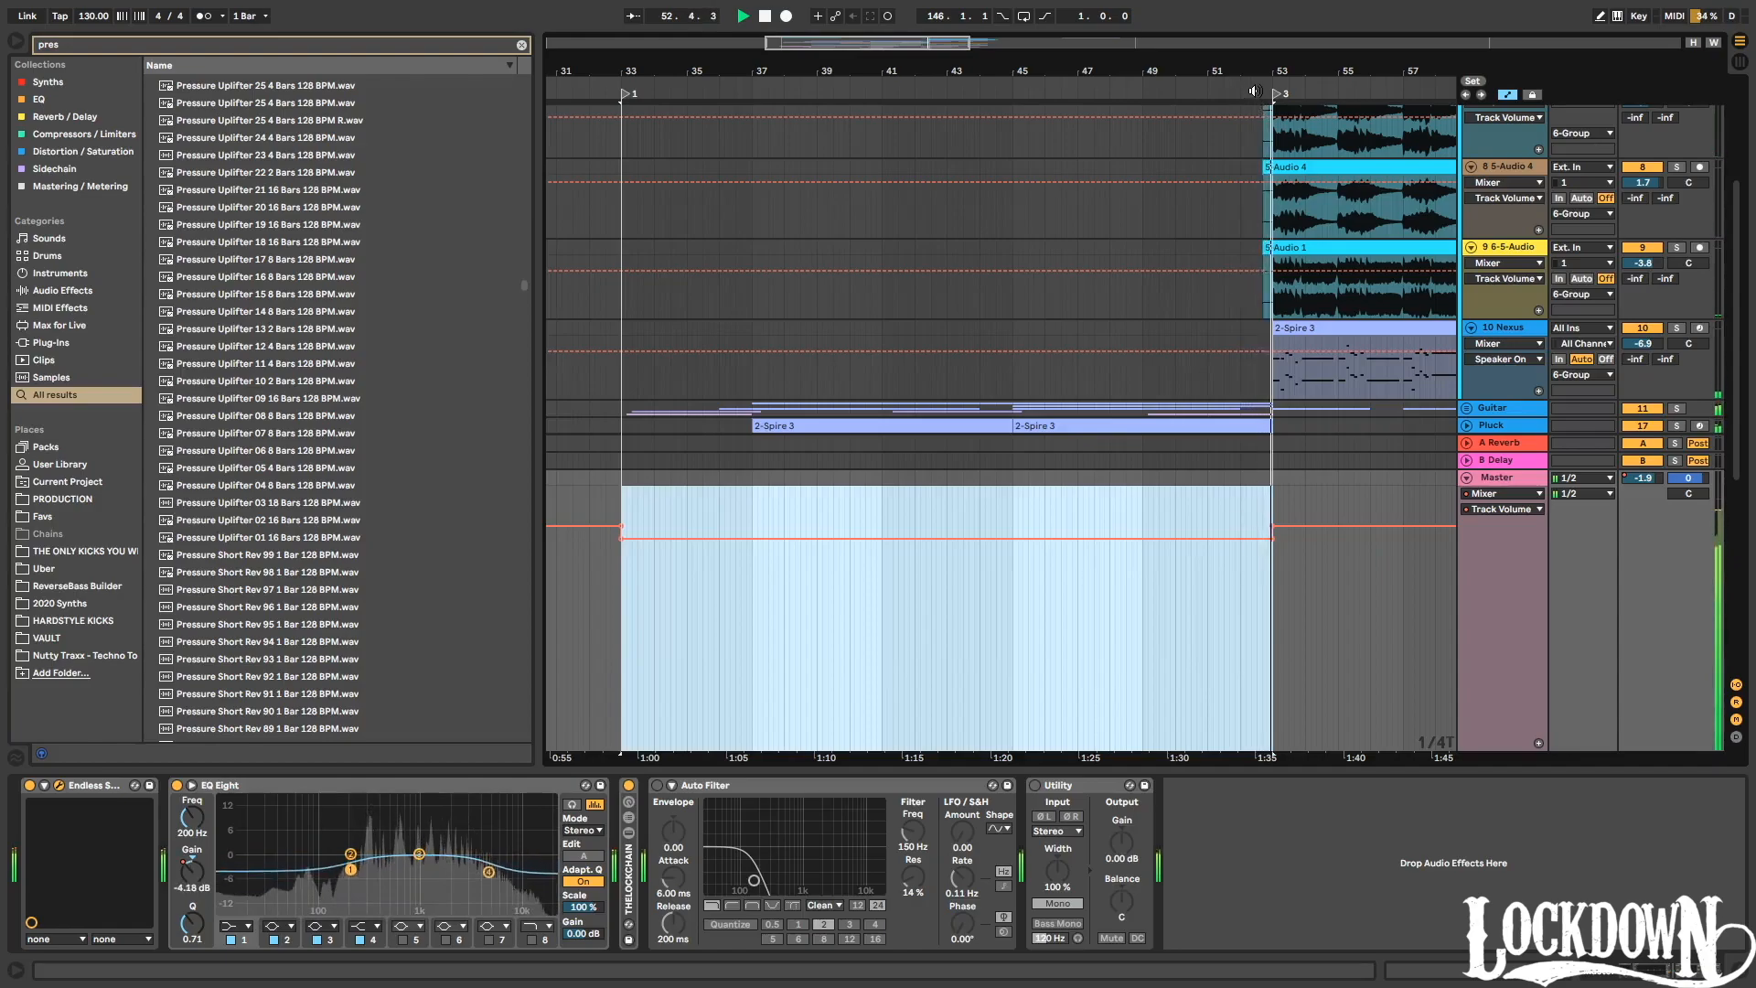
# Collapse the Master track, select the empty audio track 35 and audition Pressure Uplifter 11 4 Bars and Pressure Uplifter 14 8 Bars.
pyautogui.click(1466, 478)
pyautogui.click(1466, 424)
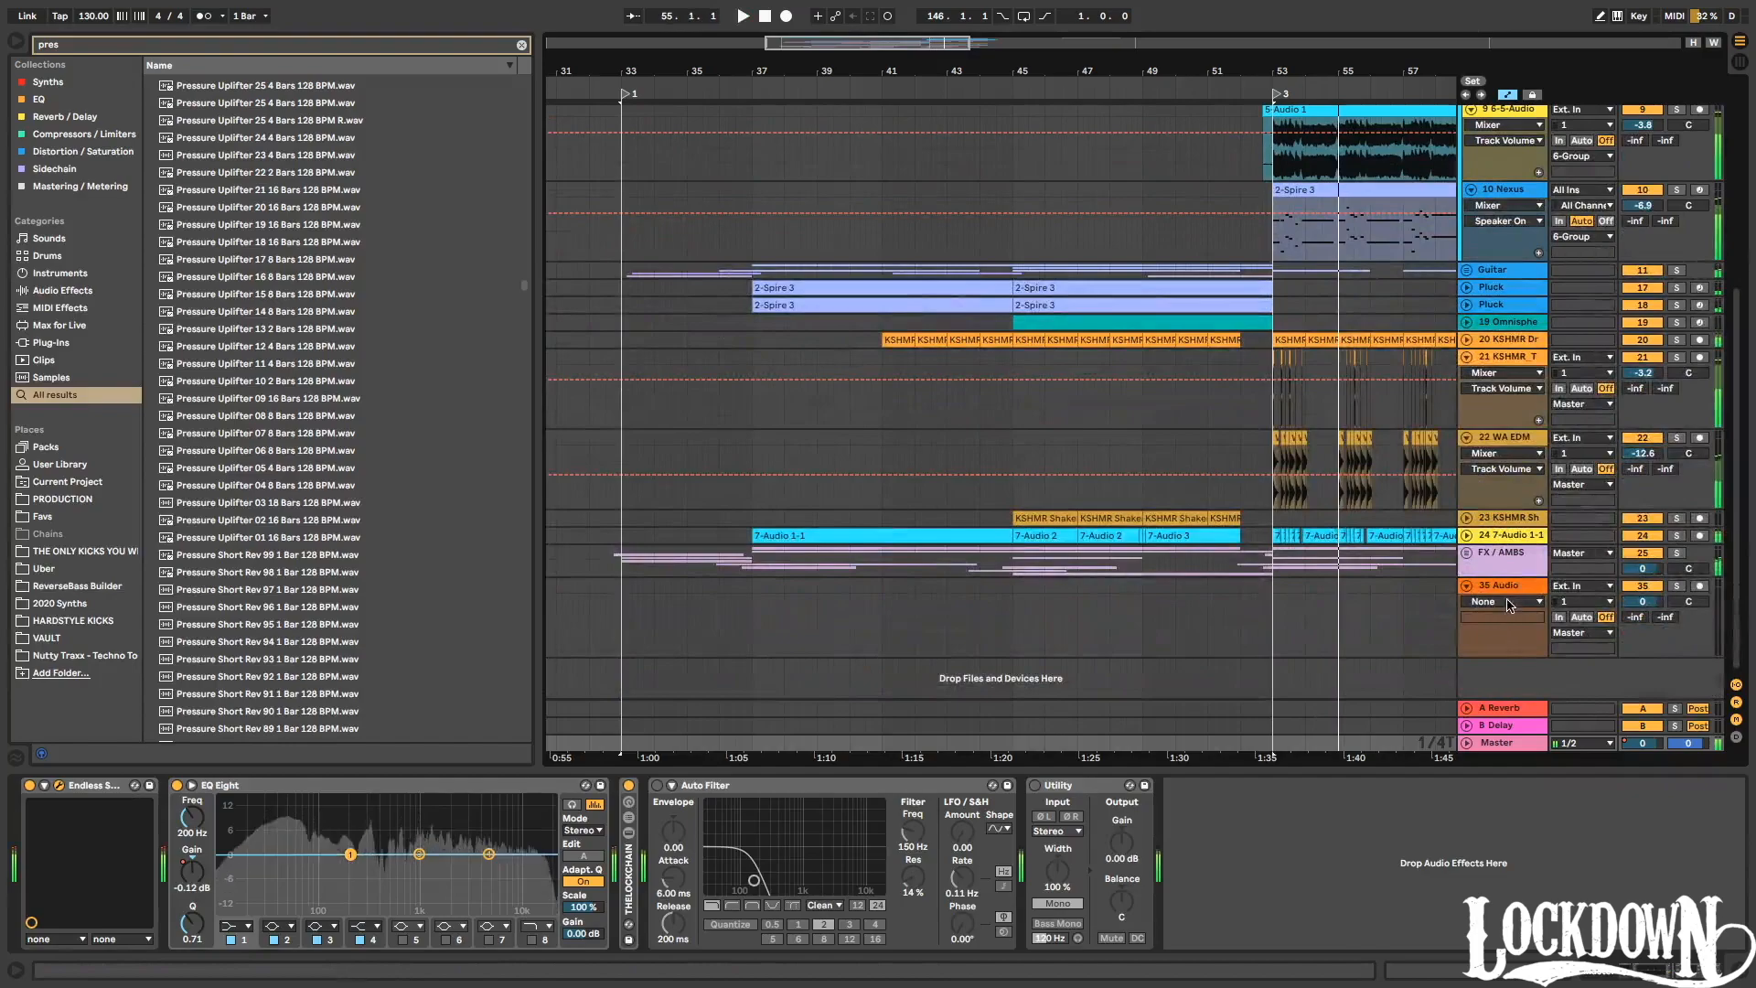
pyautogui.click(1517, 590)
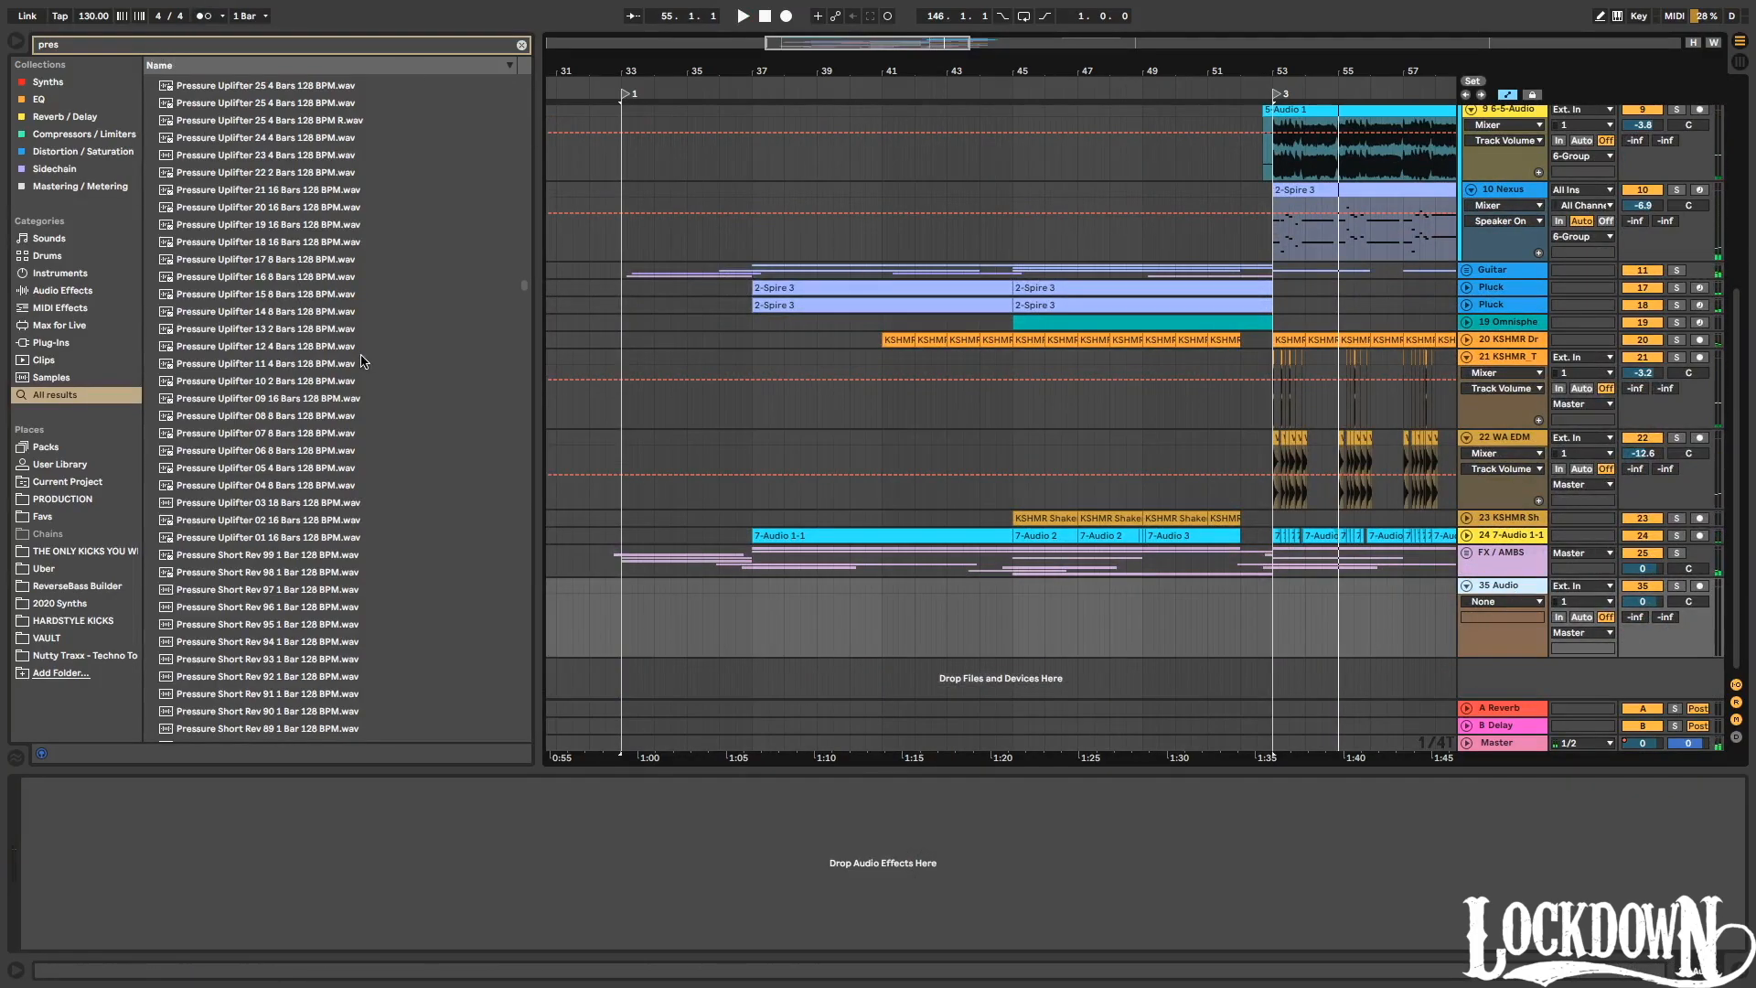
pyautogui.click(272, 366)
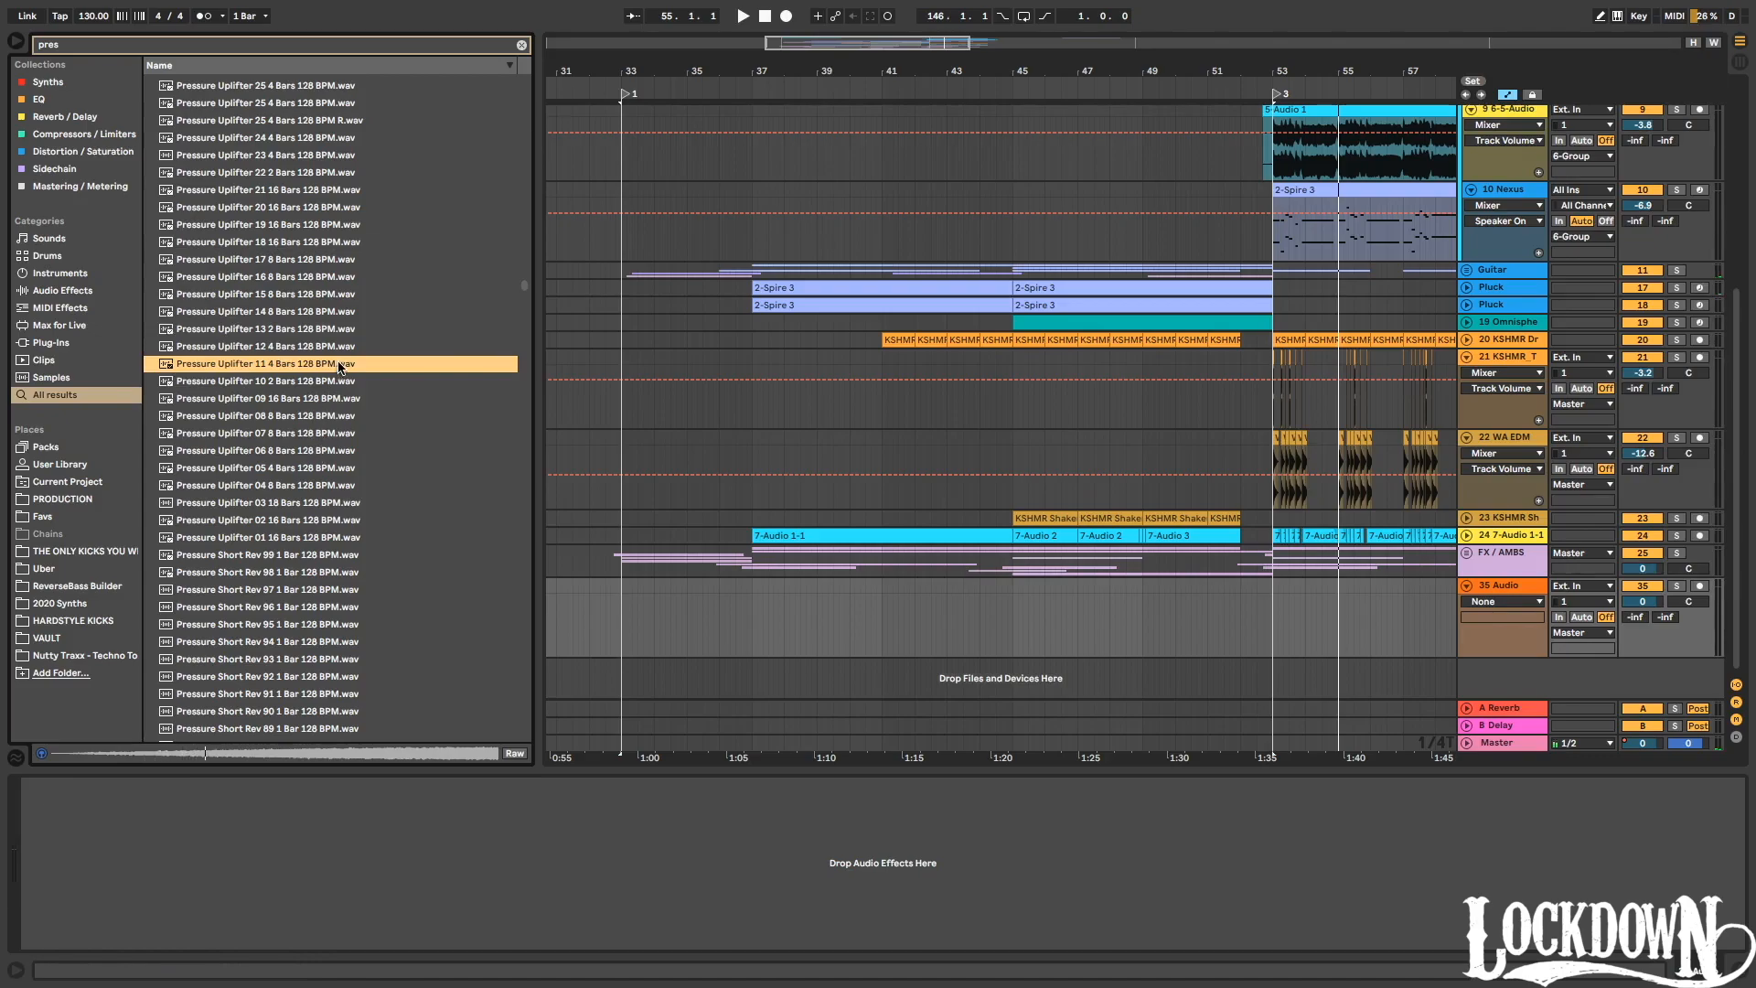
pyautogui.click(287, 314)
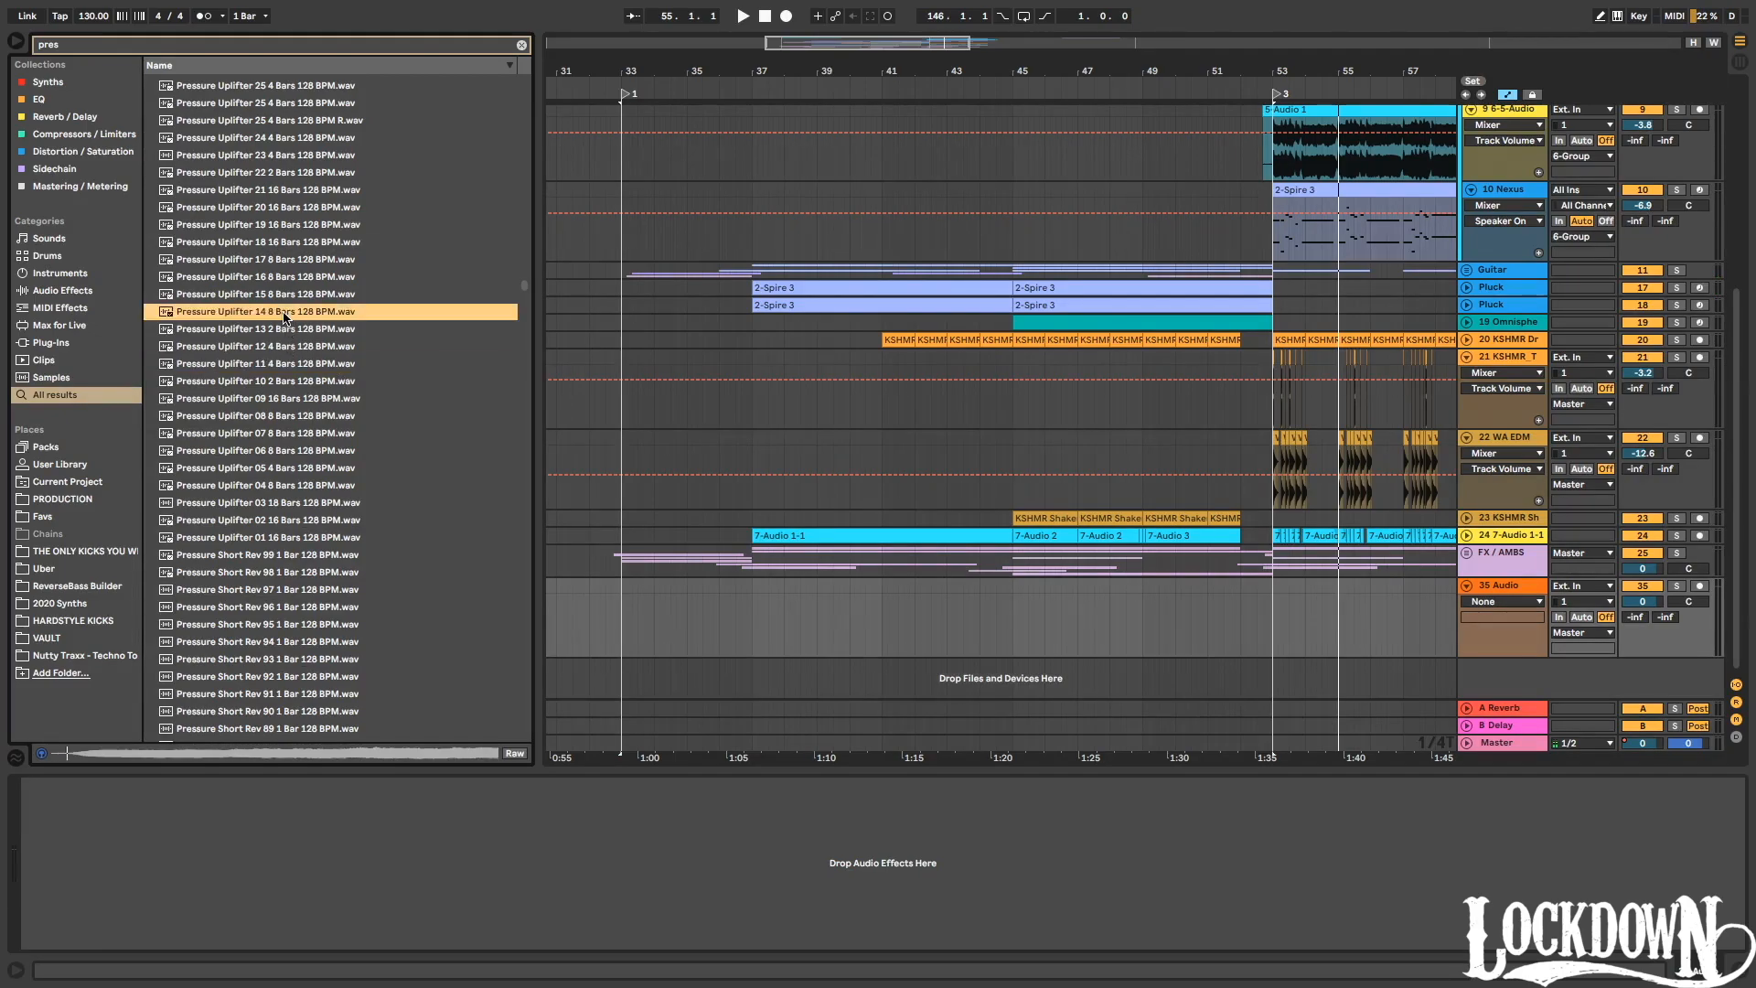
# Place Pressure Uplifter 14 8 Bars on track 35 from bar 45 to 53, play it and lower the track volume to -2.0 dB.
pyautogui.moveTo(482, 419); pyautogui.dragTo(998, 600)
pyautogui.moveTo(1239, 80); pyautogui.dragTo(1244, 128)
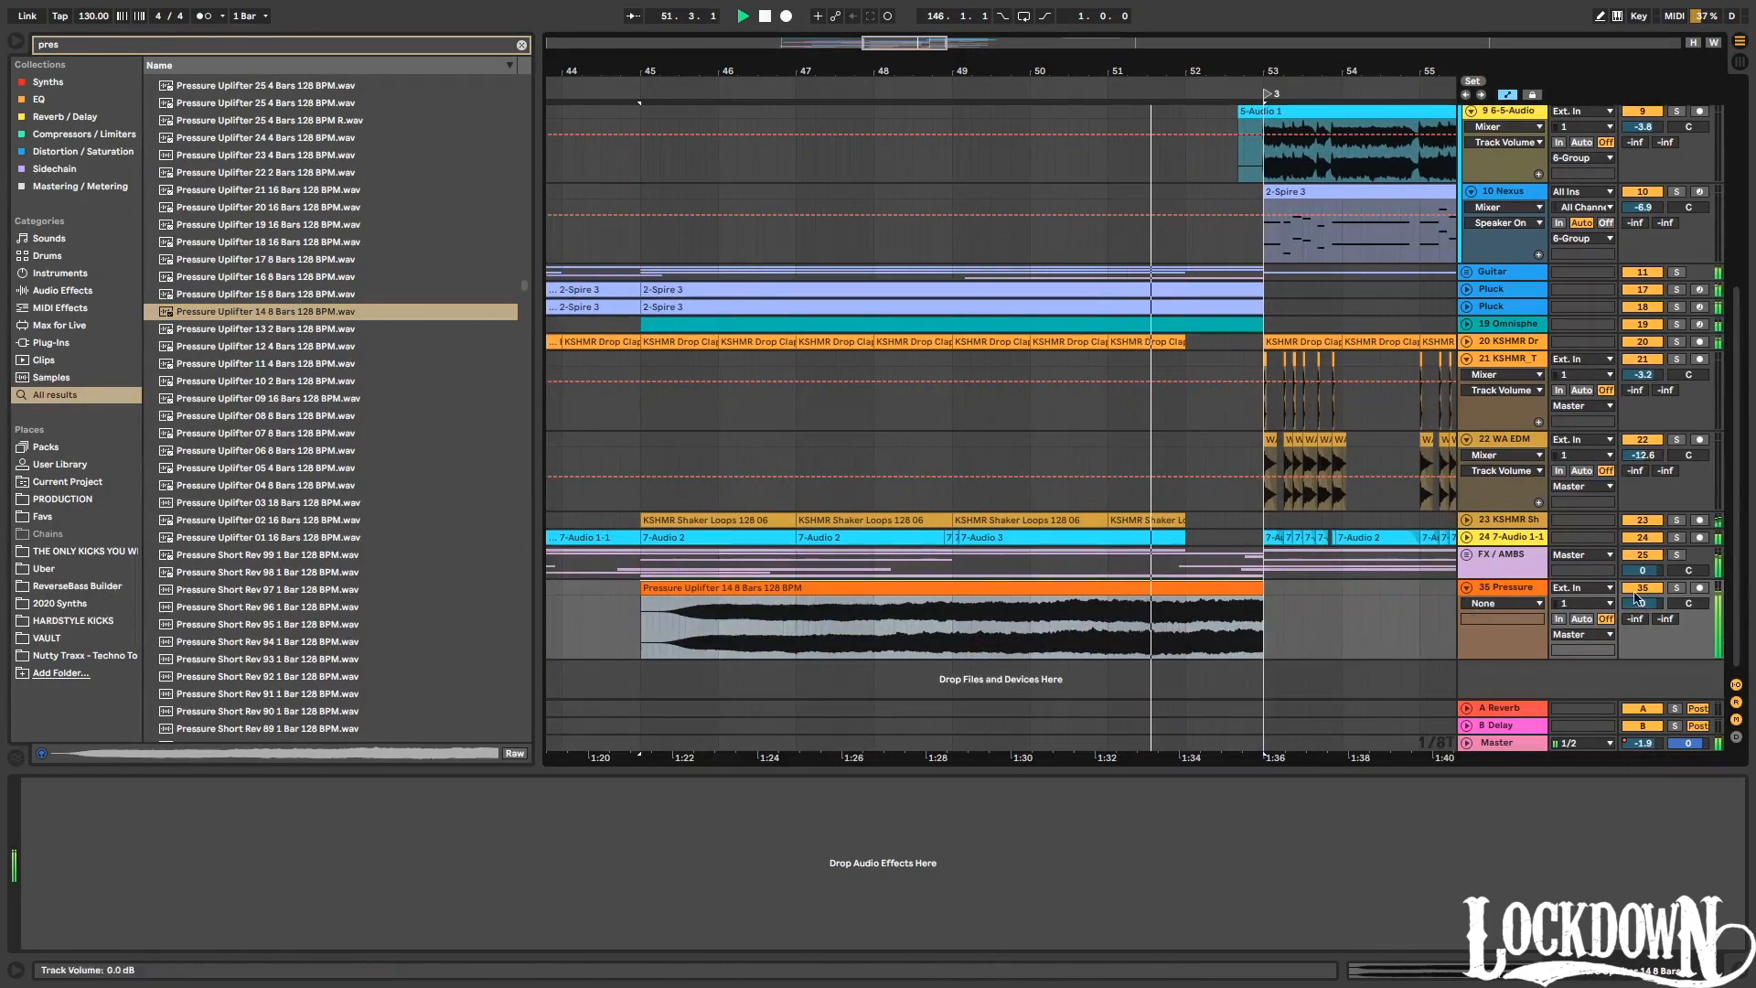
pyautogui.moveTo(1652, 609); pyautogui.dragTo(1652, 621)
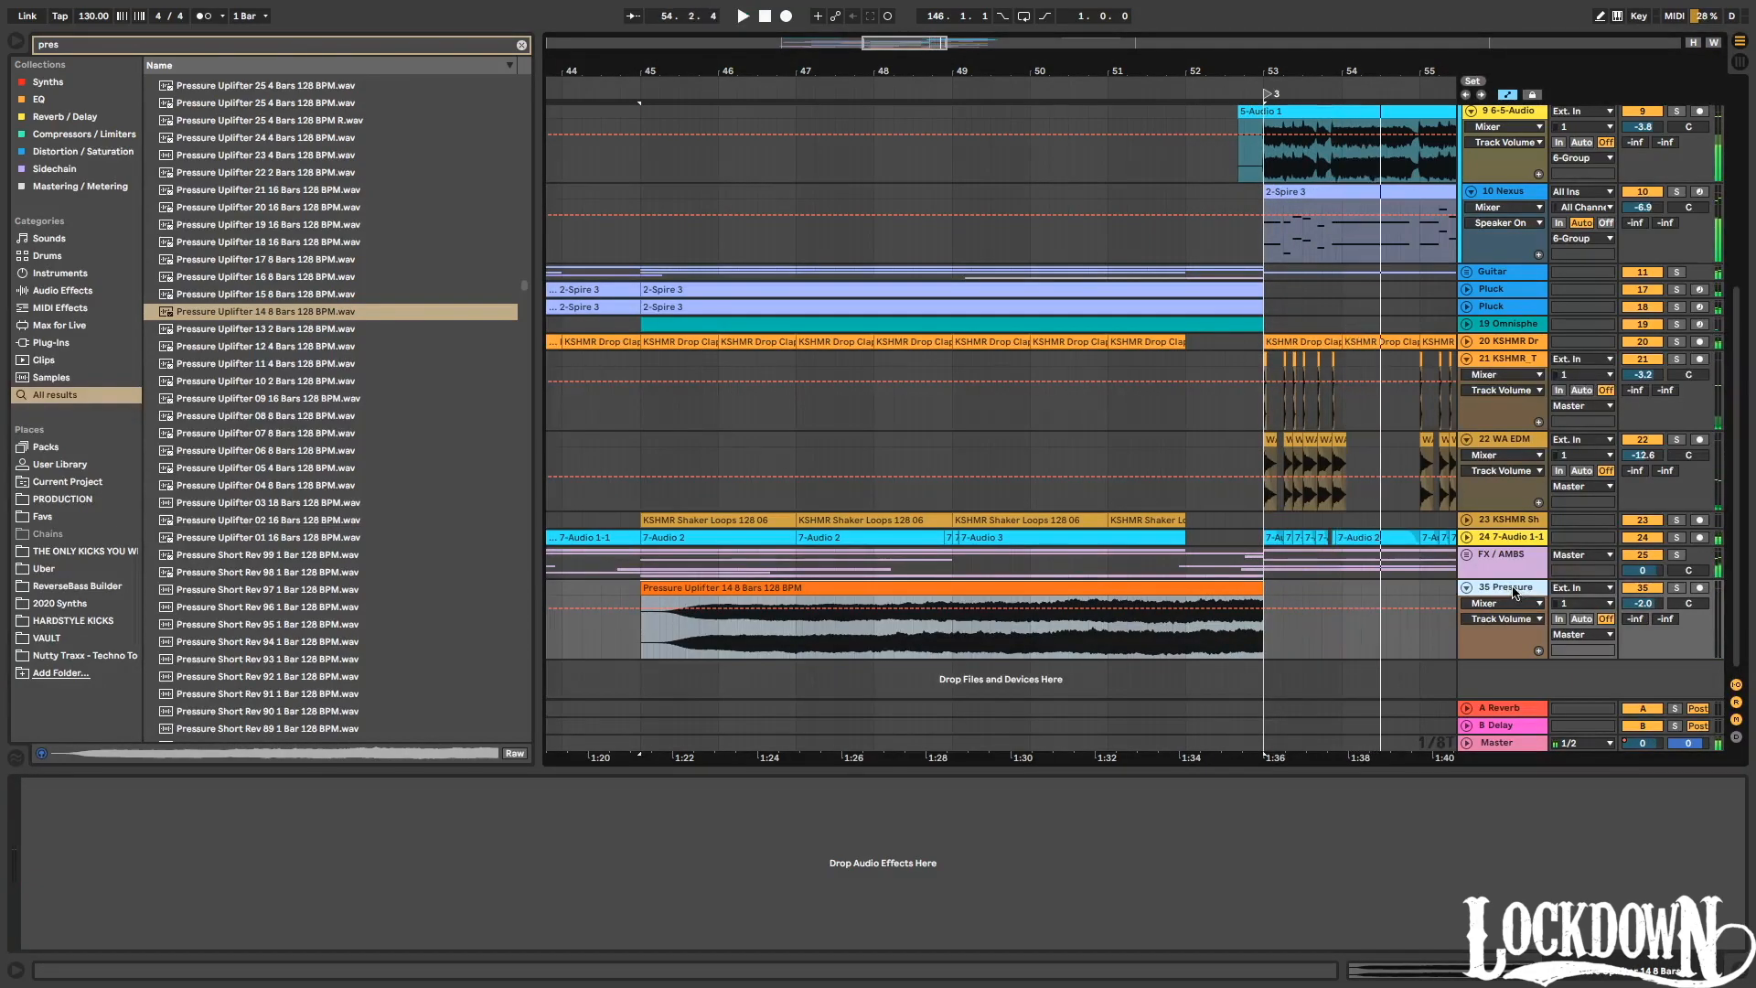
# Insert a new audio track below the Pressure Uplifter track and search the browser for "impact".
pyautogui.hotkey('ctrl', 't')
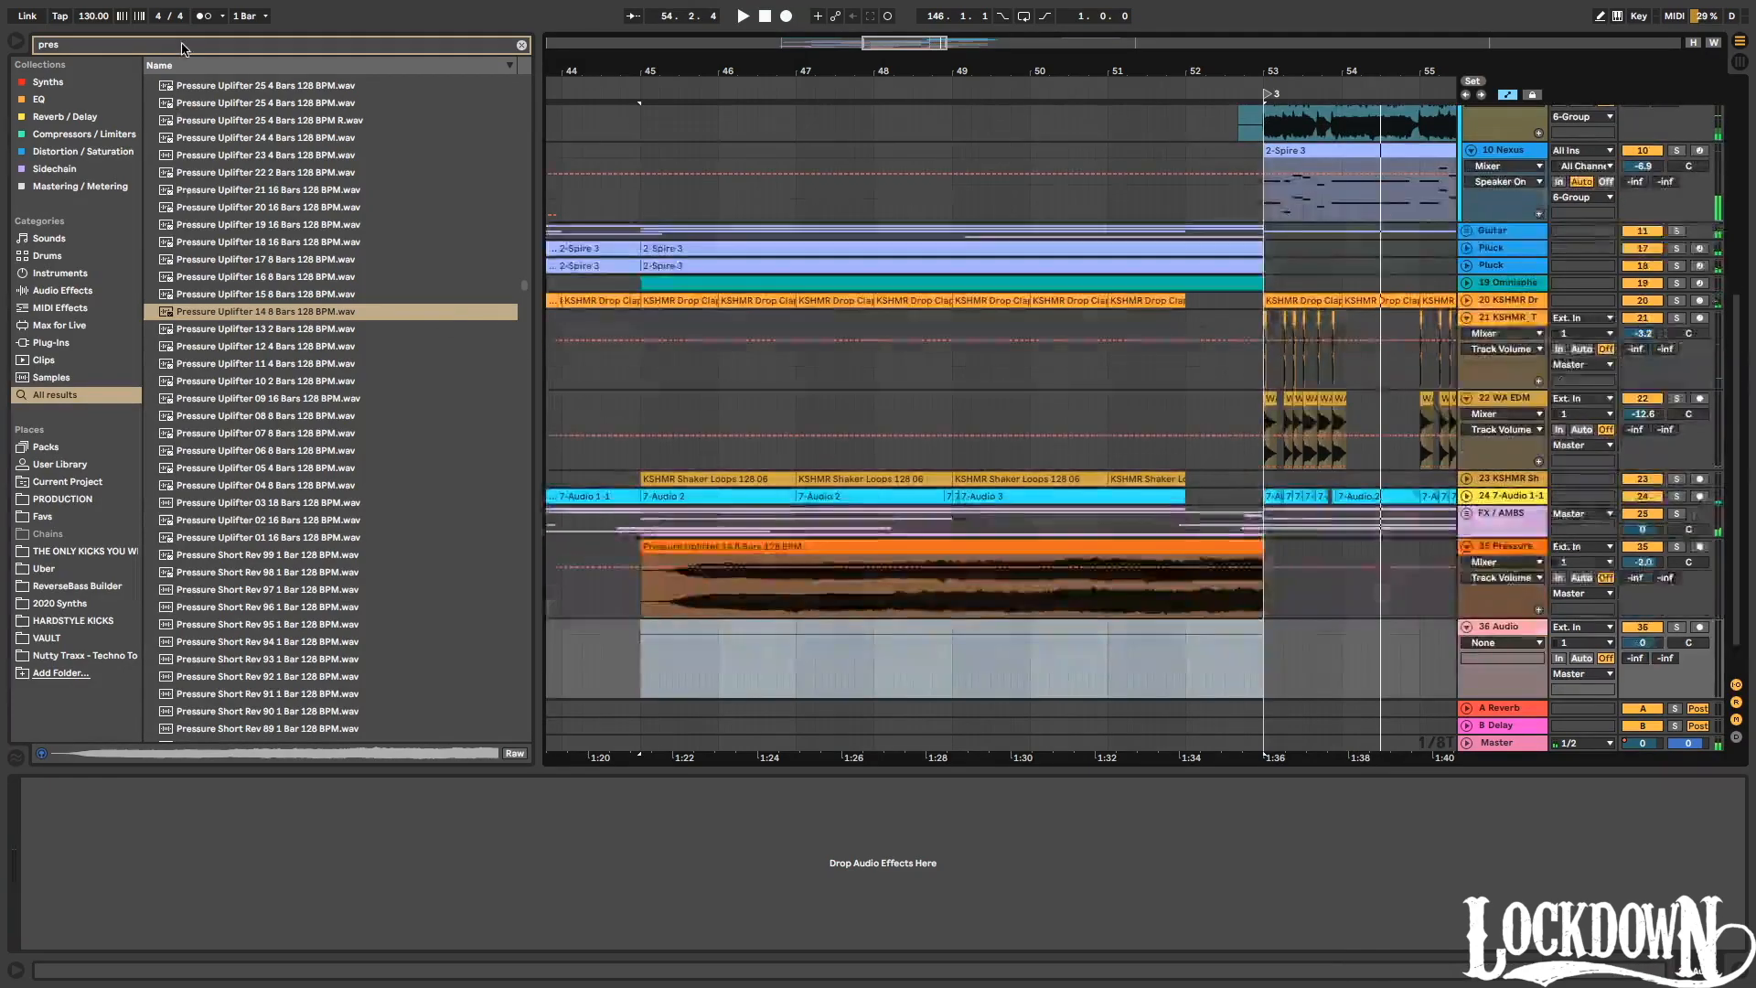
pyautogui.press('BackSpace')
pyautogui.press('BackSpace')
pyautogui.press('BackSpace')
pyautogui.press('BackSpace')
pyautogui.click(36, 41)
pyautogui.write('impact')
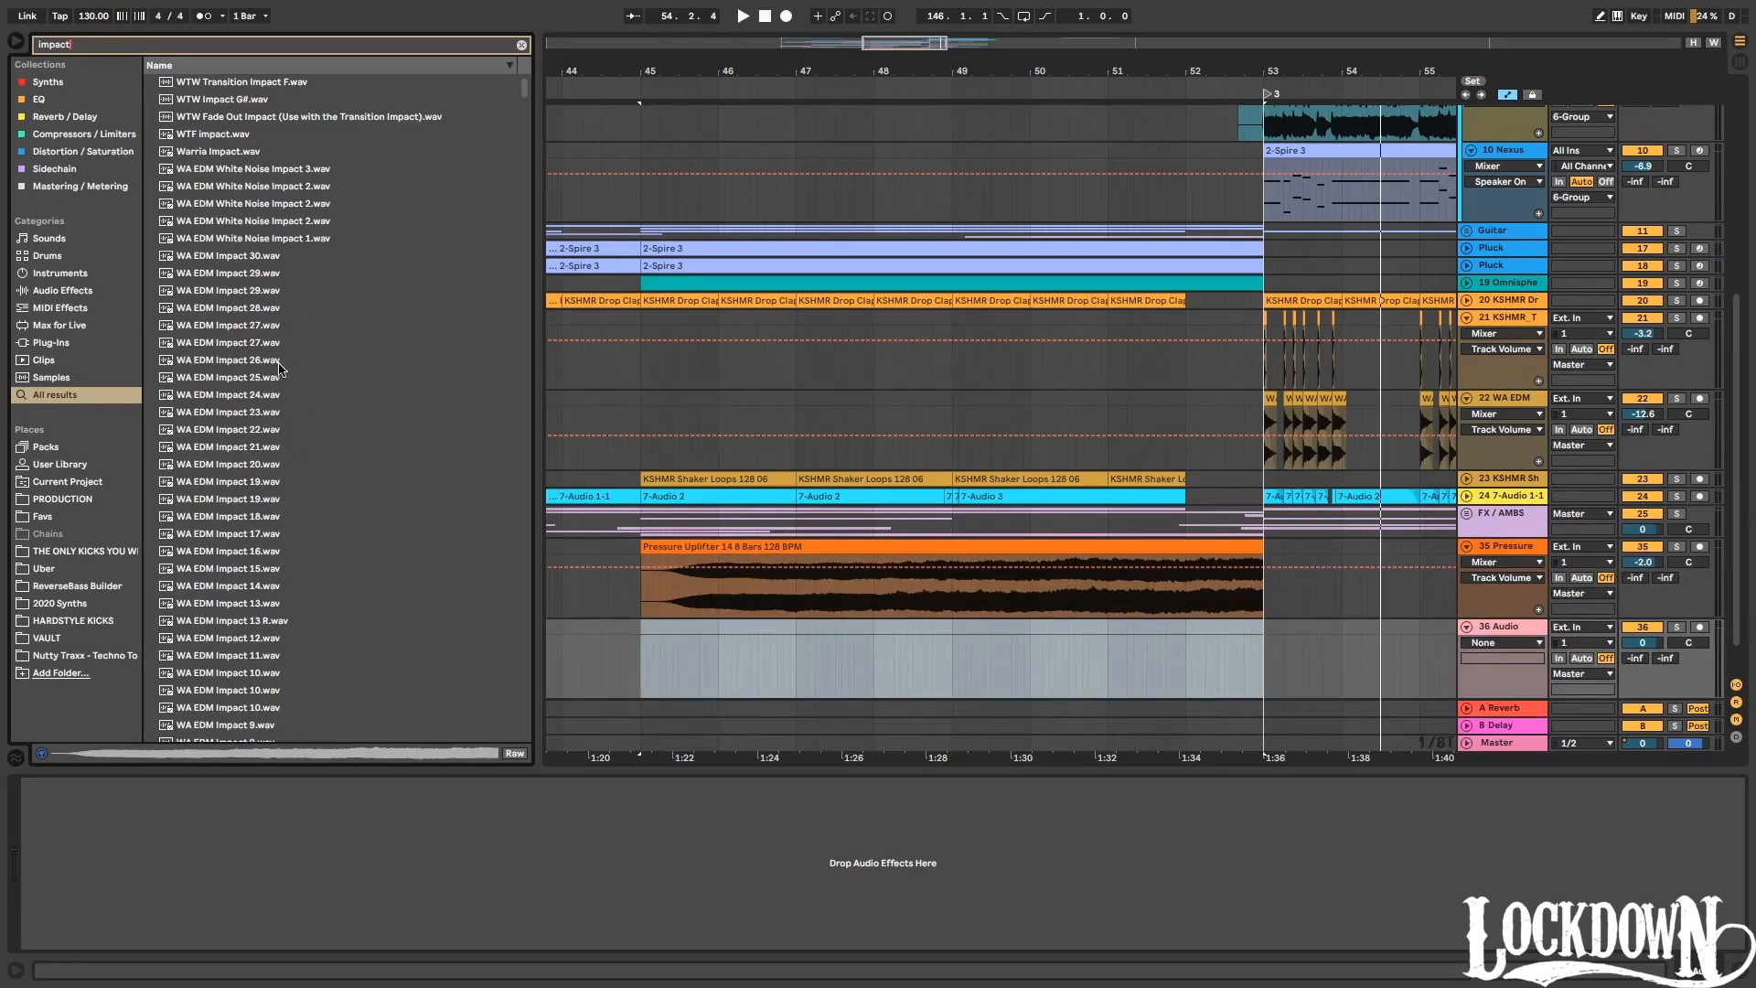
# Audition several WA EDM Impact samples, place WA EDM Impact 18 at bar 52 on track 36 and play from bar 51.3.
pyautogui.click(283, 331)
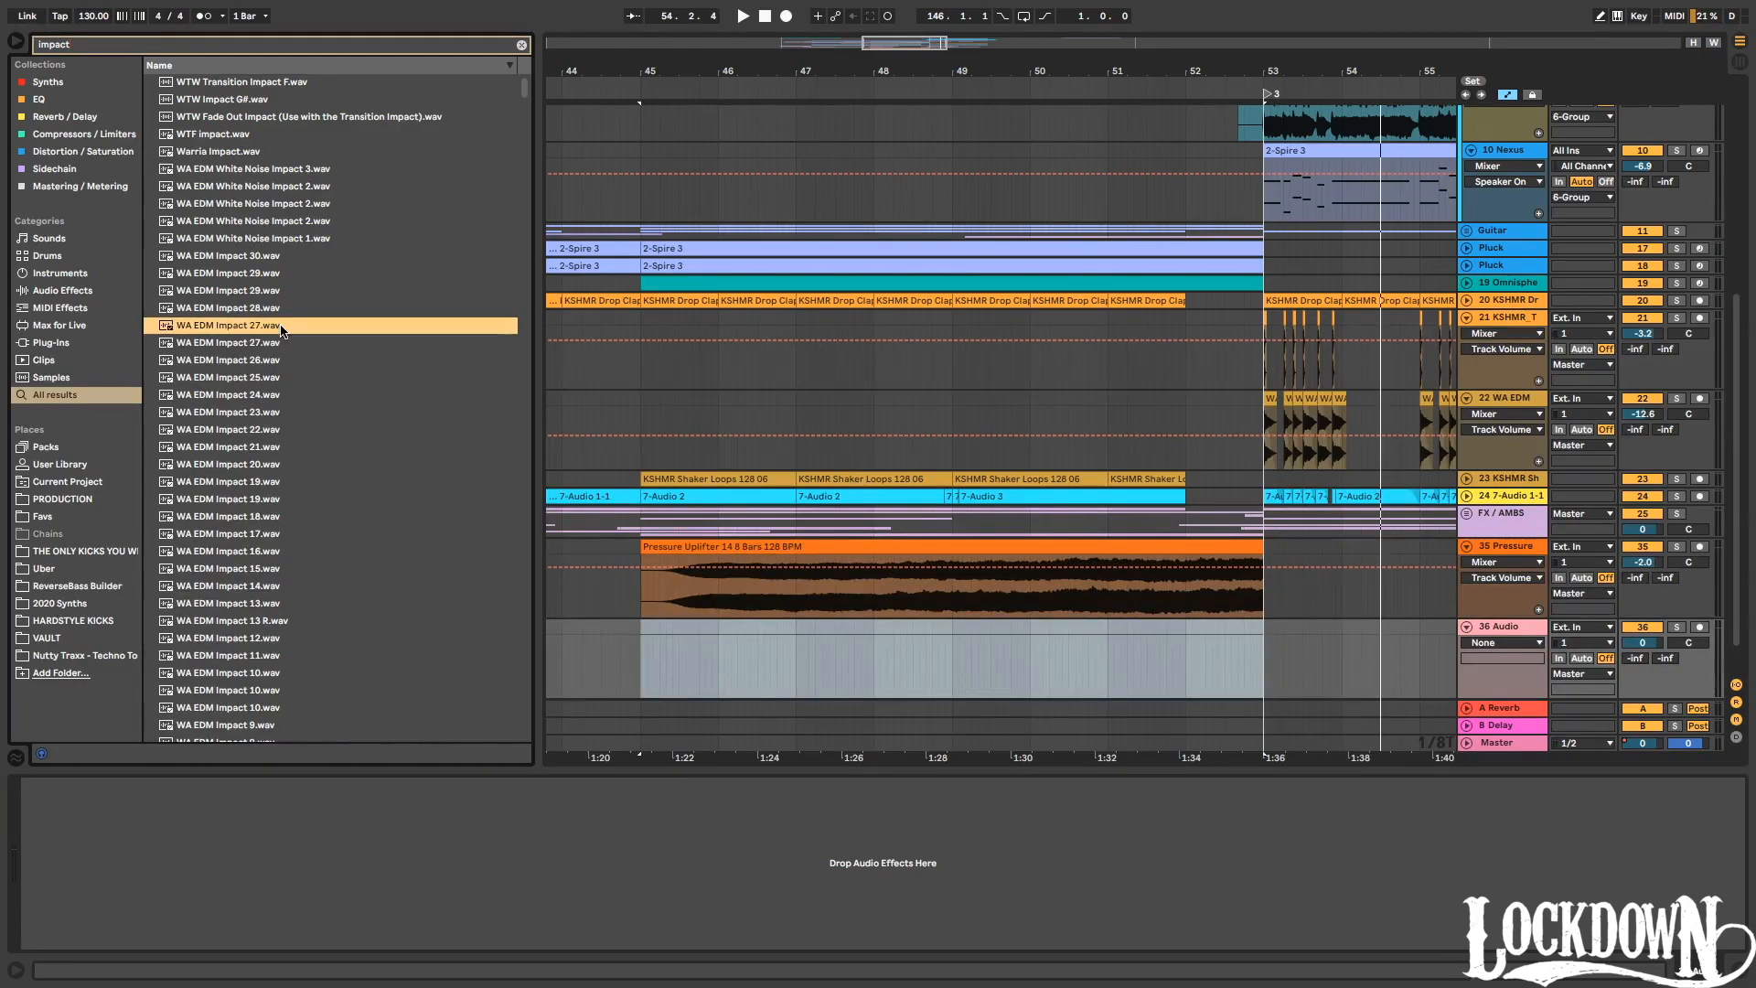
pyautogui.click(245, 378)
pyautogui.click(245, 468)
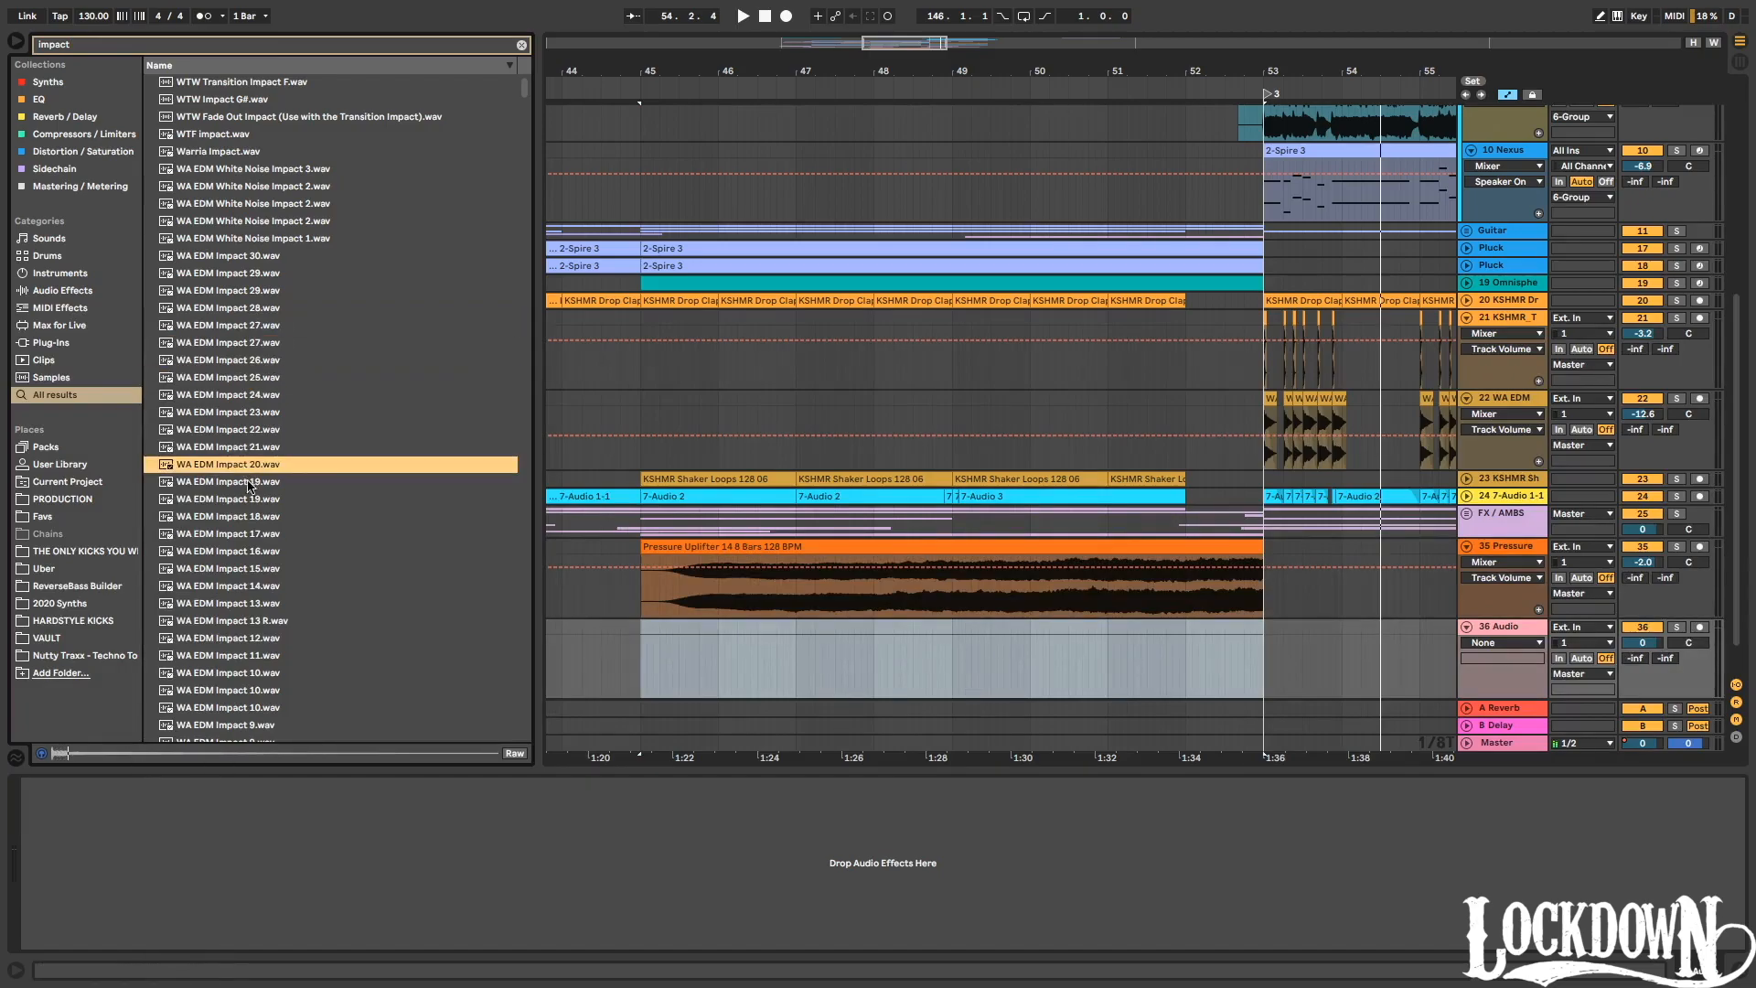
pyautogui.click(257, 520)
pyautogui.moveTo(225, 523)
pyautogui.mouseDown()
pyautogui.moveTo(1215, 667)
pyautogui.moveTo(1187, 666)
pyautogui.mouseUp()
pyautogui.click(1149, 668)
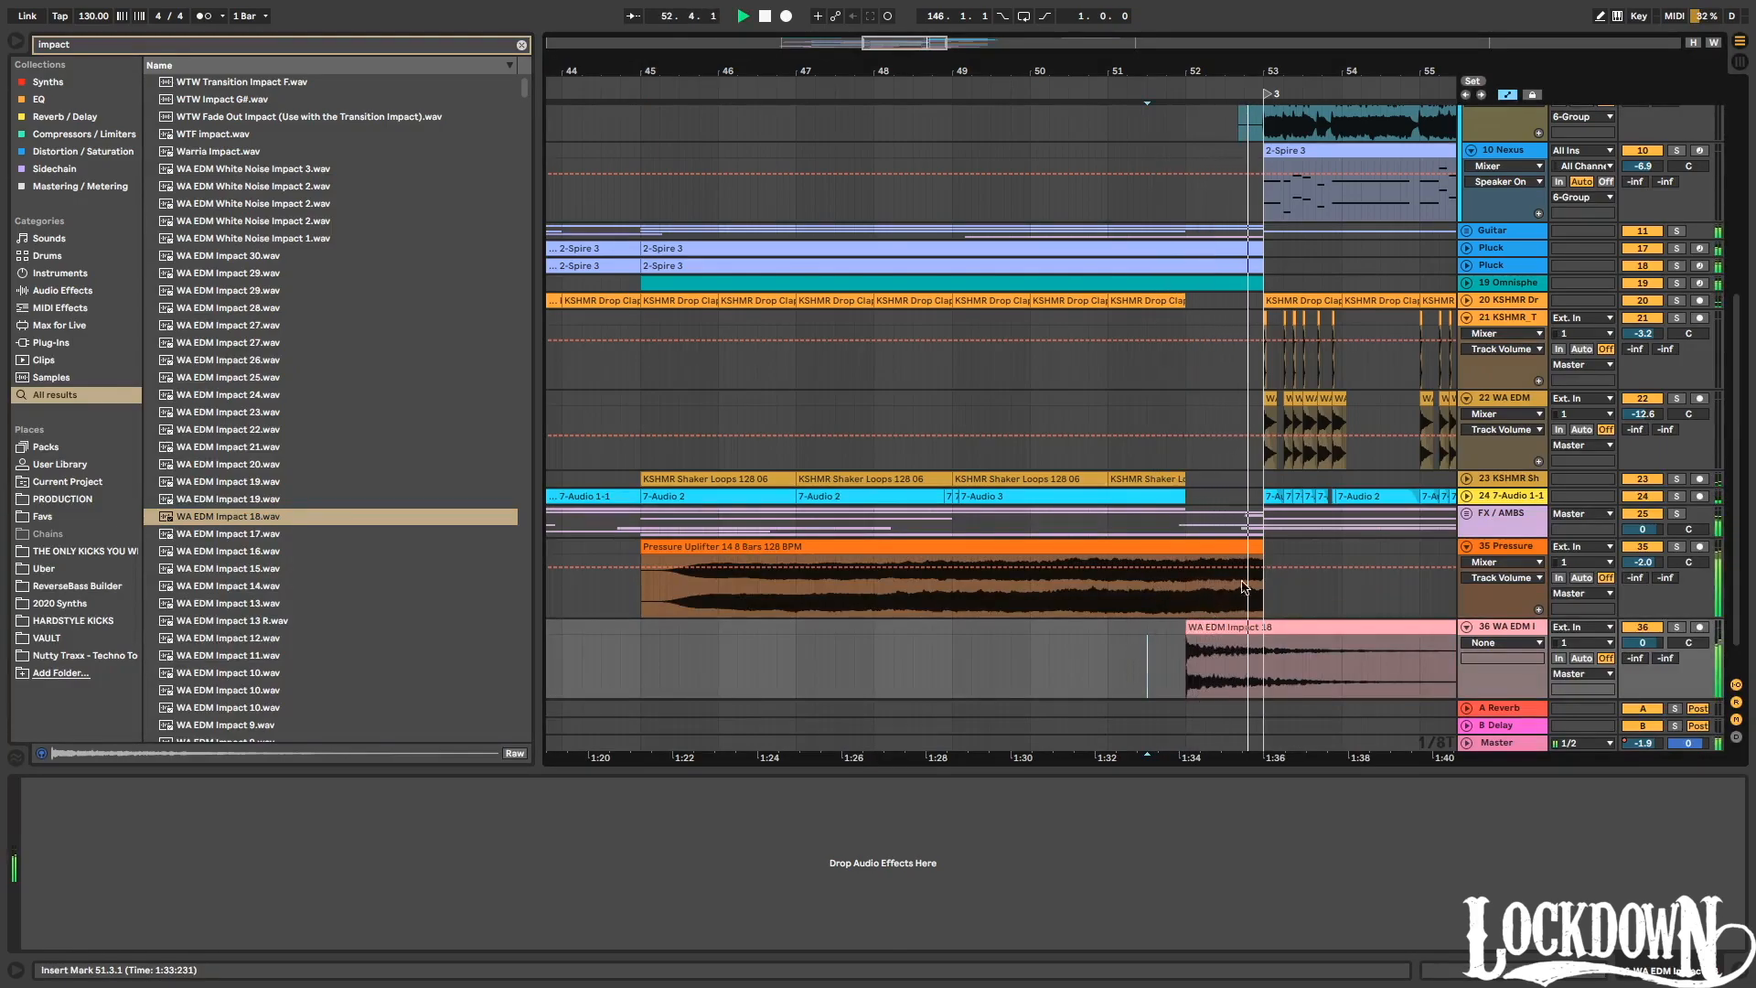
# Move the Pressure Uplifter clip one bar earlier so it spans bars 44 to 52, and play it.
pyautogui.press('space')
pyautogui.moveTo(1199, 555); pyautogui.dragTo(1120, 561)
pyautogui.press('space')
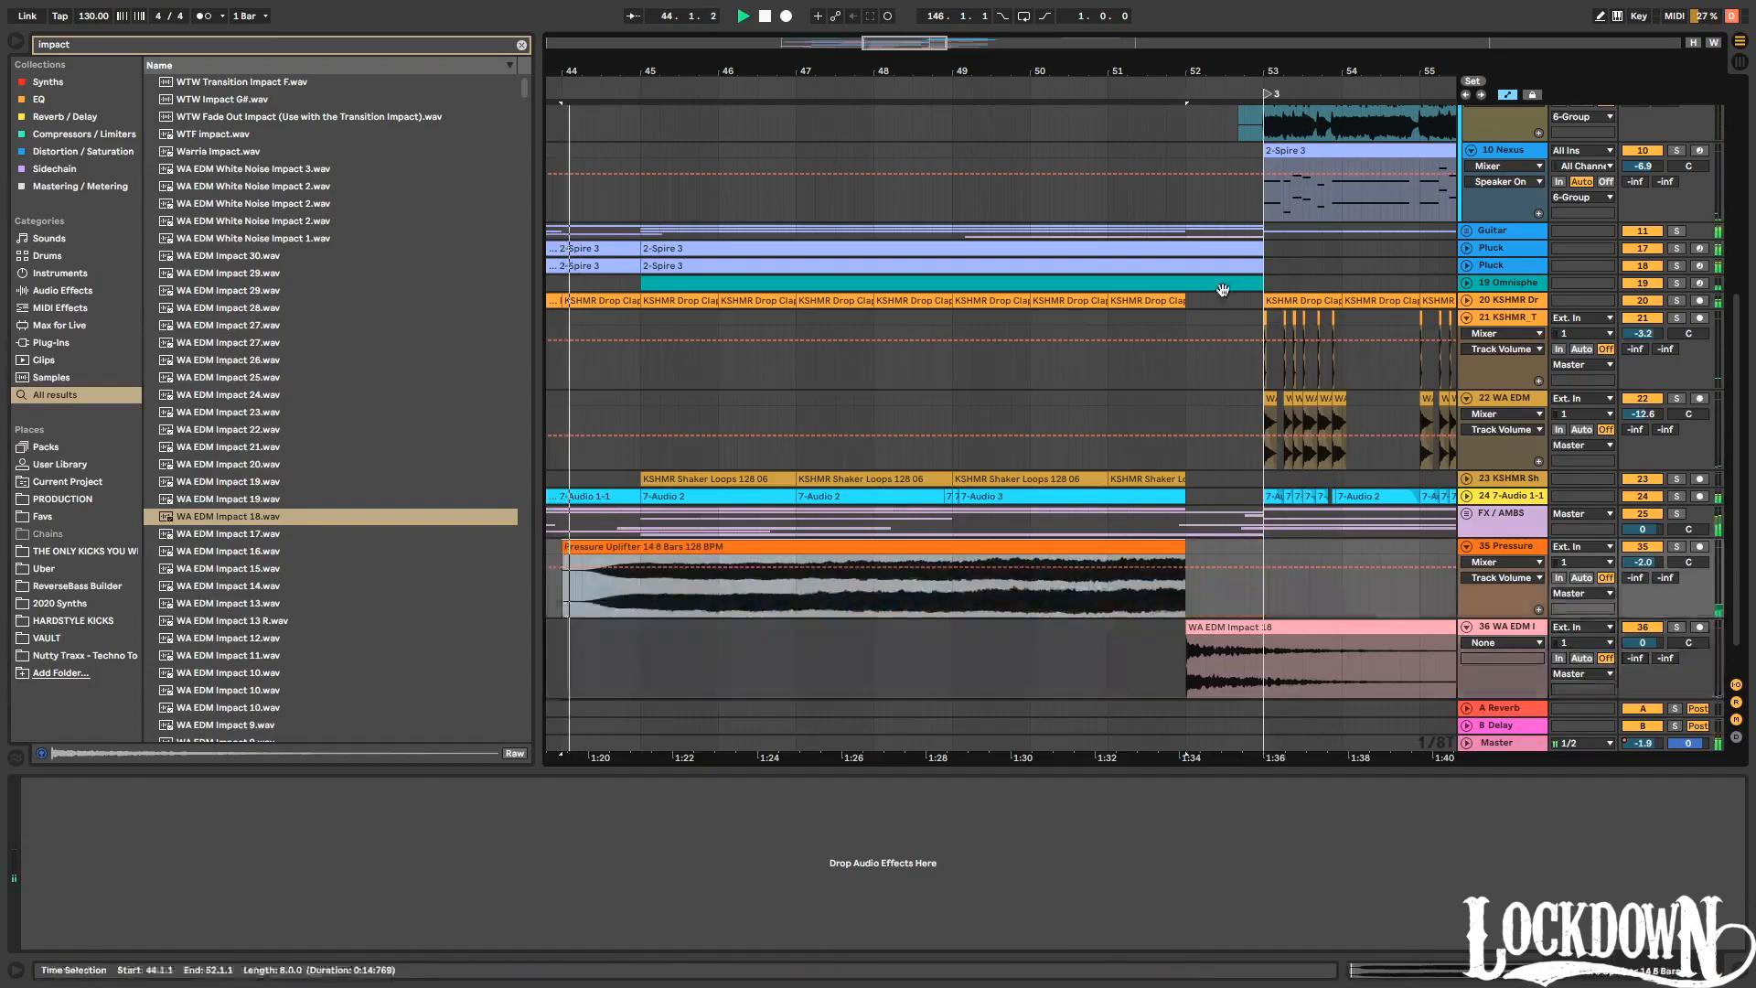
# Hide the automation, give the Pressure Uplifter clip a long curved fade-in and lower its track volume to -6.0 dB.
pyautogui.press('a')
pyautogui.moveTo(1052, 557); pyautogui.dragTo(1181, 557)
pyautogui.moveTo(869, 592); pyautogui.dragTo(967, 601)
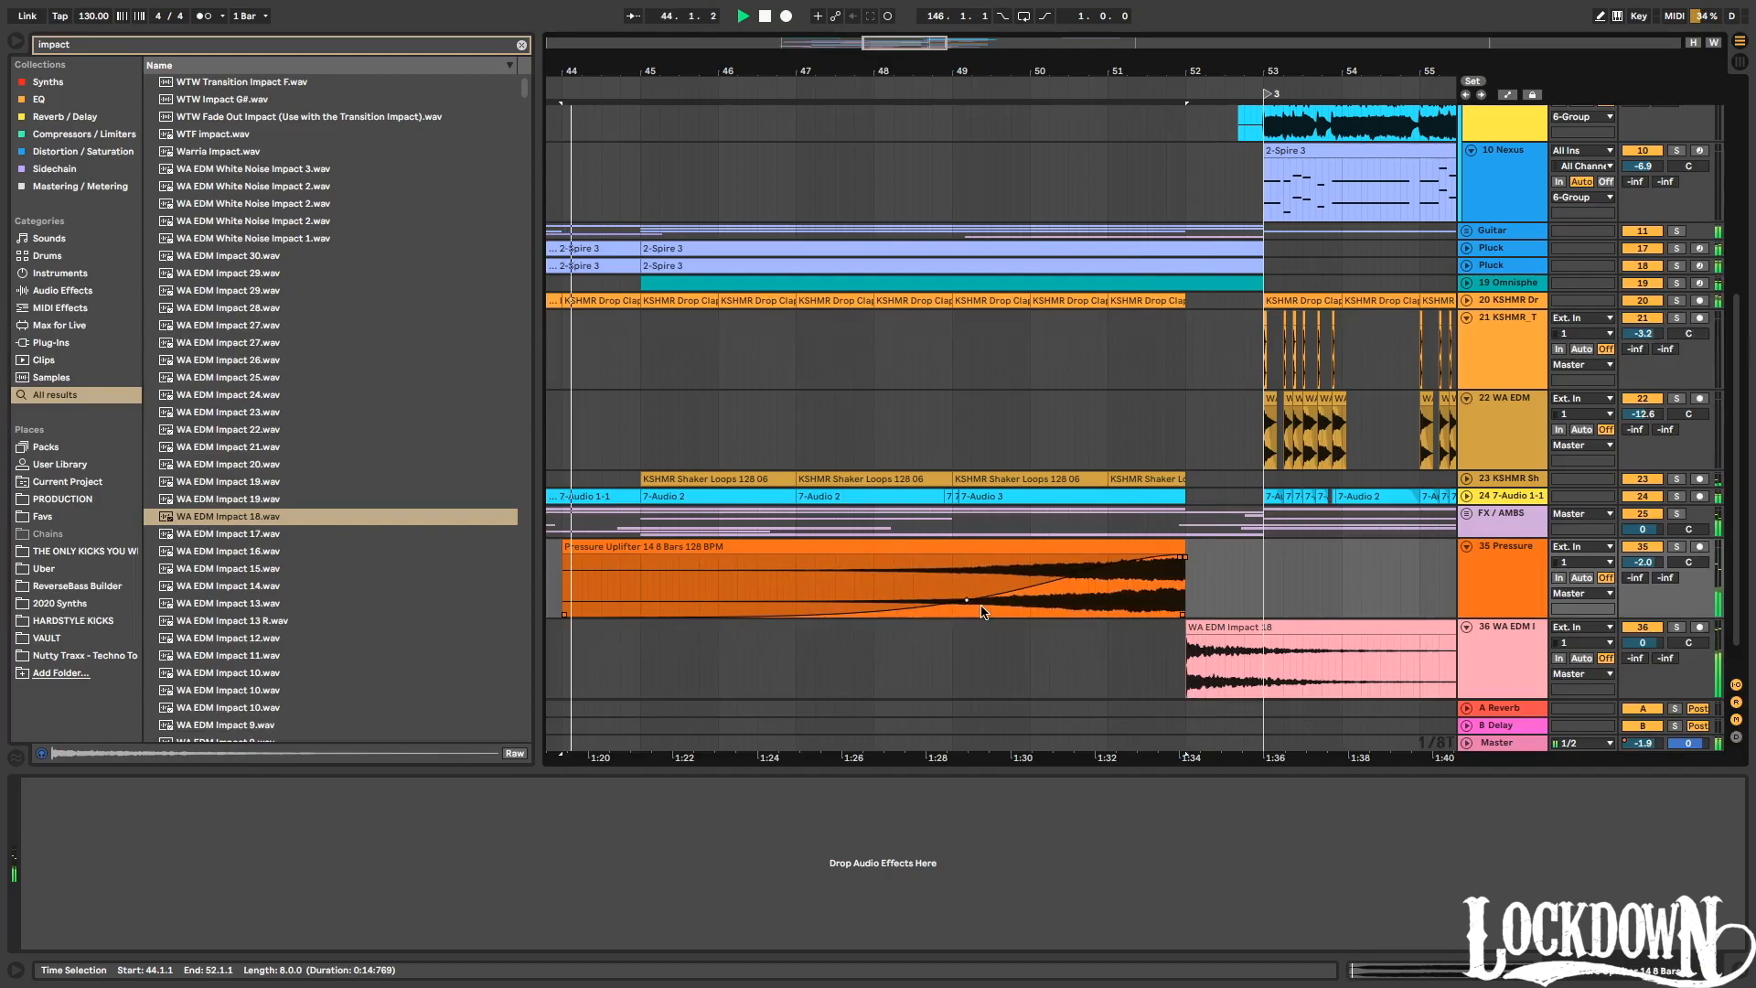
pyautogui.click(1043, 85)
pyautogui.moveTo(1643, 563); pyautogui.dragTo(1643, 590)
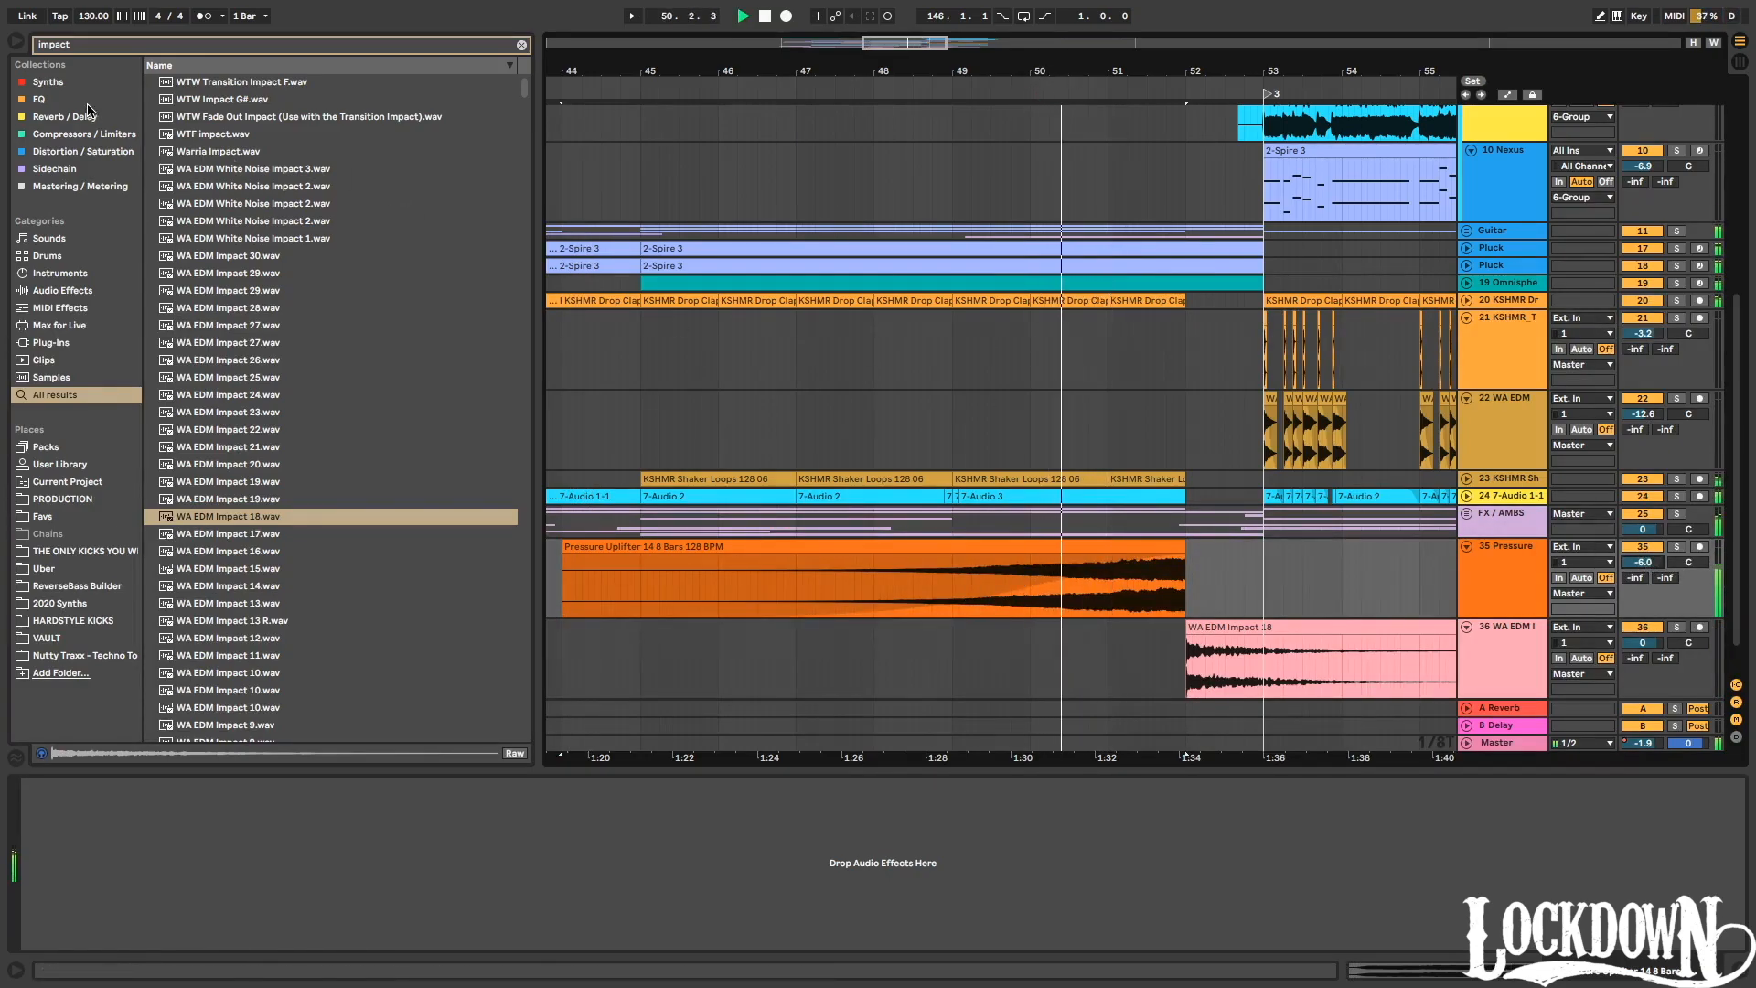
# Add EQ Eight to the Pressure Uplifter track and cut the lows, with band 2 at 62.6 Hz and -5.83 dB.
pyautogui.click(82, 99)
pyautogui.moveTo(215, 101); pyautogui.dragTo(134, 903)
pyautogui.moveTo(203, 855); pyautogui.dragTo(153, 876)
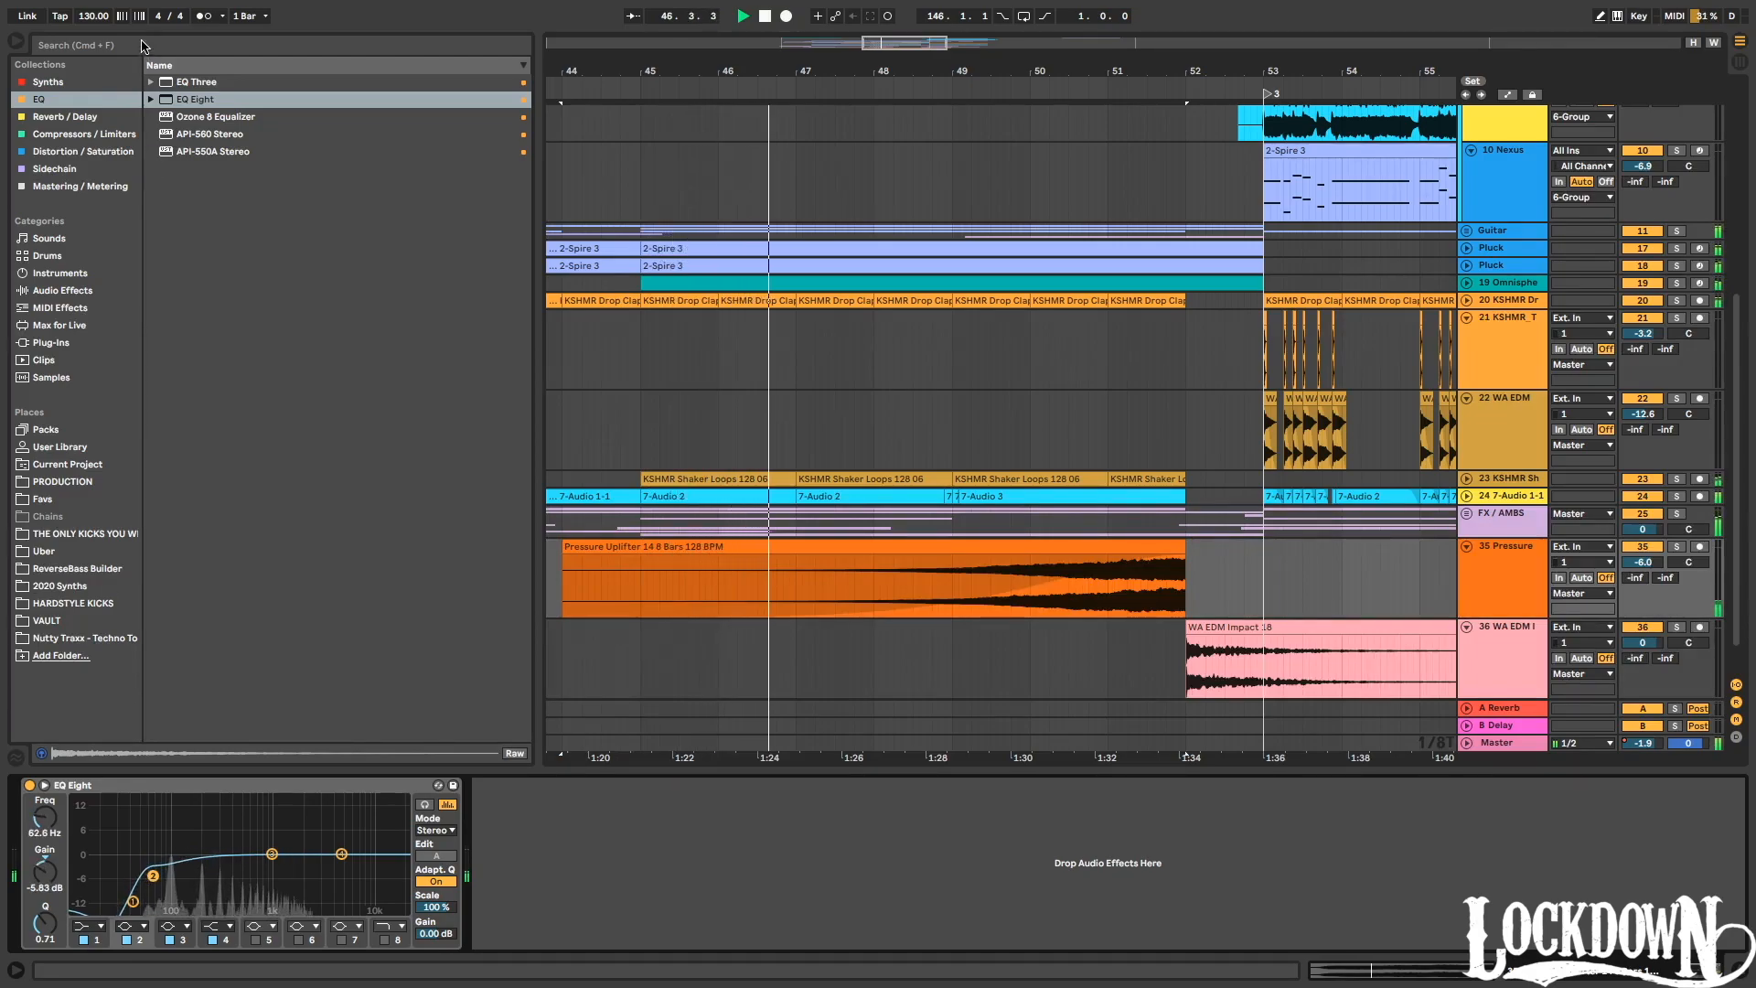
# Search all browser results for "auto filter" and add Auto Filter to the Pressure Uplifter track.
pyautogui.press('super+f')
pyautogui.write('autofilter')
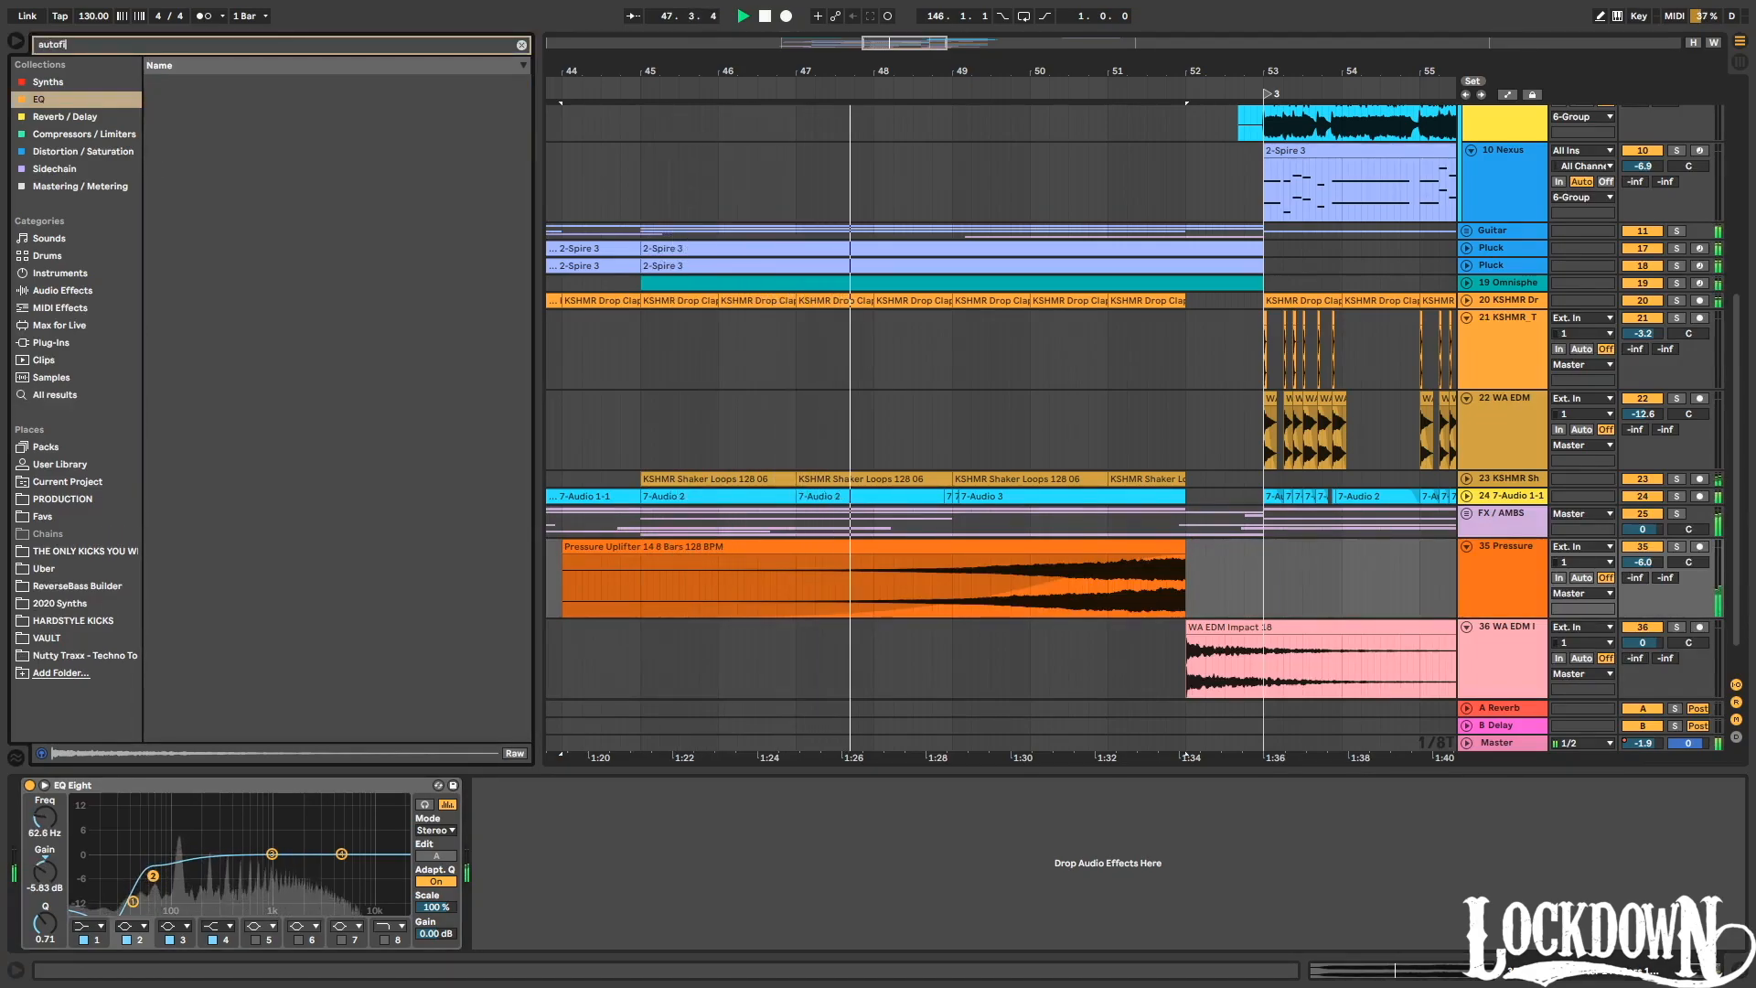
pyautogui.click(59, 44)
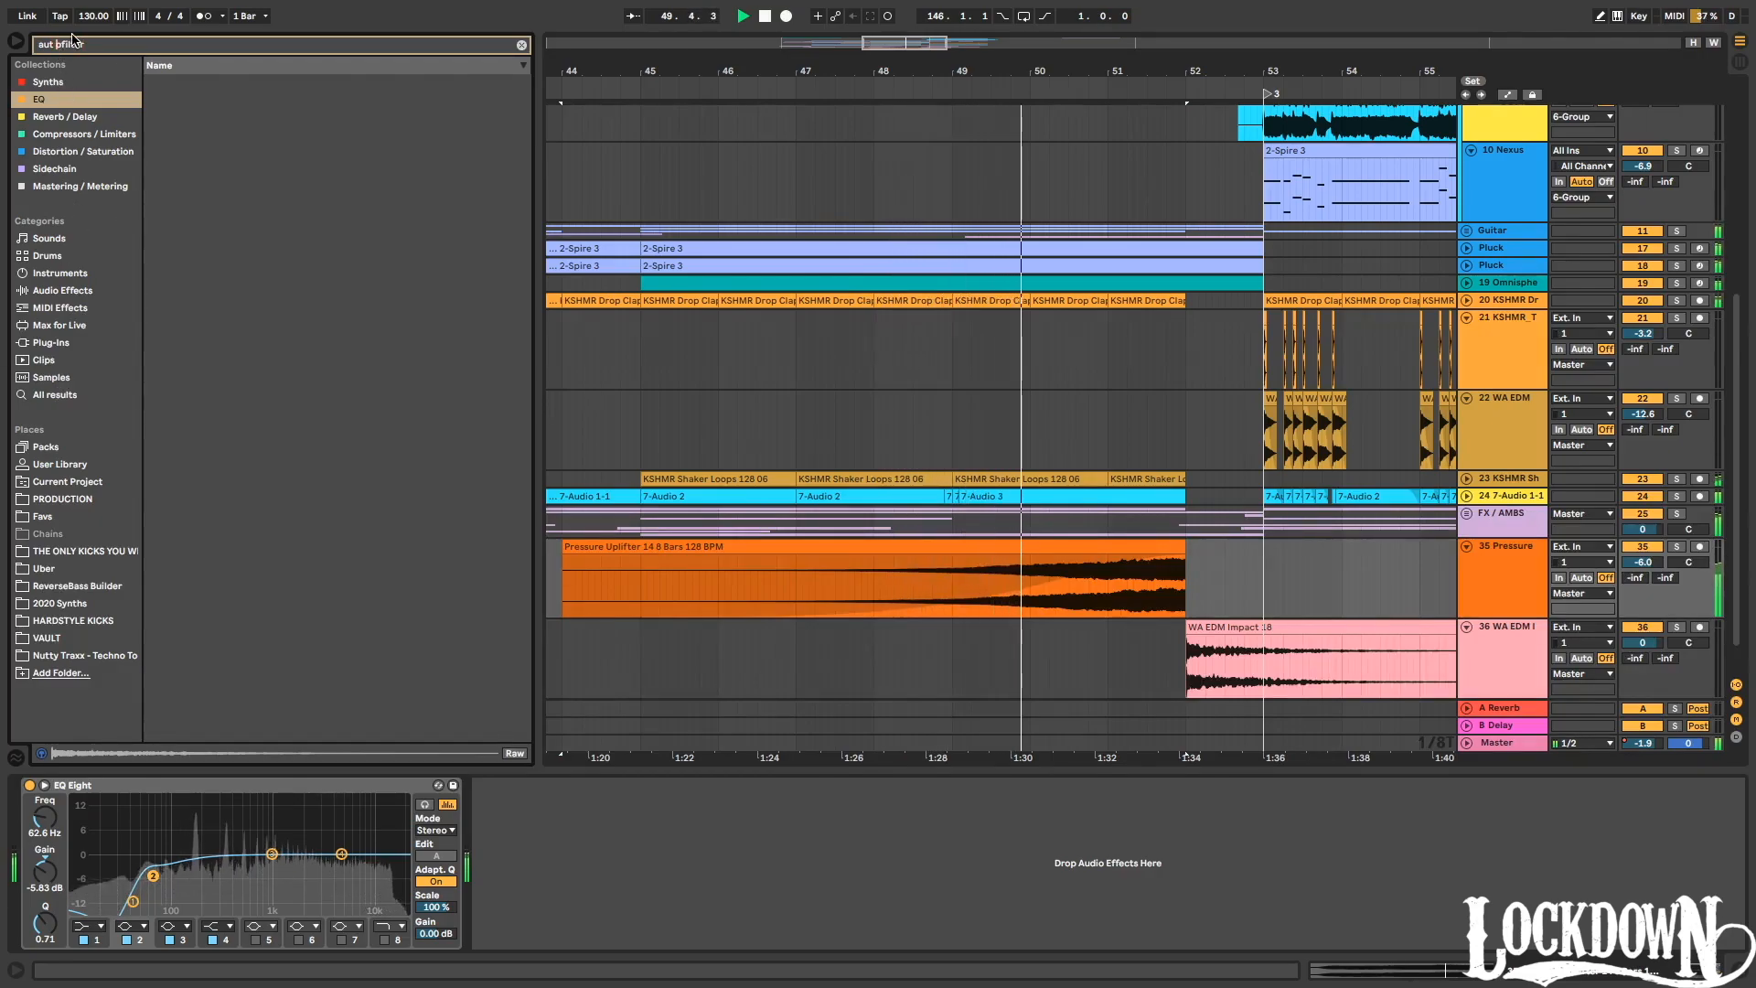
pyautogui.click(78, 397)
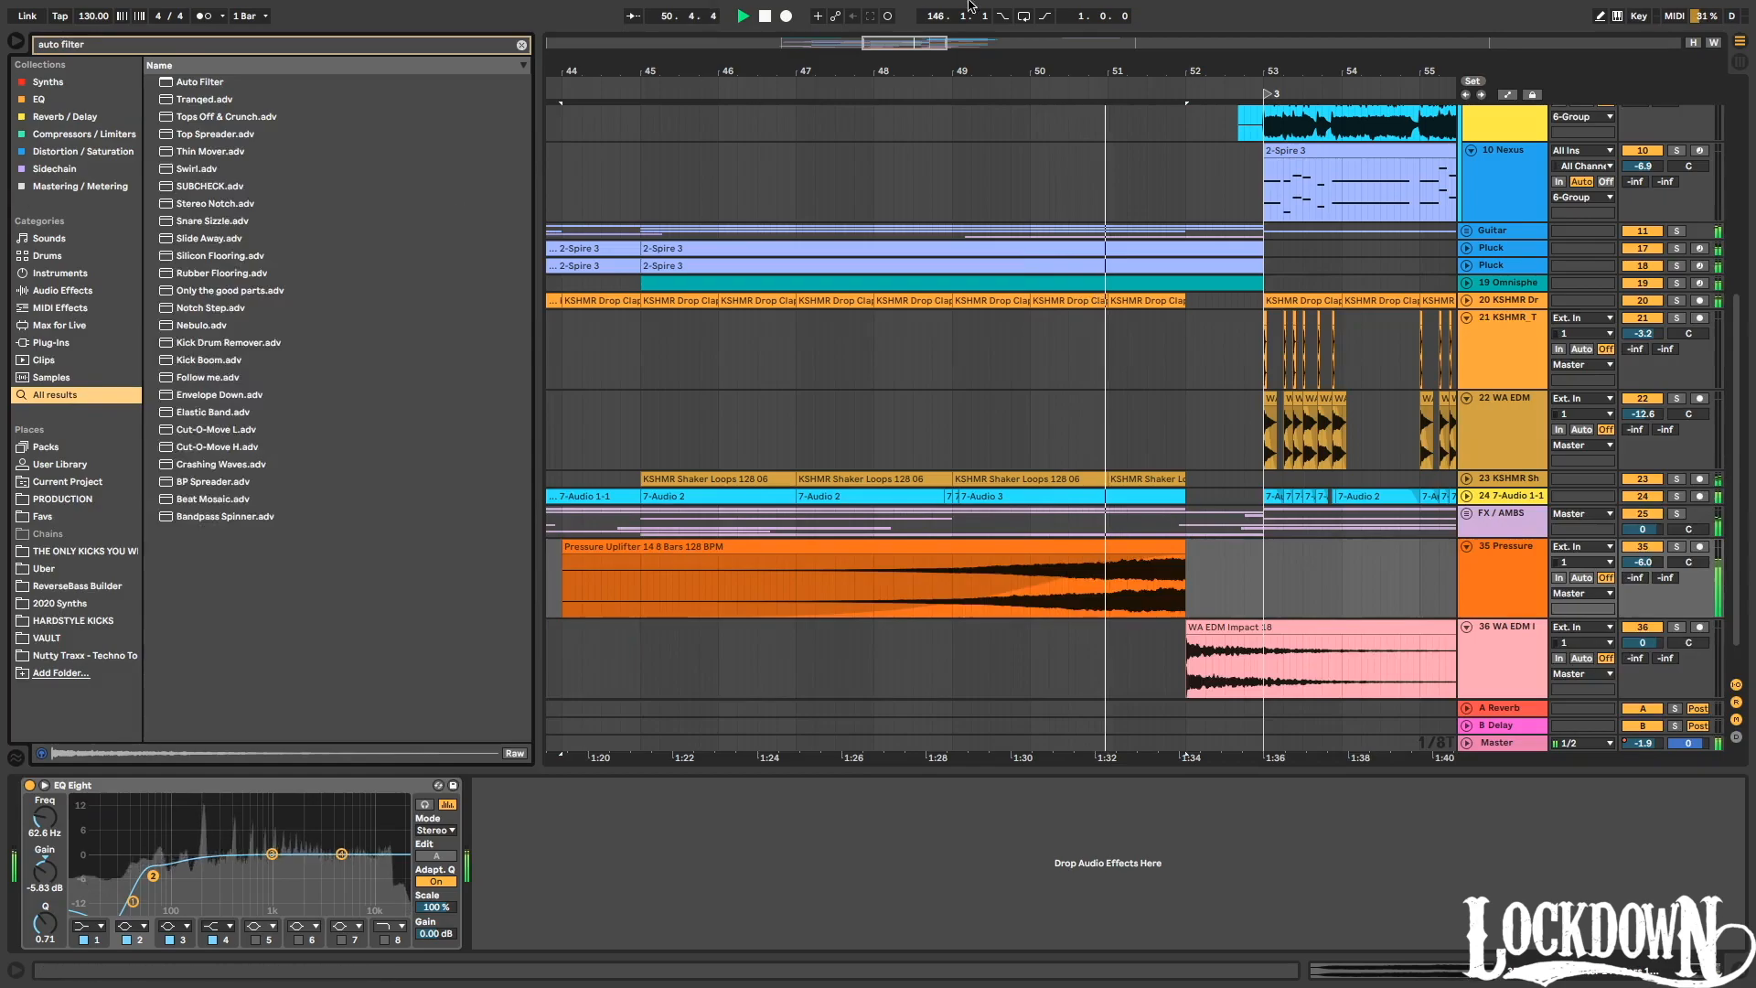
pyautogui.click(767, 17)
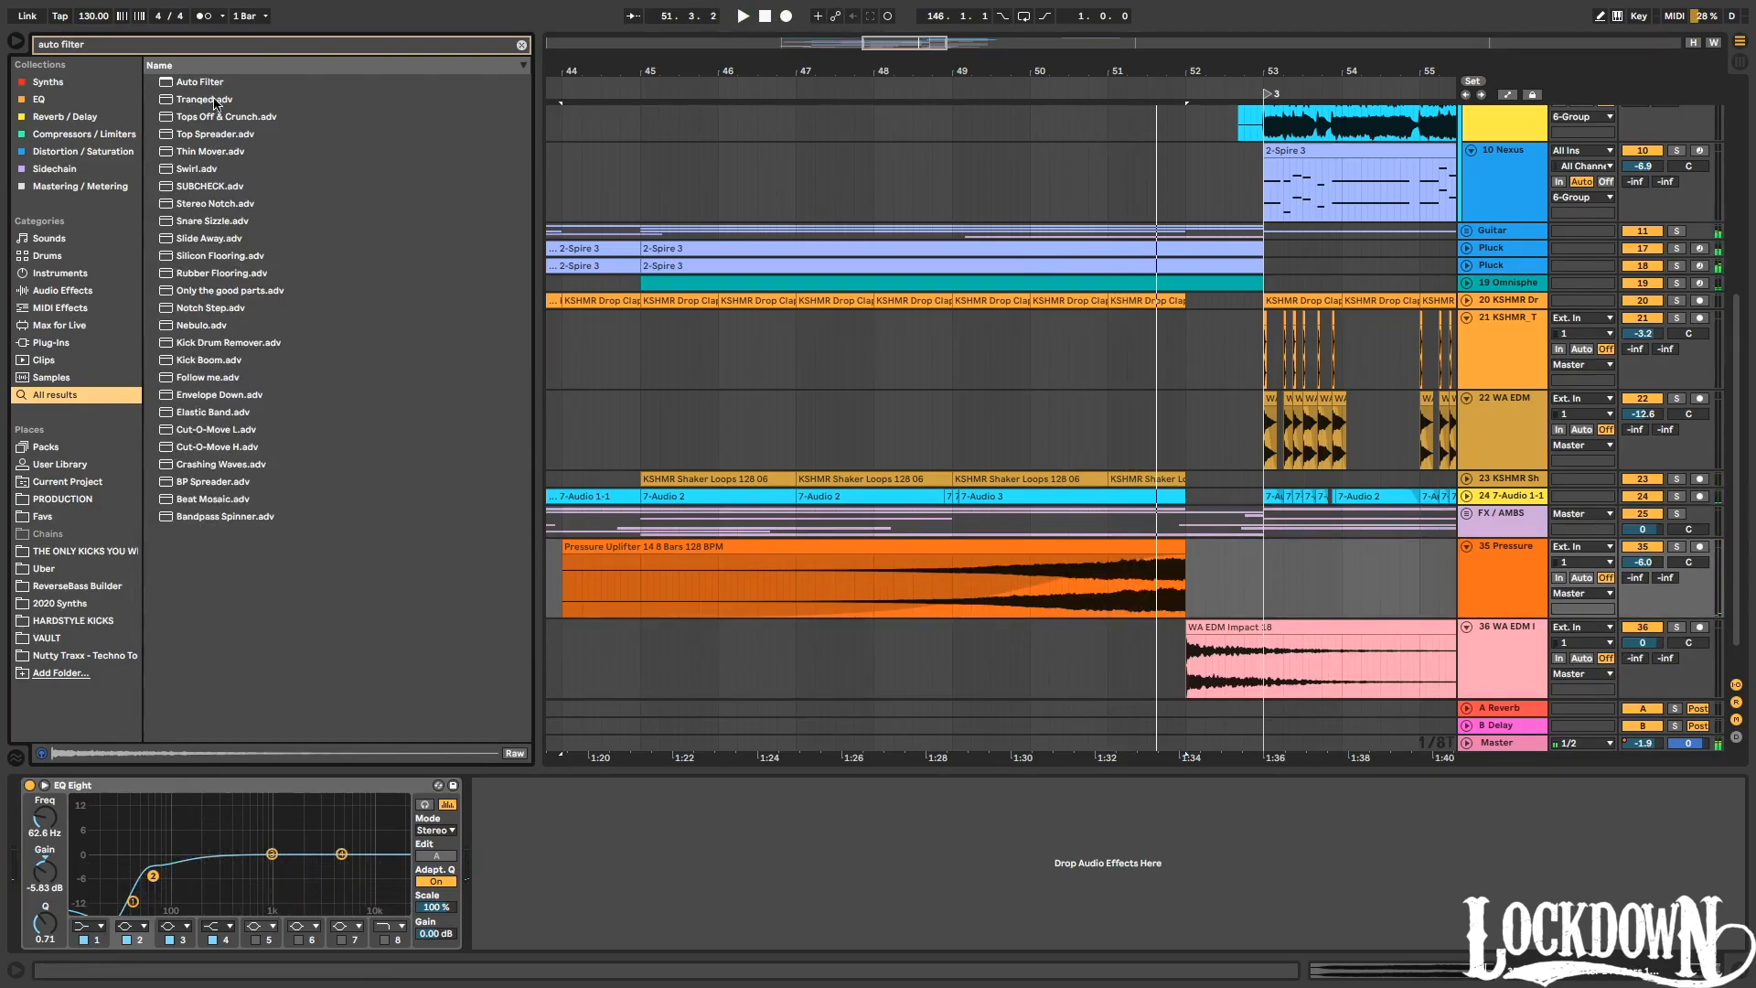
pyautogui.moveTo(206, 84); pyautogui.dragTo(552, 862)
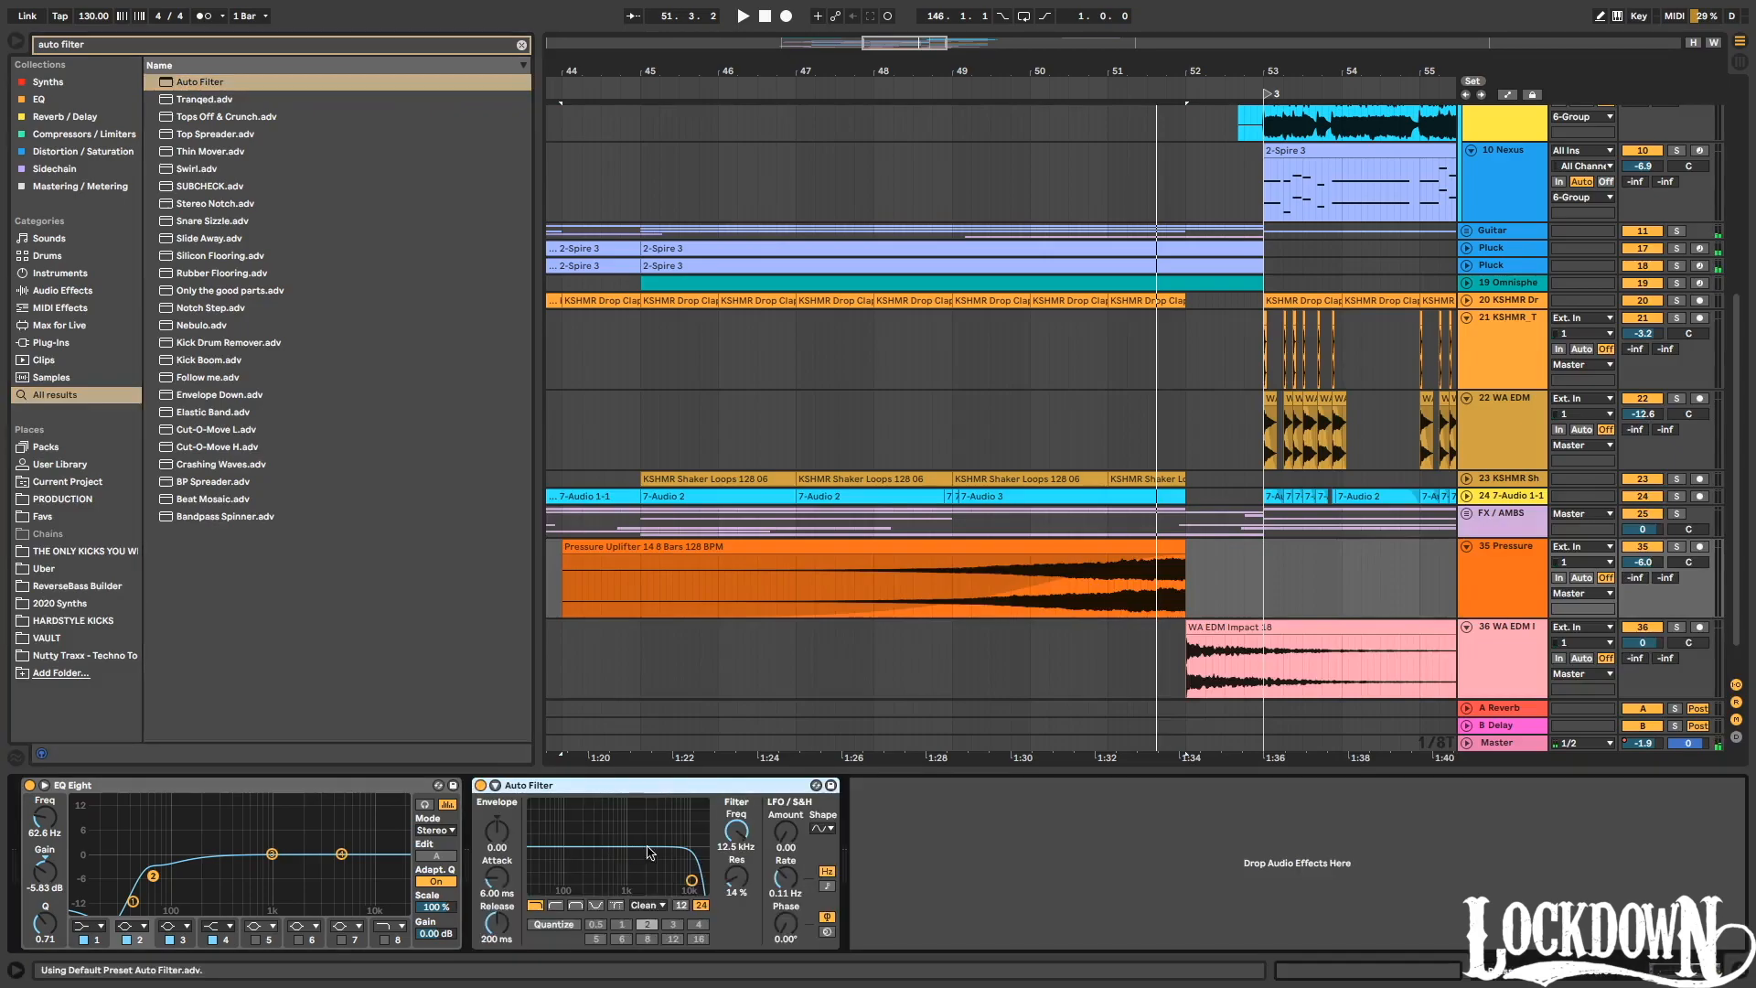
# Set Auto Filter as a 214 Hz high-pass, show its frequency automation, and remove EQ Eight from the uplifter track.
pyautogui.moveTo(736, 835); pyautogui.dragTo(737, 798)
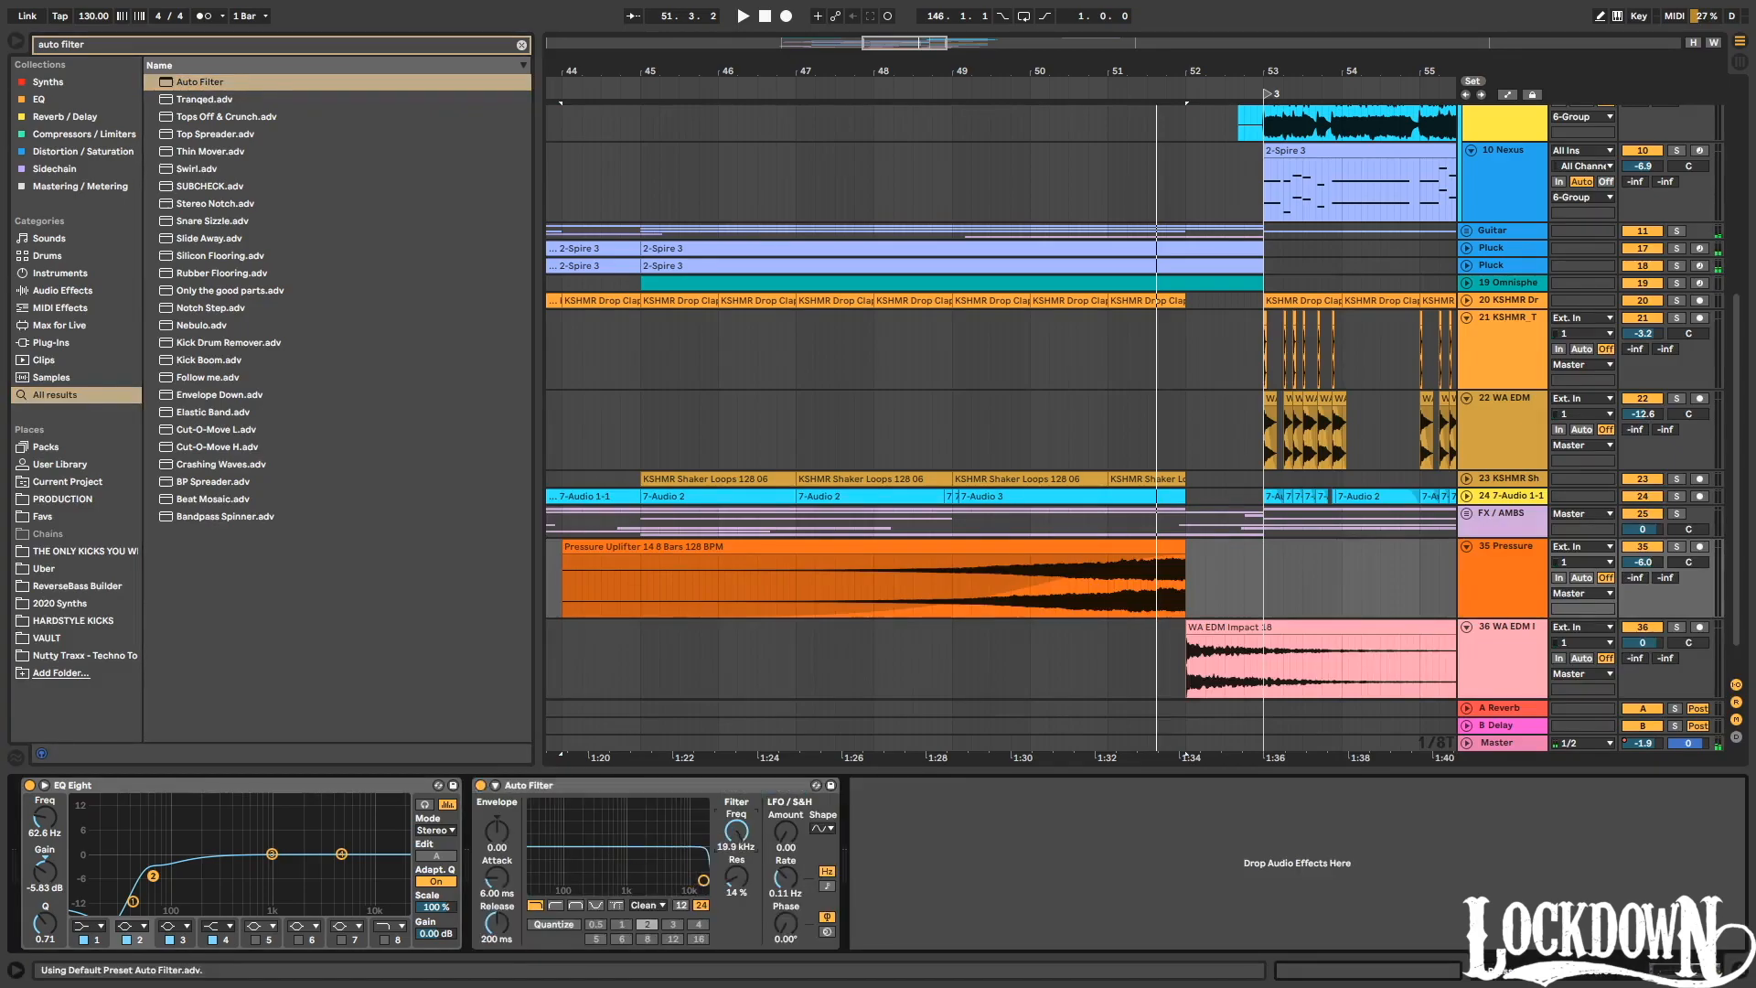
pyautogui.rightClick(750, 835)
pyautogui.click(796, 843)
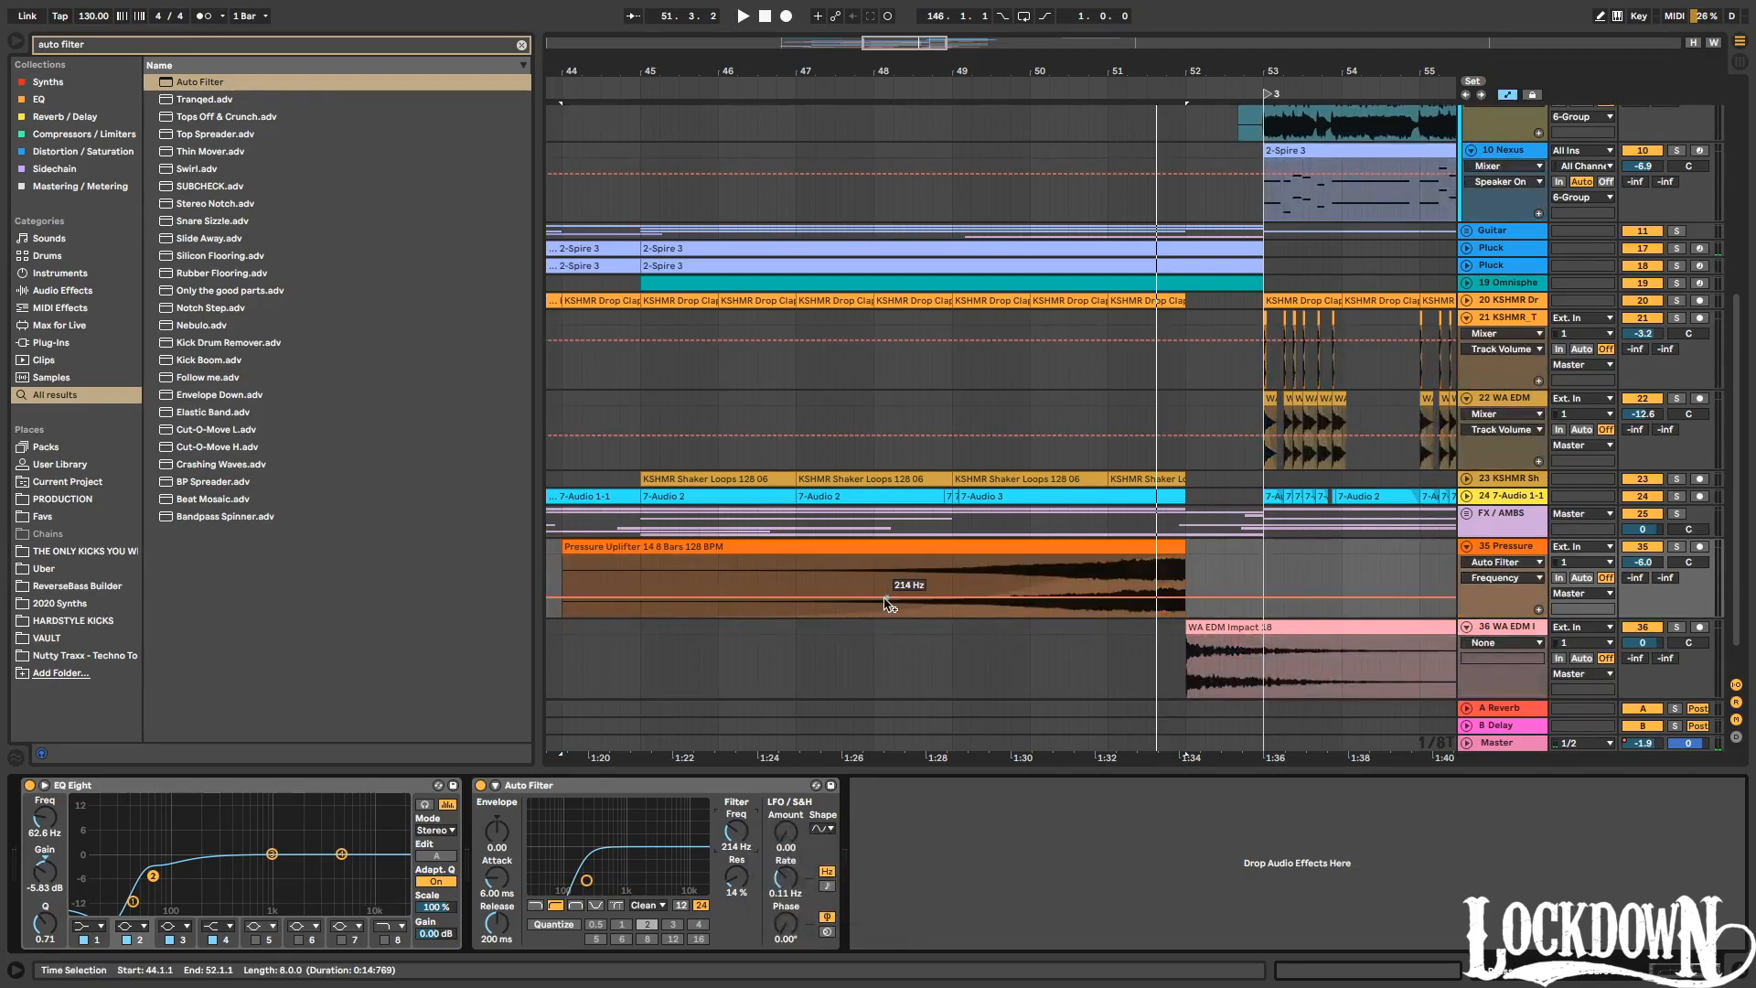
pyautogui.click(338, 789)
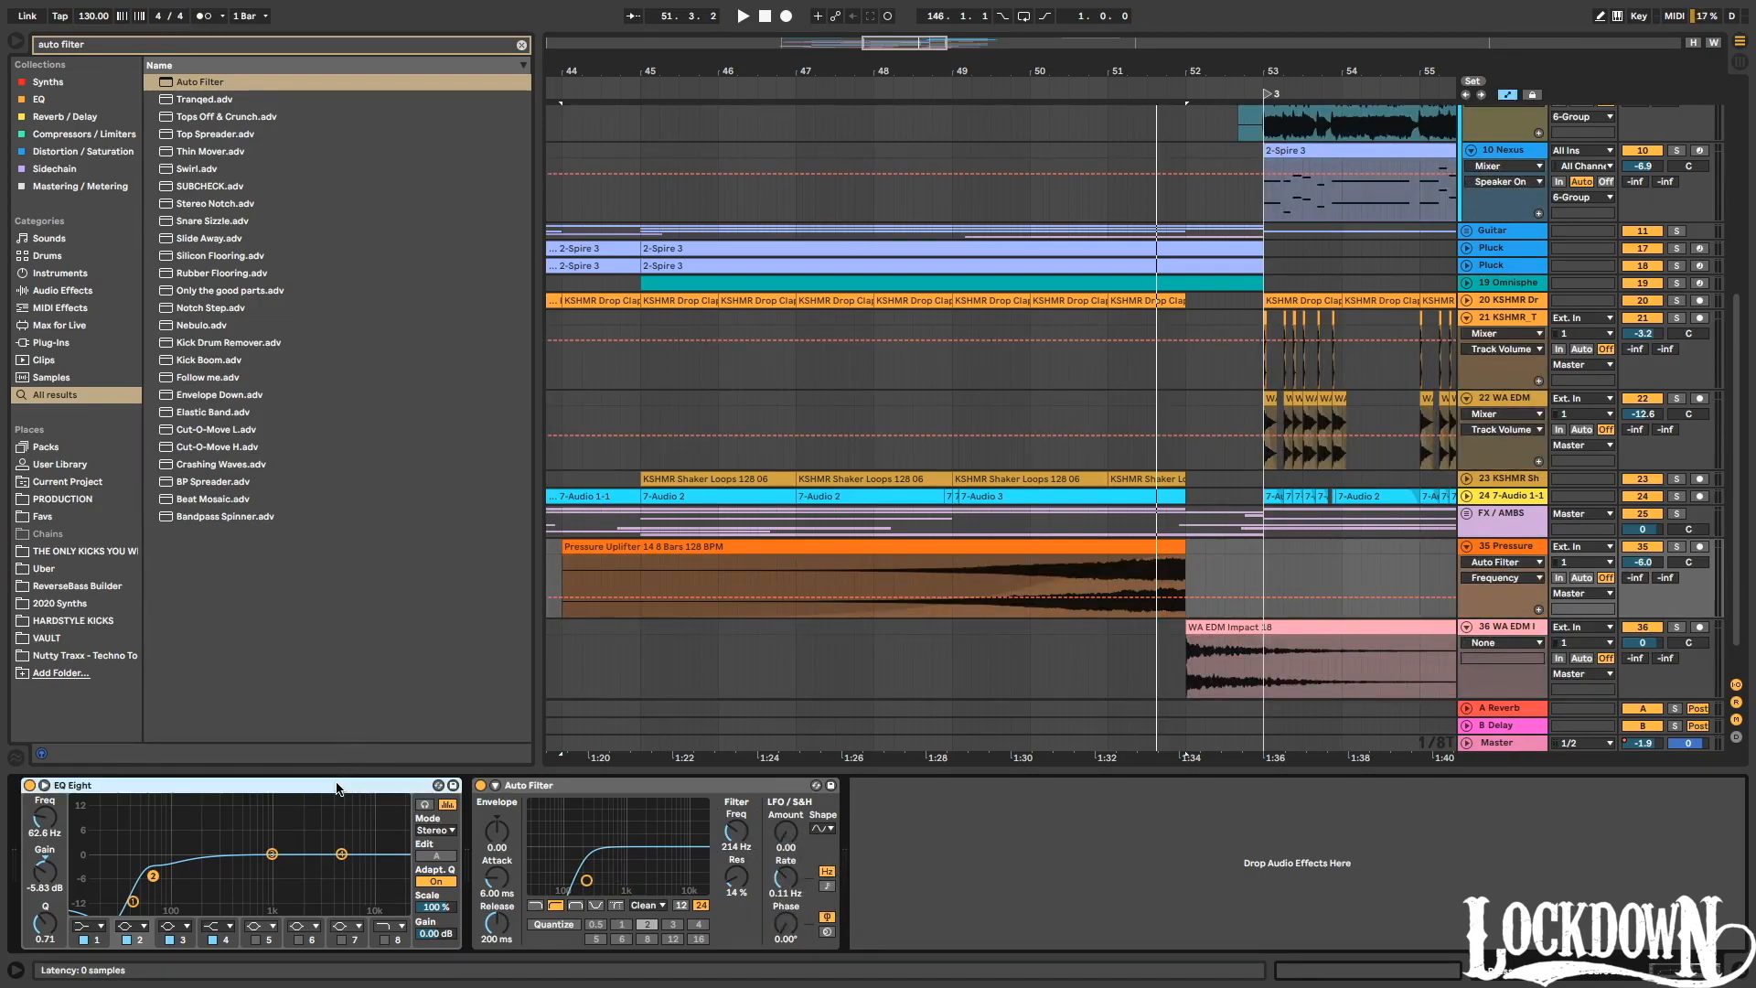
pyautogui.press('Delete')
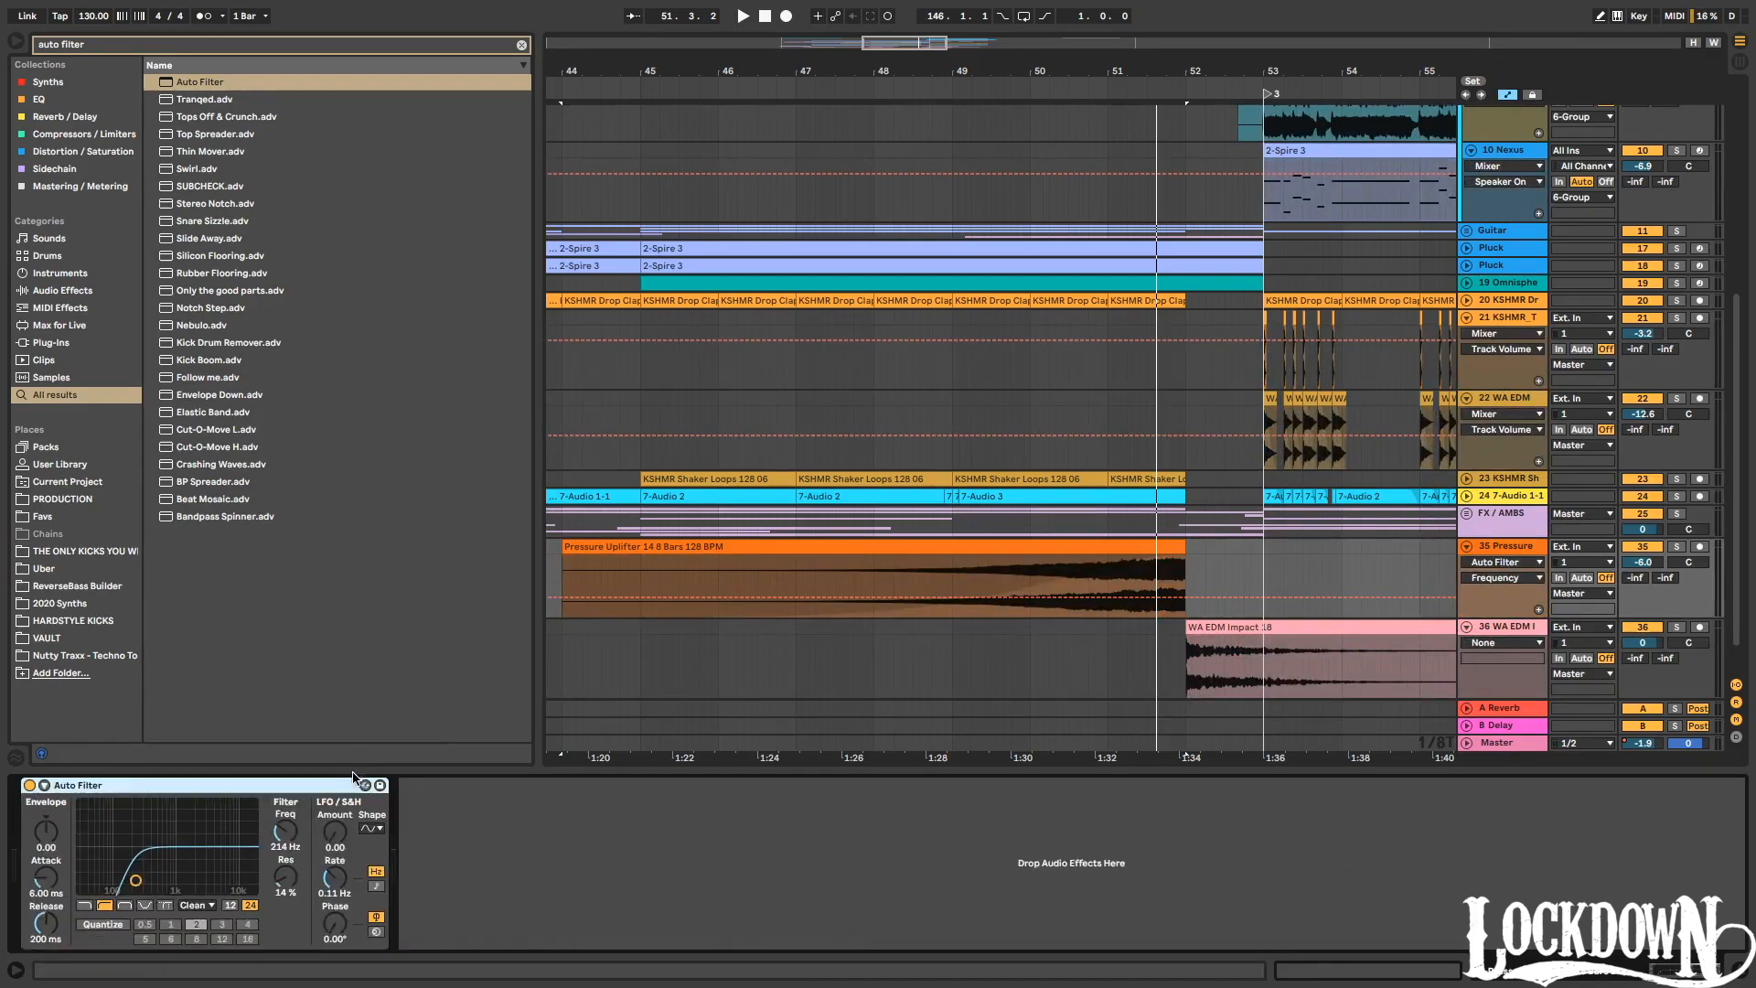
# Automate the Auto Filter frequency to curve up from 214 Hz at bar 49 to about 4.62 kHz at bar 52, and play it.
pyautogui.click(951, 599)
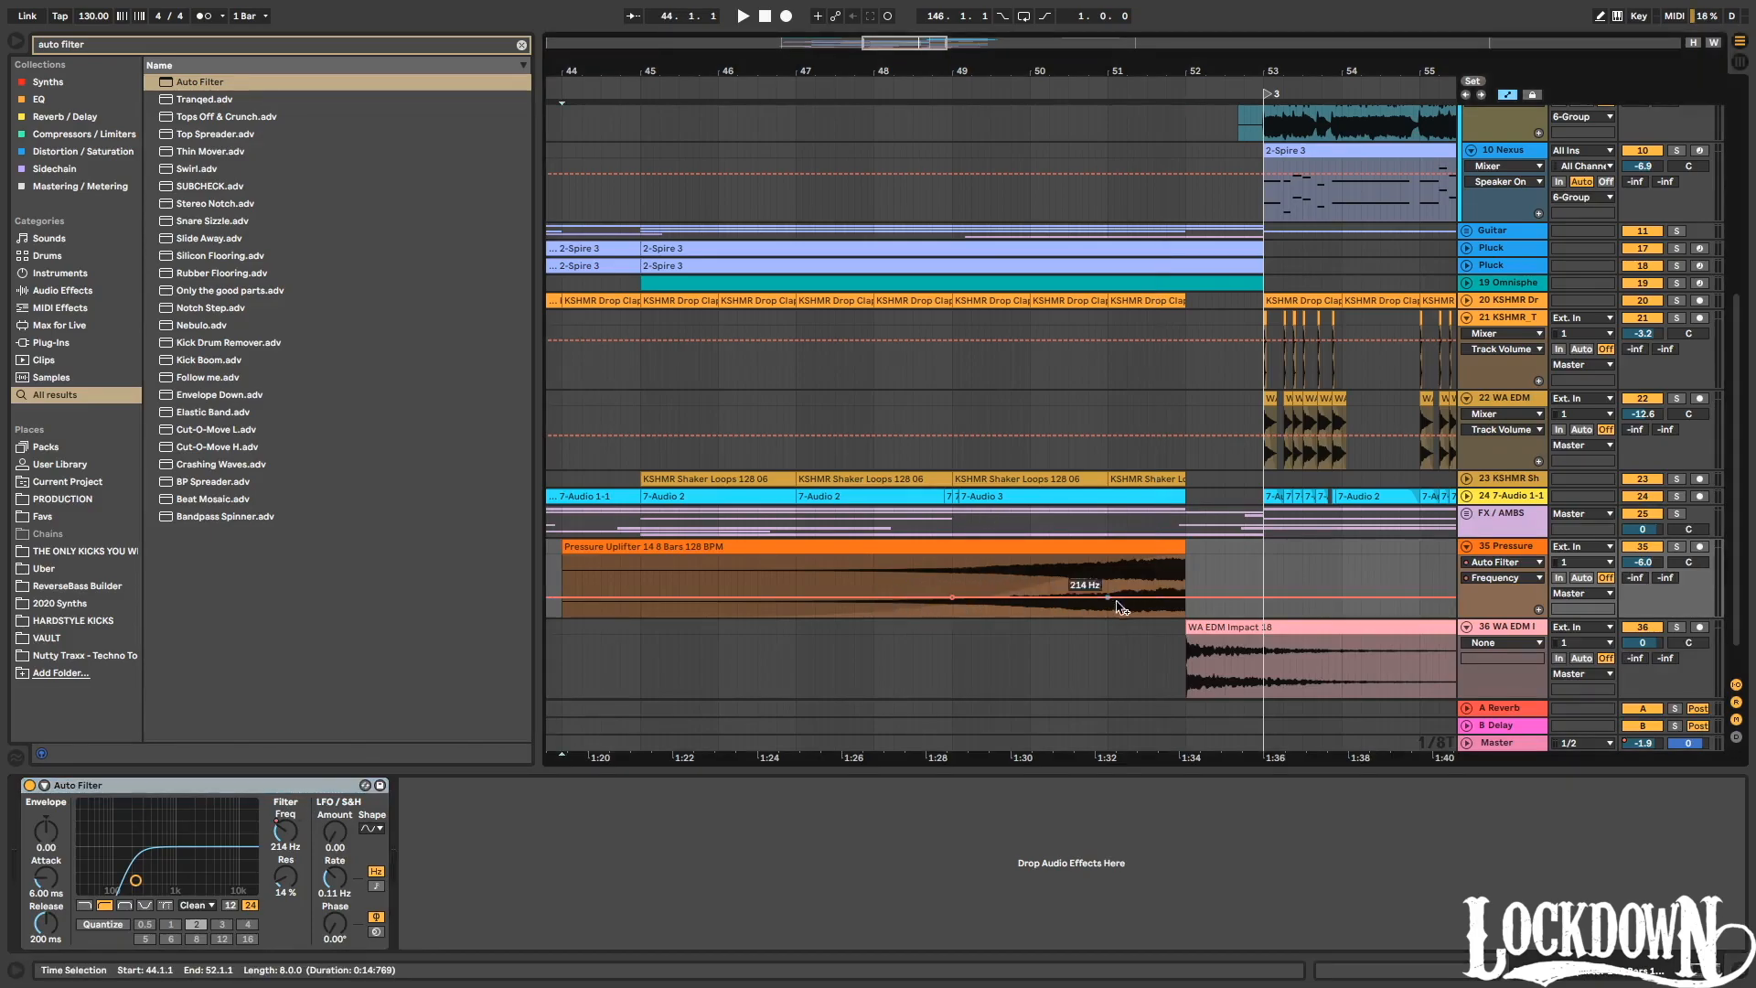
pyautogui.moveTo(1183, 599); pyautogui.dragTo(1184, 565)
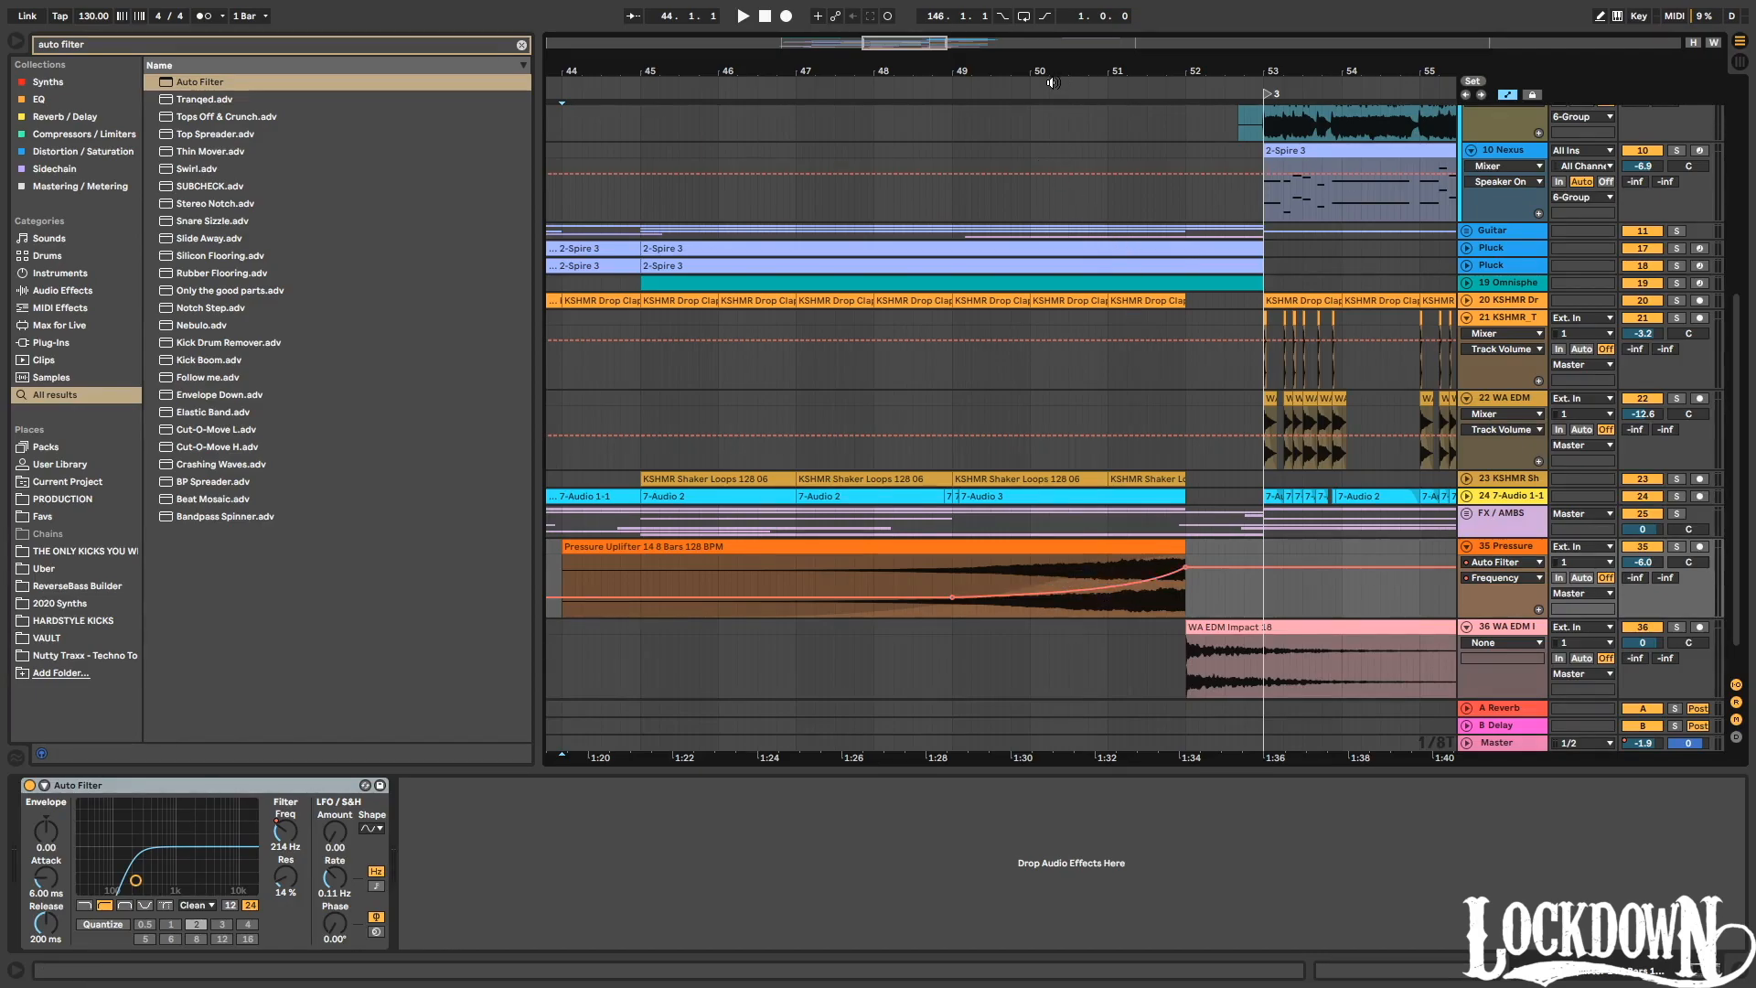
pyautogui.click(1062, 81)
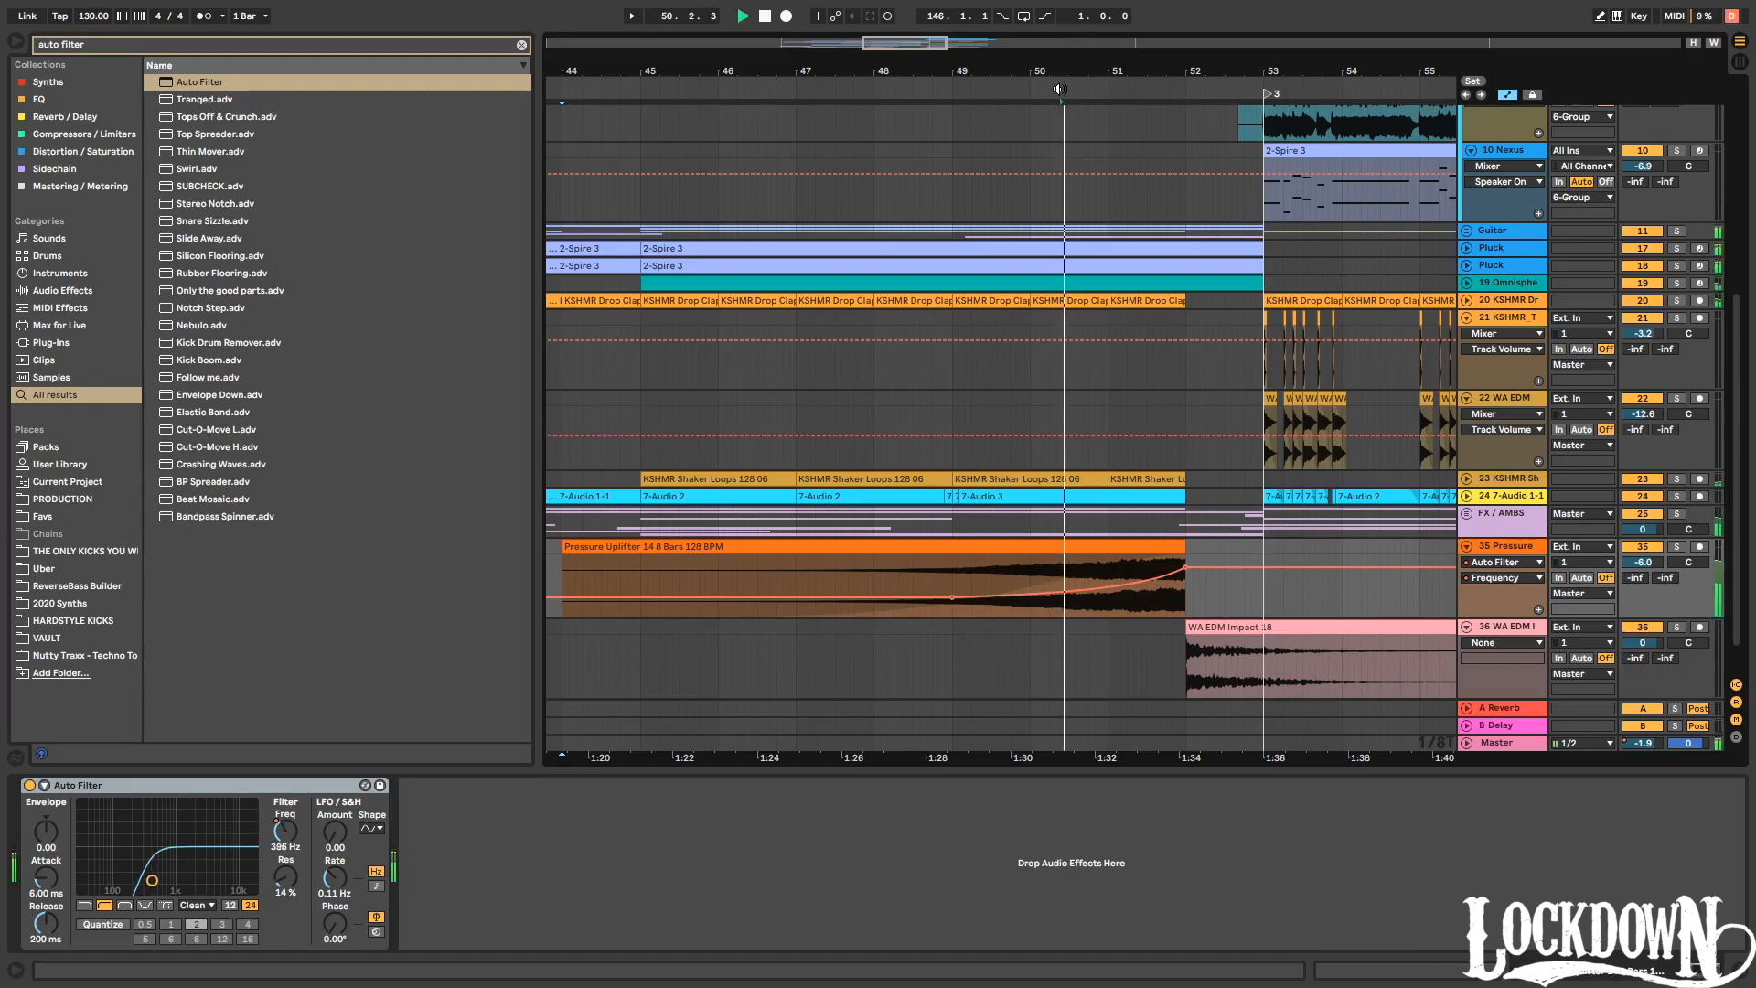
pyautogui.click(1186, 569)
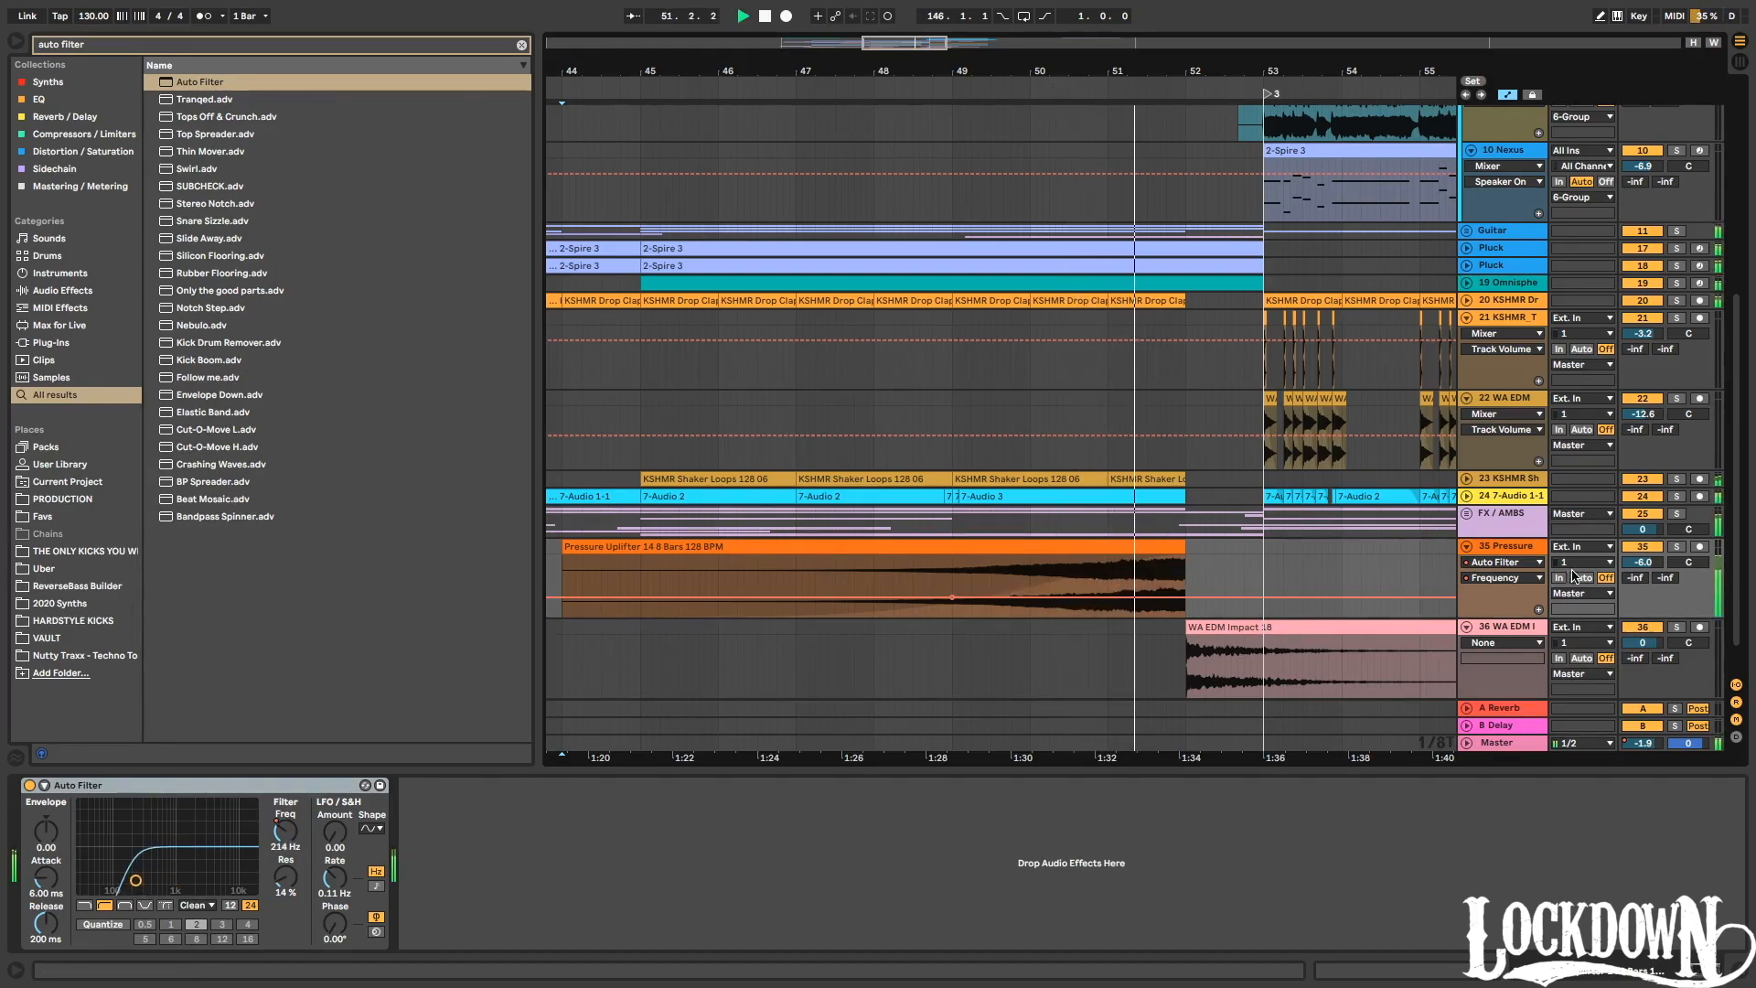
pyautogui.press('space')
pyautogui.moveTo(1185, 597); pyautogui.dragTo(1185, 569)
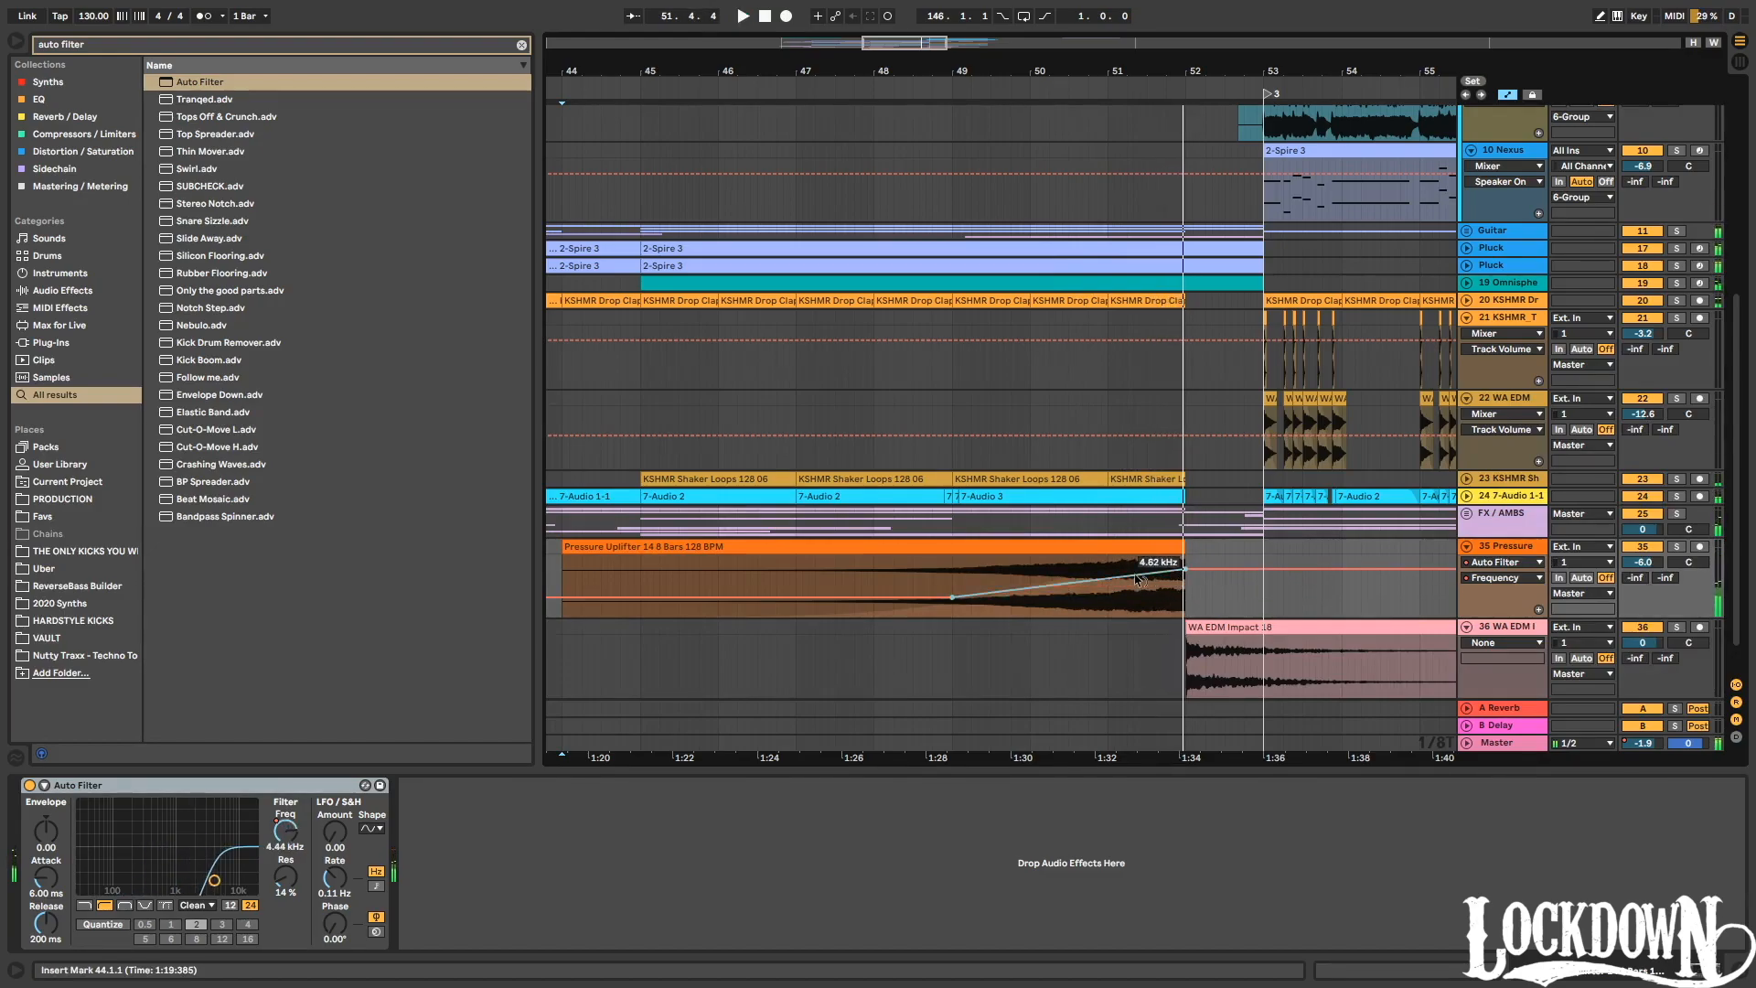
pyautogui.click(1095, 92)
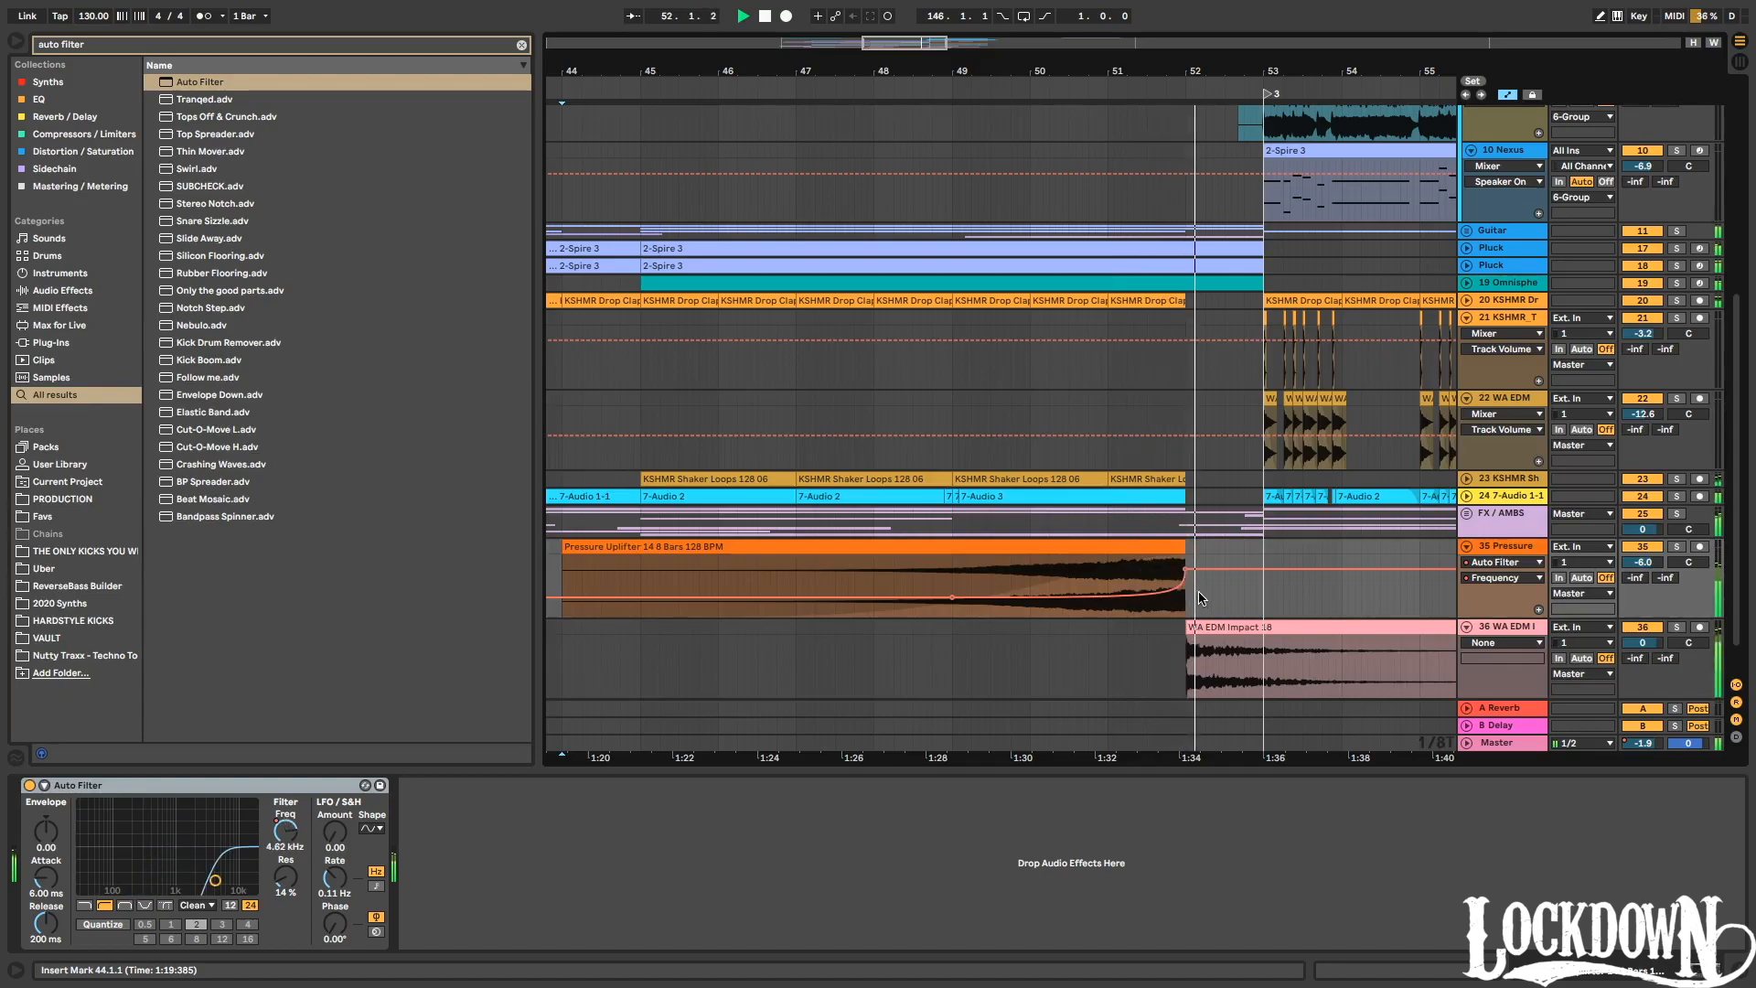
# Delete the WA EDM Impact 18 clip from track 36 and search the browser for "impact".
pyautogui.click(1222, 629)
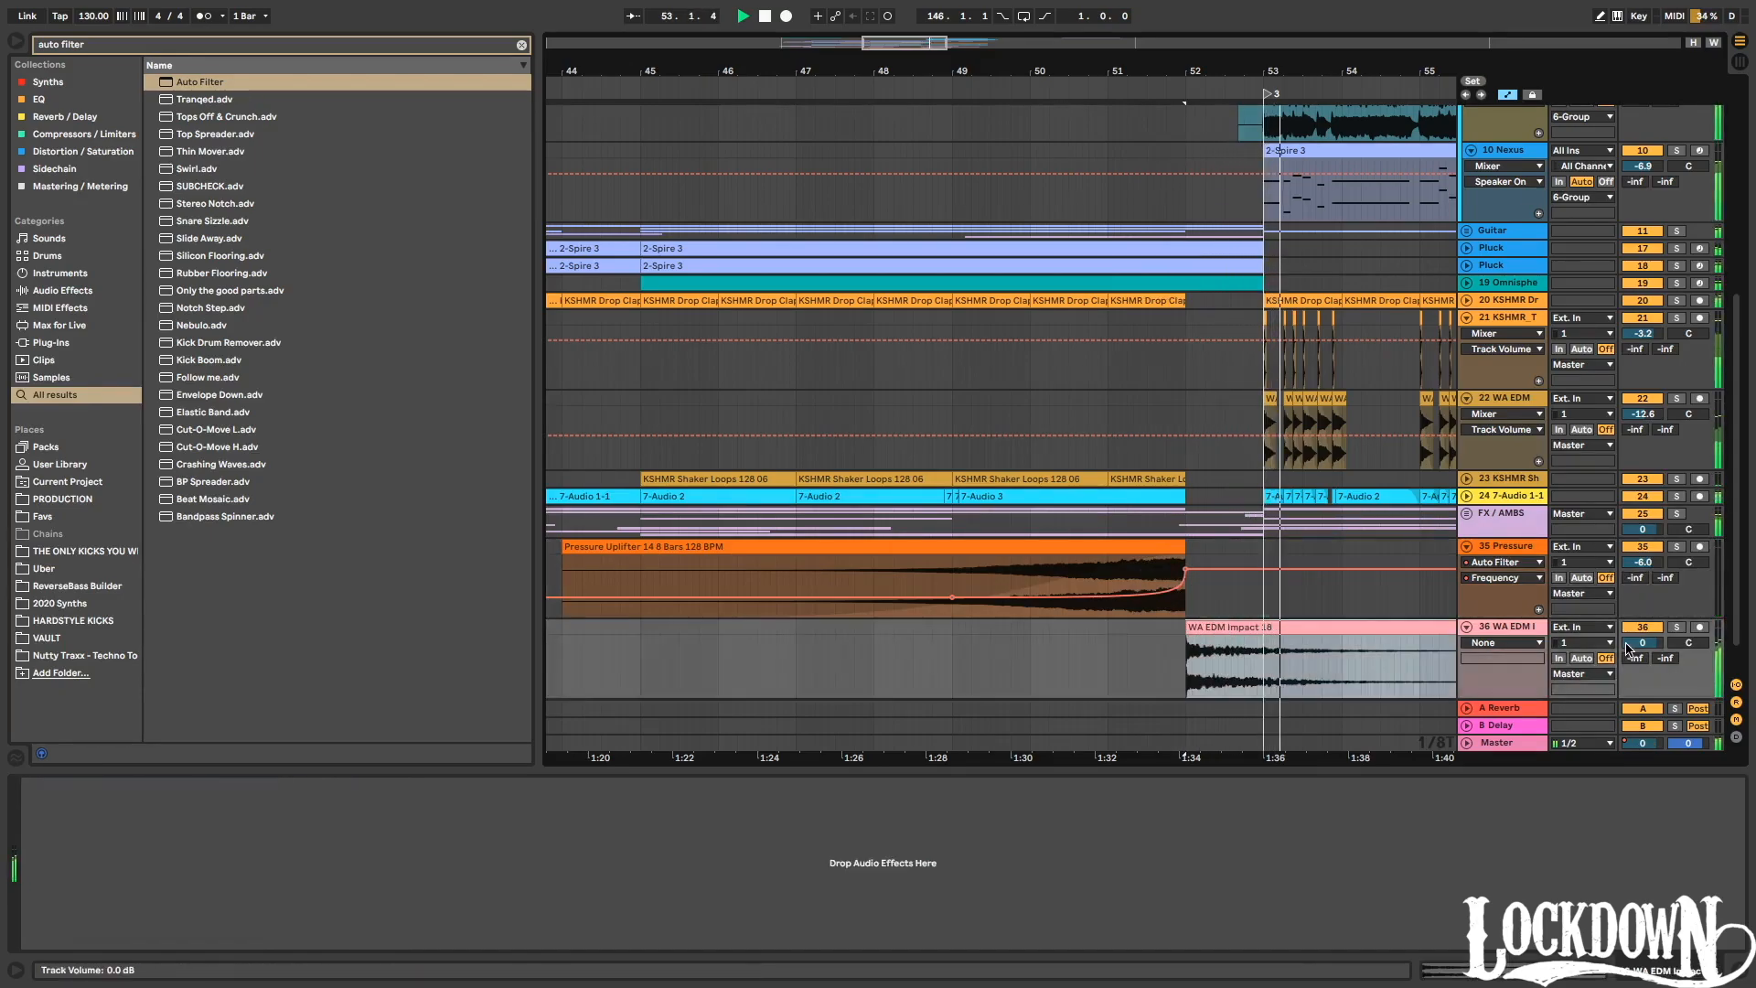
pyautogui.press('Delete')
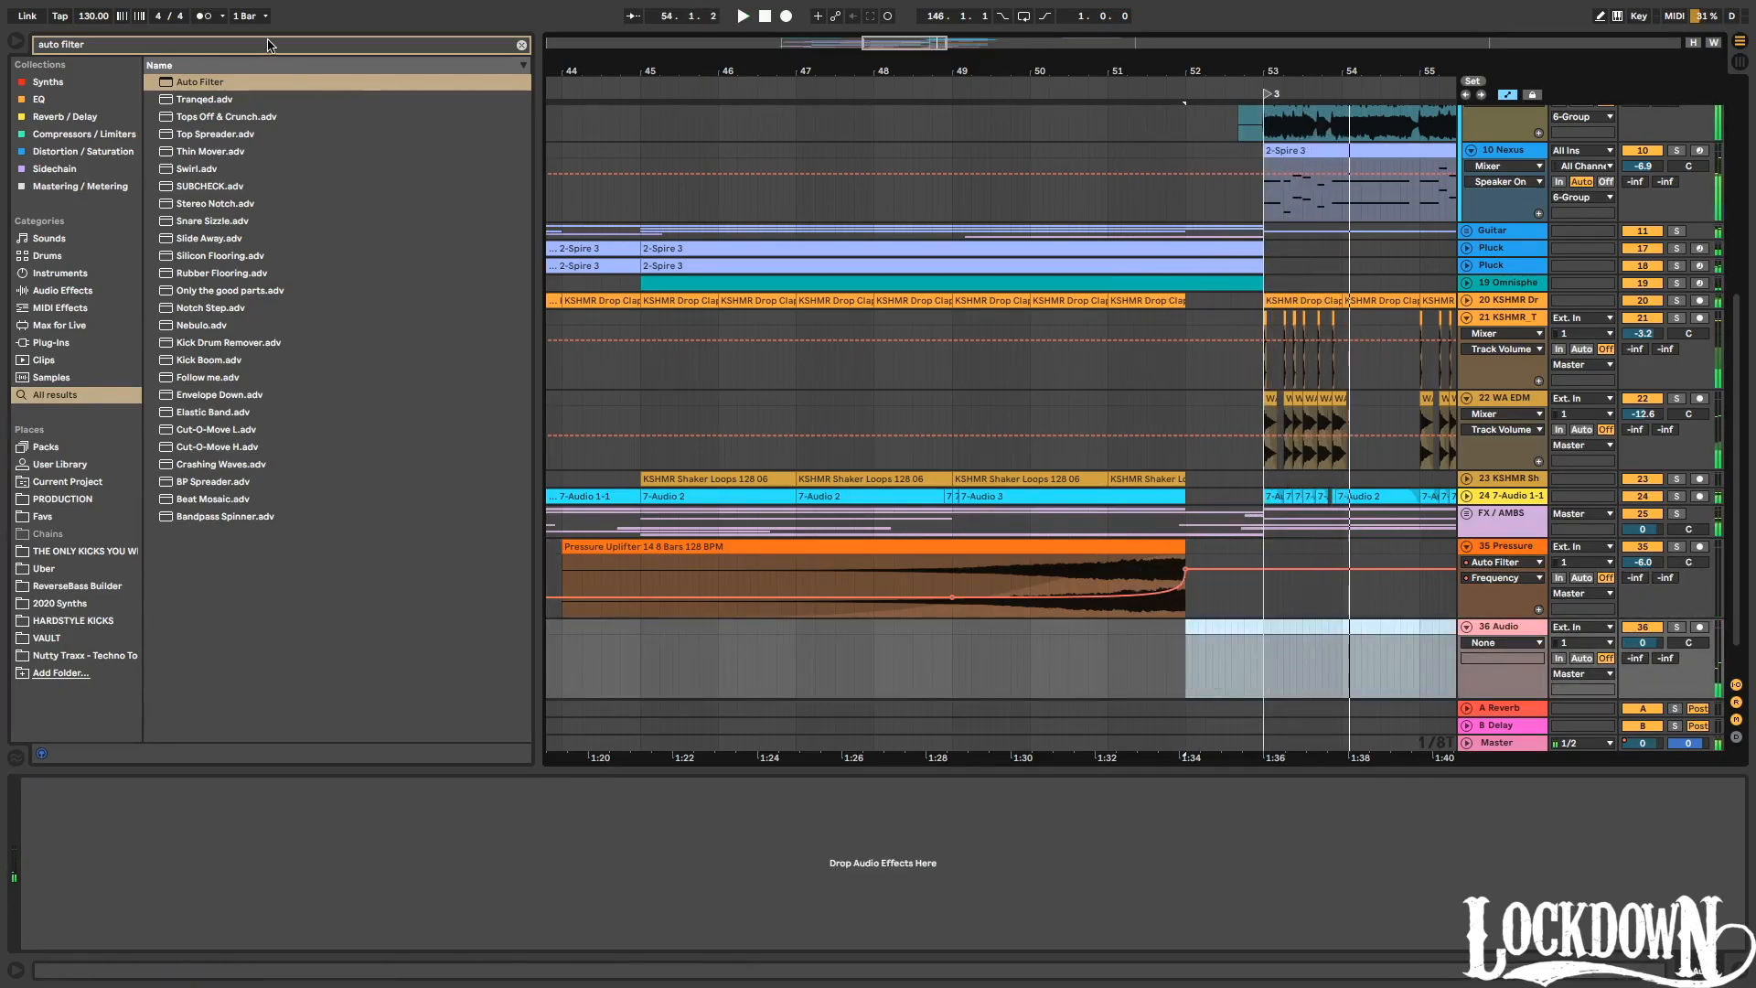
pyautogui.hotkey('ctrl', 'f')
pyautogui.write('impact')
# Audition impact samples from the VES2, SMB, SAPT, SAWSP and REV-FXT4 sets in the search results.
pyautogui.scroll(-5, 339, 439)
pyautogui.scroll(-10, 339, 438)
pyautogui.click(340, 392)
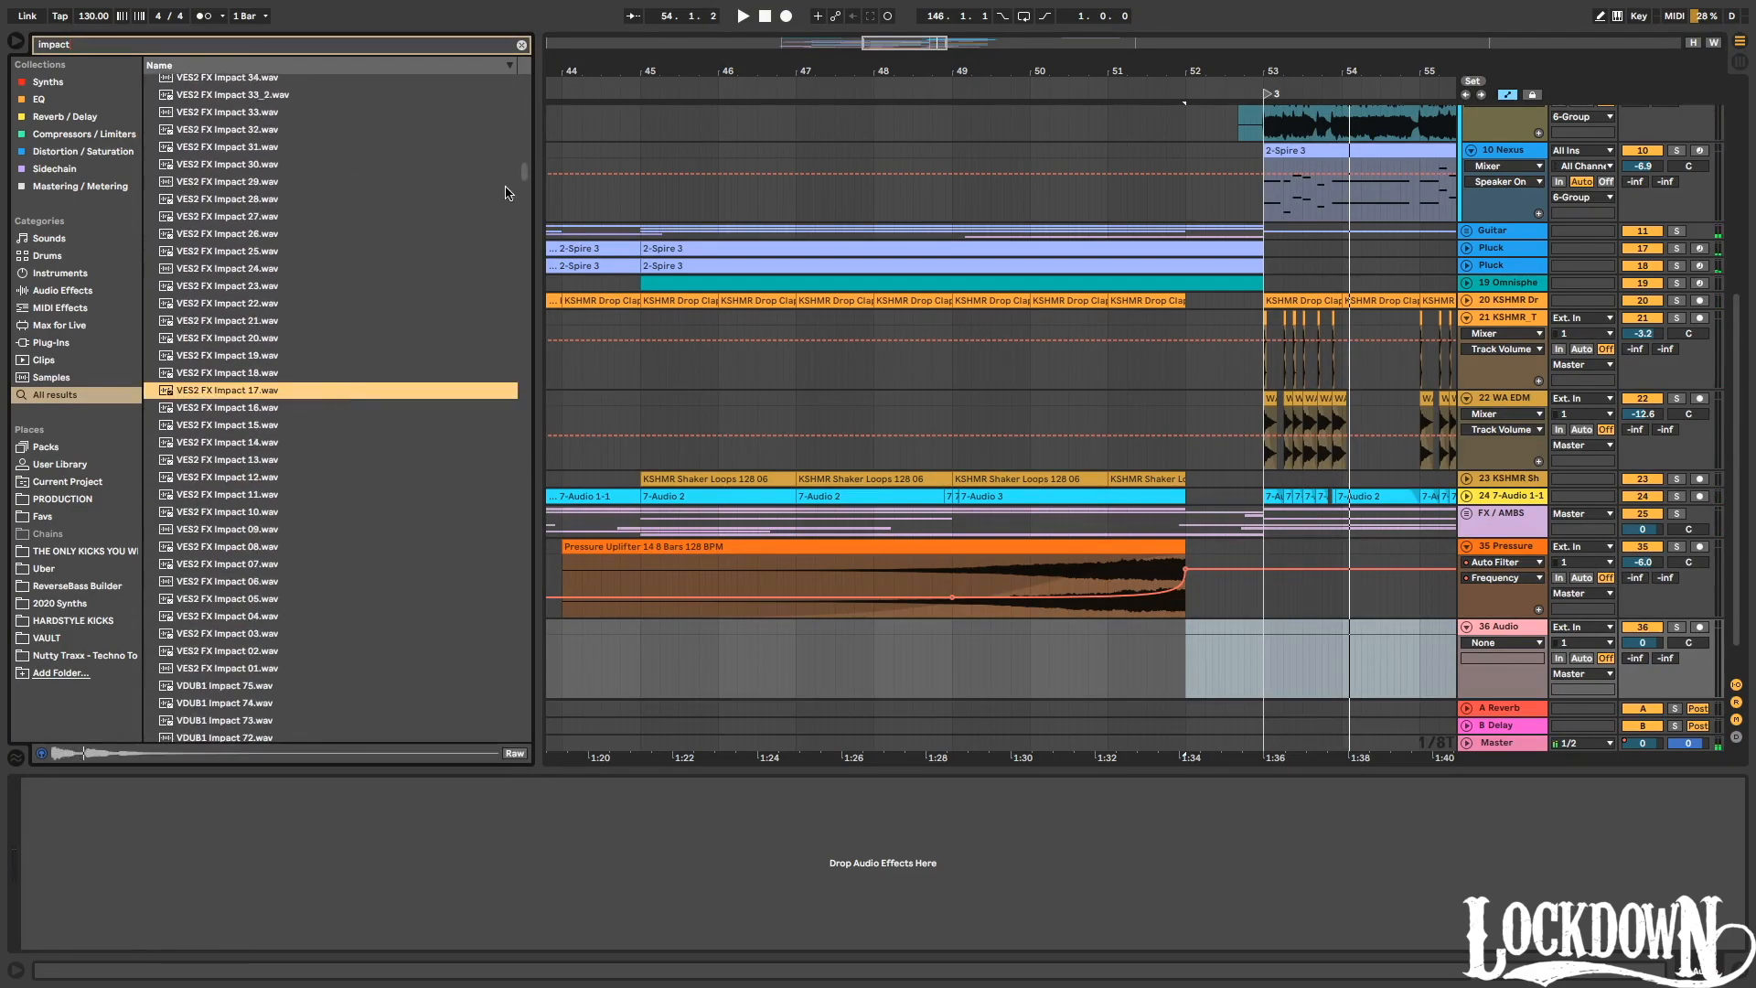
pyautogui.moveTo(524, 179); pyautogui.dragTo(524, 298)
pyautogui.click(358, 413)
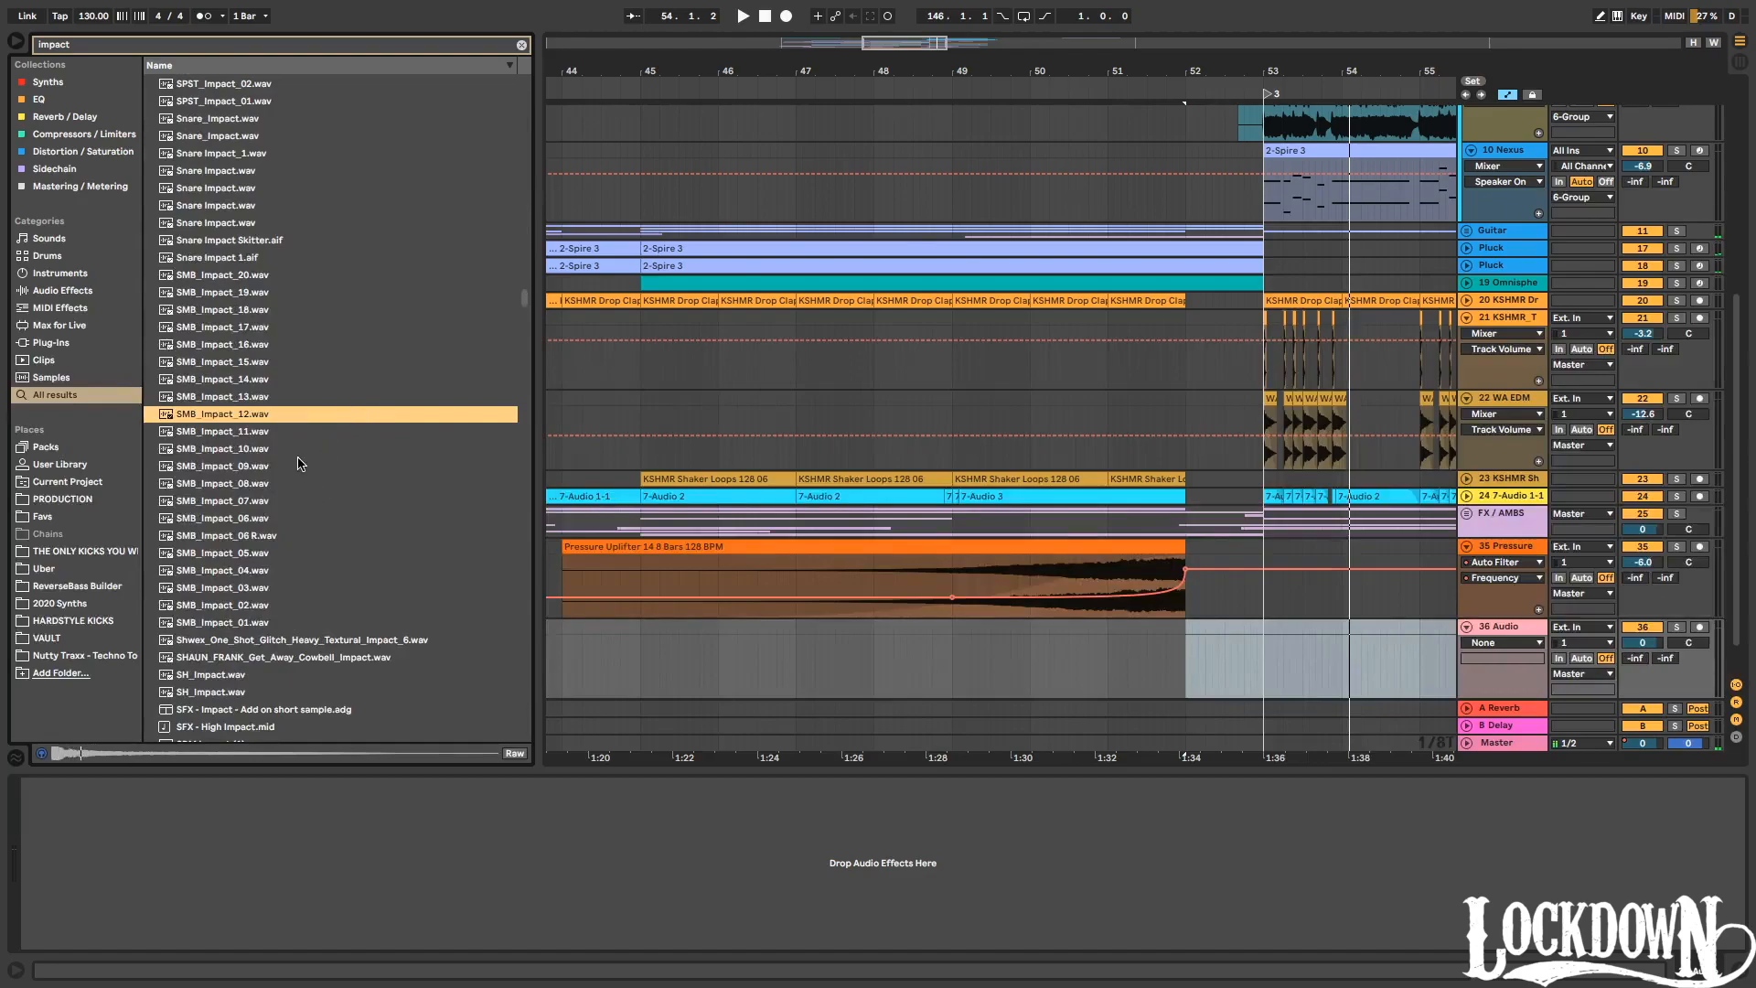
pyautogui.scroll(-10, 288, 453)
pyautogui.click(270, 430)
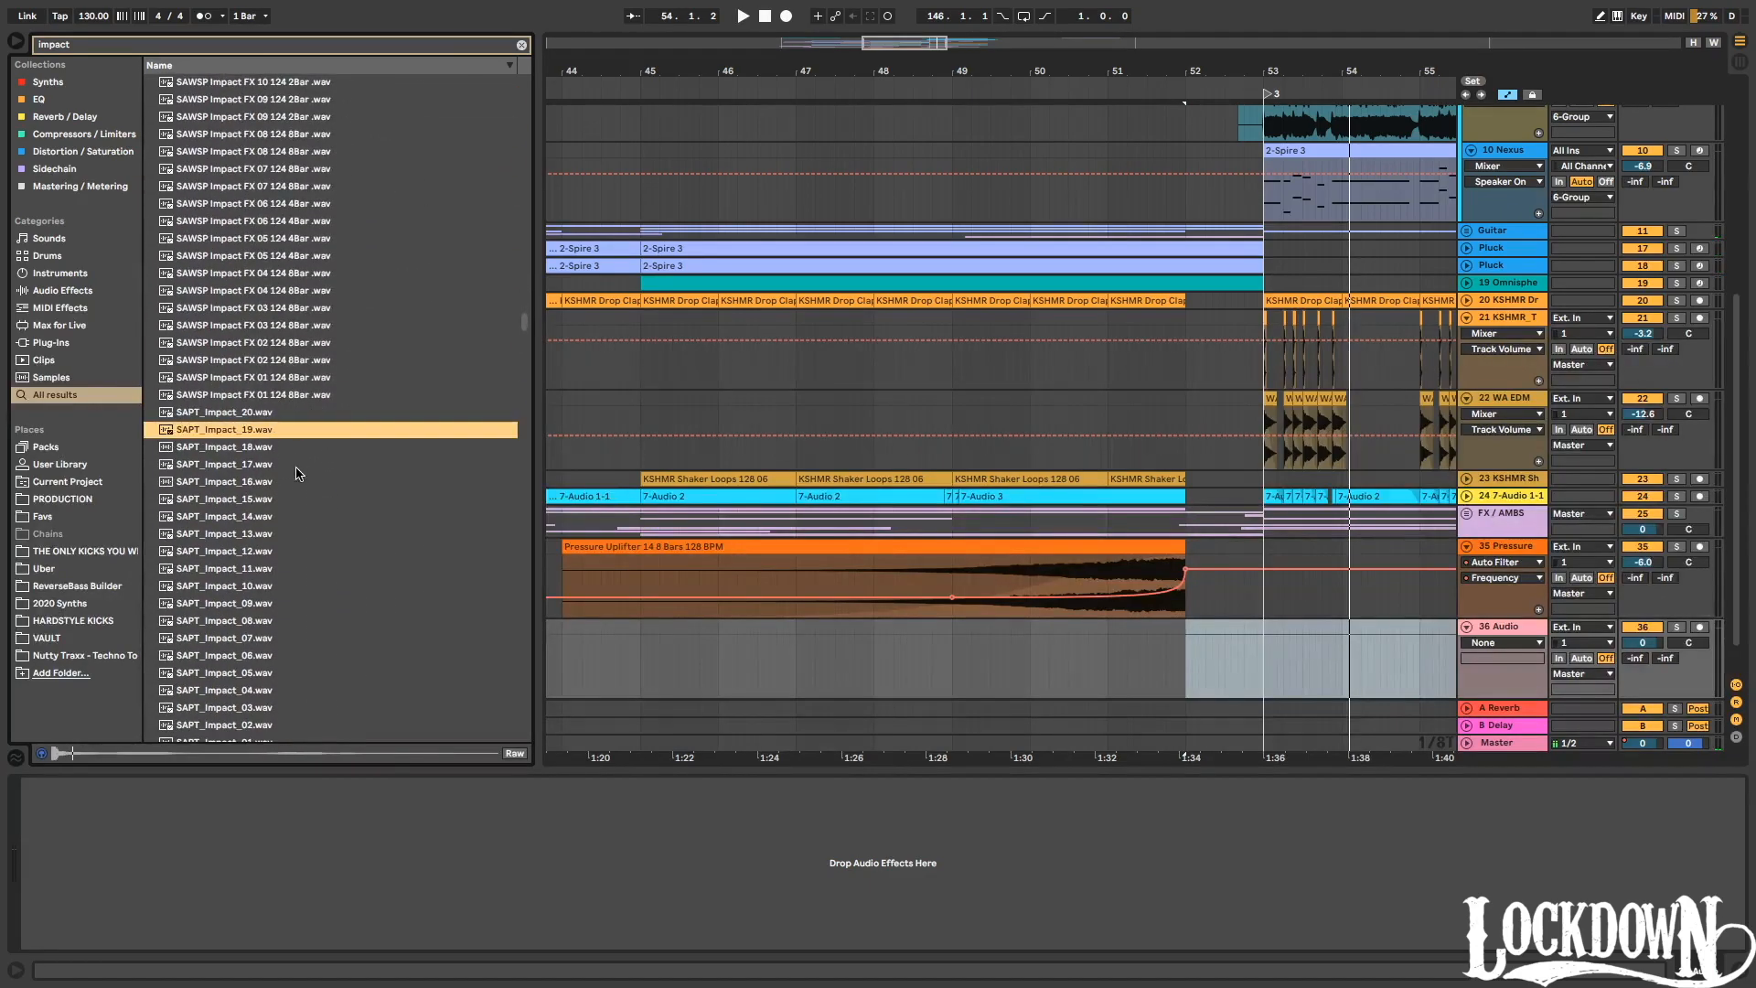
pyautogui.click(242, 447)
pyautogui.click(293, 359)
pyautogui.click(286, 293)
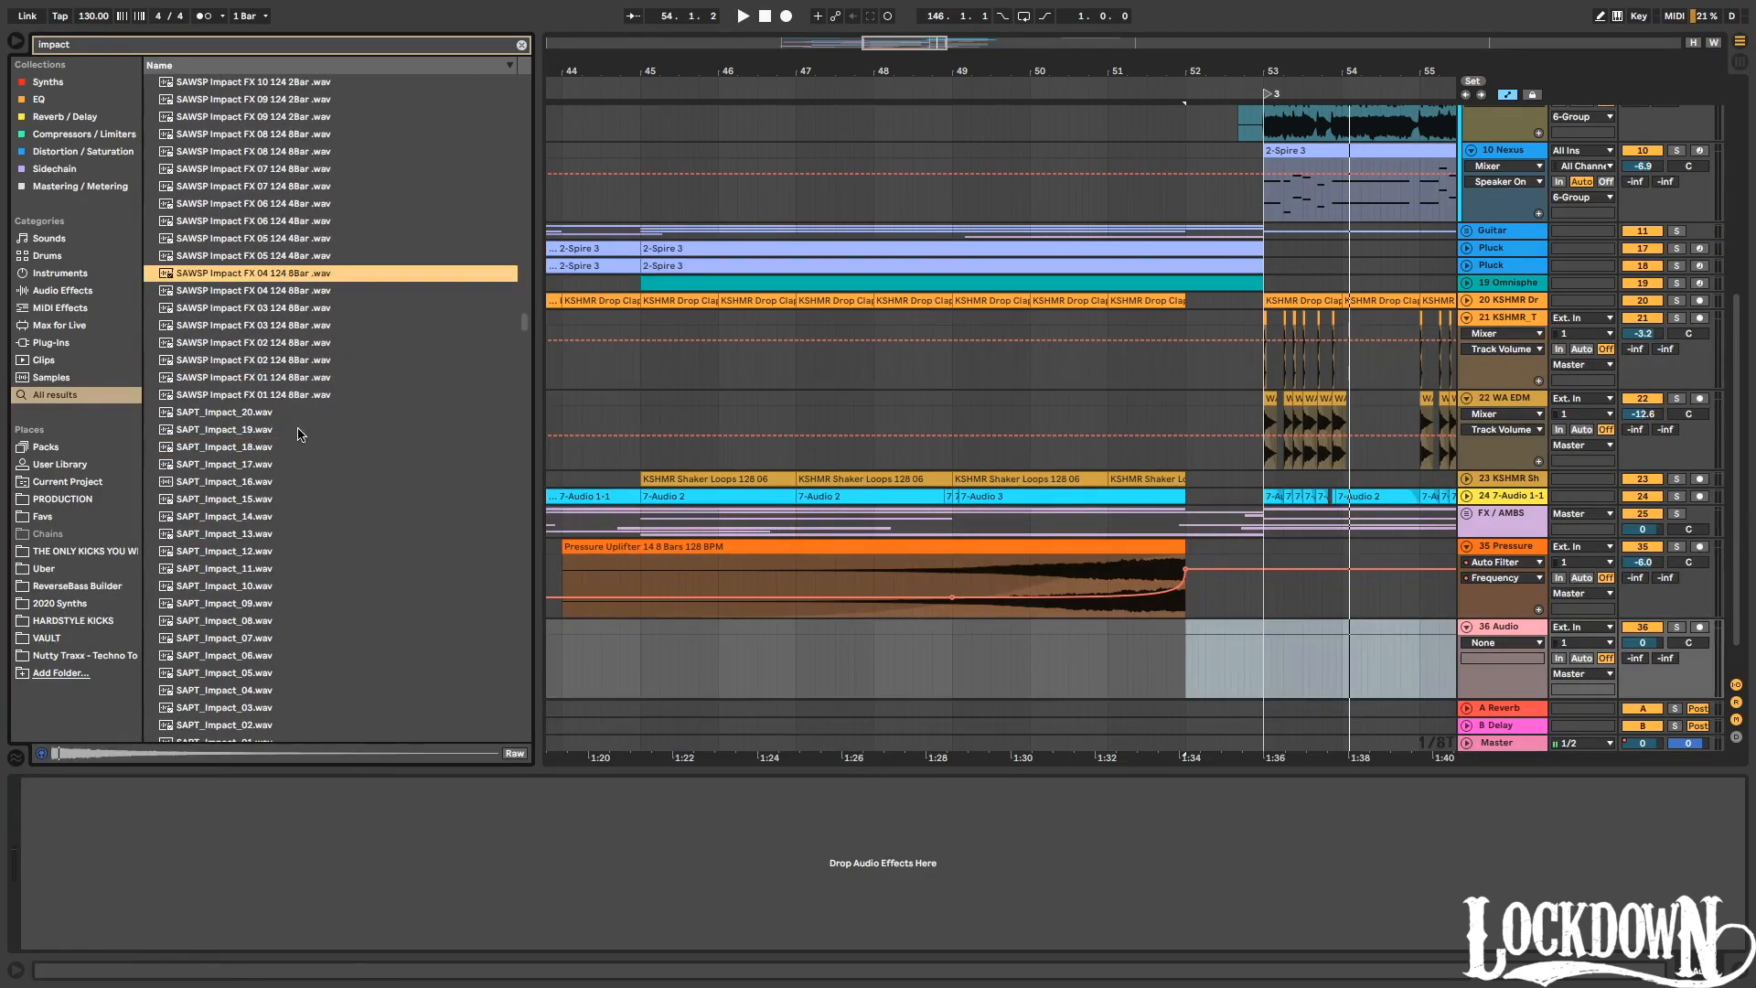
pyautogui.scroll(-12, 302, 434)
pyautogui.click(302, 490)
pyautogui.click(258, 576)
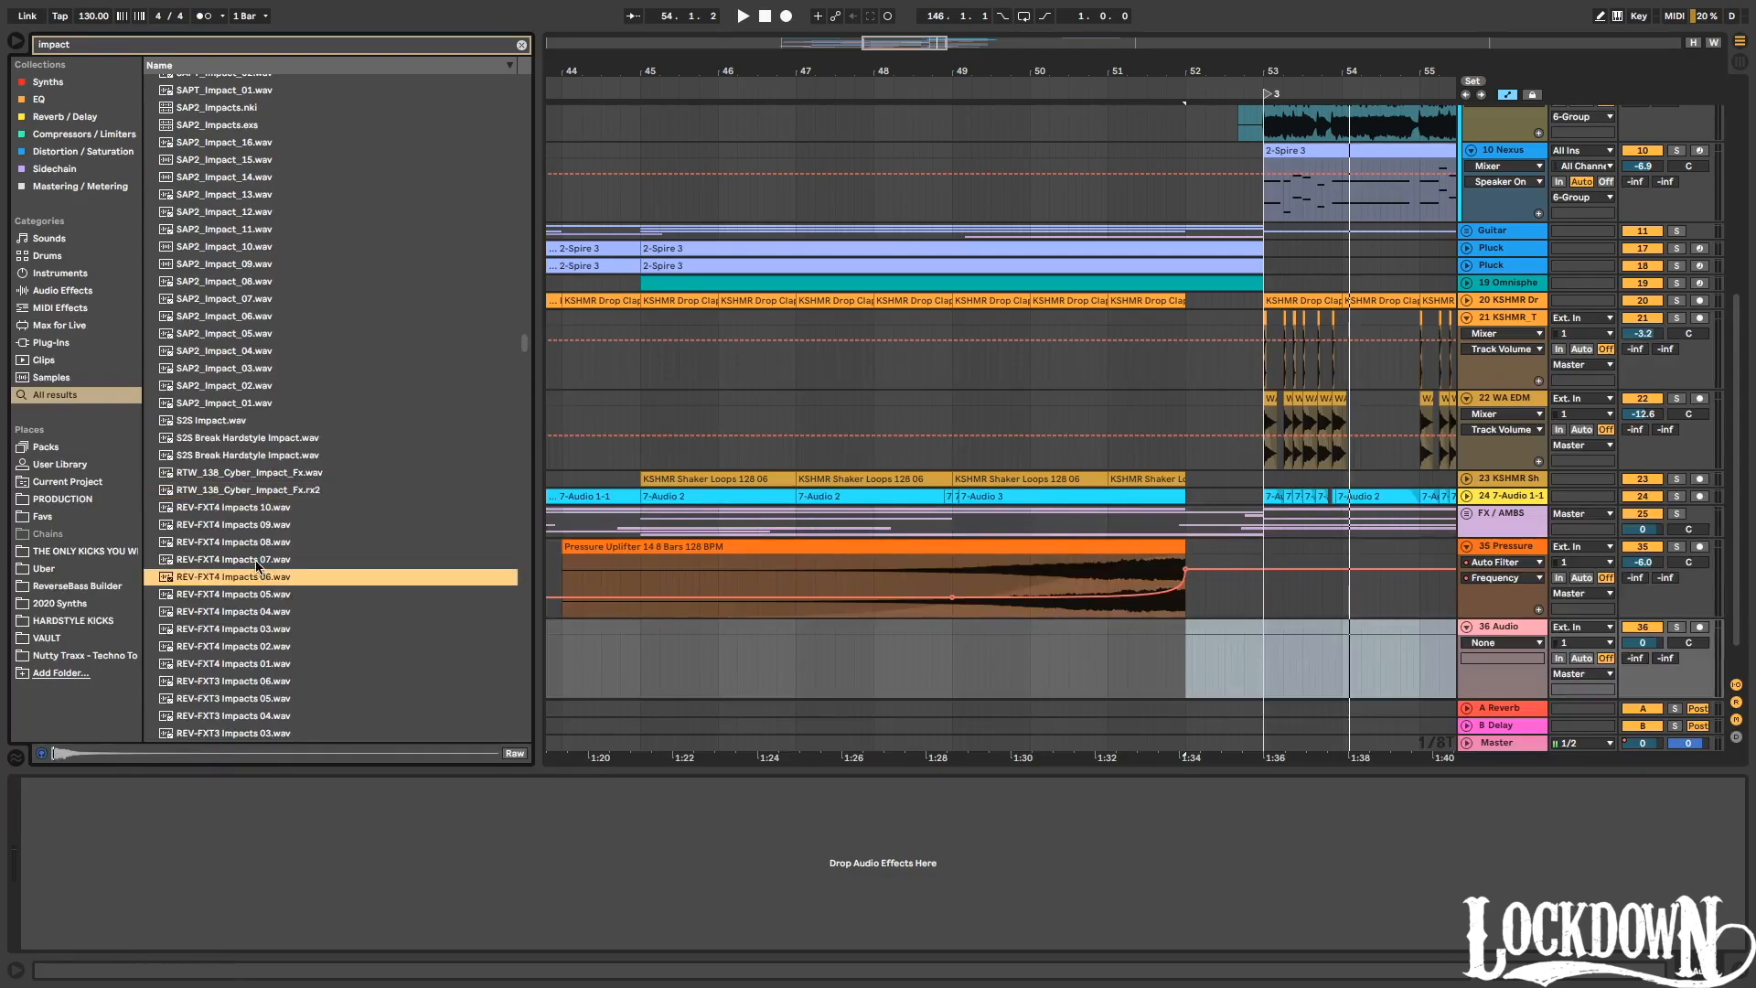
# Search the browser for "kshmr imp" and audition the tonal-layer and sweep impact samples.
pyautogui.click(95, 46)
pyautogui.write('ksh')
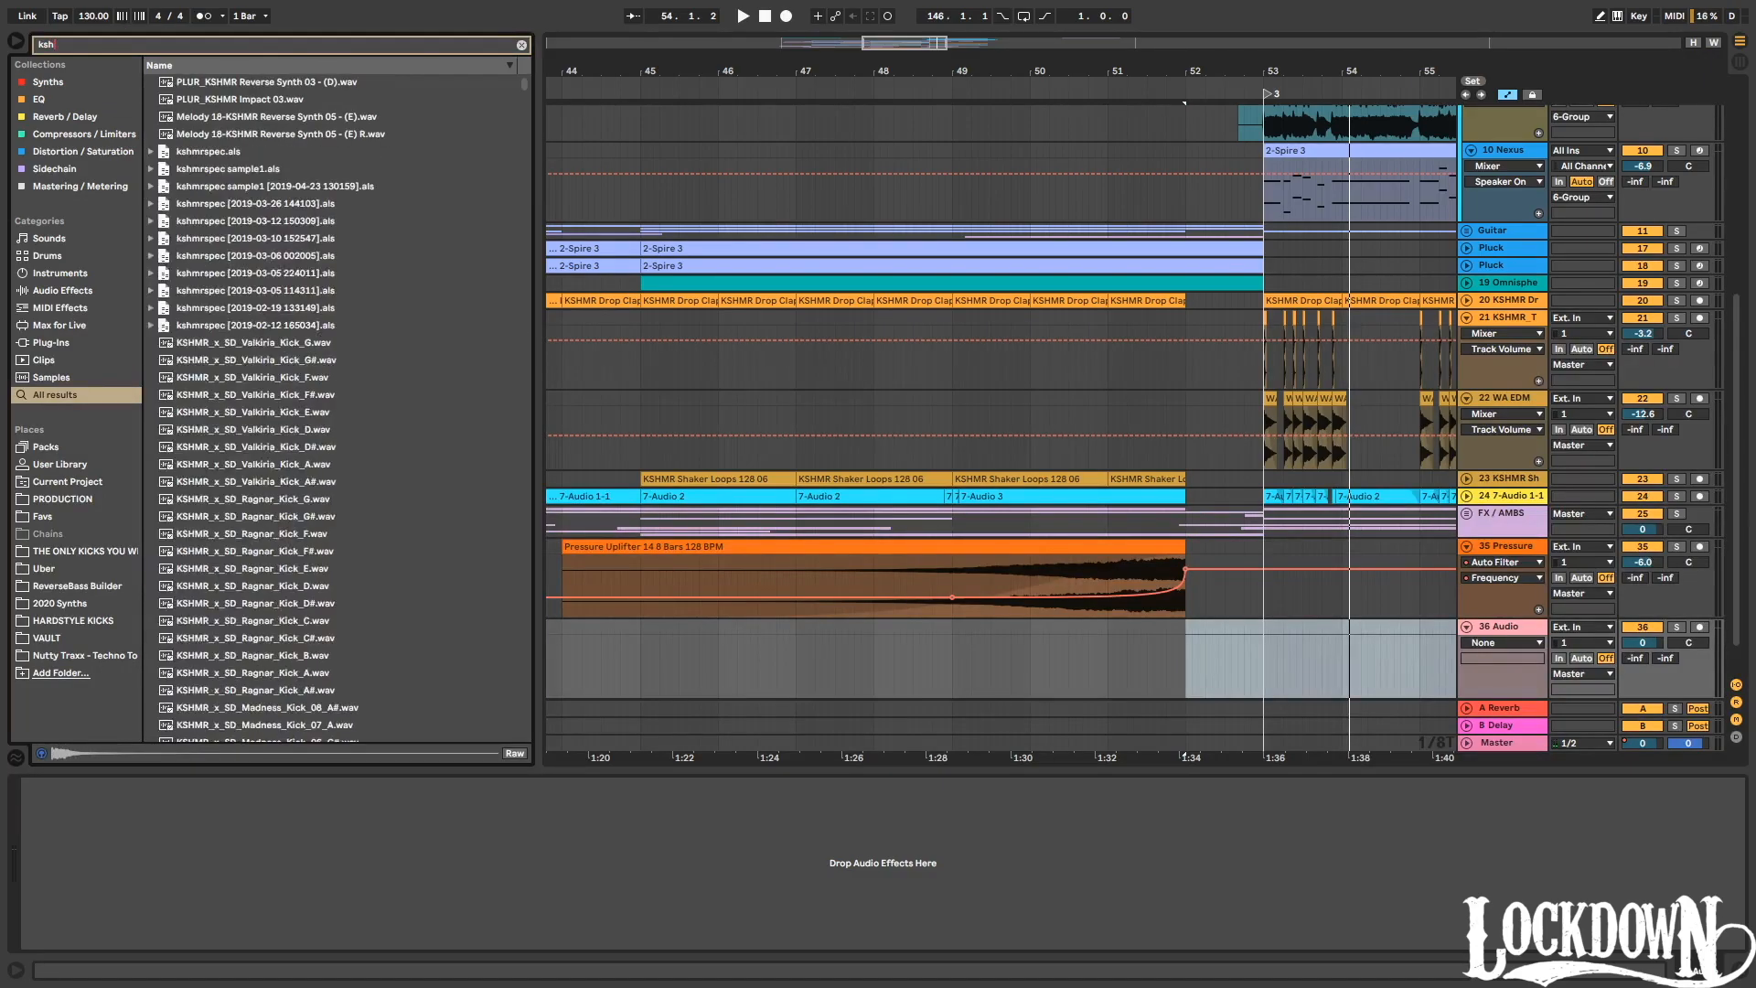
pyautogui.write('mr imp')
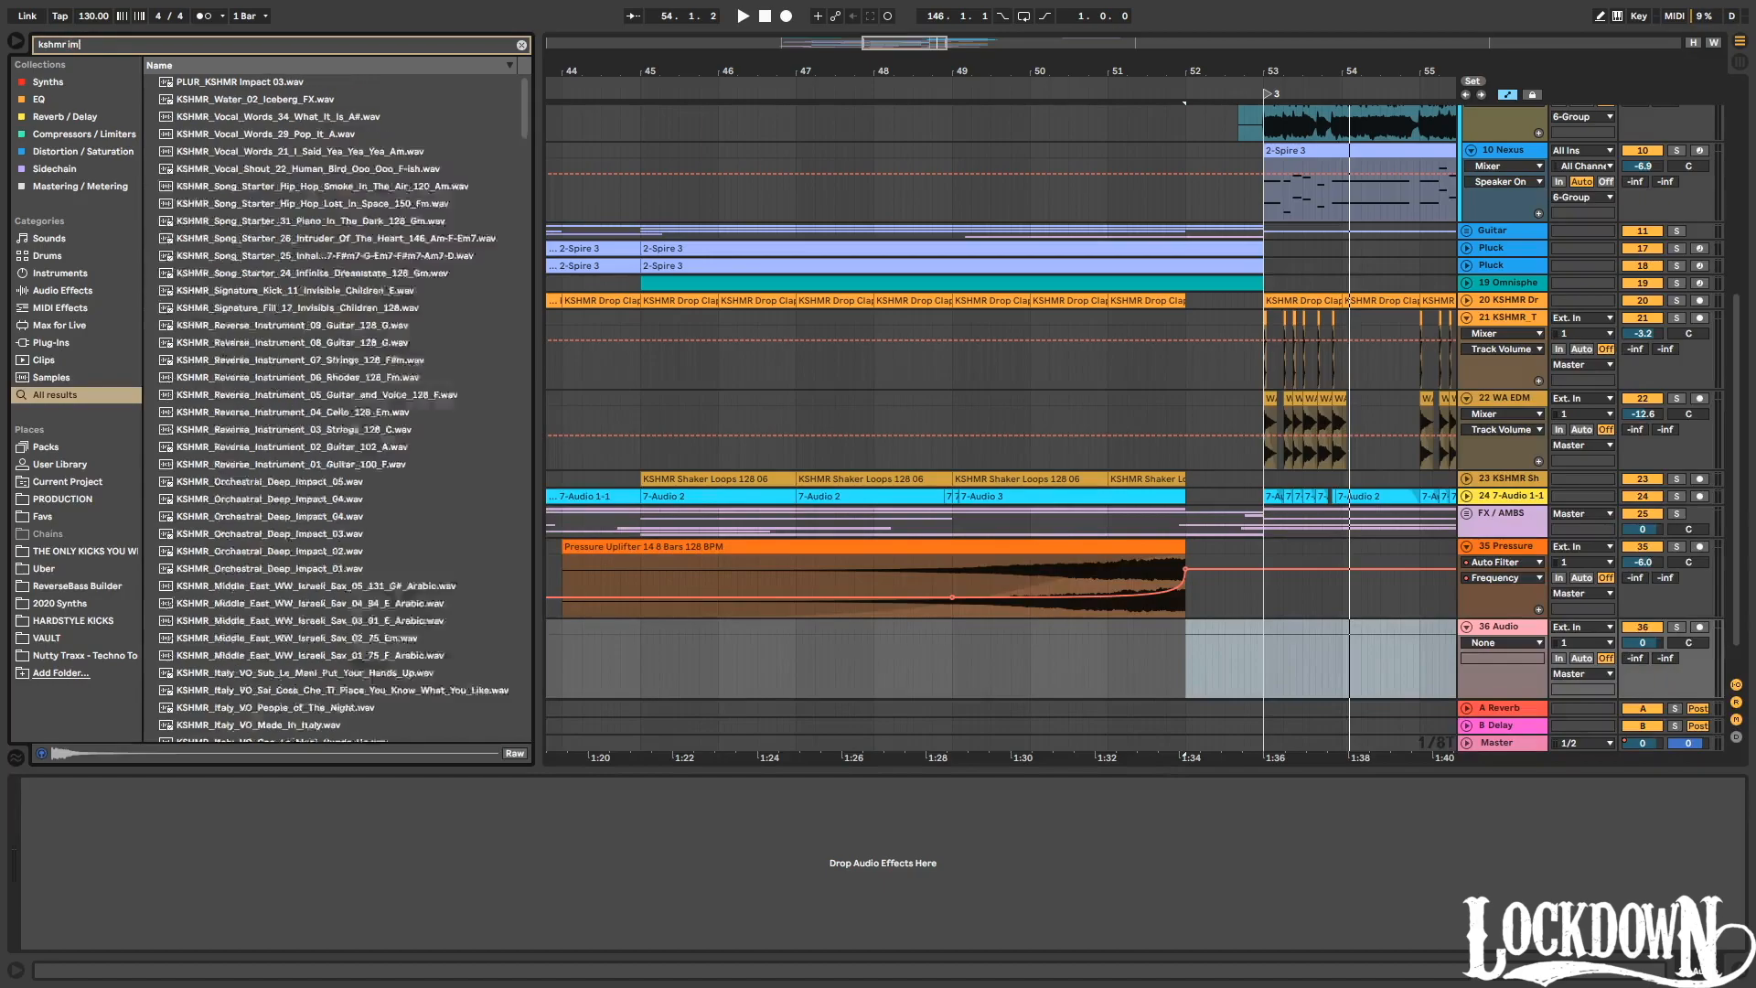
pyautogui.click(308, 466)
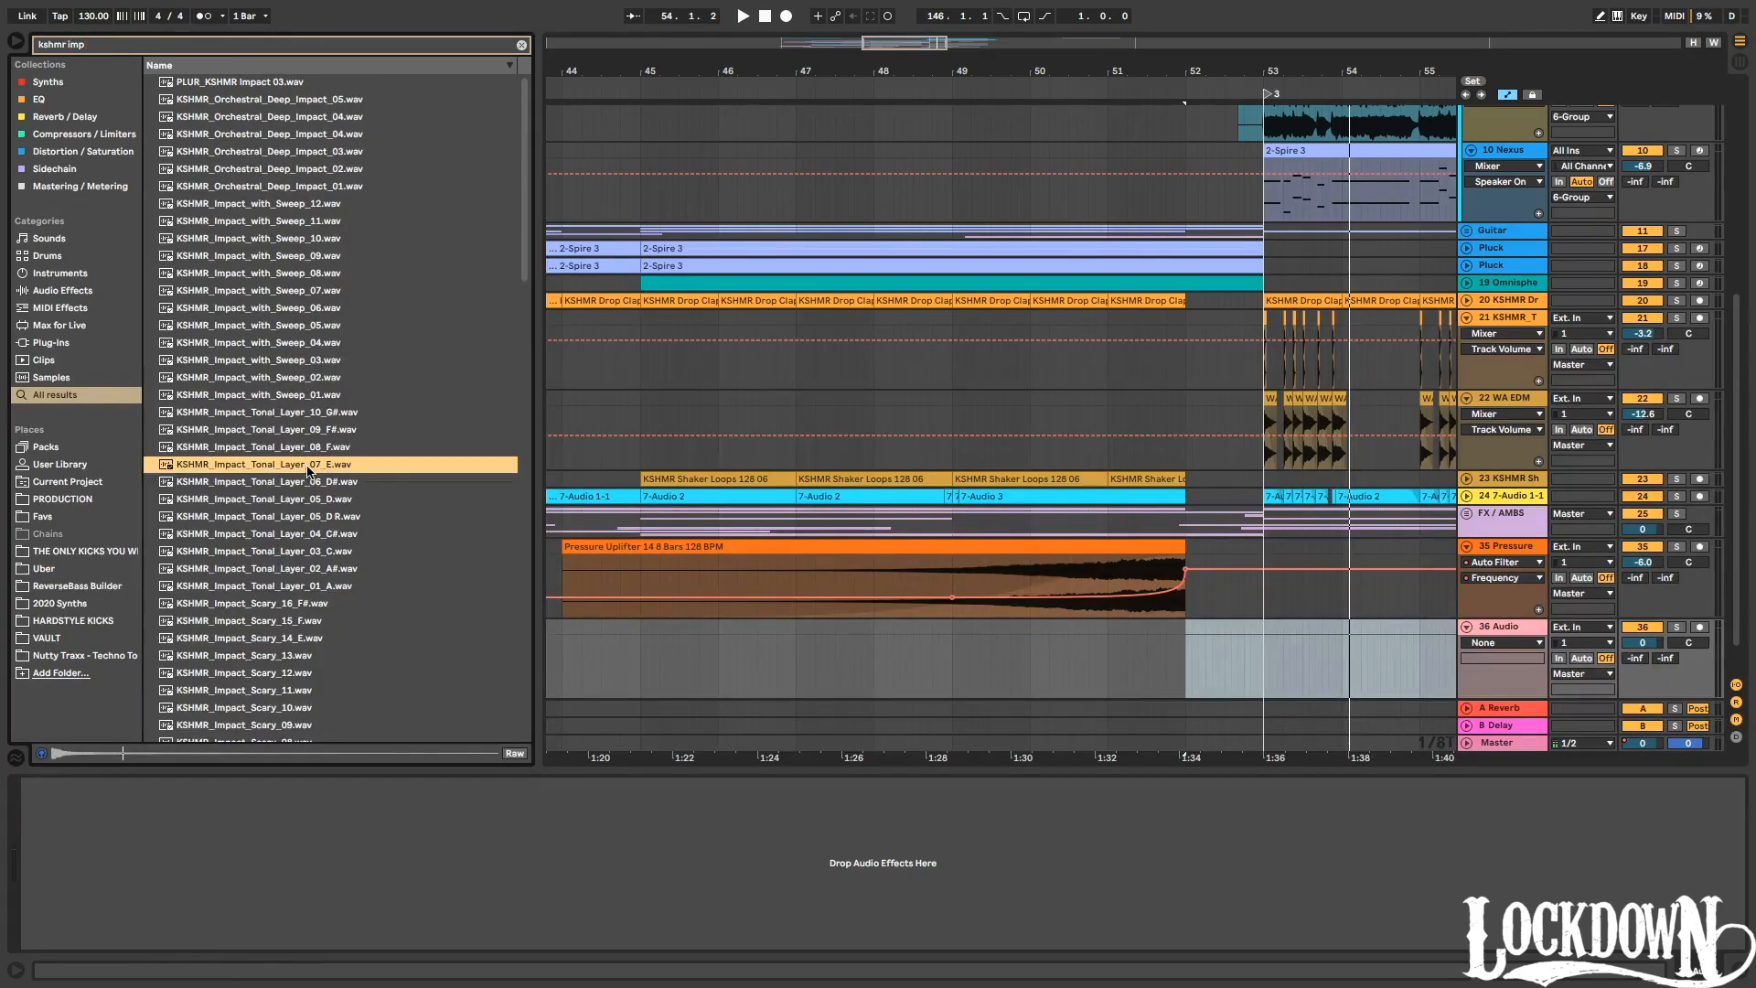
pyautogui.click(298, 291)
pyautogui.scroll(-1, 289, 384)
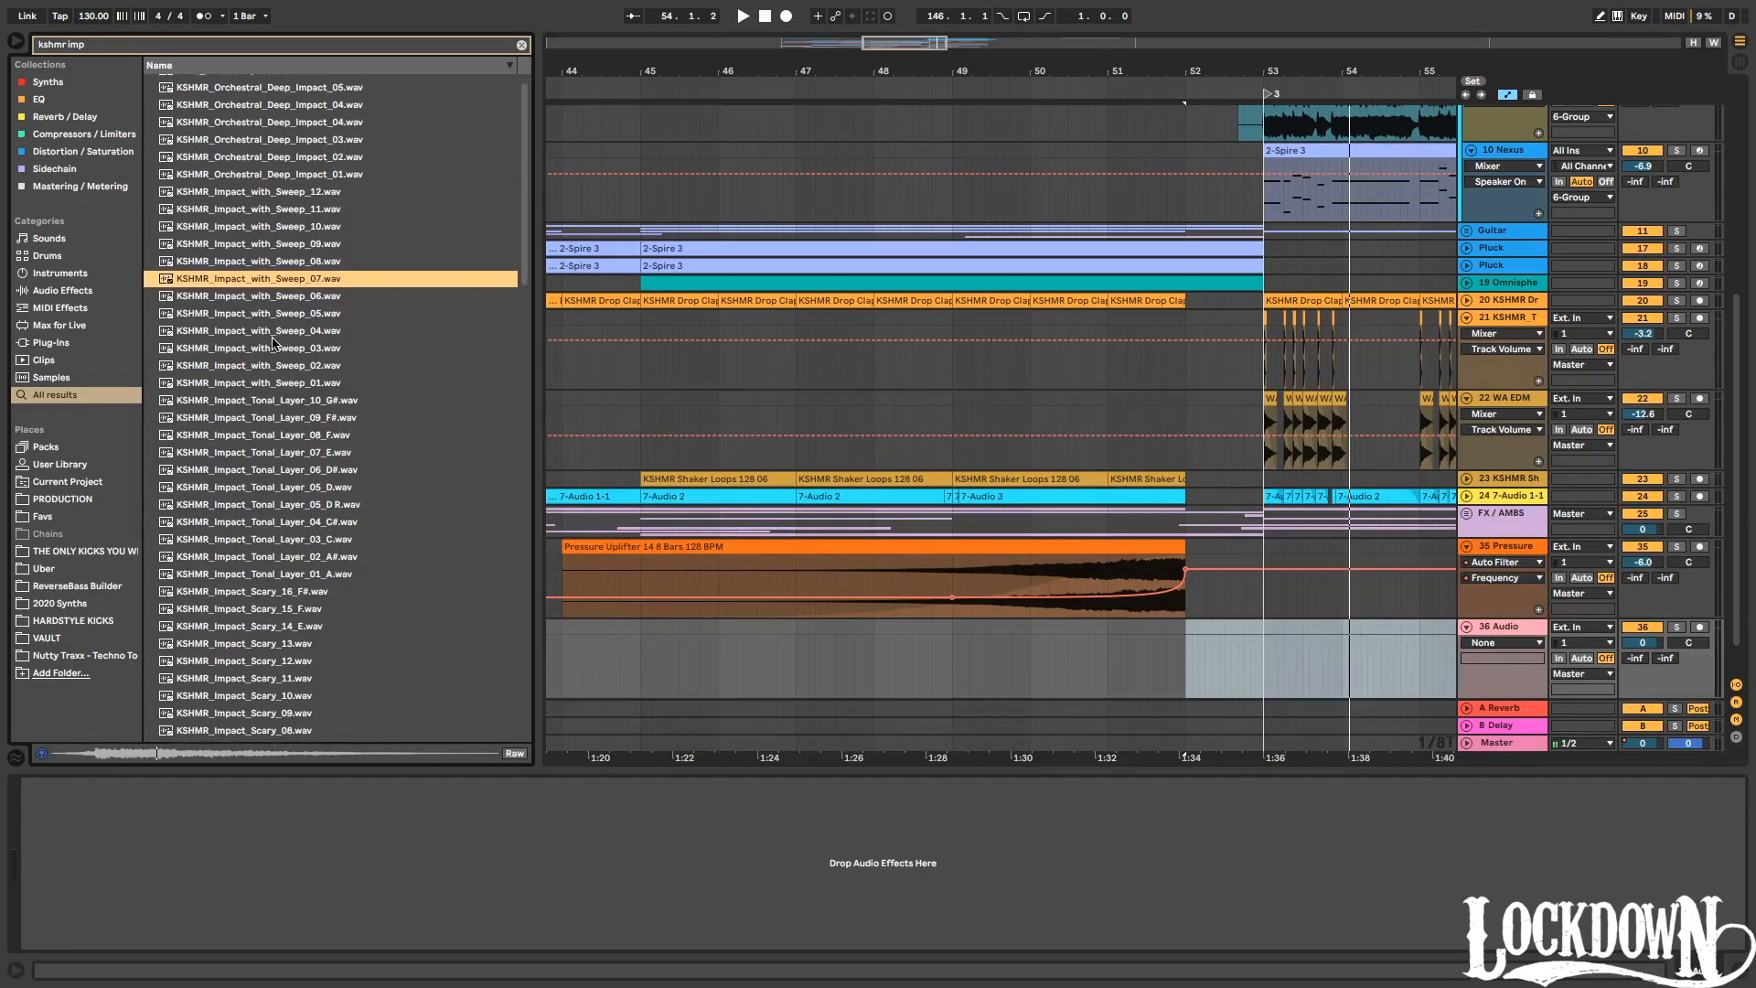
# Place KSHMR_Impact_with_Sweep_03.wav on track 36 from 51.4, so its hit lands on bar 52, and play the transition.
pyautogui.click(270, 344)
pyautogui.moveTo(918, 561); pyautogui.dragTo(1176, 649)
pyautogui.moveTo(1199, 71); pyautogui.dragTo(1070, 146)
pyautogui.moveTo(1051, 632); pyautogui.dragTo(1084, 637)
pyautogui.press('space')
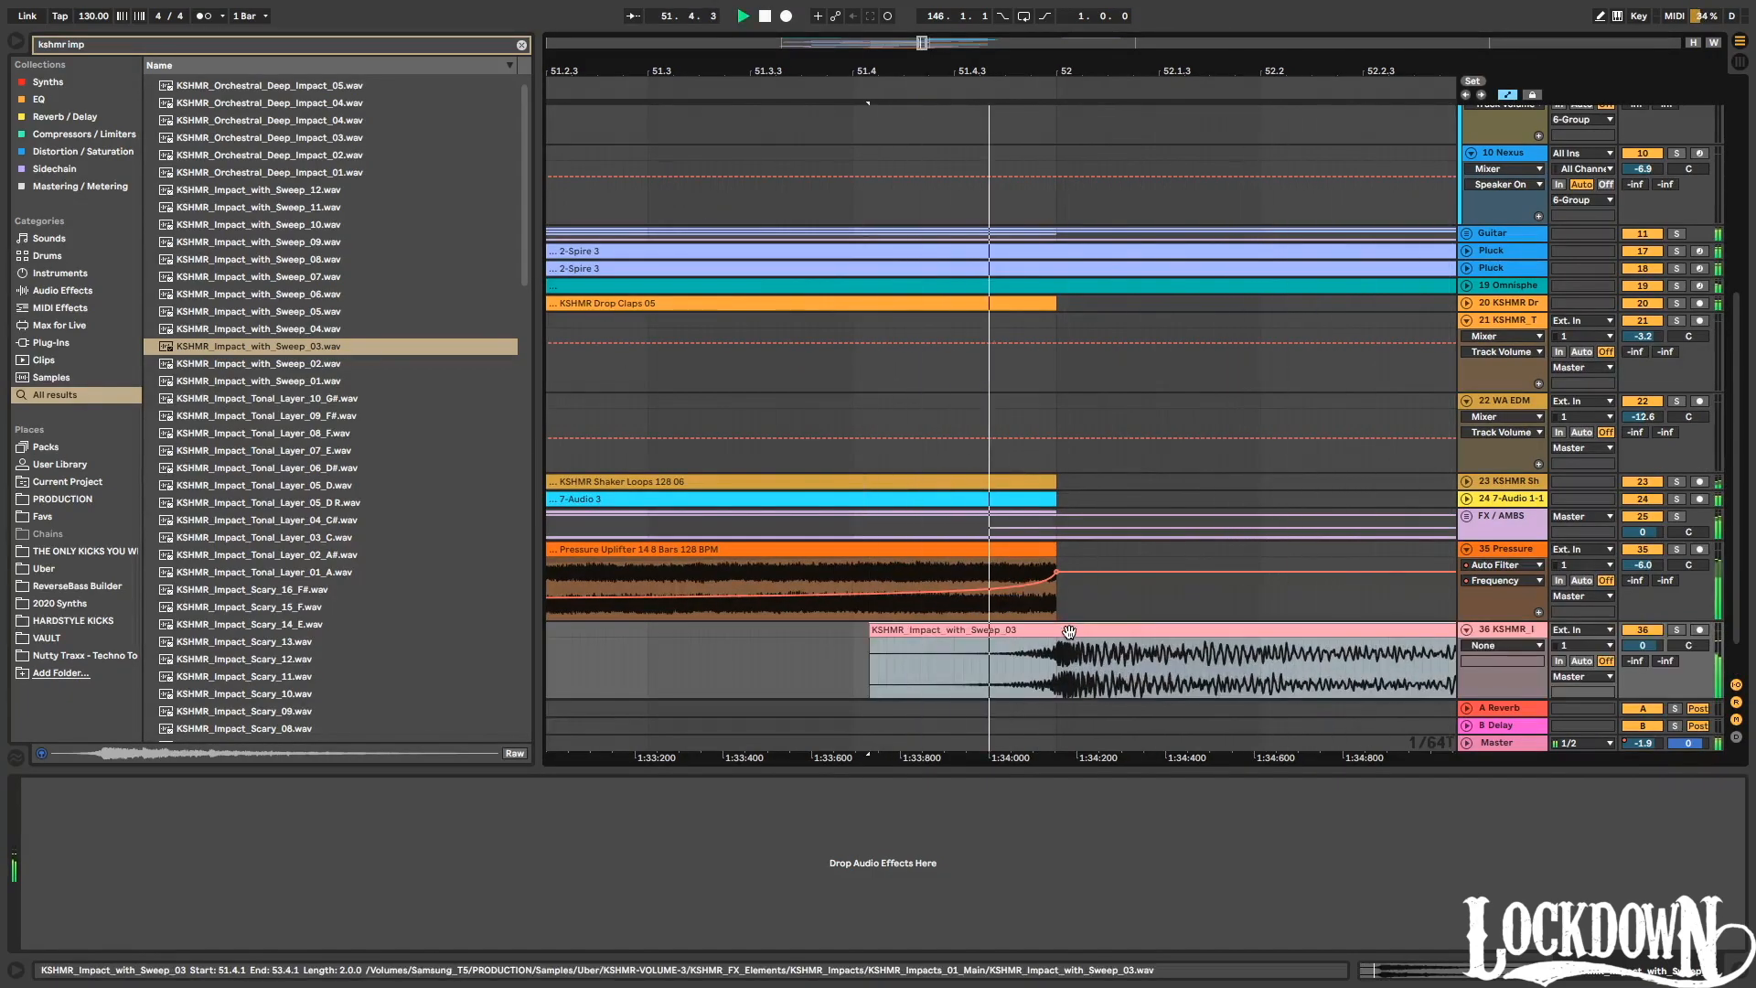
pyautogui.press('-')
pyautogui.press('-')
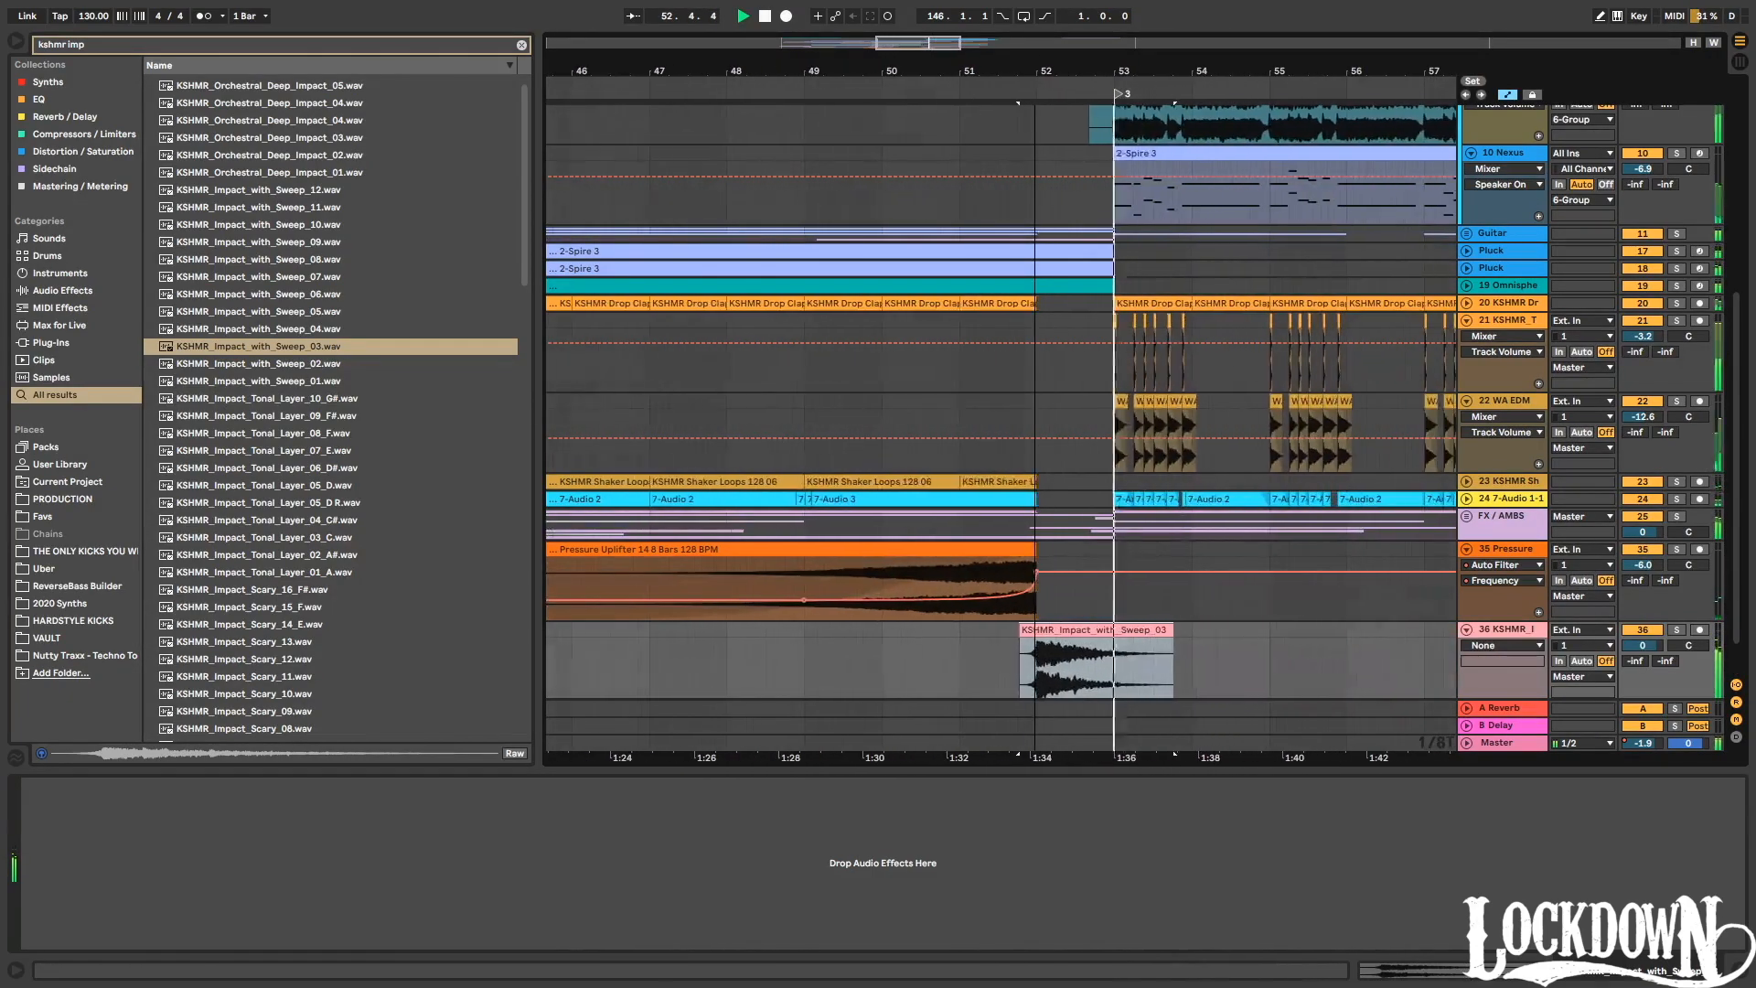
pyautogui.press('space')
# Insert a new audio track below the impact track and search the browser for "sub drop".
pyautogui.hotkey('ctrl', 't')
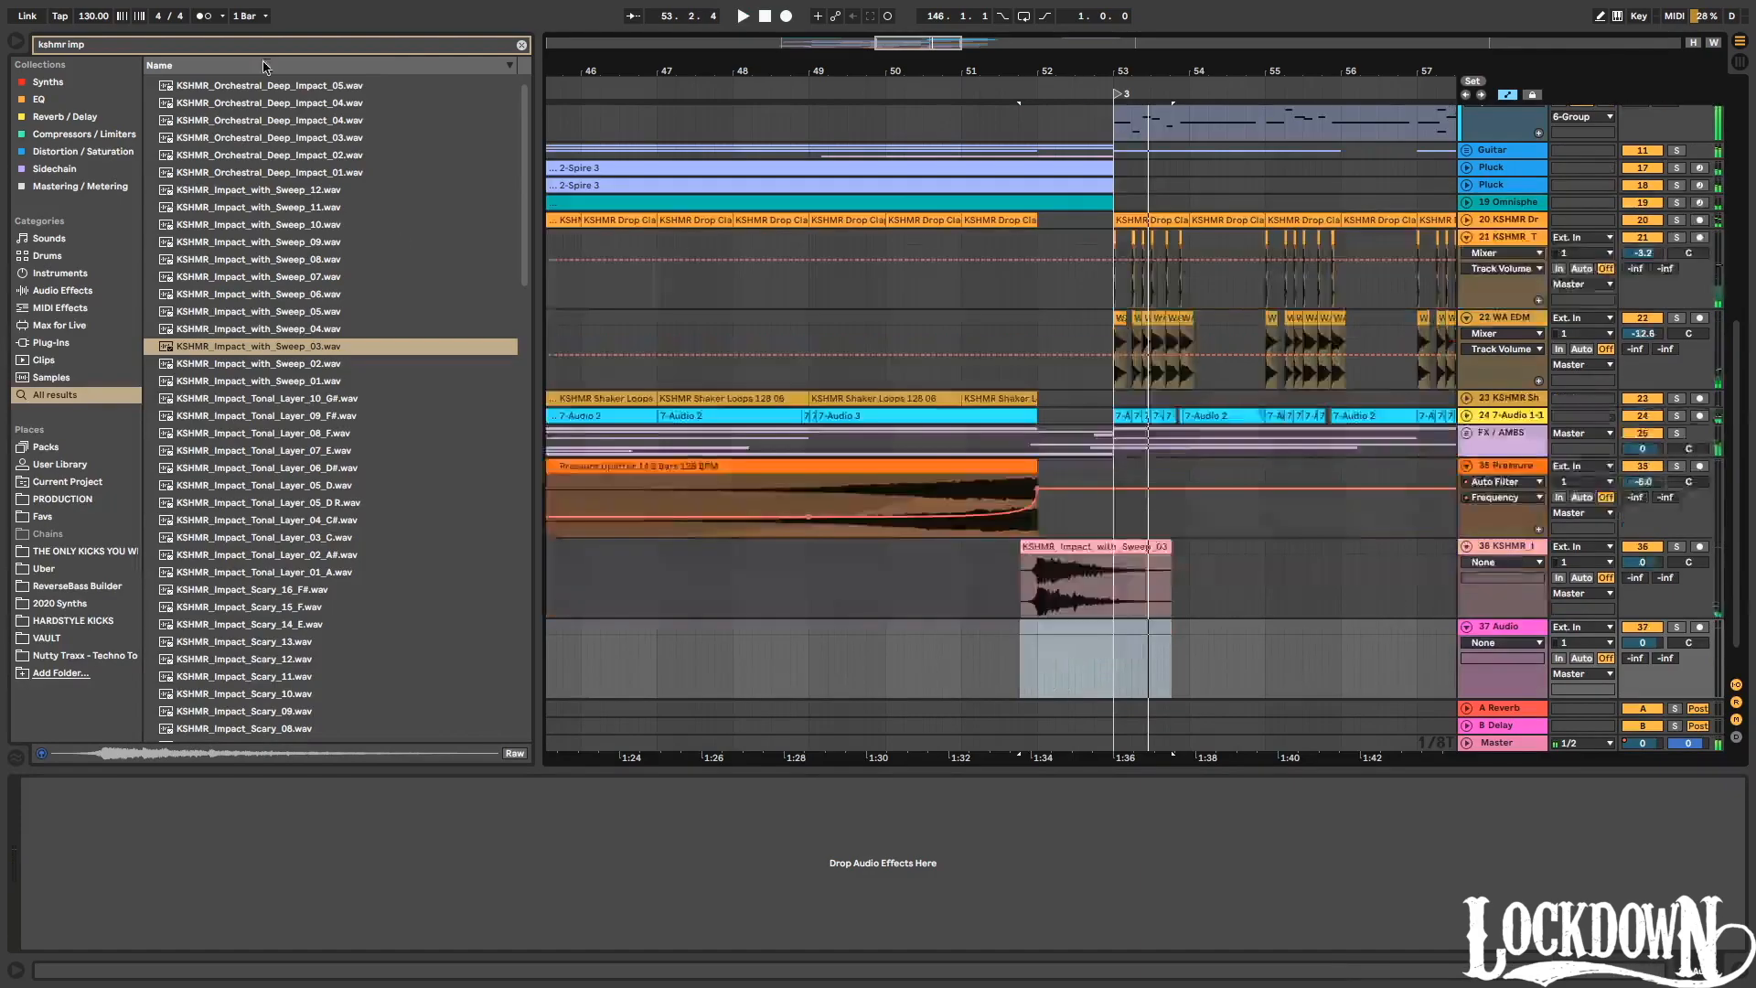
pyautogui.hotkey('ctrl', 'f')
pyautogui.write('sub drop')
pyautogui.scroll(-15, 245, 201)
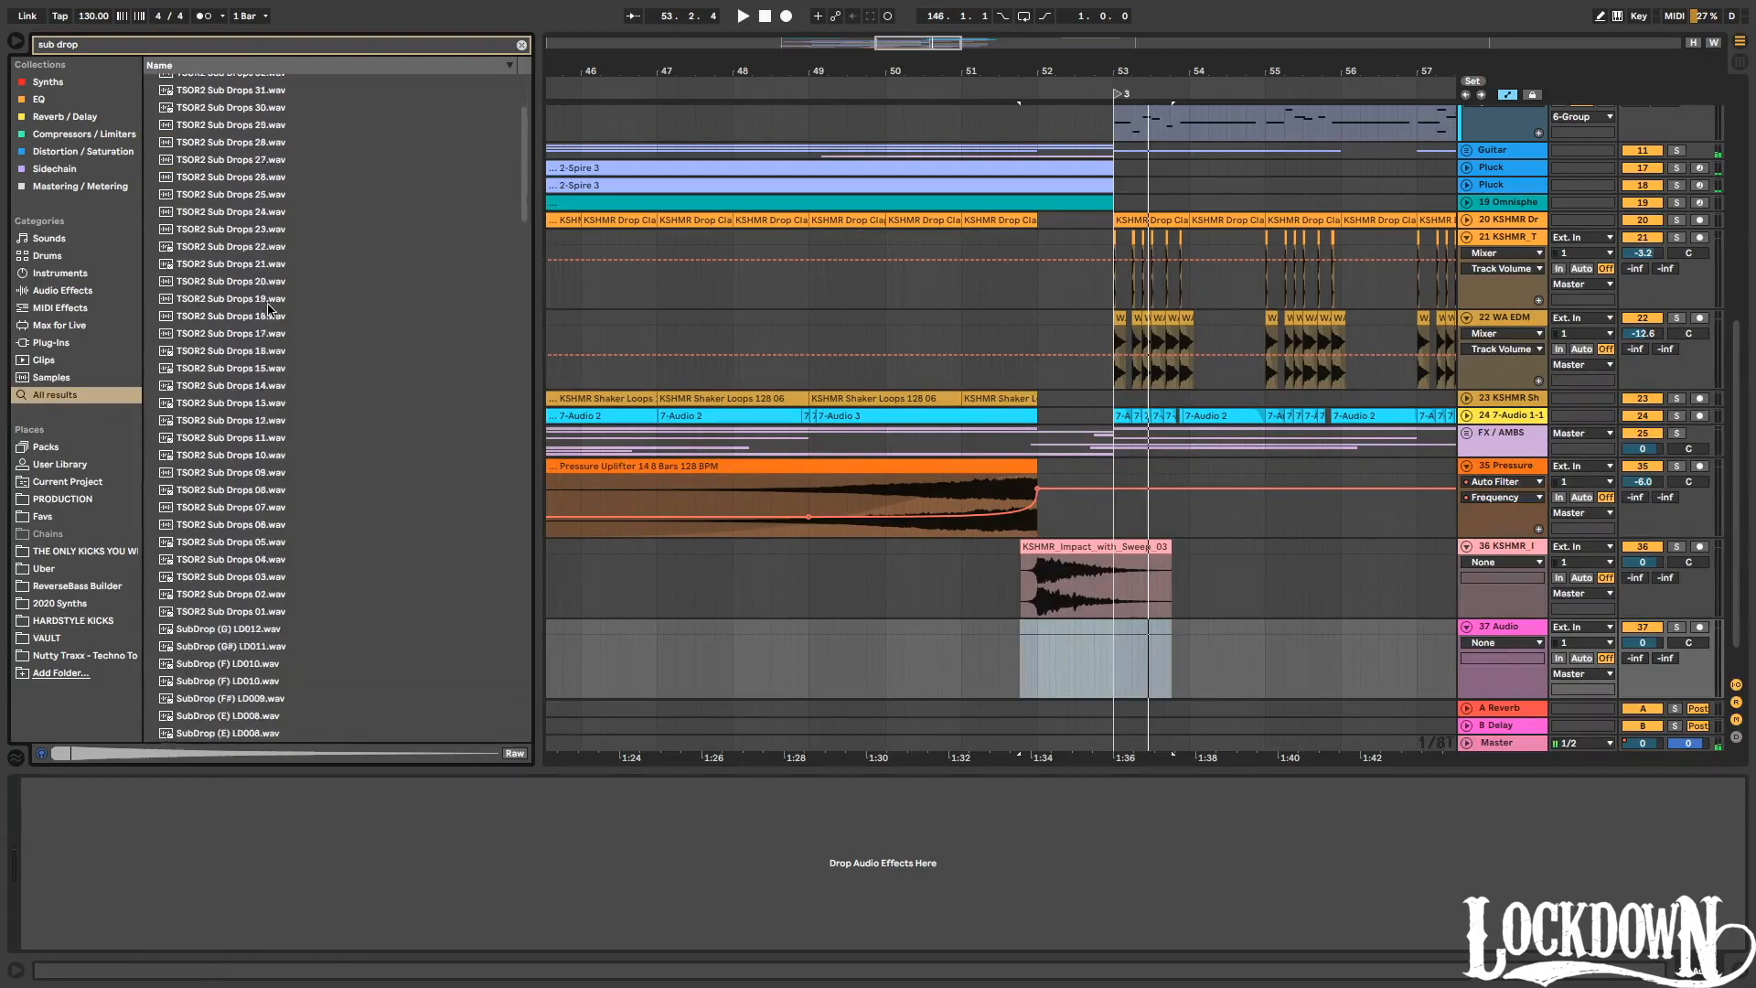
# Audition sub drops, place SubDrop (E) LD008.wav on track 37 at bar 52, and trim its end to bar 53.
pyautogui.click(283, 447)
pyautogui.scroll(5, 298, 284)
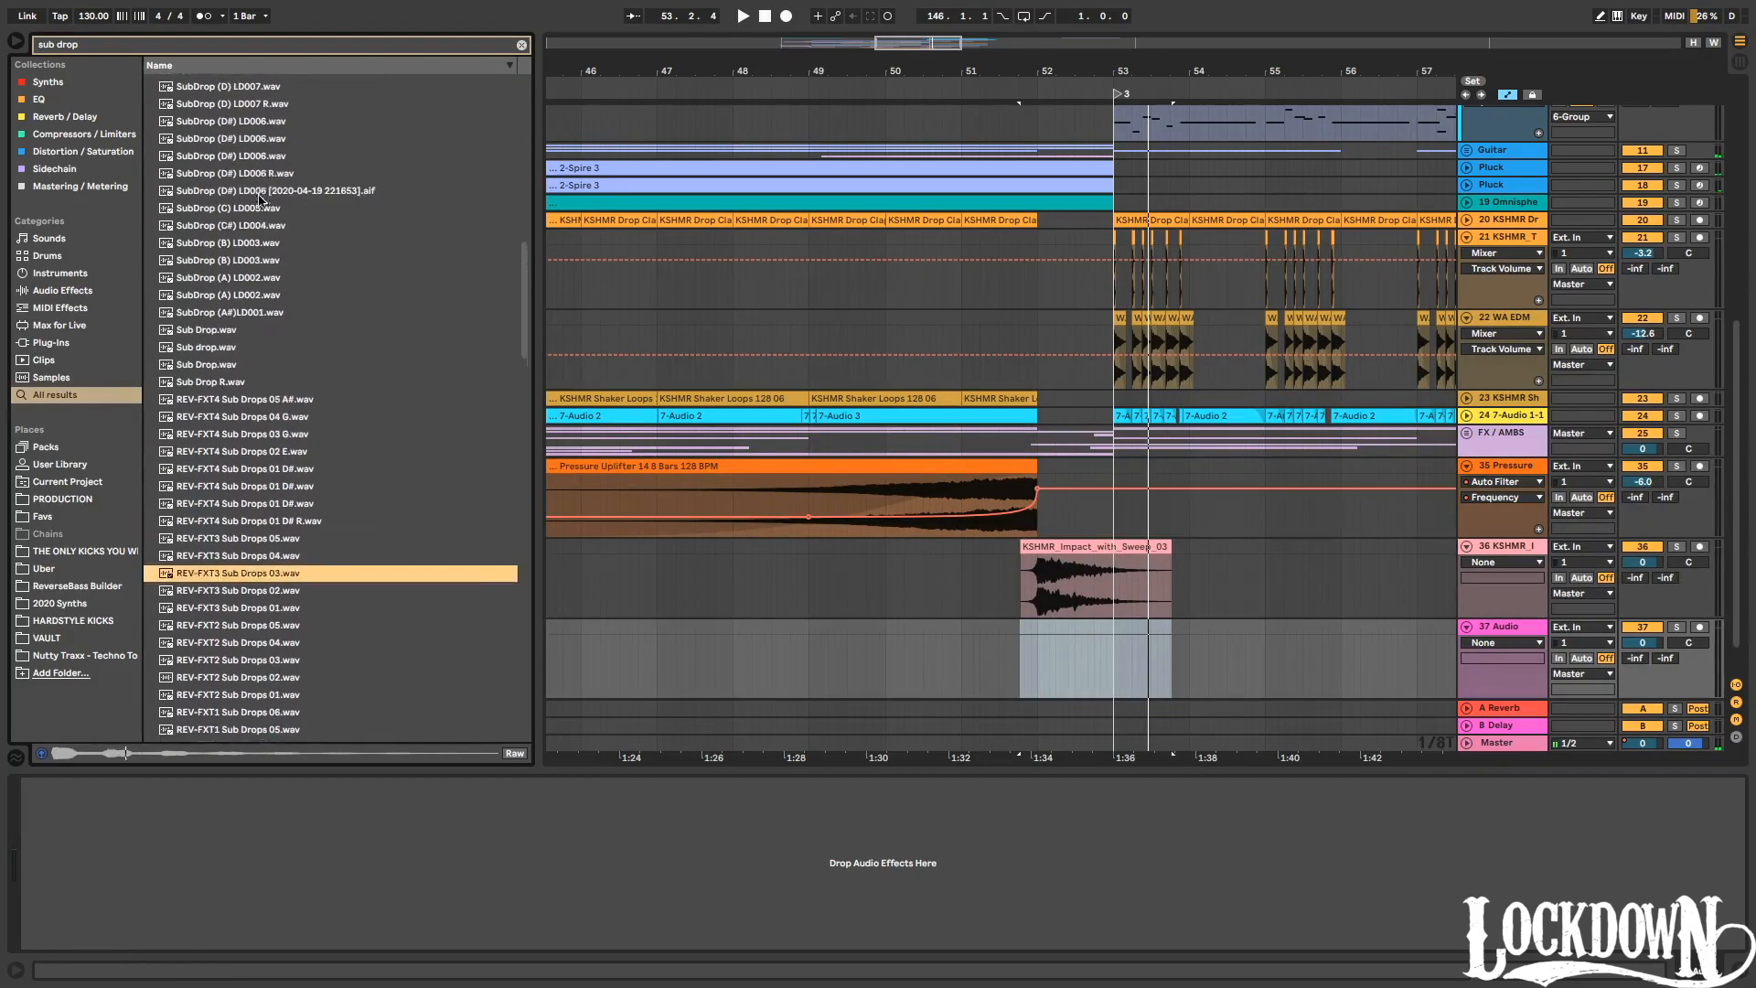
pyautogui.click(253, 155)
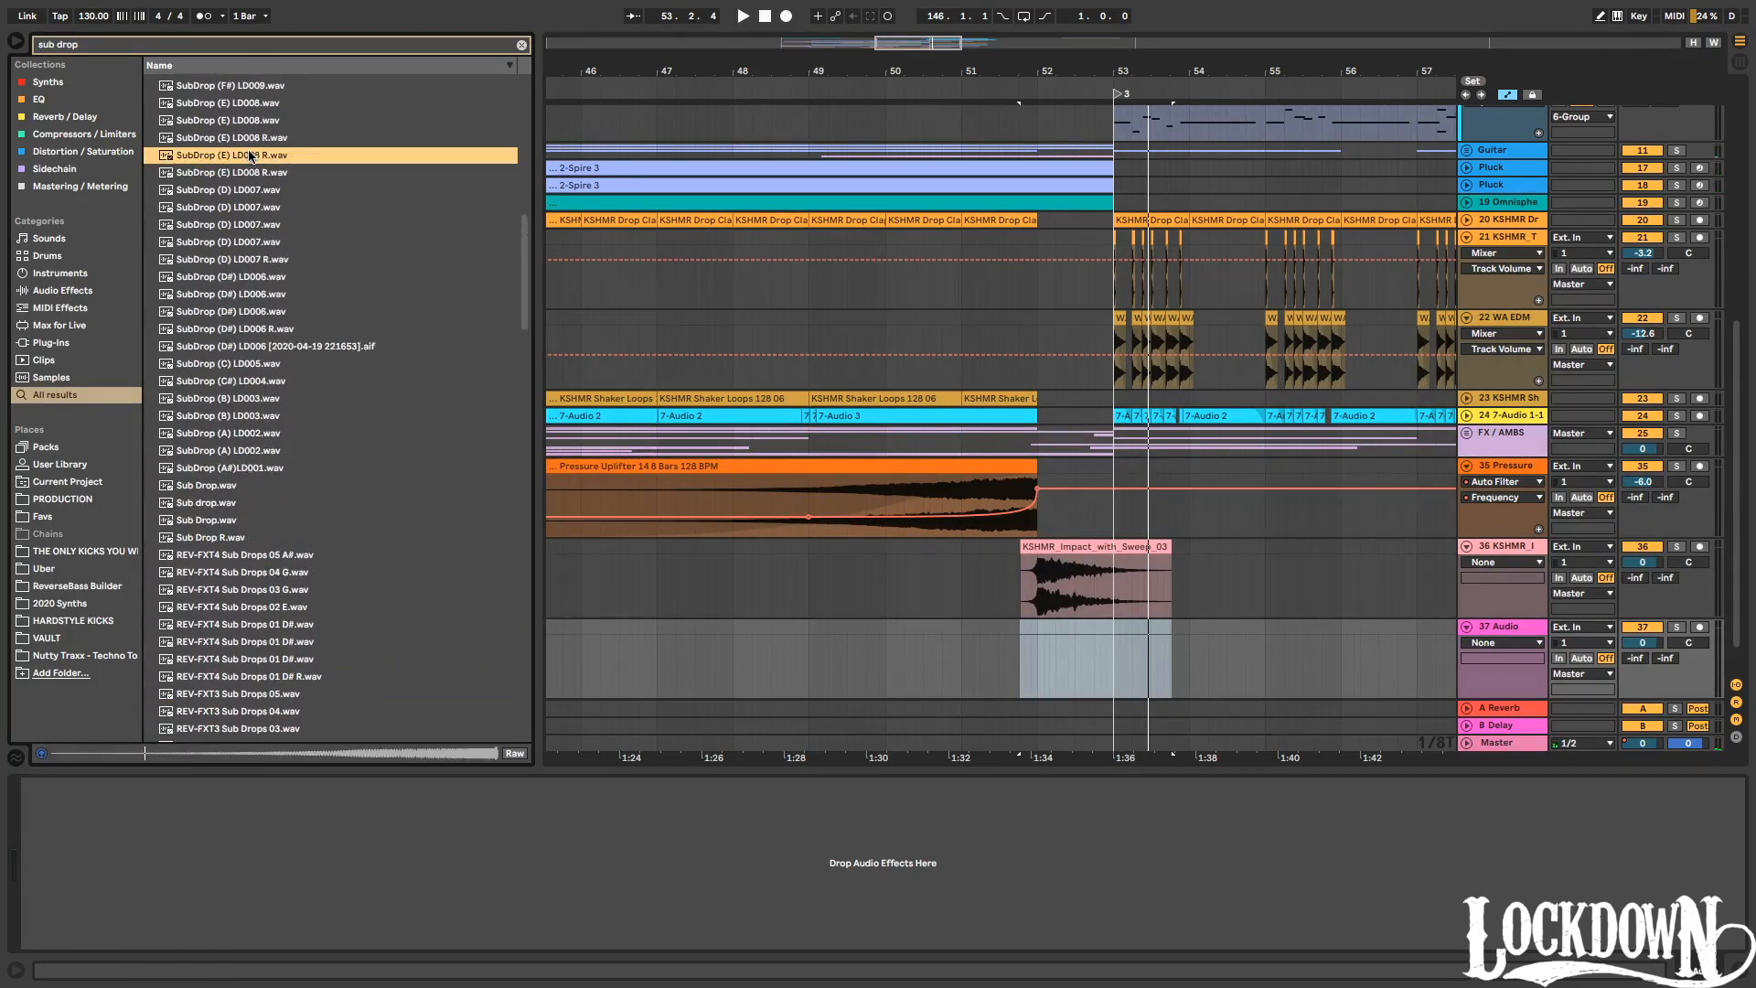
pyautogui.click(243, 172)
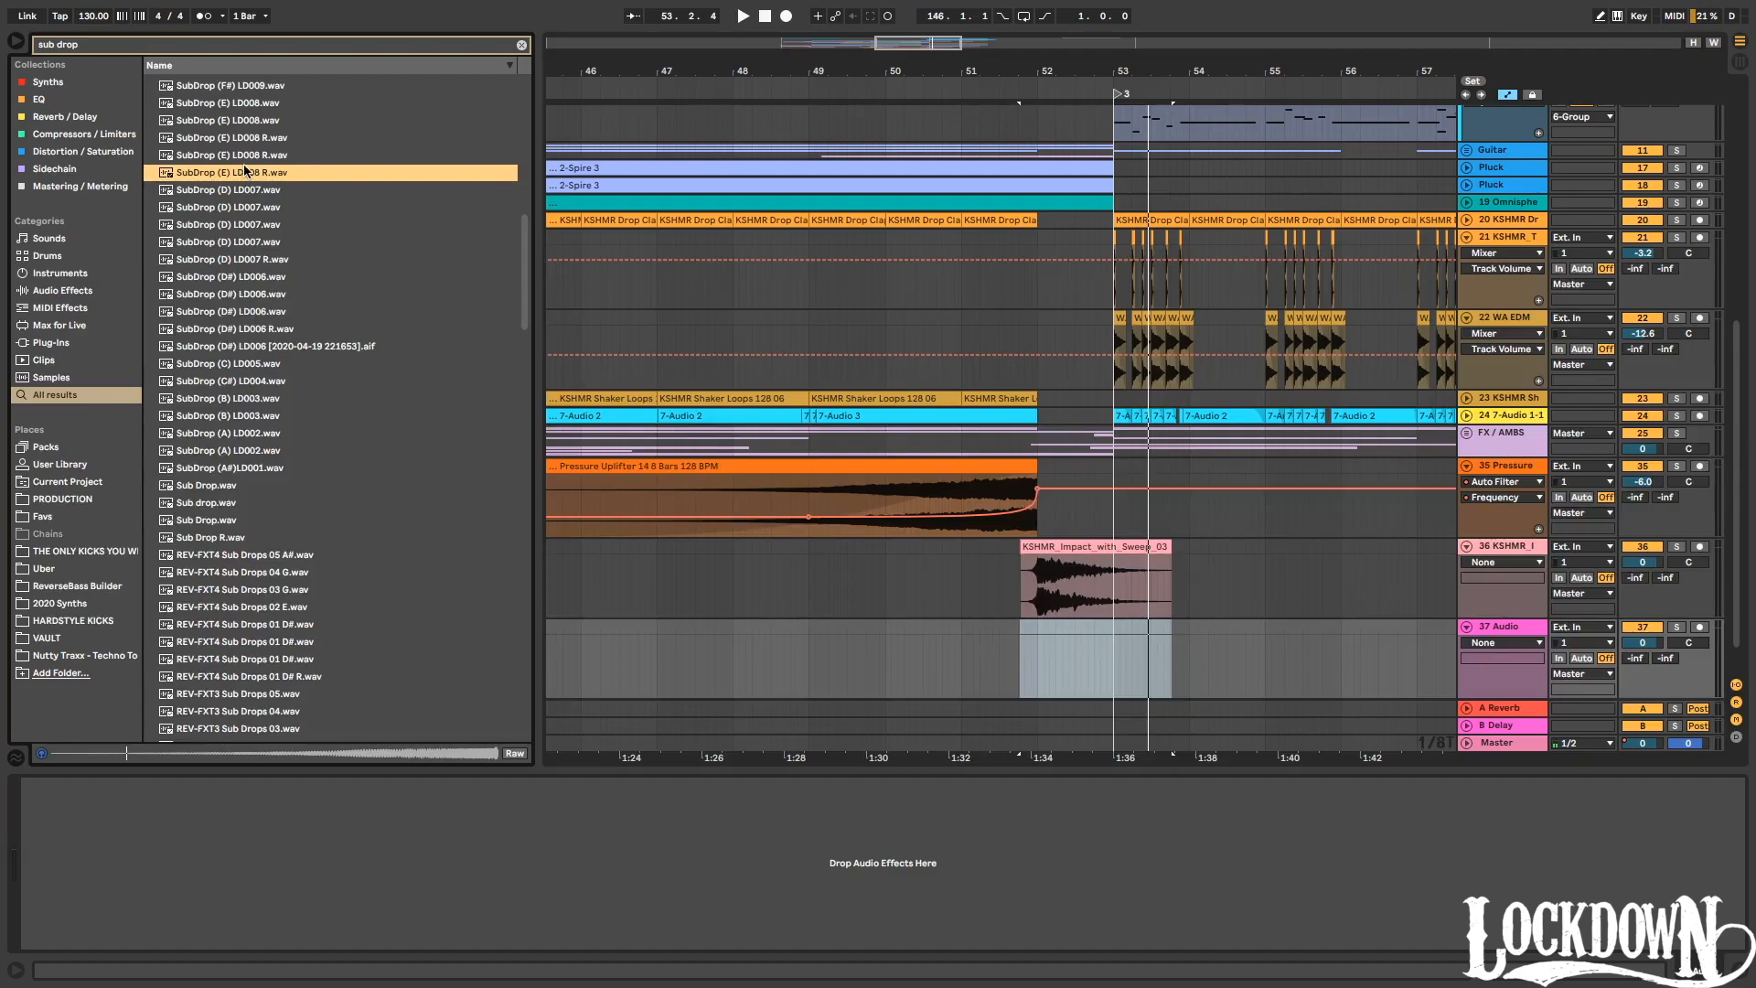
pyautogui.moveTo(247, 120); pyautogui.dragTo(1032, 653)
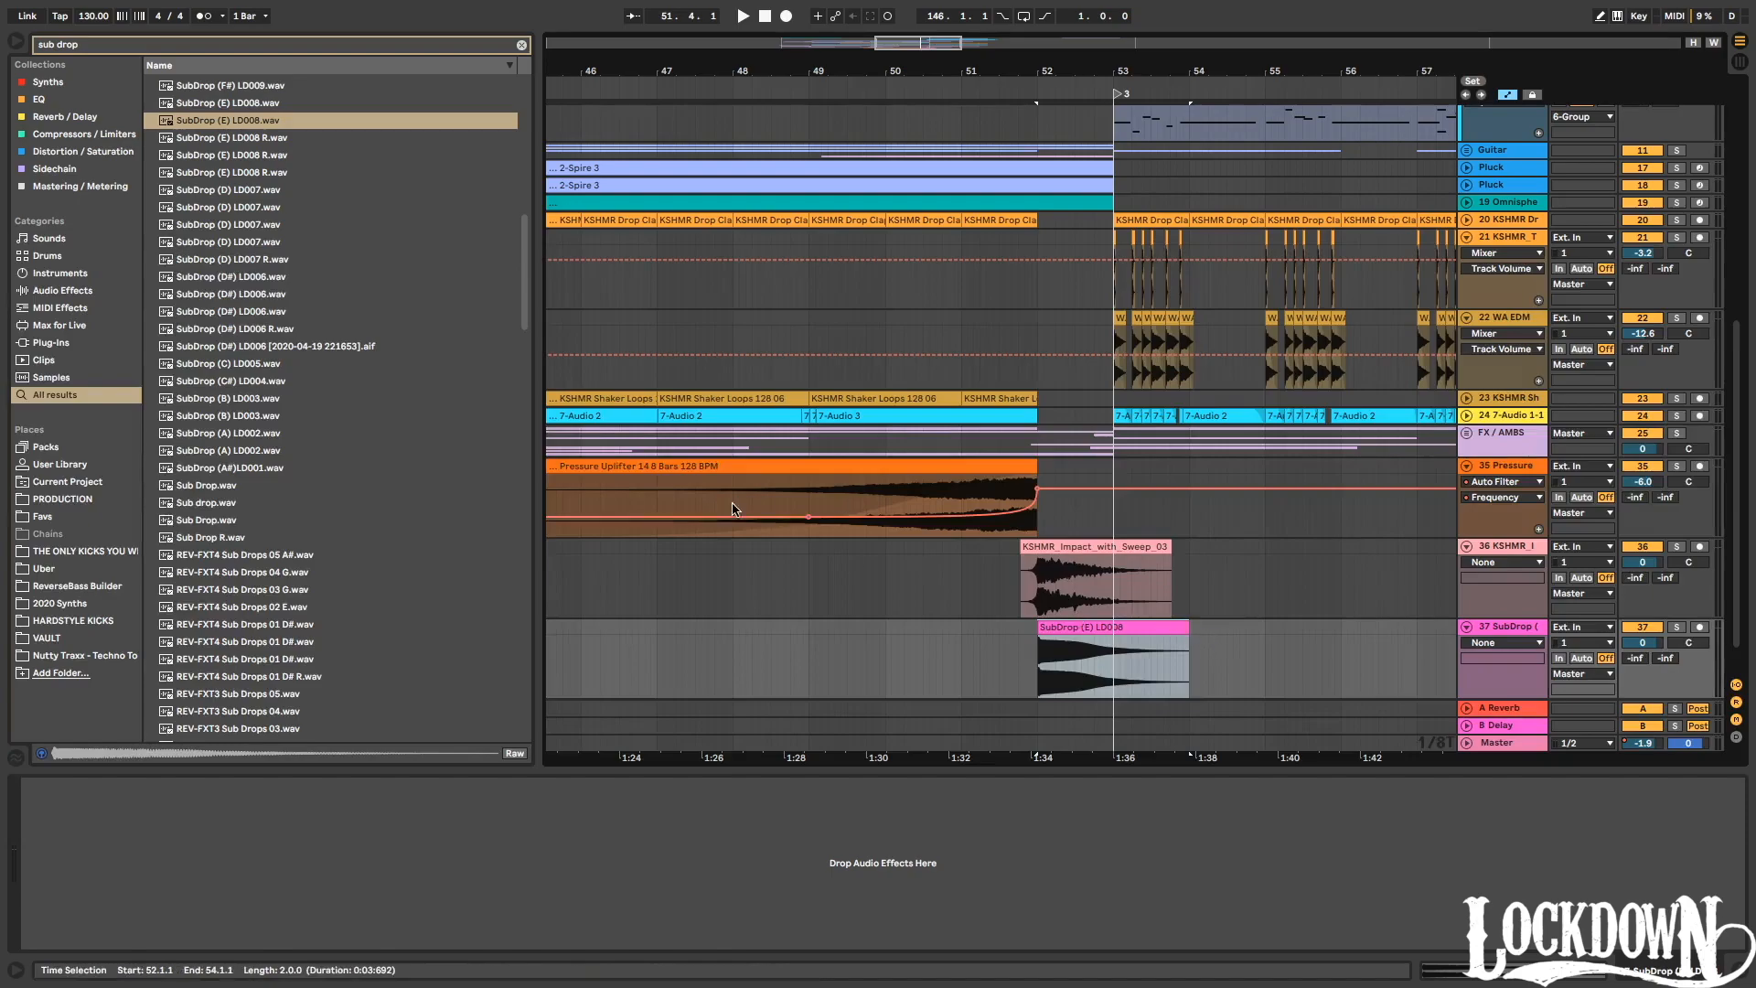
pyautogui.moveTo(1187, 627); pyautogui.dragTo(1113, 628)
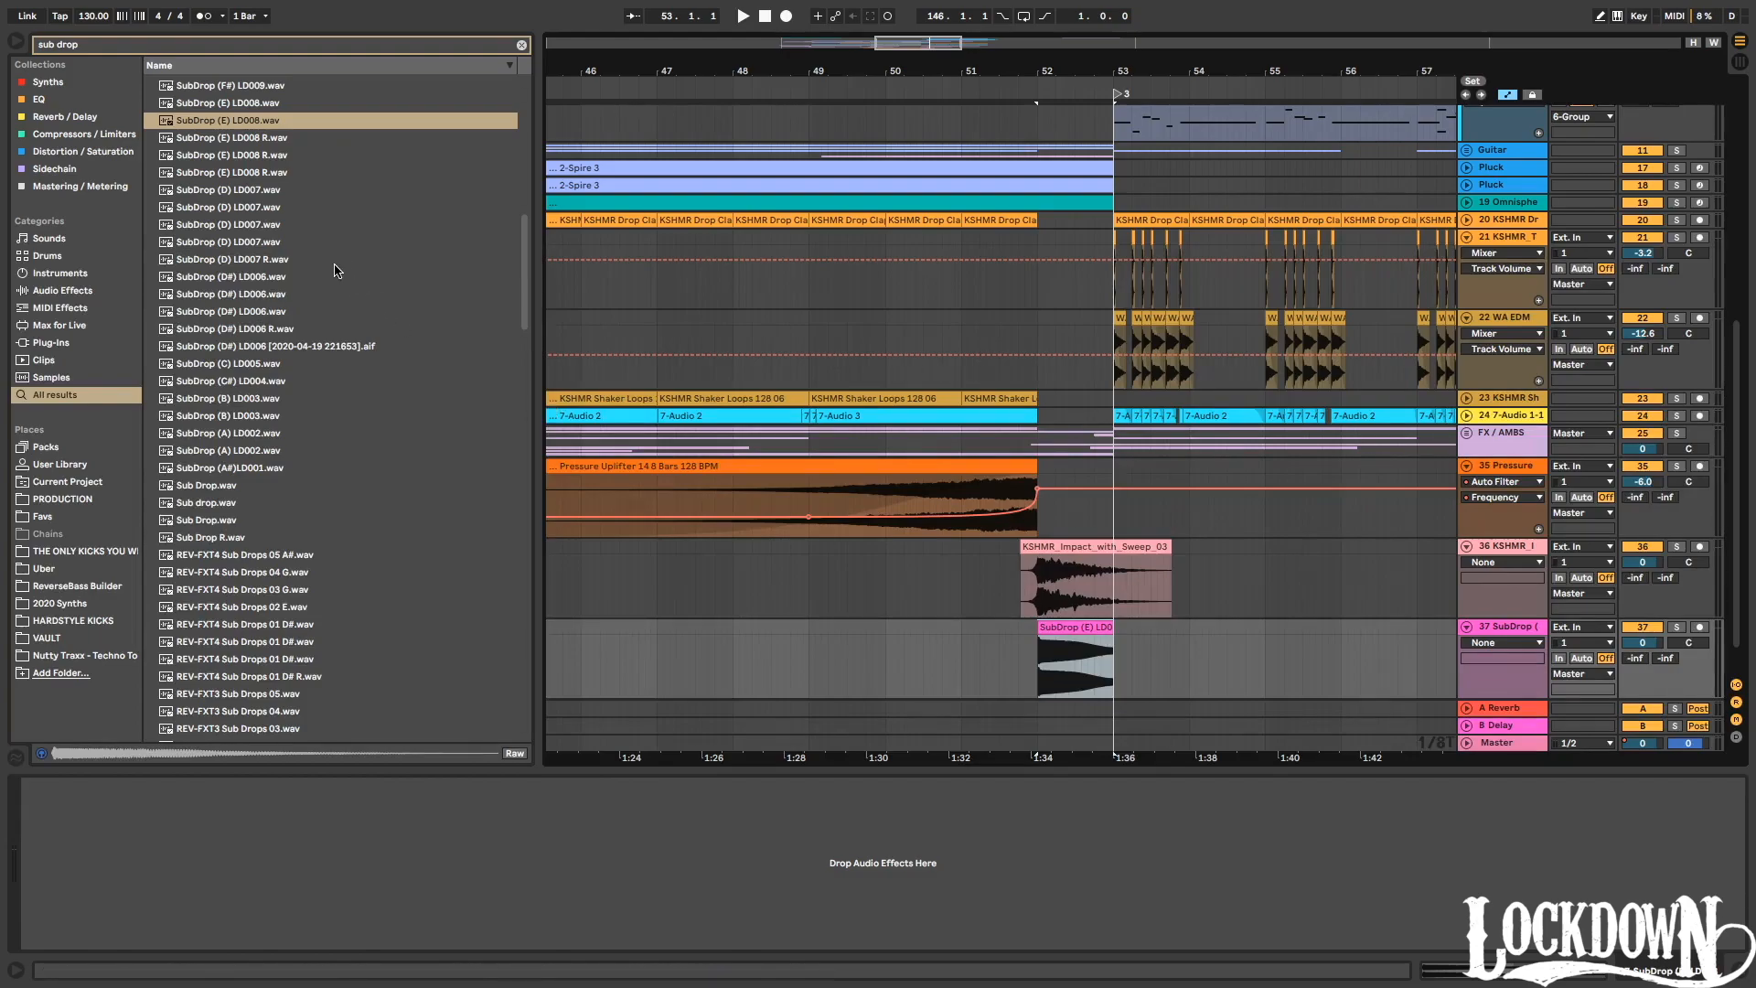
# Look through the sub drop results and audition several DPFTE Sub Drop samples.
pyautogui.scroll(3, 292, 307)
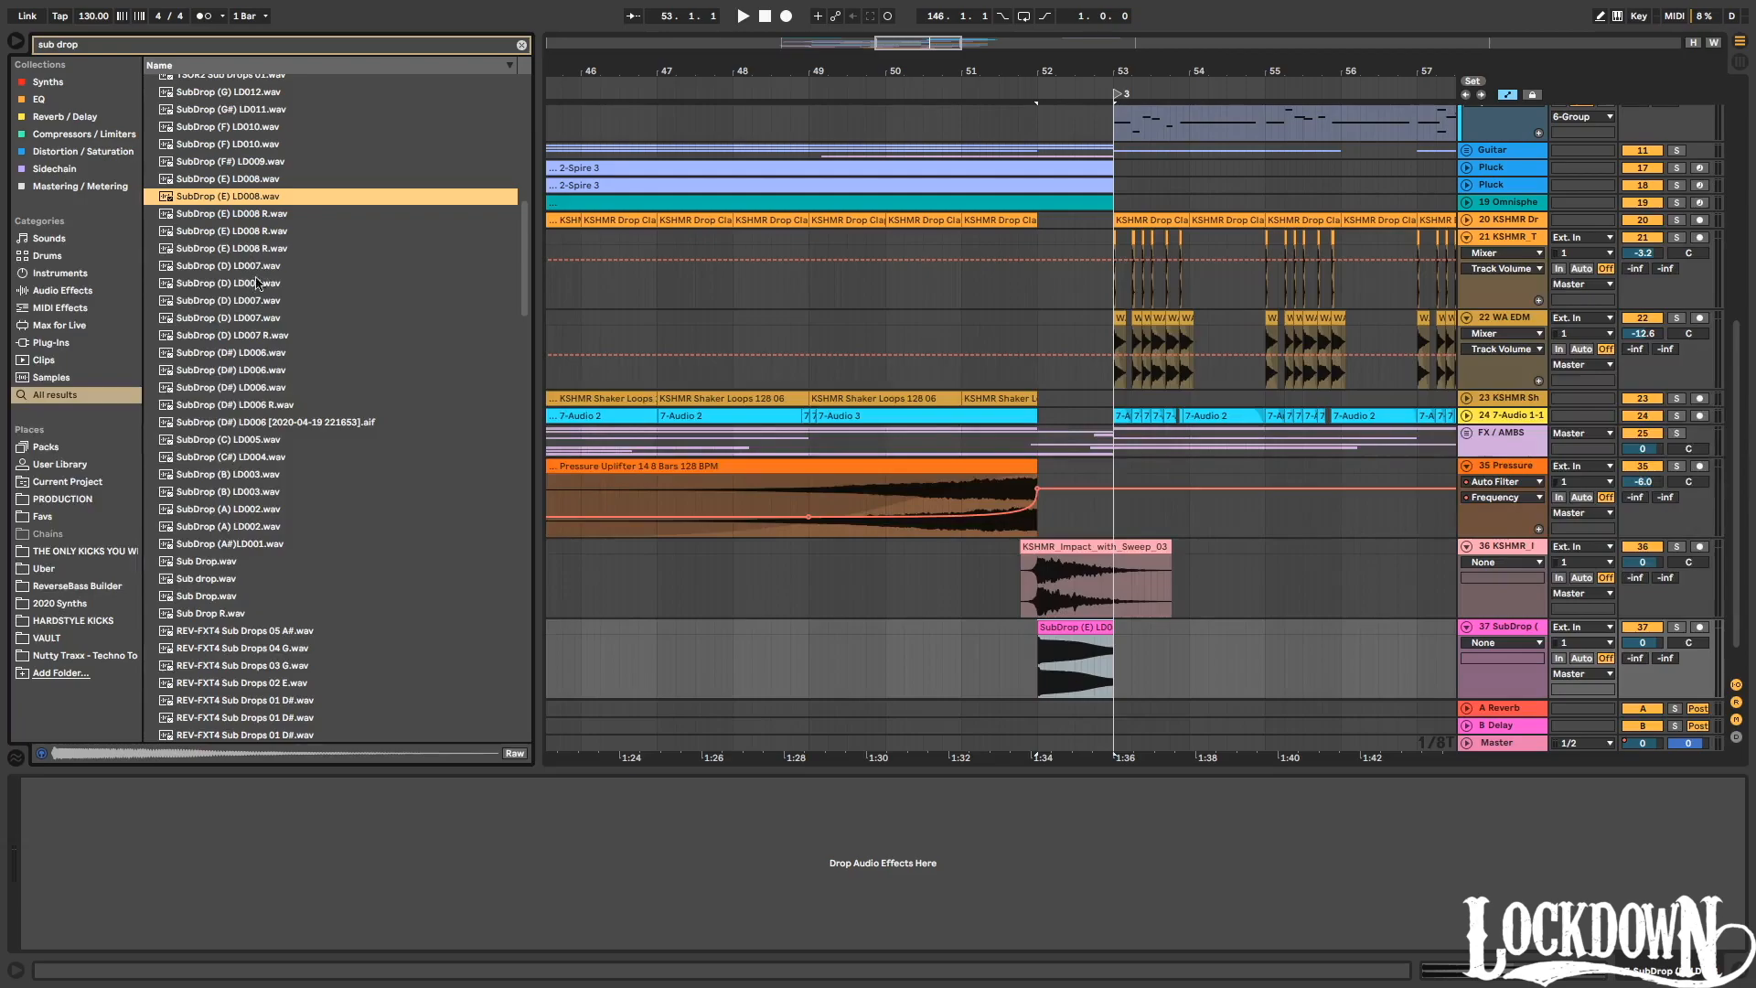
pyautogui.scroll(-15, 228, 320)
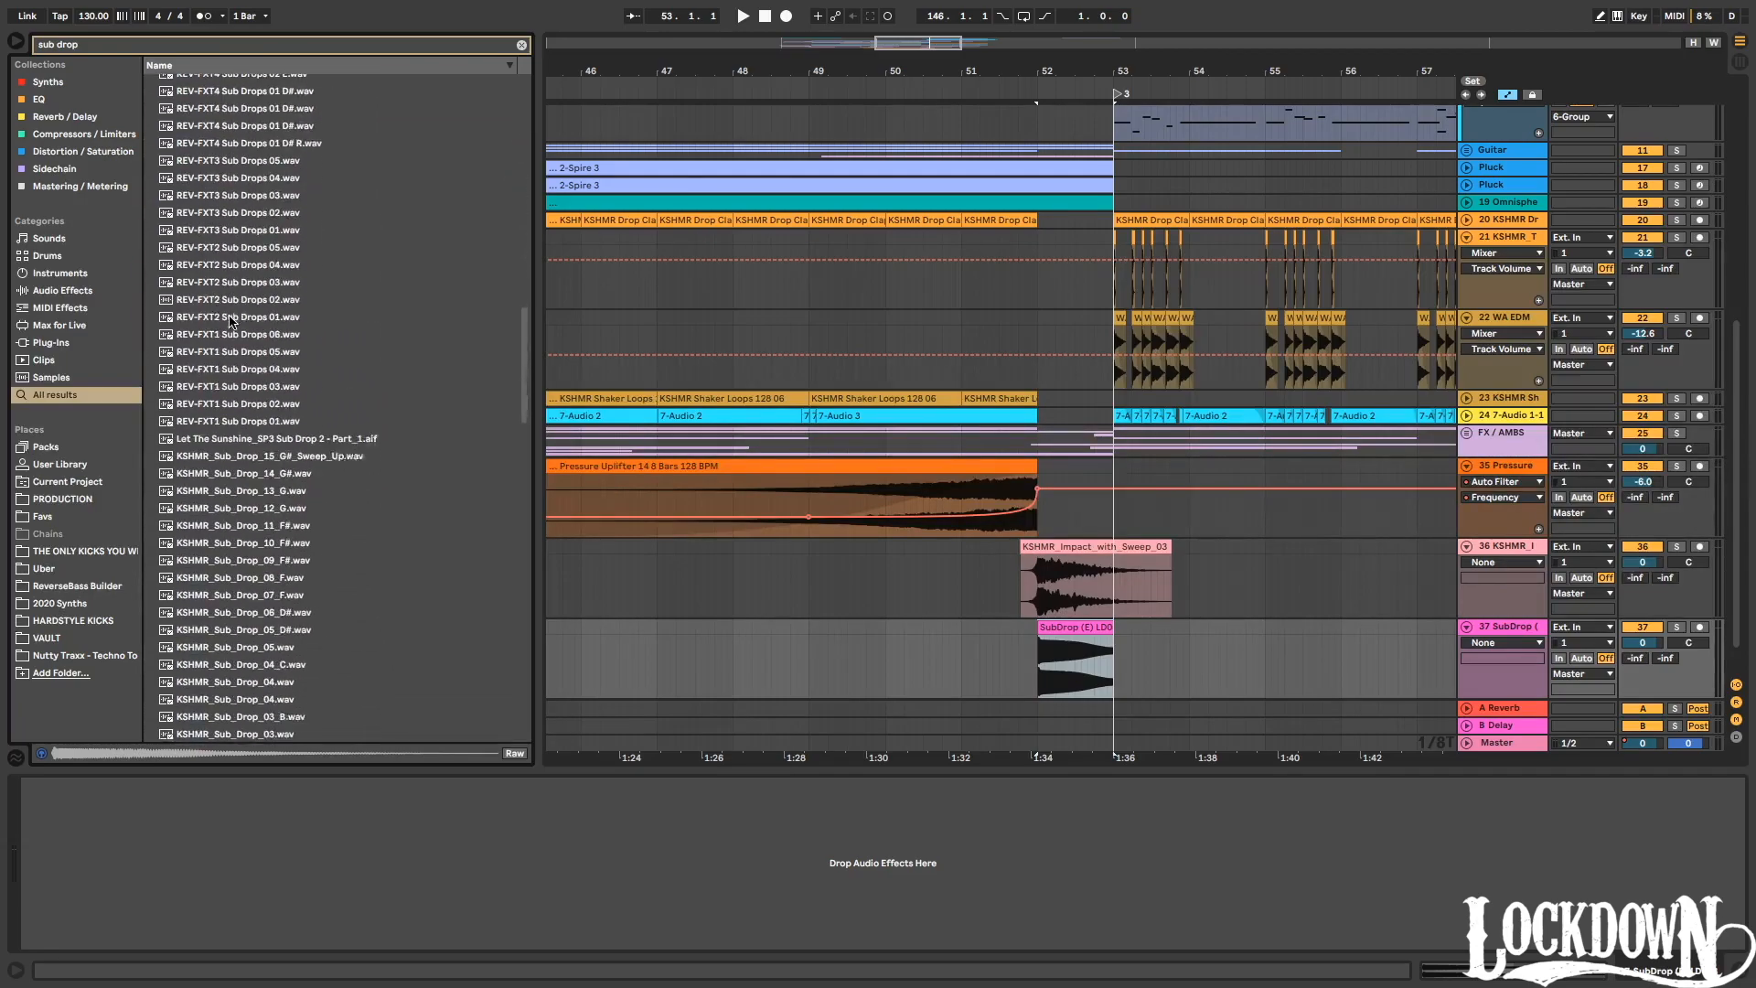
pyautogui.scroll(-10, 495, 444)
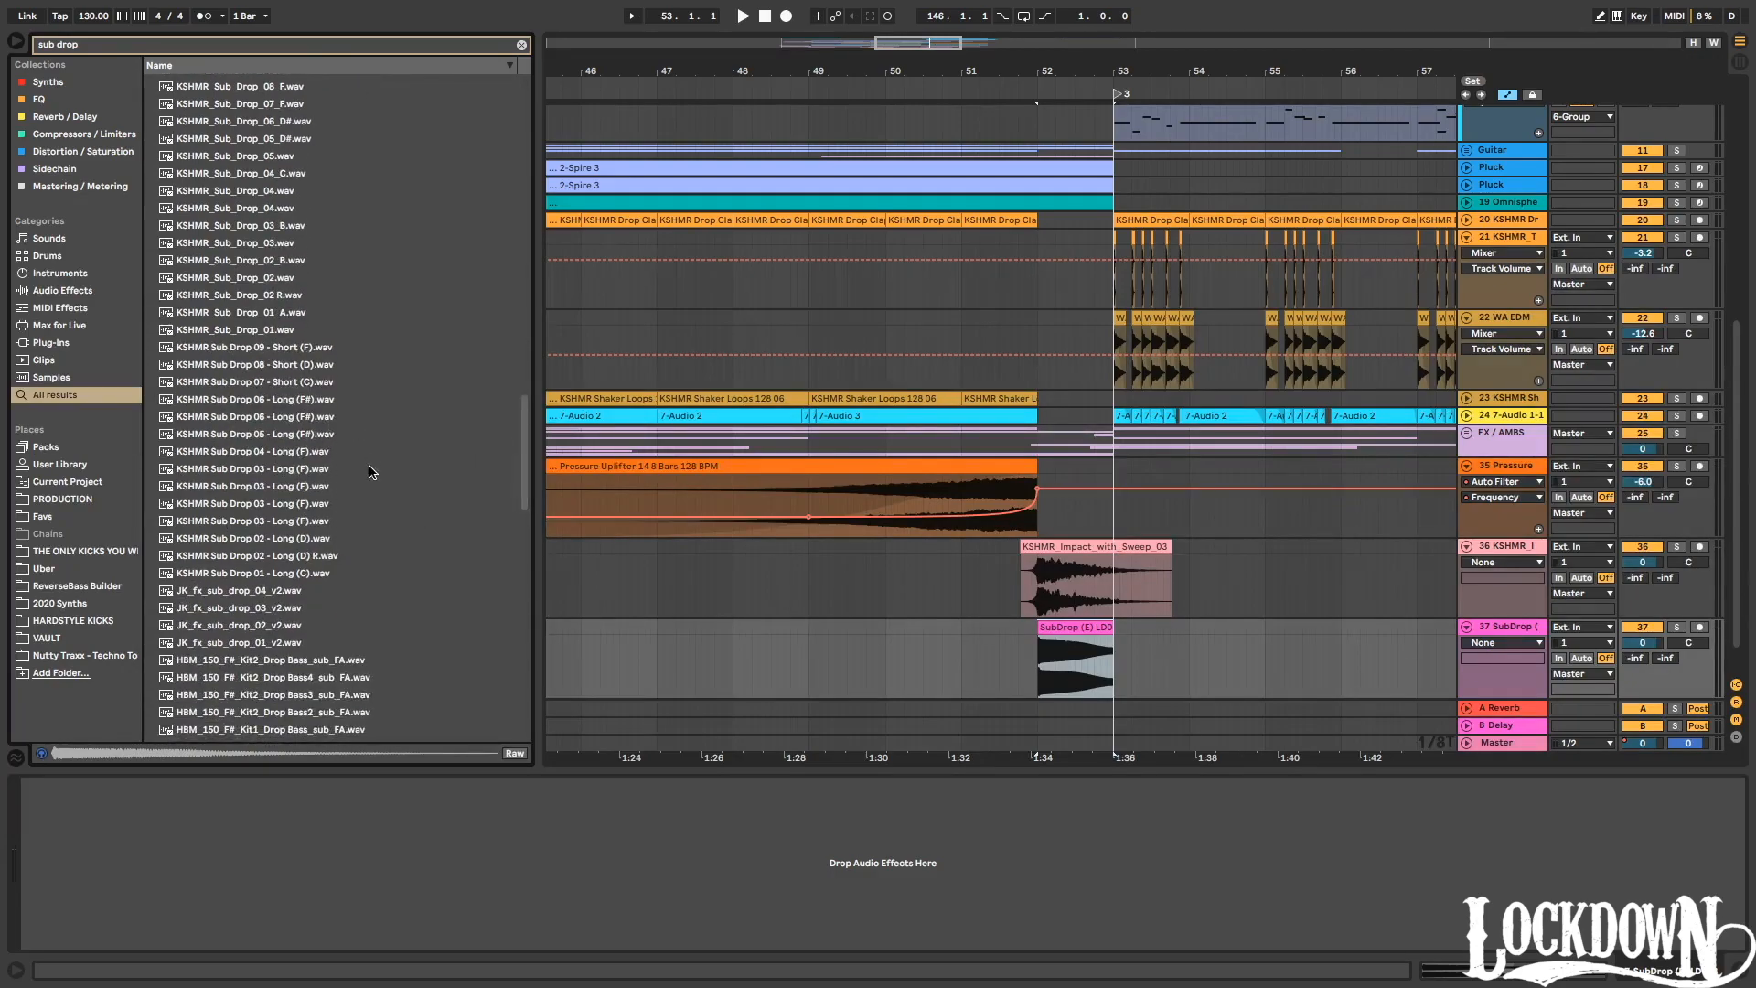
pyautogui.scroll(-20, 500, 488)
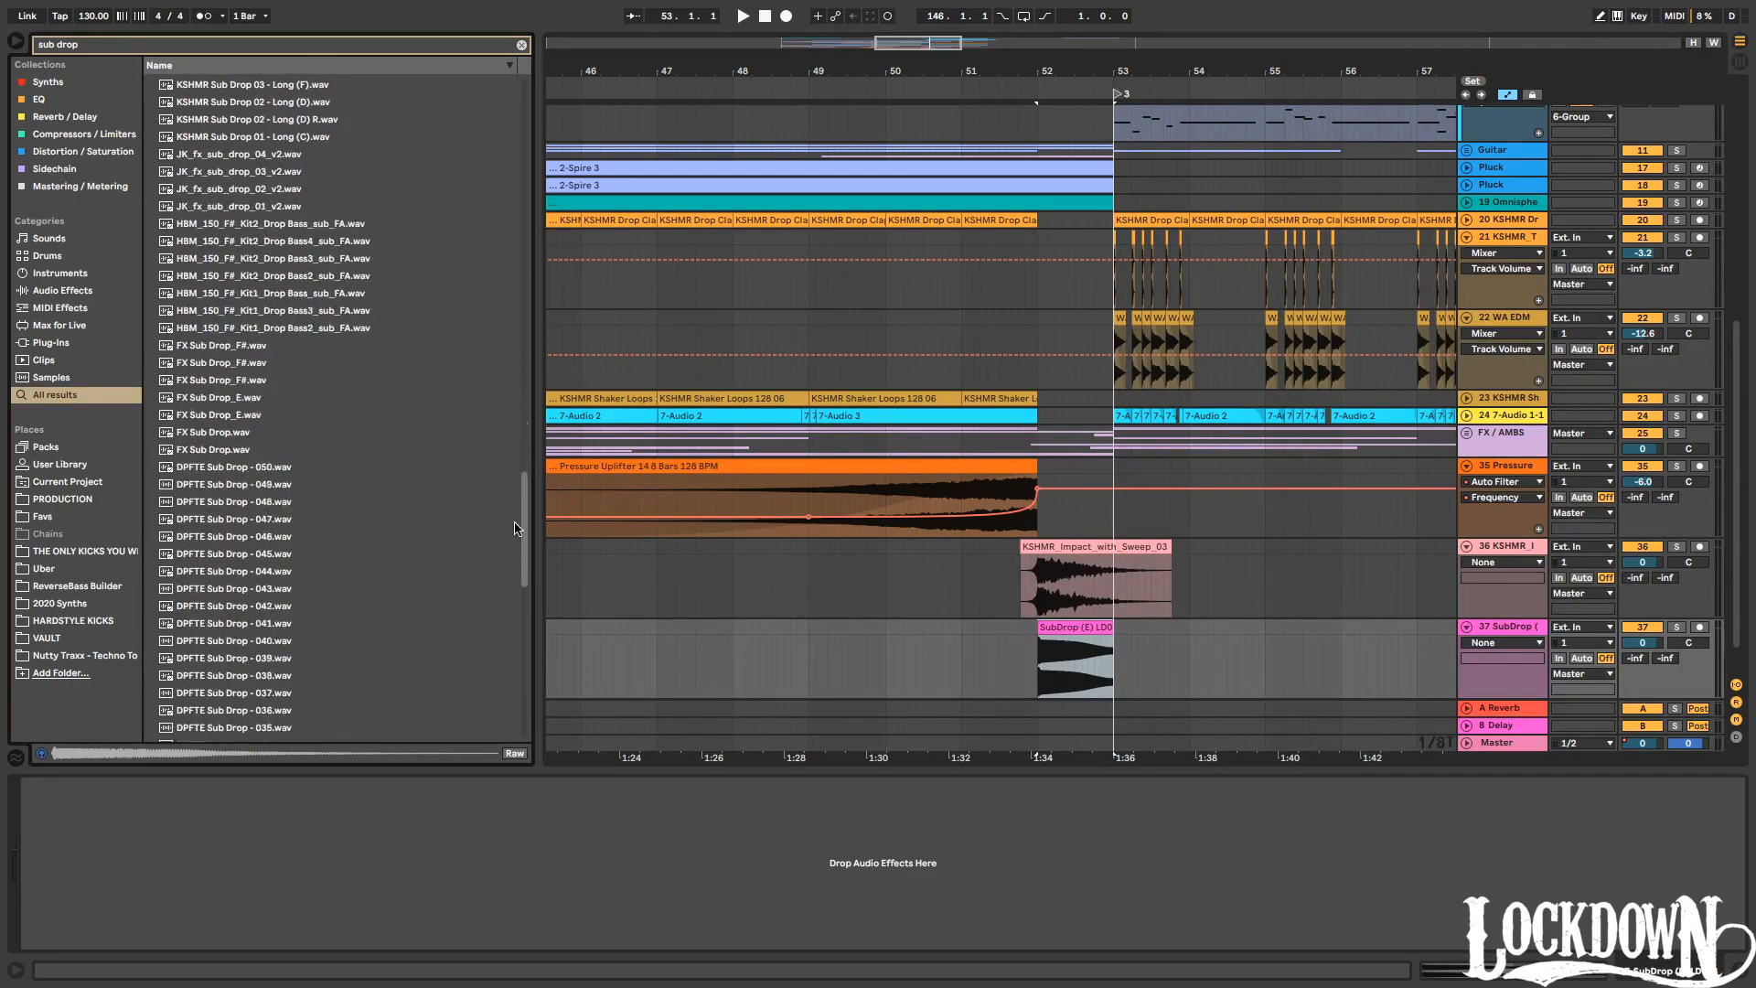
pyautogui.click(262, 405)
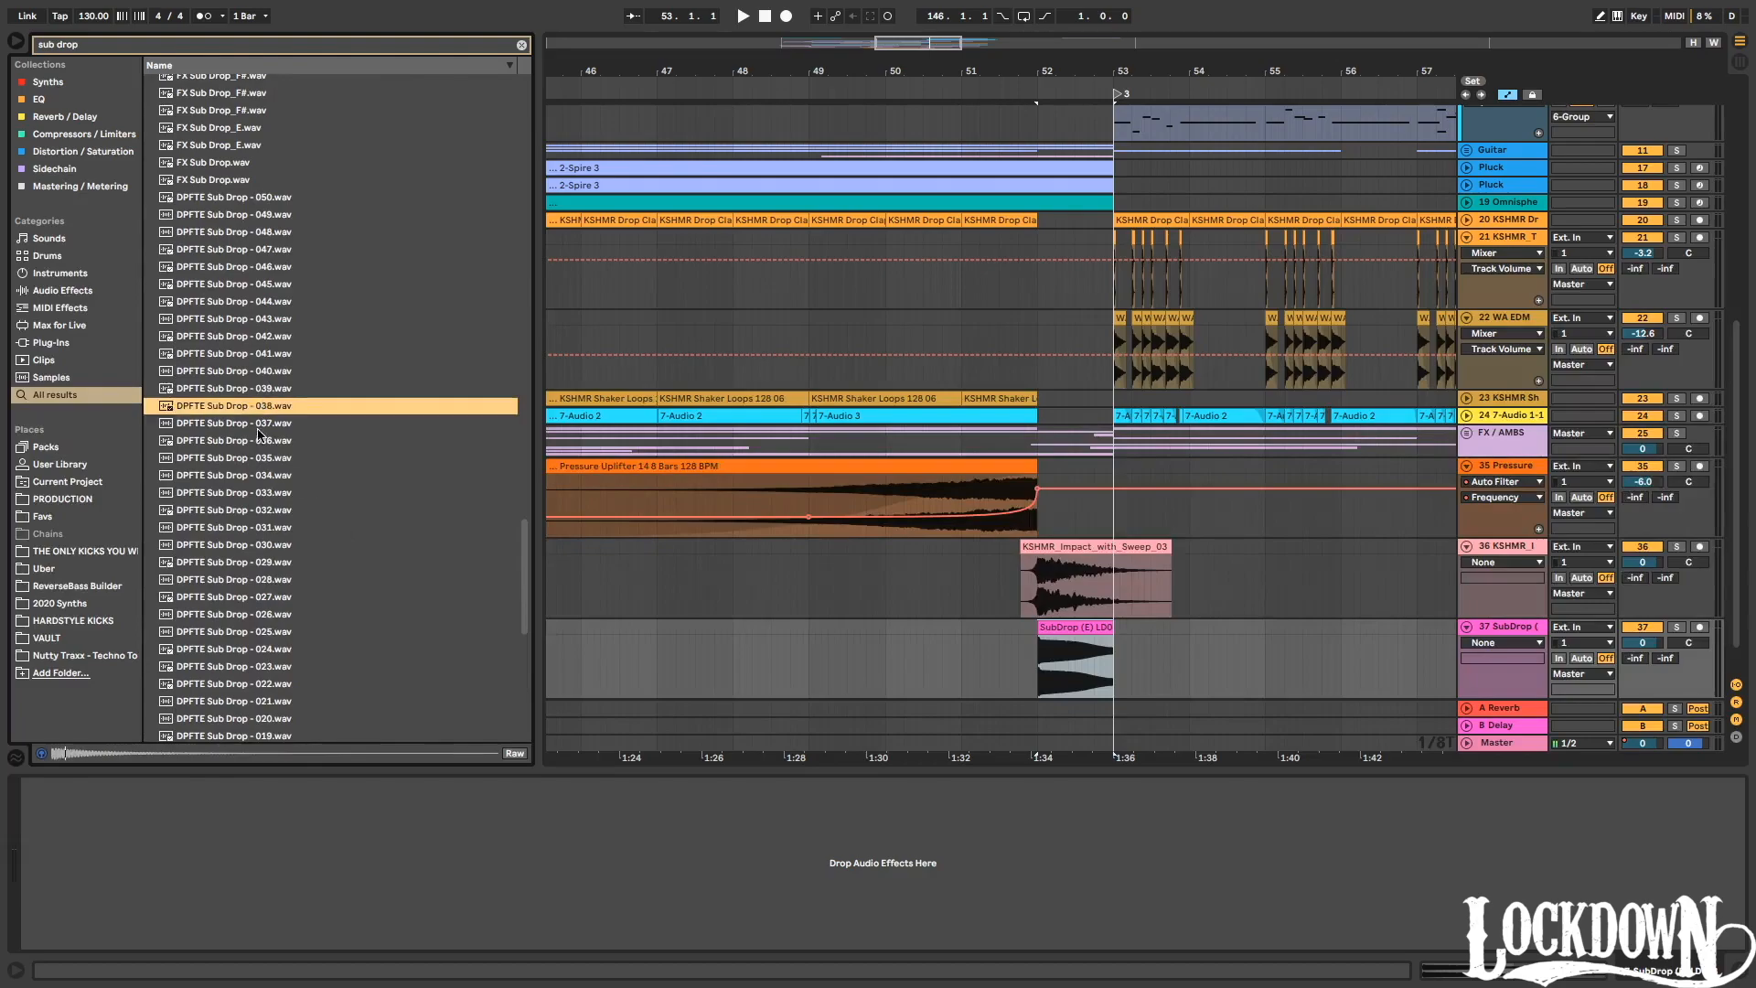
pyautogui.click(255, 460)
pyautogui.press('Down')
pyautogui.press('Down')
pyautogui.press('Down')
pyautogui.press('Down')
pyautogui.press('Down')
pyautogui.press('Down')
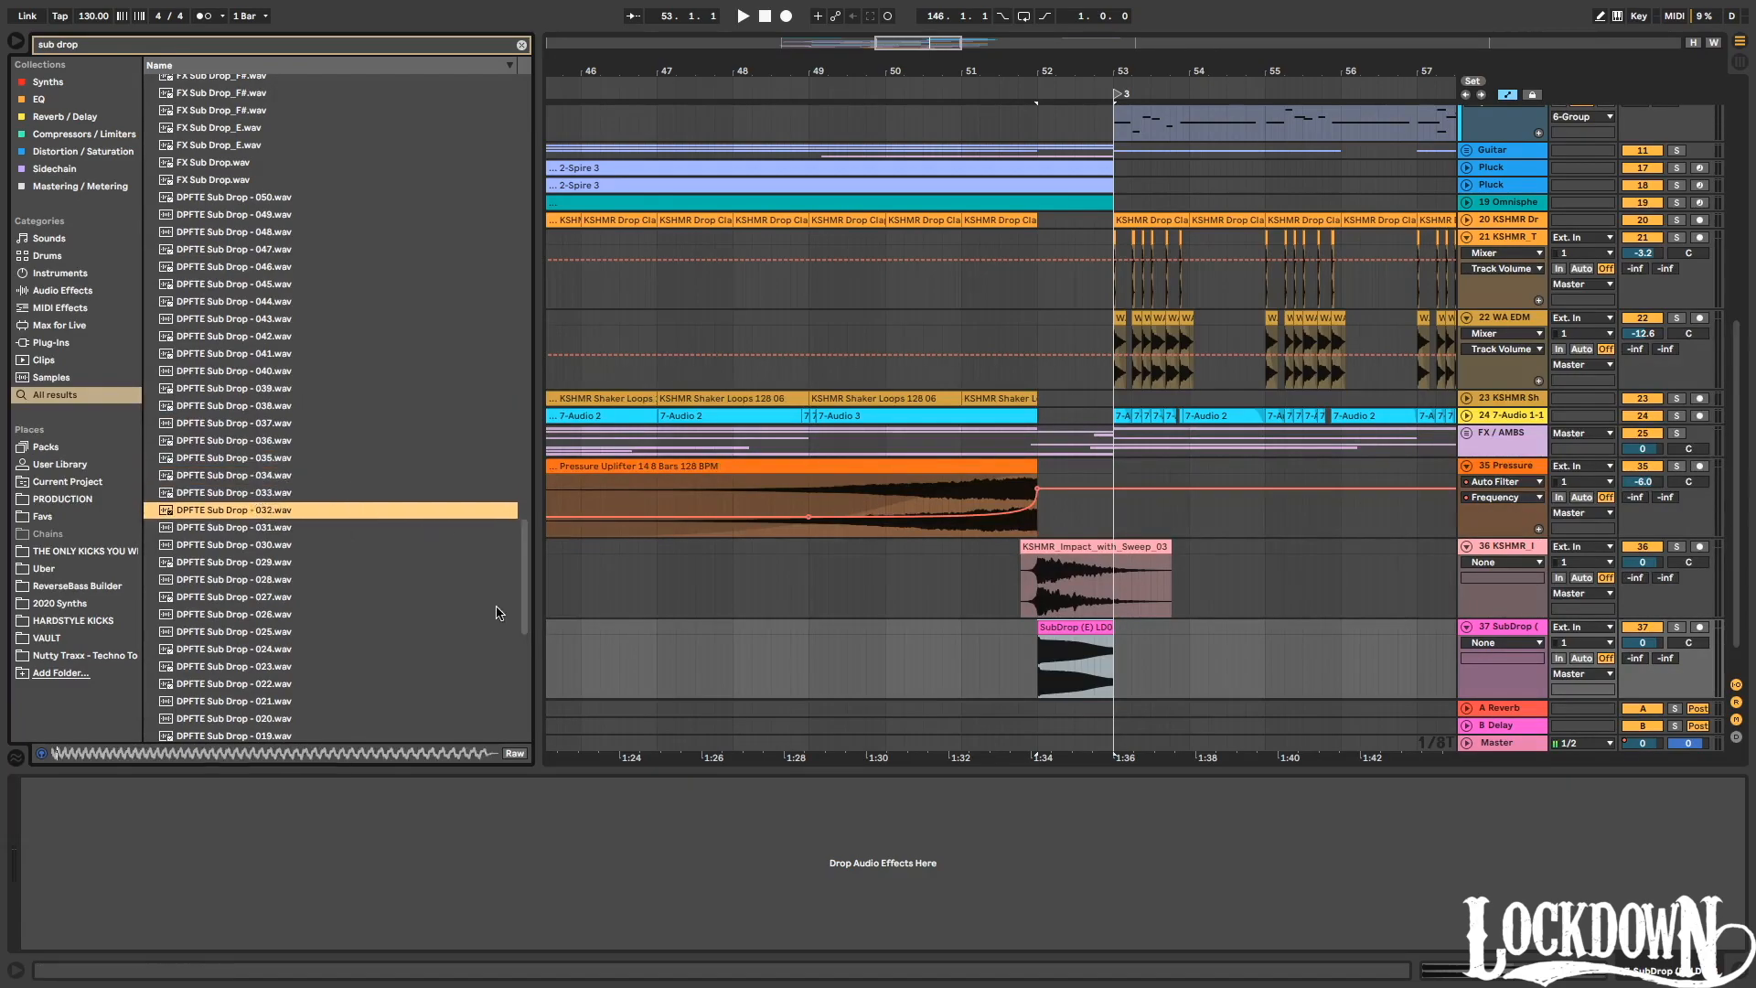
pyautogui.scroll(-6, 510, 623)
pyautogui.scroll(-5, 509, 623)
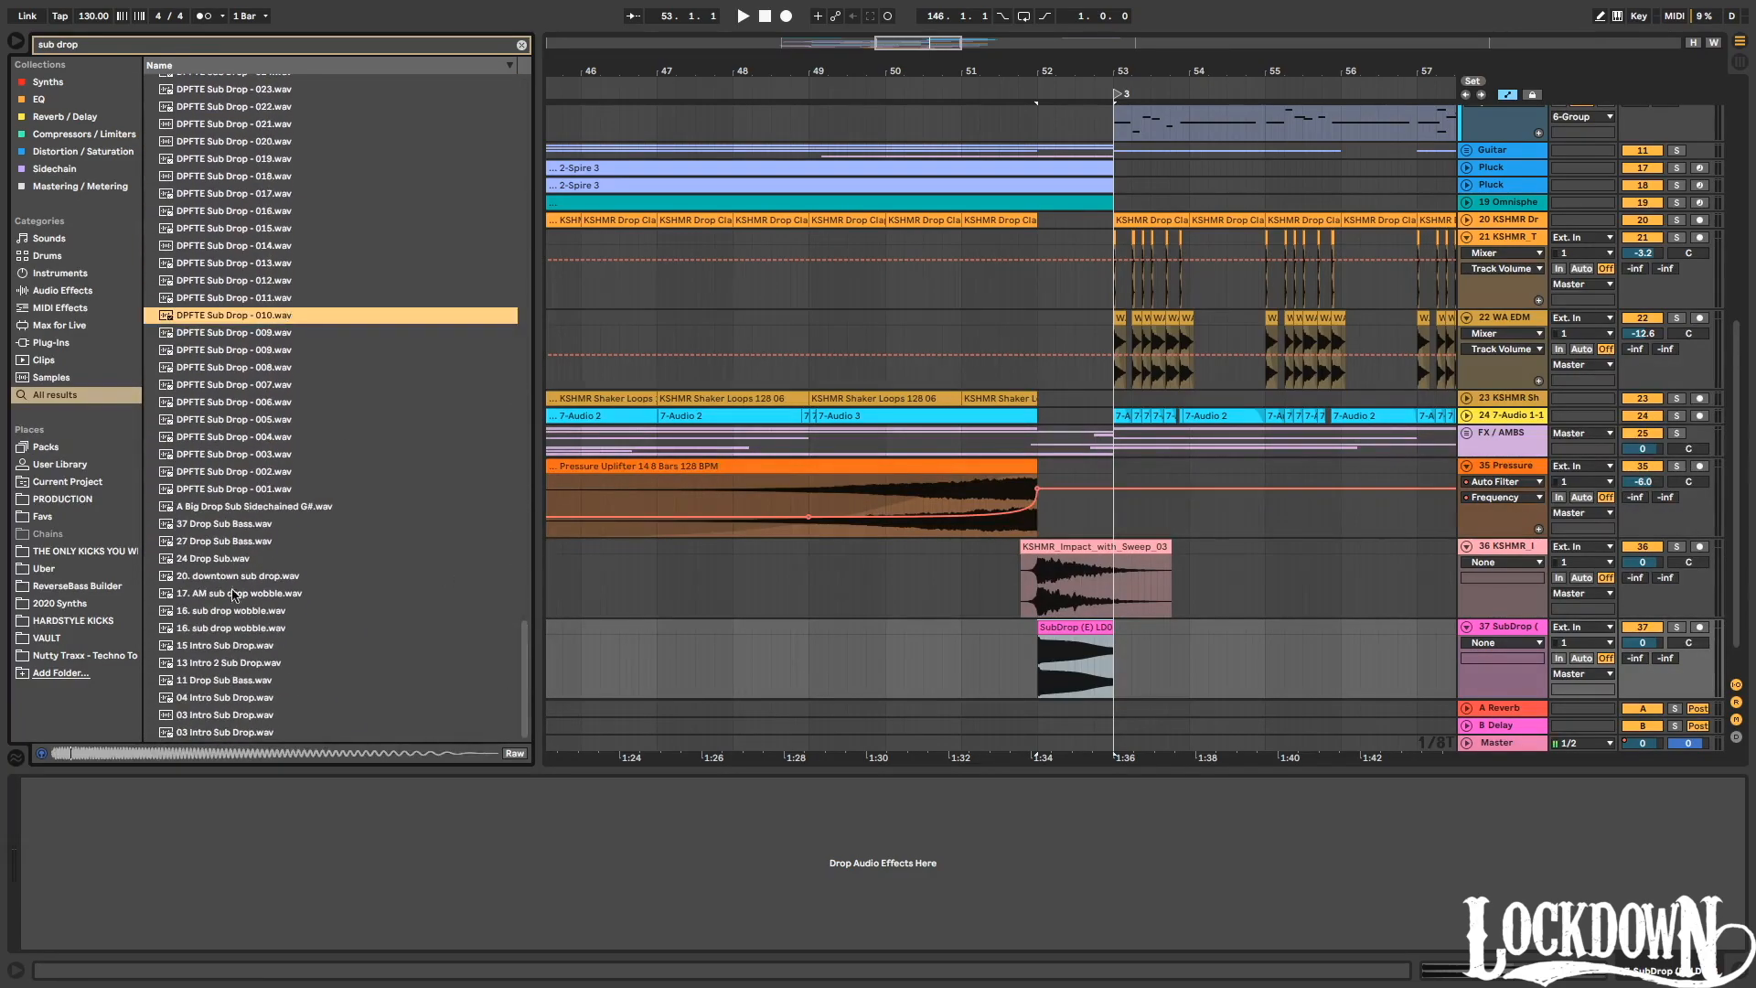
# Audition samples at the end of the sub drop results and several of the TSOR2 Sub Drops.
pyautogui.click(439, 610)
pyautogui.press('Down')
pyautogui.press('Down')
pyautogui.scroll(20, 389, 380)
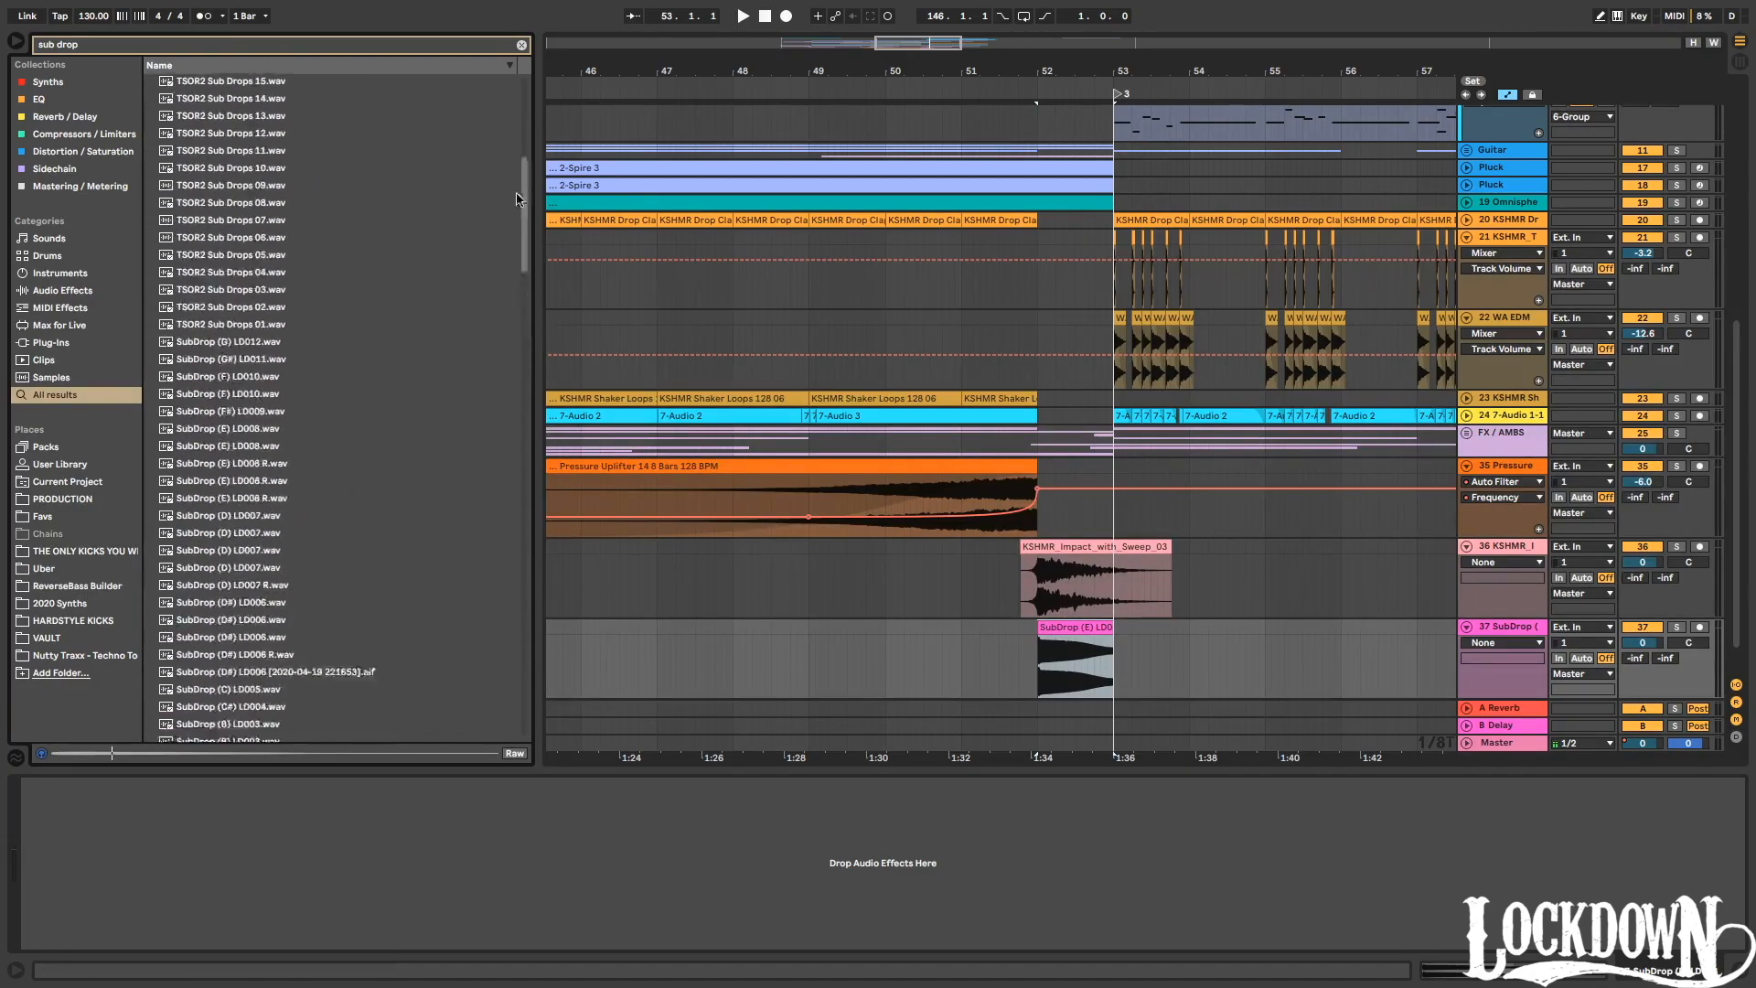
pyautogui.click(378, 395)
pyautogui.press('Down')
pyautogui.press('Down')
pyautogui.press('Down')
pyautogui.press('Down')
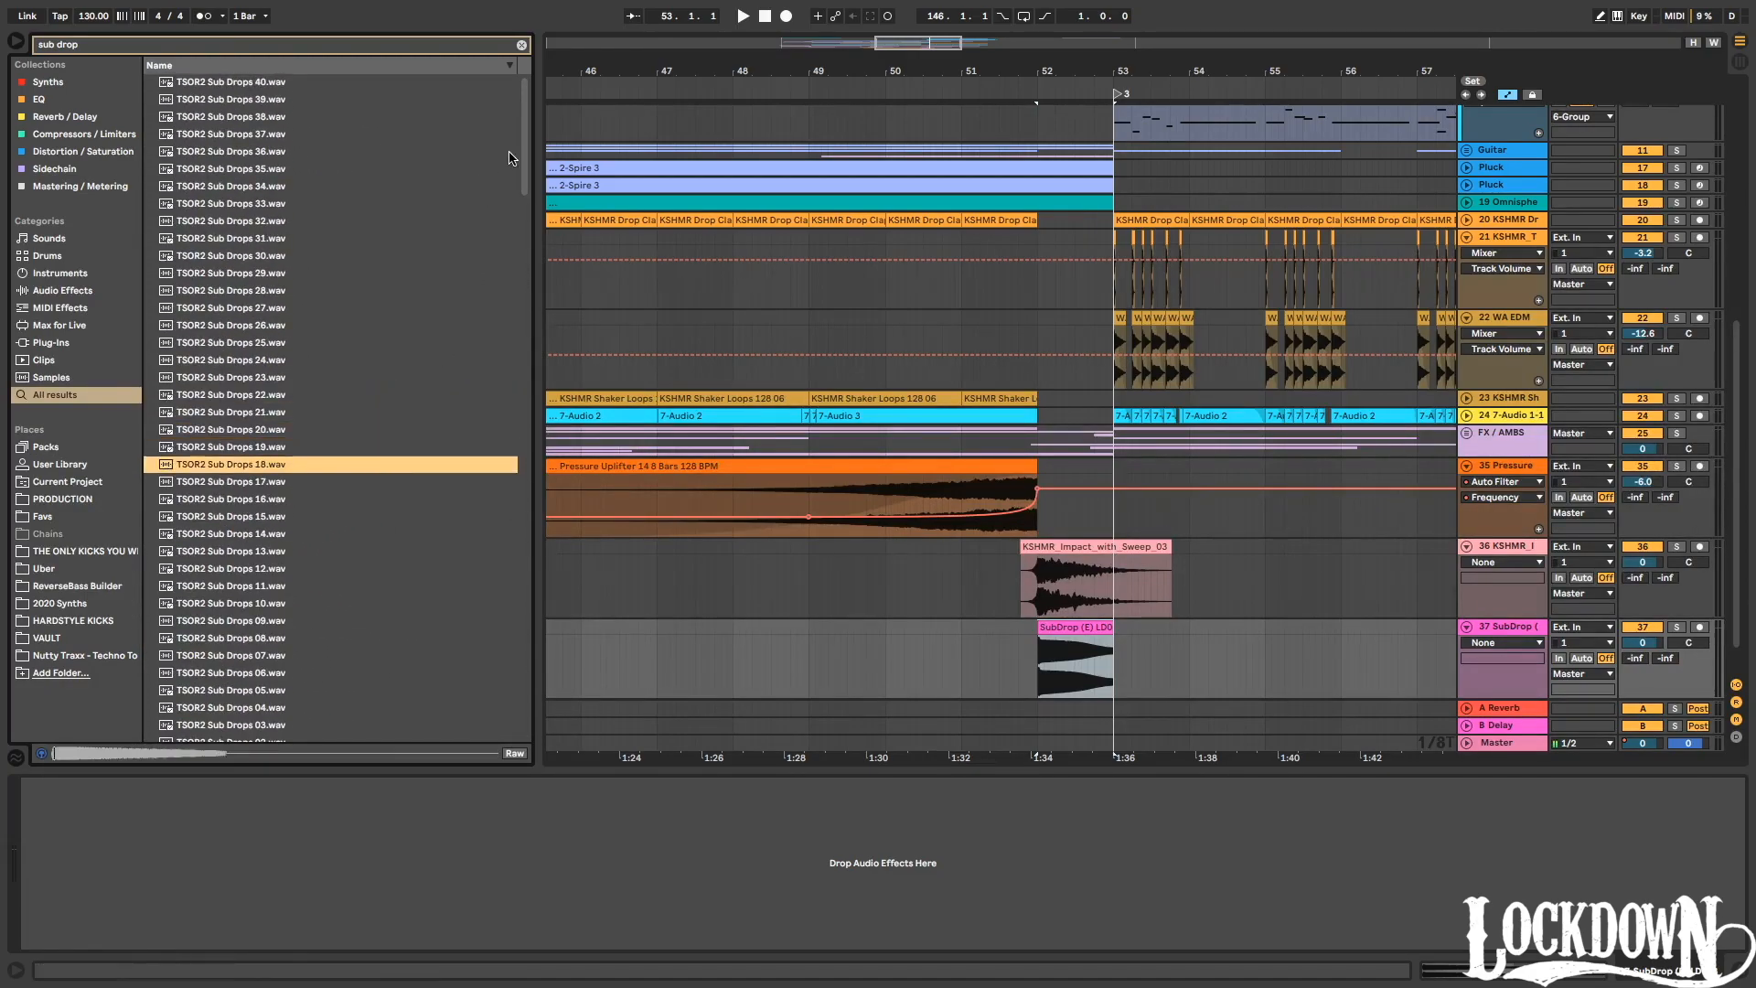
# Play the lead-in to bar 52 and set the SubDrop track's volume to -4.0 dB.
pyautogui.hscroll(3, 759, 160)
pyautogui.click(965, 160)
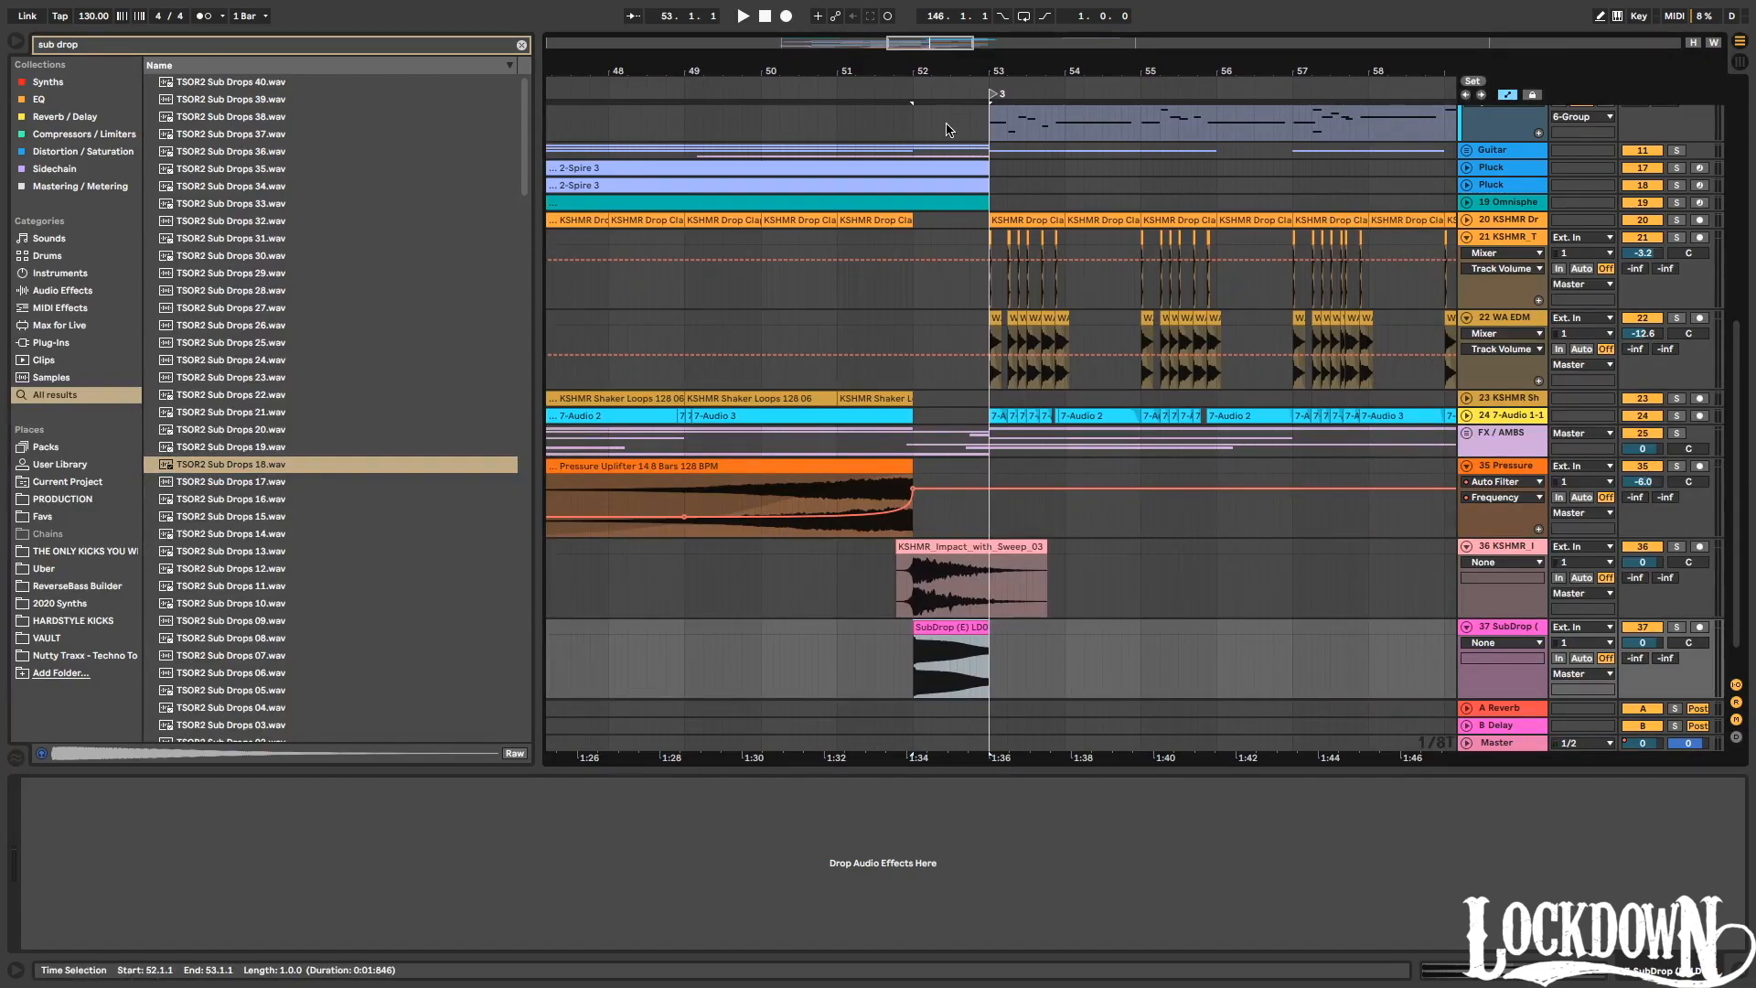
pyautogui.click(808, 73)
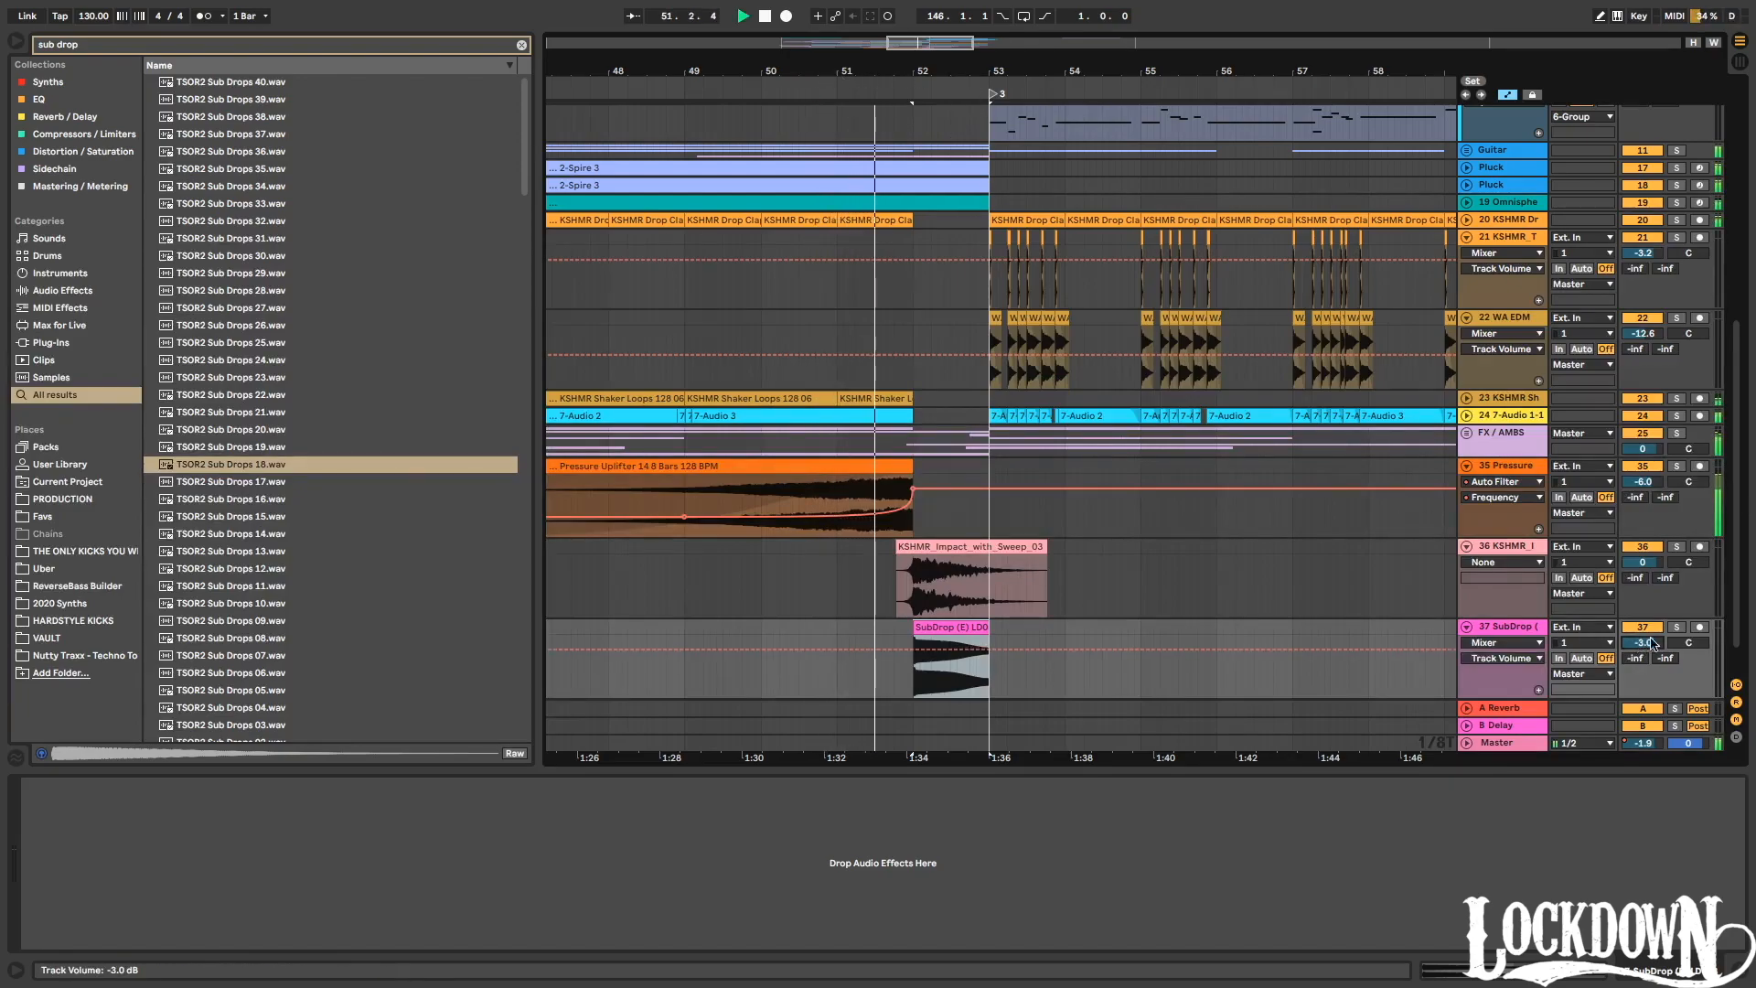
pyautogui.moveTo(1643, 642); pyautogui.dragTo(1656, 646)
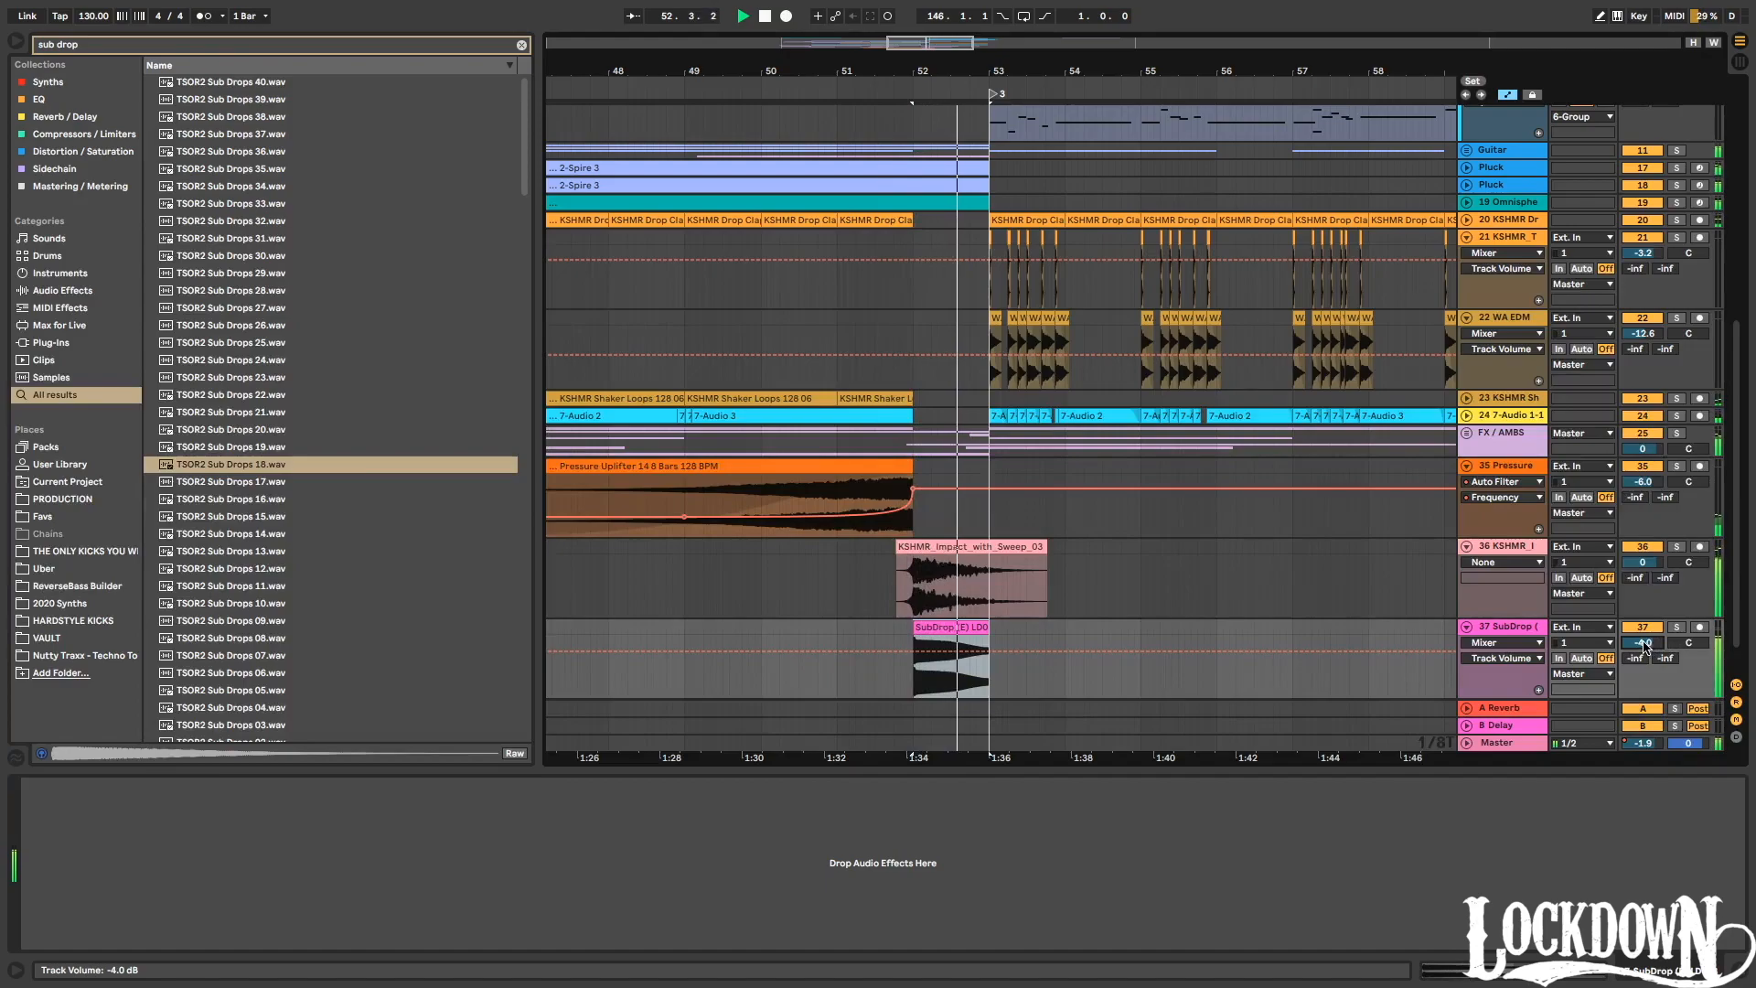
# Listen to the section after bar 53 and review the arrangement of the FX, drum and lead tracks.
pyautogui.moveTo(1009, 83); pyautogui.dragTo(1011, 57)
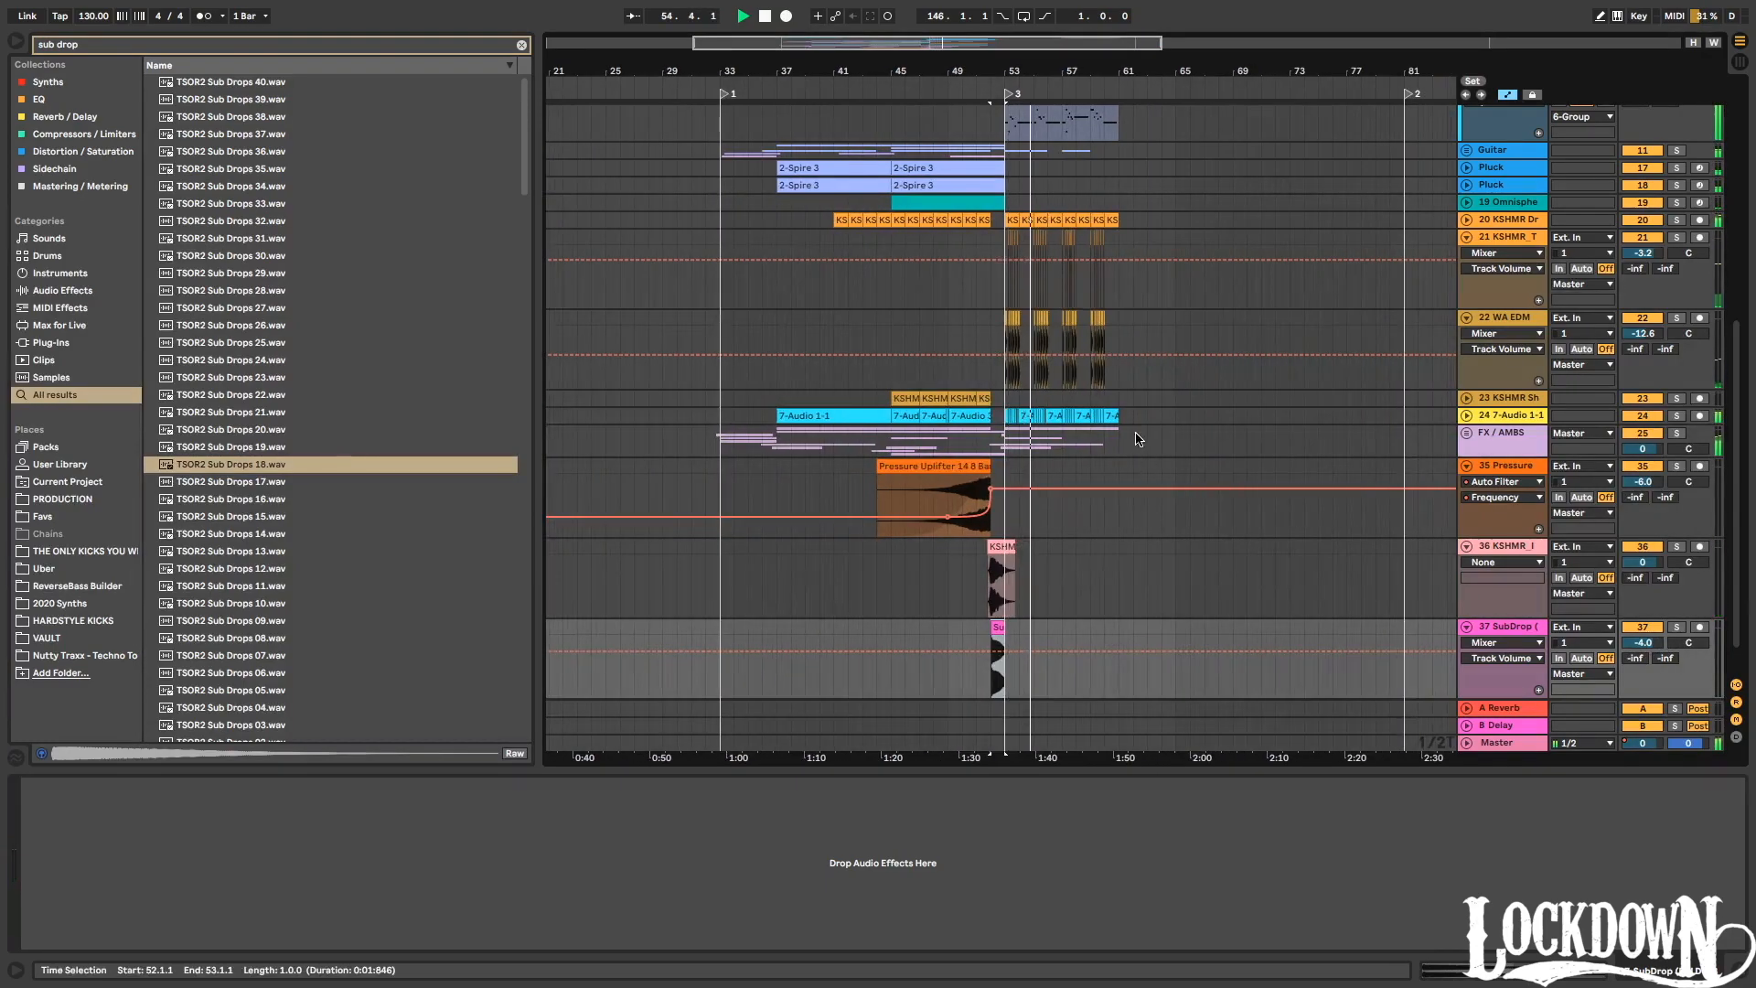
pyautogui.moveTo(1012, 65); pyautogui.dragTo(1079, 214)
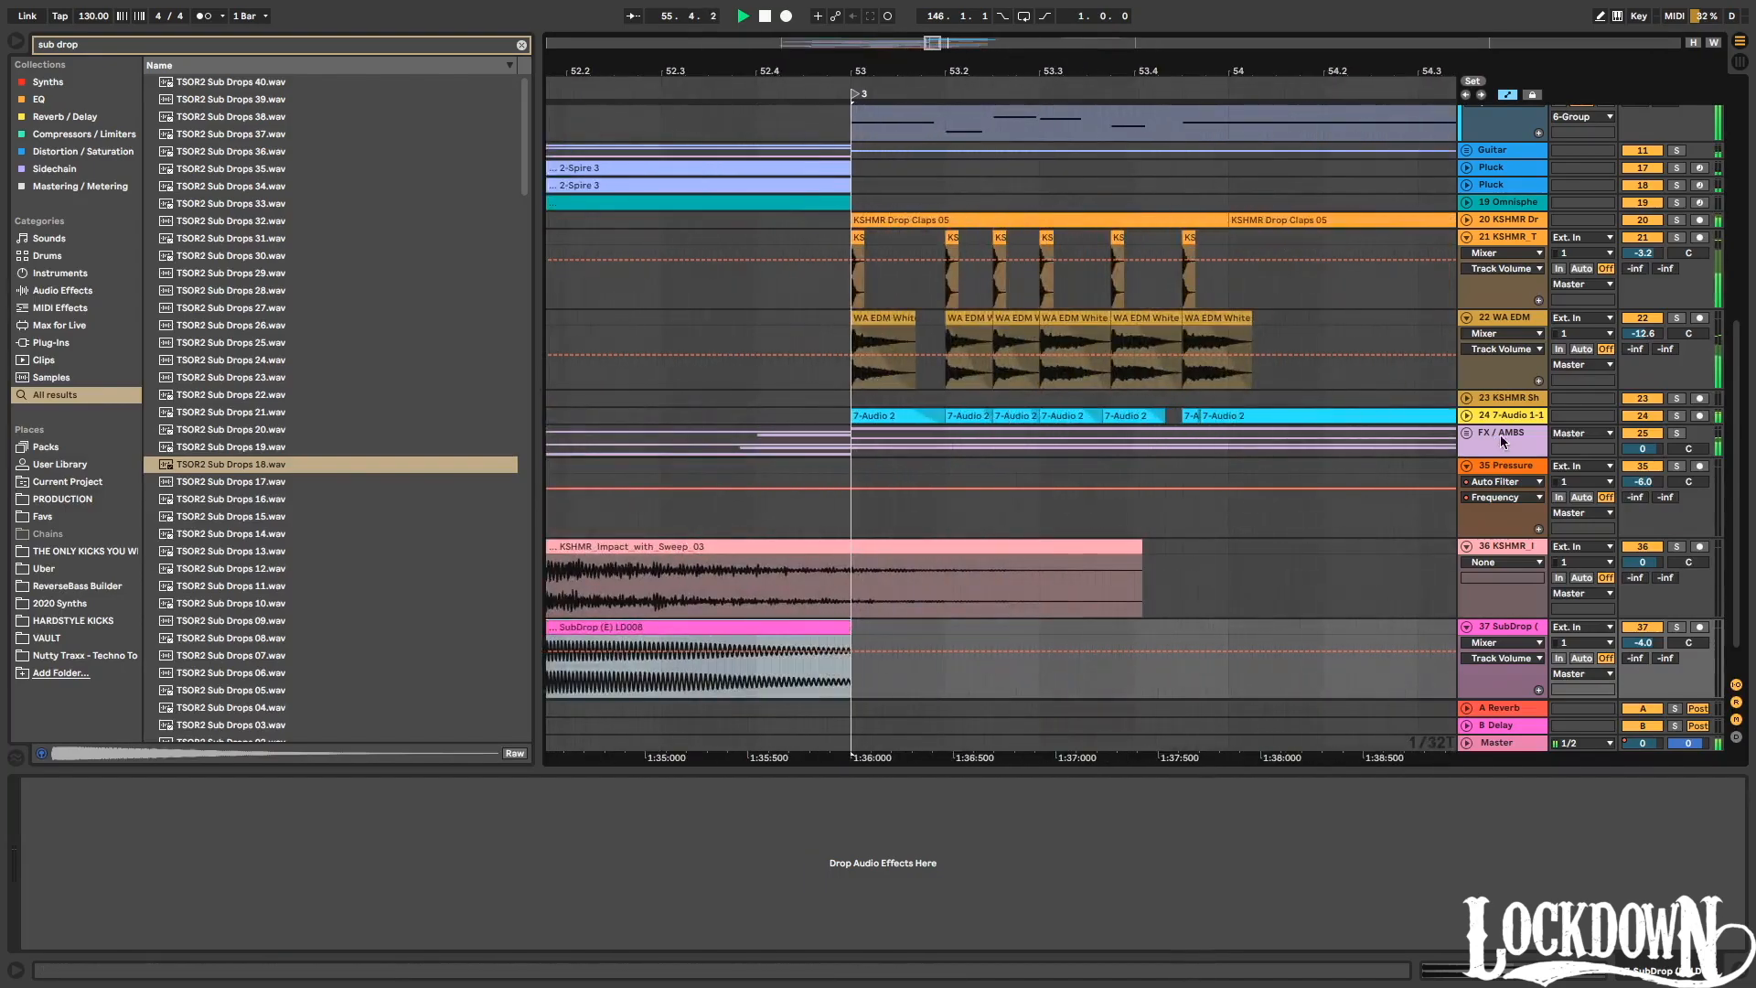
pyautogui.scroll(-2, 1333, 413)
pyautogui.moveTo(1163, 70); pyautogui.dragTo(957, 18)
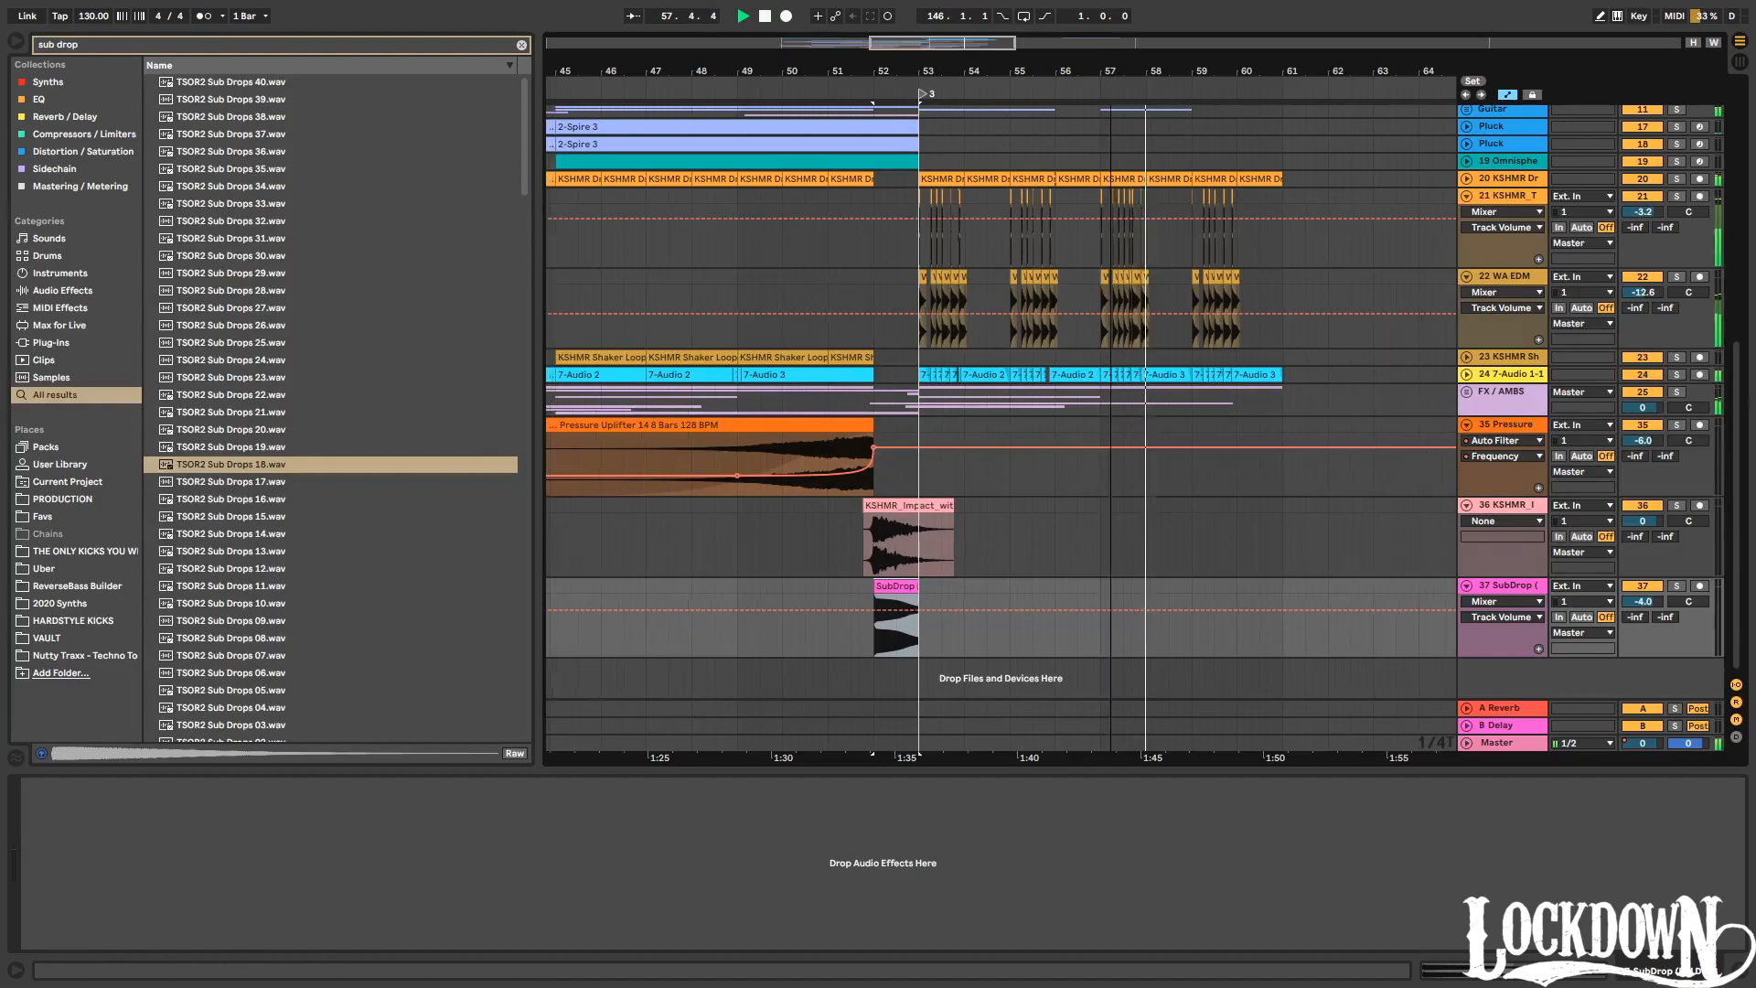
pyautogui.moveTo(1112, 70); pyautogui.dragTo(1112, 57)
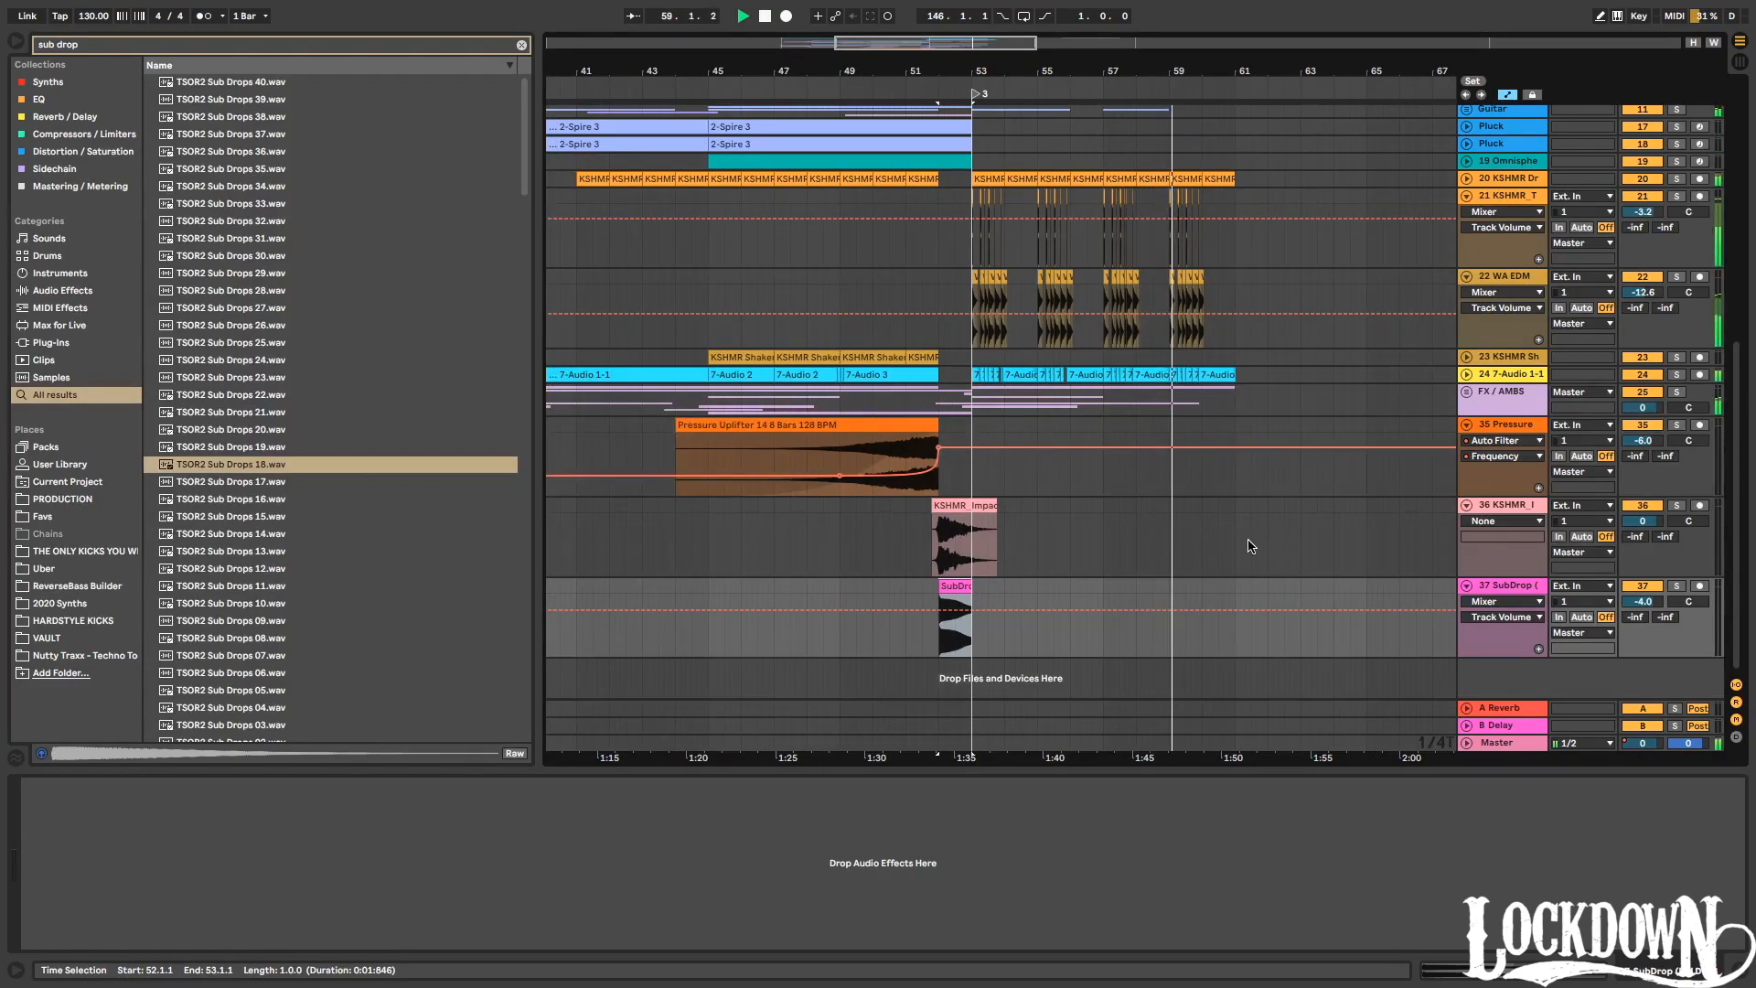
pyautogui.scroll(10, 1216, 539)
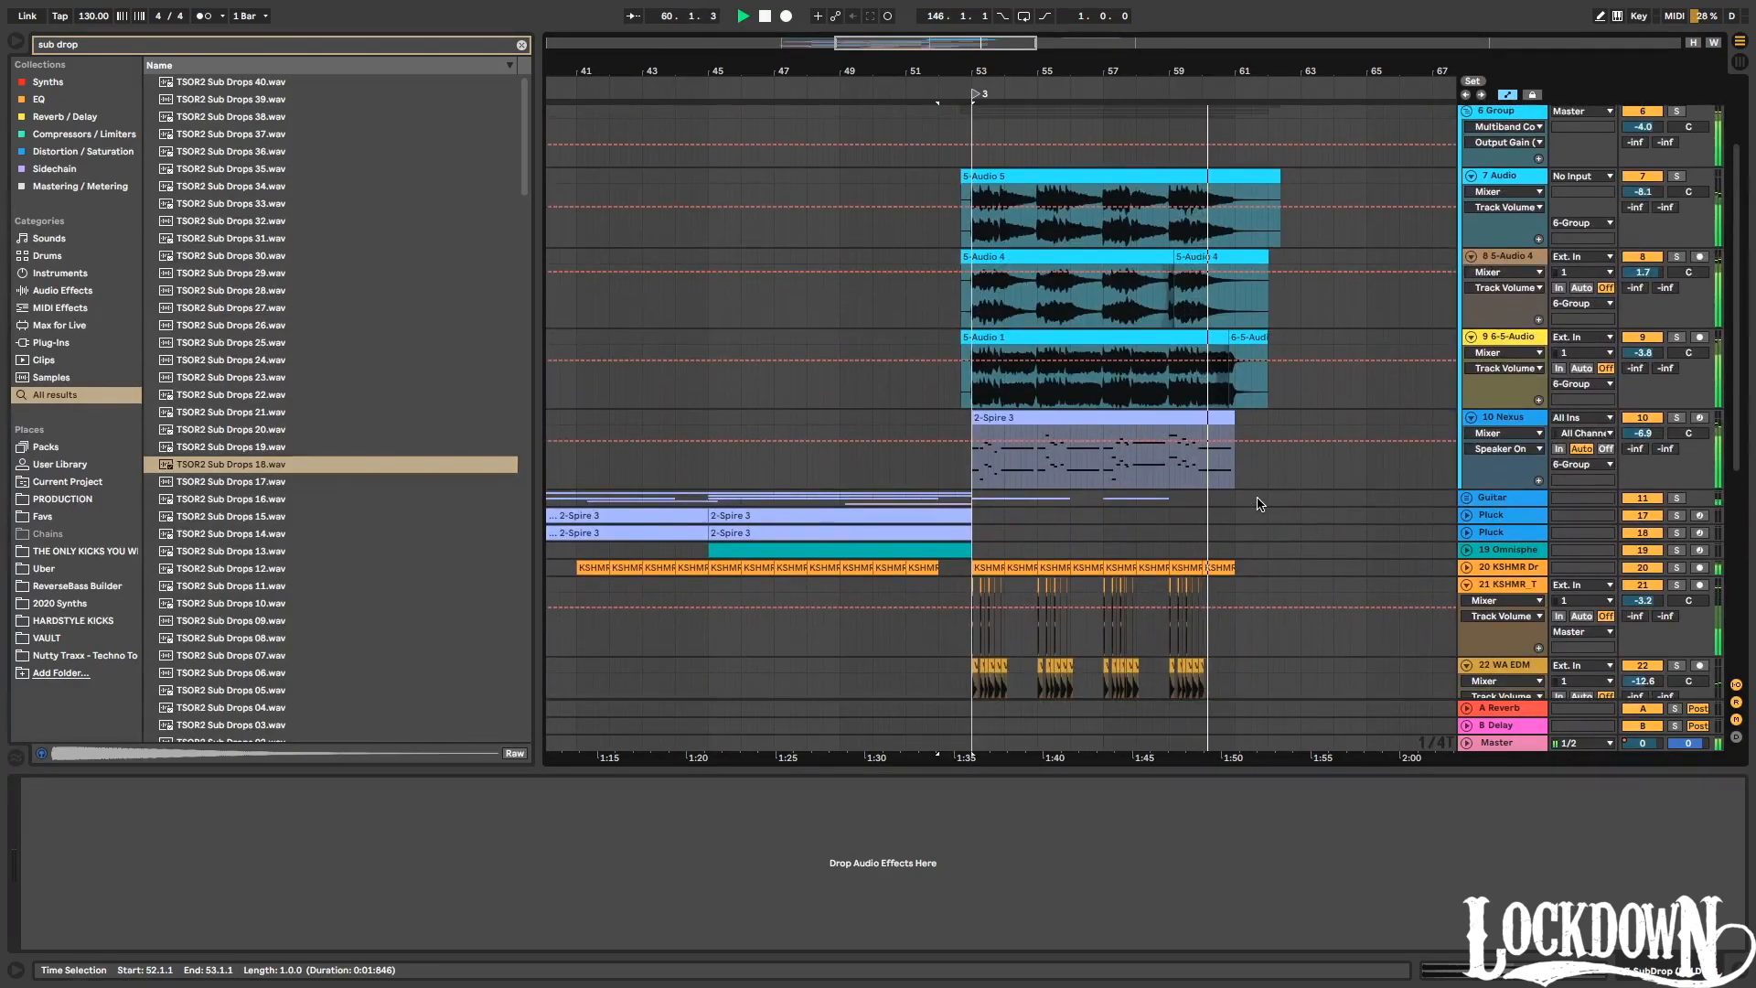
# Stop playback and fold the 6 Group so its audio and Nexus tracks are hidden.
pyautogui.press('space')
pyautogui.scroll(5, 1312, 439)
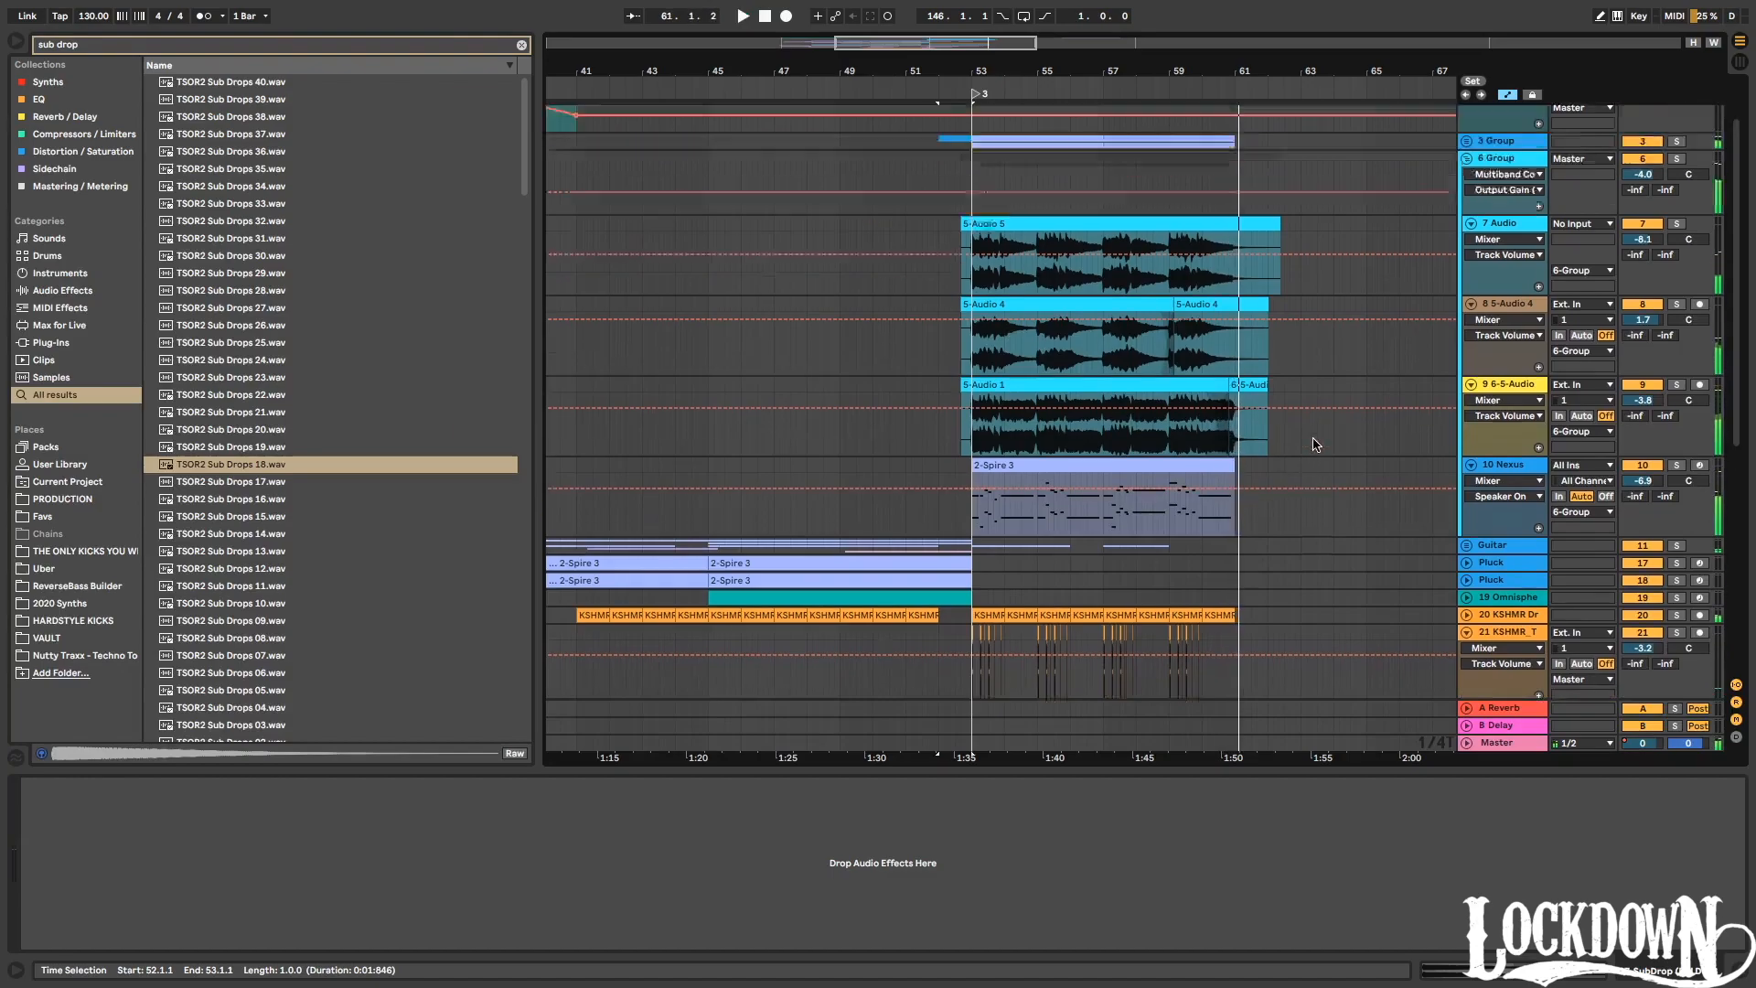
pyautogui.click(1467, 229)
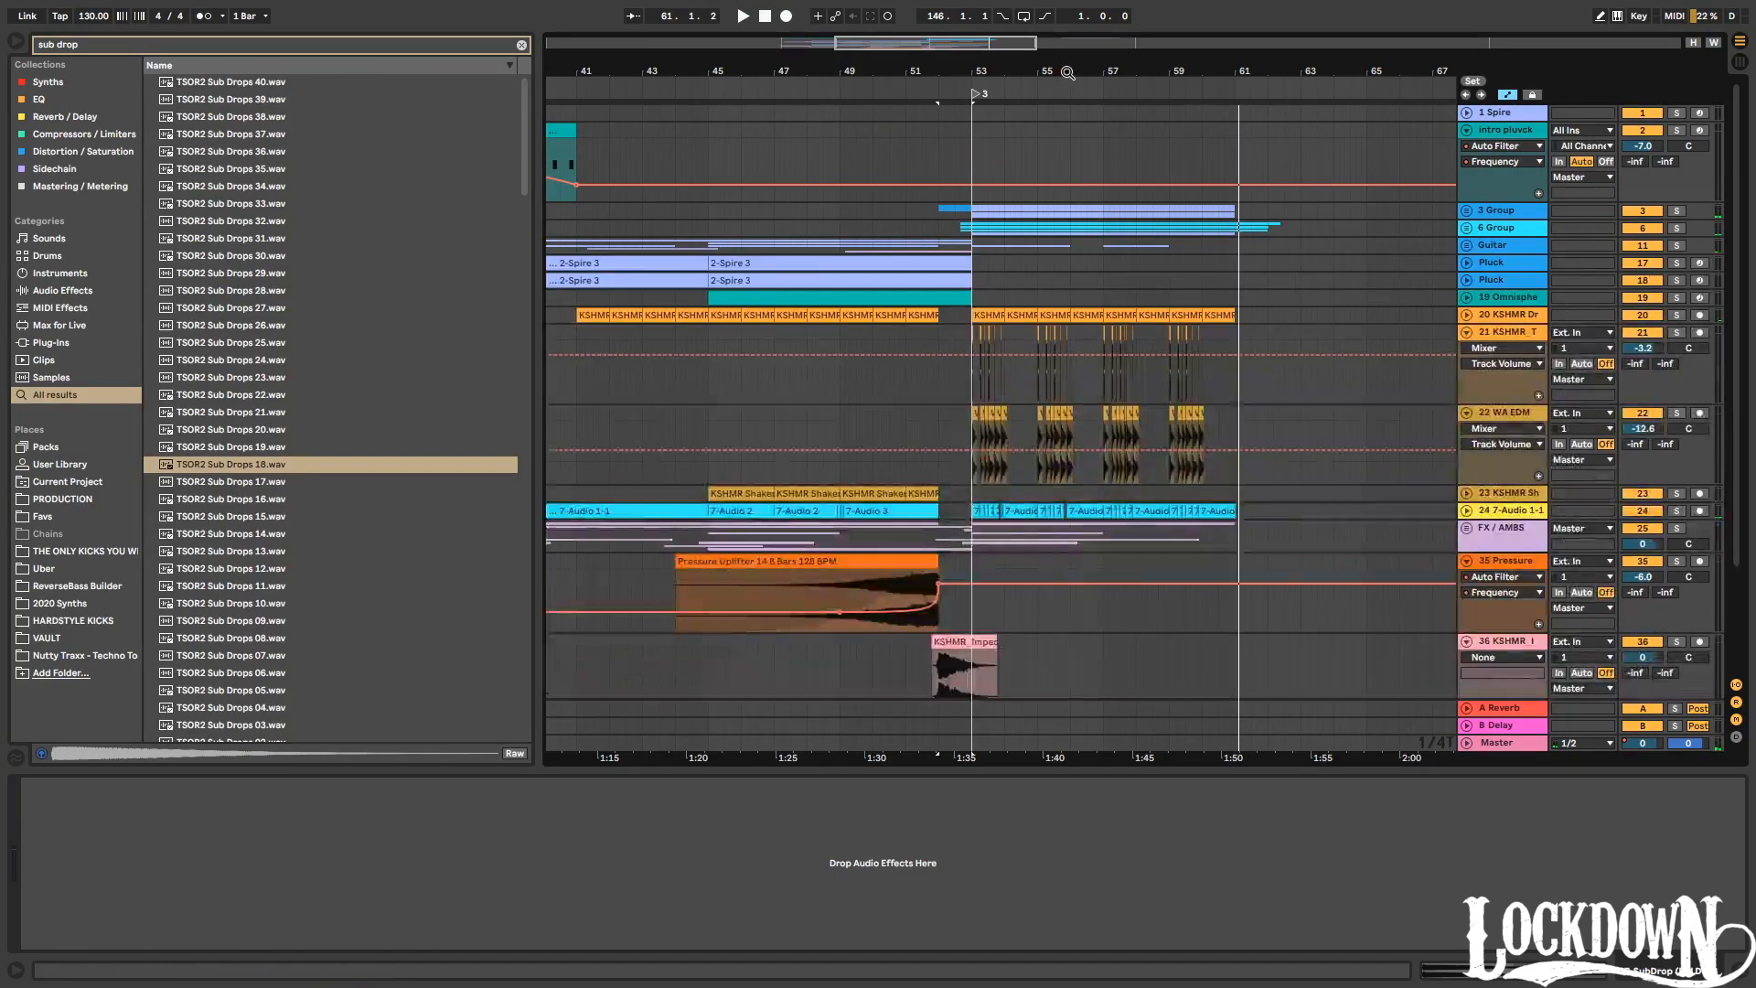
# Delete the leftover 1 Spire track above the intro pluck track.
pyautogui.moveTo(1067, 72); pyautogui.dragTo(1067, 20)
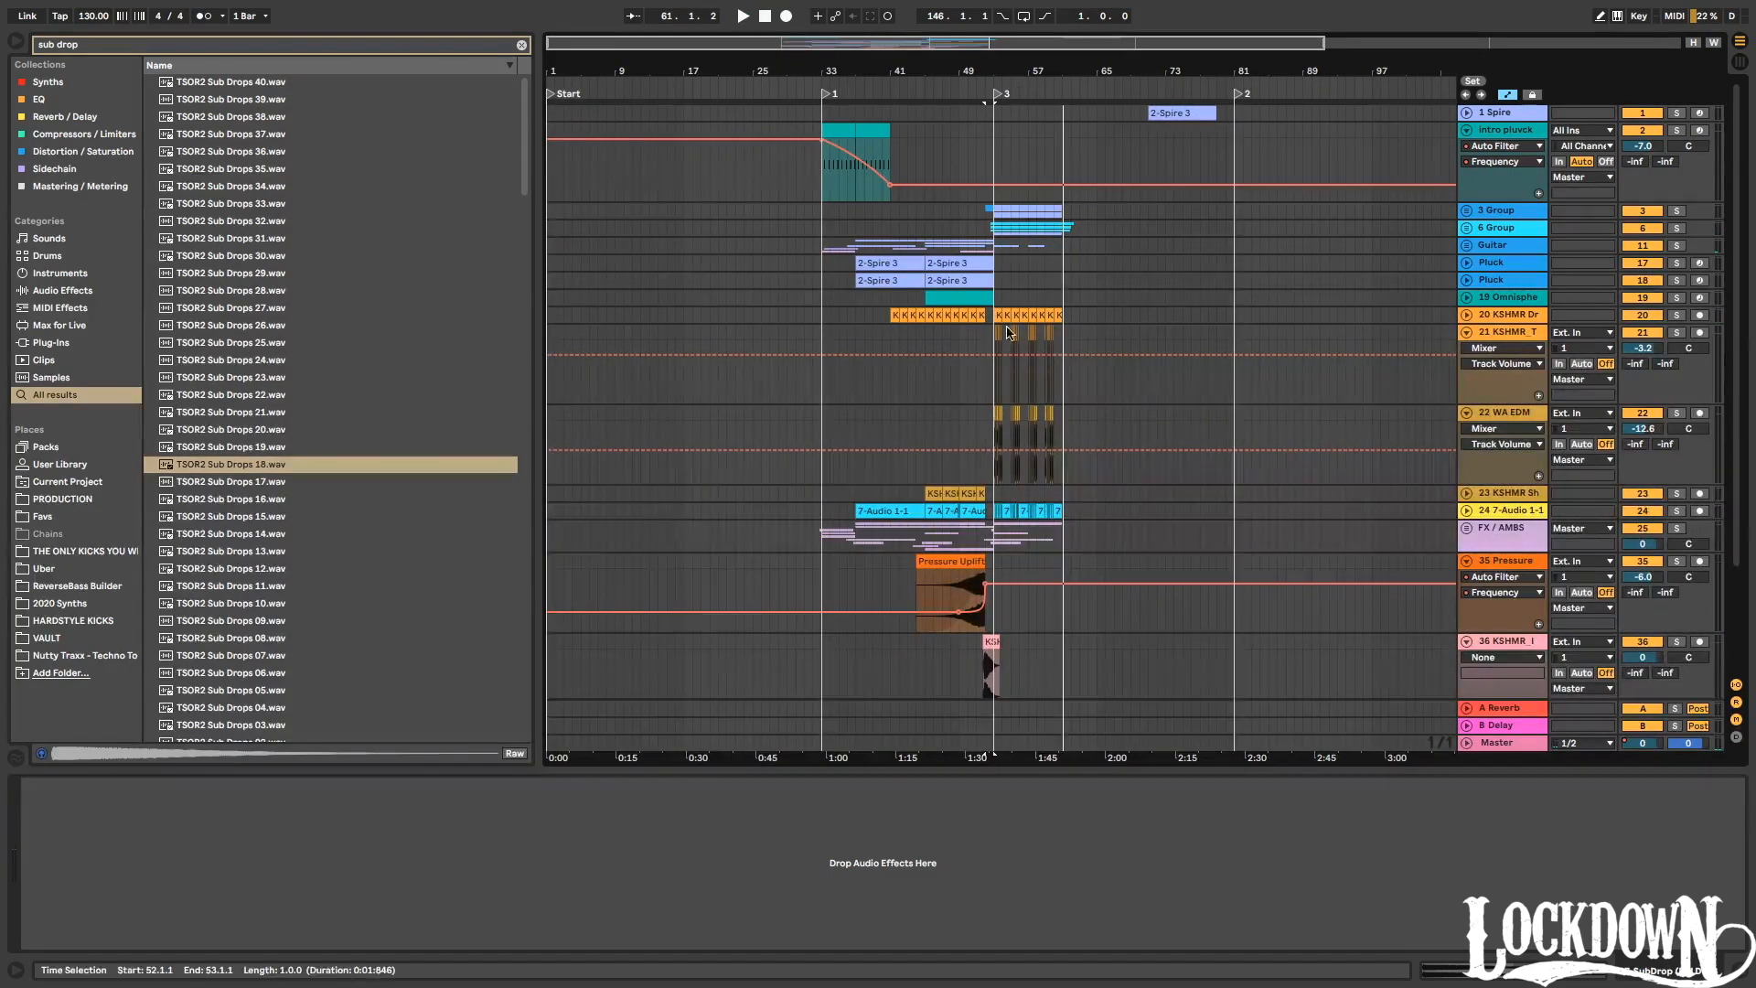
pyautogui.click(1497, 114)
pyautogui.press('Delete')
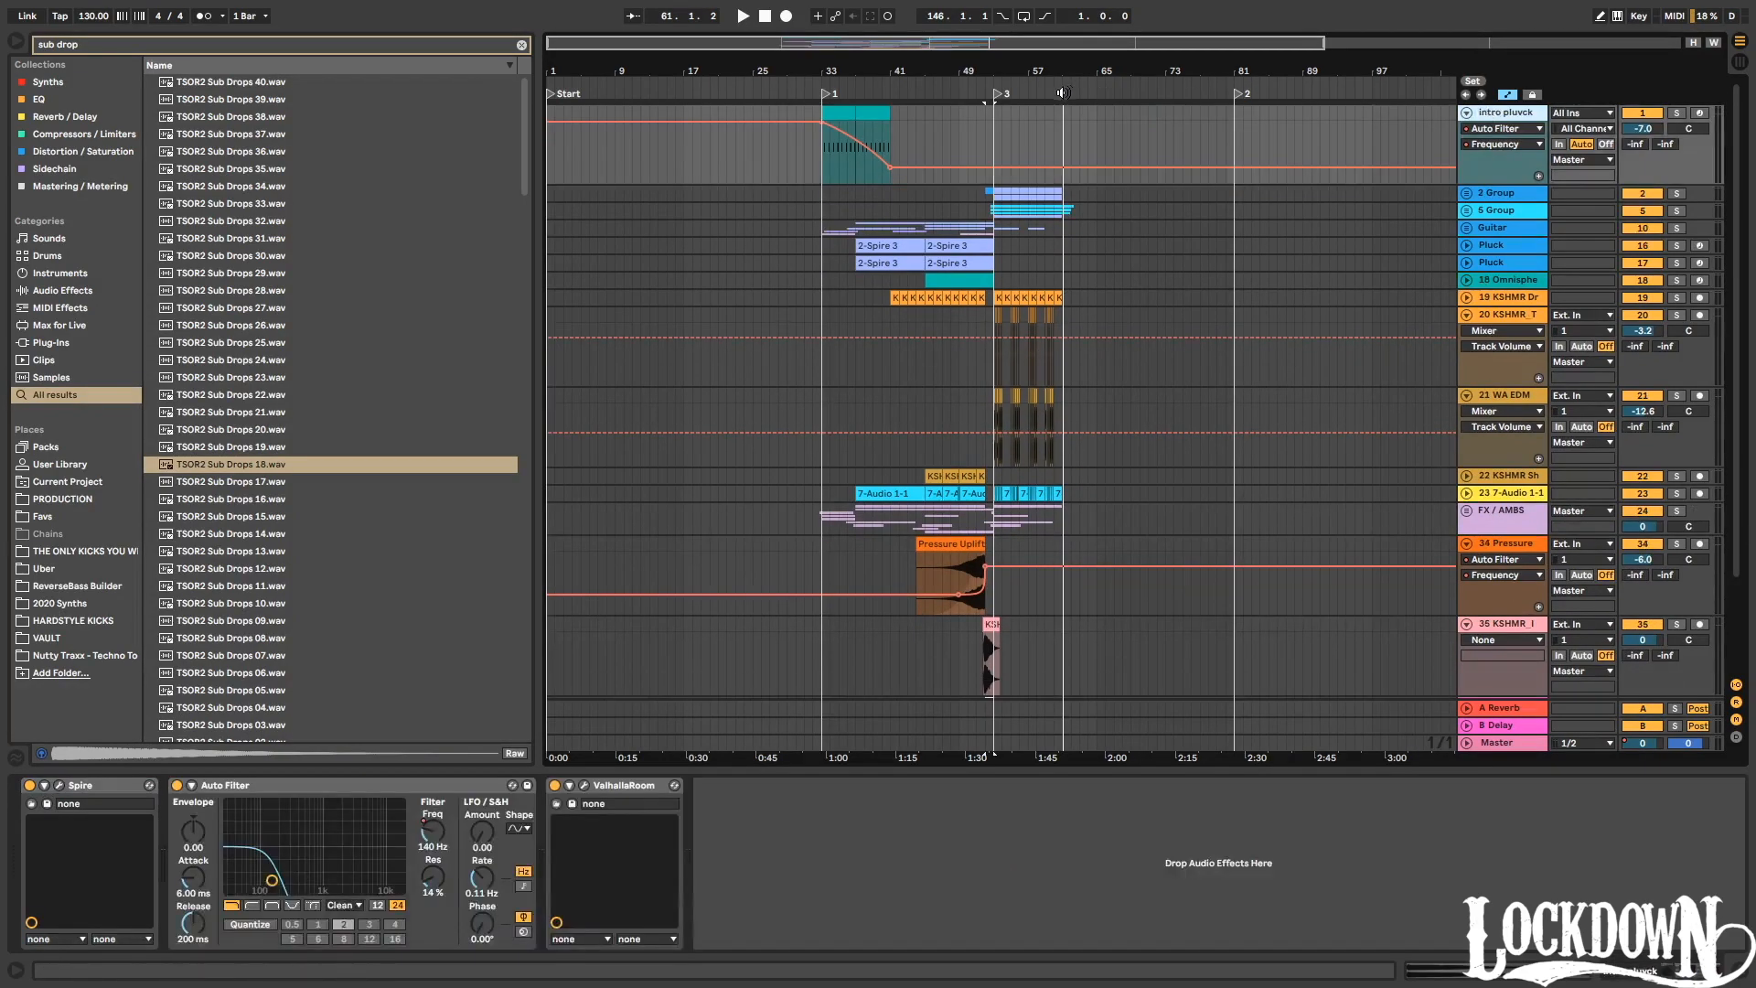
# Play the arrangement from the locator at bar 33 through the section after bar 53, and stop playback past its end.
pyautogui.click(817, 83)
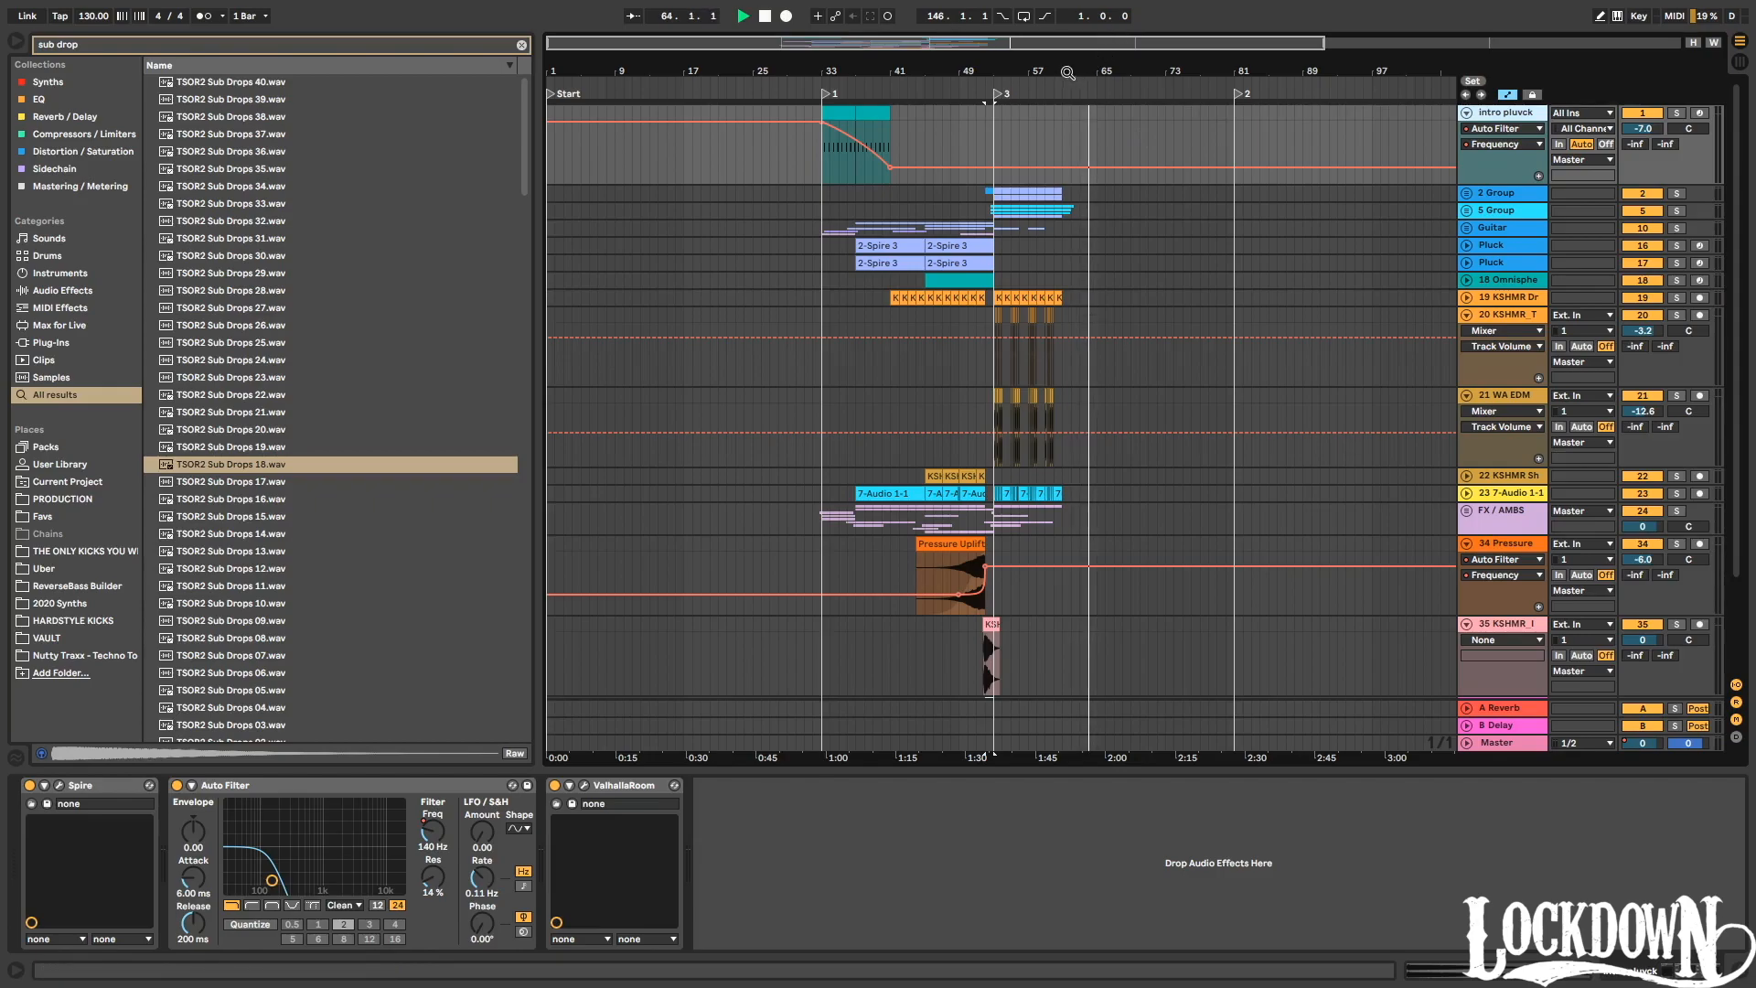
pyautogui.moveTo(1068, 72); pyautogui.dragTo(1180, 70)
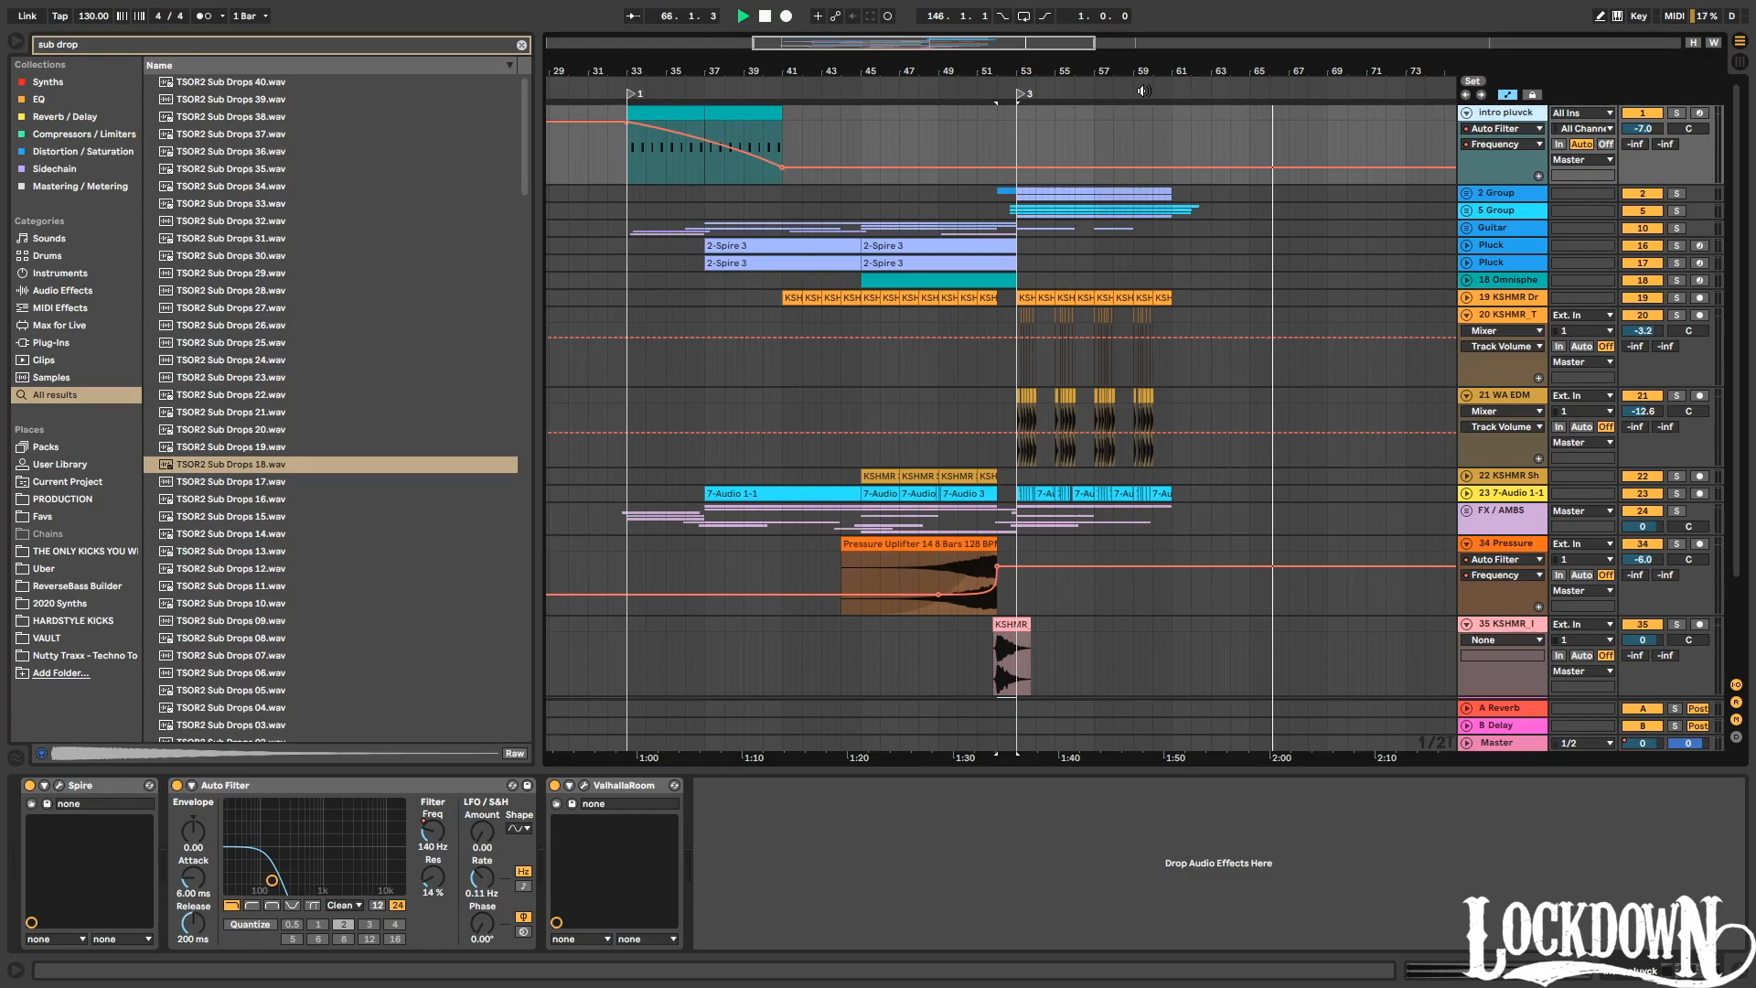
pyautogui.moveTo(1155, 77); pyautogui.dragTo(1181, 67)
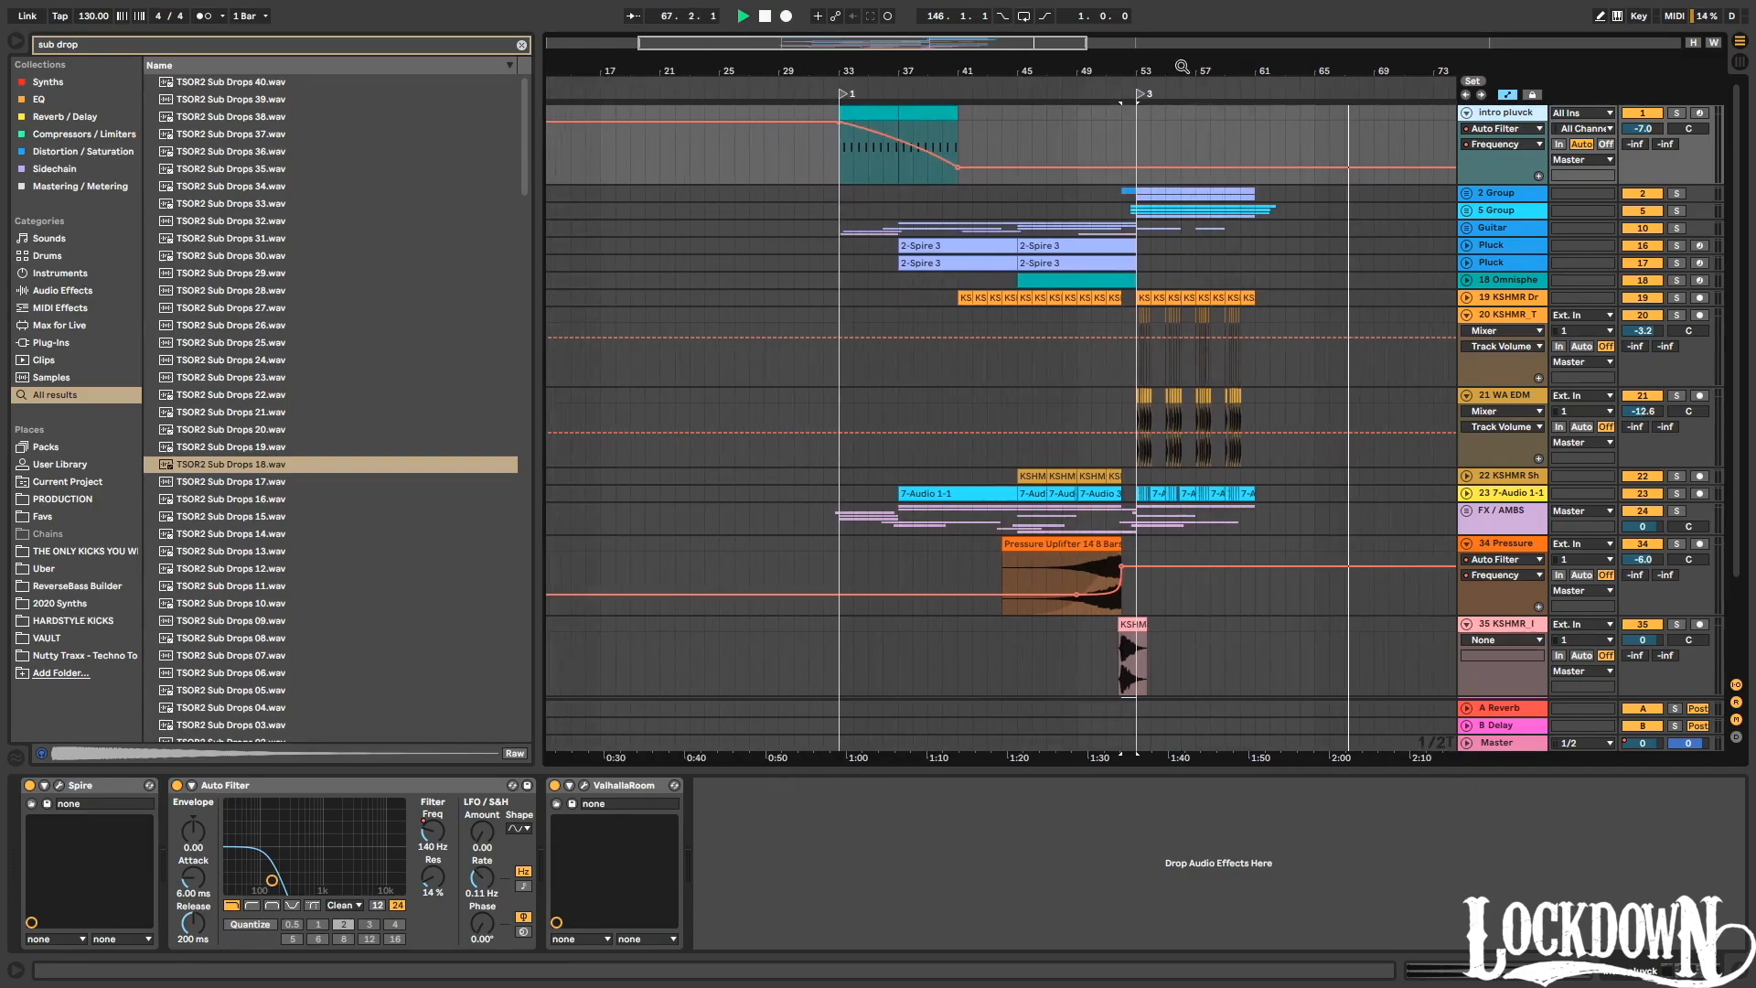
pyautogui.click(766, 16)
# Fold all tracks in the arrangement to their minimum height, with the whole song in view.
pyautogui.click(1142, 115)
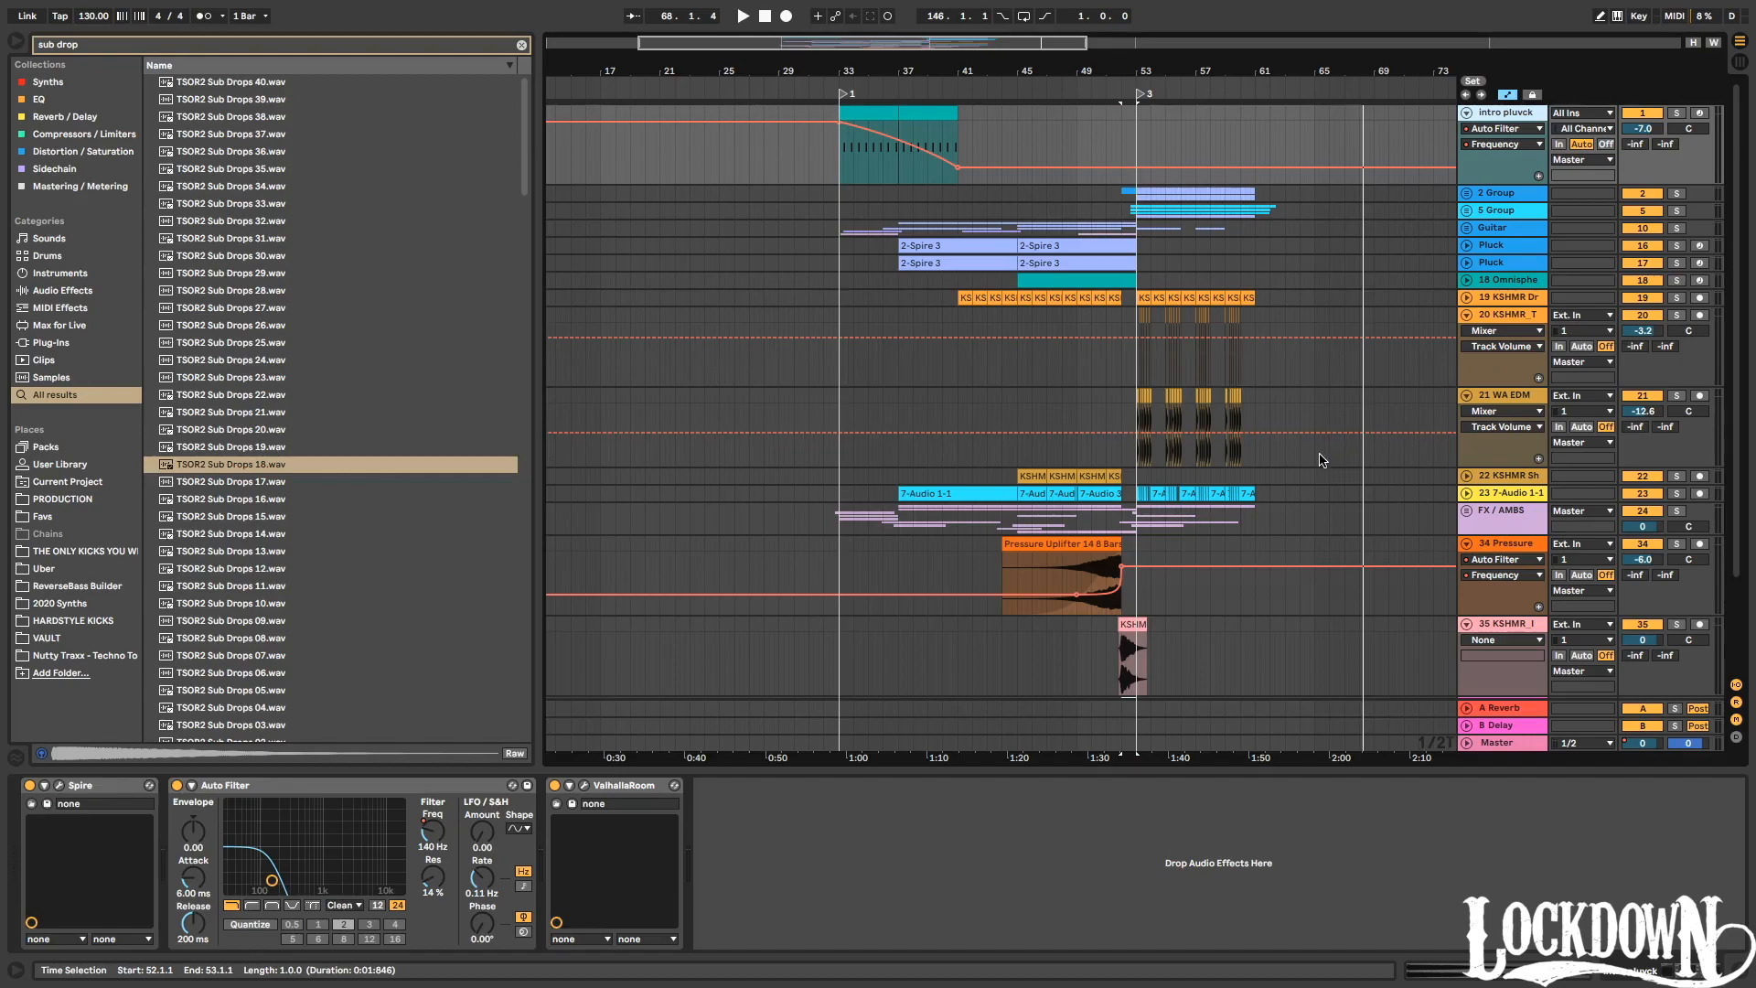
pyautogui.moveTo(1241, 74); pyautogui.dragTo(1138, 27)
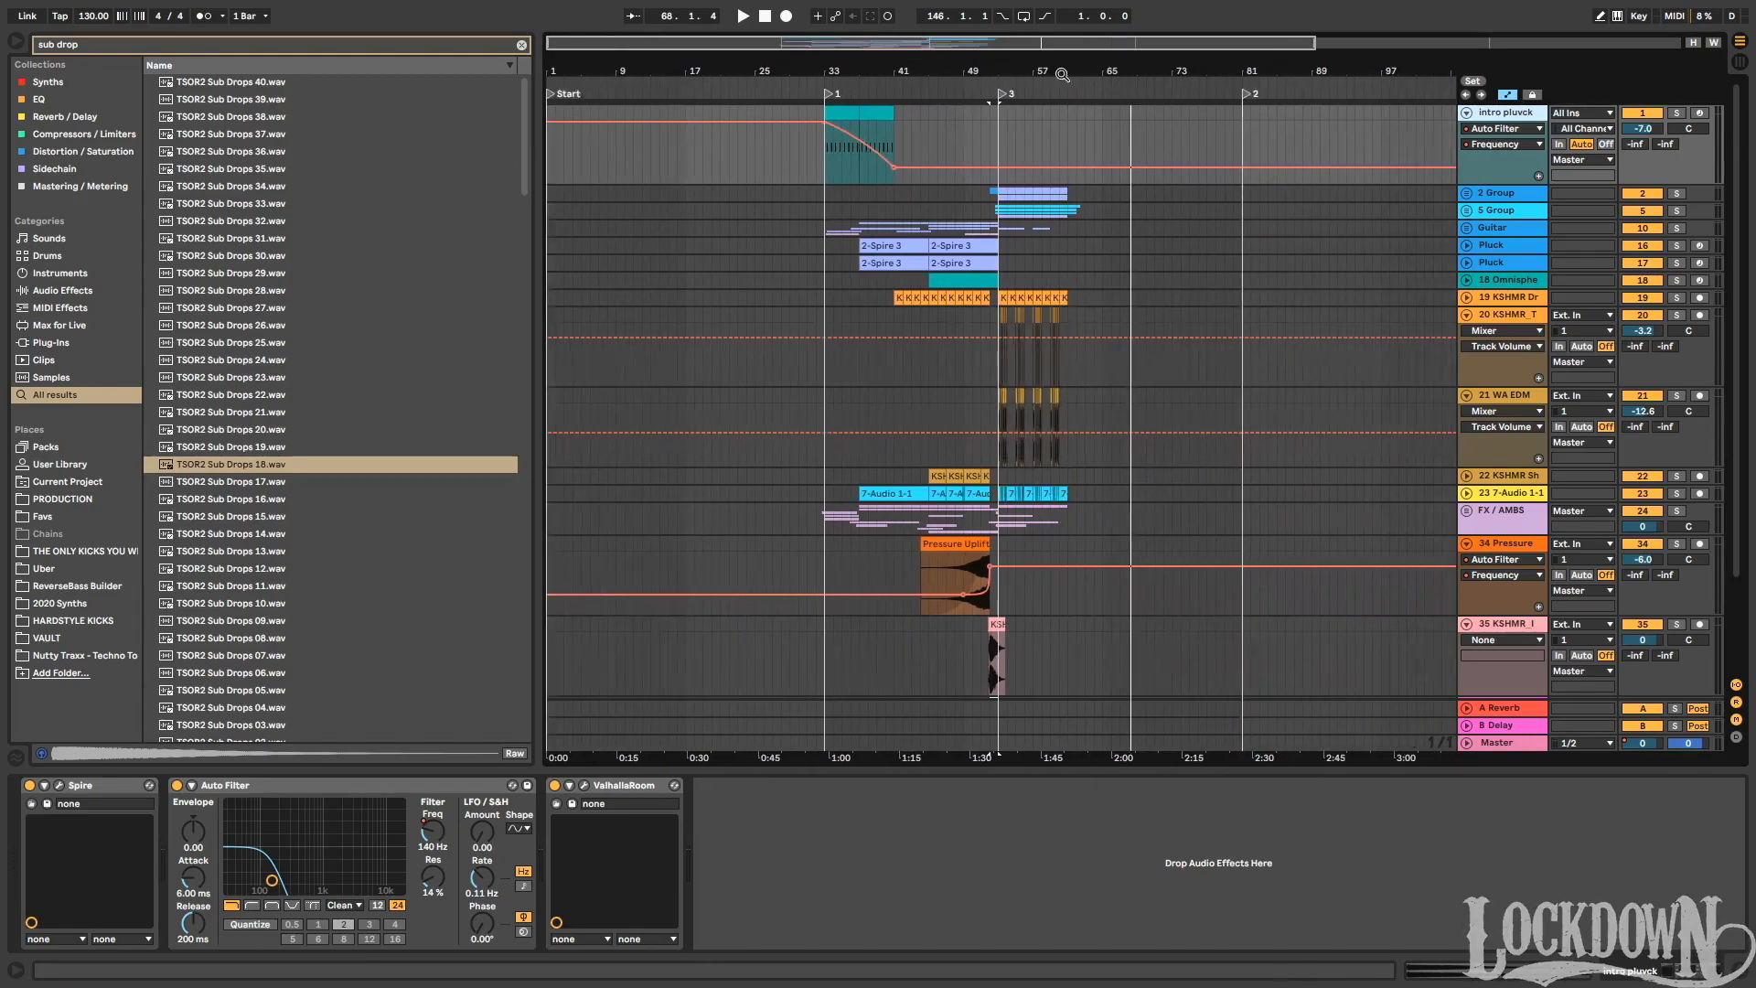
pyautogui.keyDown('alt'); pyautogui.click(1466, 315); pyautogui.keyUp('alt')
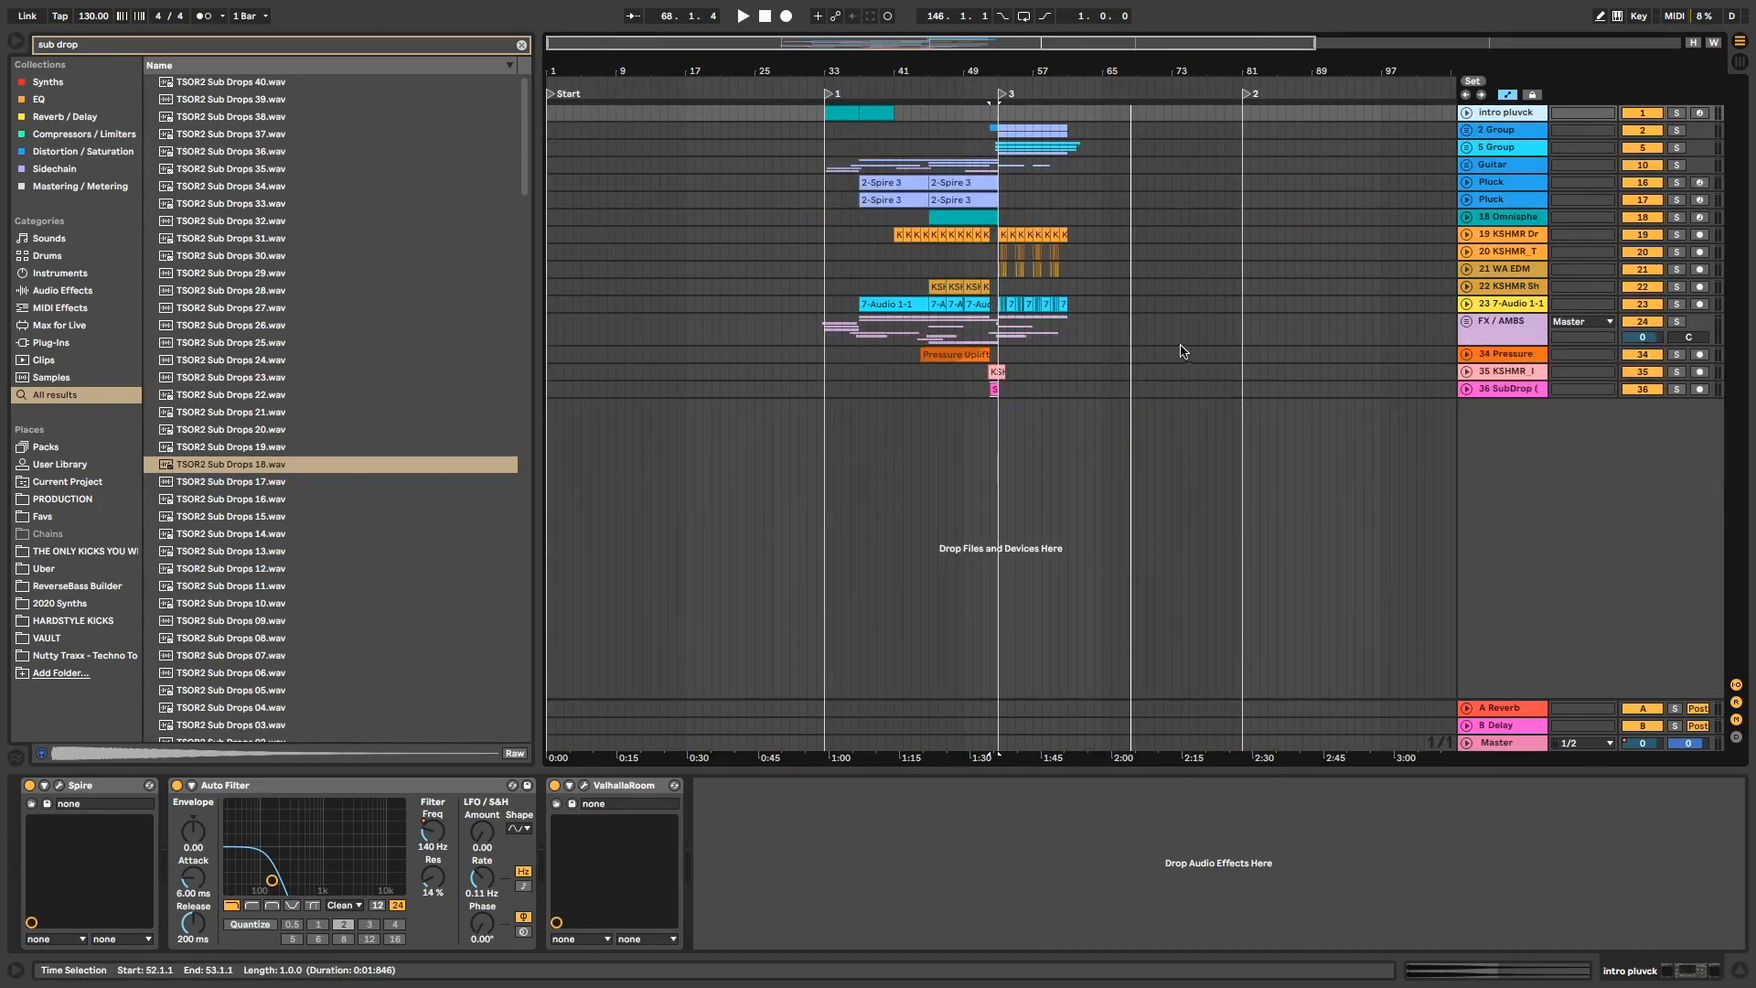